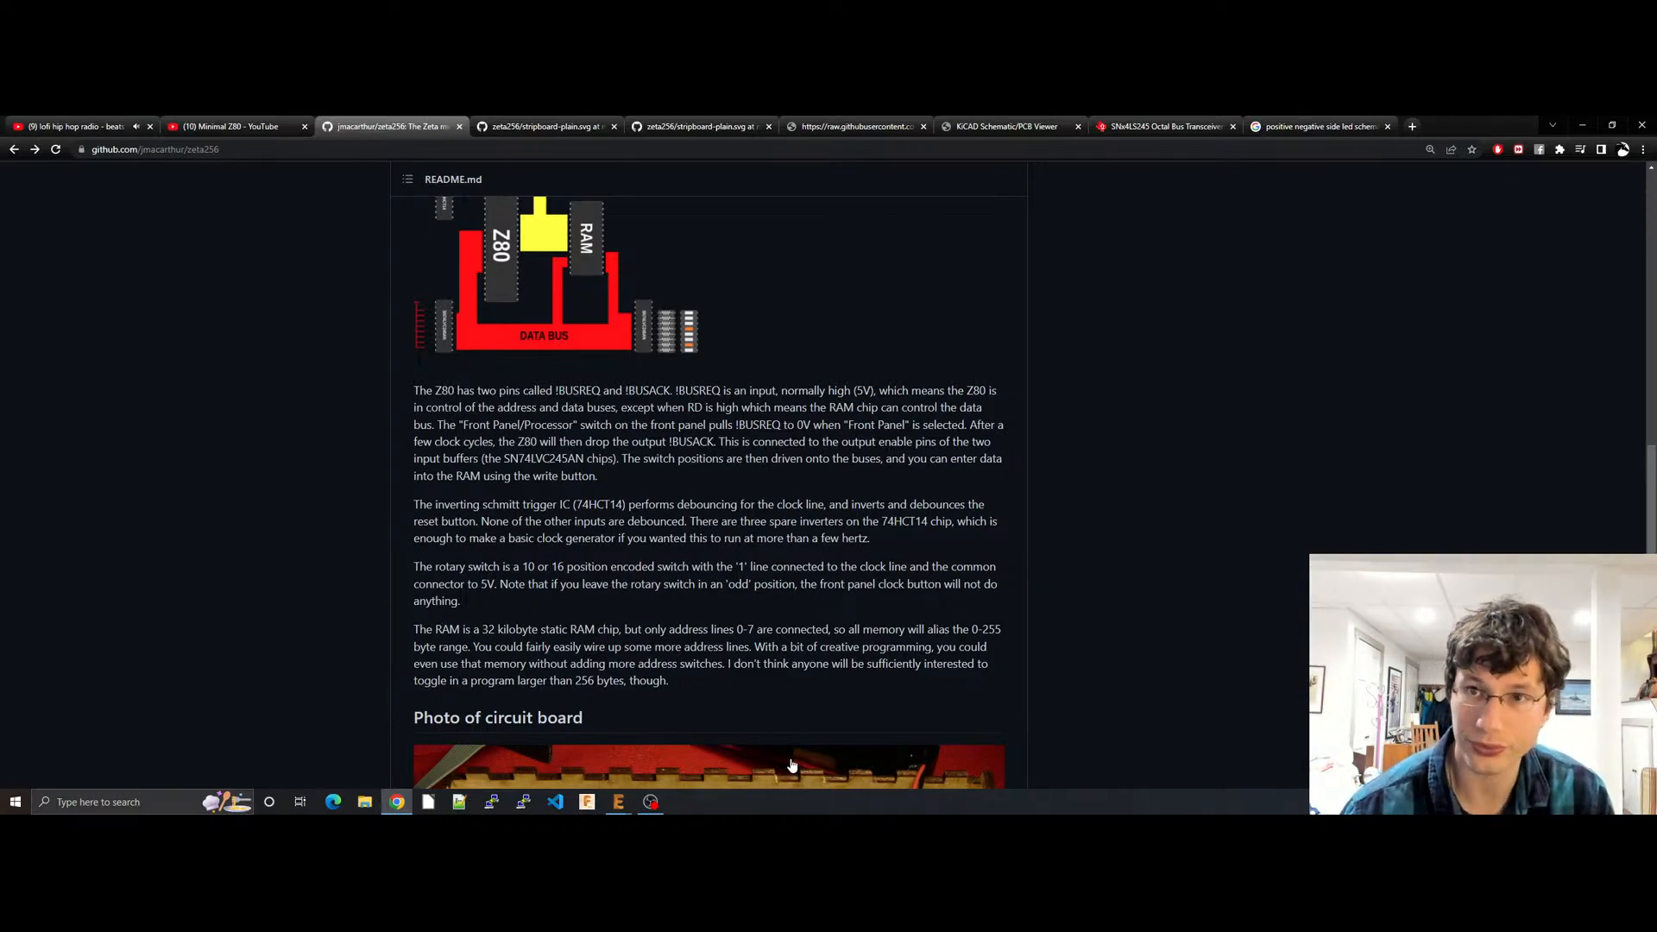
Step: Examine the wiring between the Z80 and the U3 RAM chip in the z80switch.sch schematic
left_click(938, 125)
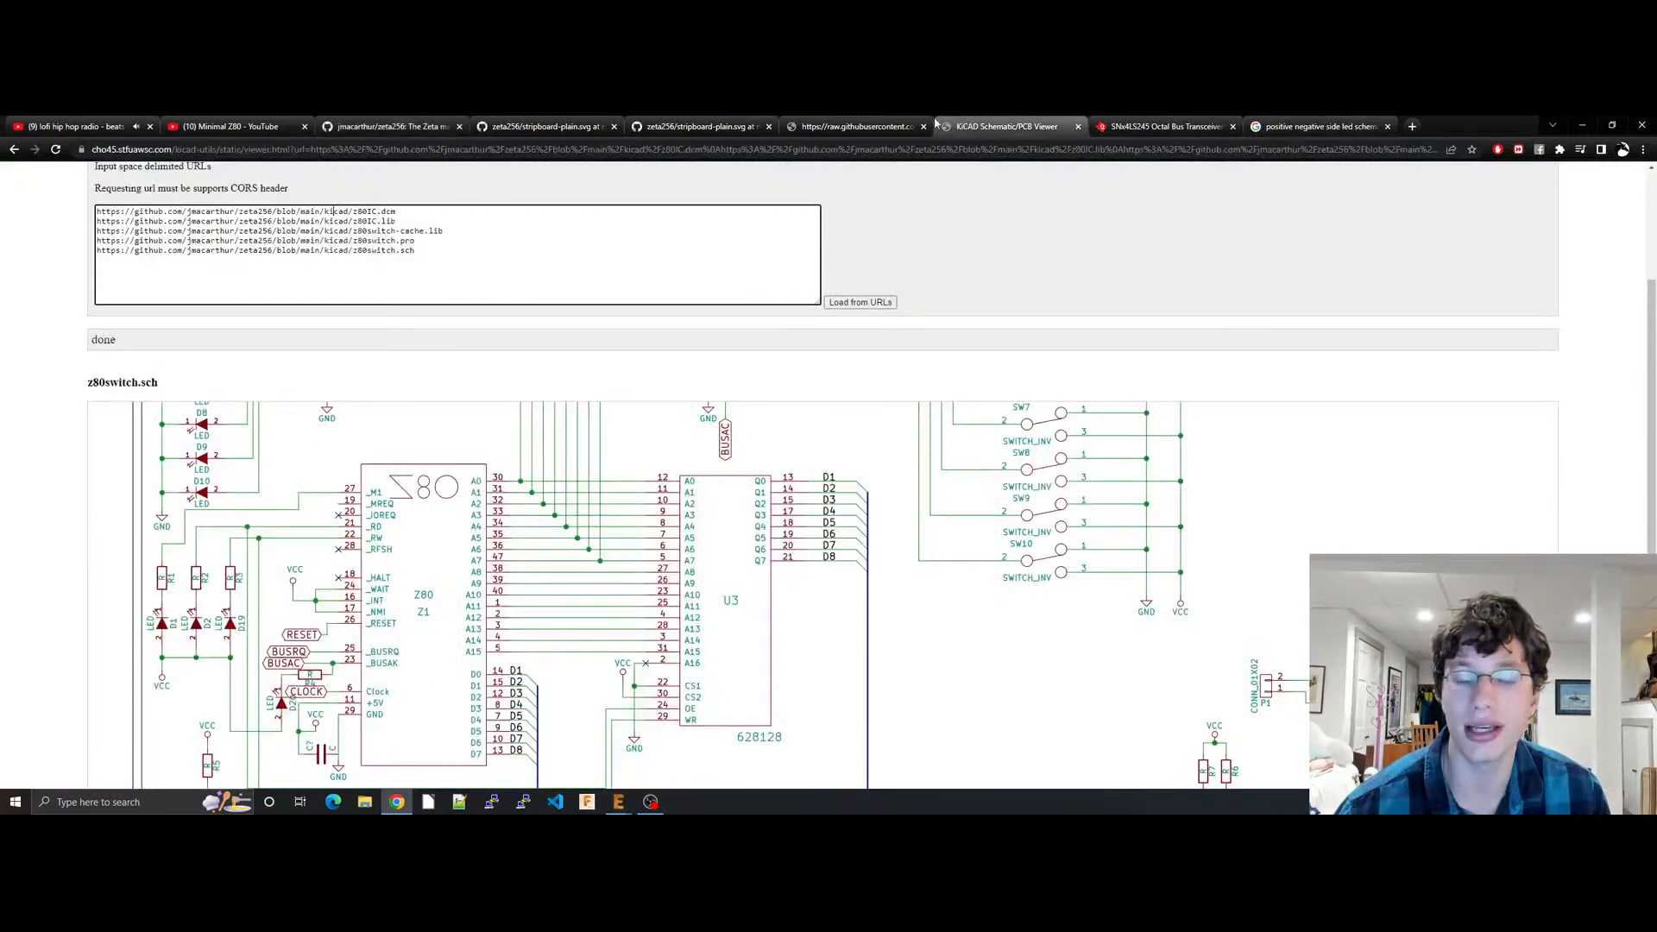
left_click_drag(795, 587, 863, 775)
left_click_drag(854, 516, 976, 404)
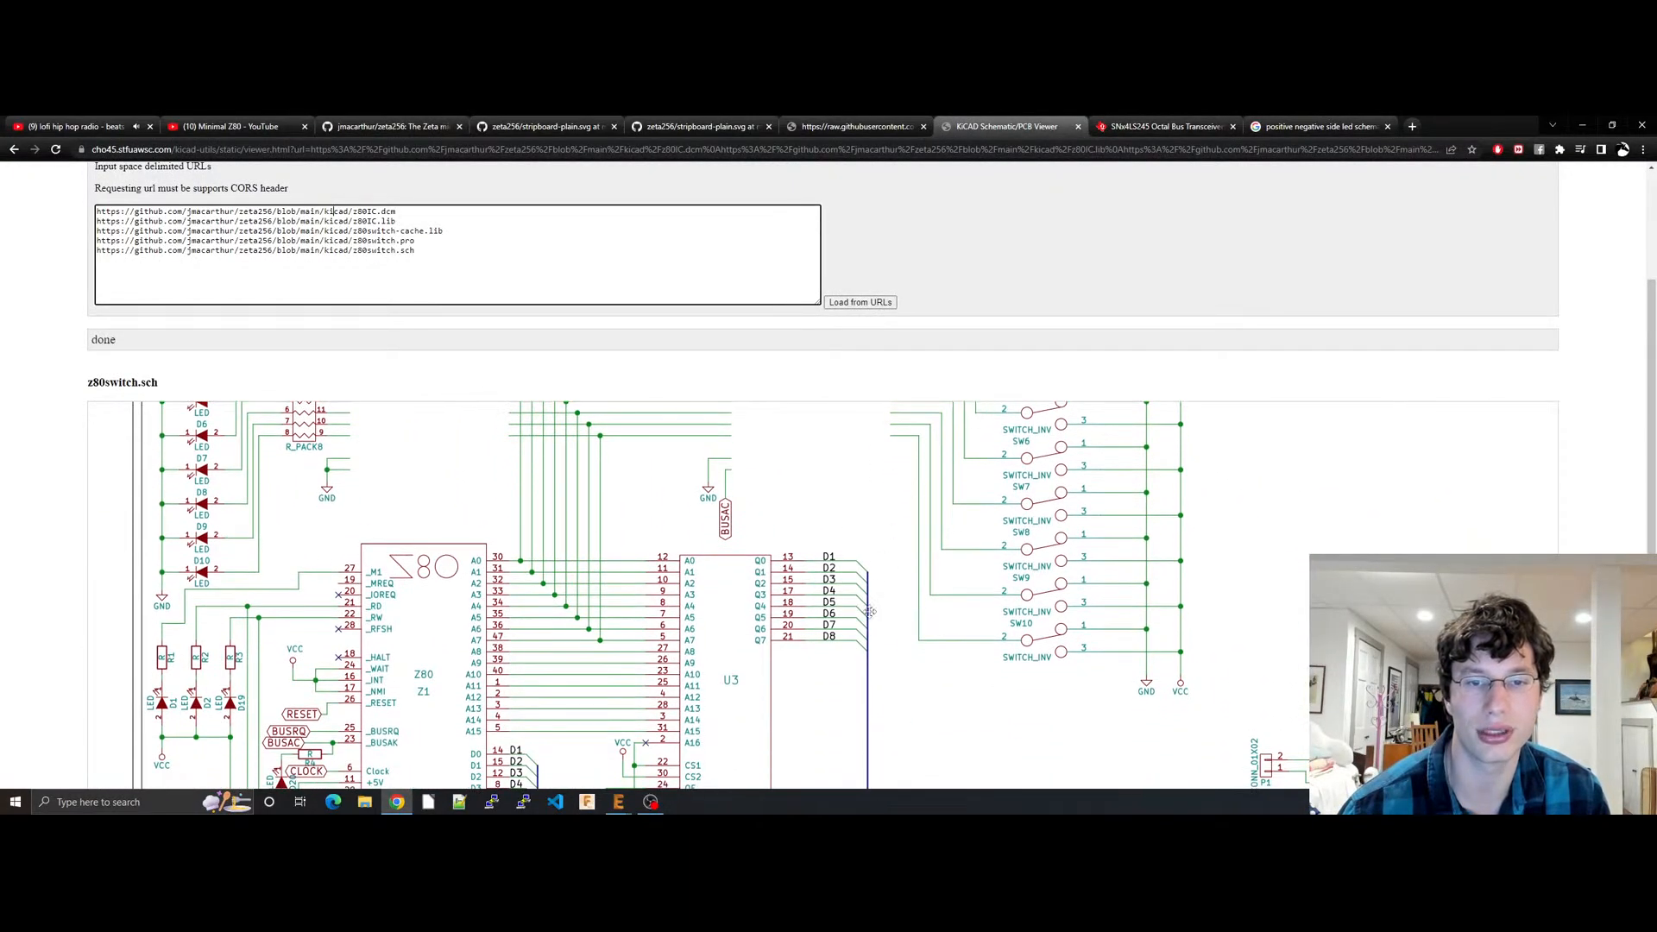
left_click_drag(870, 612, 869, 529)
Step: Look over the zeta256 repository page, from the file list to the README's bus diagram, circuit description and board photo
left_click(393, 126)
scroll(726, 561, "down", 6)
scroll(726, 561, "up", 4)
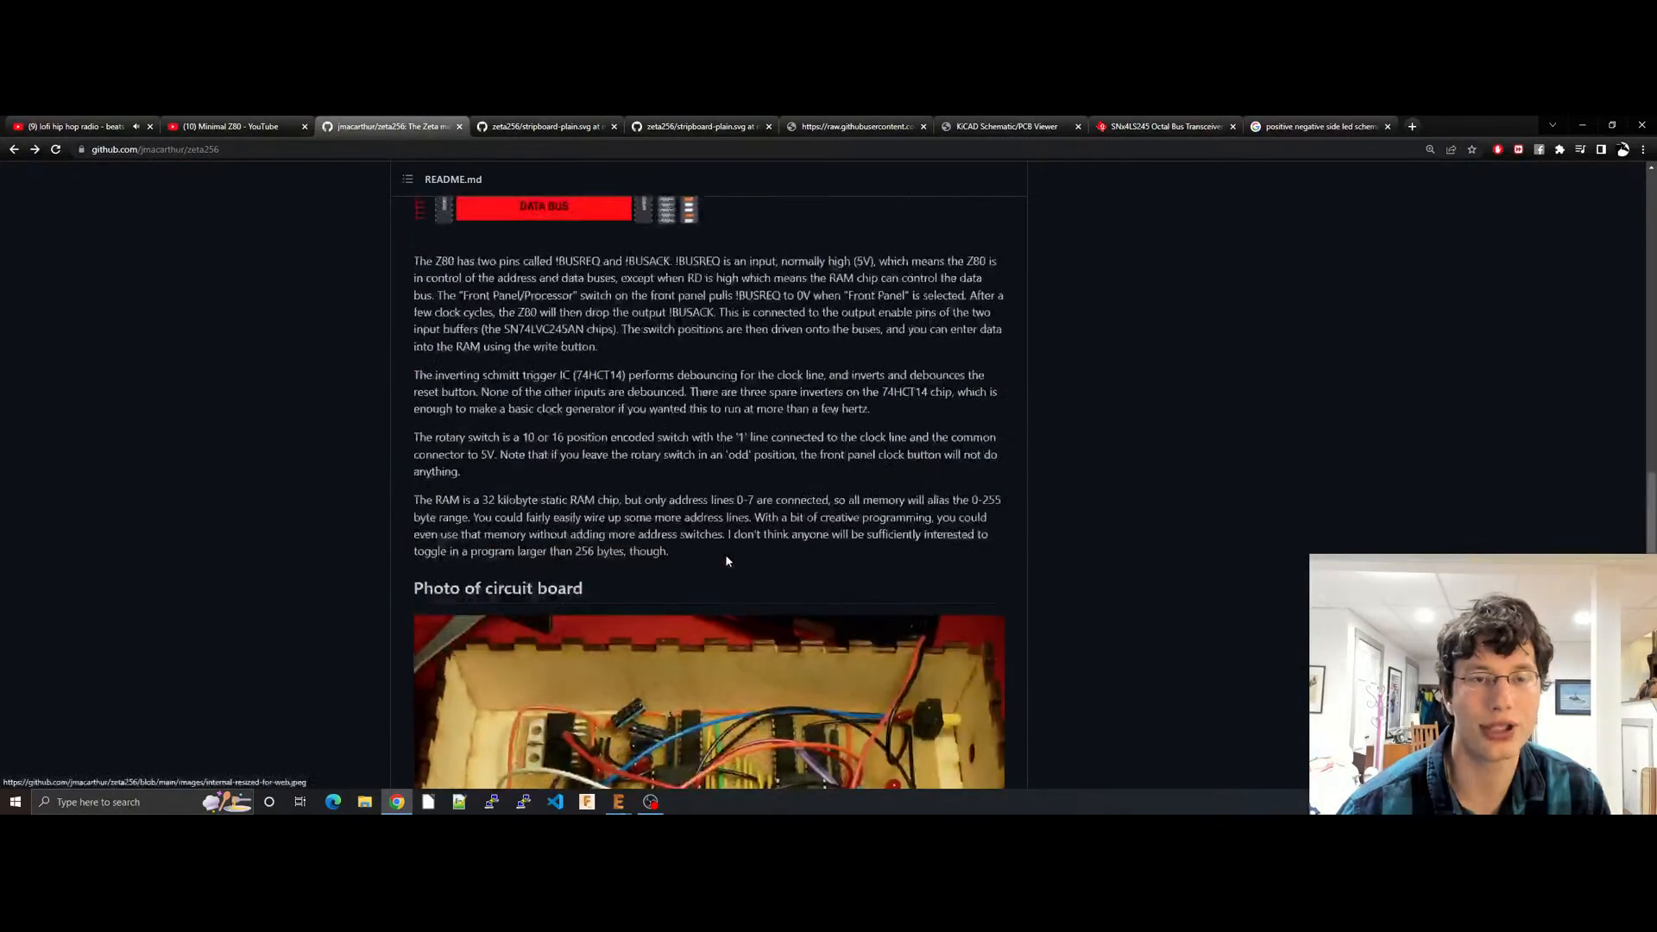
scroll(726, 561, "up", 10)
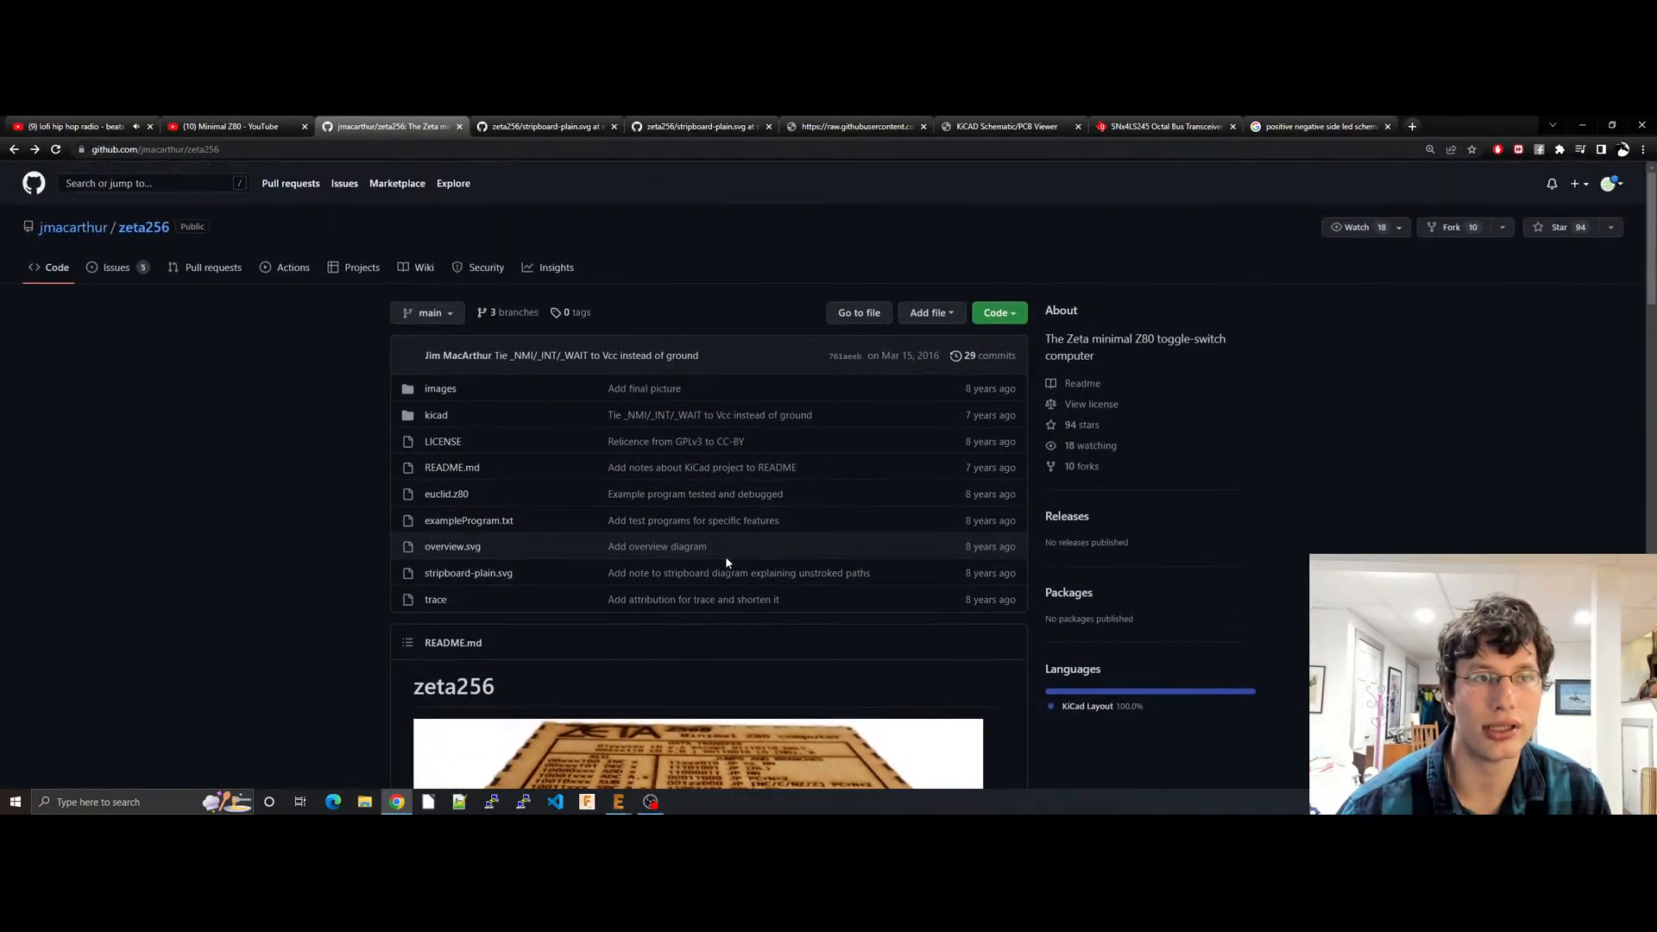
scroll(726, 561, "down", 15)
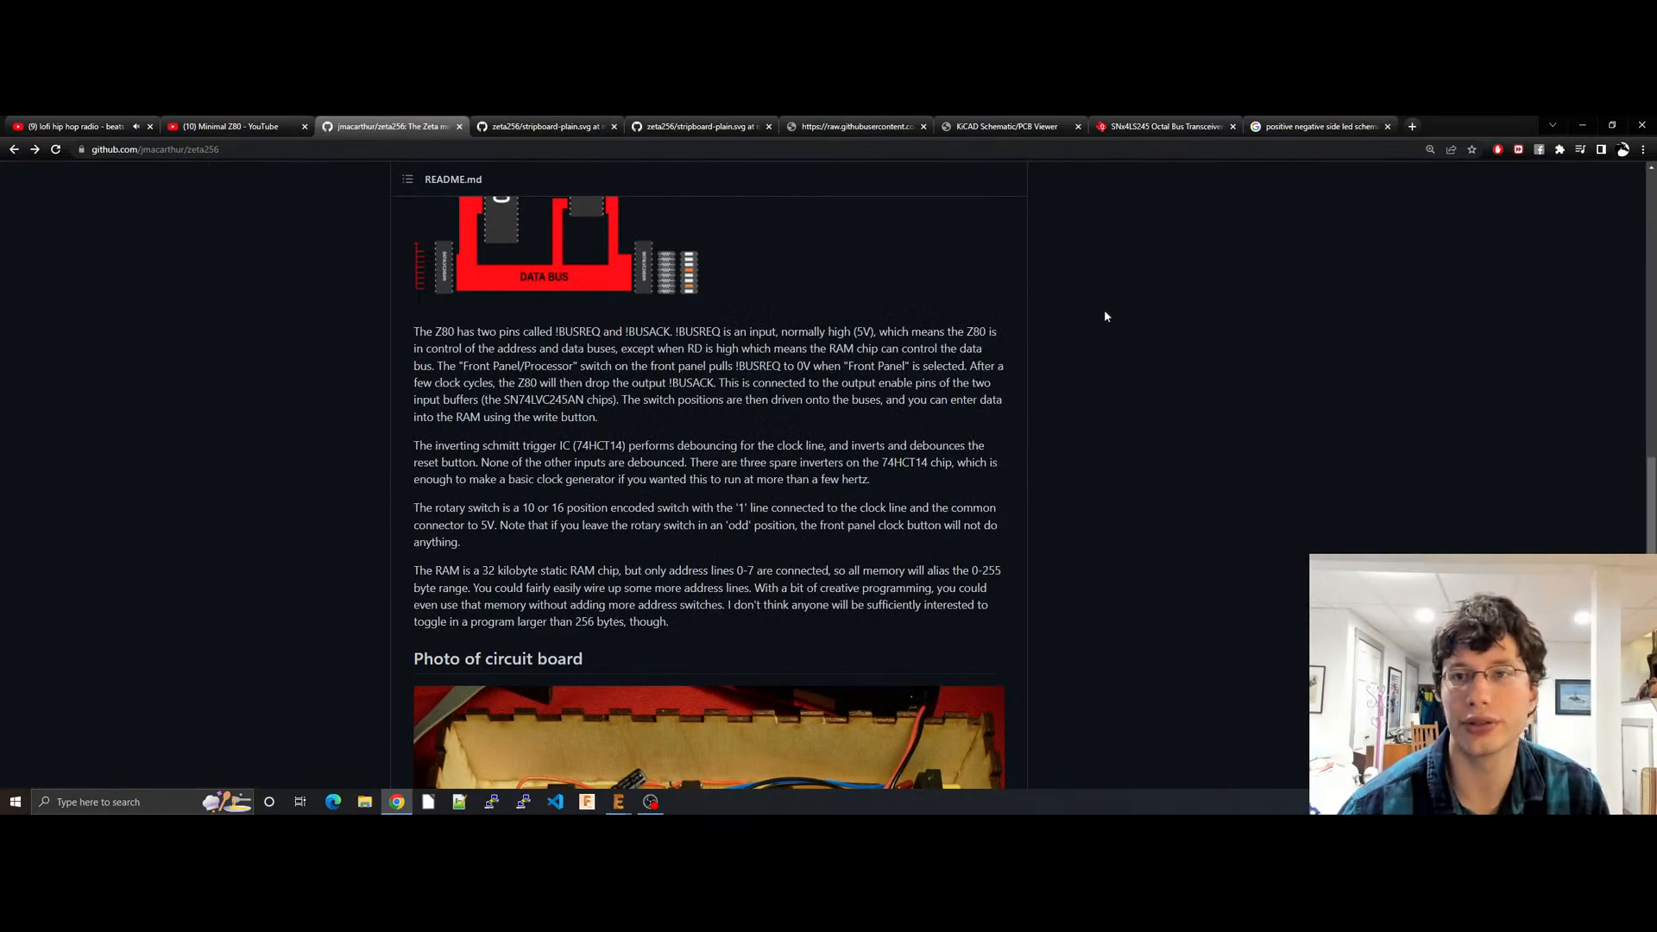
scroll(1140, 435, "down", 1)
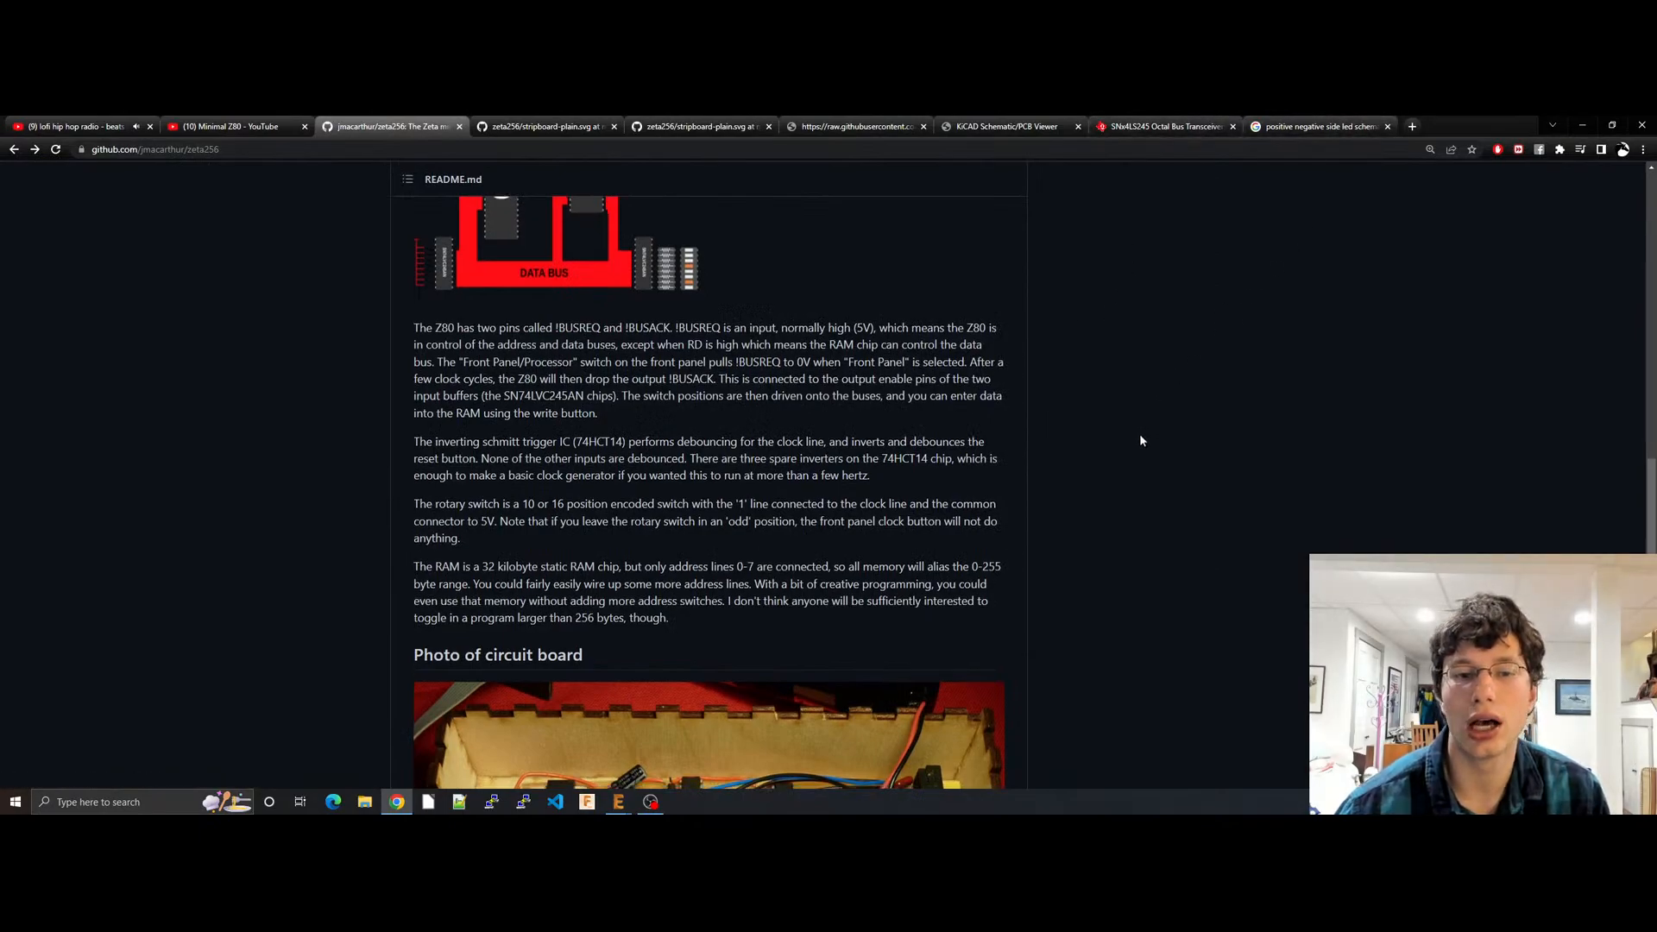
scroll(1140, 437, "down", 7)
scroll(1139, 437, "up", 8)
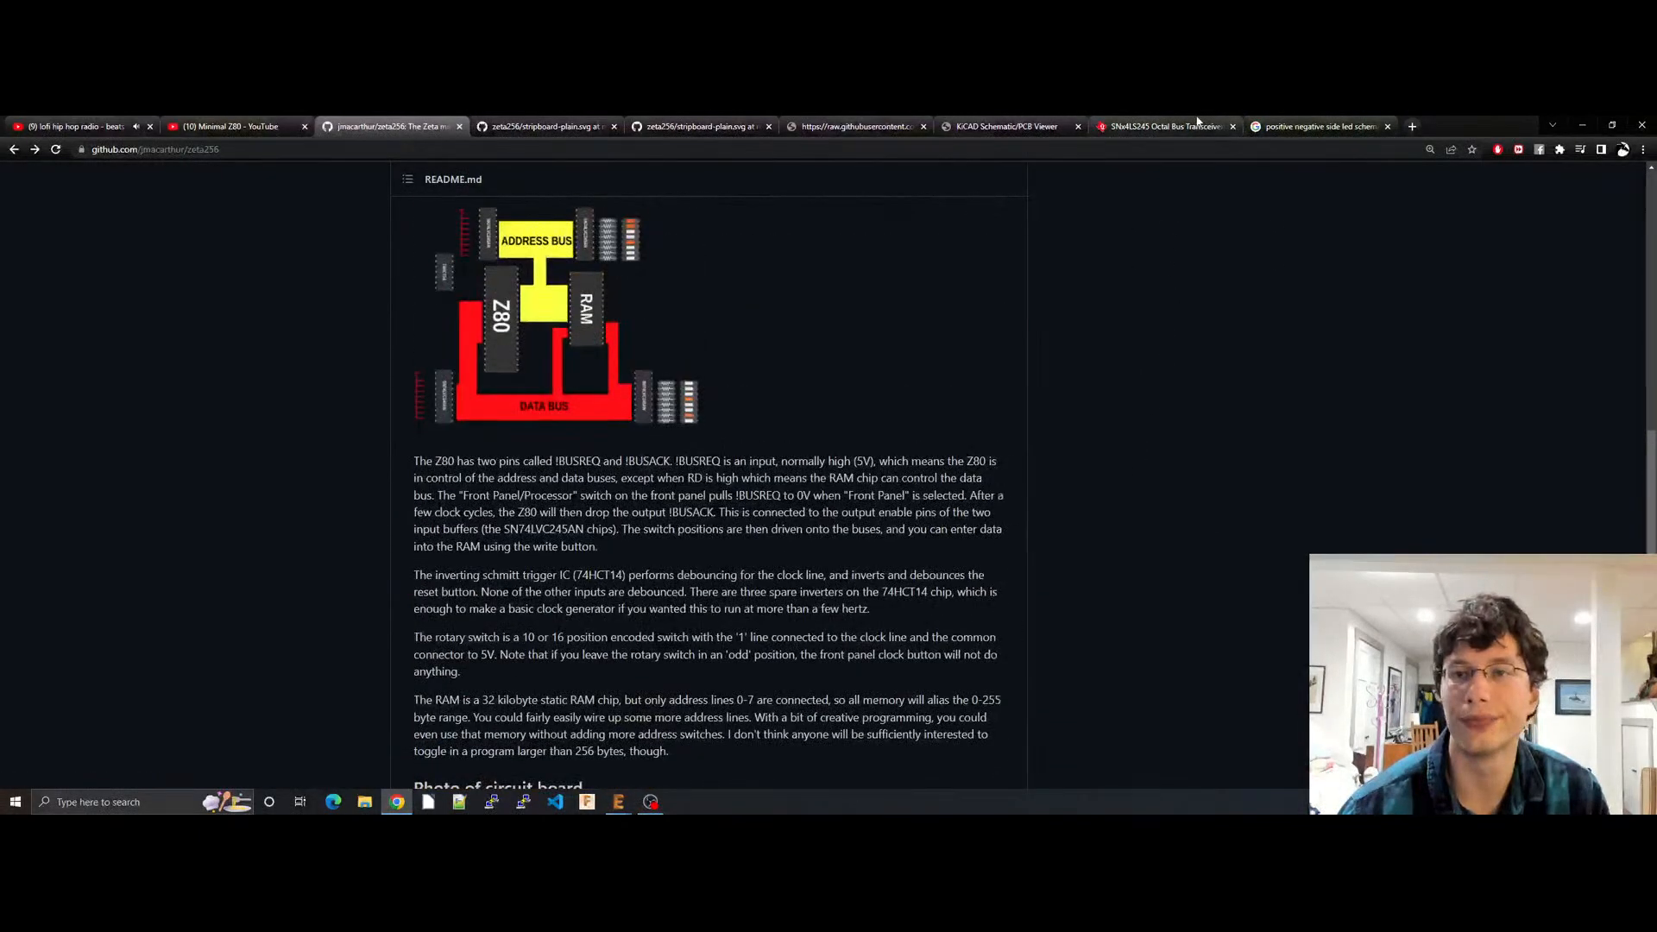
Step: Examine the z80switch.sch schematic from the toggle switches and processor down to the CLOCK and RESET push-button circuit
left_click(1006, 126)
left_click_drag(937, 662, 681, 766)
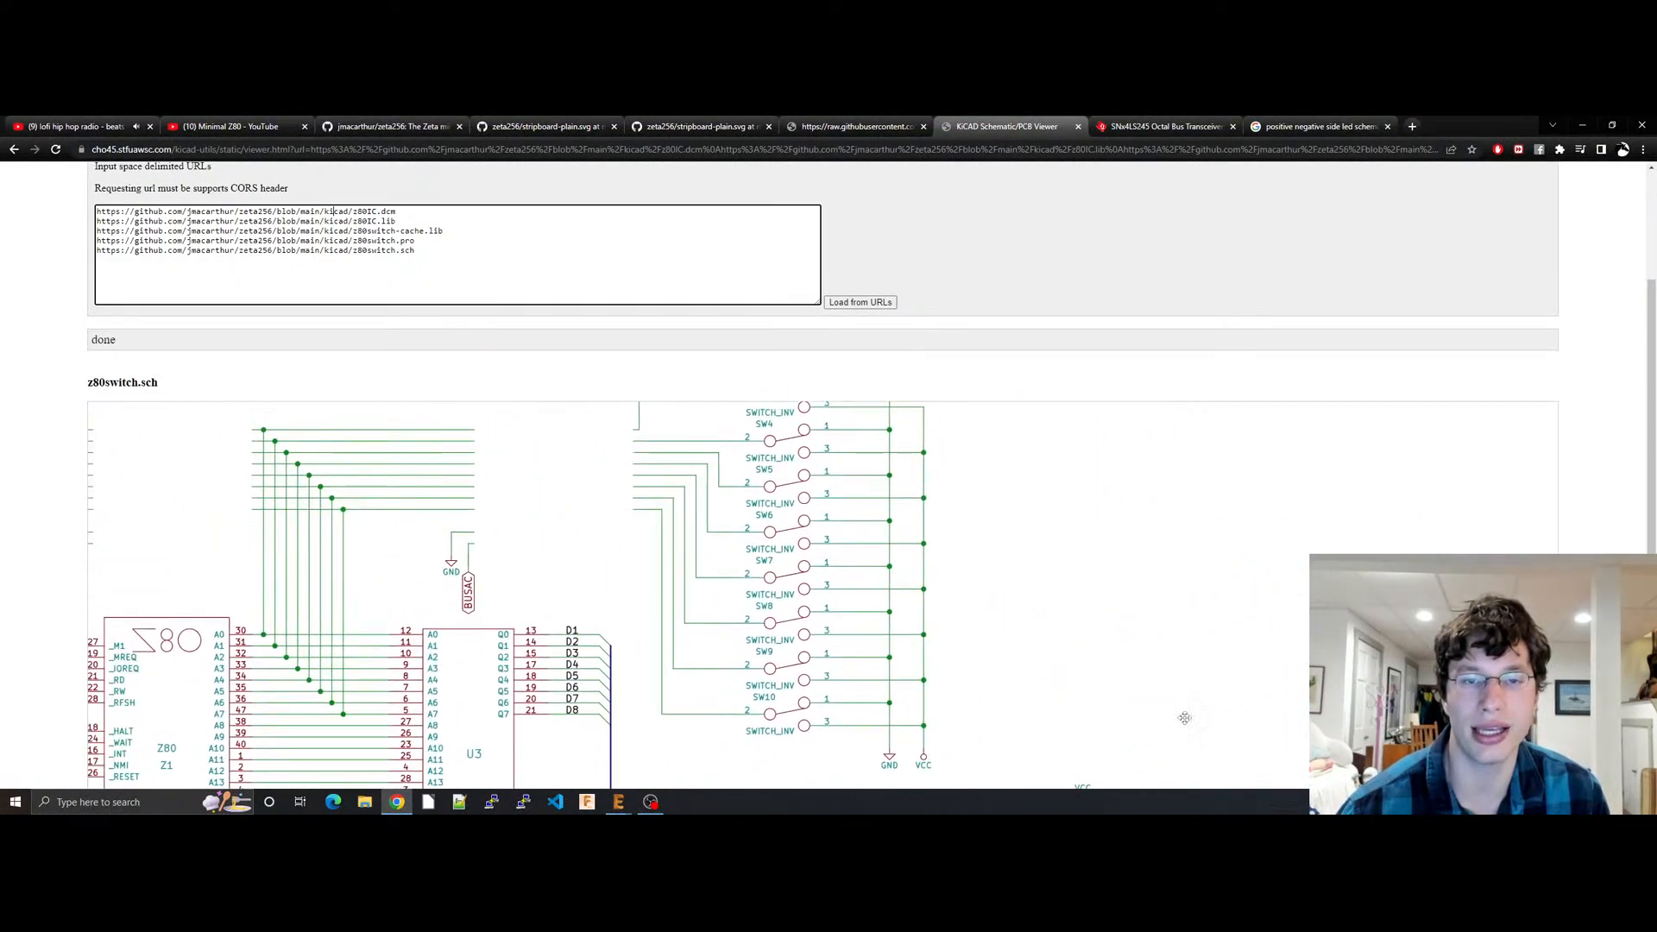
left_click_drag(1184, 718, 865, 517)
mouse_move(781, 438)
left_mouse_down()
mouse_move(795, 509)
mouse_move(768, 423)
left_mouse_up()
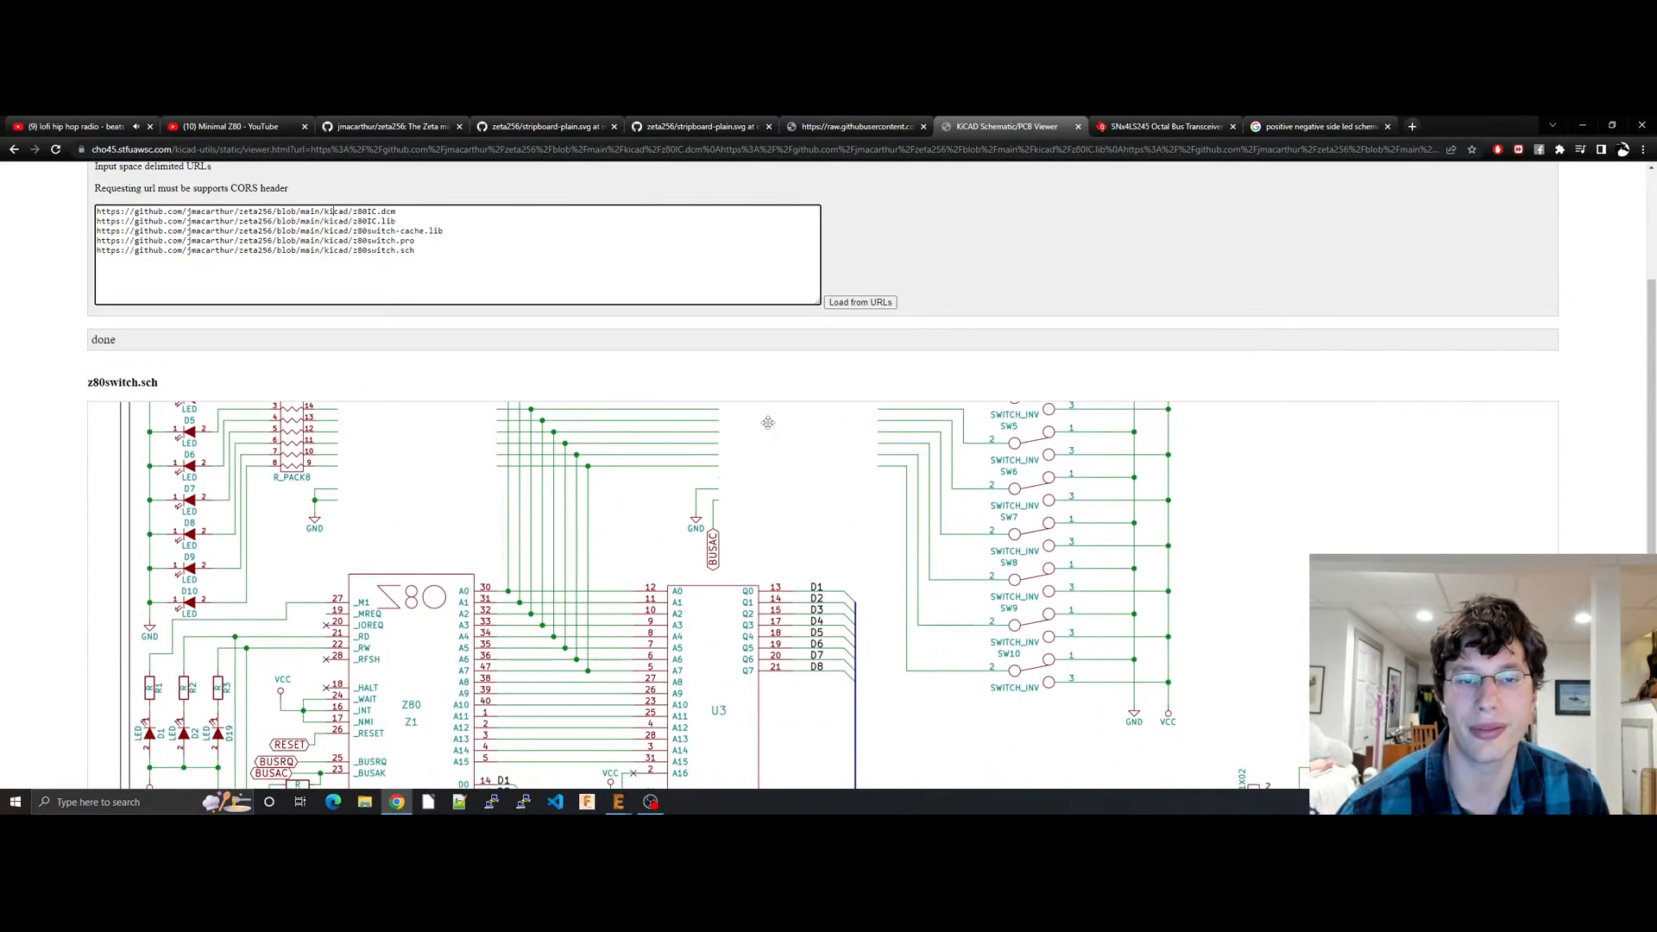
left_click_drag(784, 549, 743, 416)
left_click_drag(866, 572, 824, 422)
left_click_drag(952, 619, 878, 546)
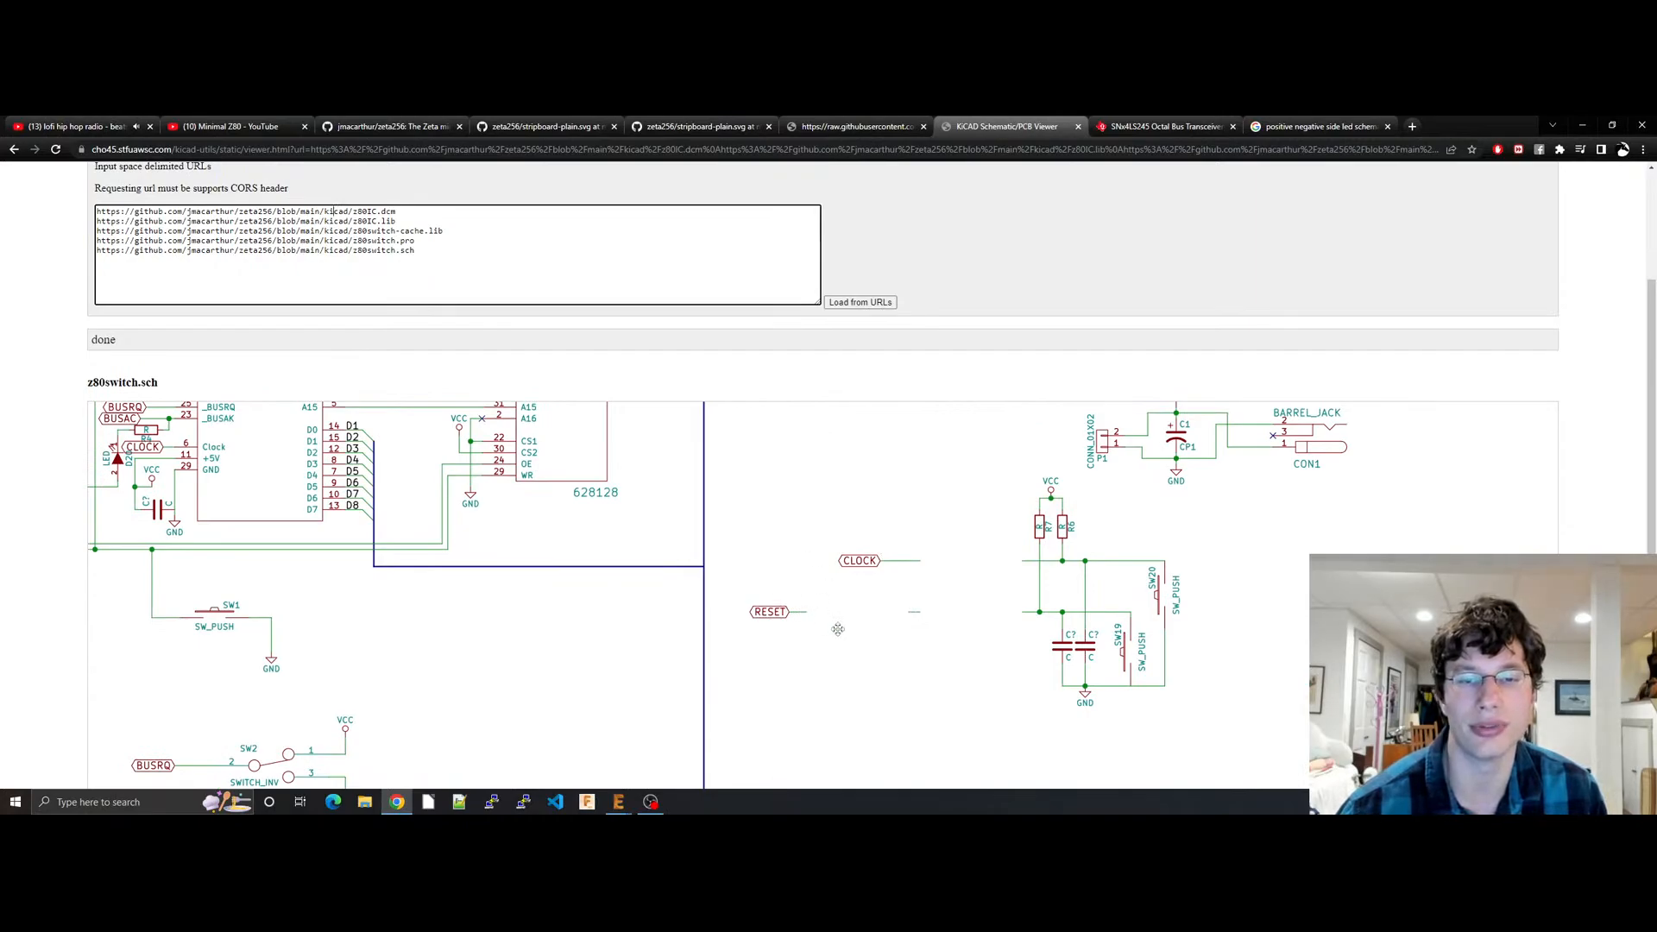
left_click_drag(966, 665, 1106, 616)
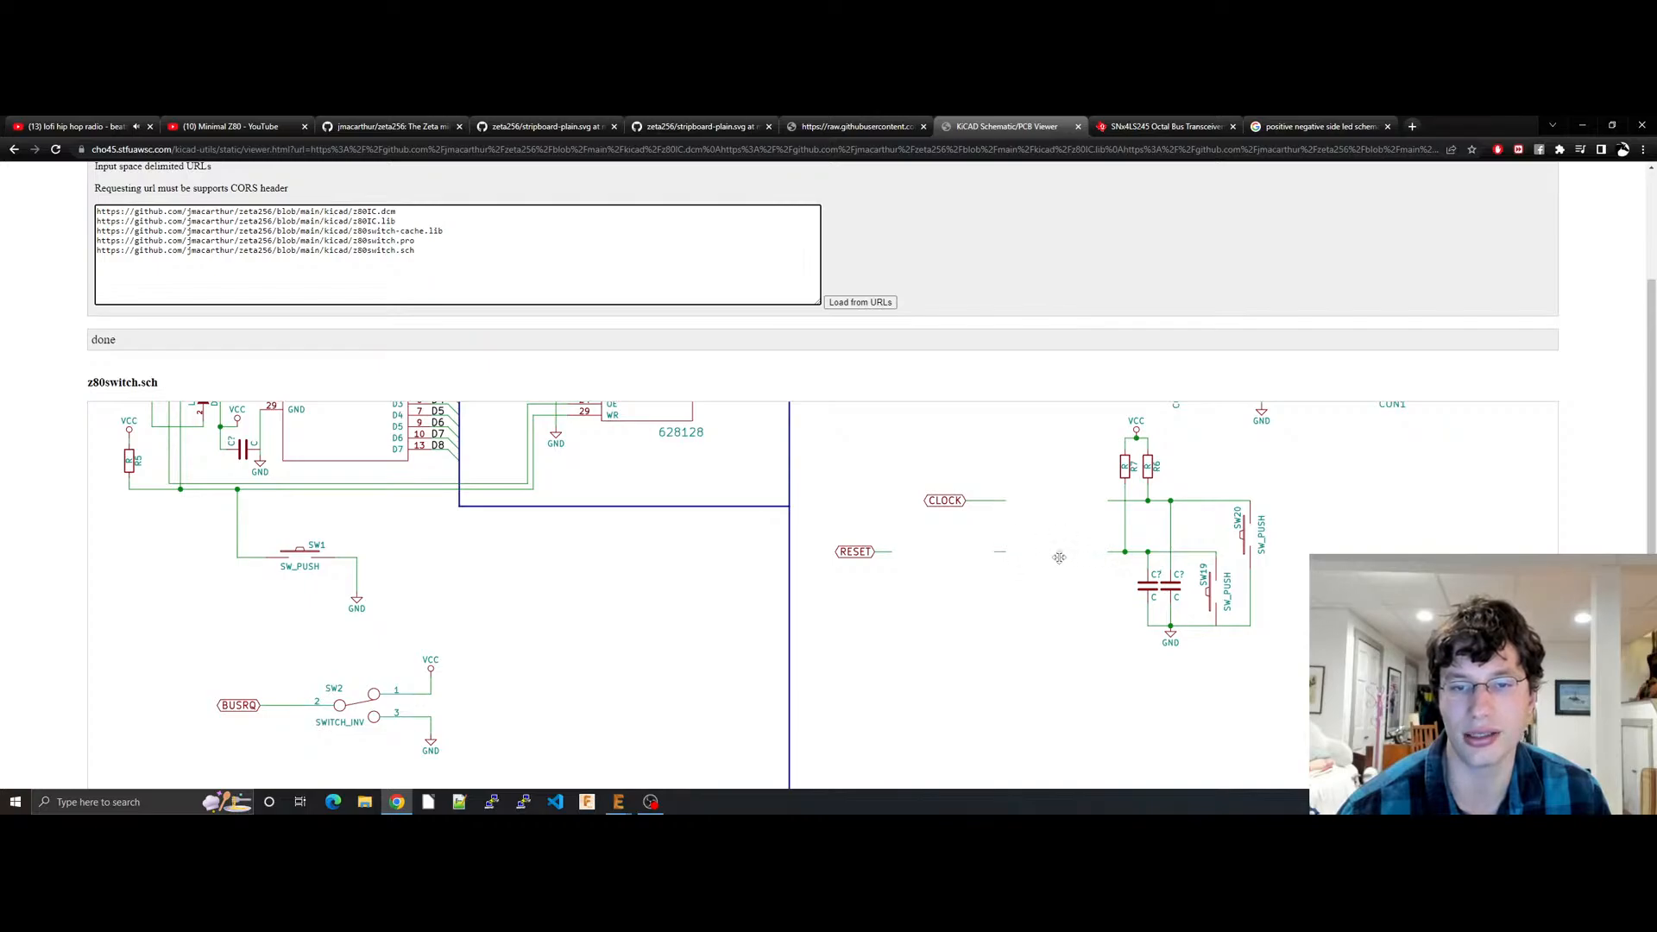
left_click_drag(911, 588, 888, 656)
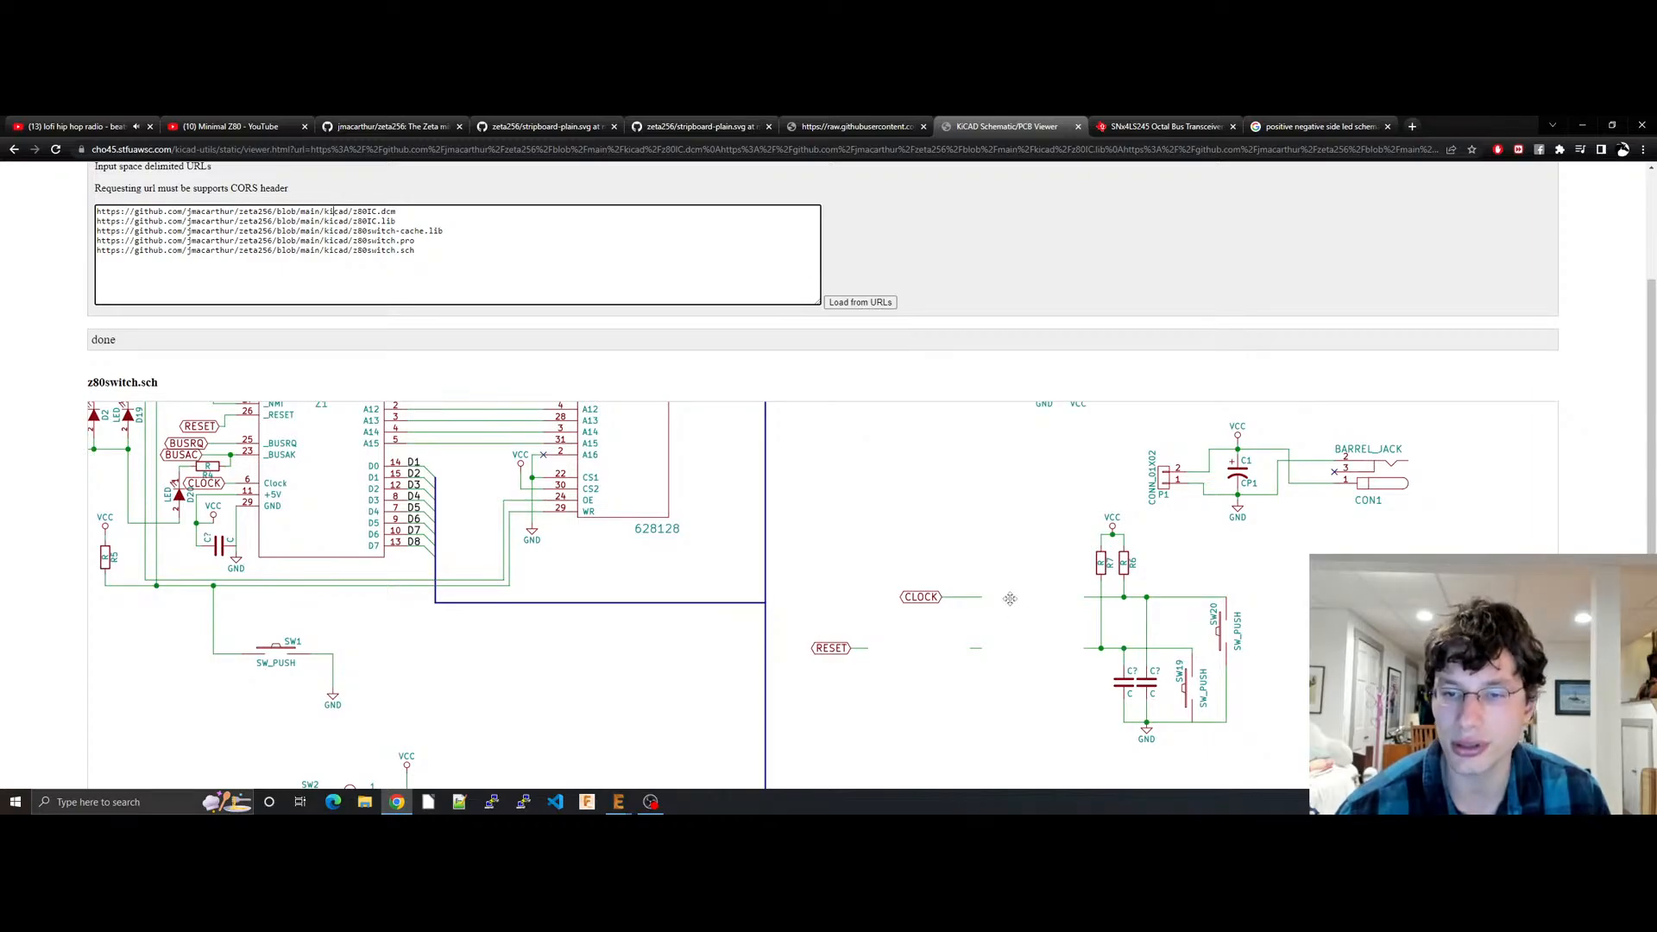
Step: Inspect the schematic's D11–D18 LED and SW12–SW18 switch banks, and revisit the CLOCK and RESET circuit
left_click_drag(1013, 629, 1130, 435)
left_click_drag(878, 676, 1006, 467)
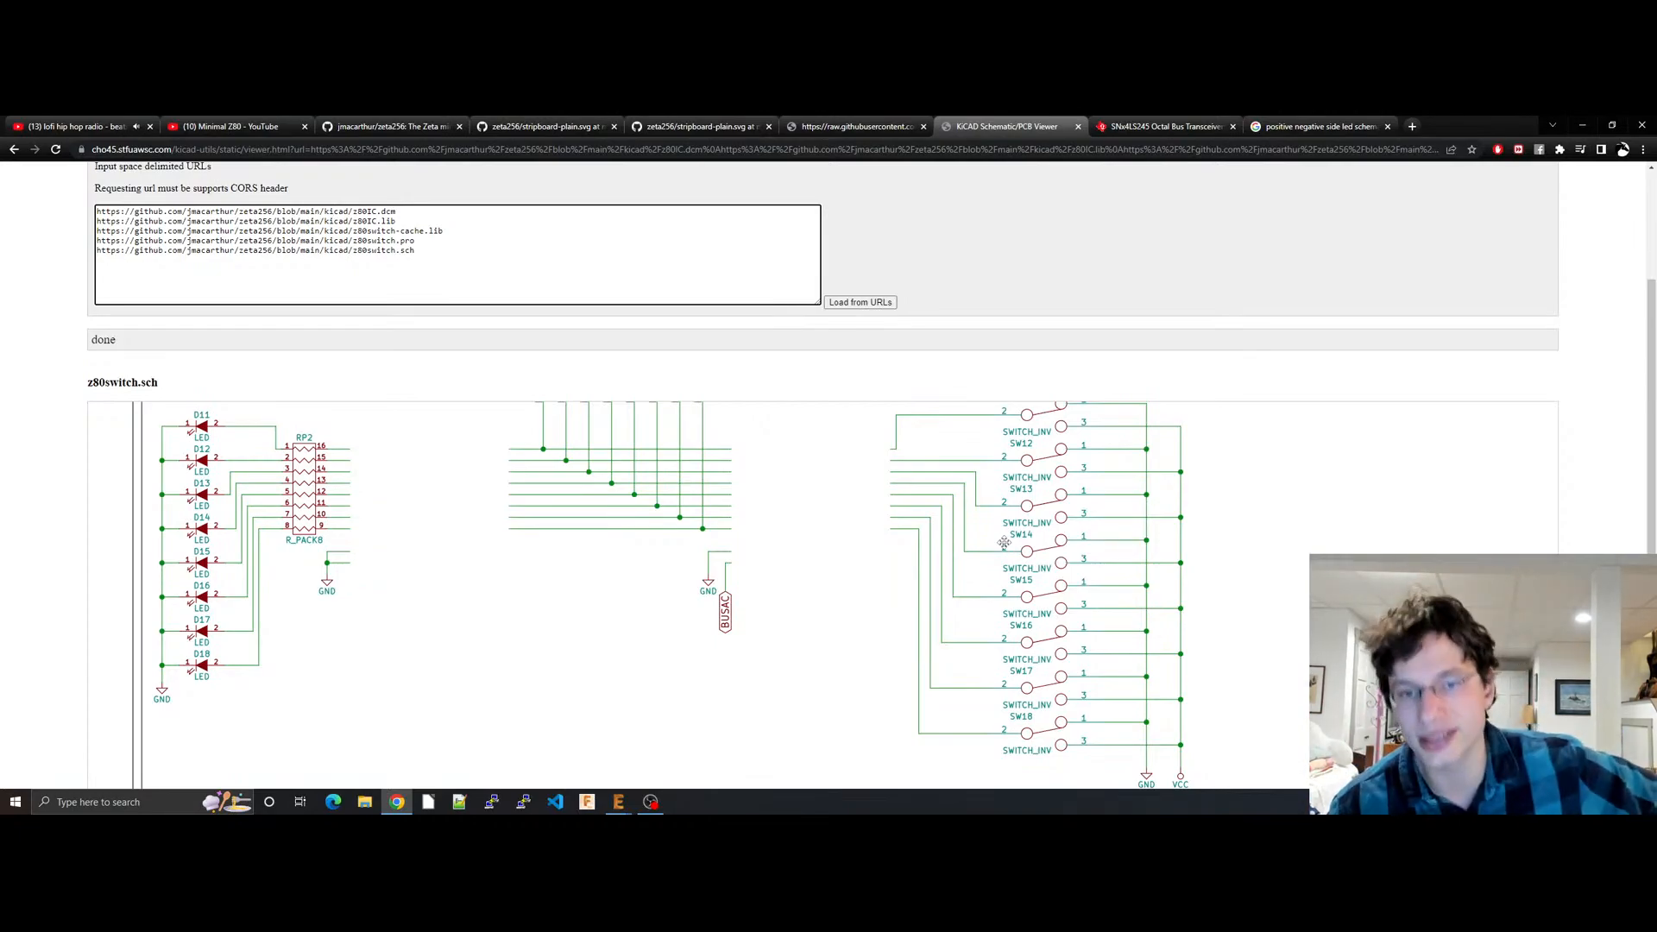
scroll(1001, 484, "down", 2)
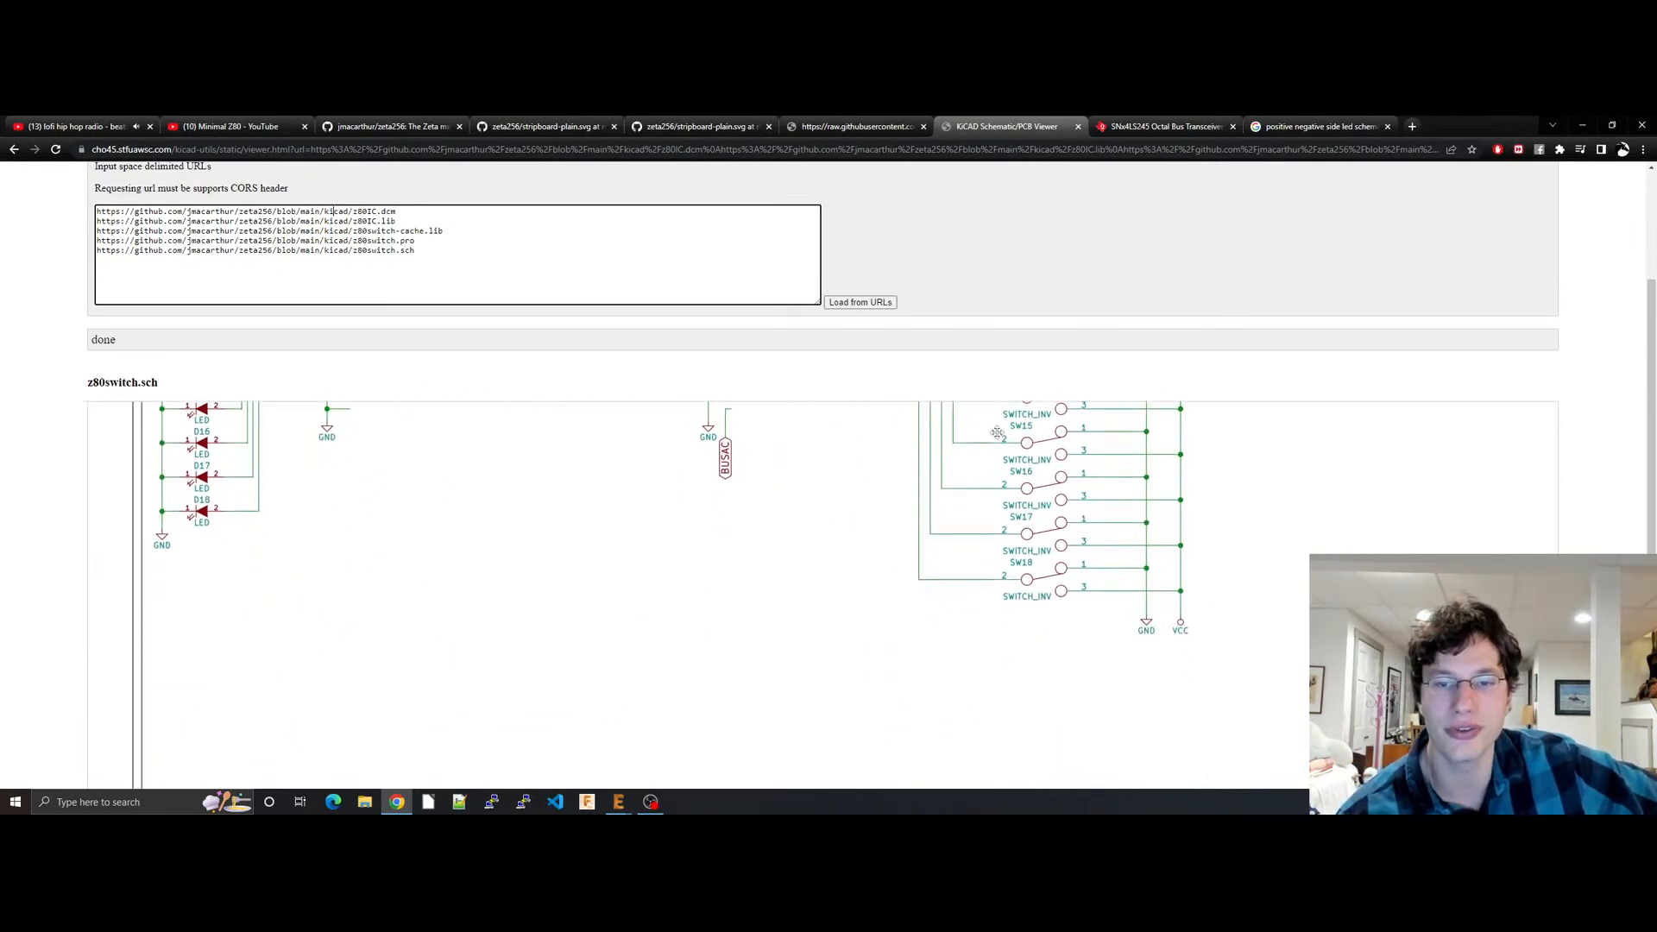
left_click_drag(997, 432, 995, 394)
left_click_drag(759, 423, 501, 786)
left_click_drag(932, 454, 974, 799)
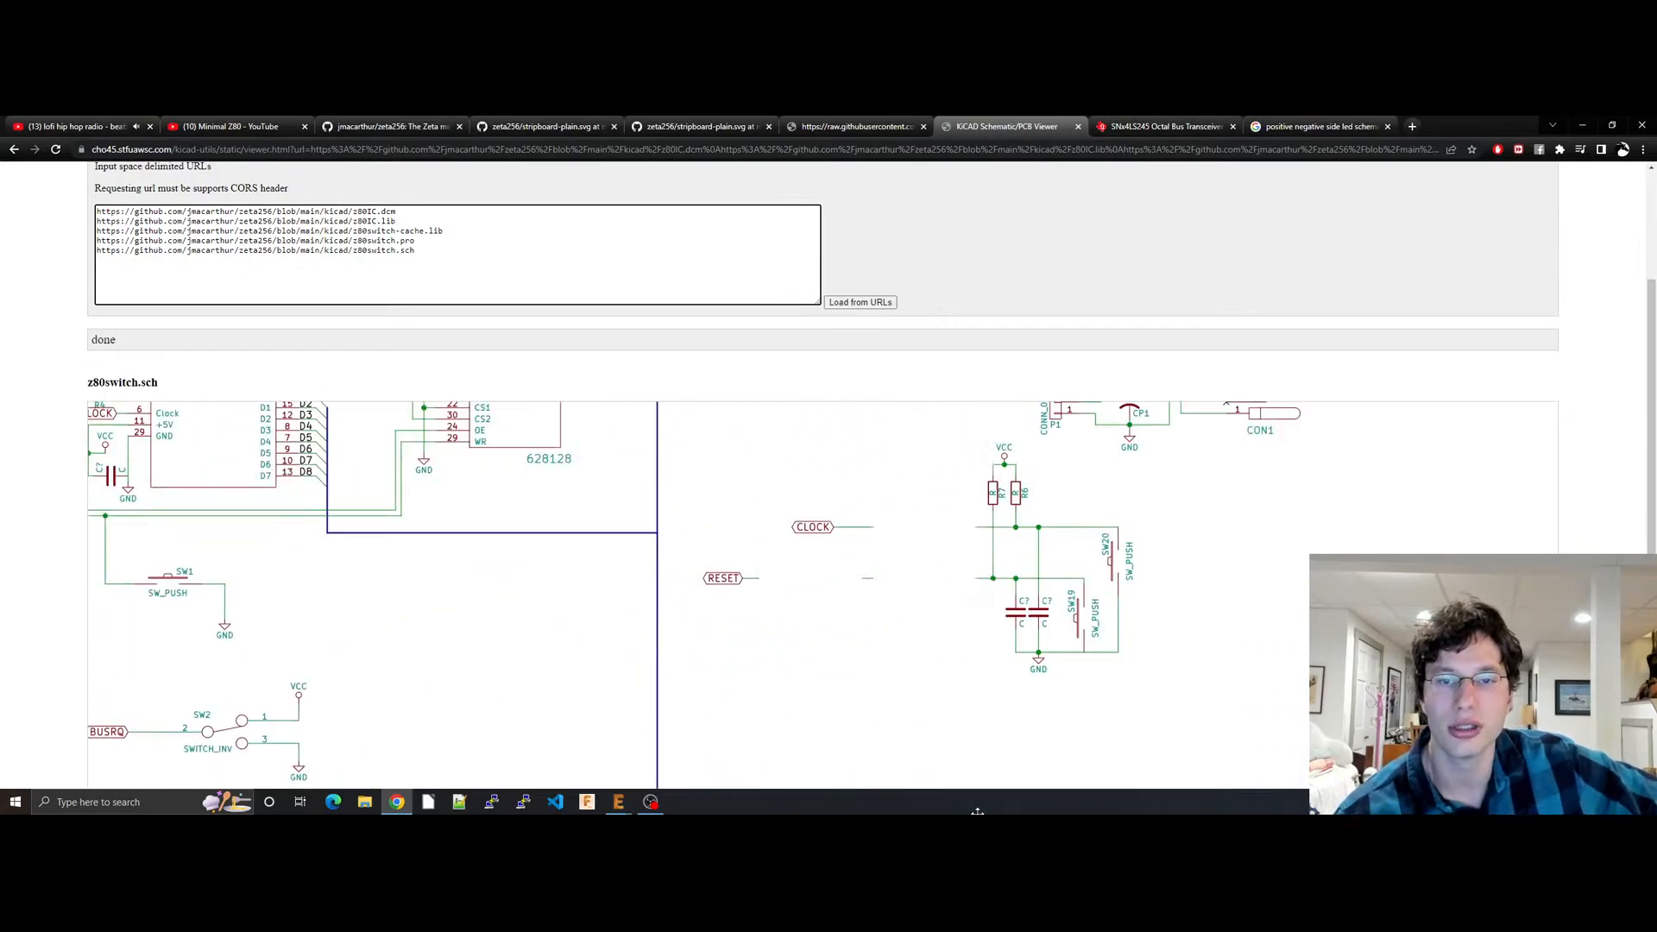
left_click_drag(889, 557, 875, 510)
right_click(884, 562)
left_click(881, 529)
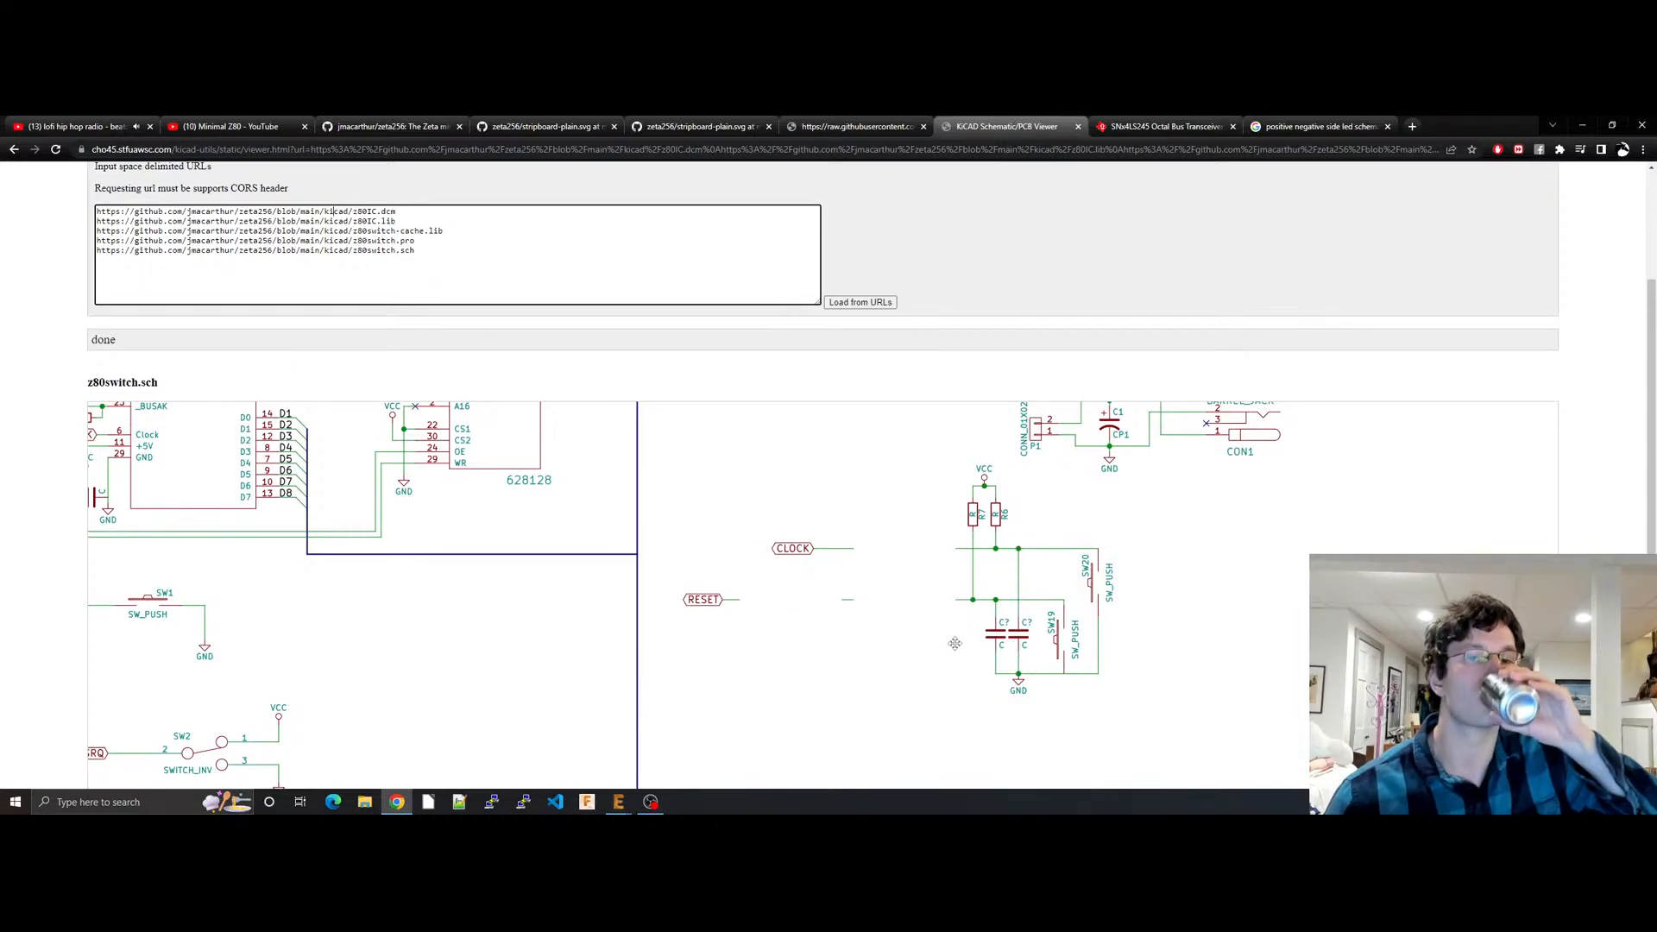
Step: Inspect the SW4–SW10 switch bank and trace its lines to the Z80 and the 628128 RAM
left_click_drag(938, 629, 1104, 477)
left_click_drag(861, 477, 935, 781)
left_click_drag(979, 625, 1113, 747)
left_click_drag(1079, 596, 1088, 751)
left_click_drag(1113, 655, 1122, 620)
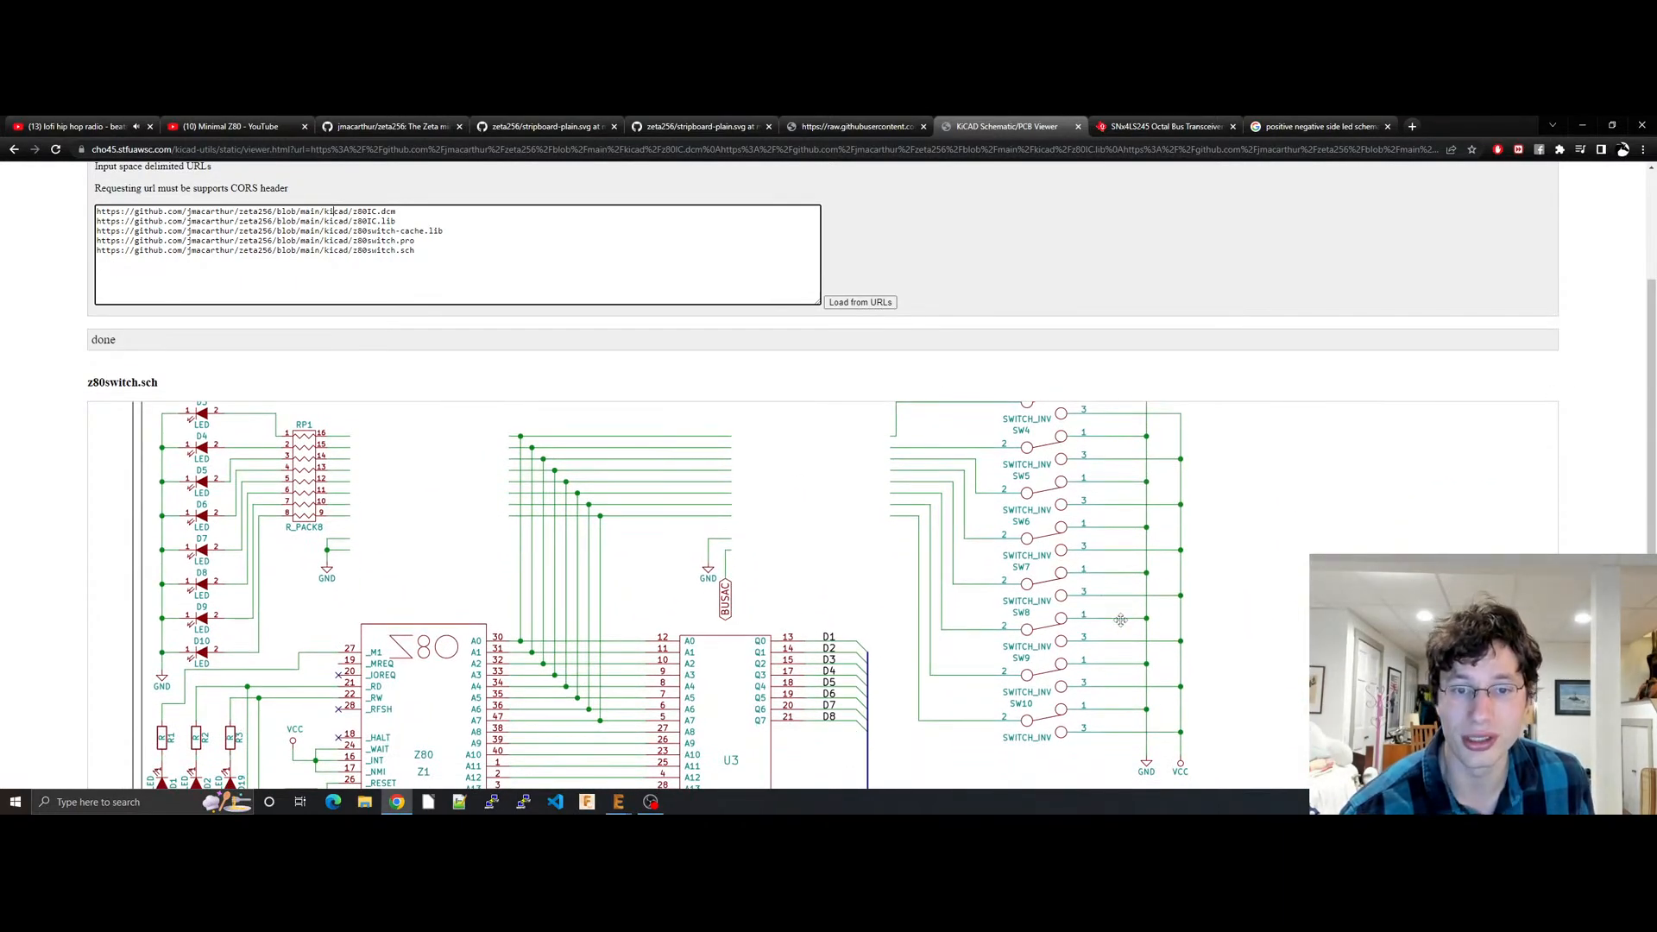
left_click_drag(650, 725, 792, 544)
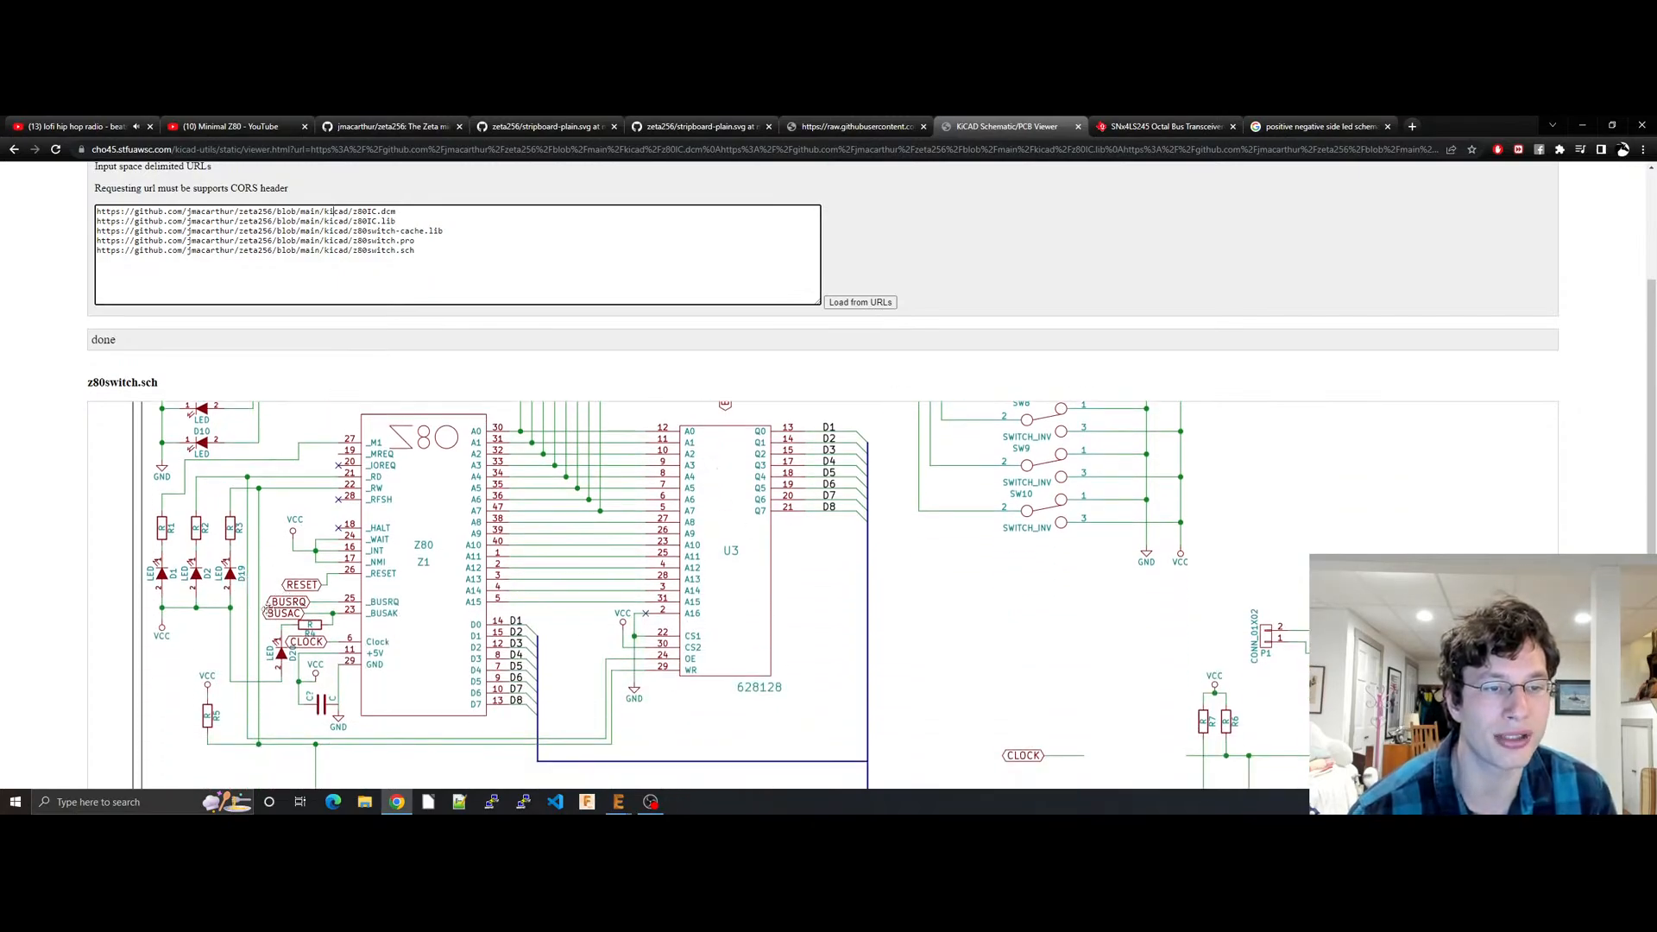
Step: Read the zeta256 README's explanation of the !BUSREQ and !BUSACK pins and the Front Panel/Processor switch, highlighting key phrases
left_click(393, 126)
scroll(695, 529, "down", 6)
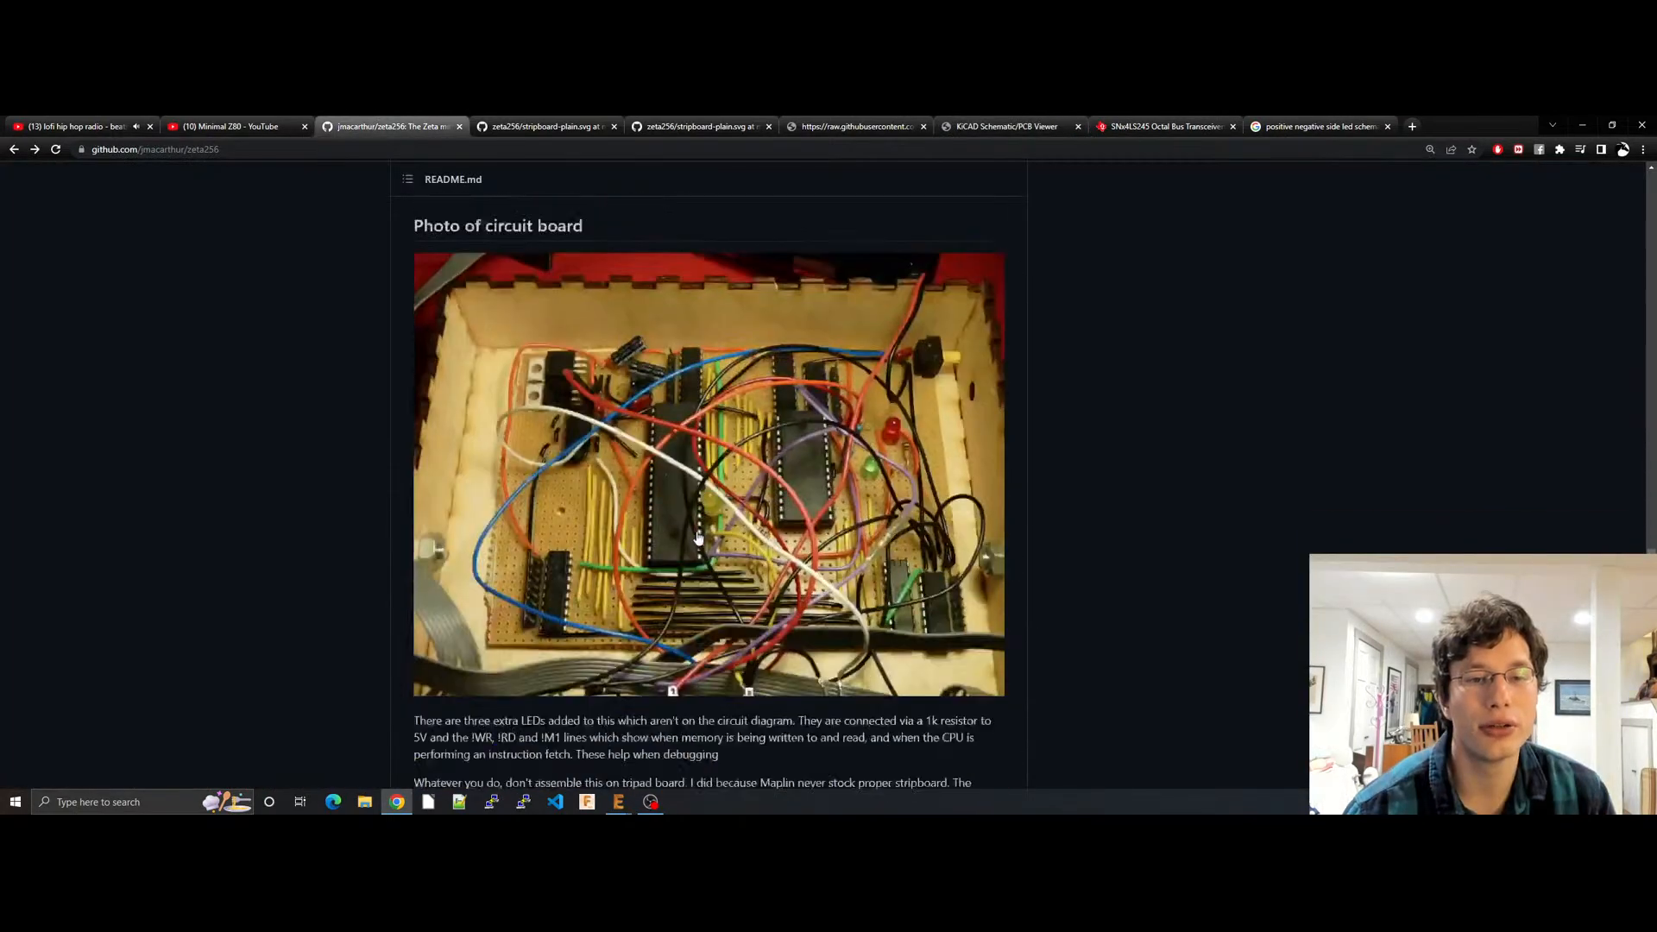
scroll(695, 528, "up", 4)
scroll(694, 528, "up", 2)
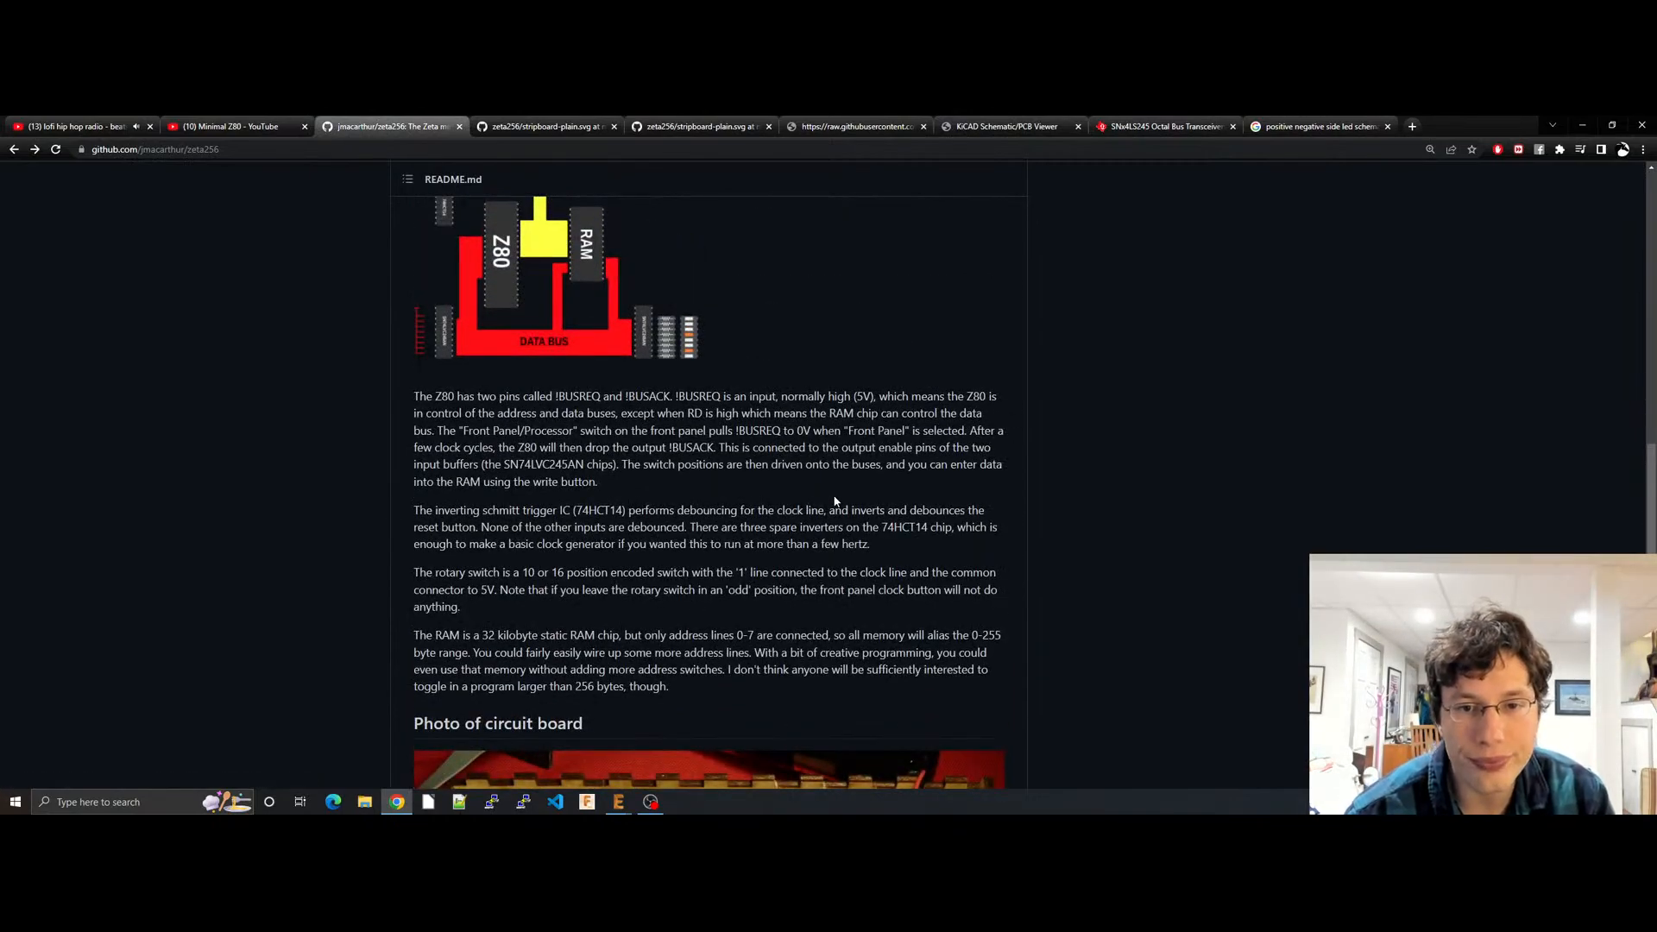
left_click_drag(545, 396, 731, 396)
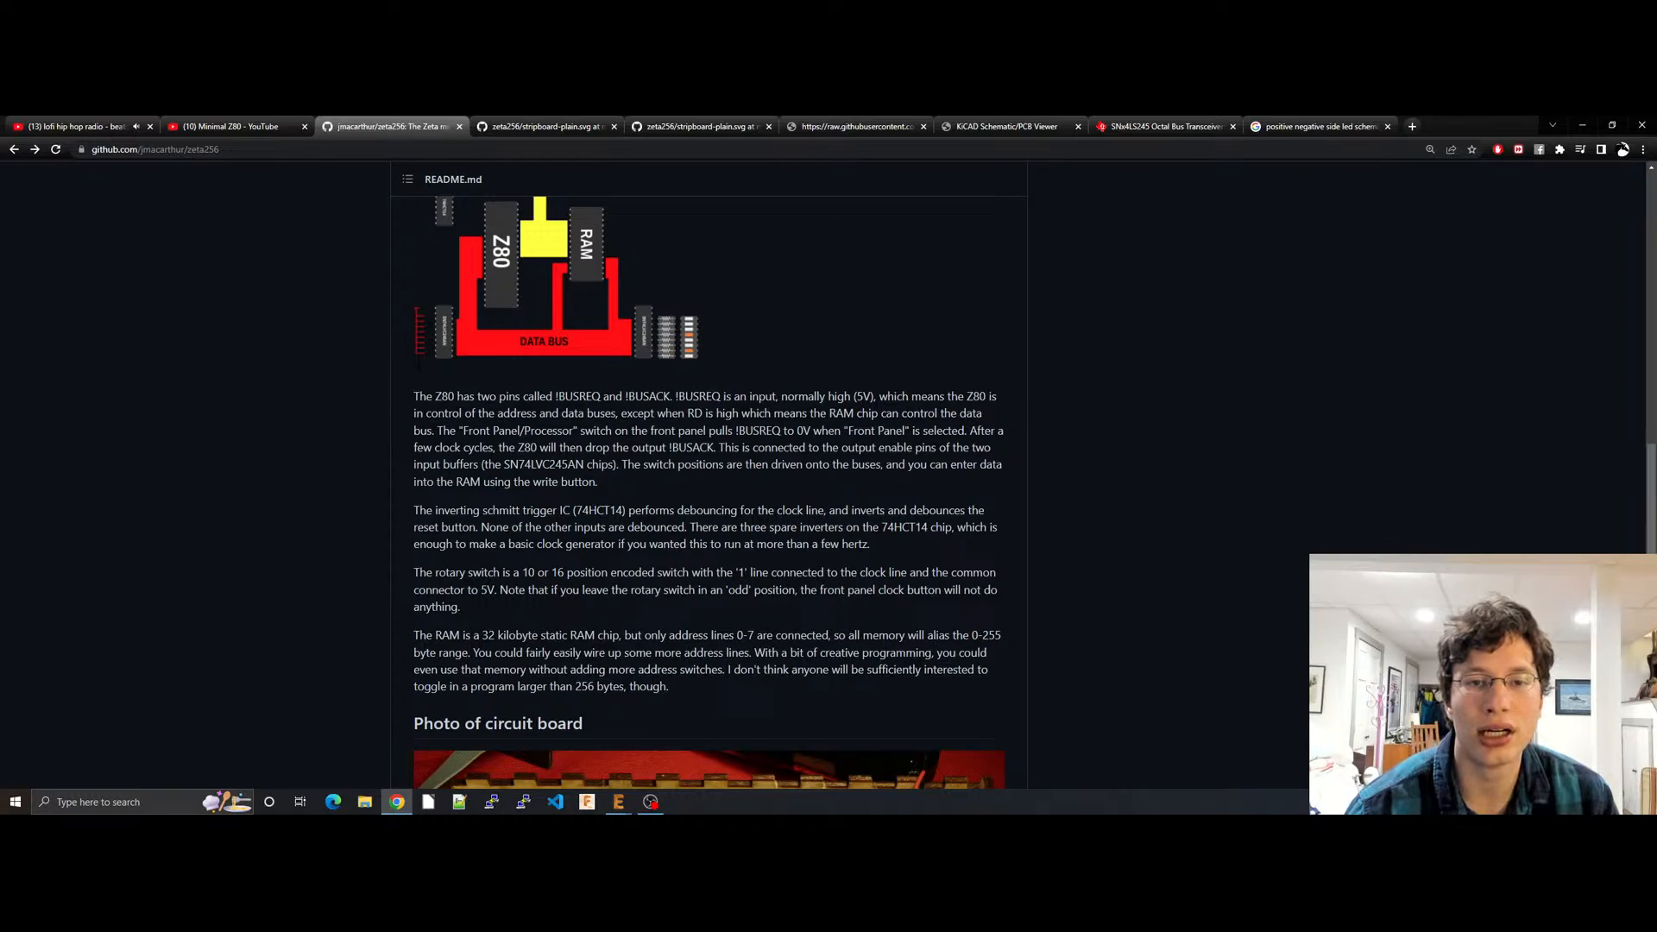
left_click_drag(787, 430, 733, 430)
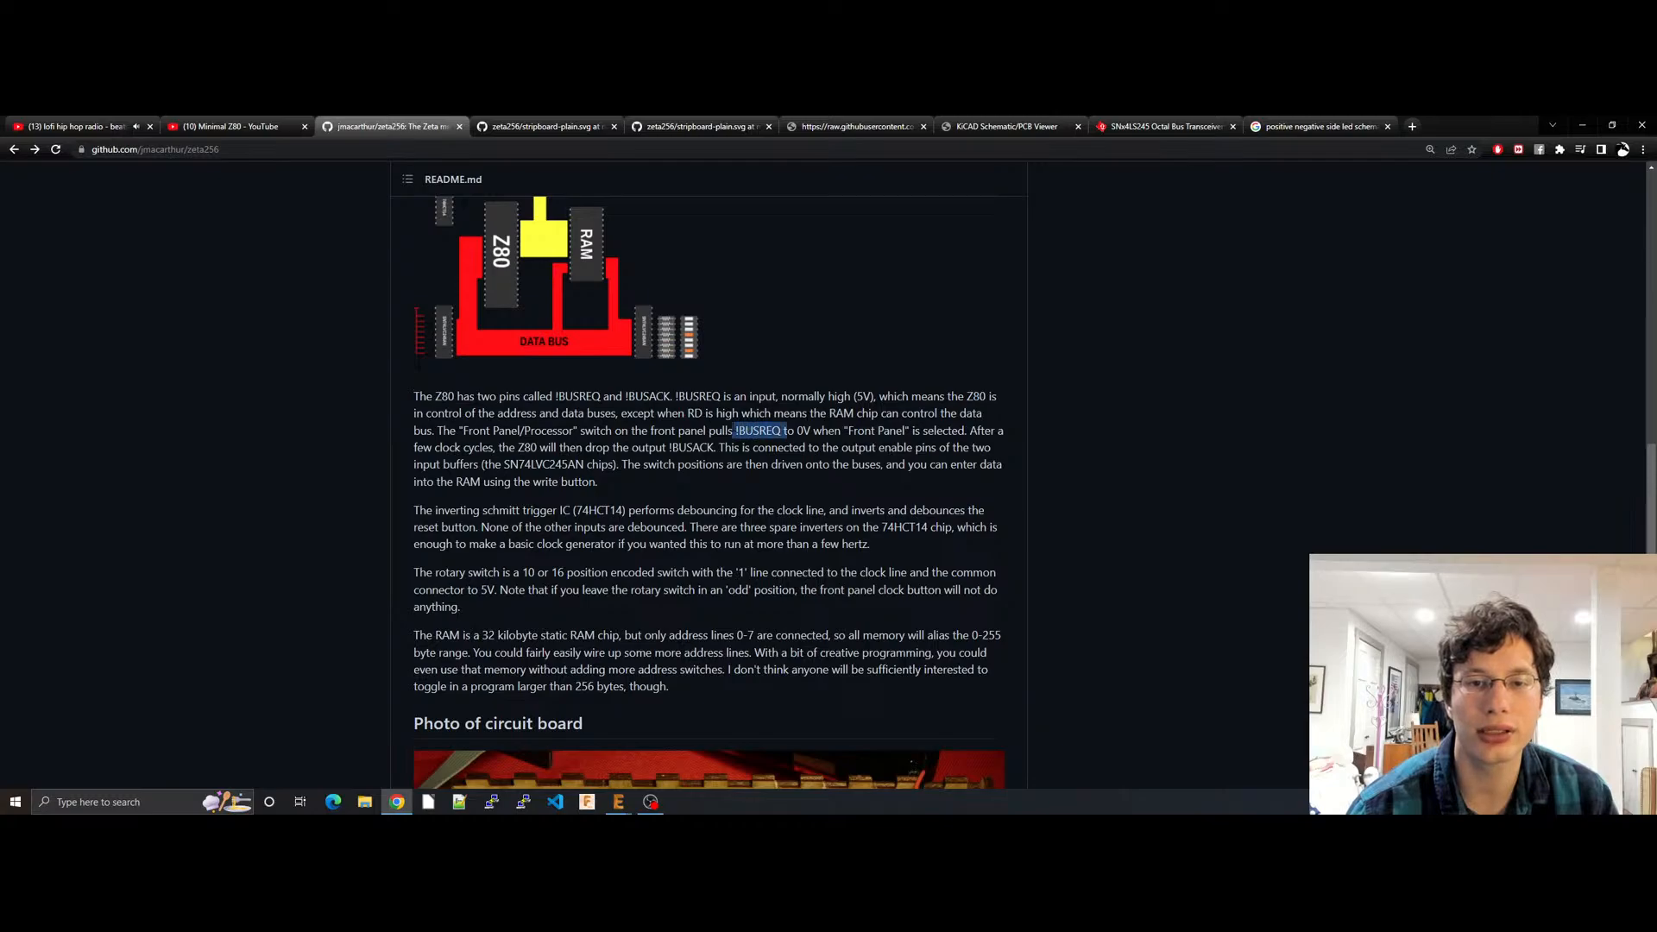
left_click_drag(734, 431, 585, 465)
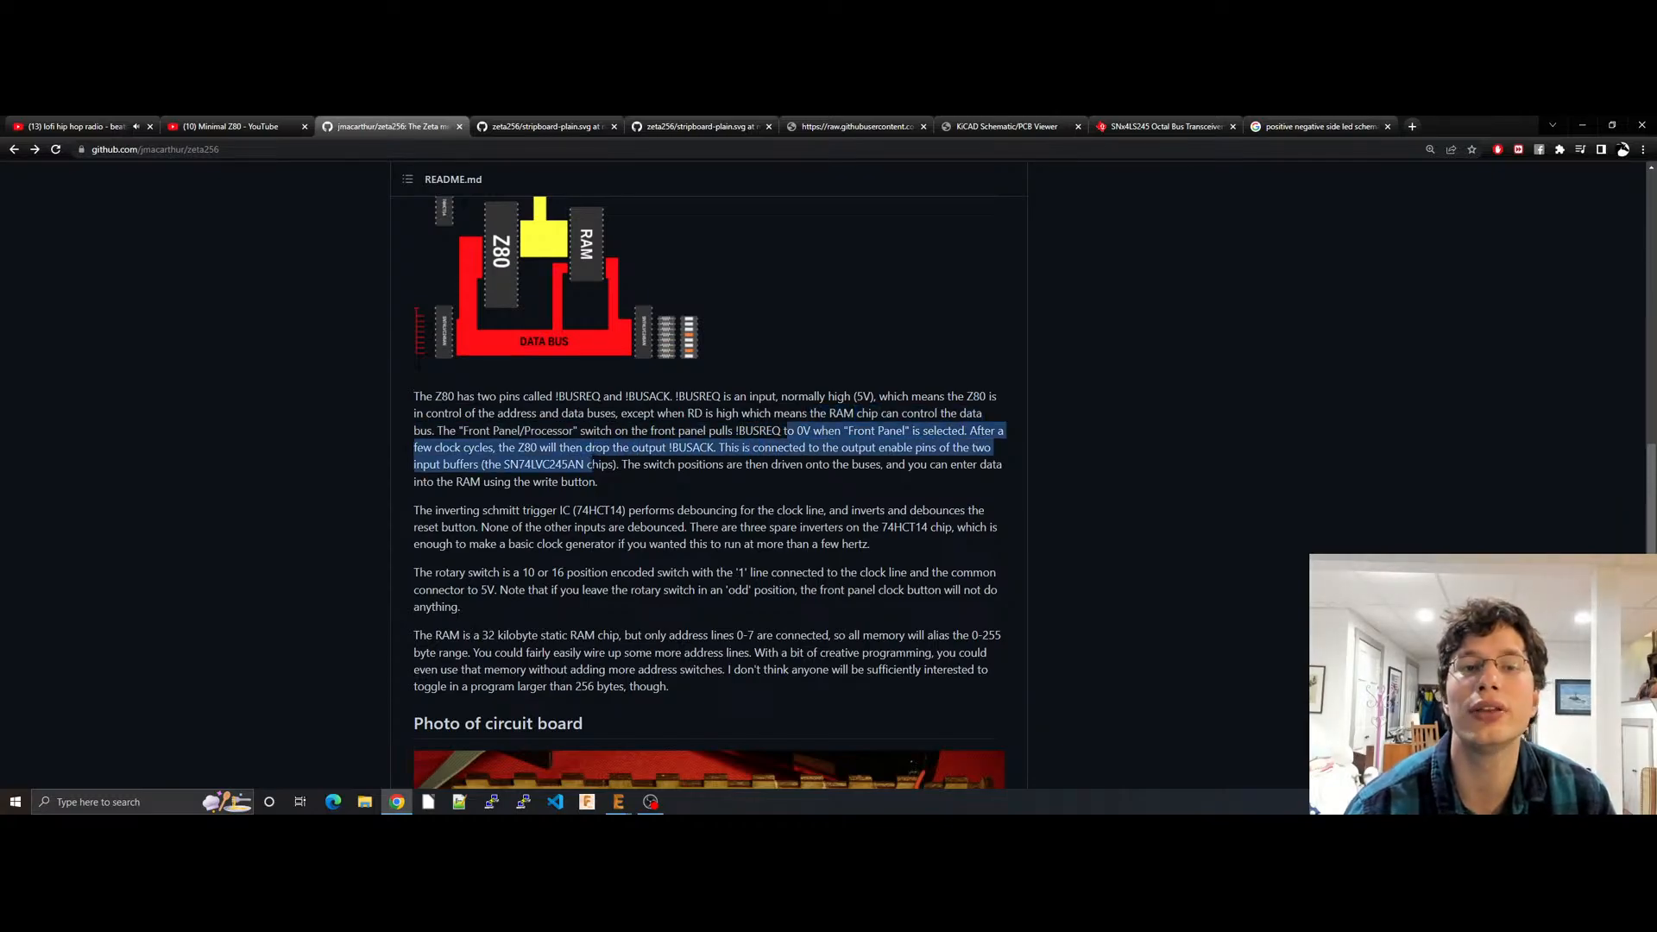
left_click(588, 464)
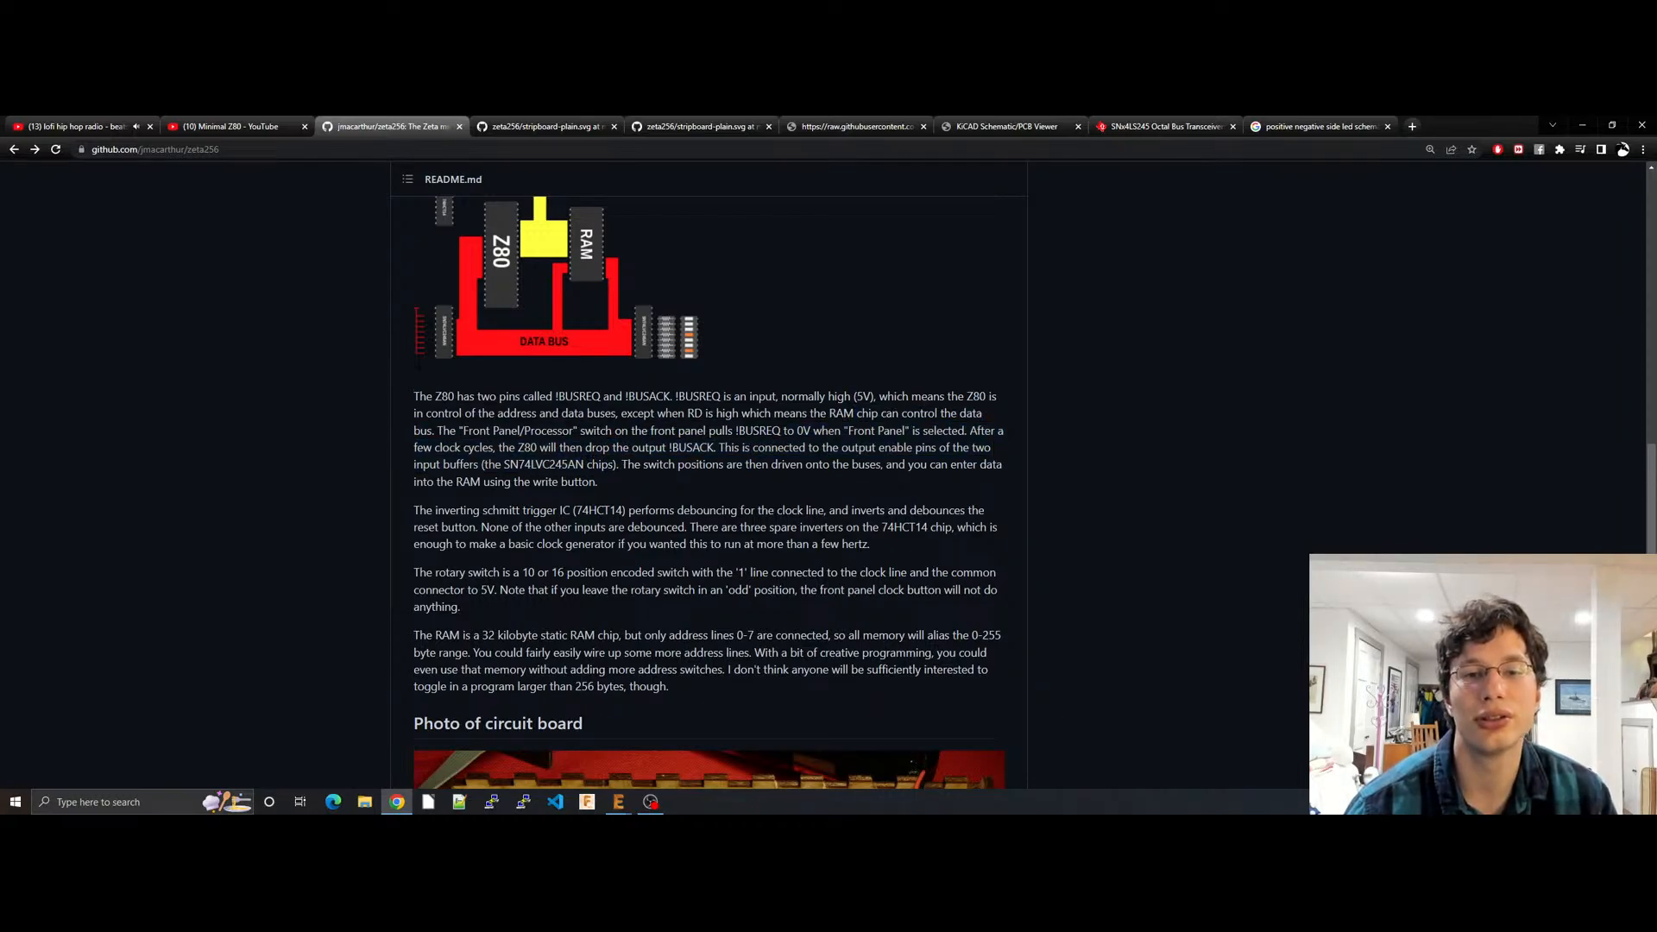
left_click_drag(709, 432, 949, 432)
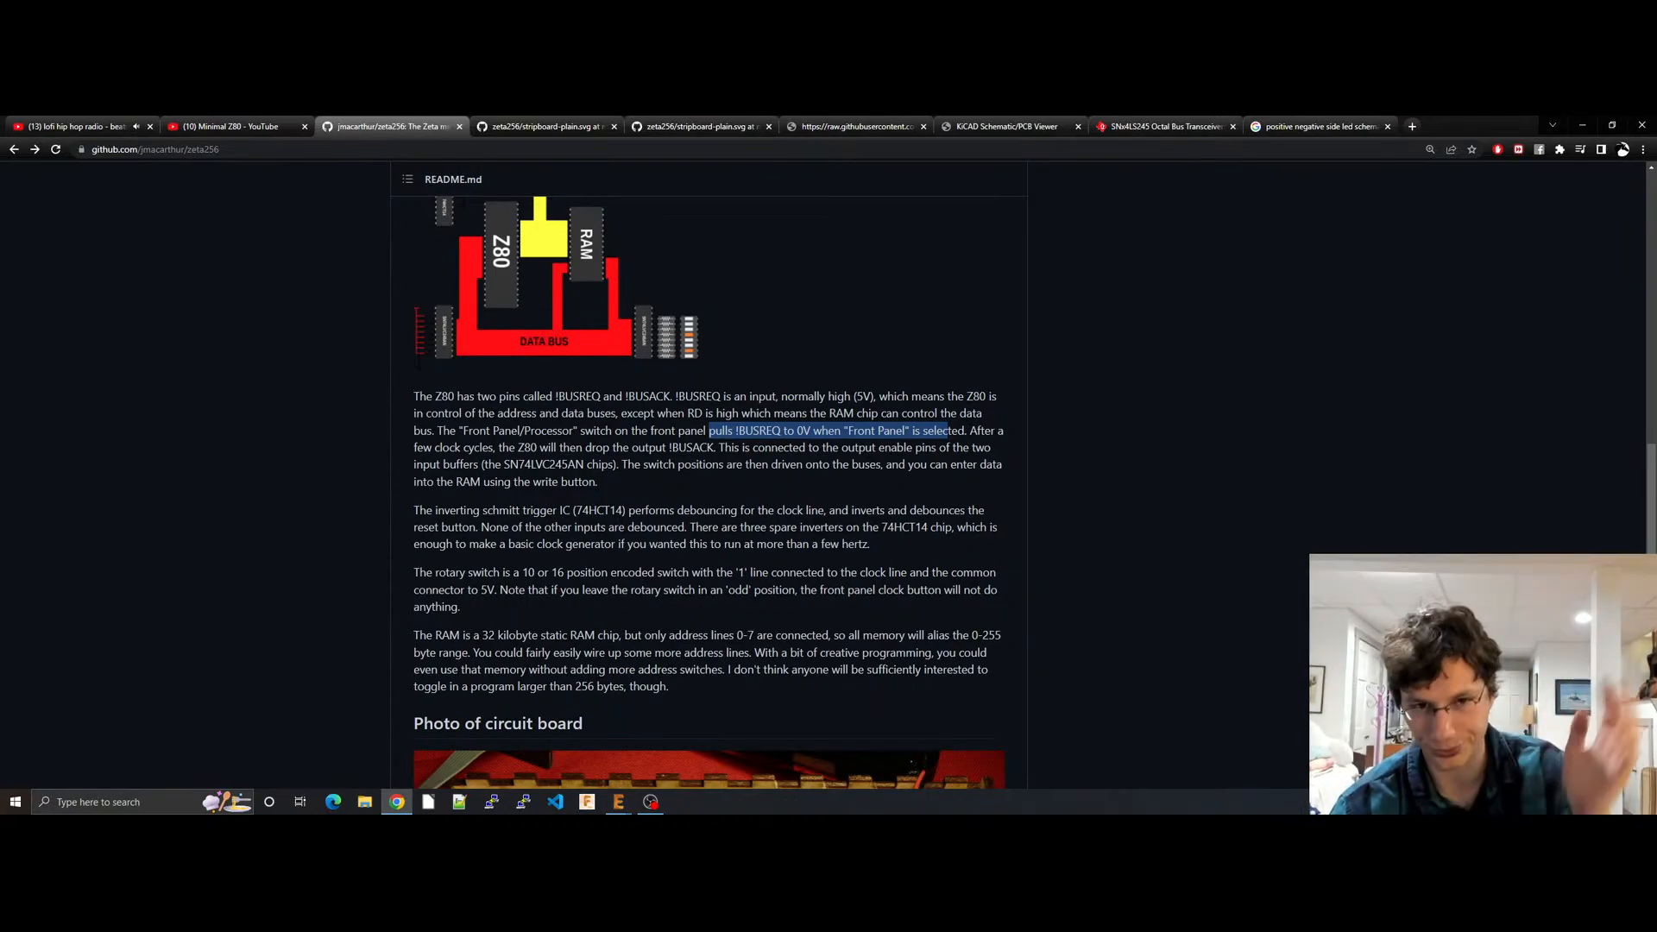
left_click_drag(754, 451, 757, 463)
left_click(776, 449)
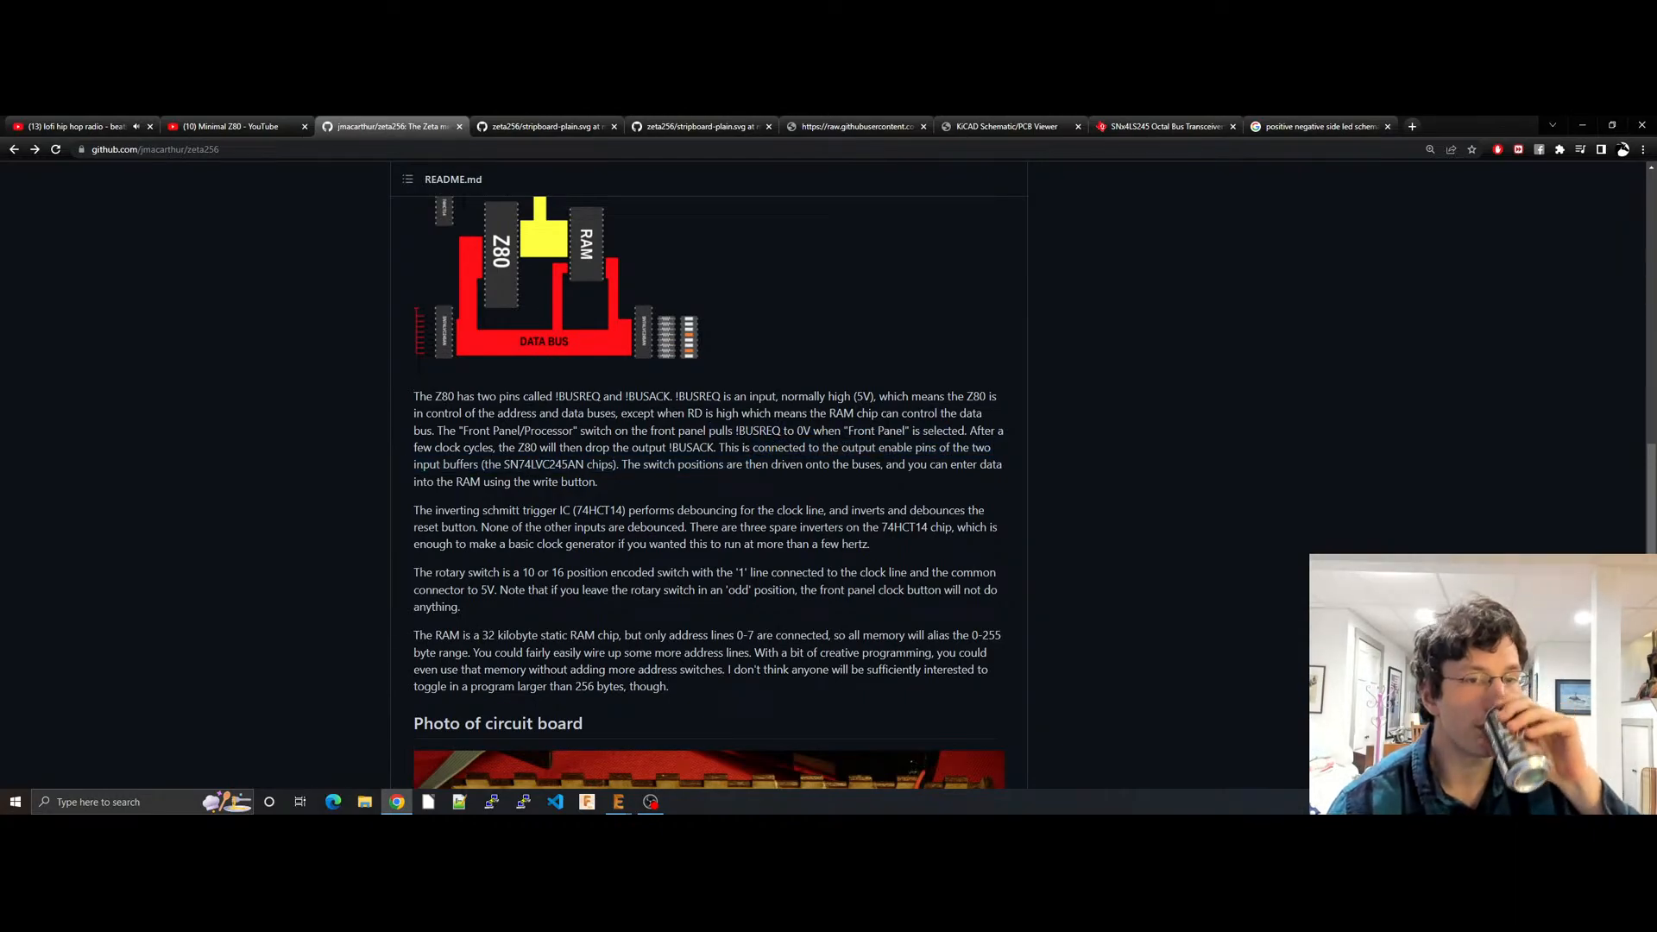
Step: Read the README paragraphs on the 74HCT14 inverting Schmitt trigger and the rotary switch, highlighting the passages being followed
left_click_drag(443, 510, 626, 510)
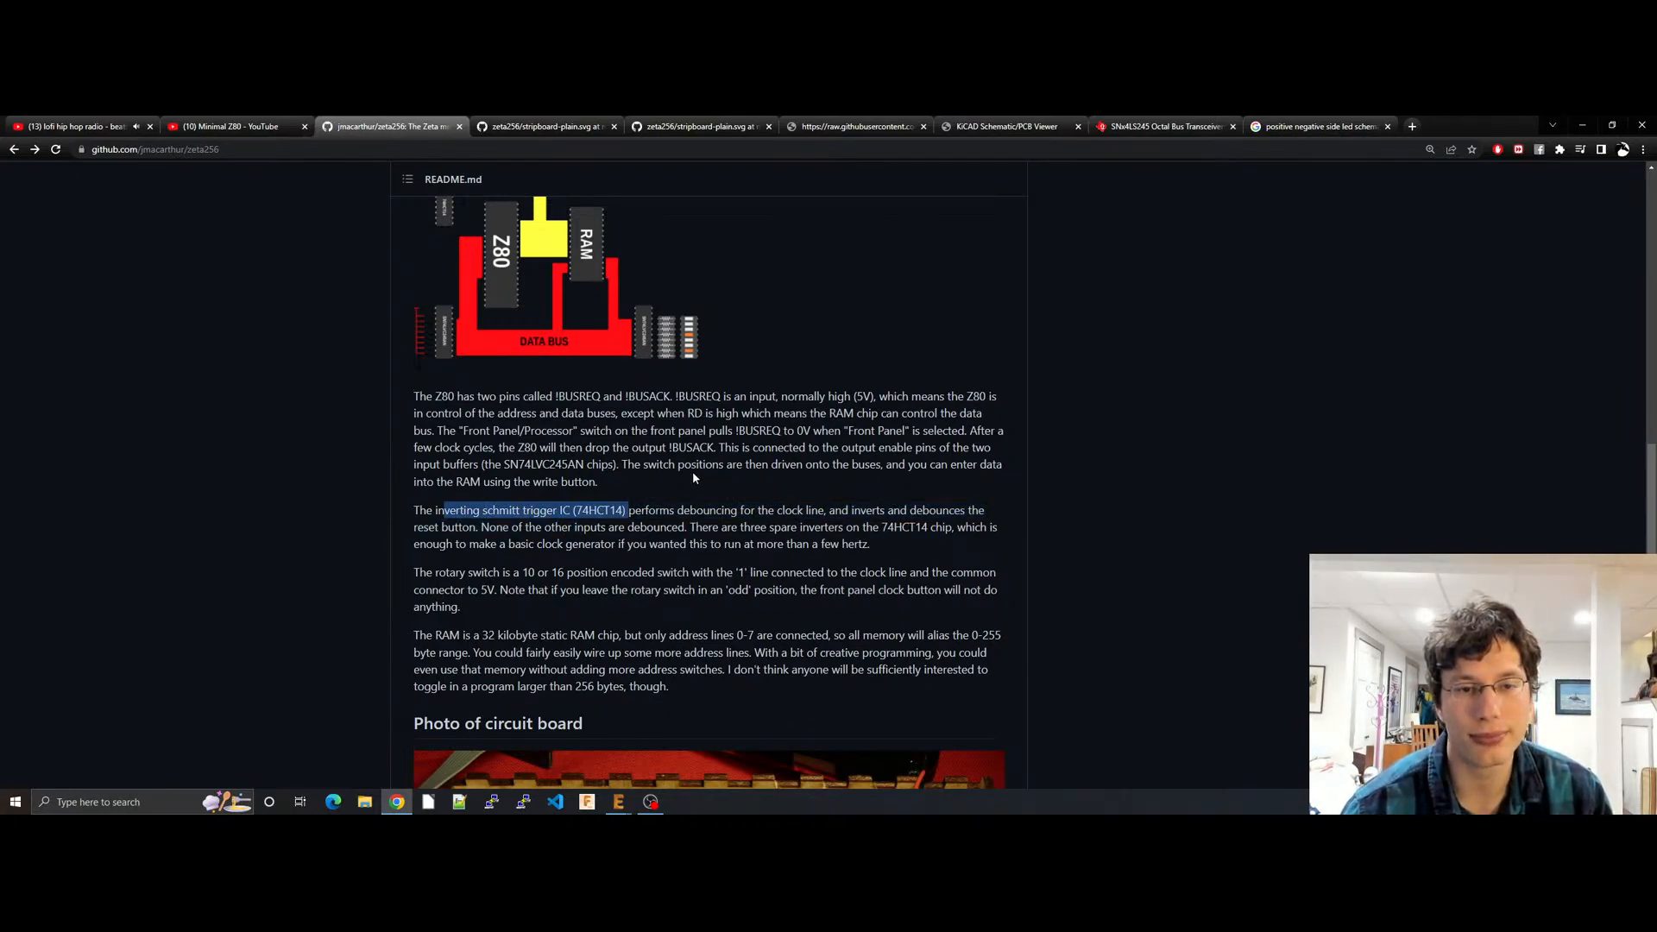
left_click_drag(582, 510, 752, 511)
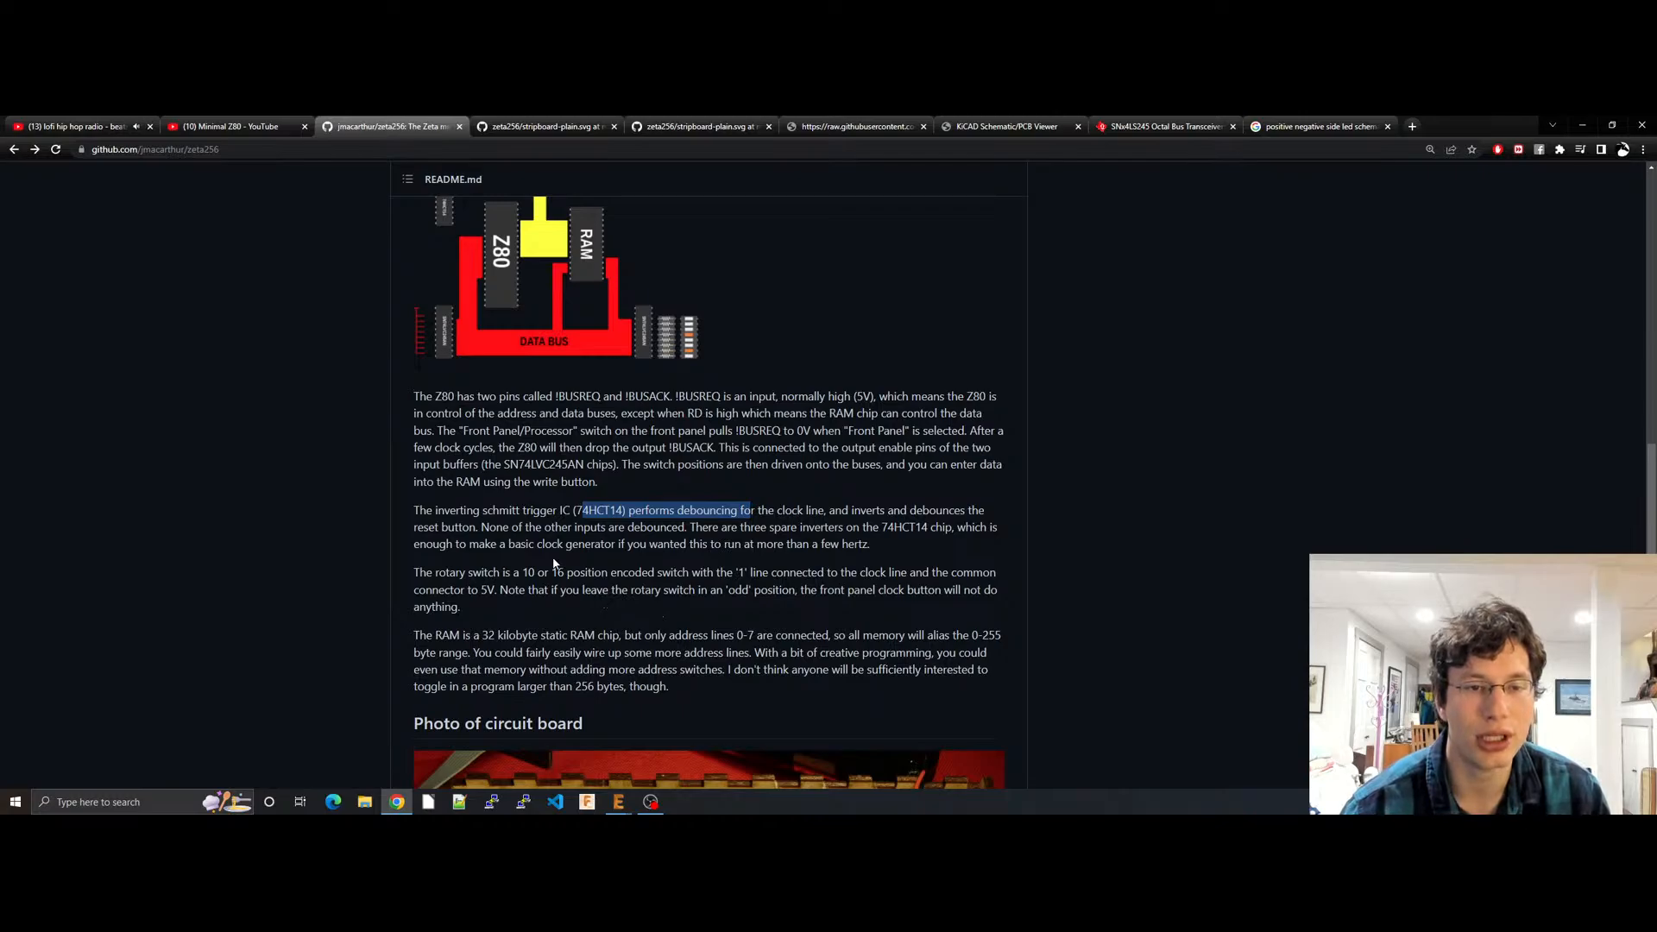
left_click_drag(557, 510, 784, 591)
scroll(707, 492, "down", 1)
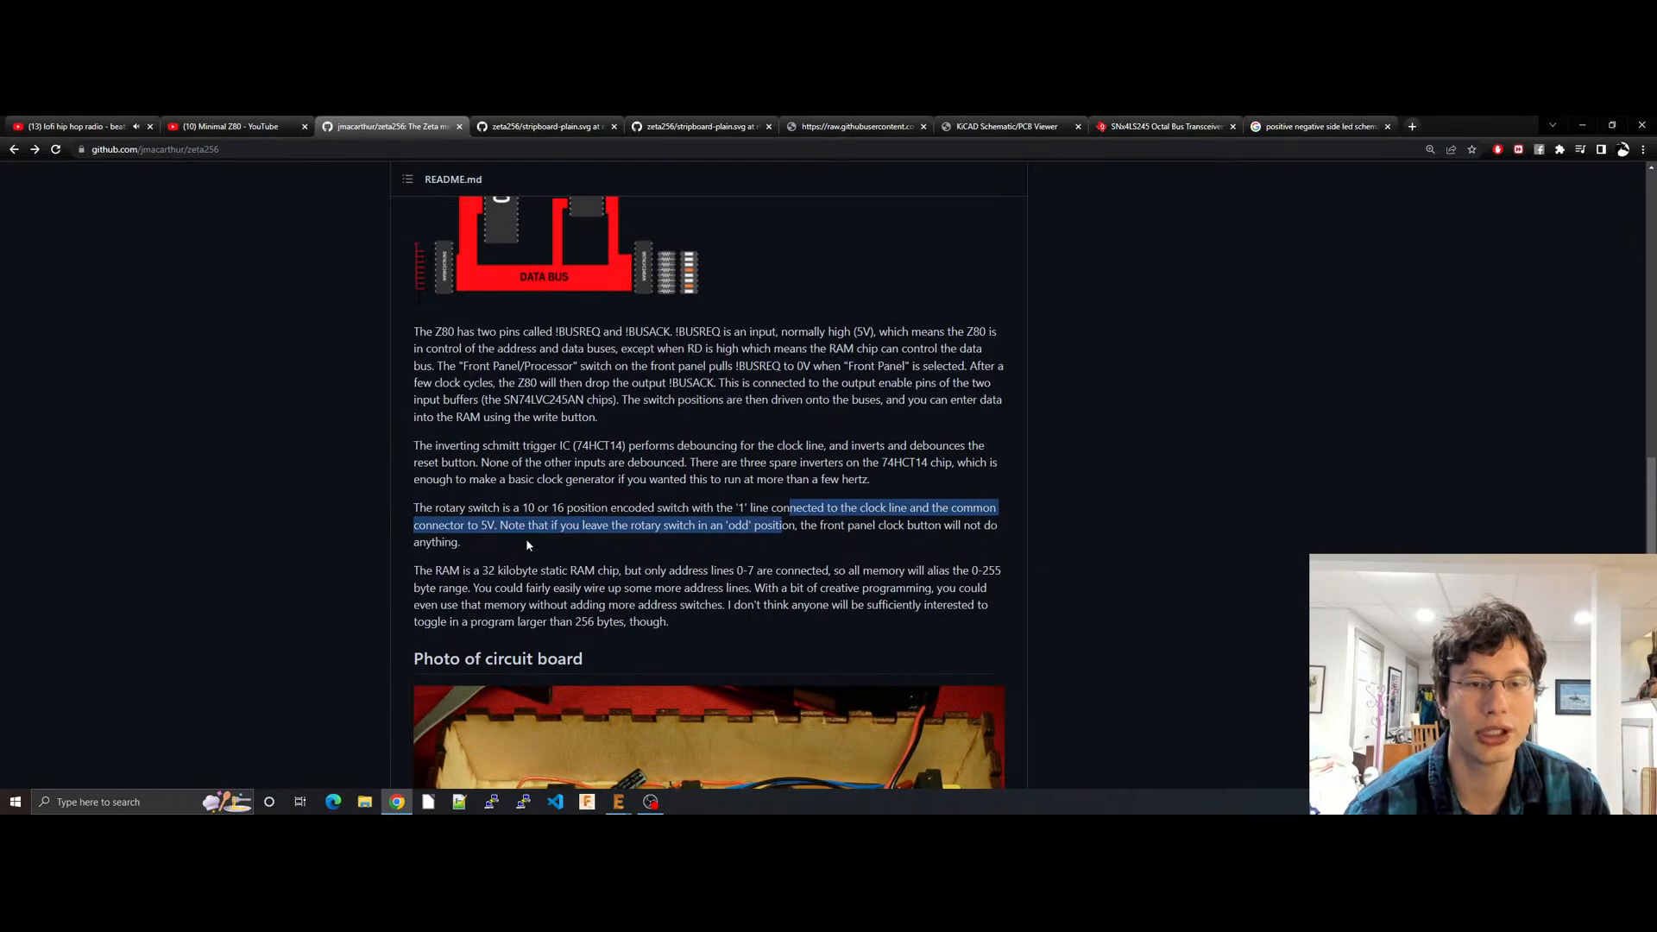
left_click_drag(512, 510, 926, 541)
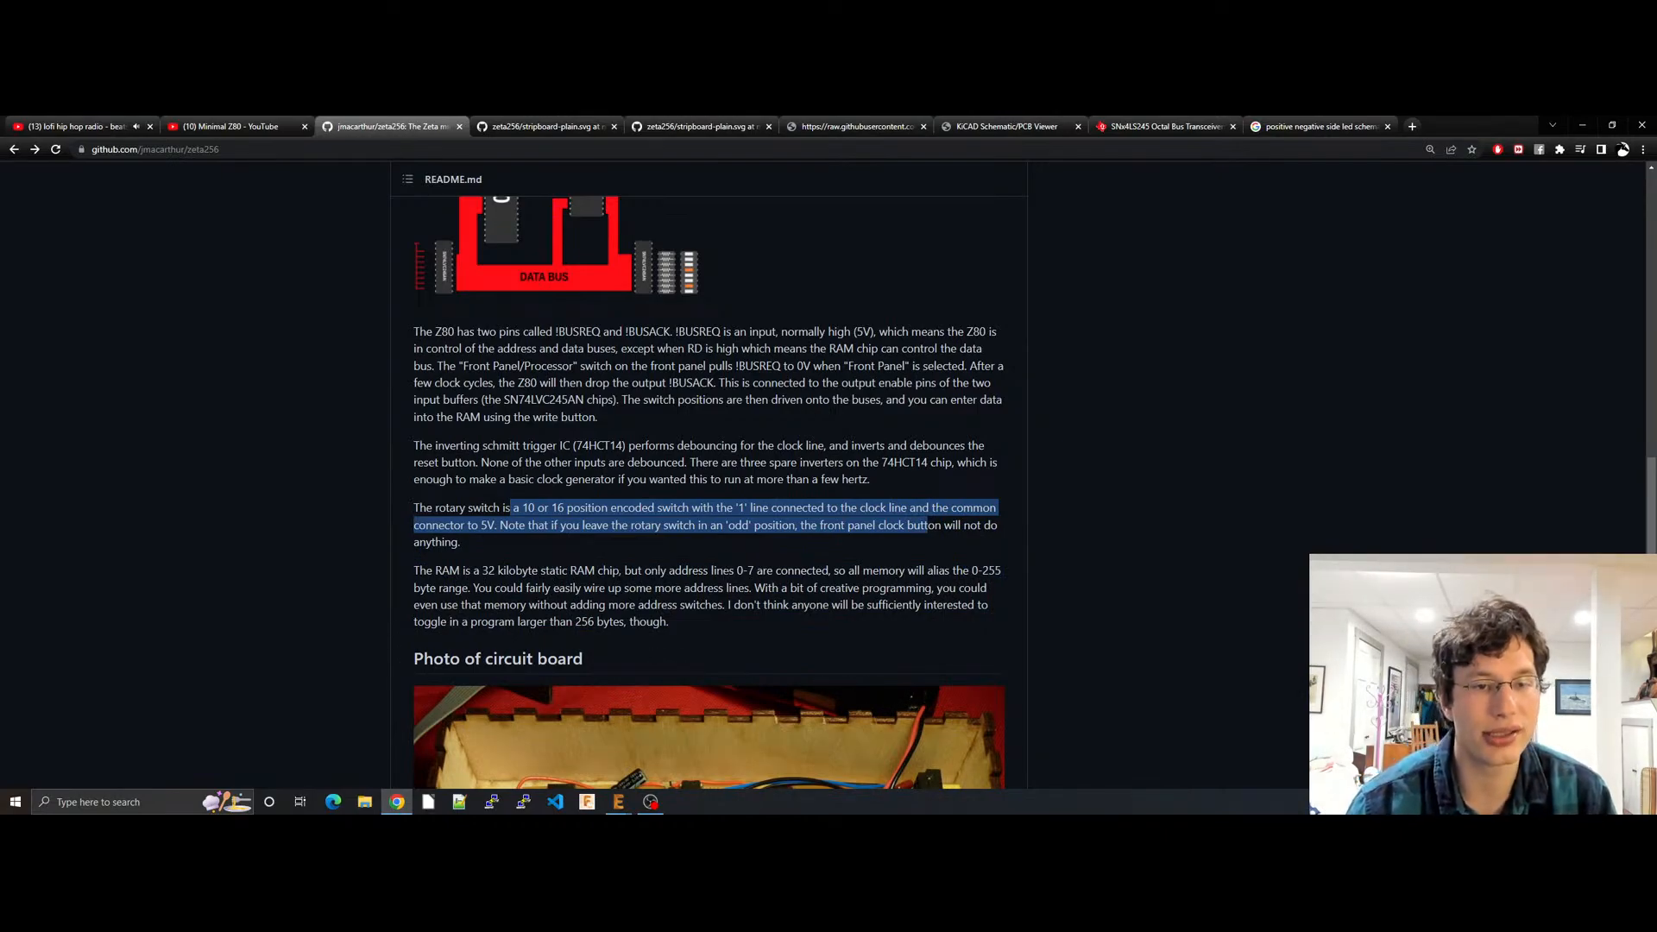
Step: Read the README paragraph on the RAM chip's address lines and view the photo of the circuit board
left_click_drag(699, 570, 938, 570)
scroll(939, 571, "down", 1)
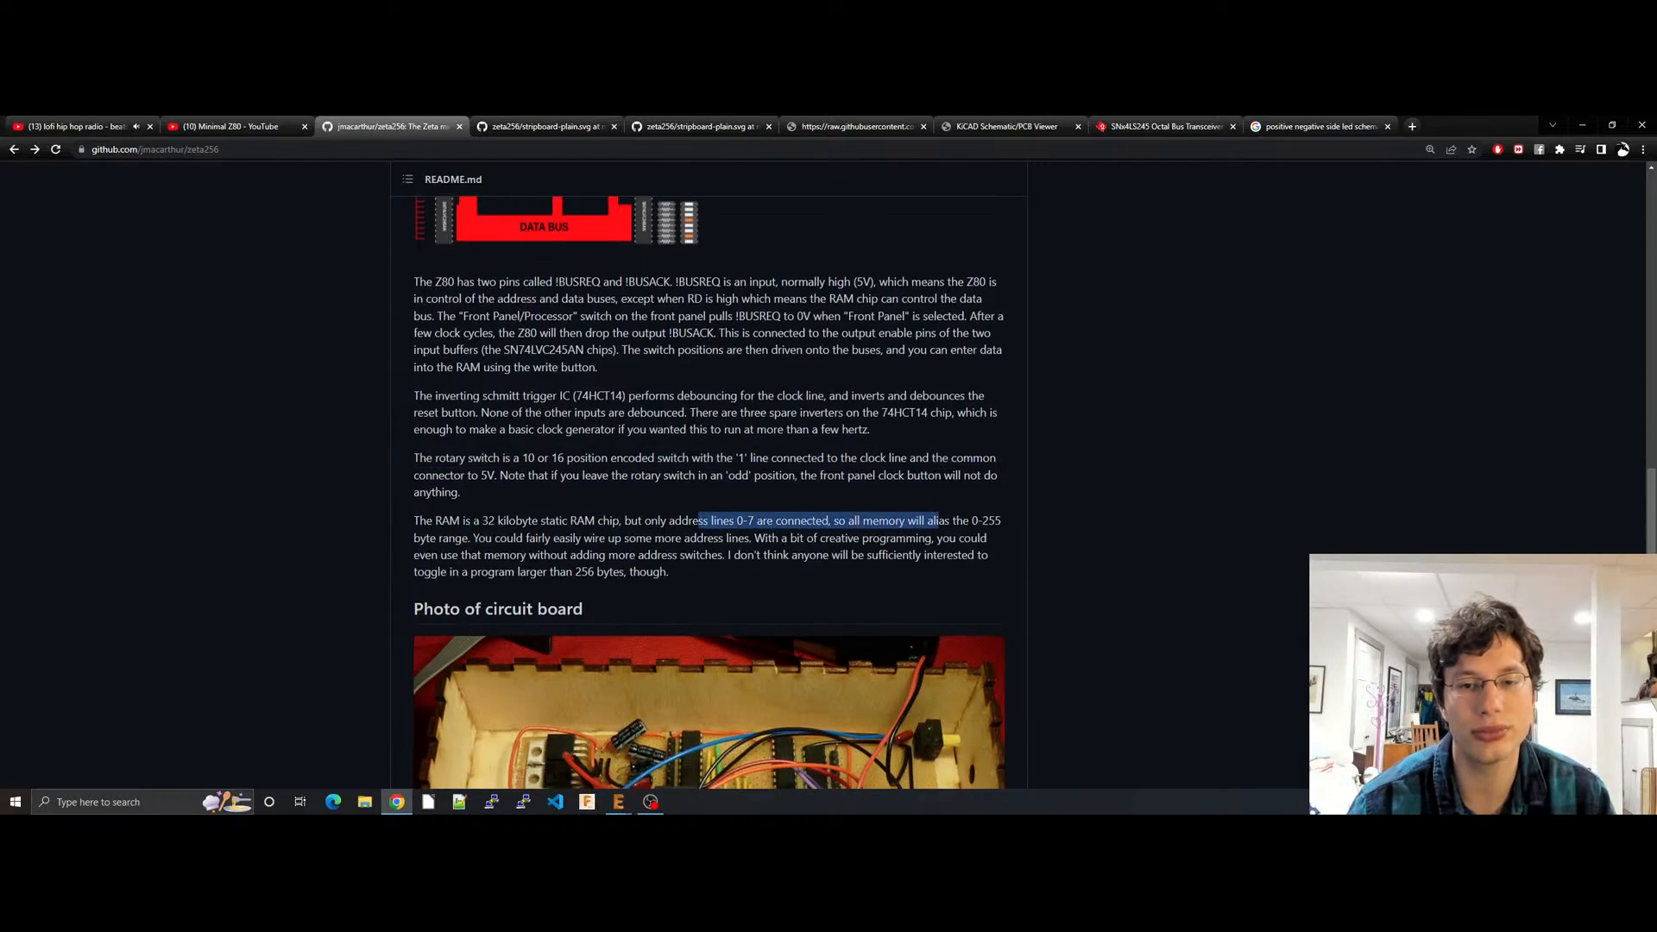
left_click_drag(963, 507, 994, 507)
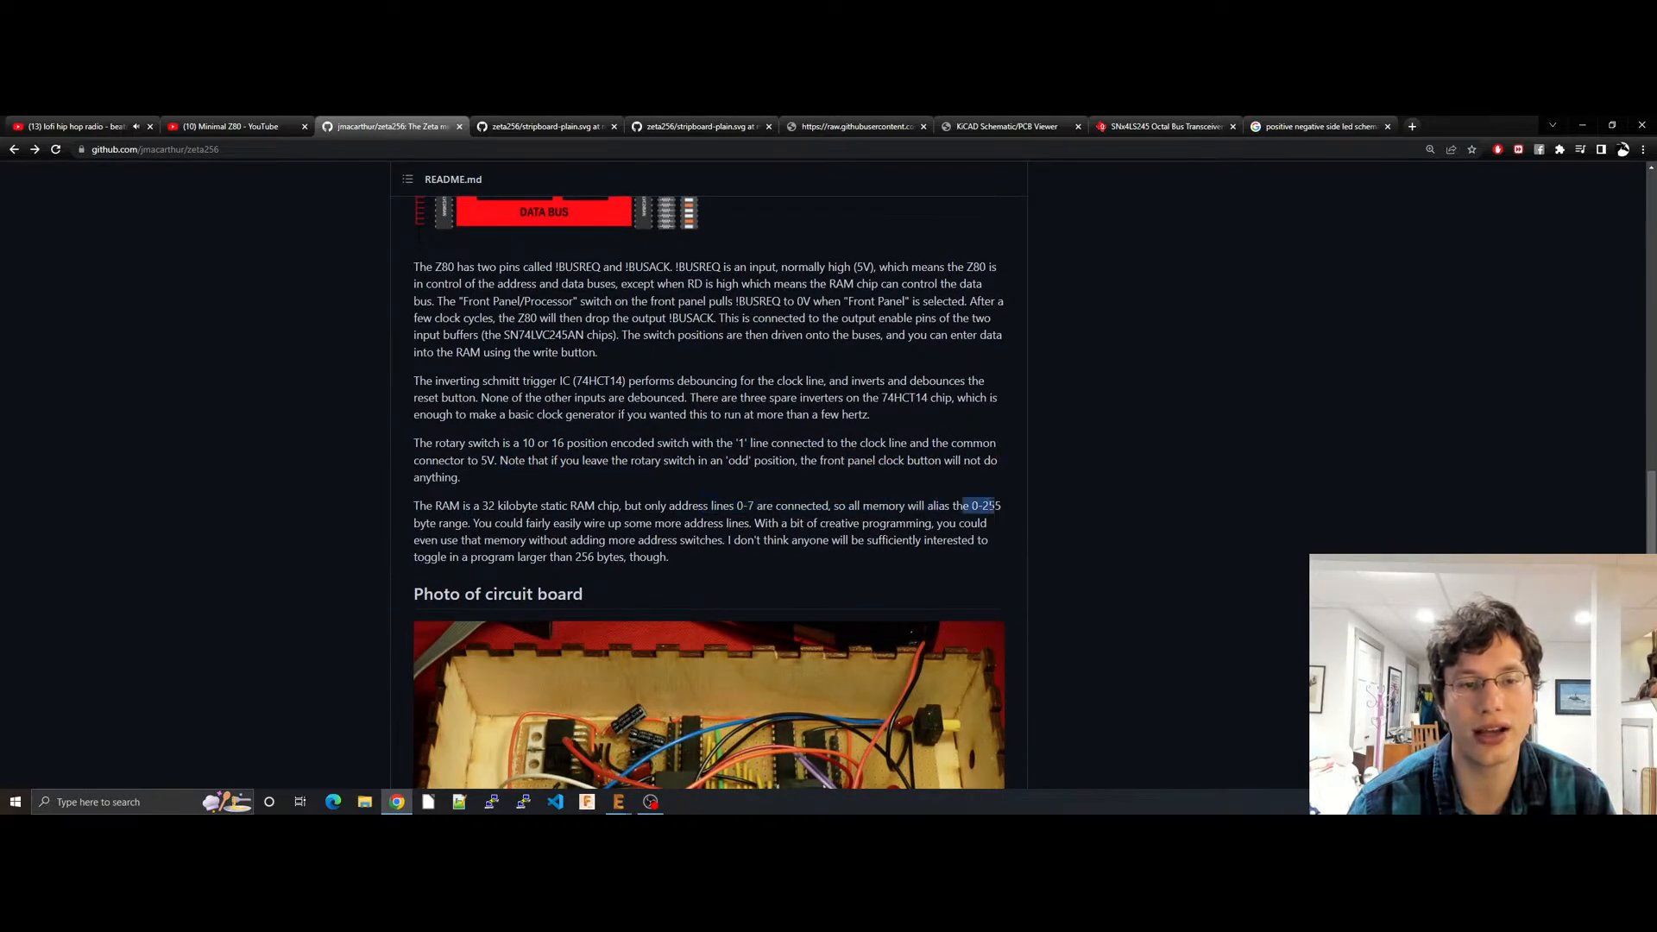
left_click_drag(579, 561, 849, 523)
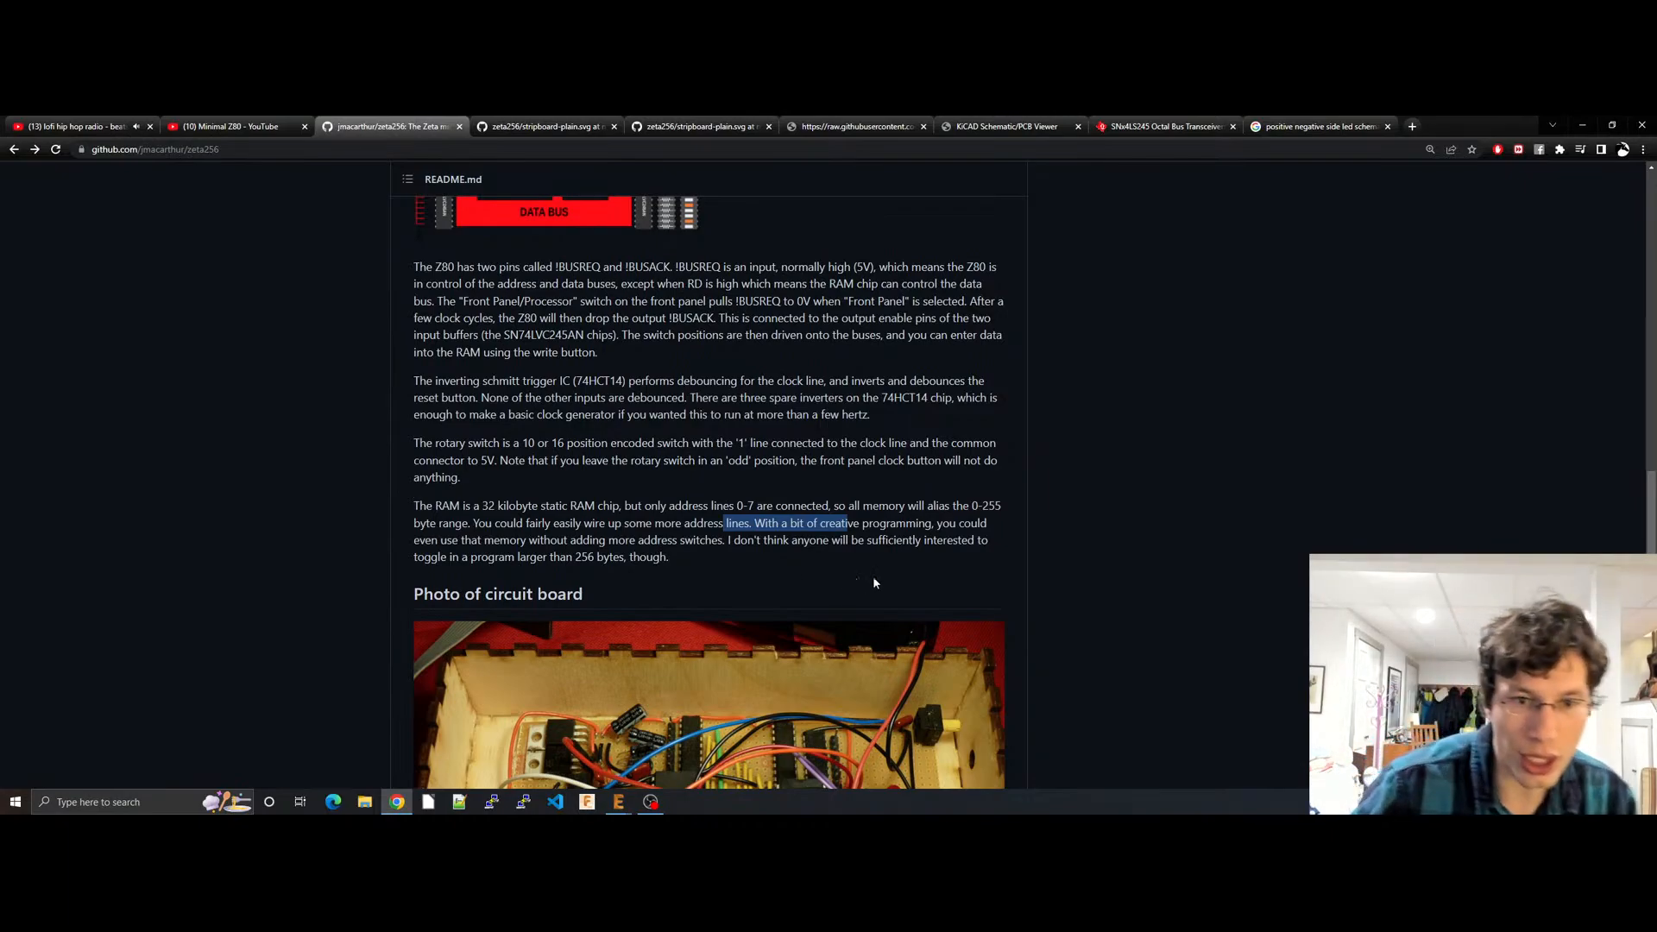
scroll(1100, 578, "down", 5)
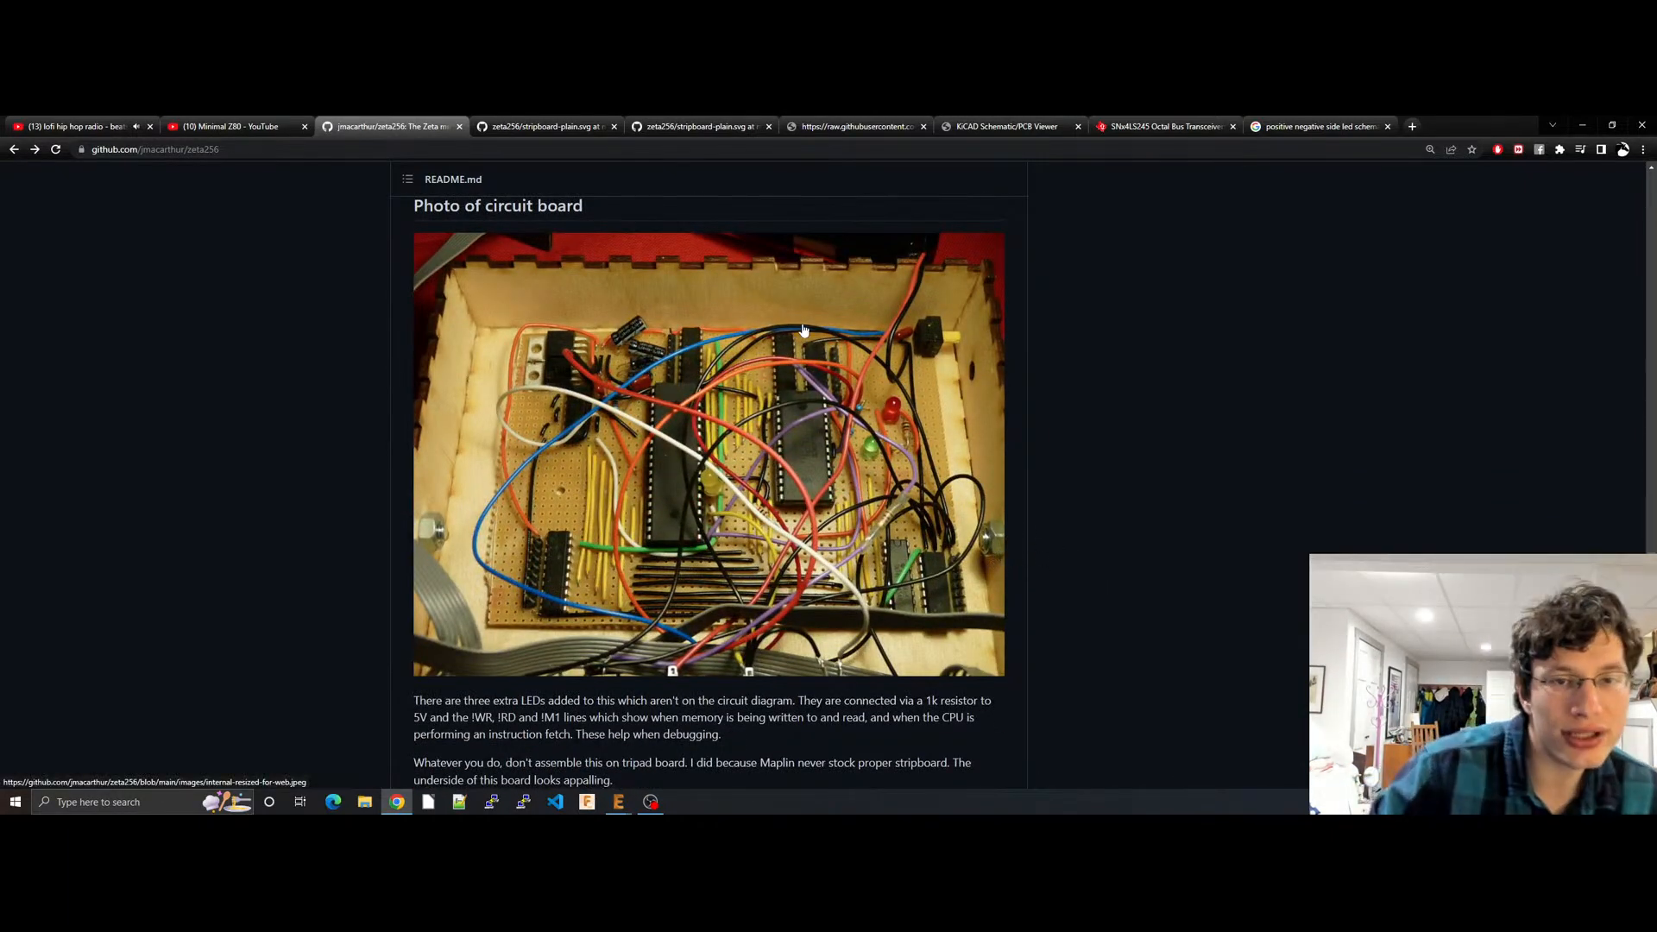
scroll(1136, 489, "up", 8)
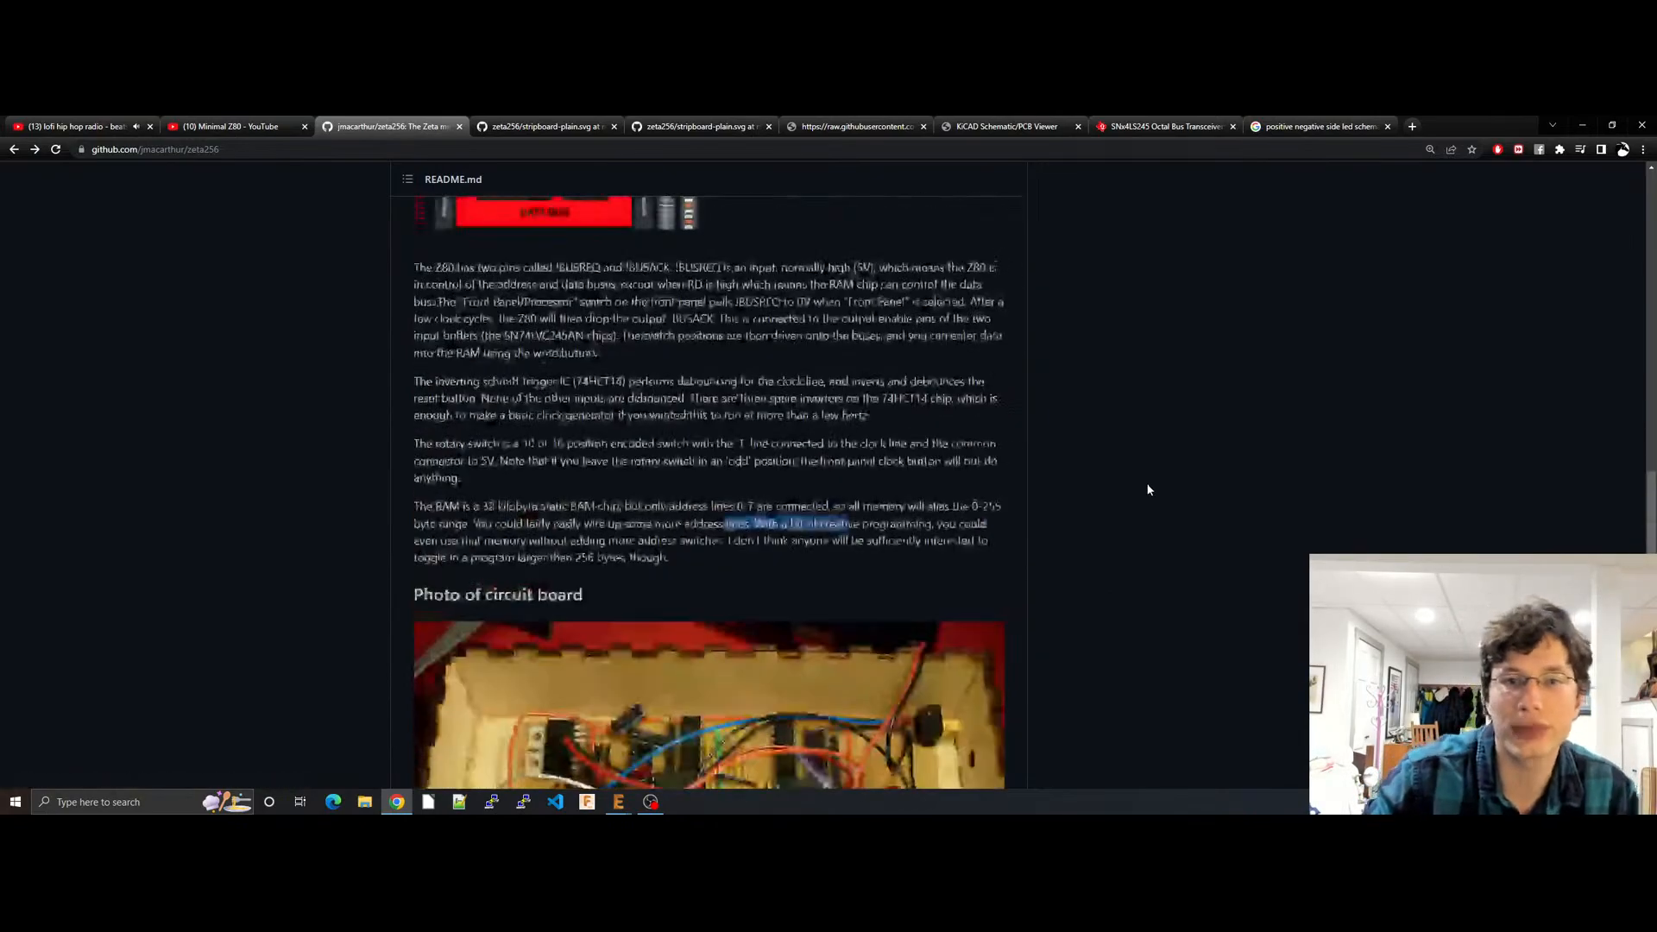
Step: Review the zeta256 README's photo of the toggle-switch box, its introduction and the bus diagram under "How does it work?"
scroll(1135, 516, "up", 4)
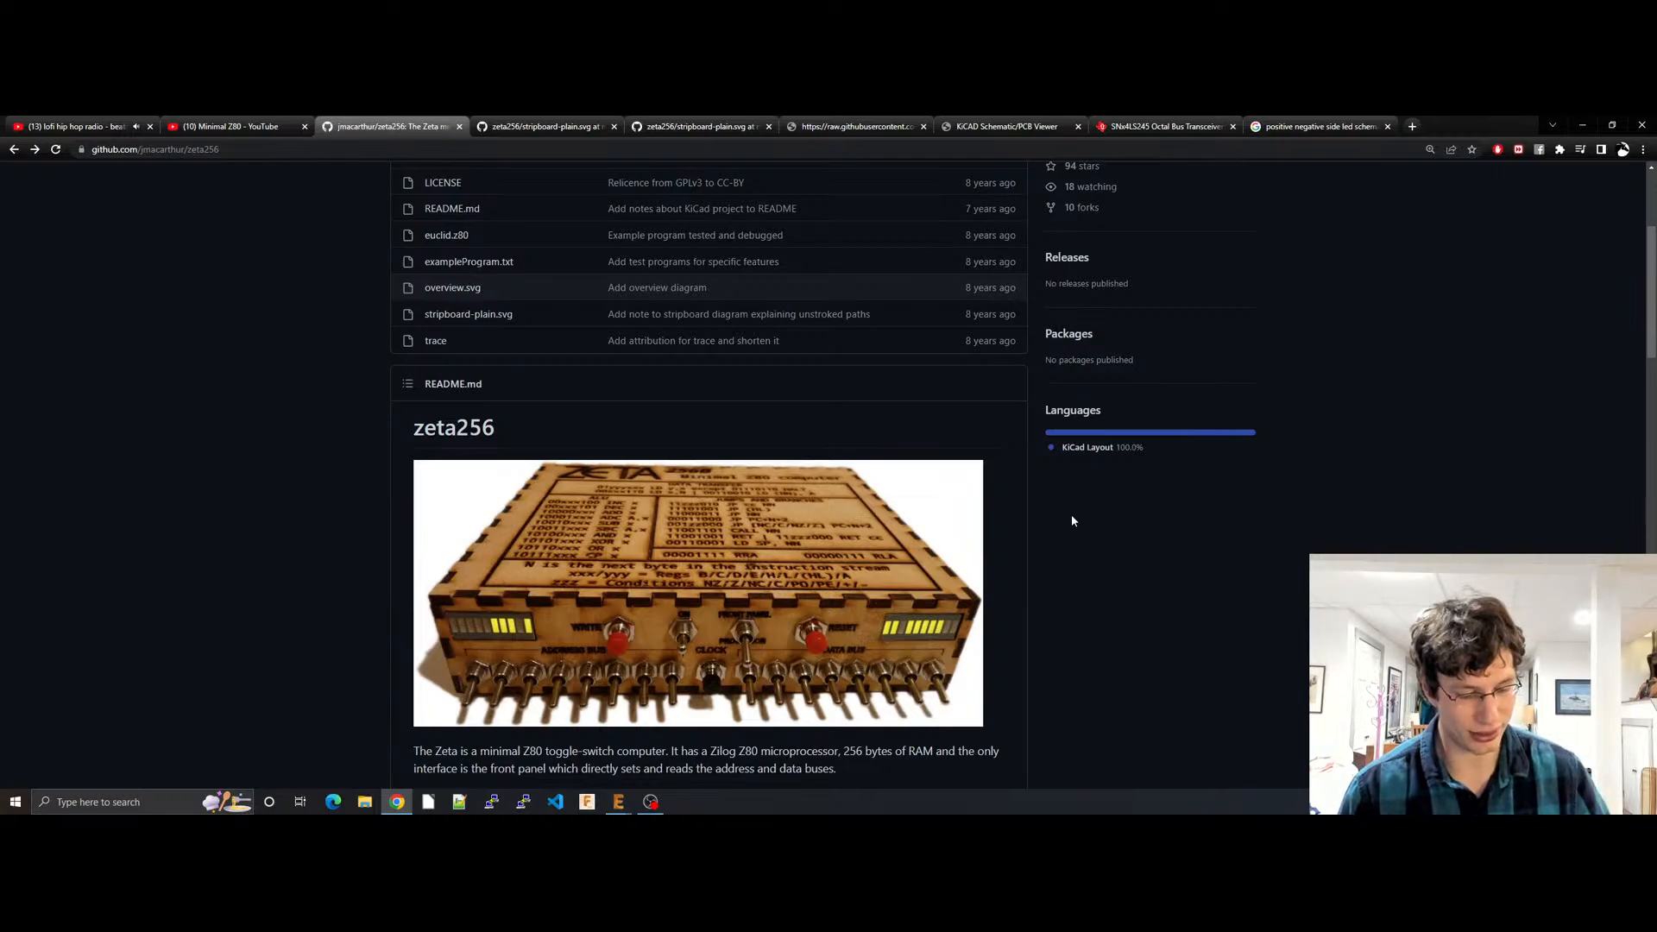
scroll(1048, 474, "down", 4)
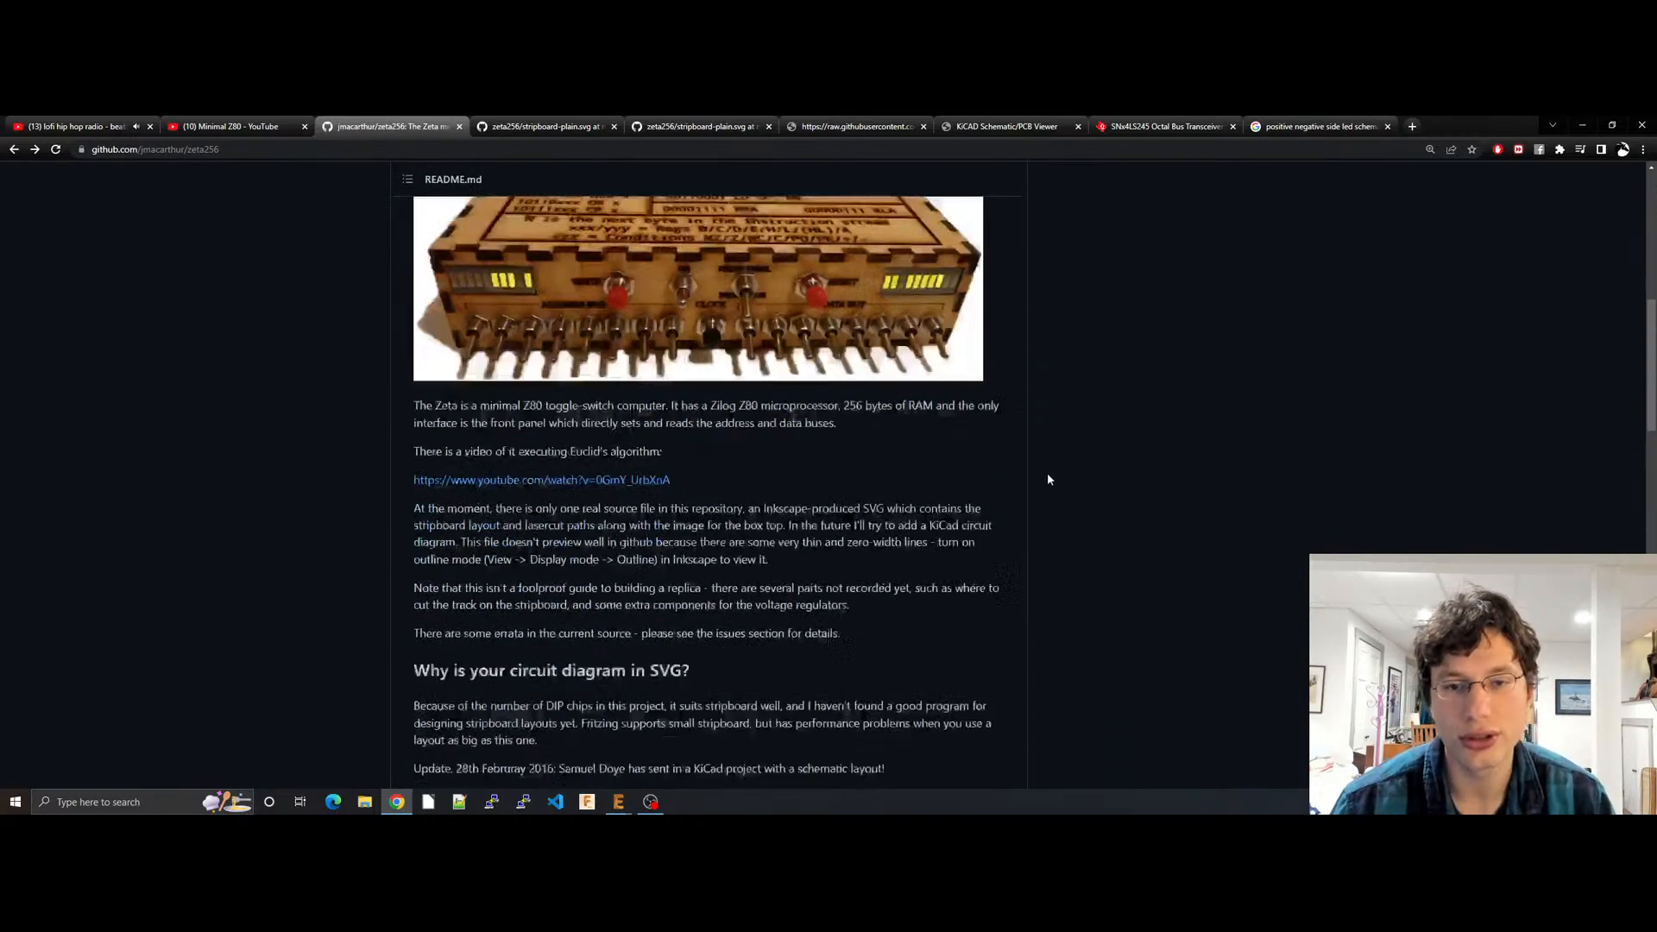
scroll(1044, 485, "down", 5)
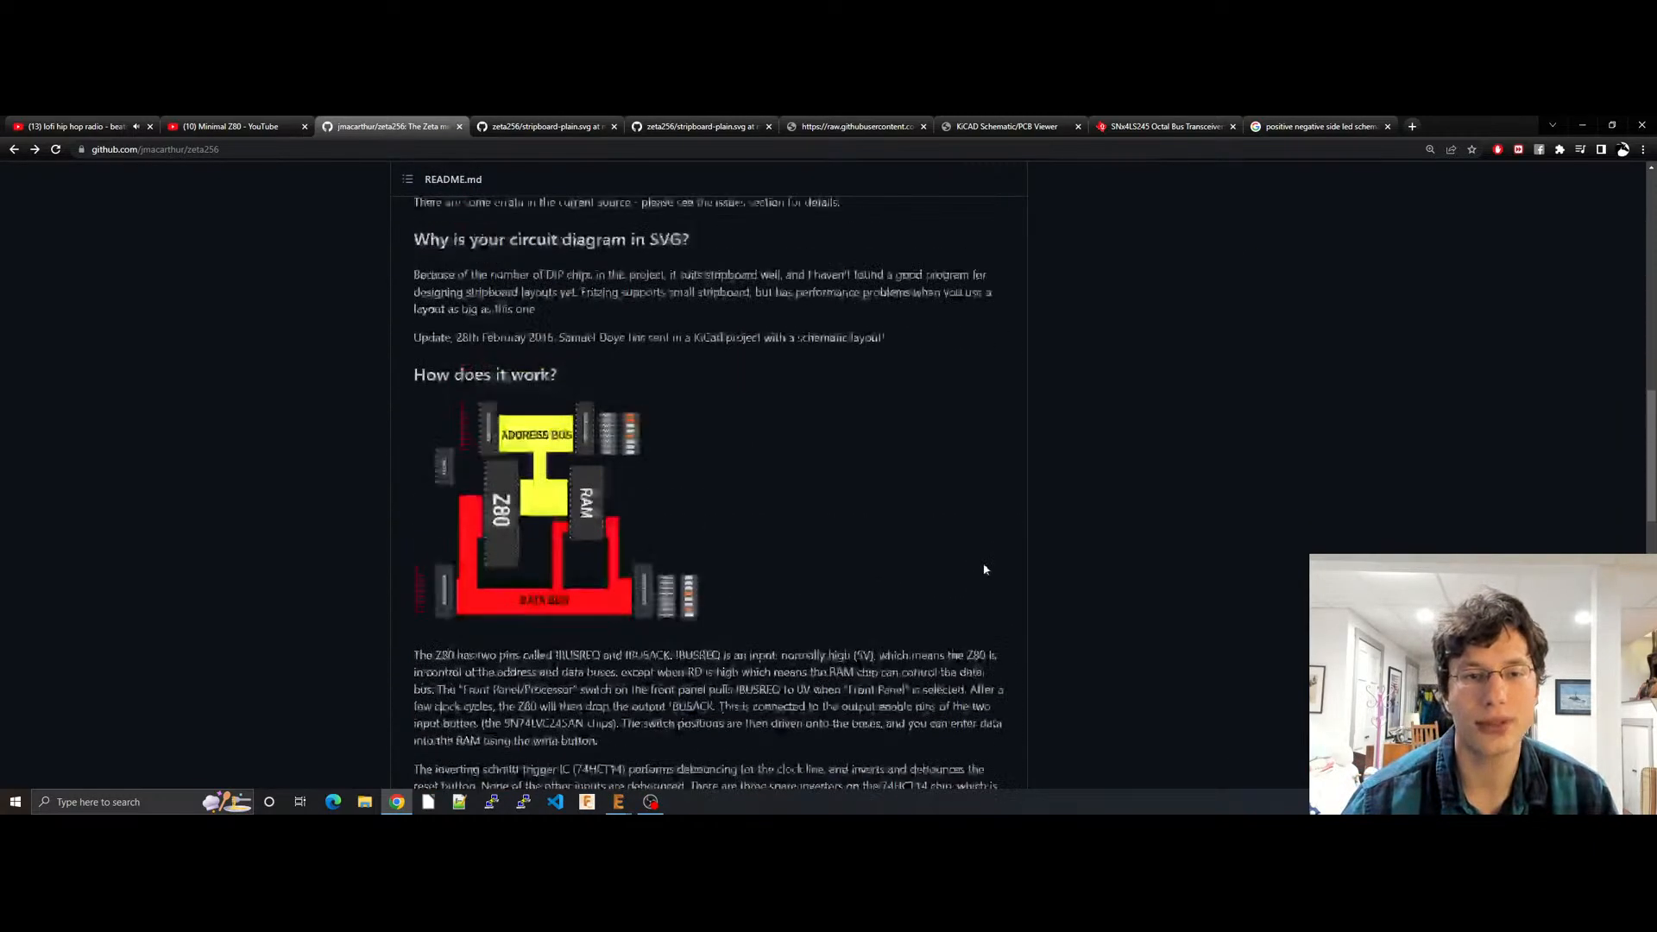
scroll(704, 559, "up", 7)
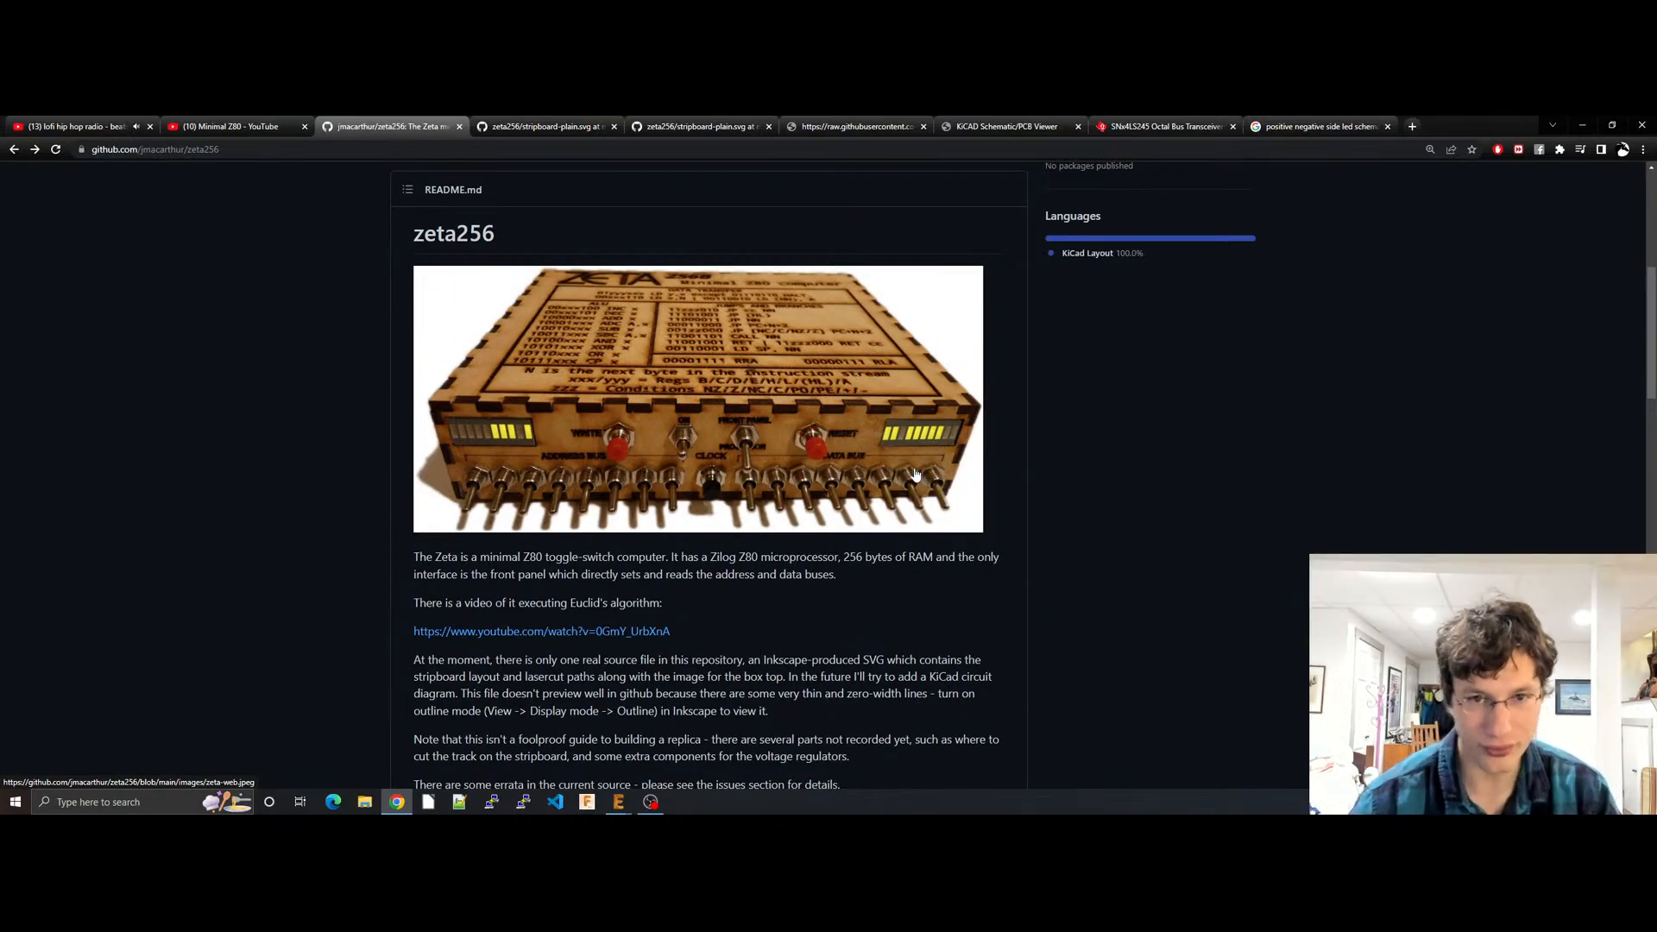
scroll(960, 603, "down", 4)
scroll(889, 612, "up", 3)
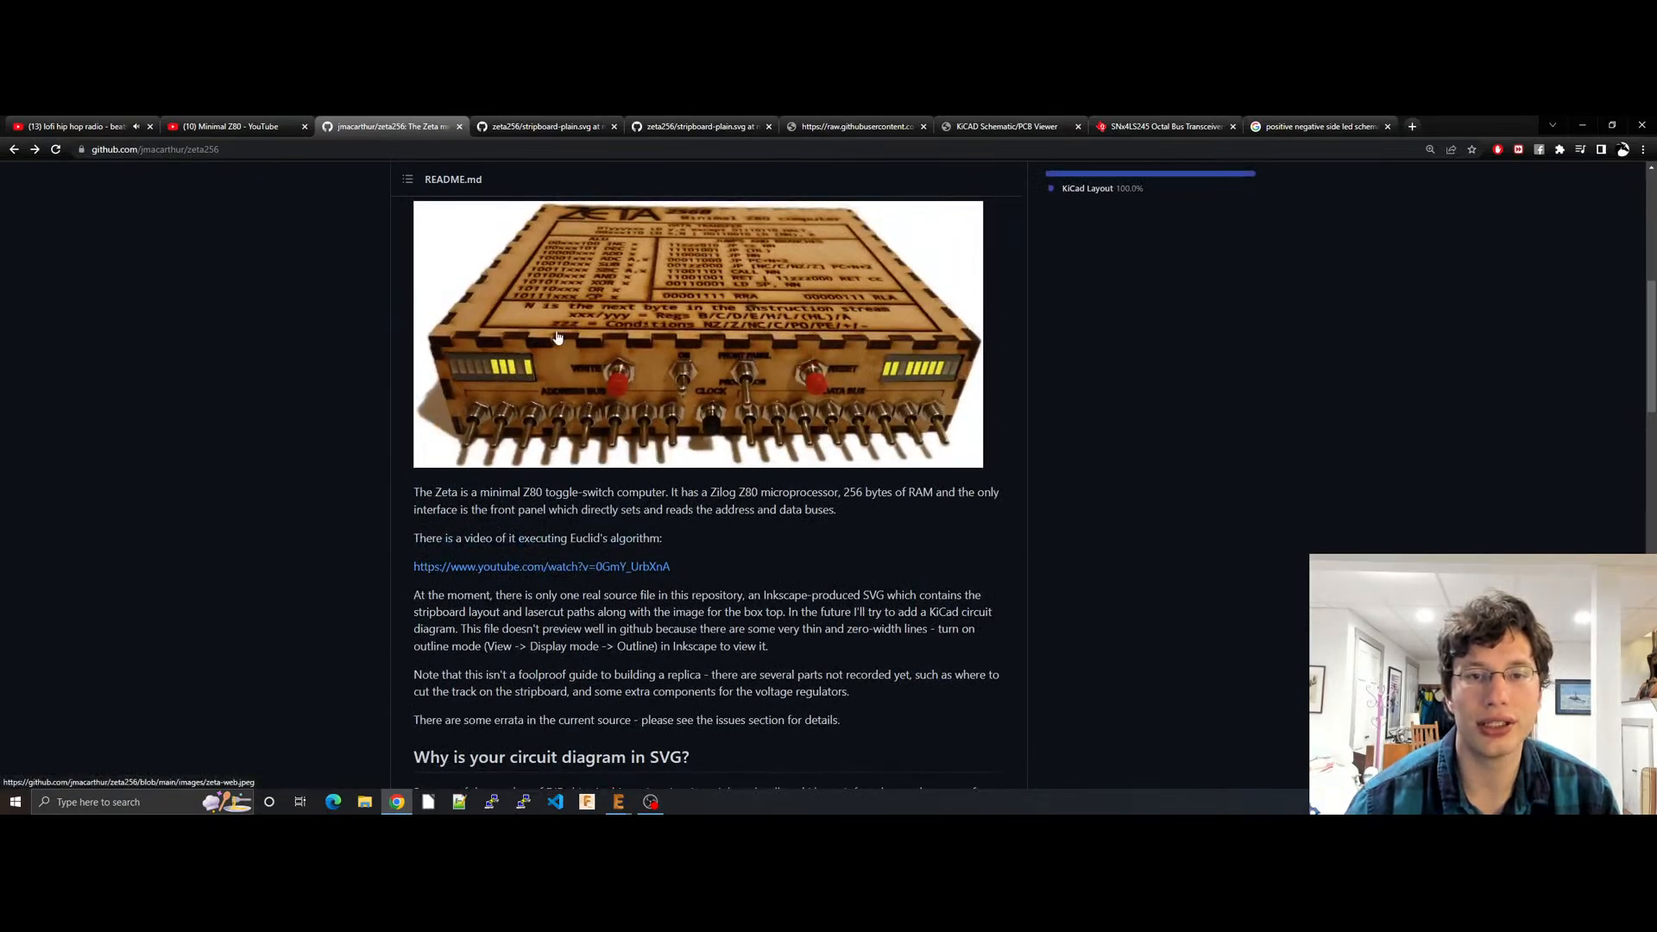
Step: Switch to the KiCad schematic viewer and examine the address LEDs, RP1 resistor pack and address switches in z80switch.sch
left_click(1052, 124)
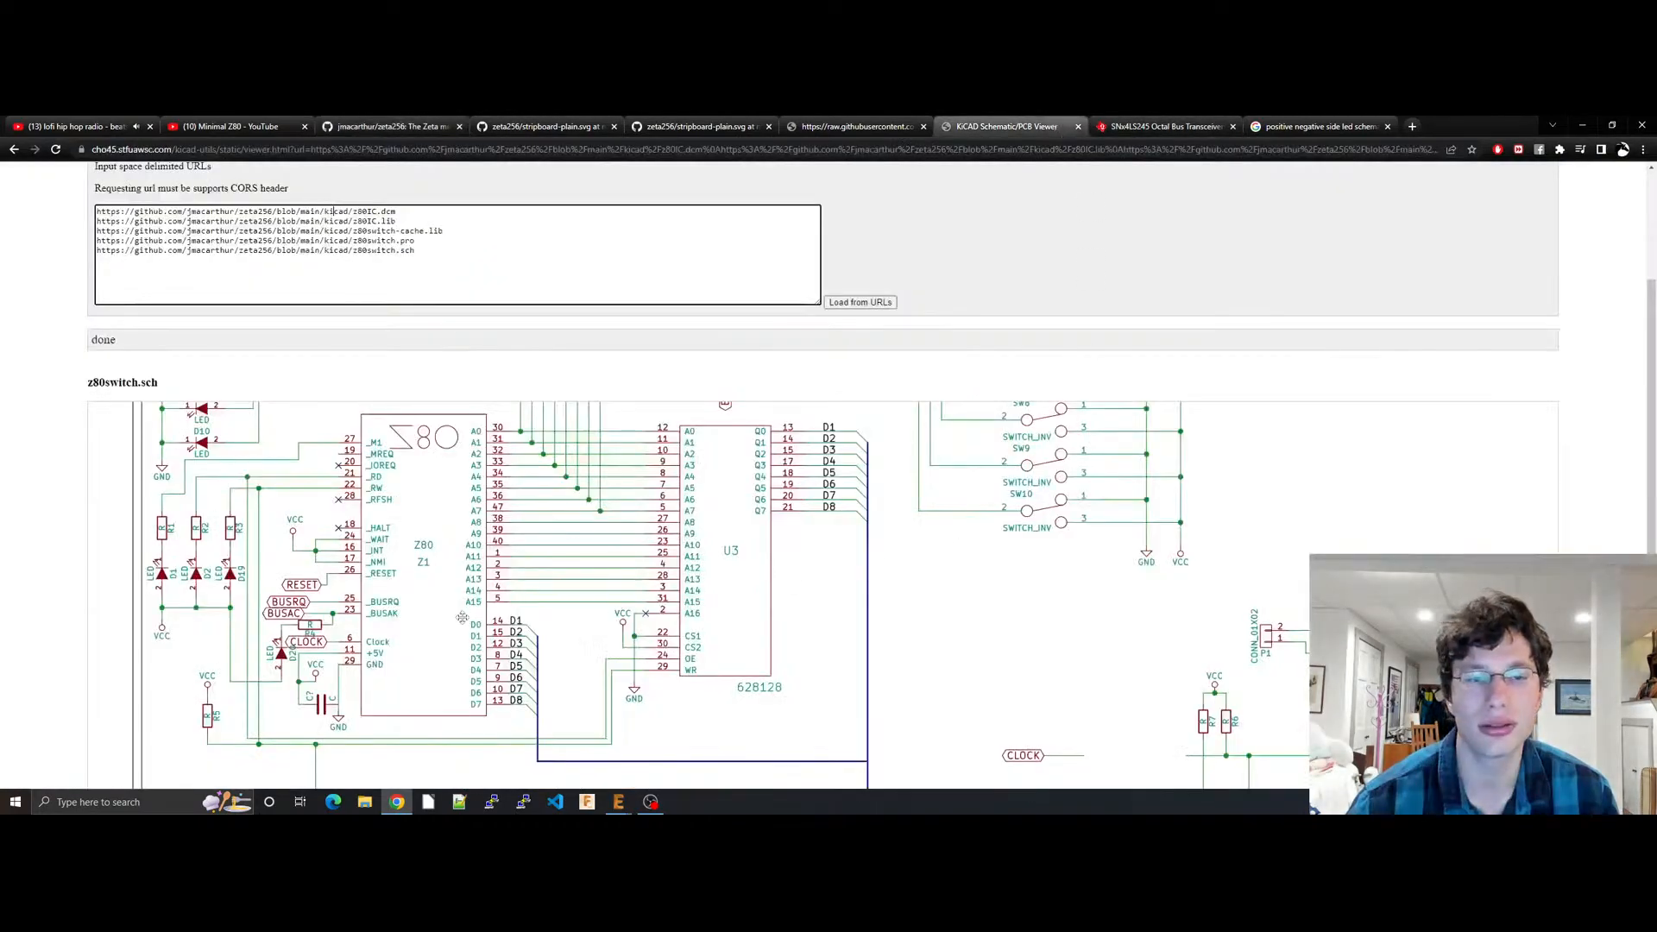
scroll(925, 661, "up", 2)
left_click_drag(990, 669, 854, 474)
left_click_drag(854, 614, 1026, 542)
left_click_drag(1141, 582, 1143, 733)
left_click_drag(634, 543, 562, 811)
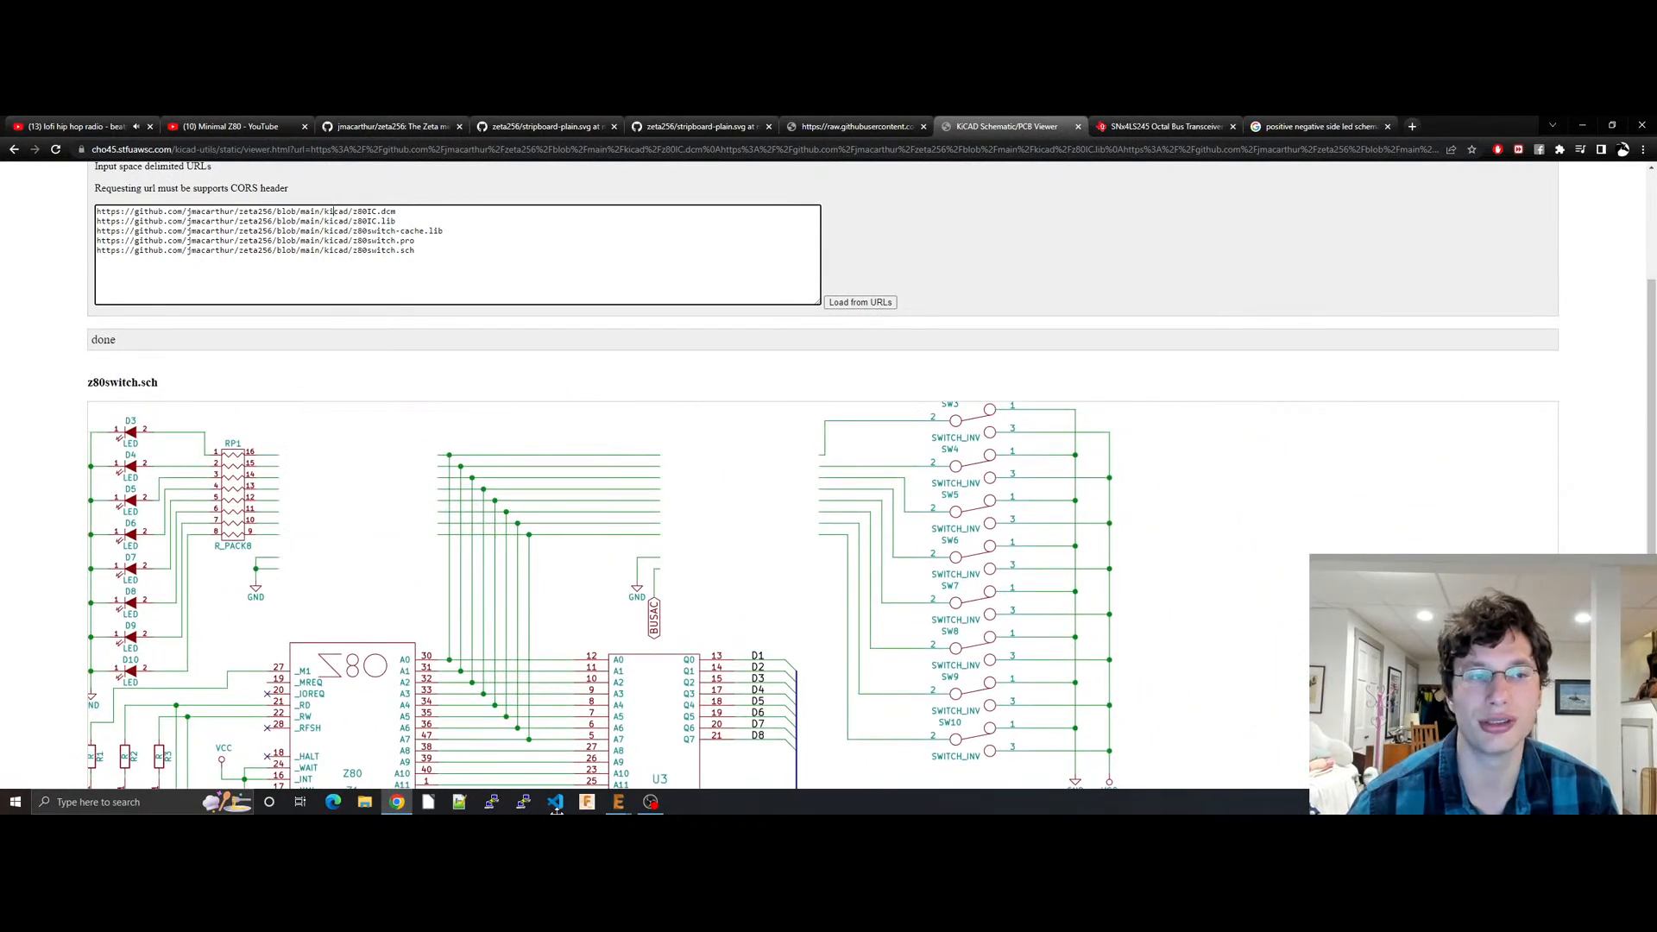
left_click_drag(814, 520, 968, 453)
Step: Examine the CLOCK and RESET circuits, the BUSRQ switch SW2 and the data switches from SW11 in z80switch.sch
scroll(1046, 588, "down", 10)
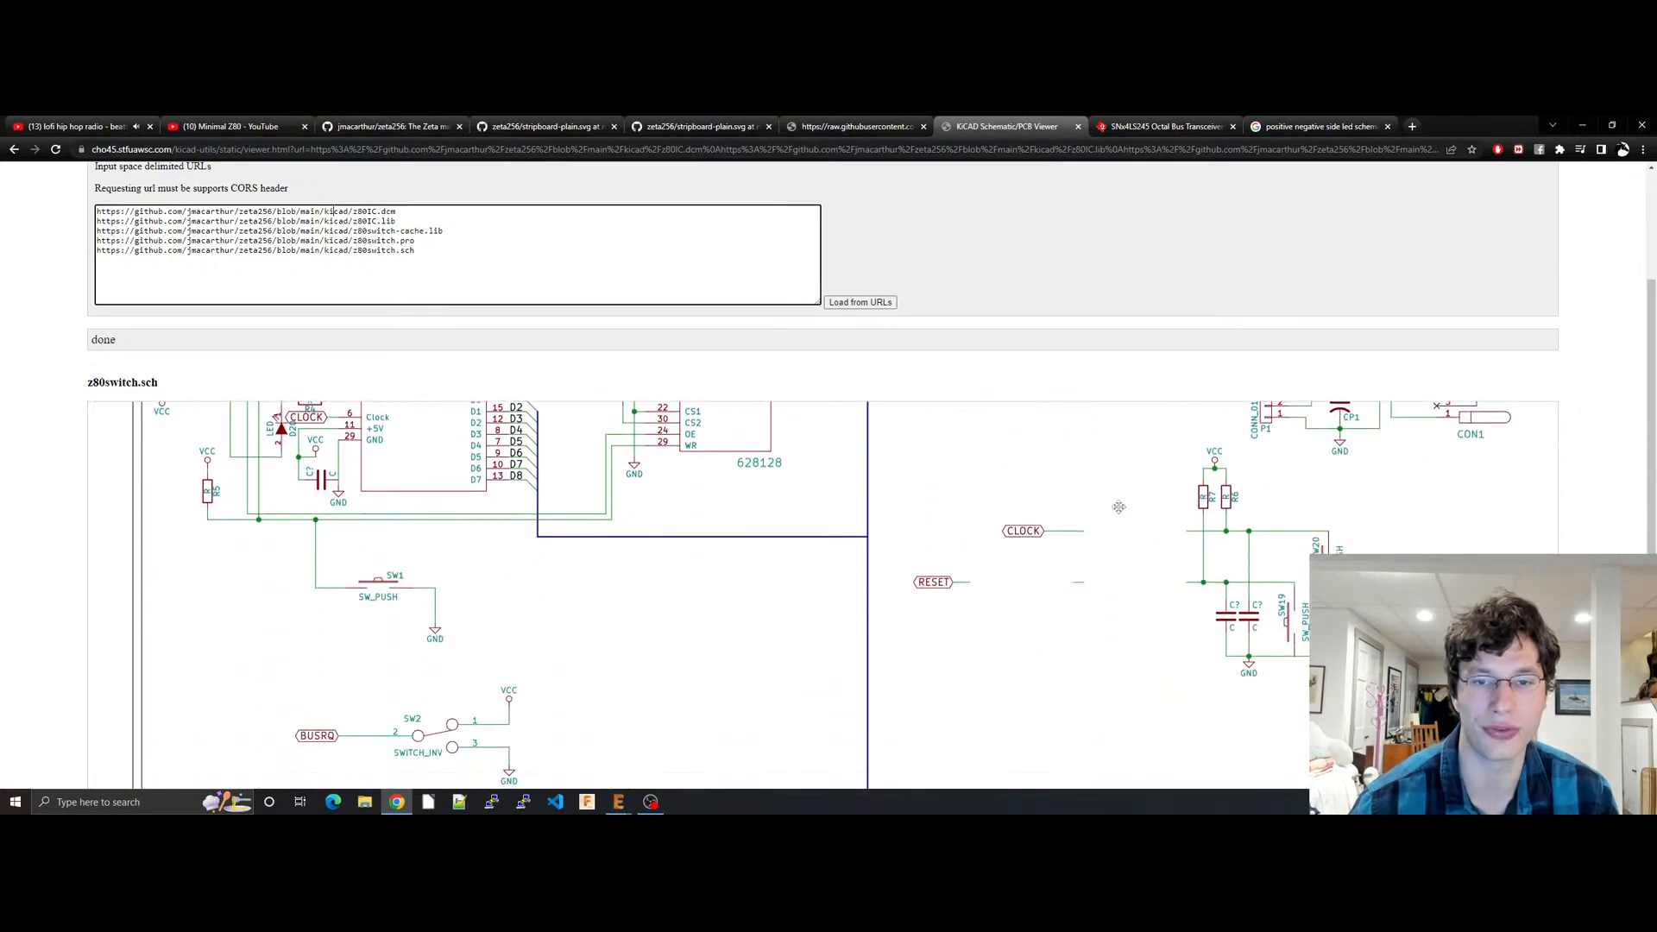
scroll(996, 640, "down", 10)
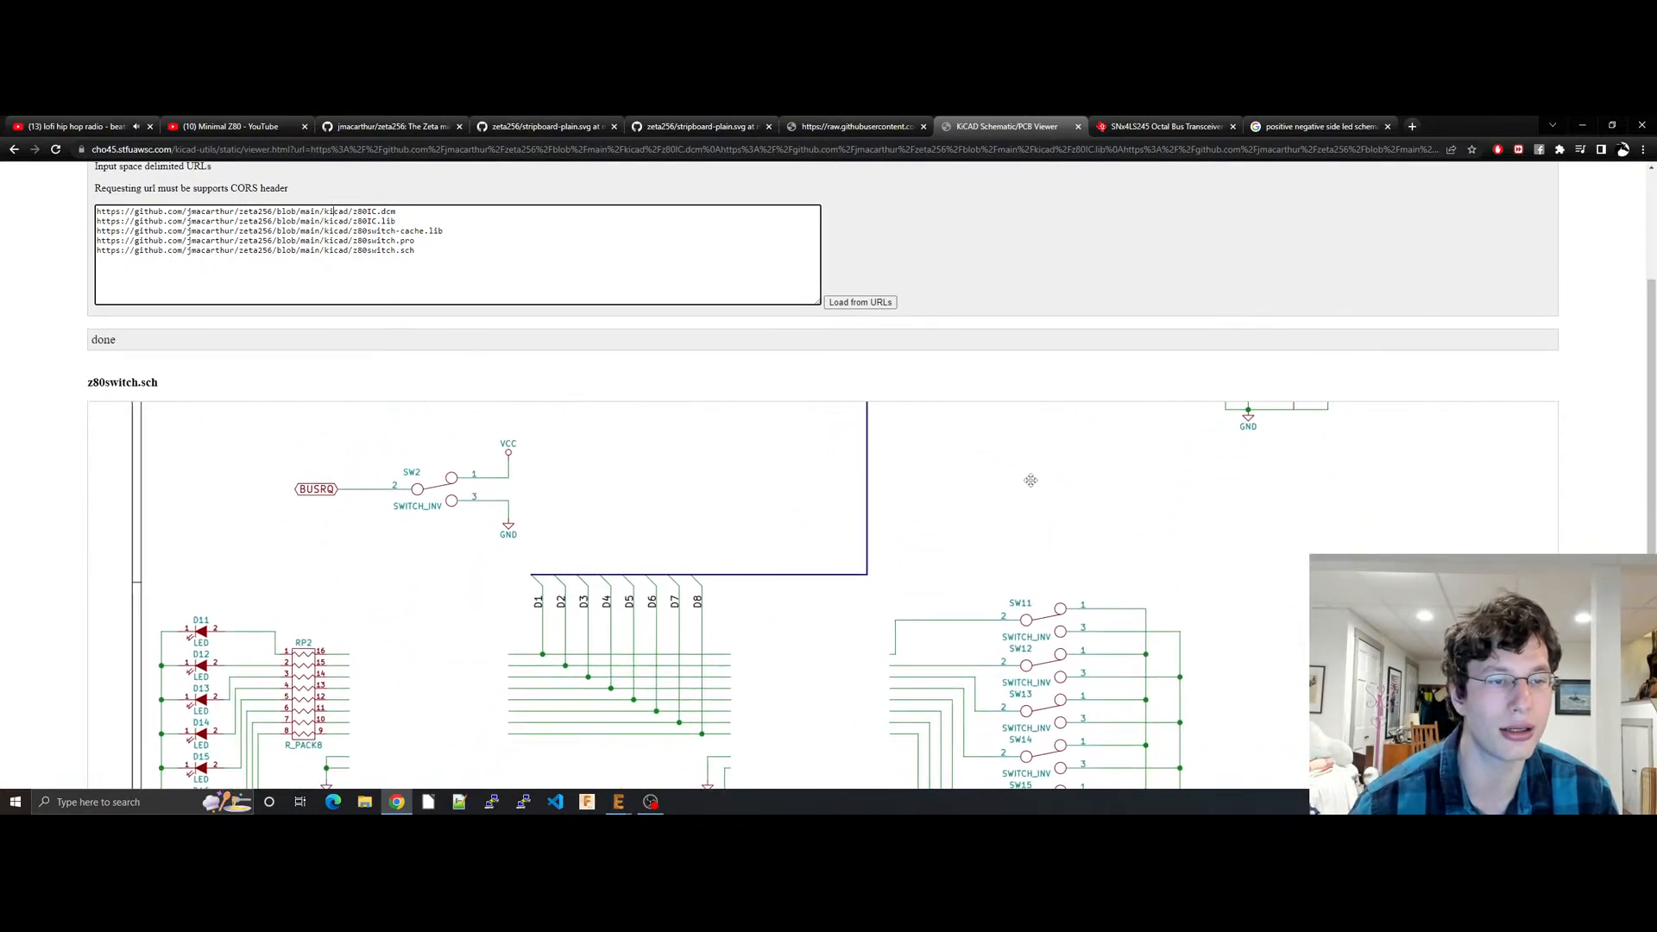
left_click_drag(902, 587, 957, 777)
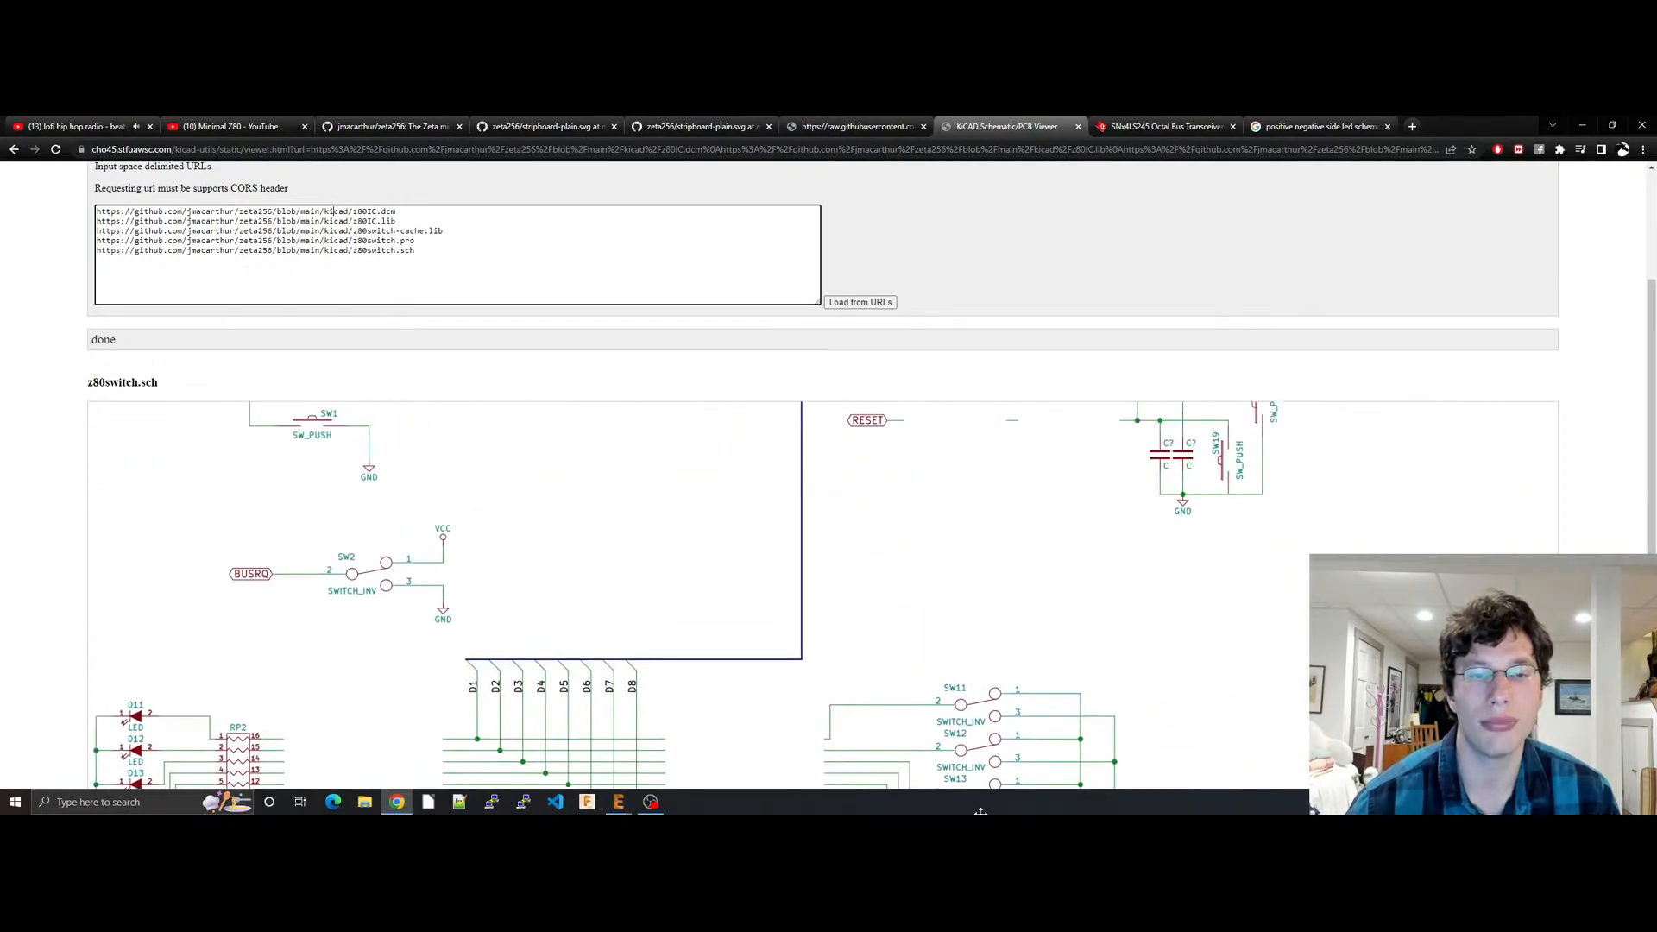
left_click_drag(897, 643, 940, 805)
left_click_drag(977, 410, 963, 736)
left_click_drag(964, 529, 969, 632)
left_click_drag(936, 566, 953, 522)
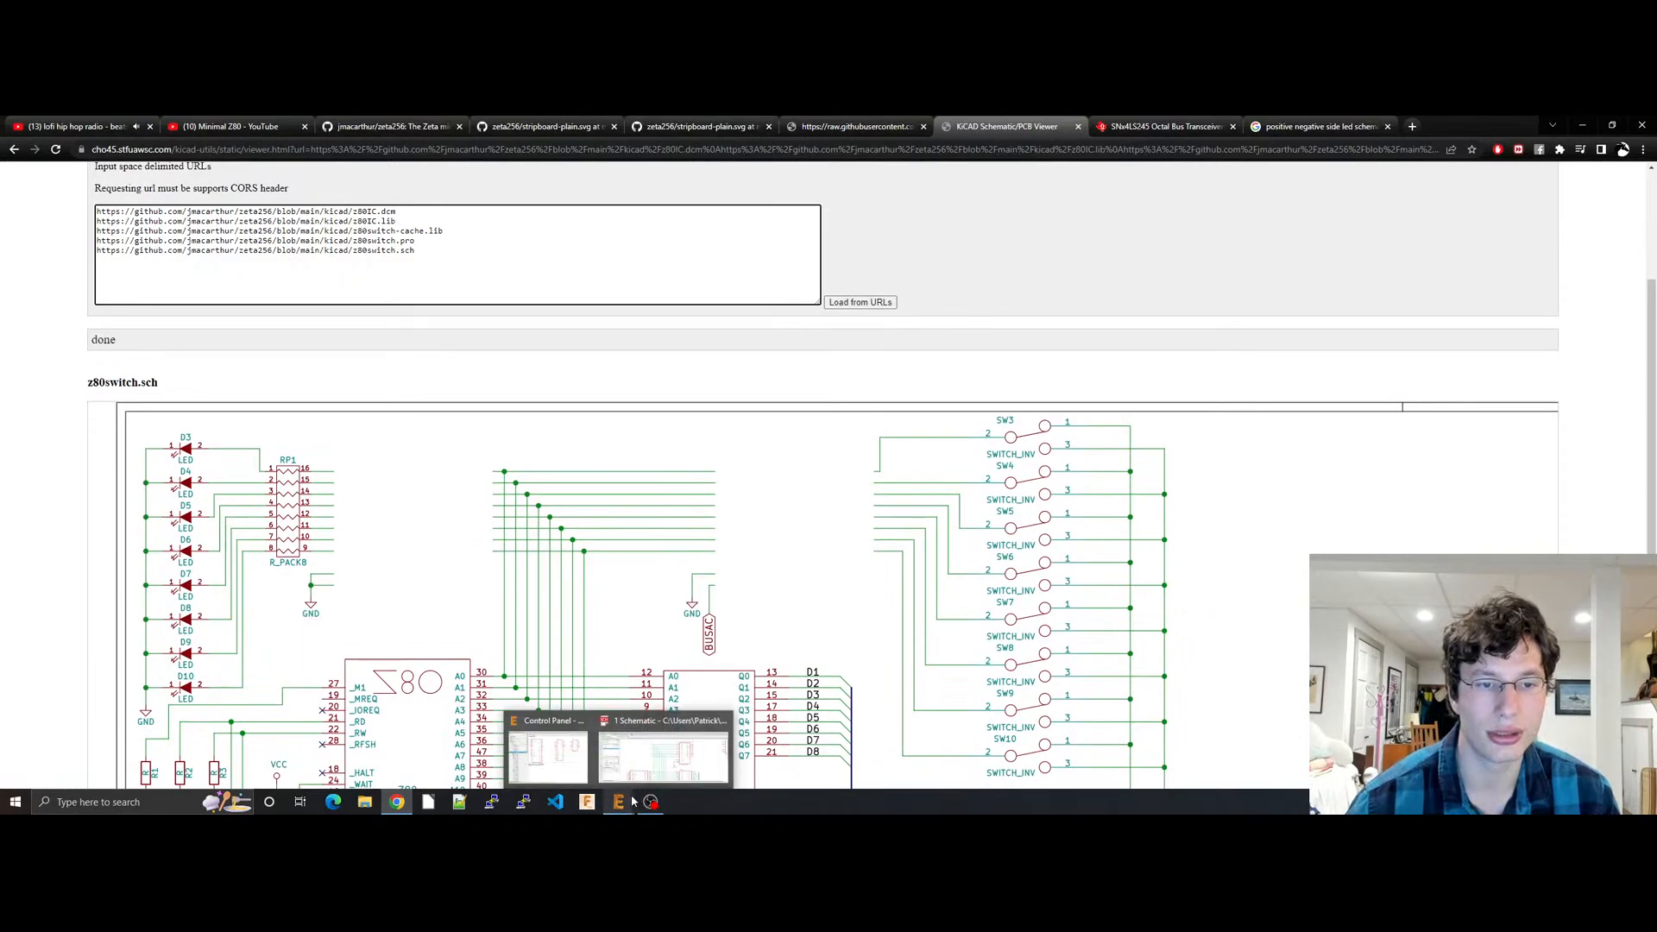
Step: Trace the BUSRQ and BUSAC labels from the Z80 to SW2 and the address buffer, and inspect push button SW1
left_click_drag(453, 568, 467, 396)
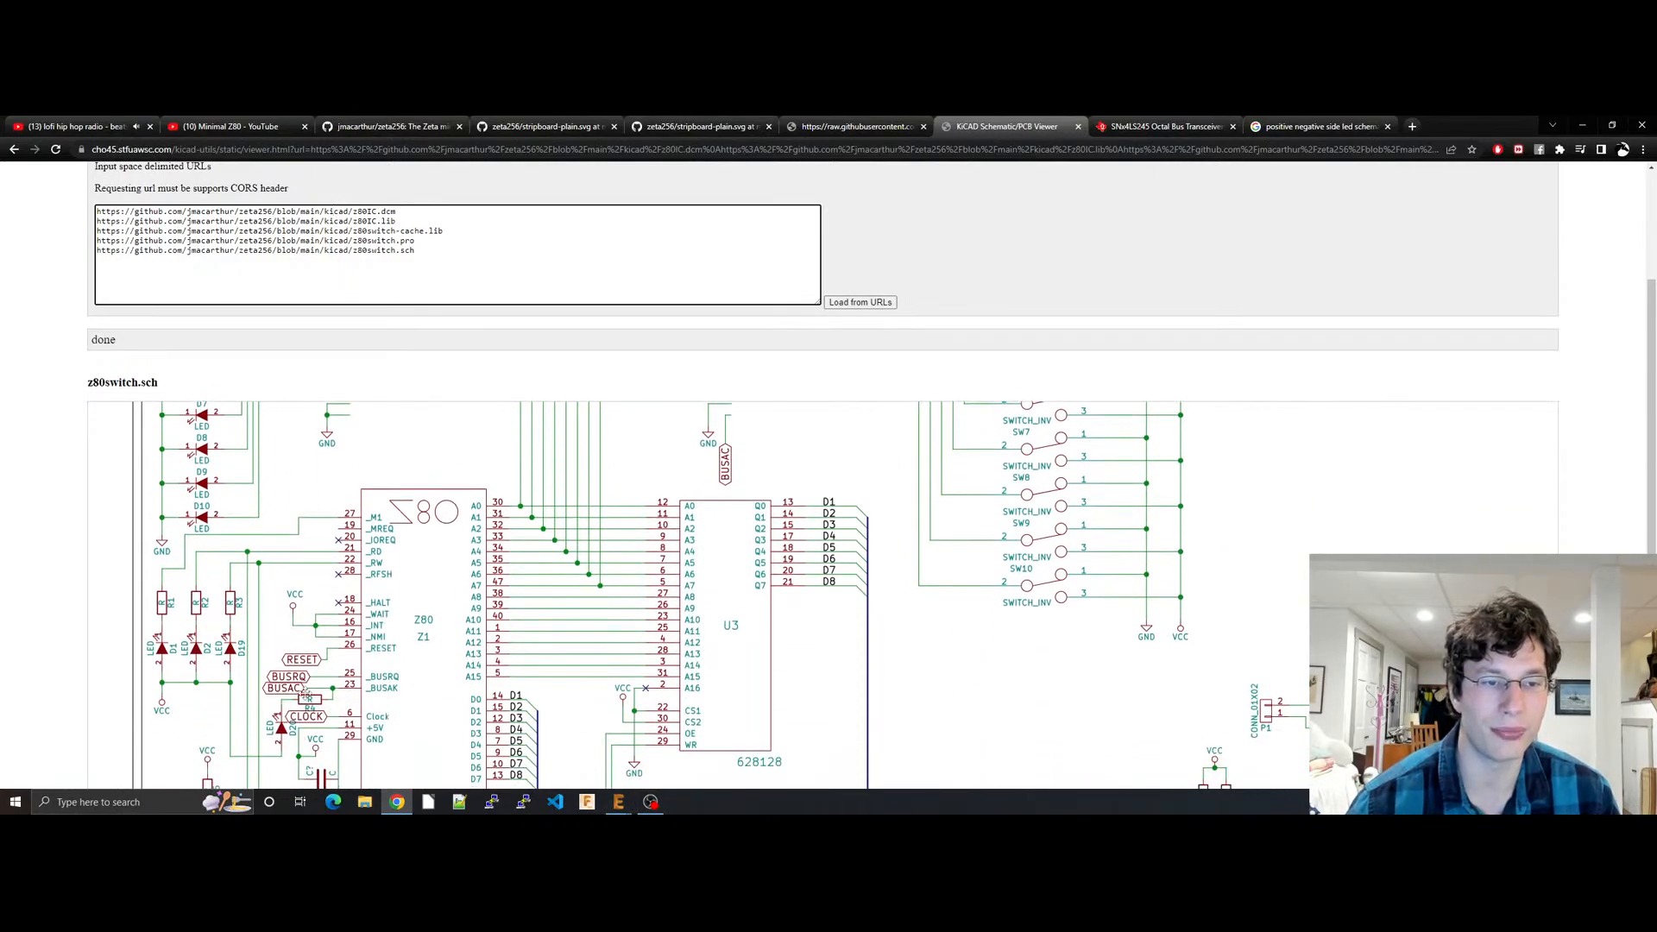
left_click_drag(319, 678, 322, 543)
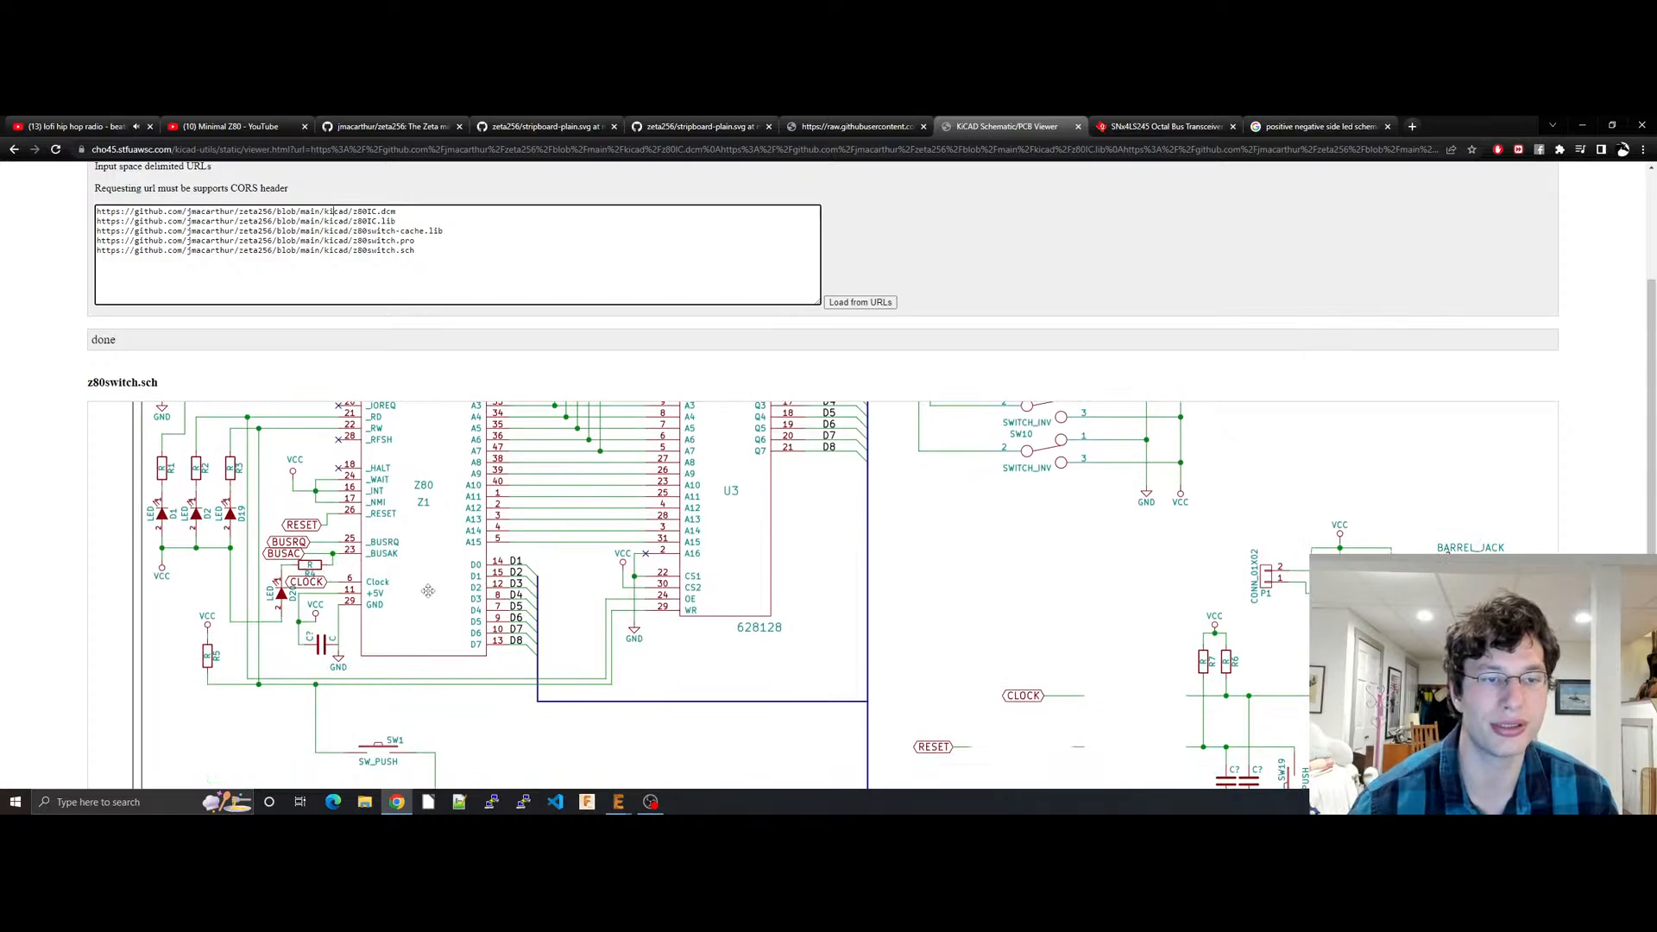
left_click_drag(648, 698, 626, 478)
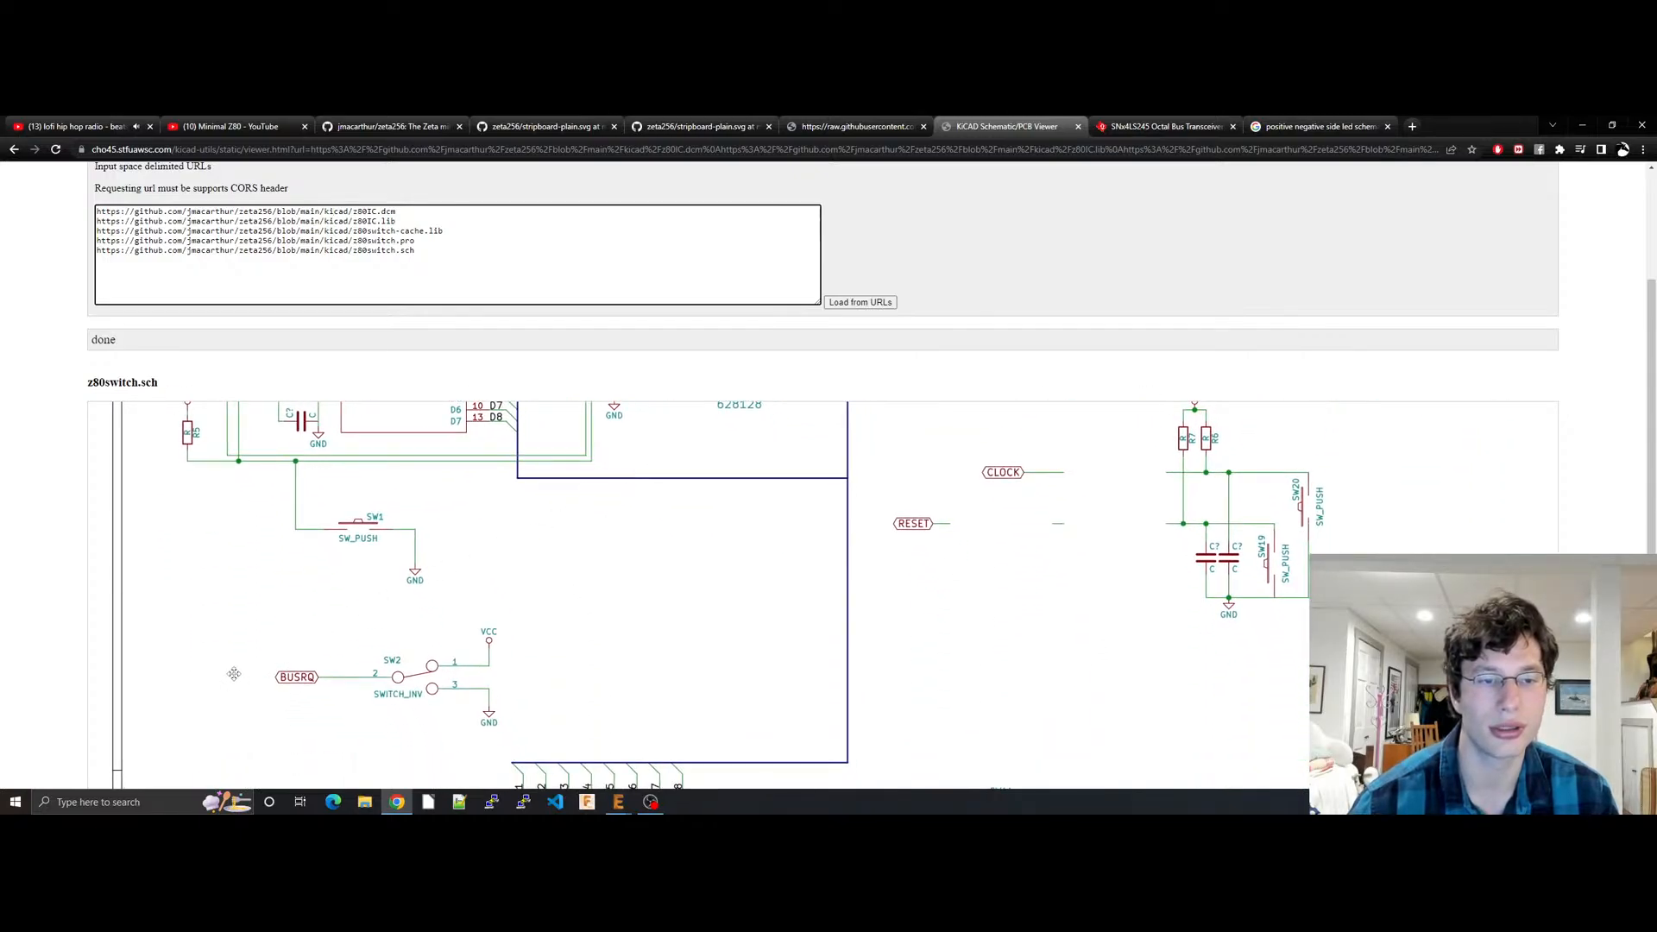
left_click_drag(385, 528, 405, 686)
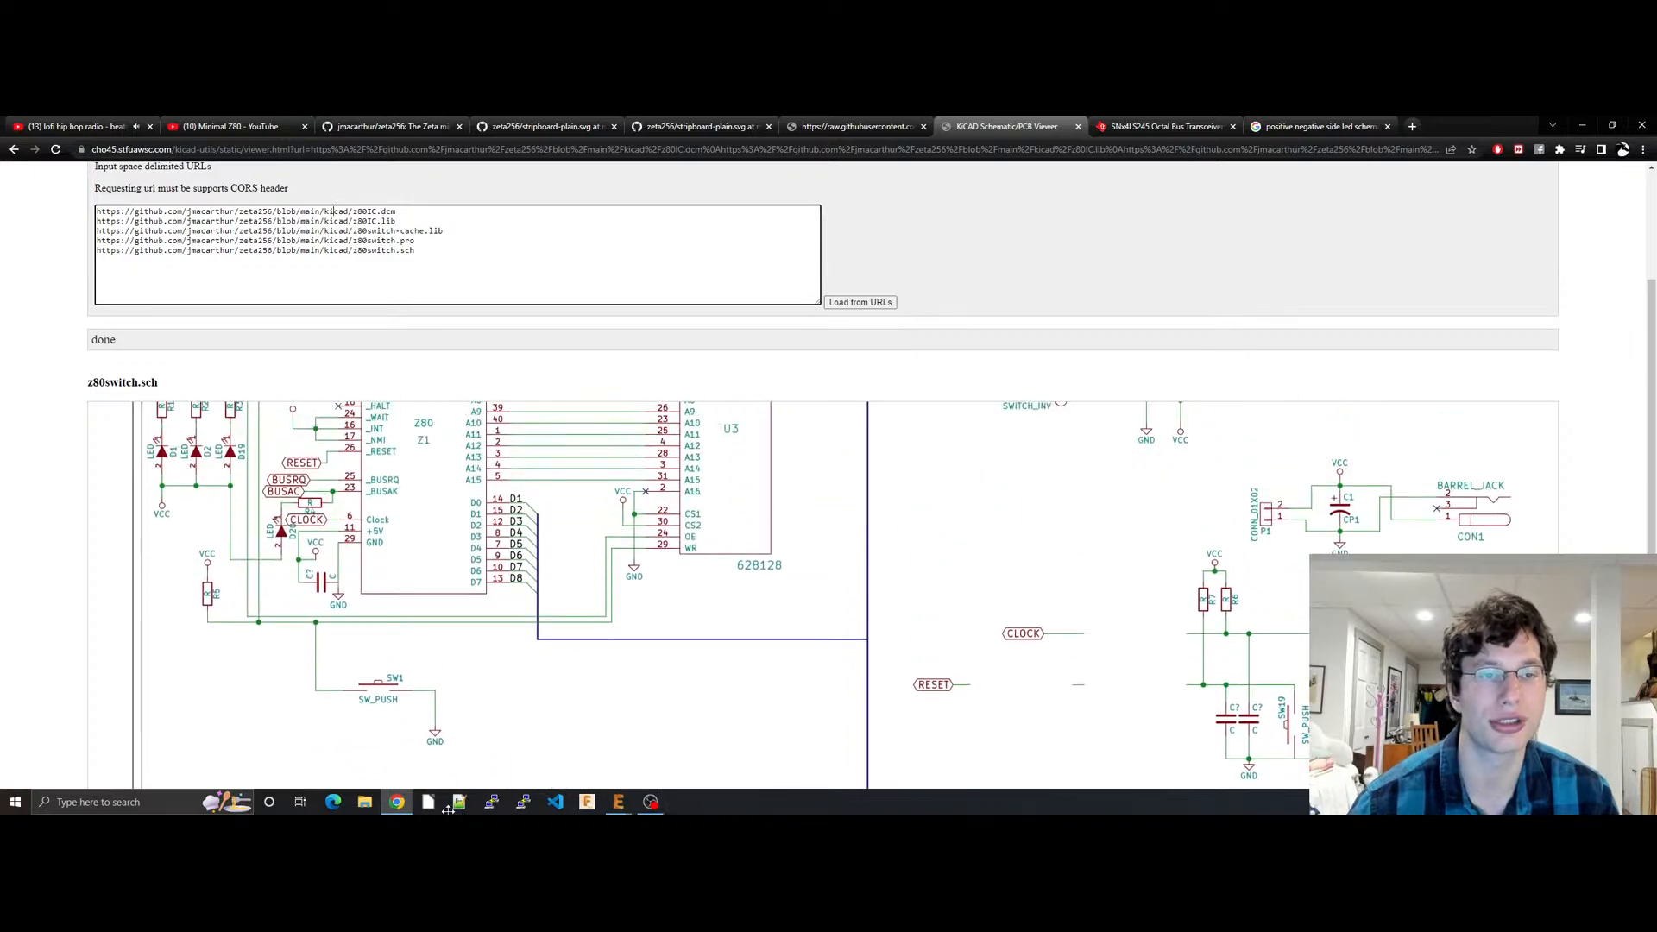
left_click_drag(311, 546, 311, 658)
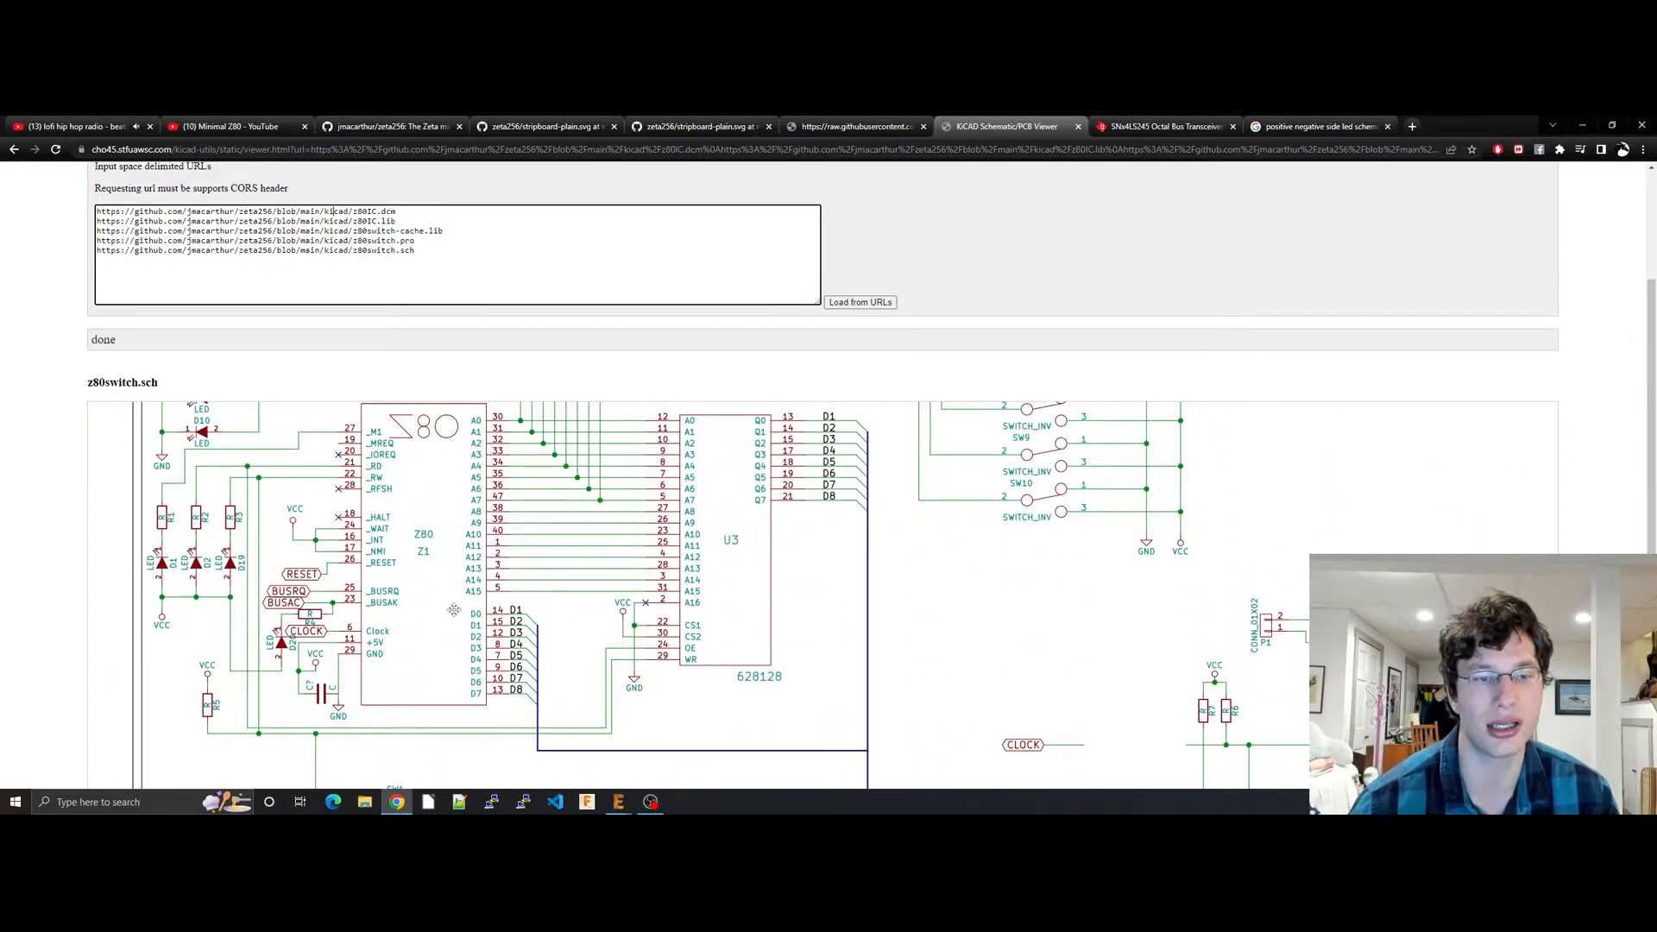
left_click_drag(682, 413, 649, 622)
left_click_drag(745, 476, 753, 567)
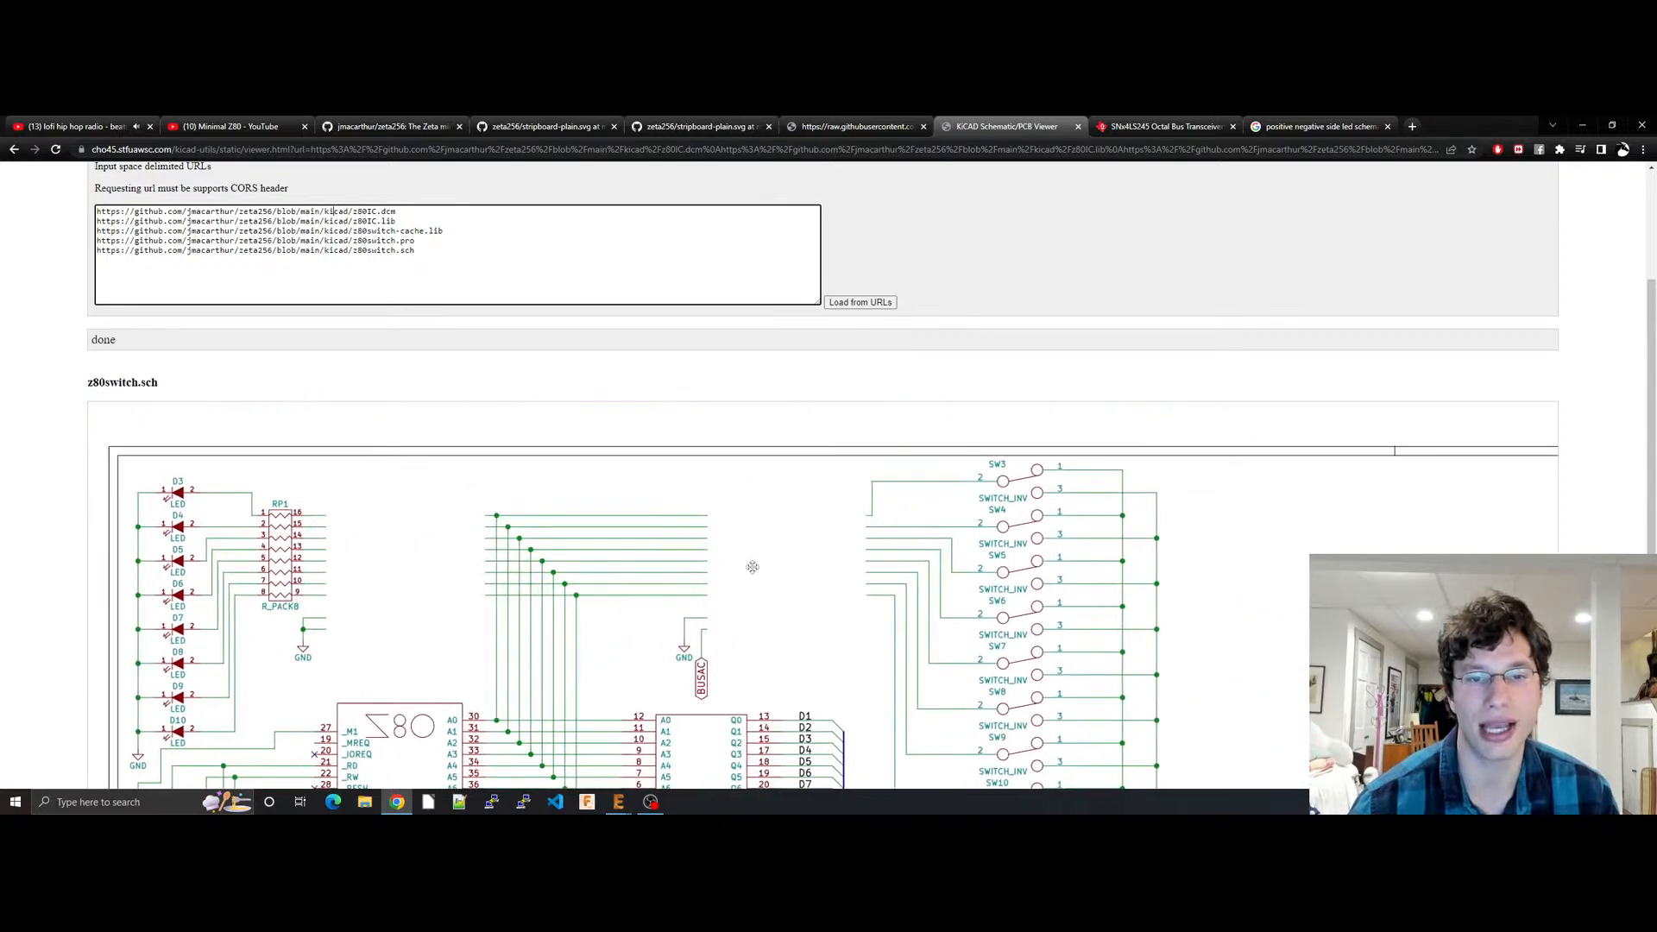
left_click_drag(816, 518, 783, 489)
Step: Switch to the z80box schematic in EAGLE and examine the Z80's control pins beside the D2 data LED bar
left_click(622, 802)
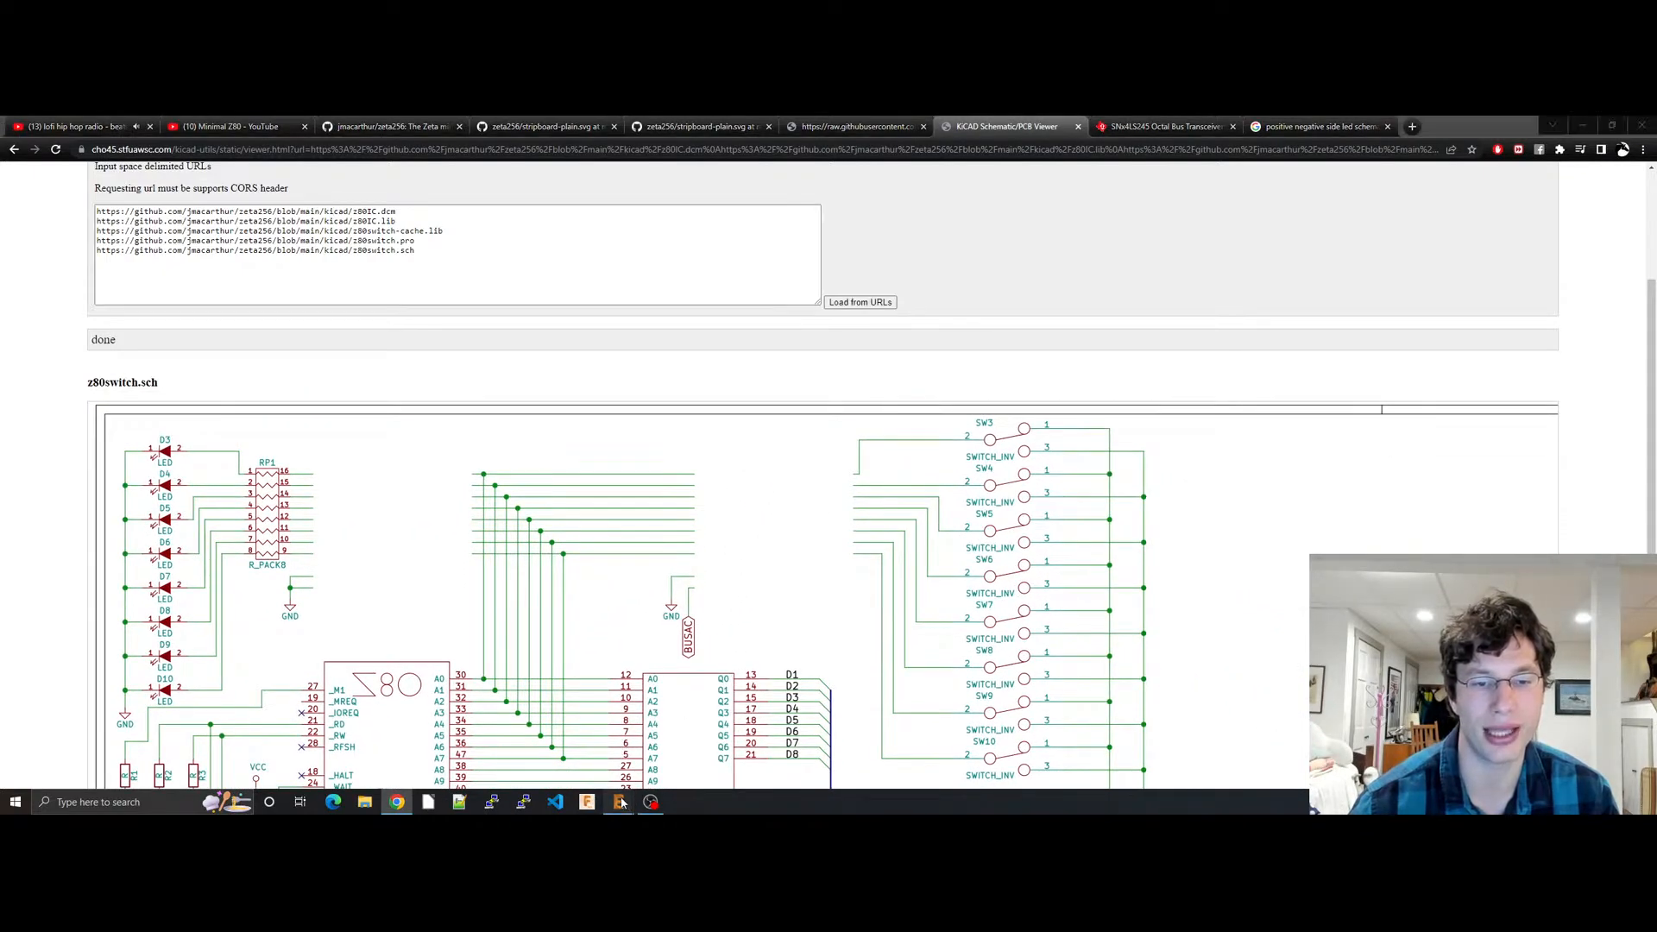
left_click(682, 749)
key("Escape")
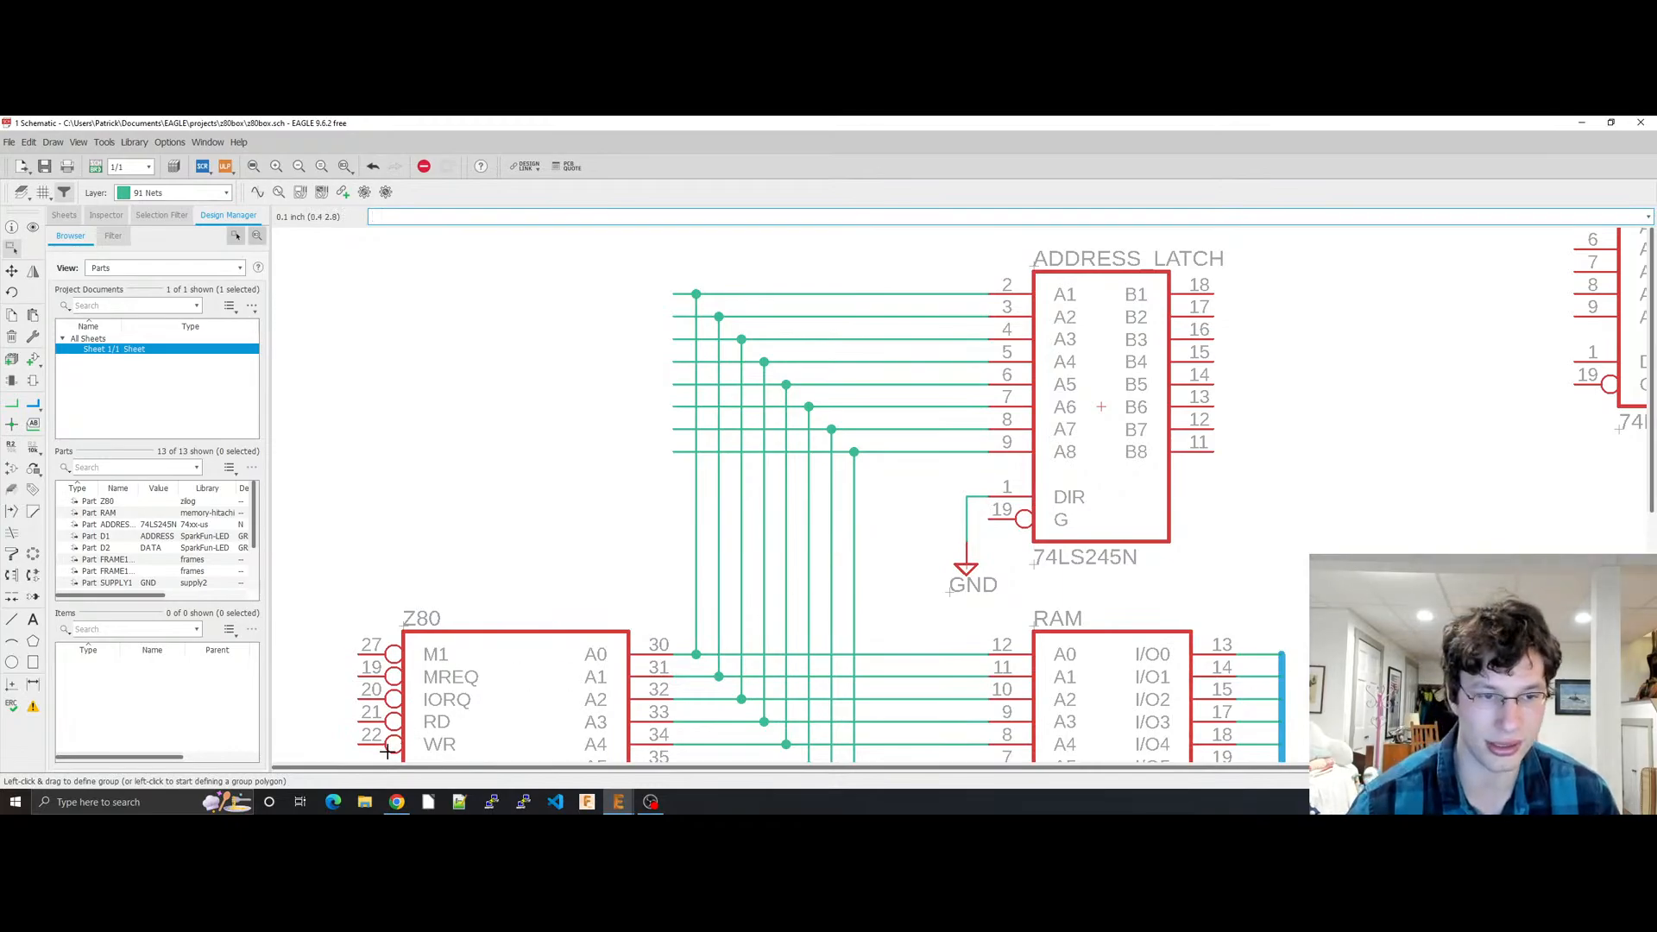
left_click(396, 801)
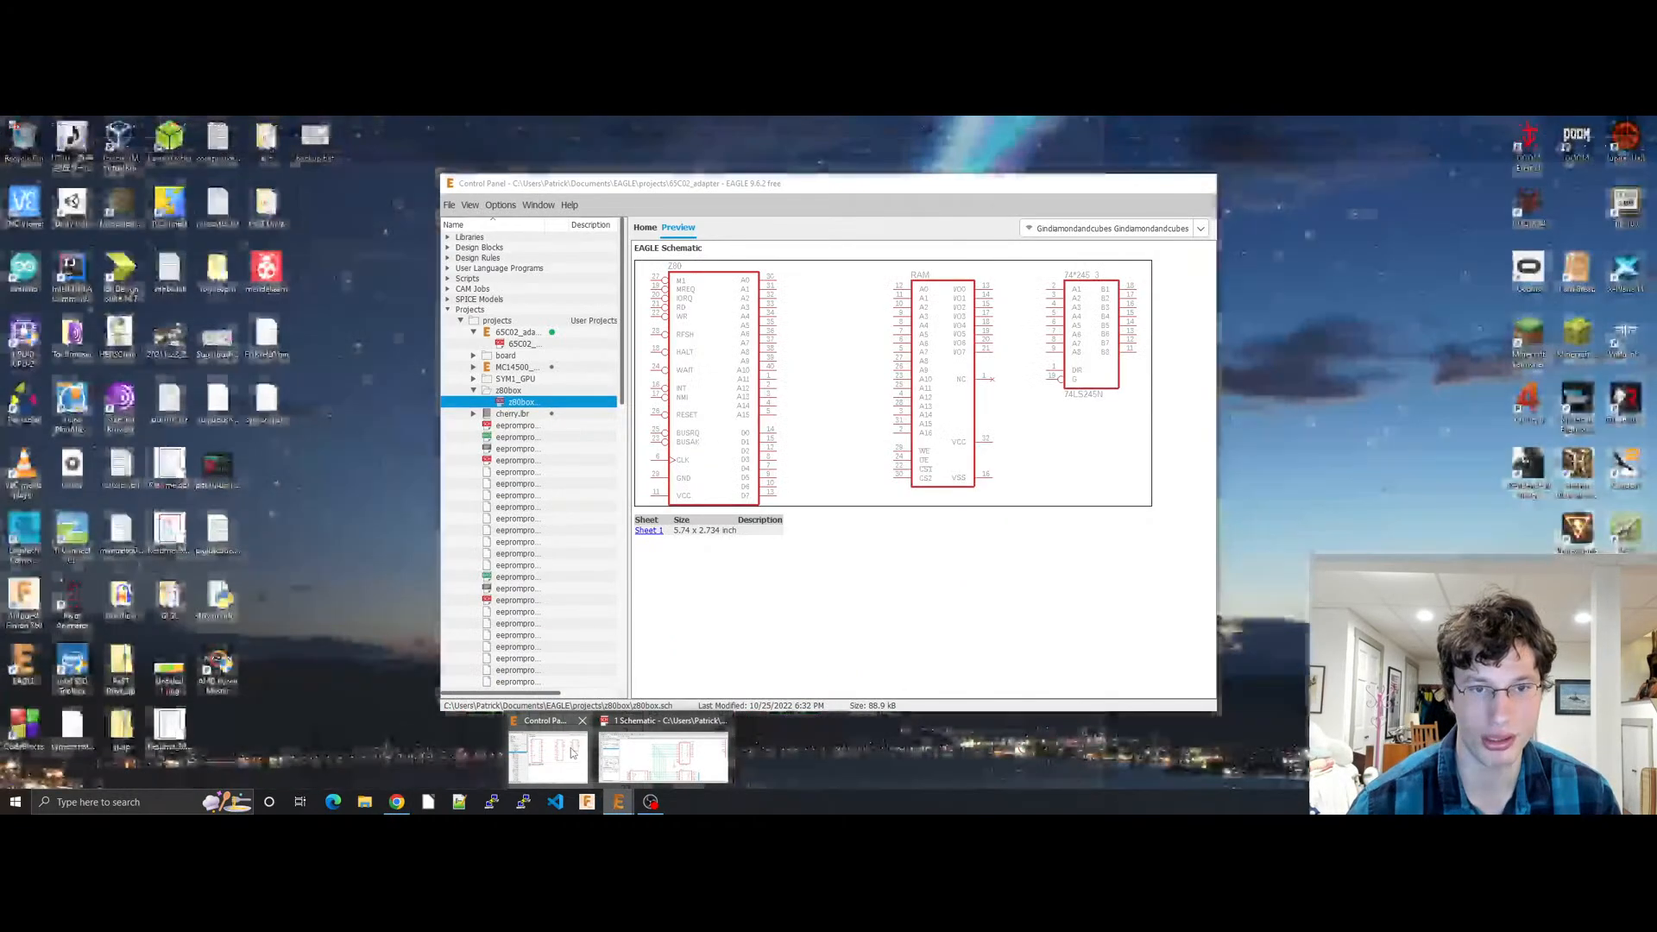
left_click(577, 752)
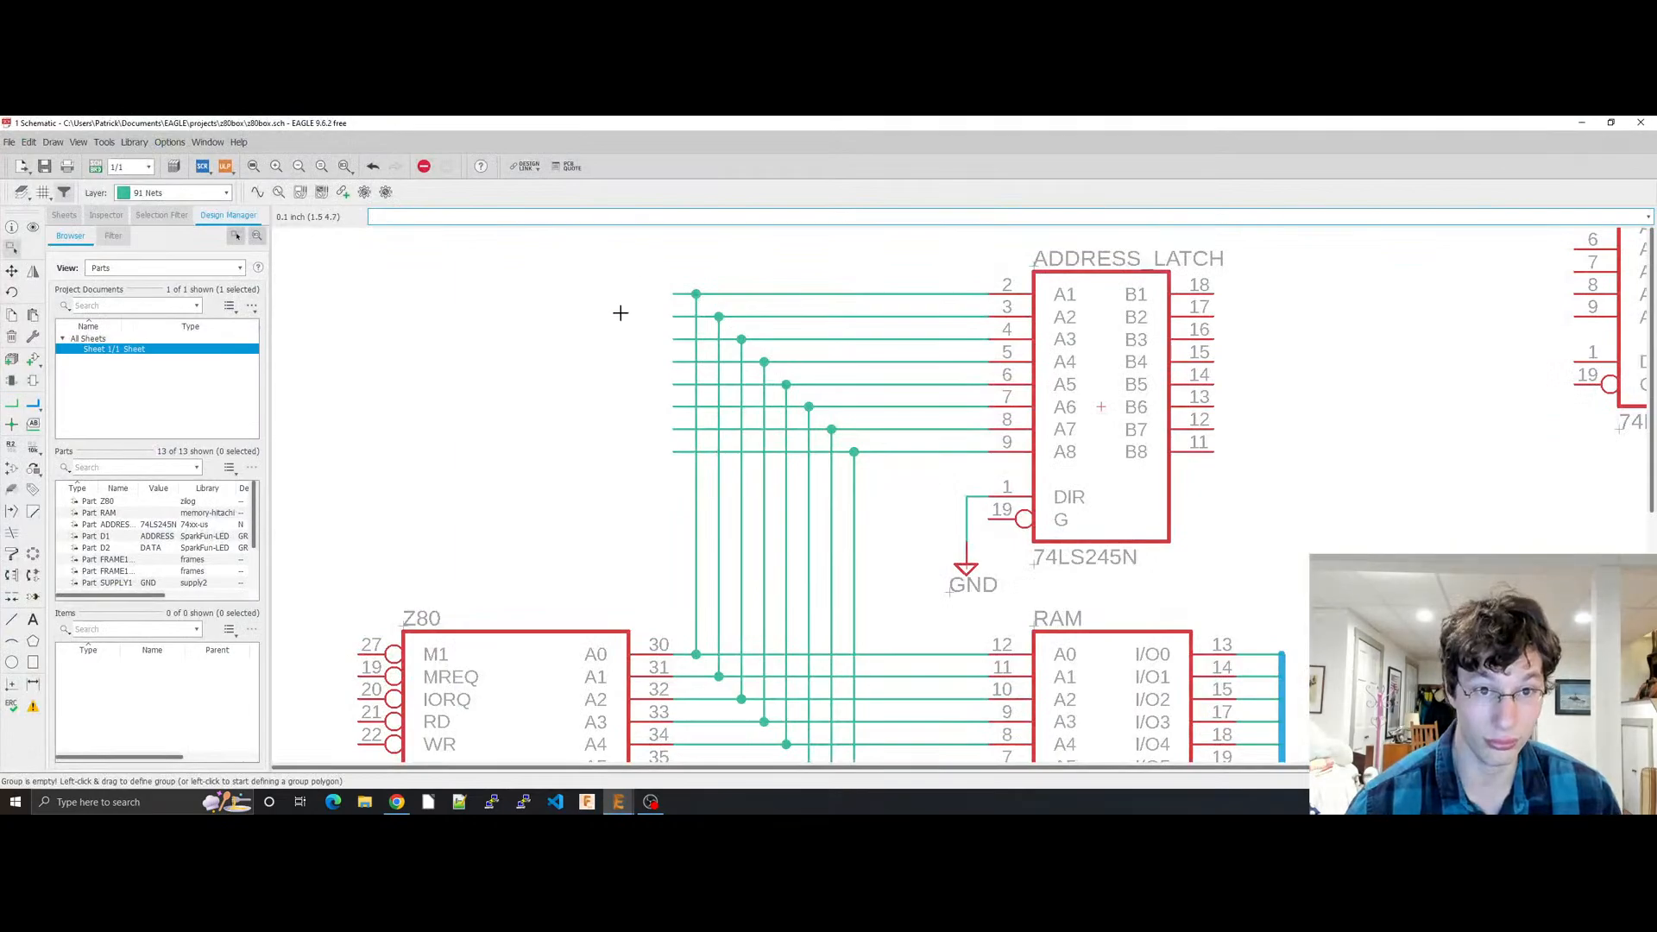
left_click(521, 490)
middle_click_drag(573, 505, 840, 261)
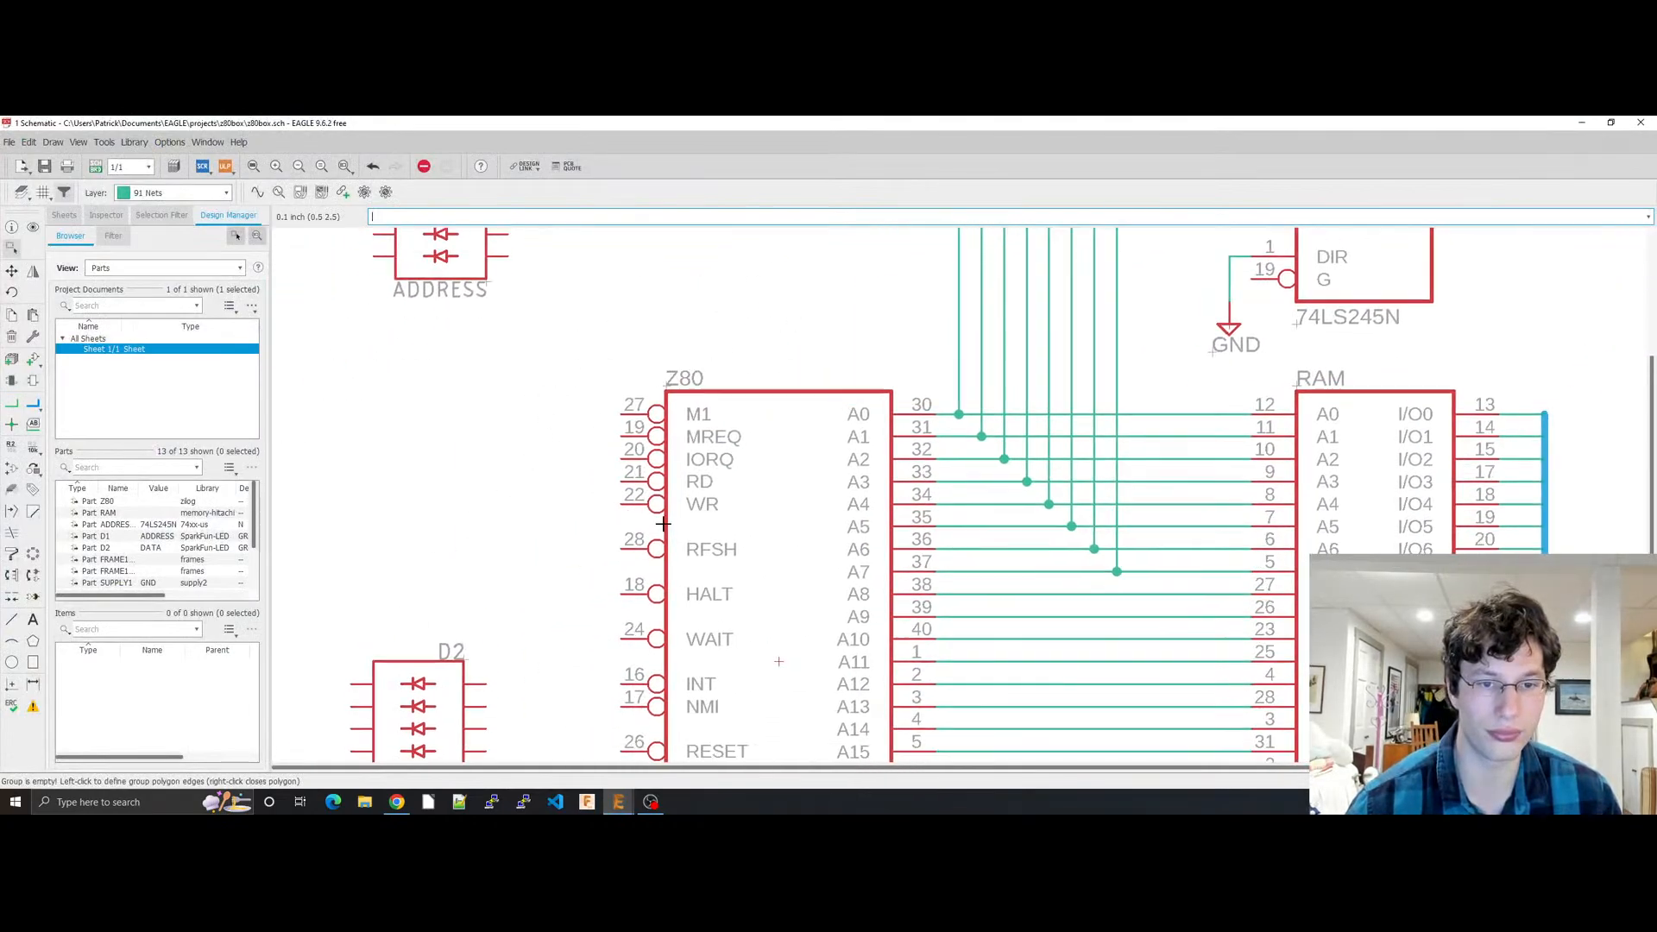
middle_click_drag(678, 541, 678, 358)
middle_click_drag(697, 612, 694, 557)
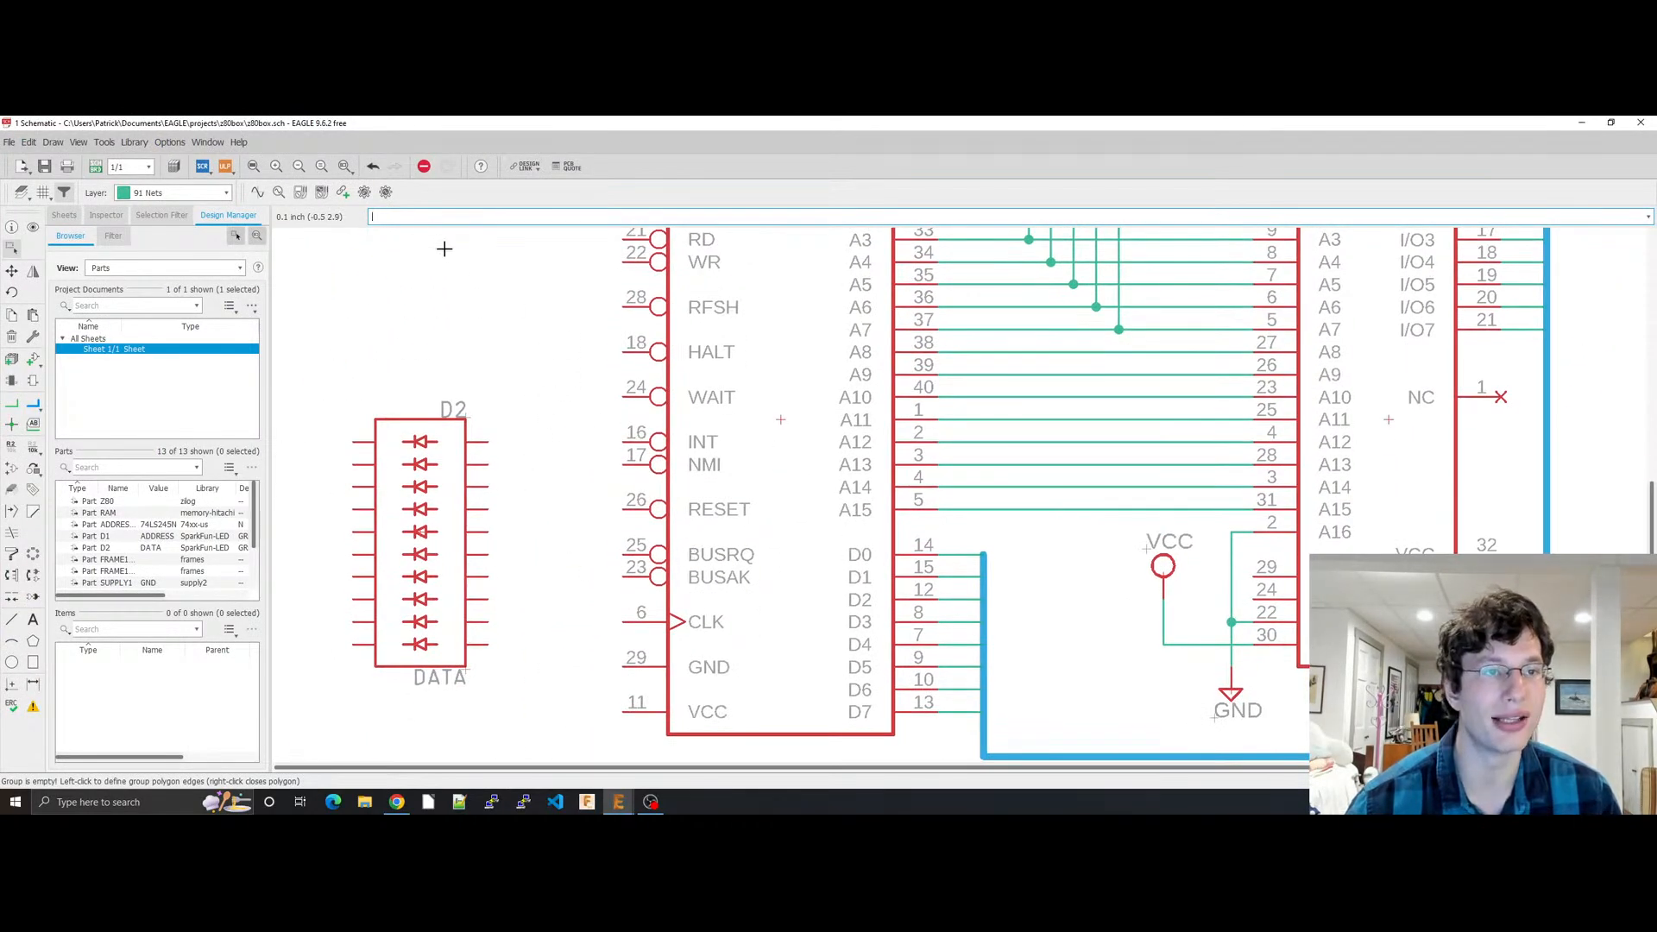
Step: Search the part library for "label"
left_click(29, 143)
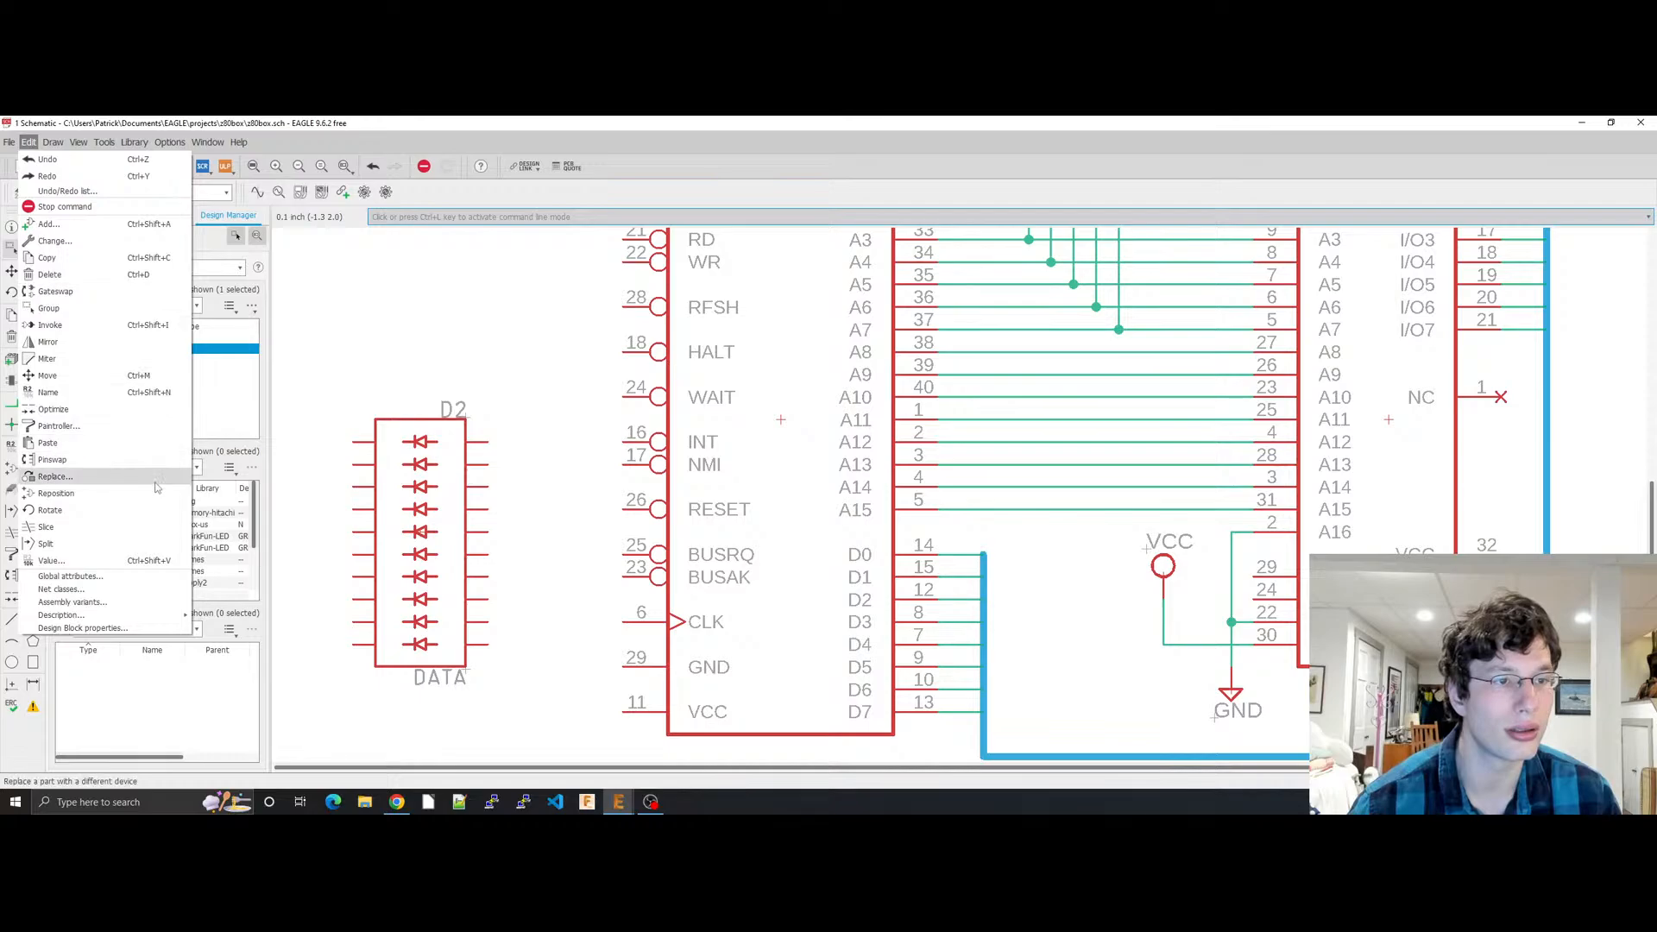
left_click(54, 226)
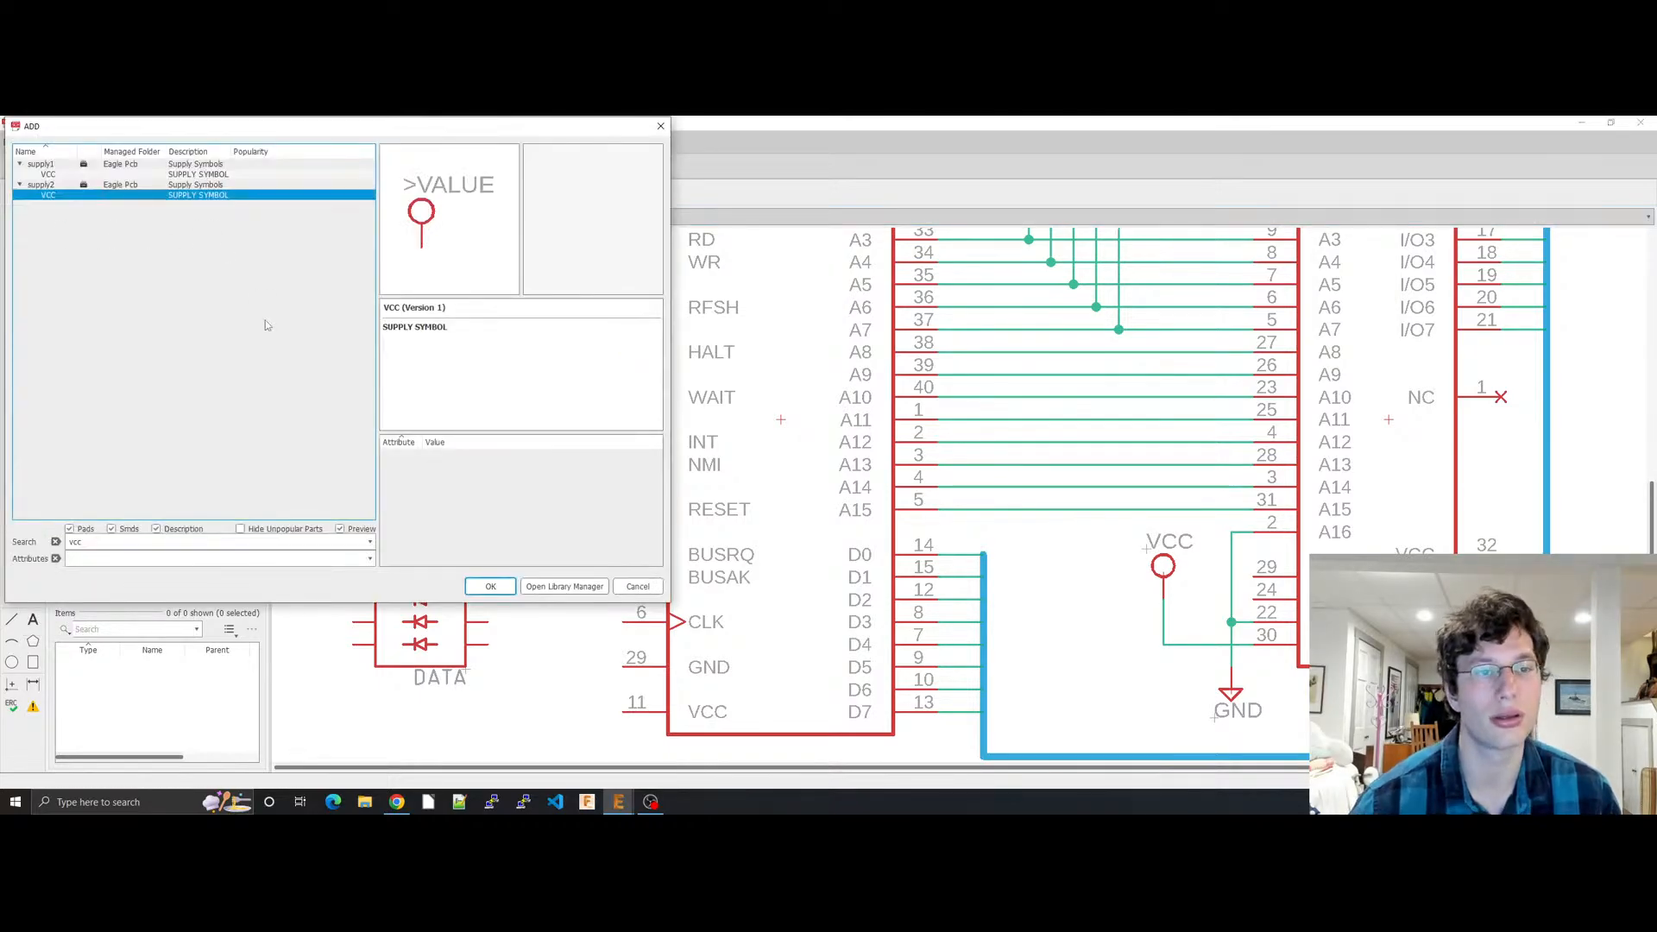
double_click(203, 542)
type("la")
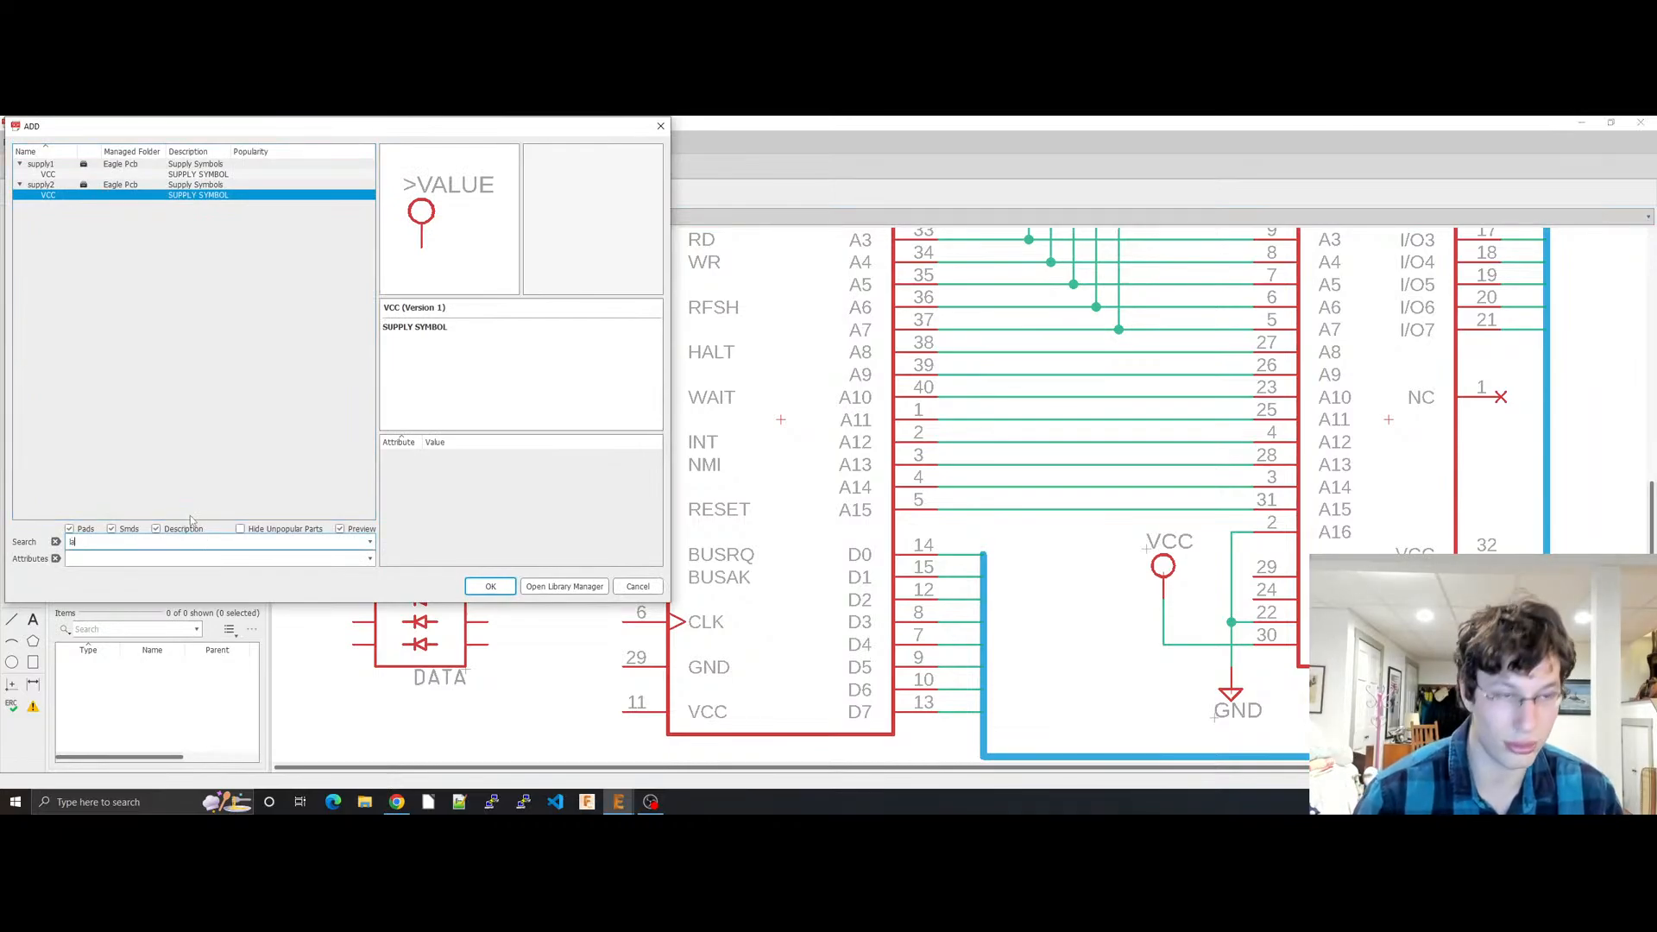
type("bel")
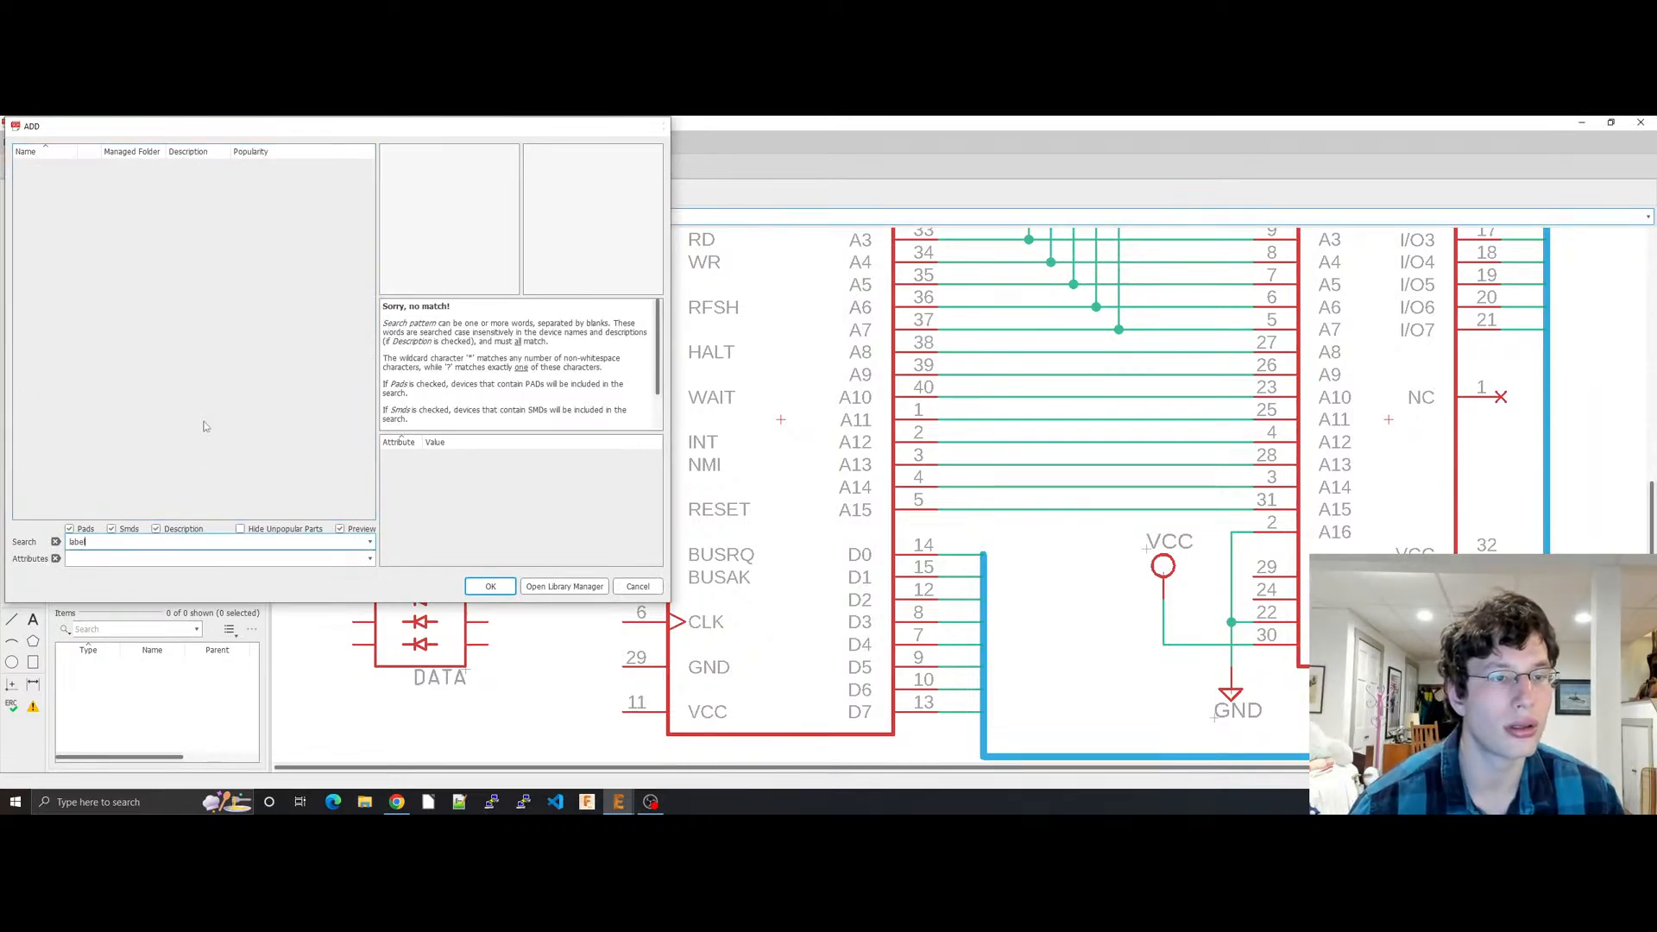
key("Escape")
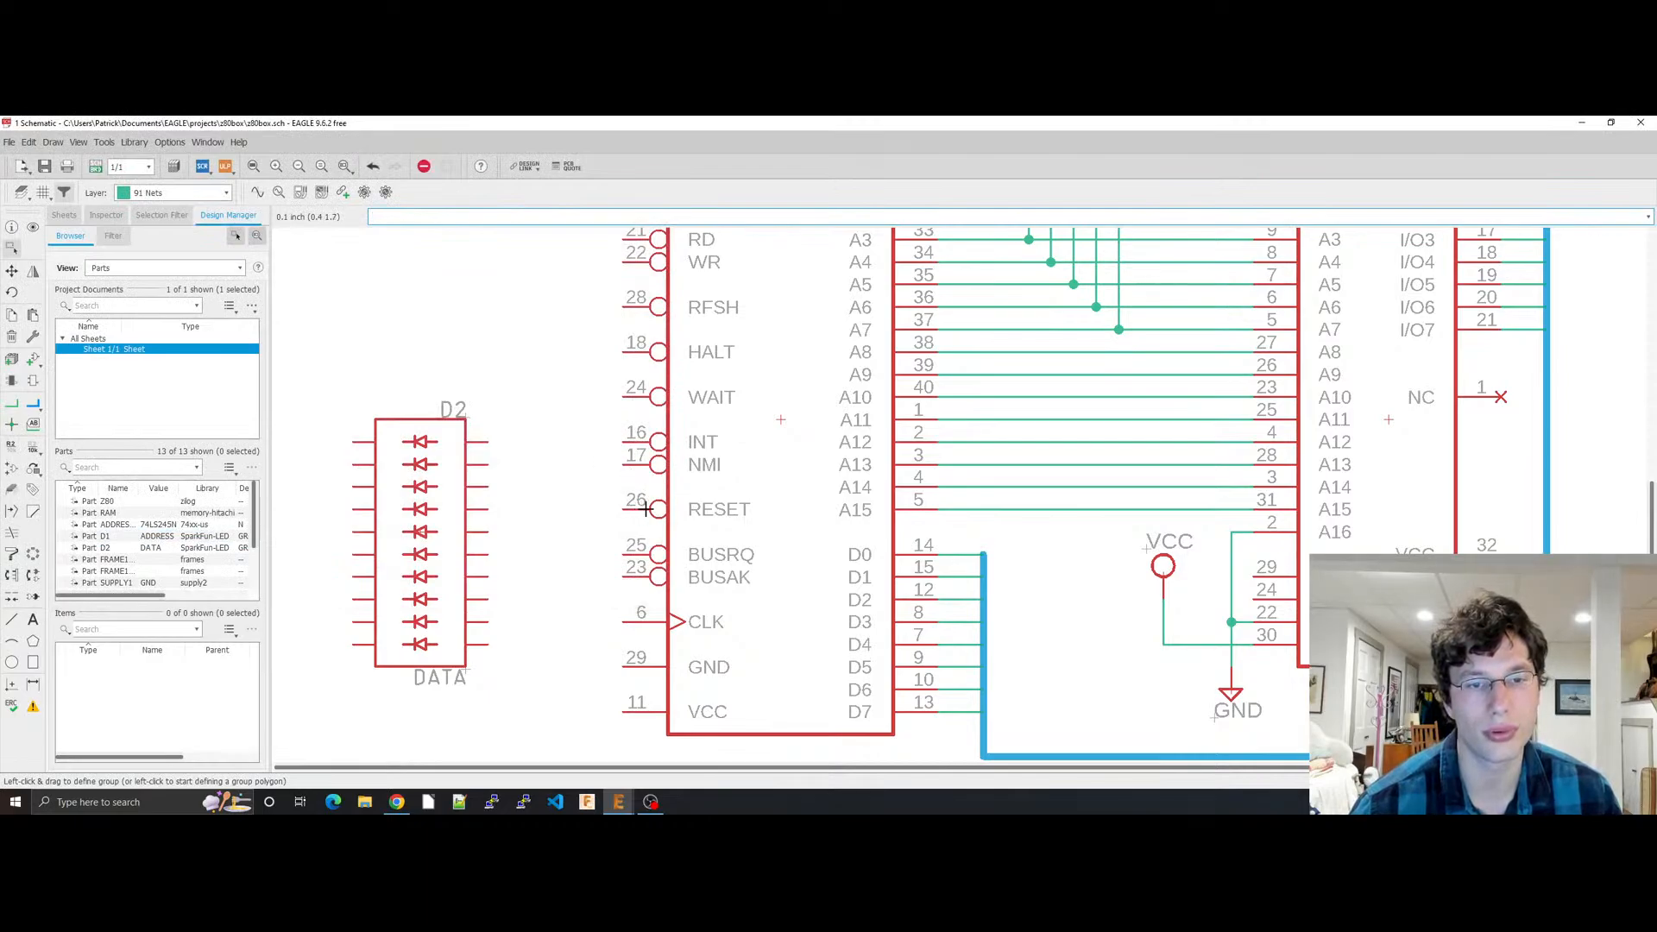
Step: Check the Z80's BUSAK pin against the KiCad schematic in the browser, return to EAGLE and save the z80box schematic
left_click(629, 576)
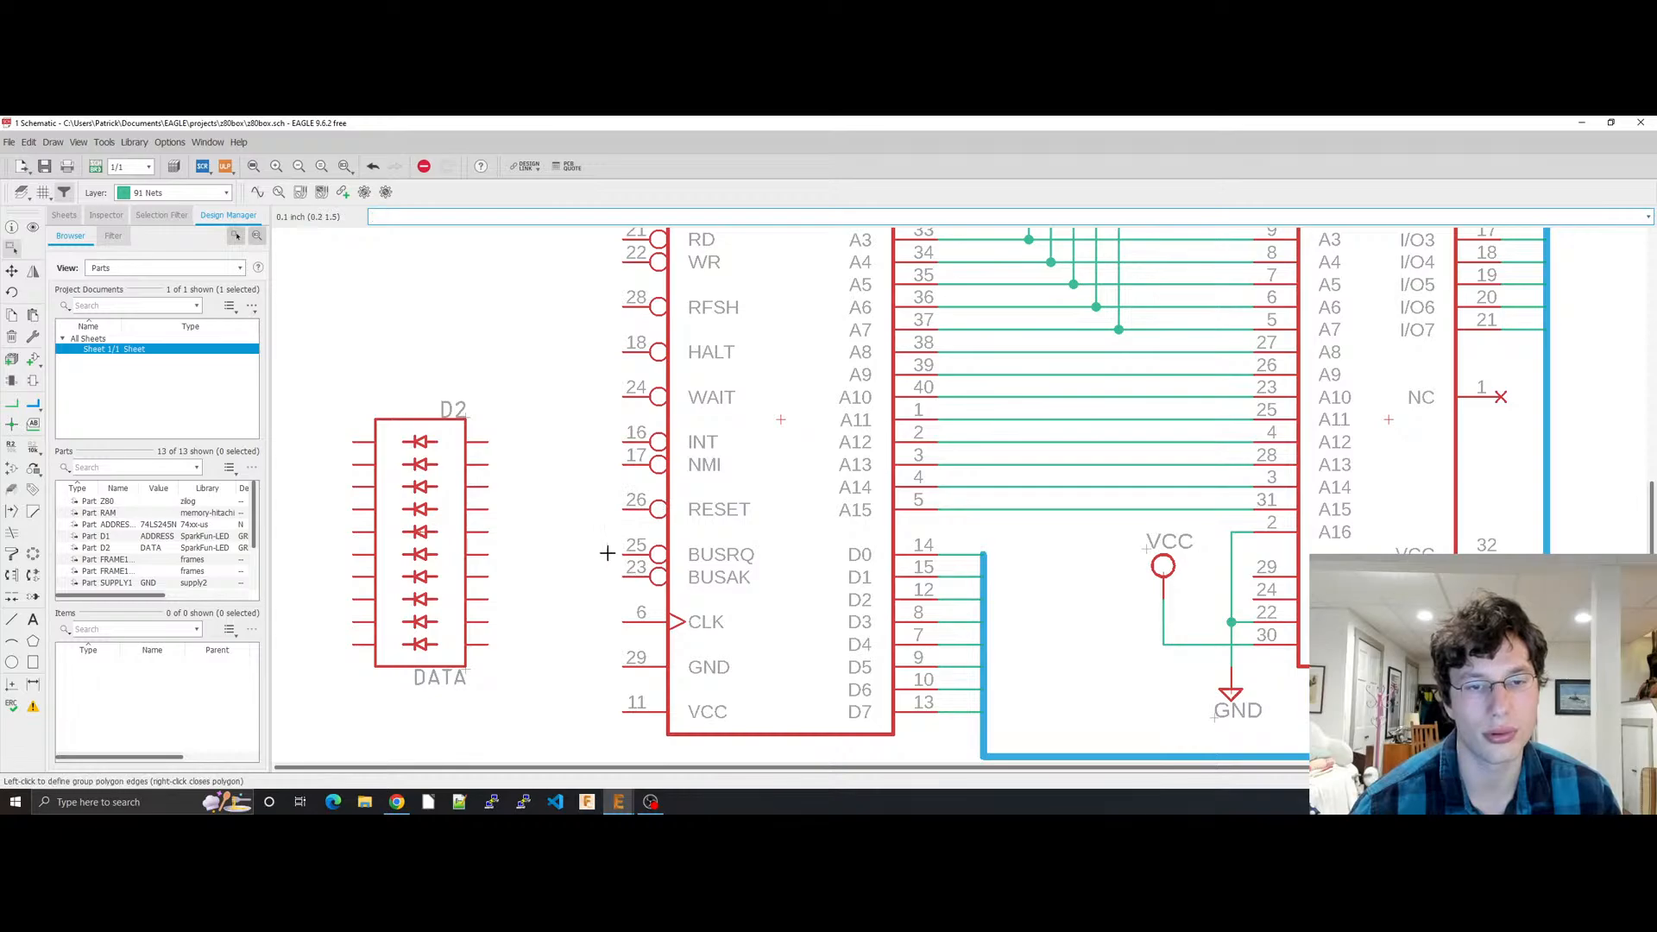
left_click(396, 802)
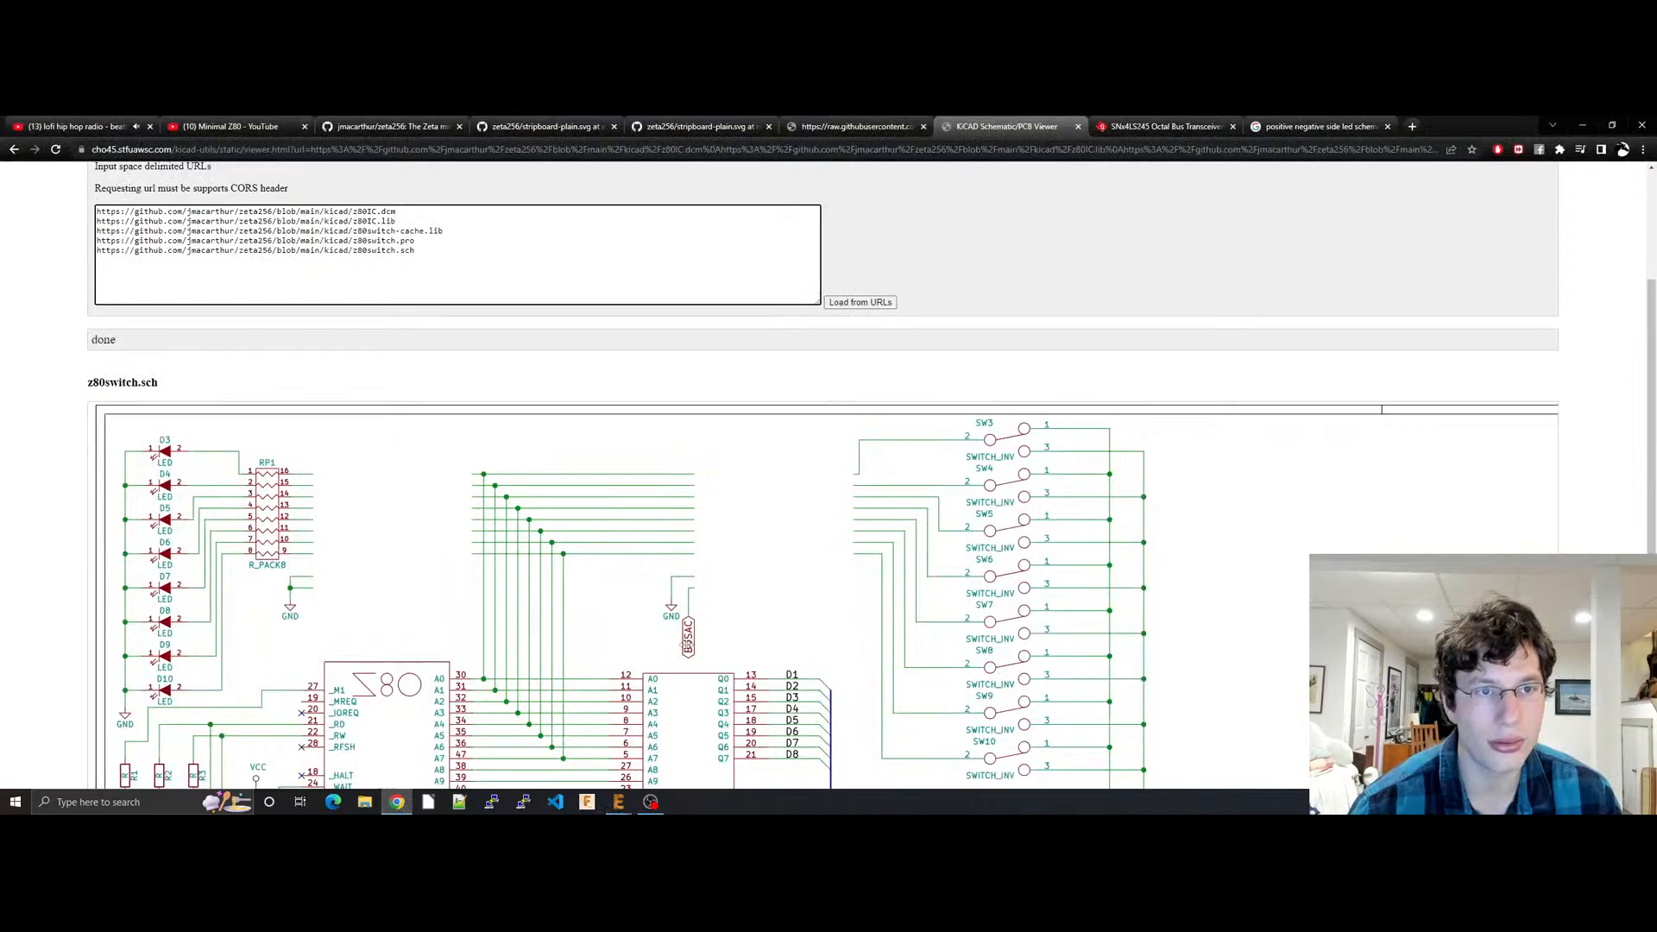
mouse_move(618, 802)
left_click(659, 760)
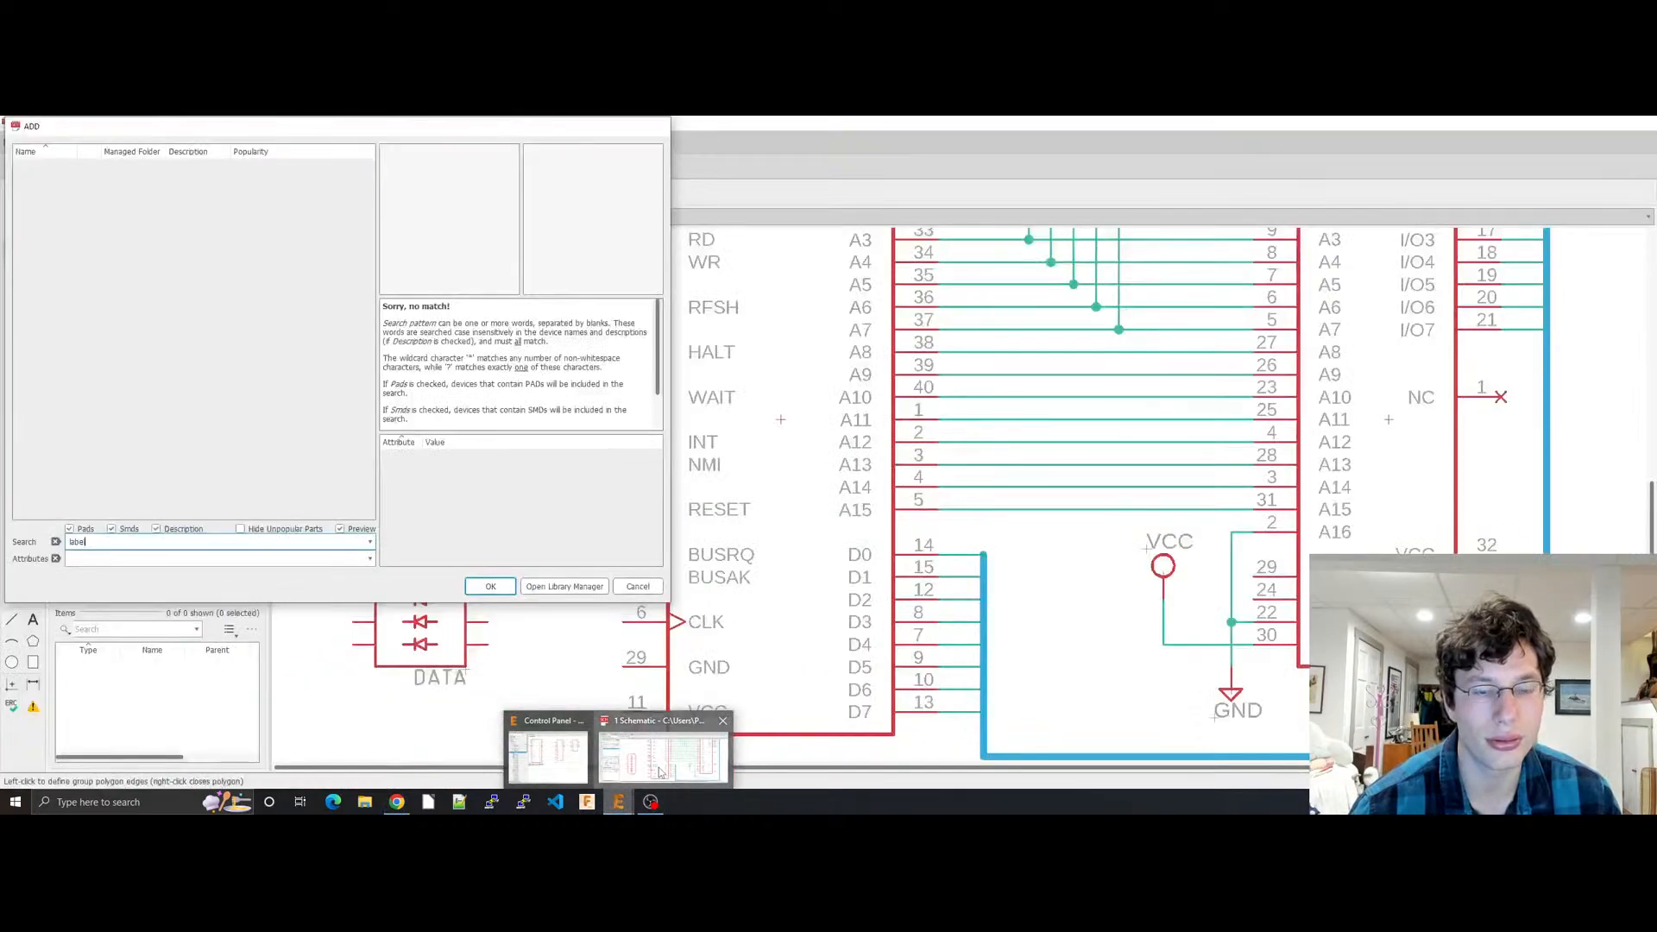
left_click(659, 760)
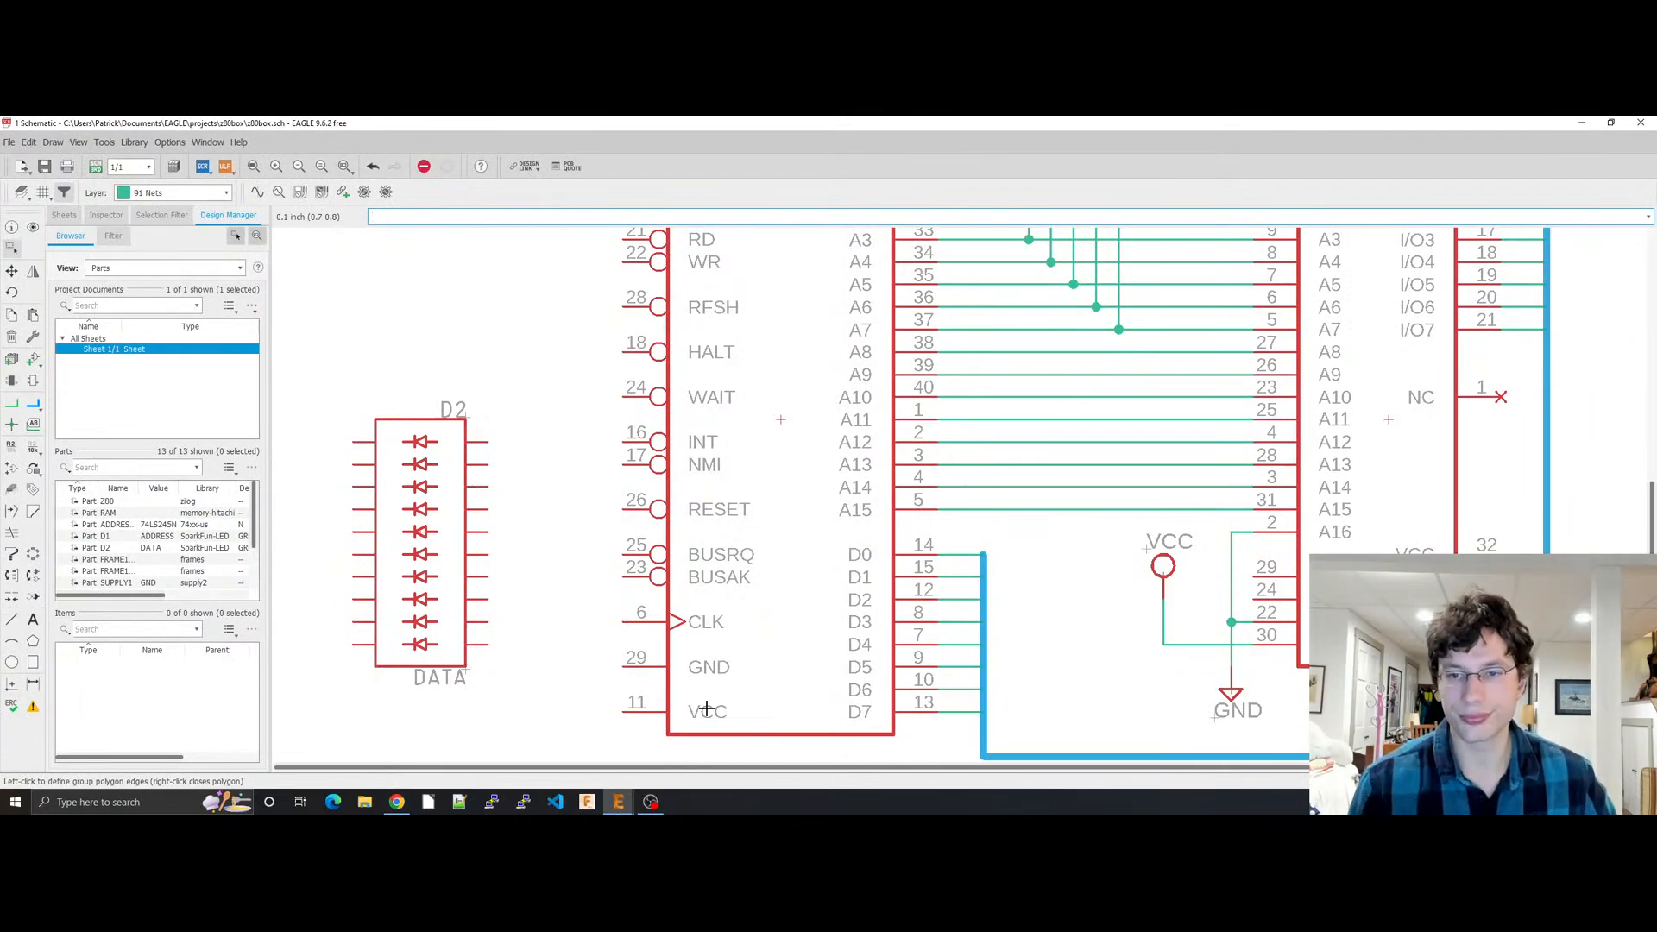
key("ctrl+s")
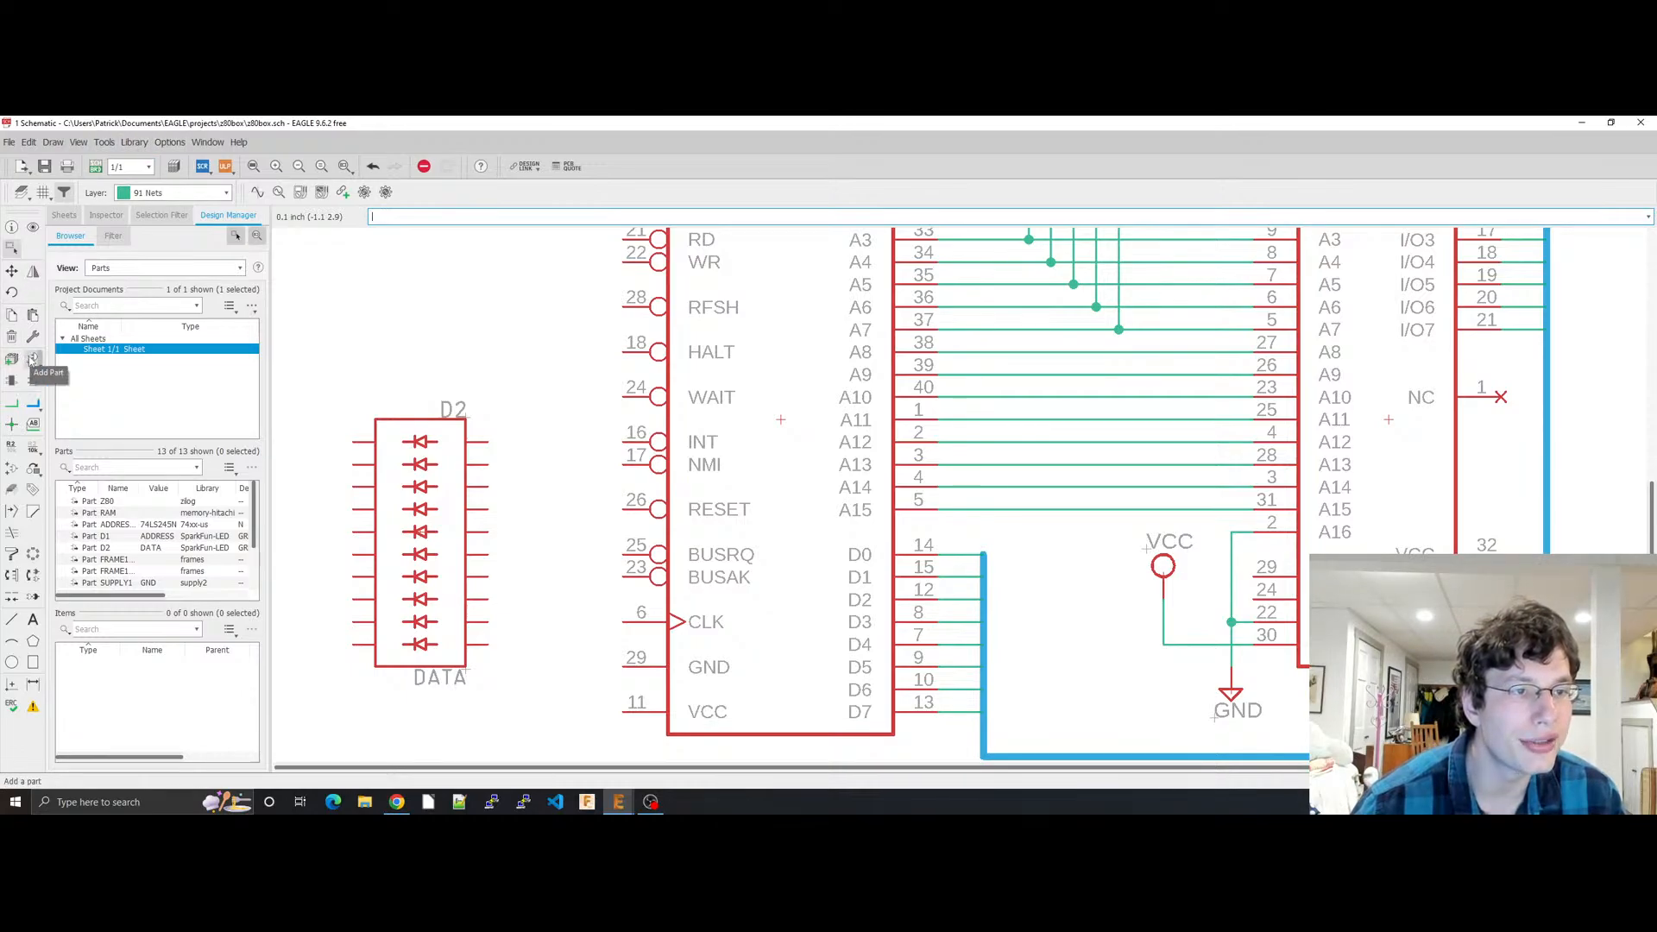
left_click(33, 424)
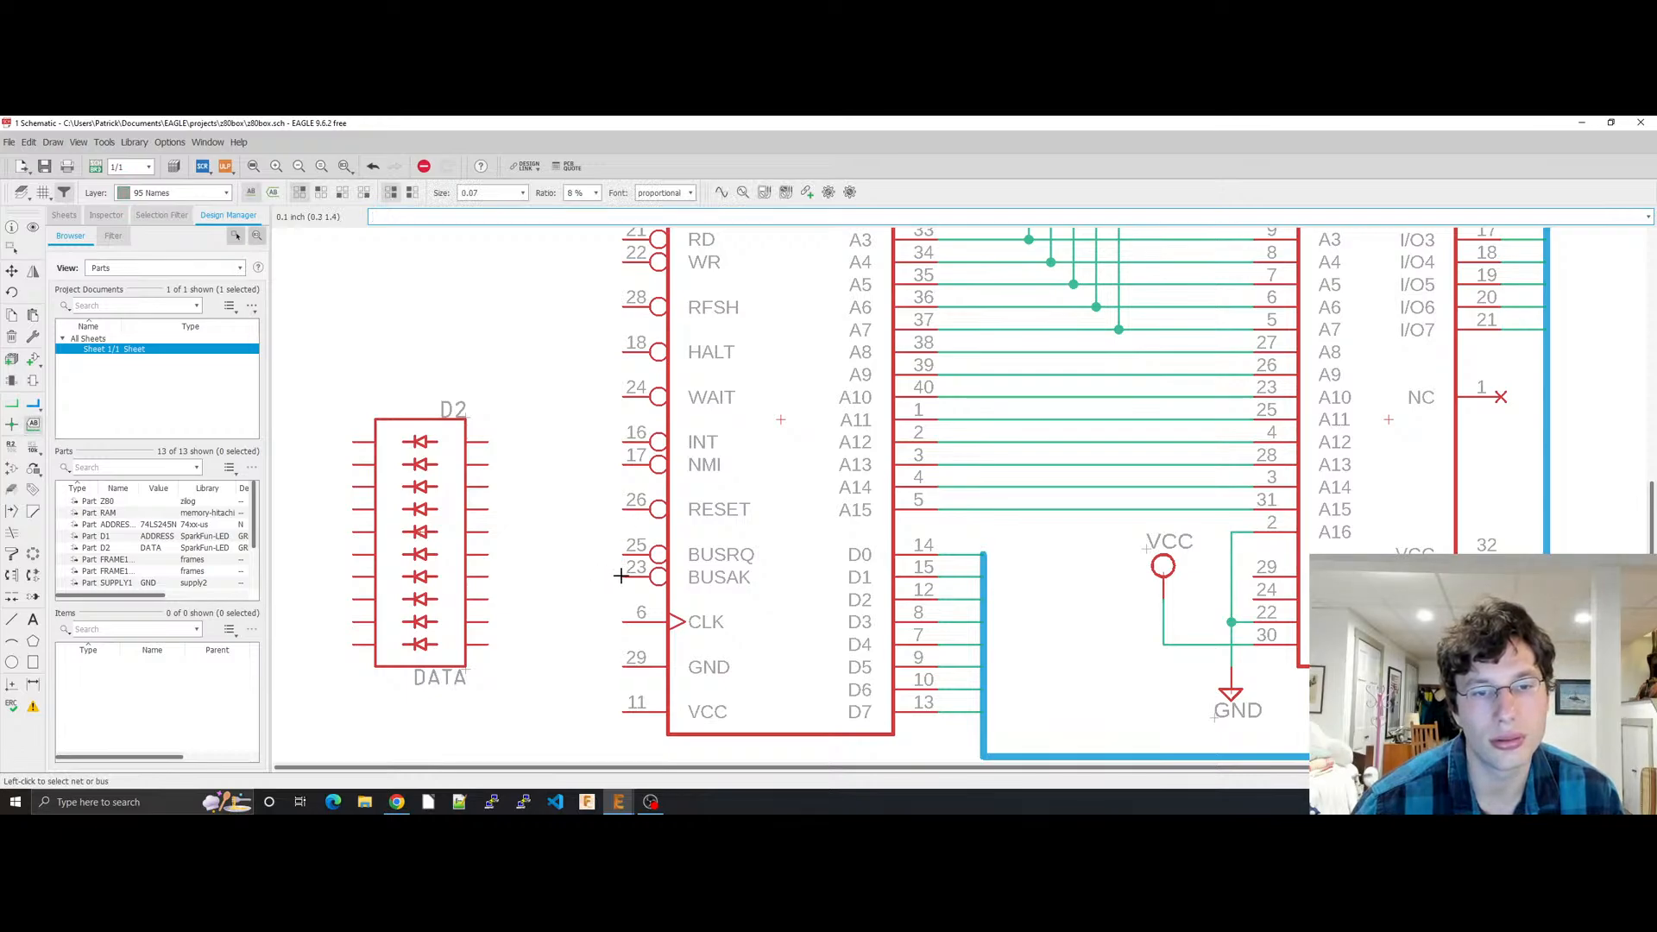
right_click(34, 426)
left_click(31, 429)
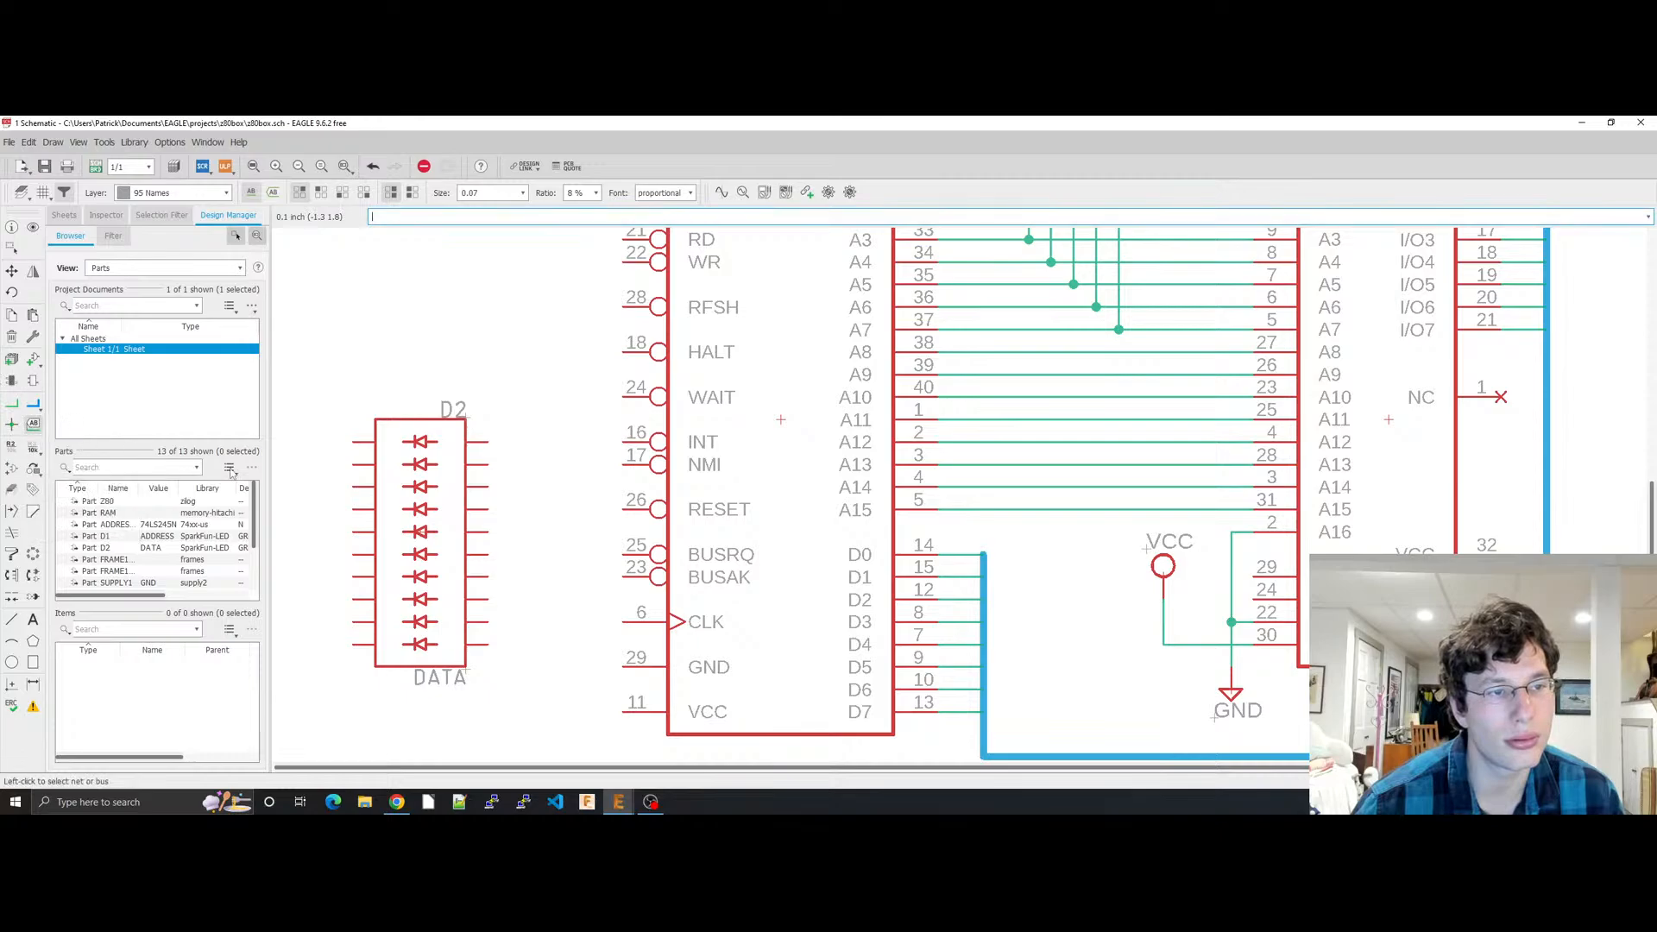
scroll(606, 575, "up", 2)
middle_click(606, 575)
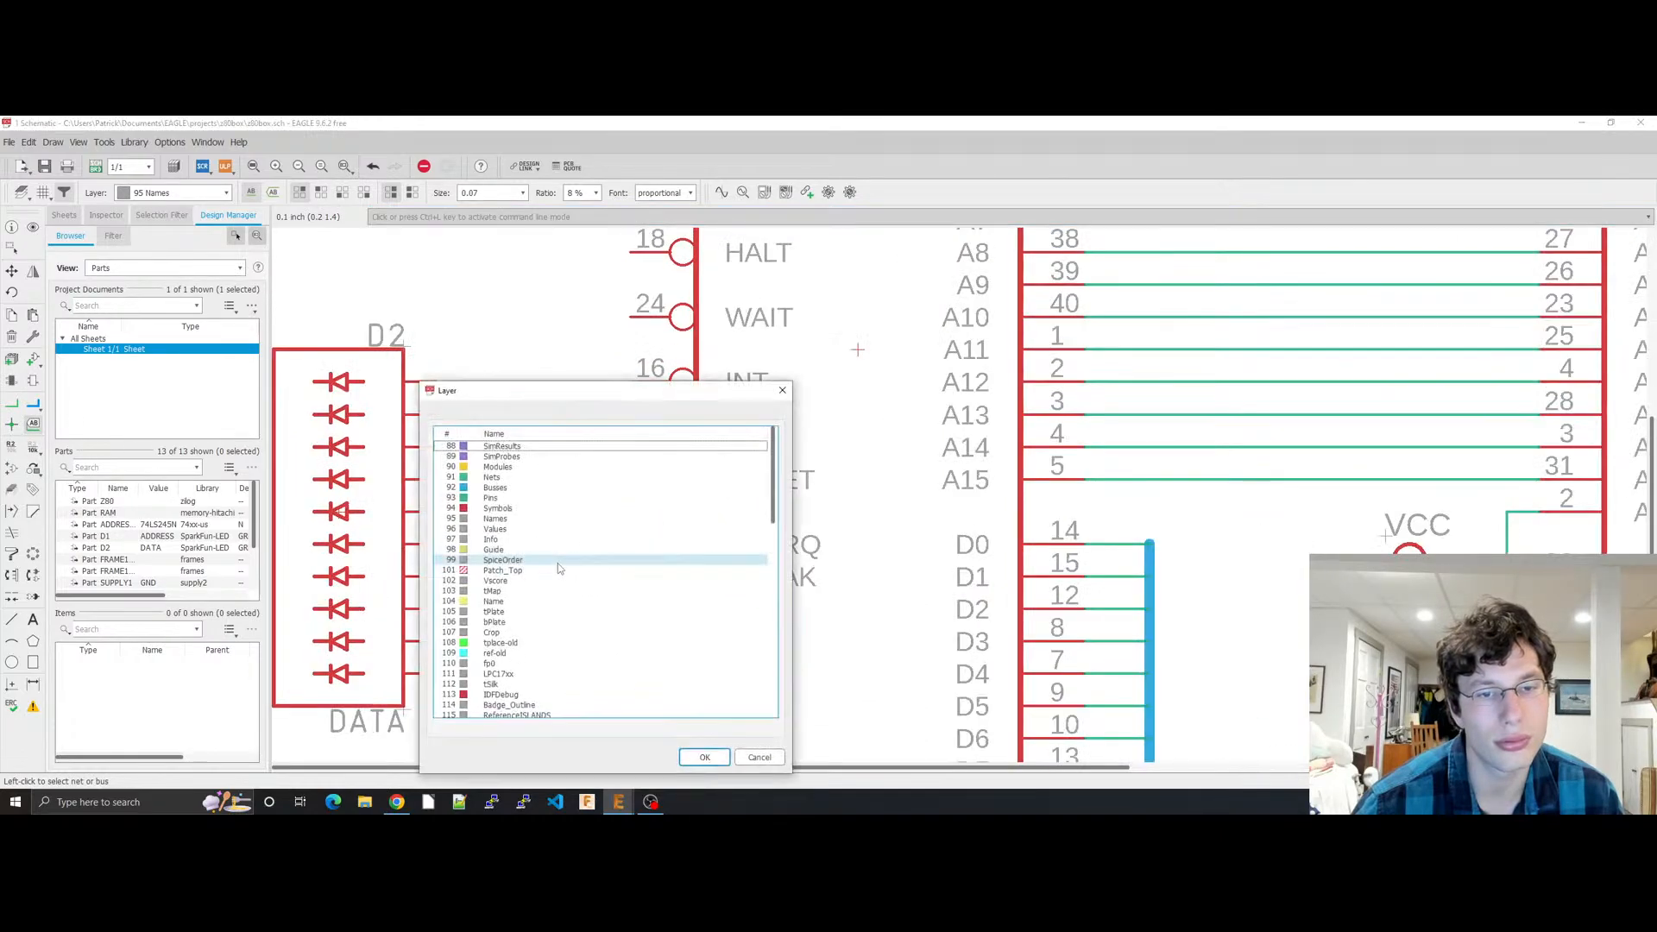
key("Escape")
key("Escape")
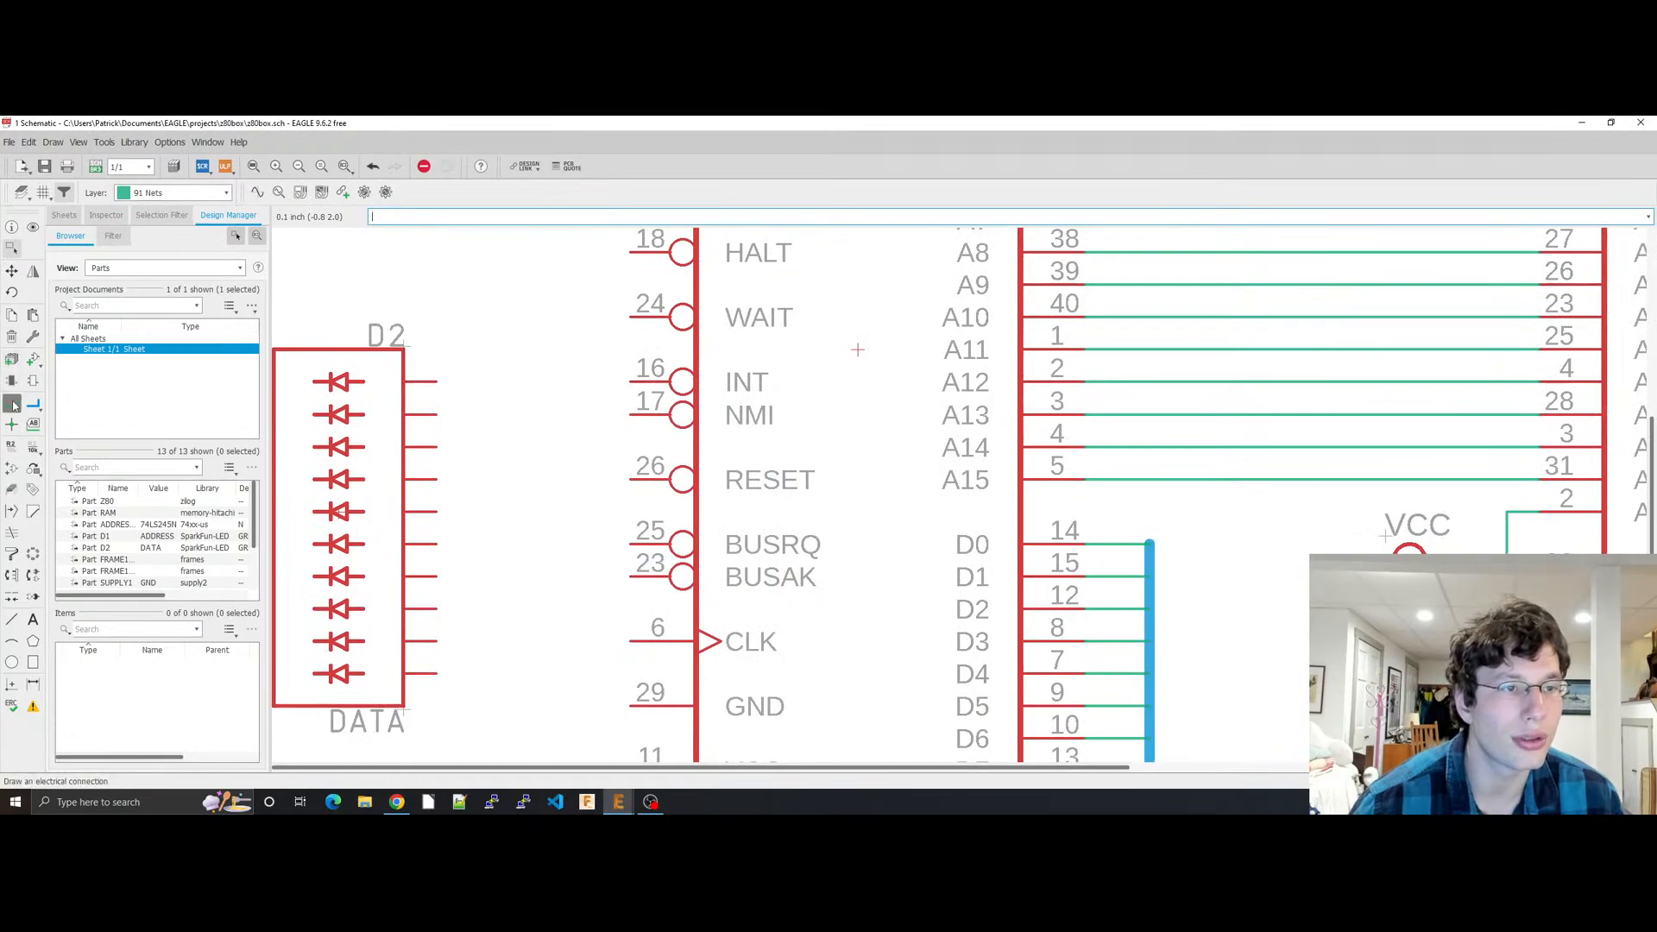
Step: Draw a 0.1-inch horizontal net wire outward from the Z80's BUSAK pin (23)
left_click(11, 403)
left_click(630, 577)
left_click(597, 577)
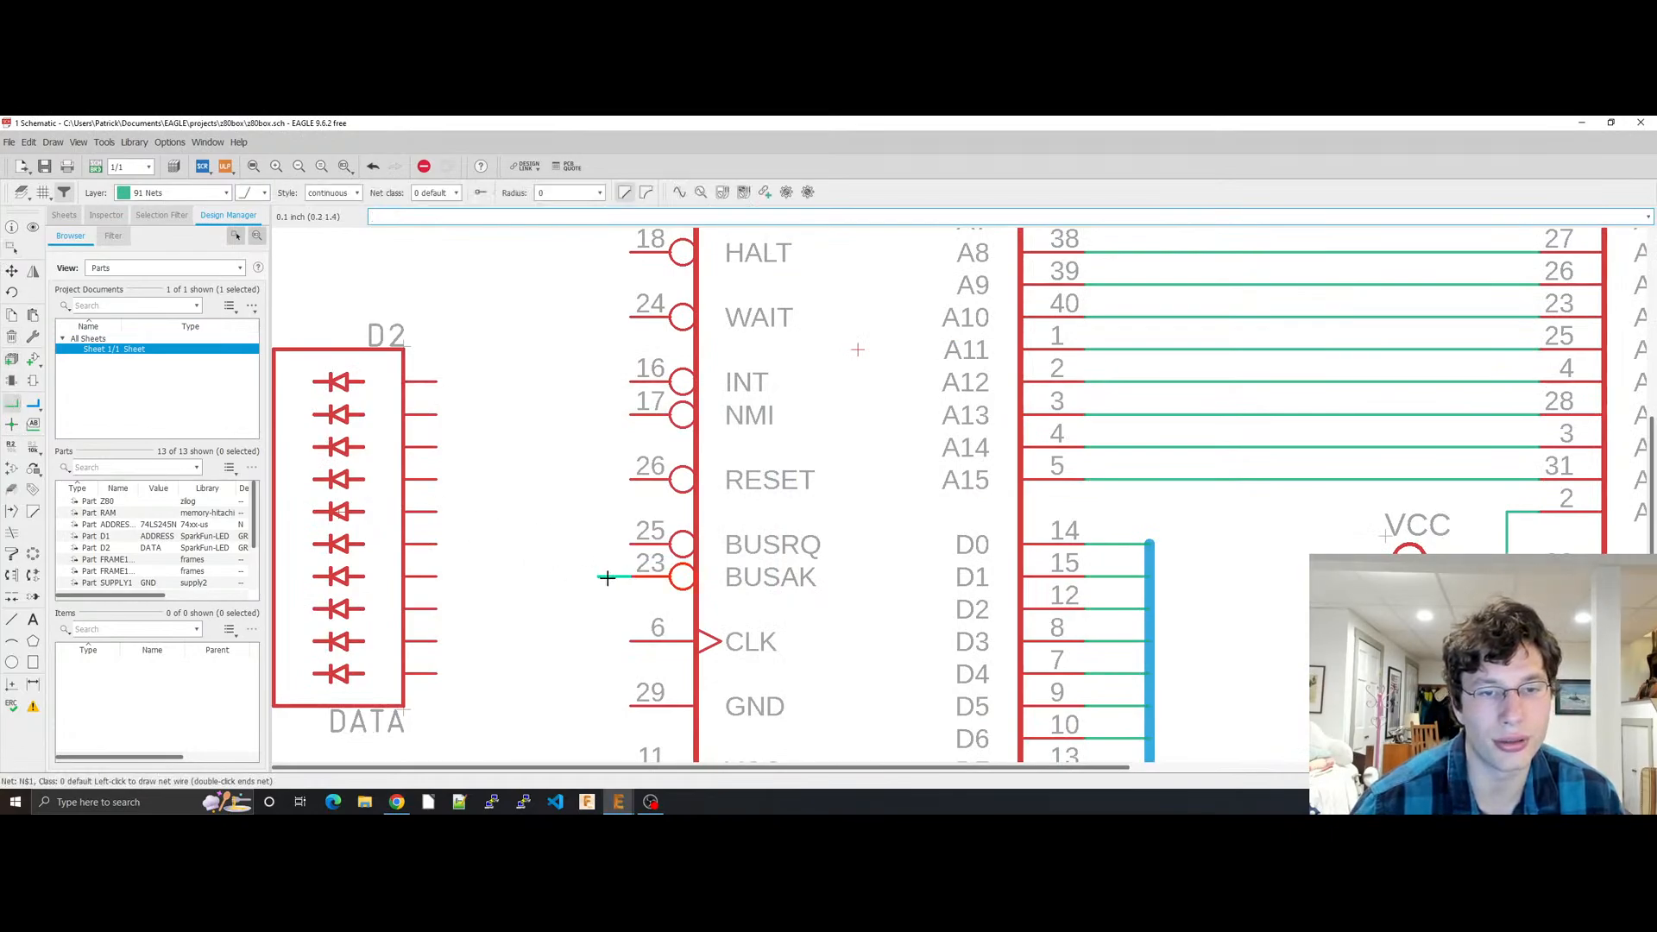
key("Escape")
key("Escape")
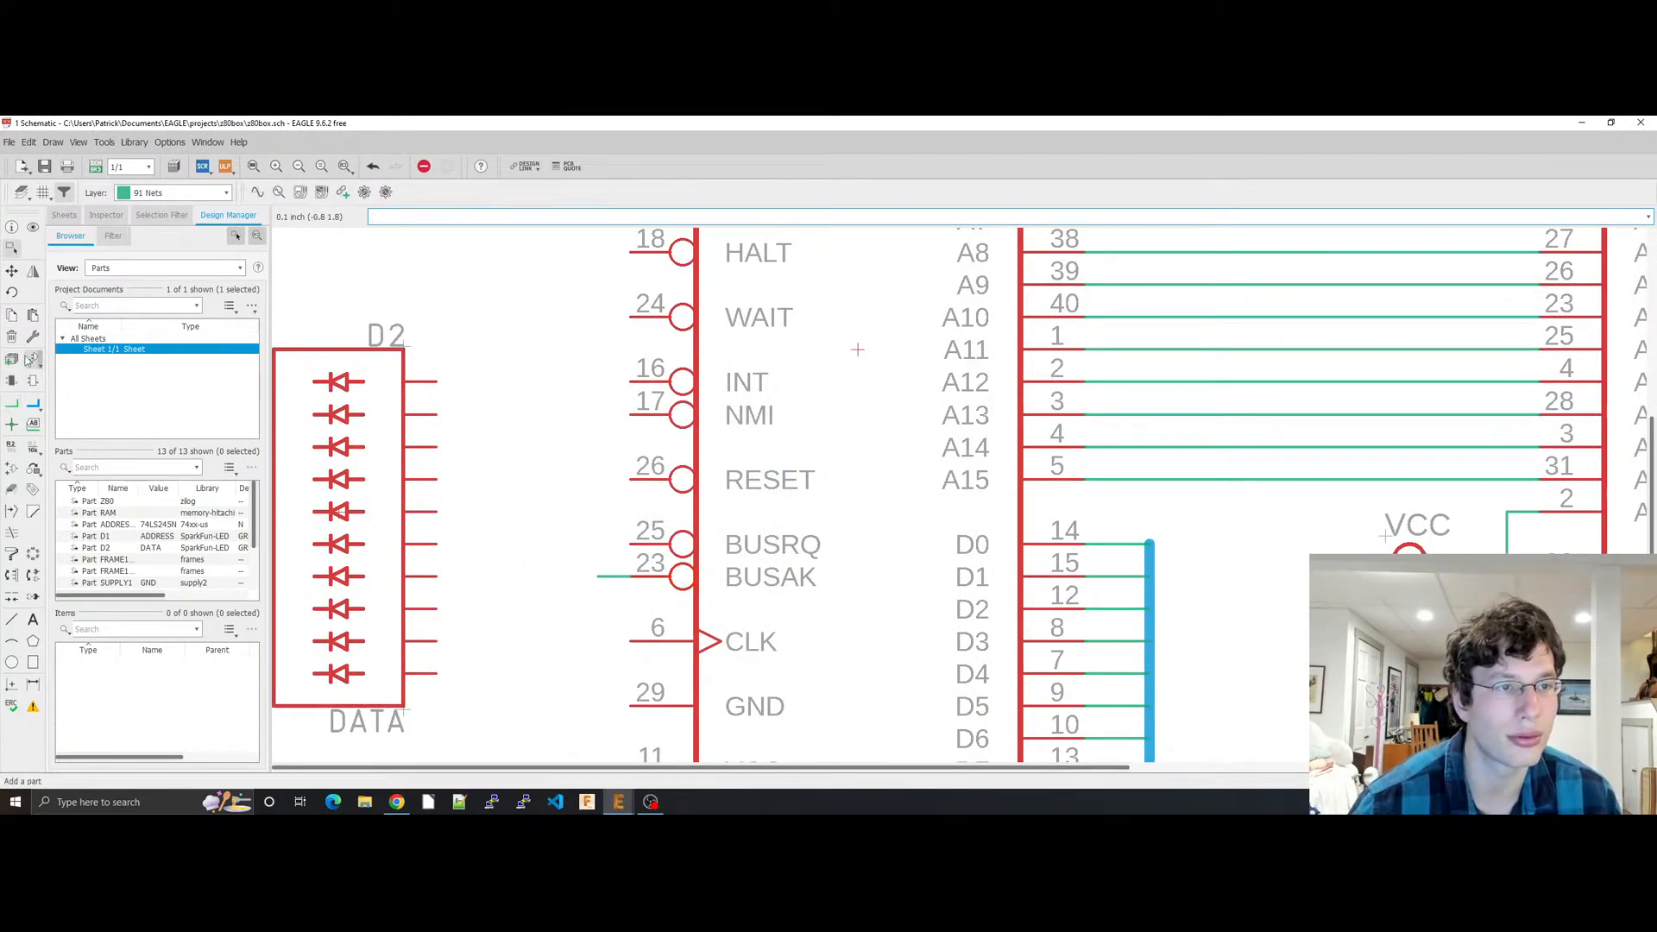
Step: Attach a net label to the BUSAK wire and place it beside the wire's free end
left_click(34, 425)
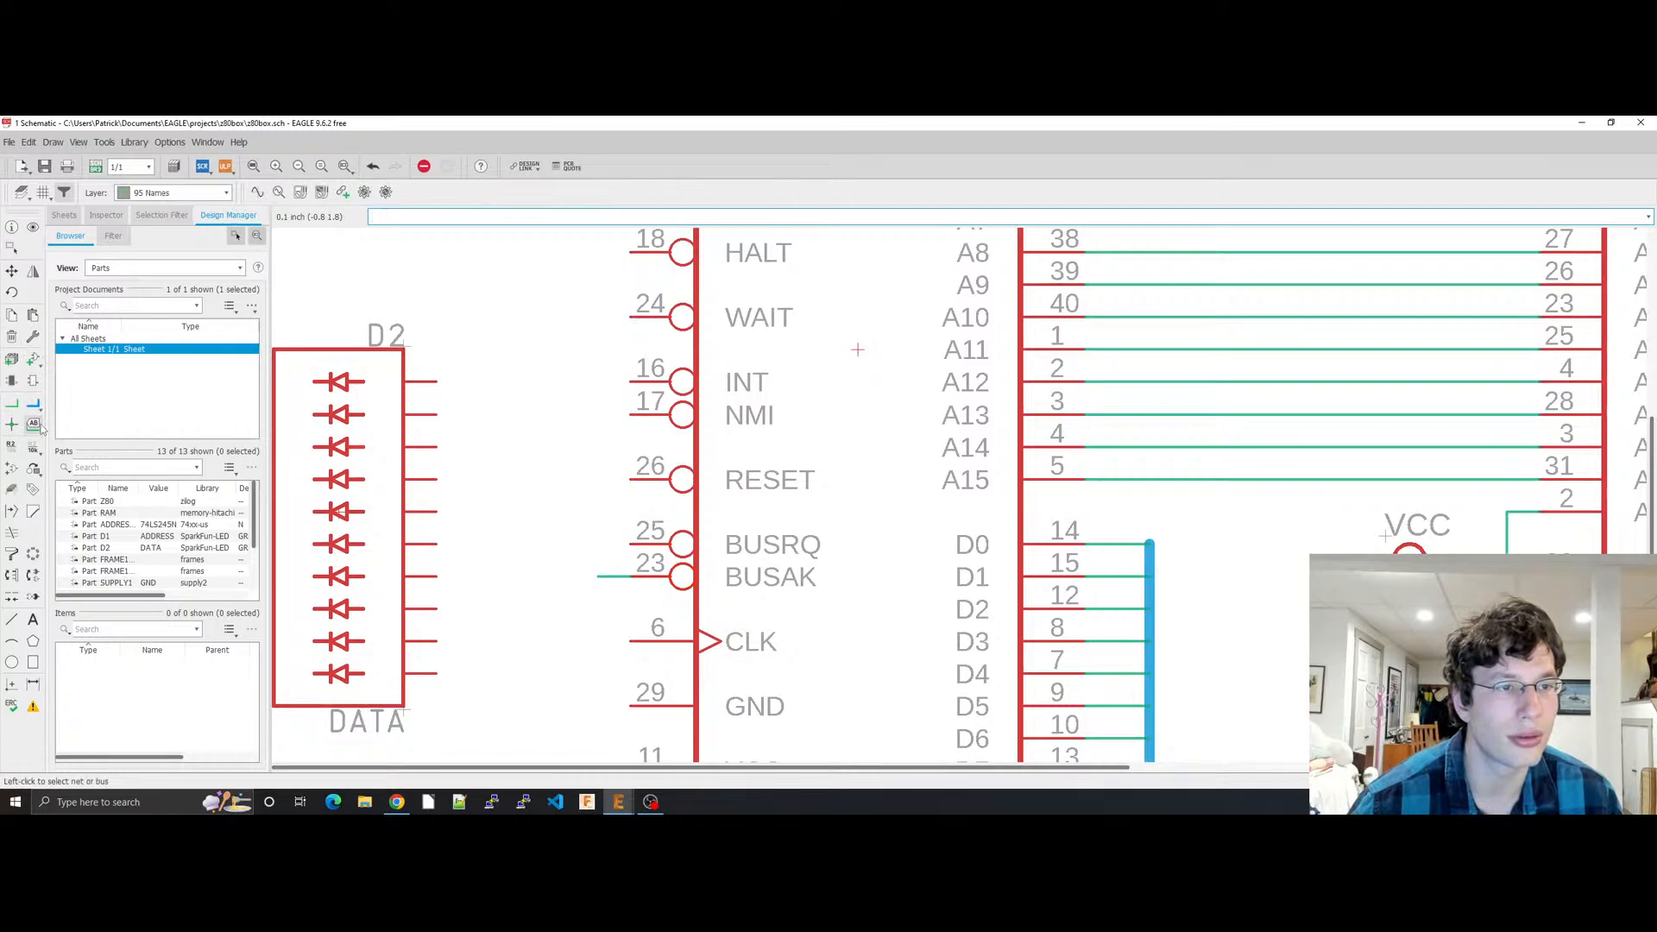
left_click(601, 577)
left_click(530, 573)
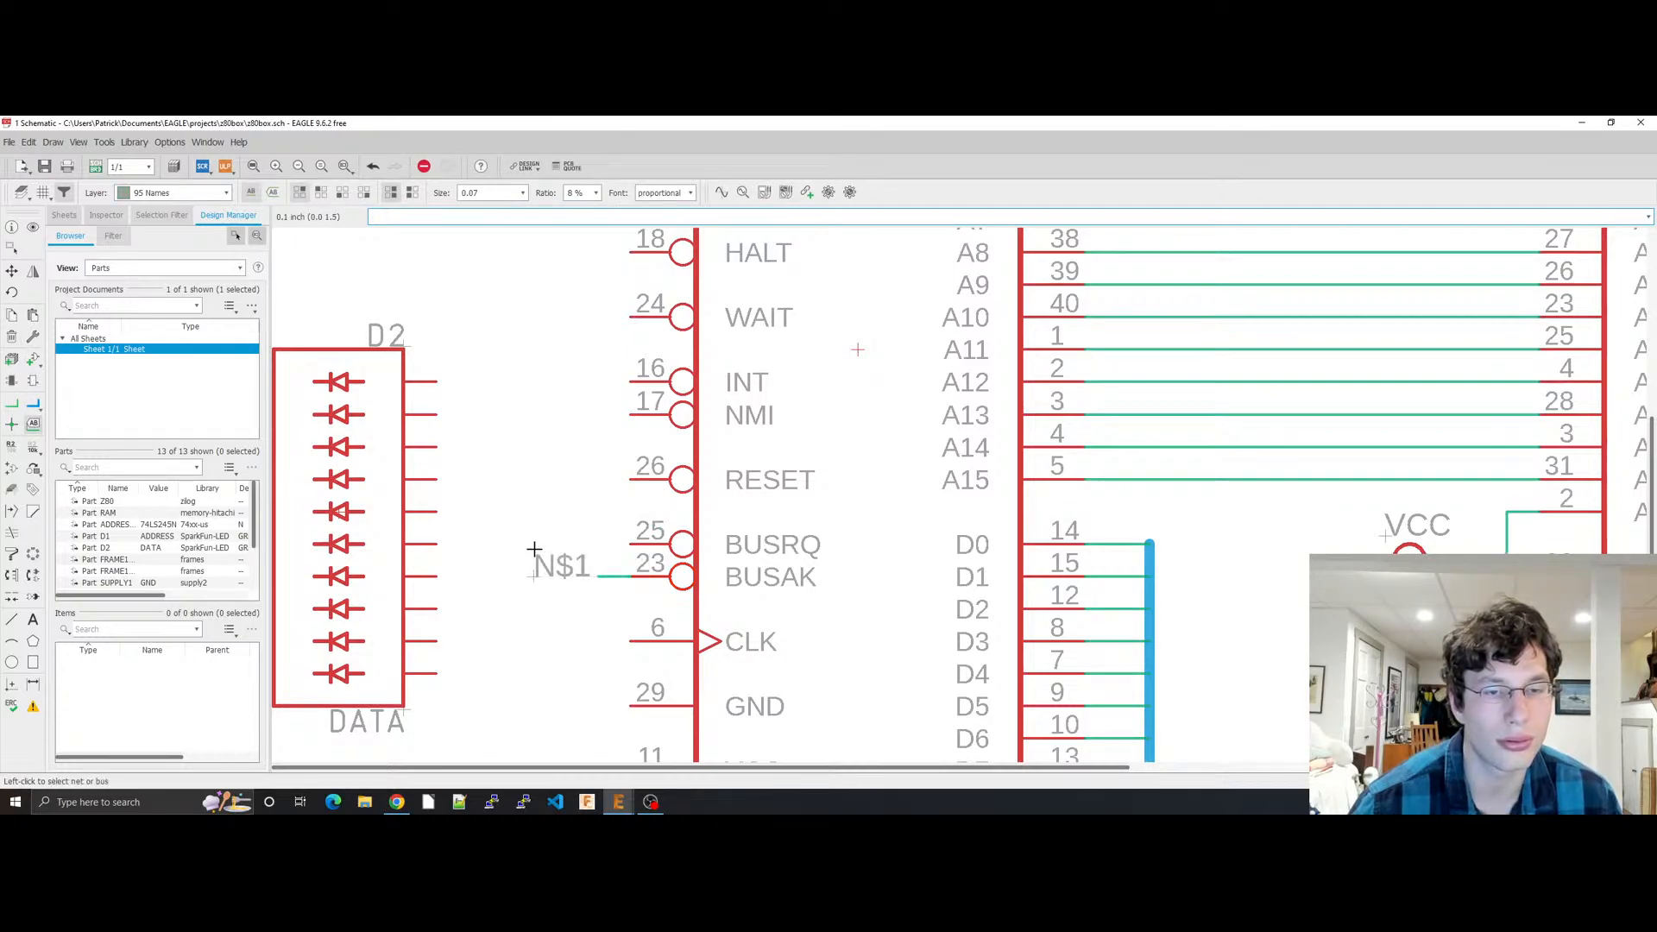
Step: Rename the net on the Z80's BUSAK pin as BUSAC in its properties and apply the change
right_click(633, 577)
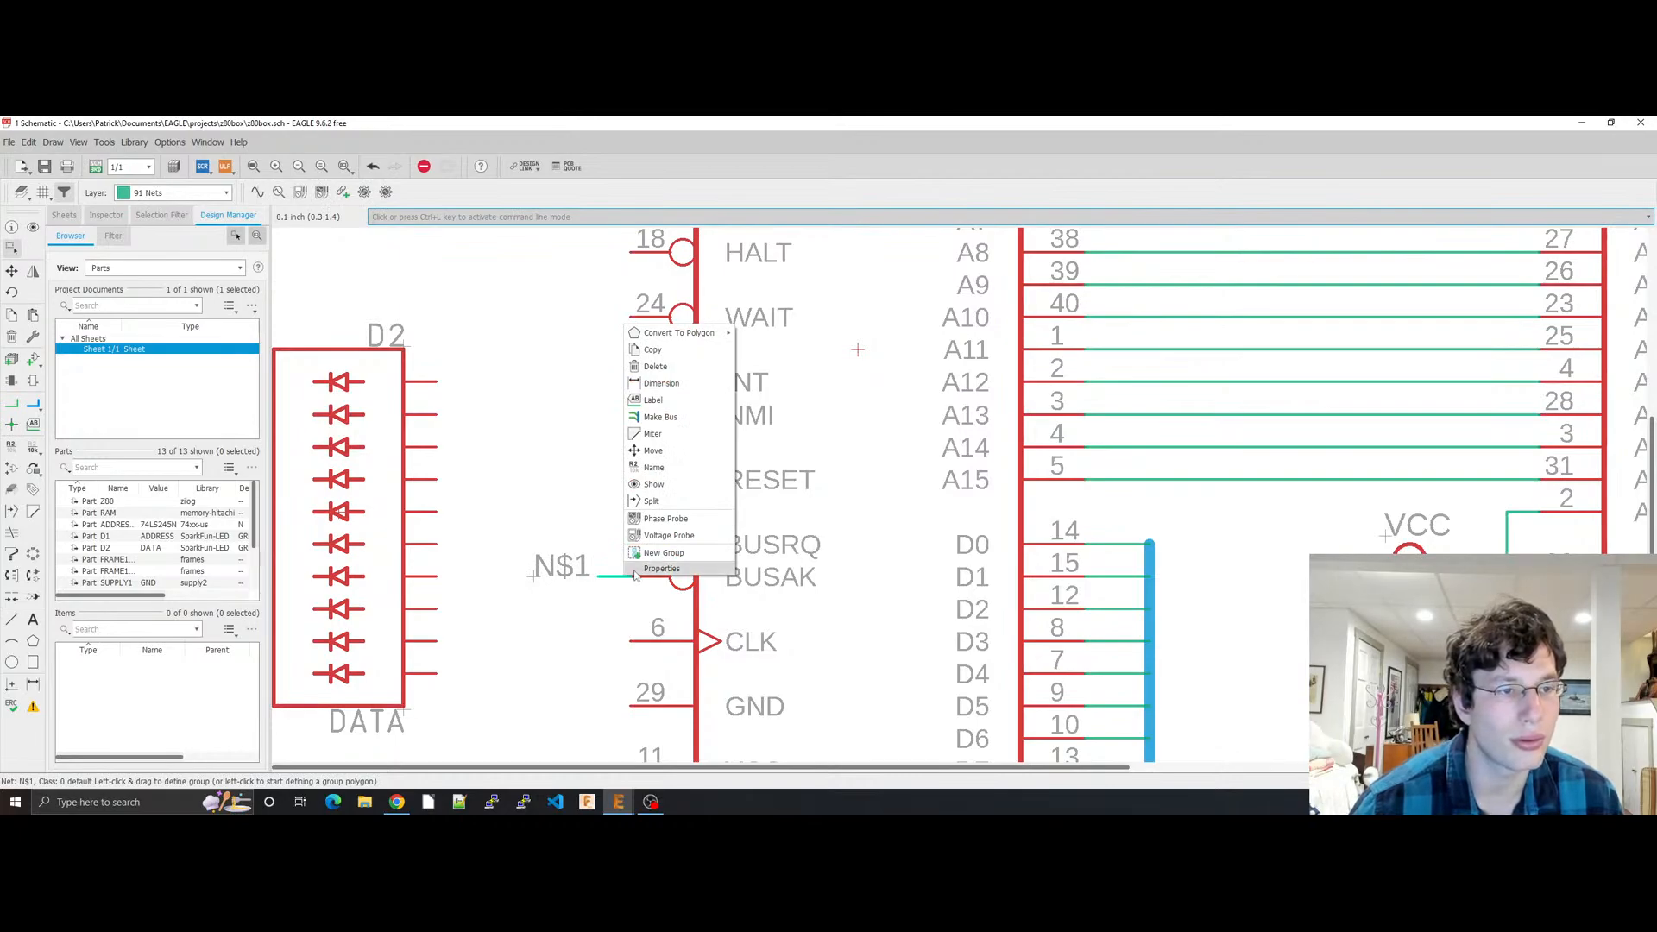
left_click(636, 570)
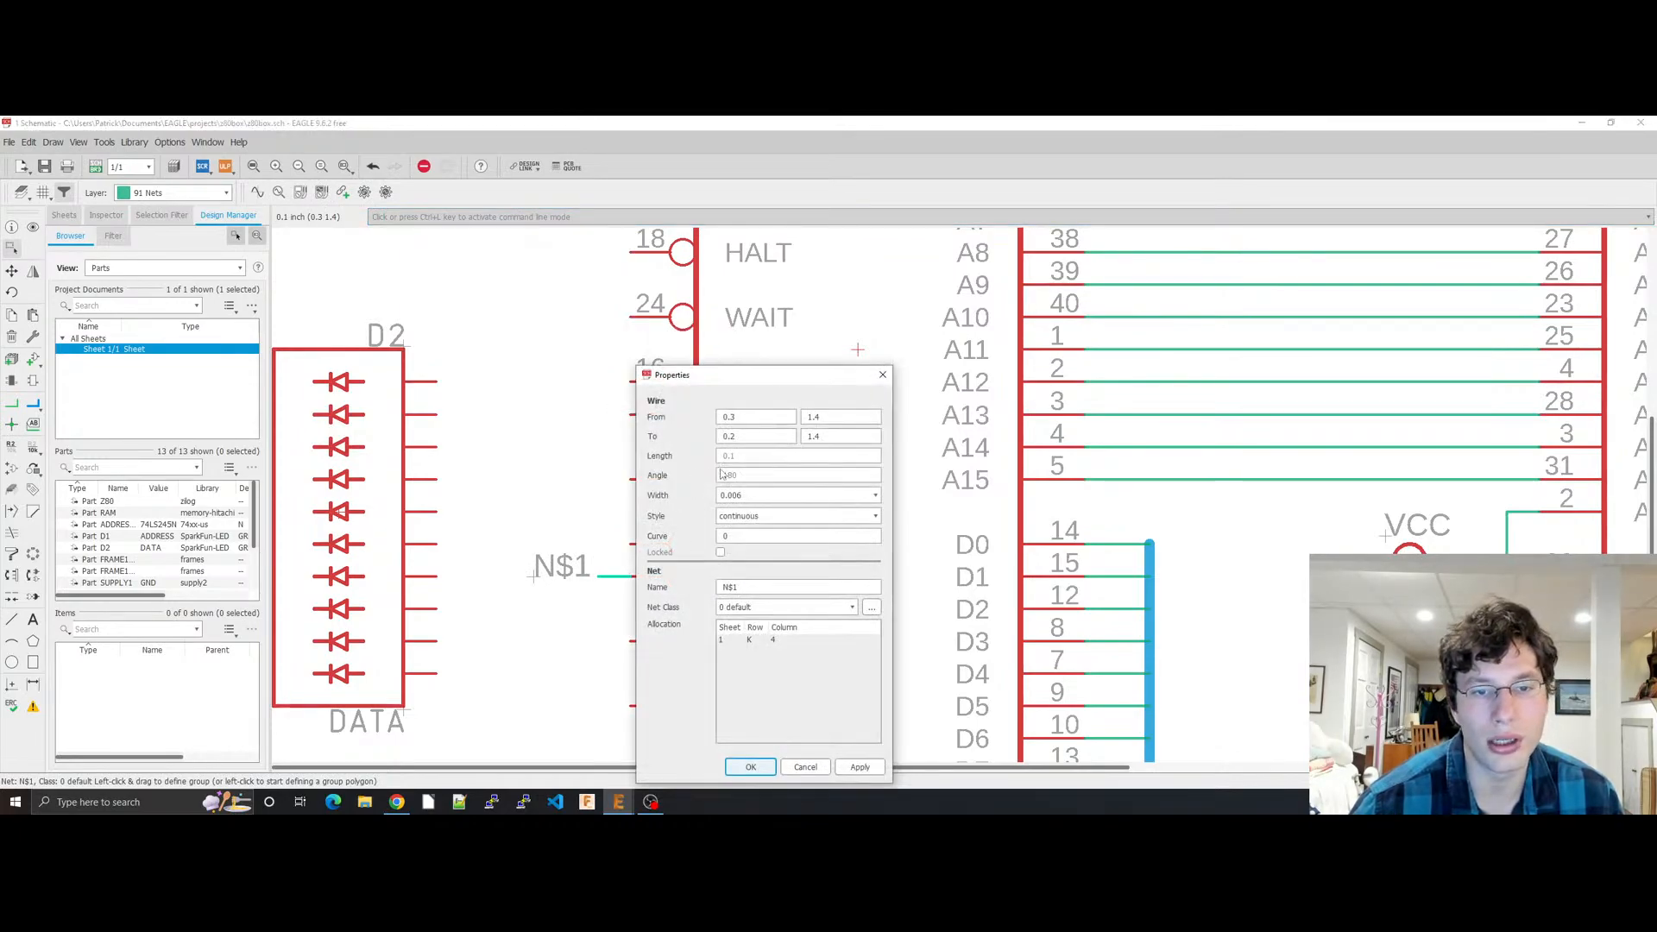
left_click(788, 587)
key("ctrl+a")
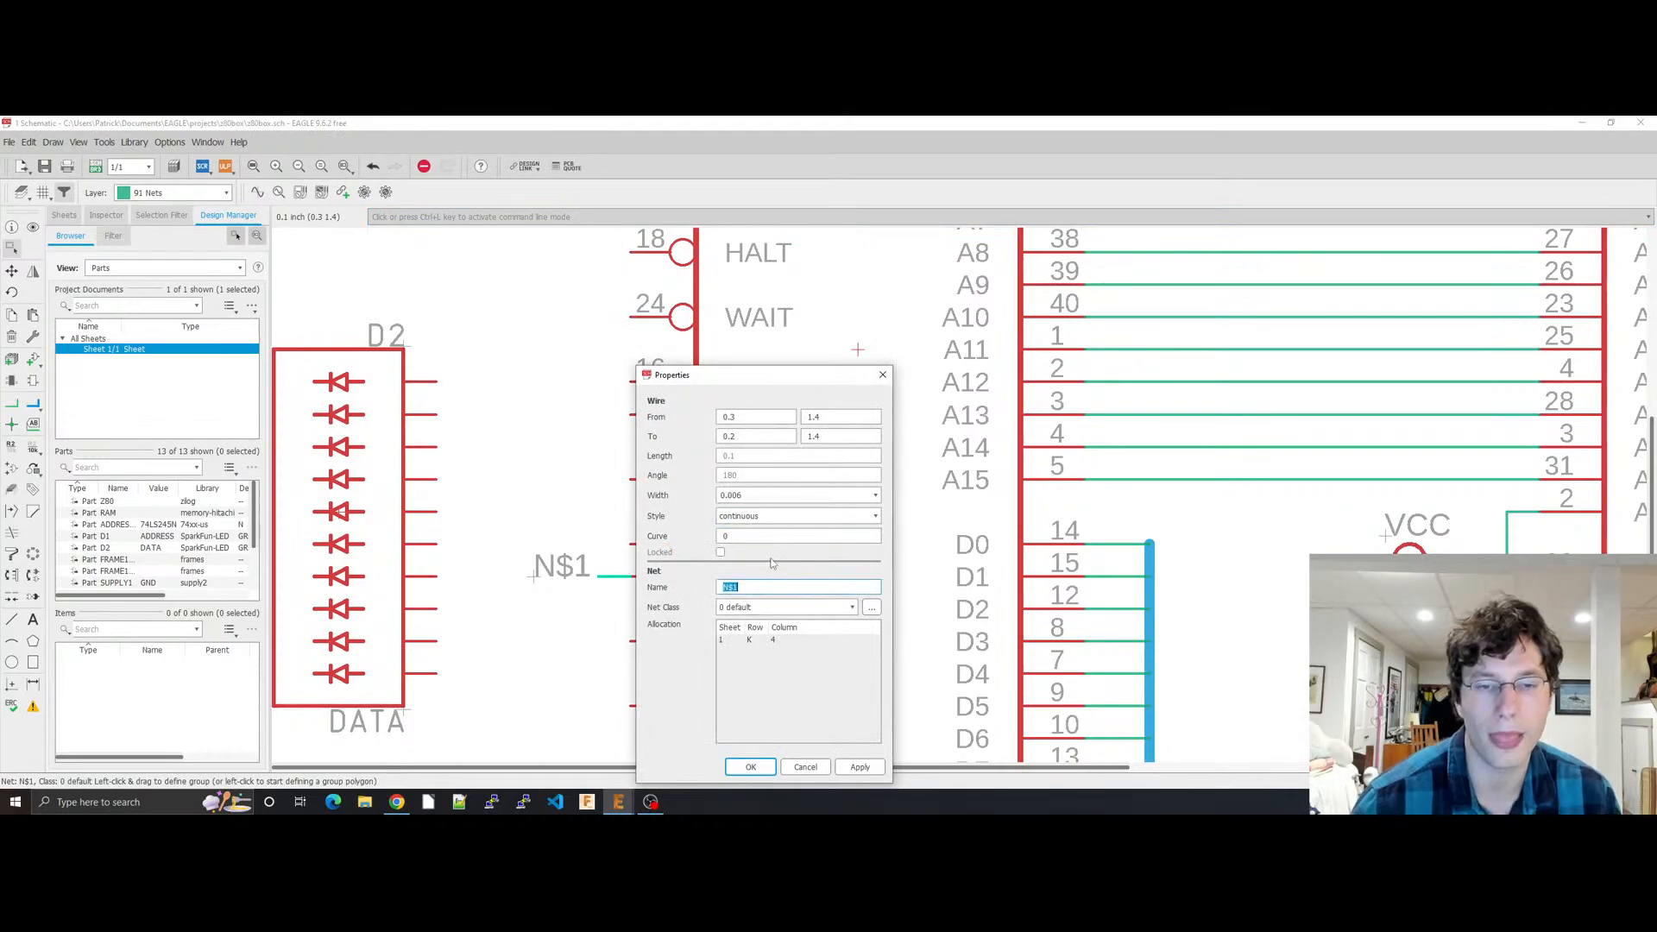
type("BUSAC")
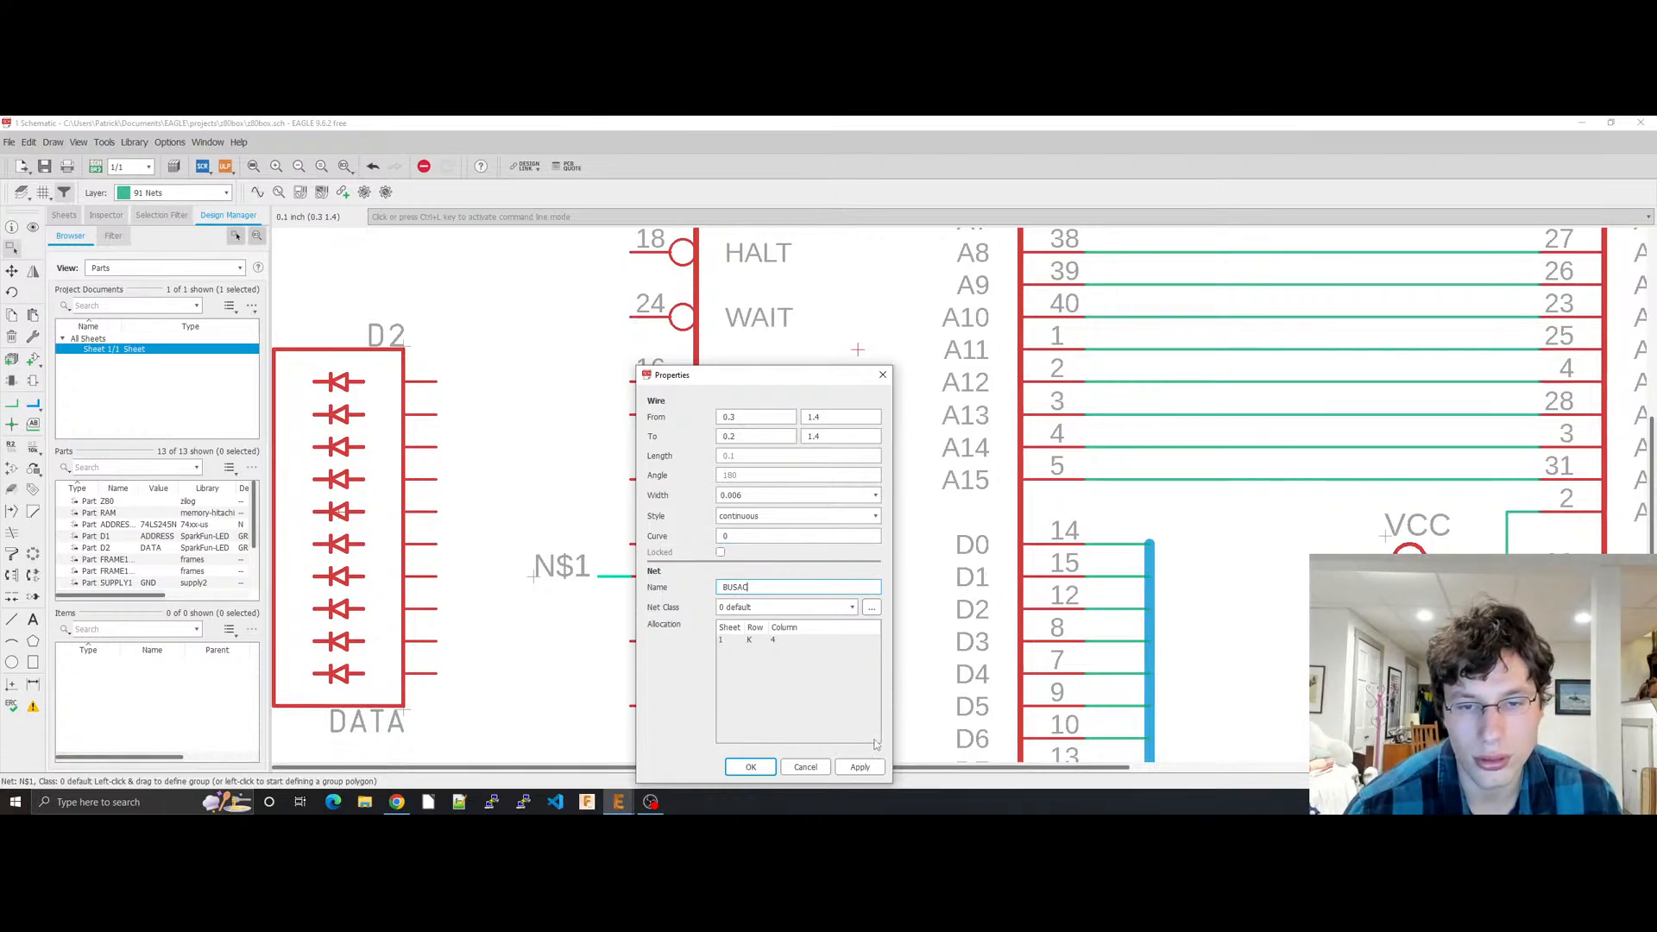
left_click(862, 770)
Step: Check the Z80's BUSAC label against the KiCad schematic in the browser, return to EAGLE and close the net's properties
left_click(397, 802)
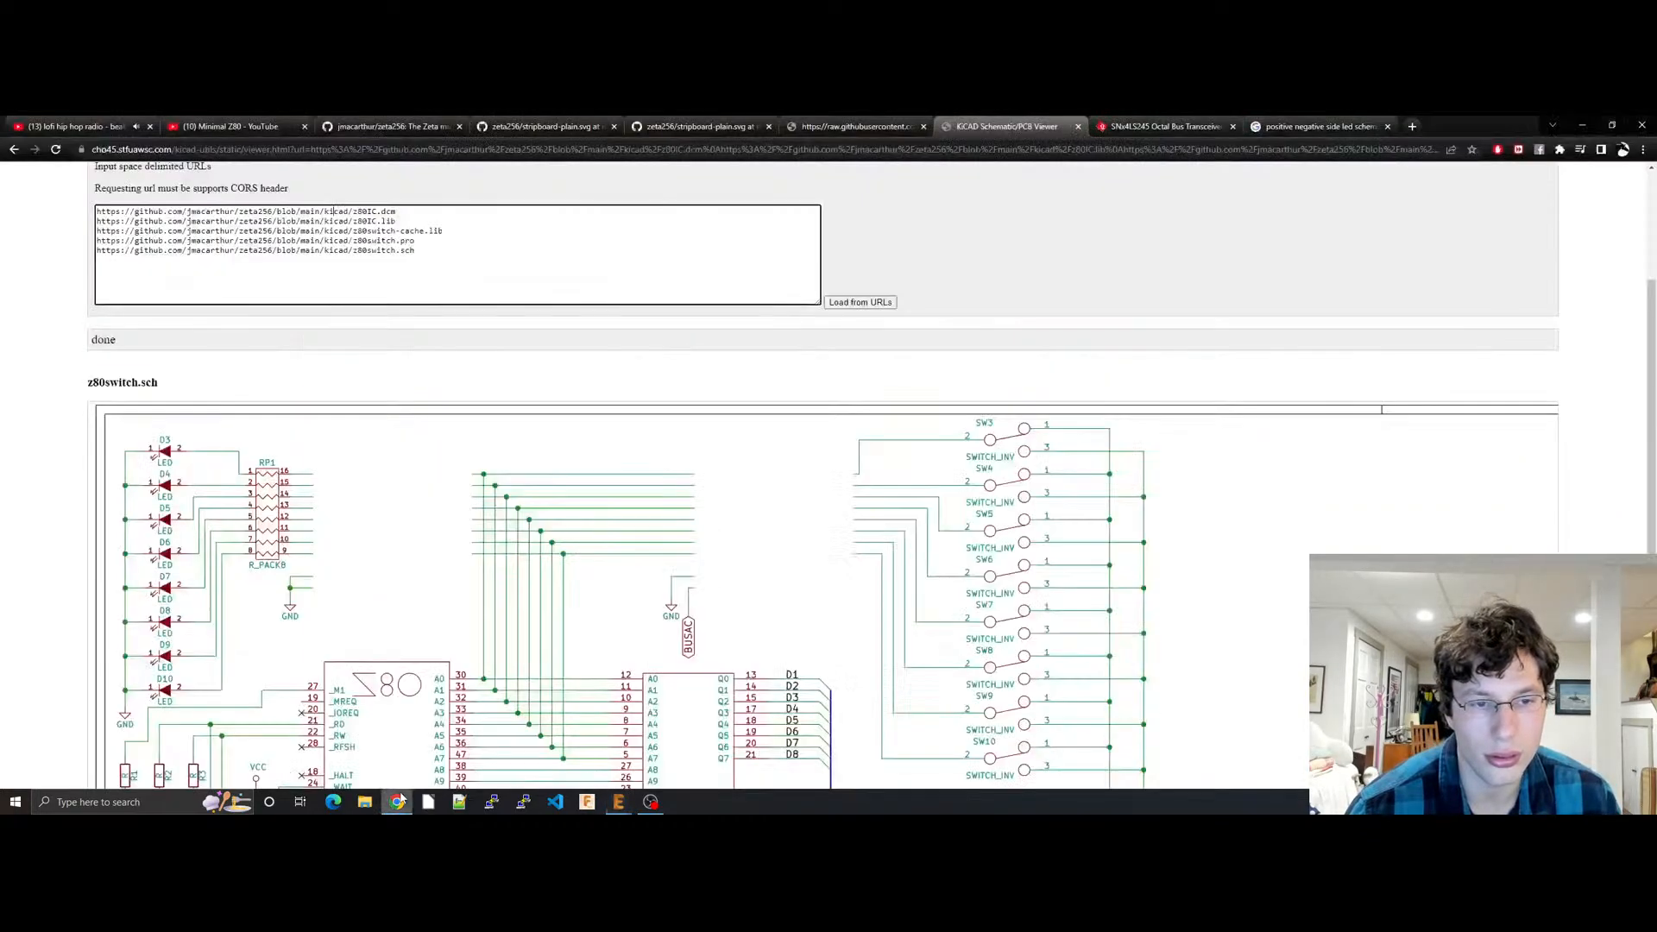
left_click_drag(403, 778, 507, 418)
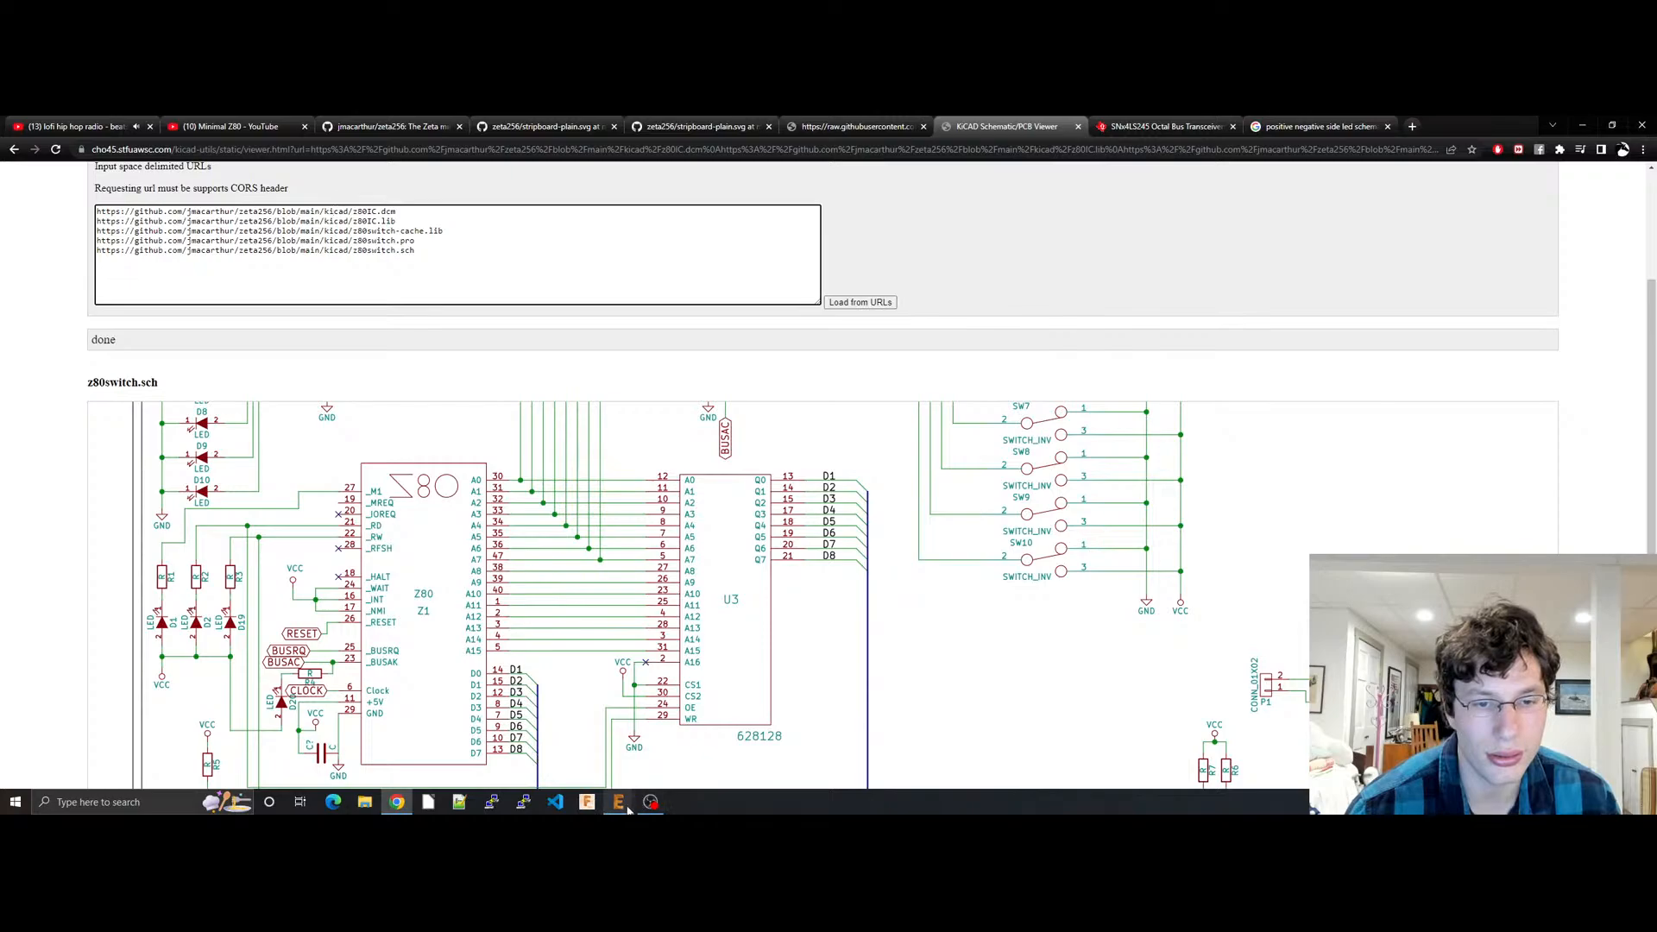
mouse_move(618, 802)
left_click(663, 765)
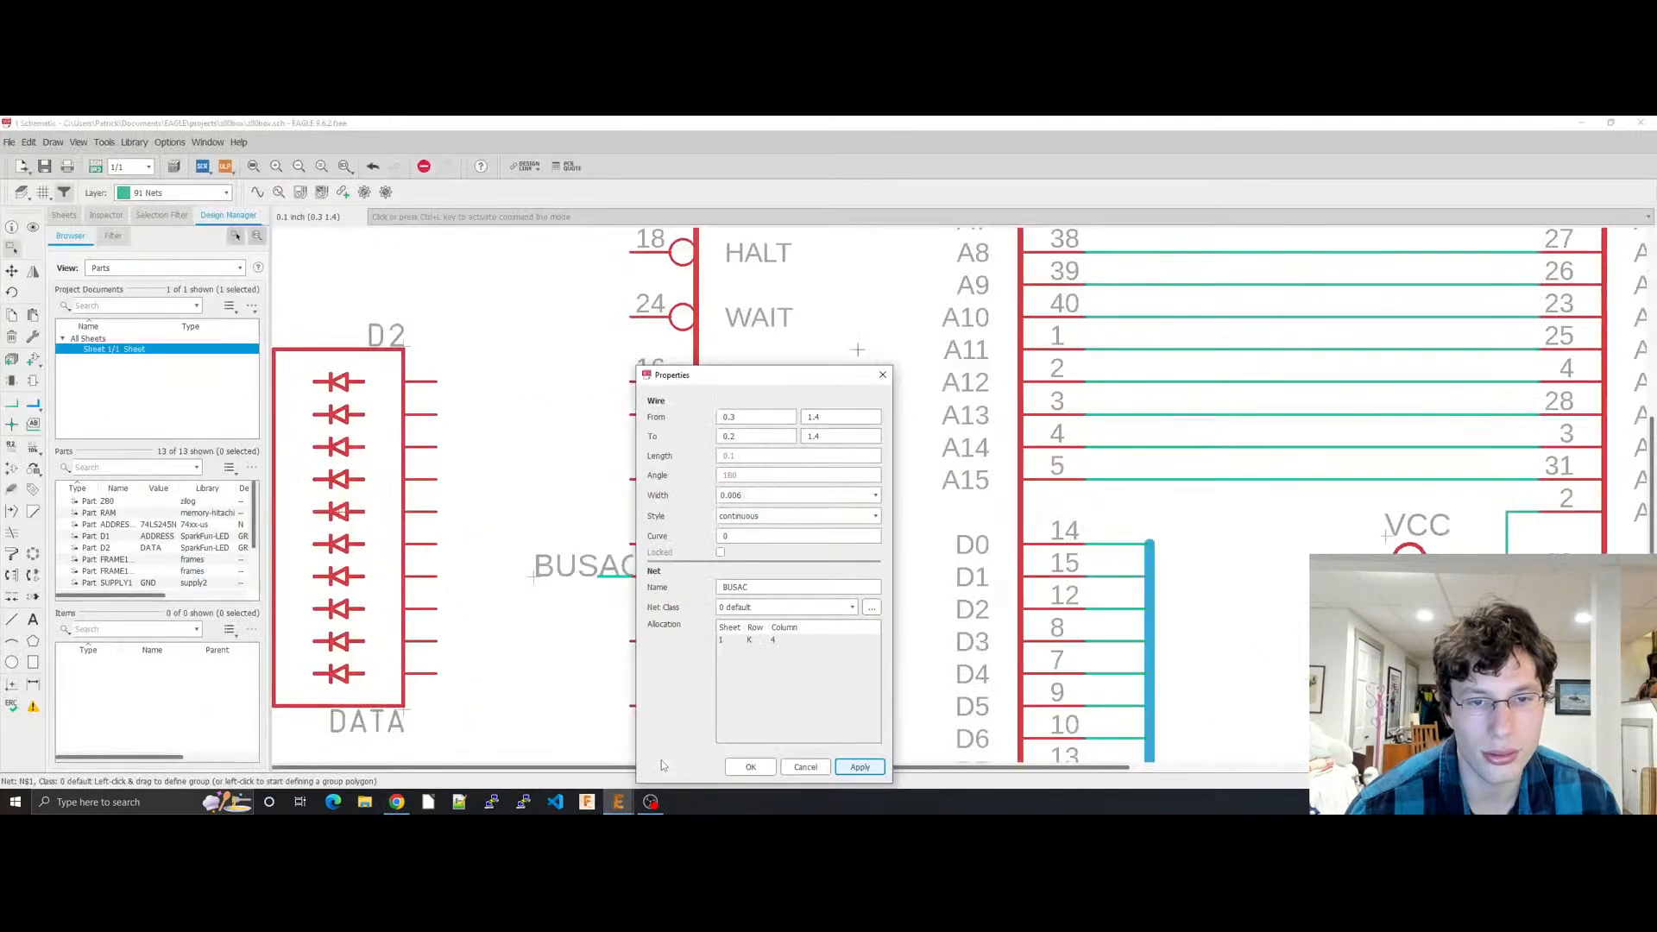
left_click(764, 769)
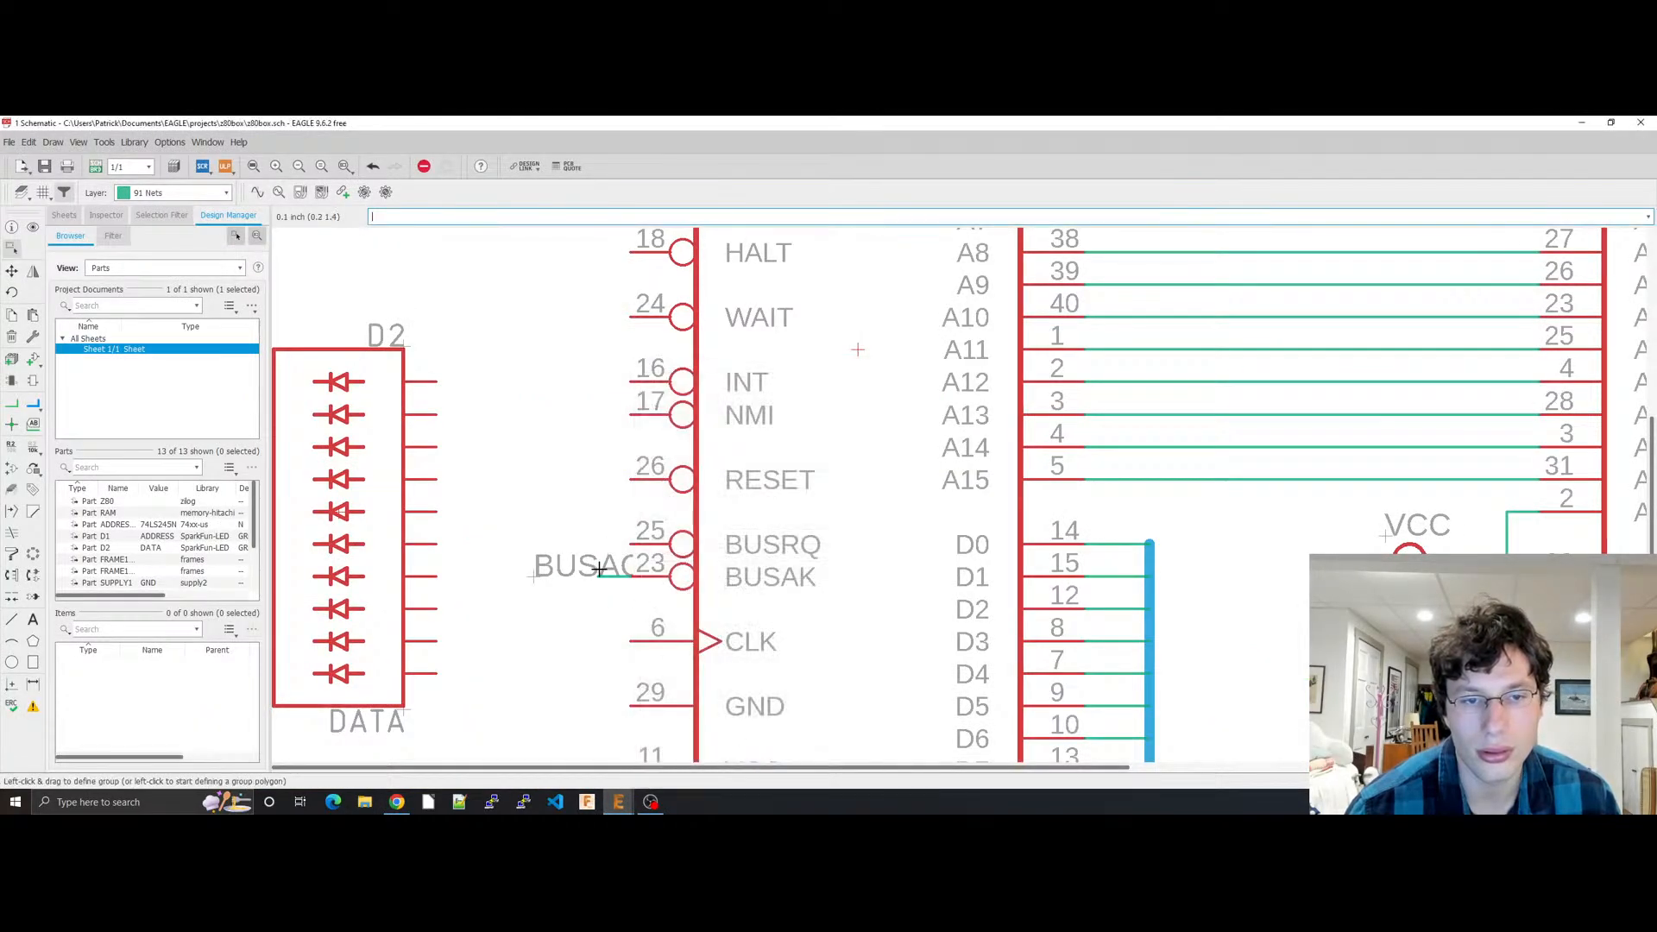
Step: Move the BUSAC label farther from the BUSAK pin so it clears the pin number, and save the schematic
left_click(551, 575)
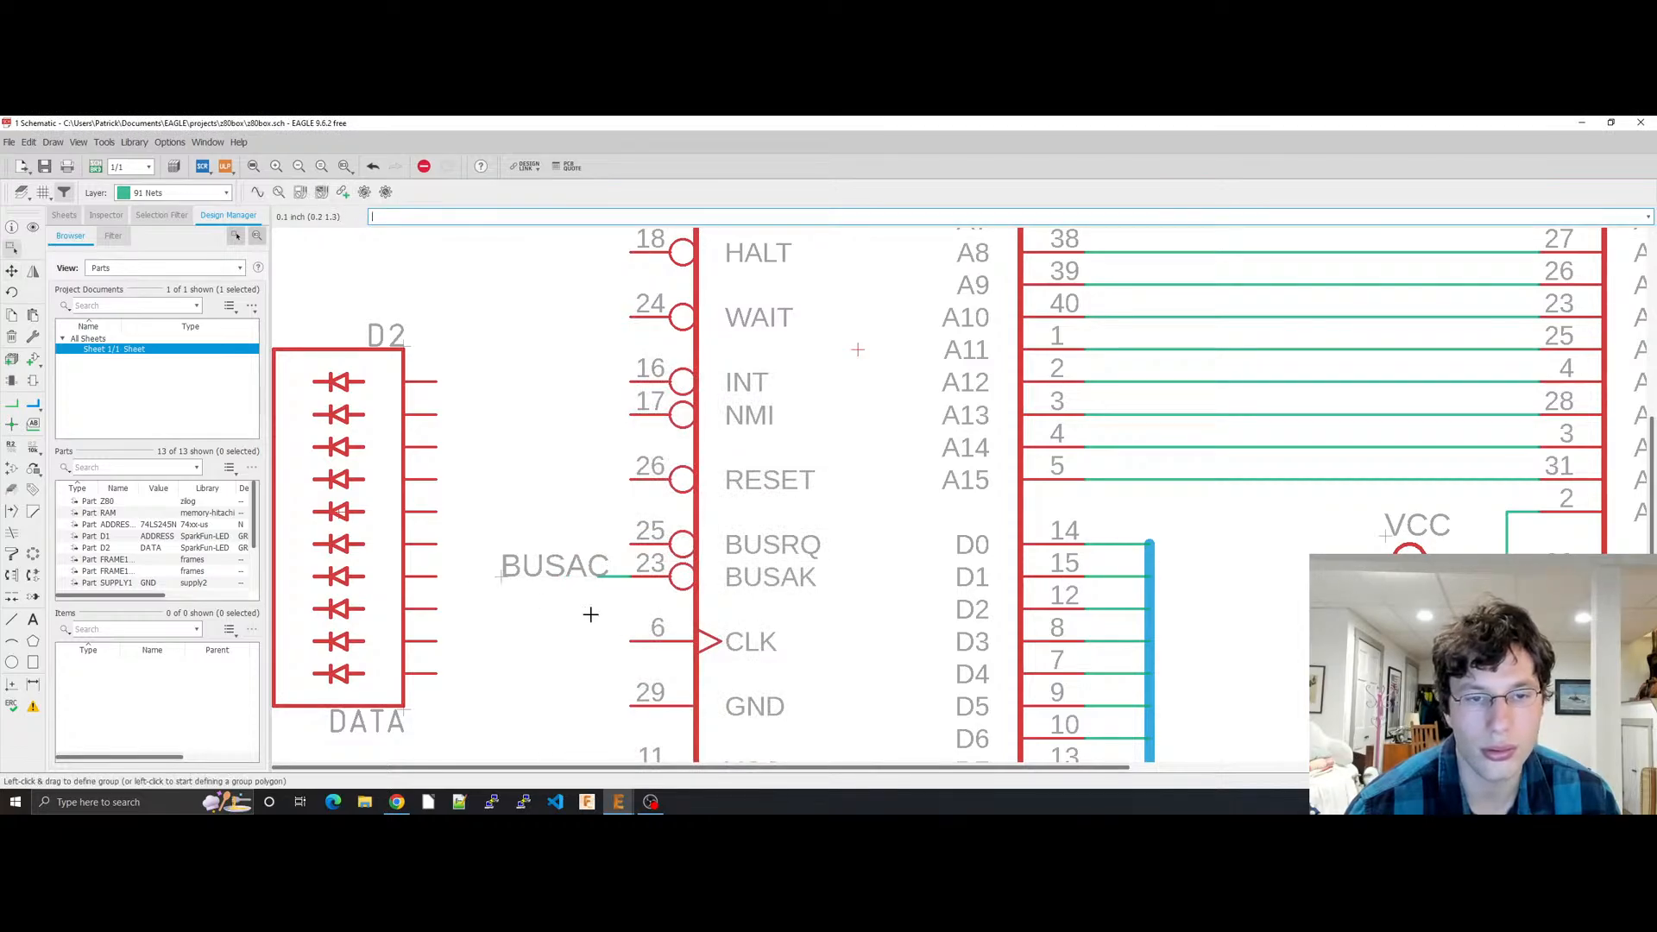
left_click(552, 593)
key("ctrl+s")
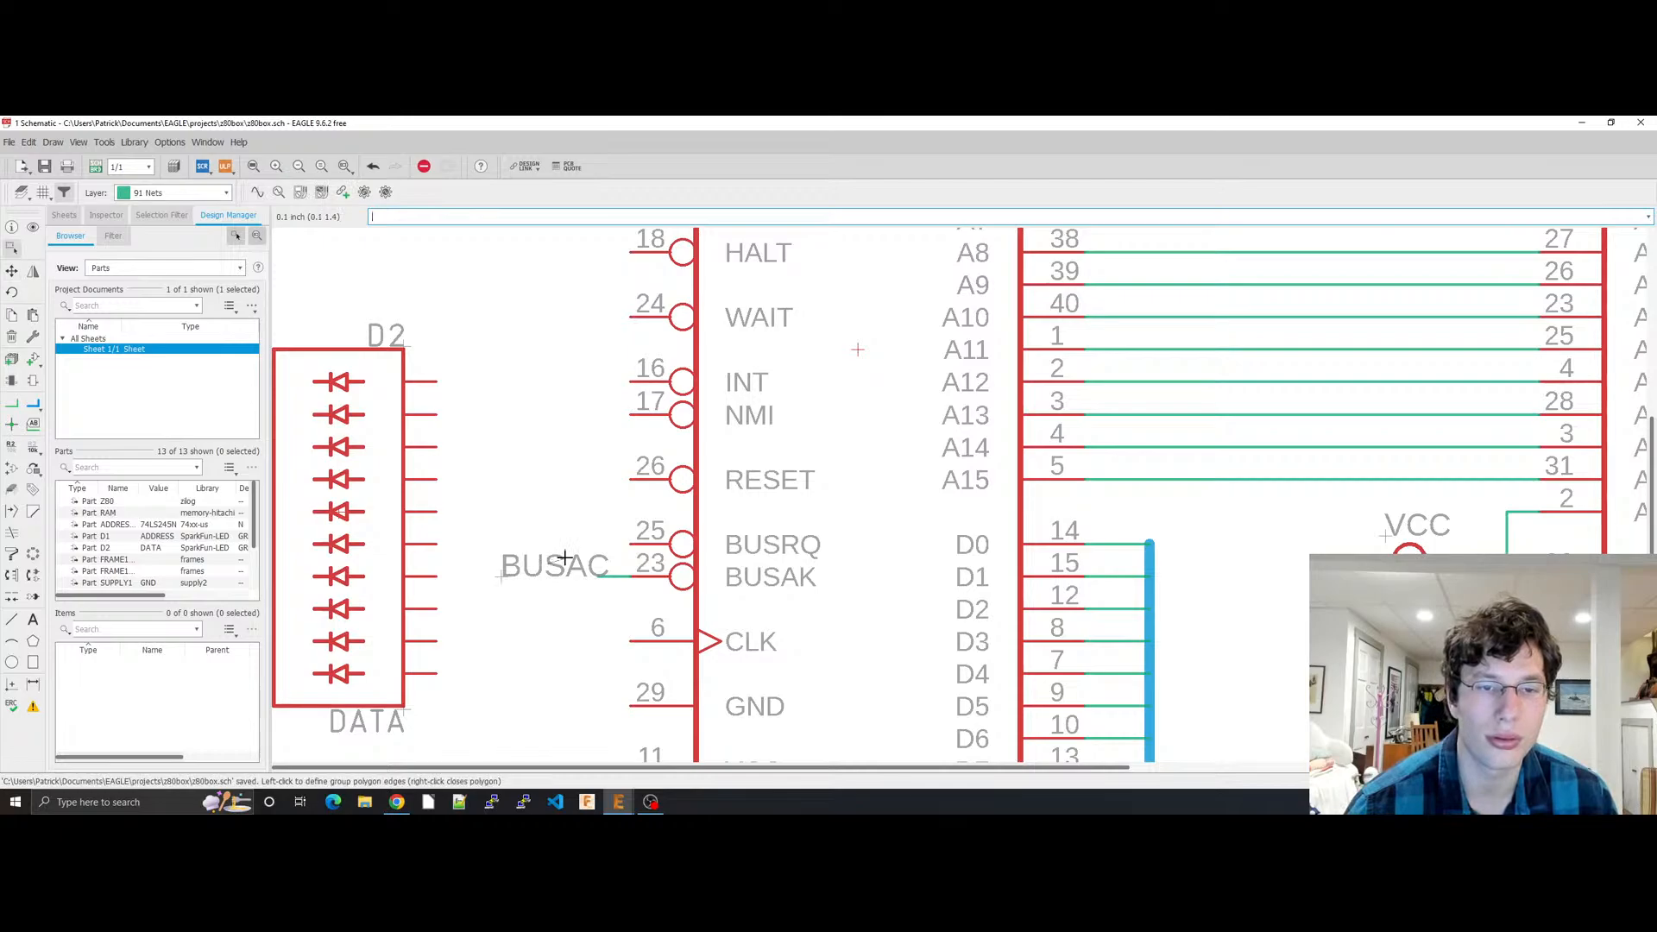
key("Escape")
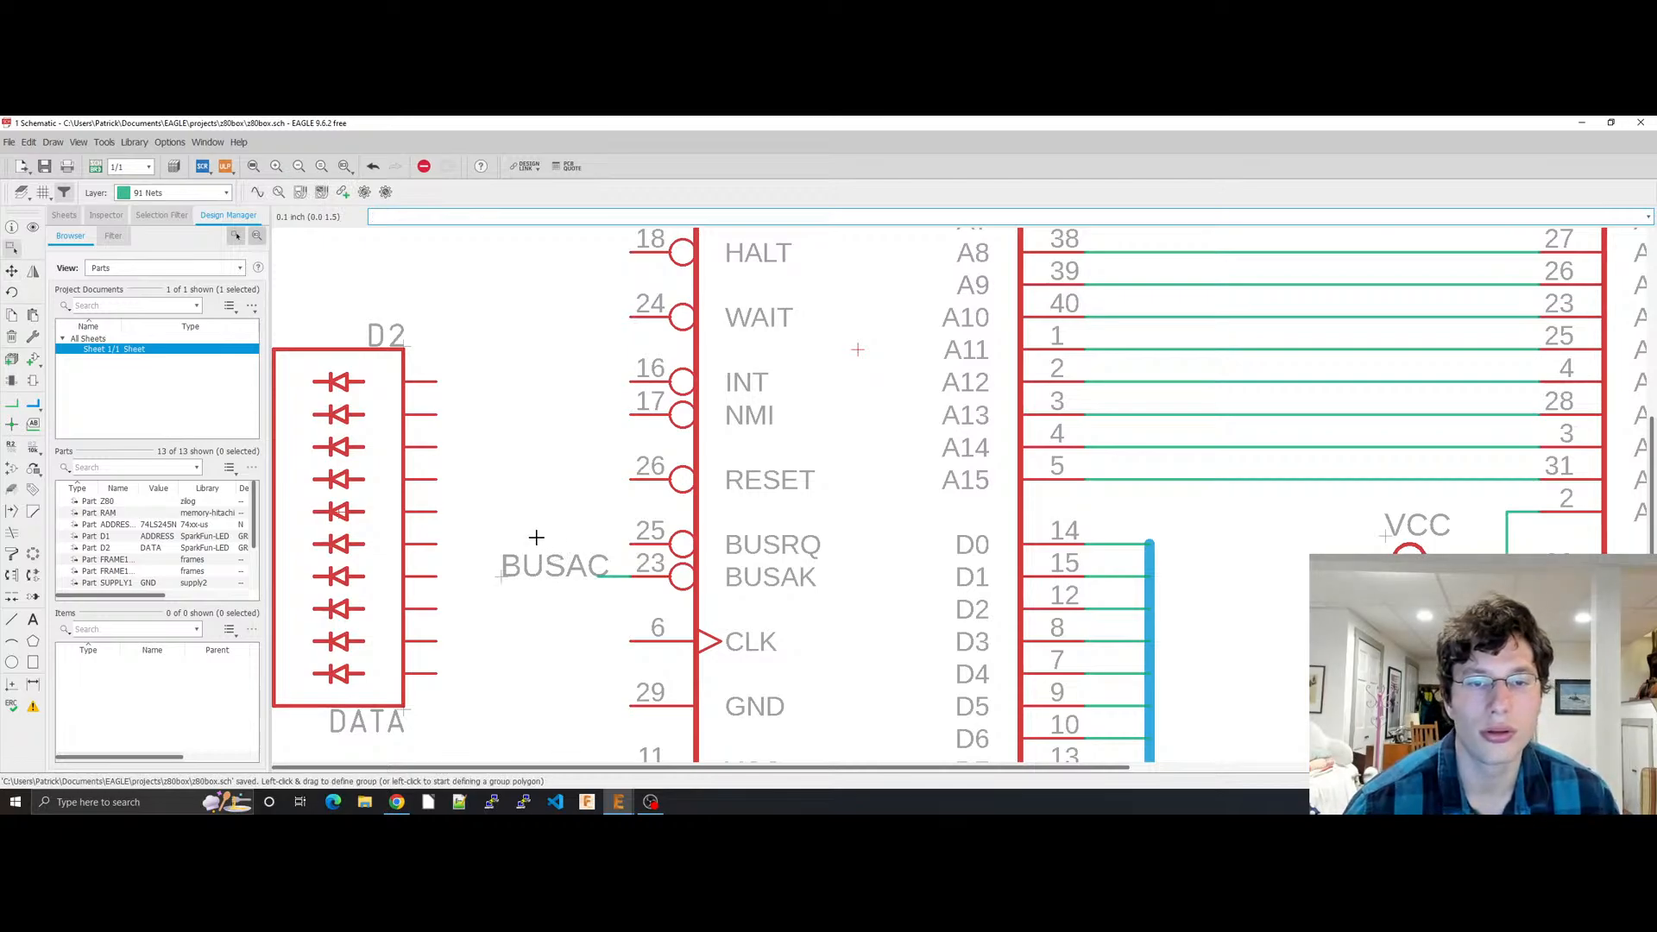
Step: Draw a 0.1-inch net wire downward from the G pin (19) of the 74LS245N address buffer
middle_click_drag(505, 476, 388, 726)
scroll(825, 440, "down", 2)
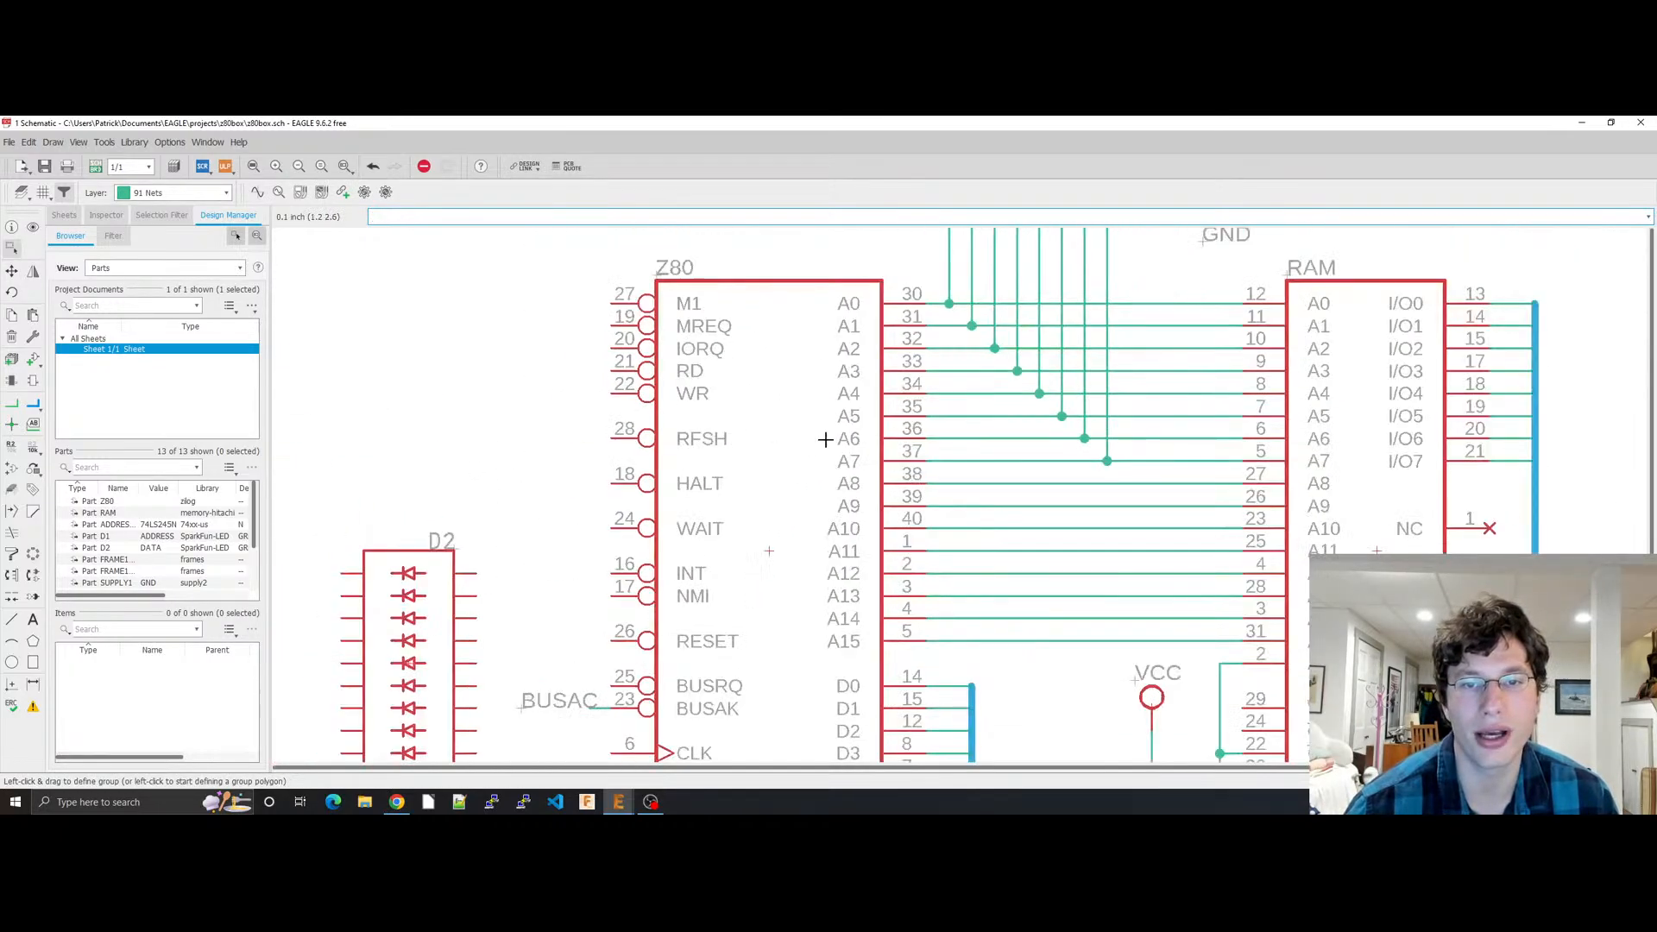
scroll(1003, 380, "up", 2)
middle_click_drag(930, 449, 862, 600)
scroll(1018, 444, "up", 5)
scroll(1052, 366, "down", 3)
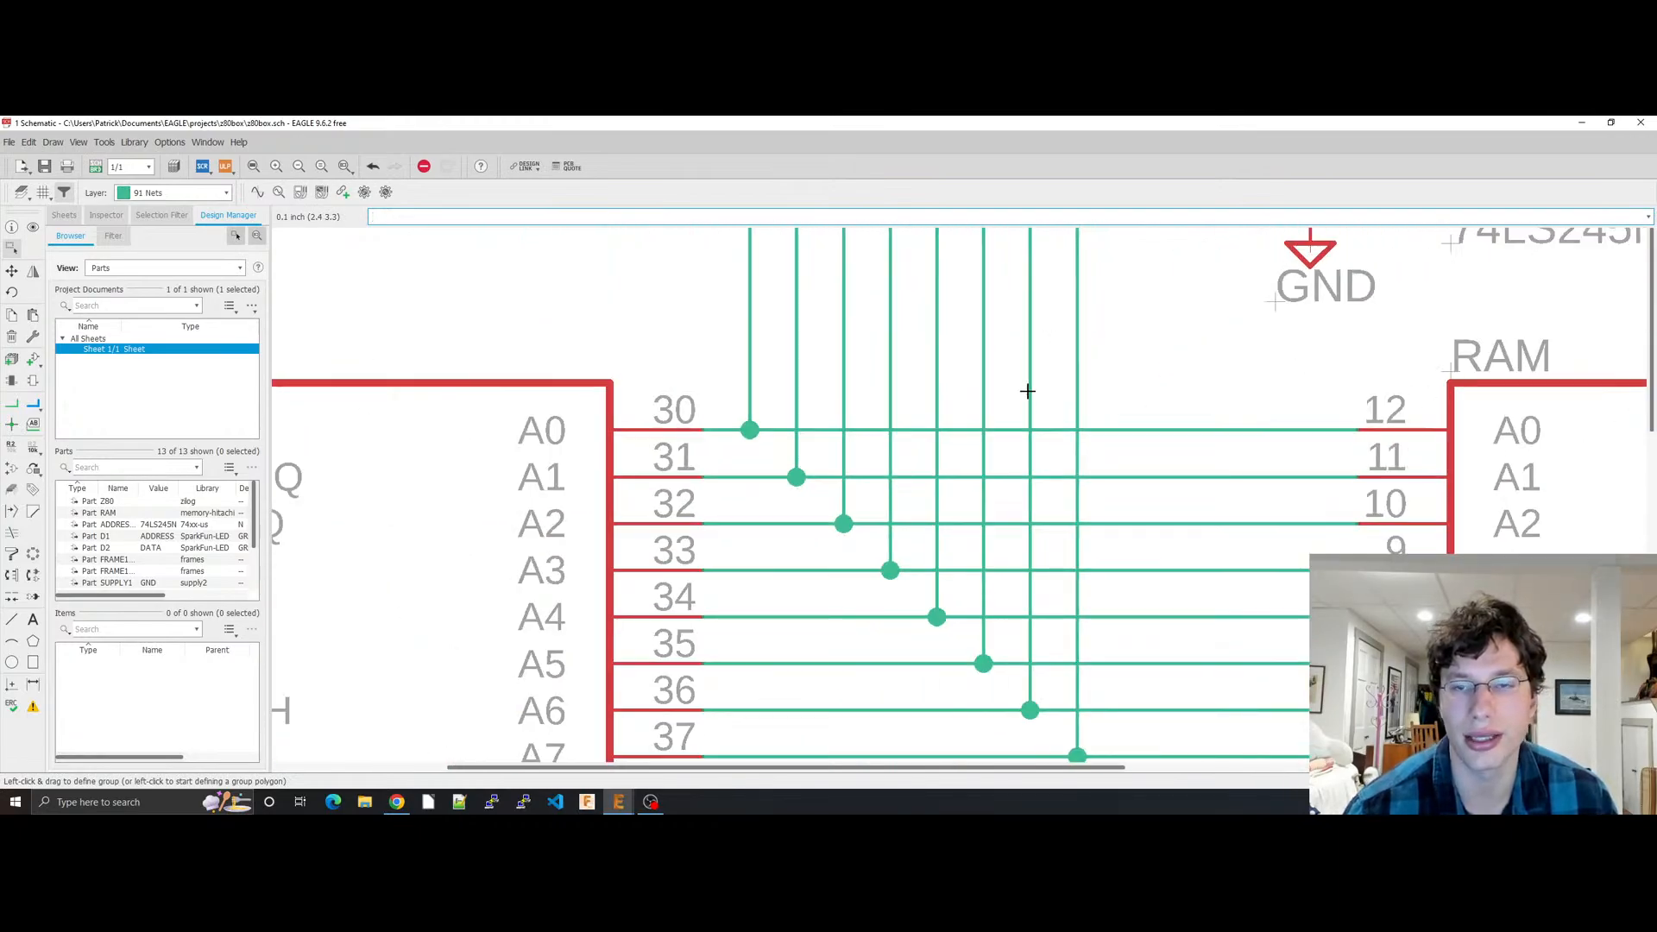
middle_click_drag(1030, 388, 541, 755)
scroll(747, 574, "down", 2)
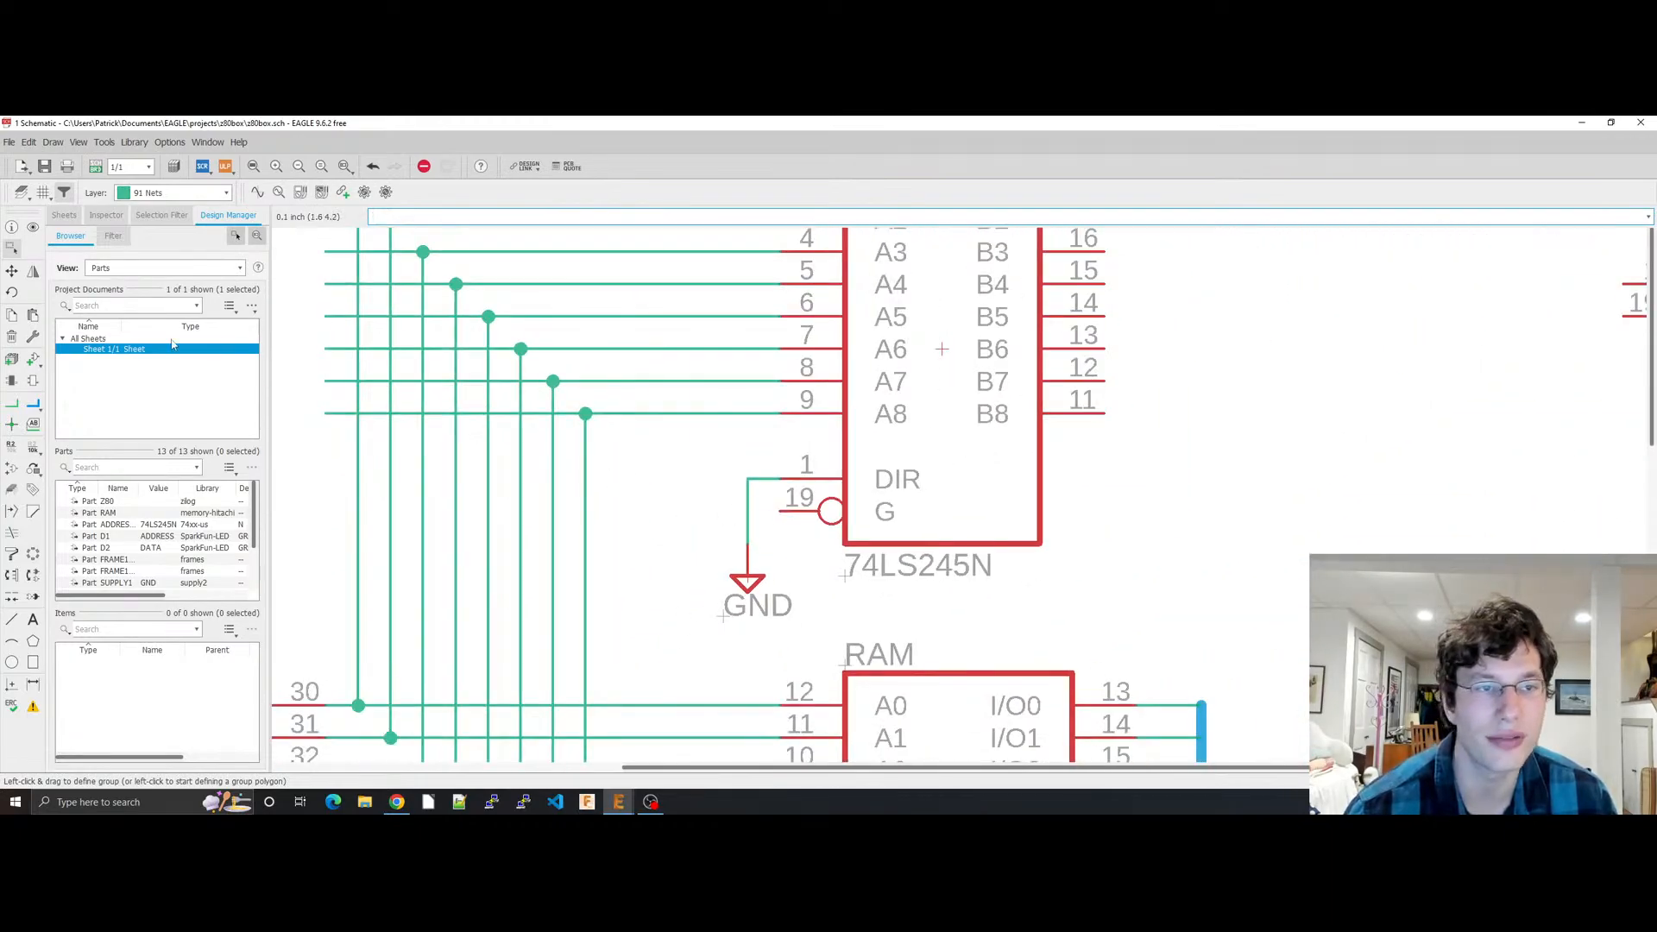
left_click(12, 403)
left_click(780, 511)
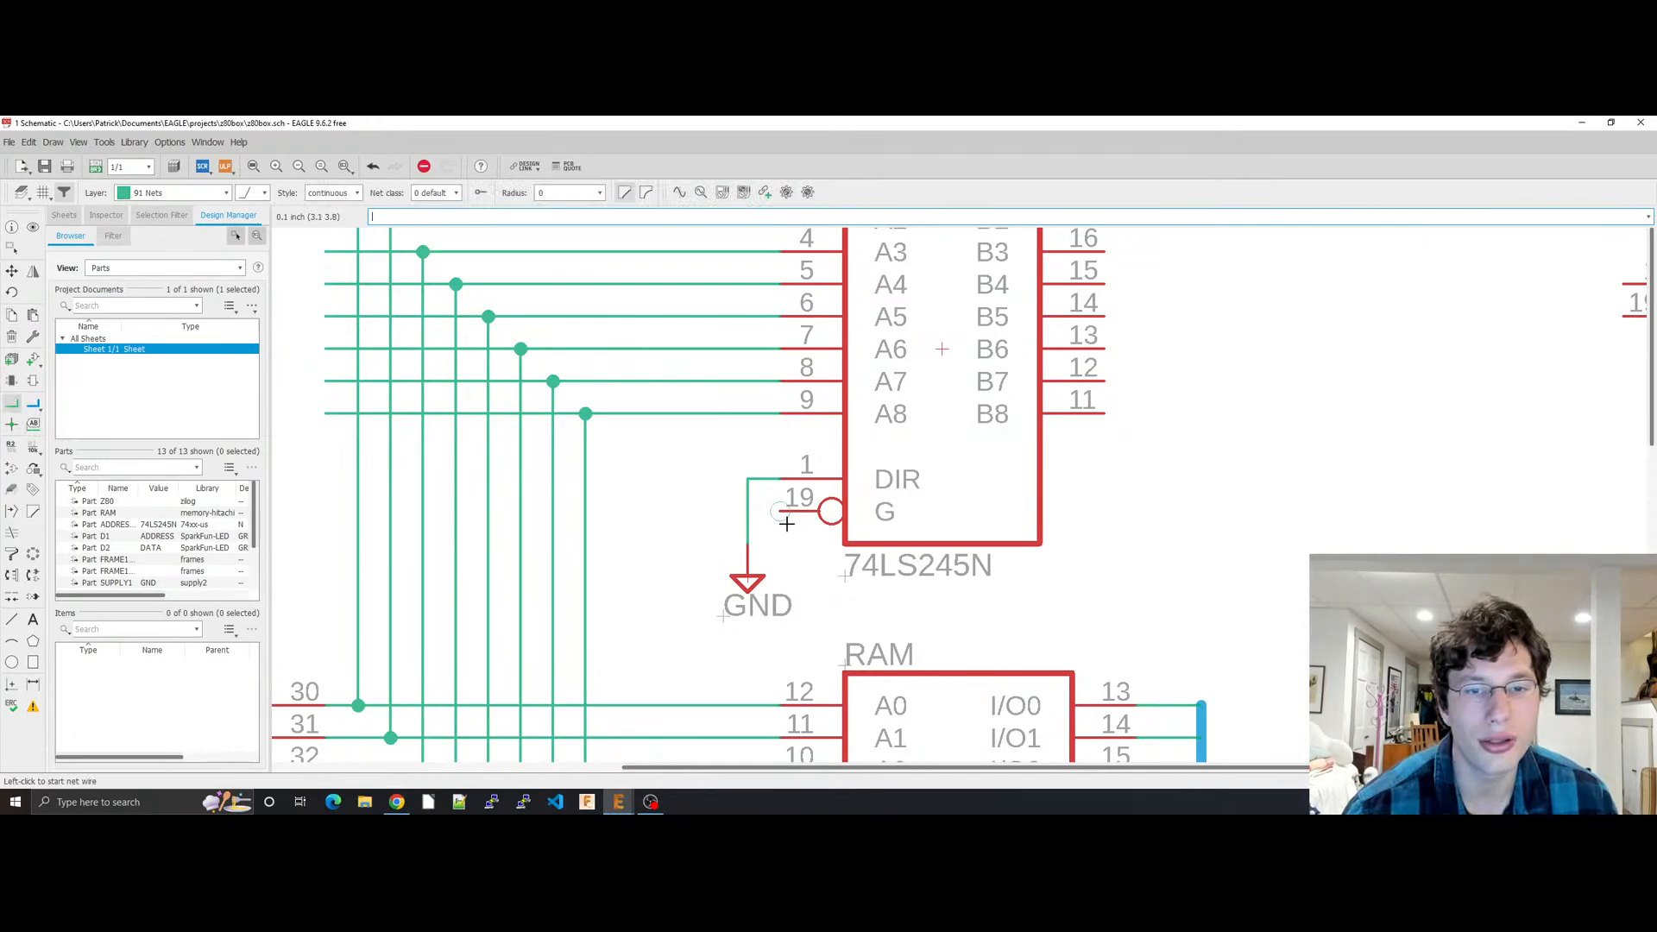
double_click(778, 538)
key("Escape")
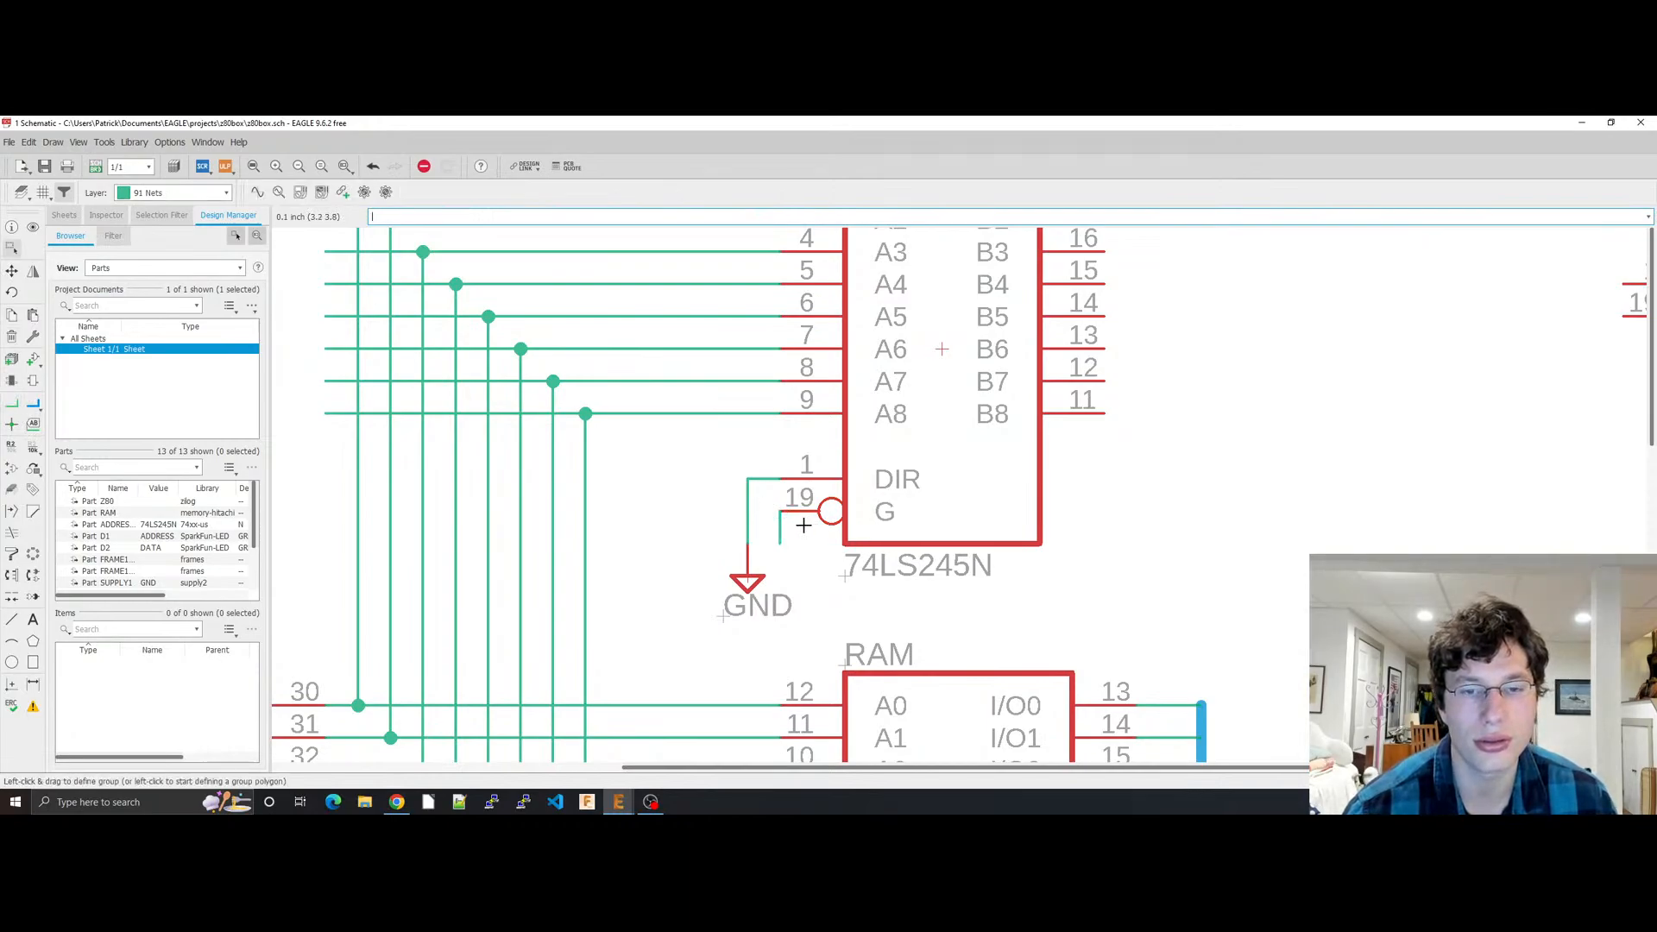
key("ctrl+s")
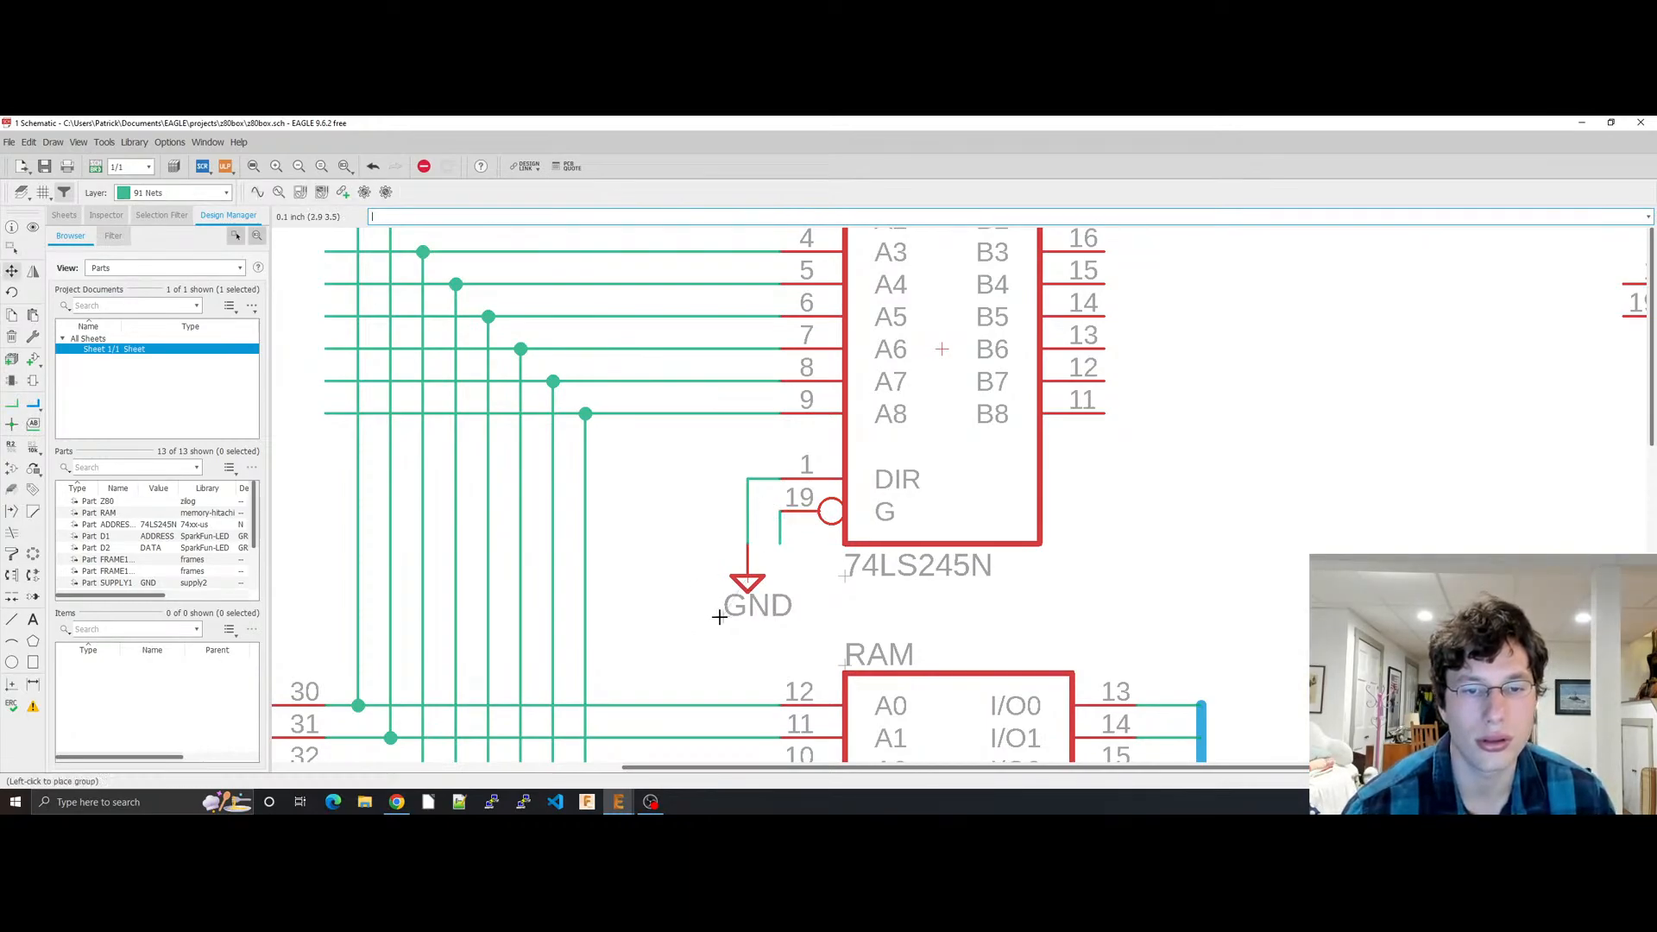
Step: Move the GND symbol on the 74LS245N's DIR net farther out and up, away from the G pin's wire
left_click_drag(714, 611, 683, 500)
key("ctrl+z")
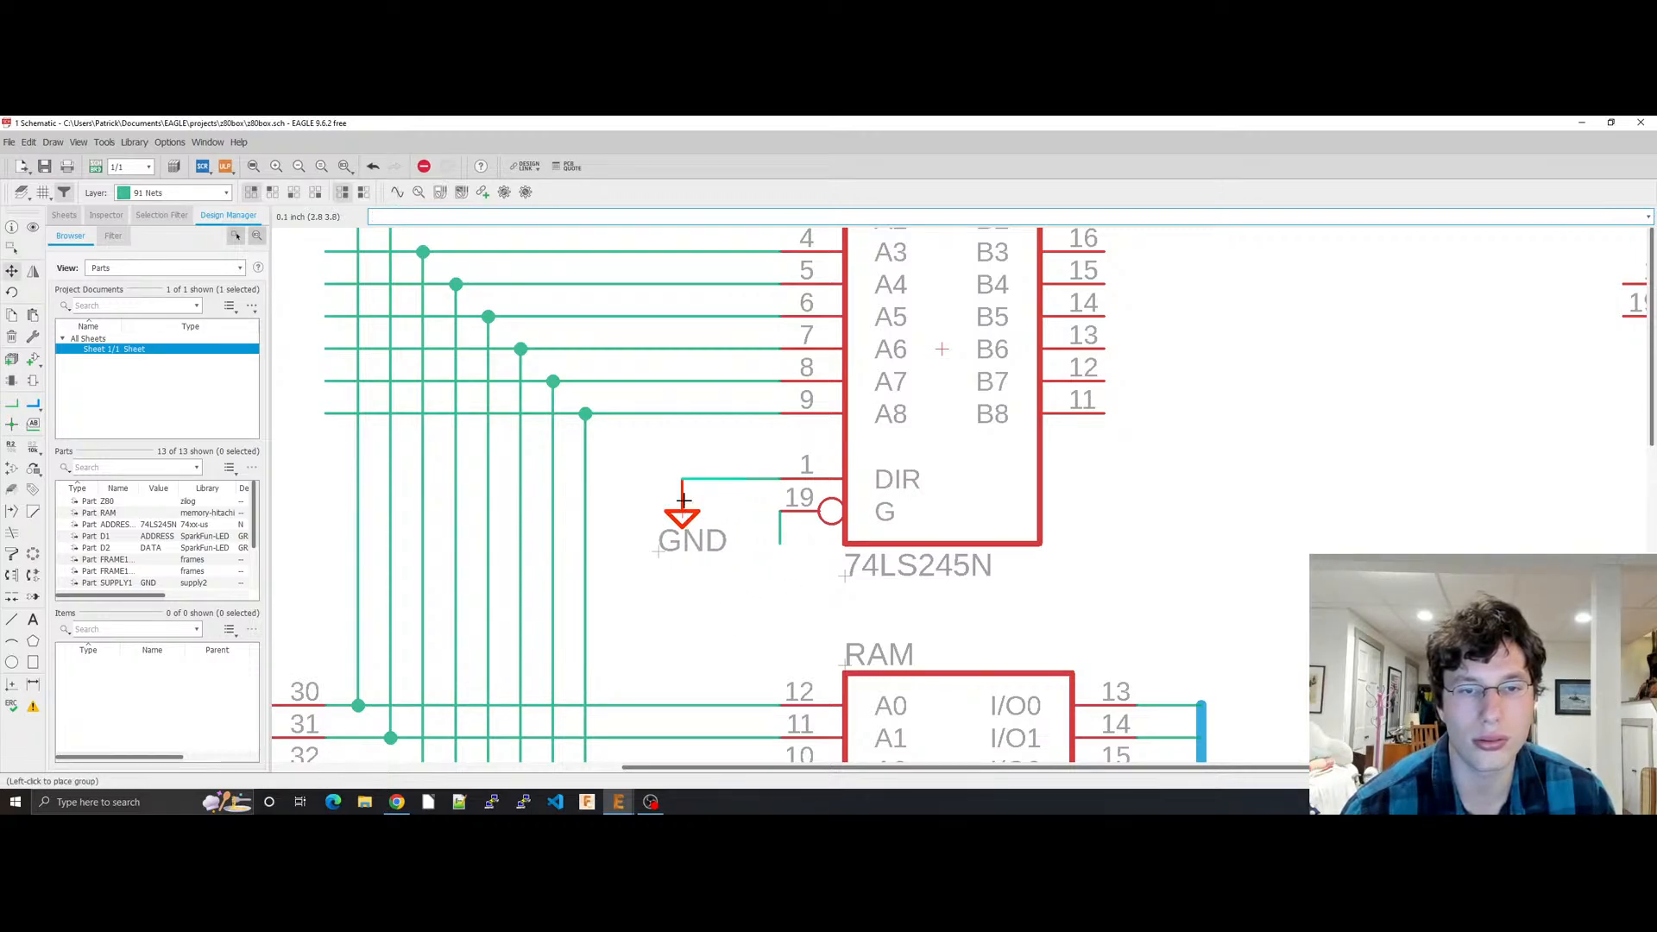
left_click(683, 498)
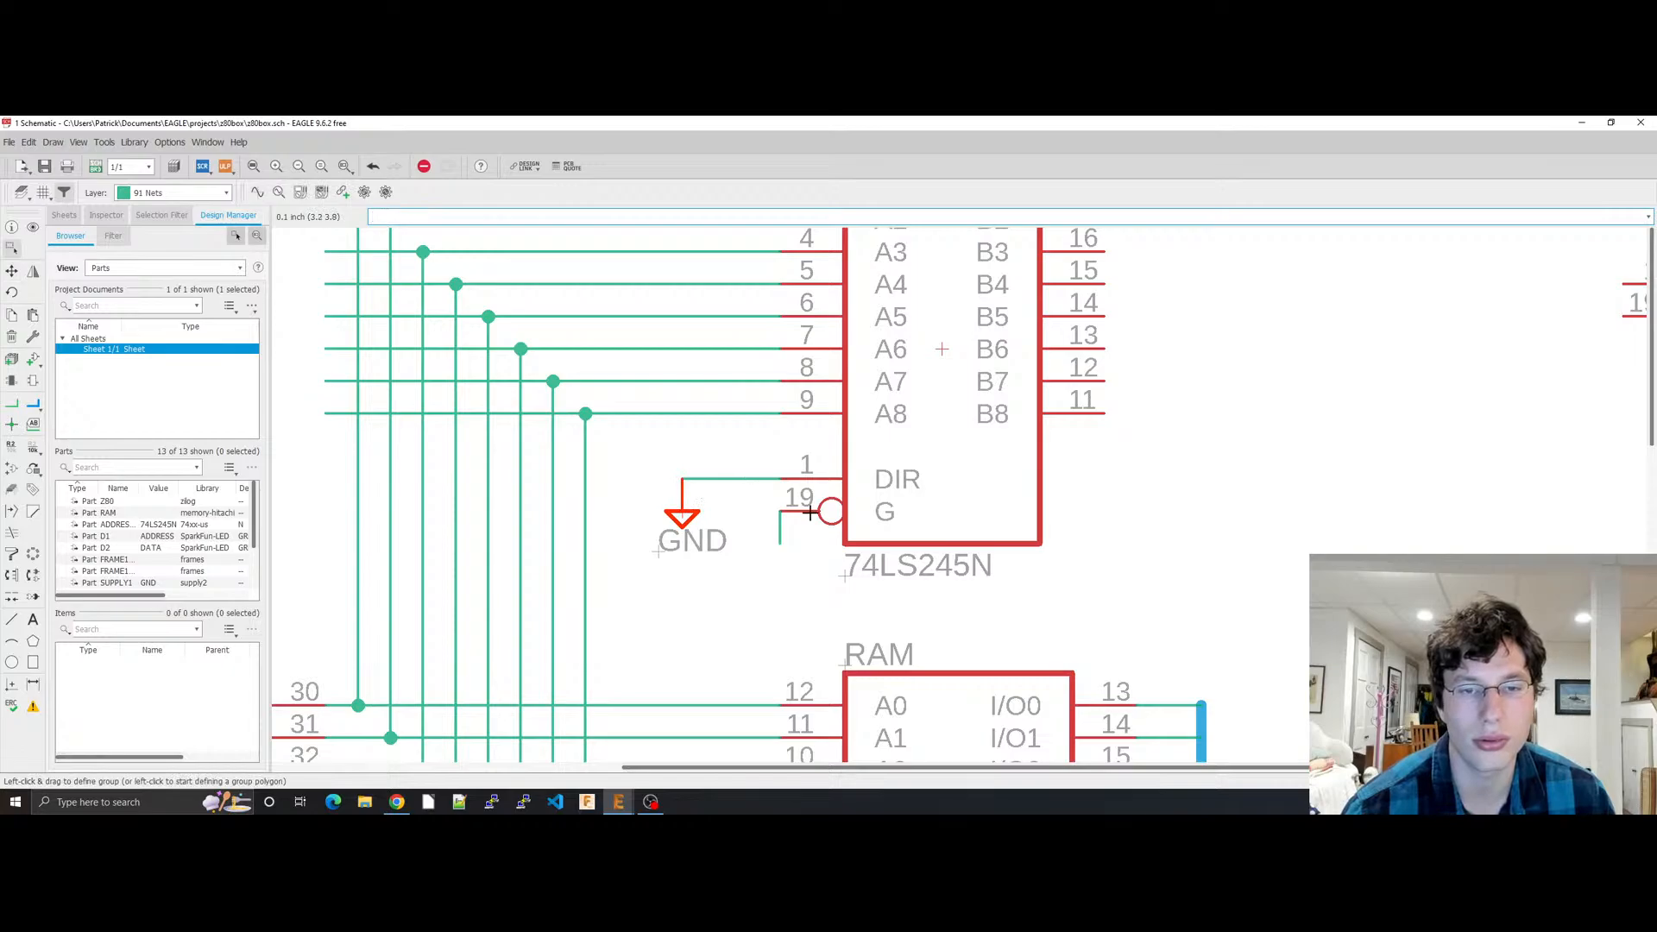
Step: Try a net label well below the 74LS245N's G wire and undo its placement
right_click(776, 547)
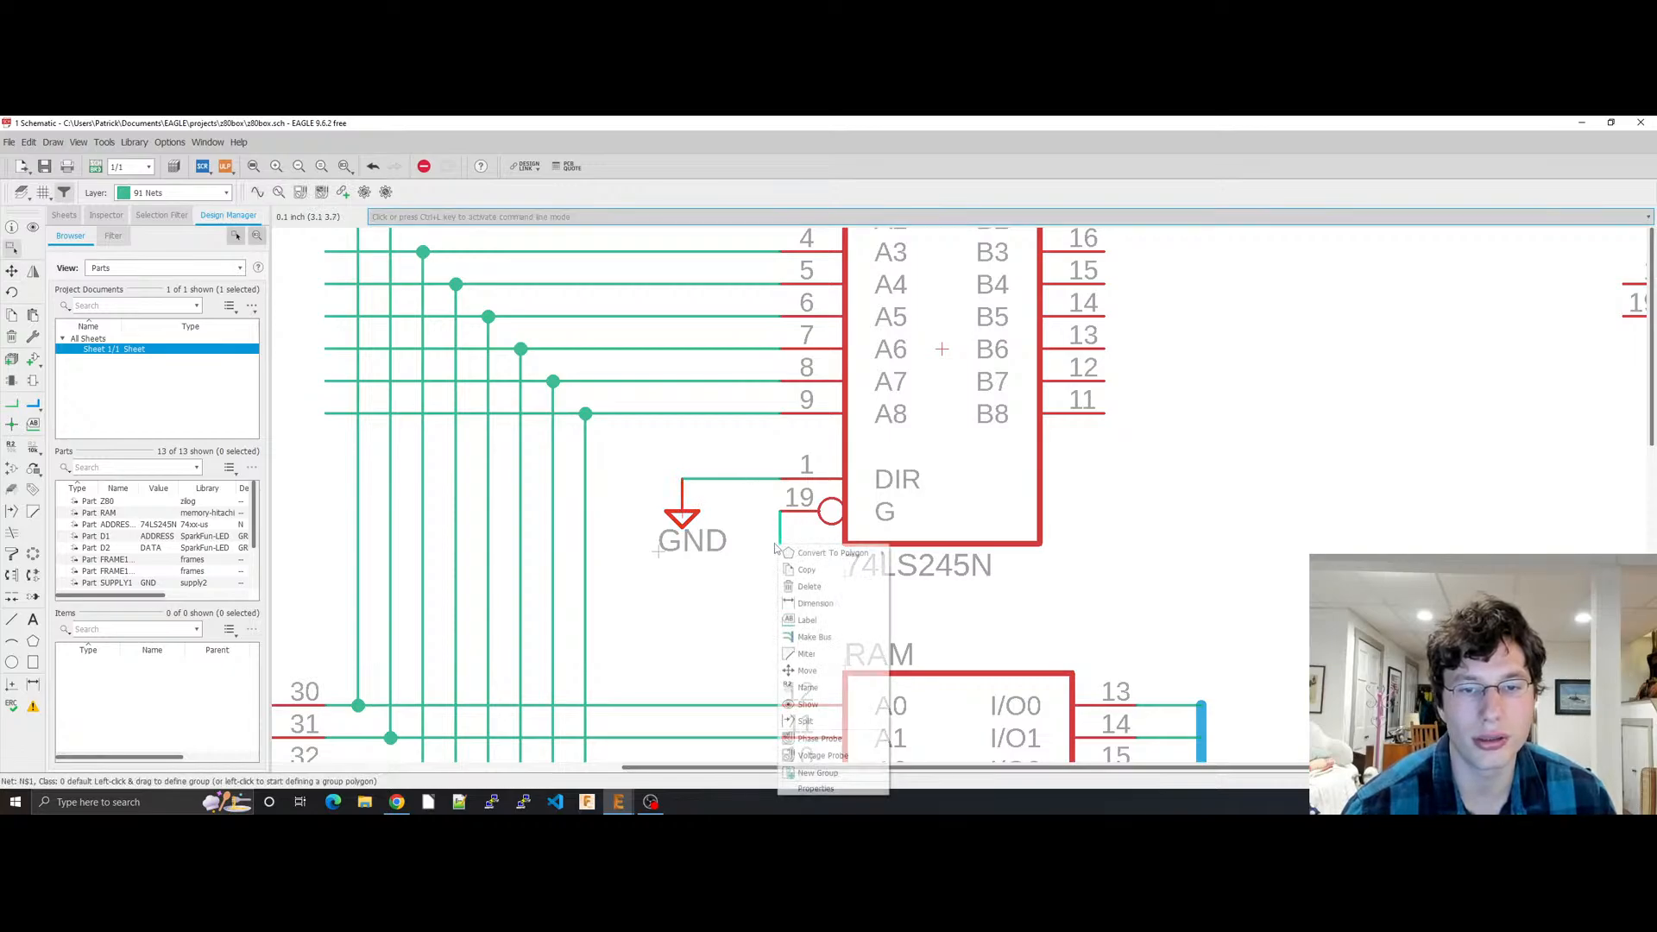
left_click(815, 621)
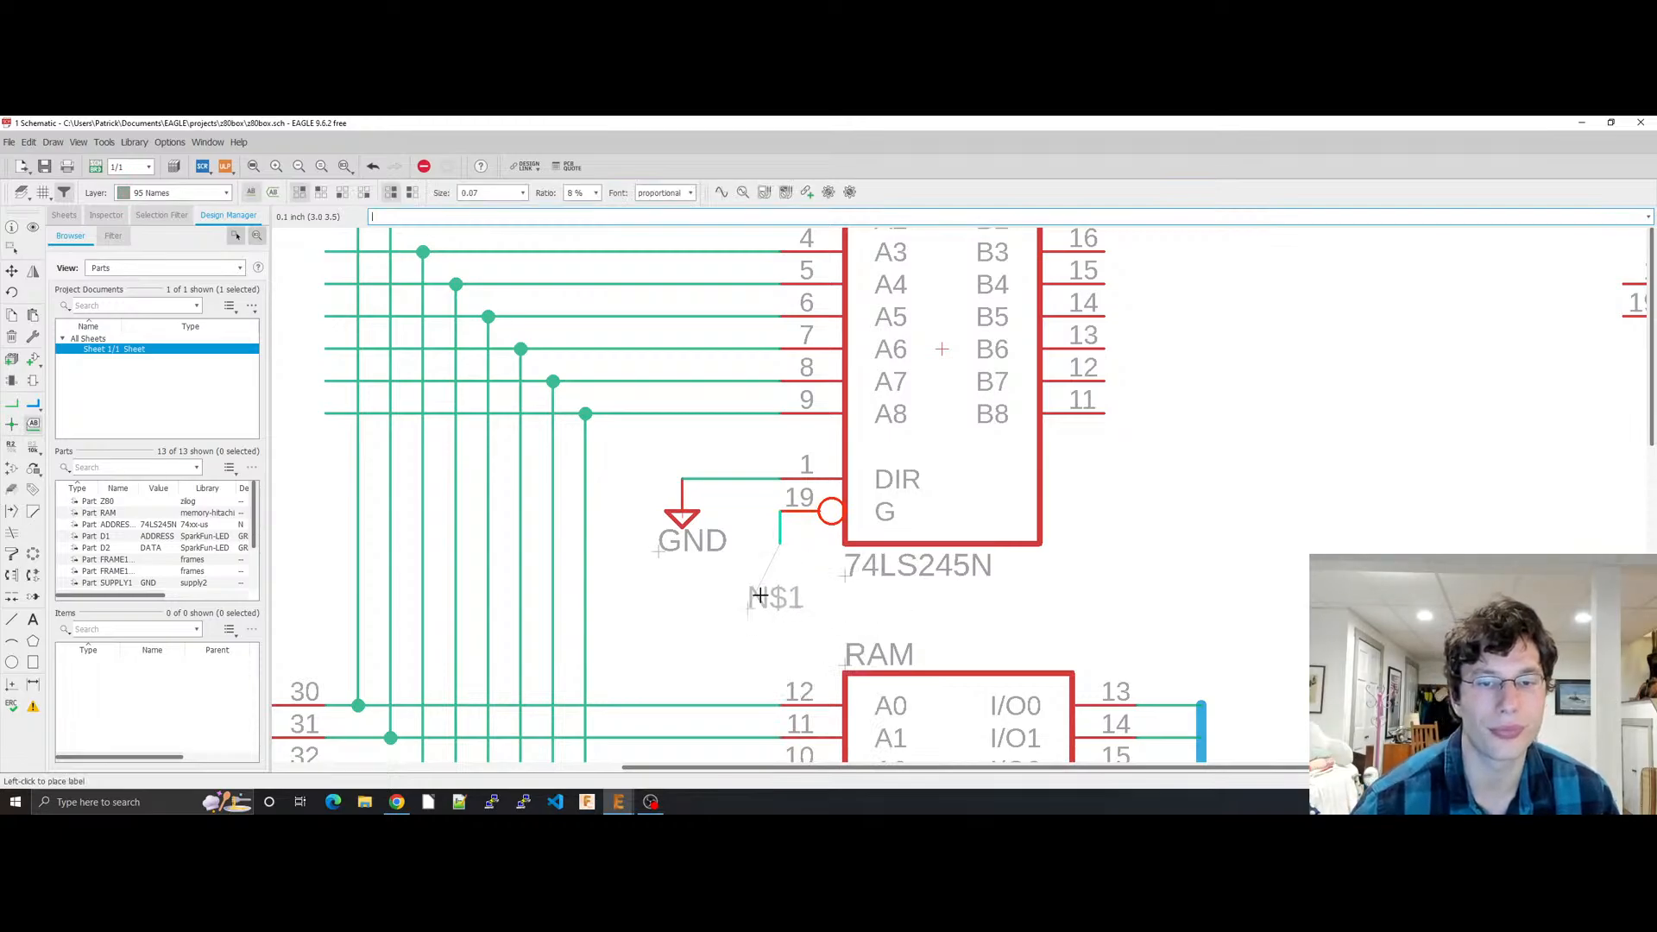
left_click(759, 595)
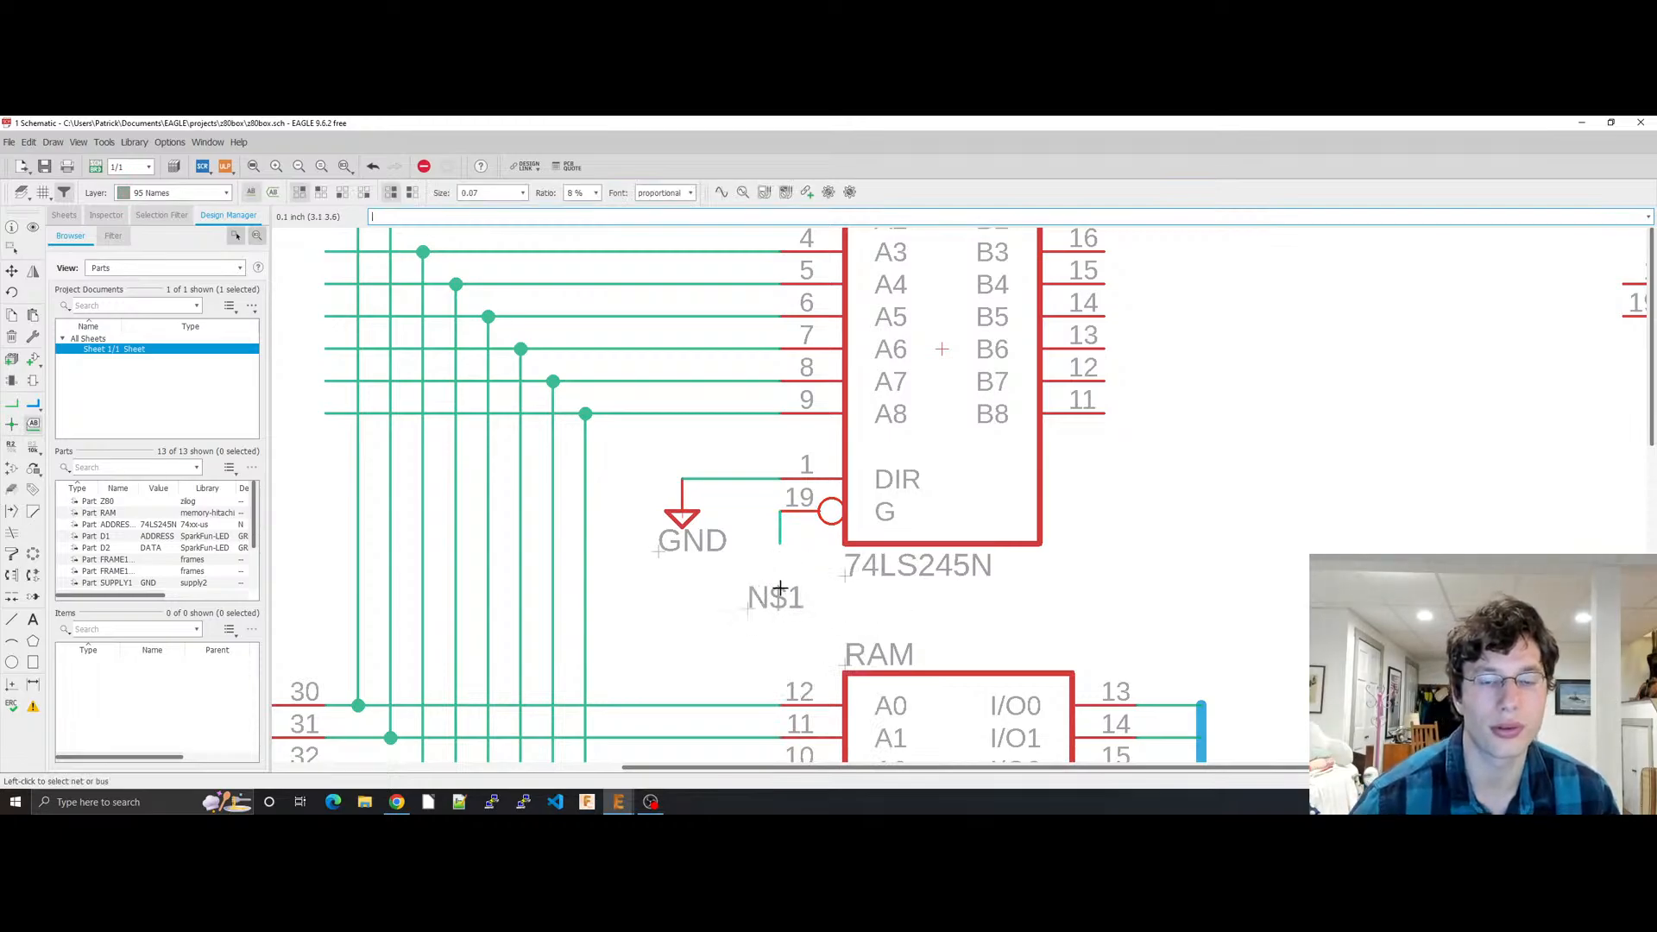
left_click(782, 541)
key("Escape")
key("ctrl+z")
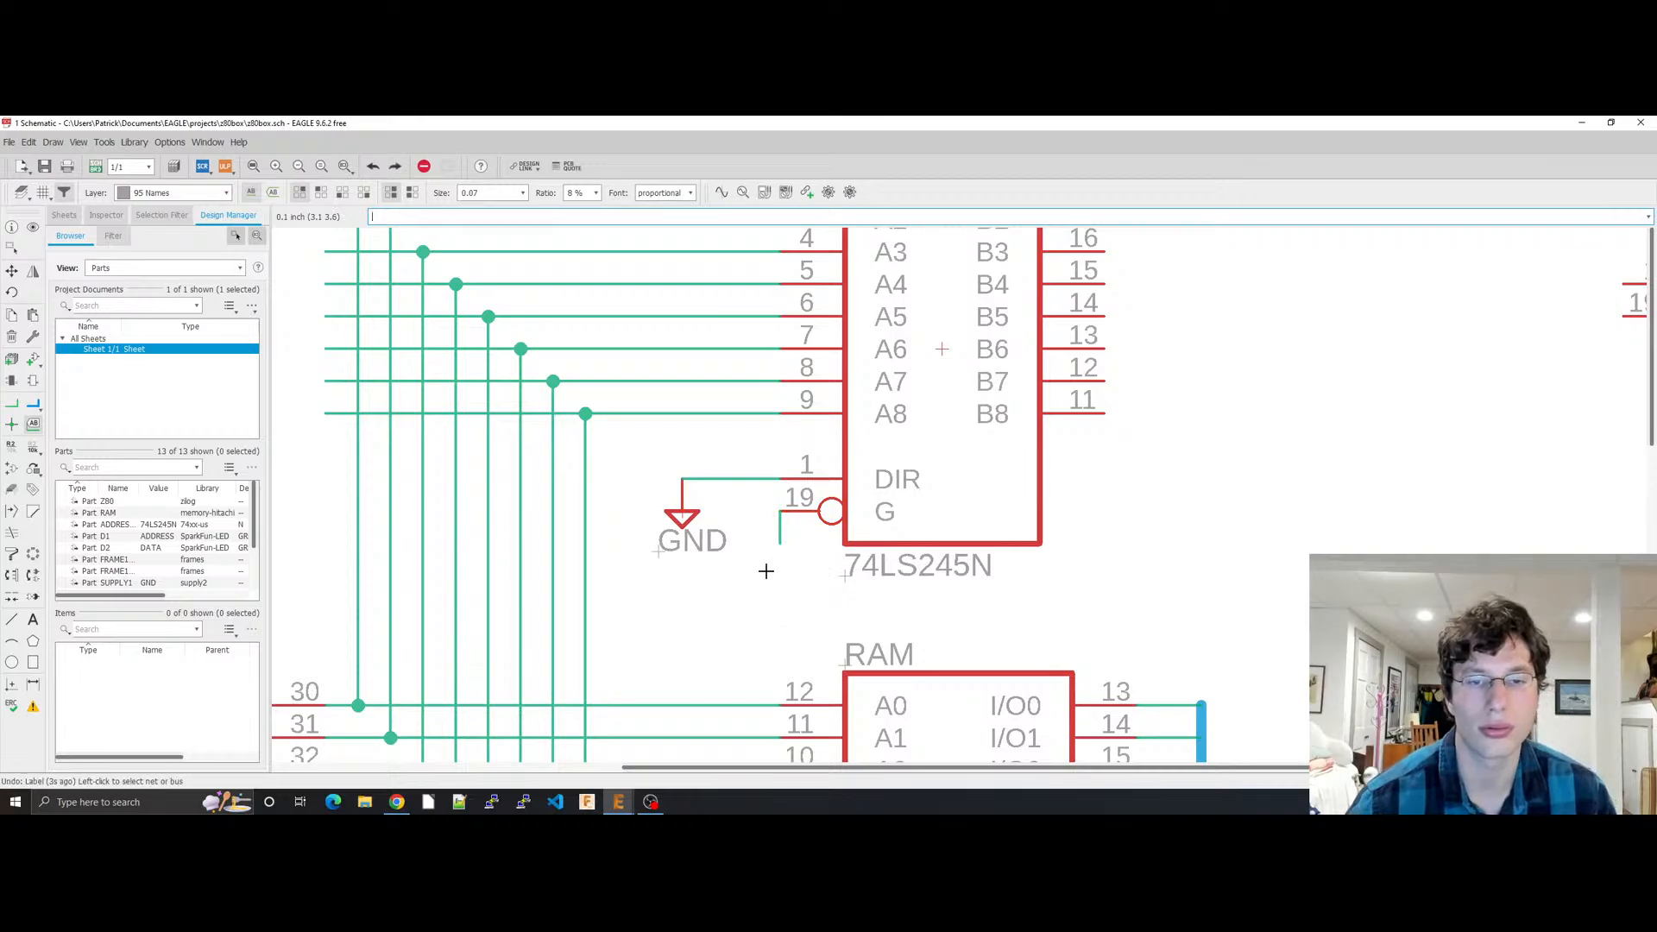
Step: Label the 74LS245N's G net, placing the label directly beneath the wire's lower end
left_click(781, 542)
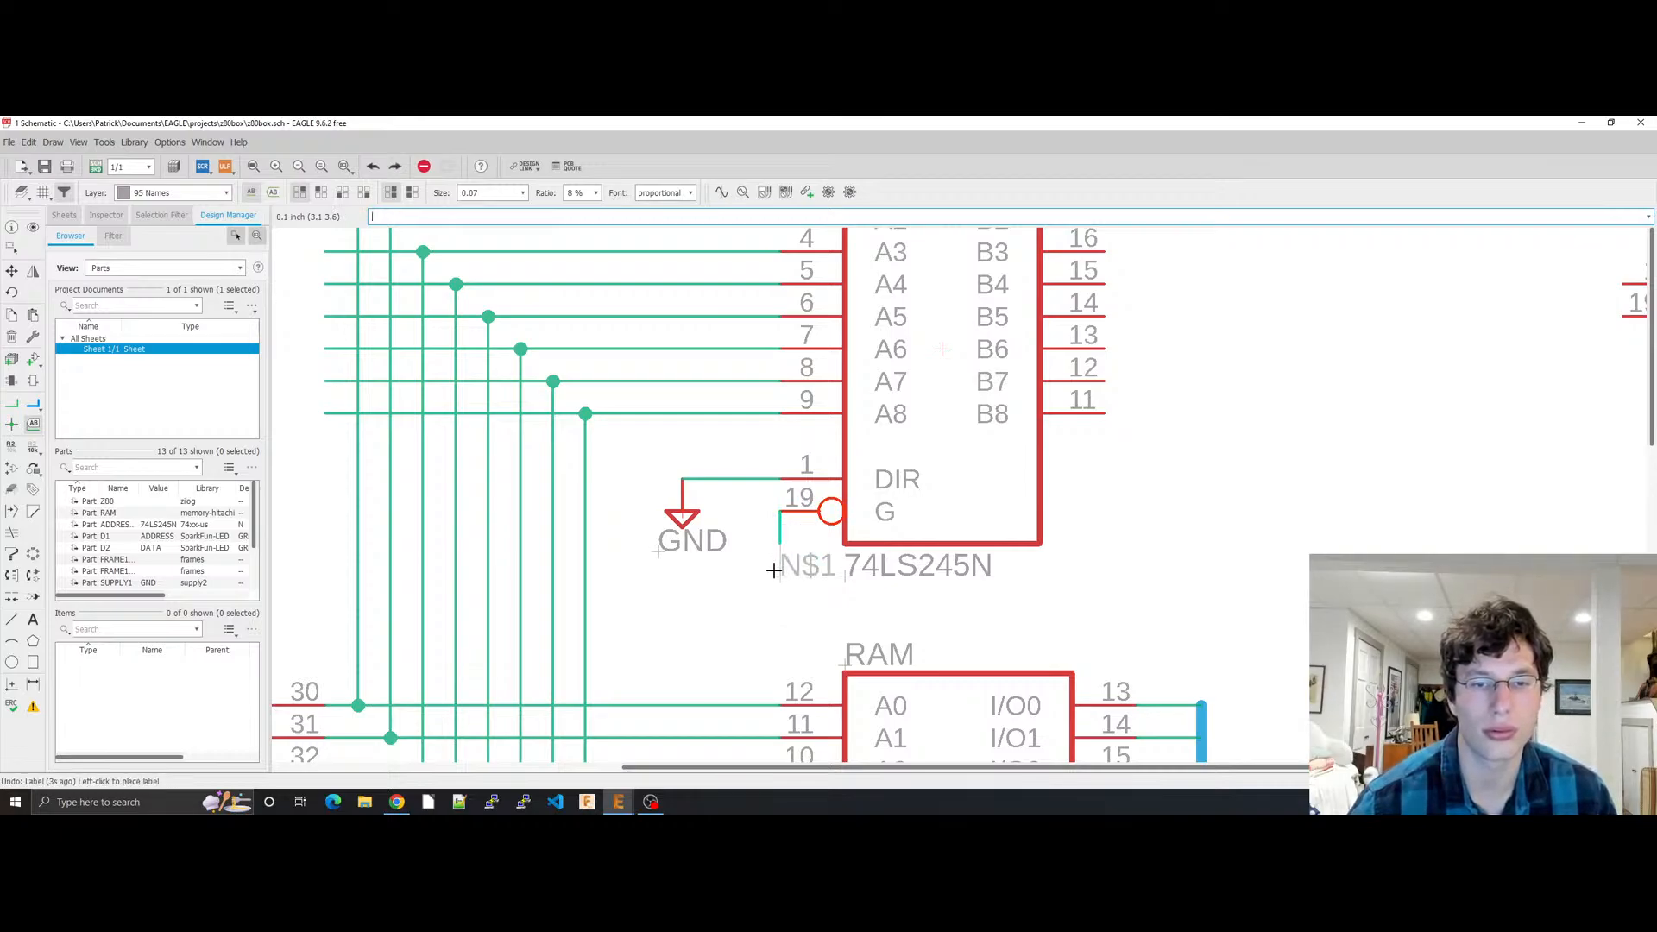
left_click(774, 571)
key("Escape")
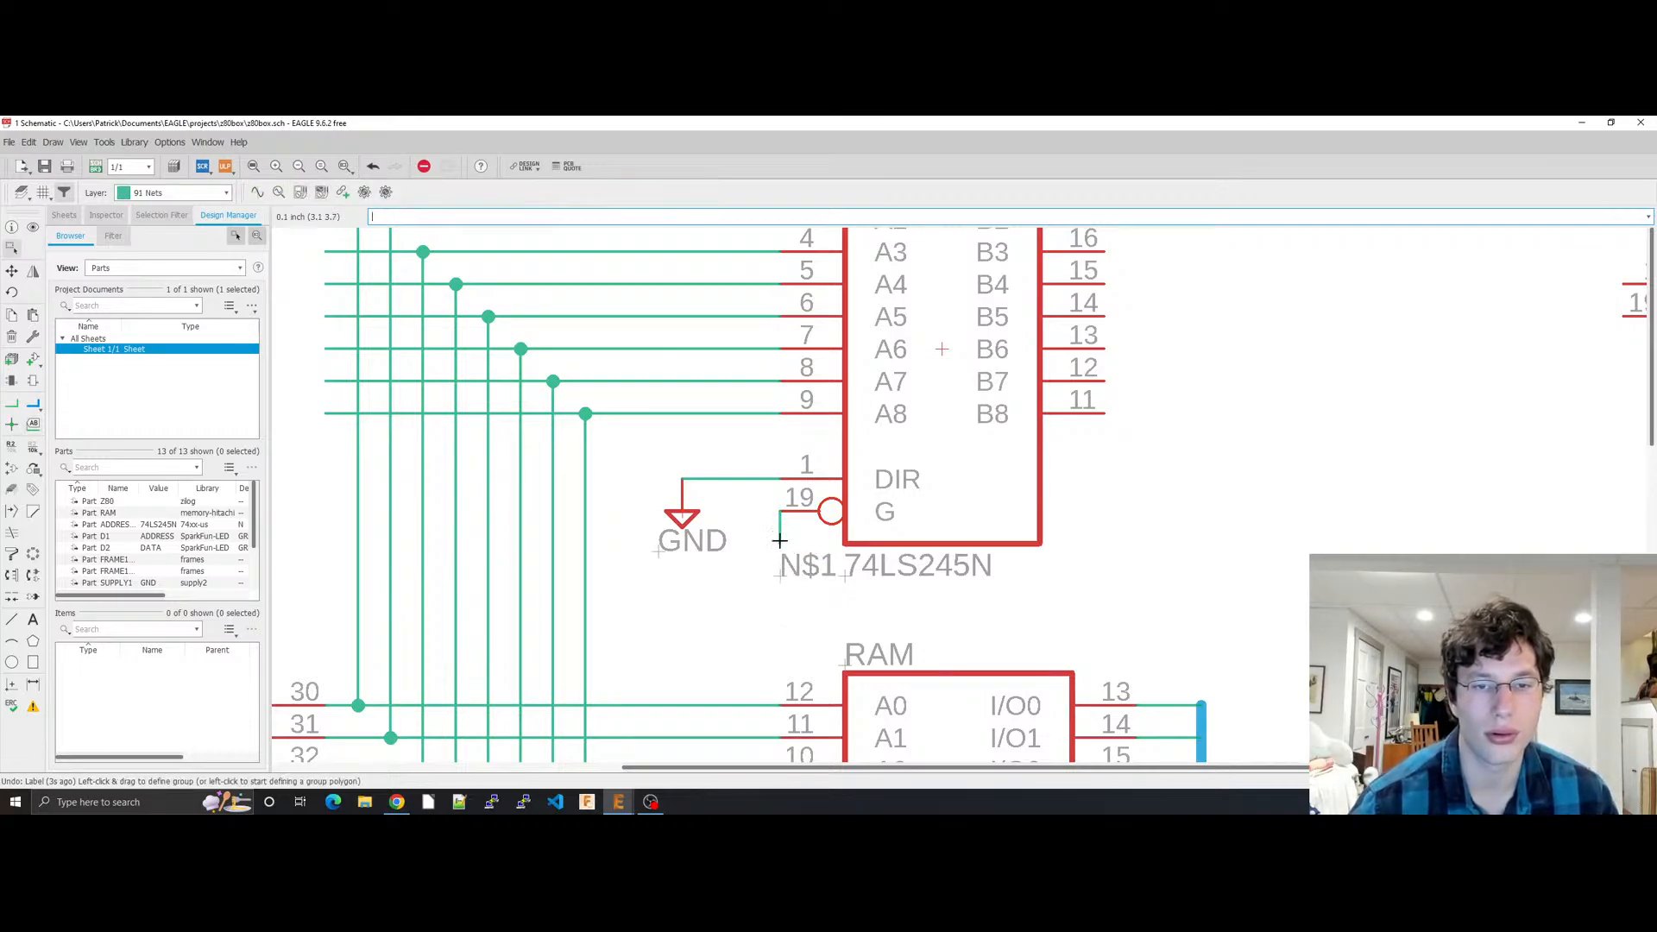
Step: Try to rename the 74LS245N's G net to BUSAC through the wire's properties
right_click(780, 542)
left_click(803, 784)
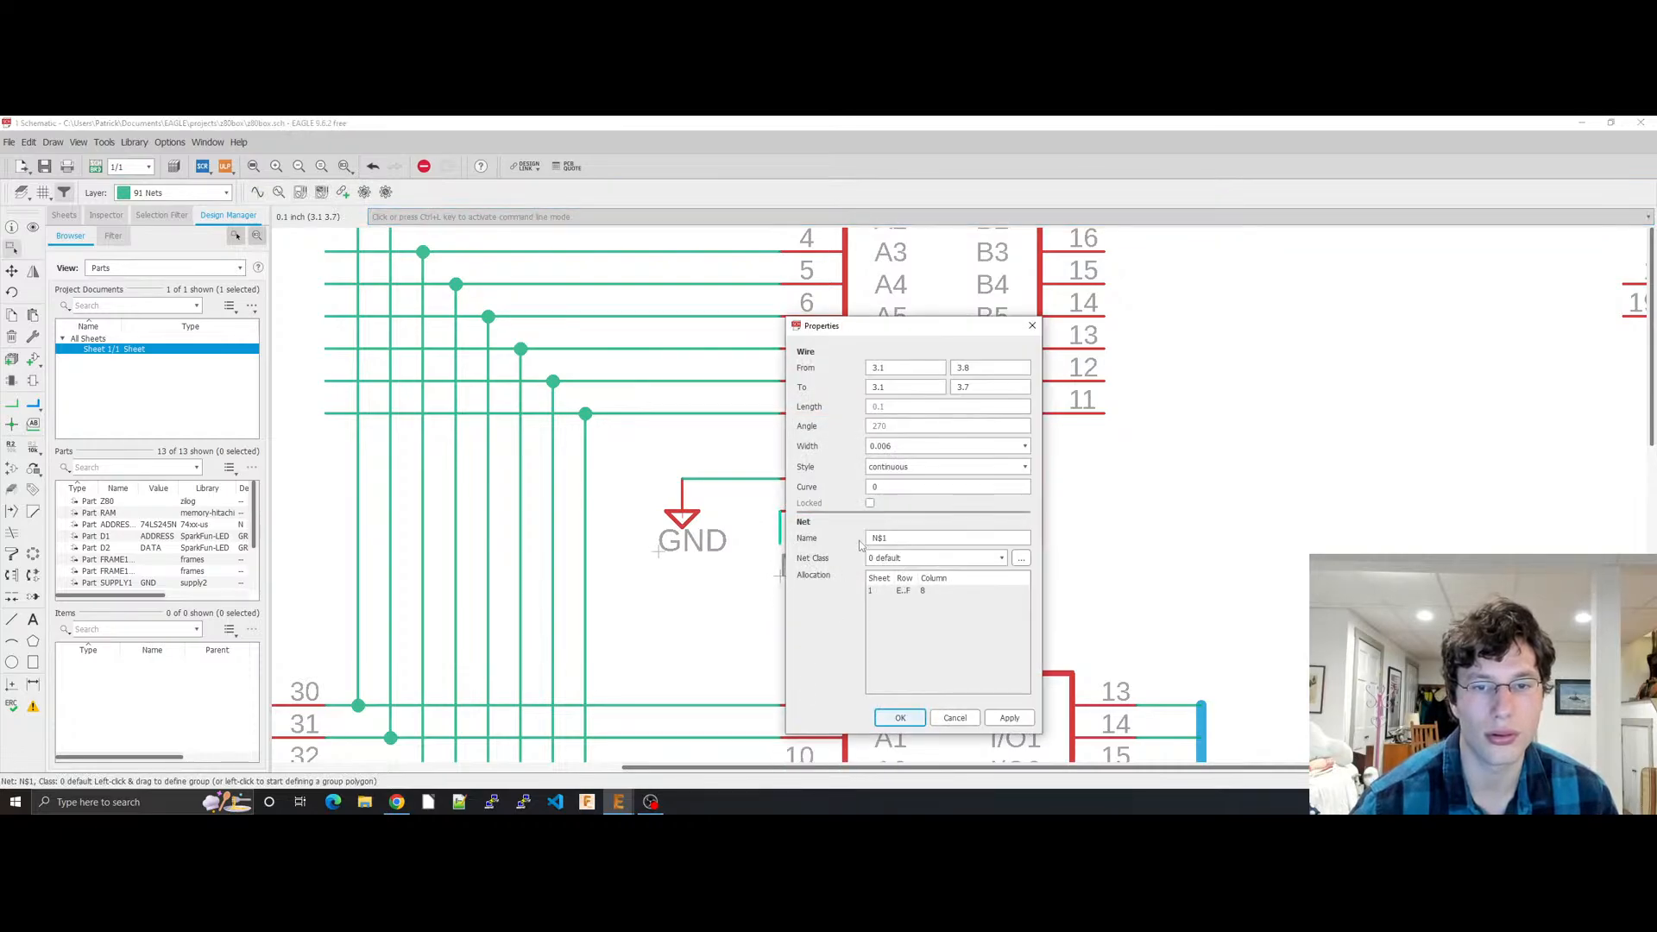
left_click(905, 537)
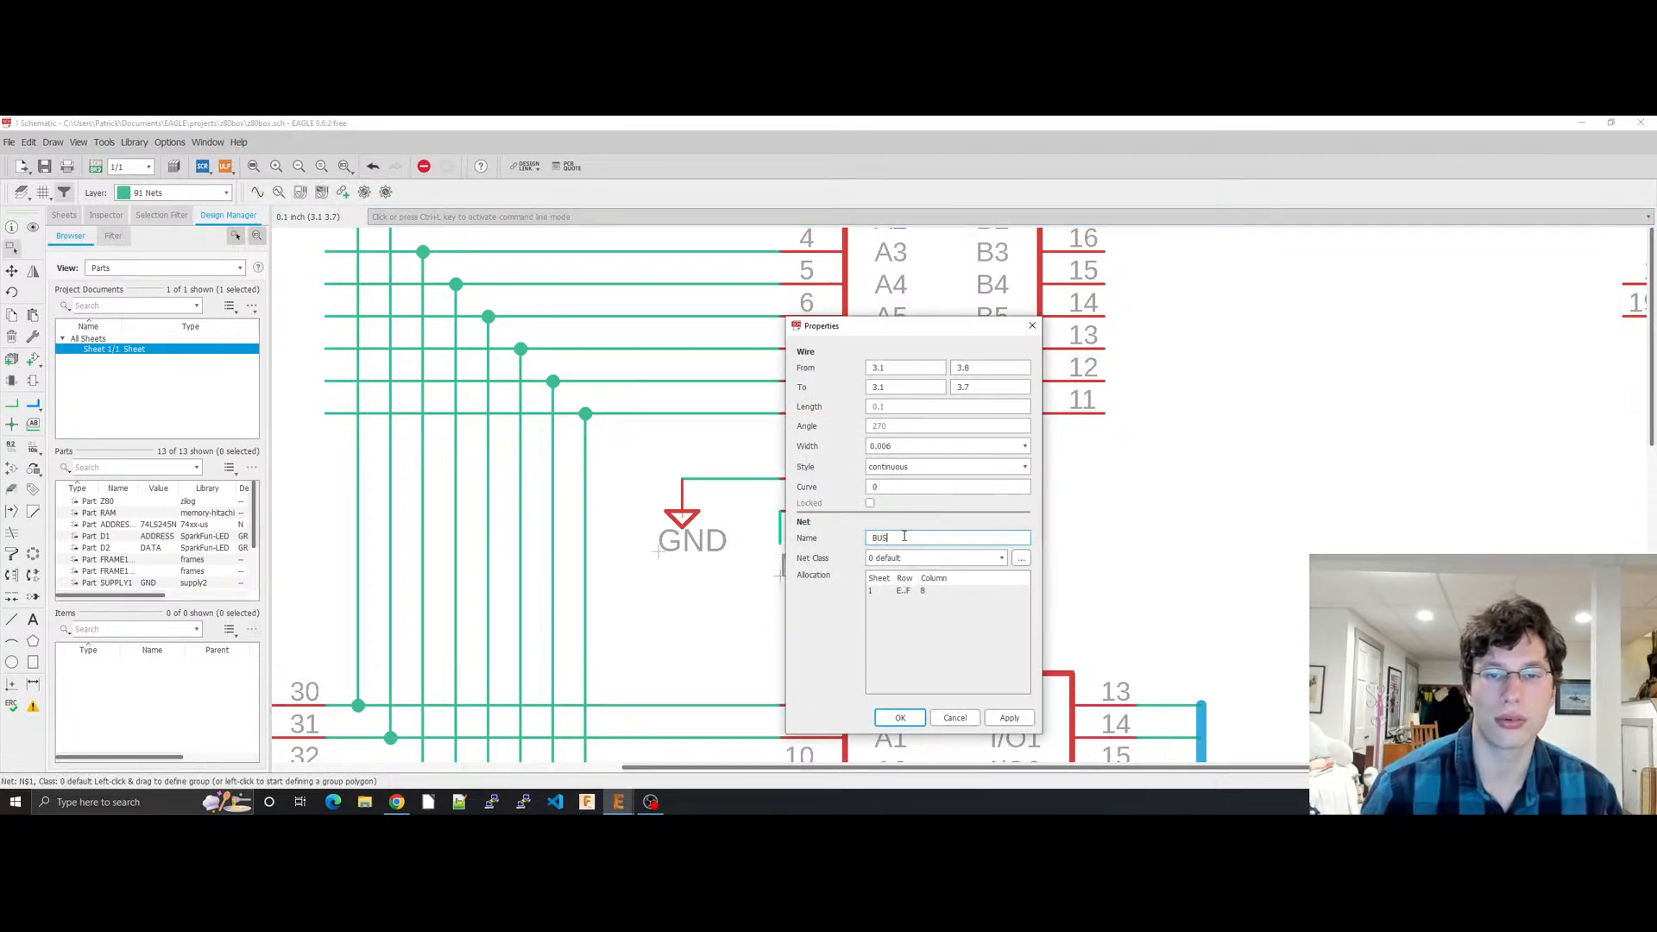
type("BUSAC")
key("Return")
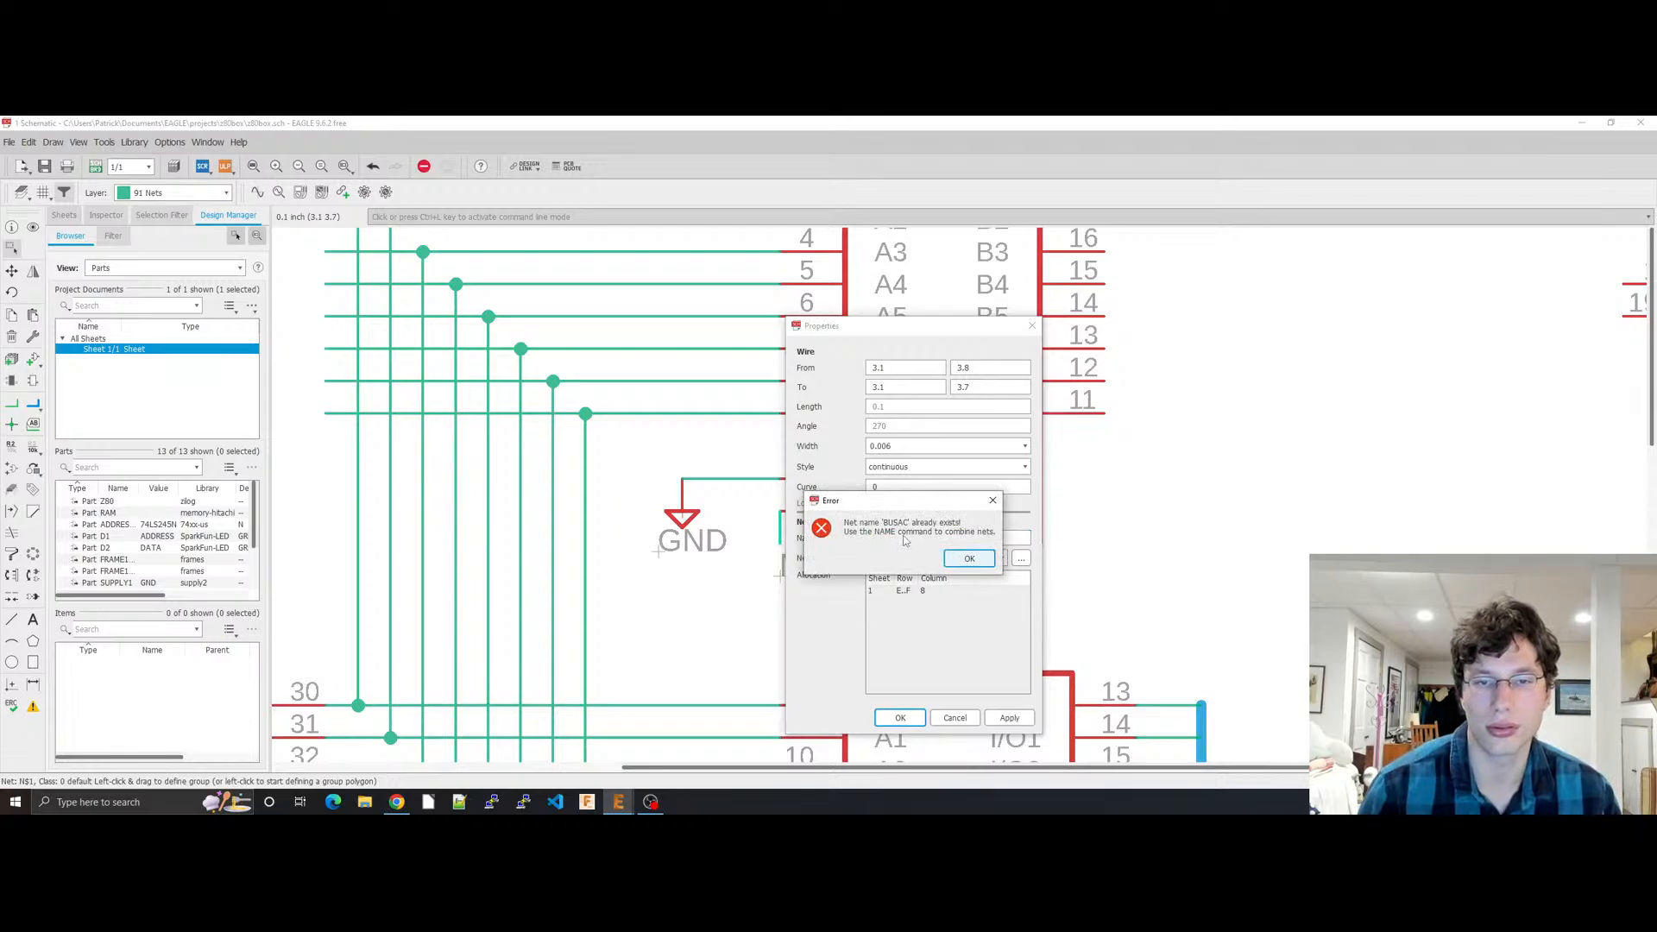
left_click(969, 558)
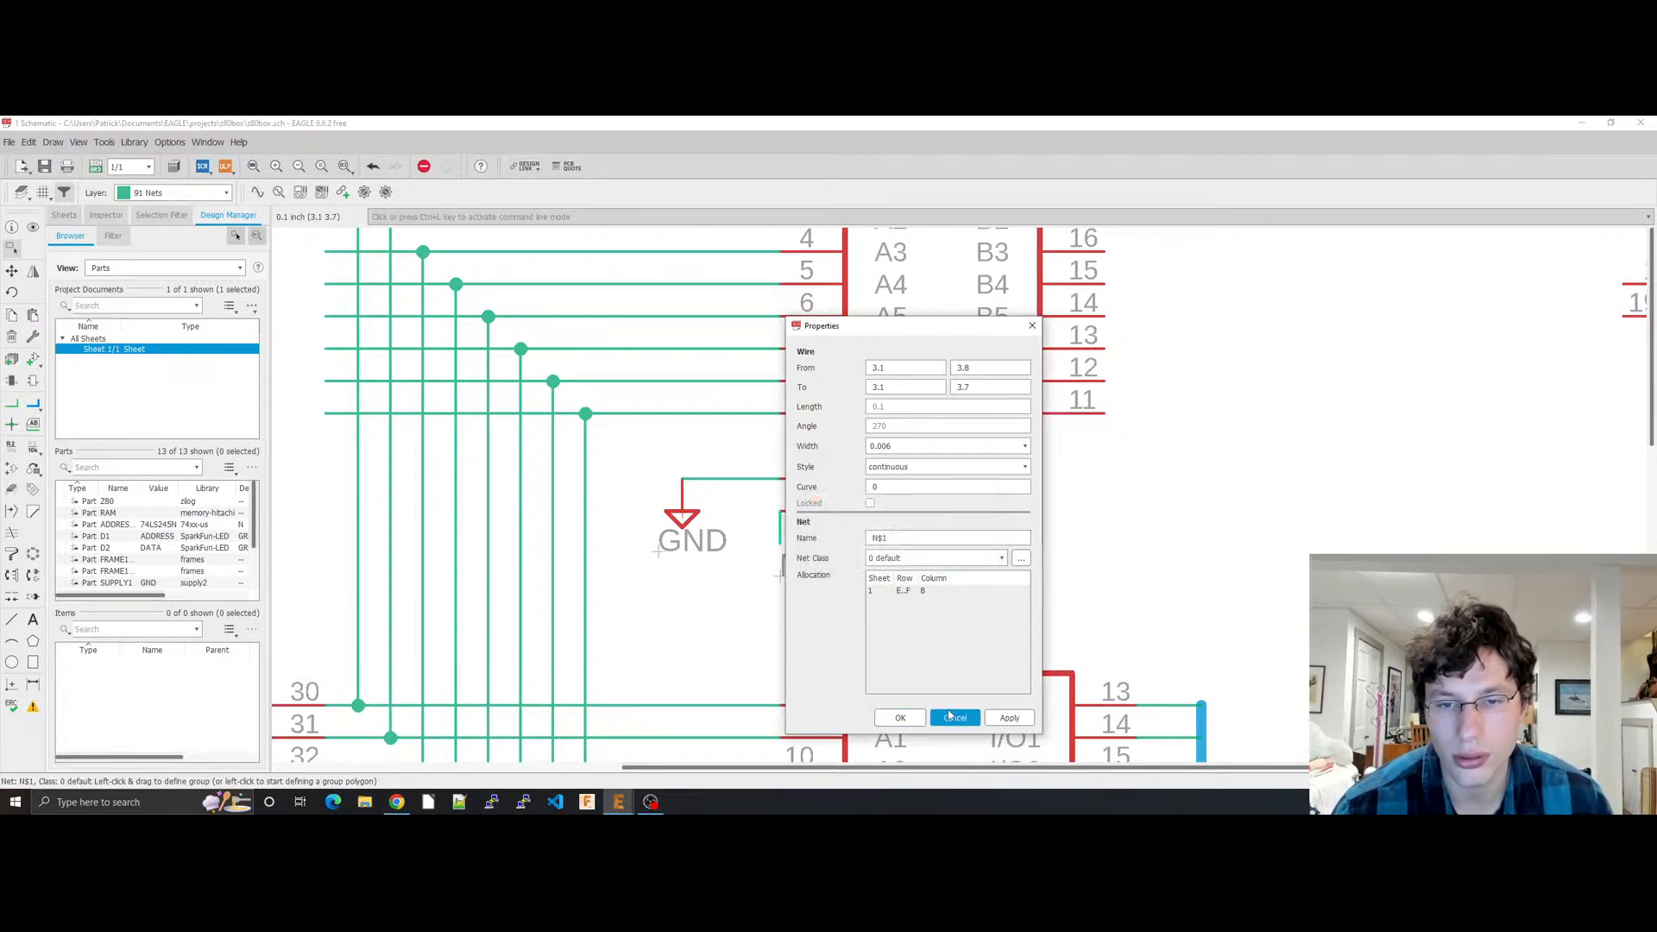
left_click(955, 717)
Step: Rename the 74LS245N's G net to BUSAC with the Name command and connect it to the existing BUSAC net
right_click(777, 539)
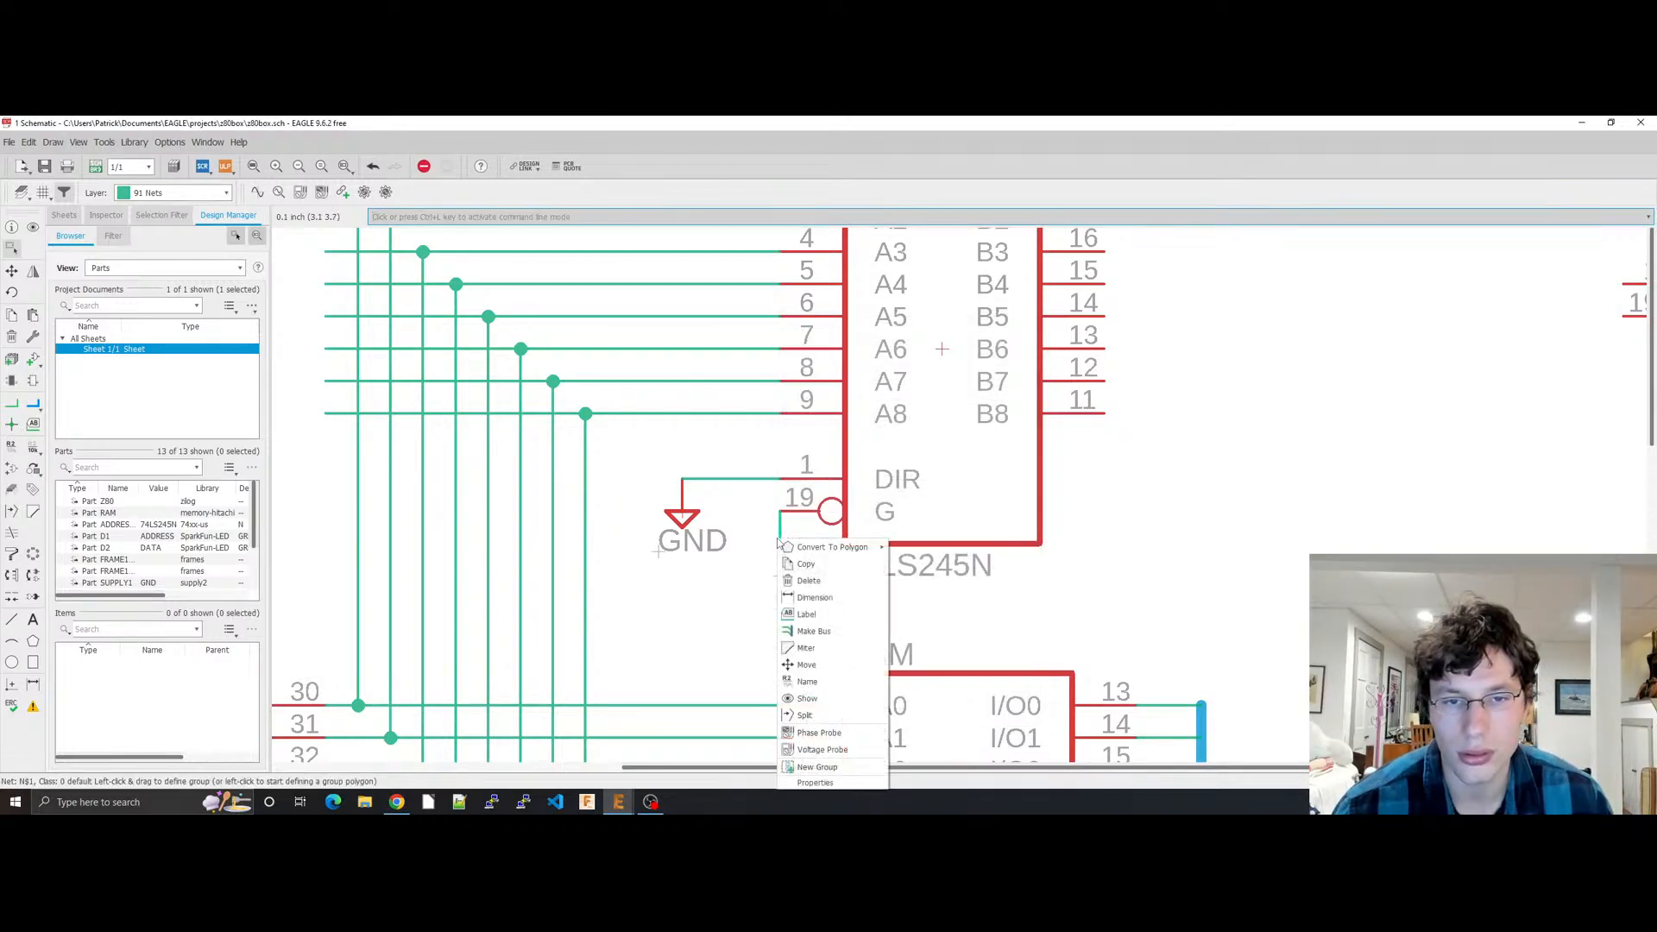
left_click(851, 682)
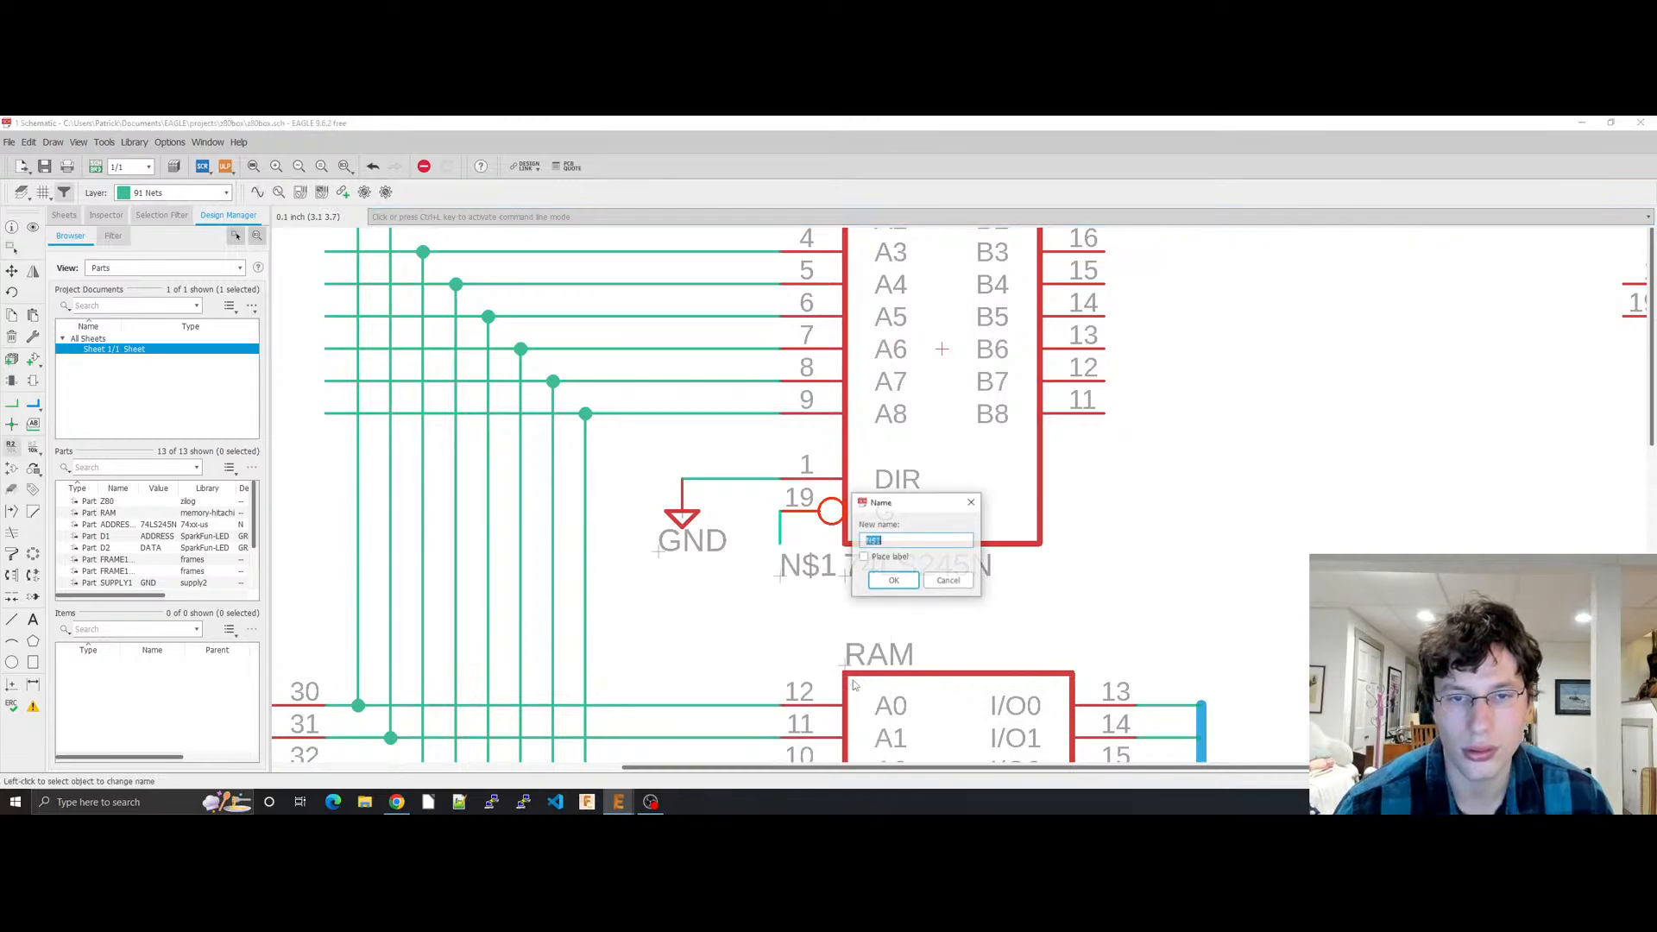
type("BUSAC")
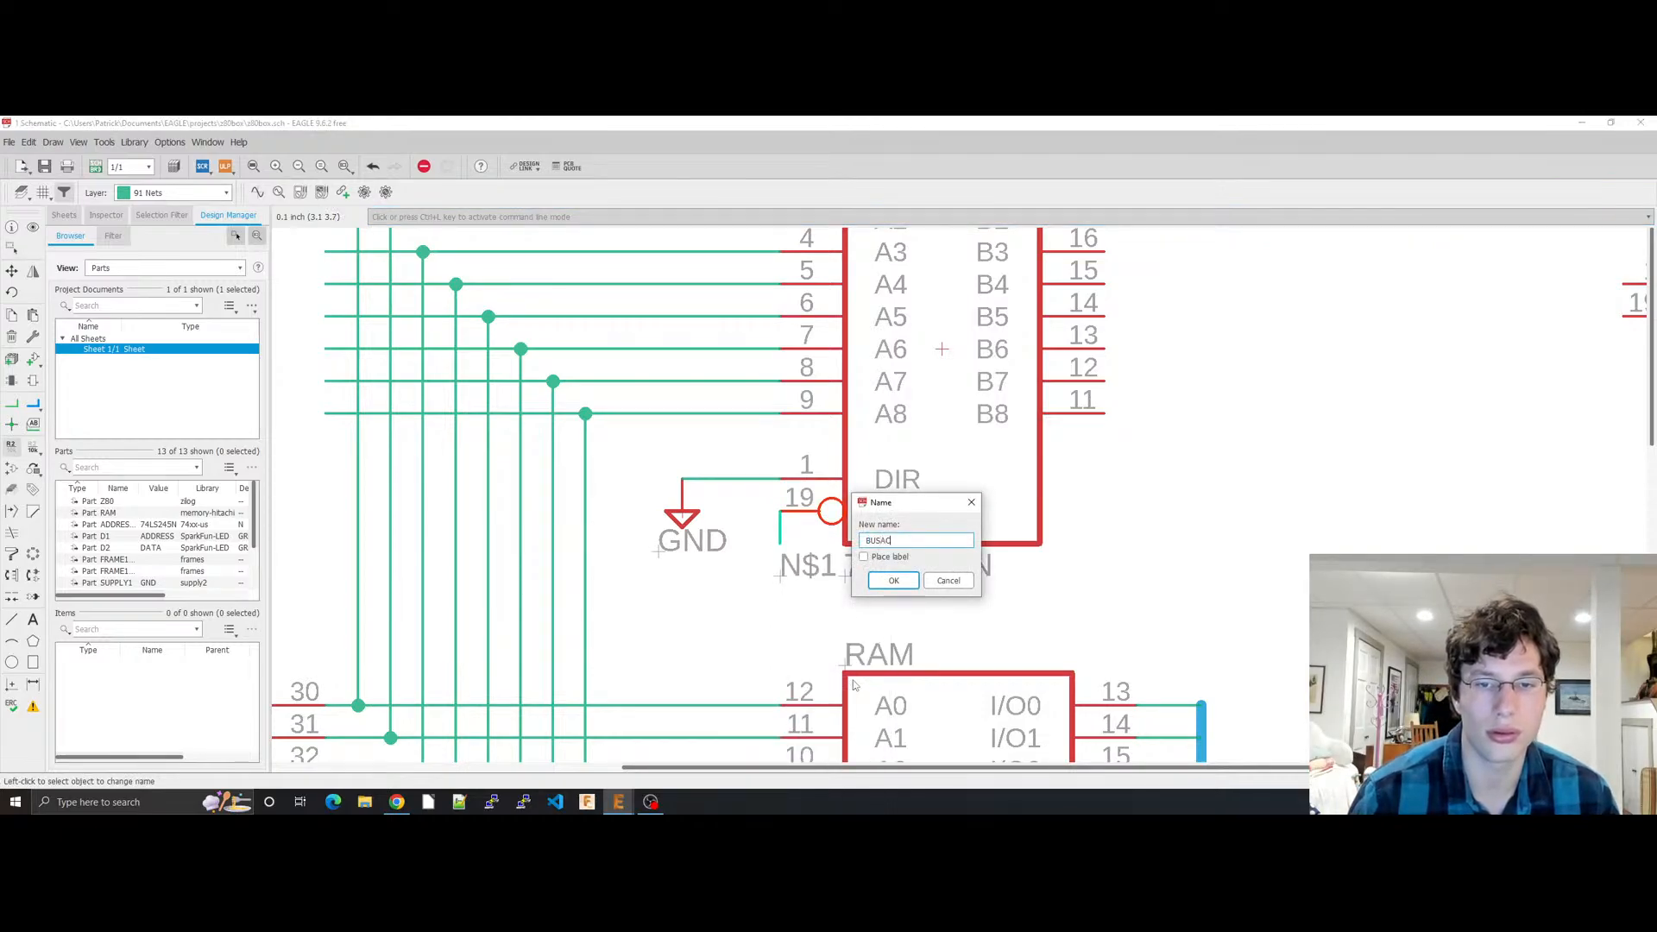
key("Return")
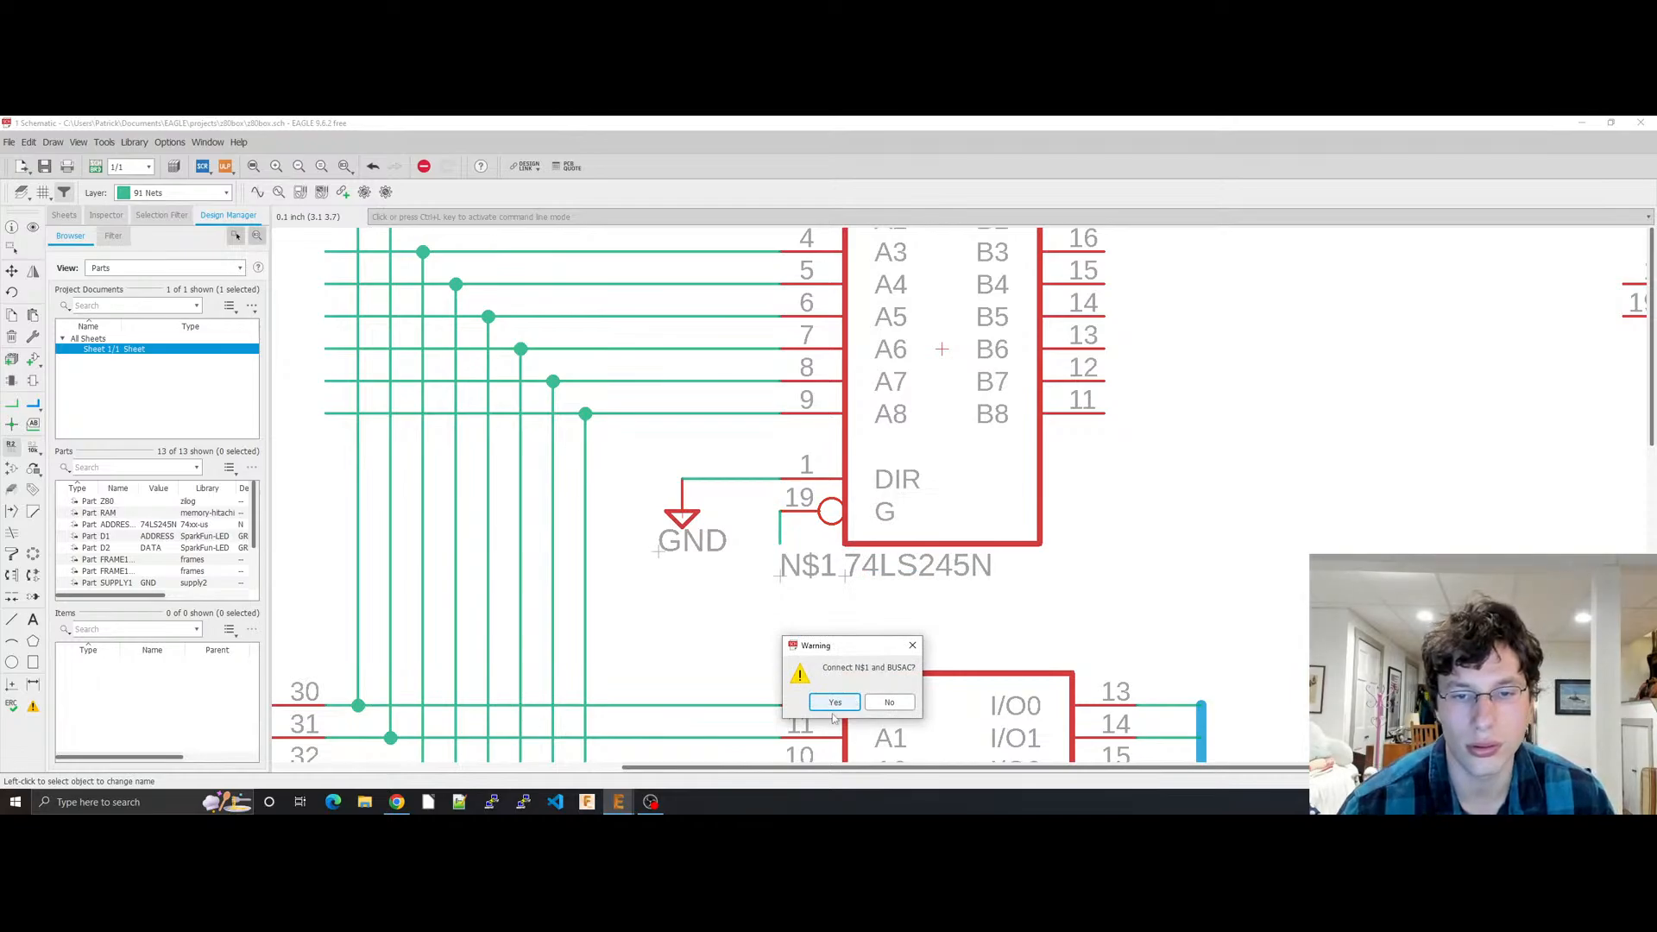
left_click(835, 702)
left_click(778, 574)
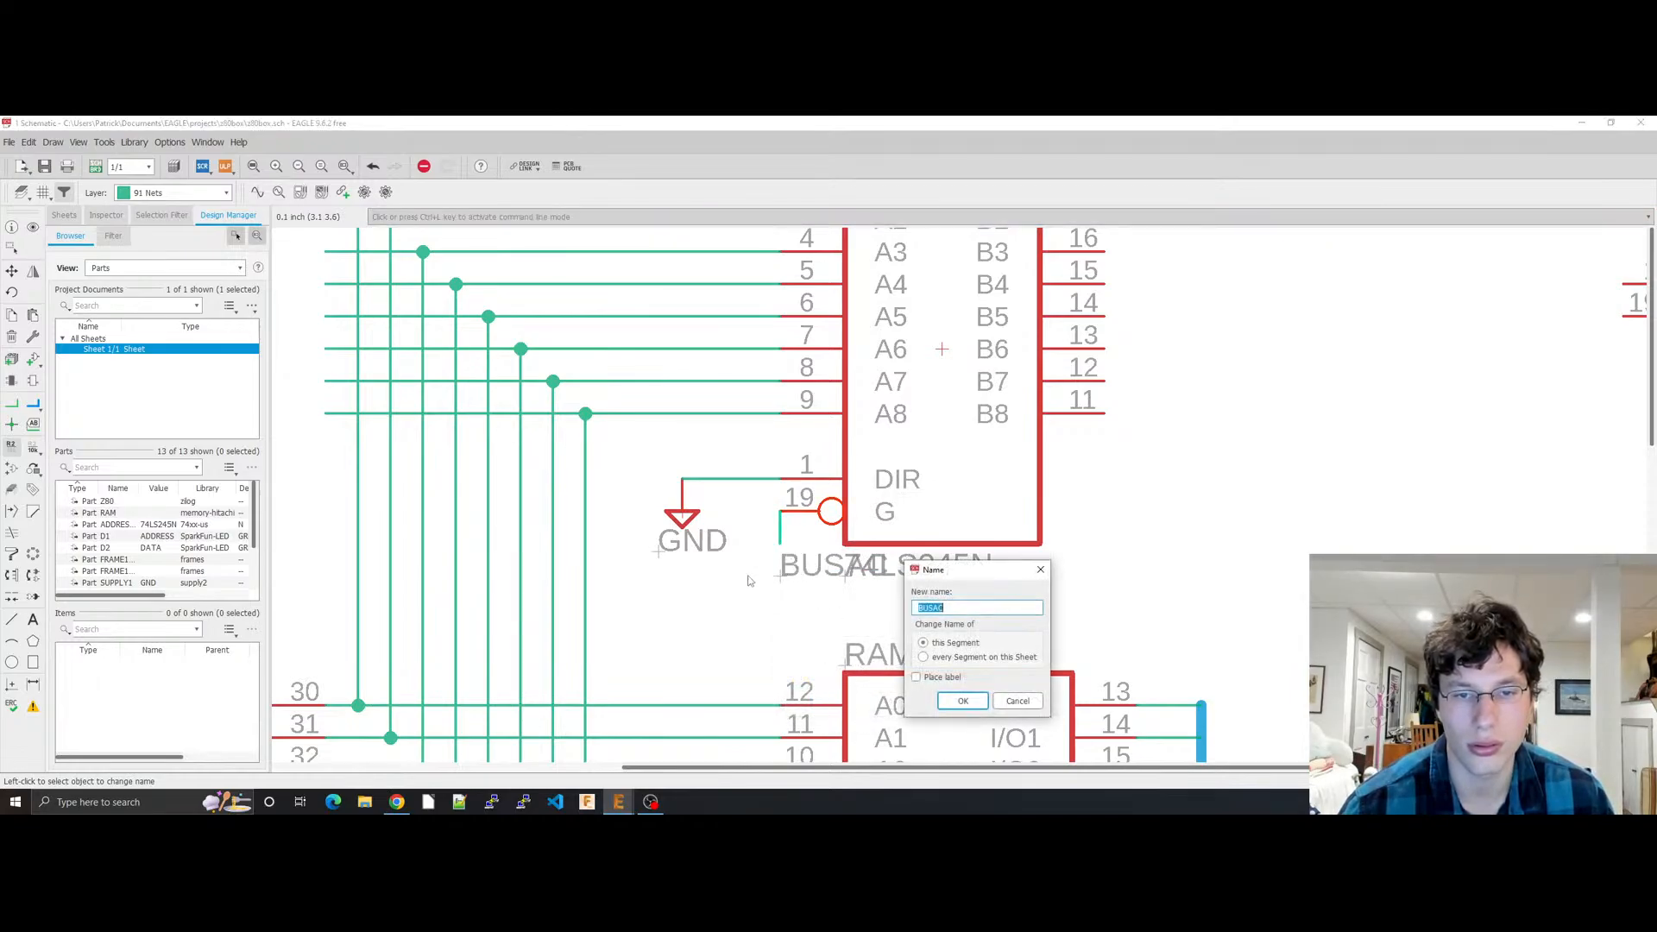
key("Escape")
key("Escape")
Step: Shift the BUSAC label 0.1 inch left and the 74LS245N value text 0.1 inch right so they no longer overlap, and save the schematic
left_click_drag(782, 579, 718, 577)
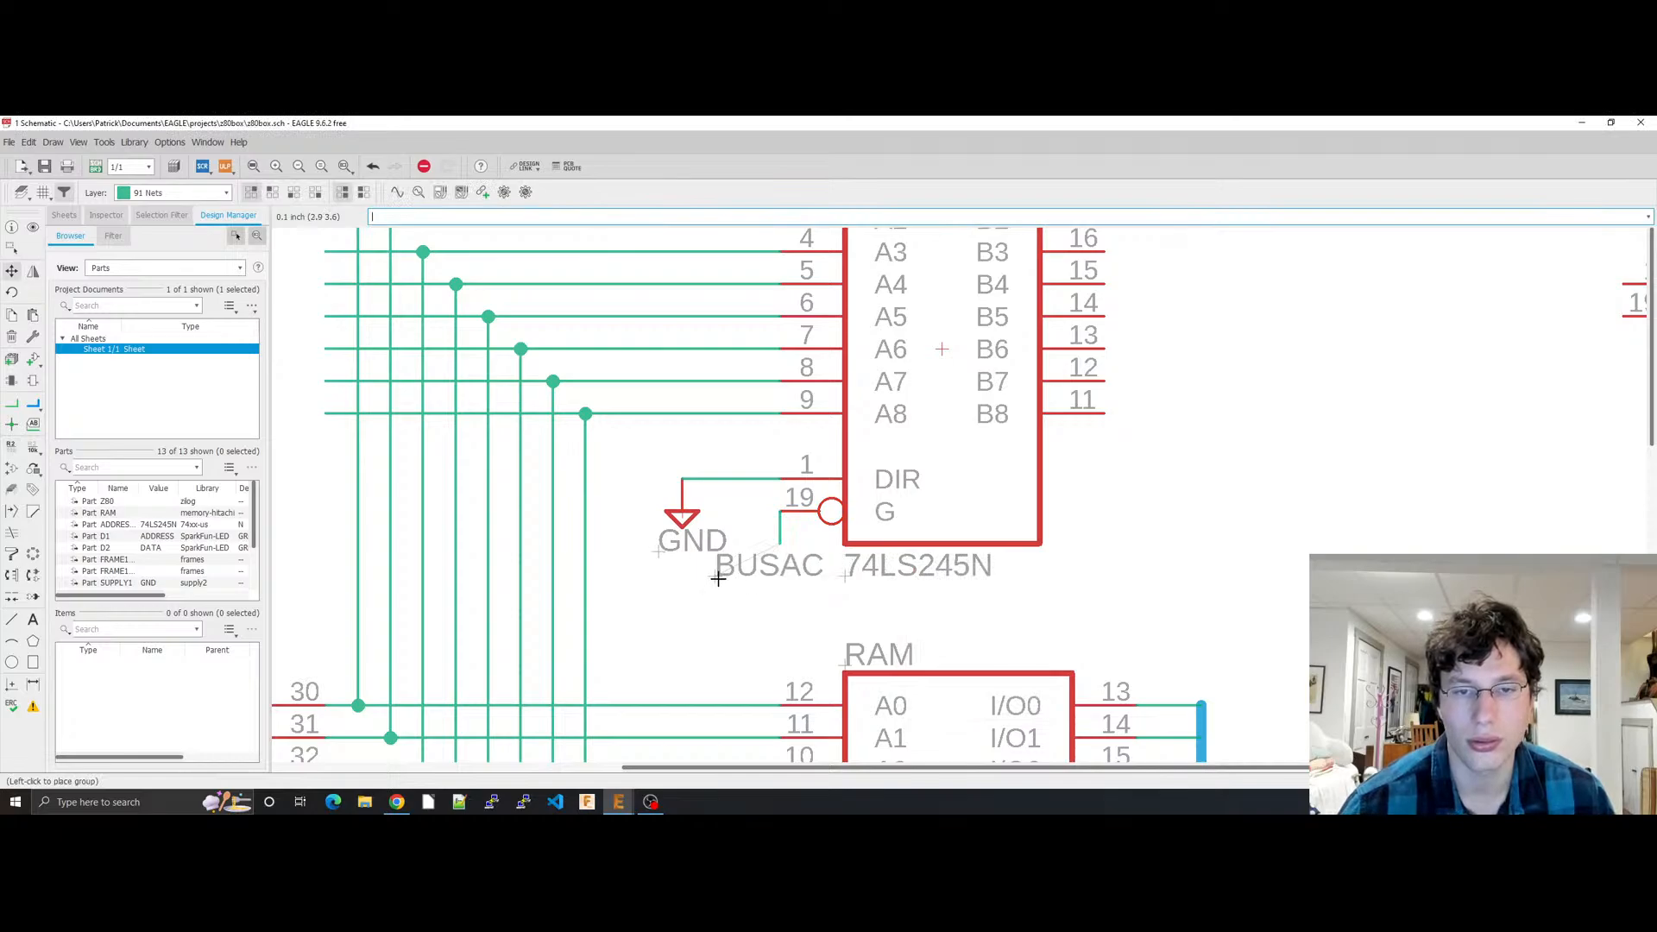
left_click(718, 579)
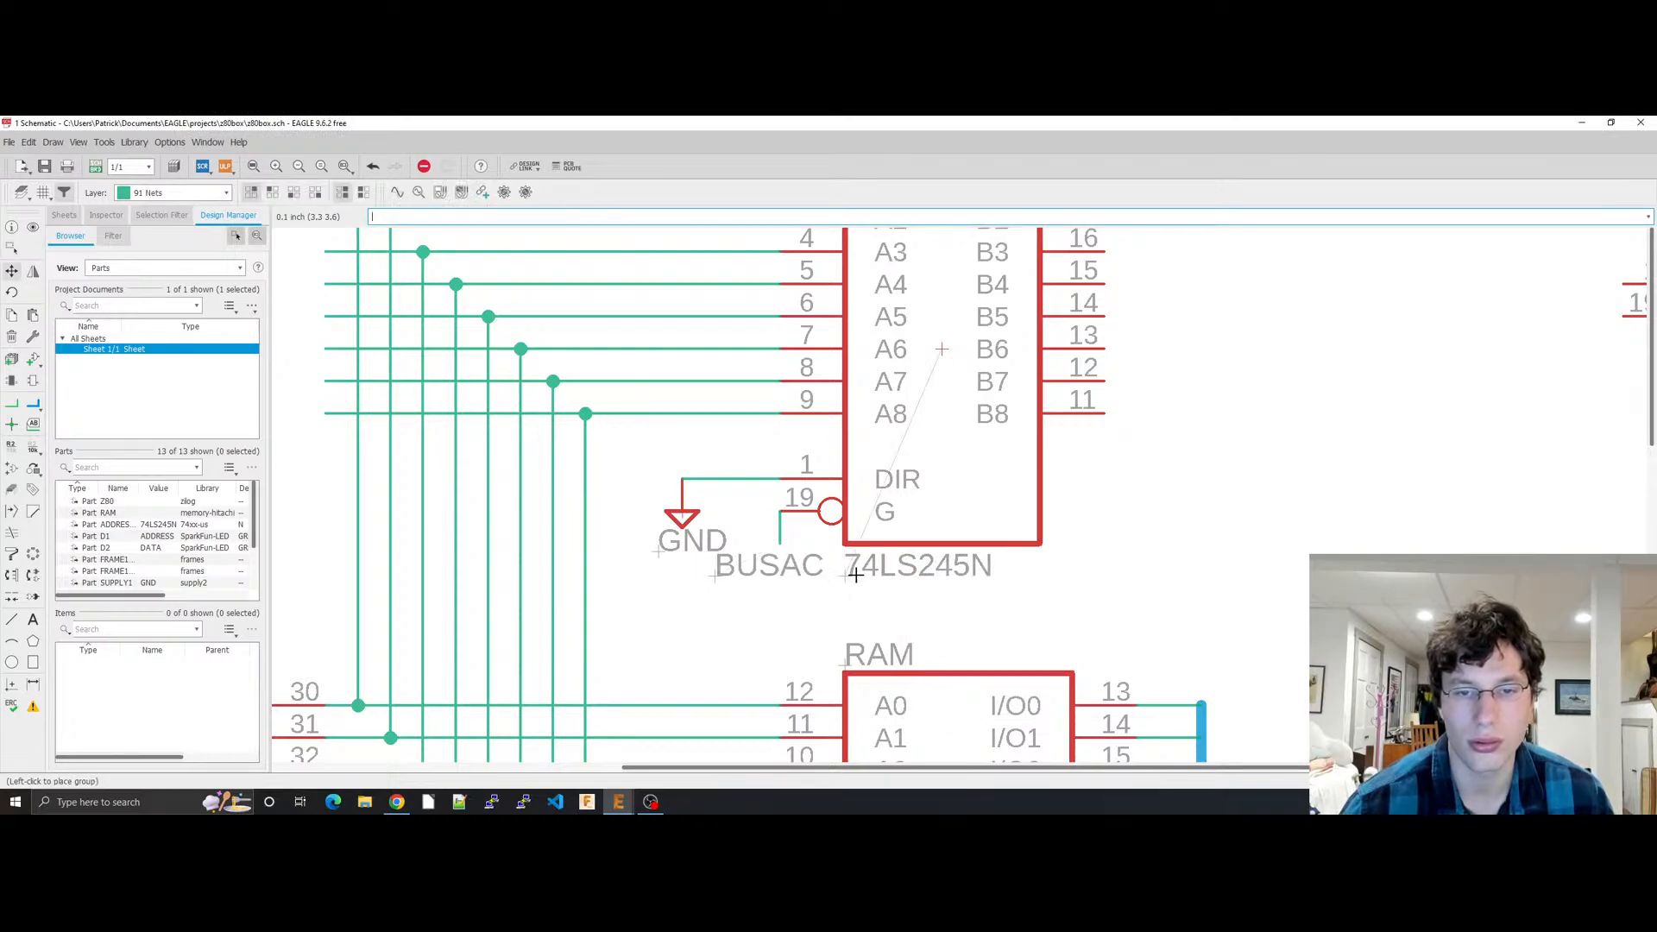
key("Escape")
left_click_drag(845, 577, 889, 576)
left_click(760, 572)
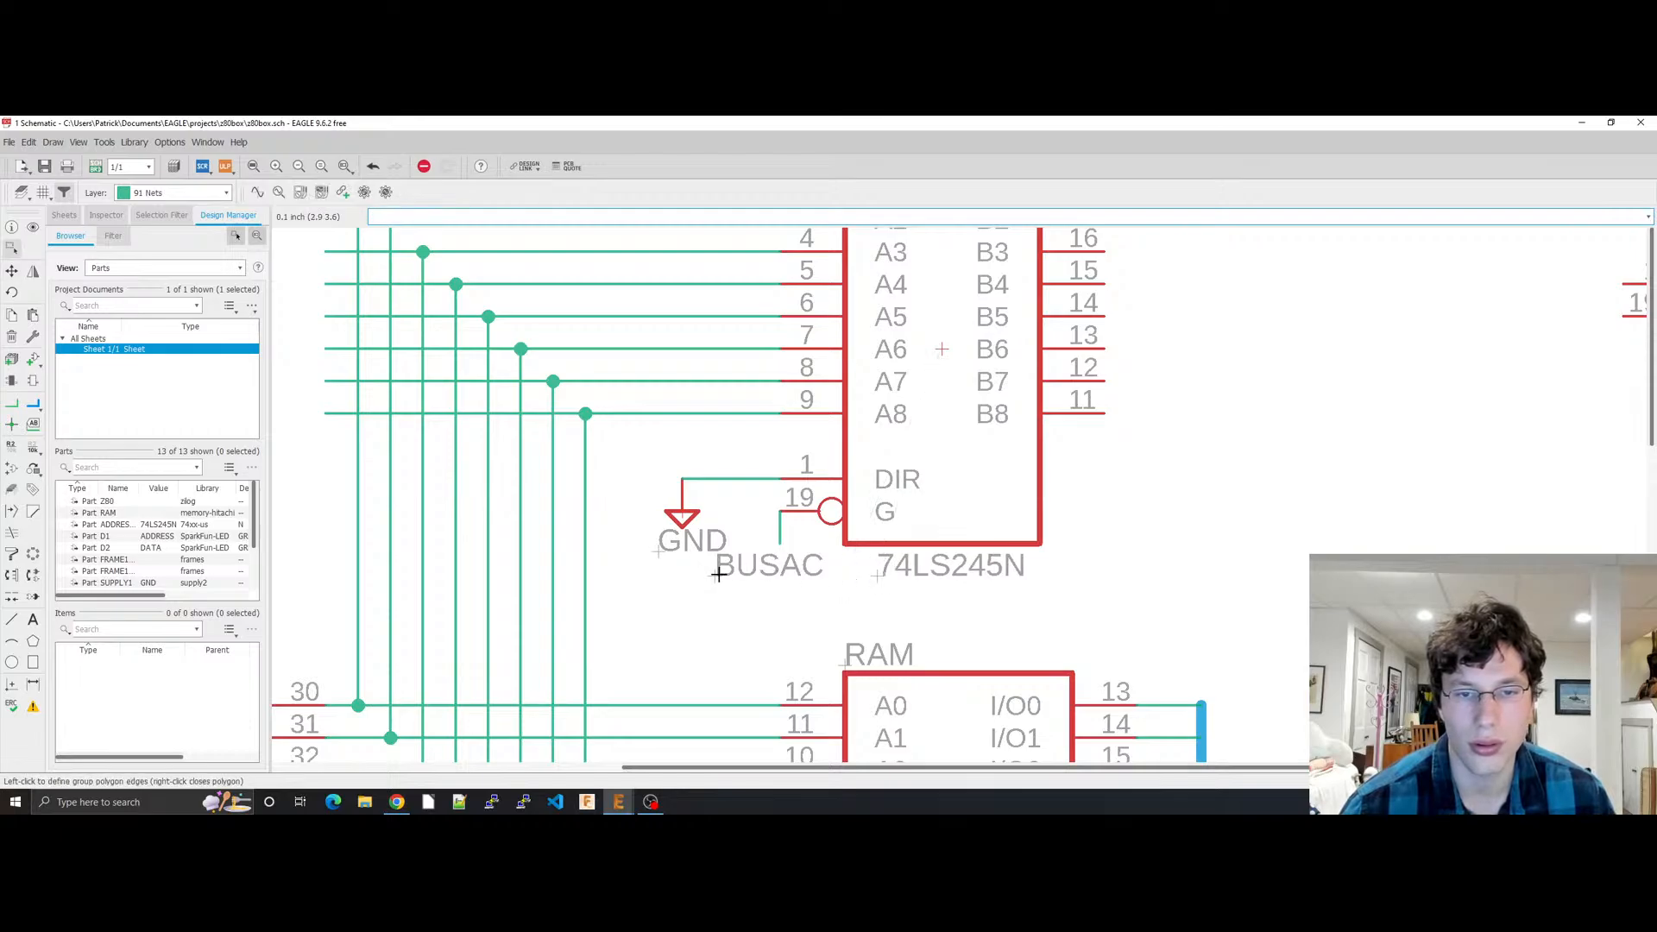
right_click(718, 574)
left_click(748, 576)
key("ctrl+s")
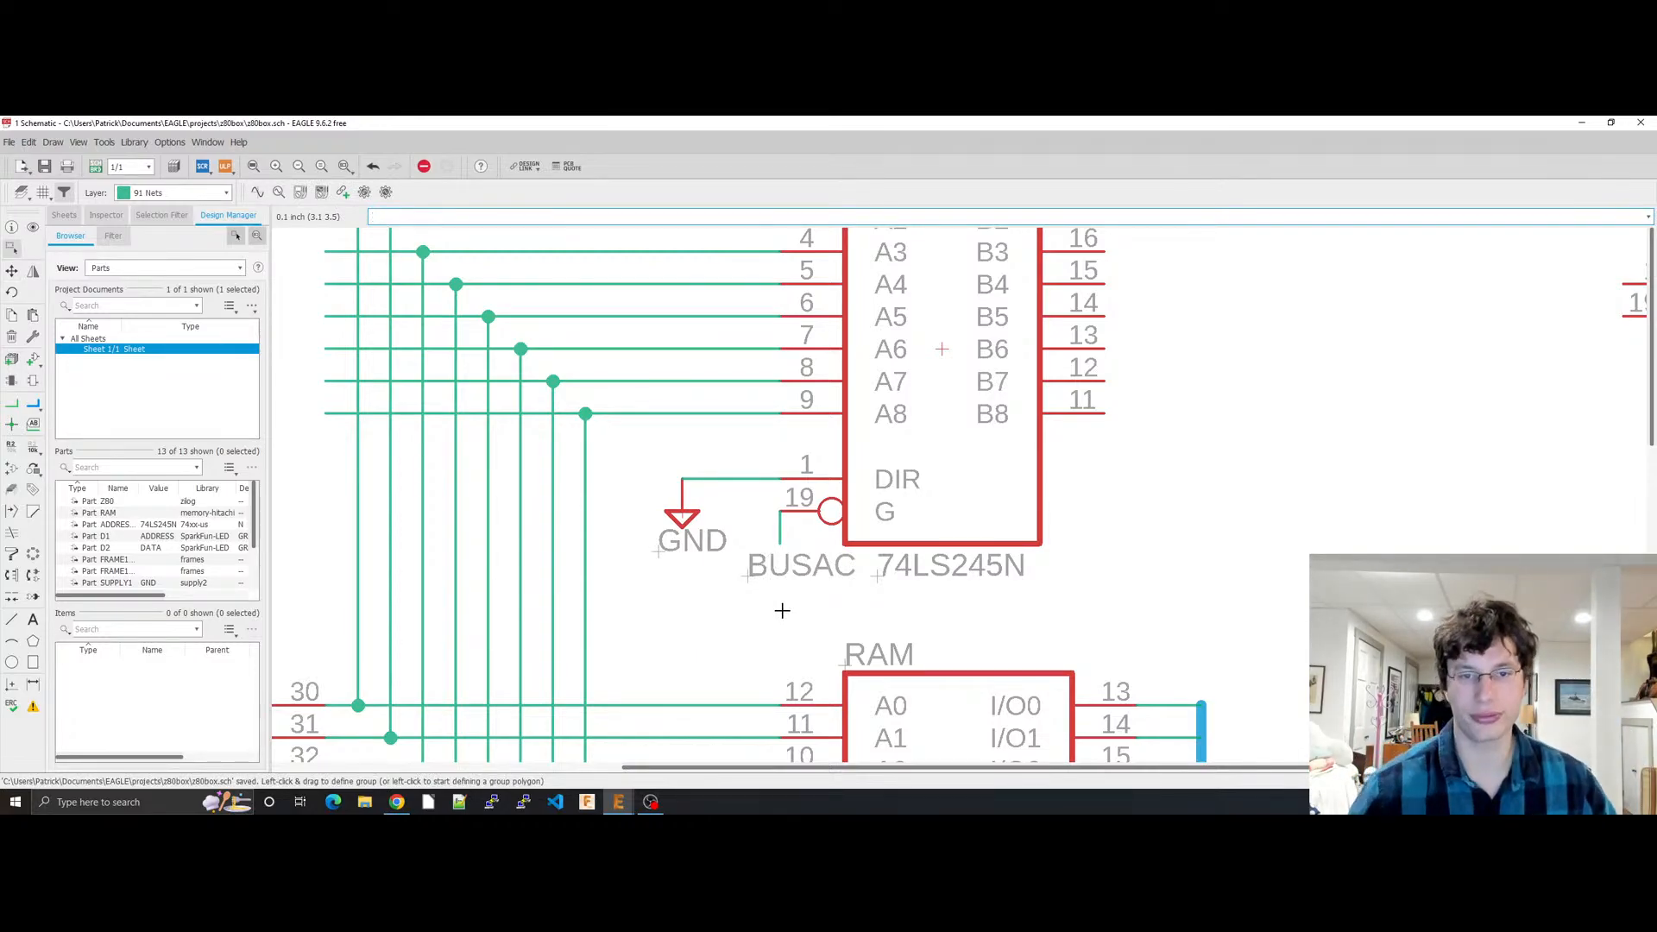
Step: Switch to Chrome and check the KiCad reference's buffer wiring against the DIR pin description in the SN74LS245 datasheet
left_click(396, 802)
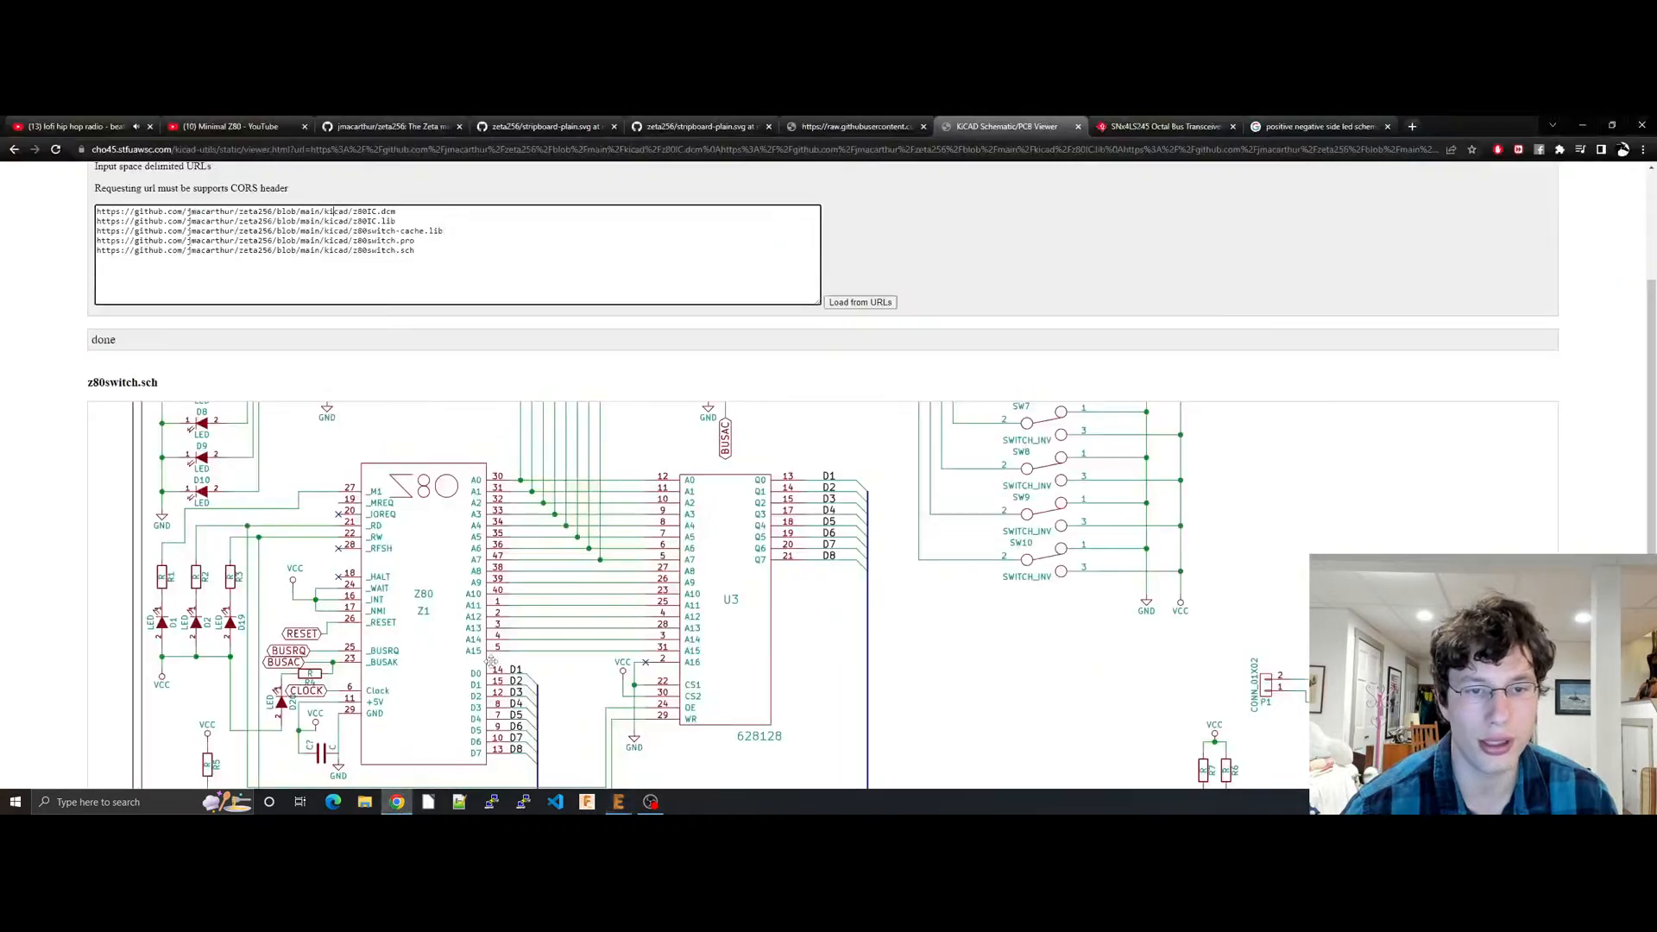
scroll(725, 525, "up", 3)
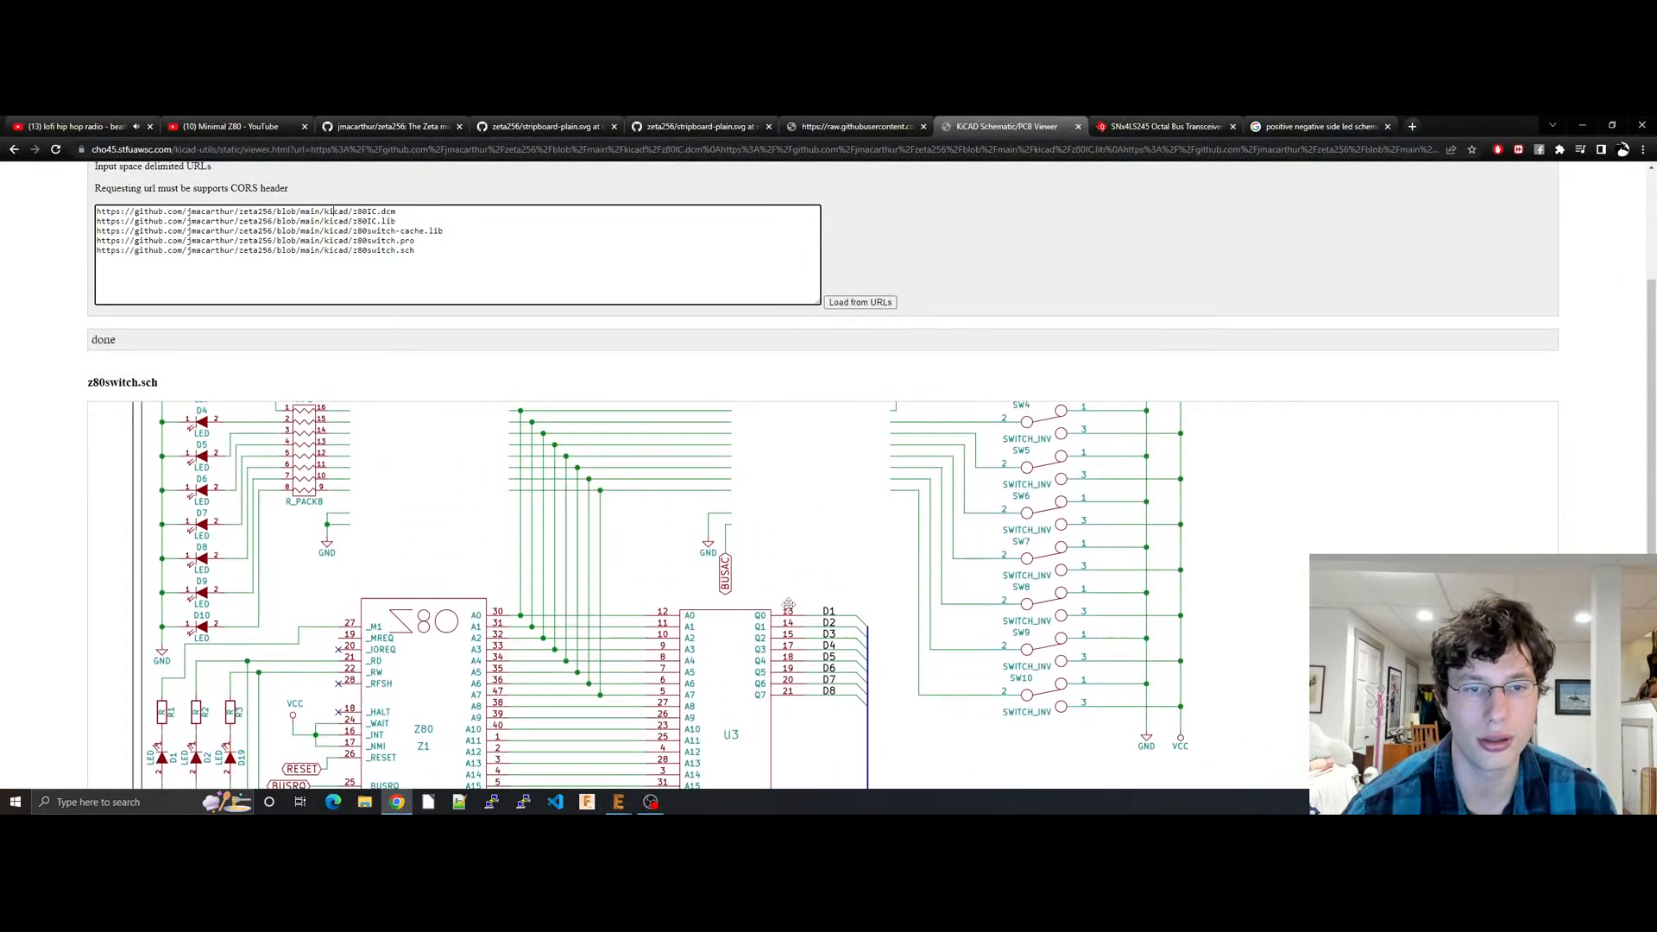
scroll(353, 518, "down", 3)
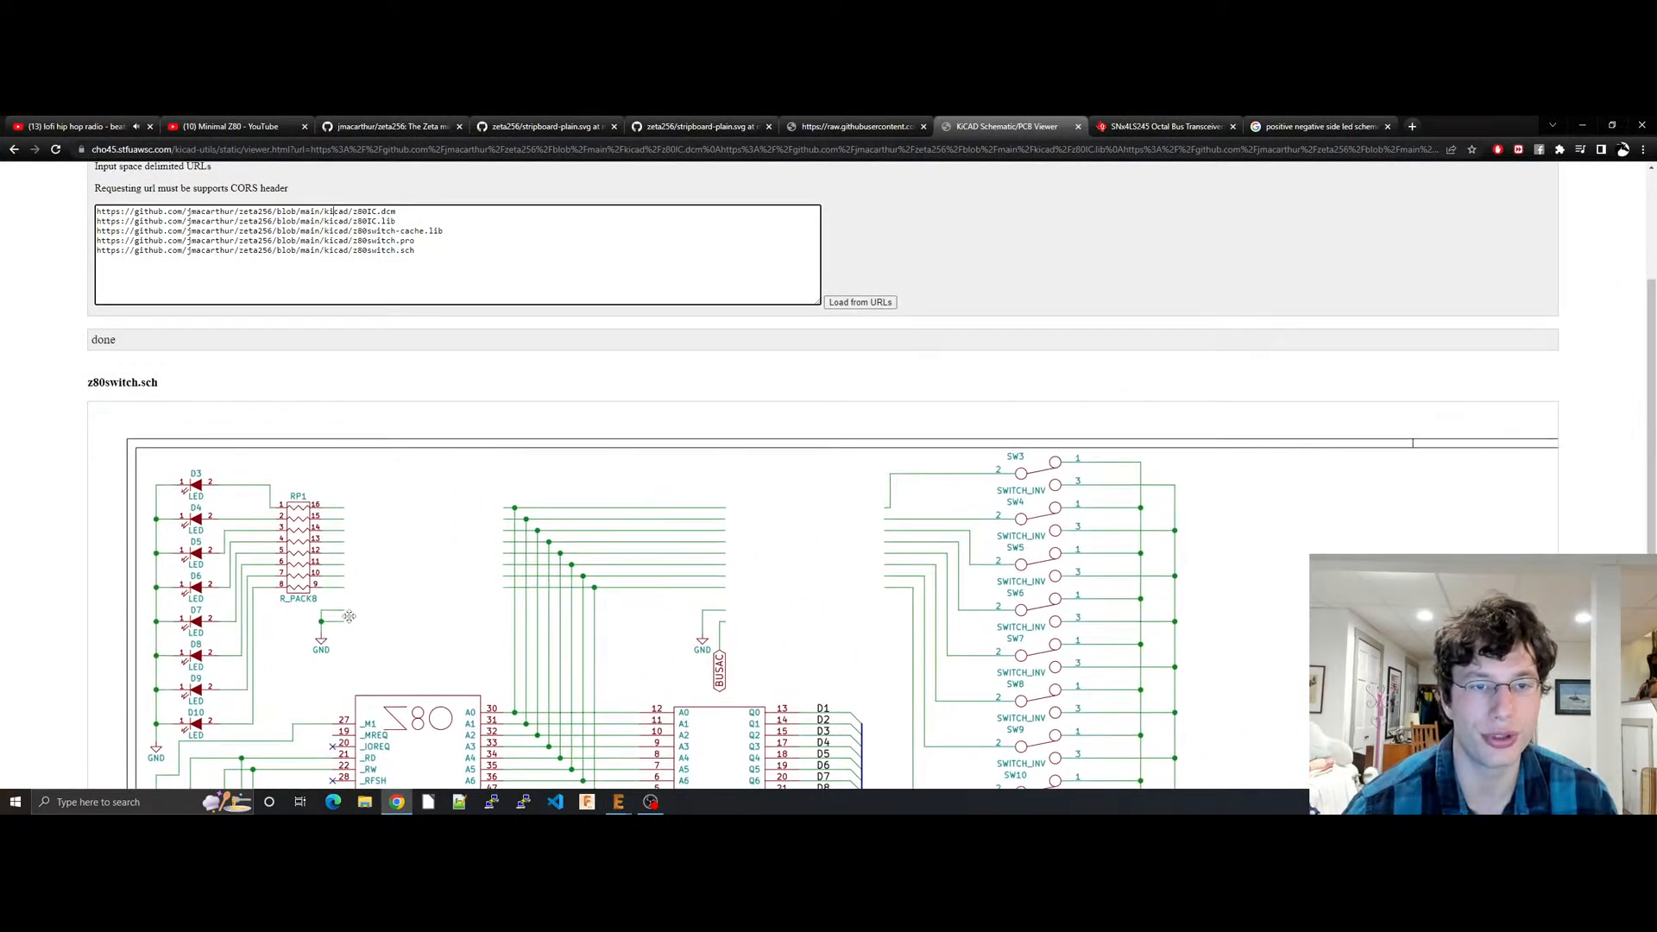
left_click(1165, 126)
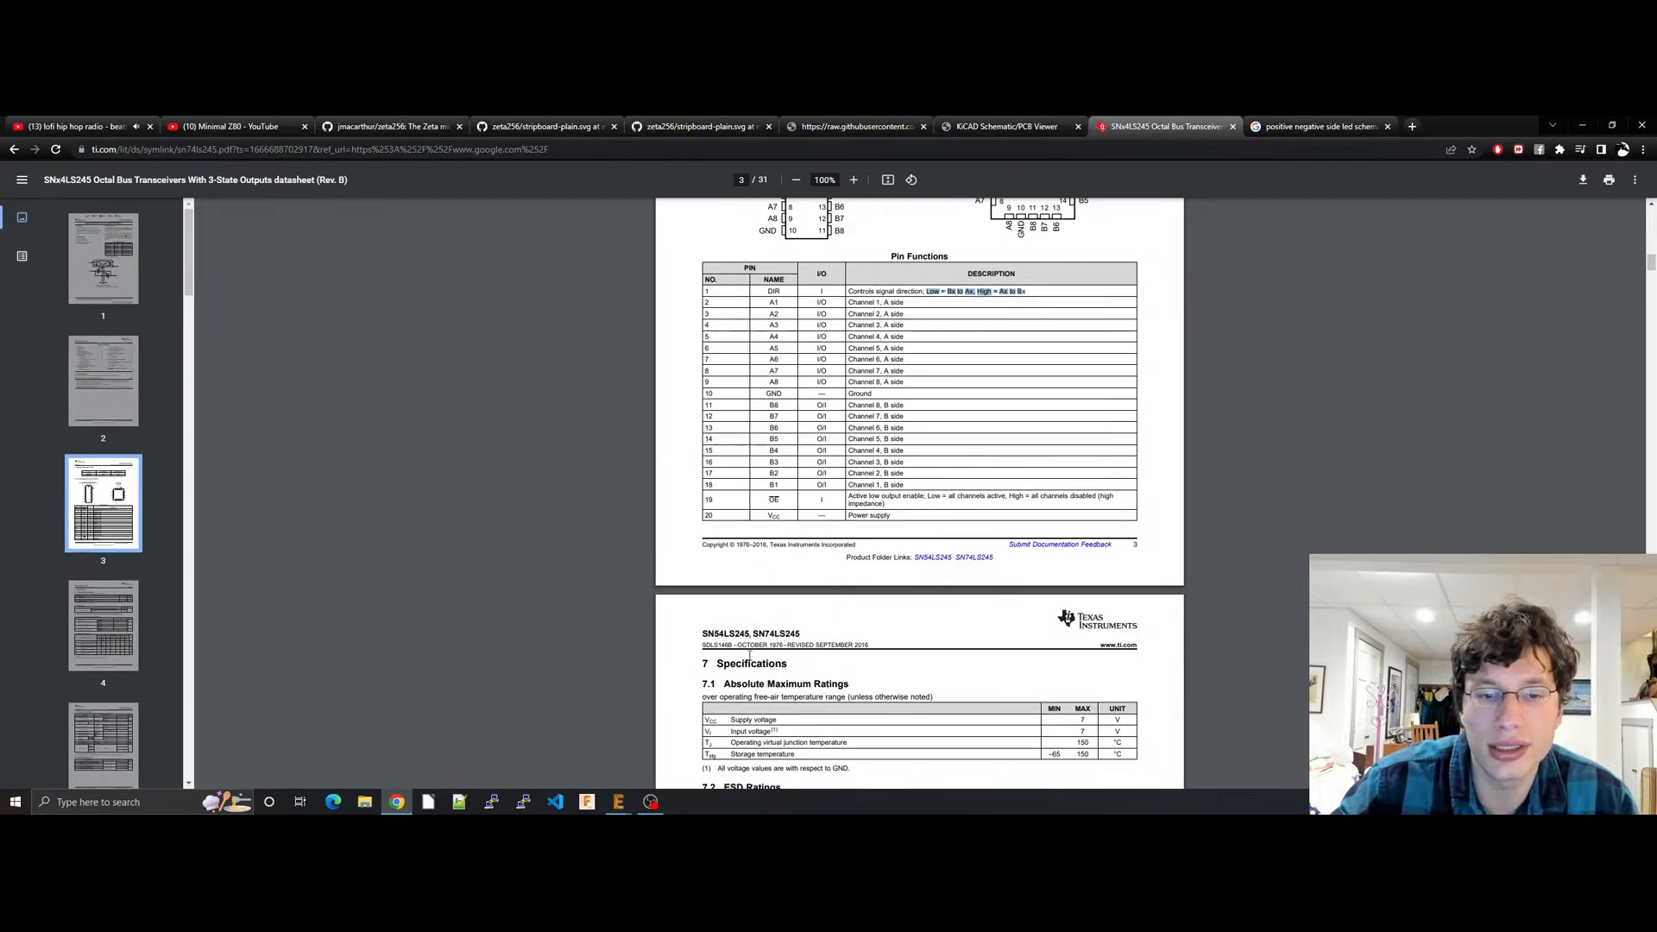
left_click(850, 285)
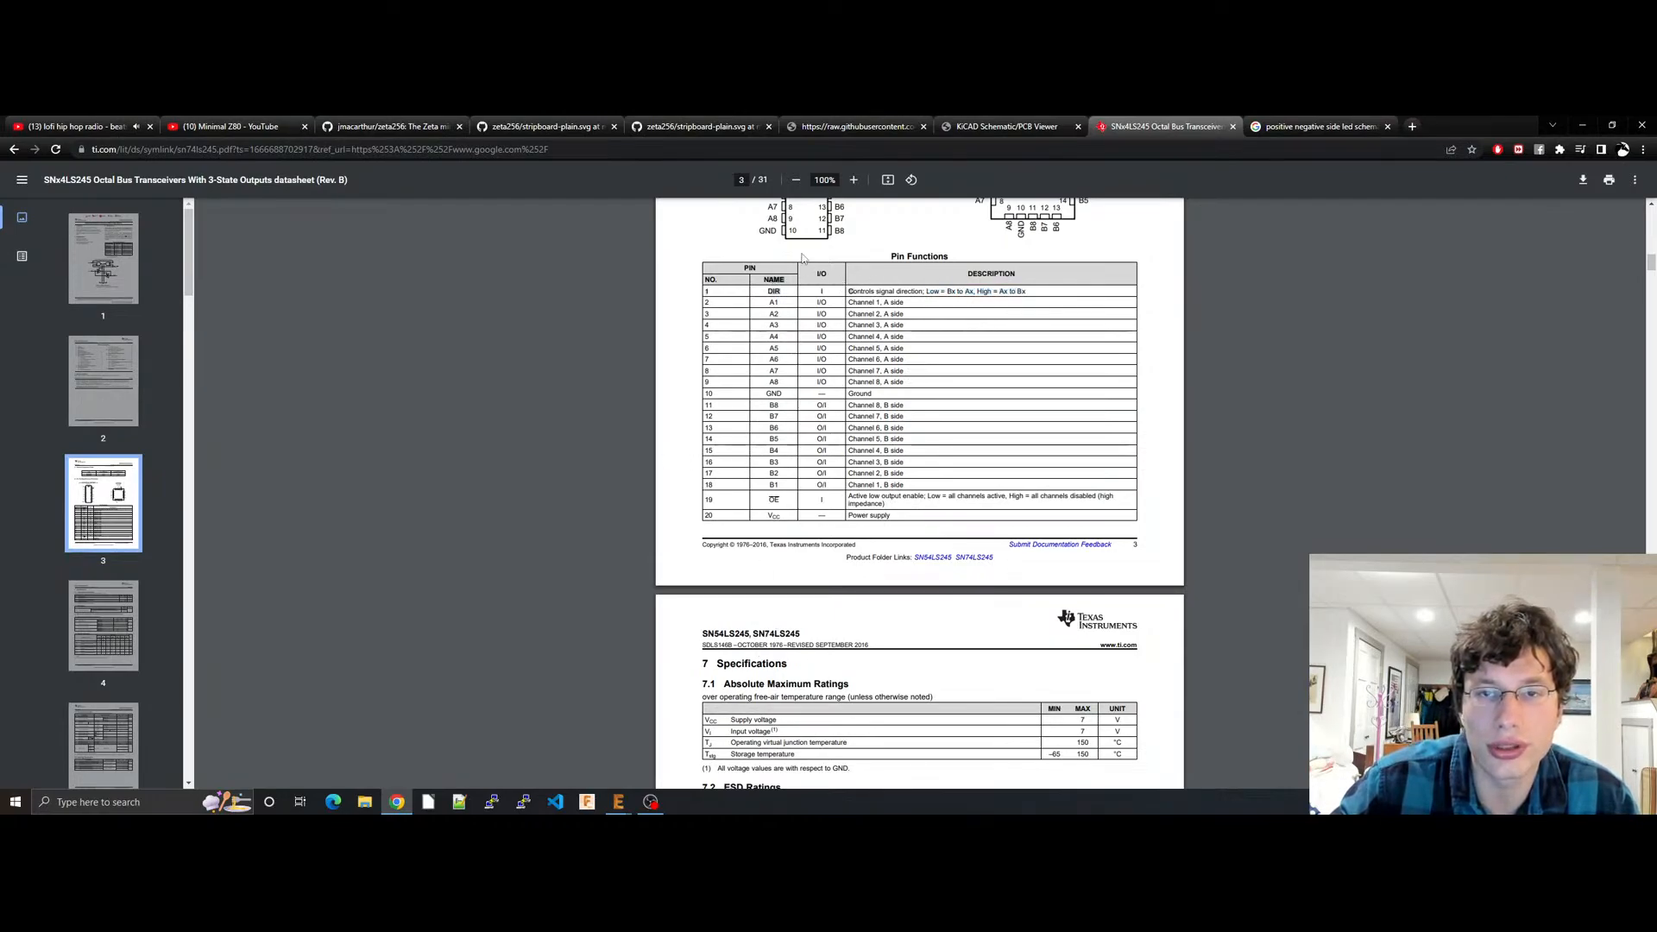
mouse_move(618, 802)
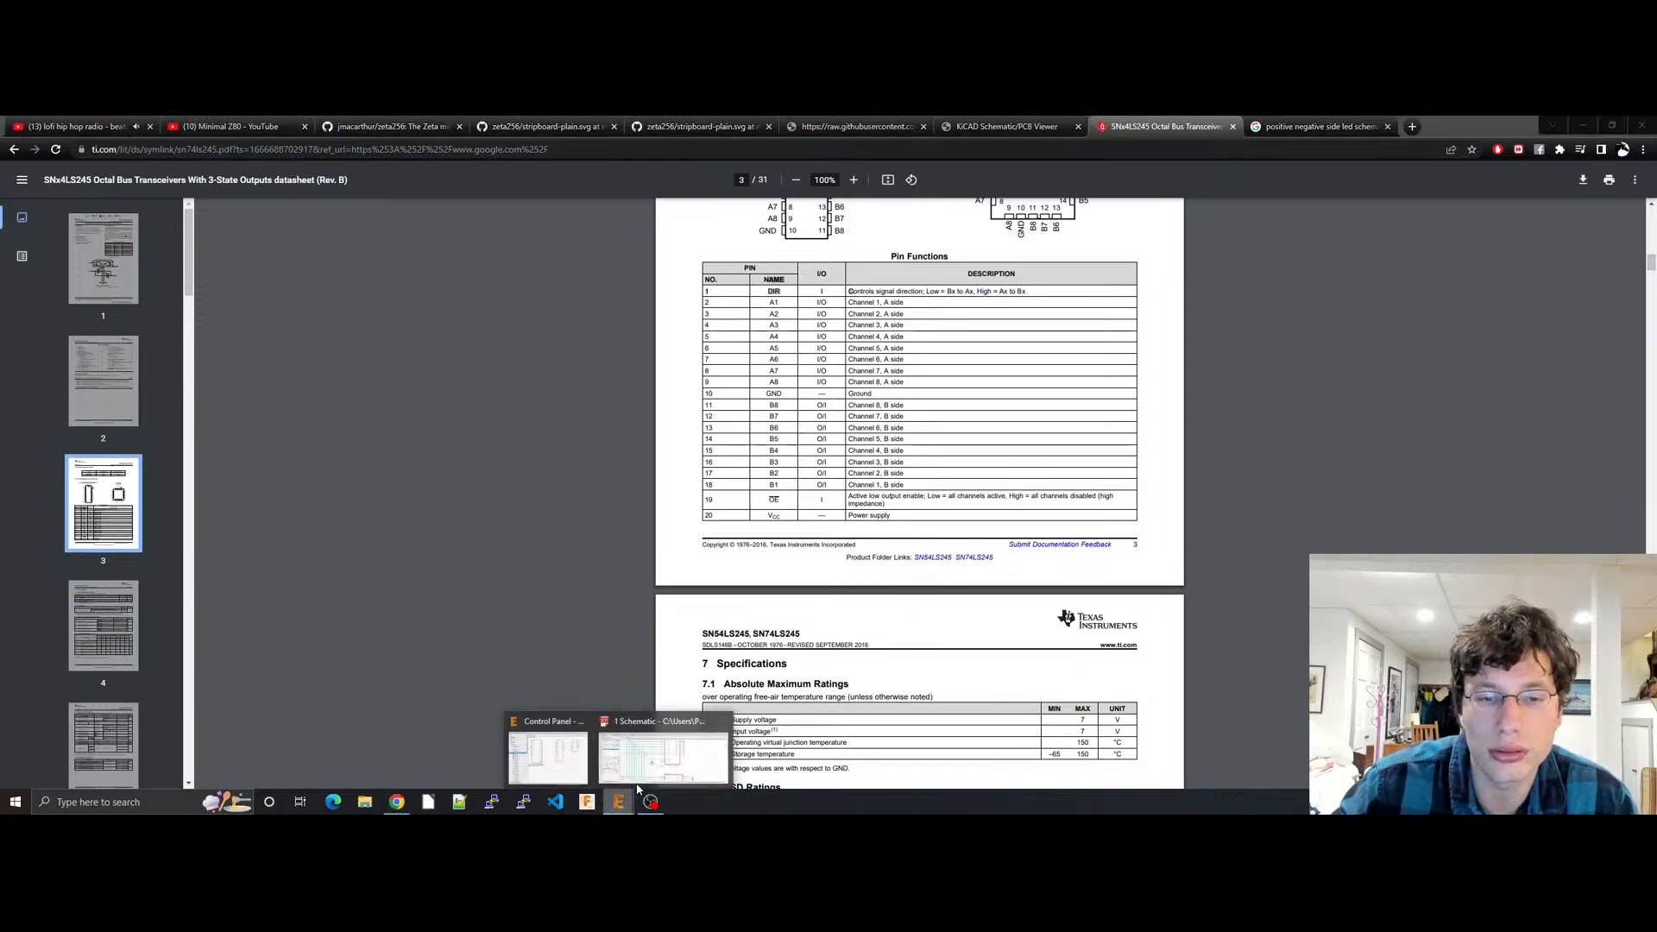
left_click(660, 764)
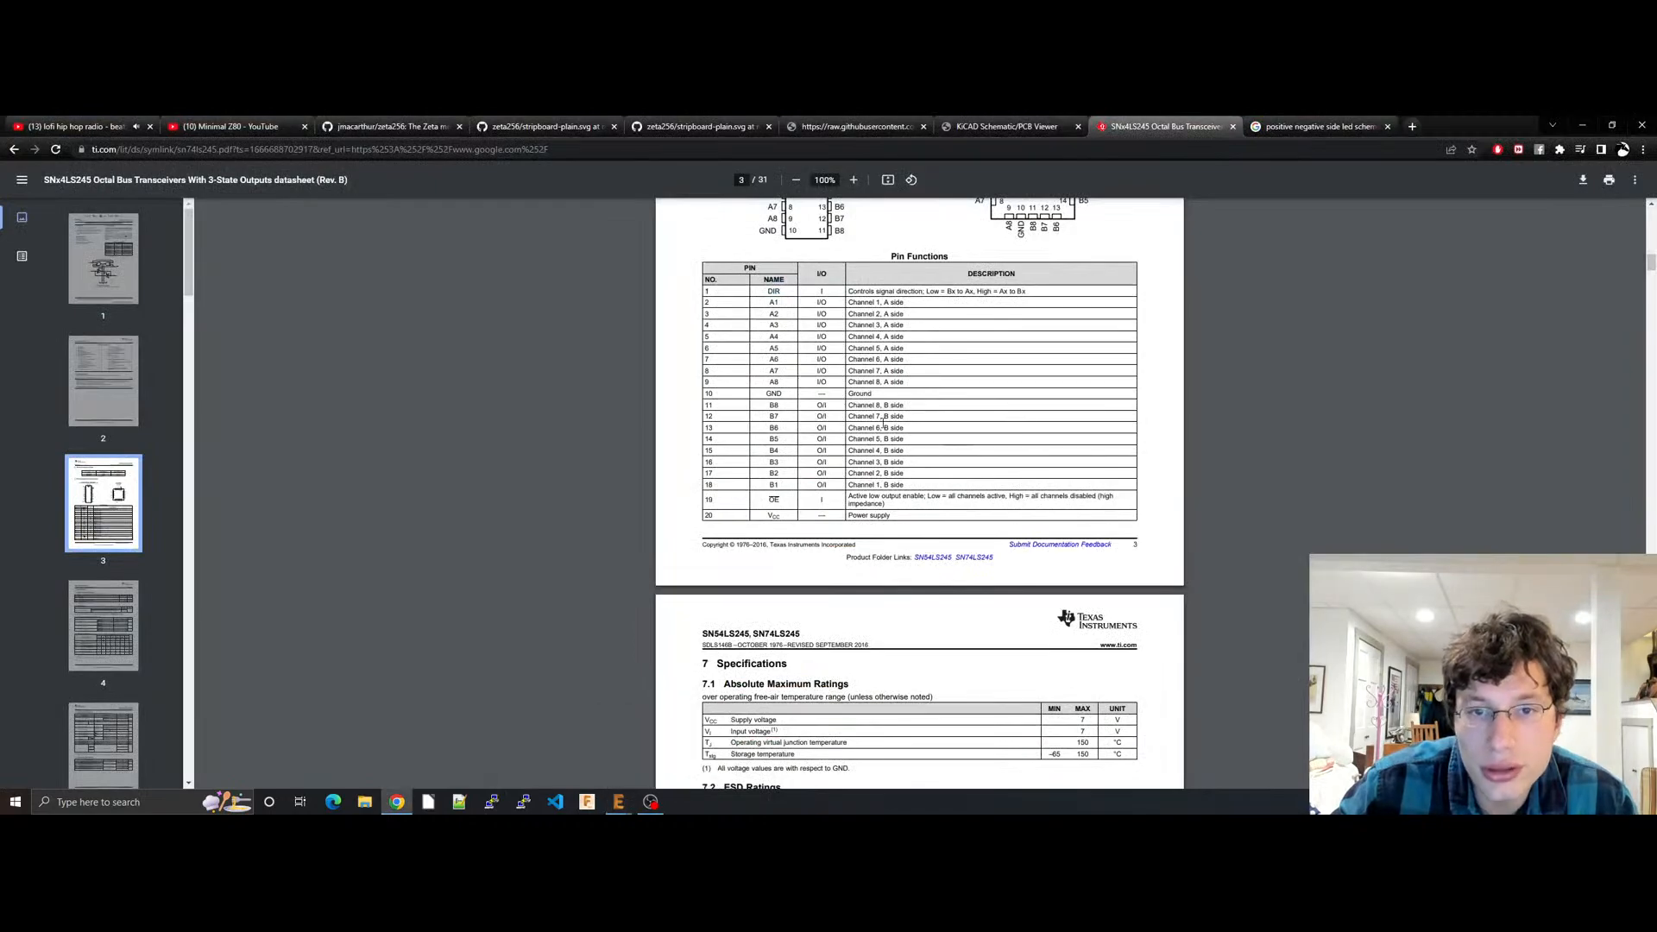
left_click_drag(875, 293, 973, 294)
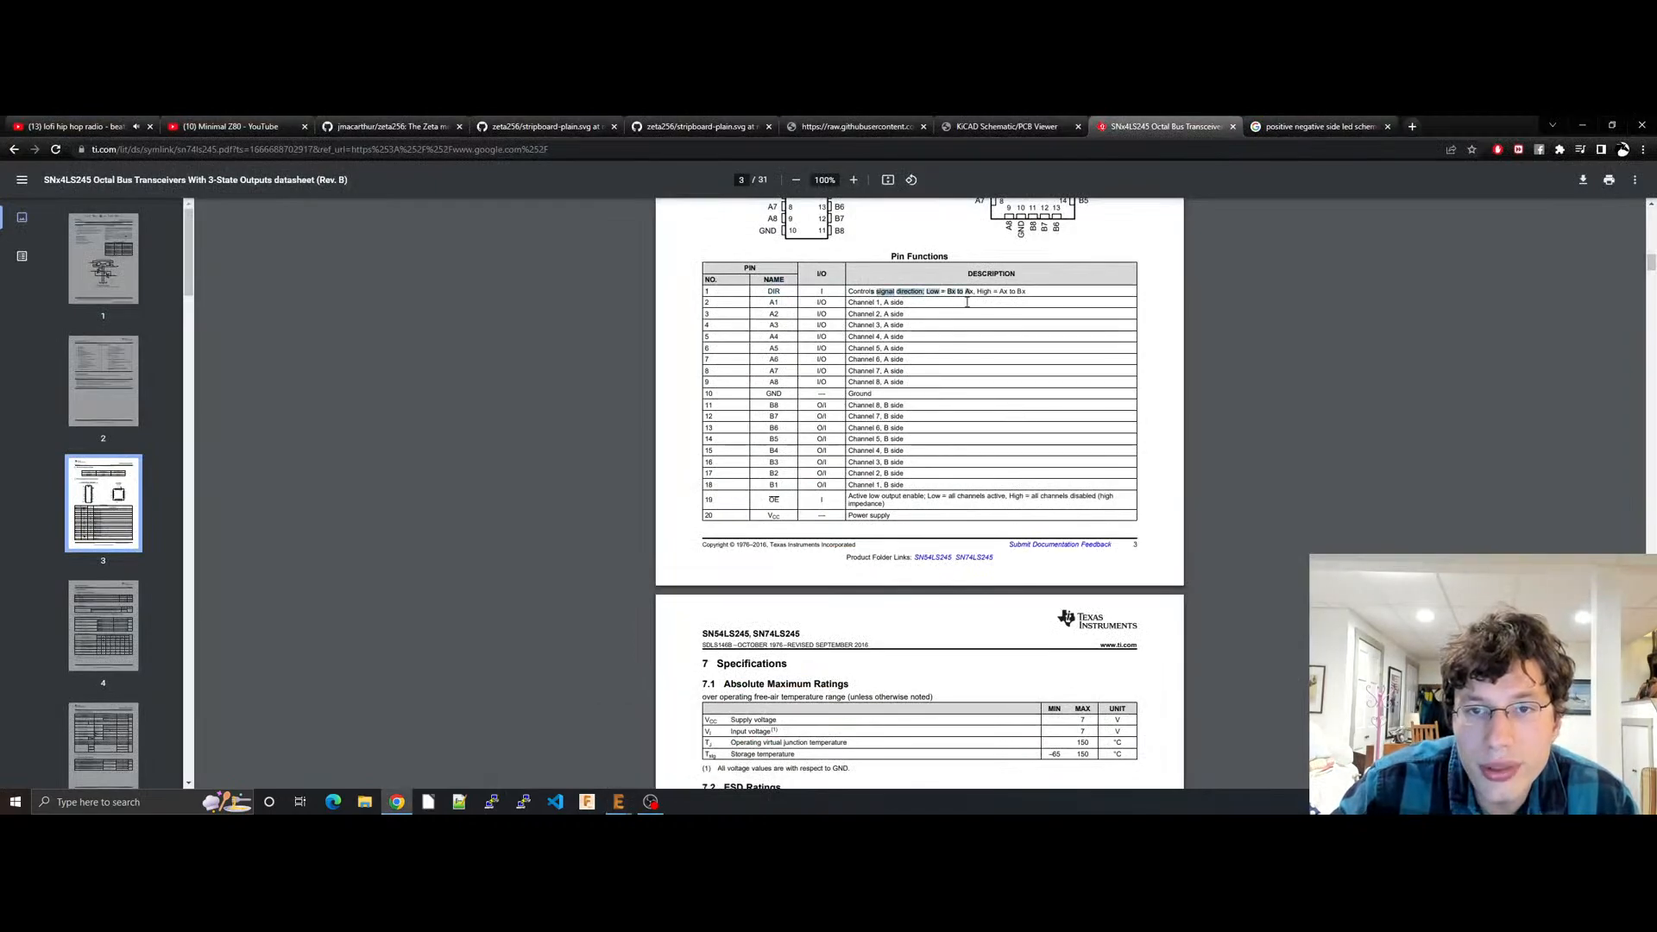
Step: Compare the EAGLE schematic around the D1 LED bar and address buffer with the stripboard layout and KiCad reference in Chrome
mouse_move(619, 803)
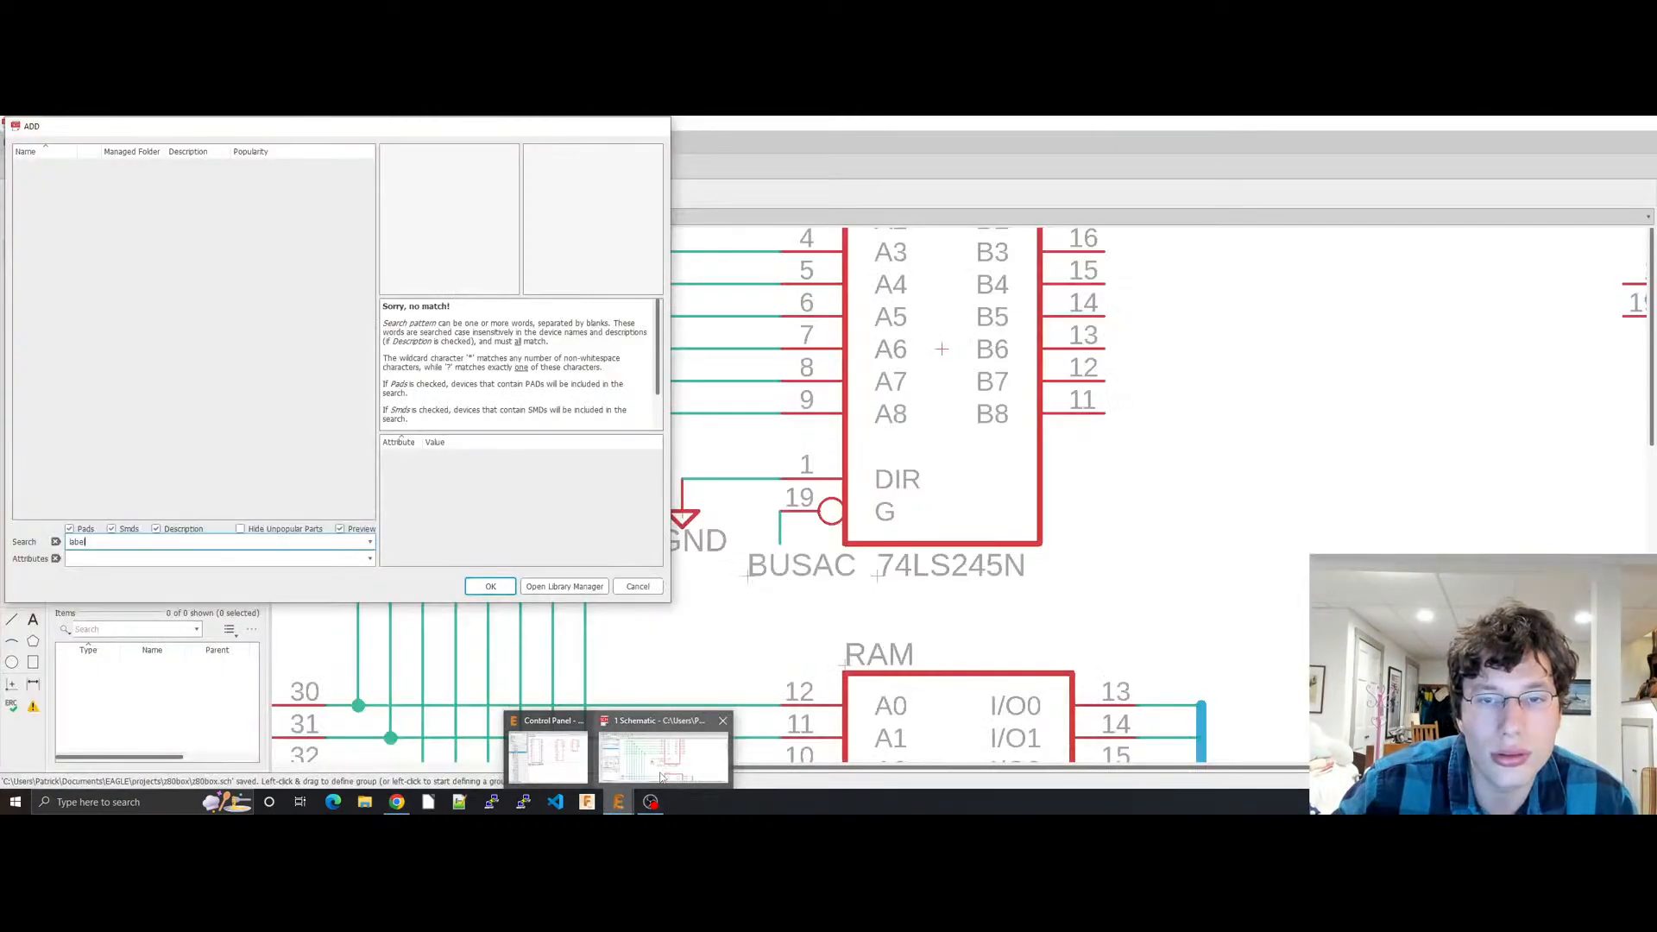
left_click(669, 750)
mouse_move(695, 459)
left_mouse_down()
mouse_move(732, 495)
mouse_move(703, 458)
left_mouse_up()
middle_click_drag(703, 458, 832, 565)
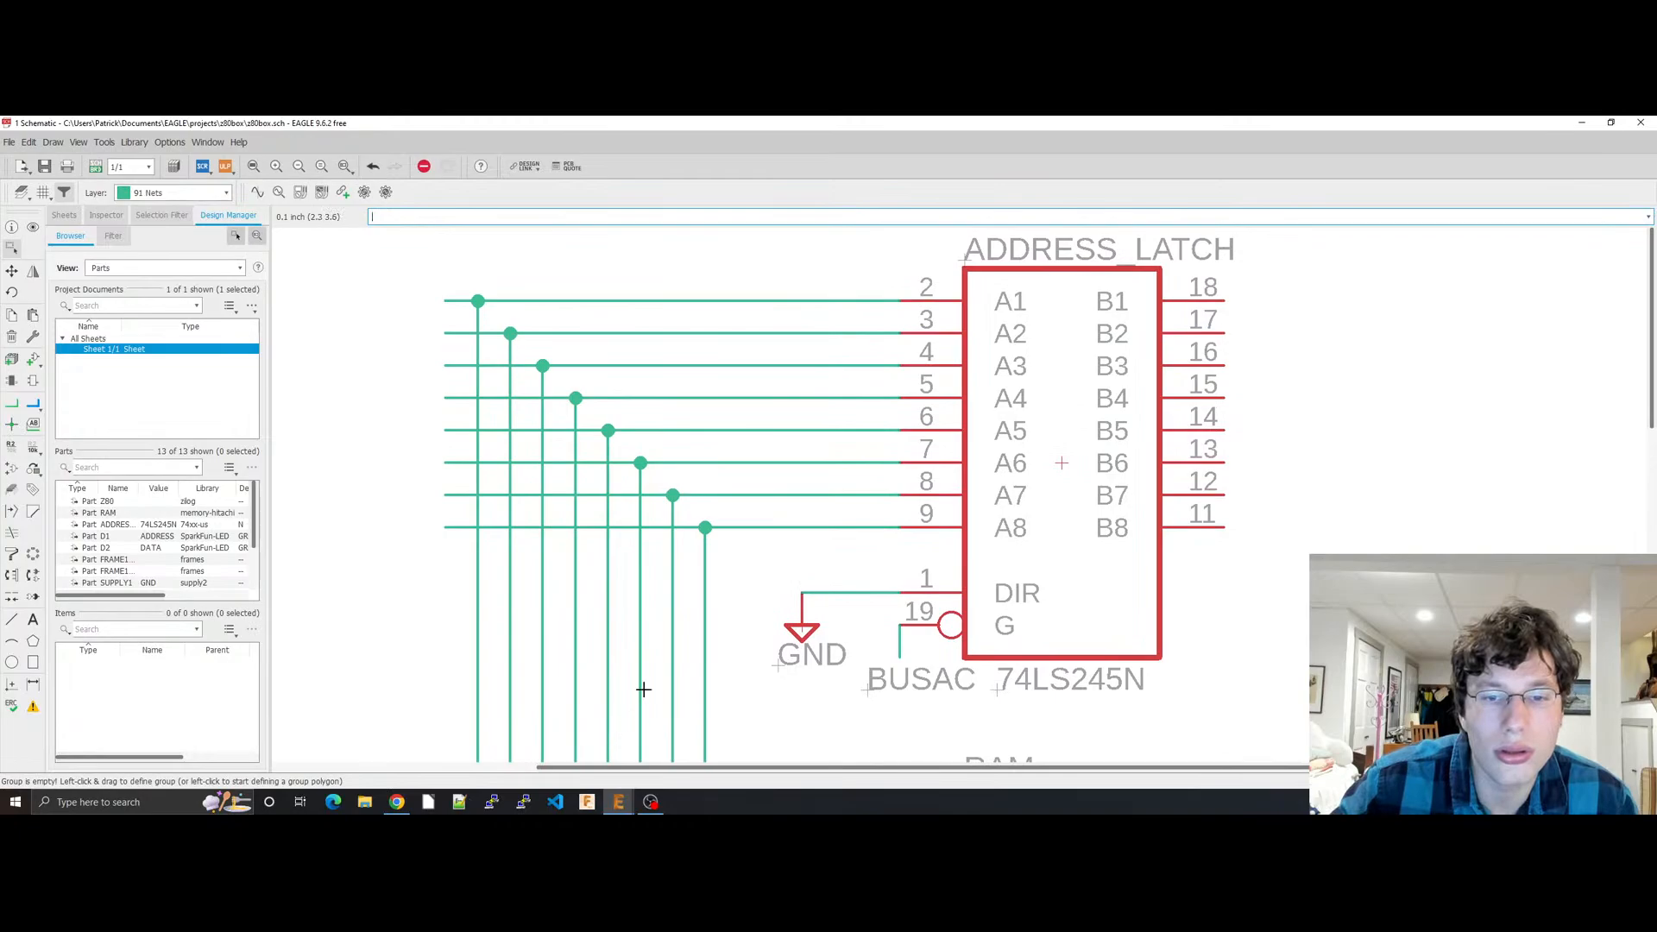
middle_click_drag(591, 645, 766, 584)
scroll(765, 584, "down", 3)
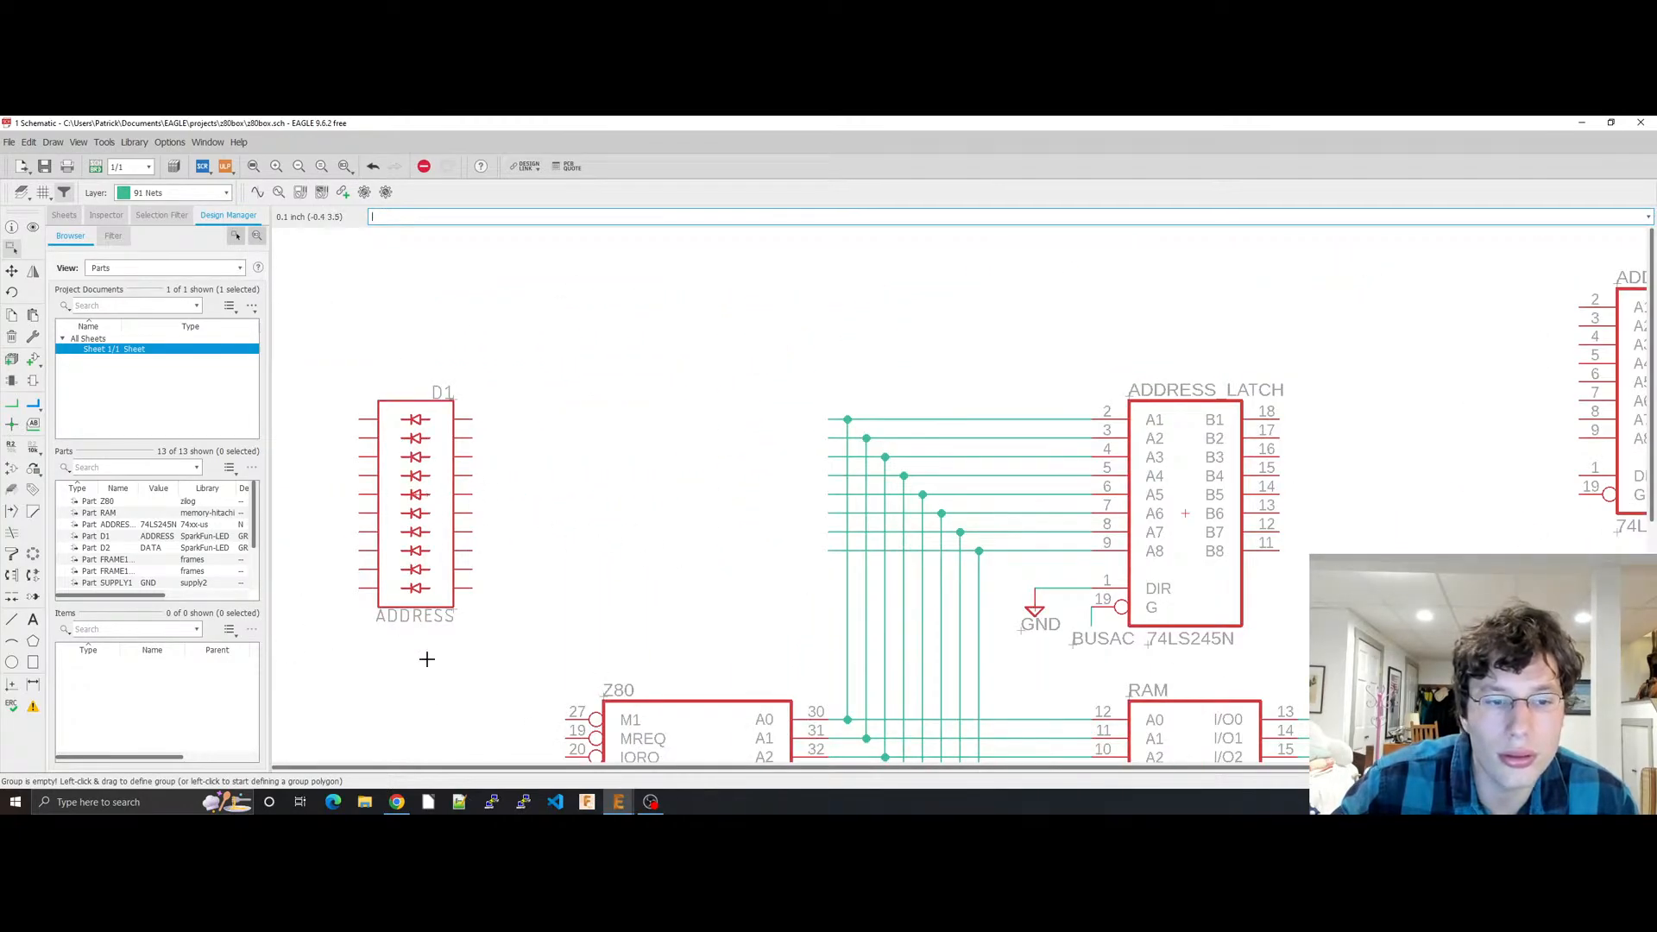
left_click(397, 802)
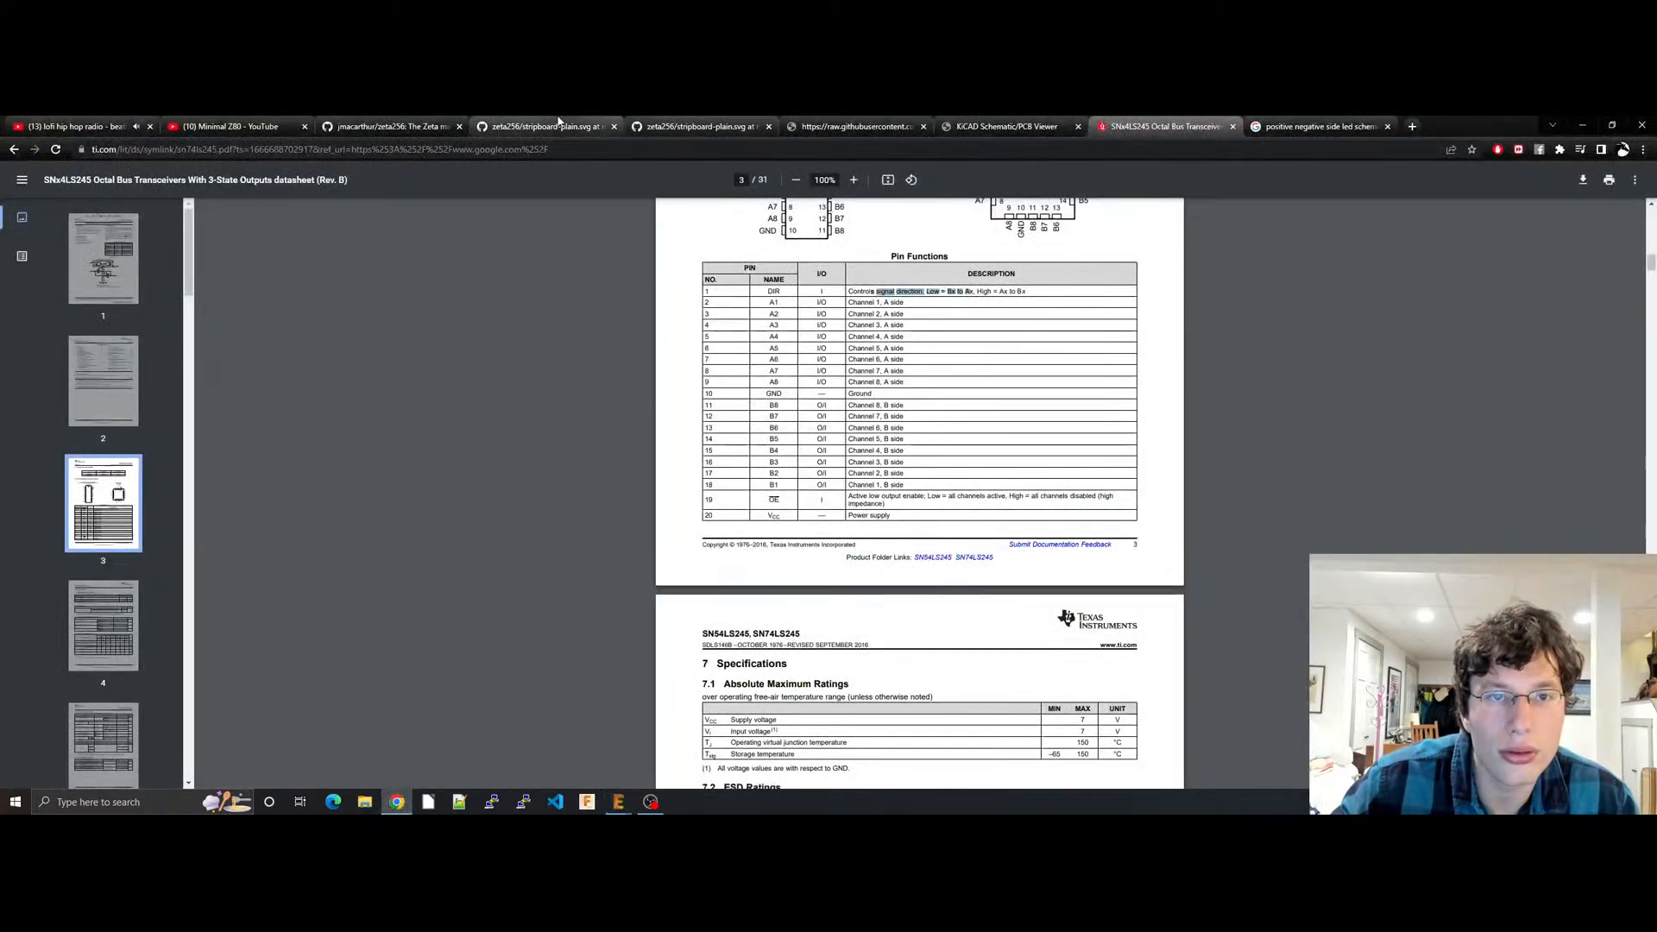
left_click(392, 126)
left_click(863, 126)
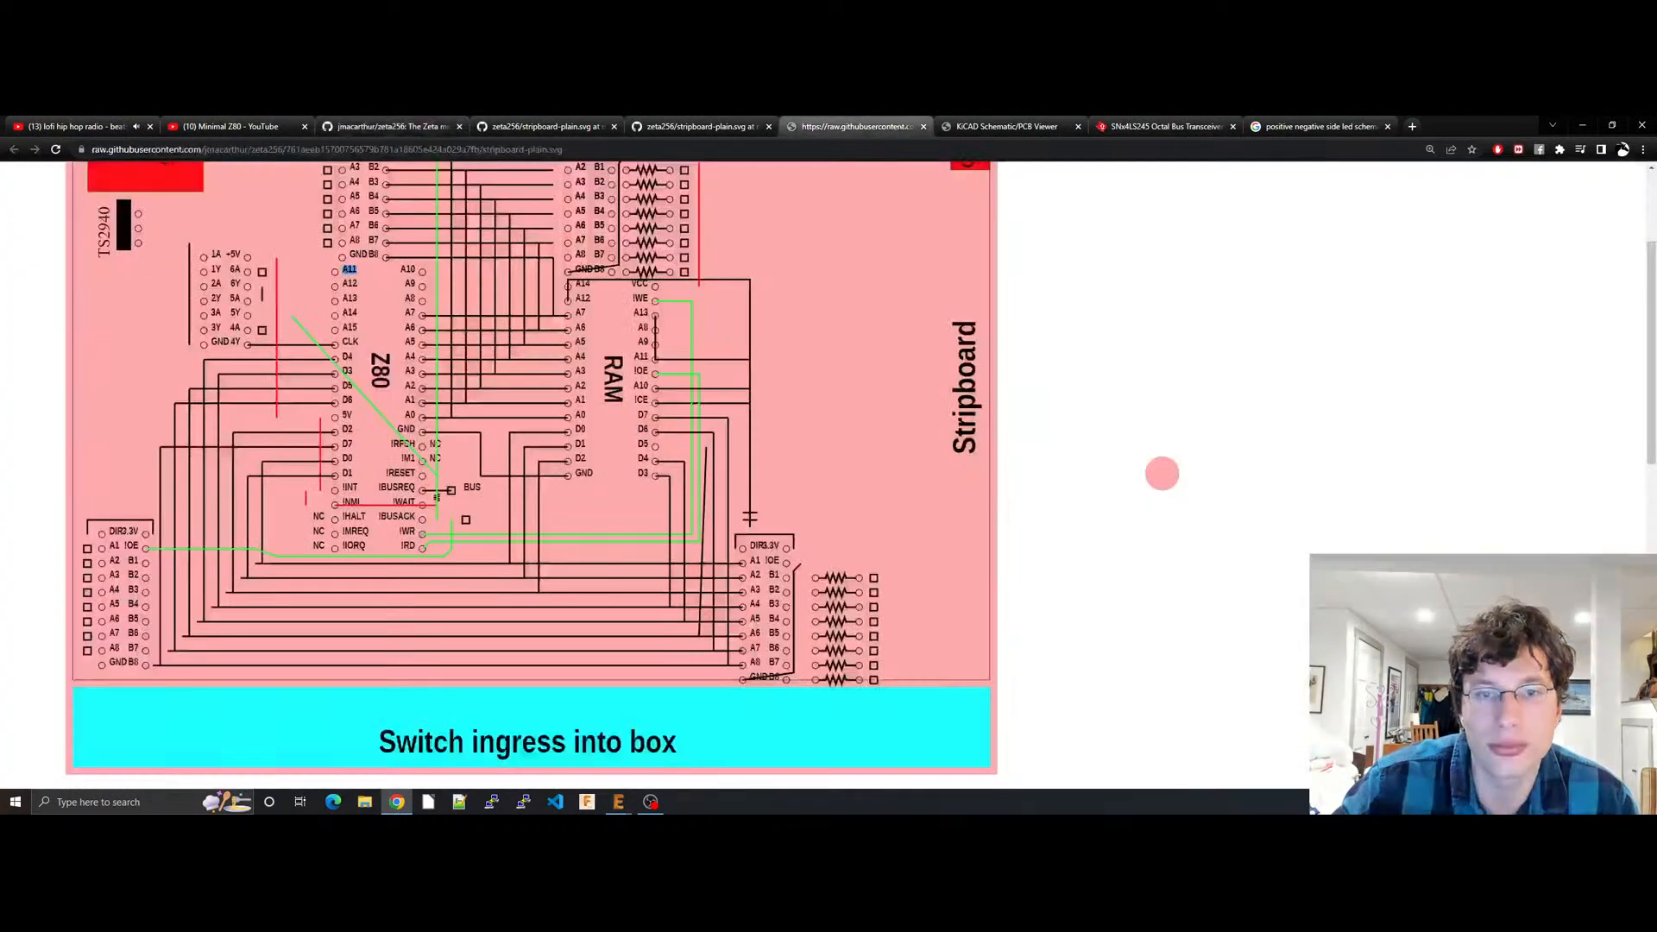
left_click(1008, 126)
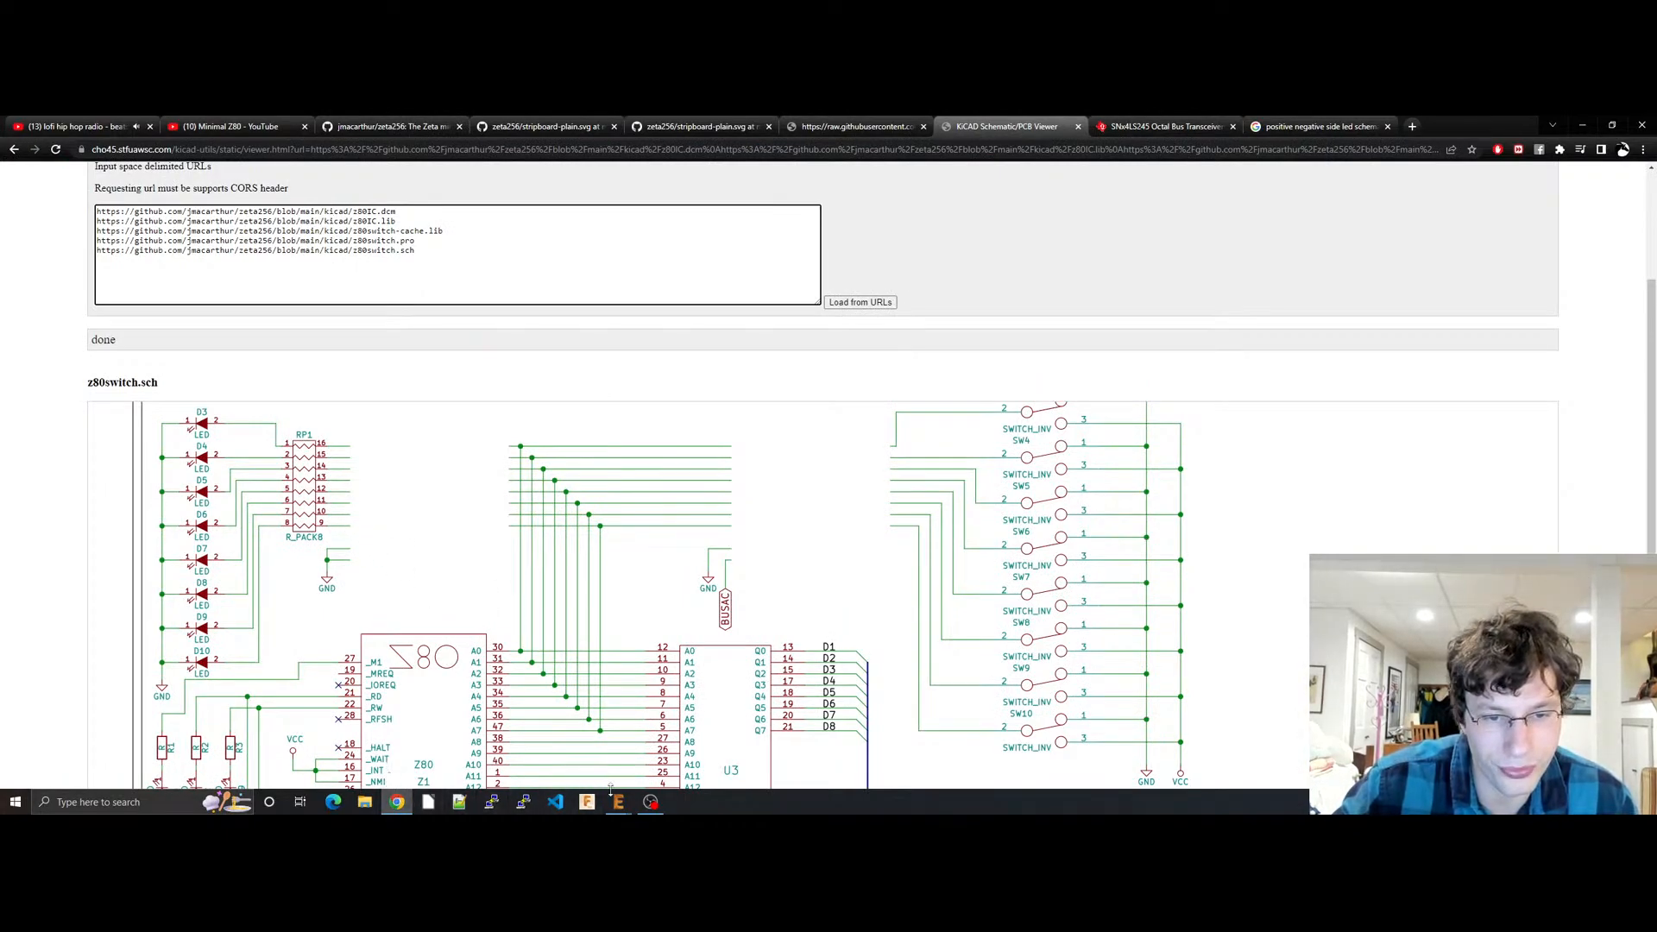
Step: Switch to EAGLE and search the part library for "resistor pack" and "pack"
mouse_move(618, 802)
left_click(667, 739)
key("ctrl+s")
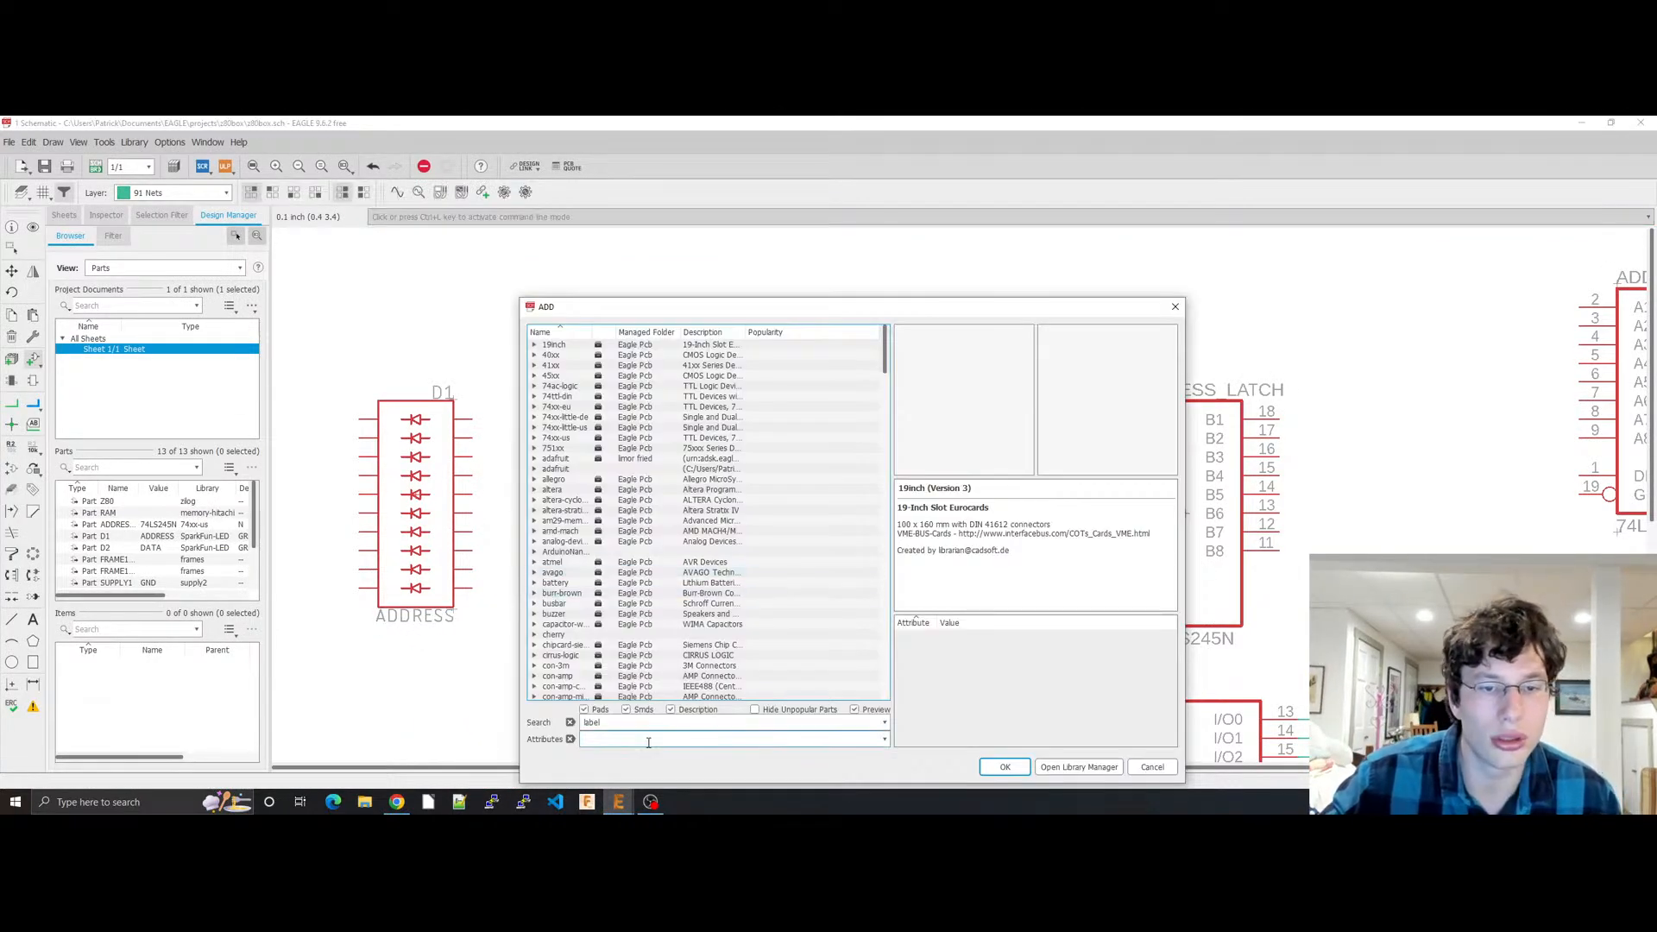
double_click(646, 728)
type("resis")
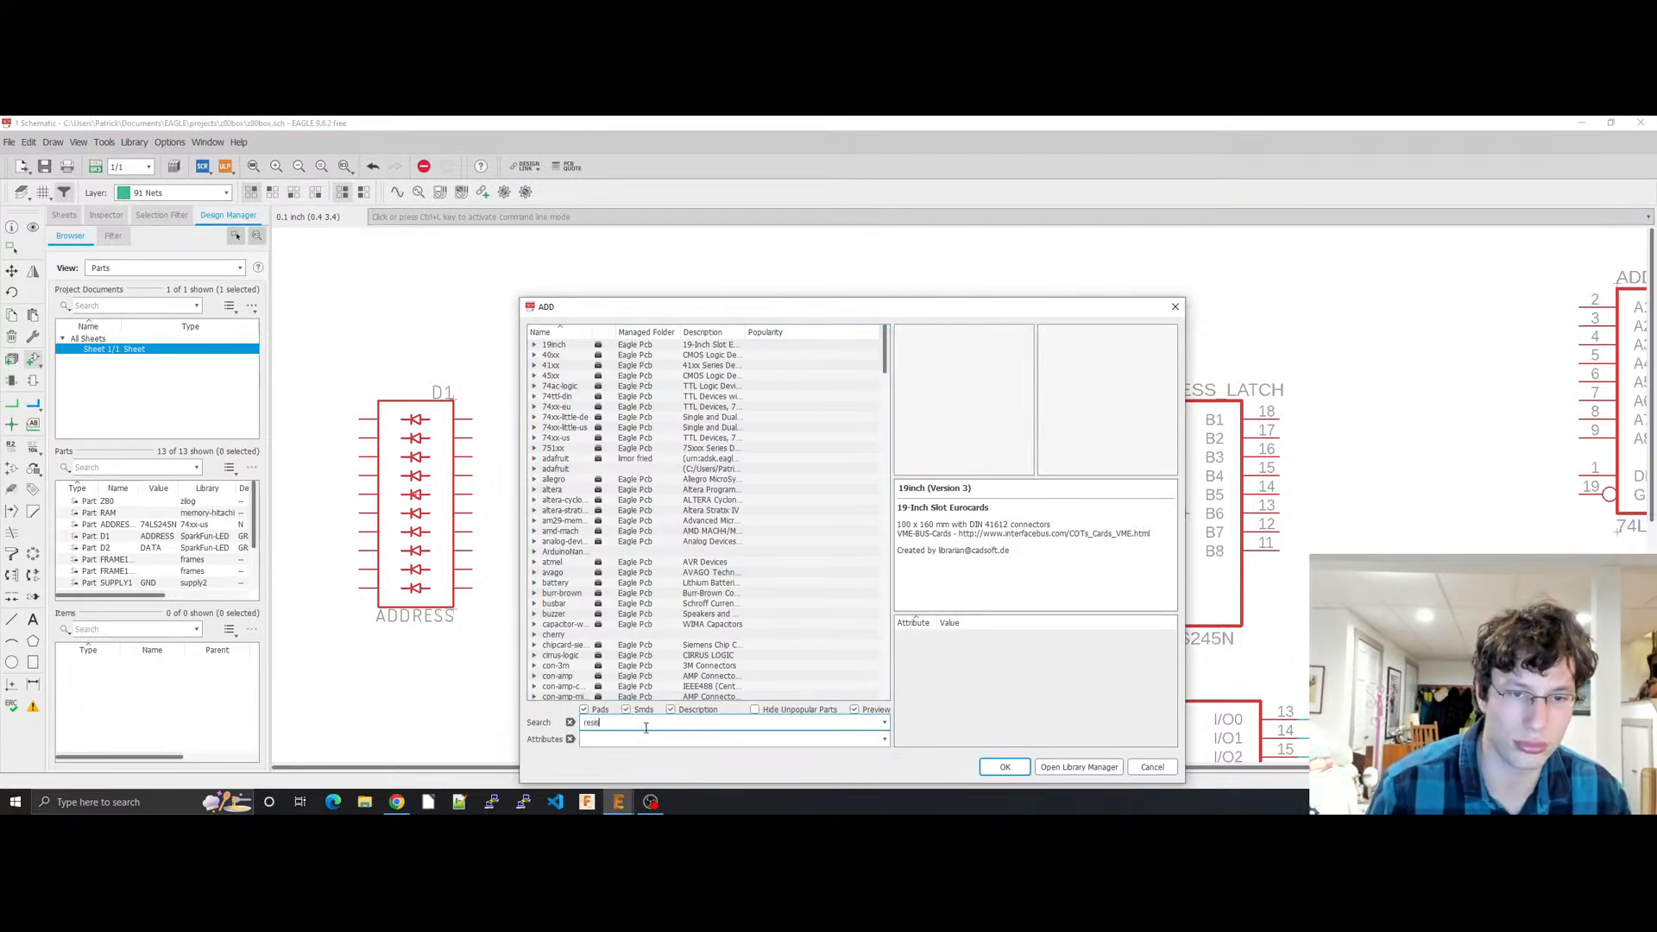
type("tor pack")
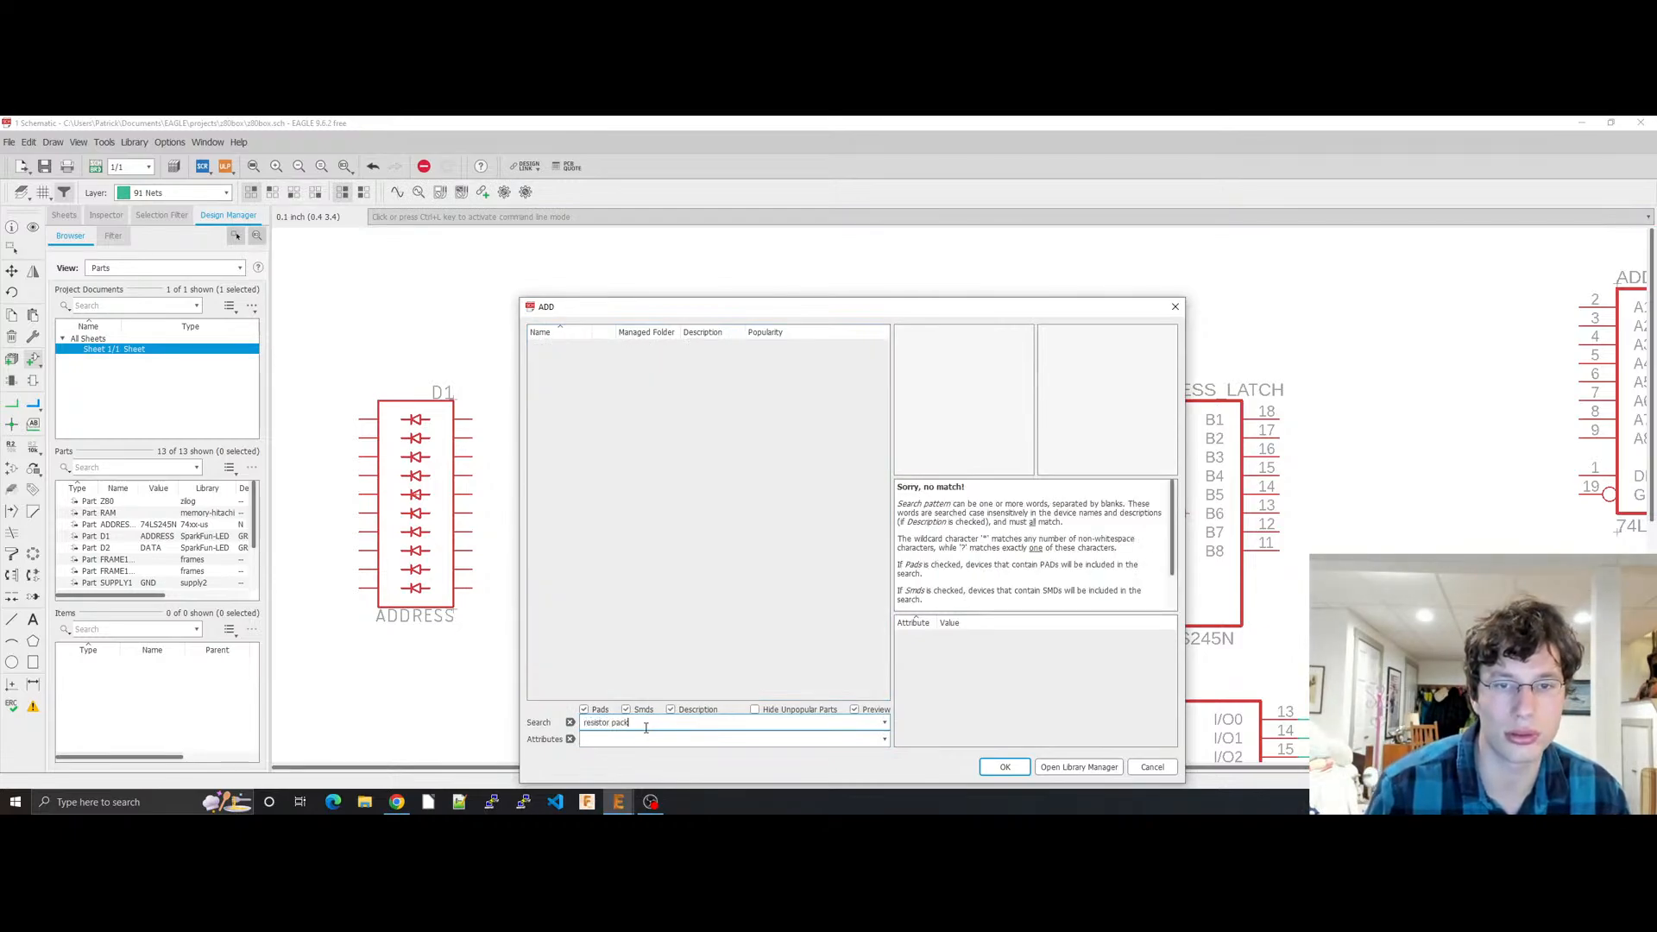
key("ctrl+a")
type("pack")
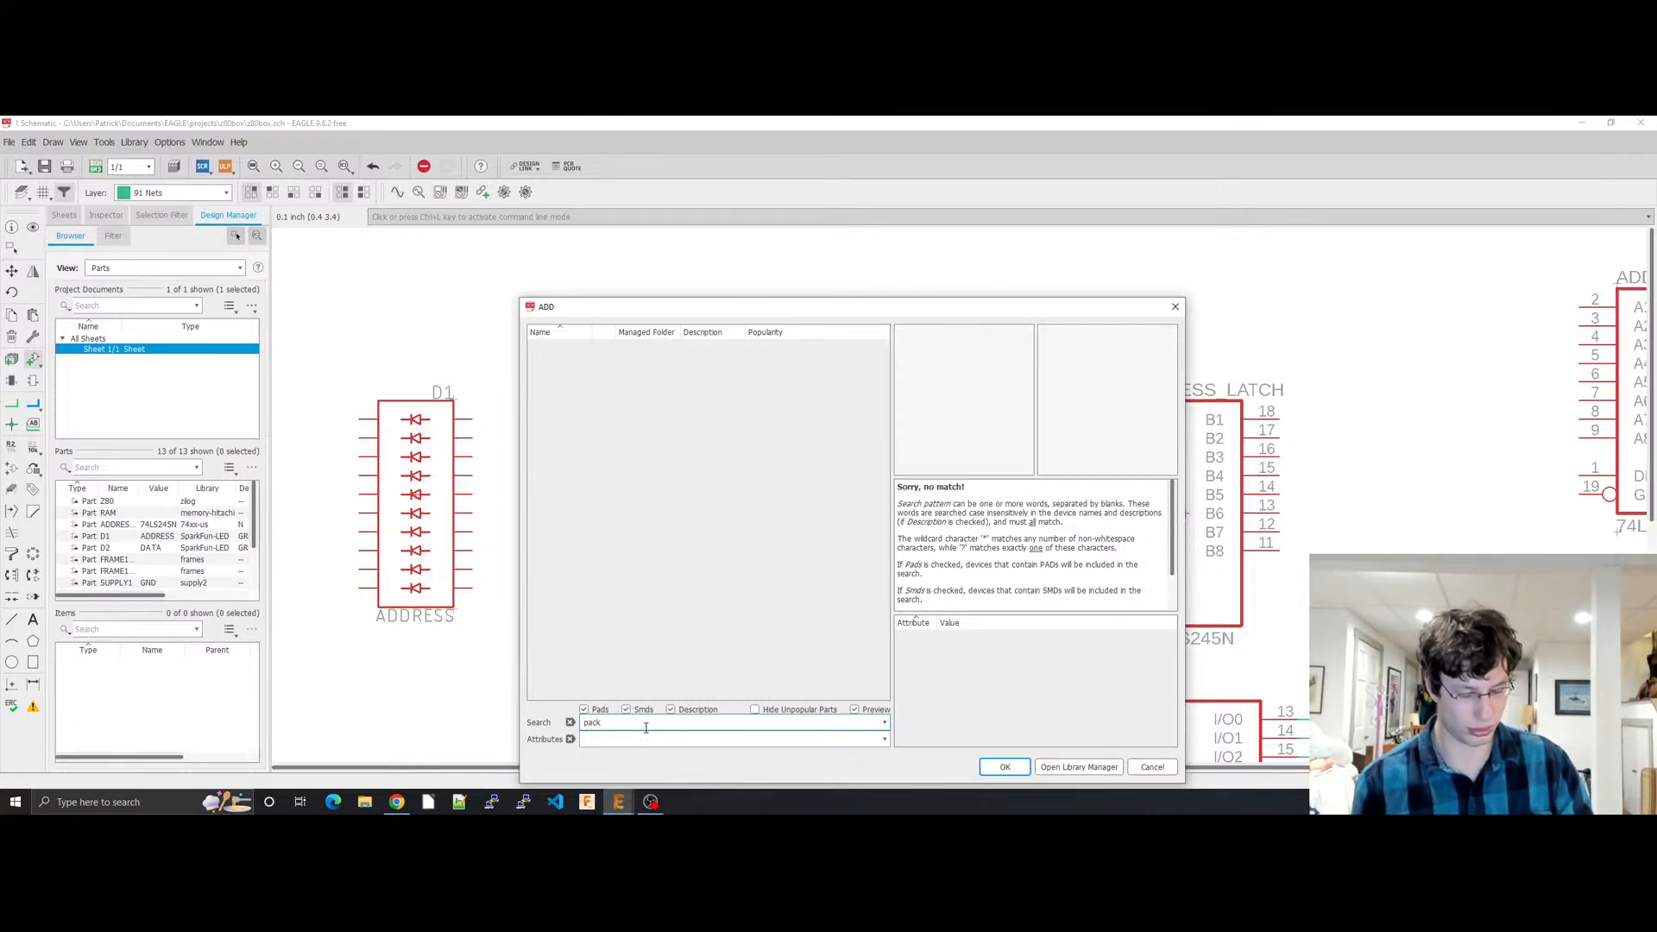
key("ctrl+a")
key("BackSpace")
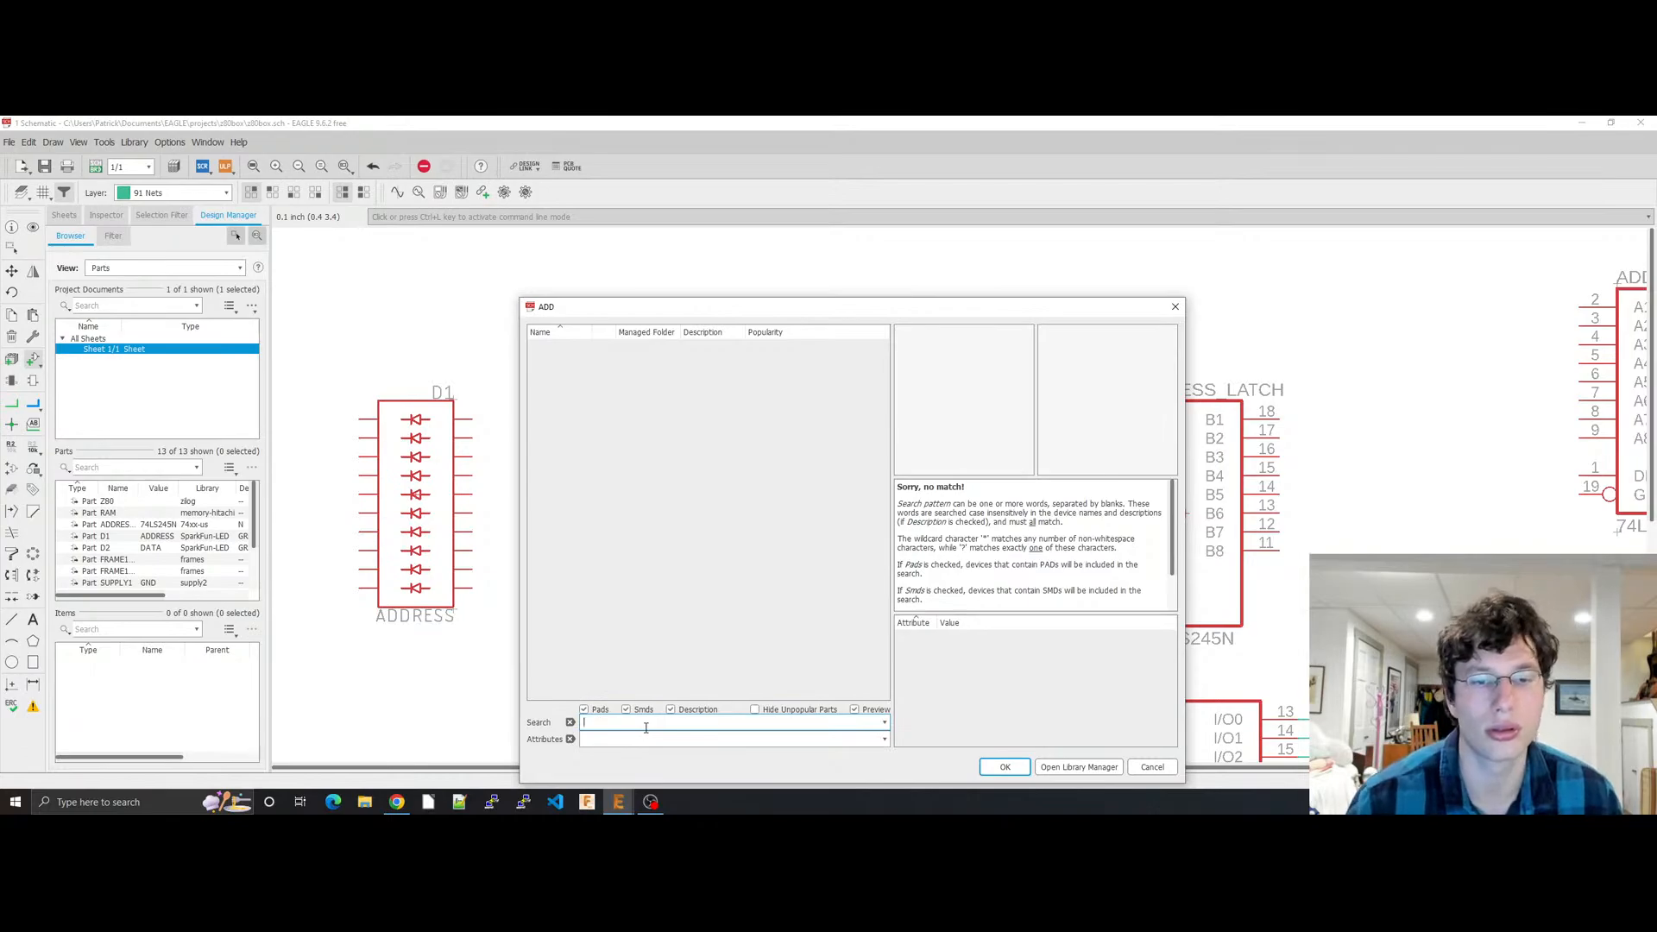
Step: Search the part library for "resistor" and list the footprint variants of the adafruit R-US_ device
type("resistor")
key("Return")
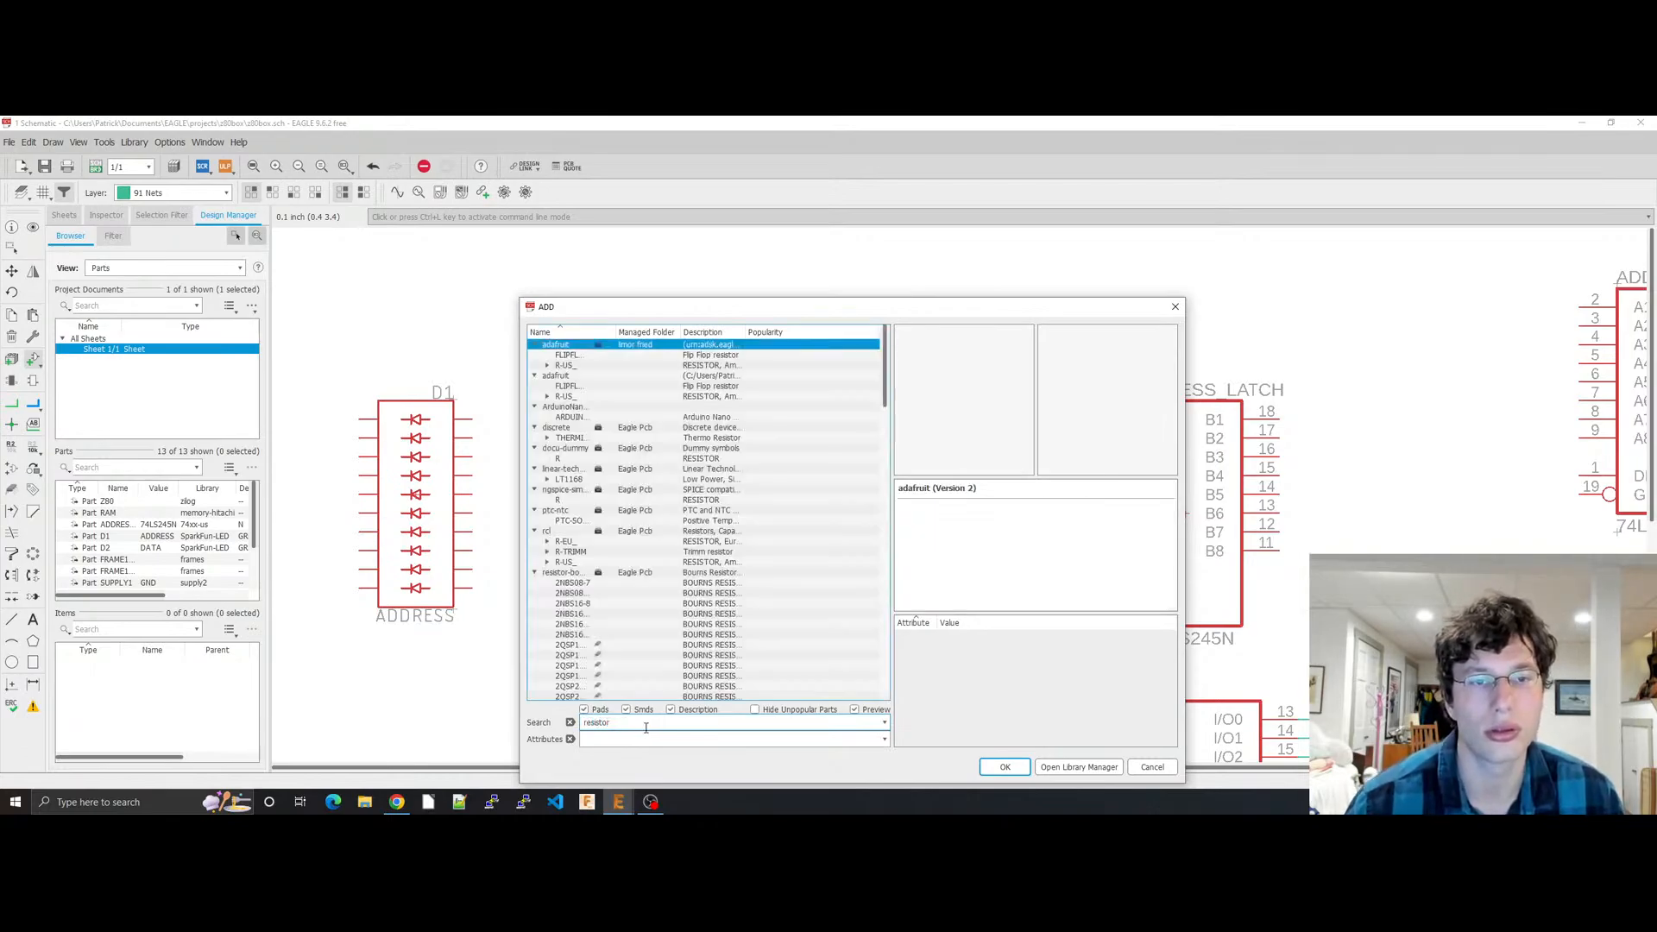
left_click(563, 355)
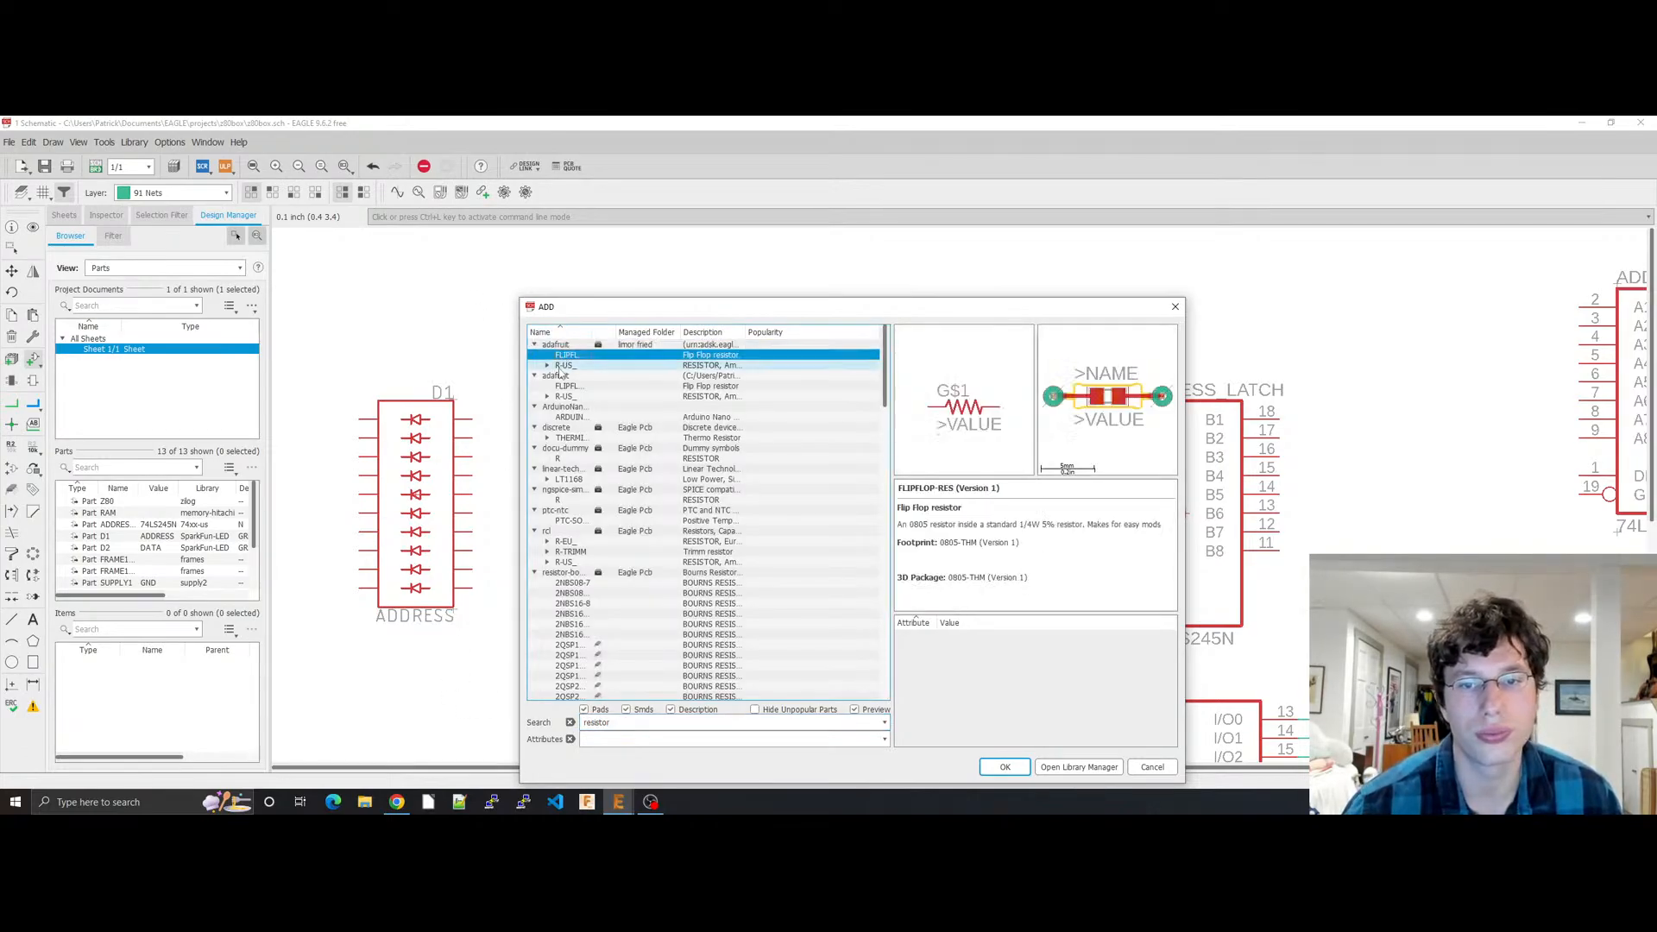
key("Down")
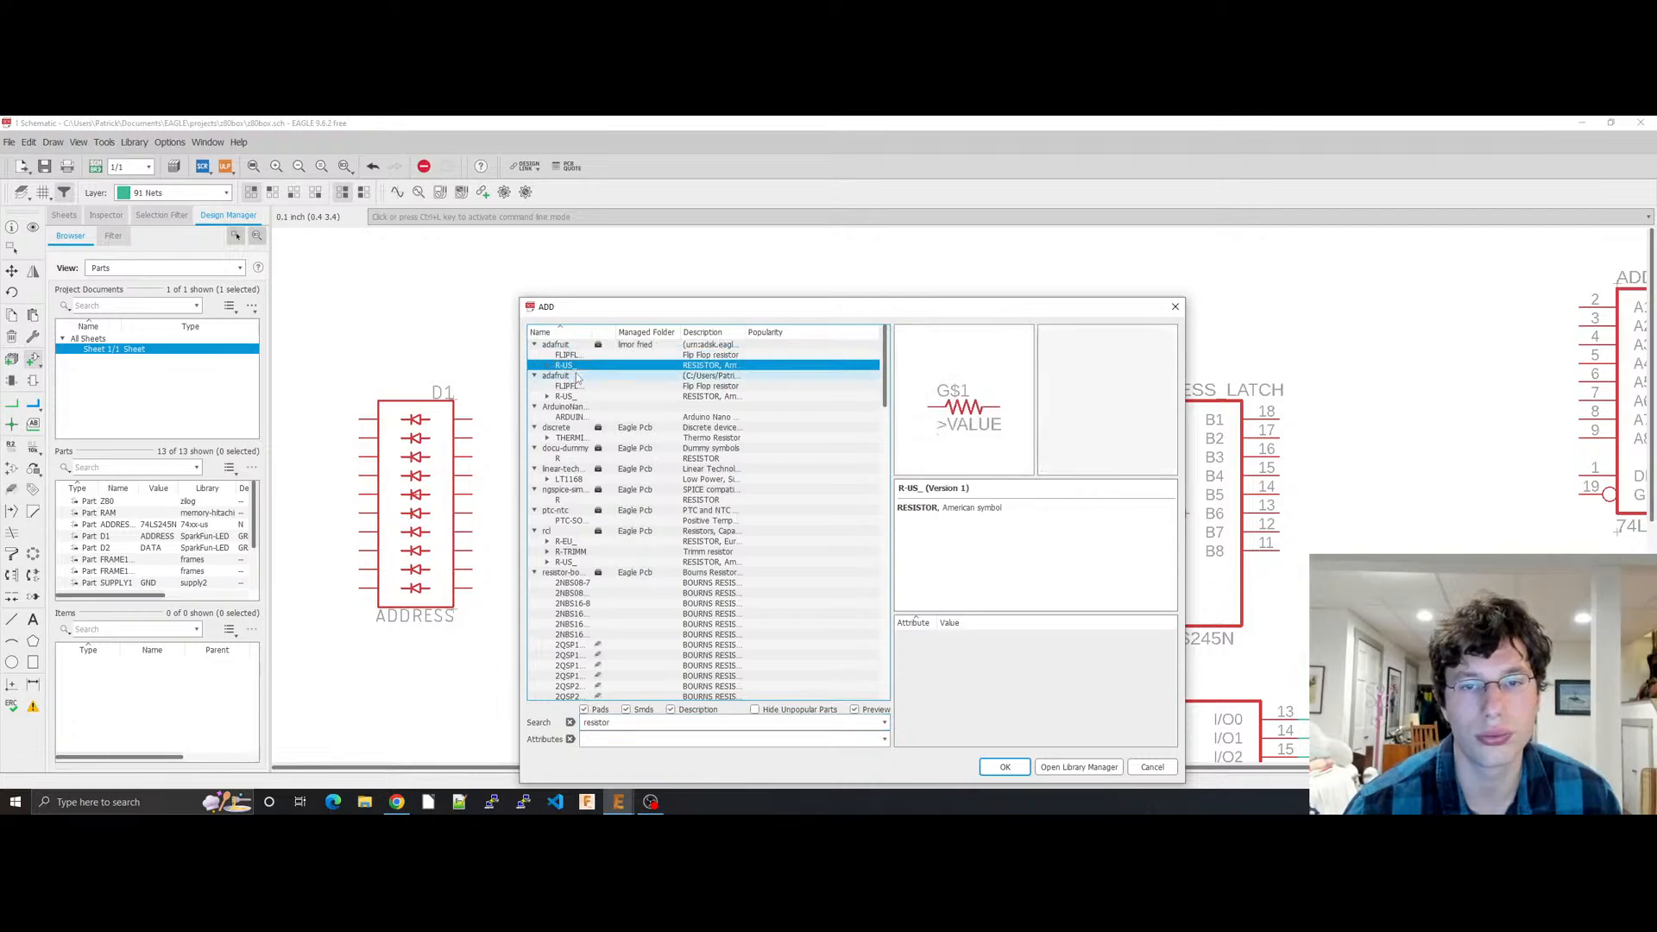
key("Right")
key("Down")
key("Down")
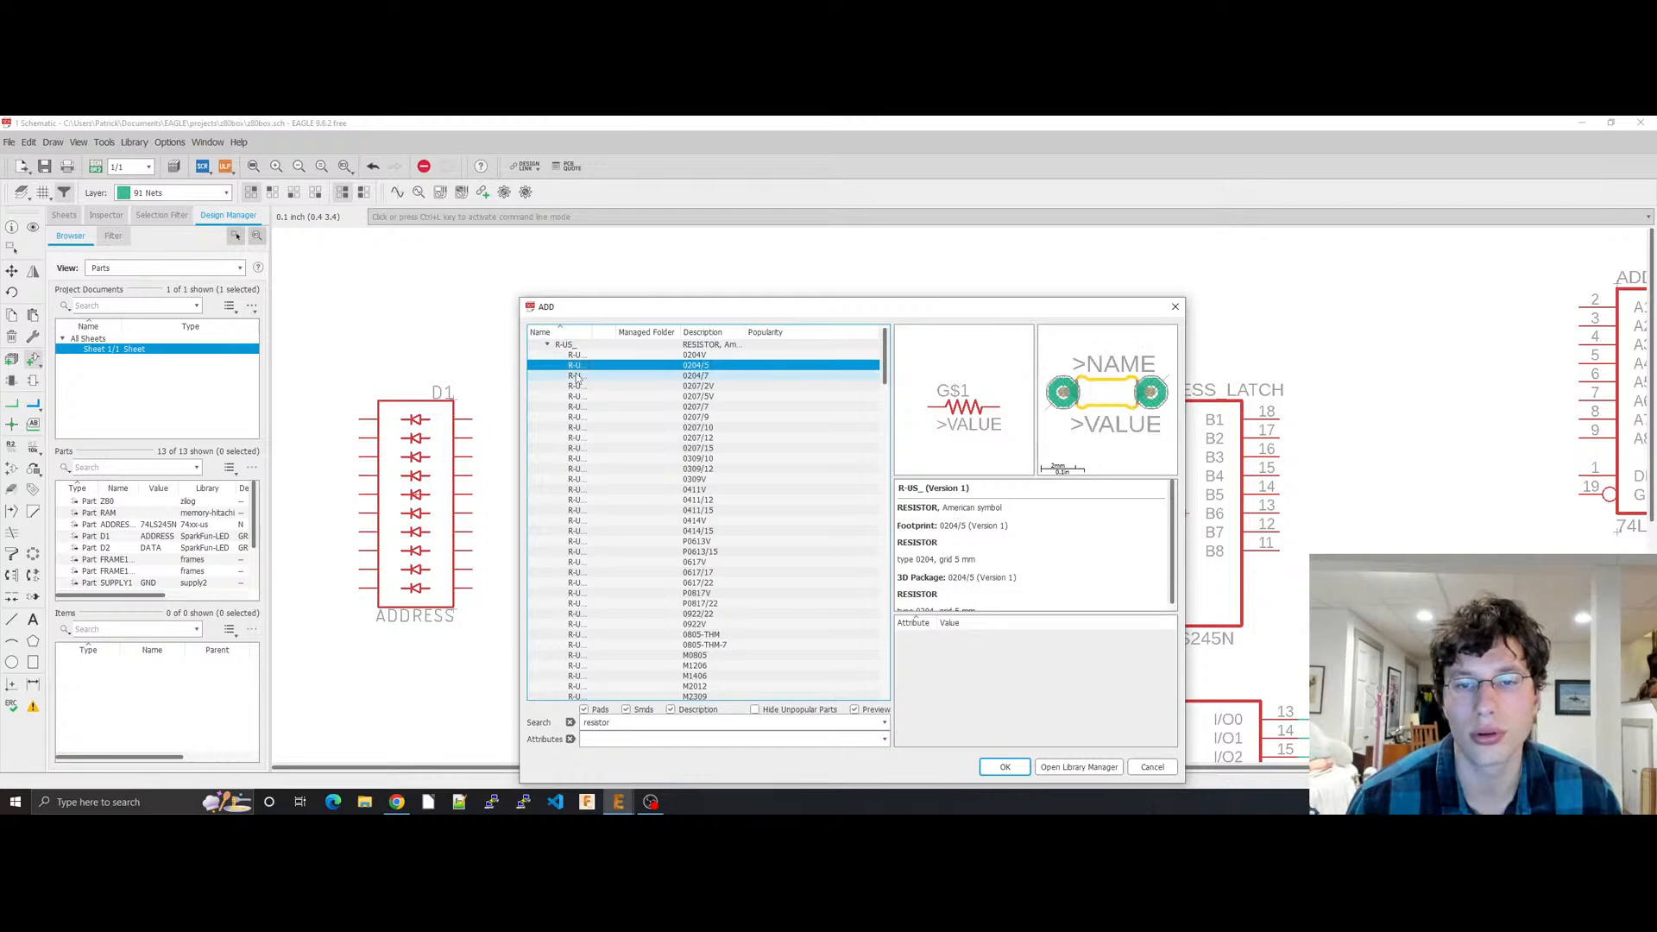
Step: Compare the R-US_ resistor footprints from 0204/7 through 0414/15, and leave the part library without placing one
left_click(577, 377)
key("Down")
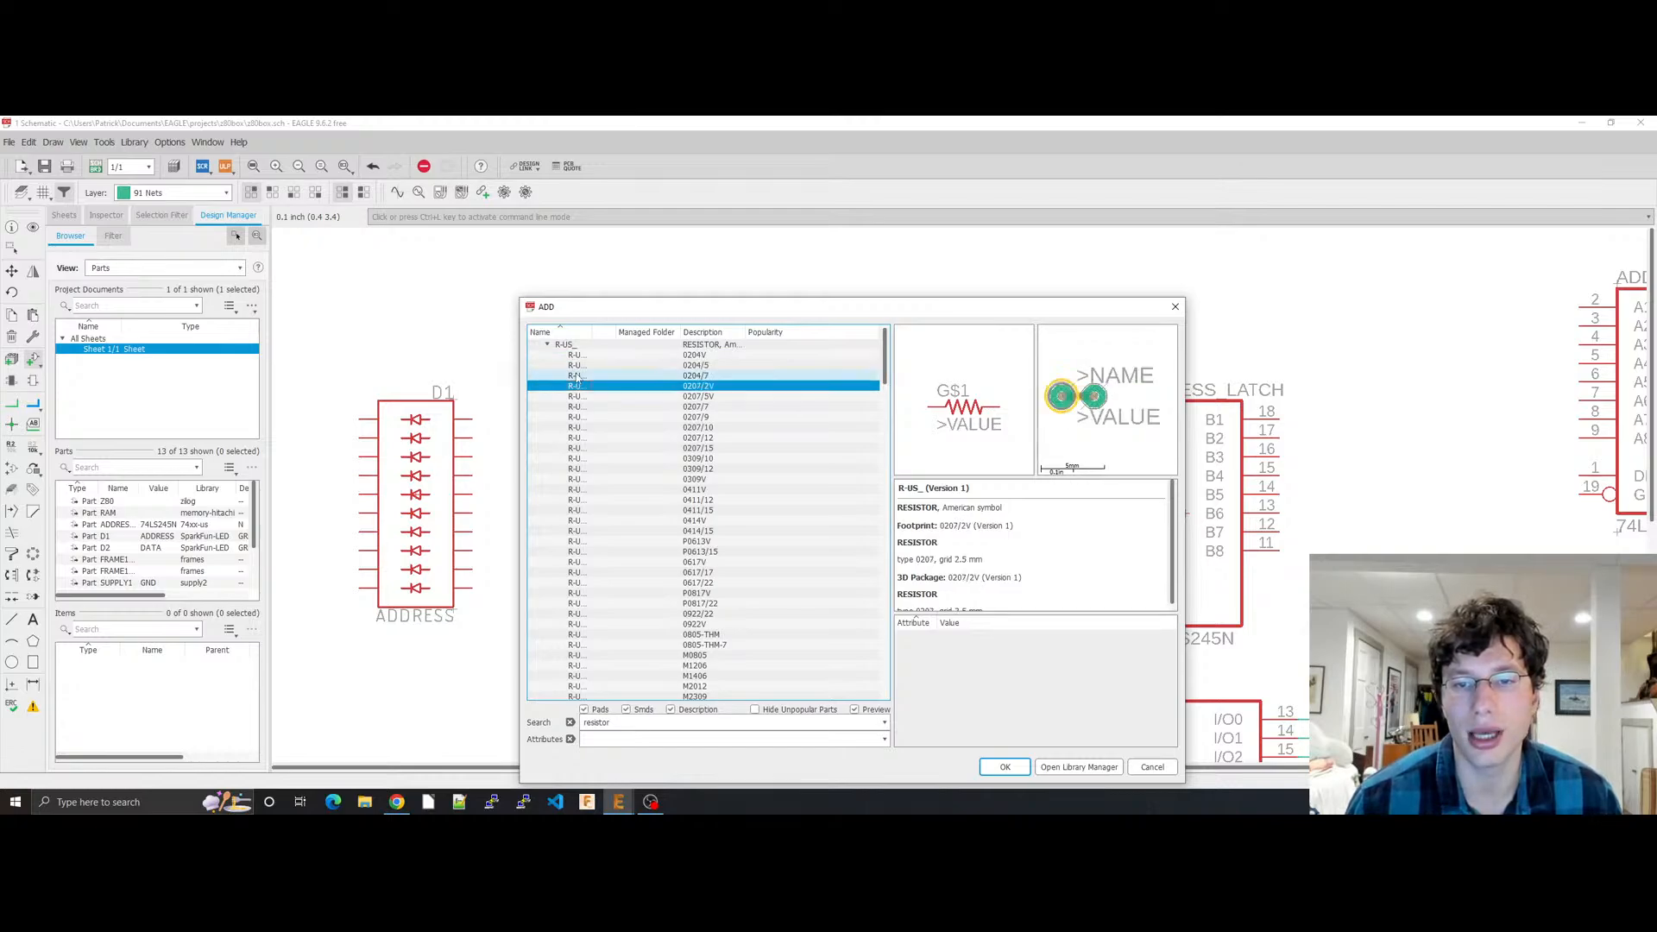
key("Down")
key("Down")
key("Down")
key("Down")
key("Down")
key("Down")
key("Down")
key("Down")
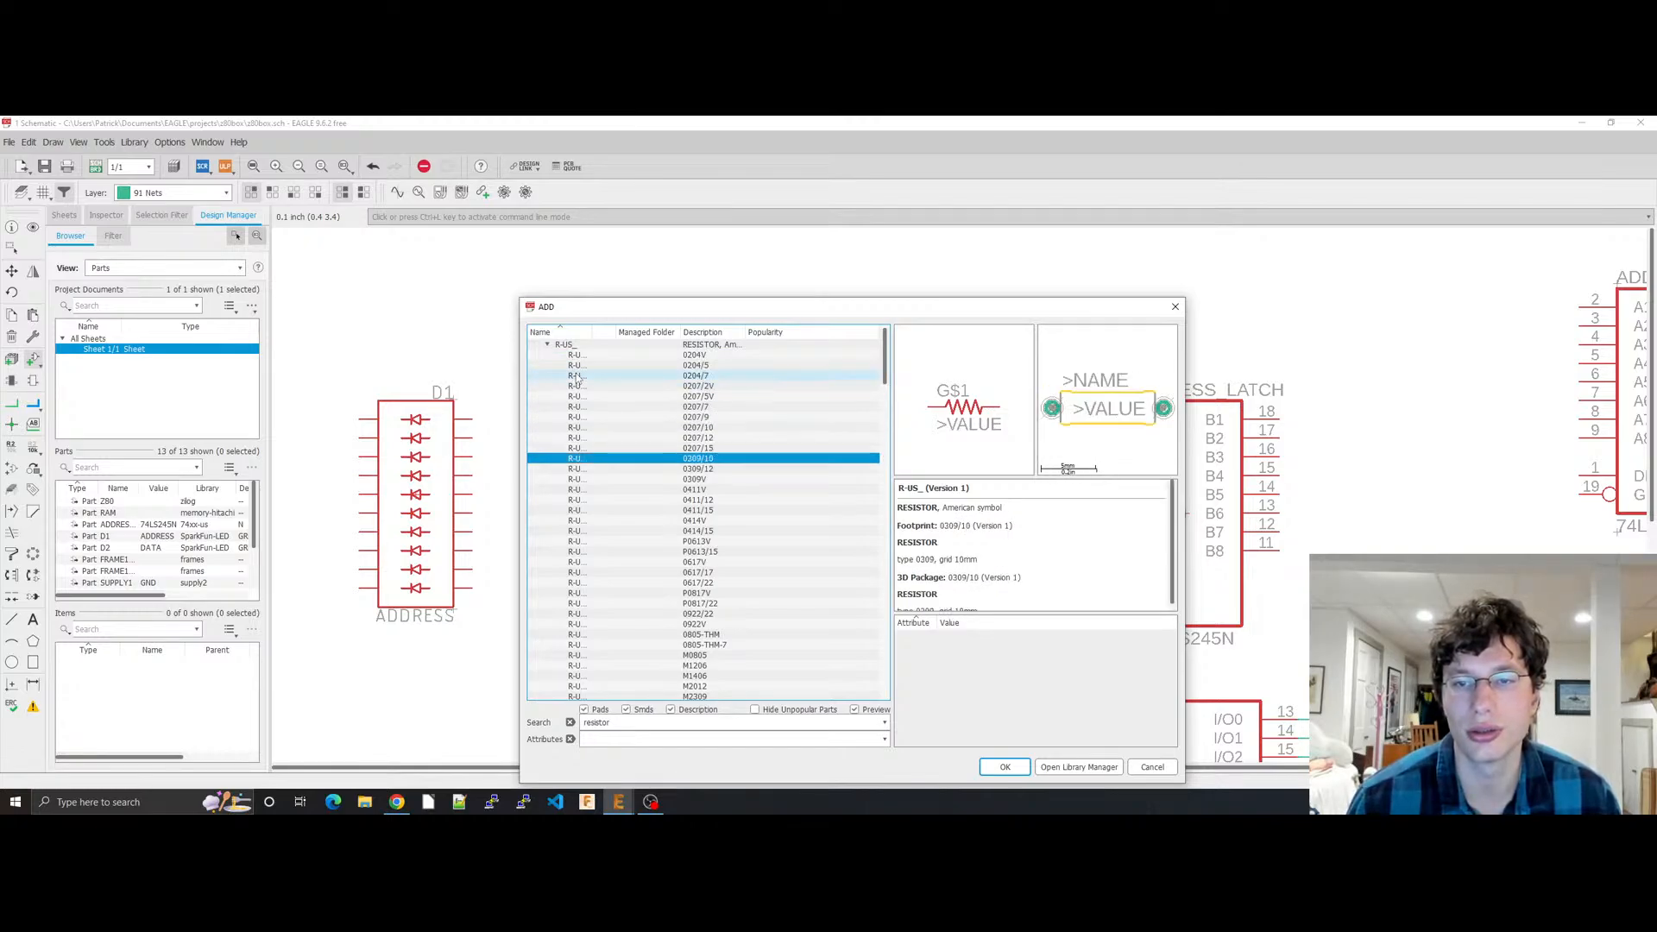
key("Down")
key("Down")
key("Down")
key("Down")
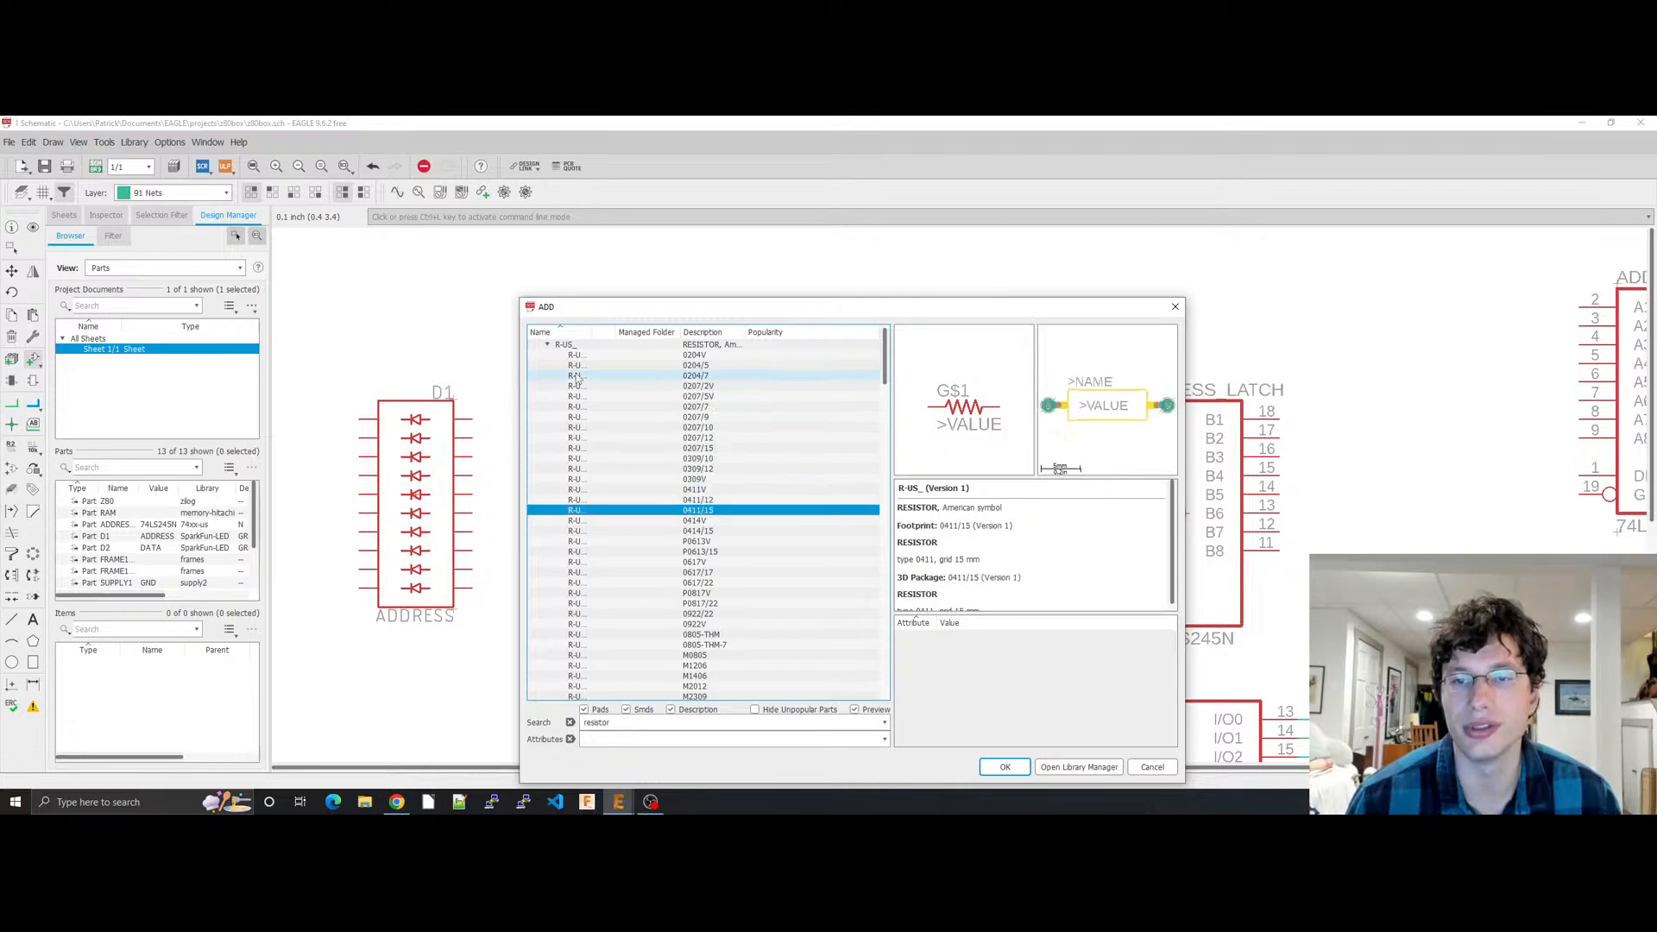
key("Down")
key("Down")
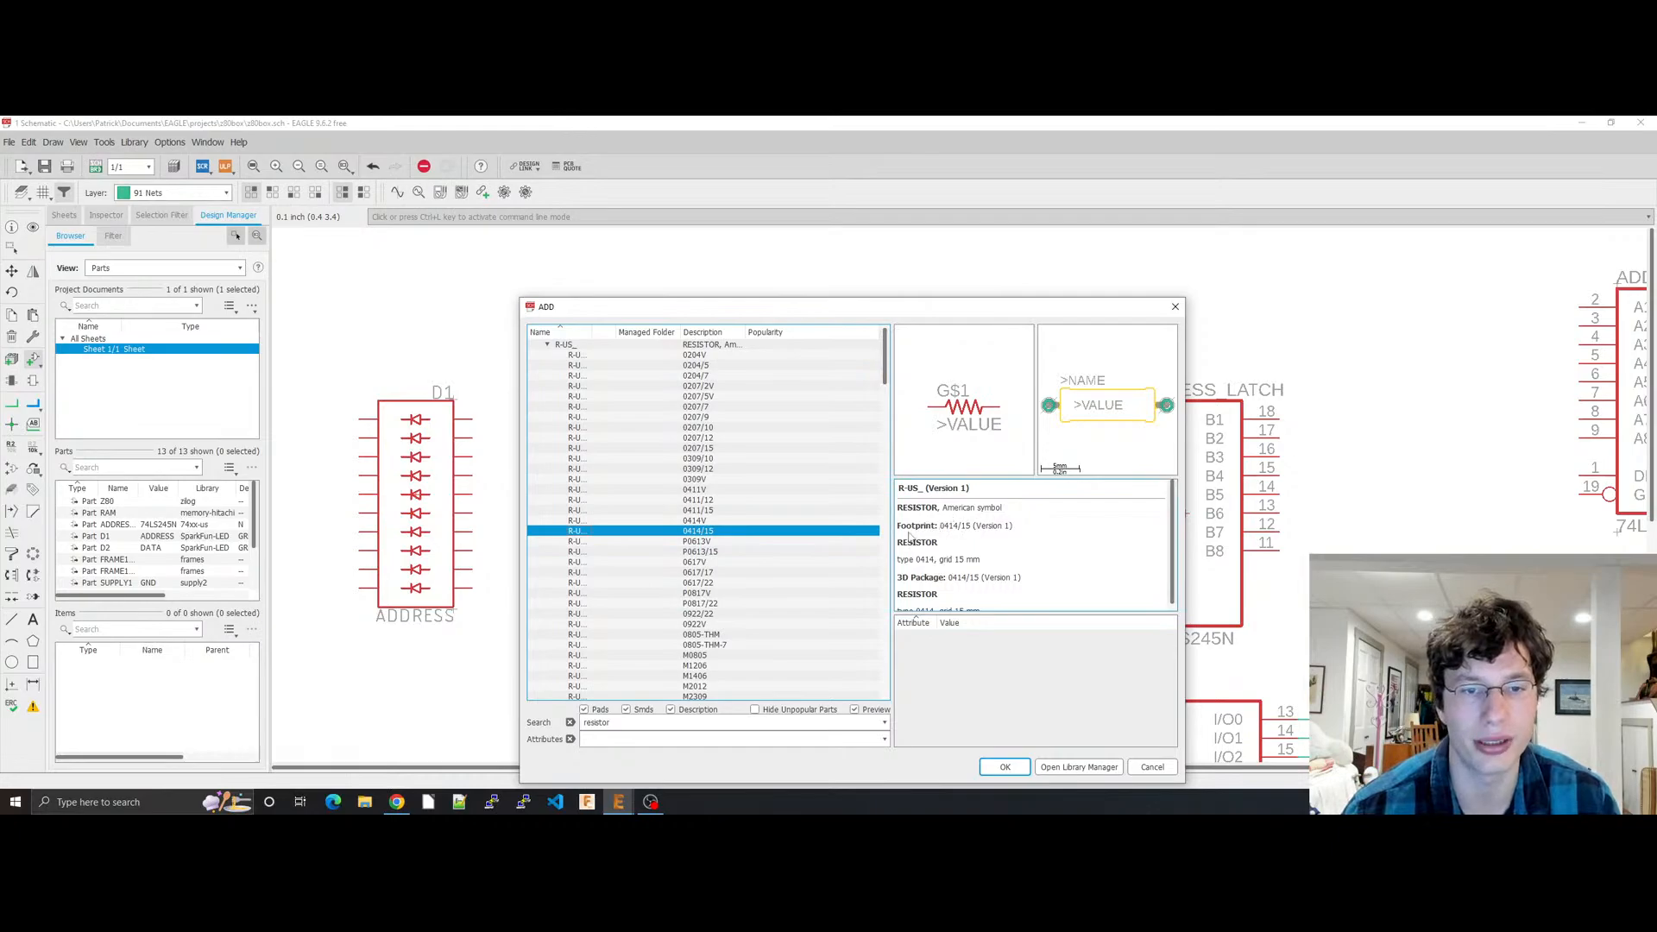
key("Escape")
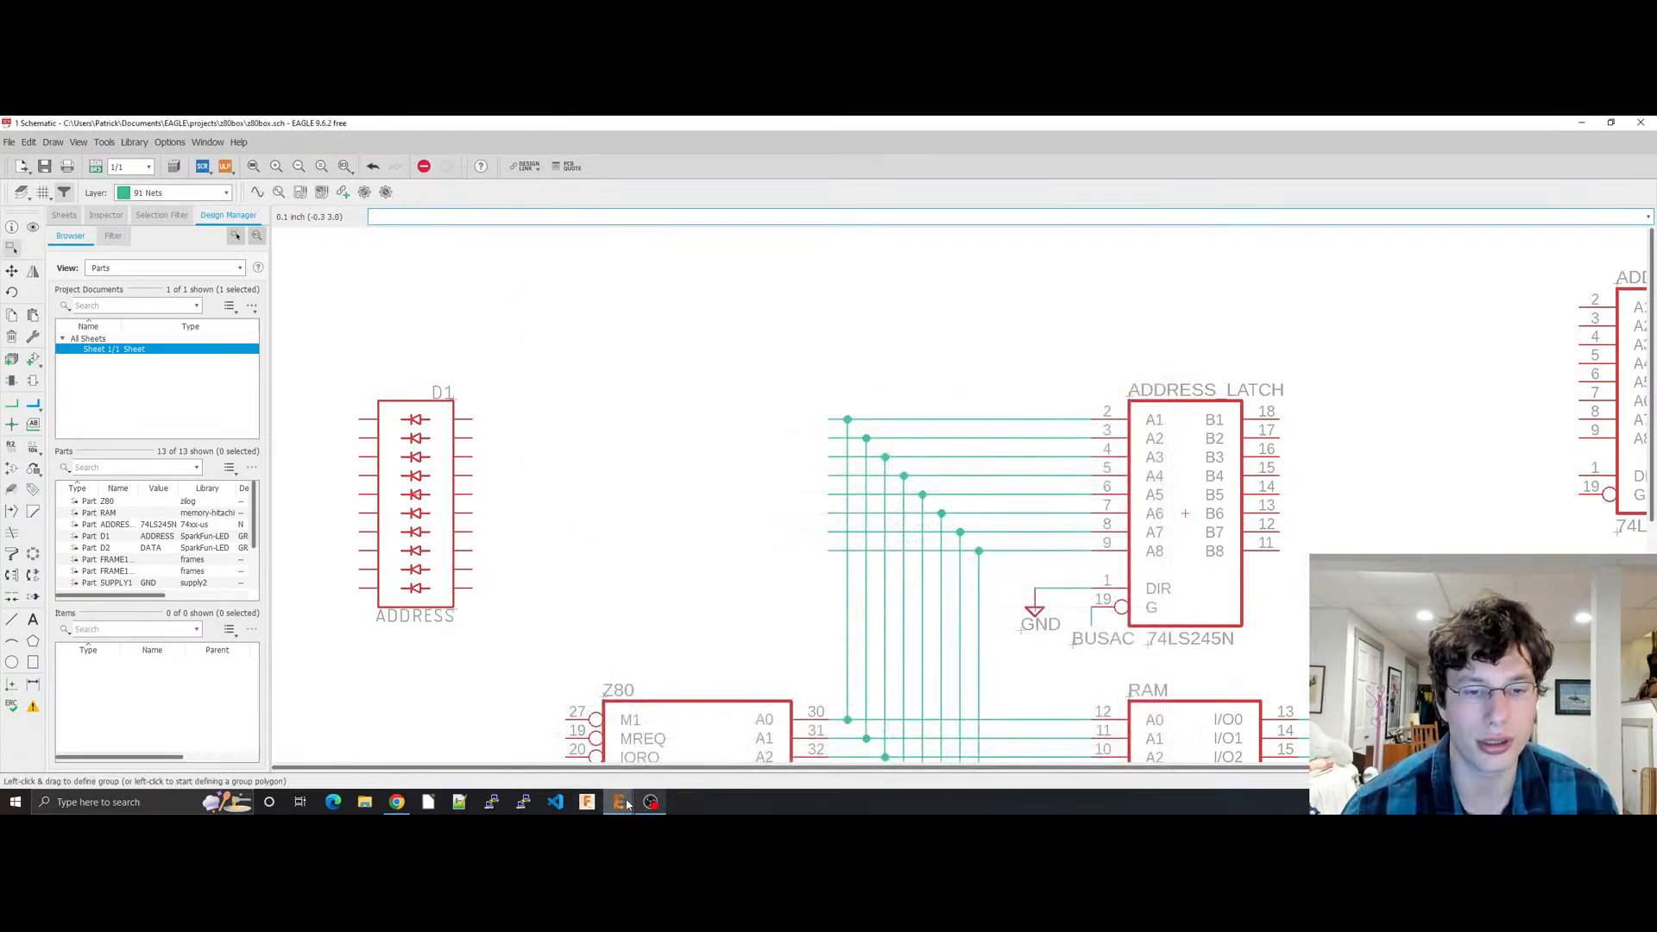
Step: Open the older z80box.sch stored directly in the projects folder, copy its LED resistor R18, and close that schematic
mouse_move(618, 802)
left_click(558, 751)
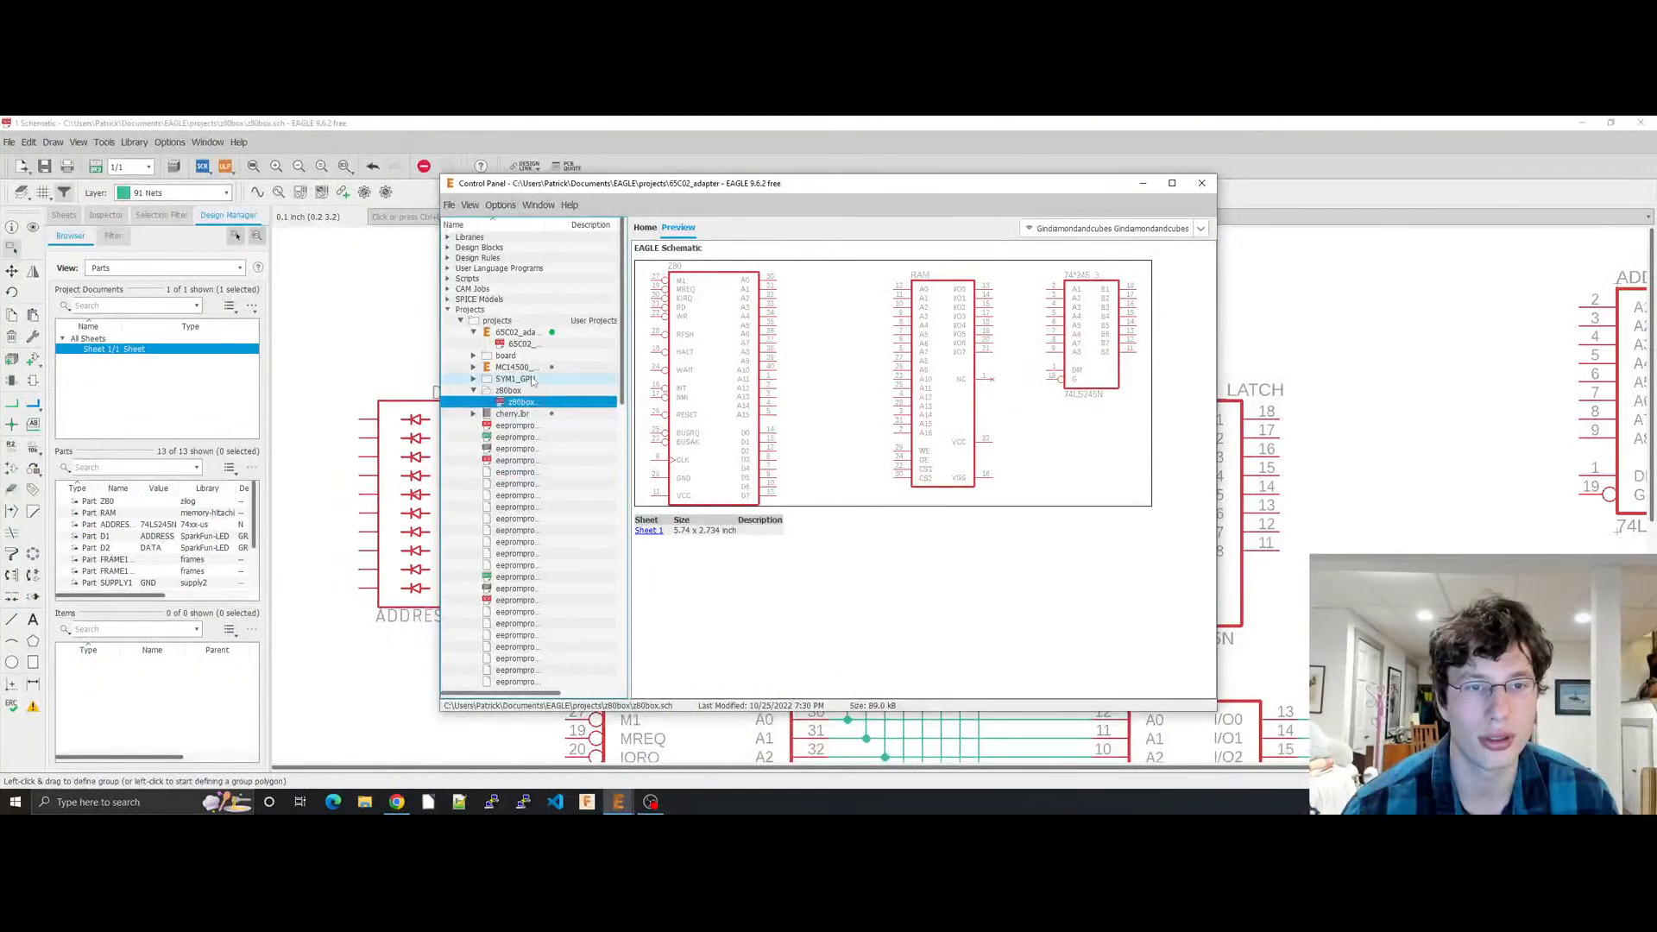
scroll(552, 607, "down", 7)
scroll(553, 608, "down", 5)
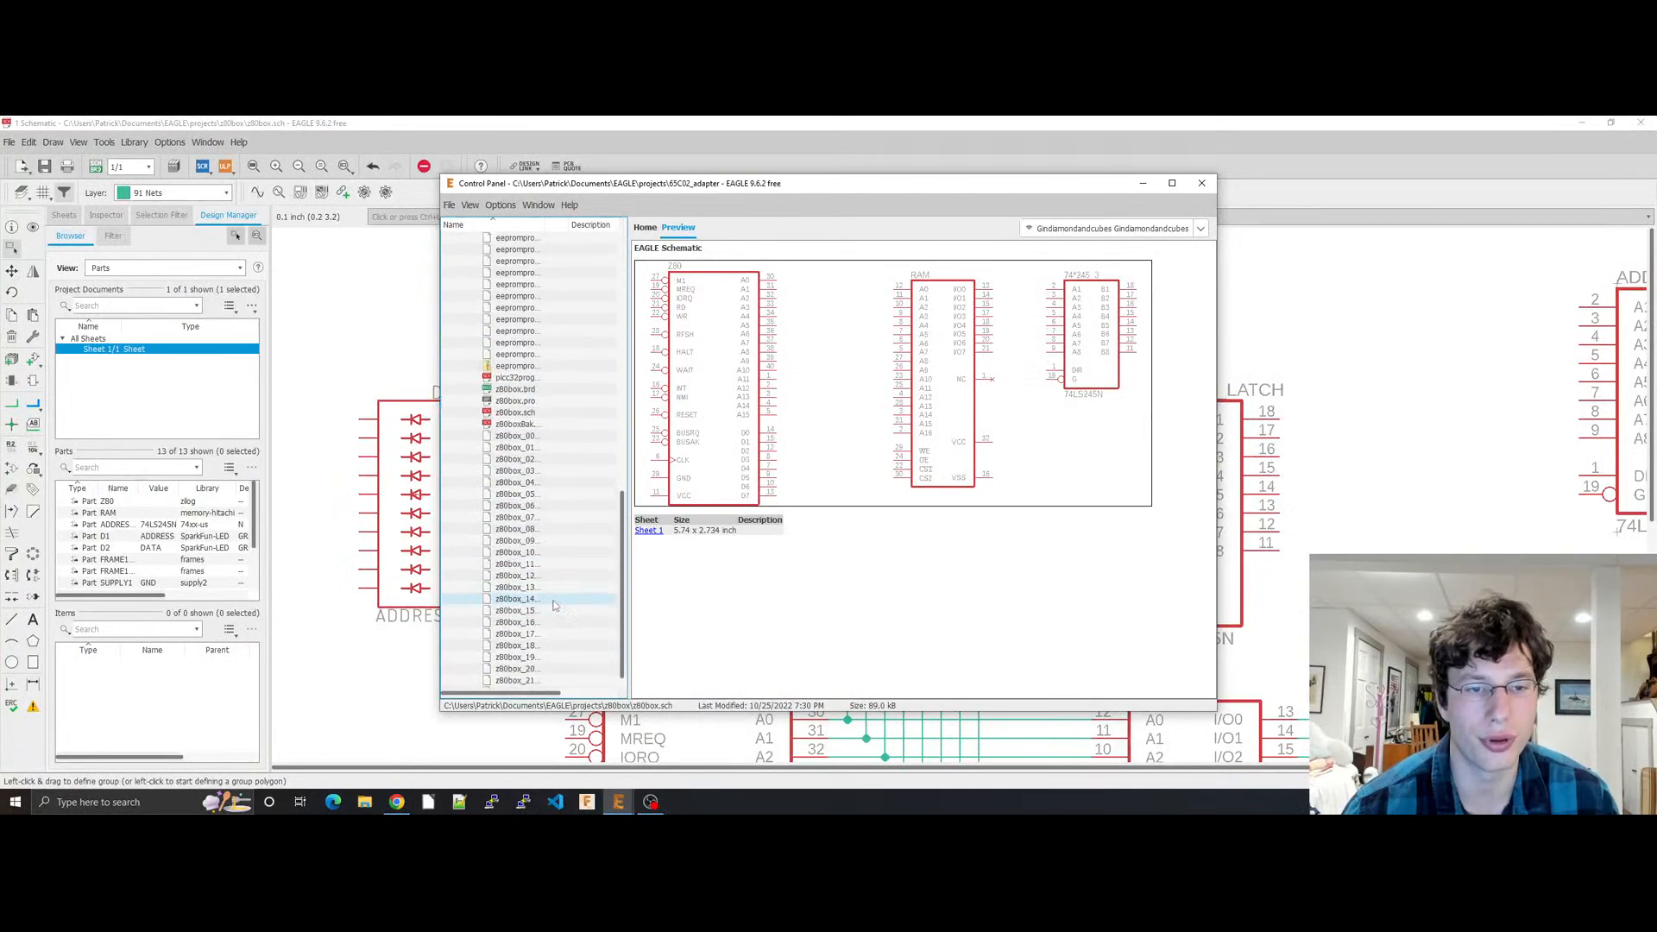
double_click(526, 414)
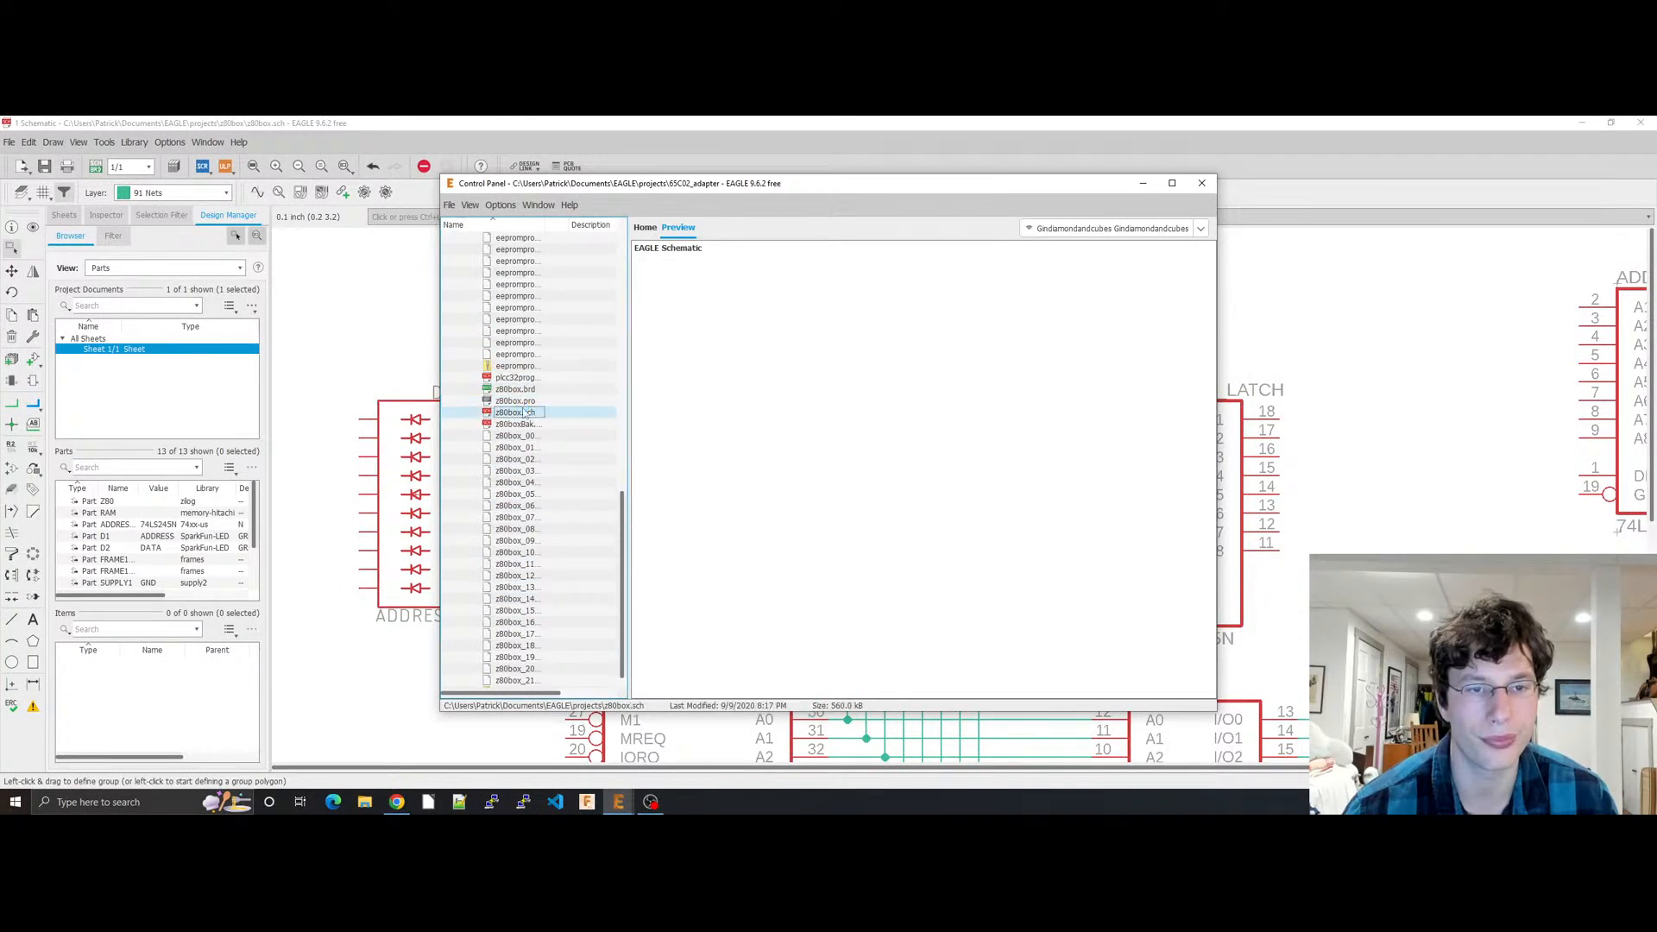
scroll(909, 451, "up", 8)
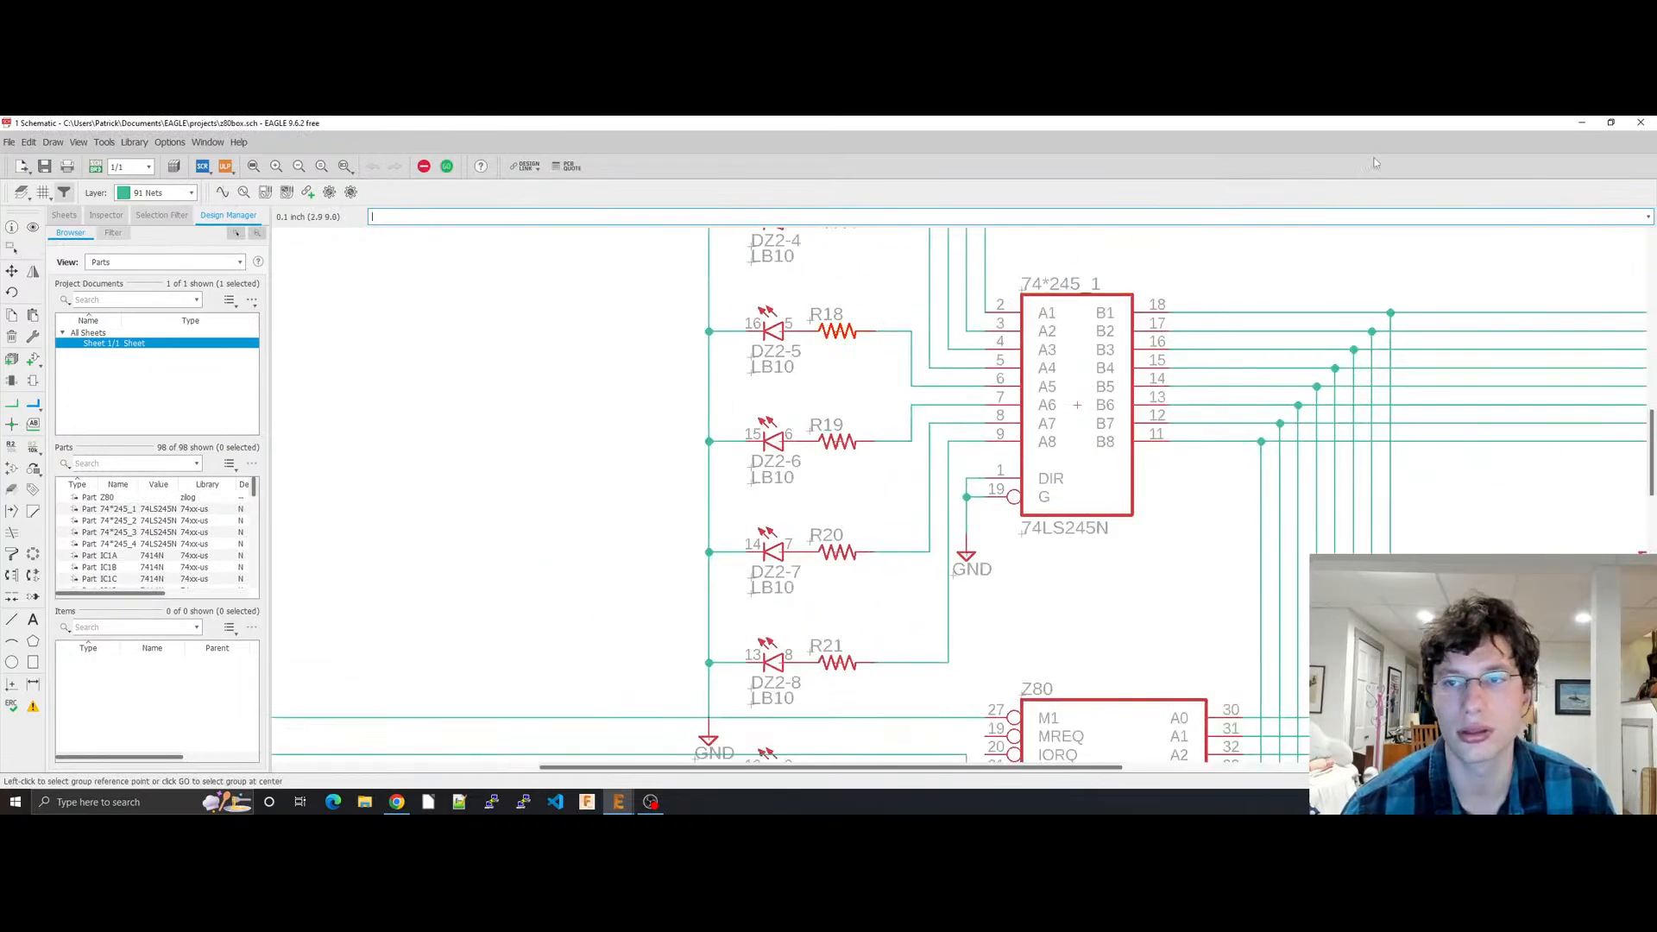
left_click(1641, 122)
Step: Reopen the schematic in the z80box project folder and paste the copied resistor at (0.3, 3.8), beside the lower end of the D1 ADDRESS bar
scroll(516, 362, "up", 10)
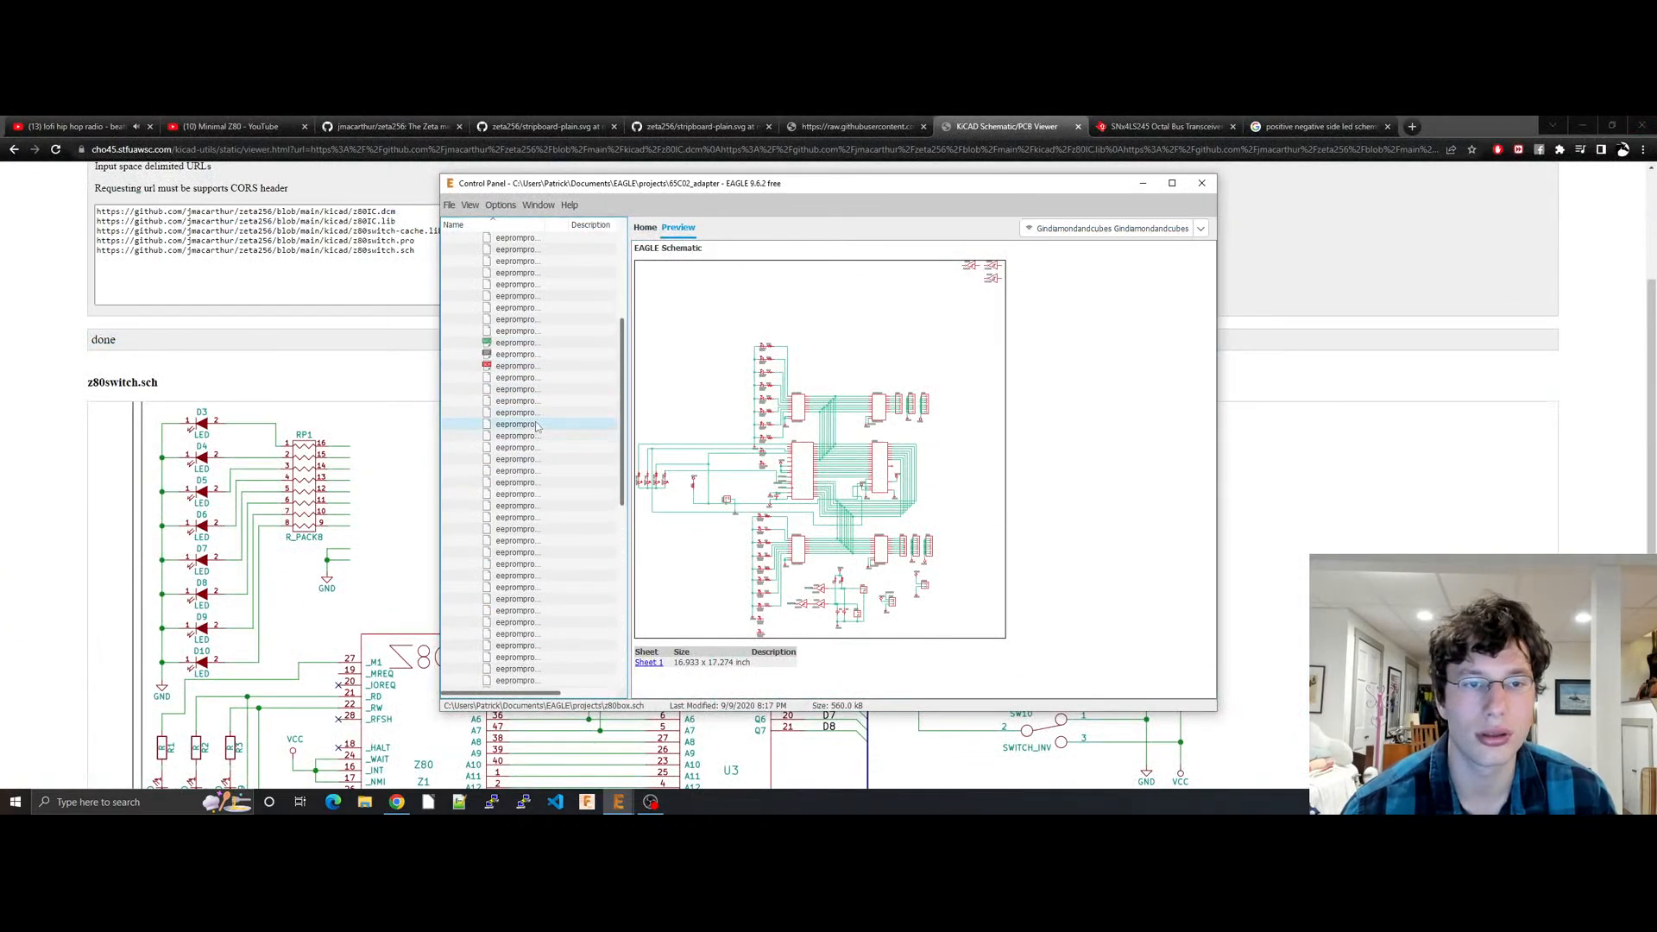
double_click(521, 339)
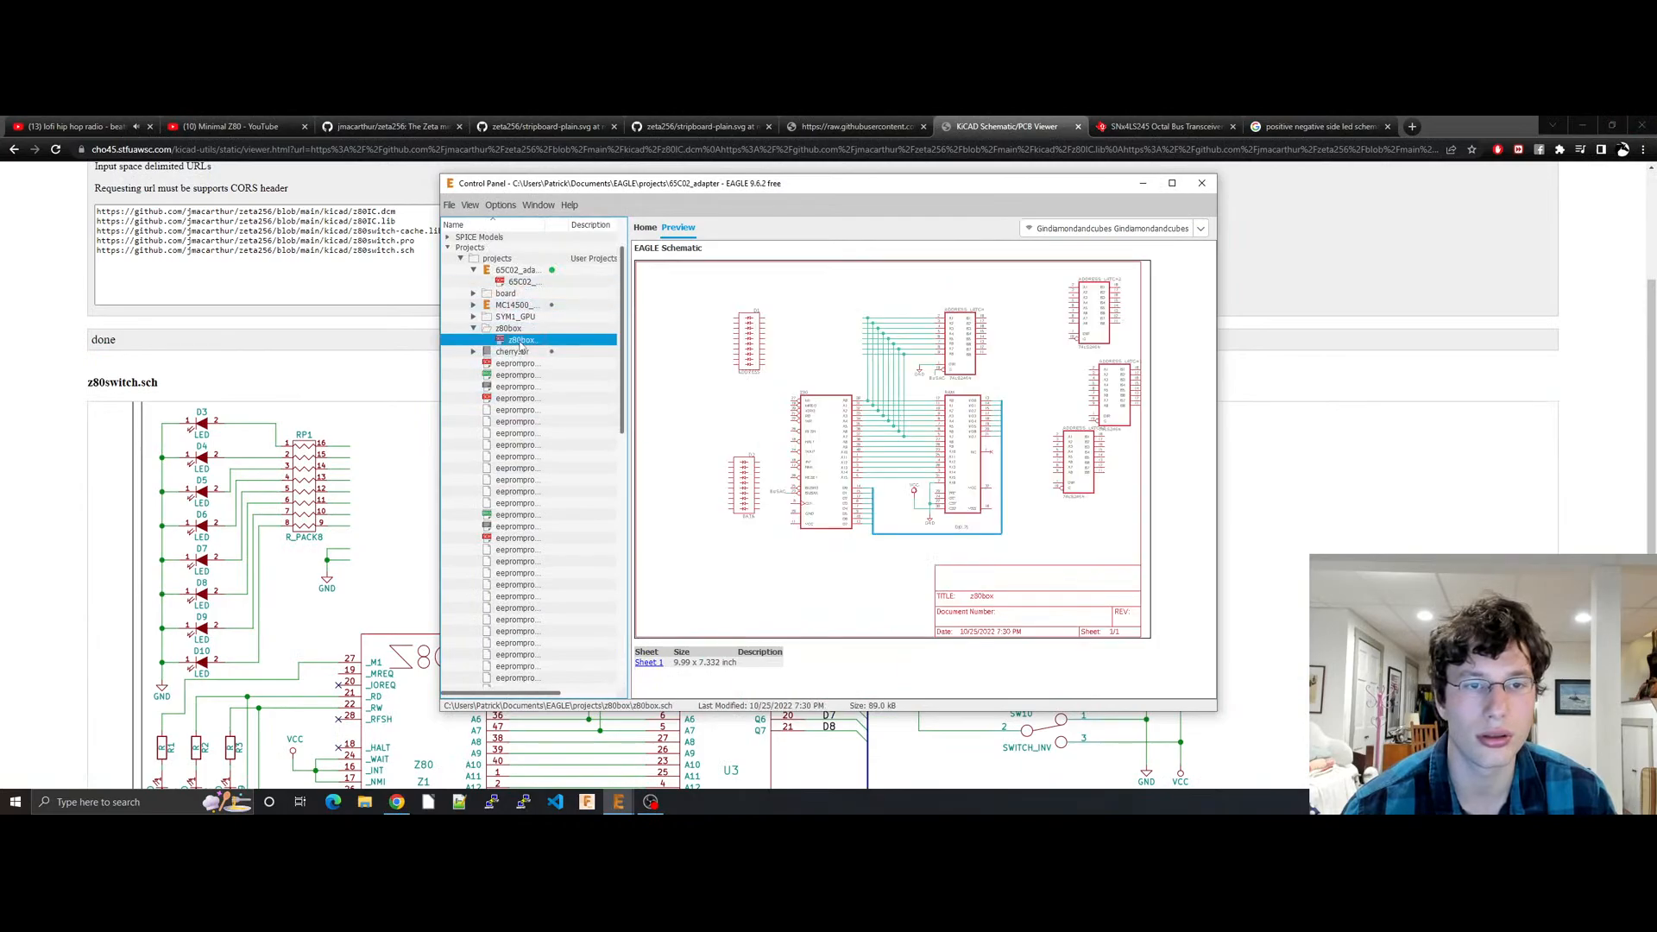
left_click(587, 364)
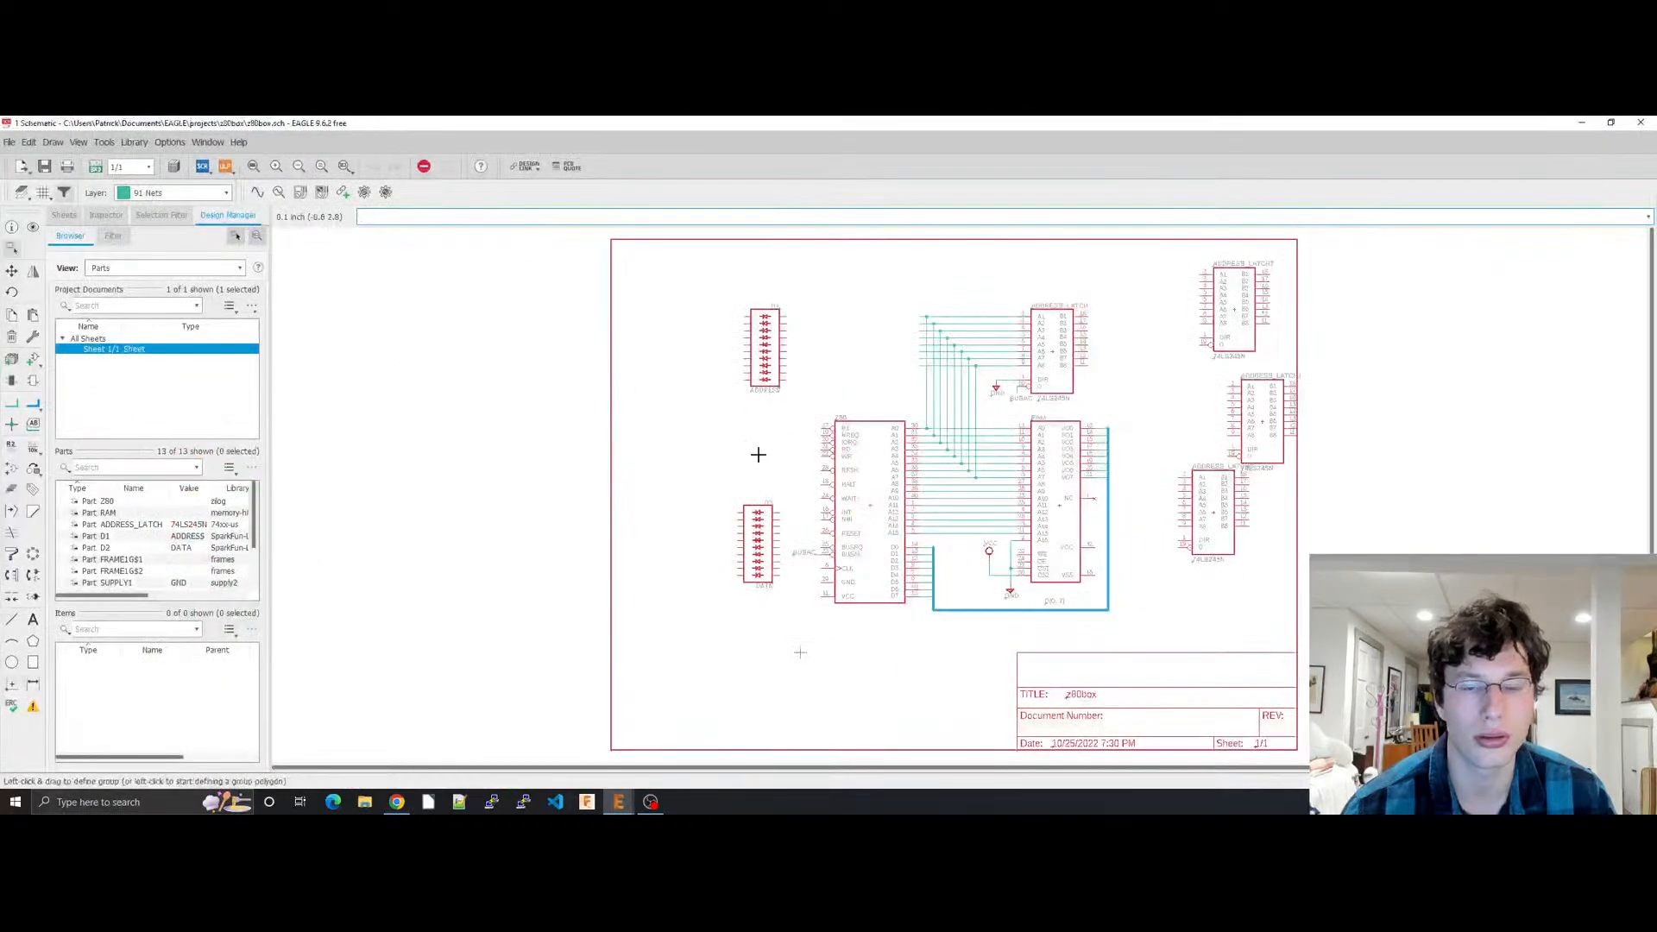
scroll(763, 456, "up", 4)
key("ctrl+v")
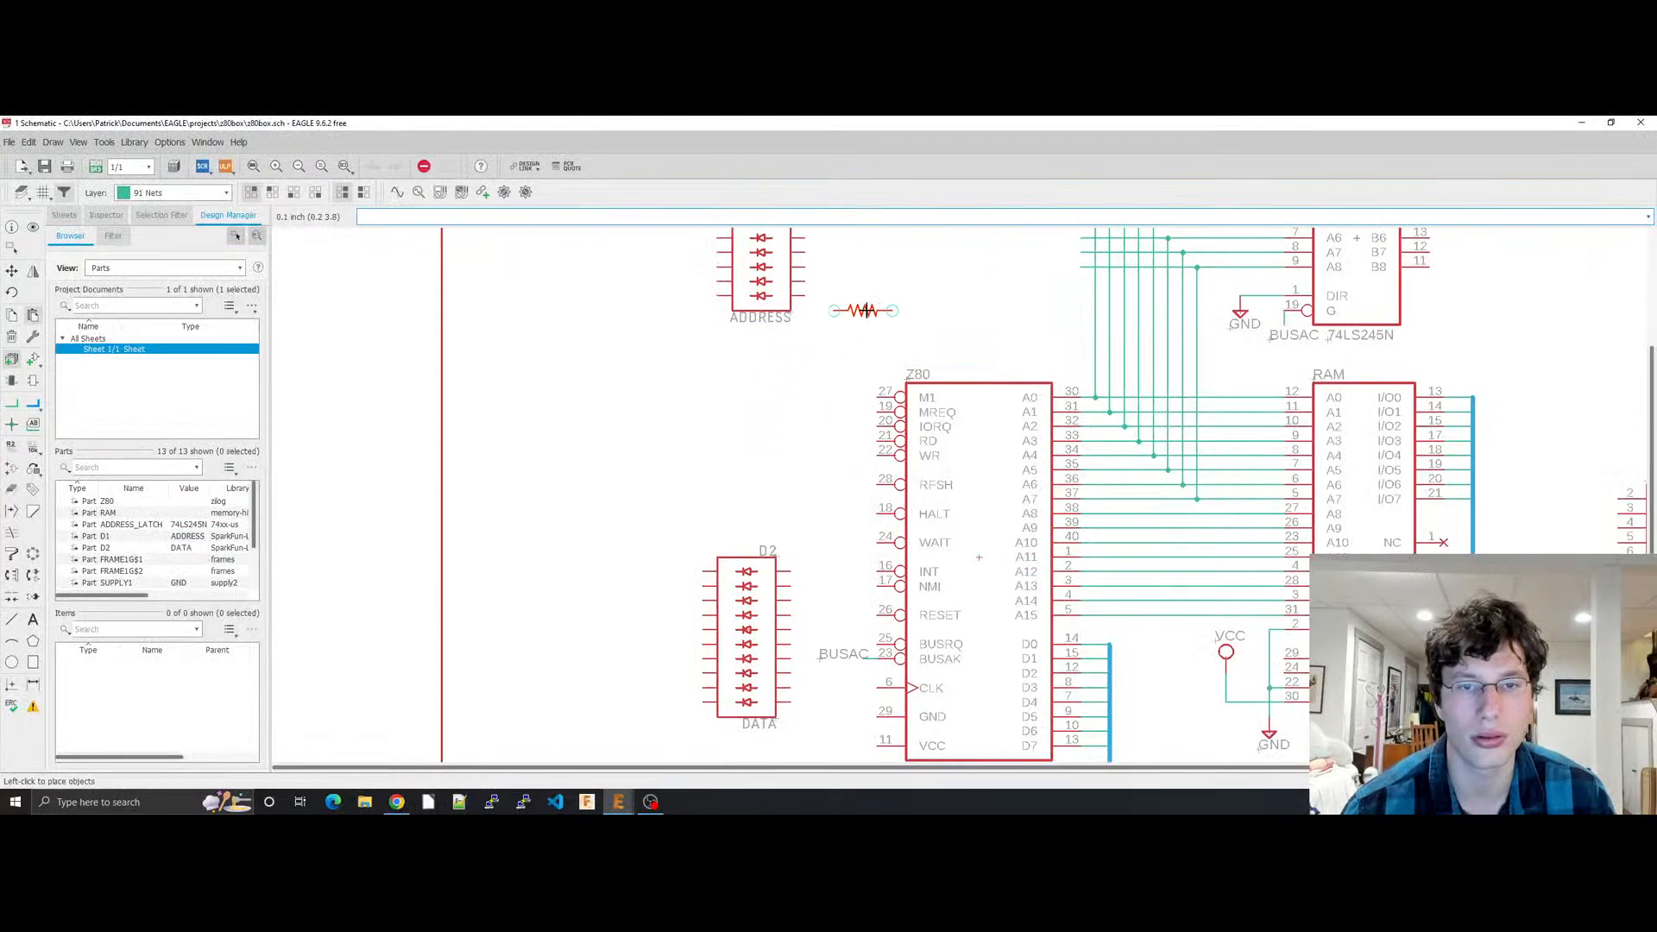
left_click(881, 308)
scroll(734, 483, "up", 2)
middle_click_drag(728, 497, 635, 681)
scroll(650, 544, "down", 2)
scroll(678, 547, "up", 3)
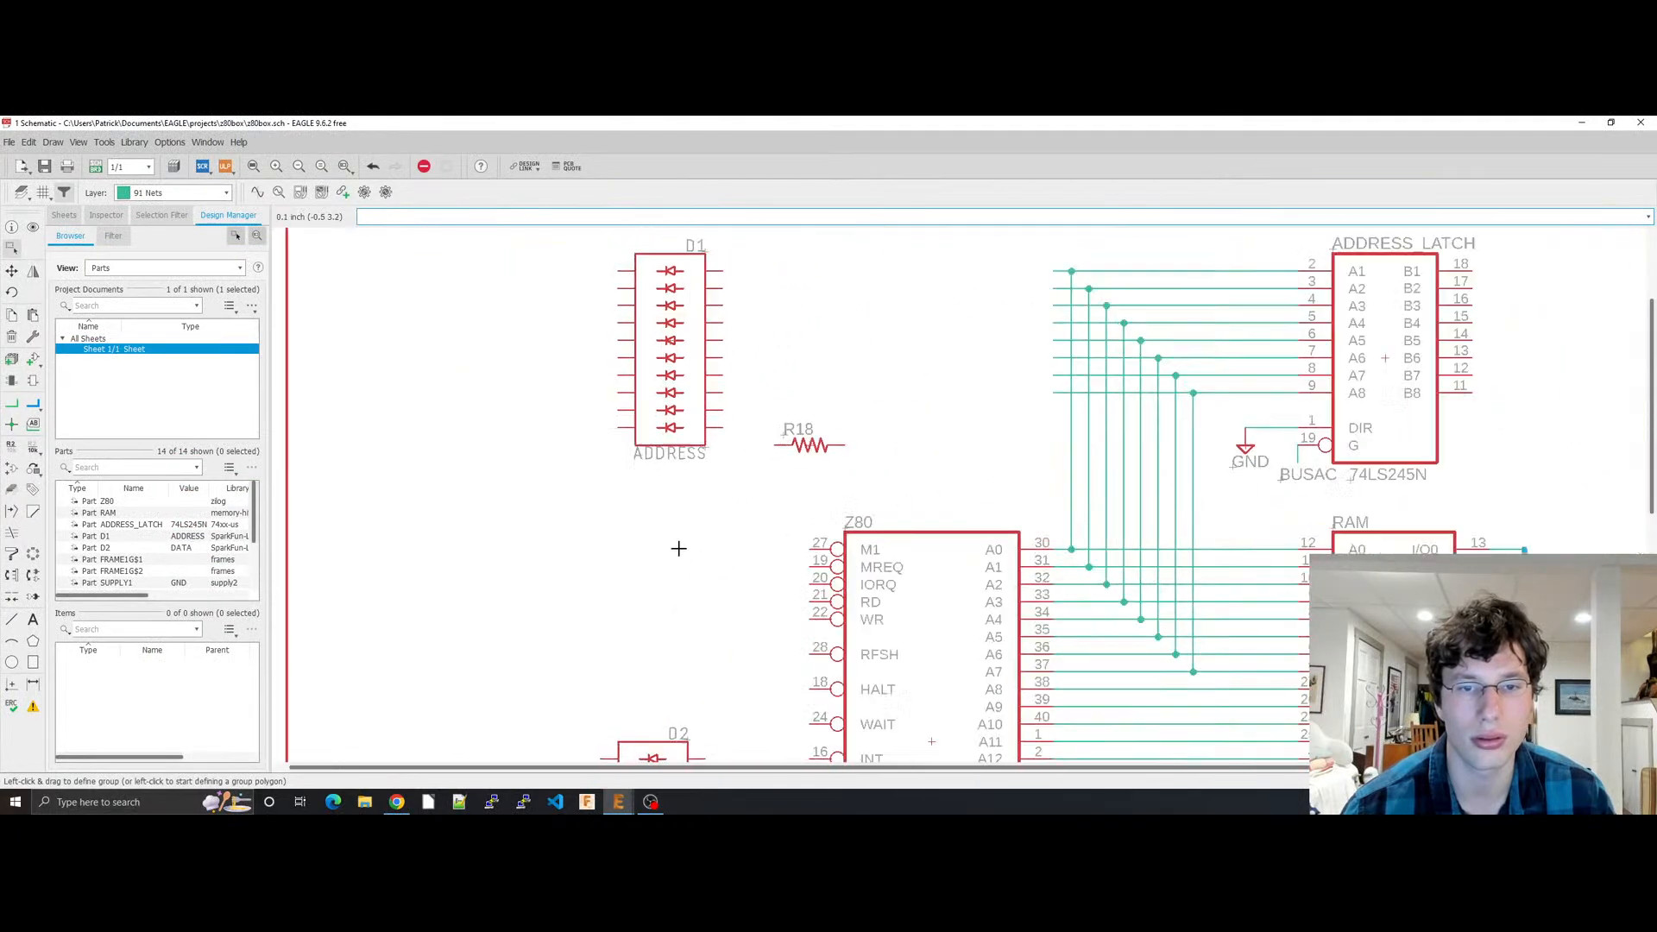
scroll(722, 566, "down", 3)
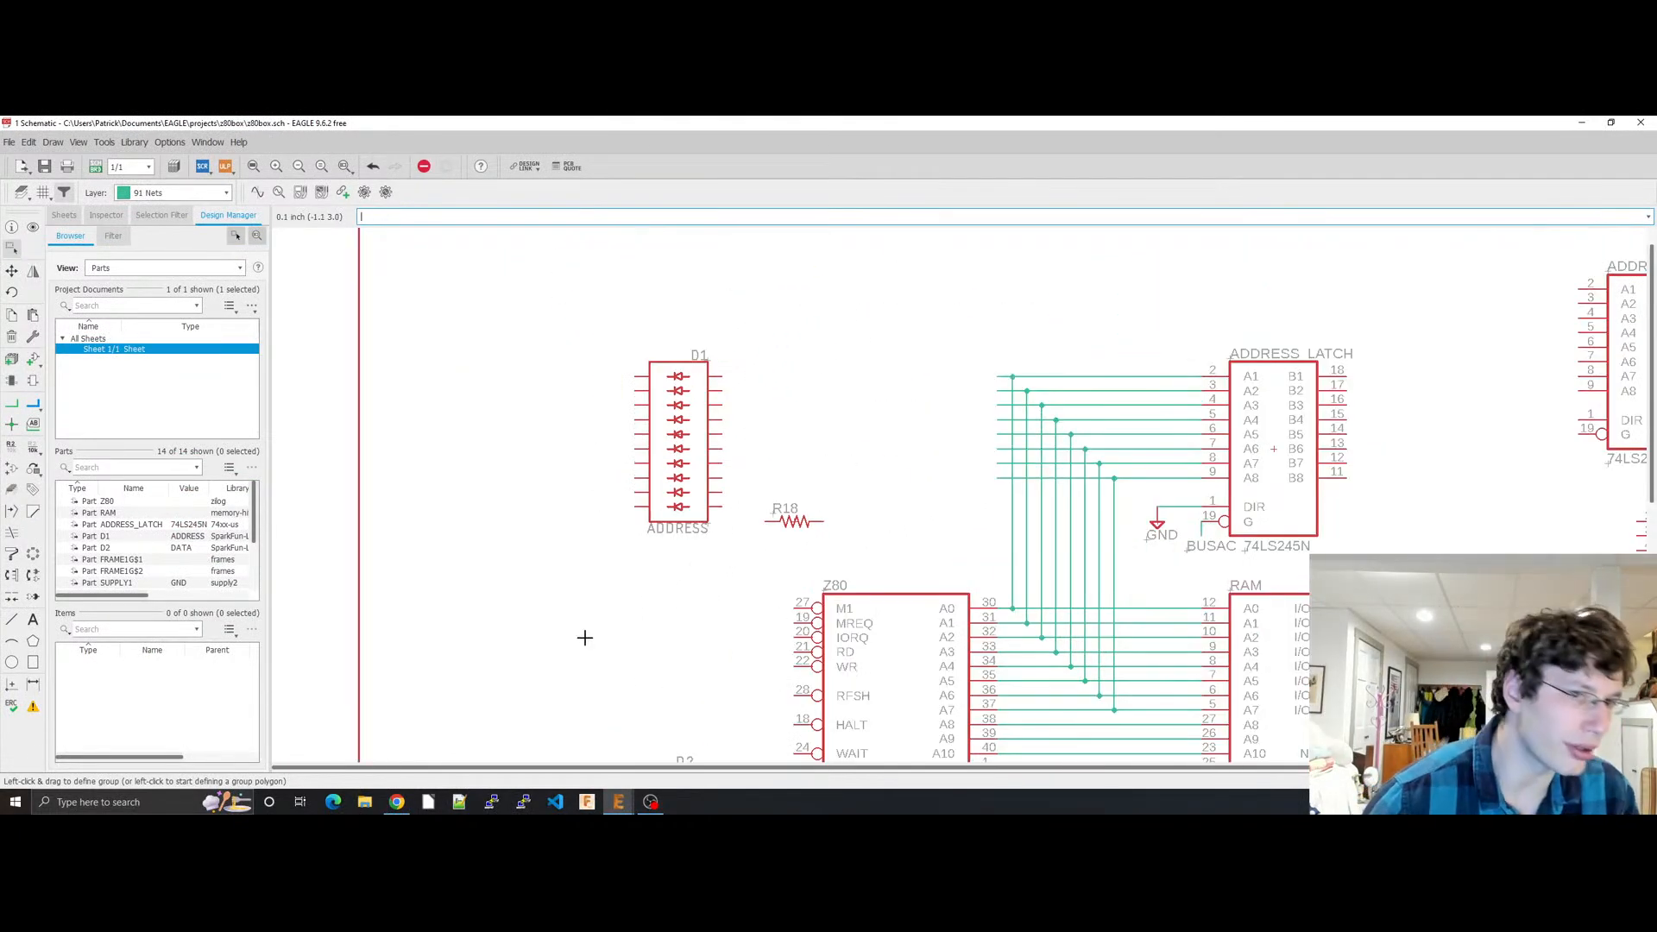
Step: Check the resistor pack in the KiCad reference in Chrome, and return to EAGLE to inspect the pasted resistor's properties
left_click(397, 802)
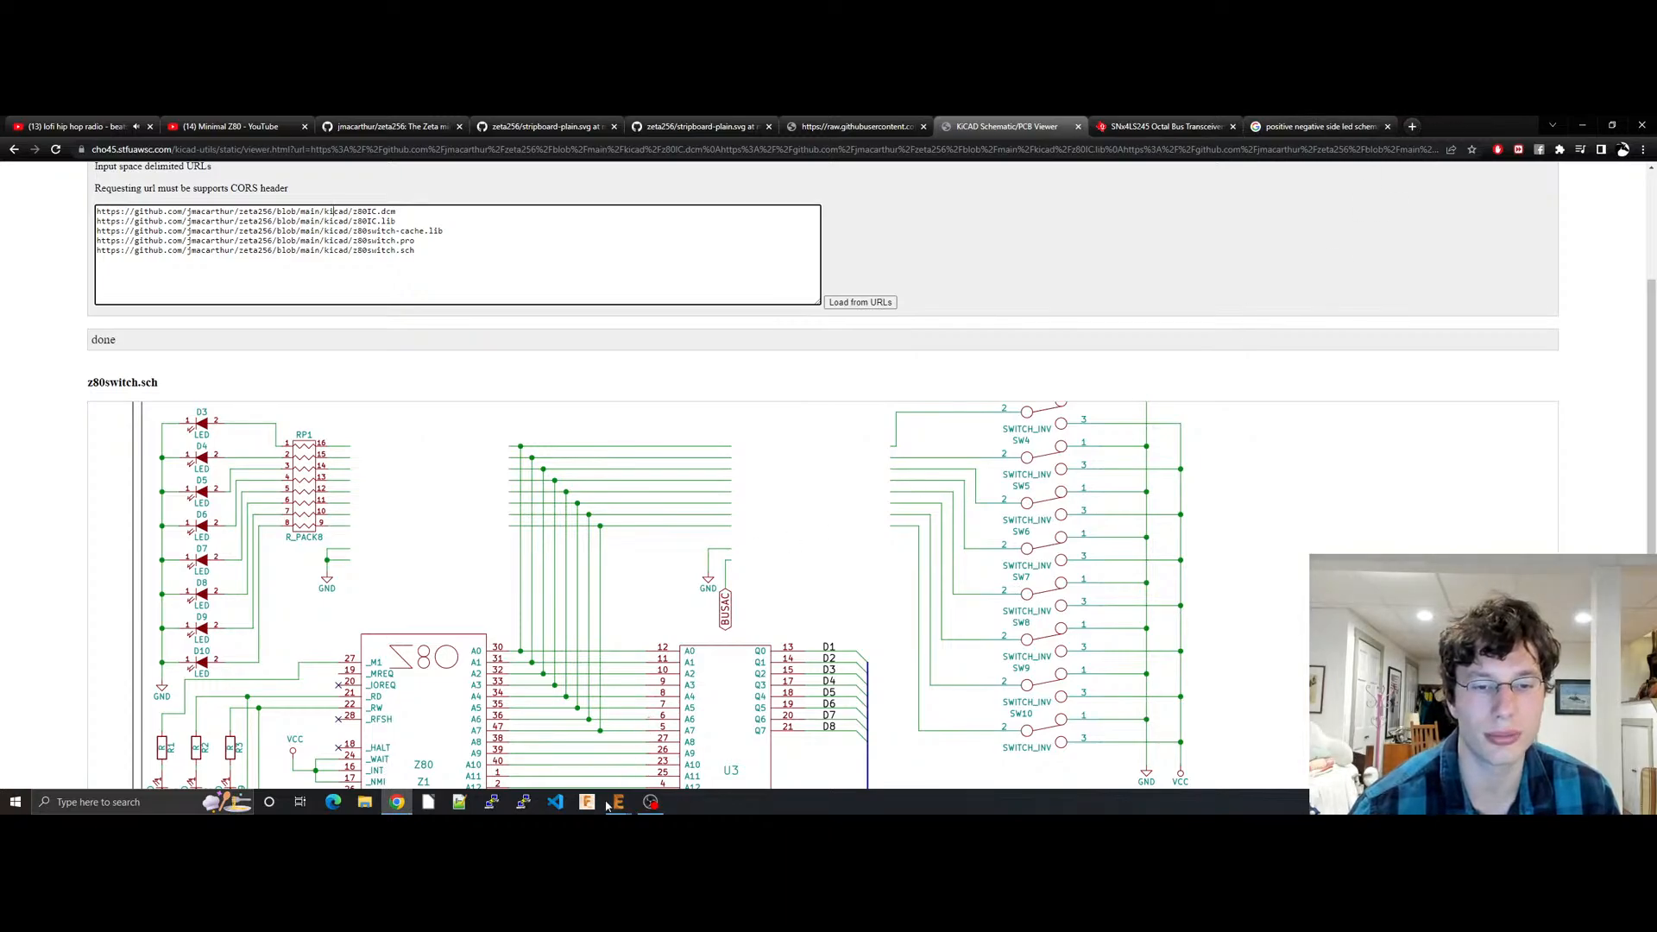
mouse_move(618, 802)
left_click(698, 758)
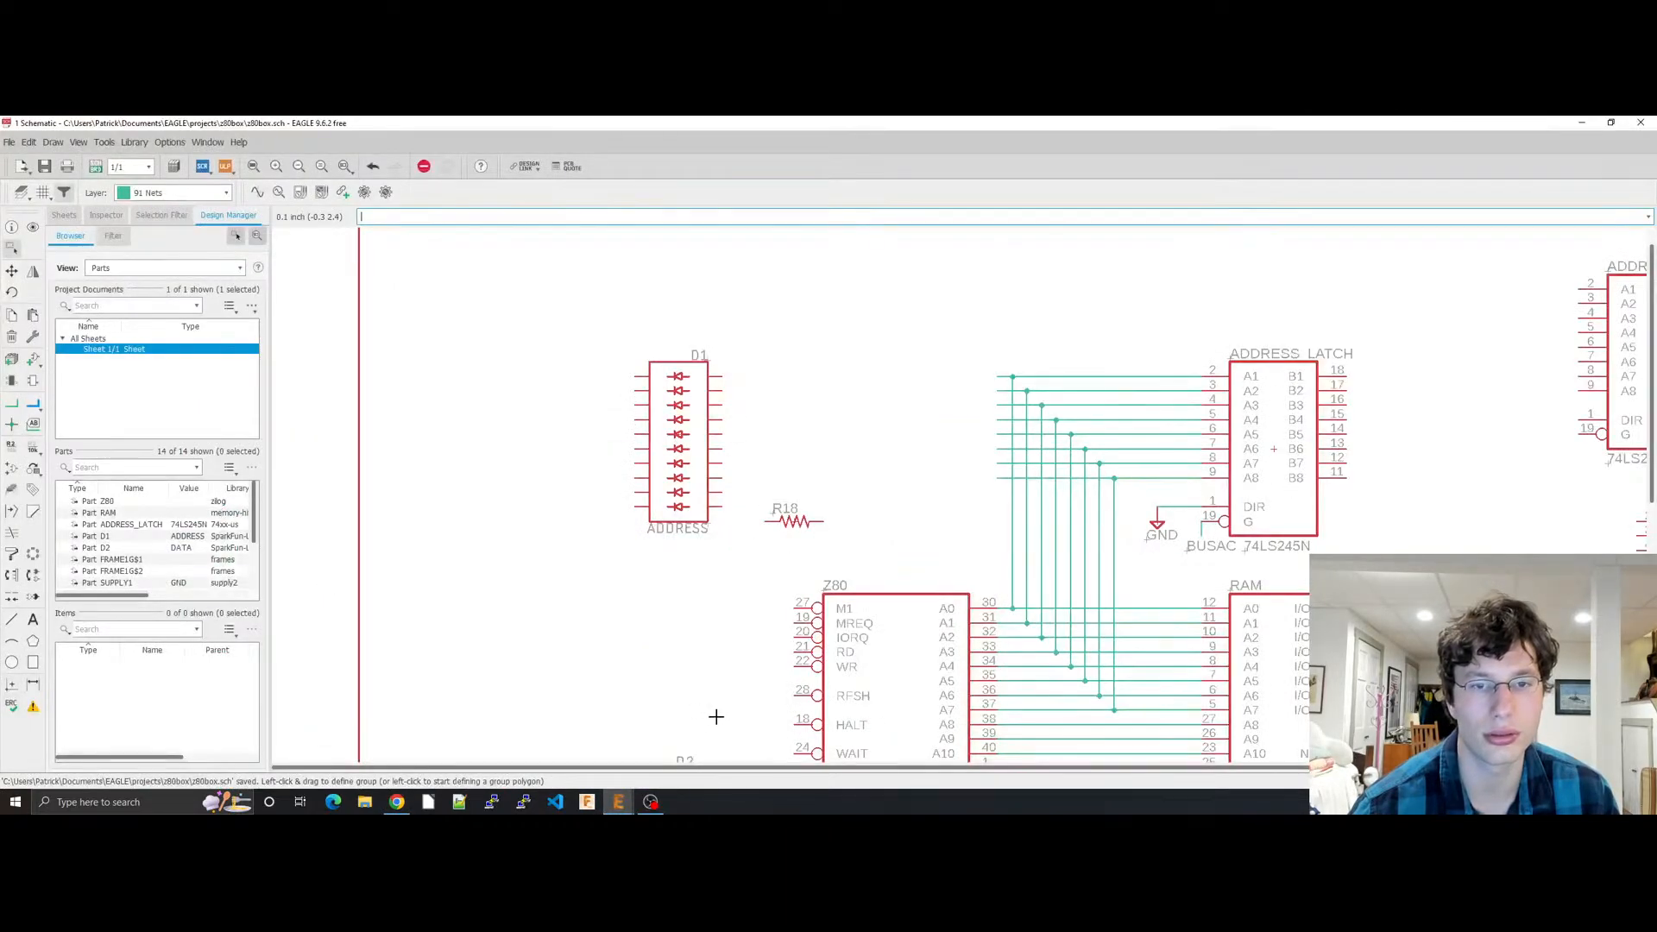
right_click(800, 528)
left_click(858, 534)
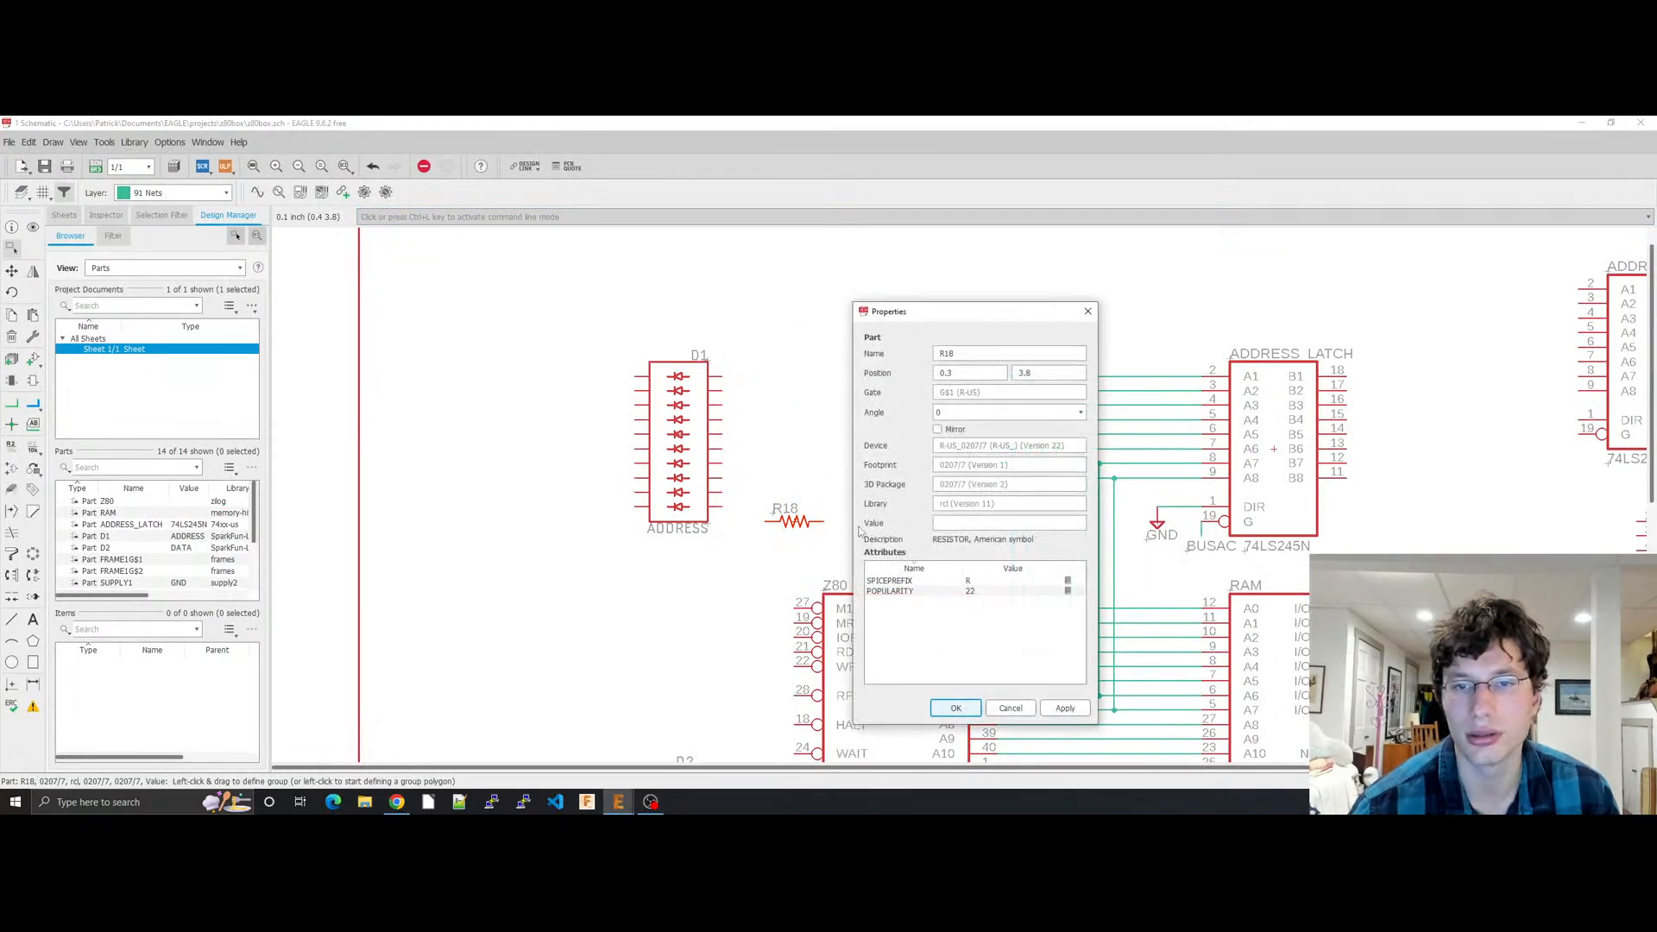
key("Escape")
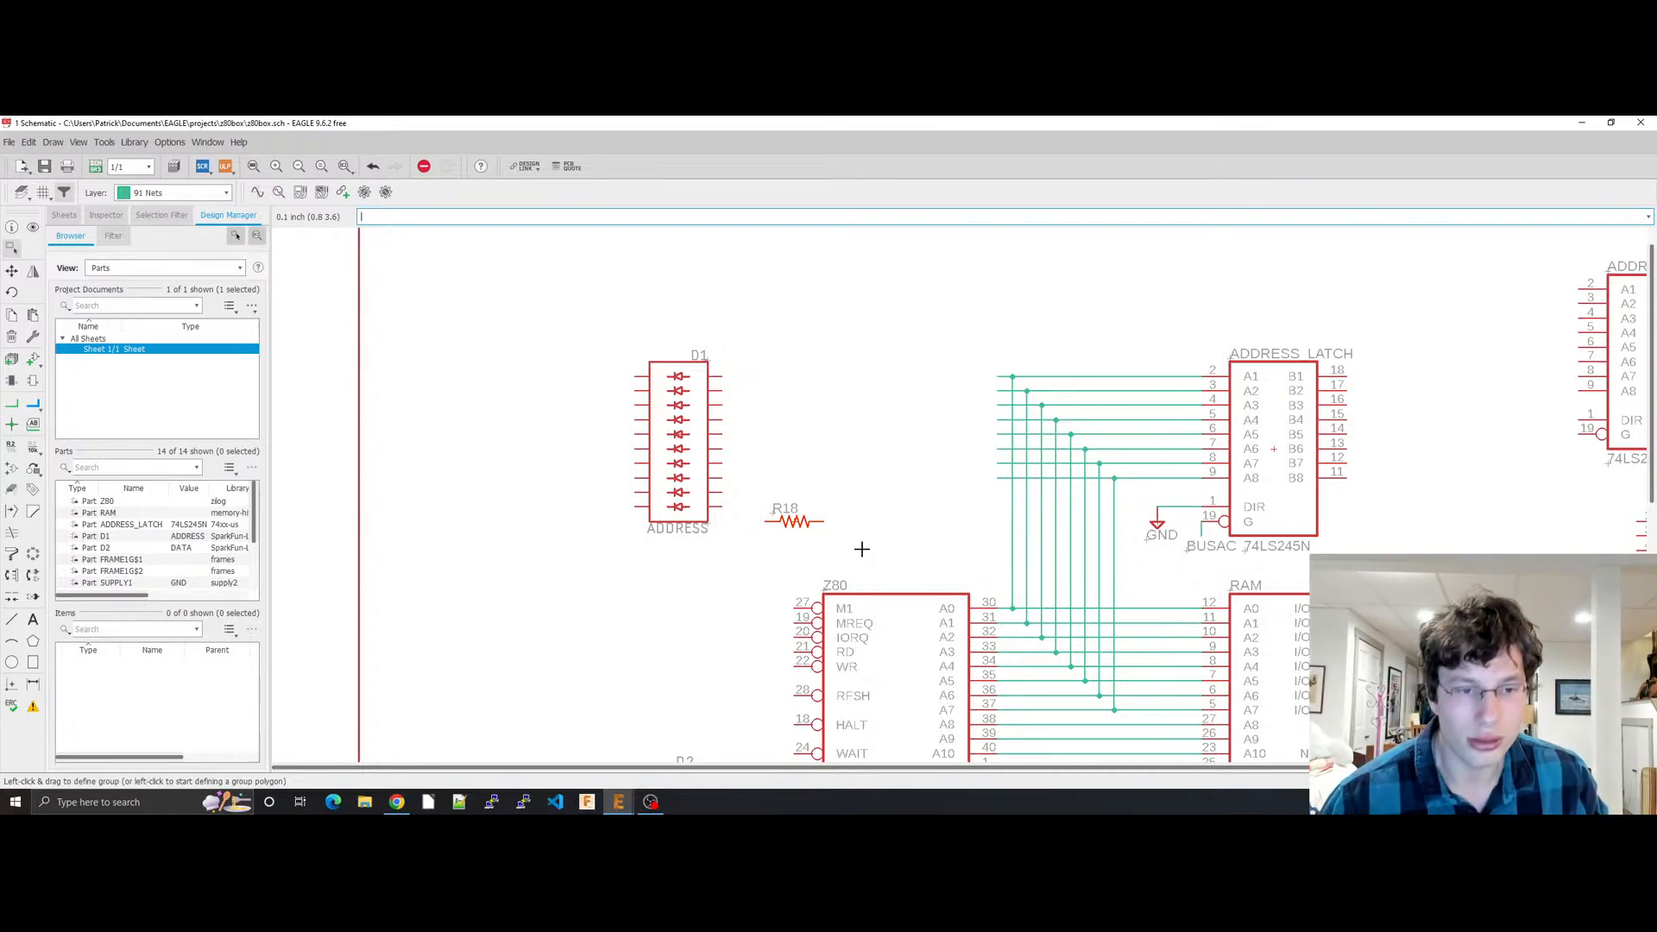
Step: Switch to Chrome, search the web for "resistor color codes" and open a color band chart from the image results
left_click(397, 802)
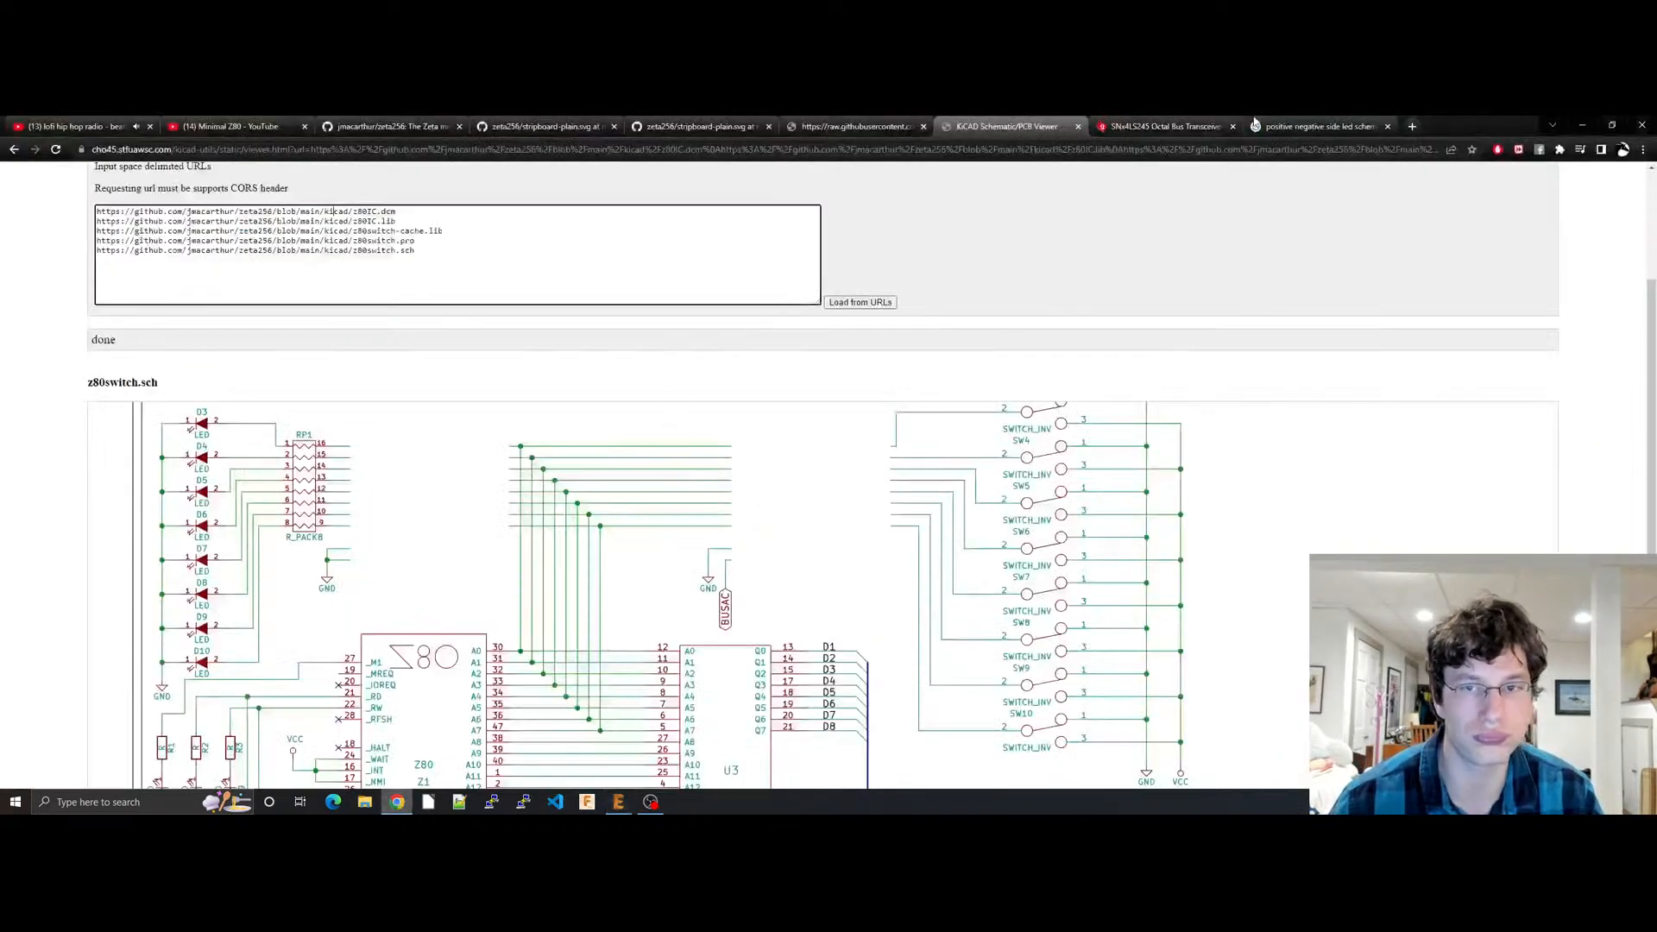
left_click(1321, 126)
left_click(1246, 148)
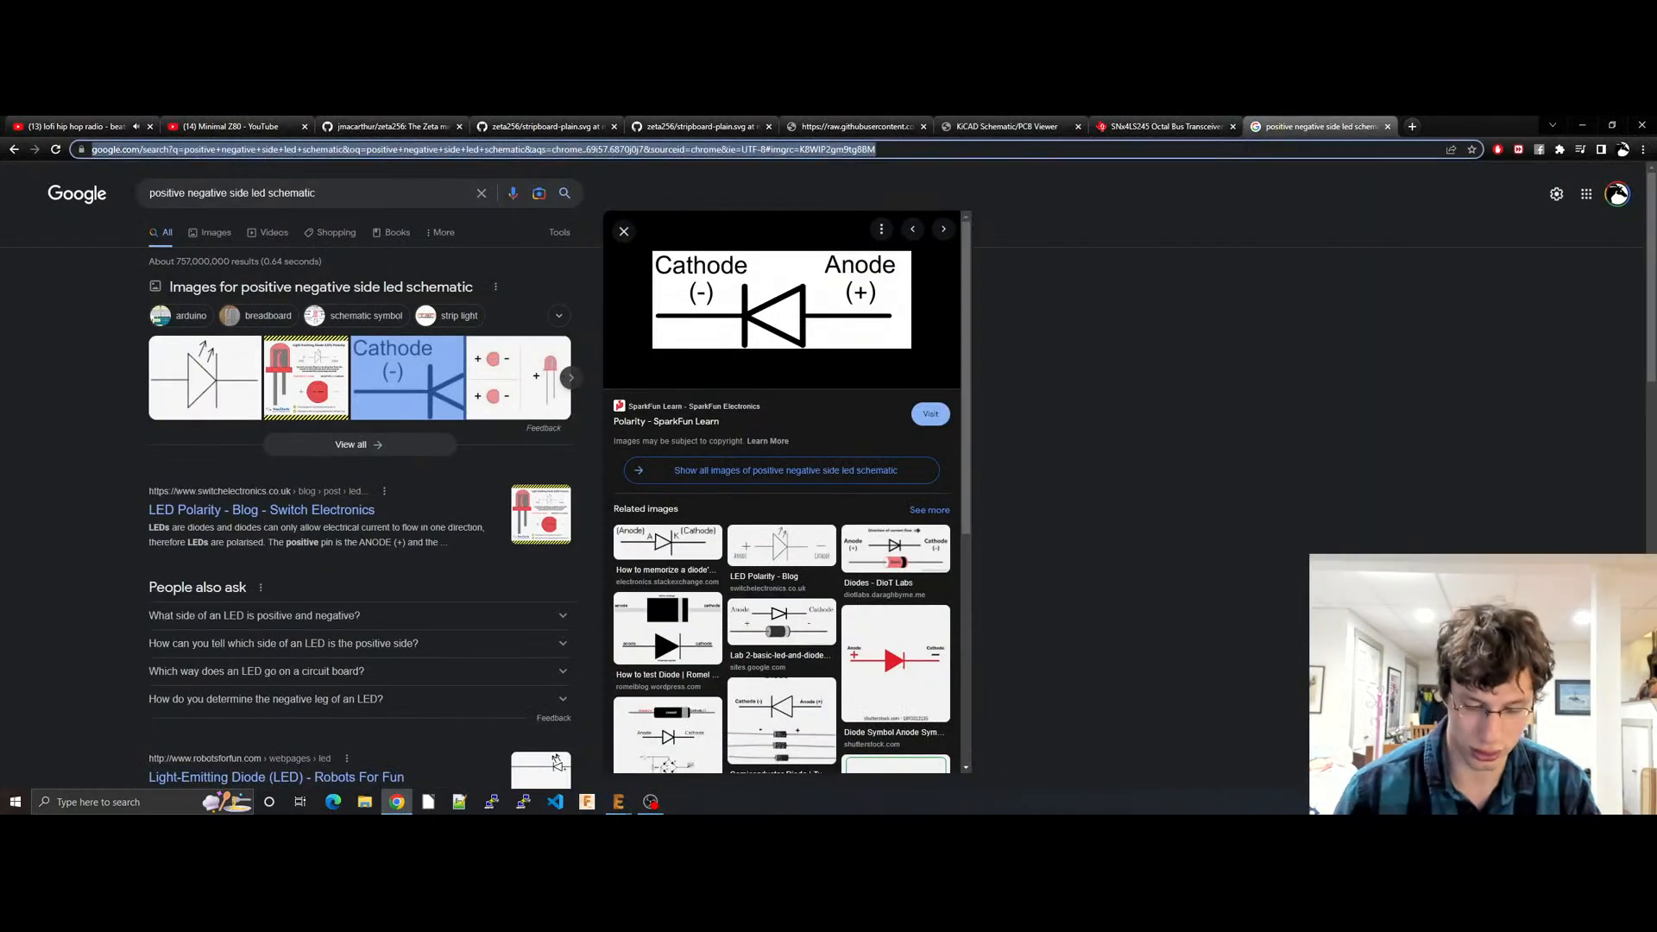
type("resistor color codes")
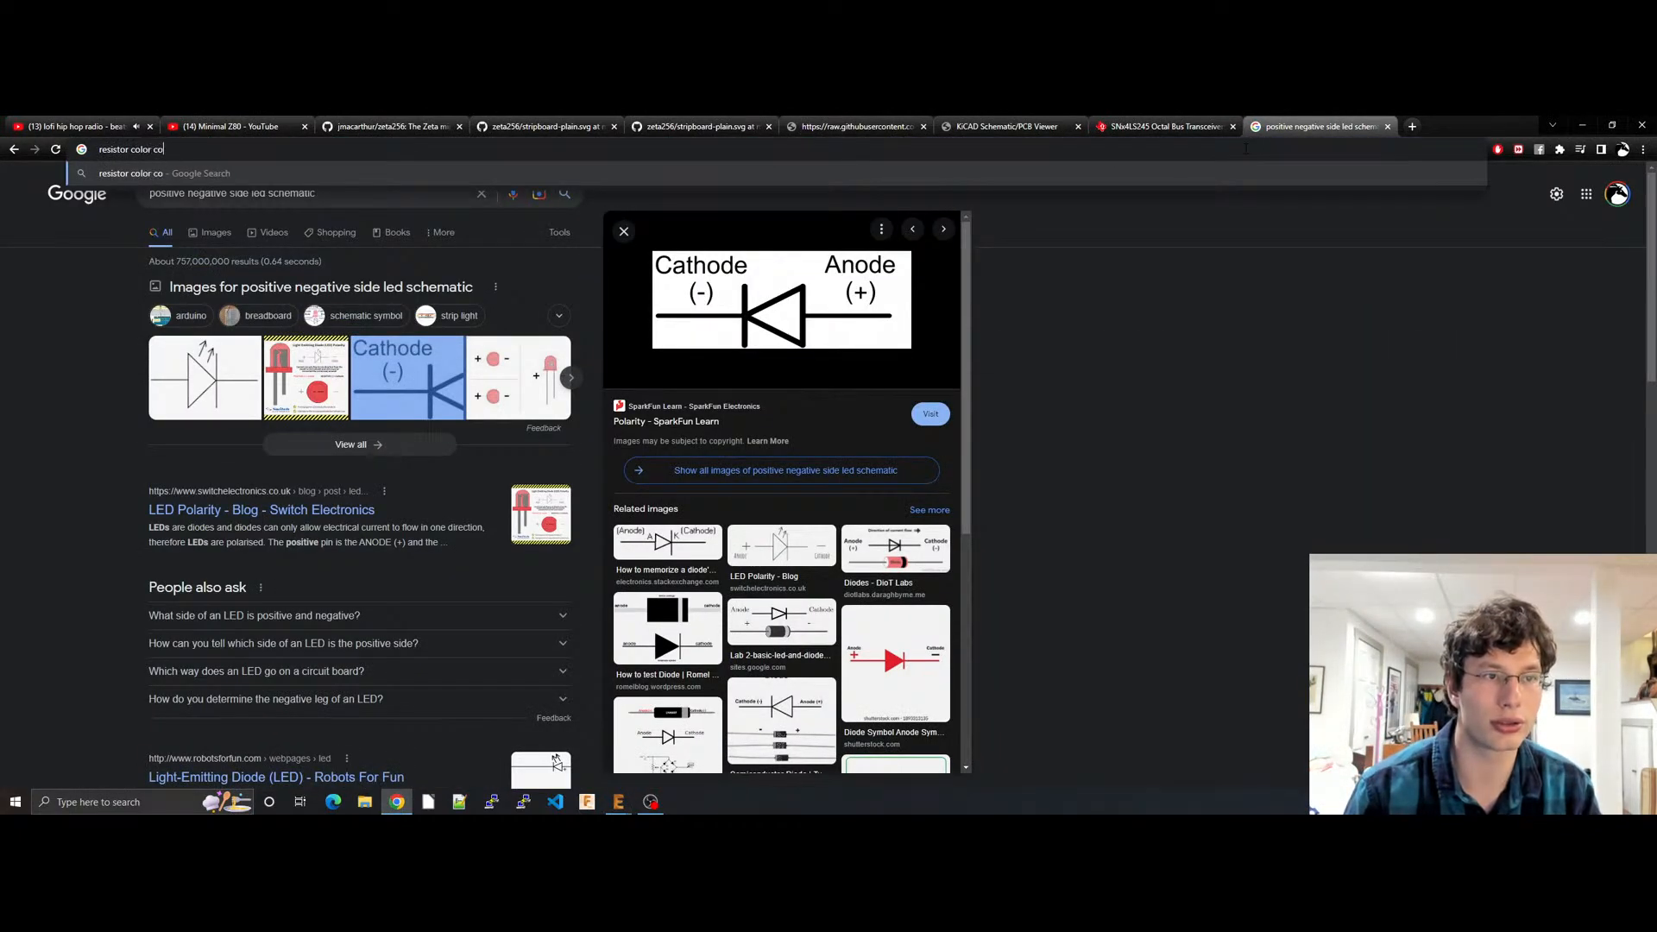
key("Return")
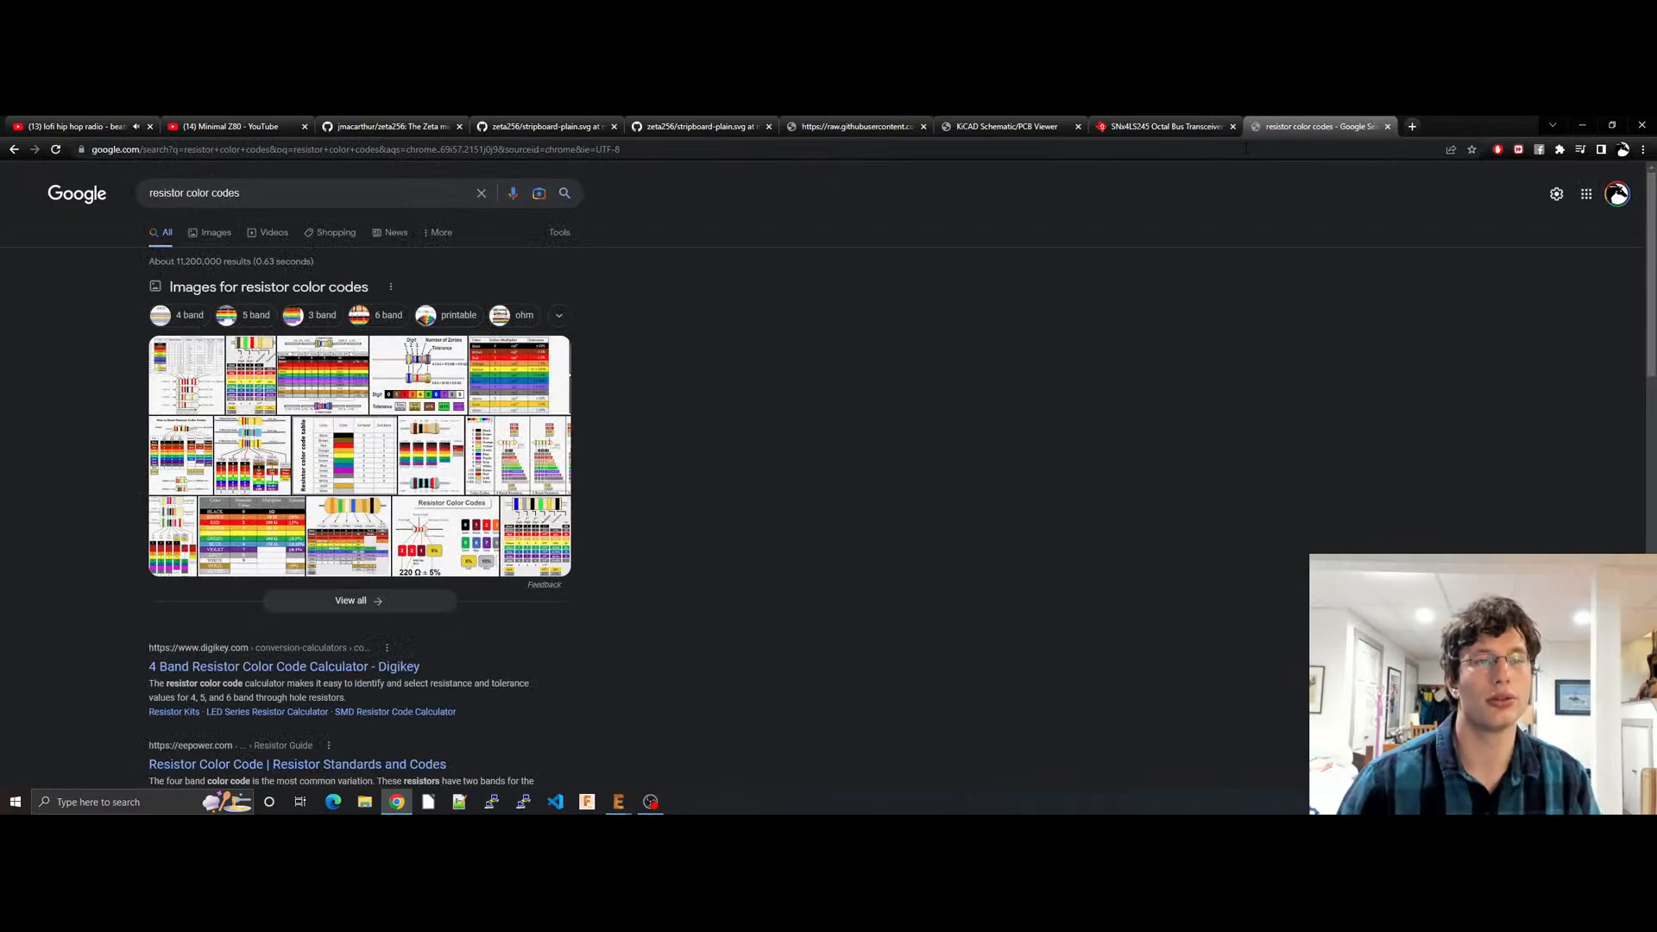
left_click(265, 369)
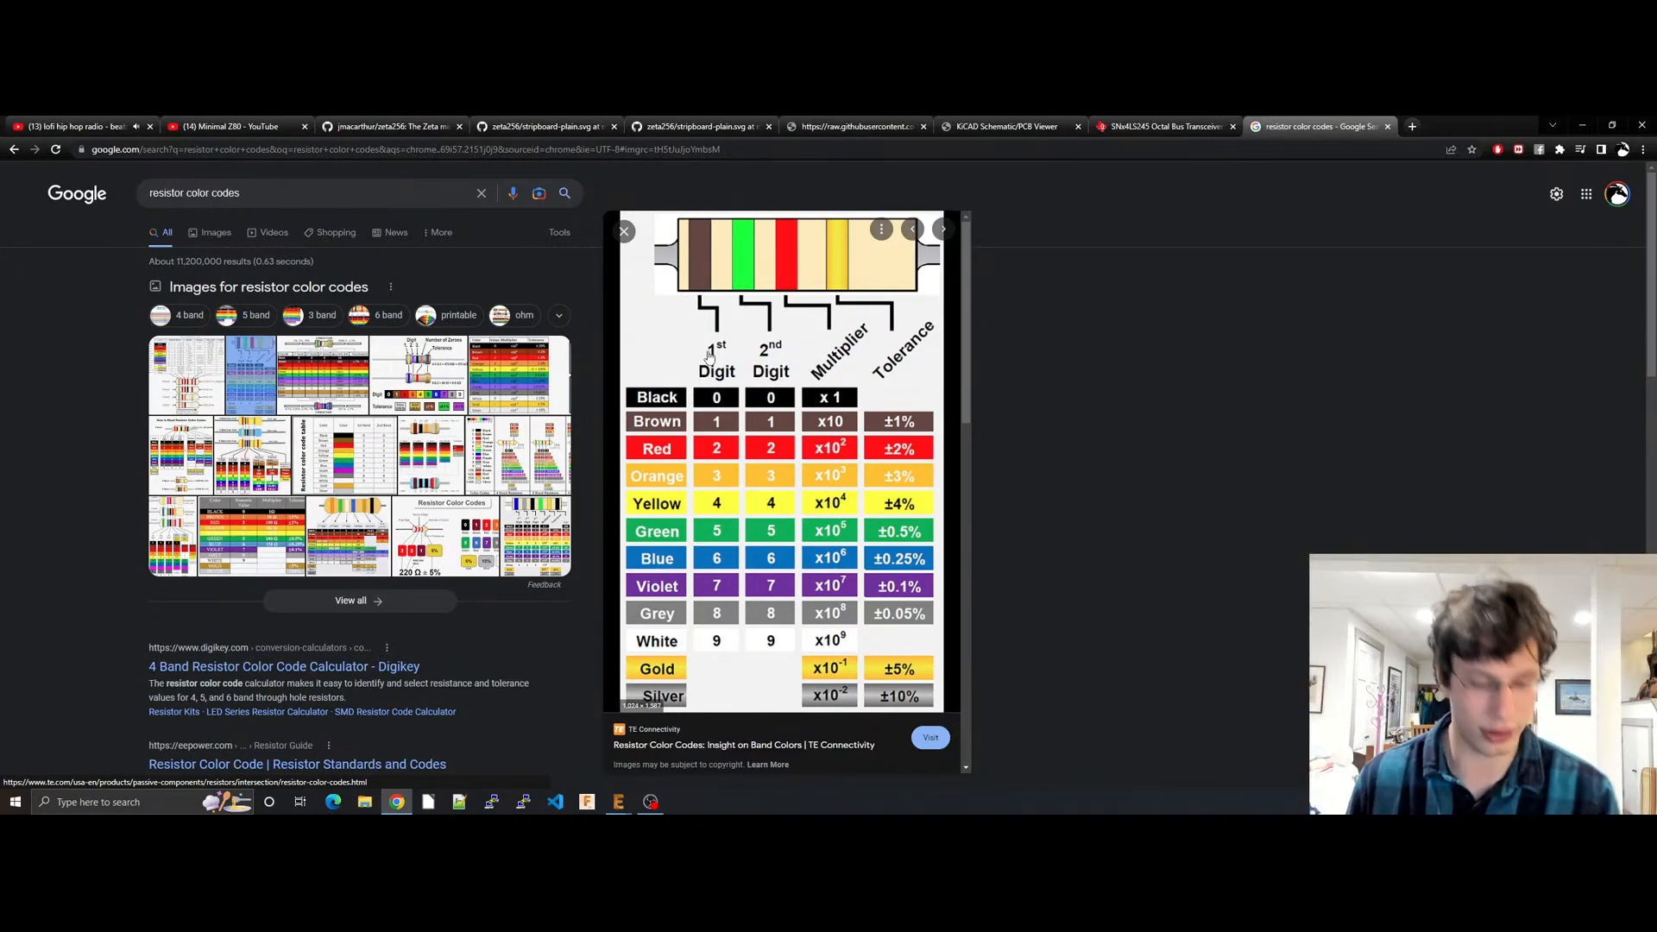
Step: Switch to EAGLE and, in resistor R18's properties, set its name to R1 and its value to 270
left_click(619, 805)
left_click(734, 755)
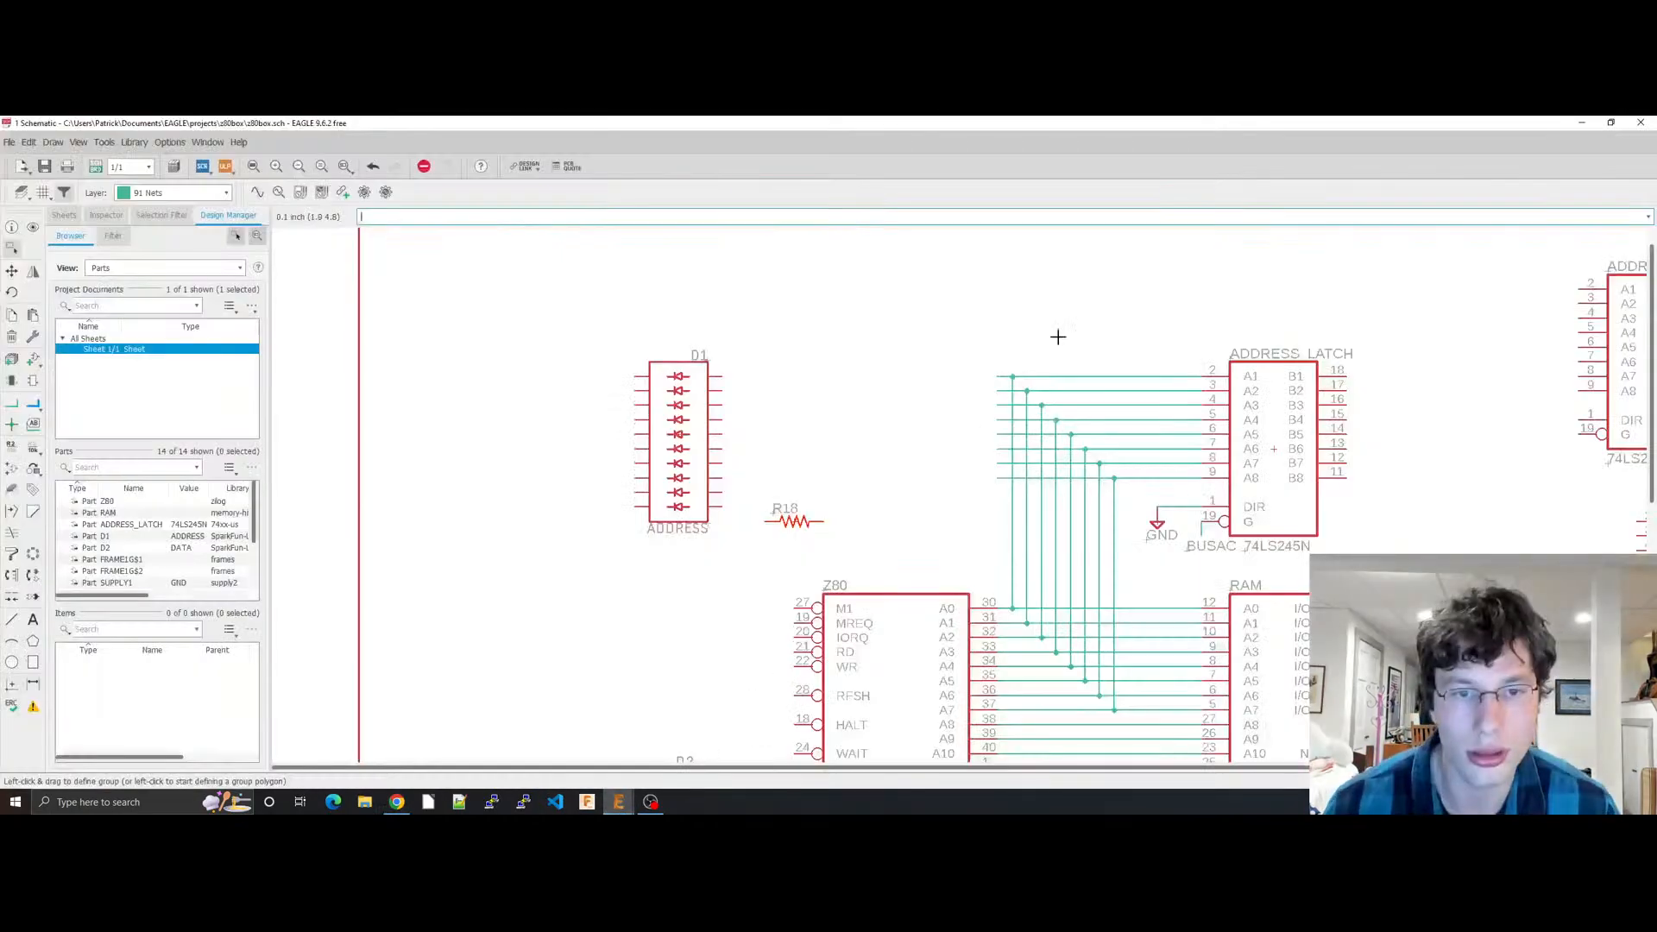
left_click(803, 521)
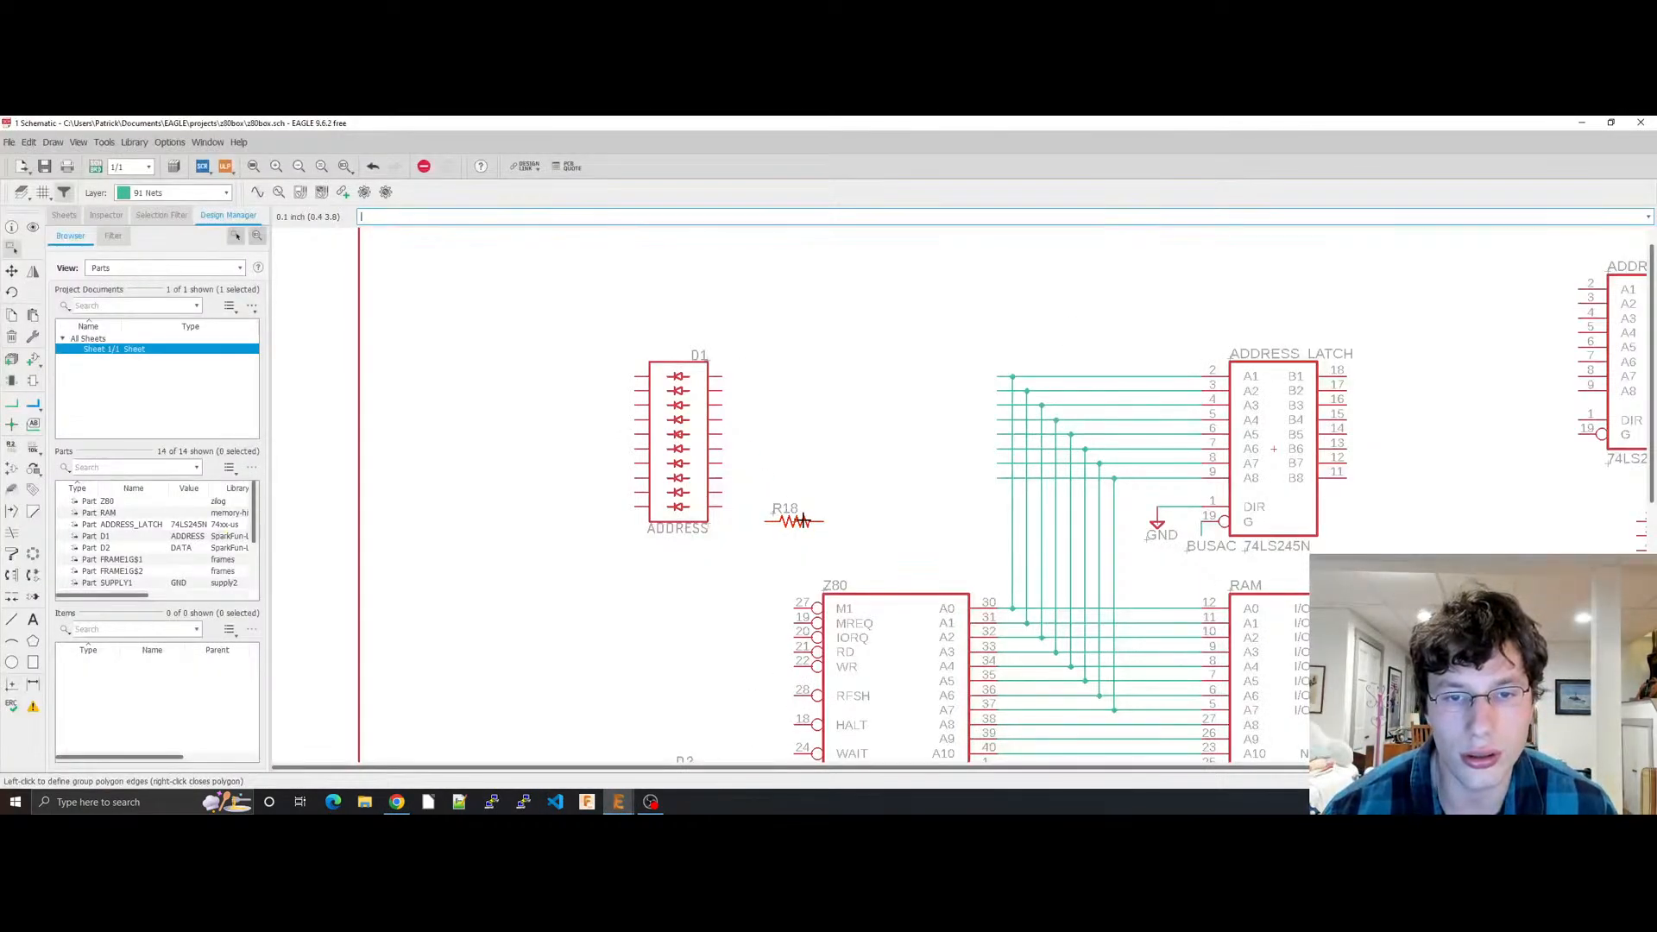
key("Escape")
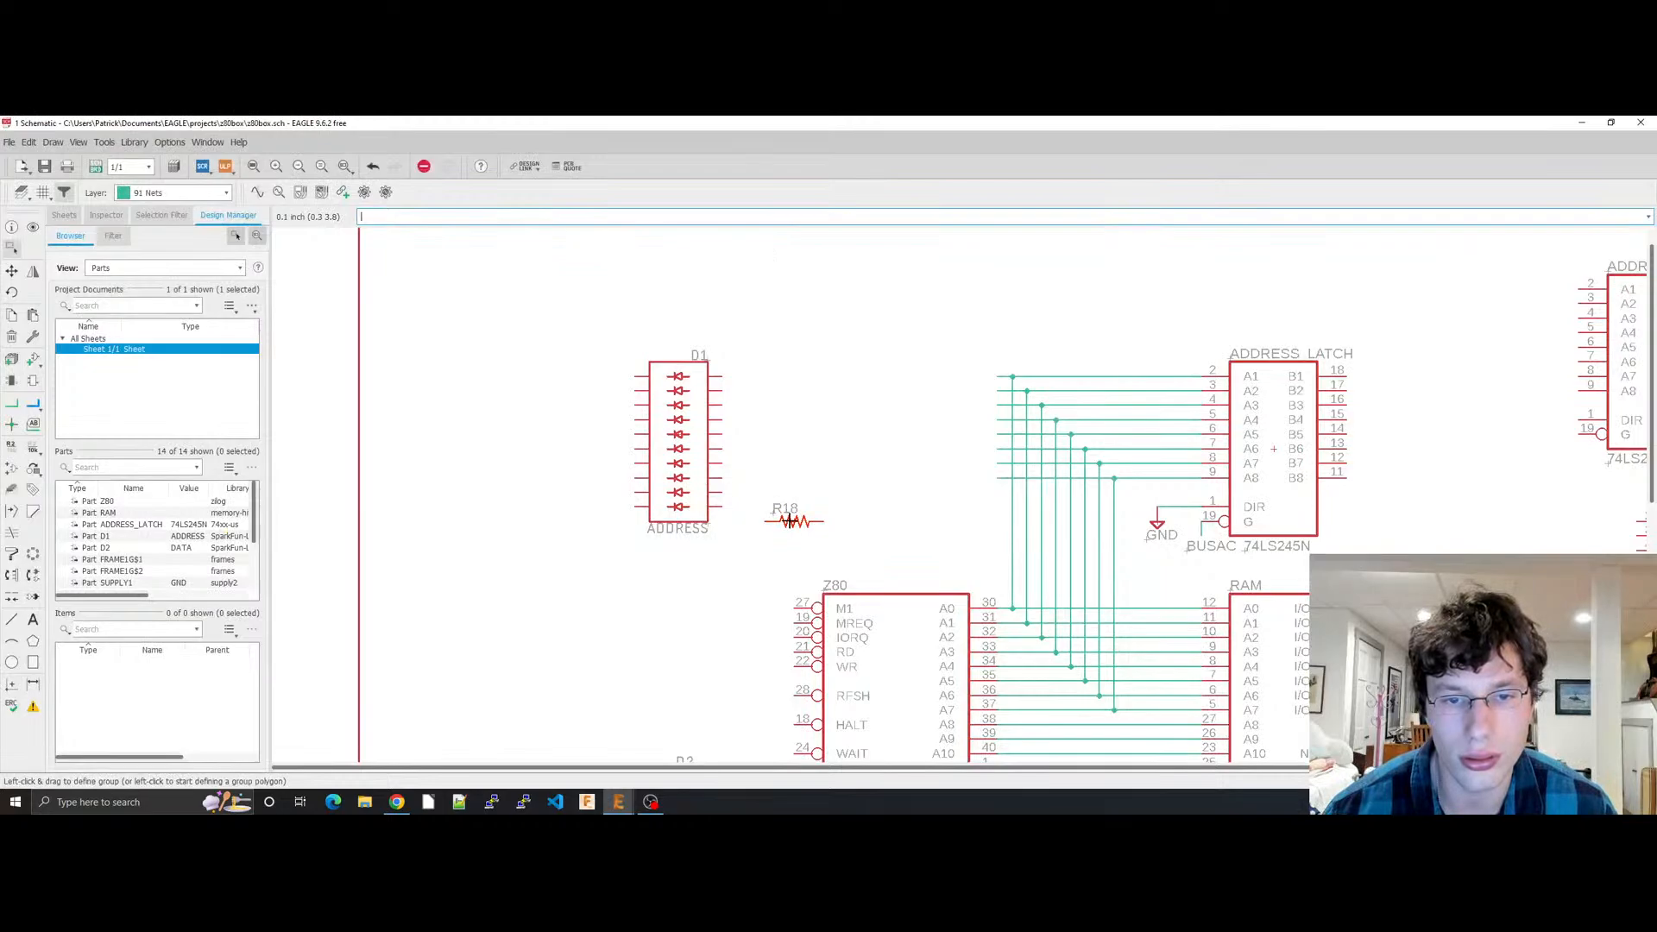
right_click(791, 522)
left_click(850, 527)
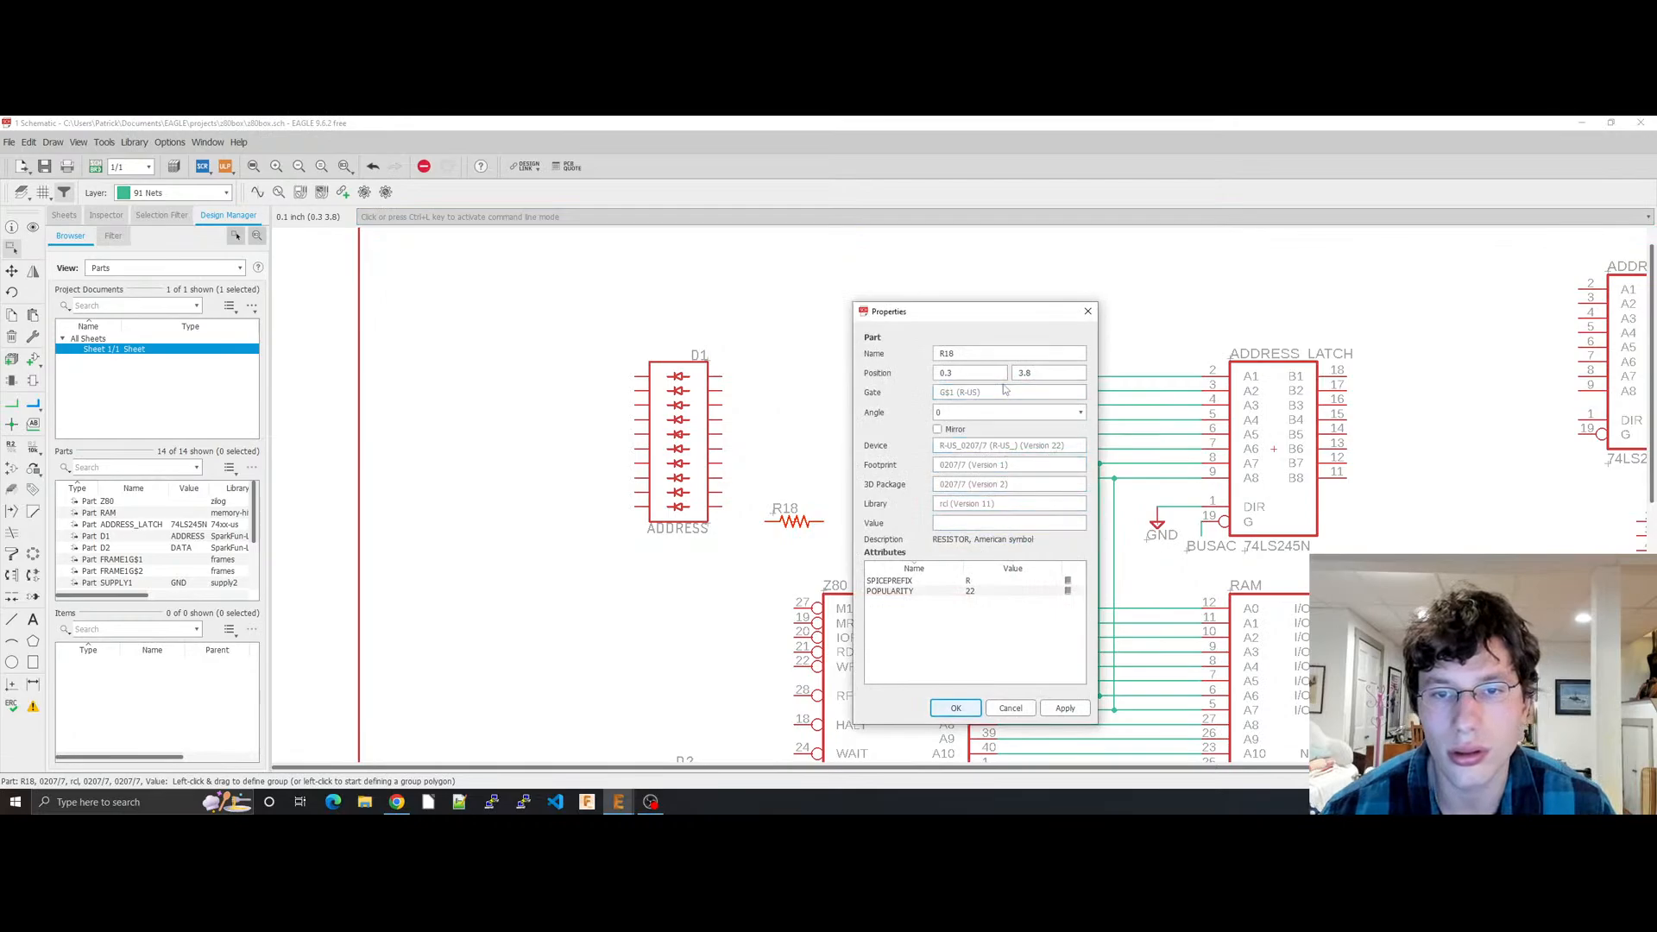
left_click(985, 355)
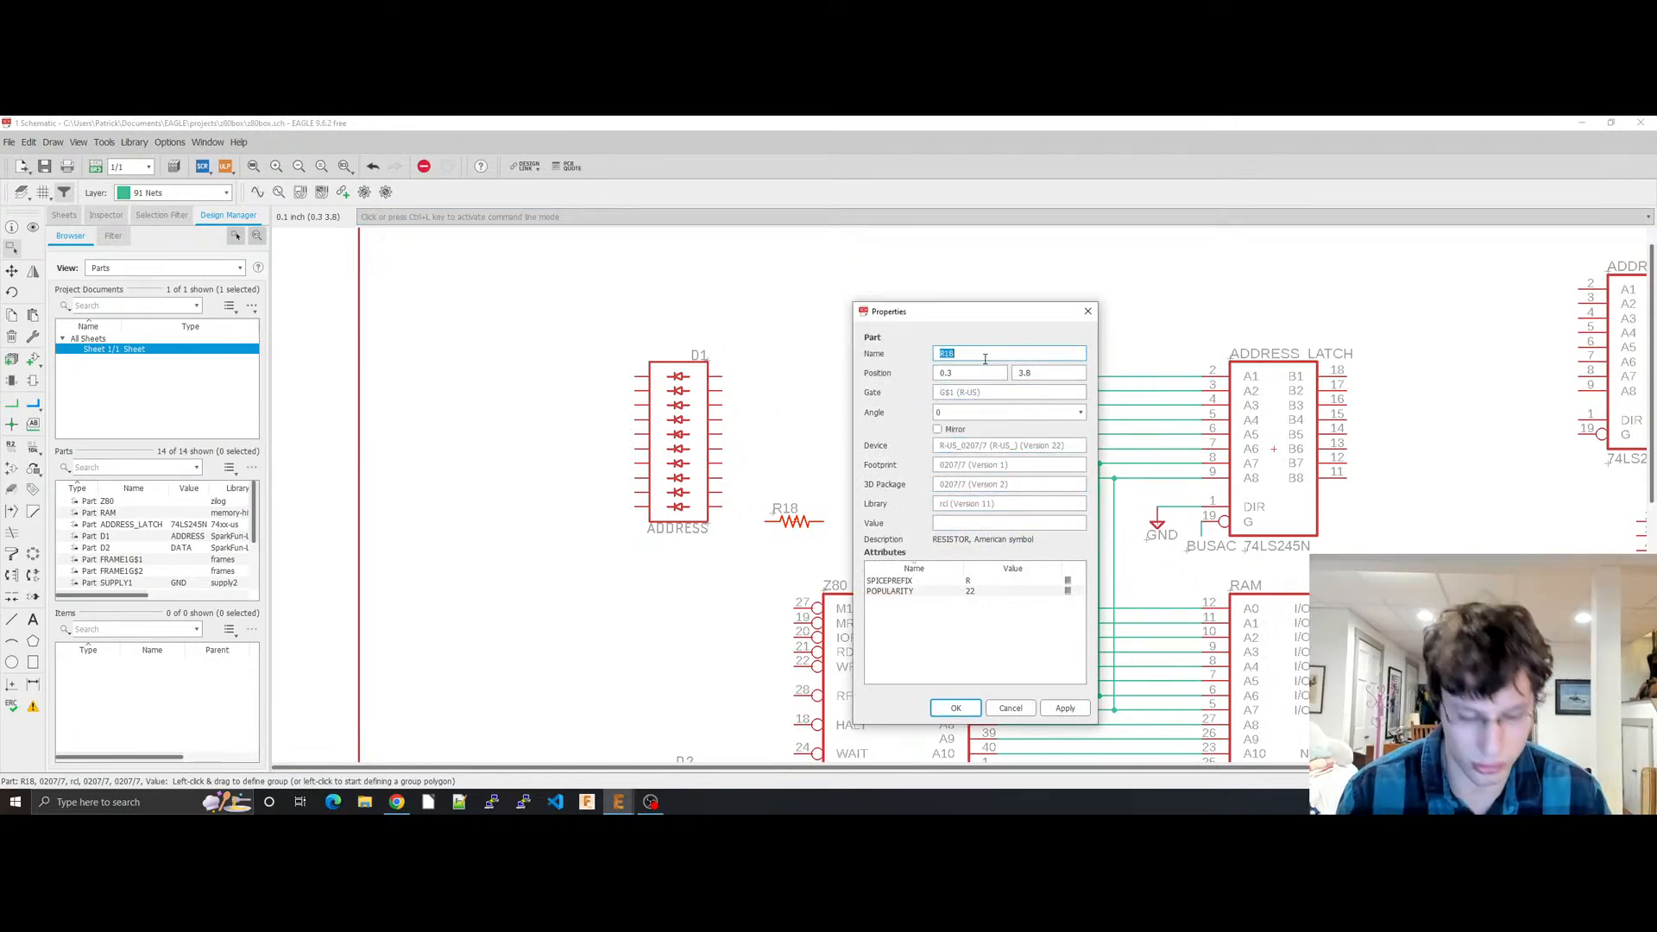
type("270")
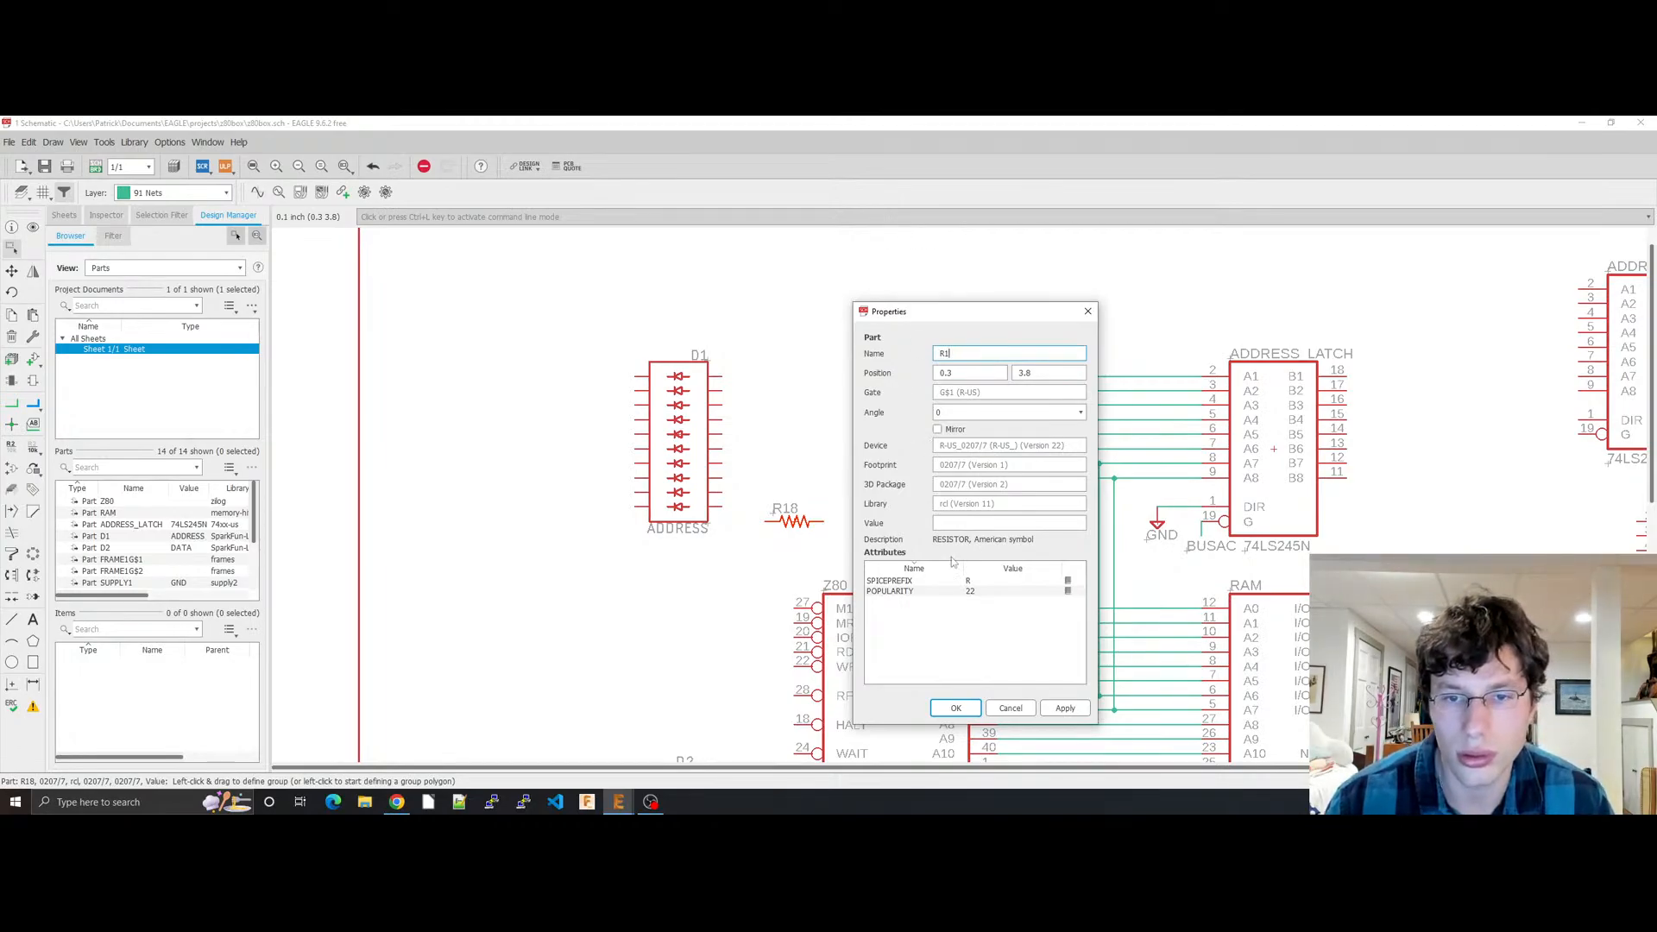
type("270")
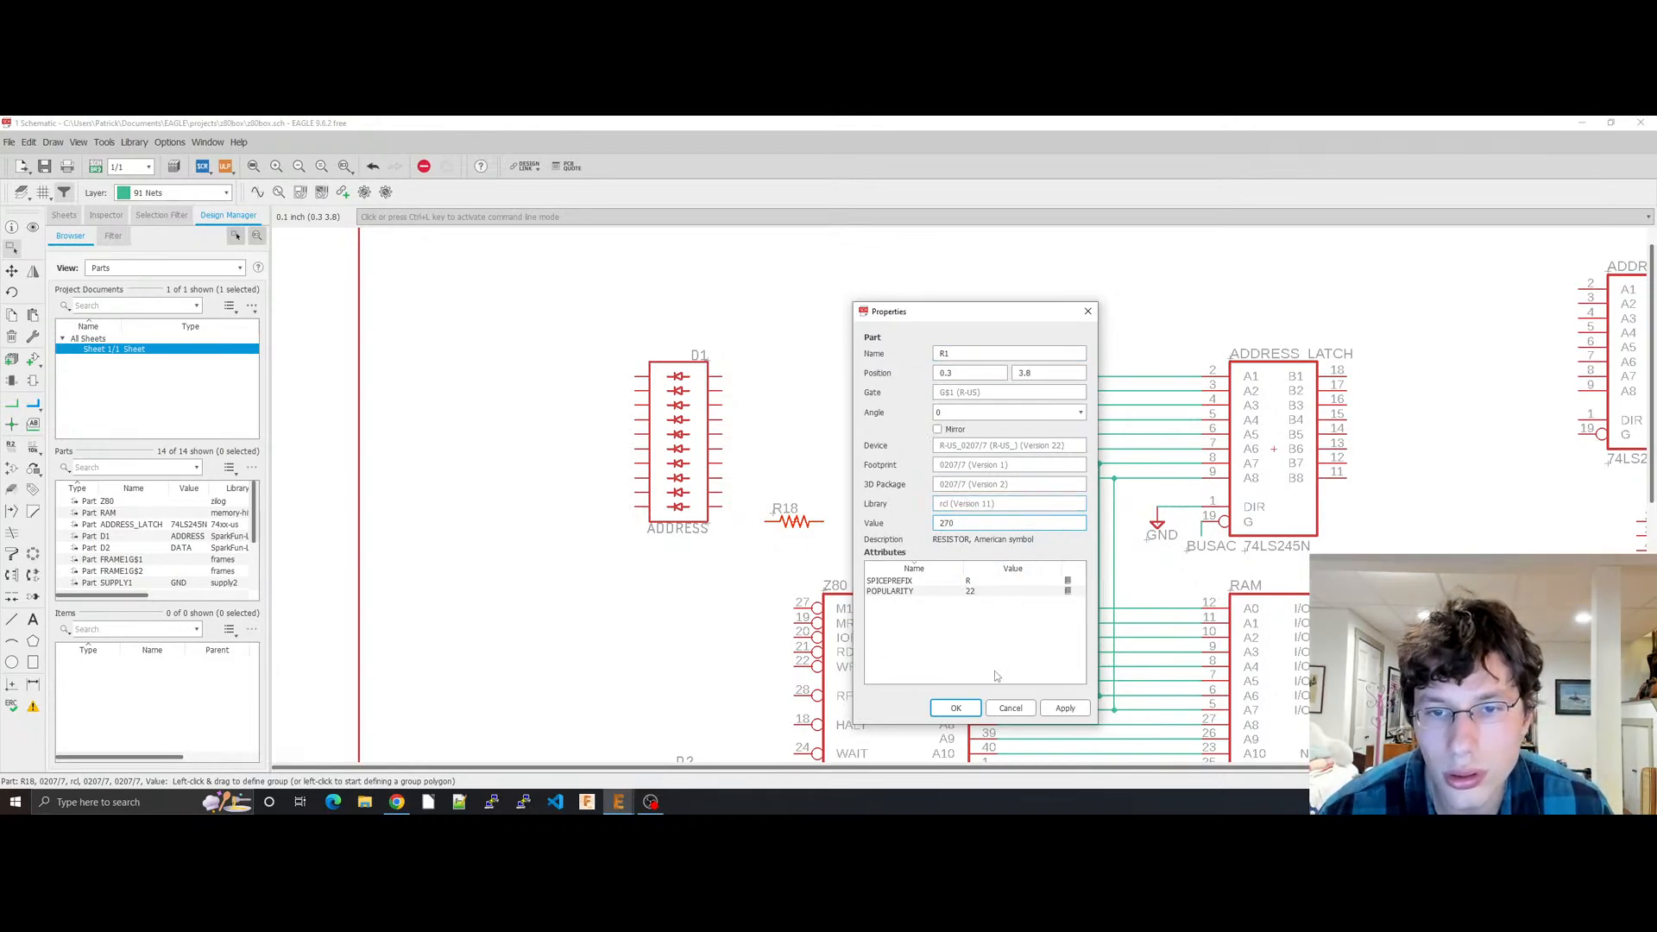
left_click(1064, 706)
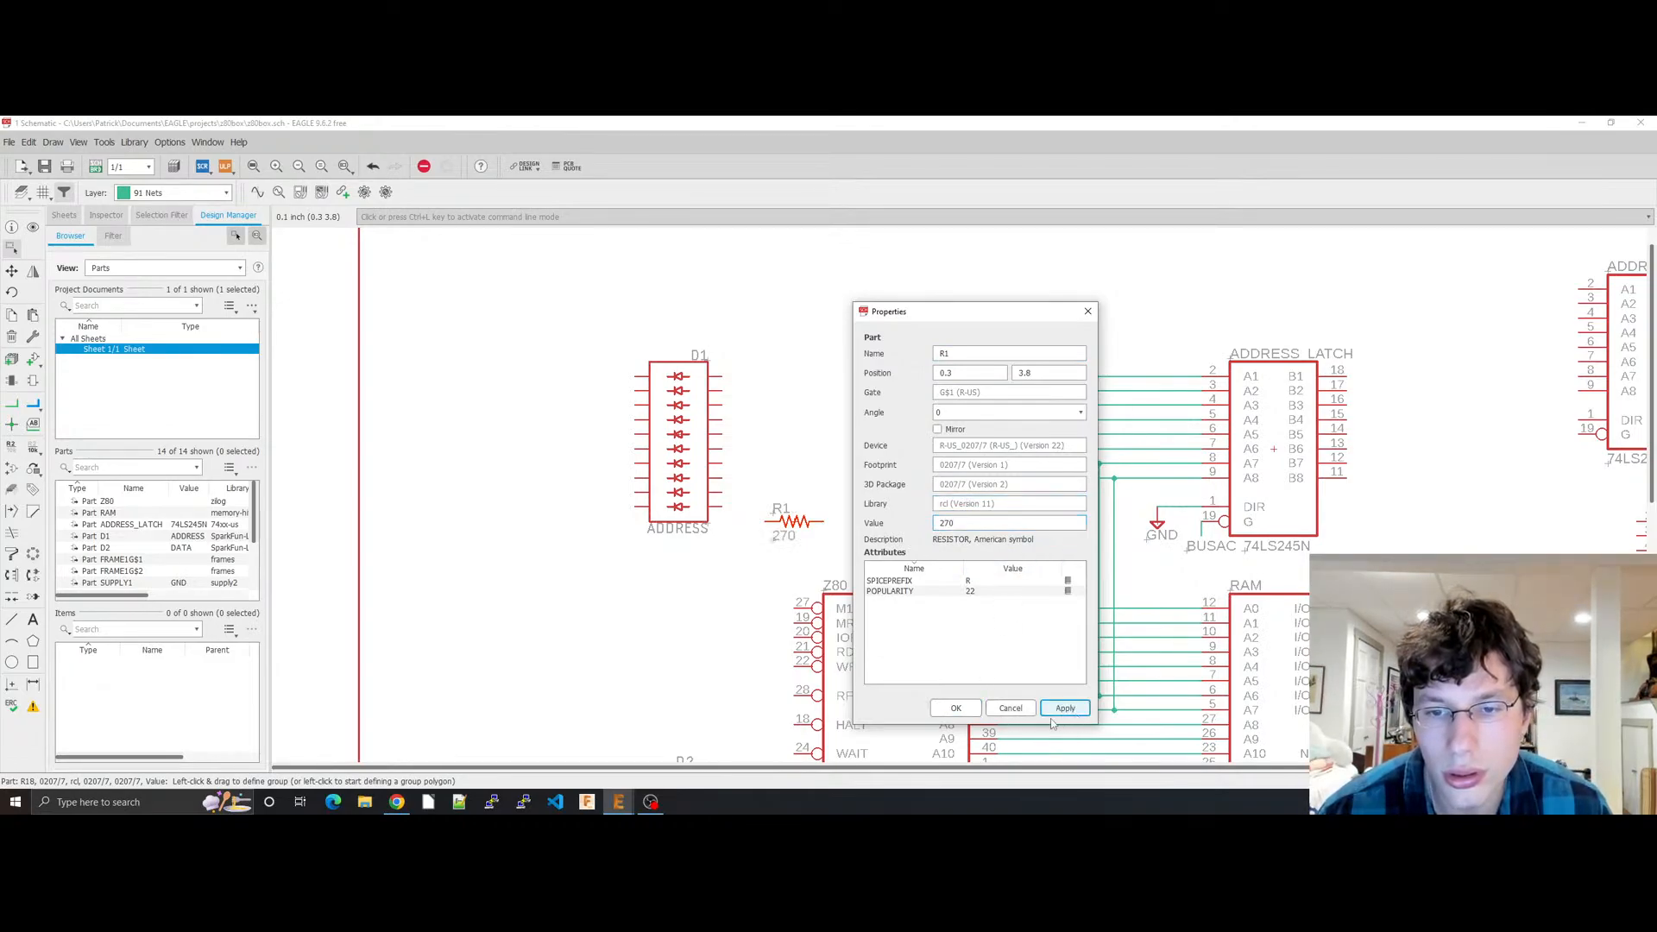
Step: In Chrome, search for "omega" and then "omega letter", open the Wikipedia article on Omega and copy the uppercase Ω symbol
left_click(981, 524)
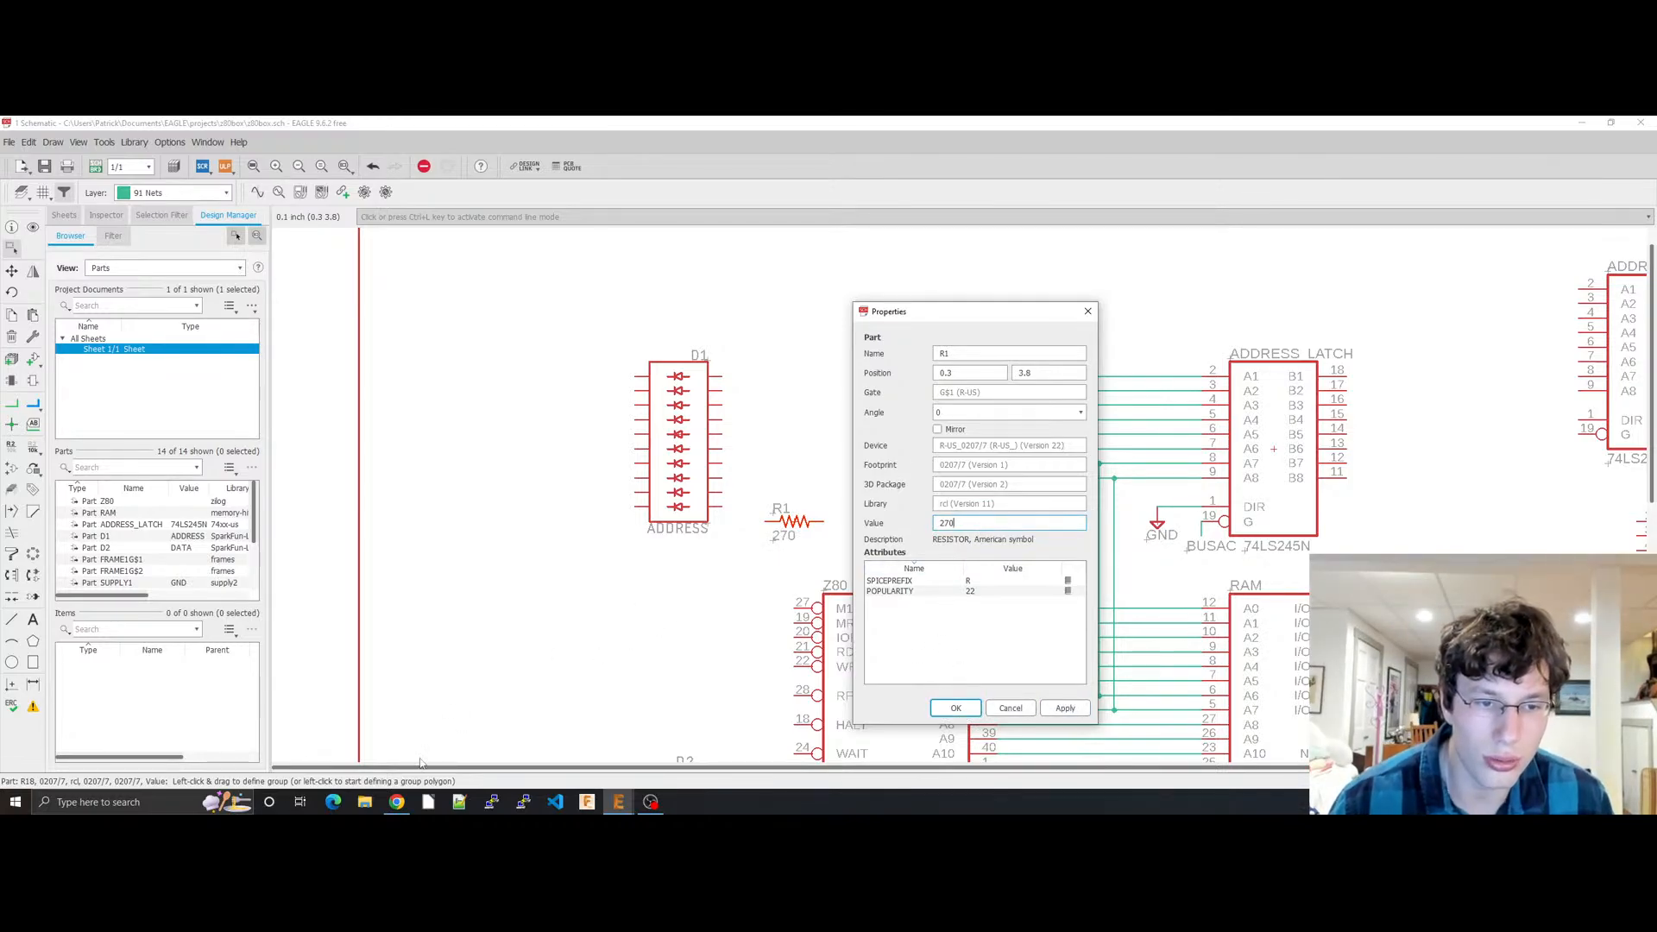
left_click(396, 801)
left_click(446, 149)
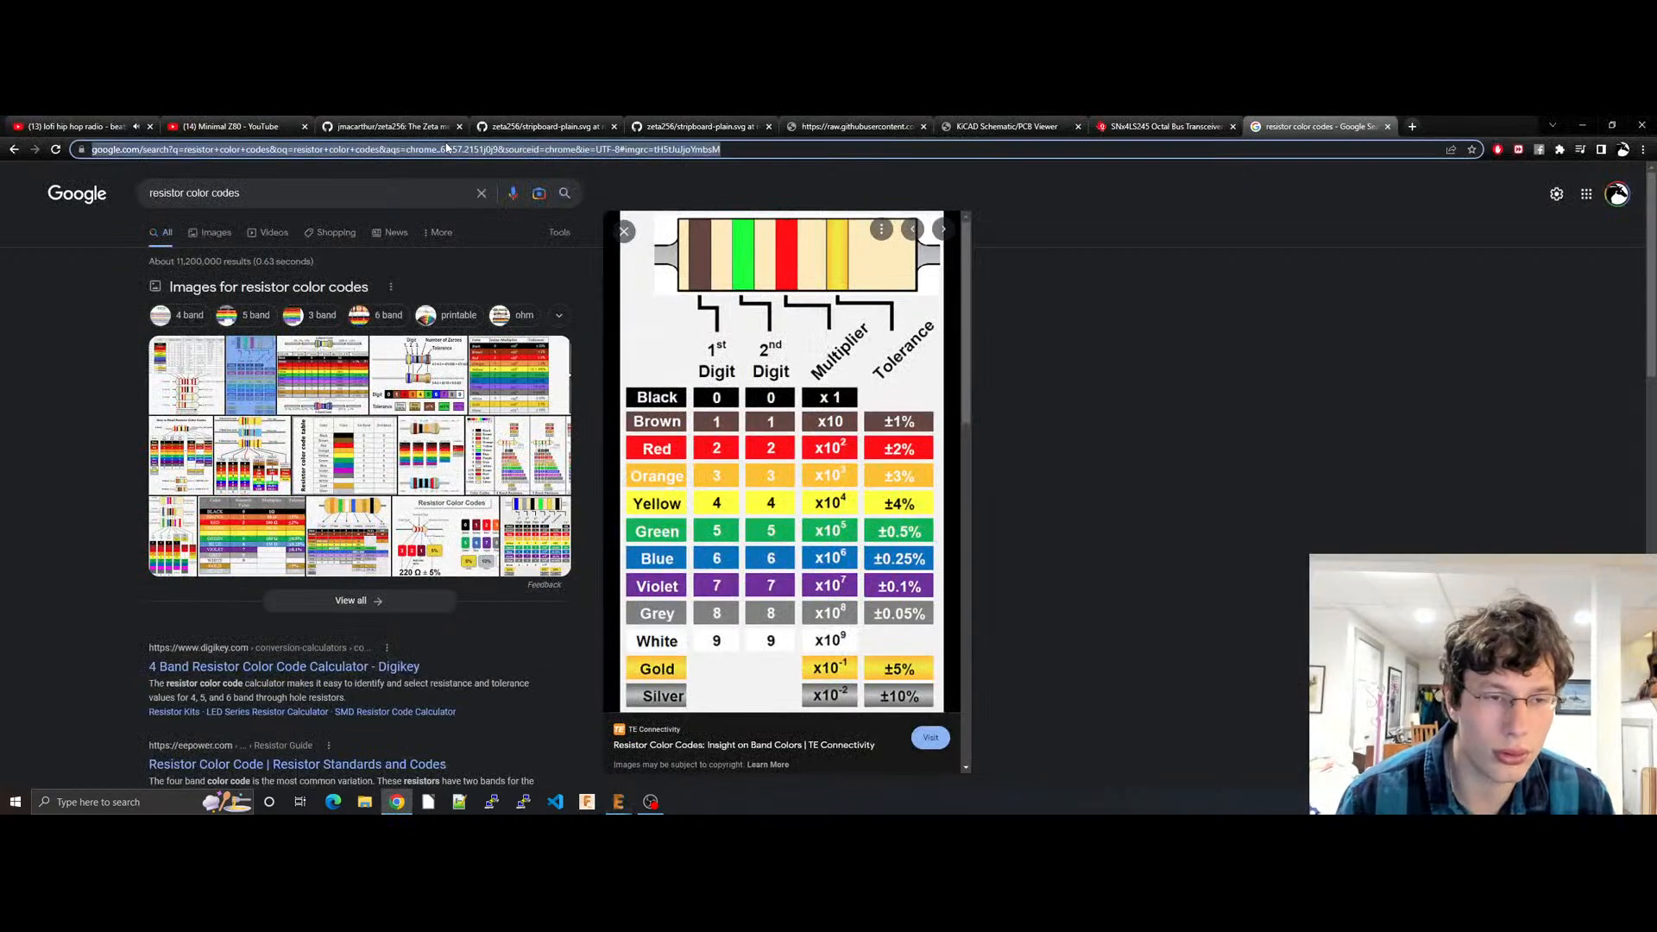
type("omega")
key("Return")
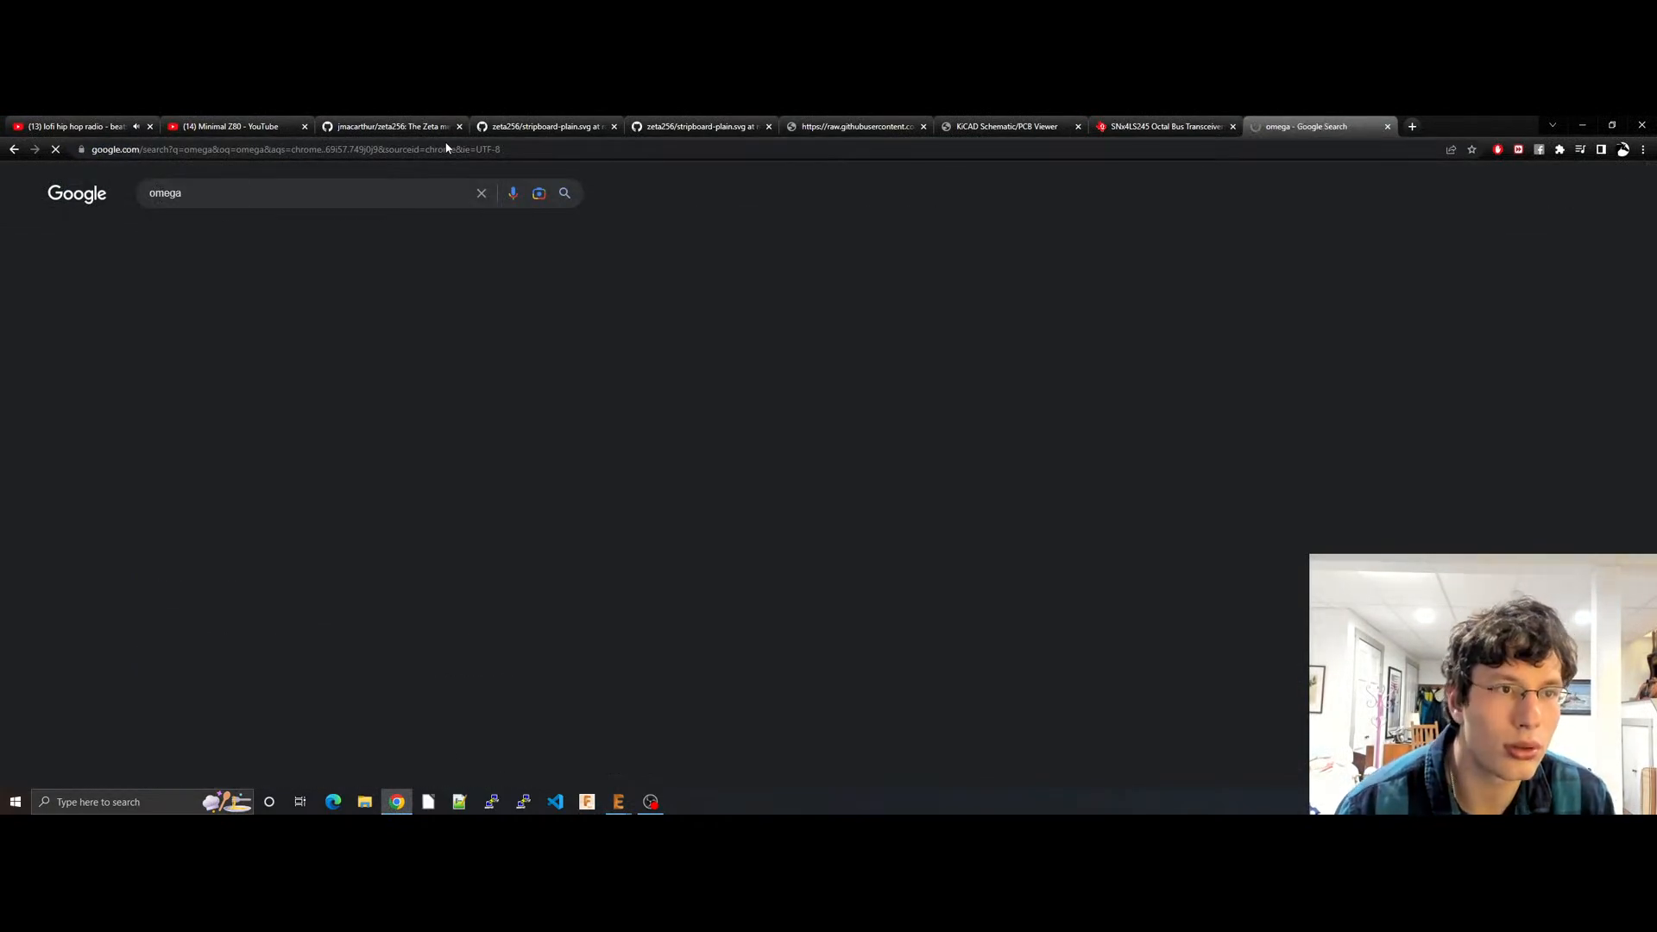
left_click(250, 197)
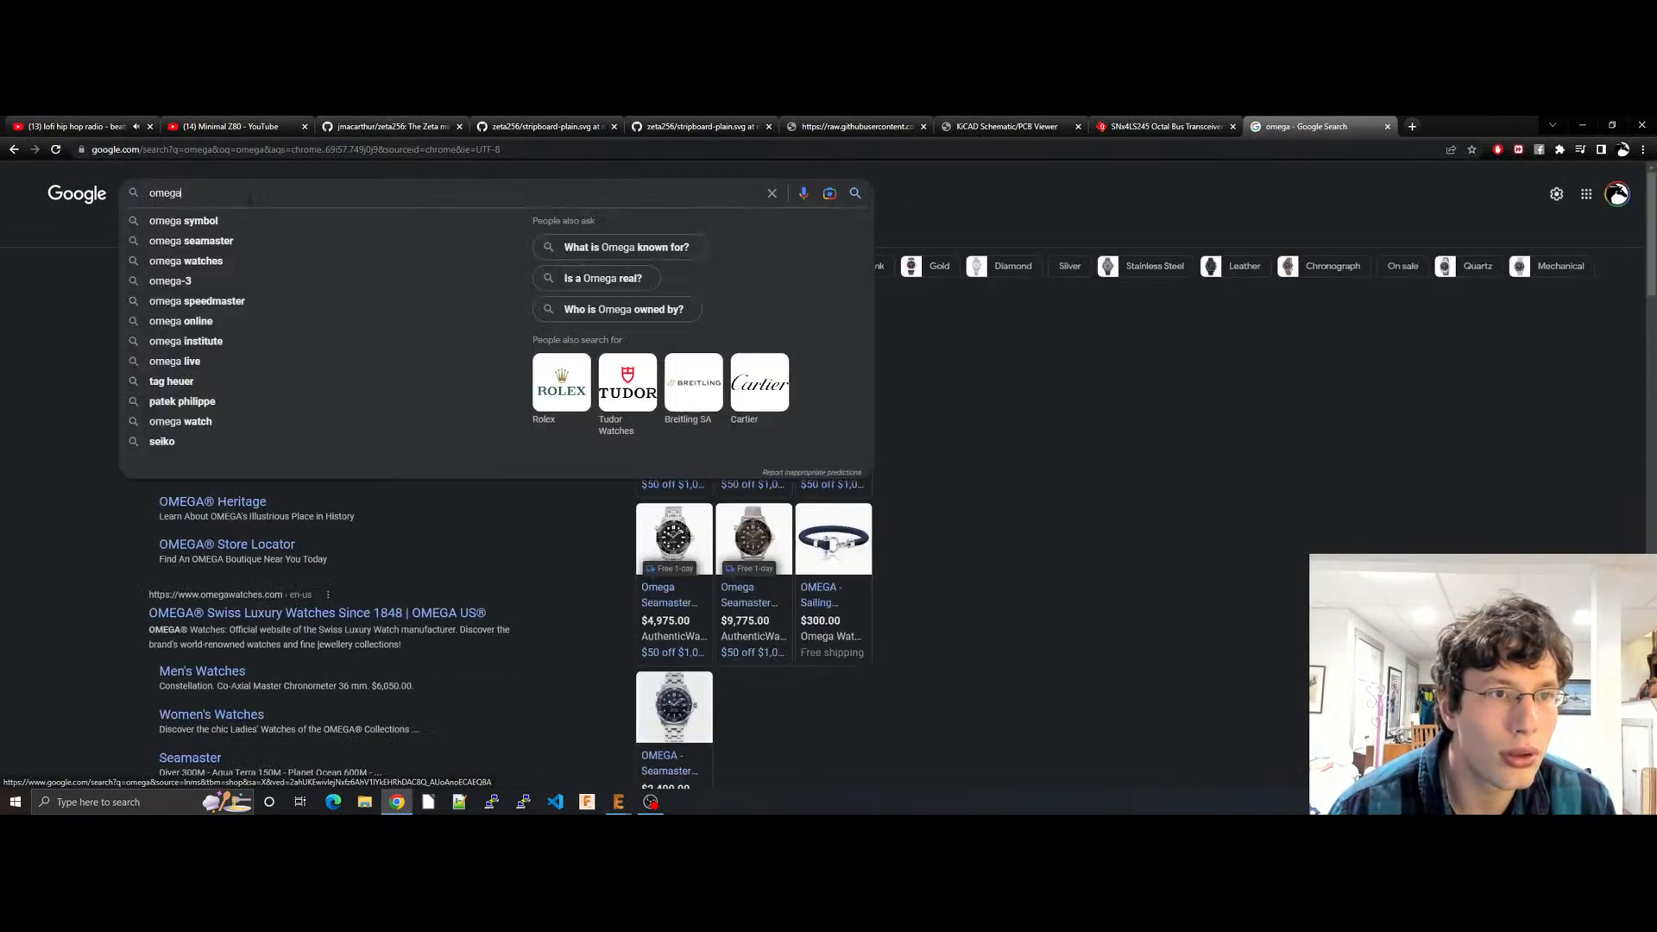
type("letter")
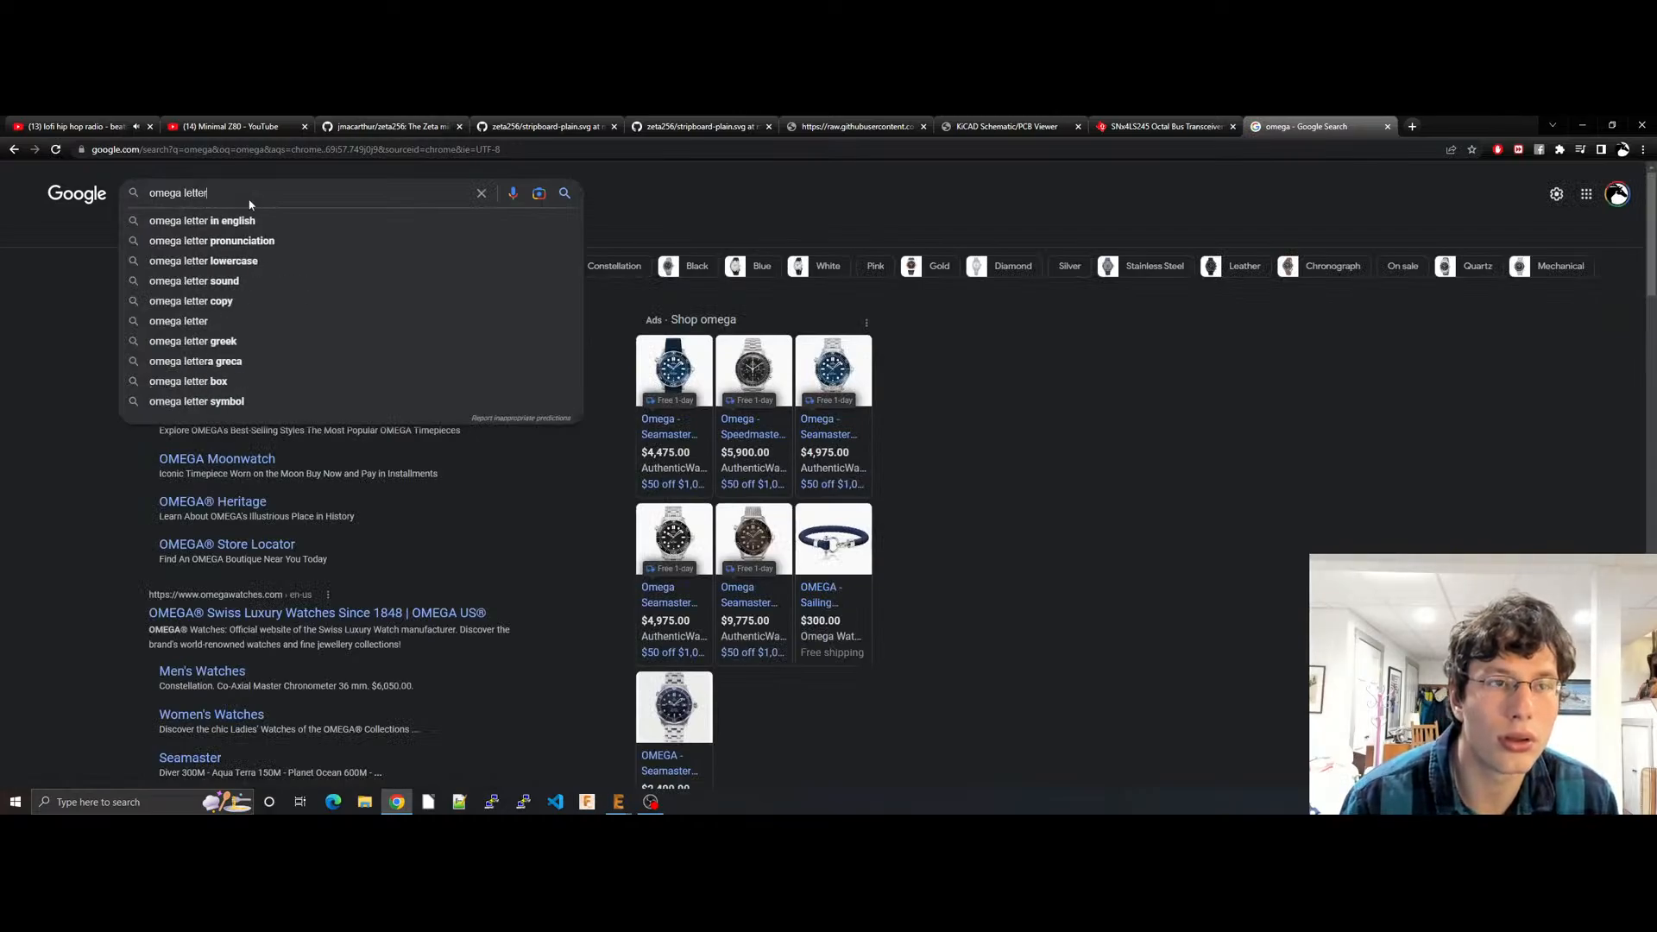
key("Return")
left_click(249, 308)
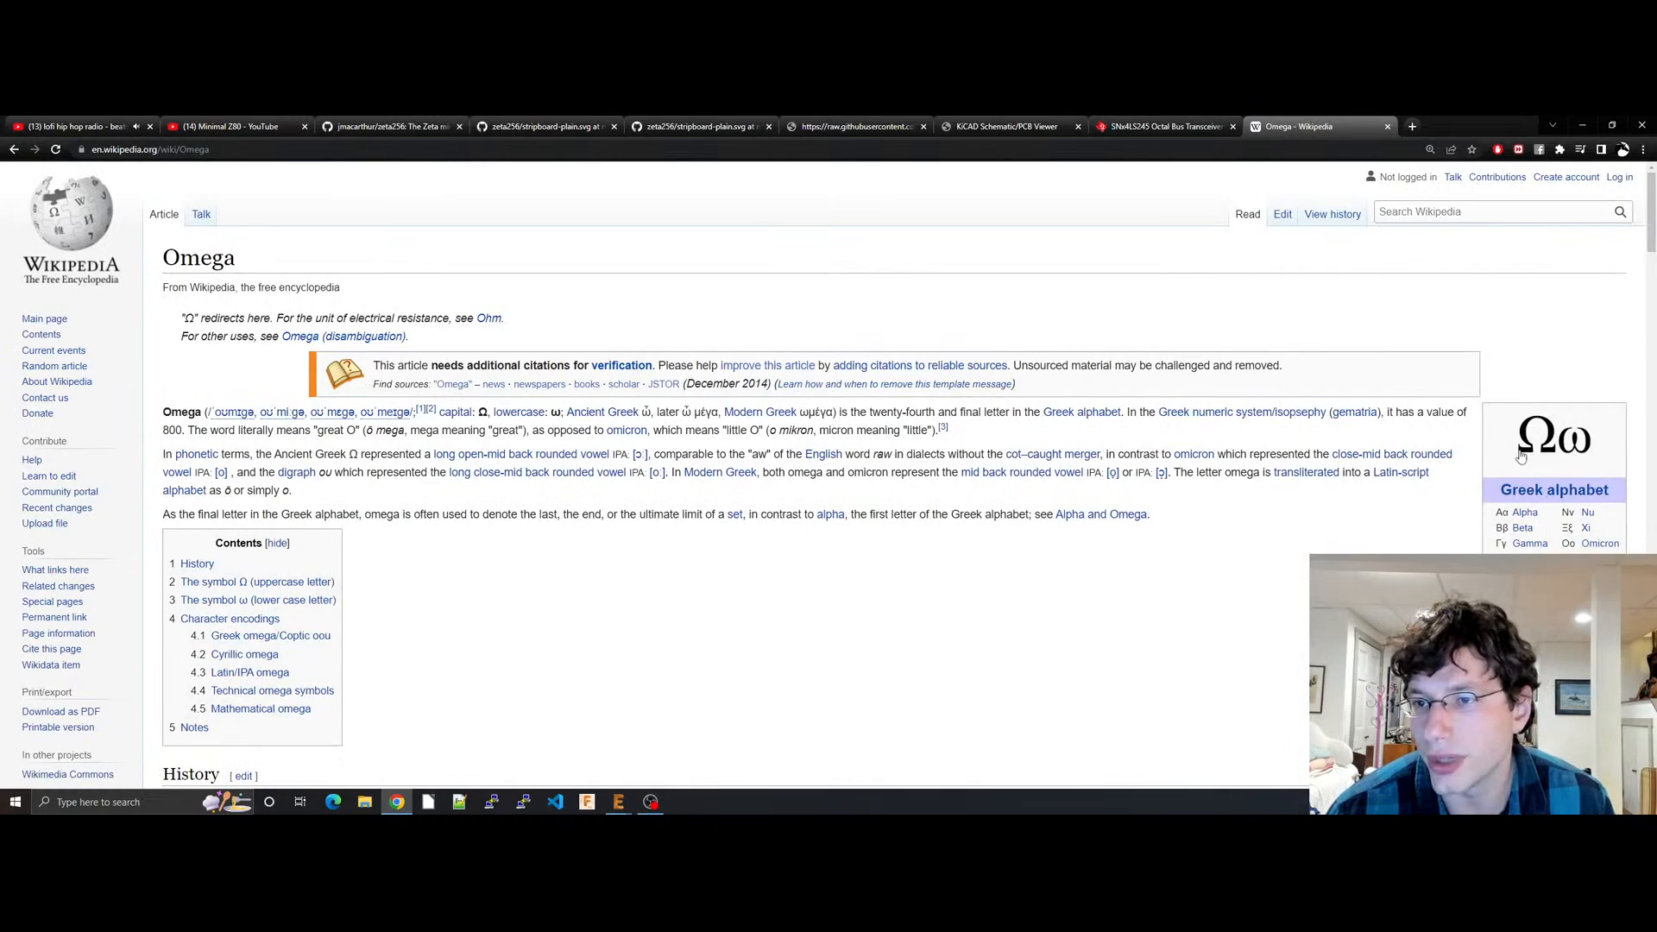
scroll(1520, 456, "down", 3)
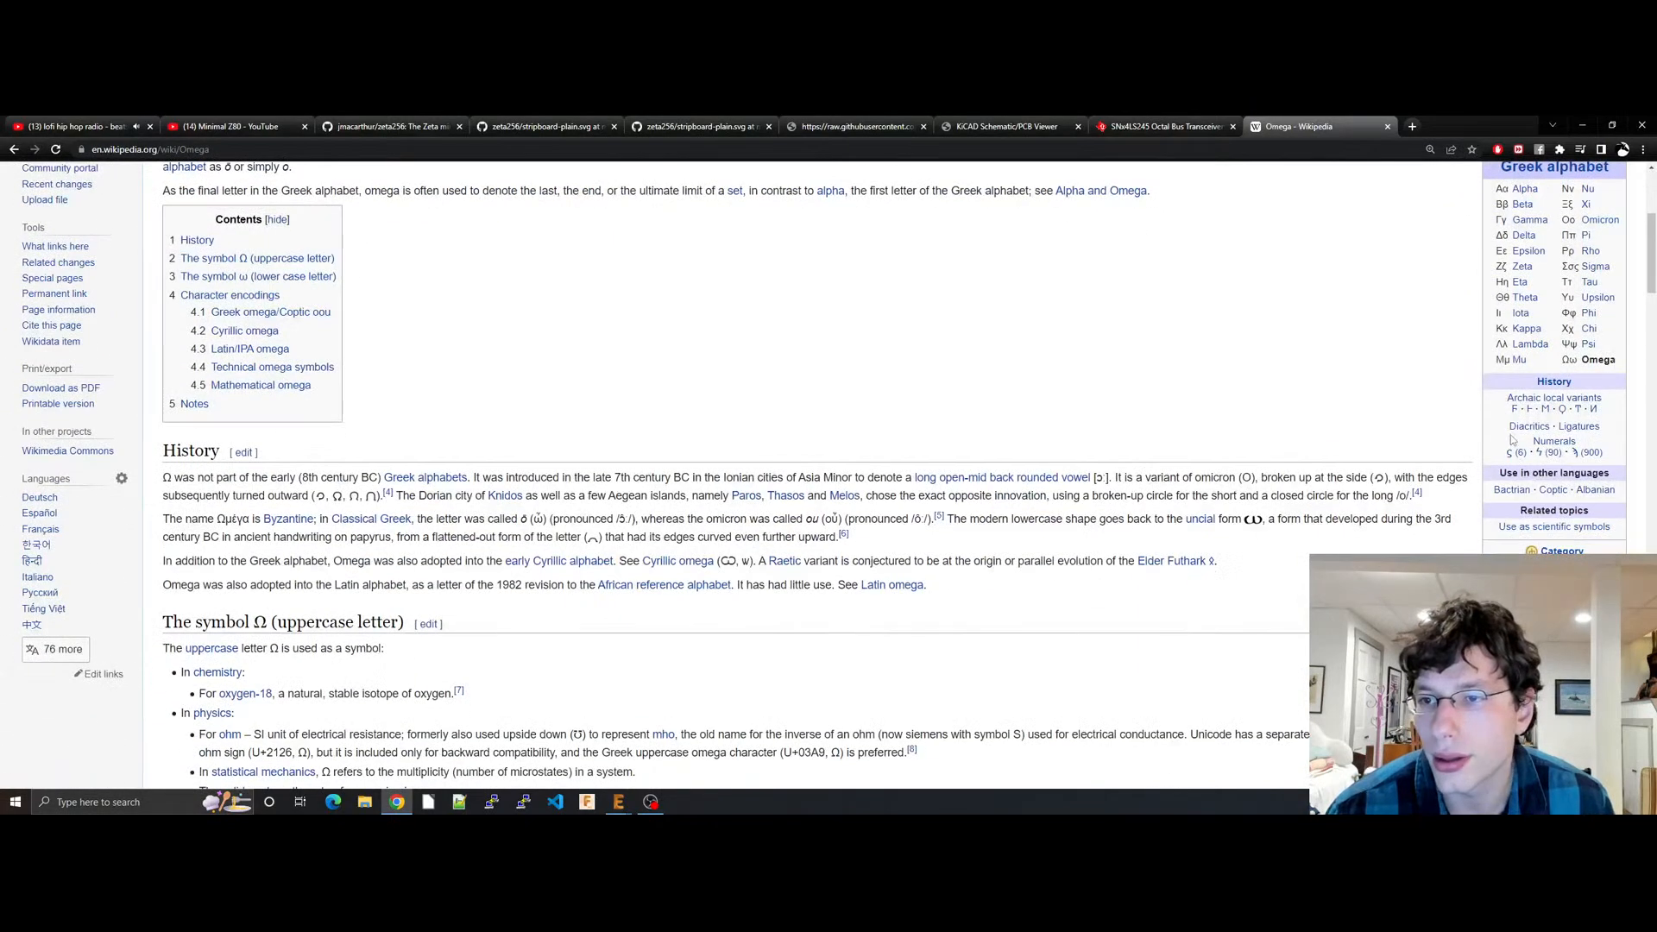
scroll(1511, 435, "up", 2)
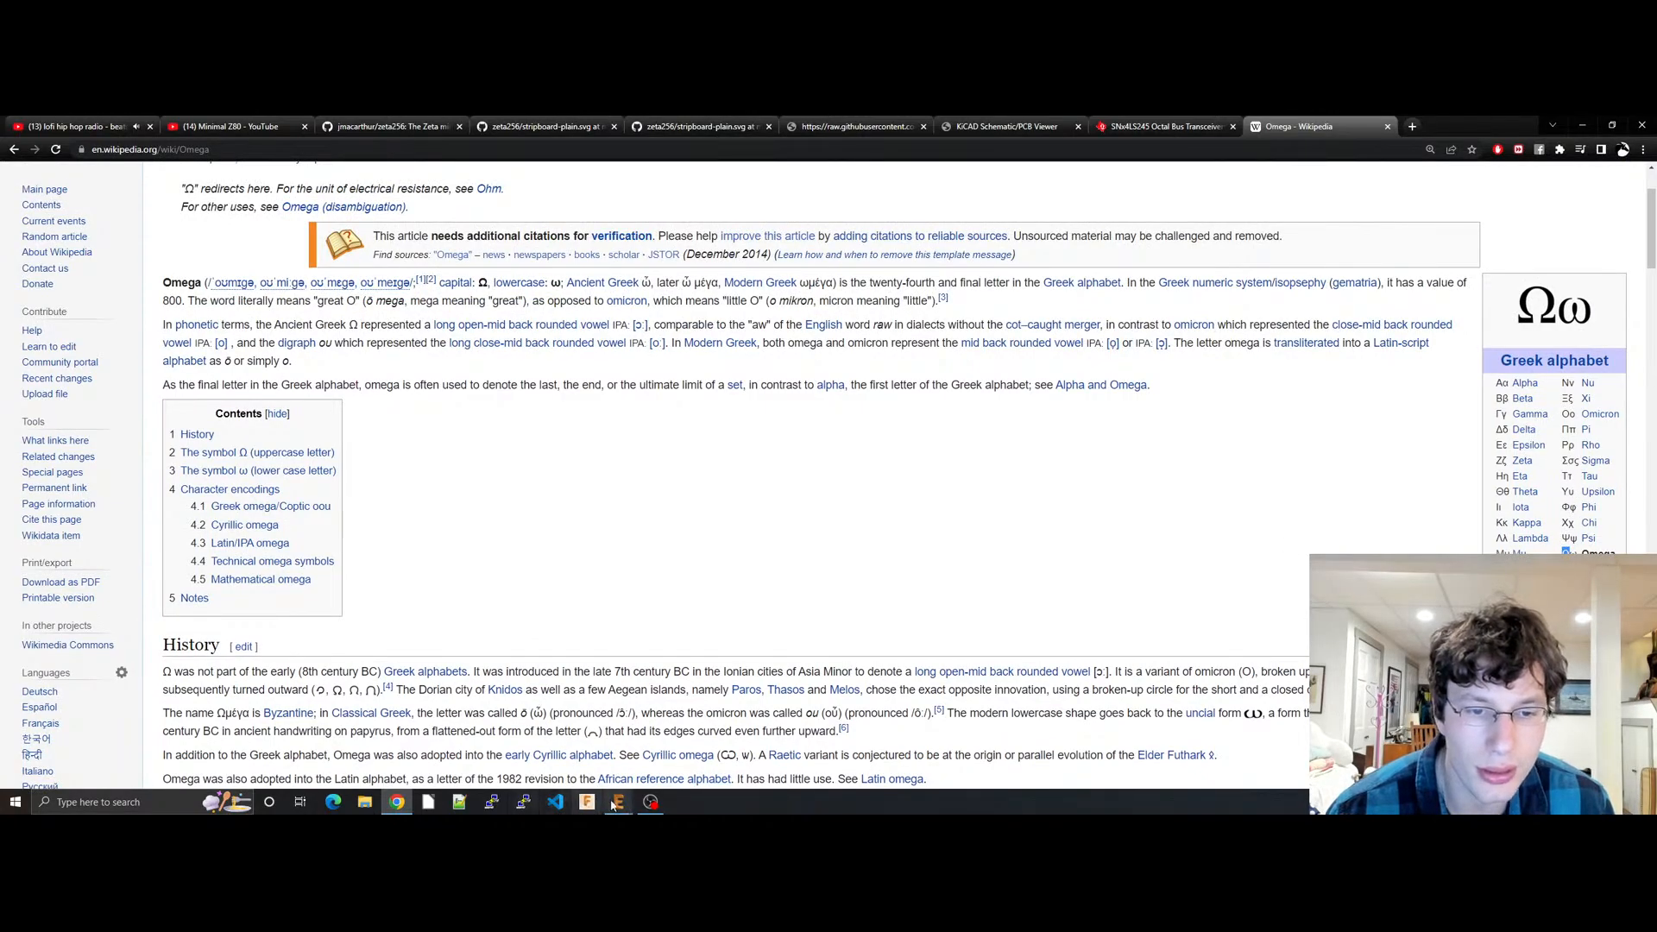
Step: Return to EAGLE and append the copied Ω symbol so that R1's value reads 270Ω, and close its properties
left_click(723, 749)
type("Ω")
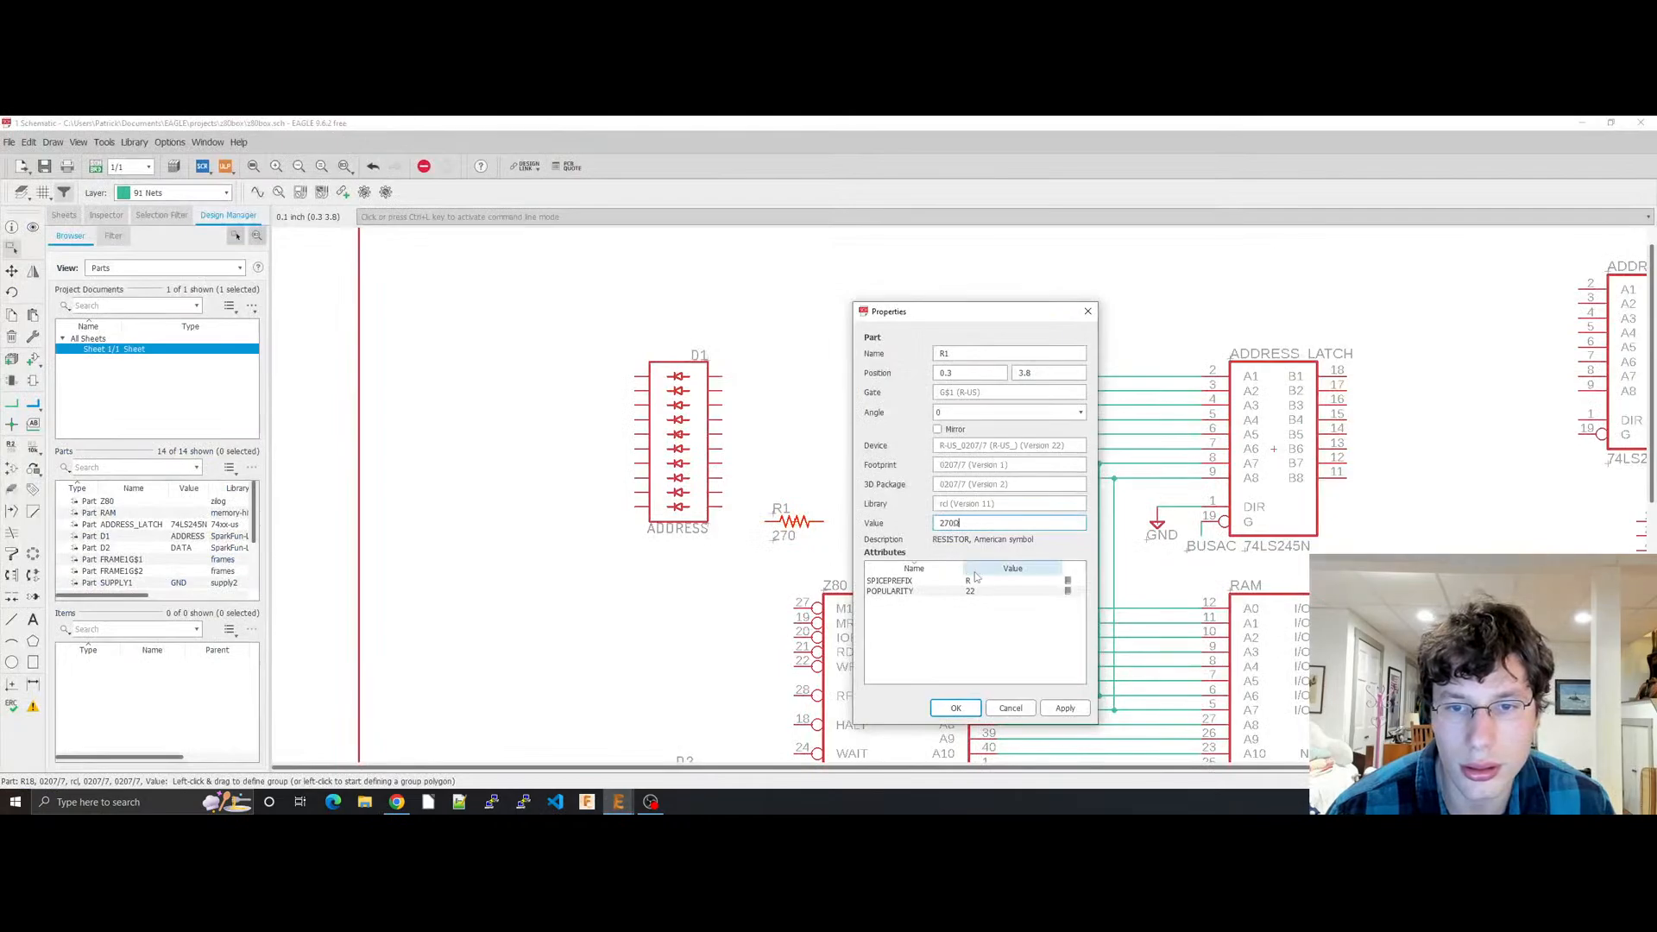
left_click(1064, 708)
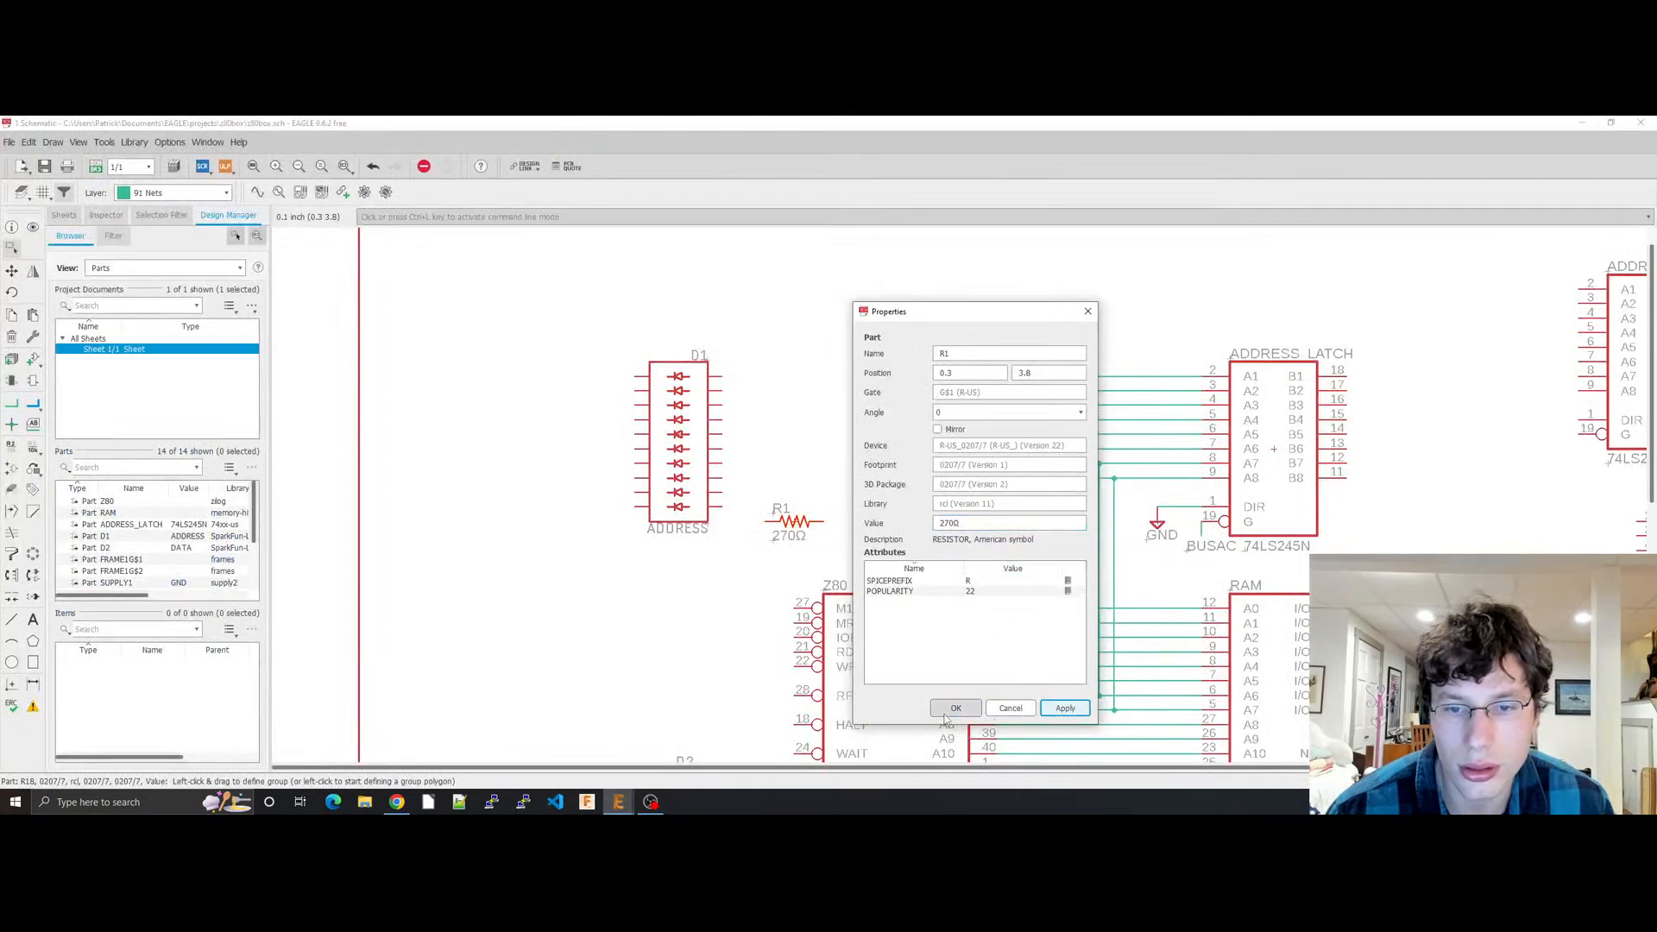
left_click(954, 707)
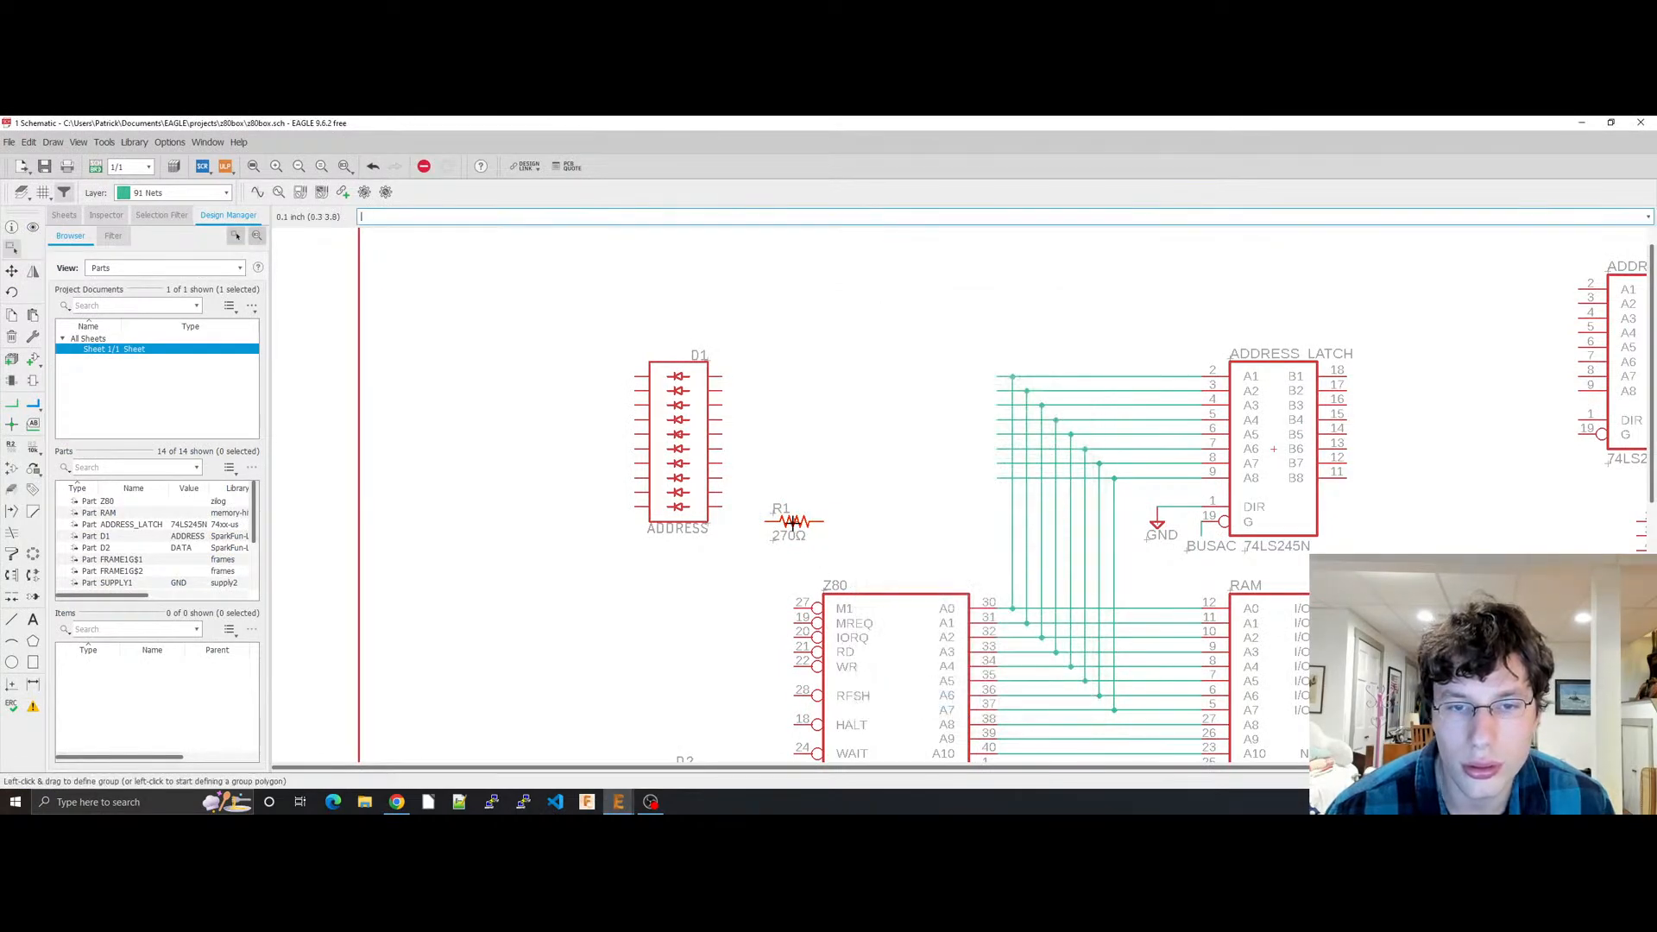
Step: Move R1 up in line with D1's uppermost right-hand pin, and compare it with resistor pack RP1 in the KiCad reference in Chrome
left_click_drag(801, 516, 768, 377)
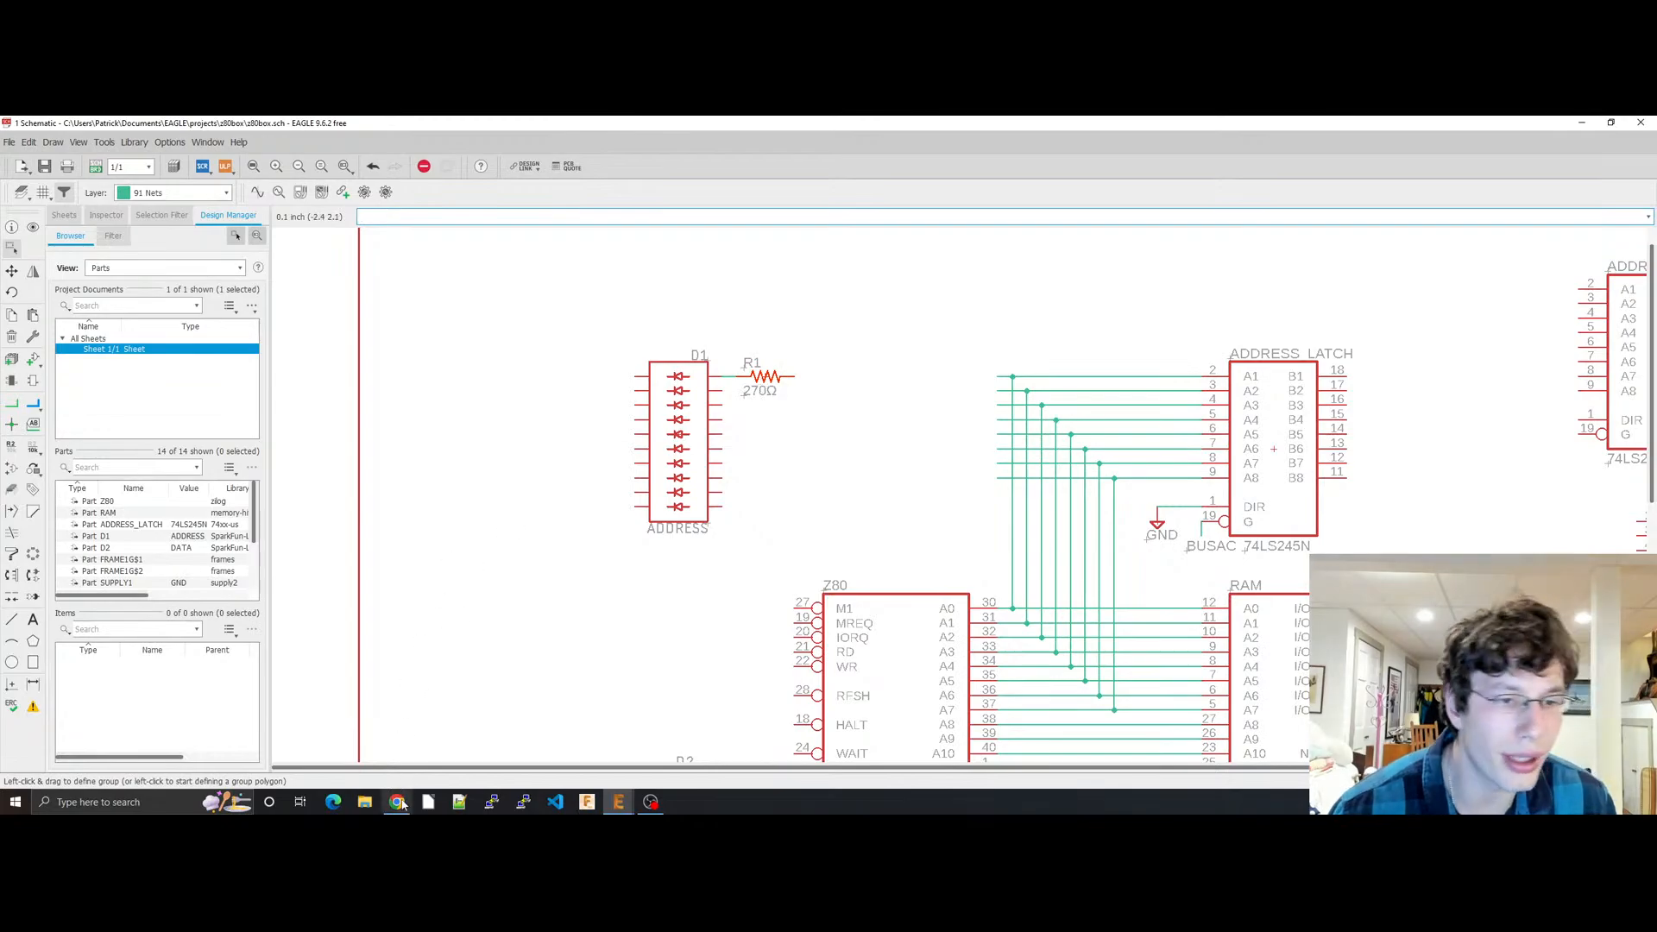
key("alt+Tab")
left_click(987, 126)
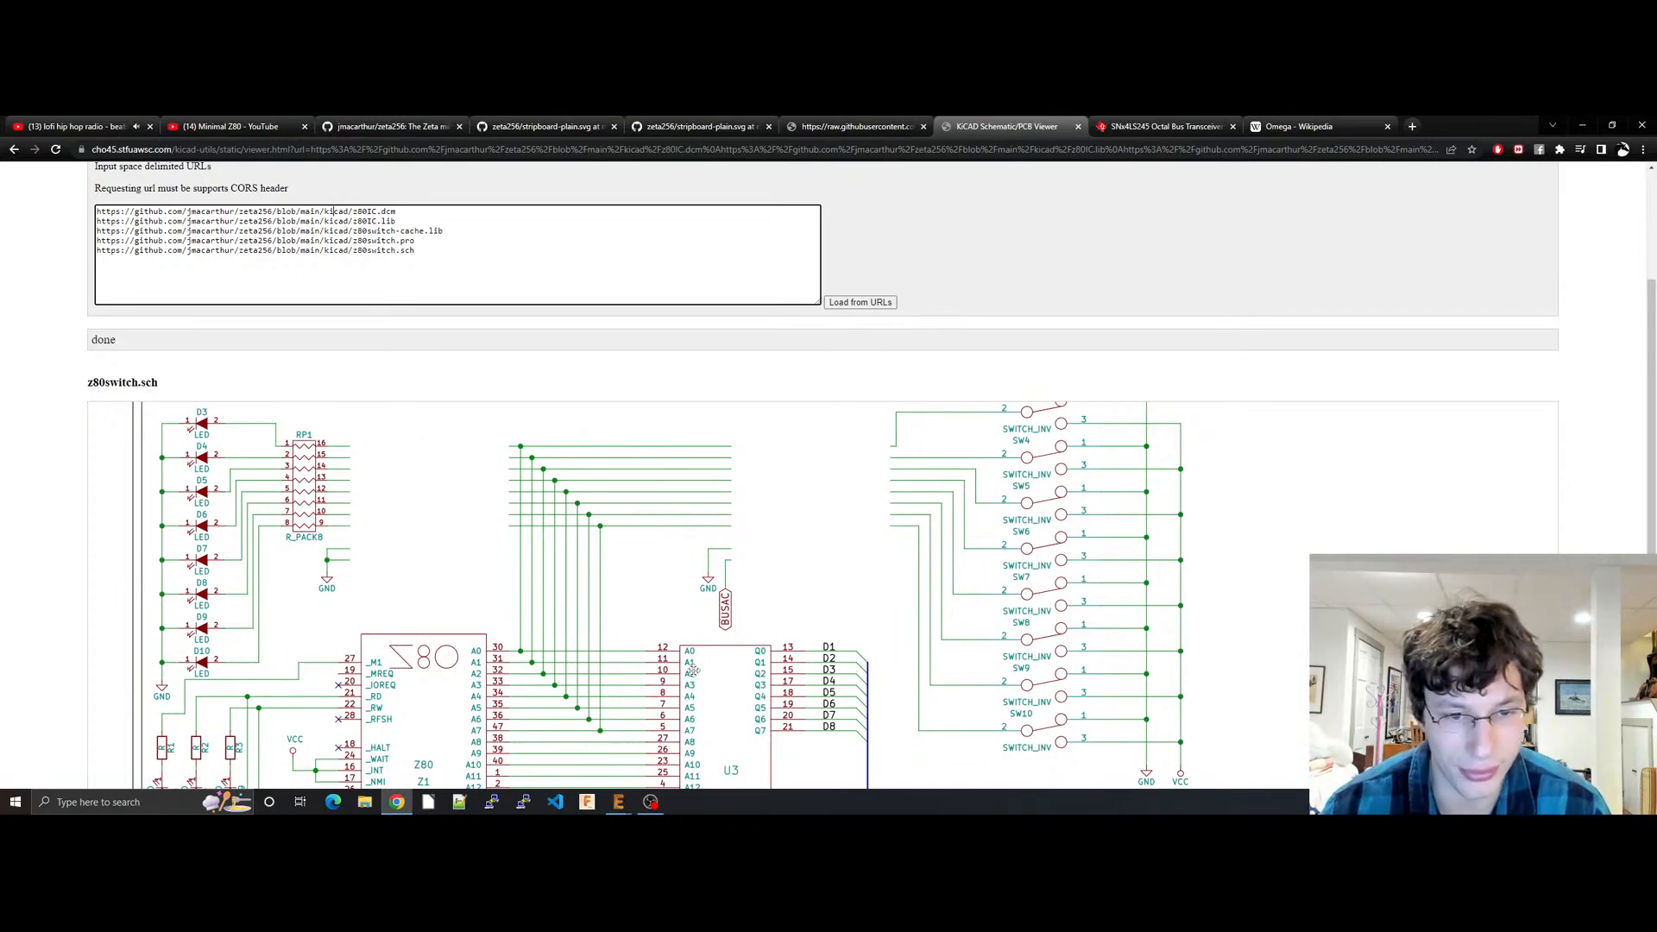
mouse_move(618, 802)
left_click(708, 746)
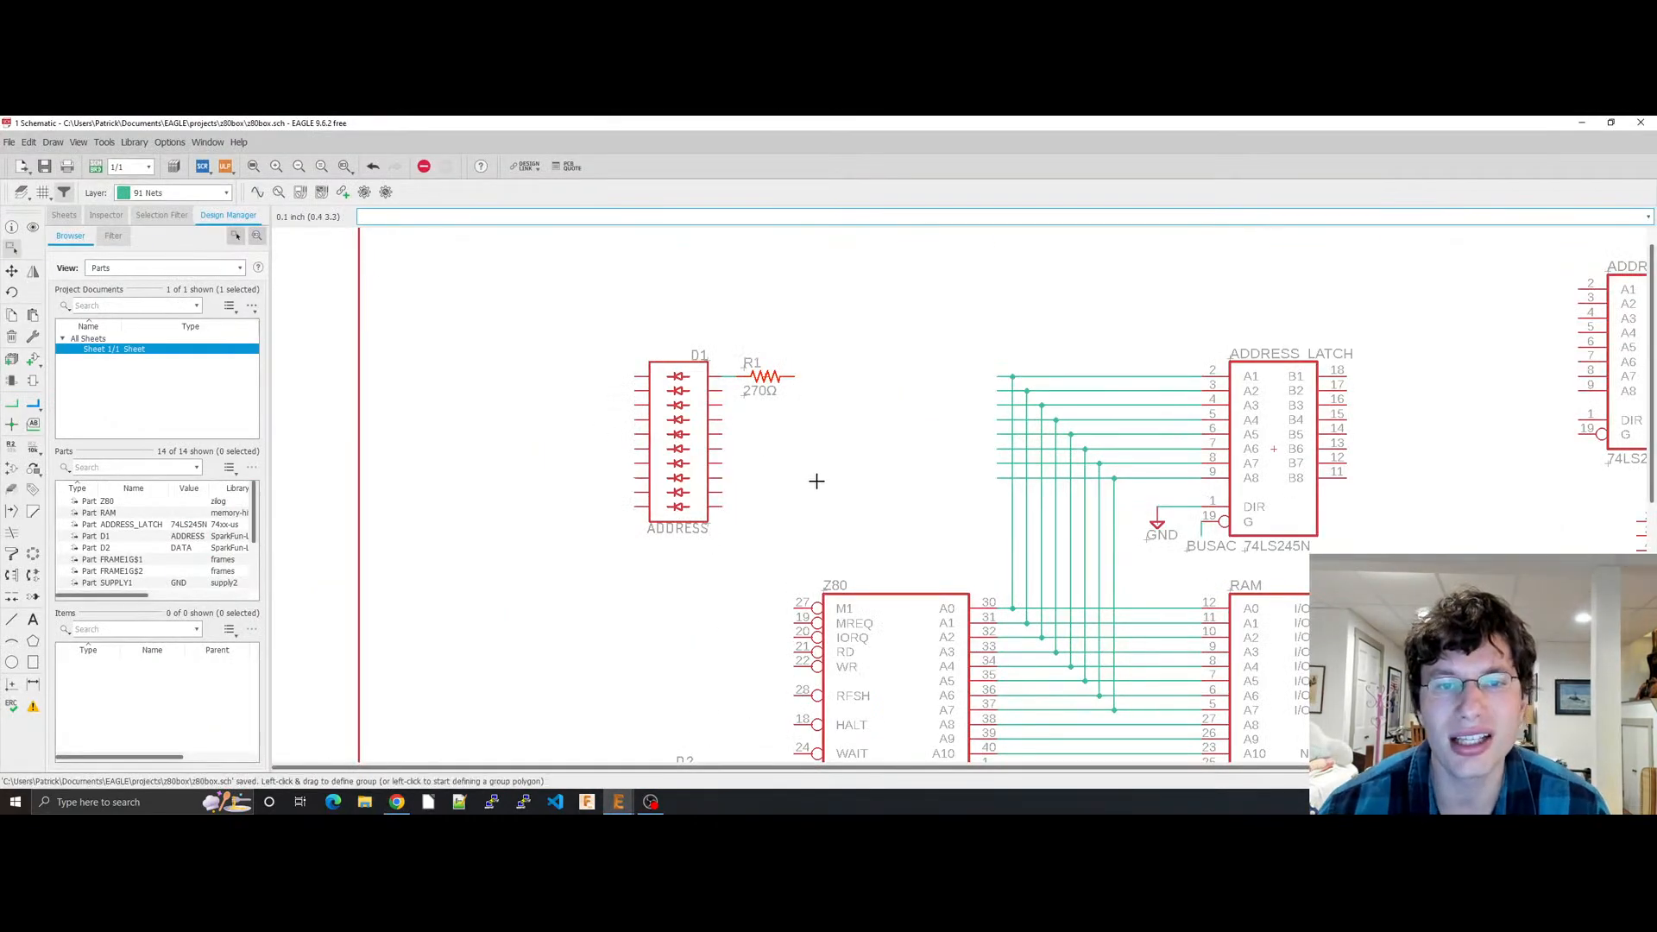
Step: Copy R1 and paste four copies in a column below it, one at each of D1's next four right-hand pins
key("ctrl+c")
key("ctrl+v")
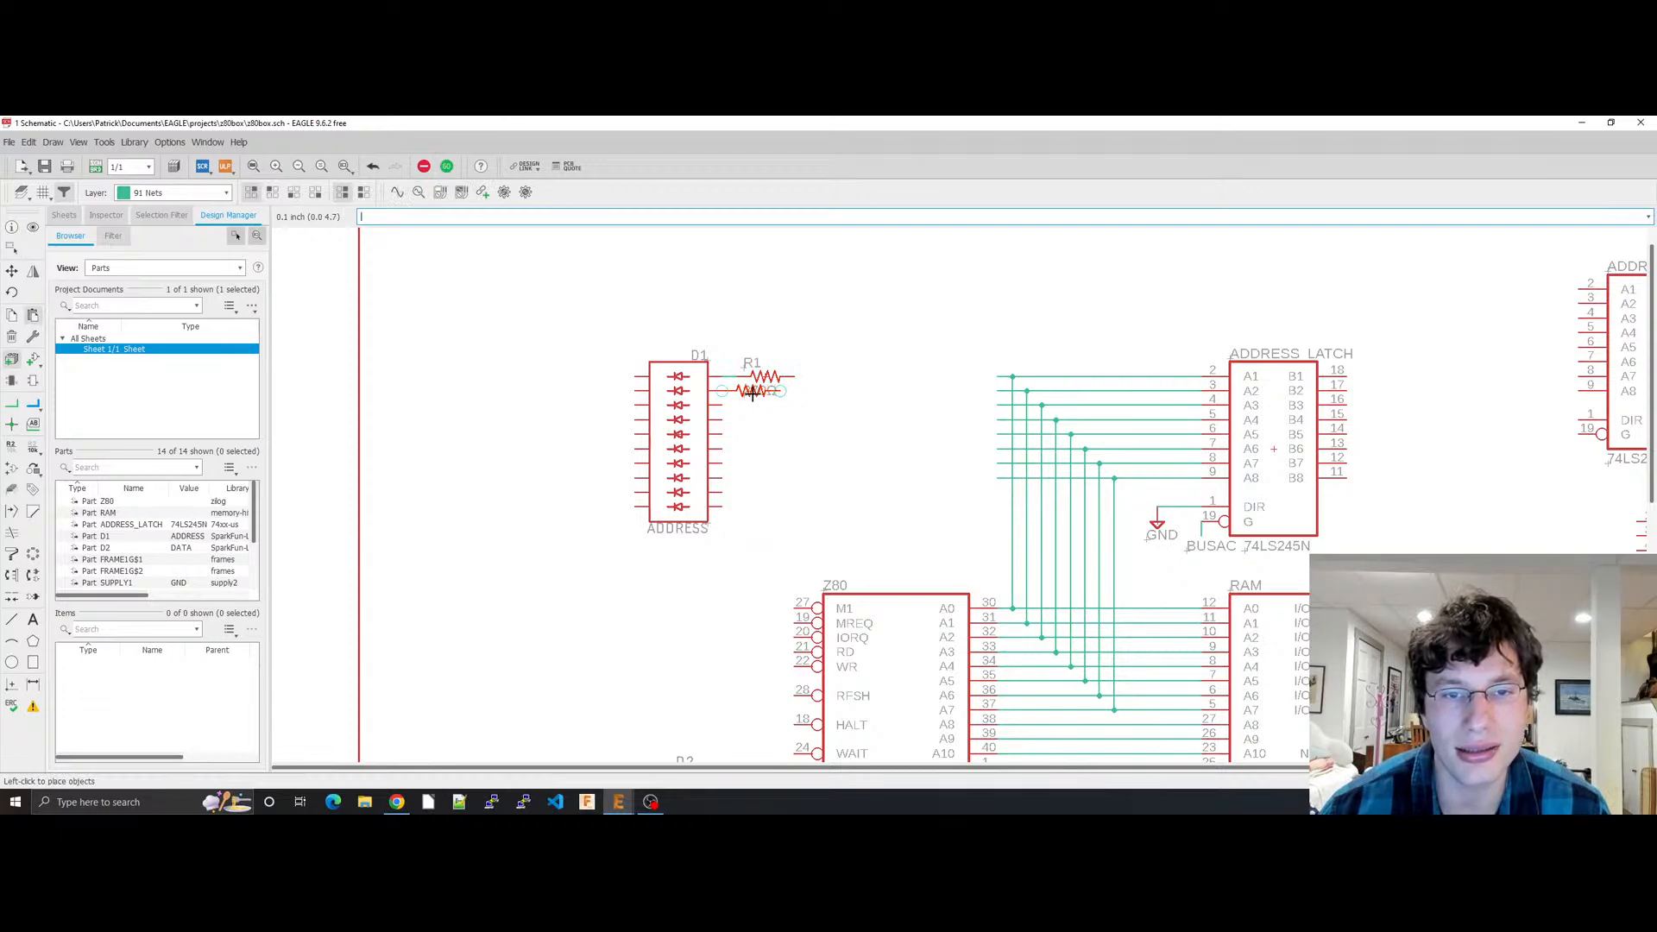
left_click(753, 392)
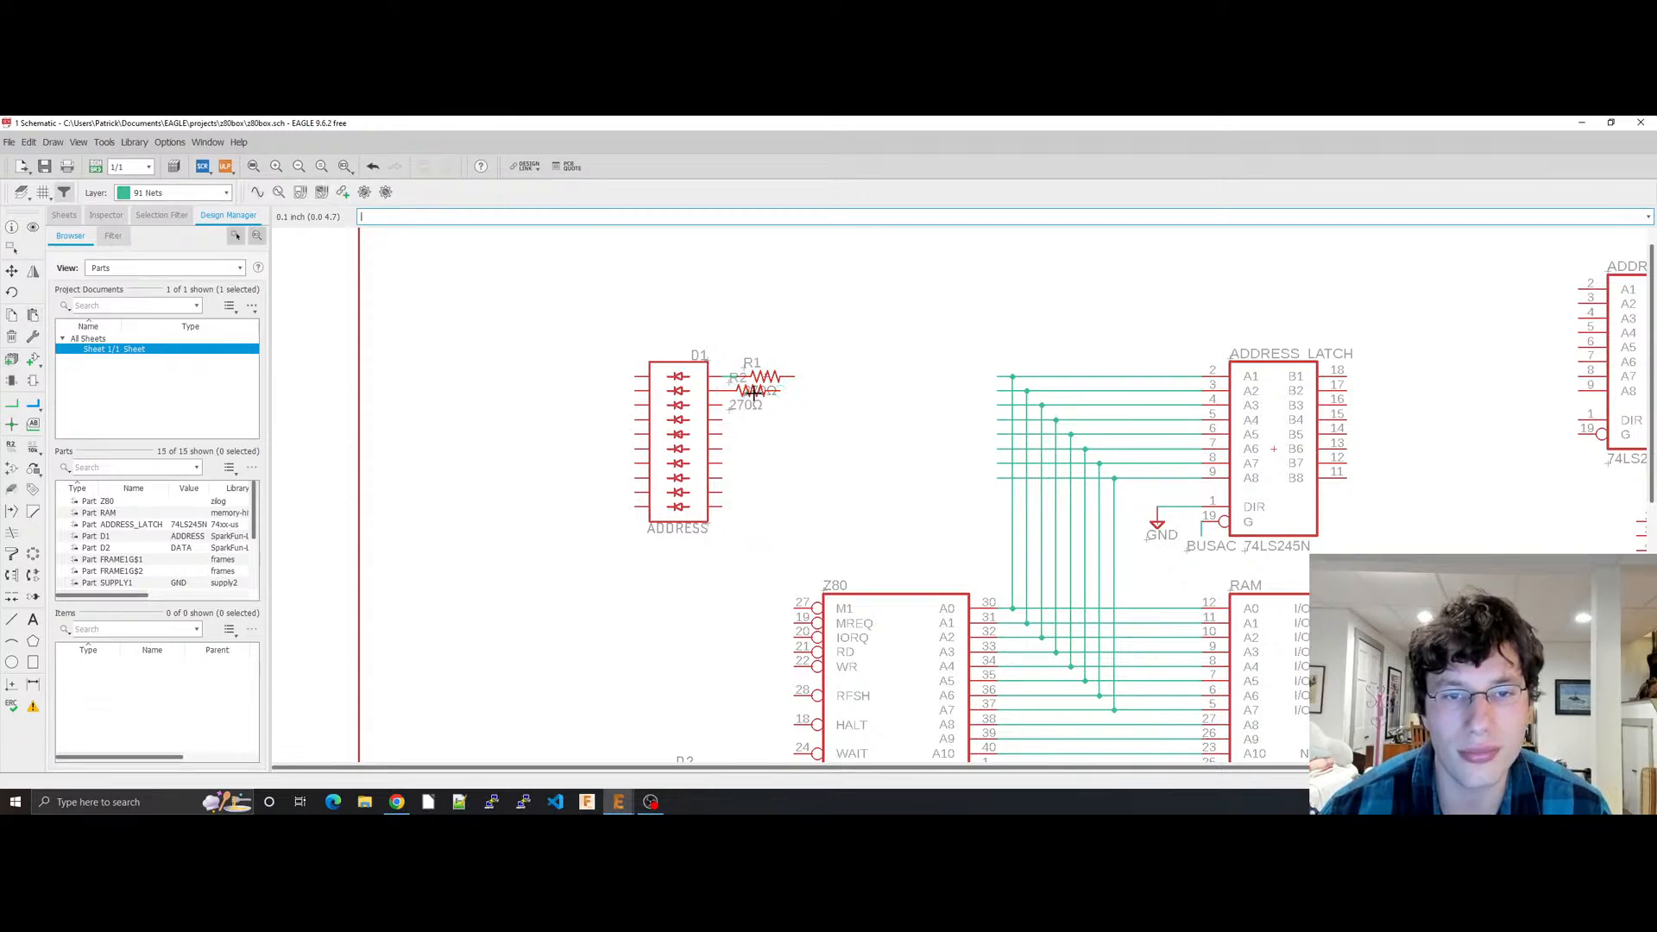
key("ctrl+v")
left_click(749, 400)
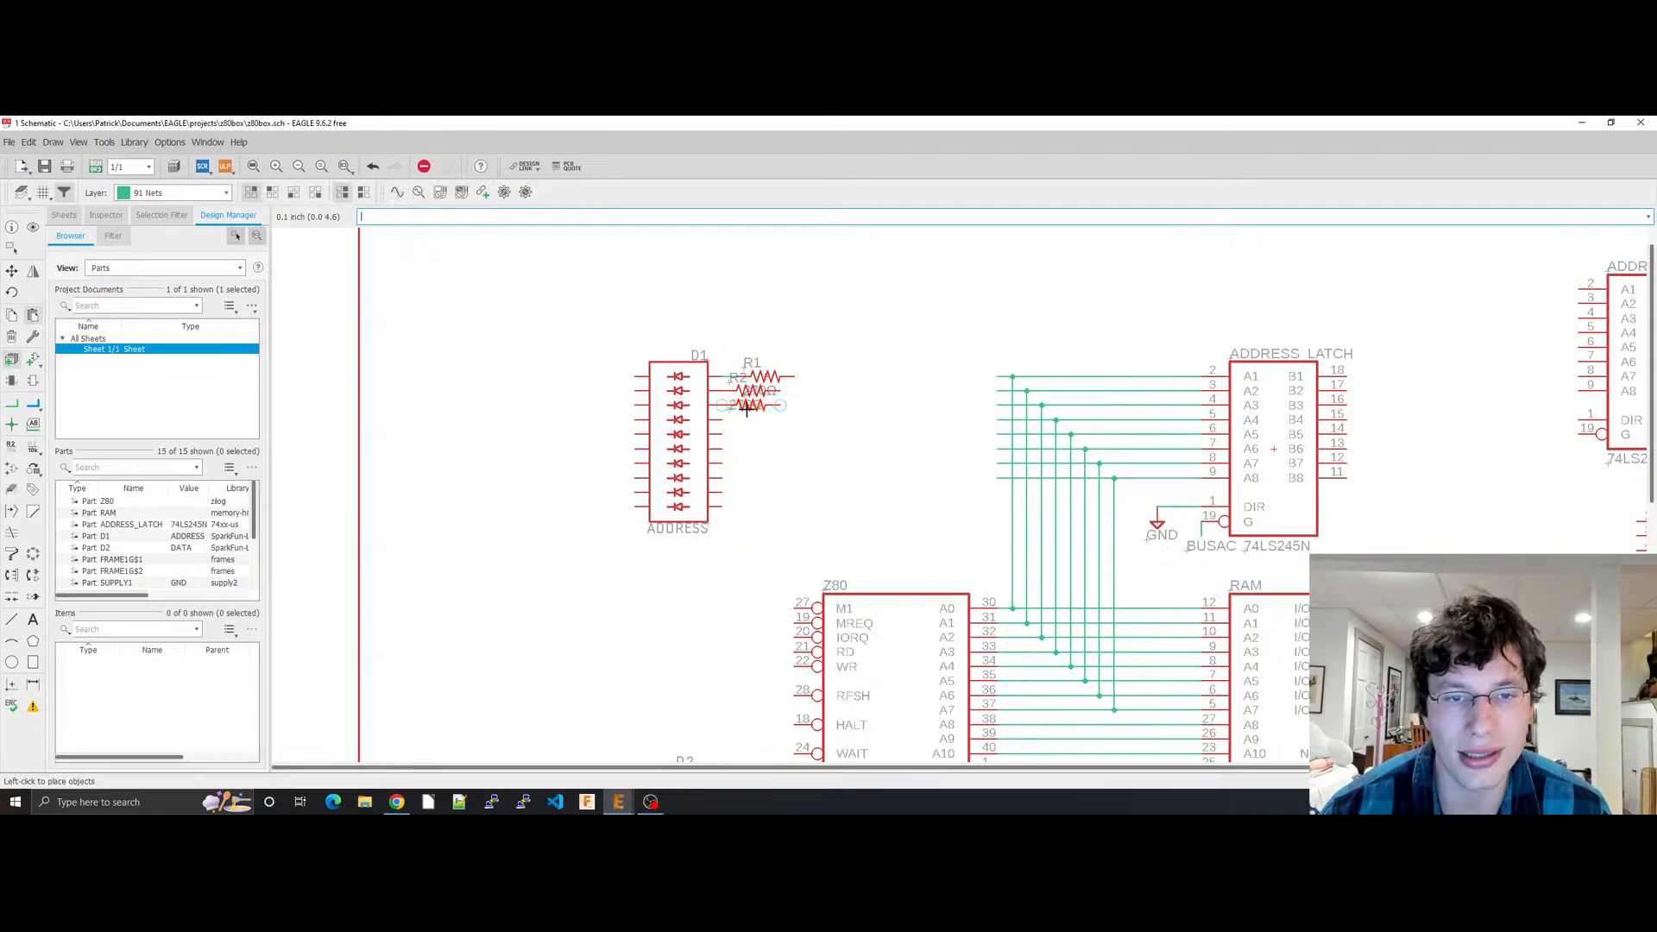
key("ctrl+v")
left_click(743, 422)
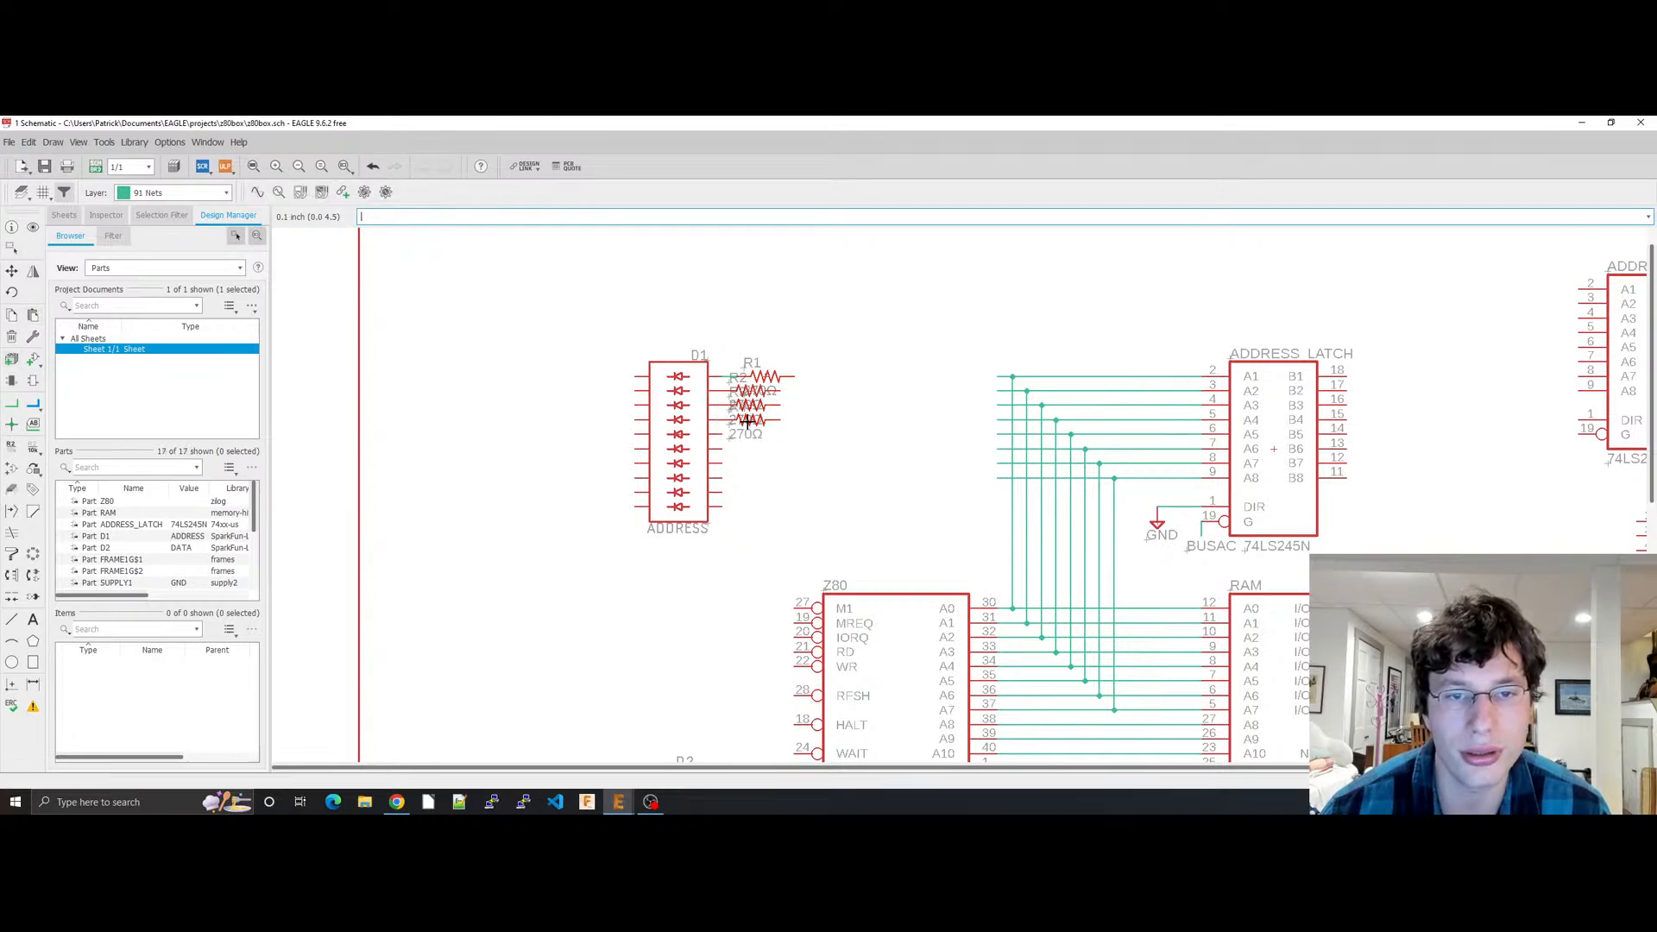
key("ctrl+v")
left_click(744, 435)
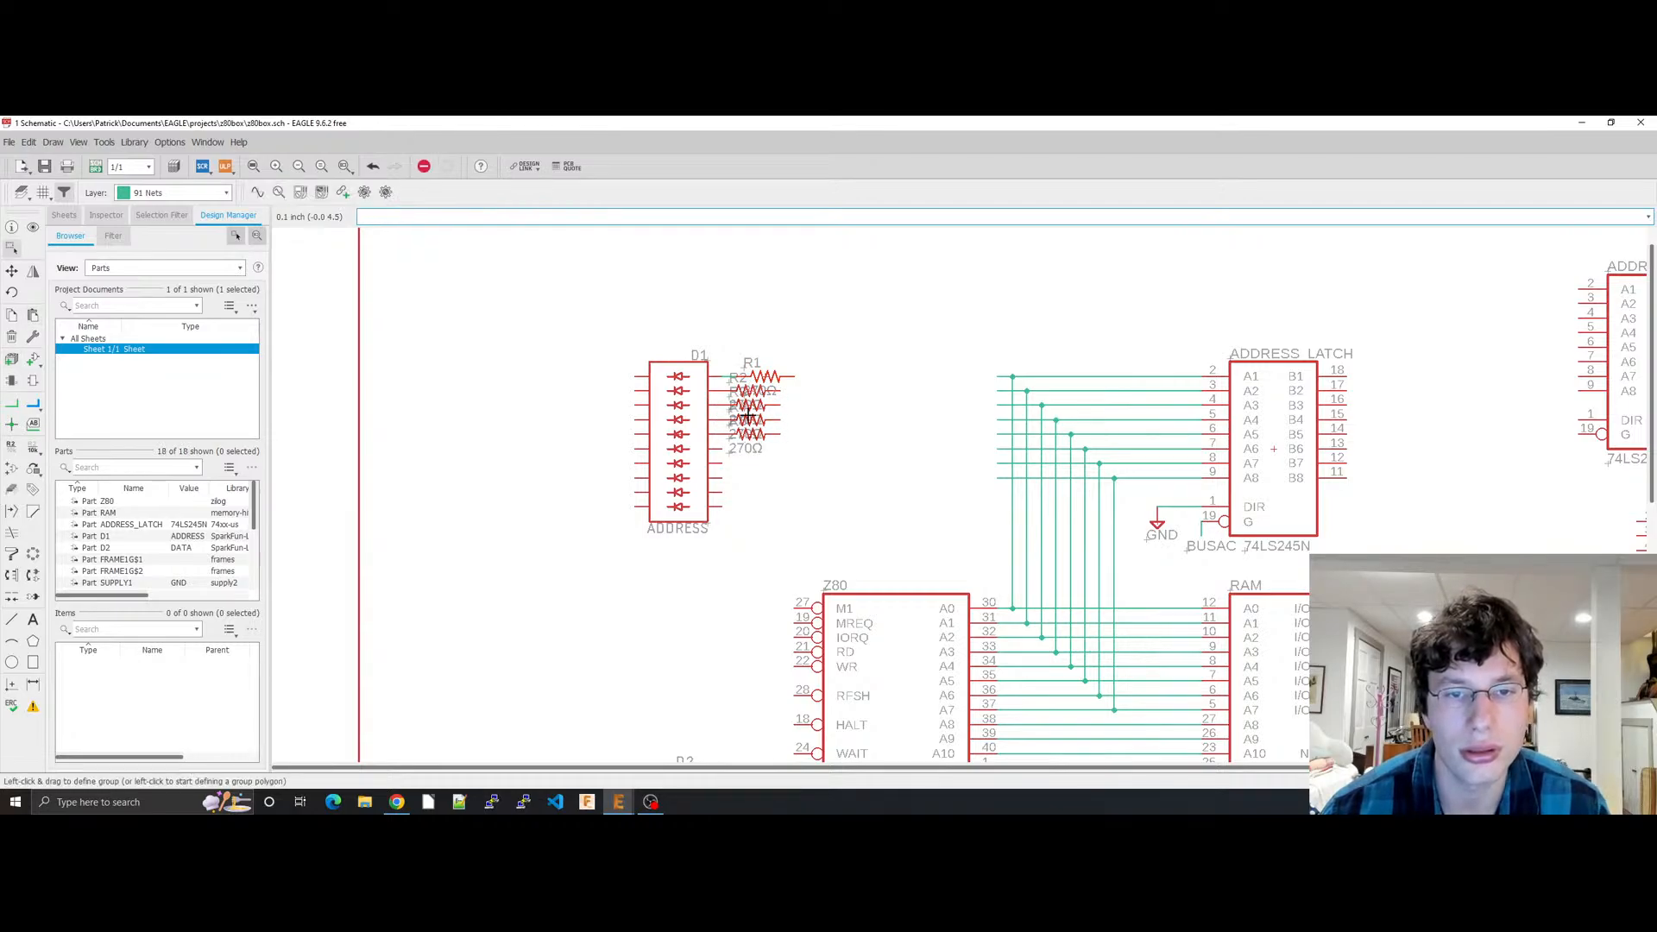
Step: Shift R2 right by 0.1 inch to line up under R1, and check the KiCad reference in Chrome before returning to EAGLE
left_click(750, 394)
left_click(751, 394)
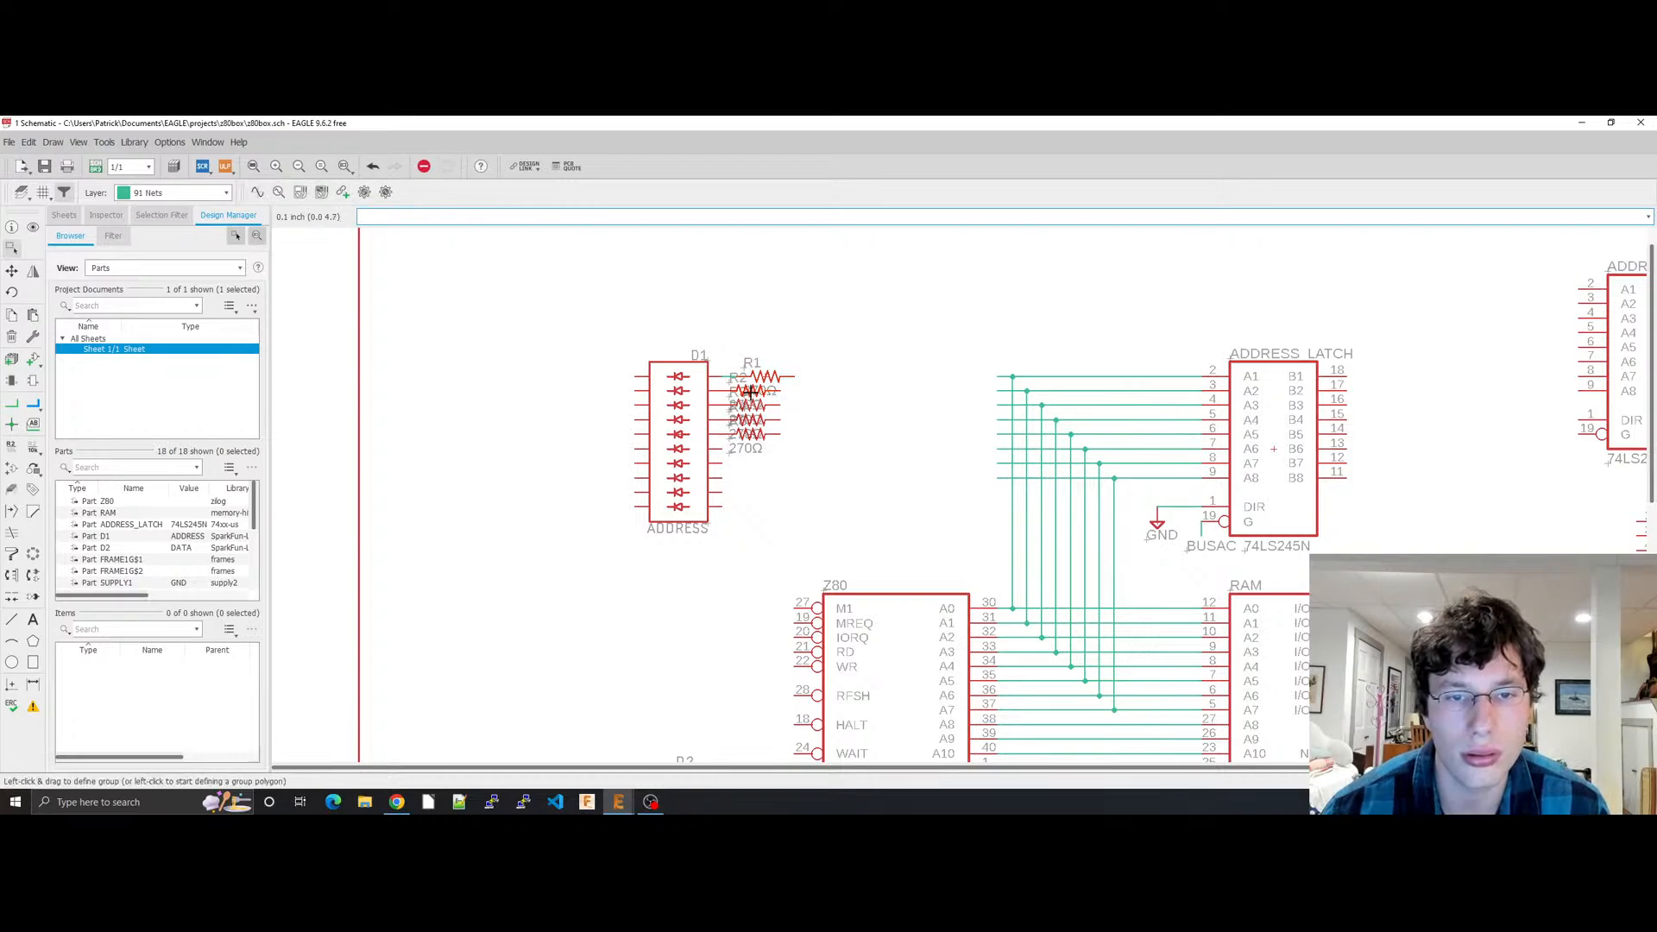
left_click_drag(751, 394, 759, 395)
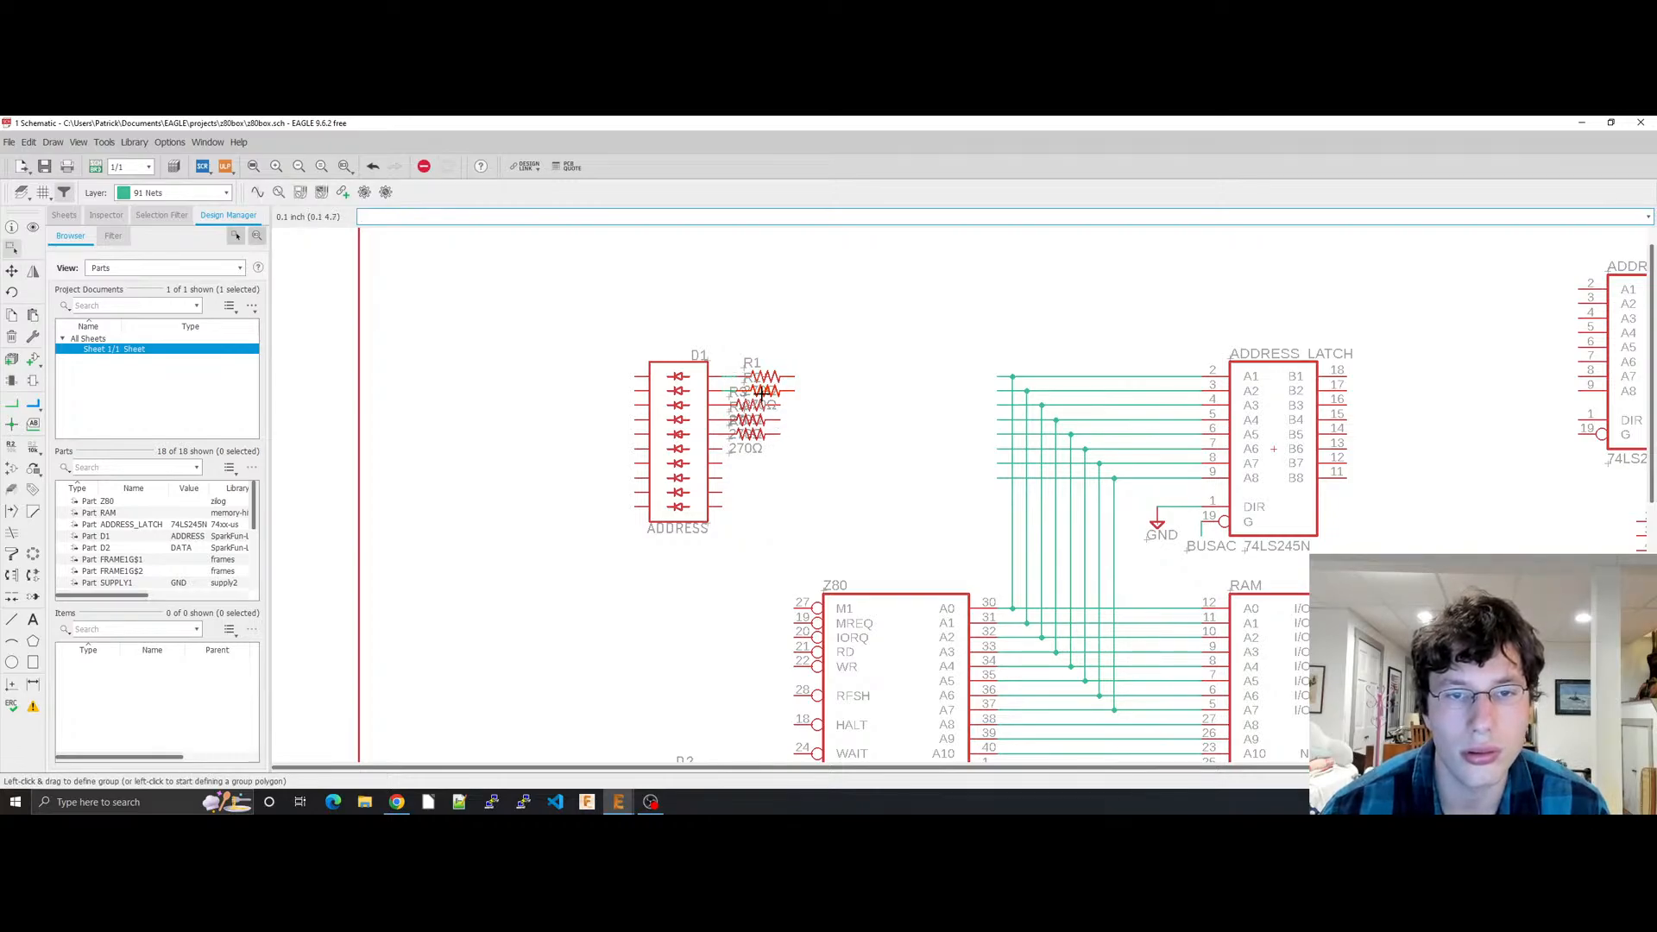
left_click(399, 802)
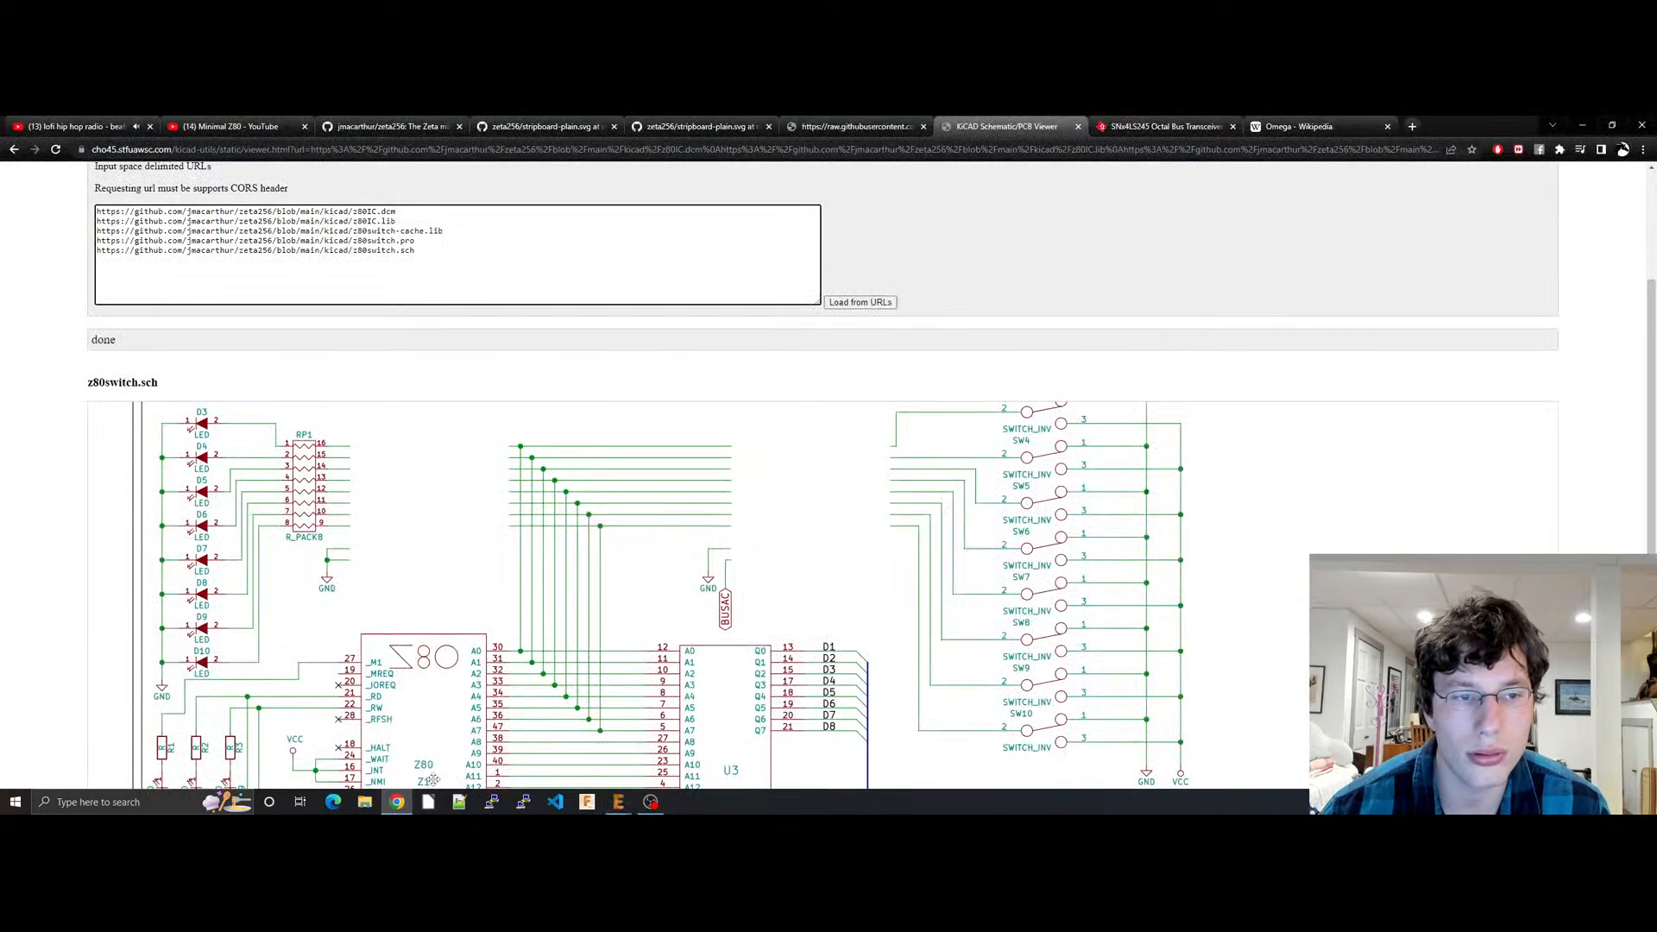
left_click(651, 802)
left_click(651, 802)
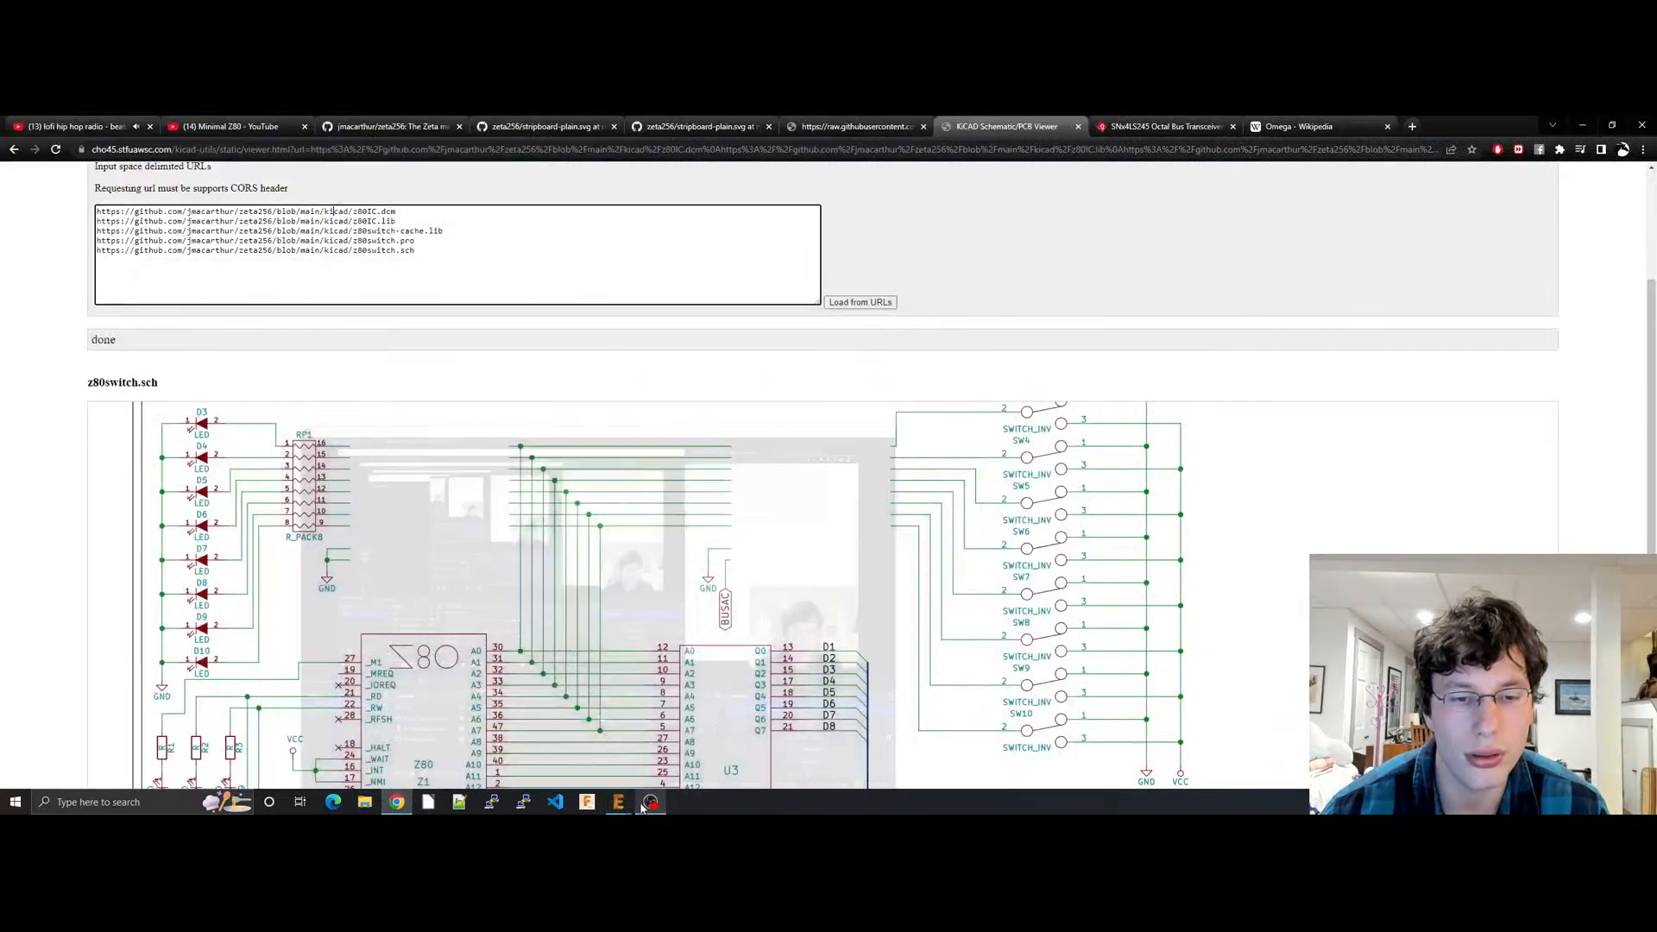
mouse_move(618, 802)
left_click(655, 770)
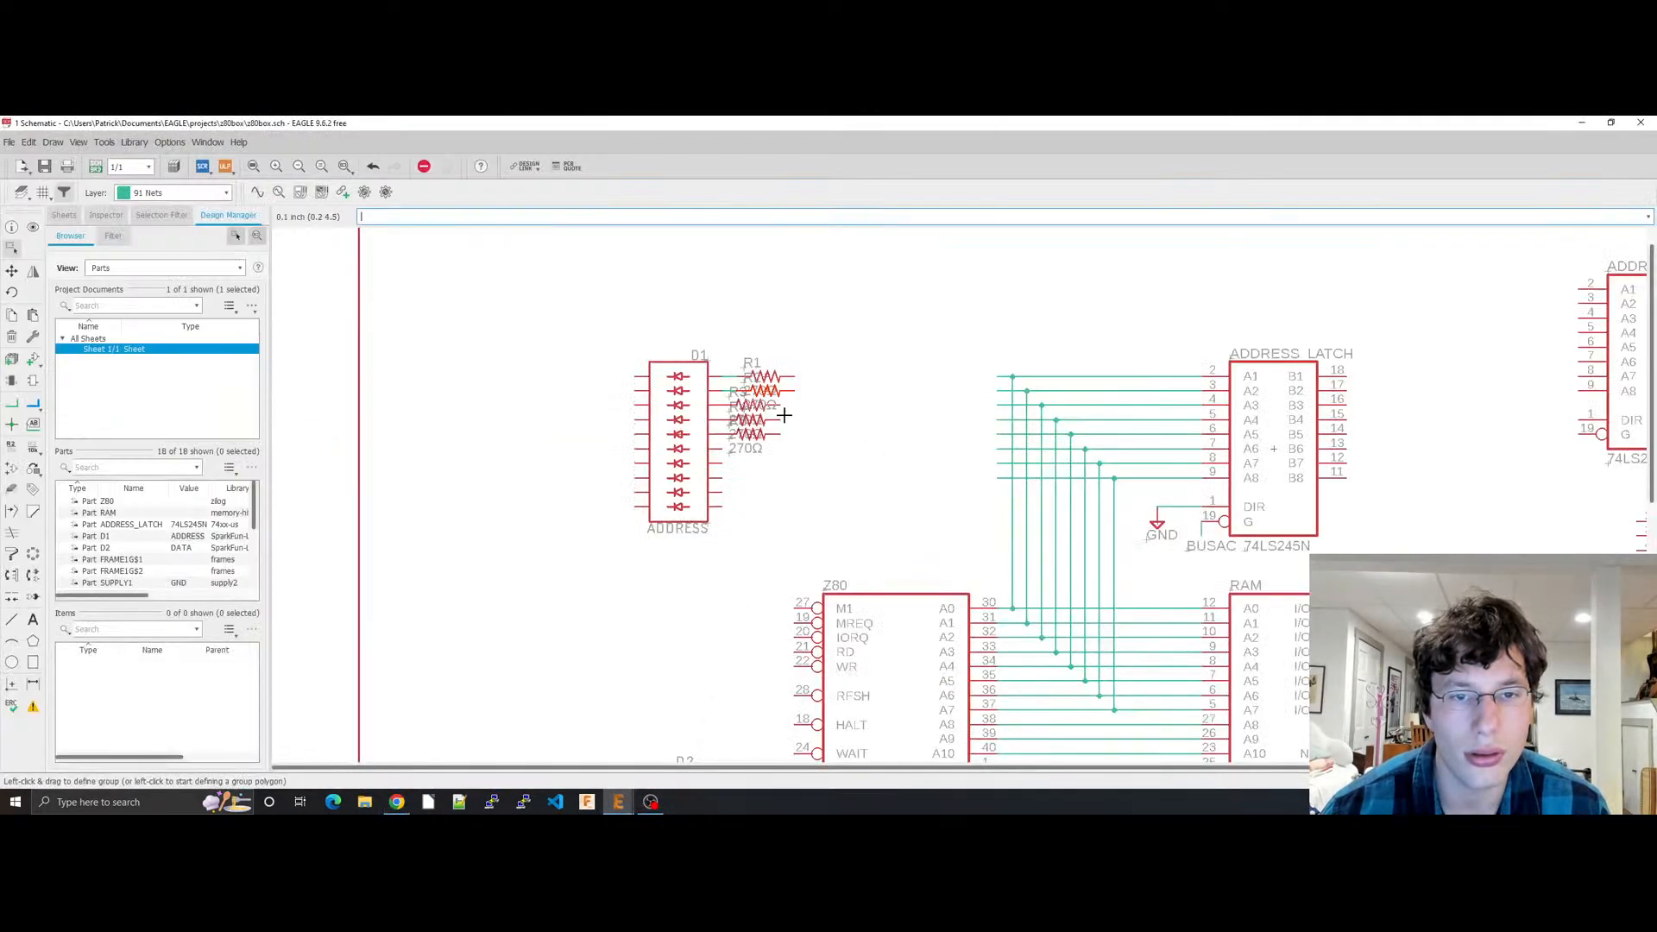
Step: Try moving R1 up and away from D1, and undo the resistor moves and pasted copies until only R1 remains directly beside D1
left_click(760, 373)
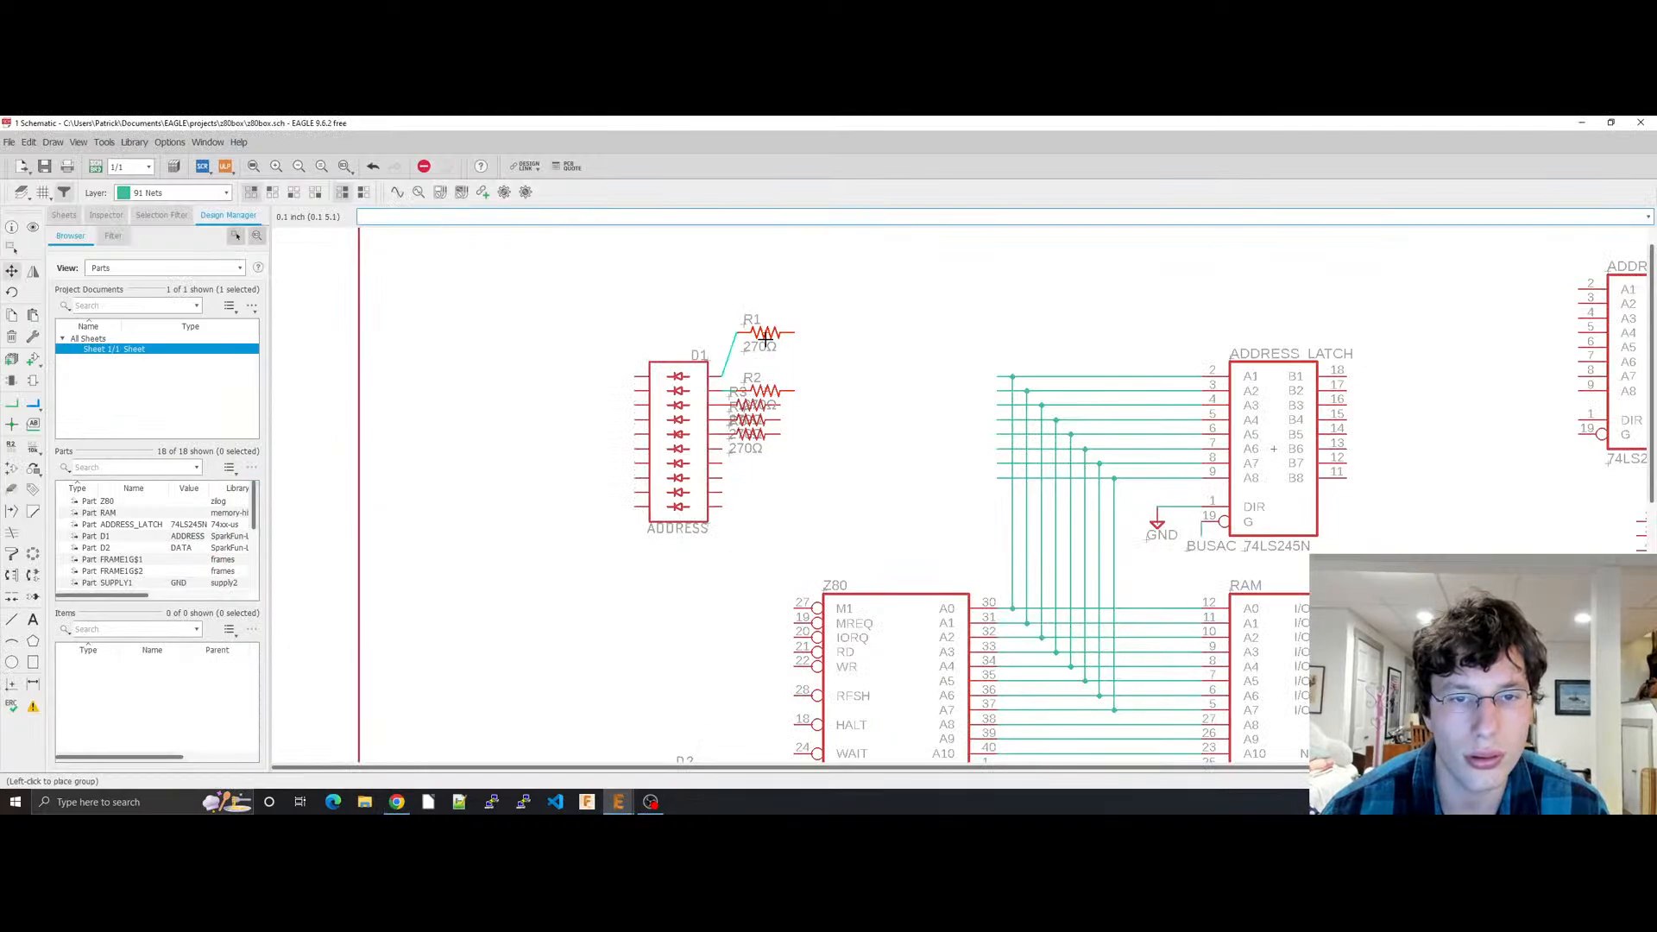
left_click(780, 352)
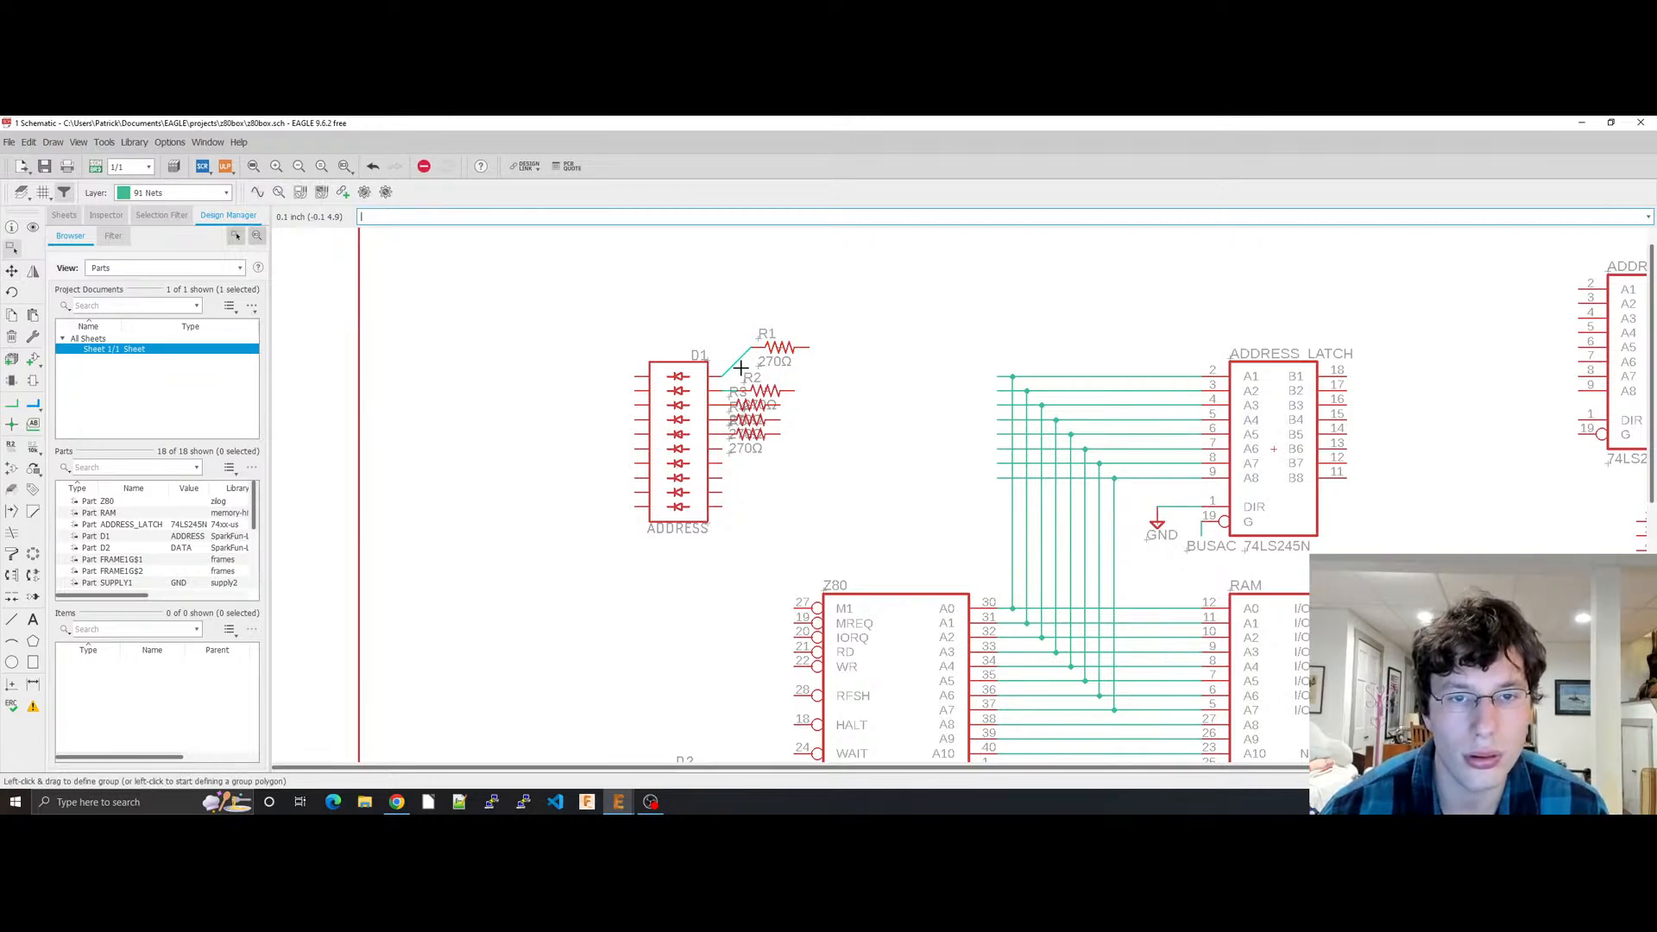
key("ctrl+z")
key("ctrl+z")
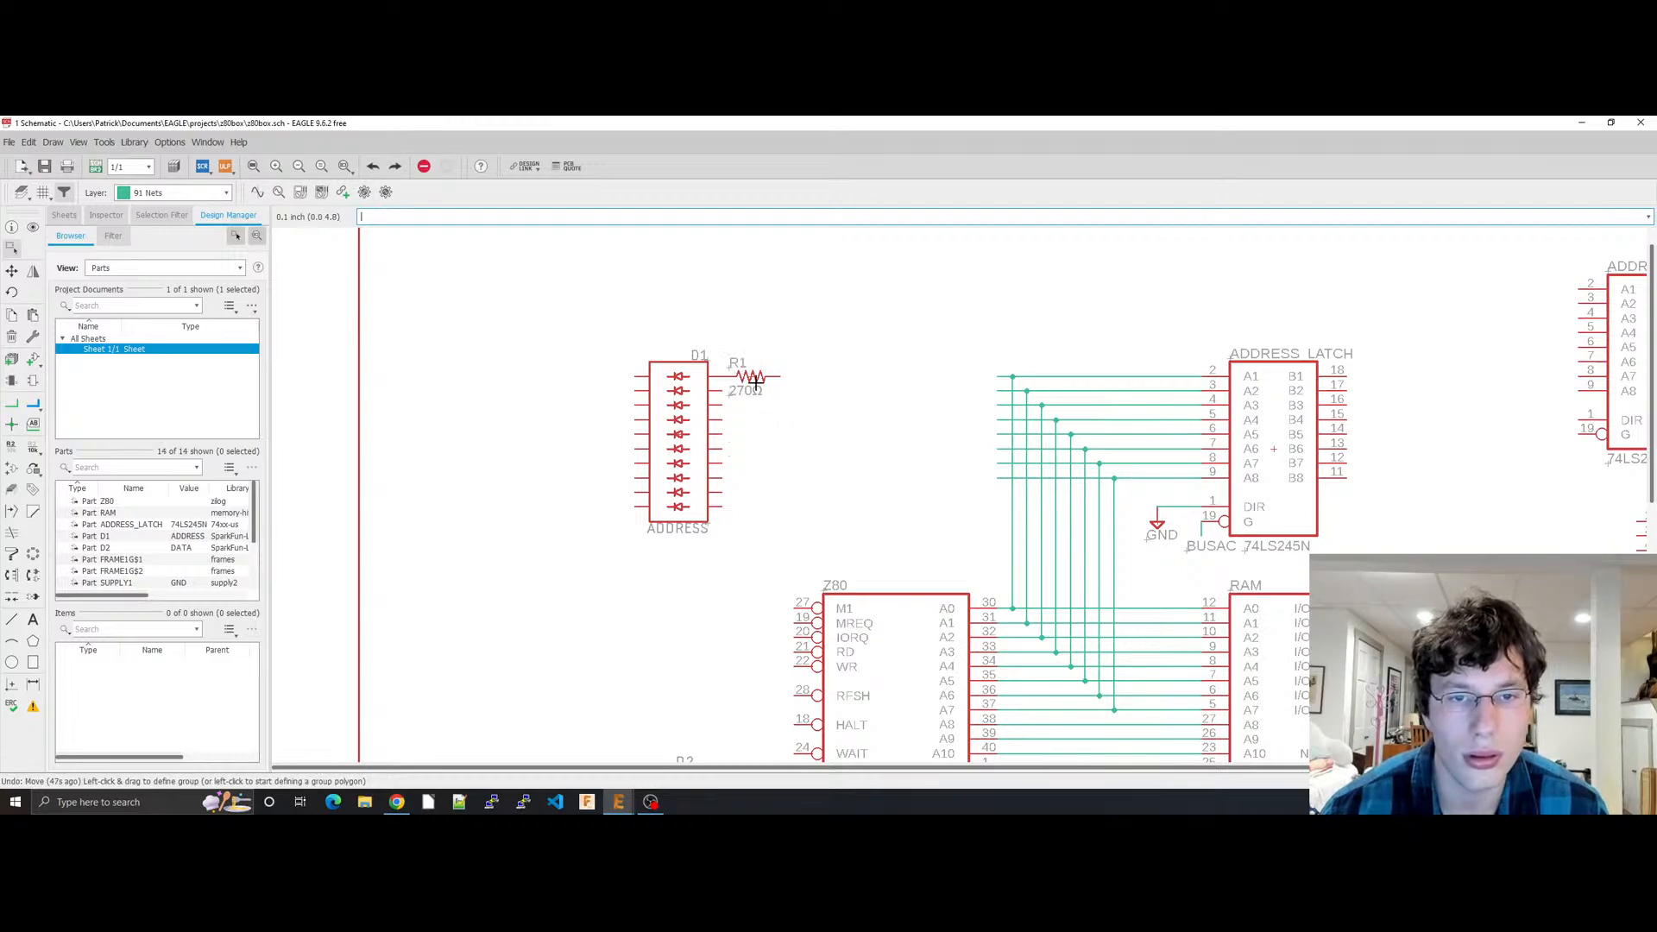
Step: Undo the last resistor move, and place R1 higher up, to the right of D1 and slightly above it
key("ctrl+z")
left_click_drag(793, 523, 795, 321)
Step: Try stacking pasted copies of R1 below it at 0.2 inch spacing, and undo the pasted copies
key("ctrl+v")
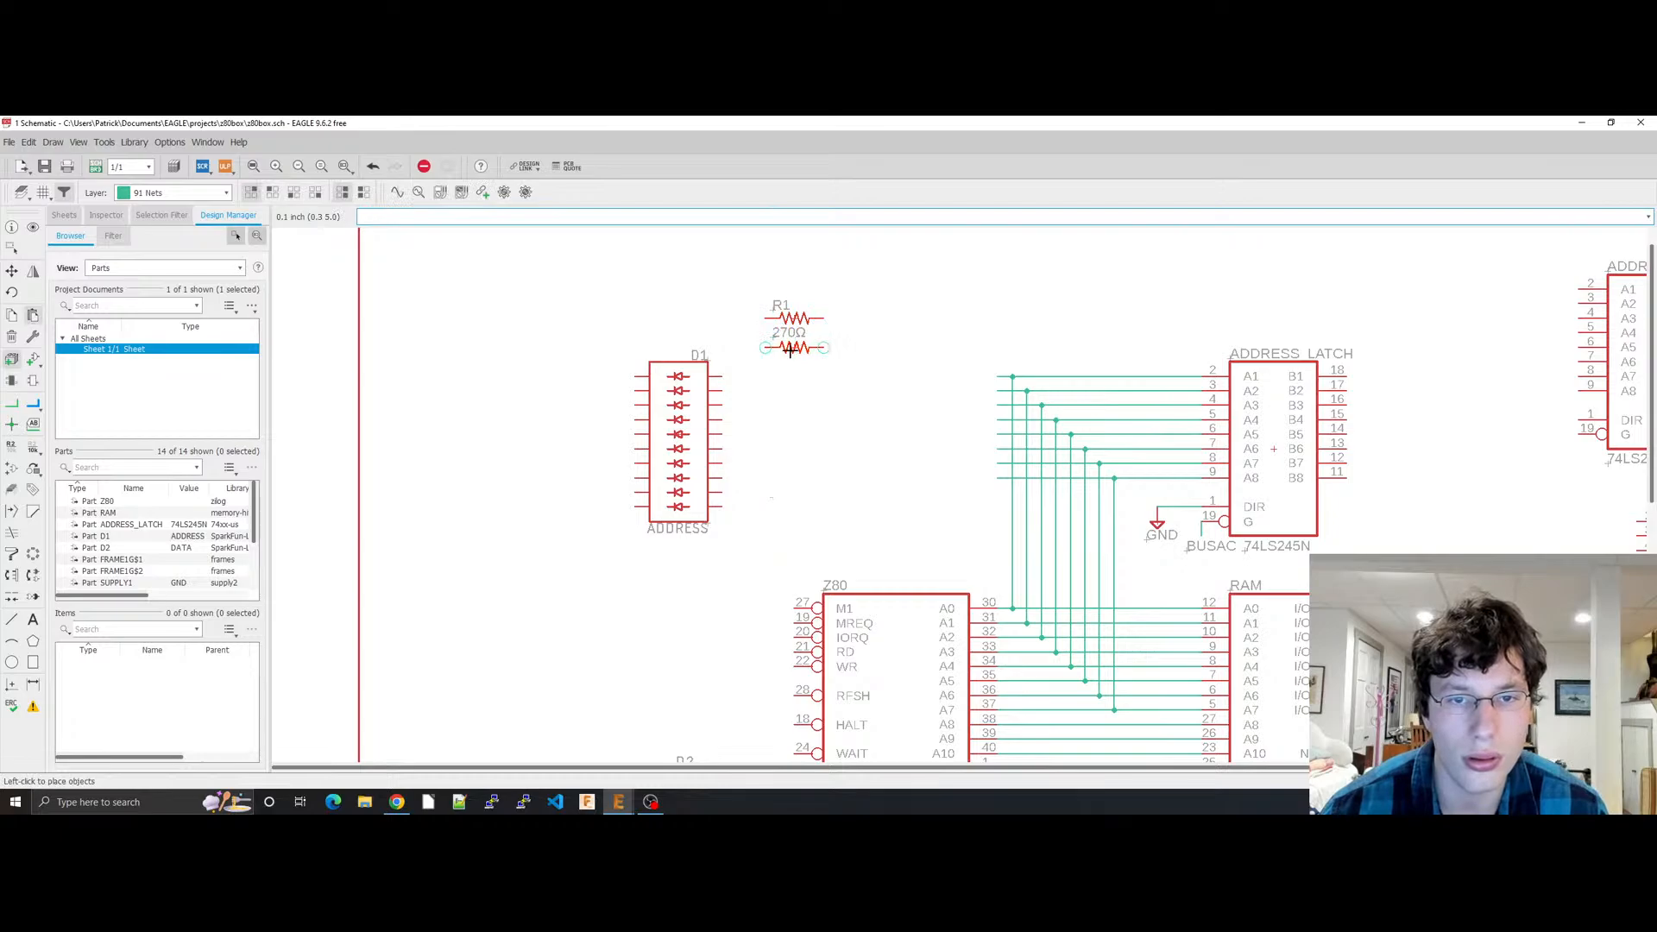
left_click(791, 350)
key("ctrl+v")
left_click(792, 378)
key("ctrl+v")
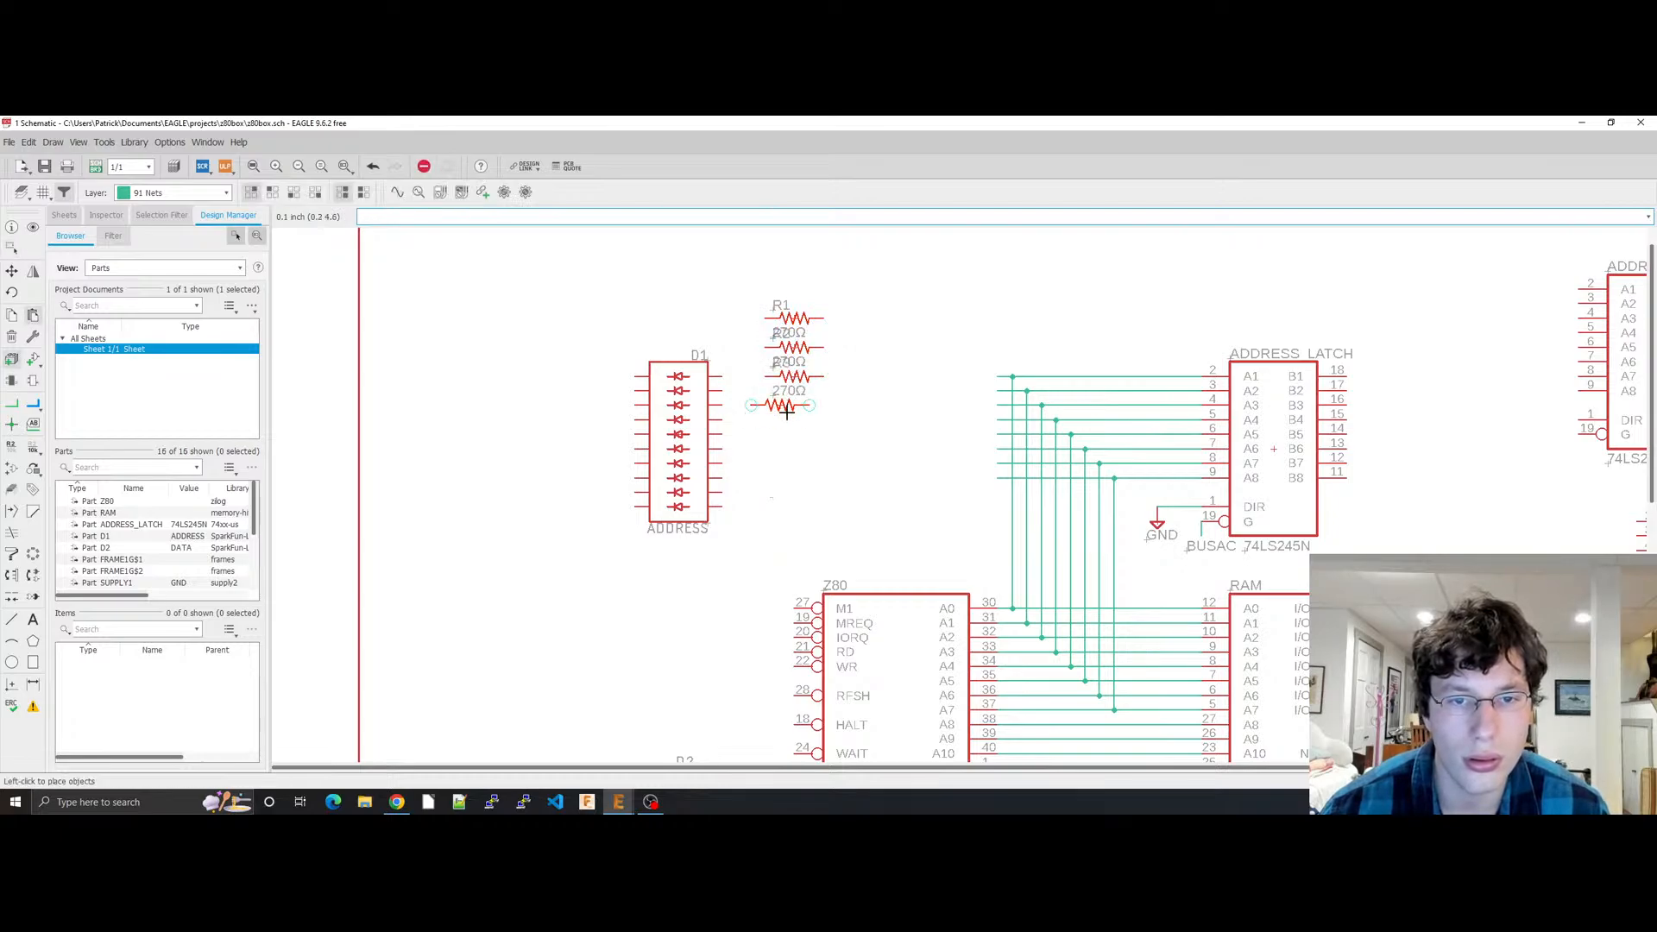
left_click(793, 407)
key("ctrl+z")
key("ctrl+z")
key("ctrl+z")
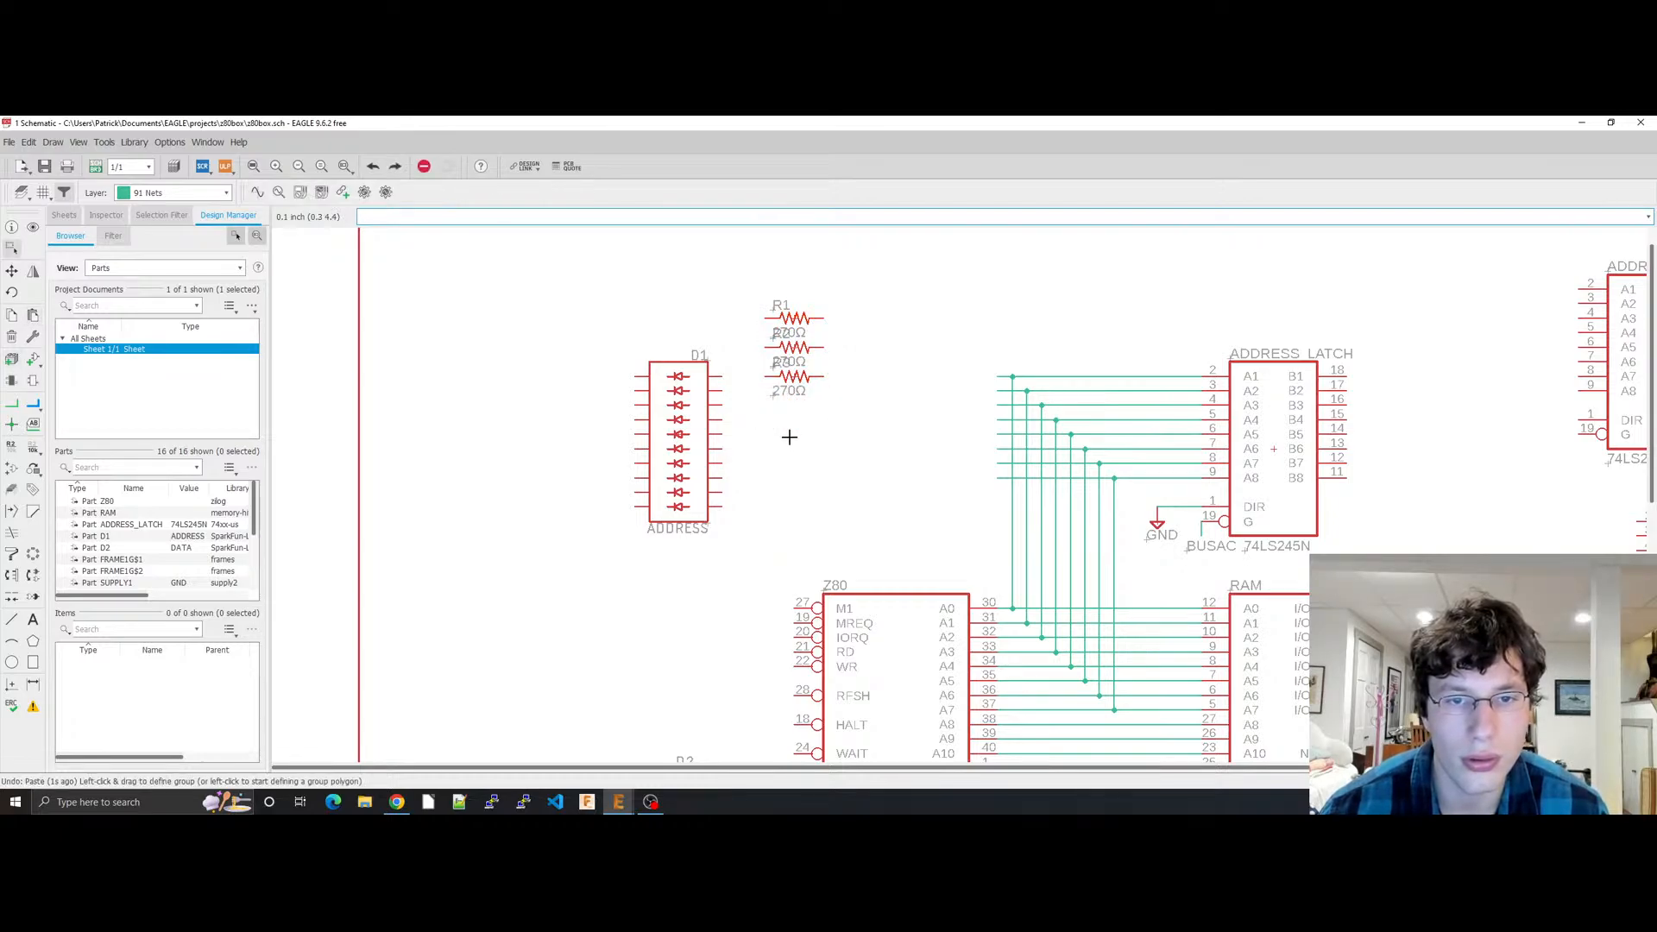
Step: Paste six copies of R1 in a column beneath it at 0.3 inch spacing, and place a seventh copy below D1
key("ctrl+v")
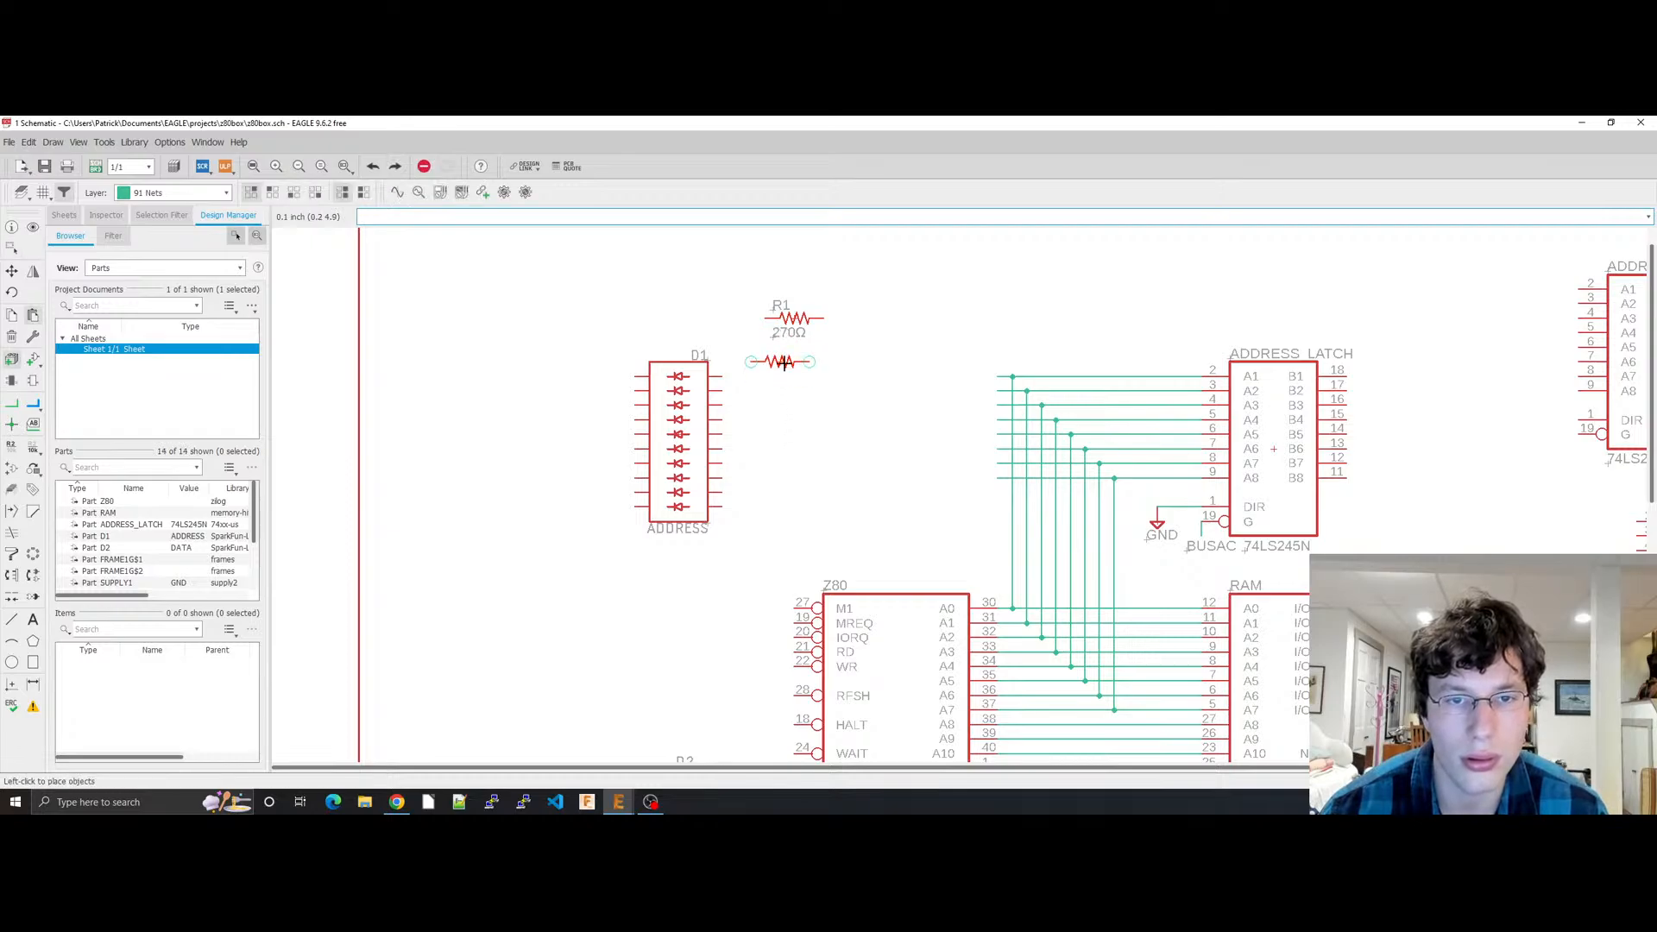
left_click(794, 361)
key("ctrl+v")
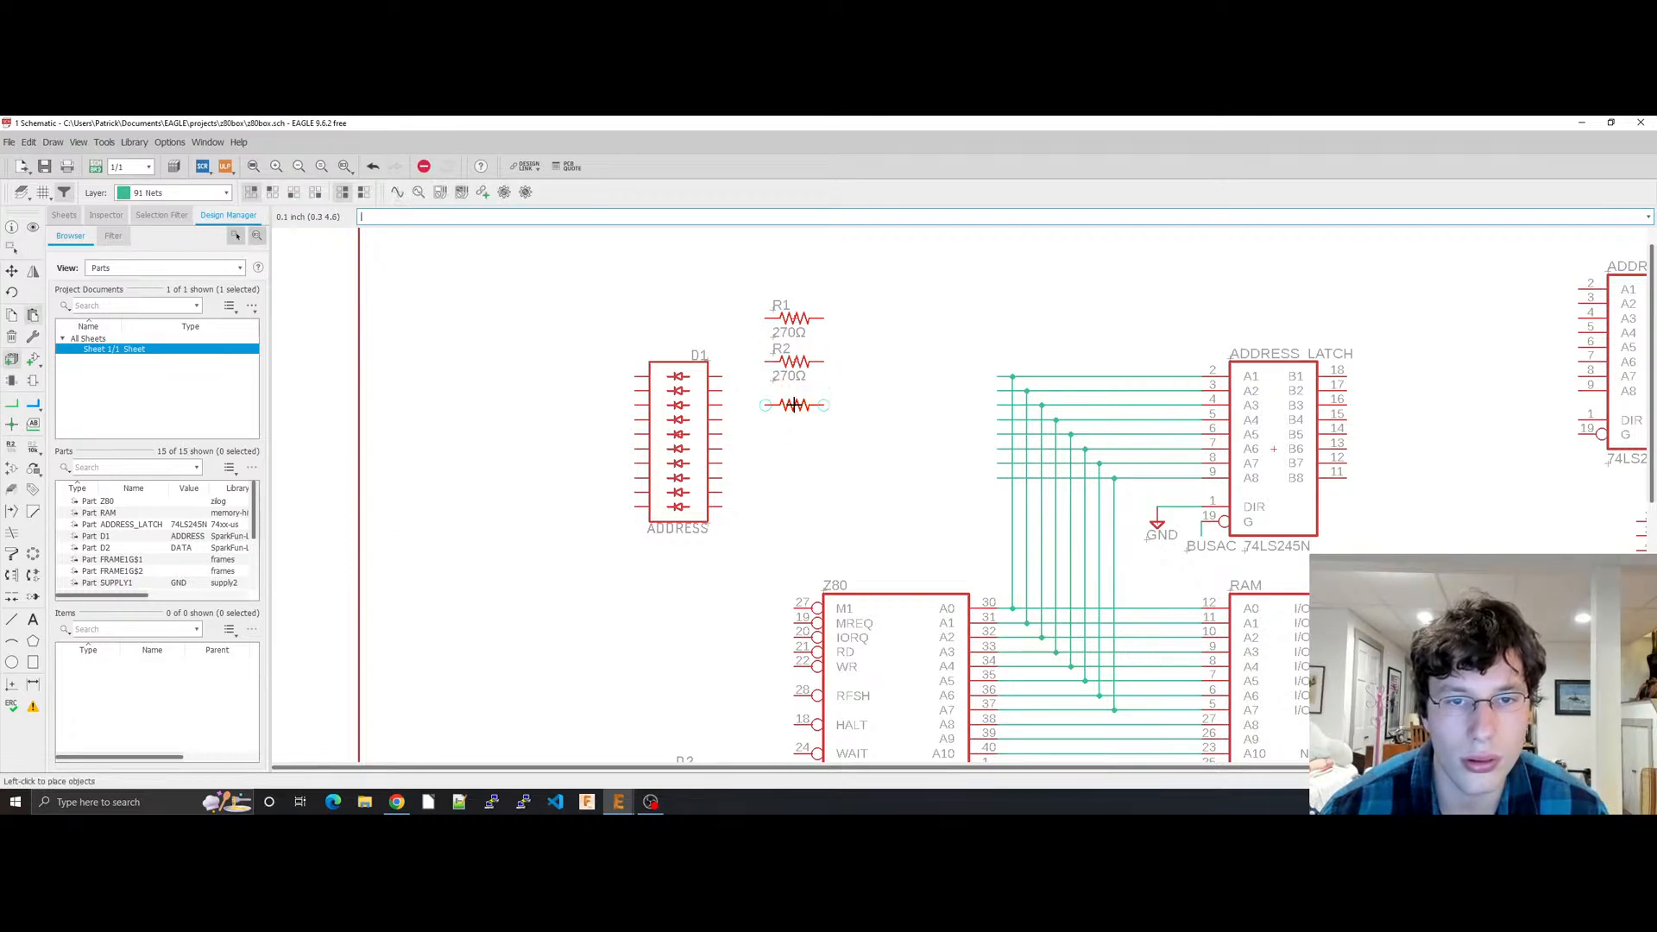
left_click(793, 404)
key("ctrl+v")
left_click(793, 448)
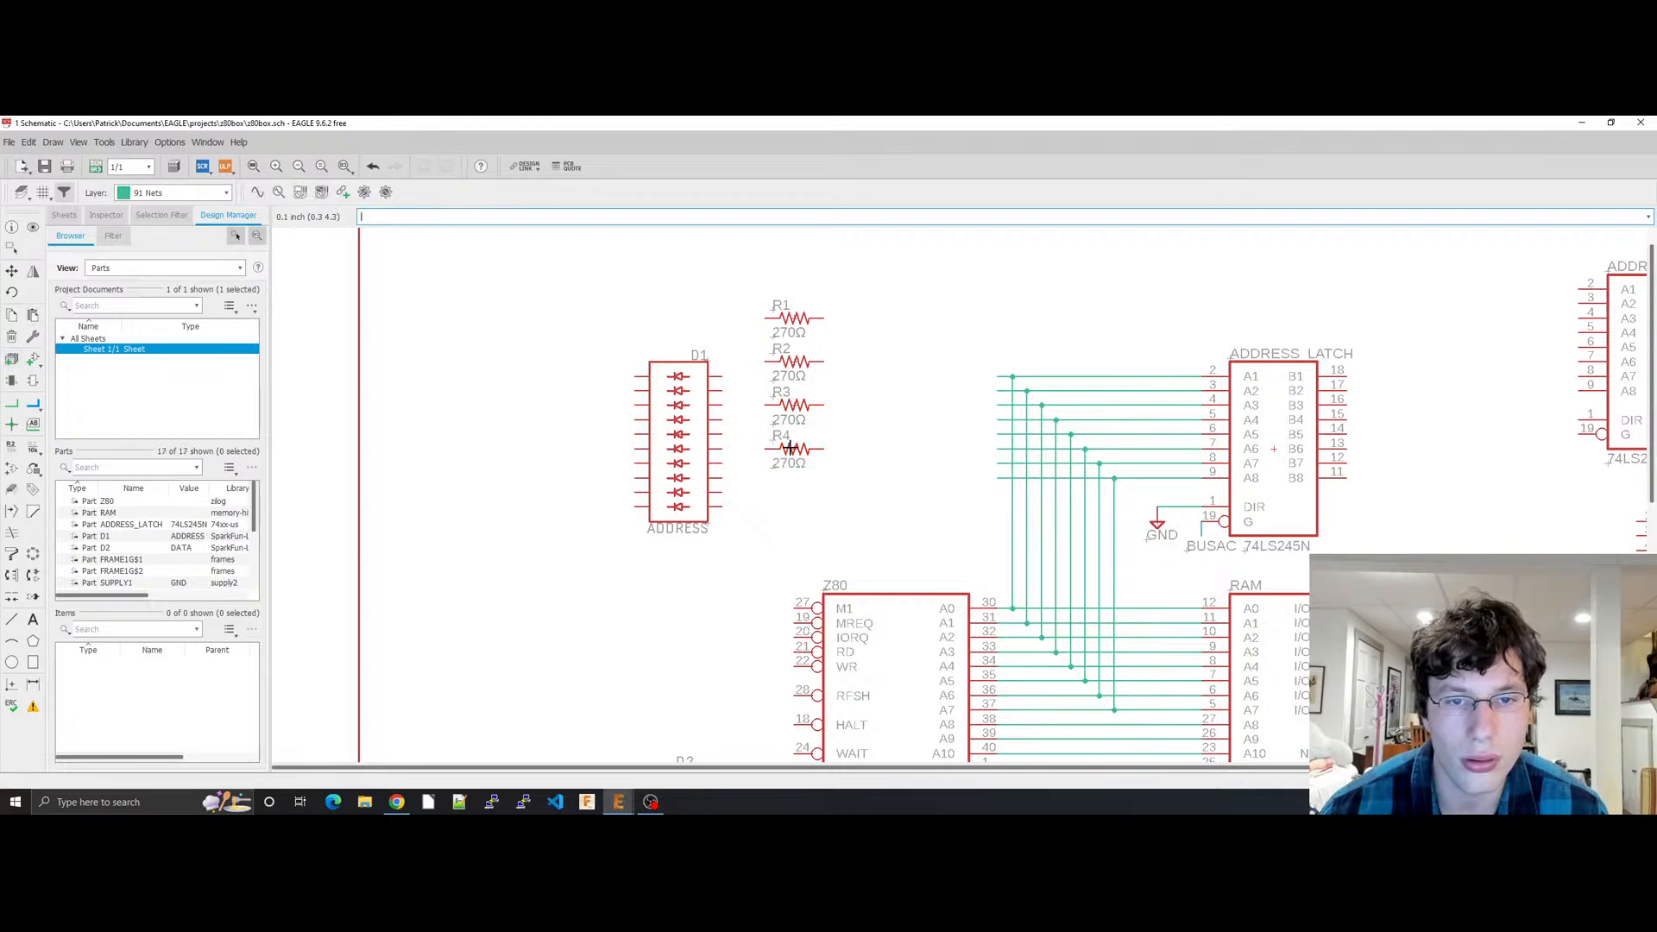
key("ctrl+v")
left_click(793, 491)
key("ctrl+v")
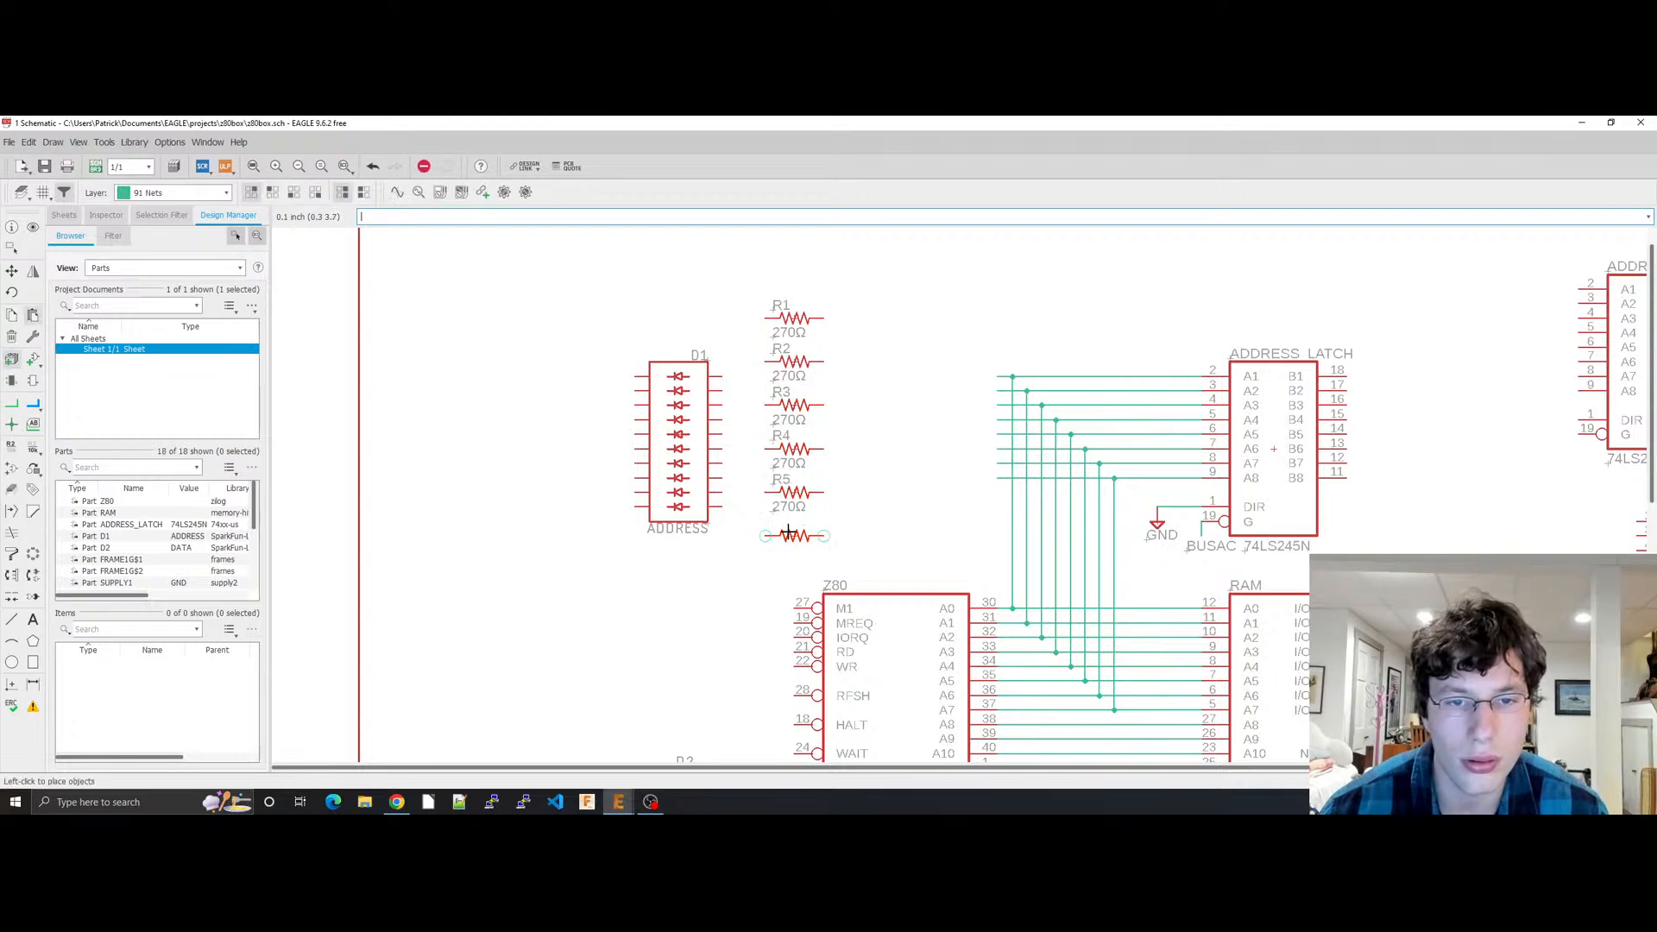
left_click(789, 535)
key("ctrl+v")
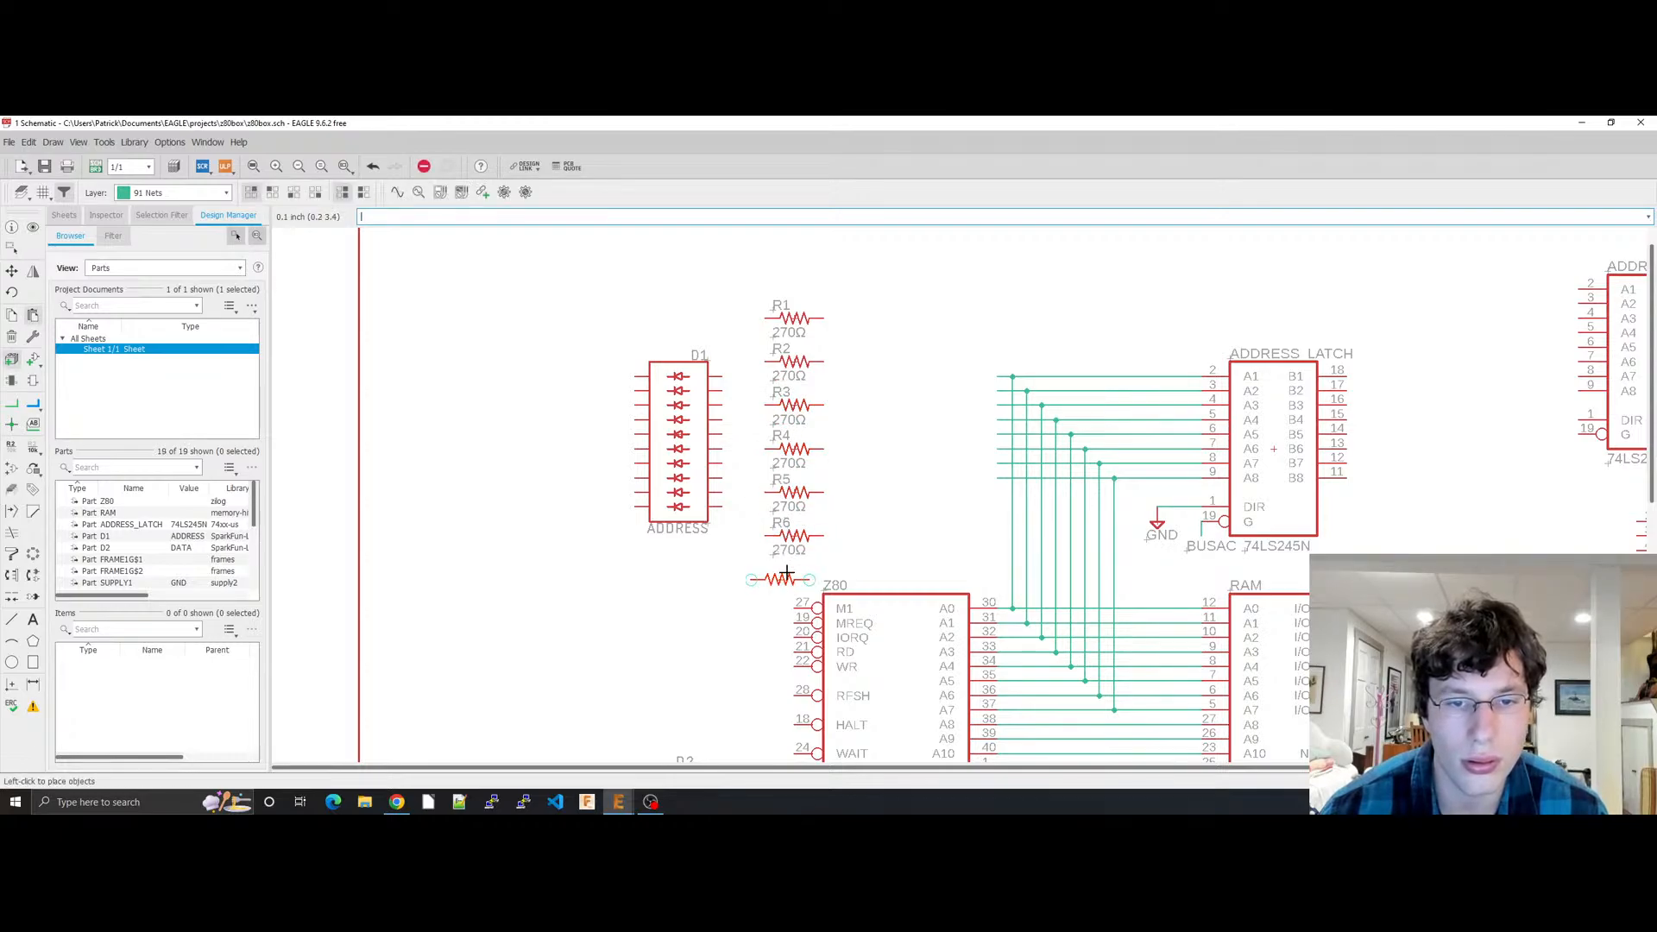
left_click(790, 574)
key("ctrl+v")
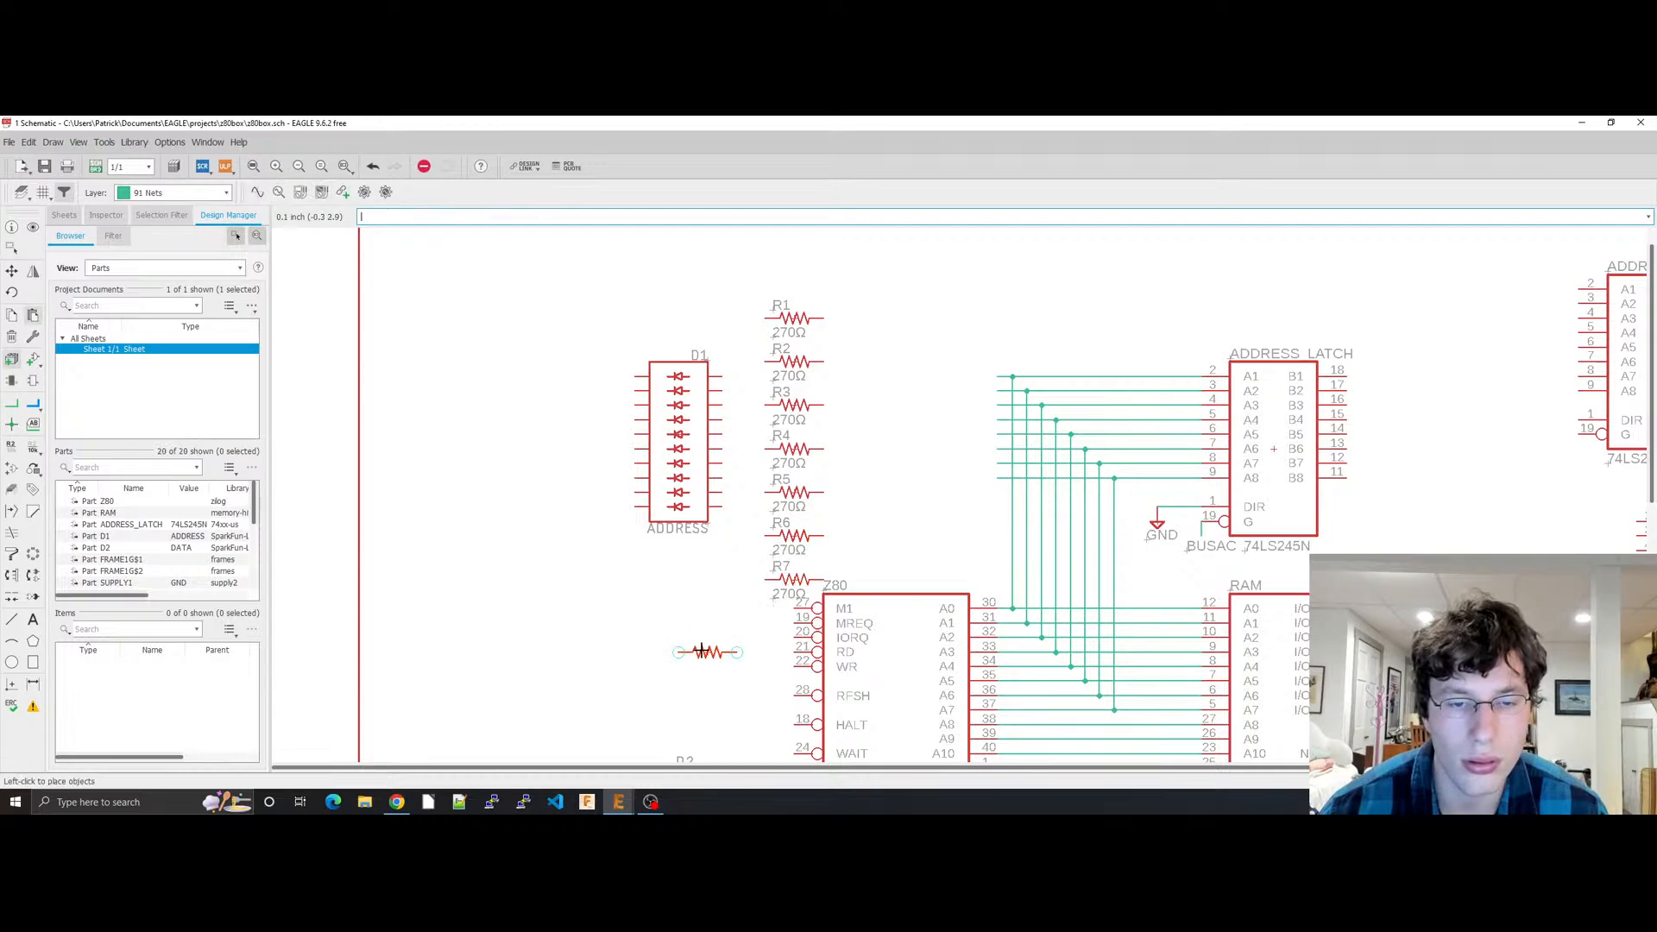
left_click(702, 650)
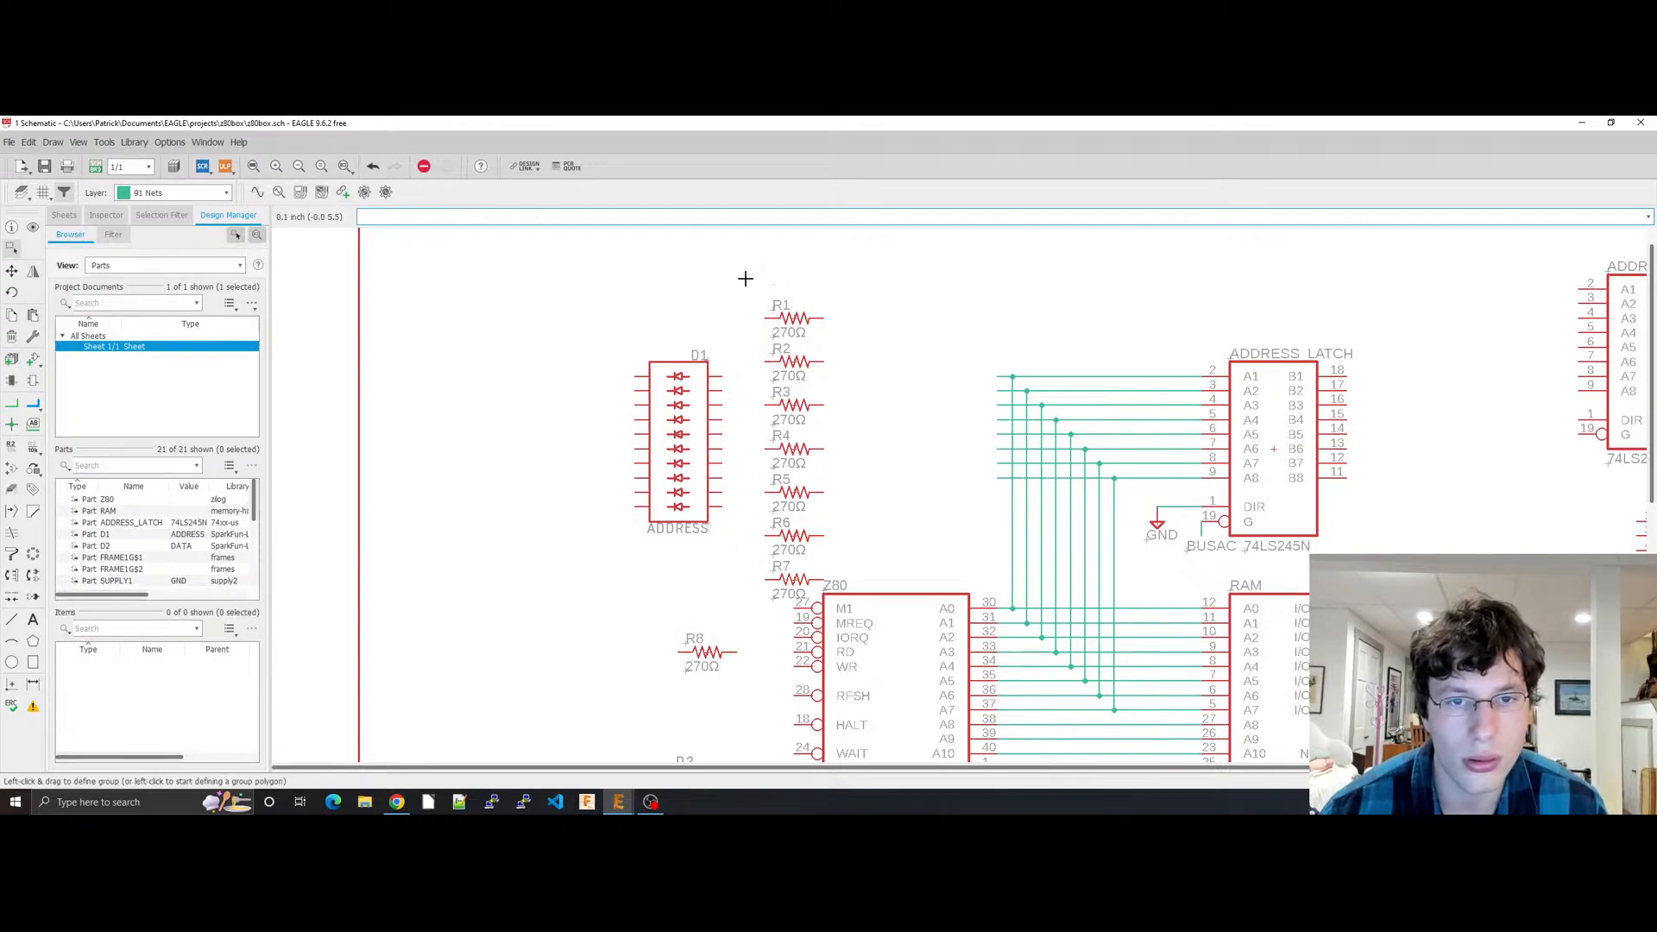
Step: Move the column of resistors R1 to R7 up 0.5 inch, and place R8 directly beneath R7 at the same spacing
left_click_drag(742, 278, 795, 587)
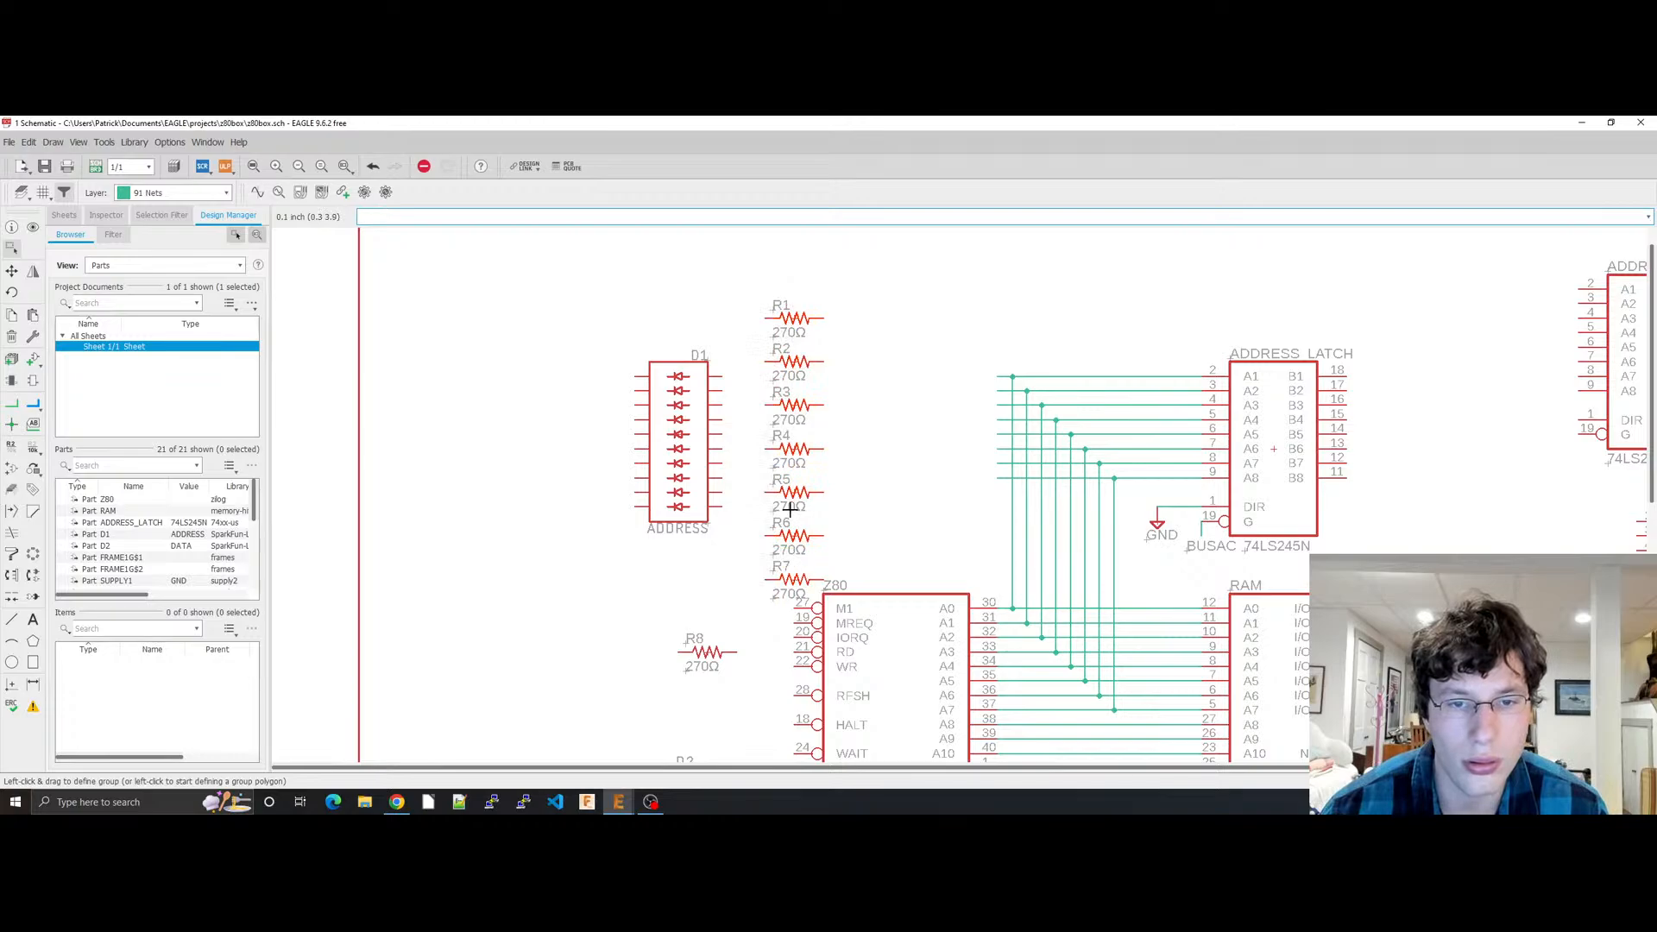
left_click(791, 495)
left_click(790, 425)
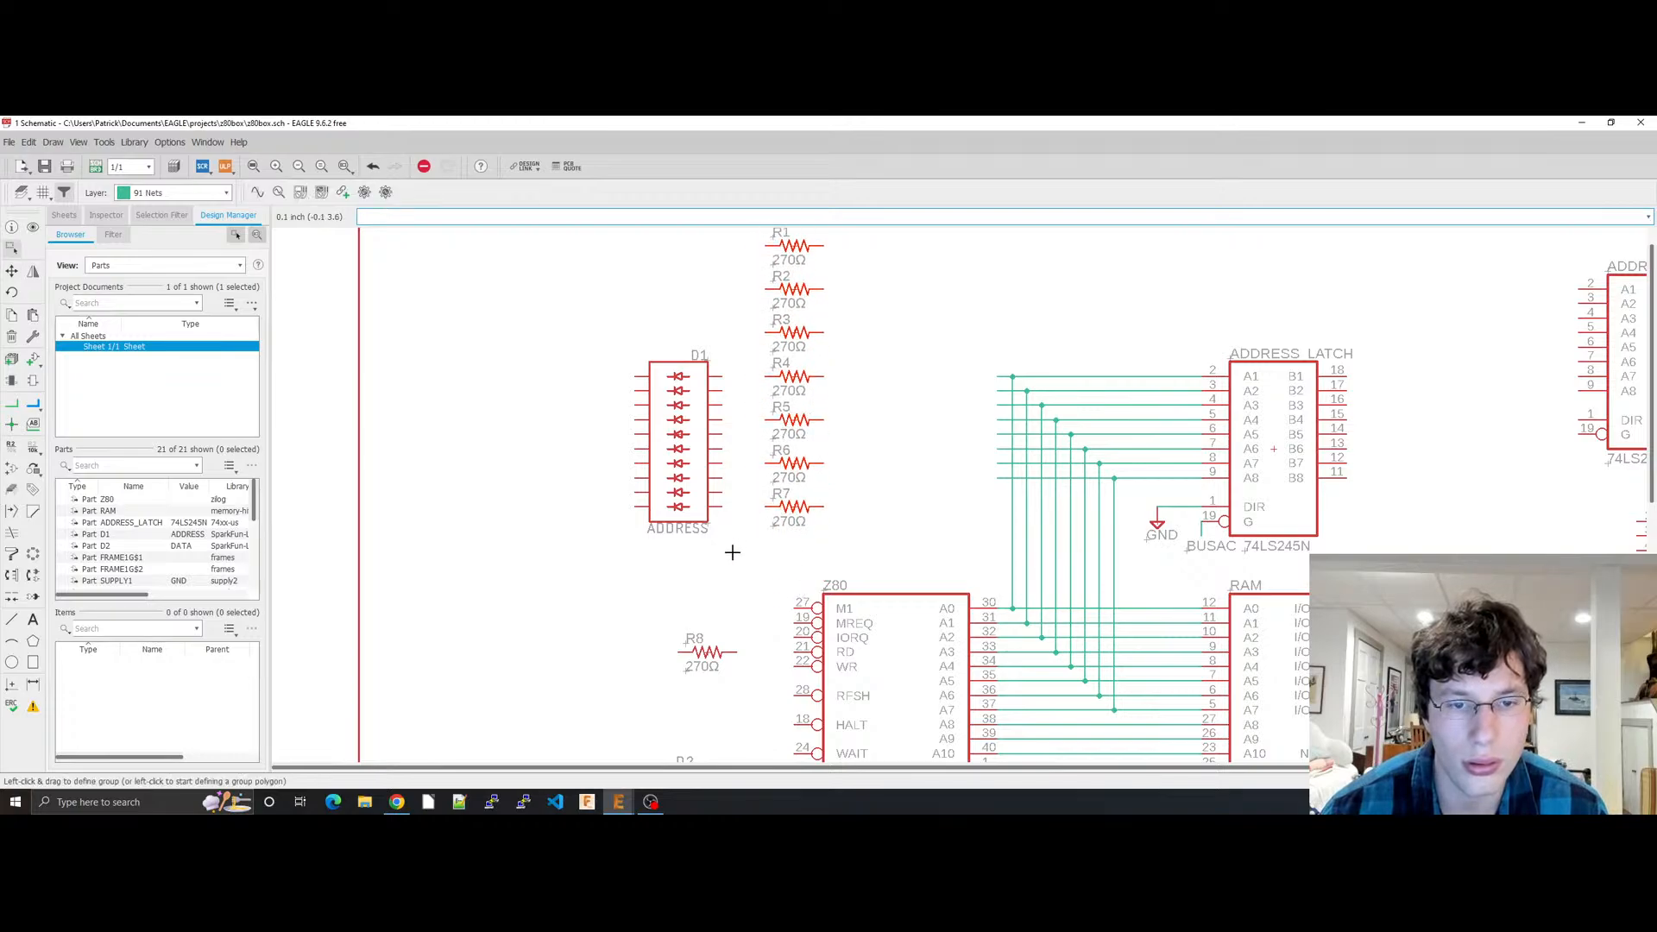
left_click(699, 650)
left_click(786, 550)
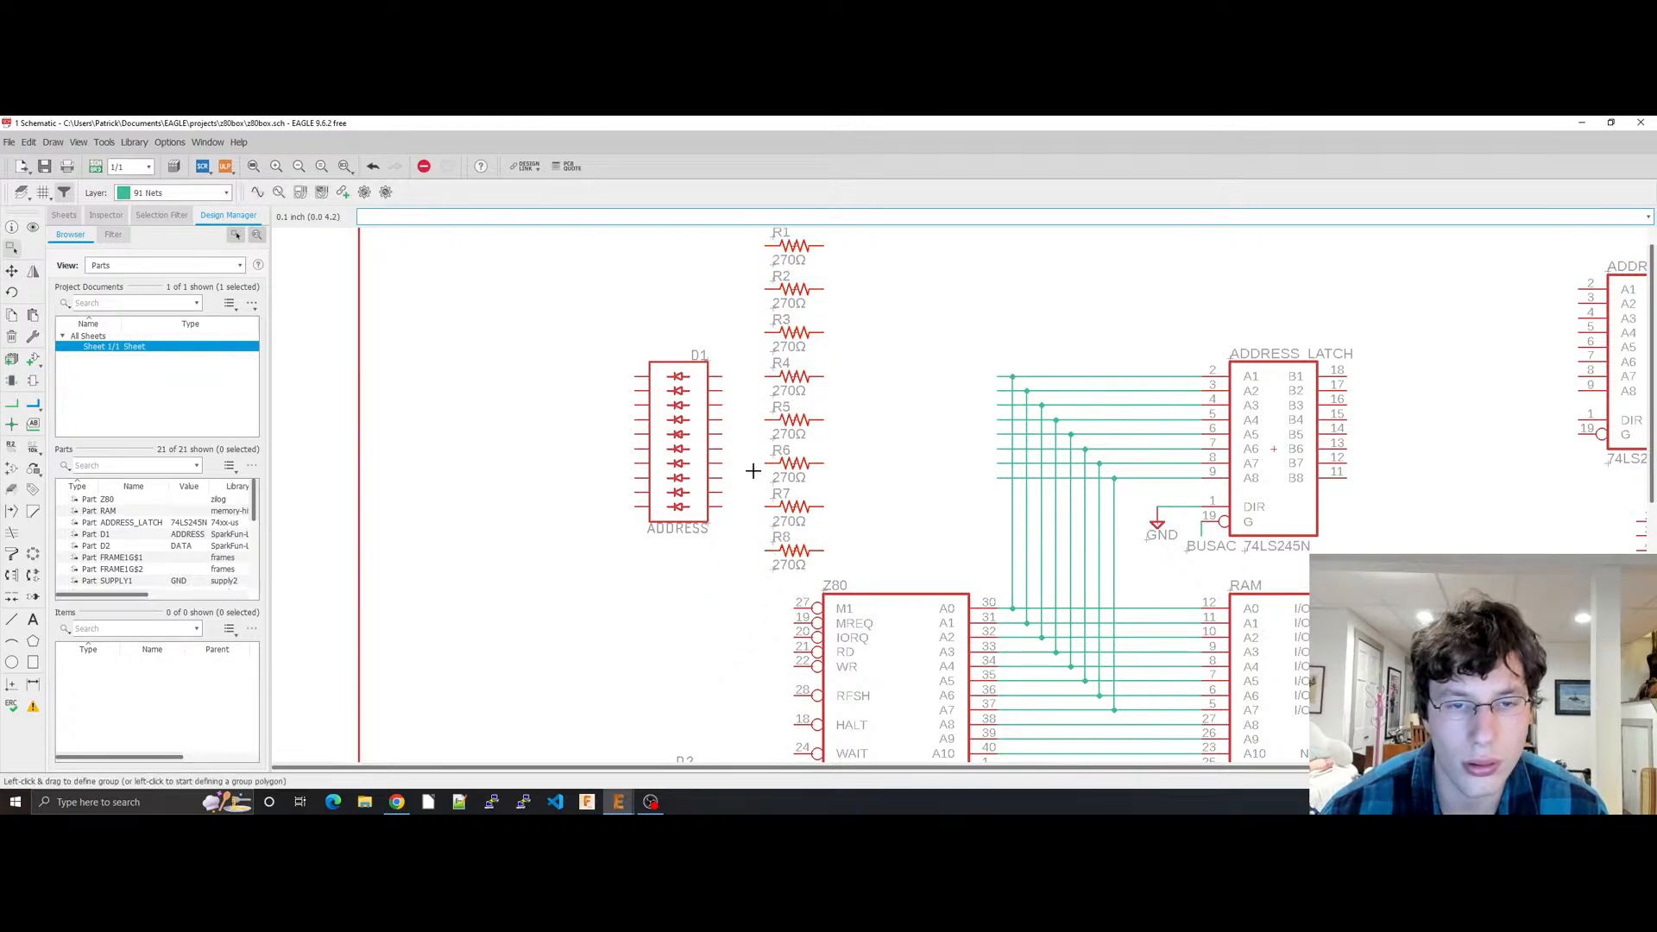
Step: Move D1 up 0.3 inch to centre it beside the resistor column, and save the schematic
scroll(741, 494, "down", 1)
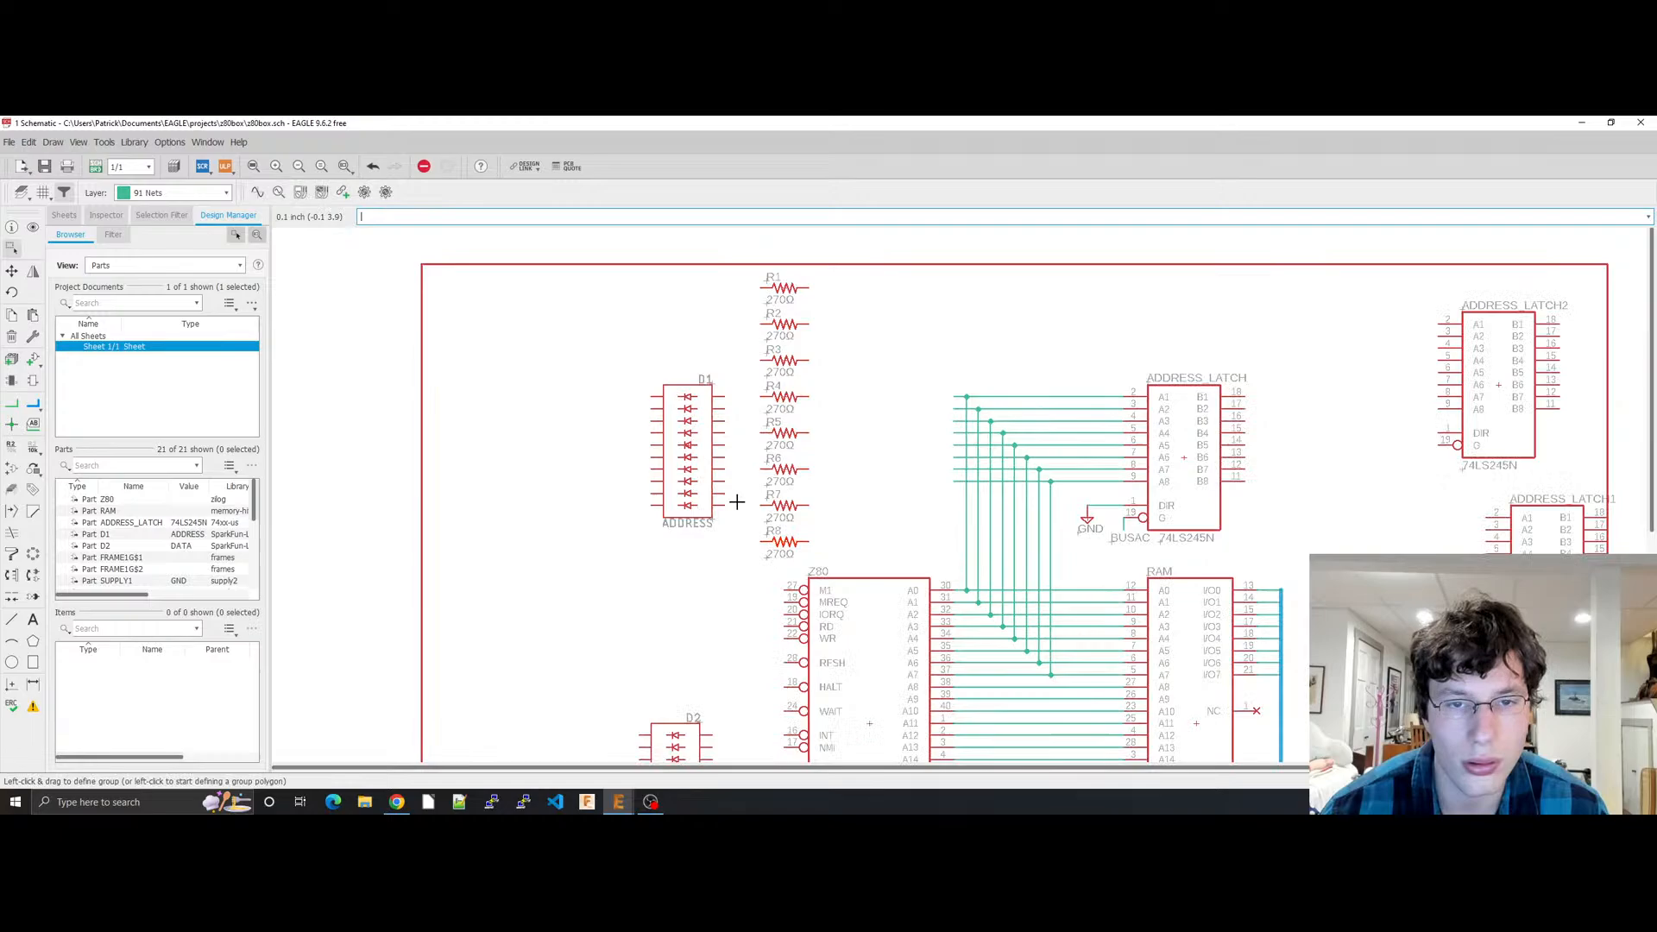
left_click(696, 435)
left_click(689, 442)
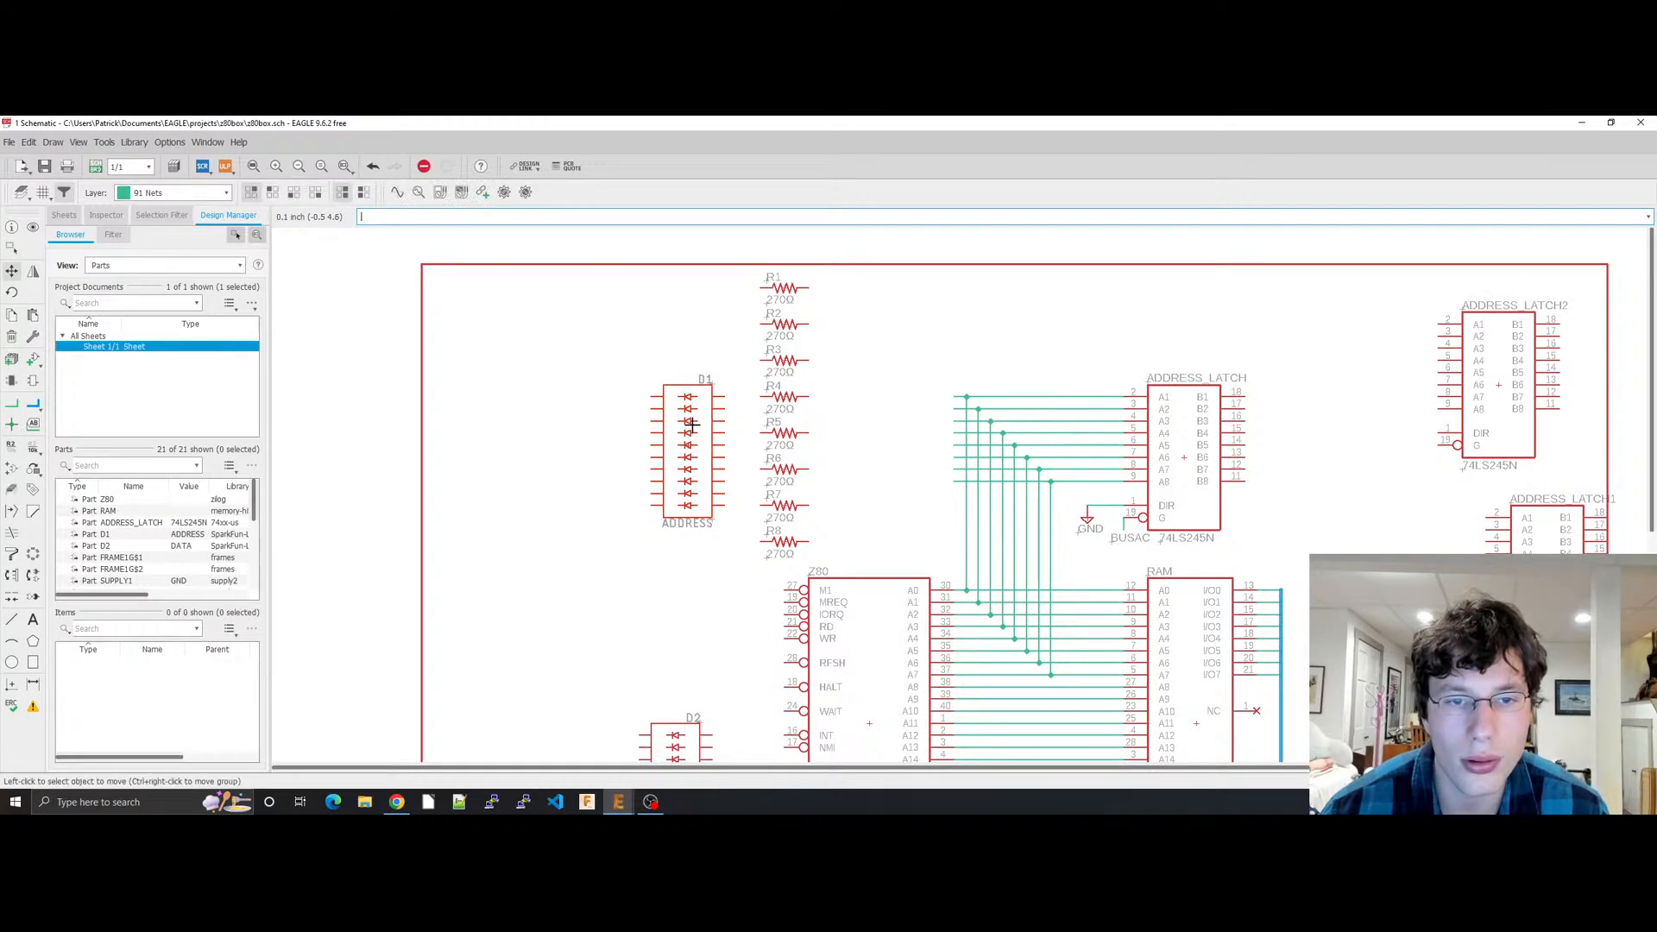
left_click(694, 443)
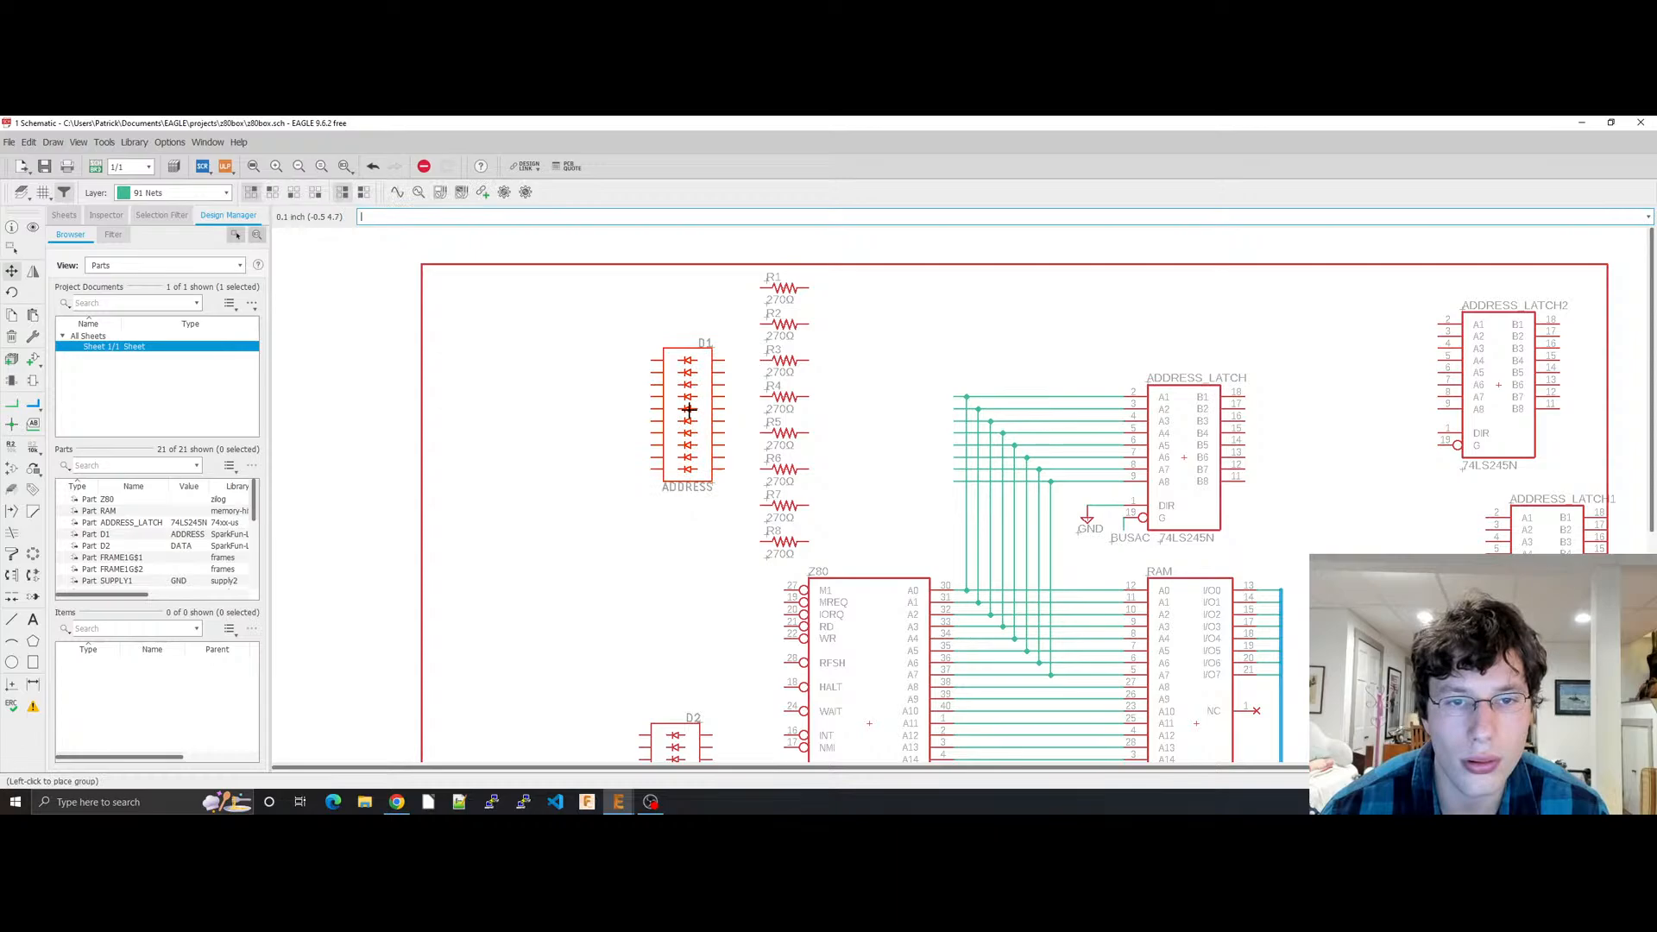
left_click(688, 410)
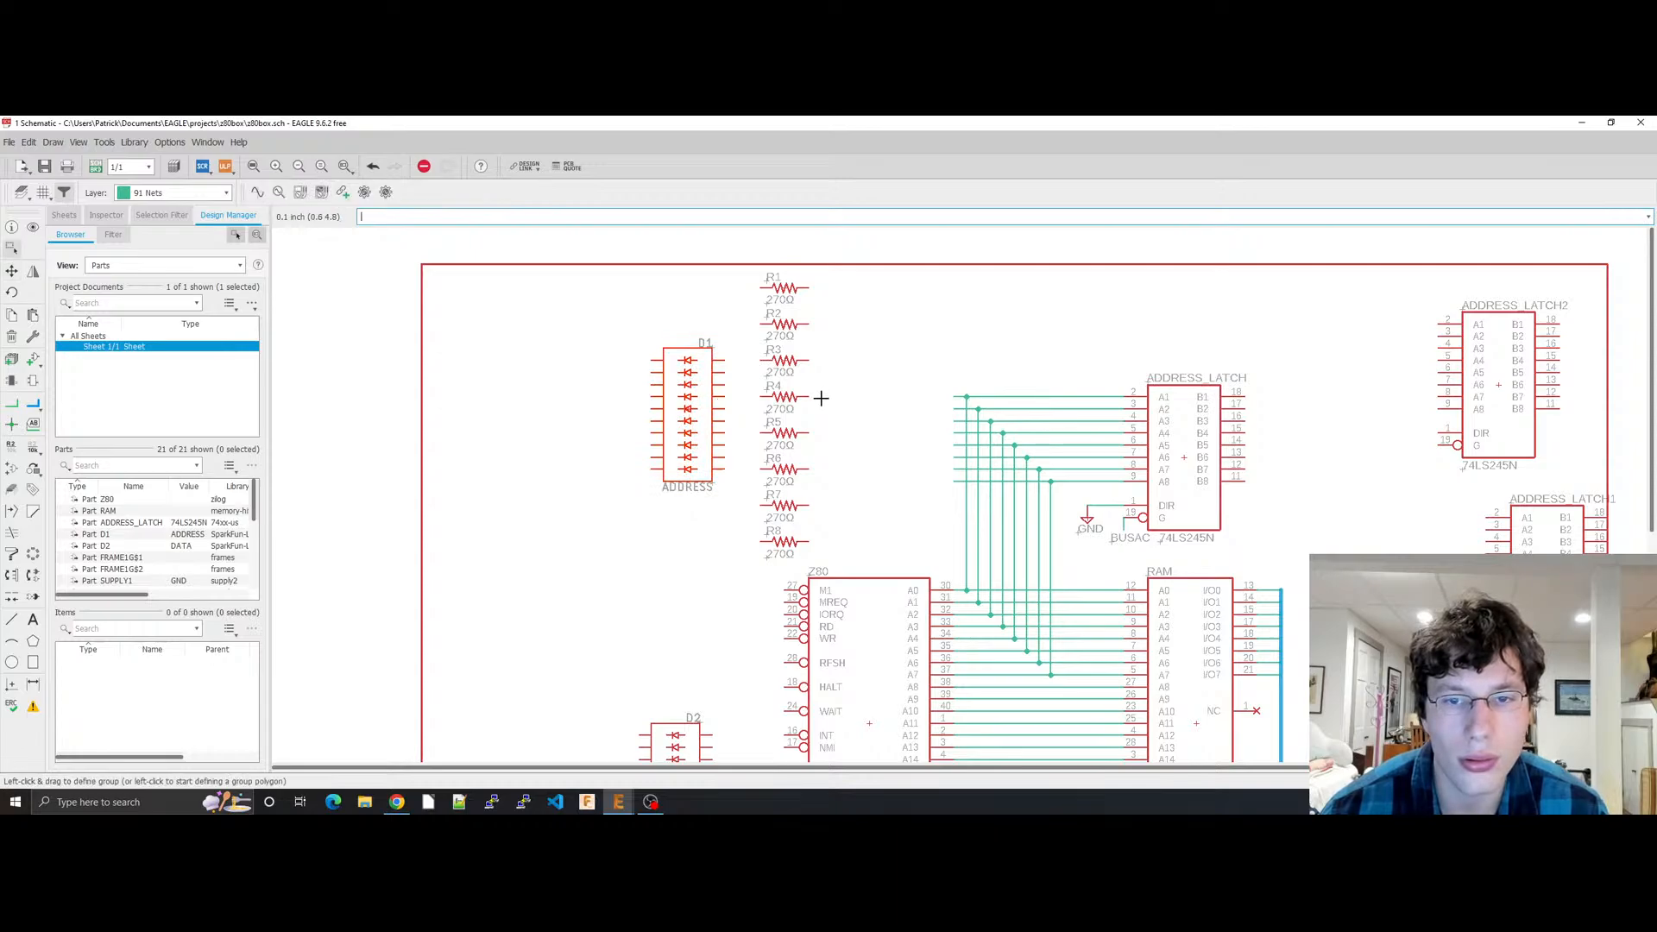
key("ctrl+s")
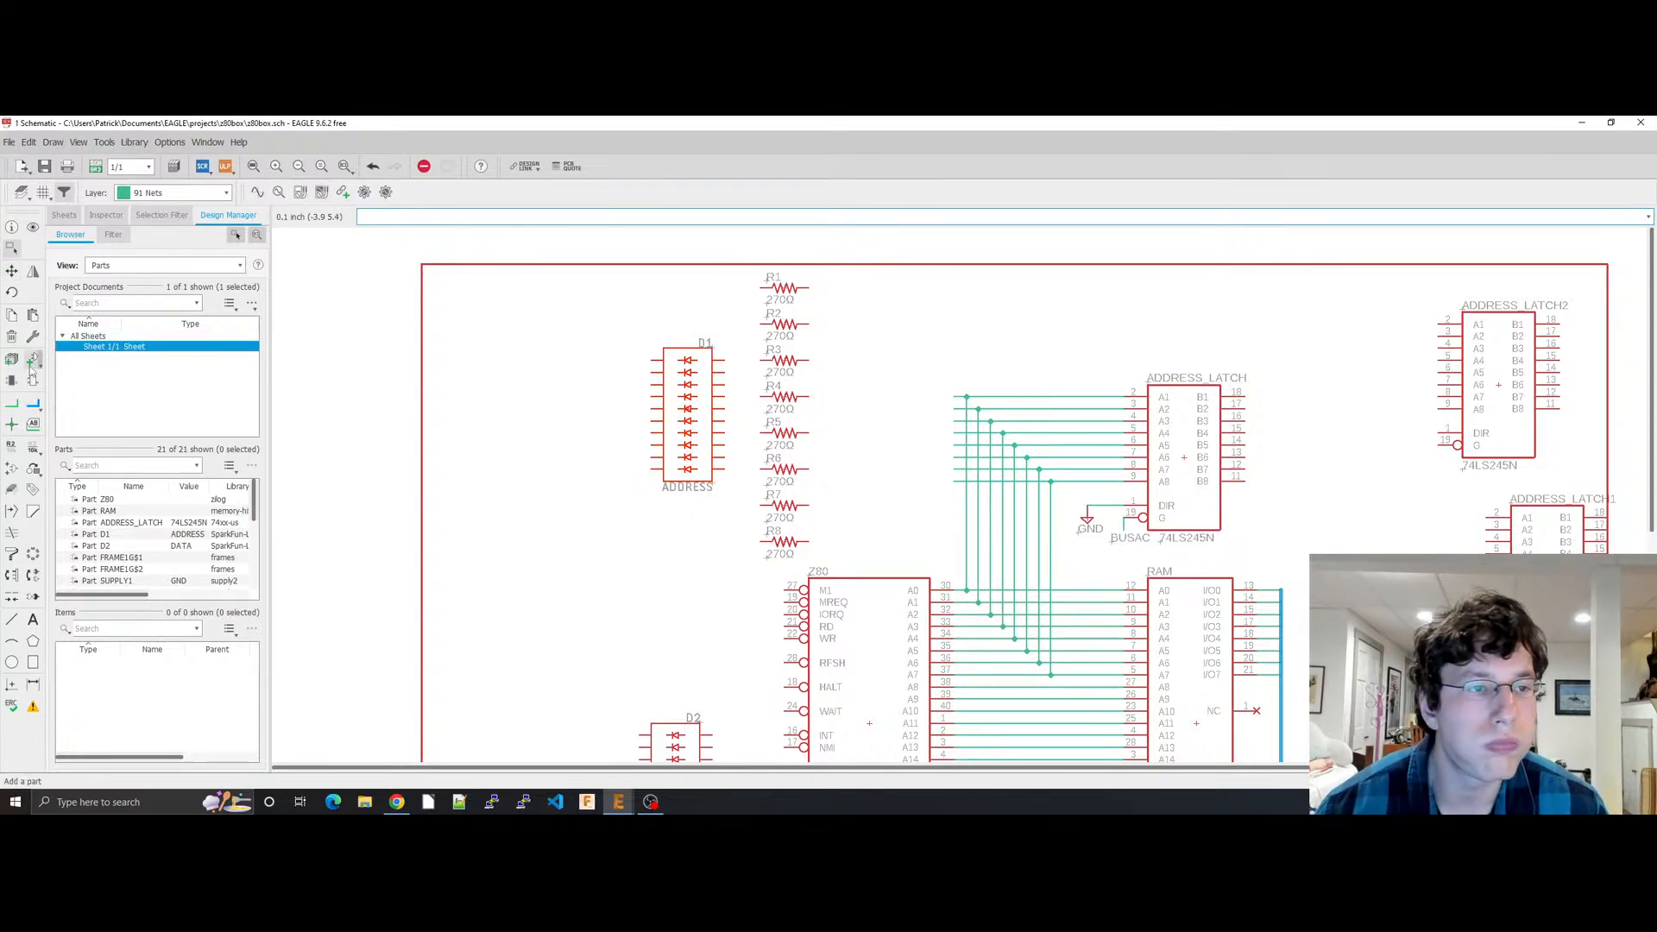
Step: Draw right-angled nets from D1's upper three right-hand pins to the left ends of R1, R2 and R3
left_click(11, 405)
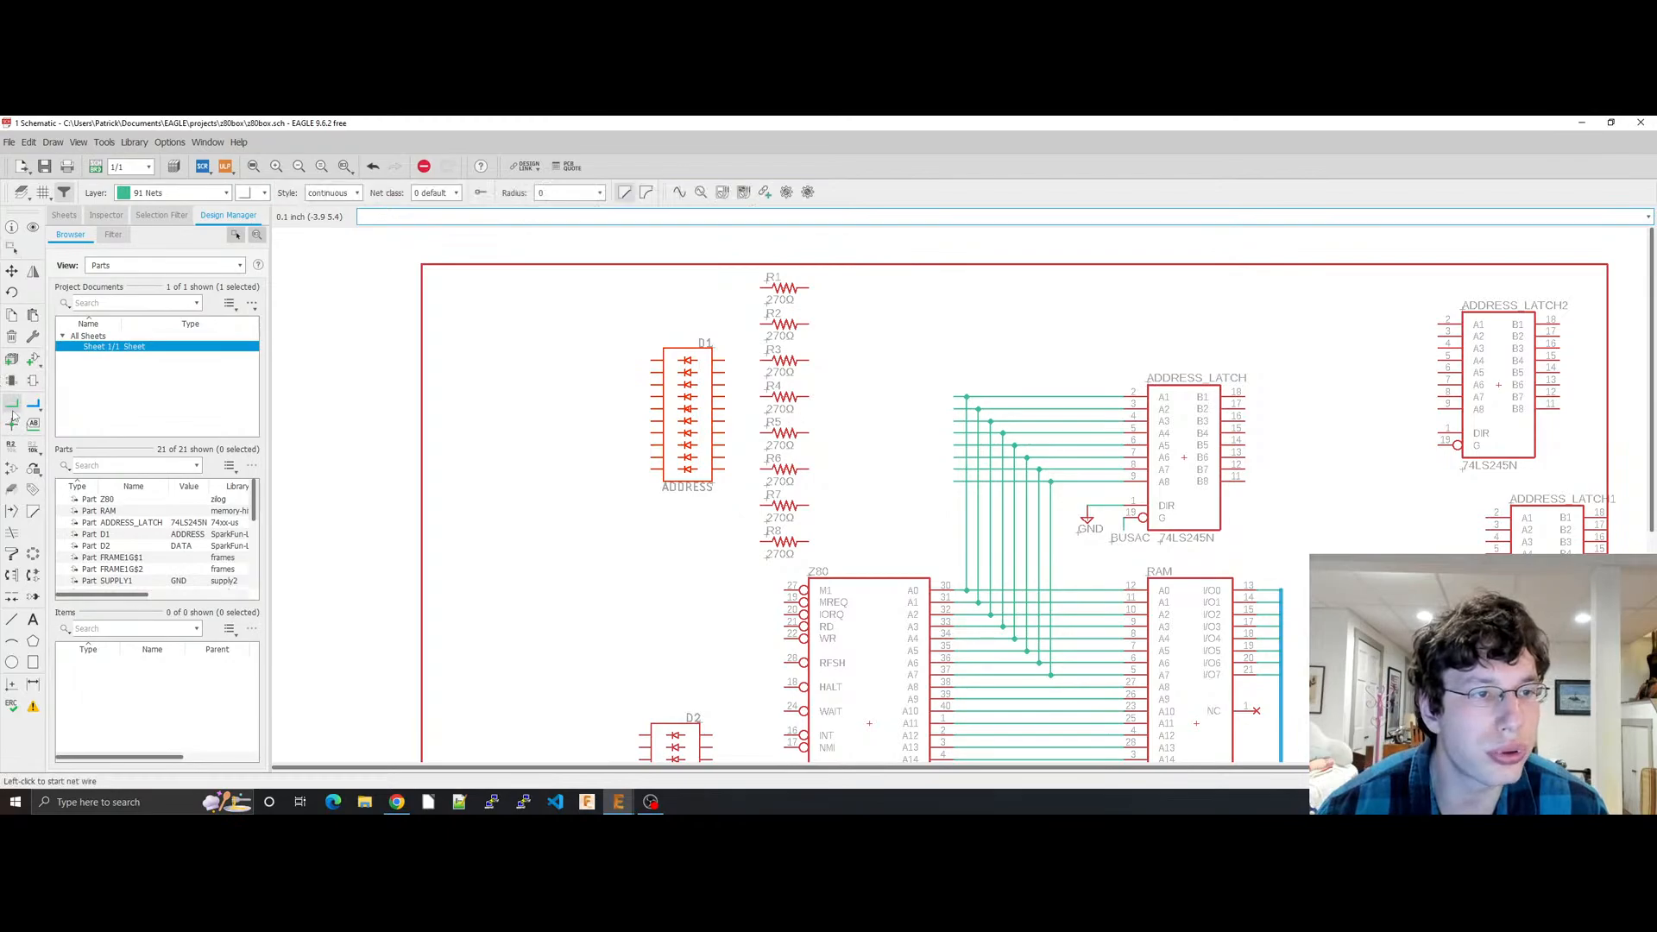
left_click(726, 360)
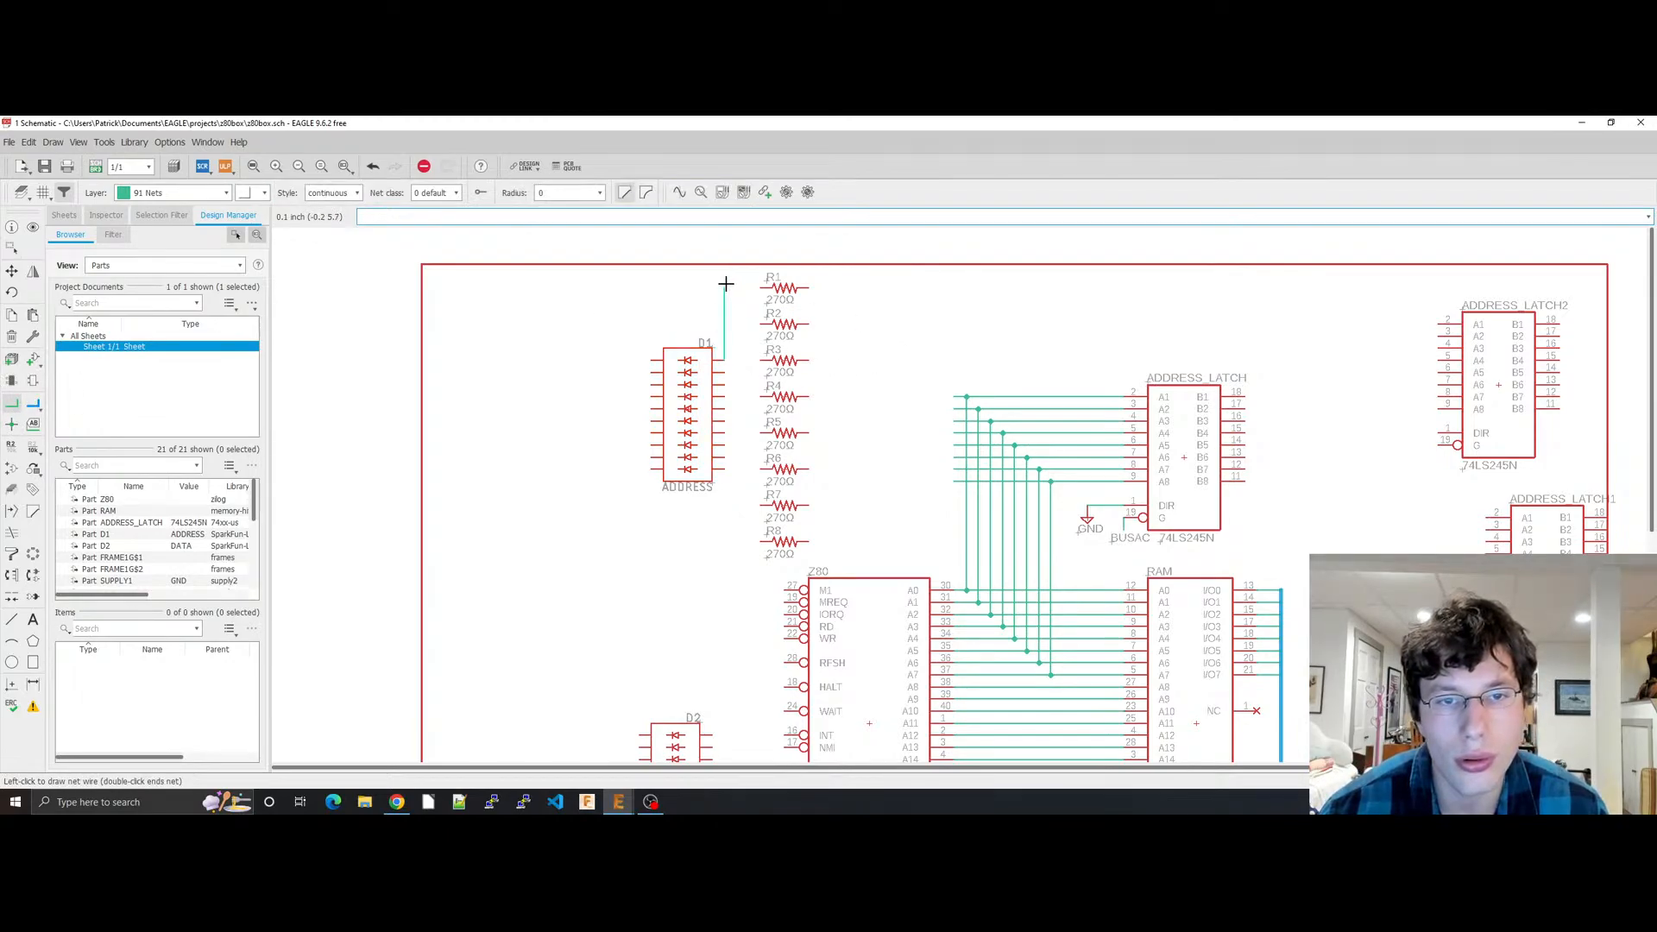
left_click(760, 288)
left_click(716, 370)
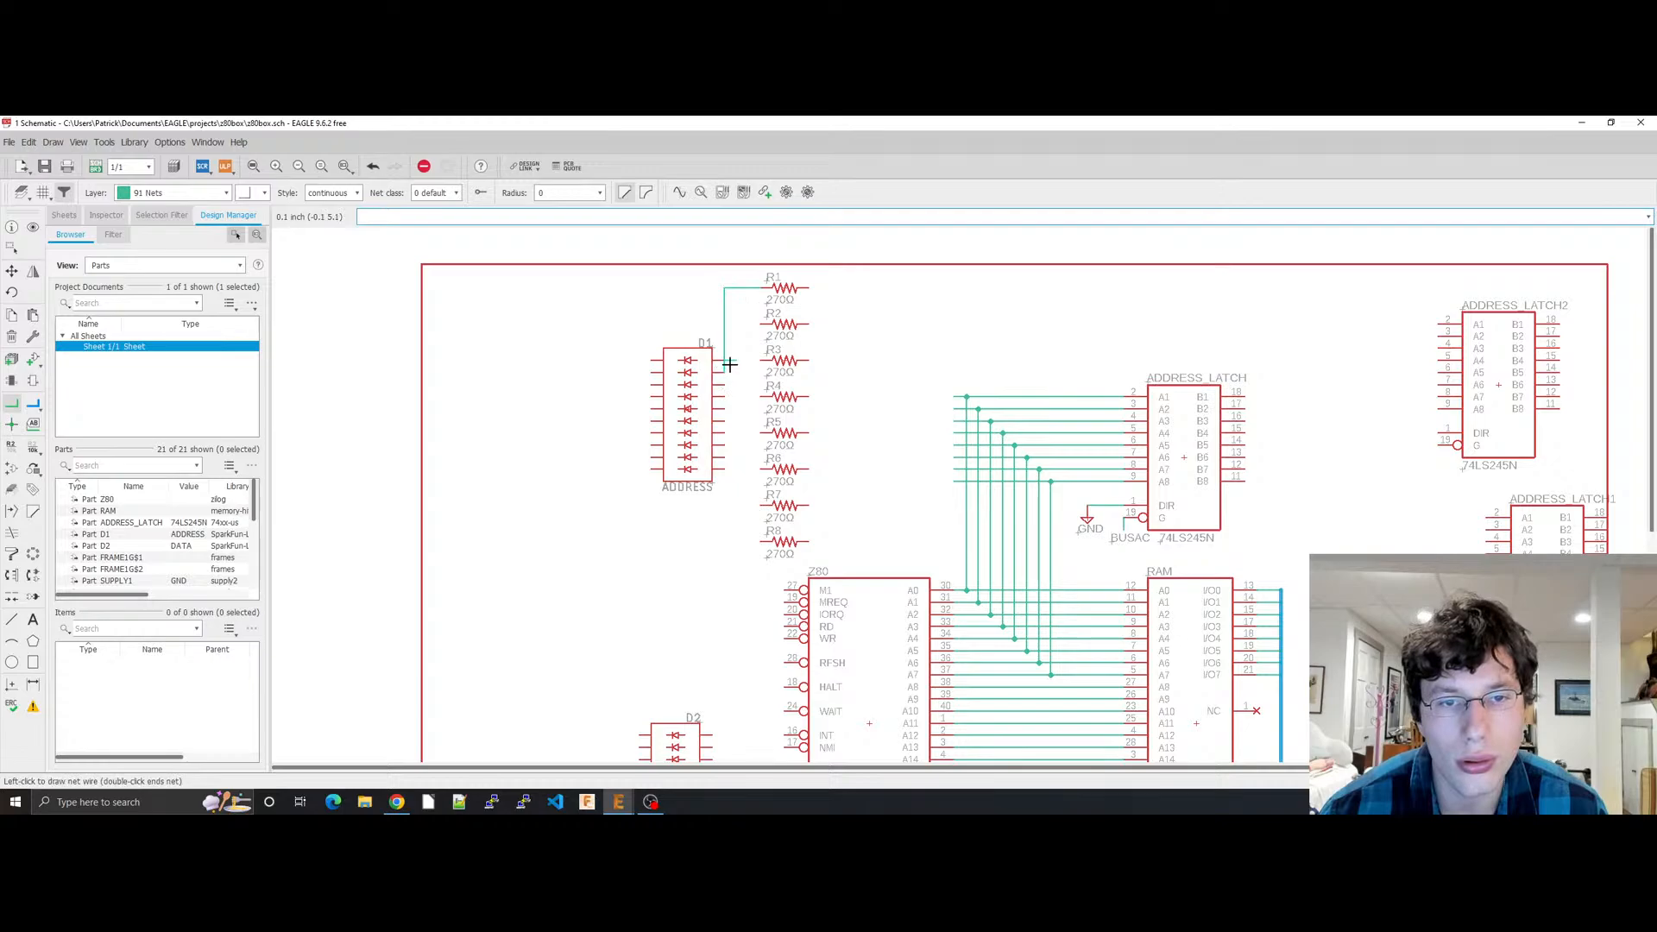
left_click(760, 323)
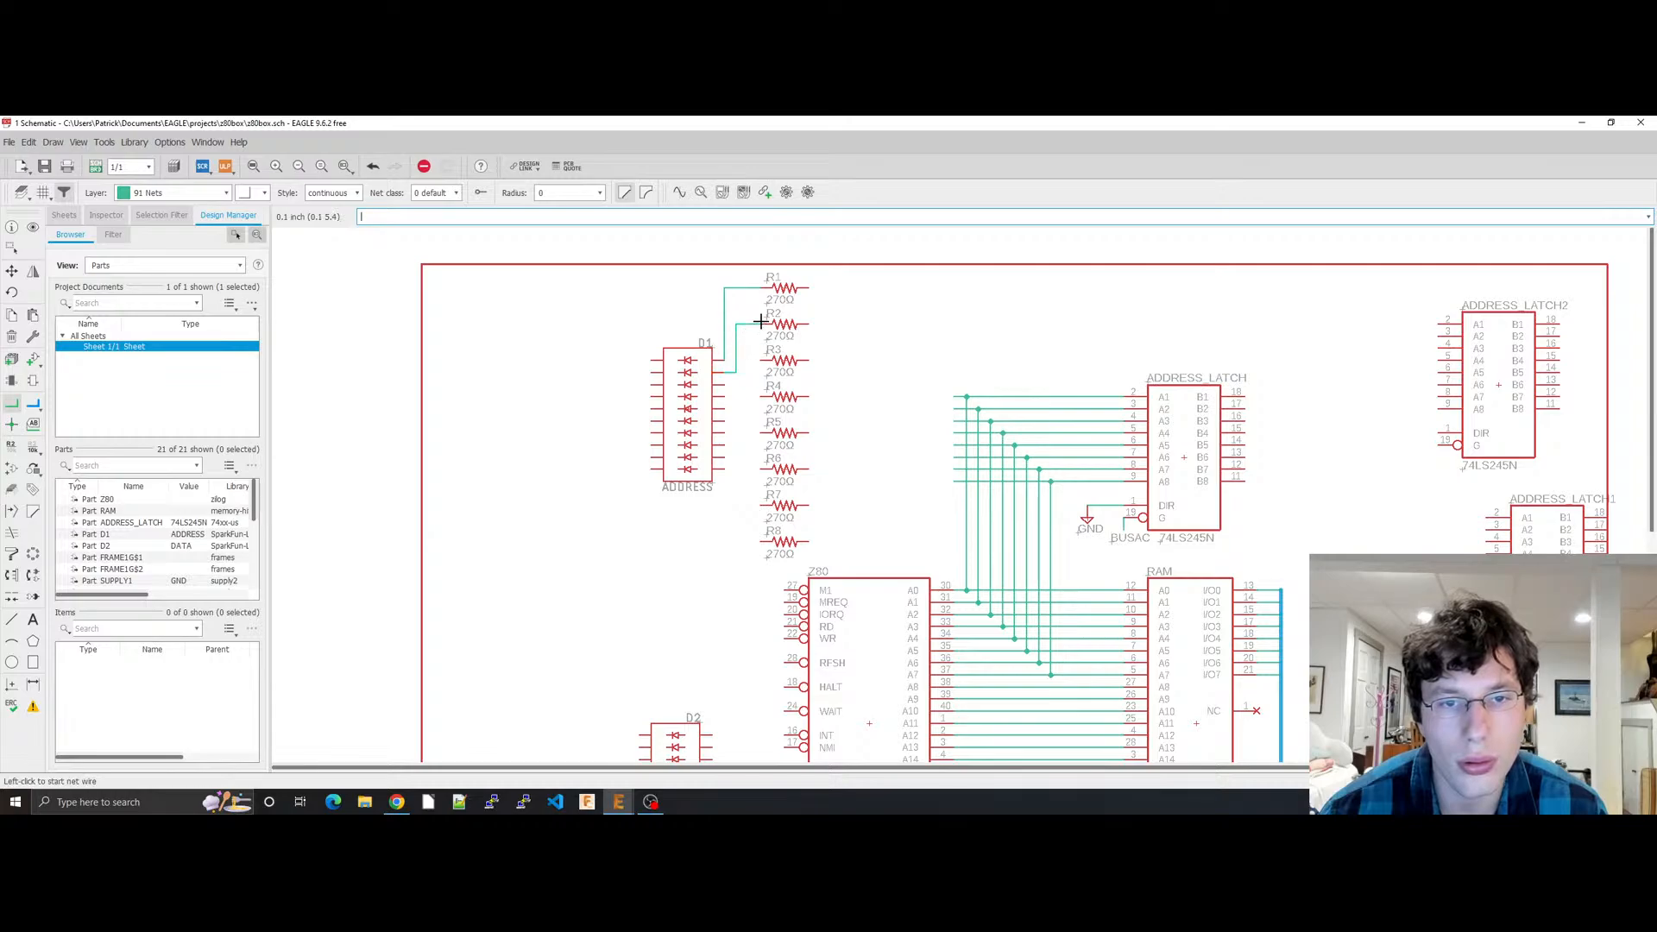
left_click(723, 384)
left_click(762, 359)
Step: Try routing right-angled nets from D1's next right-hand pins to R4, R5, R6 and R7
left_click(725, 408)
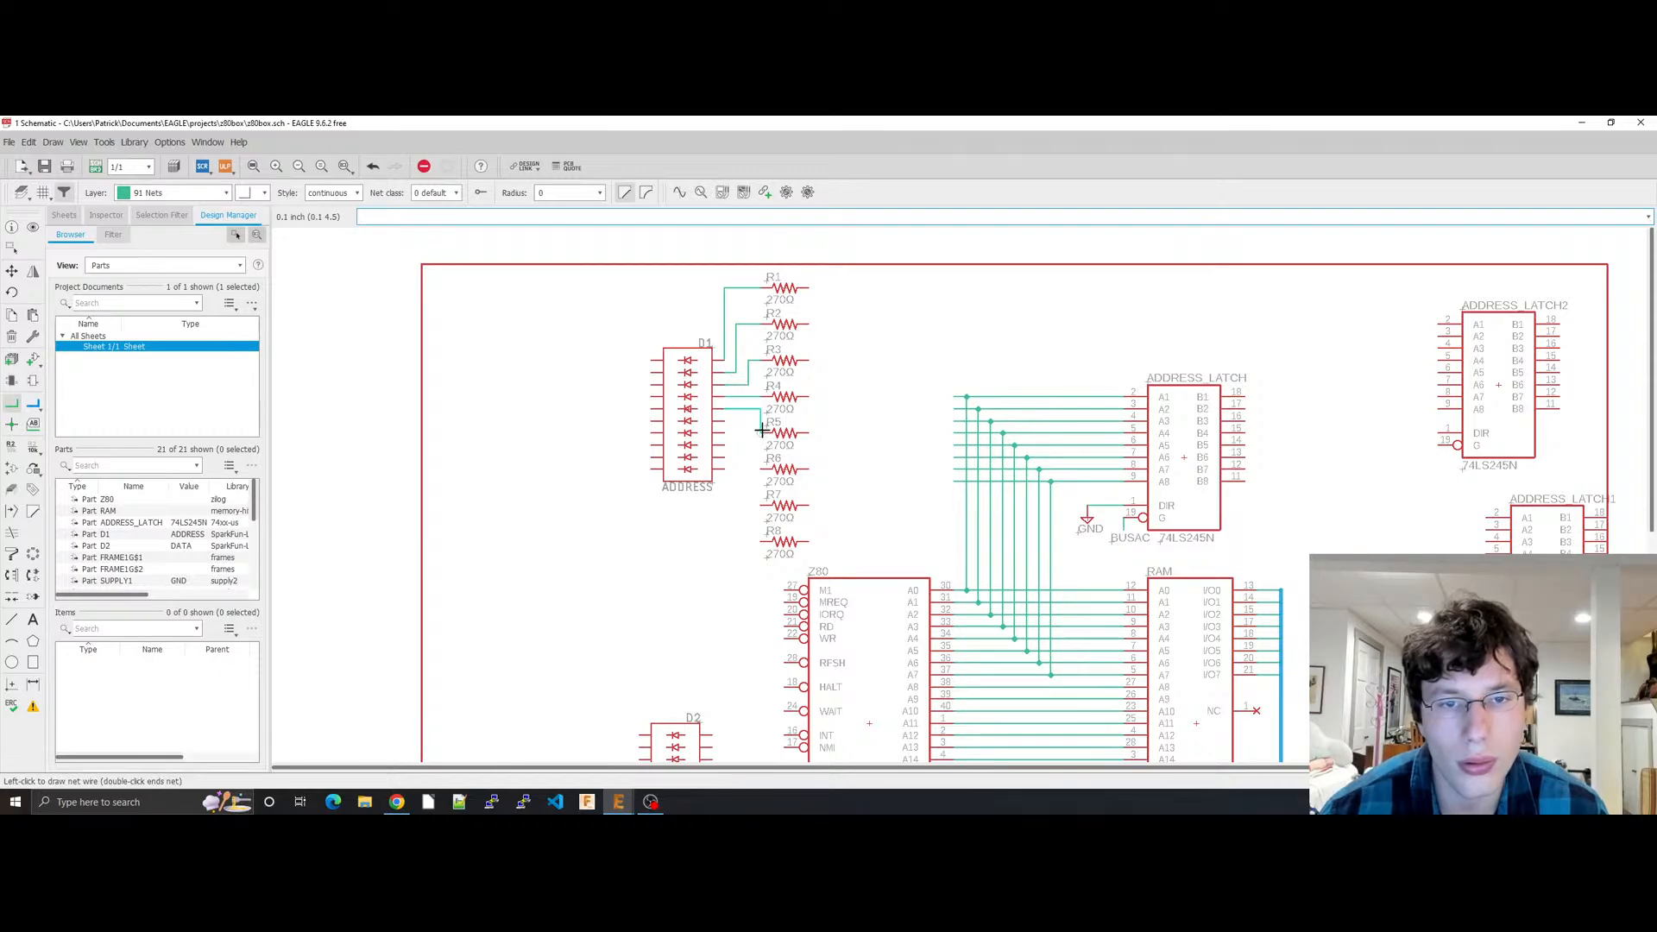
left_click(762, 429)
left_click(723, 422)
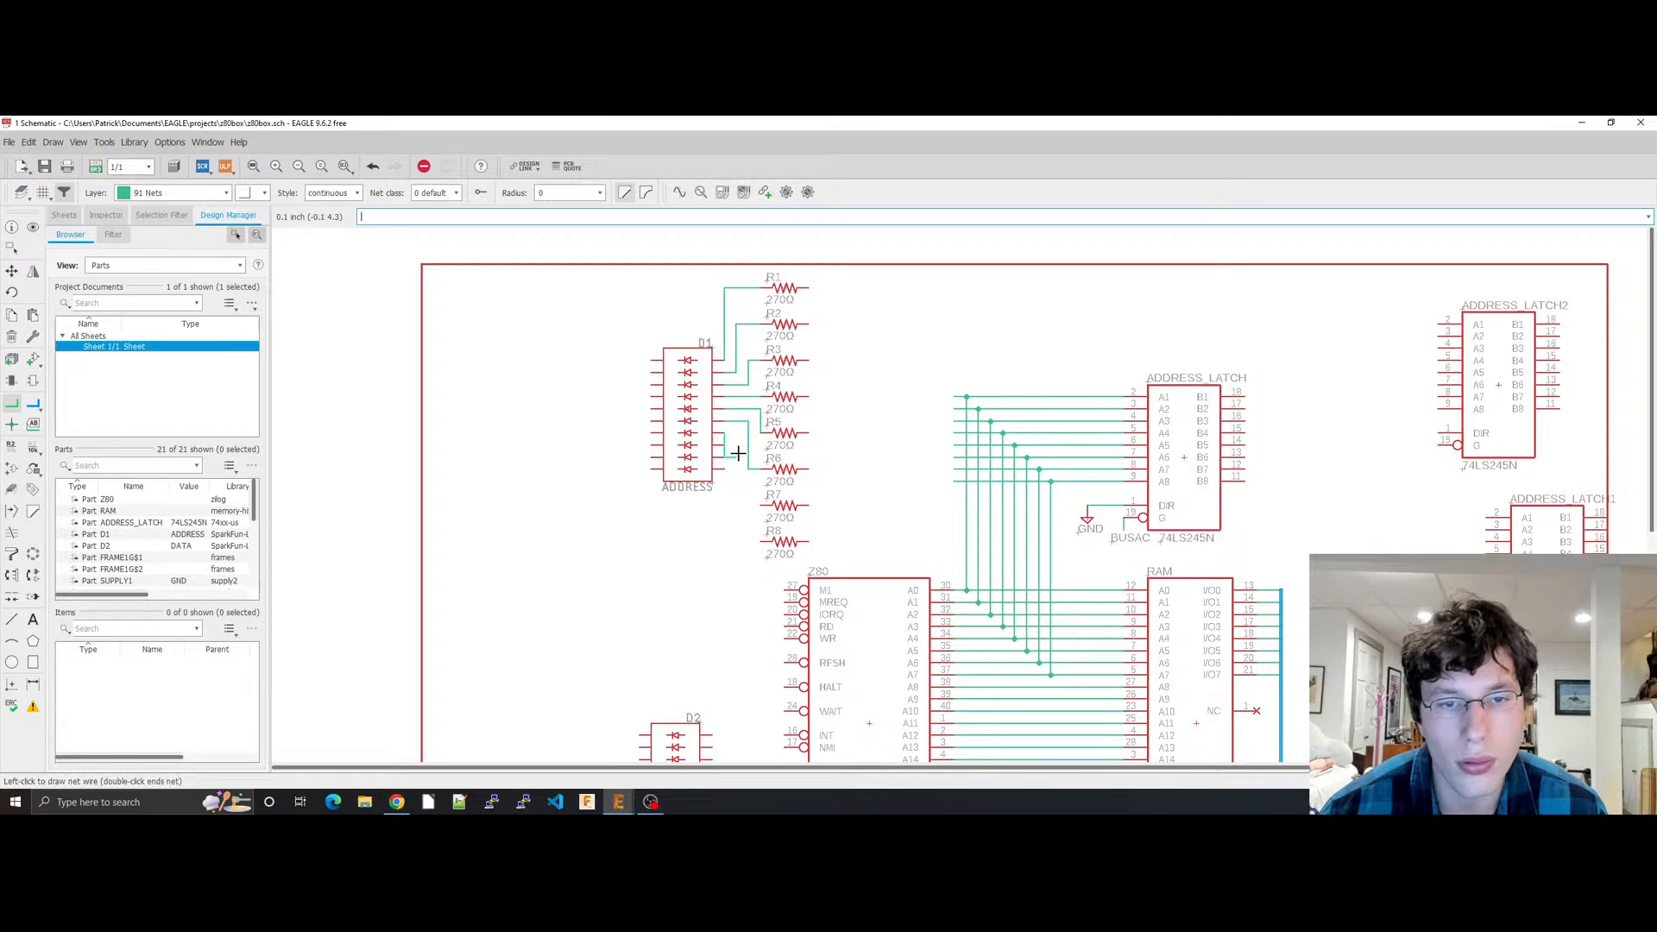
left_click(743, 433)
key("ctrl+z")
left_click(728, 432)
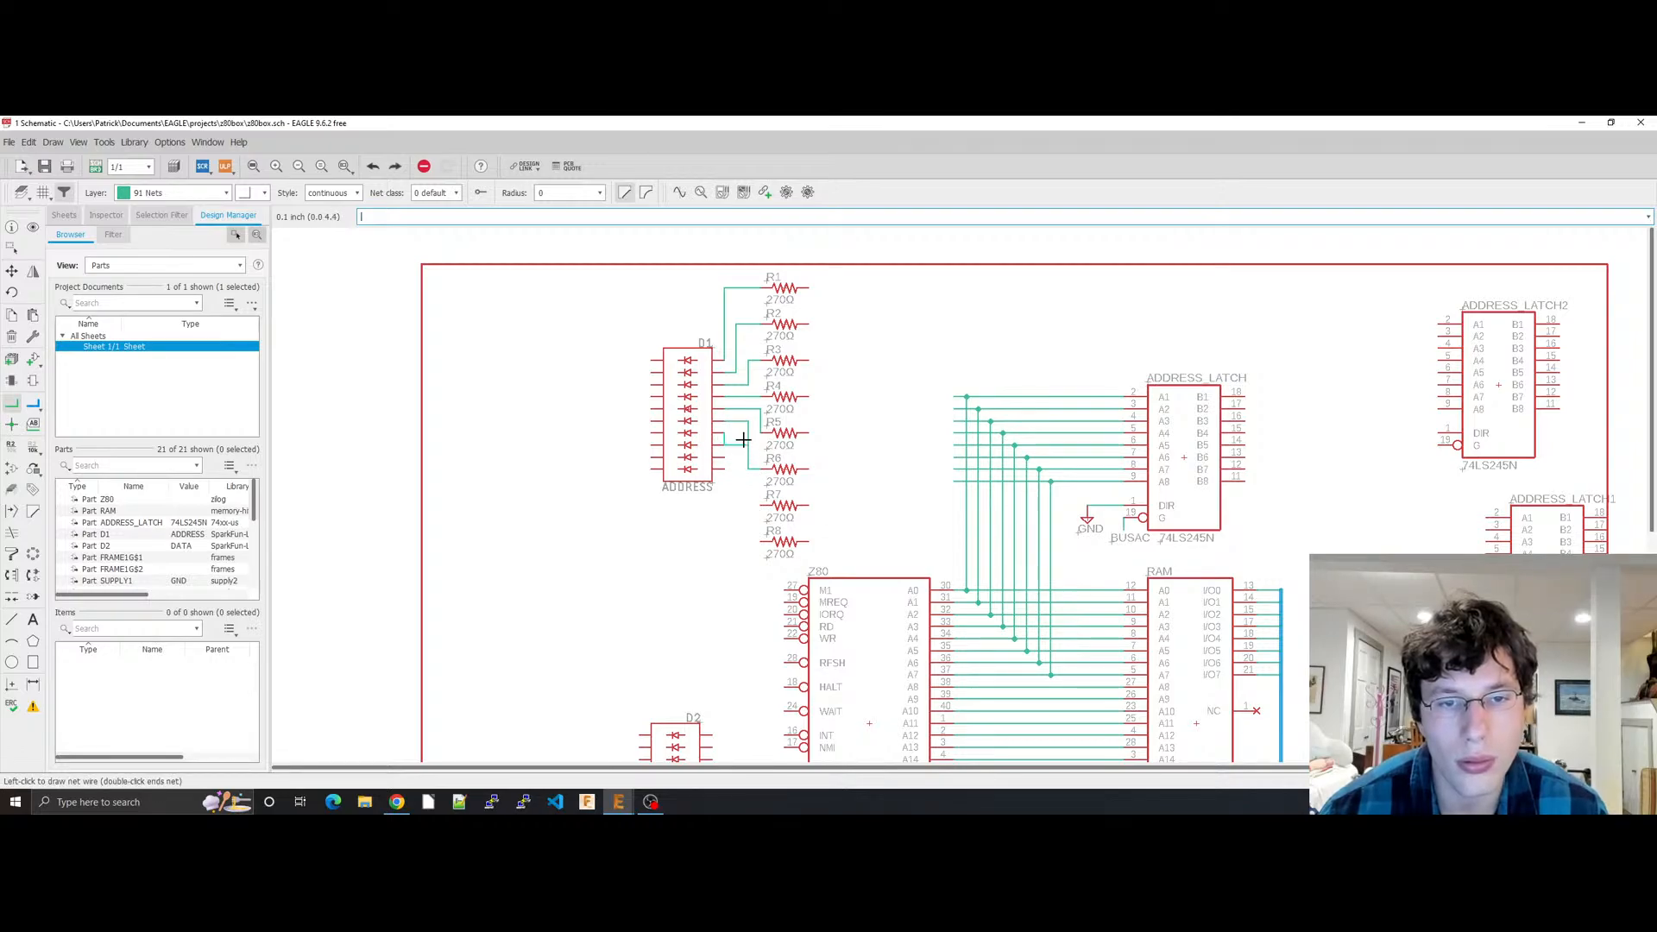
left_click(748, 432)
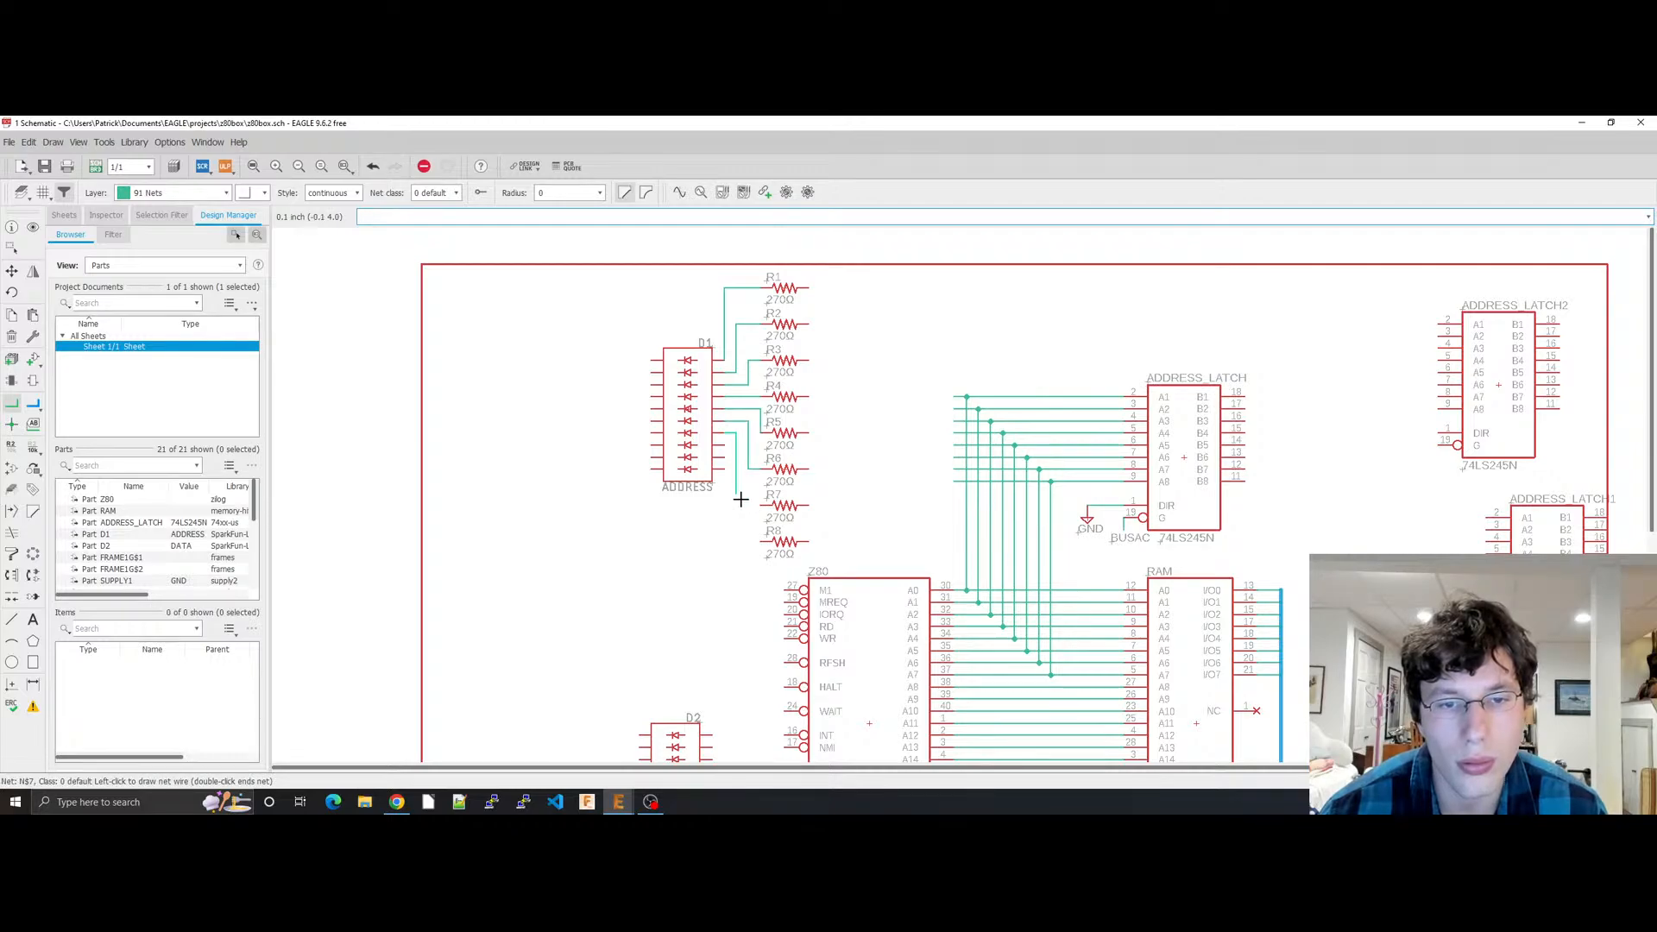
Step: Undo all the right-angled nets drawn between D1 and the resistors
key("ctrl+z")
key("ctrl+z")
key("ctrl+z")
key("ctrl+z")
key("ctrl+z")
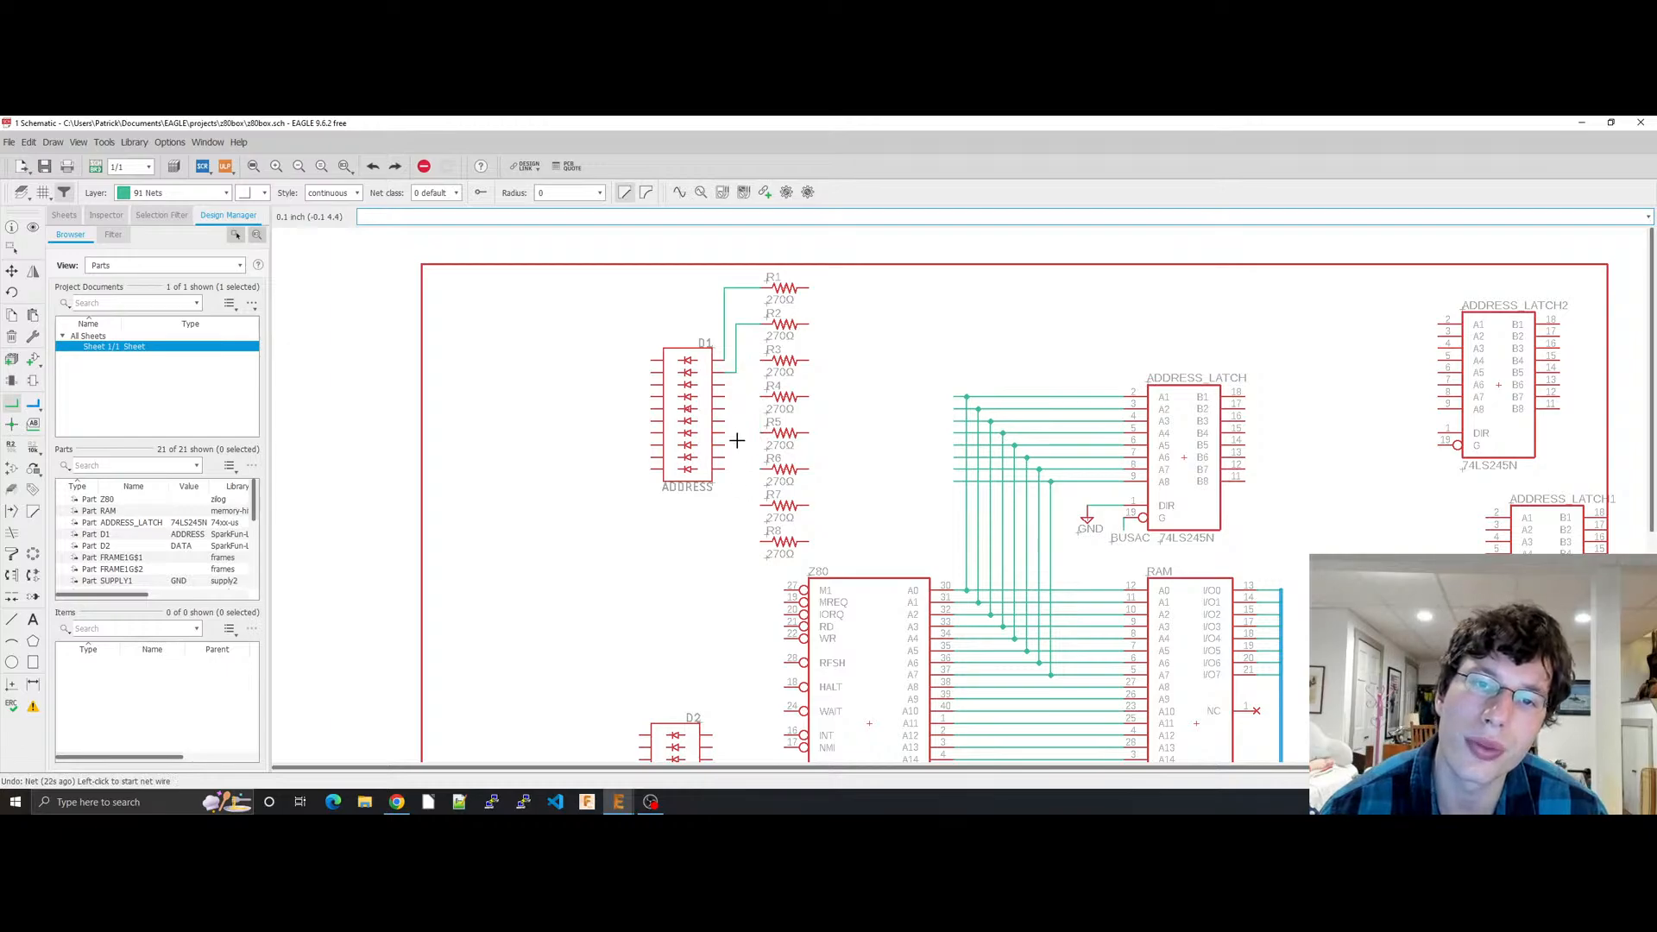
key("ctrl+z")
key("ctrl+z")
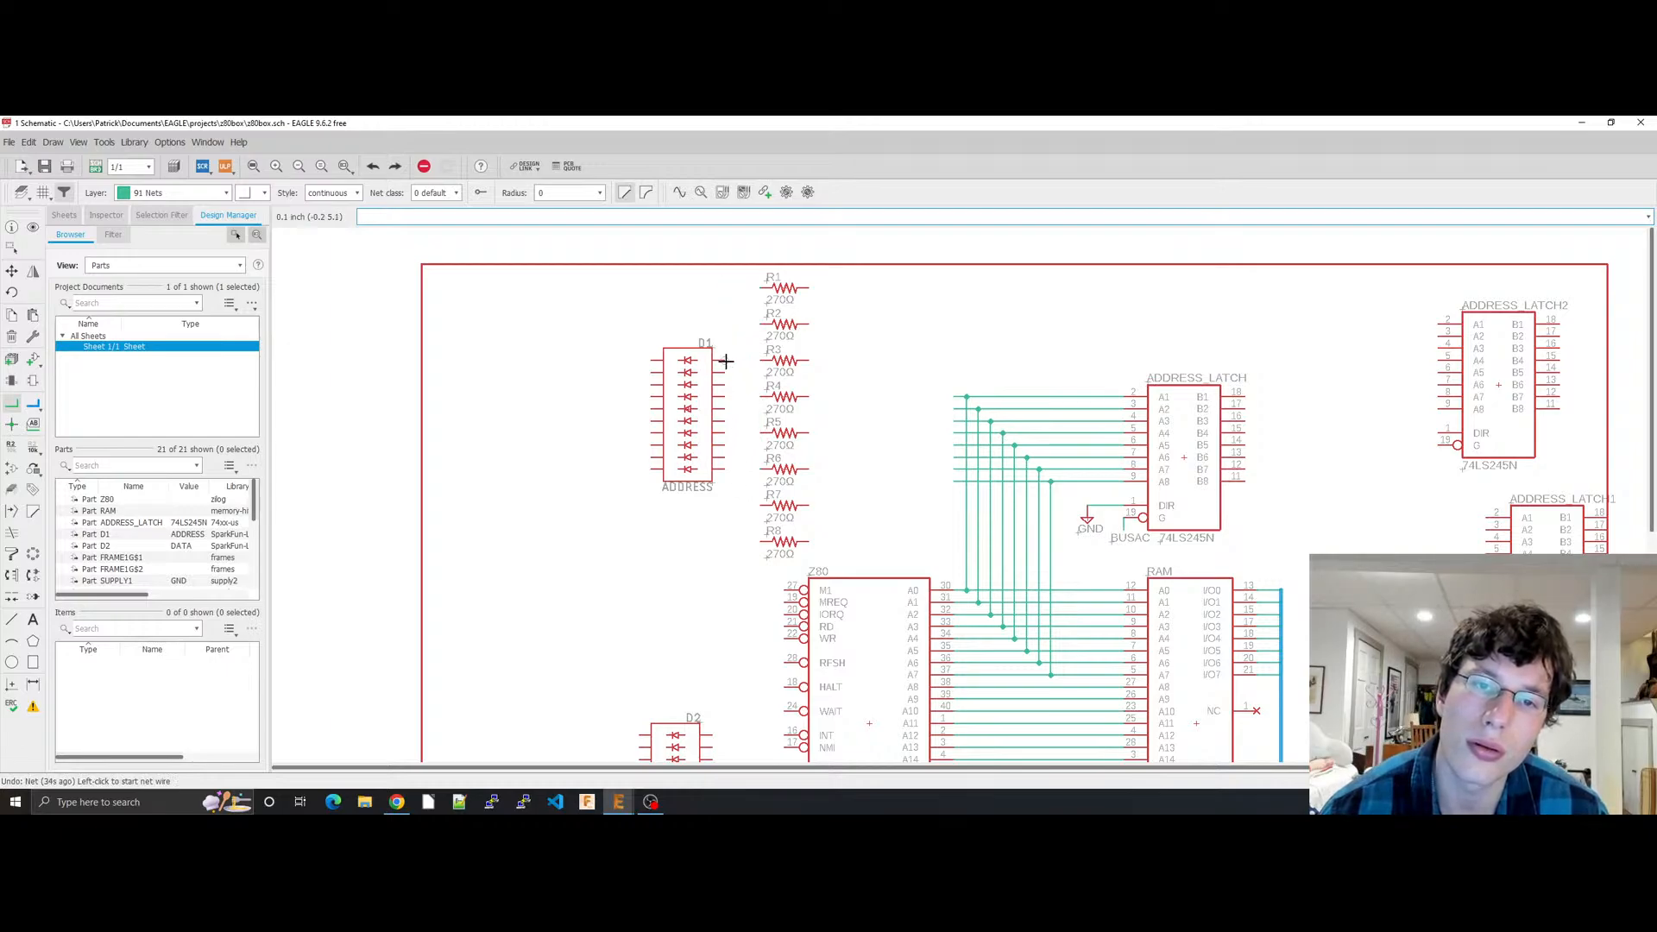
Step: Draw nets with 45-degree chamfered bends from D1's upper three right-hand pins to R1, R2 and R3
left_click(725, 361)
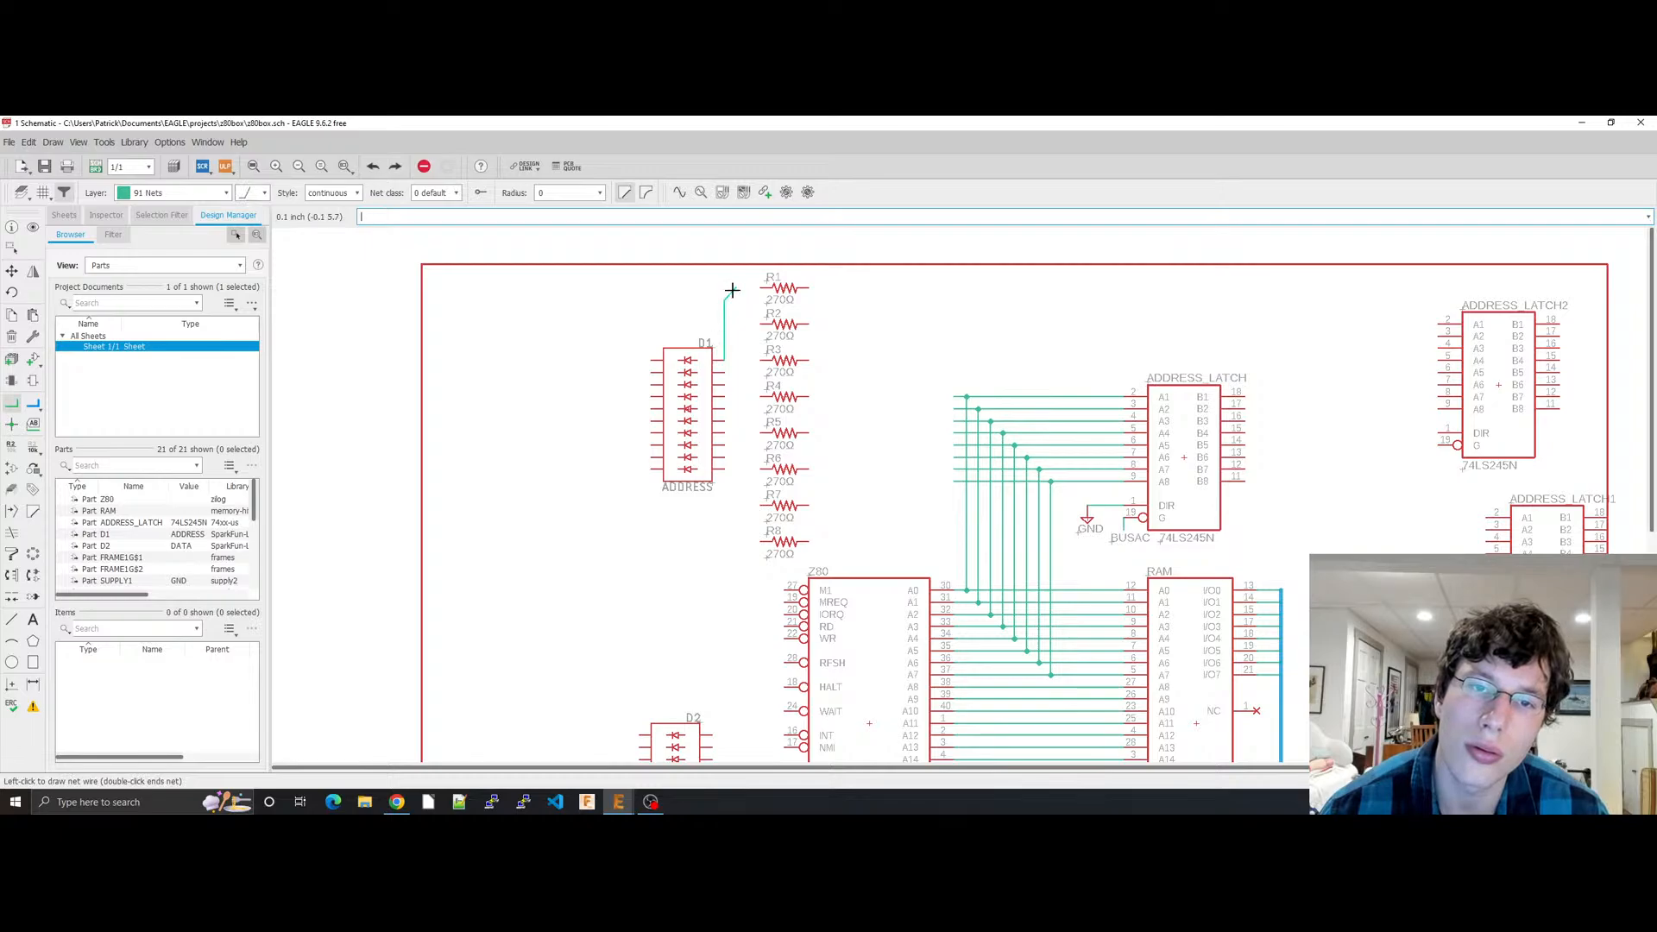
left_click(761, 288)
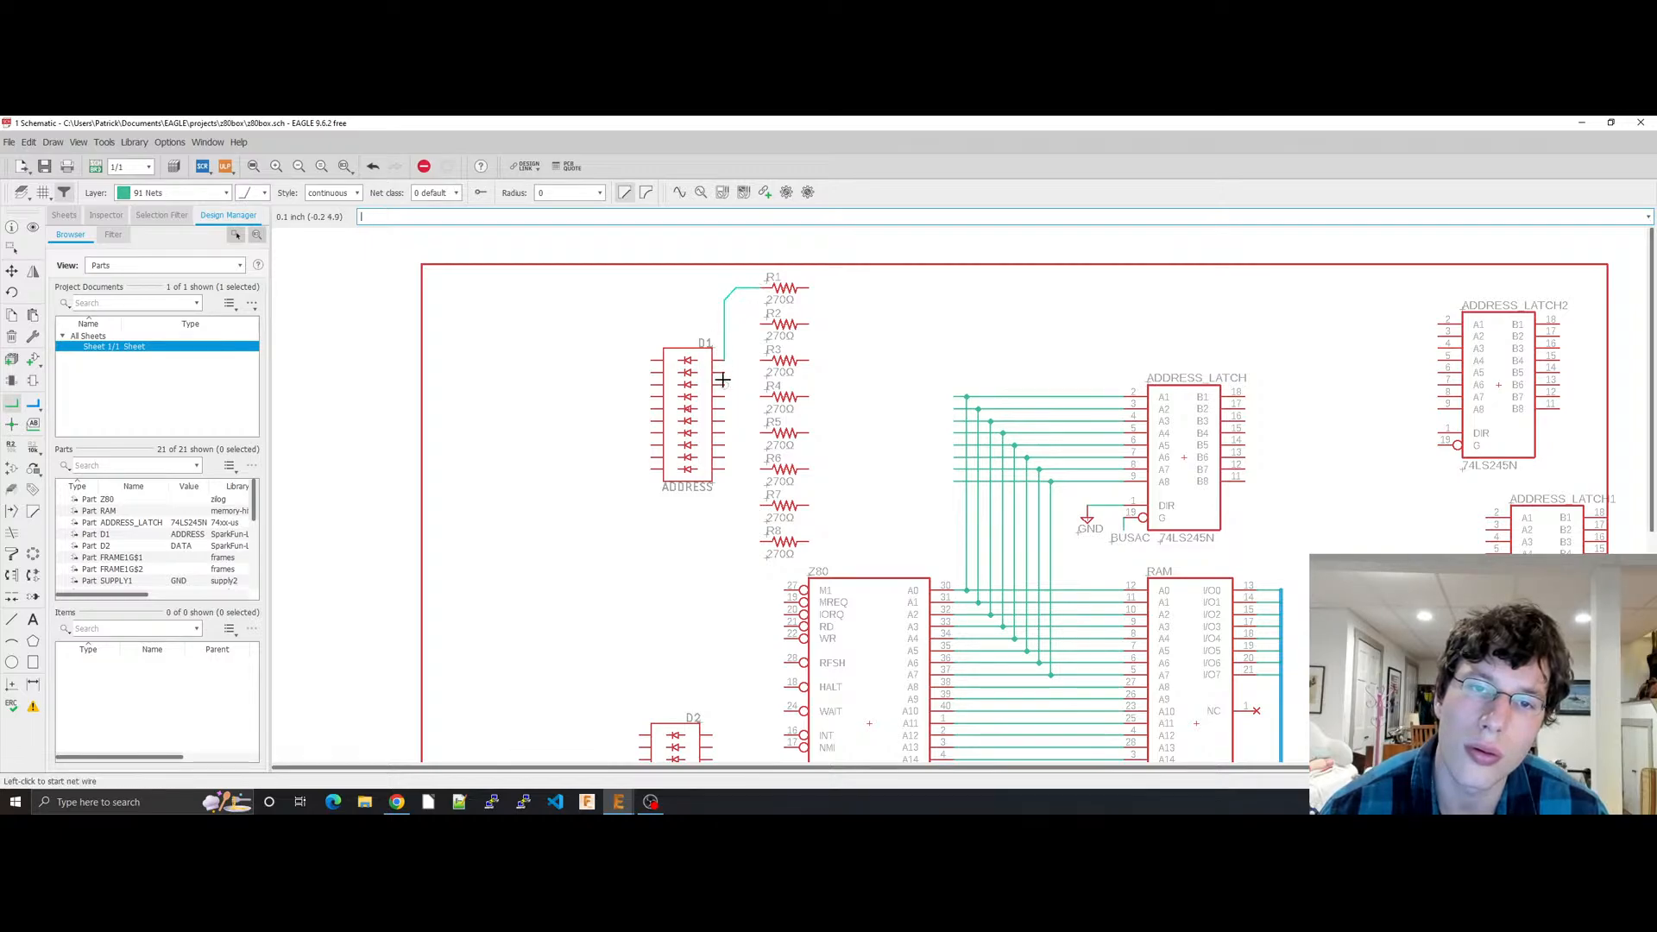
left_click(722, 370)
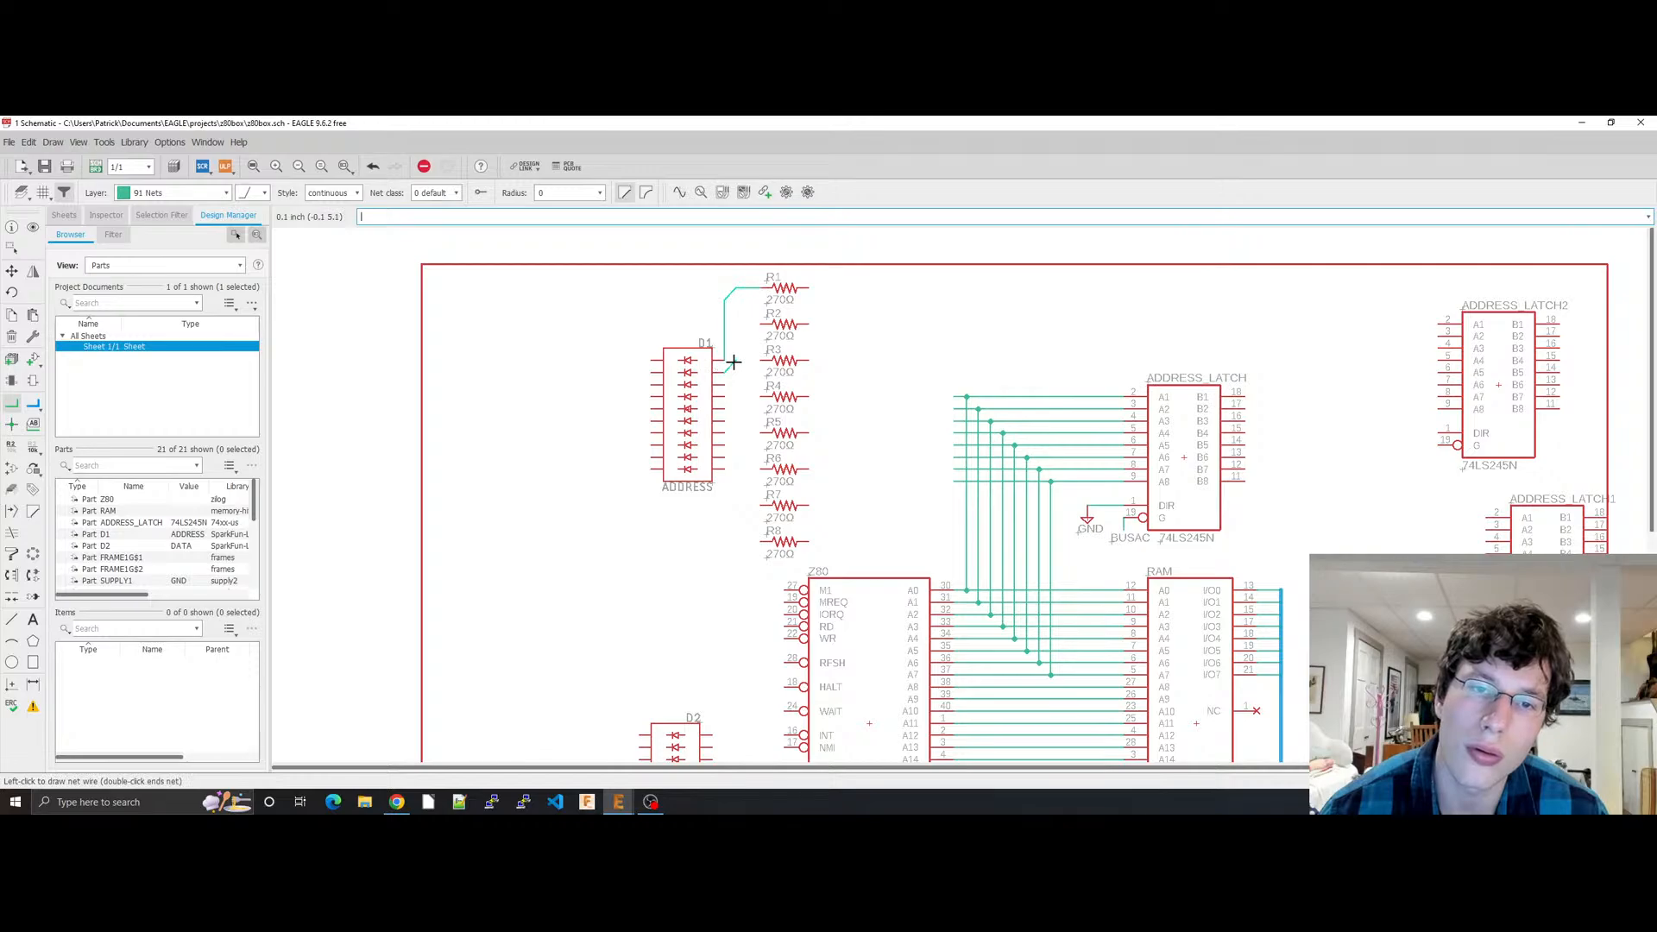
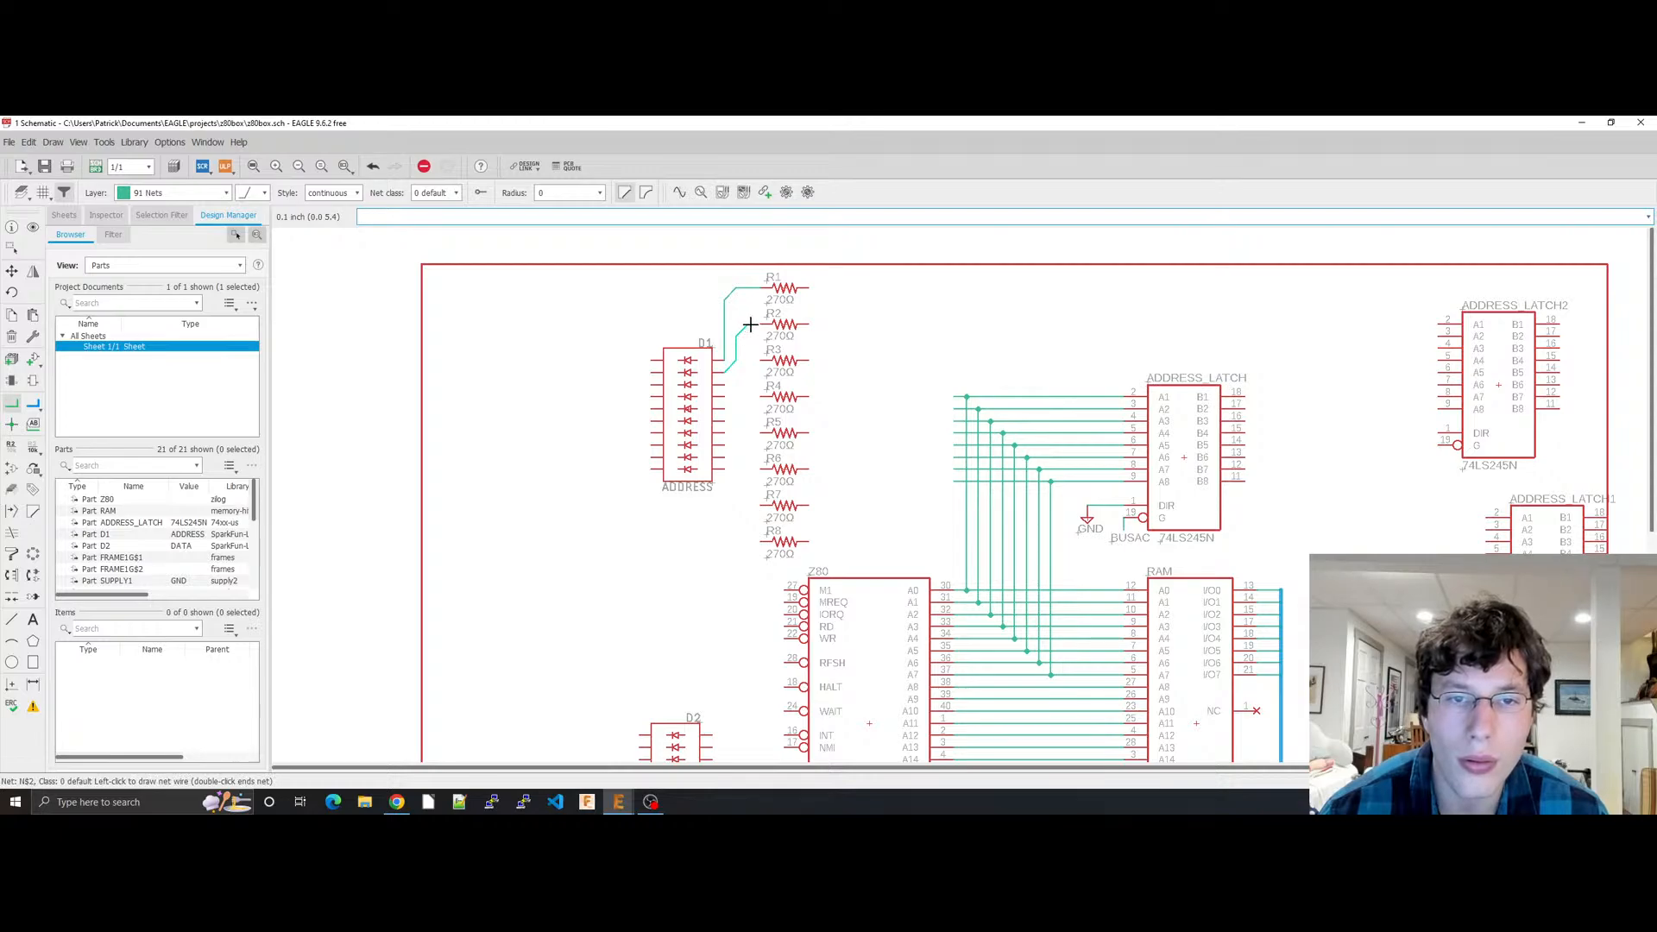
left_click(750, 325)
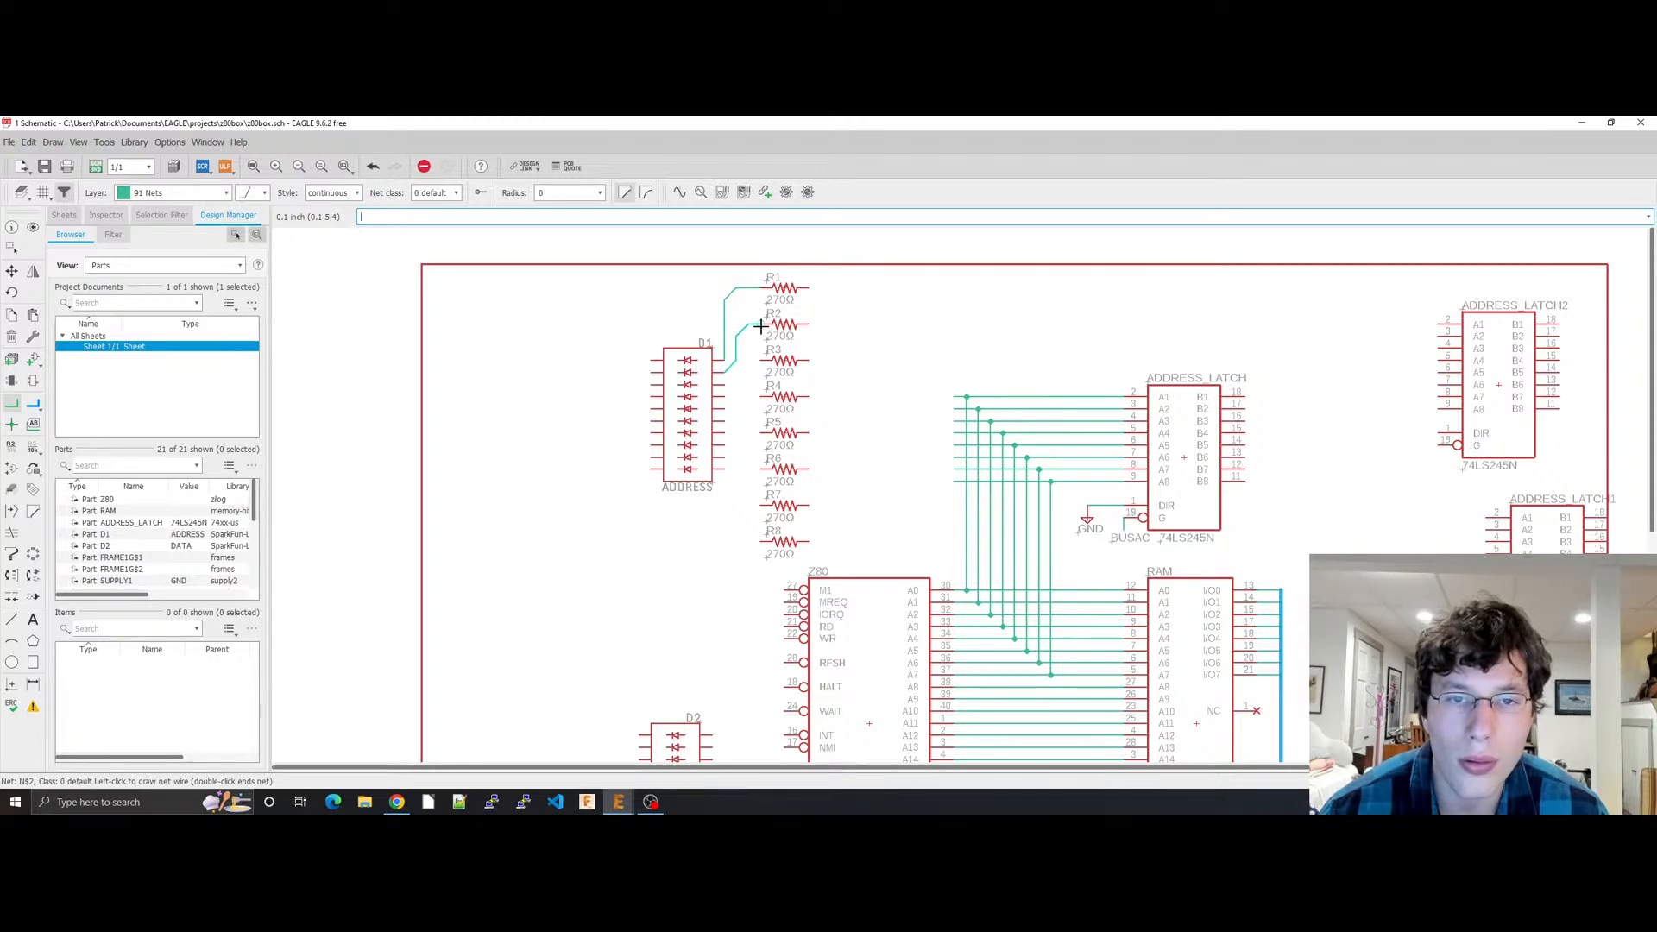
left_click(724, 383)
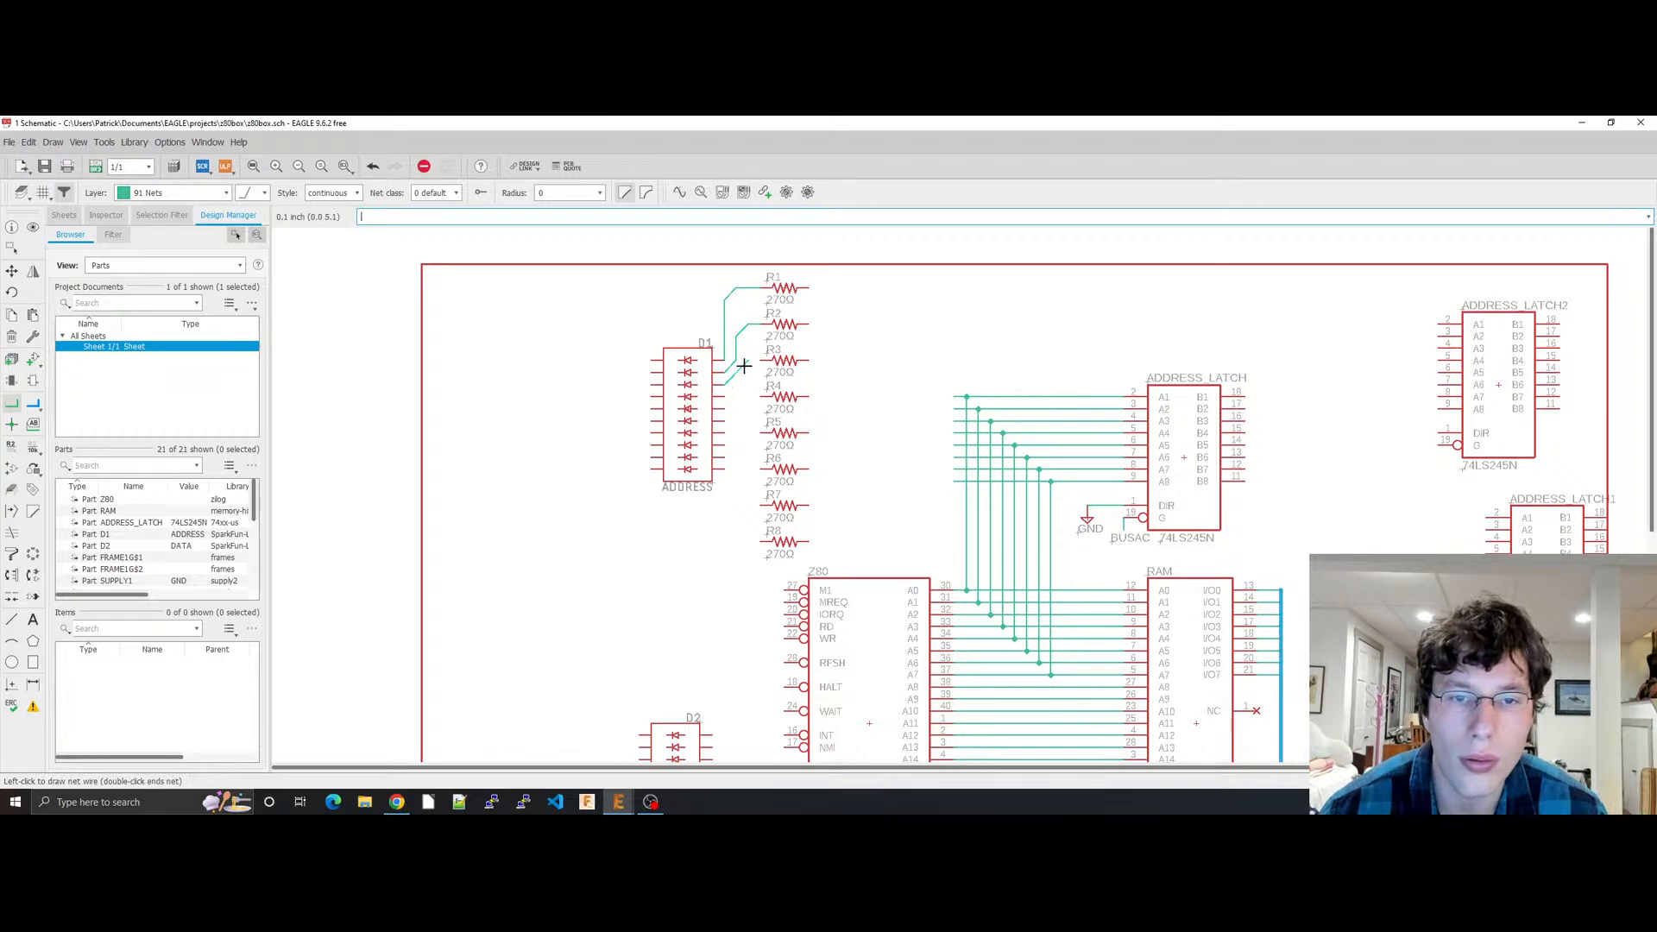
left_click(761, 361)
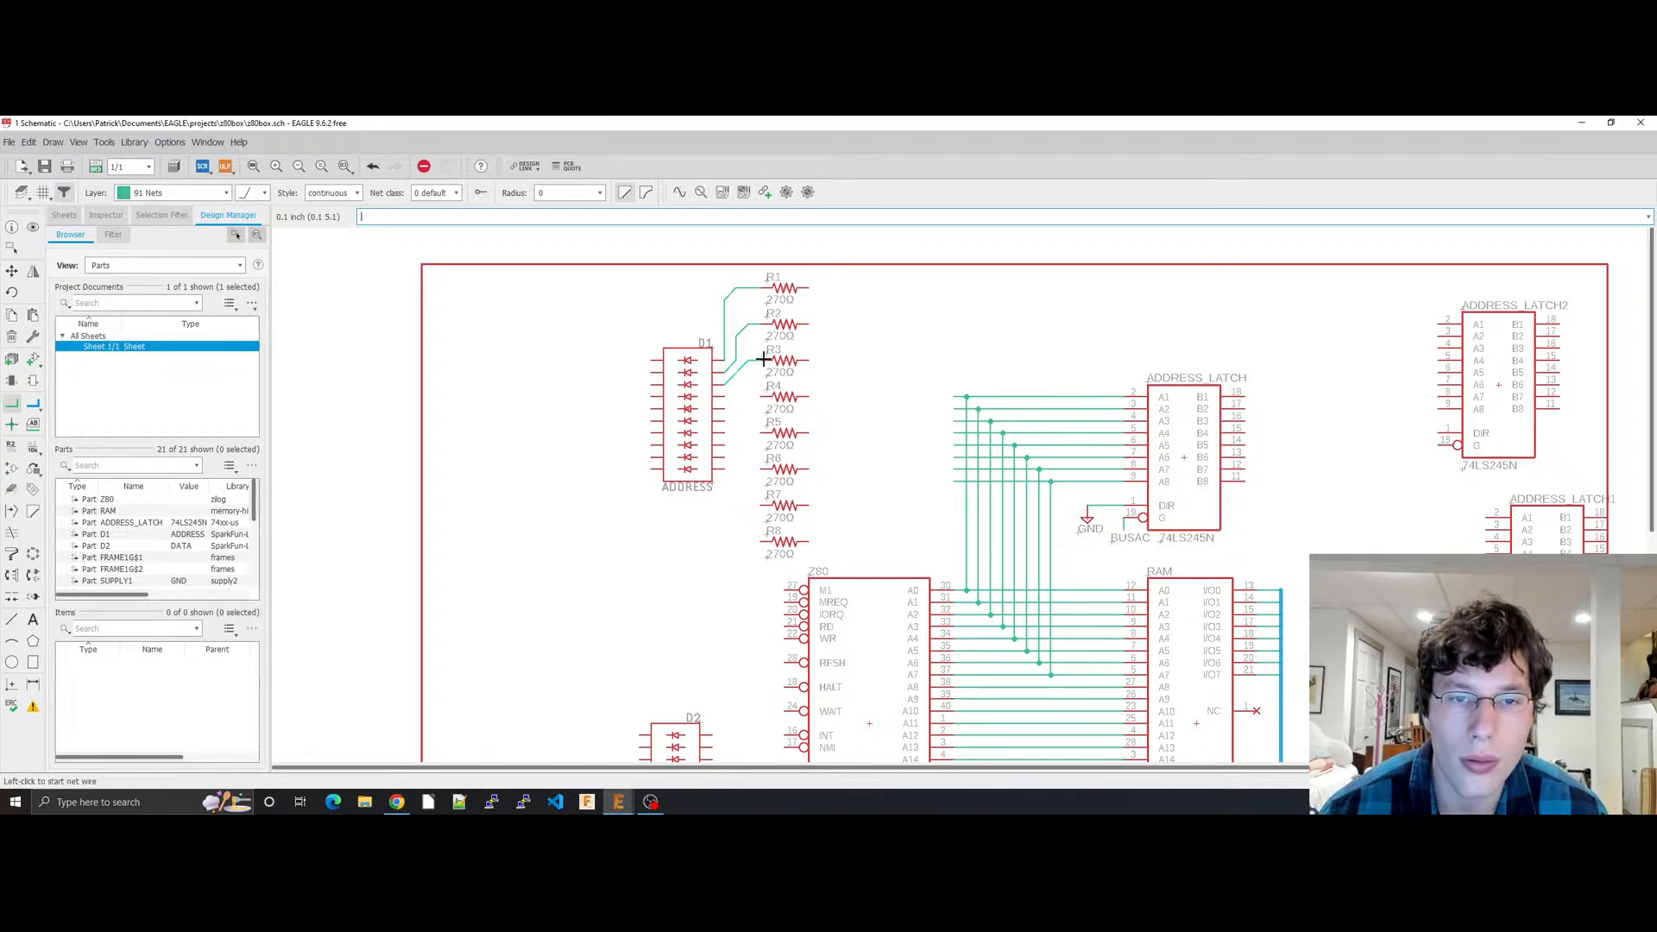
Step: Draw nets with 45-degree bends where needed from D1's fourth, fifth and sixth right-hand pins to R4, R5 and R6
left_click(726, 396)
left_click(760, 396)
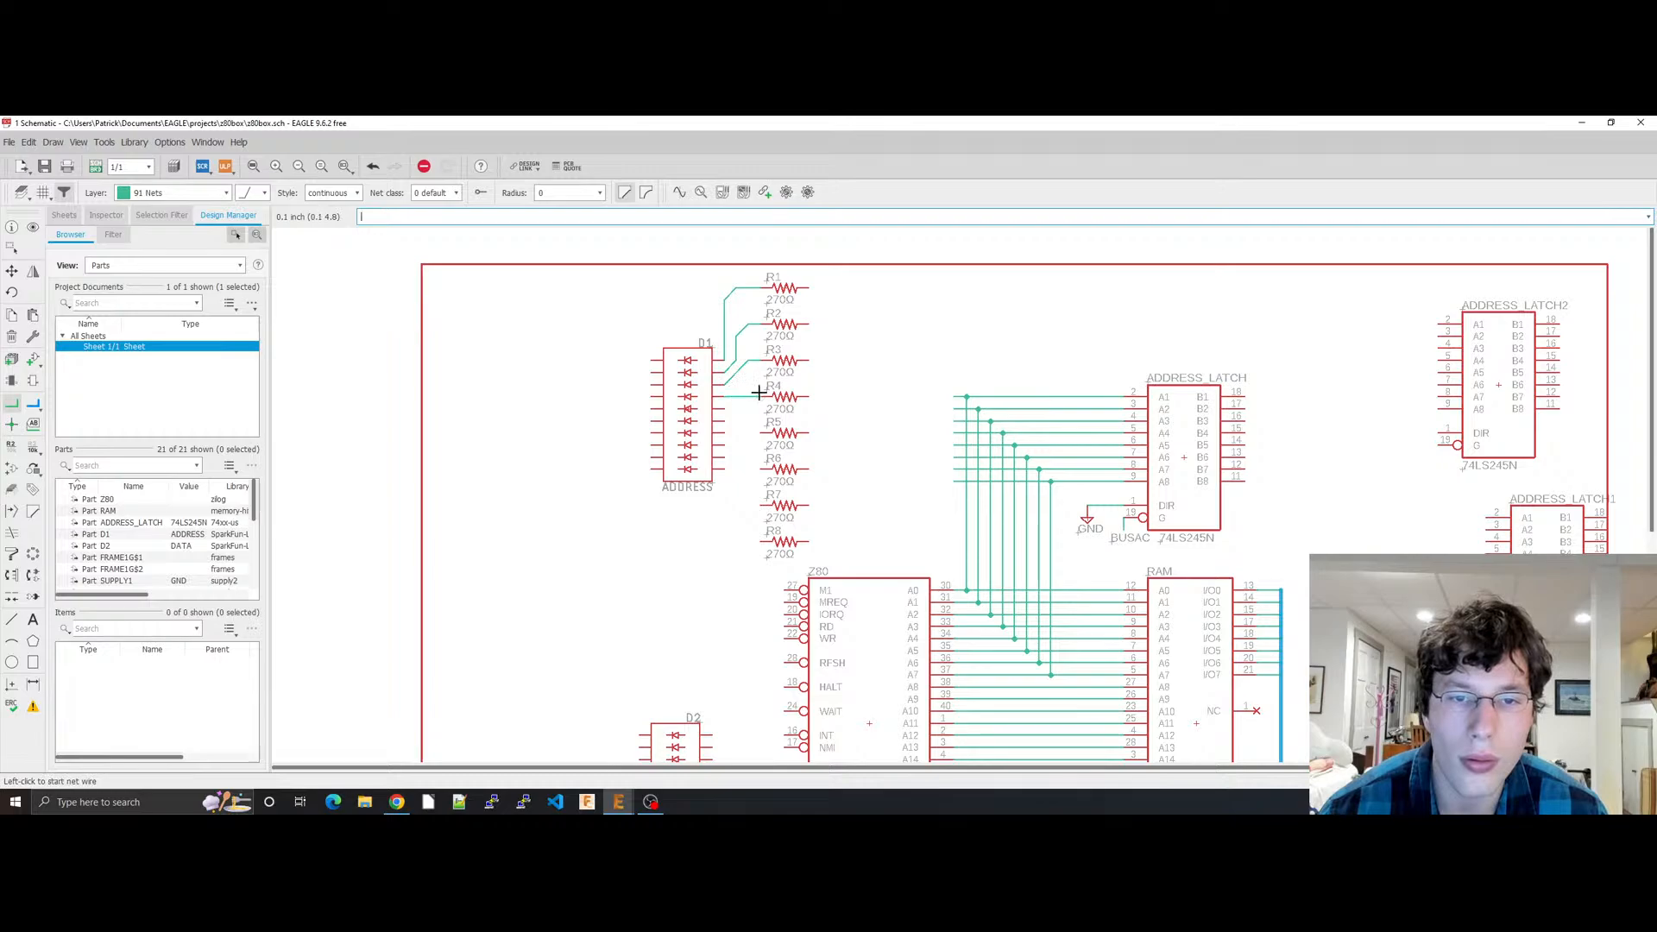
left_click(723, 408)
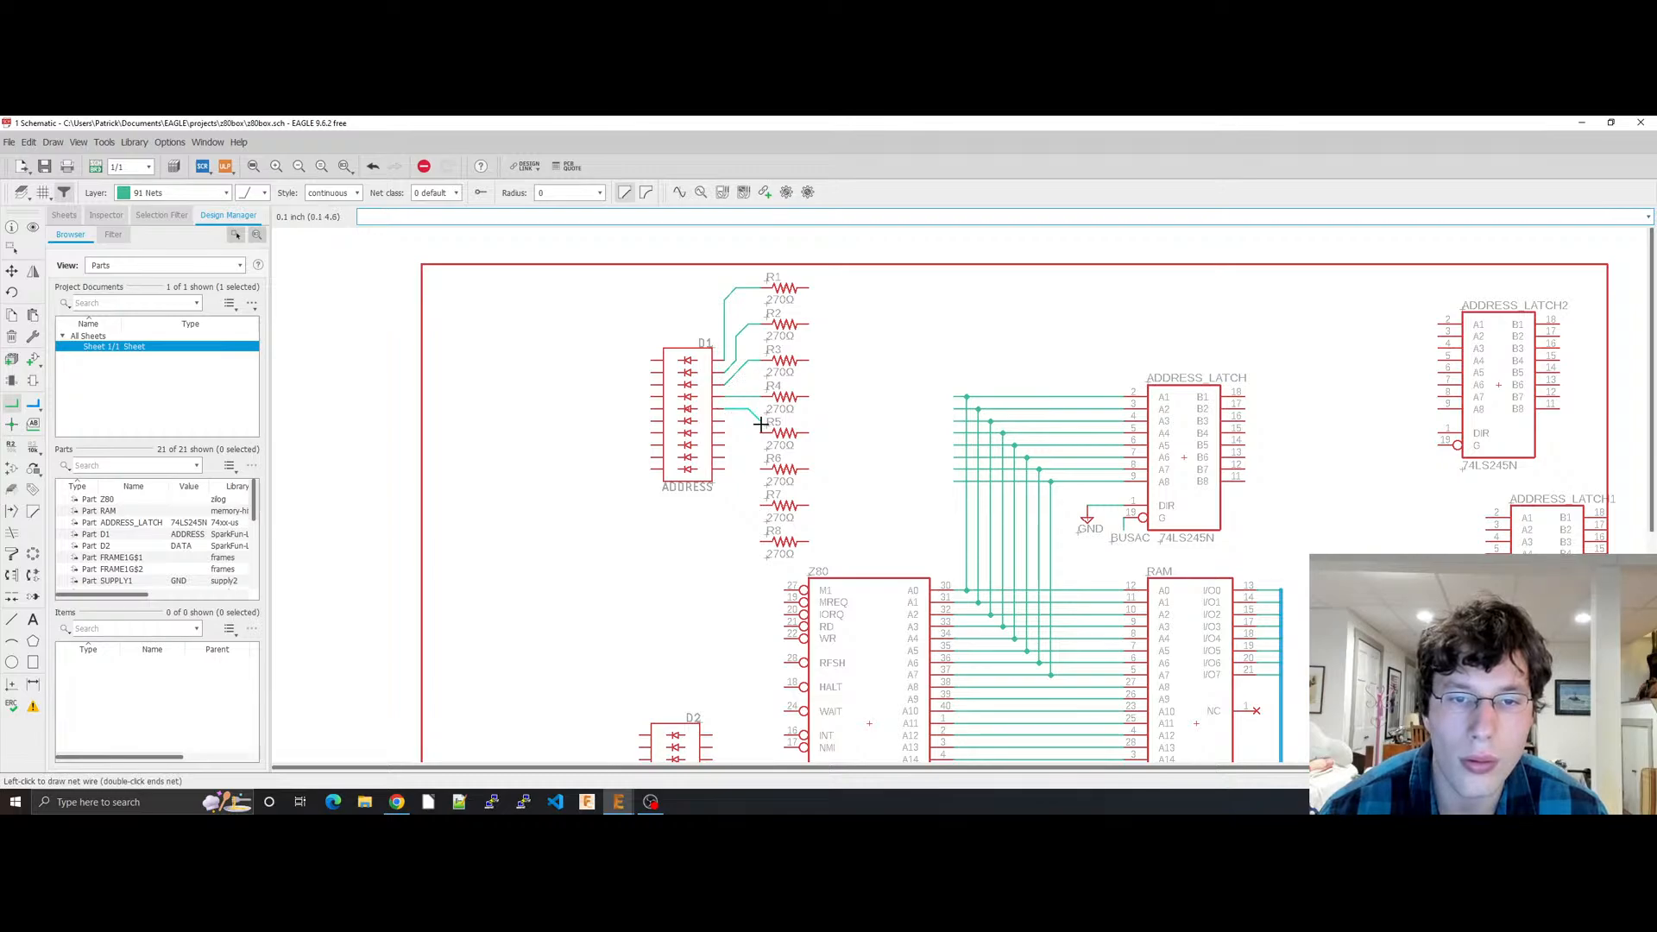
left_click(761, 421)
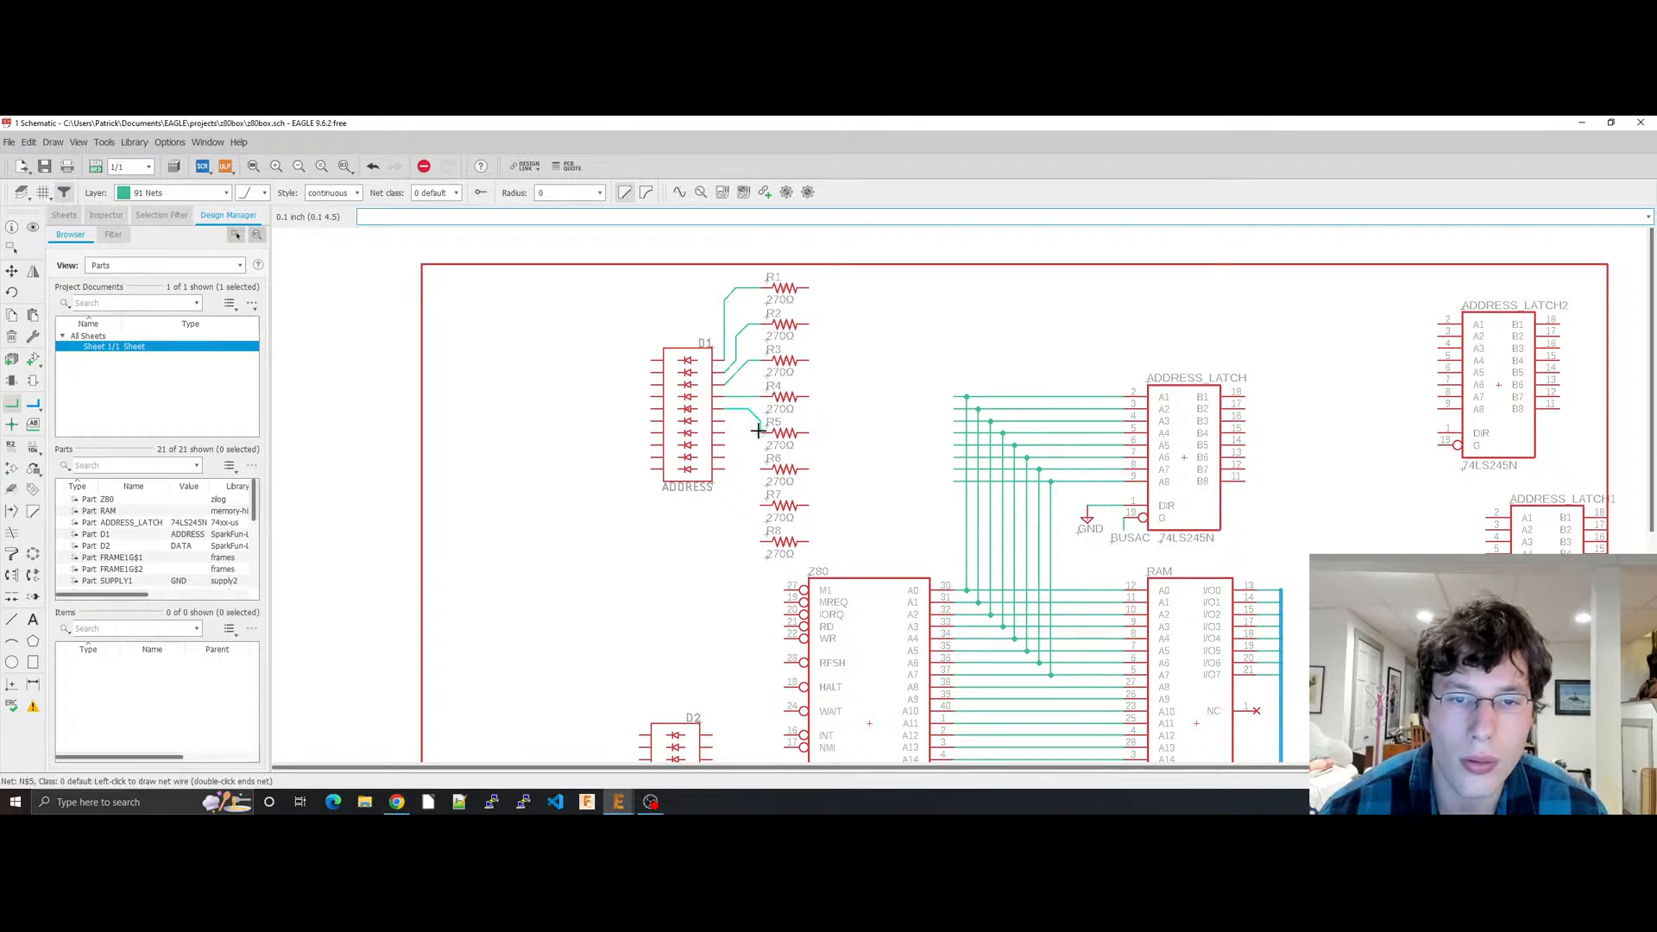
left_click(725, 420)
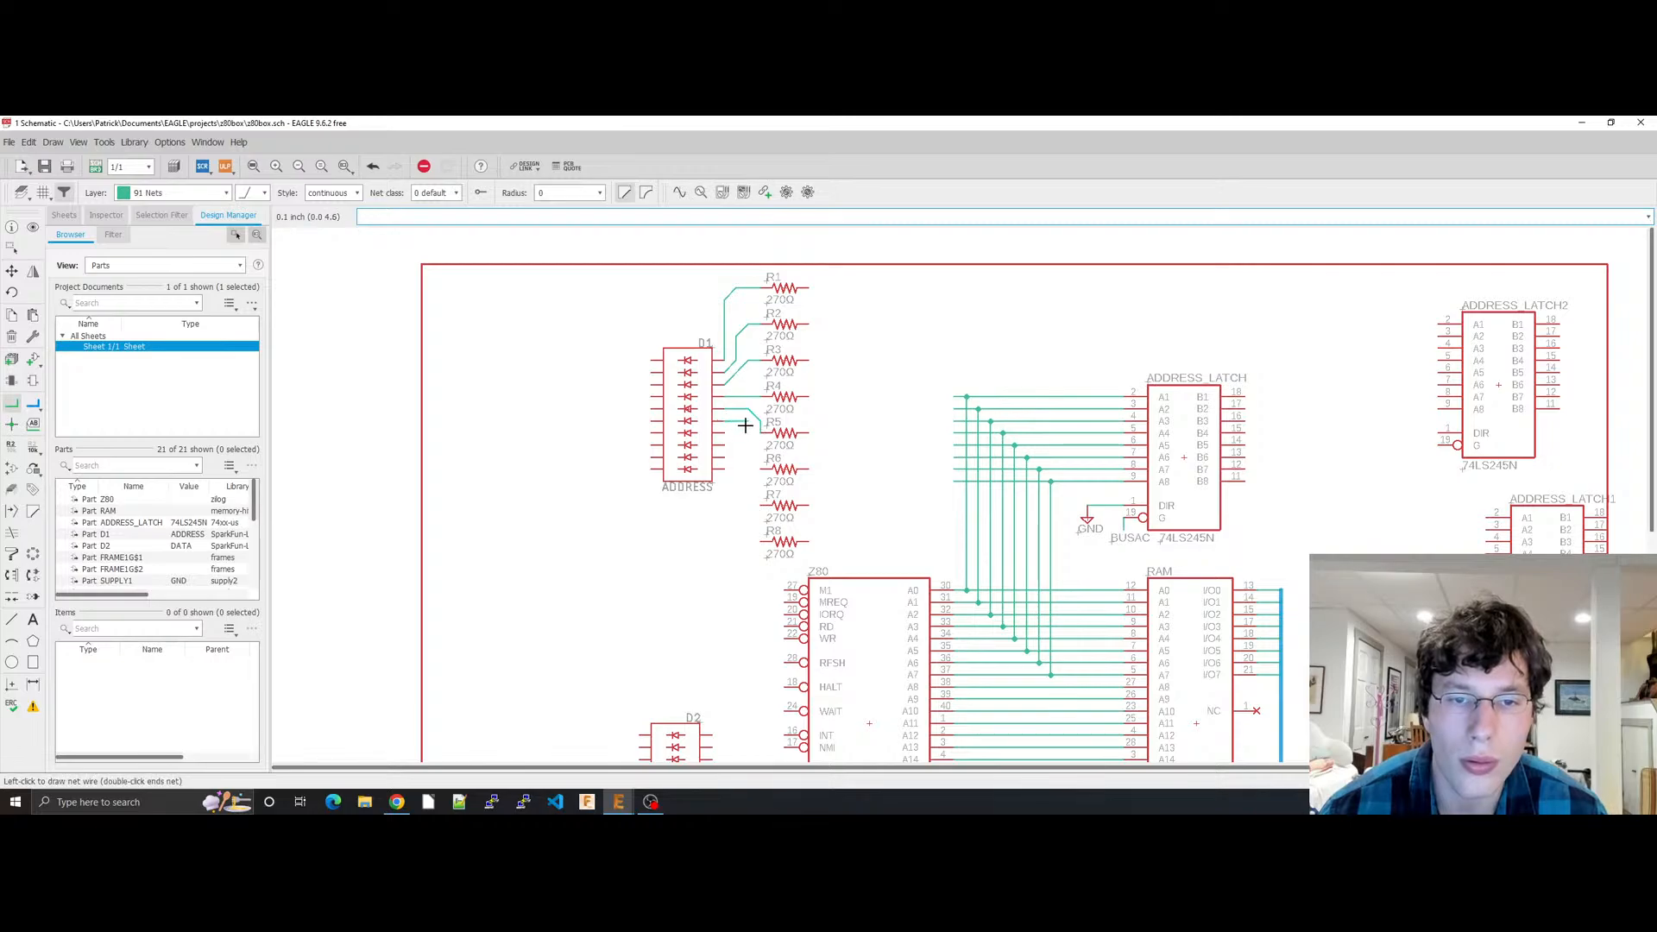
left_click(751, 421)
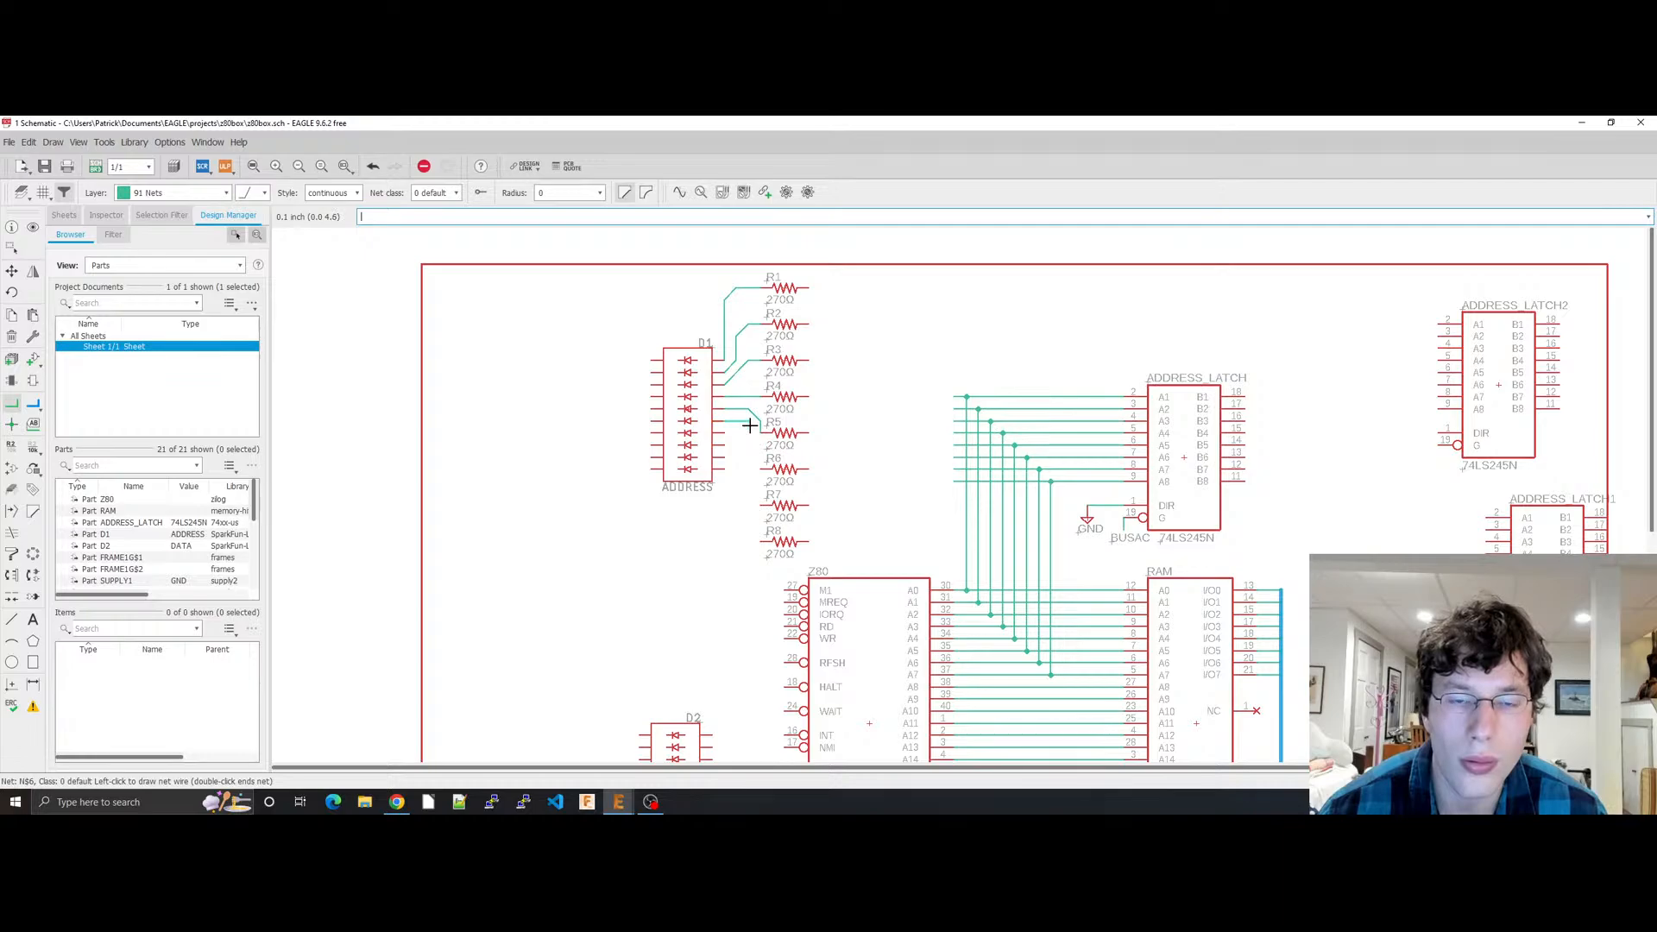
key("ctrl+z")
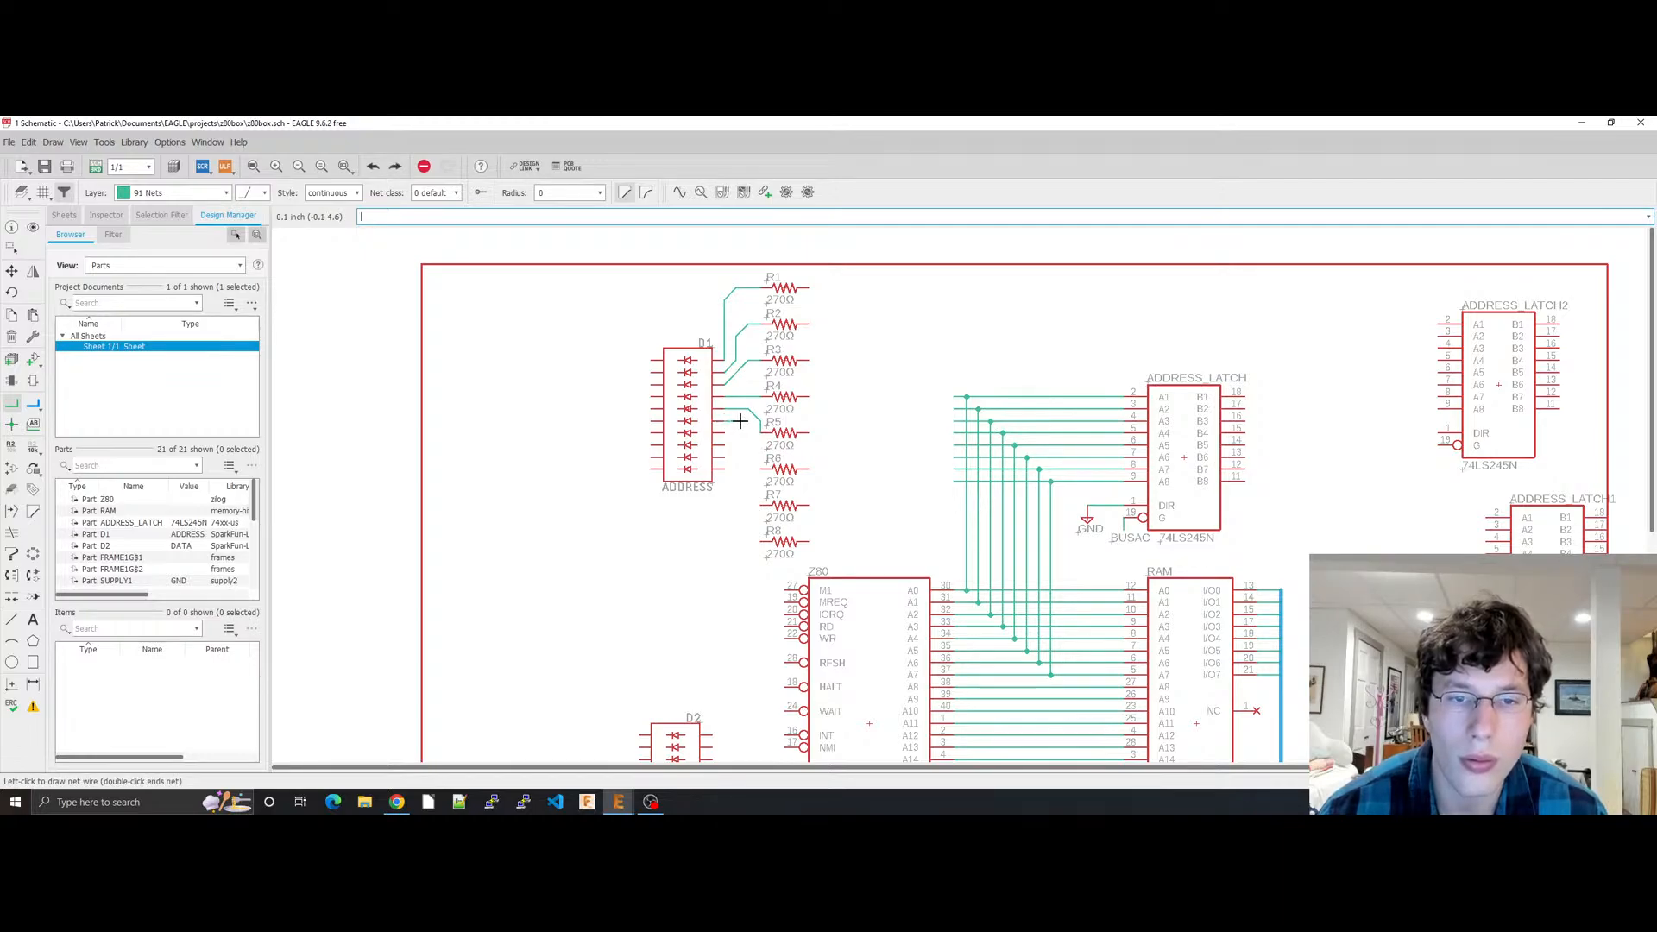
left_click(762, 469)
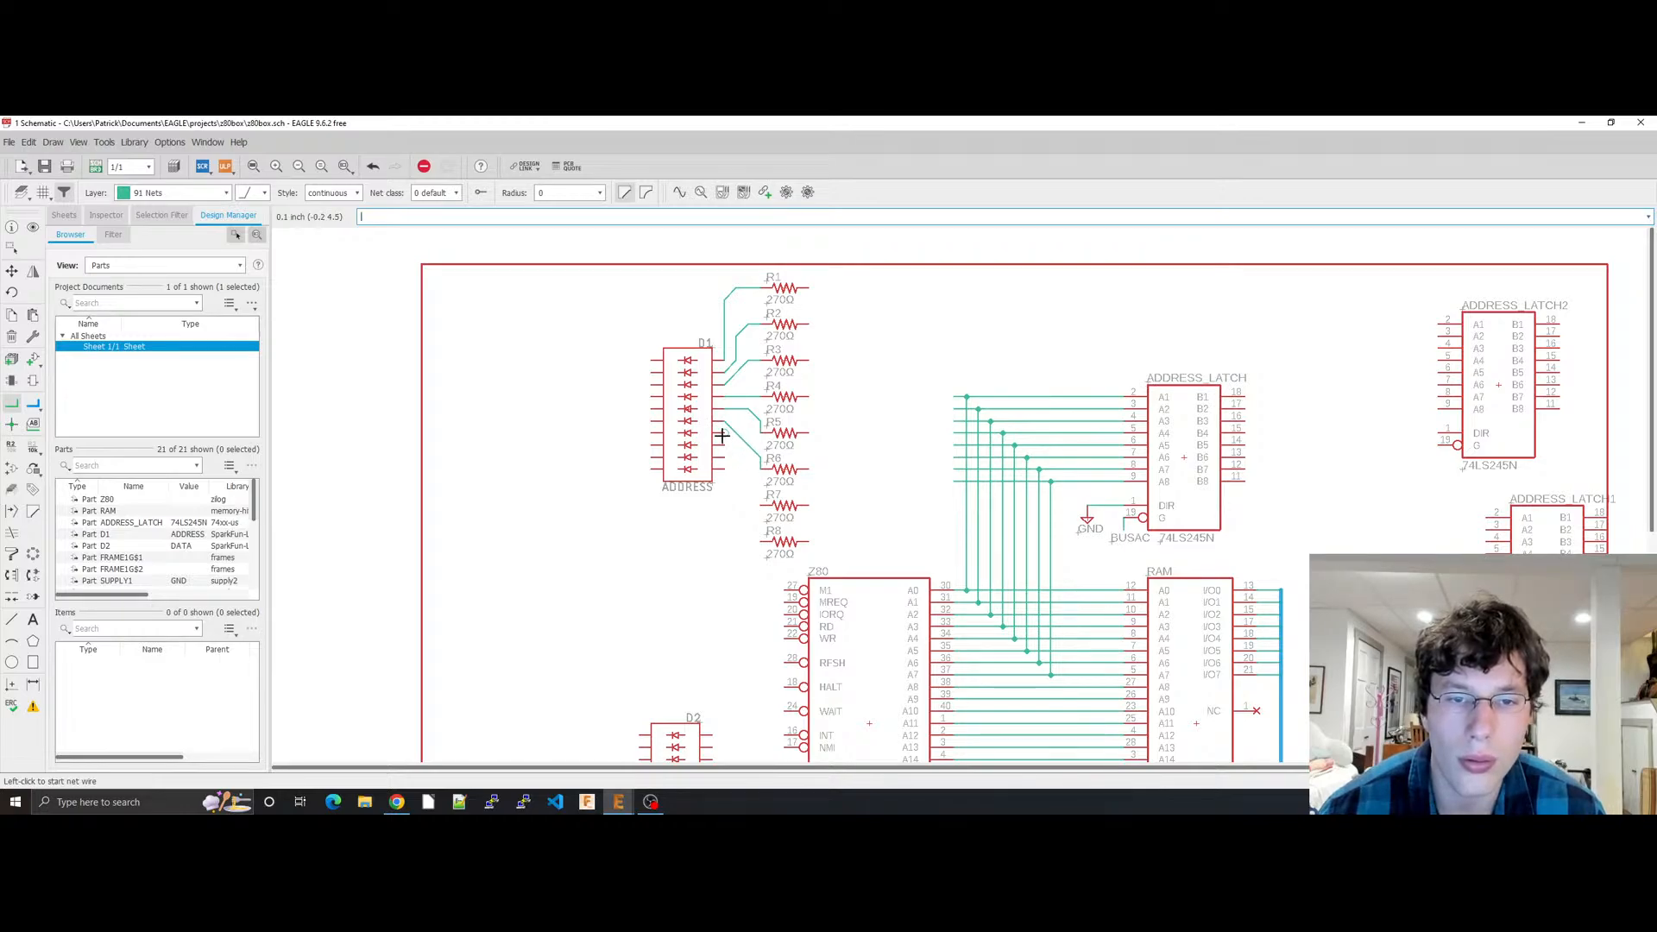
Step: Draw chamfered nets from D1's seventh and eighth right-hand pins to the left ends of R7 and R8
left_click(725, 433)
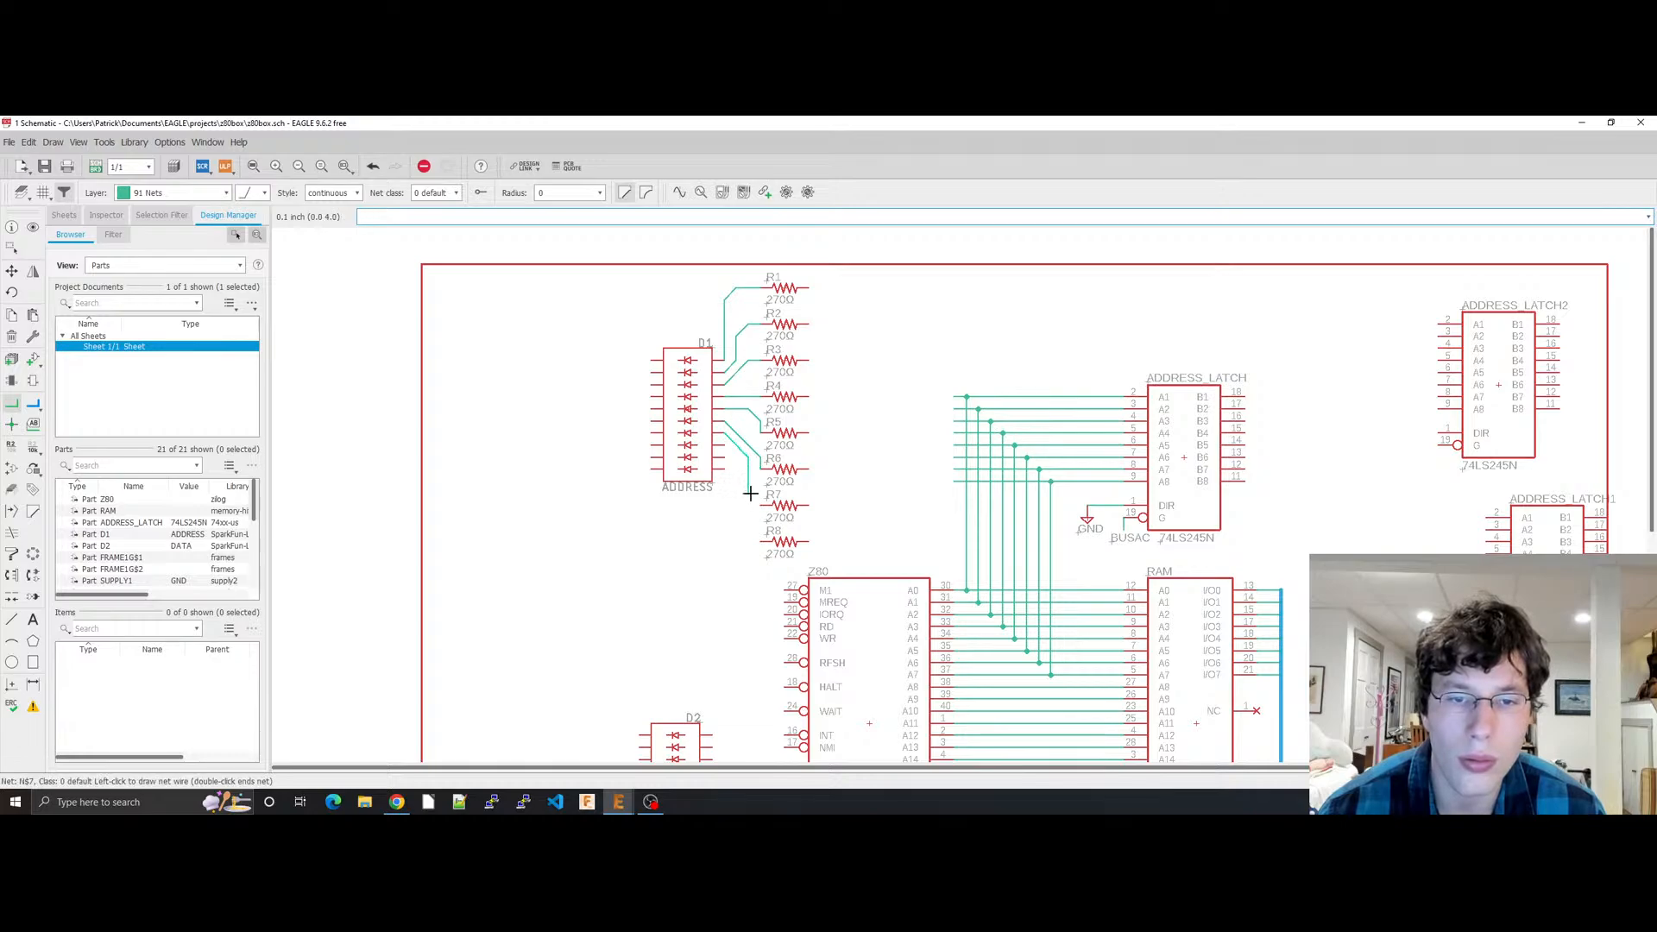
left_click(761, 505)
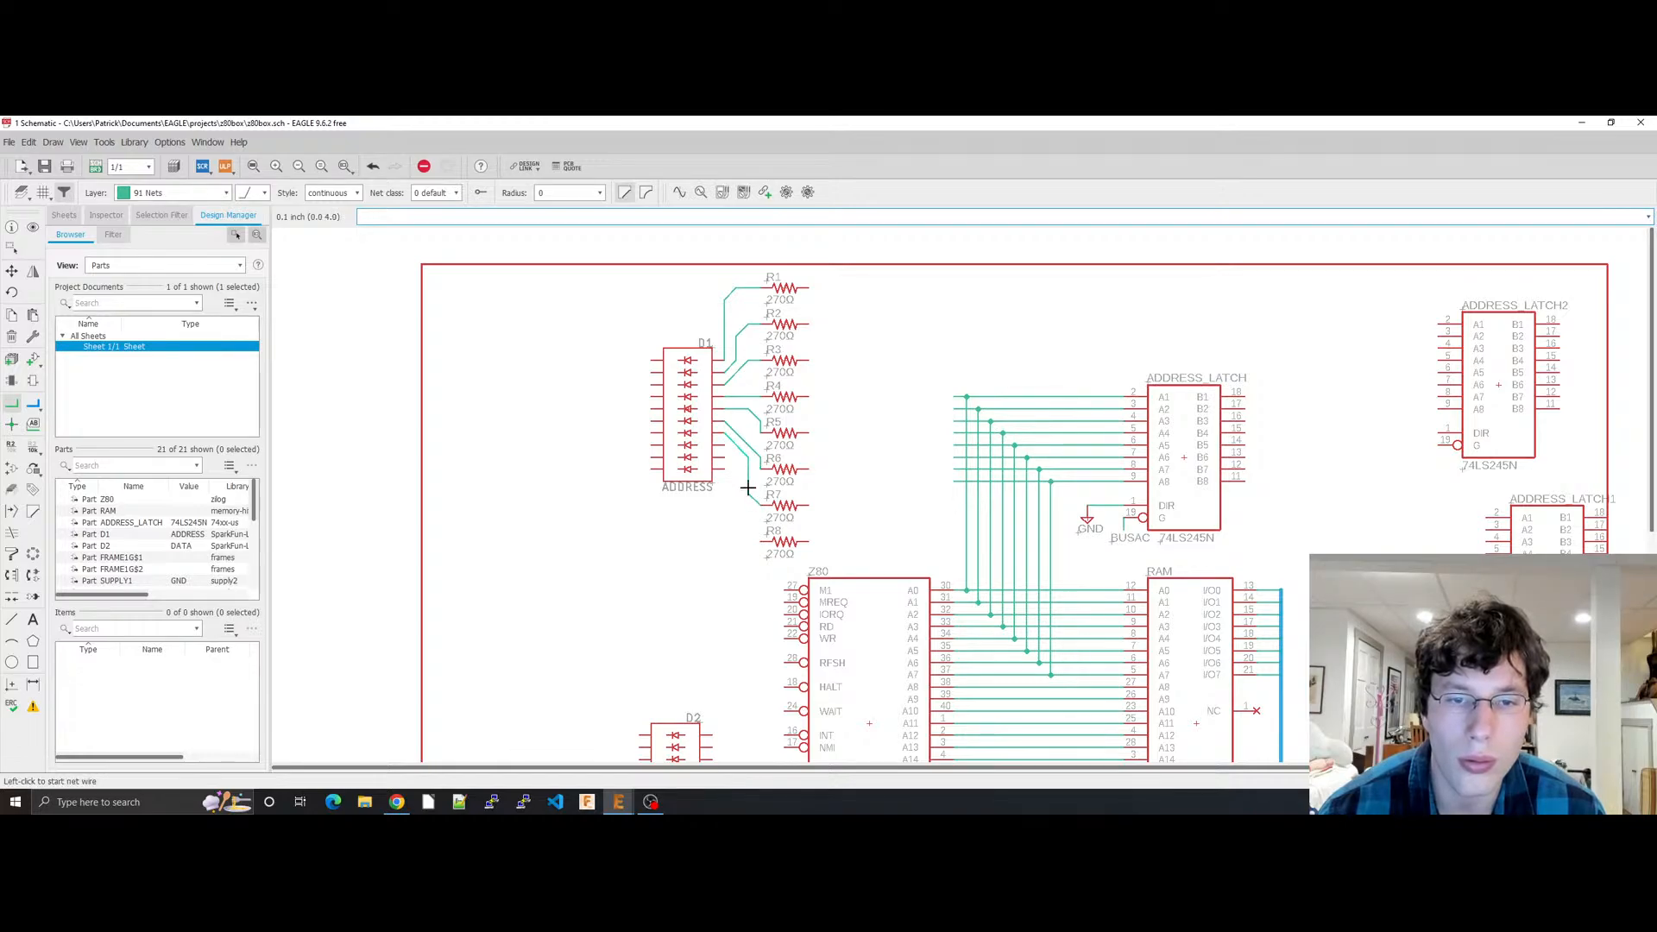
left_click(721, 446)
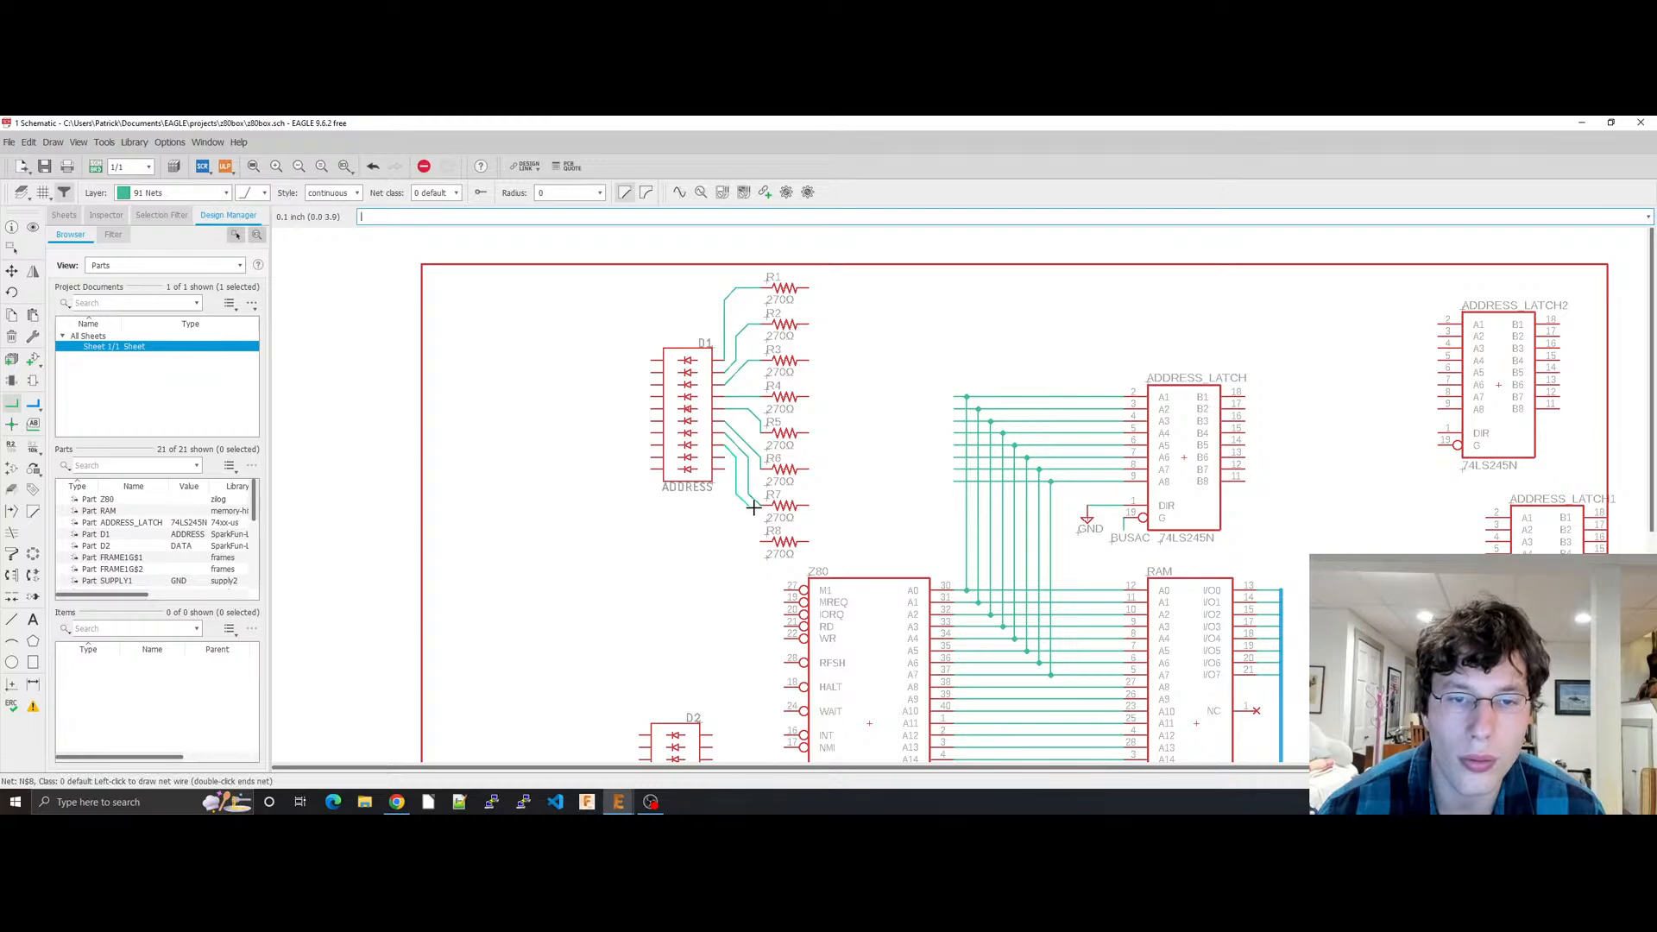
left_click(757, 542)
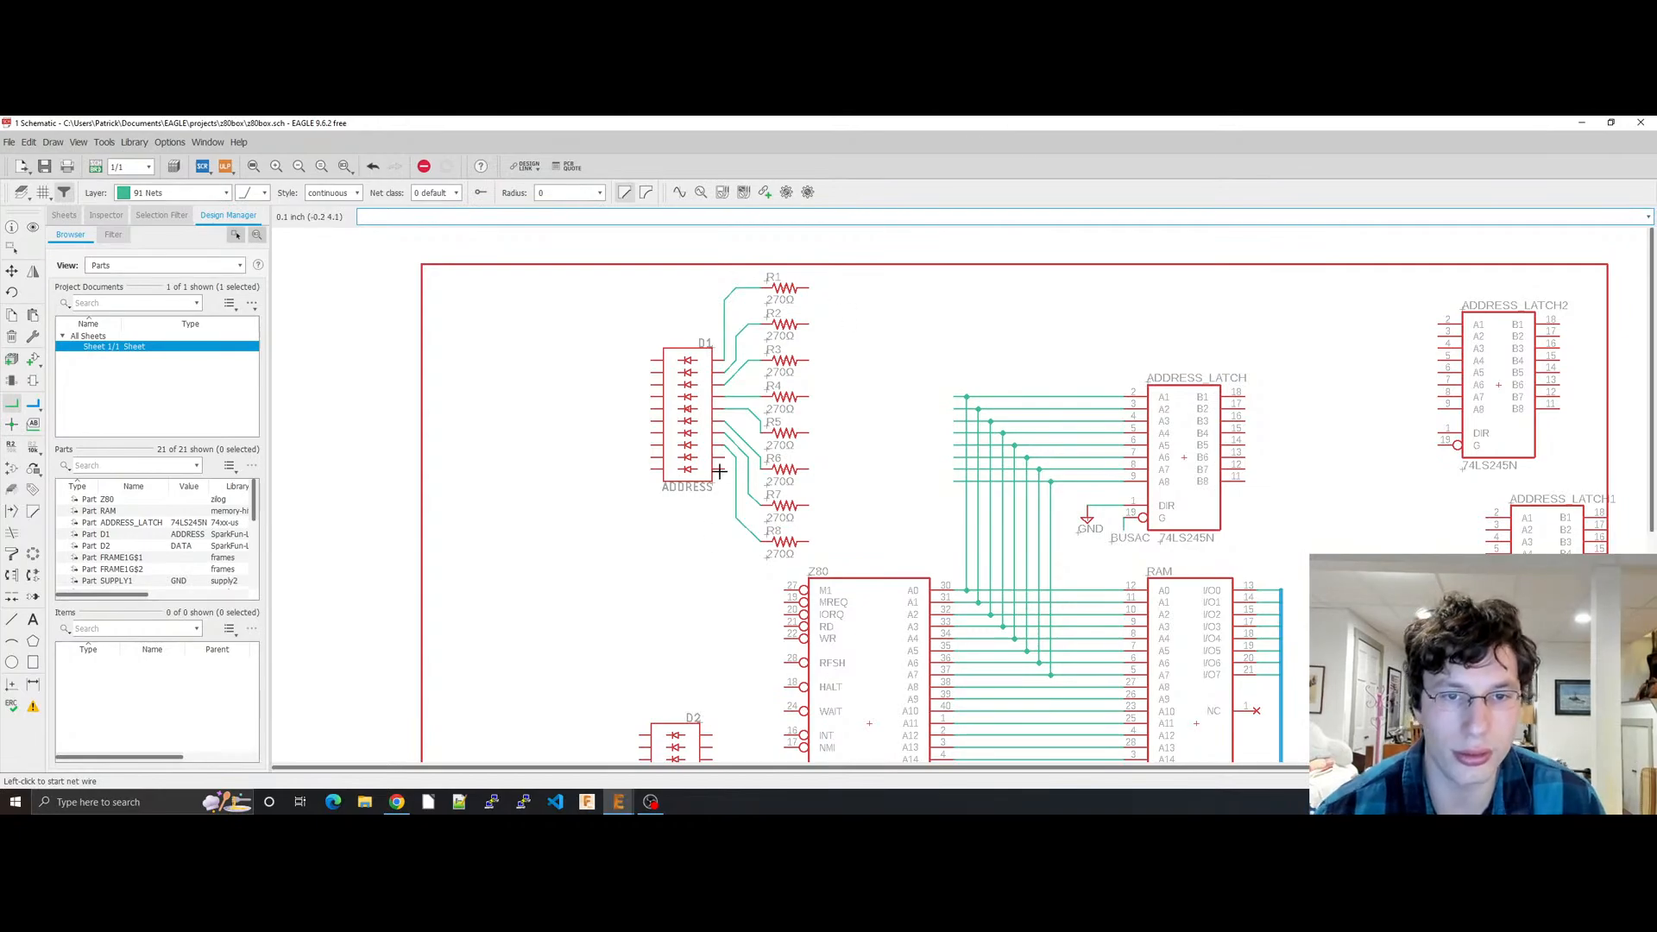
key("Escape")
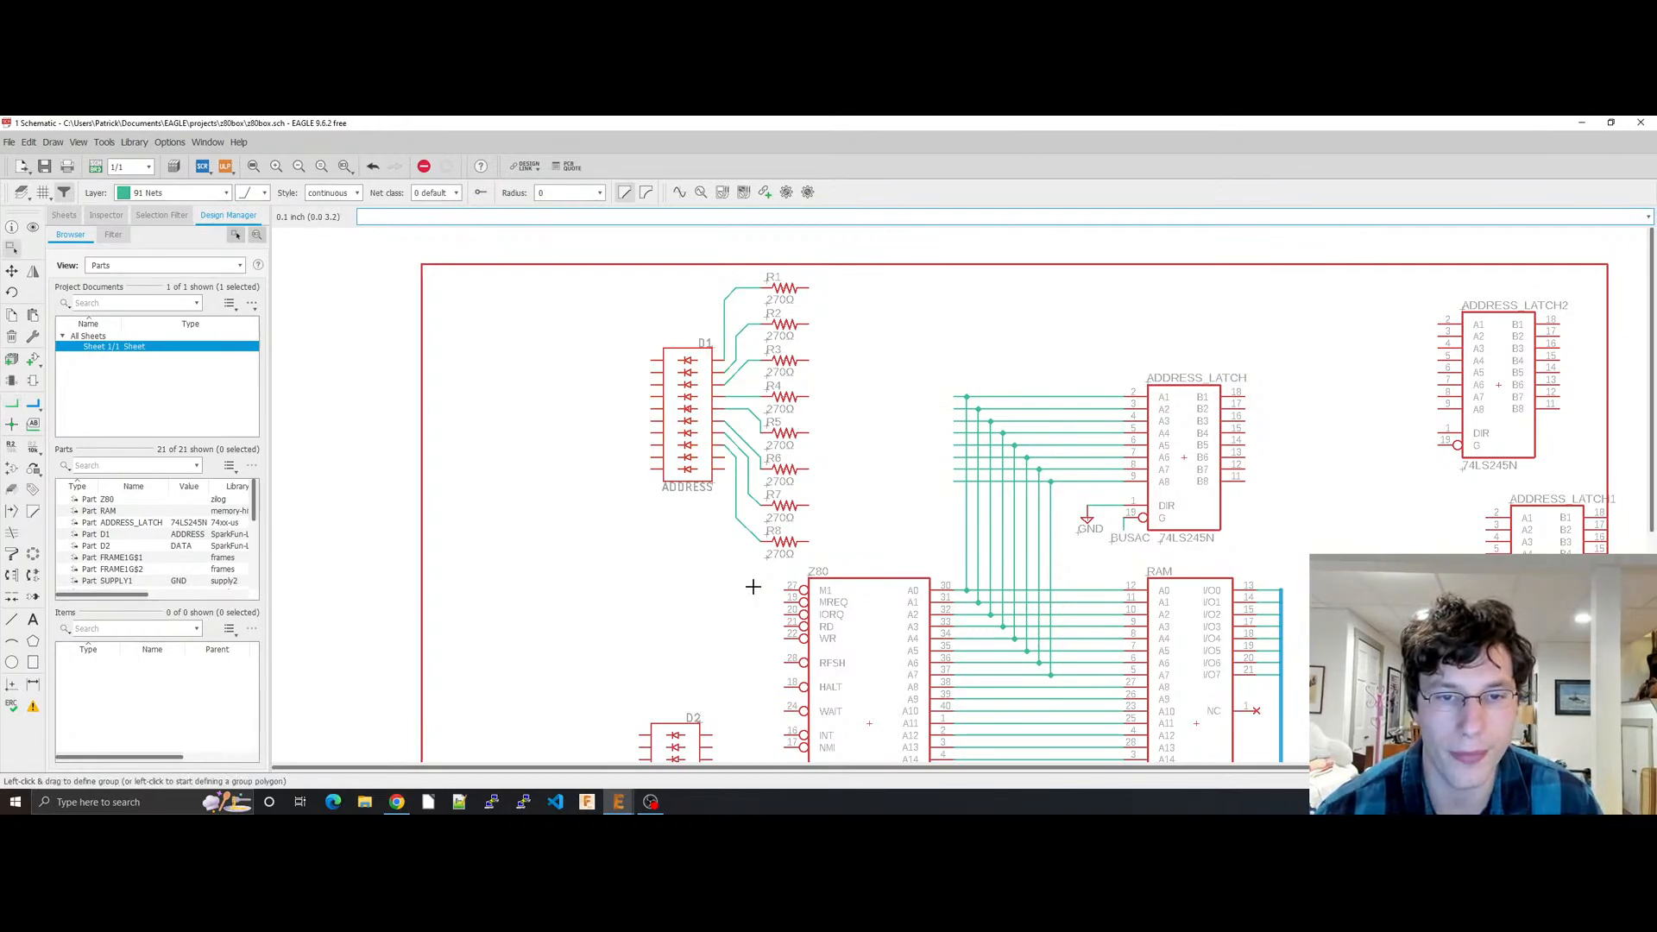
Step: Delete resistors R1 to R8 together with all the nets between them and D1
left_click_drag(826, 559, 728, 264)
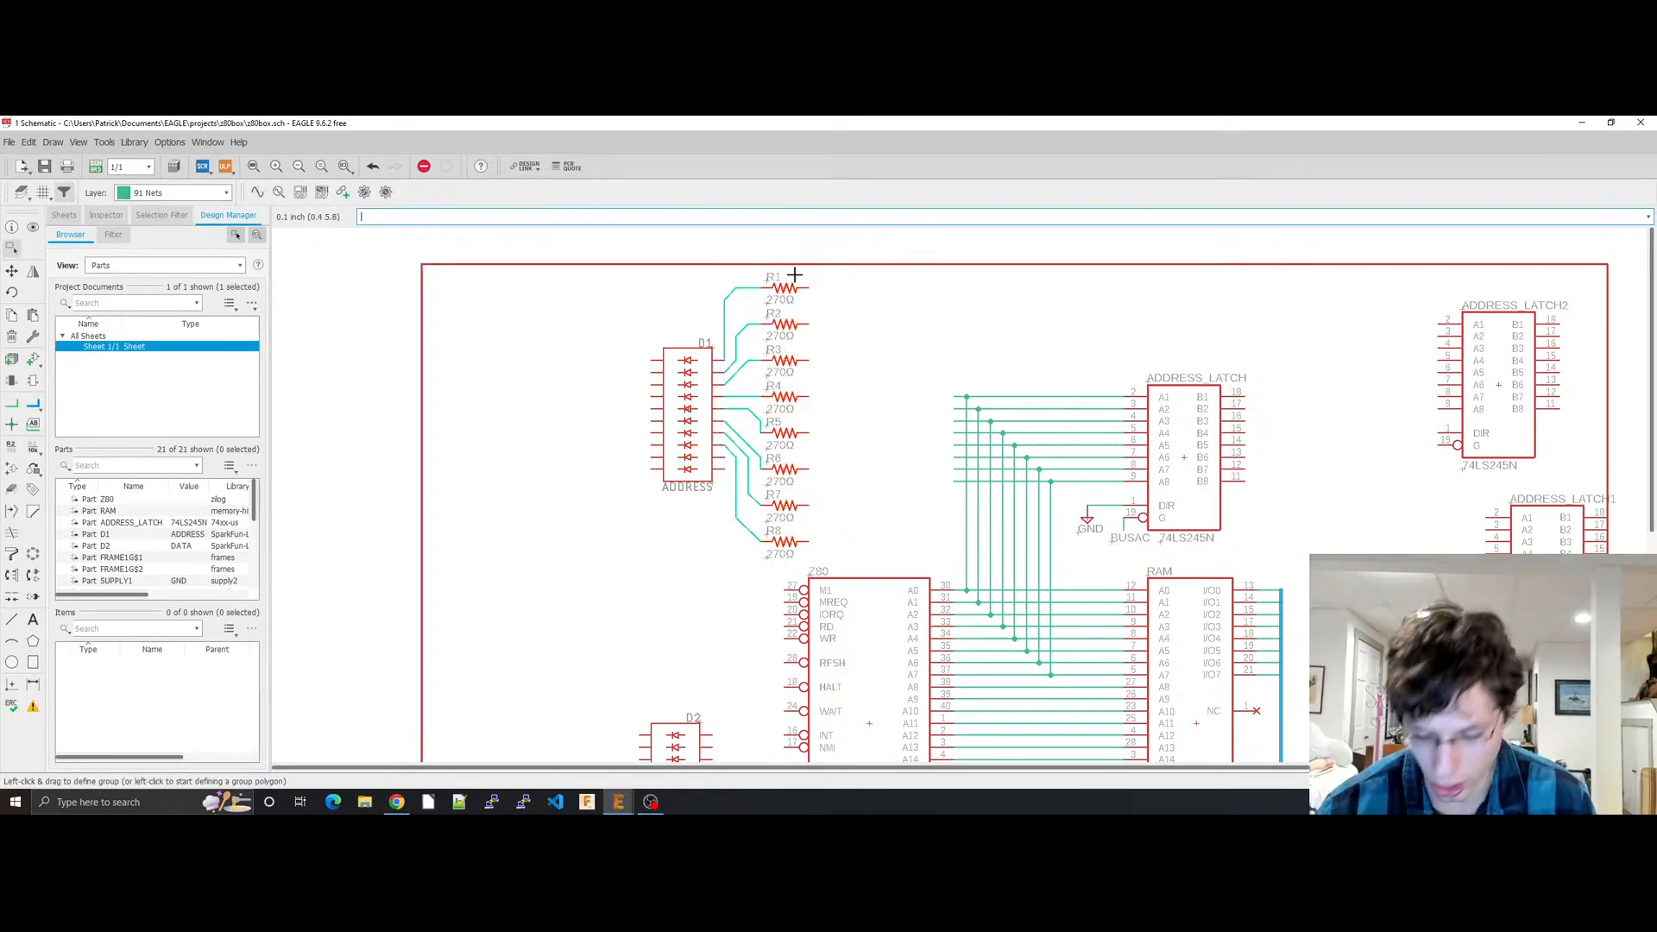
left_click_drag(828, 558, 732, 272)
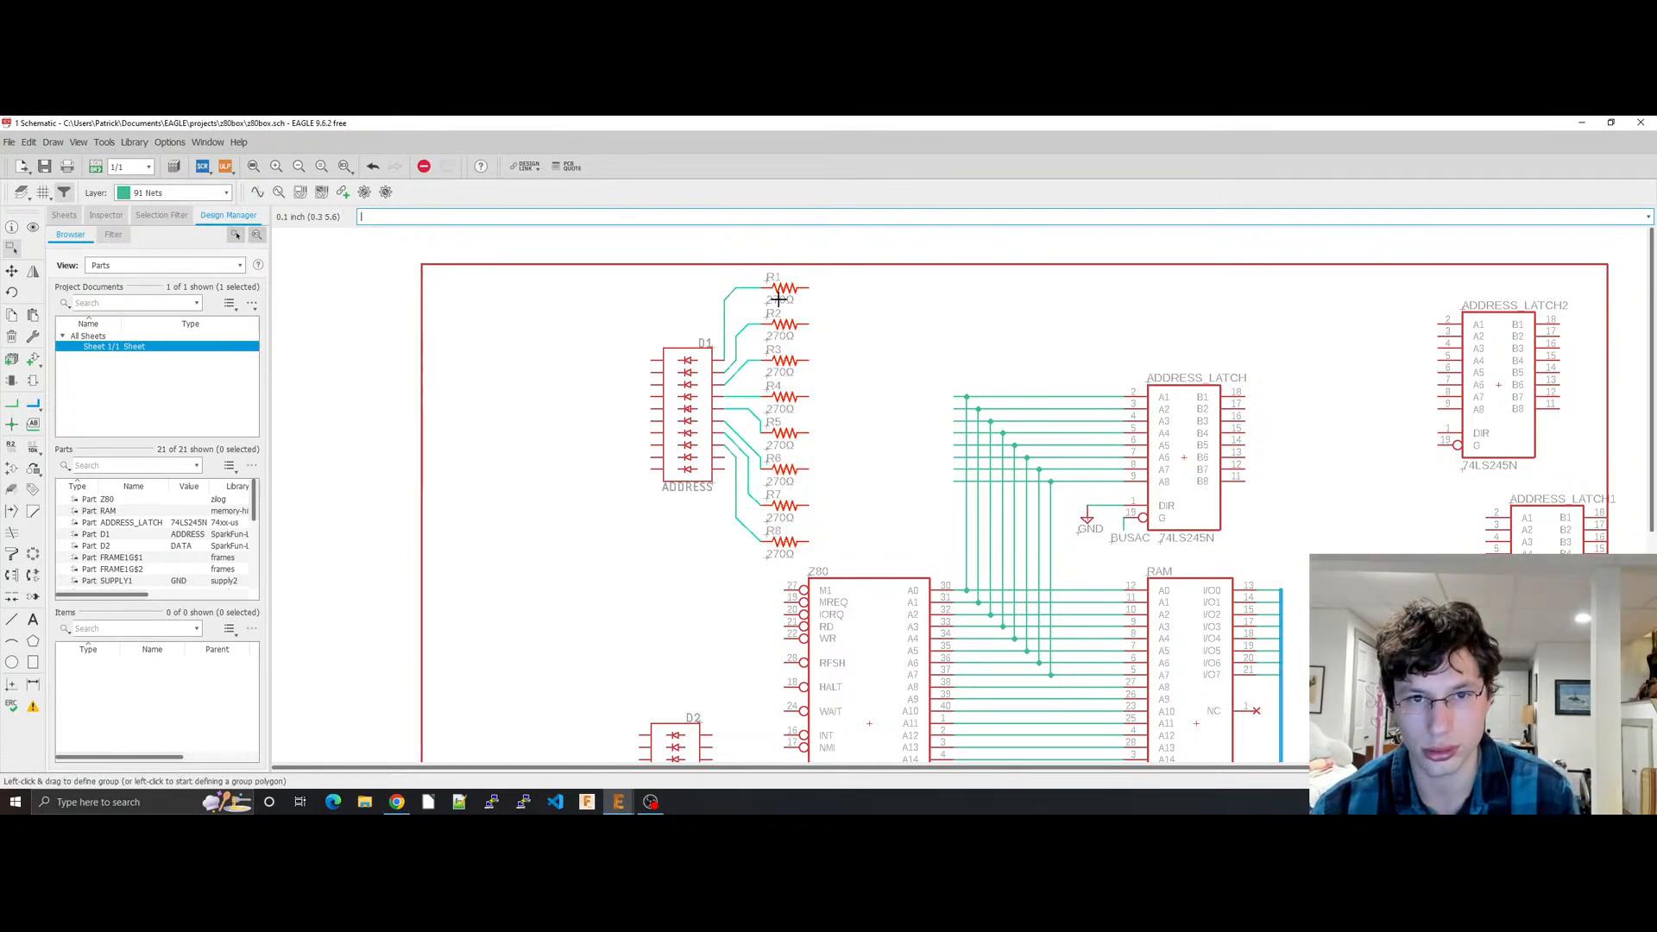
key("Delete")
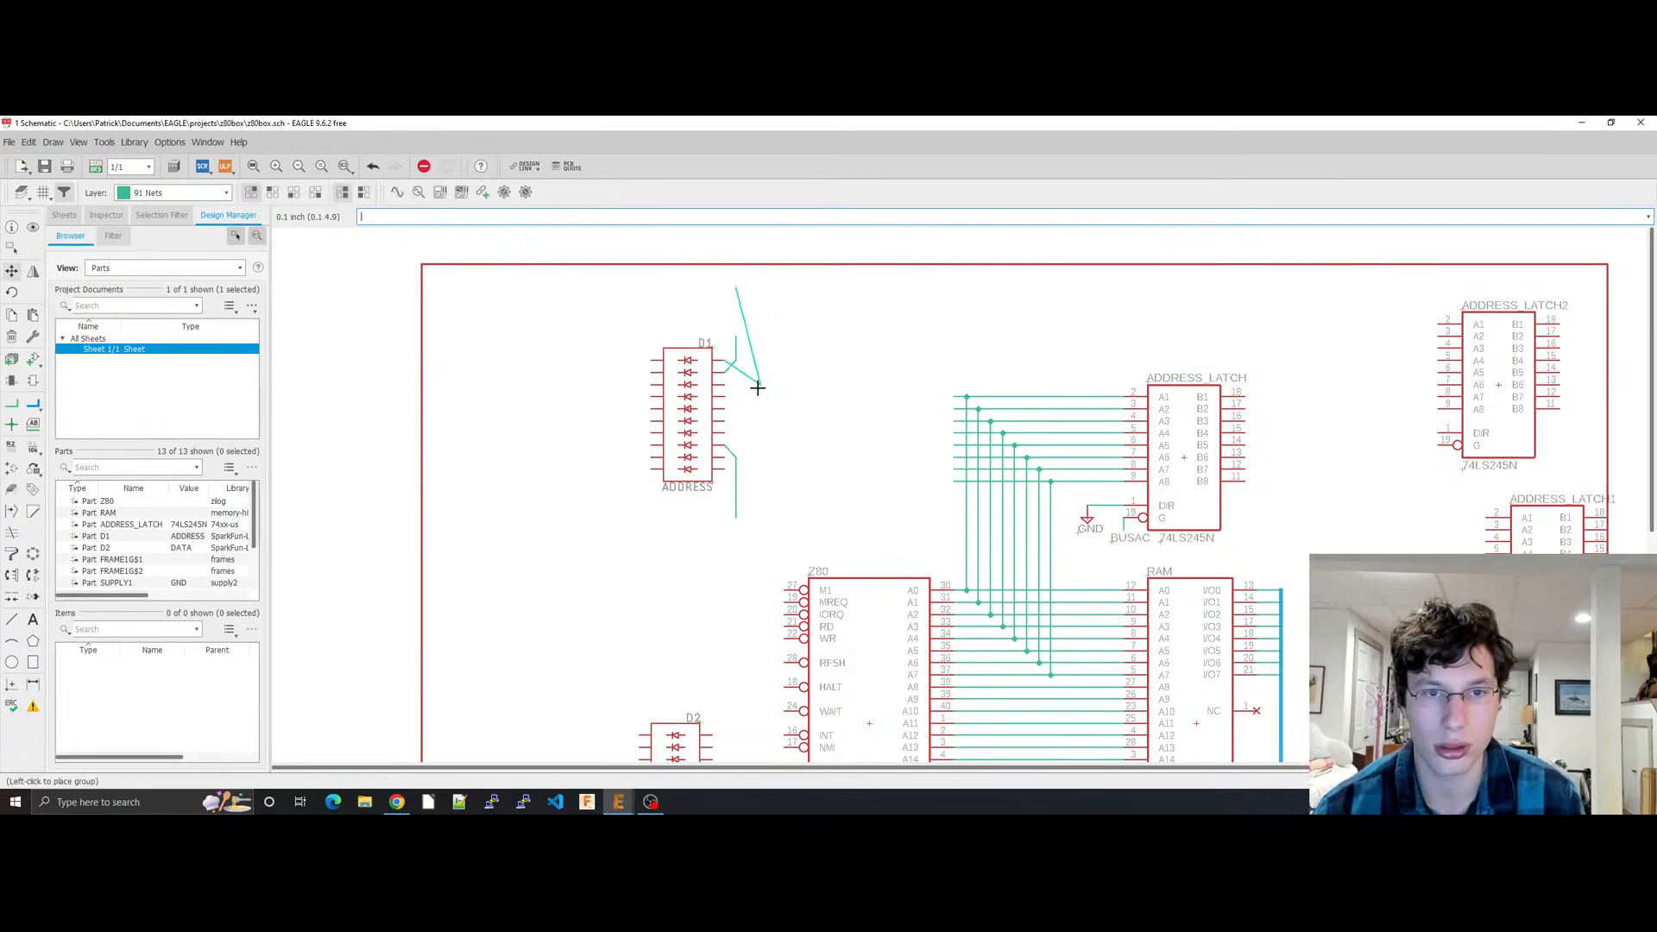
key("Delete")
key("Delete")
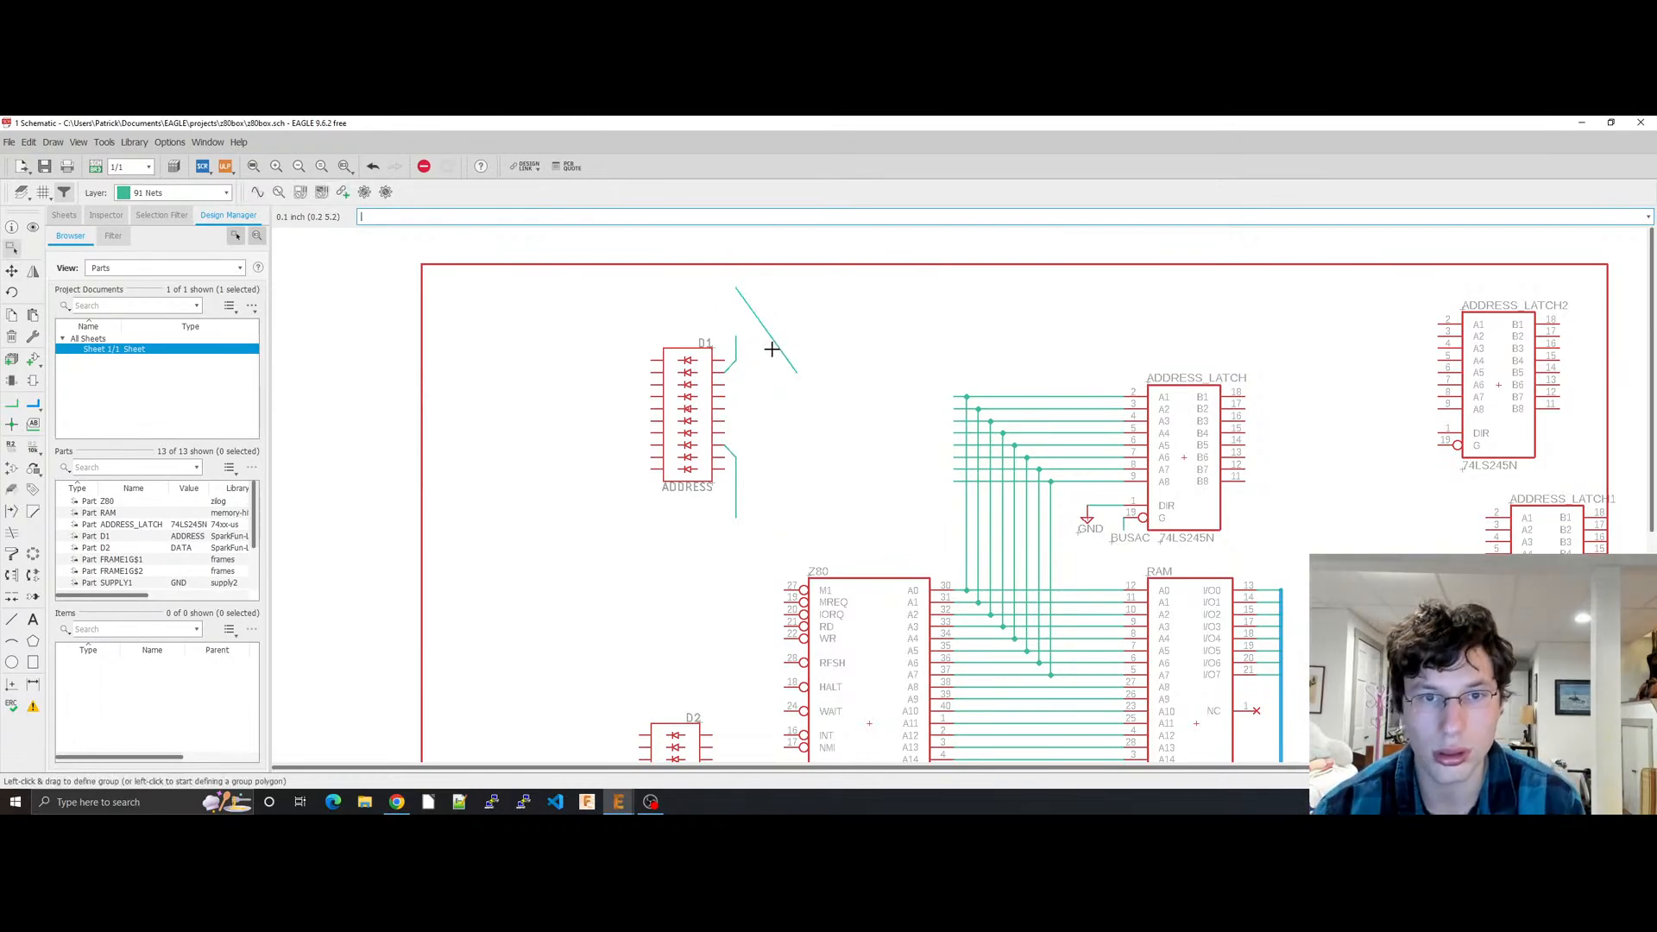
left_click(736, 355)
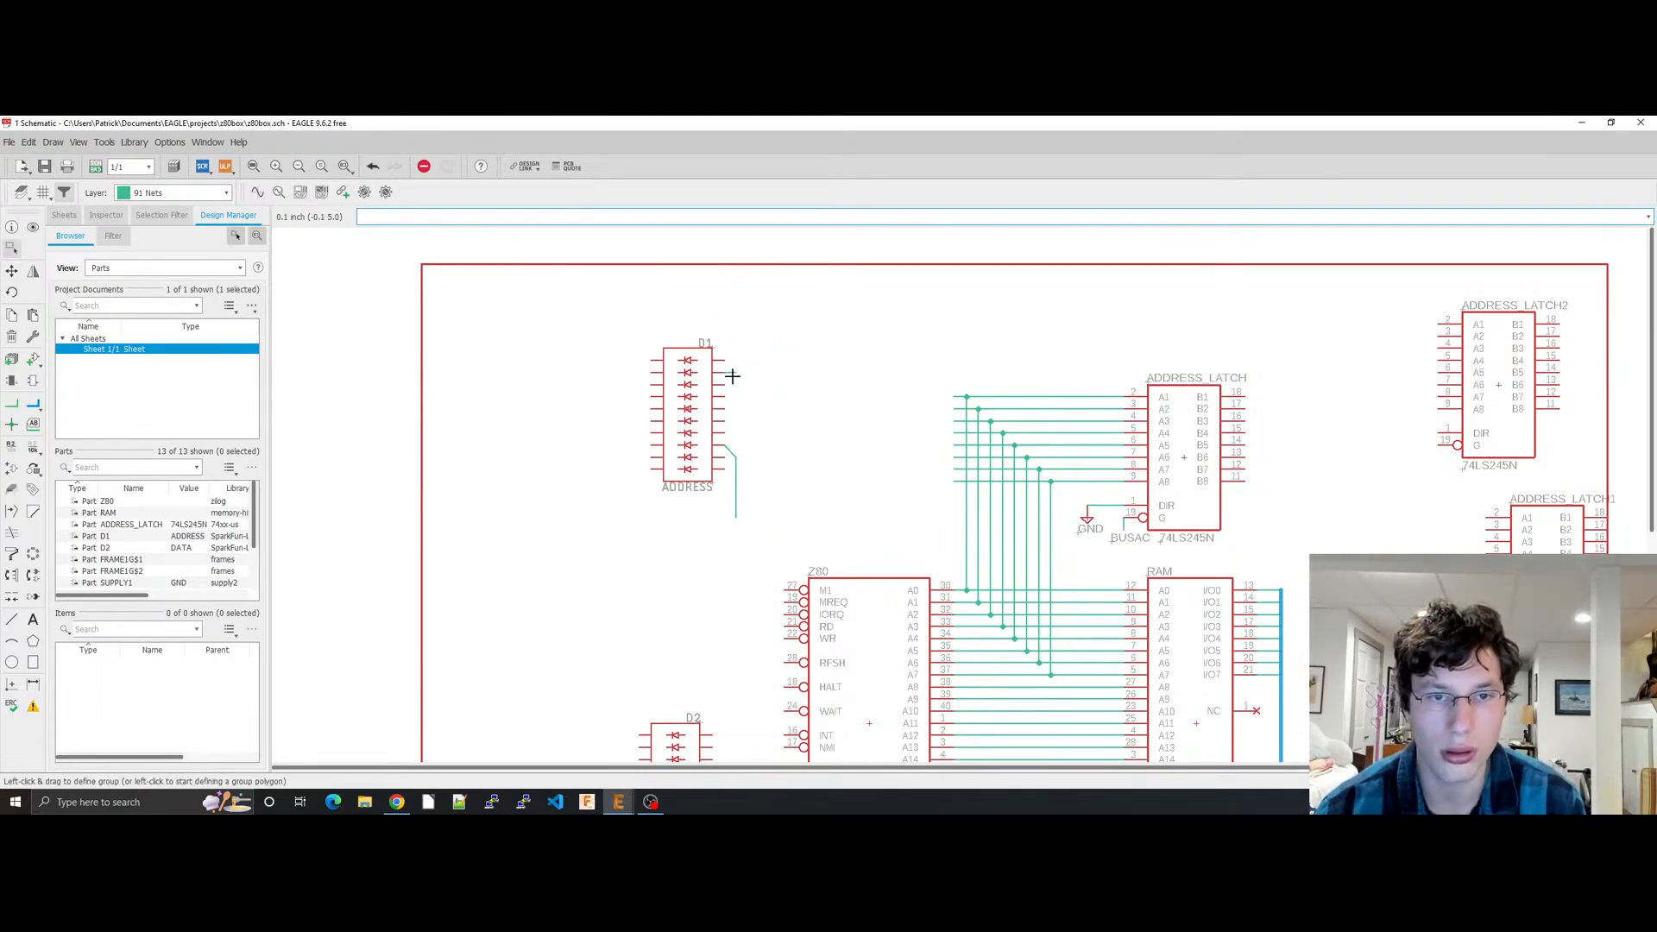
left_click(736, 475)
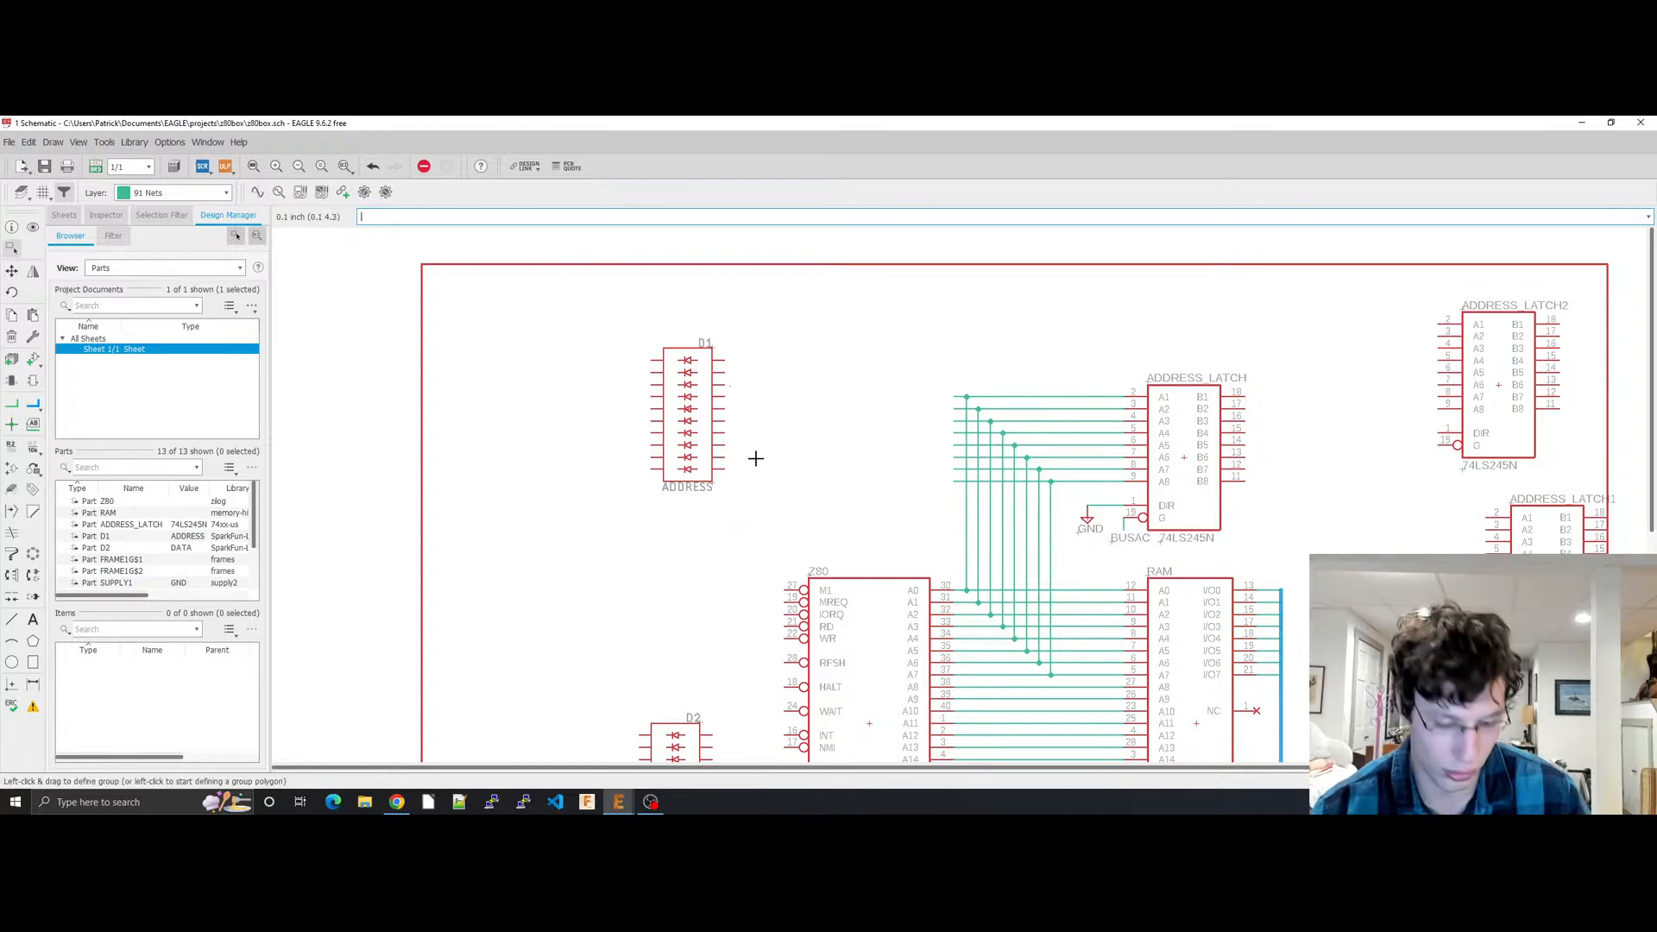
Step: Switch to Chrome and search the web for "resistor pack eagle cad library" in a new tab
left_click(396, 802)
left_click(1175, 126)
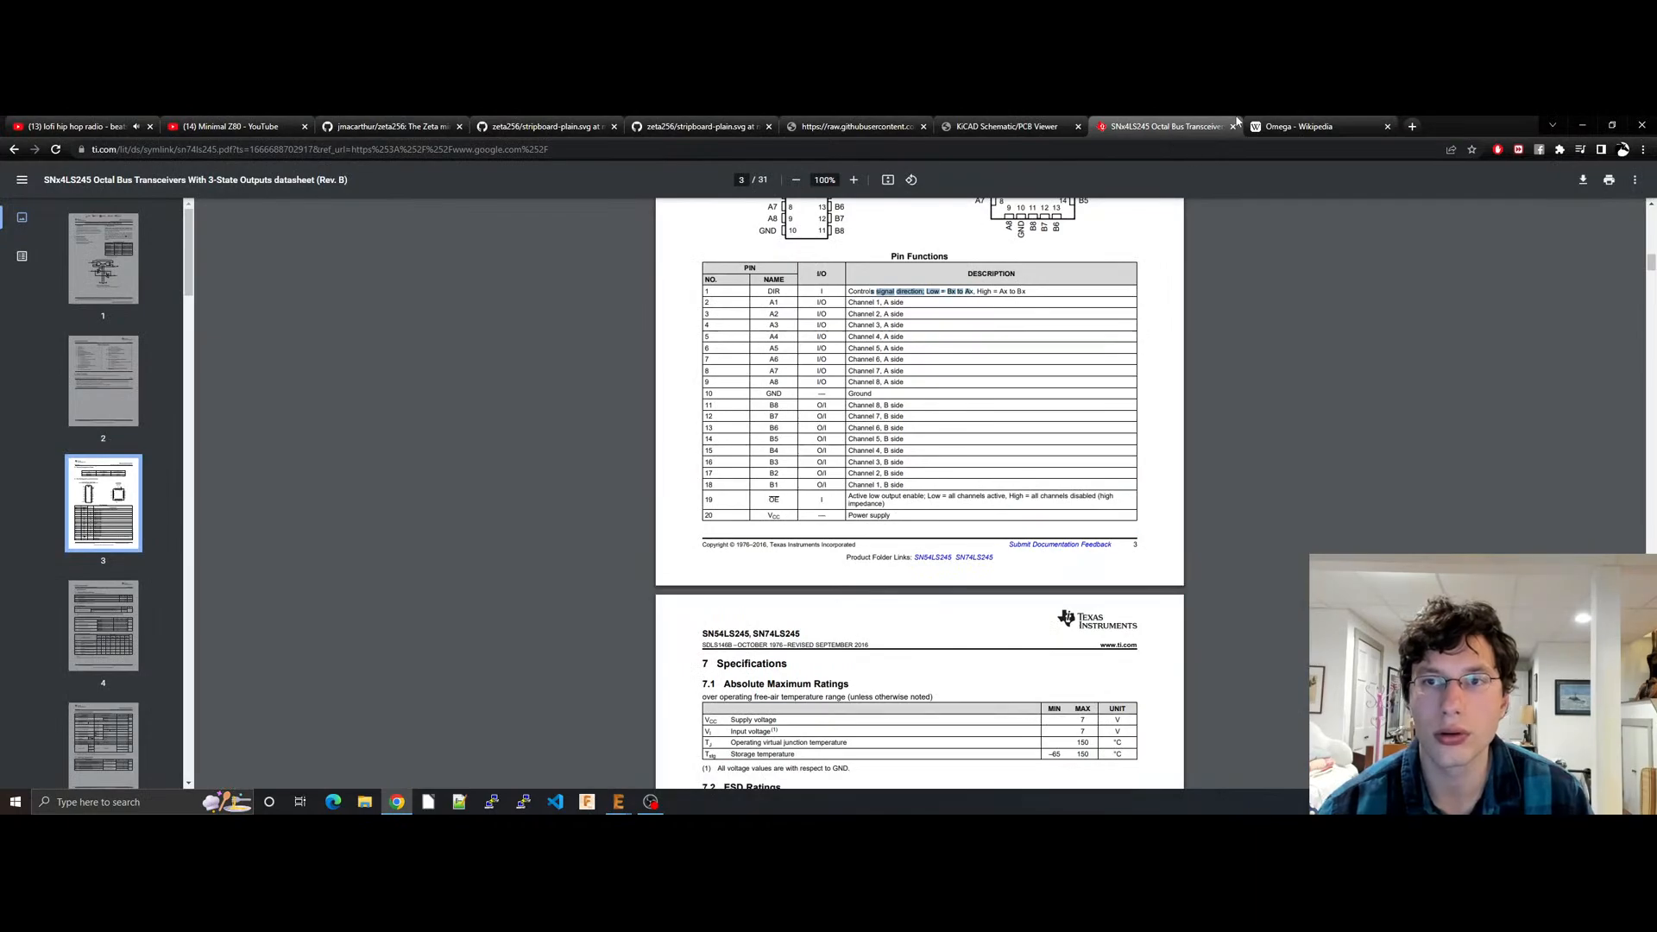
left_click(1265, 129)
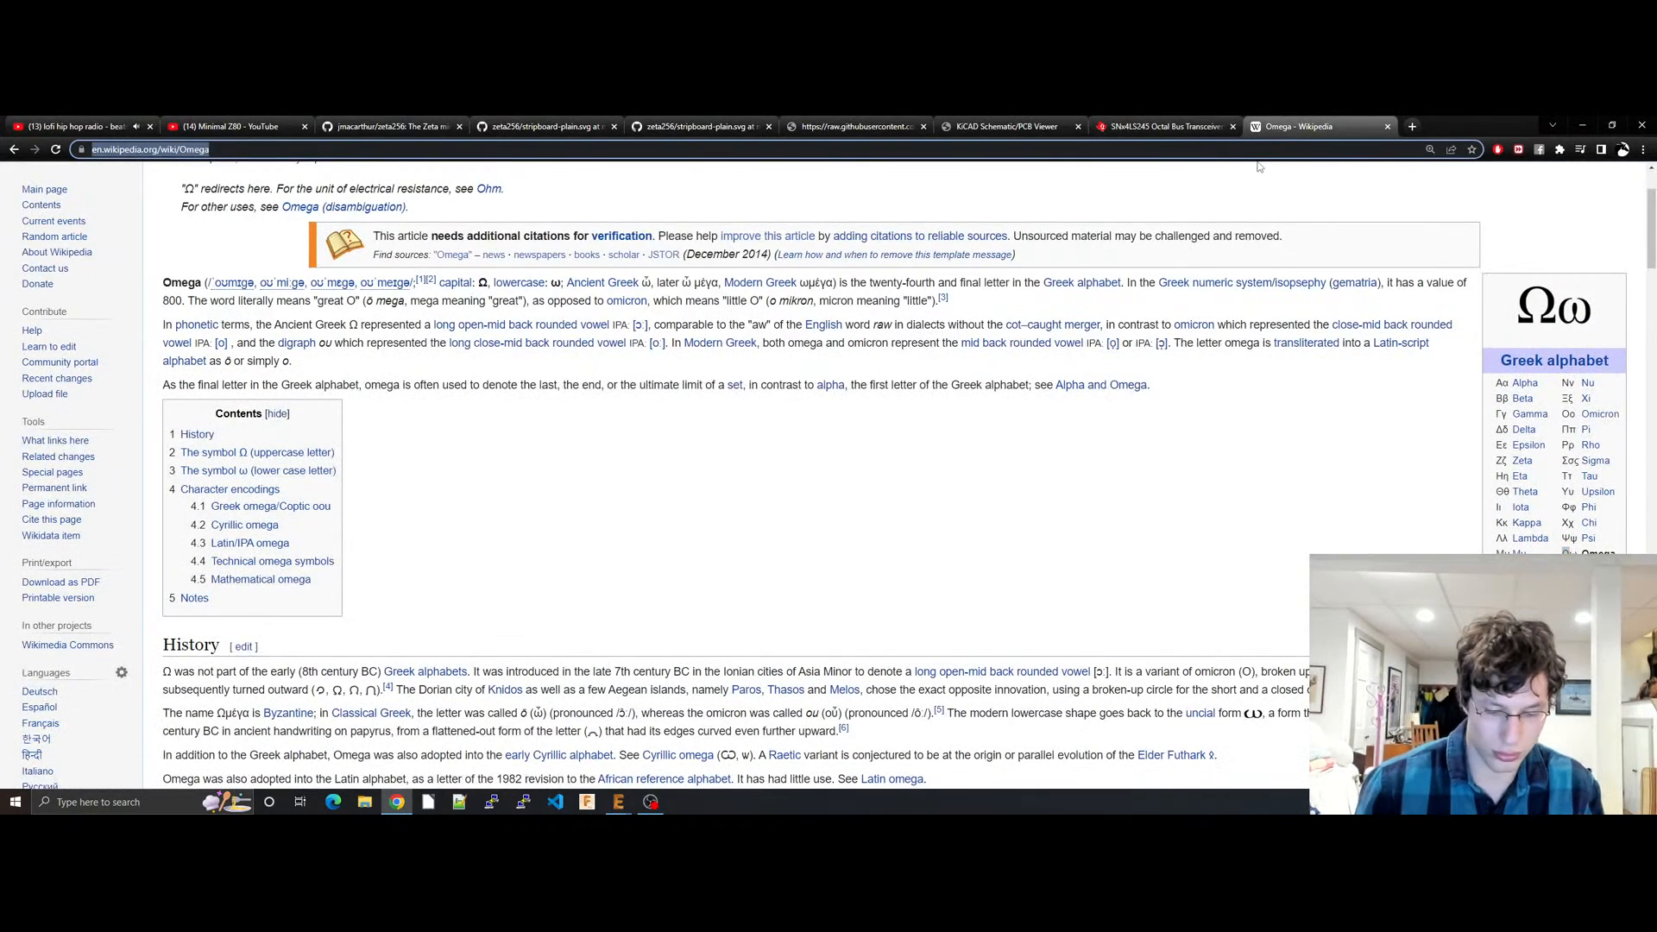
left_click(1413, 125)
type("res")
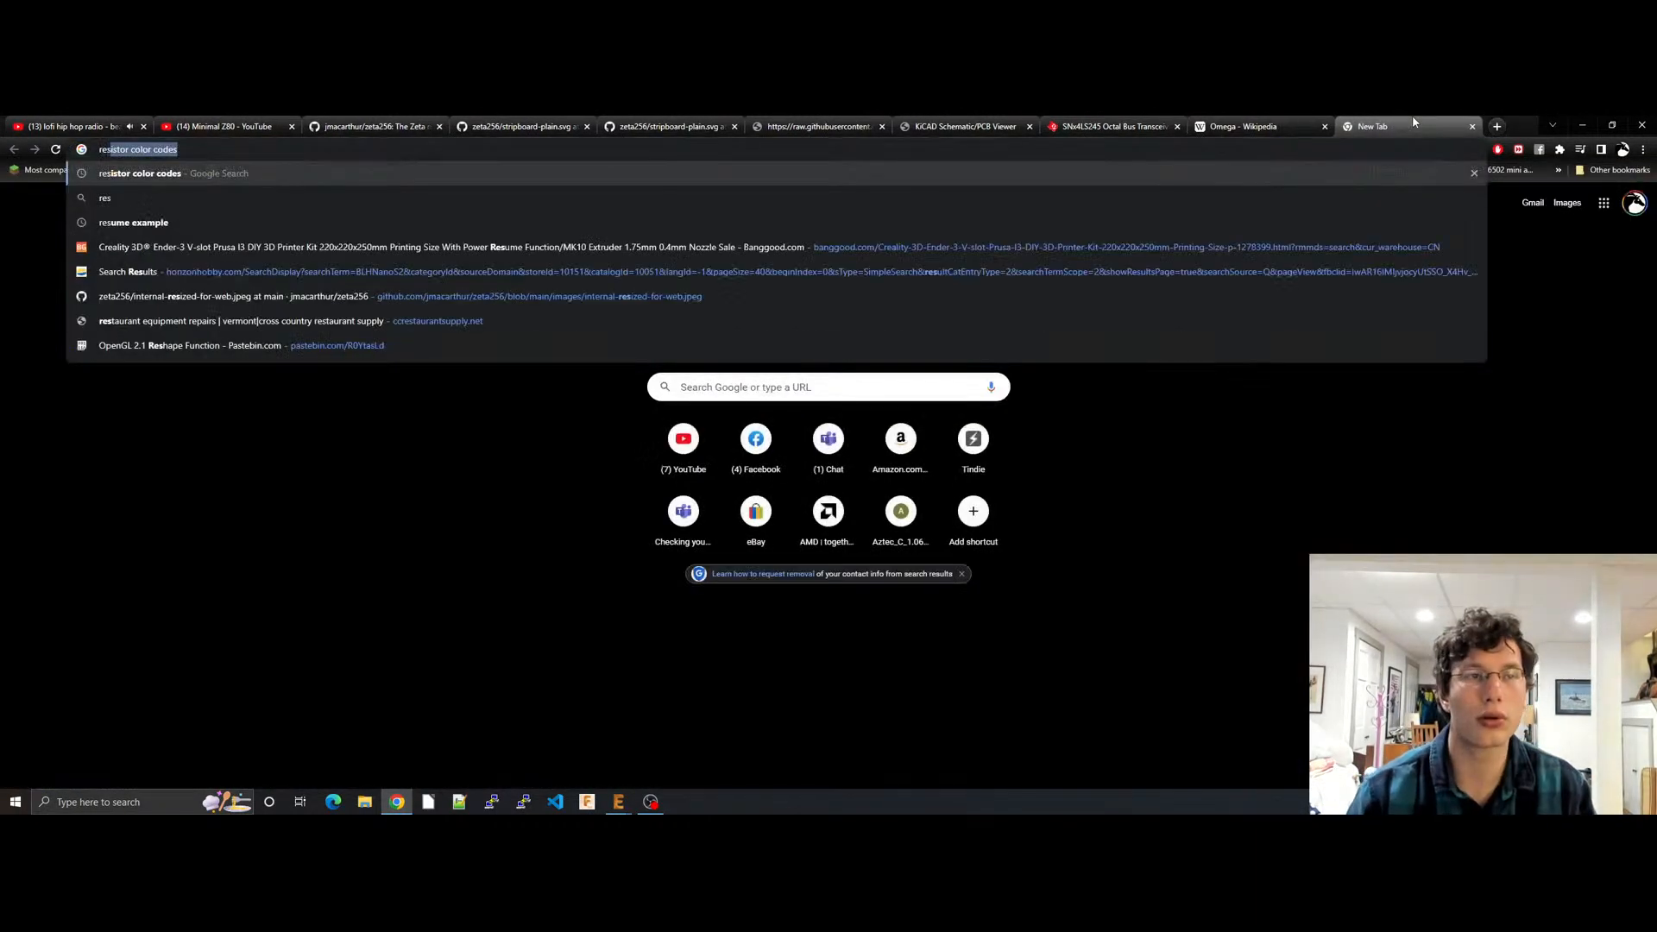
type("istor pack")
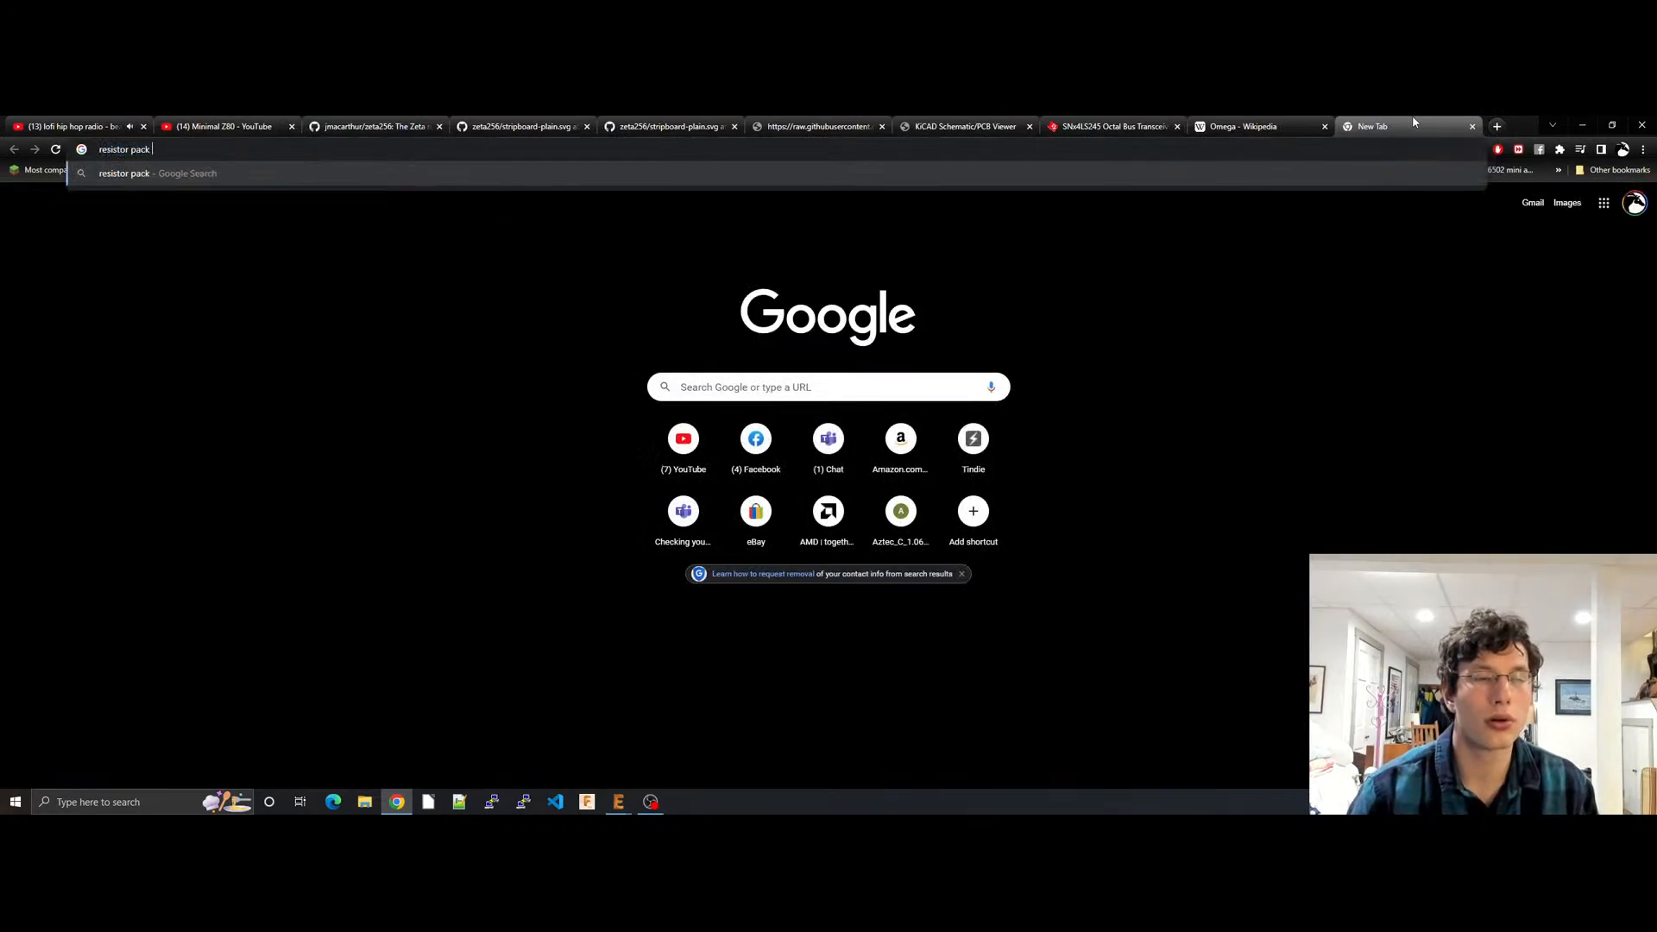
type(" eagle cad library")
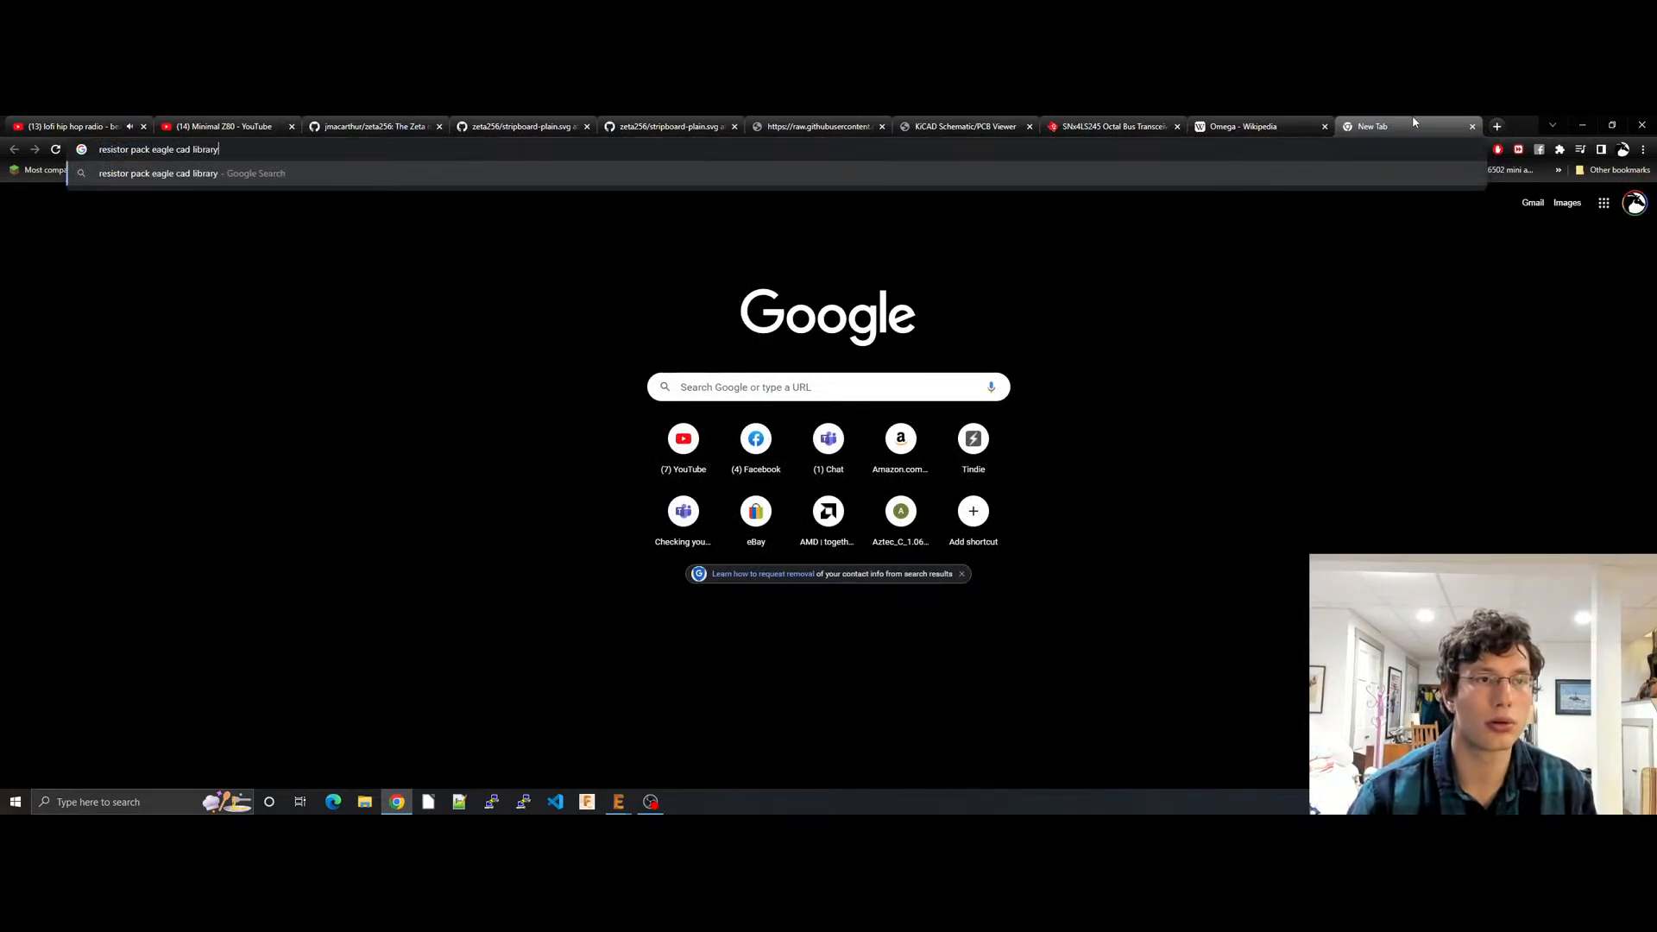
key("Return")
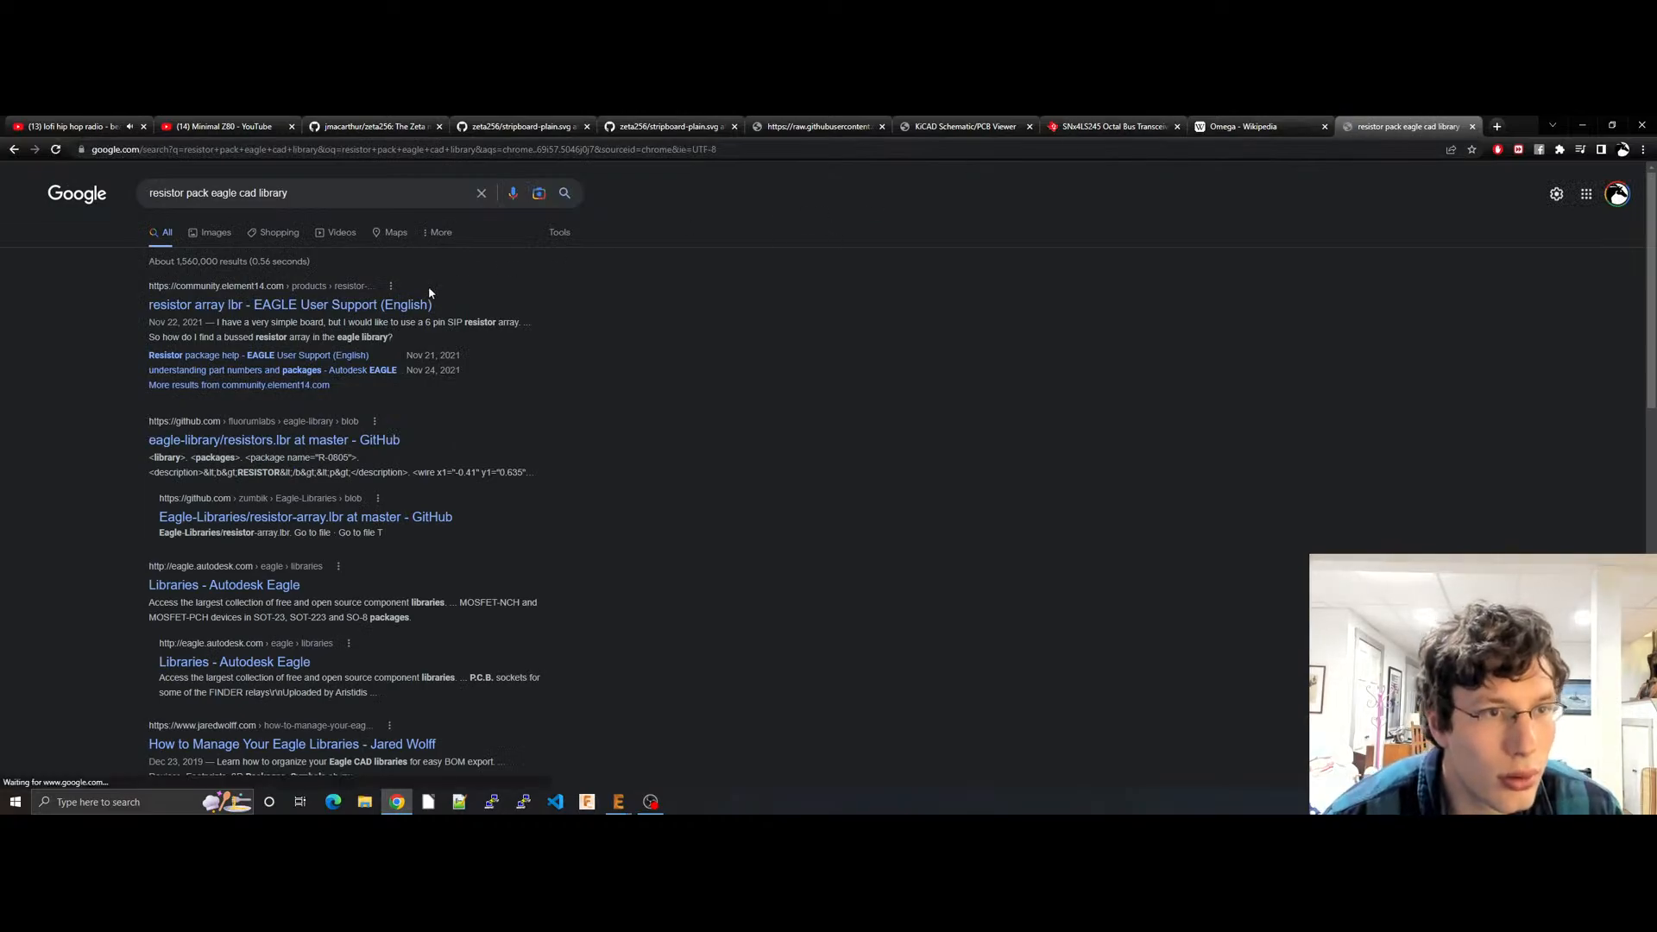
Step: Open the element14 "resistor array lbr" thread, accept its cookies and find the resistor array library recommended in the replies
left_click(274, 306)
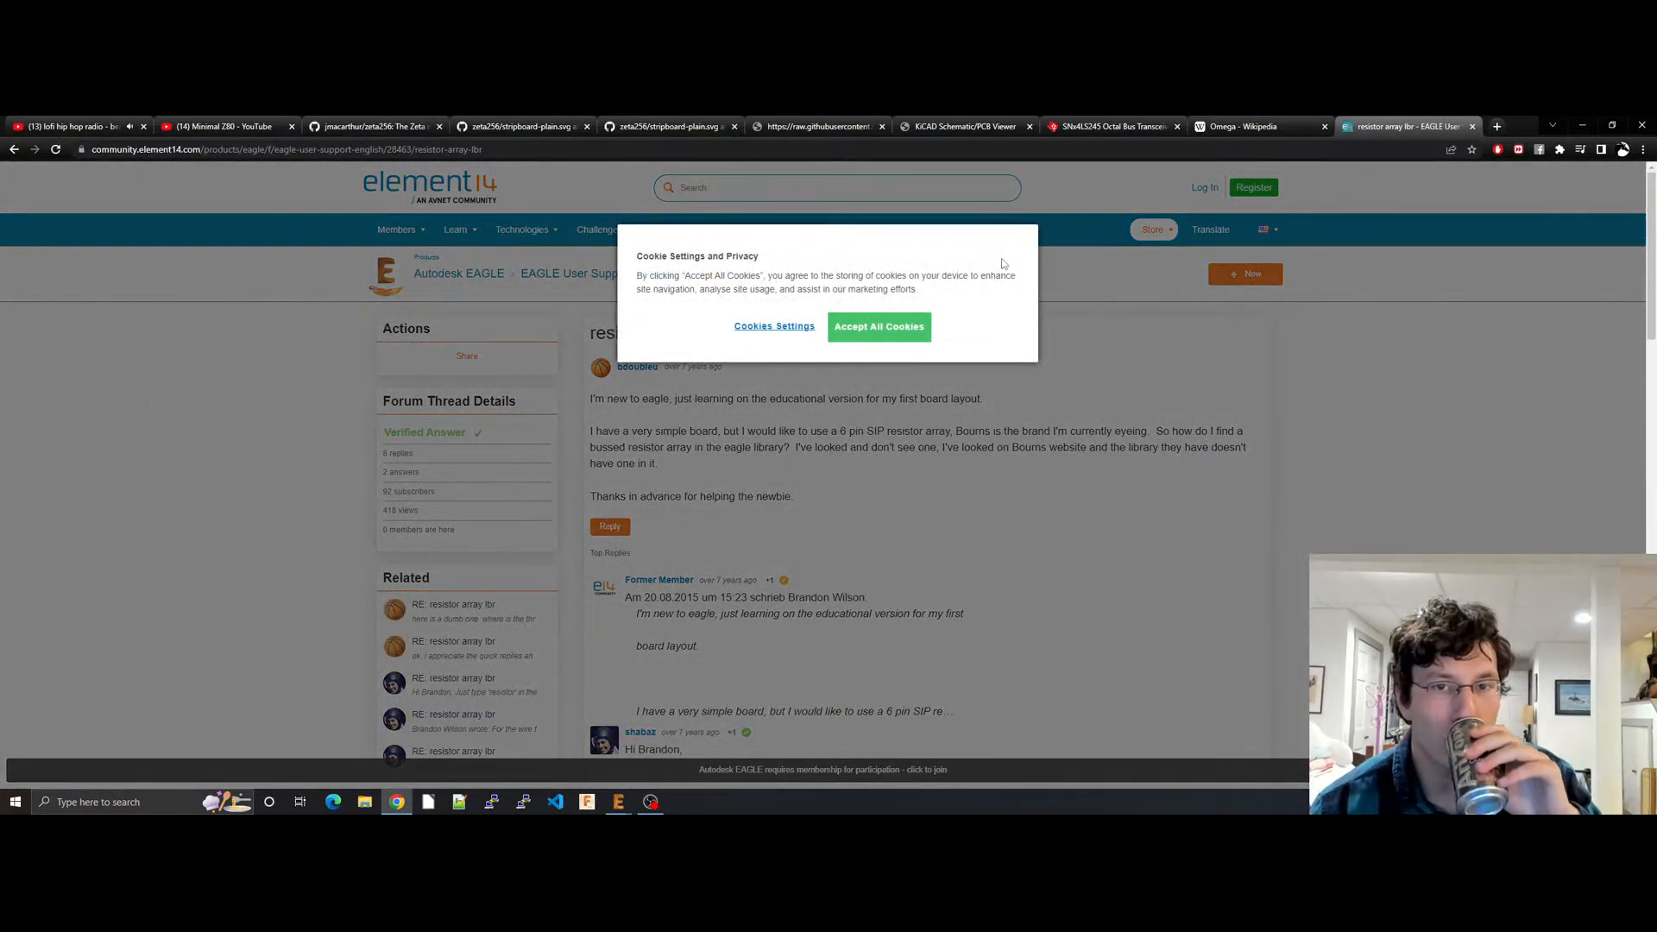
left_click(881, 332)
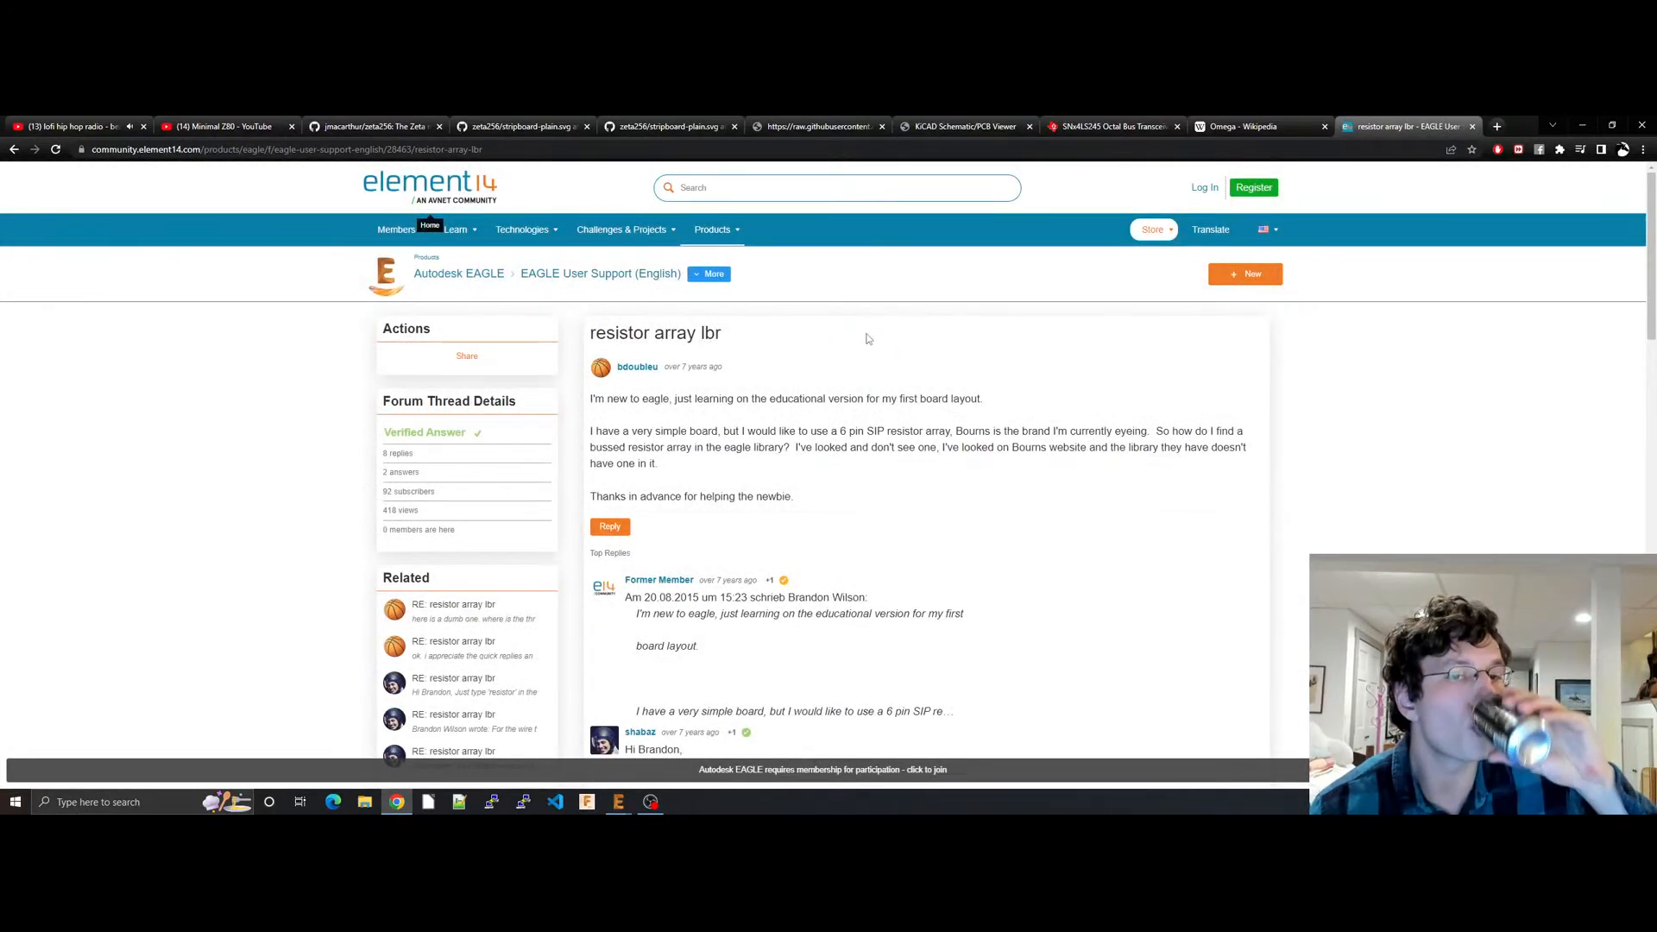
scroll(769, 482, "down", 3)
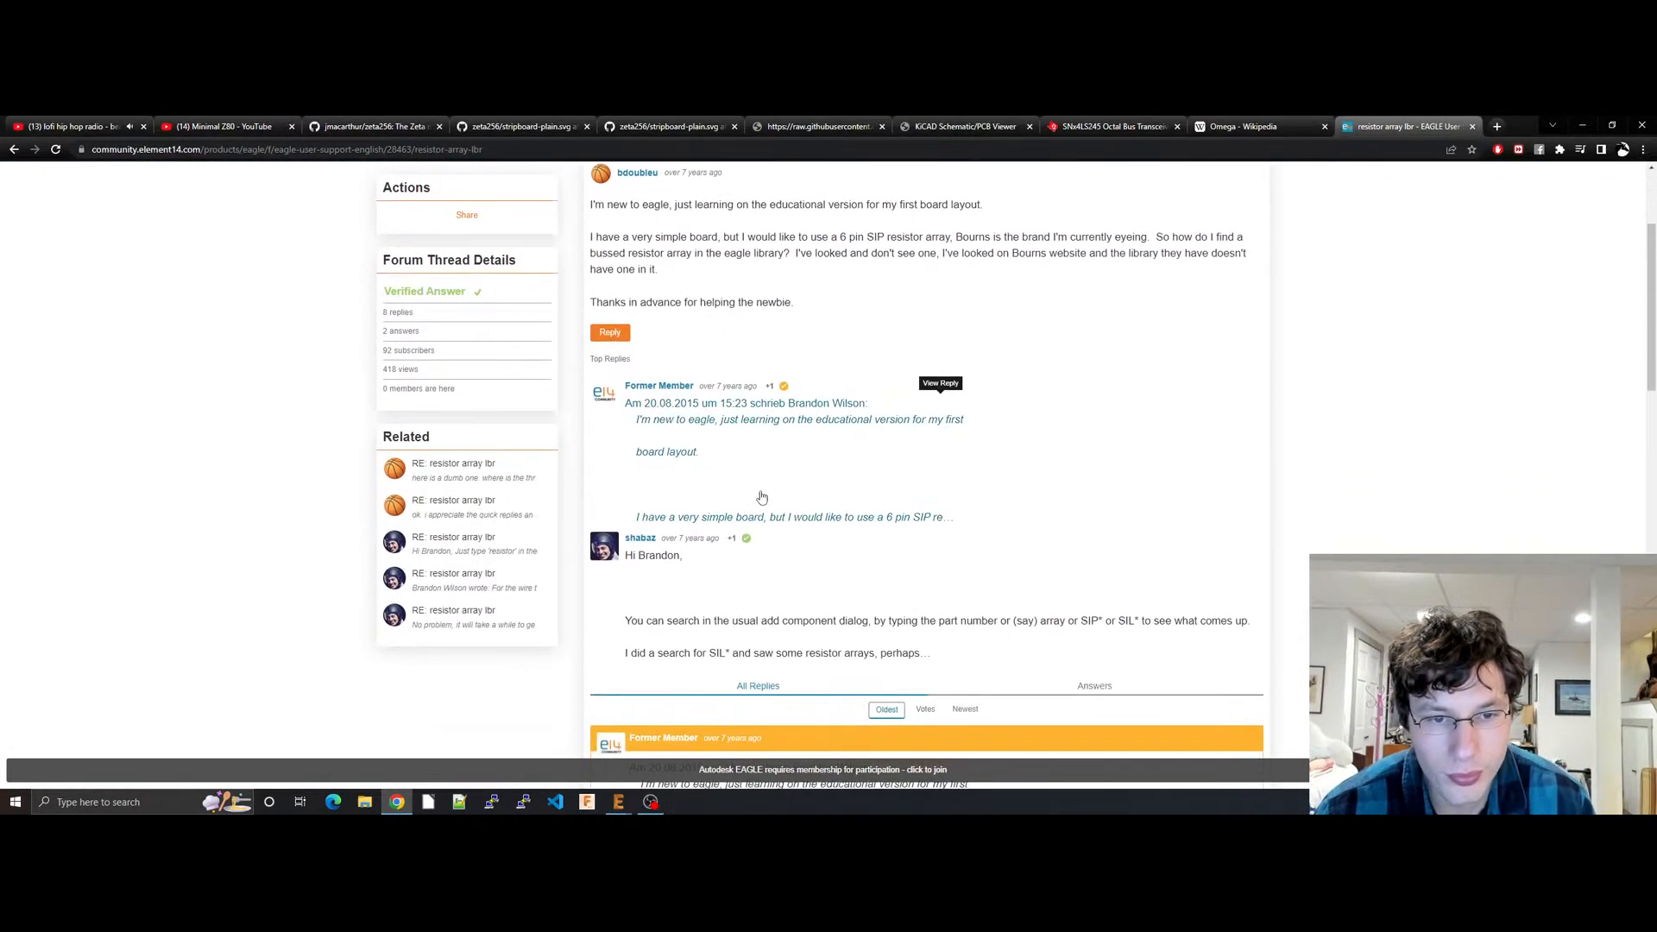
scroll(827, 518, "down", 4)
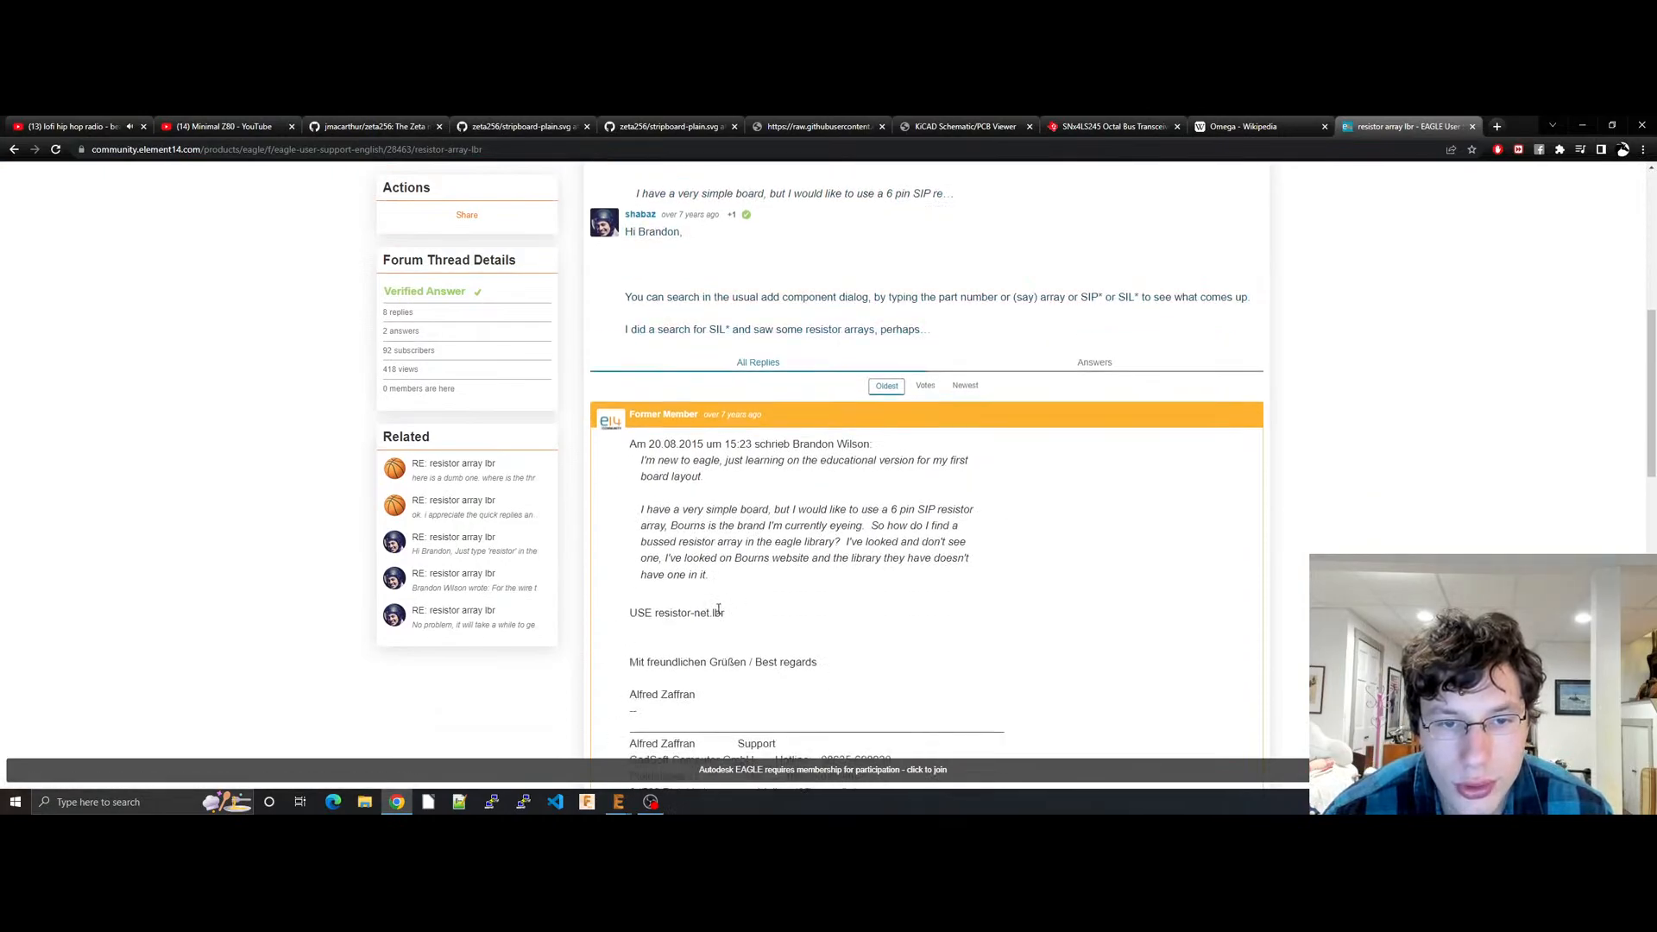
left_click_drag(635, 613, 720, 613)
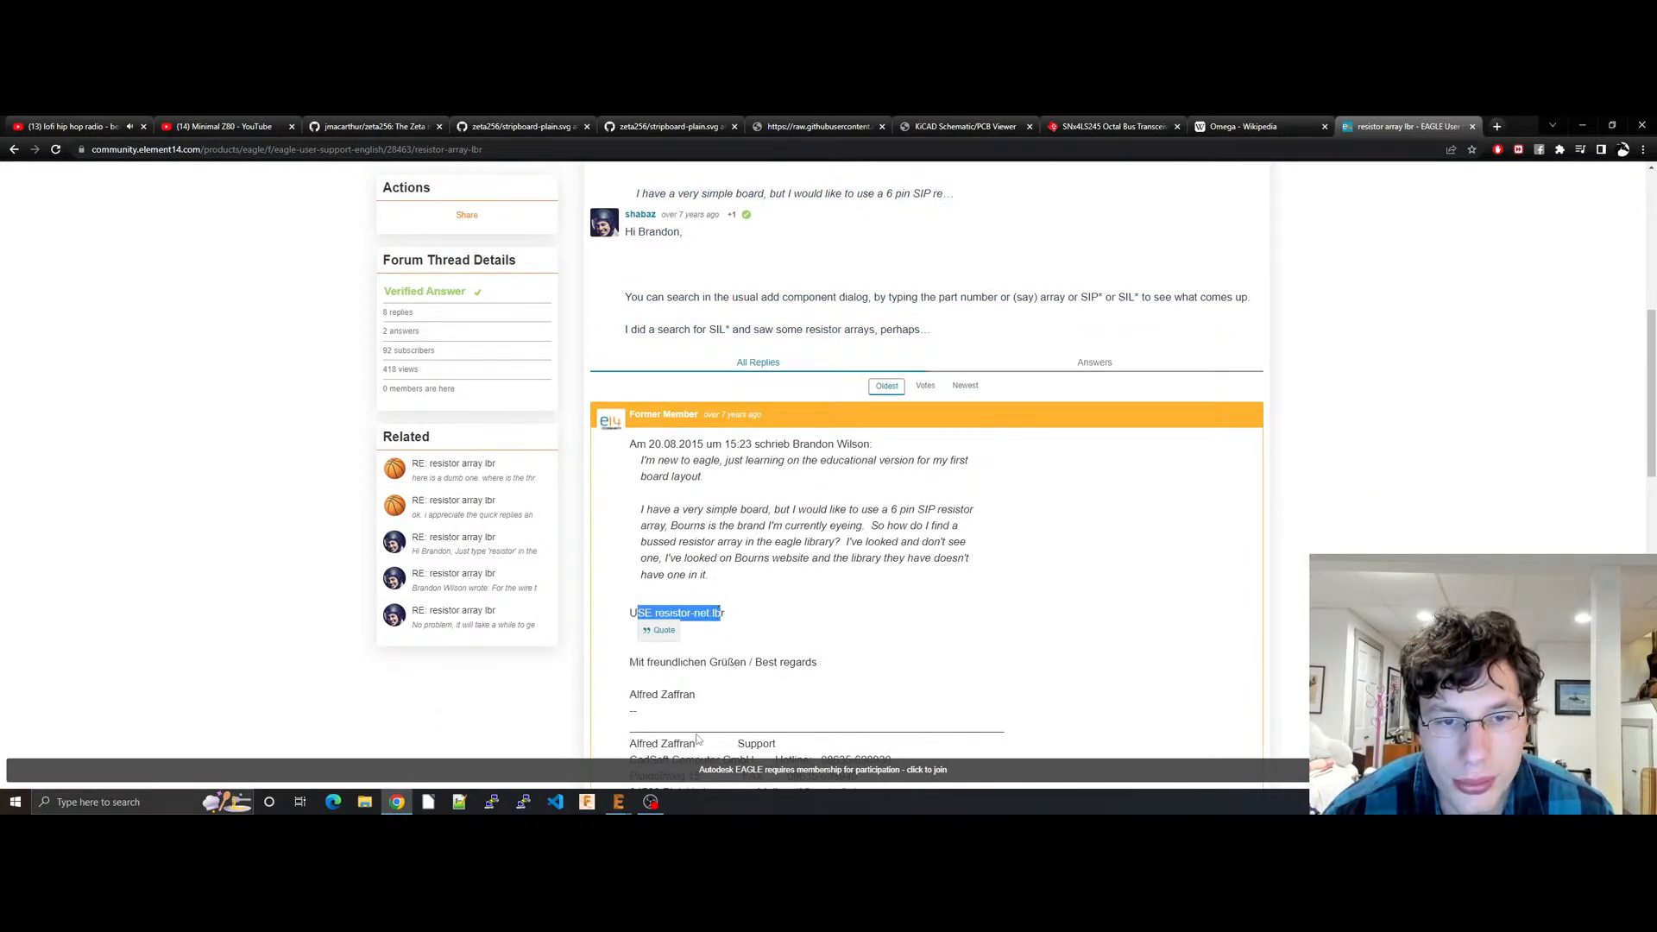
Step: Switch back to EAGLE and search the Library Manager's available libraries for "resistor"
left_click(618, 802)
left_click(694, 760)
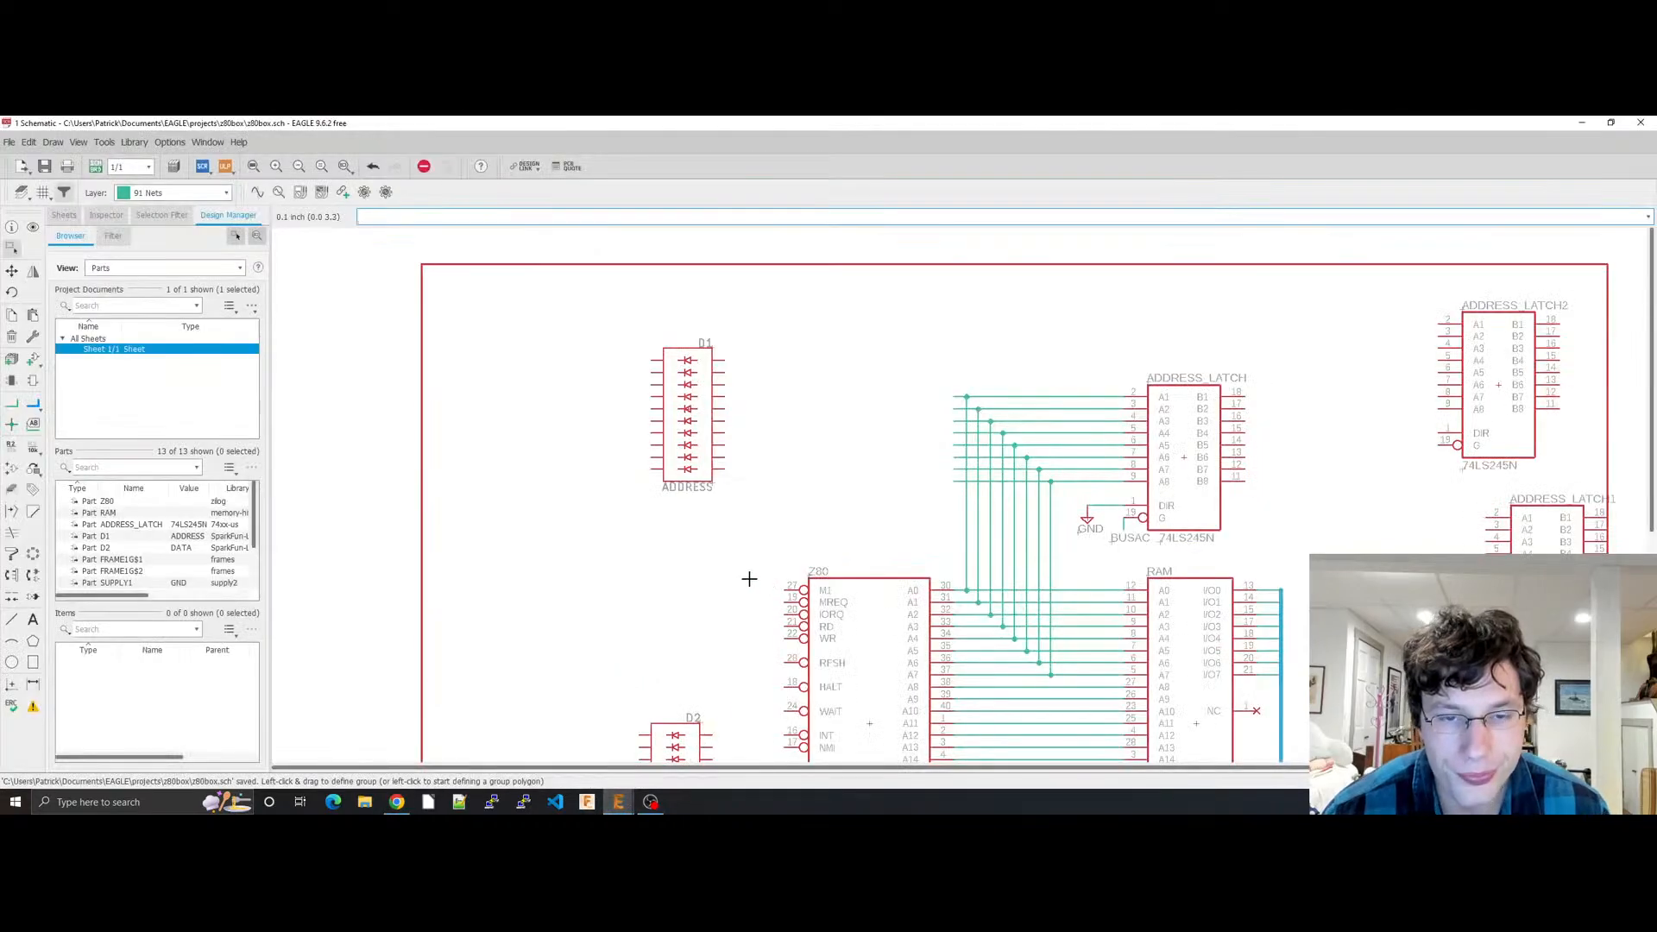
type("add")
key("Return")
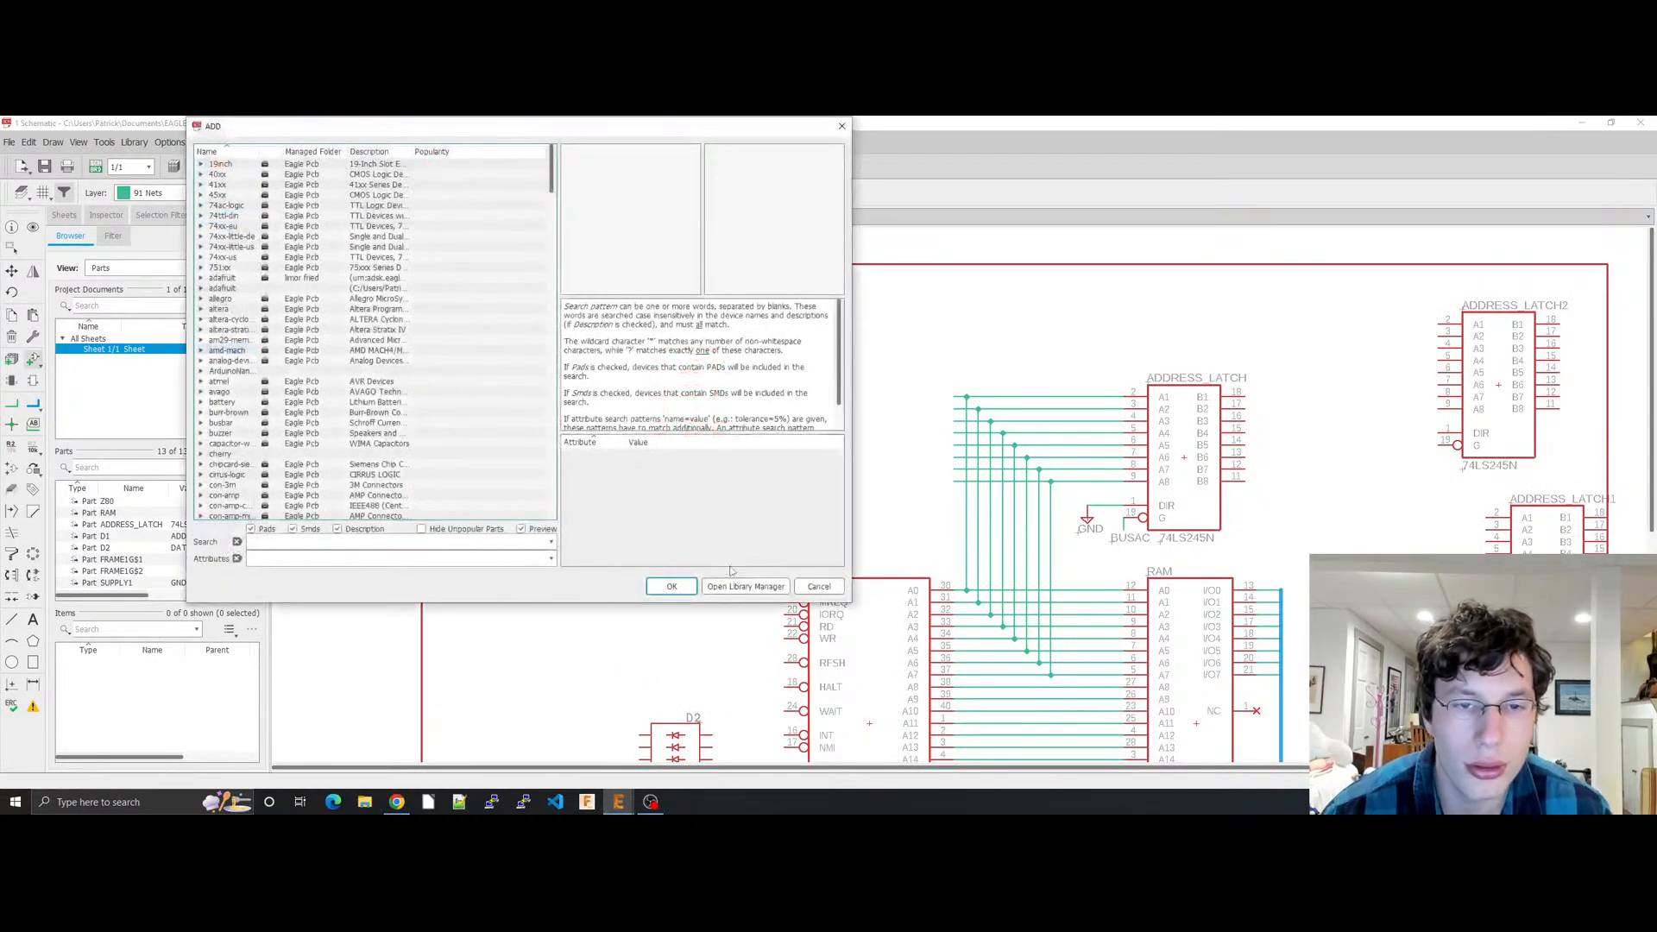
left_click(745, 586)
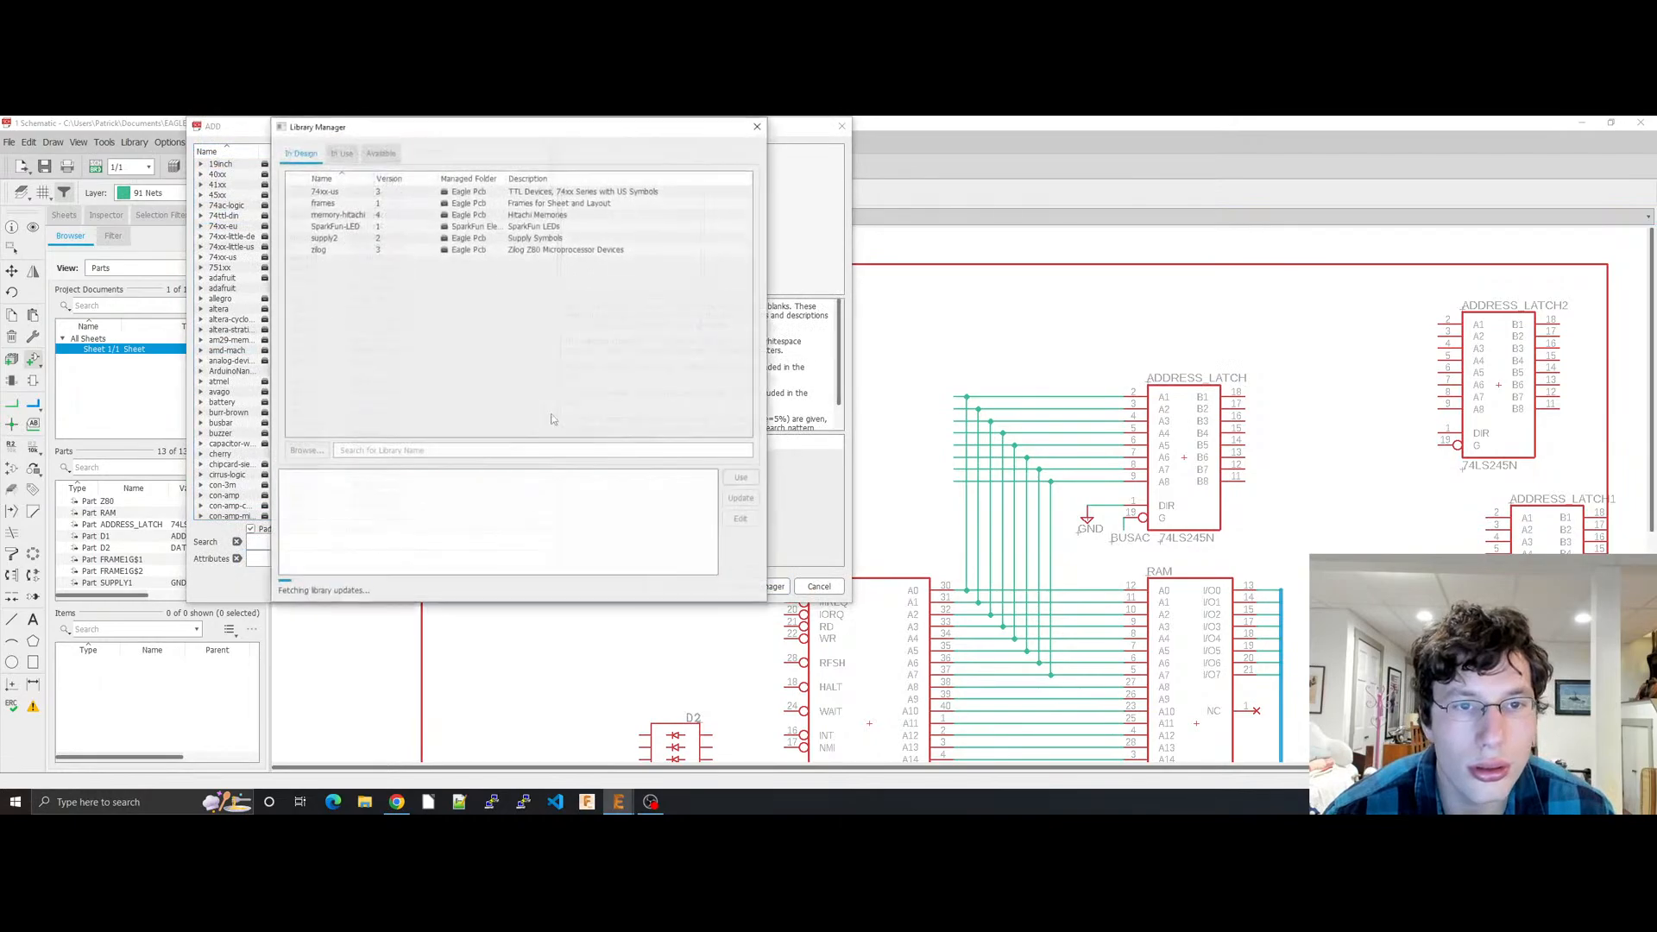
left_click(380, 153)
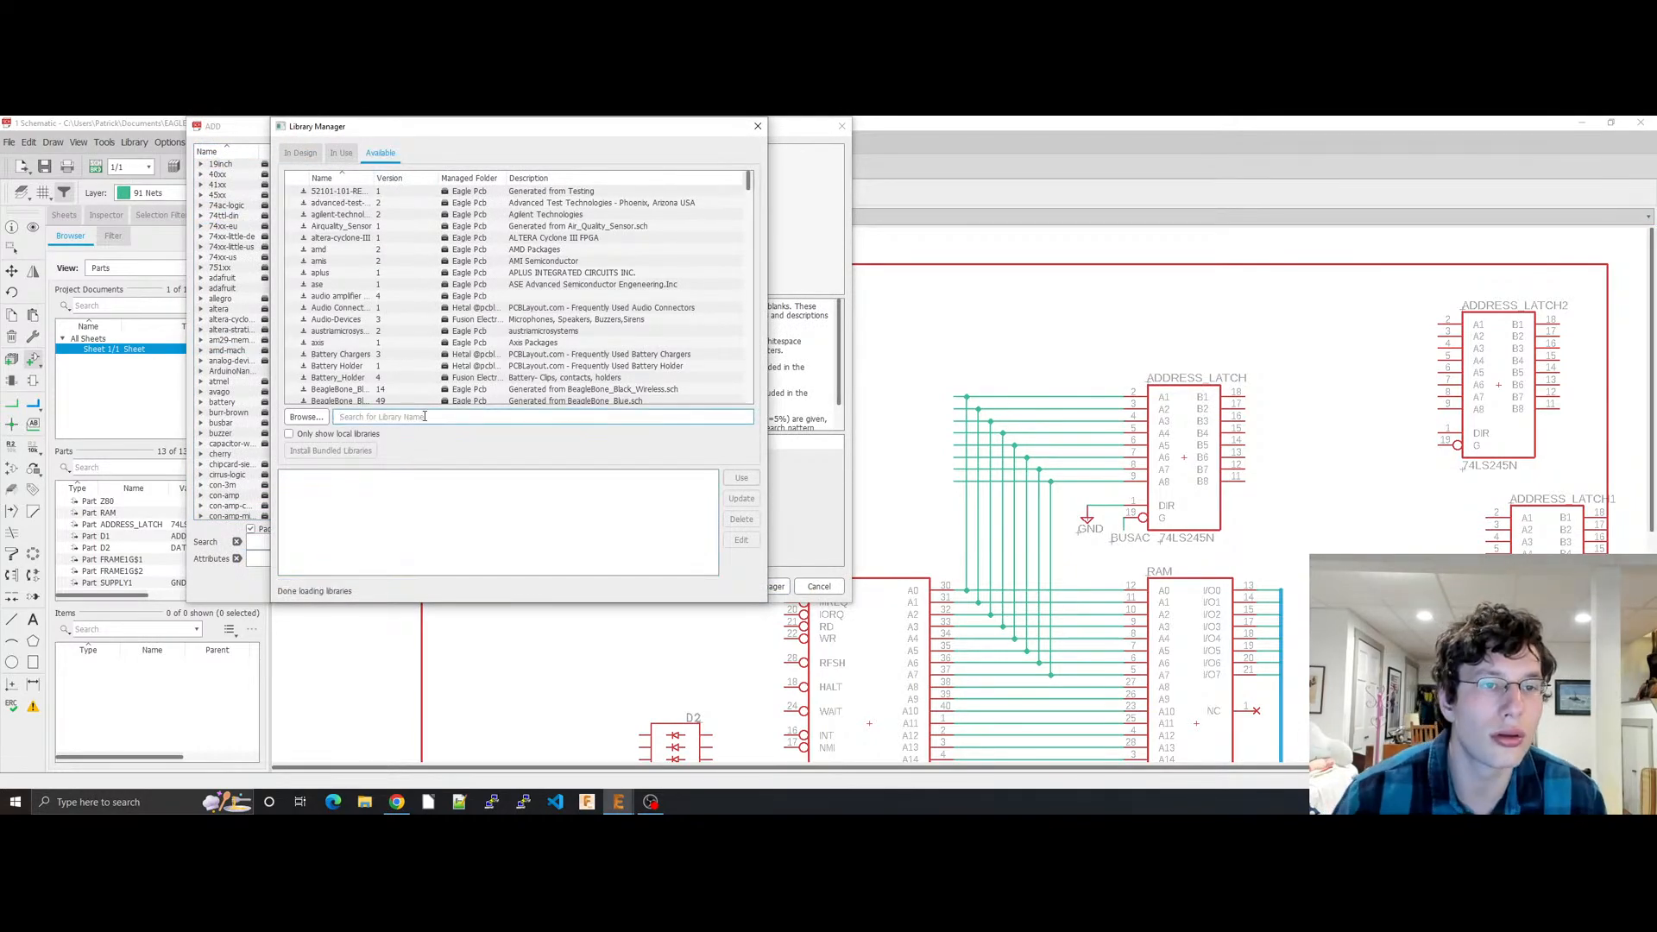
type("res")
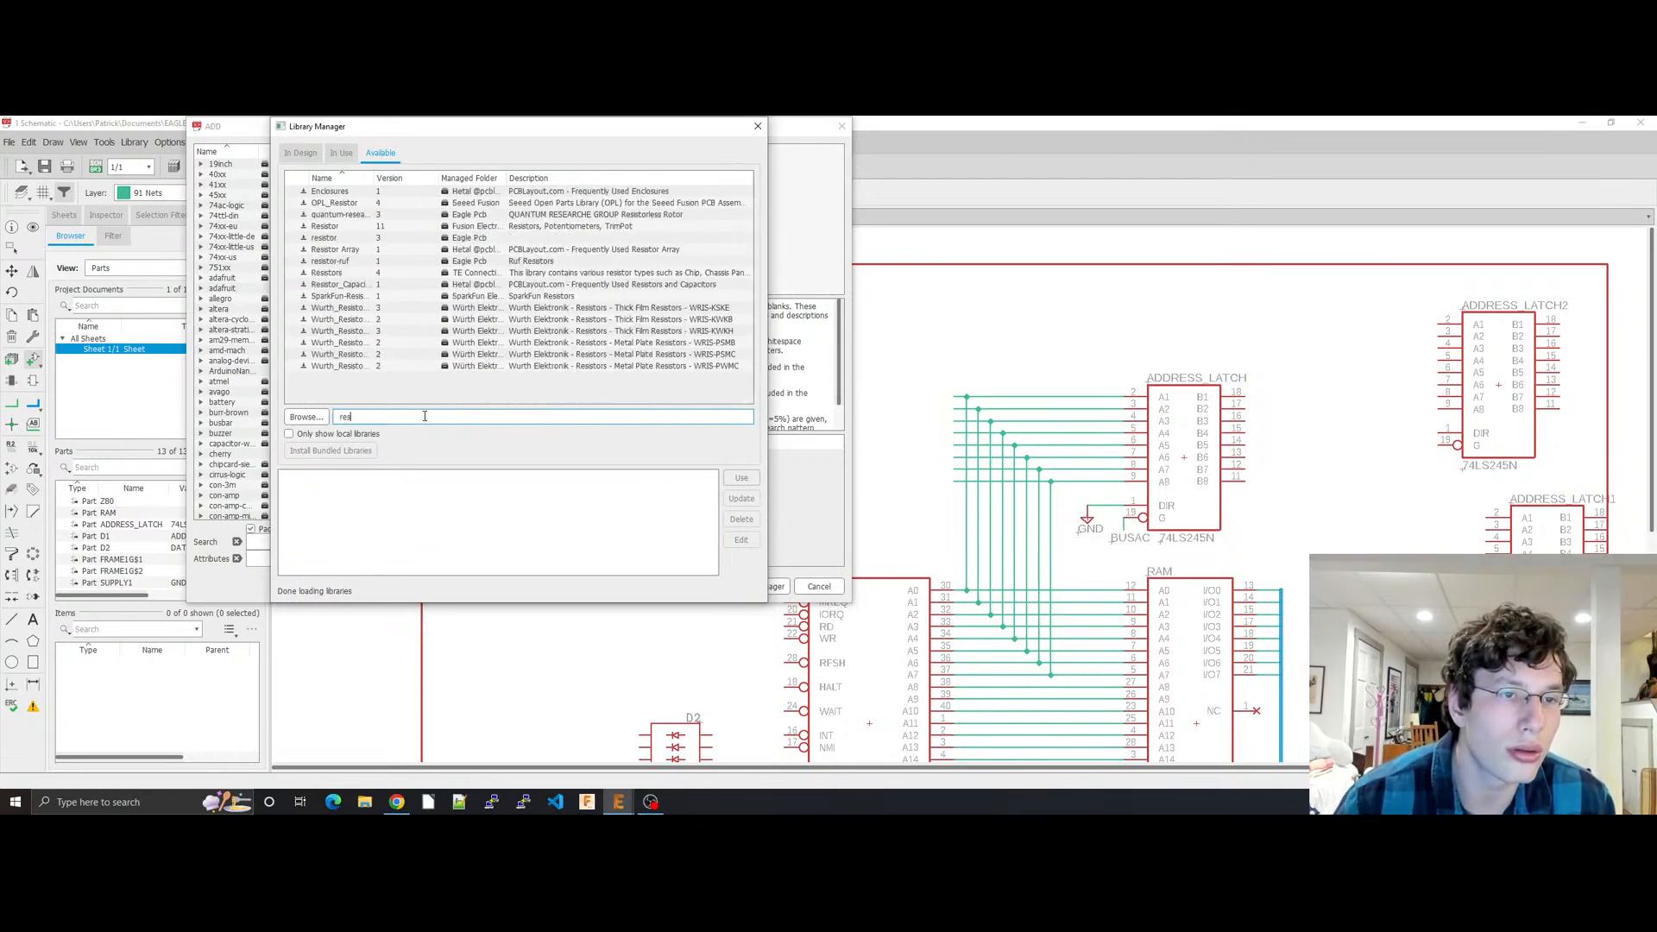
type("istor")
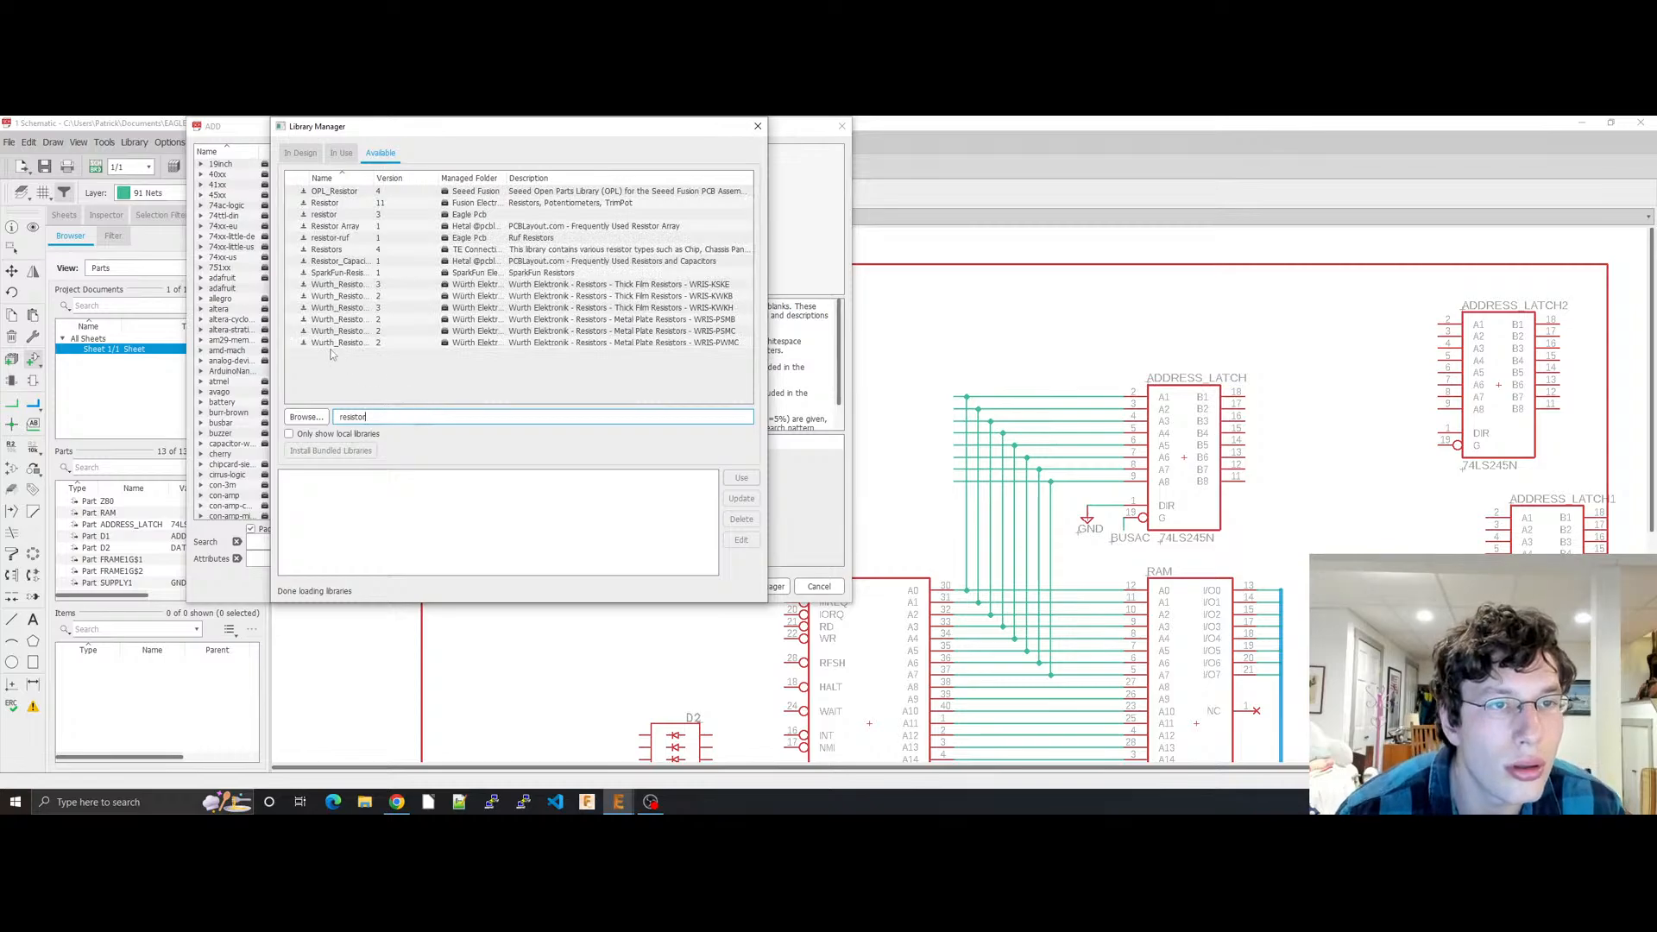
Step: Enable the Eagle Pcb "resistor" library for use and close the Library Manager
left_click(358, 225)
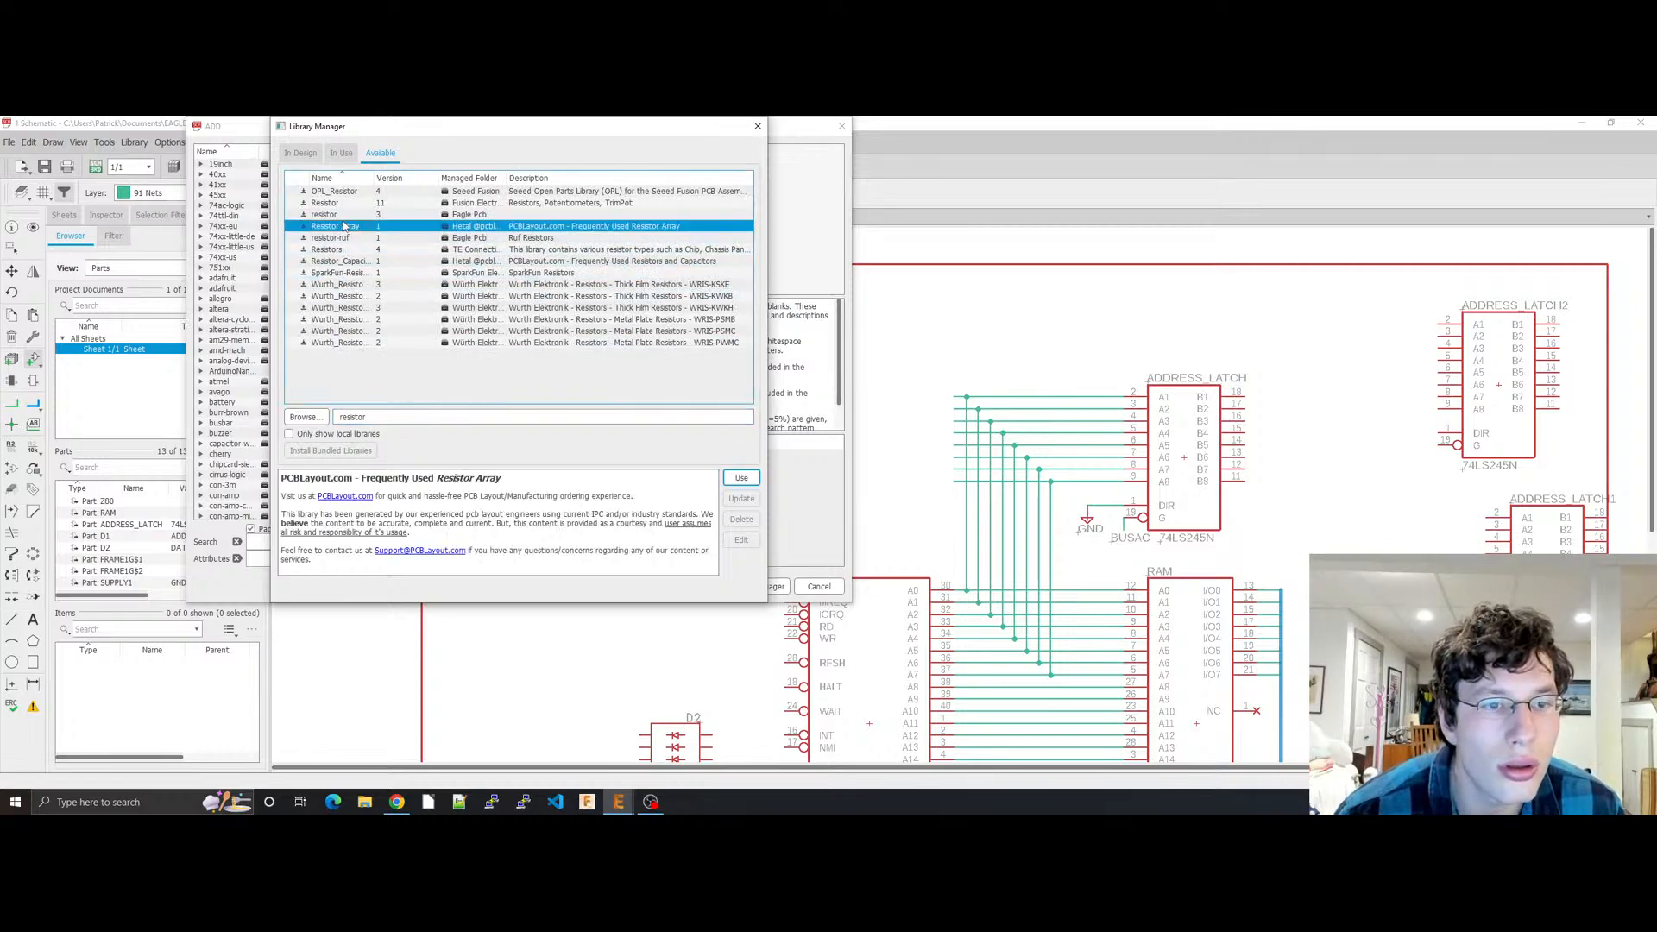
left_click(316, 215)
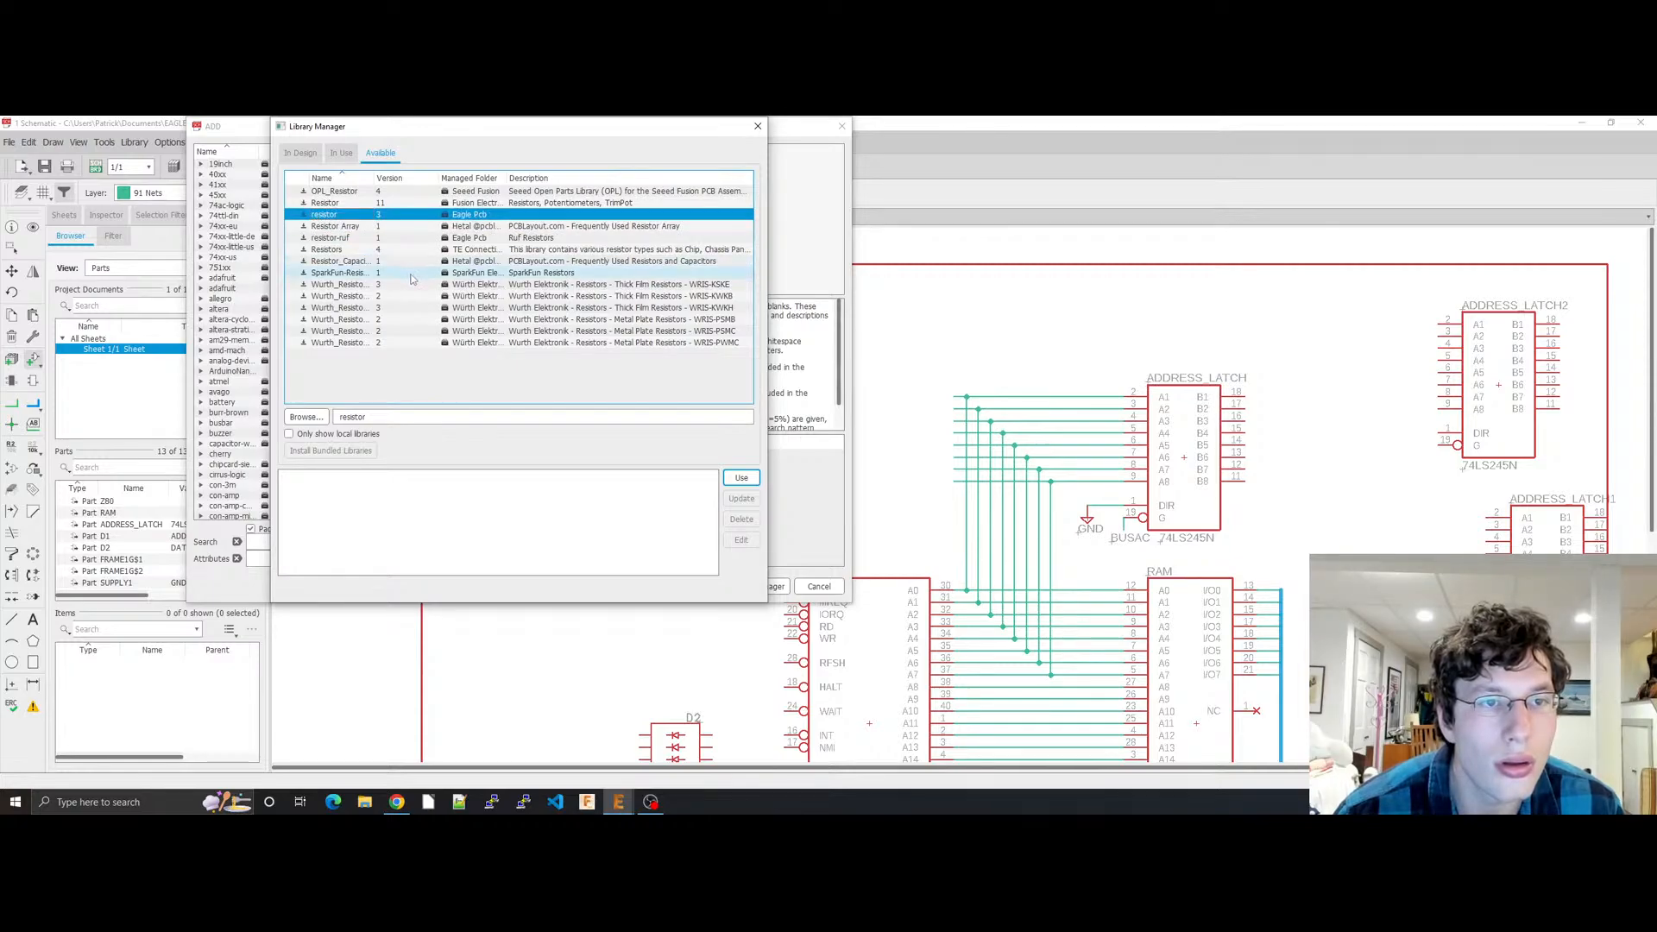
left_click(739, 480)
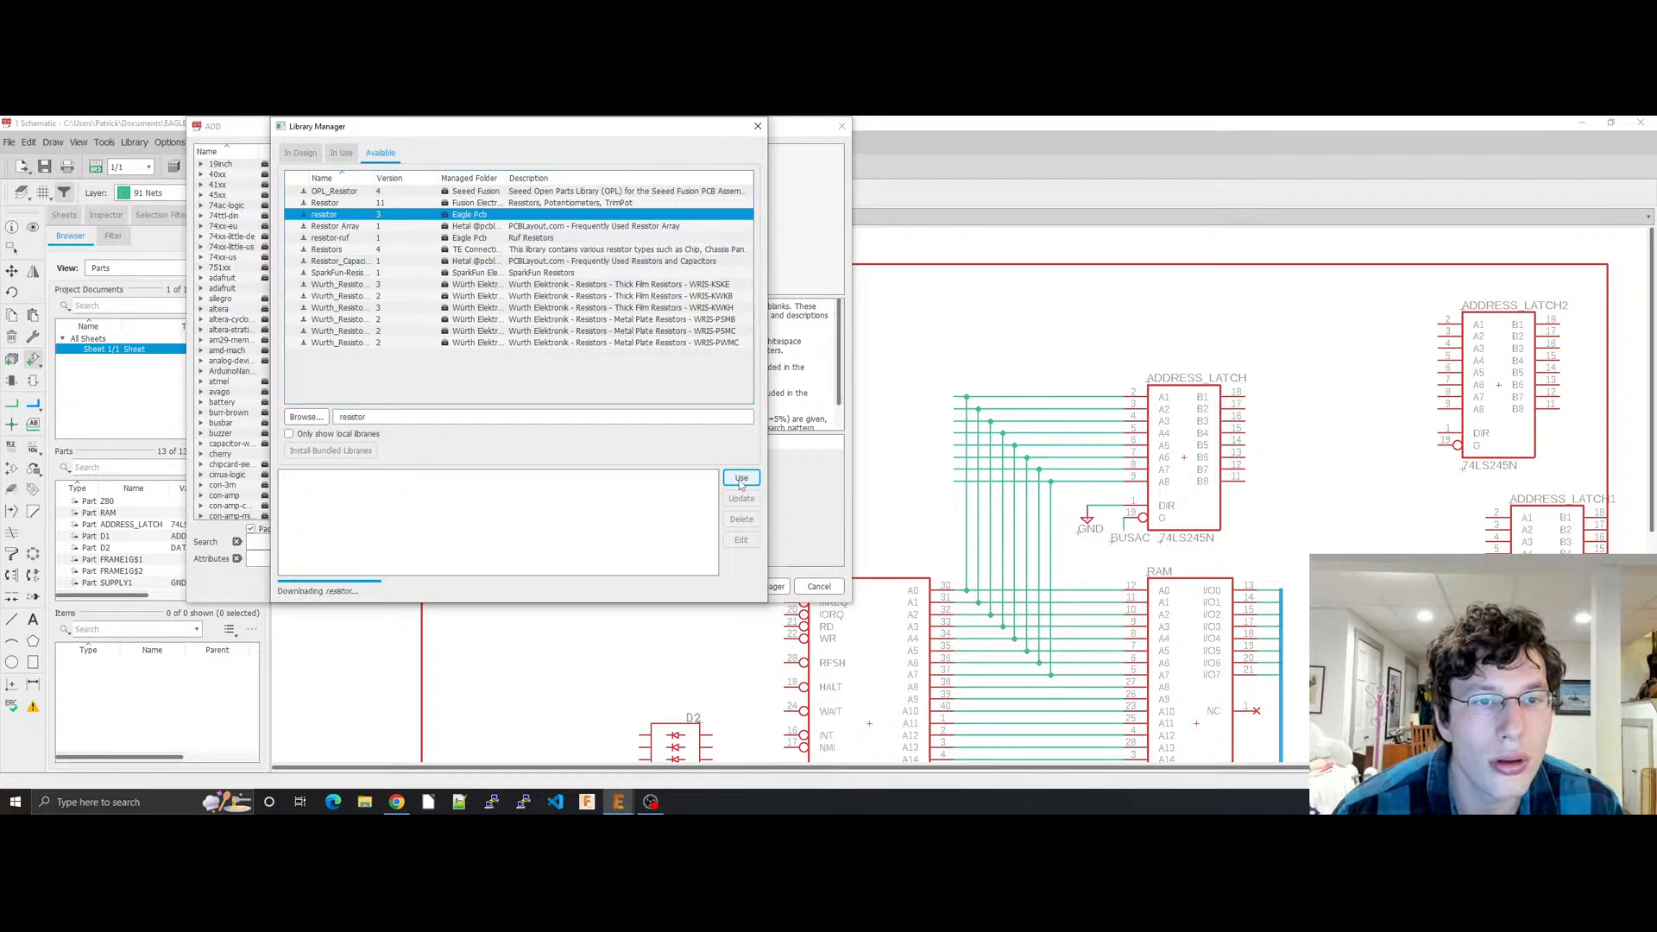
key("Escape")
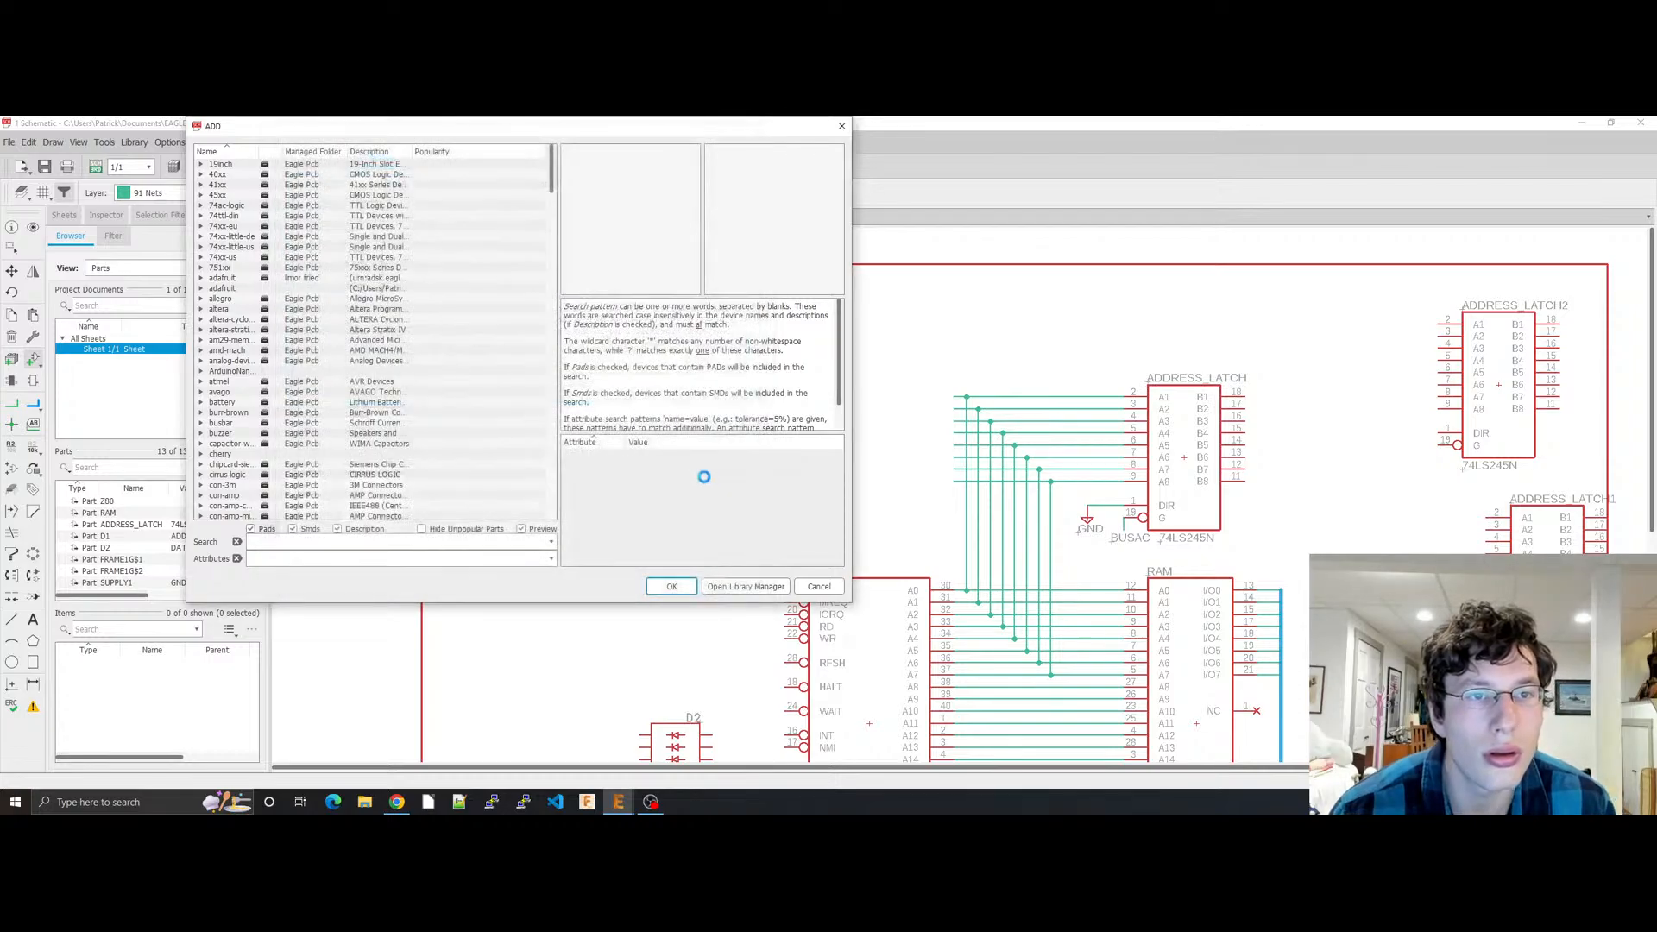
Step: Search the addable parts for "resistor" and preview the resistor-sil devices from E2R to E4R
left_click(450, 539)
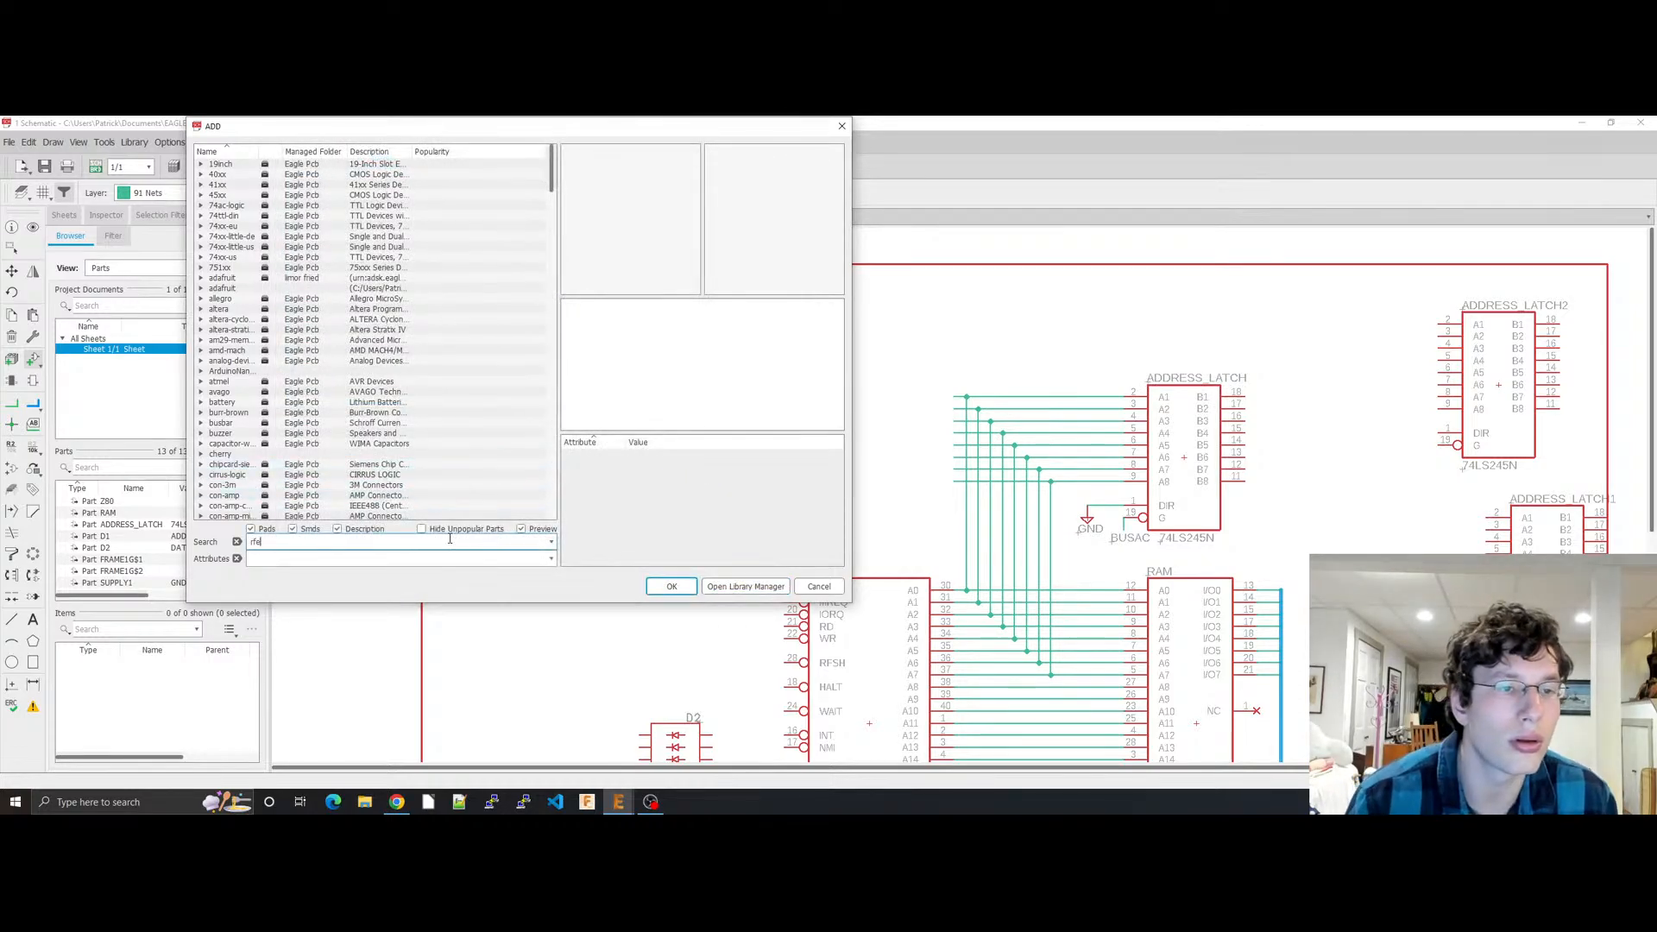
type("resistor")
key("Return")
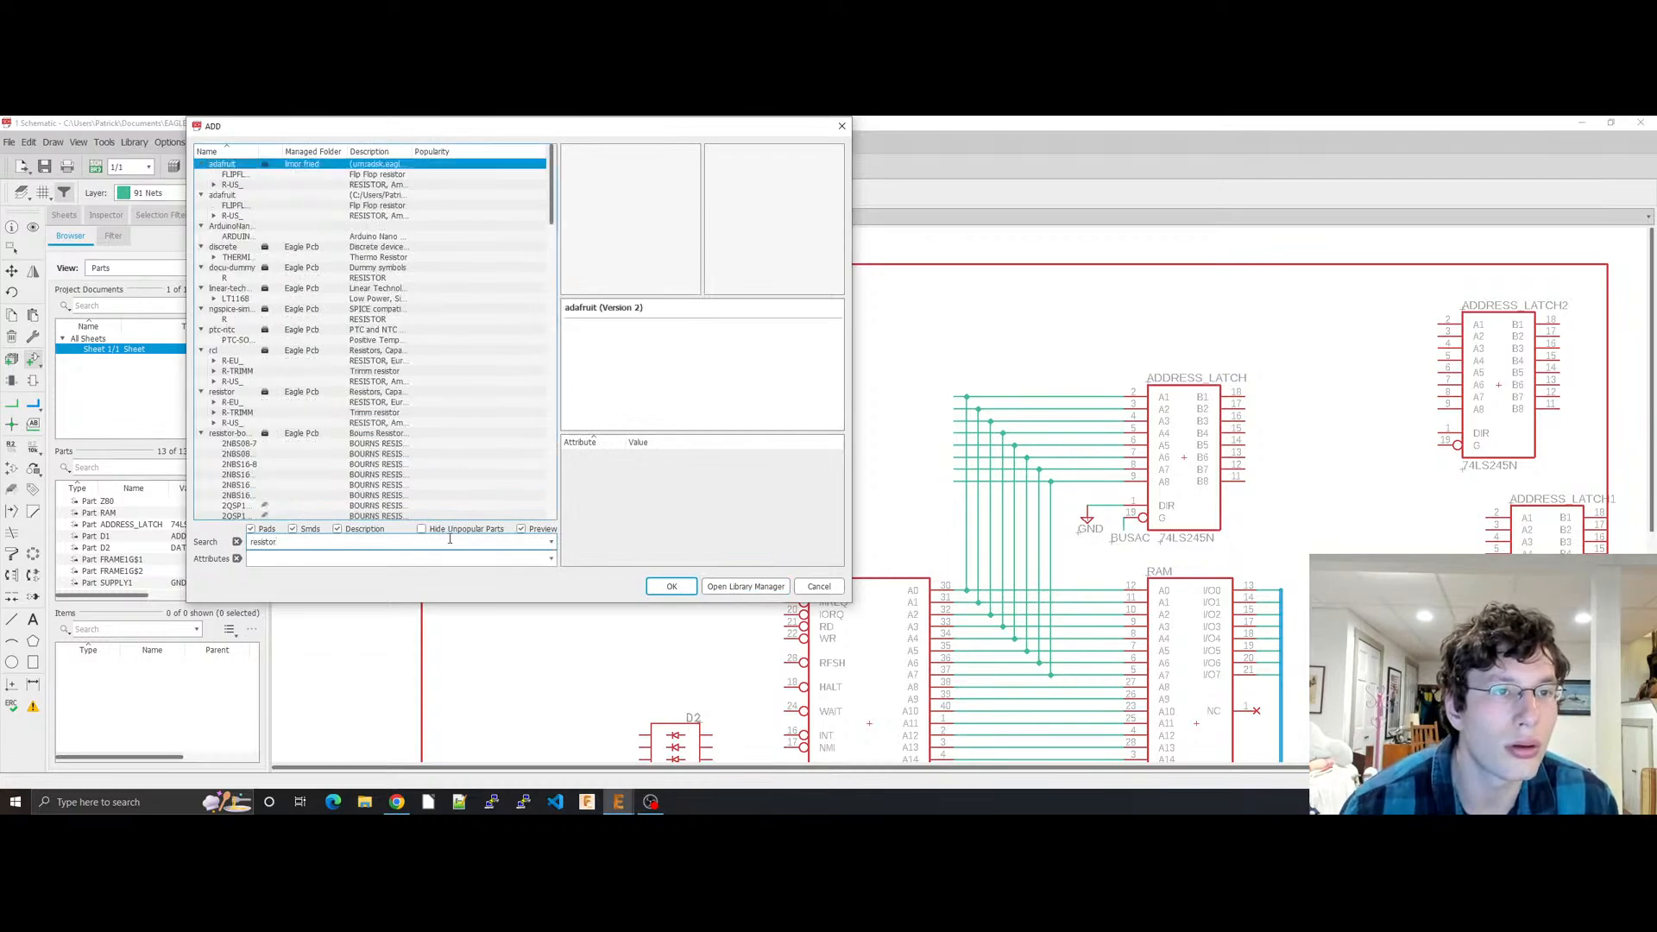
scroll(367, 423, "down", 5)
scroll(367, 423, "down", 6)
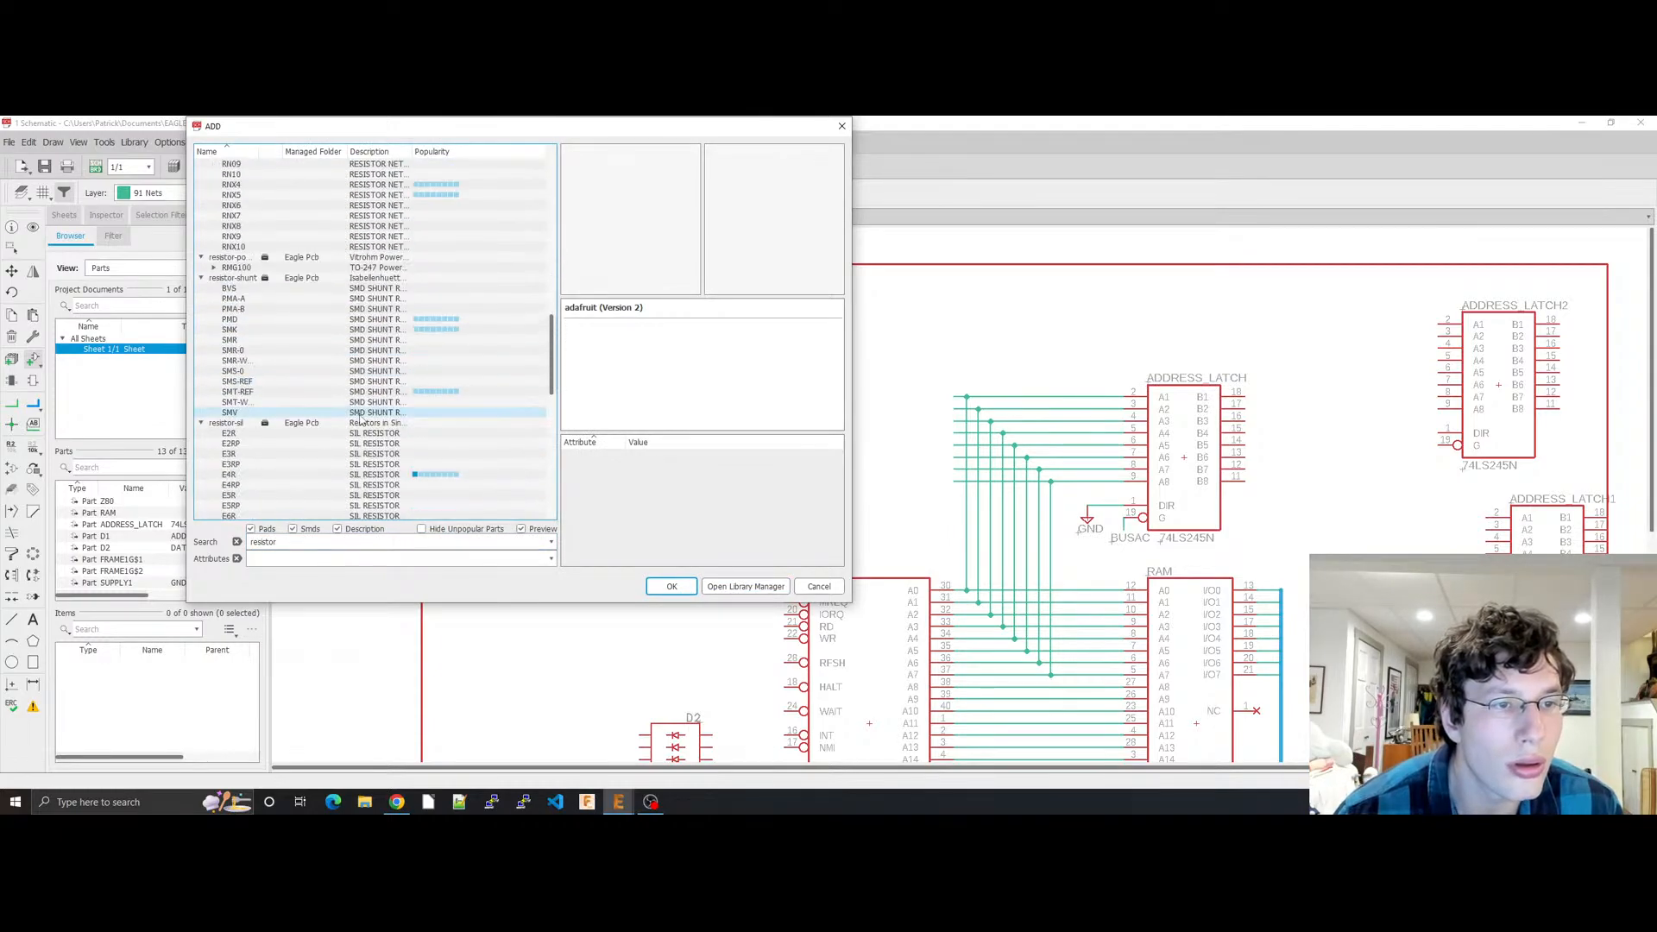
left_click(311, 433)
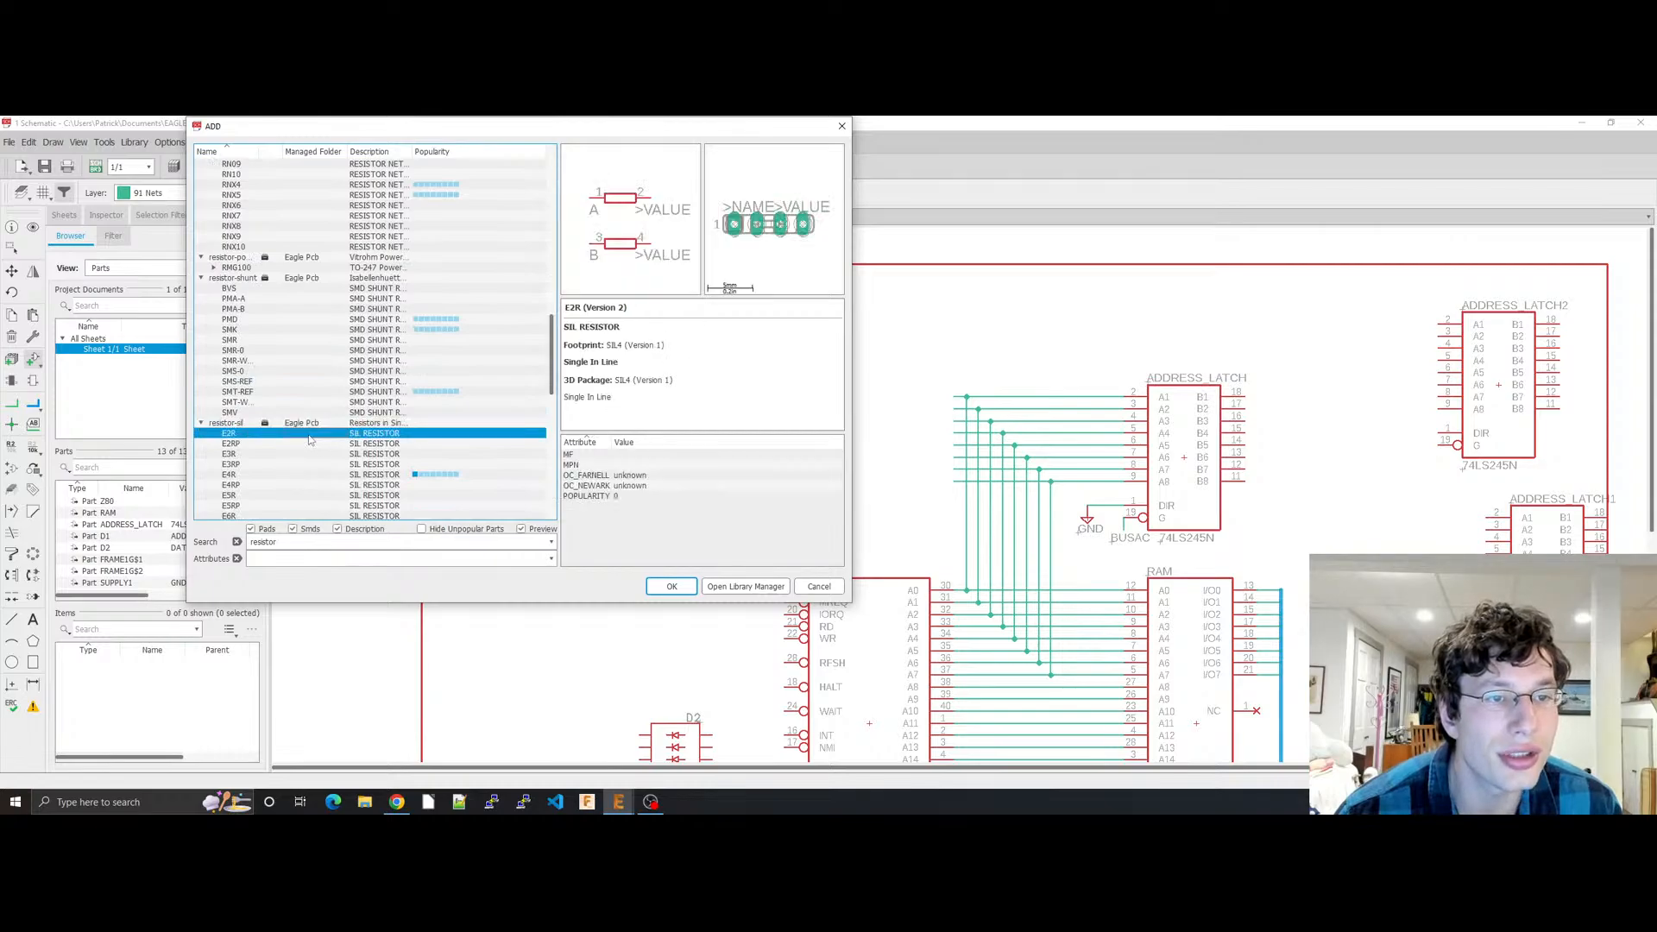
key("Down")
key("Down")
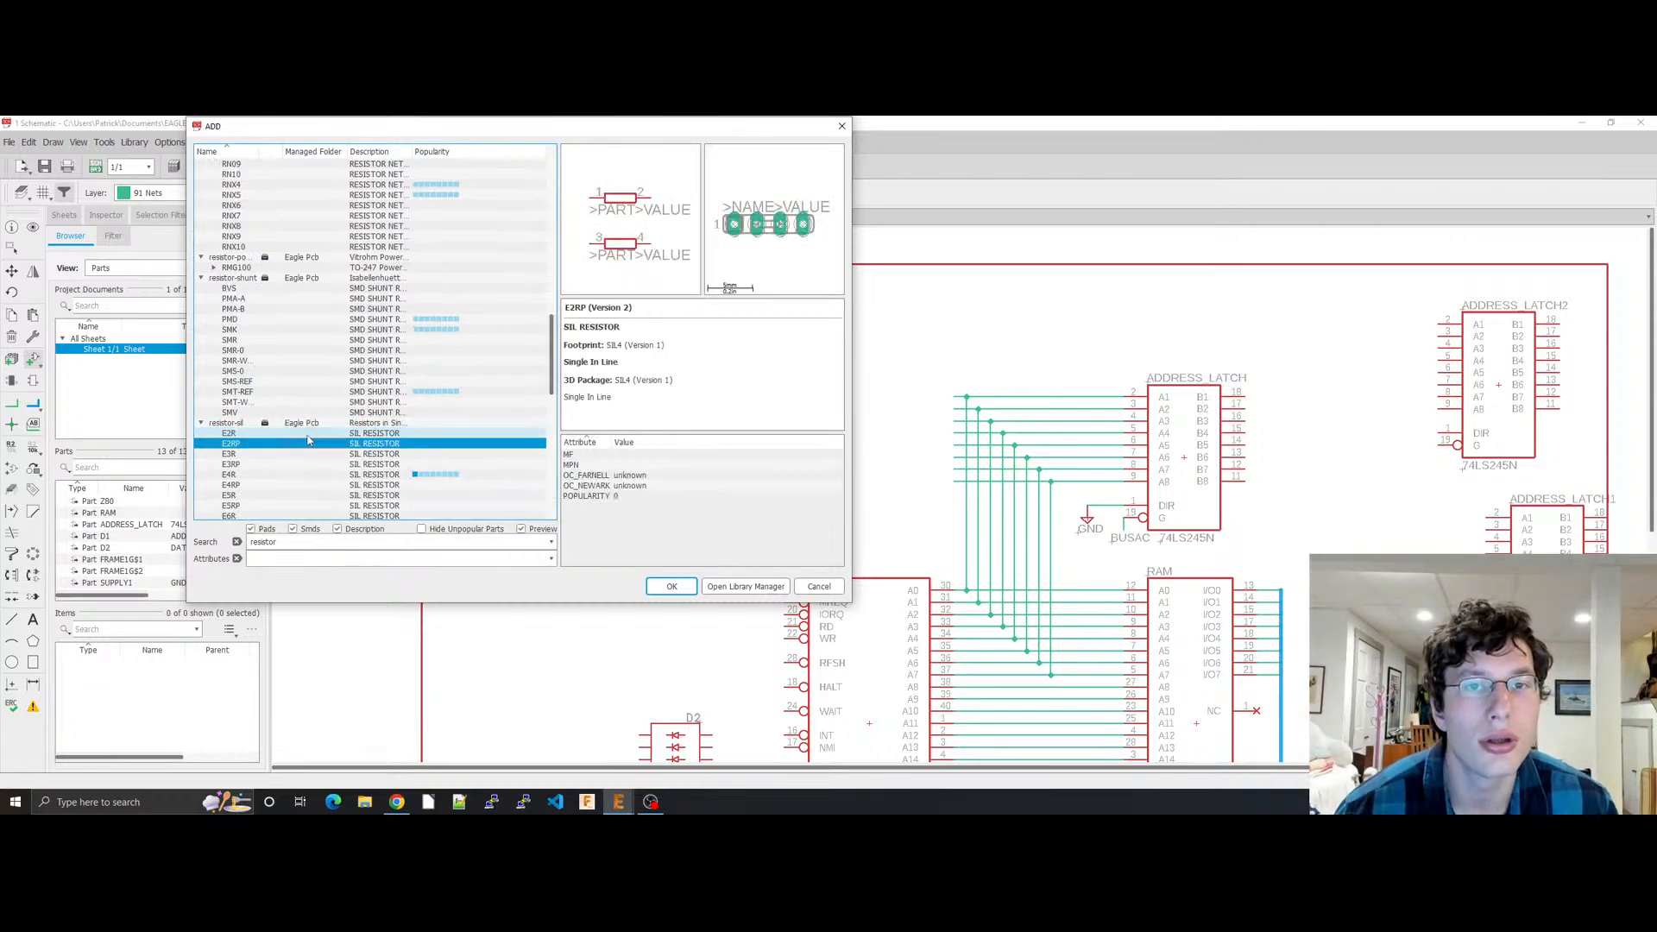
key("Down")
key("Down")
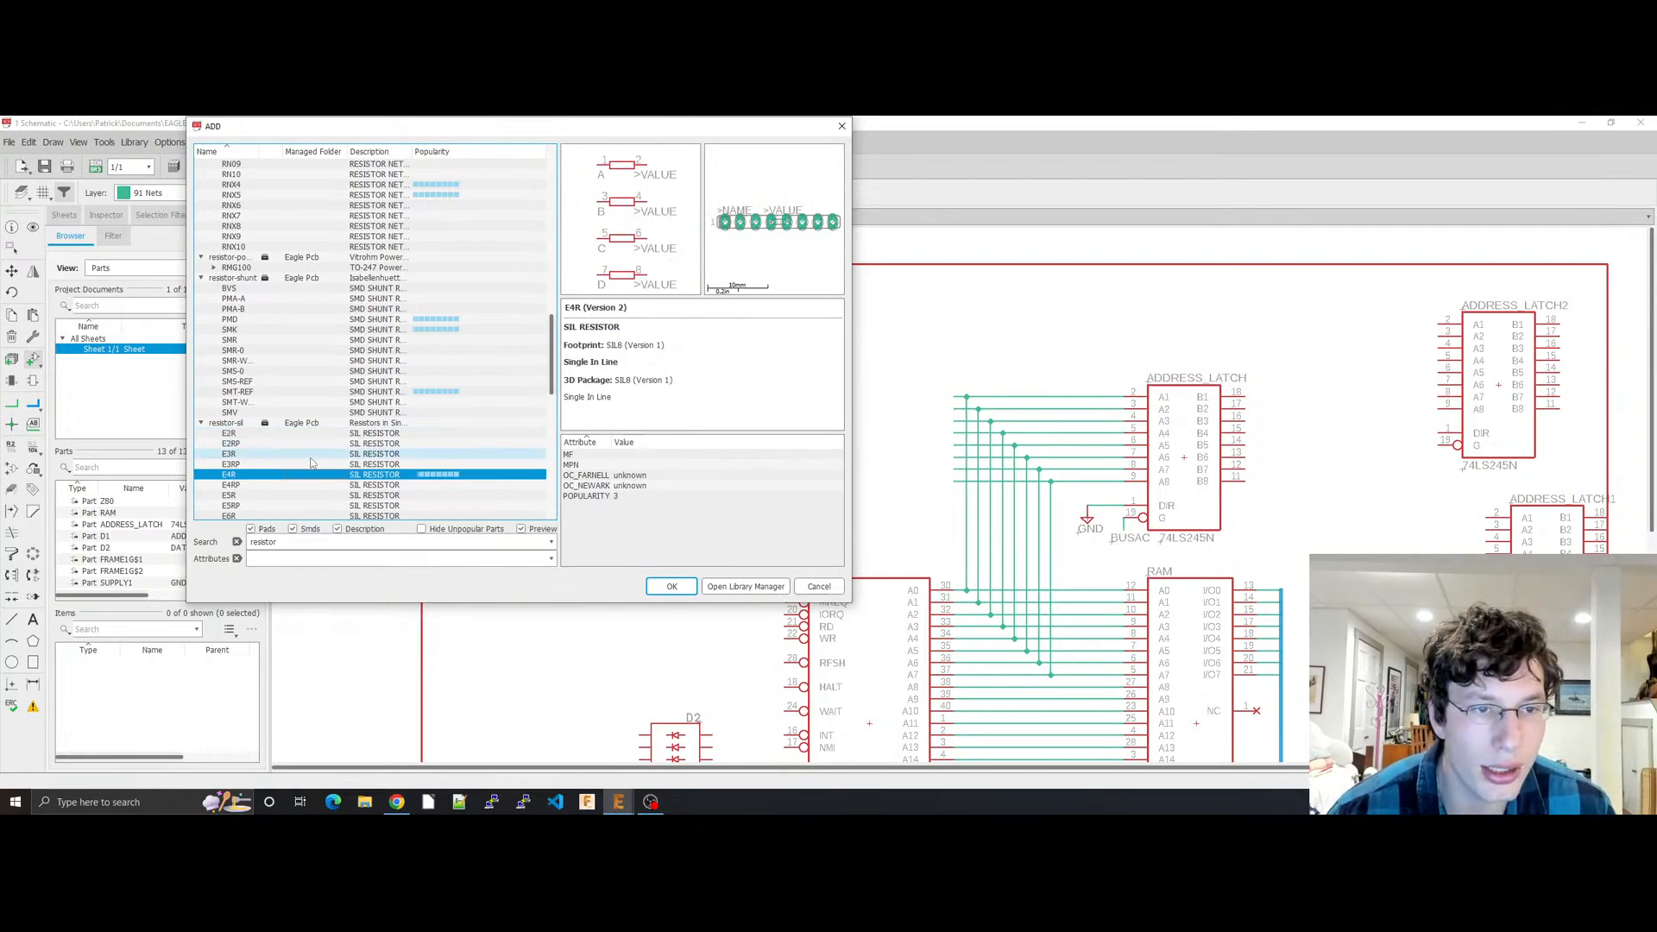
Step: Switch to Chrome to check resistor pack RP1 in the KiCad reference schematic, and return to the EAGLE schematic
left_click(396, 802)
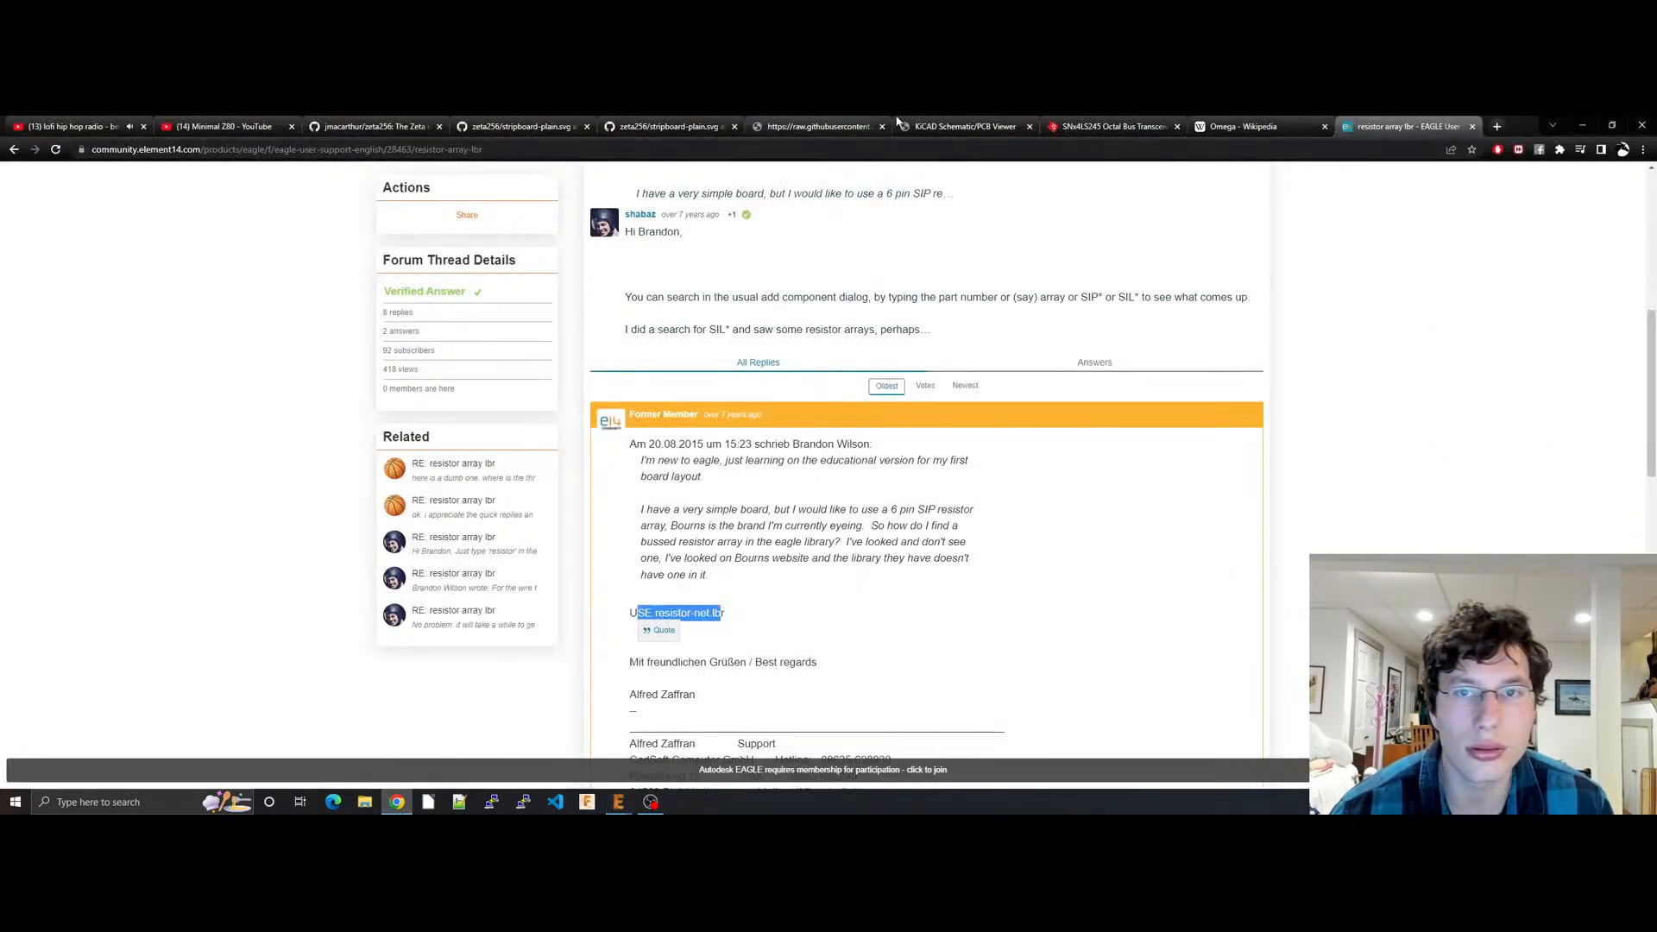
left_click(965, 126)
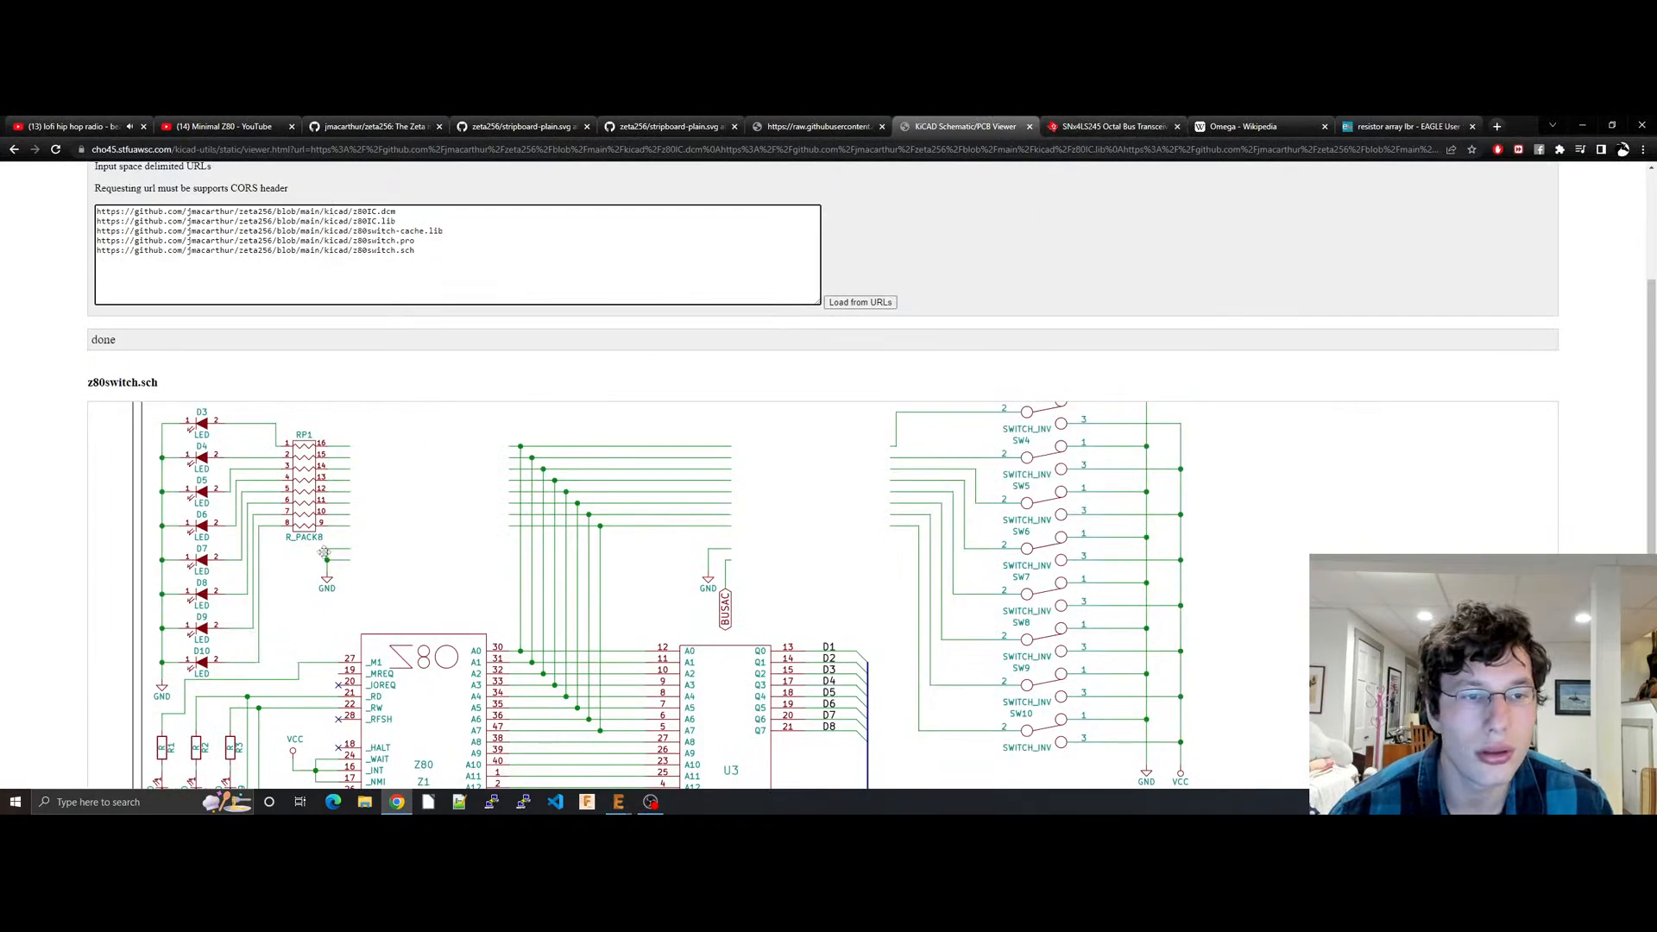
left_click(618, 802)
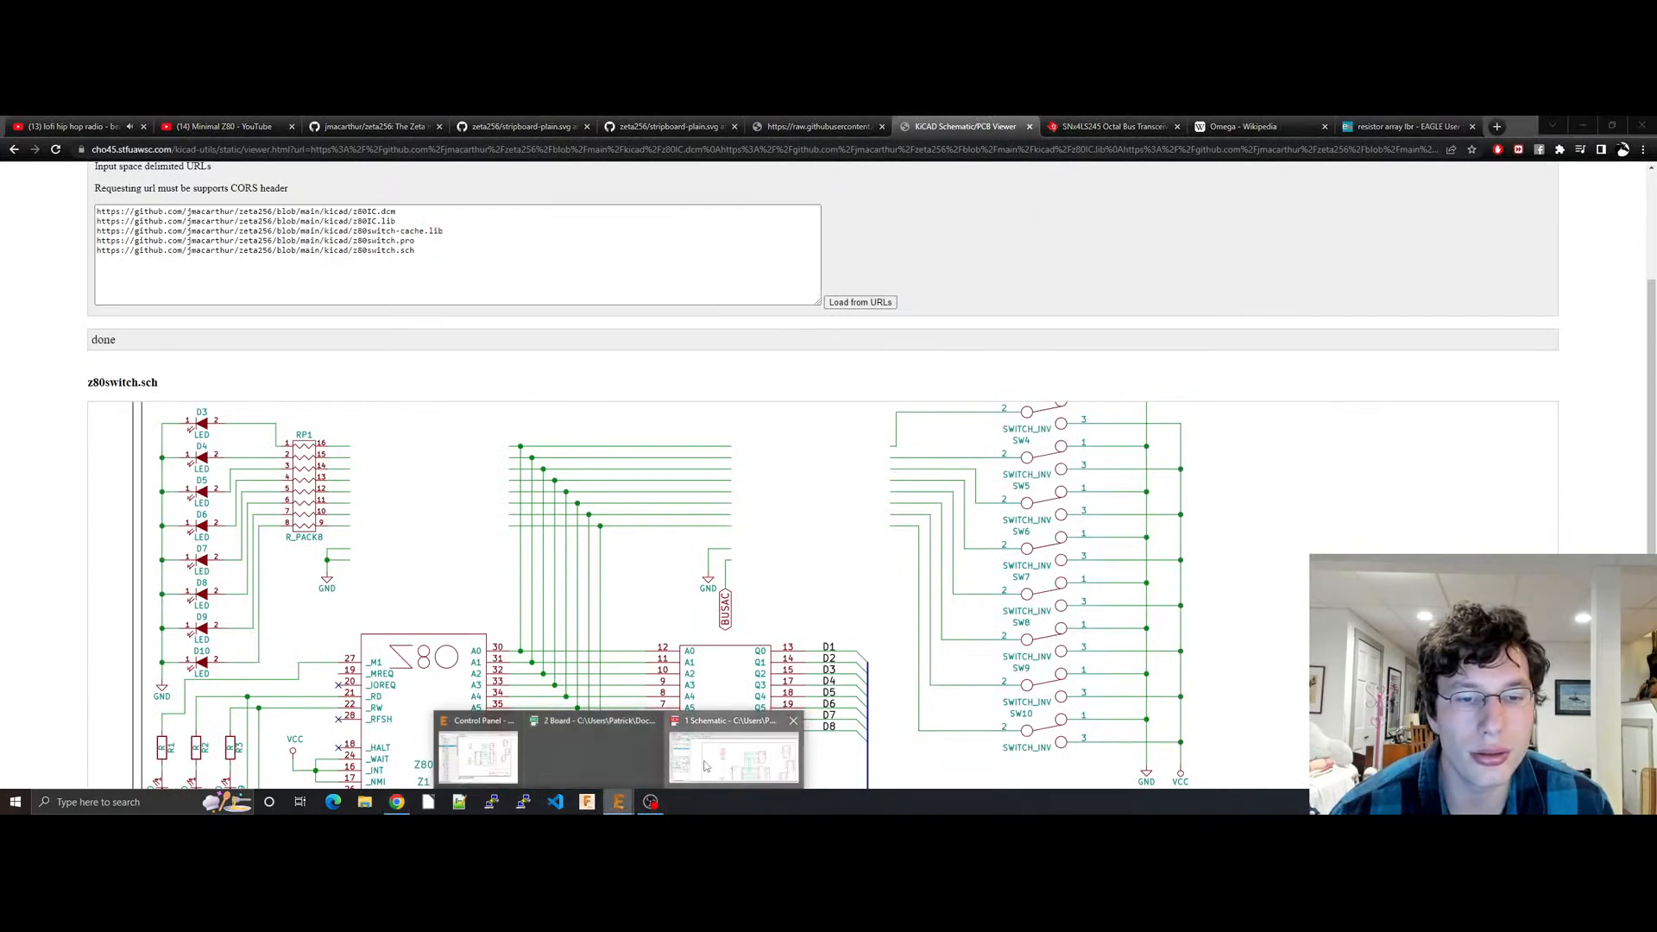
left_click(757, 750)
Step: Preview further resistor-sil devices, including E6R, G07R, GE03RP and G10R, looking for an eight-resistor pack
key("Down")
key("Down")
key("Down")
key("Down")
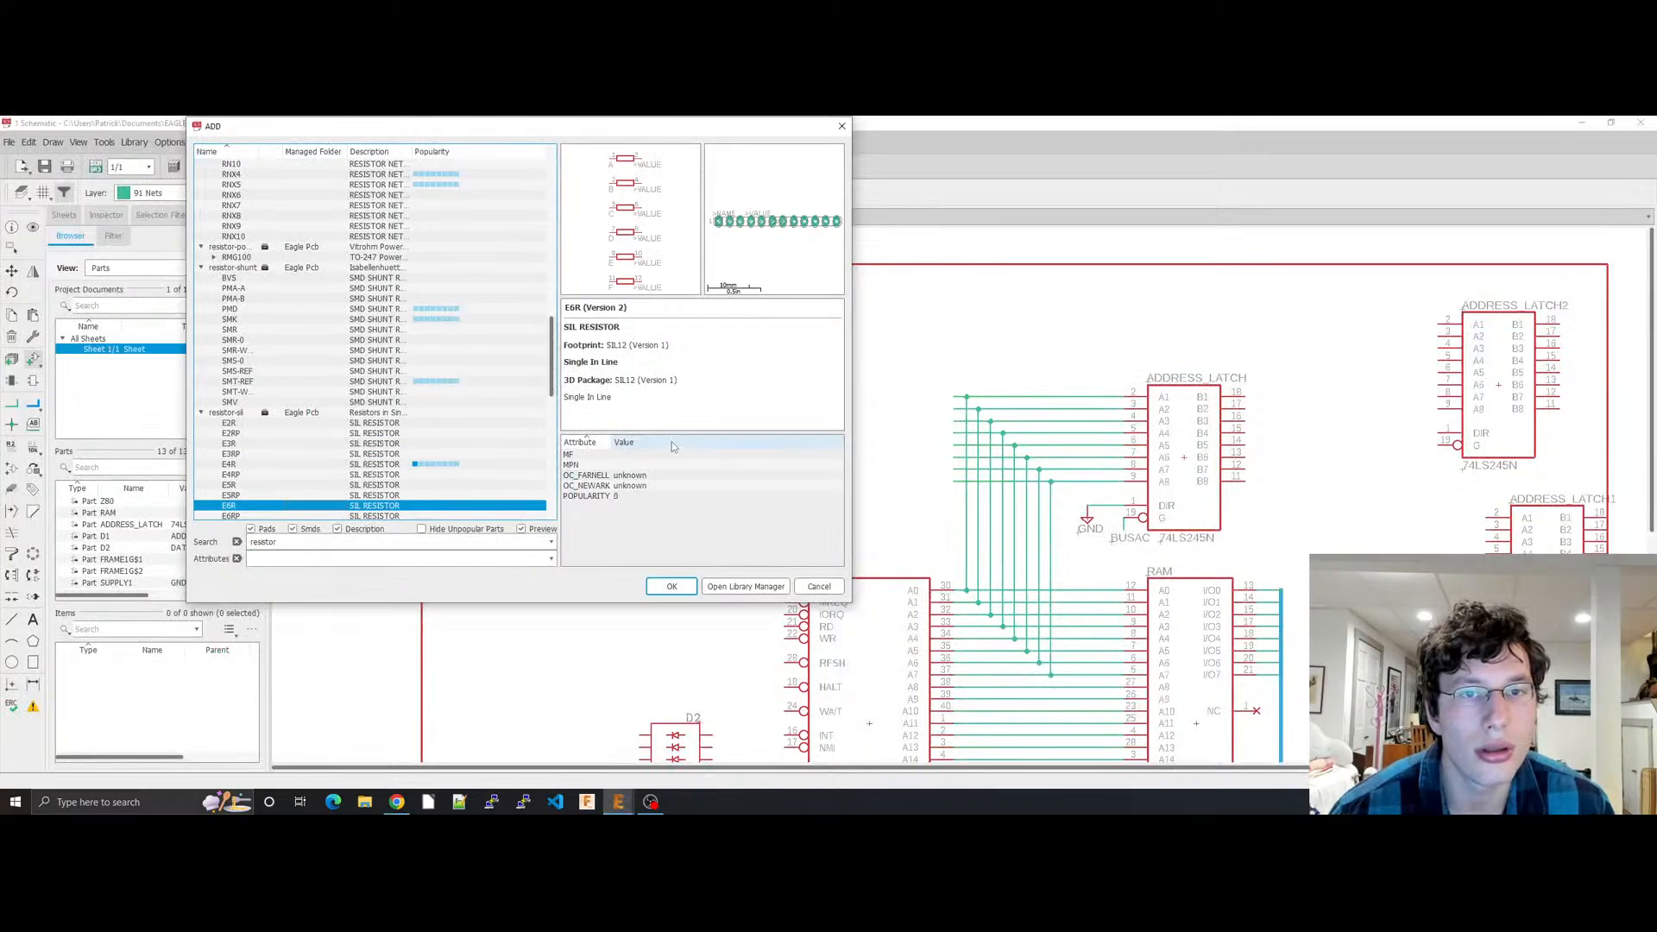
scroll(362, 394, "down", 6)
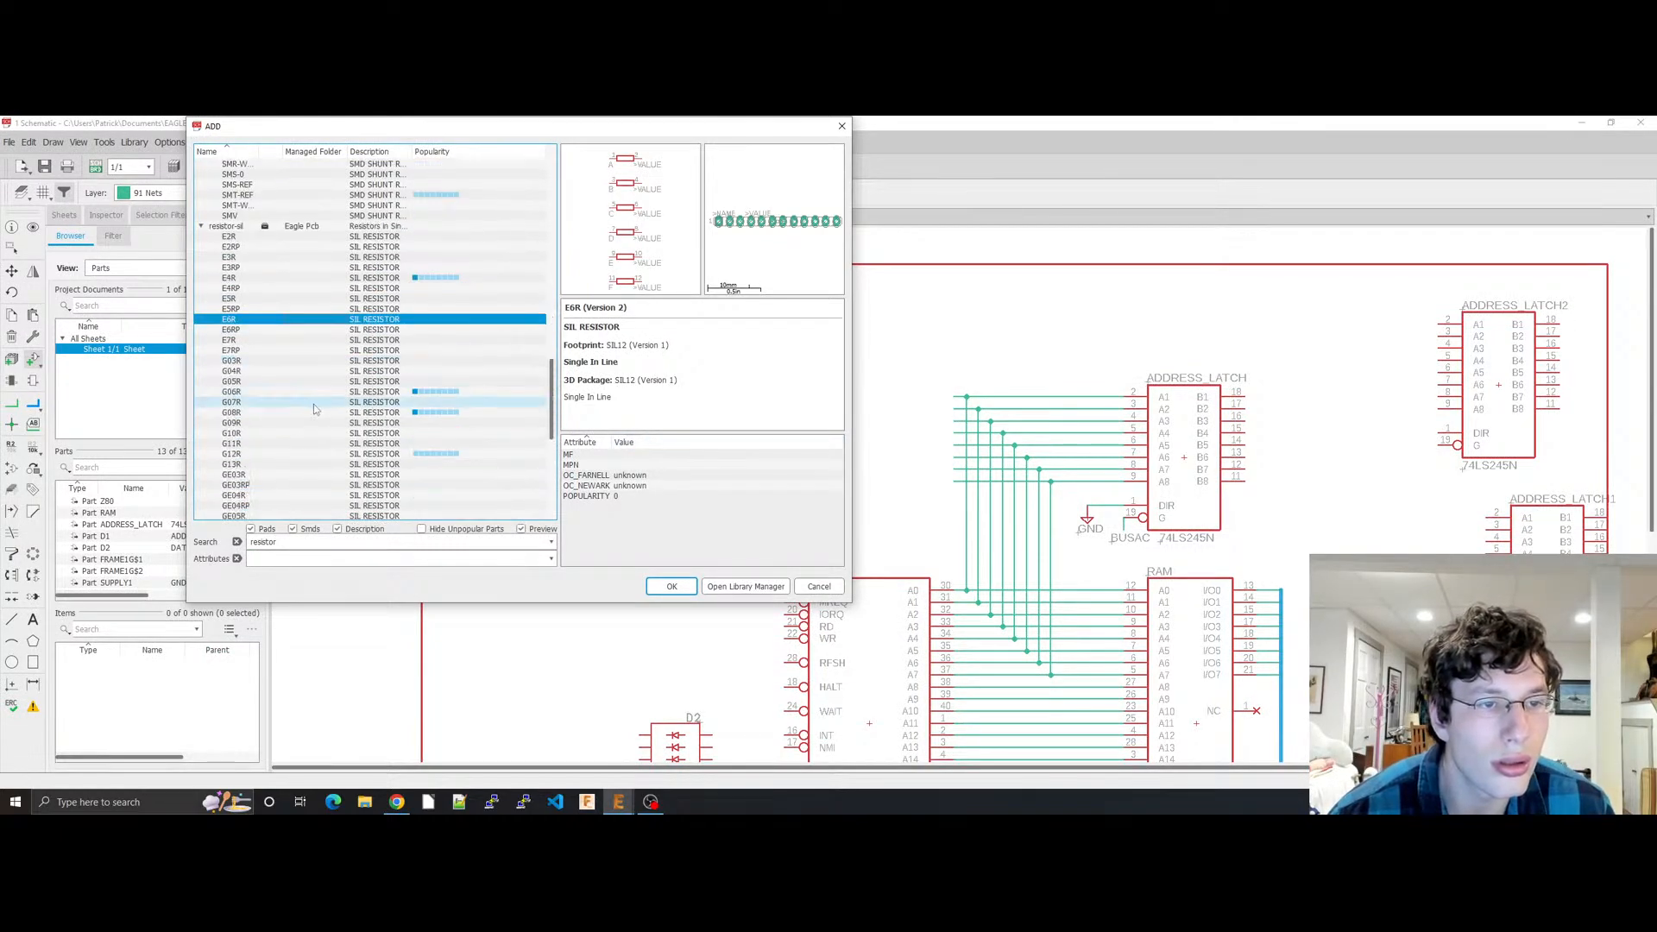
left_click(337, 403)
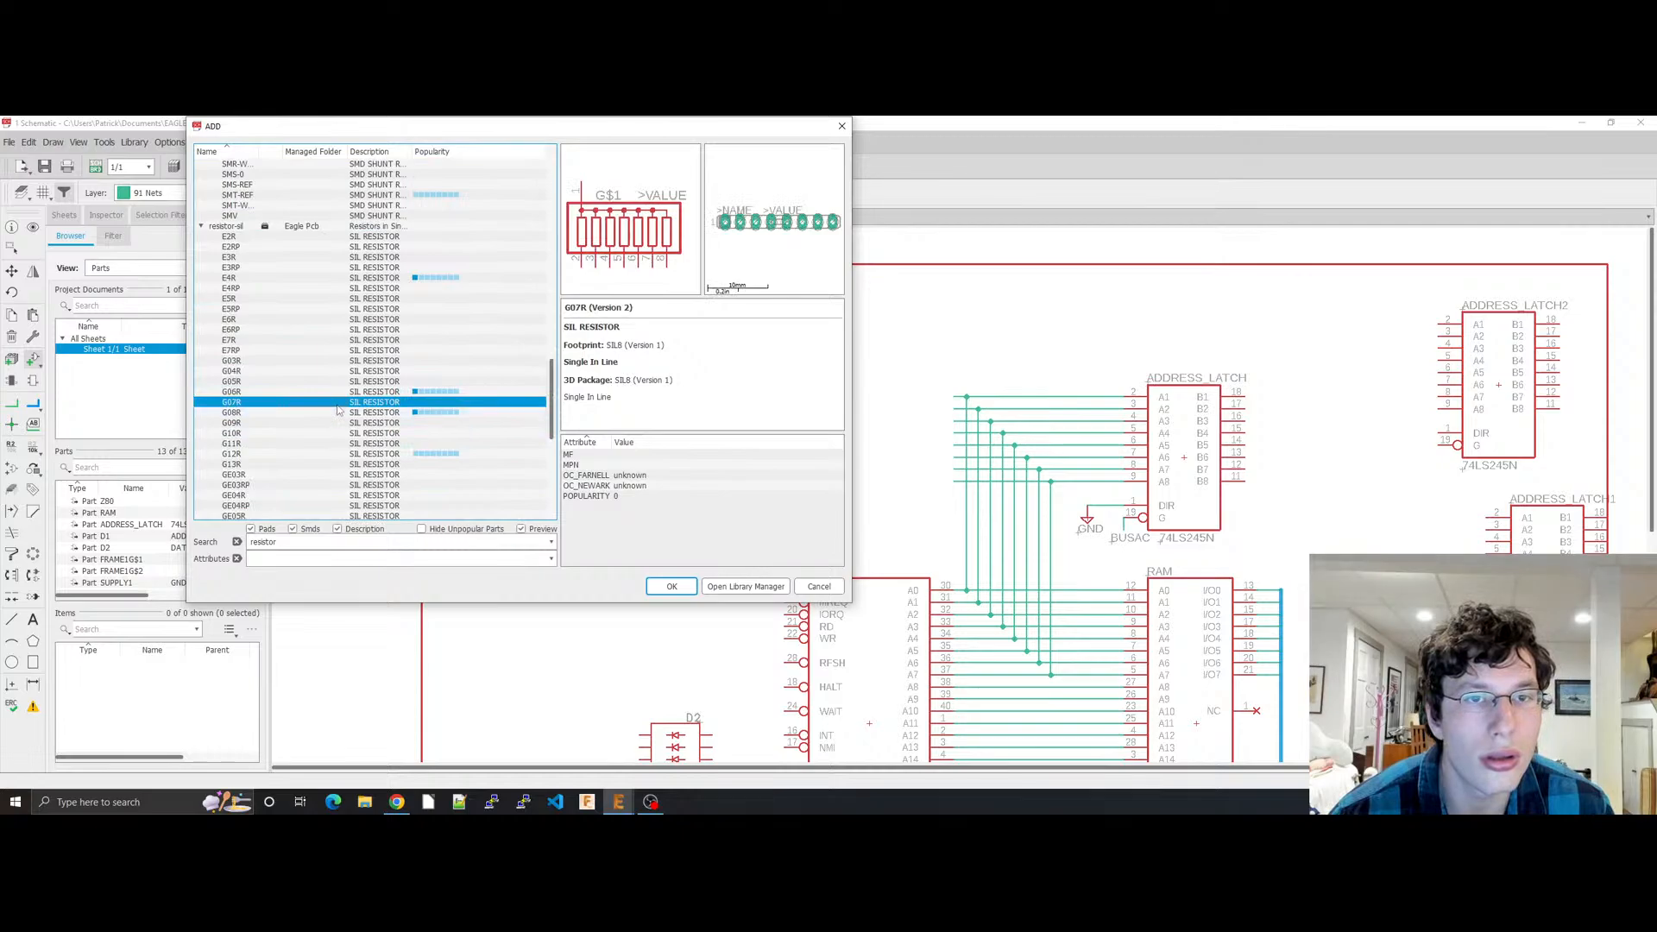
left_click(299, 455)
left_click(303, 485)
scroll(302, 492, "down", 2)
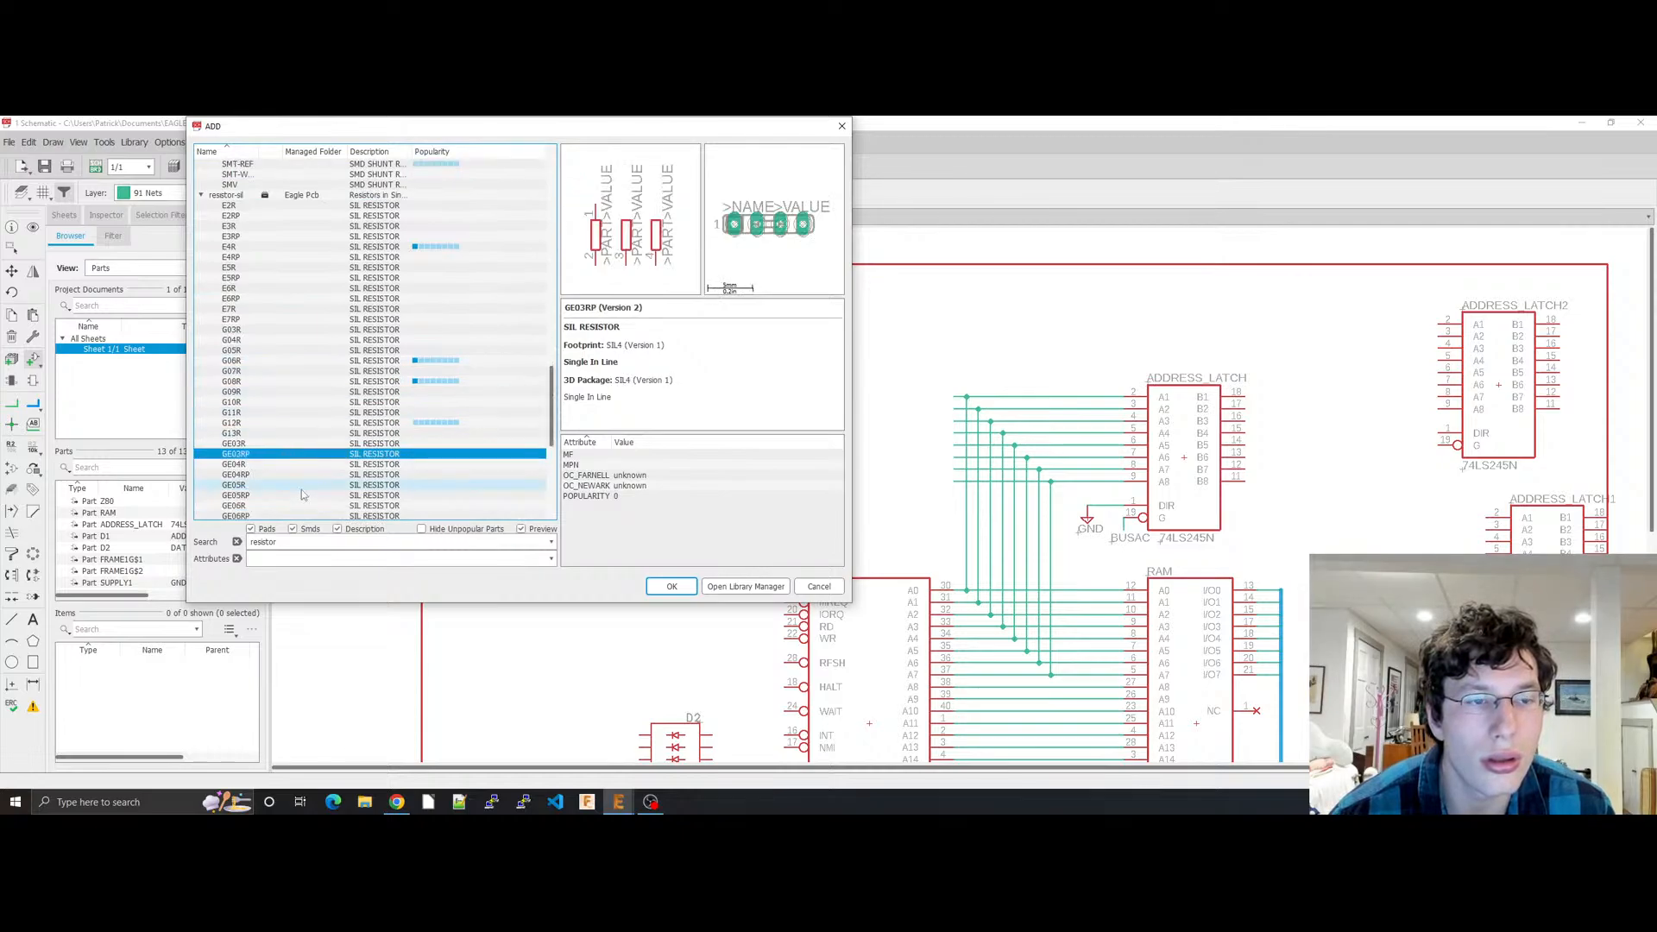
left_click(303, 486)
scroll(304, 487, "down", 1)
left_click(303, 342)
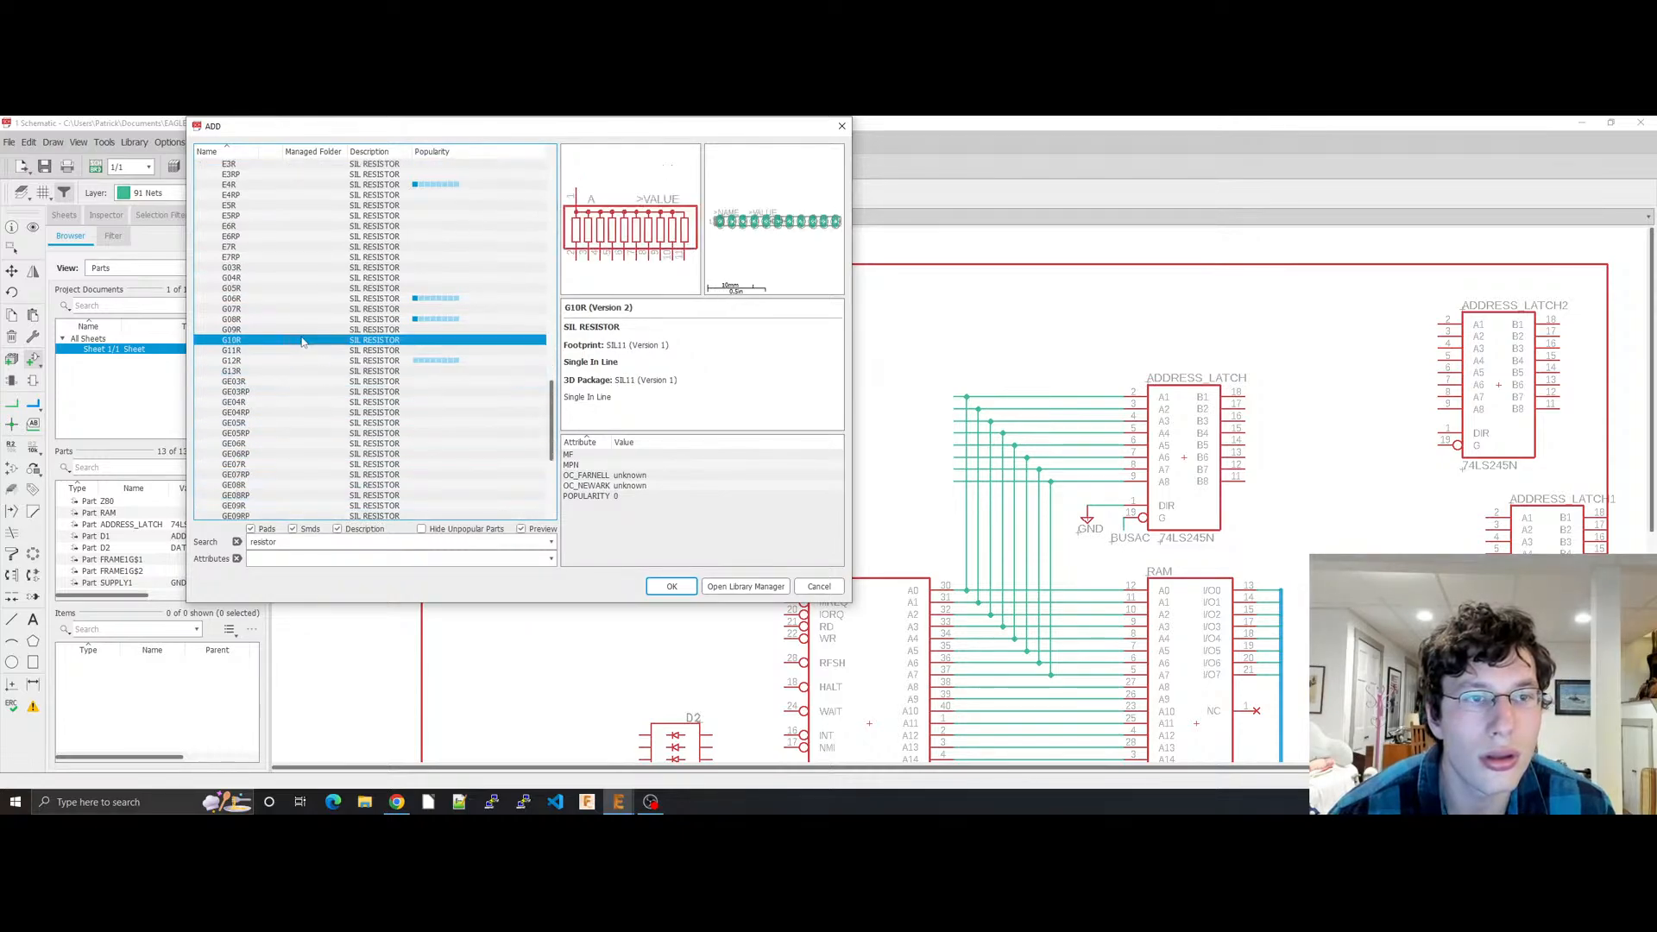
Step: Compare the GE-series resistor-sil devices, such as GE13R and GE06RP, with the G-series devices G13R, G10R and G08R
left_click(313, 295)
left_click(308, 416)
scroll(308, 420, "down", 5)
left_click(332, 423)
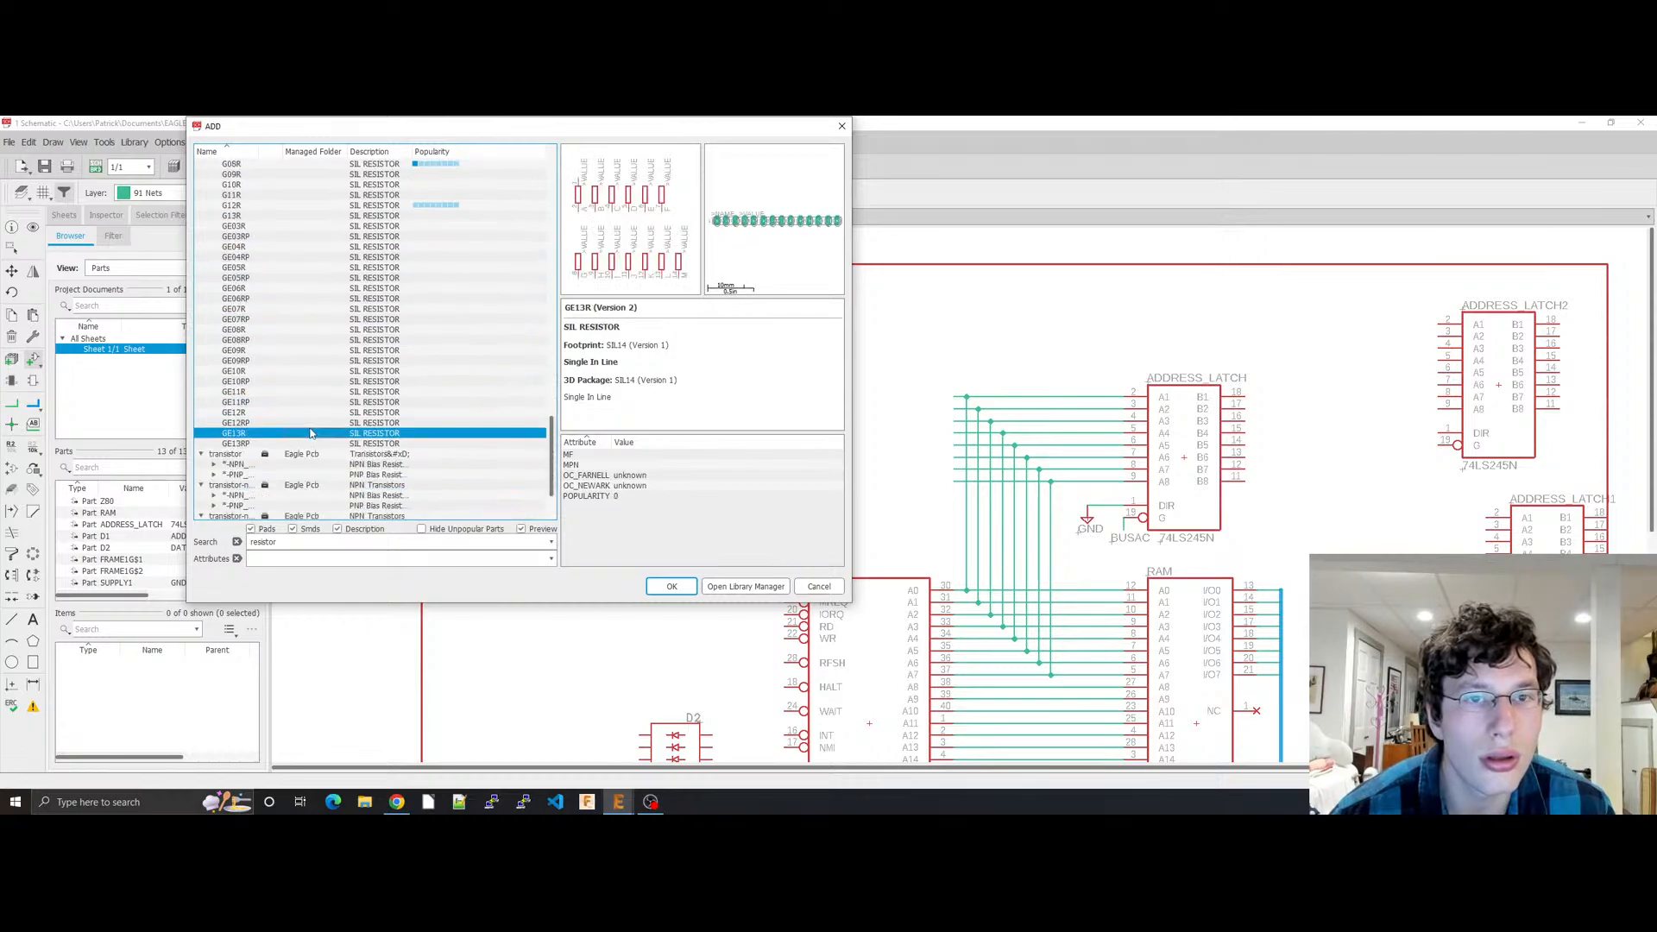
left_click(337, 403)
left_click(341, 354)
left_click(341, 298)
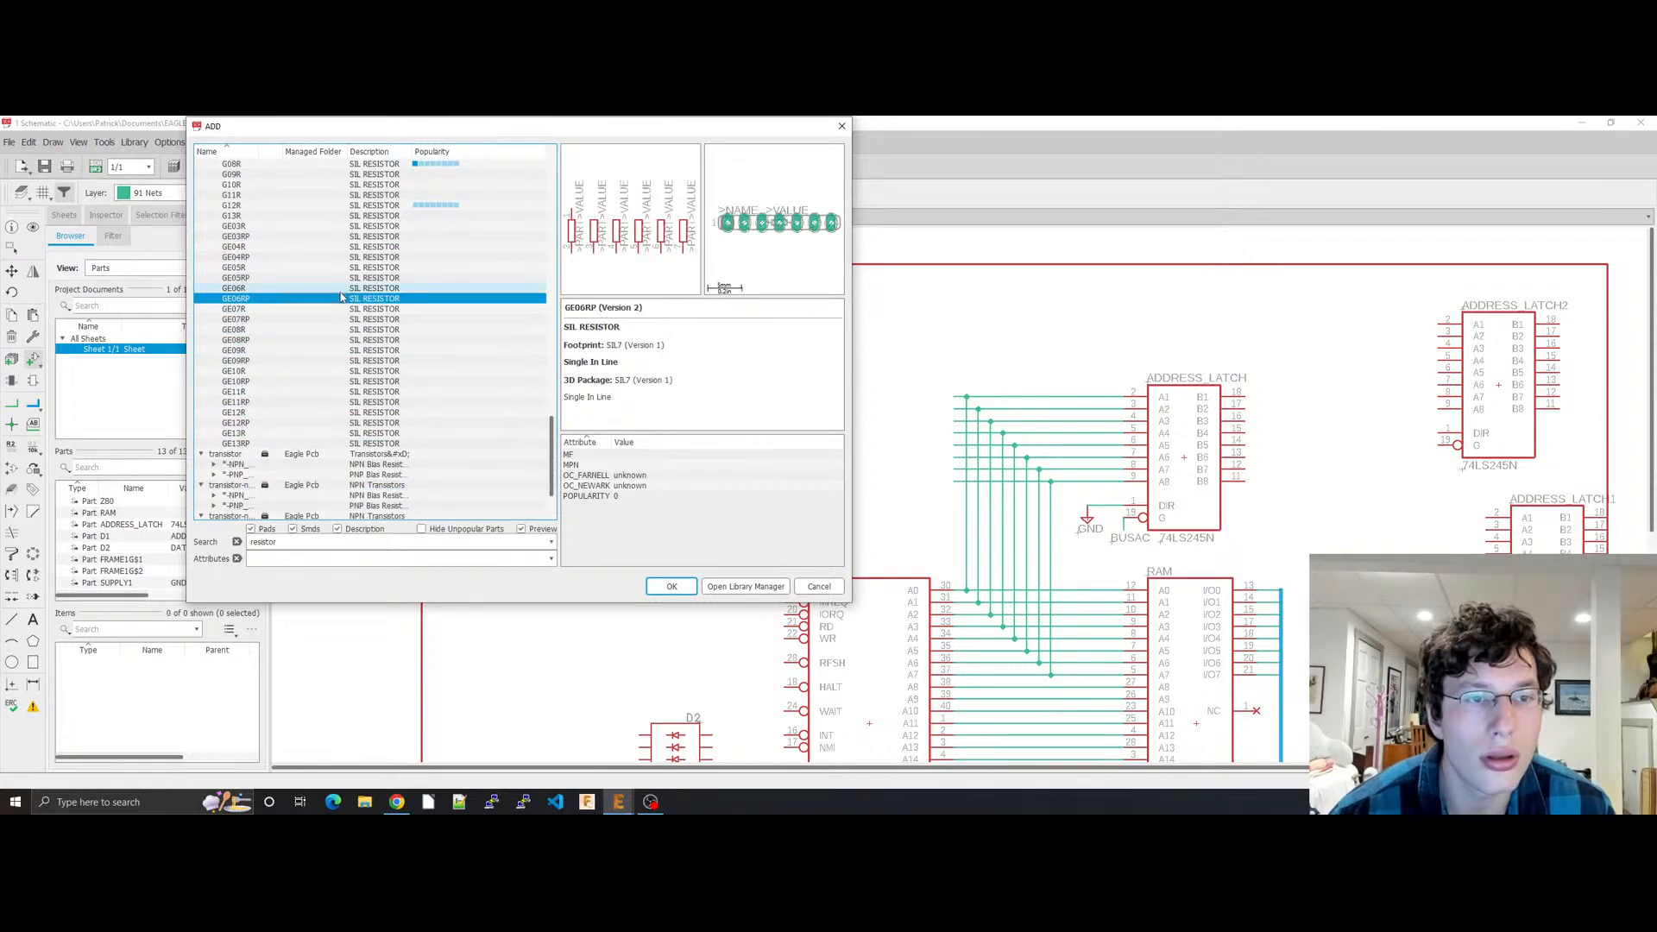
scroll(339, 327, "up", 3)
left_click(339, 328)
left_click(333, 308)
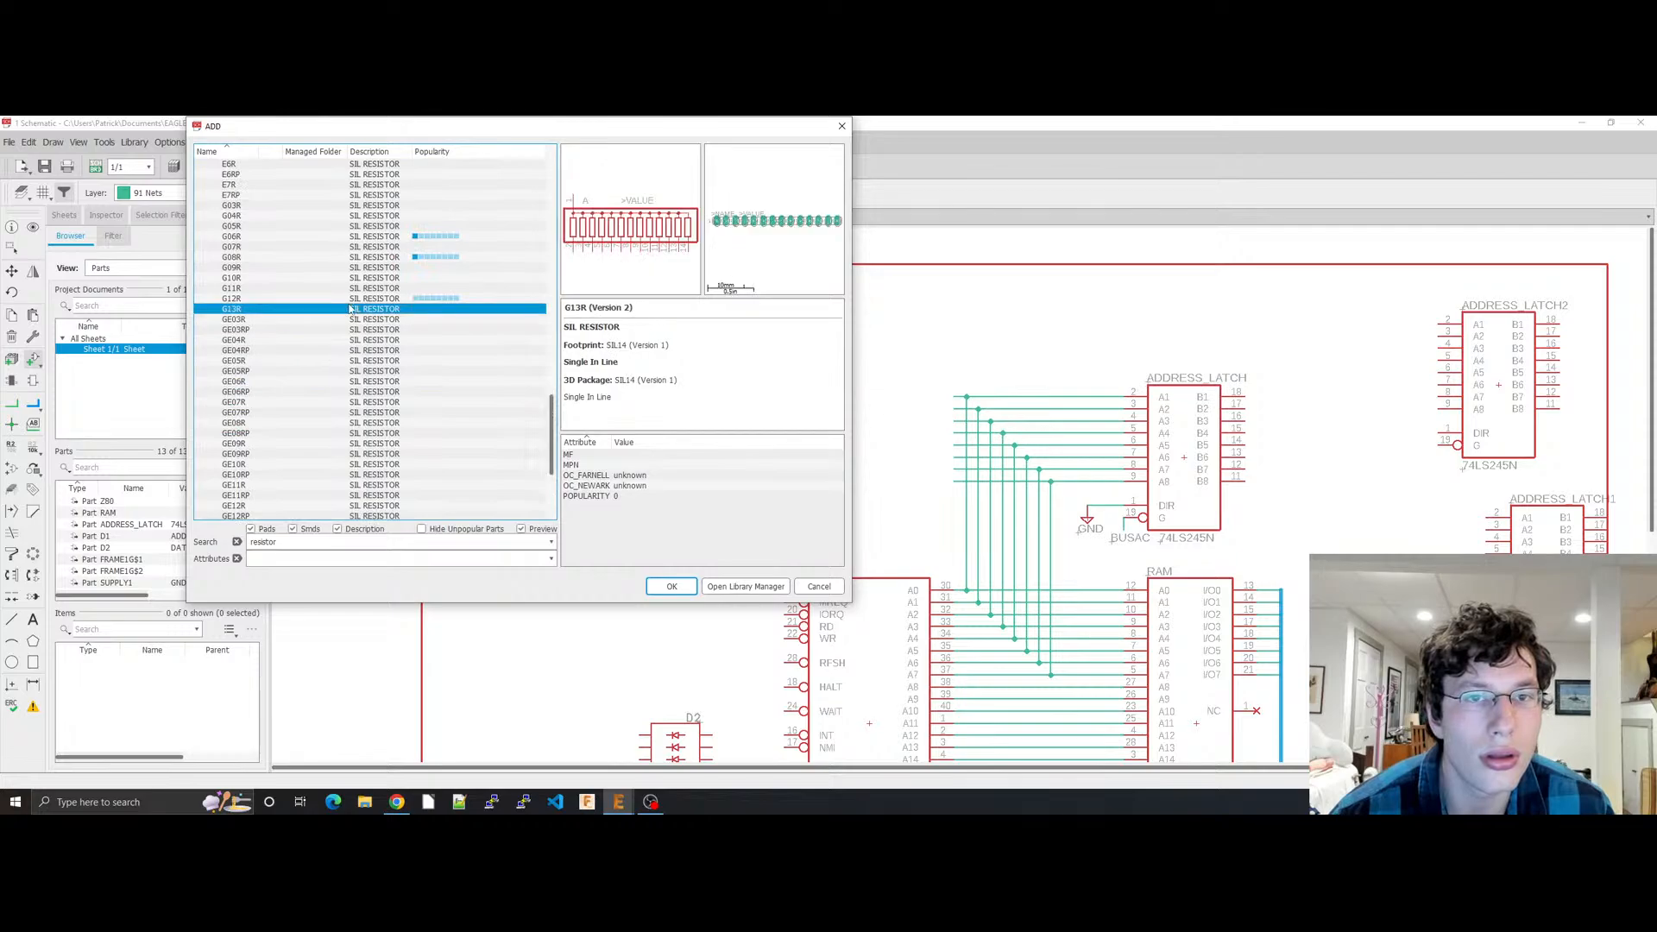
scroll(296, 227, "up", 2)
left_click(285, 340)
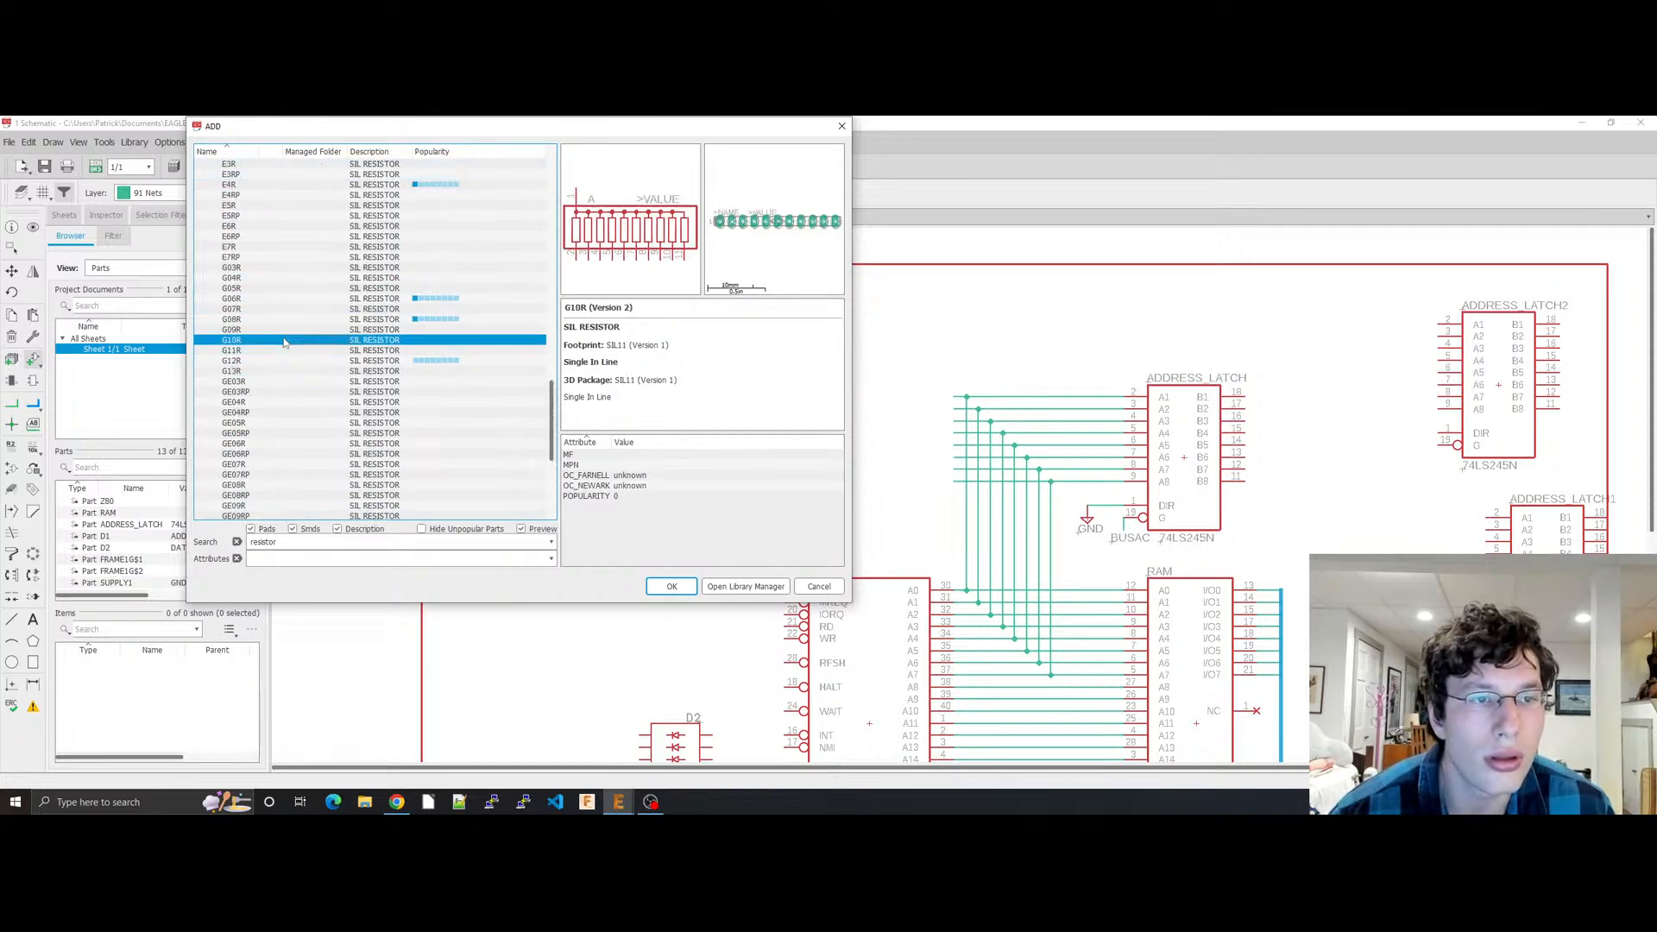
left_click(277, 321)
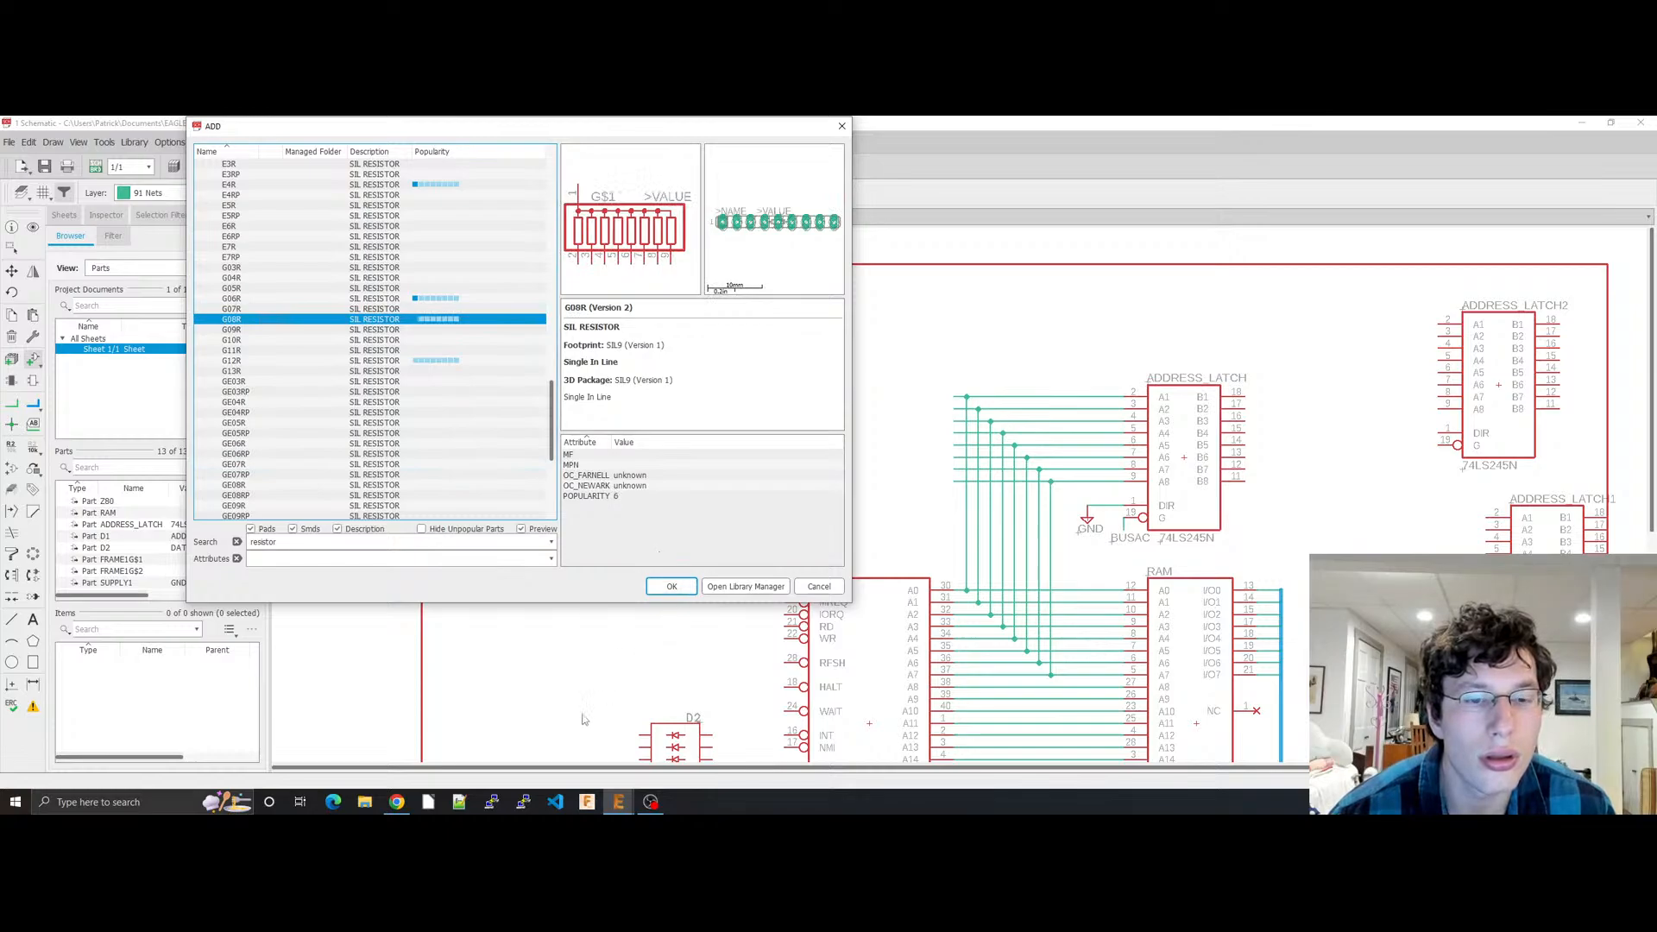
Step: Recheck RP1 in Chrome's reference schematic, return to EAGLE and preview the E5RP, E7RP and E7R devices
left_click(396, 803)
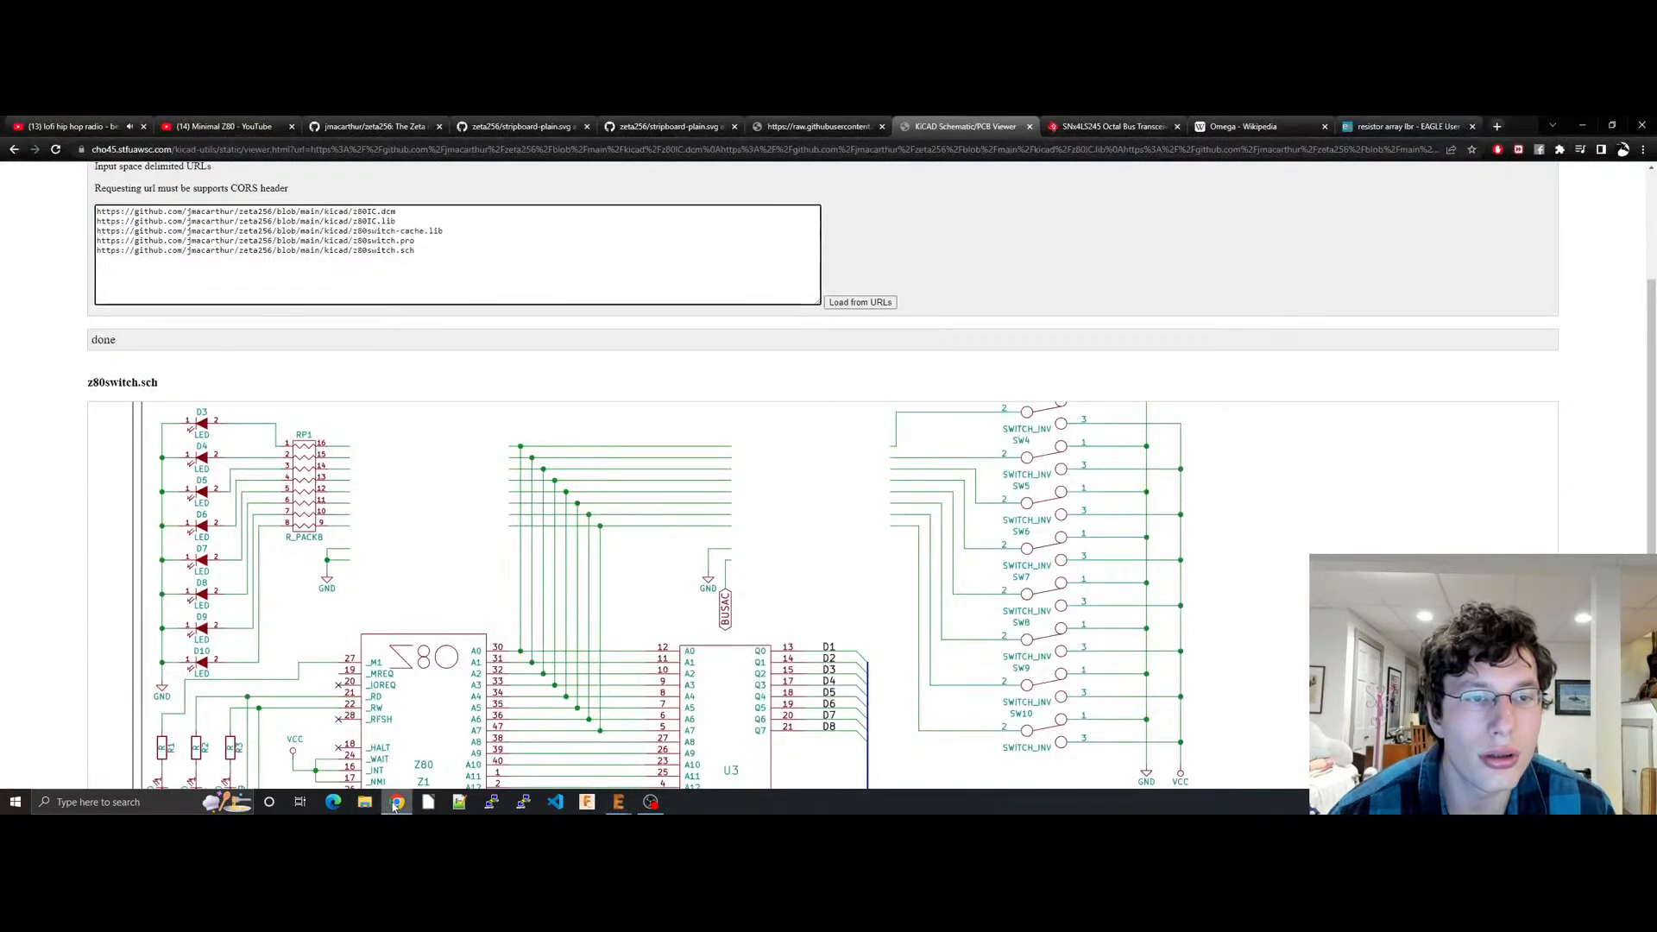
left_click(395, 803)
left_click(296, 216)
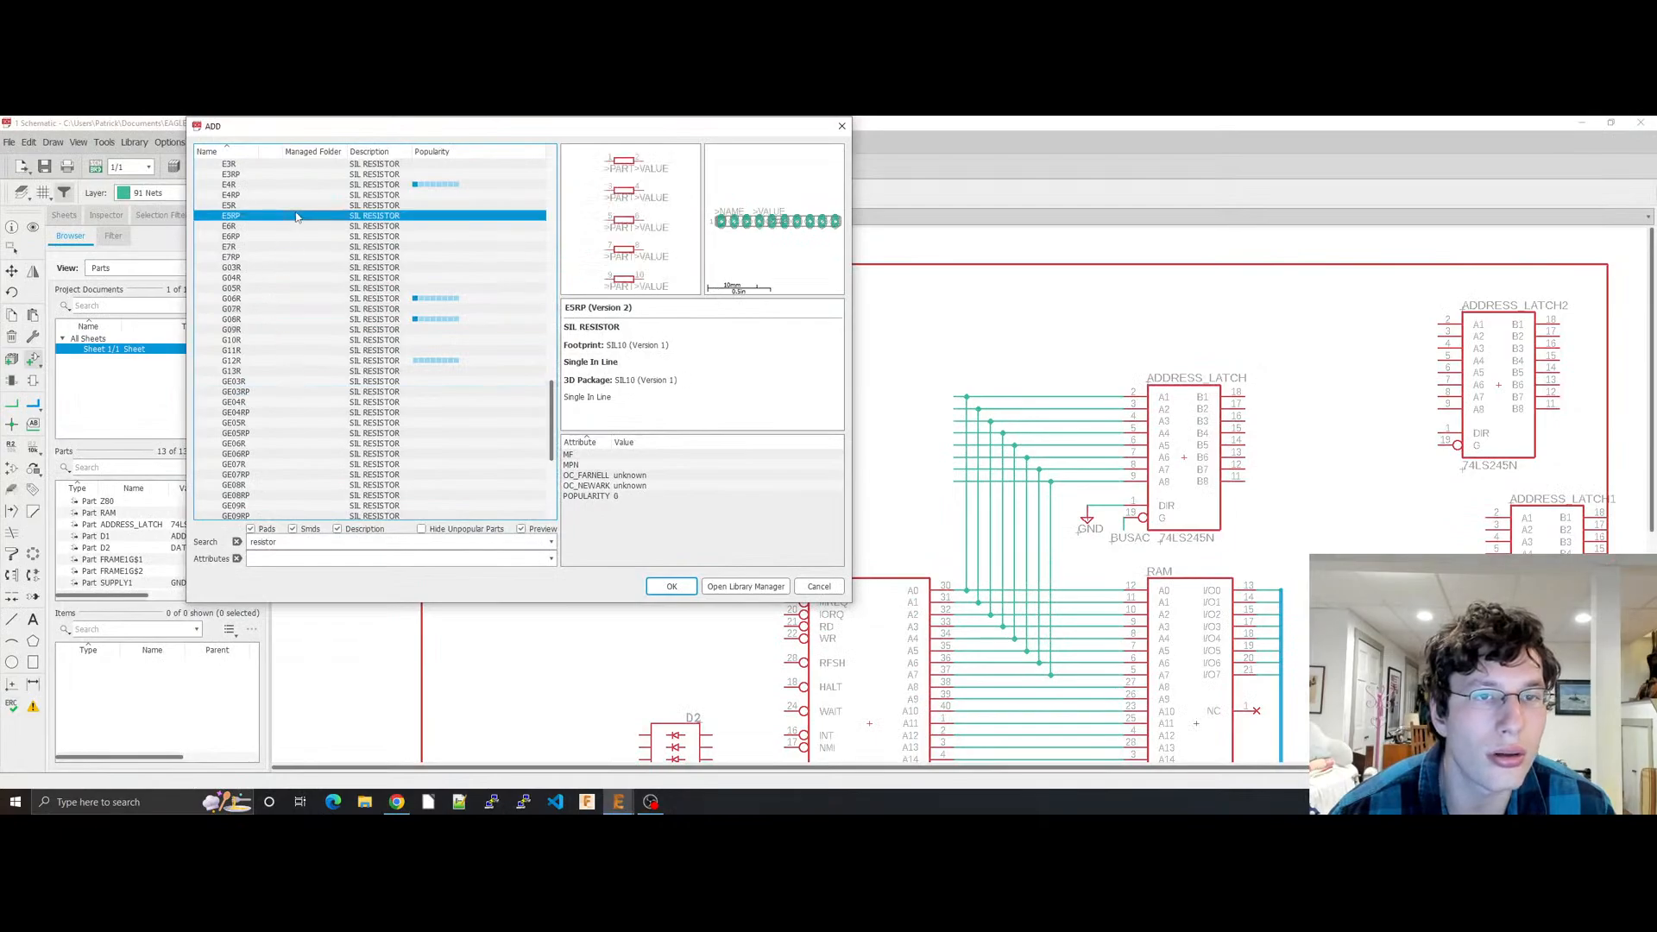
left_click(309, 257)
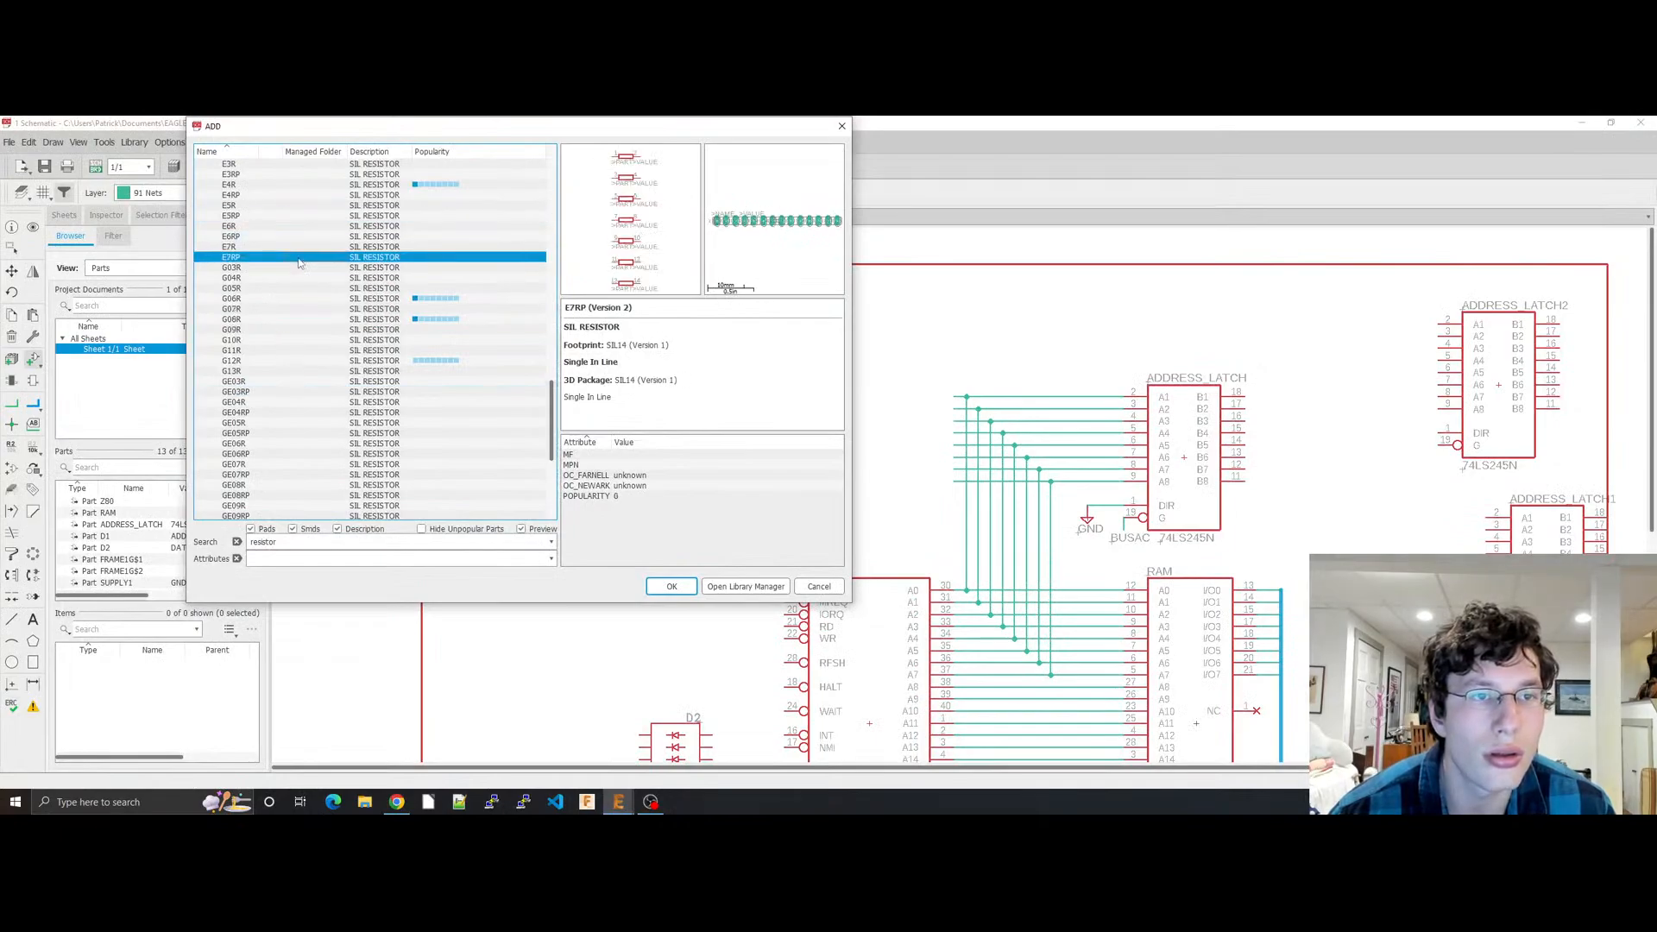
left_click(311, 248)
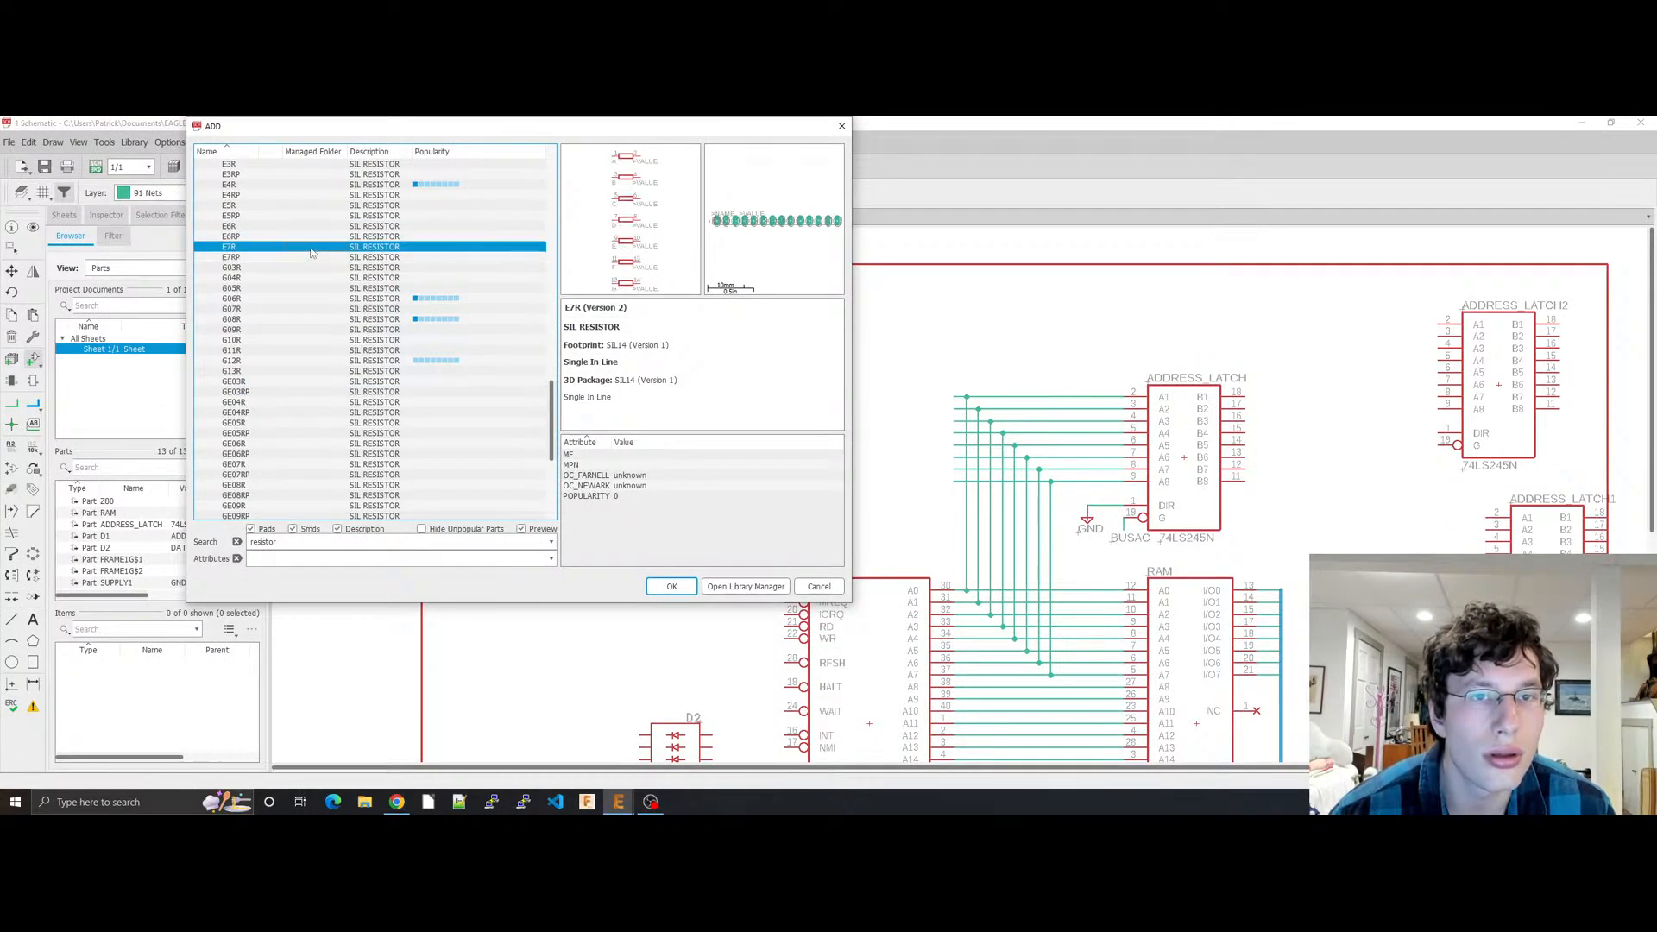
Step: Preview more G- and GE-series devices, including GE03R and GE04RP, through to the end of the search results
left_click(313, 297)
left_click(312, 340)
left_click(311, 381)
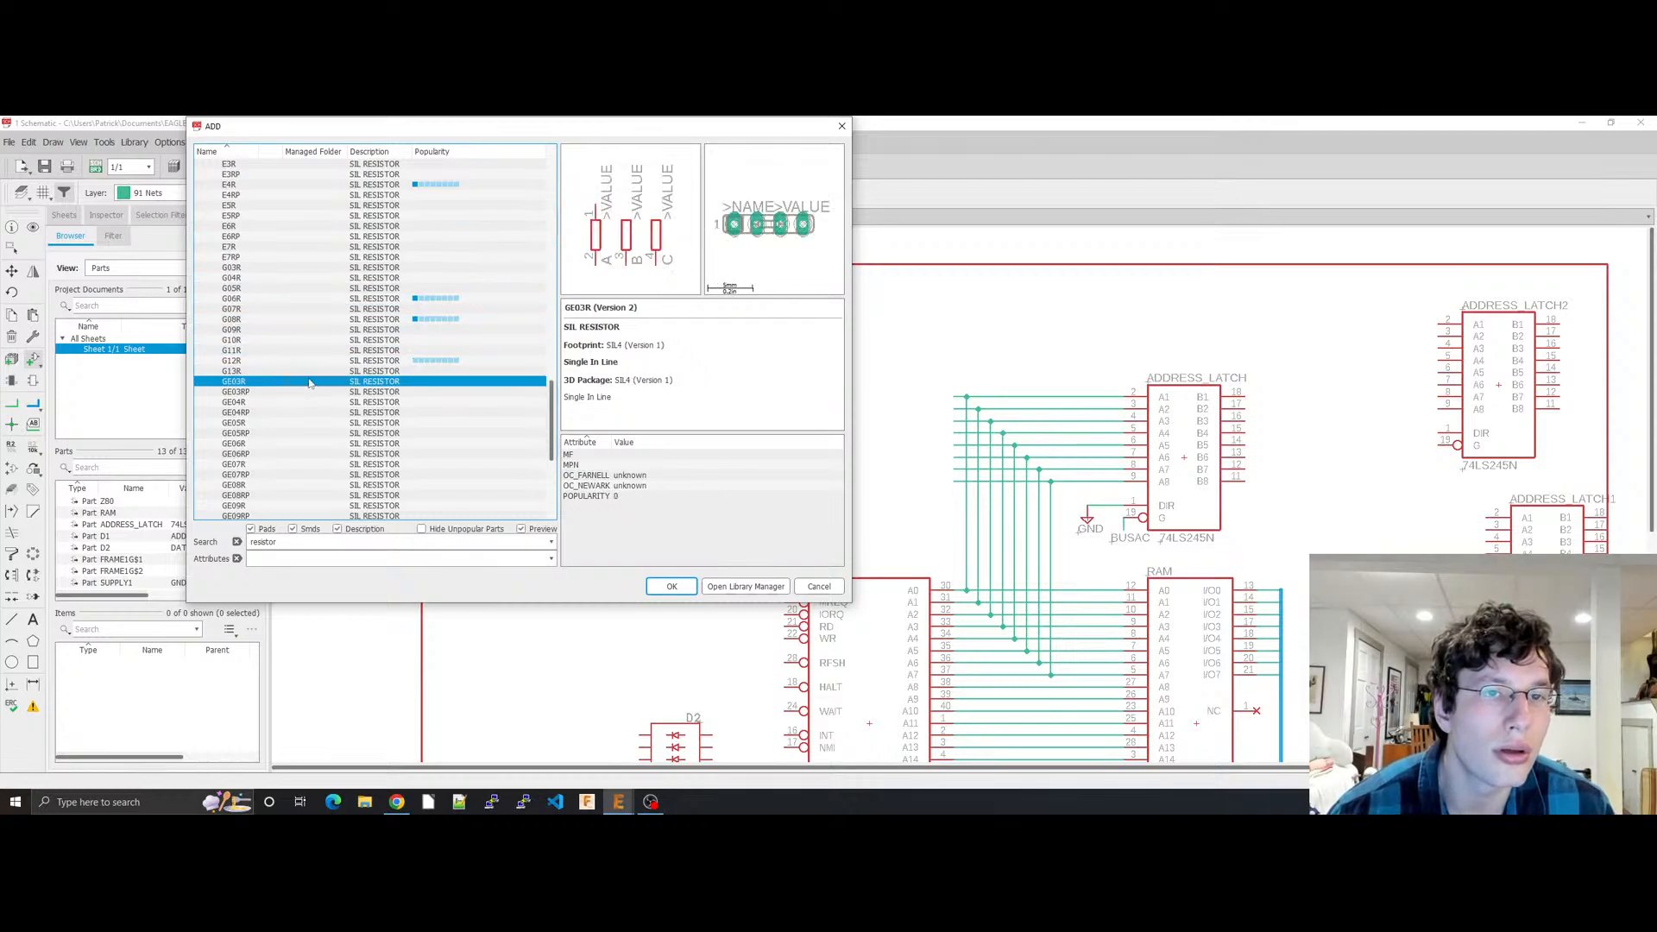
left_click(293, 413)
scroll(293, 416, "down", 8)
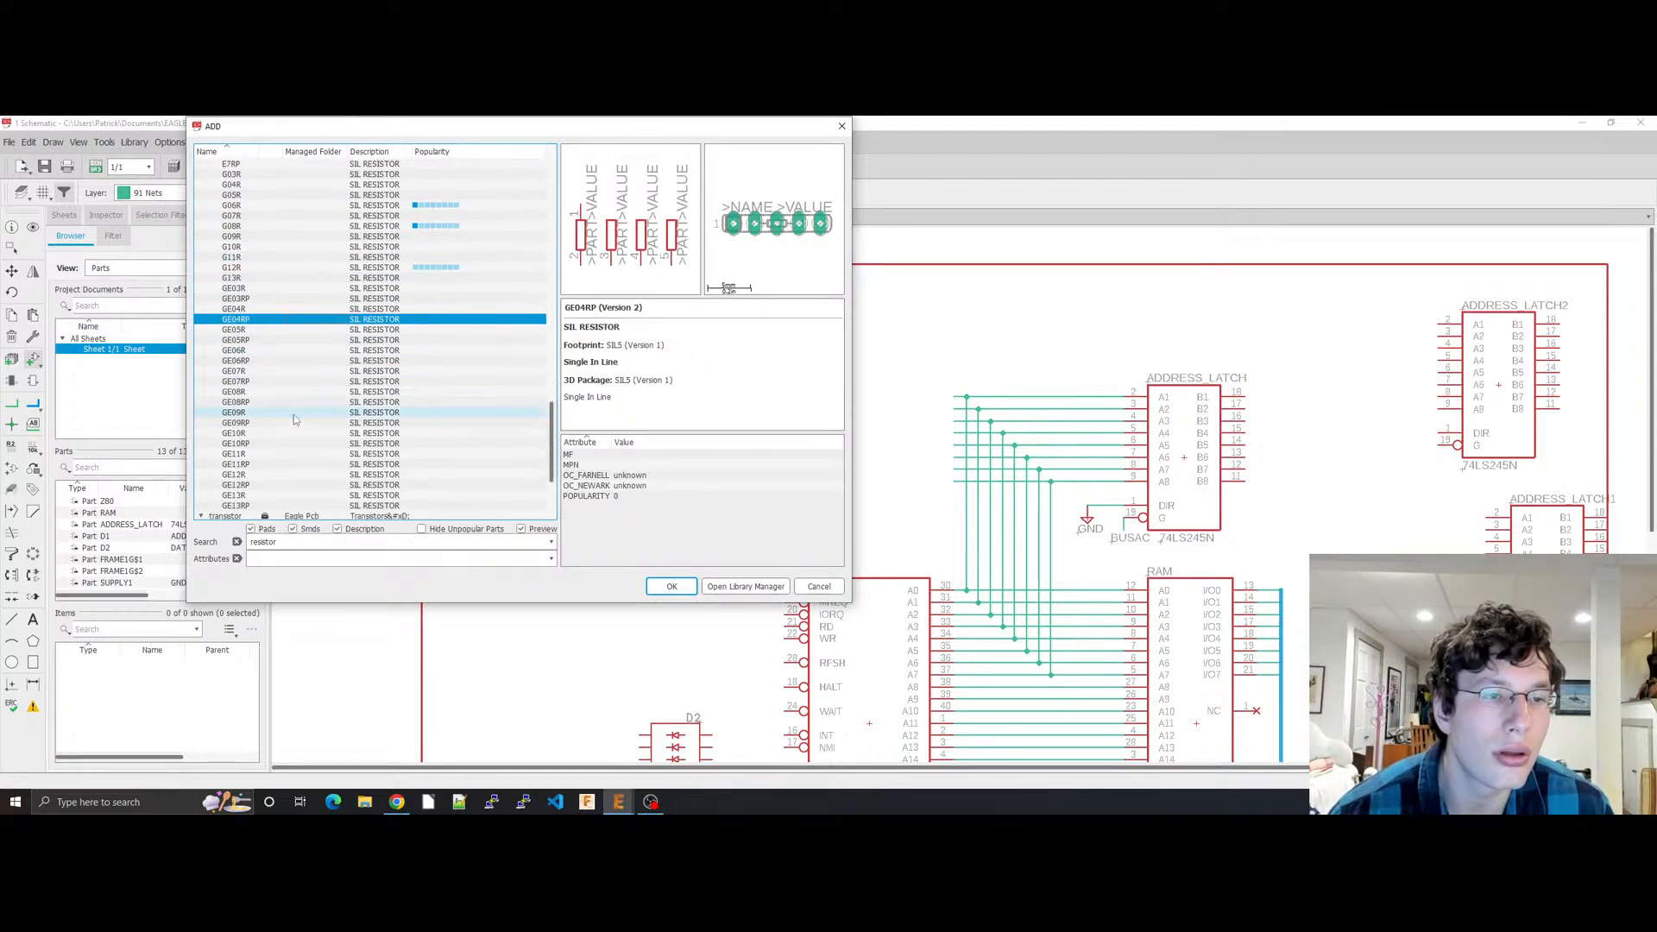
left_click(284, 495)
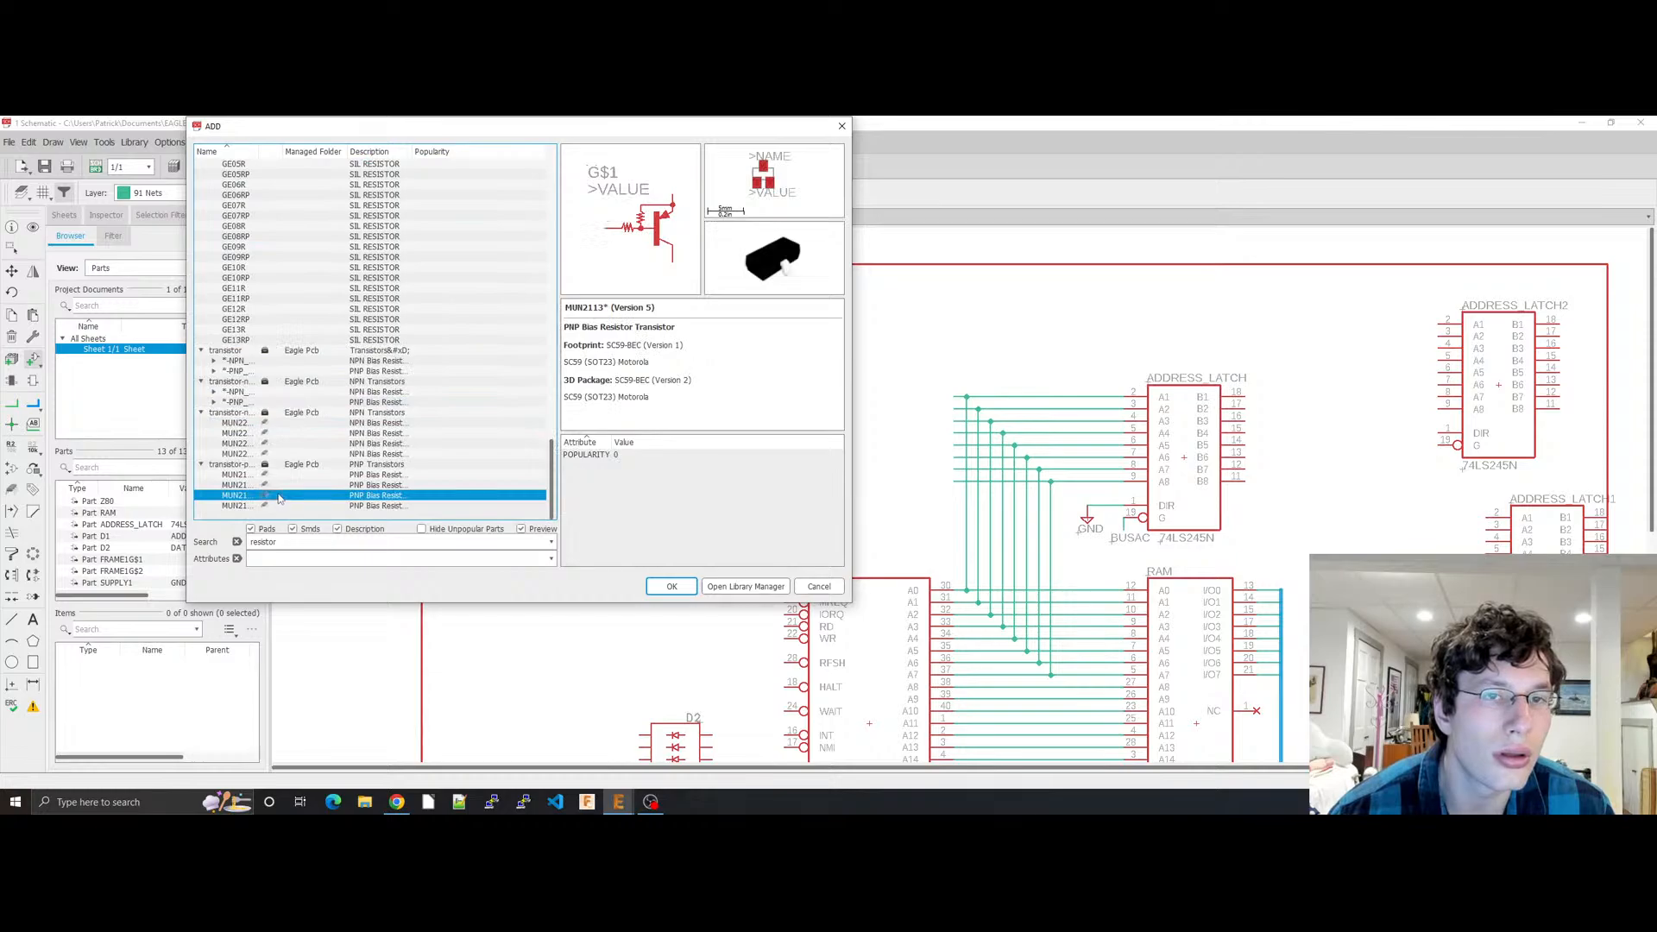
Step: Go back to the resistor-net library in the results and preview the RN07 resistor network
scroll(274, 479, "up", 15)
scroll(273, 473, "up", 10)
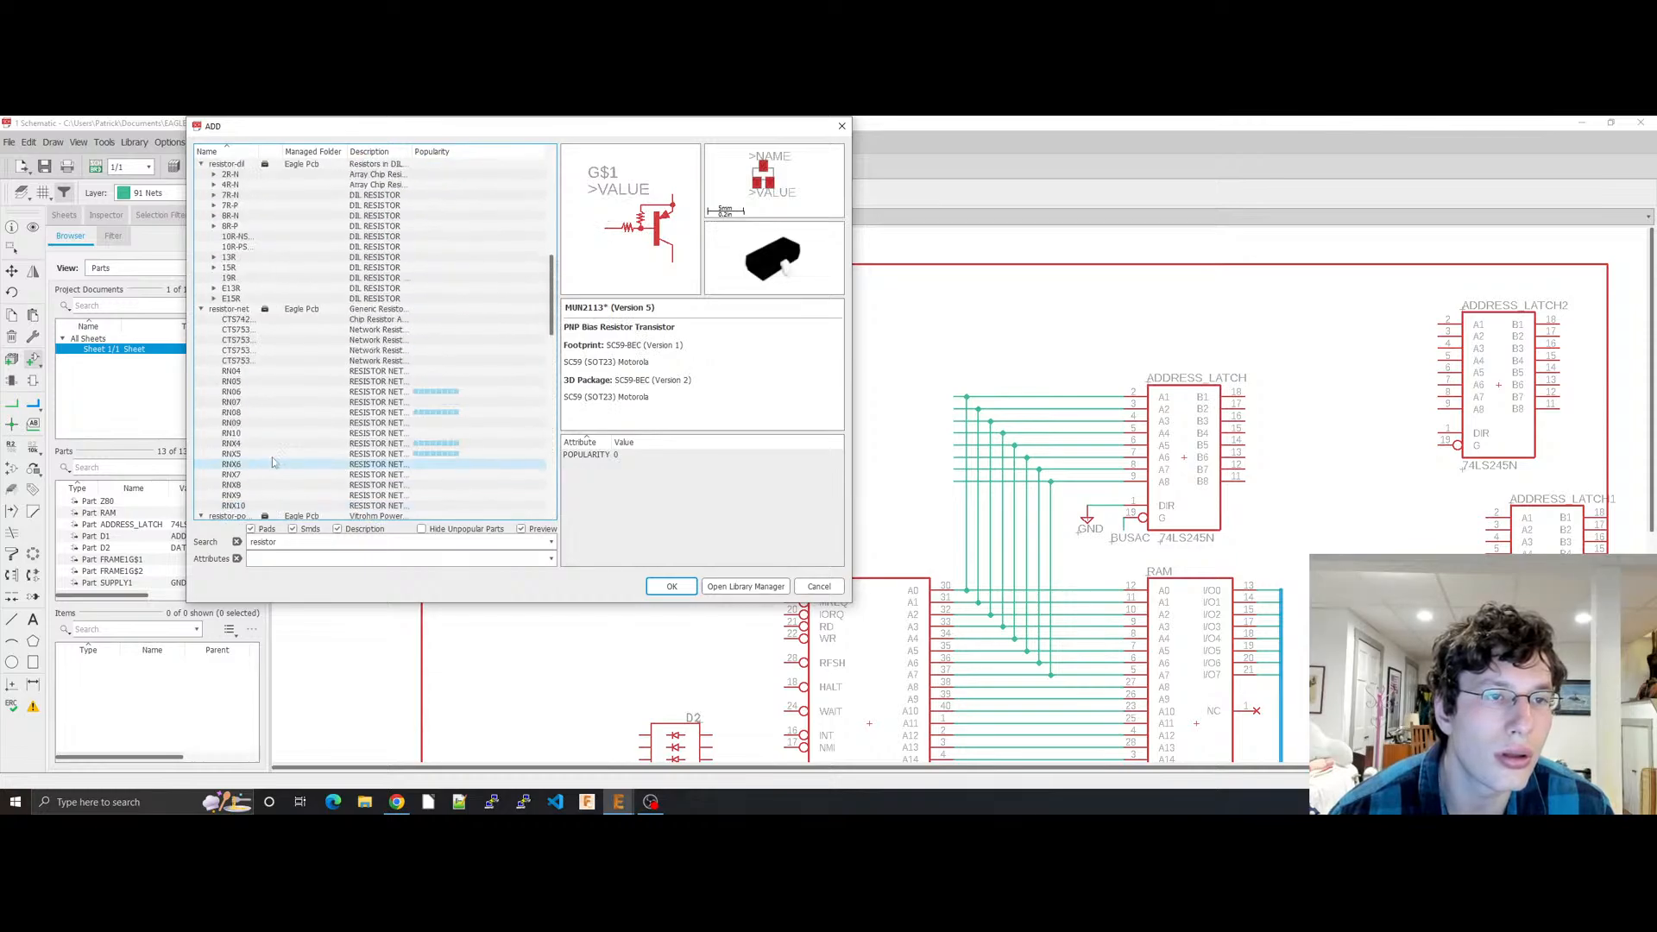
left_click(268, 402)
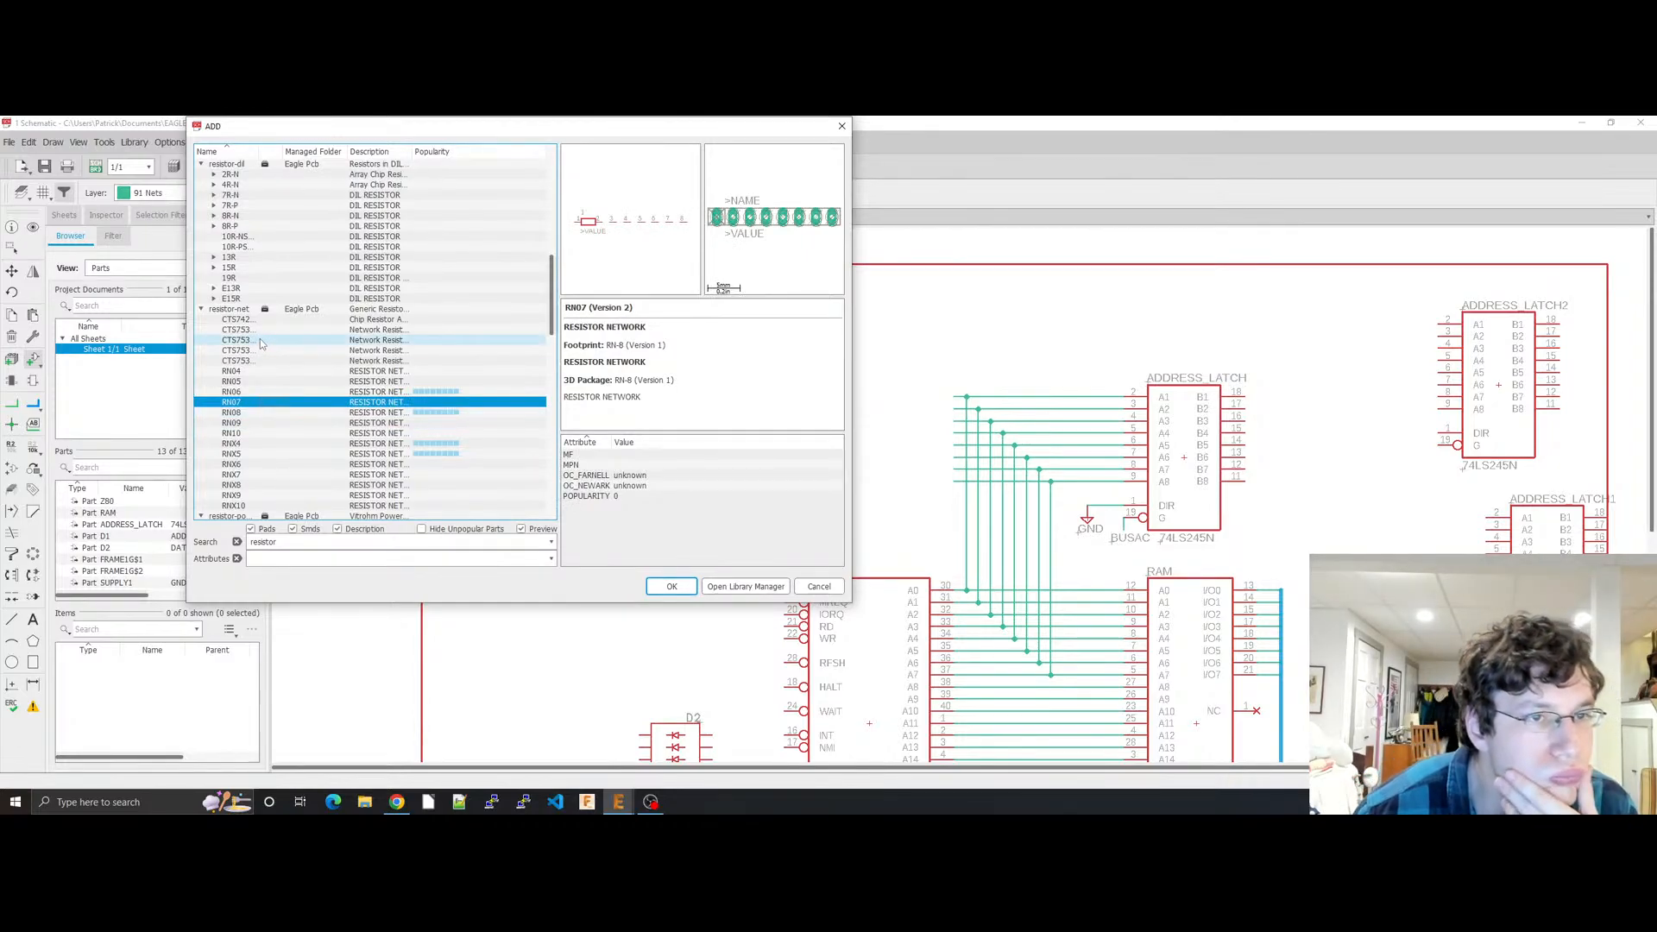
Step: Switch to Chrome to reread the library recommendation in the element14 "resistor array lbr" thread, and return to EAGLE
left_click(397, 802)
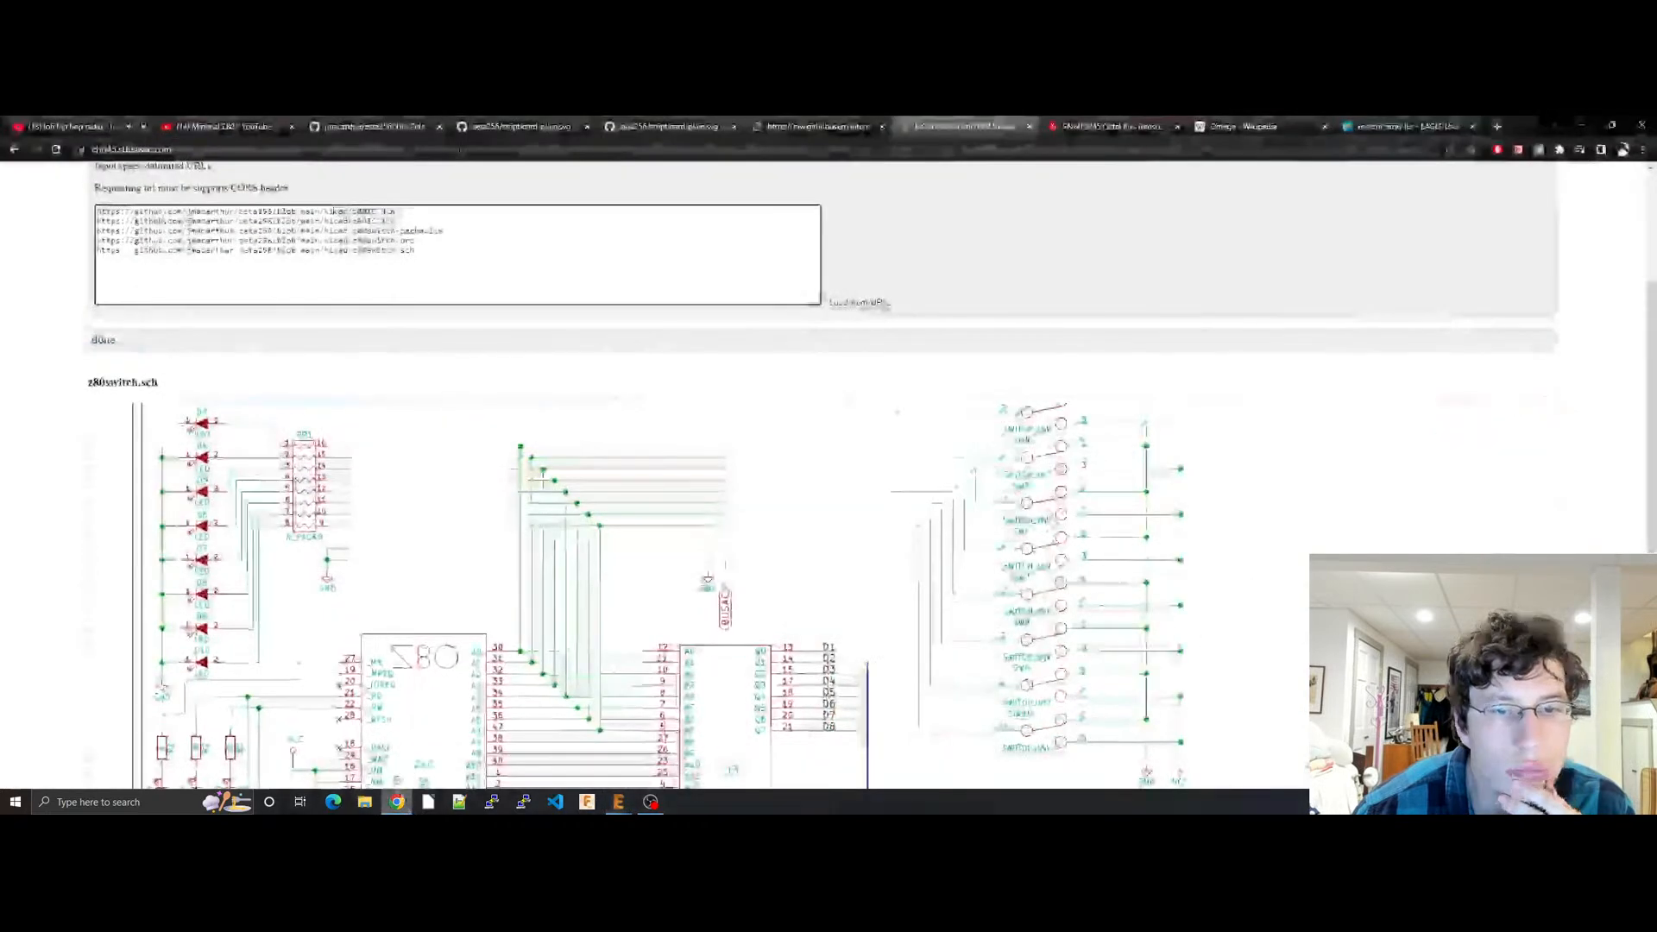
left_click(1407, 126)
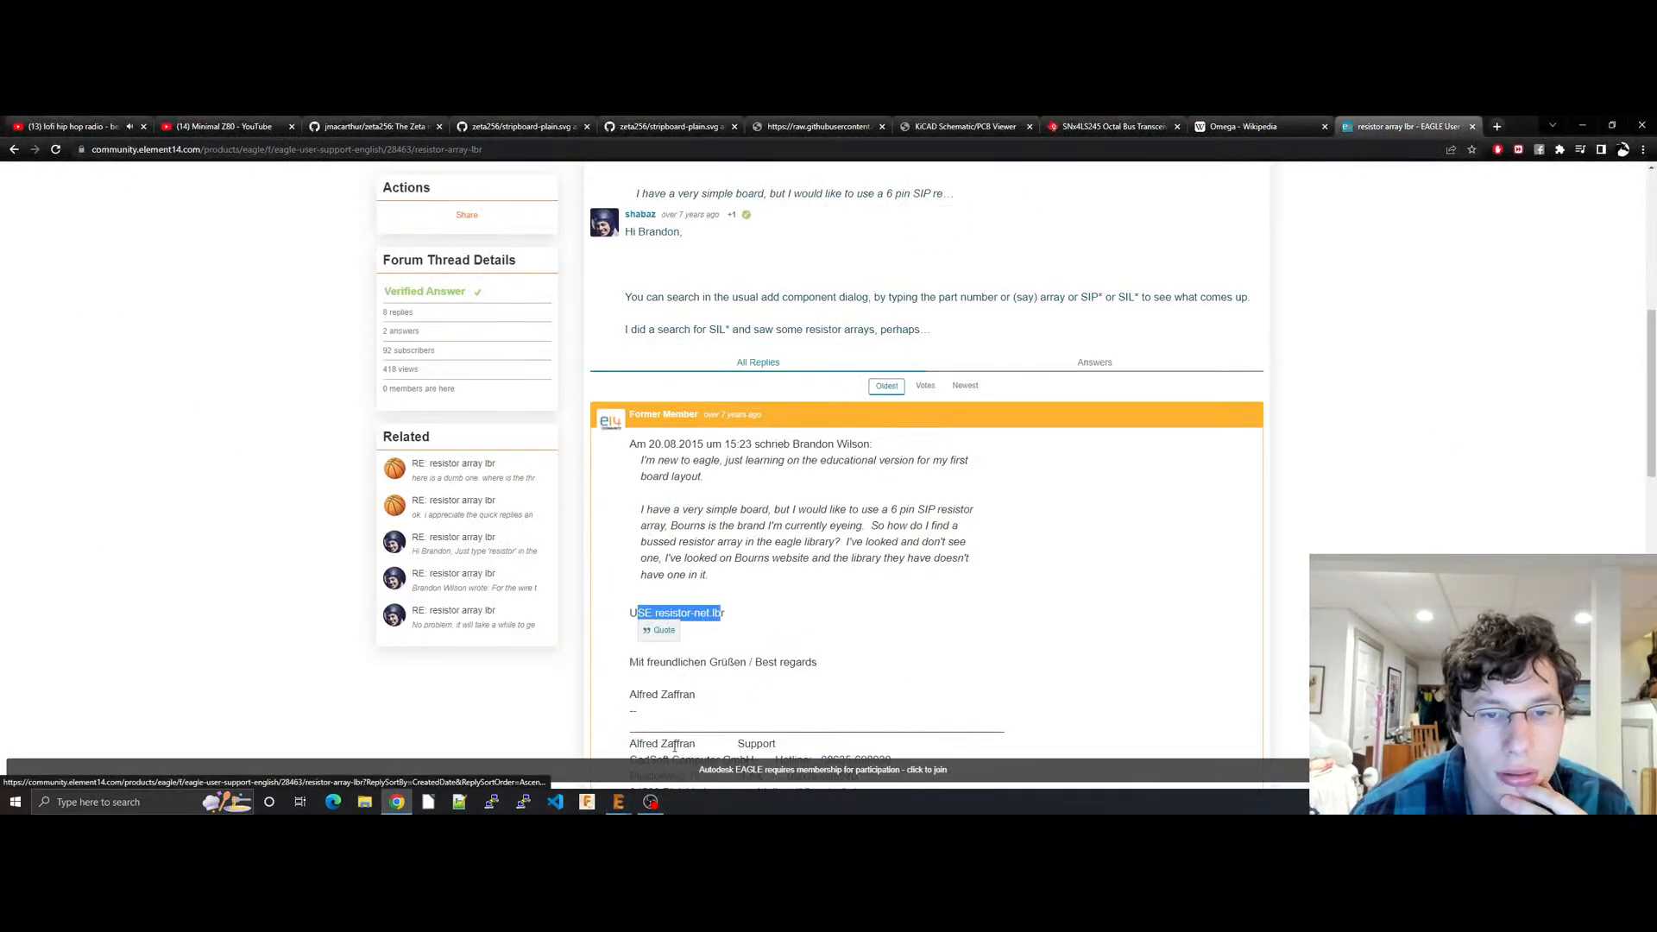
left_click(620, 803)
left_click(607, 755)
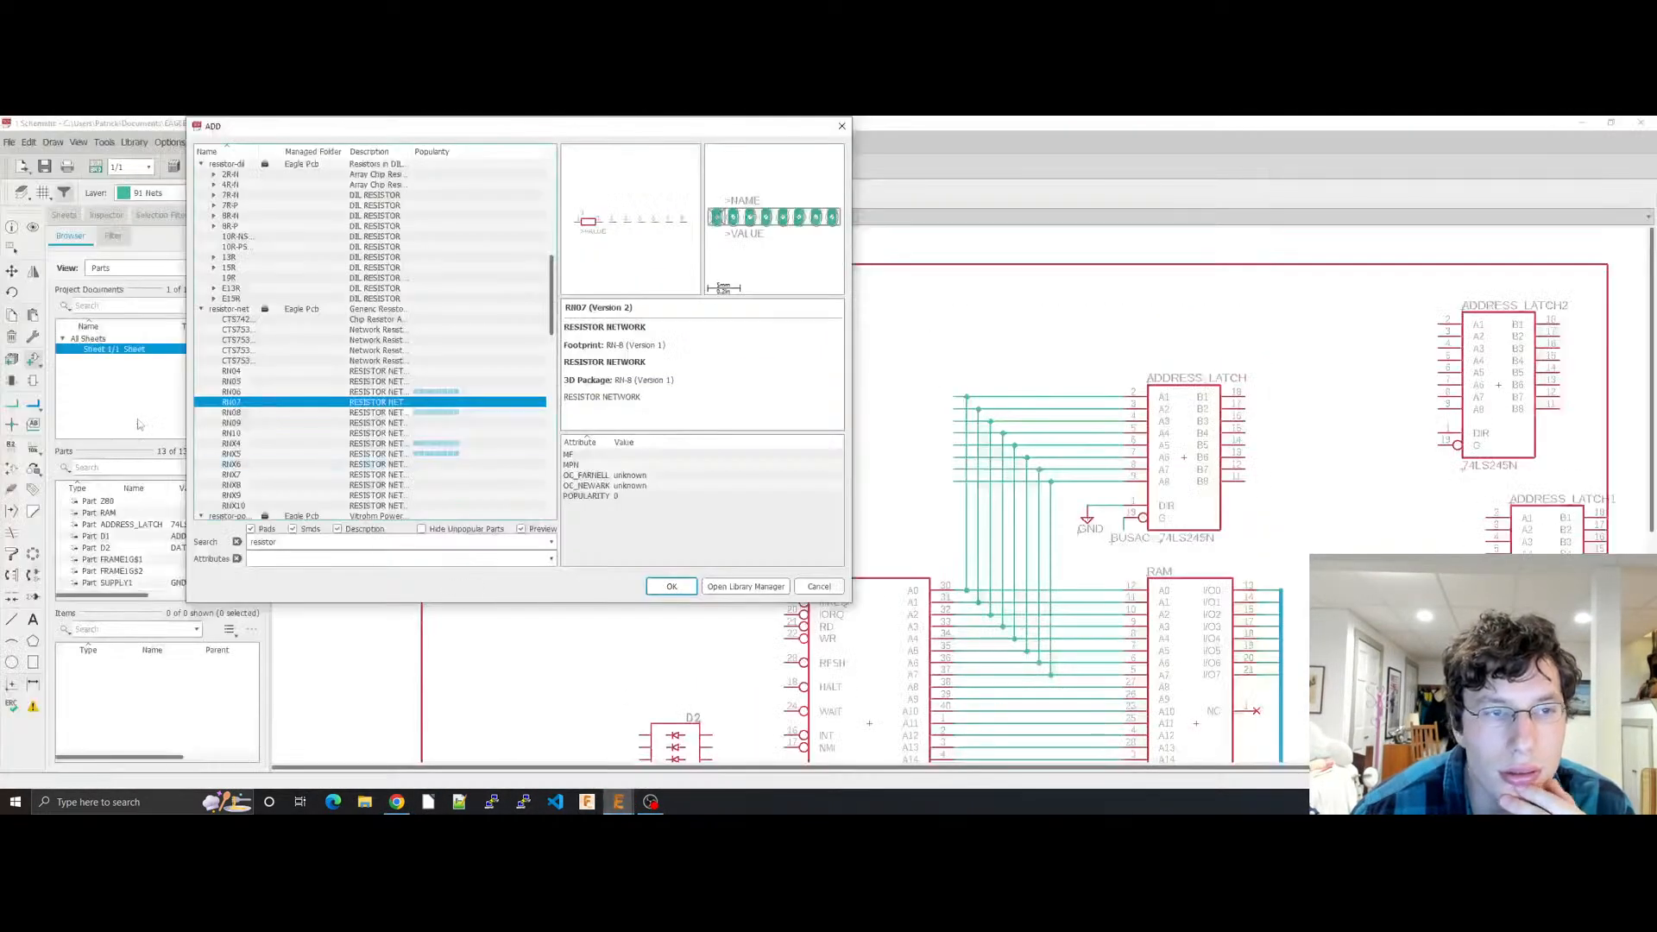
Step: Preview the RN04, CTS753DRT24 and RNX8 resistor networks in the resistor-net library
left_click(289, 371)
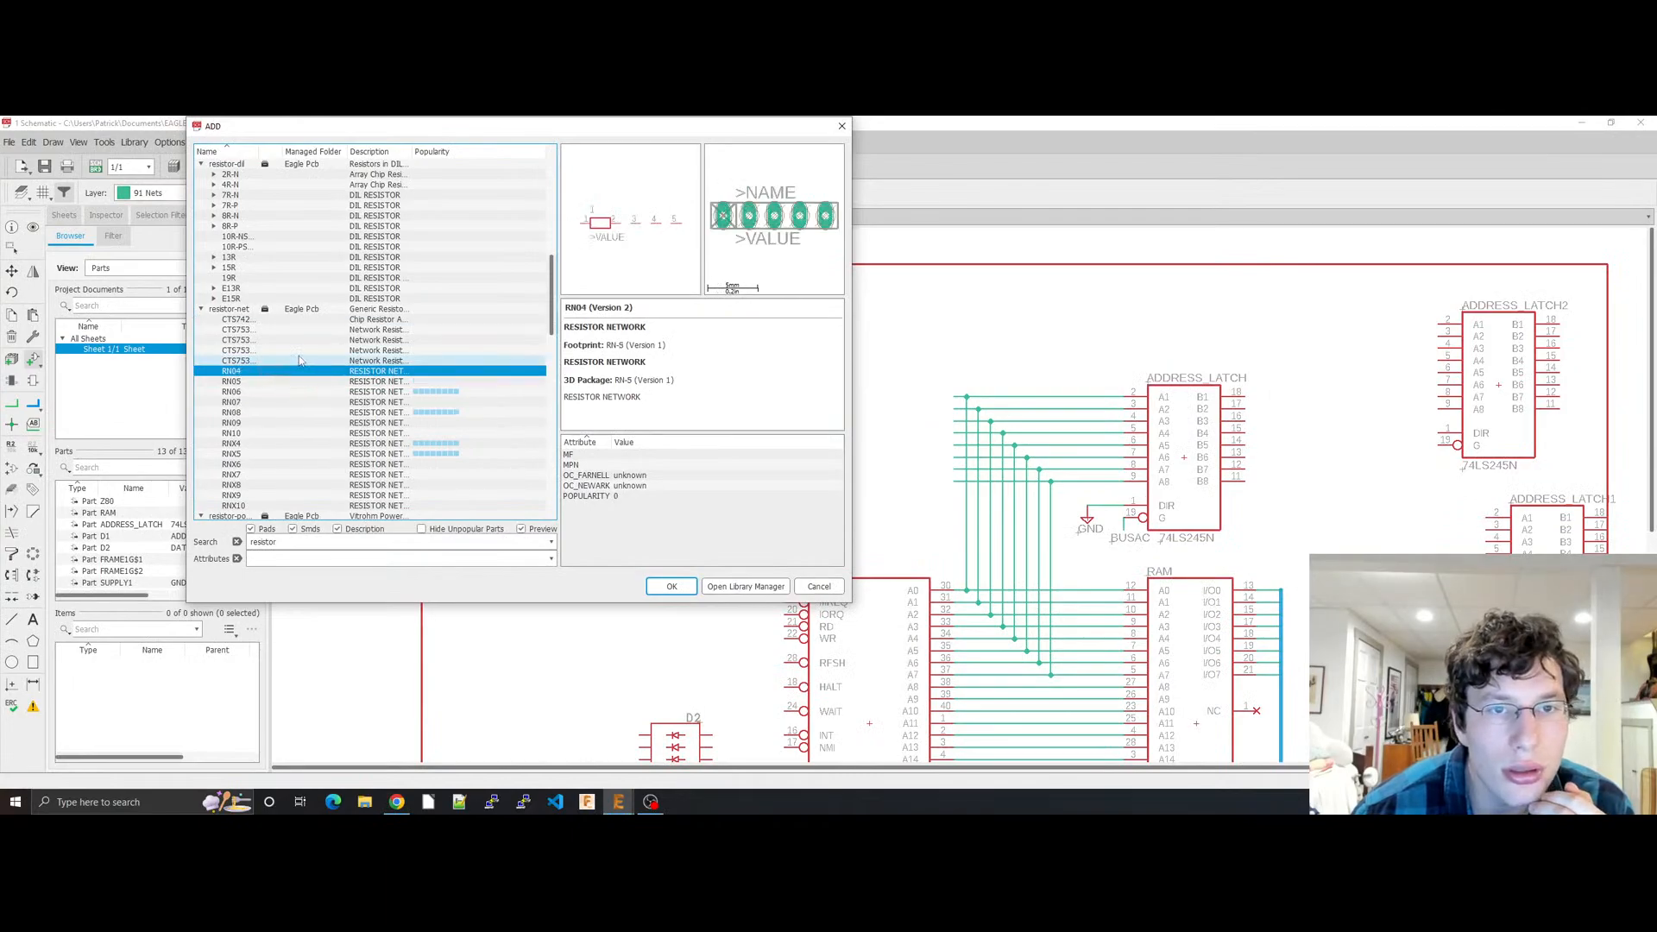
left_click(300, 361)
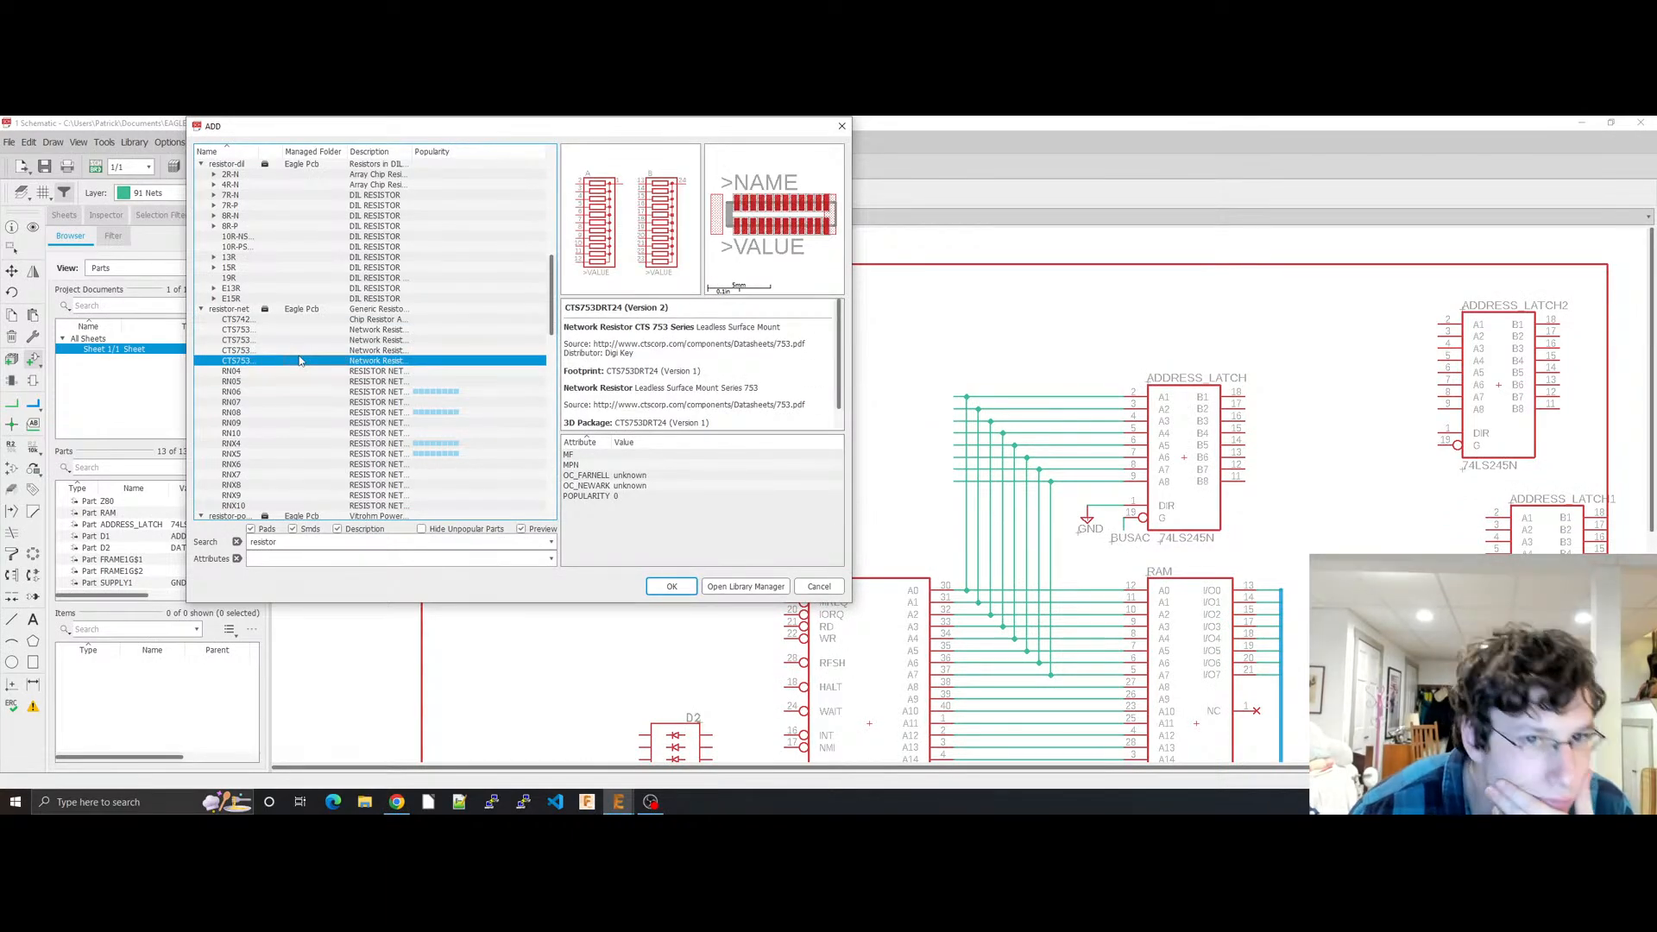
scroll(276, 389, "down", 5)
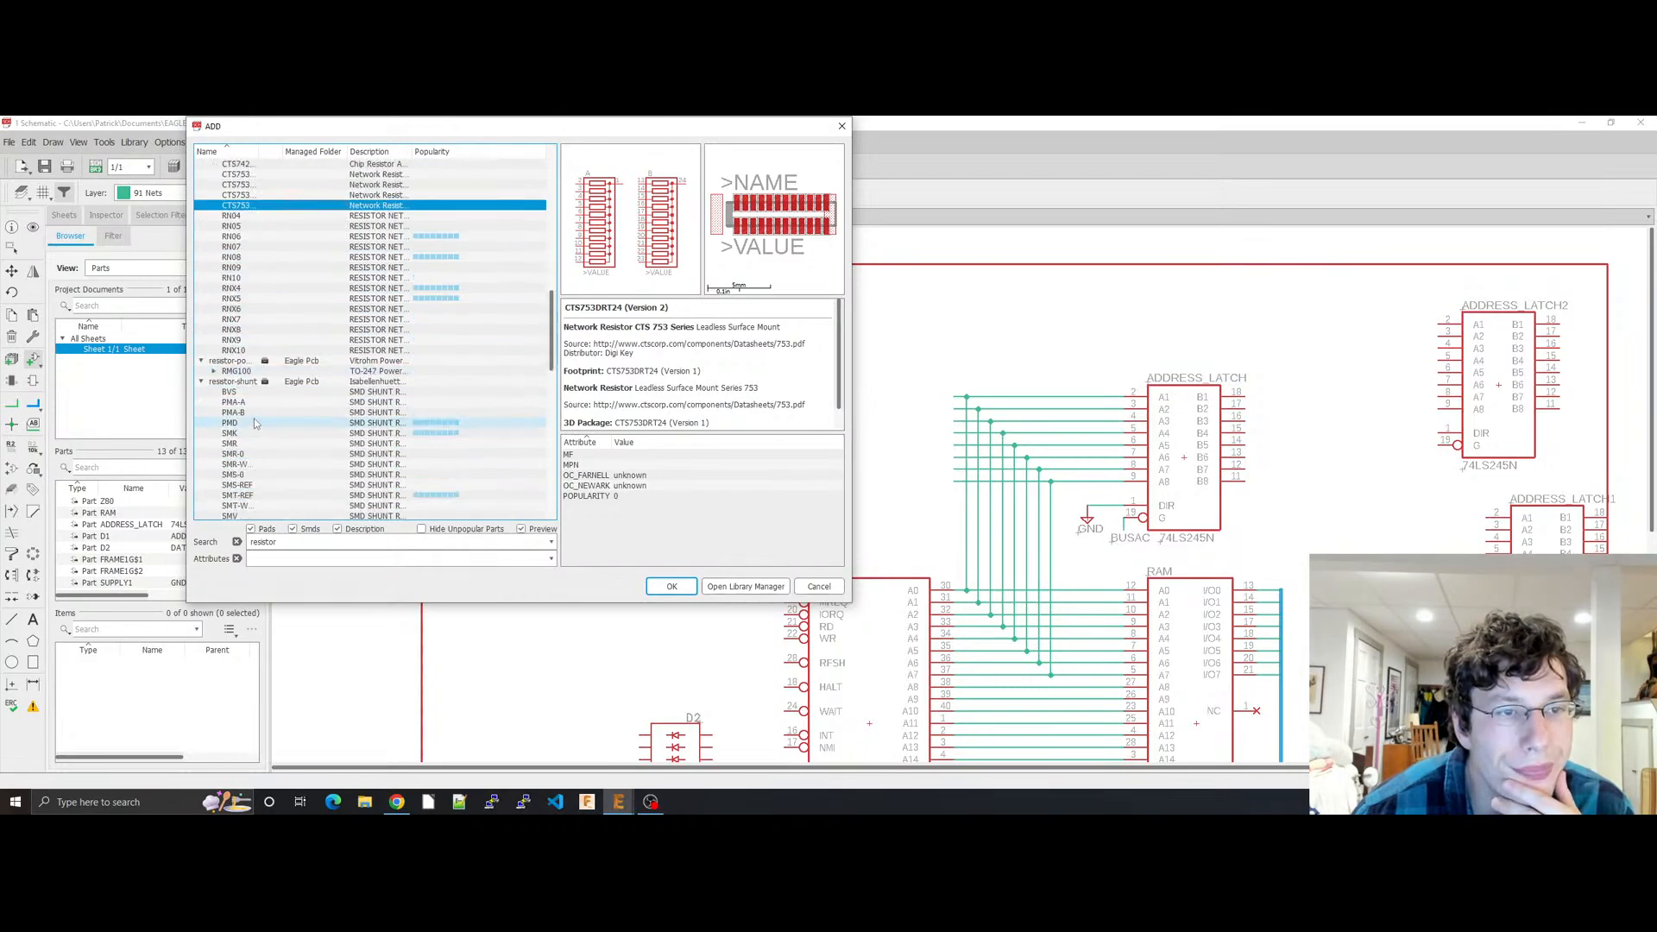
left_click(258, 330)
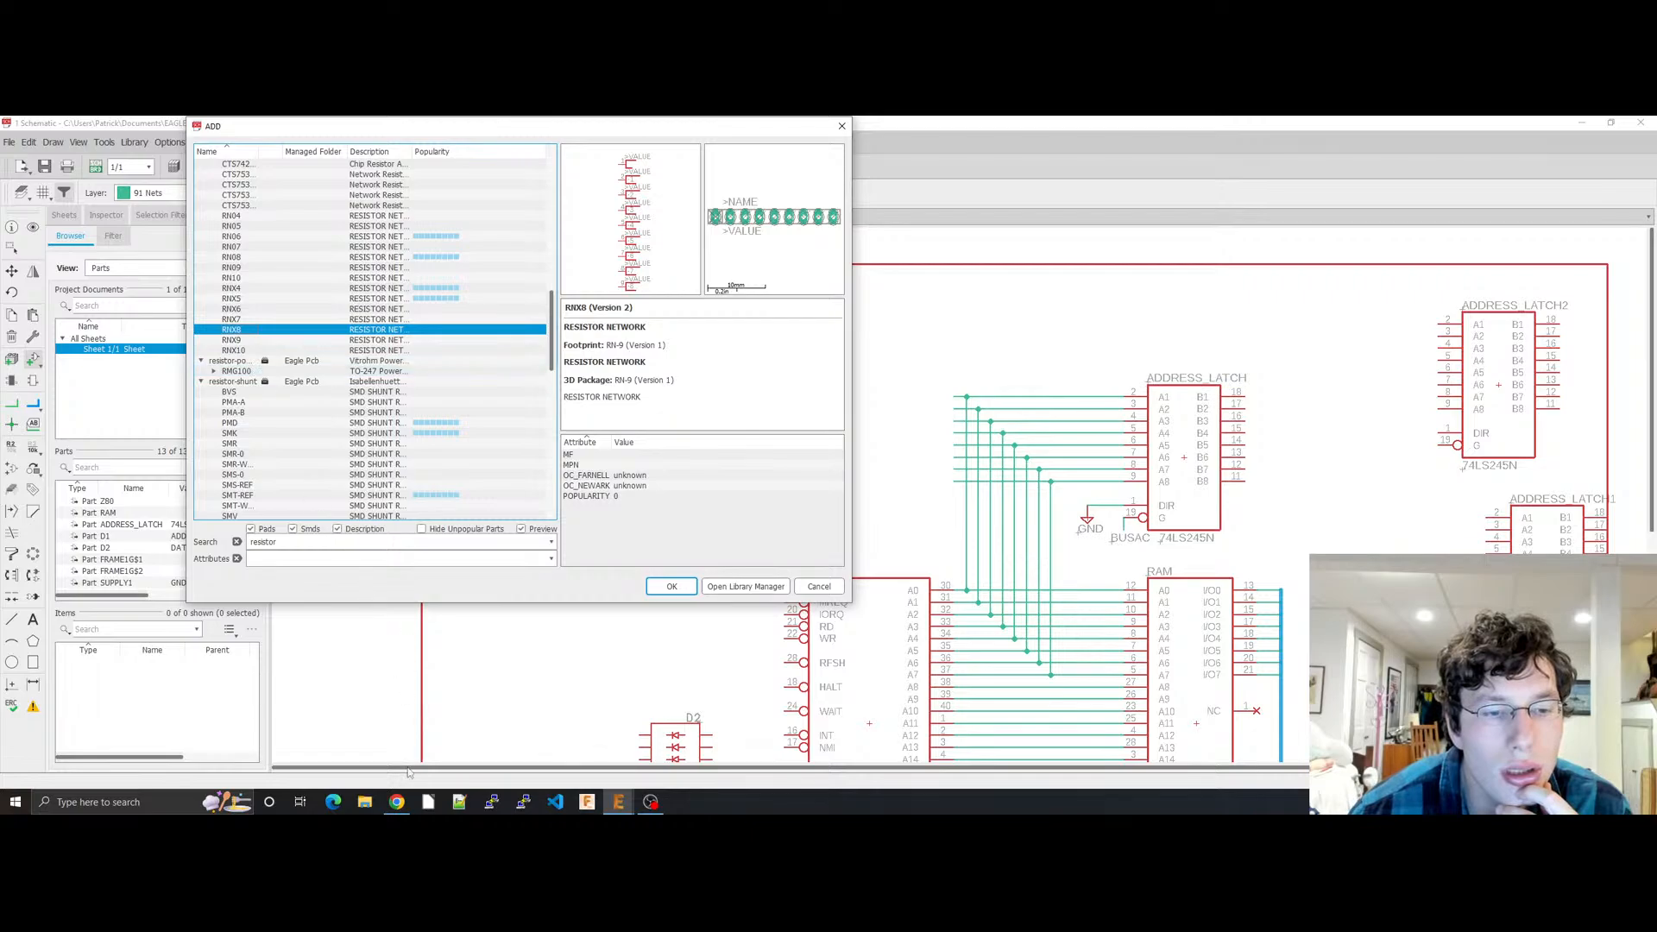
Step: Switch to Chrome and look through the reference tabs, including the KiCad schematic and the zeta256 stripboard drawing
left_click(396, 803)
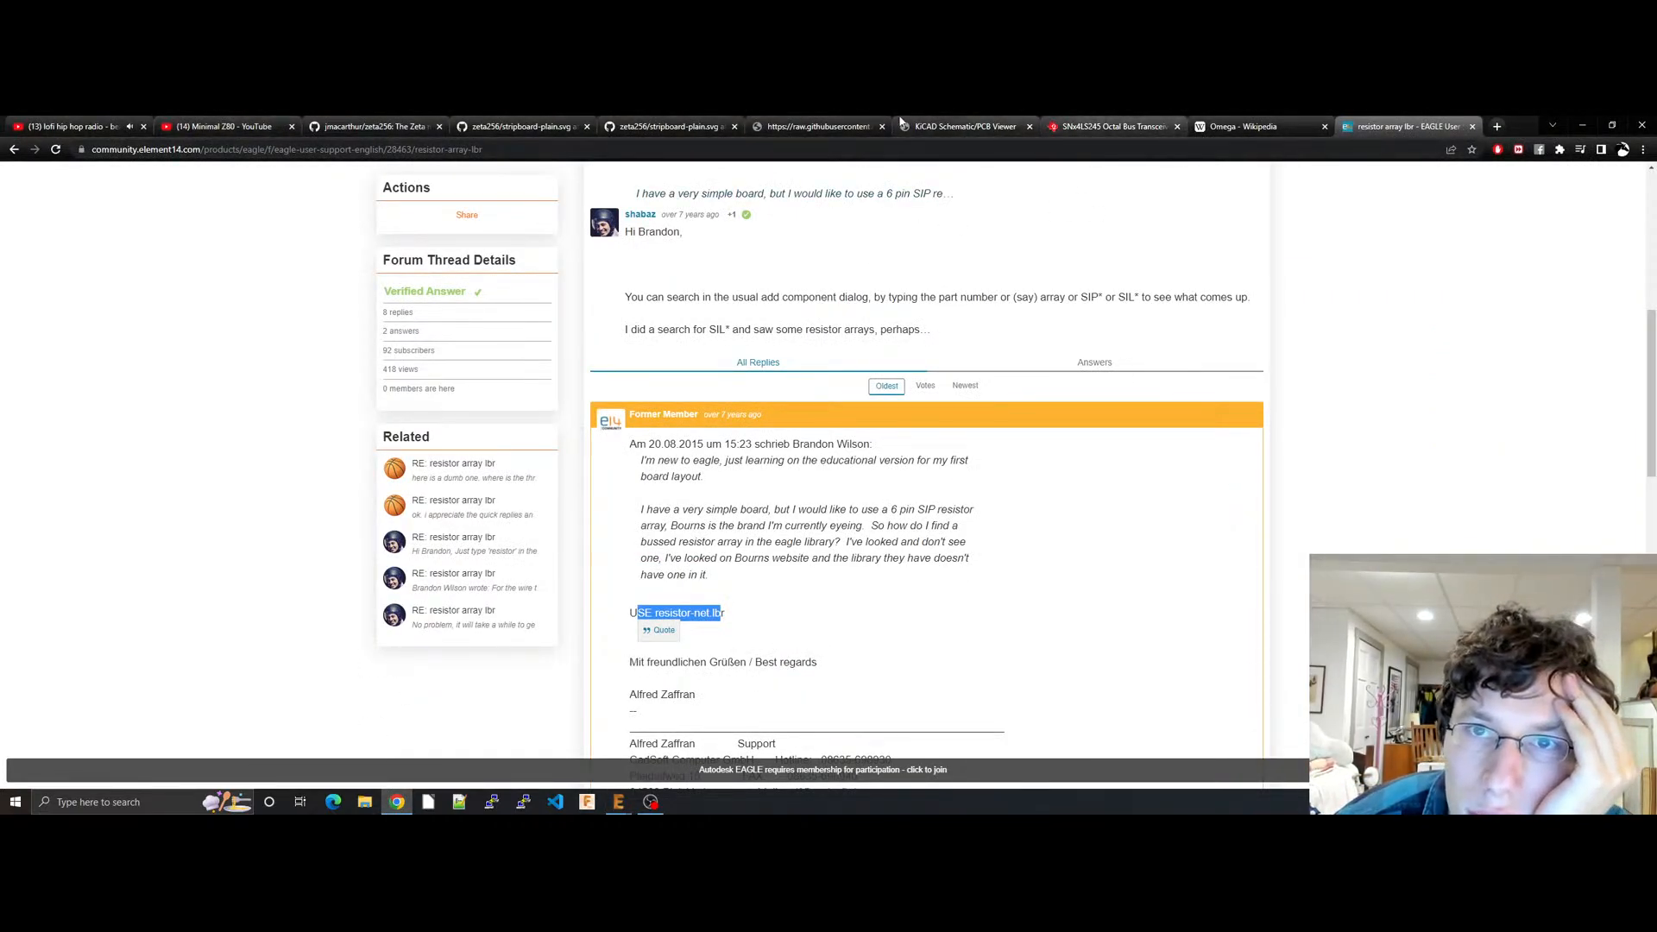
left_click(860, 126)
left_click(966, 126)
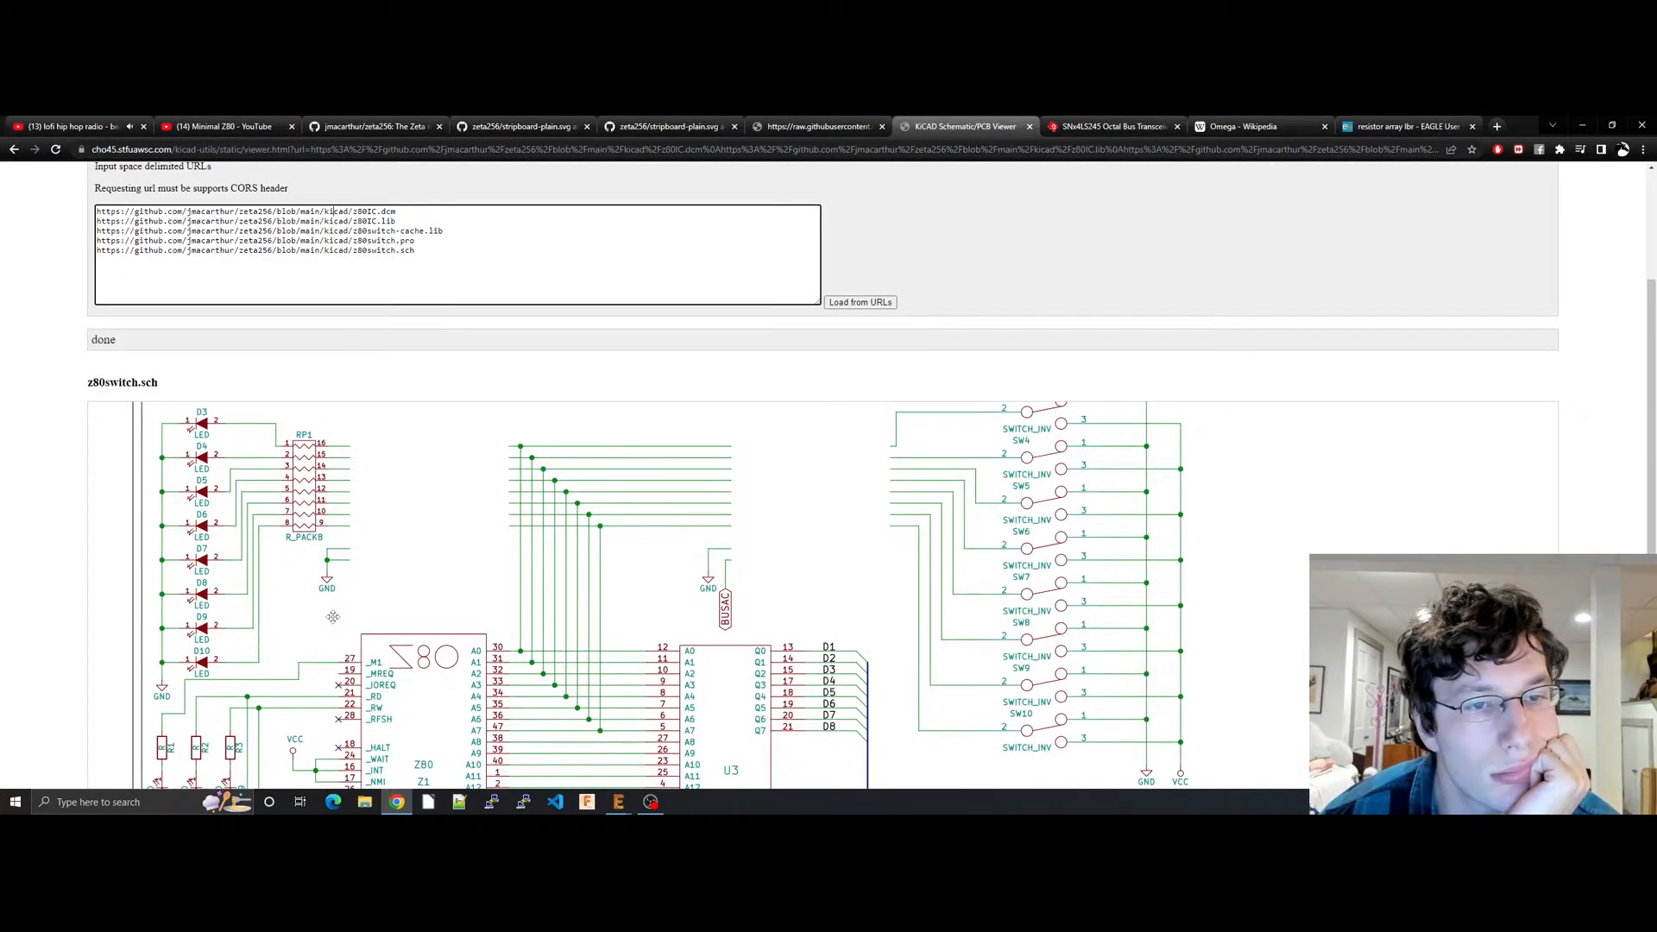
left_click(867, 126)
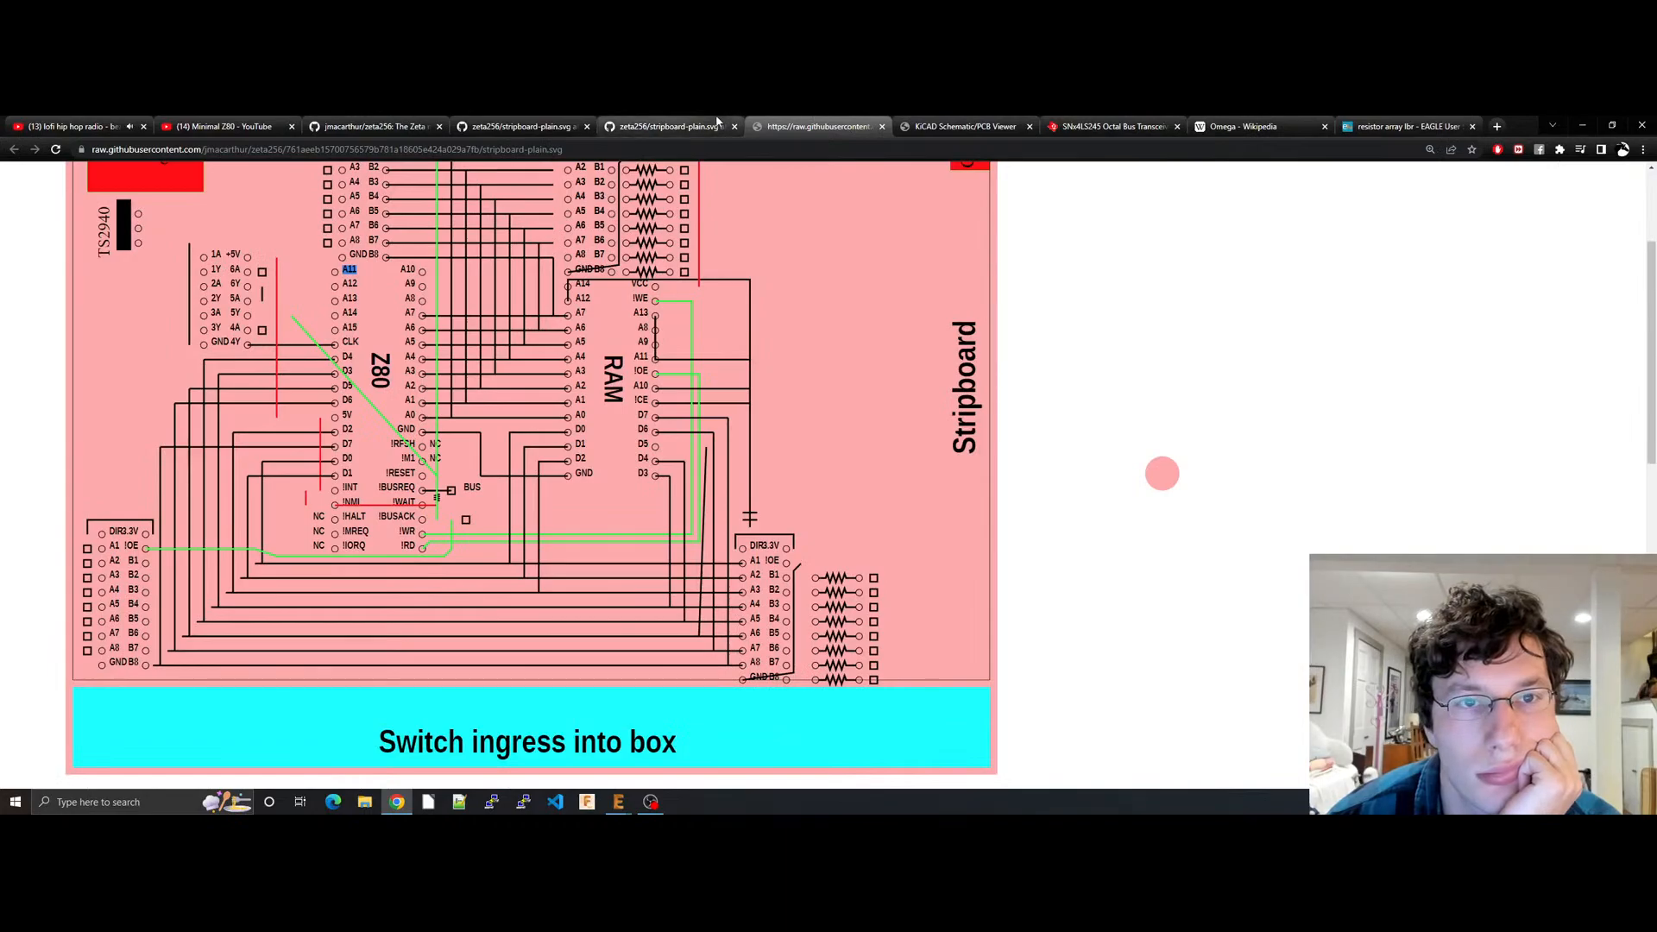
left_click(638, 126)
left_click(523, 126)
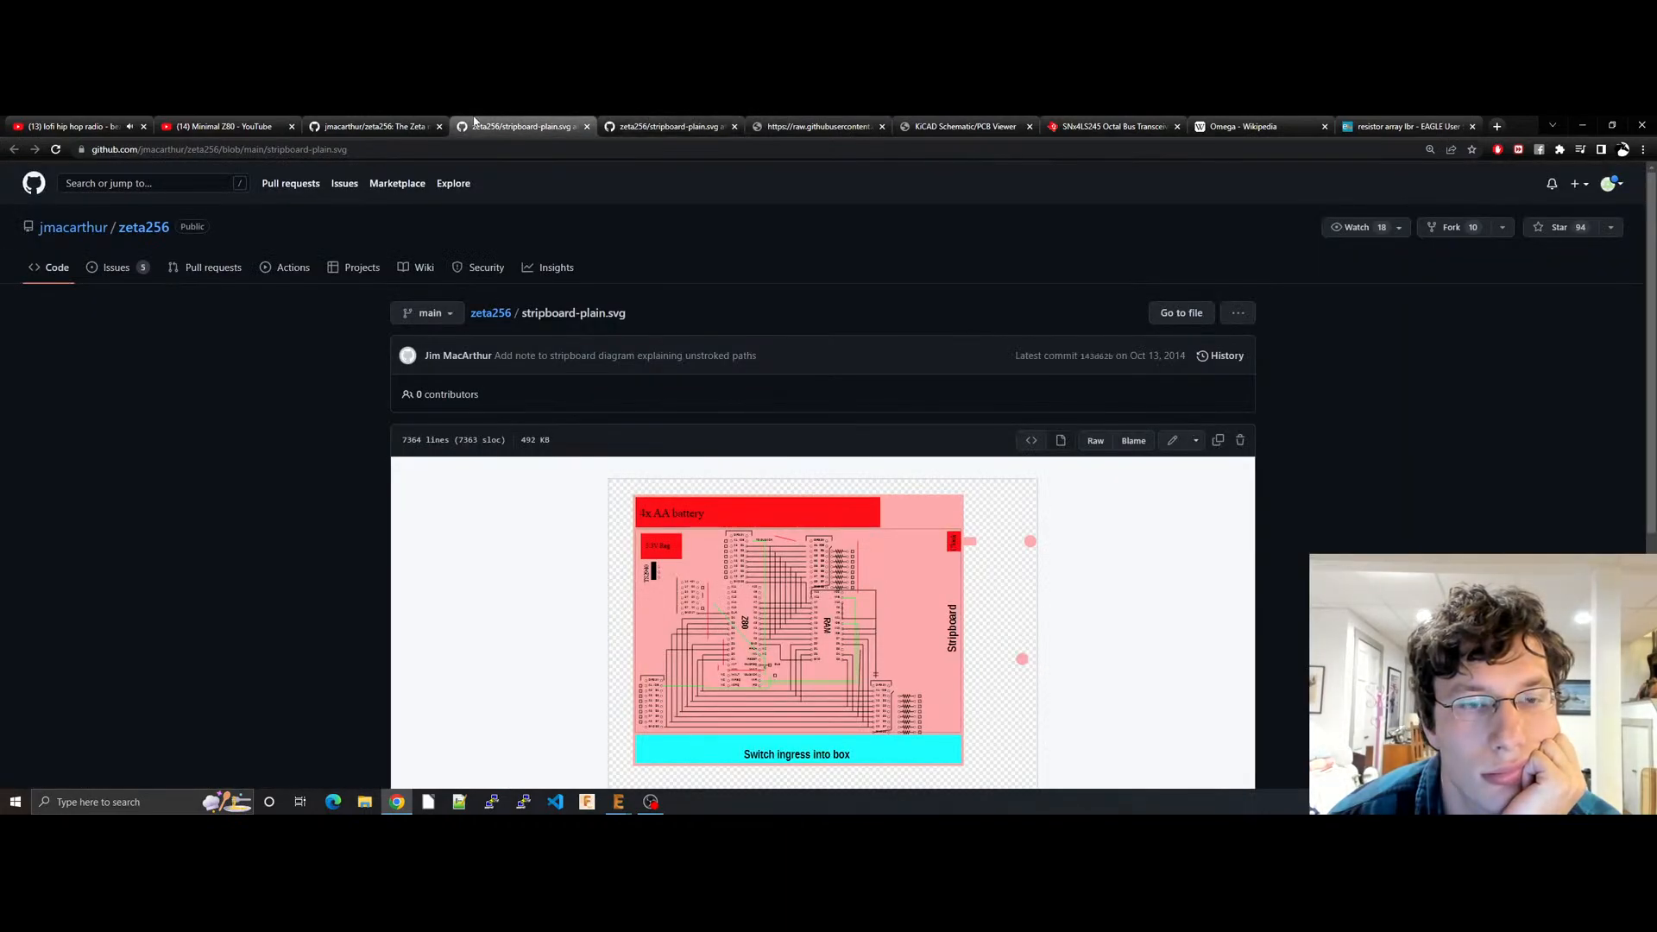
left_click(375, 126)
left_click(483, 126)
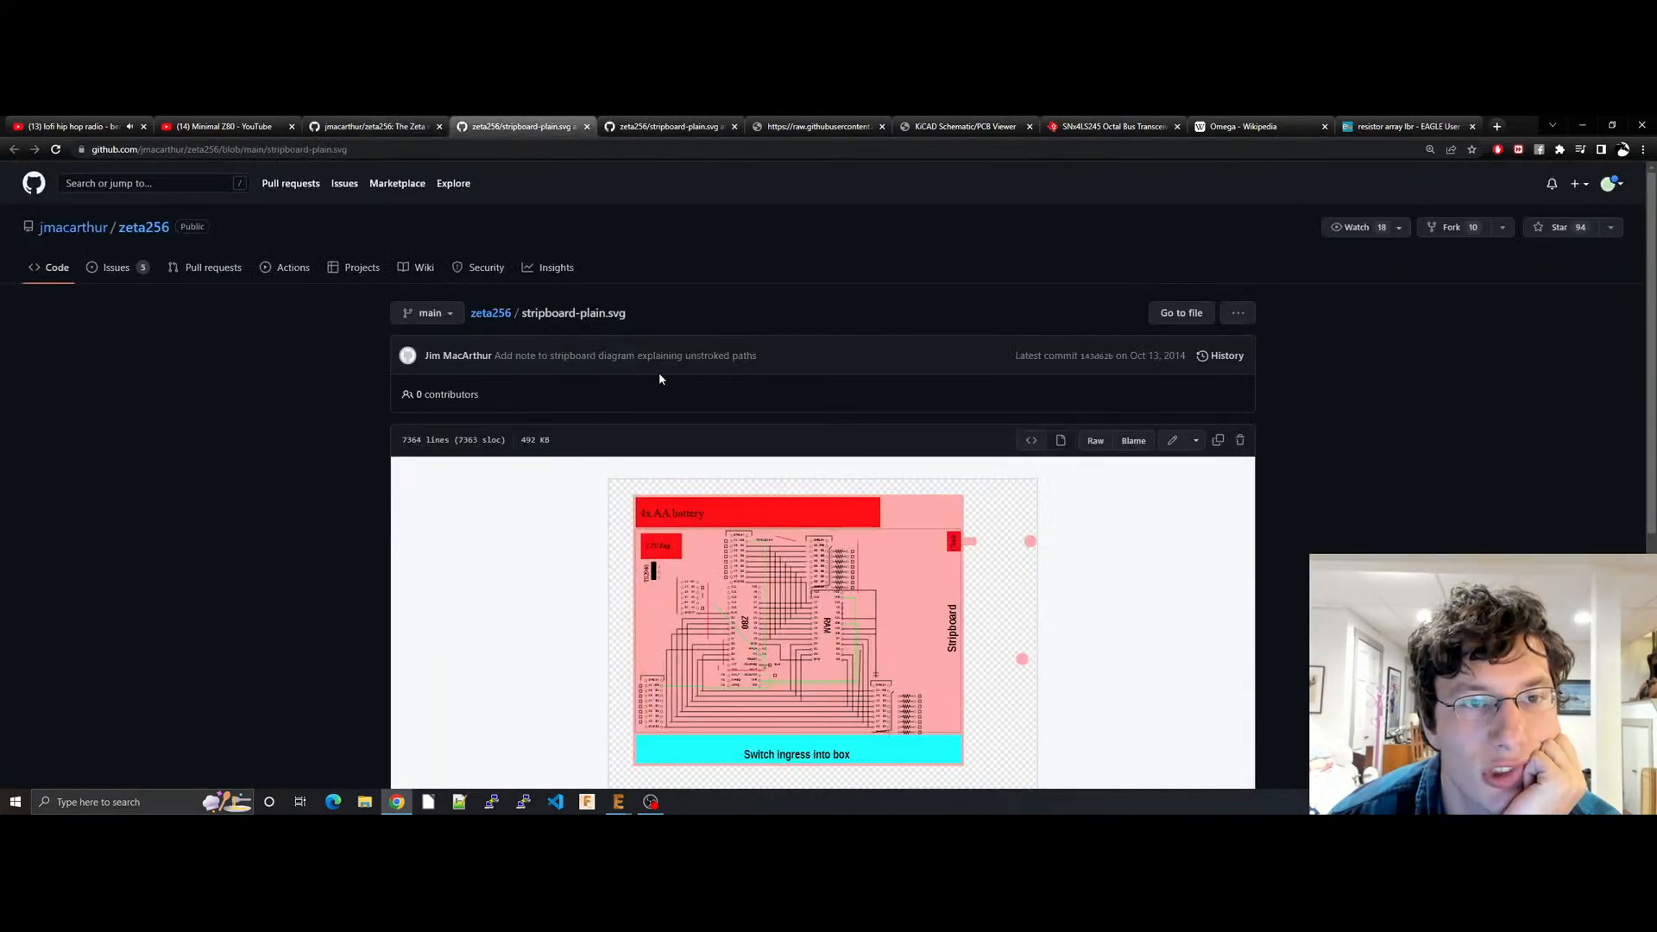
Step: Open internal.jpeg from the zeta256 repository's images folder and examine the stripboard wiring and components
left_click(490, 312)
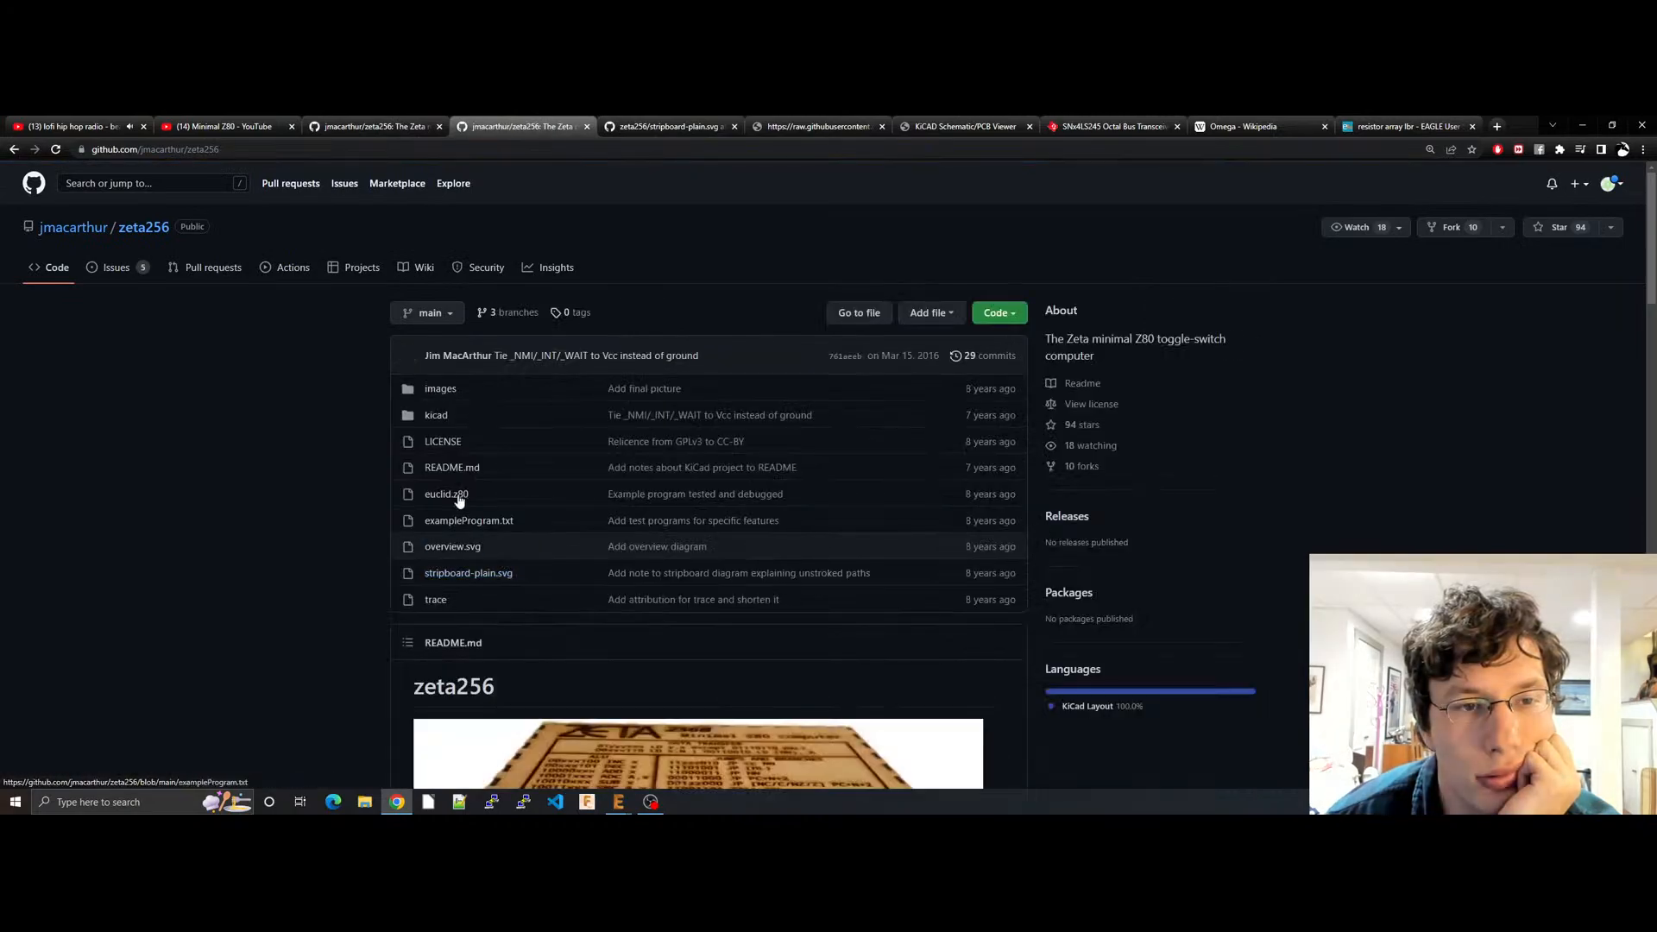
left_click(444, 393)
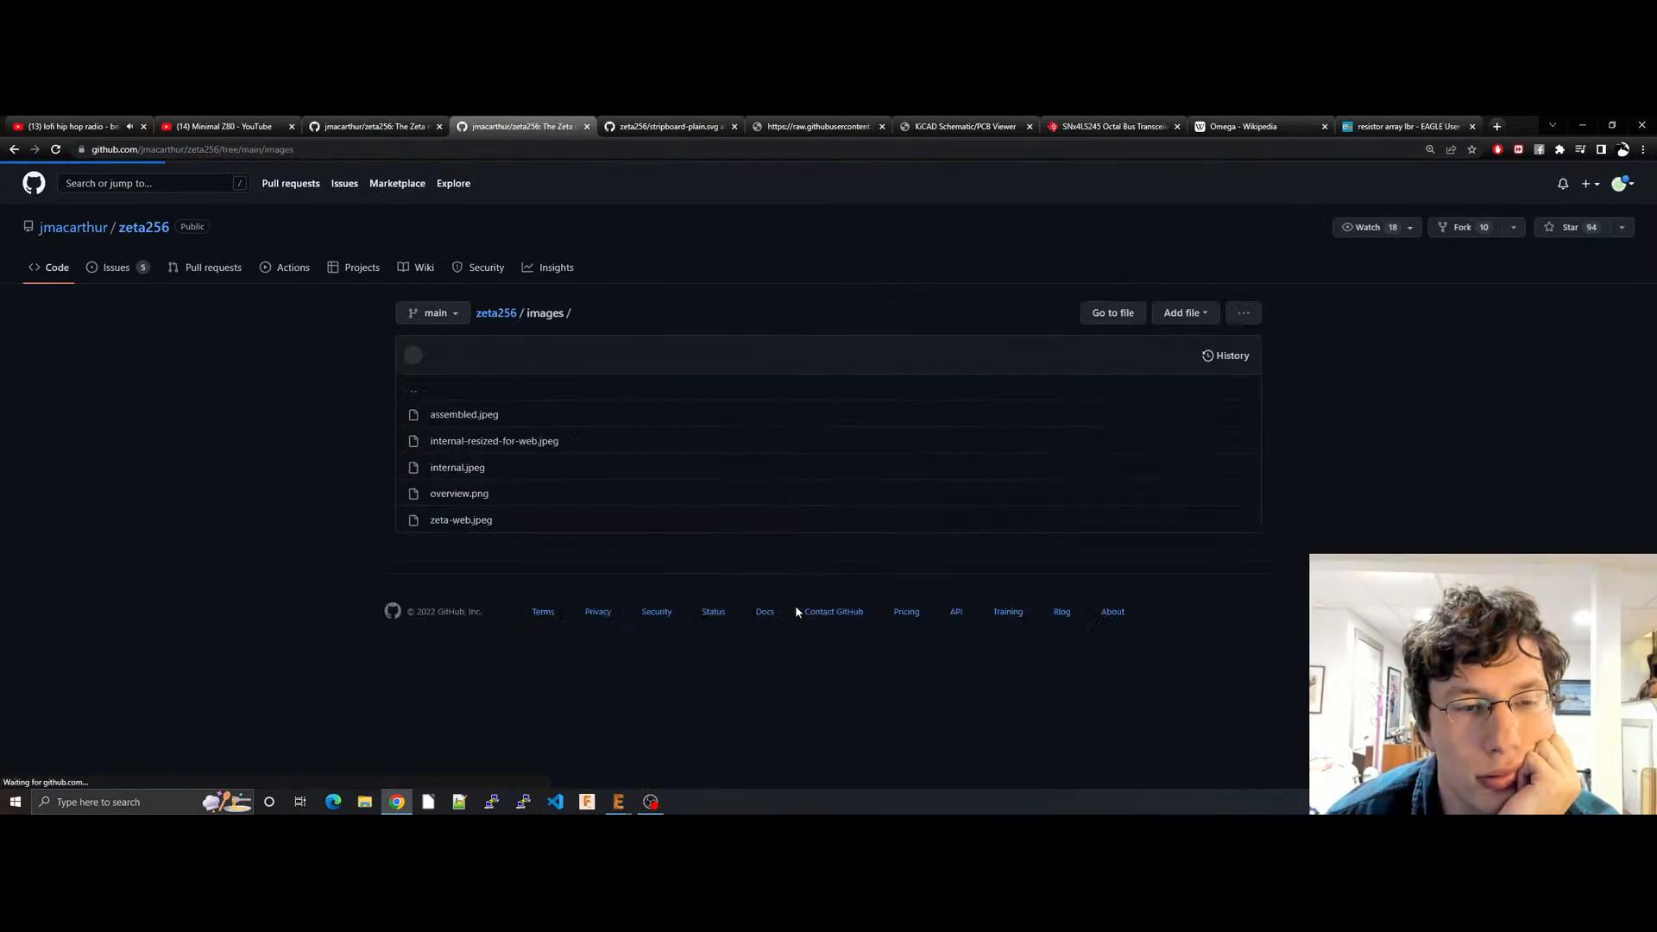
left_click(457, 467)
scroll(1111, 641, "down", 6)
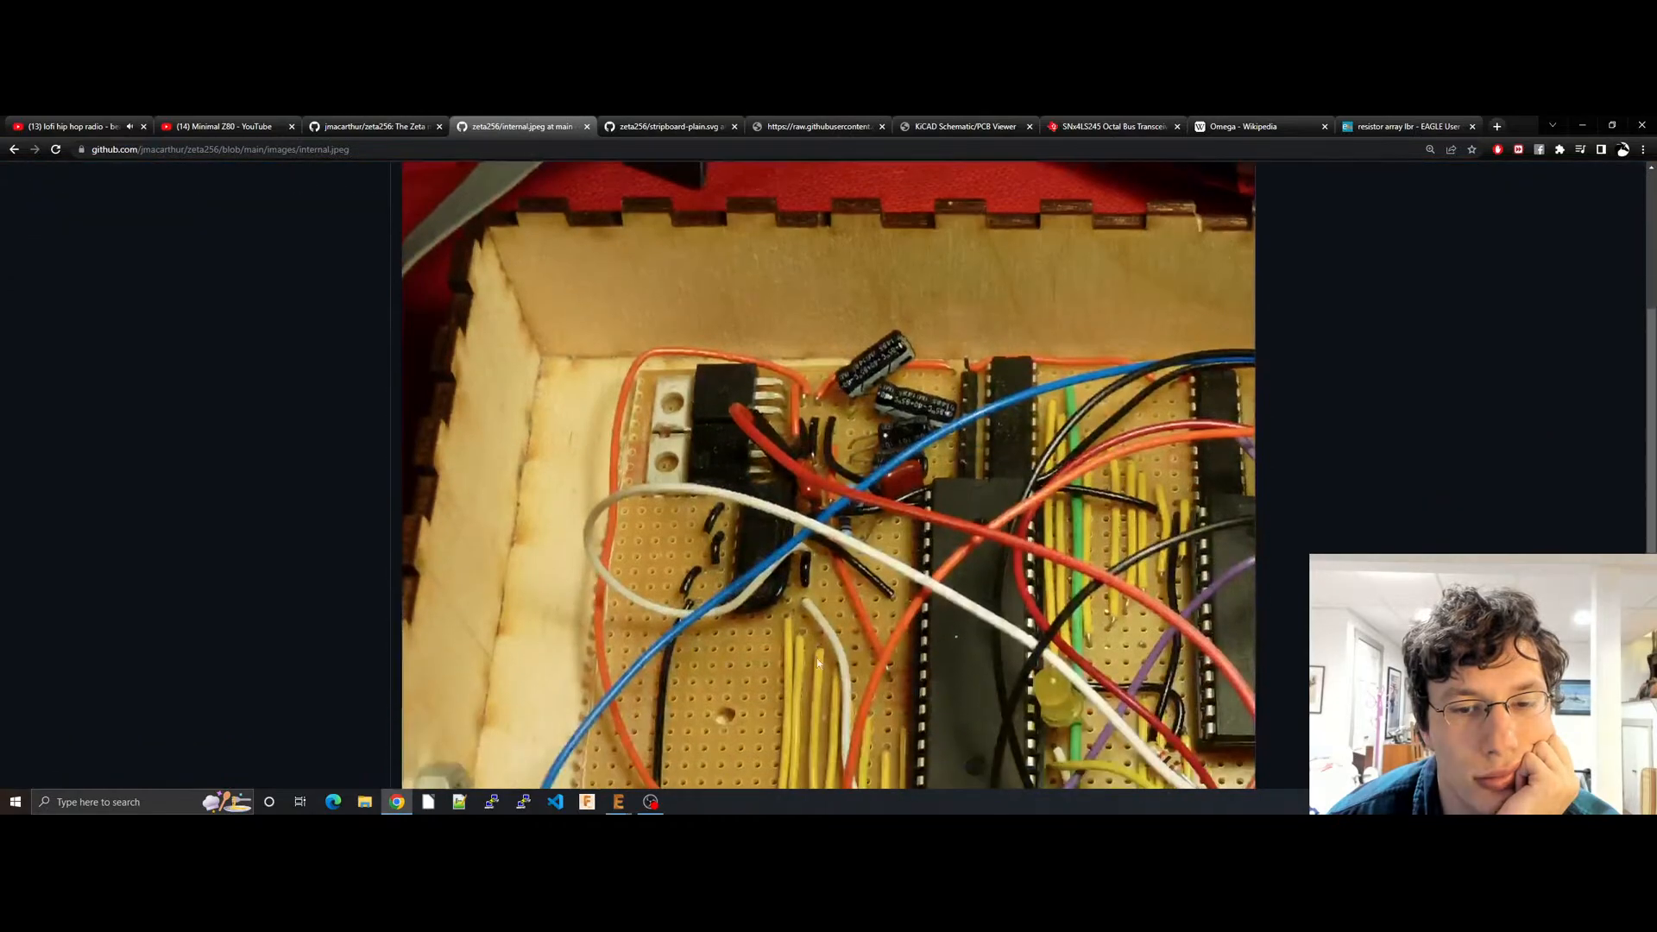
scroll(1122, 622, "down", 2)
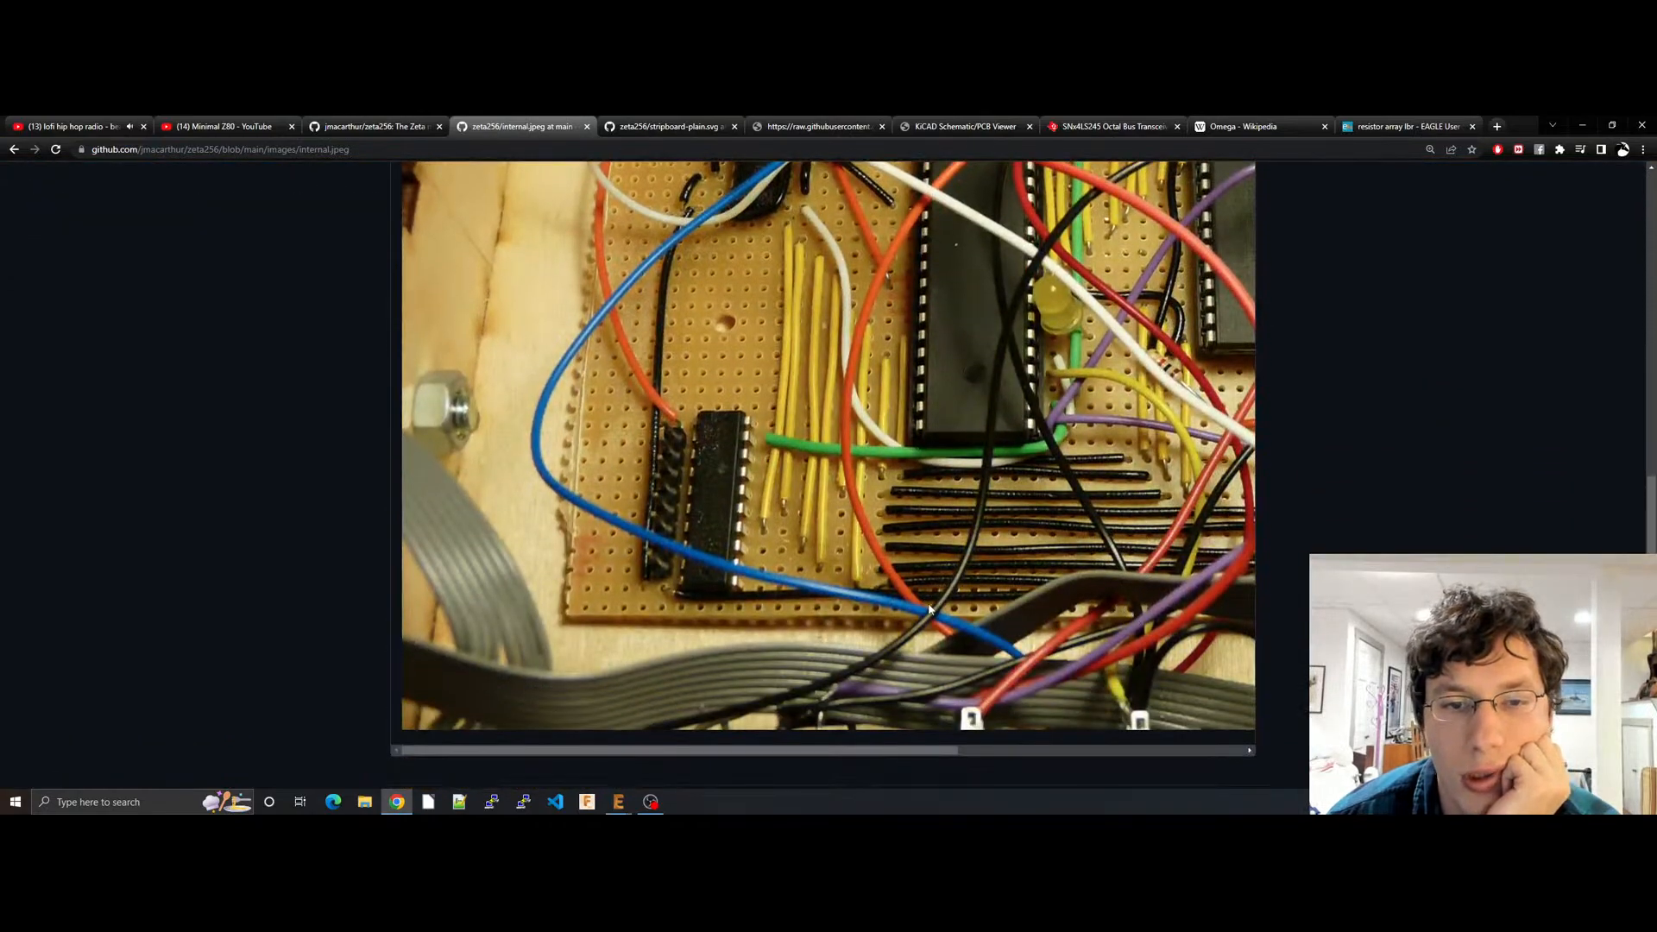
scroll(930, 609, "up", 4)
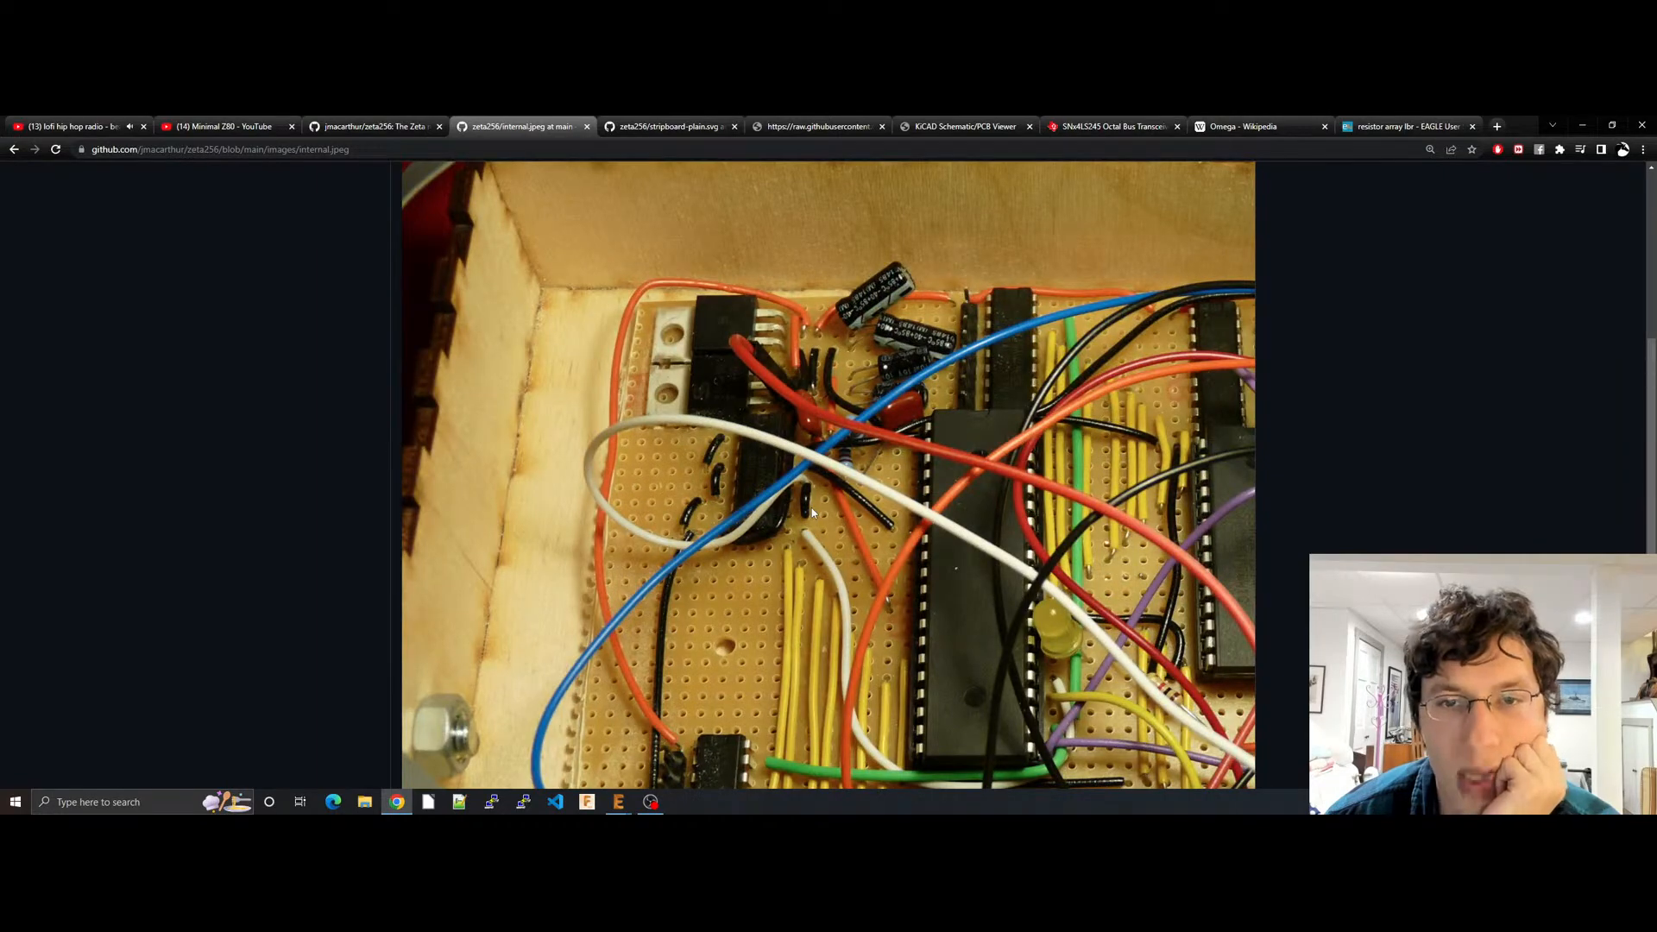
Step: Check overview.png from the images folder, and examine the whole board in internal-resized-for-web.jpeg
left_click(14, 149)
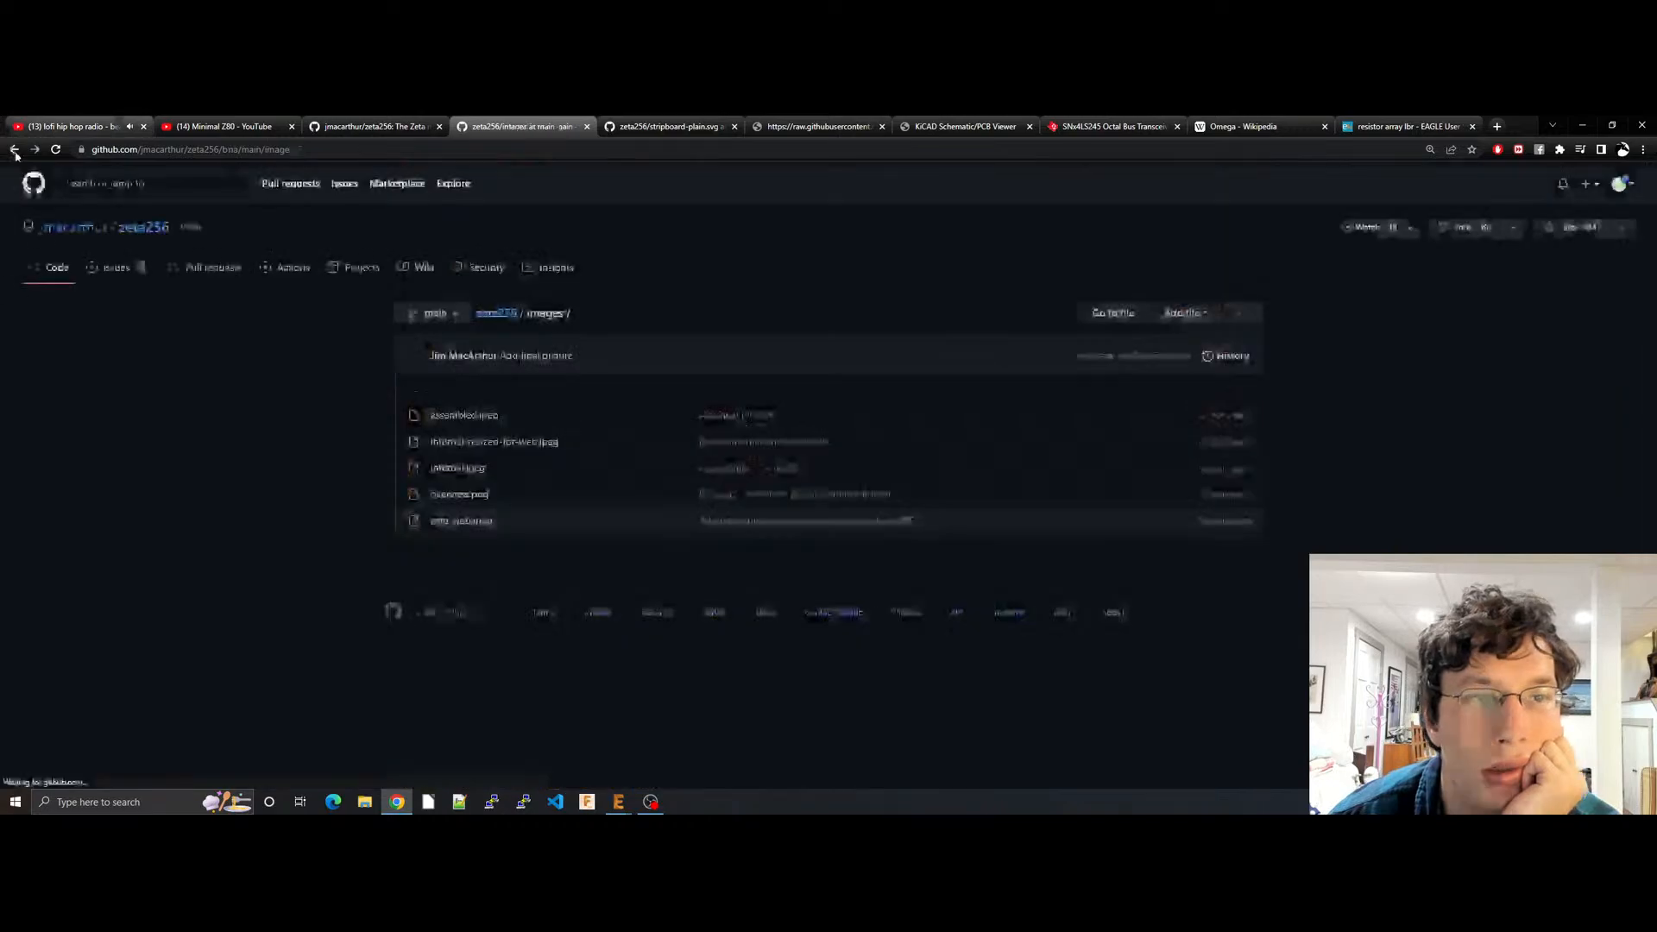
left_click(470, 495)
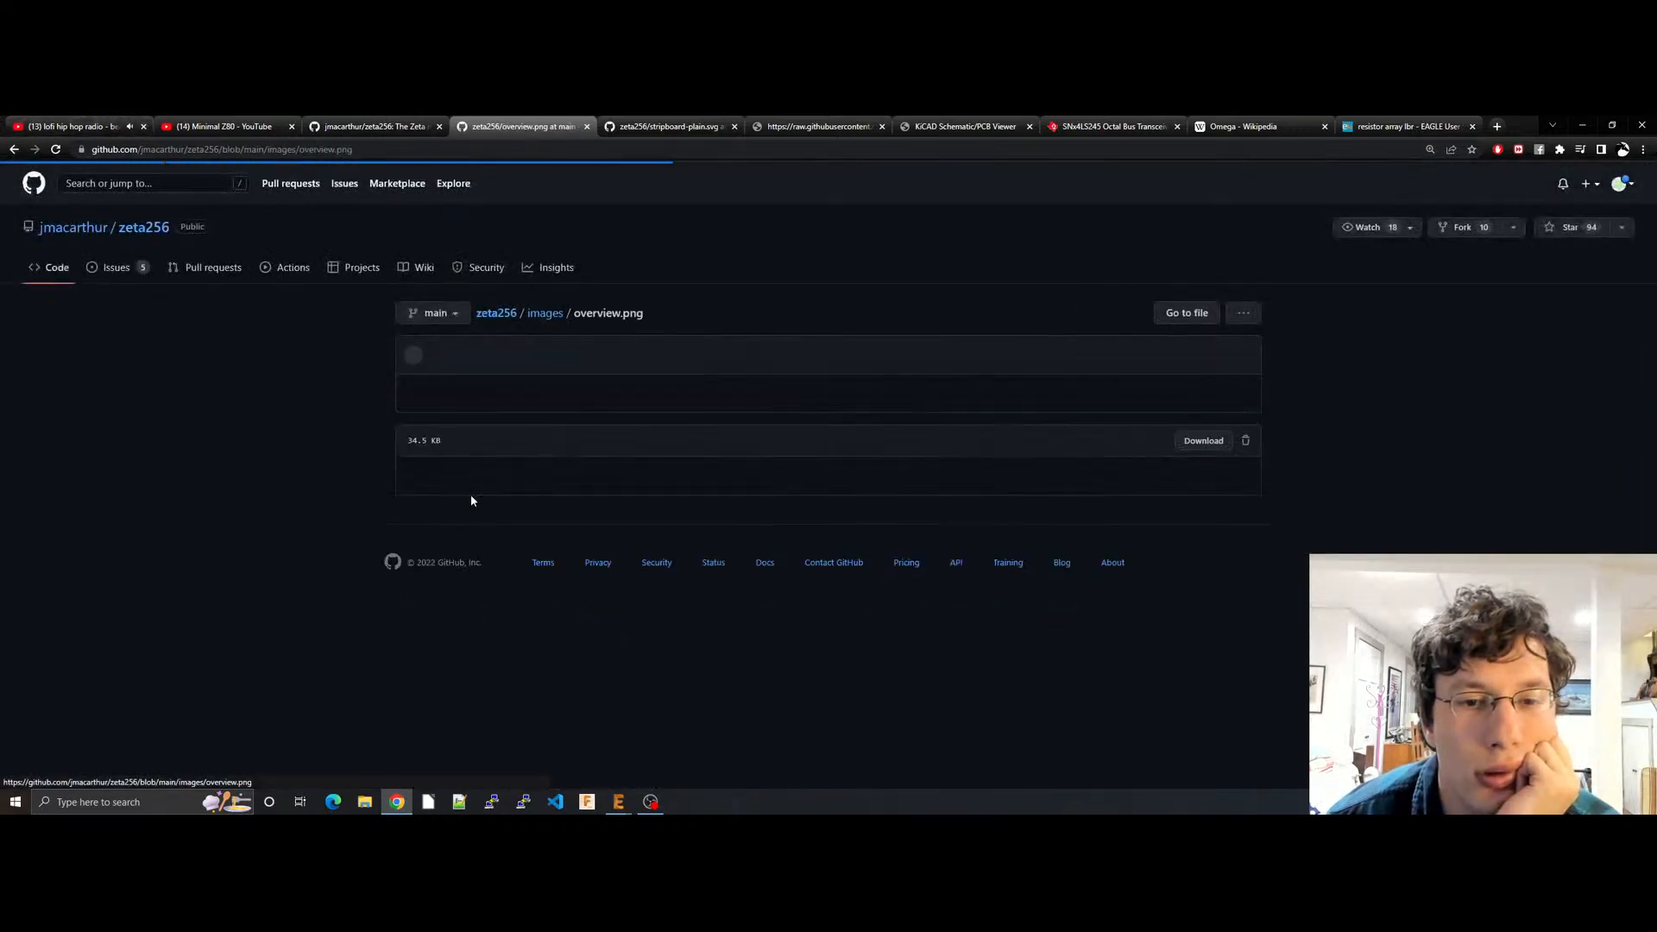
left_click(13, 149)
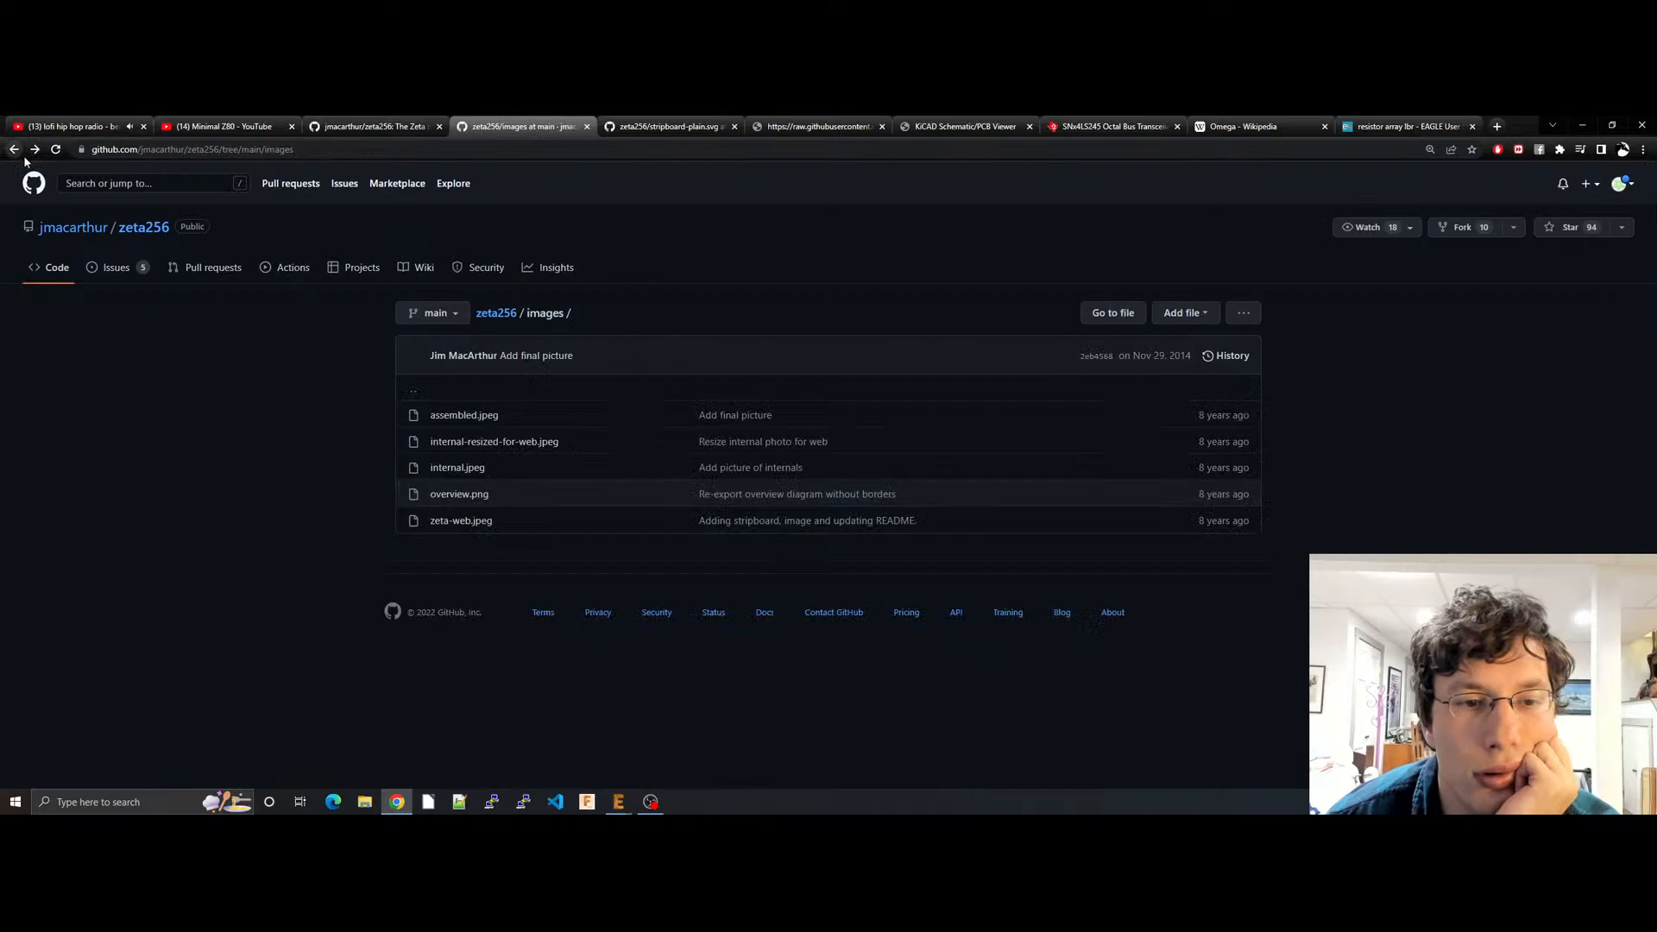
left_click(486, 445)
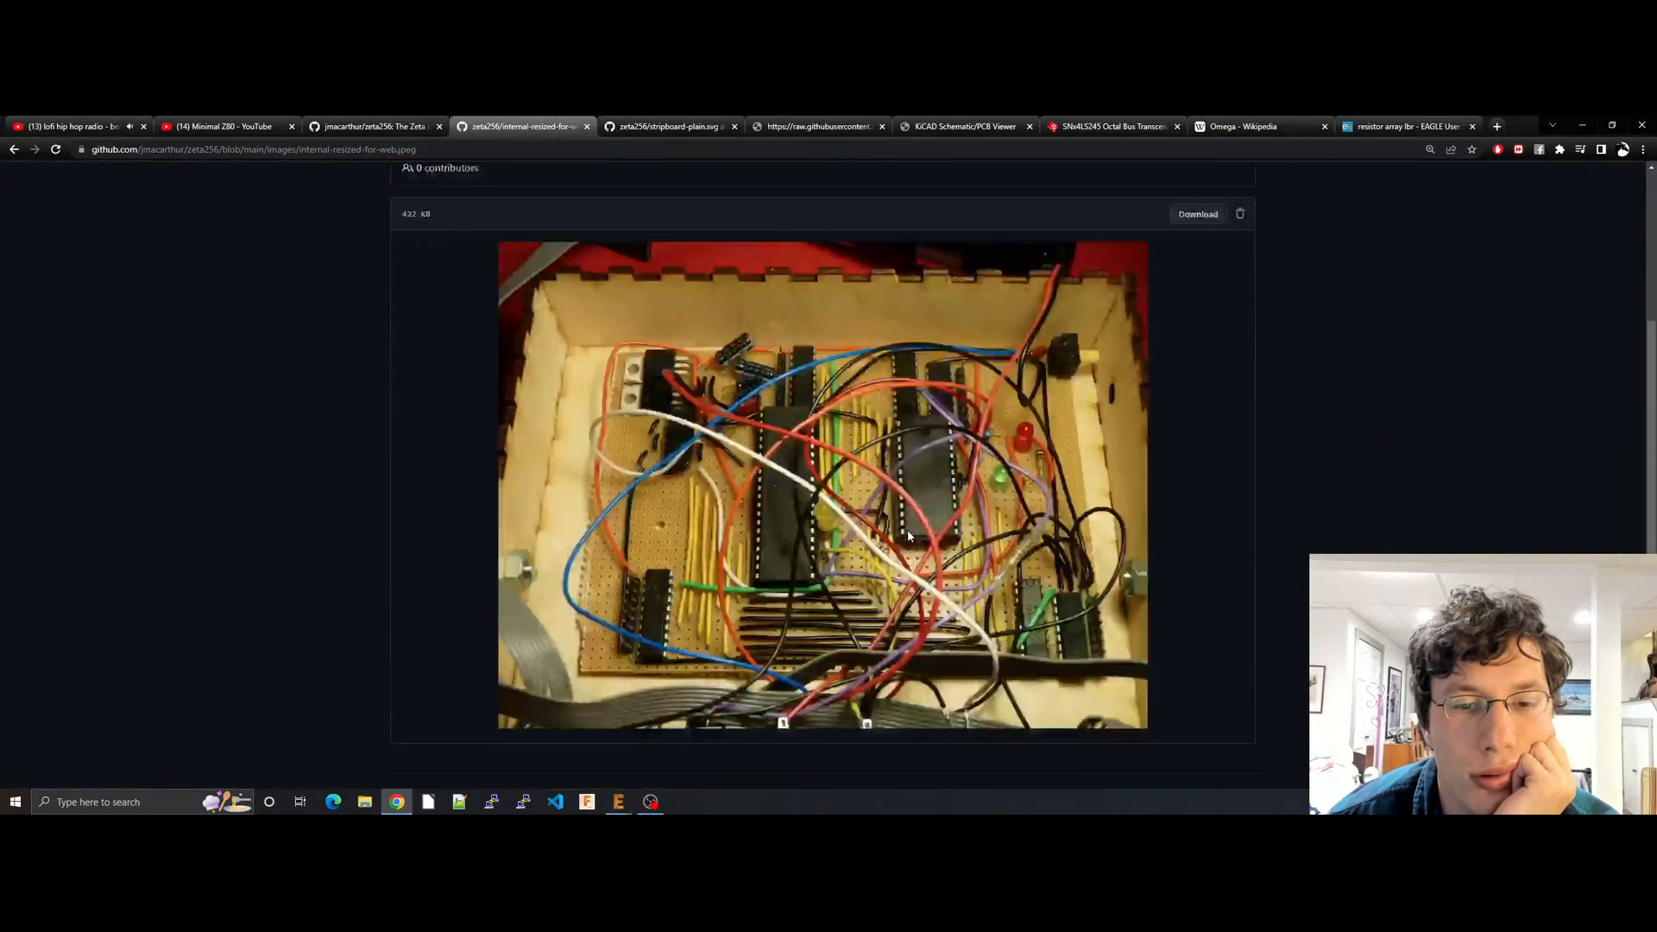
scroll(908, 530, "down", 1)
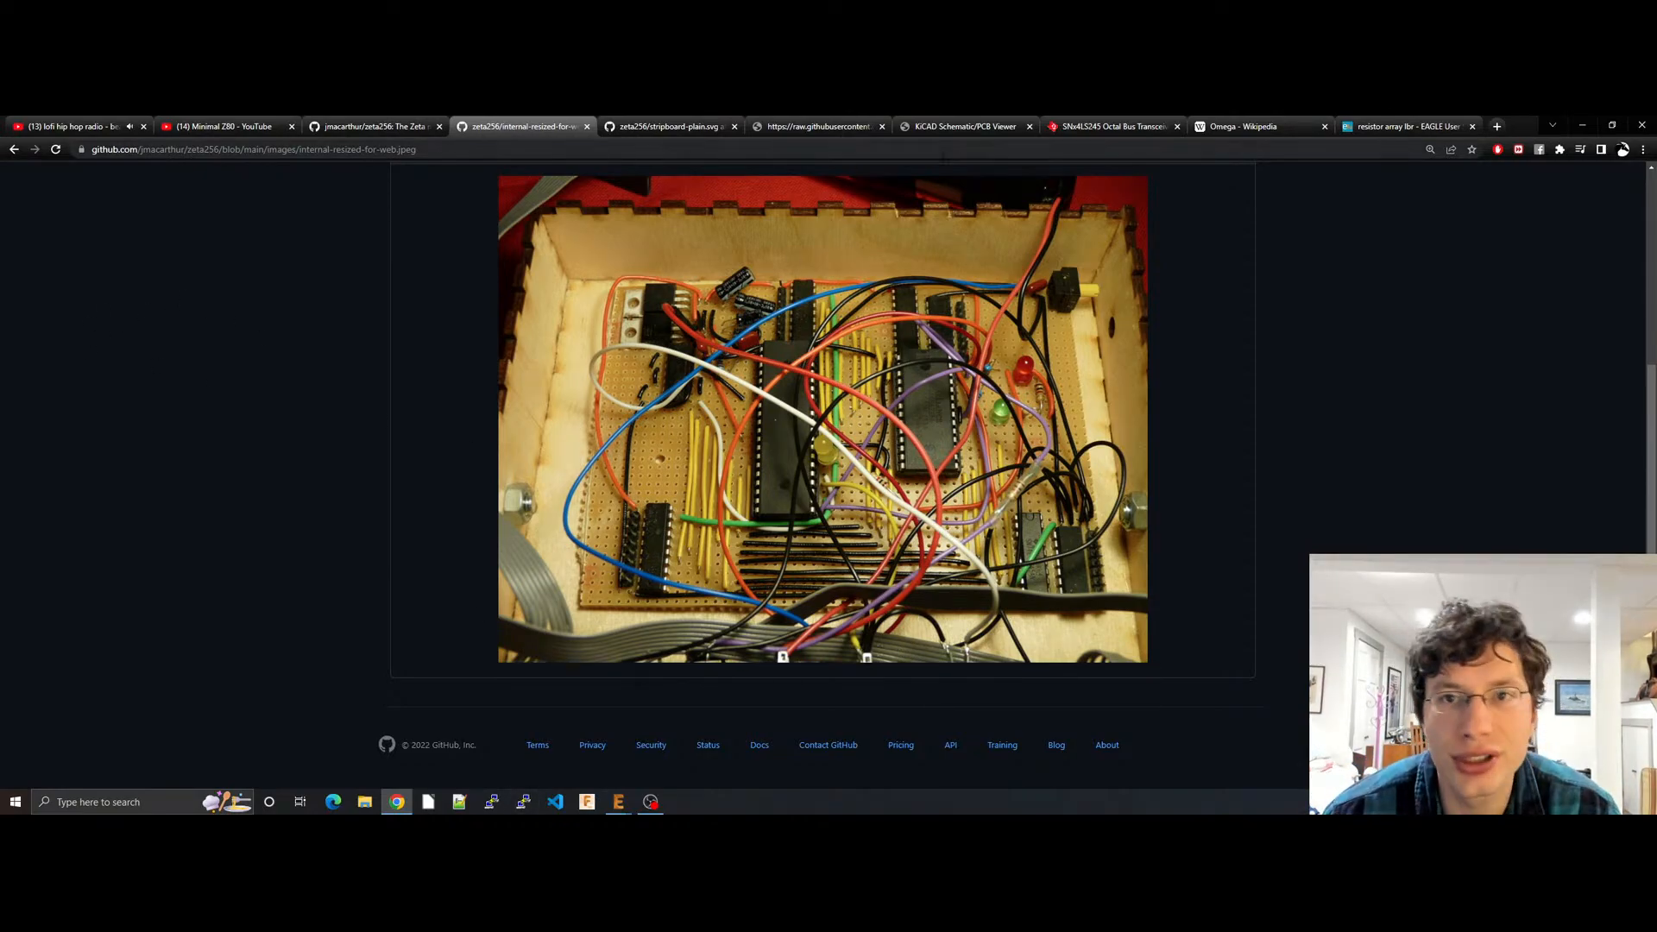
Step: Recheck RP1 in the KiCad reference schematic and search Google for "resistor pack"
left_click(965, 126)
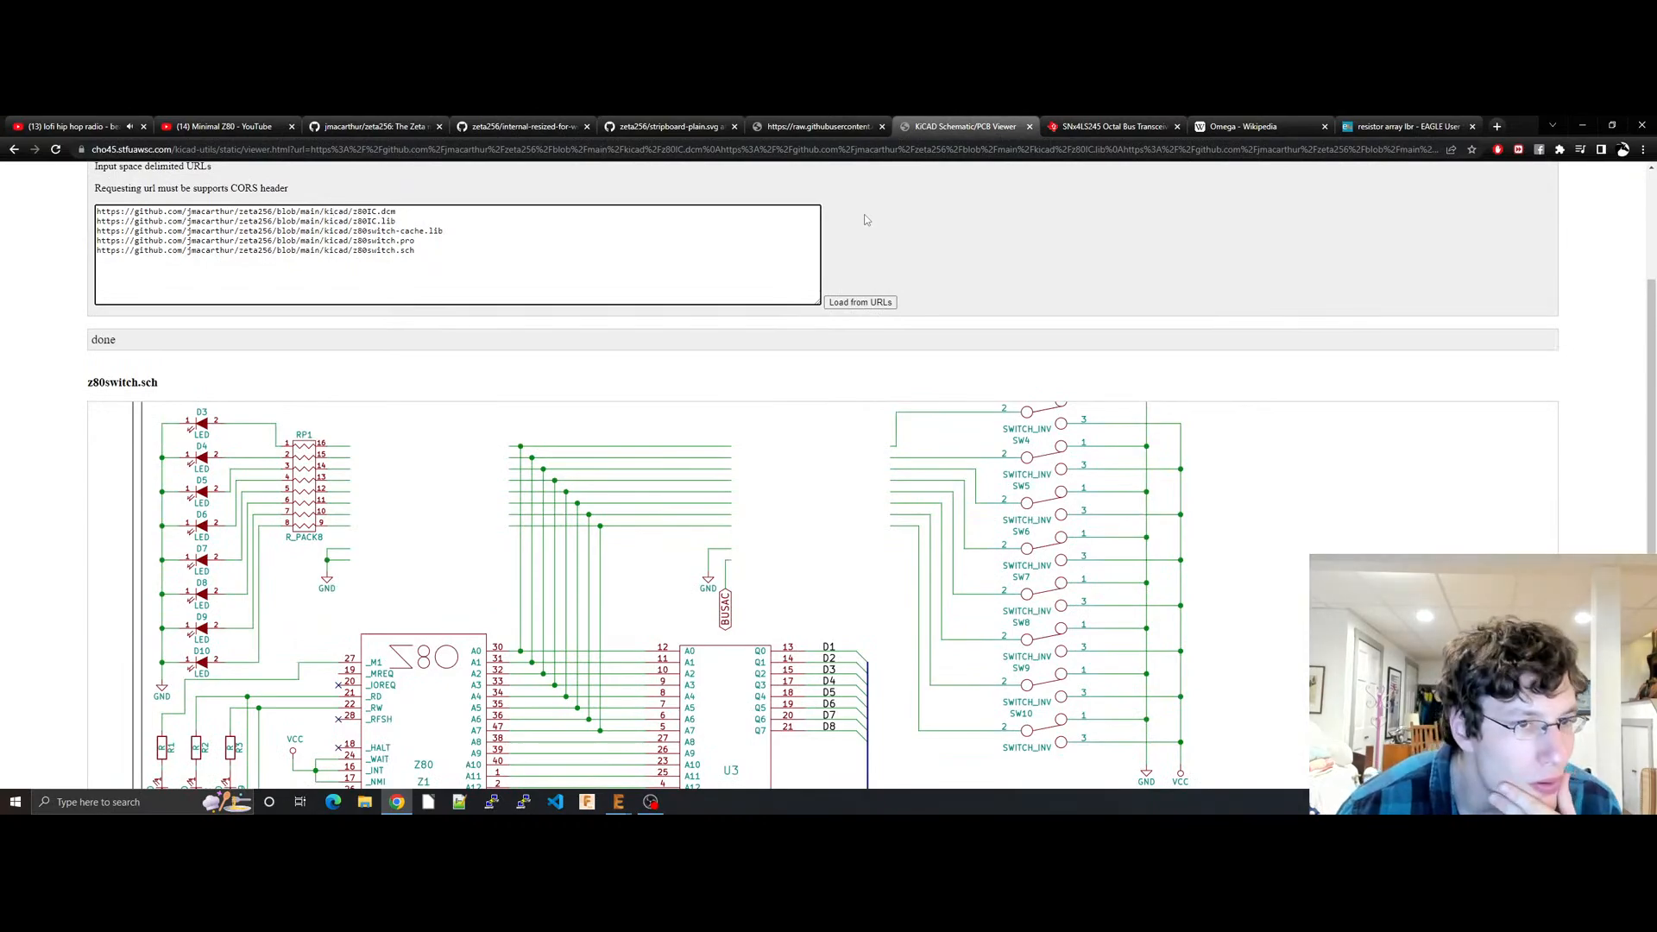
left_click(1417, 126)
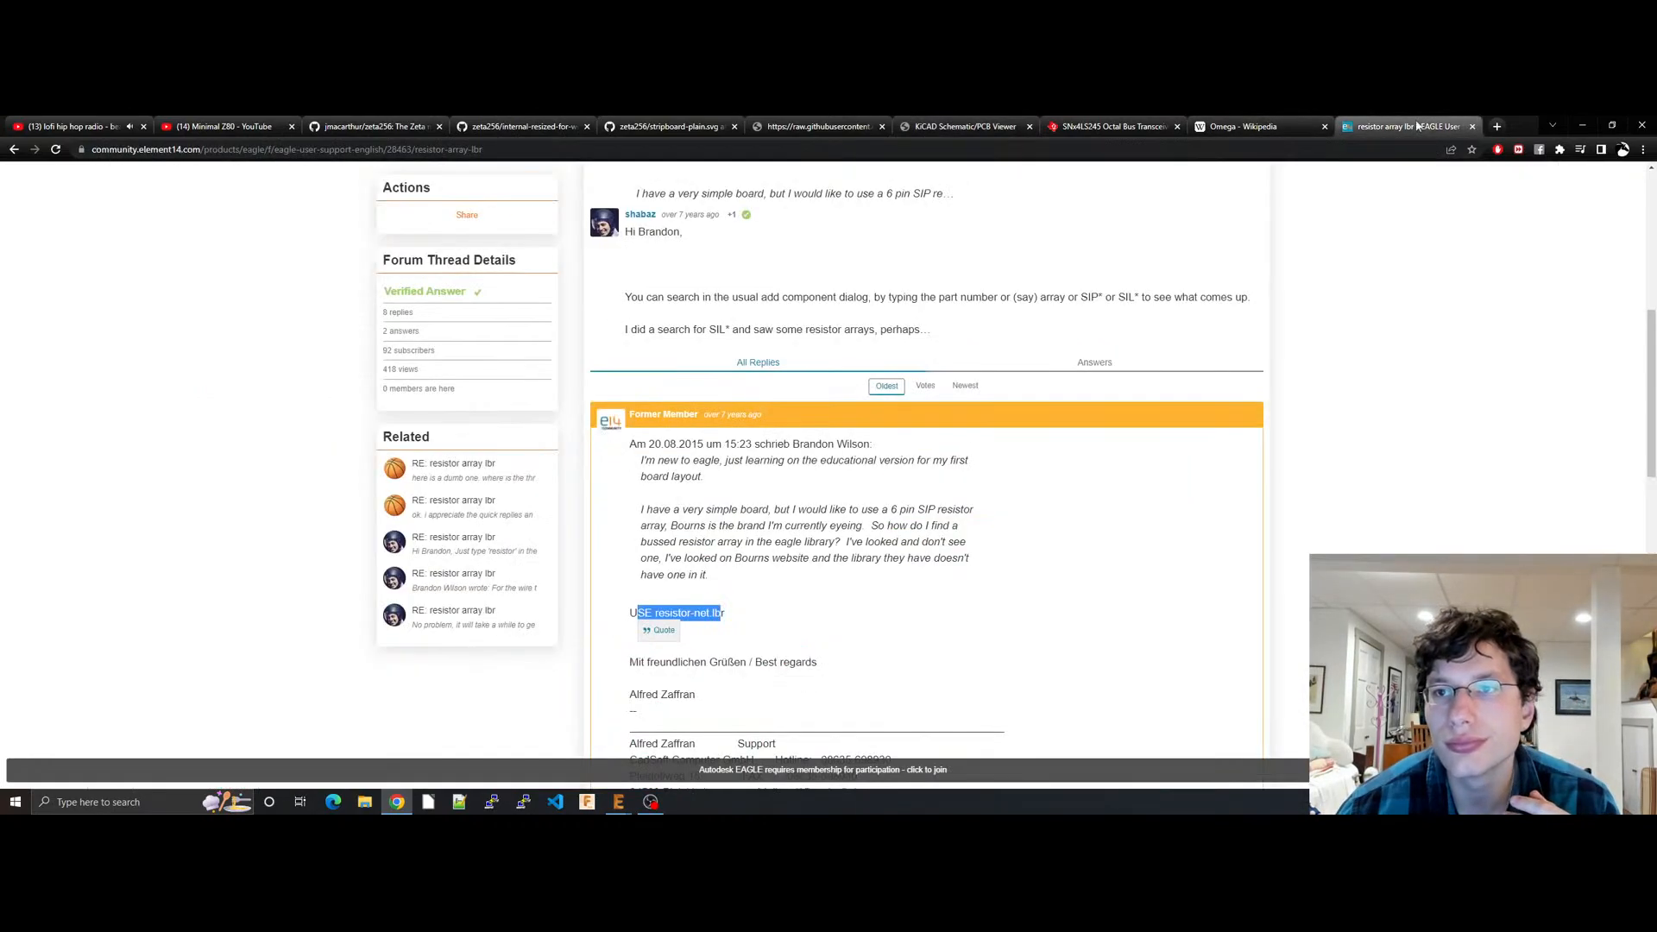
left_click(1375, 148)
type("resi")
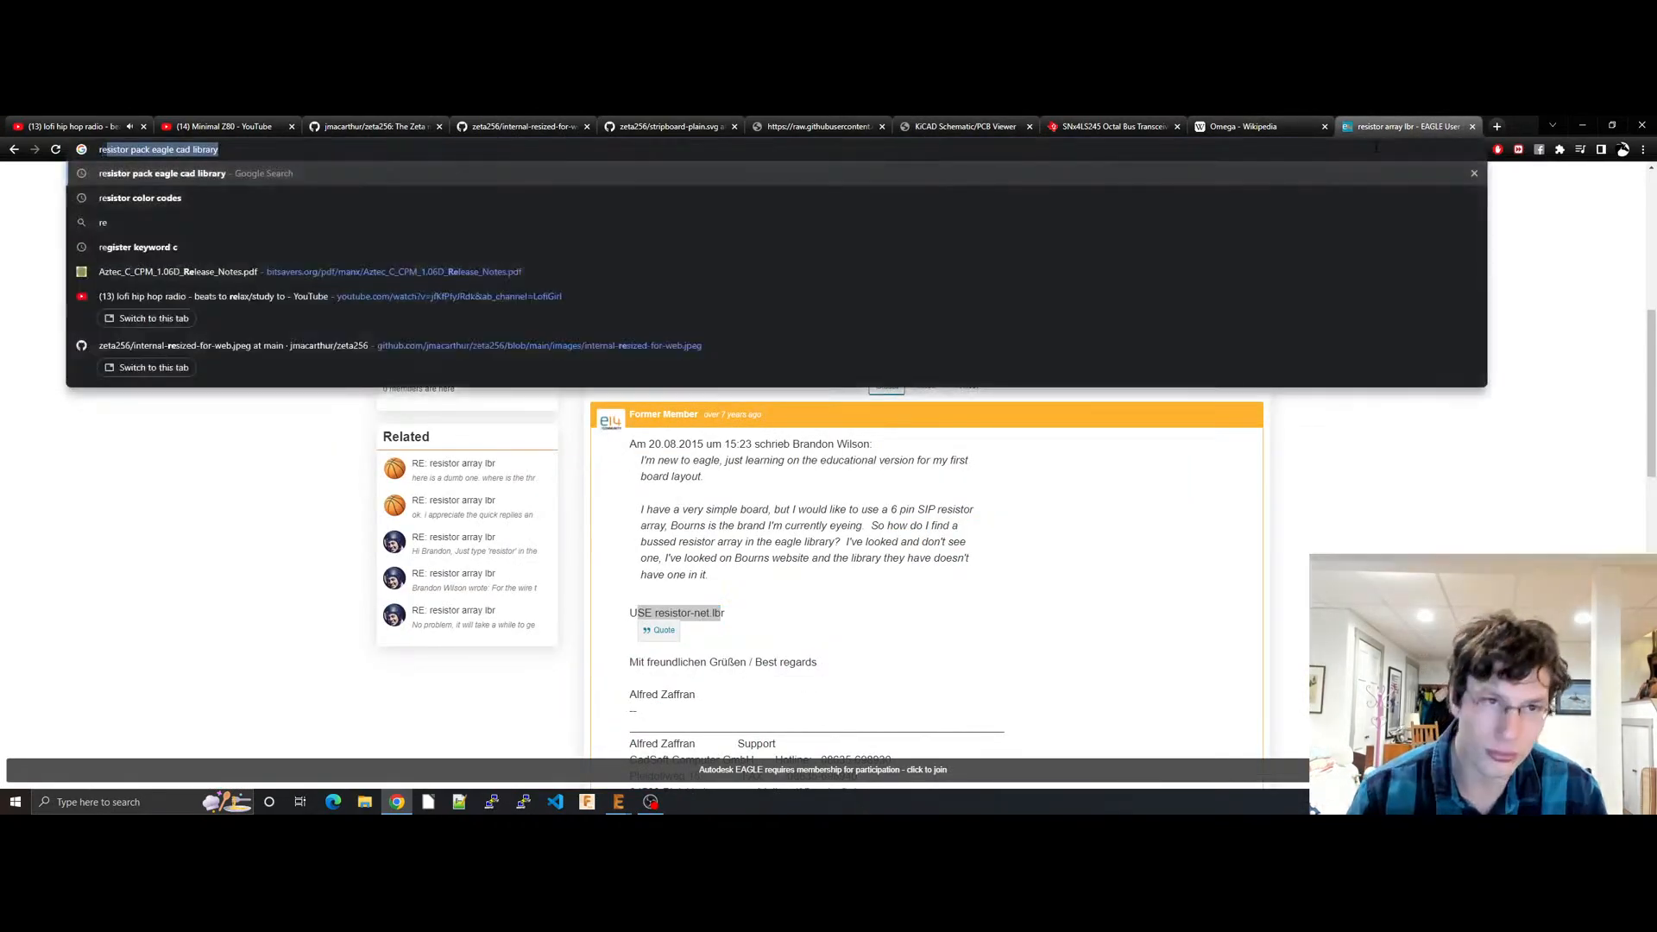
type("stor pack")
key("Delete")
key("Return")
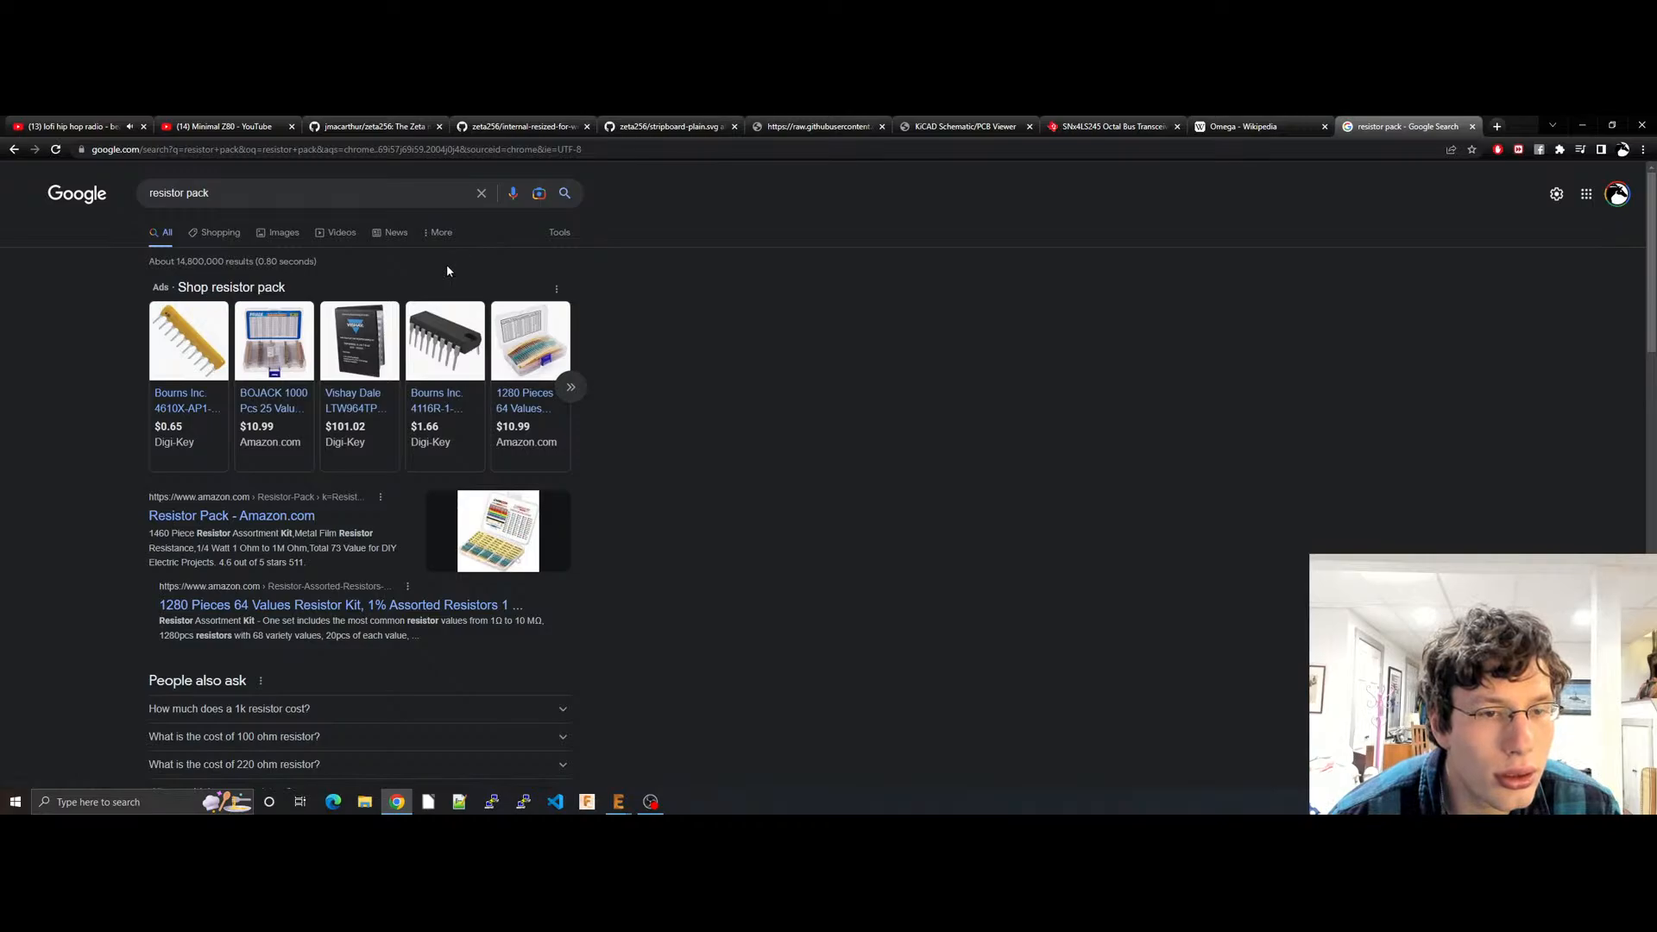
Step: Browse the shopping and image results for resistor packs, and try to open the Bourns 4116R-1-103LF listing
left_click(214, 232)
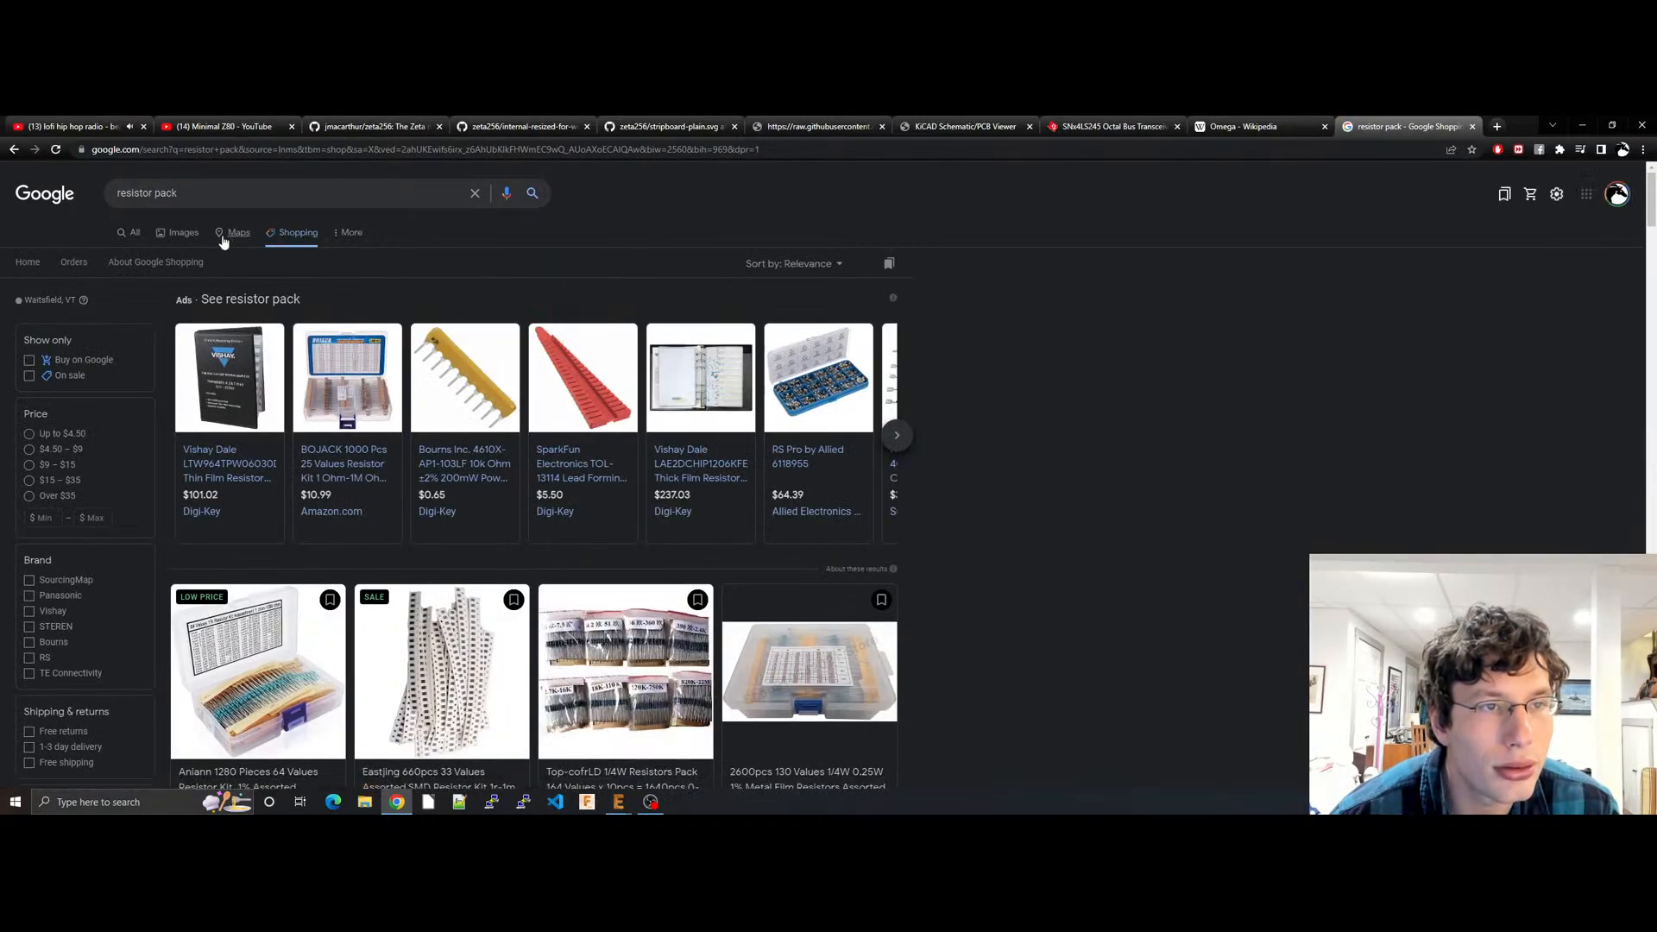
left_click(183, 233)
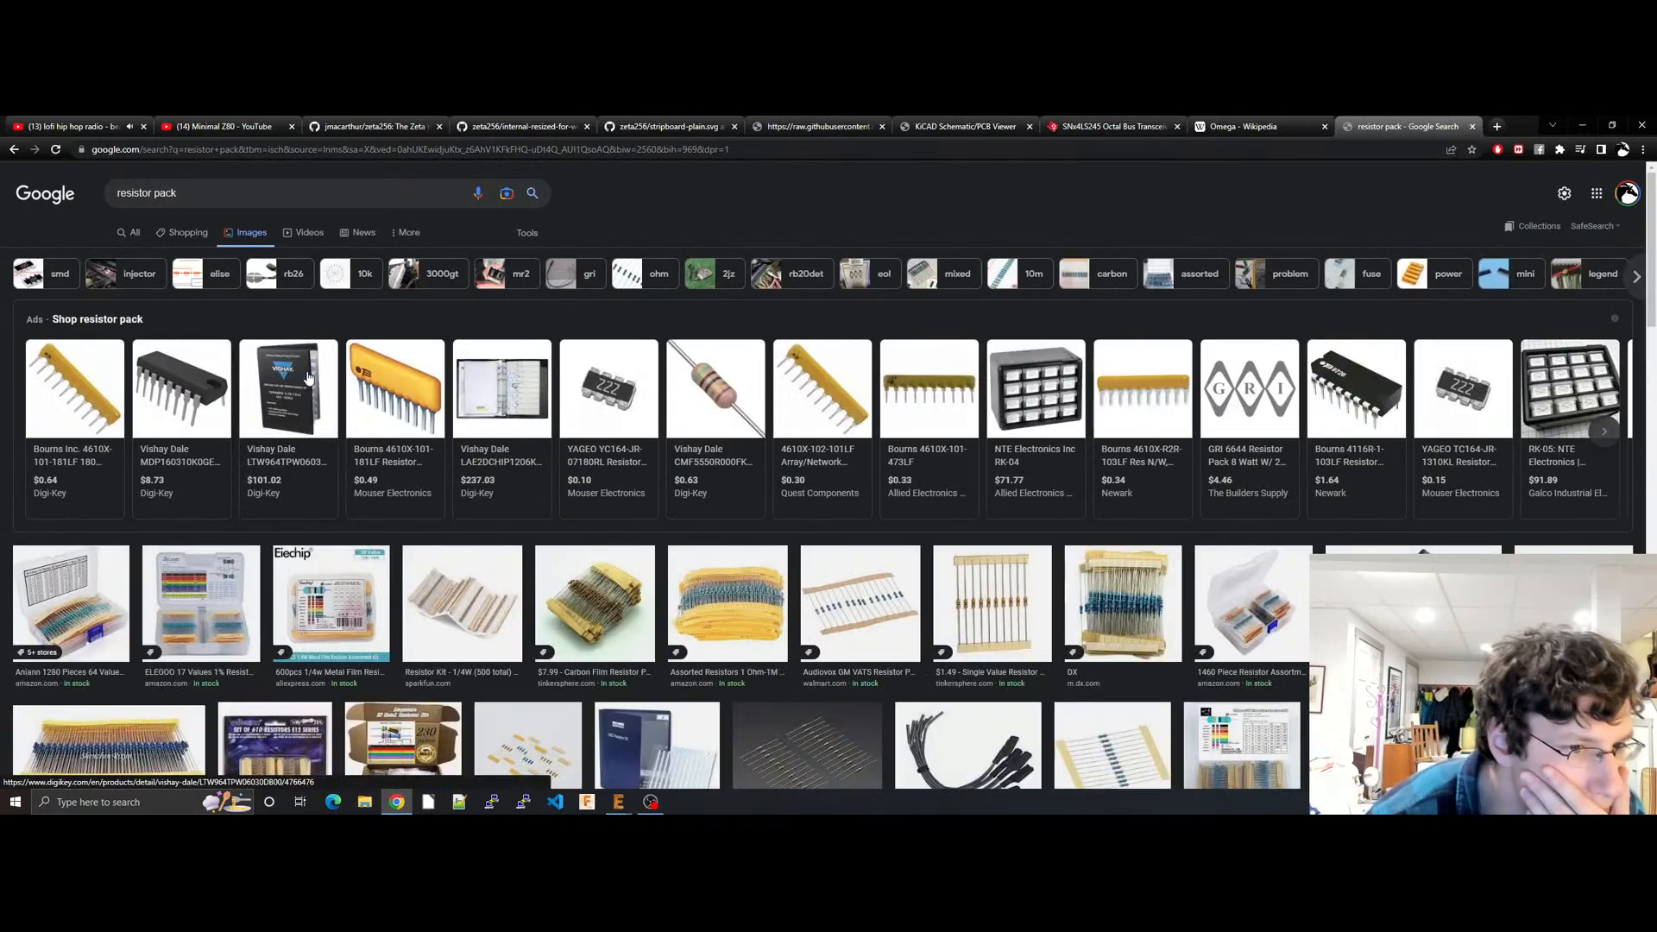
scroll(376, 433, "down", 4)
scroll(376, 442, "down", 2)
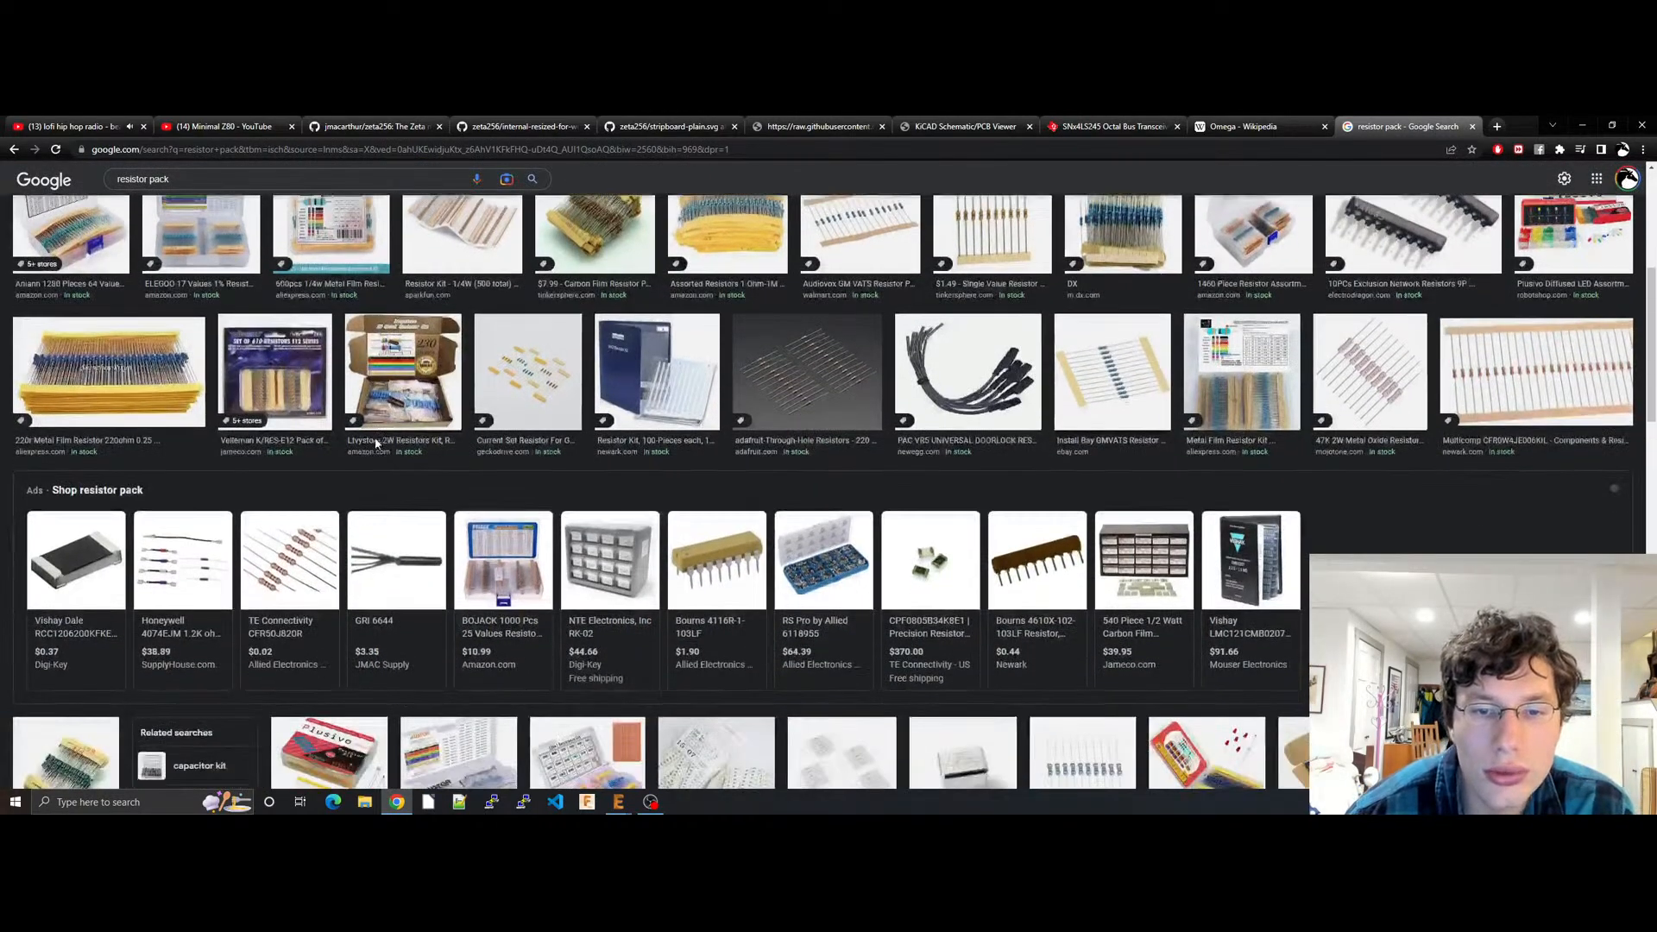
left_click(715, 619)
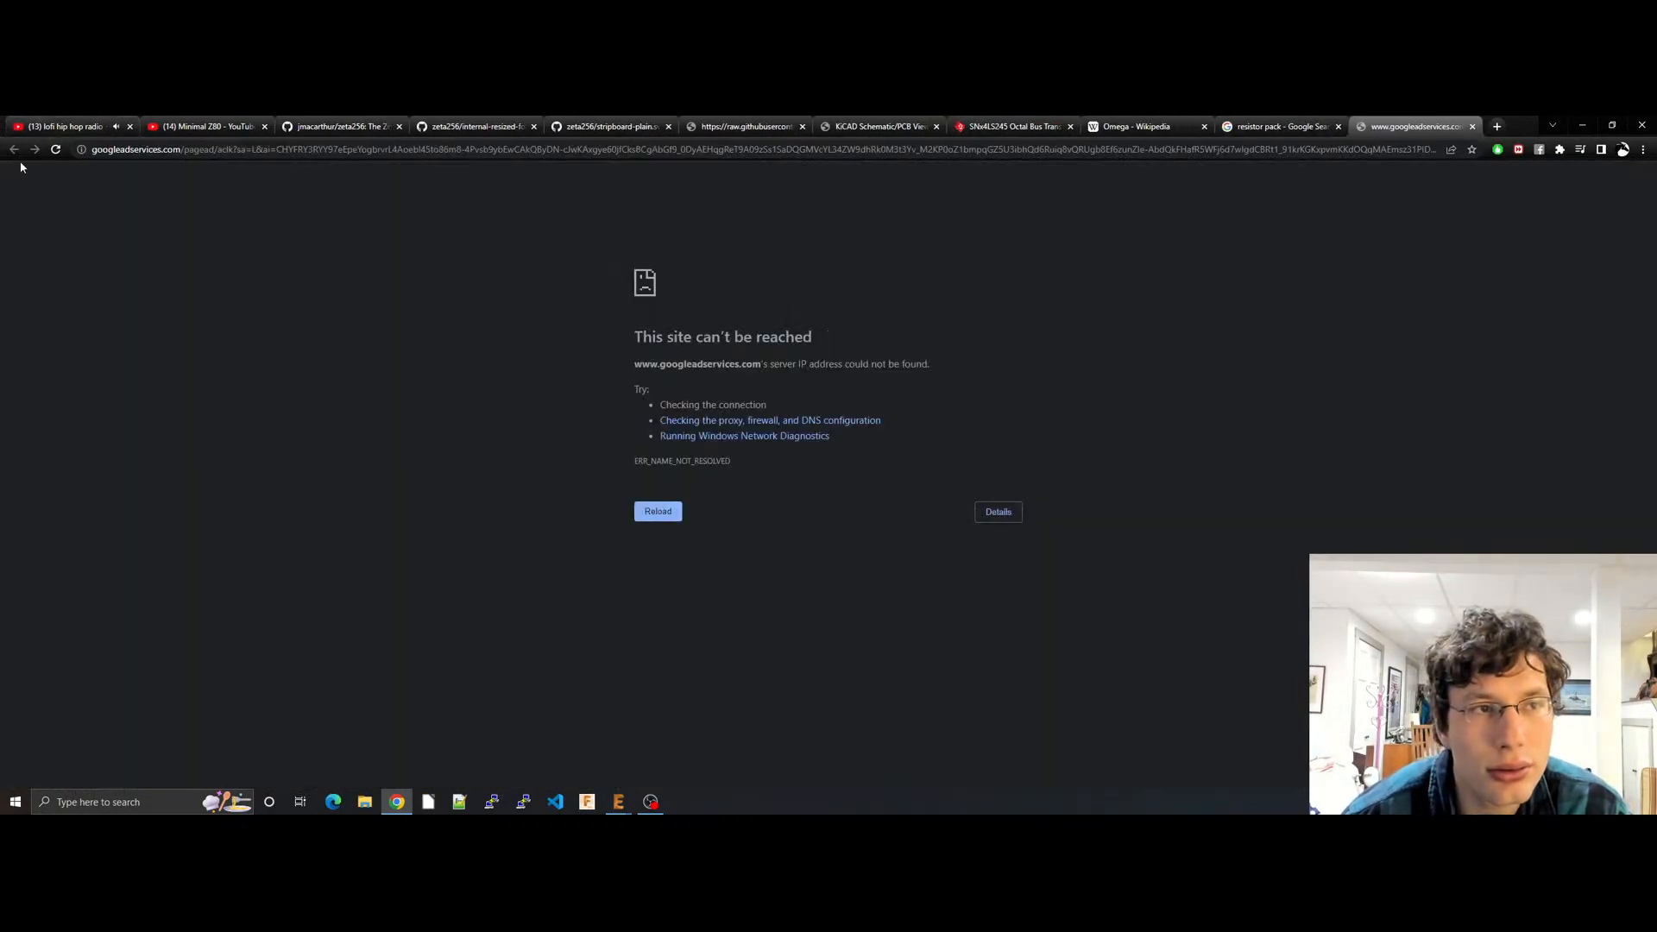
left_click(1292, 126)
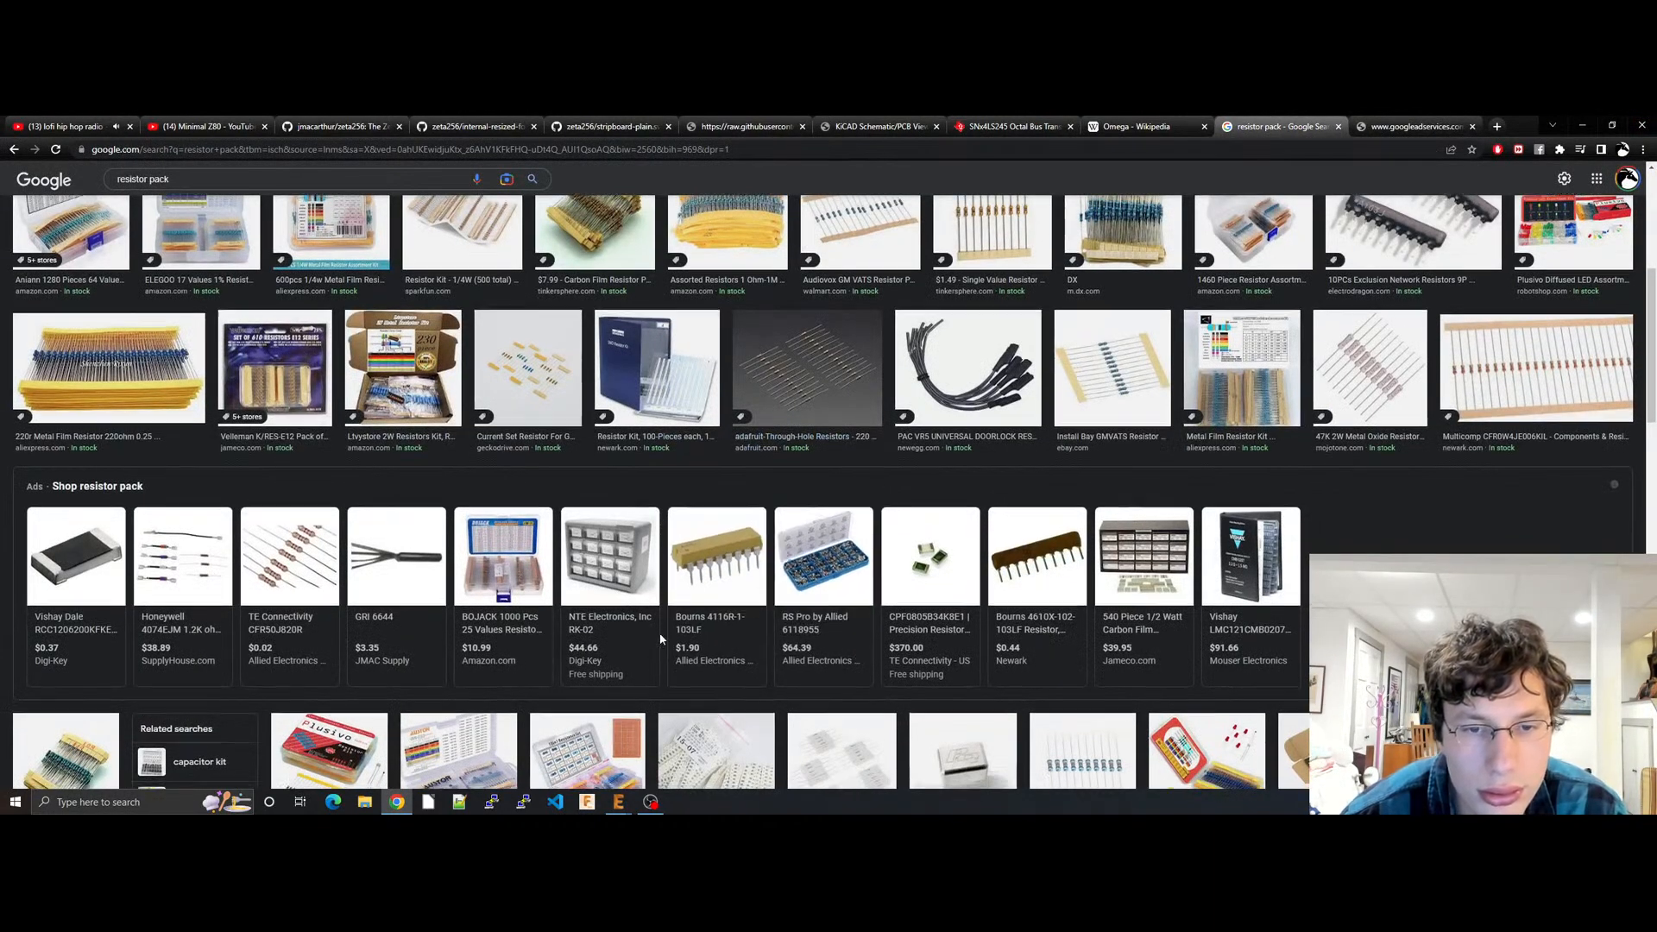
Step: Look further through the image results for resistor packs and network packages resembling RP1
scroll(836, 554, "down", 5)
scroll(657, 639, "down", 6)
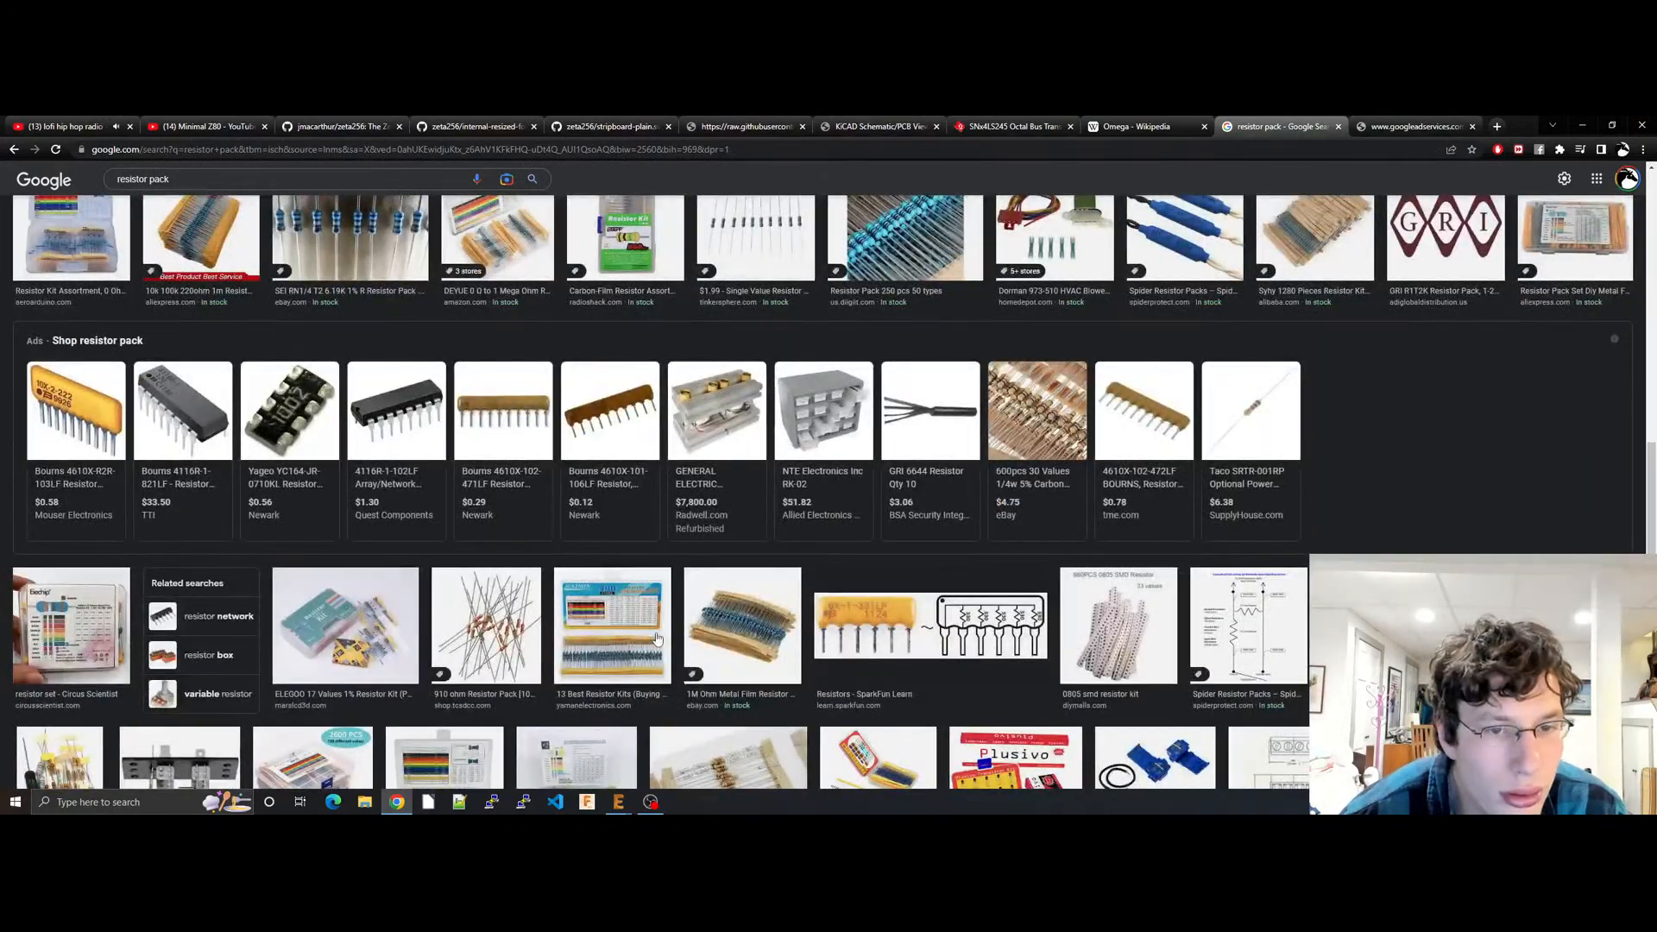
scroll(656, 637, "down", 5)
scroll(656, 637, "down", 5)
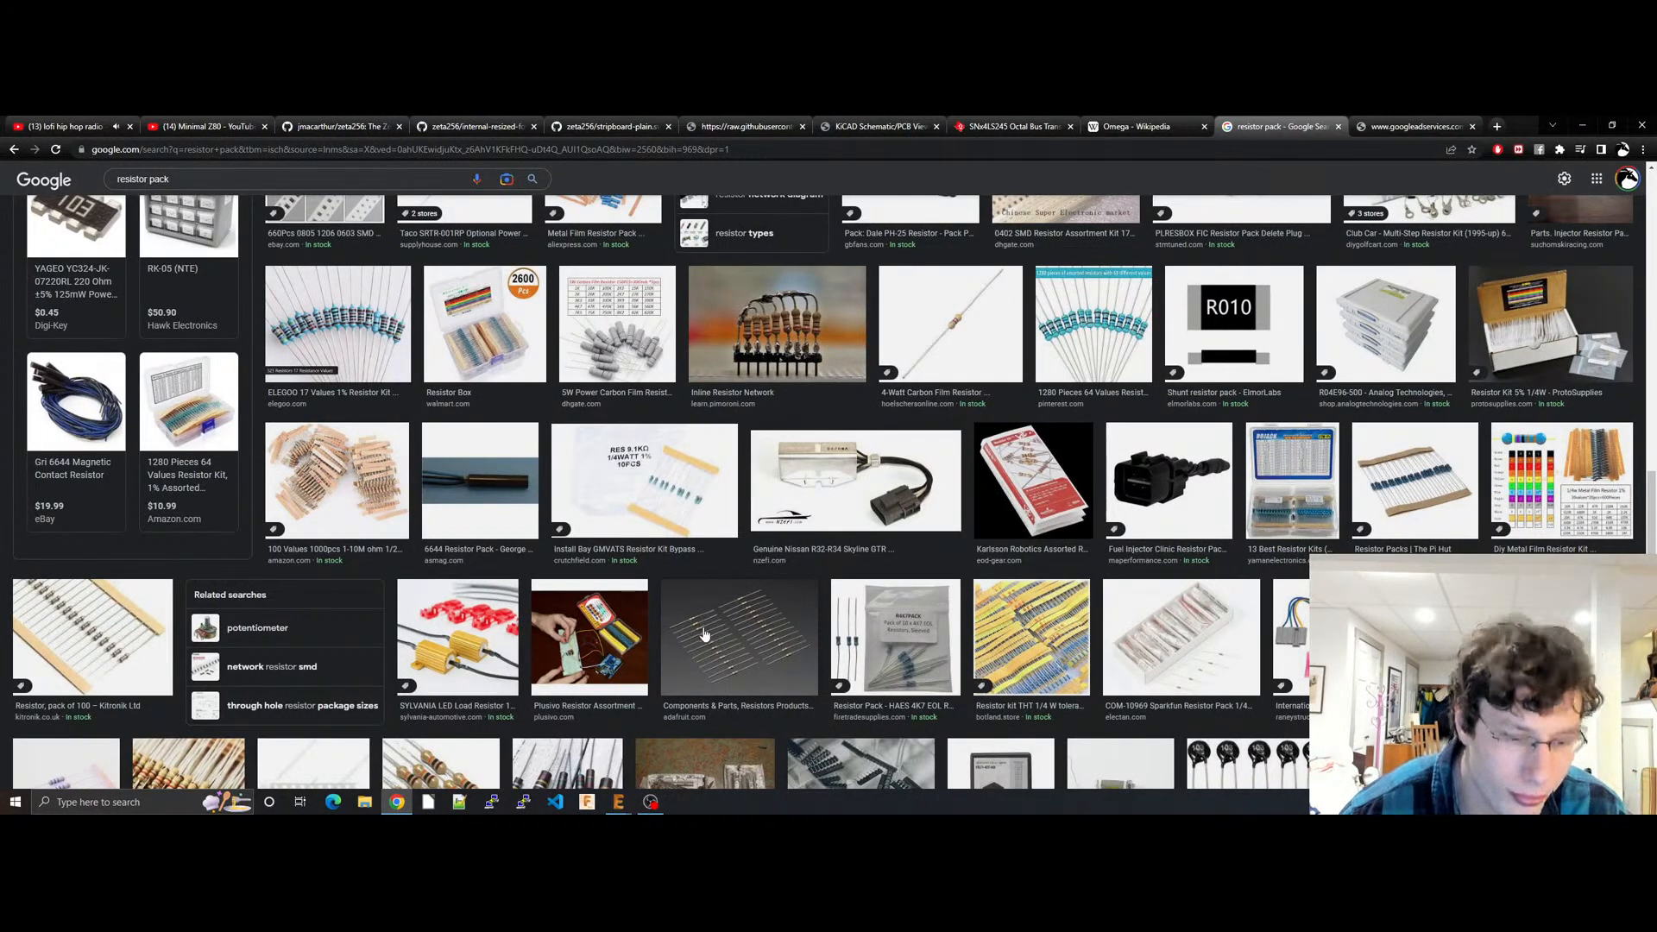
scroll(704, 636, "down", 5)
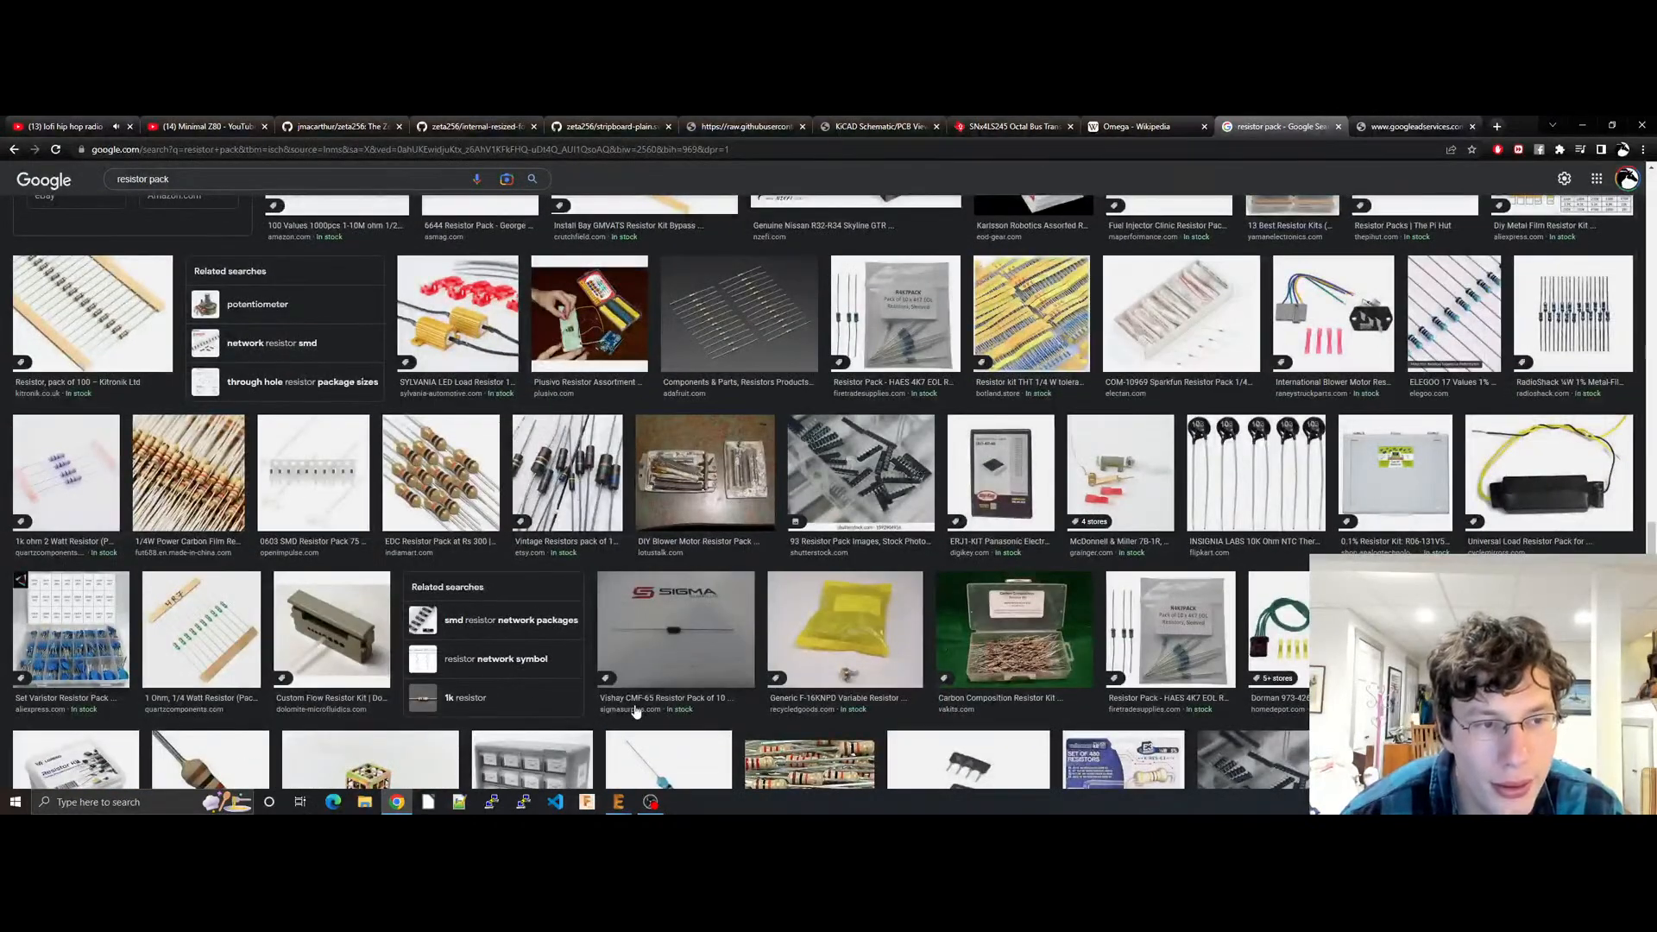
Step: Recheck RP1 in the KiCad reference schematic, return to EAGLE and close the part-adding dialog without adding a device
left_click(876, 126)
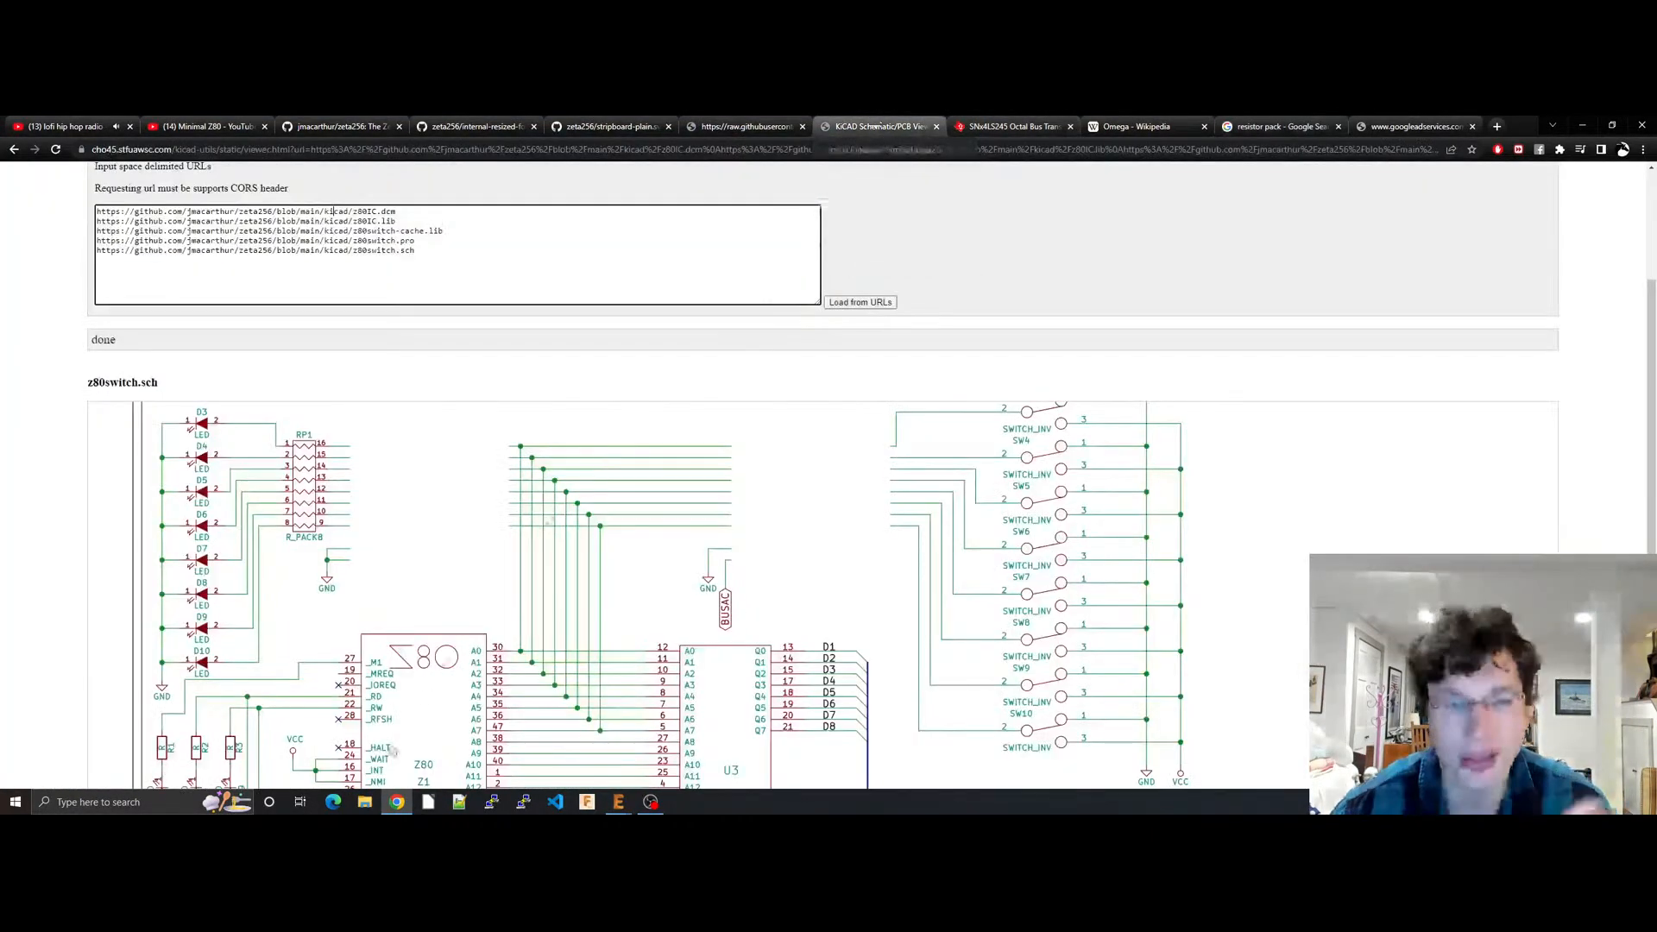
left_click(621, 803)
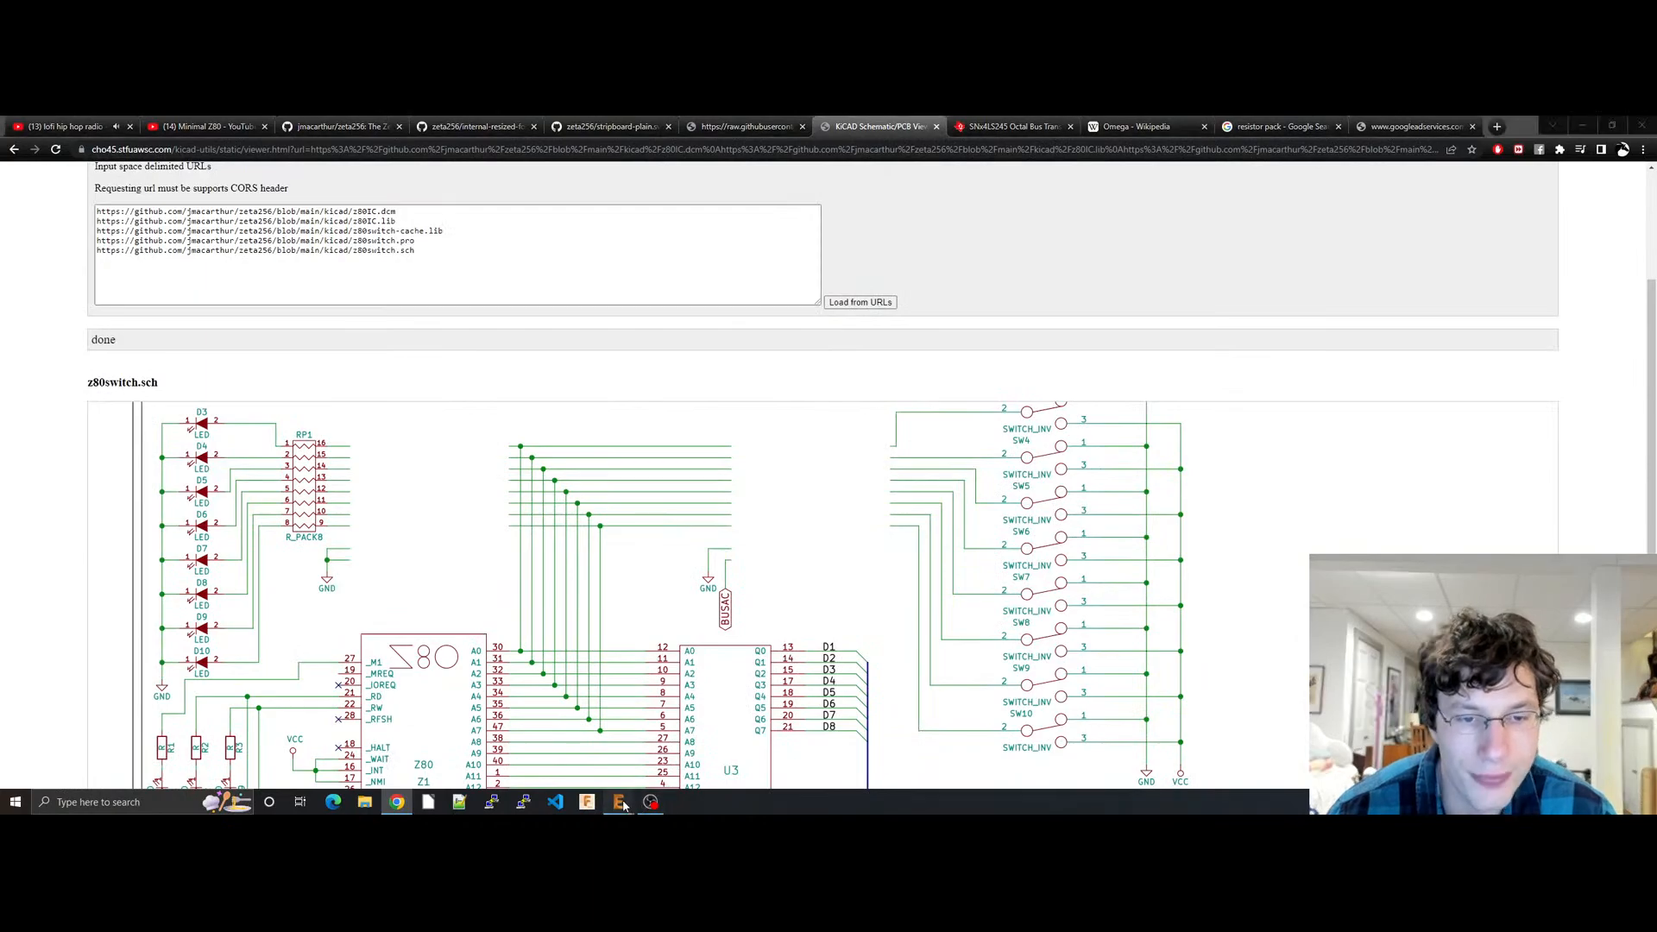
left_click(697, 744)
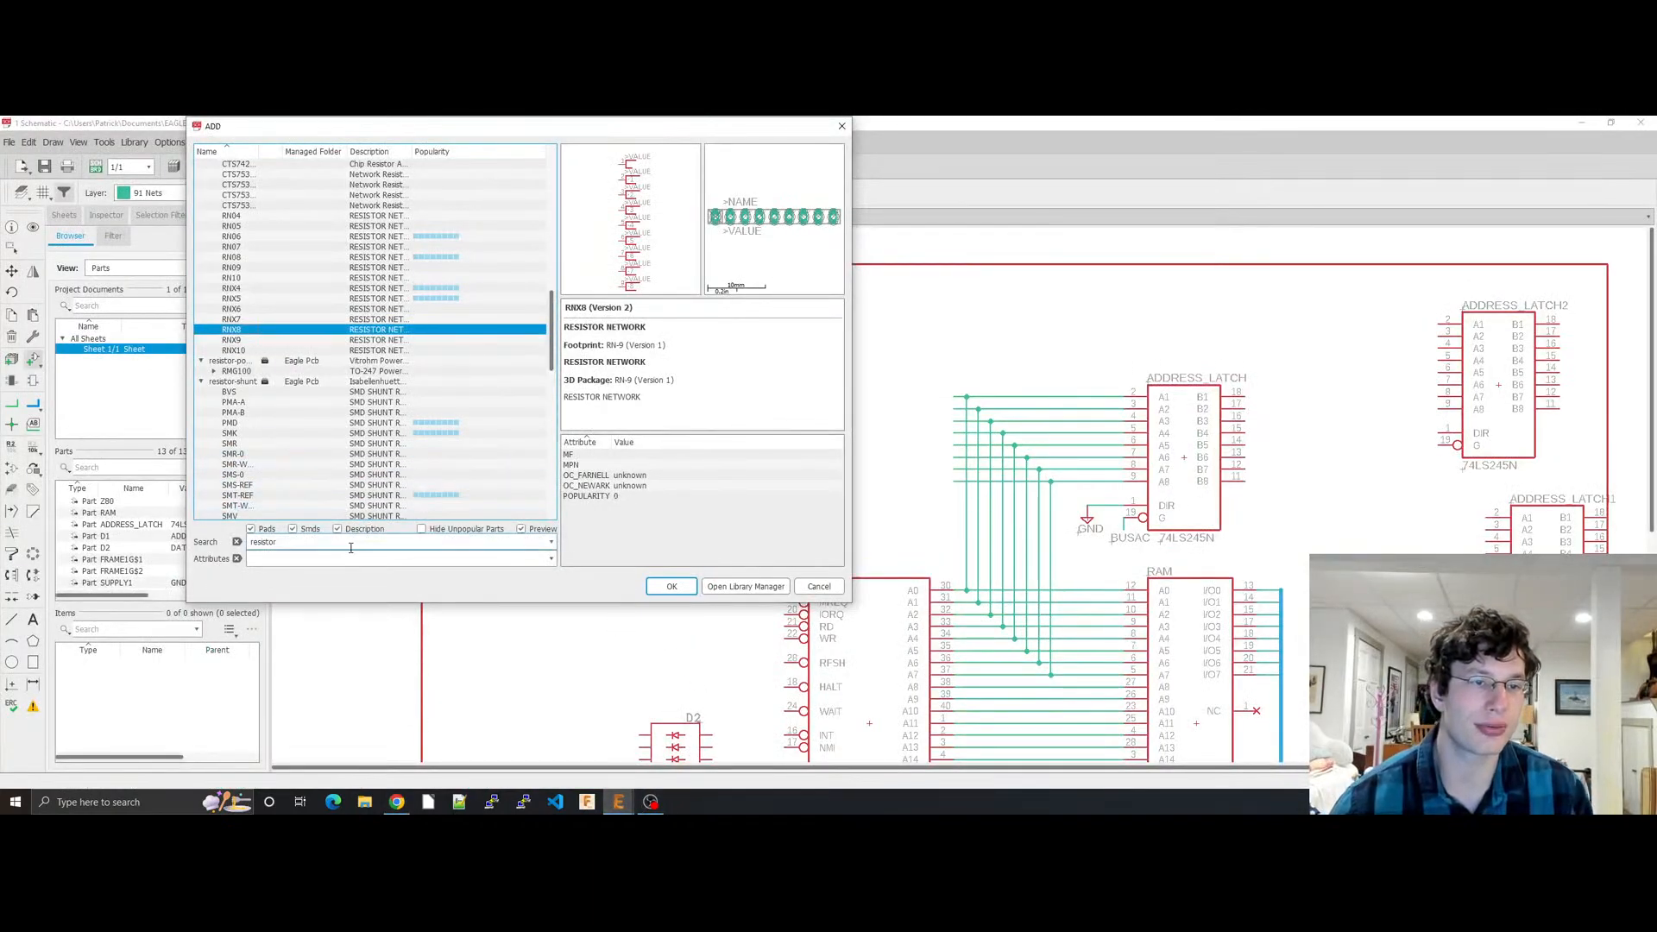
scroll(334, 337, "up", 18)
left_click(842, 126)
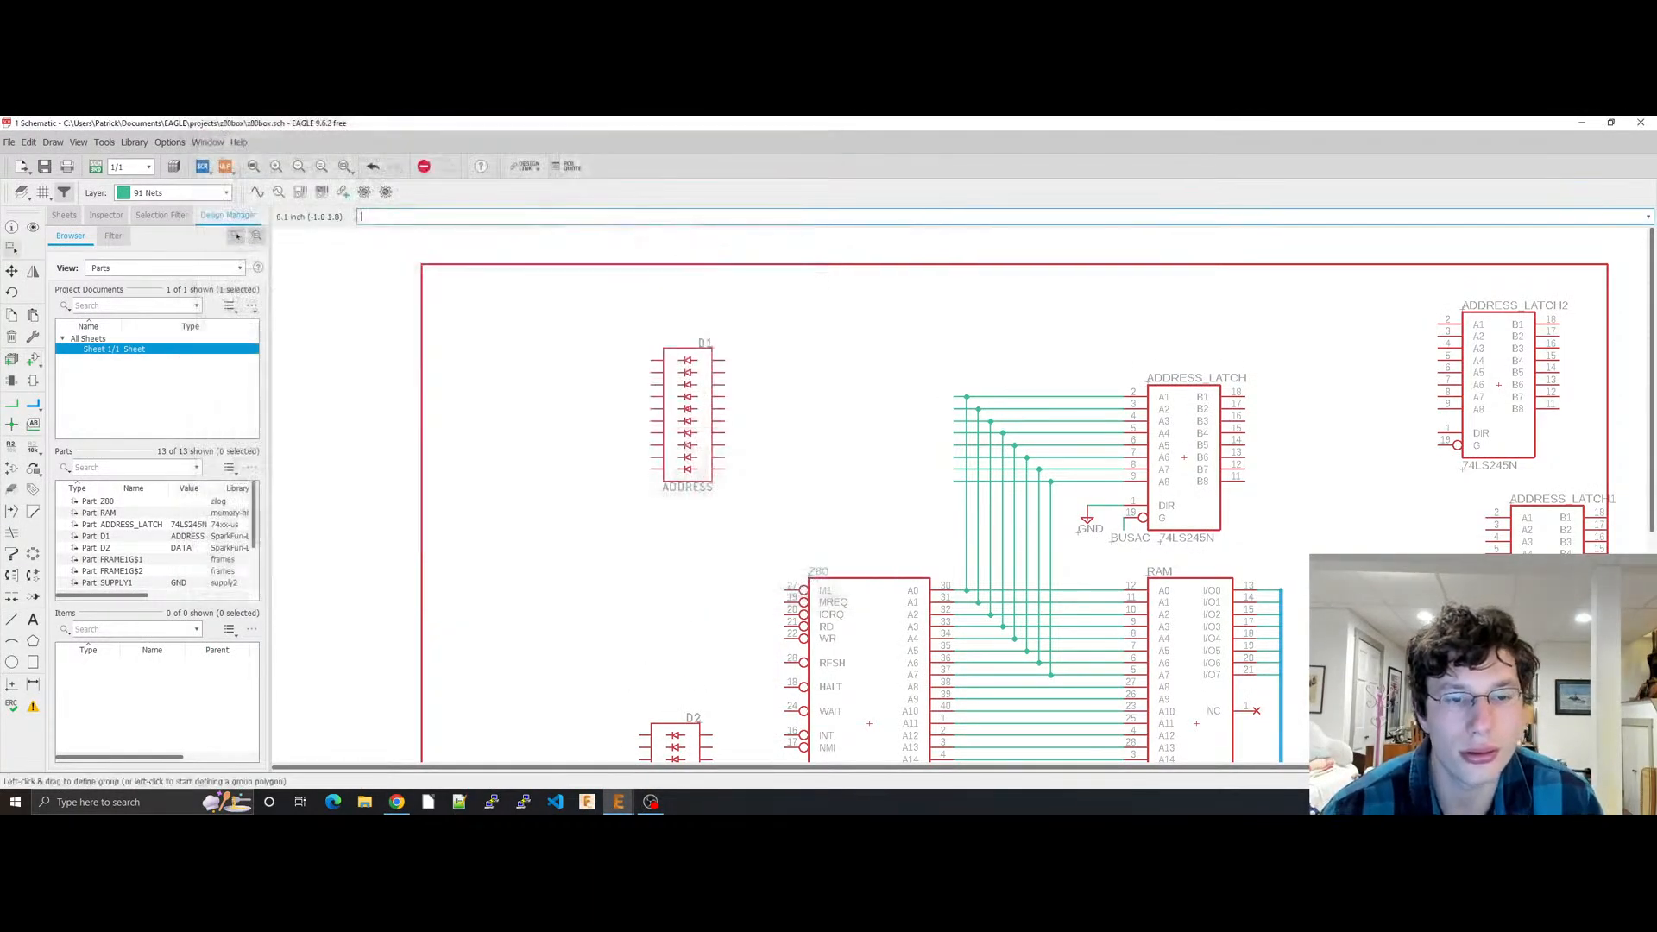
Step: Look through the project files in the Control Panel, return to the schematic and save it
mouse_move(619, 802)
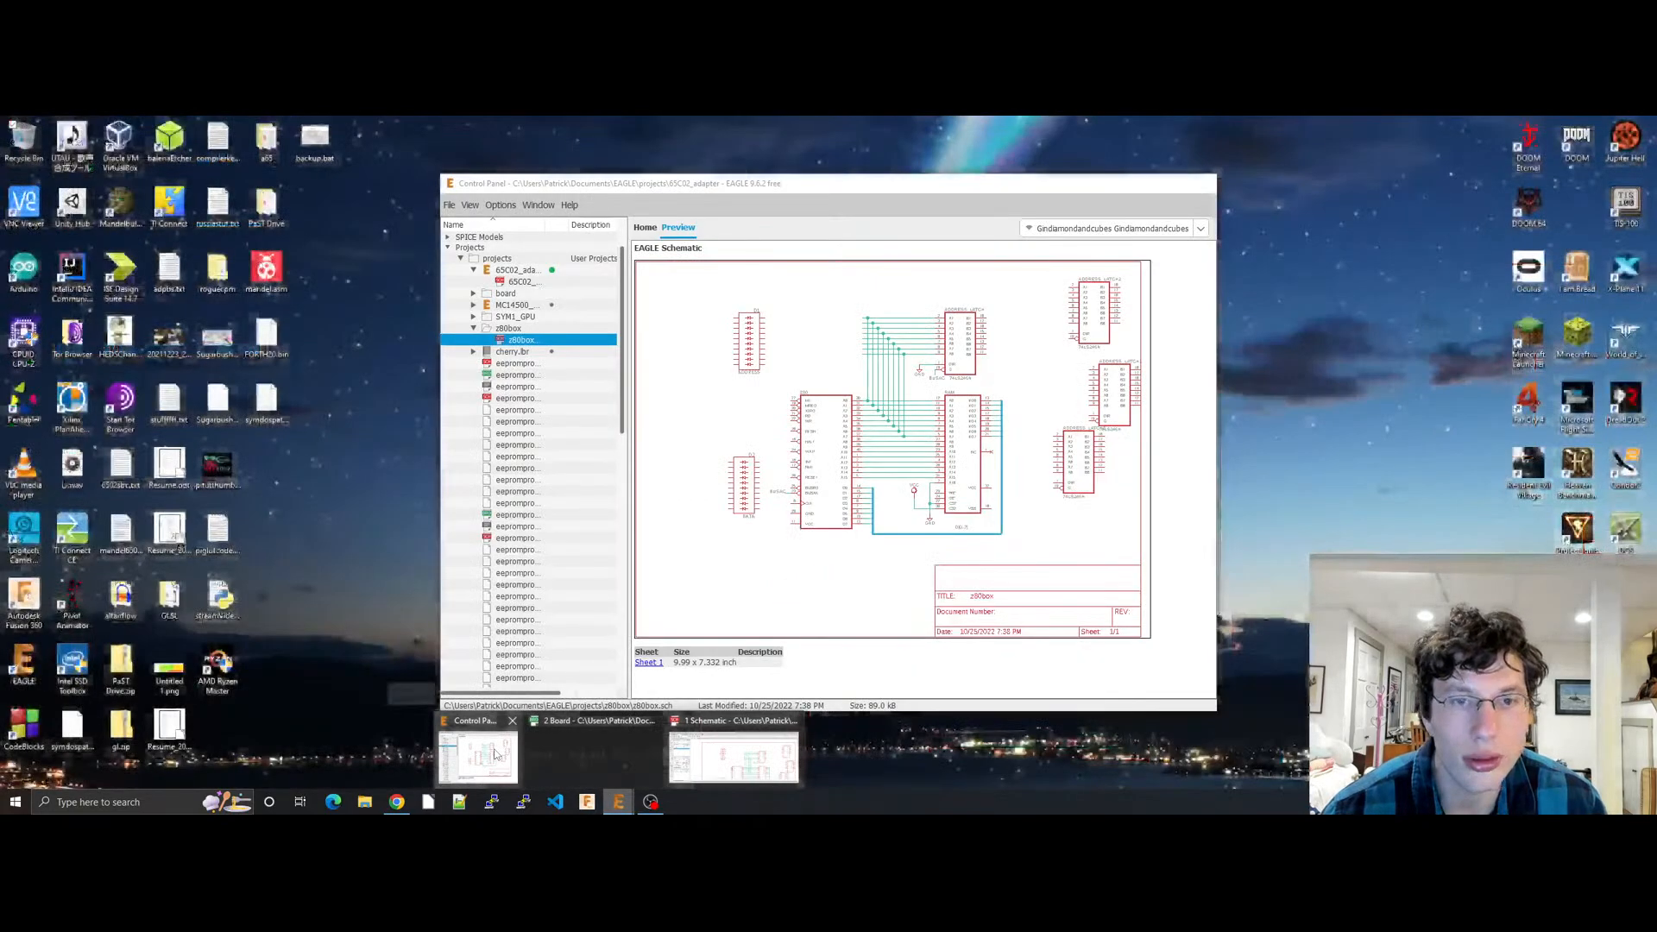
left_click(496, 755)
scroll(565, 537, "down", 17)
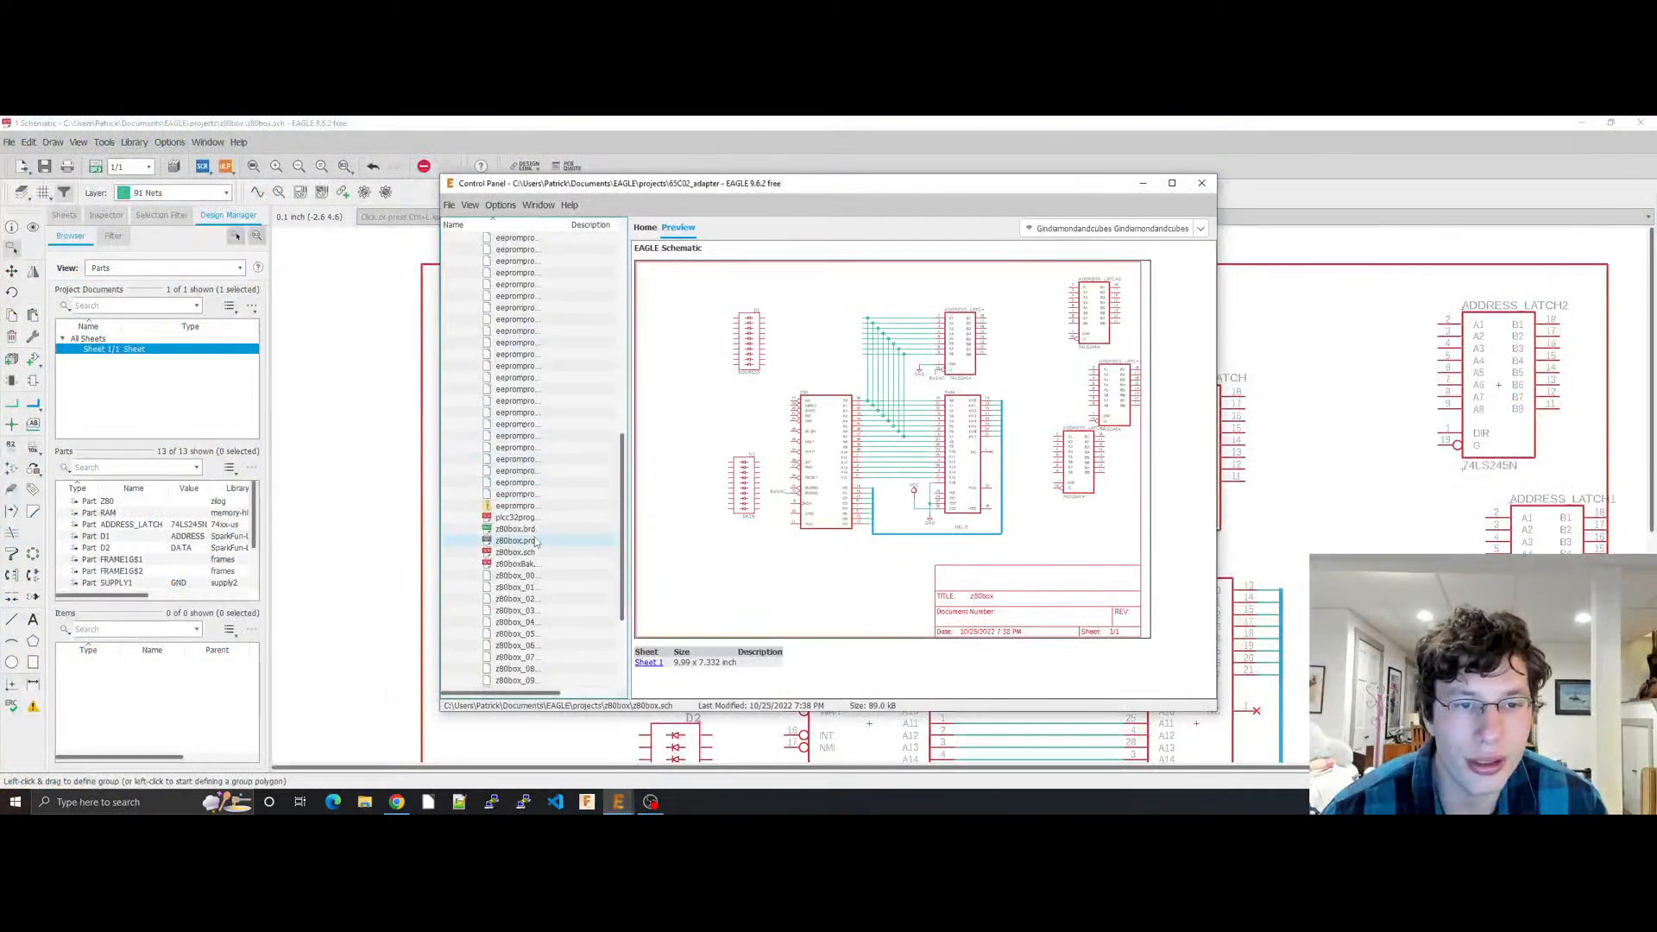
left_click(1318, 121)
key("ctrl+s")
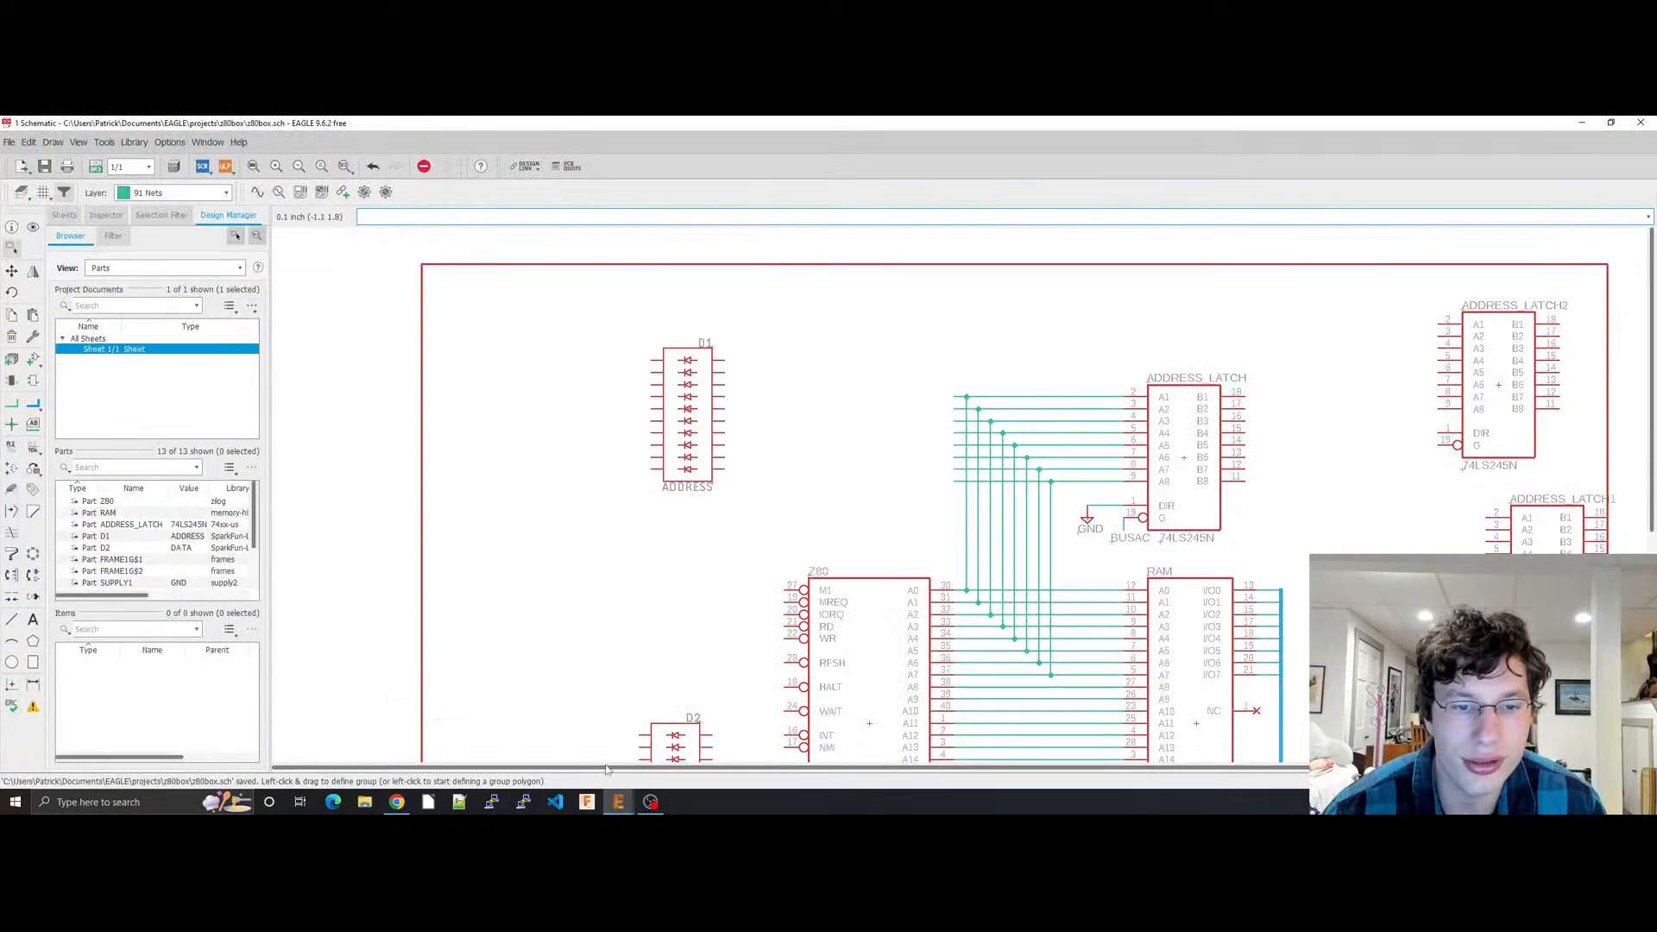
Step: Open the older z80box.sch stored directly in the projects folder and copy the resistor beside its uppermost address LED
mouse_move(618, 802)
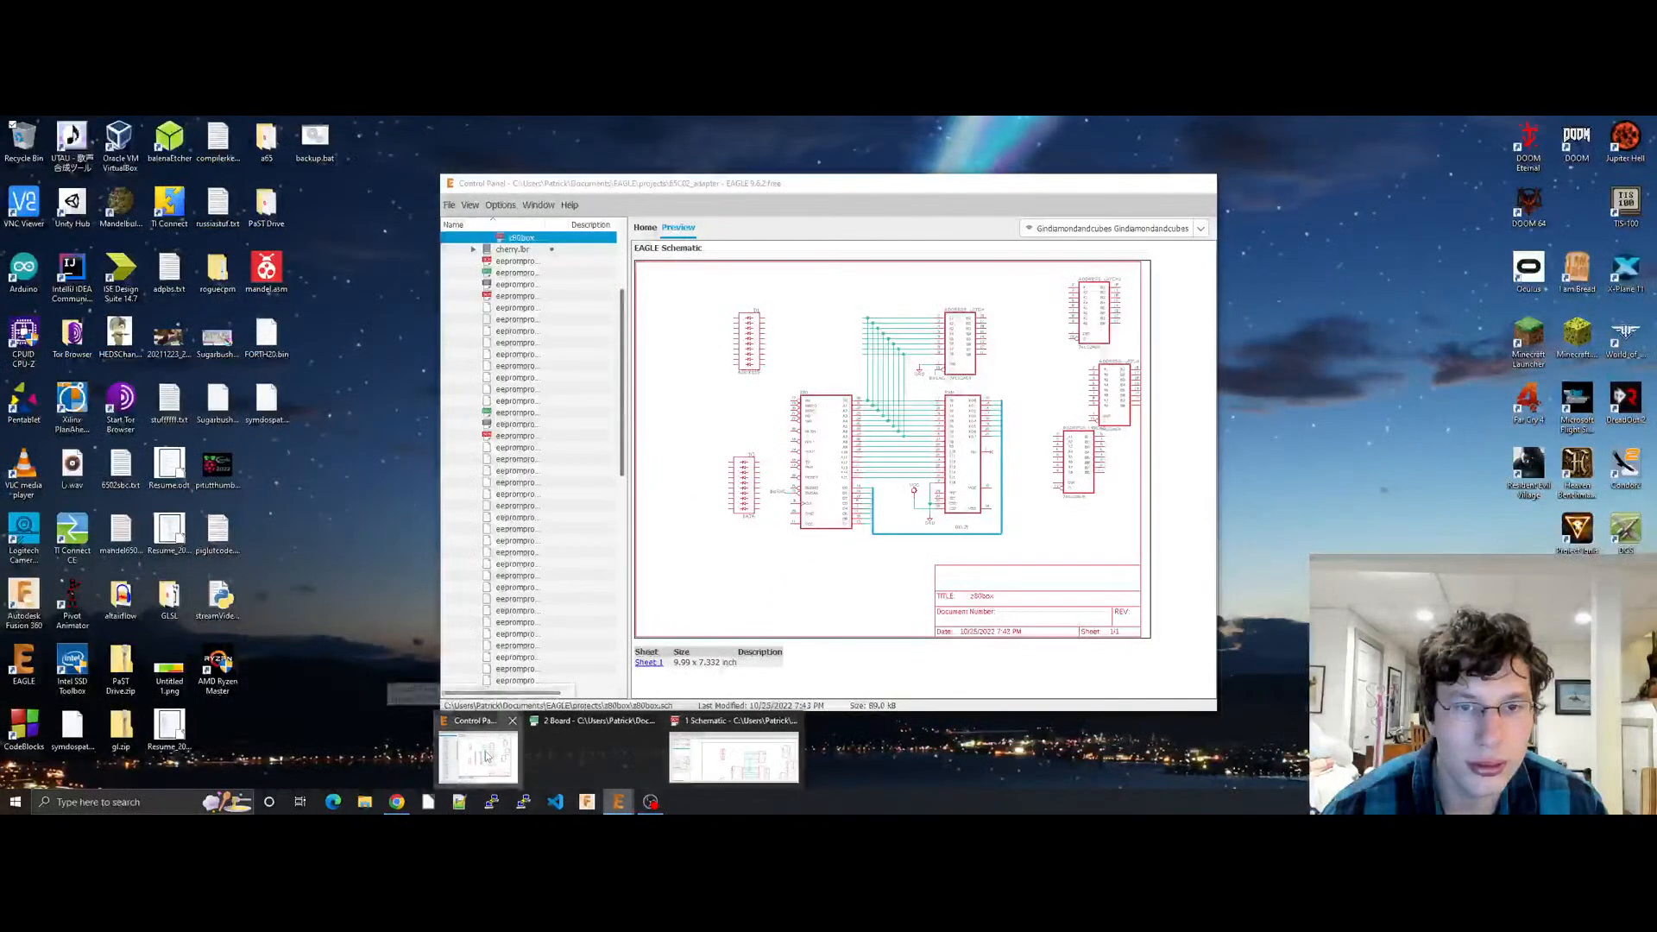
left_click(486, 756)
scroll(583, 418, "down", 10)
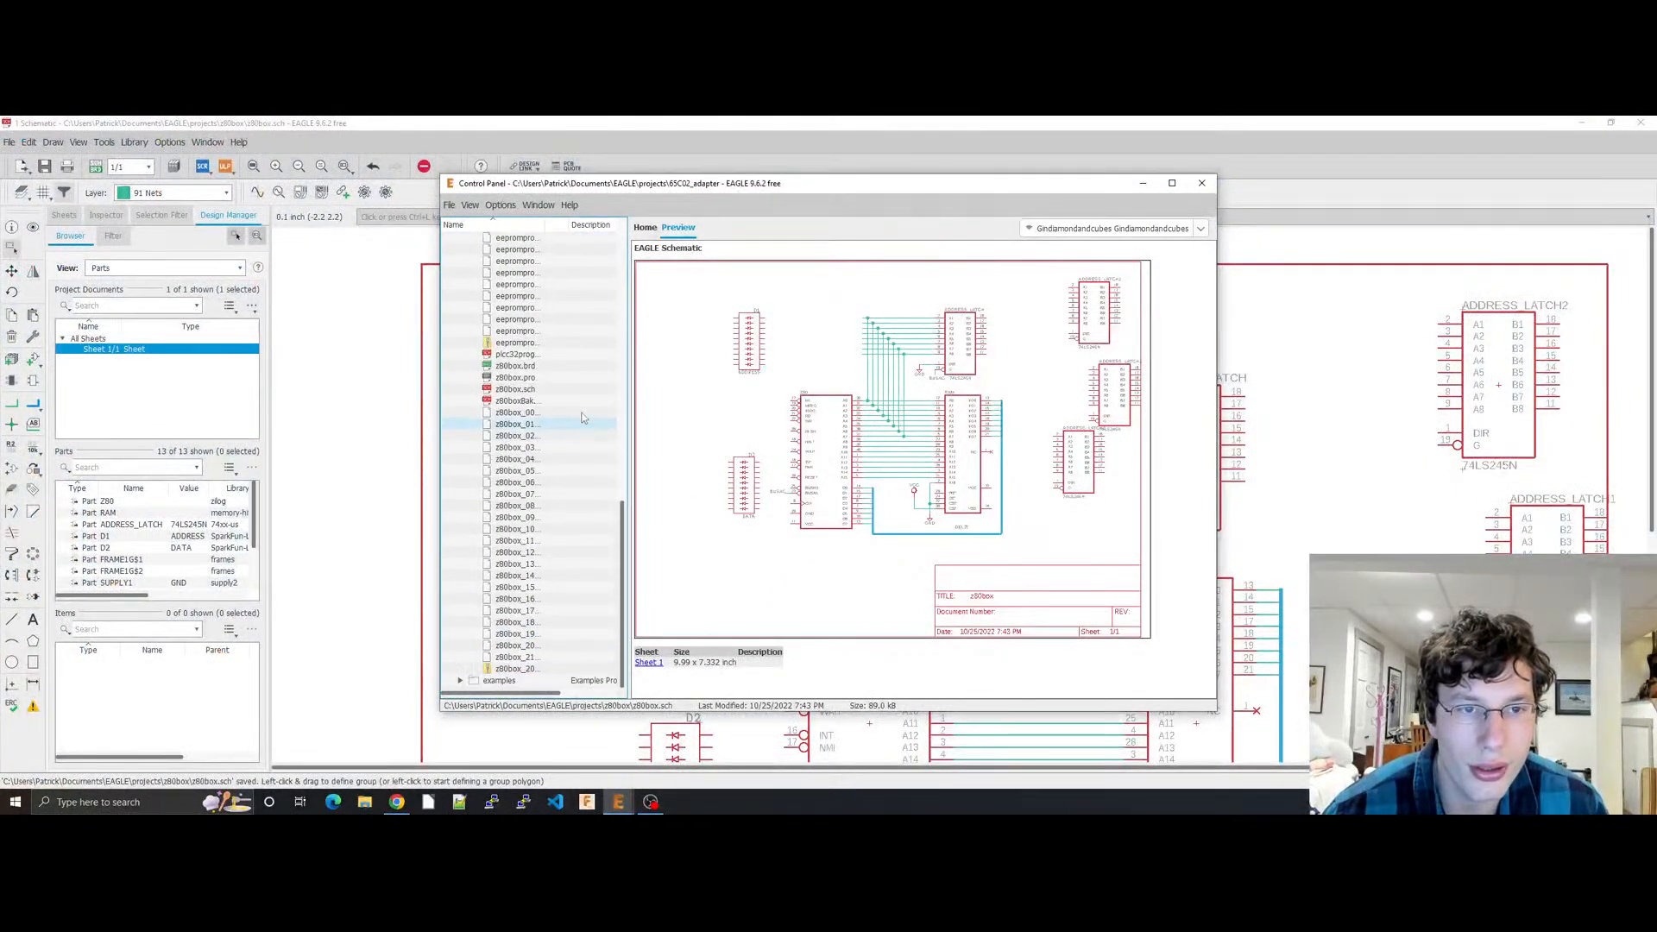
double_click(515, 389)
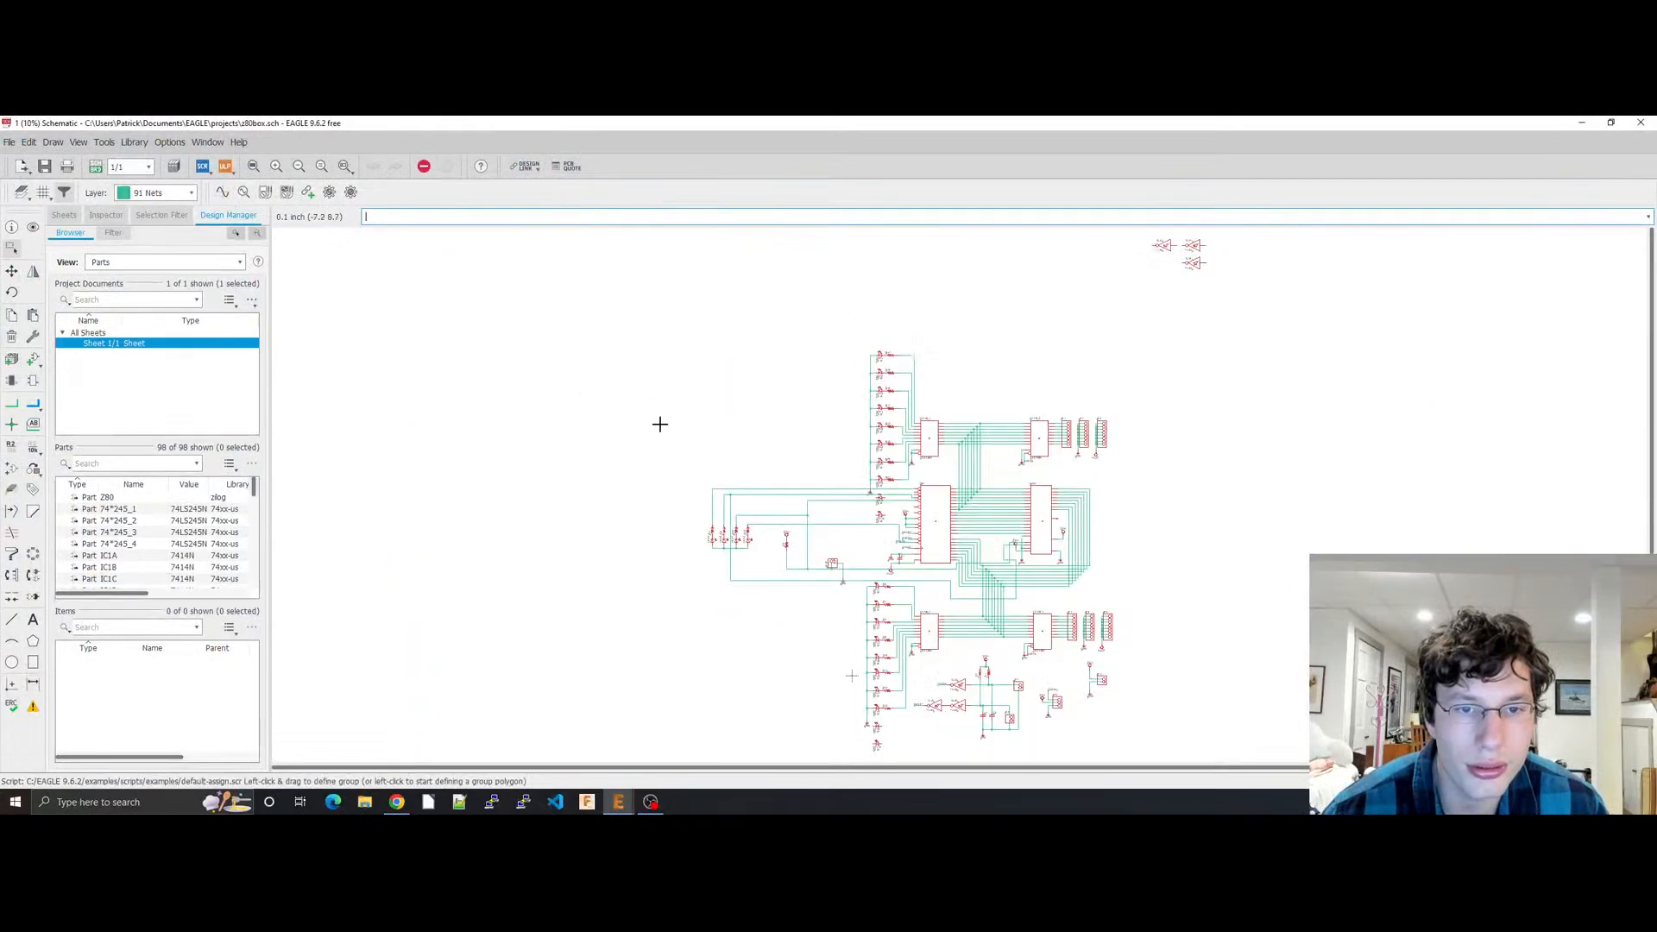
scroll(902, 384, "up", 3)
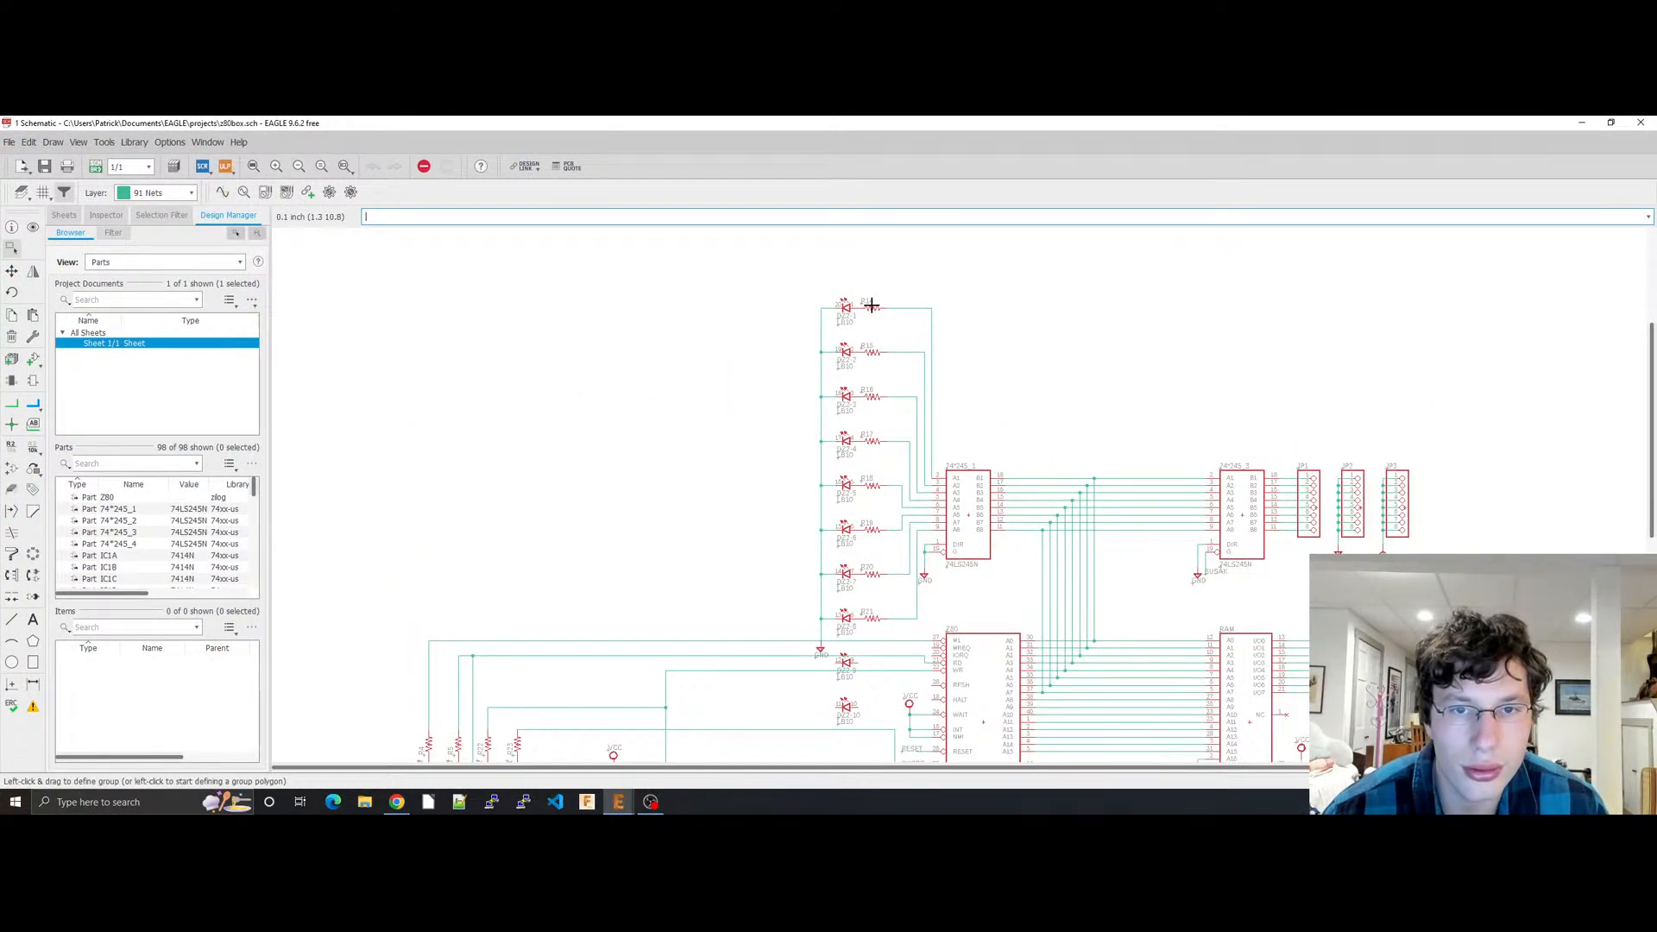
left_click_drag(892, 299, 950, 249)
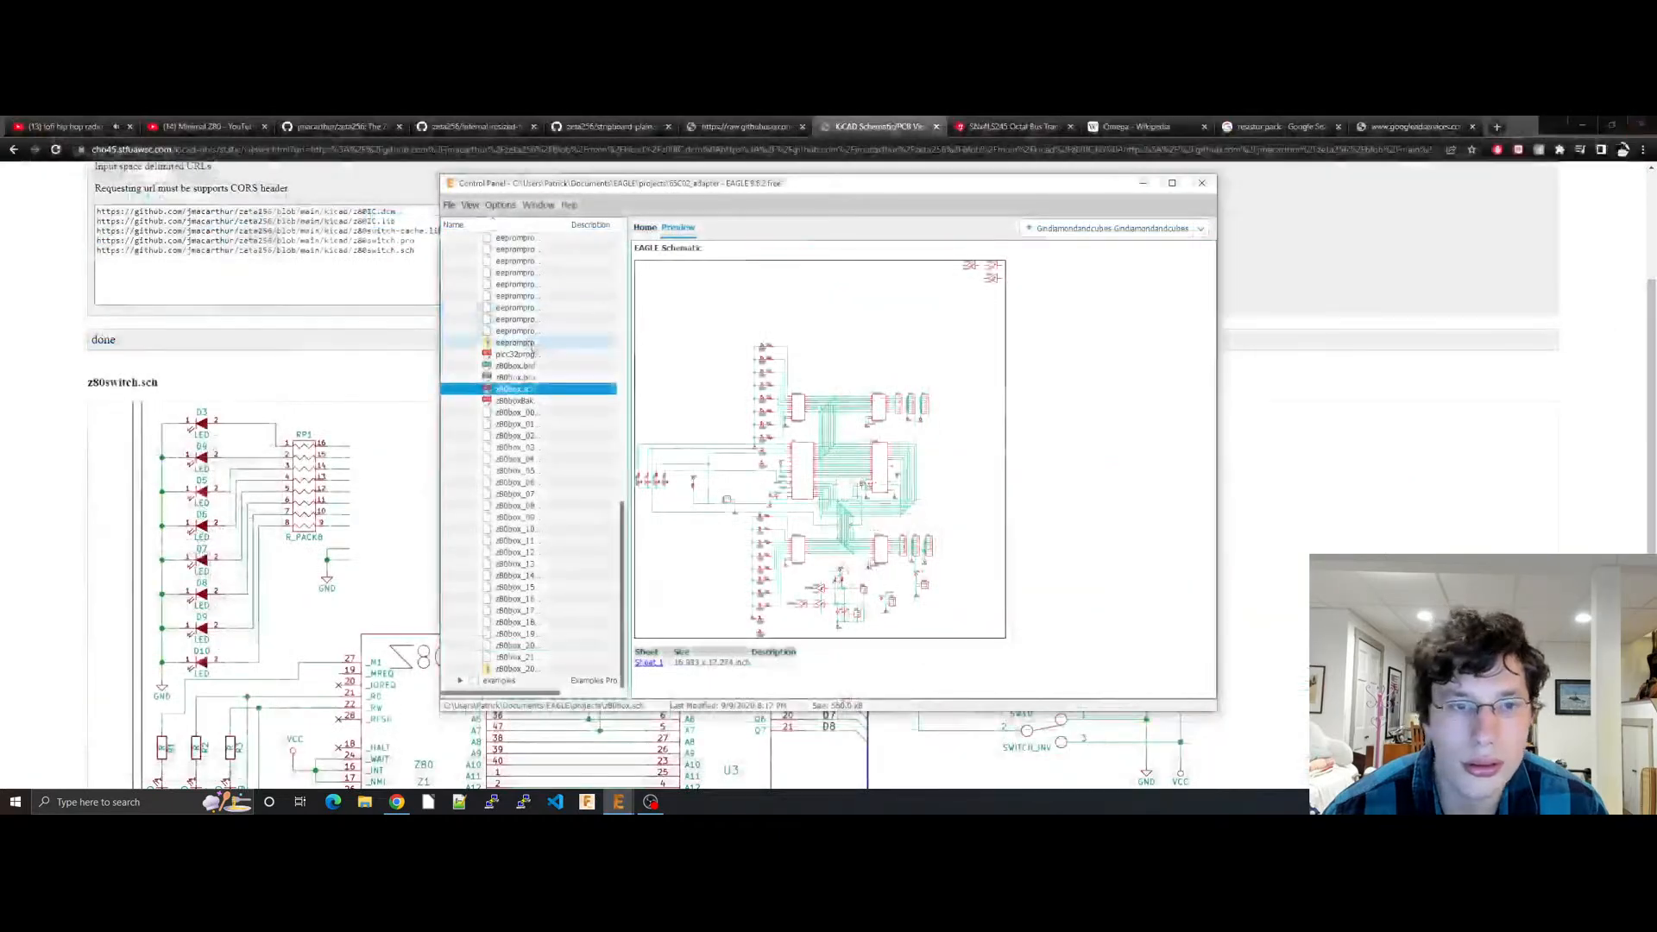
Step: Reopen the schematic in the z80box project folder and paste the copied resistor between D1 and the ADDRESS_LATCH nets
scroll(563, 361, "up", 10)
left_click(546, 403)
double_click(546, 402)
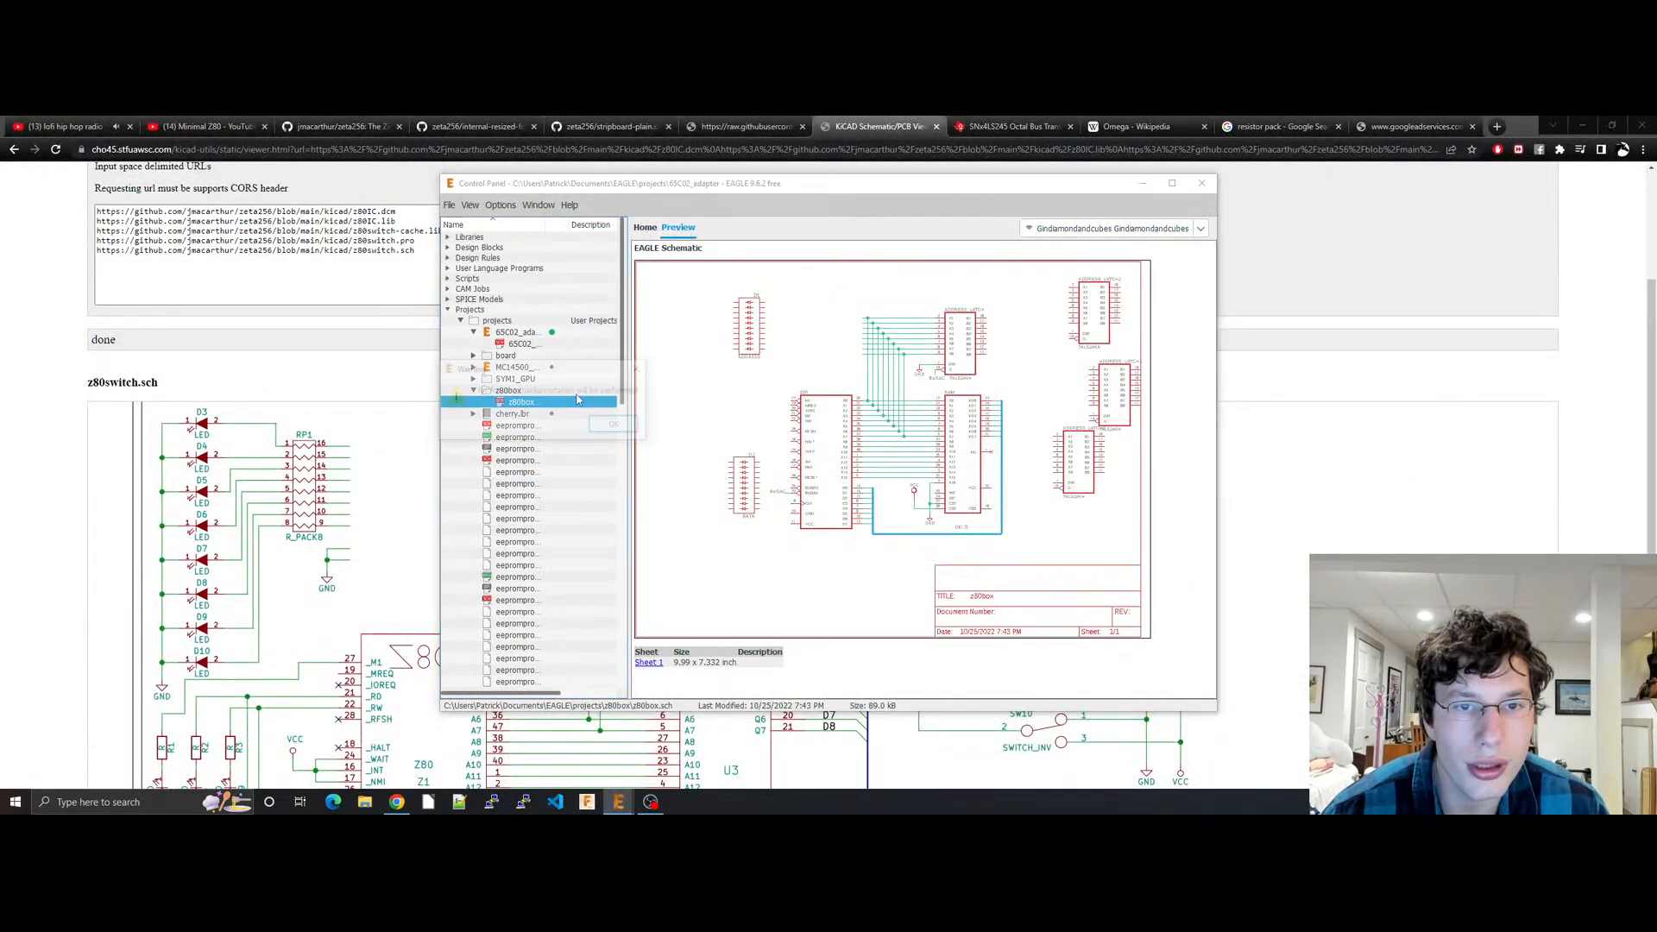
left_click(616, 423)
key("ctrl+v")
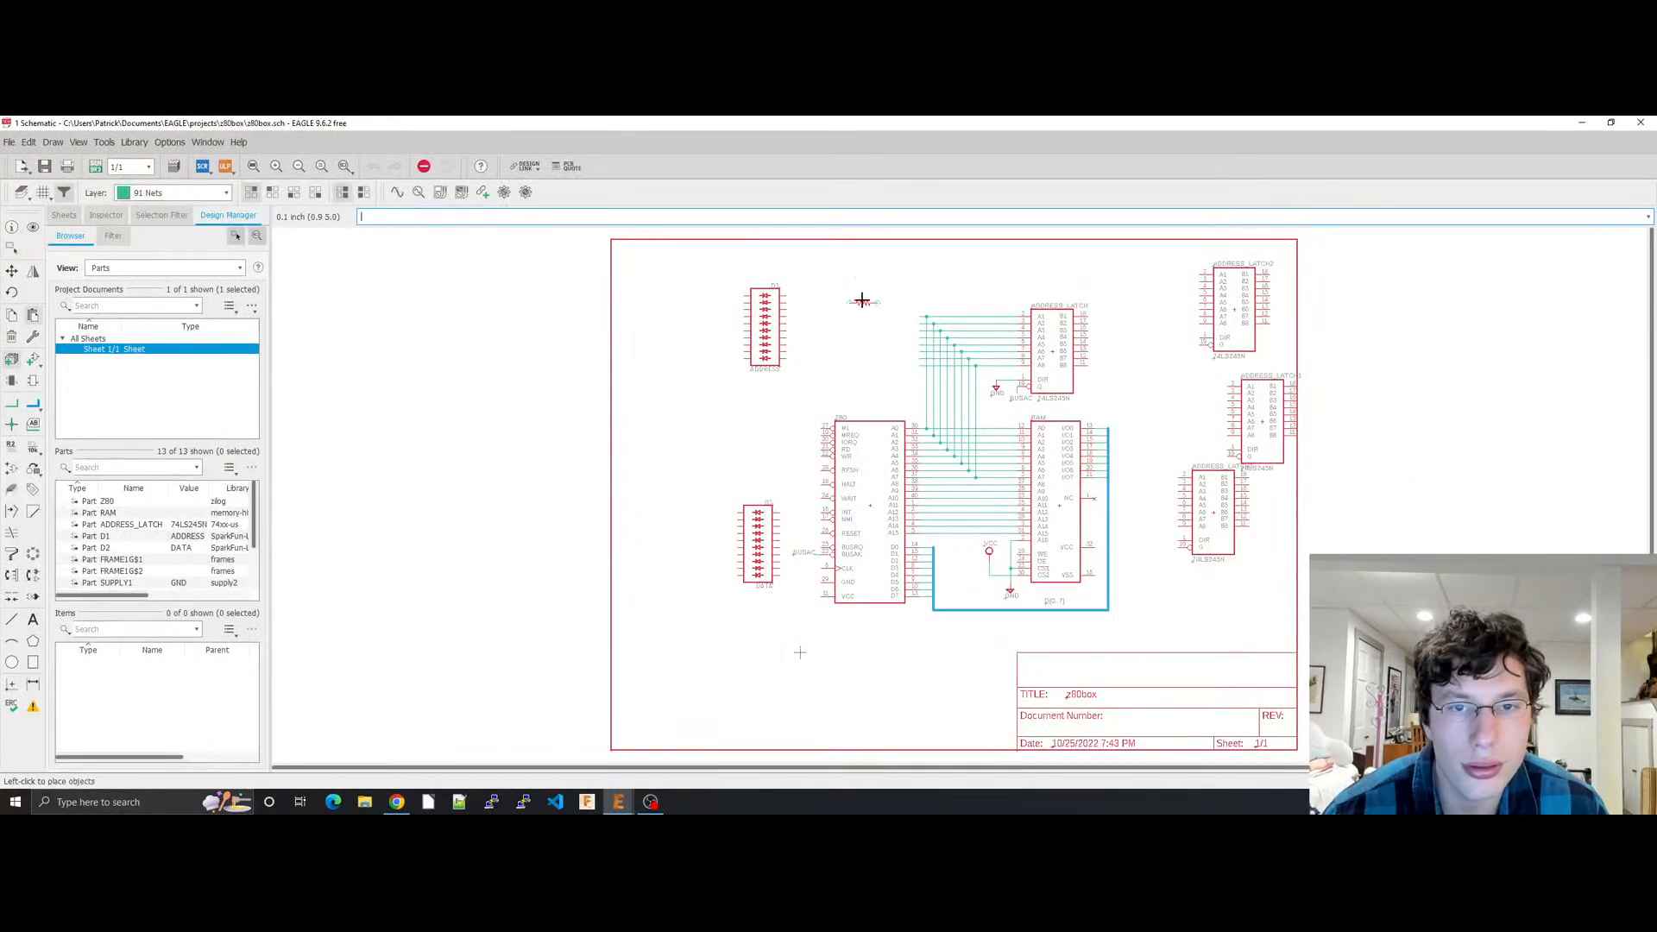
left_click(857, 297)
scroll(900, 289, "up", 3)
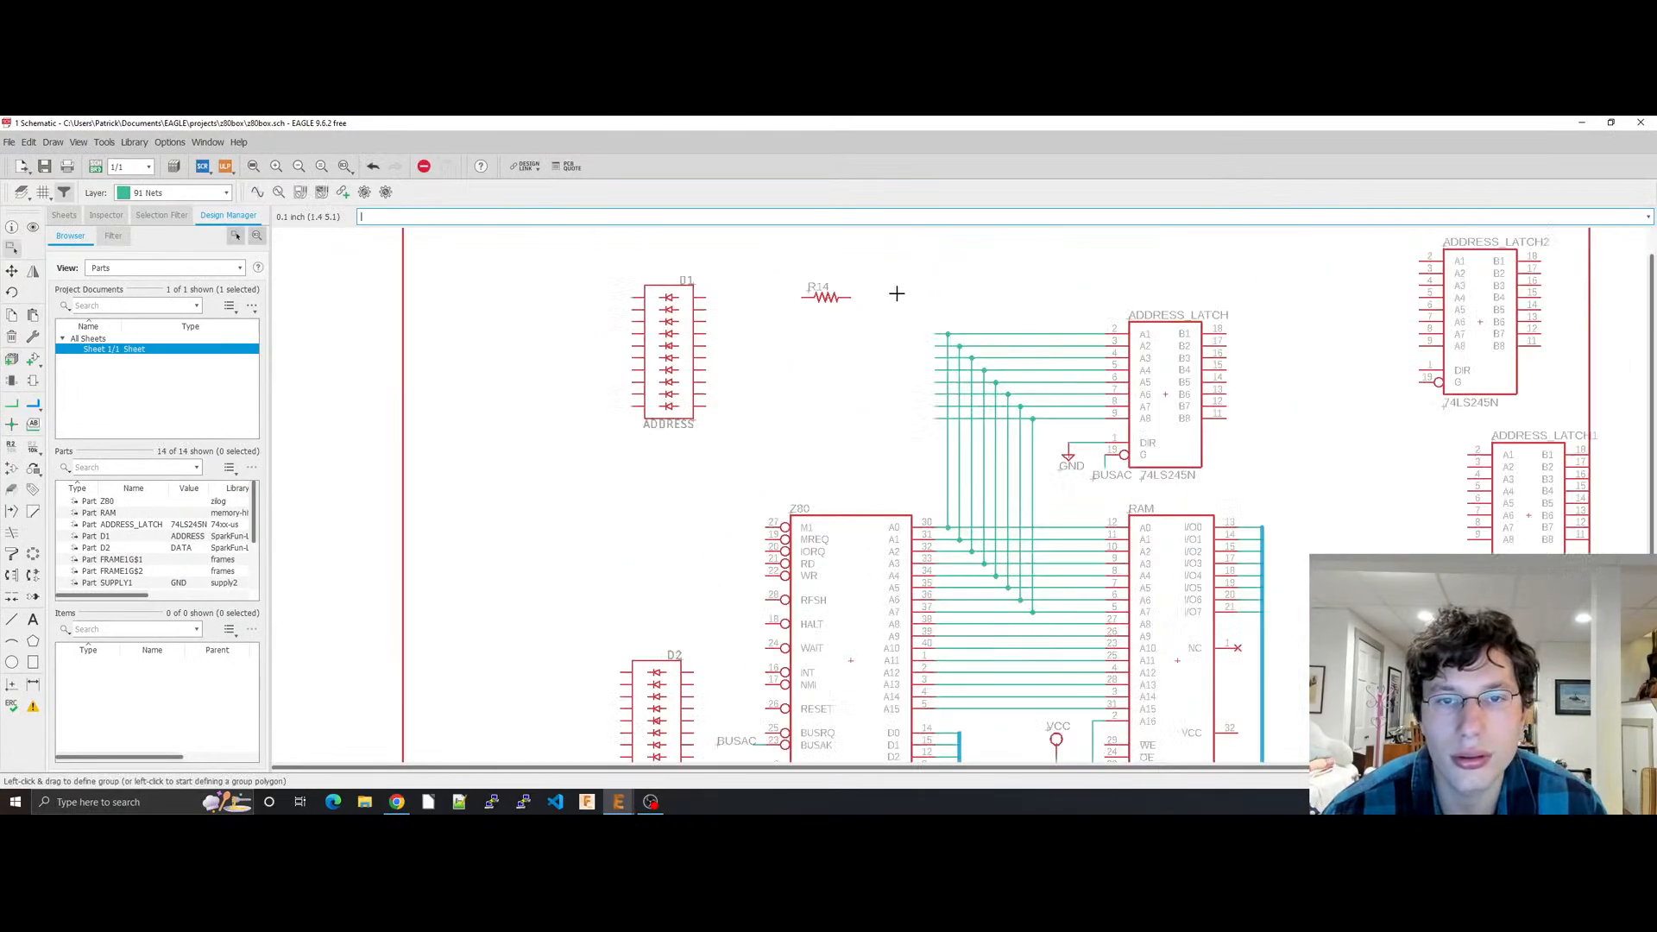
Step: Open the pasted resistor's properties and enter the name R1 and the value 270
right_click(822, 300)
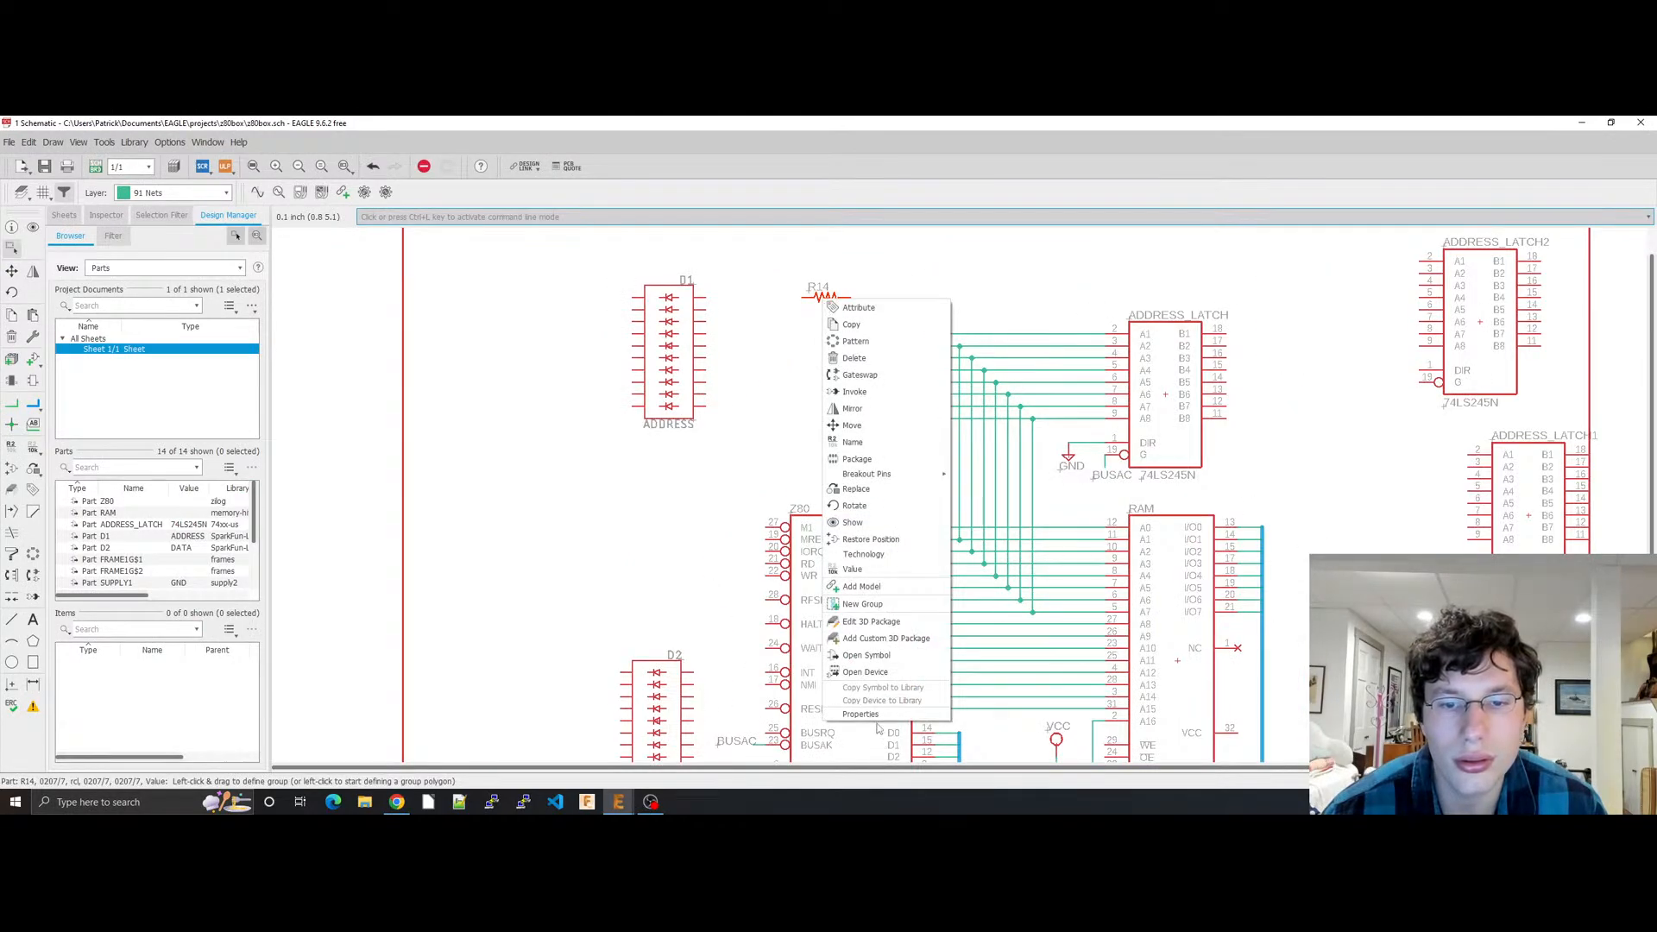
left_click(867, 715)
double_click(1004, 172)
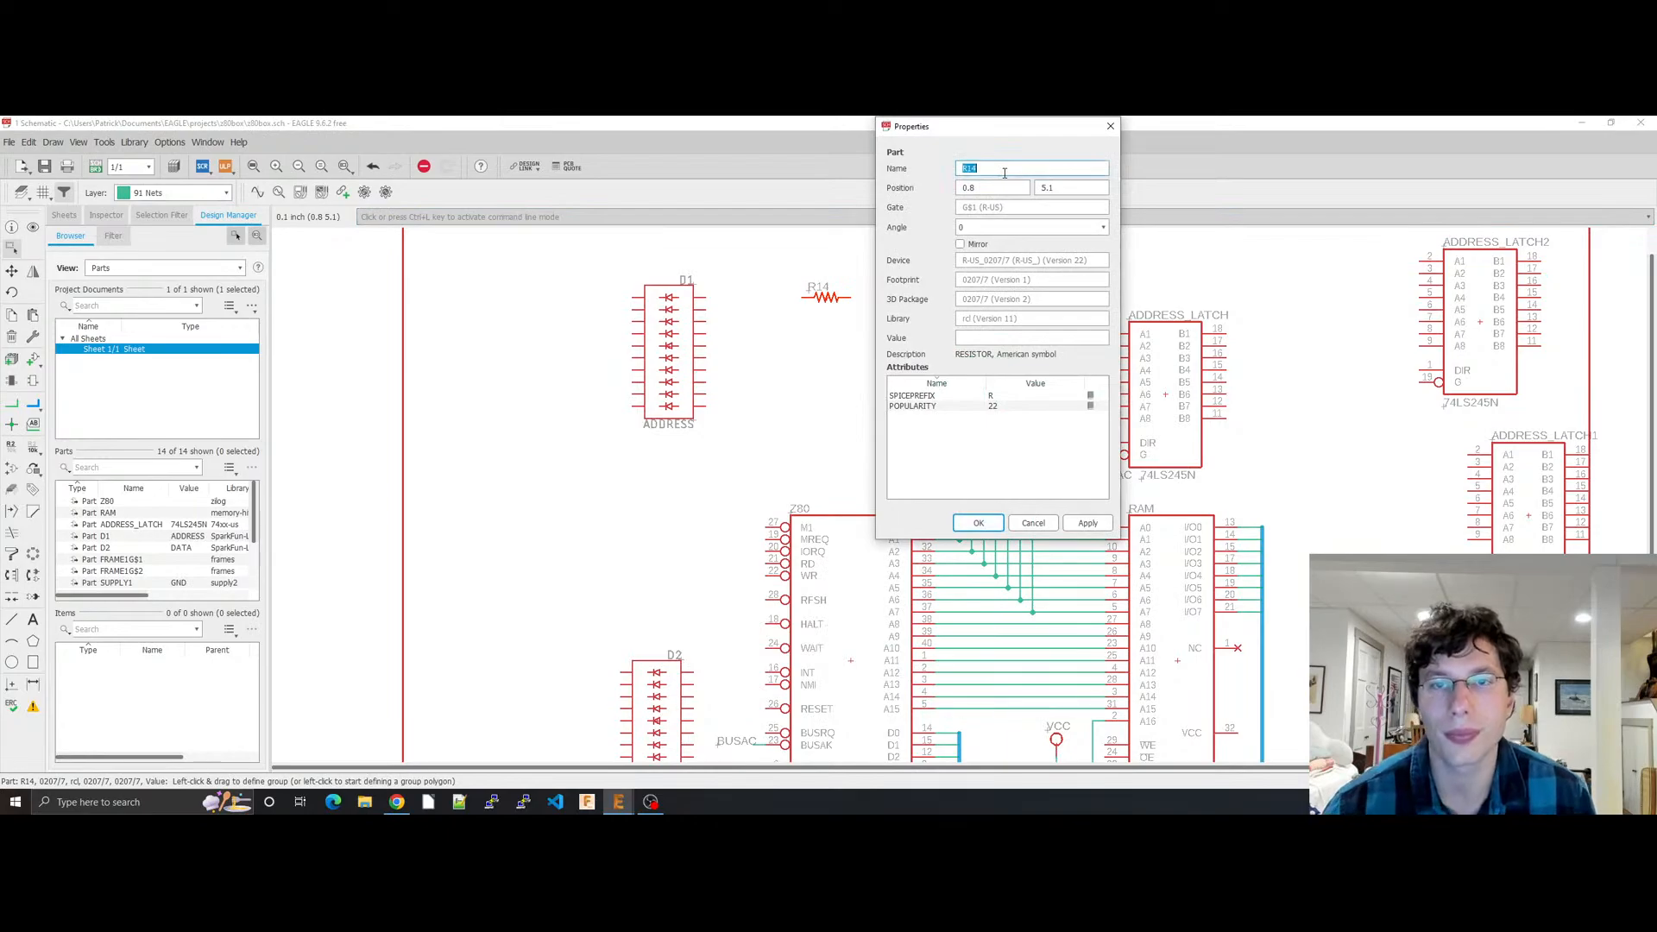
type("R1")
key("Tab")
key("Tab")
key("Tab")
key("Tab")
key("Tab")
key("Tab")
key("Tab")
key("Tab")
key("Tab")
key("Tab")
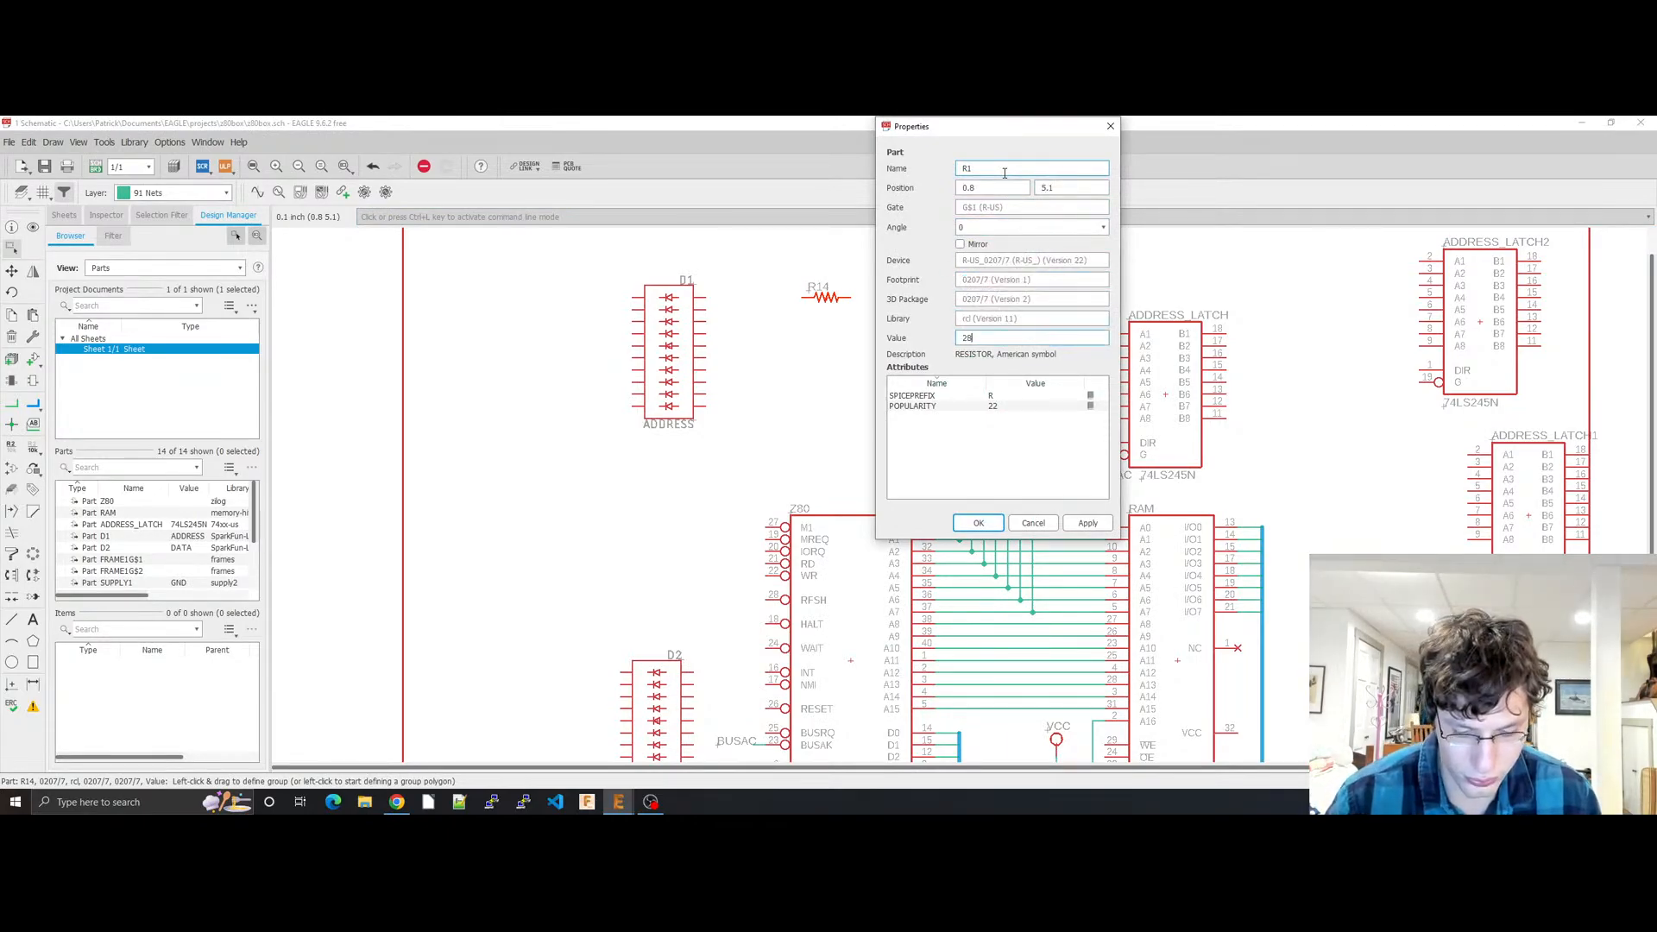
type("270")
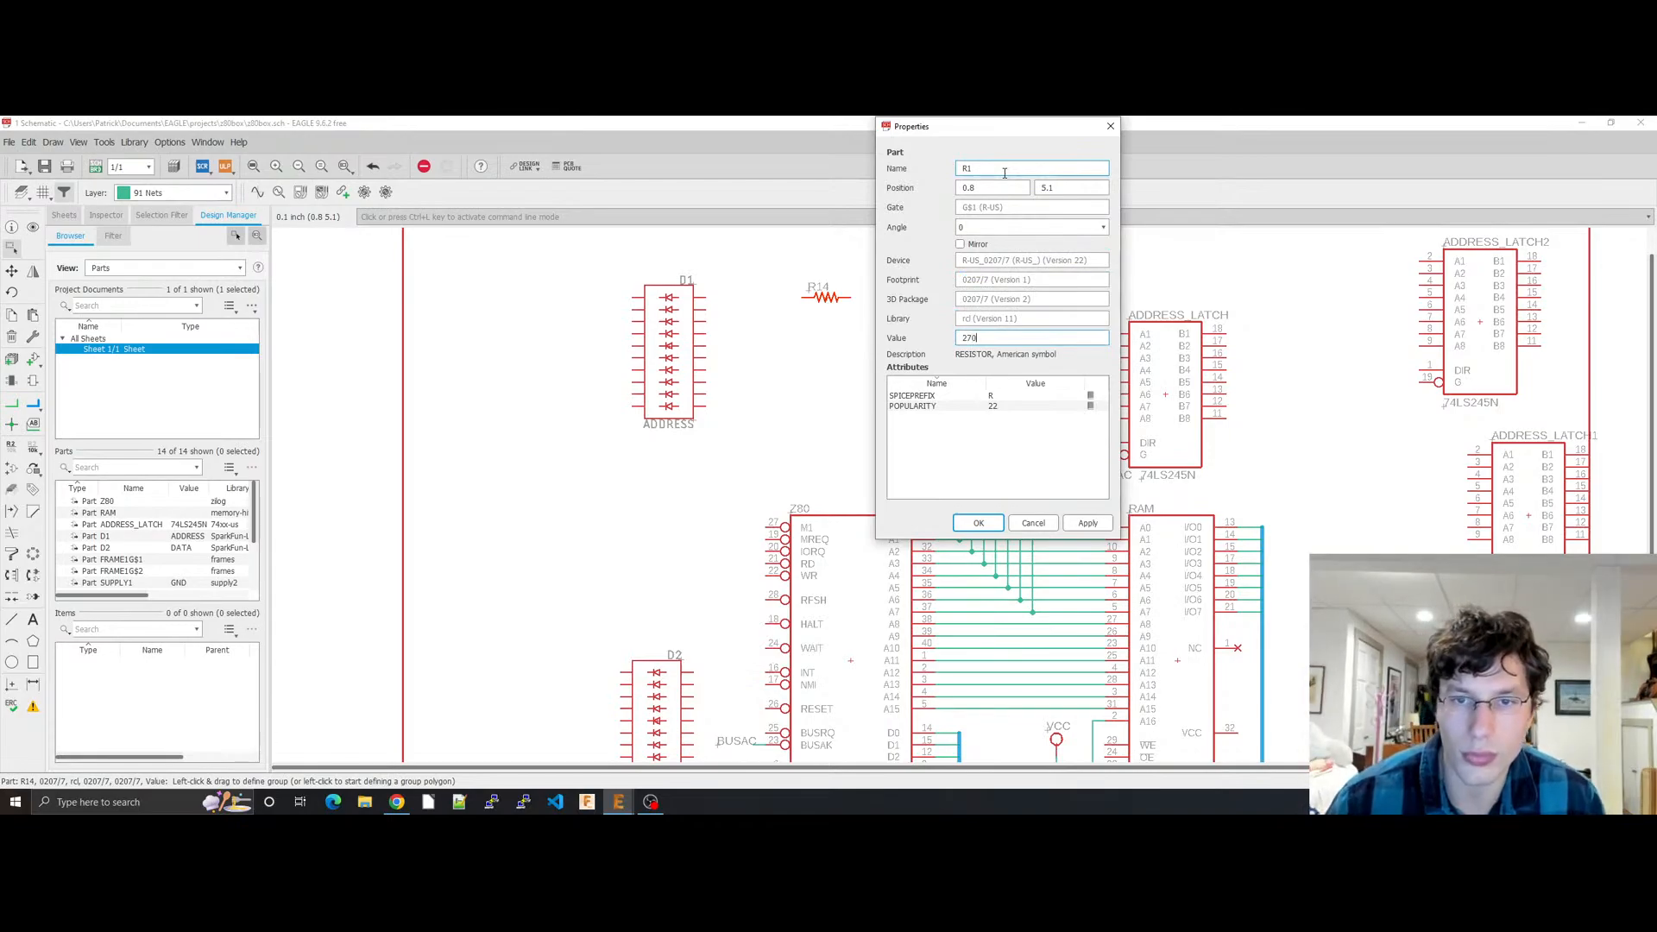
Step: Copy the omega symbol from the Wikipedia Omega page, append it to R1's value to give 270Ω, and confirm the properties
left_click(396, 802)
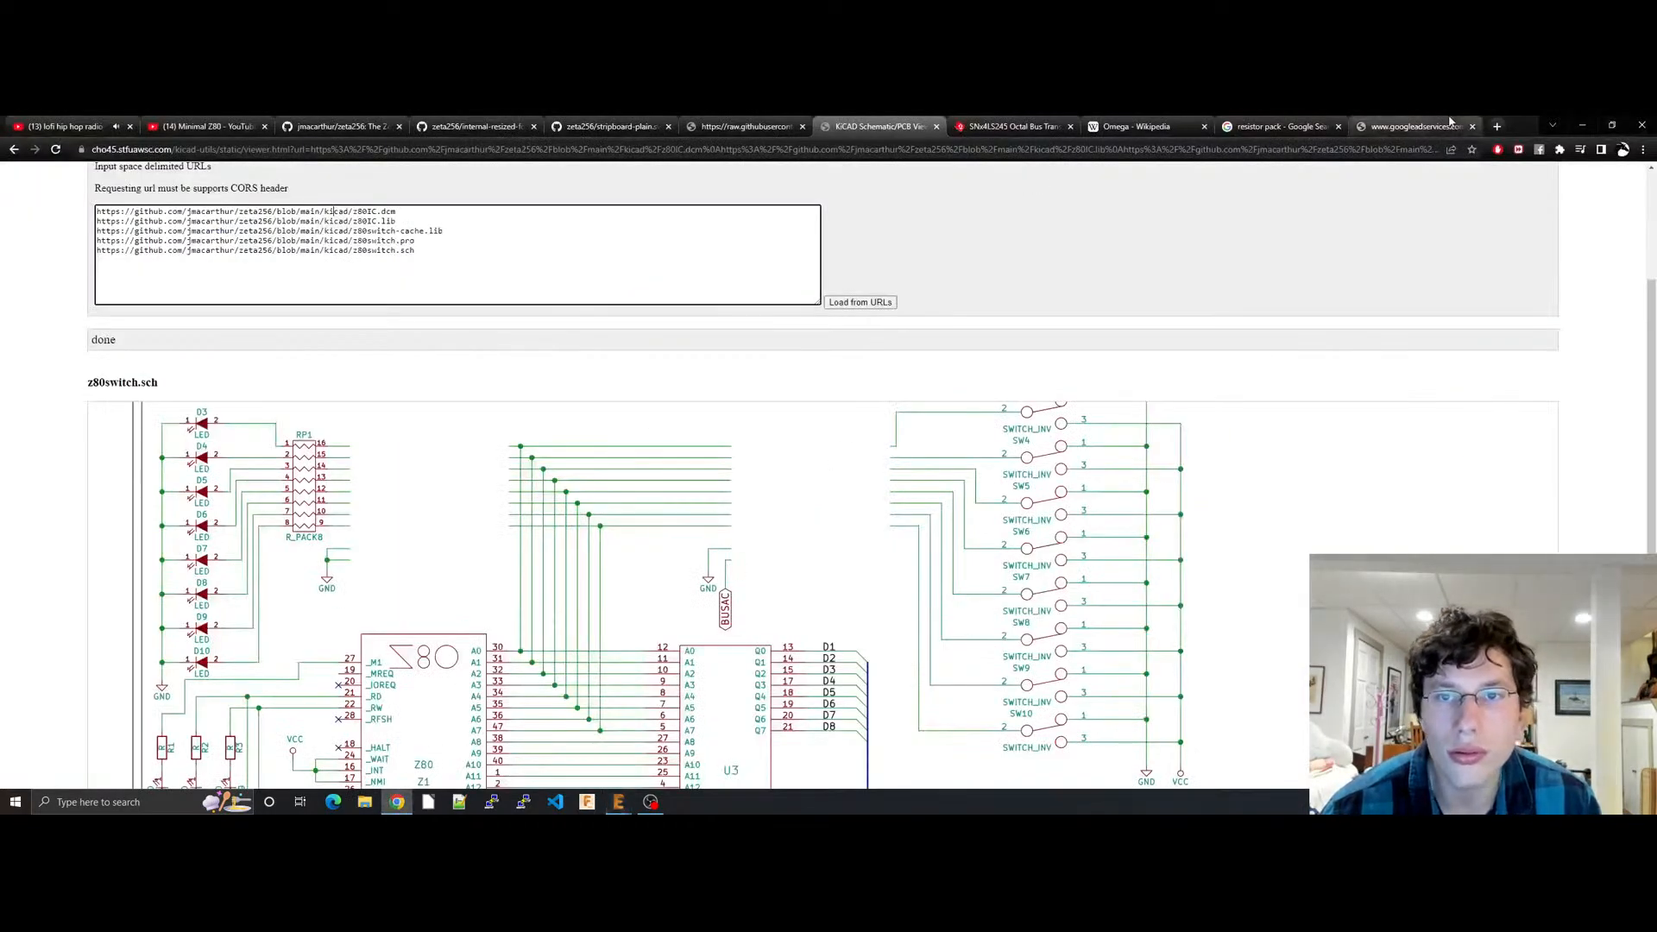
left_click(1154, 124)
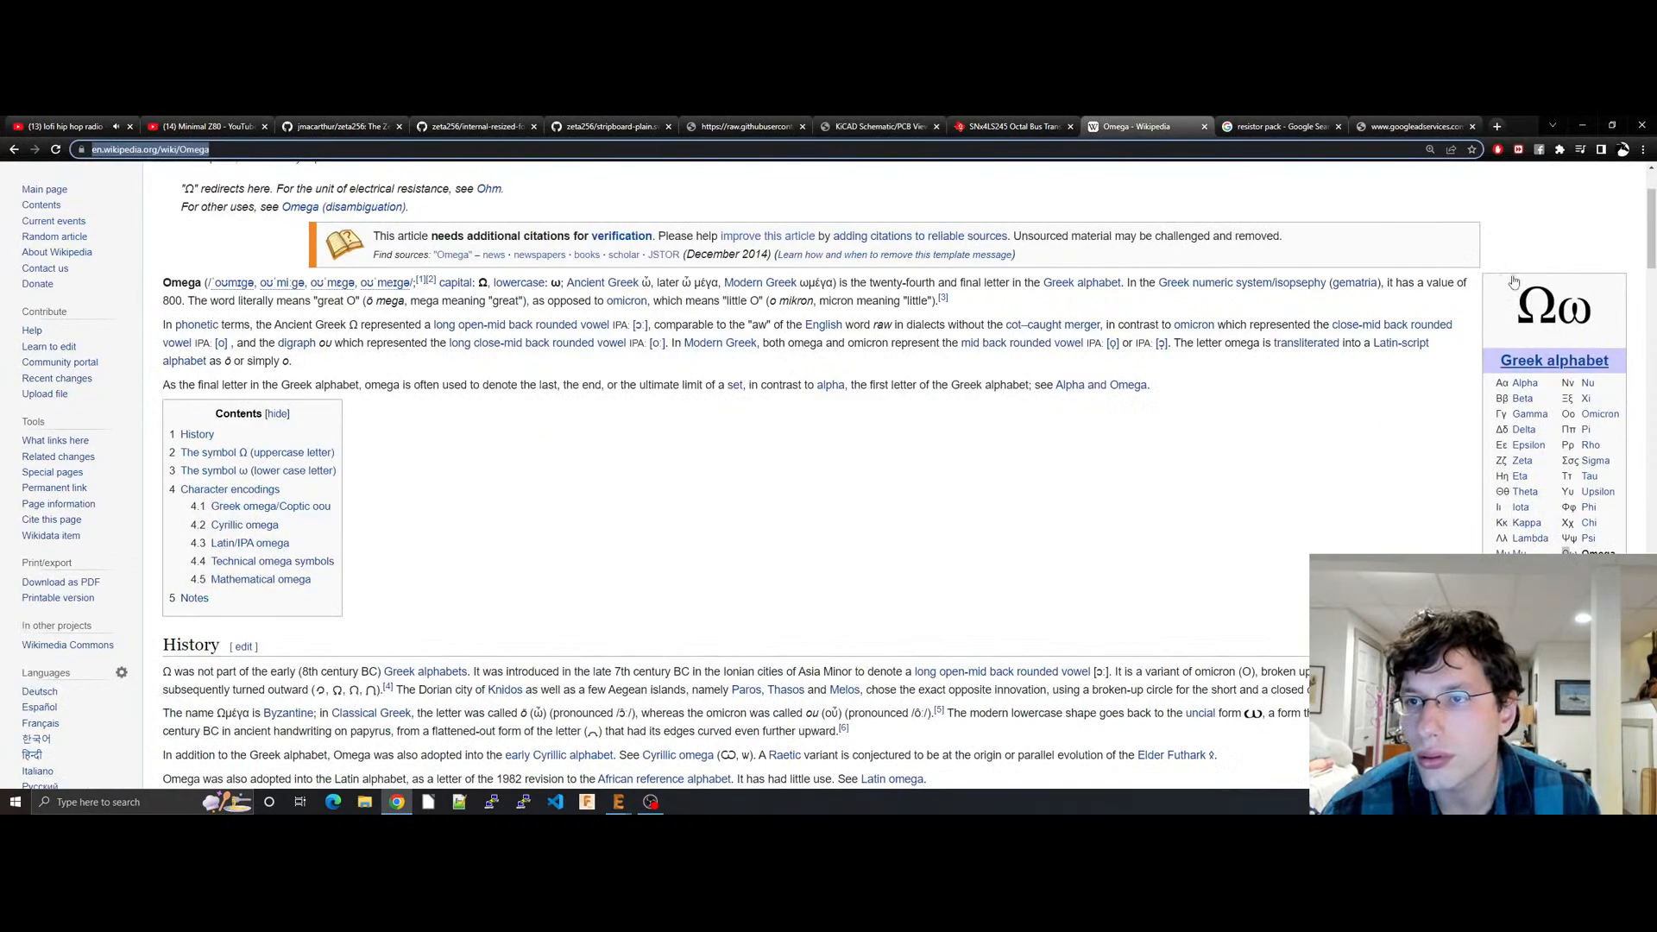
left_click(1592, 566)
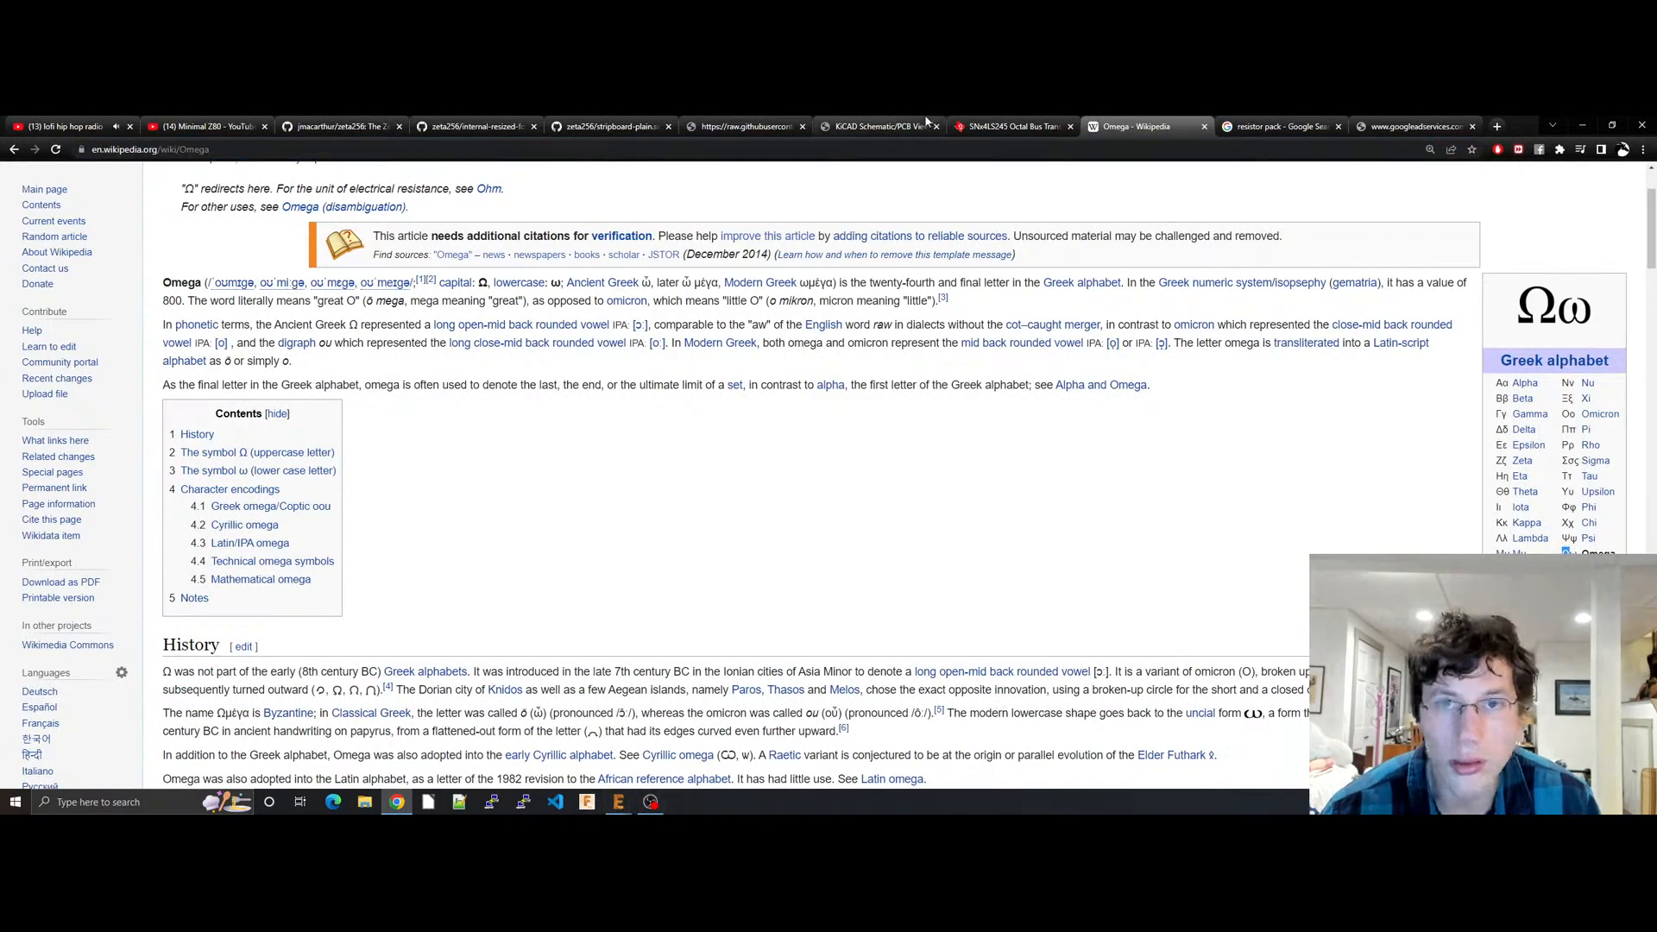
left_click(880, 128)
left_click(620, 803)
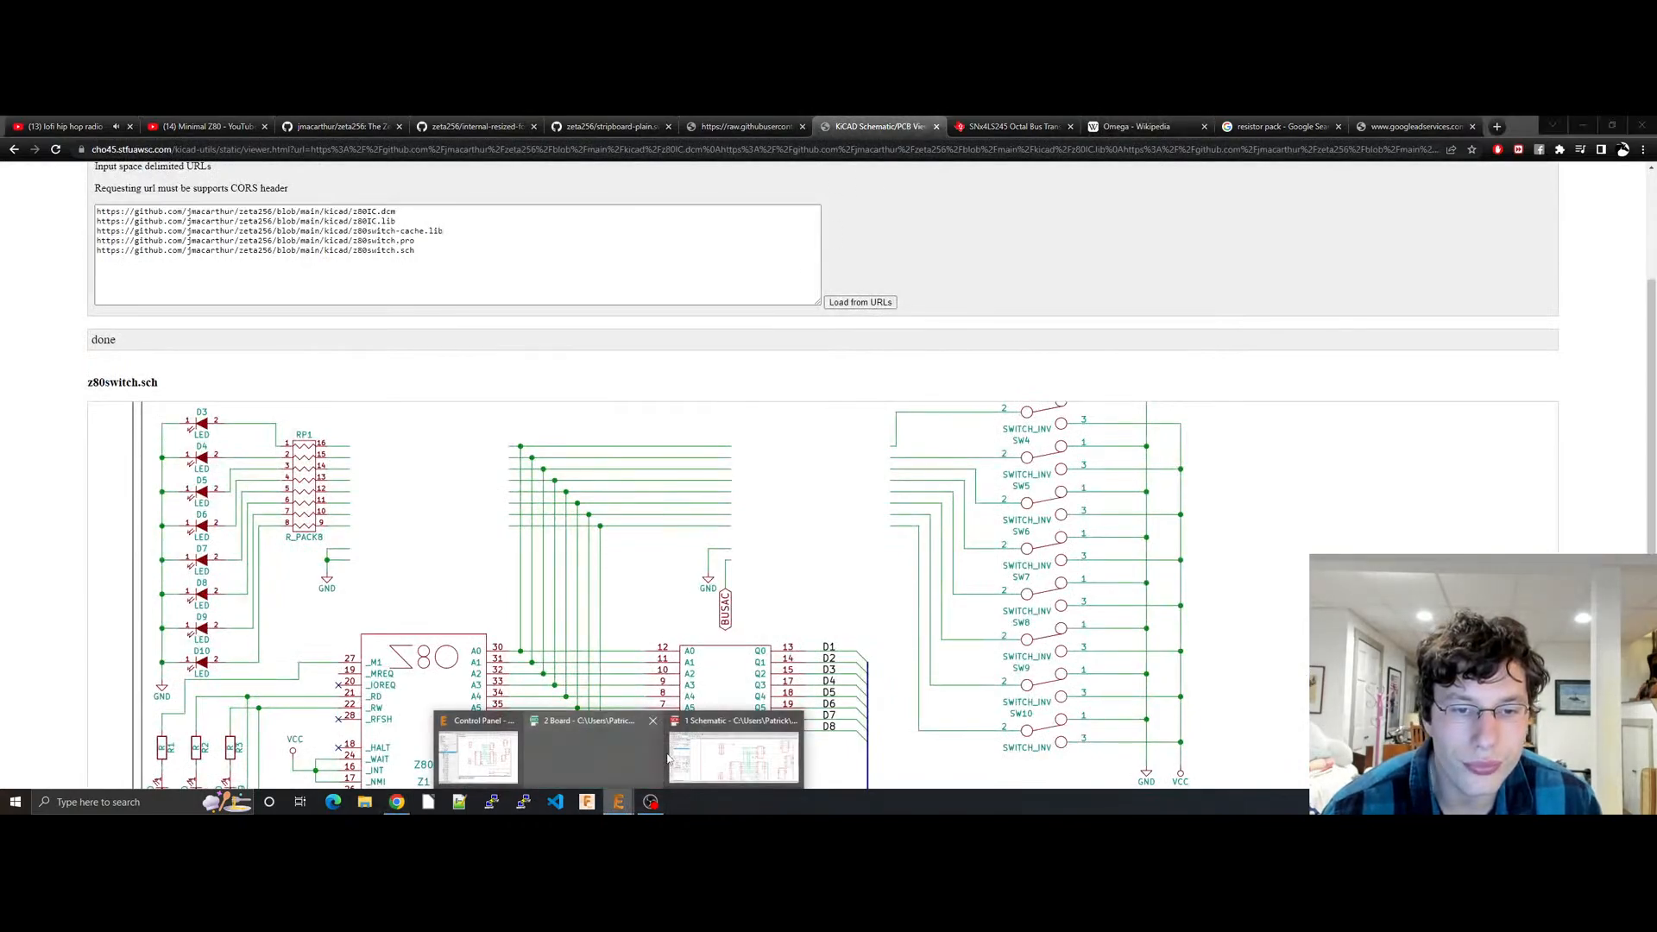
left_click(732, 749)
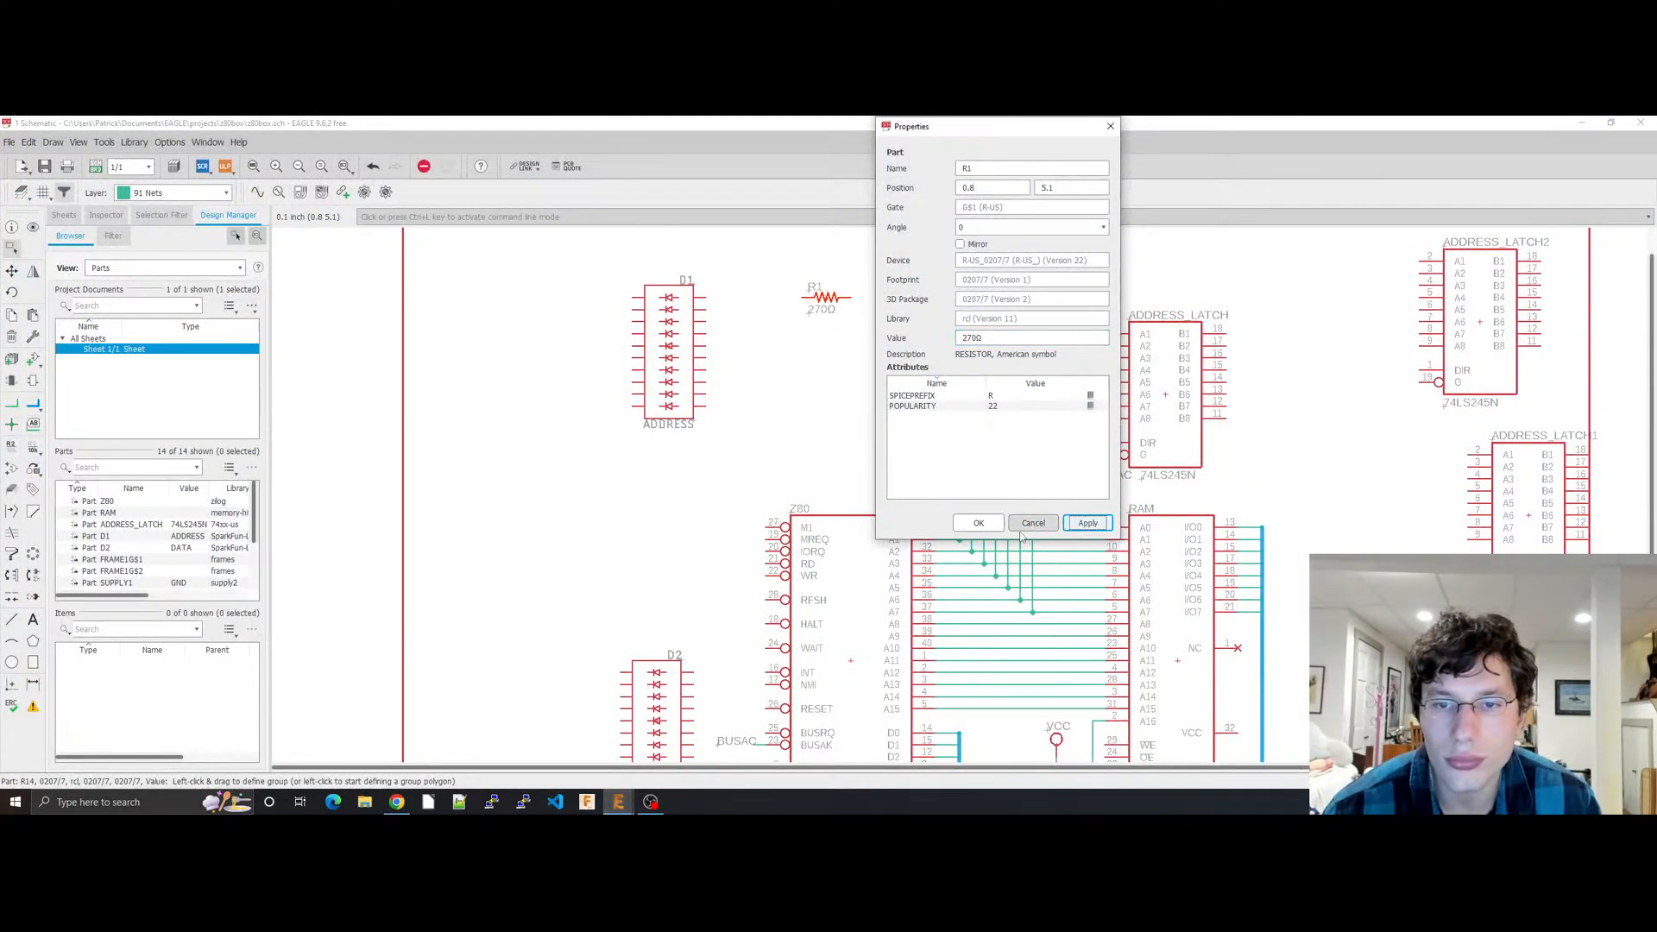
left_click(980, 522)
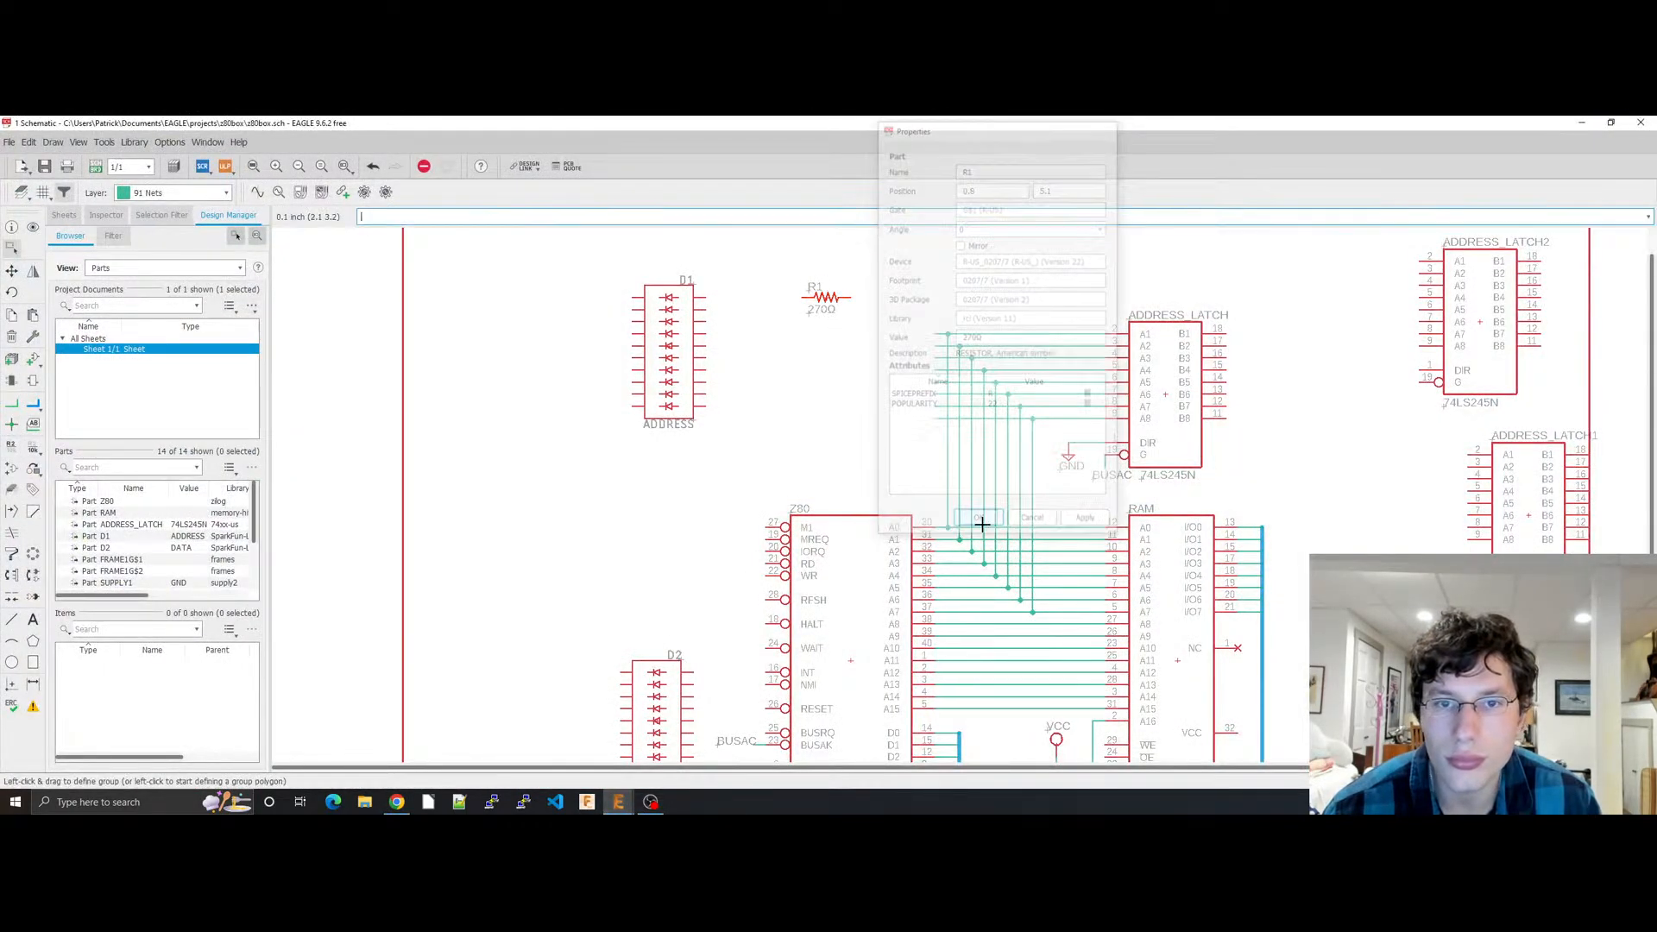
Step: Duplicate R1 into seven more 270Ω resistors, five in a column below it and two above the ADDRESS_LATCH nets, and save the schematic
left_click(848, 297)
left_click(822, 333)
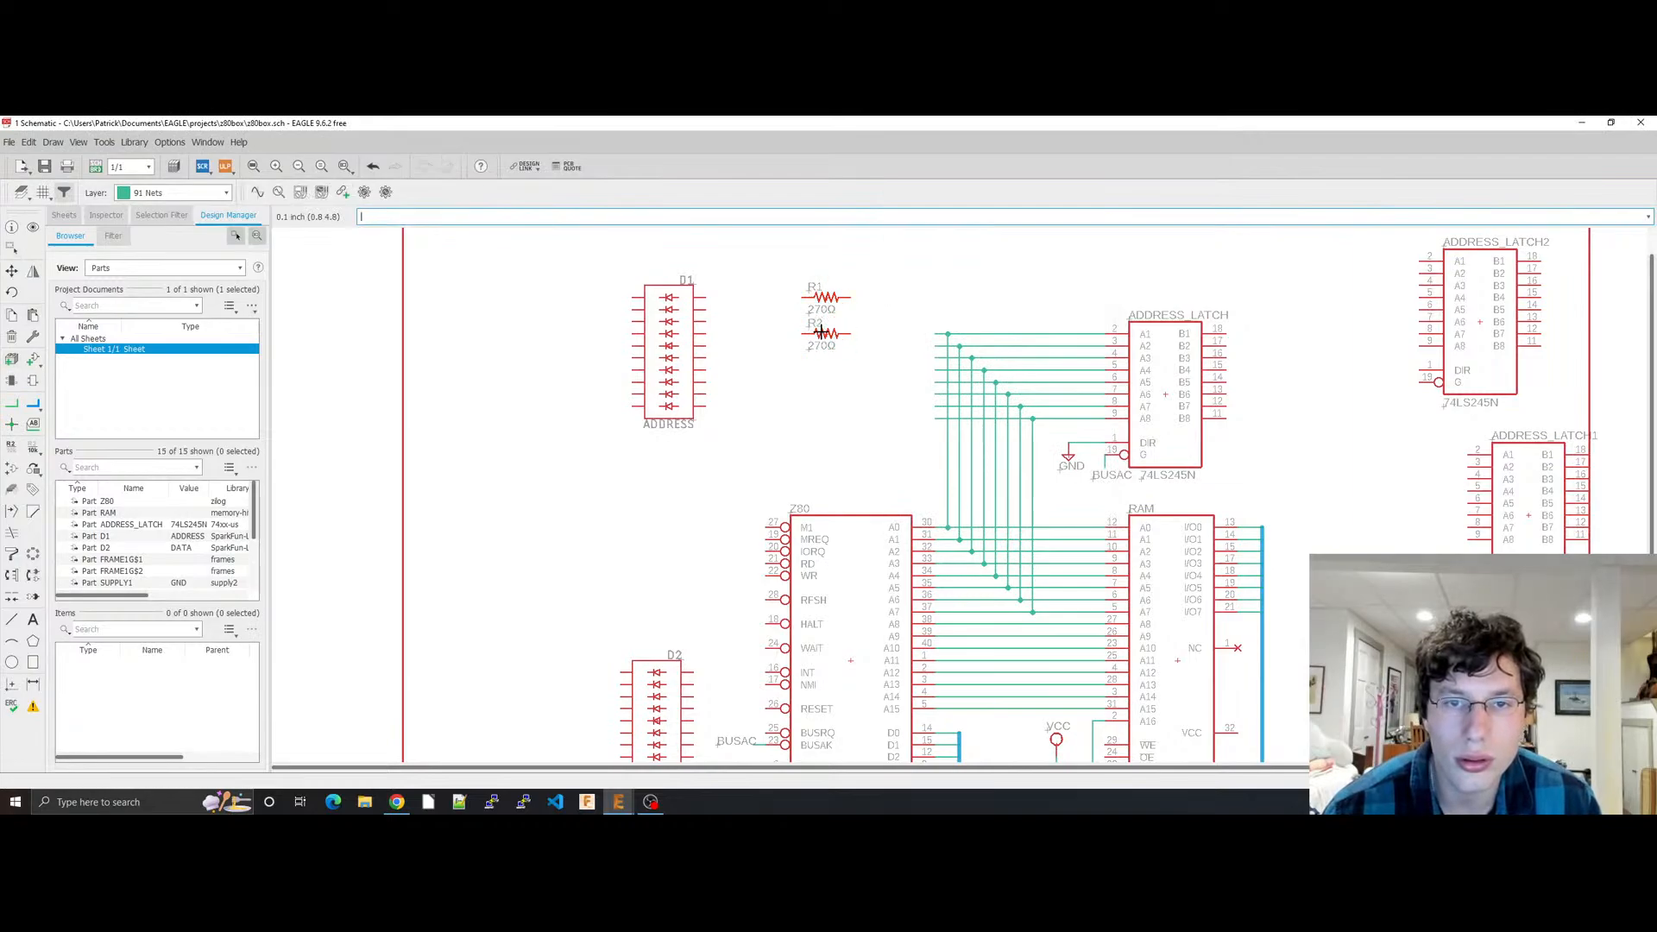
left_click(822, 369)
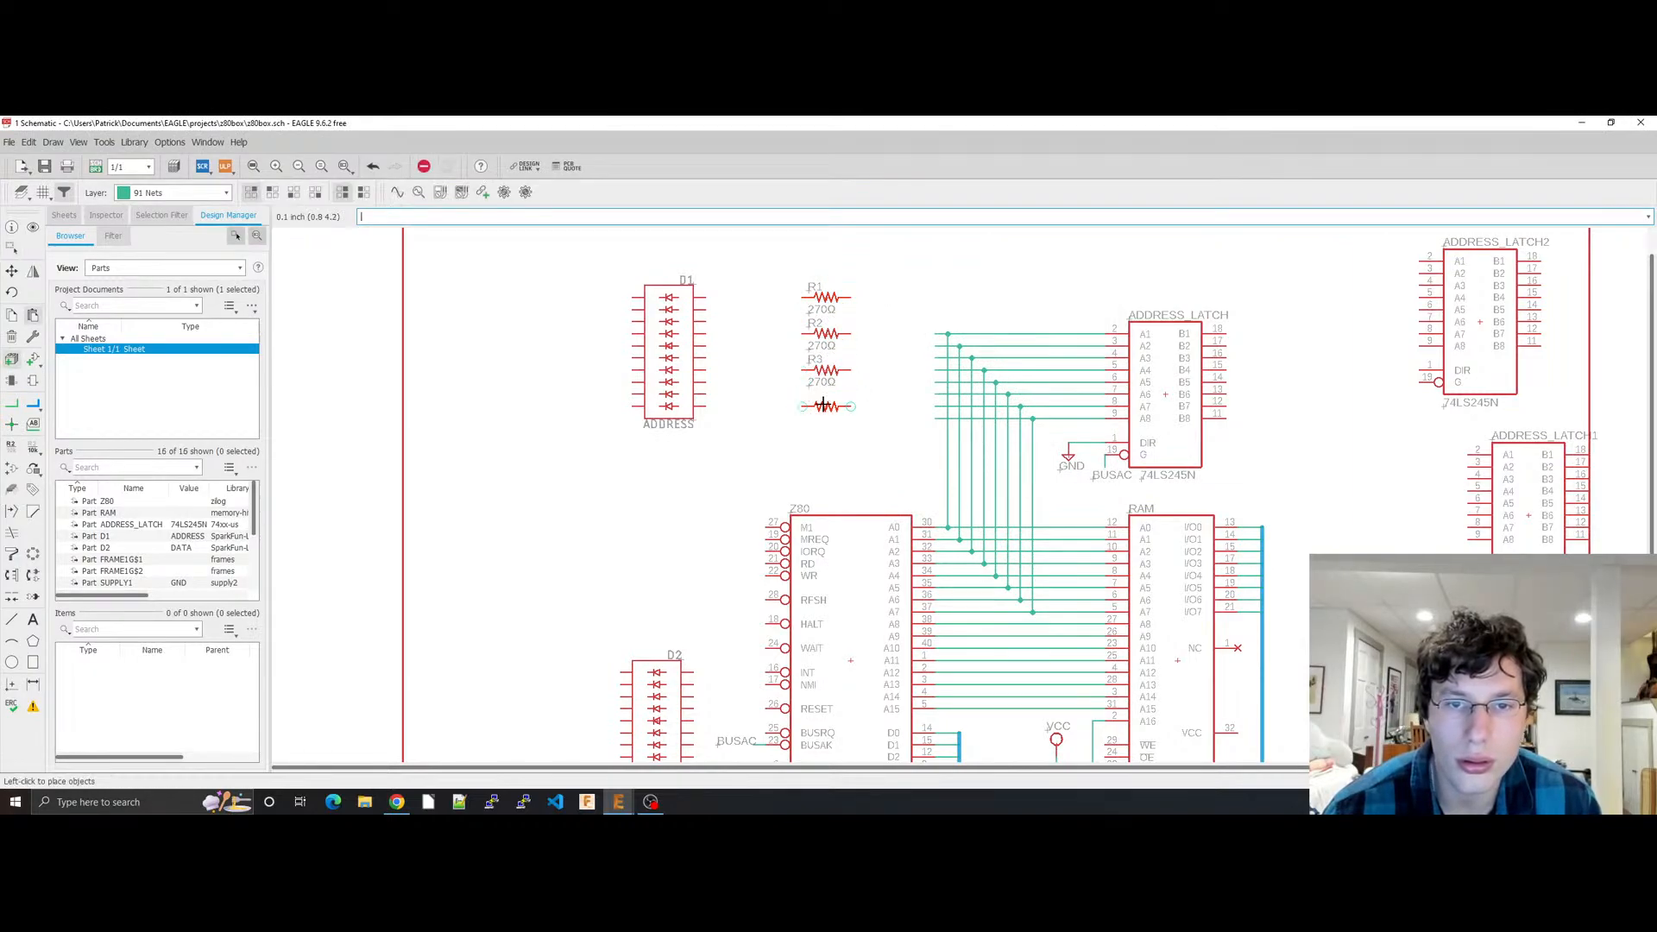
left_click(824, 406)
left_click(824, 442)
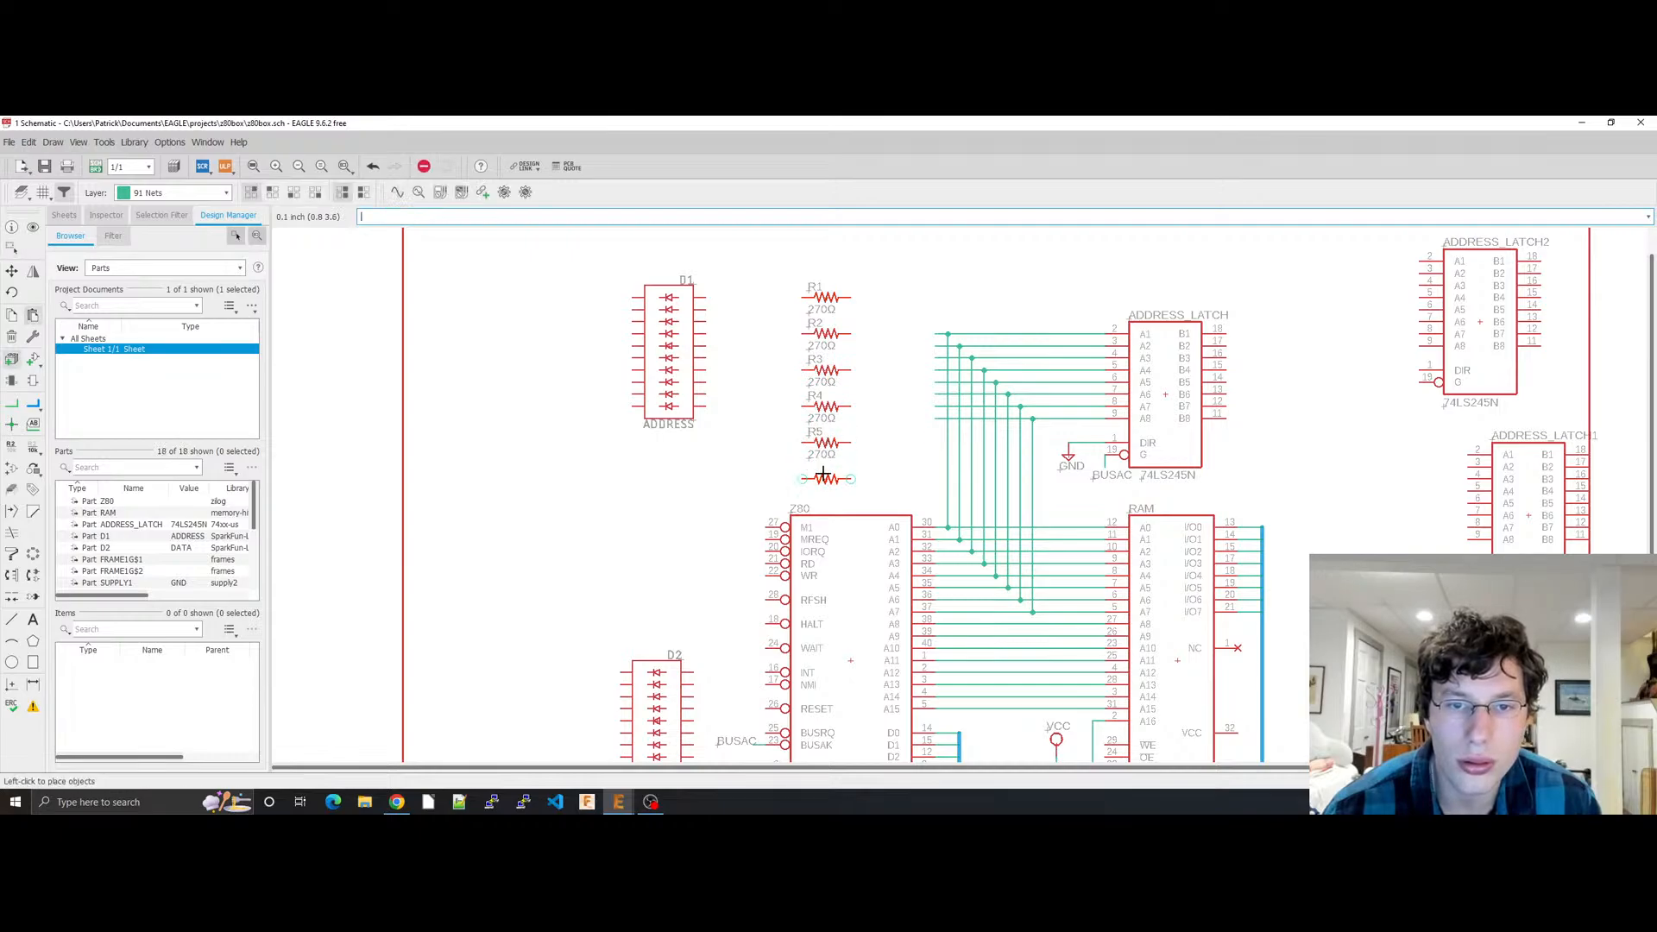
left_click(825, 478)
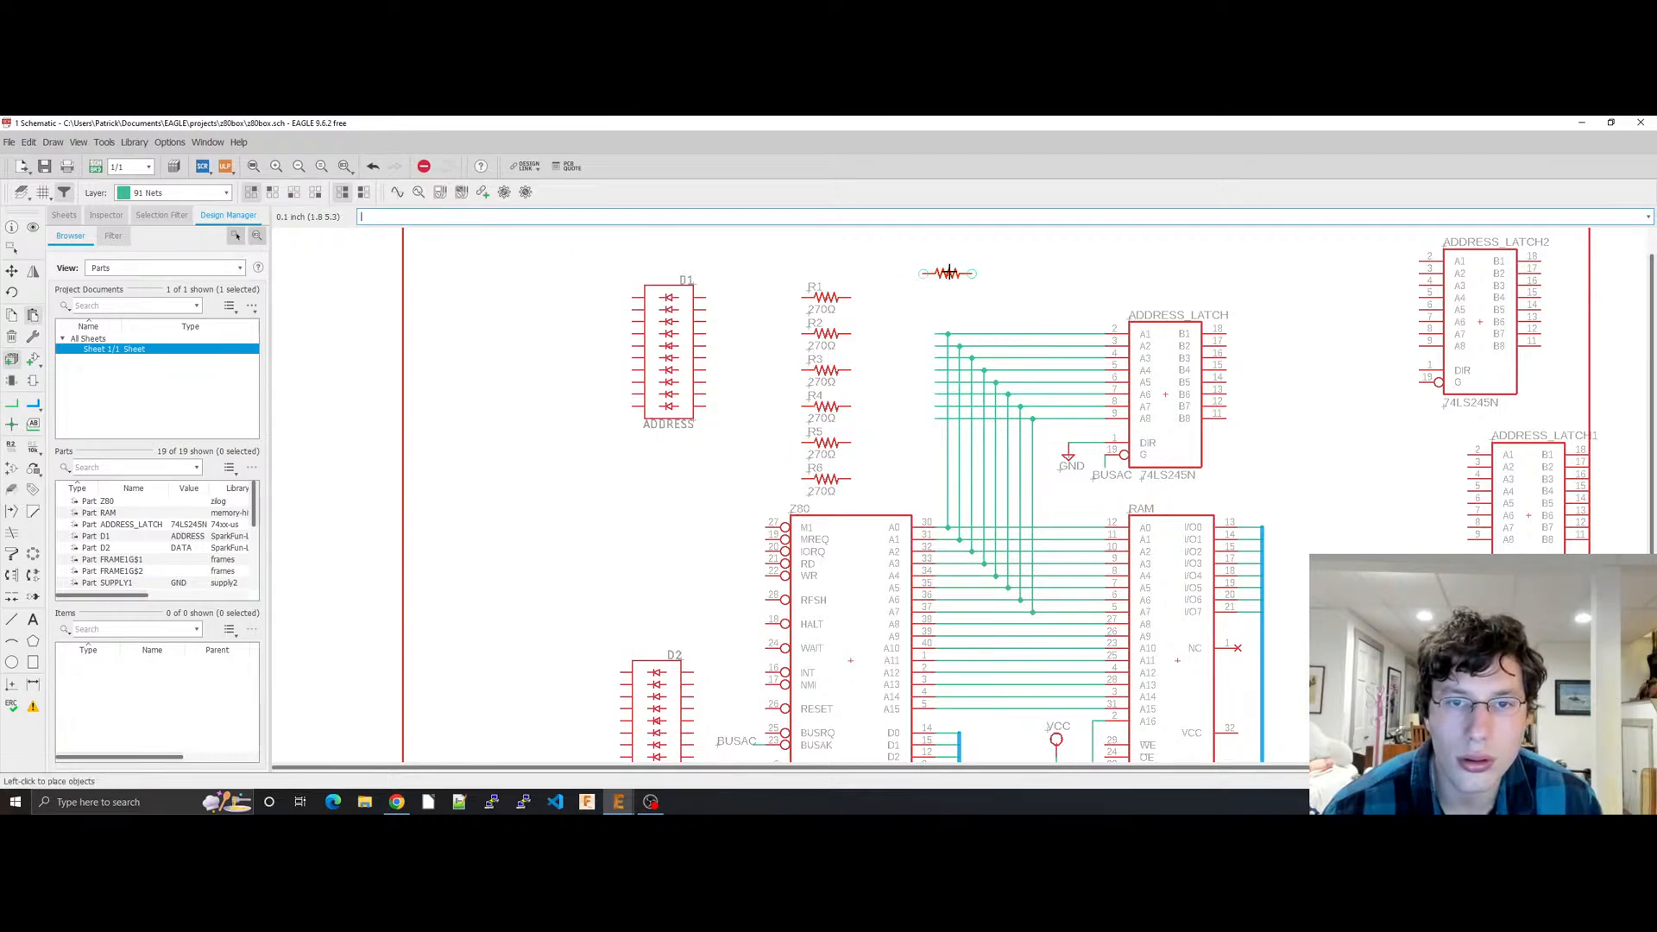
left_click(949, 272)
left_click(948, 309)
key("Escape")
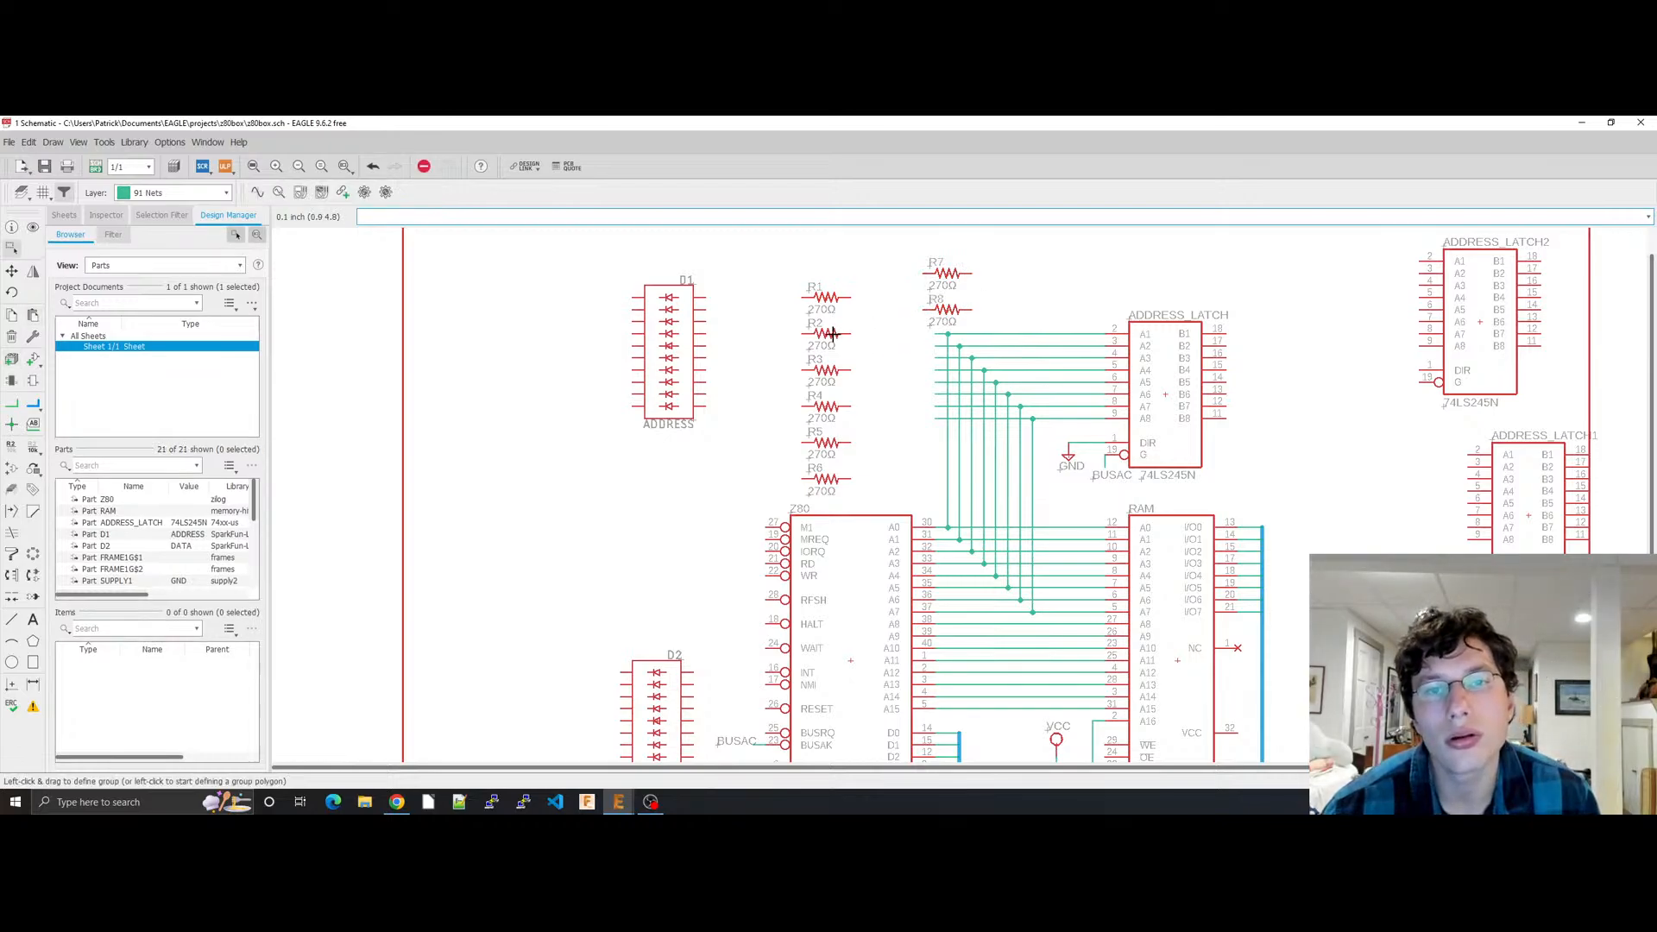
key("ctrl+s")
Step: Move resistors R7 and R8 clear of the address nets to the free area above ADDRESS_LATCH
scroll(898, 351, "down", 3)
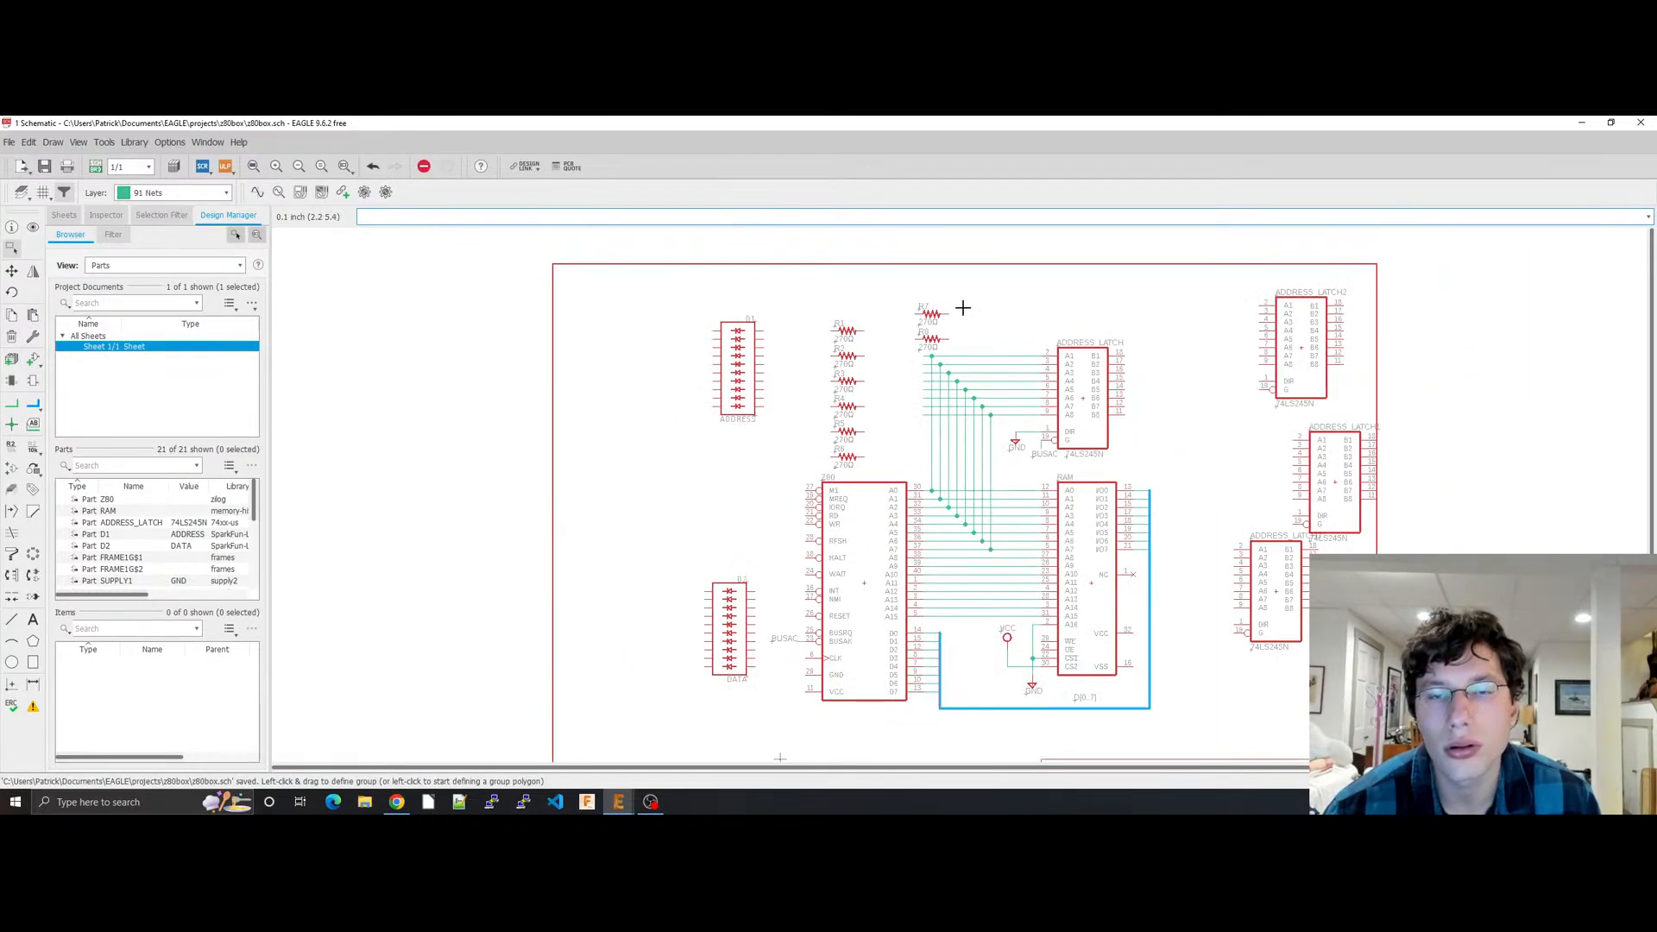
left_click_drag(933, 316, 1048, 305)
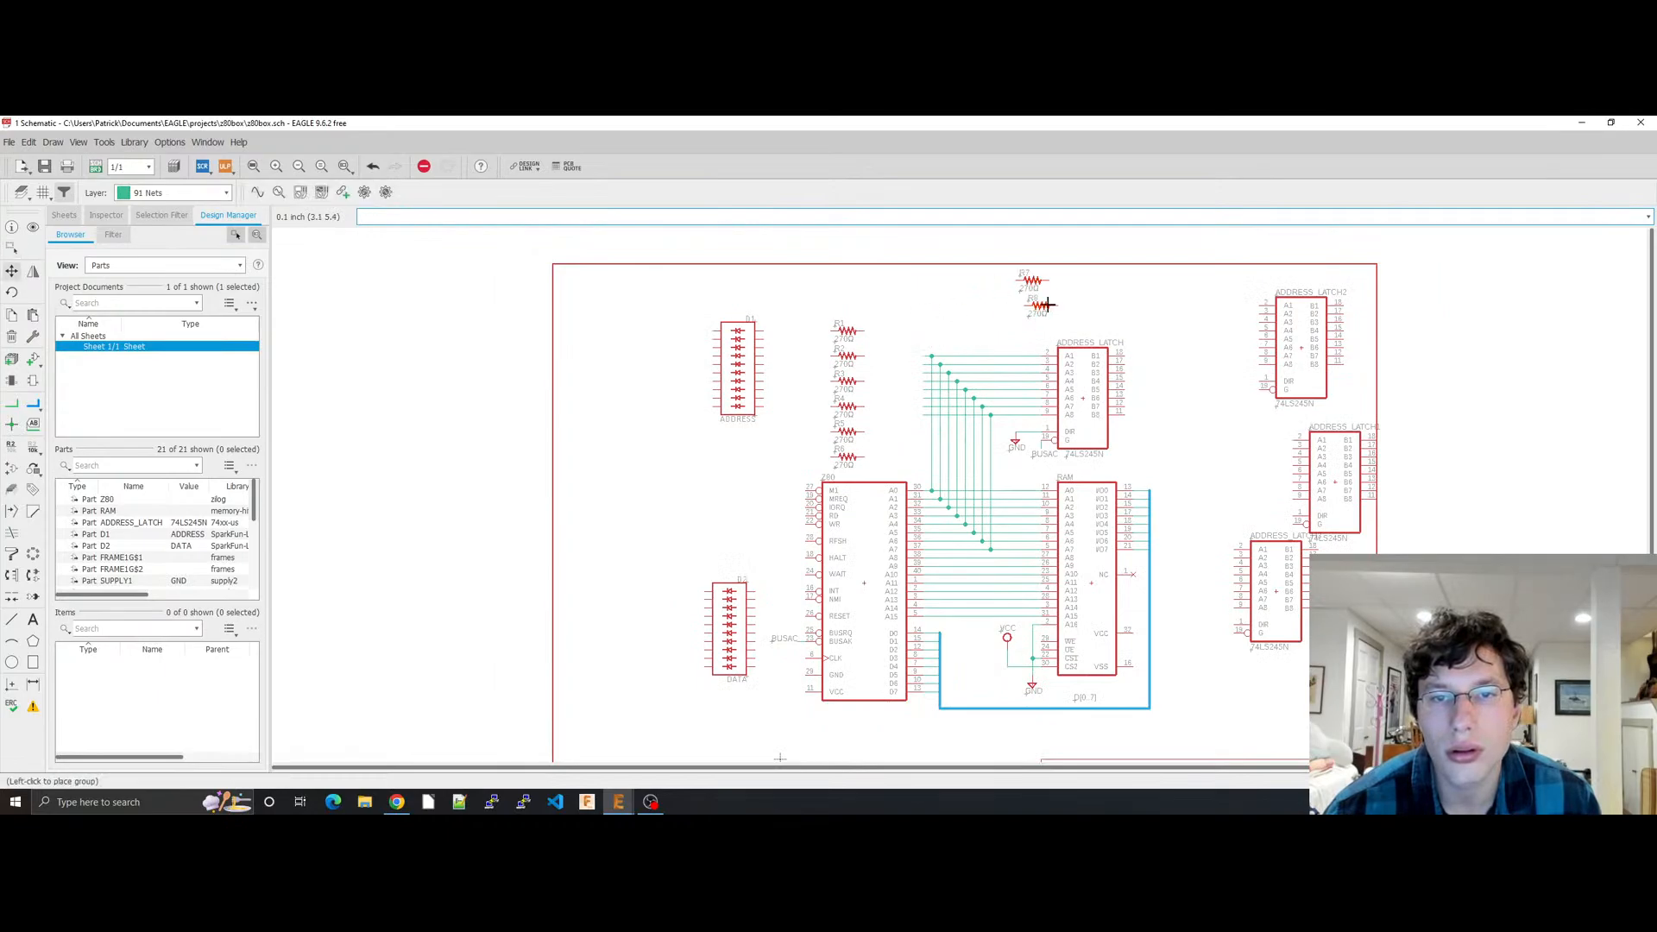
left_click(1114, 299)
scroll(958, 367, "up", 2)
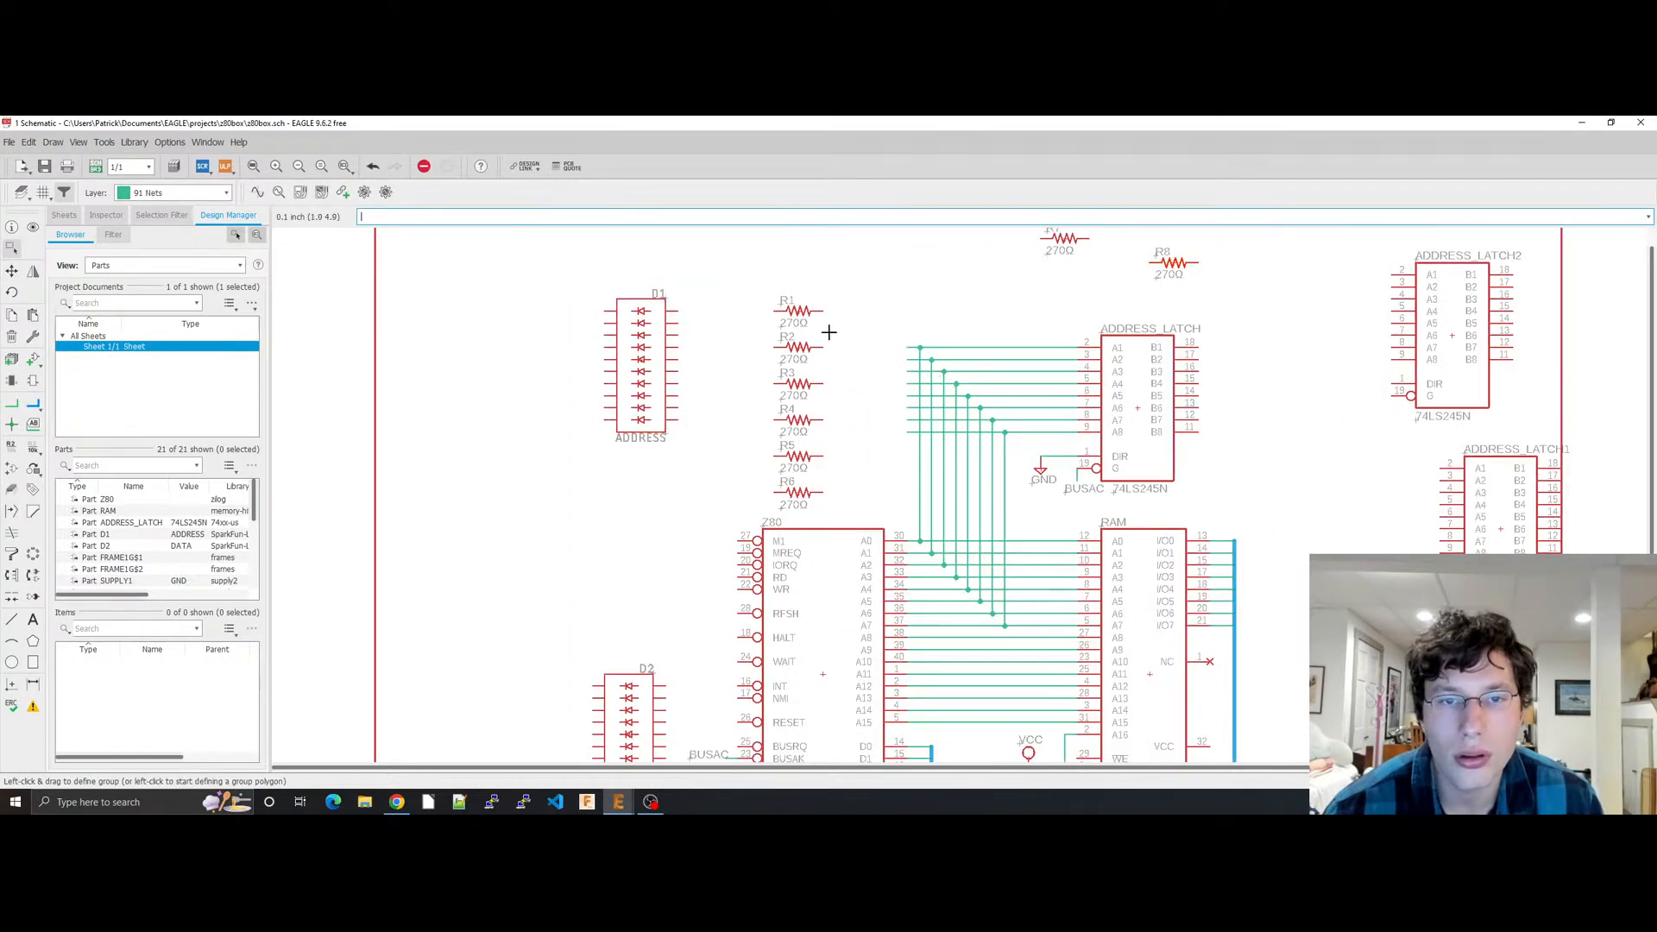
Step: Shift the D1 address LED array farther left, widening the gap to the resistor column
left_click(644, 354)
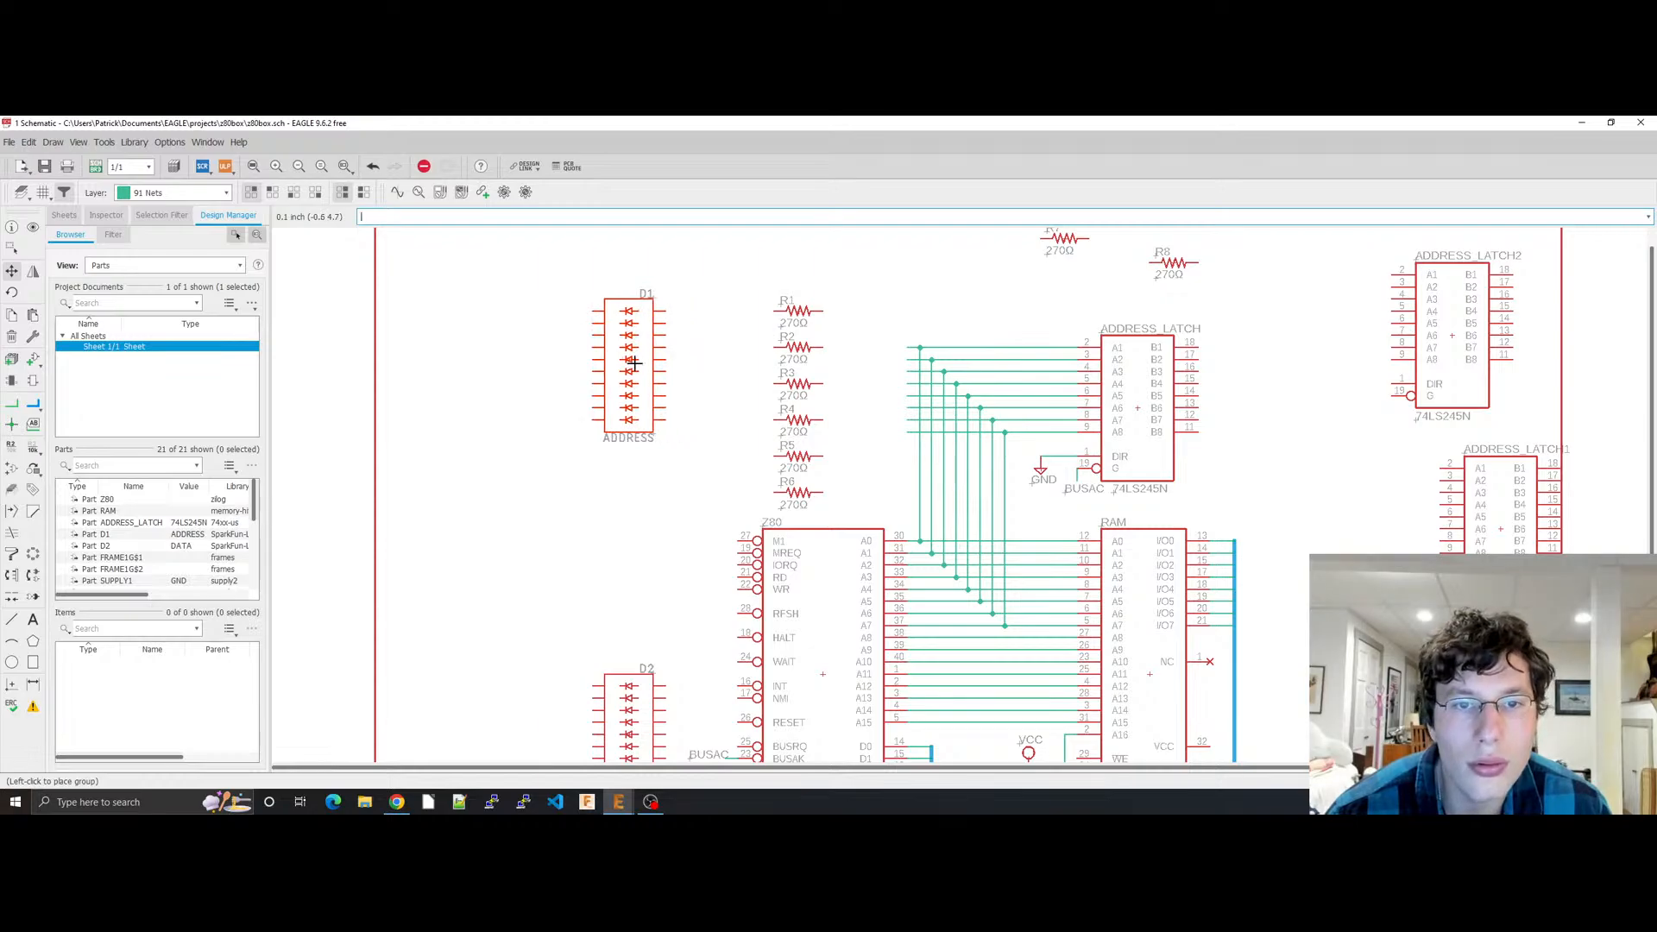
left_click(617, 366)
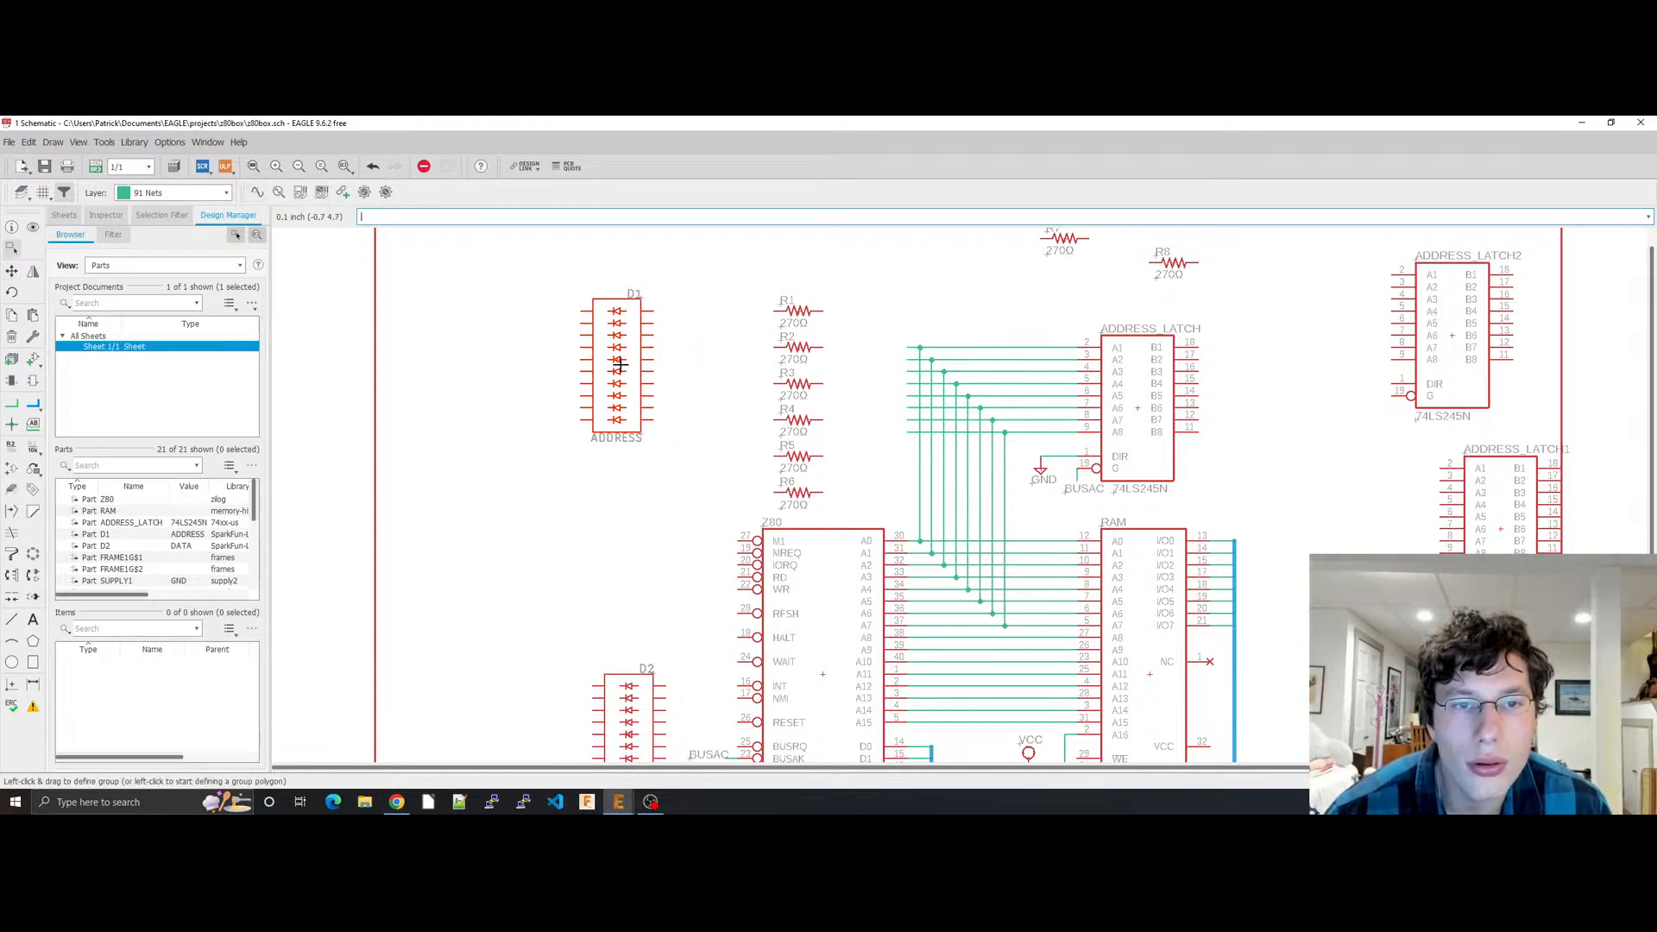
left_click_drag(620, 364, 606, 361)
left_click(709, 352)
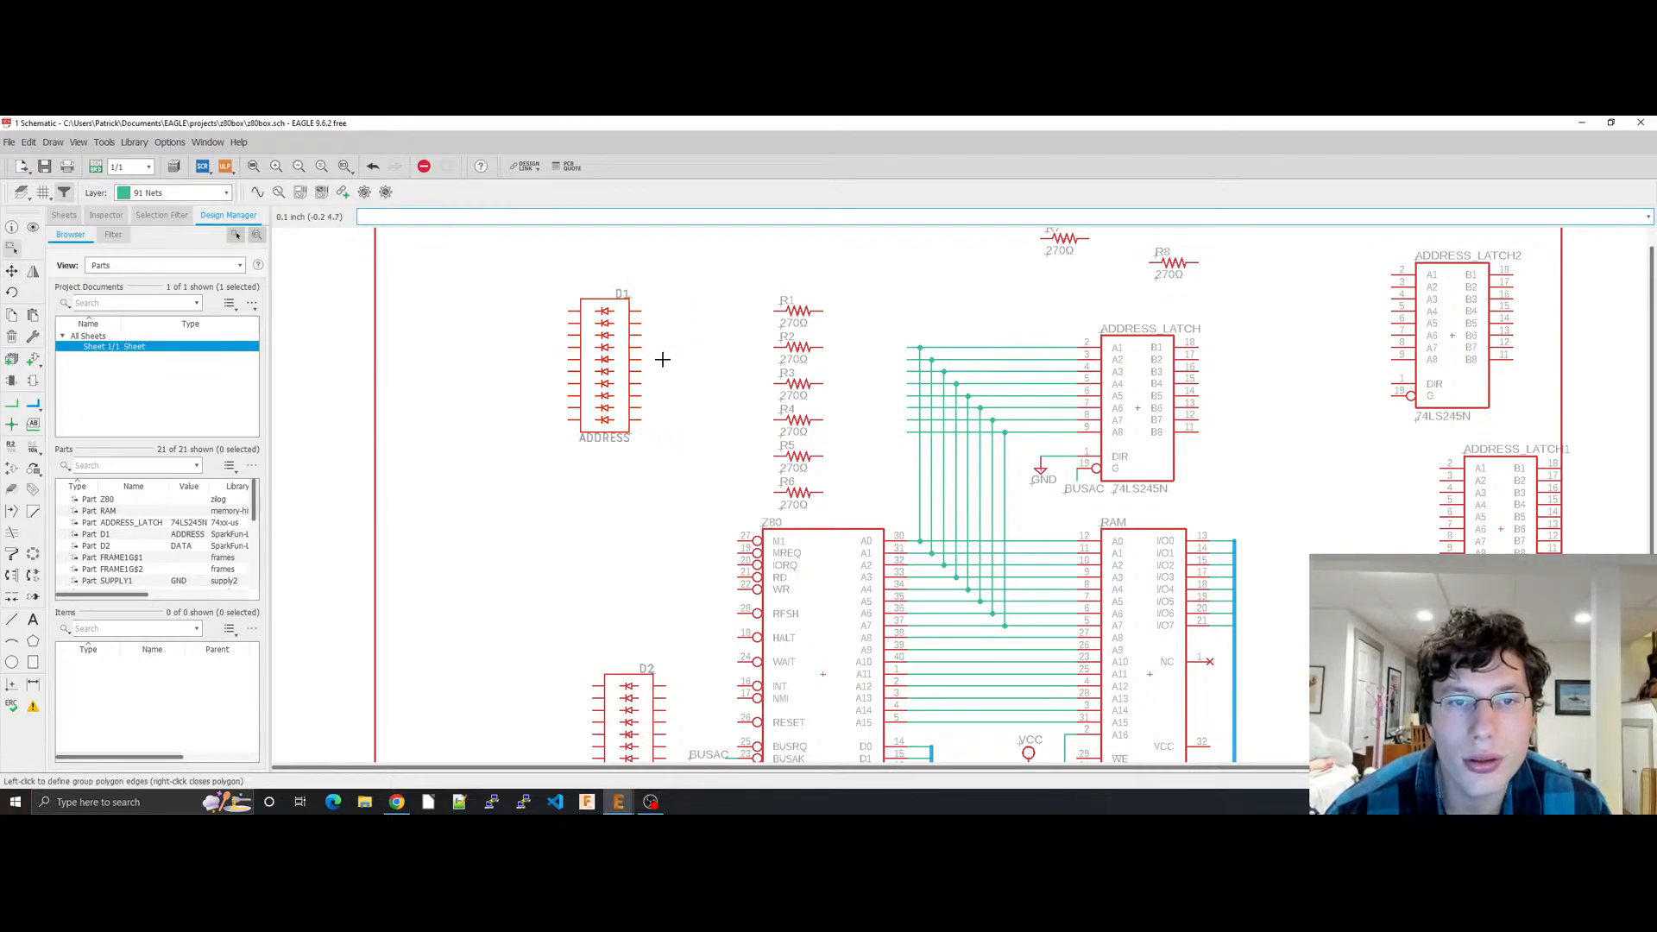
Step: Shift D1 and resistors R1 to R6 upward together, and place R7 and R8 below R6 to complete the evenly spaced column
left_click_drag(559, 267, 869, 506)
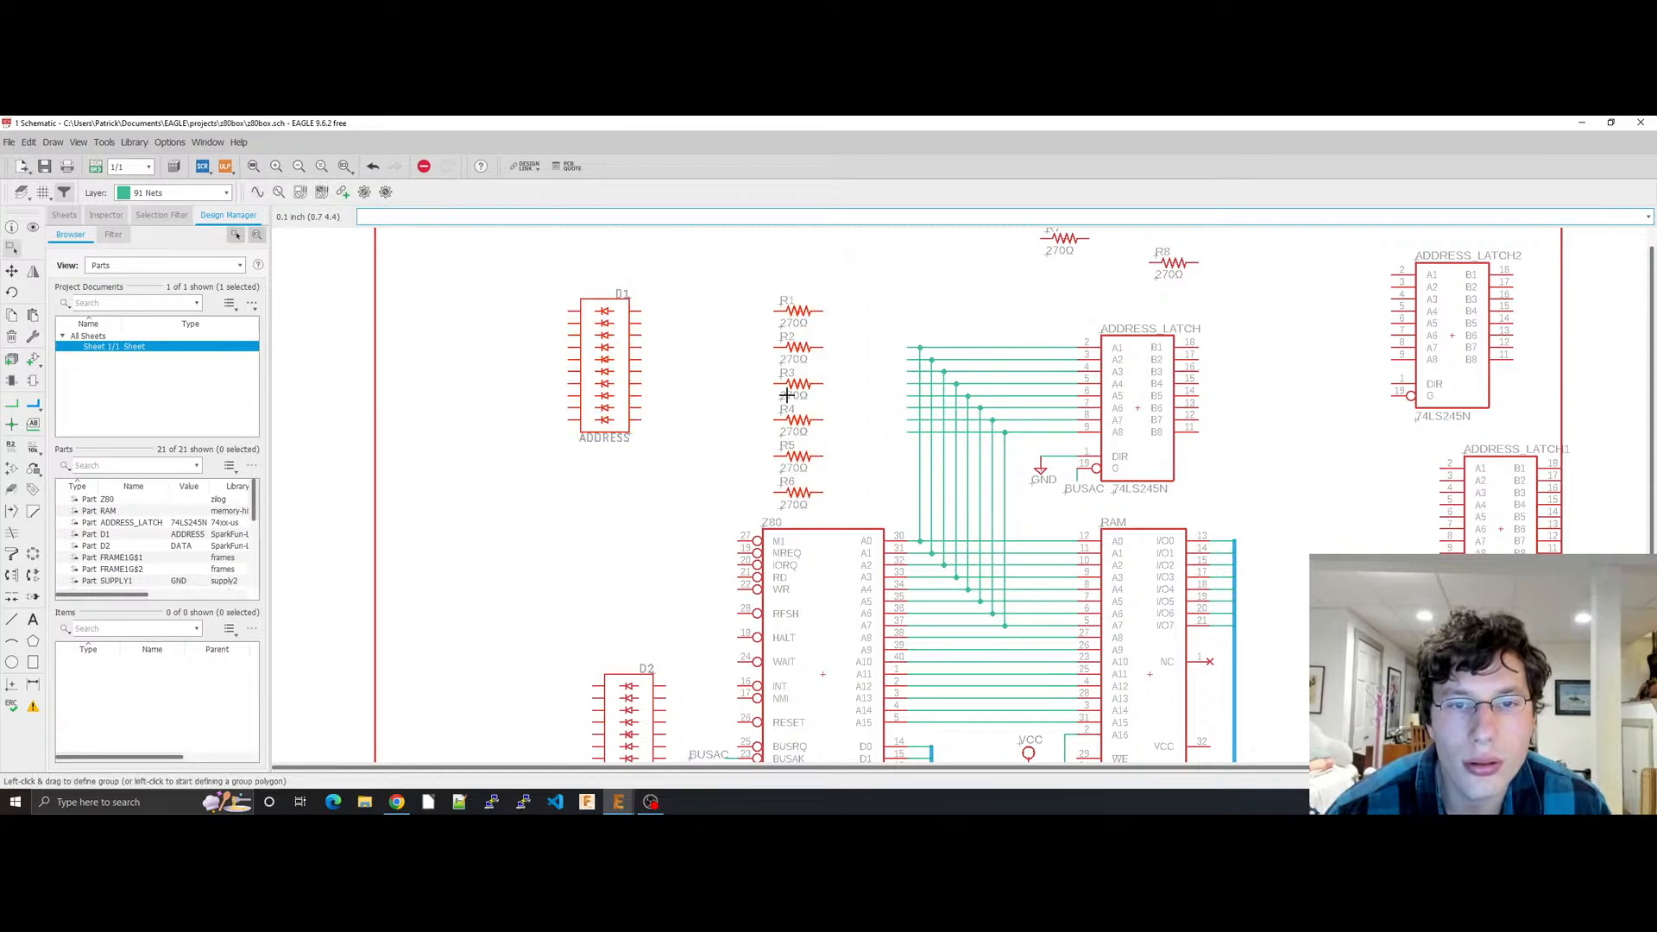
left_click_drag(788, 394, 775, 334)
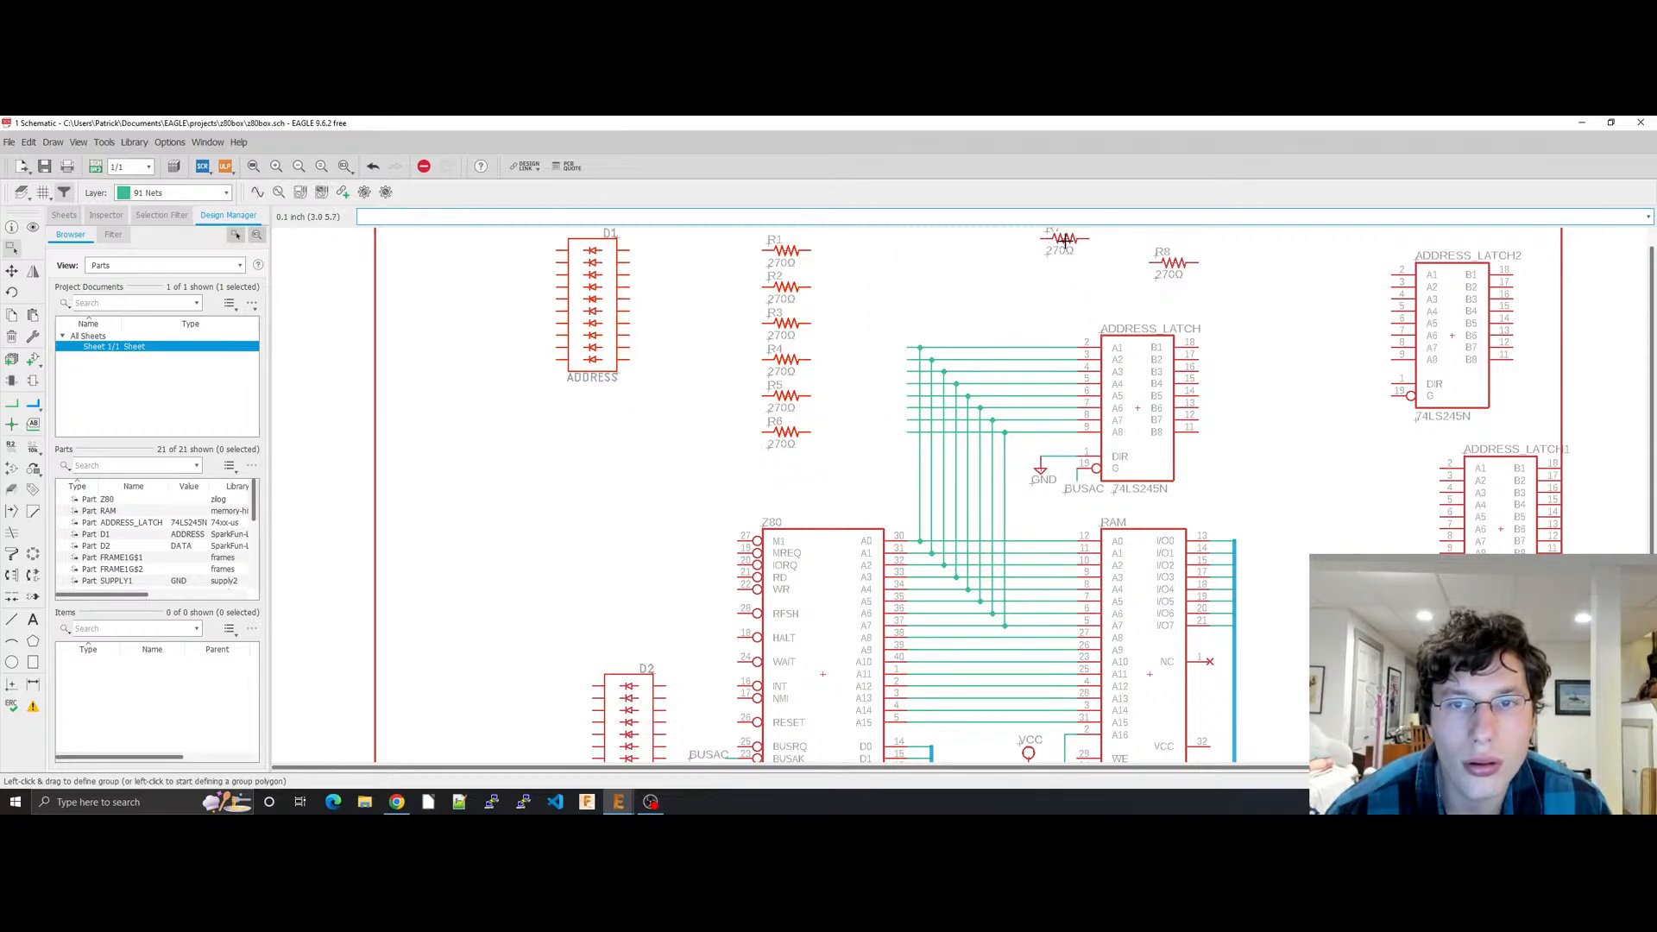
left_click_drag(1065, 241, 782, 472)
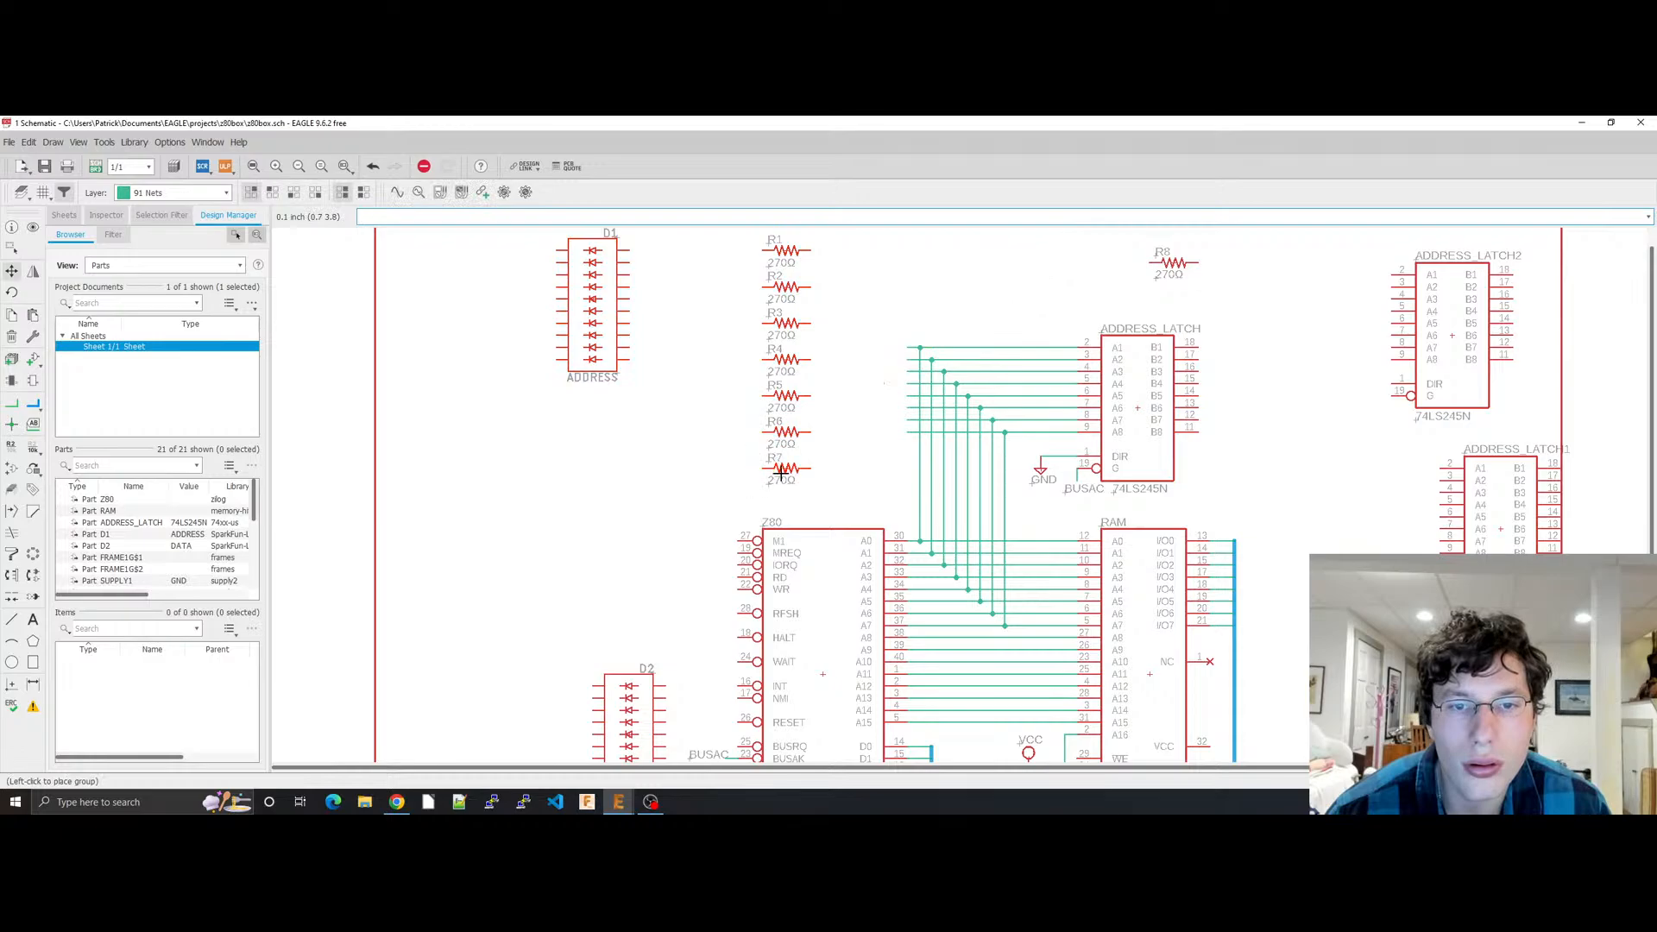
left_click(781, 472)
left_click(1174, 266)
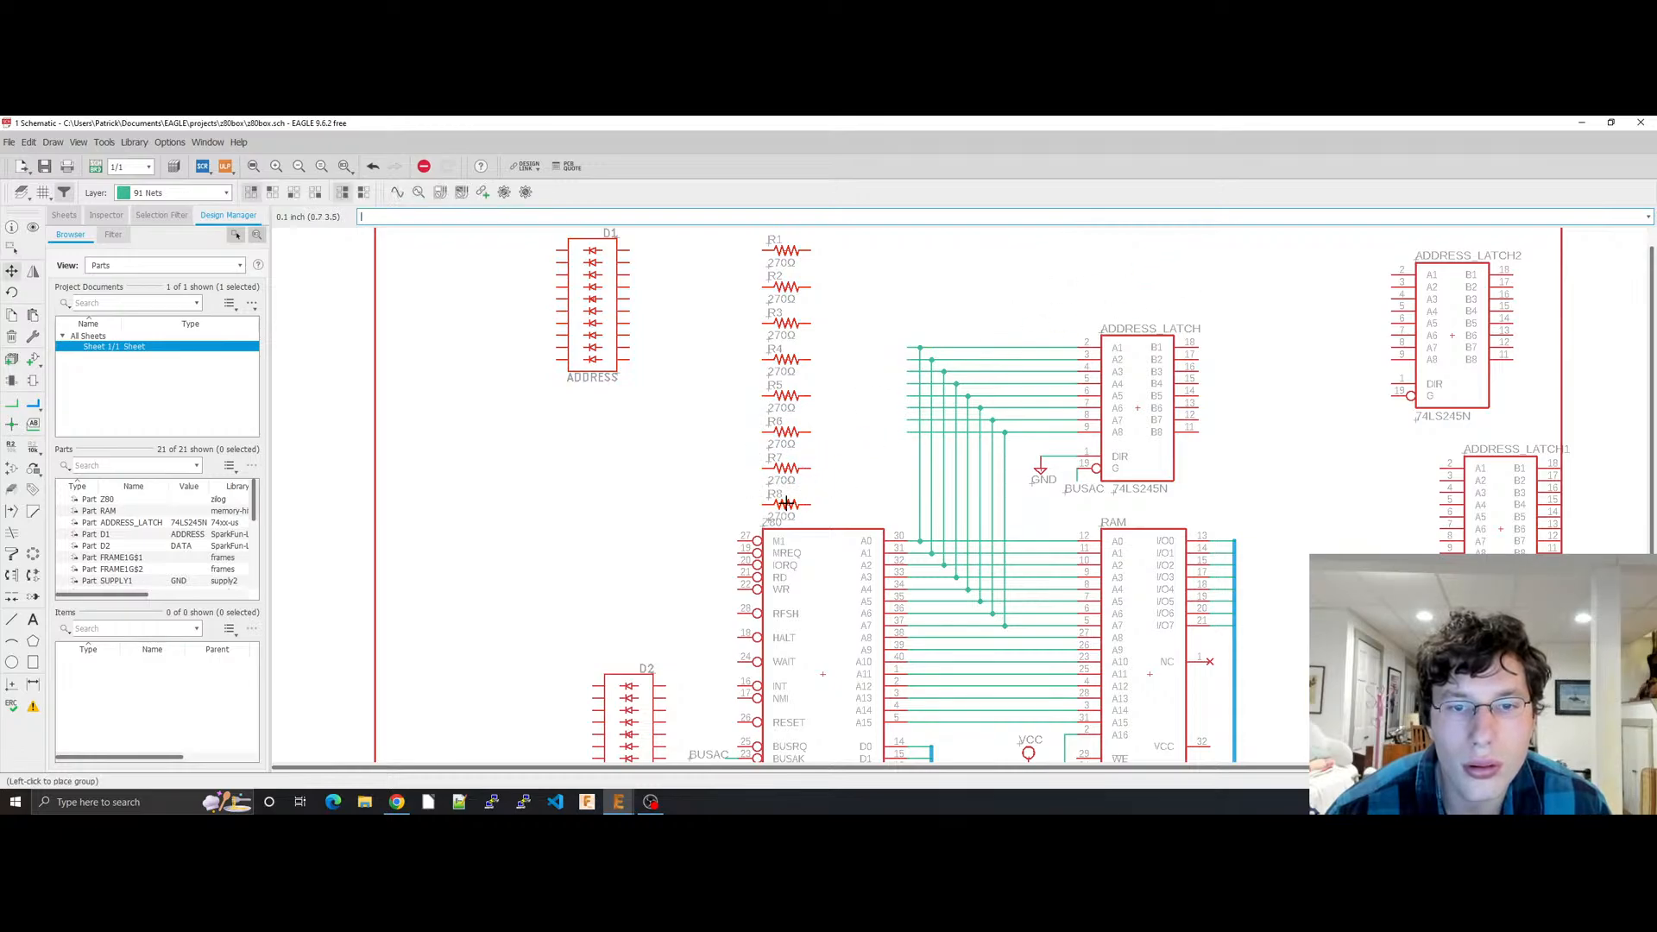
left_click(781, 506)
Step: Inspect the properties of the sheet number attribute in the drawing frame's title block, leaving them unchanged
scroll(858, 478, "down", 2)
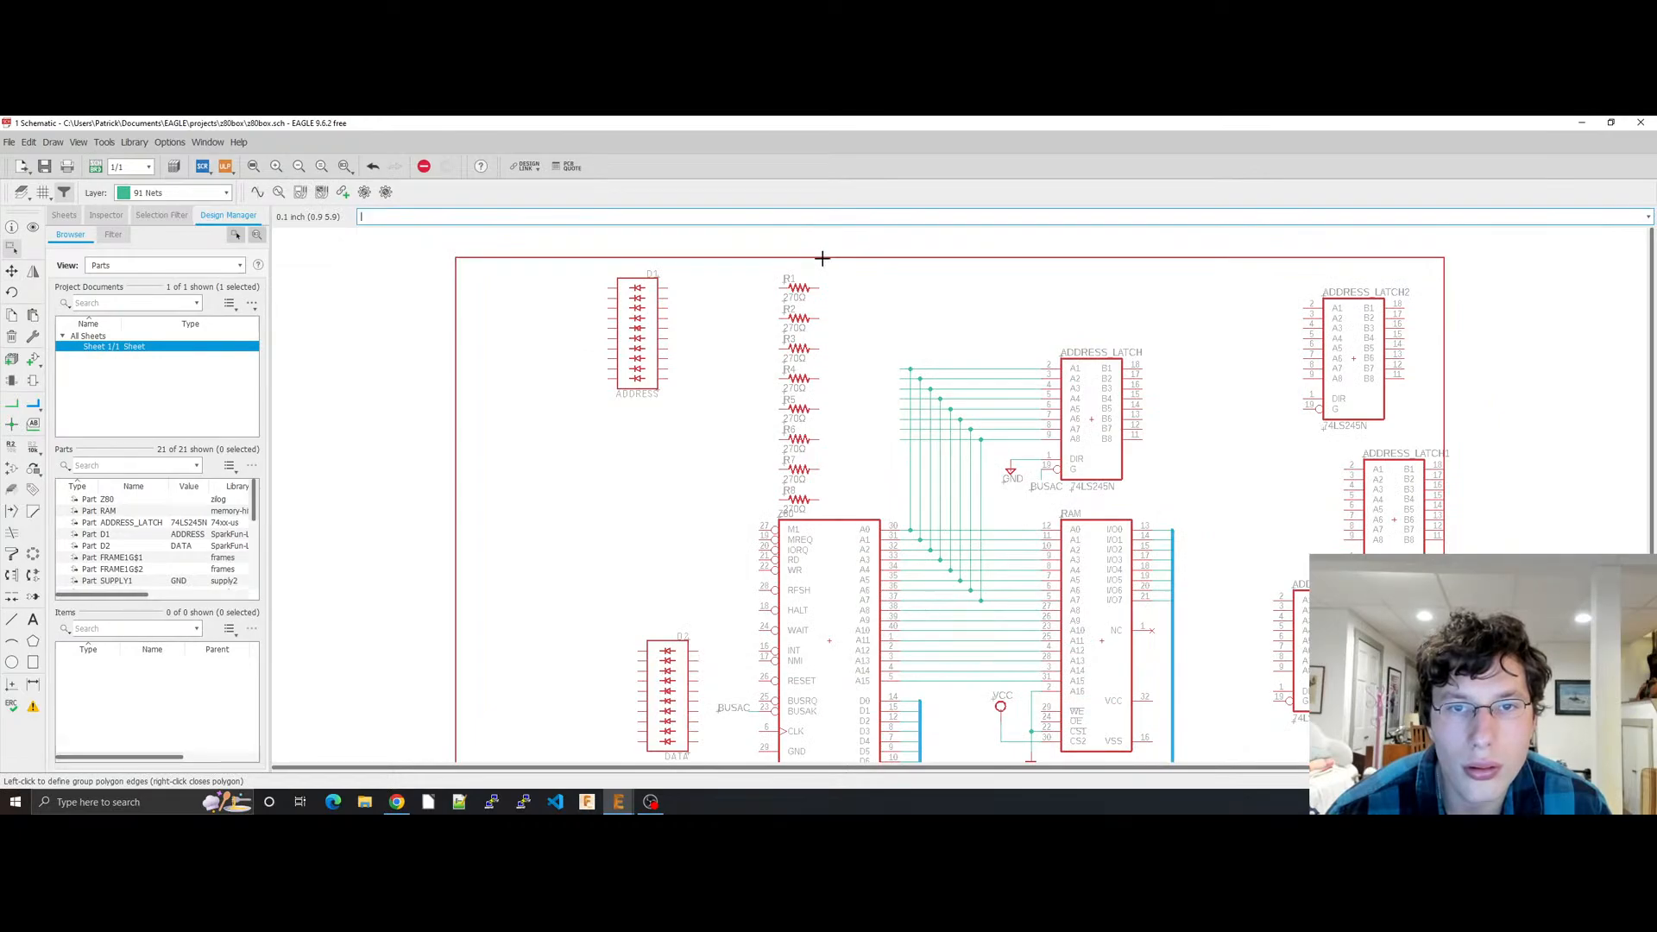
scroll(927, 389, "down", 4)
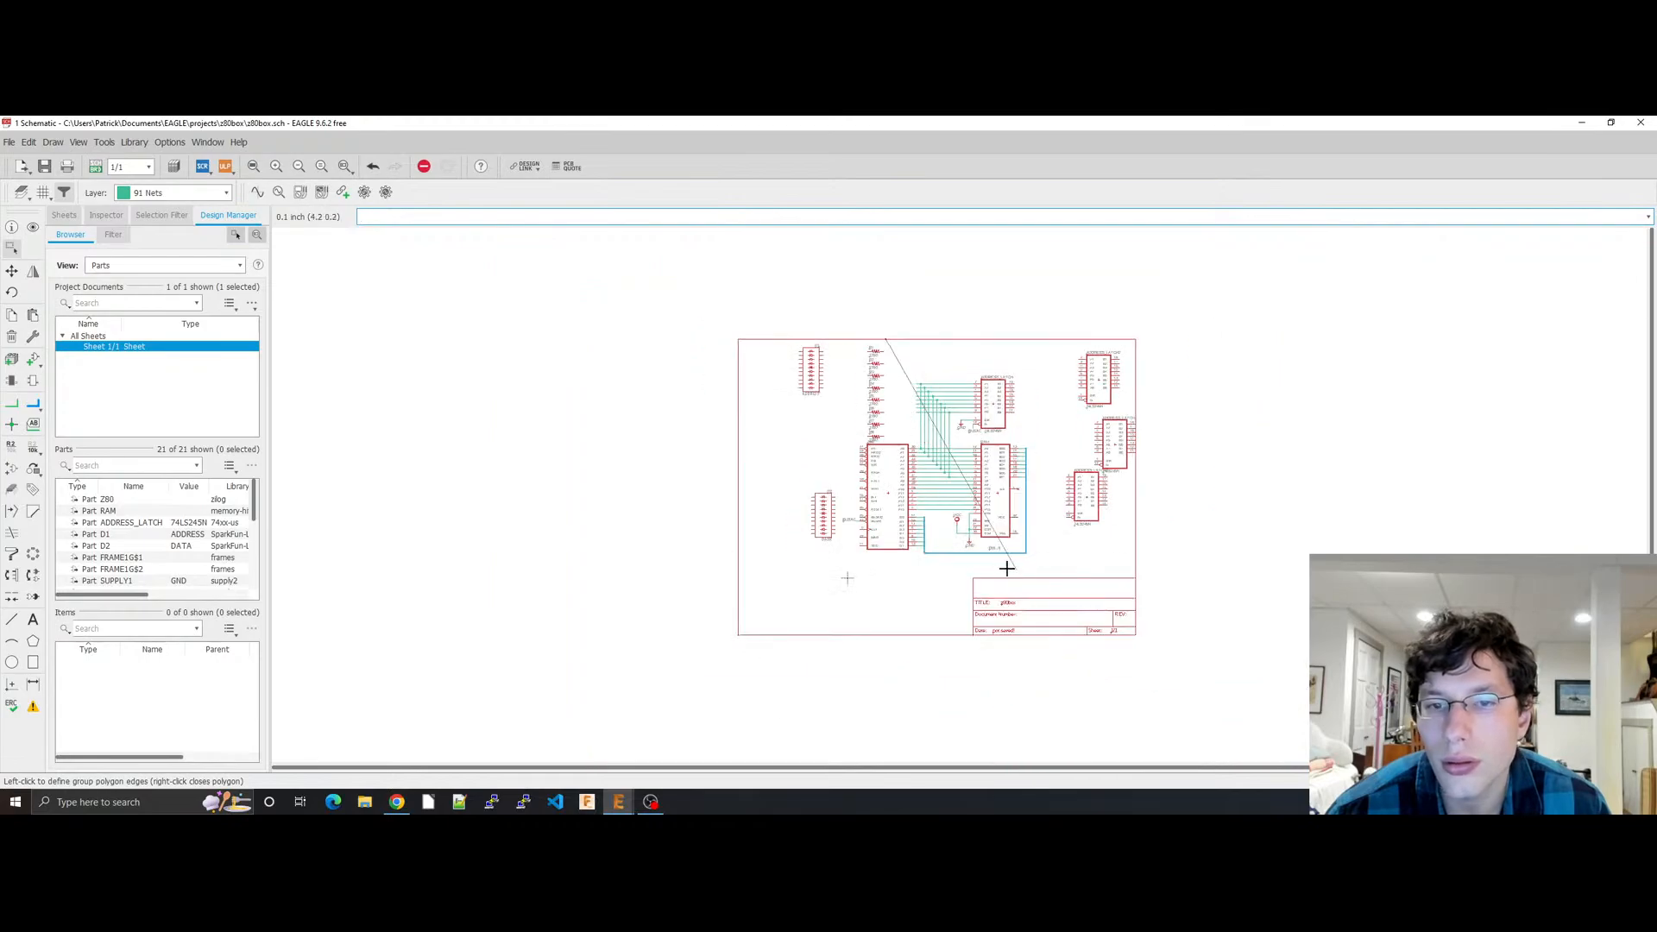
left_click(1062, 634)
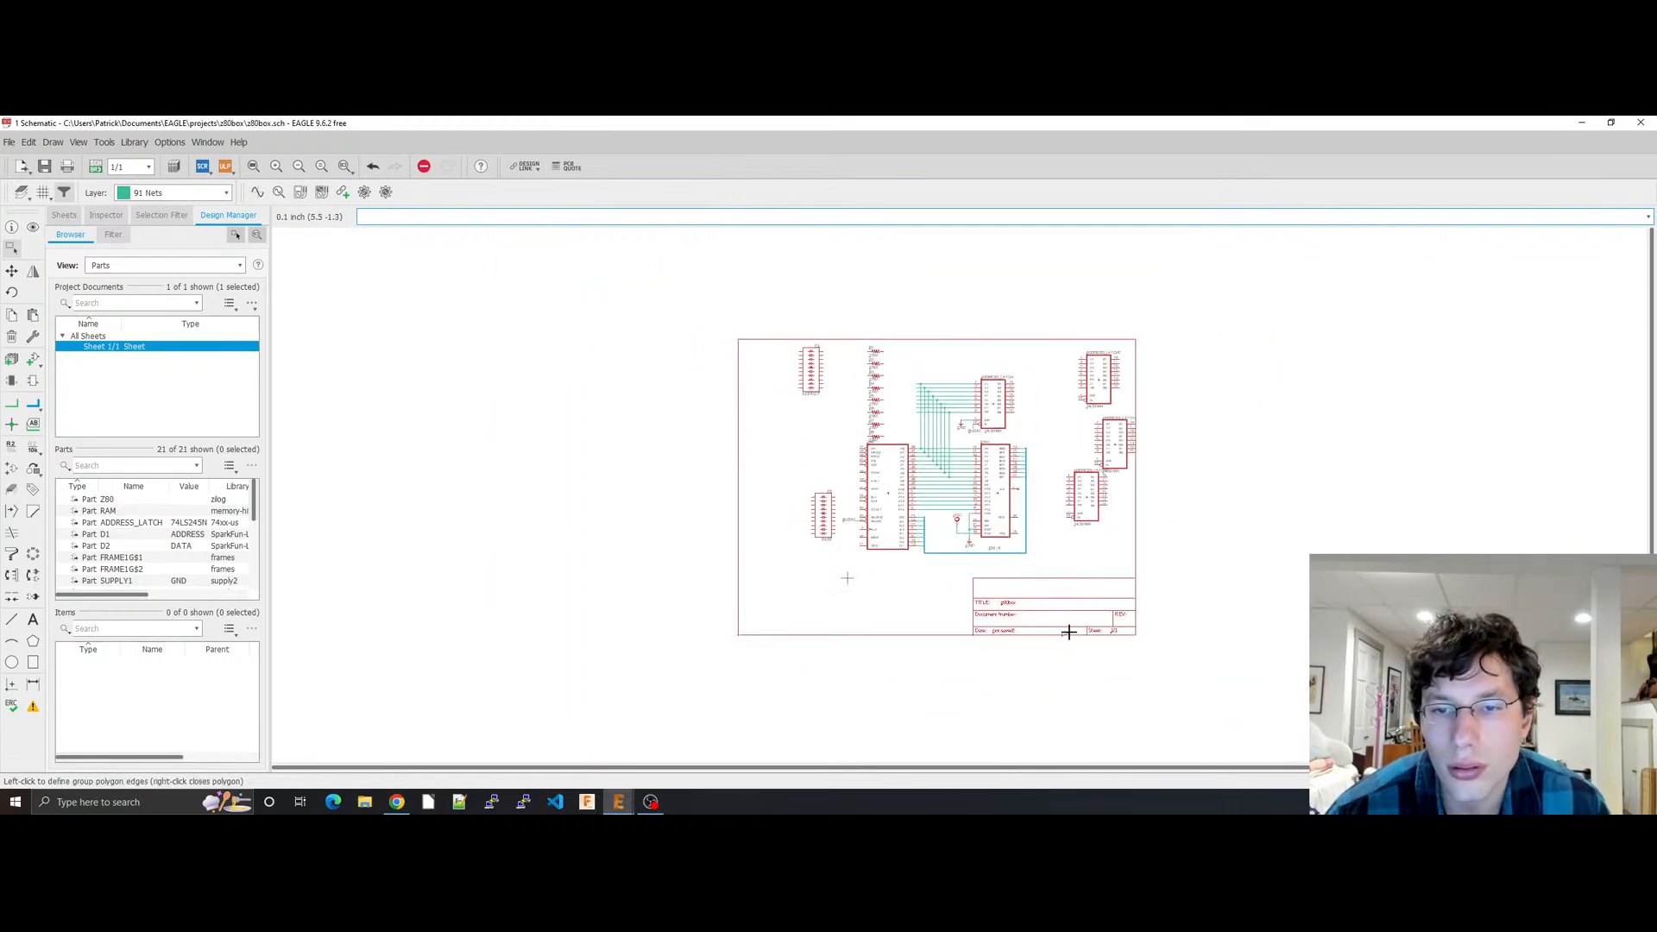
scroll(1070, 632, "up", 6)
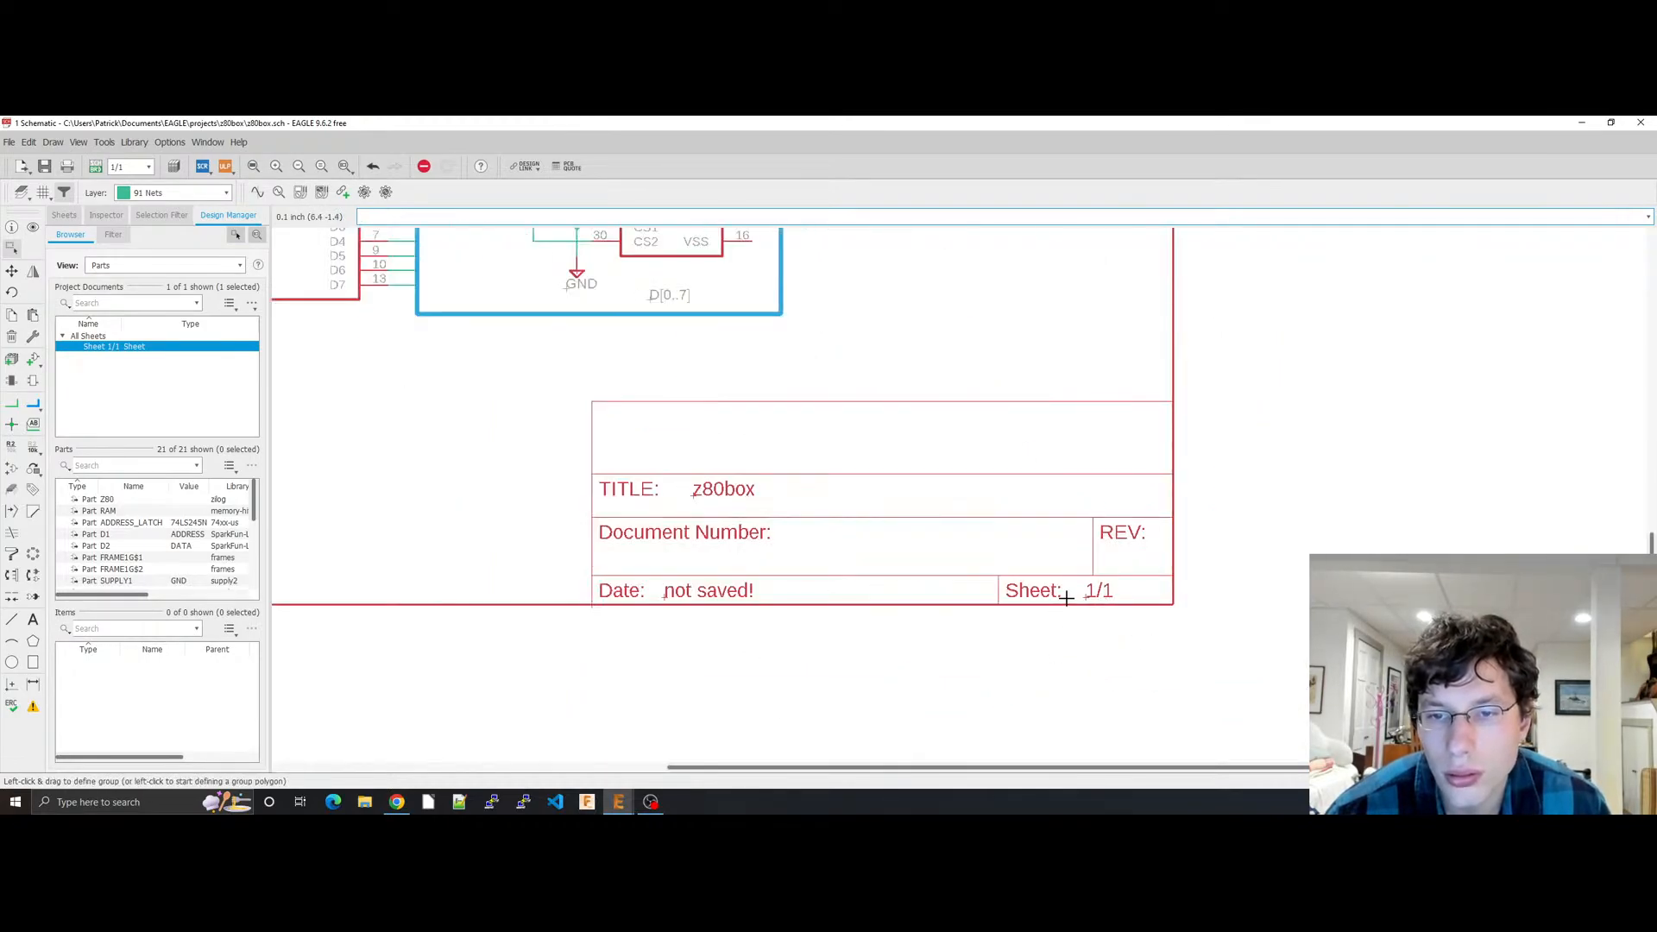
right_click(1086, 599)
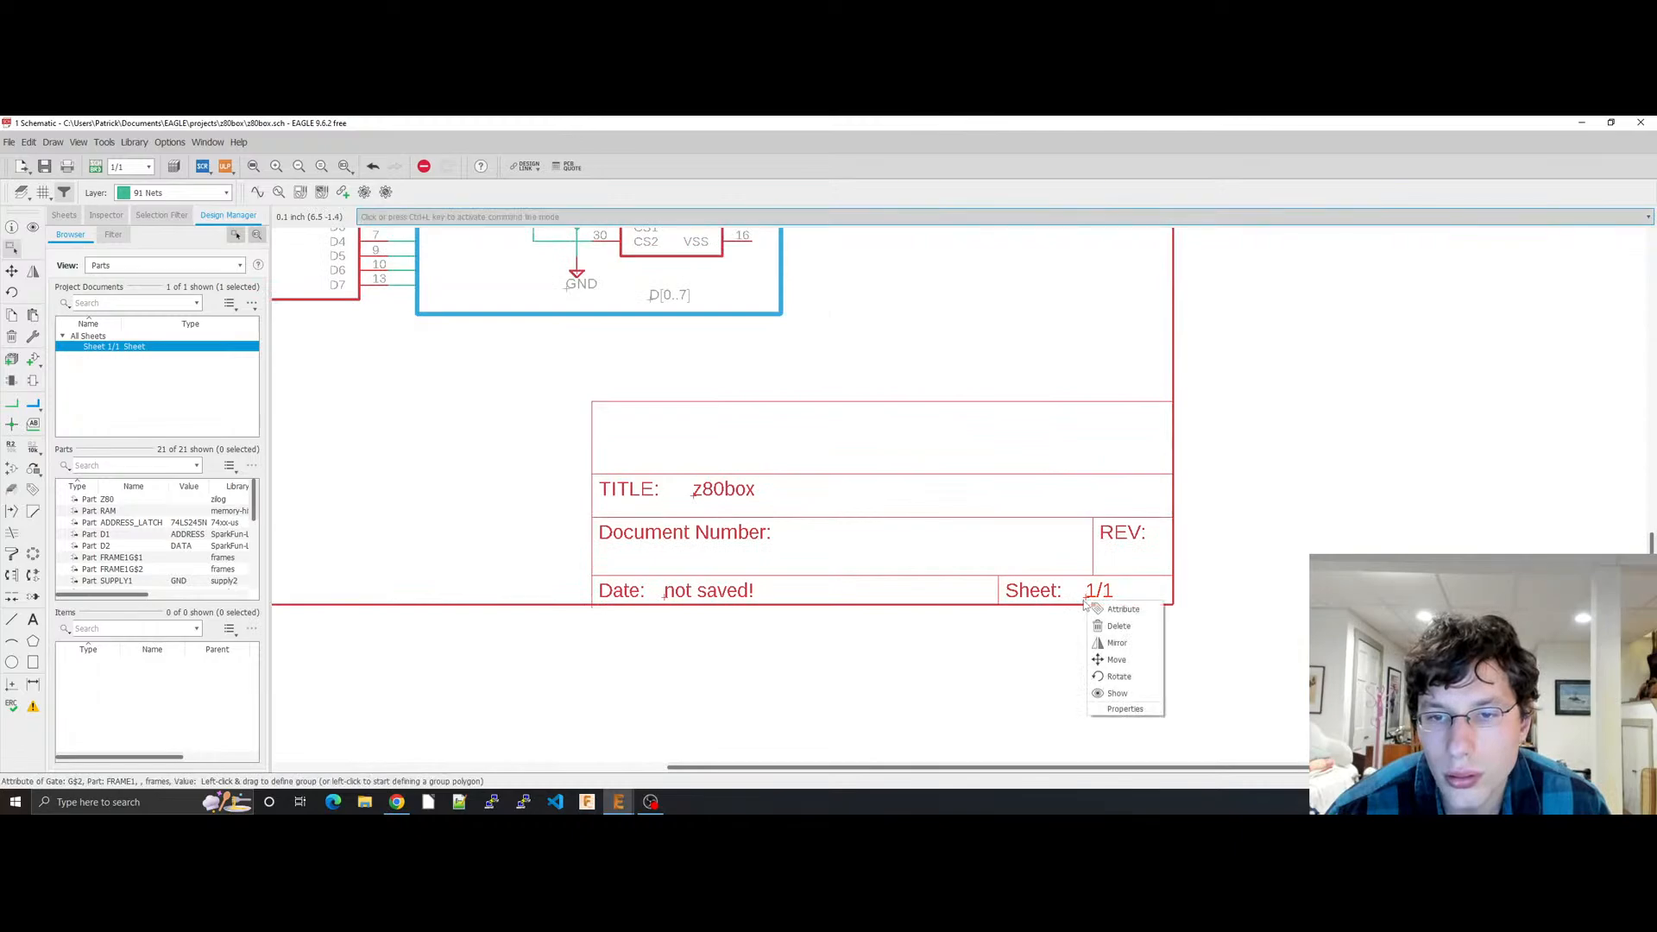
left_click(1120, 703)
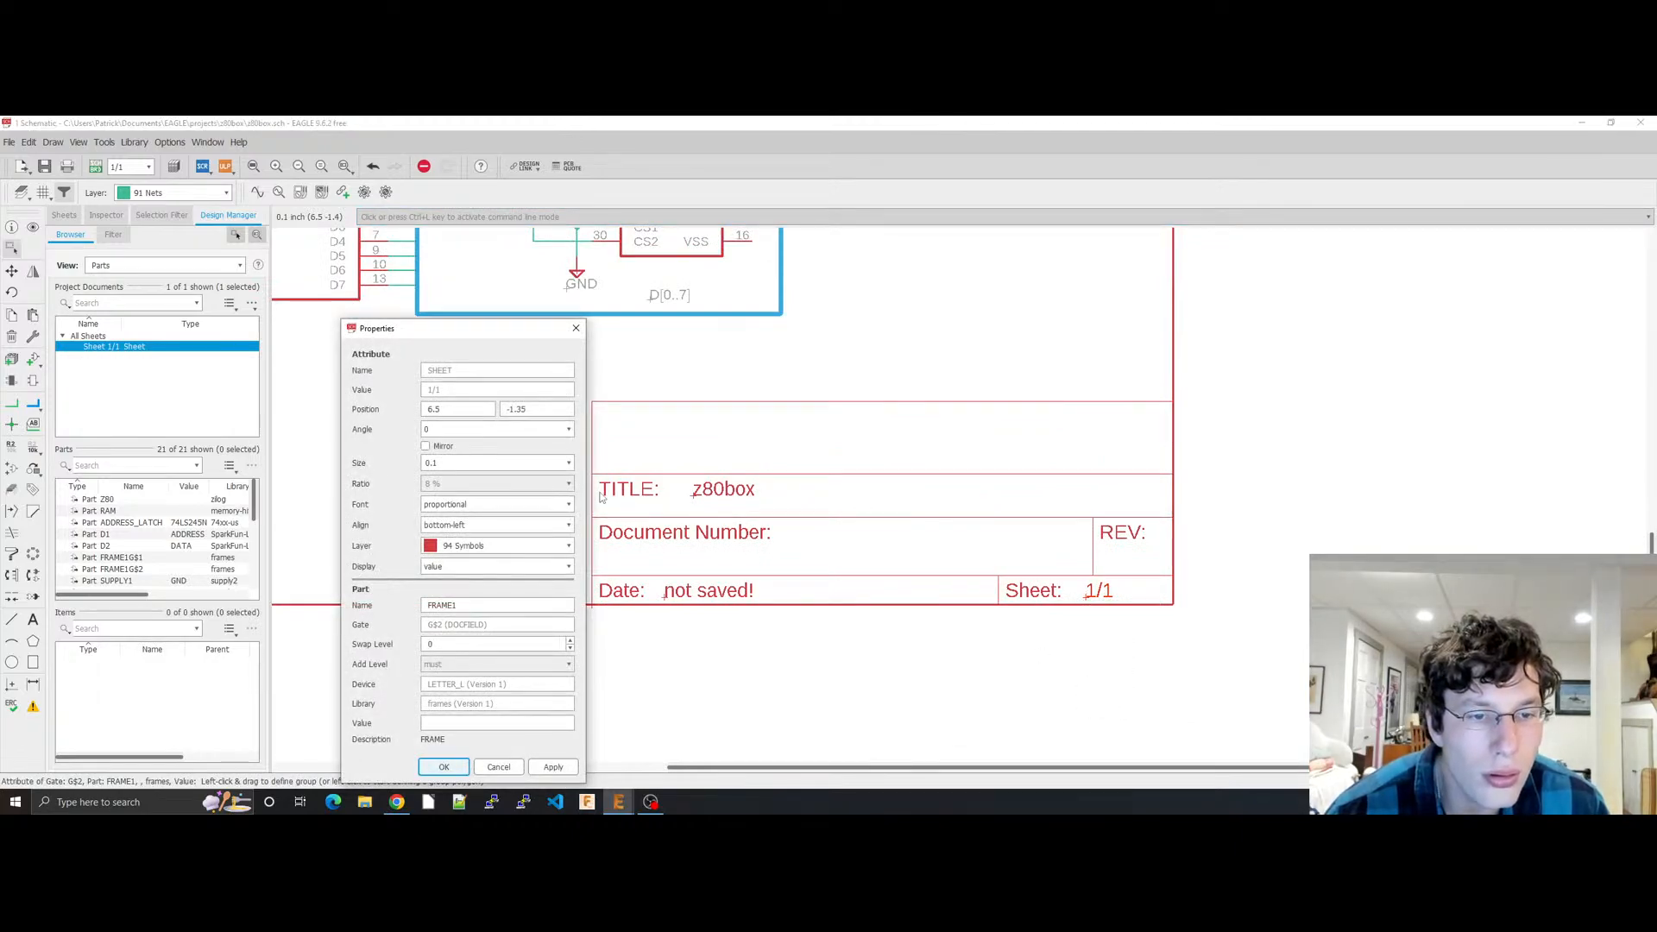
key("Escape")
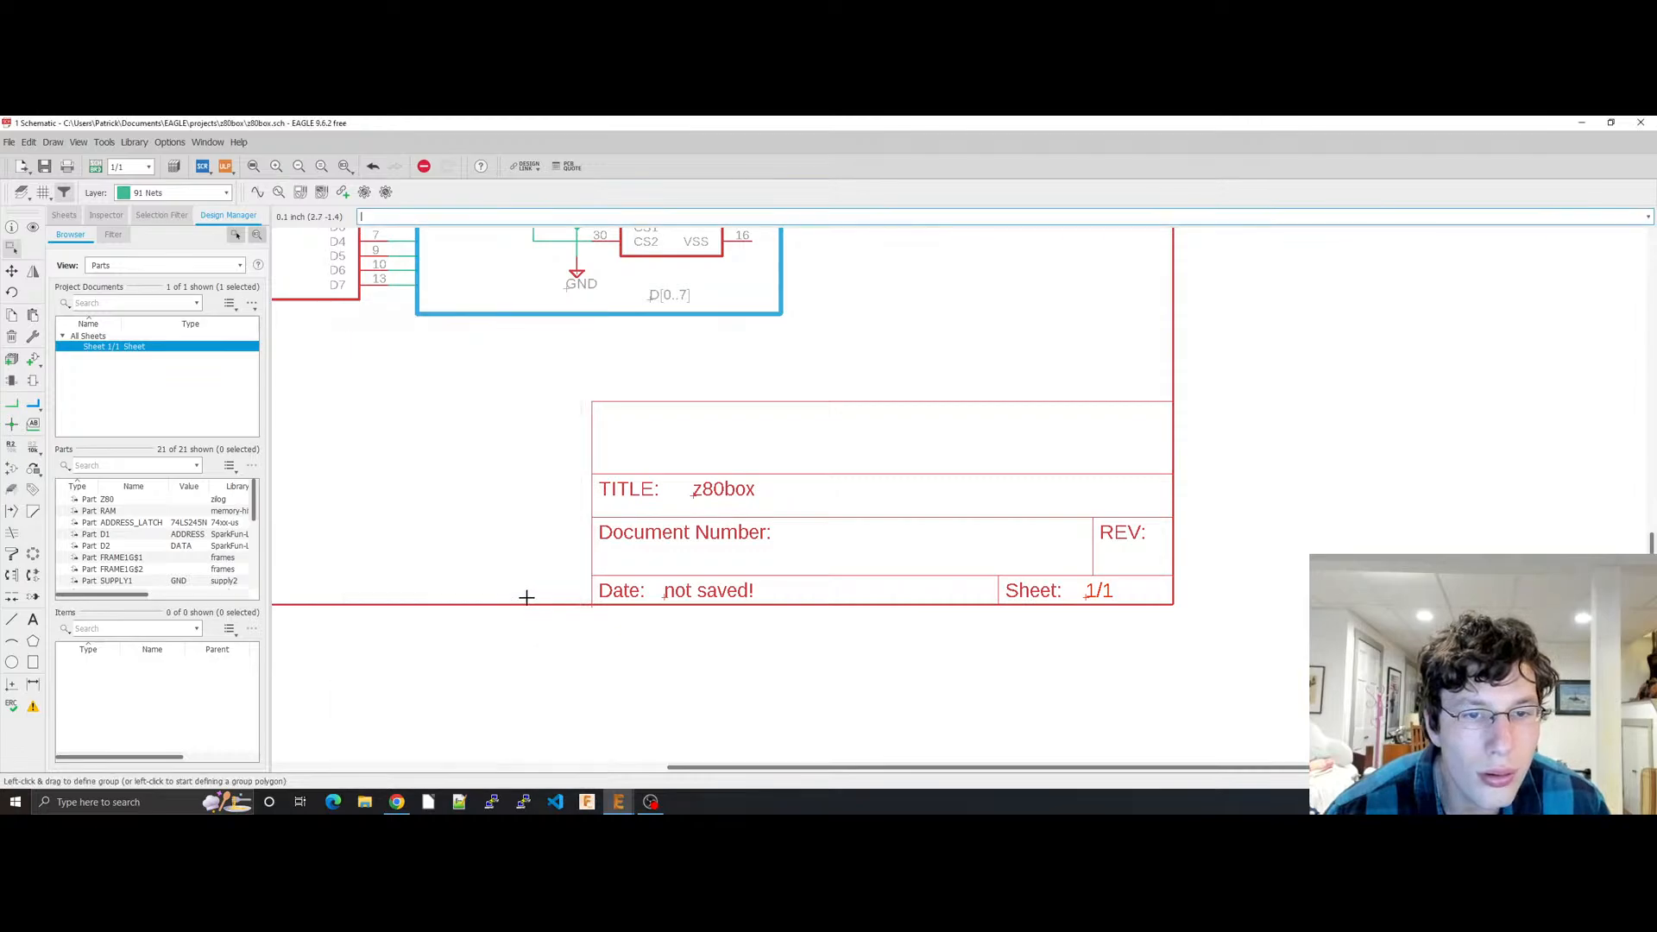
left_click(519, 599)
key("Escape")
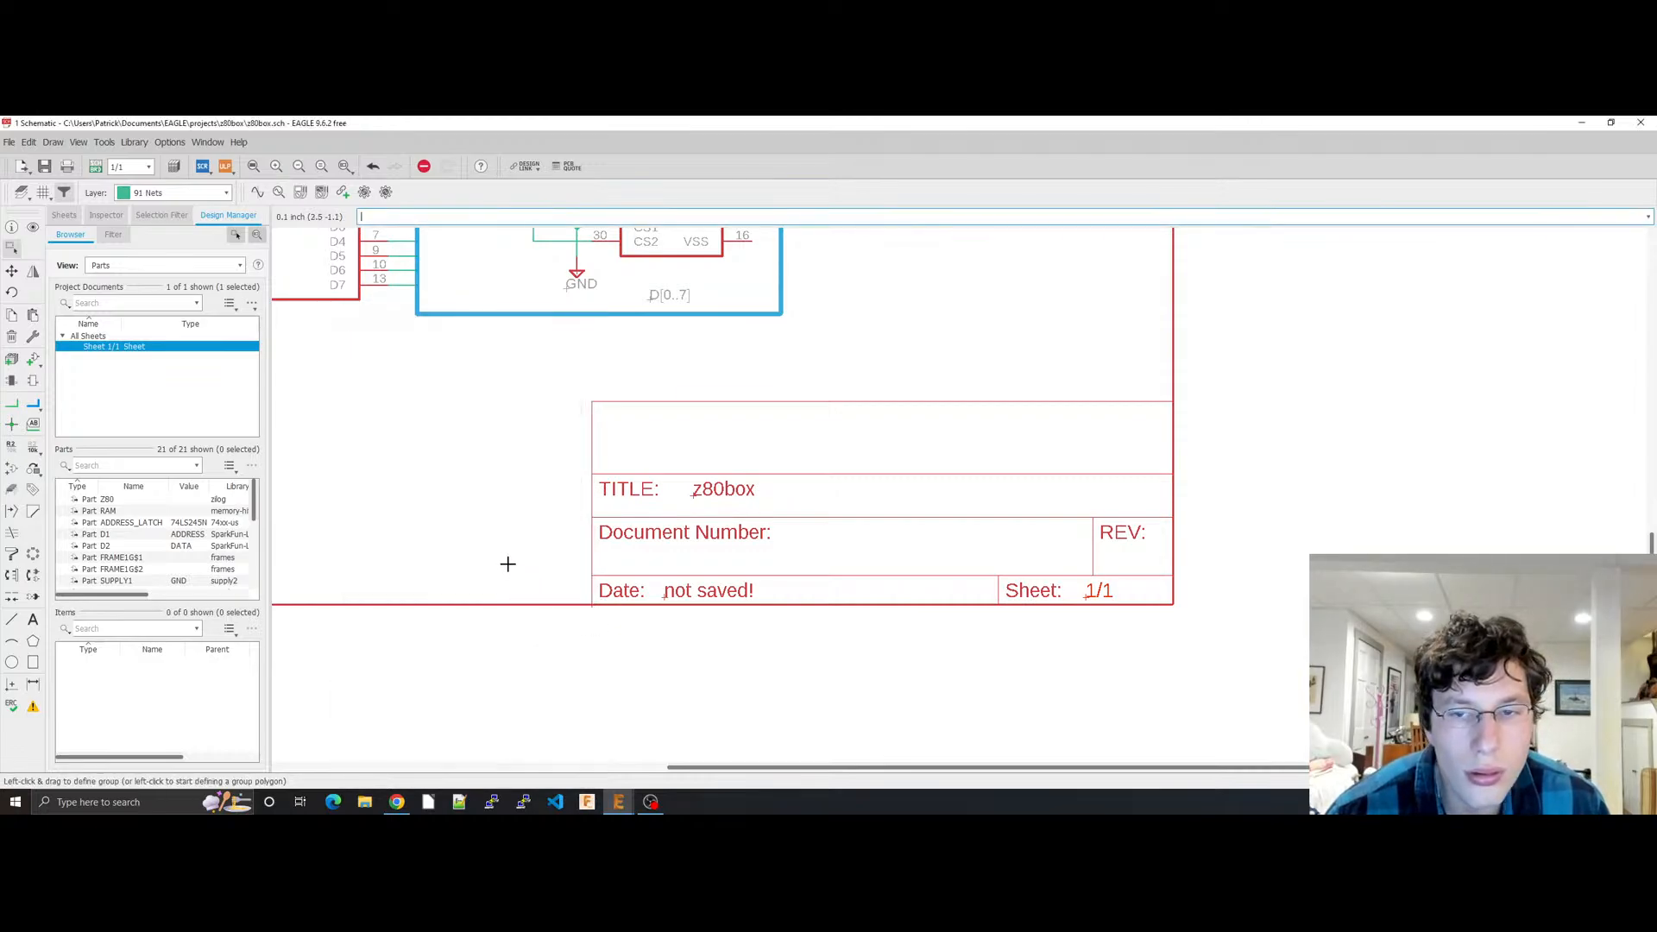
middle_click_drag(507, 562, 1220, 633)
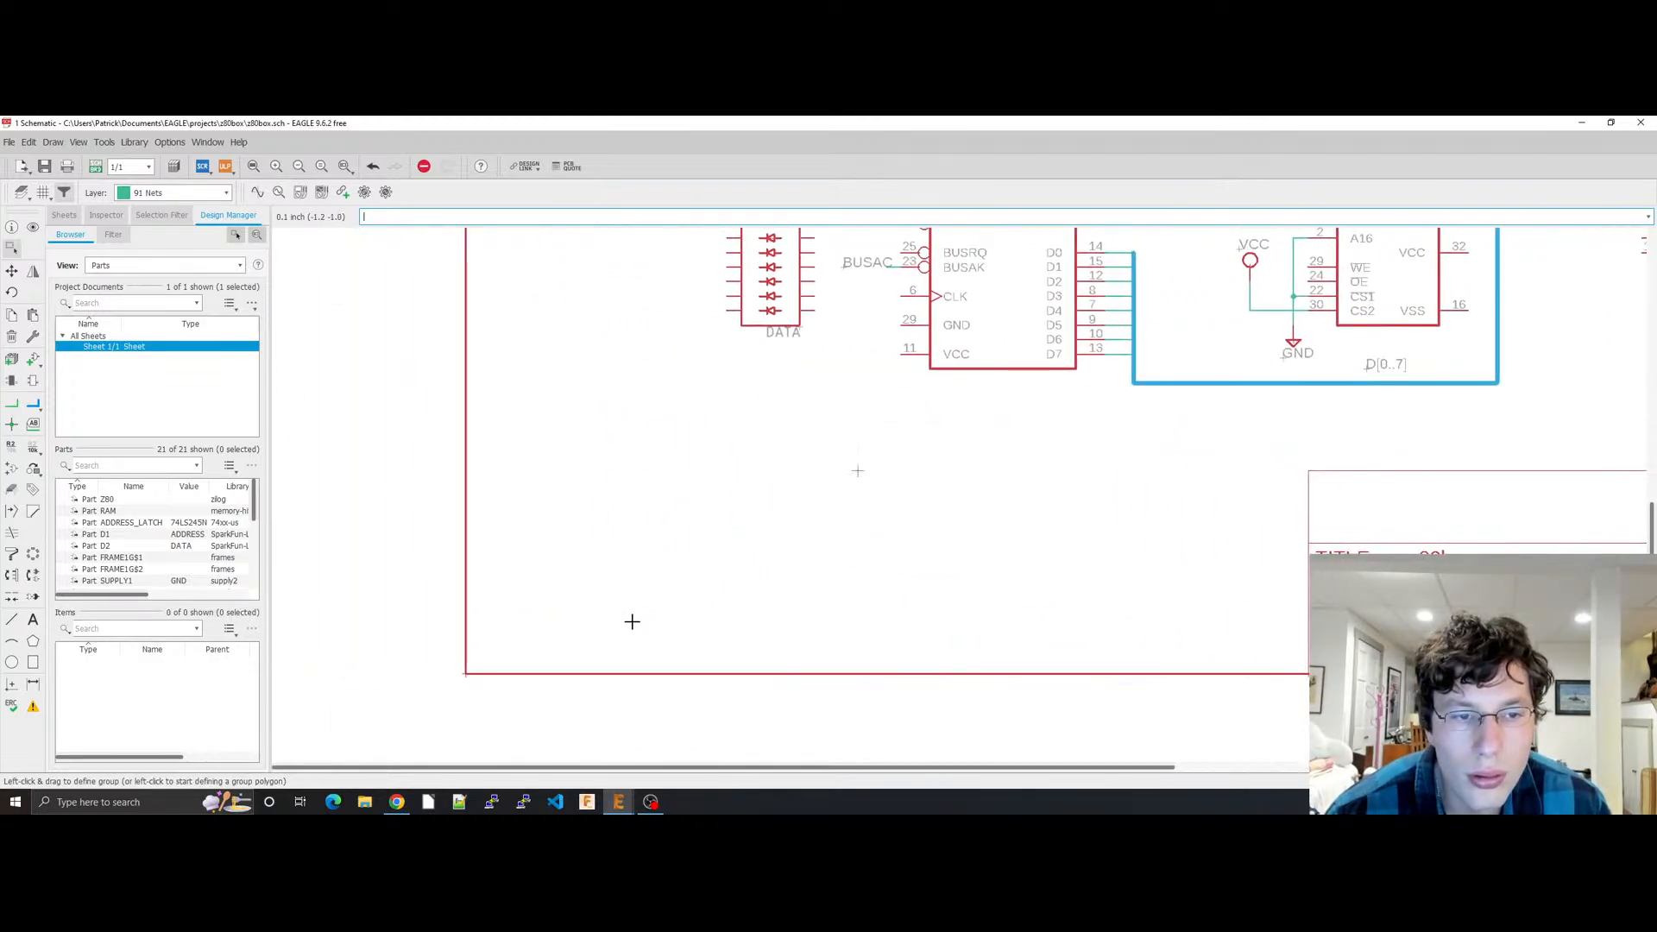
left_click(464, 675)
right_click(463, 675)
right_click(463, 675)
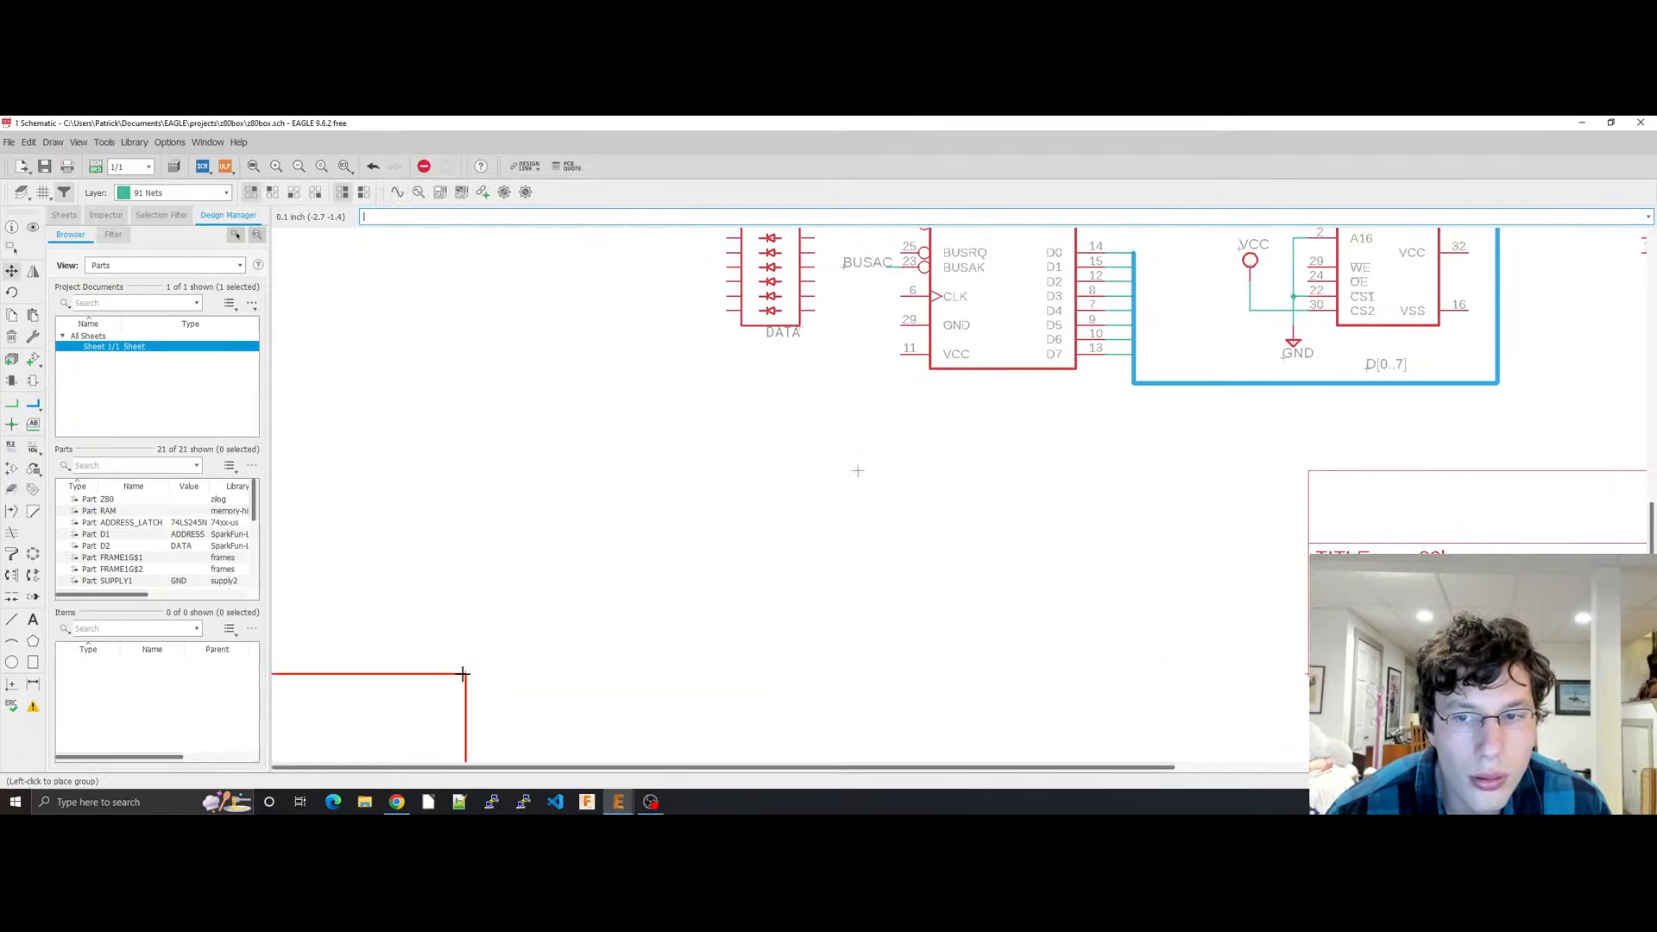
right_click(462, 674)
right_click(461, 674)
left_click(460, 672)
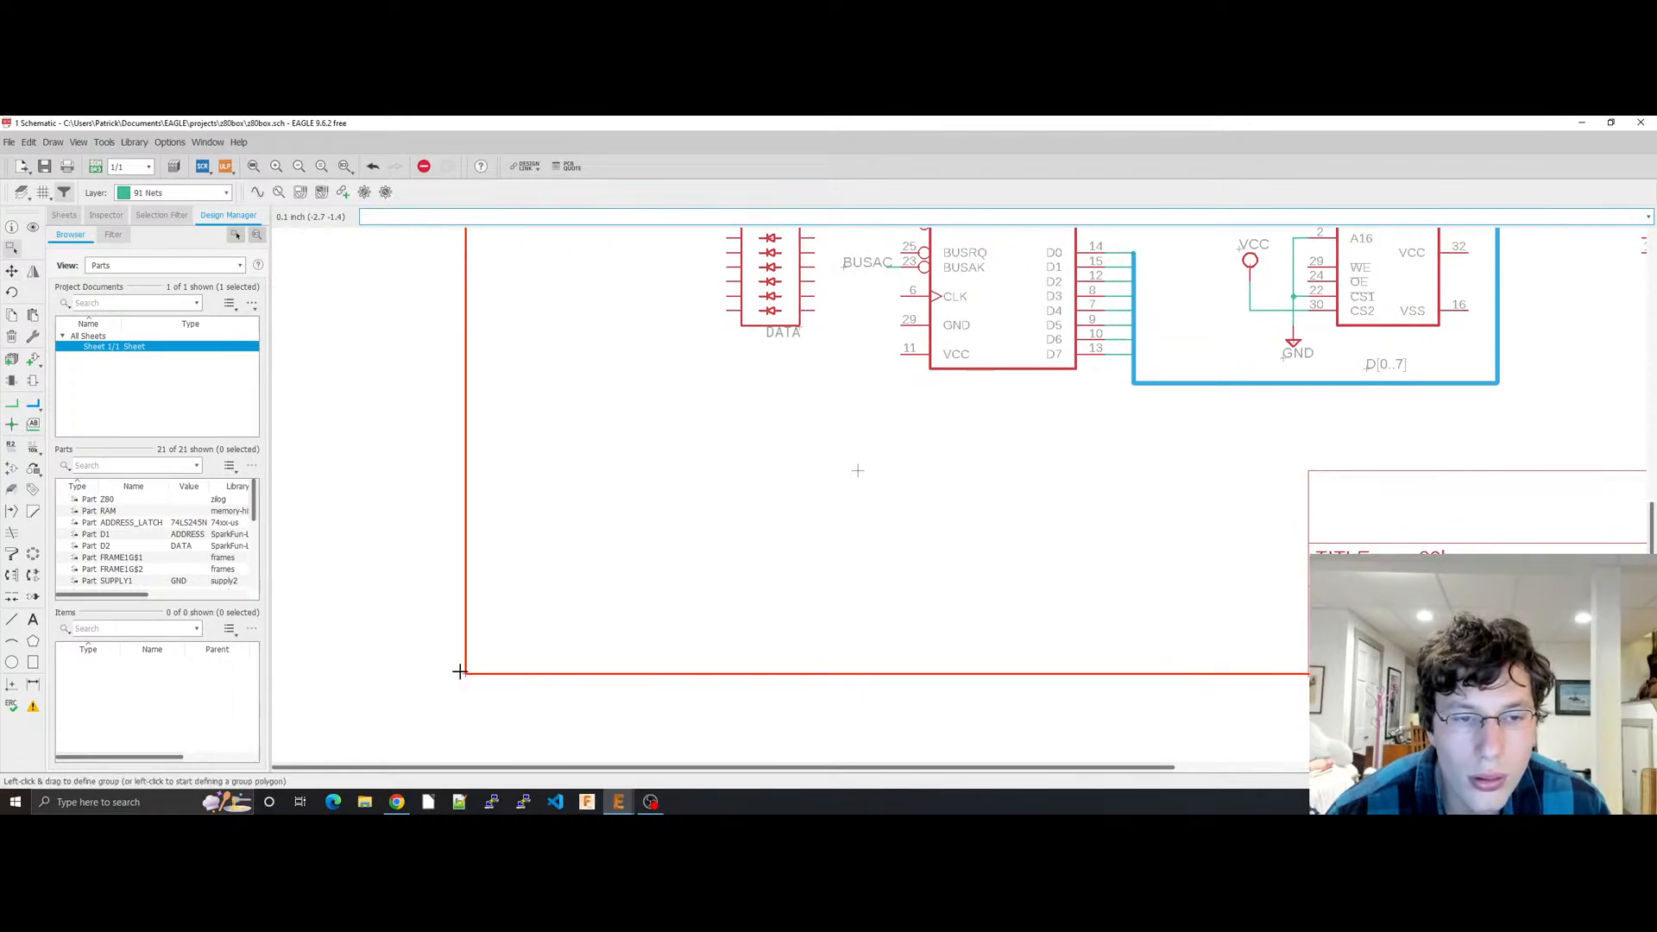
Step: Open the sheet frame's properties to check its position and settings
right_click(465, 673)
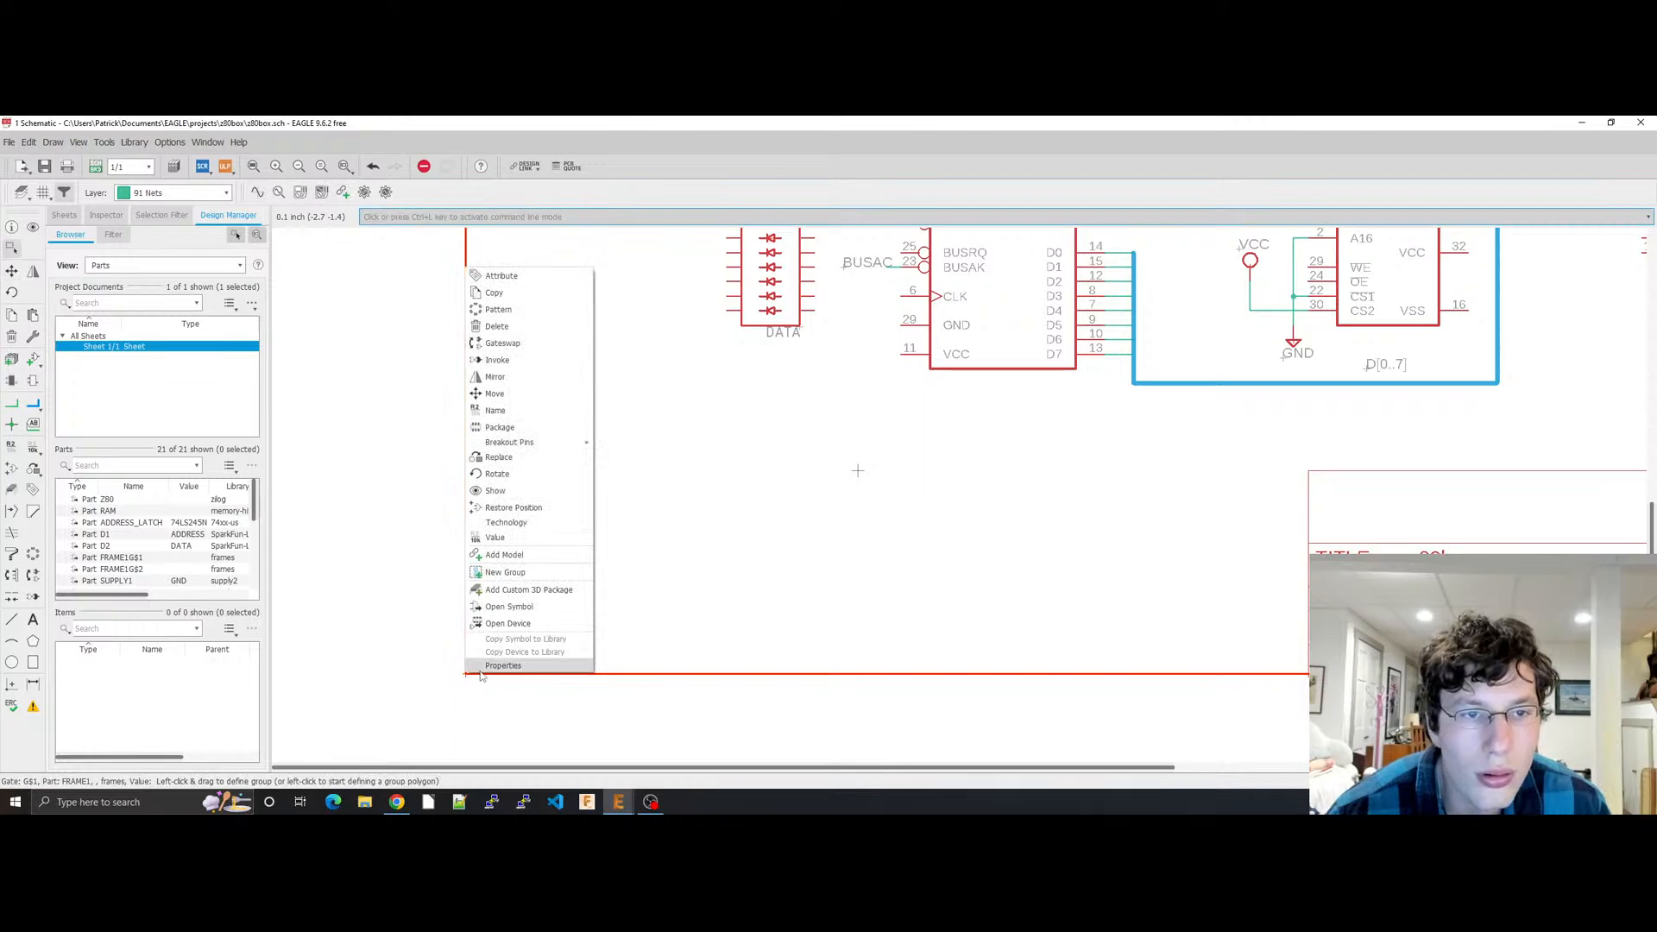
left_click(482, 667)
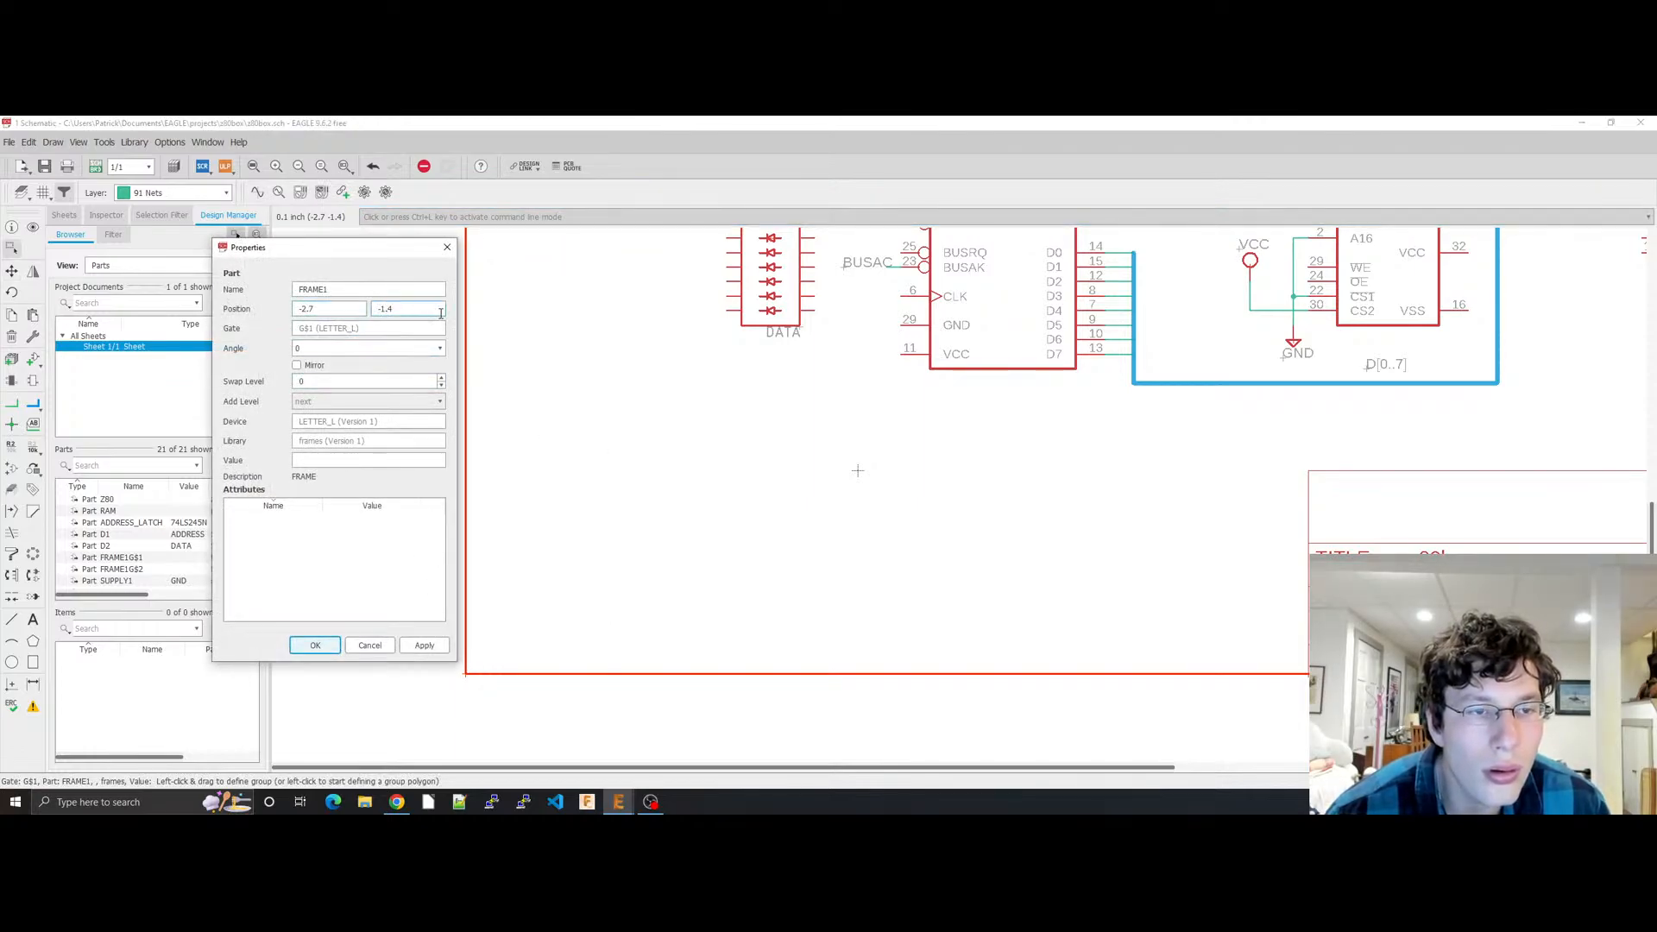
key("Return")
Step: Try to shift the schematic's parts, wiring and title block slightly lower as one group, and undo the move
scroll(748, 451, "down", 5)
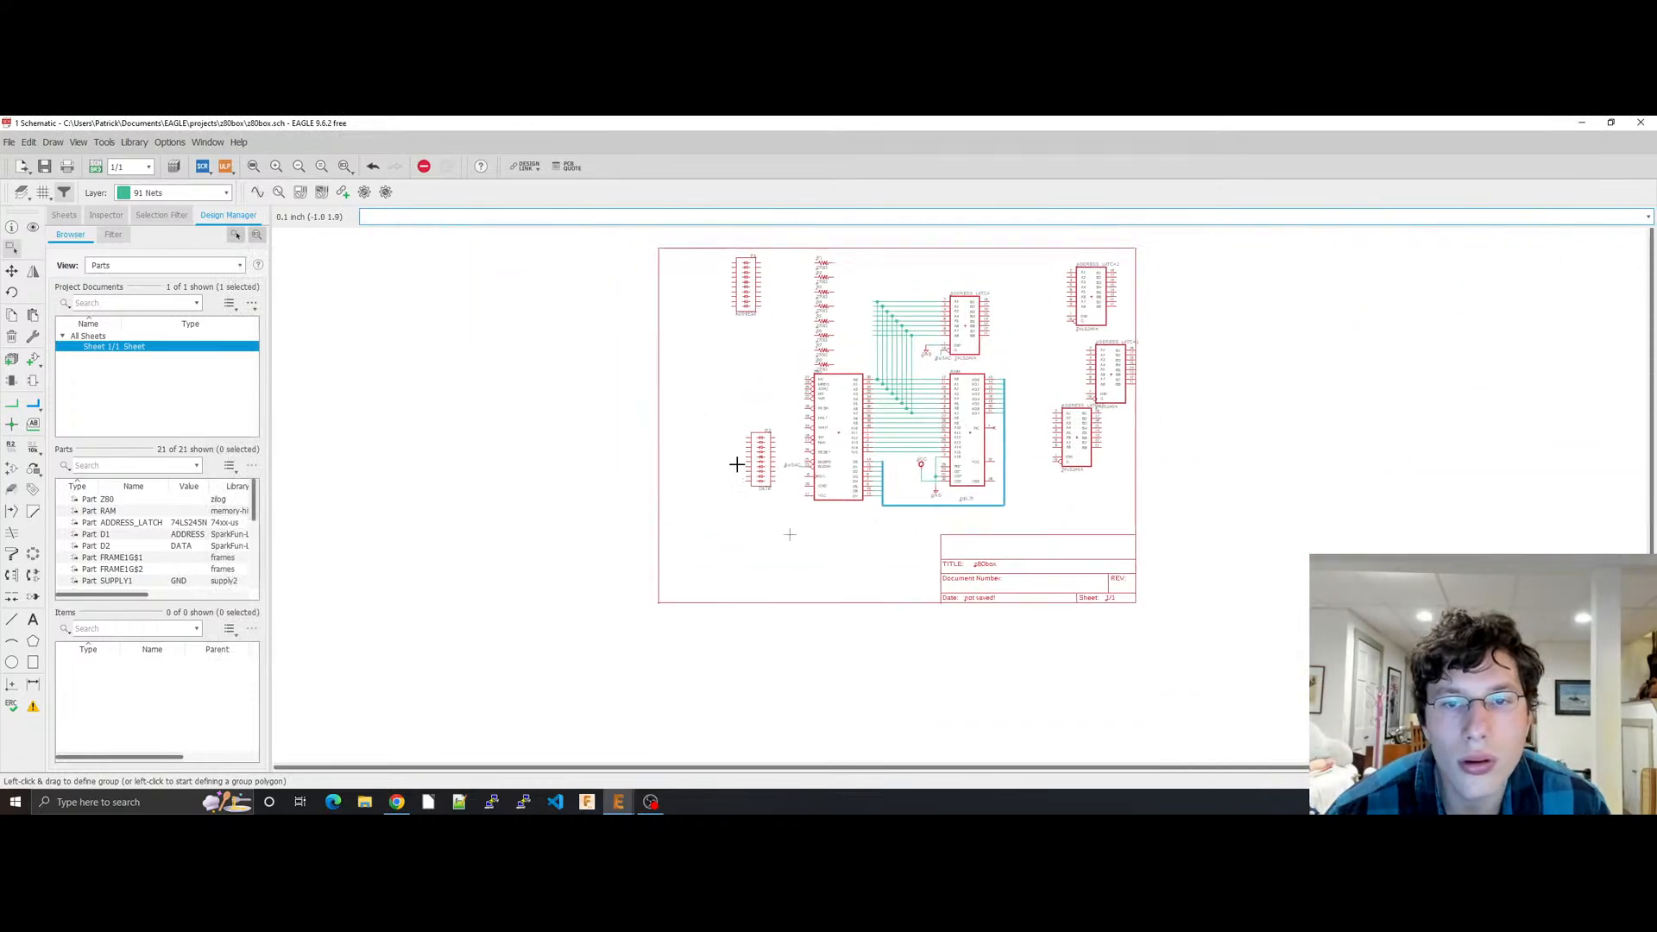
middle_click_drag(737, 465, 720, 549)
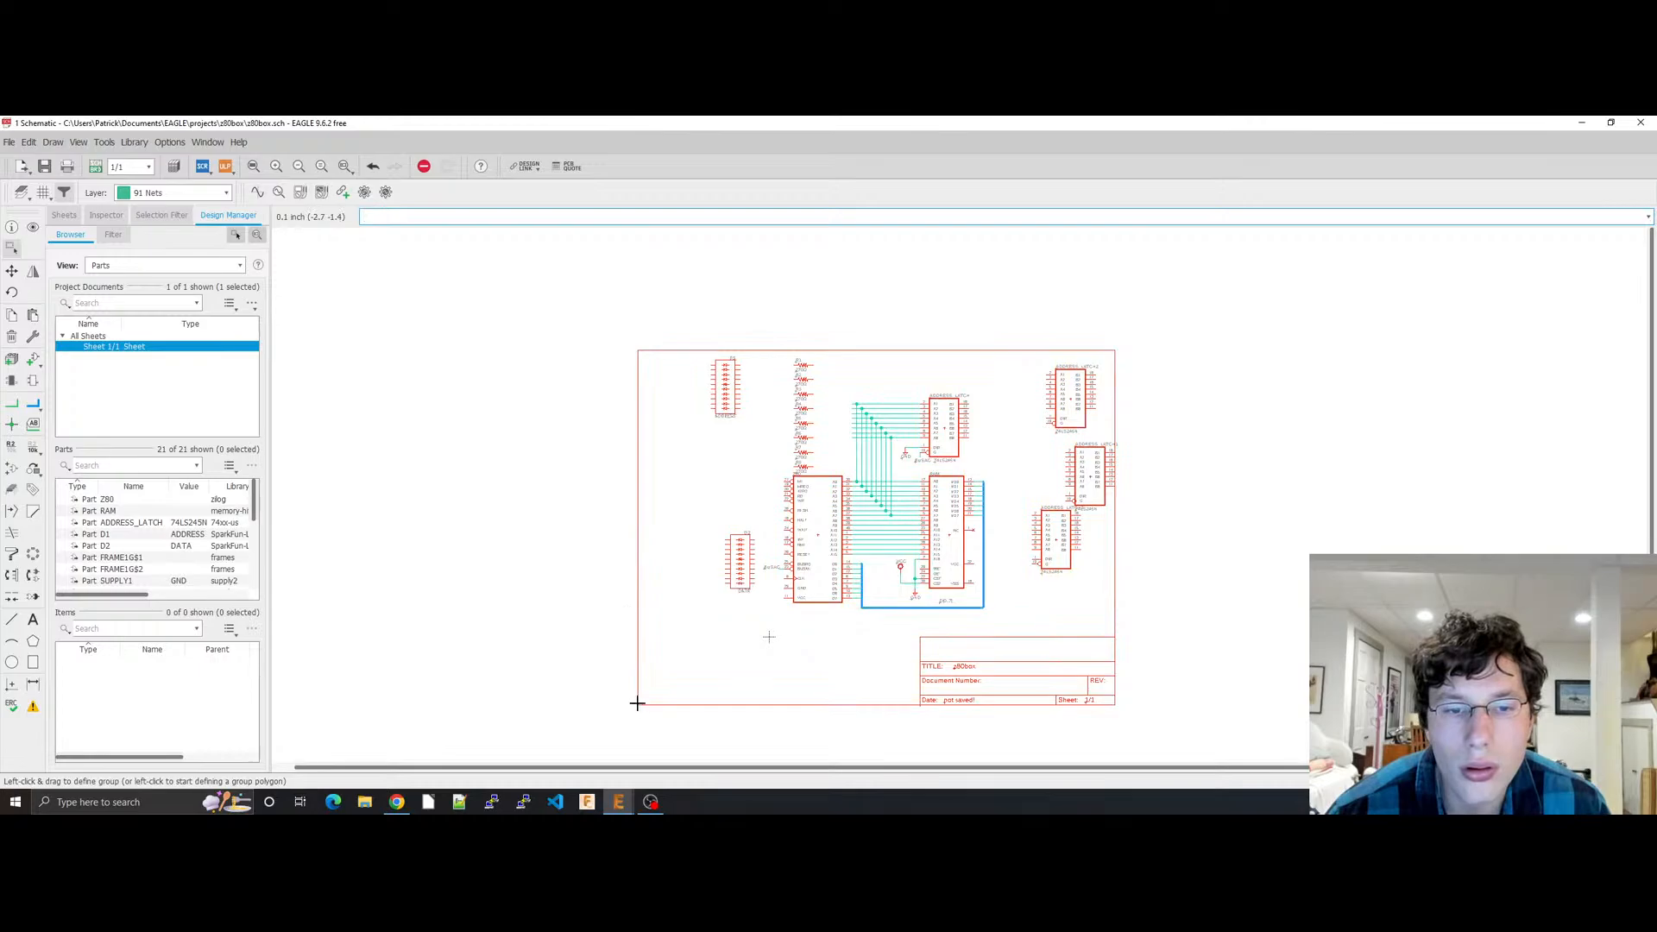
right_click(814, 537, "ctrl")
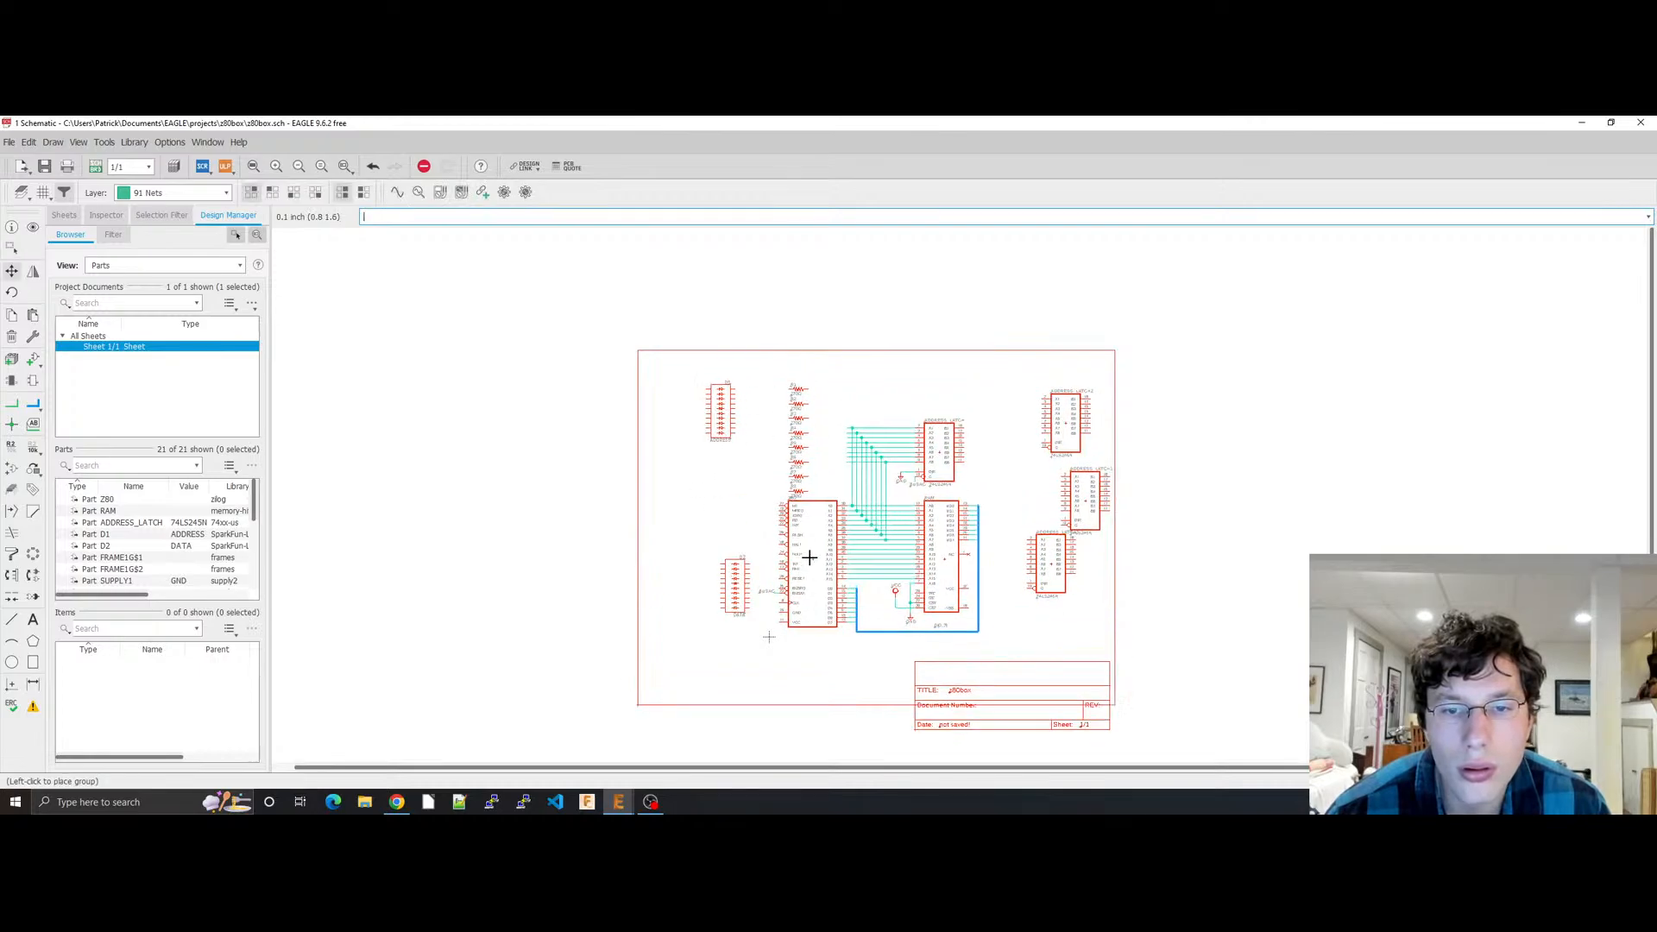
left_click(810, 558)
key("ctrl+z")
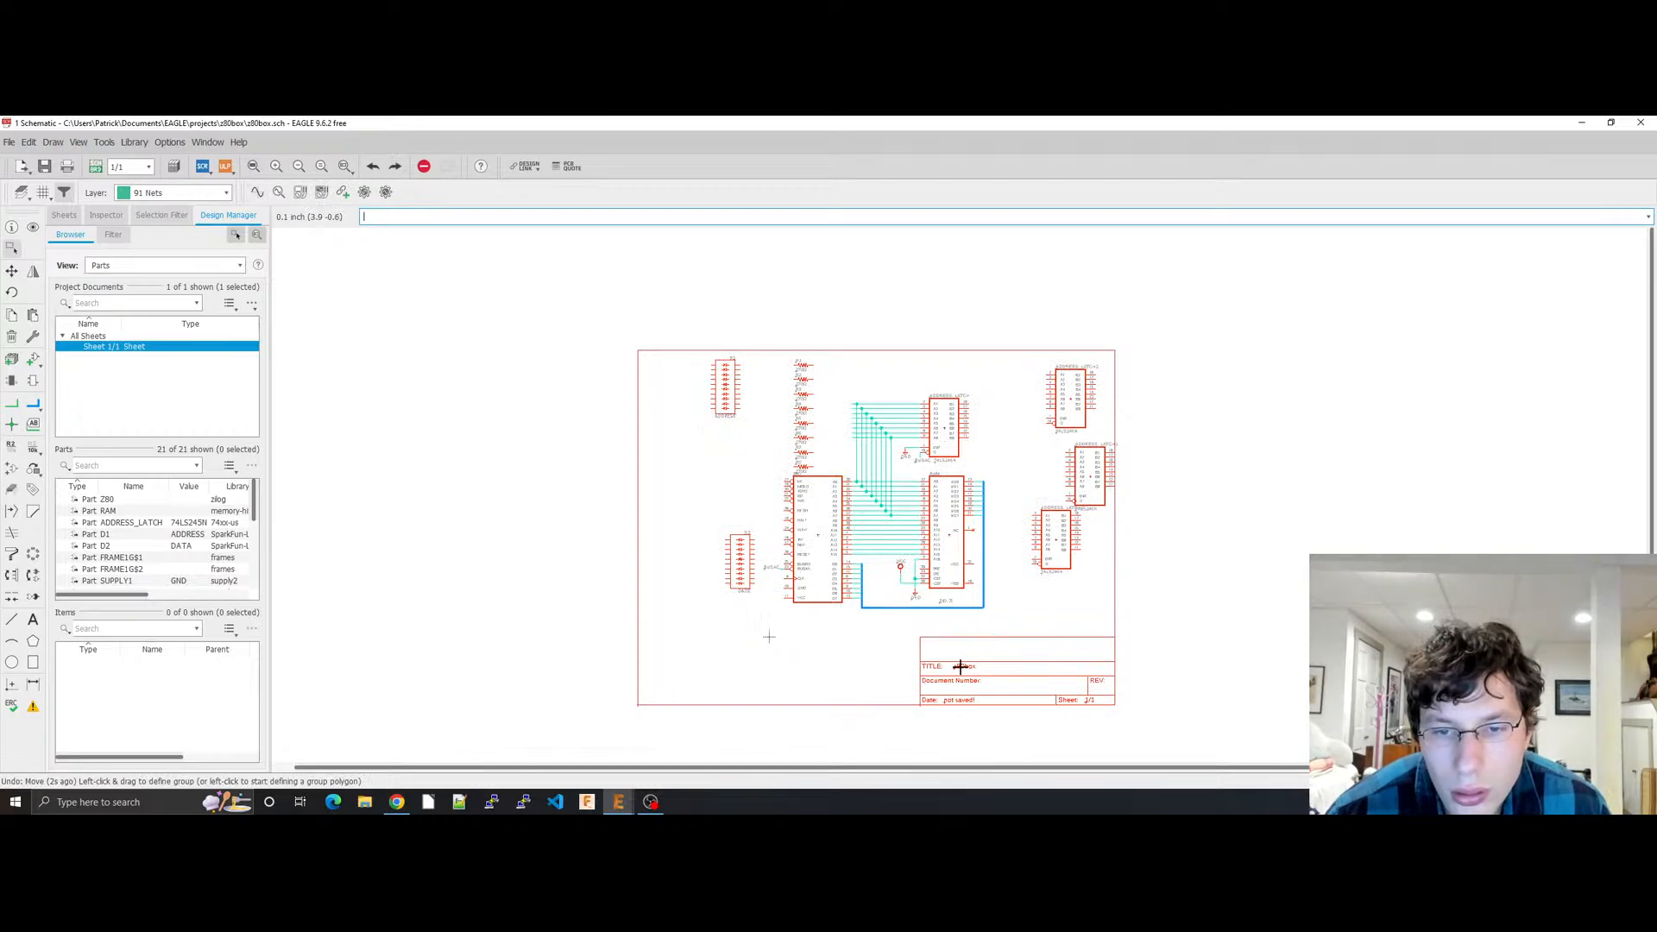
Step: Check the title block and save the z80box schematic
scroll(1012, 647, "up", 4)
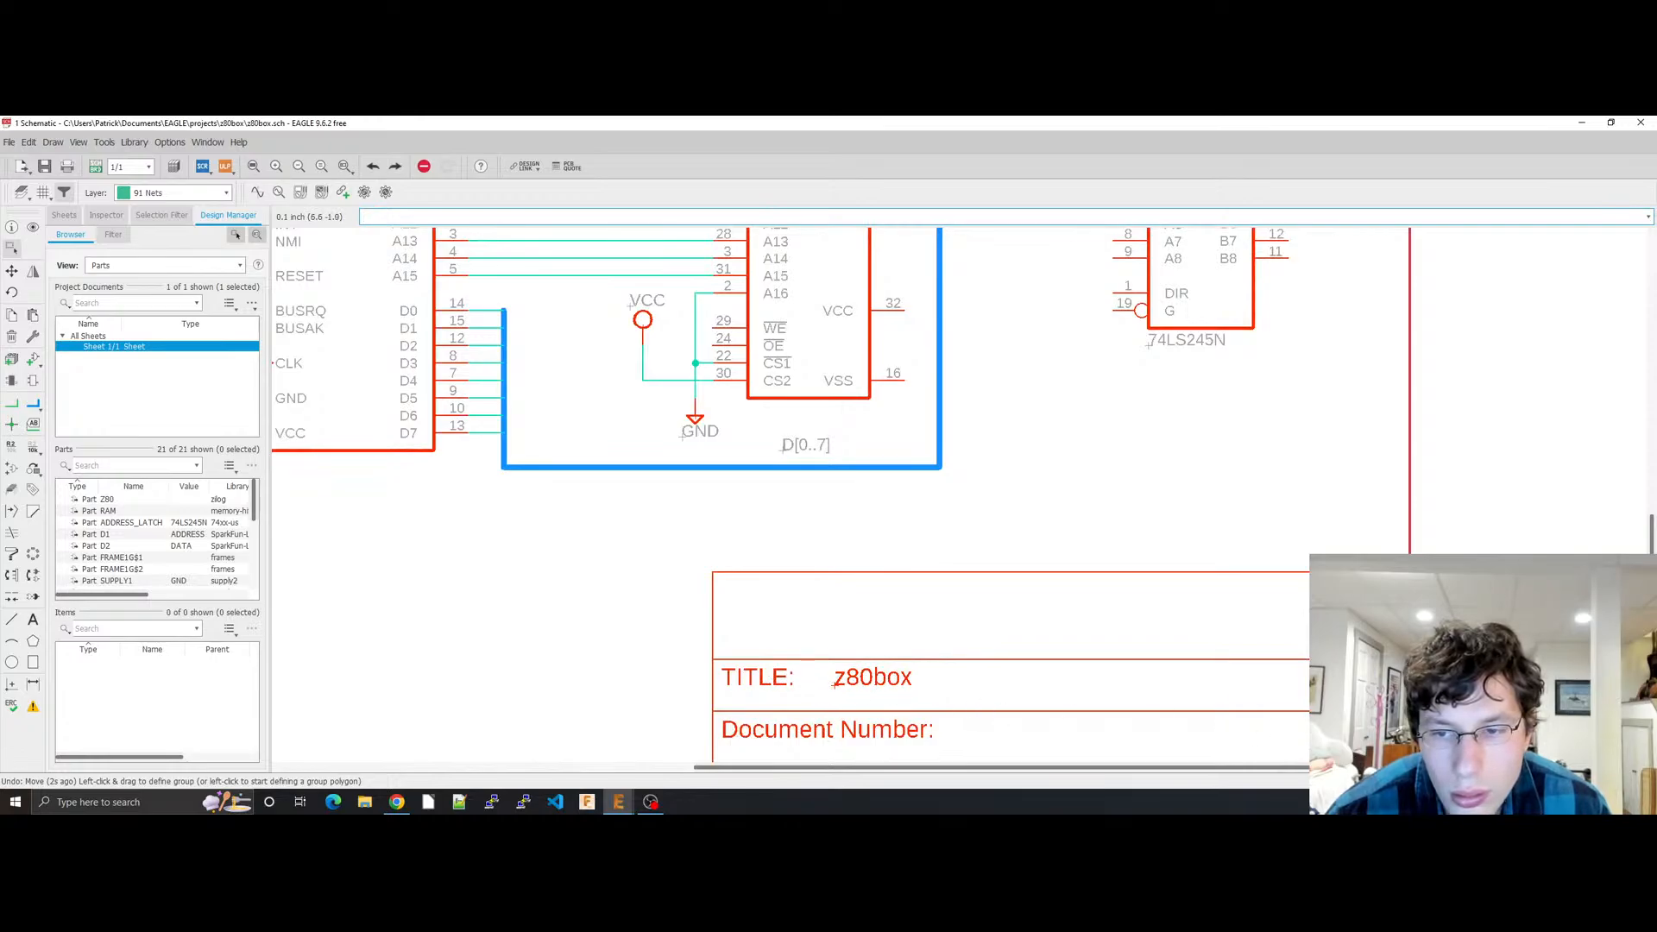
scroll(1164, 713, "up", 5)
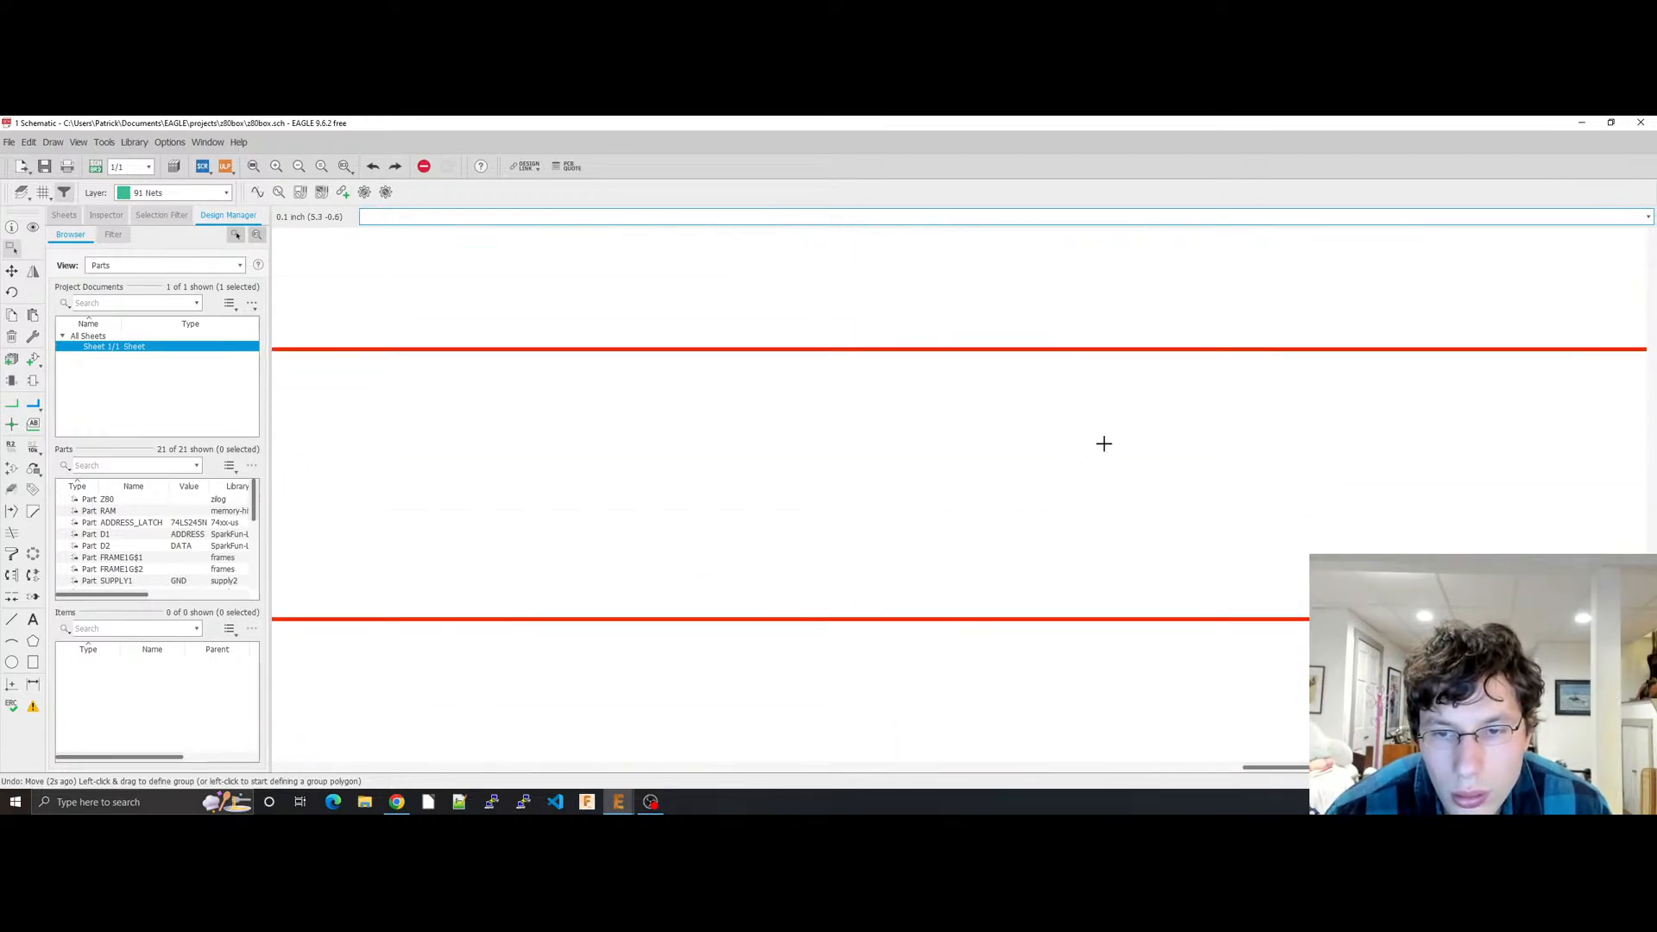
scroll(879, 645, "down", 4)
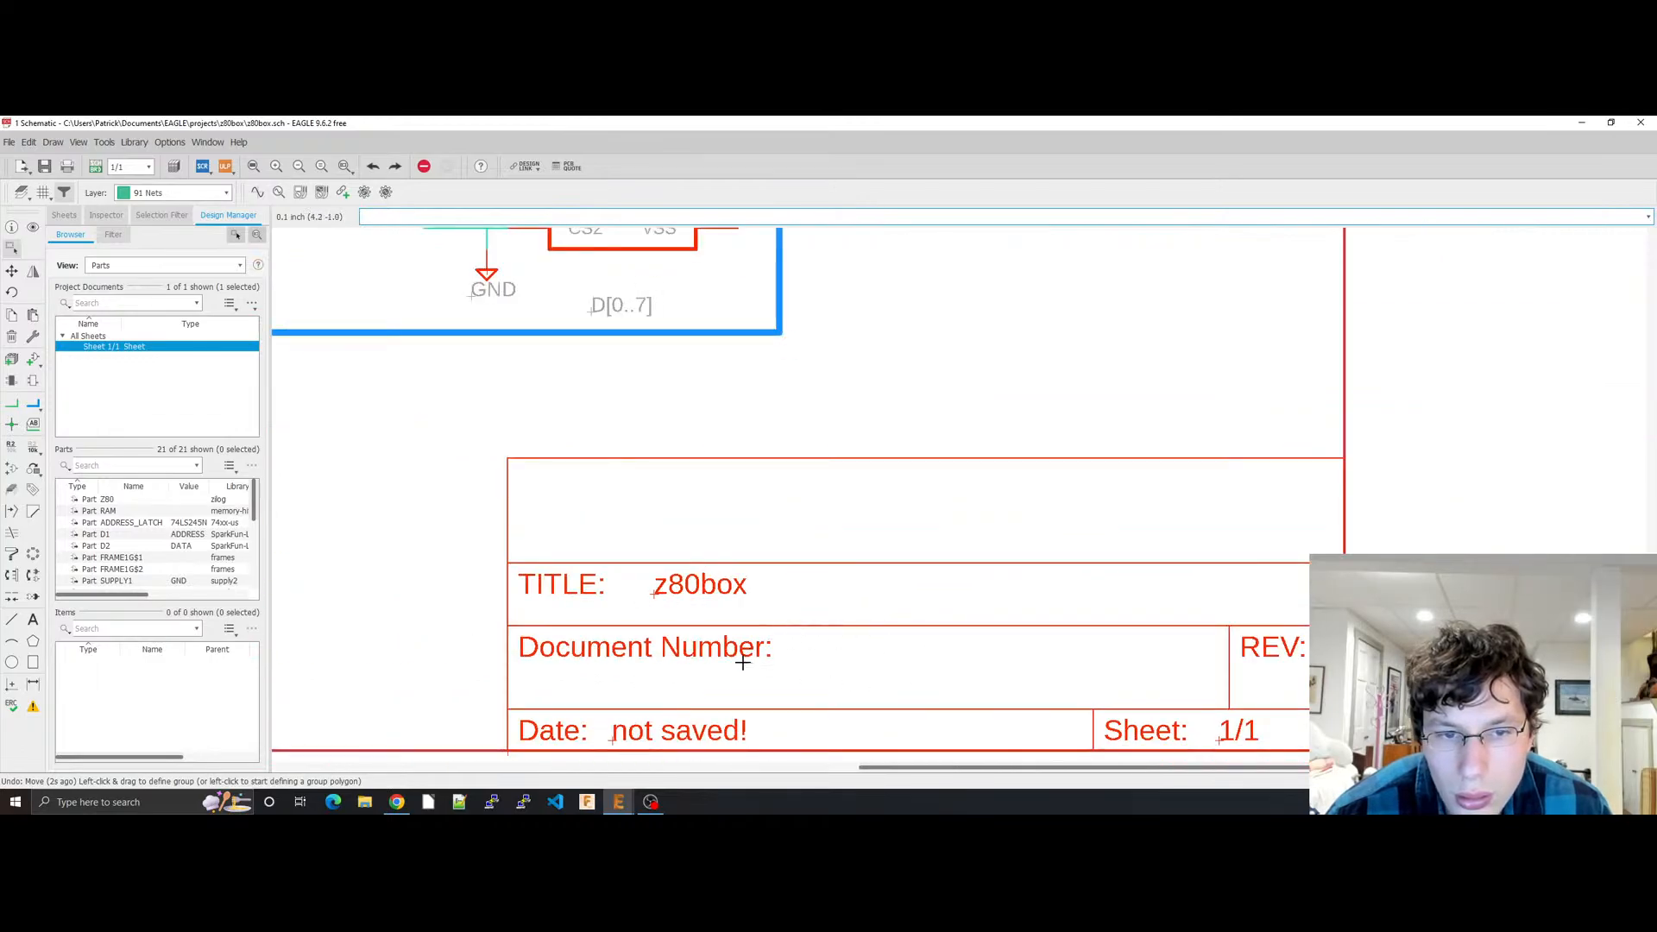
scroll(768, 669, "down", 1)
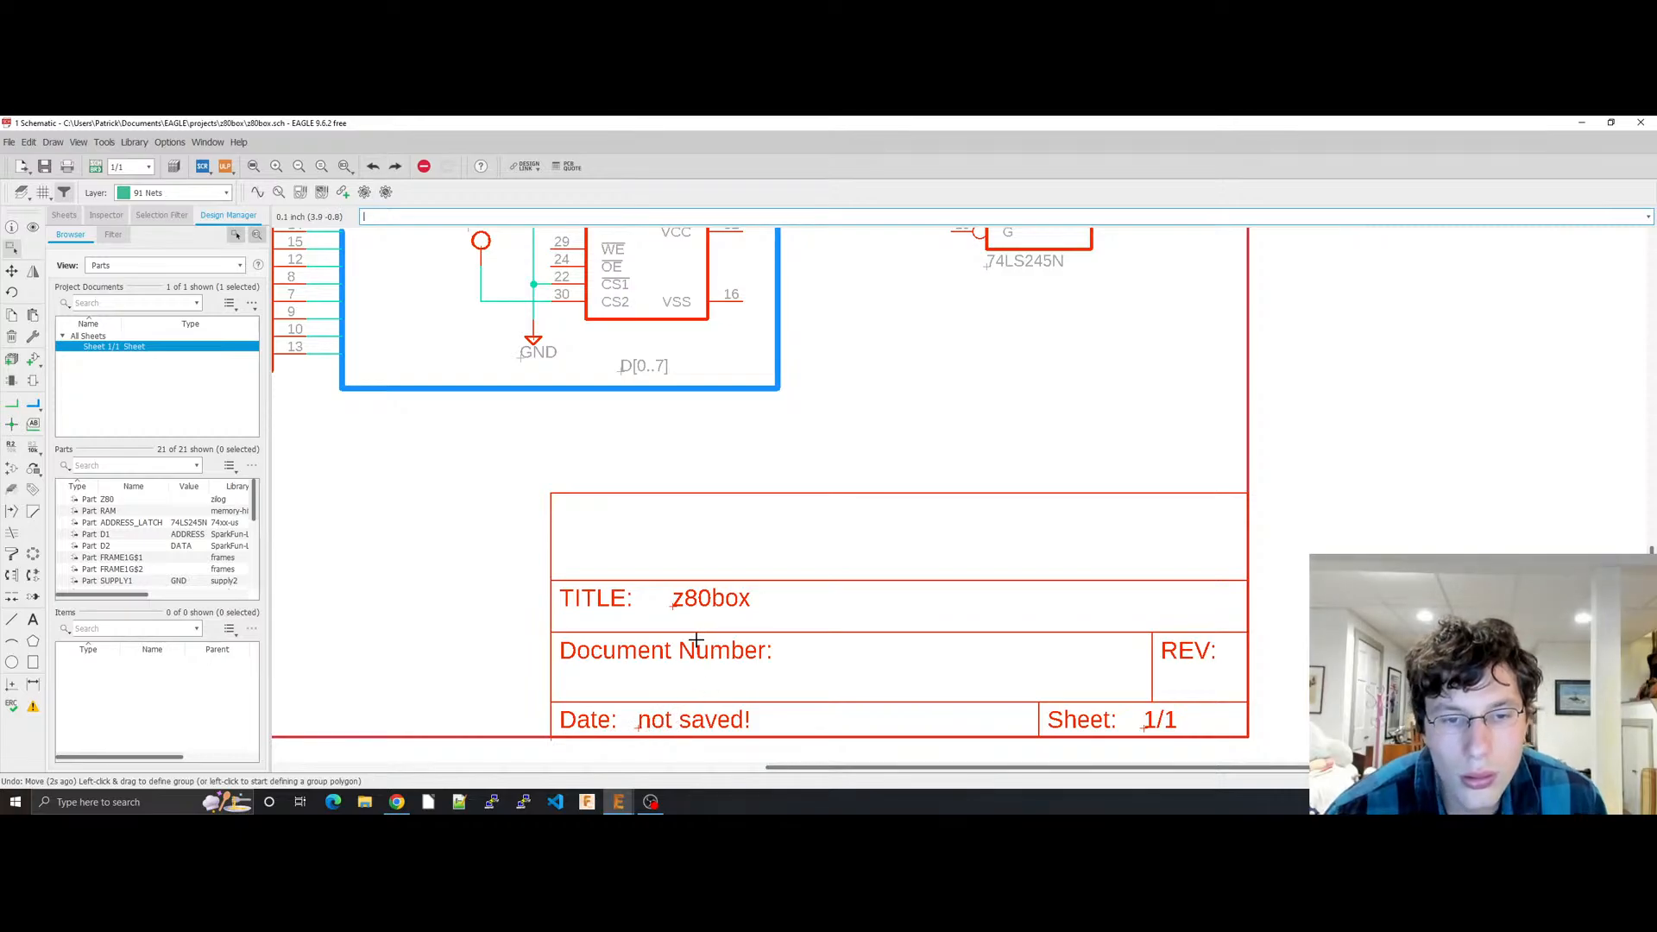
scroll(700, 718, "down", 5)
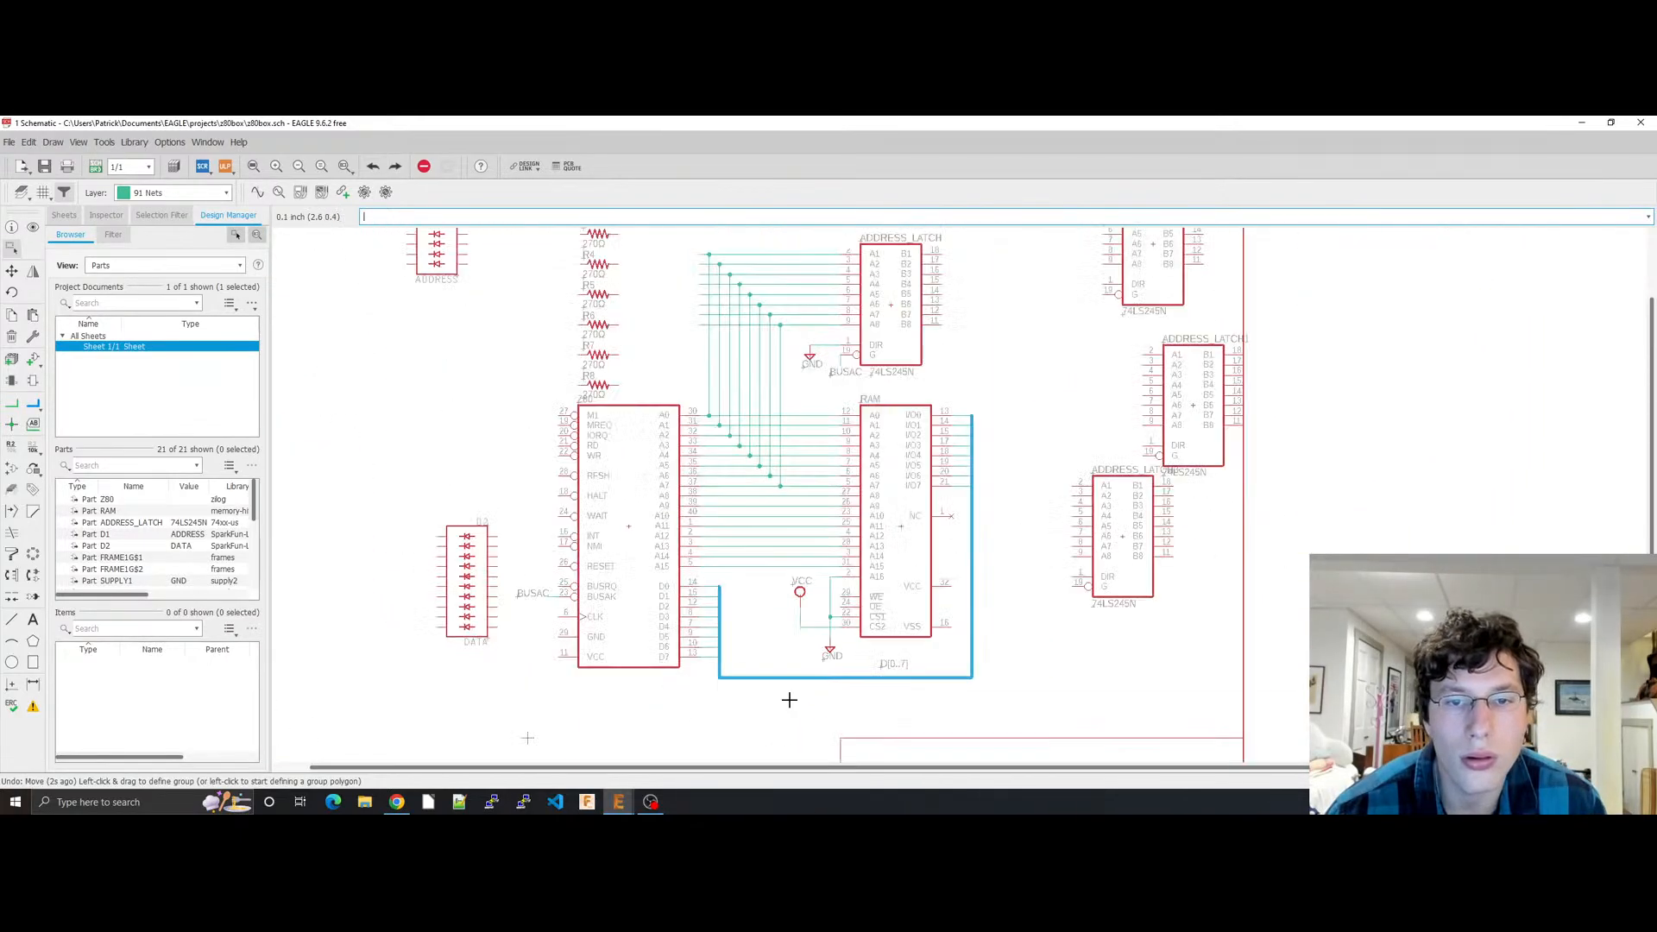
key("ctrl+s")
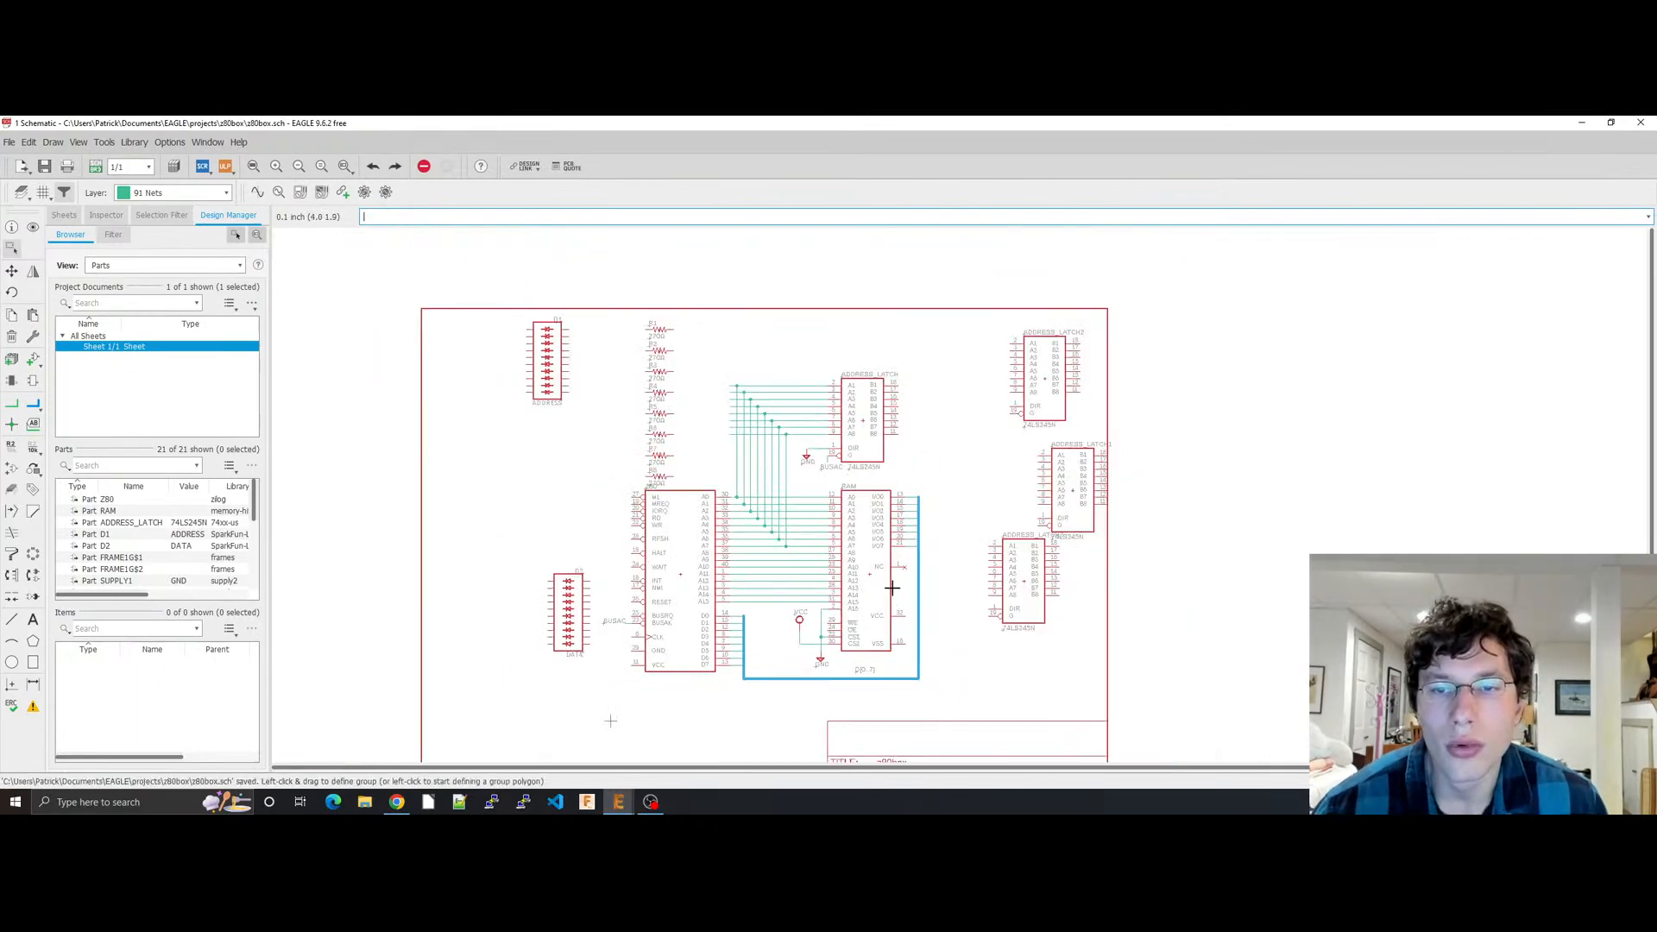
scroll(643, 449, "up", 2)
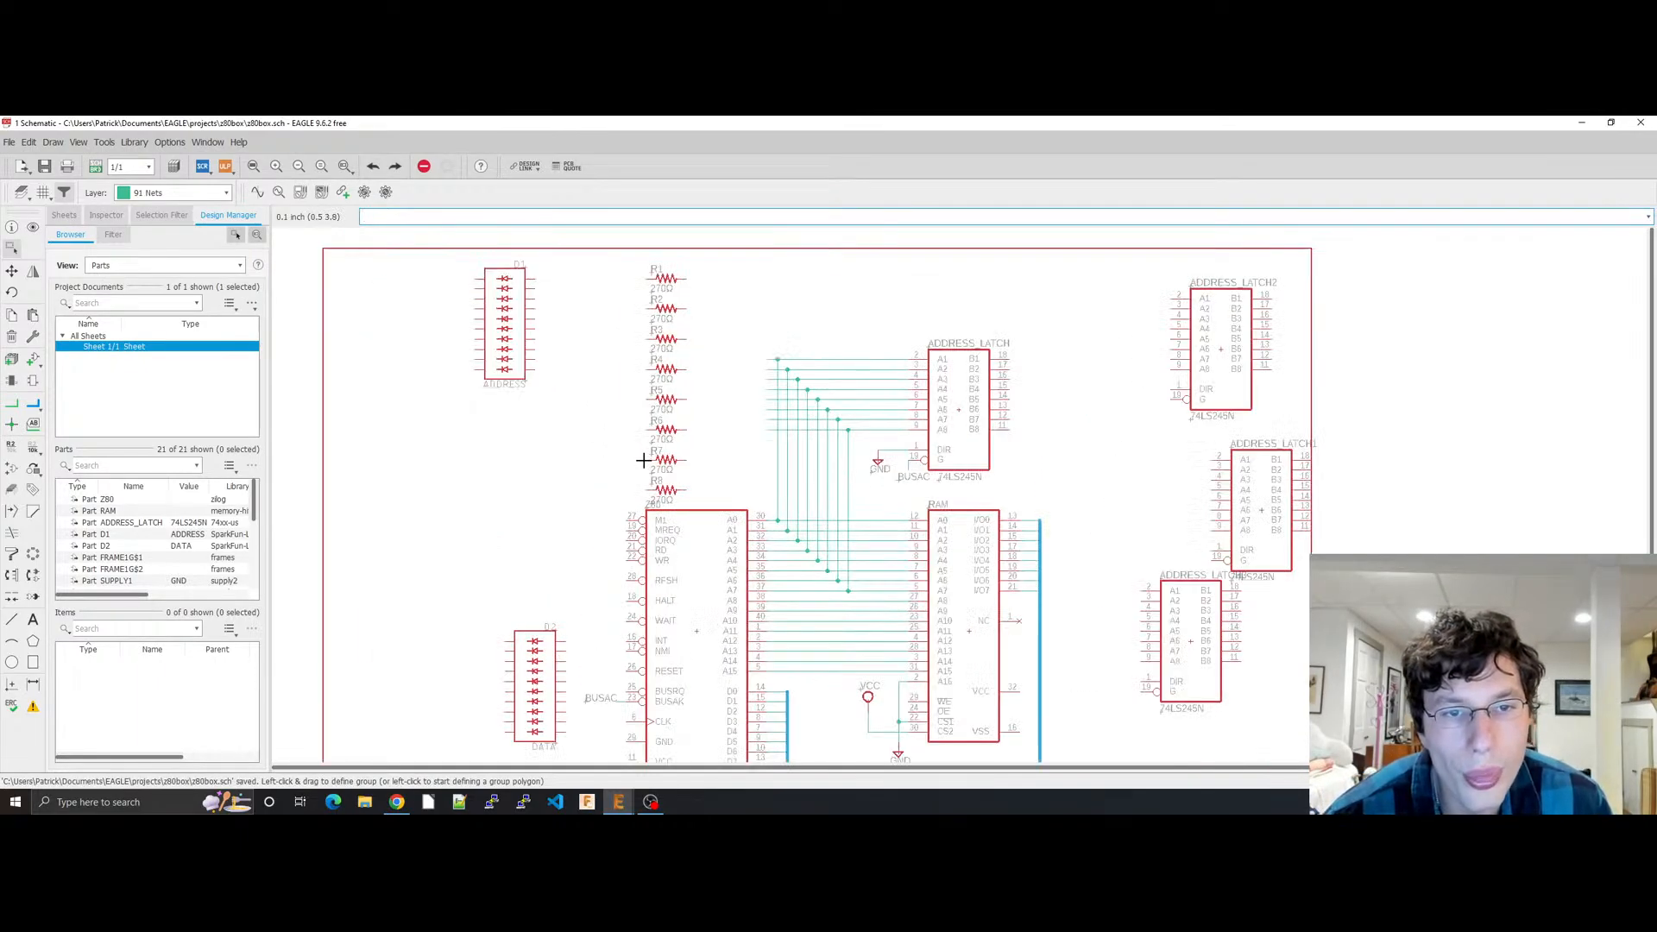
scroll(880, 498, "down", 2)
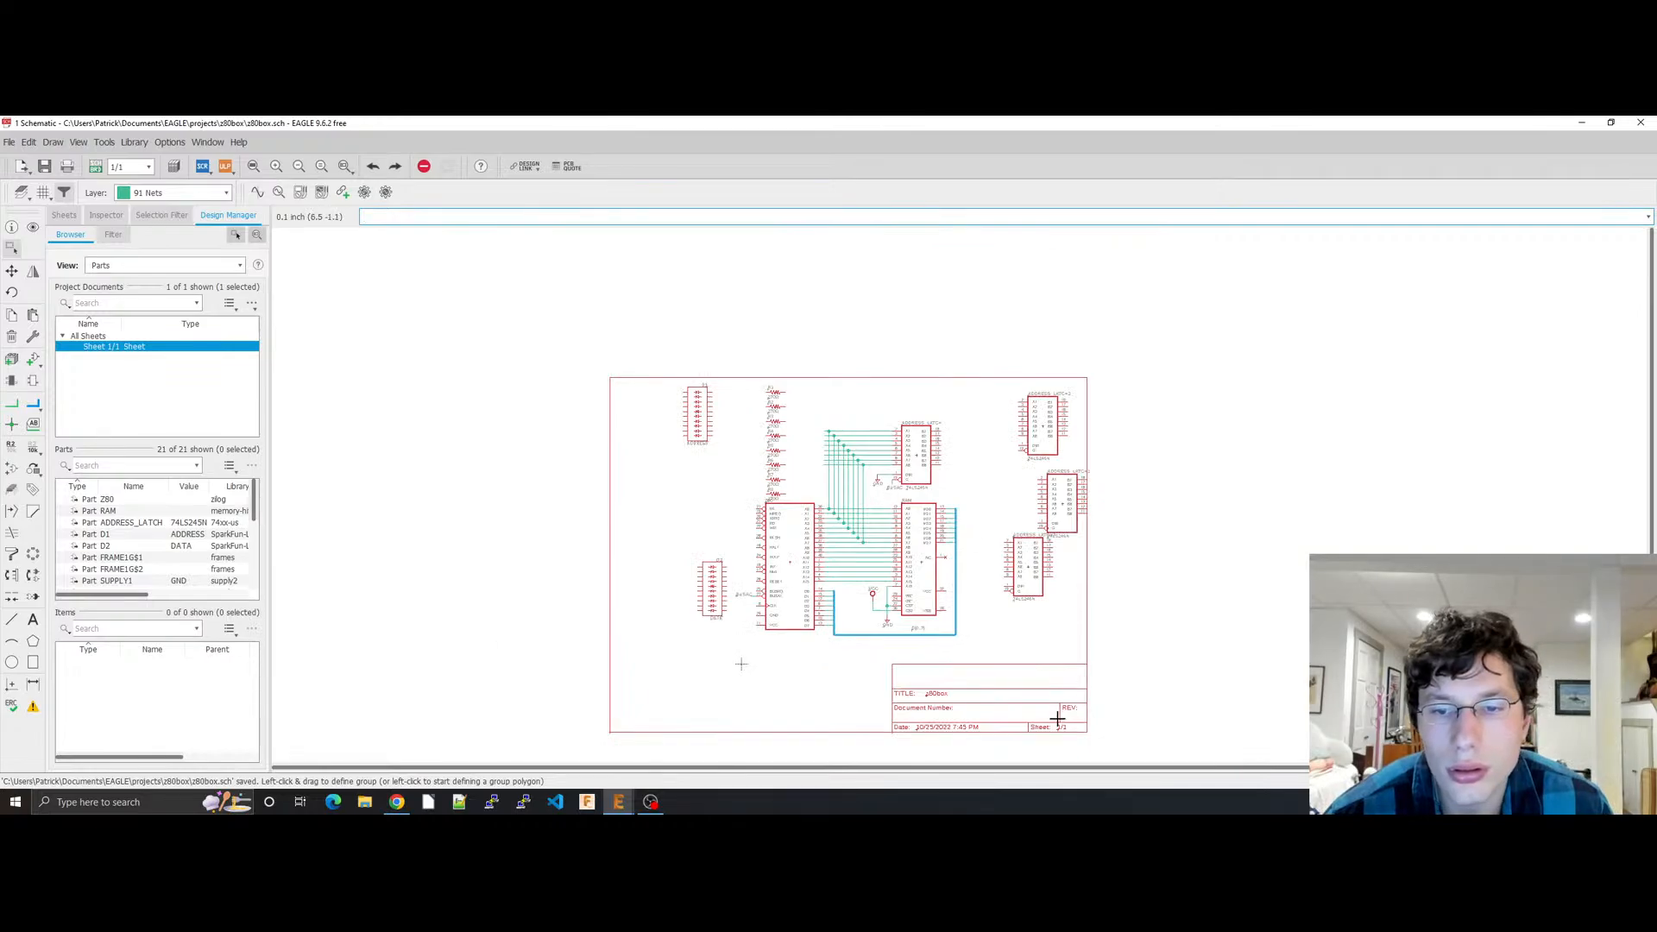
Step: Remove the outer sheet frame border from the schematic while keeping the title block
left_click(1018, 727)
key("Escape")
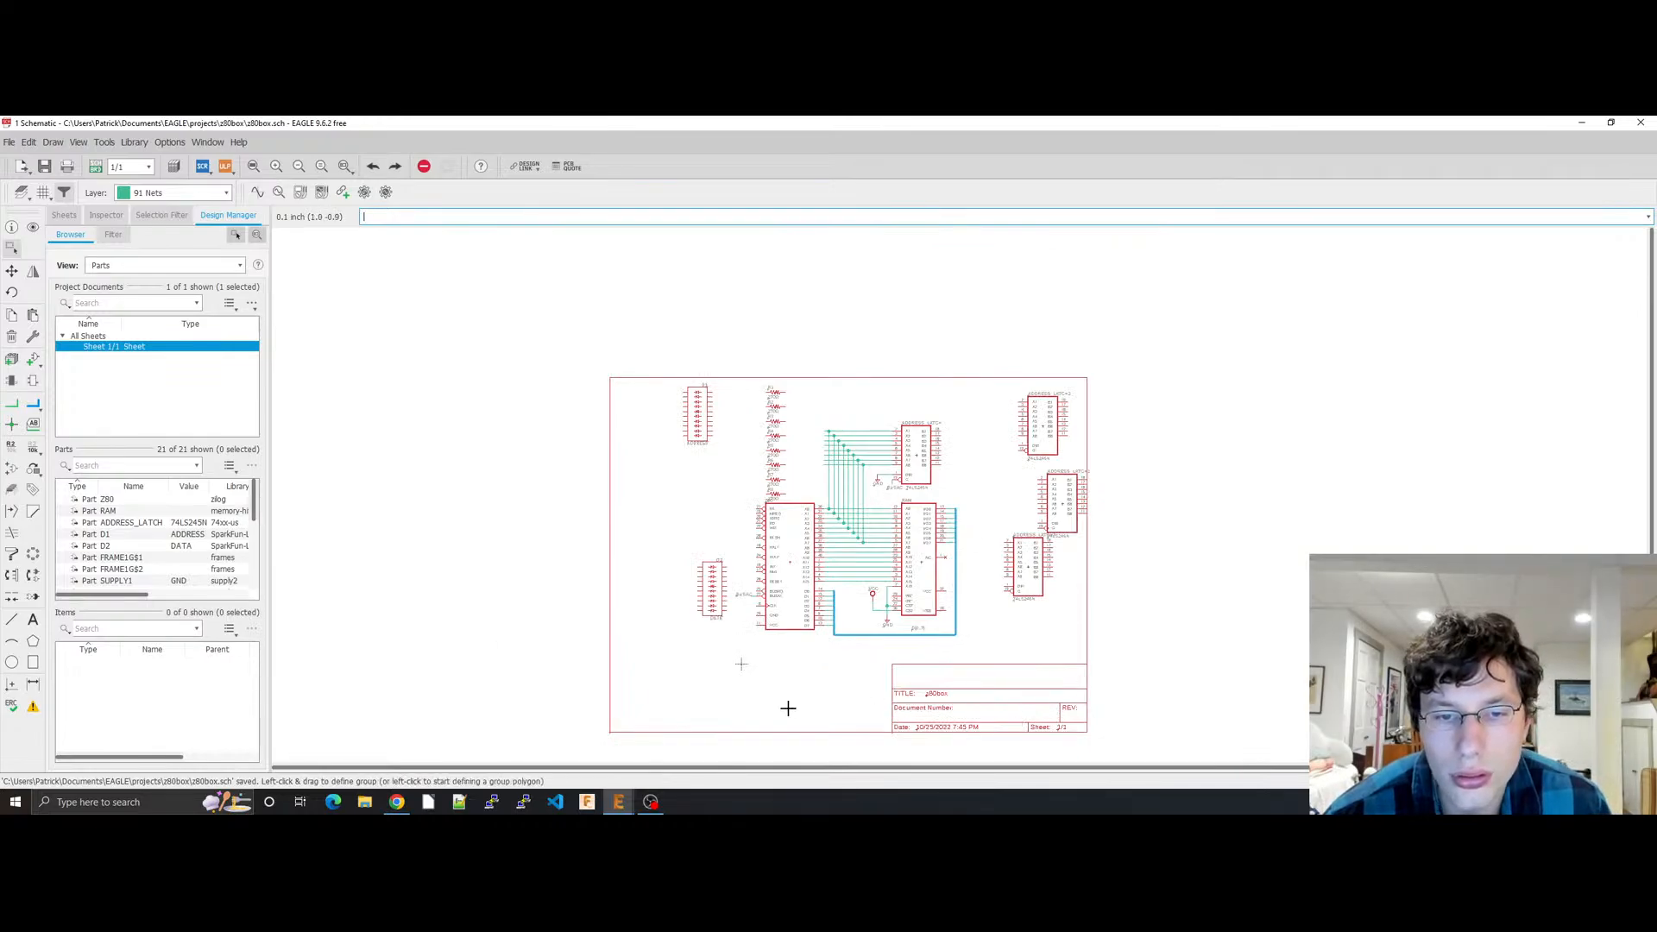
left_click(740, 664)
left_click(816, 736)
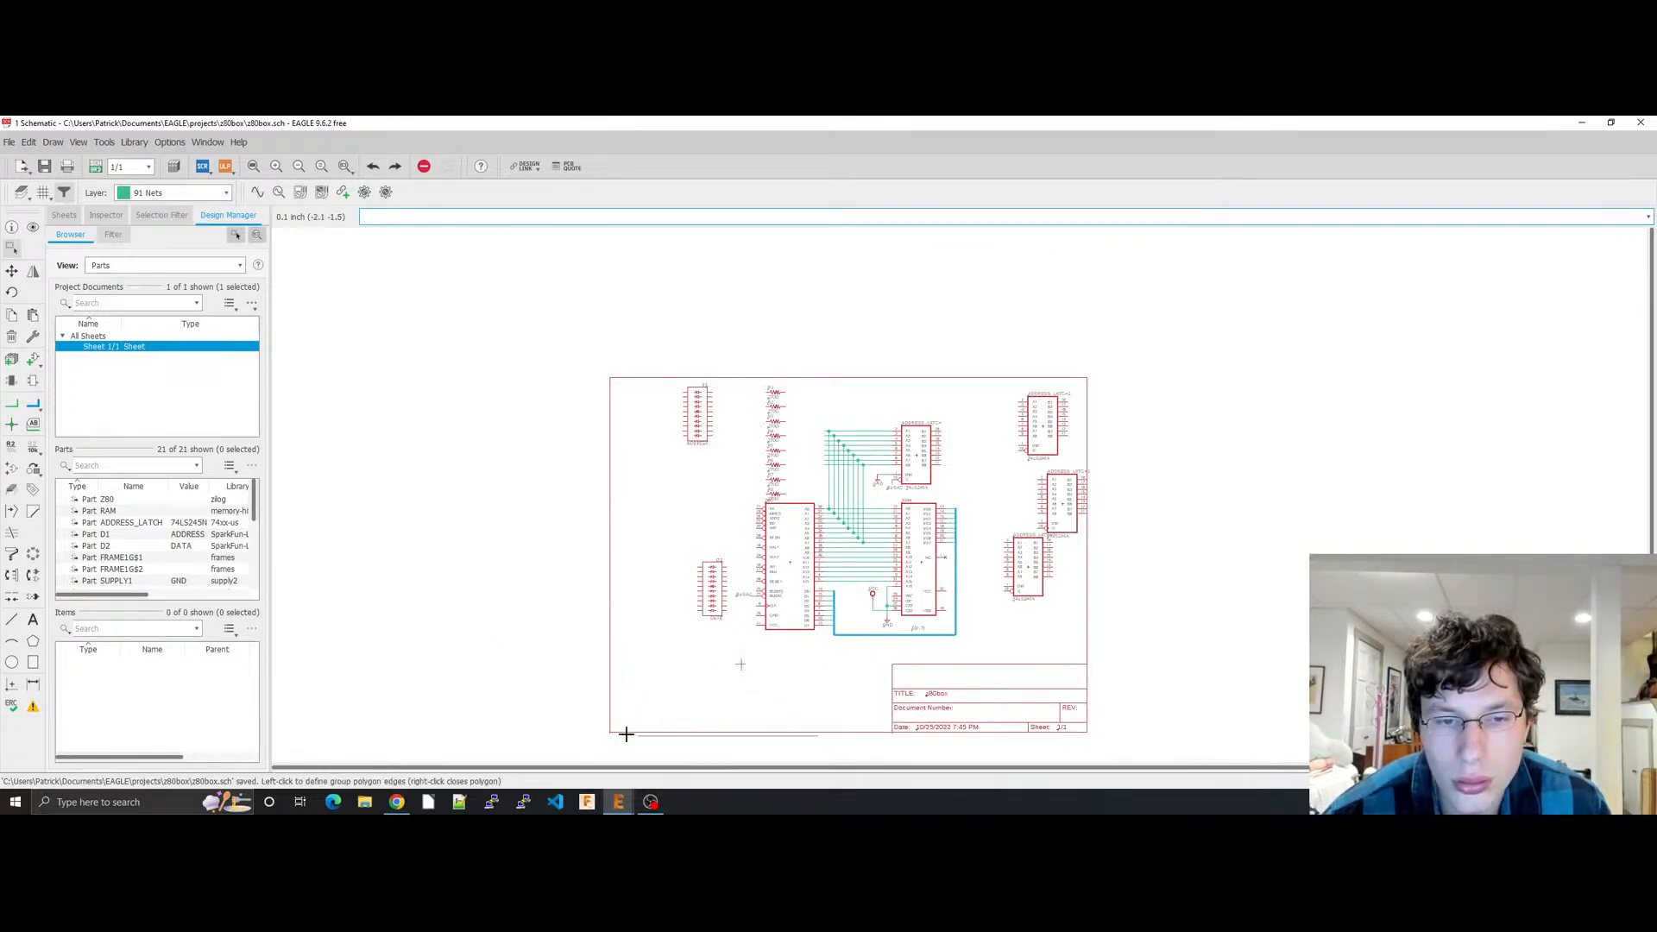
key("Escape")
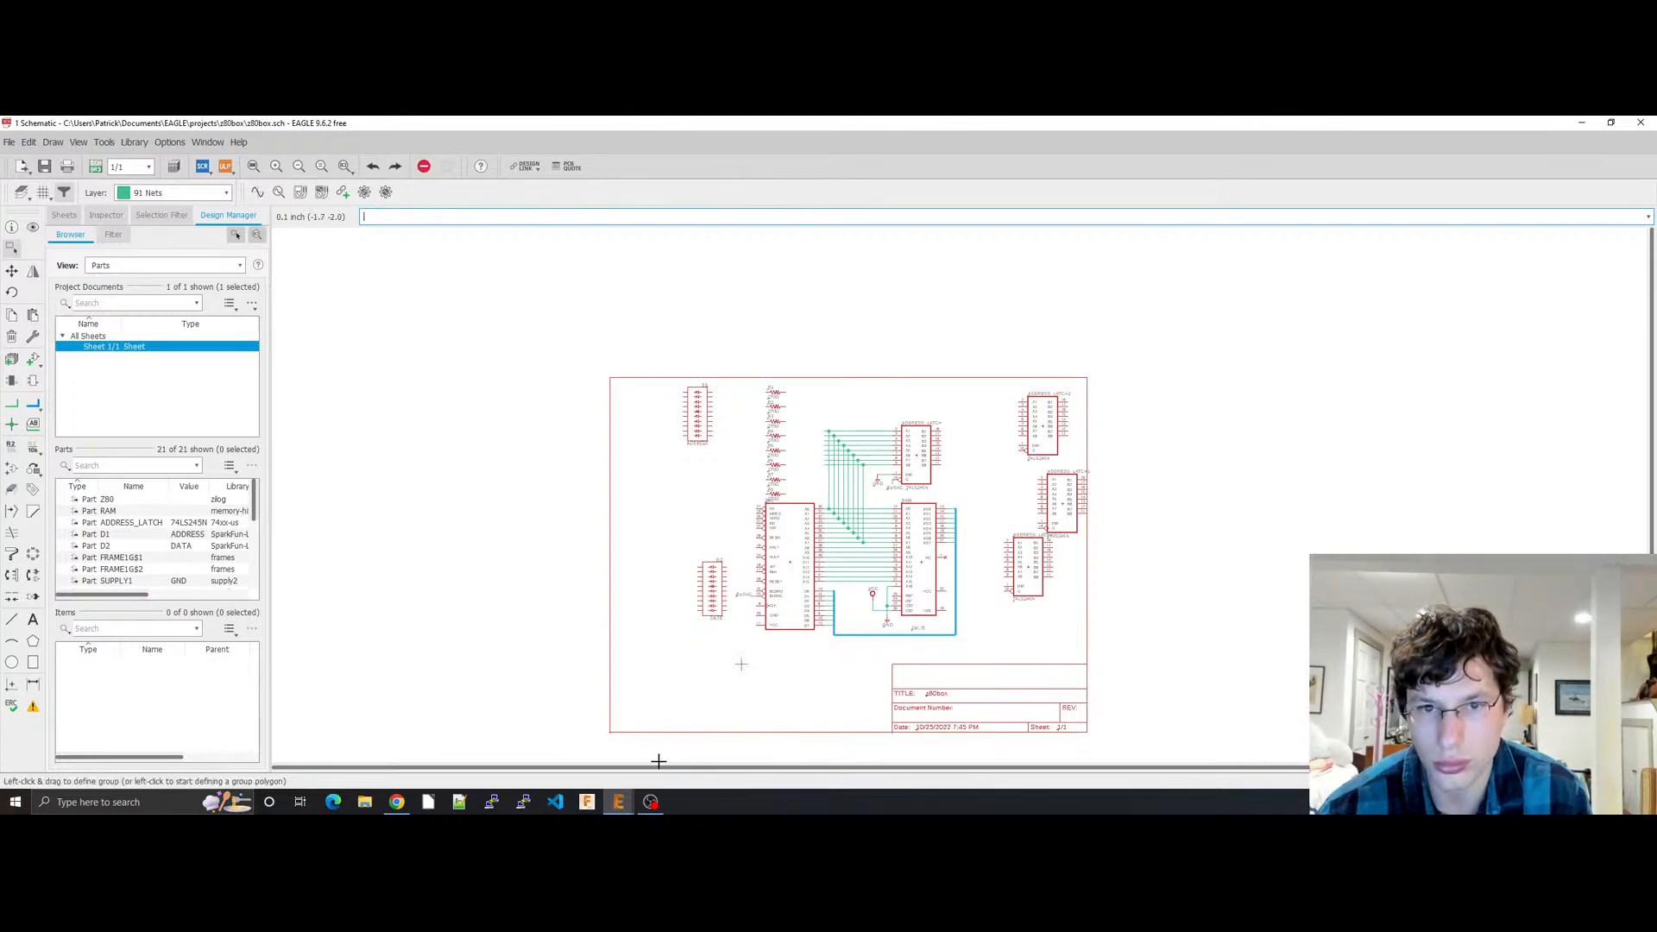
key("ctrl+y")
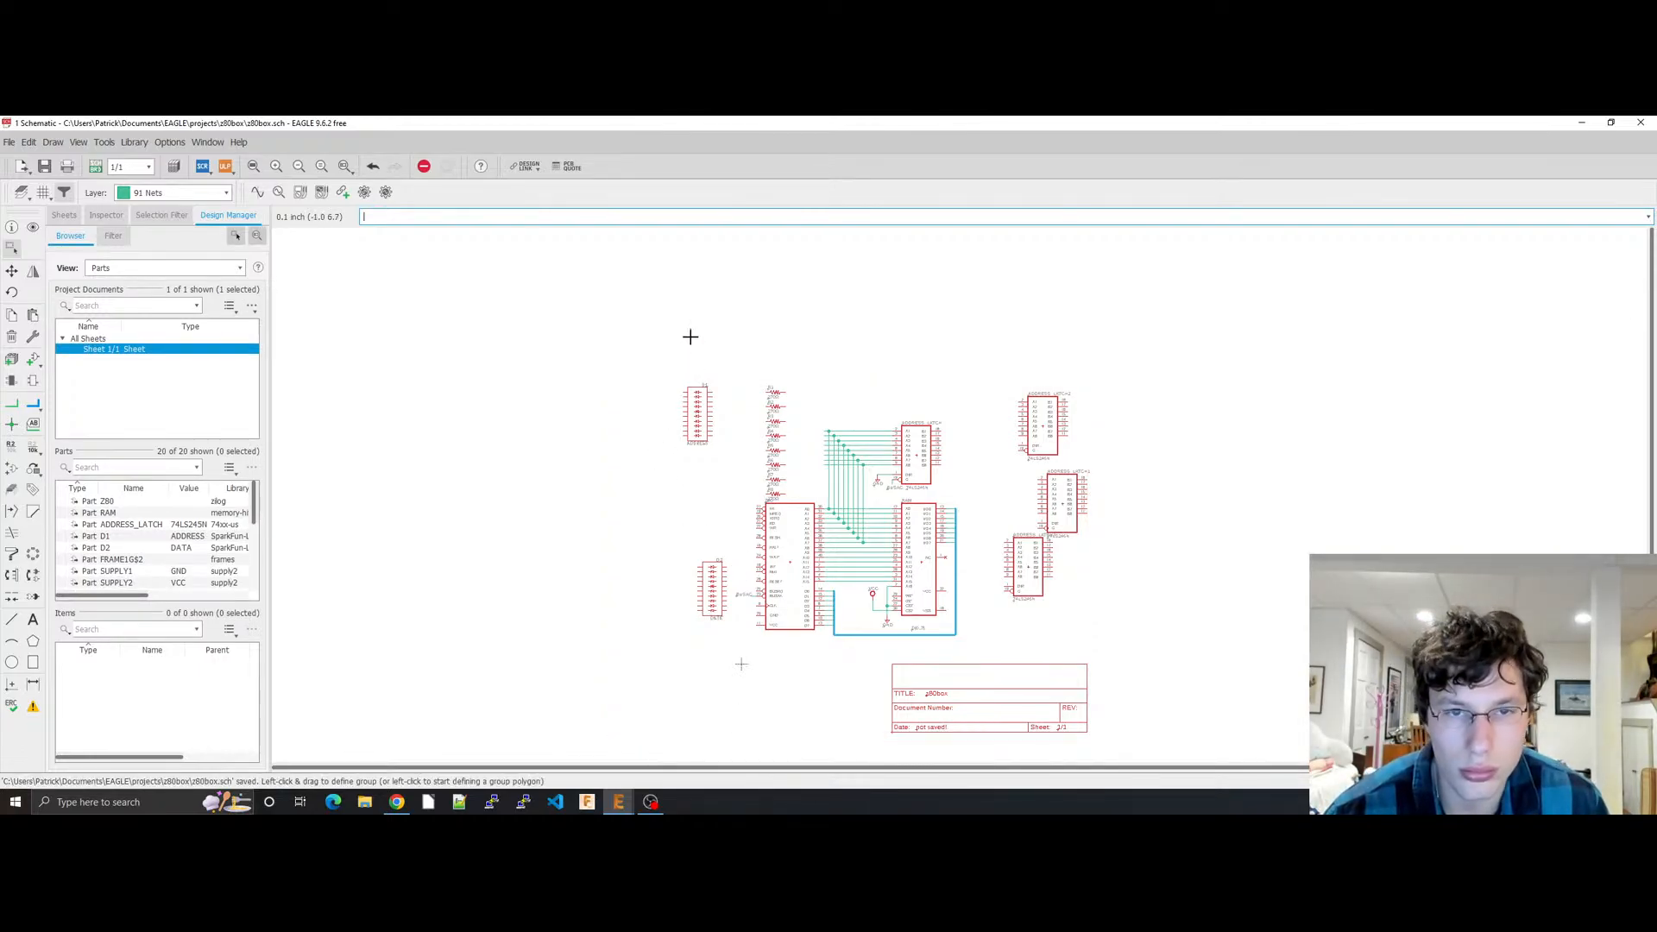
Step: Move the ADDRESS LED bar D1 and resistors R1 to R8 up as a group, farther above the Z80, and save
left_click_drag(555, 325, 789, 499)
right_click(696, 413, "ctrl")
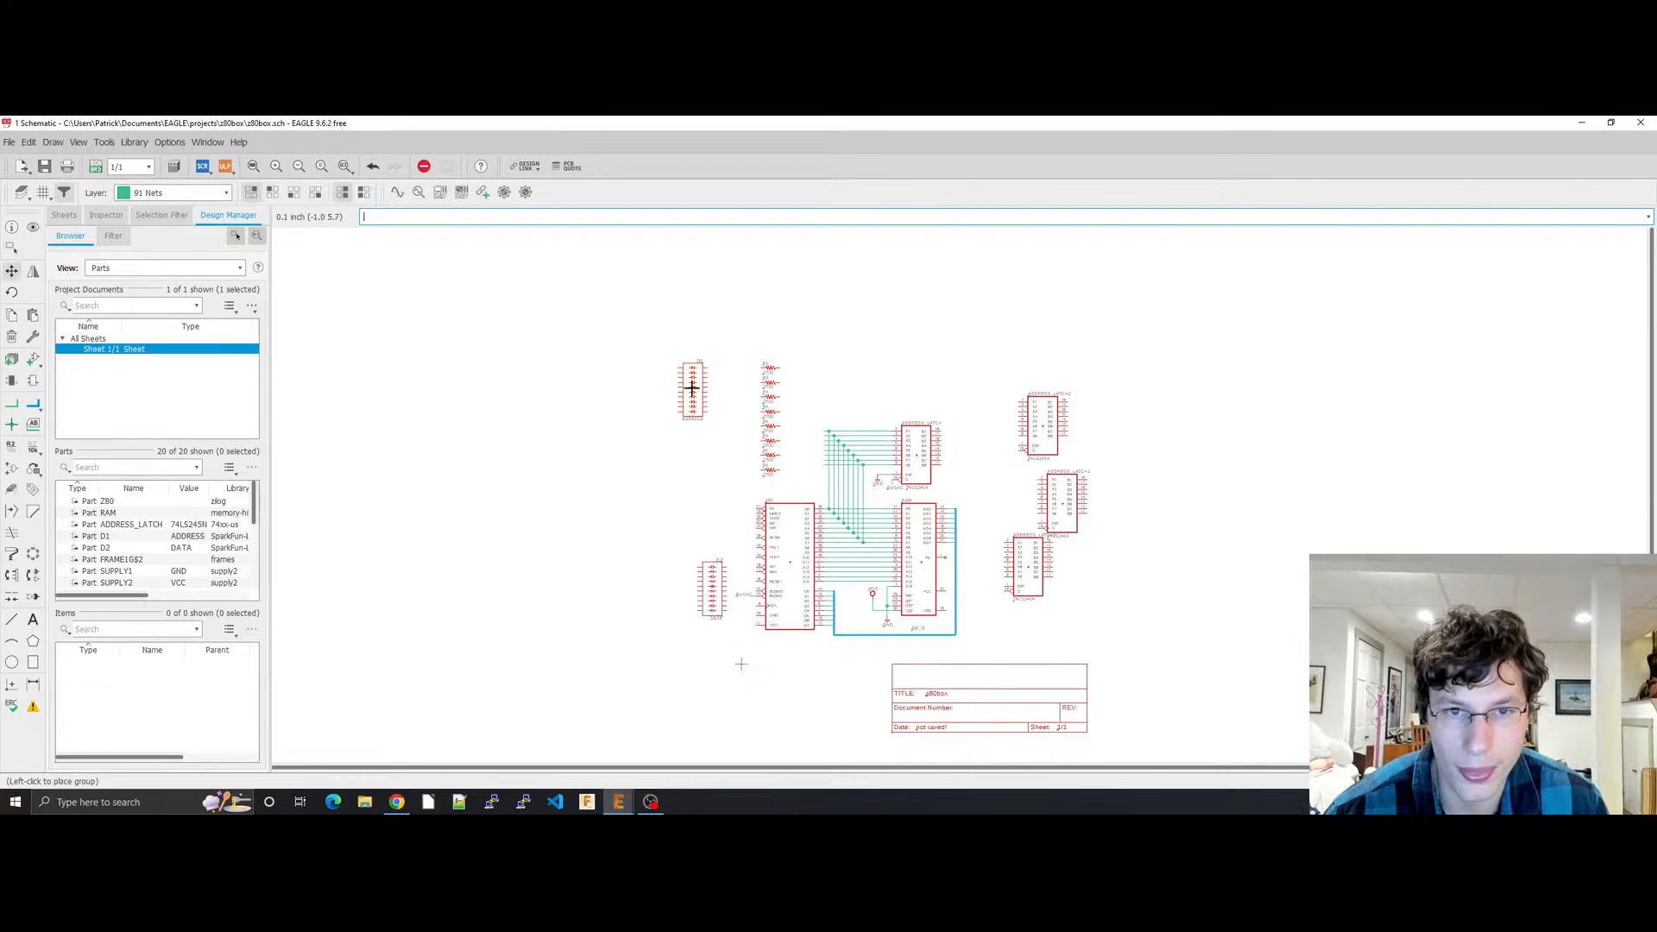
left_click(702, 375)
key("ctrl+s")
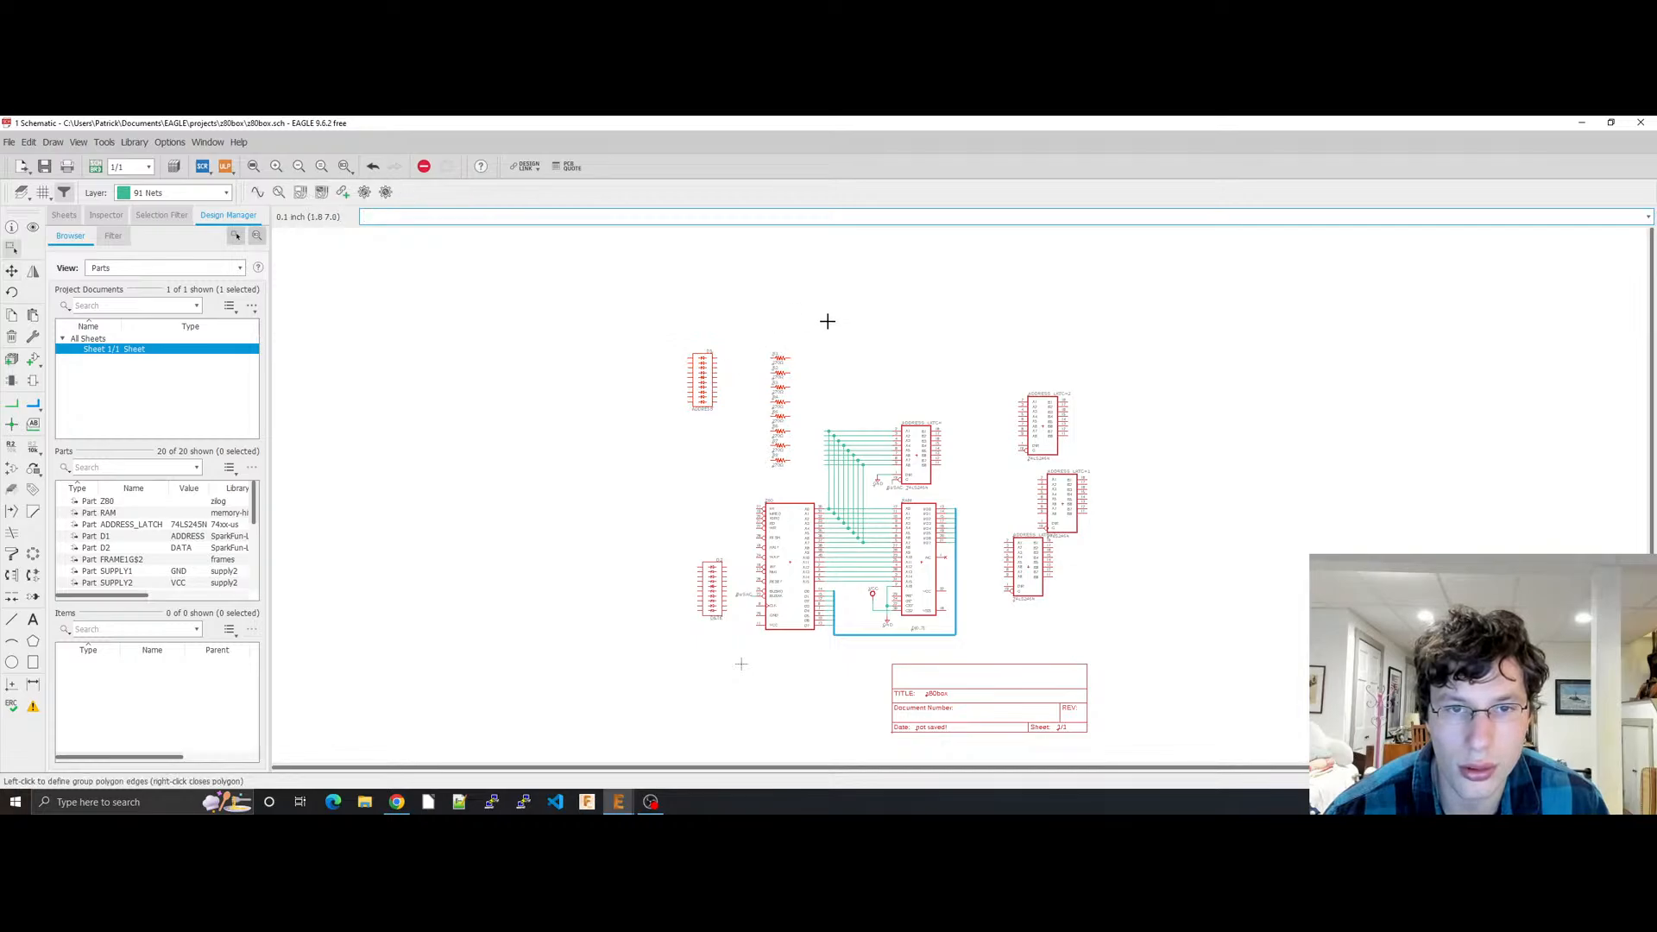
Step: Draw a straight net from the top right-hand pin of LED bar D1 to resistor R1
scroll(825, 392, "up", 3)
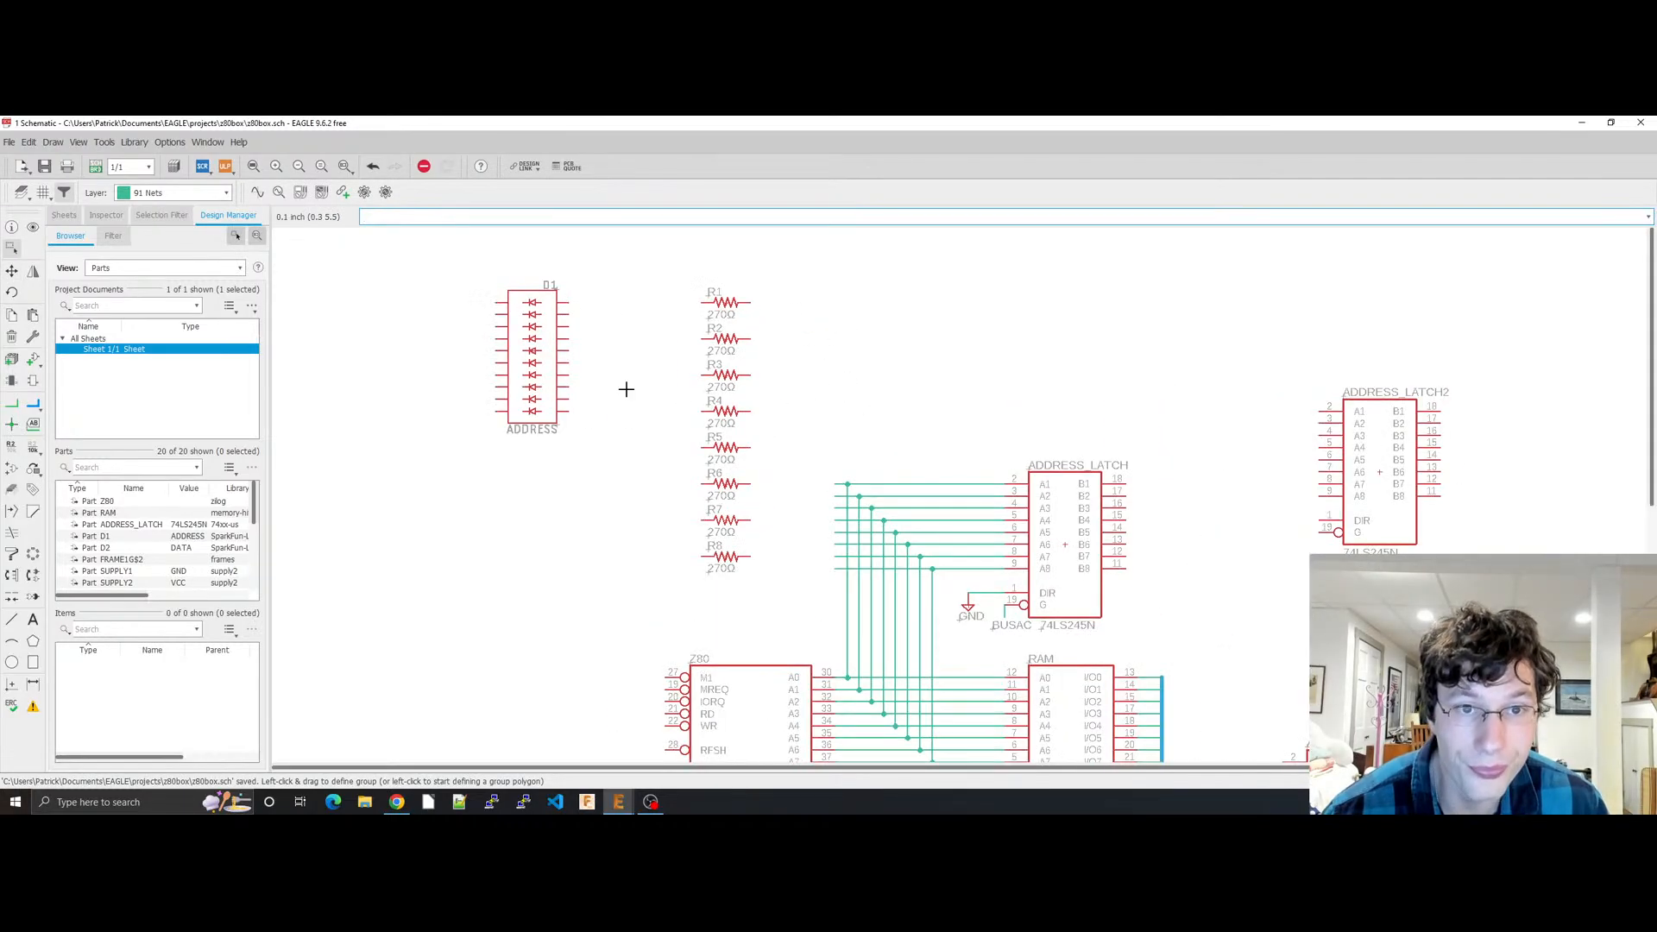
left_click(10, 407)
left_click(569, 303)
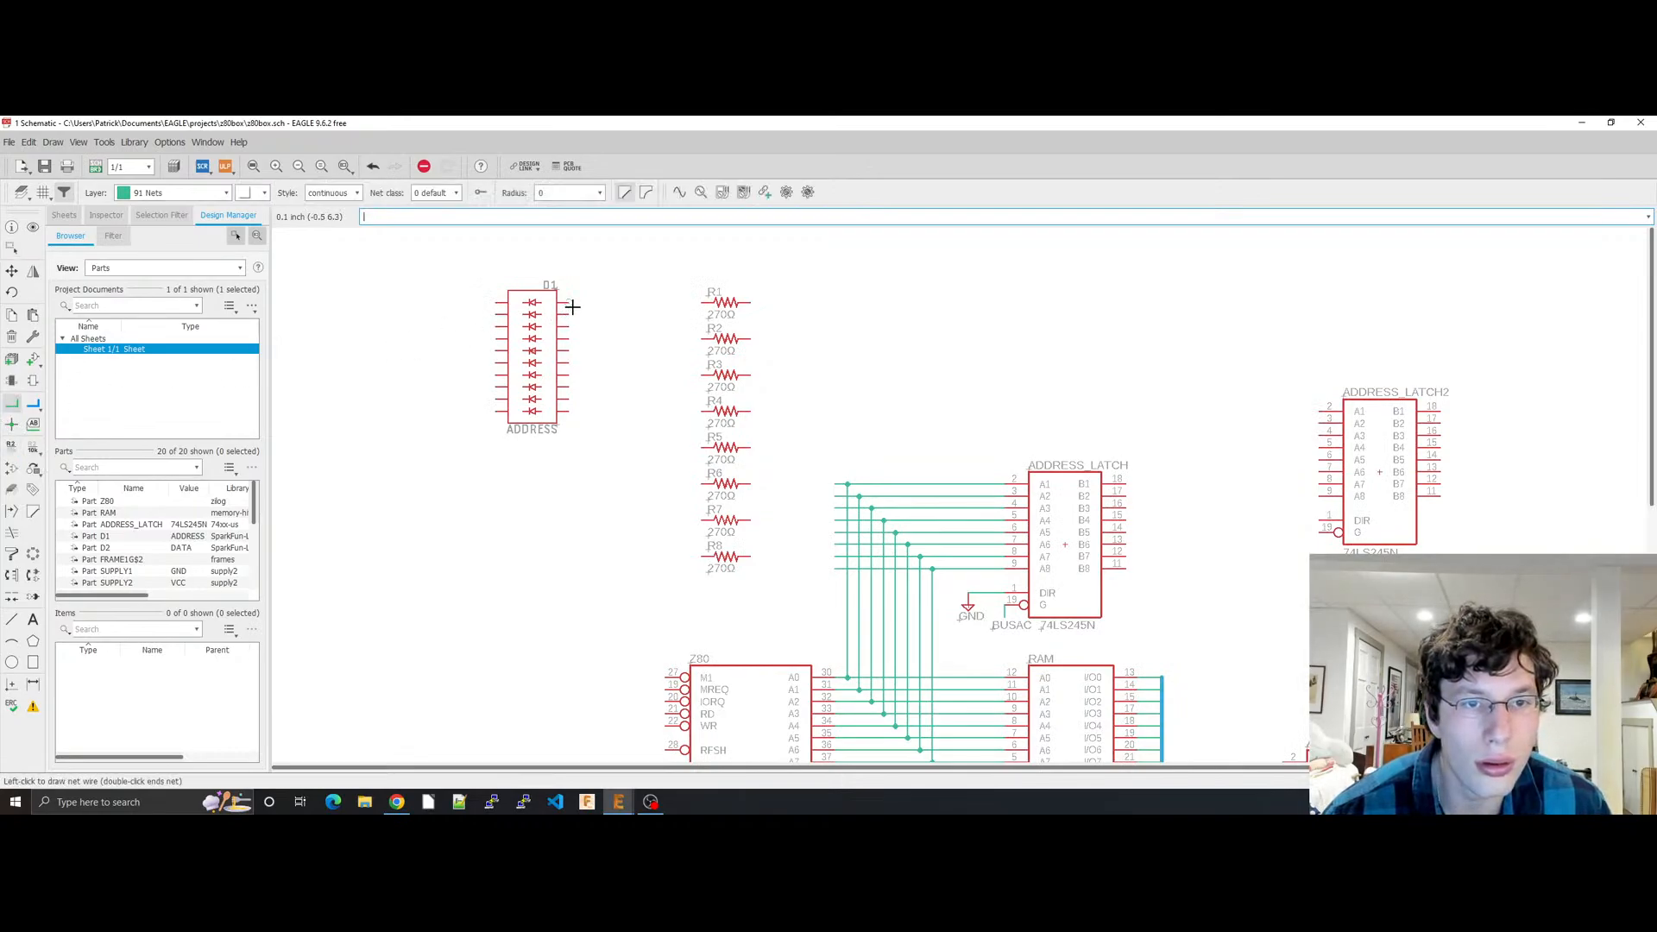
left_click(701, 303)
Step: Try to wire D1's second and third right-hand pins to R2 and R3 with bent nets, and undo both nets
left_click(570, 315)
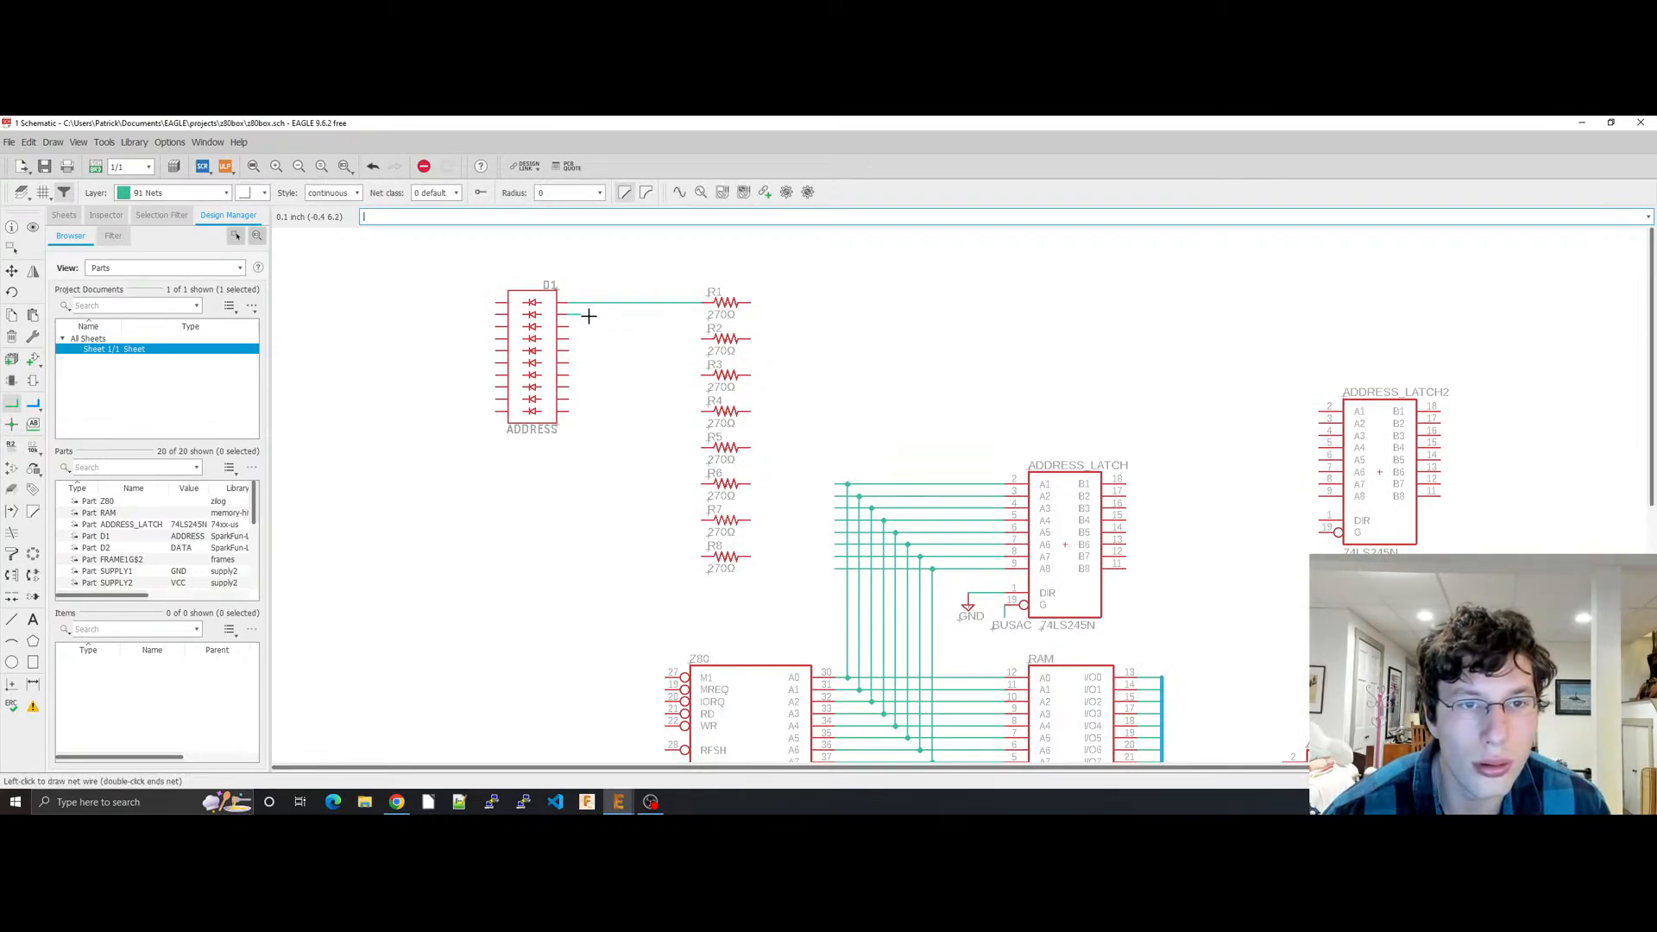
left_click(697, 324)
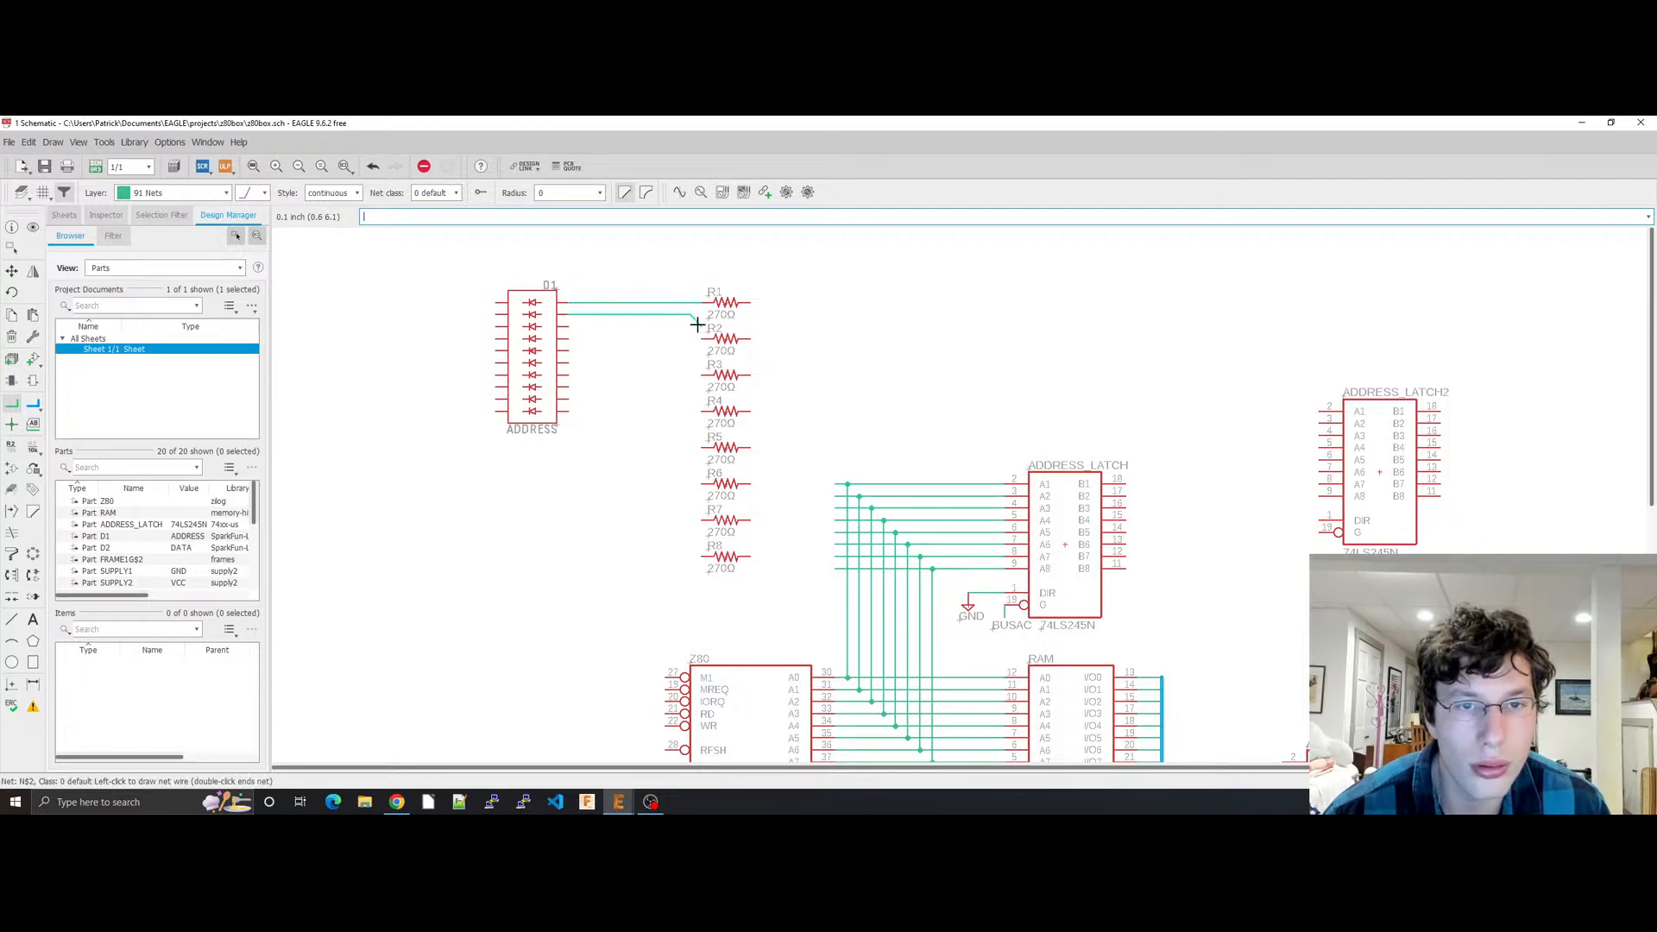
left_click(701, 337)
left_click(556, 327)
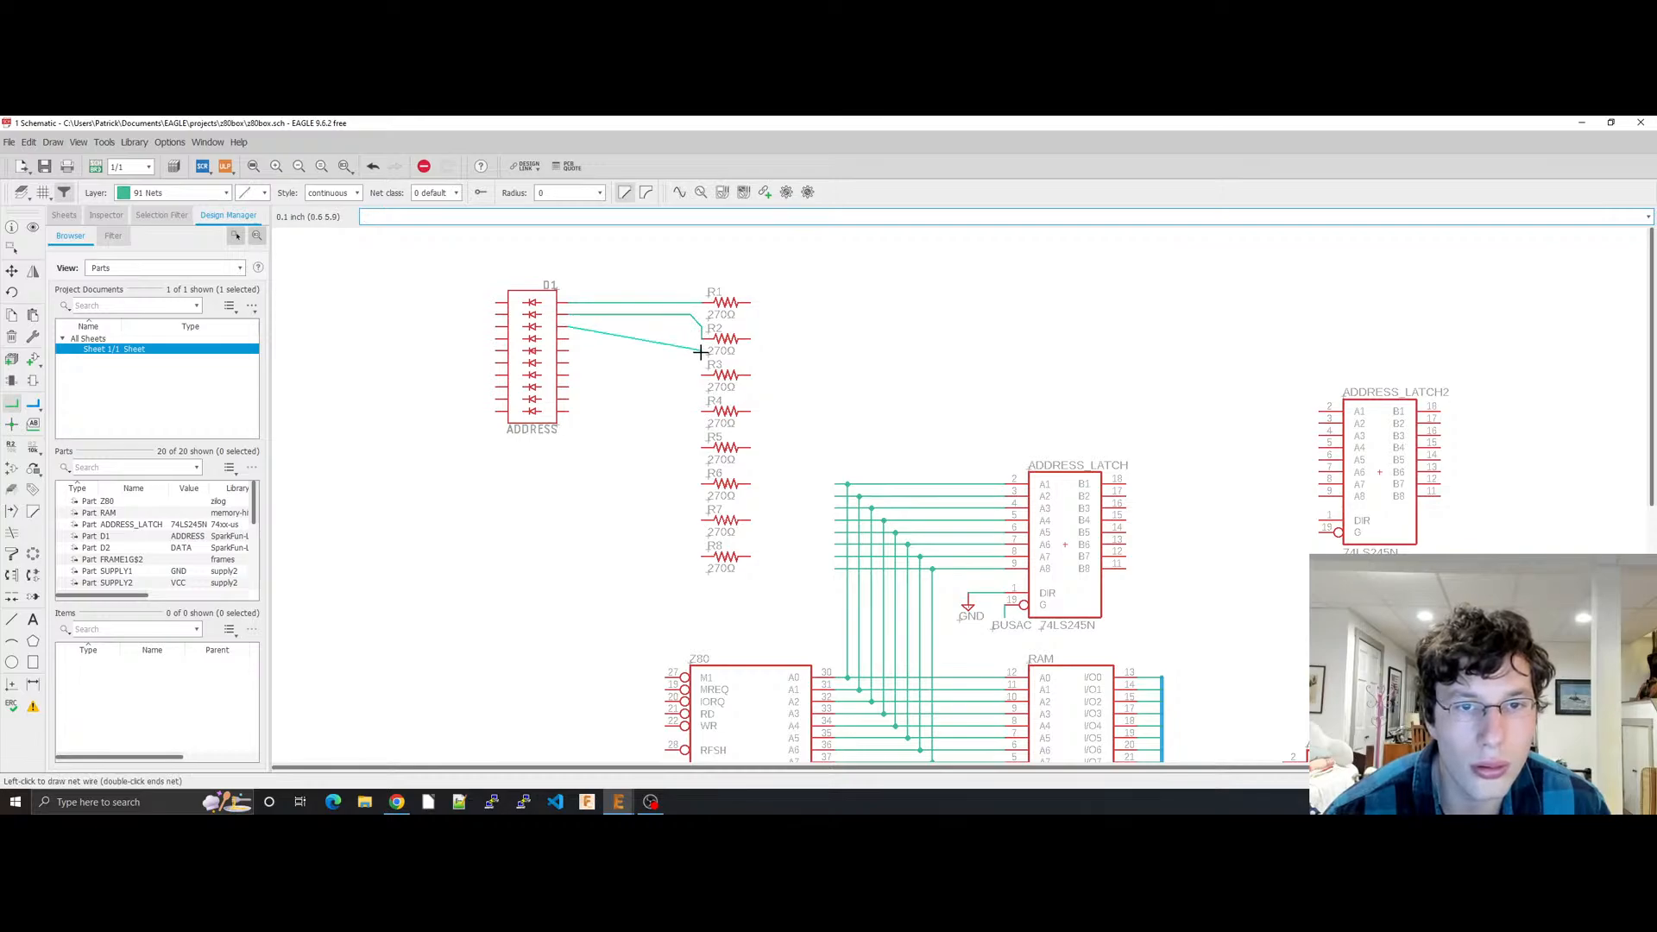
right_click(680, 332)
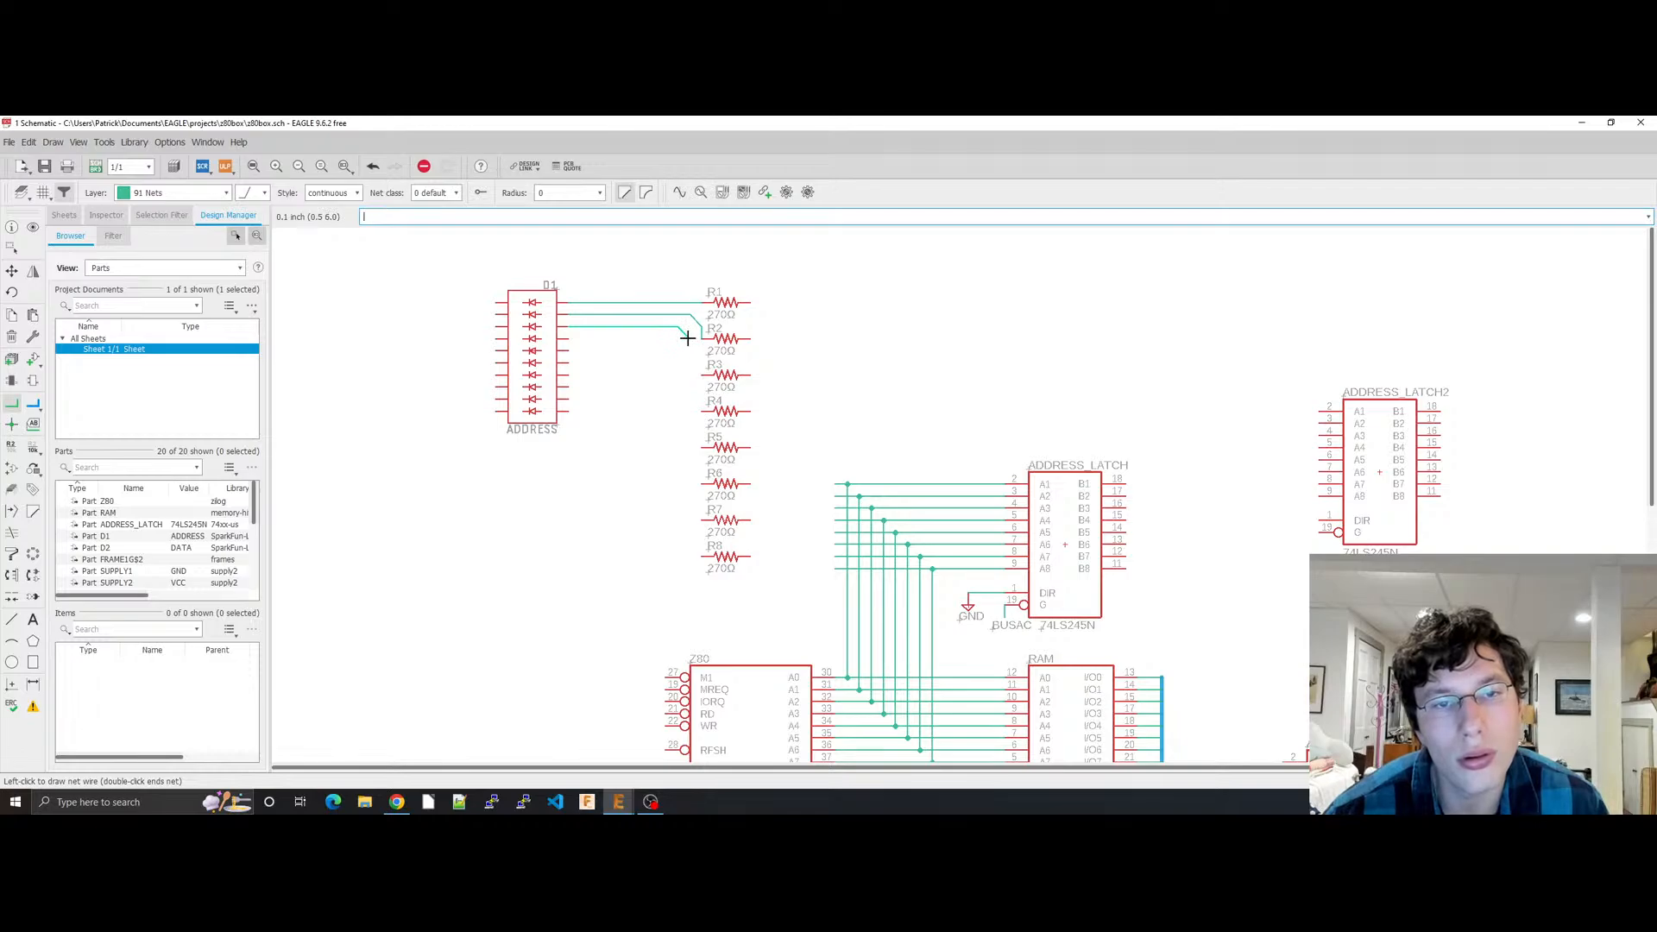
left_click(703, 375)
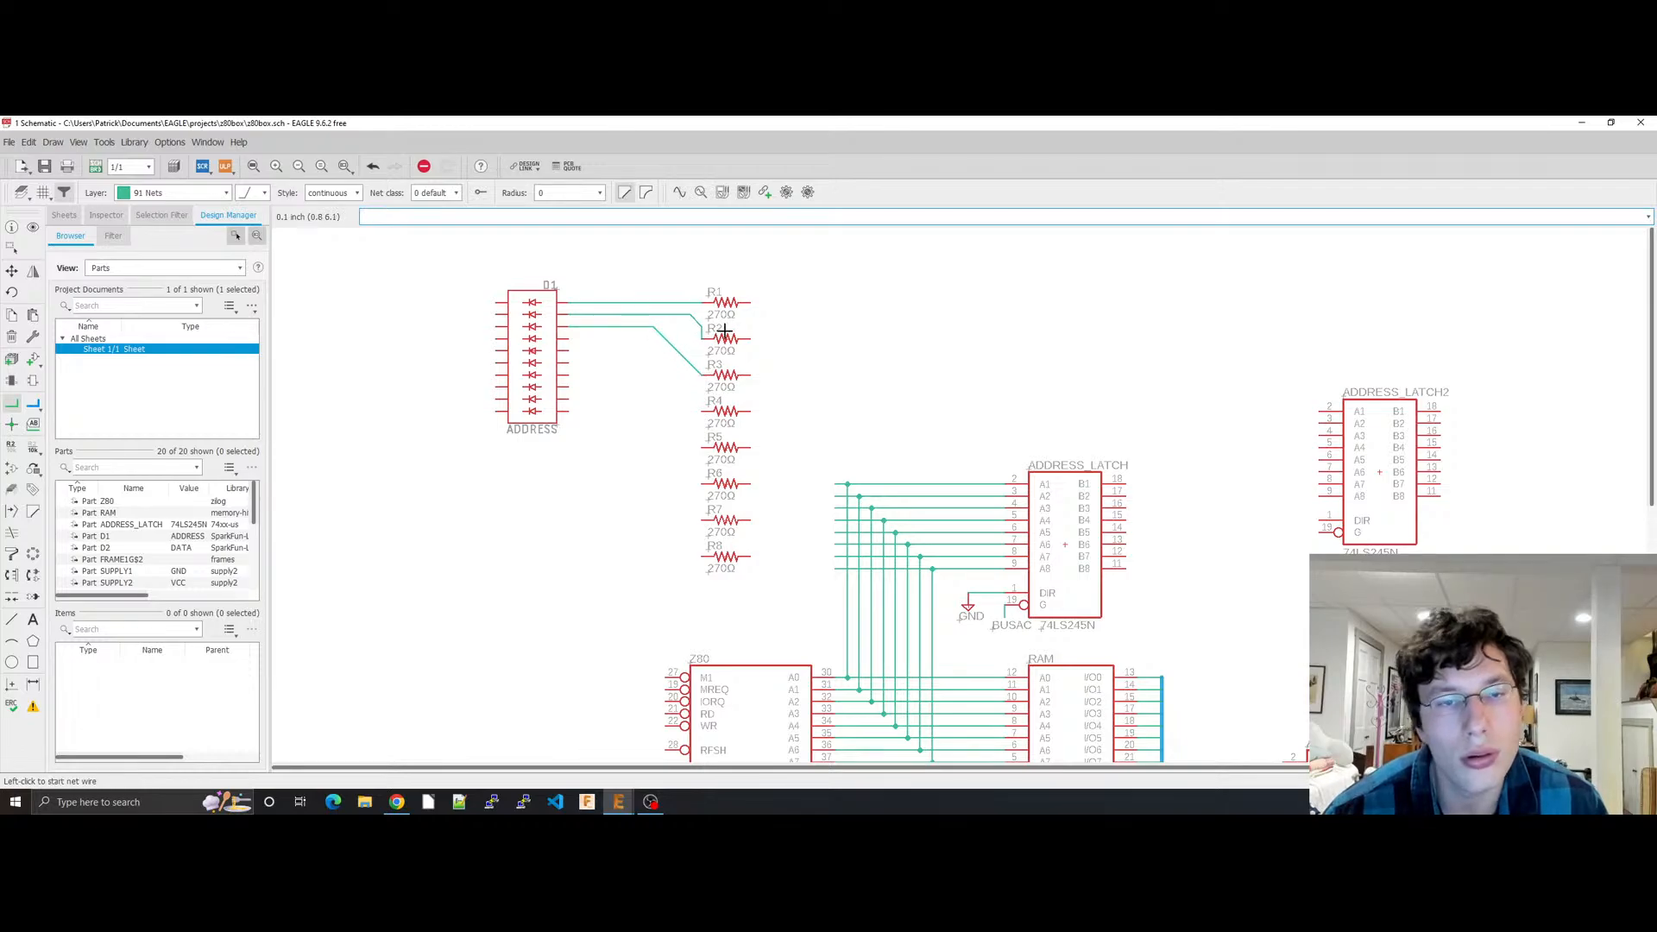
key("ctrl+z")
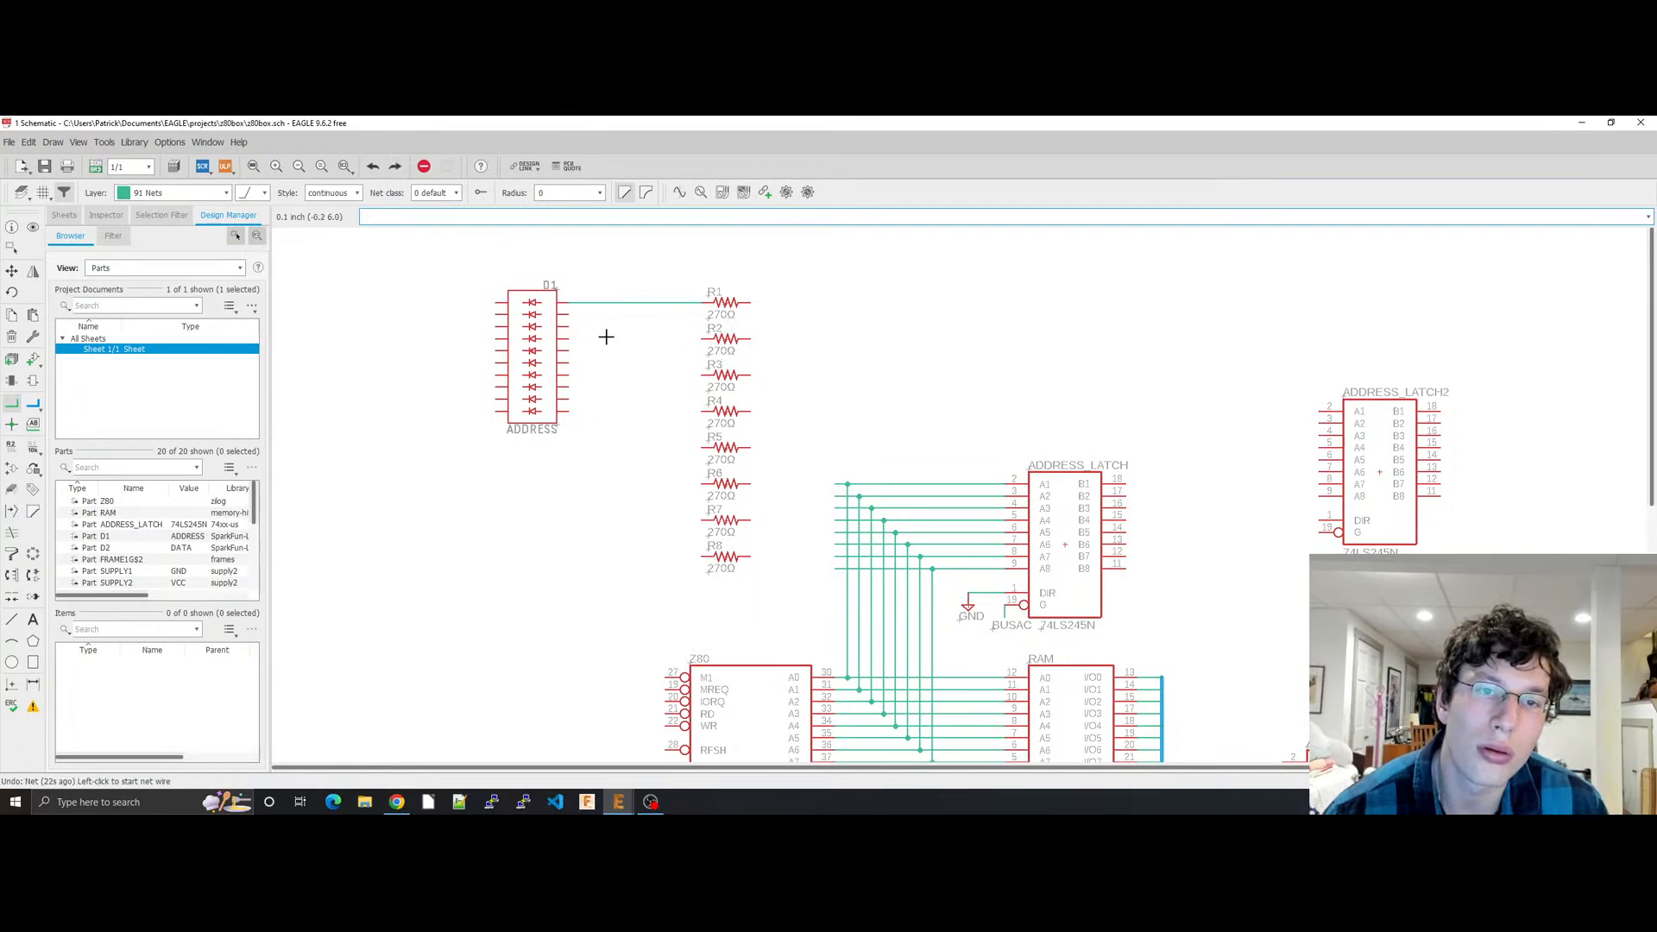
Step: Wire D1's second to fifth right-hand pins to resistors R2, R3, R4 and R5 in order, using nets with diagonal bends
left_click(569, 314)
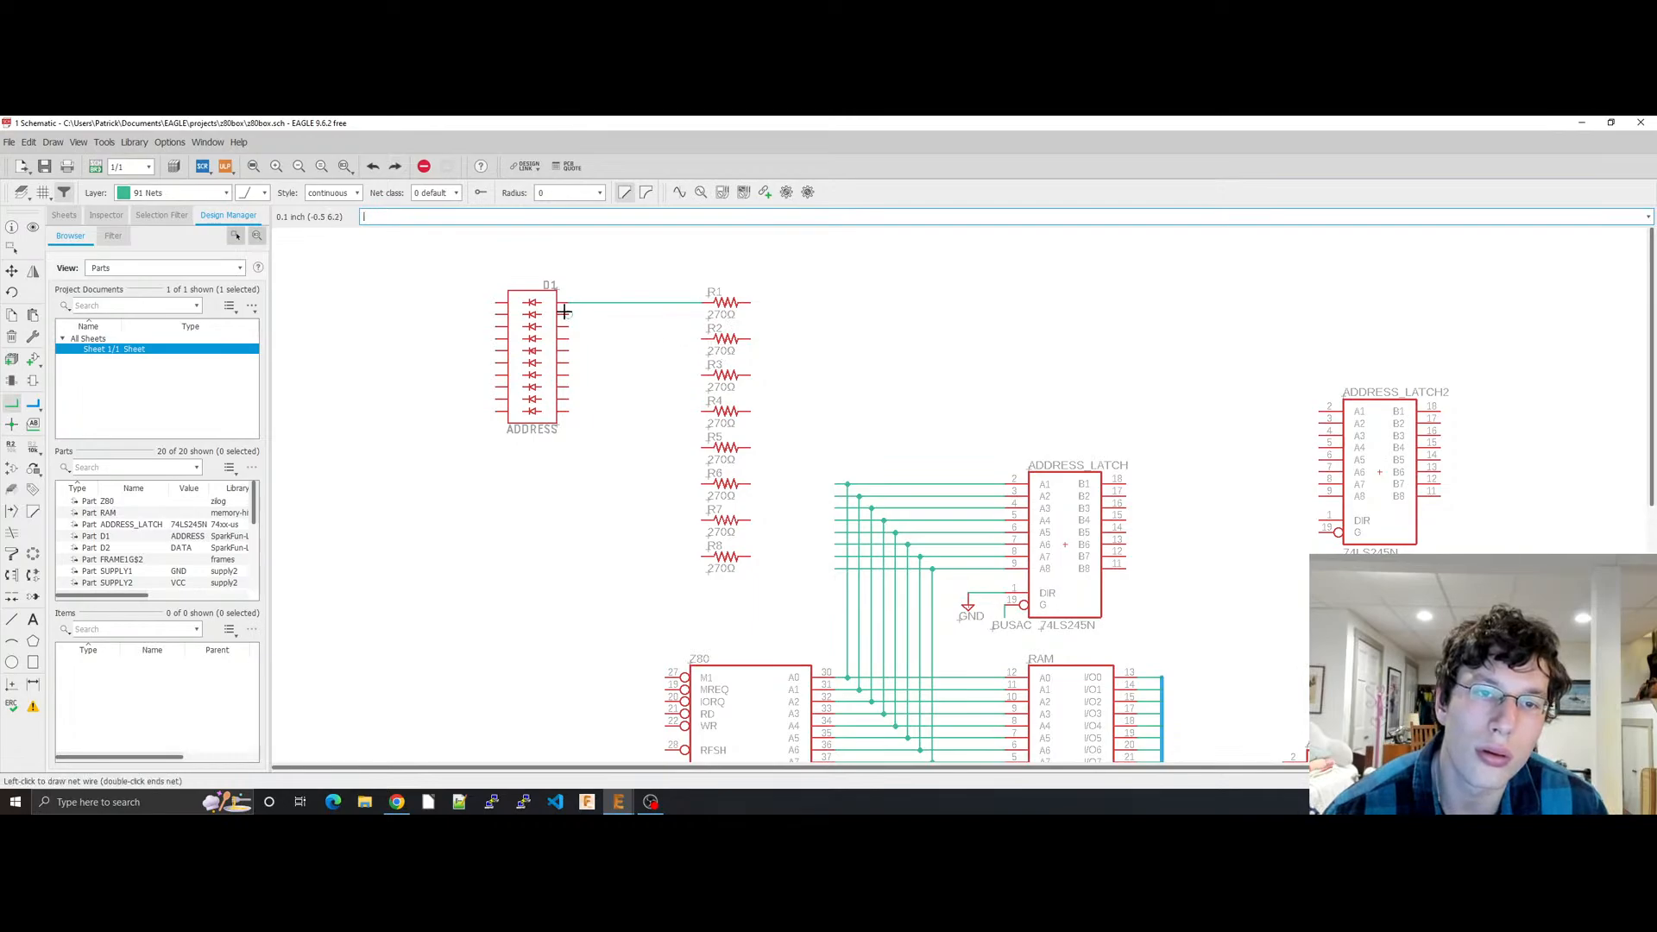
left_click(703, 338)
left_click(568, 326)
left_click(704, 373)
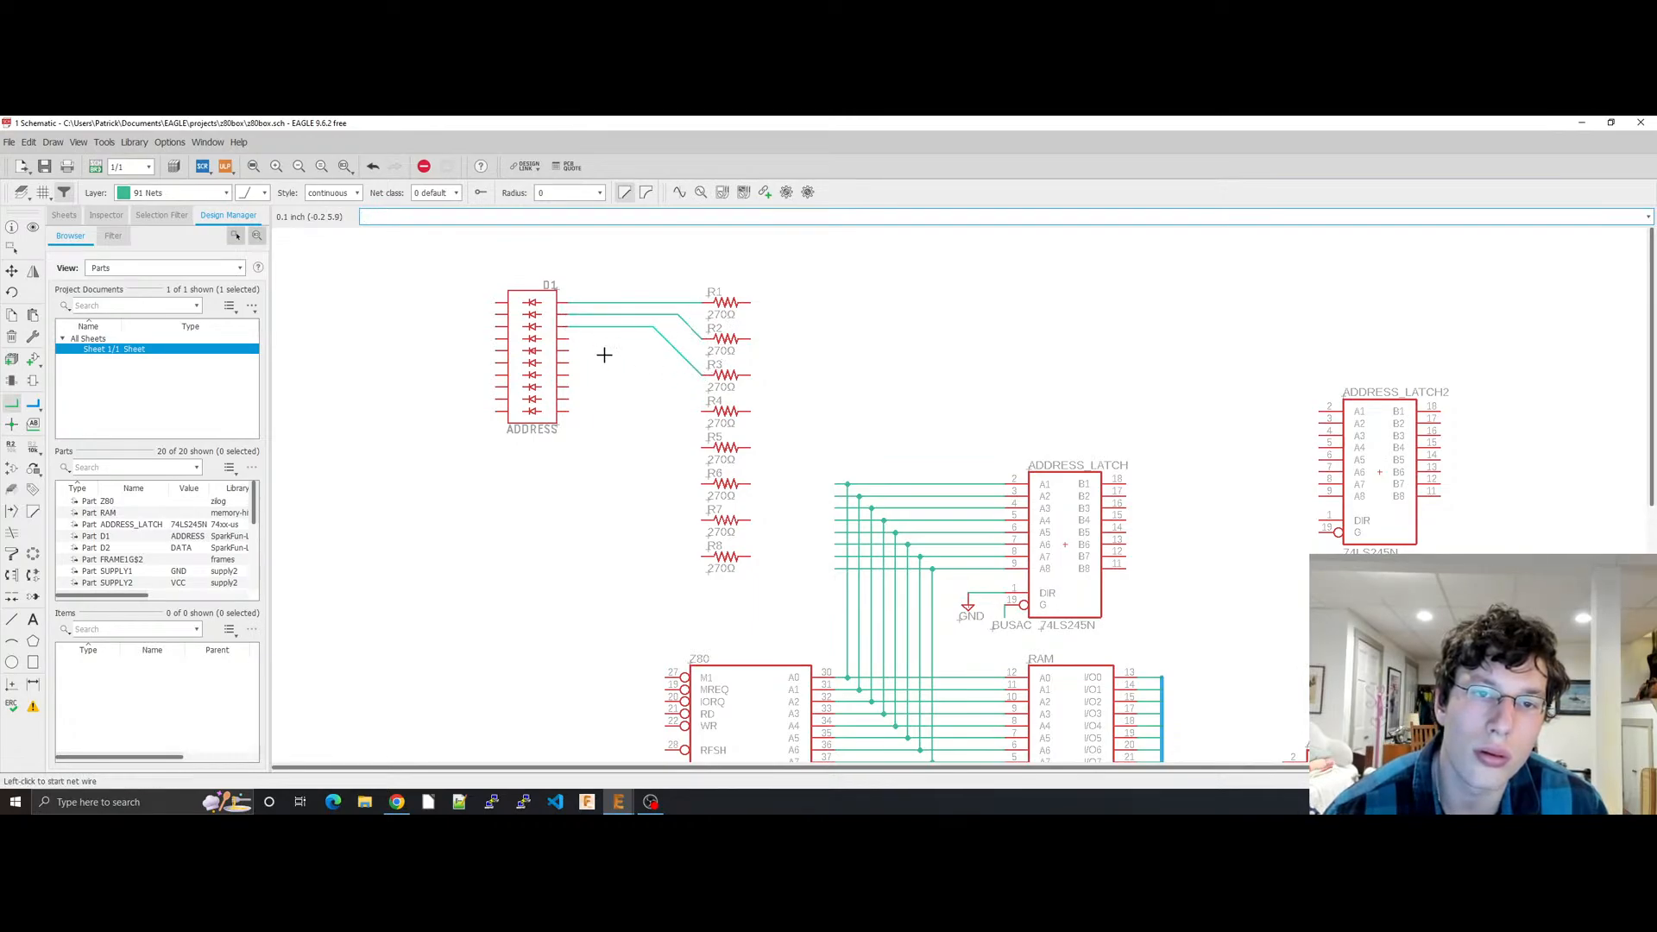
left_click(569, 338)
left_click(706, 409)
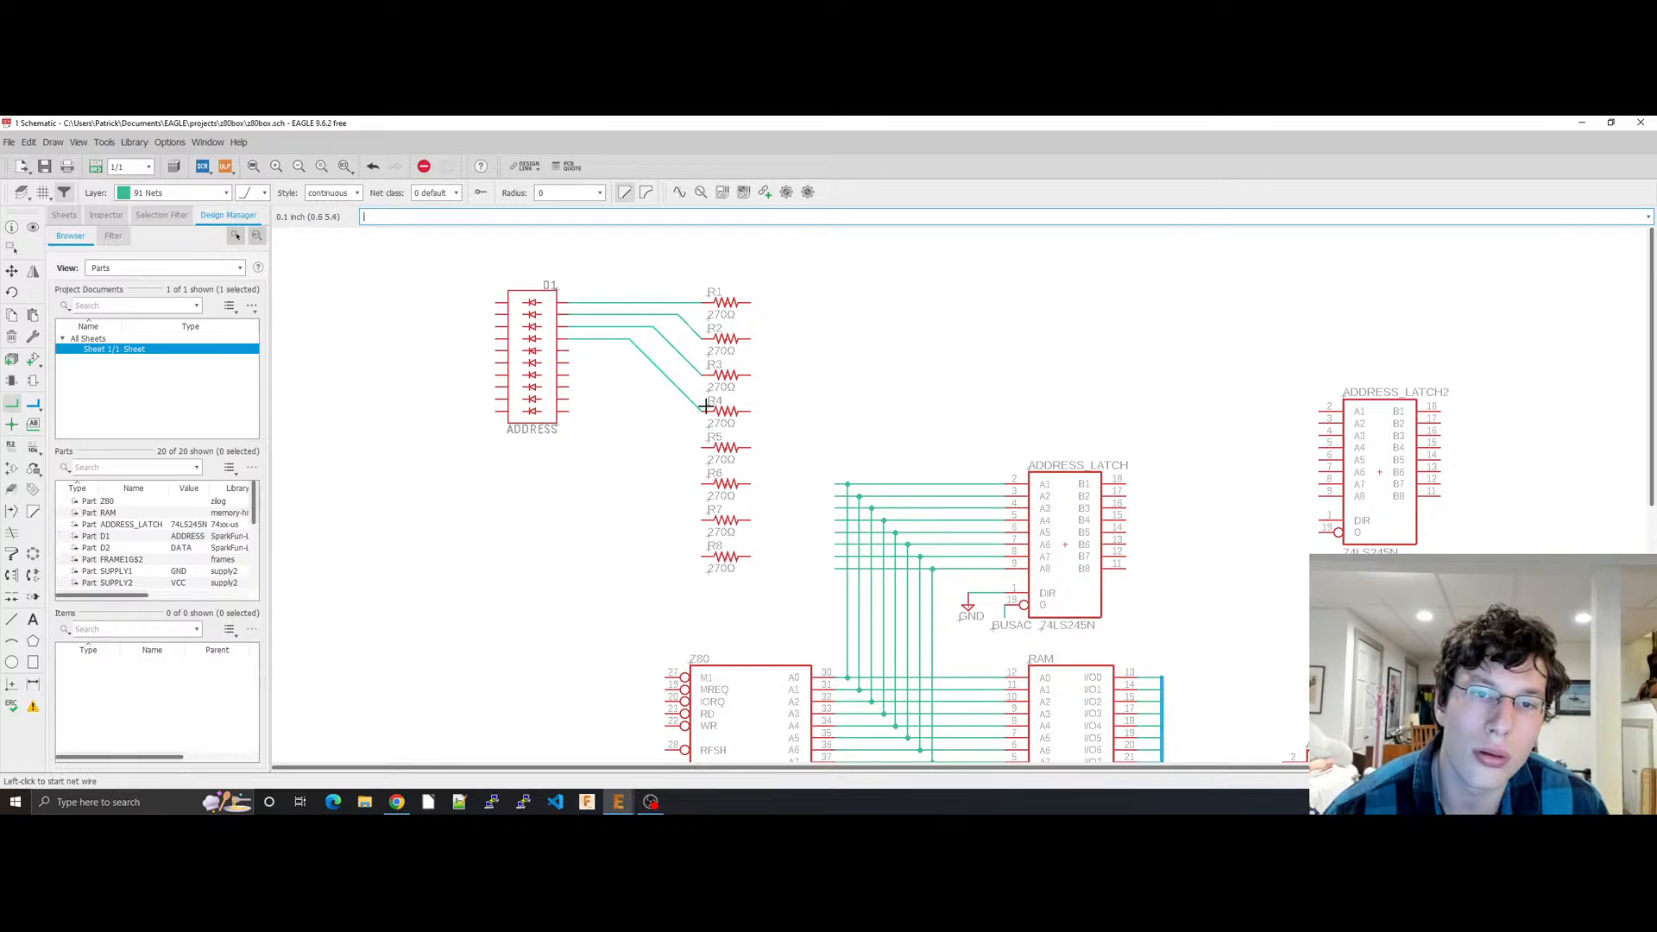
left_click(570, 350)
left_click(703, 446)
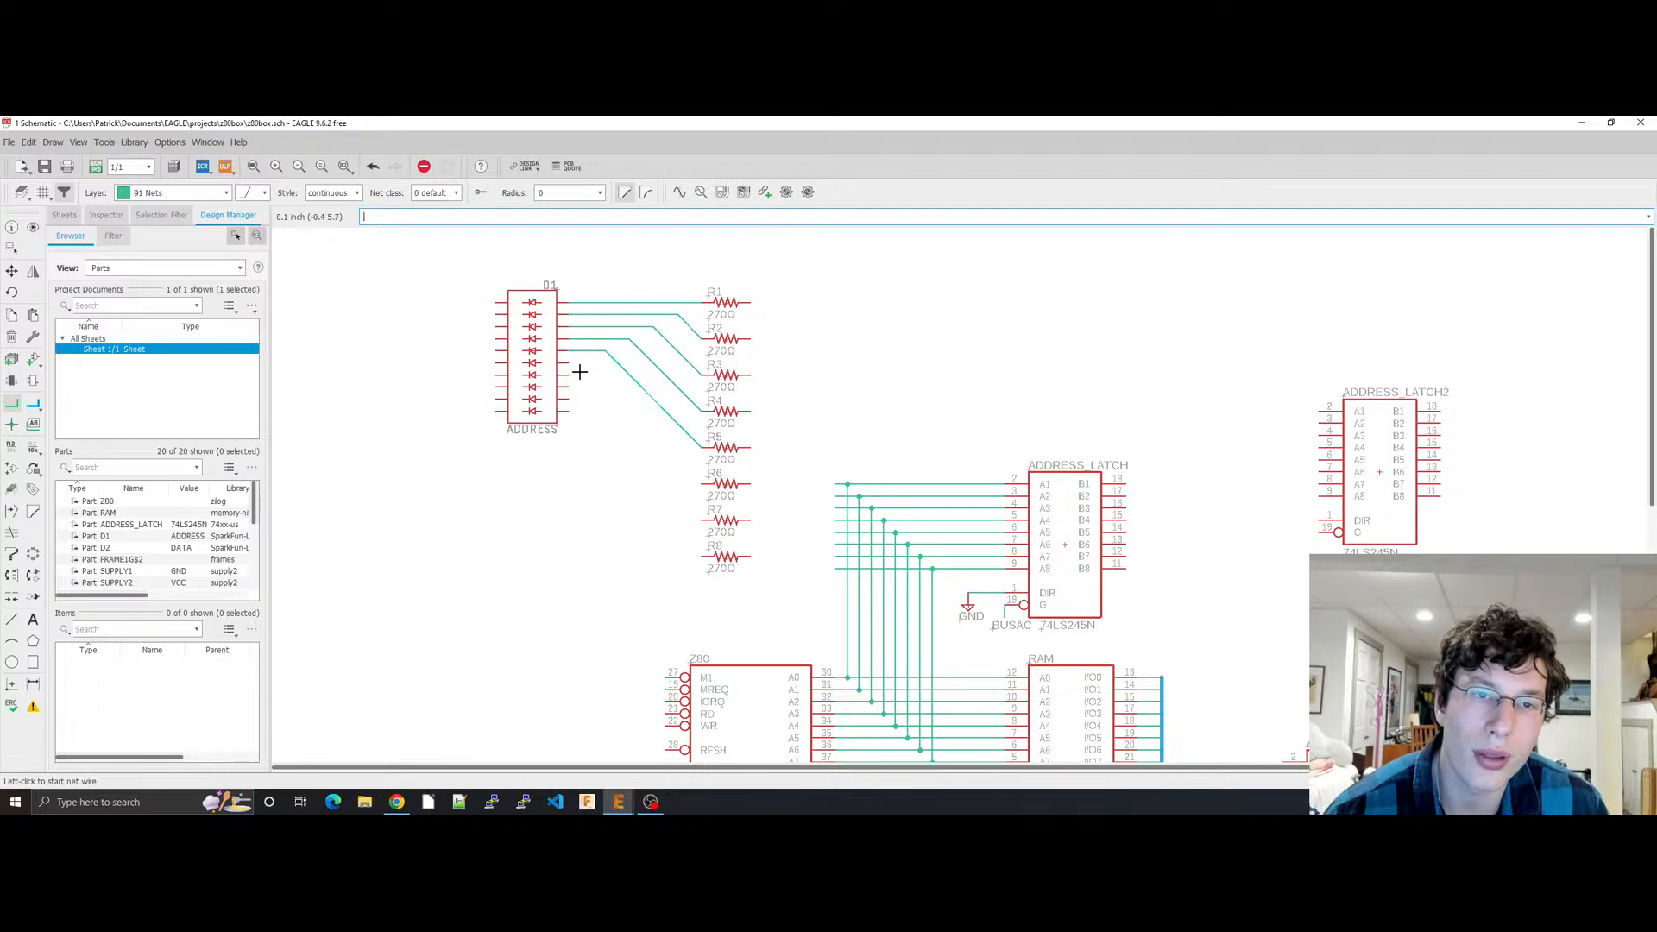
Step: Wire D1's sixth, seventh and eighth right-hand pins to resistors R6, R7 and R8 using nets with diagonal bends
left_click(704, 483)
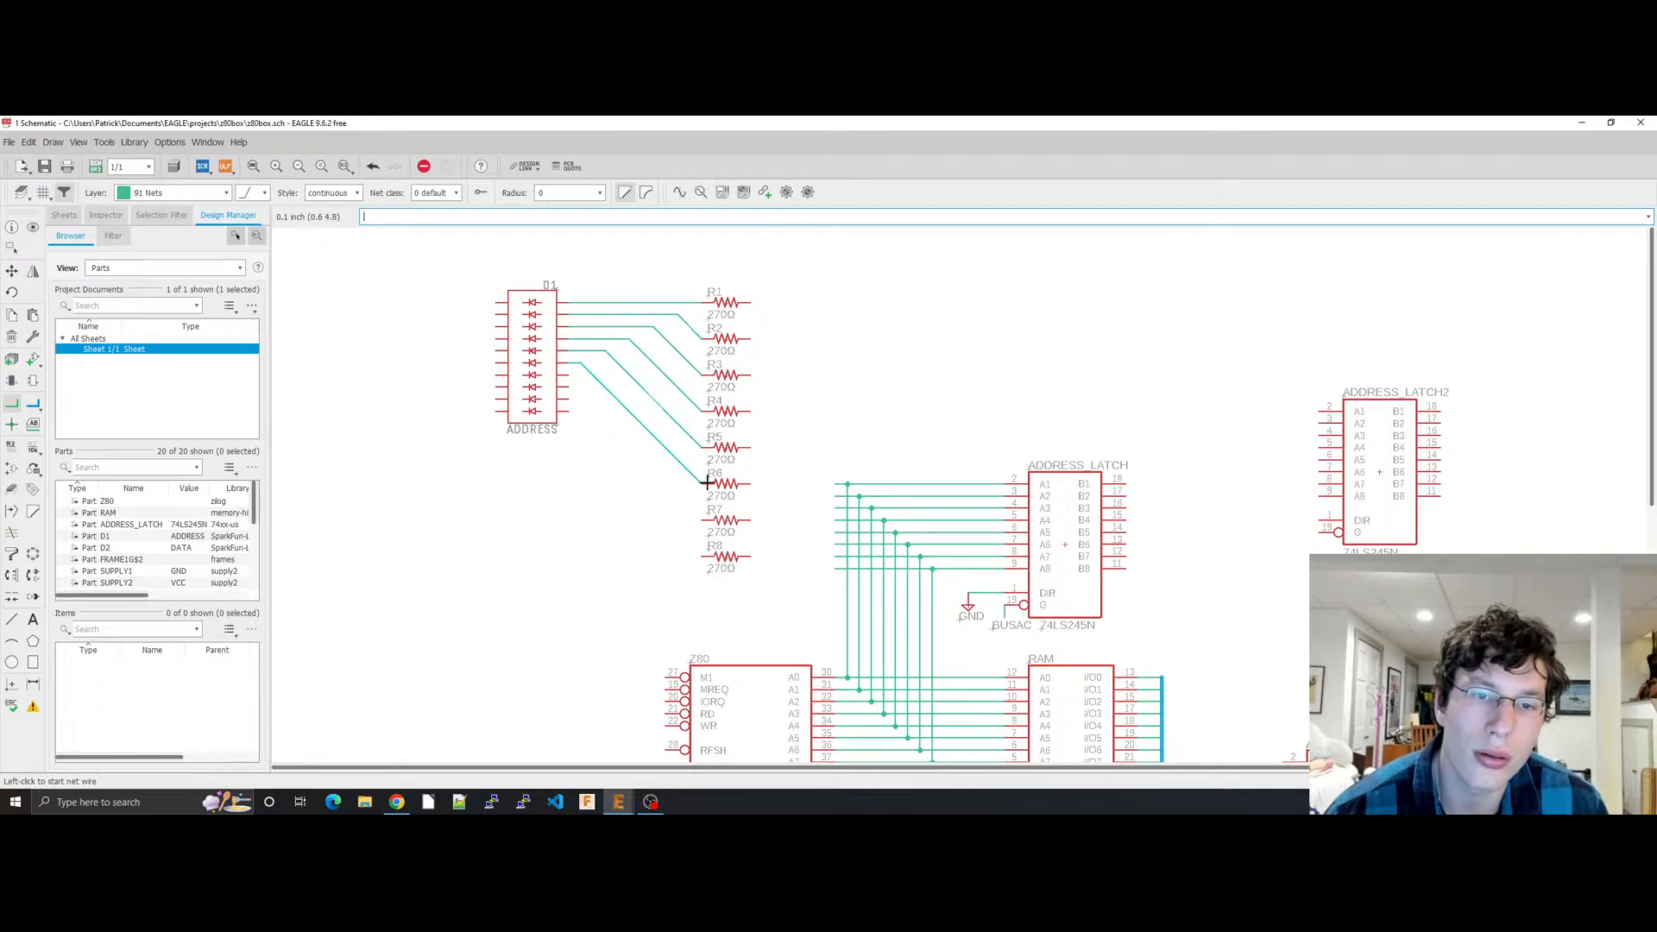
left_click(568, 380)
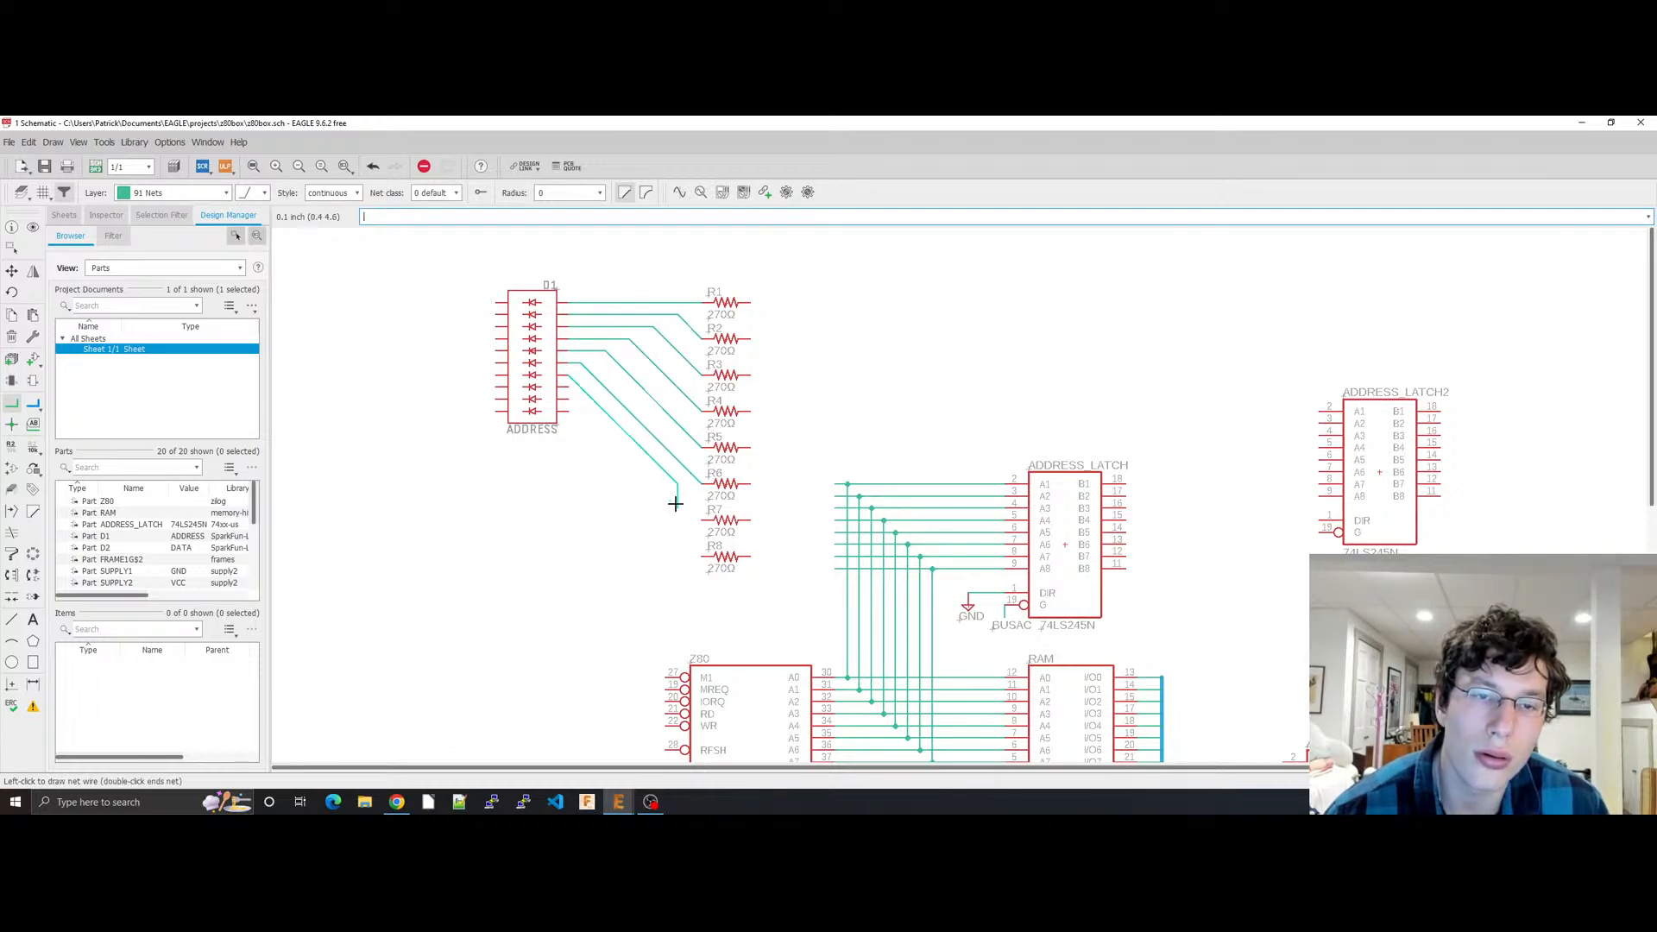
left_click(702, 516)
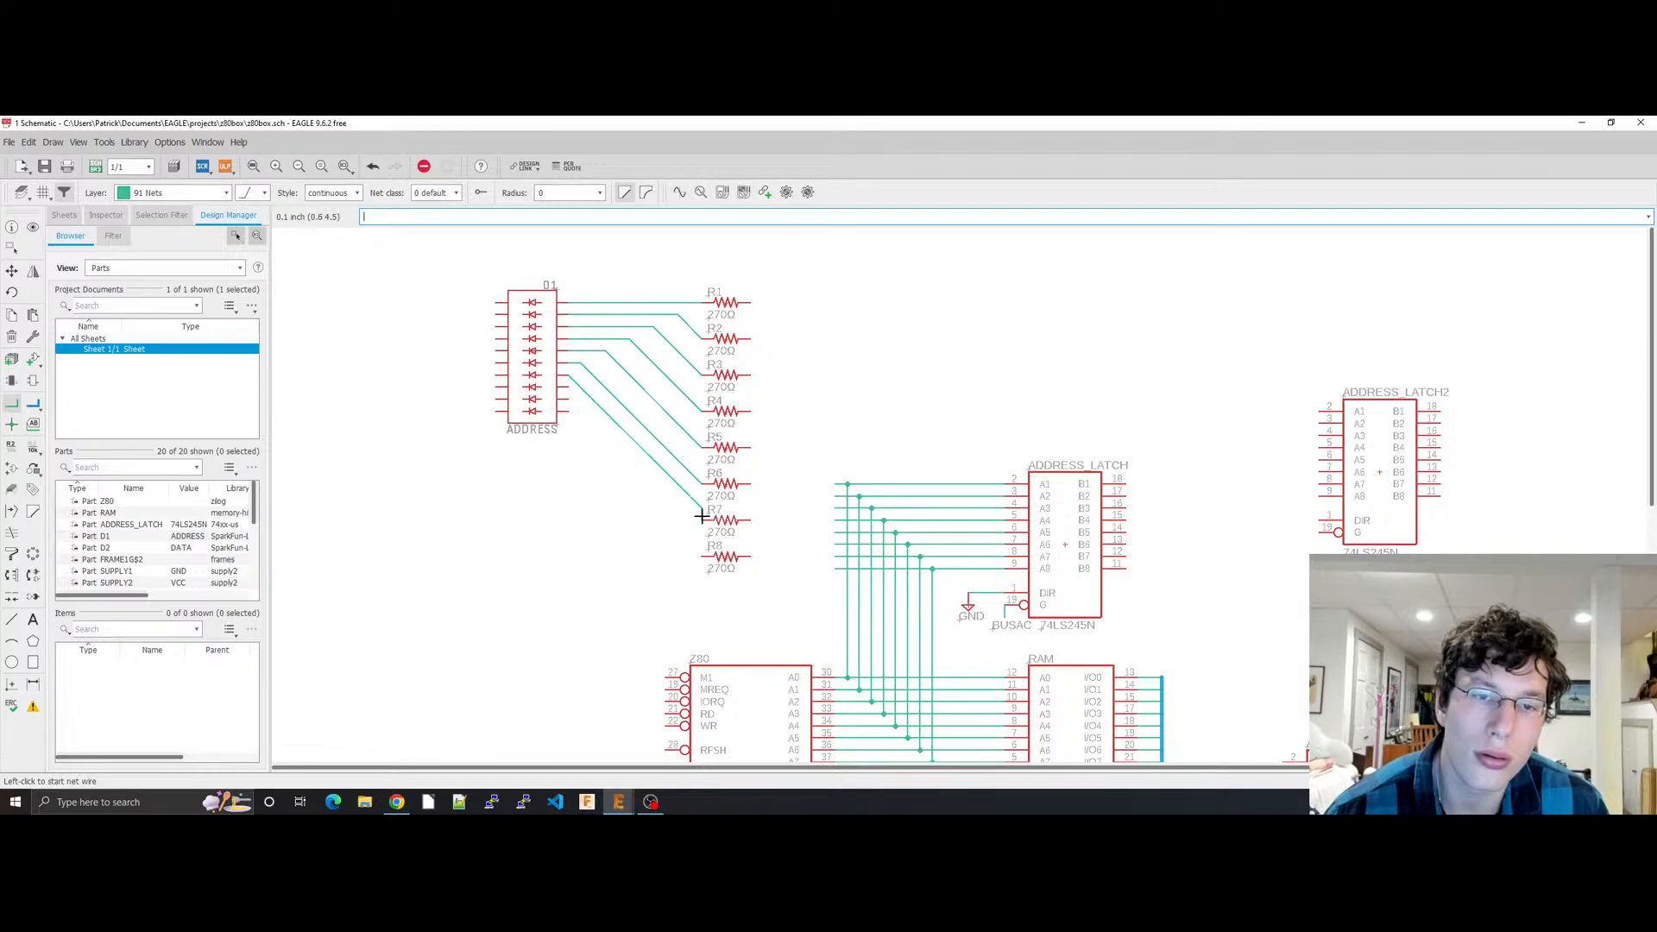
left_click(564, 386)
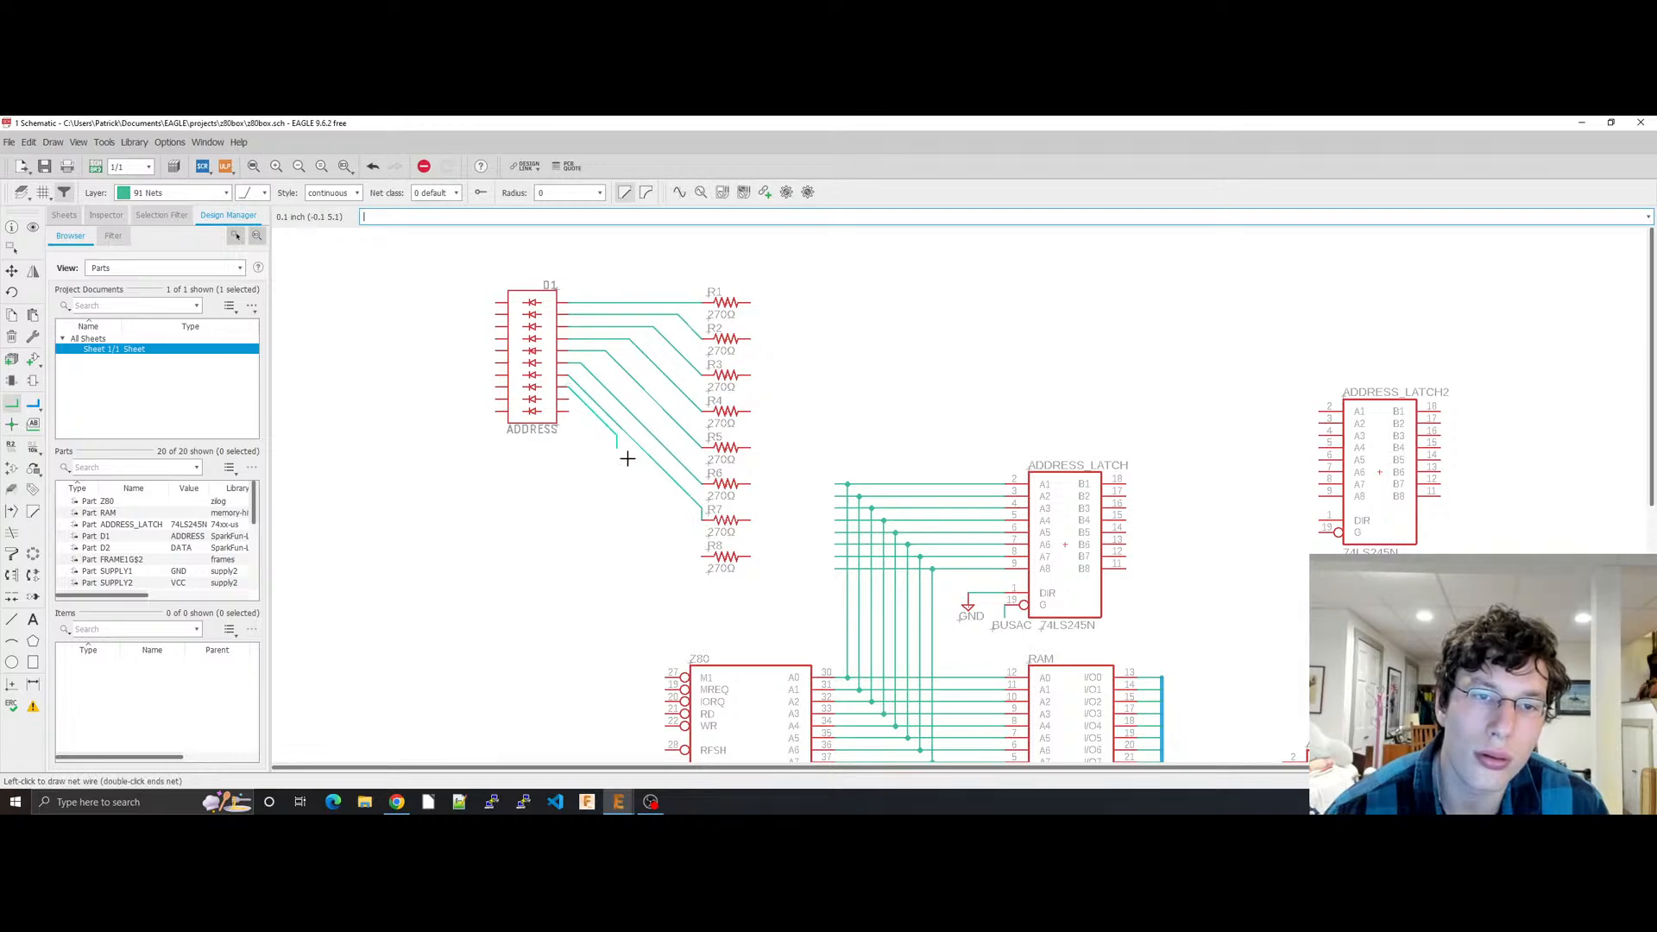
left_click(692, 515)
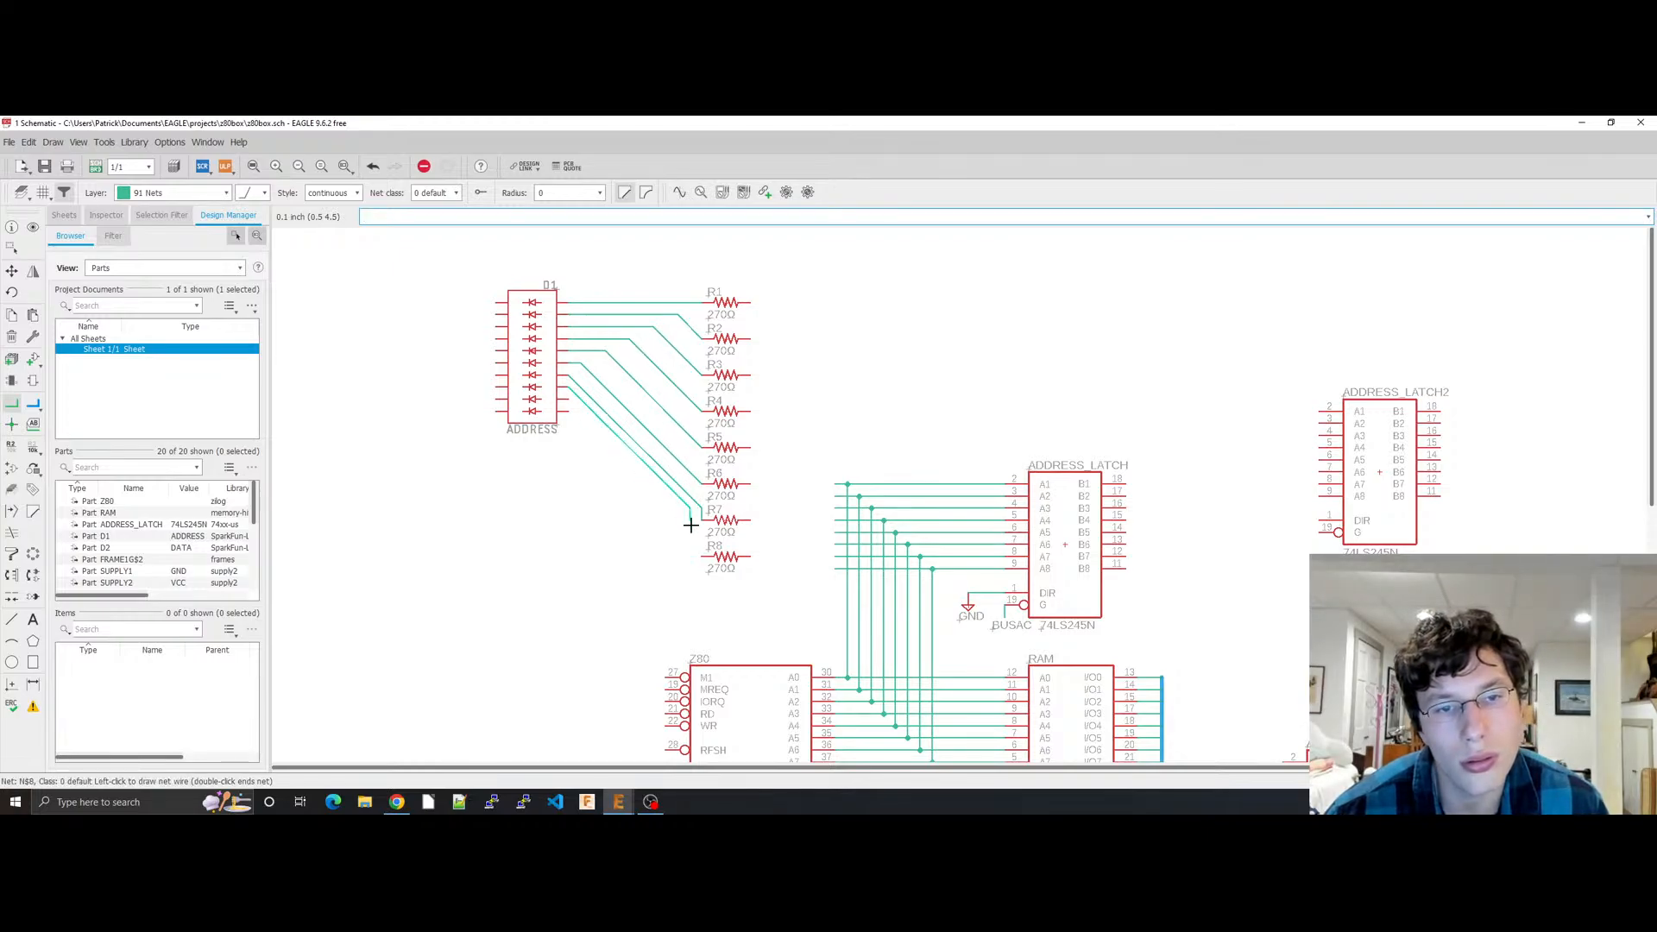
left_click(697, 557)
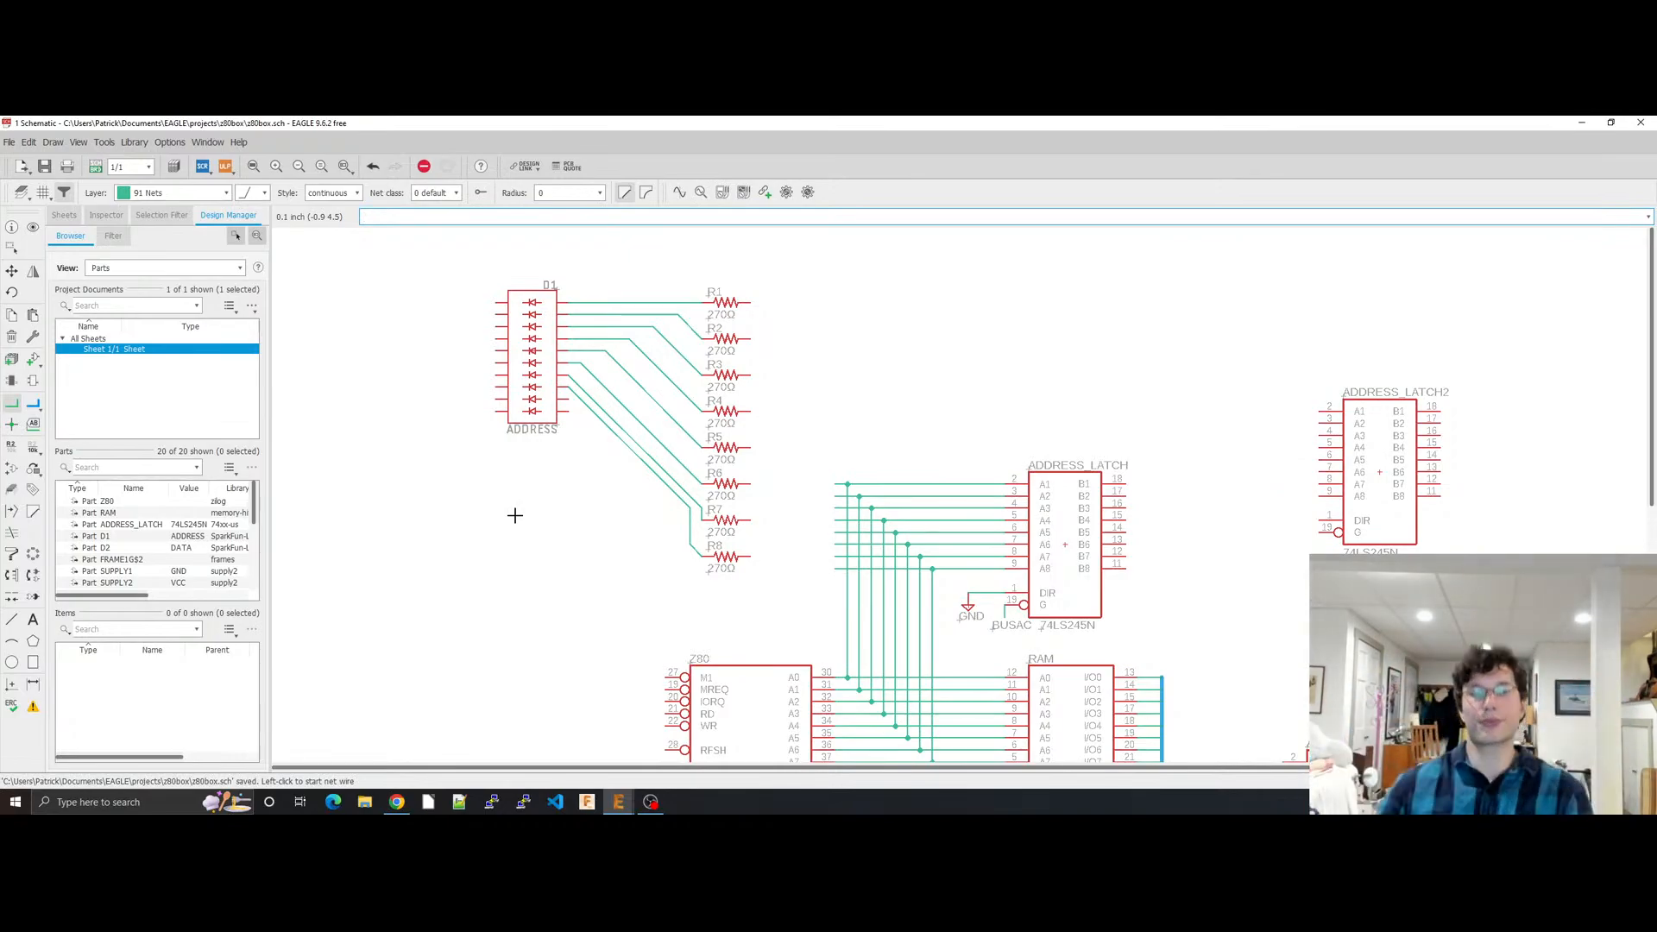
Step: Move LED bar D1 slightly farther left of the resistors and delete its nets to R7 and R8
key("Escape")
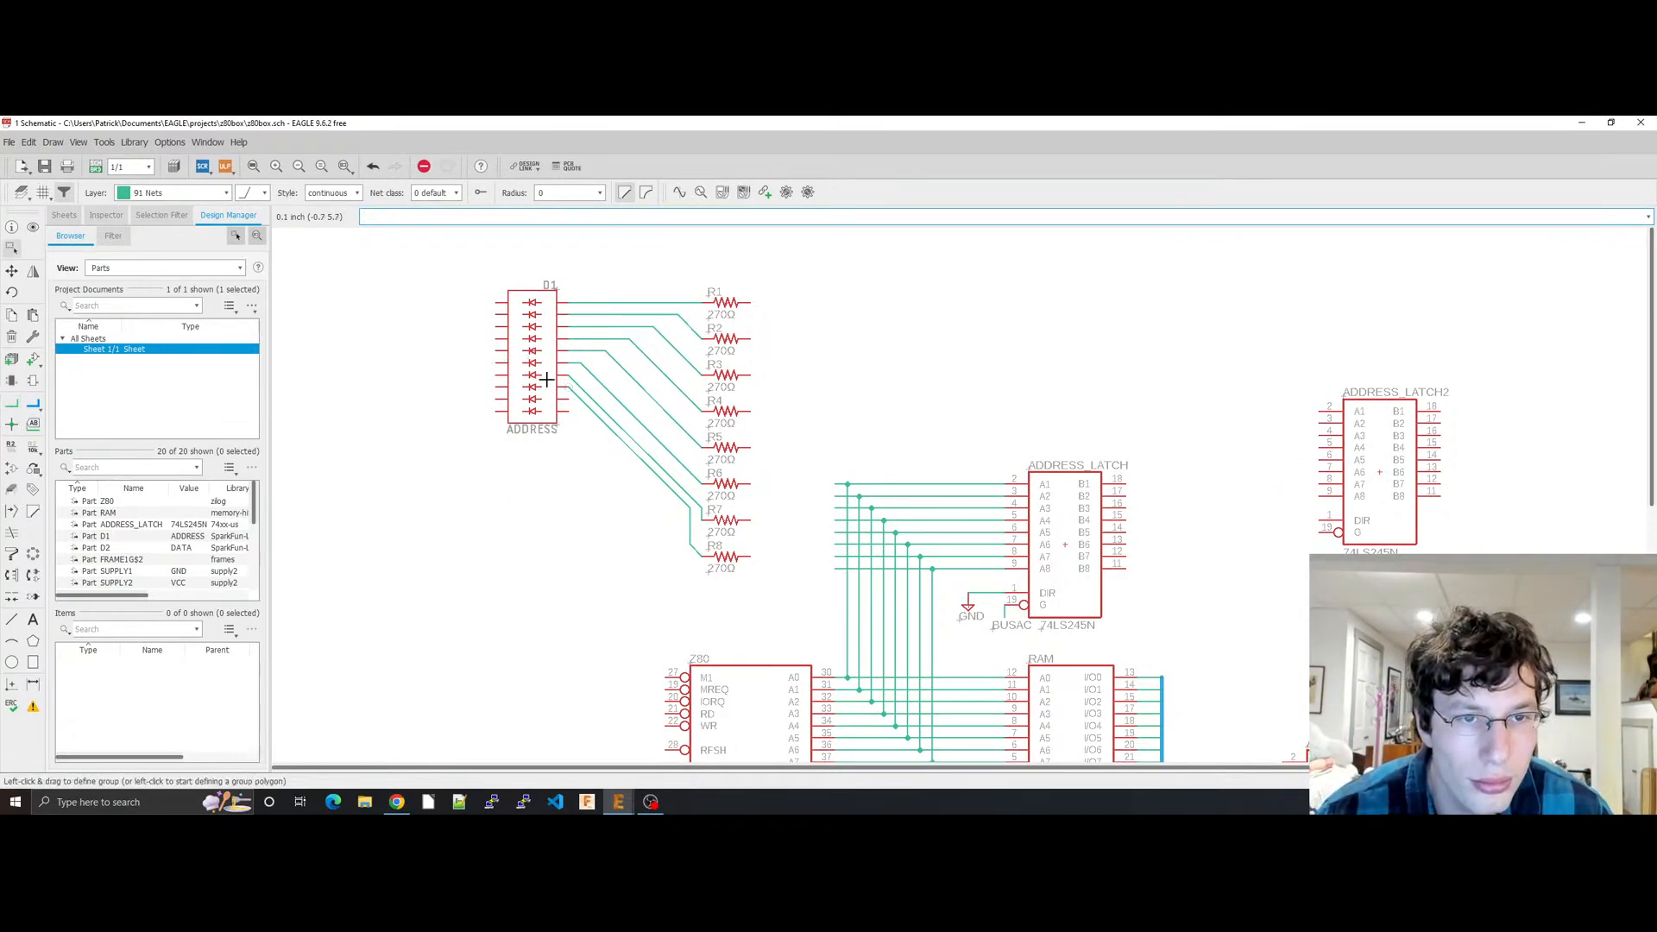
left_click_drag(528, 352, 504, 352)
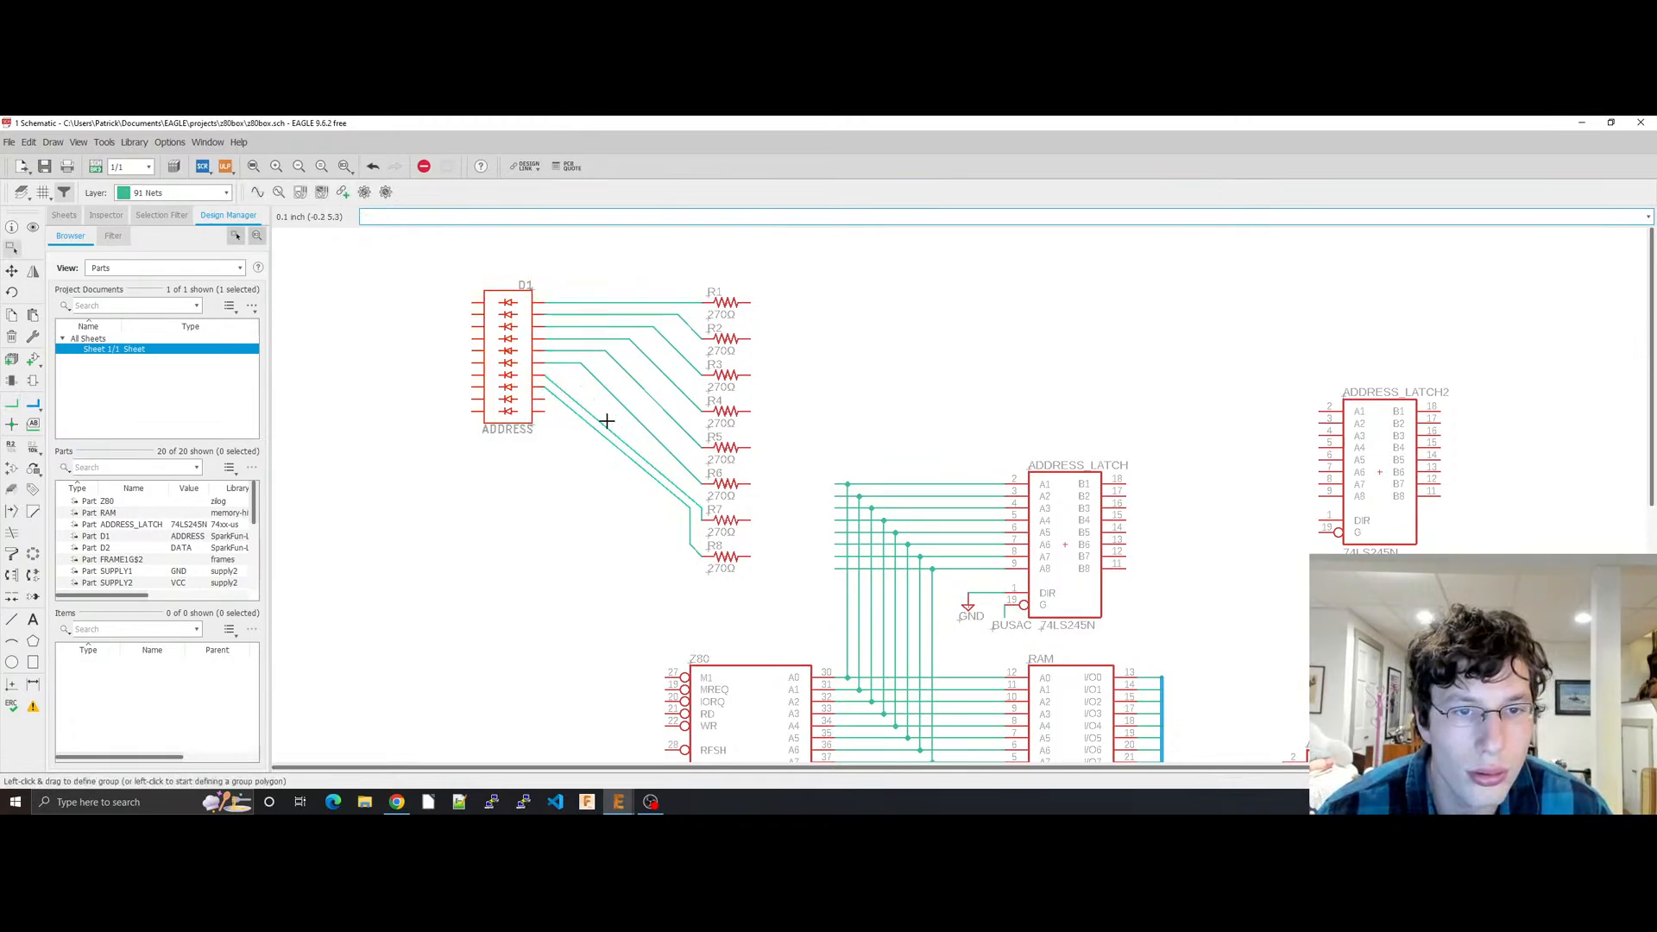
left_click_drag(612, 432, 615, 466)
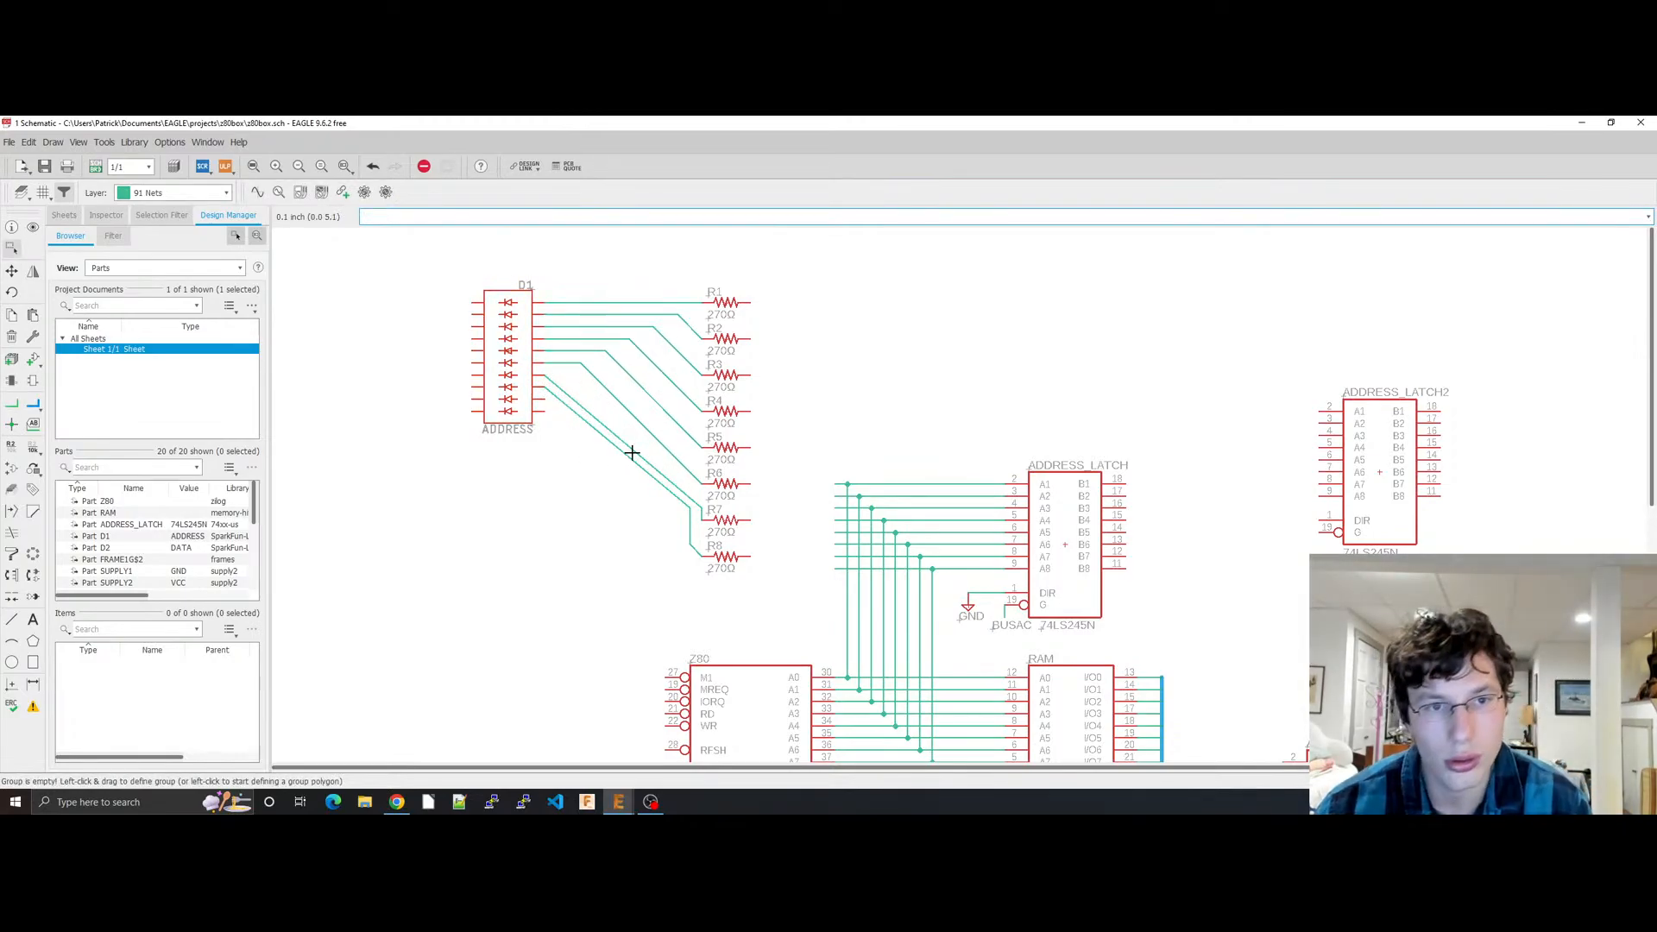
key("Delete")
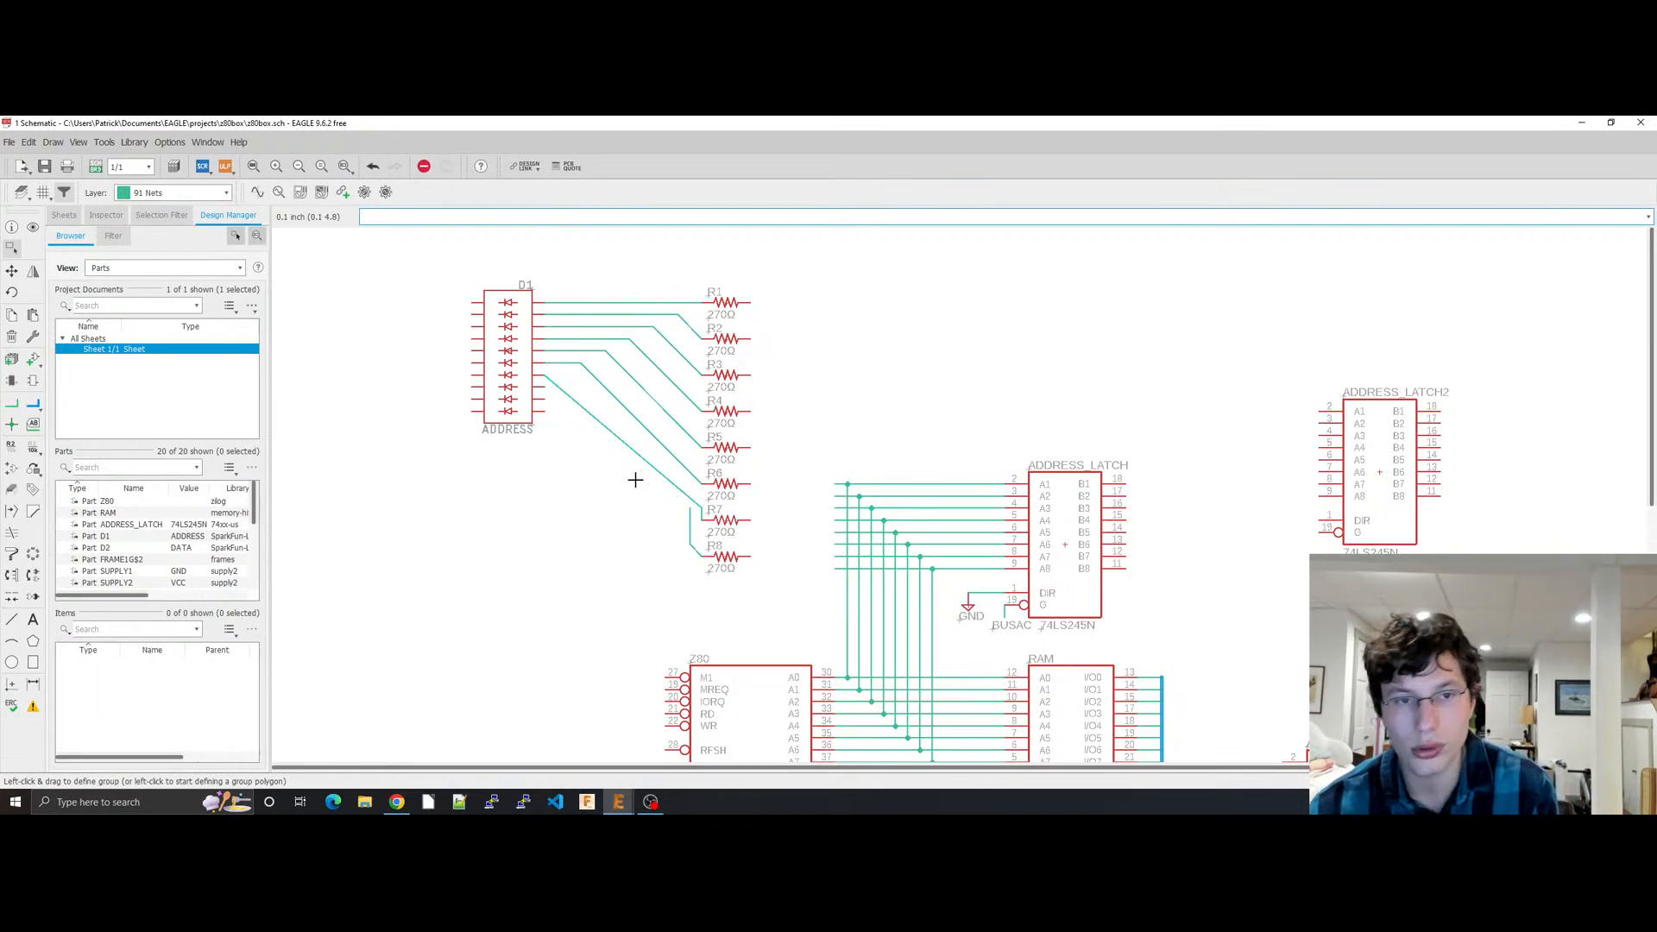
key("Delete")
left_click(692, 525)
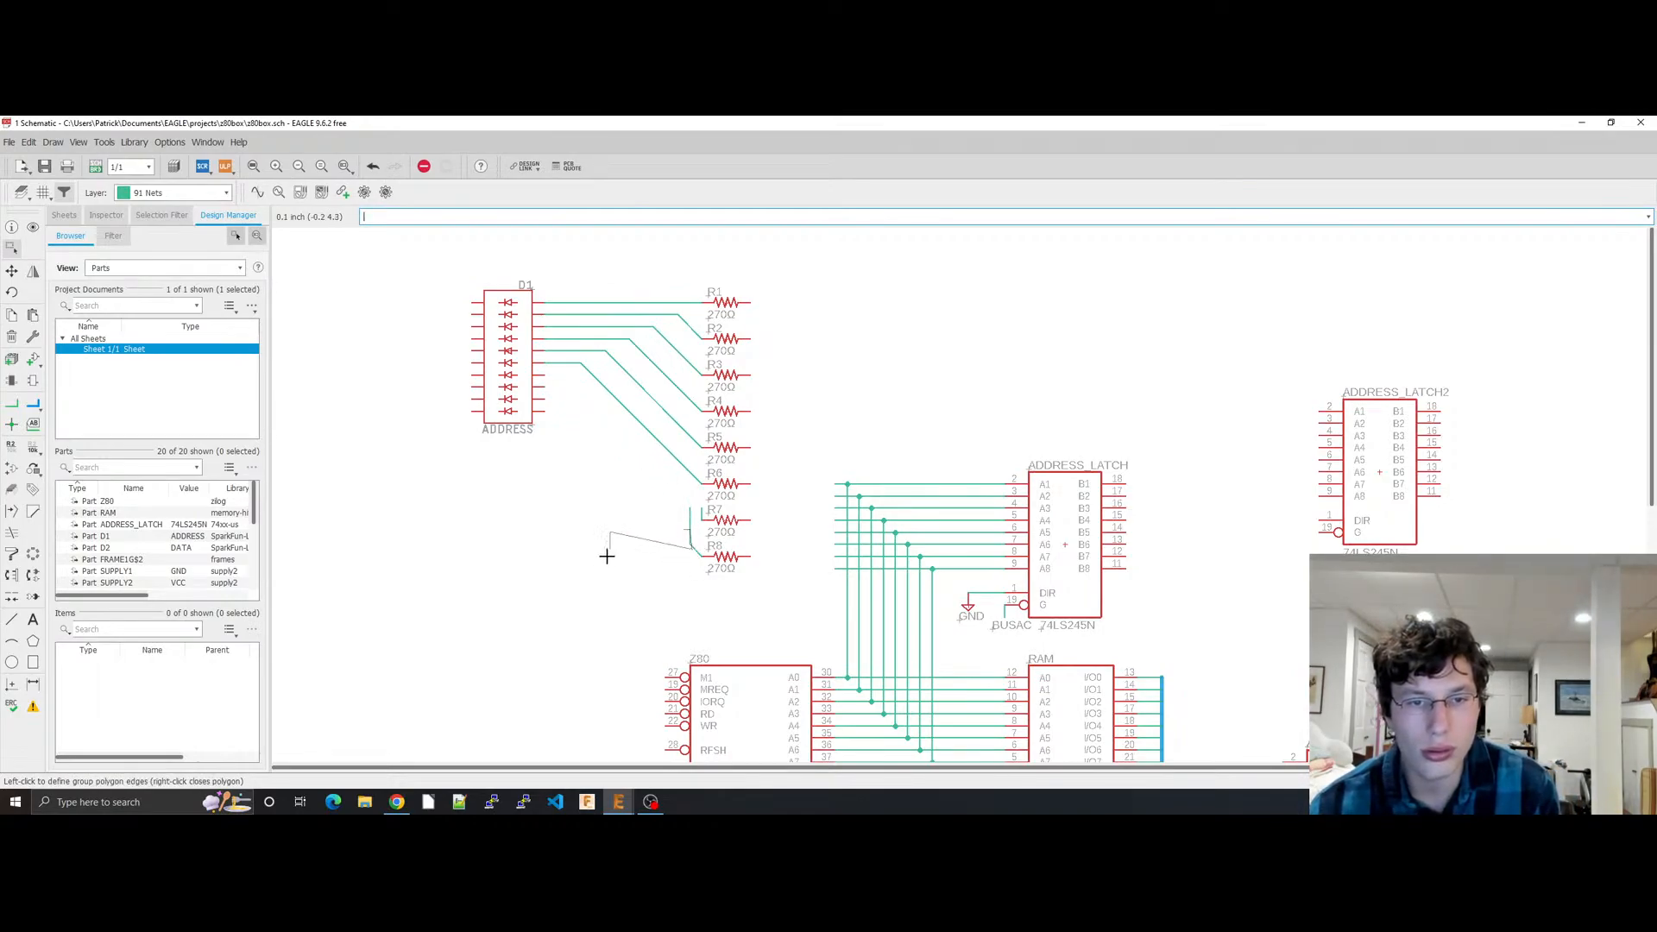
key("Escape")
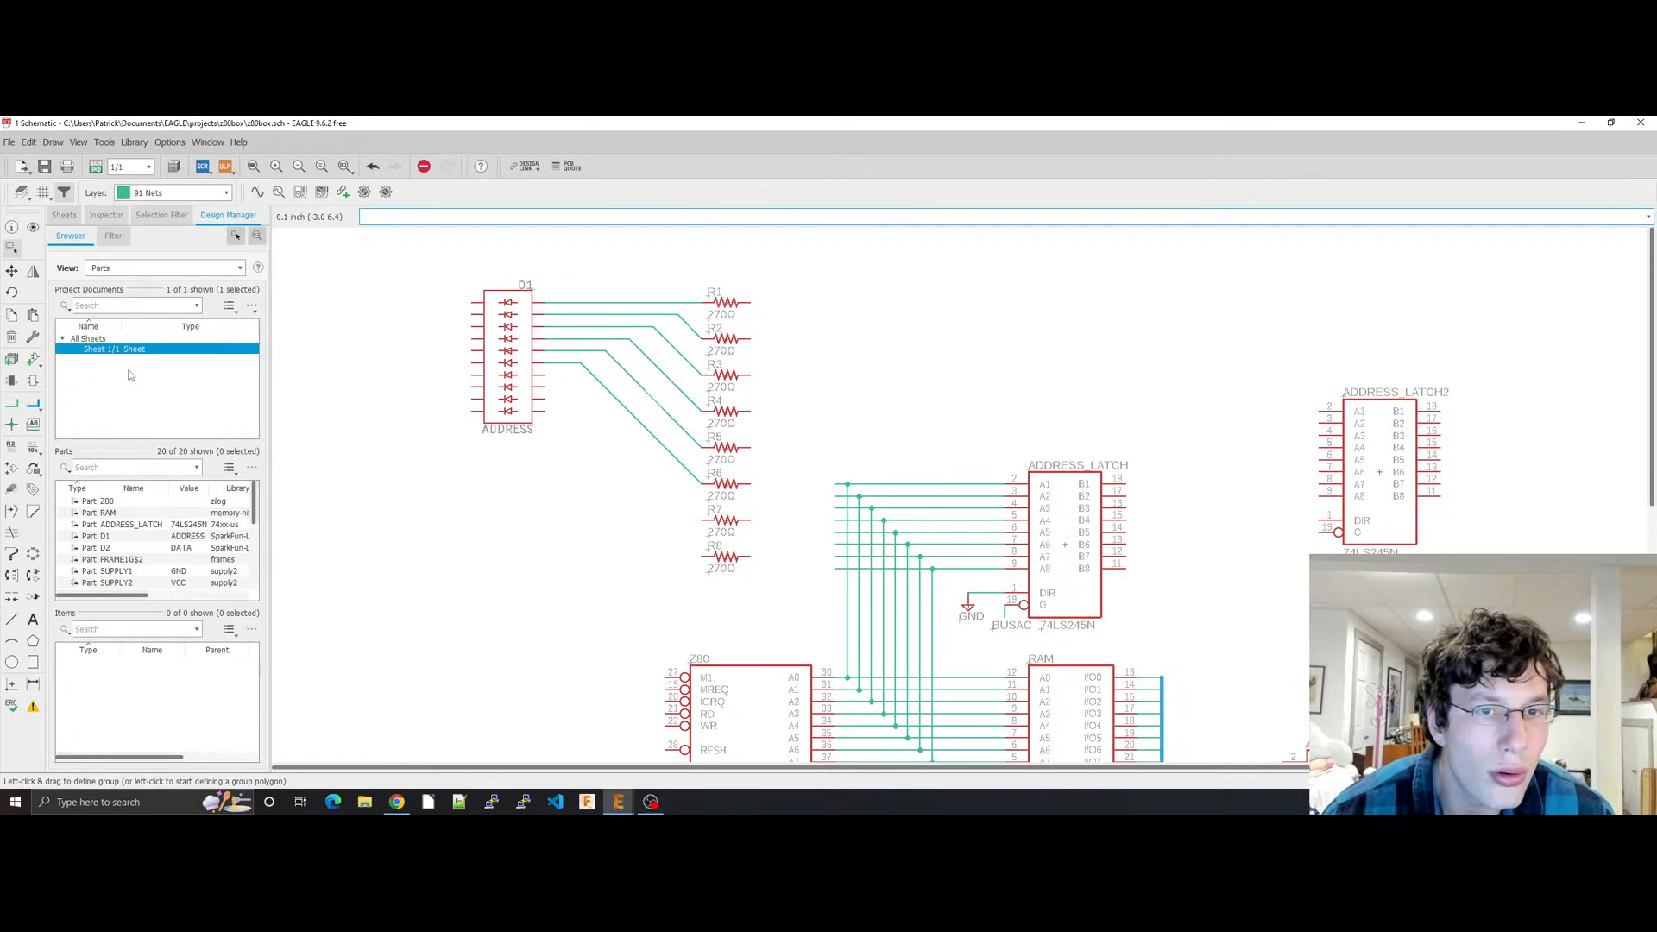
Step: Redraw diagonal nets from D1's seventh and eighth right-hand pins to R7 and R8, and save the schematic
left_click(12, 404)
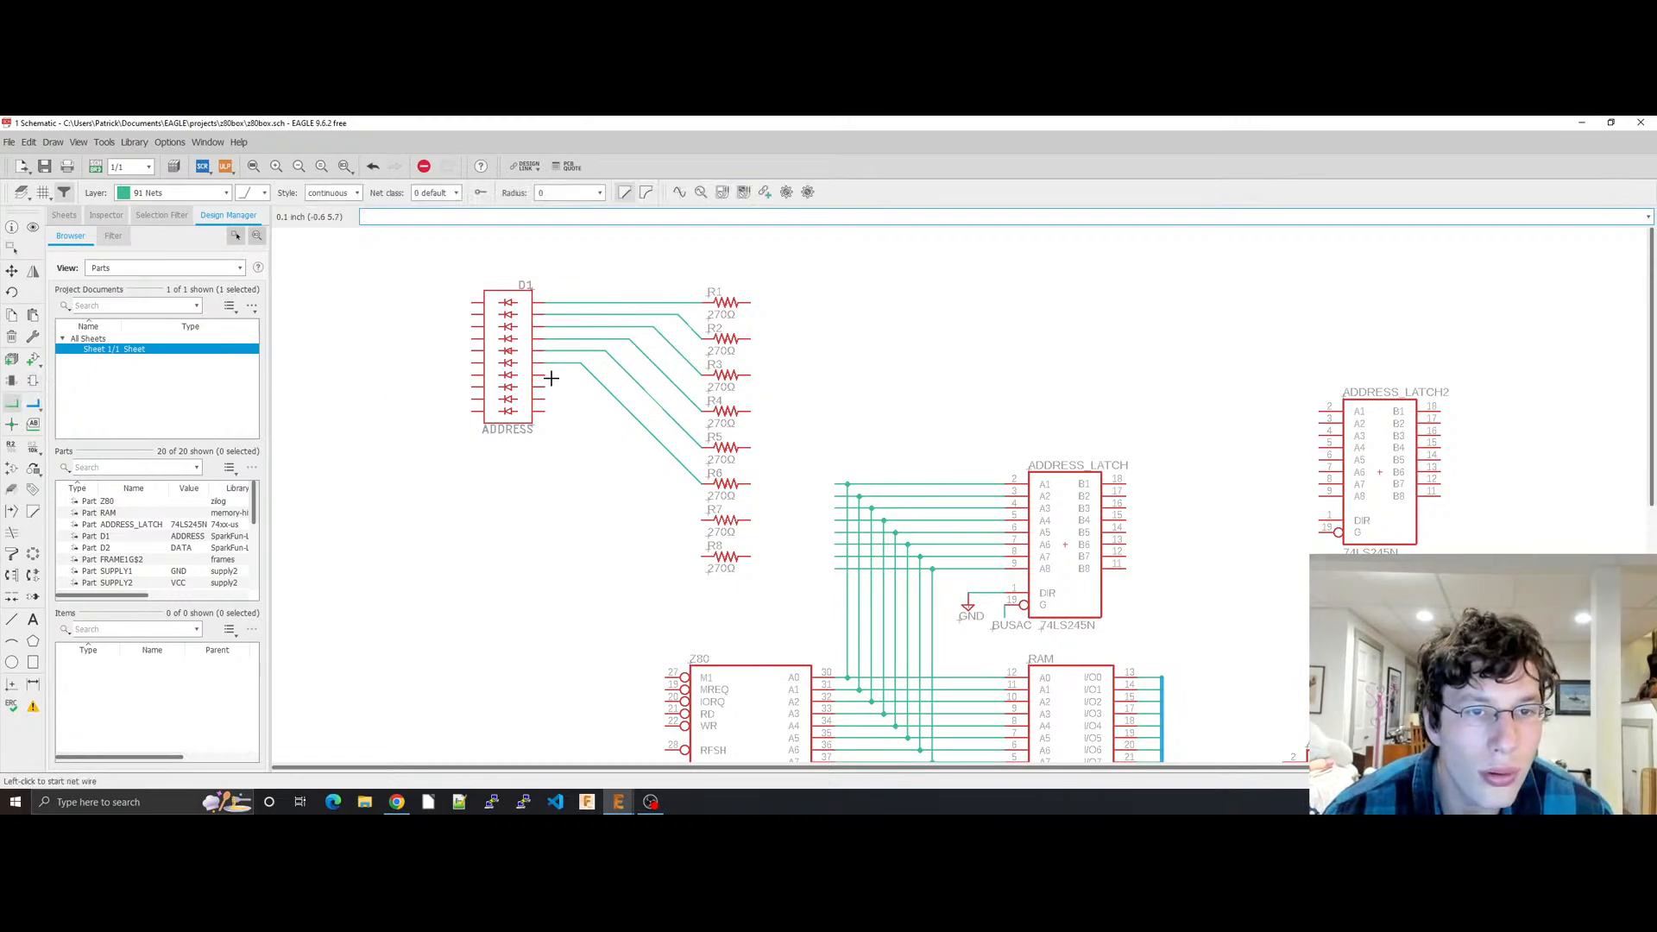
left_click(541, 377)
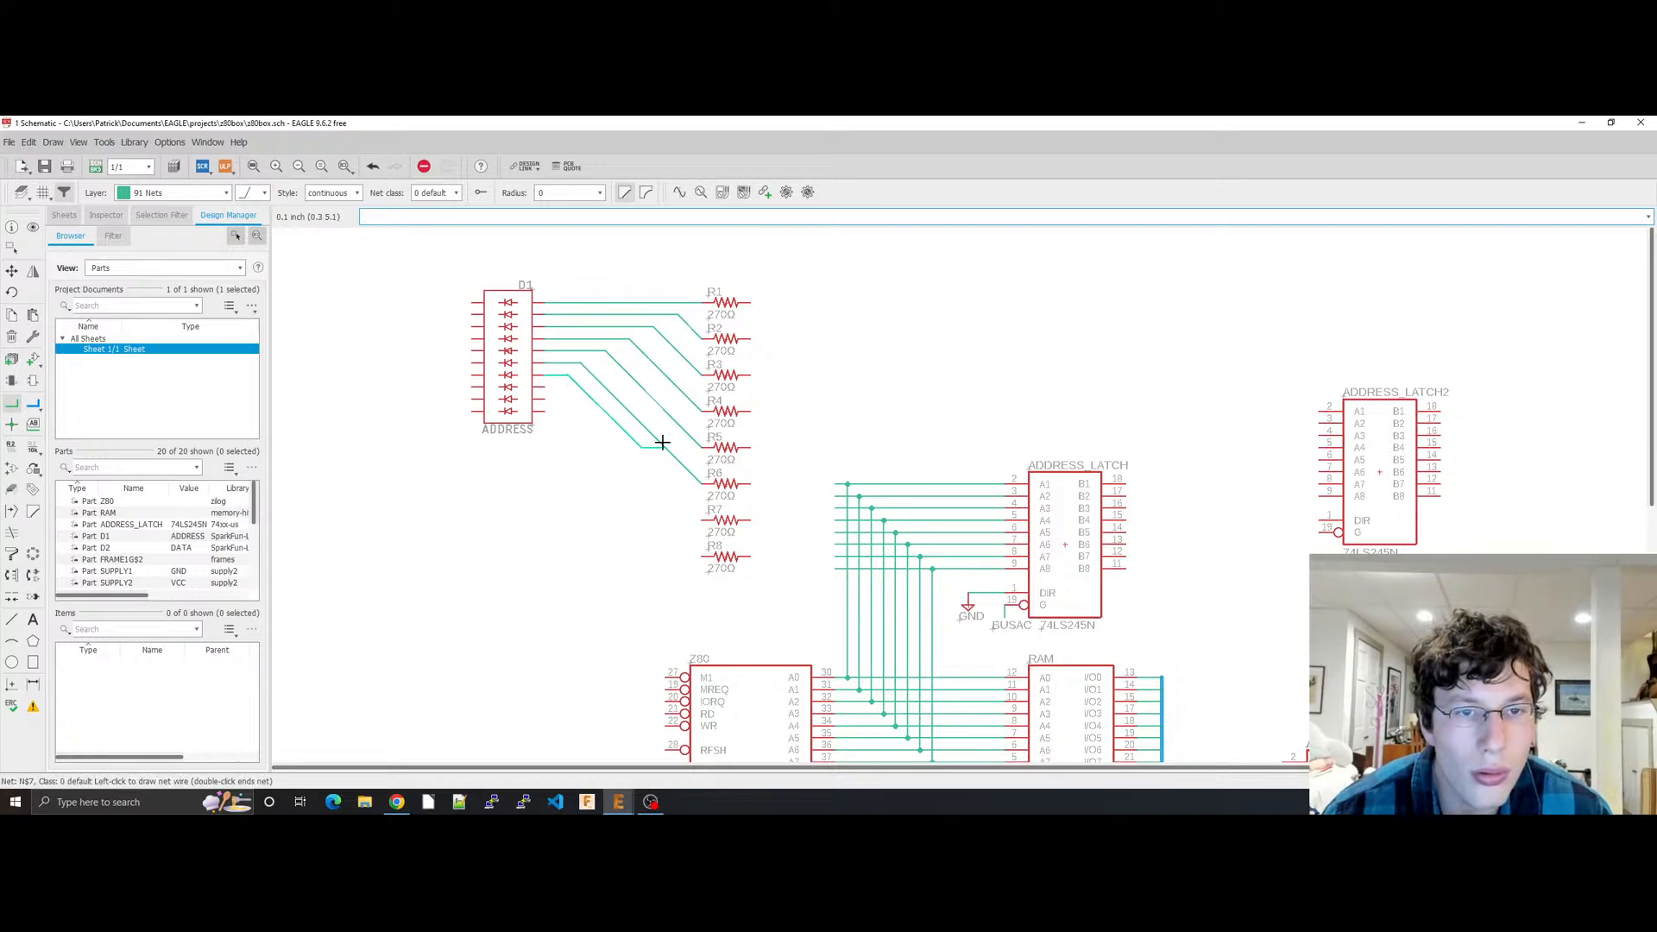
left_click(700, 521)
left_click(544, 387)
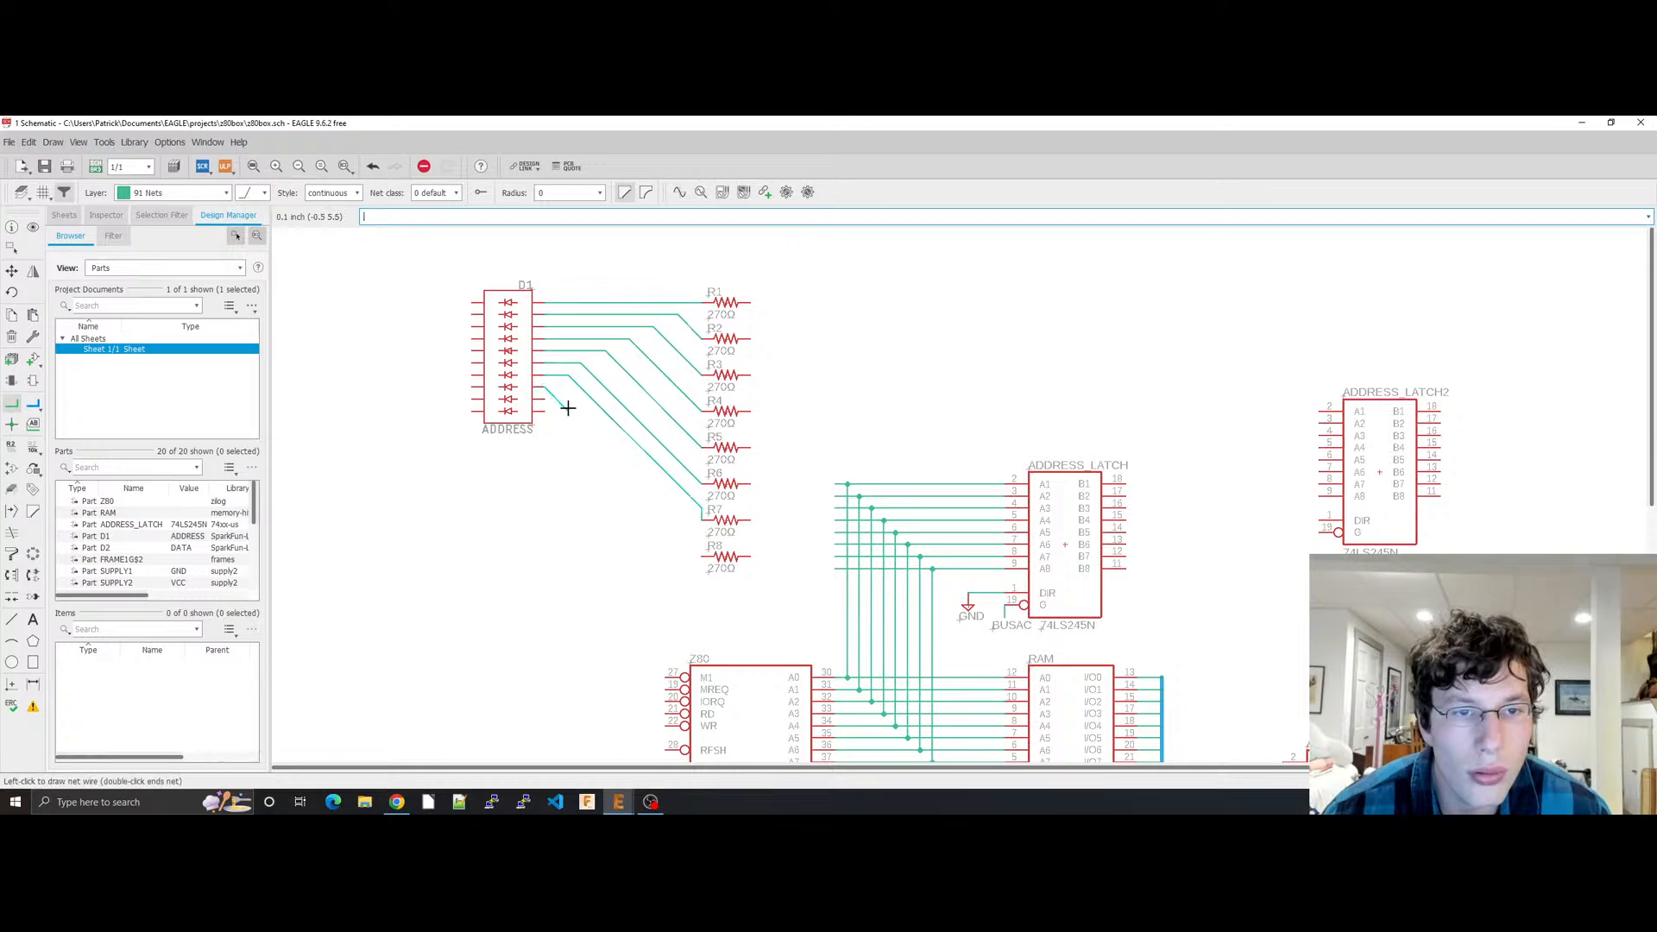
left_click(702, 557)
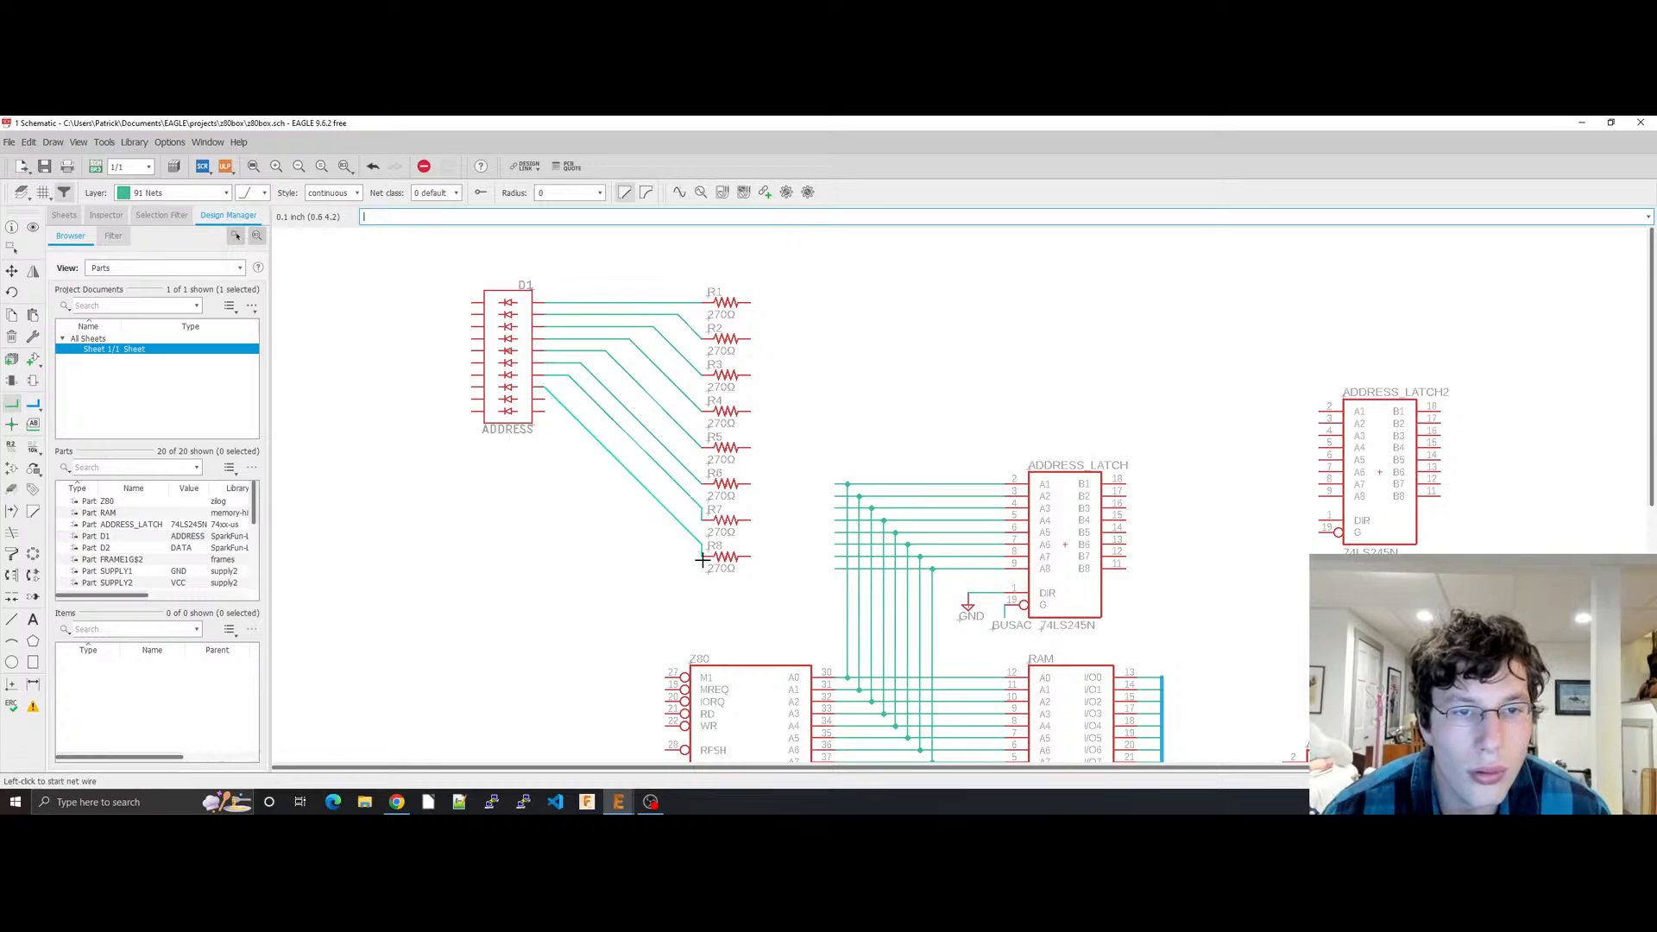
key("ctrl+s")
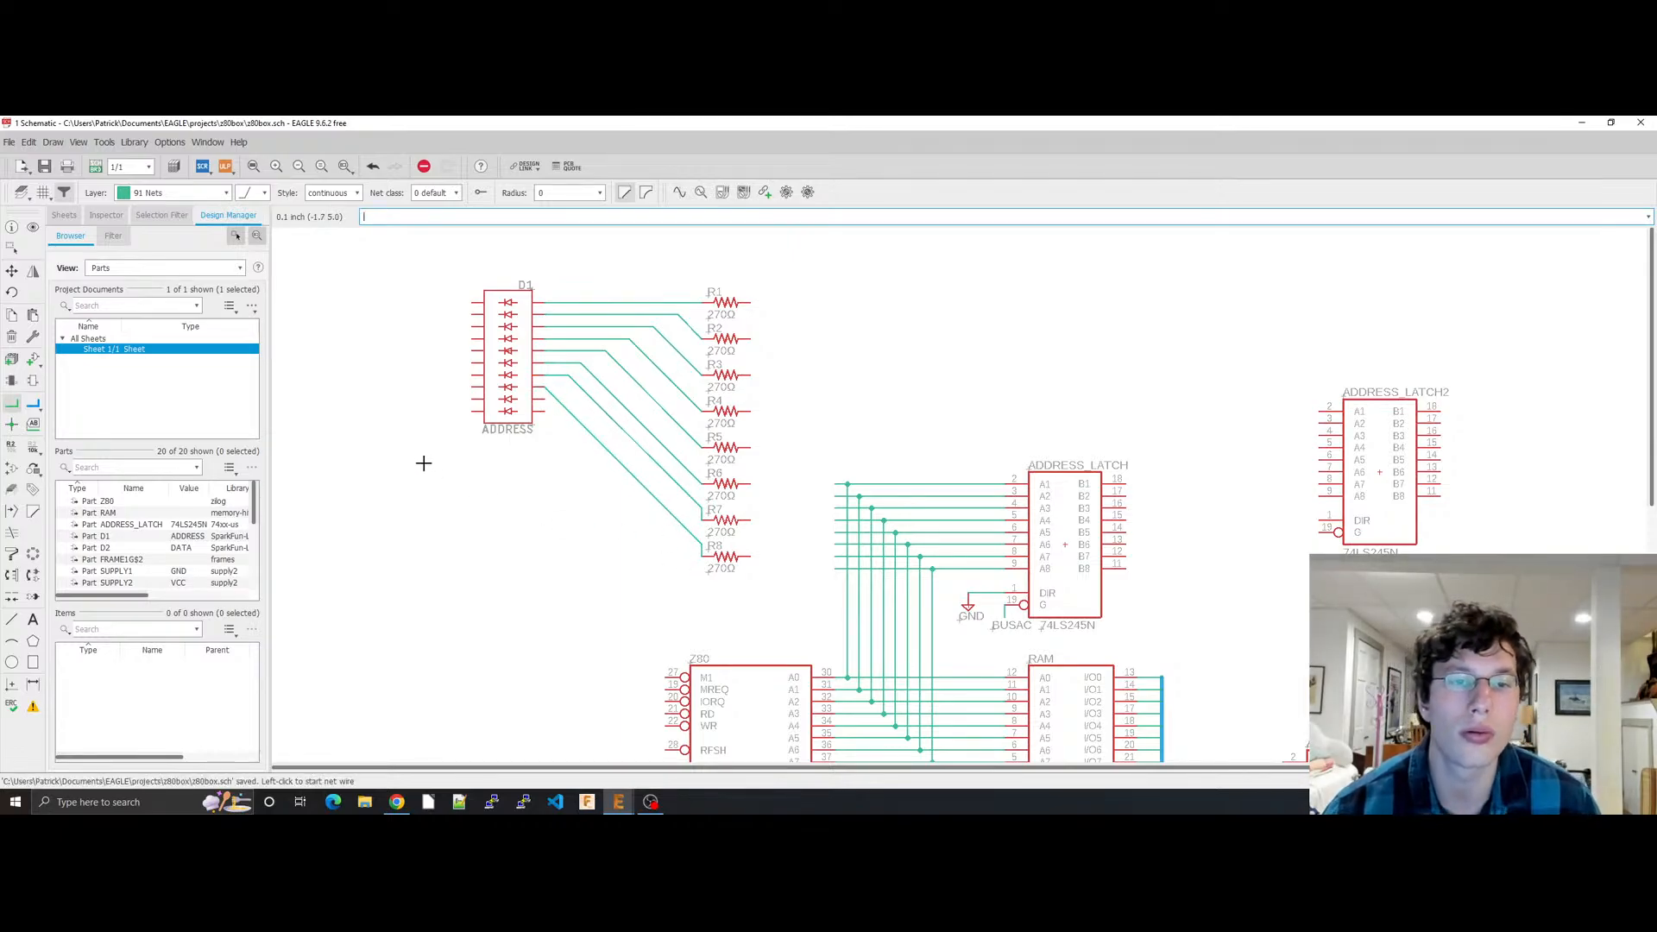
Step: Try moving LED bar D1 slightly closer to the resistors, and undo the move
key("F7")
left_click(509, 355)
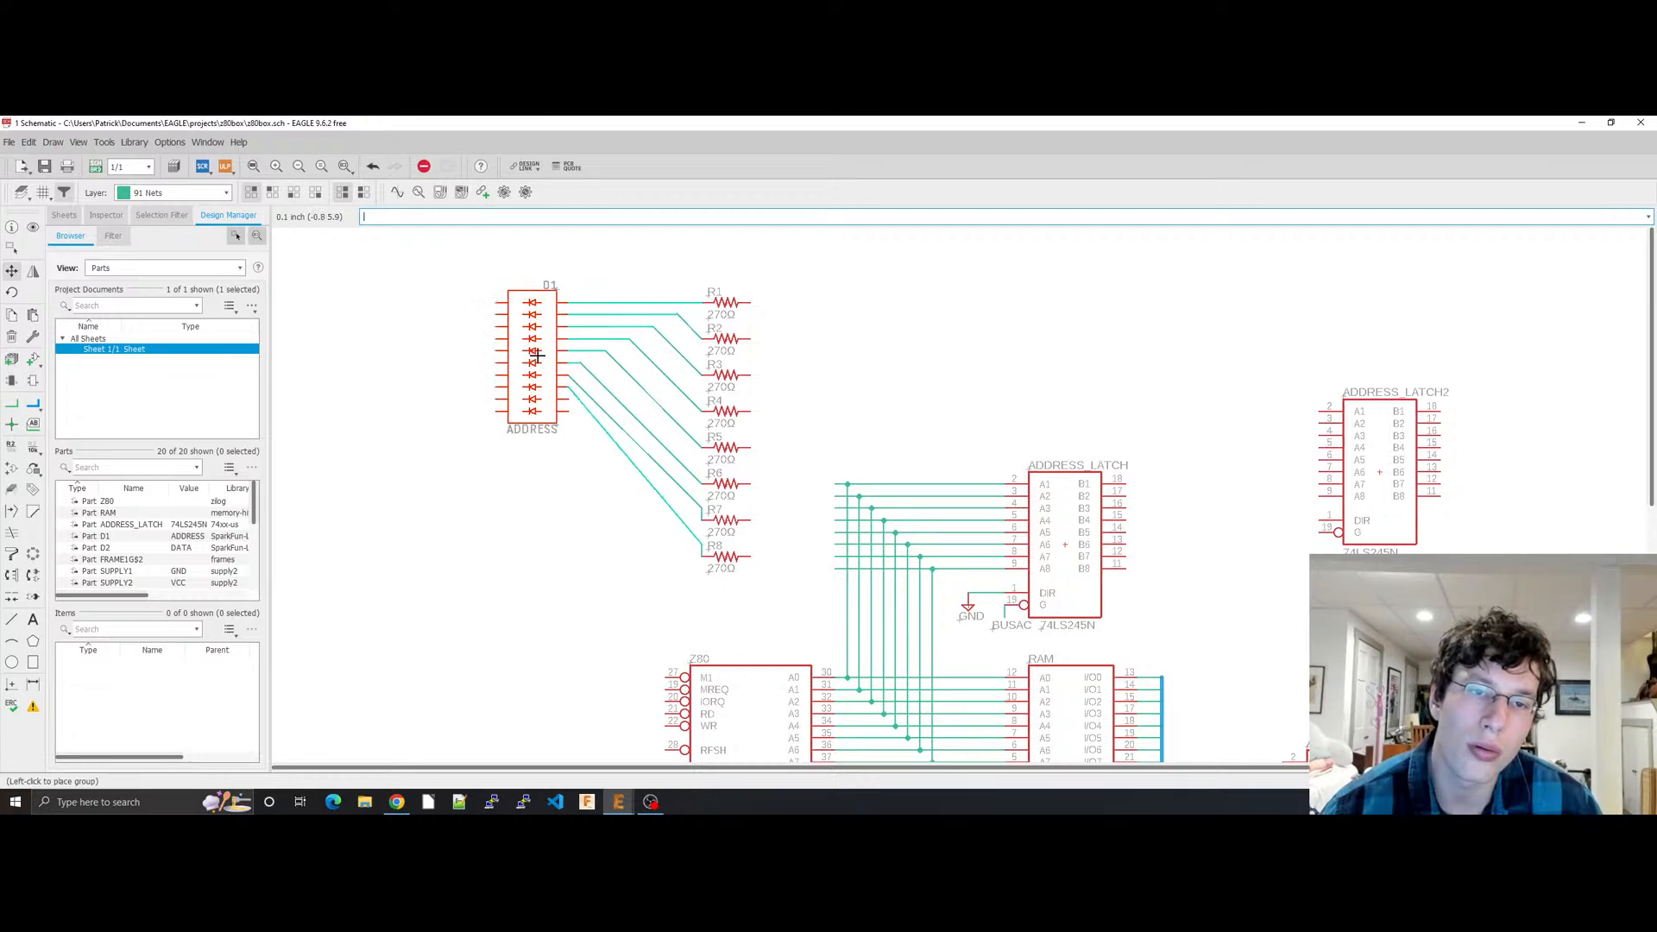
left_click(514, 357)
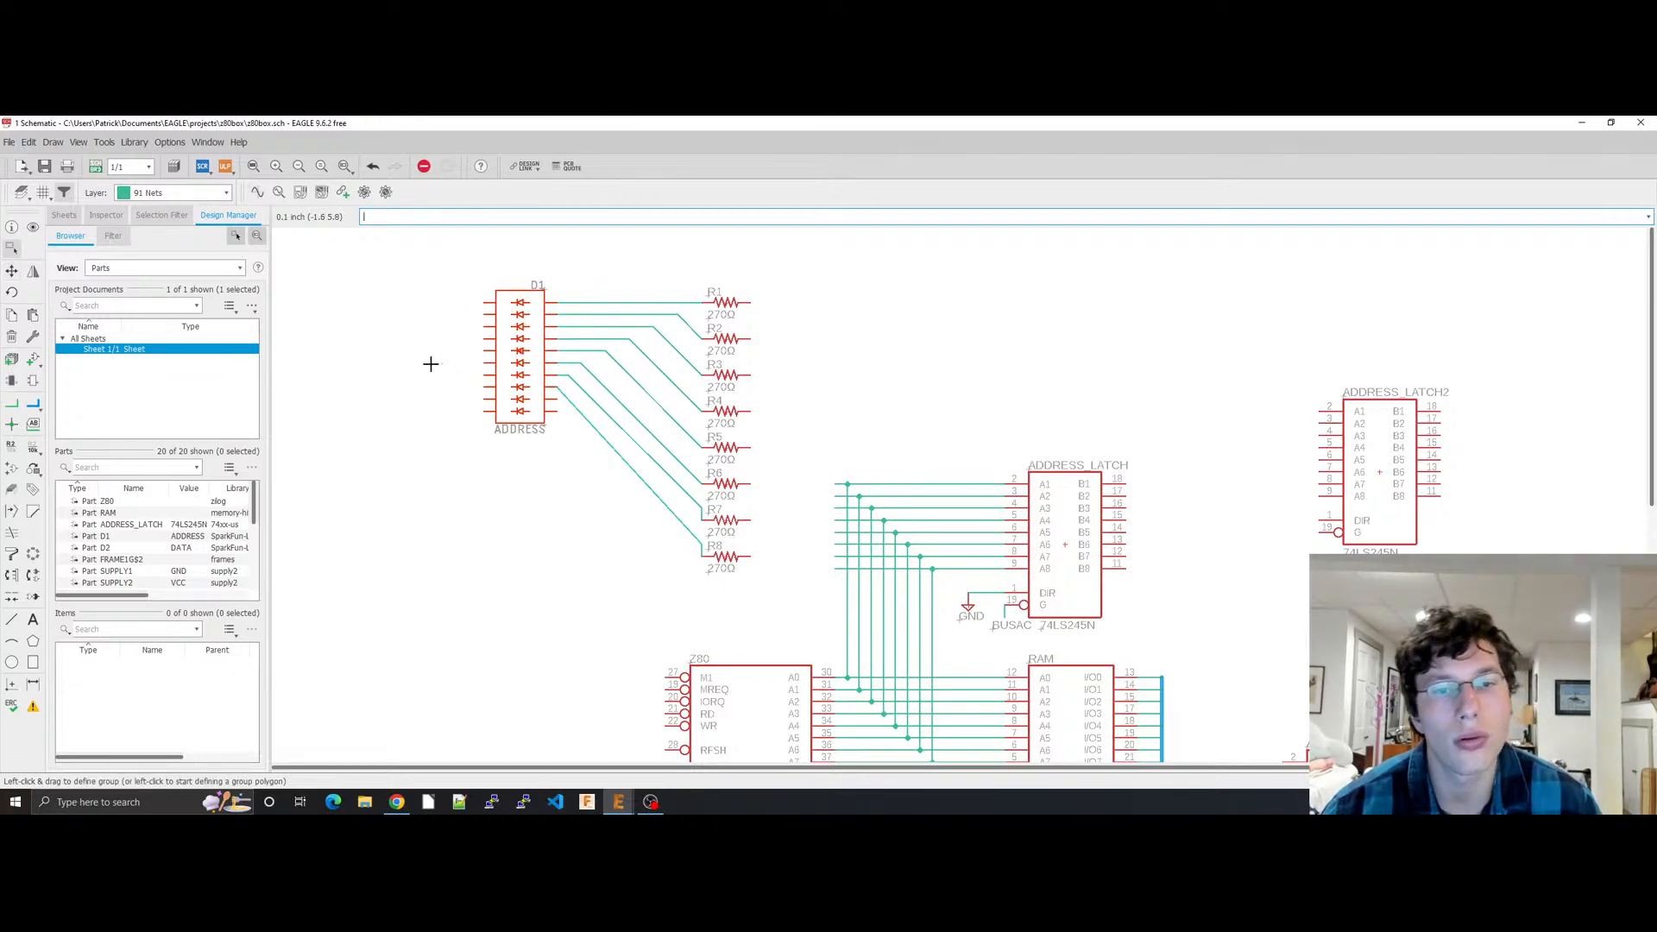
key("ctrl+z")
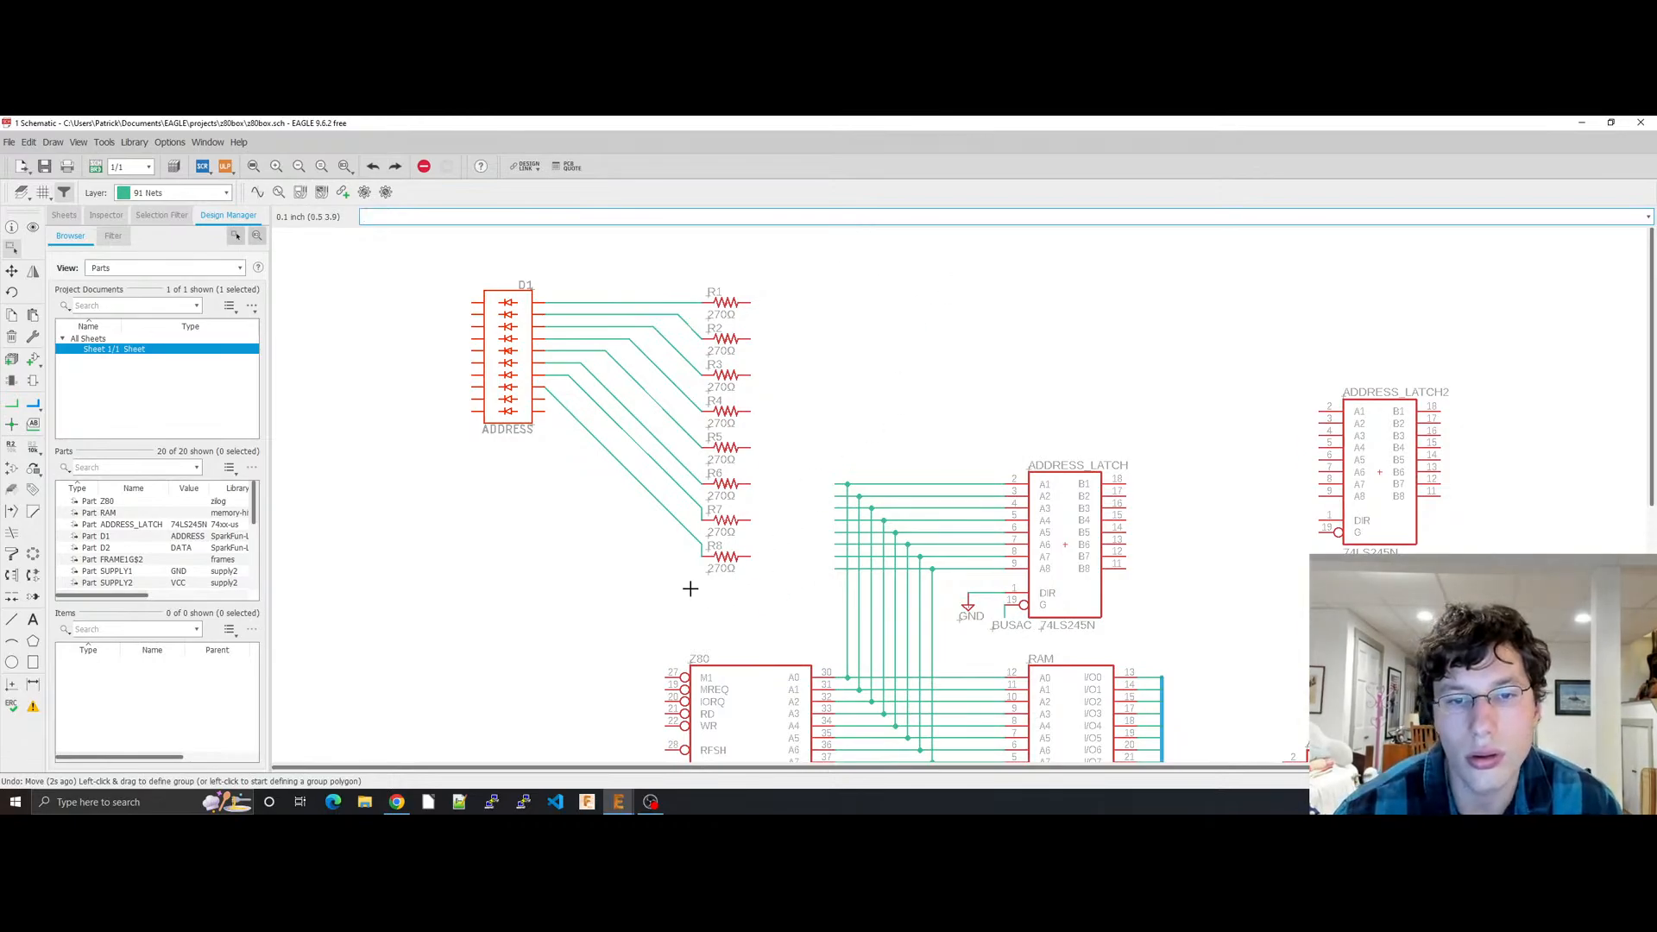
Step: Check the z80switch.sch reference in Chrome, and in EAGLE move D1 and R1 to R8 left as a group, aligning R8 with the A8 line, and save
left_click(397, 803)
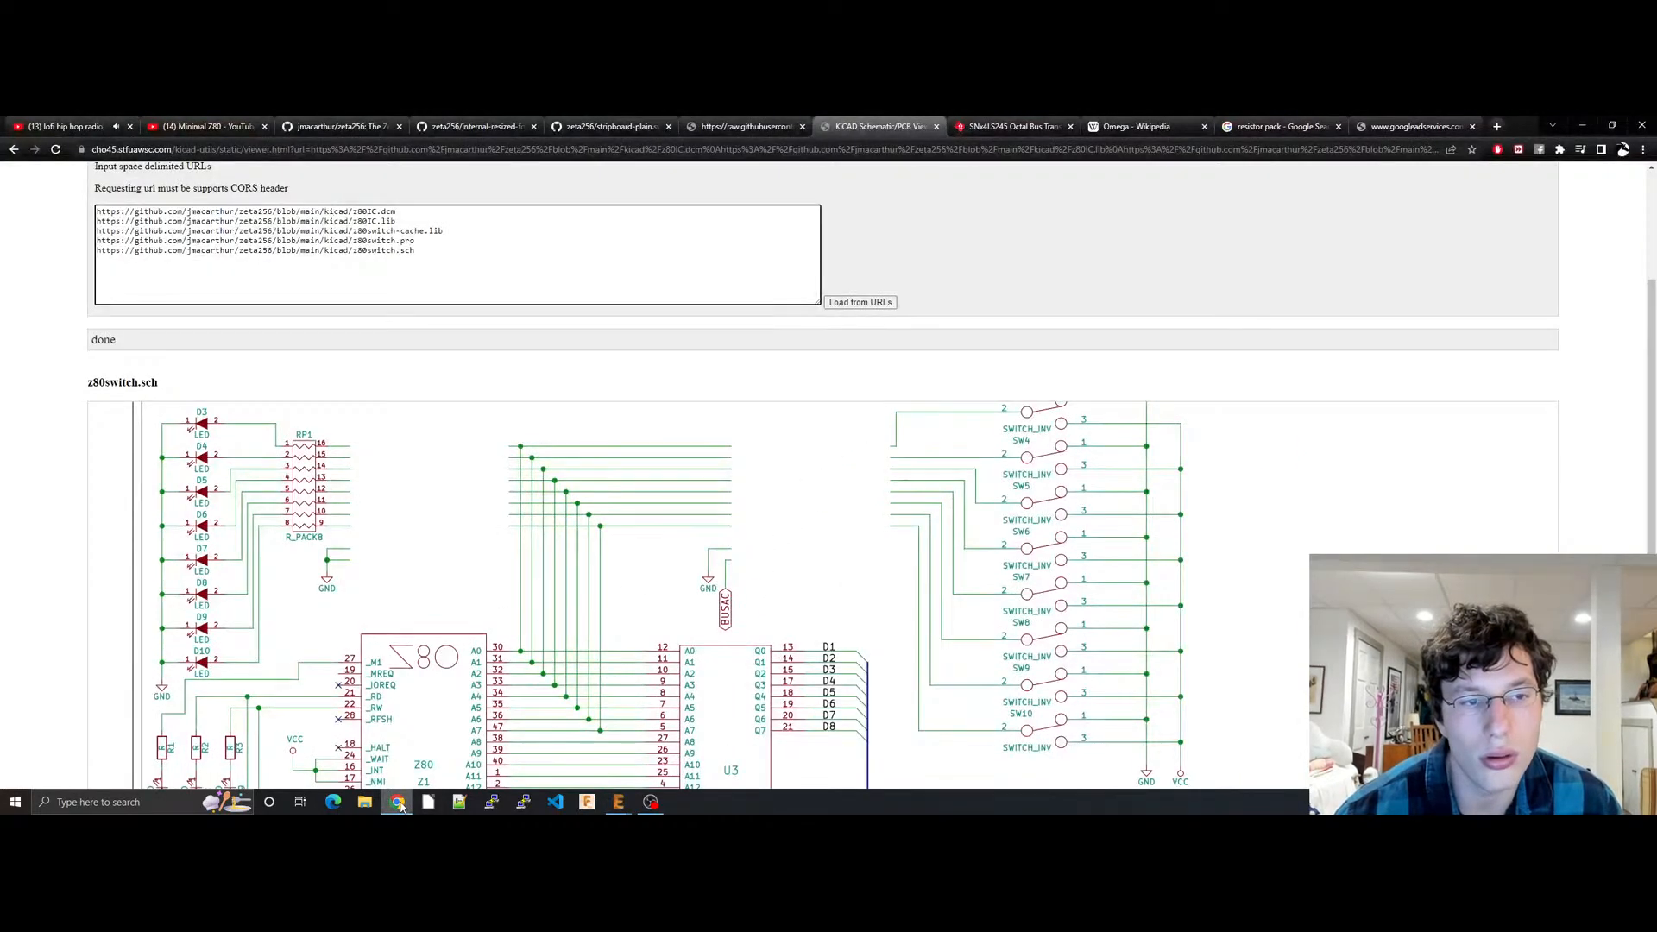
left_click(401, 806)
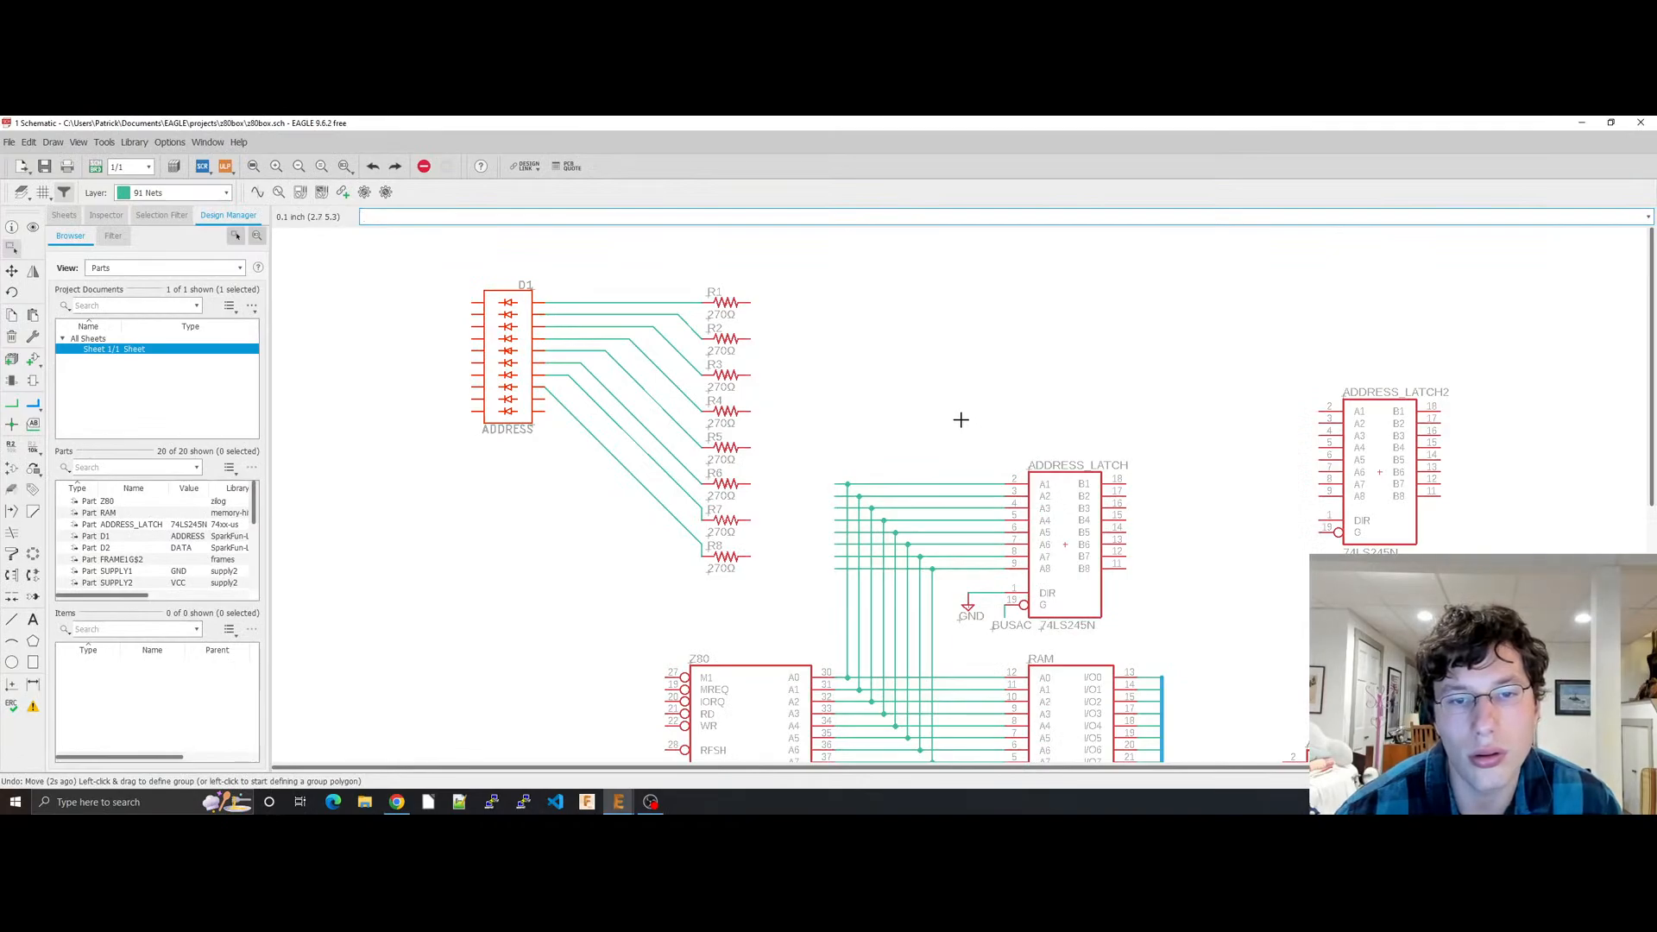
left_click_drag(414, 245, 807, 619)
left_click_drag(722, 516, 782, 540)
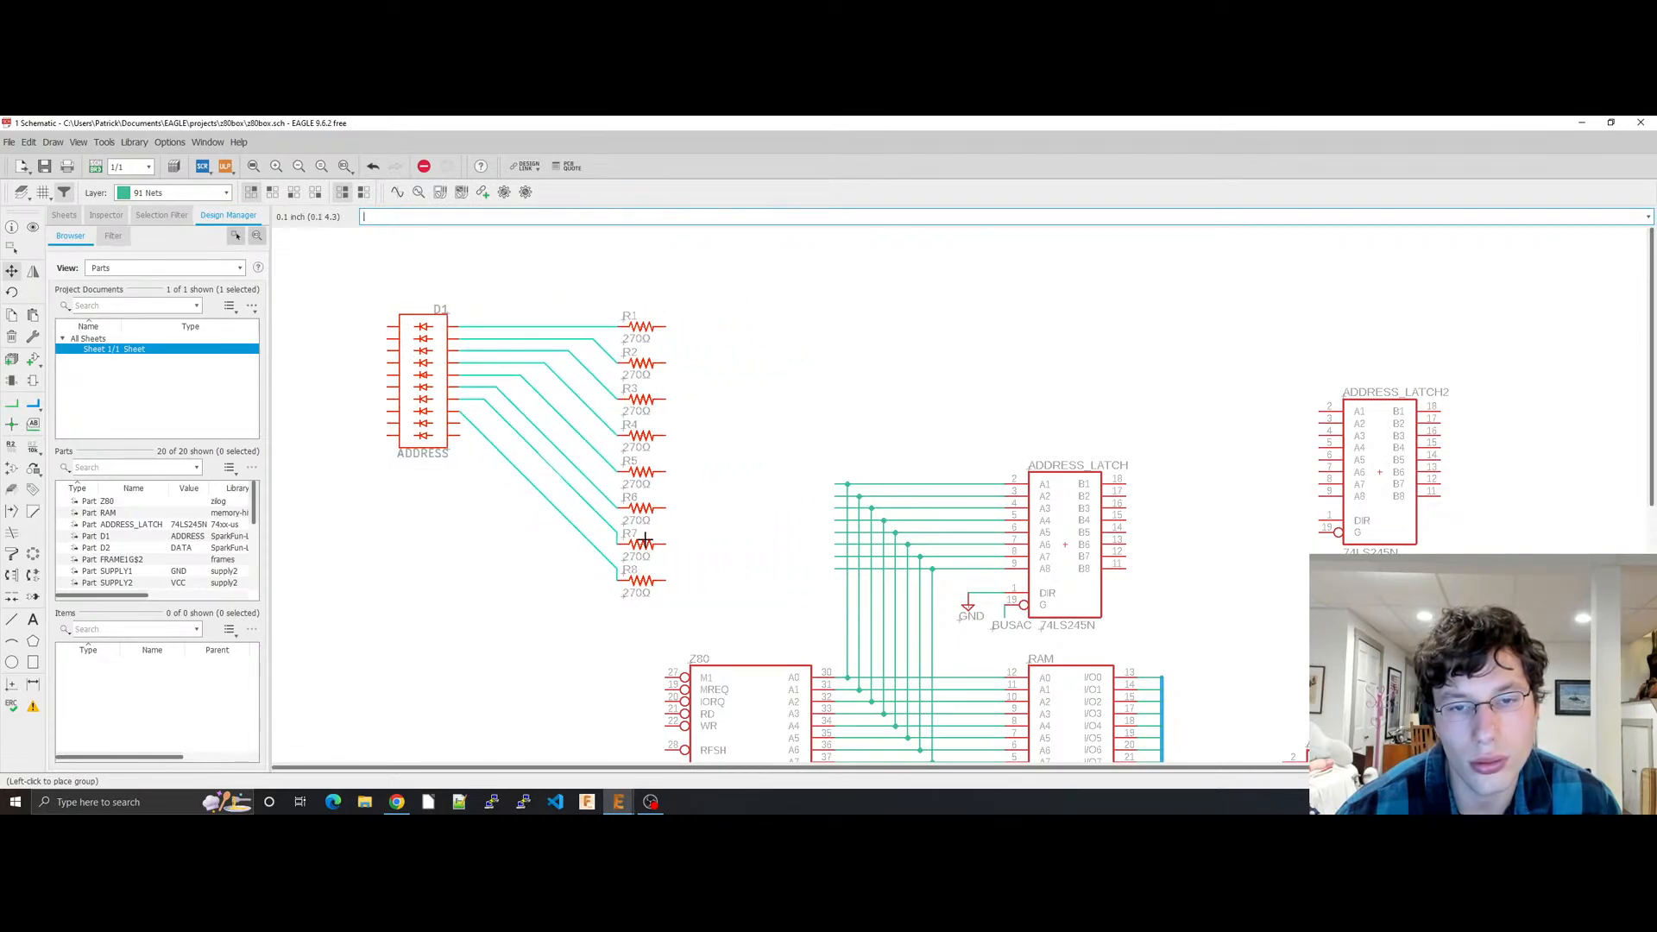
left_click(644, 527)
key("ctrl+s")
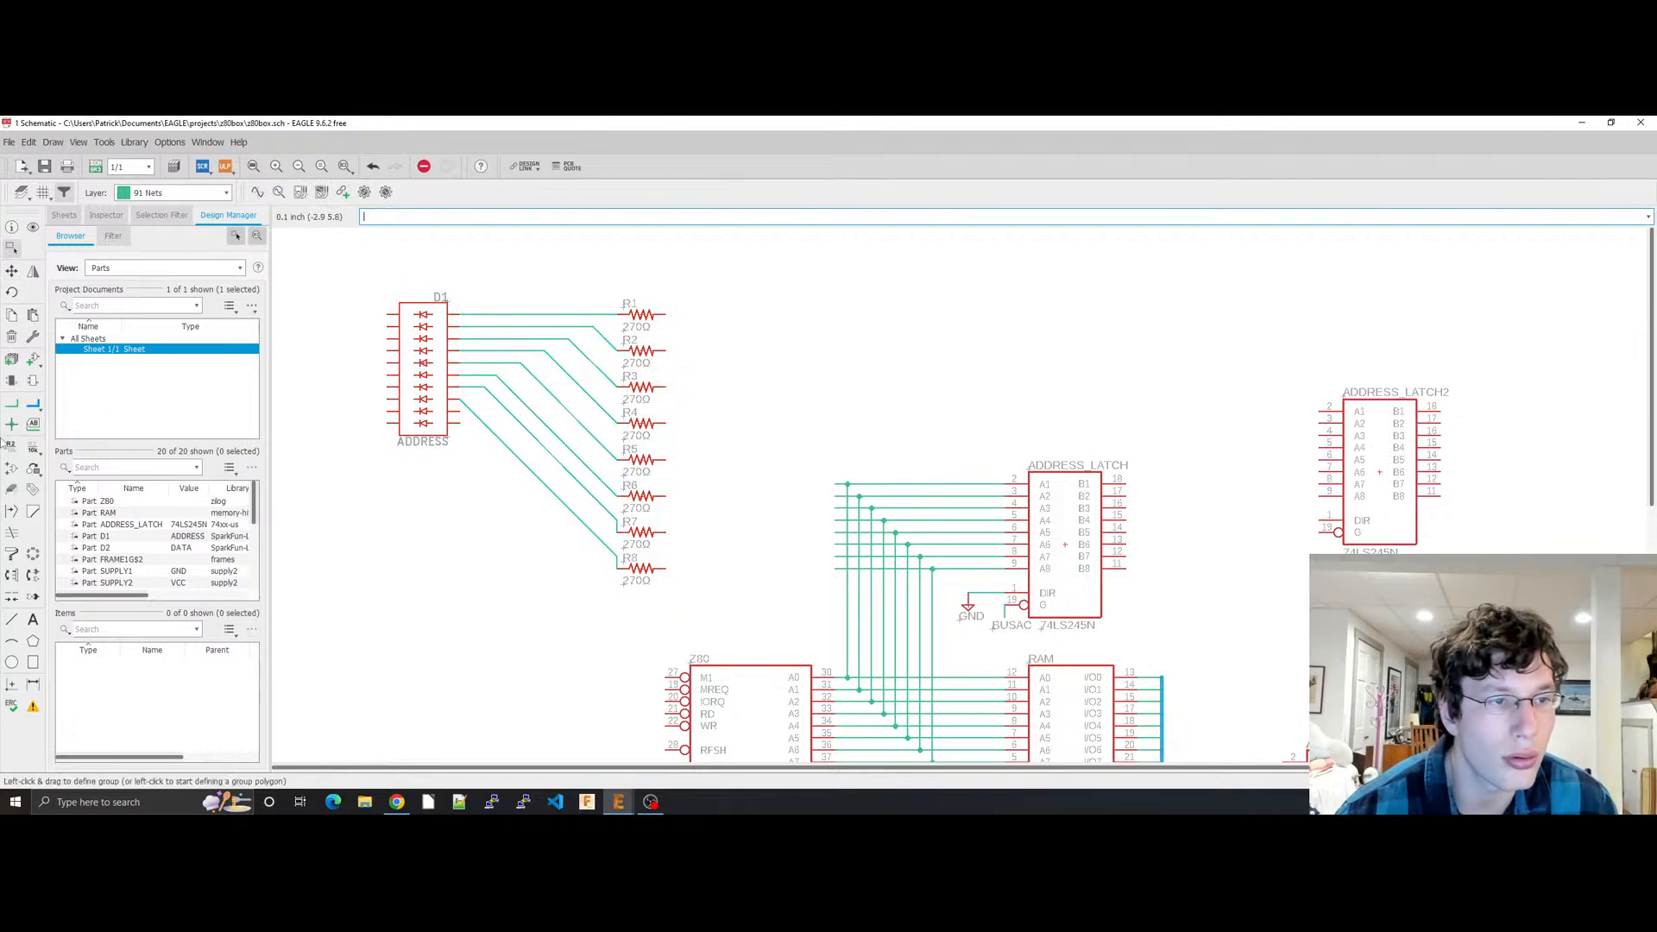
Step: Draw a straight net from resistor R8's free pin to the open end of ADDRESS_LATCH's A8 line
left_click(11, 403)
left_click(666, 575)
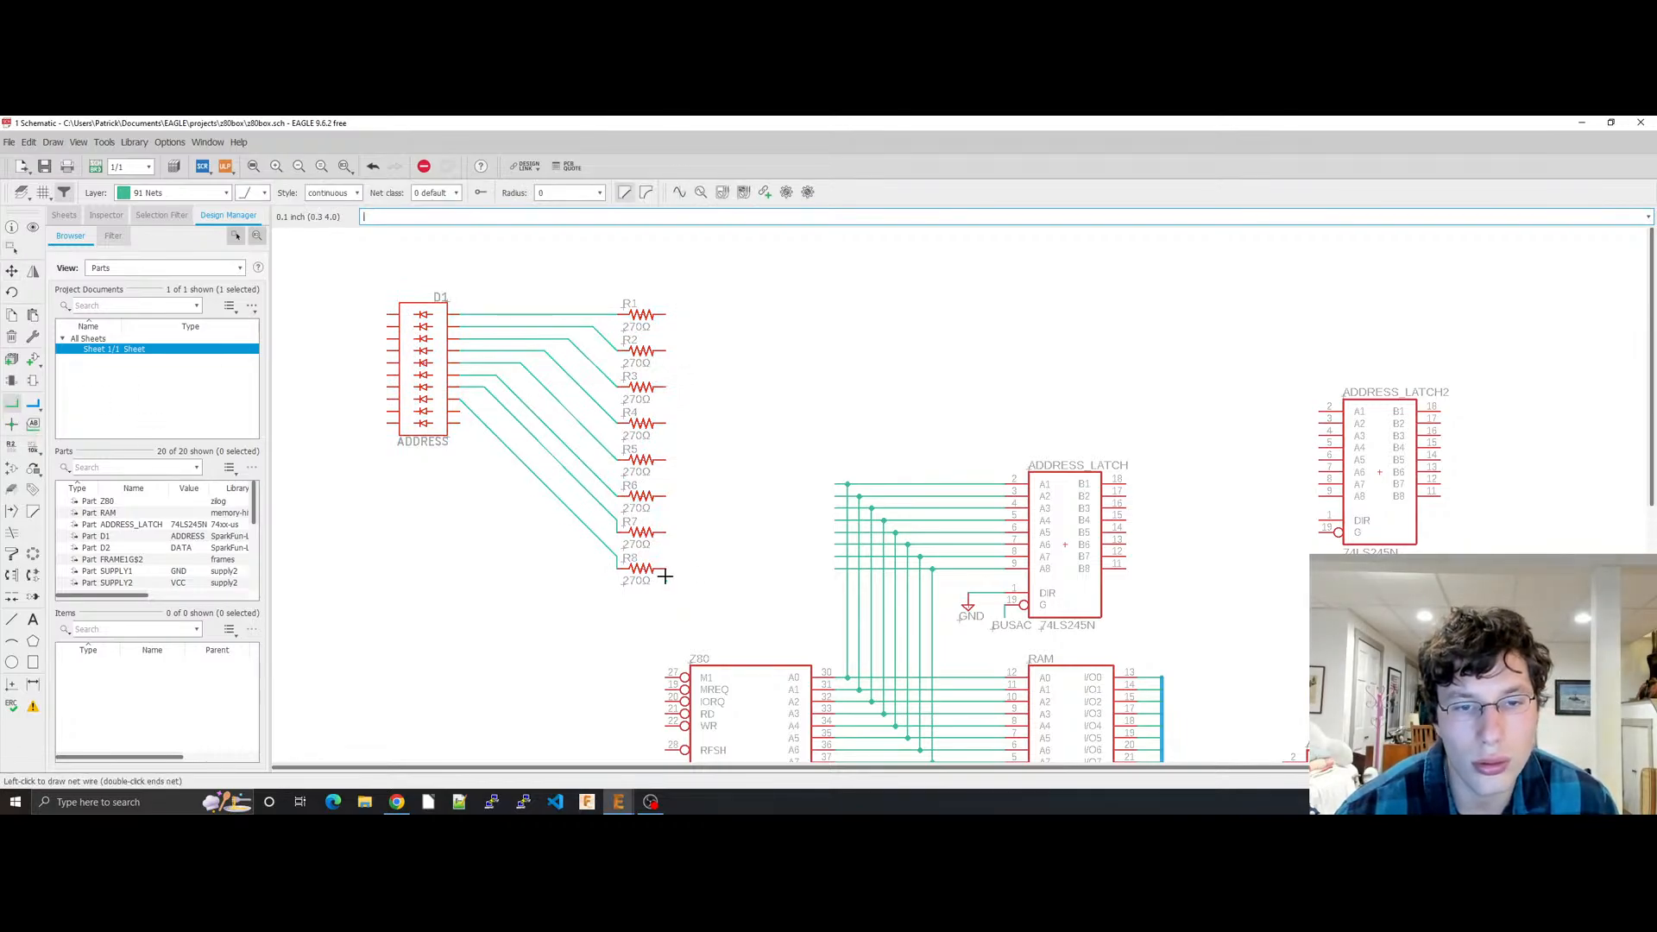
key("Escape")
left_click(665, 569)
left_click(839, 568)
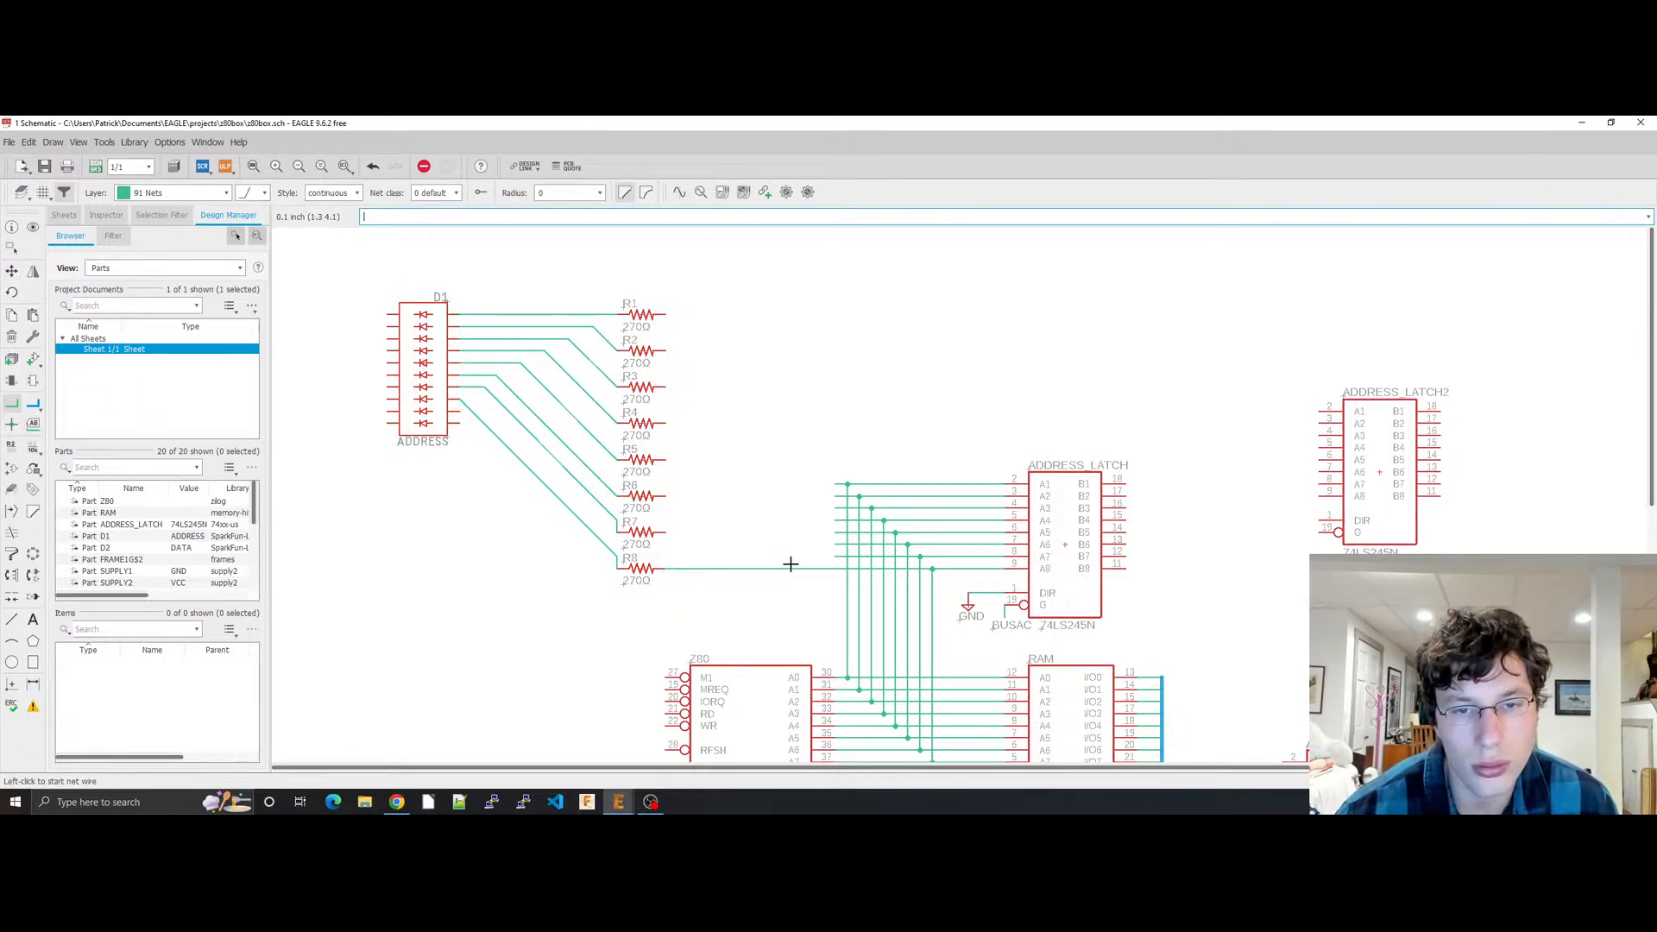
key("ctrl+z")
left_click(665, 570)
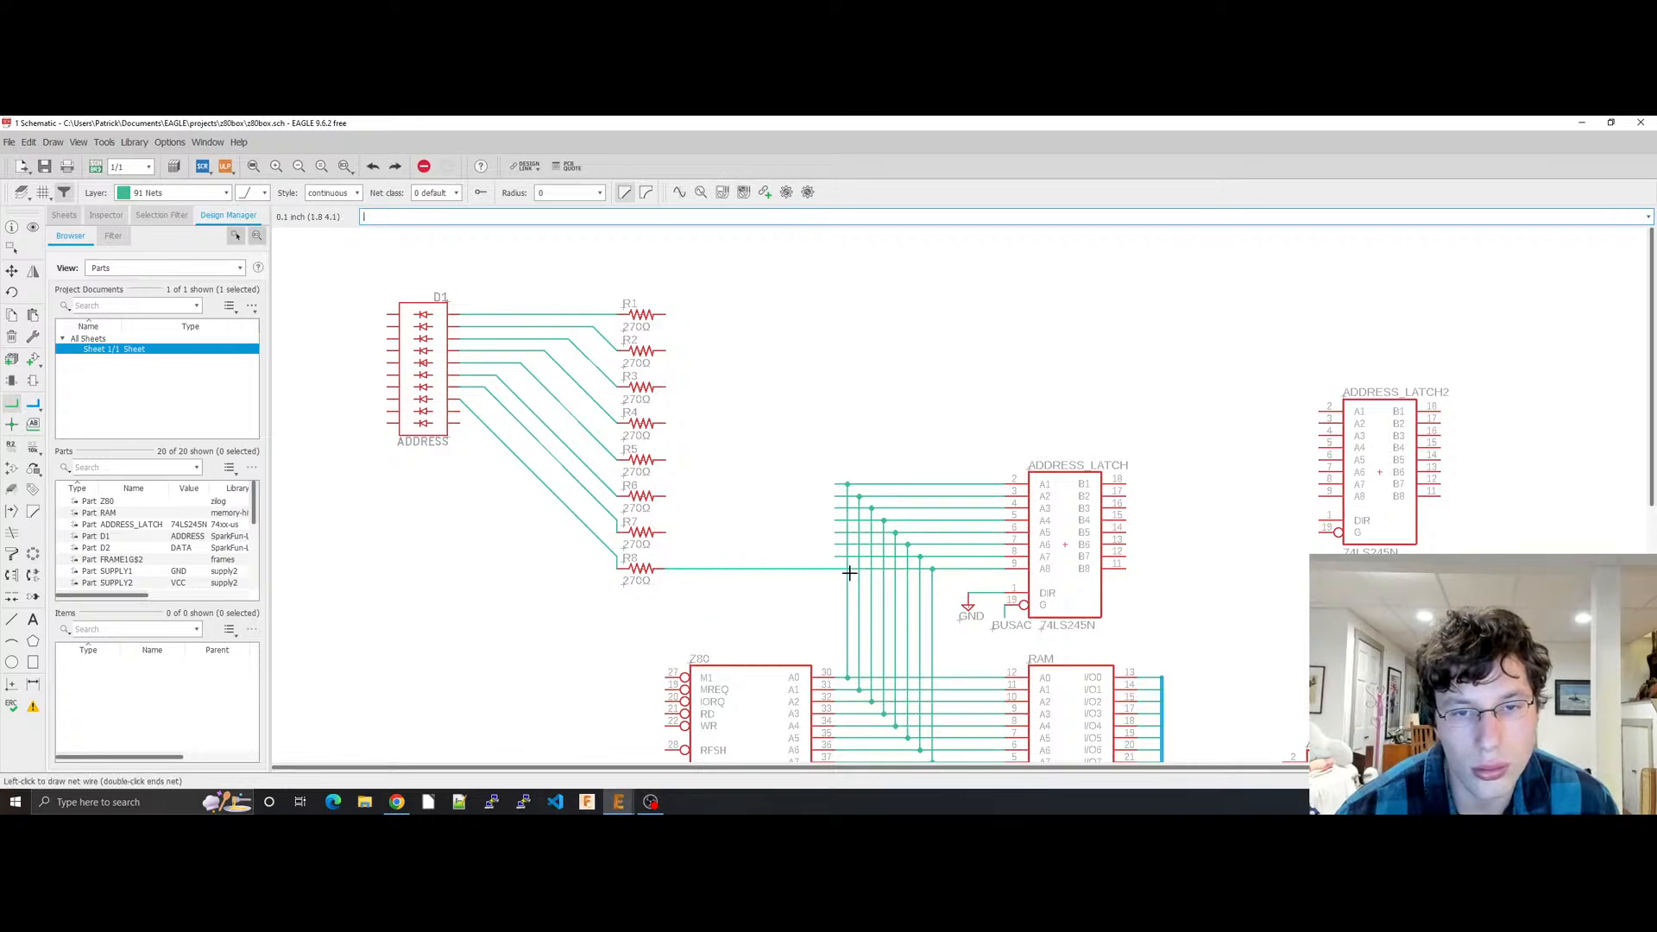
left_click(833, 568)
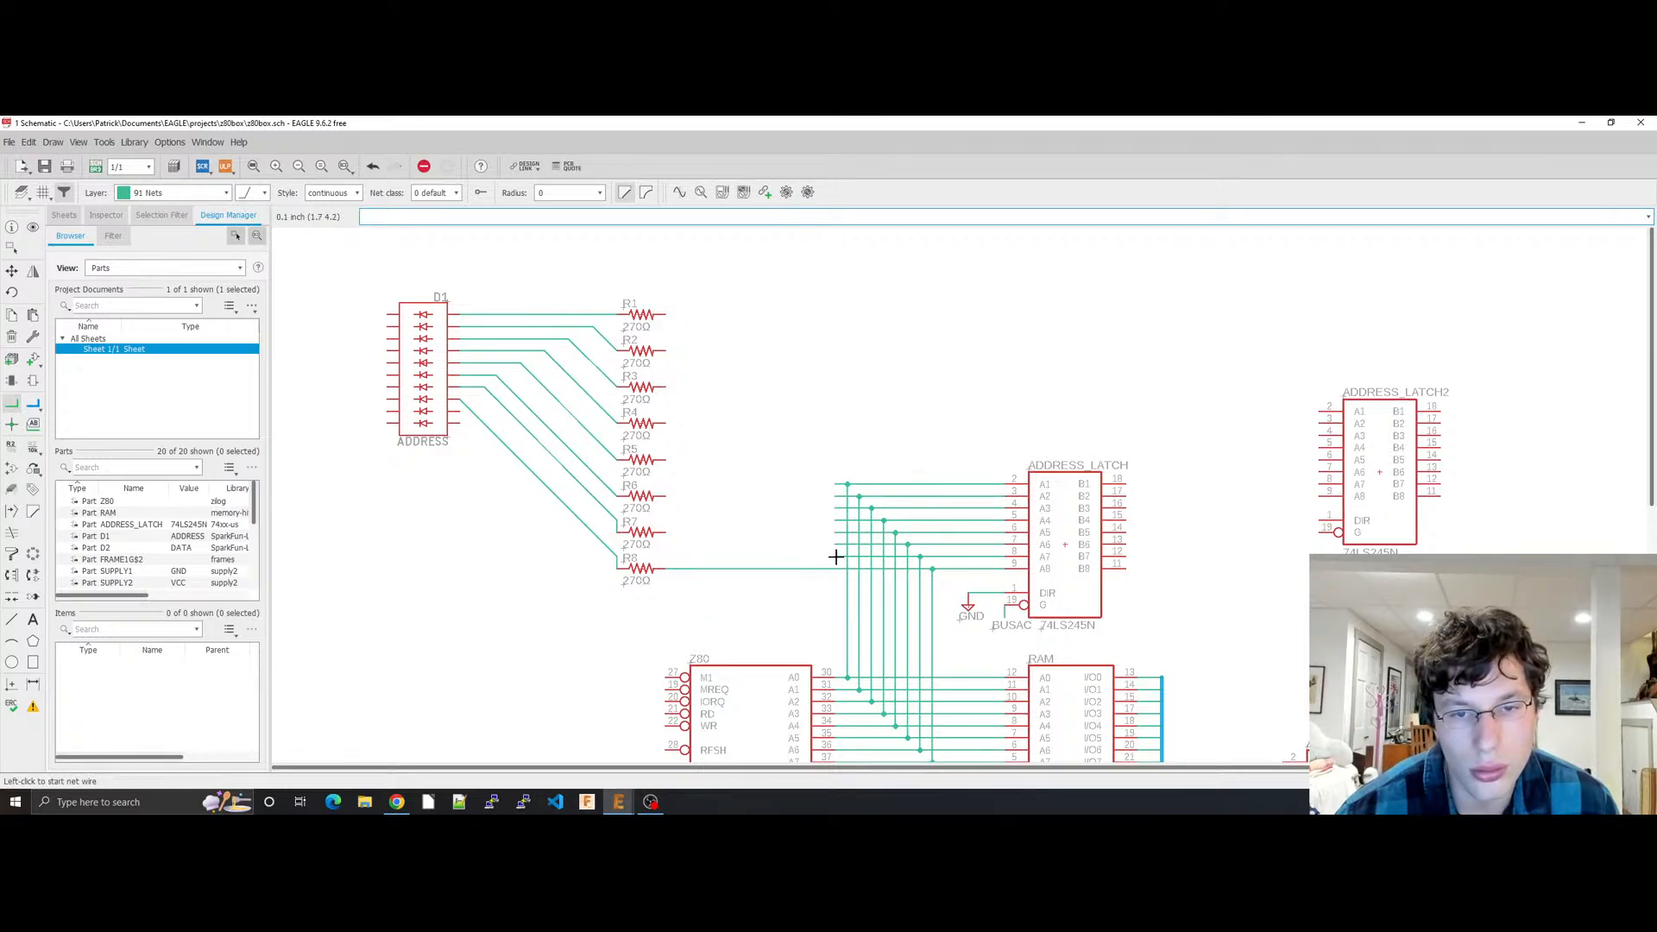
Step: Try wiring ADDRESS_LATCH's A7, A6 and A5 lines to resistors R7, R6 and R5 with nets
left_click(836, 557)
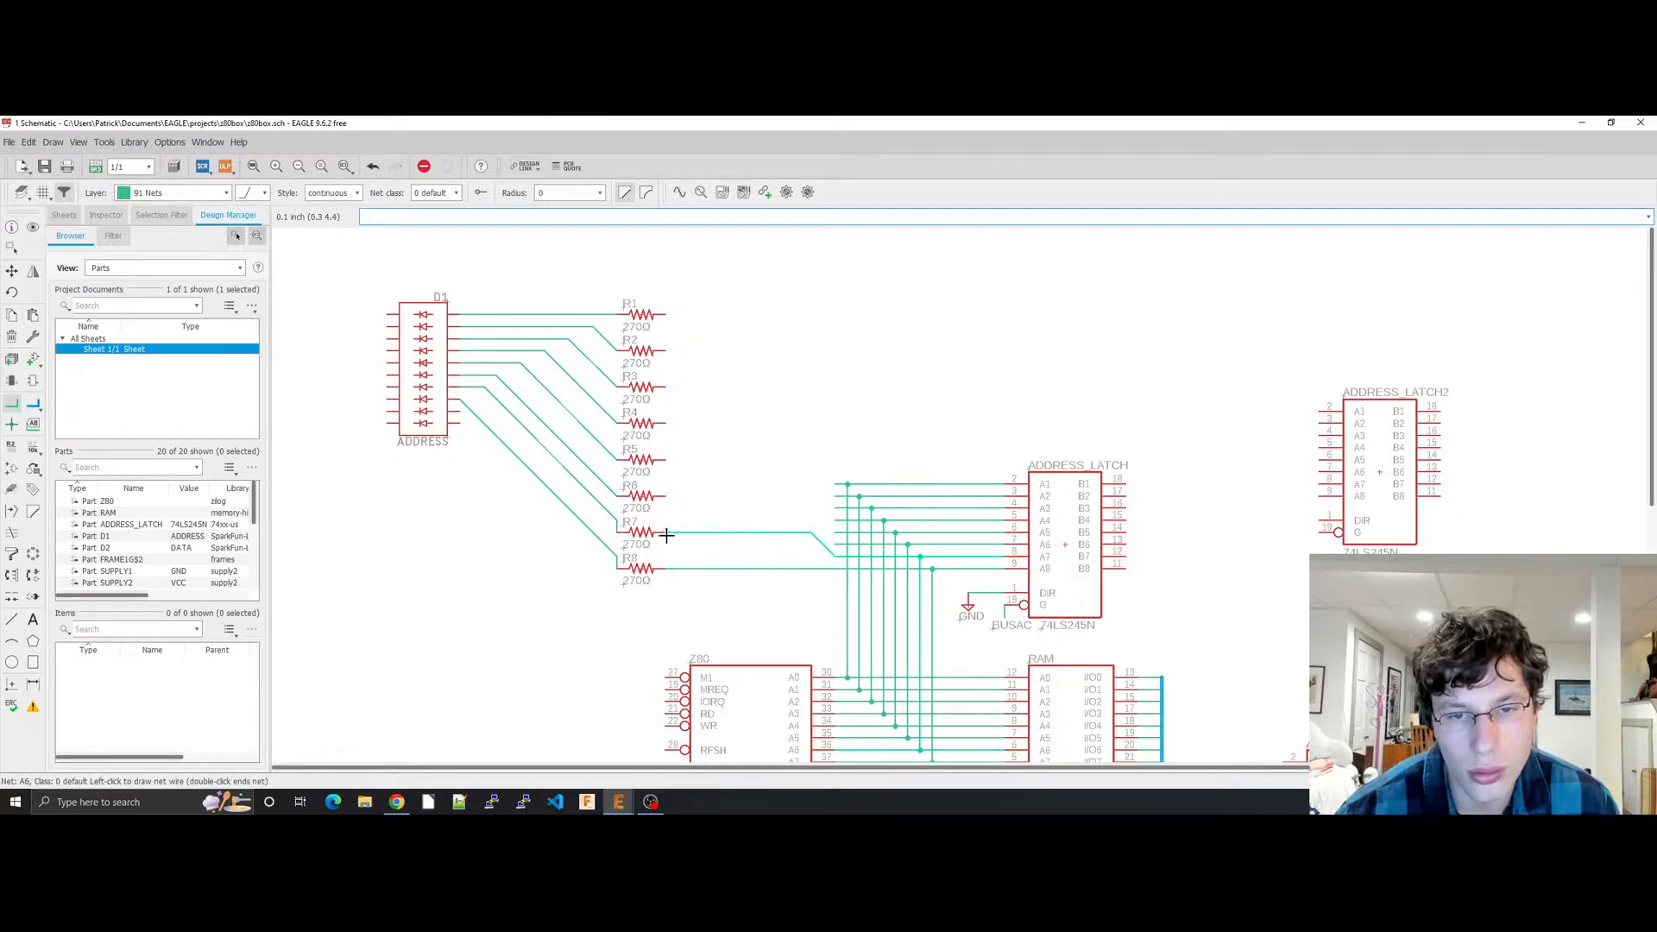
left_click(666, 535)
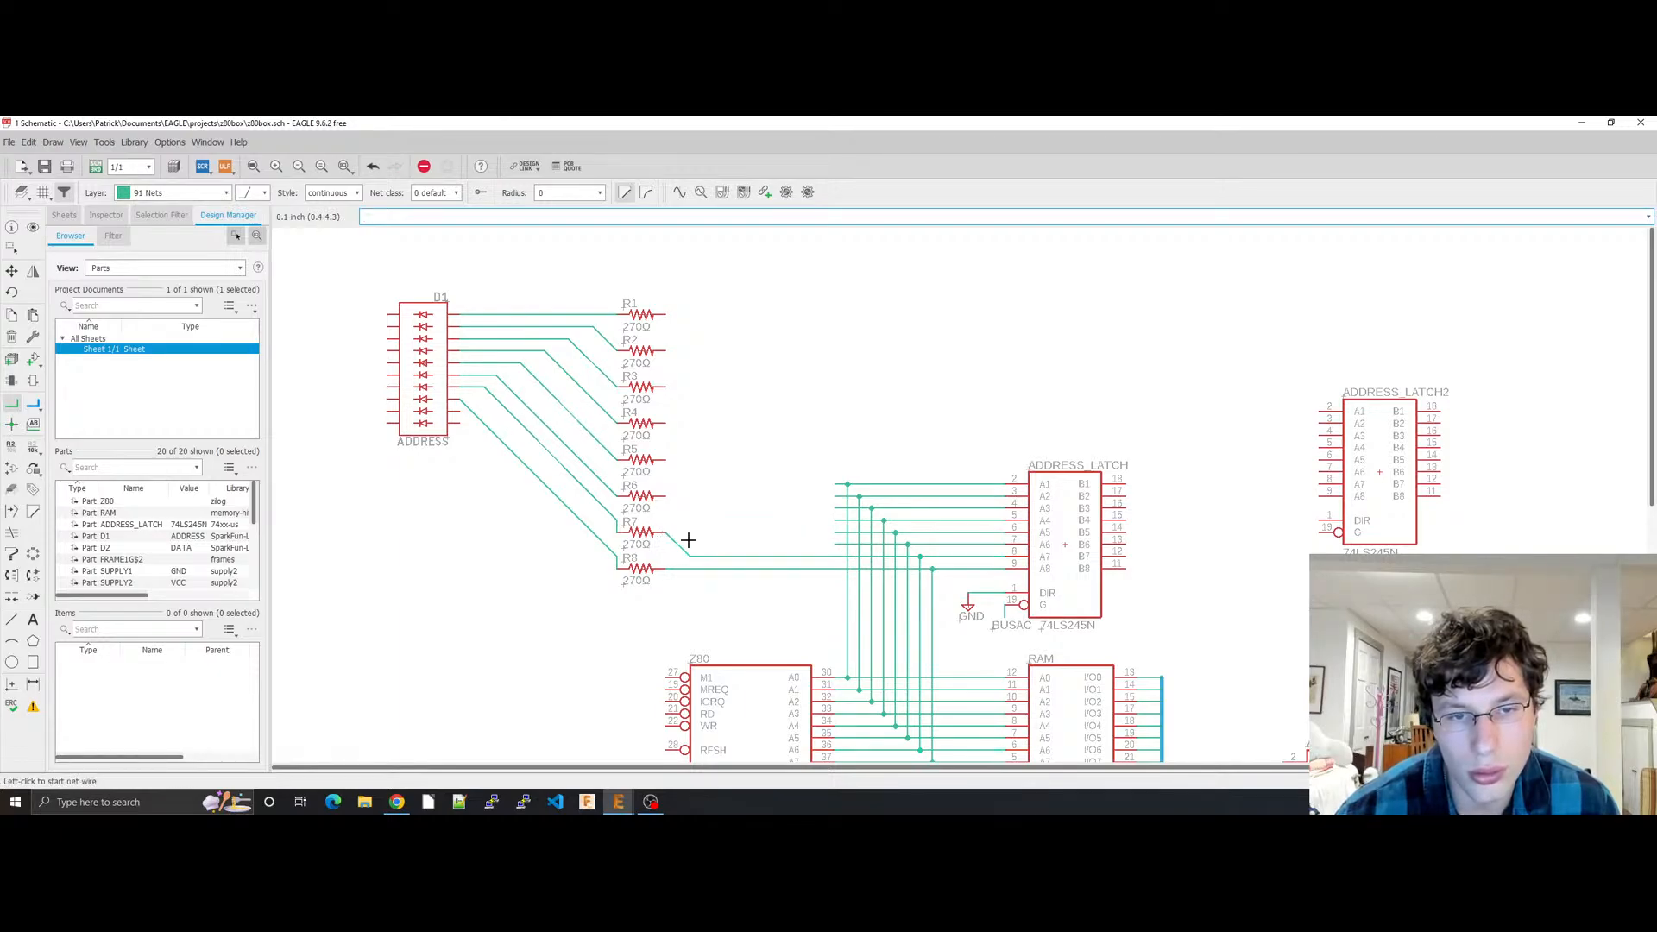
left_click(832, 547)
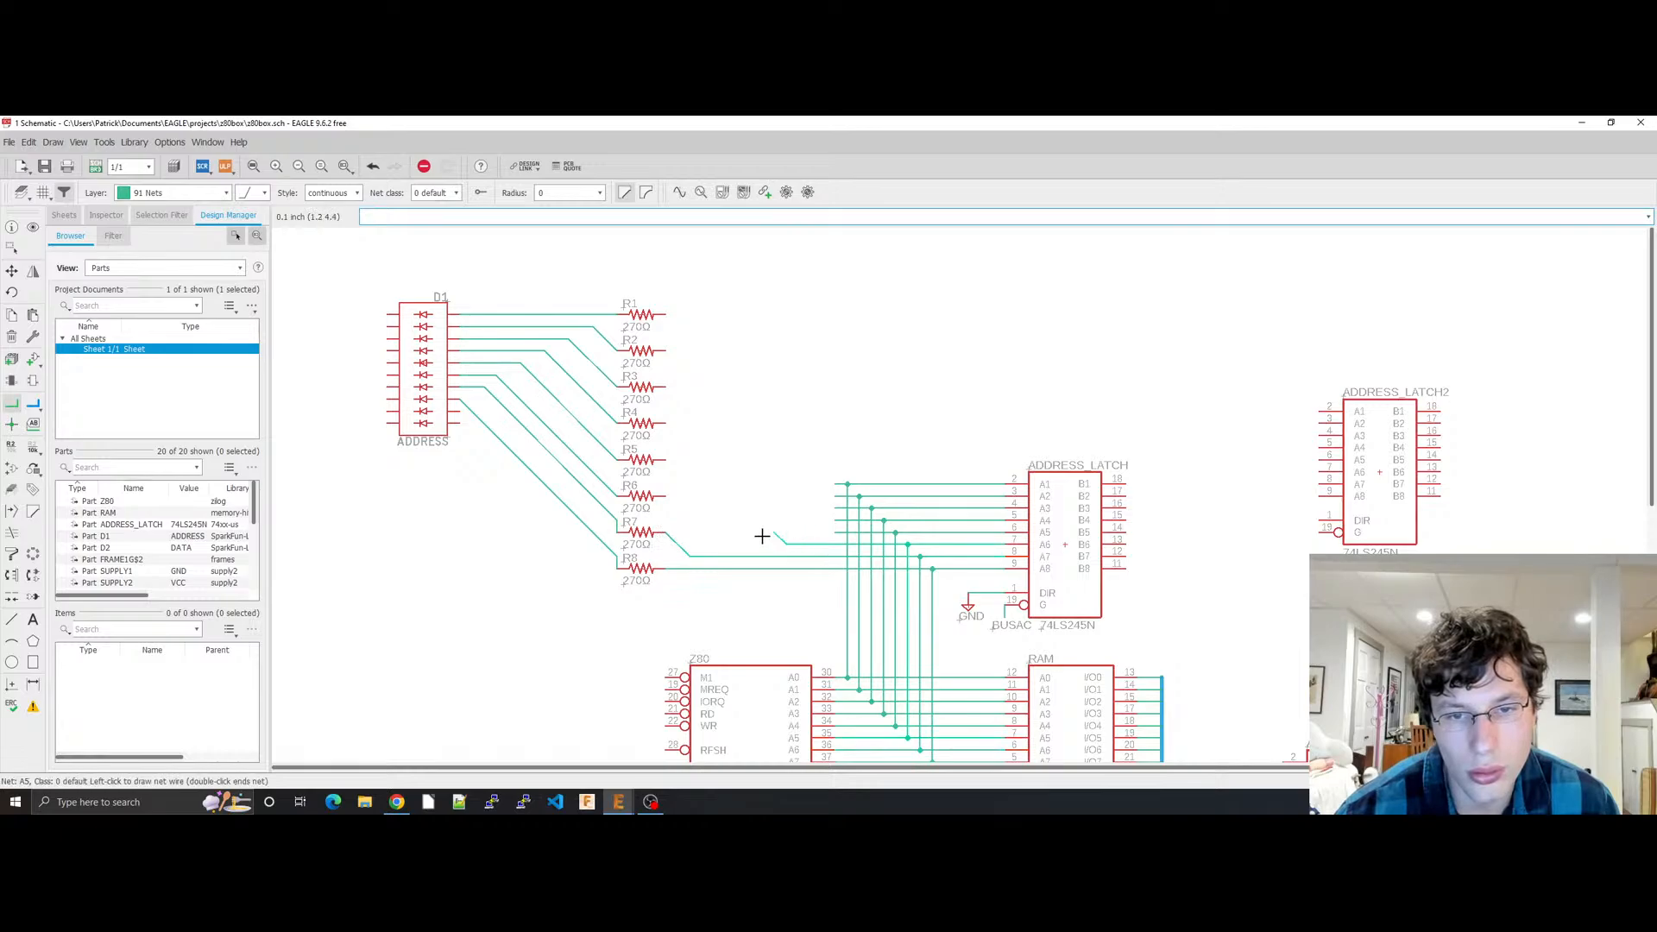
left_click(670, 501)
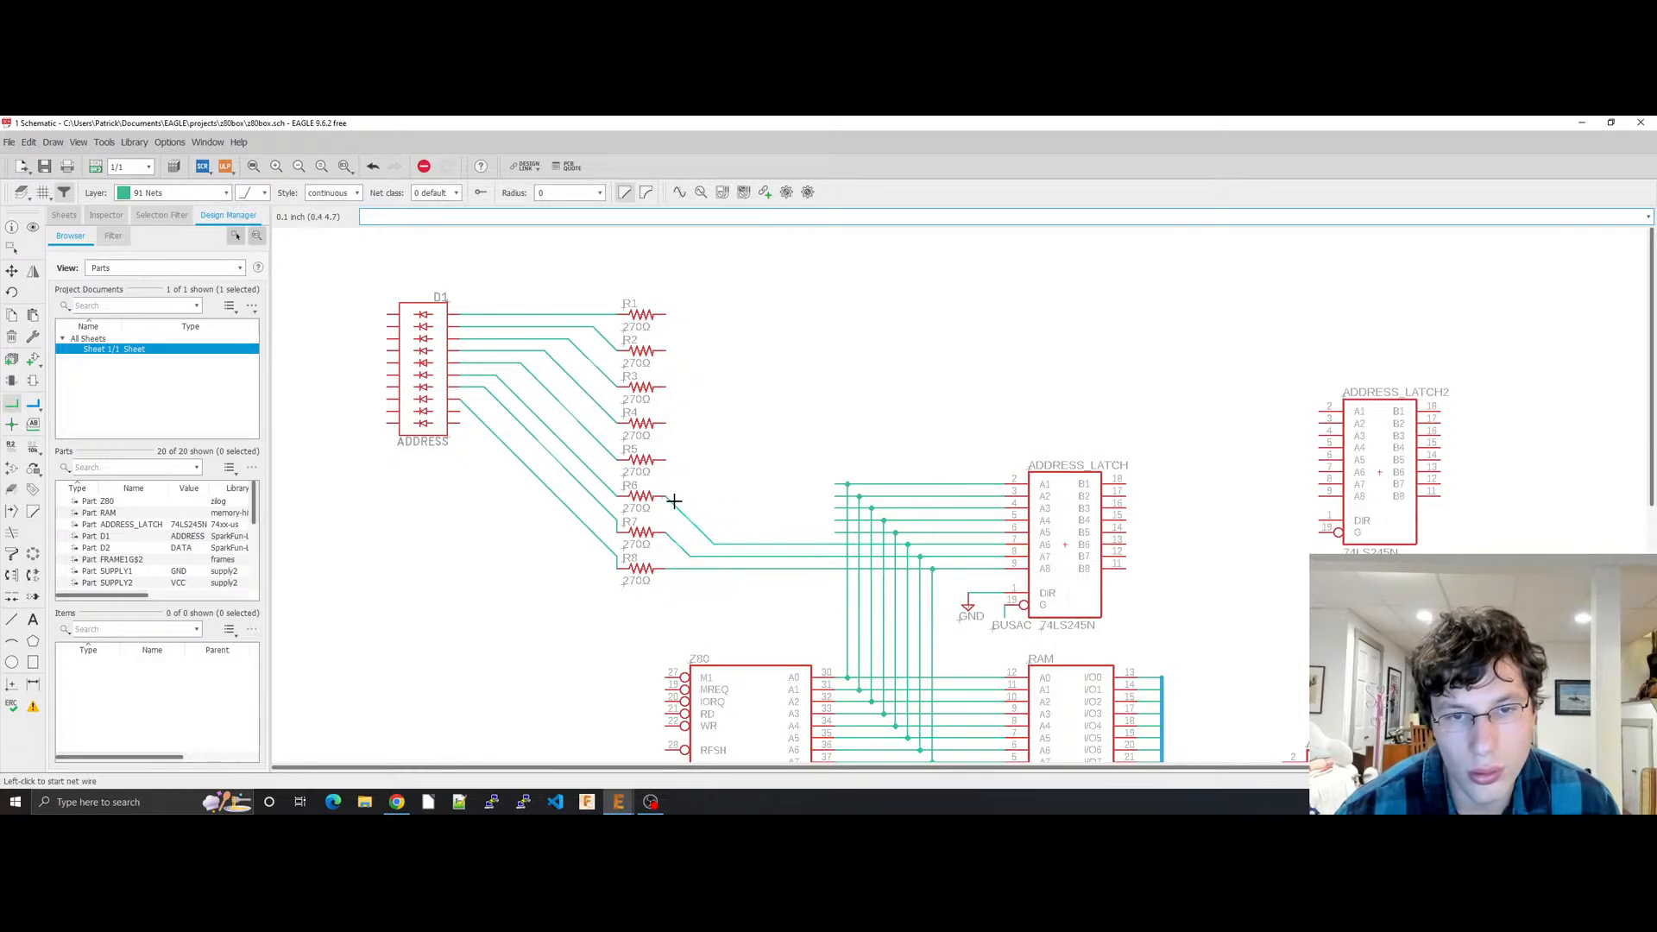
left_click(838, 531)
left_click(667, 460)
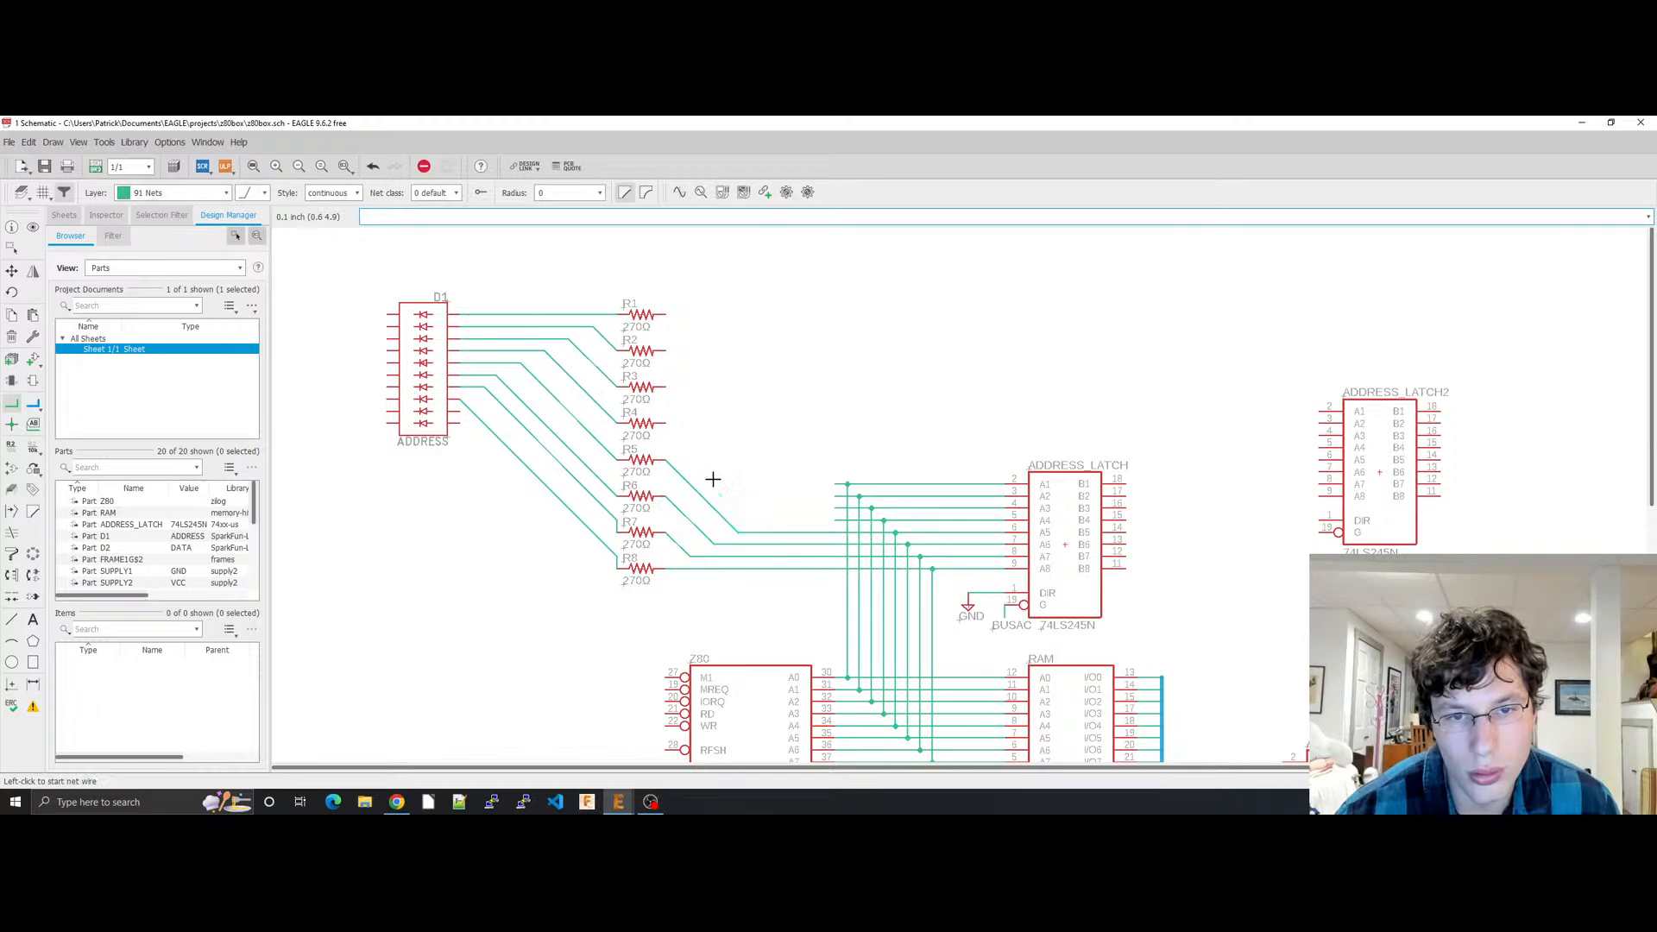
Step: Try wiring ADDRESS_LATCH's A4 and A3 lines to resistors R4 and R3 with nets
left_click(830, 522)
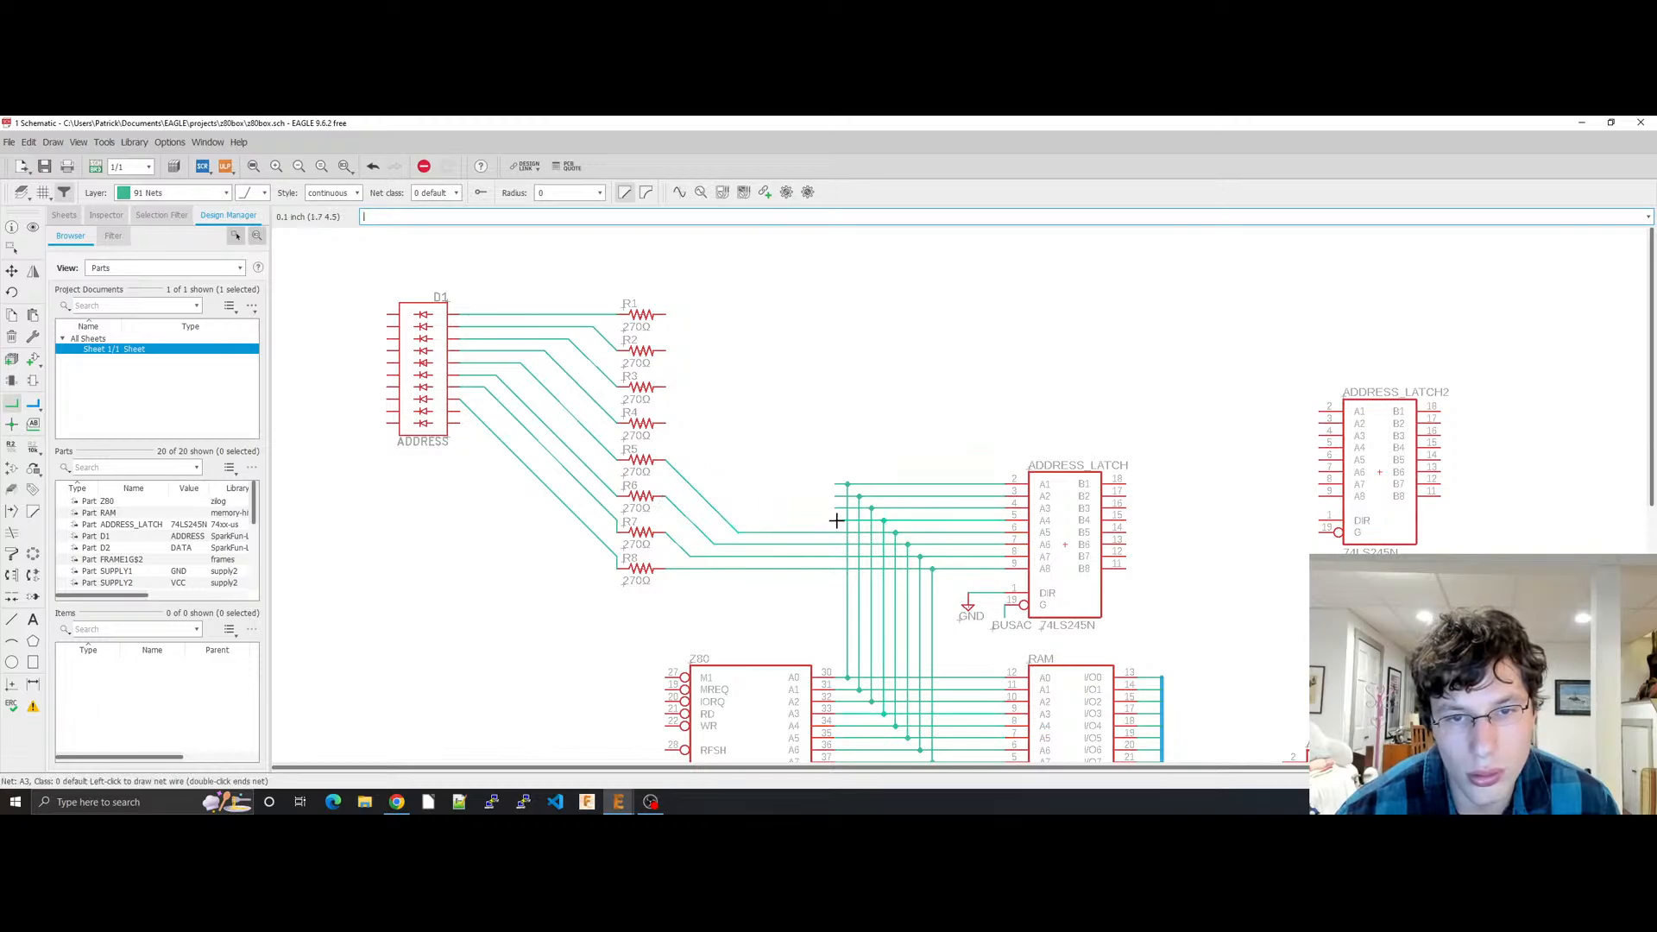
left_click(664, 424)
left_click(837, 508)
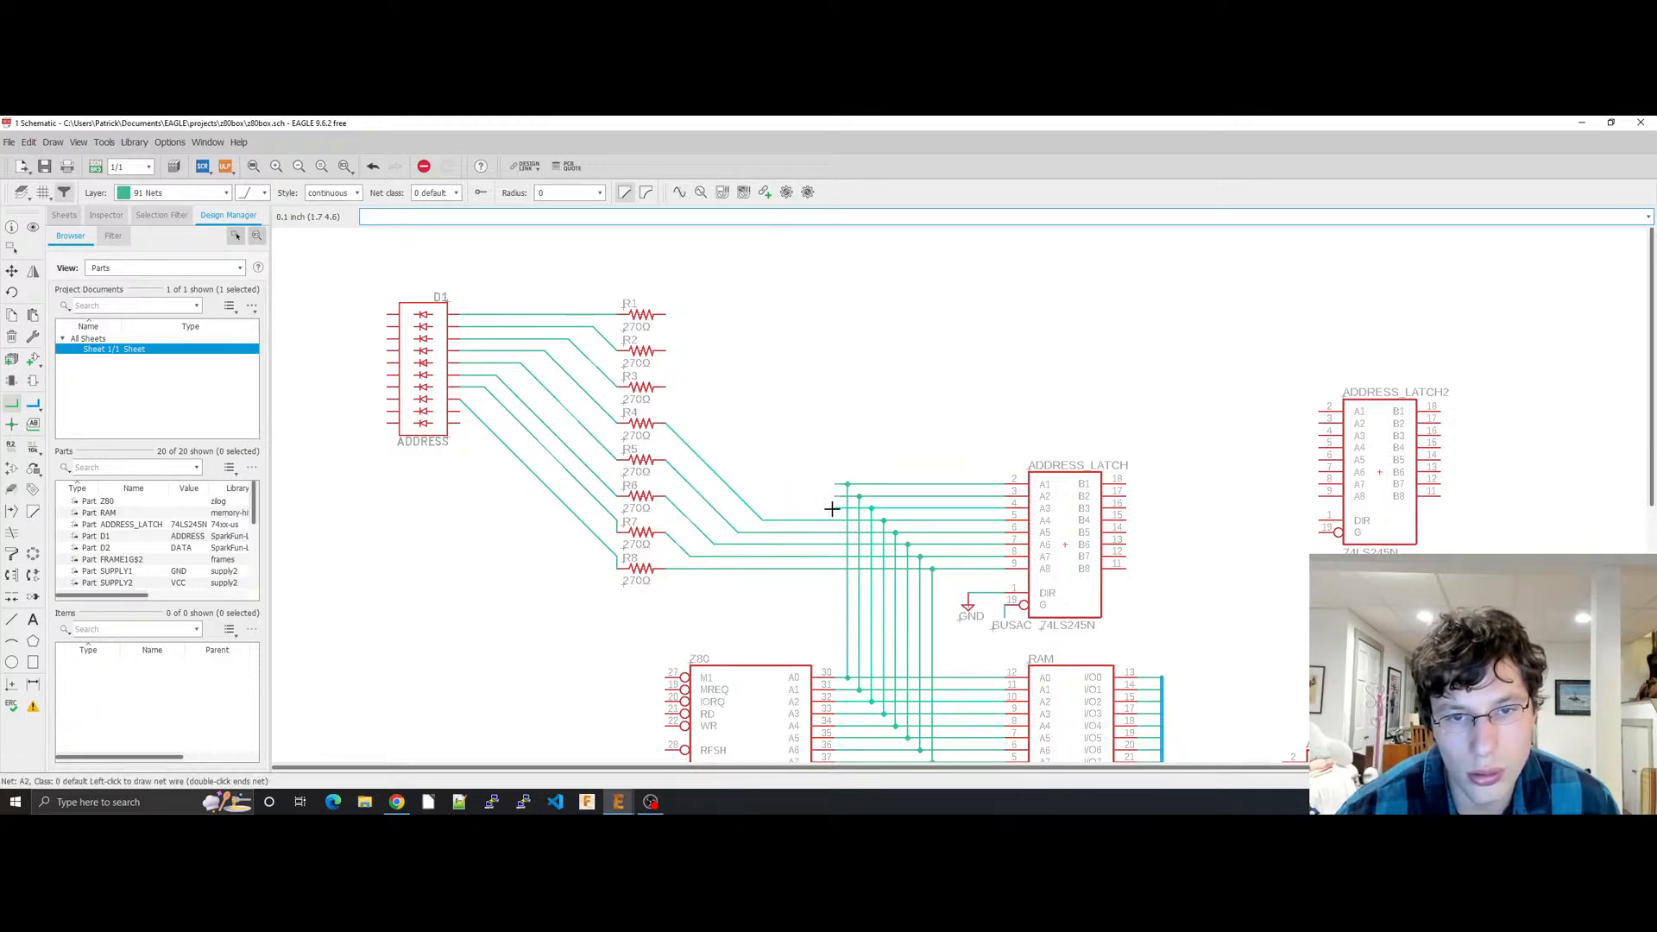
left_click(670, 393)
Step: Check the reference schematic in Chrome, and in EAGLE undo the nets between the resistors and ADDRESS_LATCH and save
left_click(397, 802)
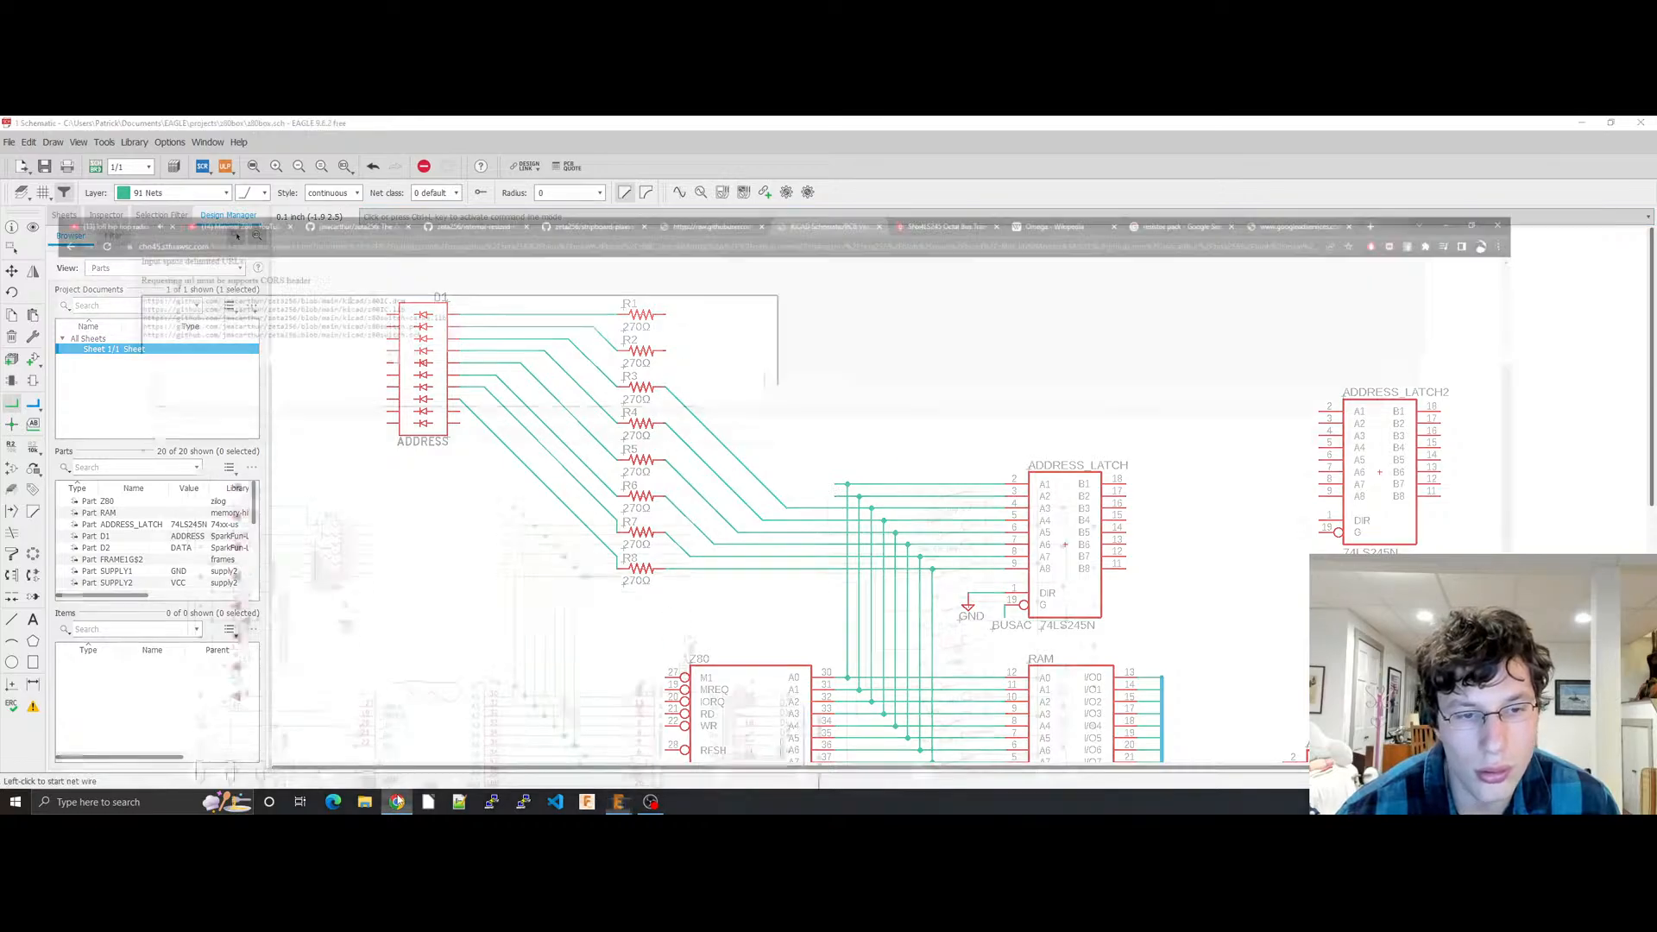
left_click(618, 802)
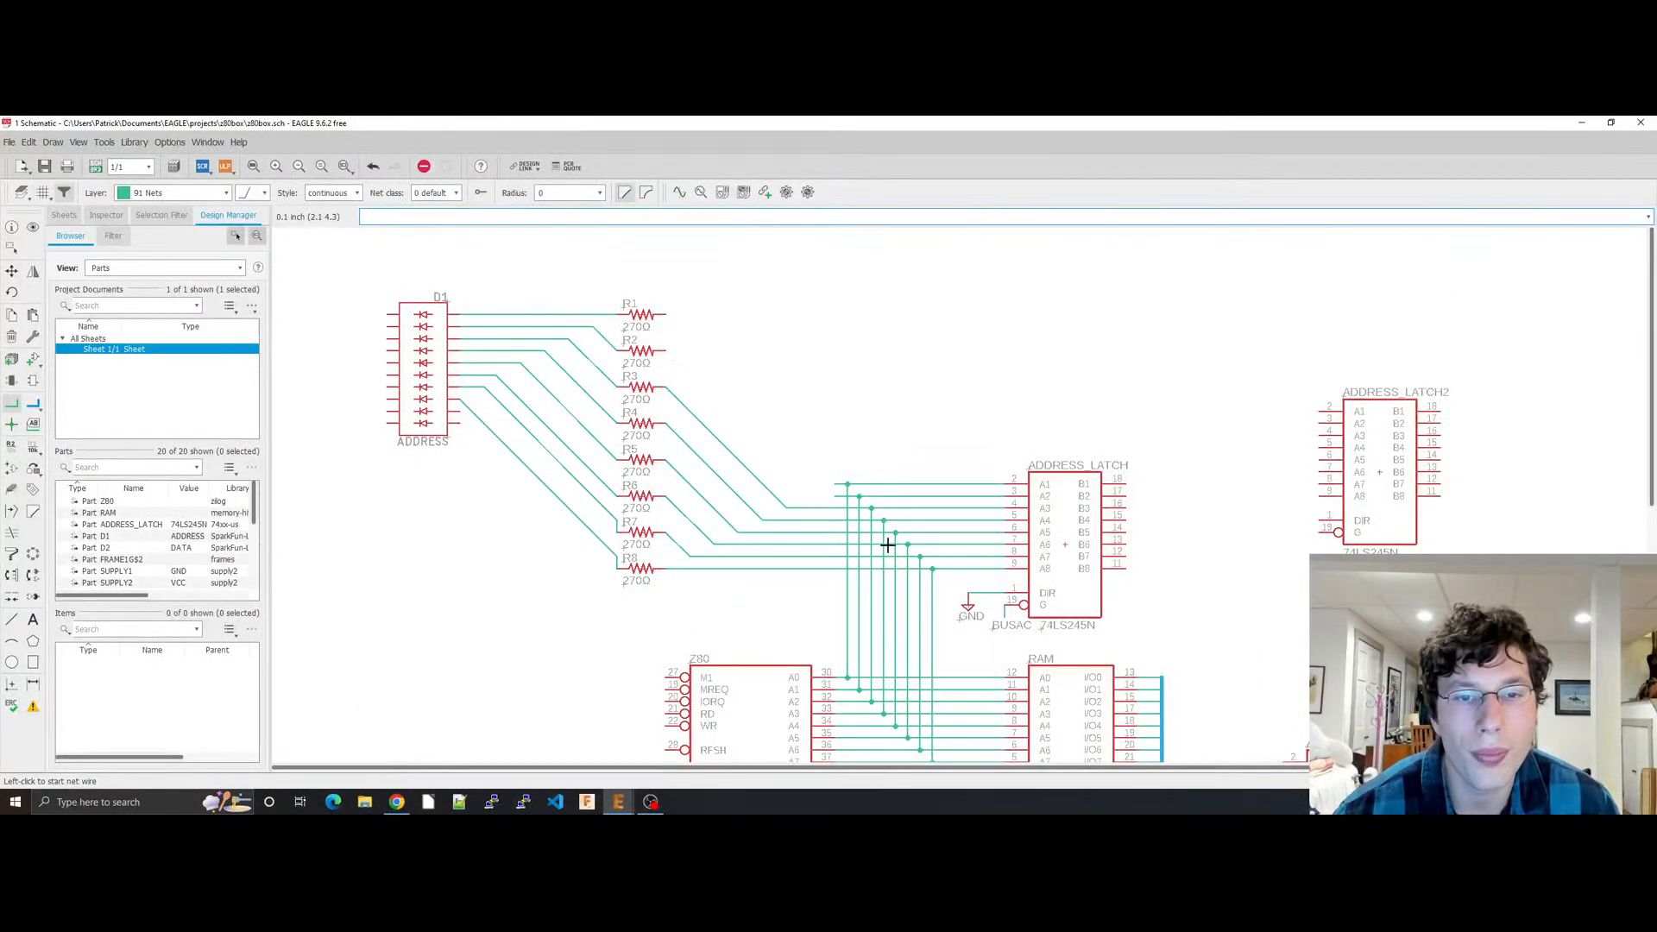
key("ctrl+z")
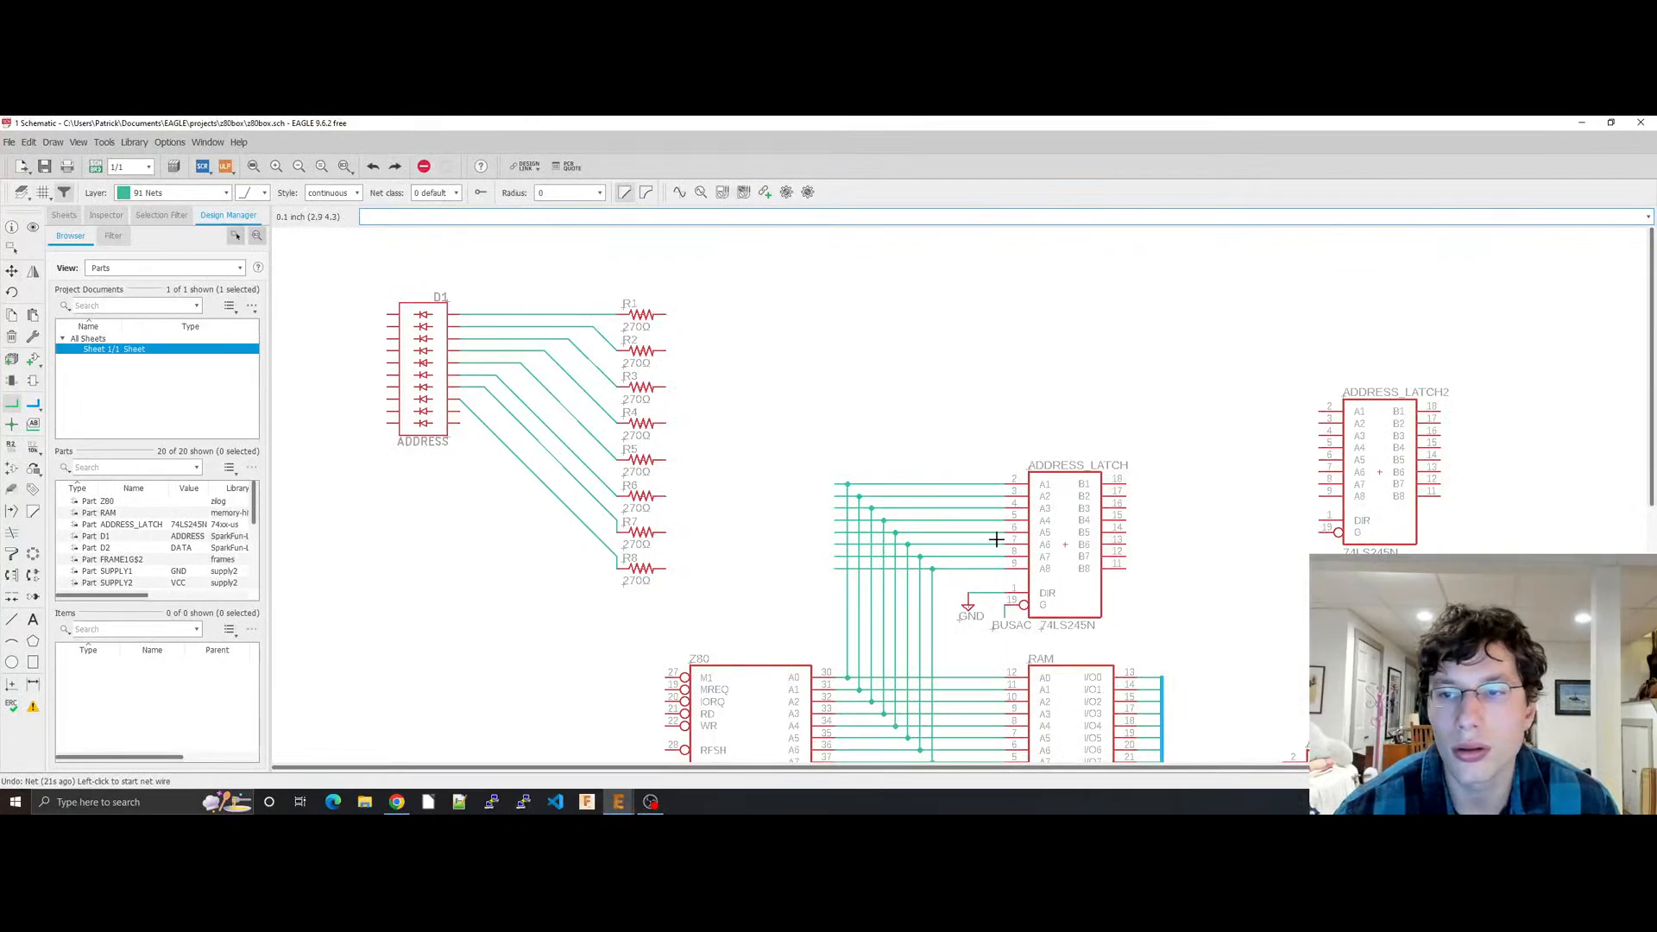
key("ctrl+s")
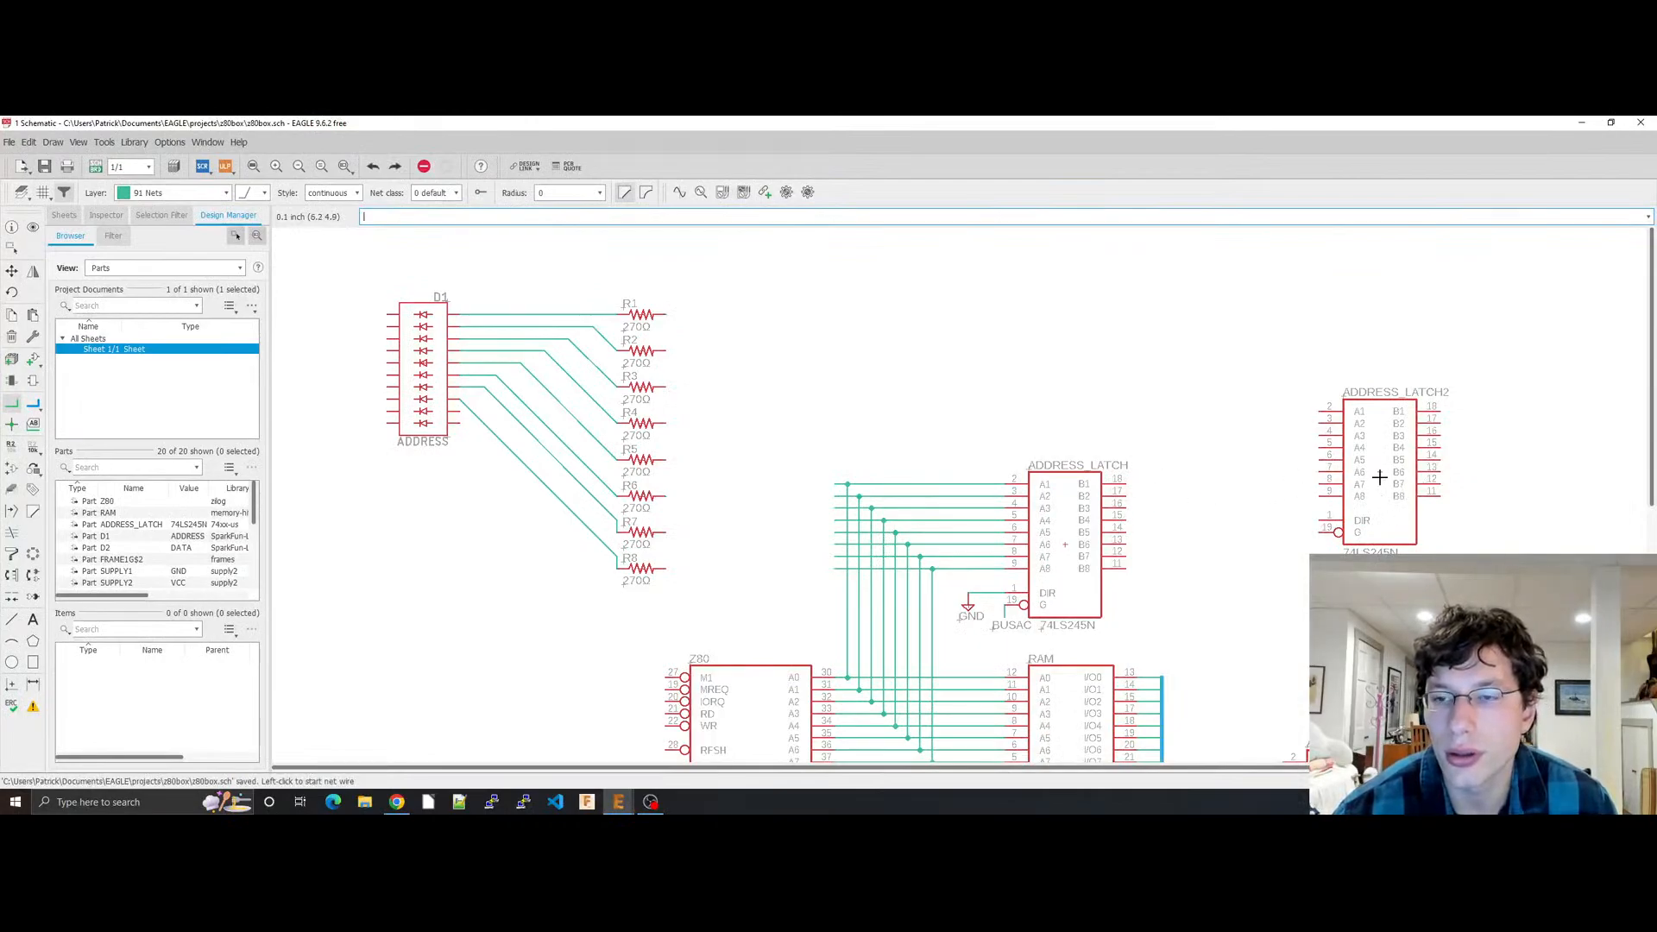
Step: Move ADDRESS_LATCH2 beside ADDRESS_LATCH so its B1 to B8 pins meet the open ends of the A1 to A8 lines, and save
key("Escape")
left_click_drag(1381, 472, 758, 543)
key("ctrl+s")
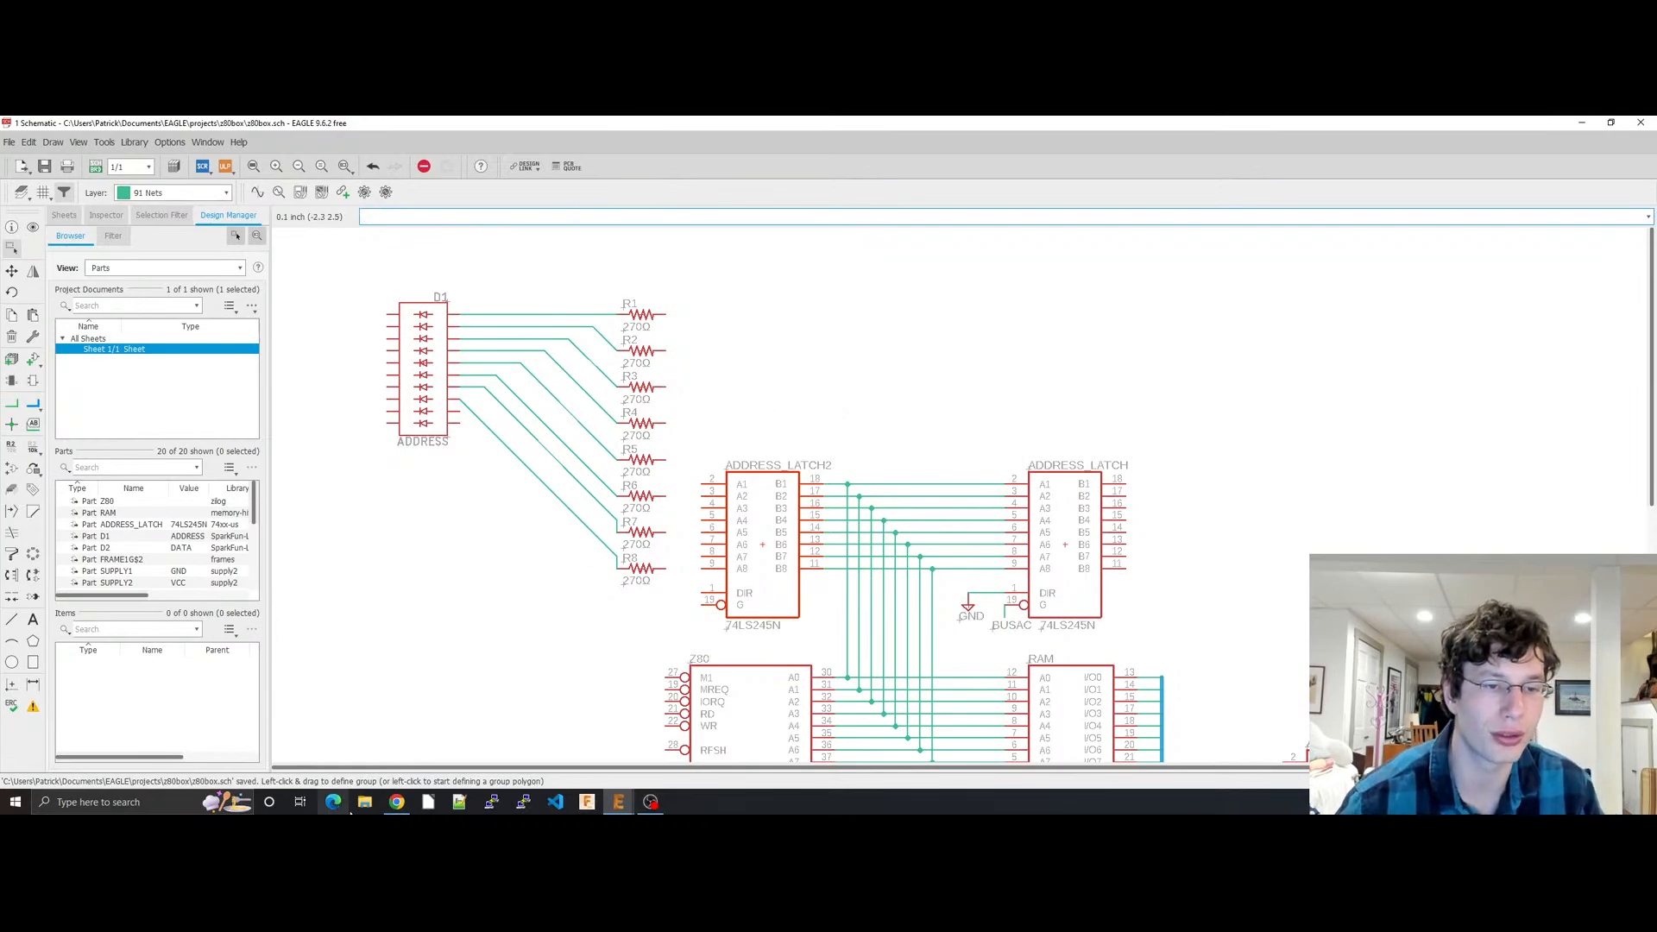
Step: Examine the LED and resistor pack wiring of z80switch.sch in Chrome, and return to the EAGLE schematic
left_click(397, 803)
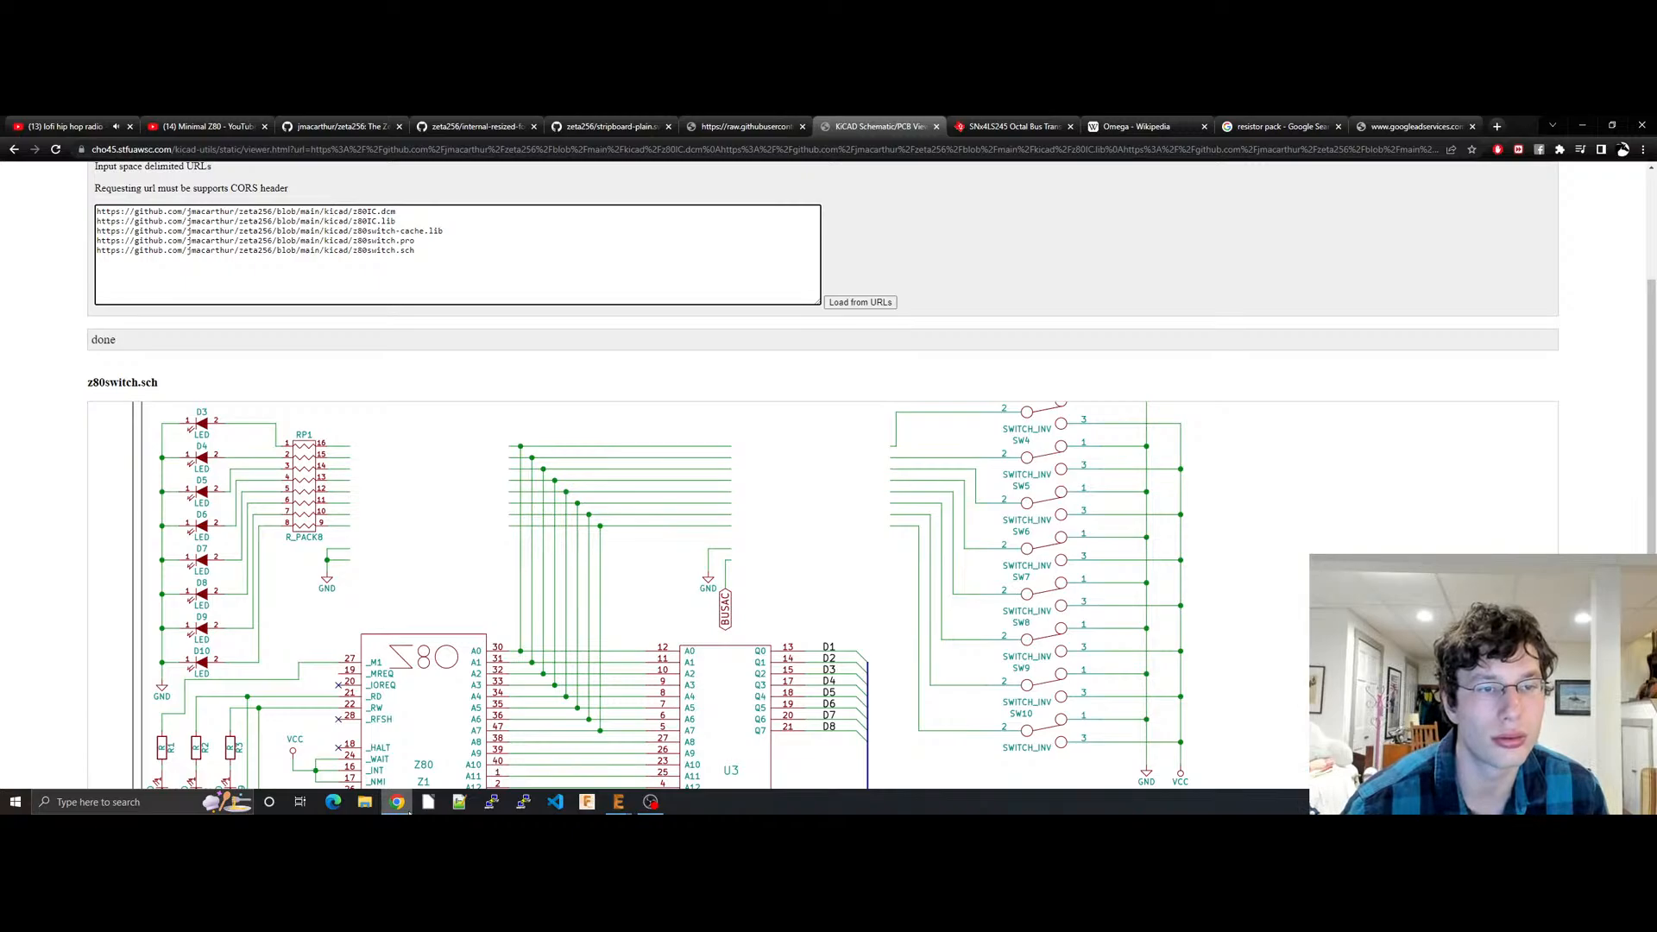
left_click(410, 811)
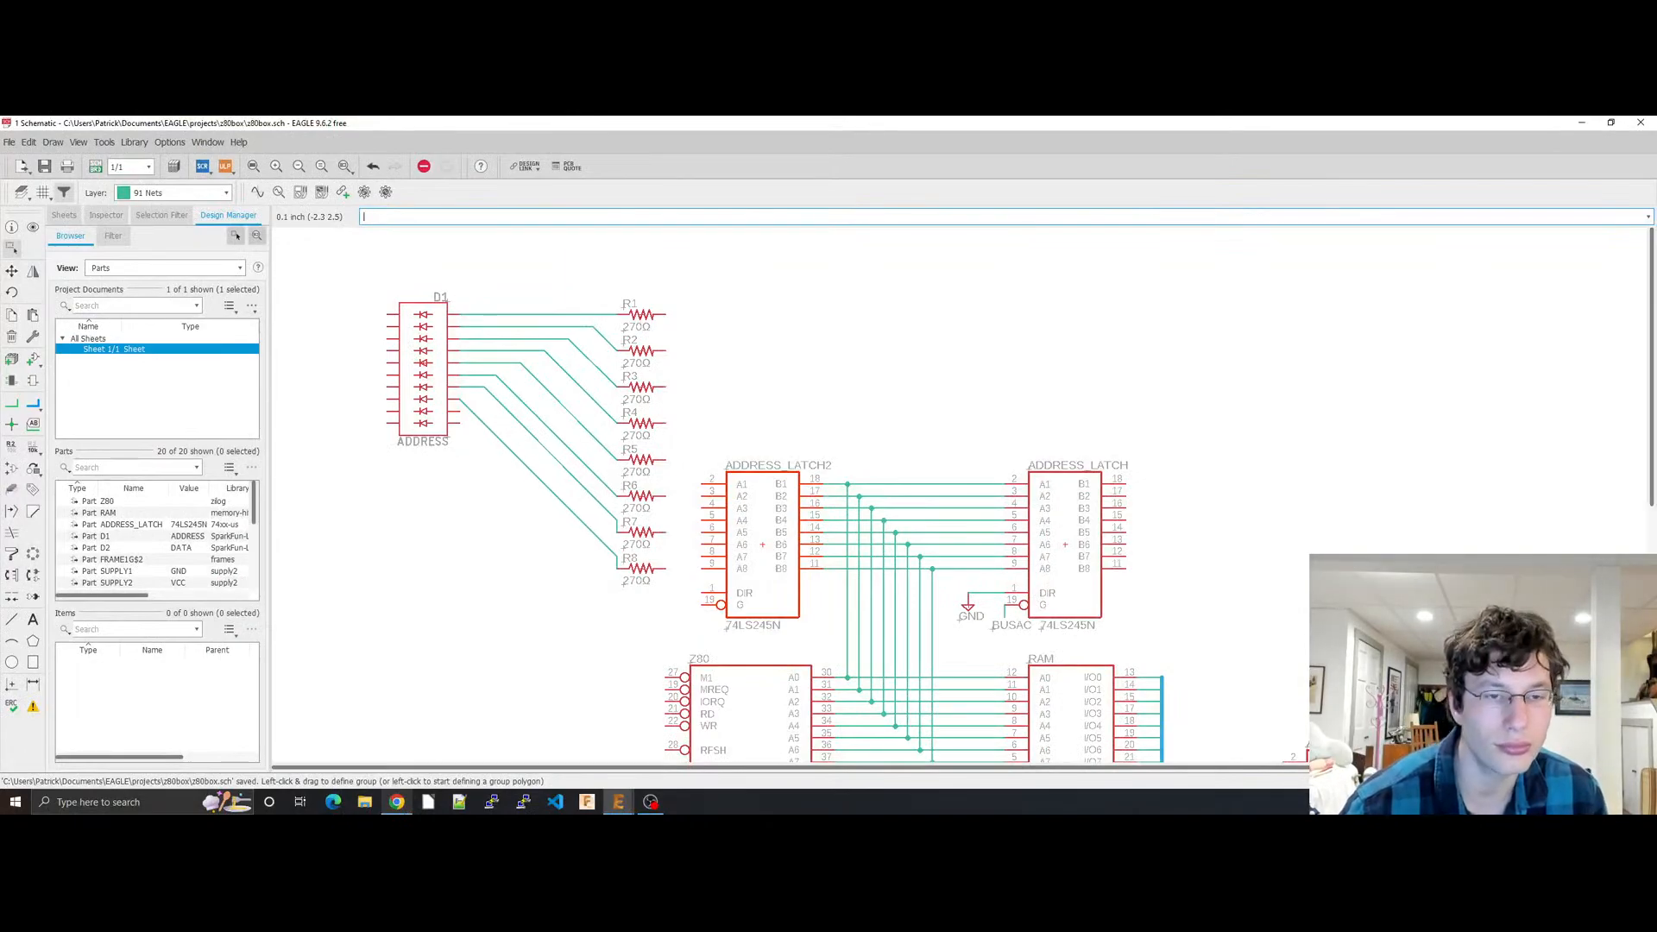
left_click(405, 702)
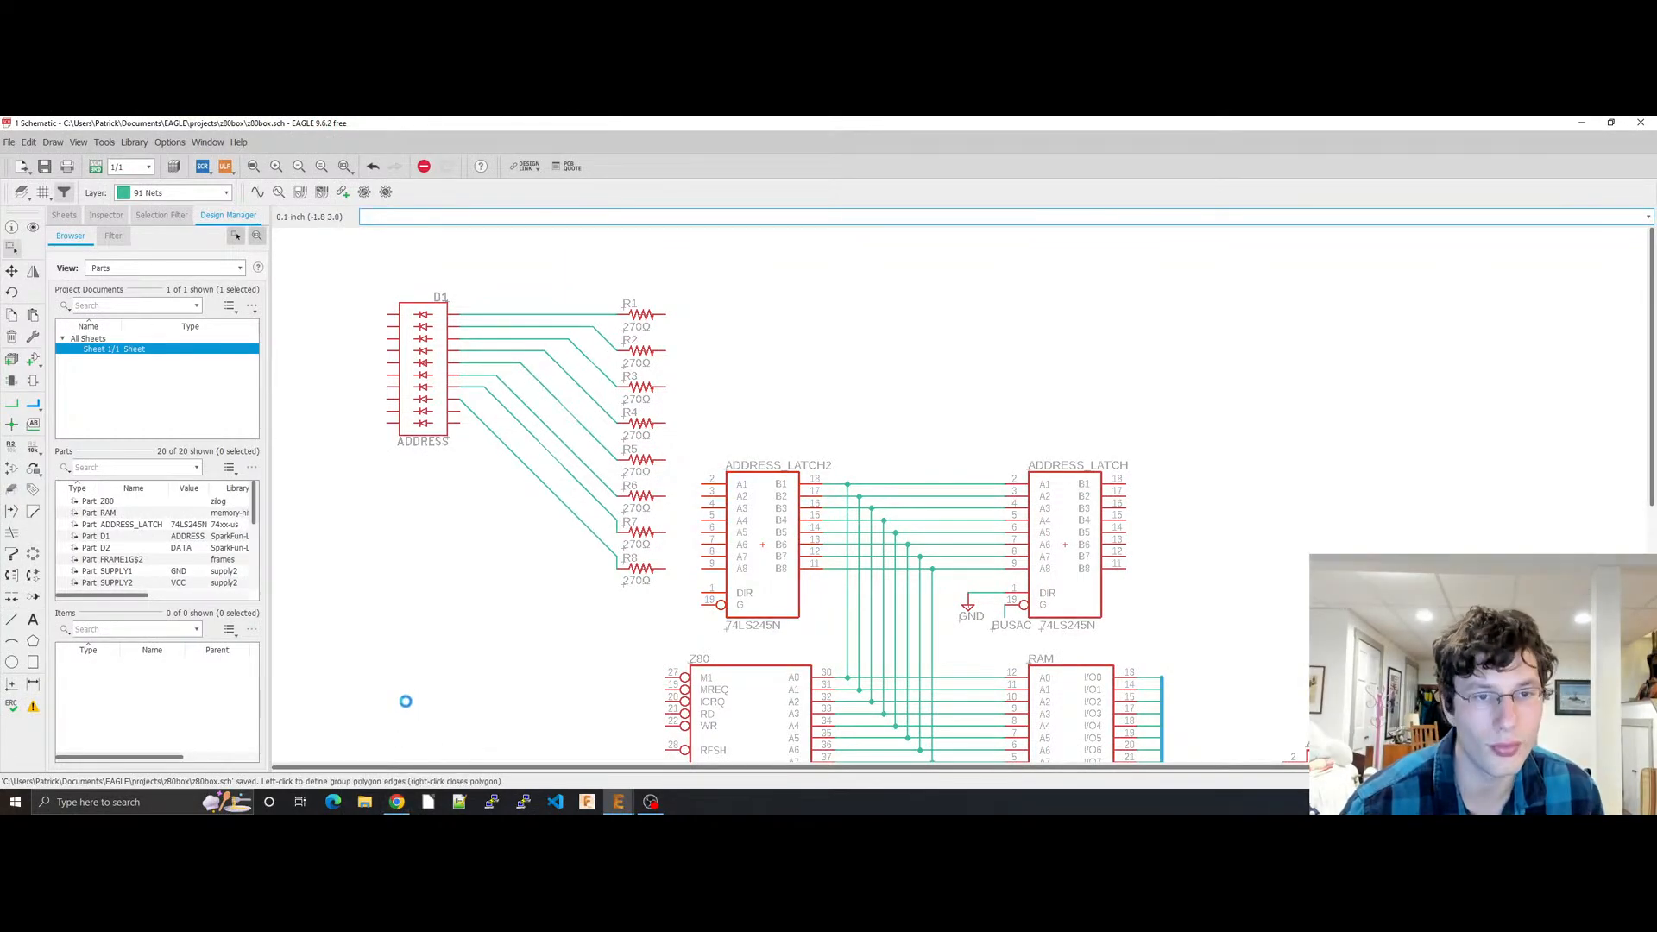
Step: Search the part libraries for "resistor net" and "net", and look through the matching parts
left_click(311, 720)
type("R")
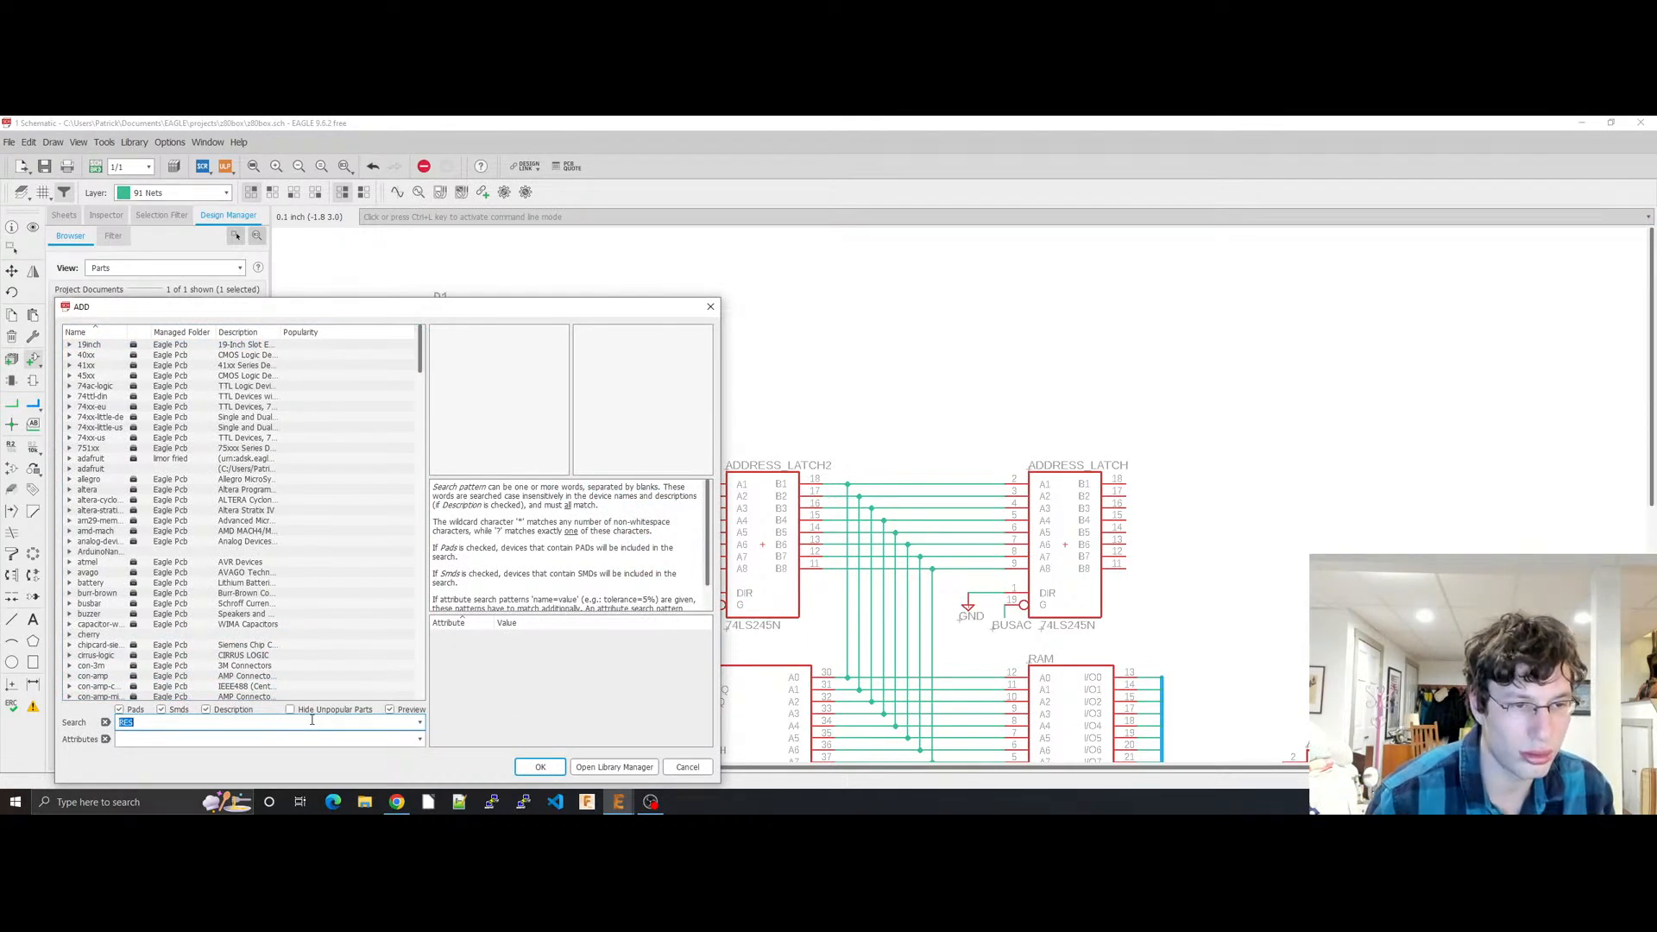
type("esistor net")
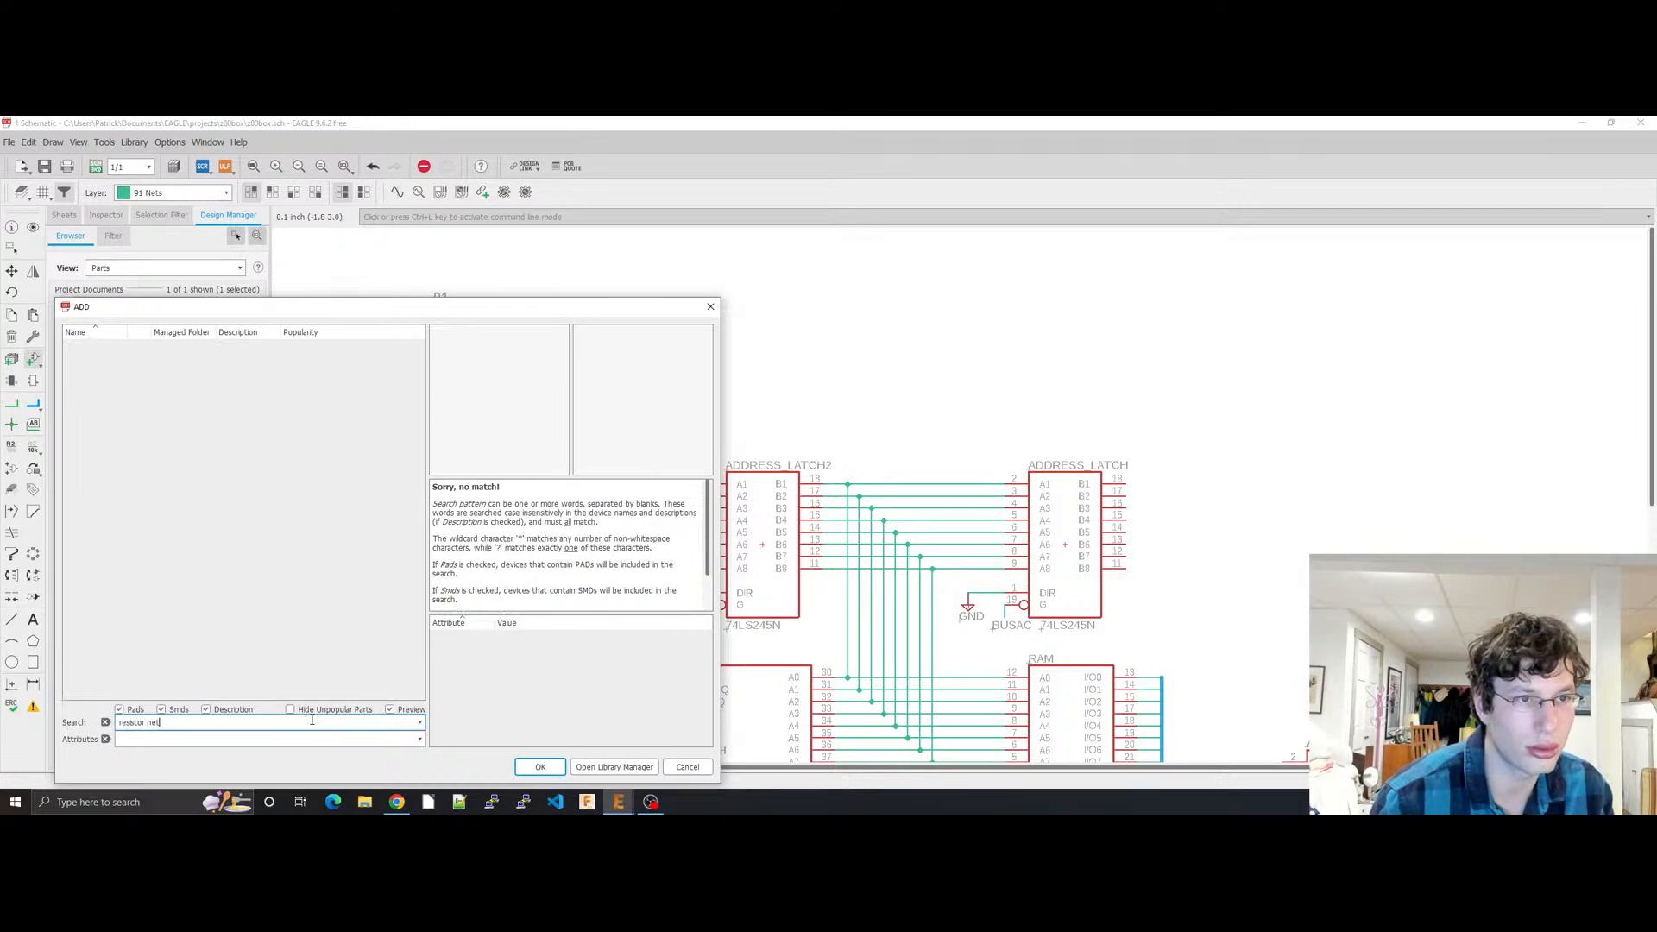
key("ctrl+a")
type("net")
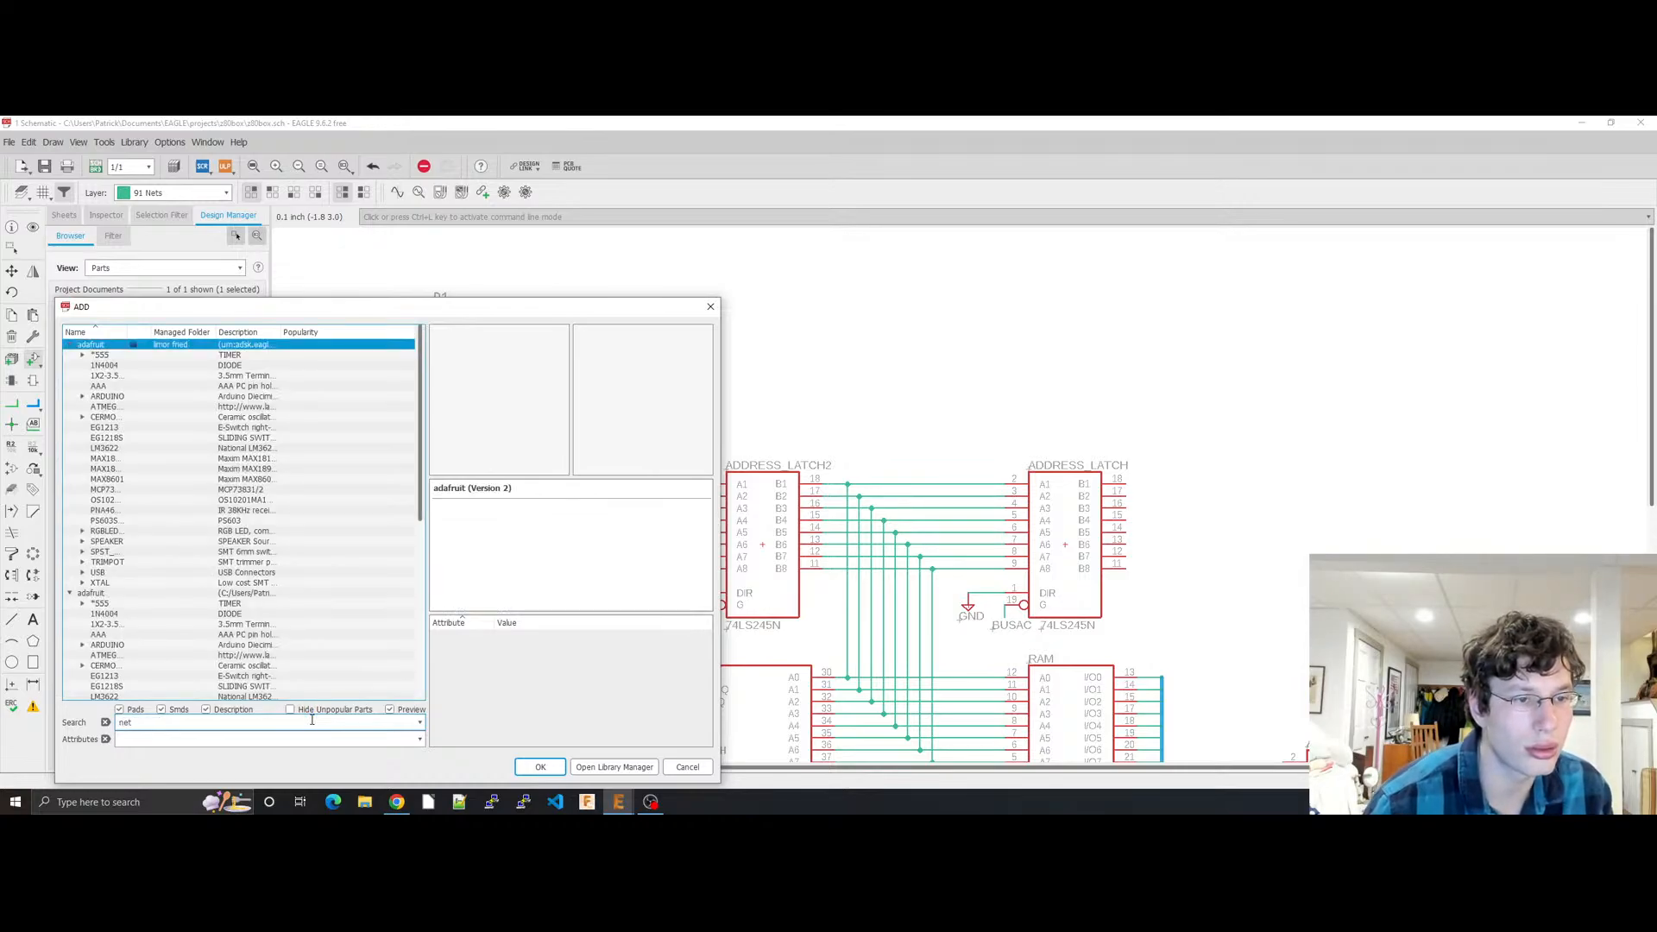
scroll(217, 541, "down", 10)
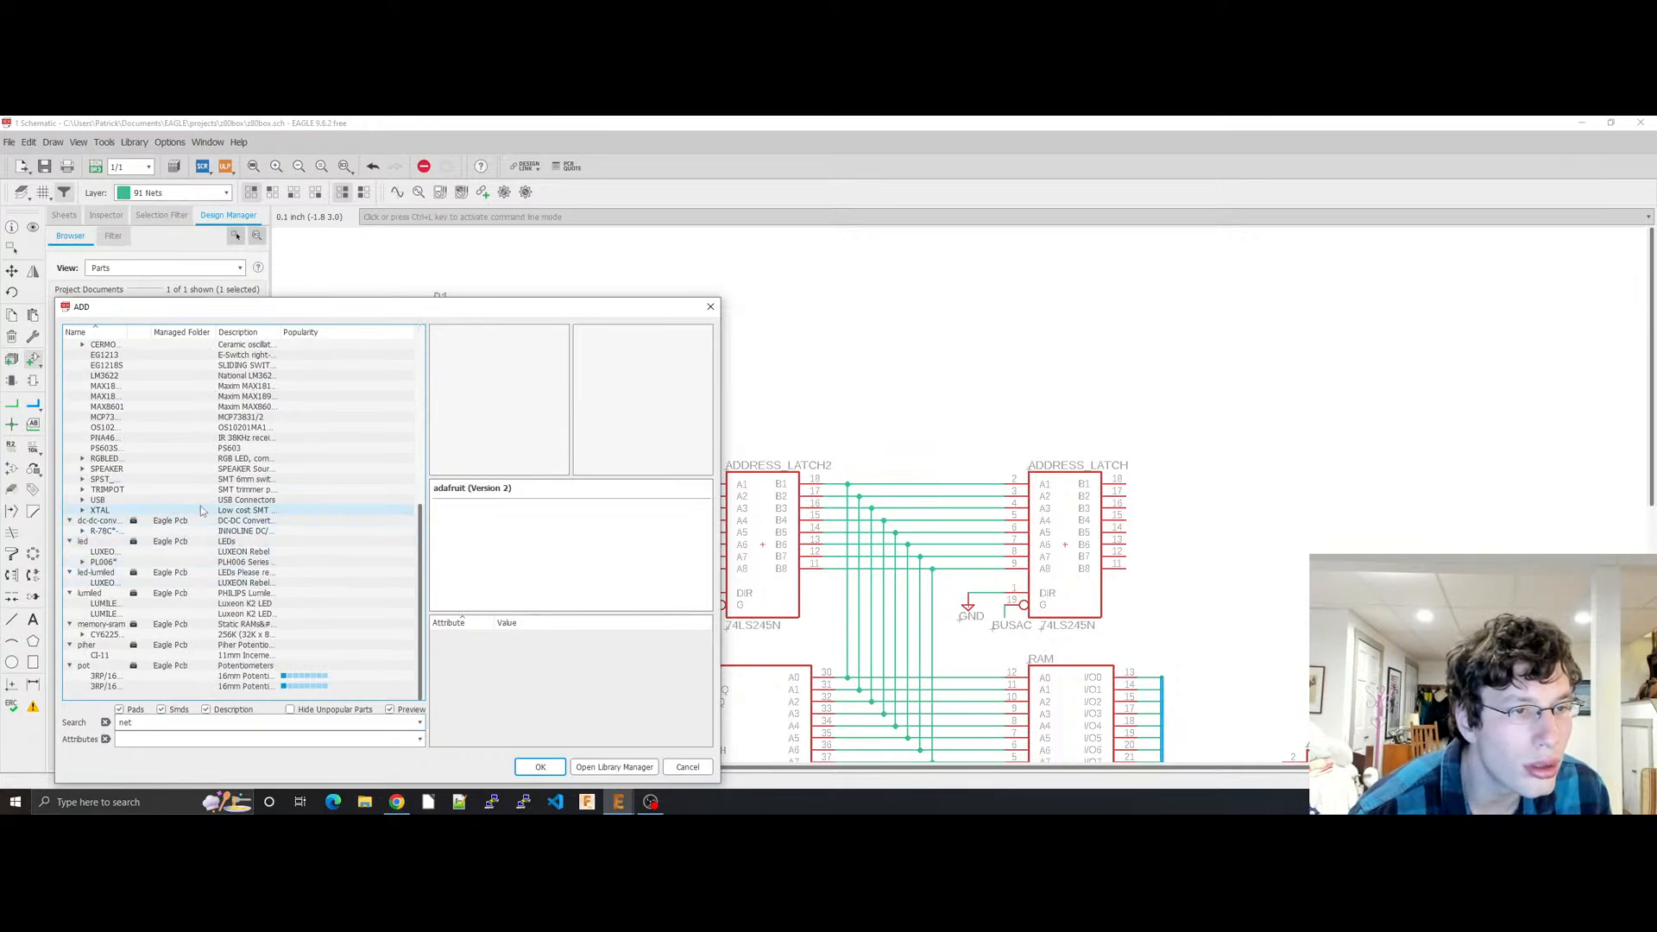
scroll(206, 558, "up", 9)
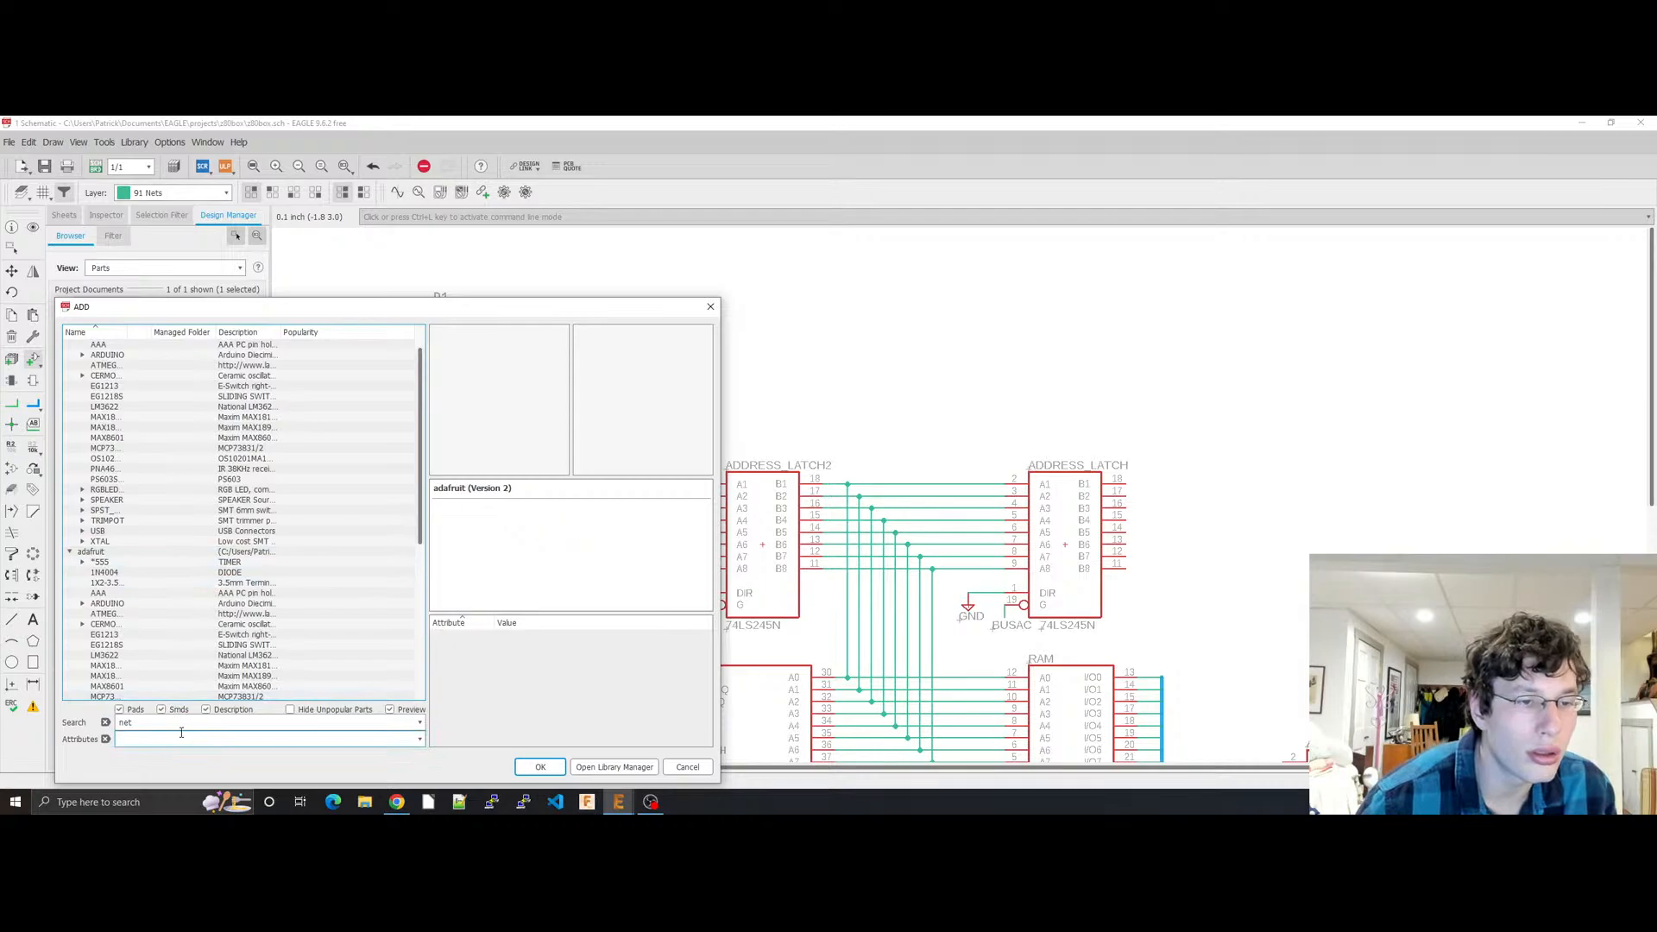
Step: Search the part libraries for "resistor", and preview the CTS753DRT16 network resistor in the resistor-net library
type("resistor")
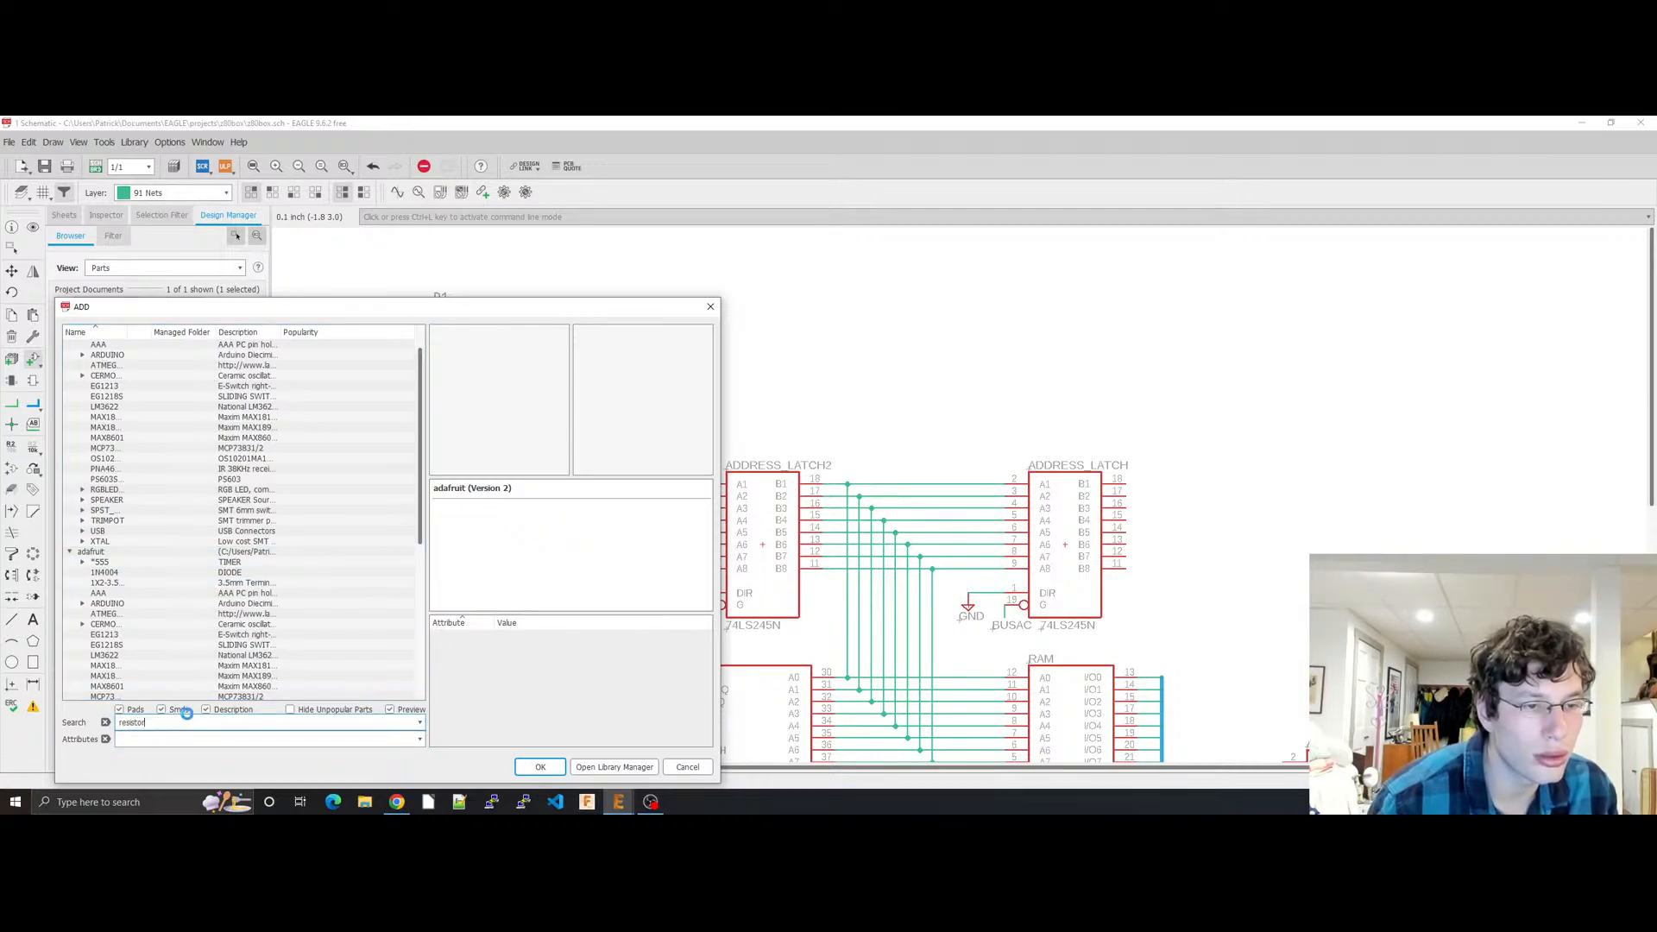
key("Return")
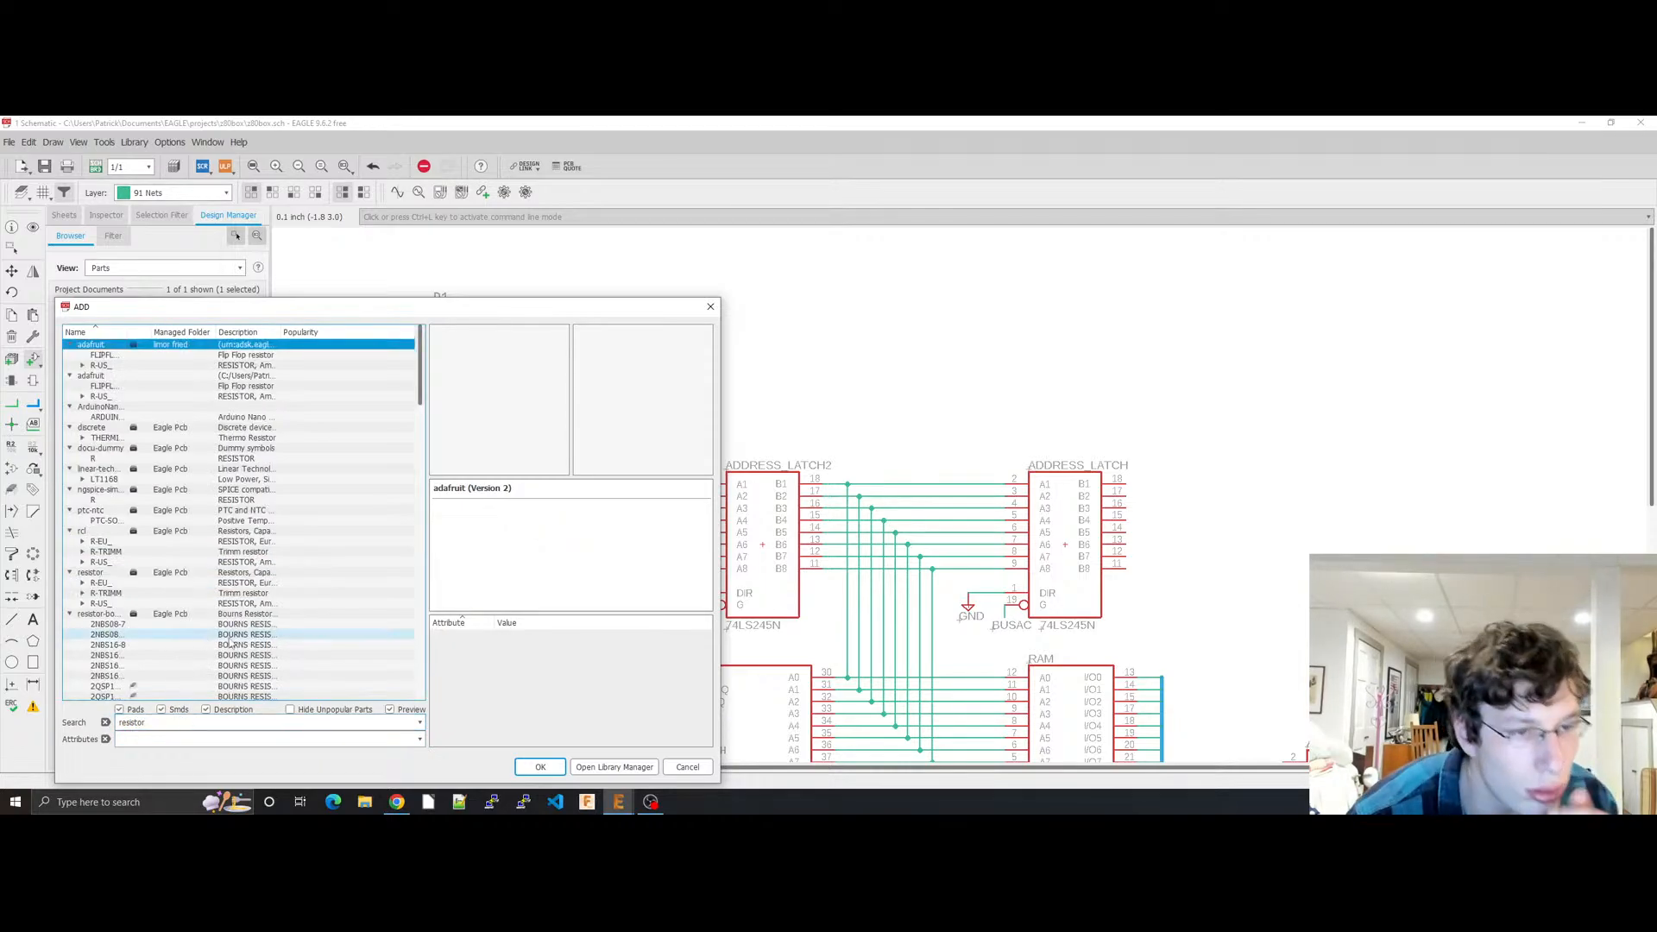
scroll(341, 614, "down", 2)
scroll(341, 613, "down", 7)
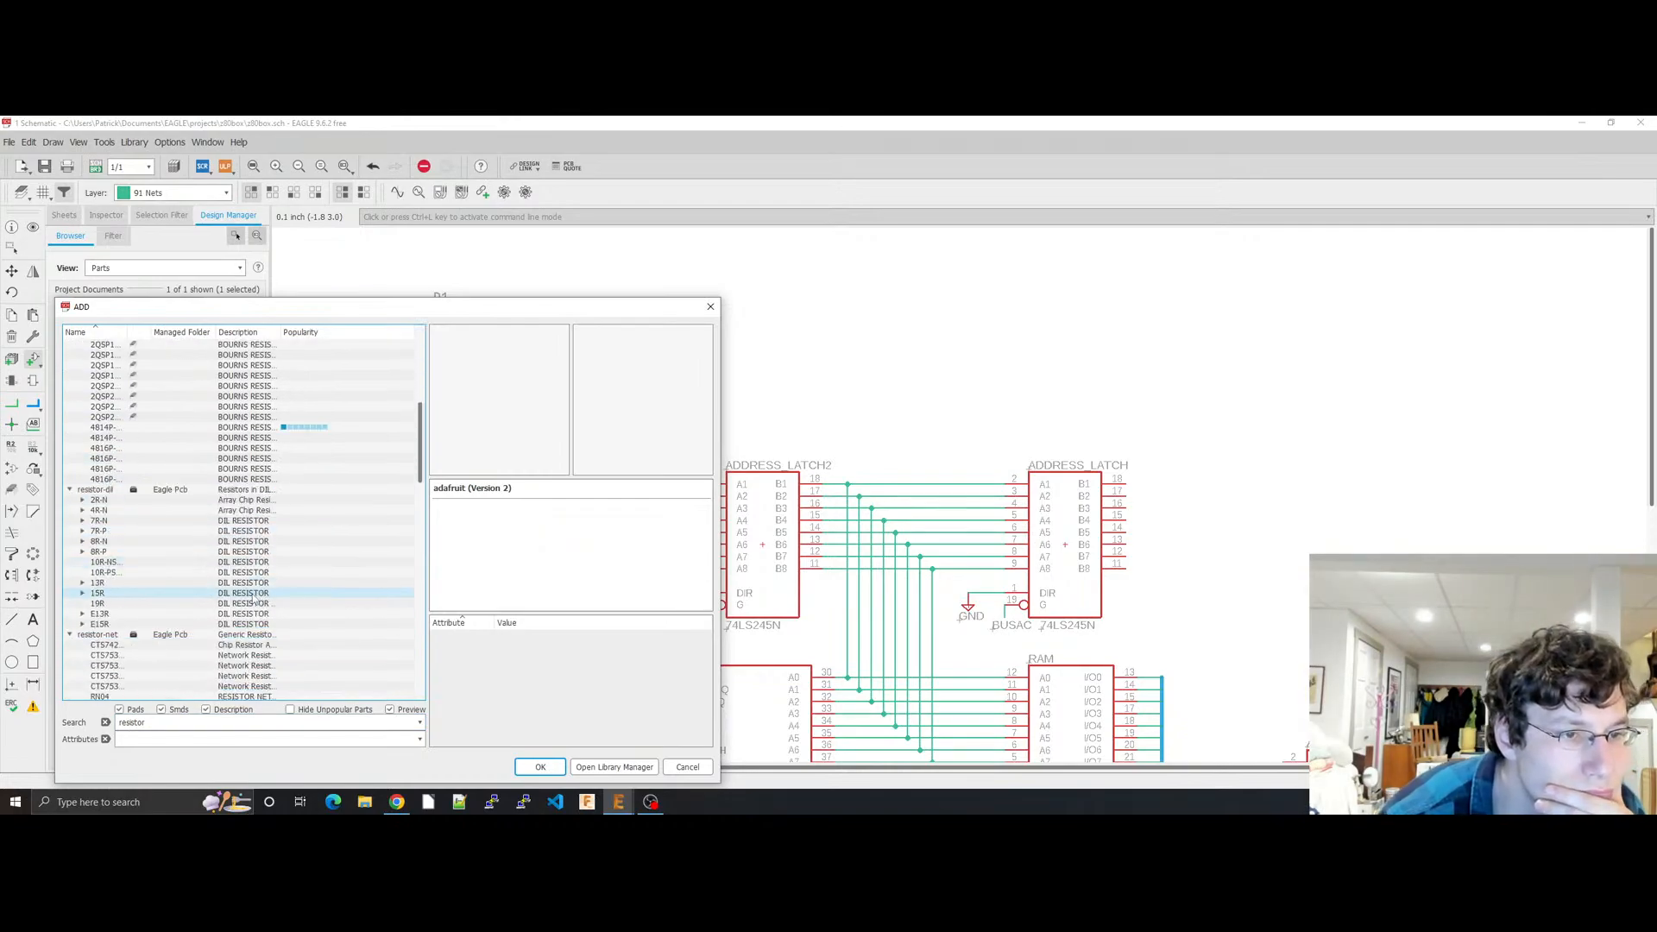
left_click(217, 640)
left_click(187, 656)
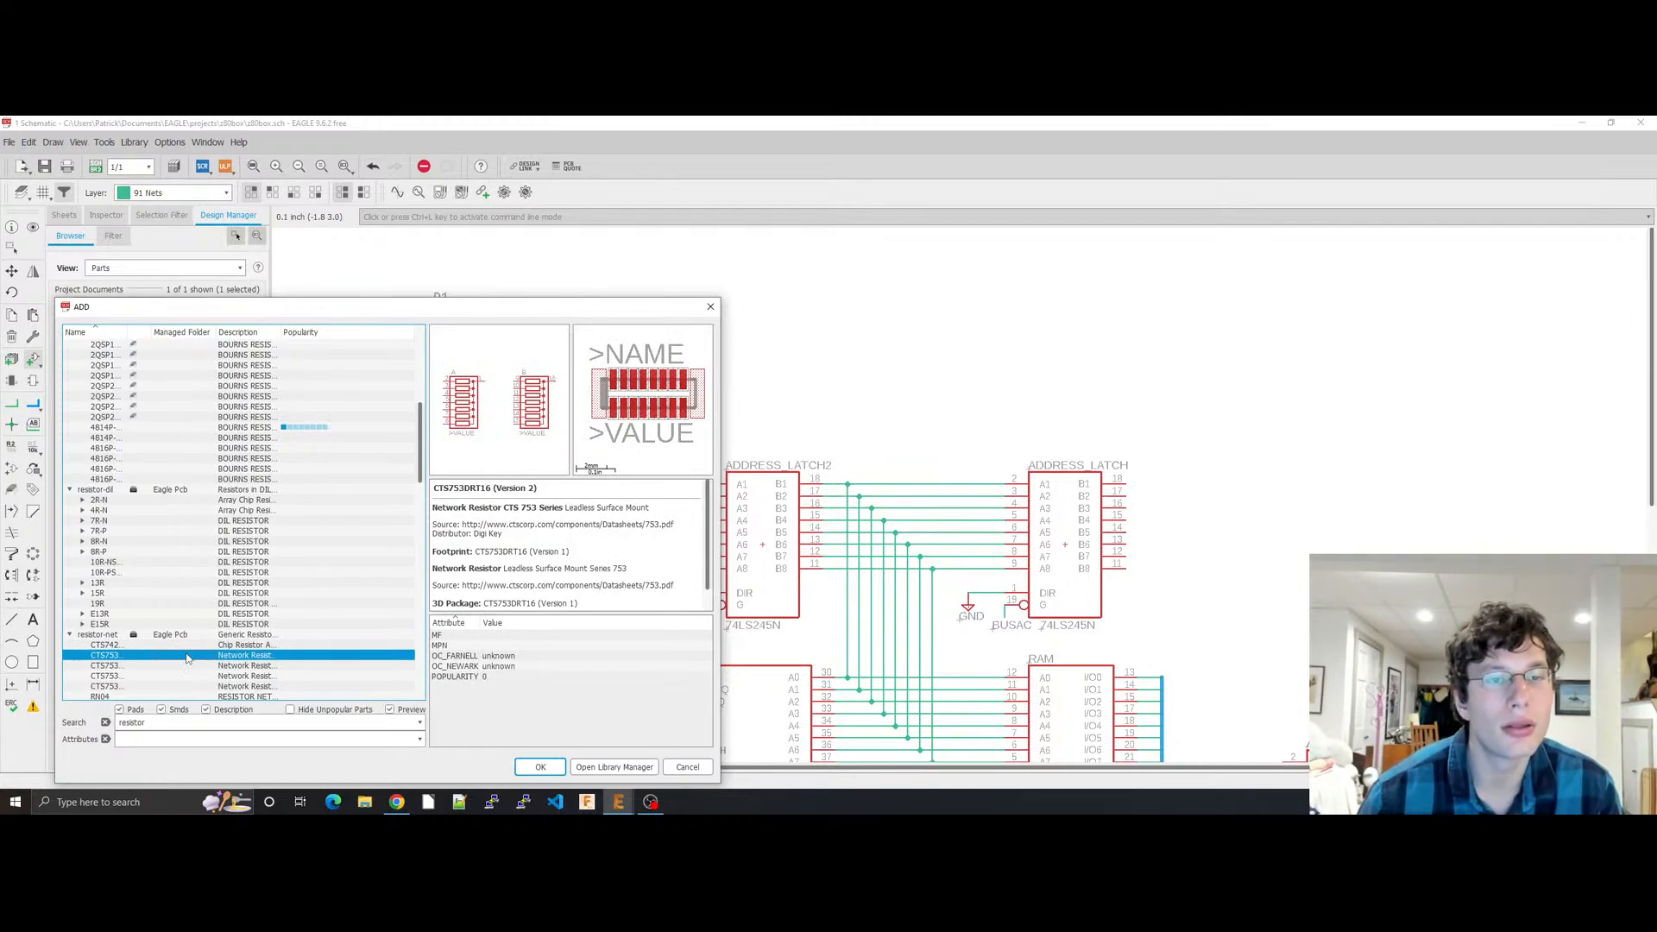
Step: Preview the other resistor-net library parts, from the CTS742C083 chip array through the RN and RNX resistor networks
key("Up")
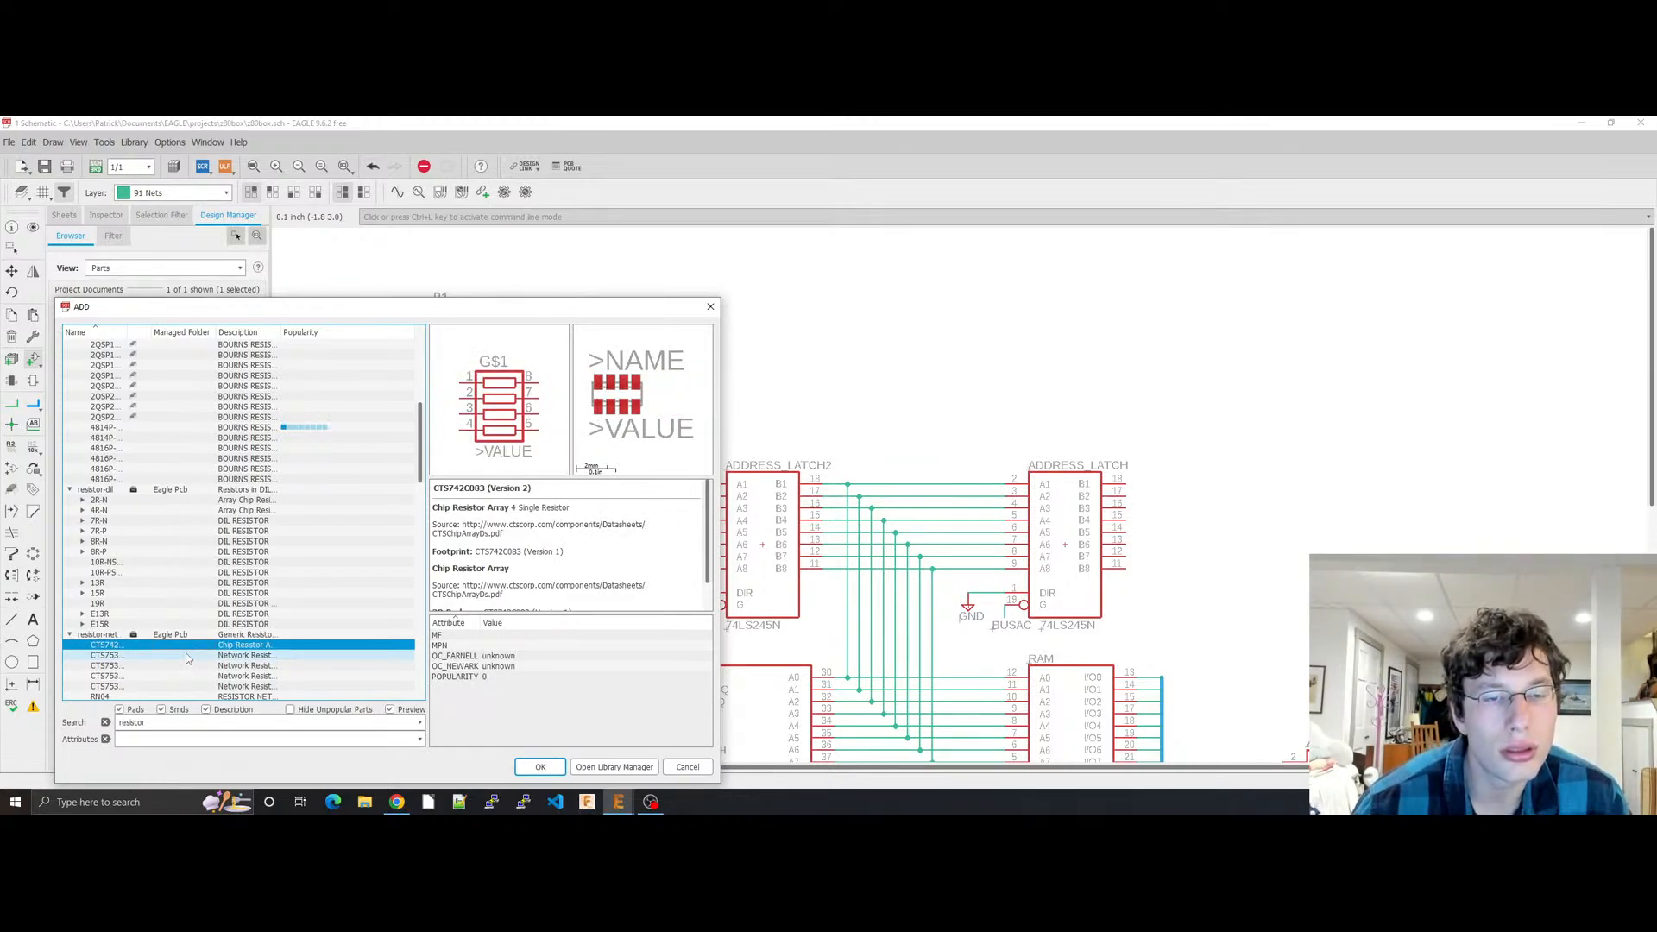
key("Down")
key("Down")
key("Down")
key("Down")
key("Down")
key("Down")
key("Down")
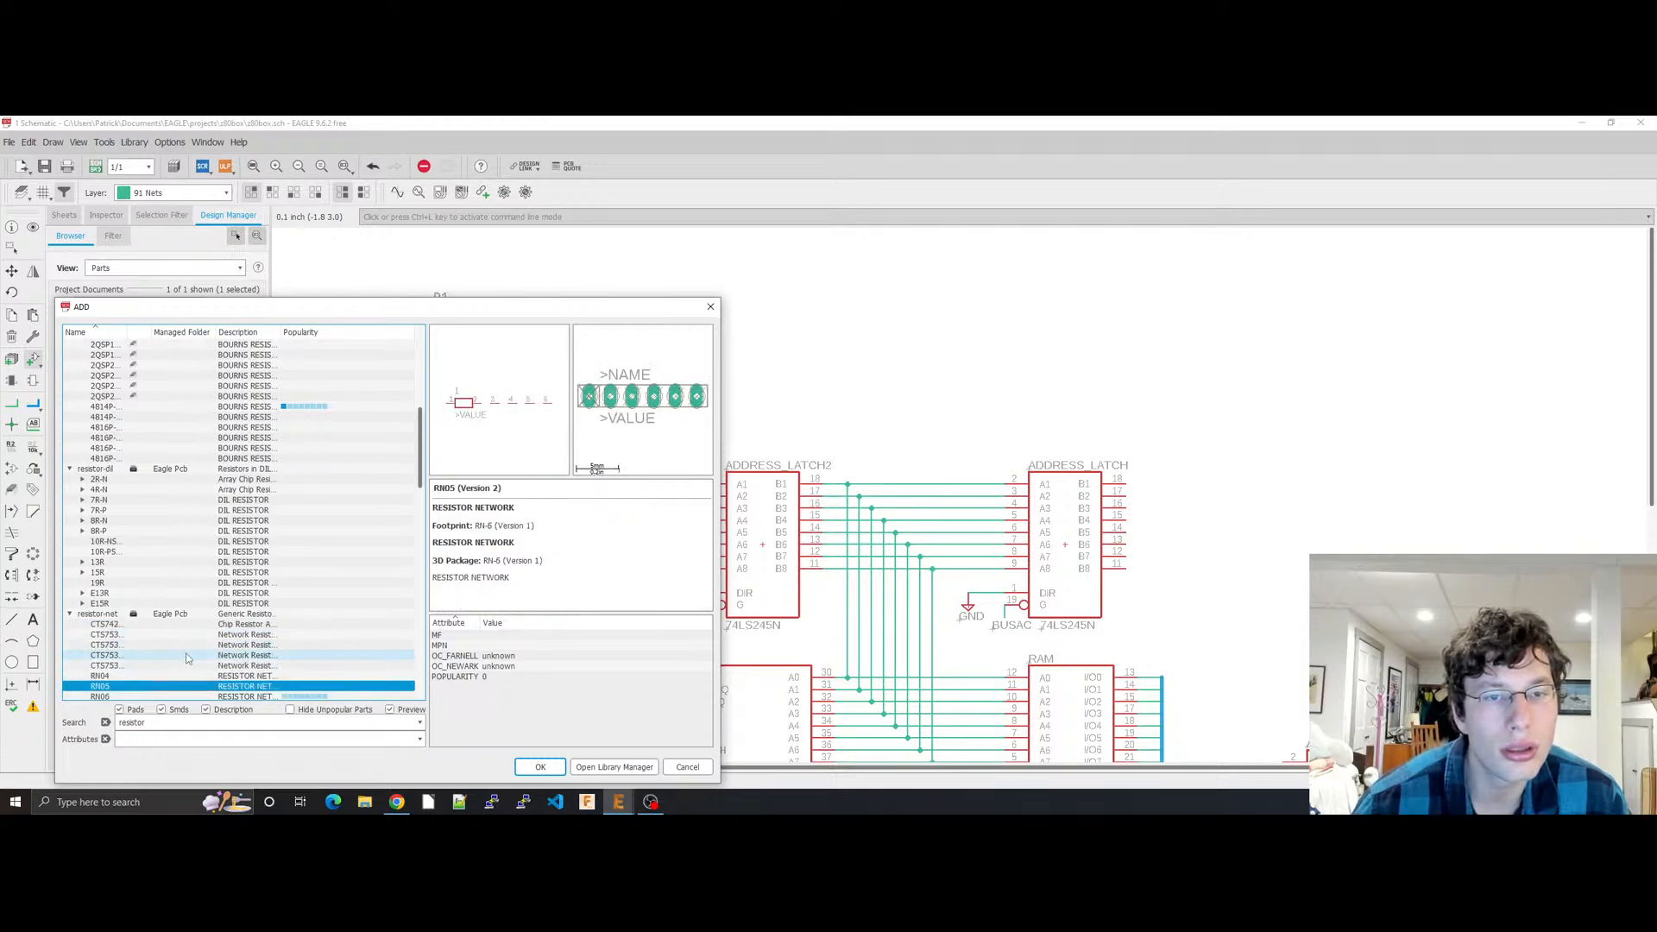
key("Down")
key("Down")
key("Down")
key("Down")
key("Down")
key("Down")
key("Down")
key("Down")
key("Down")
key("Down")
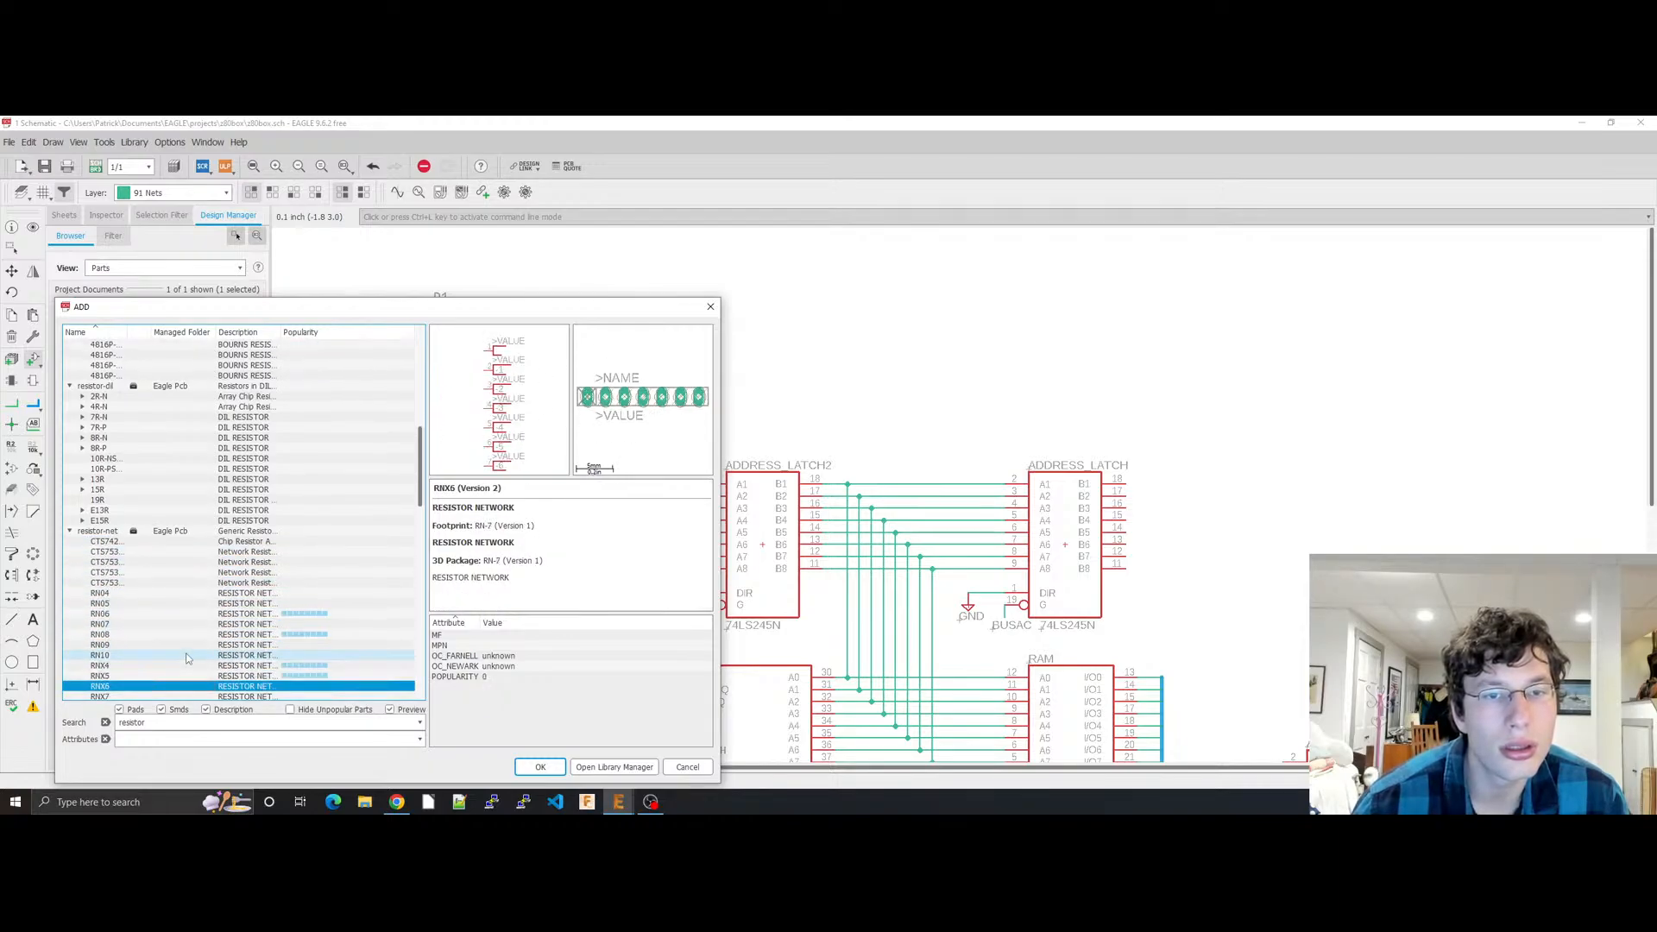
key("Down")
key("Down")
key("Down")
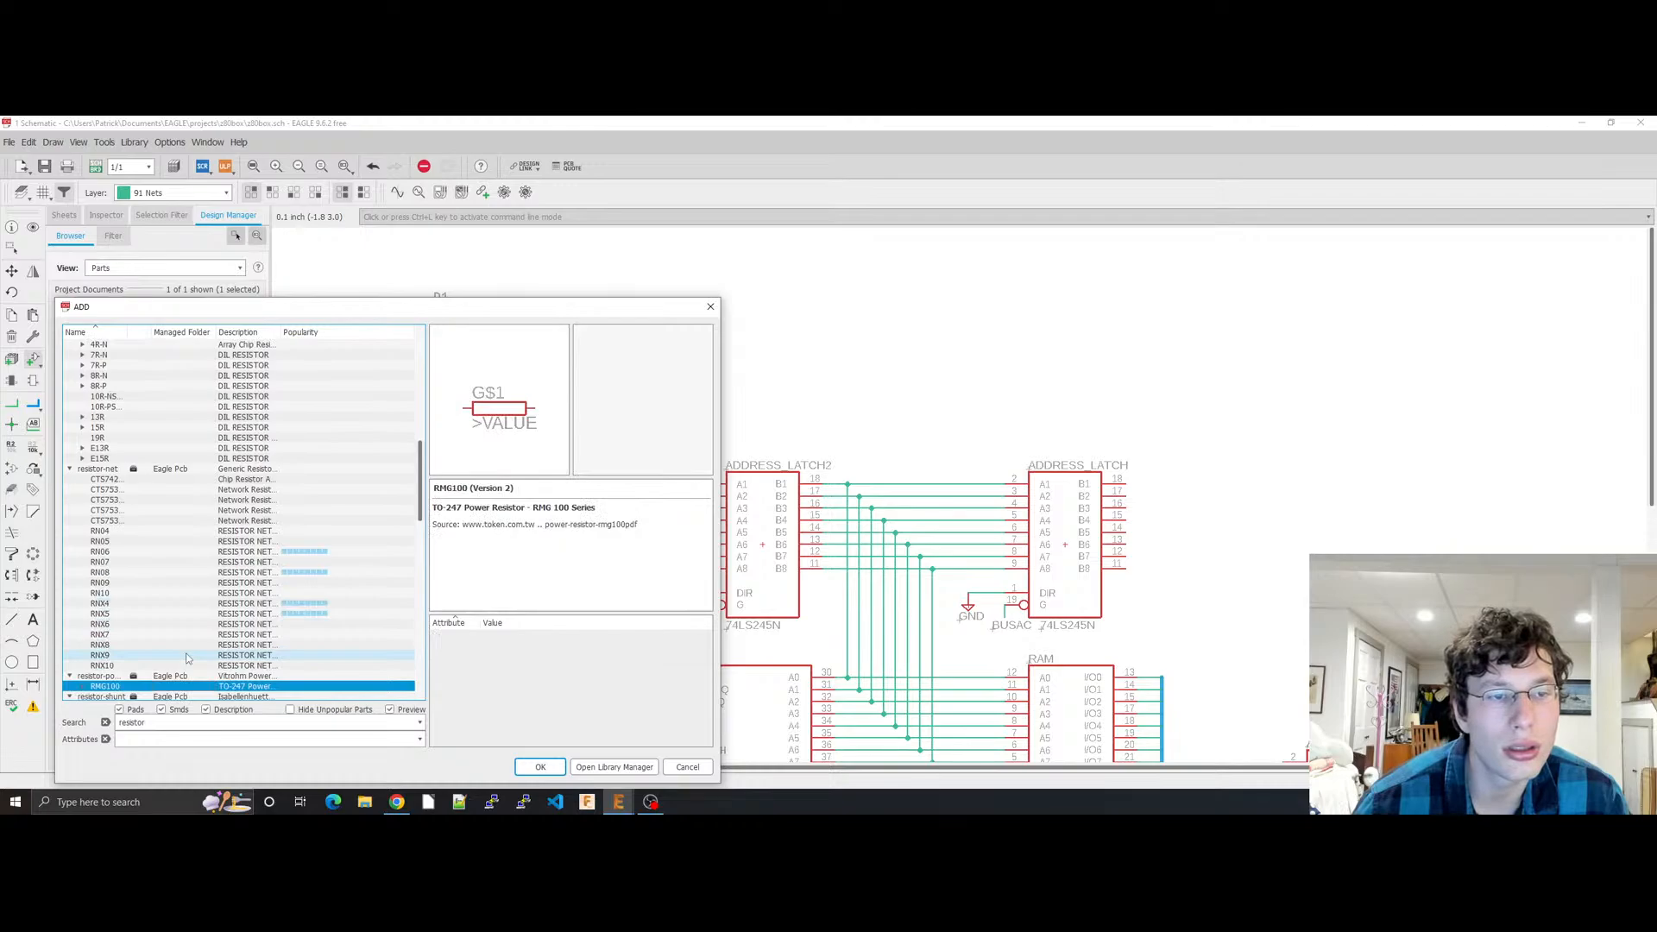
Step: Examine the RMG100 power resistor variants and the SMD shunt resistors in the resistor-shunt library
key("Right")
key("Down")
key("Down")
key("Down")
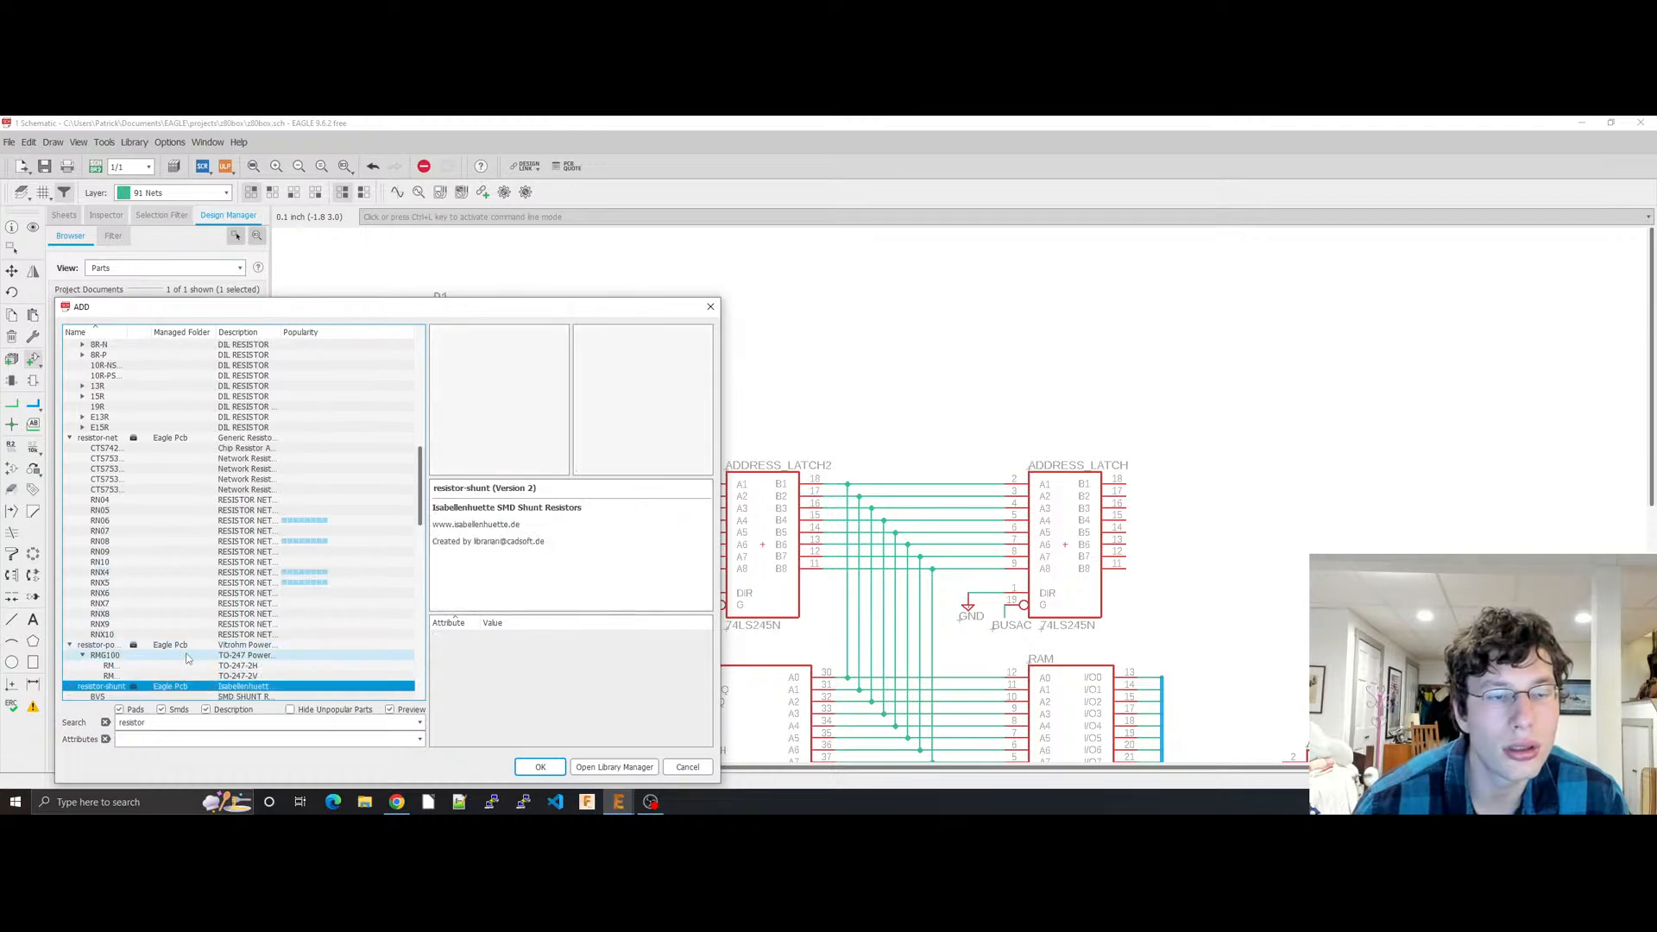
key("Right")
key("Down")
key("Down")
key("Down")
key("Down")
key("Down")
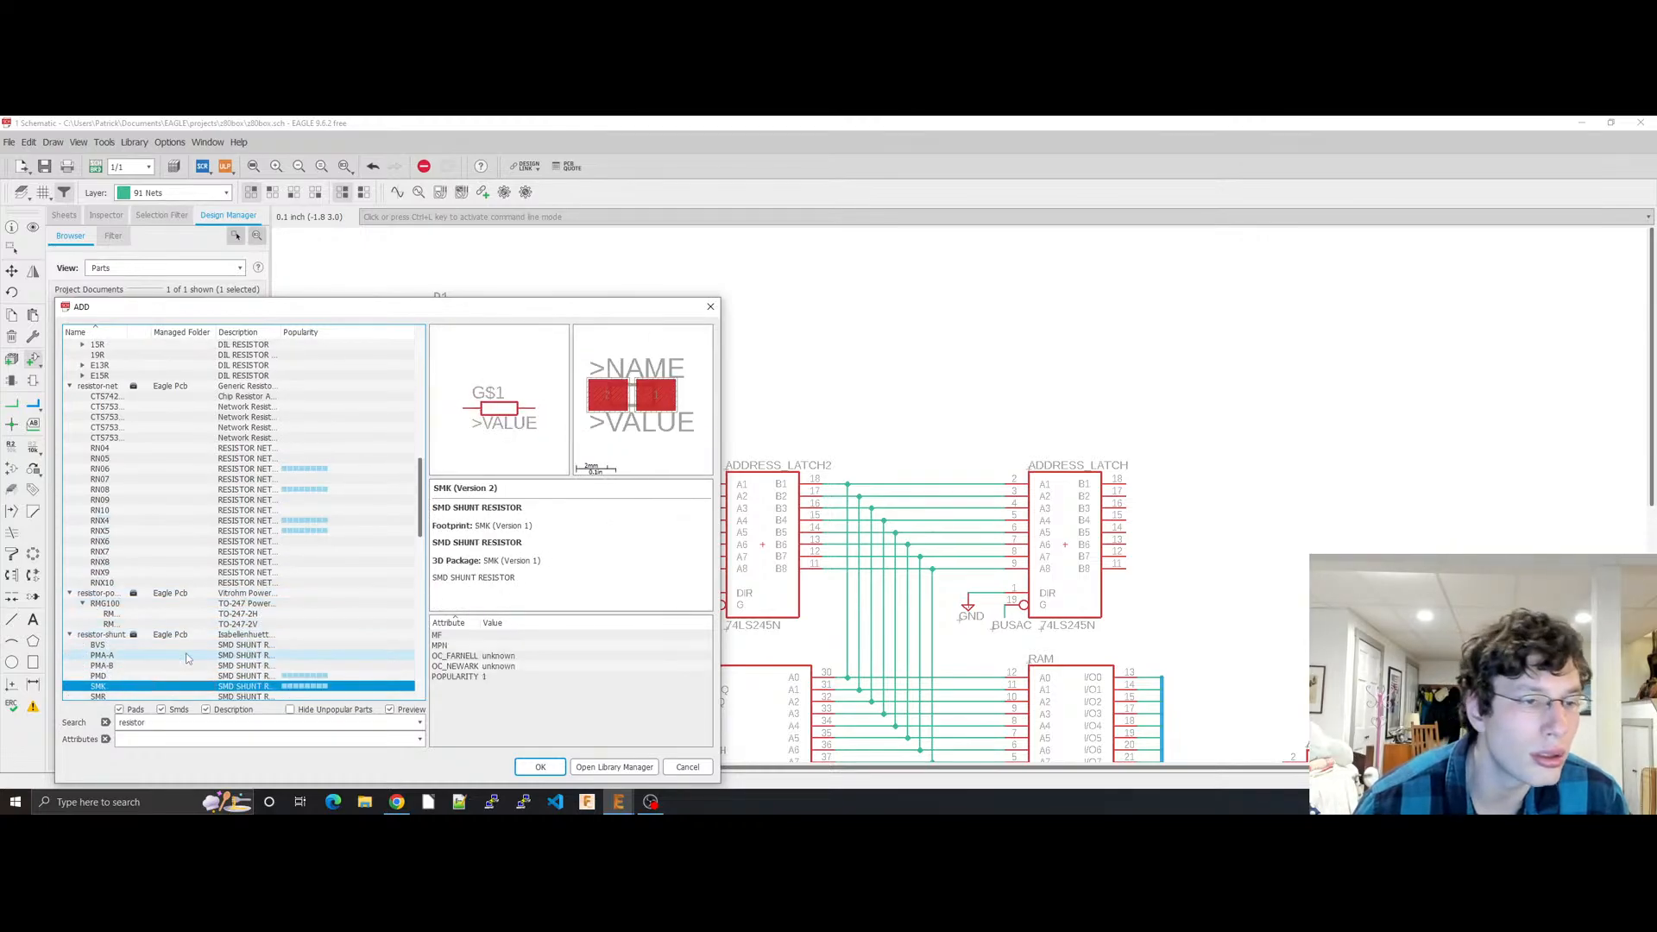
key("Down")
key("Down")
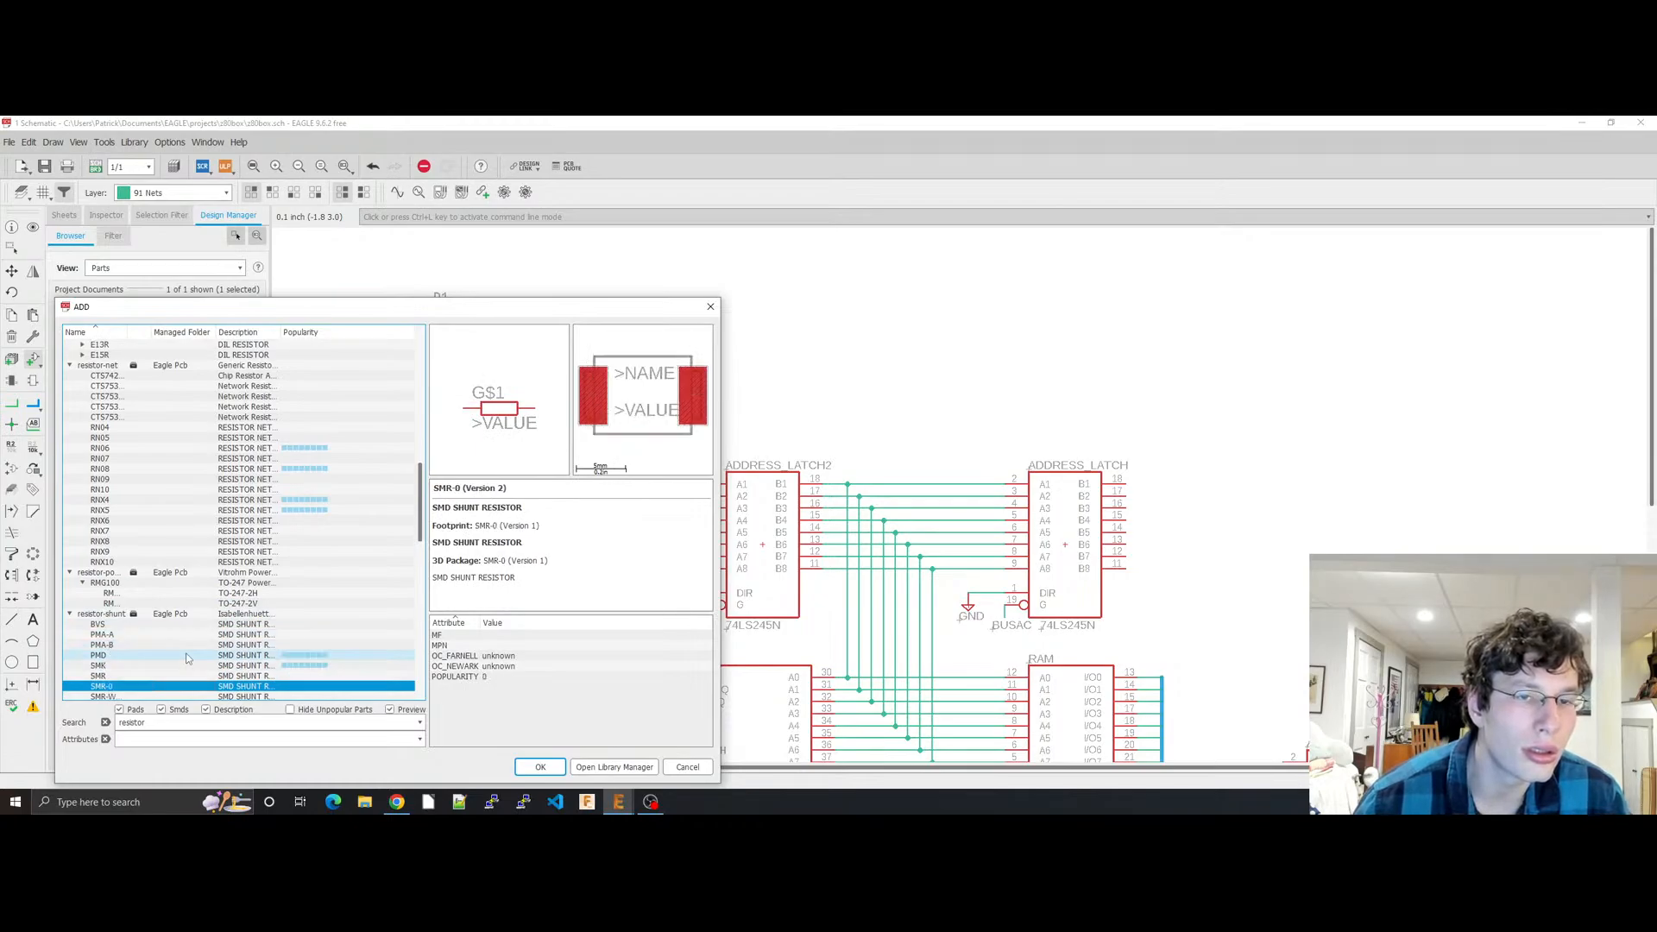
Step: Preview the remaining shunt resistors and the resistor-sil library's single-in-line parts up to GE06RP
key("Down")
key("Down")
key("Down")
key("Down")
key("Down")
key("Down")
key("Down")
key("Down")
key("Down")
key("Down")
key("Down")
key("Down")
key("Down")
key("Down")
key("Down")
key("Down")
key("Down")
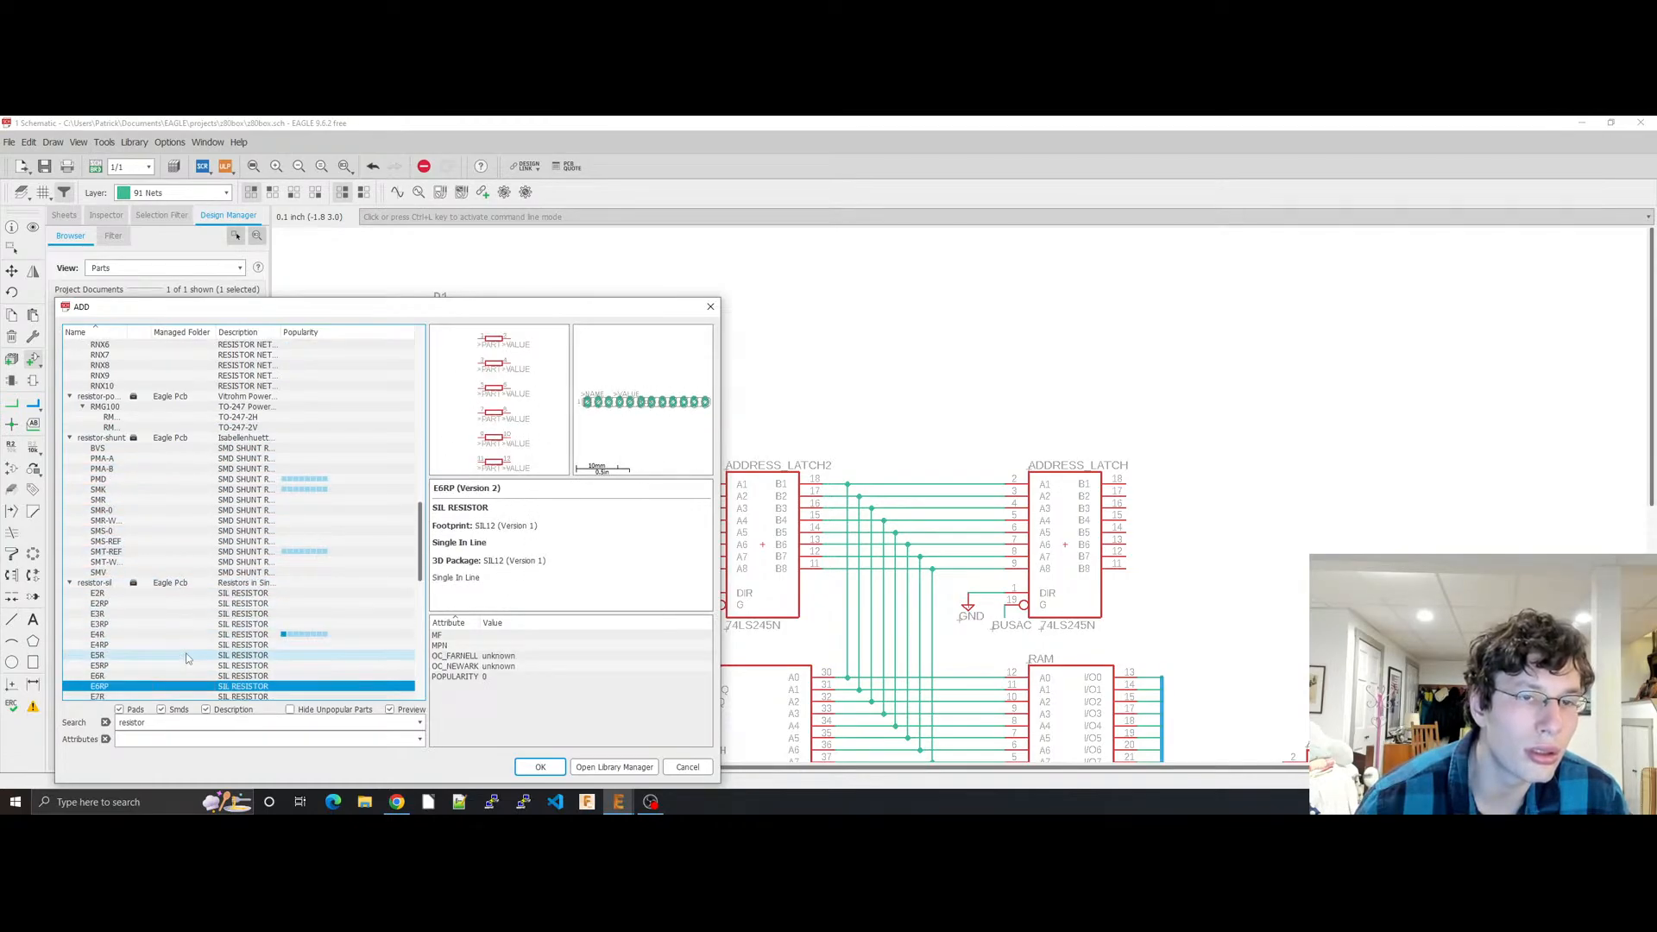
key("Up")
key("Up")
key("Down")
key("Down")
key("Down")
key("Down")
key("Down")
key("Down")
key("Down")
key("Down")
key("Down")
key("Down")
key("Down")
key("Down")
key("Down")
key("Down")
key("Down")
key("Down")
key("Down")
key("Down")
key("Down")
key("Down")
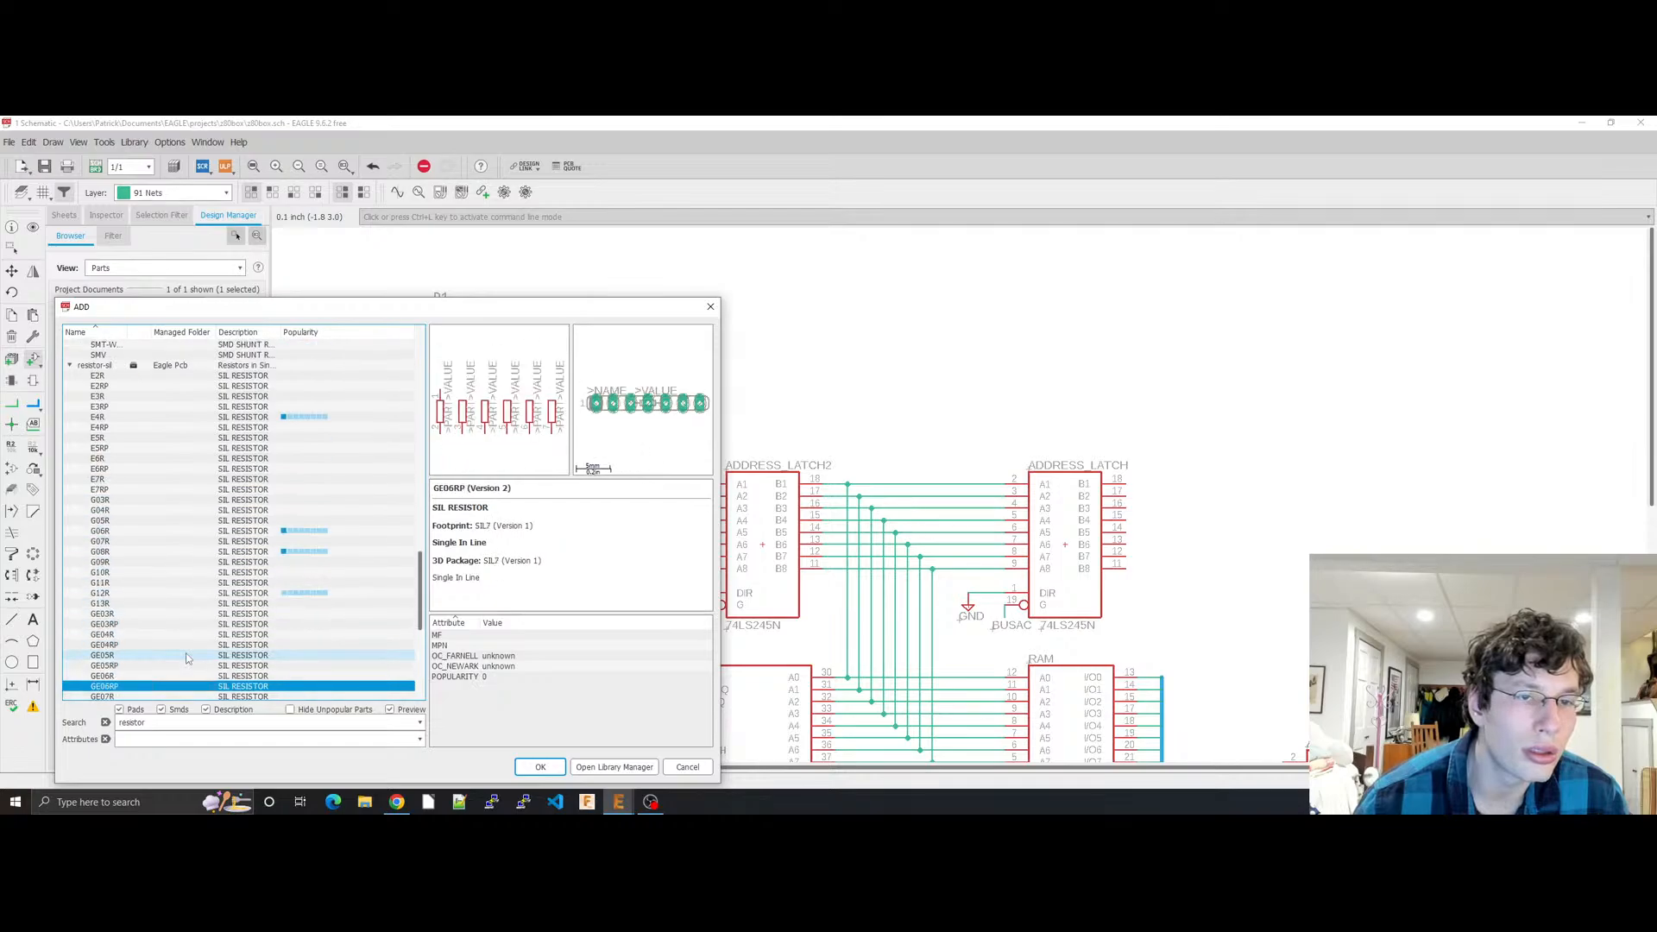
Step: Look through the rest of the single-in-line resistors and the bias resistor transistors up to MUN2114
key("Down")
key("Down")
key("Down")
key("Down")
key("Down")
key("Down")
key("Down")
key("Down")
key("Down")
key("Down")
key("Down")
key("Down")
key("Down")
key("Down")
key("Down")
key("Down")
key("Down")
key("Down")
key("Down")
key("Down")
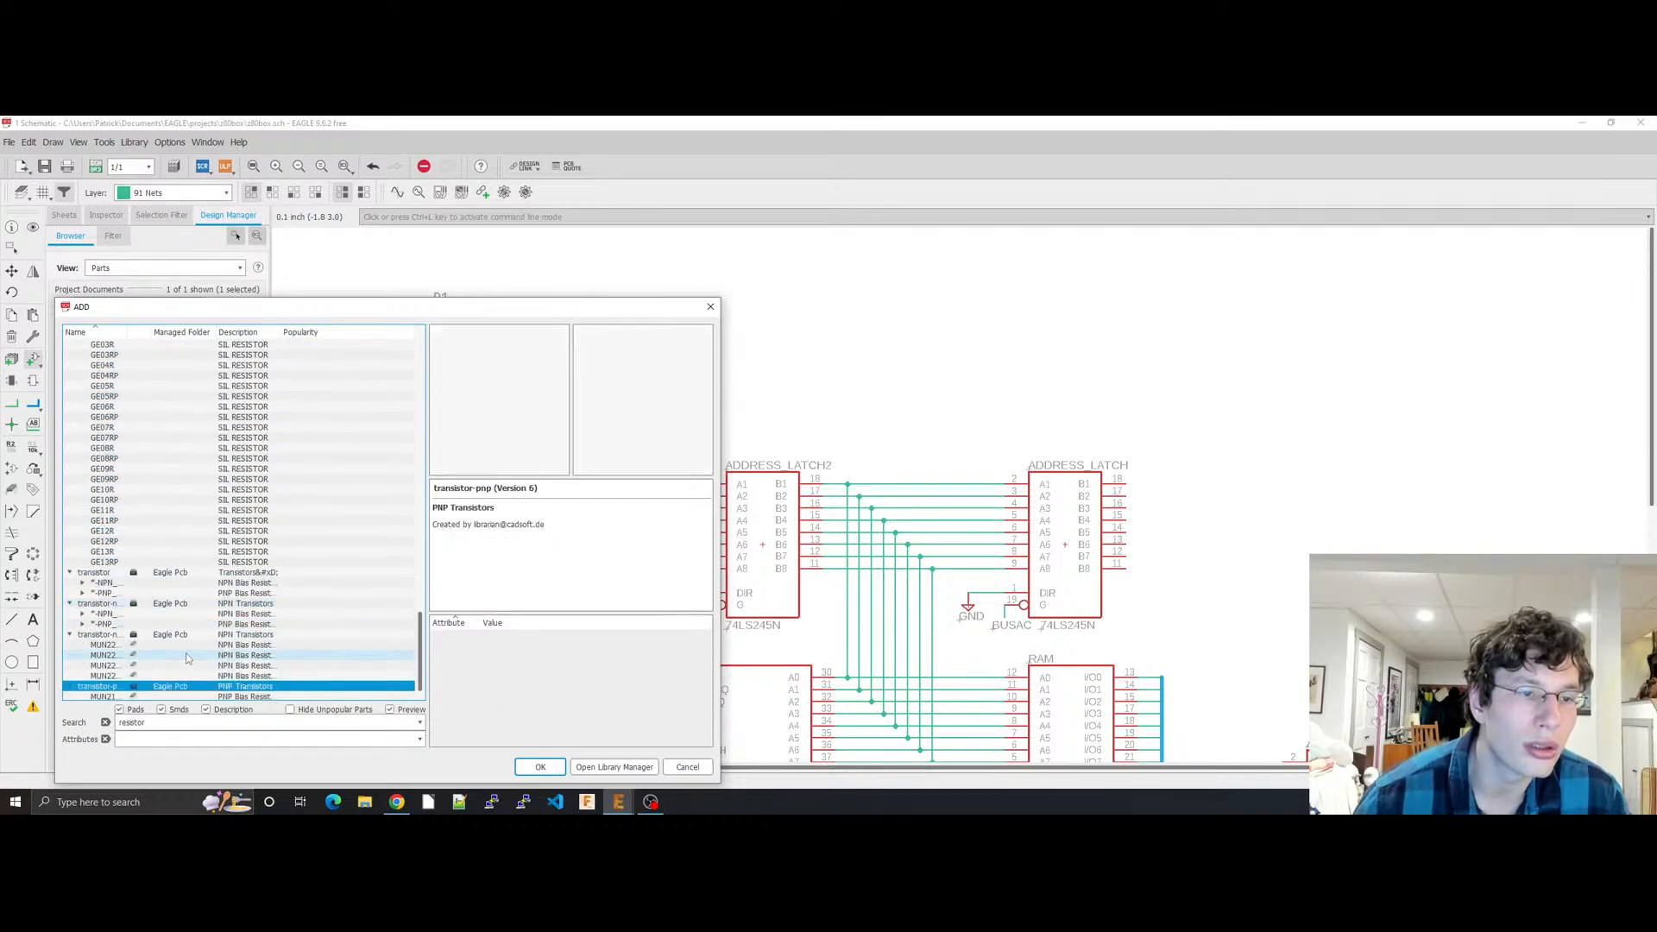
key("Down")
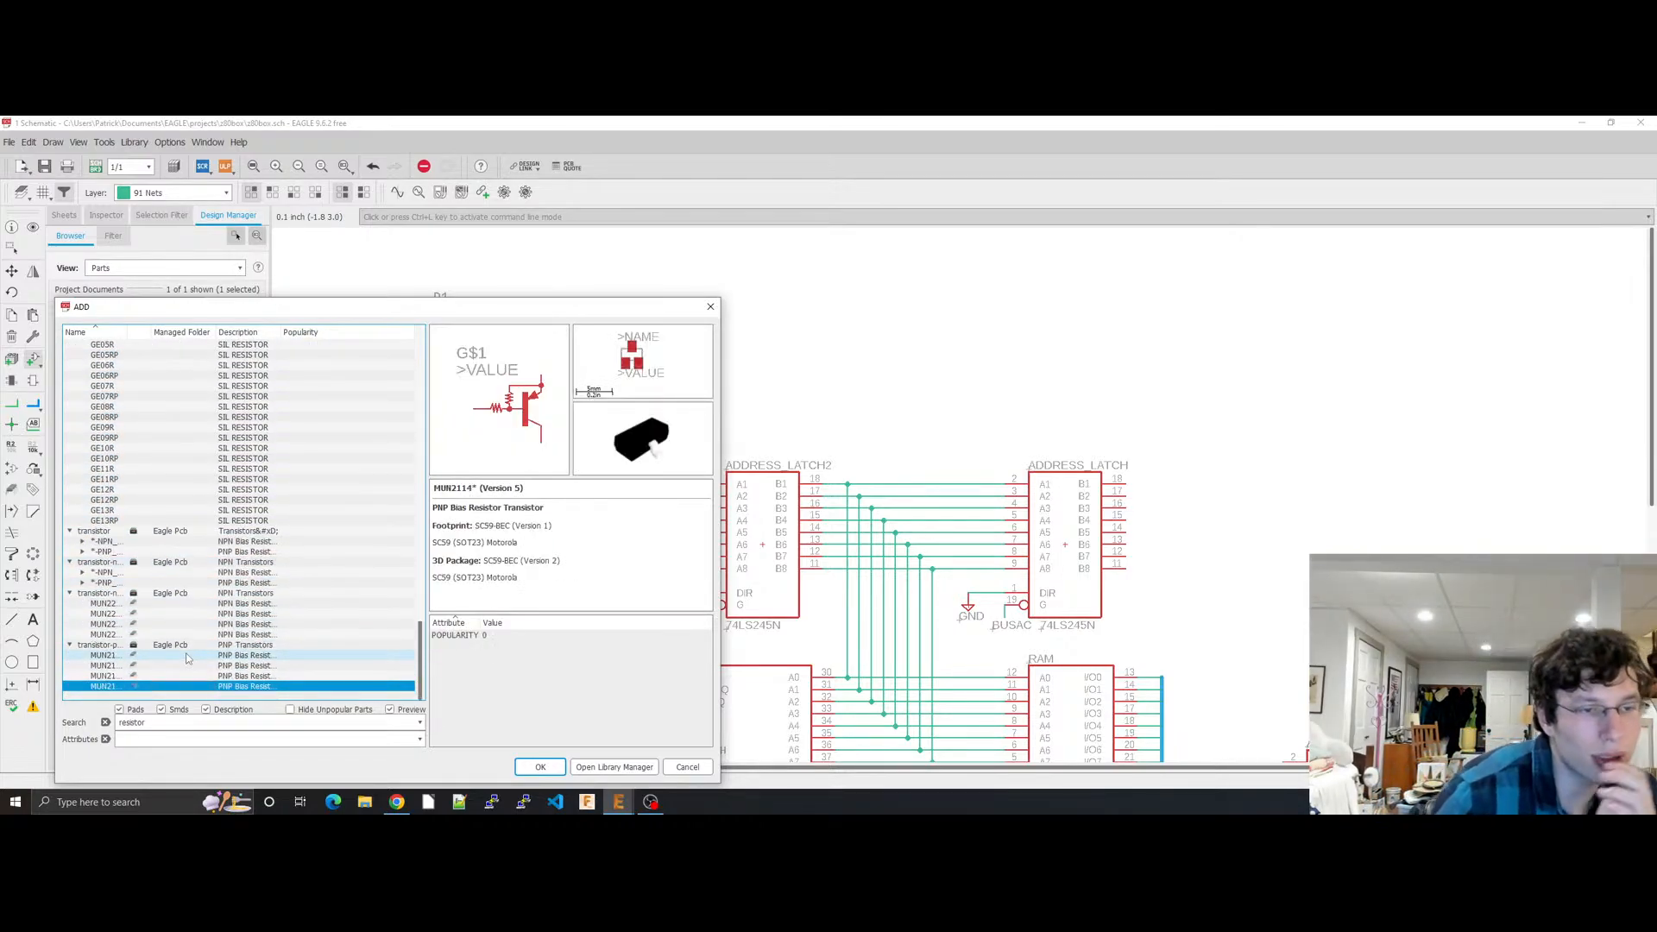
Step: Preview the first resistor search results, from adafruit's flip flop resistor through LT1168 and the PTC thermistor to the rcl library's R-TRIMM
scroll(223, 443, "up", 20)
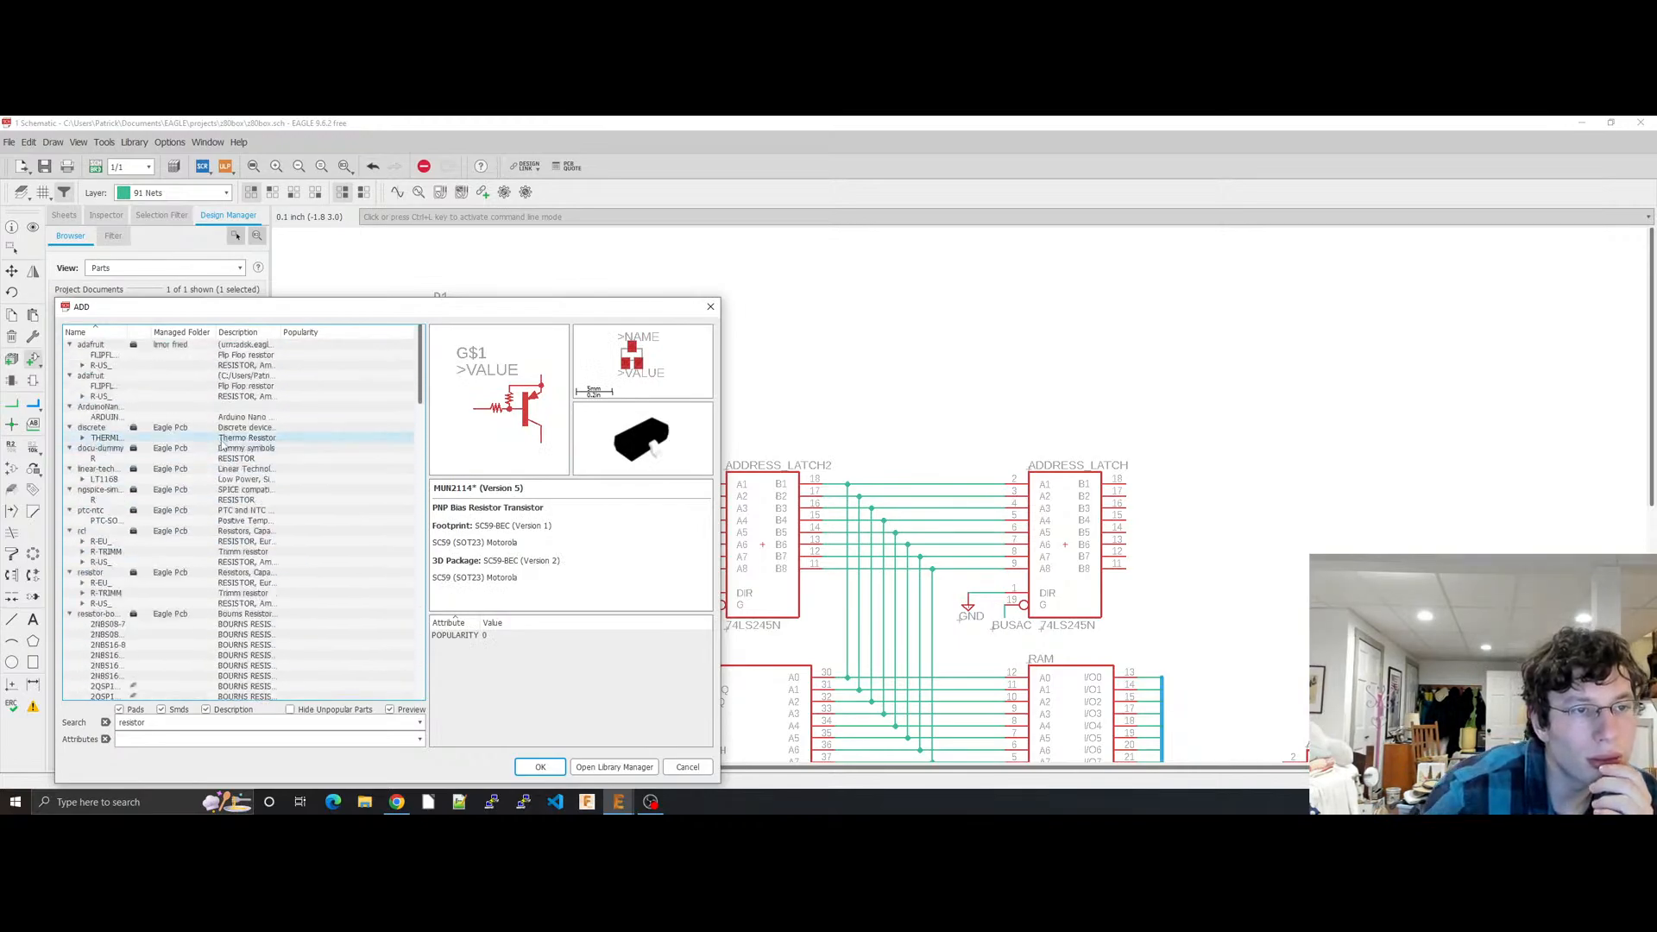
left_click(244, 387)
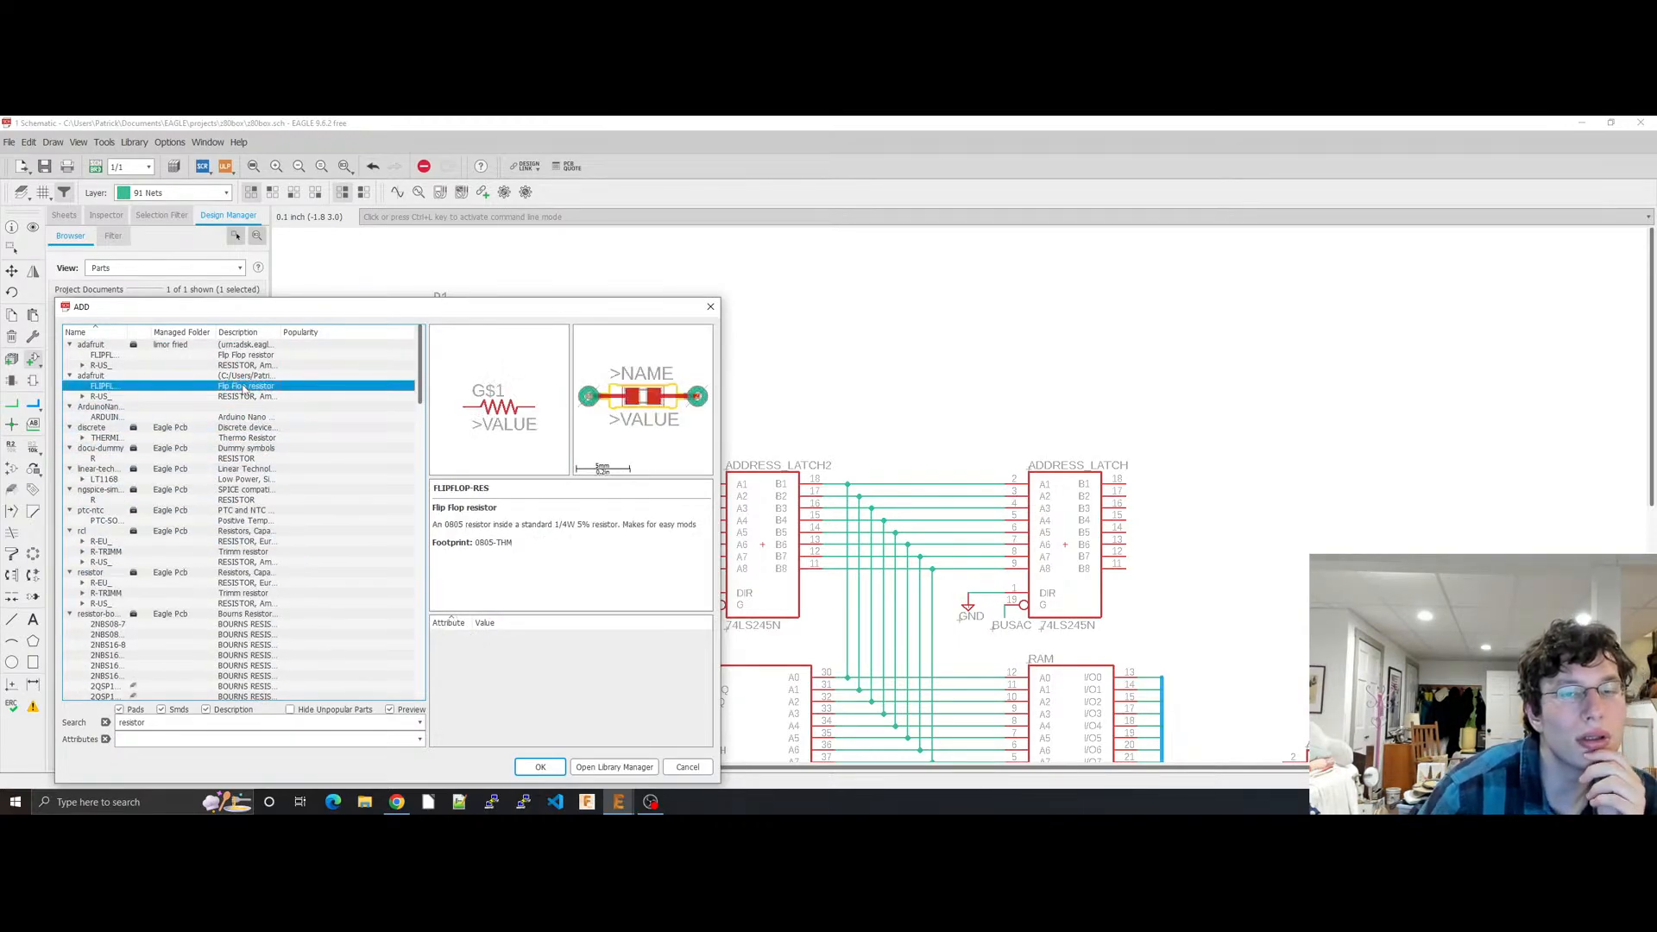
key("Down")
key("Down")
key("Down")
key("Down")
key("Down")
key("Down")
key("Down")
key("Down")
key("Down")
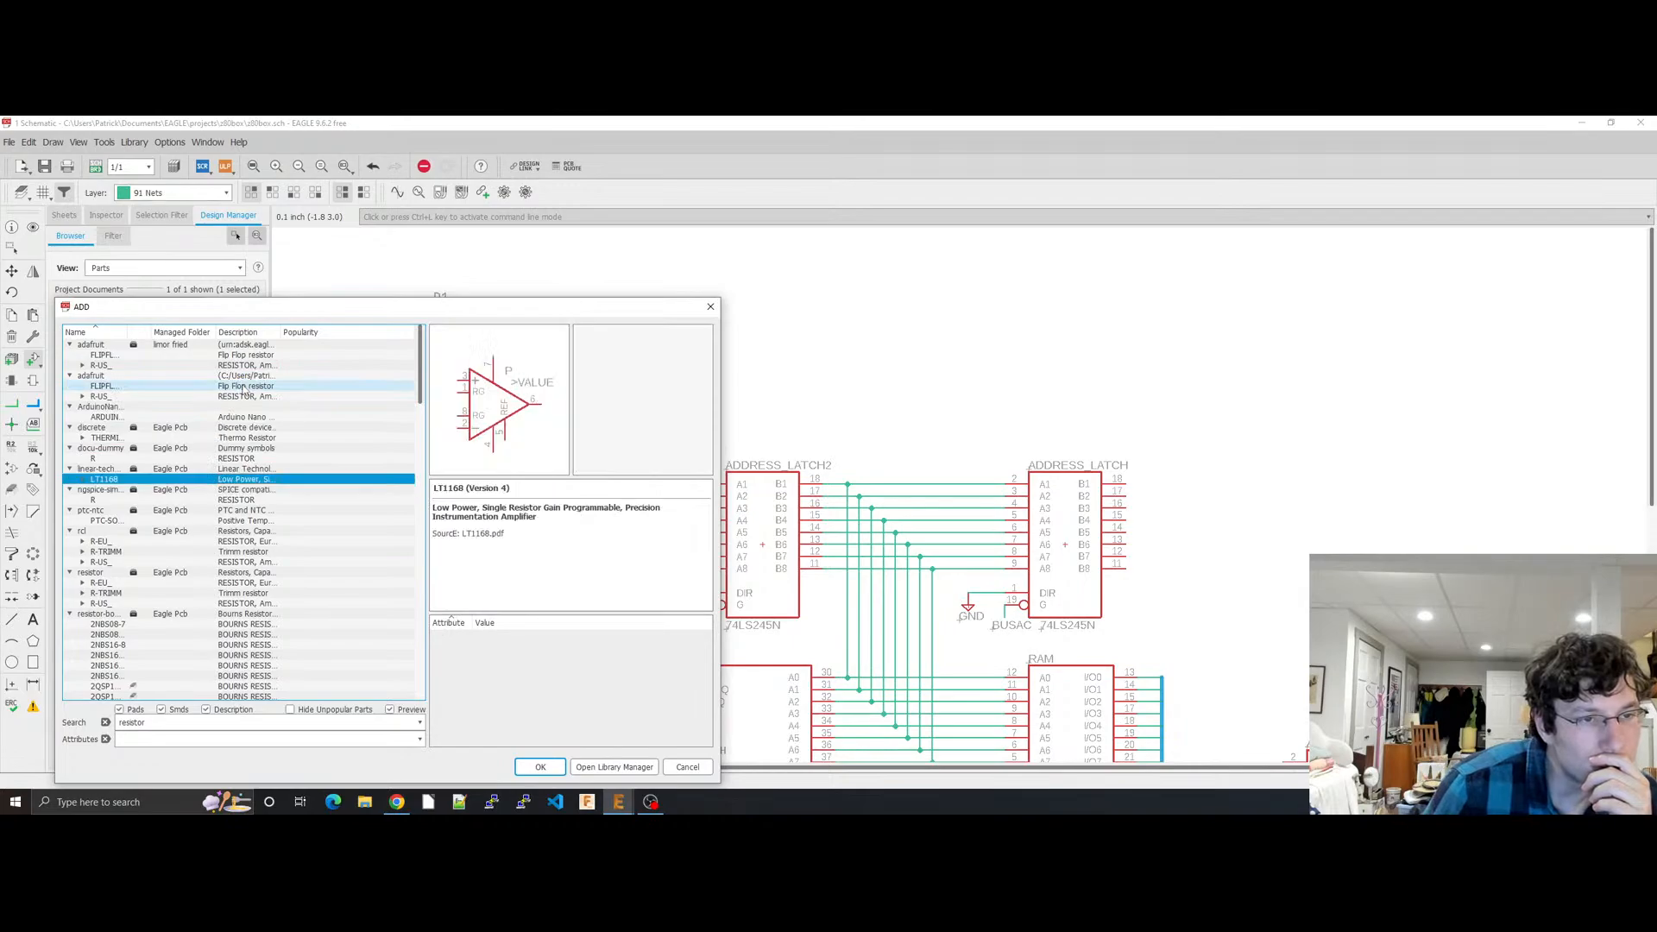
key("Down")
key("Down")
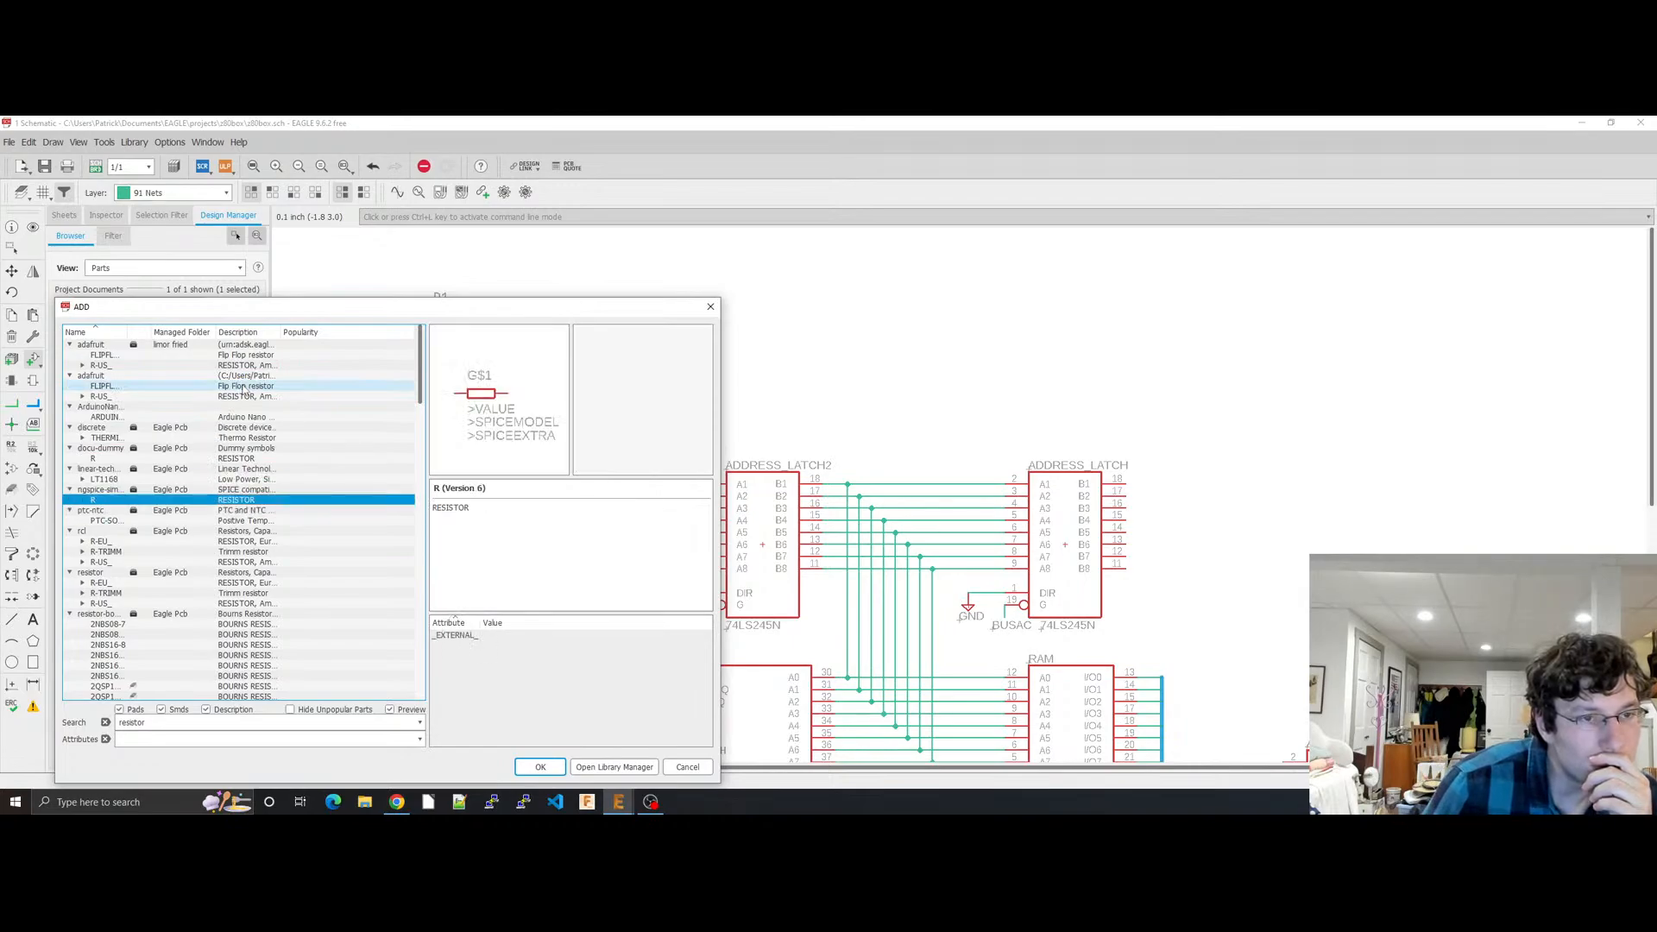
key("Down")
key("Down")
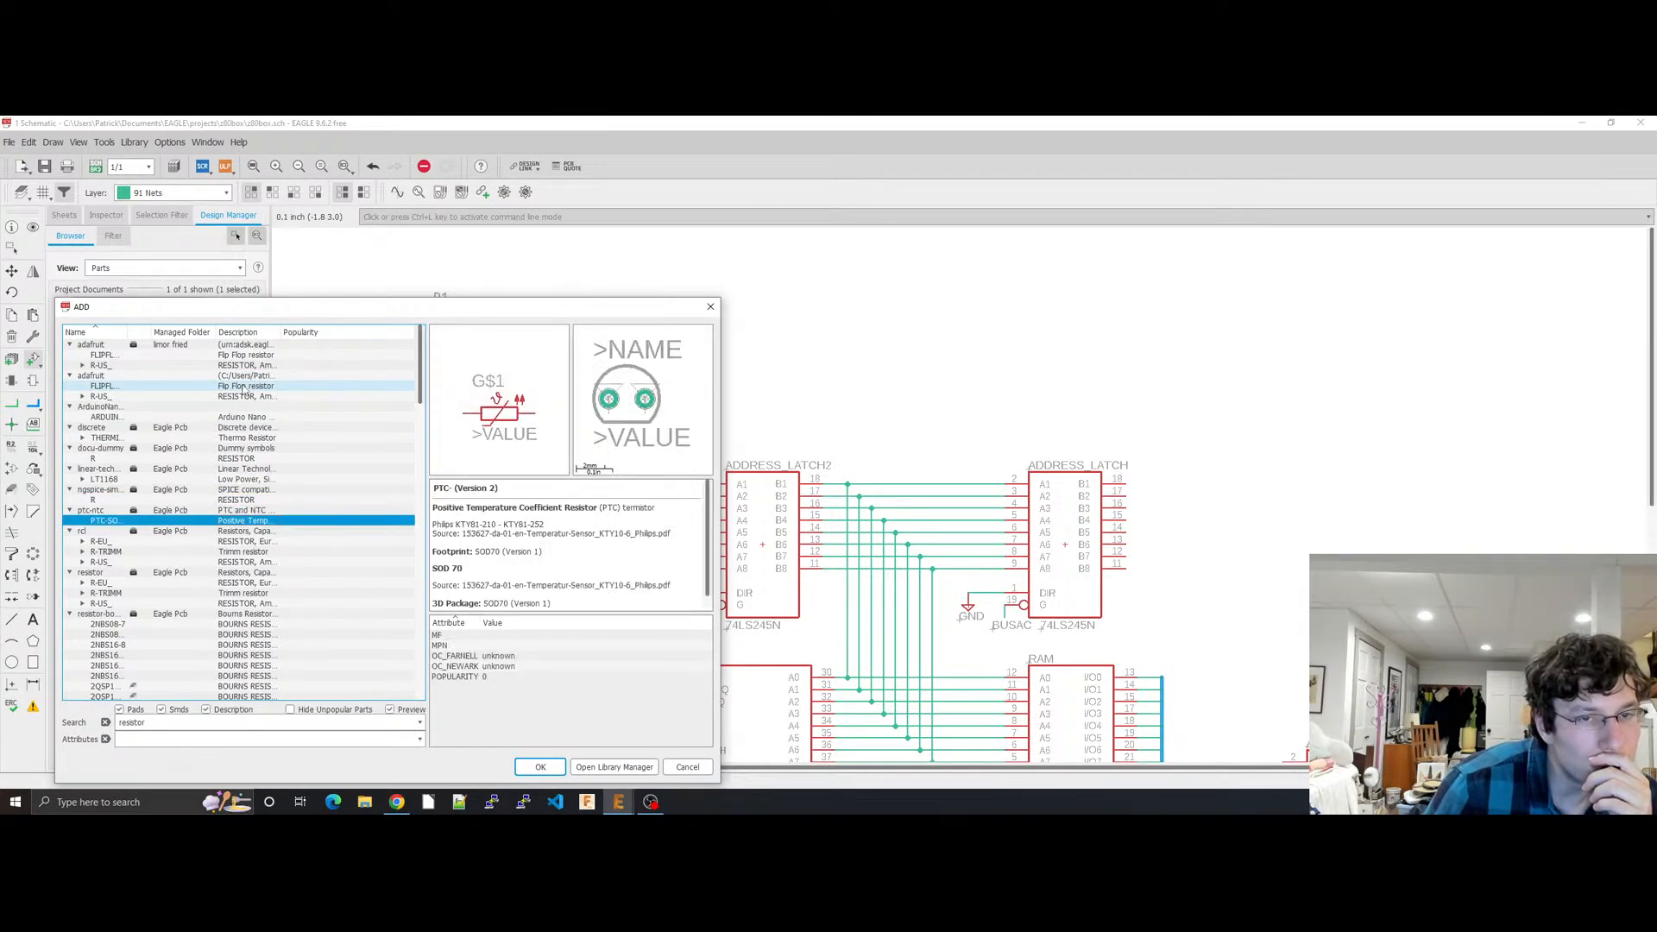
key("Down")
key("Down")
key("Down")
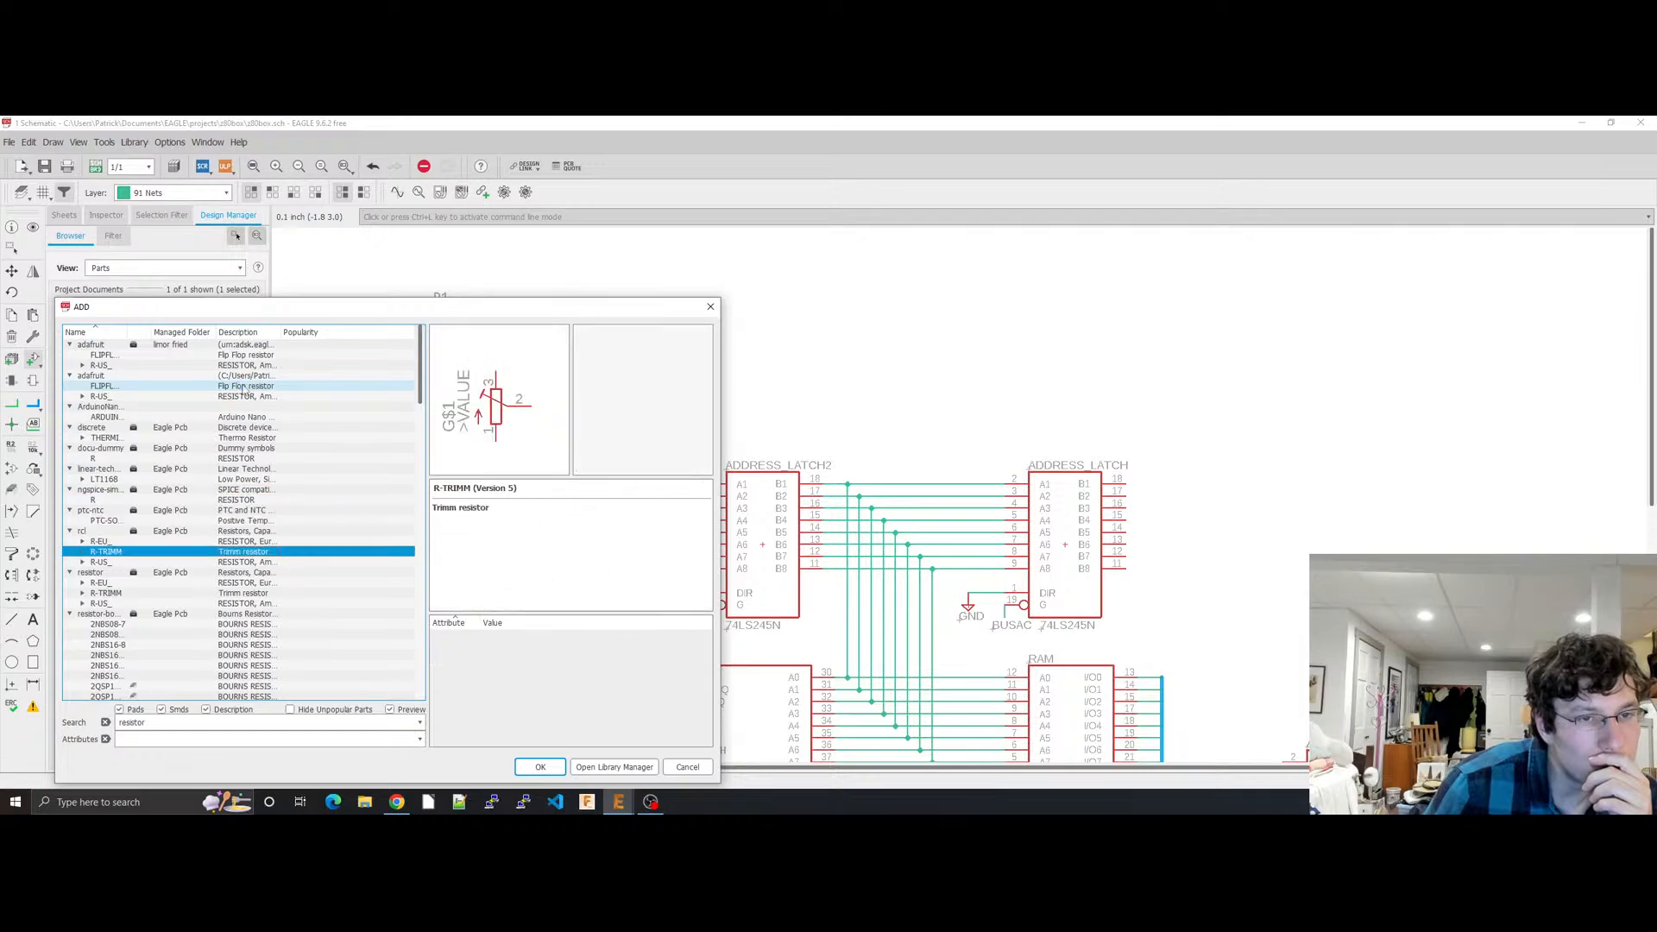
Step: Expand the rcl library's R-EU_ resistor and examine its package variants from 0204V through R6332W
key("Up")
key("Down")
key("Up")
key("Right")
key("Down")
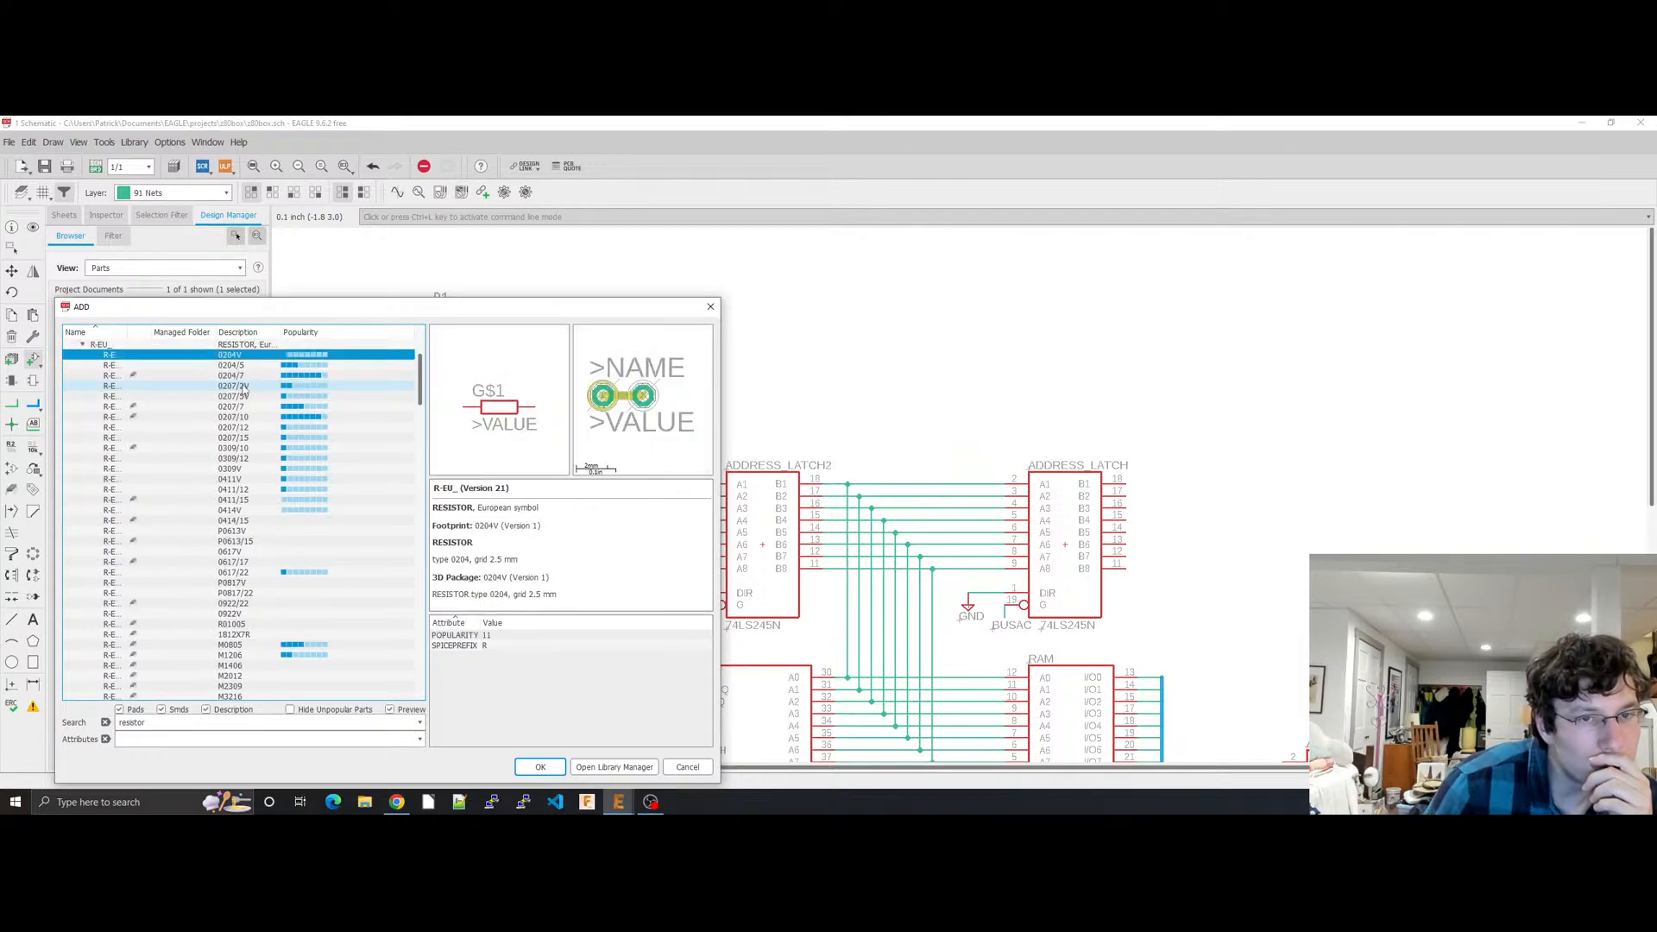
key("Down")
key("Down")
key("Down")
key("Down")
key("Down")
key("Down")
key("Down")
key("Down")
key("Down")
key("Down")
key("Down")
key("Down")
key("Down")
key("Down")
key("Down")
key("Down")
key("Down")
key("Down")
key("Down")
key("Down")
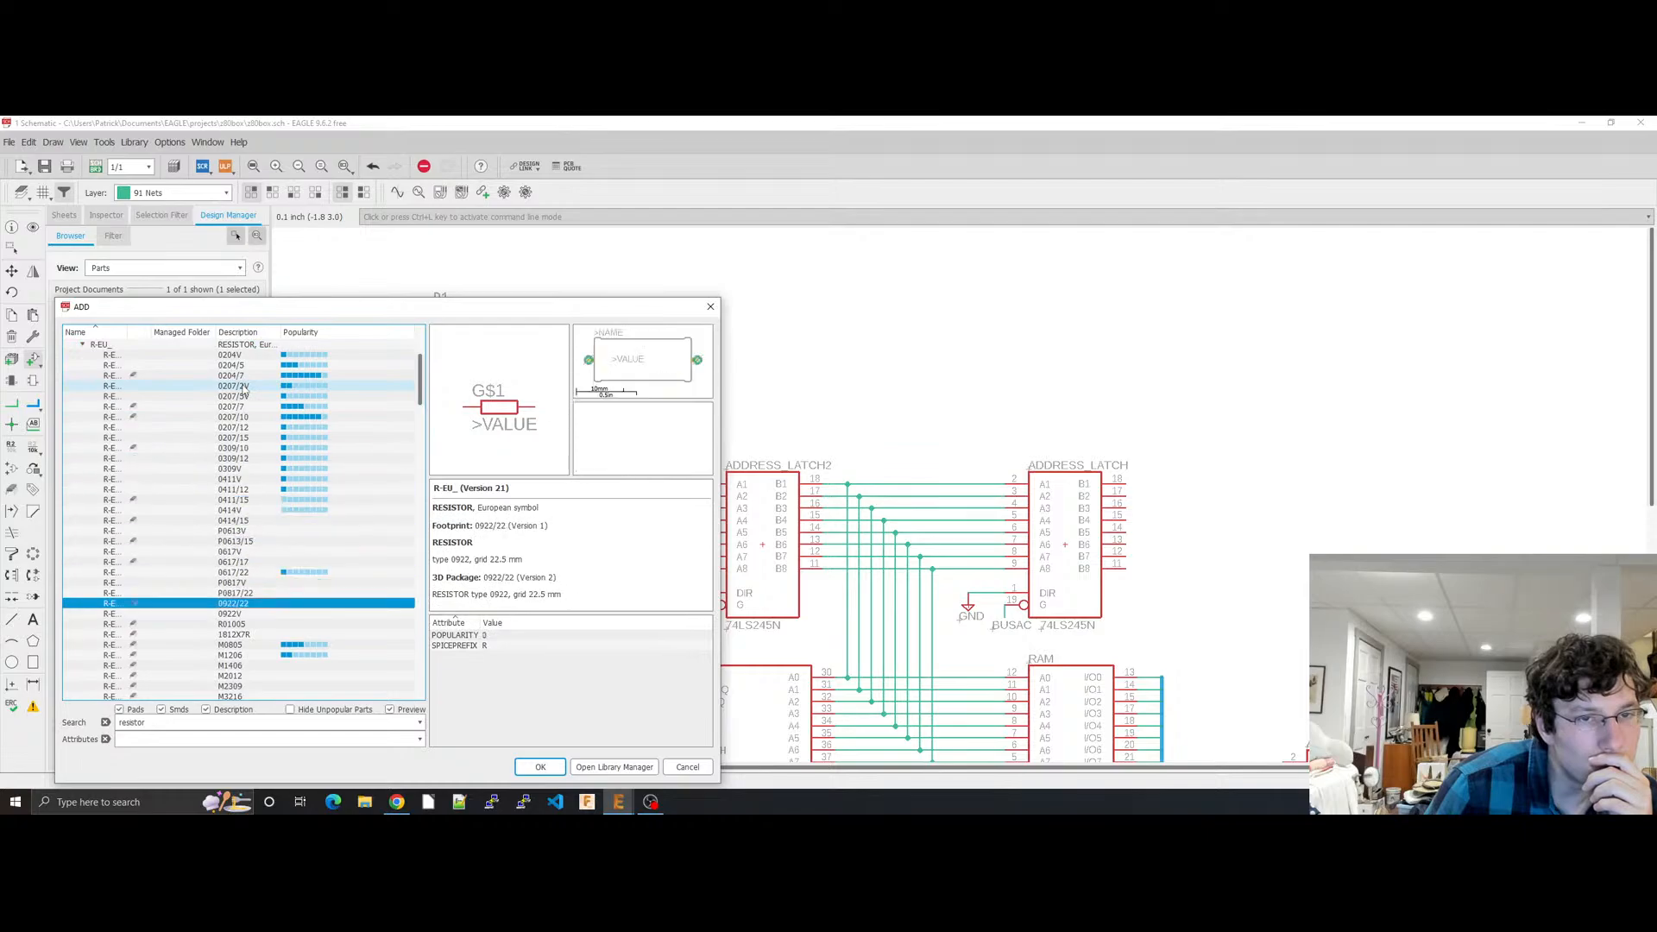
key("Down")
key("Down")
key("Down")
key("Down")
key("Down")
key("Down")
key("Down")
key("Down")
key("Down")
key("Down")
key("Down")
key("Down")
key("Down")
key("Down")
key("Down")
key("Down")
key("Down")
key("Down")
key("Down")
key("Down")
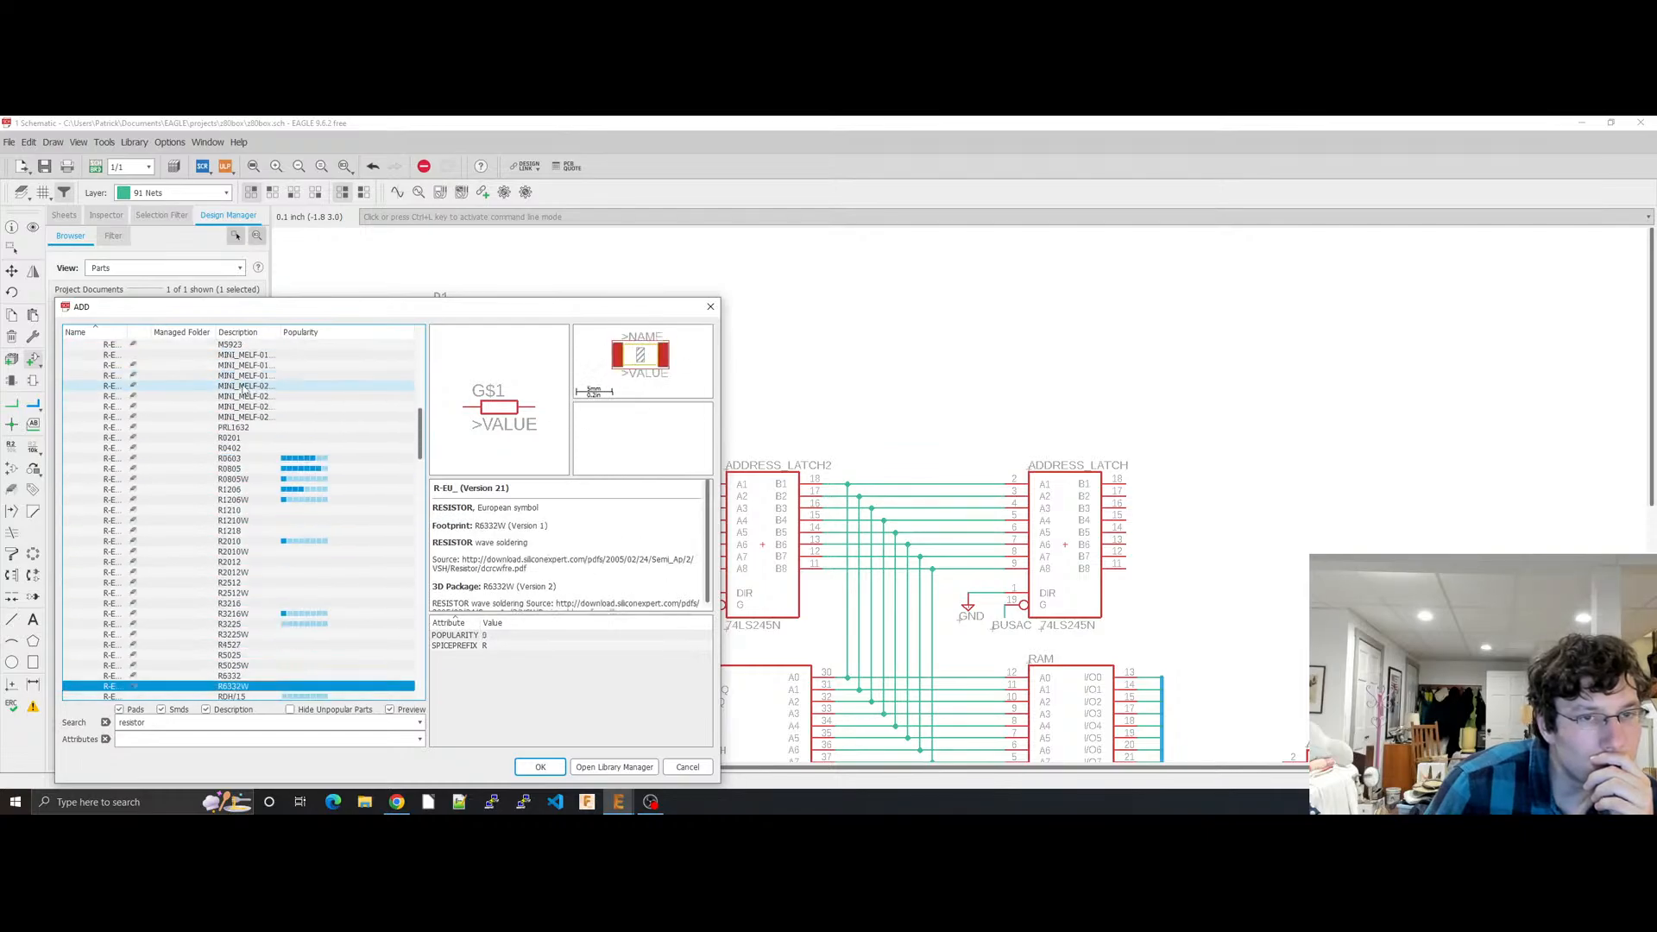
Step: Look through the remaining R-EU_ package variants and the first Bourns resistor networks up to 2QSP20-19
key("Down")
key("Down")
key("Down")
key("Down")
key("Down")
key("Down")
key("Down")
key("Down")
key("Down")
key("Down")
key("Down")
key("Down")
key("Down")
key("Down")
key("Down")
key("Down")
key("Down")
key("Down")
key("Down")
key("Down")
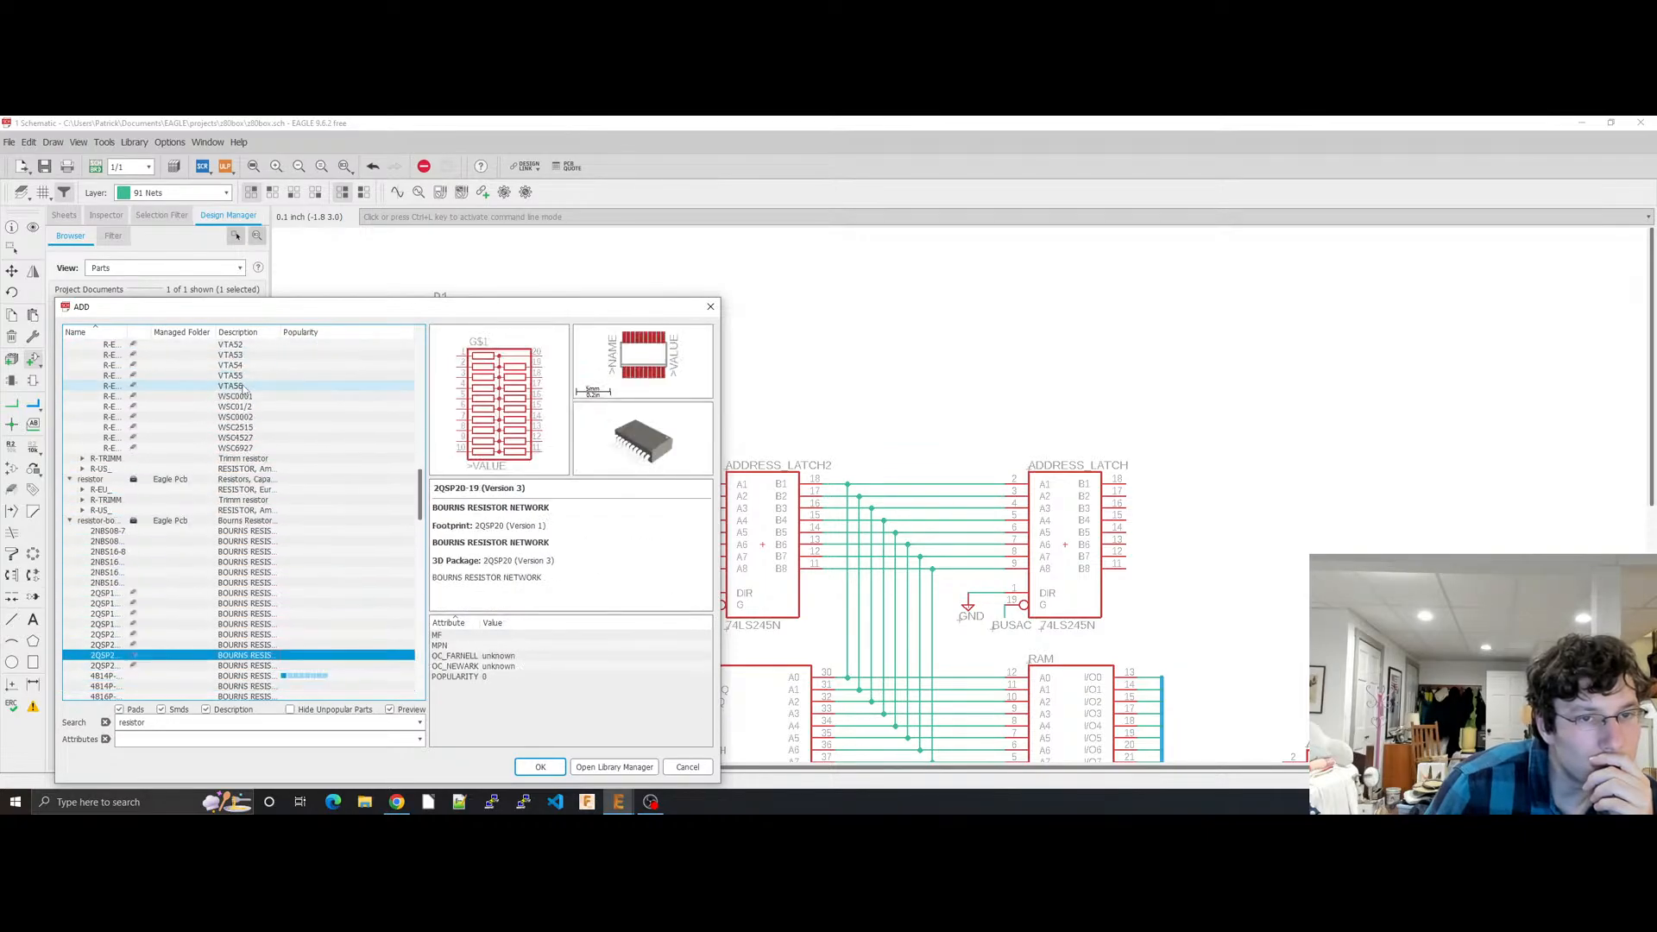
Step: Go back over the Bourns networks from 2QSP20-19 through 2QSP16-15 and up to the resistor library's description
key("Up")
key("Up")
key("Up")
key("Up")
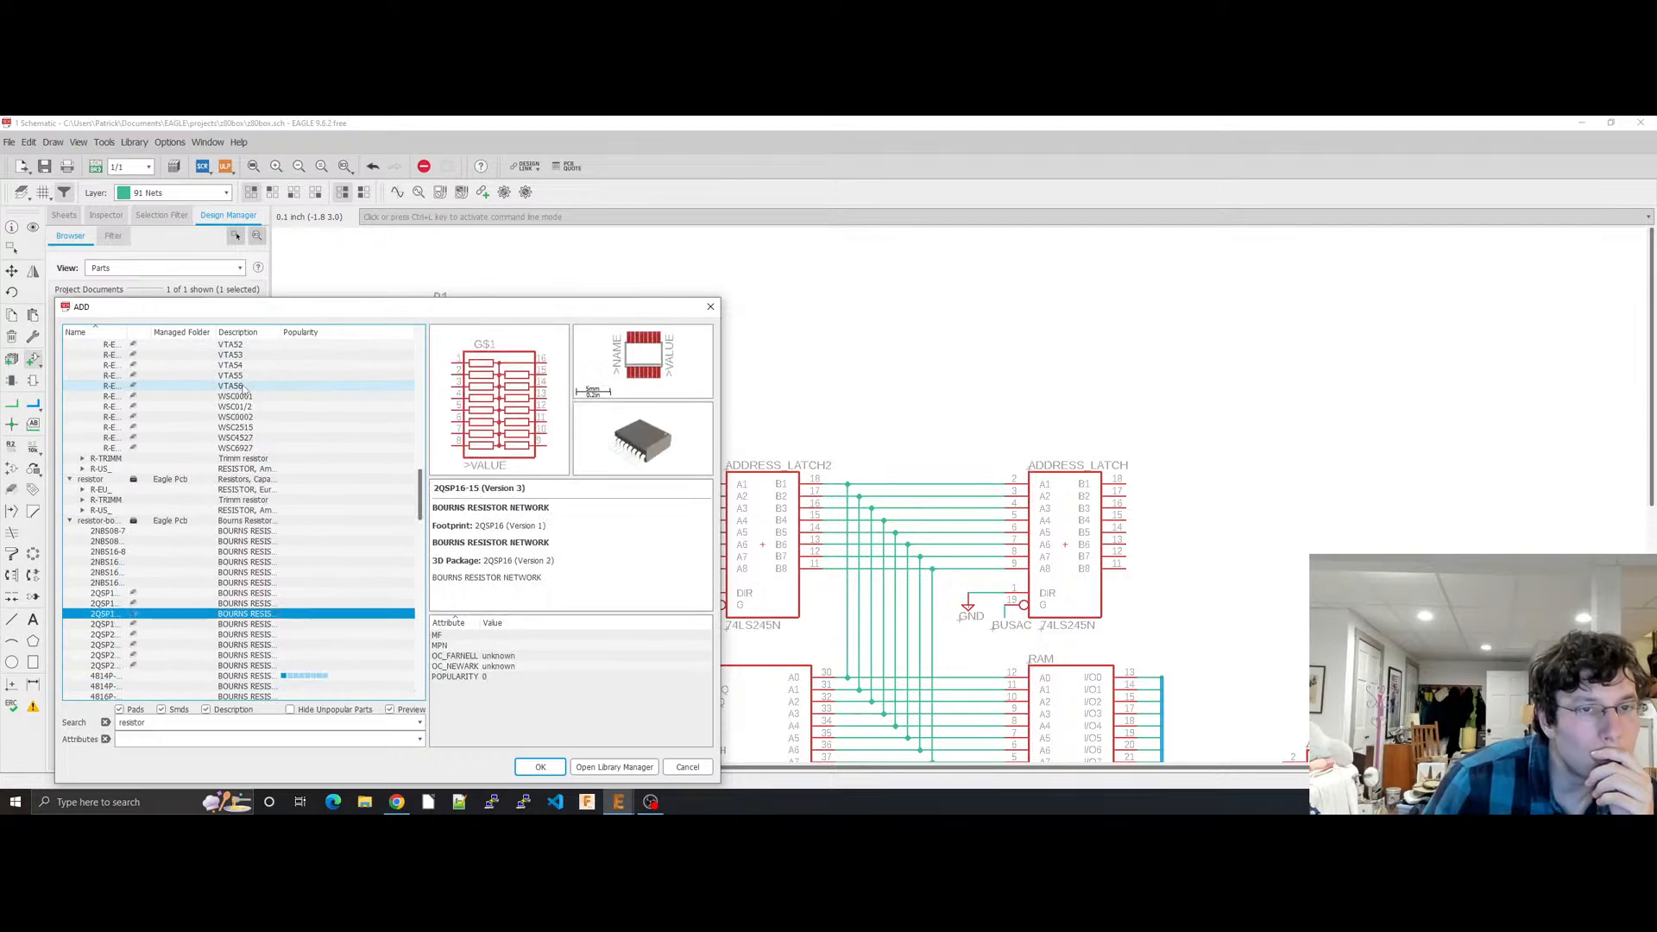
key("Up")
key("Up")
key("Up")
key("Up")
key("Up")
key("Up")
key("Up")
key("Up")
key("Up")
key("Up")
key("Up")
key("Up")
key("Up")
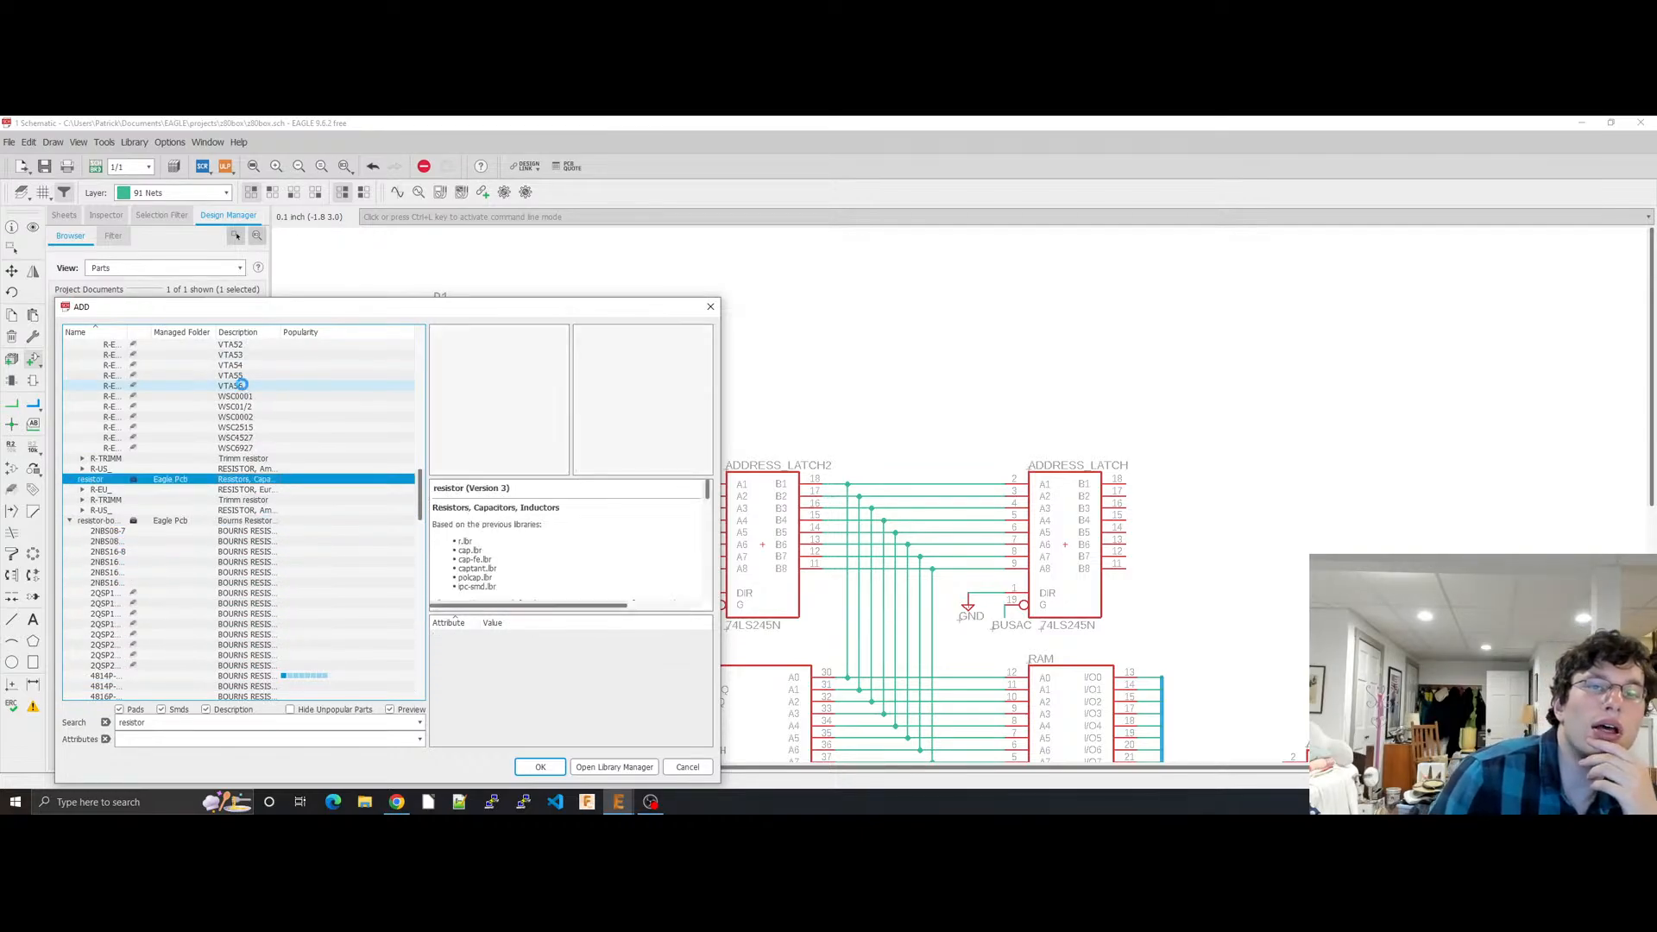
Step: Examine the R-EU_ VTA56 variant and the entries after it up to the Bourns 2NBS16-15 resistor network
left_click(241, 385)
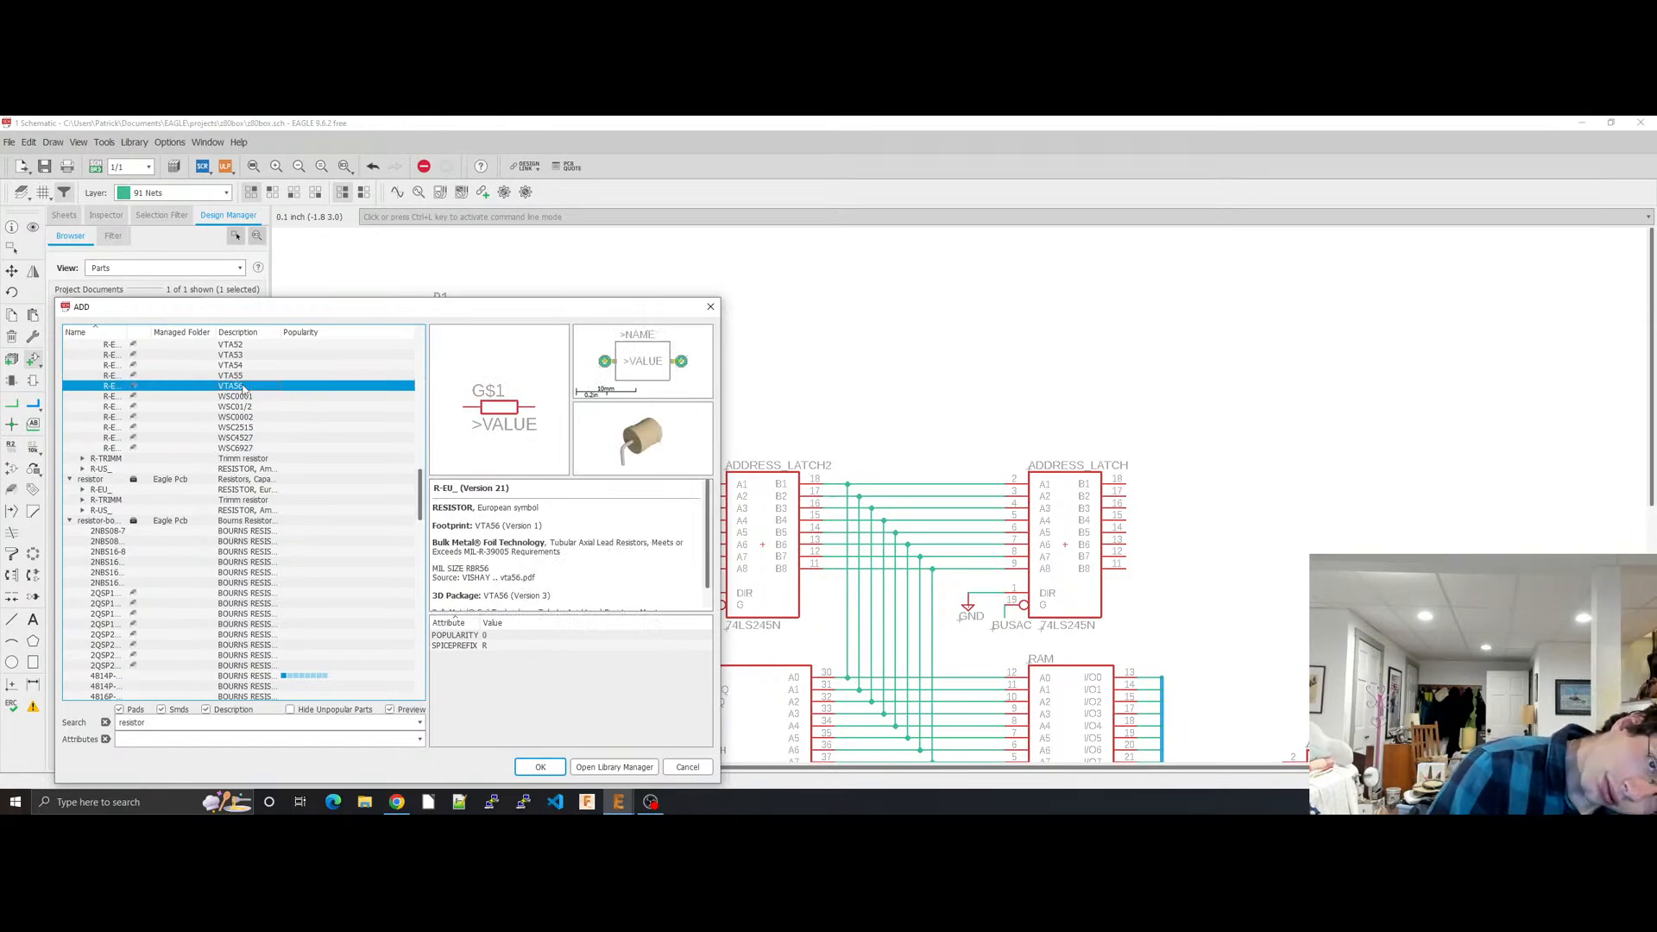
key("Down")
key("Down")
key("Down")
key("Down")
key("Down")
key("Down")
key("Down")
key("Down")
key("Down")
key("Down")
key("Down")
key("Down")
key("Down")
key("Down")
key("Down")
key("Down")
key("Down")
key("Down")
key("Down")
key("Down")
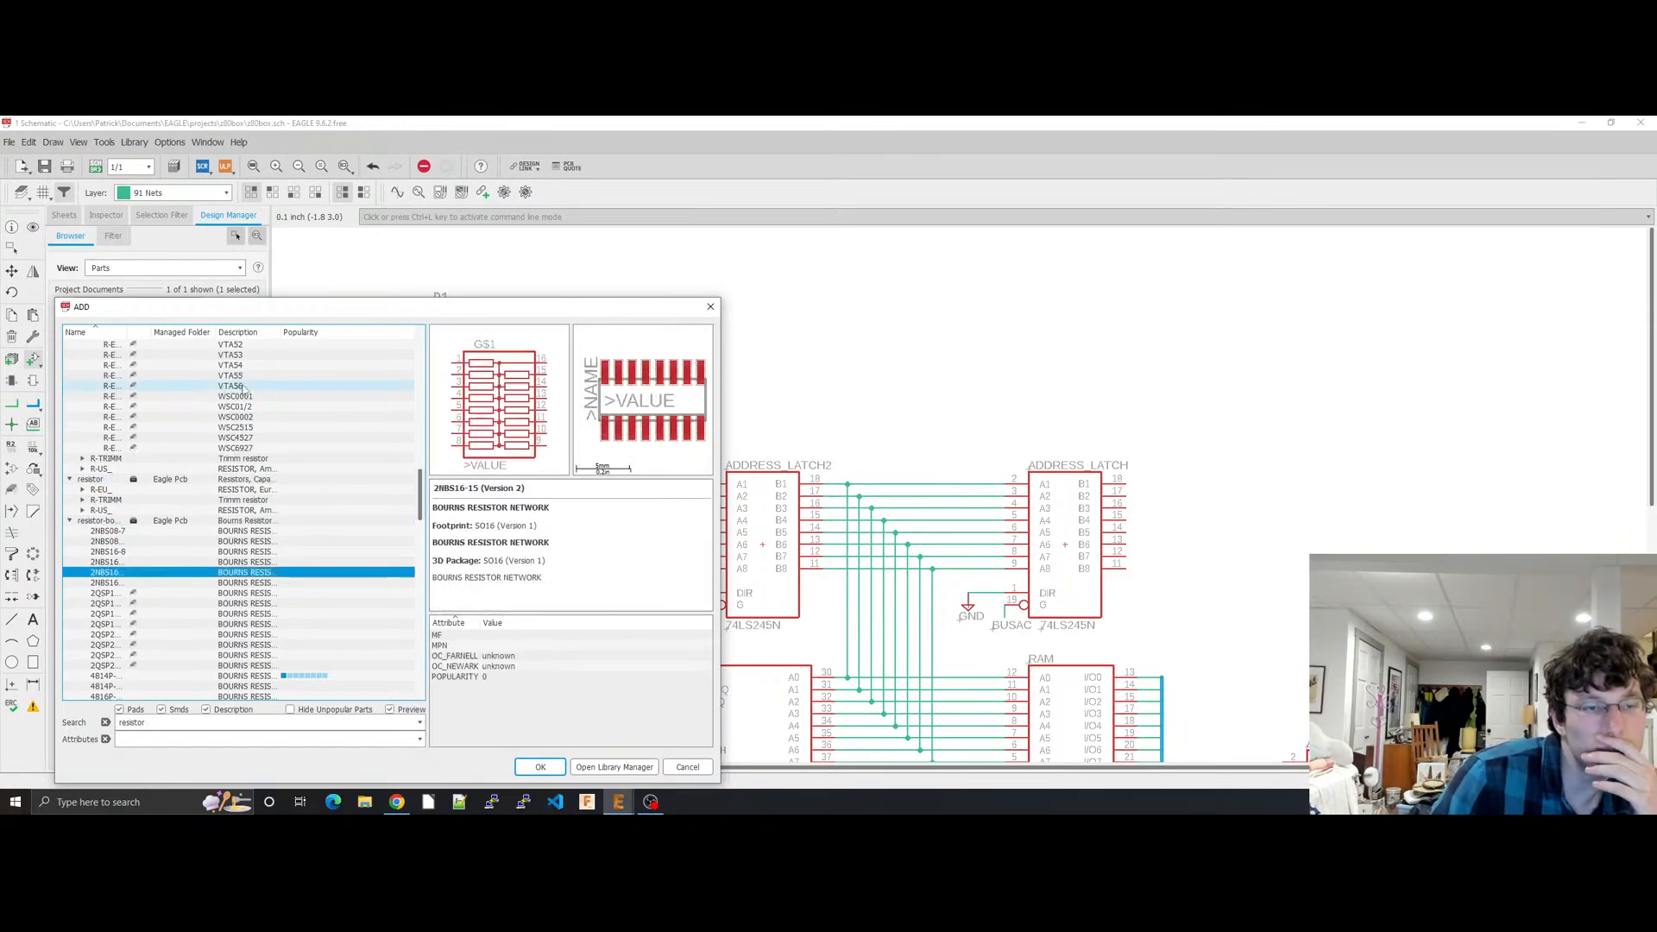
Step: Preview the remaining Bourns networks, the dual-in-line resistors and the CTS chip arrays up to CTS753DRT20
key("Down")
key("Down")
key("Down")
key("Down")
key("Down")
key("Down")
key("Down")
key("Down")
key("Down")
key("Down")
key("Down")
key("Down")
key("Down")
key("Down")
key("Down")
key("Down")
key("Down")
key("Down")
key("Down")
key("Down")
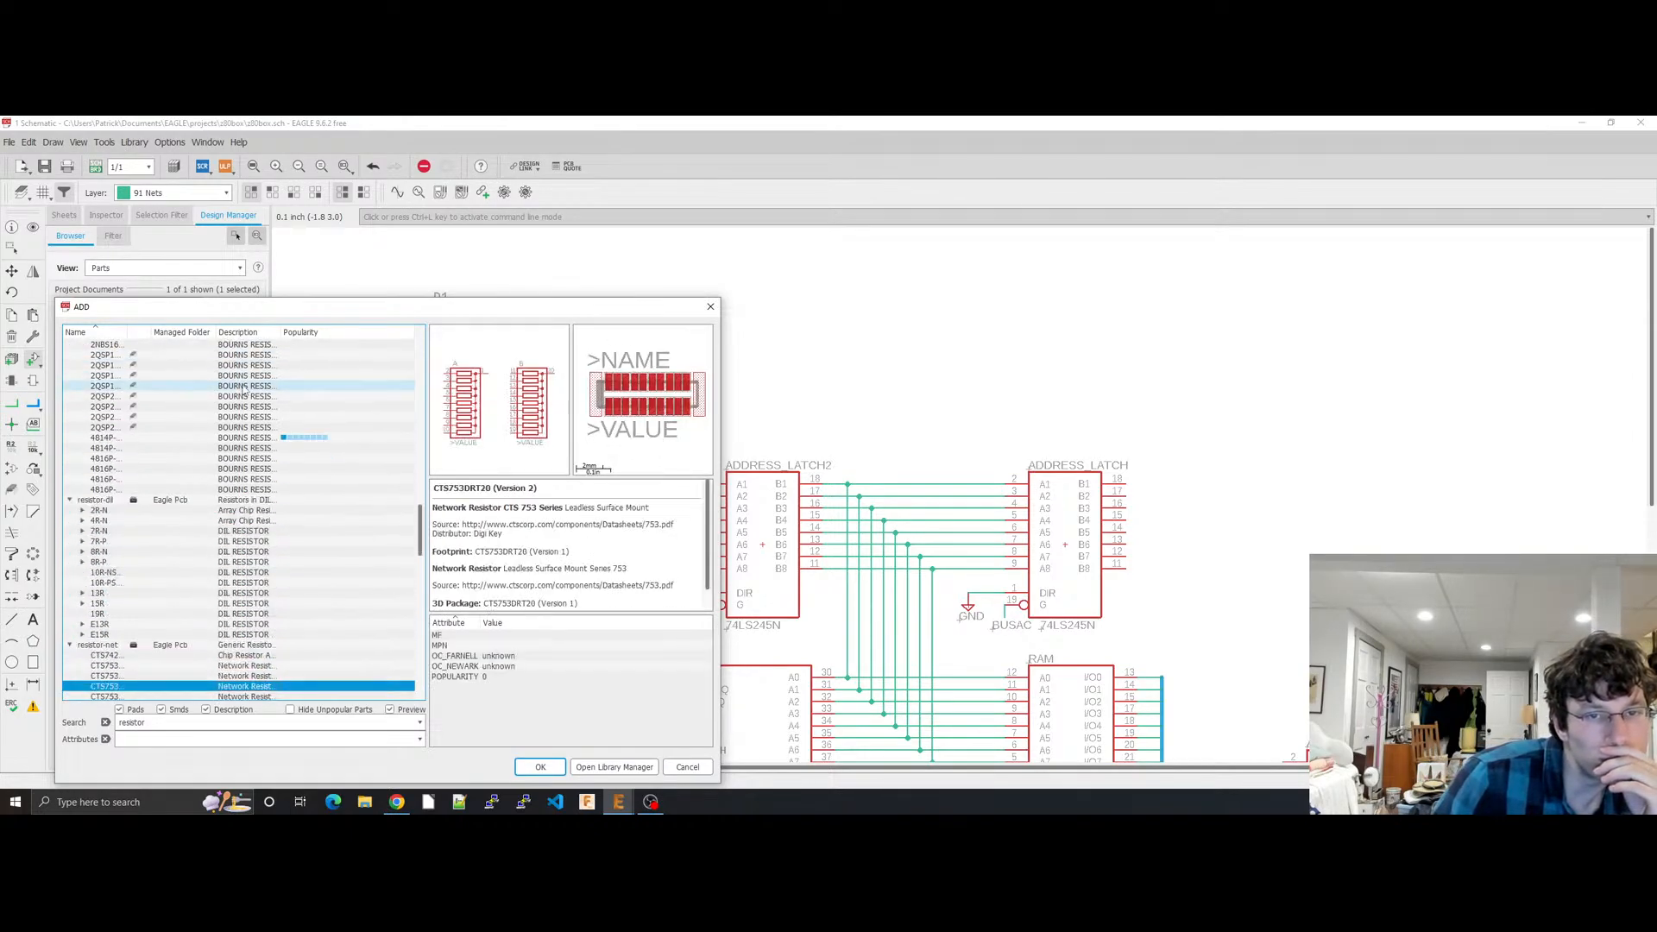
Step: Preview the resistor network entries from the CTS753 variants through the RN and RNX parts up to the RMG100 power resistor
key("Down")
key("Down")
key("Down")
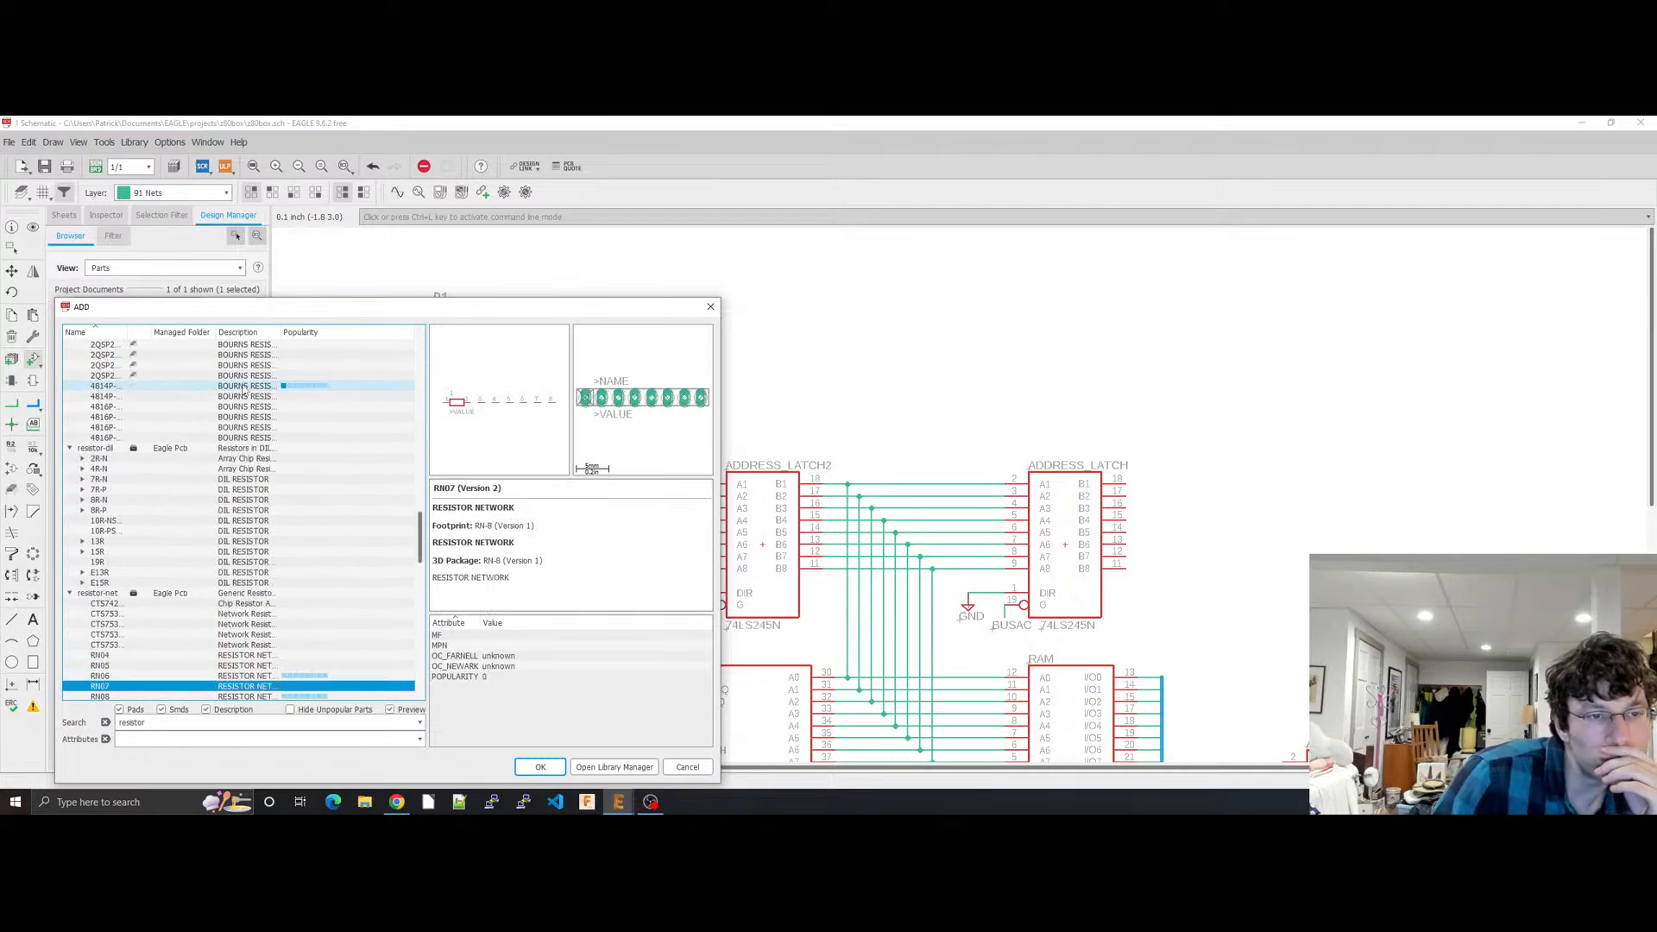
key("Down")
key("Down")
key("Down")
key("Down")
key("Down")
key("Down")
key("Down")
key("Down")
key("Down")
key("Down")
key("Down")
key("Down")
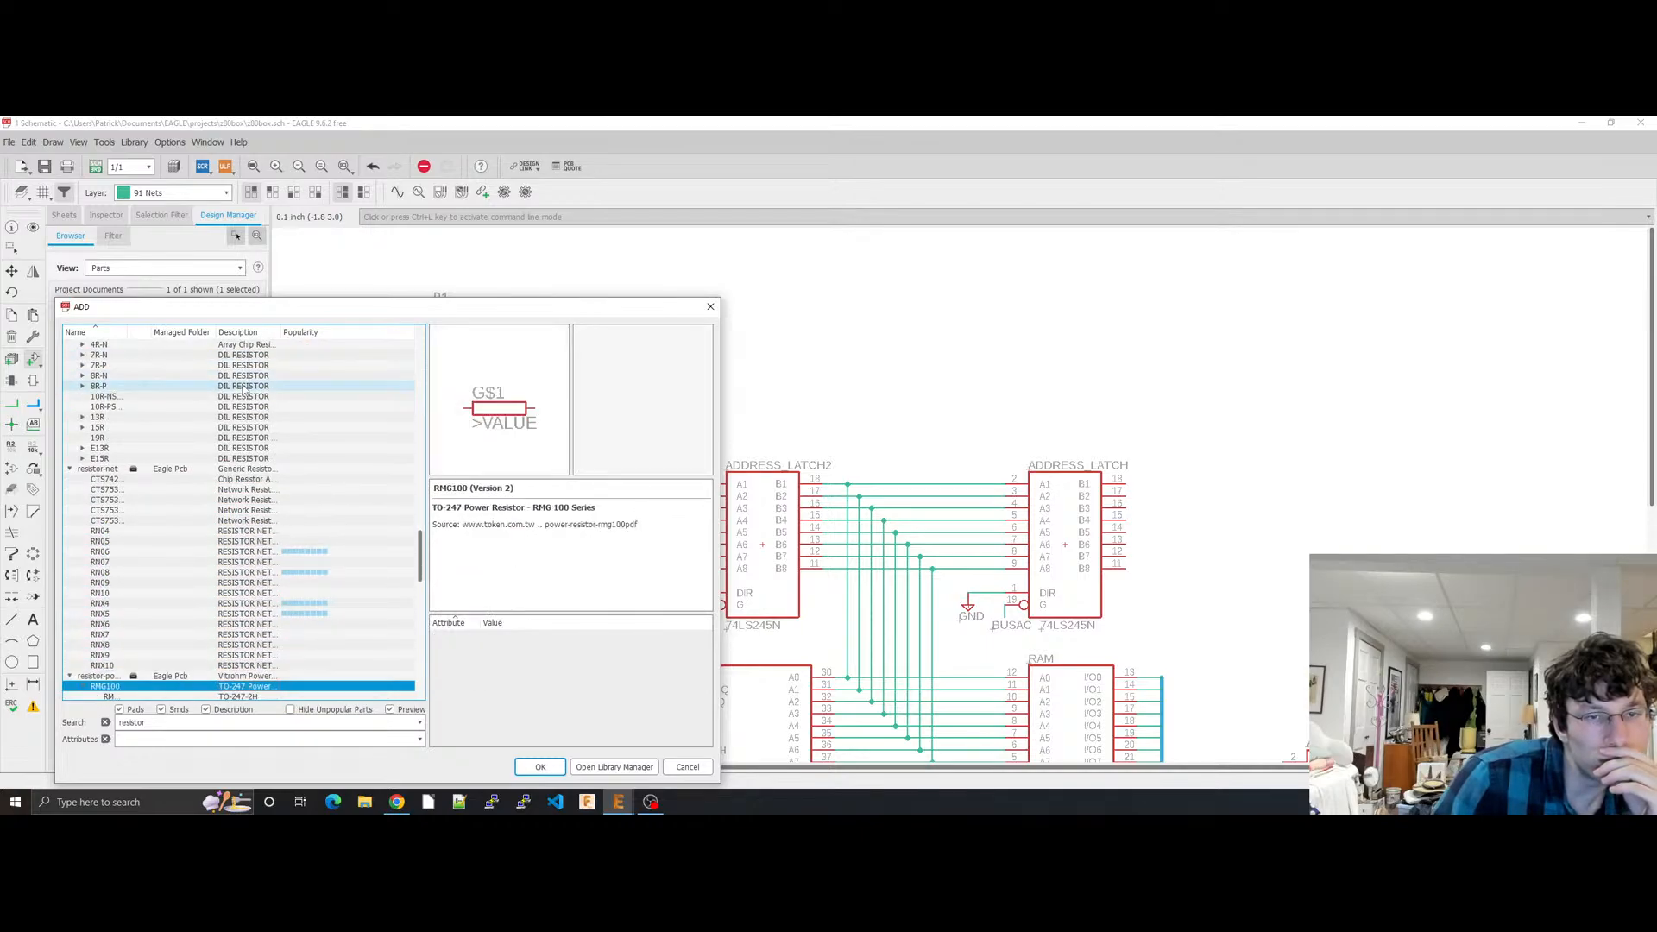
Step: Look through the power, SMD shunt and single-in-line resistors up to E2RP, and close the part chooser without adding anything
key("Down")
key("Down")
key("Down")
key("Down")
key("Down")
key("Down")
key("Down")
key("Down")
key("Down")
key("Down")
key("Down")
key("Down")
key("Down")
key("Down")
key("Down")
key("Down")
key("Down")
key("Down")
key("Down")
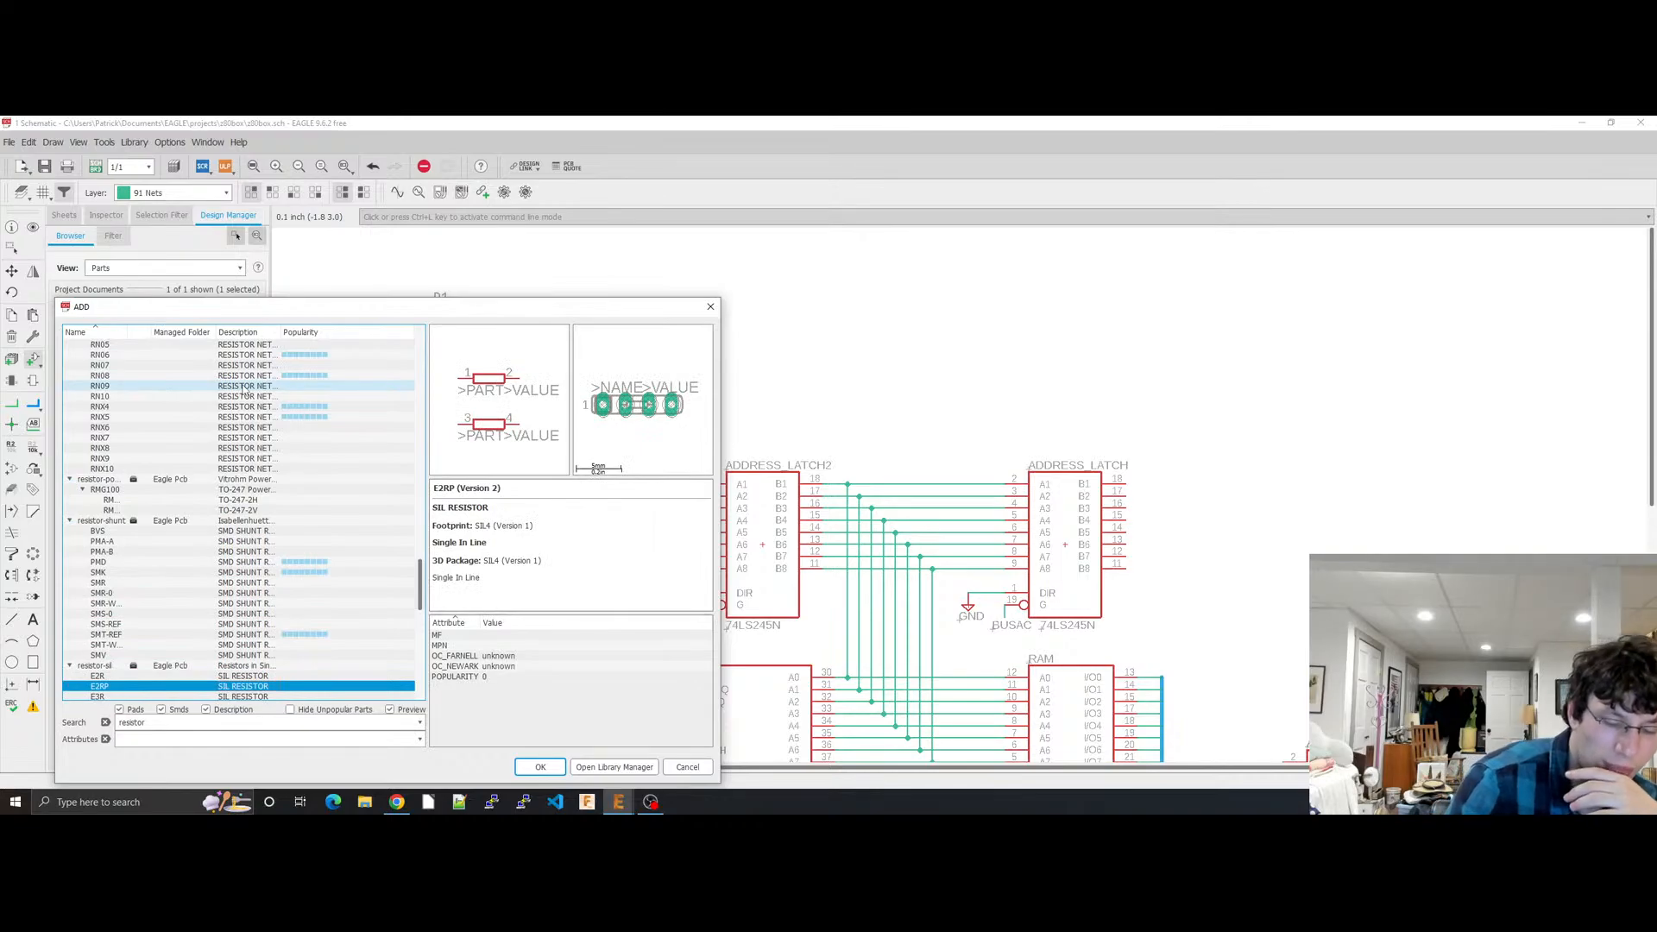
key("Escape")
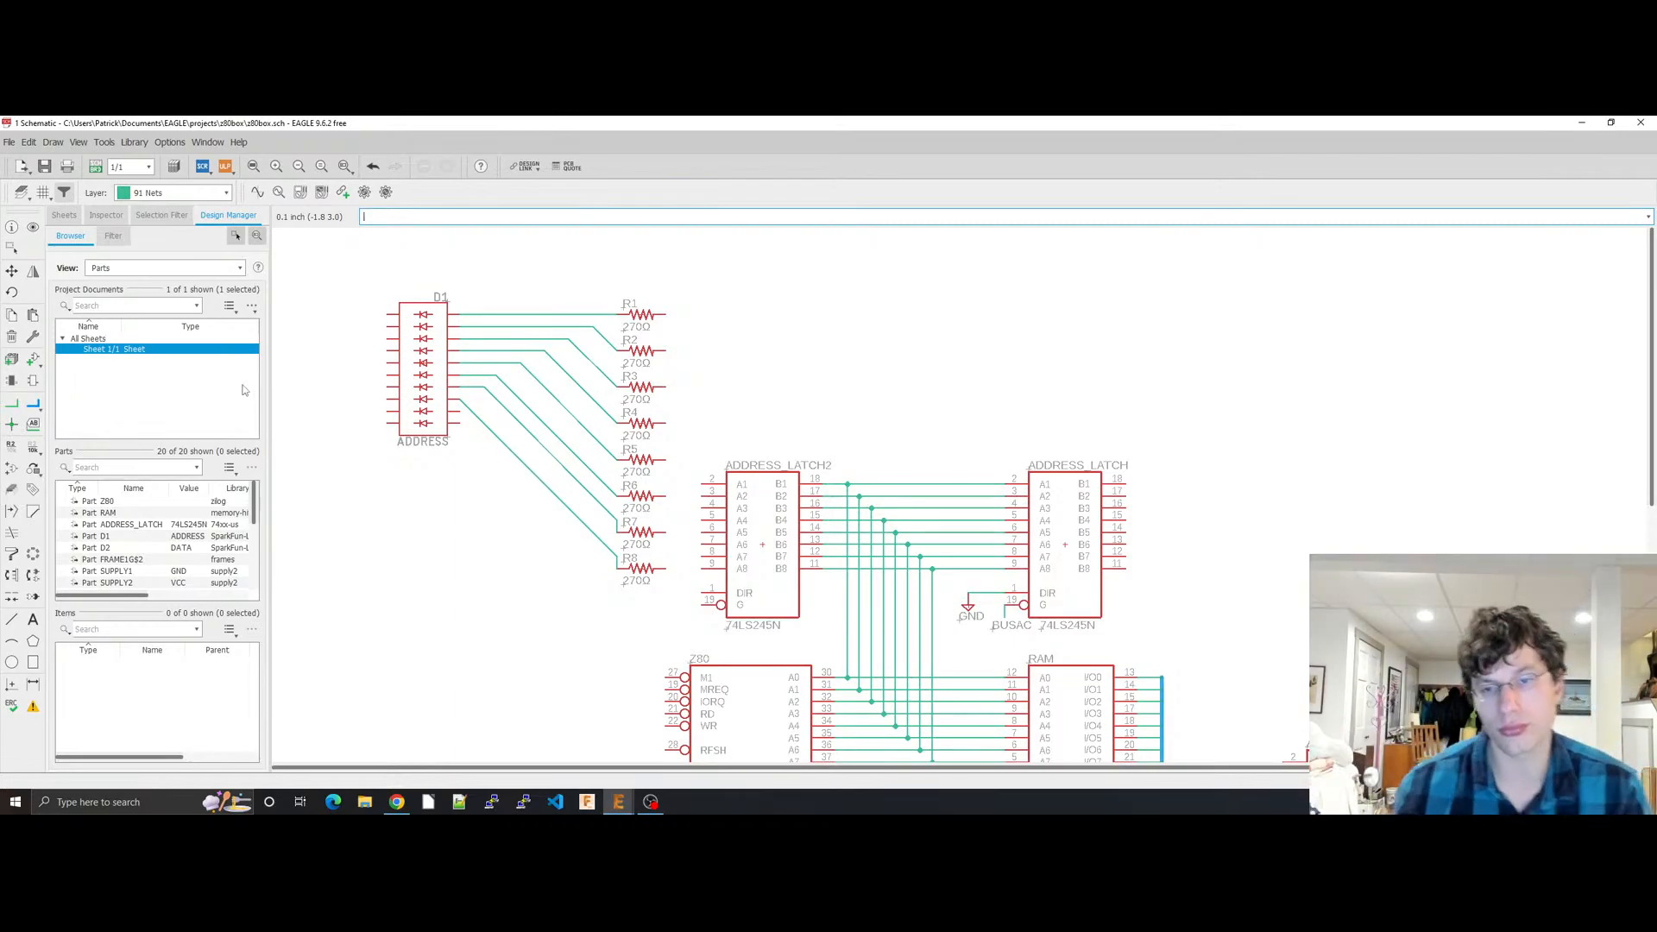
Step: Rename the part ADDRESS_LATCH2 to ADDRESS_LED_LATCH and save the schematic
left_click(11, 248)
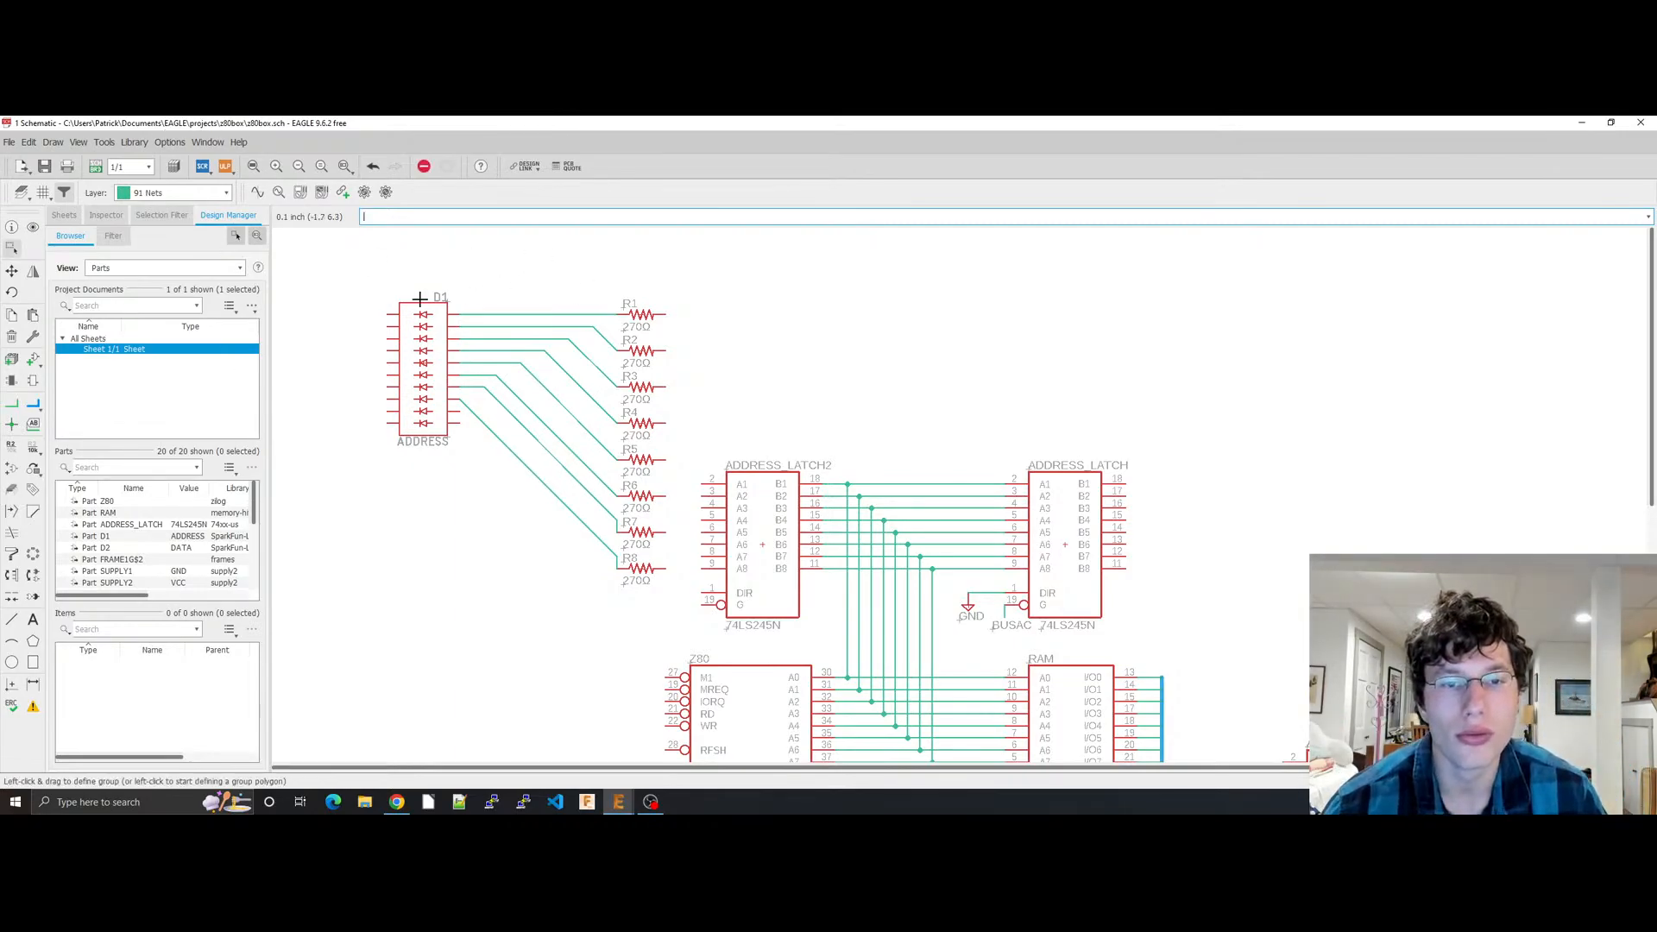
right_click(771, 560)
left_click(796, 542)
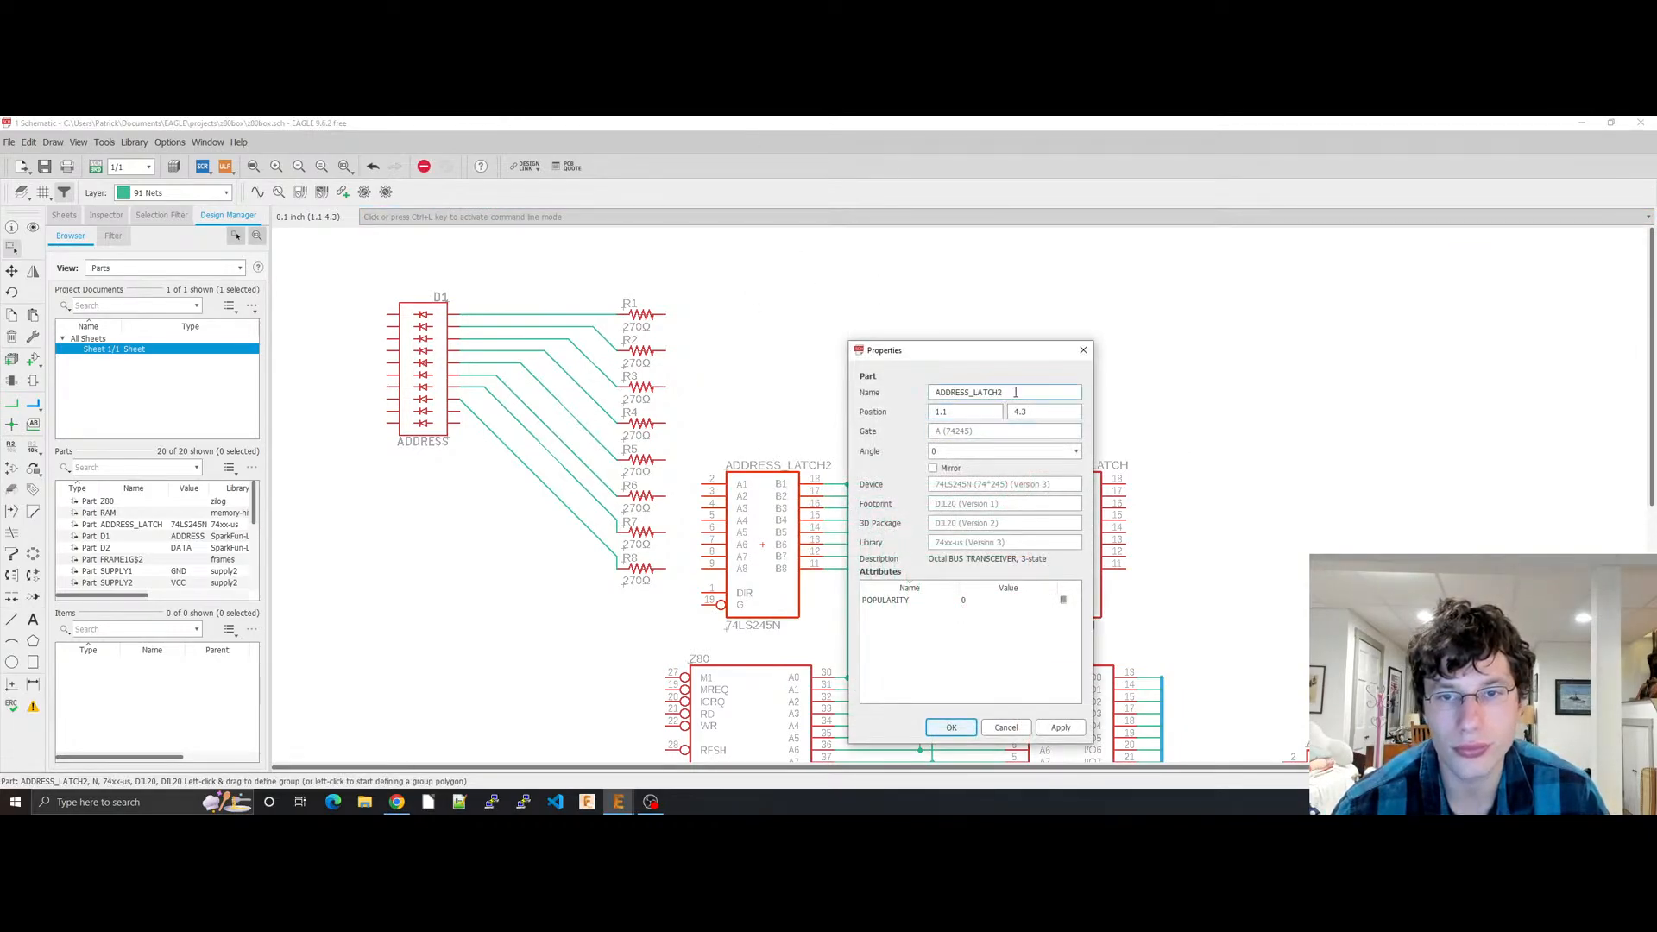
left_click(1018, 392)
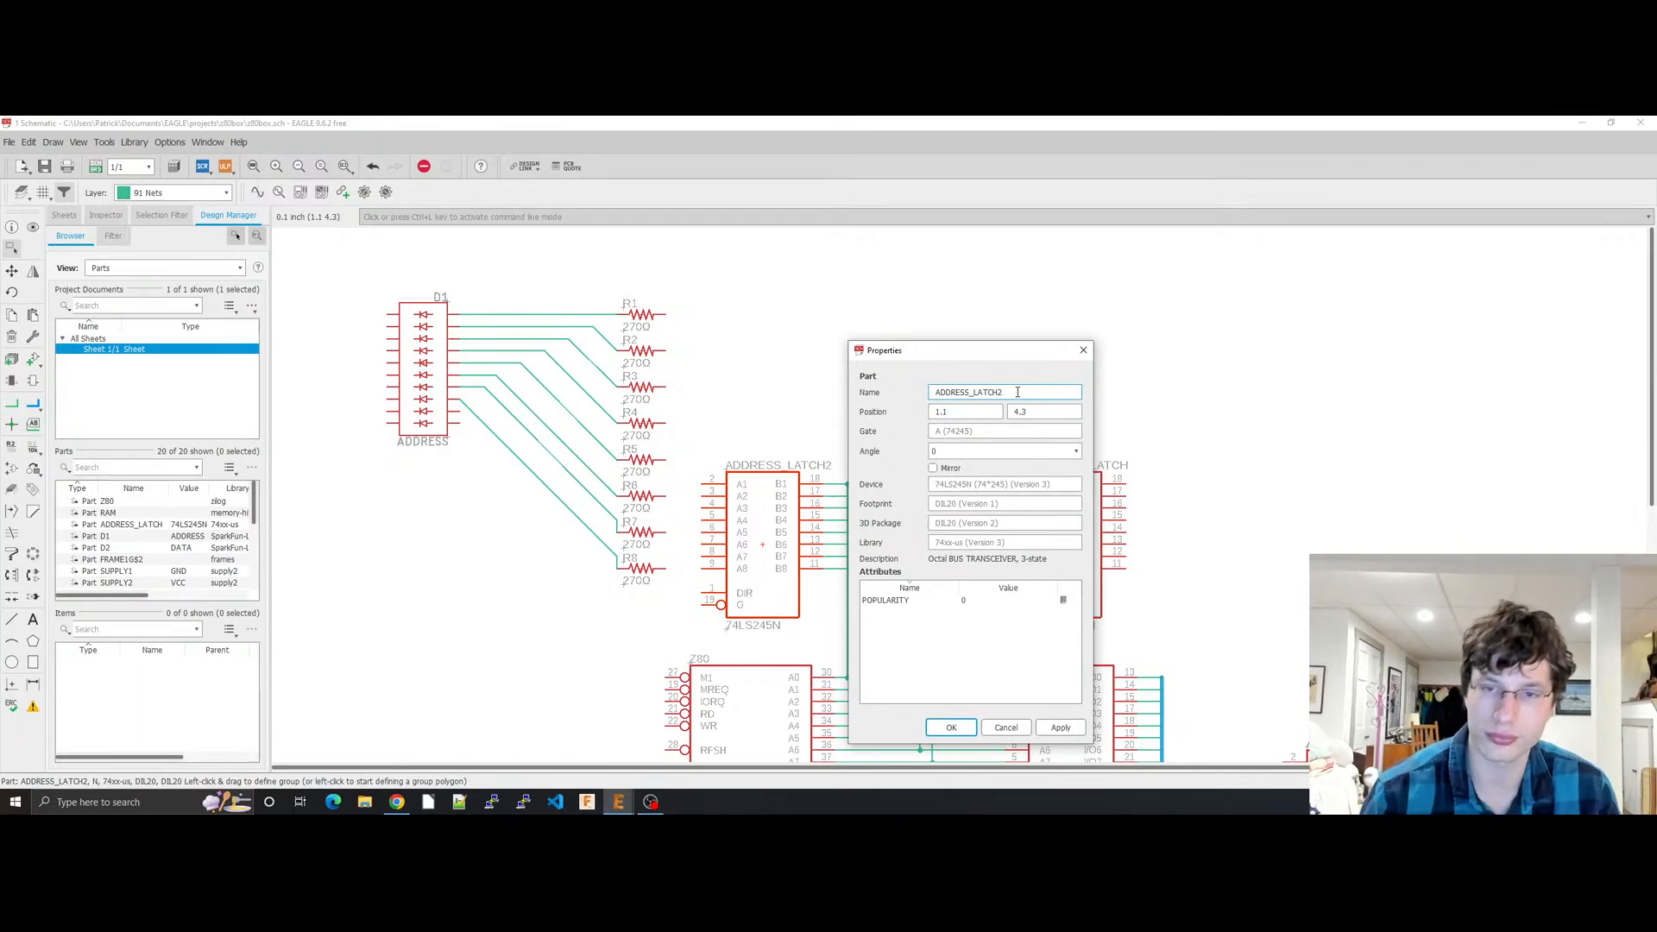
key("BackSpace")
key("BackSpace")
key("BackSpace")
key("BackSpace")
key("BackSpace")
type("E")
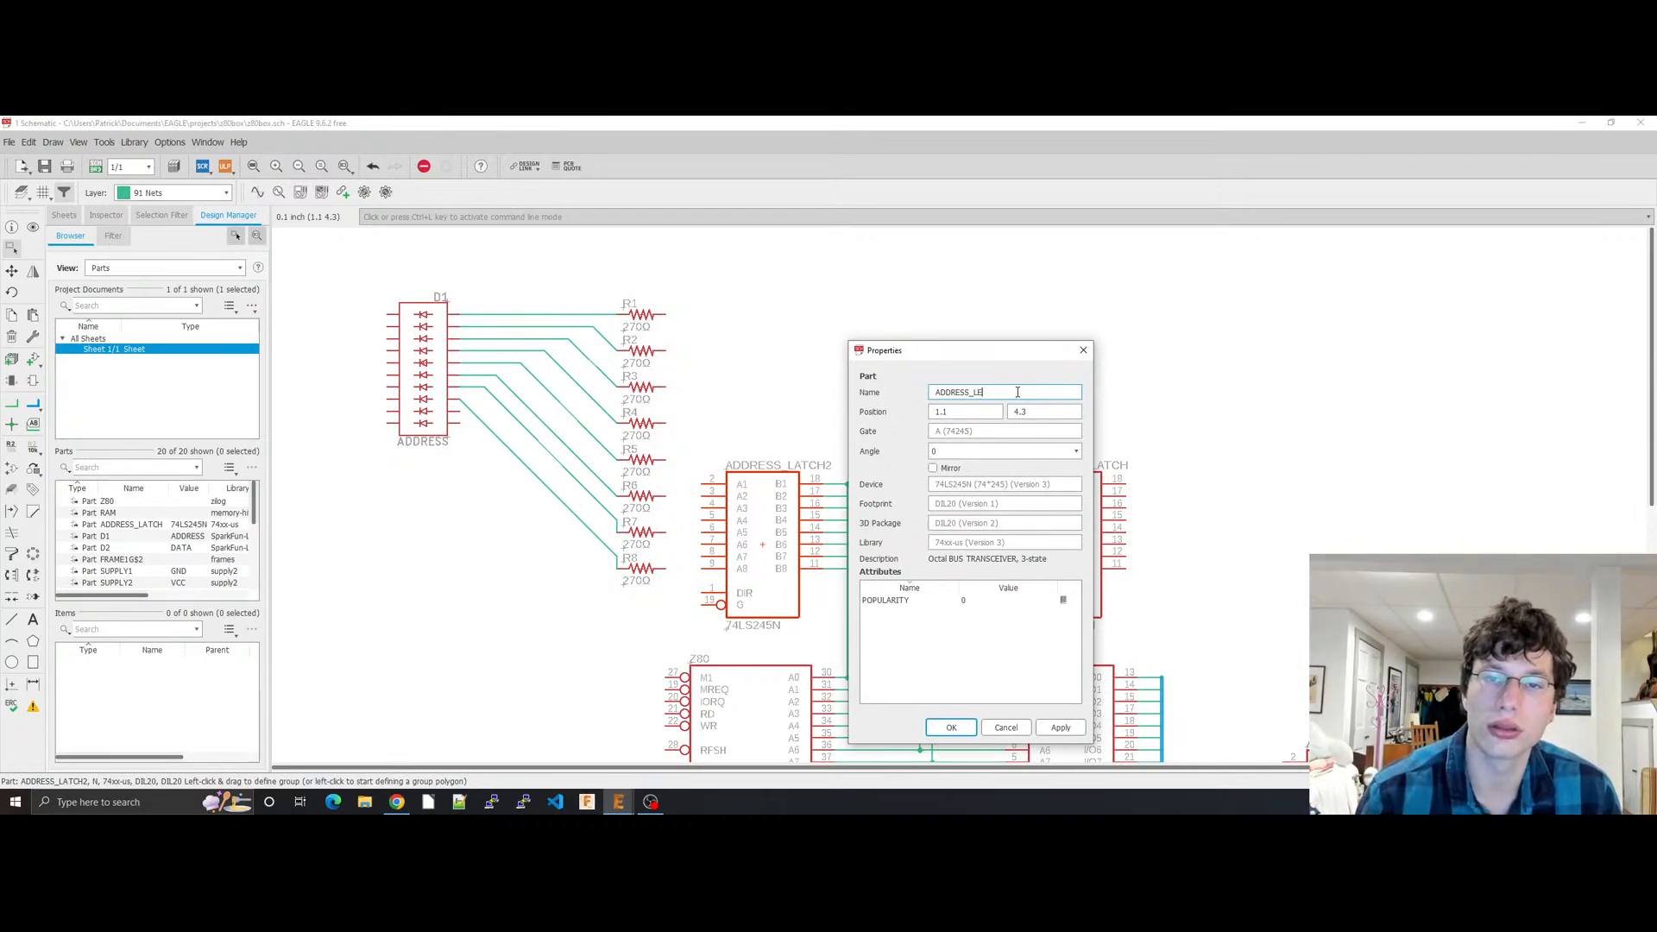
type("DS")
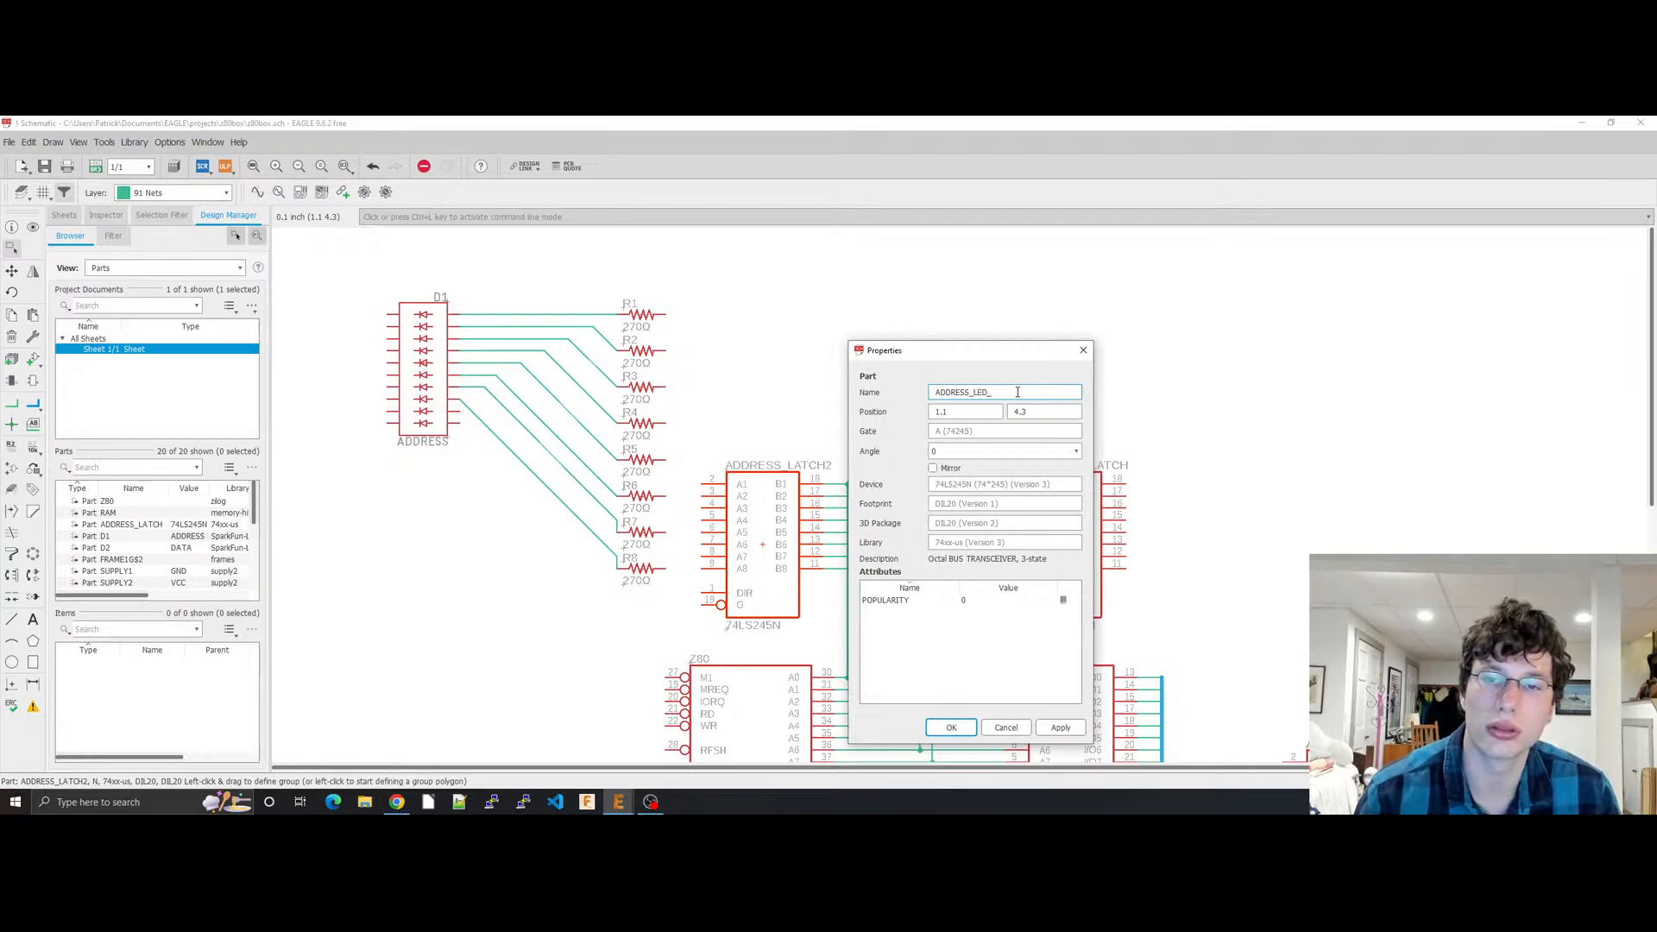
type("LA")
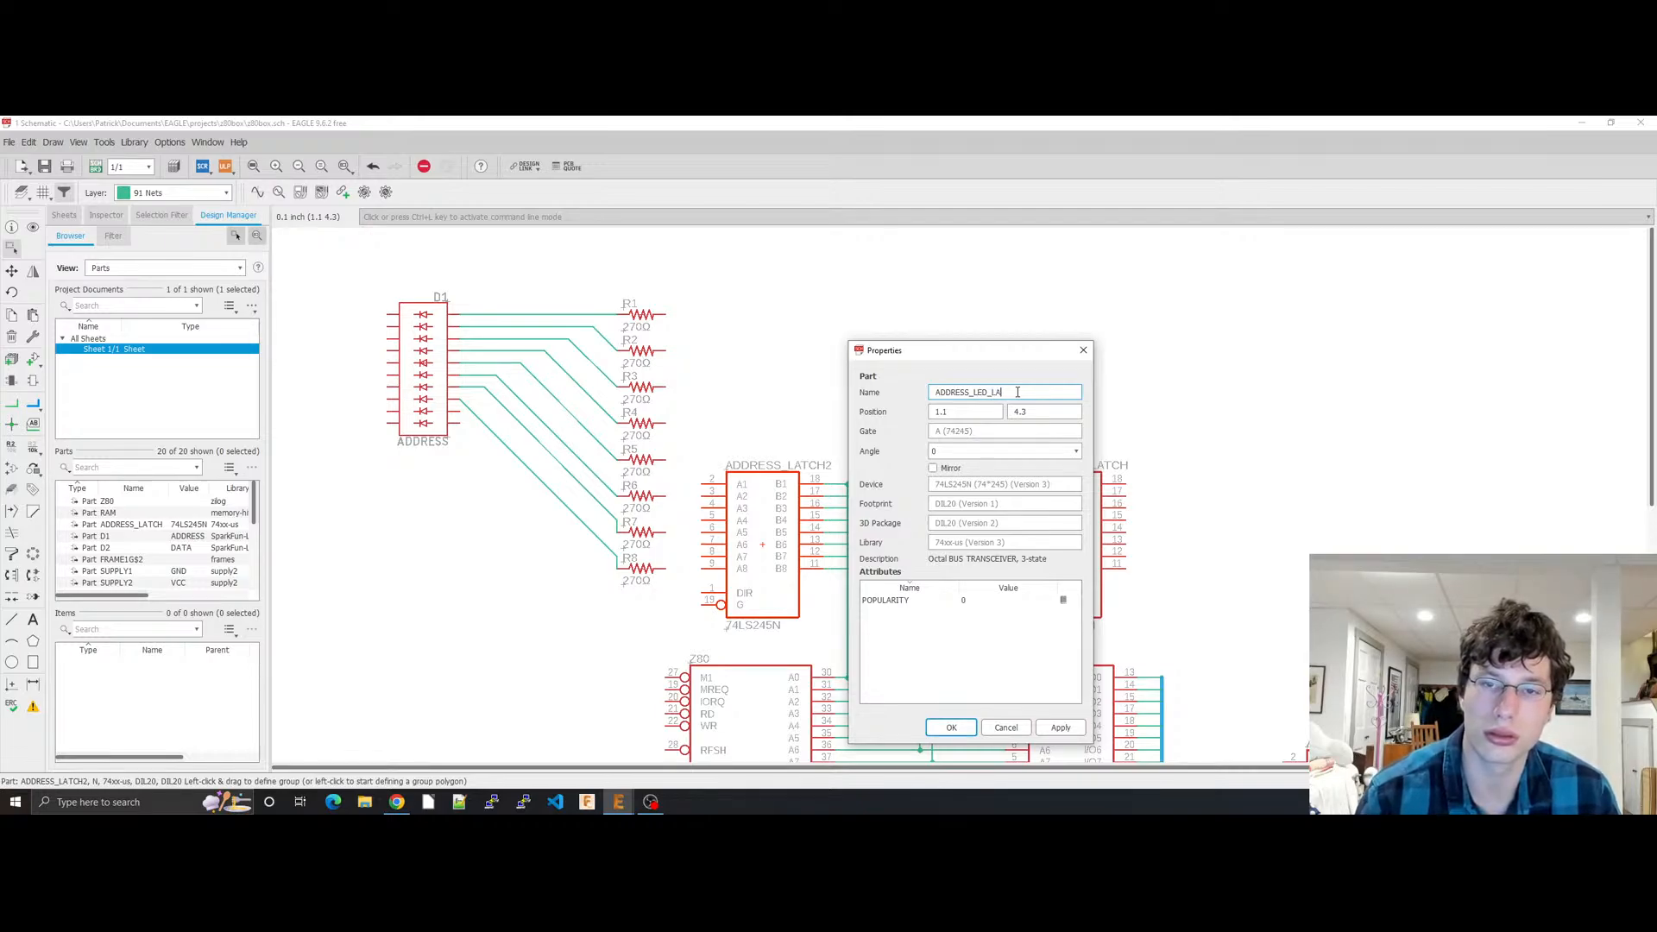
type("TCH")
key("Return")
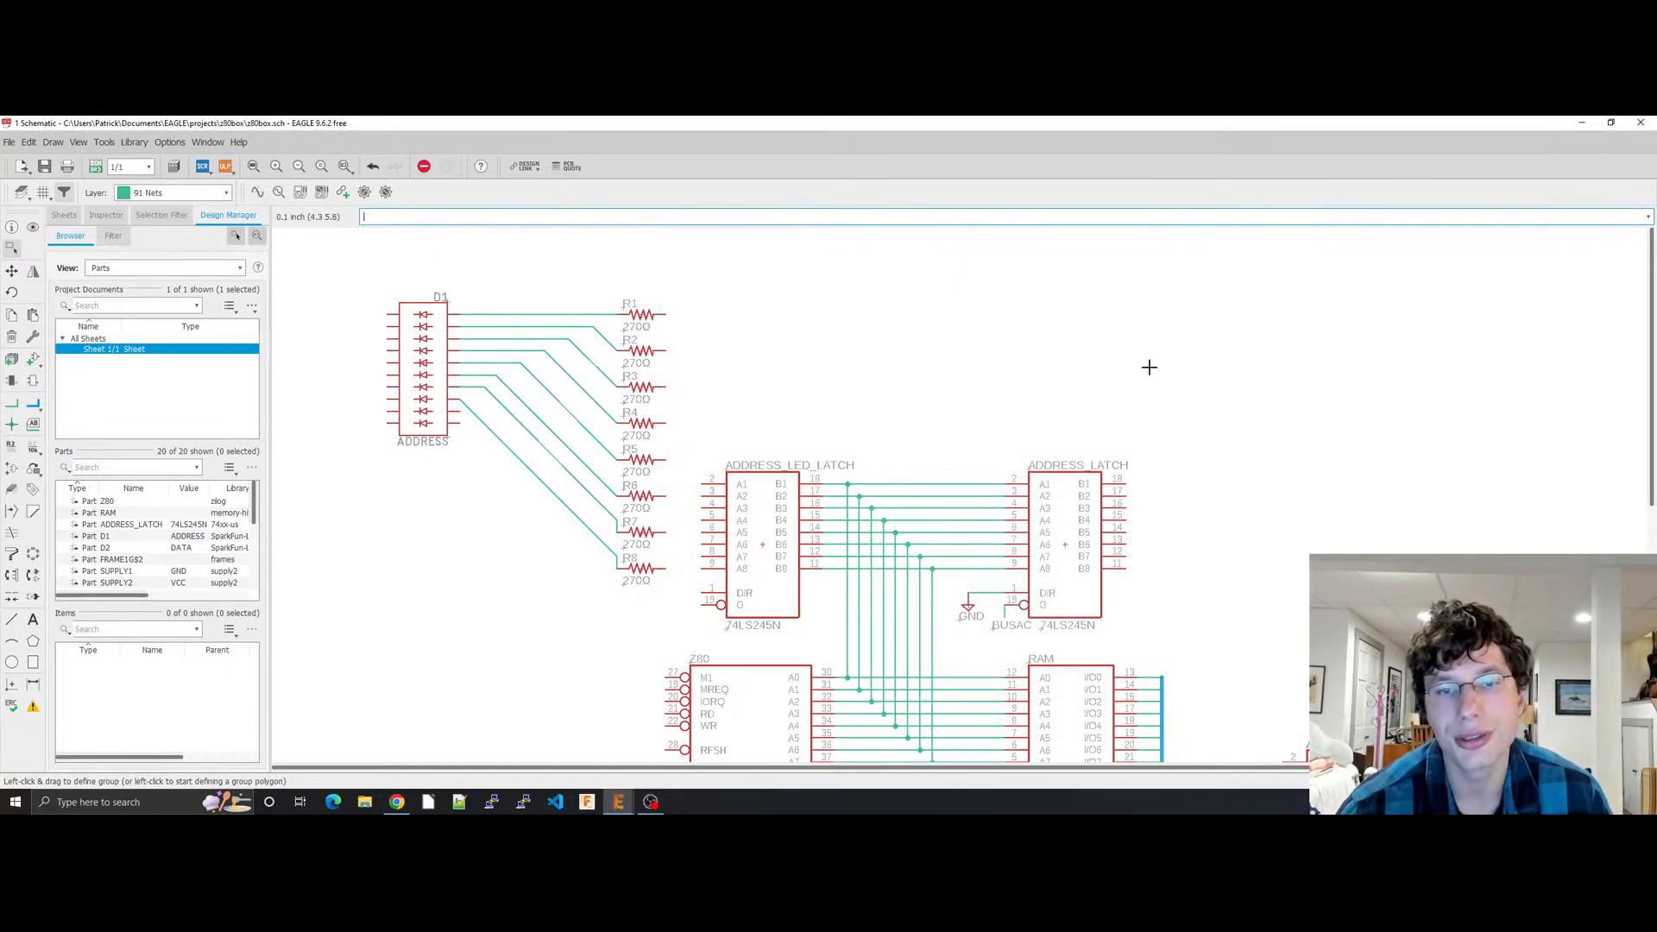
key("ctrl+s")
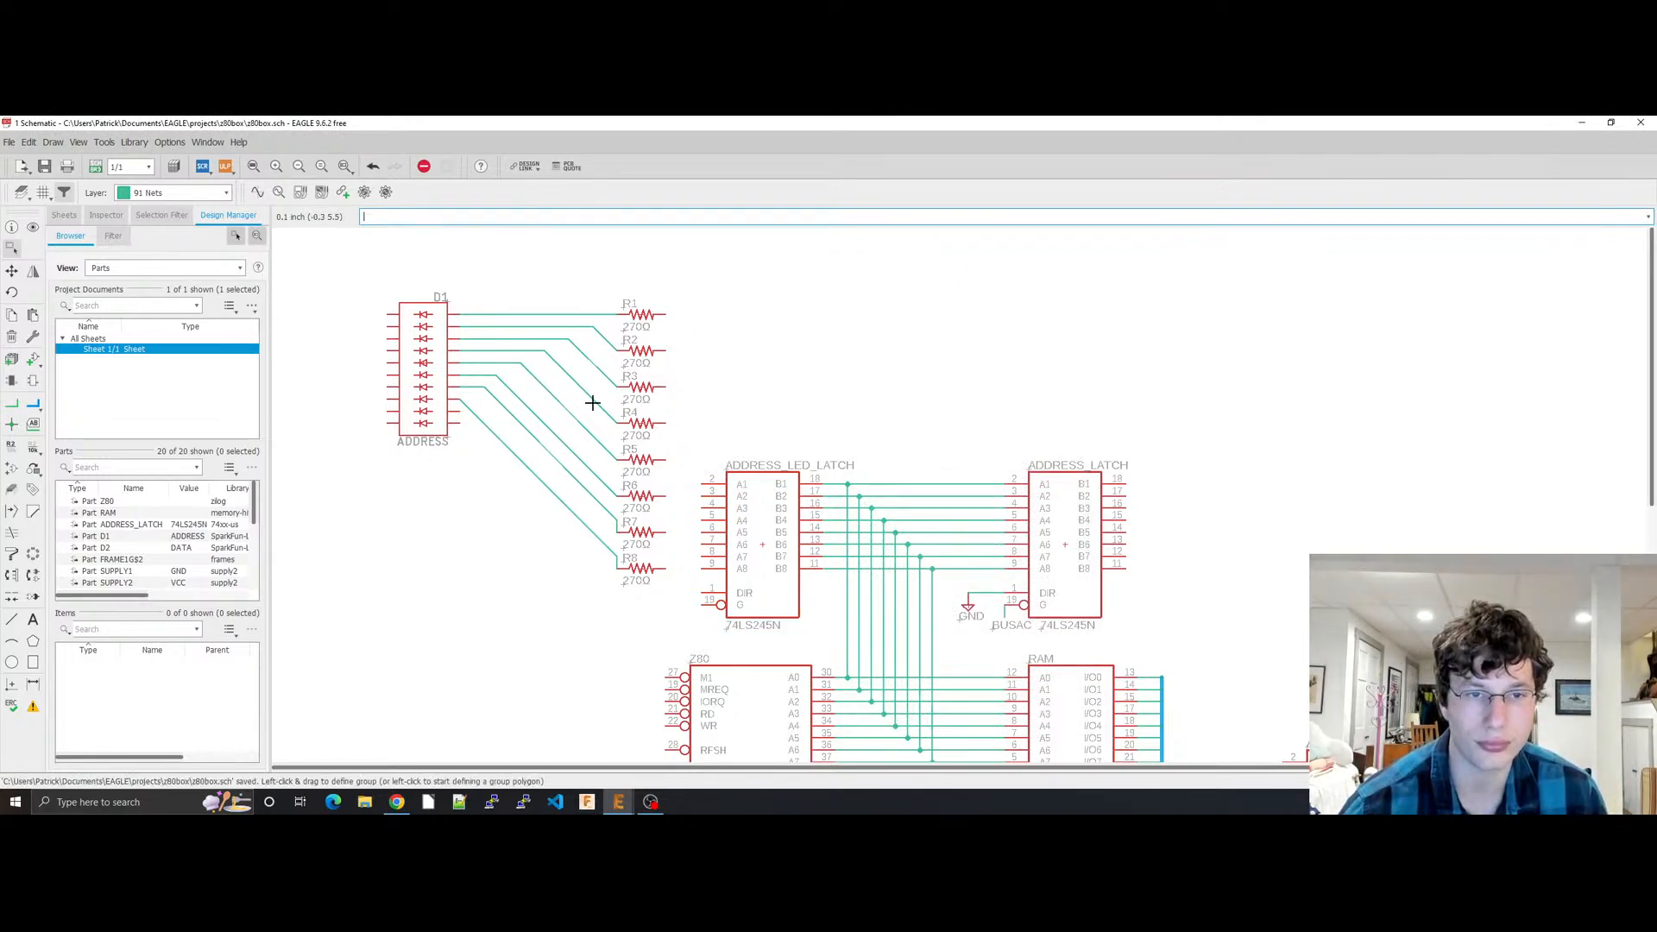
Step: Move LED bar D1, resistors R1 to R8 and their wires as a group farther left and slightly up, and save the schematic
mouse_move(341, 263)
left_mouse_down()
mouse_move(691, 634)
mouse_move(393, 279)
mouse_move(342, 264)
left_mouse_up()
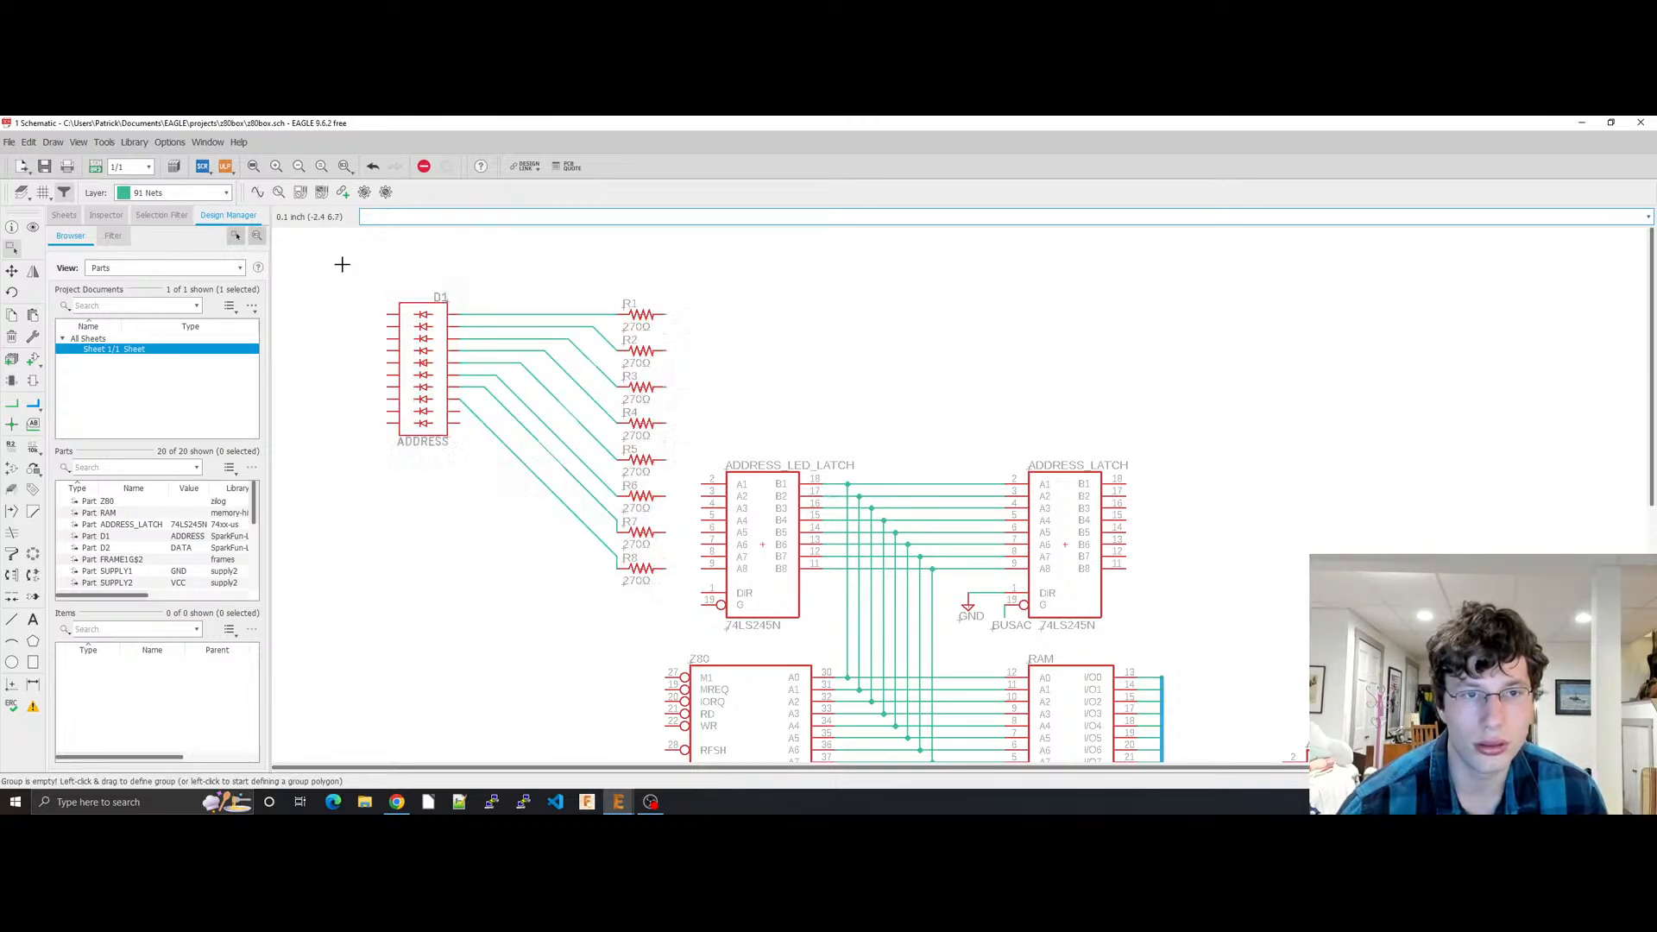
left_click_drag(425, 360, 352, 363)
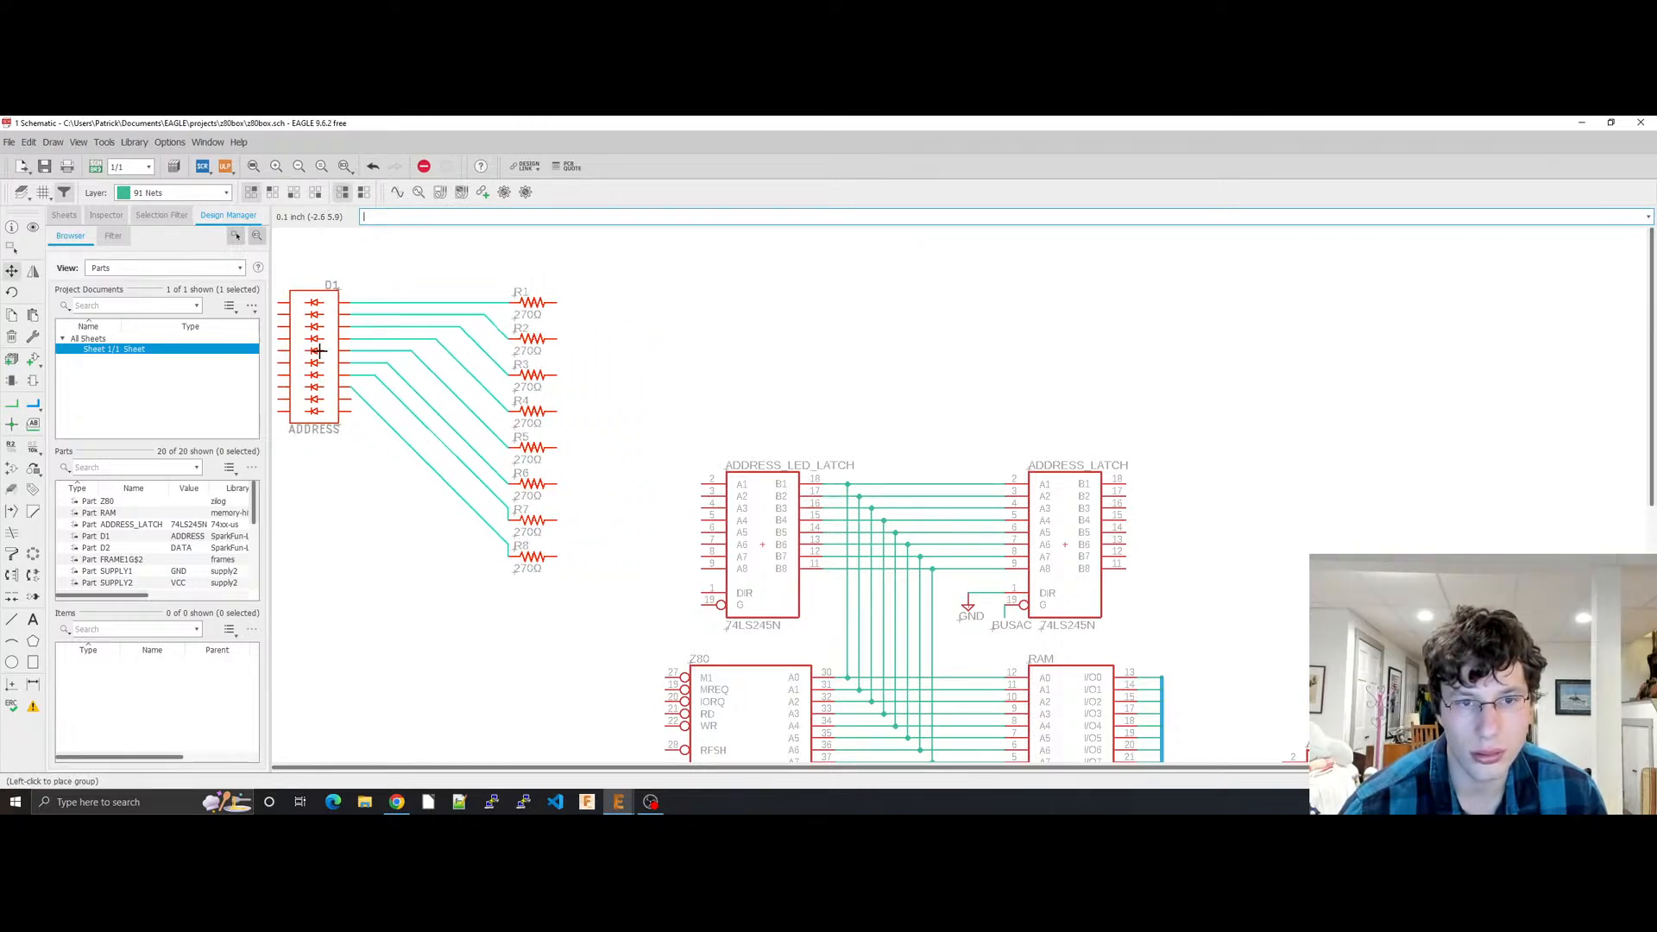
left_click(319, 351)
key("ctrl+s")
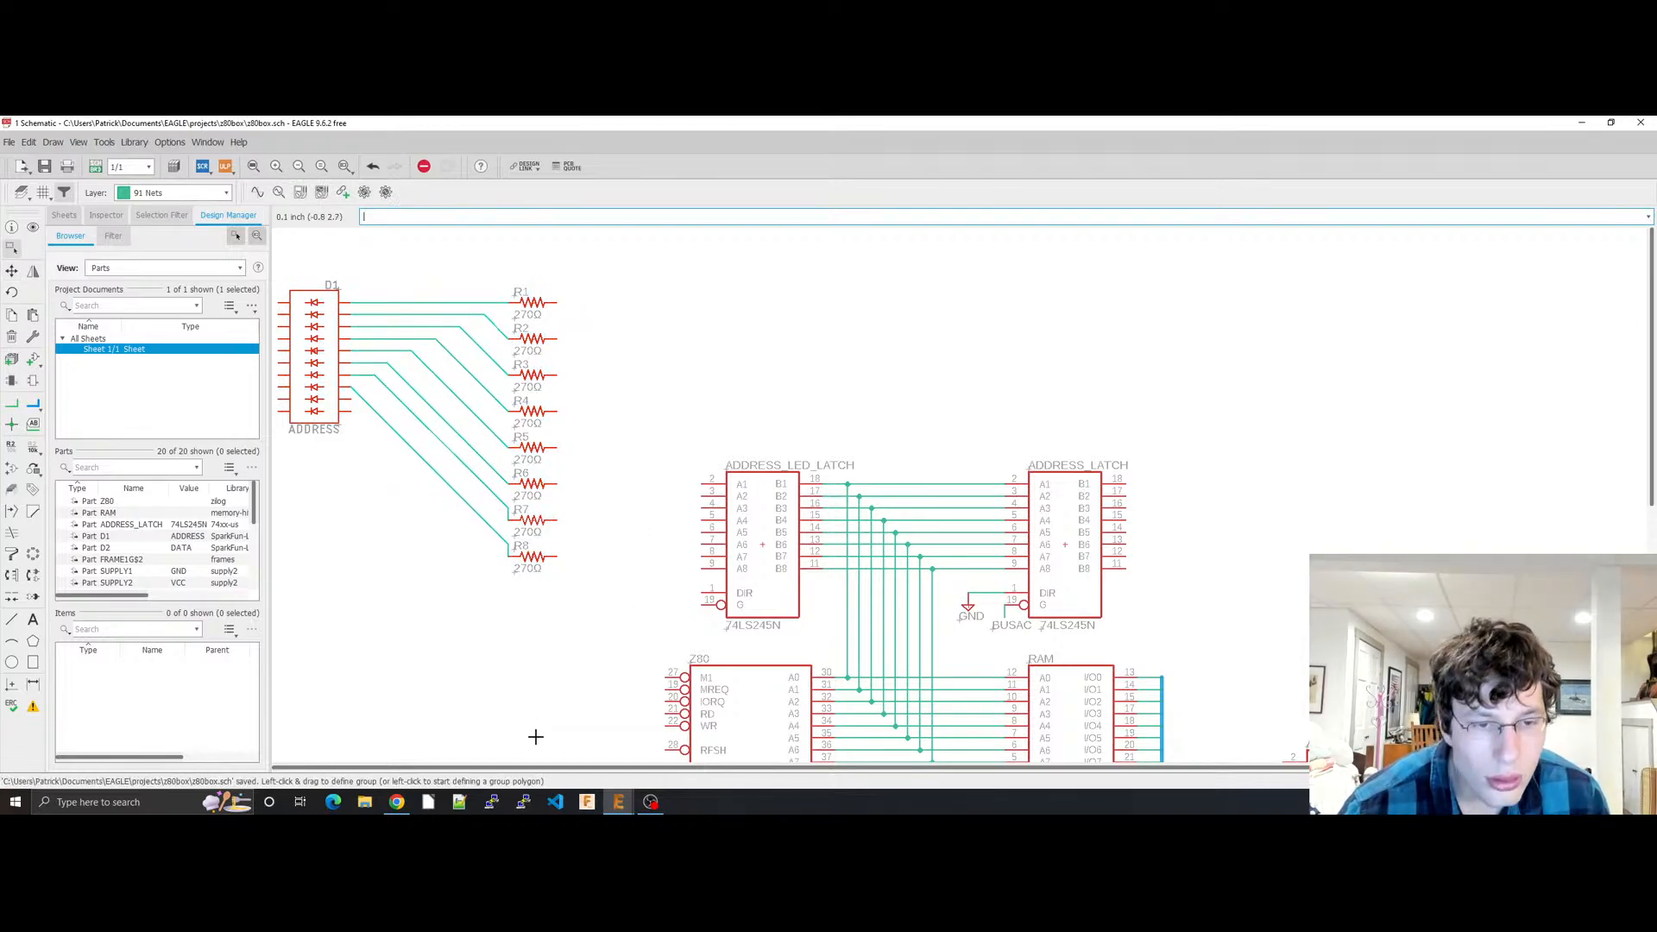
Step: Switch to Chrome and close the resistor pack search page and the ad page opened from it
left_click(396, 802)
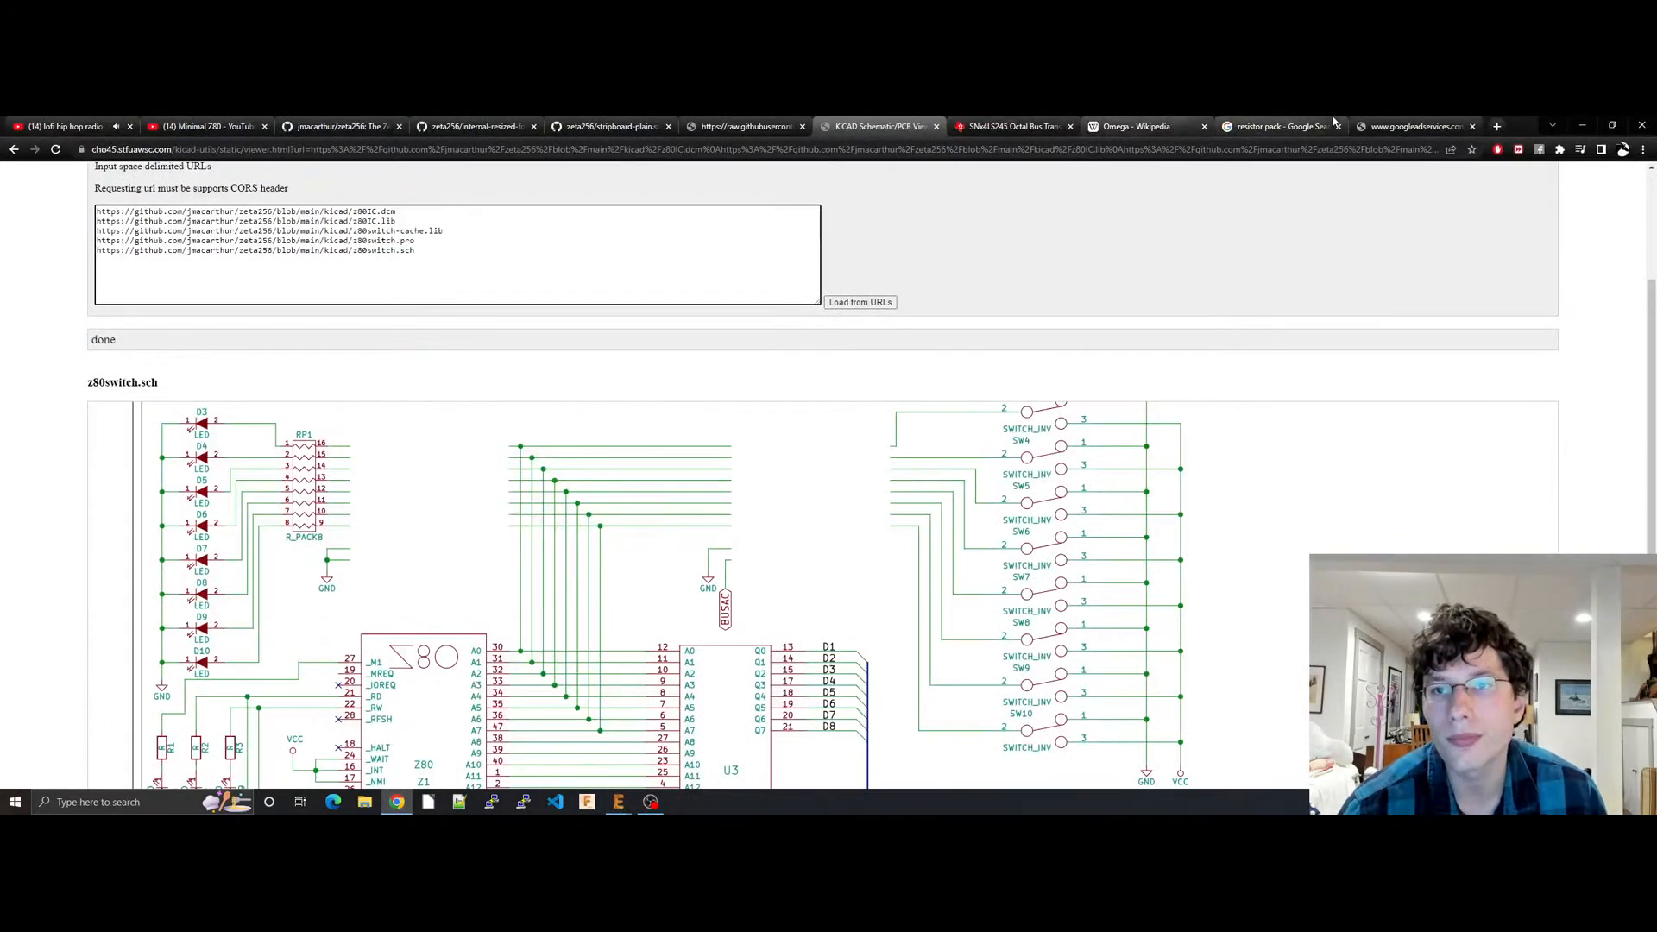
left_click(1329, 120)
left_click(1398, 122)
left_click(1027, 125)
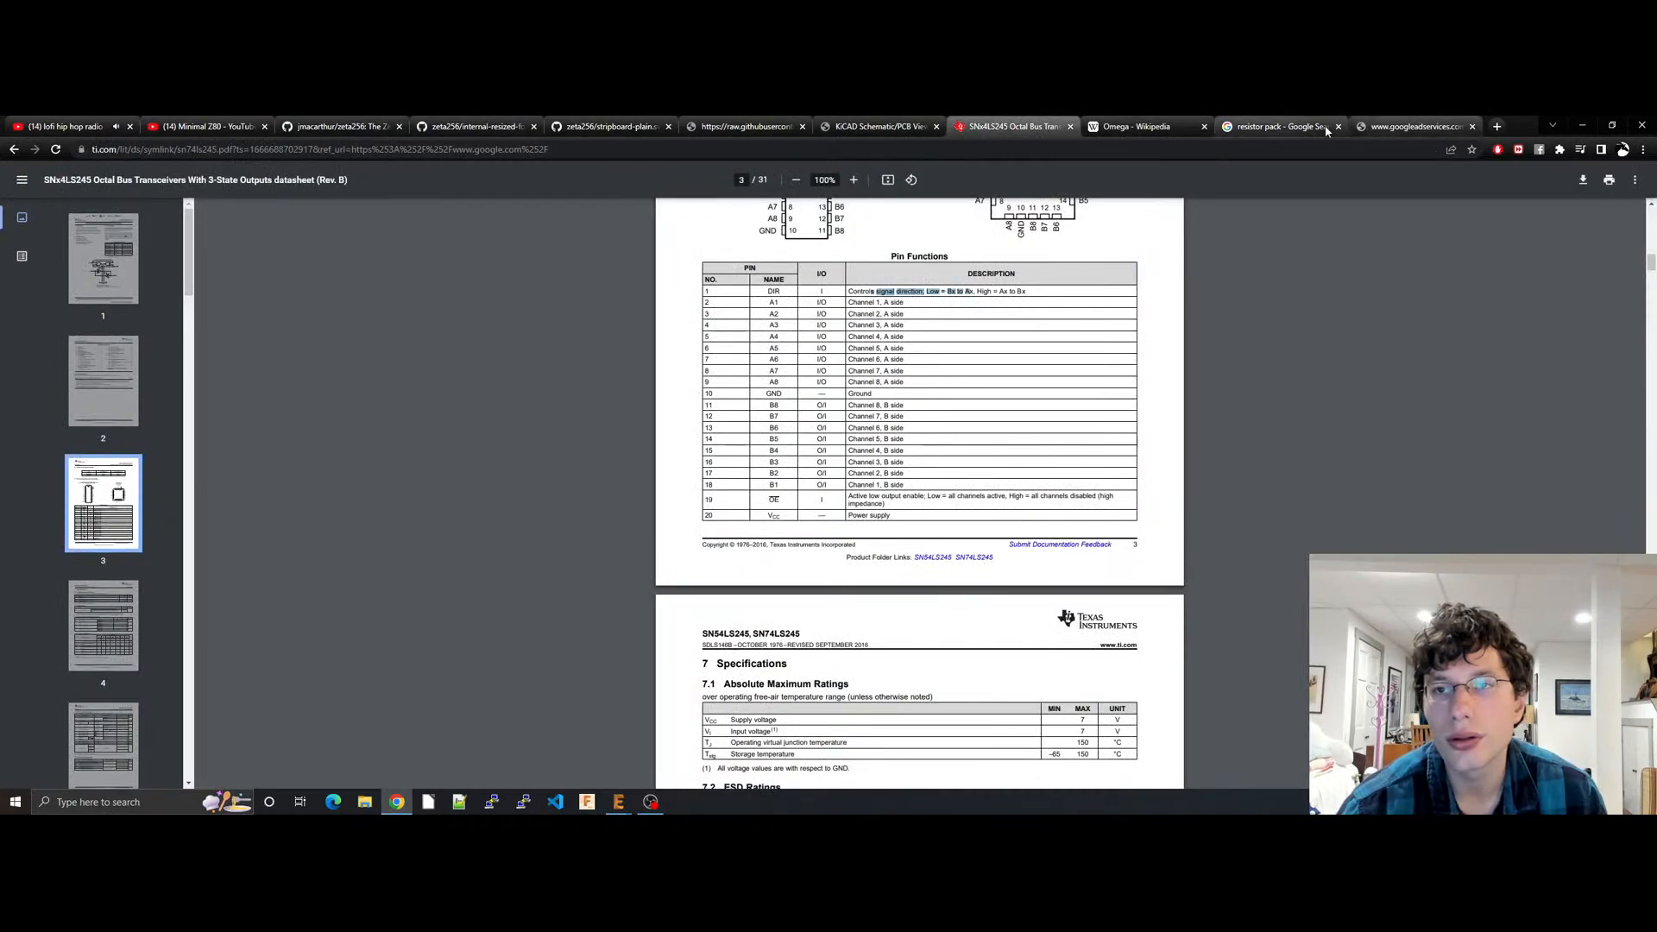
left_click(1327, 129)
left_click(1339, 127)
left_click(1339, 127)
Step: Check the DIR pin's signal direction settings in the SNx4LS245 datasheet and return to the EAGLE schematic around D1 and the latches
left_click(1120, 122)
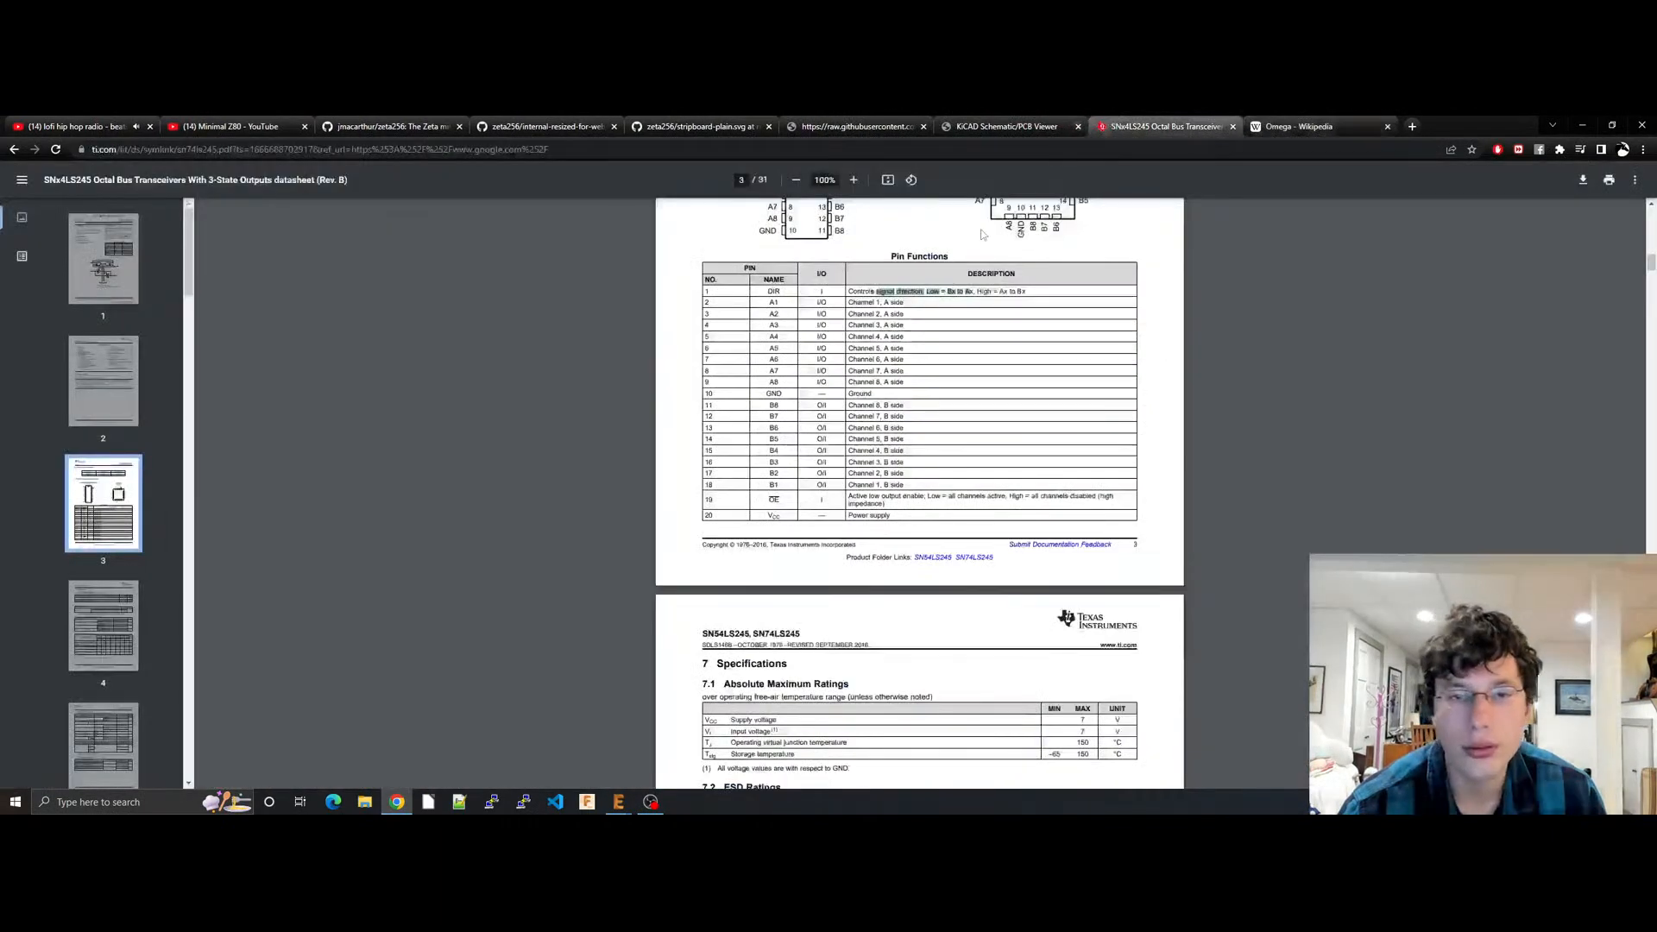
left_click(910, 315)
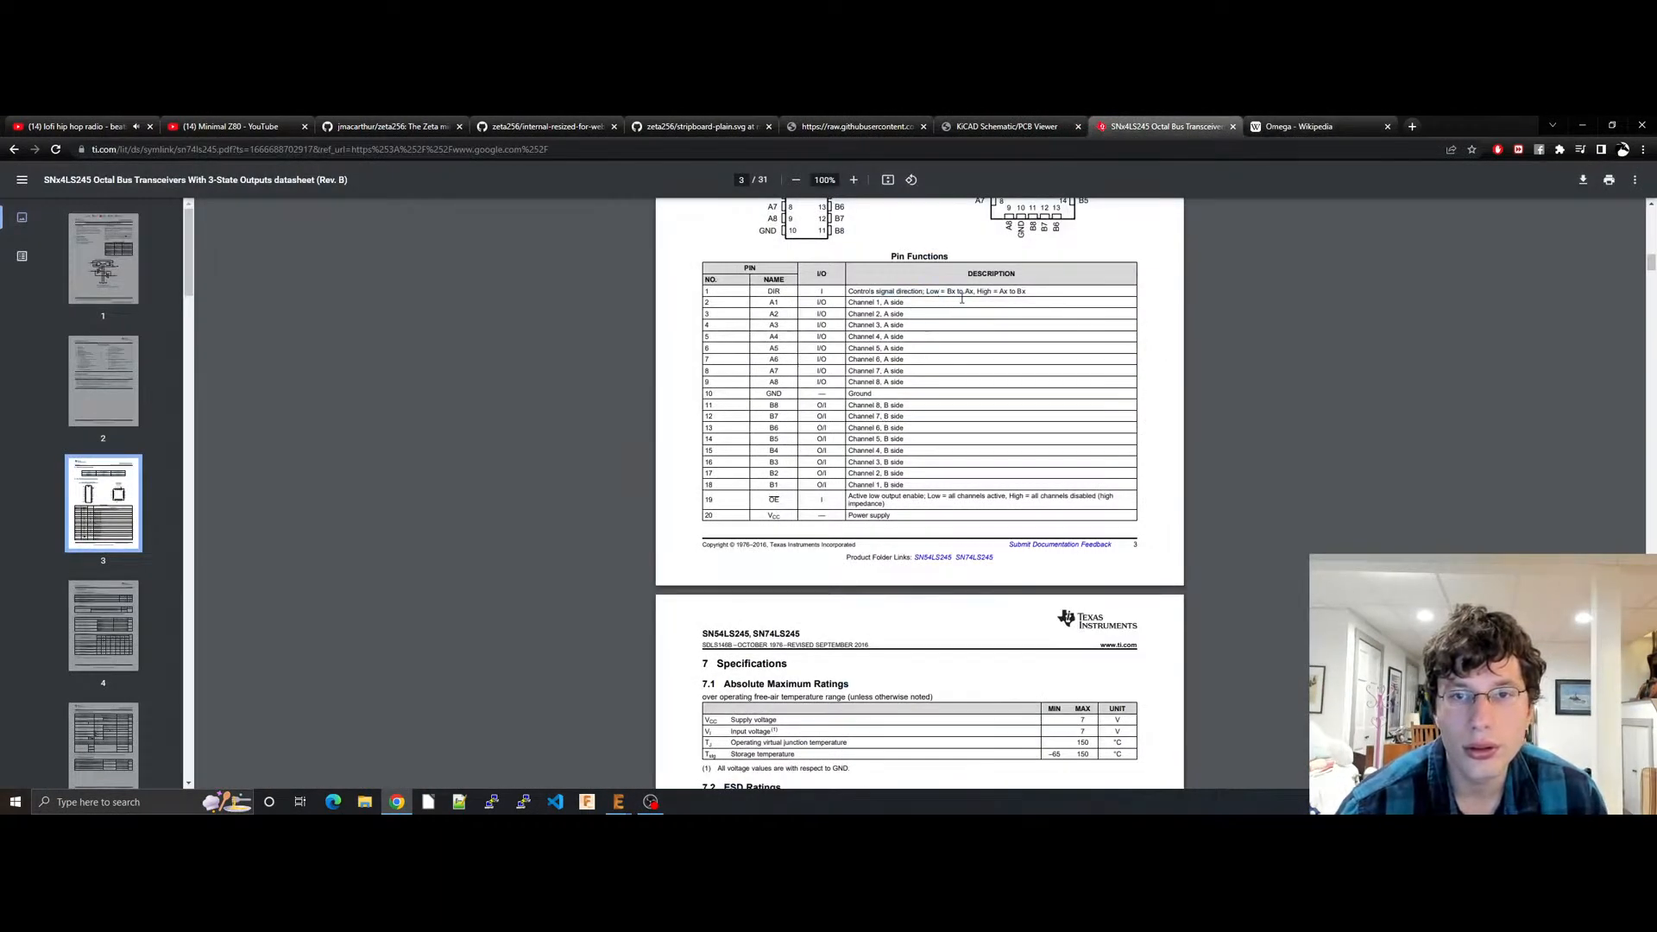
left_click_drag(1026, 292, 1000, 291)
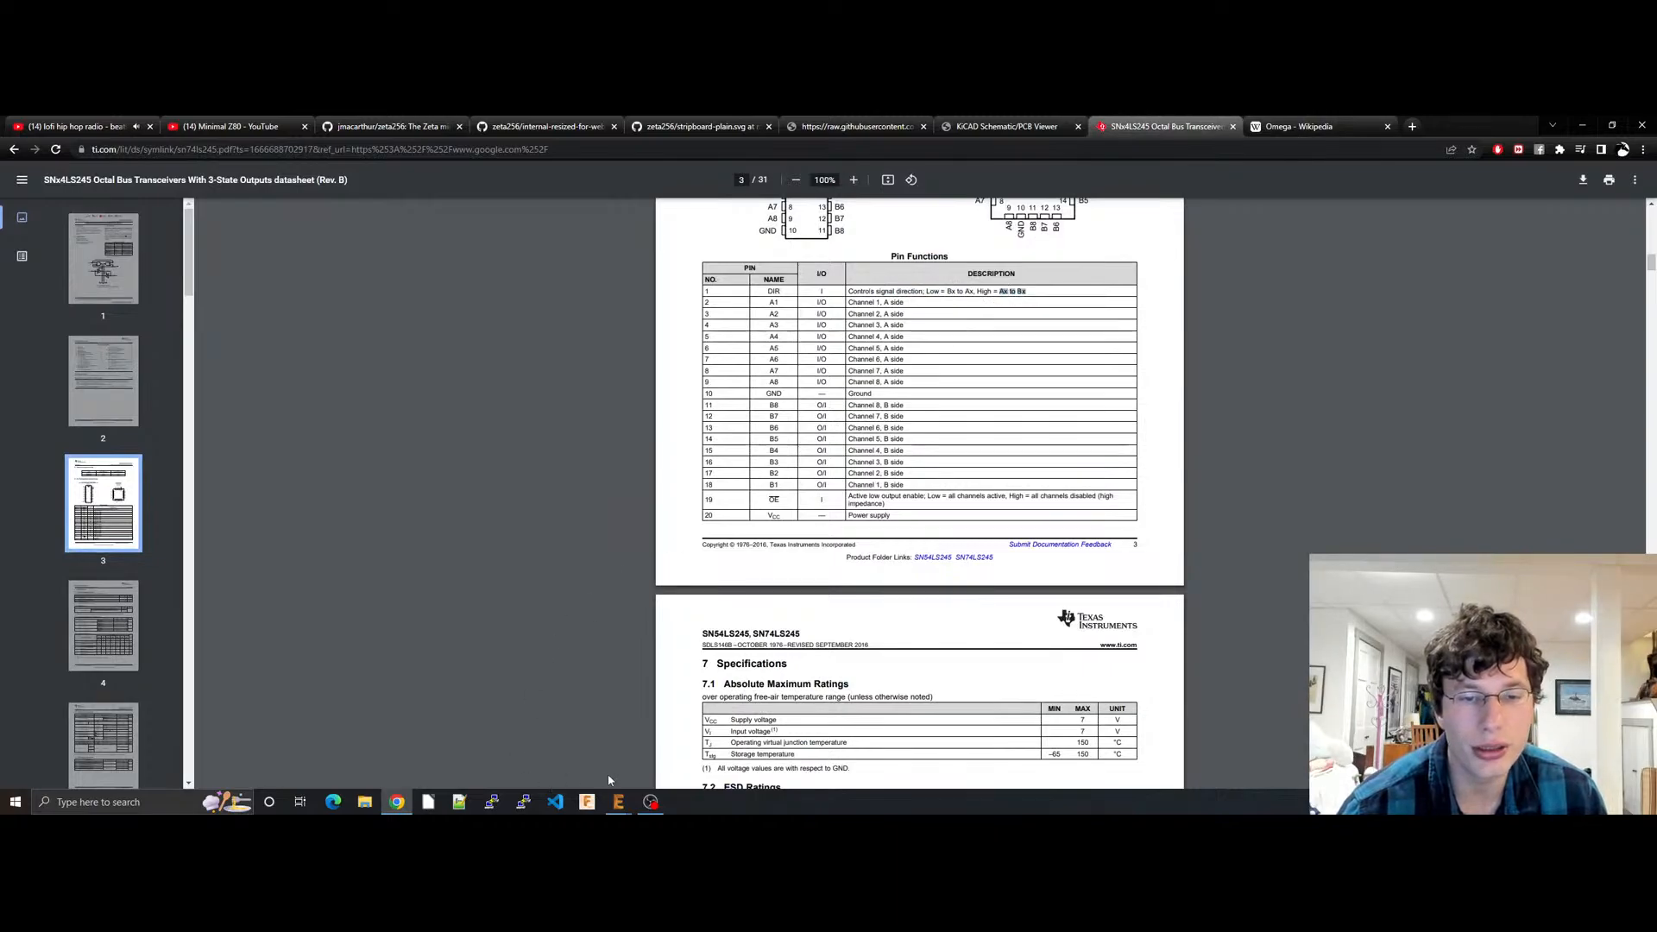
left_click(647, 796)
left_click_drag(637, 805, 639, 807)
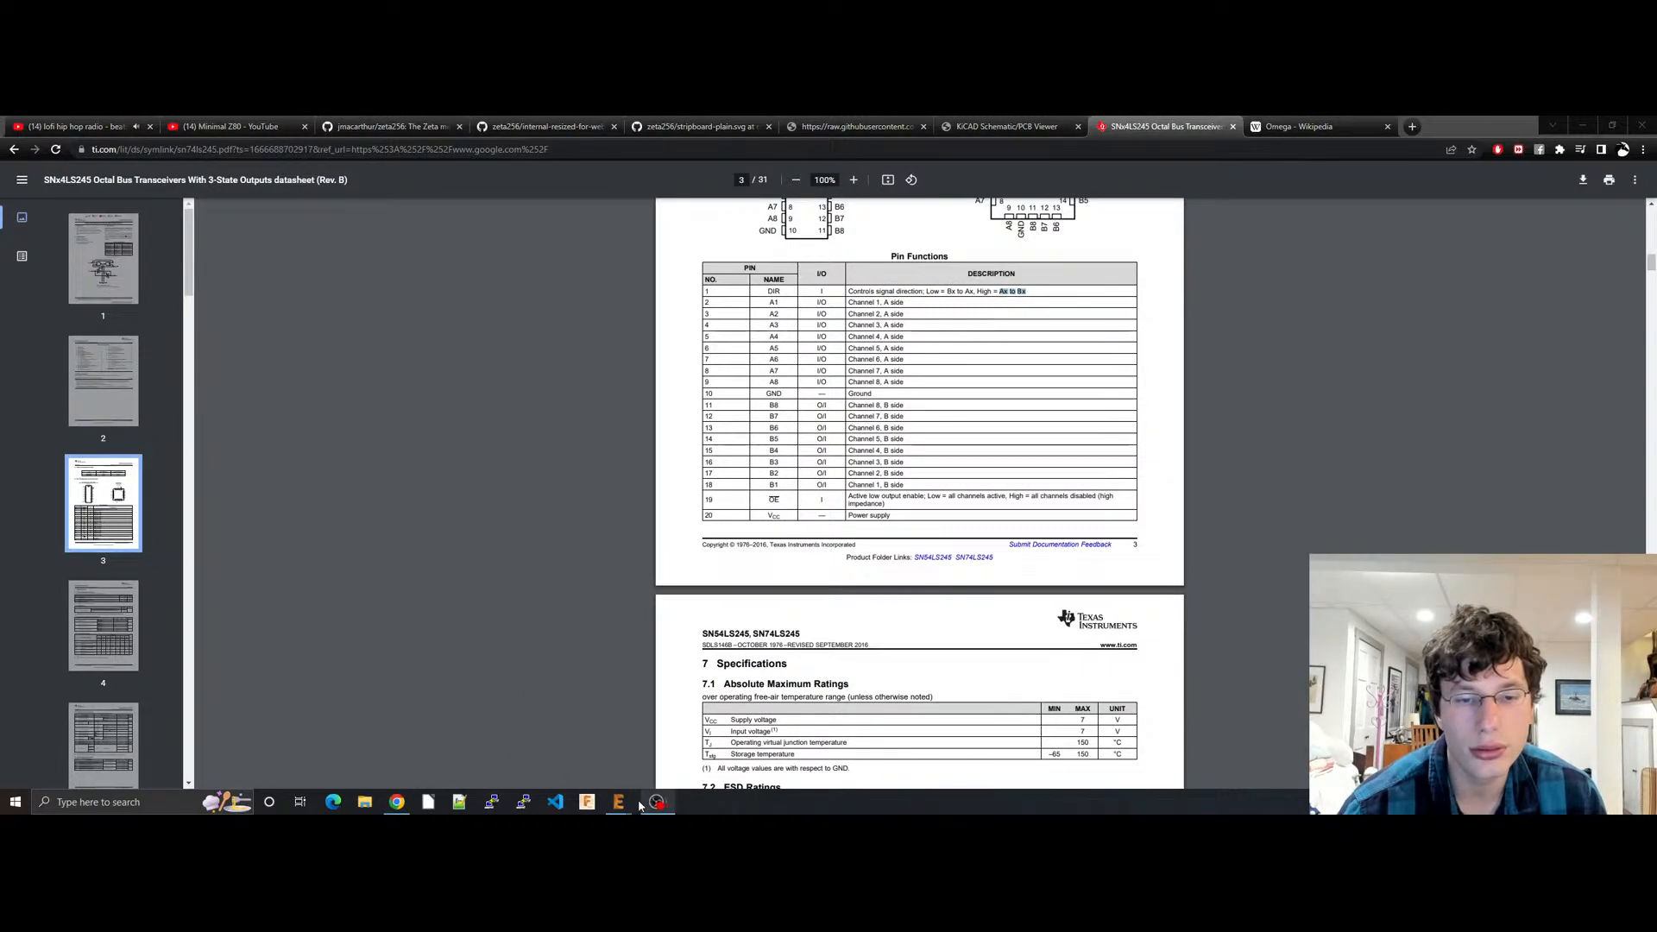
mouse_move(618, 802)
left_click(733, 738)
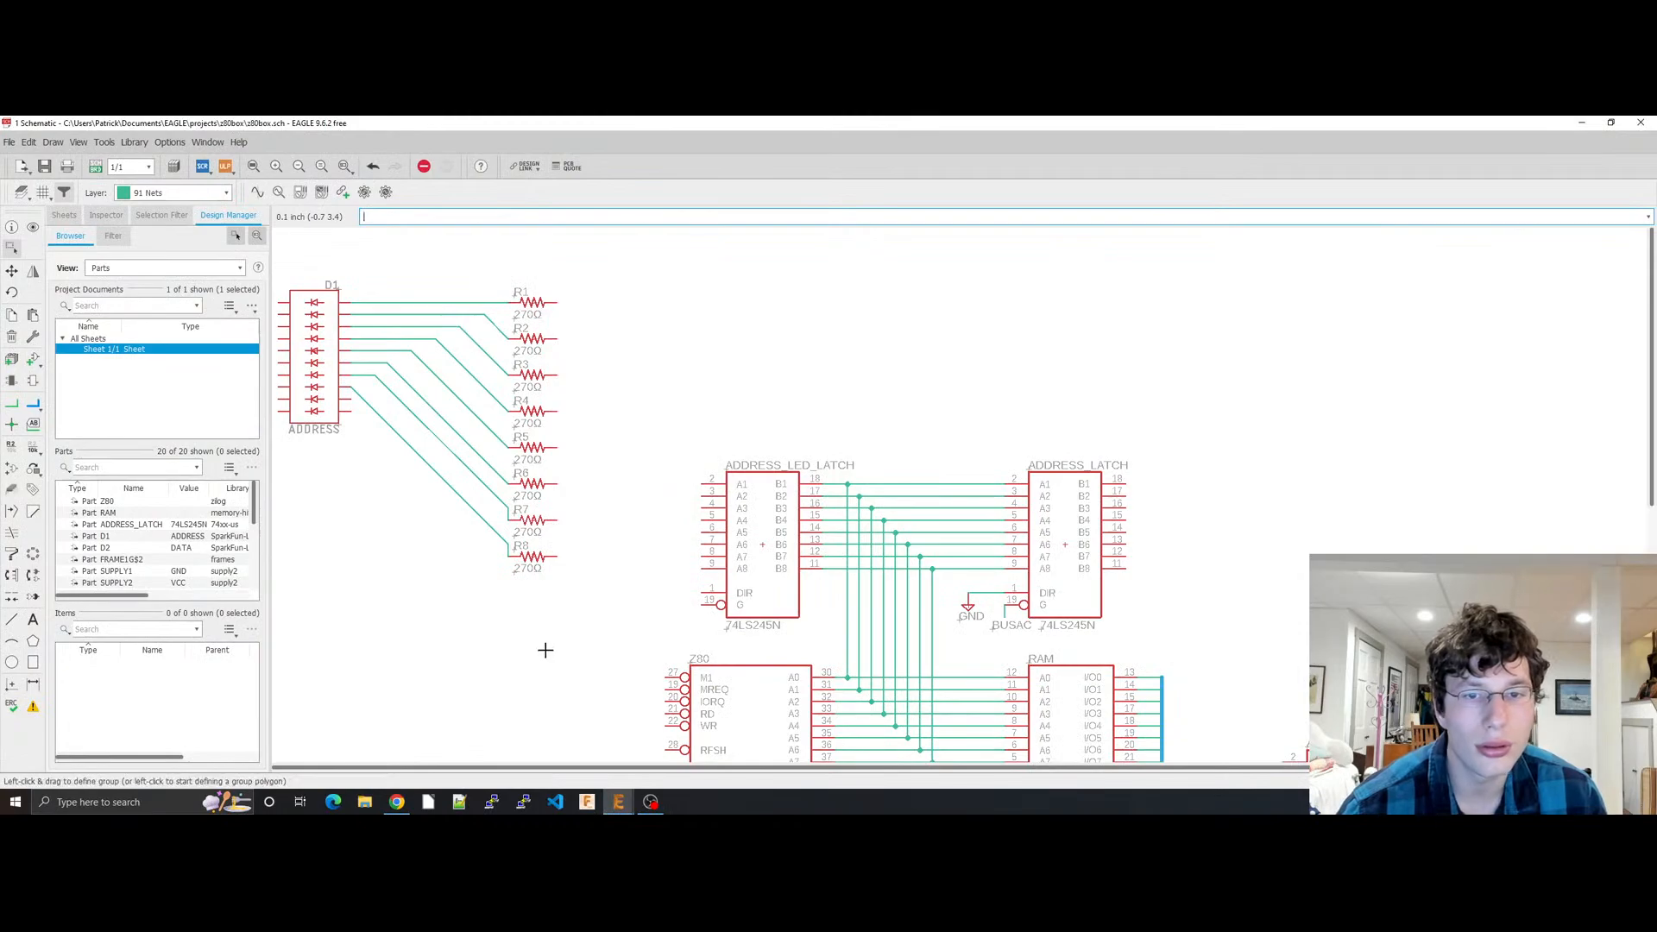
left_click_drag(460, 662, 510, 670)
middle_click_drag(438, 646, 650, 678)
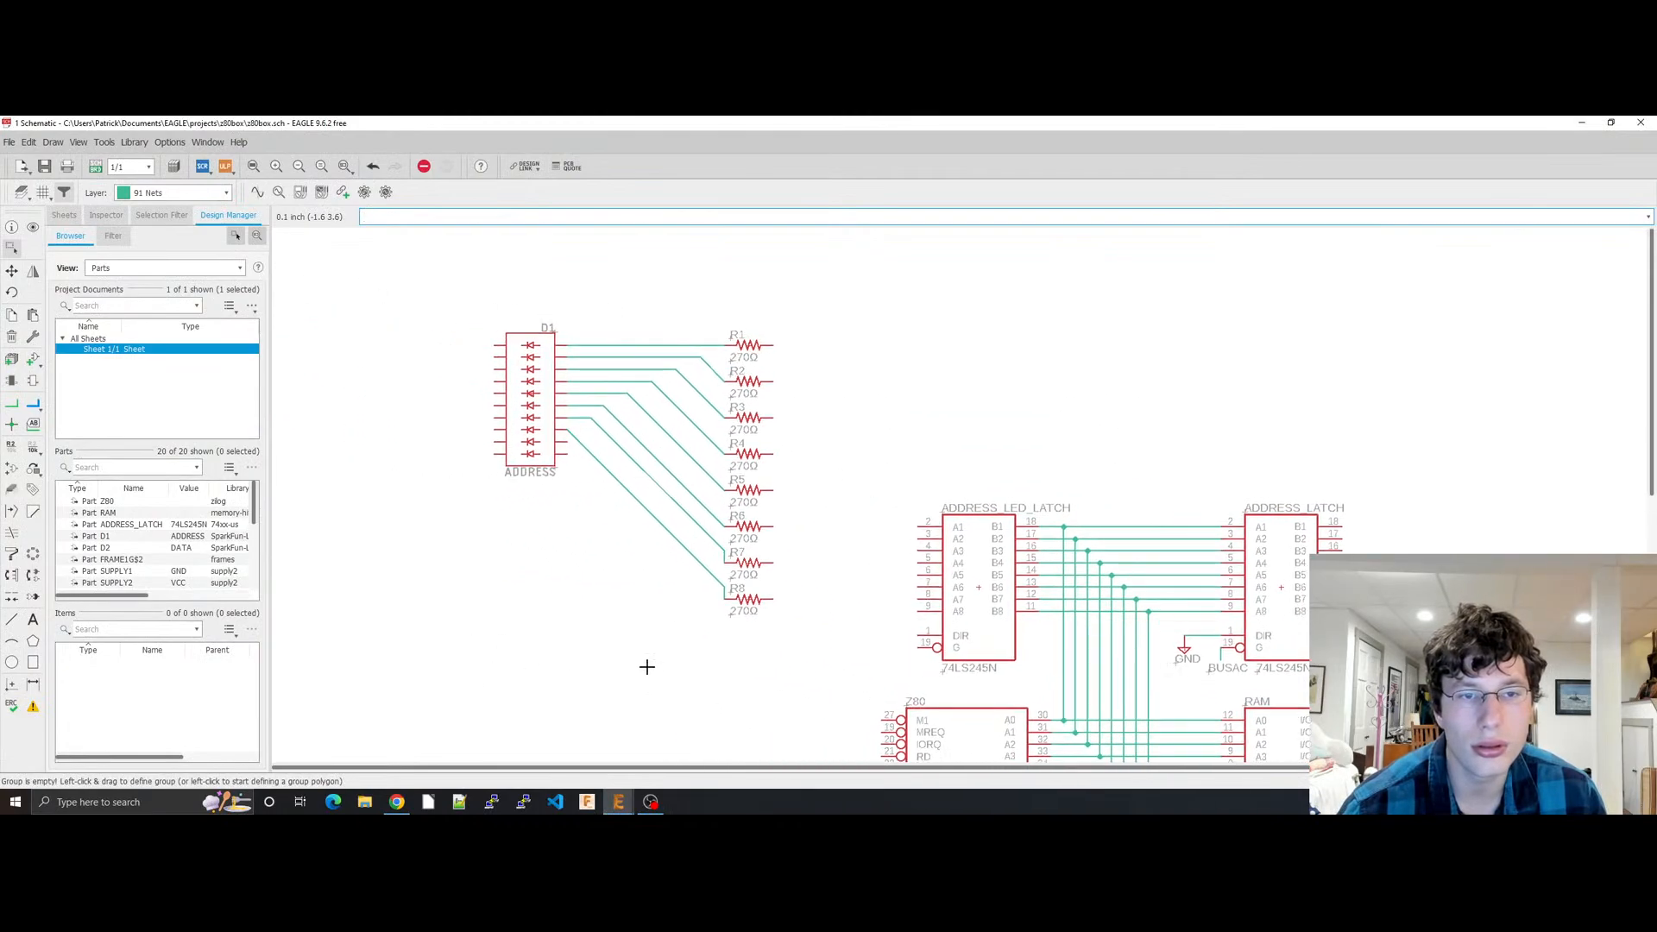
scroll(646, 666, "down", 1)
Step: Switch to Chrome and examine the LED, resistor pack, bus and switch wiring in the z80switch.sch reference schematic
left_click(397, 802)
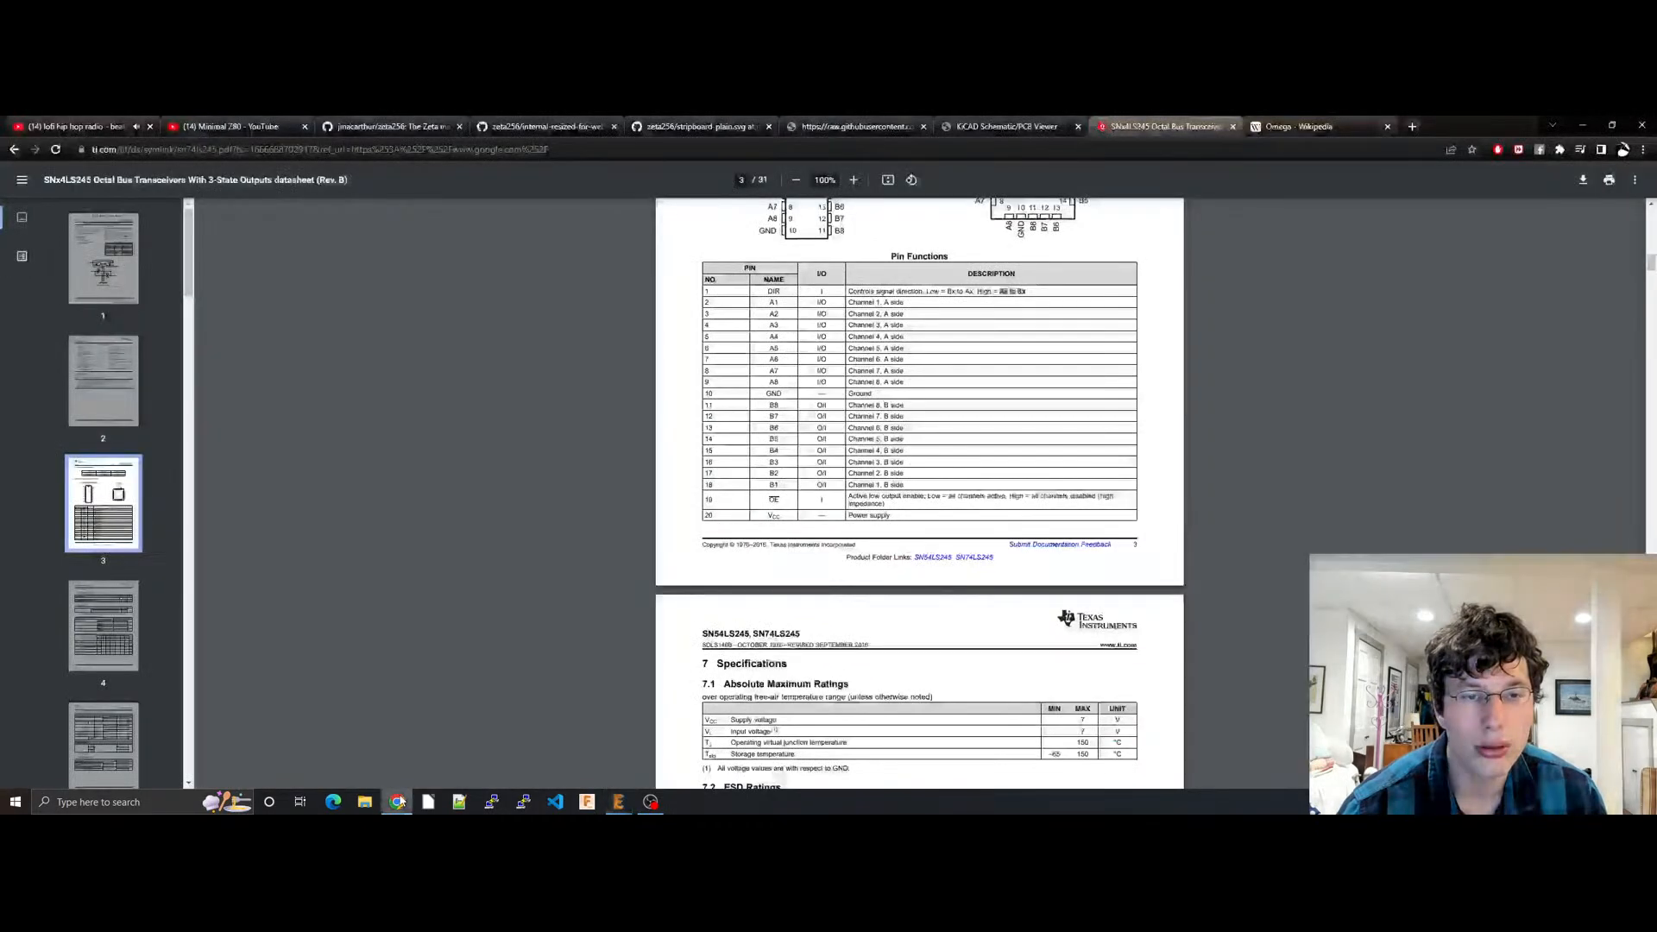
left_click(1007, 126)
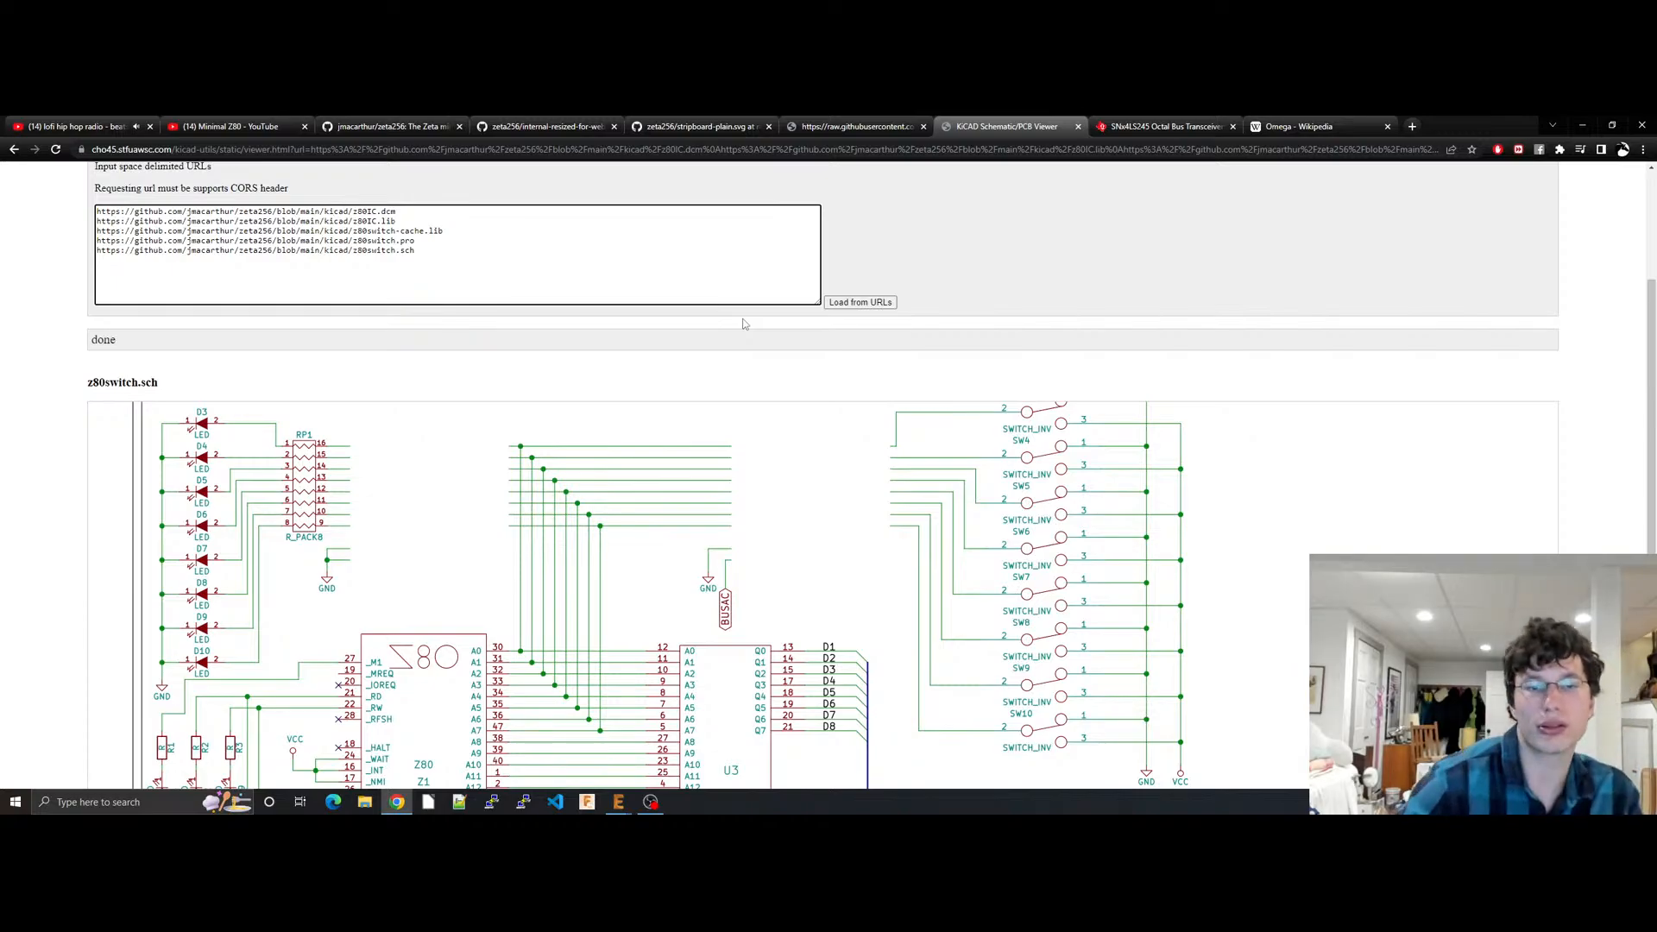
scroll(728, 435, "down", 4)
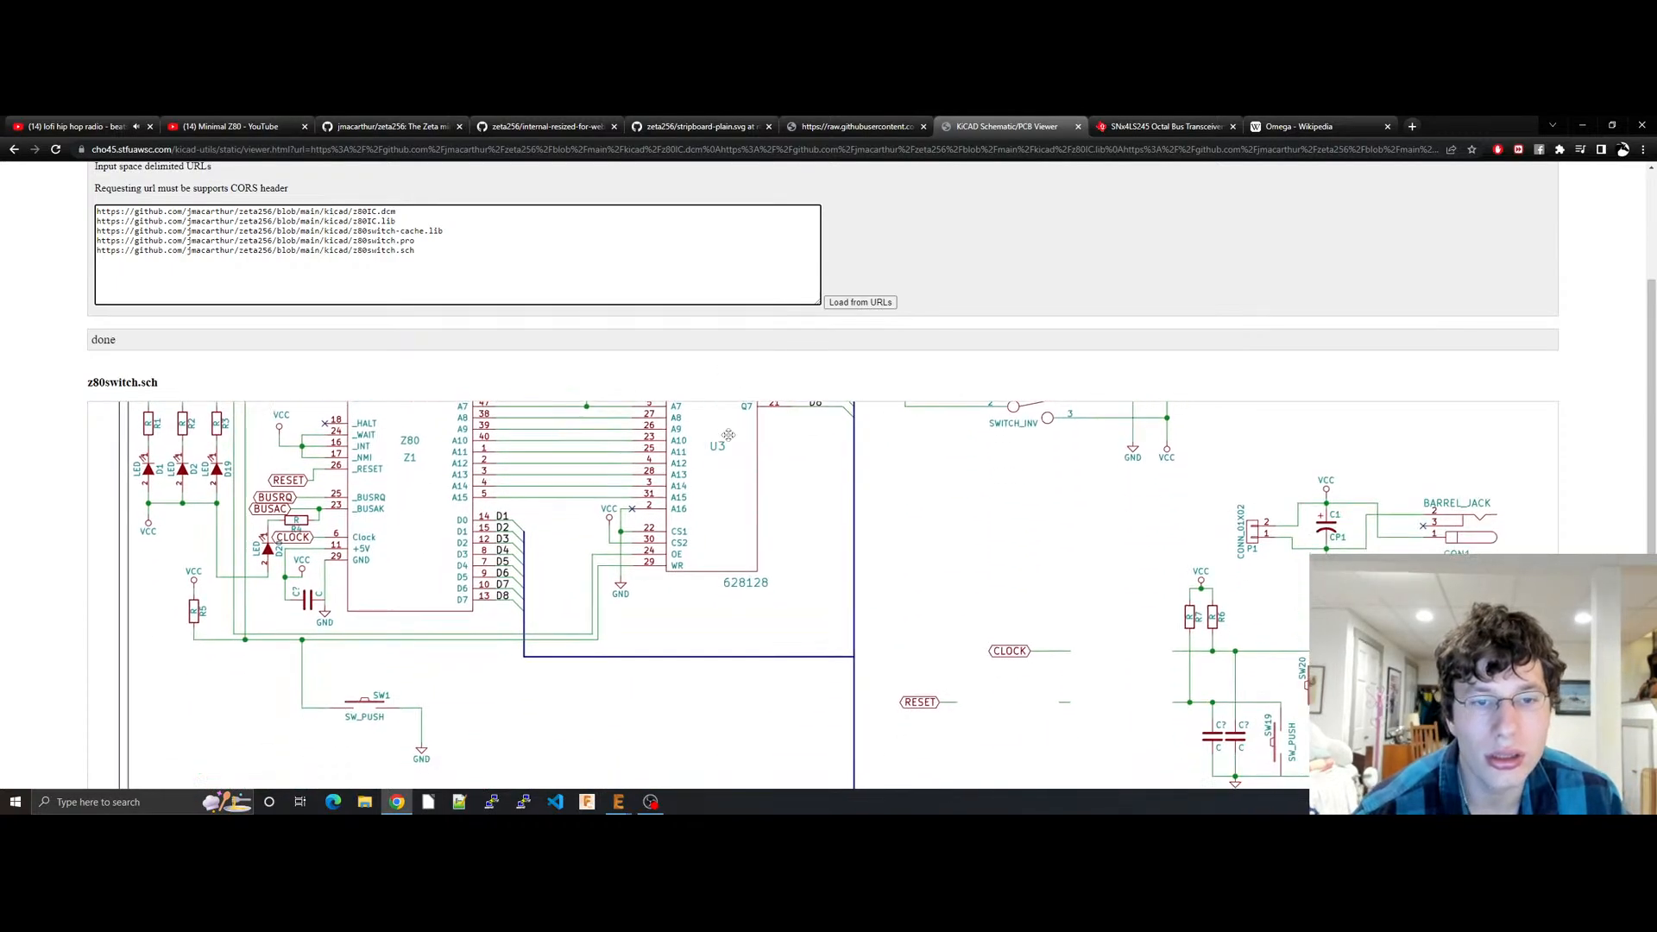
scroll(727, 435, "down", 5)
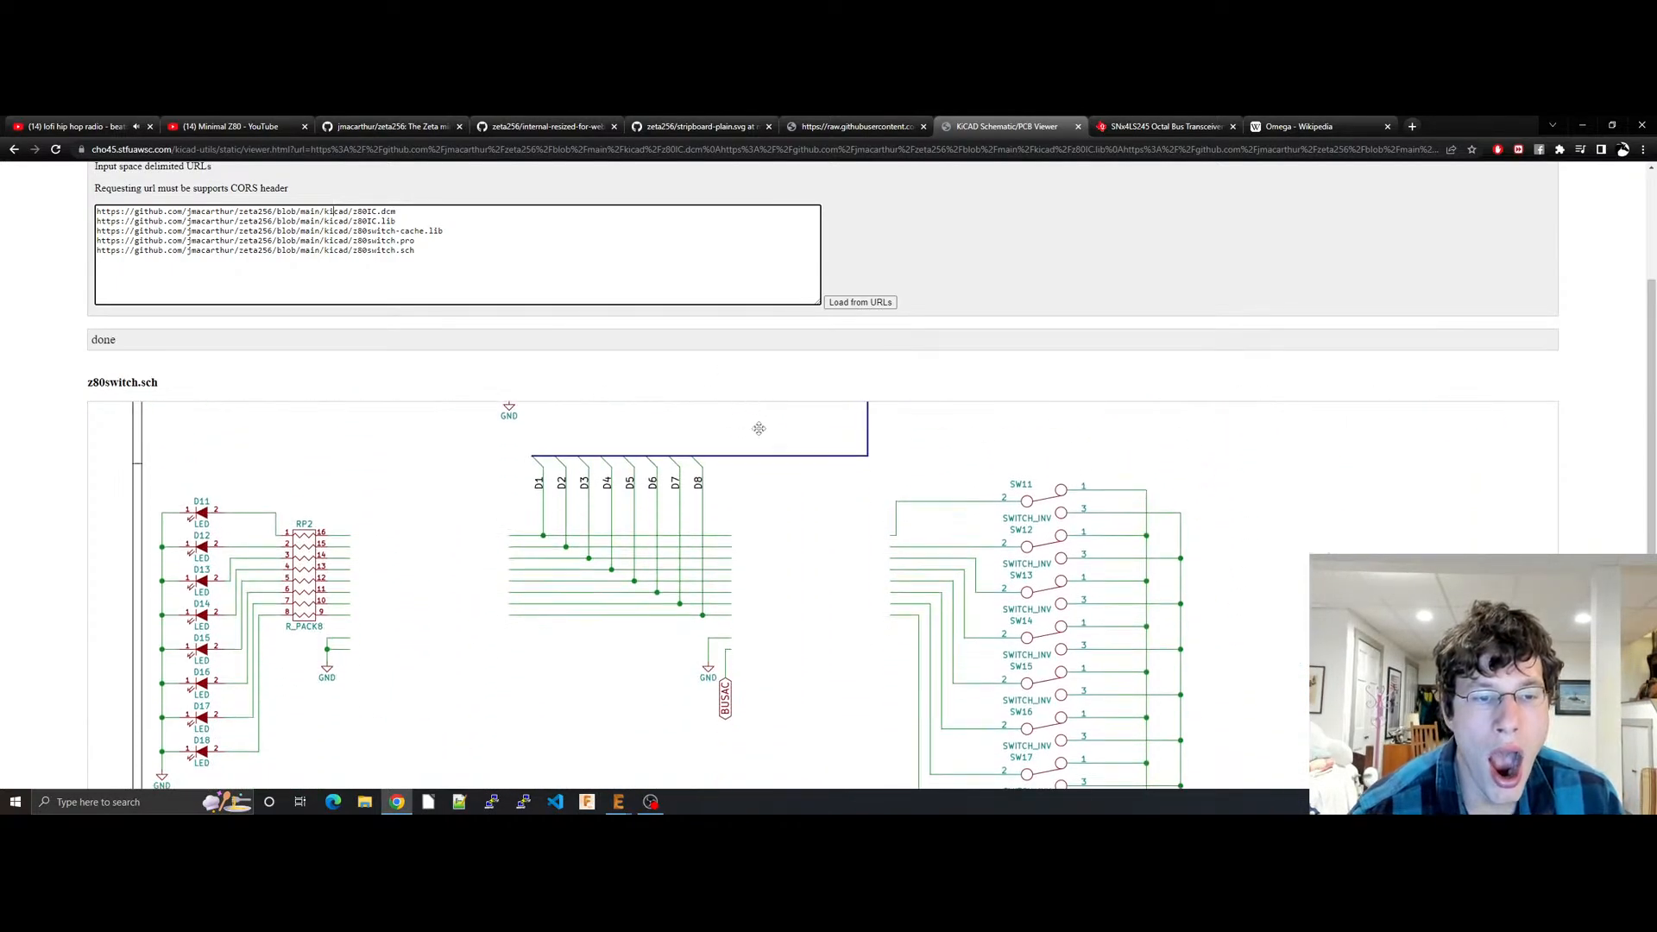
scroll(760, 423, "down", 1)
scroll(757, 536, "up", 4)
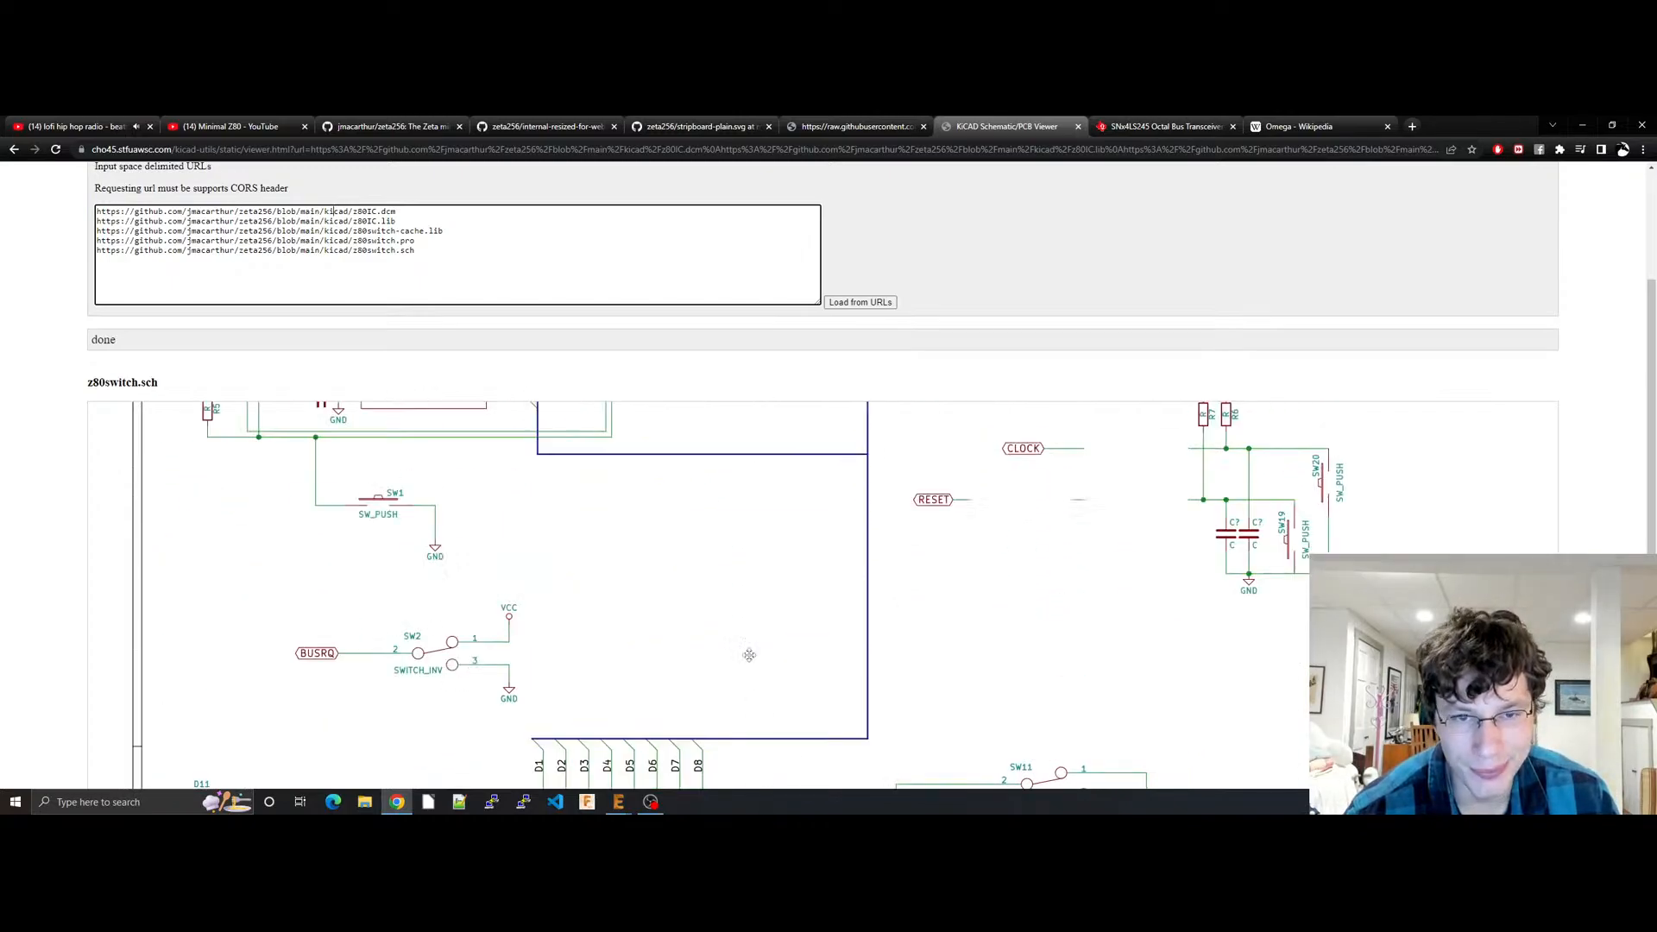
scroll(749, 655, "up", 6)
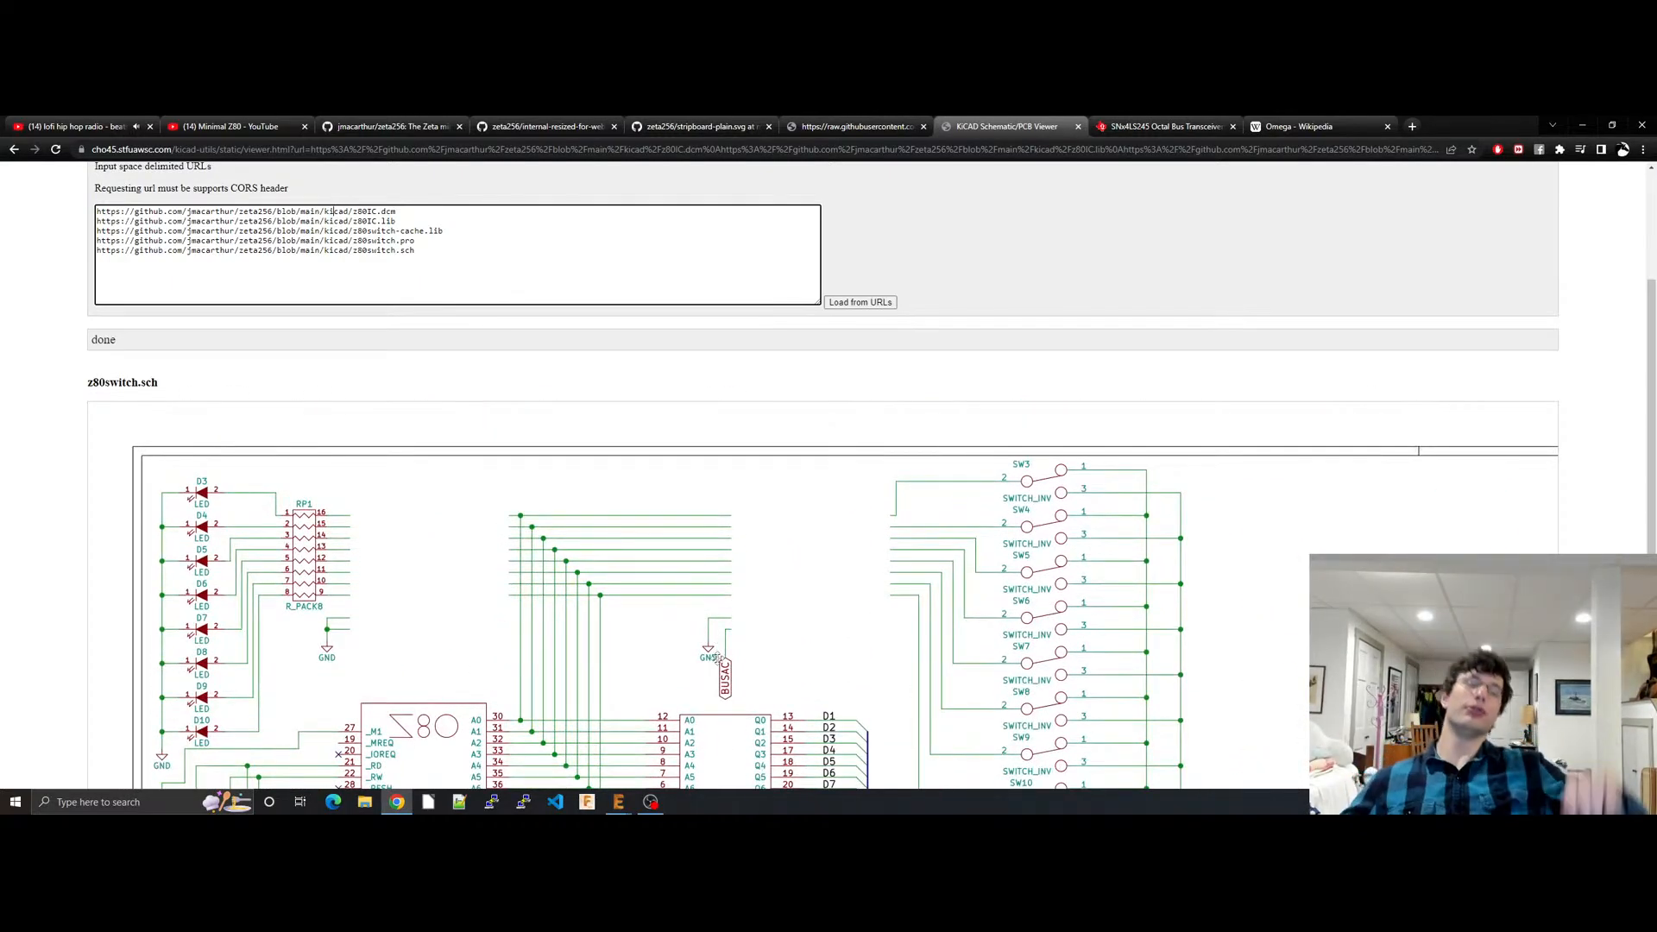
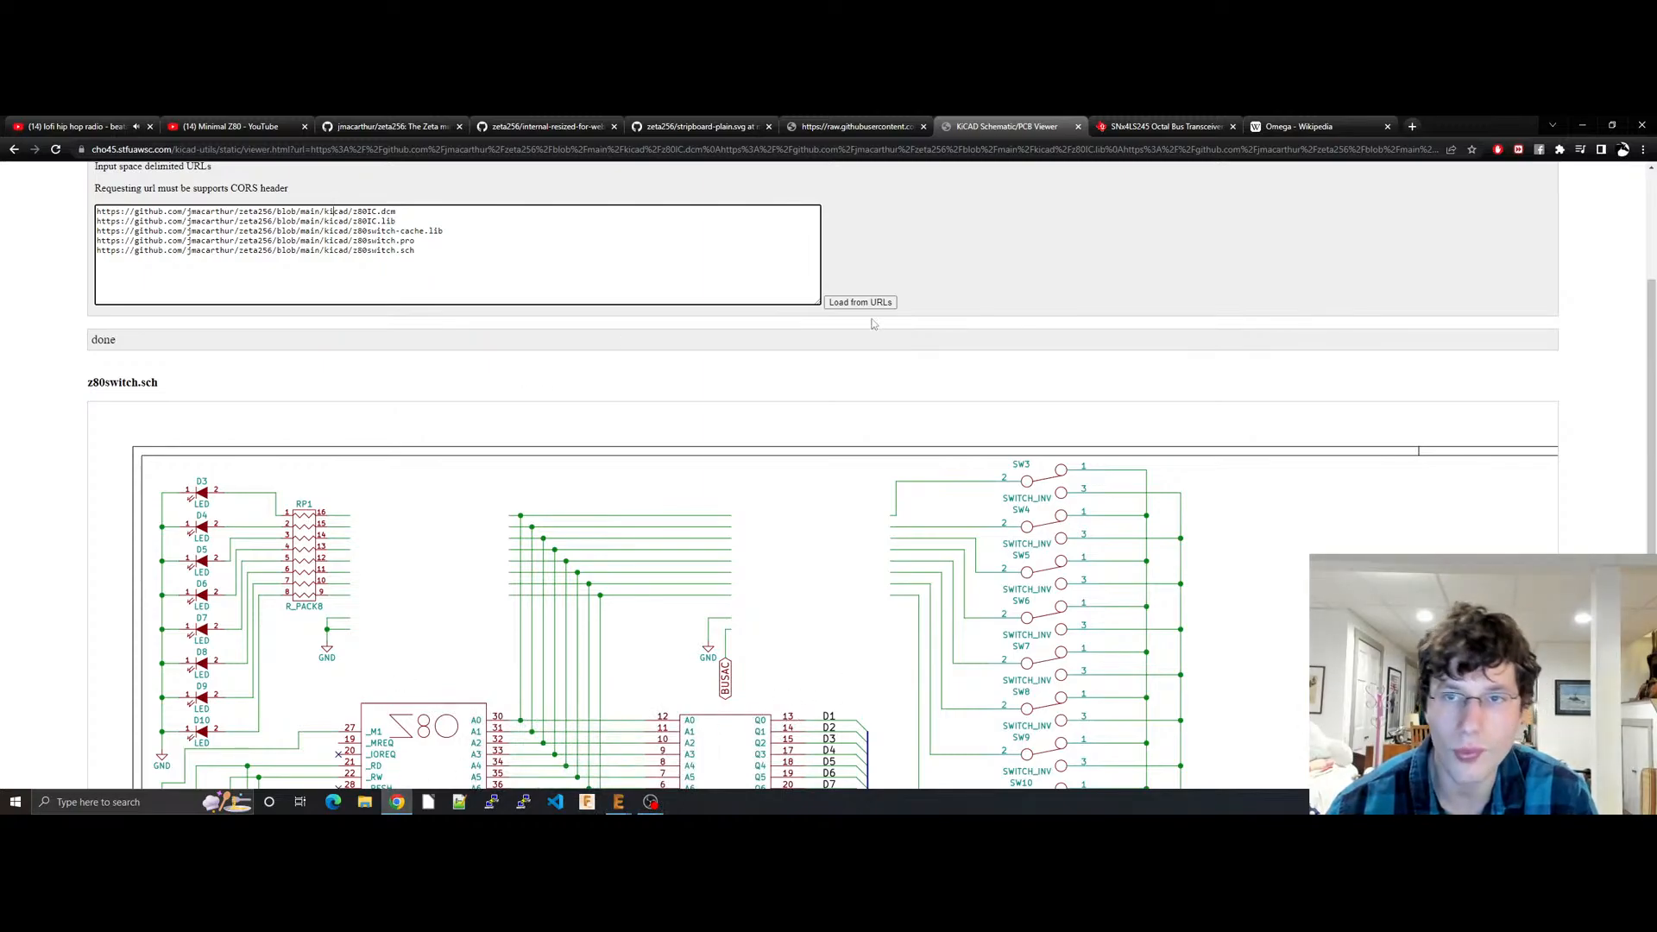
Step: Switch to EAGLE and place a copy of ADDRESS_LATCH's GND symbol just below the DIR and G pins of ADDRESS_LED_LATCH
left_click(619, 804)
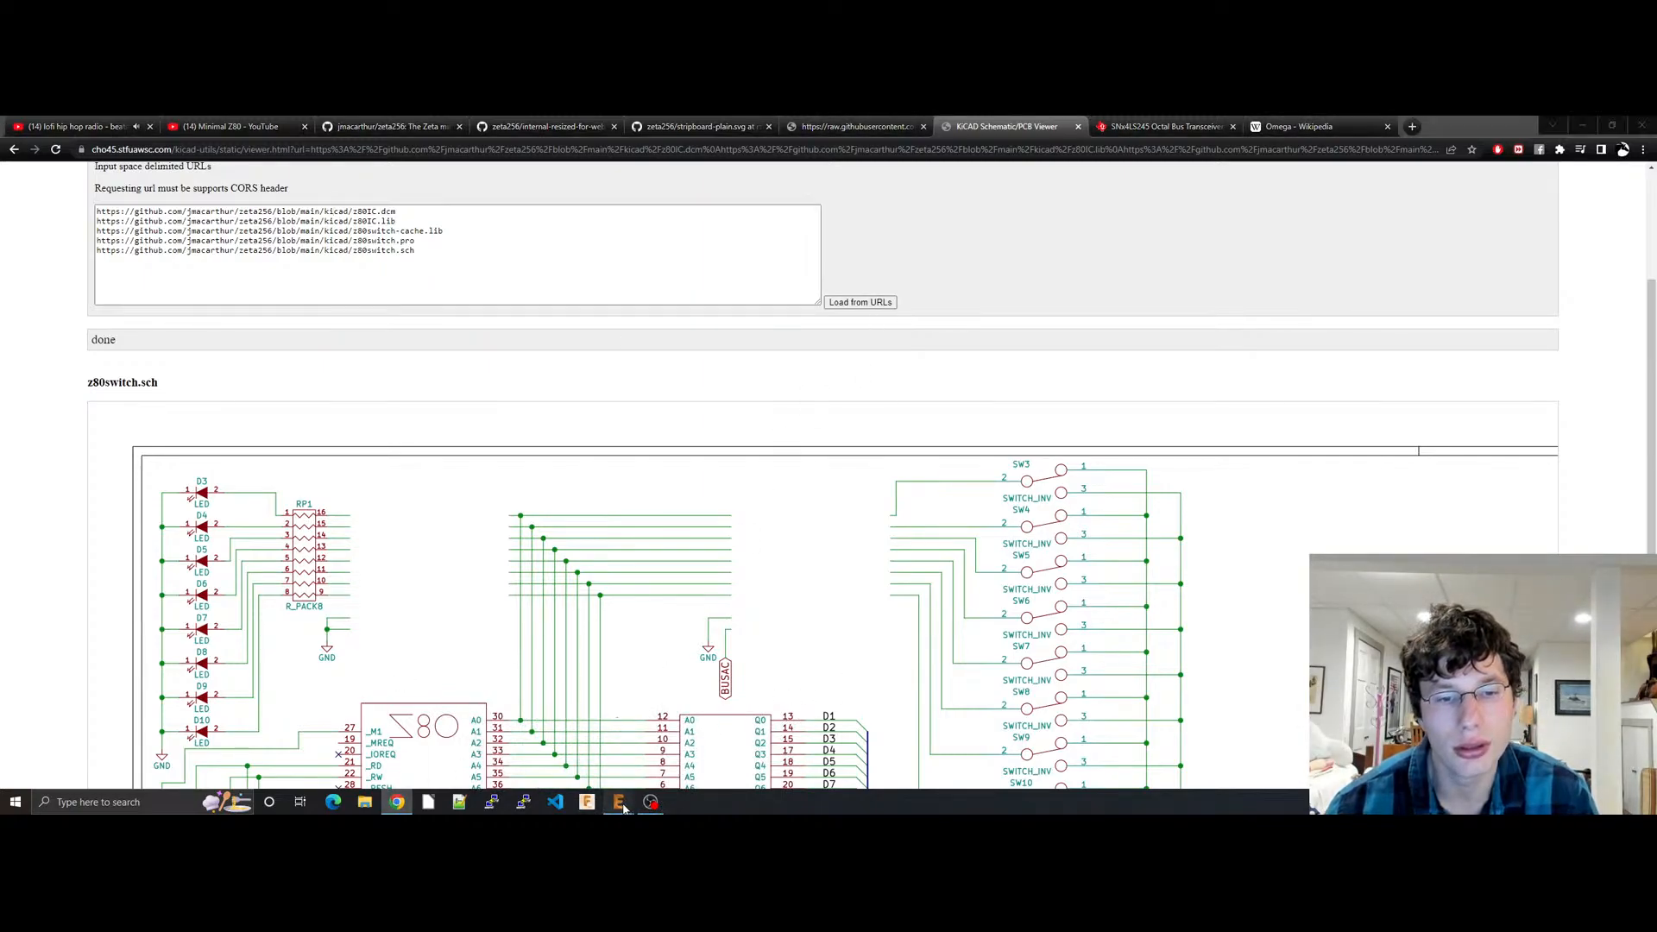
left_click(731, 749)
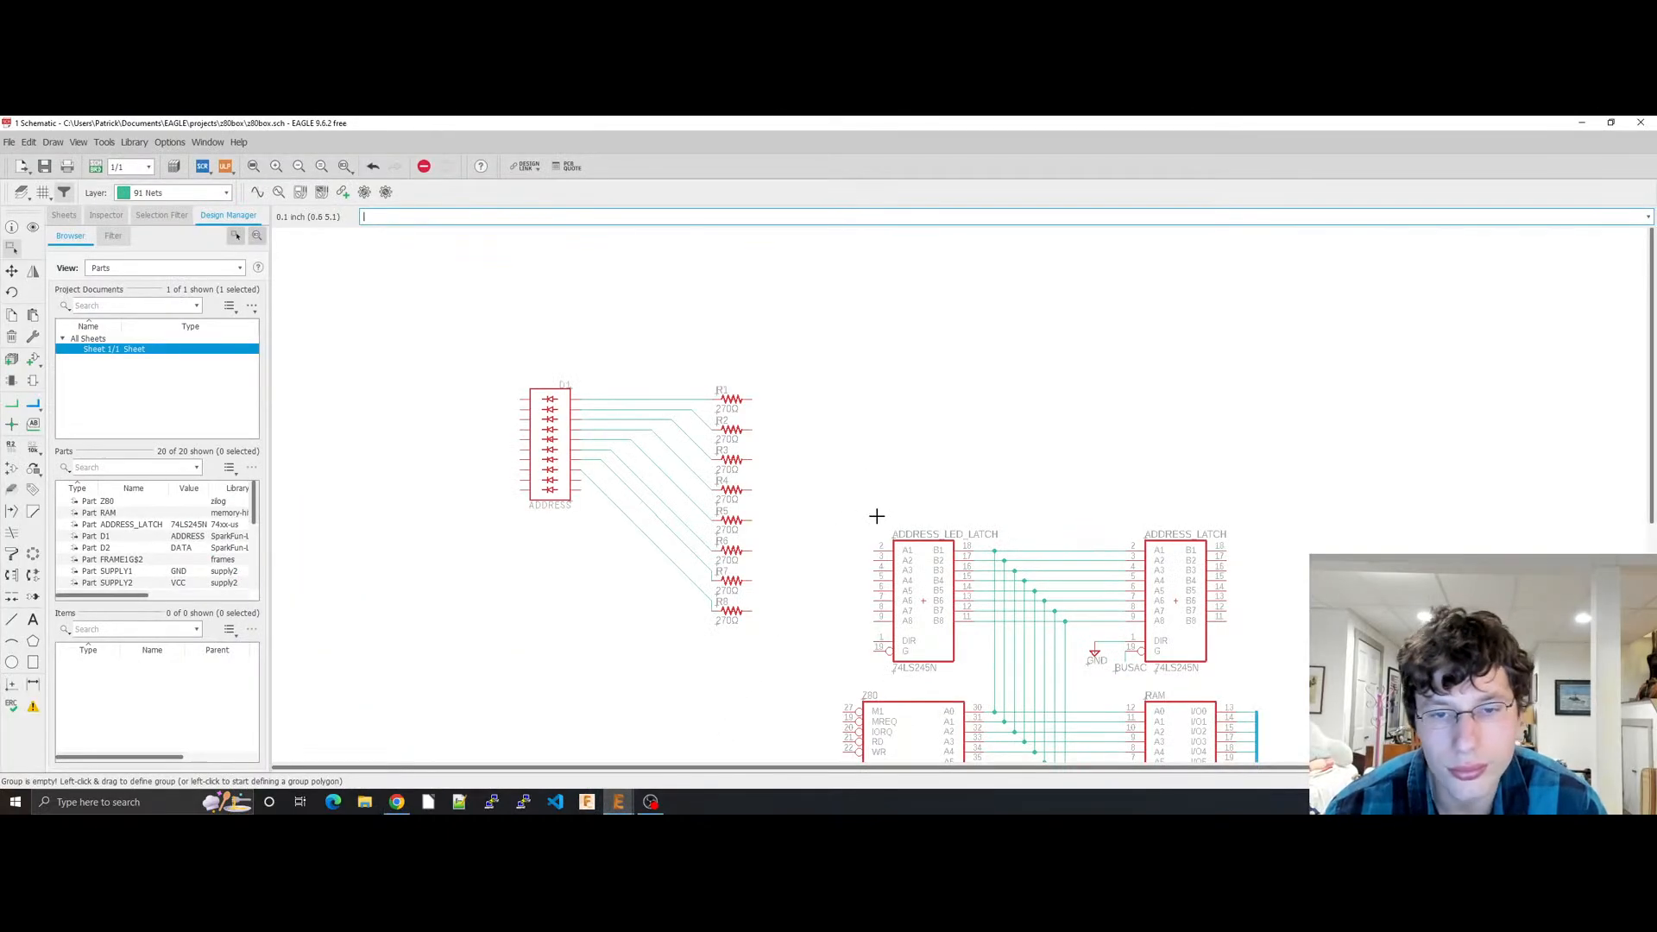
left_click(1092, 652)
key("ctrl+c")
key("ctrl+v")
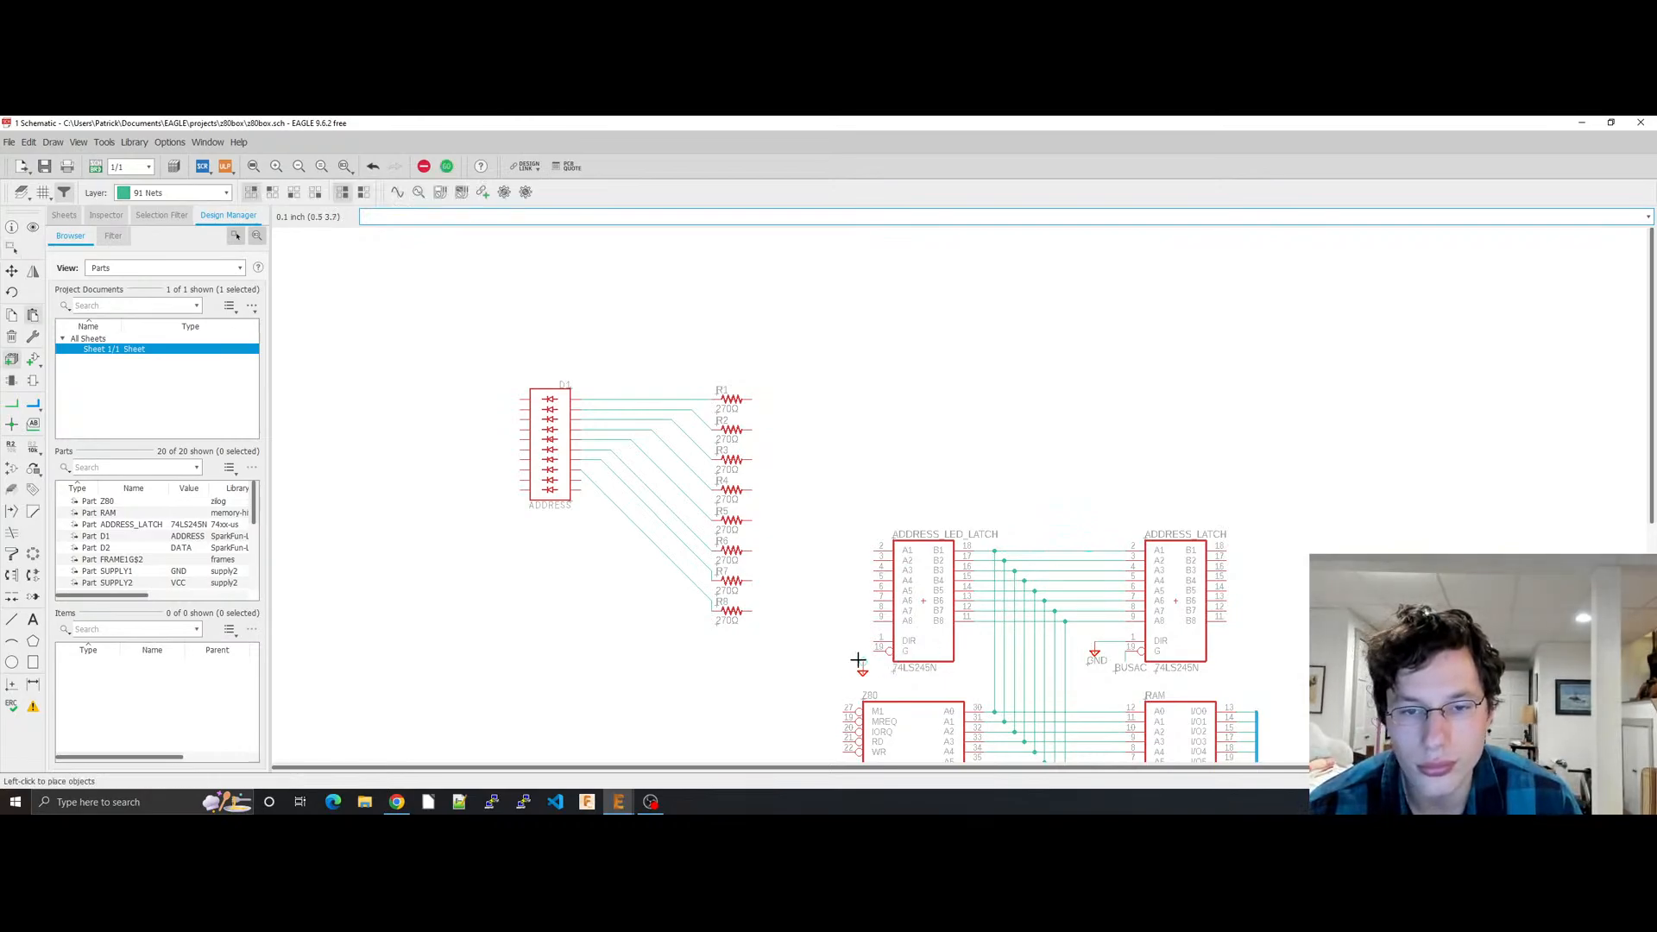
left_click(864, 660)
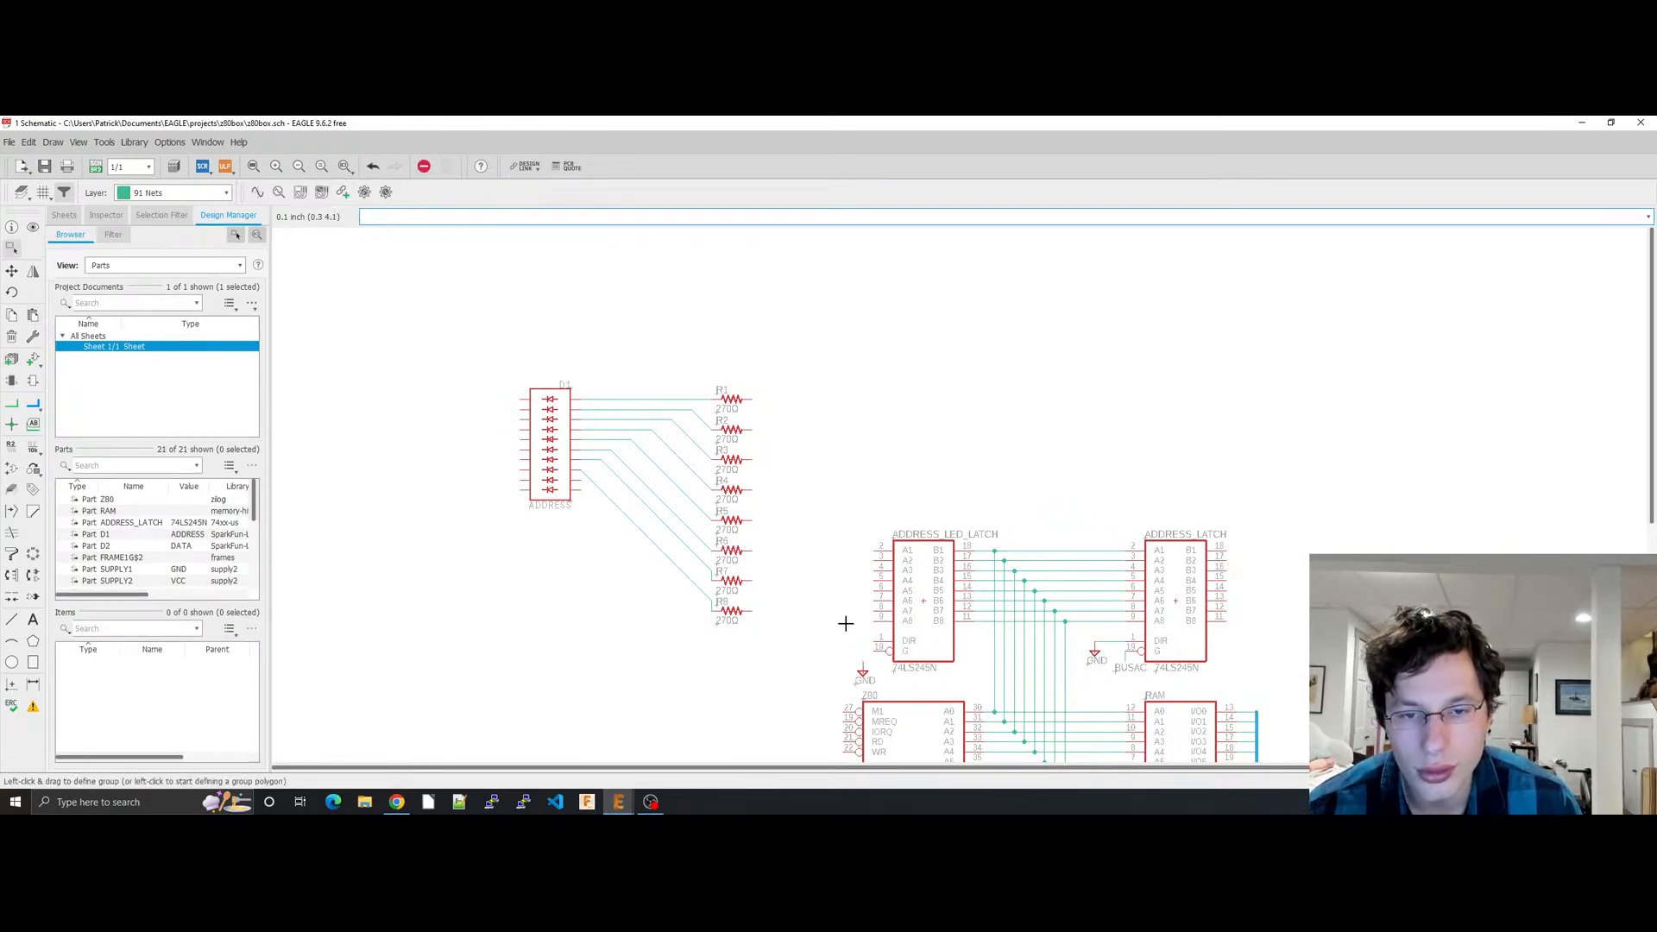
Step: Wire the G and DIR pins of ADDRESS_LED_LATCH to the GND symbol below them and save the schematic
left_click(12, 403)
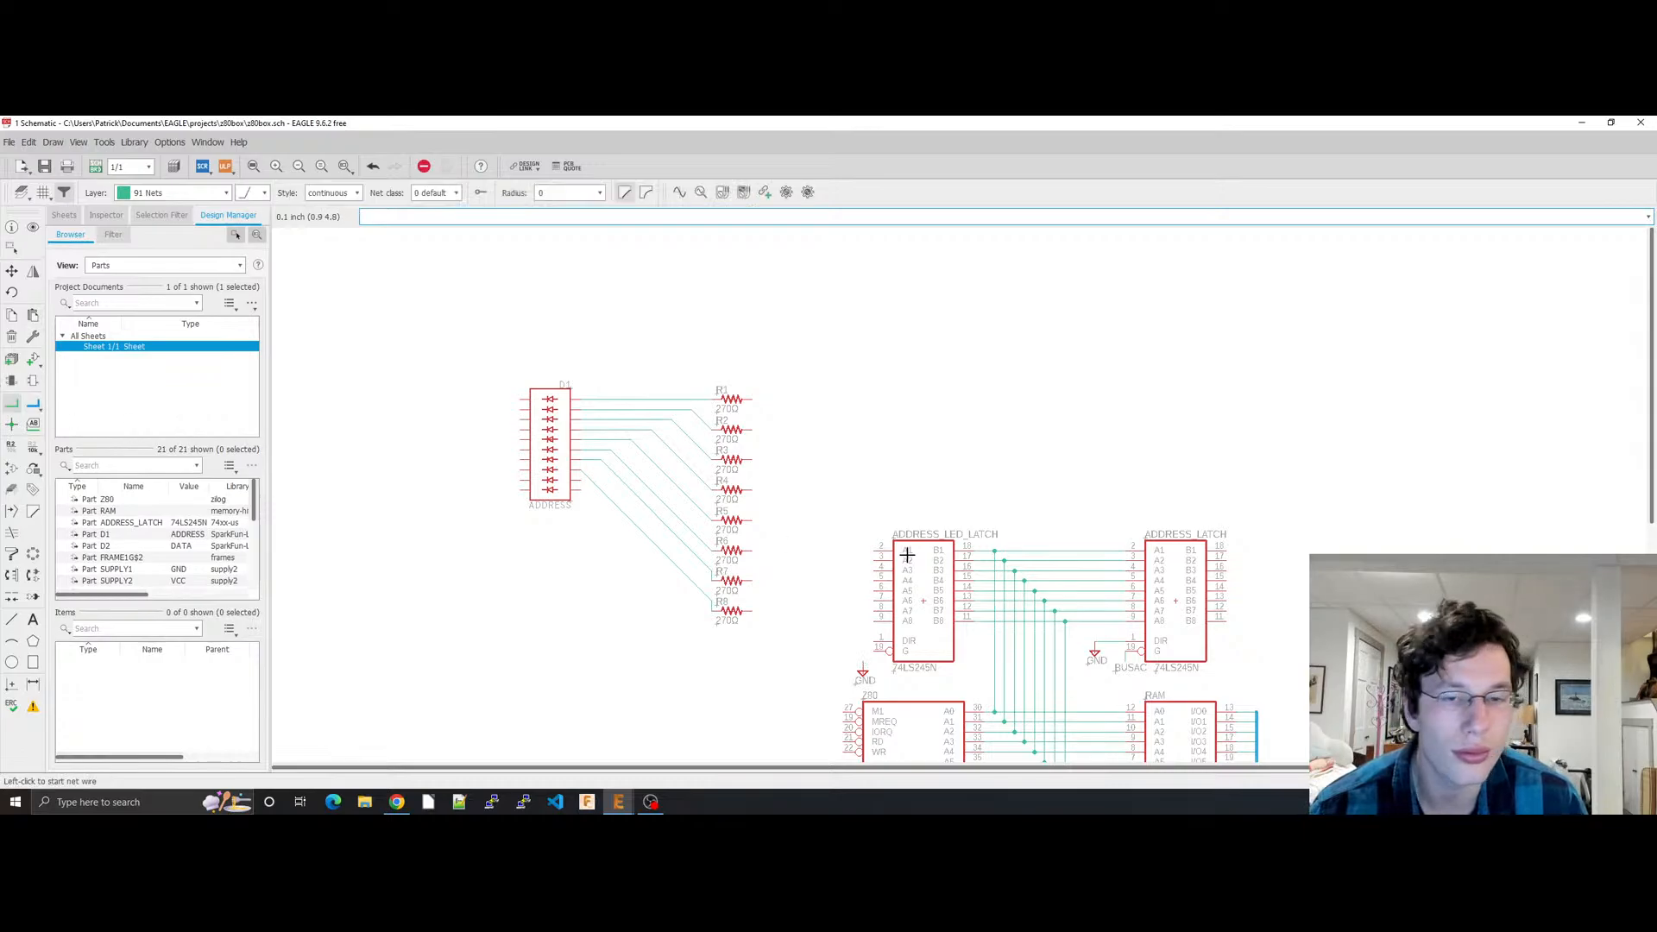
scroll(889, 610, "up", 1)
scroll(883, 634, "up", 2)
middle_click_drag(850, 635, 813, 377)
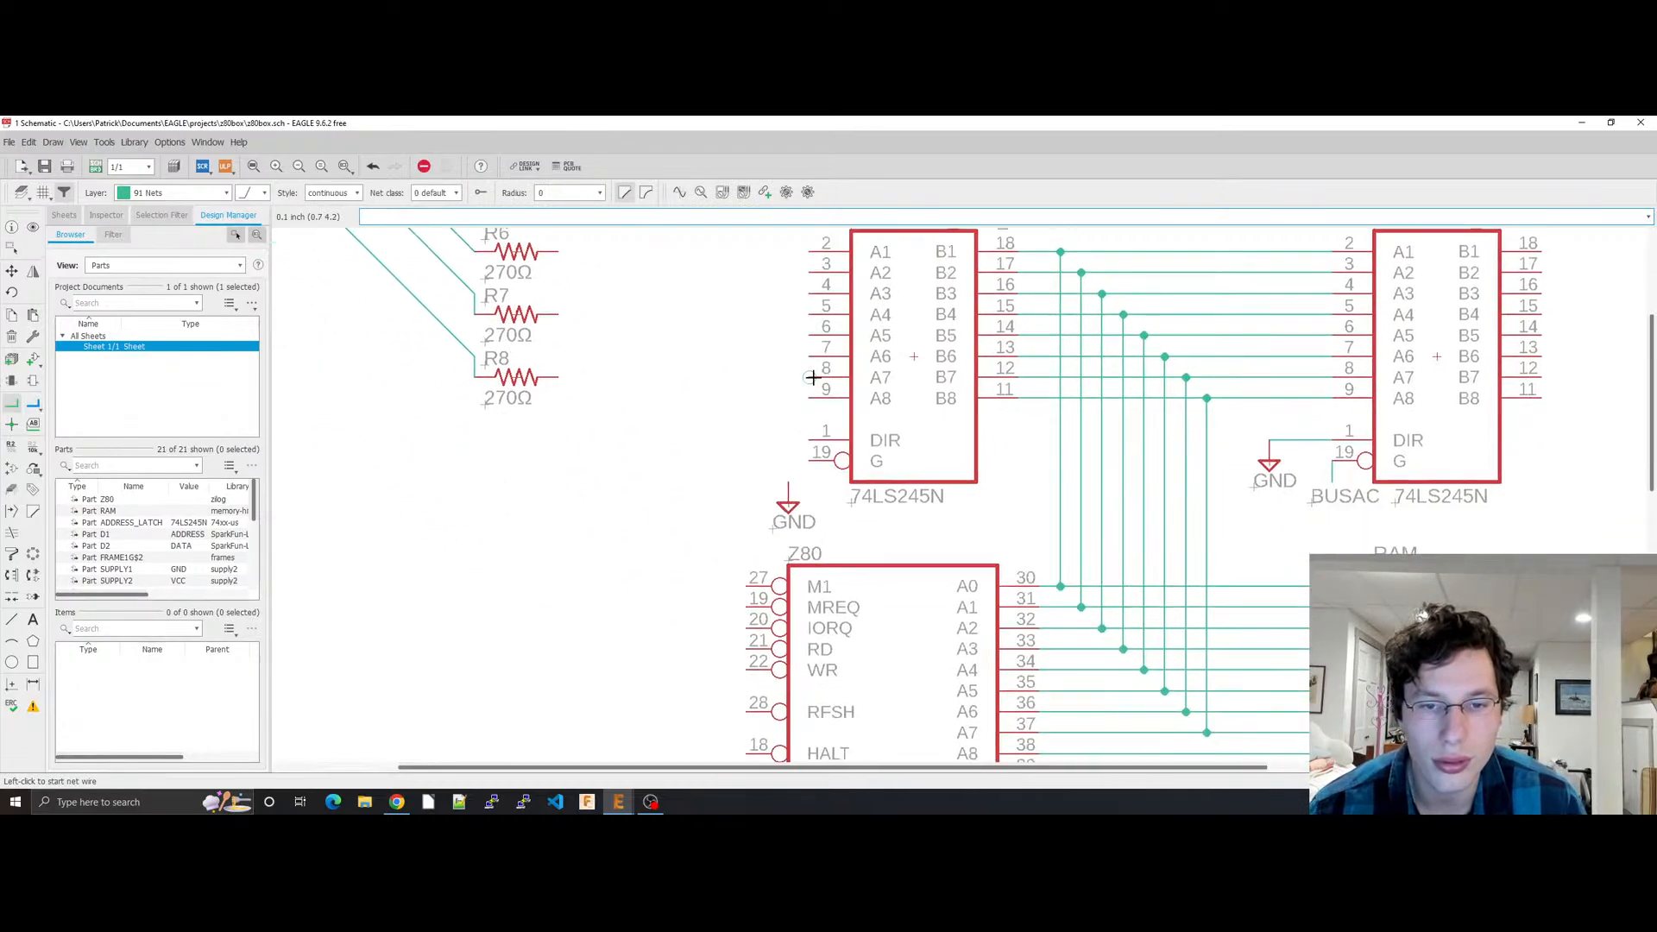
left_click(809, 461)
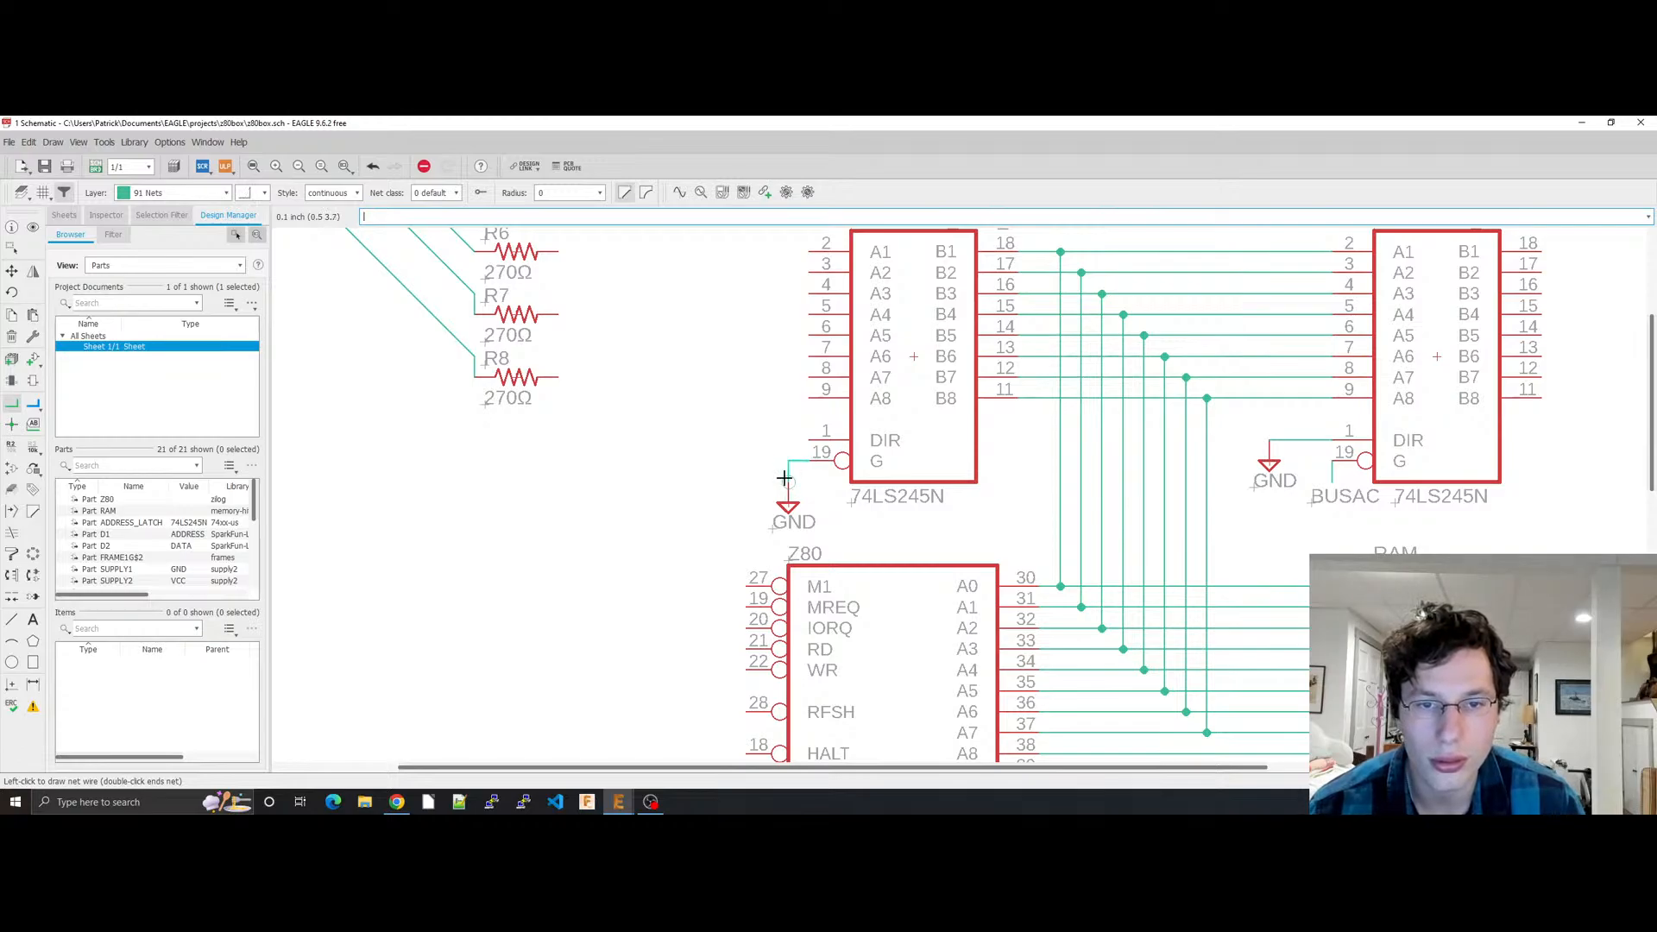
left_click(788, 488)
left_click(809, 440)
left_click(788, 462)
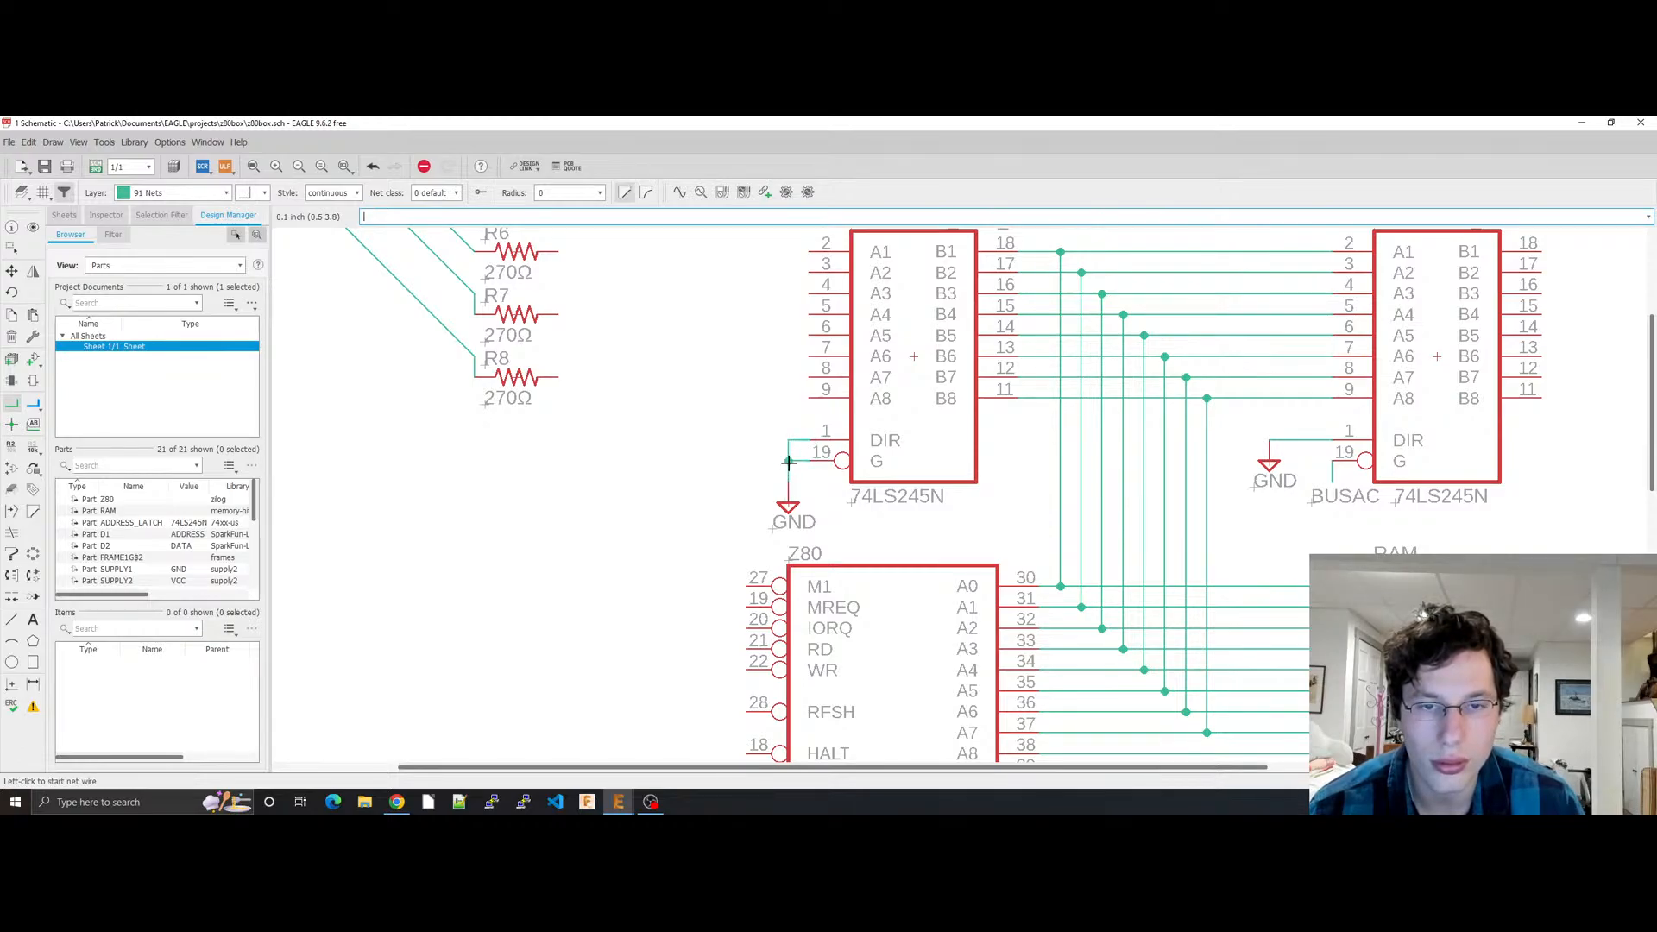
key("ctrl+s")
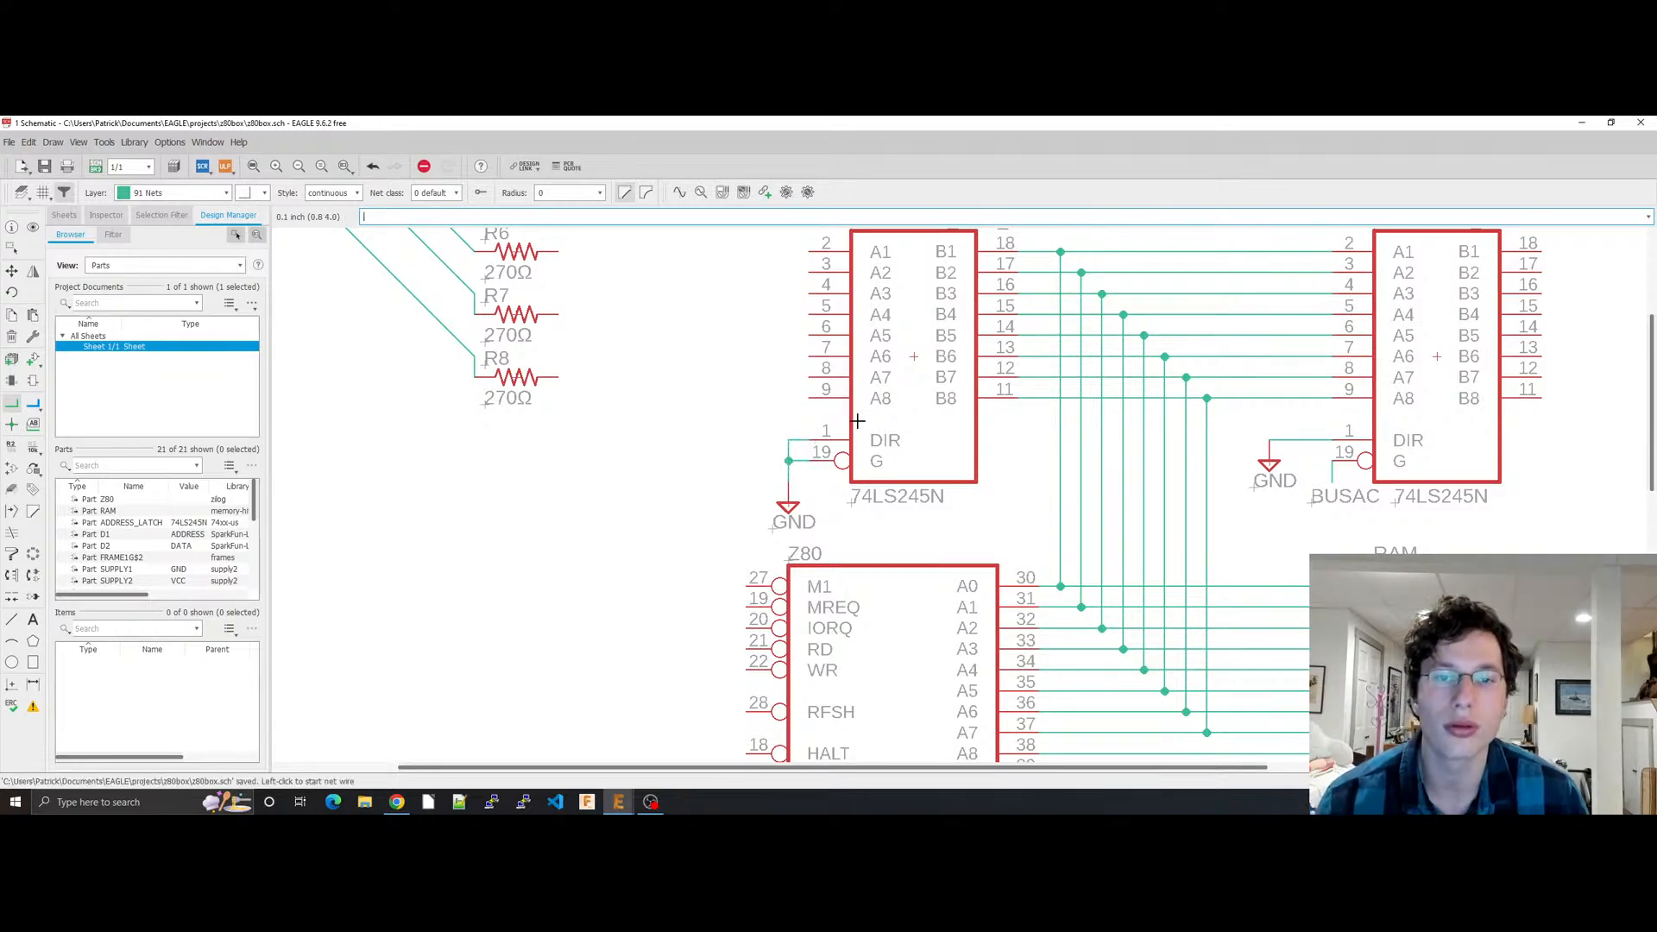
left_click(559, 377)
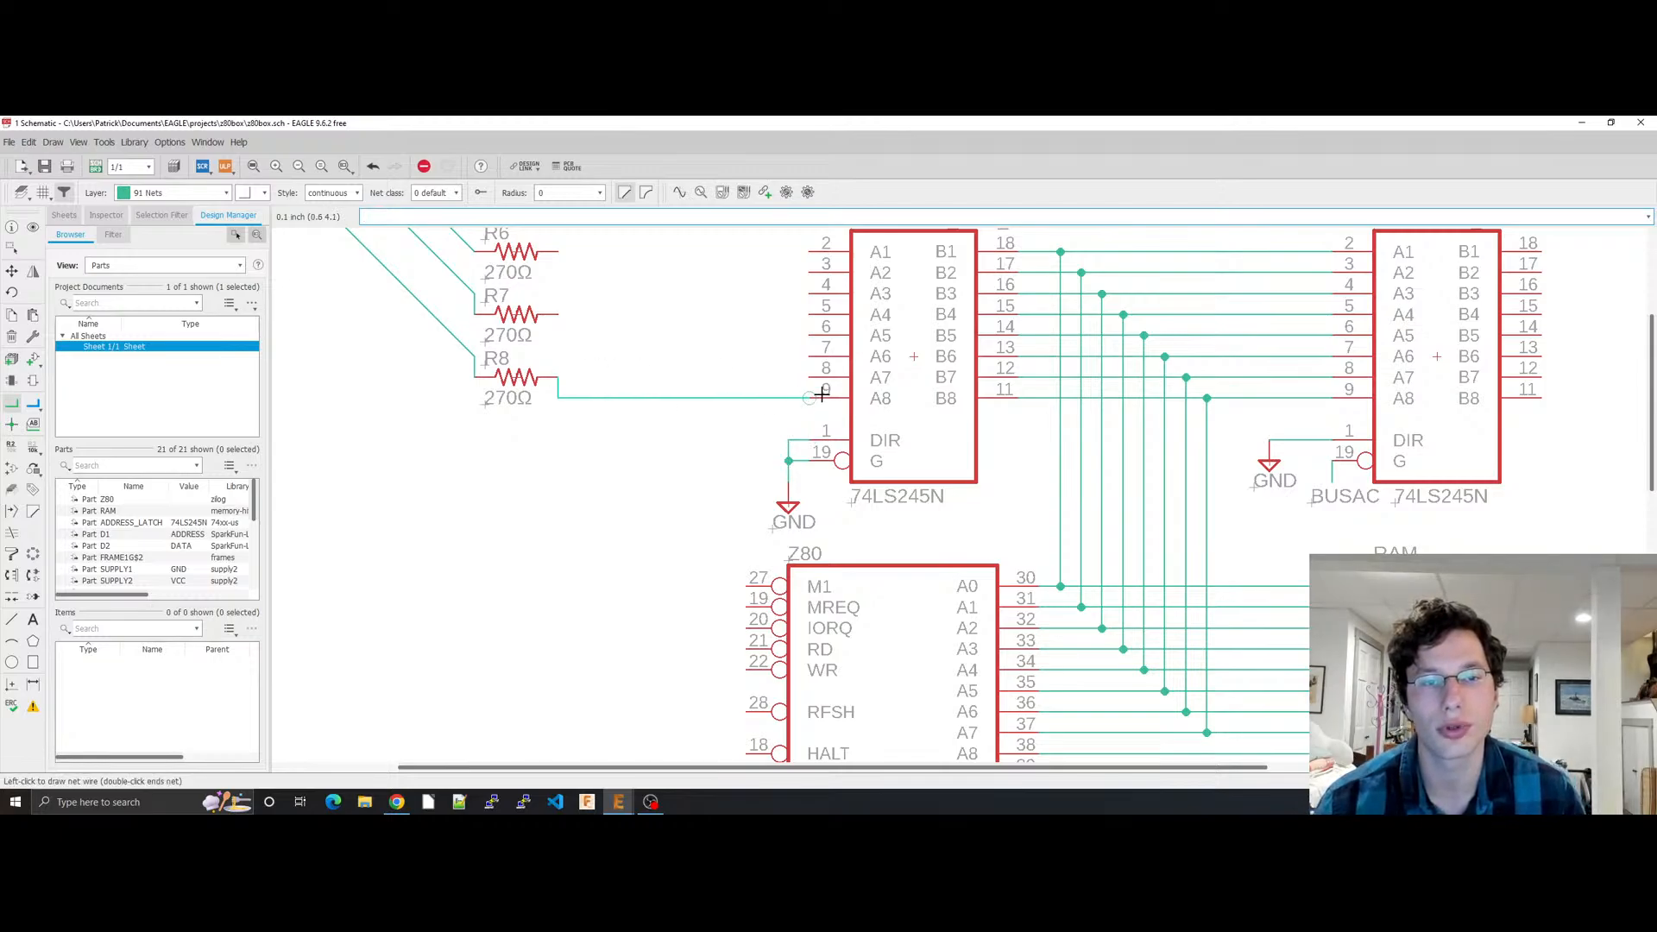
key("Escape")
key("Escape")
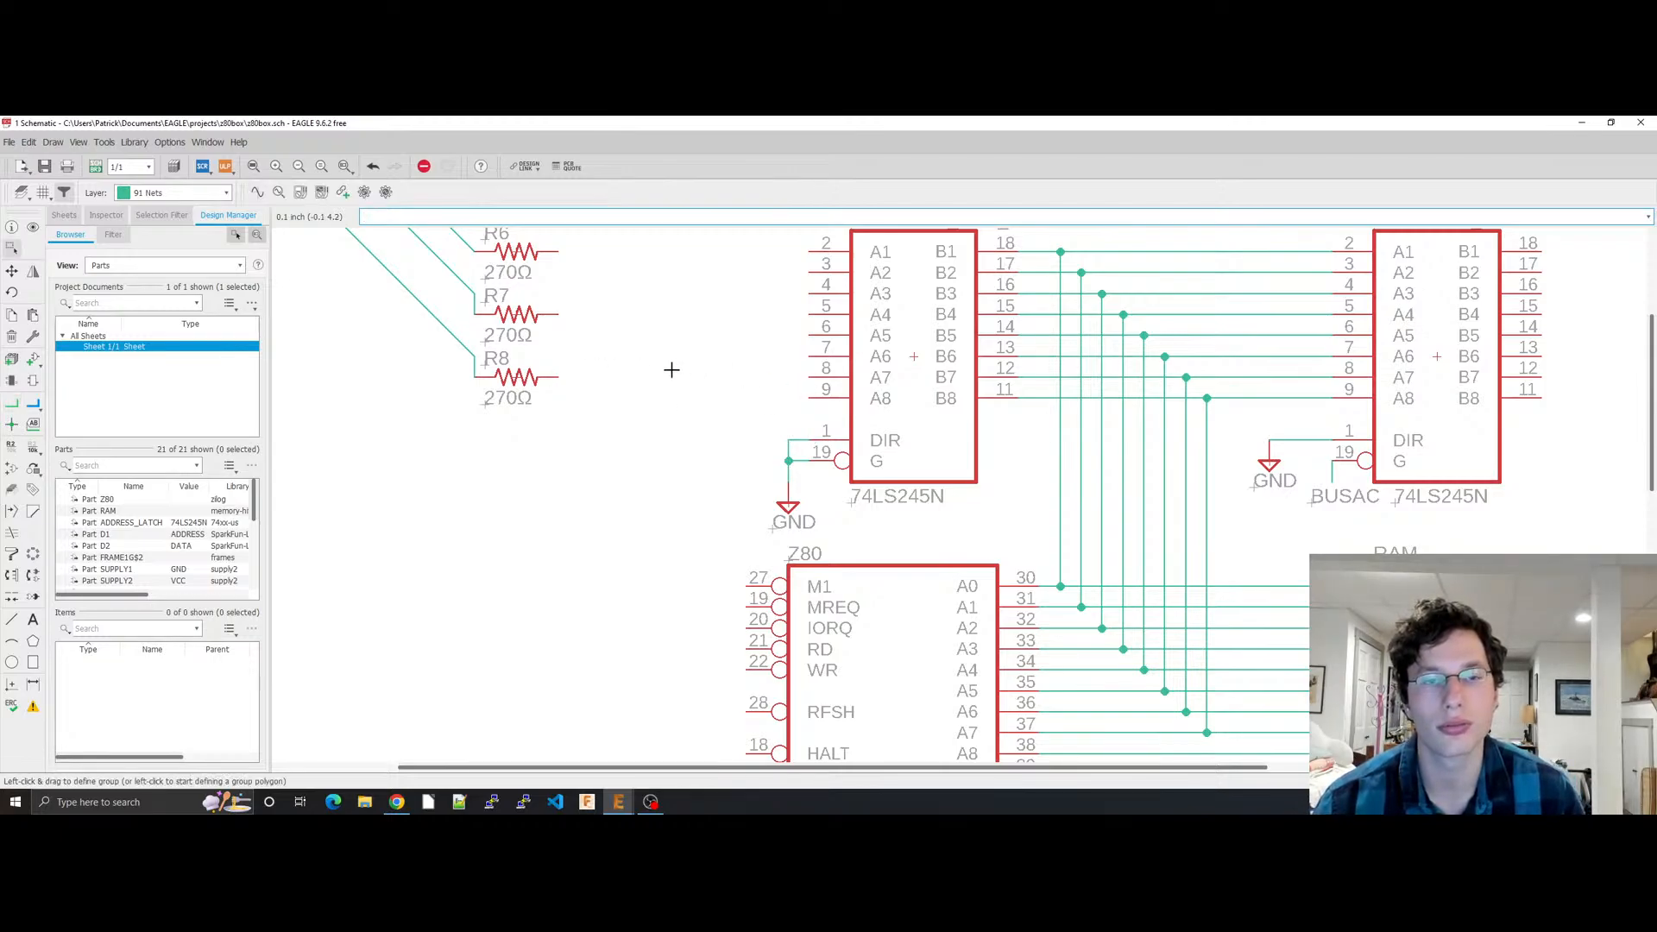
Step: Move D1, resistors R1 to R8 and their nets down 0.1 inch to align R8 with pin A8 of ADDRESS_LED_LATCH
scroll(656, 380, "down", 2)
middle_click_drag(635, 396, 738, 609)
left_click_drag(738, 609, 359, 247)
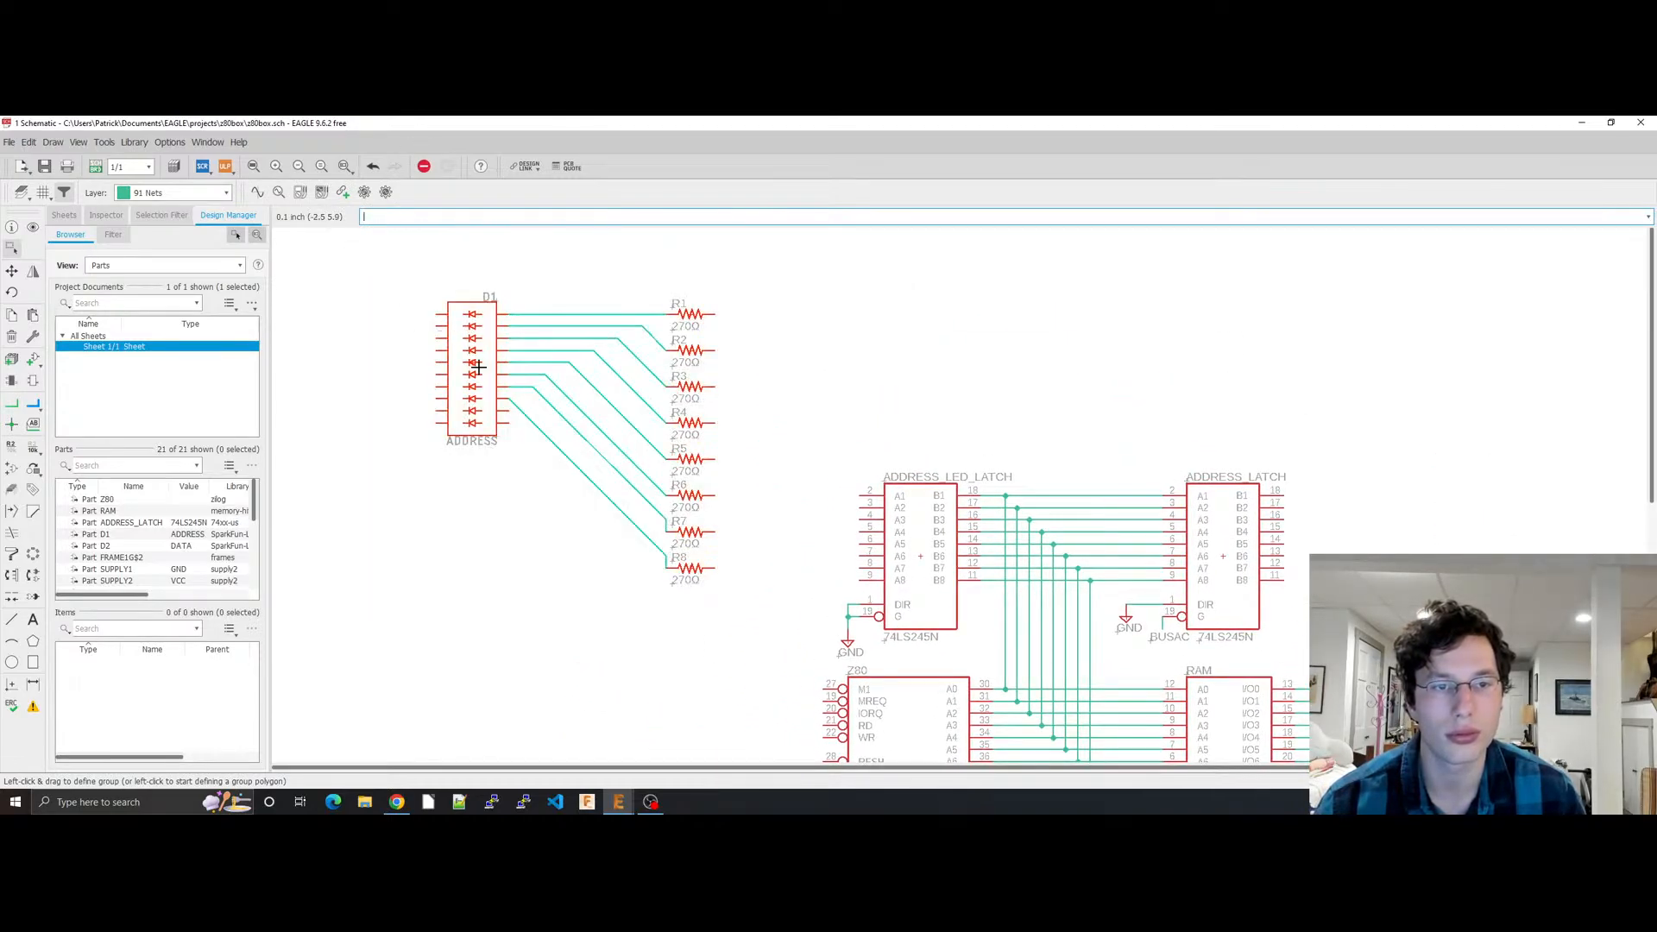
left_click_drag(475, 365, 474, 374)
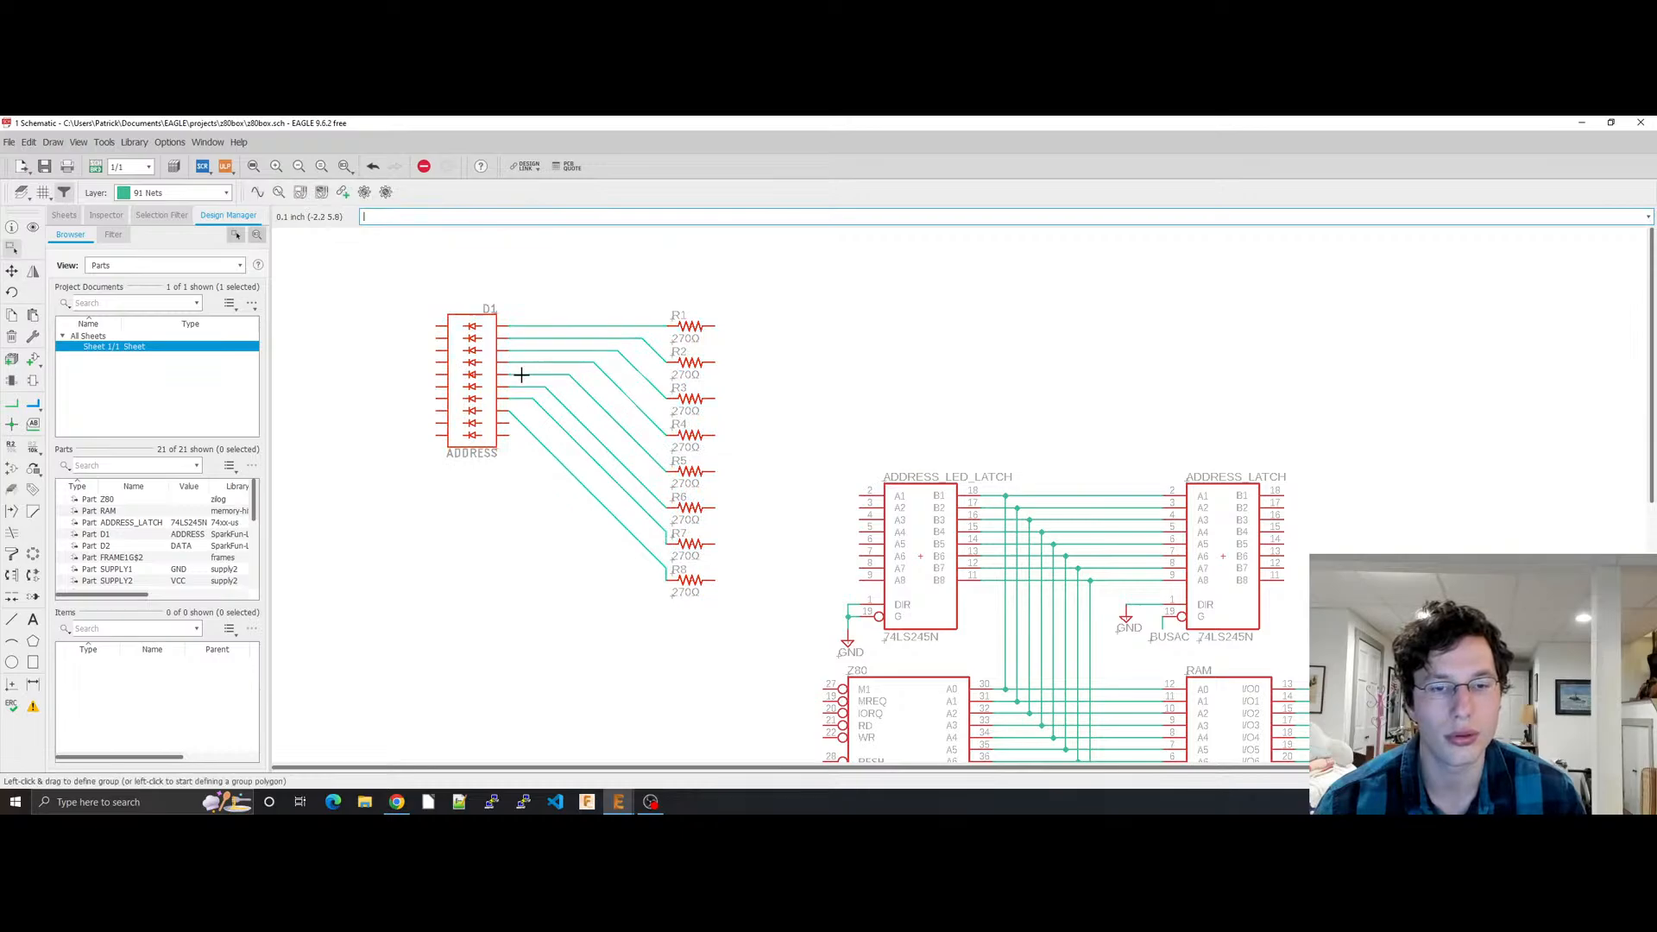
Step: Draw nets from resistors R8, R7, R6 and R5 to pins A8, A7, A6 and A5 of ADDRESS_LED_LATCH
left_click(11, 405)
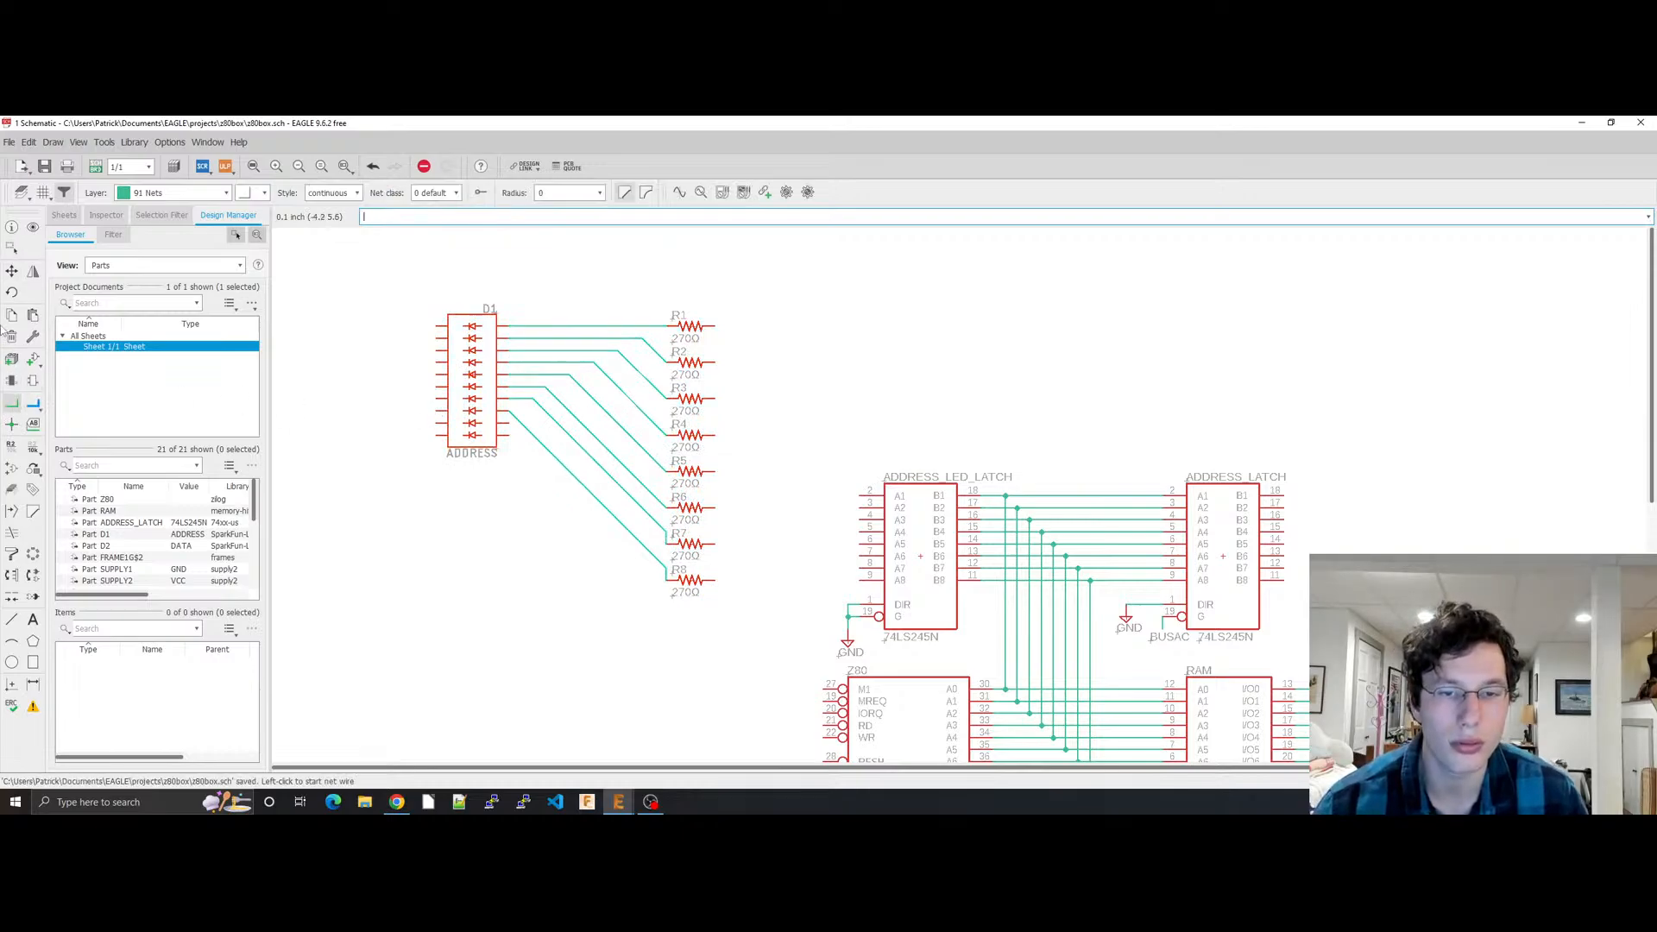
left_click(717, 581)
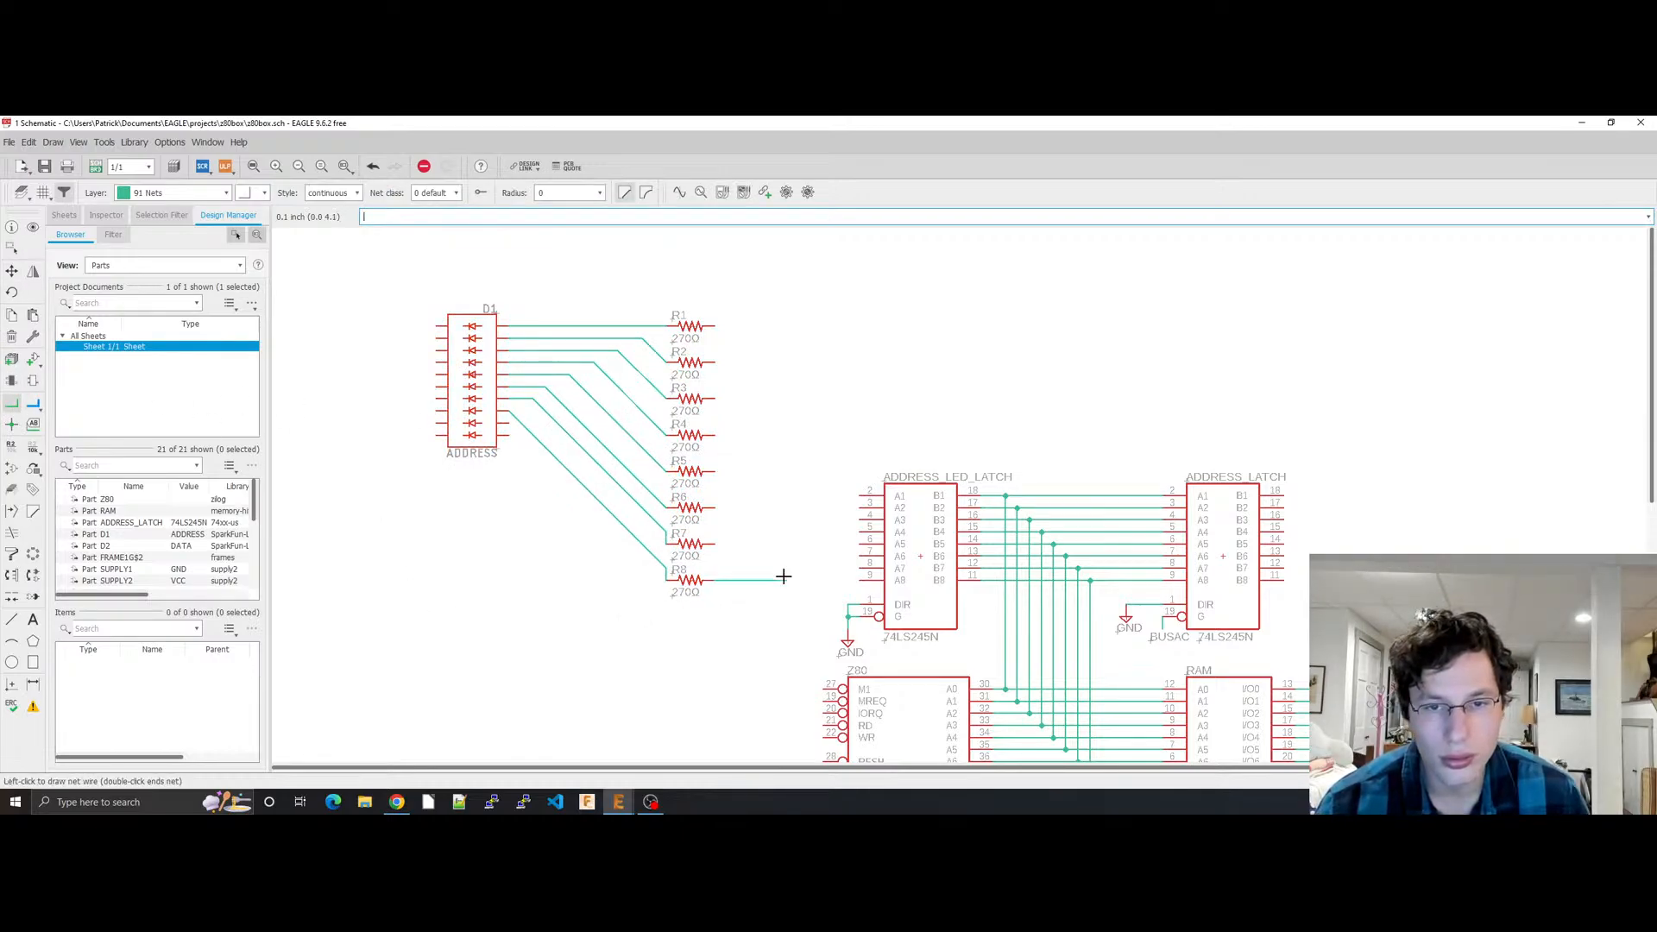
left_click(864, 579)
left_click(863, 569)
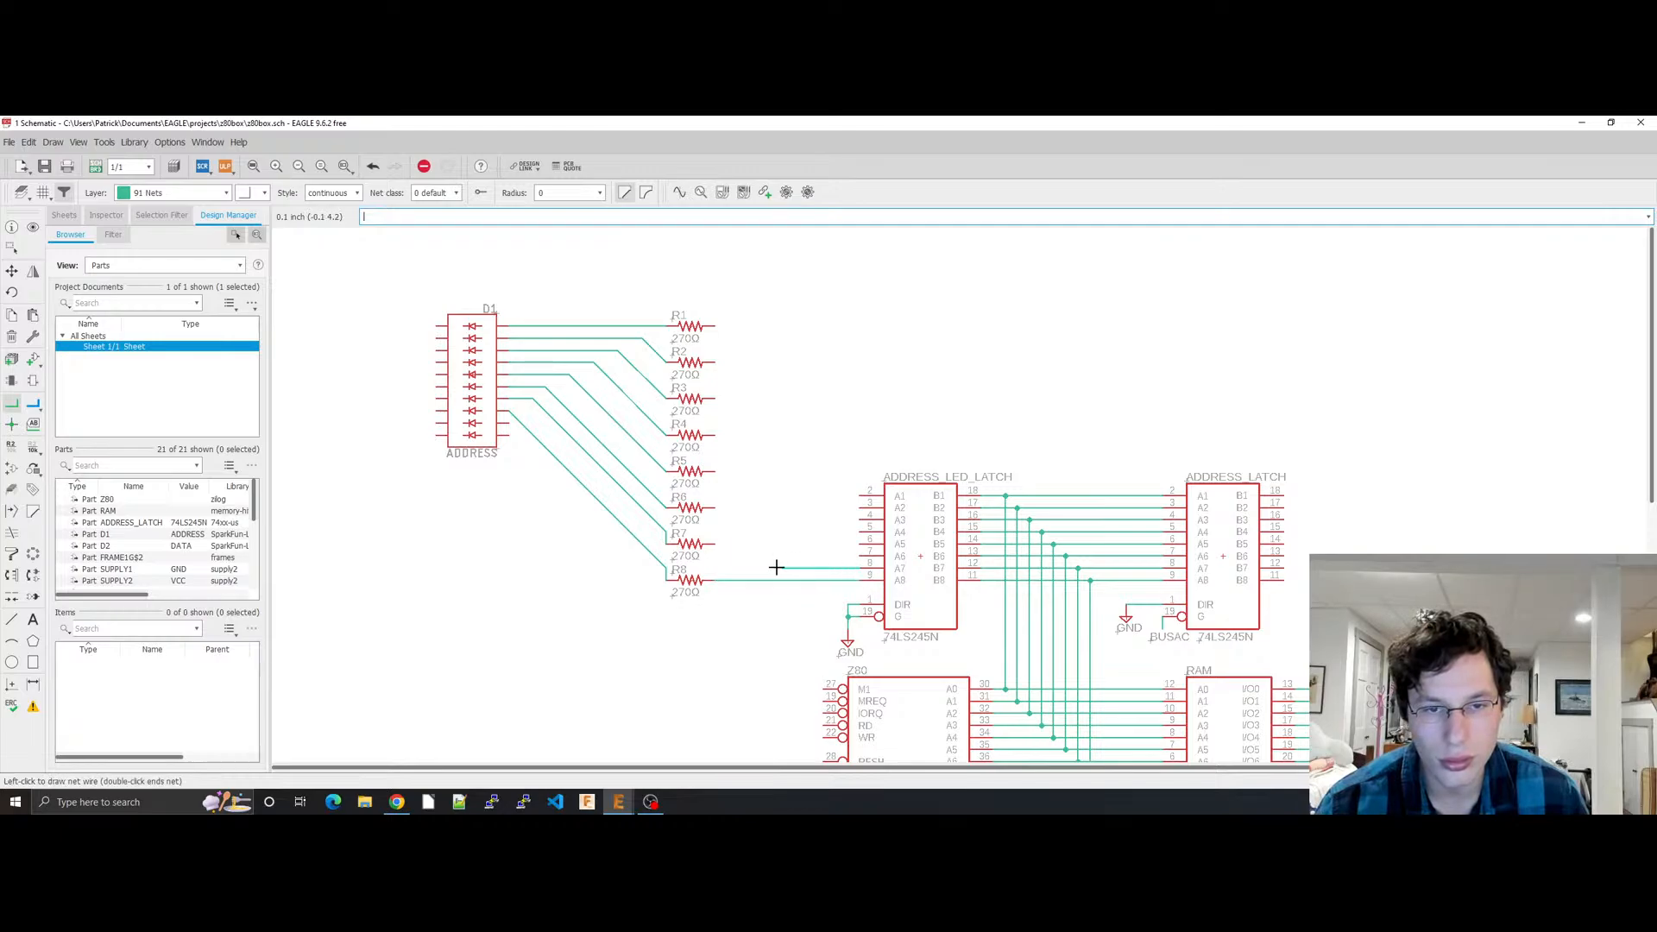
left_click(715, 547)
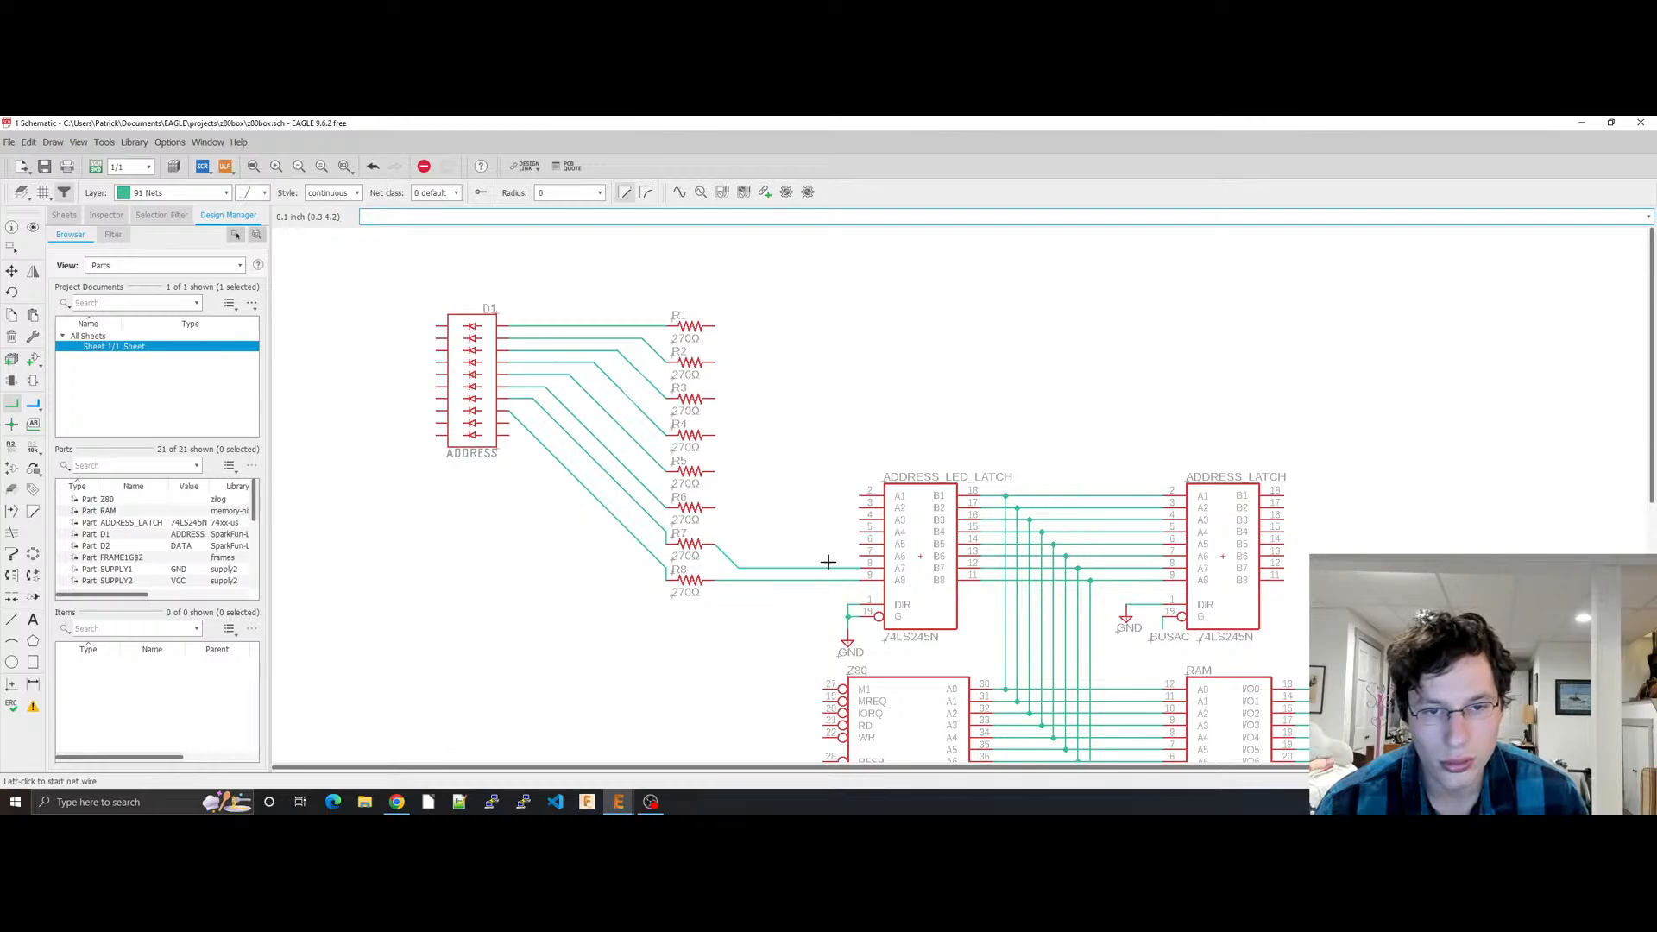
left_click(863, 556)
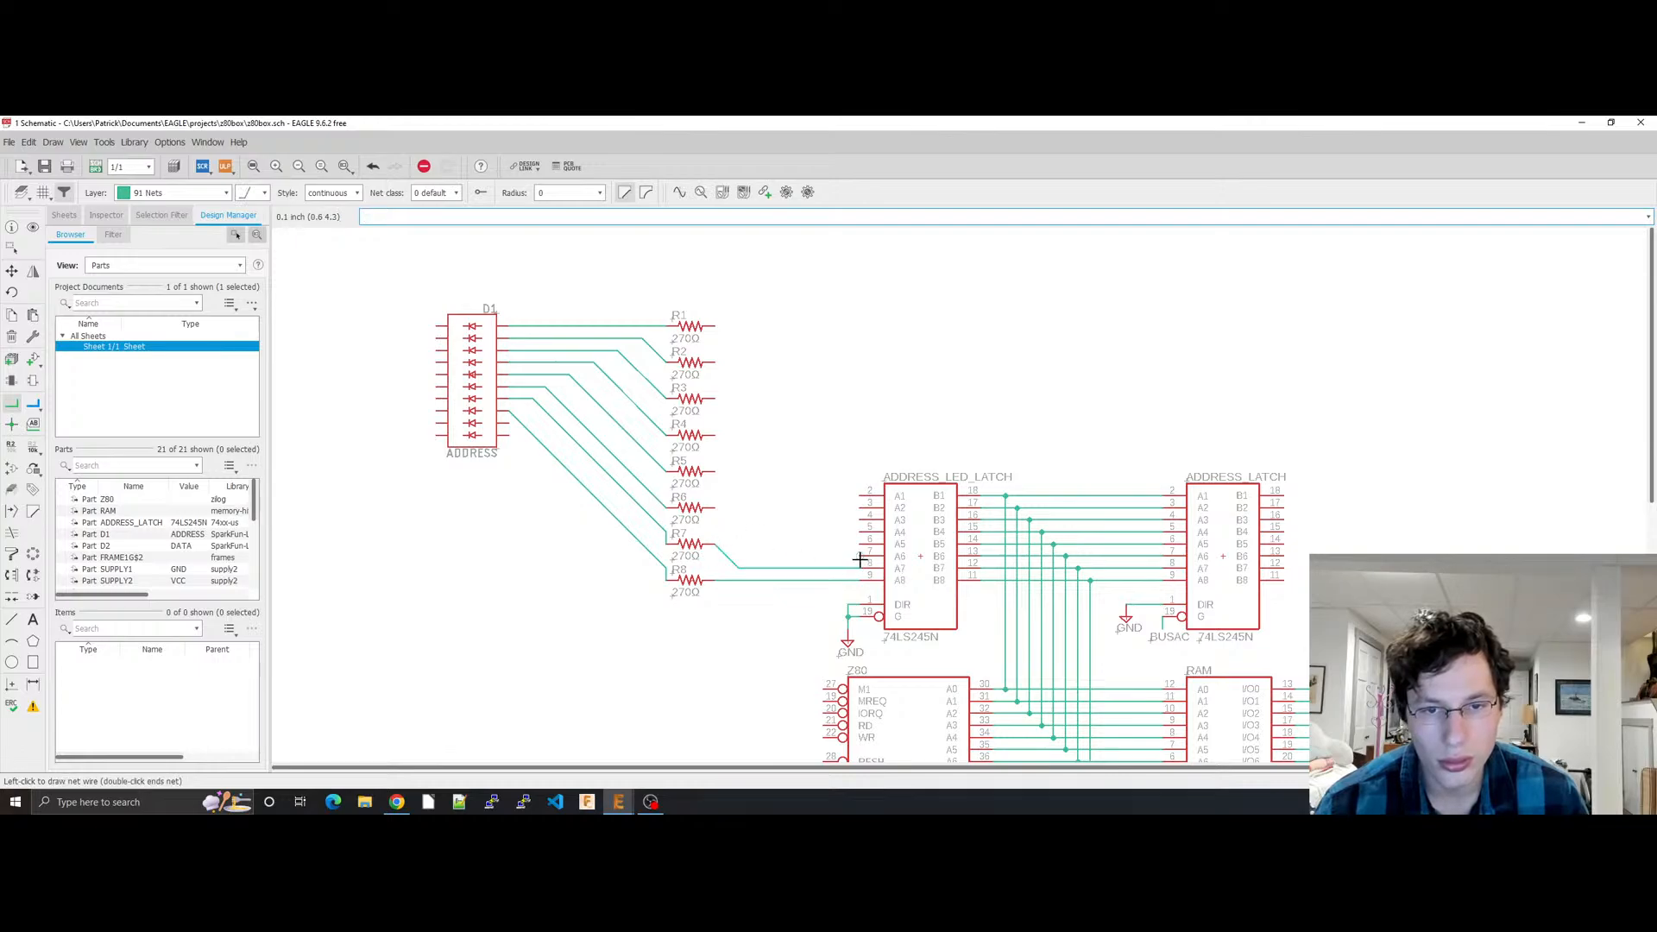
left_click(716, 510)
left_click(863, 545)
left_click(716, 473)
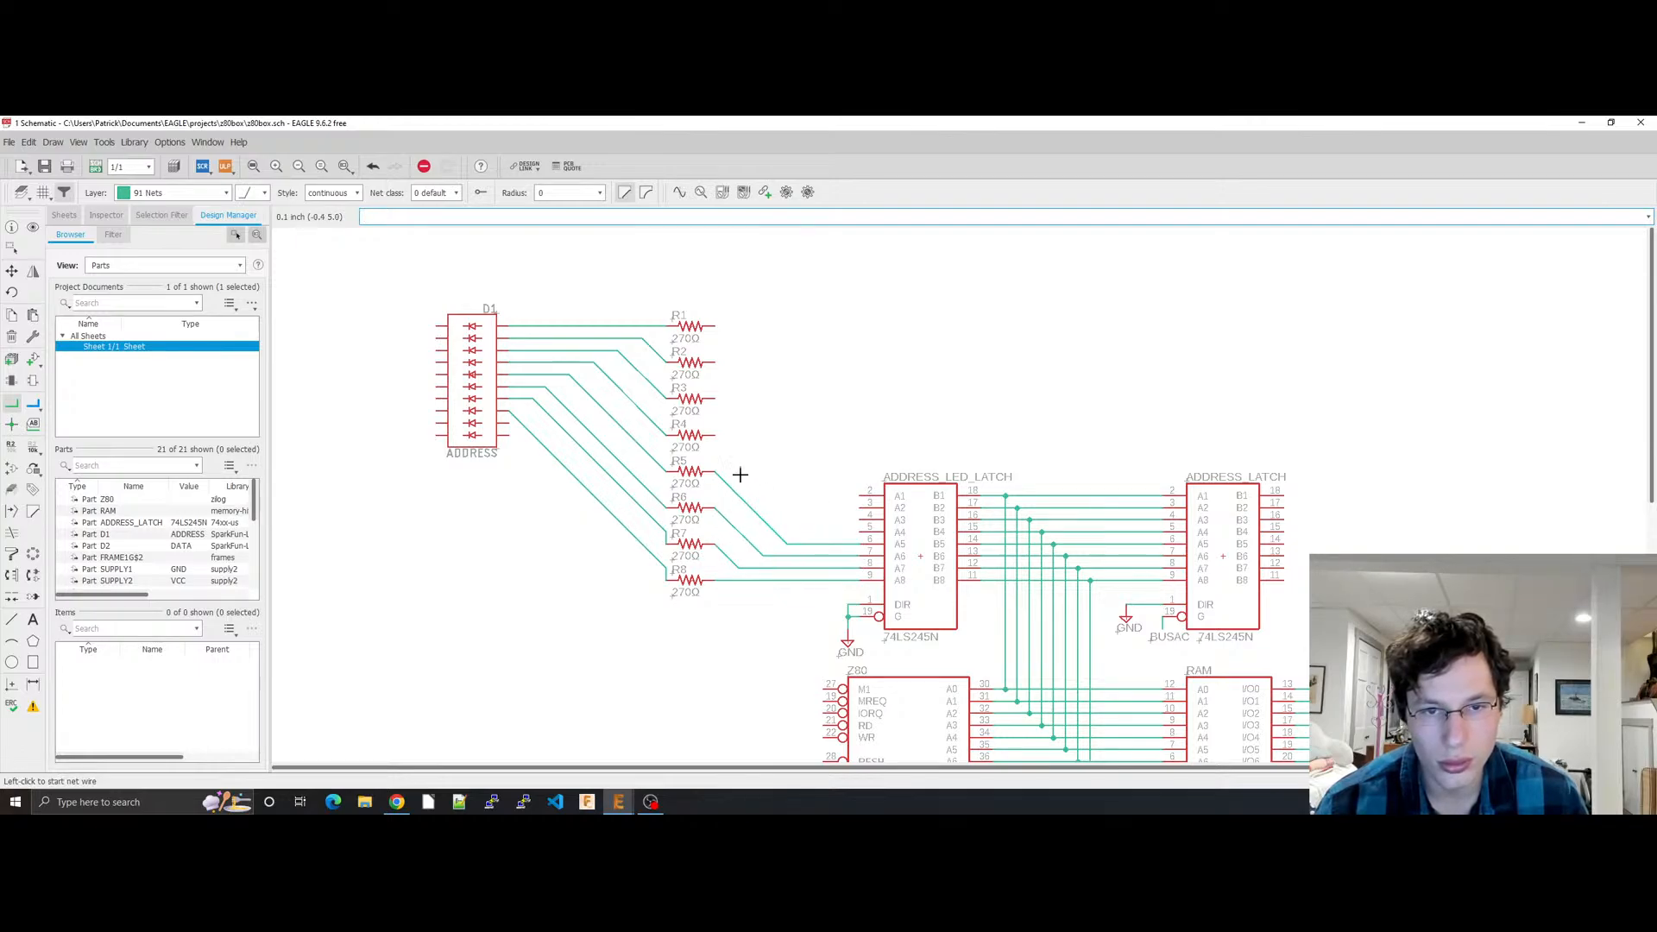
Step: Draw nets from resistors R4, R3, R2 and R1 to pins A4, A3, A2 and A1 of ADDRESS_LED_LATCH
left_click(864, 532)
left_click(715, 437)
left_click(864, 521)
left_click(716, 400)
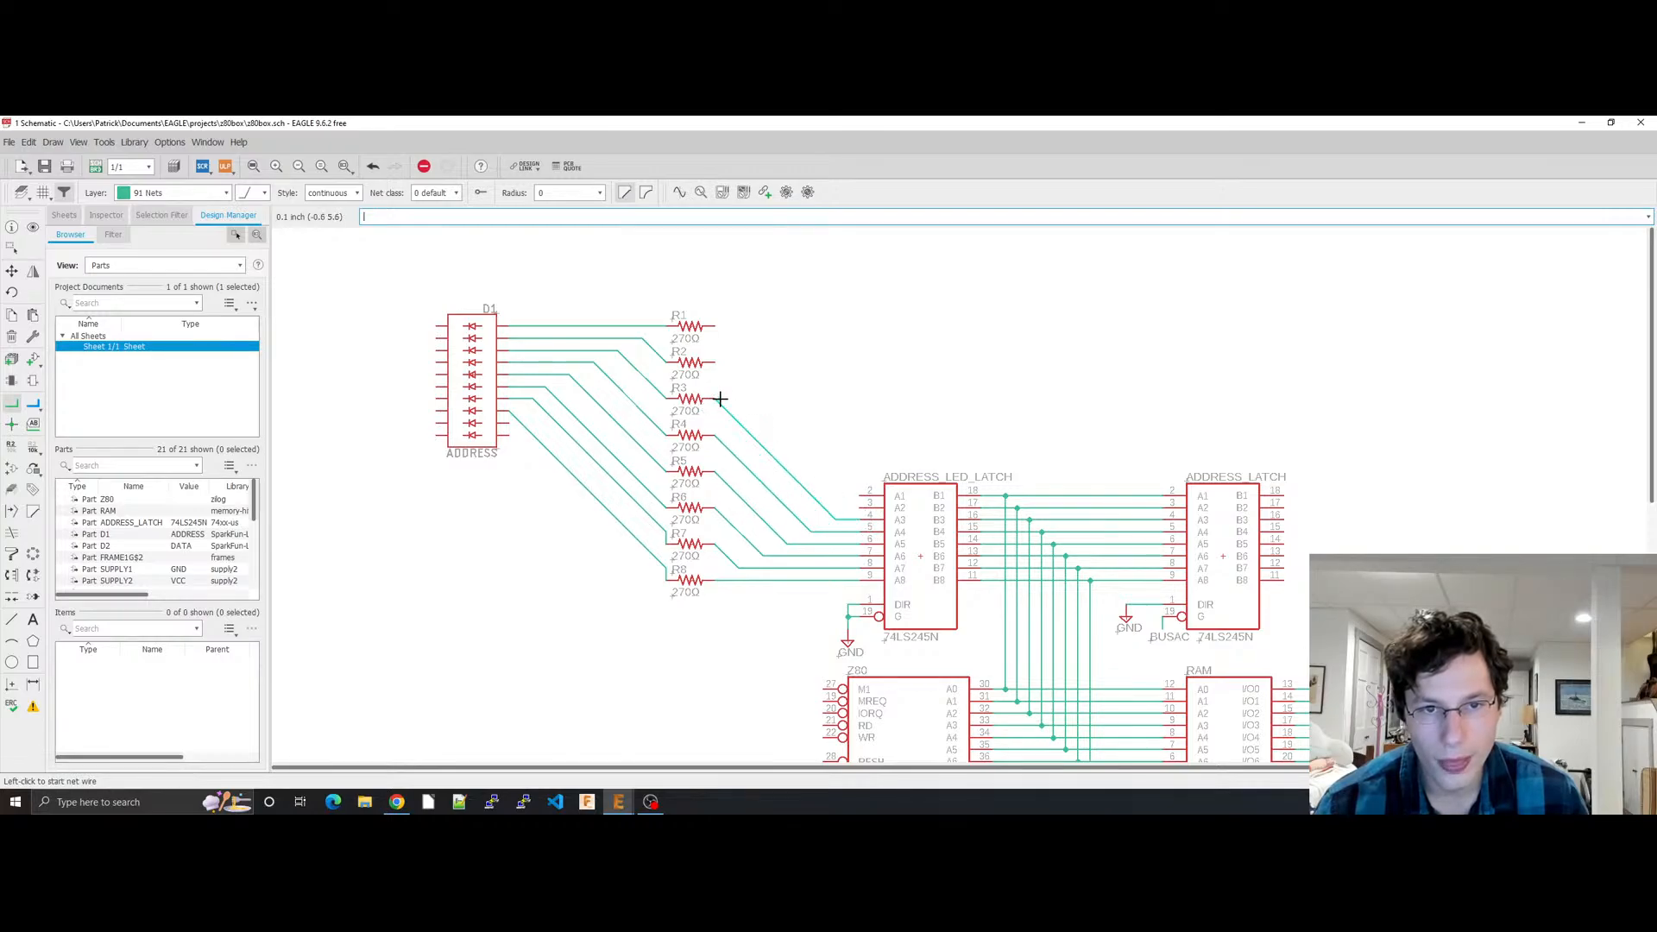
left_click(864, 508)
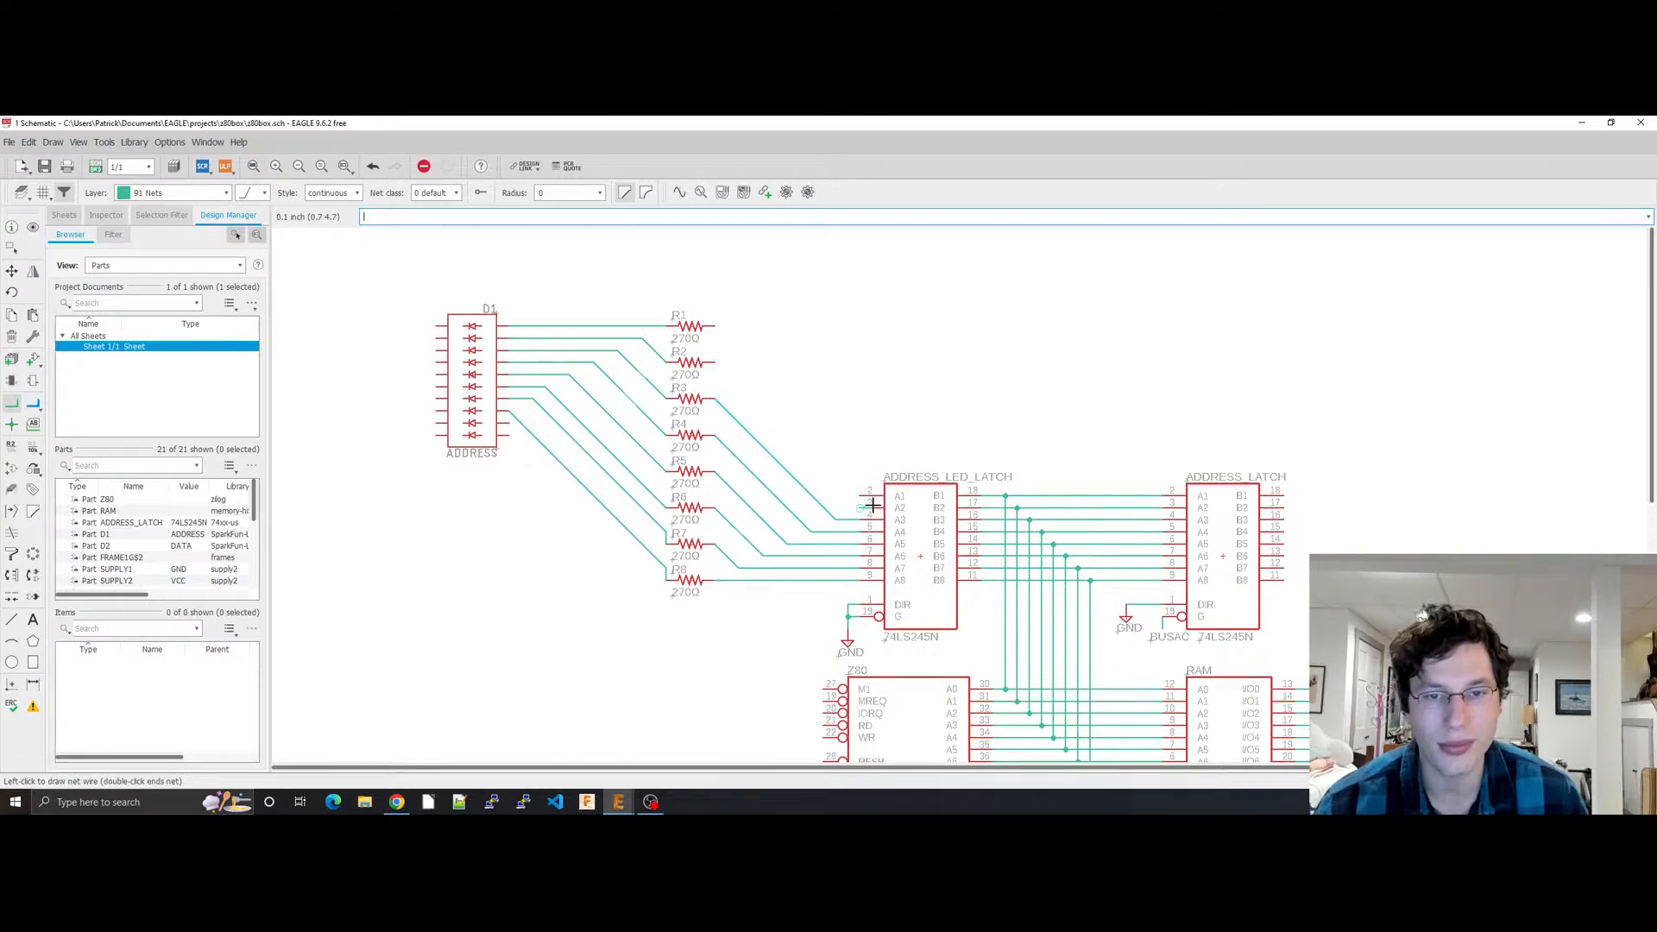
left_click(715, 364)
left_click(866, 496)
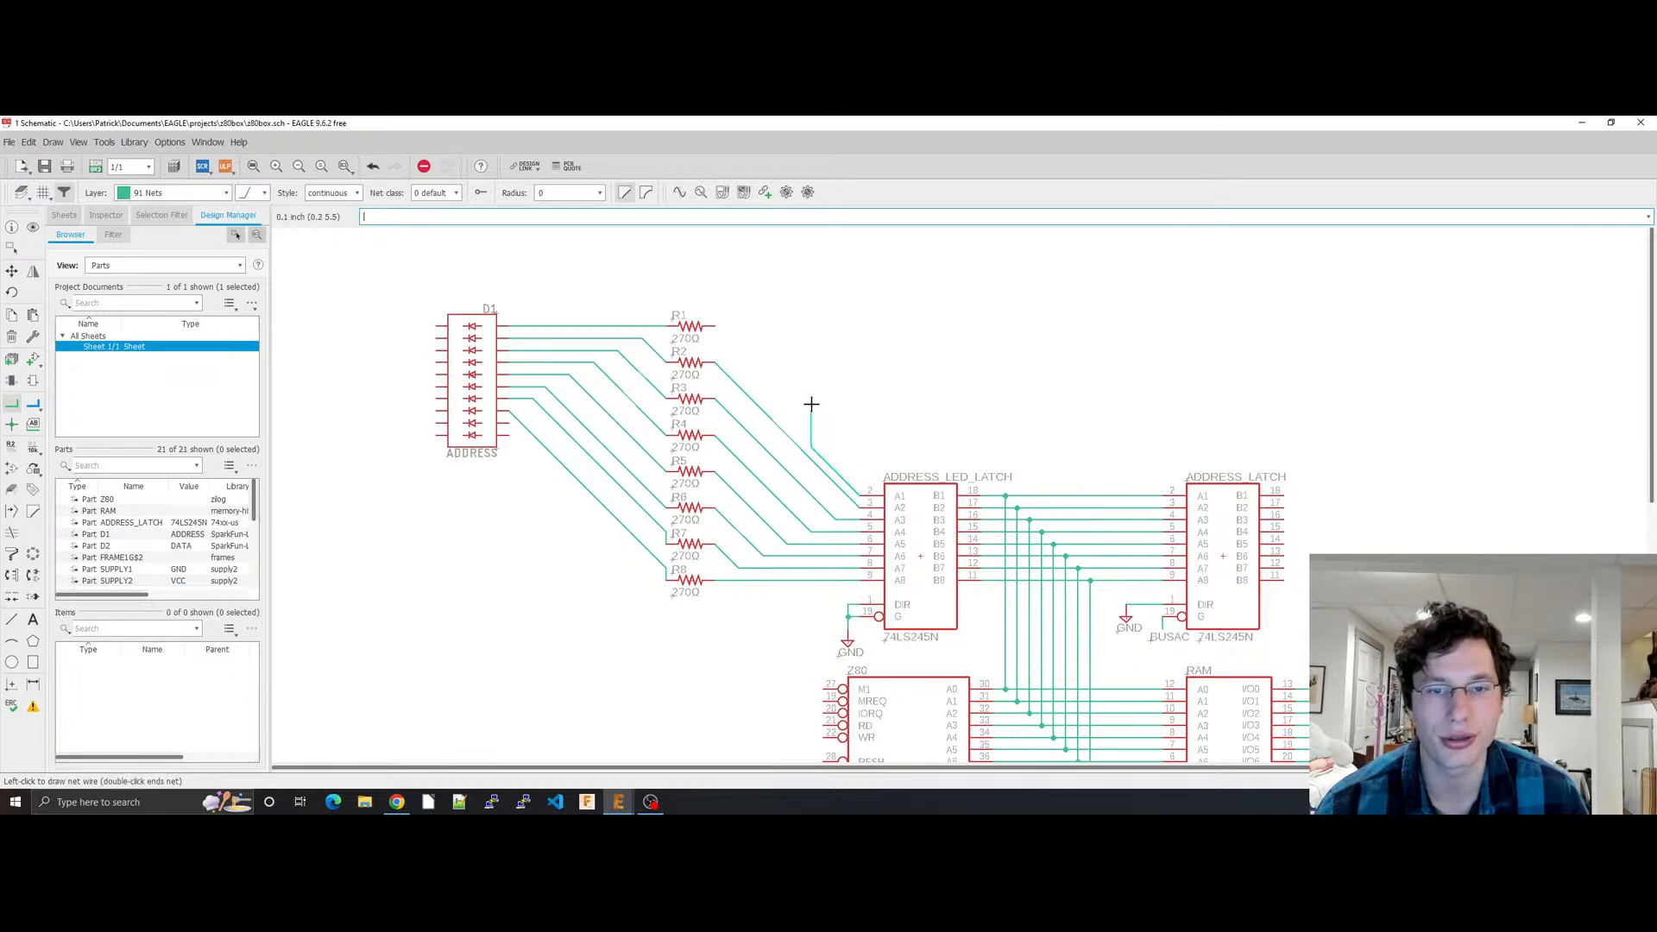
left_click(713, 326)
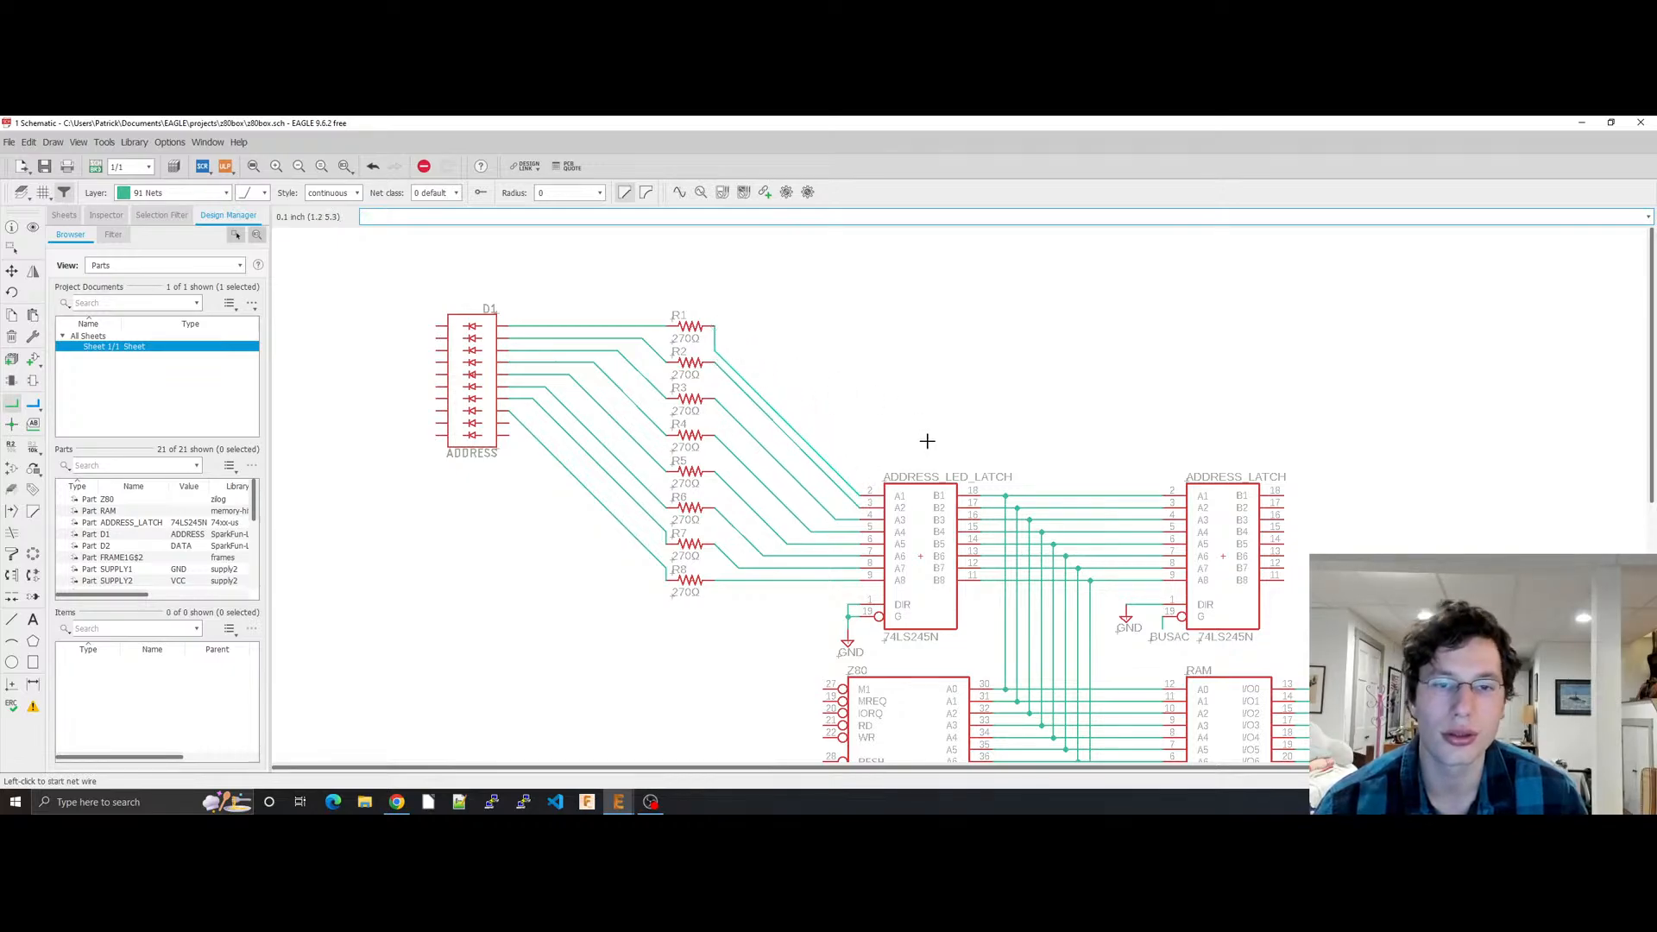
key("Escape")
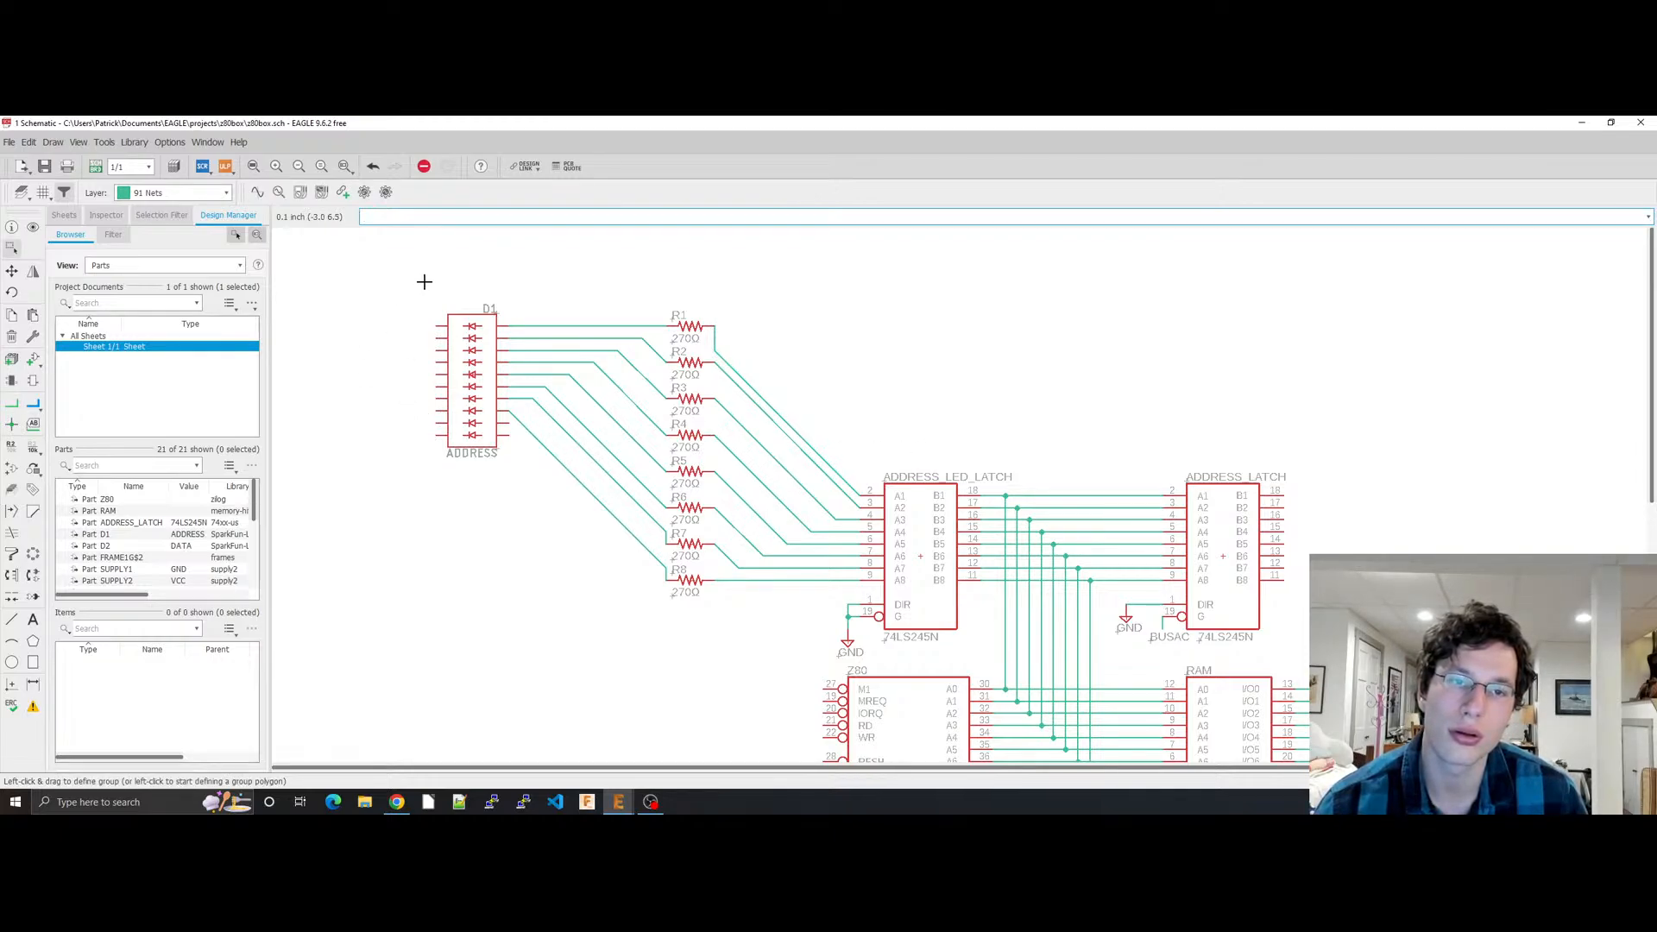
Step: Try to move D1 and the resistors left, away from ADDRESS_LED_LATCH, and undo the move and R1's net to A1
left_click_drag(424, 281, 662, 501)
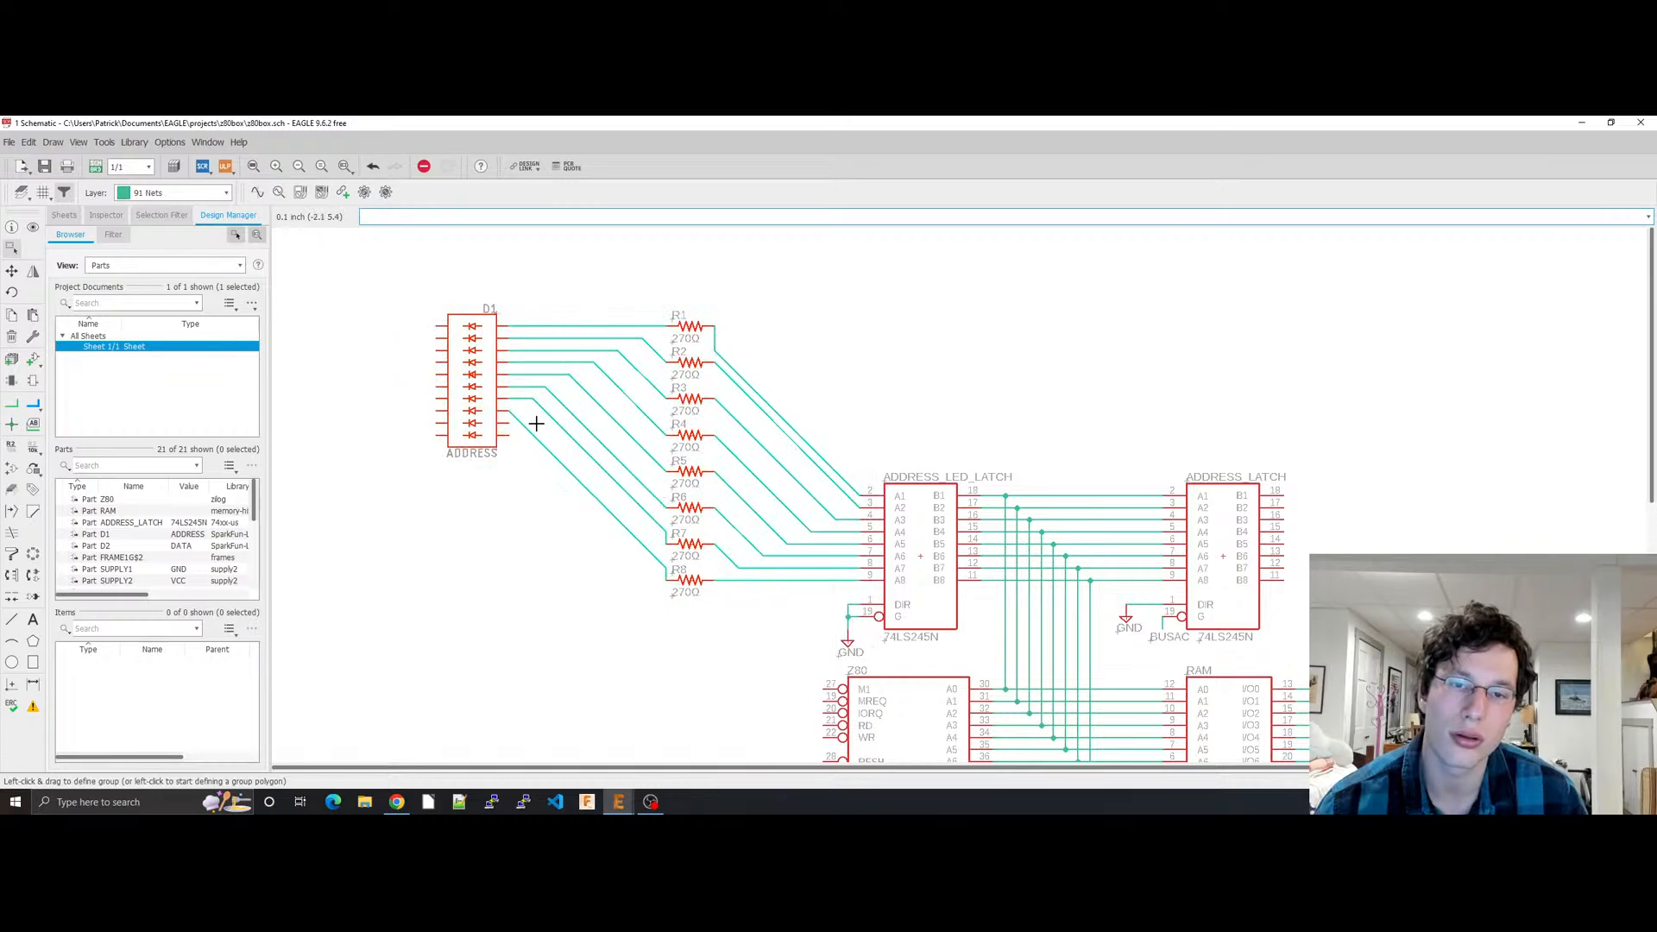
left_click_drag(473, 374, 450, 373)
key("ctrl+z")
key("ctrl+z")
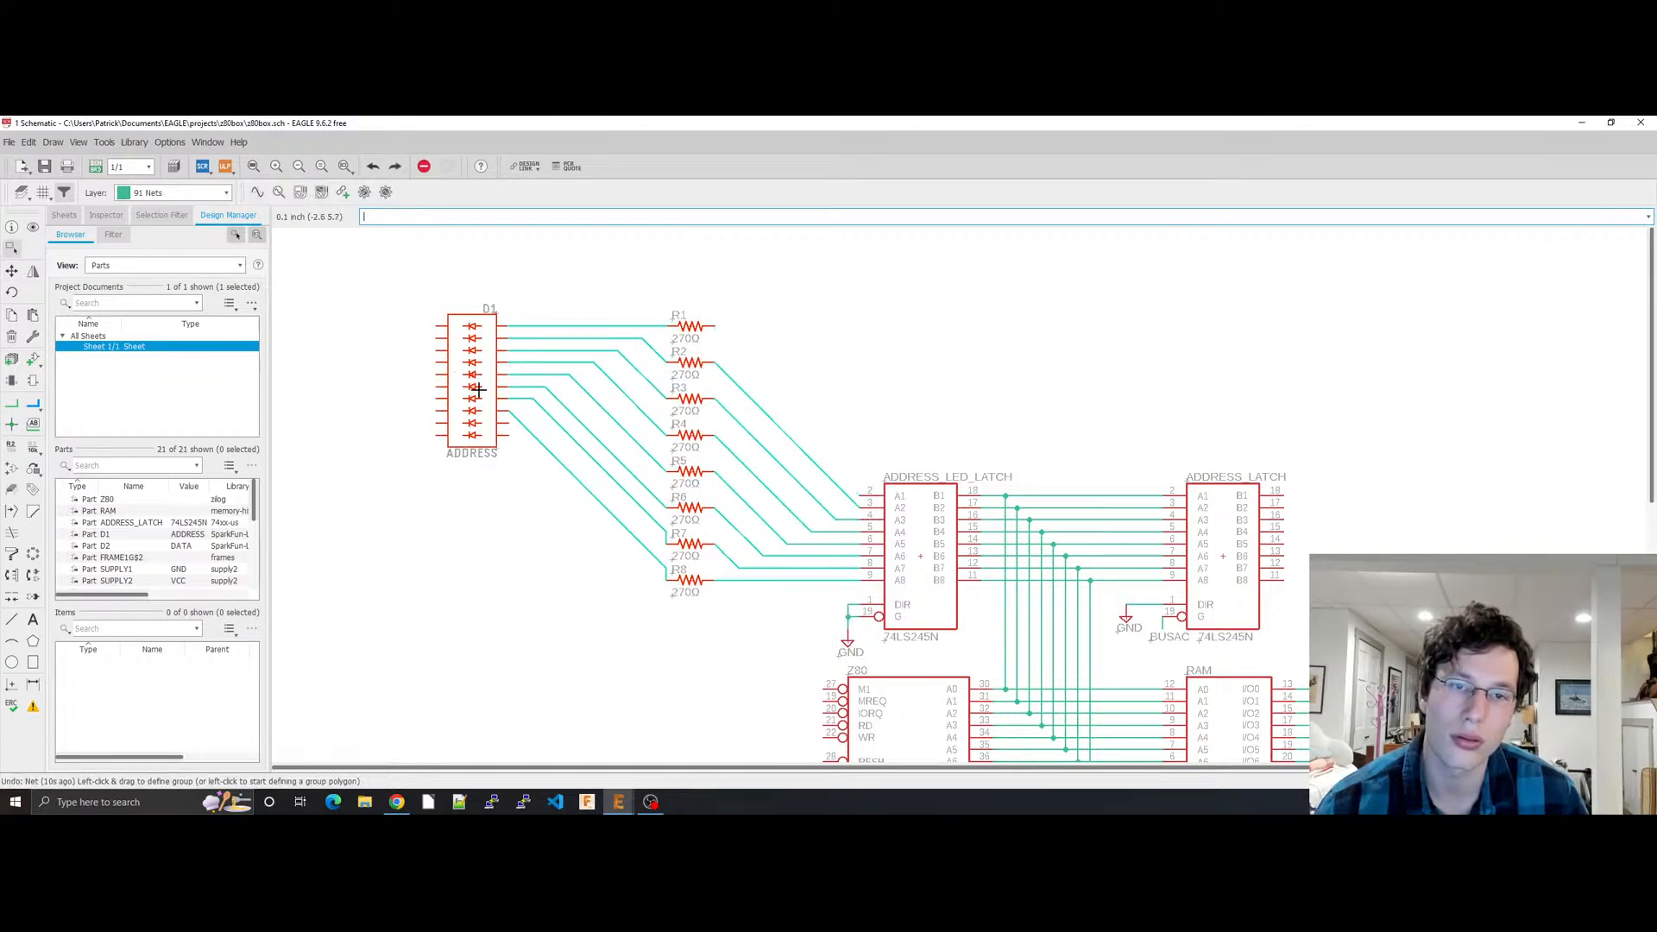
Step: Undo the remaining resistor-to-latch nets and move D1, R1 to R8 and their connecting nets left by about 0.3 inch
left_click(416, 266)
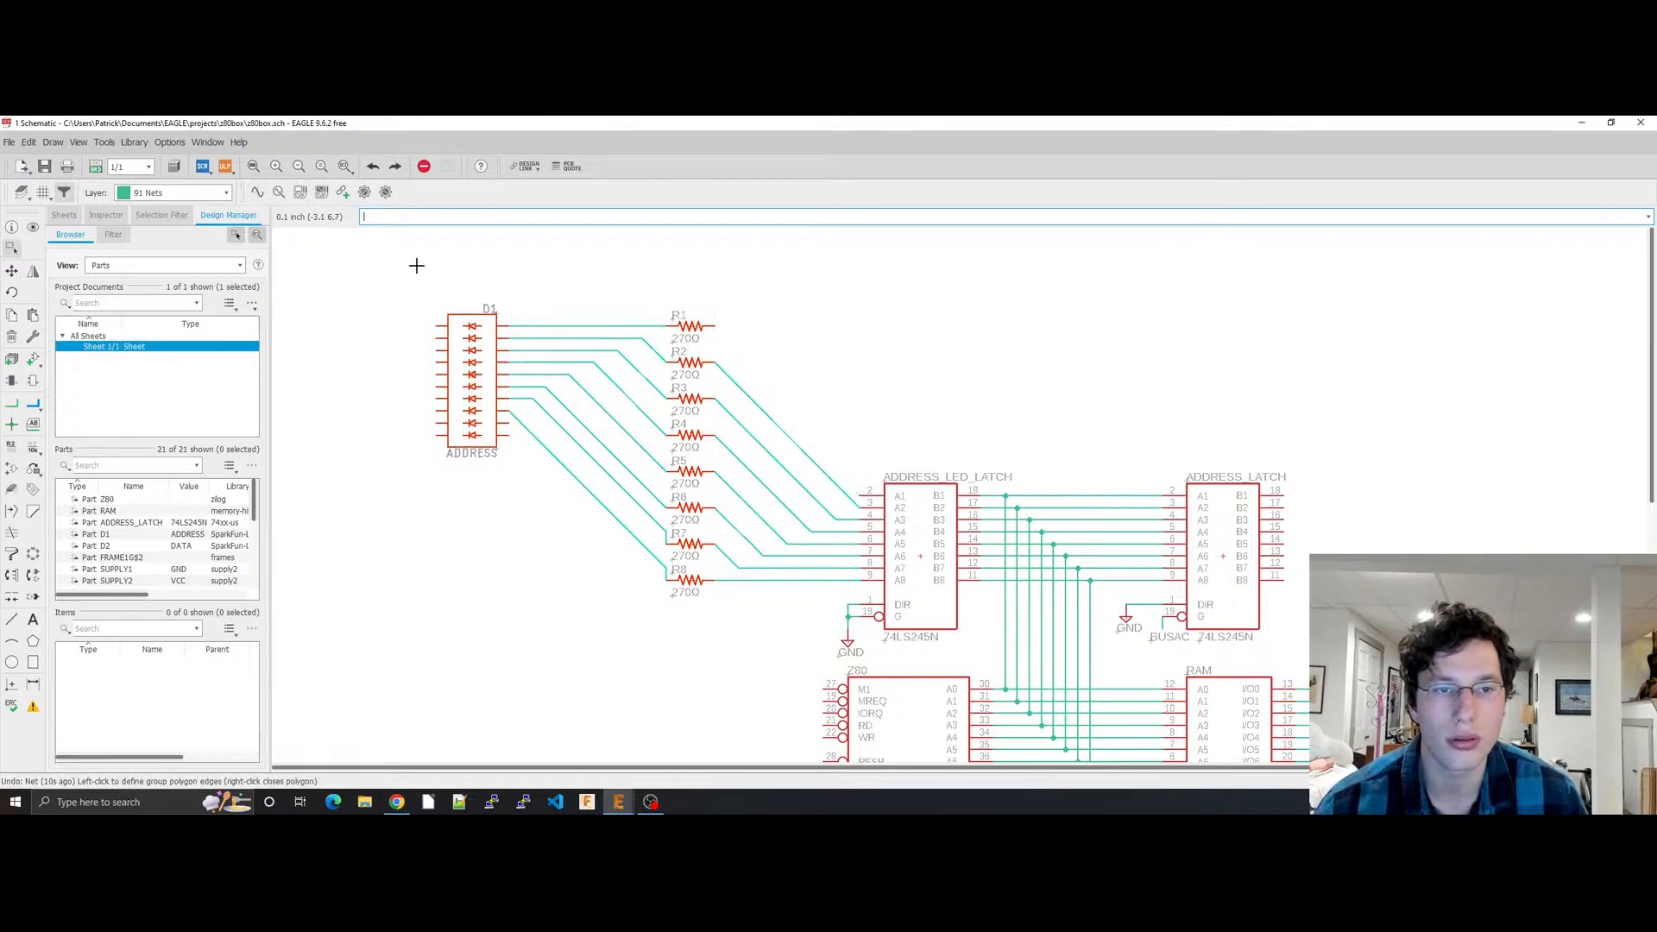
left_click_drag(416, 266, 722, 670)
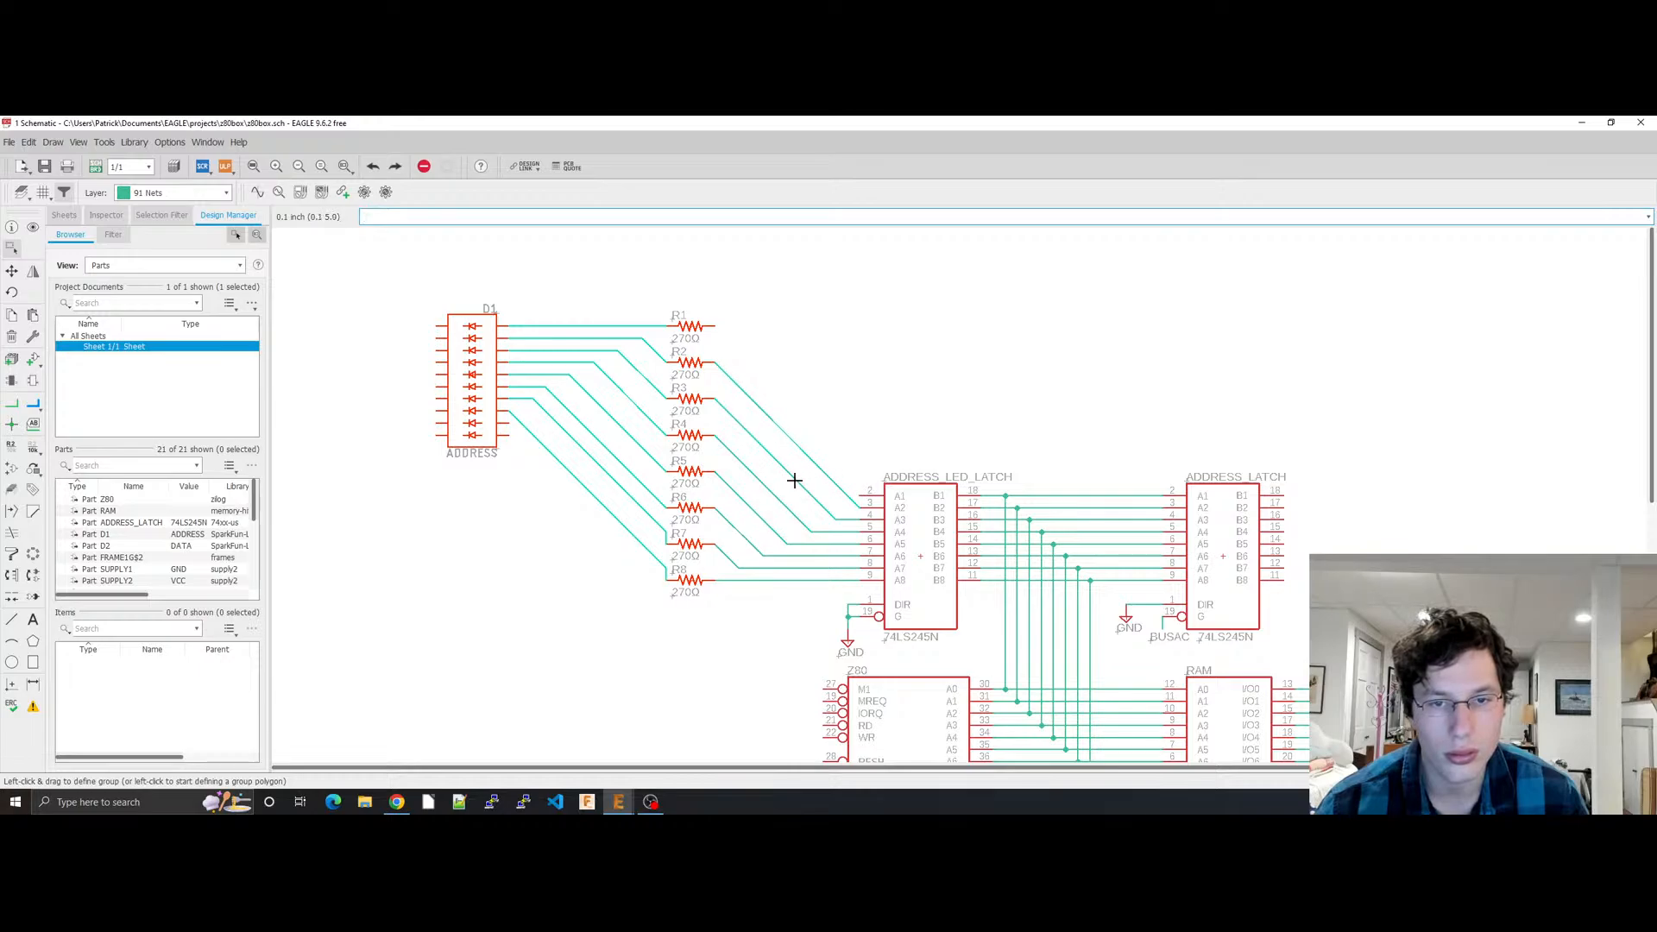
left_click_drag(474, 373, 458, 368)
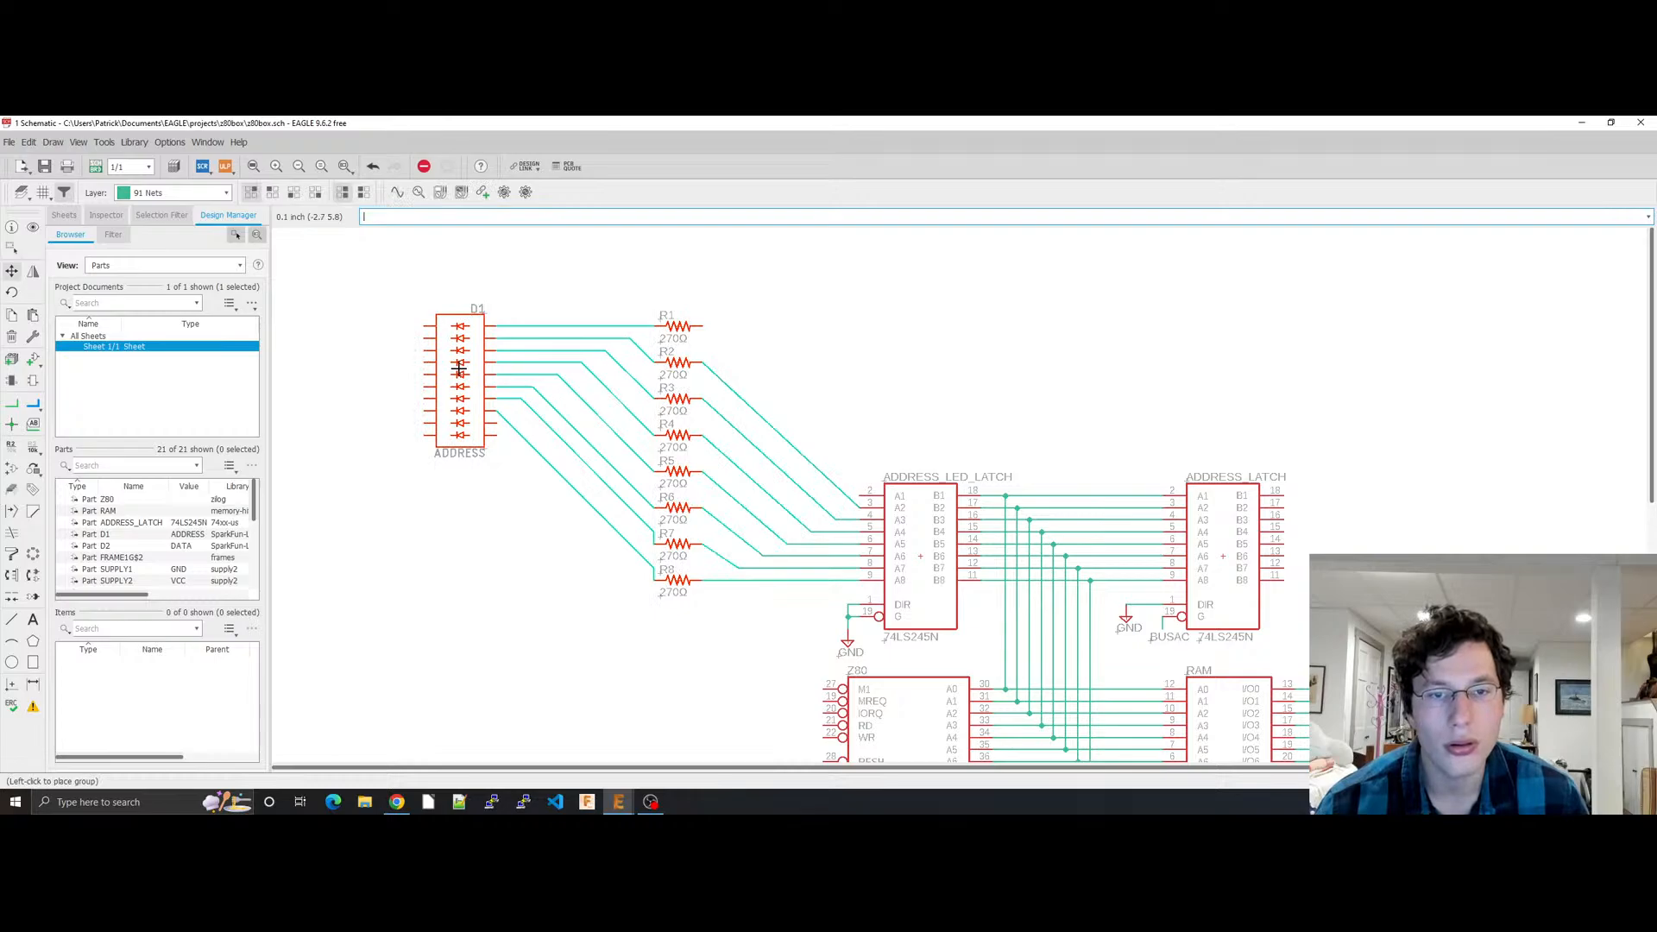
key("ctrl+z")
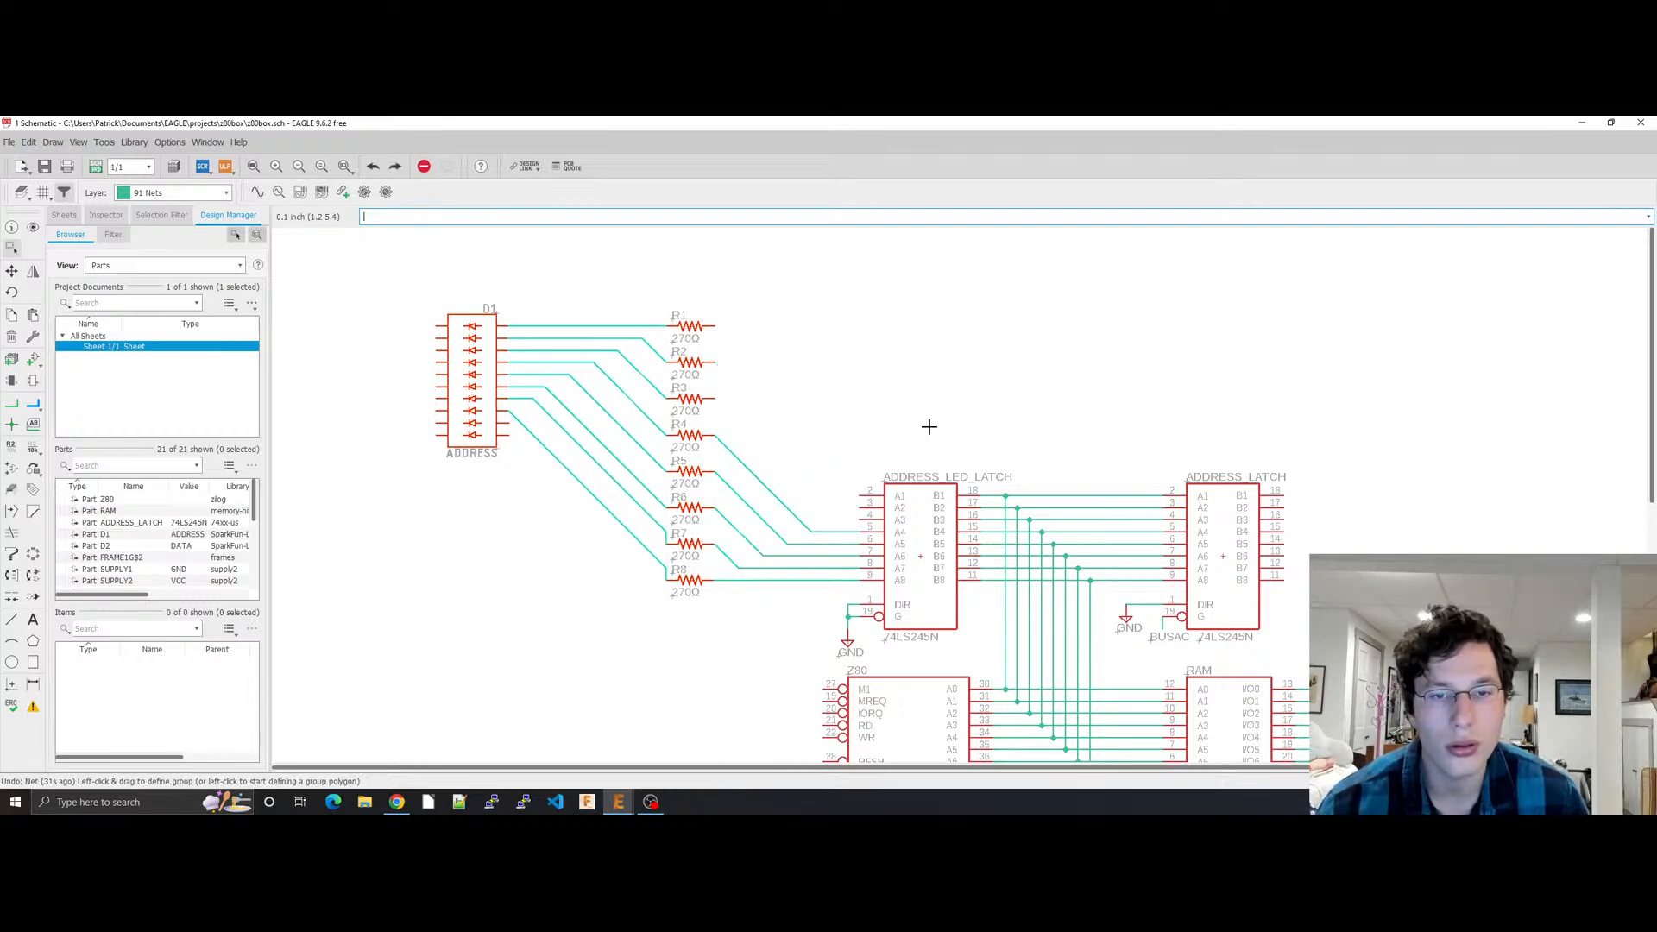
left_click_drag(468, 376, 442, 378)
left_click(442, 378)
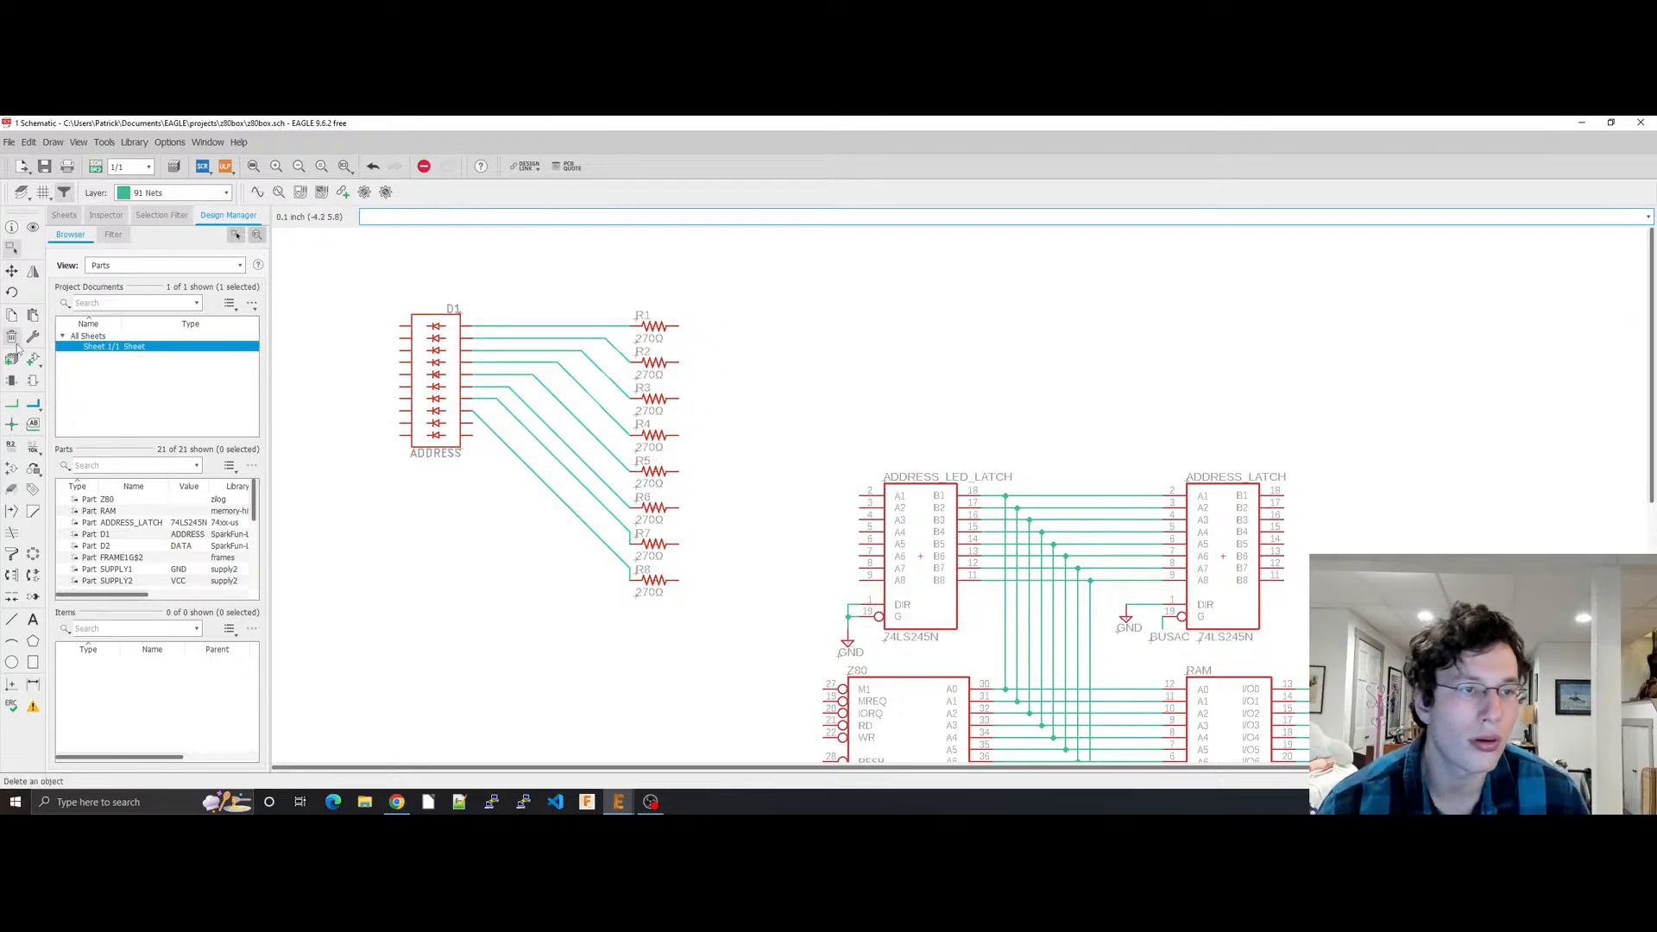
Step: Wire pins A8, A7, A6 and A5 of ADDRESS_LED_LATCH to resistors R8, R7, R6 and R5 respectively
left_click(12, 403)
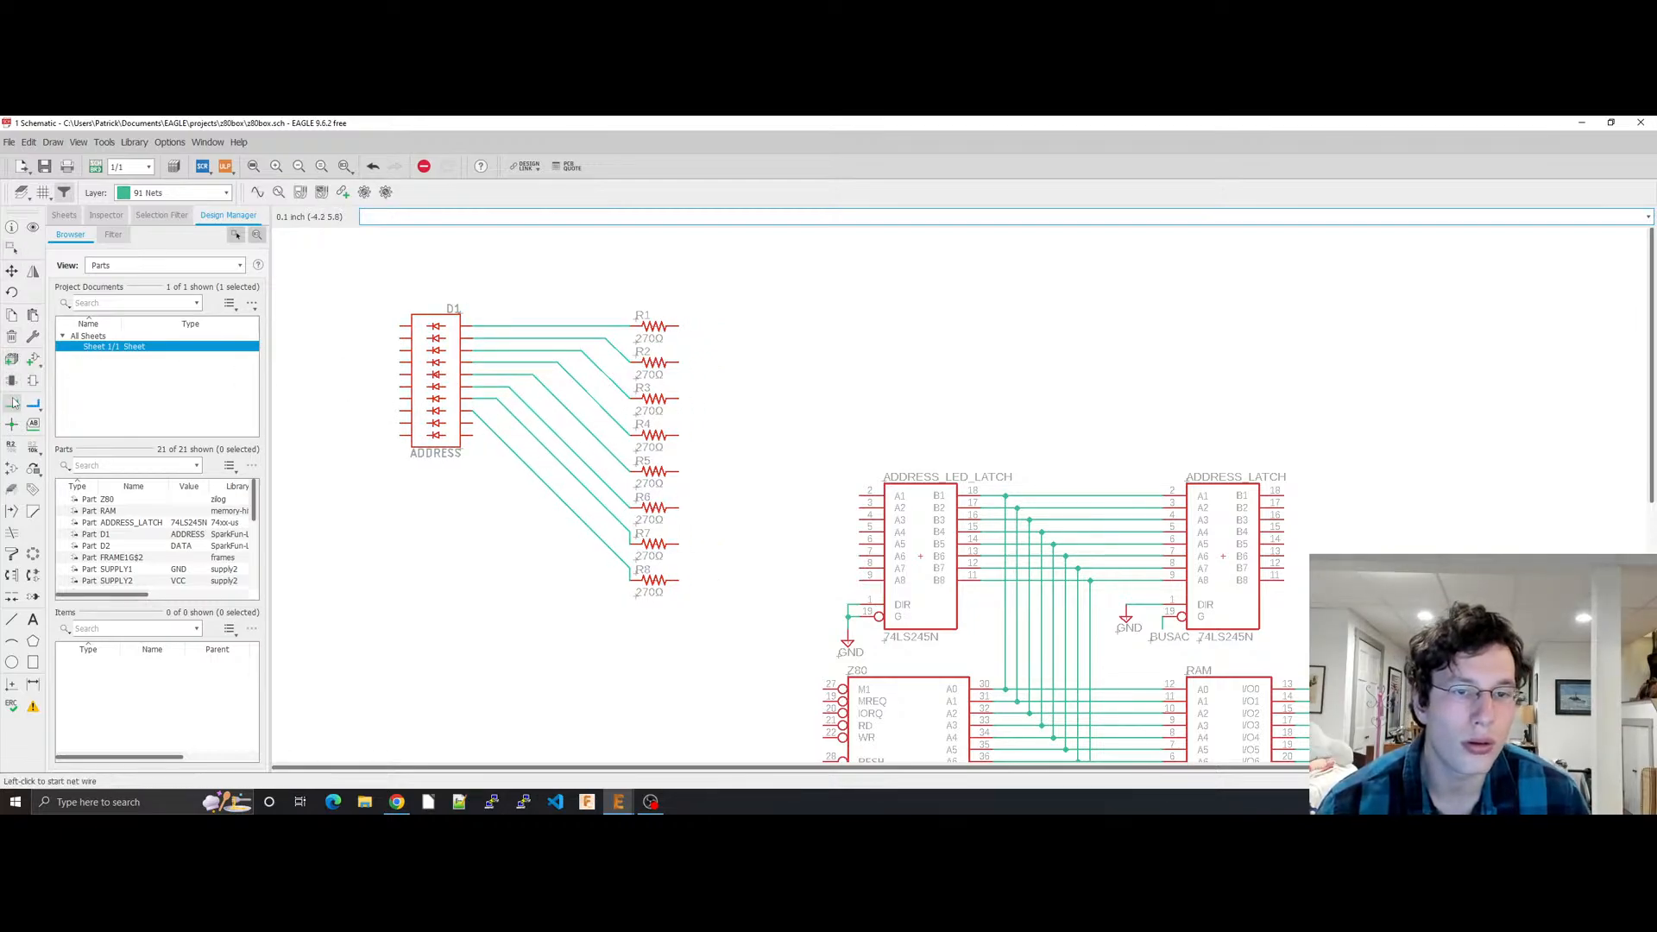
left_click(855, 581)
left_click(678, 580)
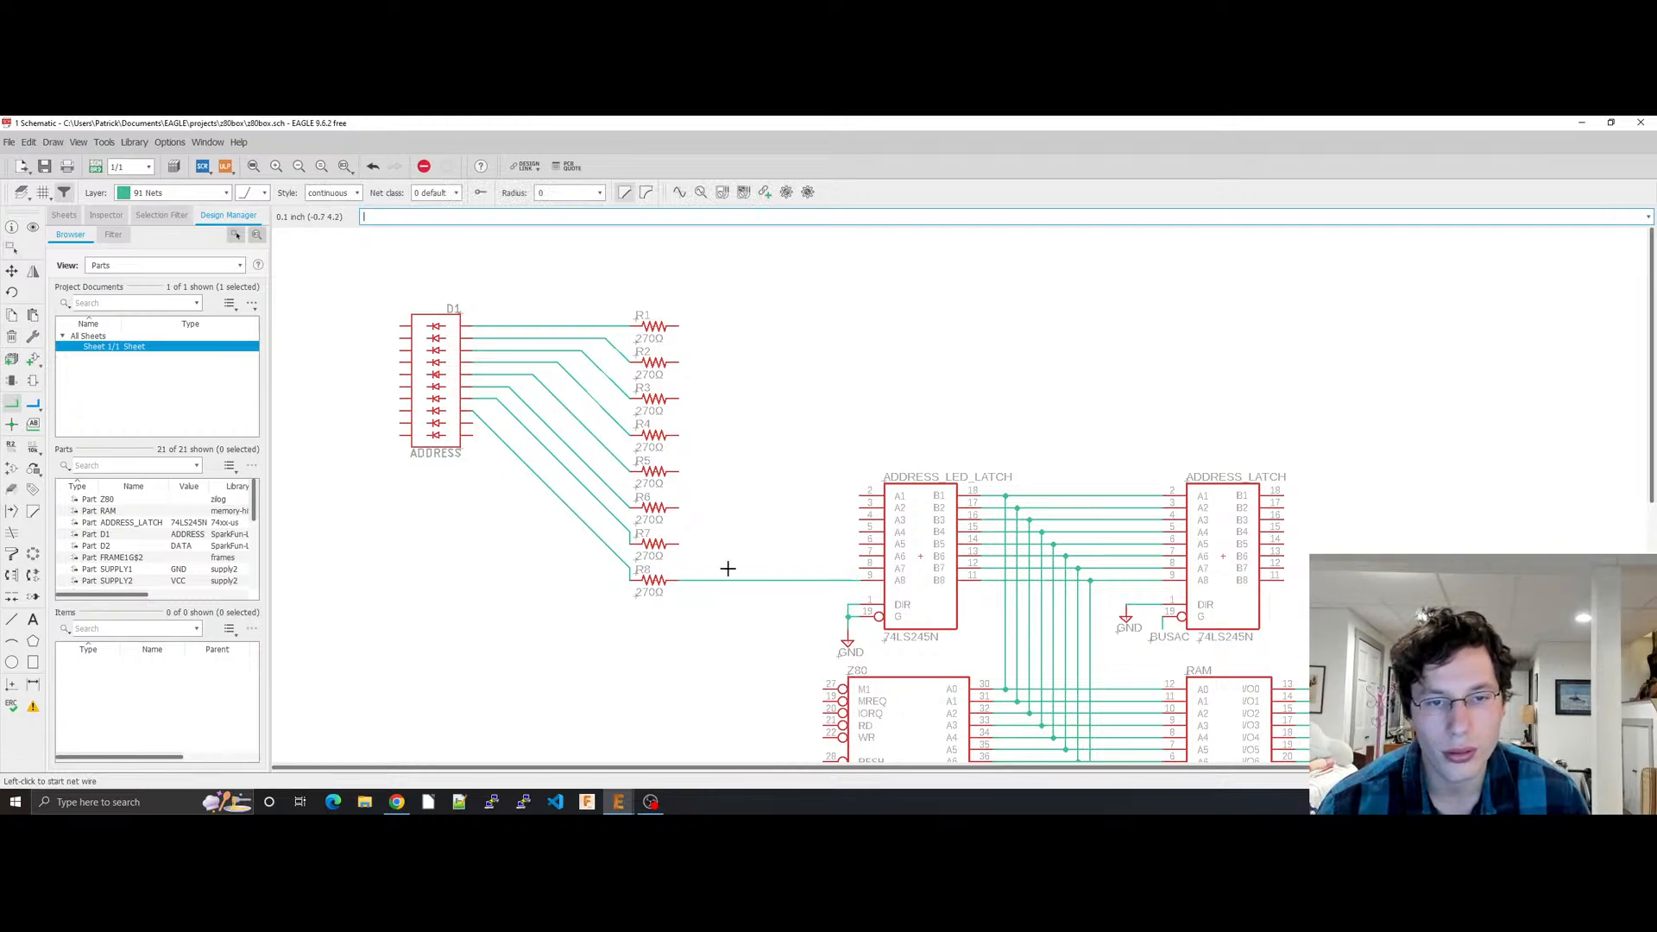
left_click(862, 568)
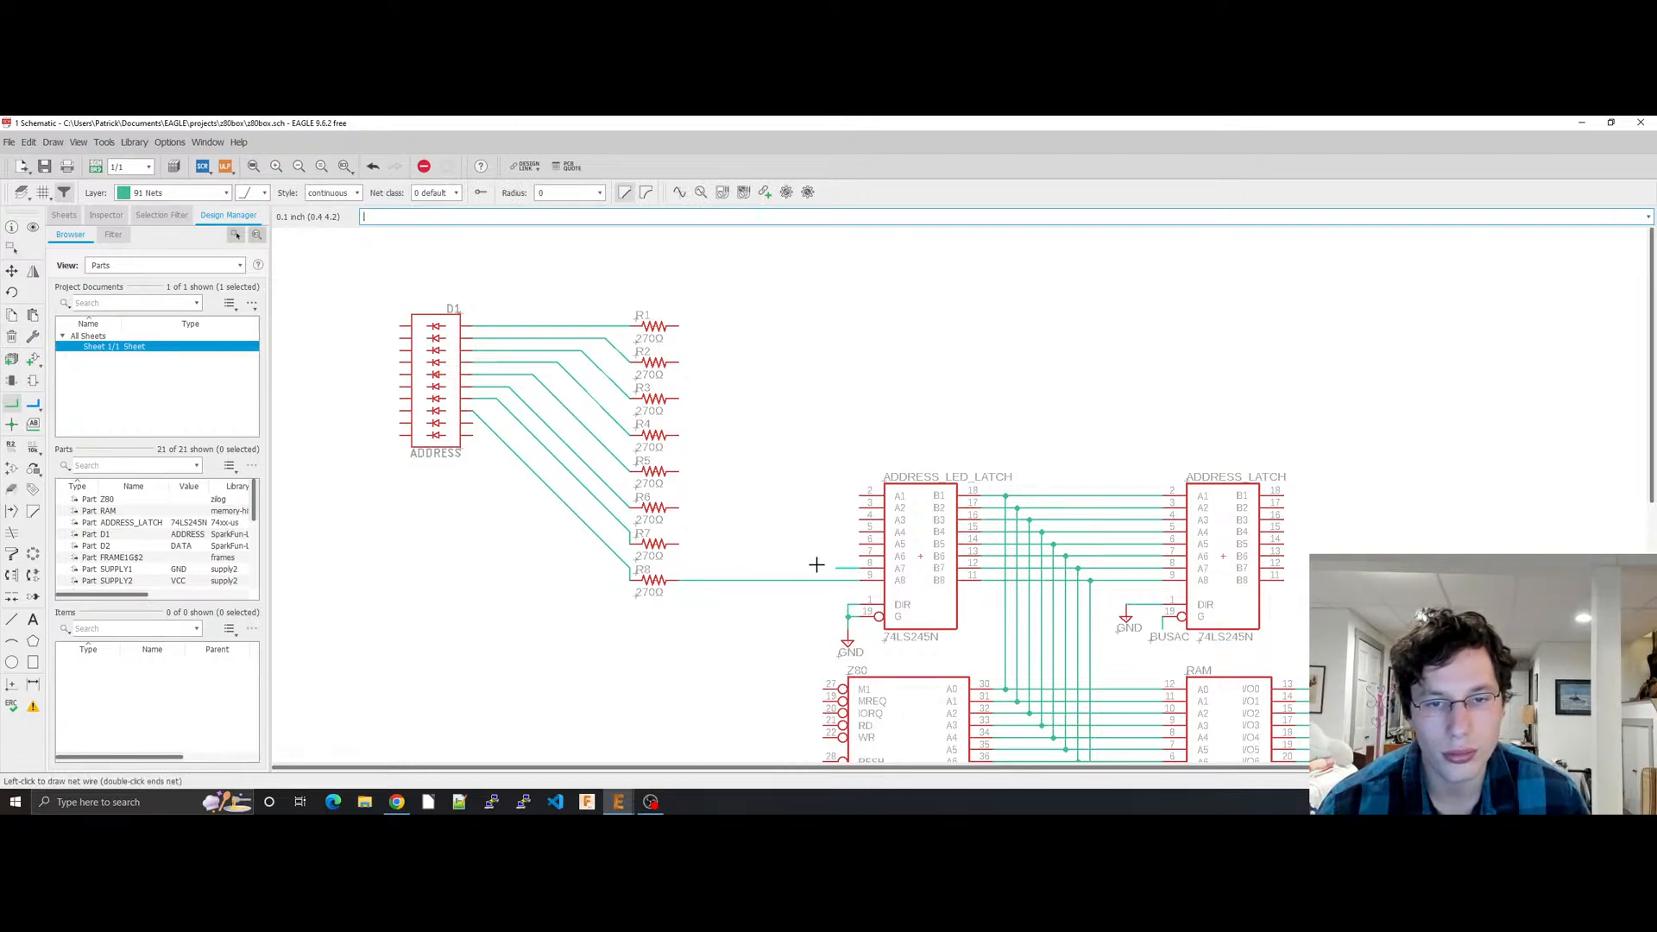
left_click(678, 547)
left_click(860, 560)
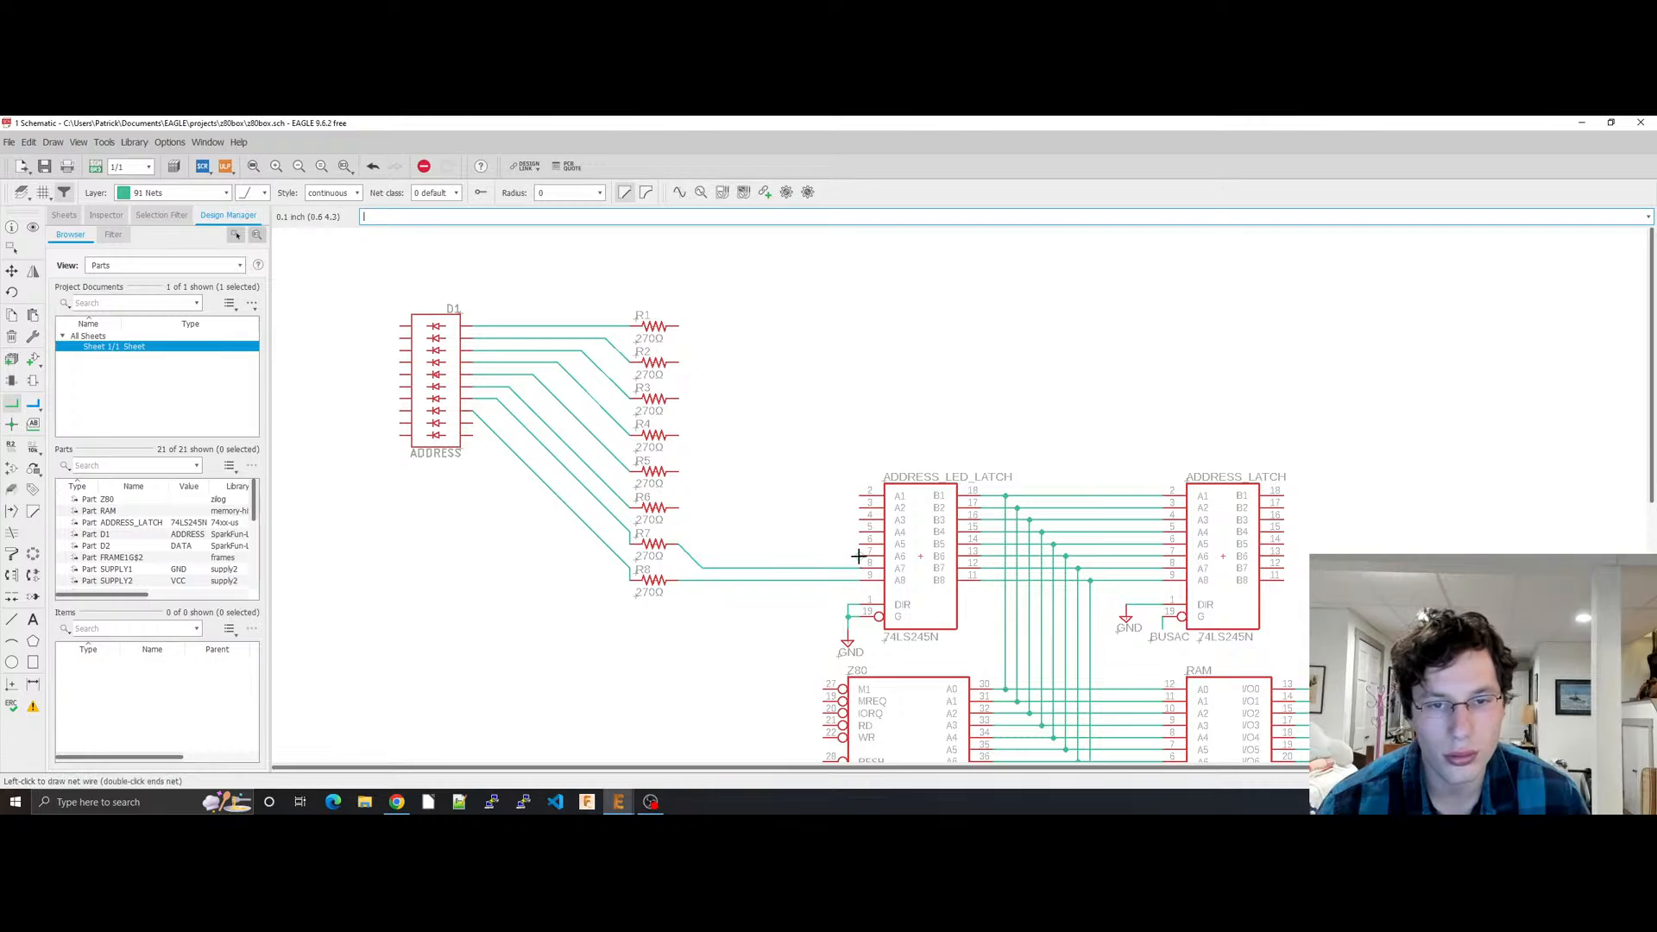
left_click(679, 507)
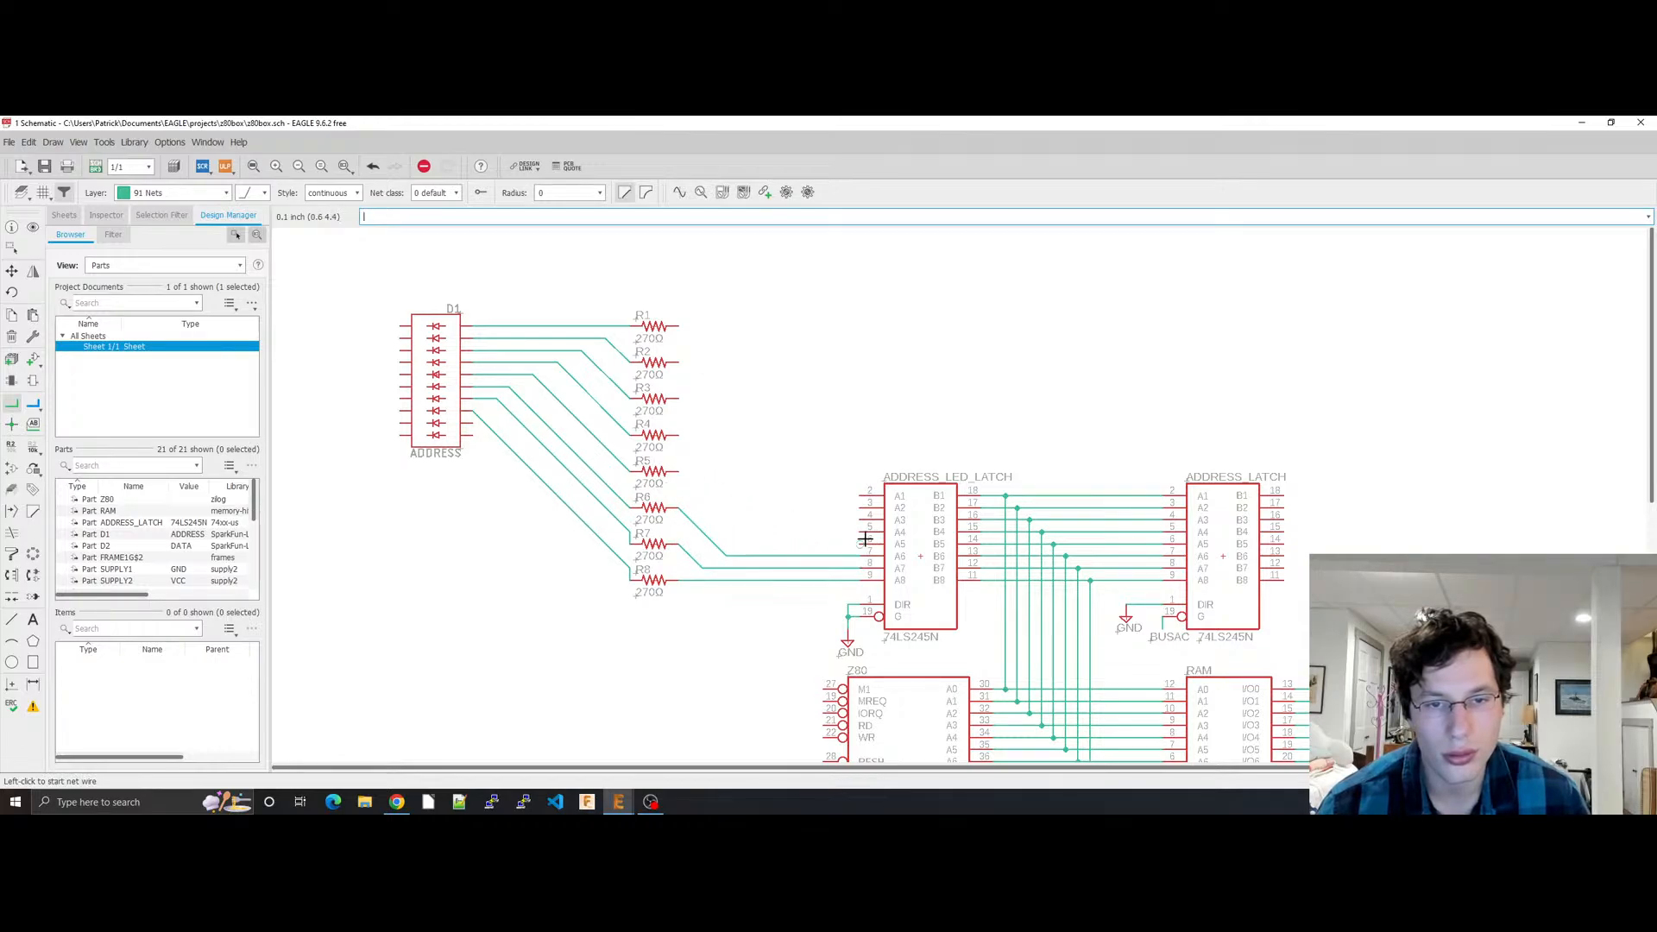
left_click(865, 542)
left_click(679, 473)
Step: Wire pins A4, A3, A2 and A1 of ADDRESS_LED_LATCH to resistors R4, R3, R2 and R1 respectively, and save the schematic
left_click(863, 529)
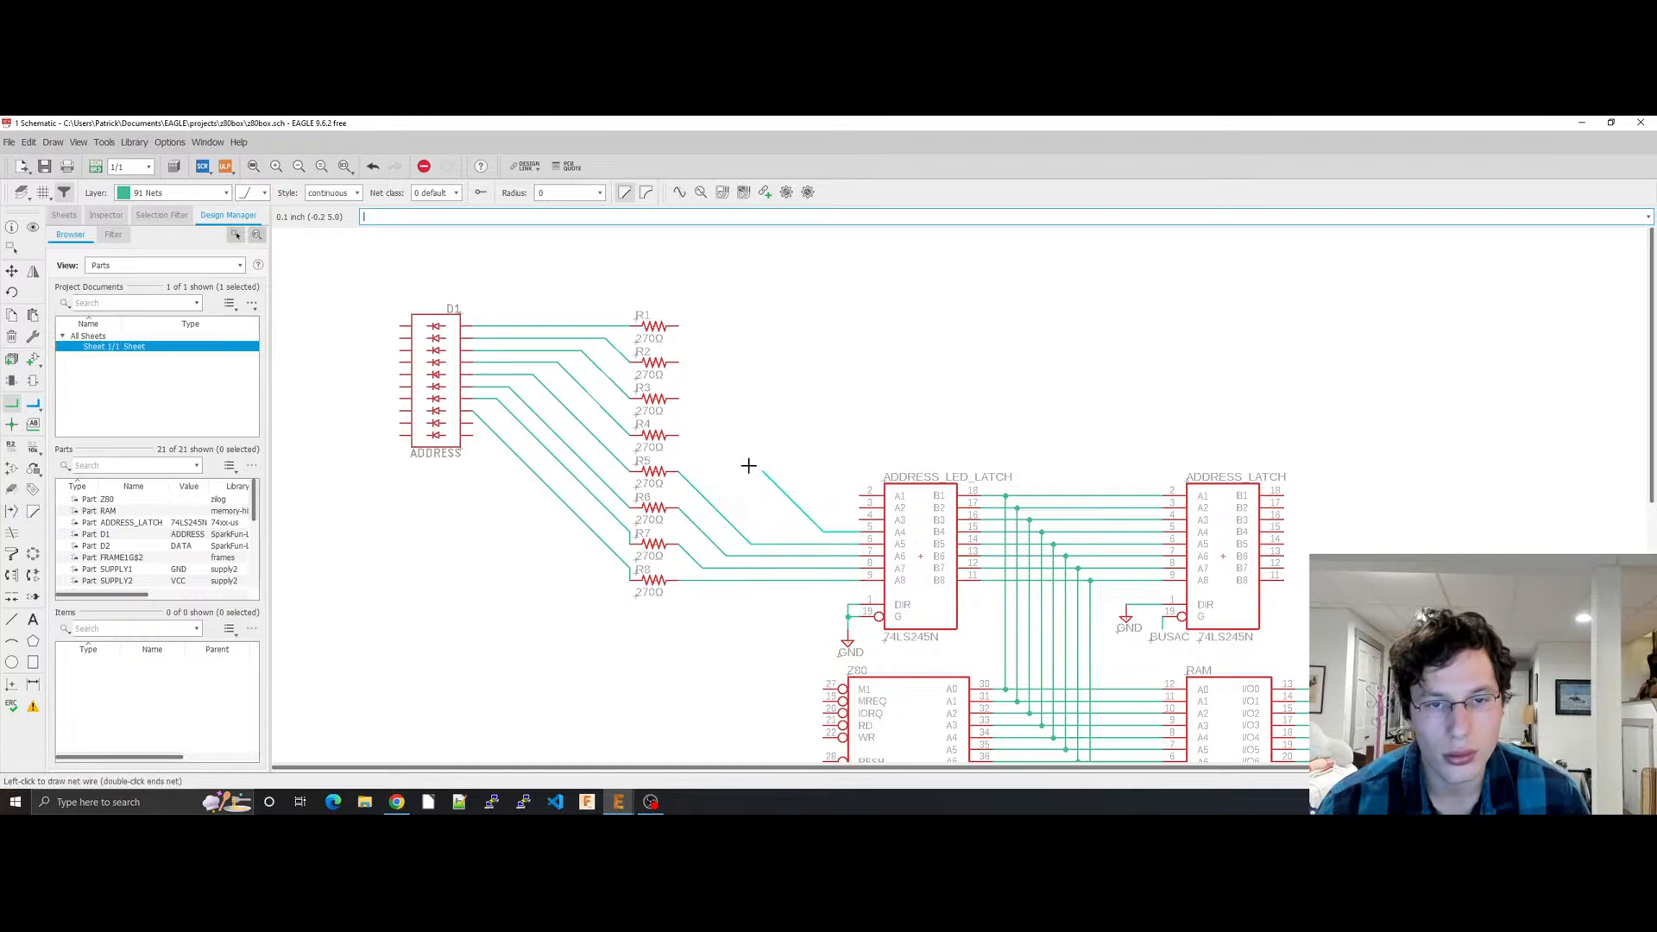
left_click(681, 441)
left_click(856, 519)
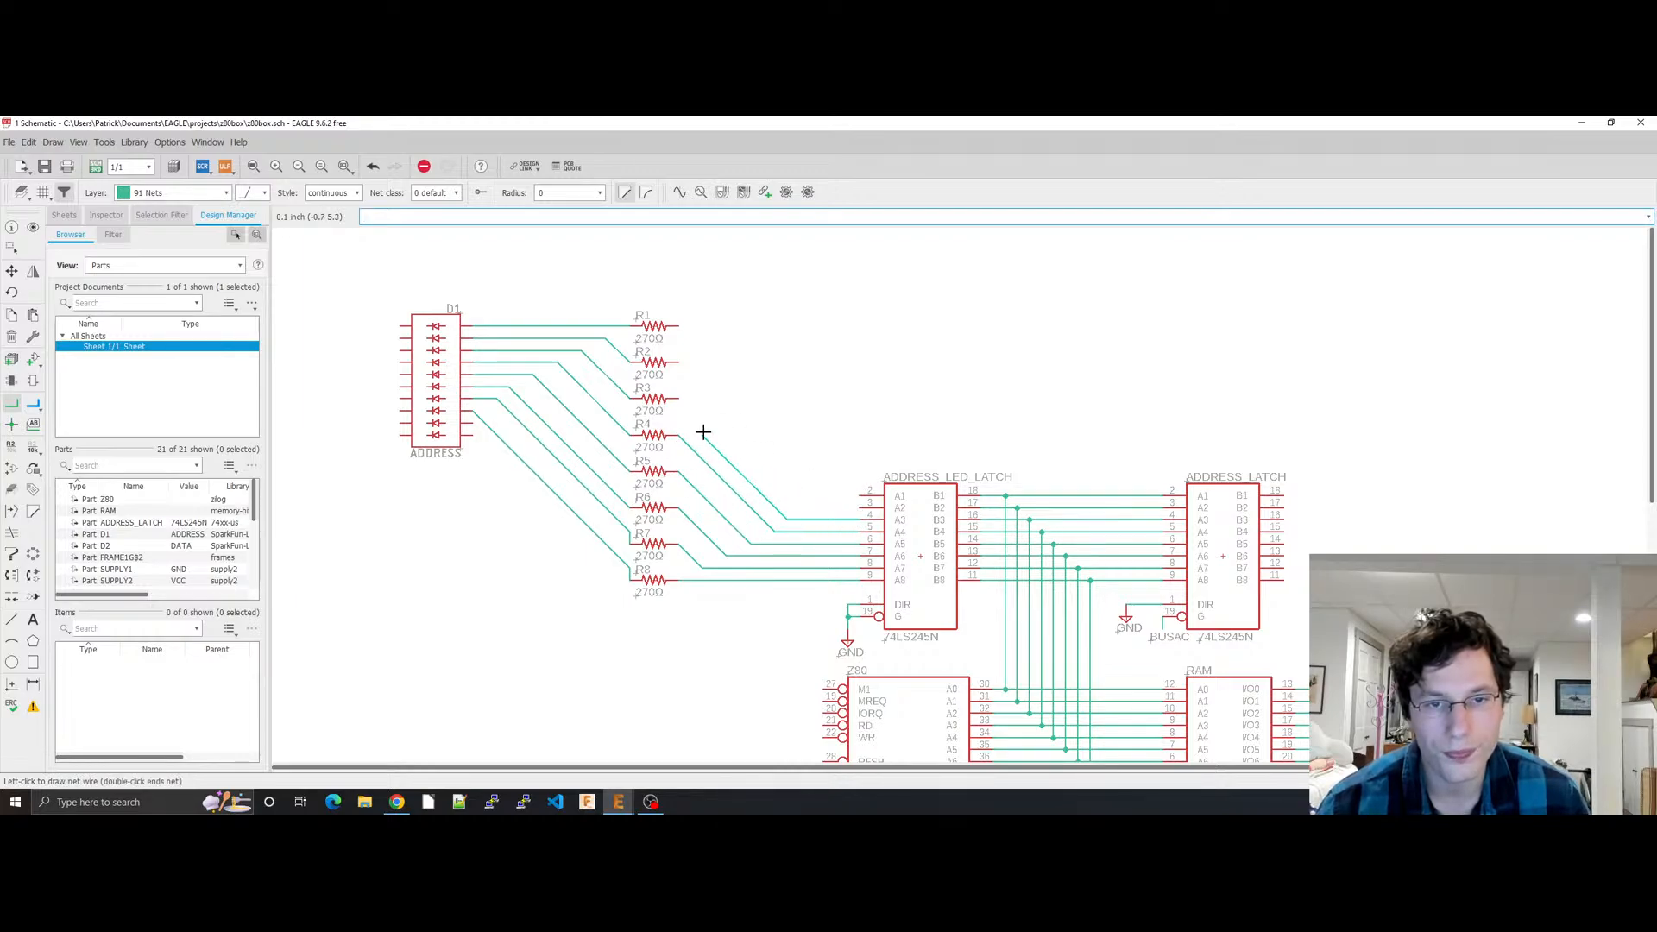
left_click(680, 399)
left_click(866, 507)
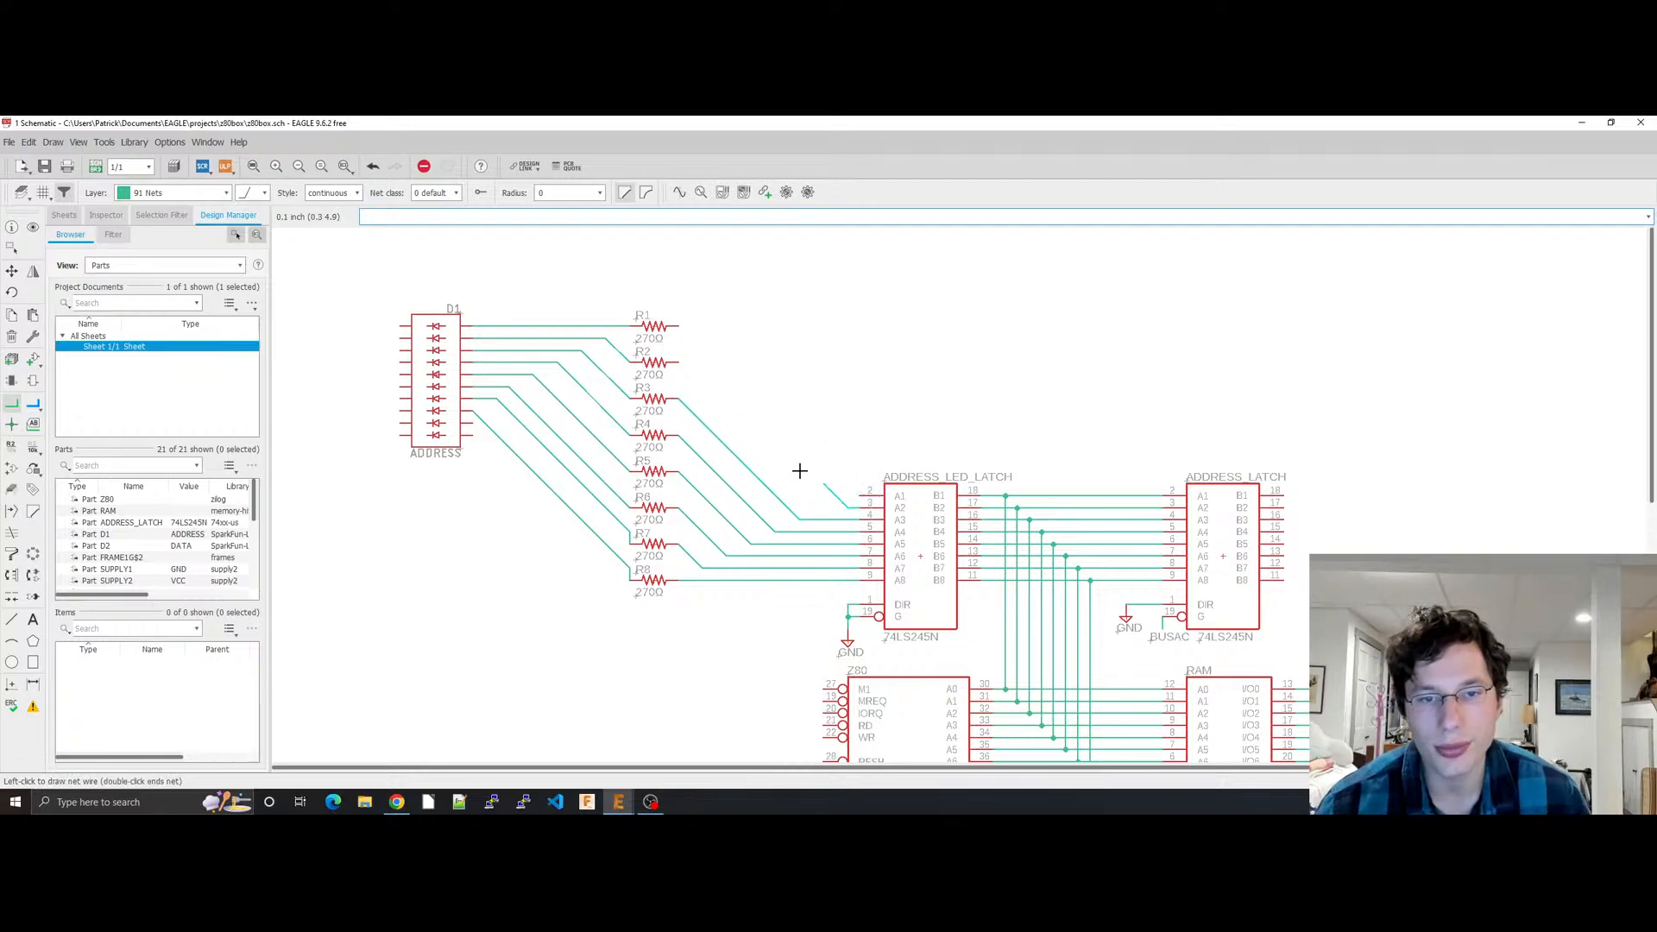
left_click(679, 363)
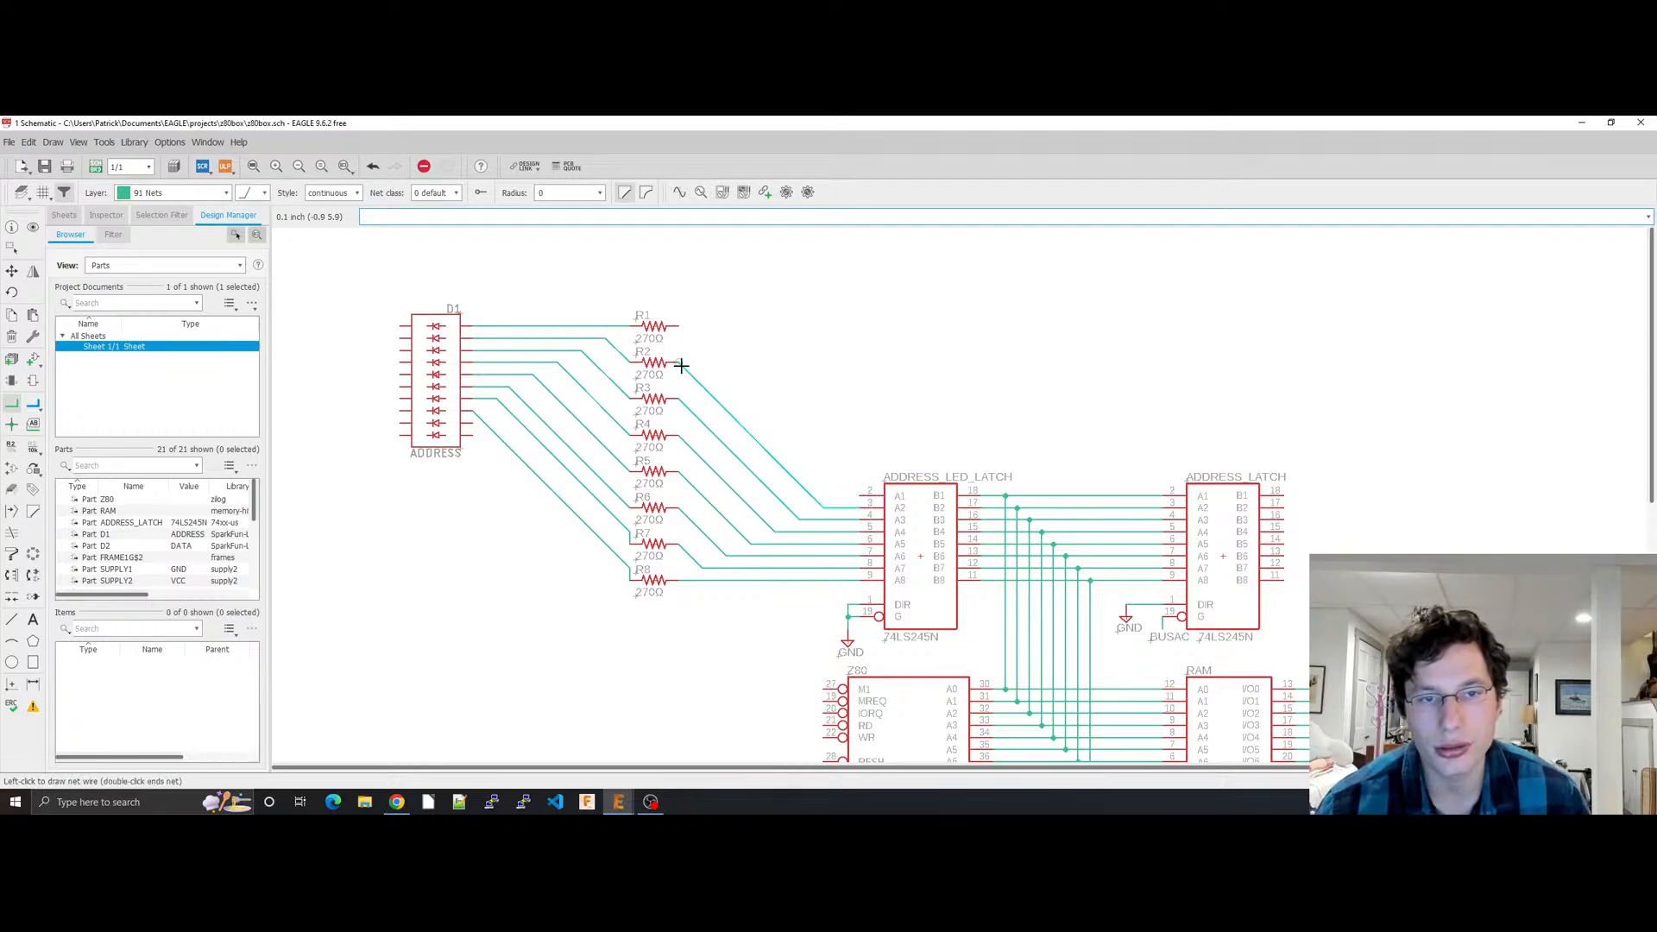
left_click(866, 498)
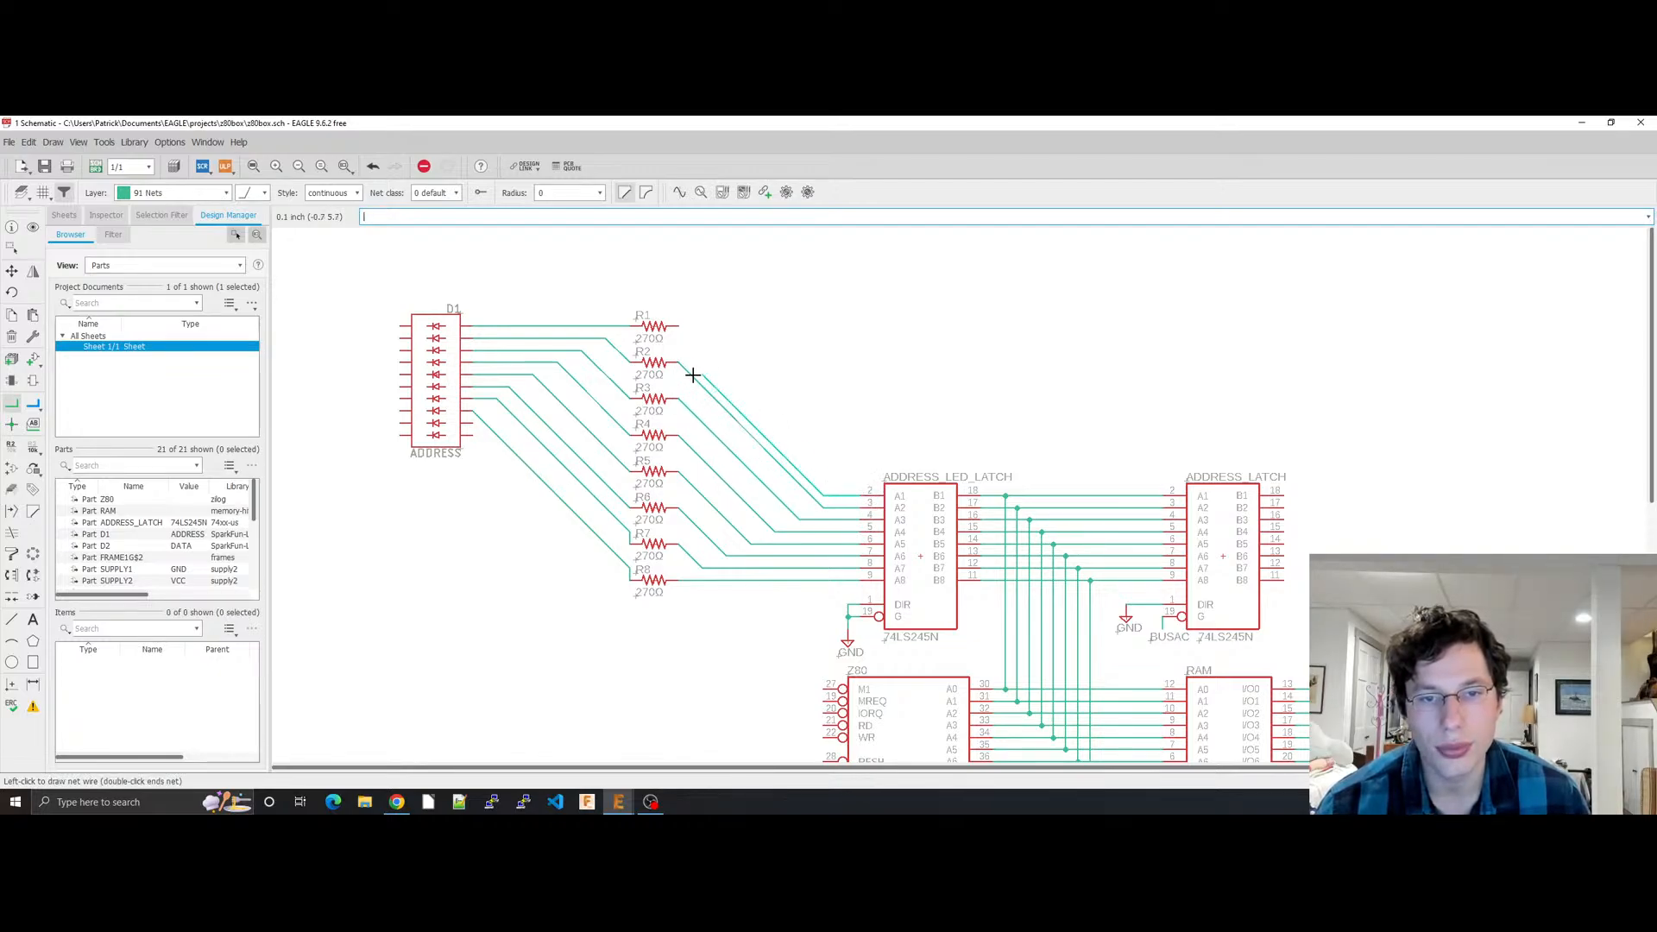
left_click(675, 330)
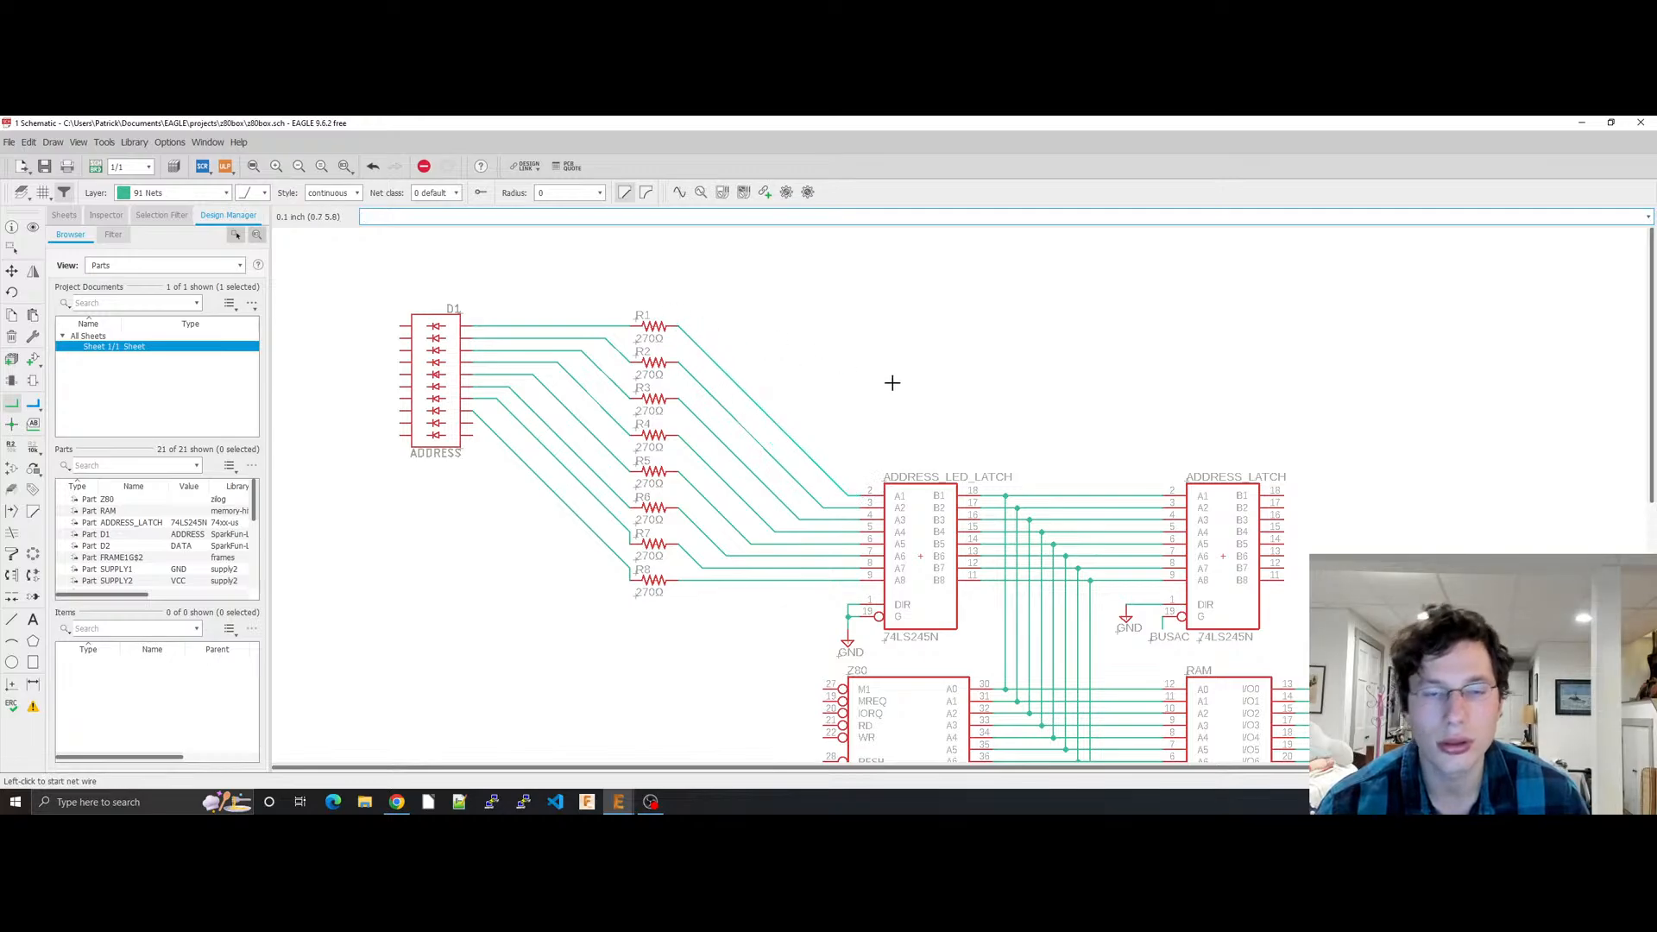
key("ctrl+s")
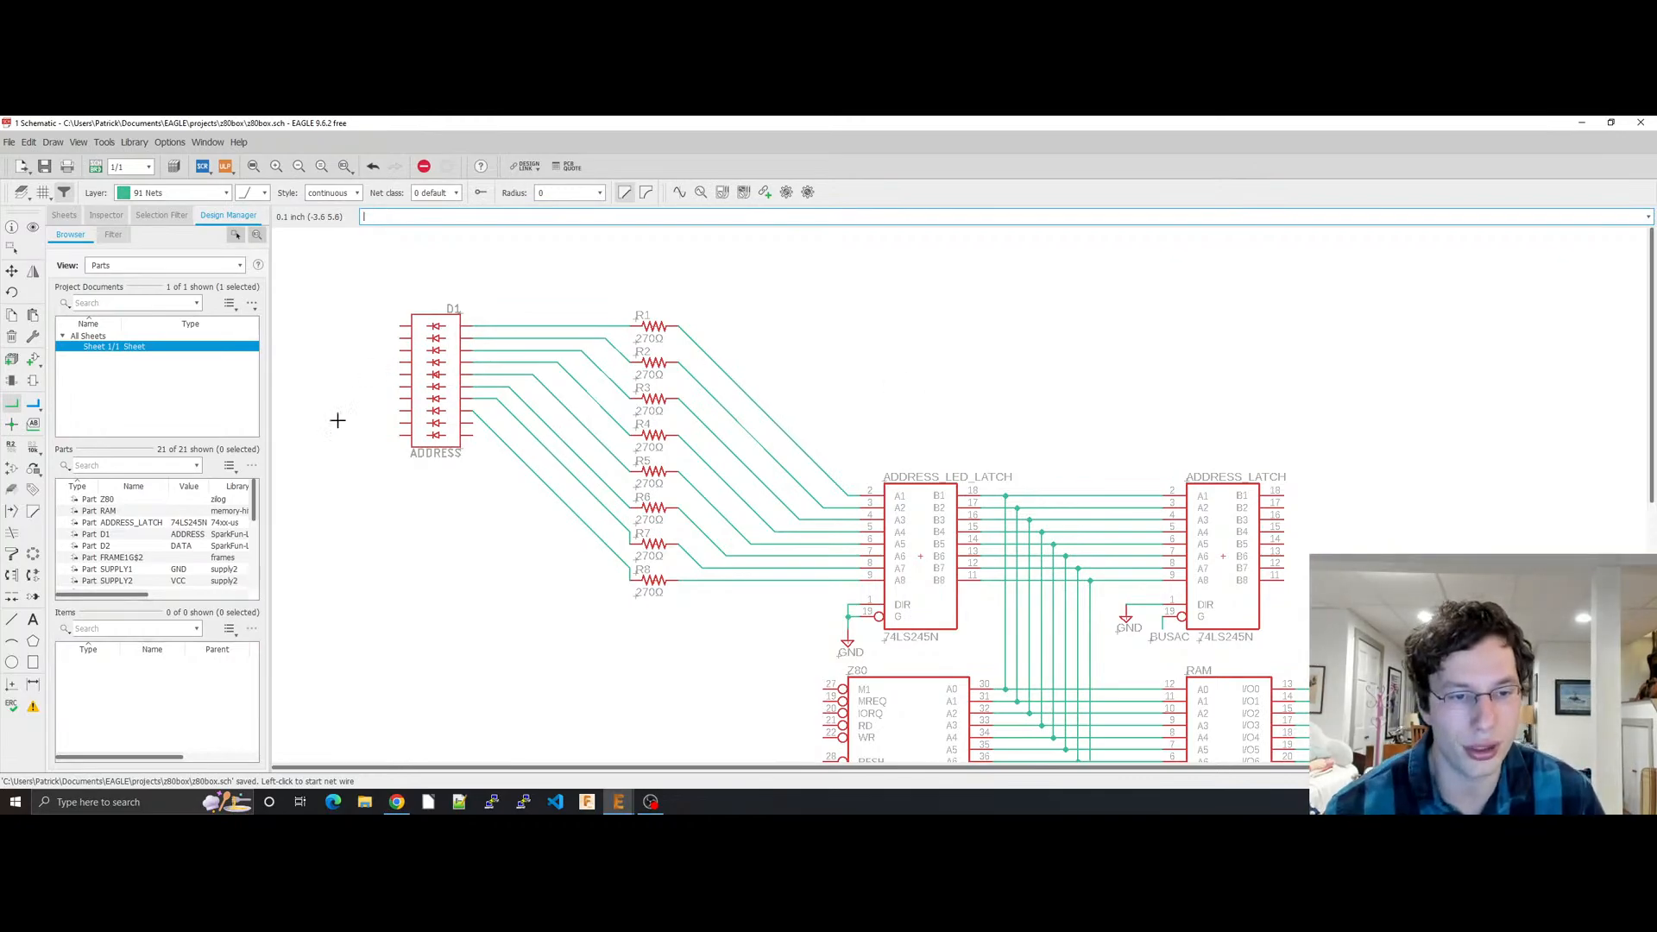
Step: Check the LED grounding in the z80switch reference schematic in Chrome, return to EAGLE and paste a GND symbol below D1's unconnected pins
left_click(402, 803)
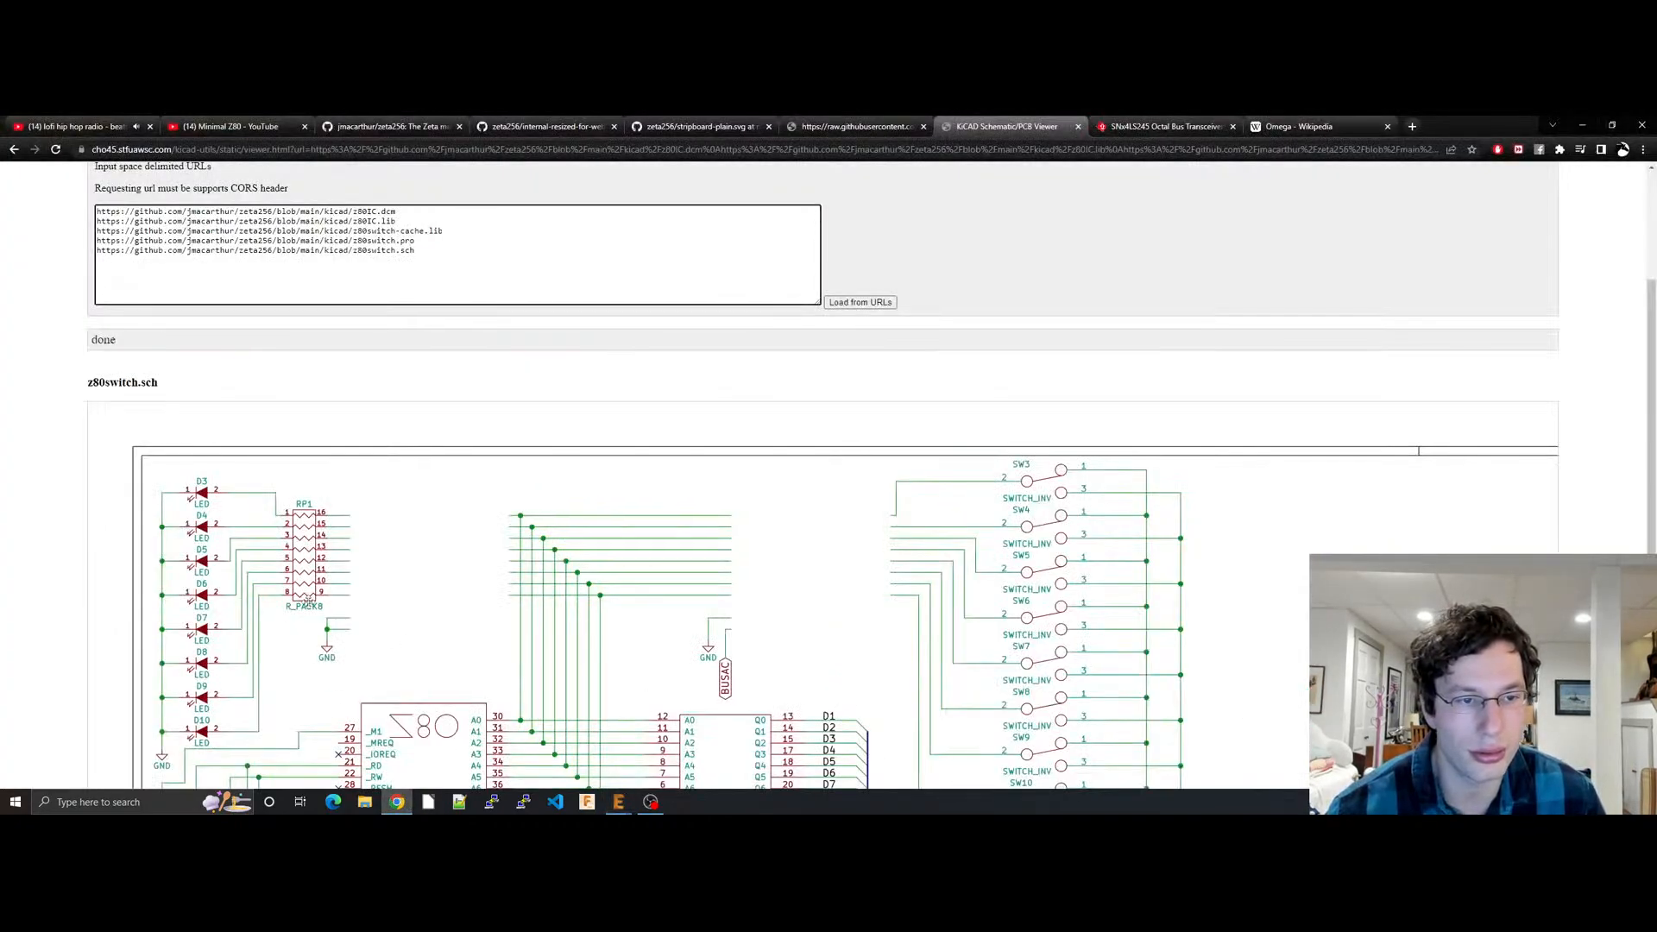
left_click_drag(483, 610, 485, 500)
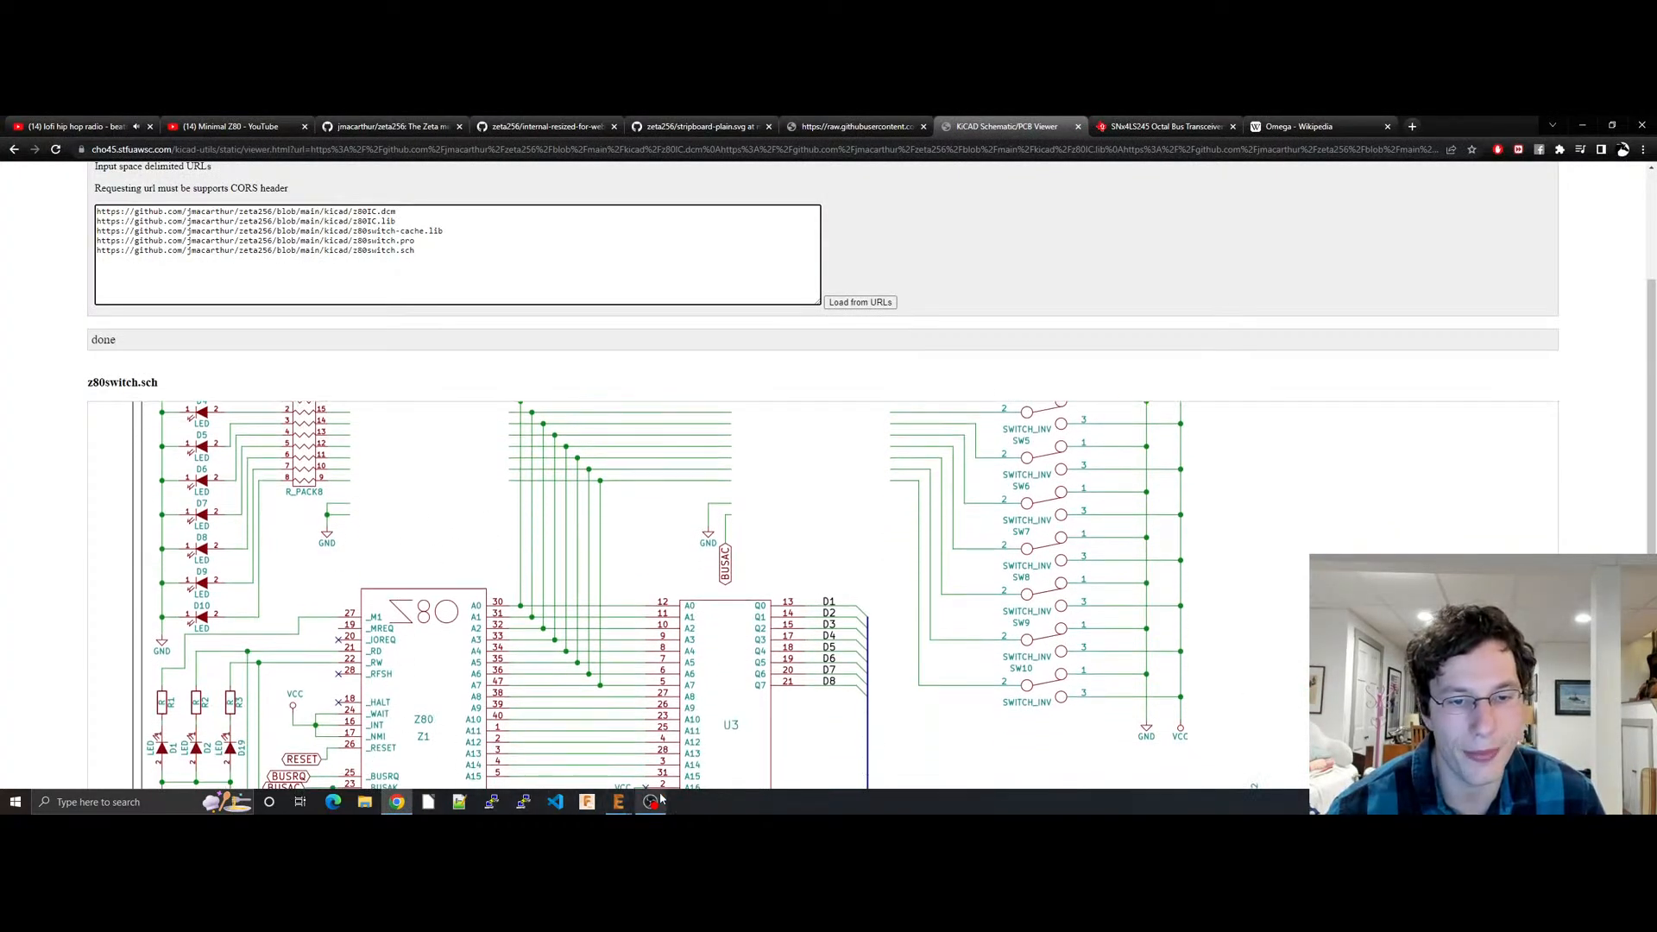
left_click(618, 803)
left_click(674, 769)
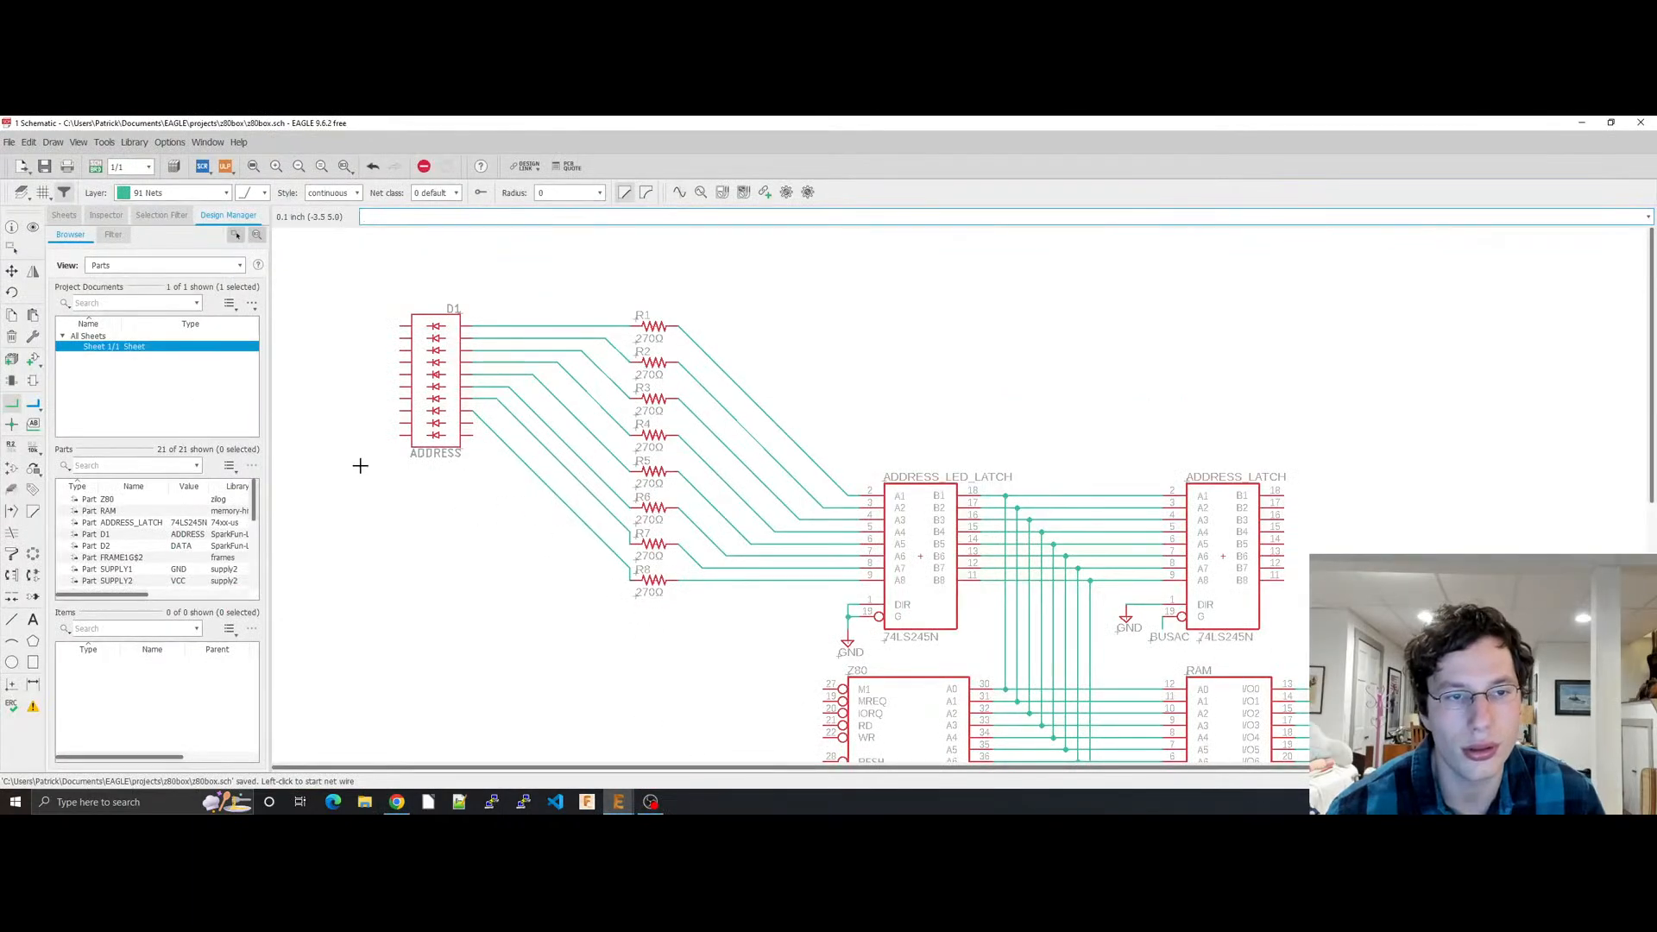
key("ctrl+v")
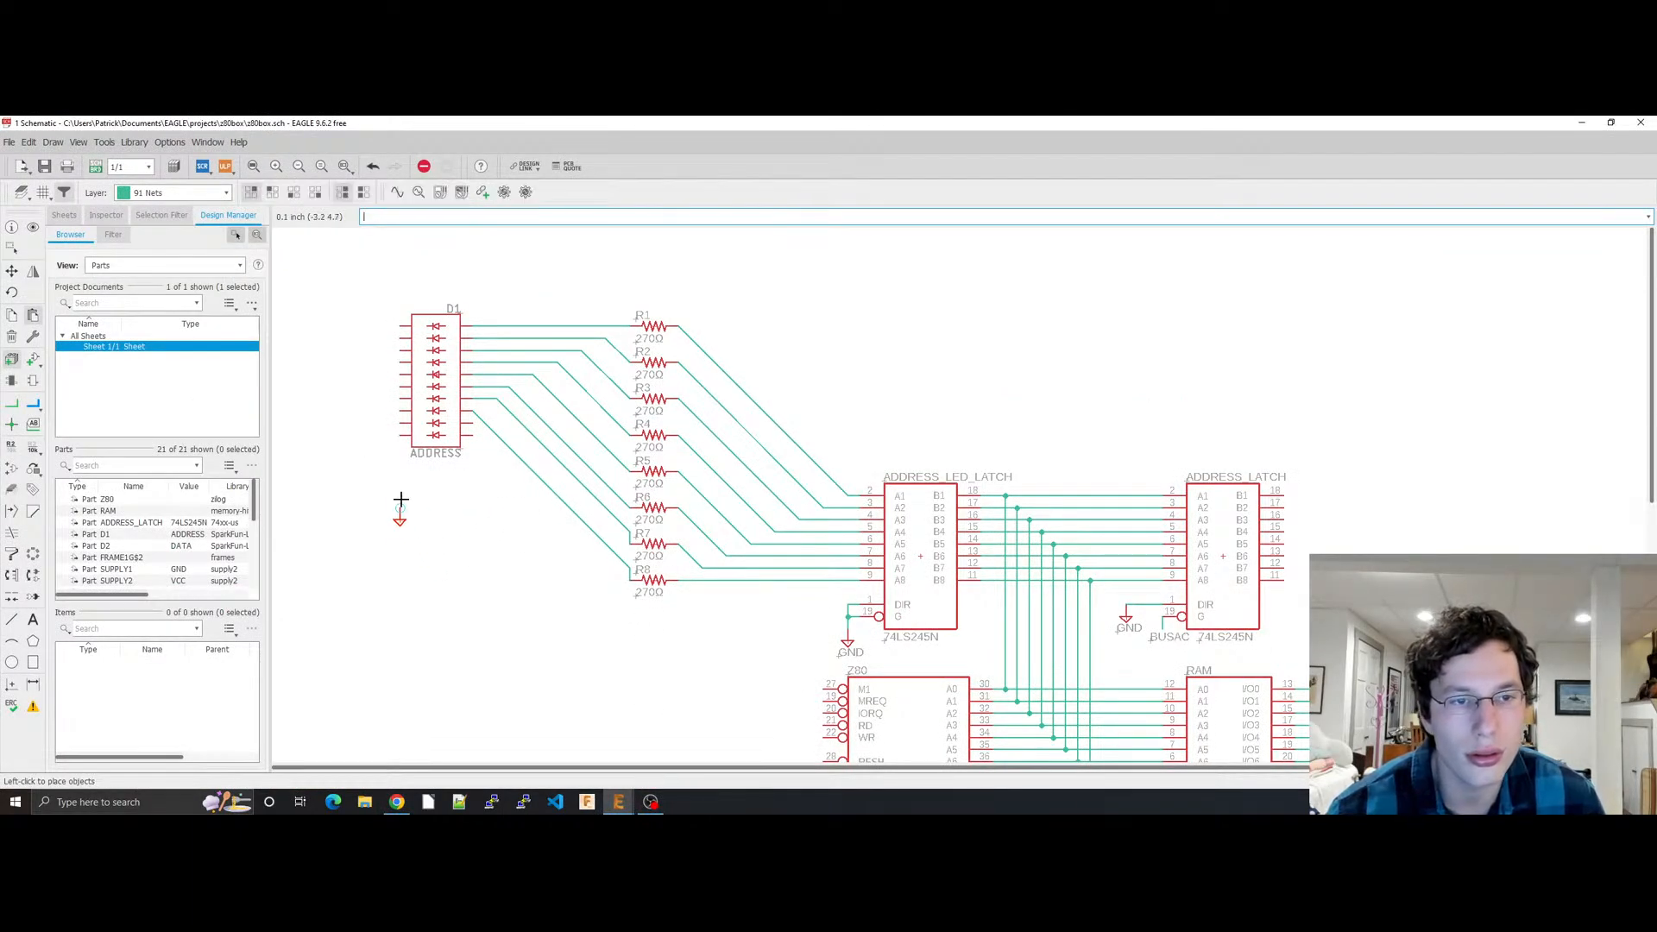
left_click(388, 458)
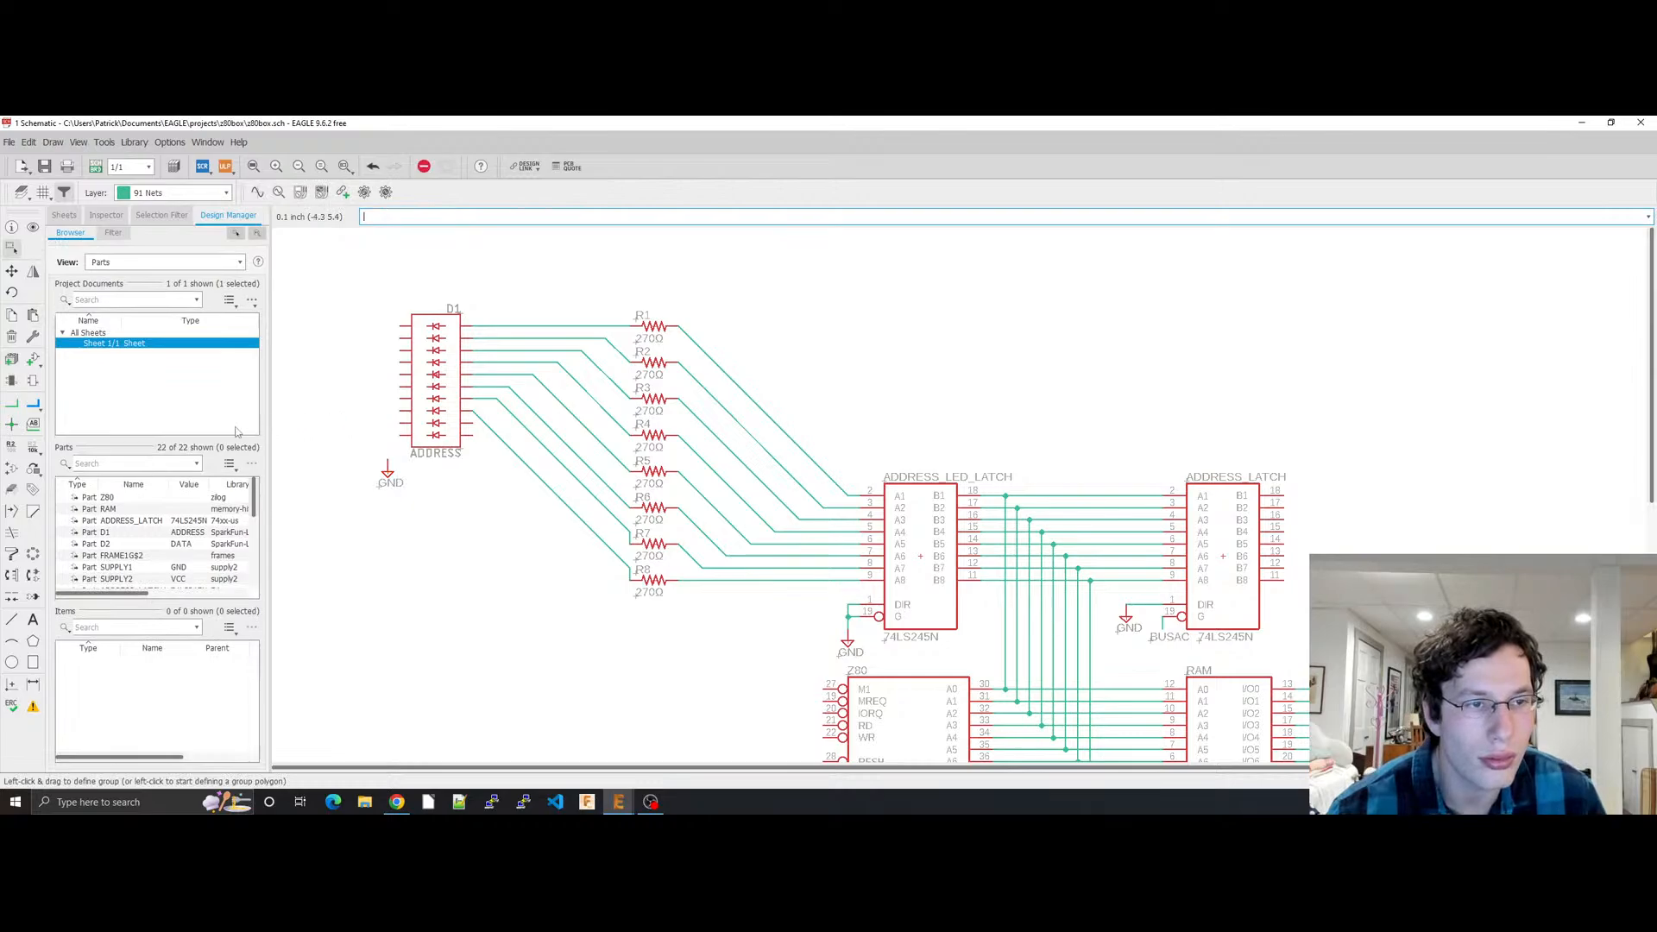
Step: Draw nets joining the lower six pins on D1's left side to one another and to the GND symbol
left_click(12, 403)
left_click(399, 436)
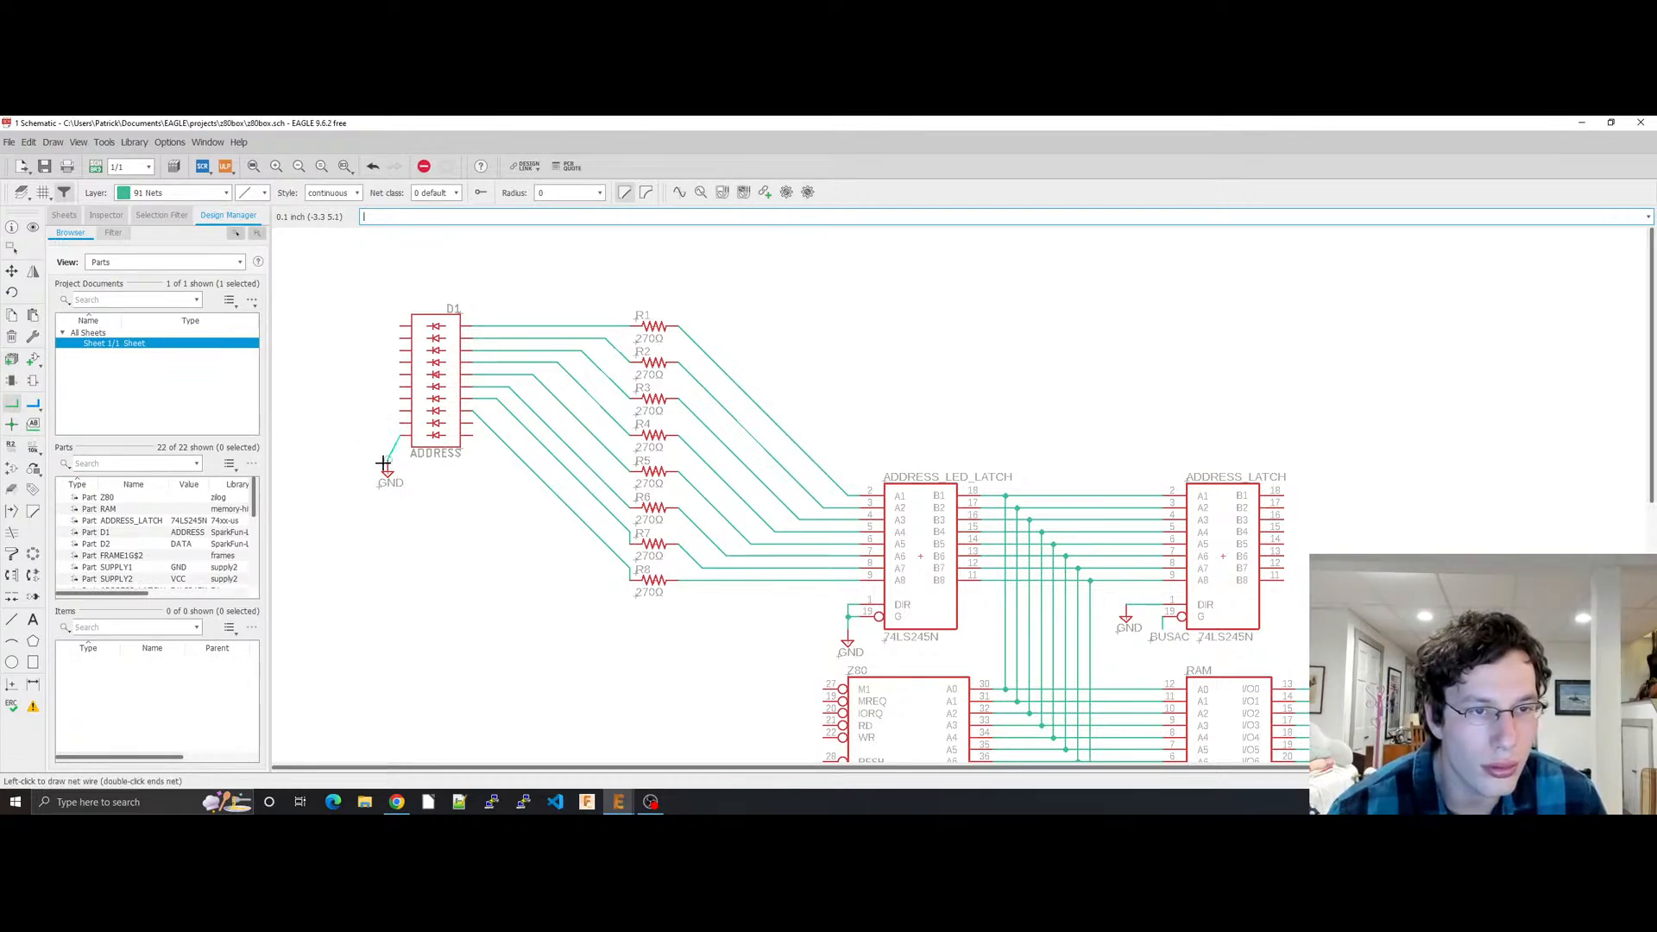
left_click(388, 464)
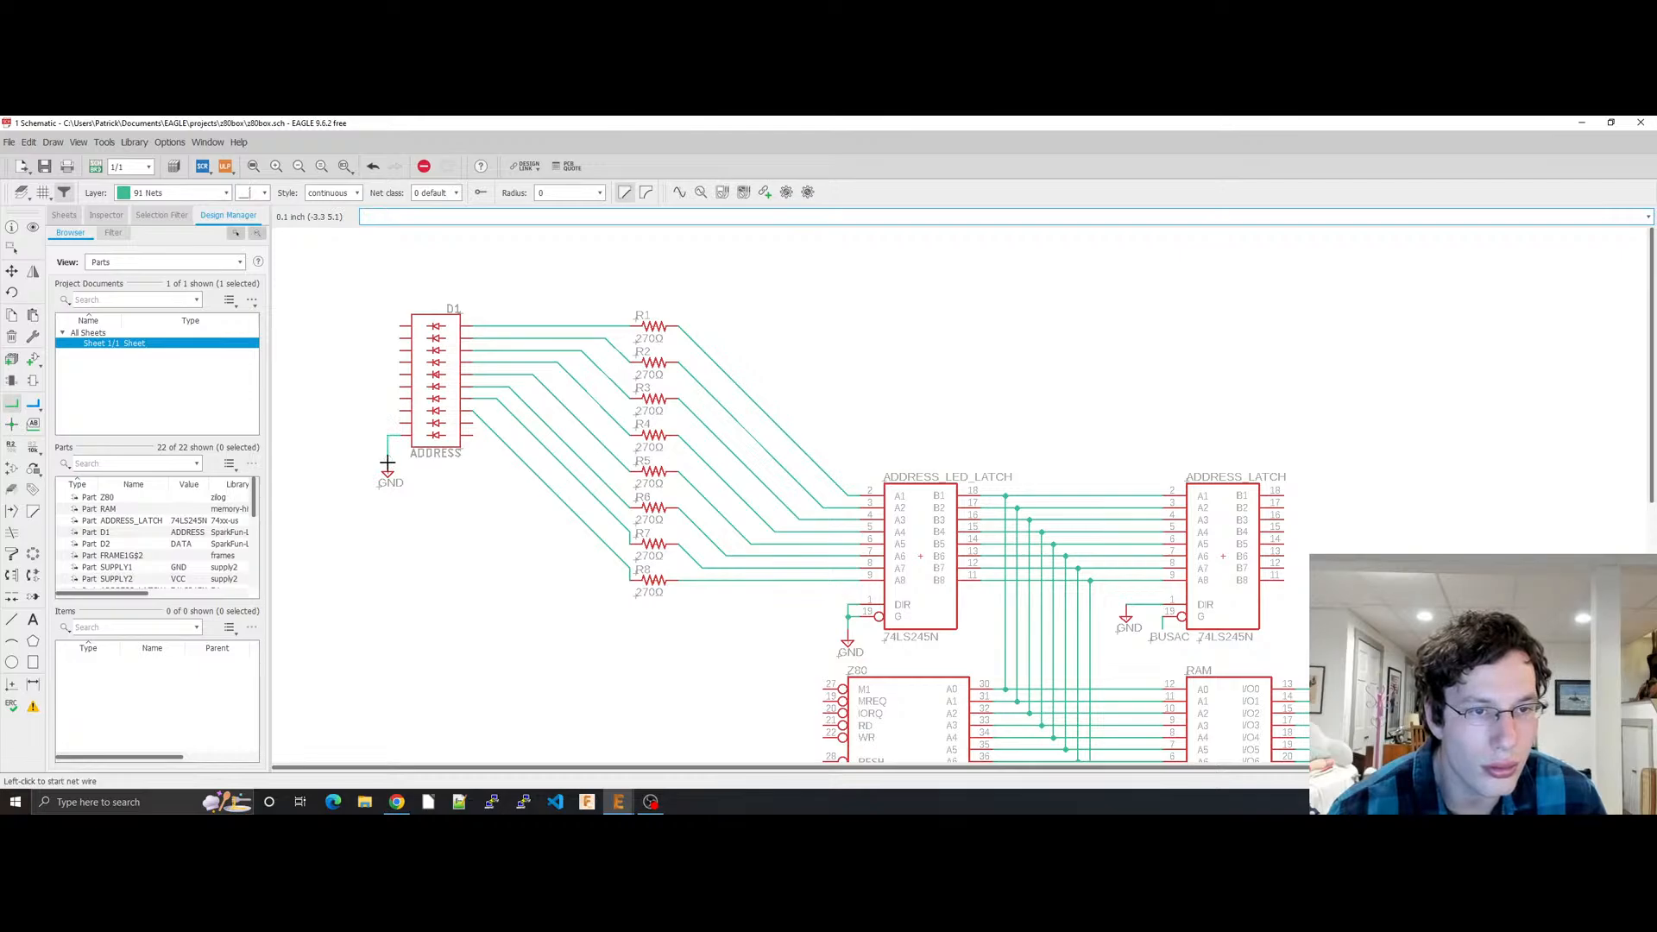
left_click(402, 408)
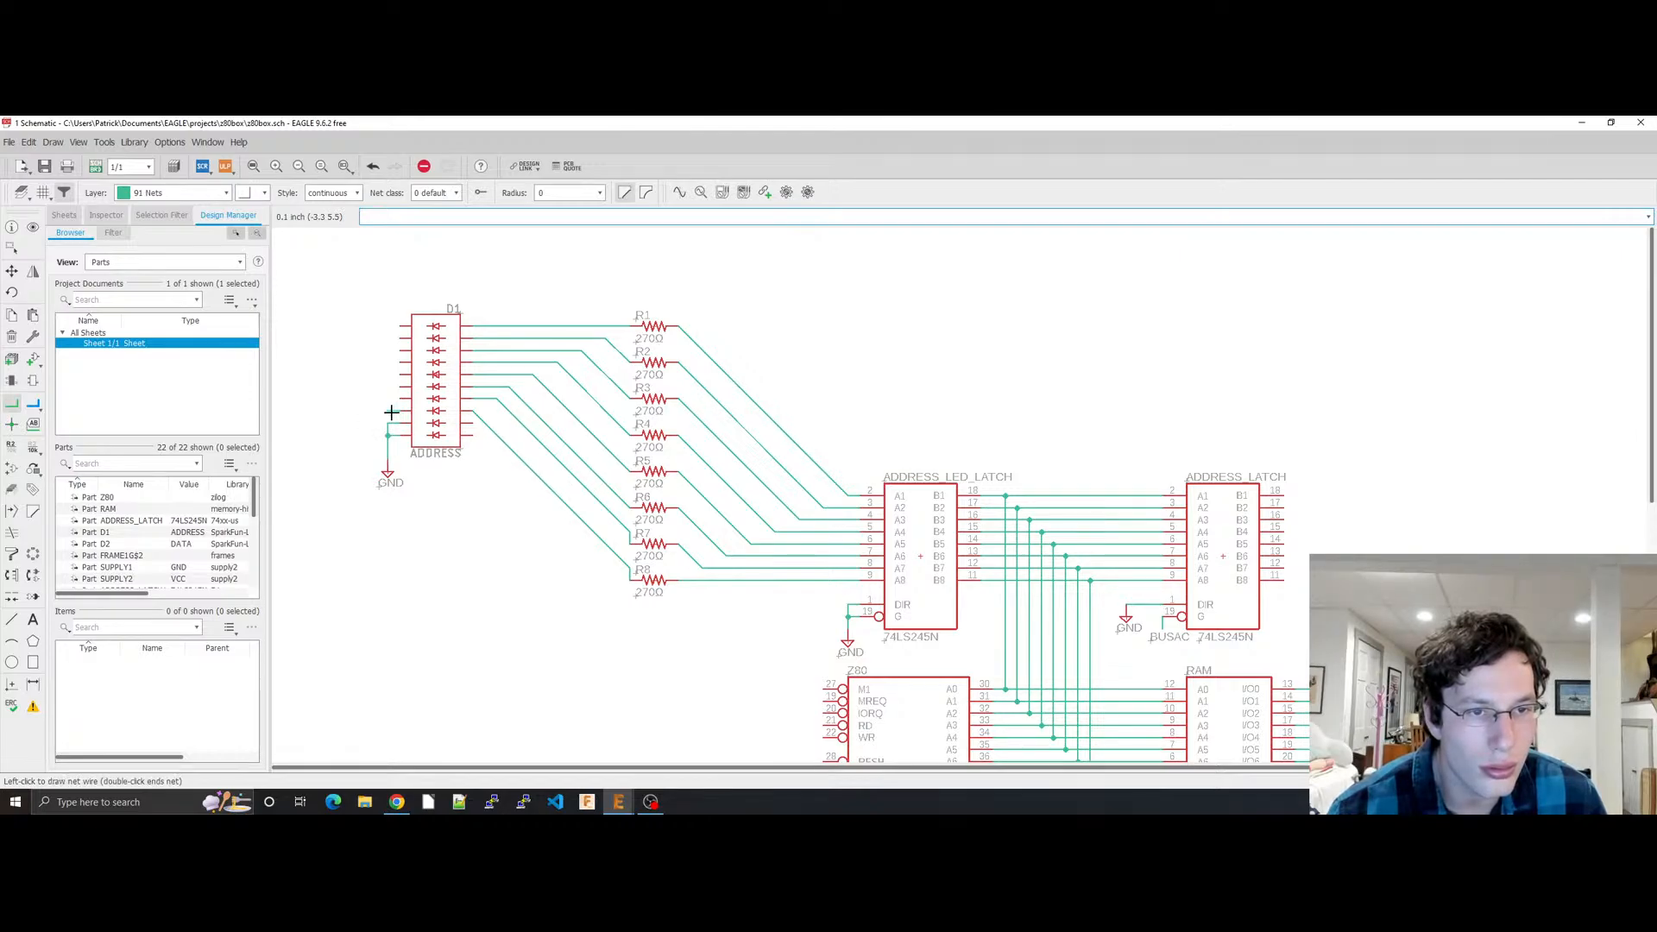
left_click(390, 419)
left_click(403, 398)
left_click(389, 400)
left_click(402, 387)
left_click(388, 388)
left_click(402, 374)
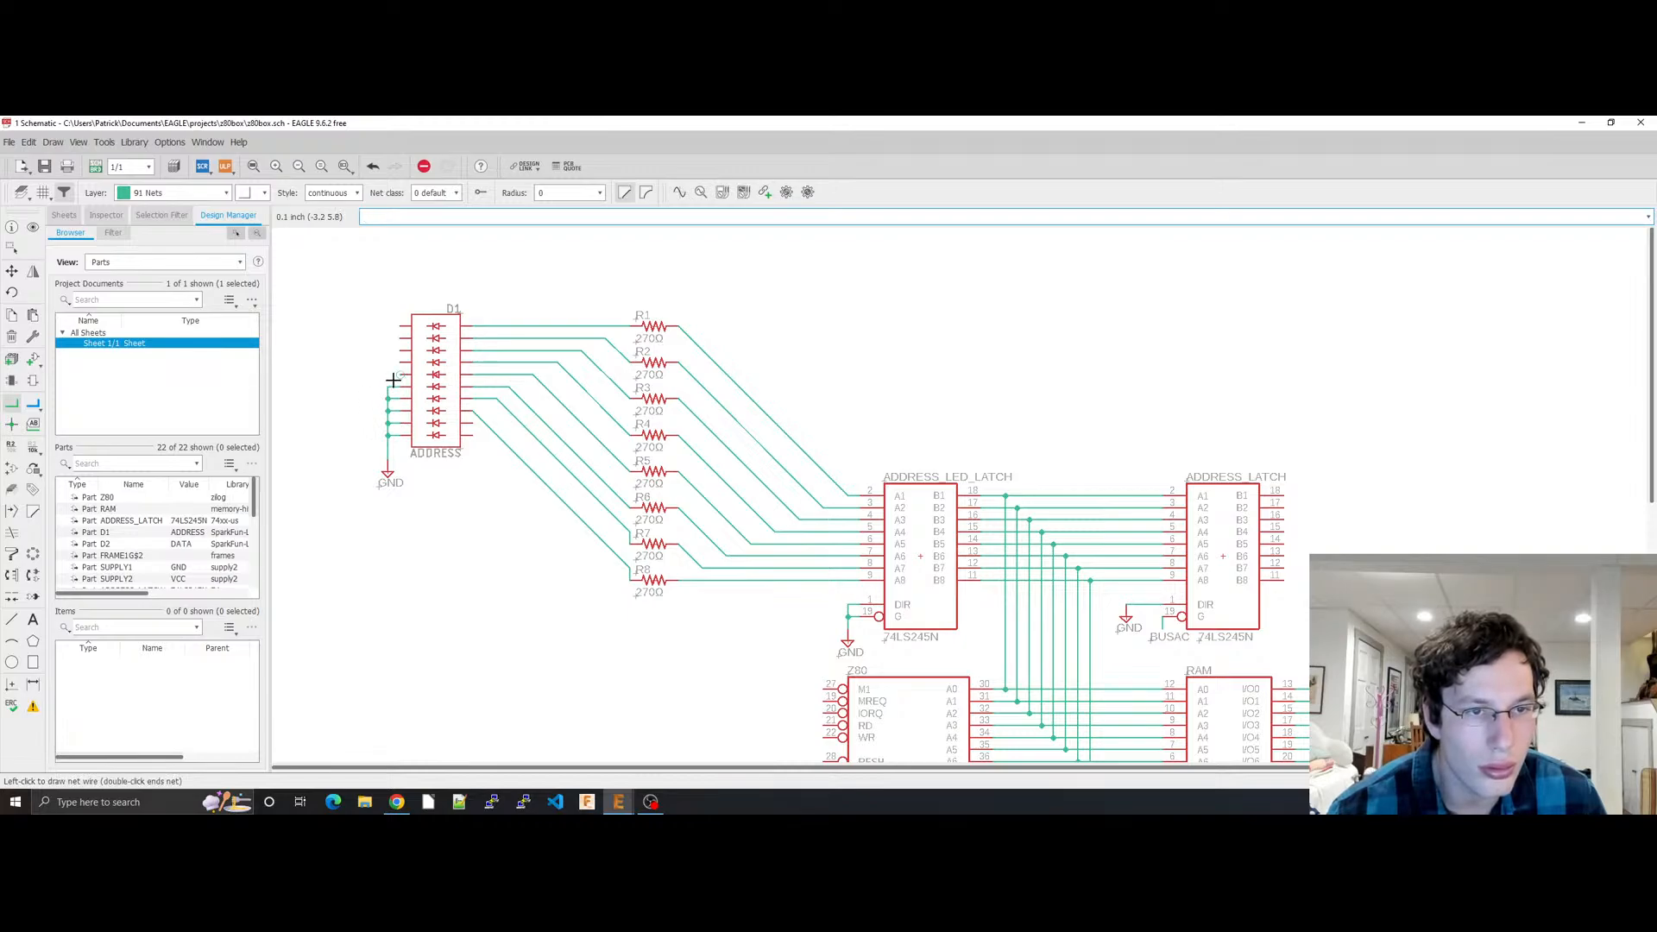
left_click(389, 376)
Step: Extend the GND net to the remaining upper four left-side pins of D1 and save the schematic
left_click(402, 362)
left_click(388, 364)
left_click(402, 350)
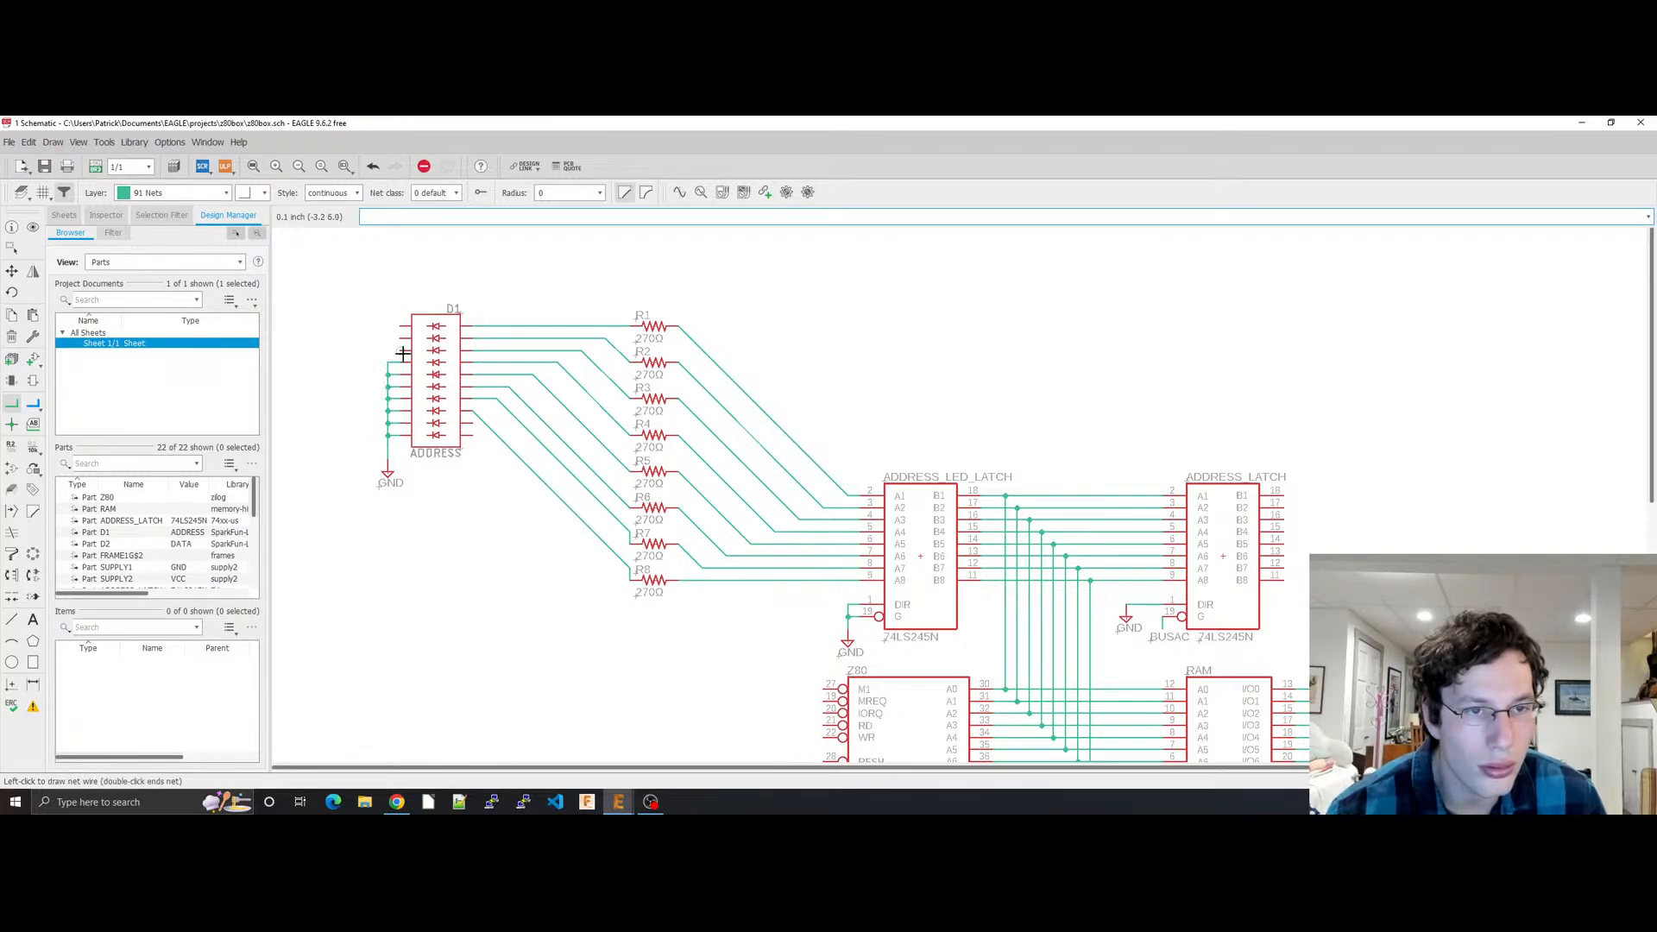
left_click(389, 351)
left_click(402, 339)
left_click(388, 339)
left_click(402, 326)
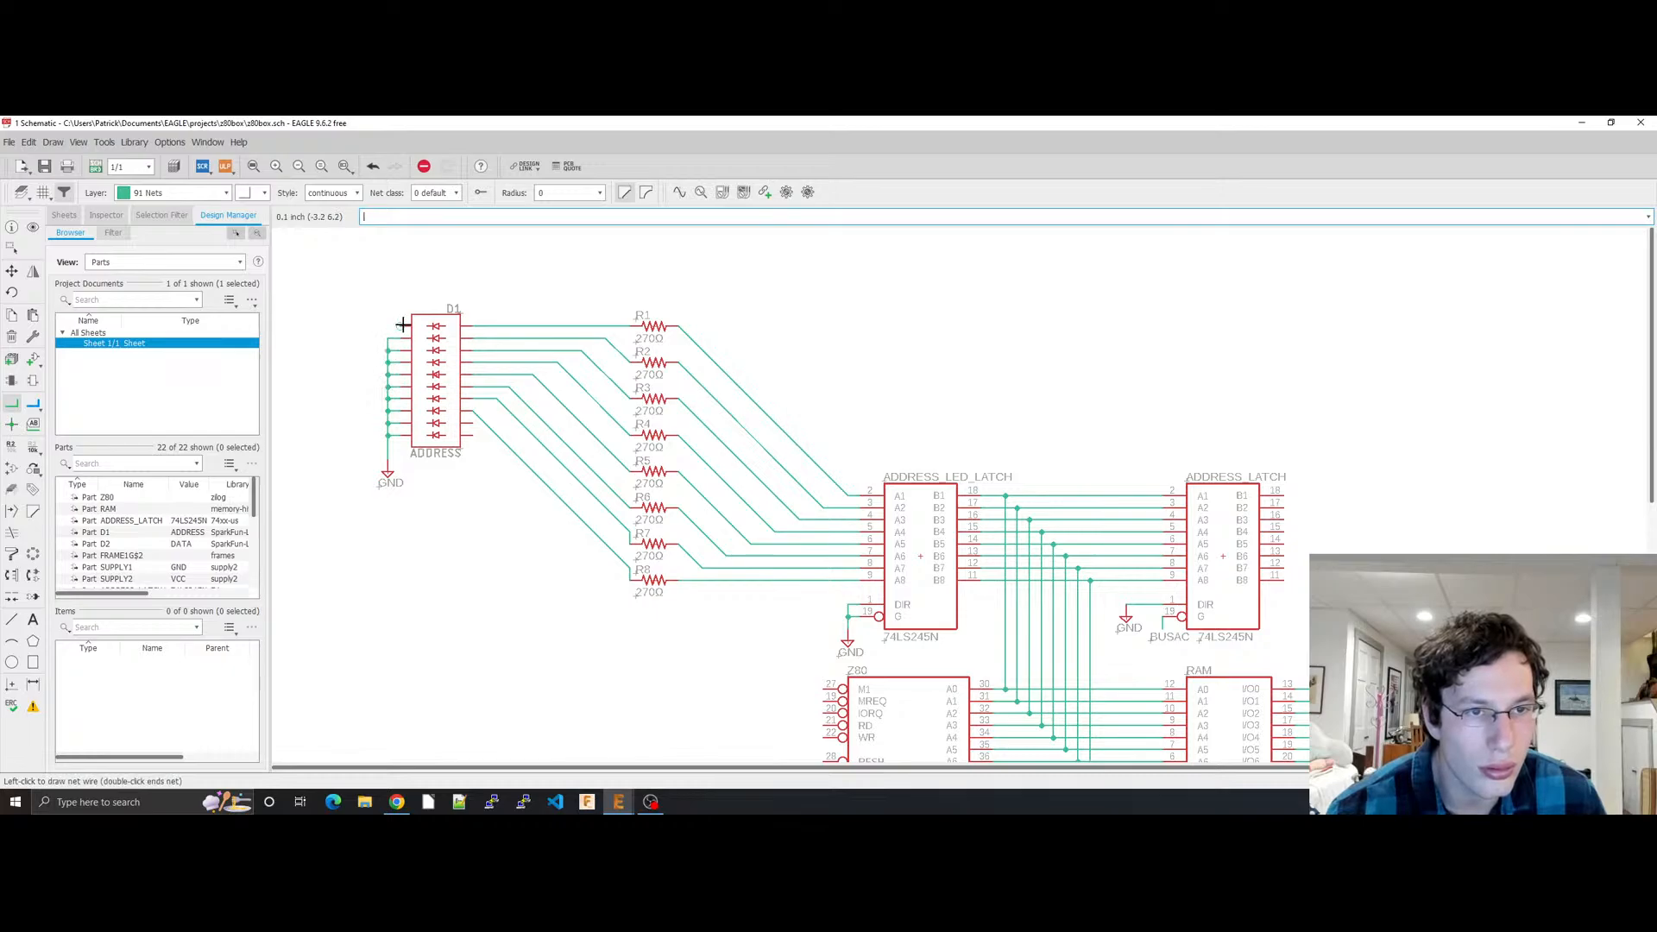
left_click(389, 327)
key("ctrl+s")
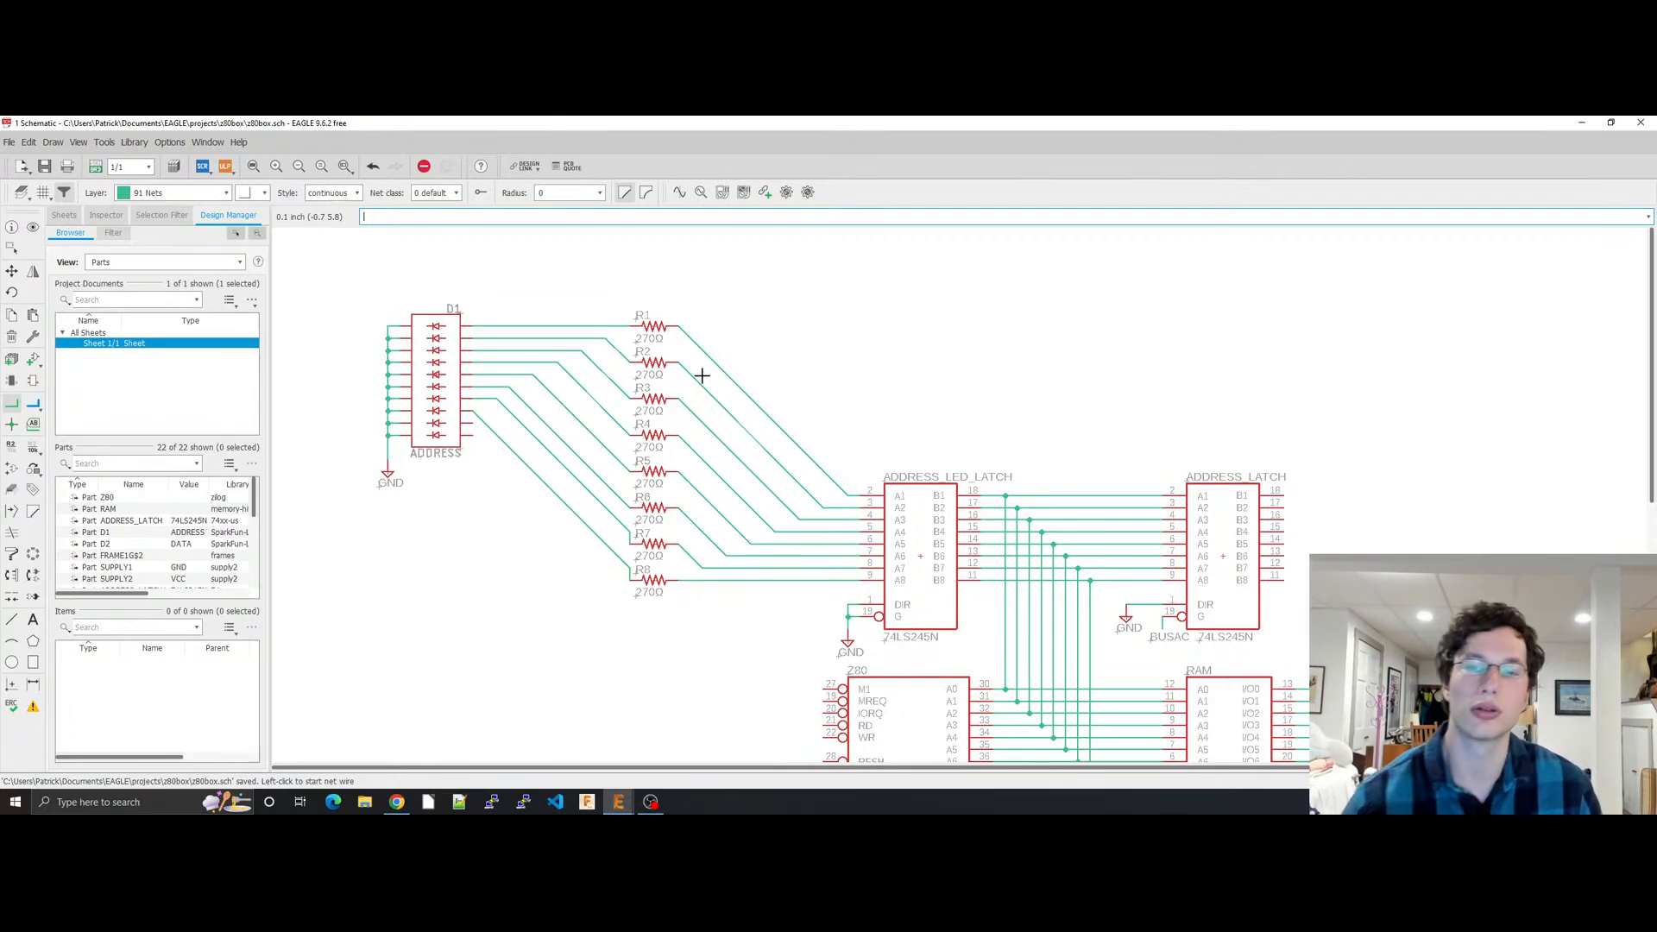
Step: Examine the Z80, data bus, data LED and switch sections of the z80switch reference schematic in Chrome
scroll(821, 492, "down", 3)
scroll(1106, 573, "up", 5)
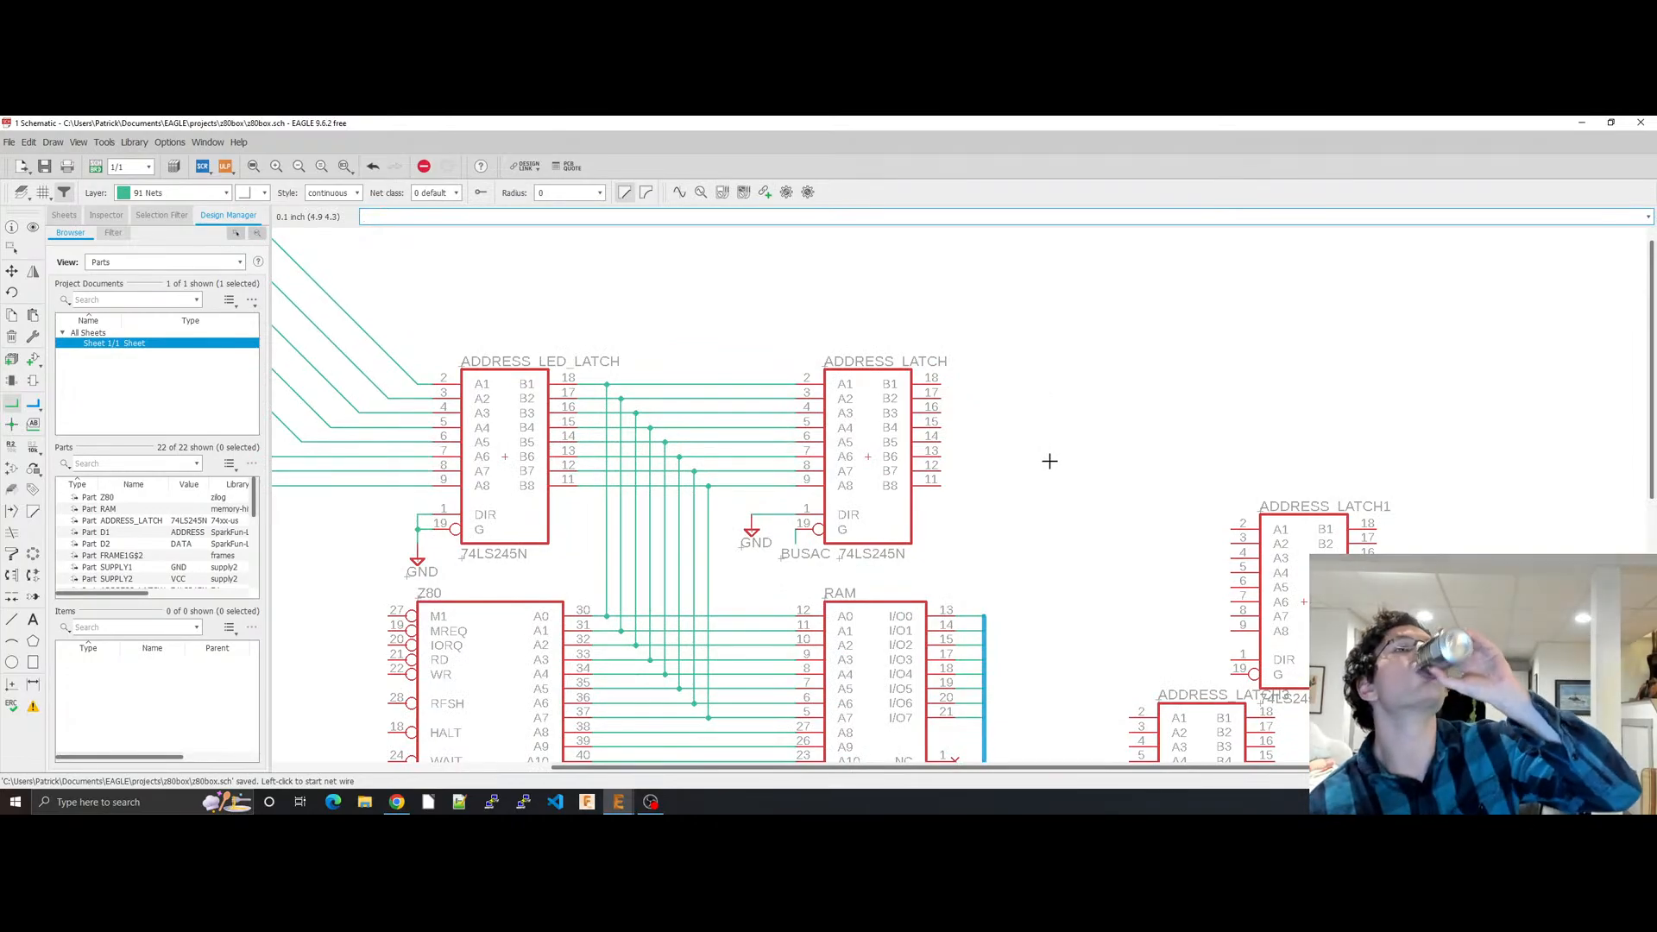
scroll(978, 621, "down", 1)
scroll(978, 621, "down", 2)
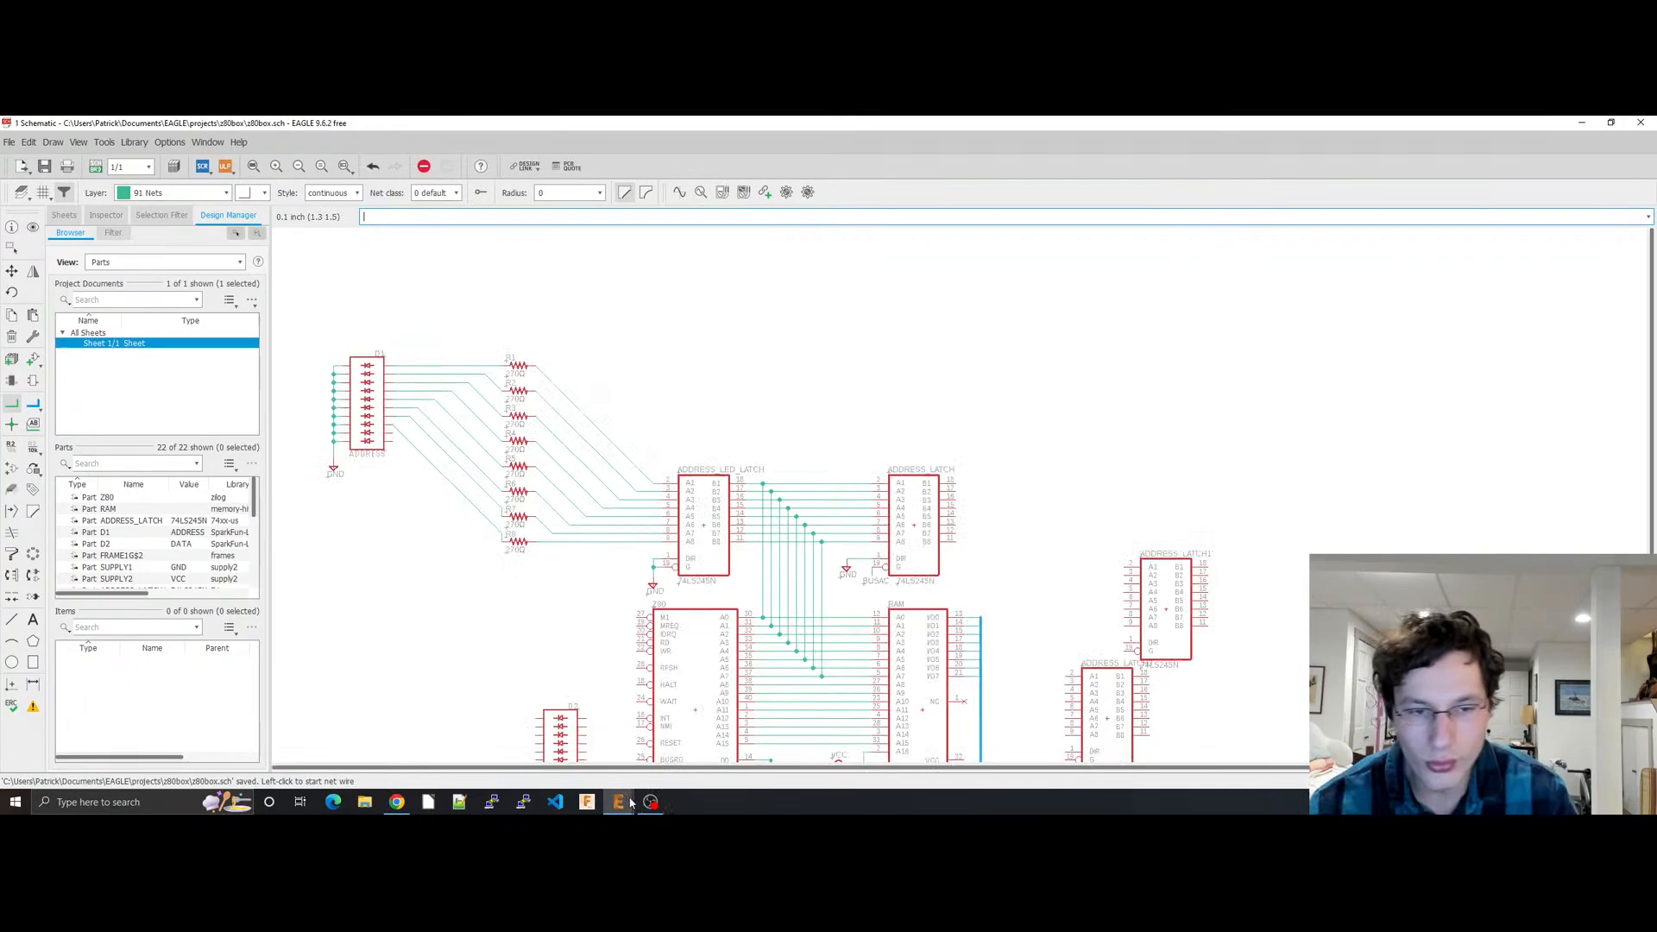
left_click(396, 802)
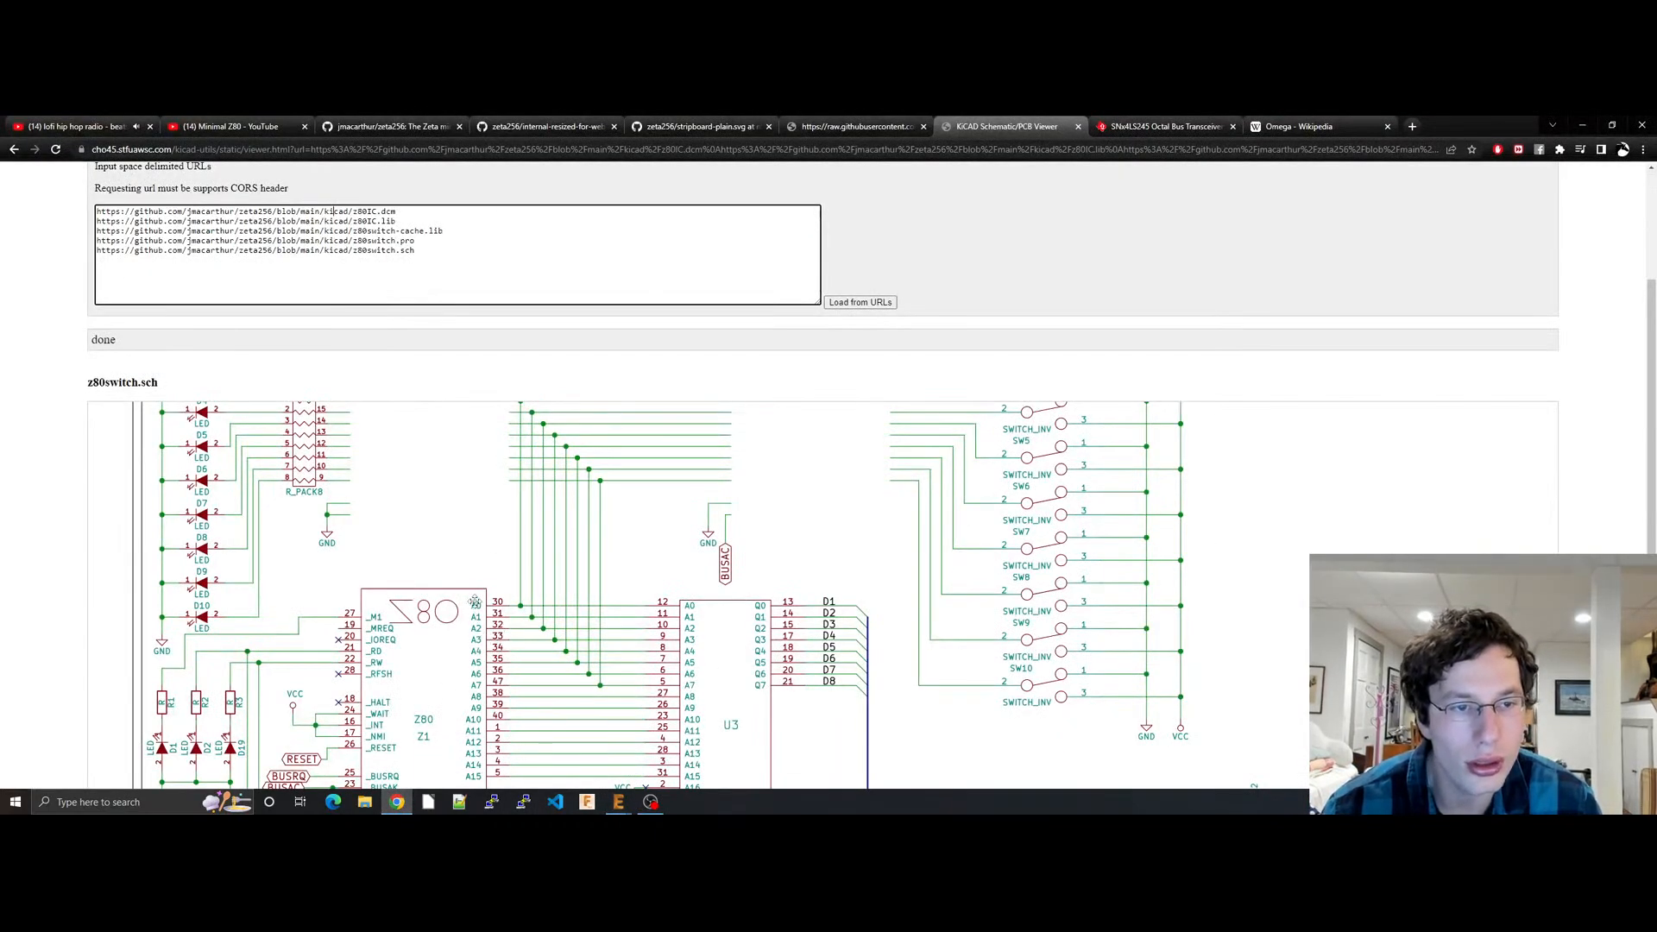
scroll(527, 535, "down", 1)
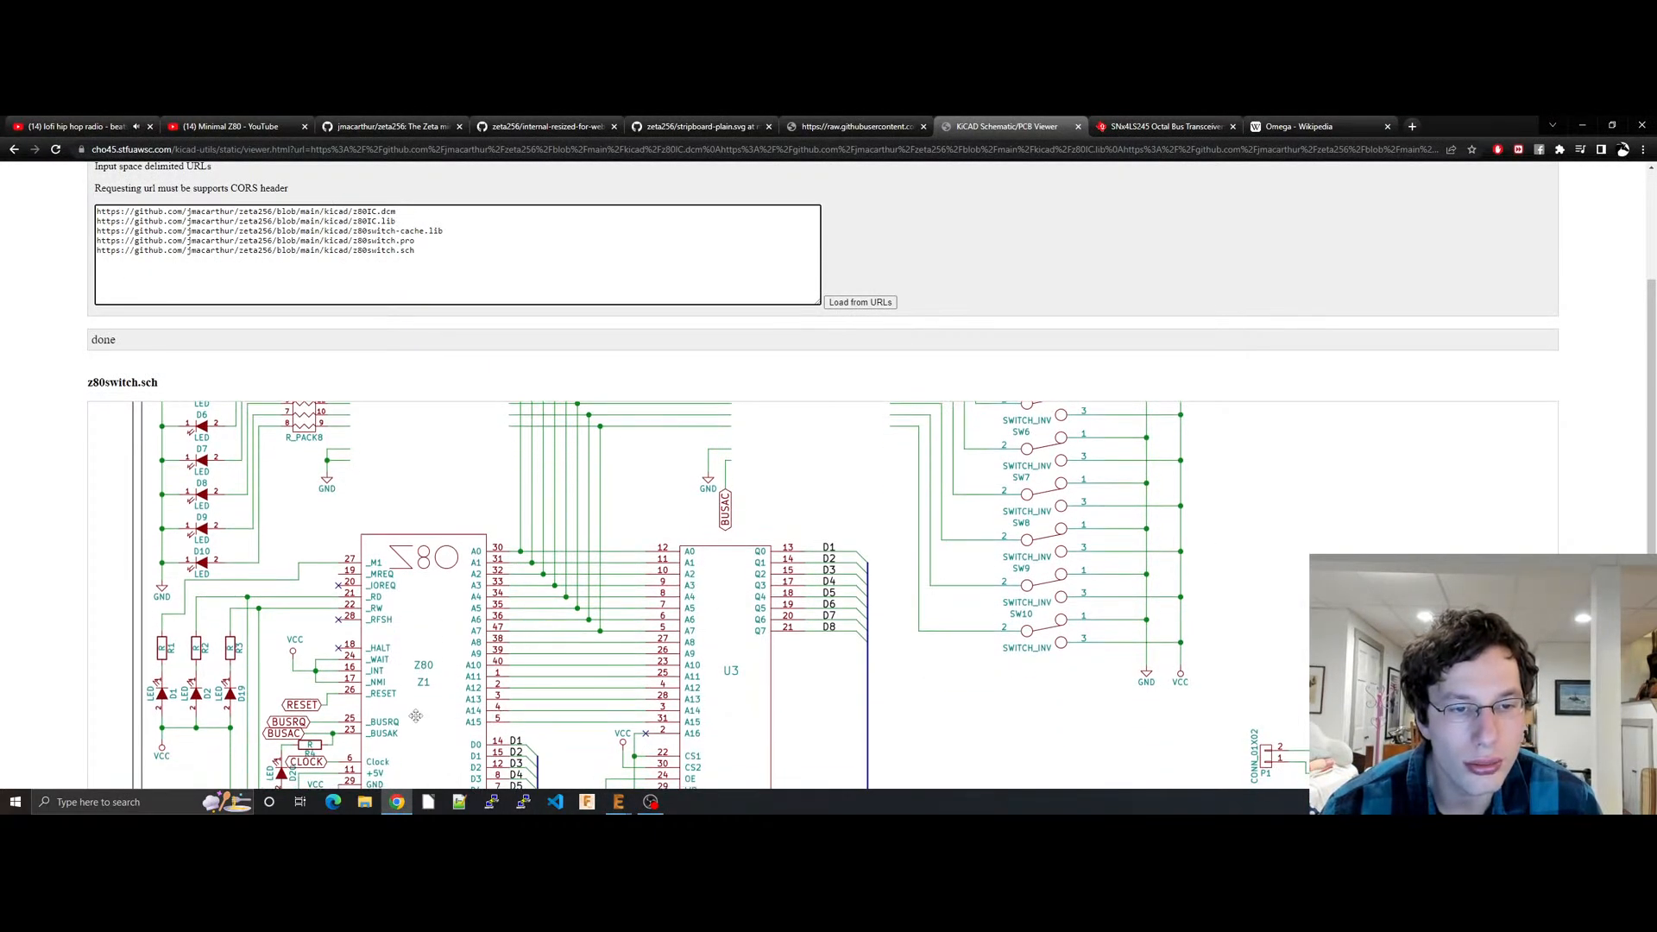
scroll(561, 673, "down", 2)
scroll(704, 629, "down", 6)
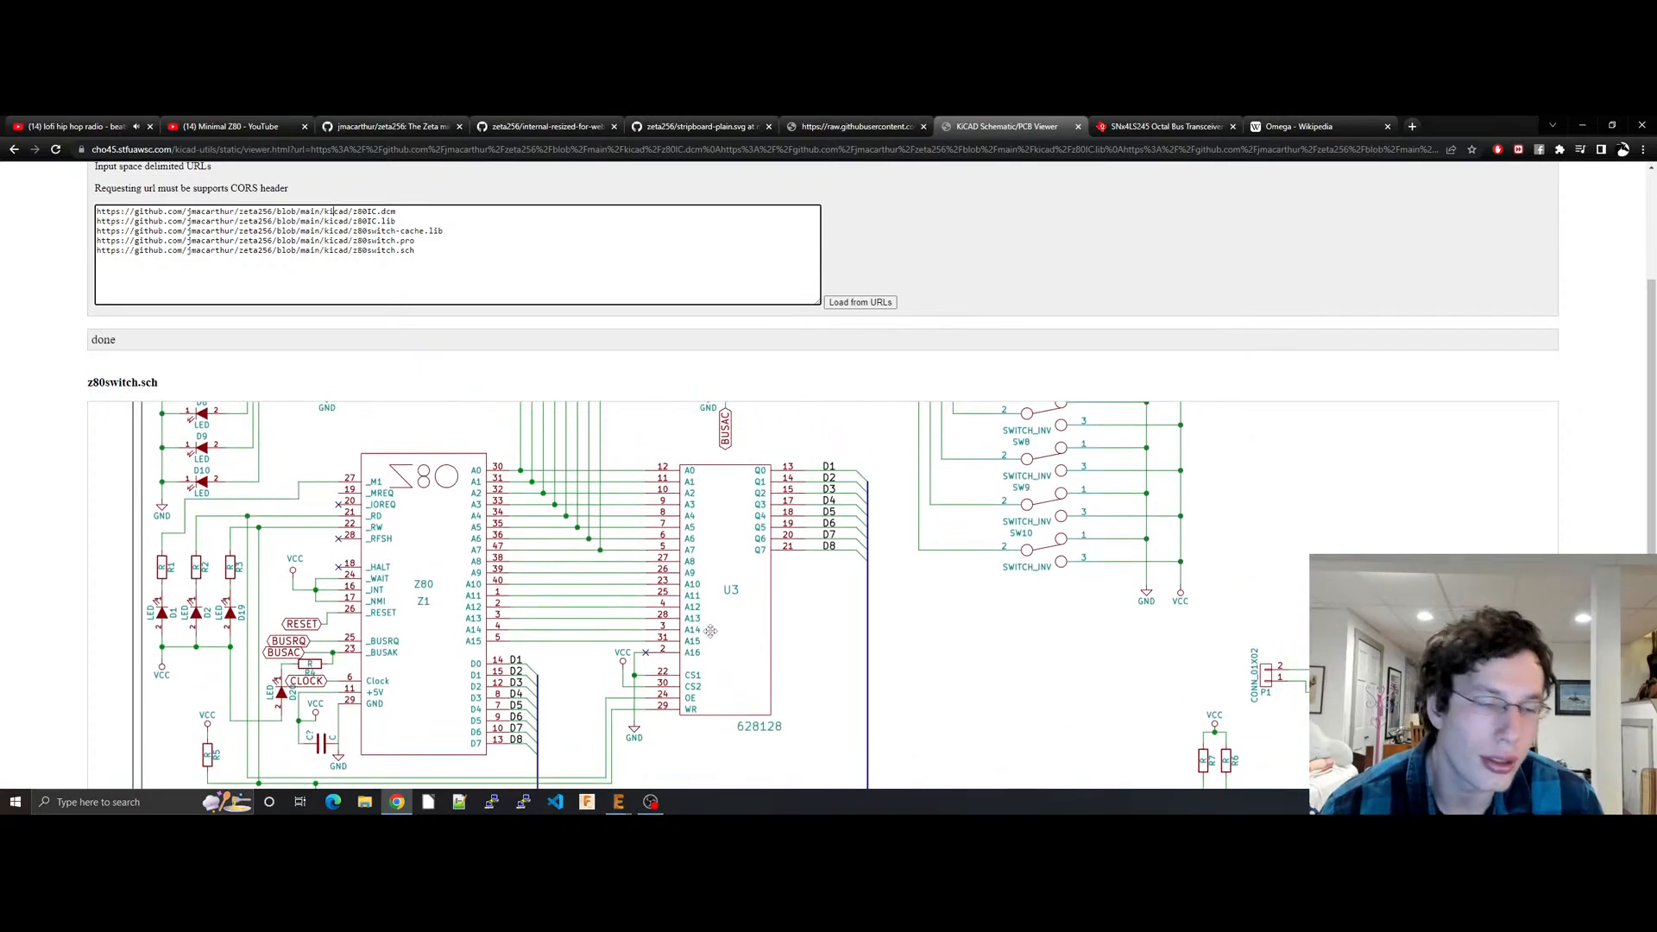
scroll(734, 514, "down", 7)
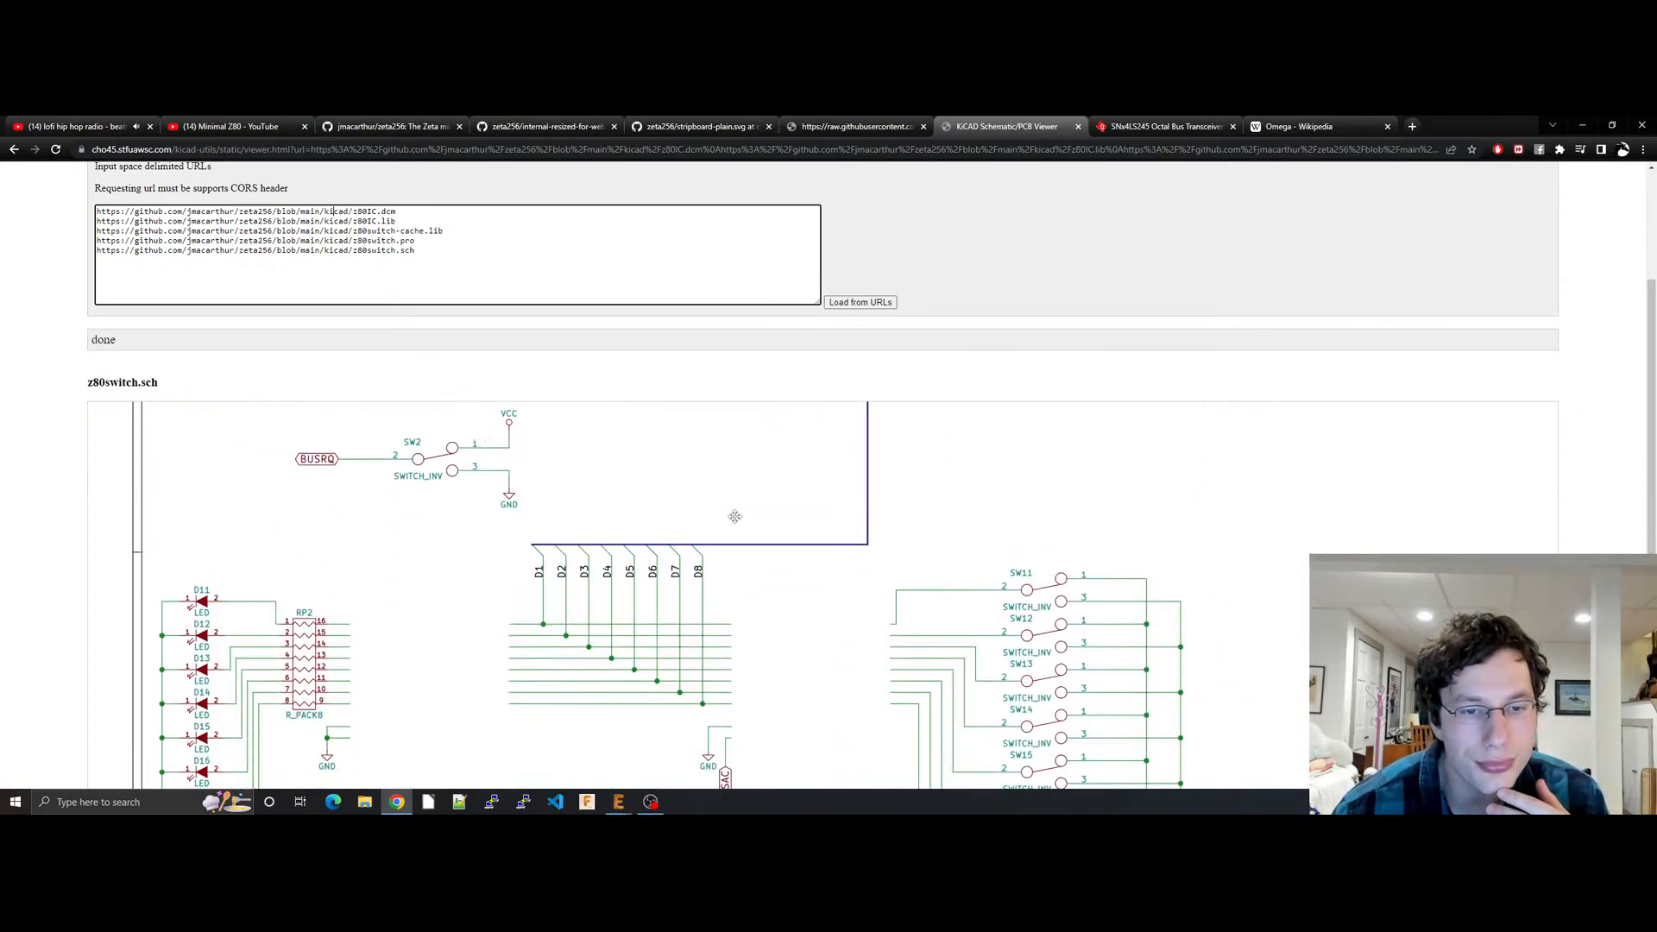
scroll(777, 656, "up", 3)
scroll(783, 691, "up", 1)
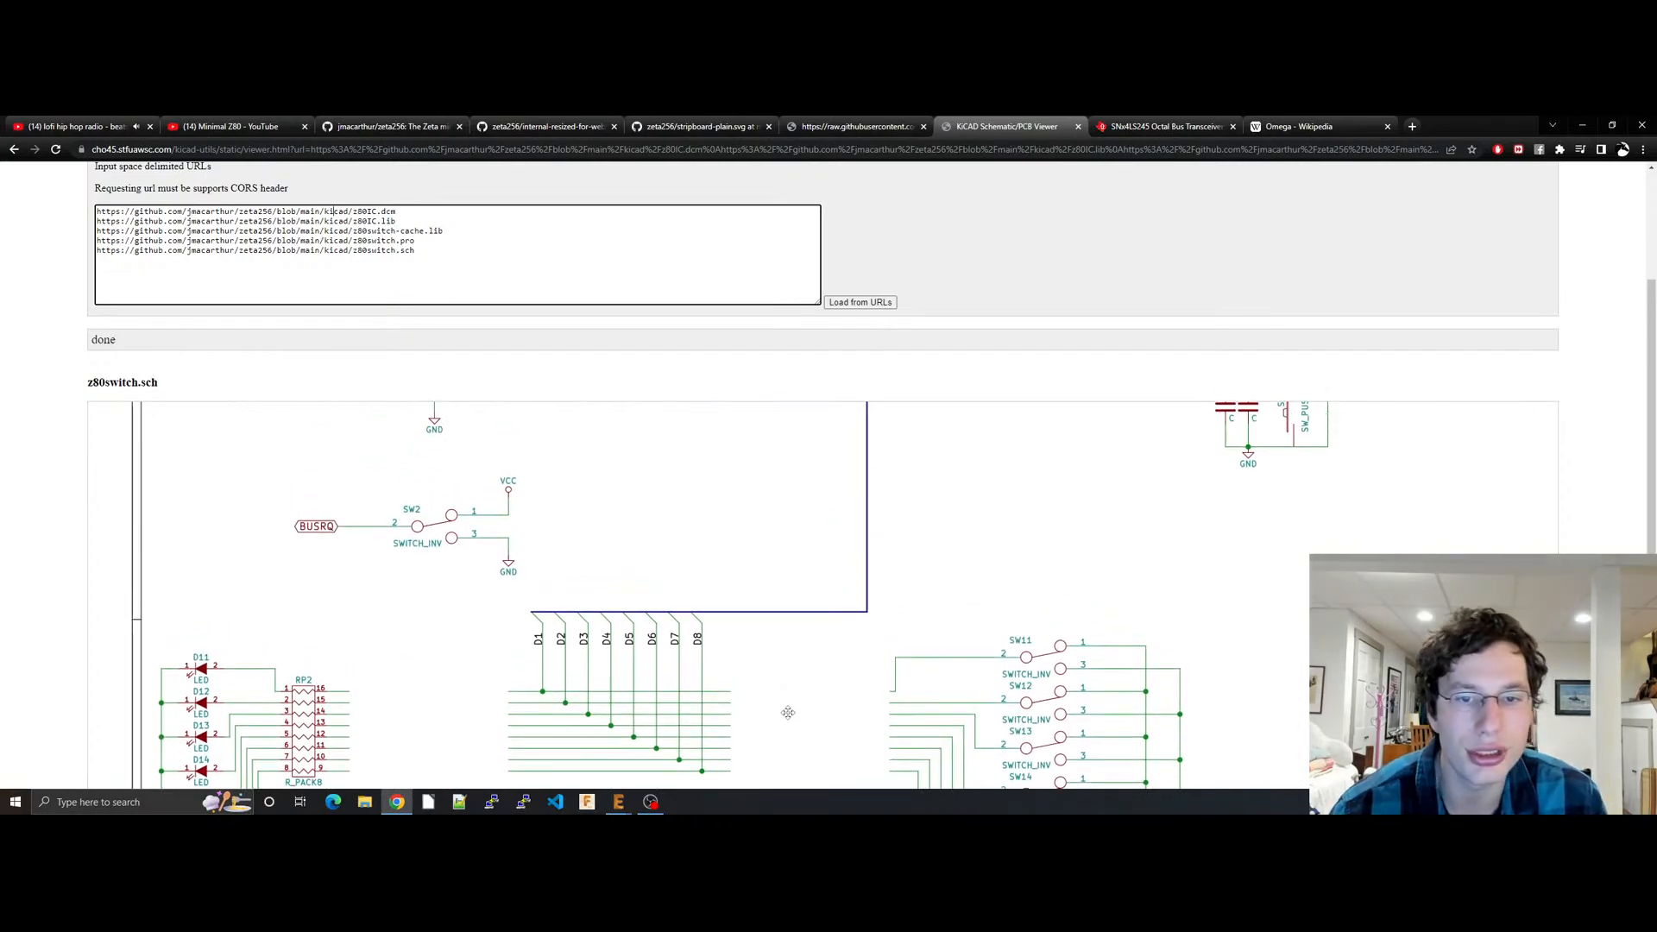
scroll(792, 621, "down", 3)
scroll(771, 569, "down", 2)
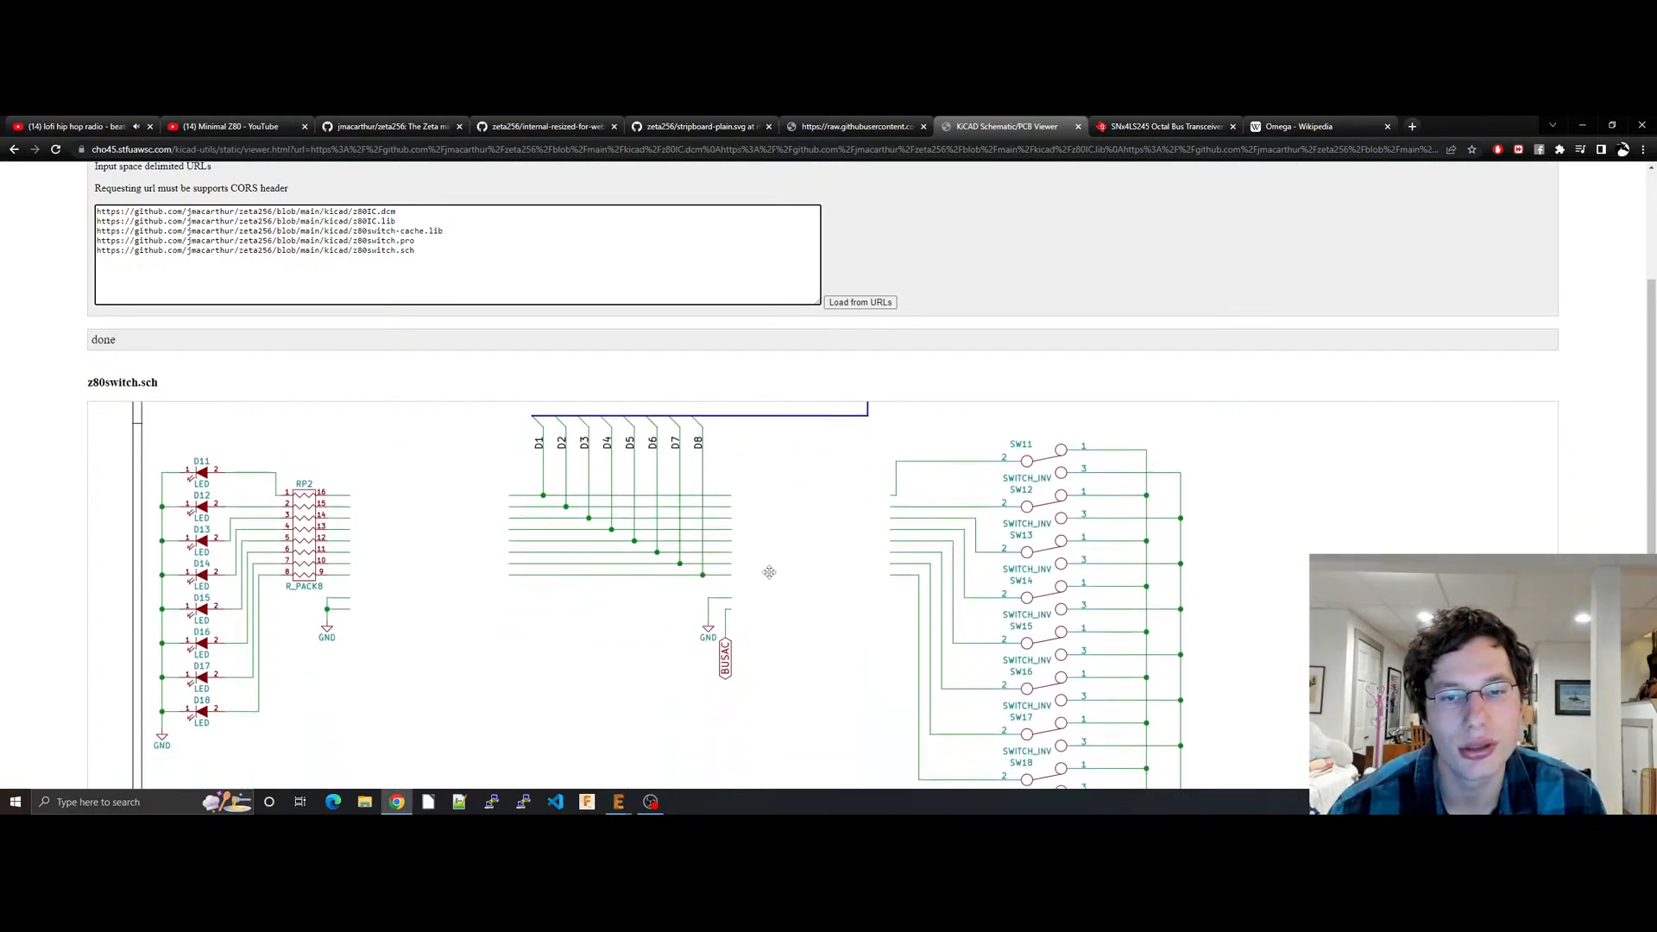
left_click_drag(771, 569, 804, 623)
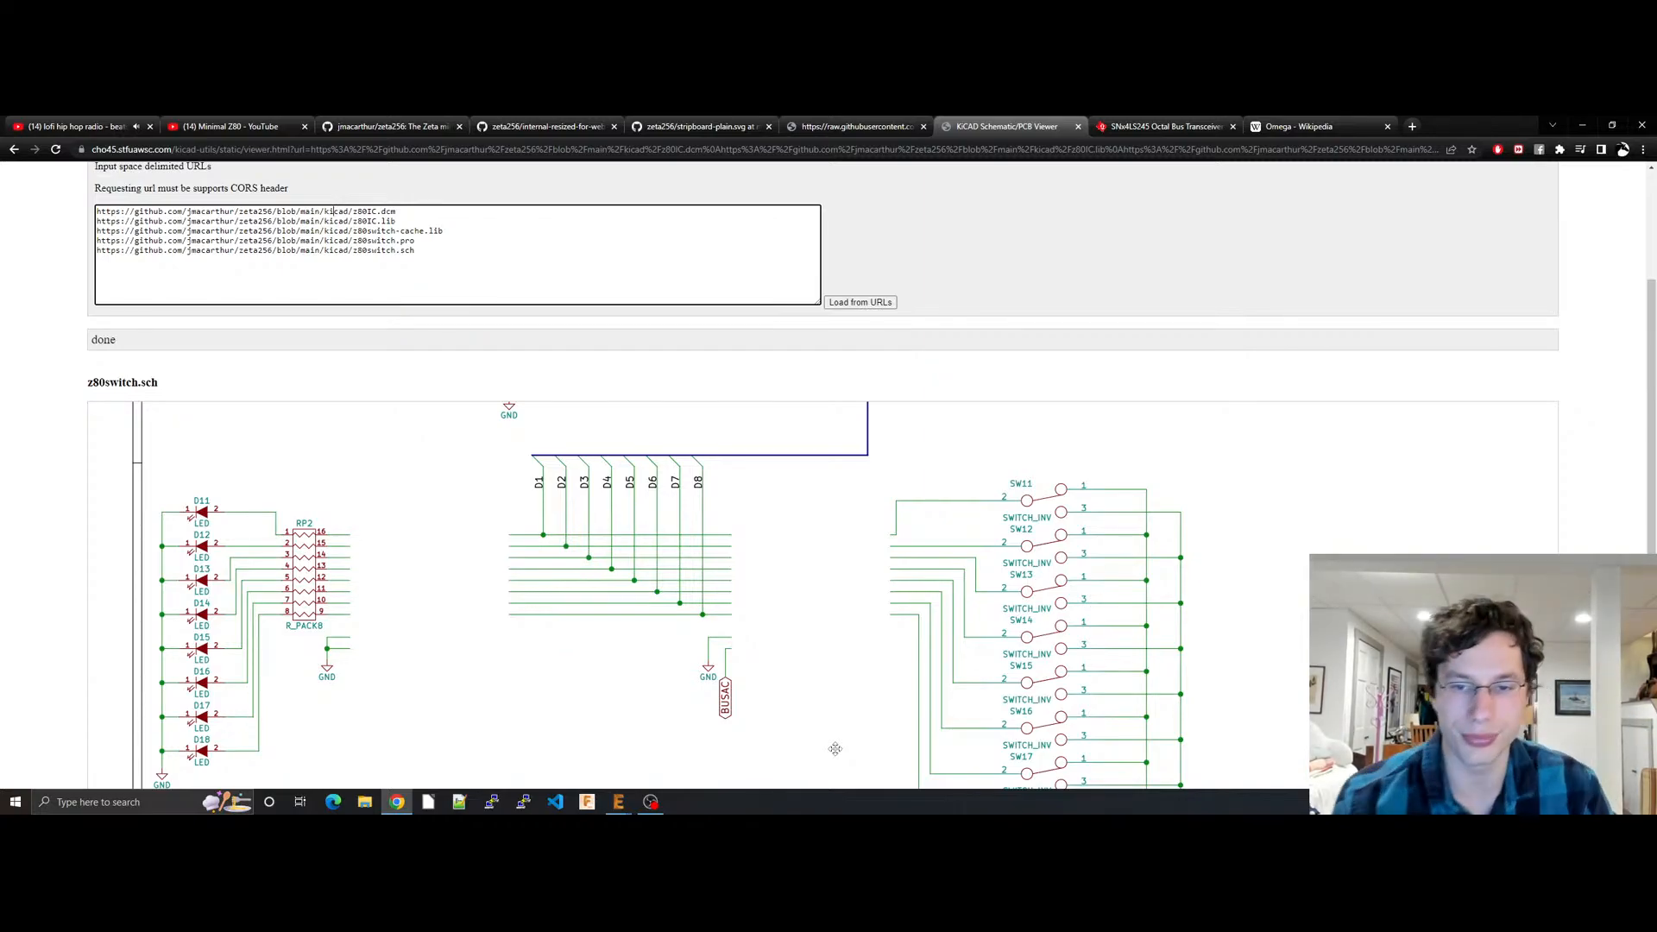
left_click_drag(832, 751, 849, 614)
left_click_drag(768, 619, 762, 654)
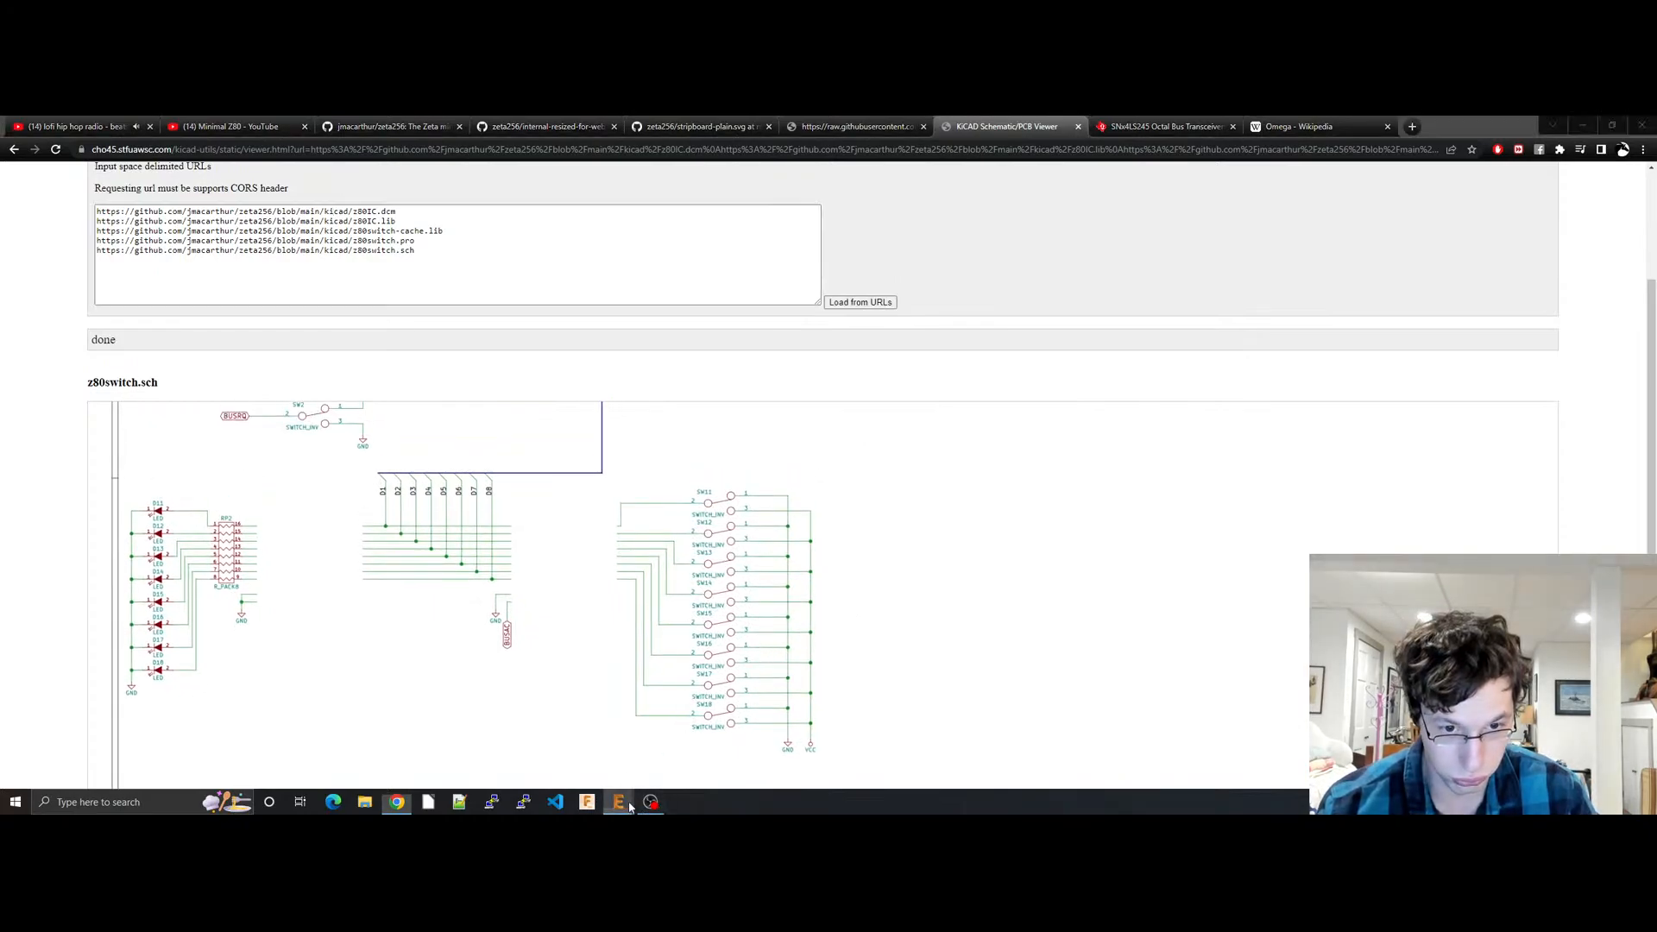
Step: Return to EAGLE, undo the stray net drawn above the spare latches and save the schematic
left_click(620, 801)
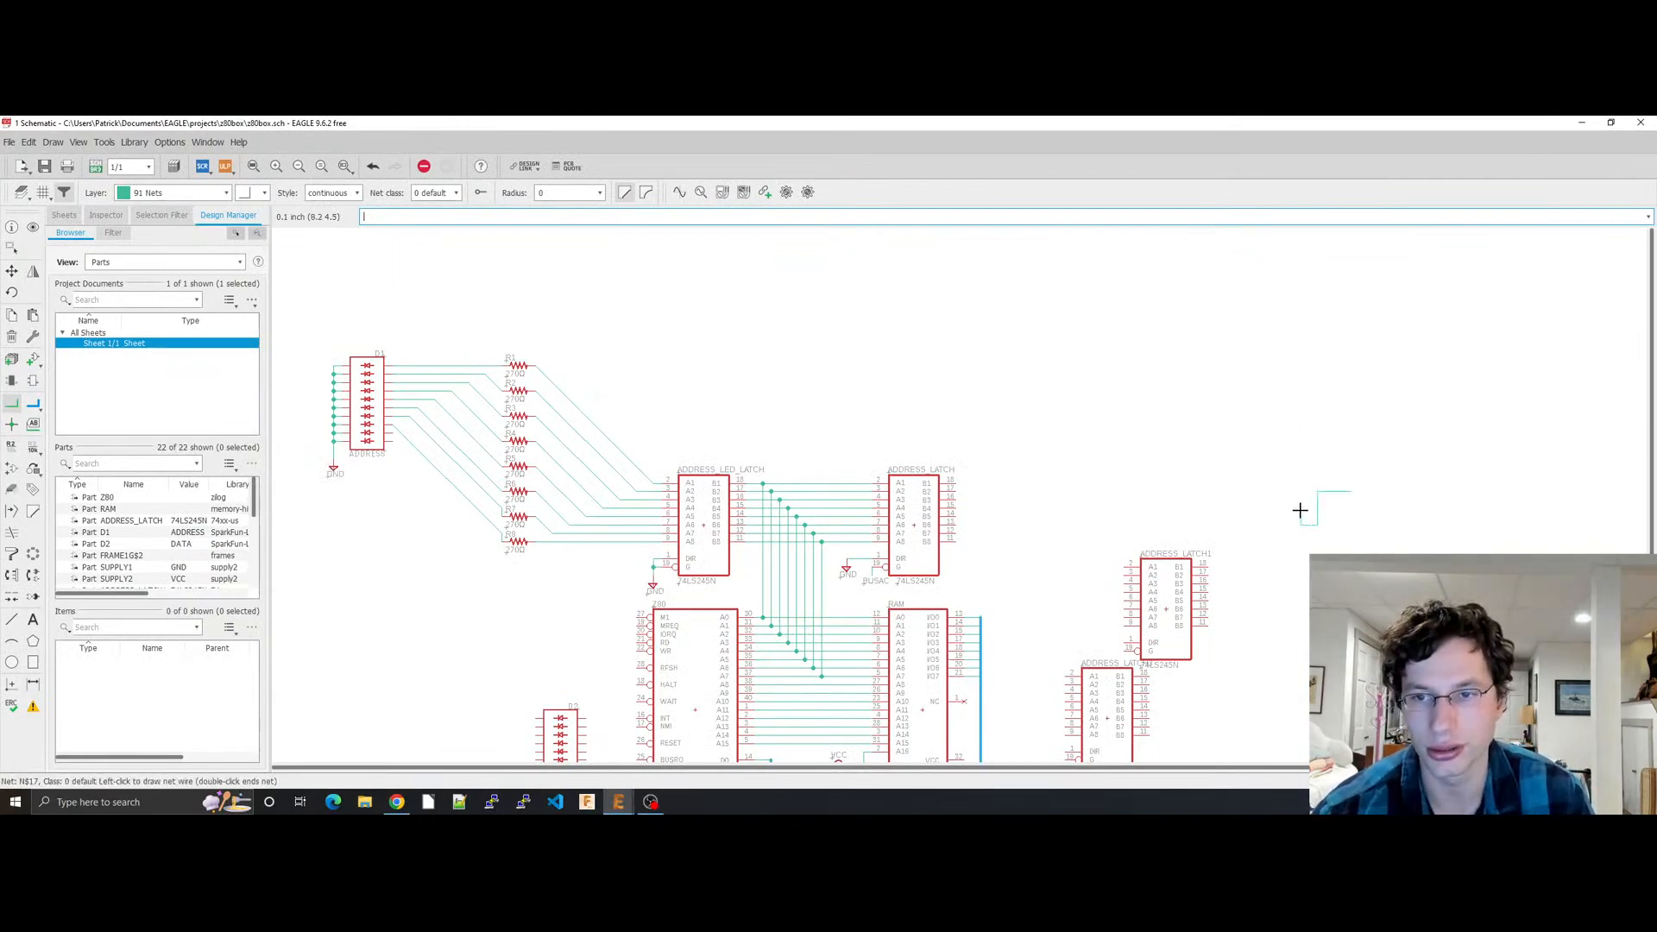
key("ctrl+z")
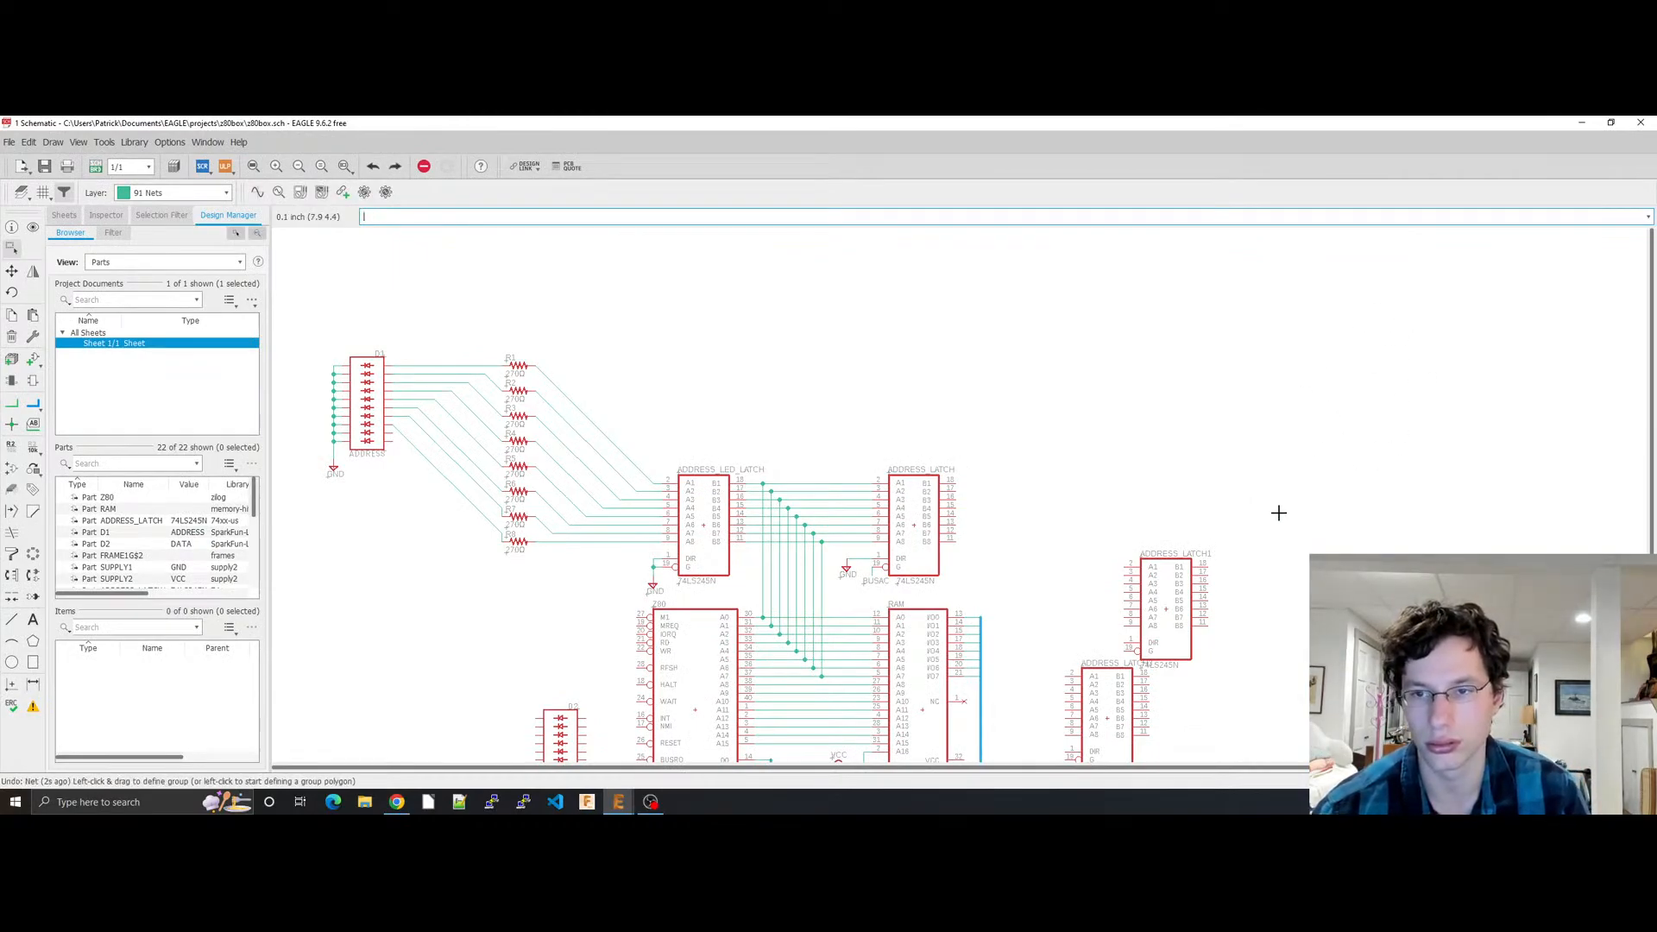
key("ctrl+s")
Step: Delete the two spare, unconnected 74LS245N latches to the right of the RAM
middle_click_drag(1276, 511, 1283, 380)
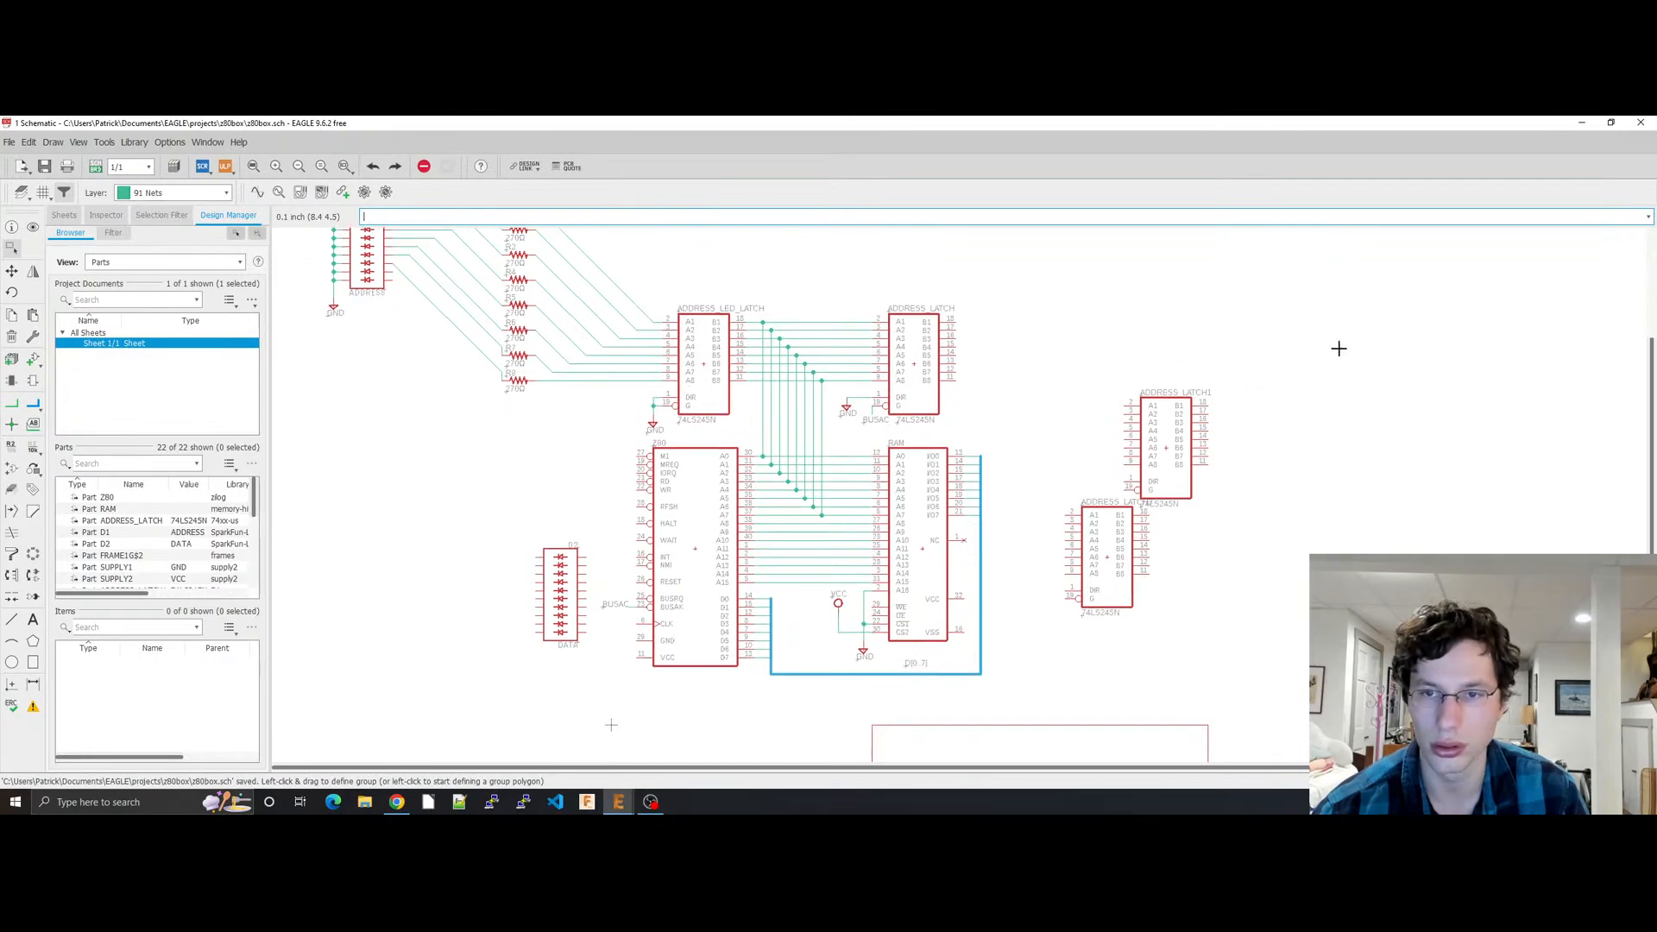
left_click_drag(1351, 351, 1043, 691)
key("Delete")
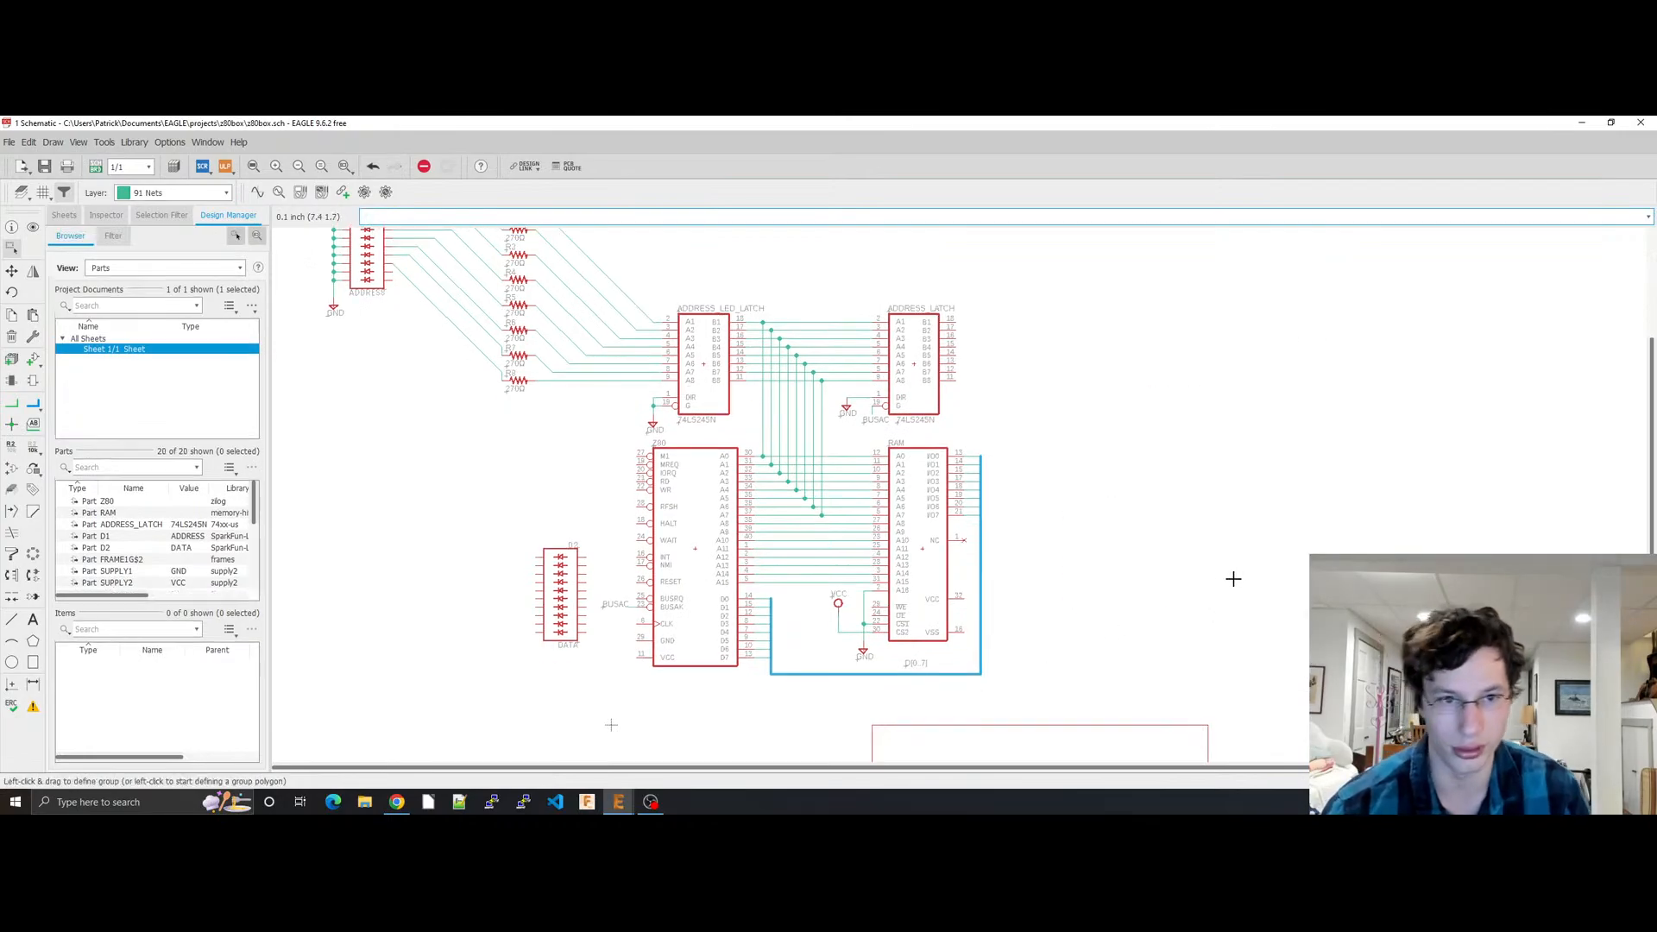
scroll(1235, 587, "up", 1)
scroll(1234, 595, "up", 3)
scroll(944, 544, "down", 4)
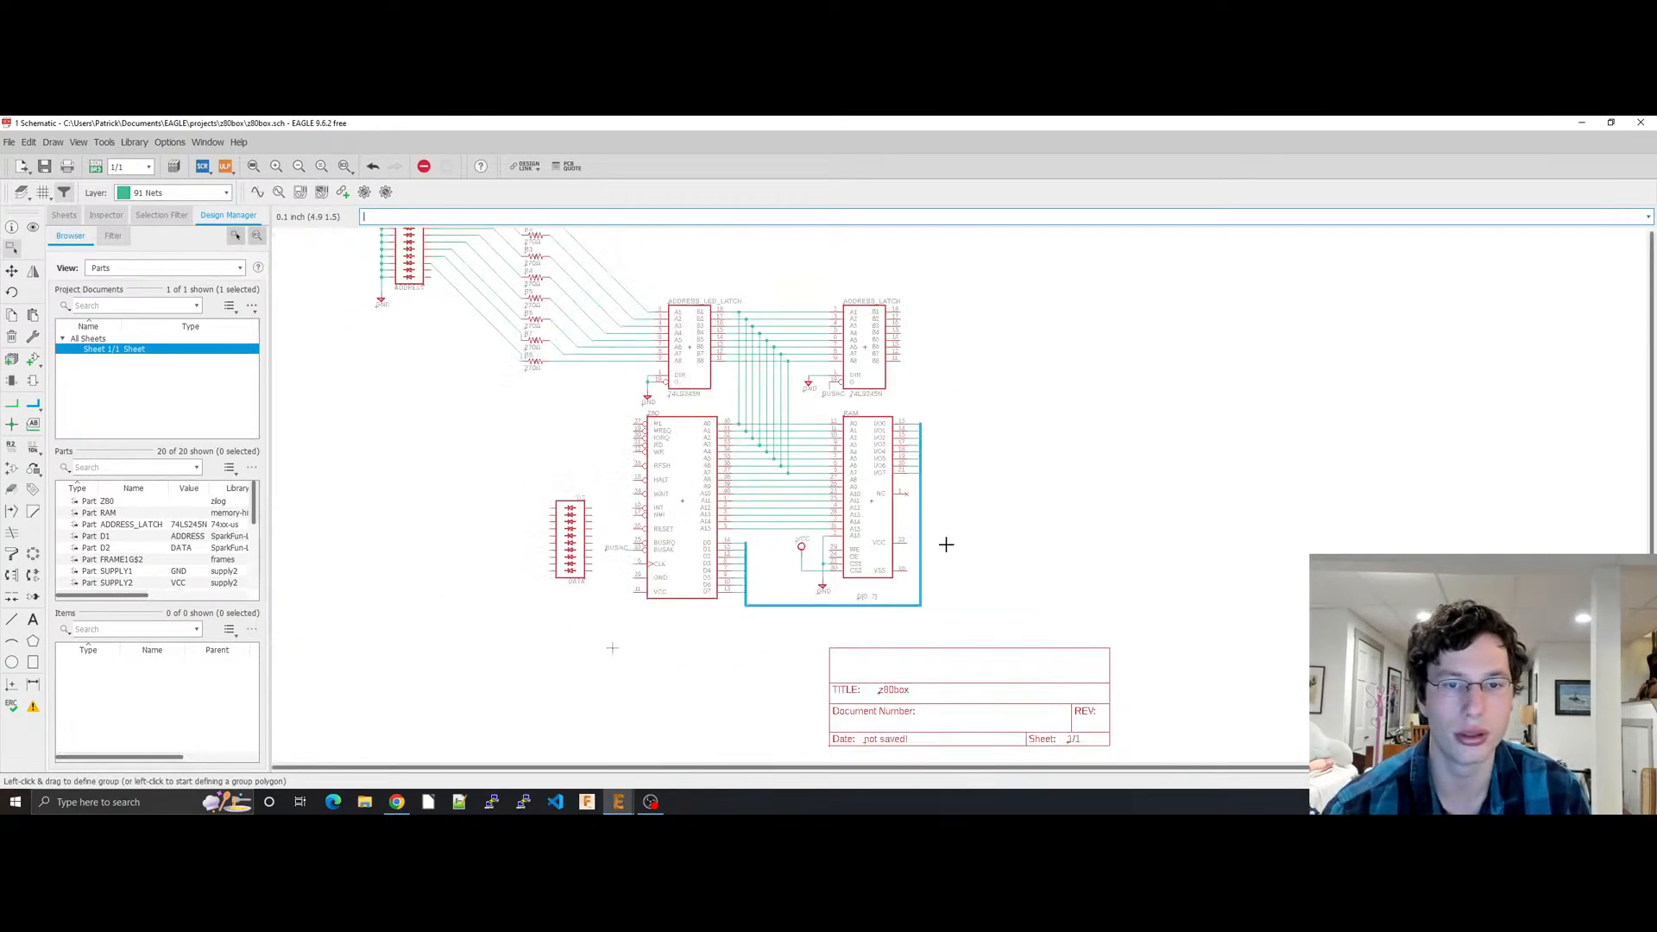
Step: Delete the unconnected DATA LED bar D2 to the left of the Z80
left_click(557, 541)
key("Escape")
left_click_drag(518, 488, 606, 643)
key("Delete")
middle_click_drag(1036, 552, 1073, 614)
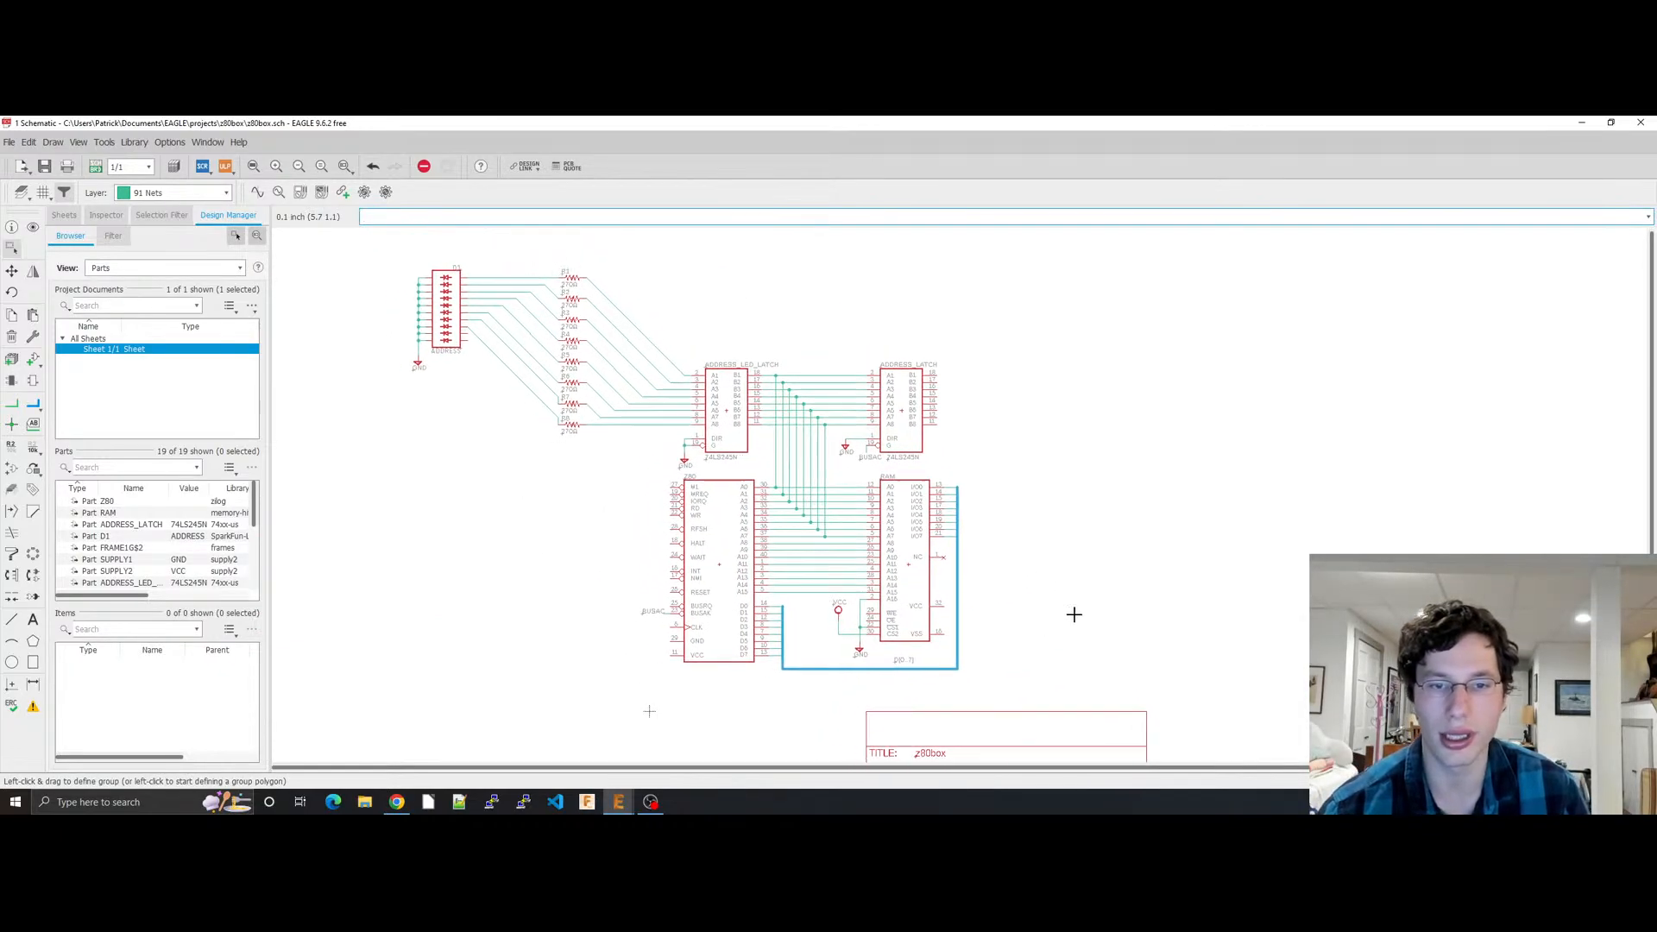
Step: Delete the frame's title block with the z80box title below the RAM and save the schematic
middle_click_drag(895, 729, 1093, 513)
left_click_drag(1329, 613, 1042, 481)
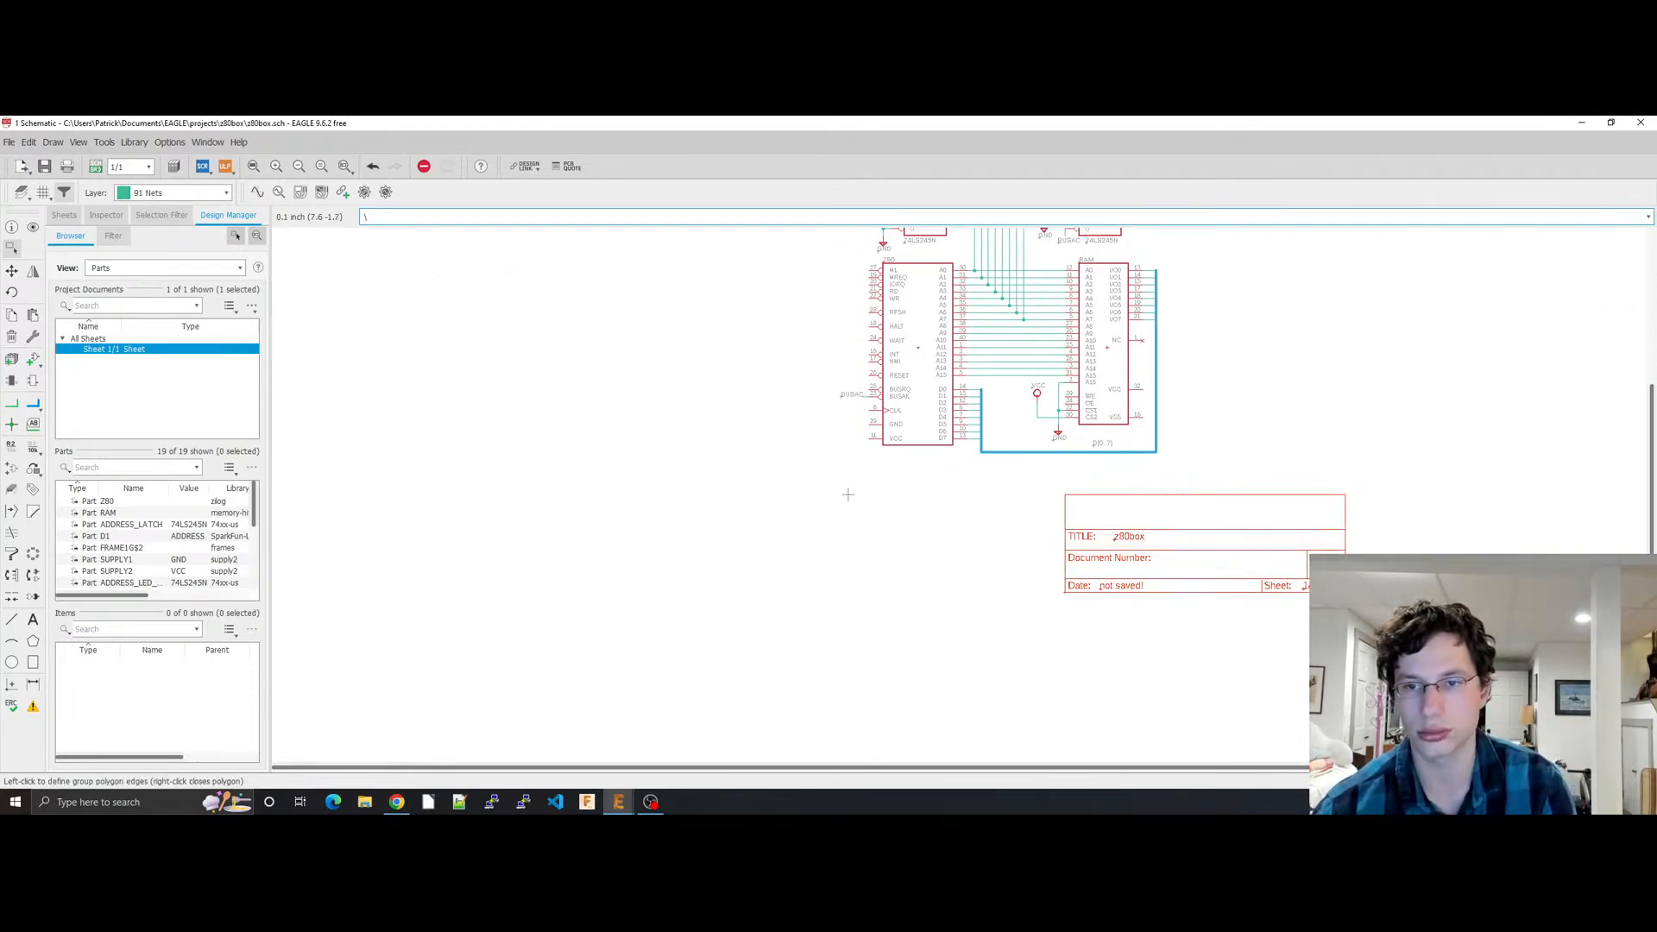
left_click_drag(1378, 612, 1018, 478)
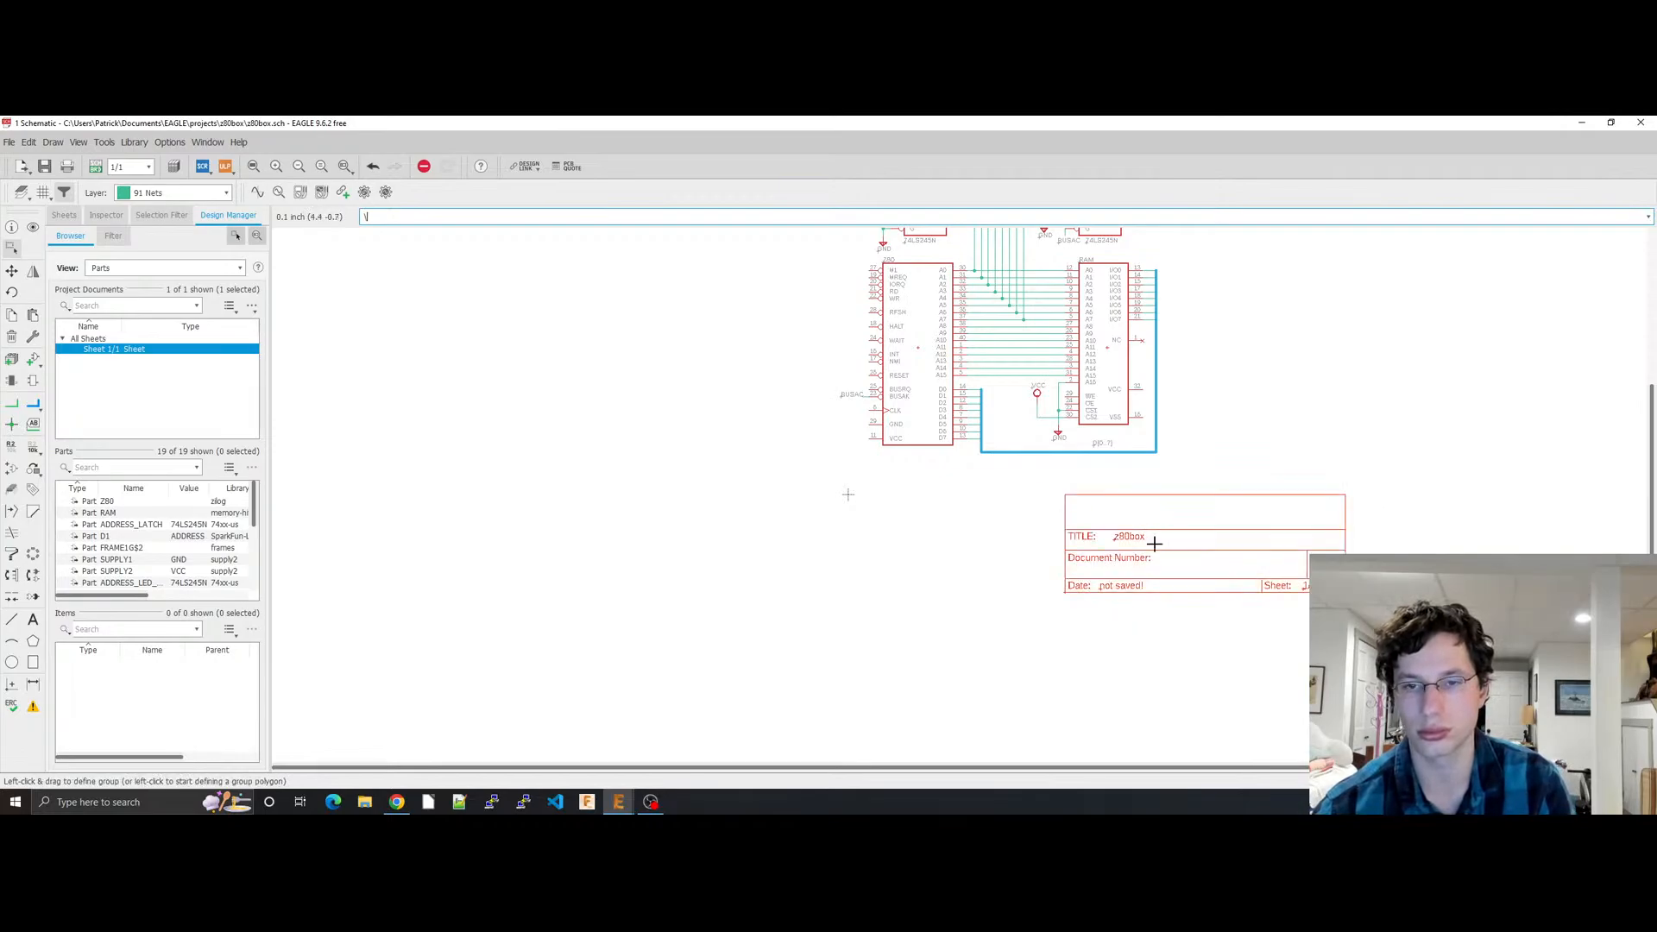
right_click(1122, 538)
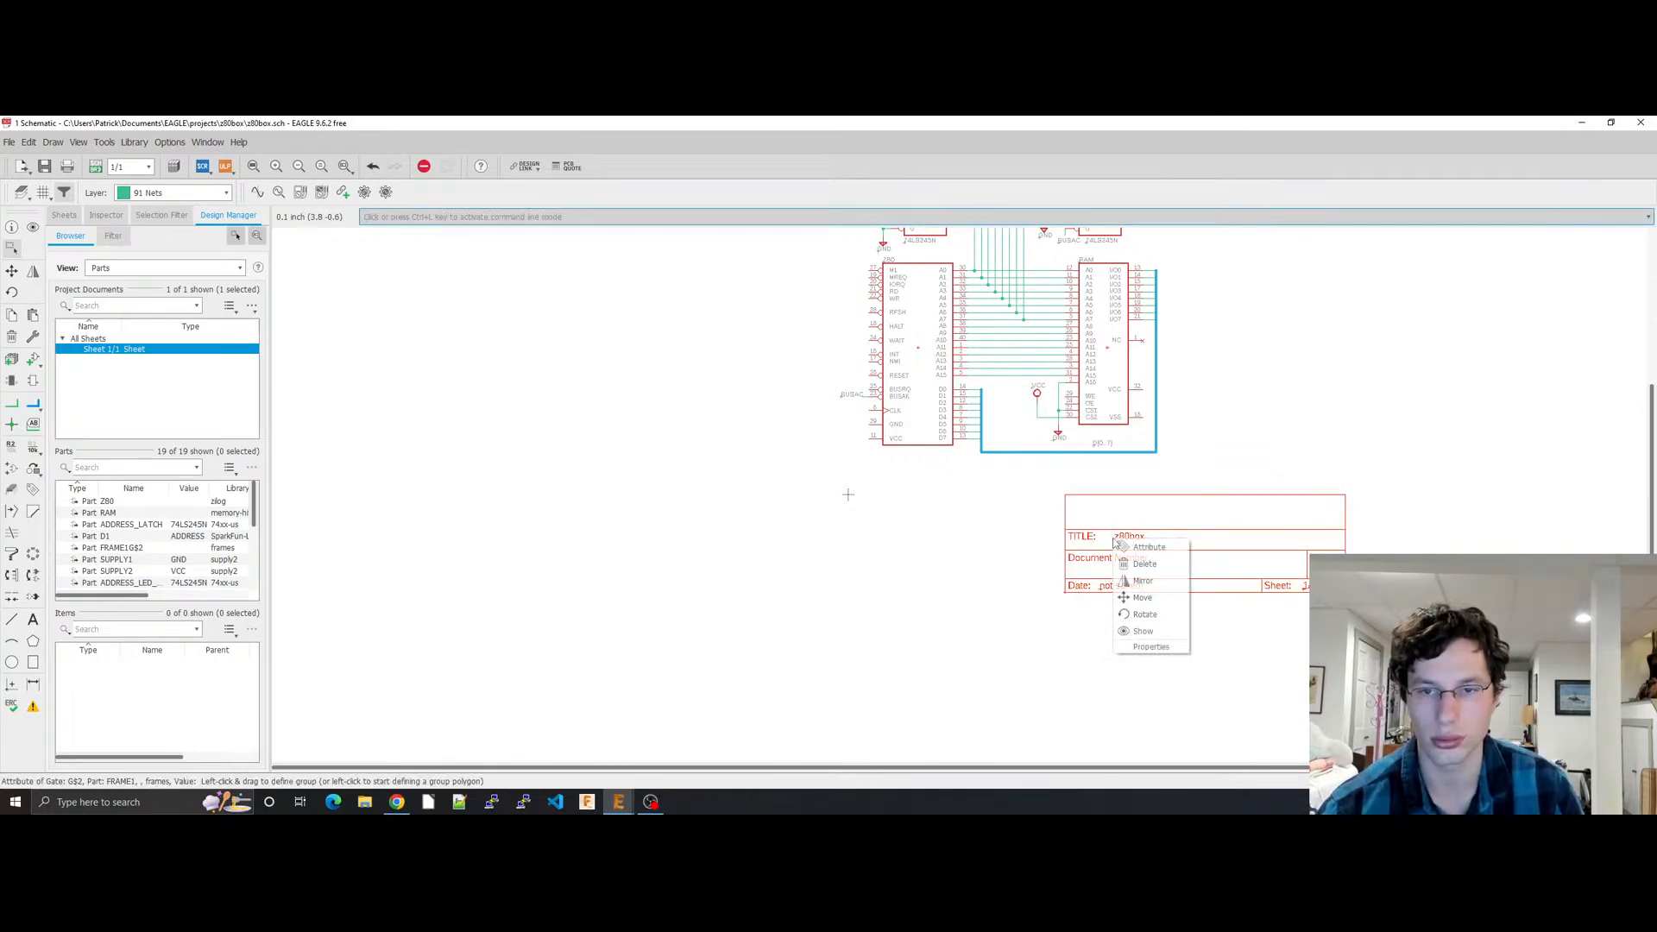
left_click(1156, 564)
right_click(1122, 554)
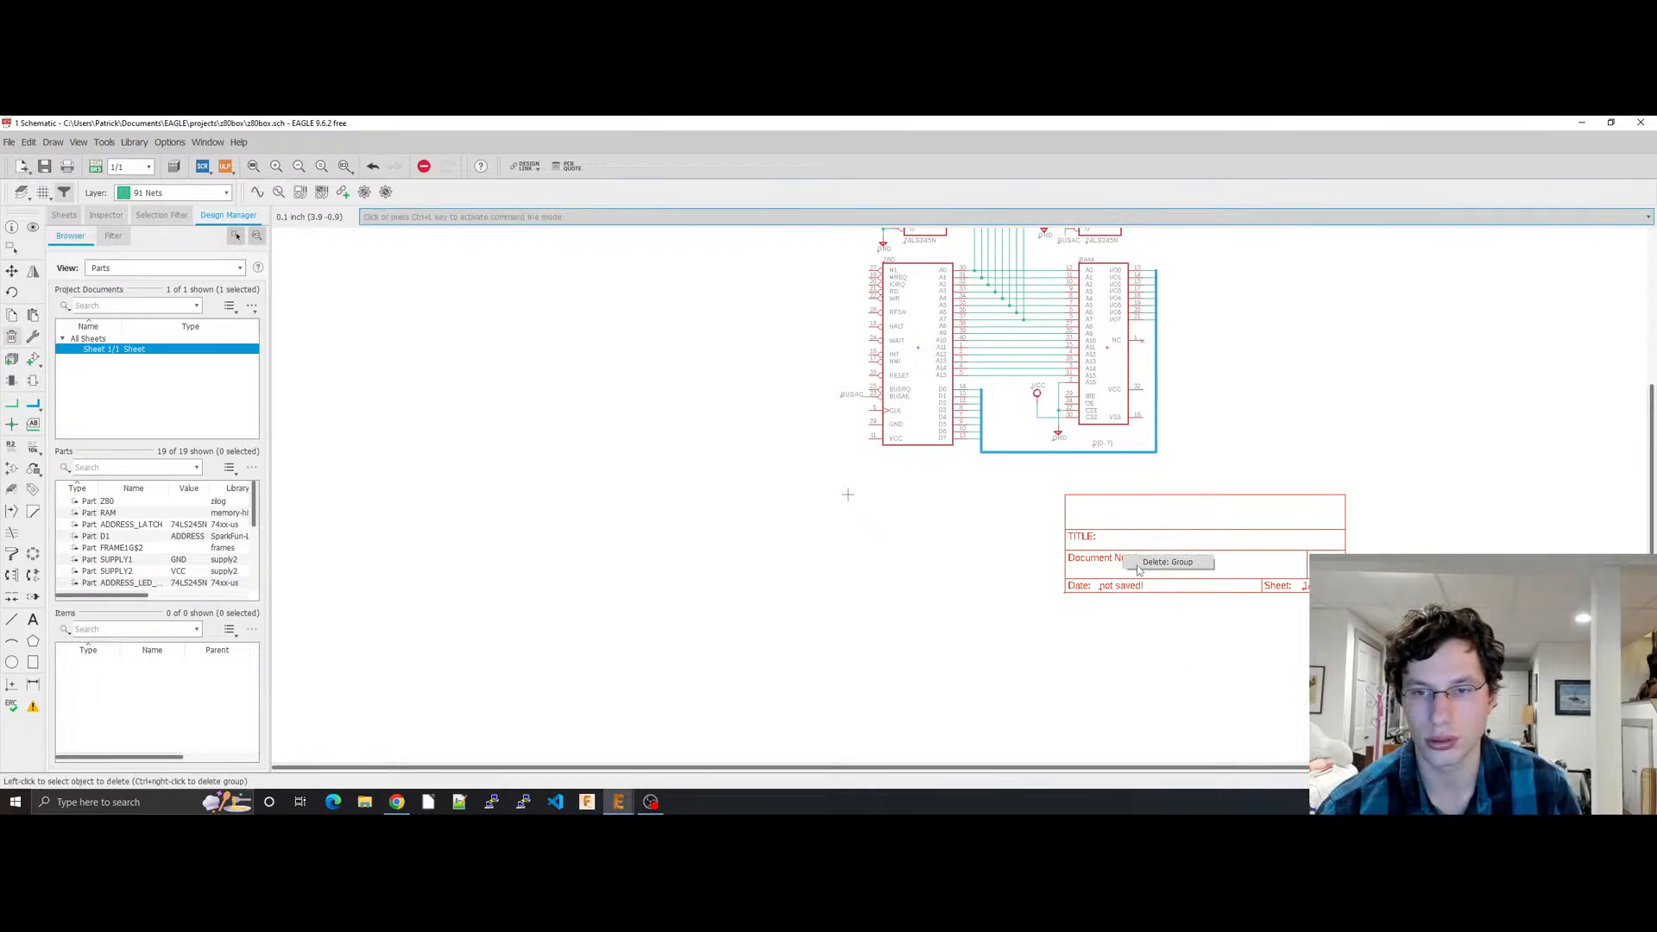
left_click(1138, 563)
scroll(1261, 648, "up", 3)
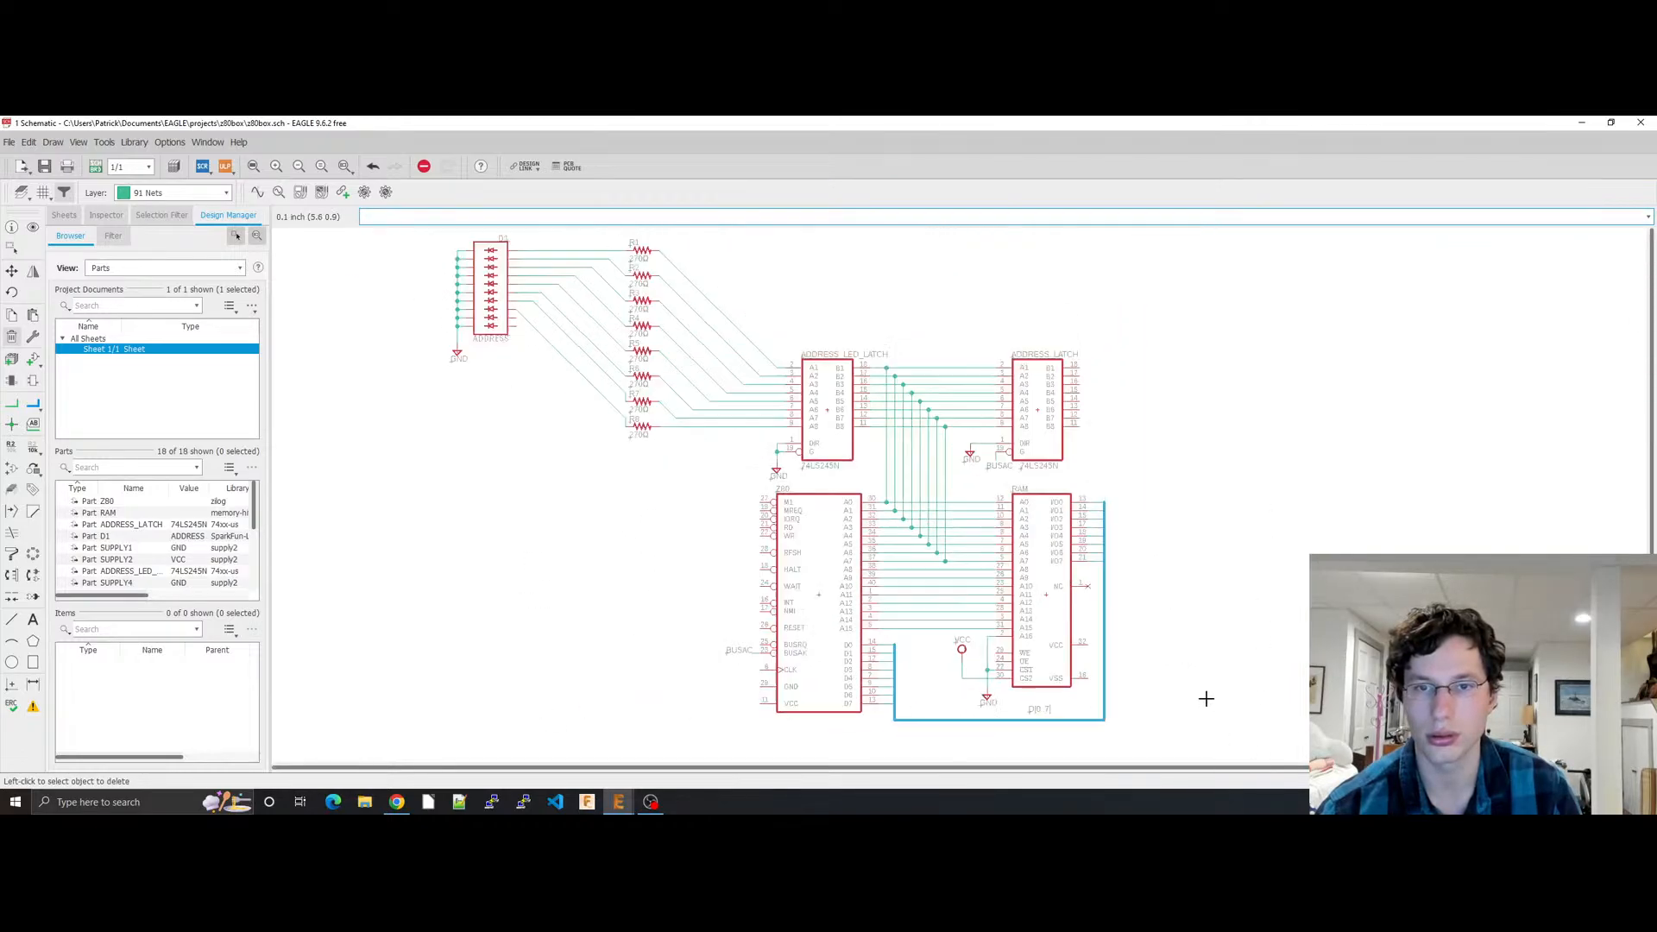
scroll(1206, 699, "down", 2)
key("ctrl+s")
middle_click_drag(1214, 622, 1176, 485)
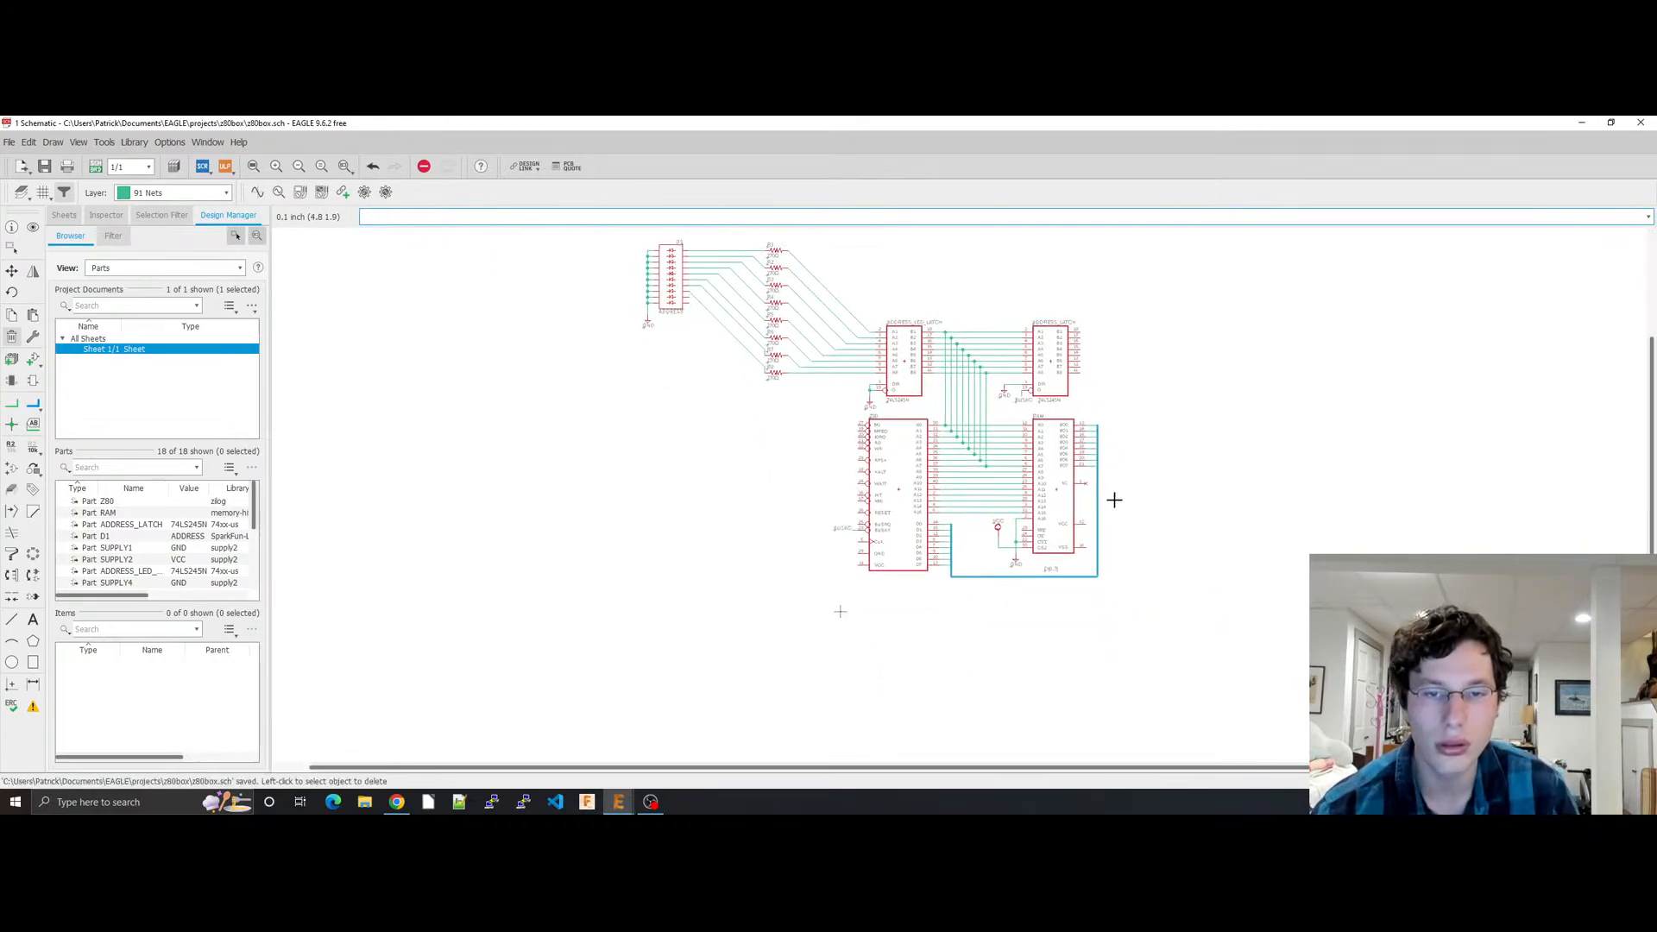
Step: Check the data section of the z80switch reference in Chrome, and copy the ADDRESS LED bar, resistors and both address latches in EAGLE
scroll(941, 569, "up", 2)
middle_click_drag(1010, 511, 999, 785)
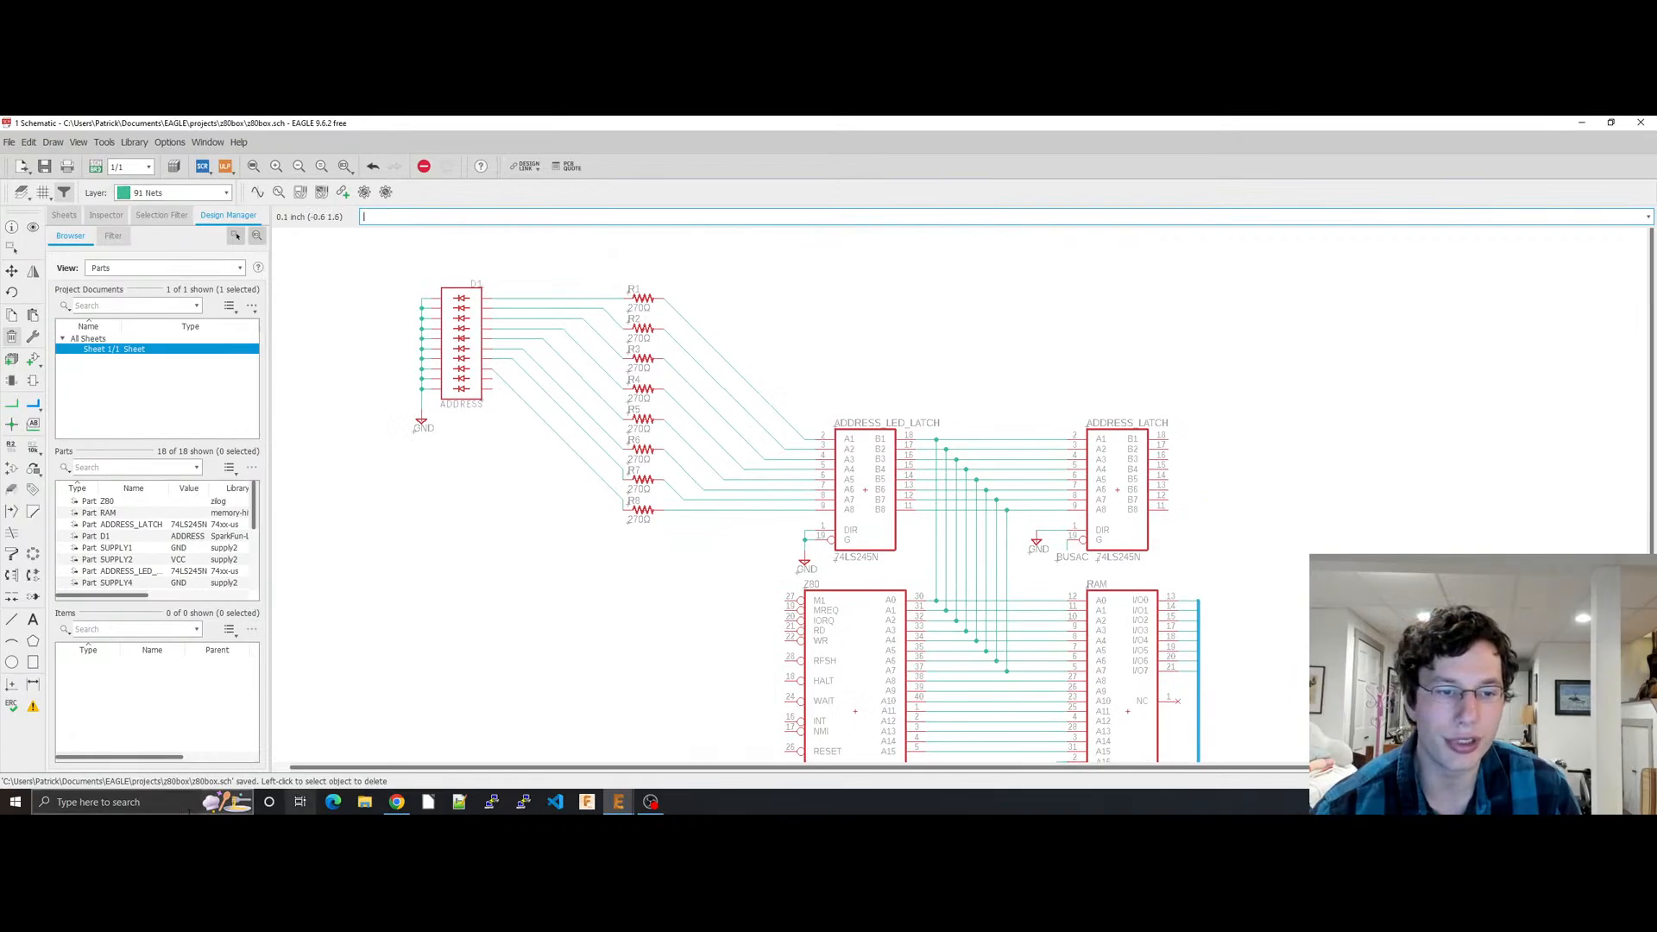
left_click(396, 802)
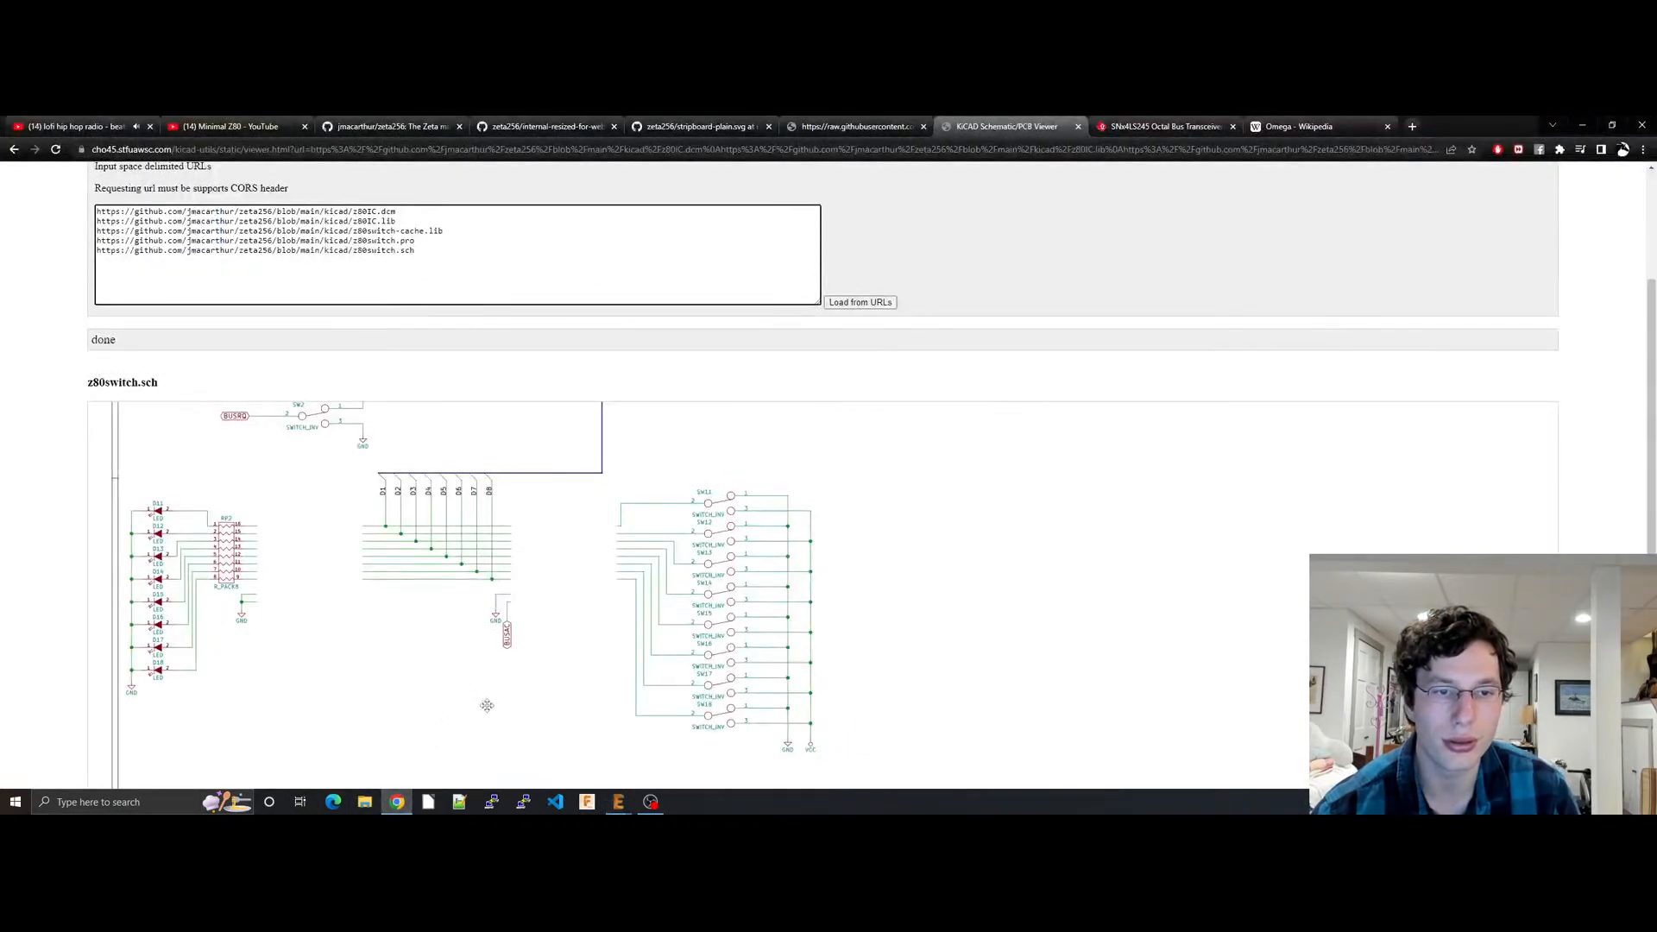
left_click(618, 802)
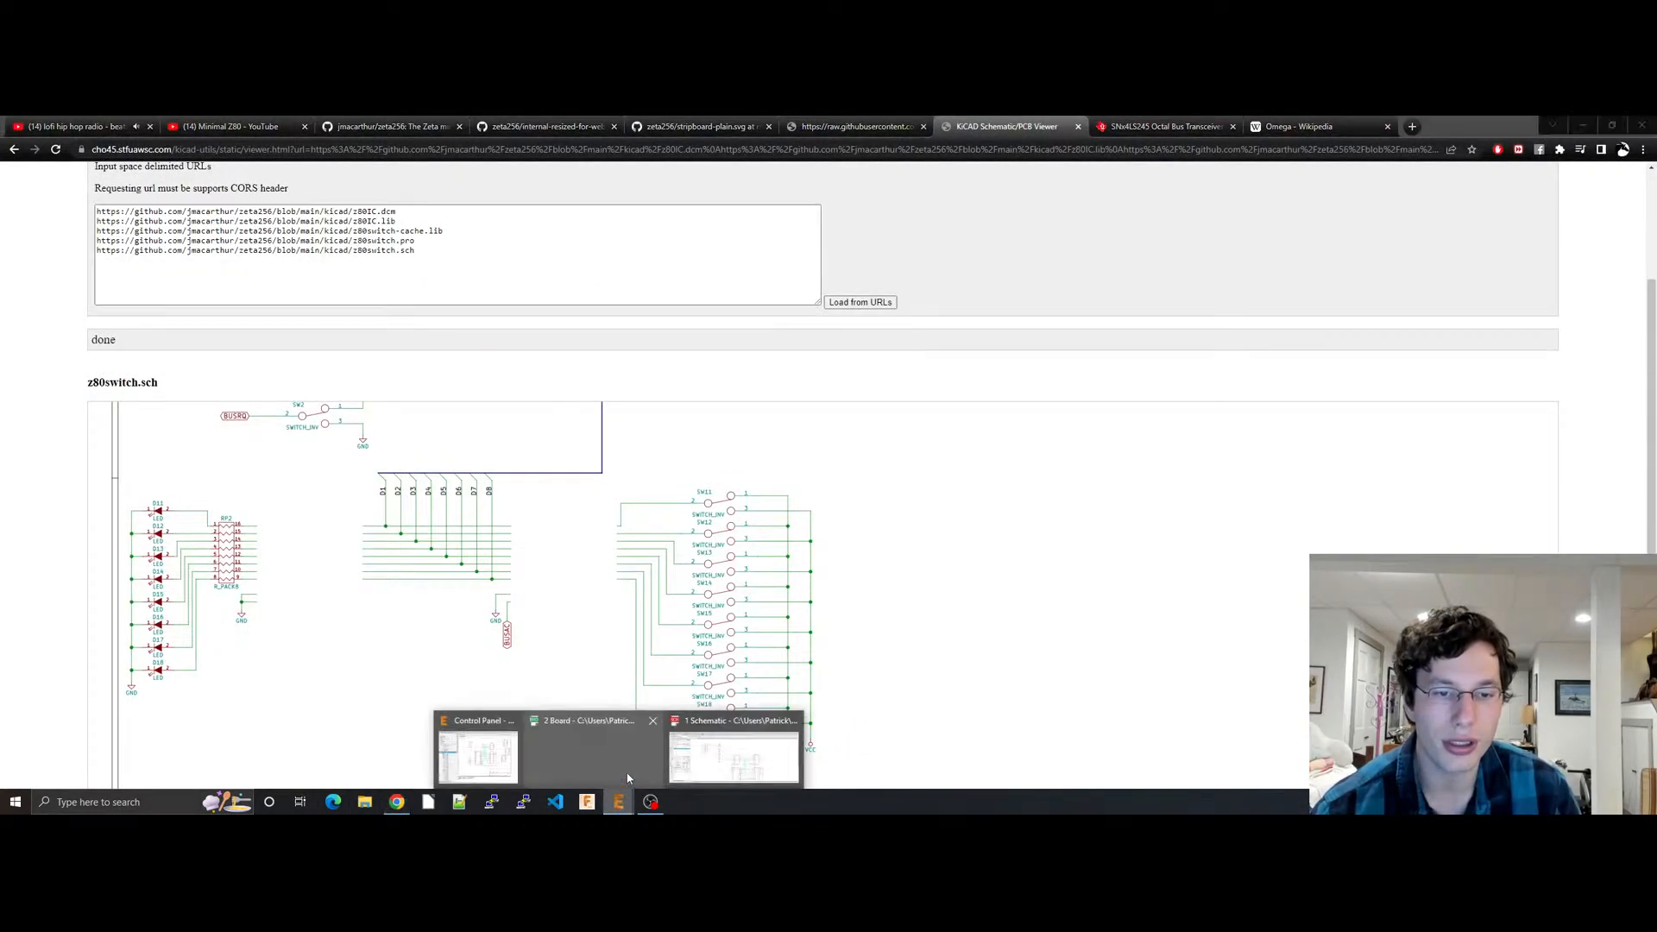
left_click(703, 752)
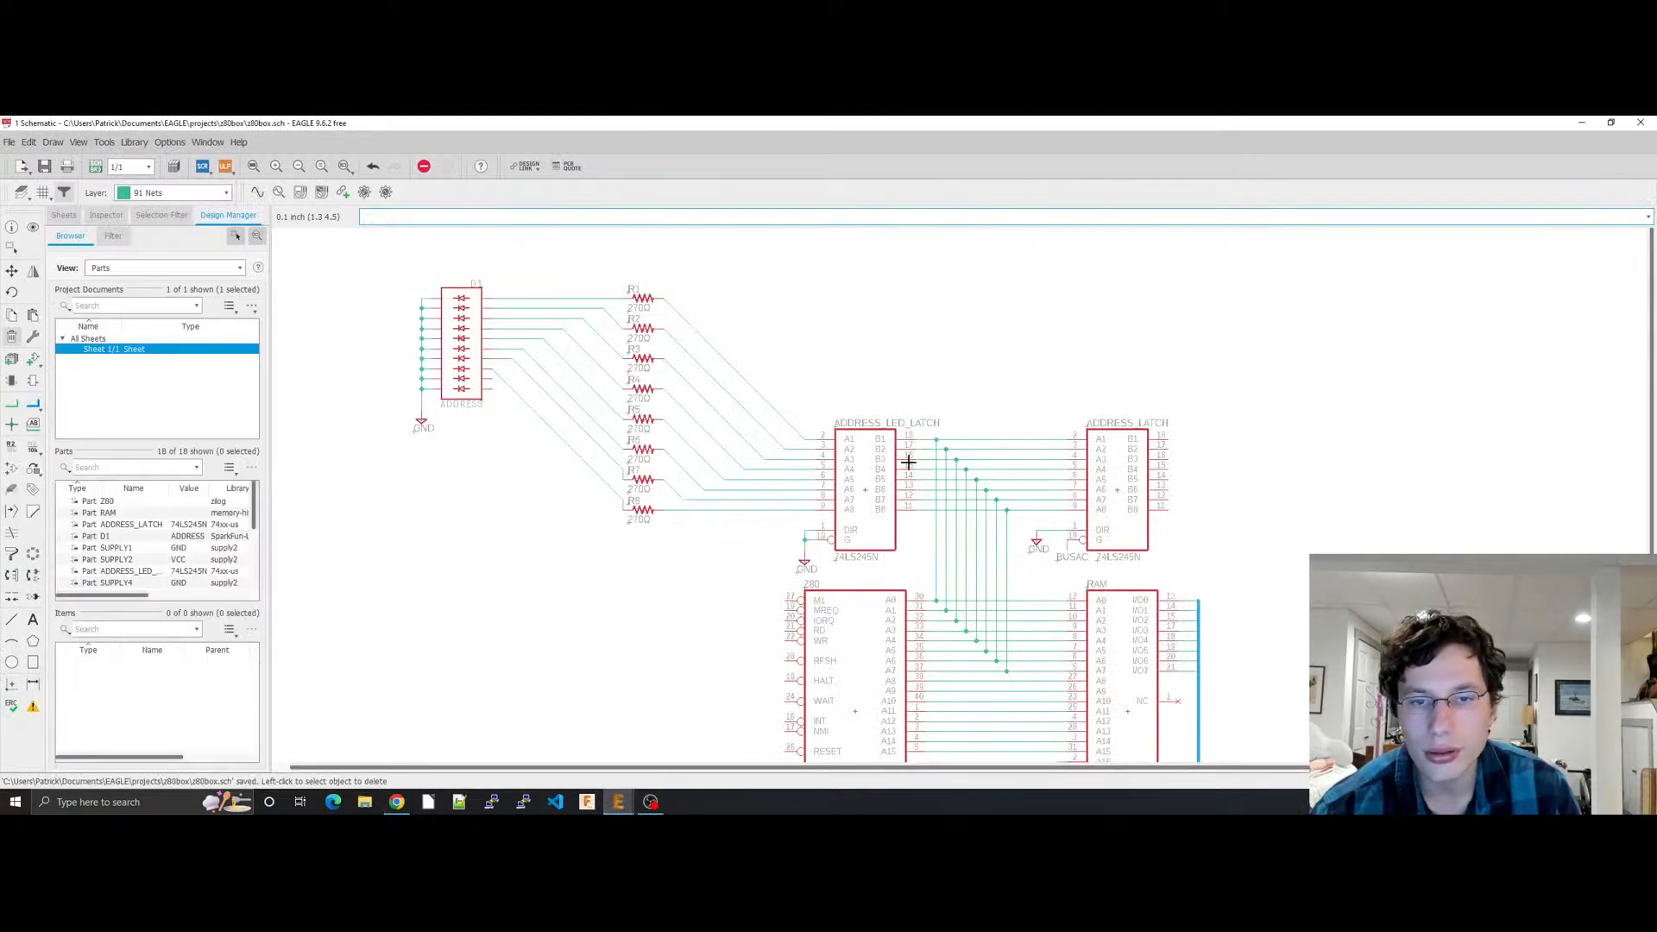
key("Escape")
left_click_drag(1230, 565, 351, 308)
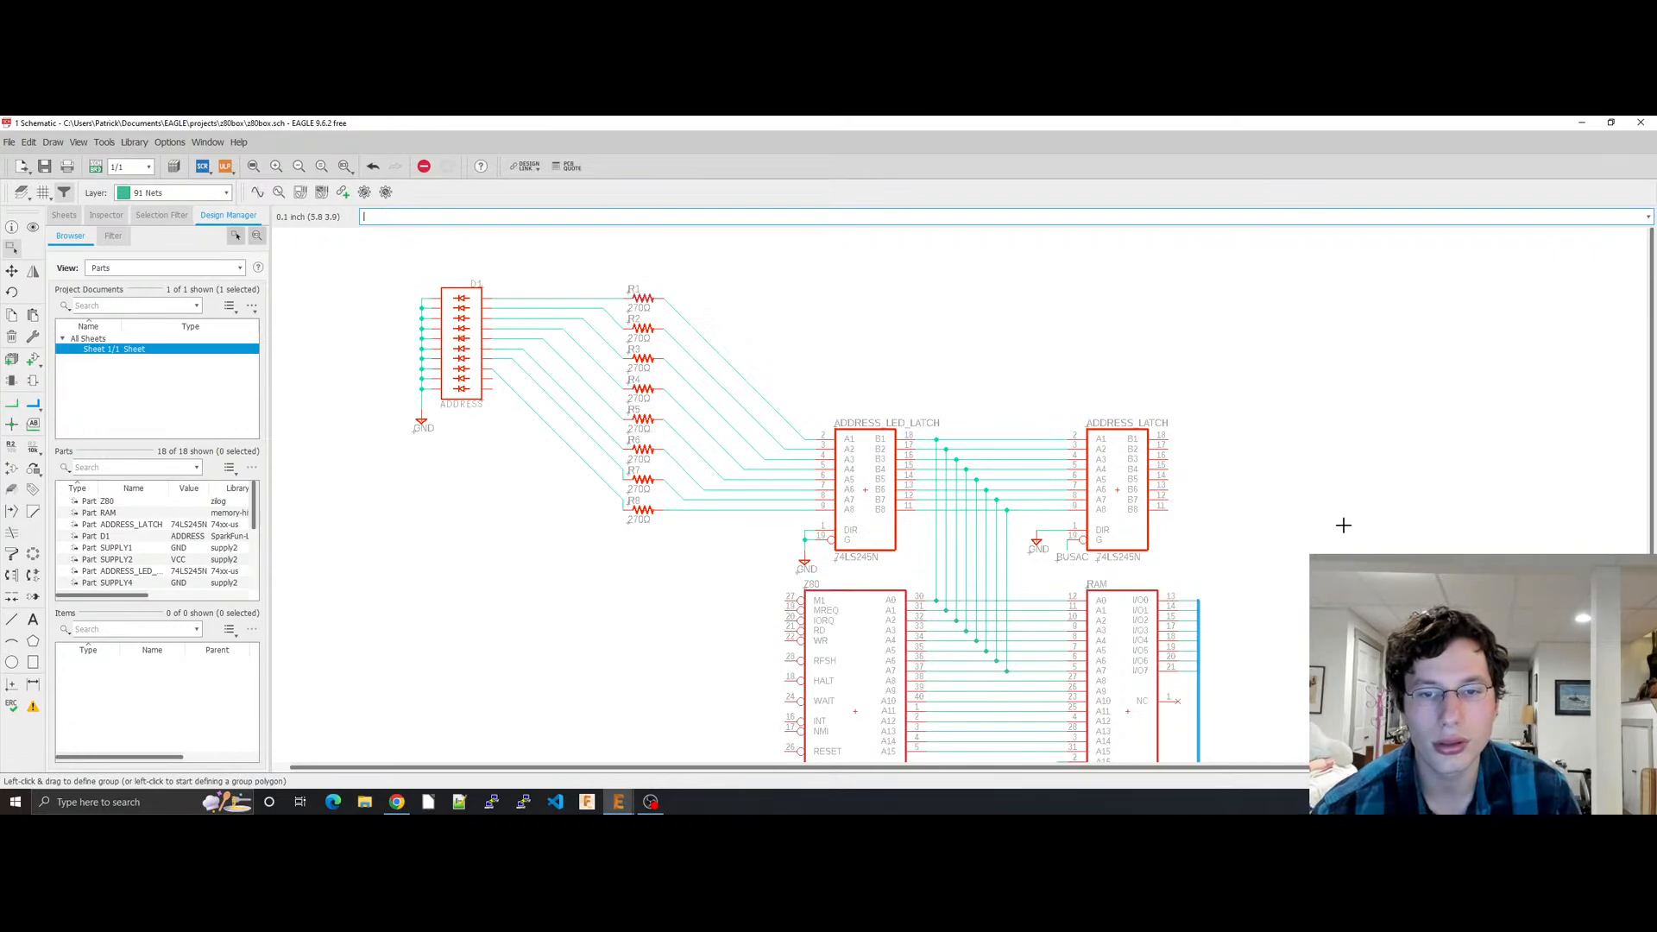
left_click_drag(1322, 551, 351, 278)
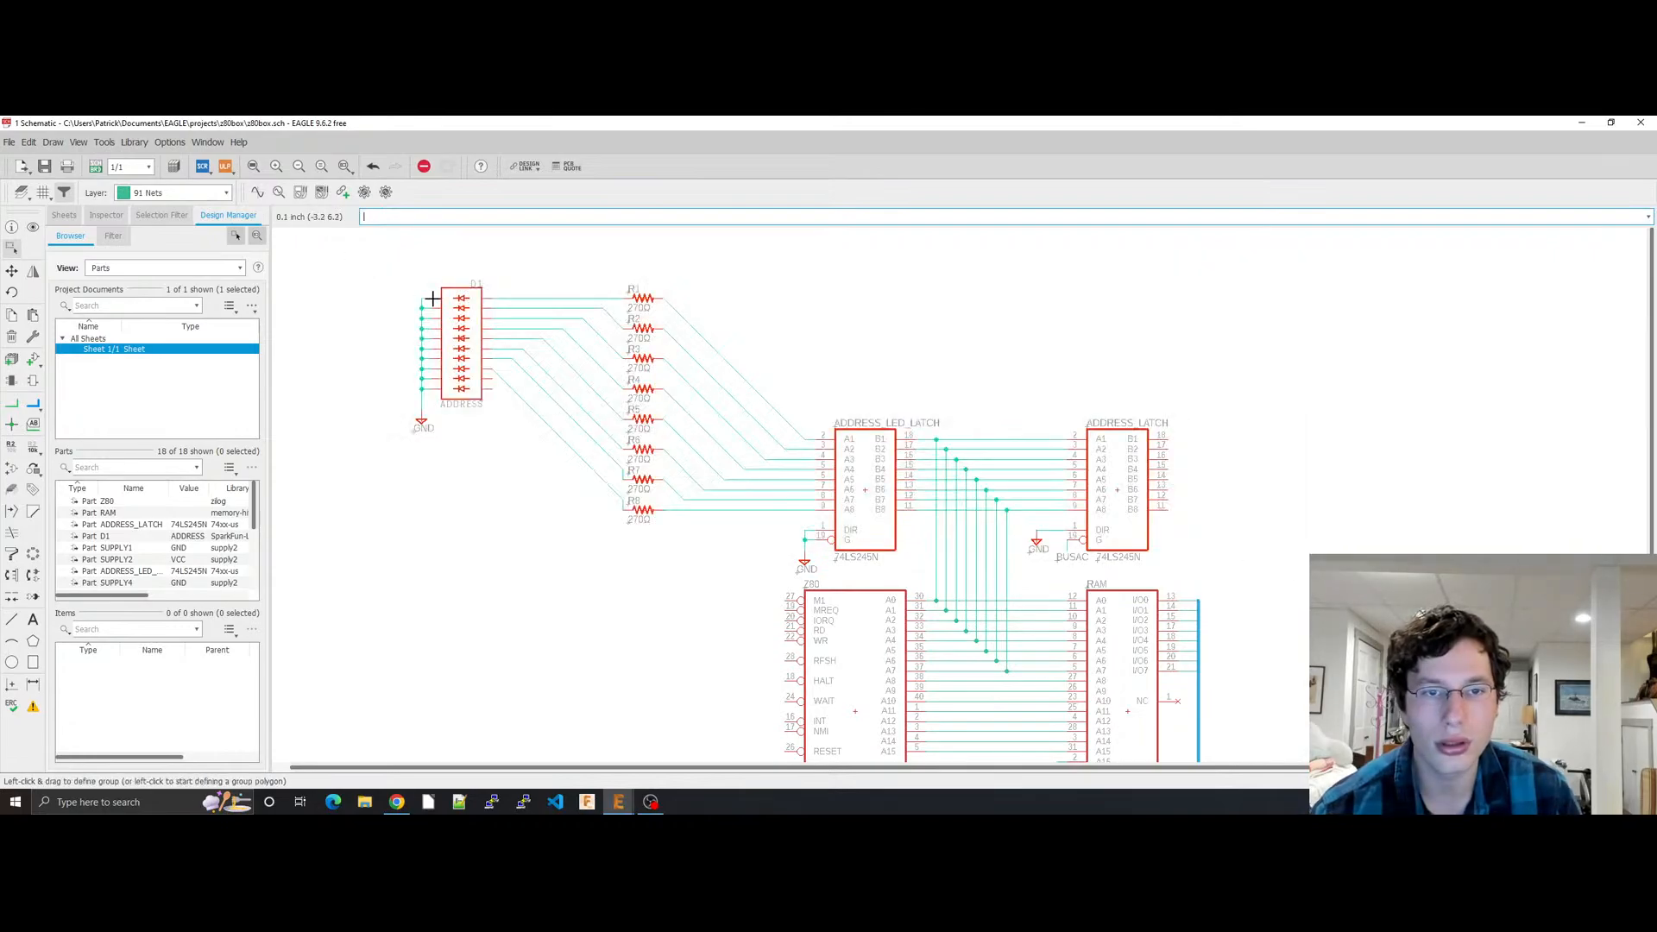
key("ctrl+c")
Step: Paste the copied LED and latch circuit below the Z80, upright with its LED bar on the left
key("ctrl+v")
scroll(518, 518, "down", 5)
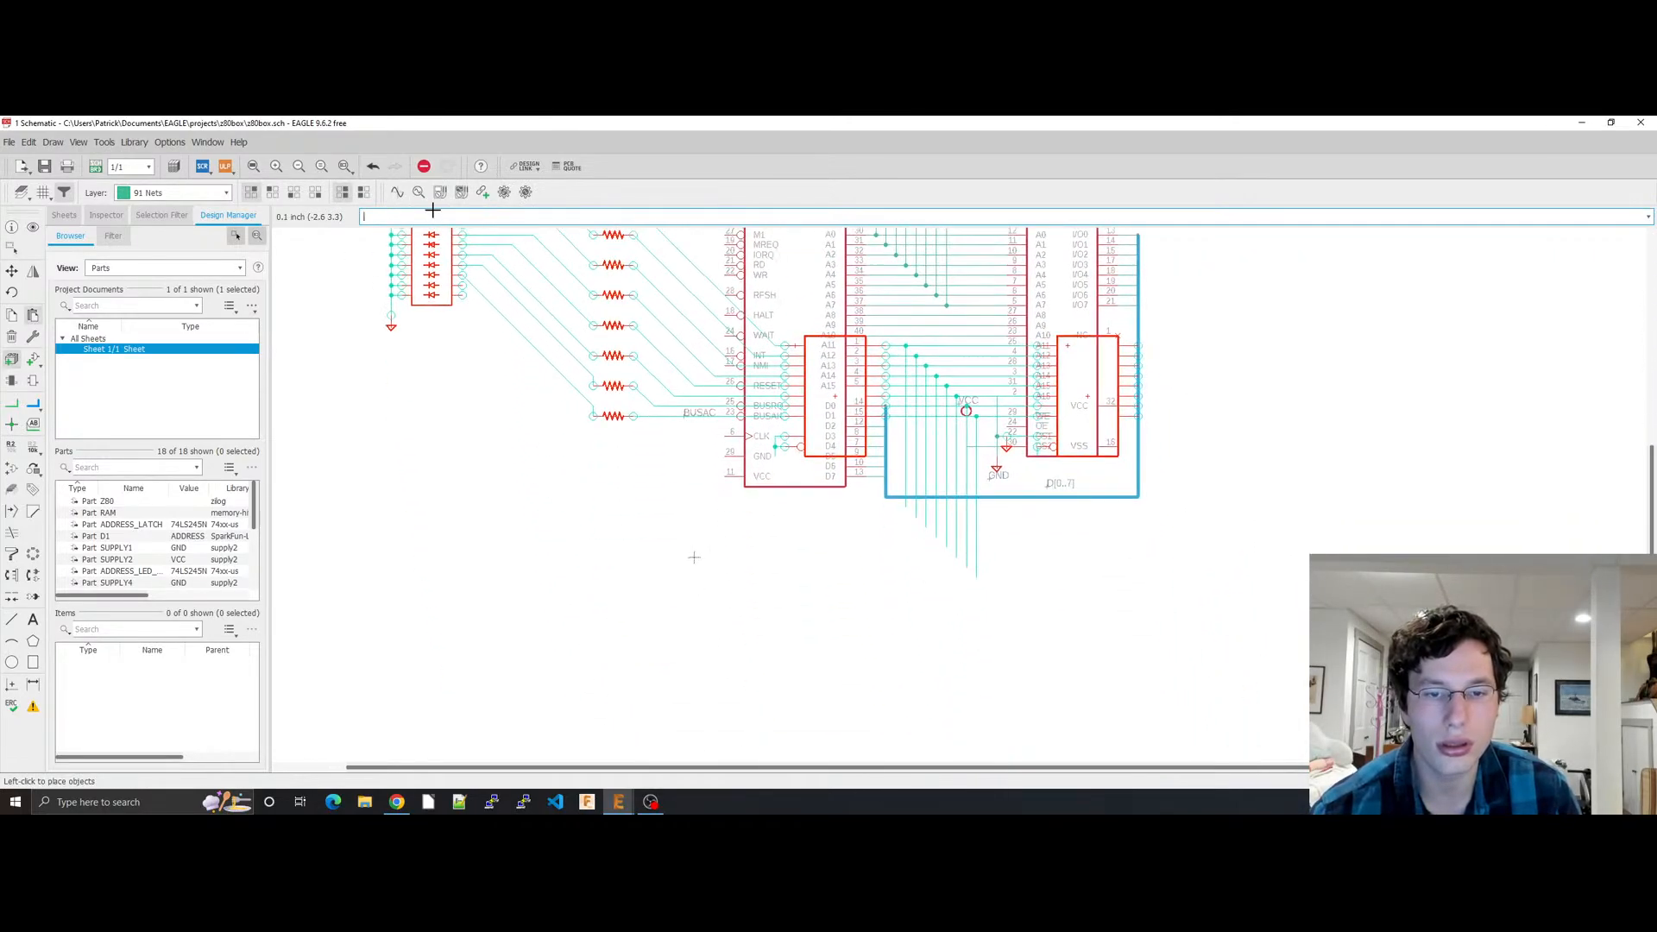
right_click(515, 505)
right_click(540, 518)
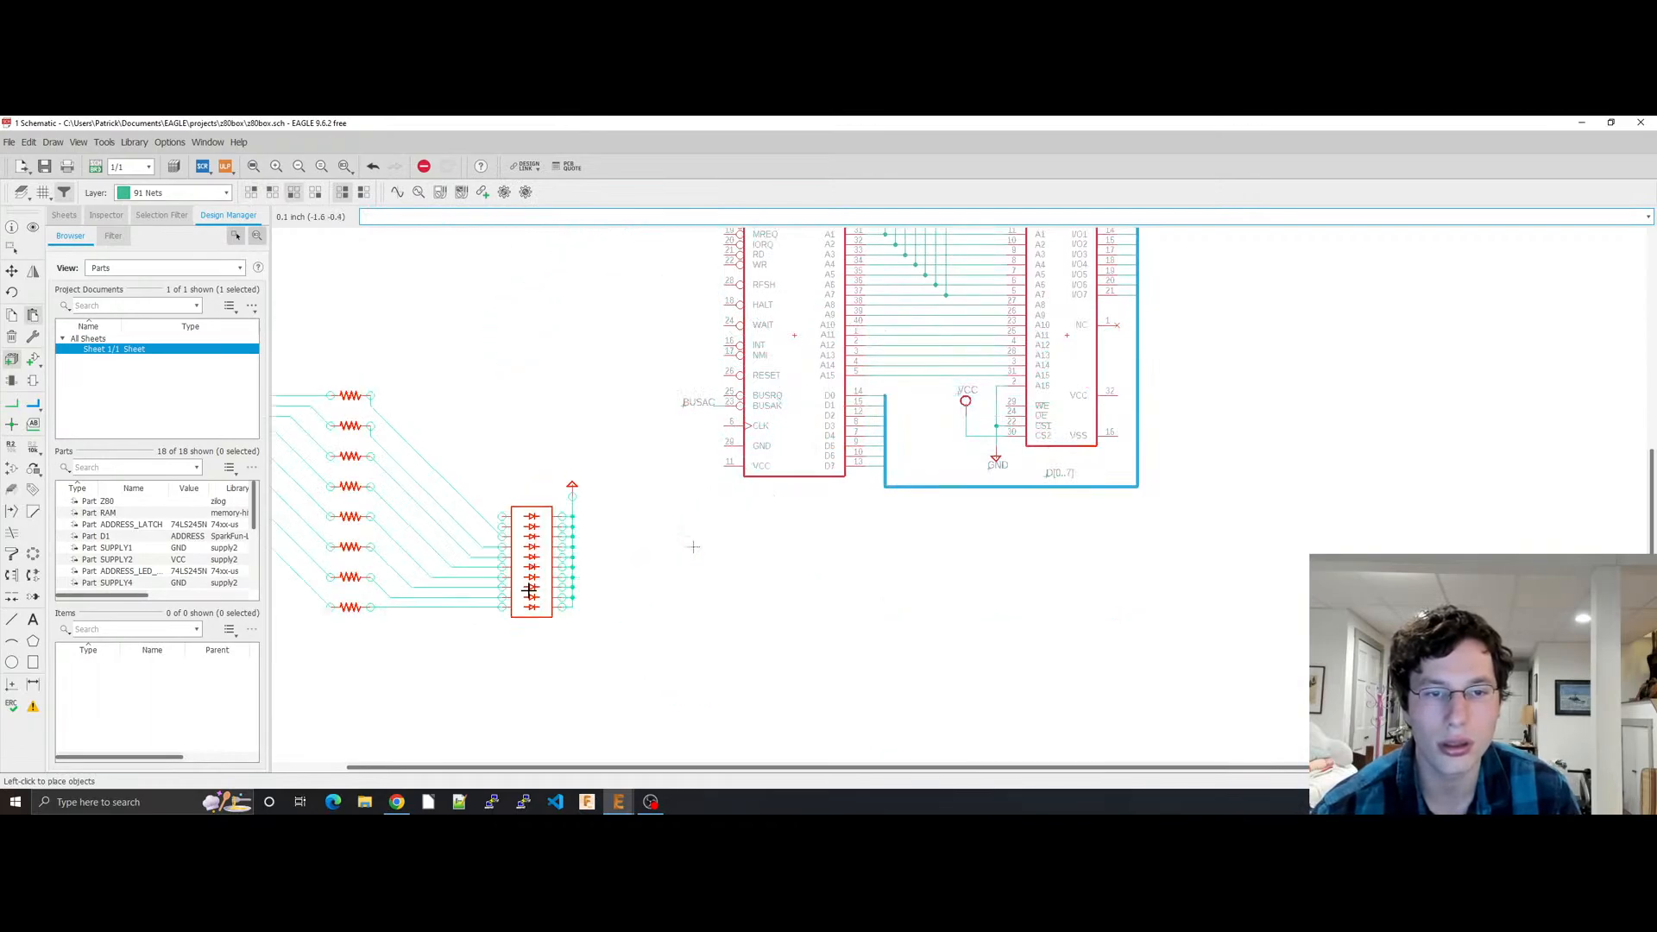
right_click(587, 553)
right_click(638, 563)
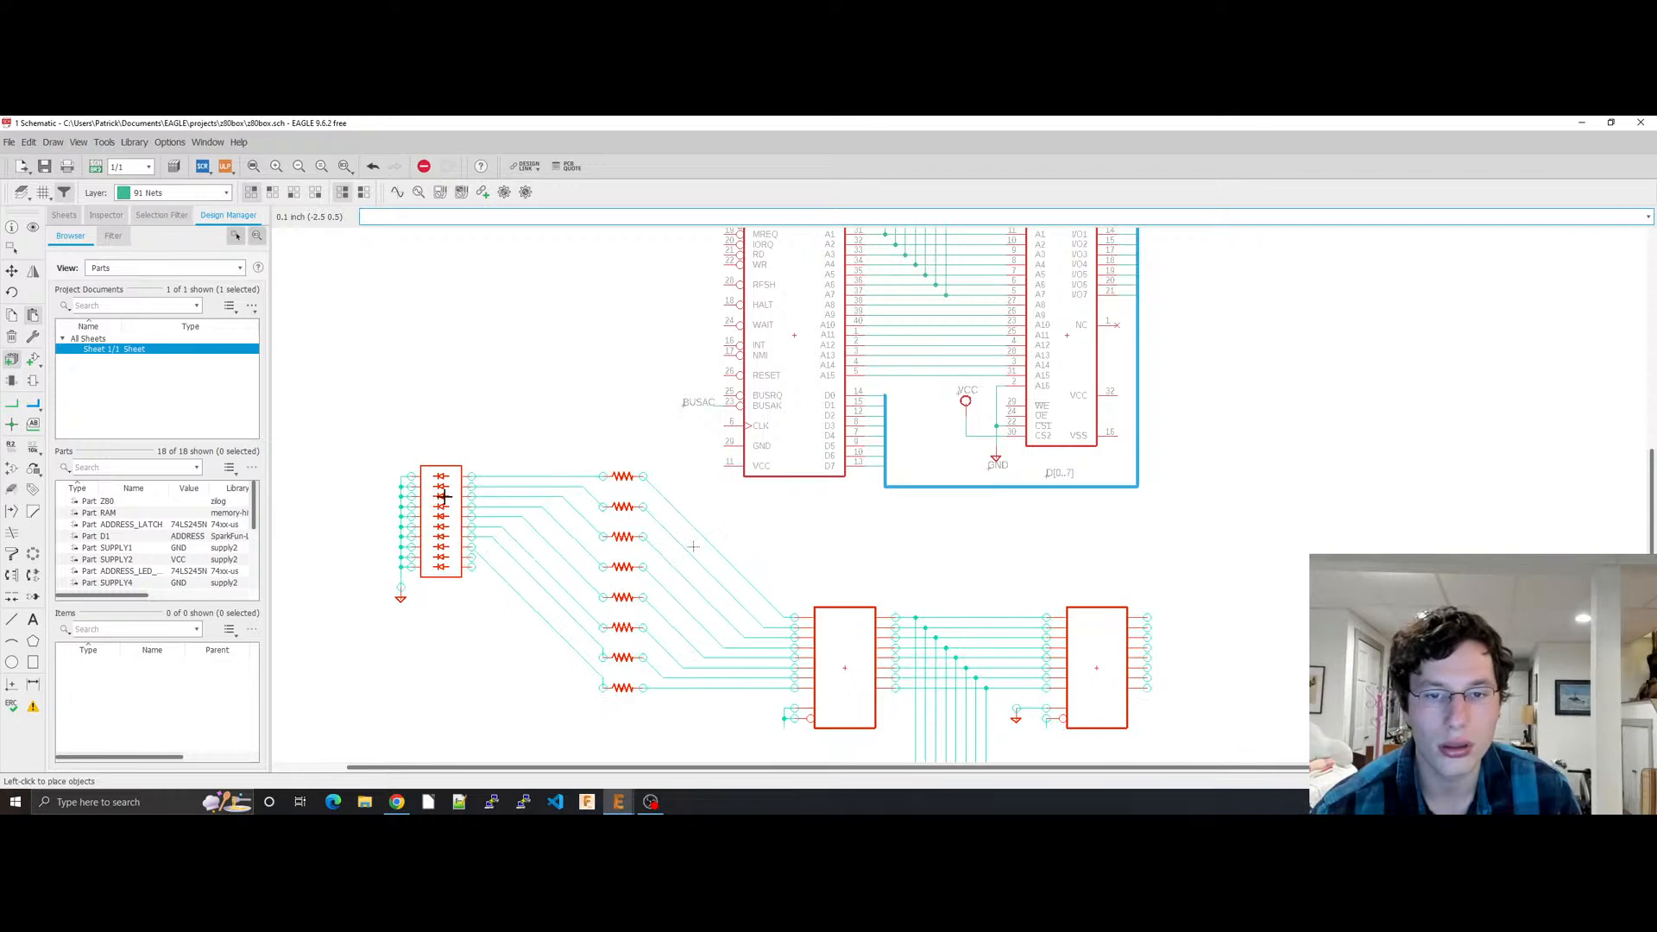
left_click(443, 498)
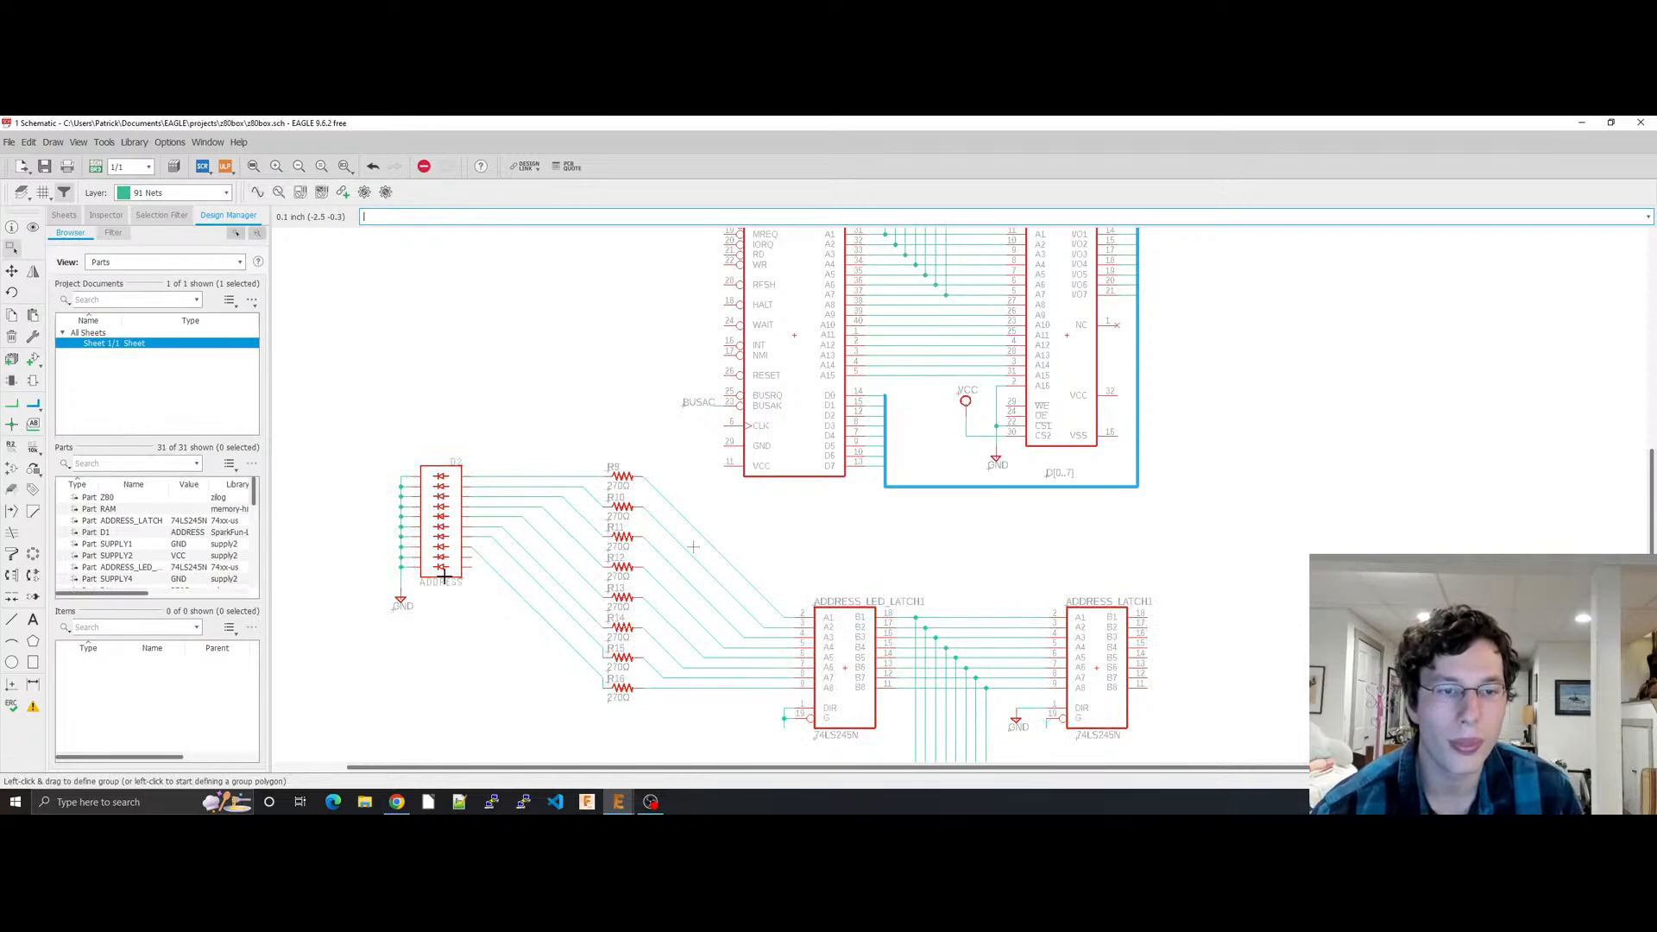
Step: Set the value of the pasted LED bar D2 to DATA
right_click(439, 517)
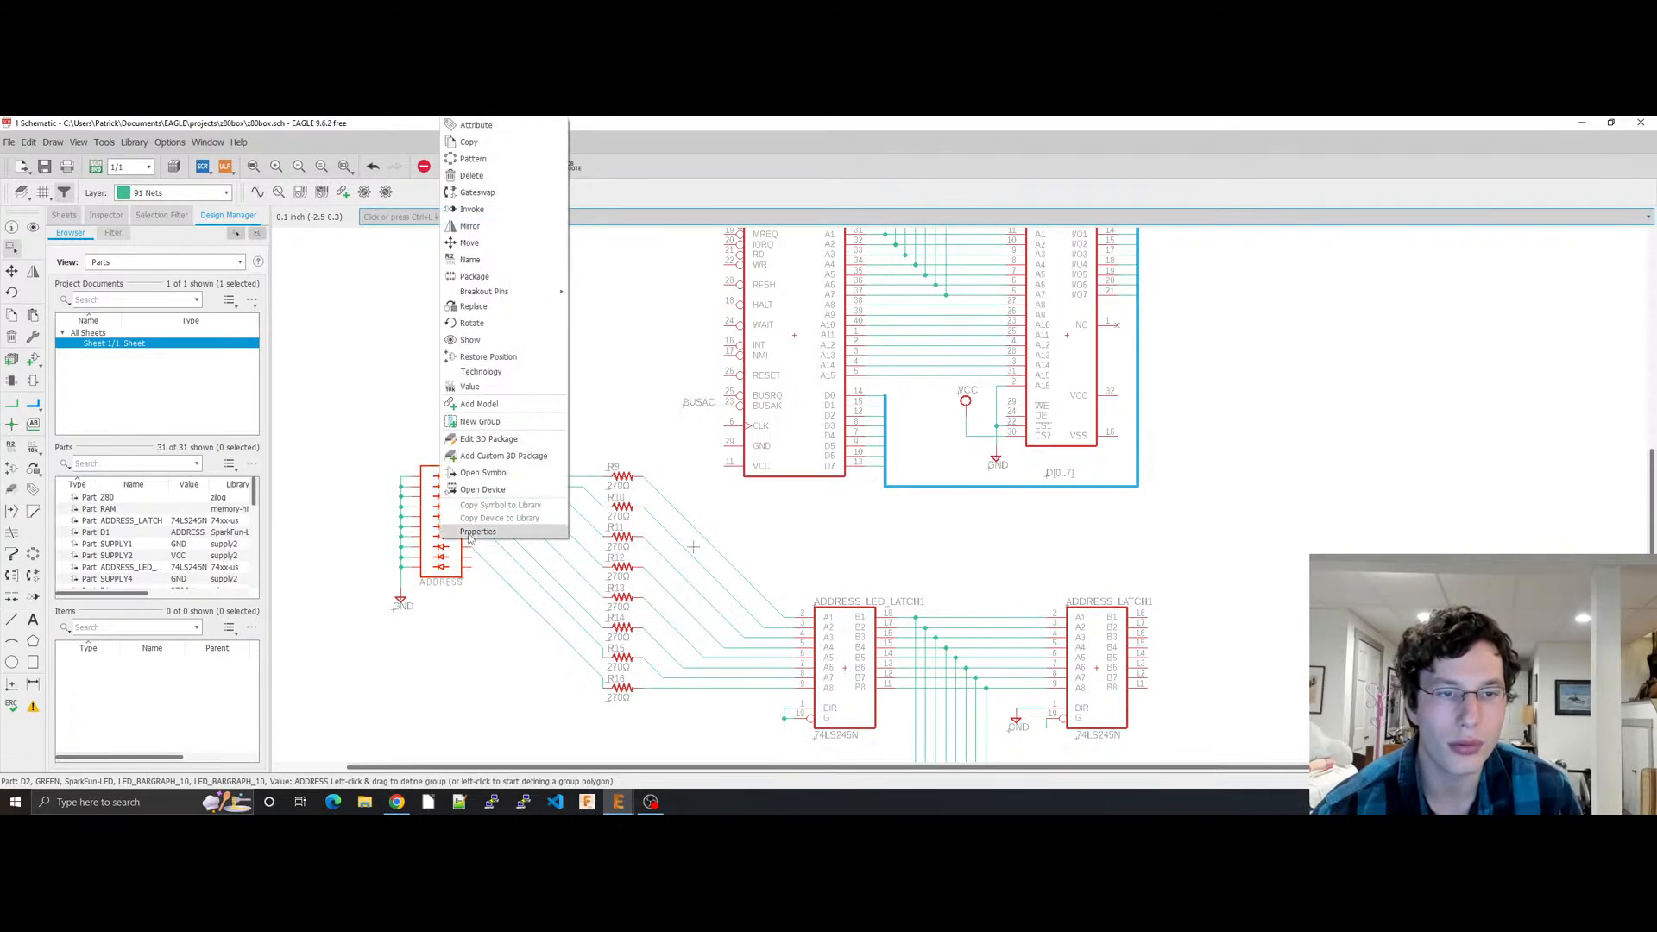
left_click(458, 535)
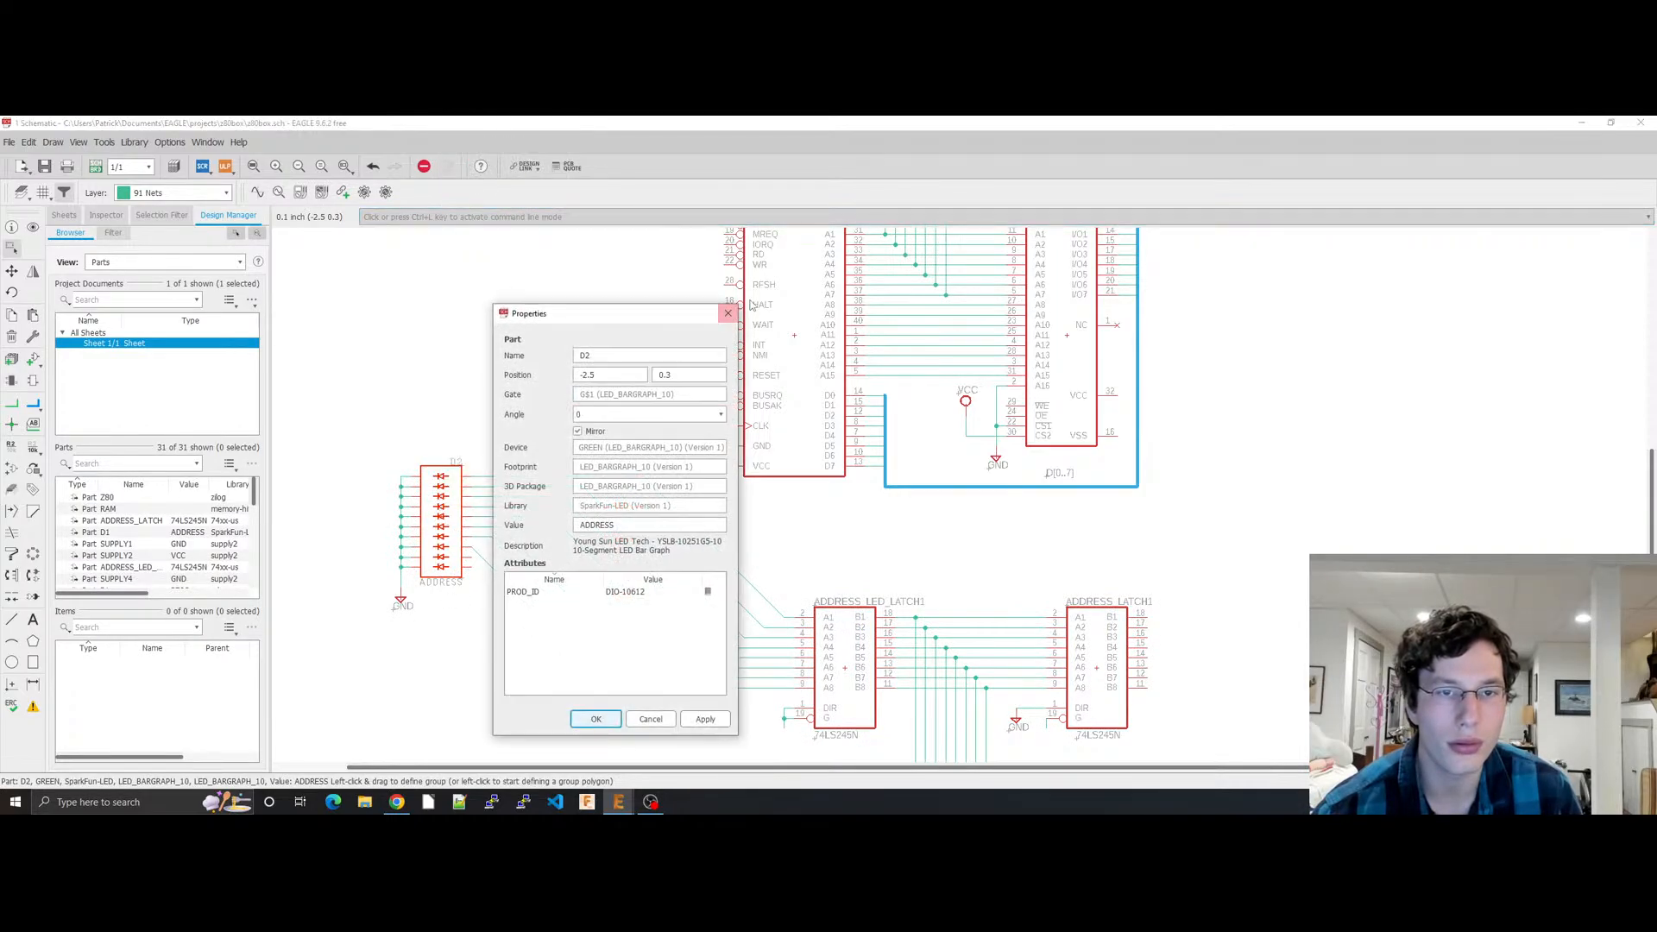
double_click(634, 524)
type("DATA")
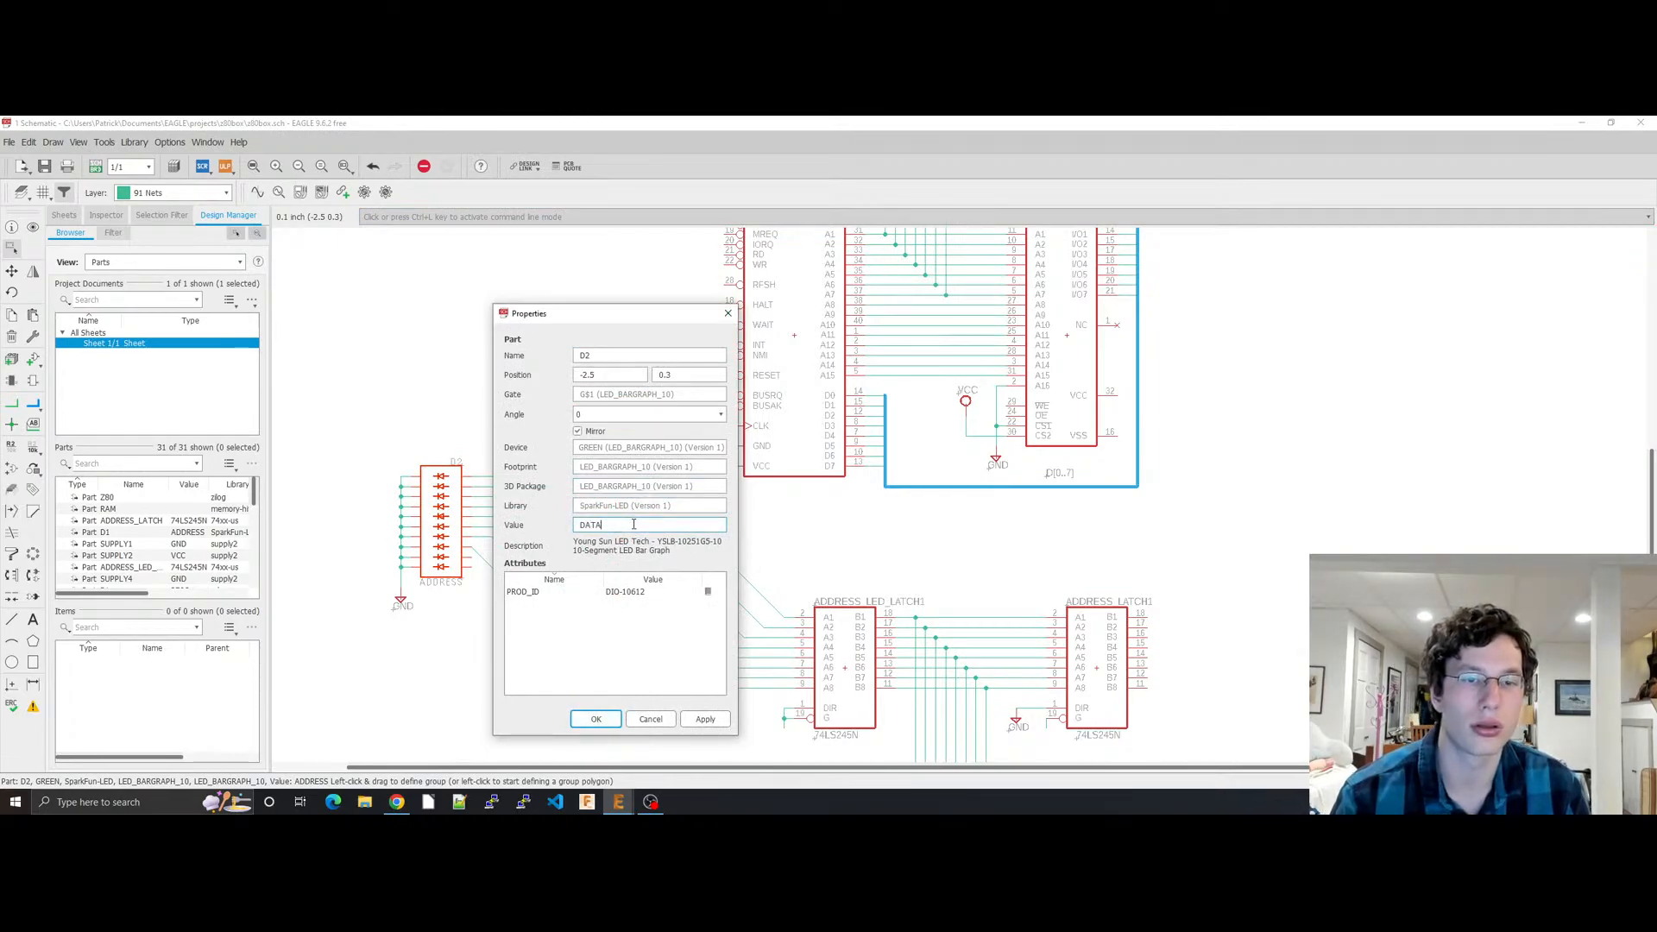
key("Return")
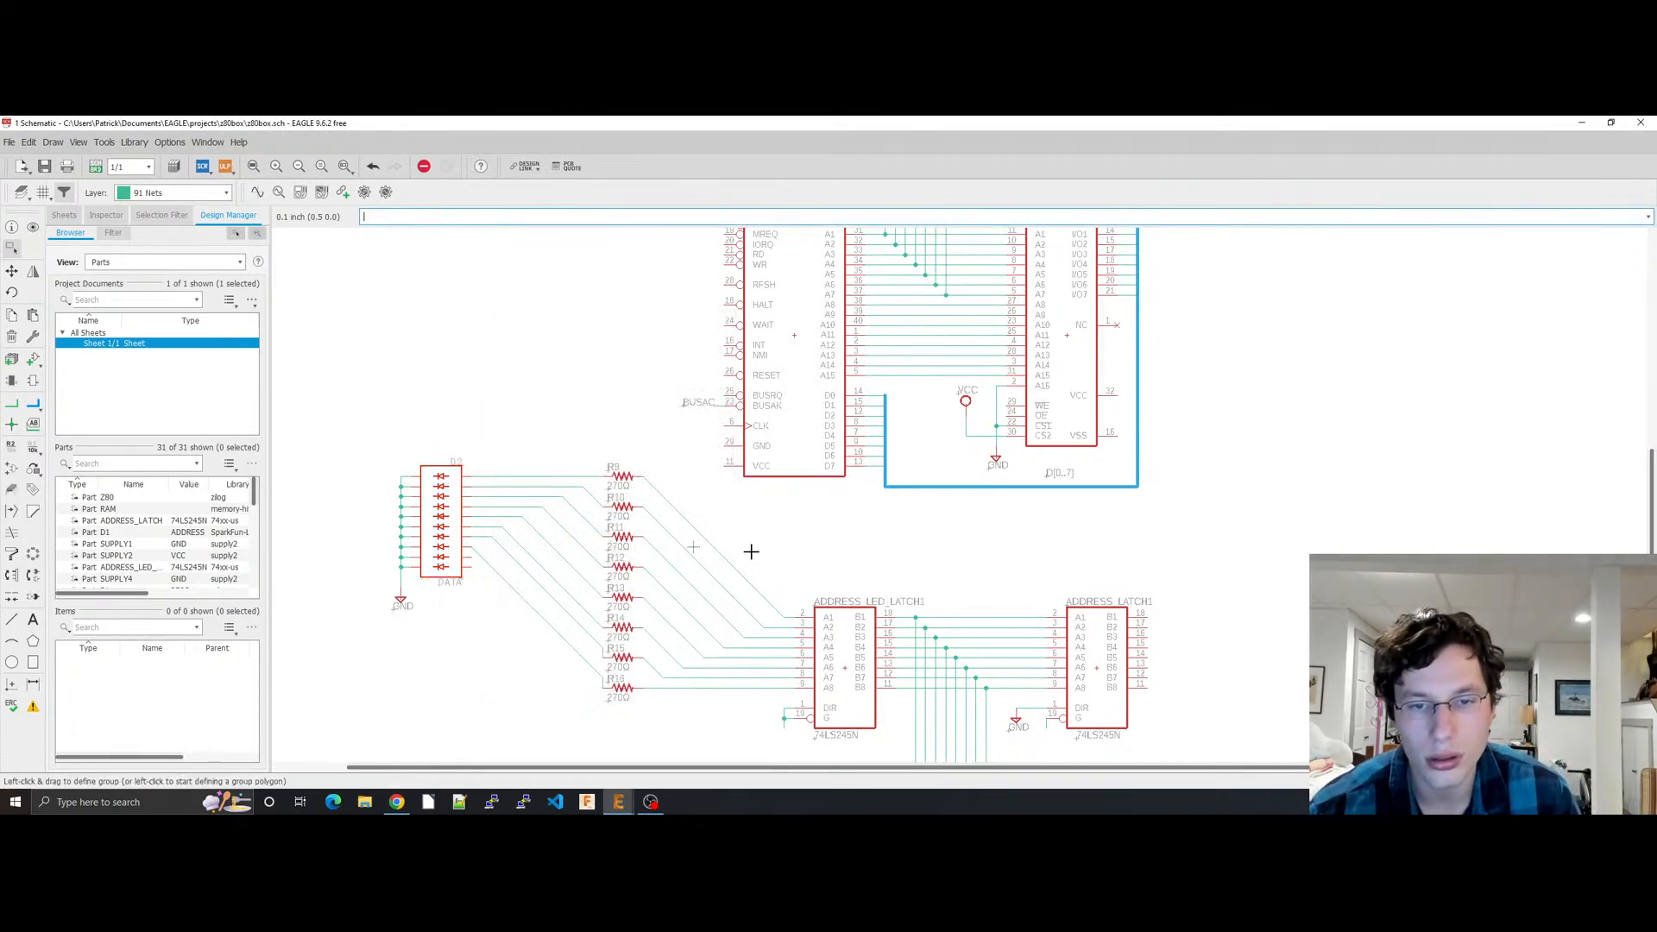
Step: Rename the pasted latch ADDRESS_LED_LATCH1 as DATA_LED_LATCH
right_click(849, 674)
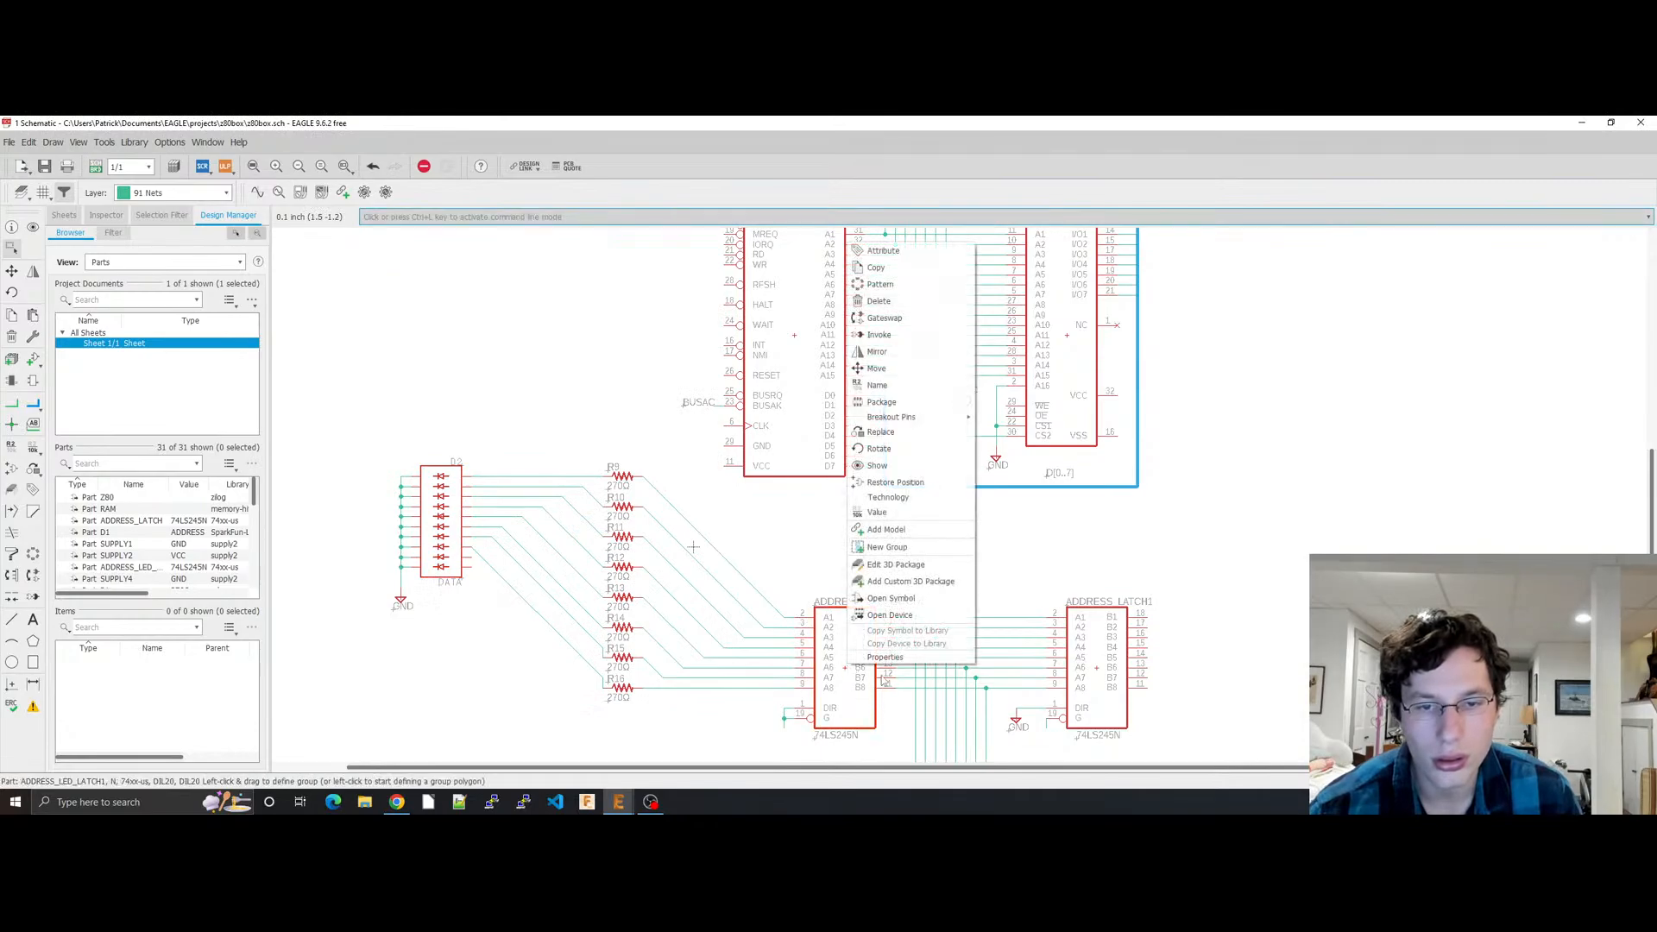
left_click(889, 661)
left_click(705, 432)
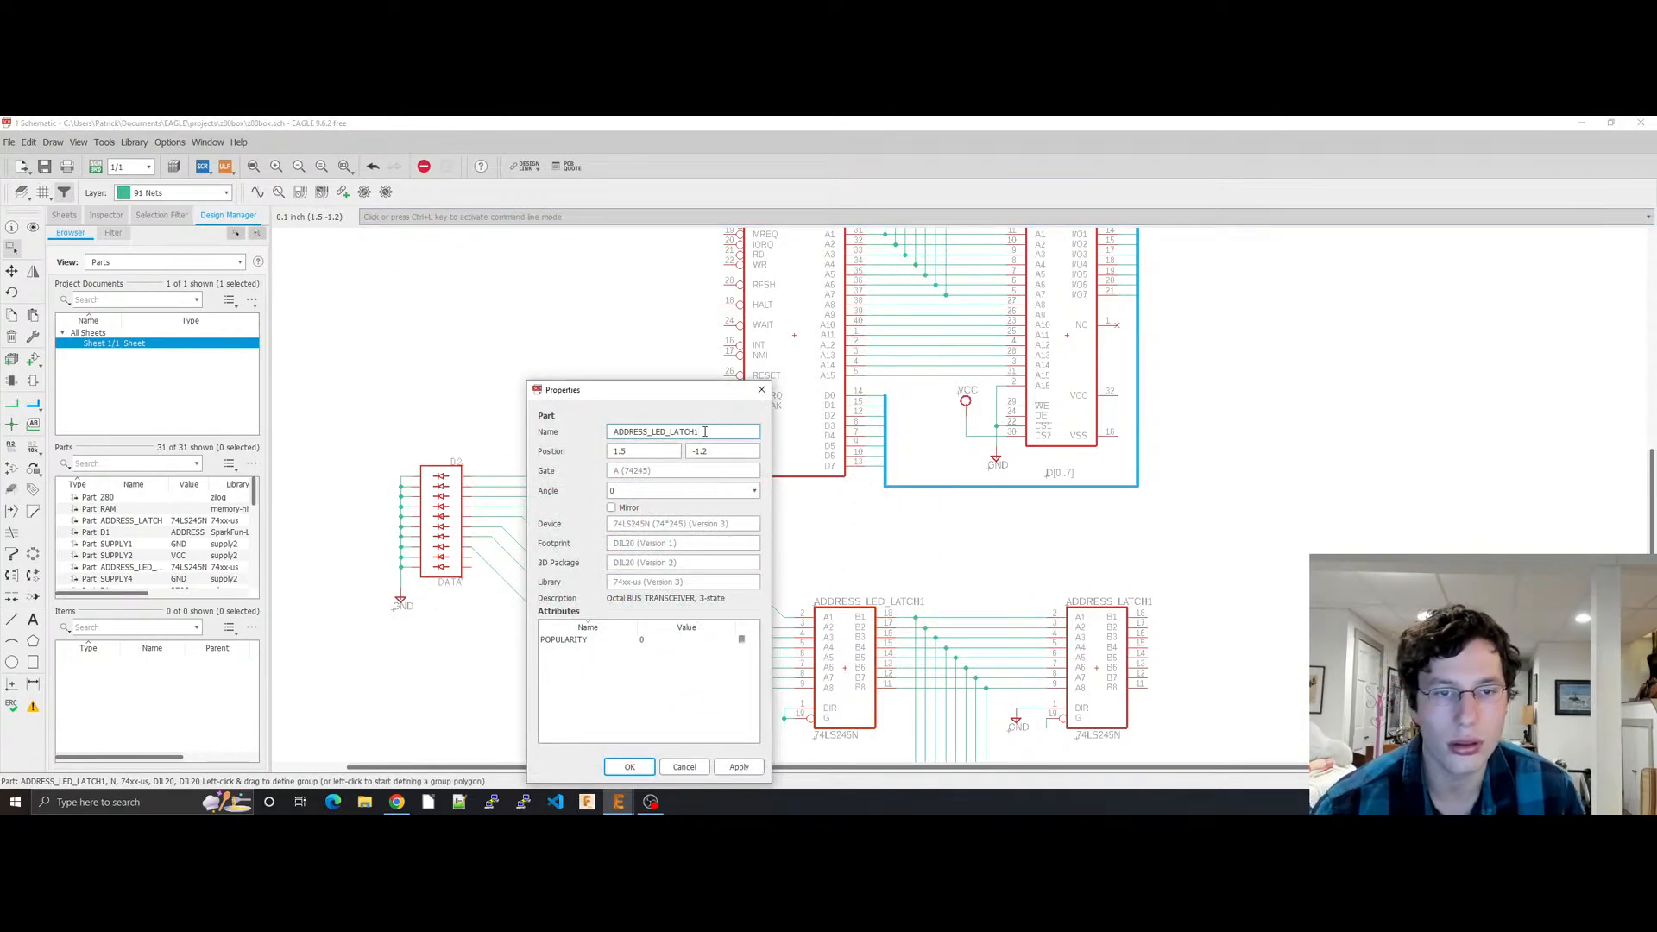
key("ctrl+a")
type("DAT")
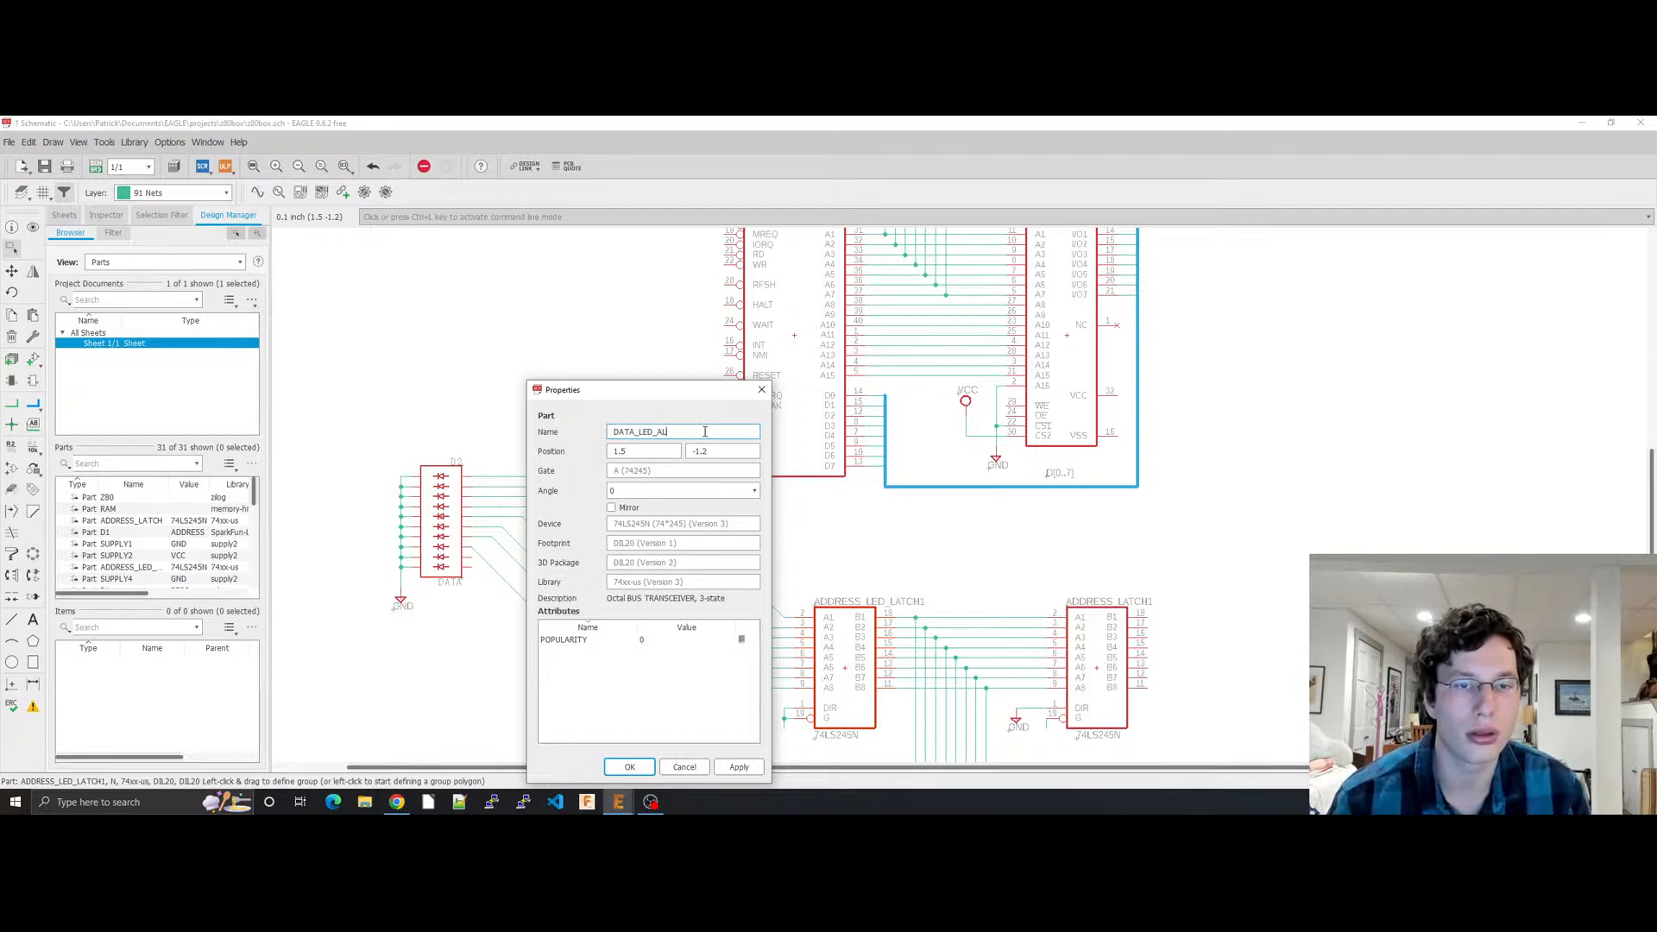
key("Return")
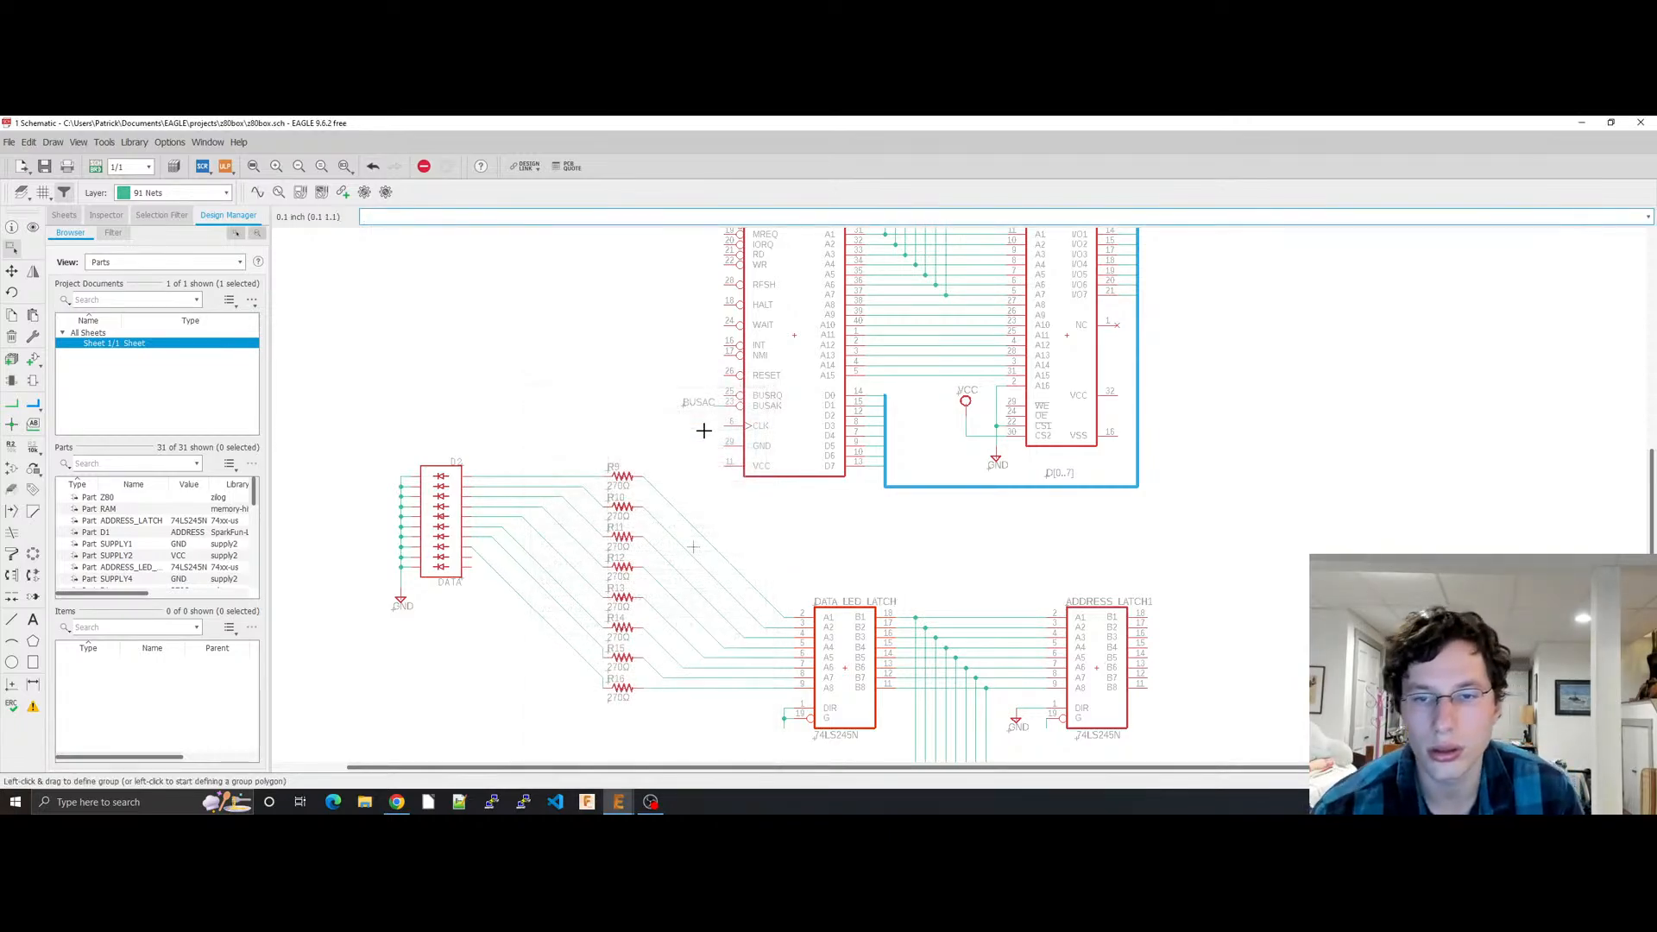
Step: Rename the pasted latch ADDRESS_LATCH1 as DATA_LATCH and save the schematic
right_click(1104, 671)
left_click(1138, 664)
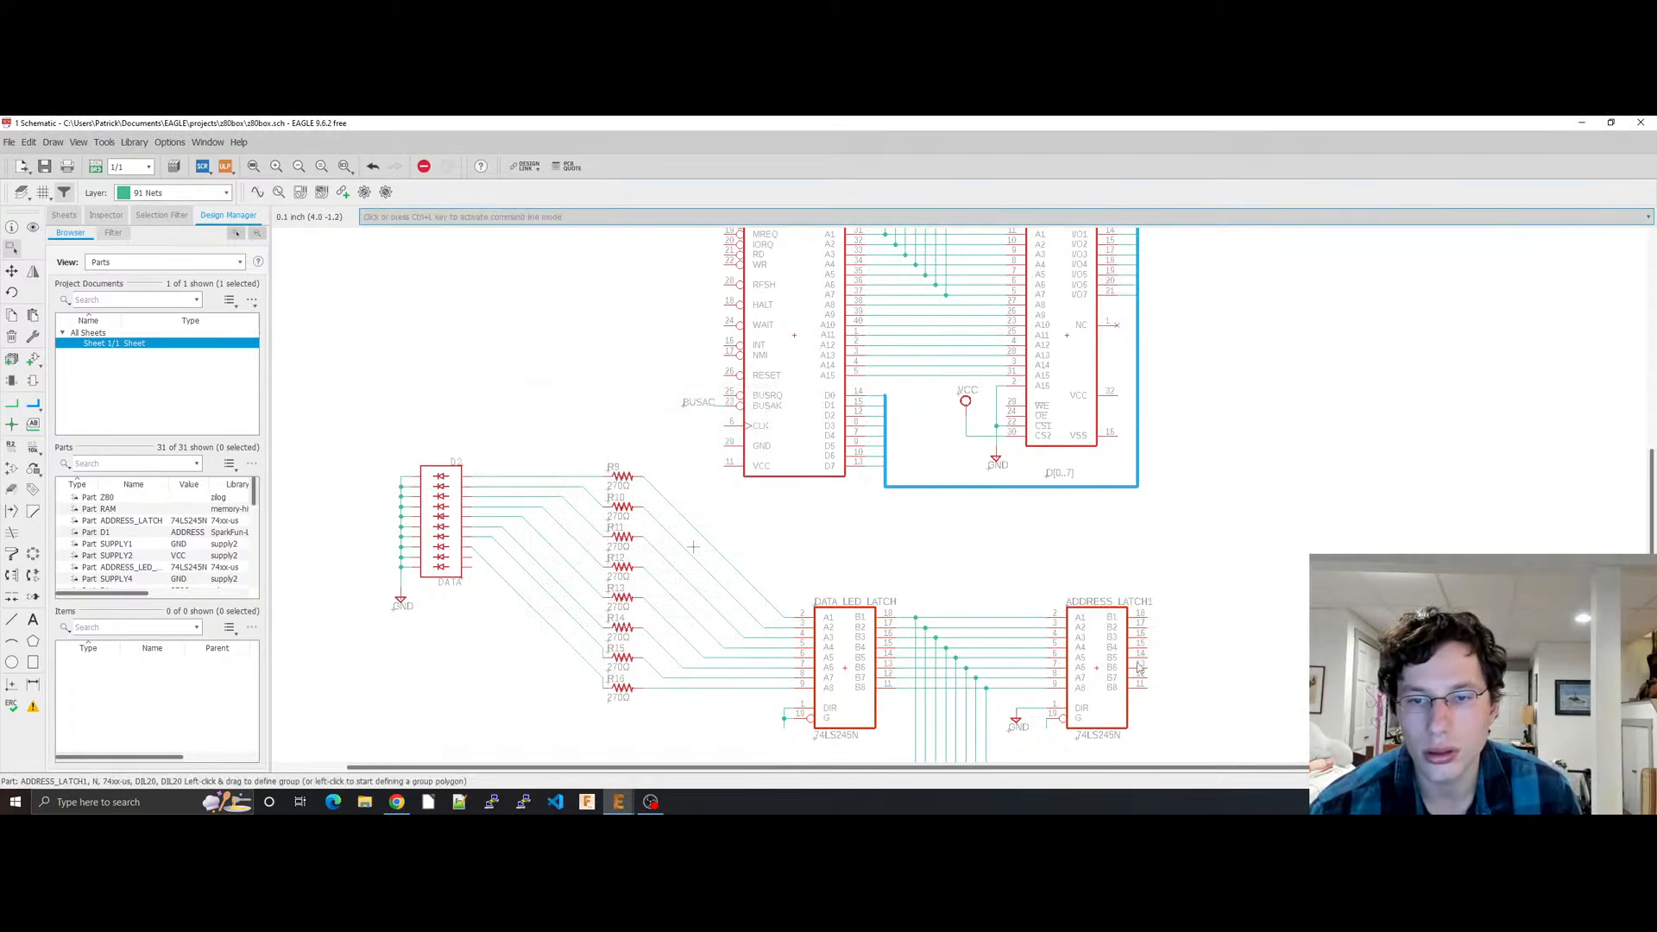
key("ctrl+a")
type("D")
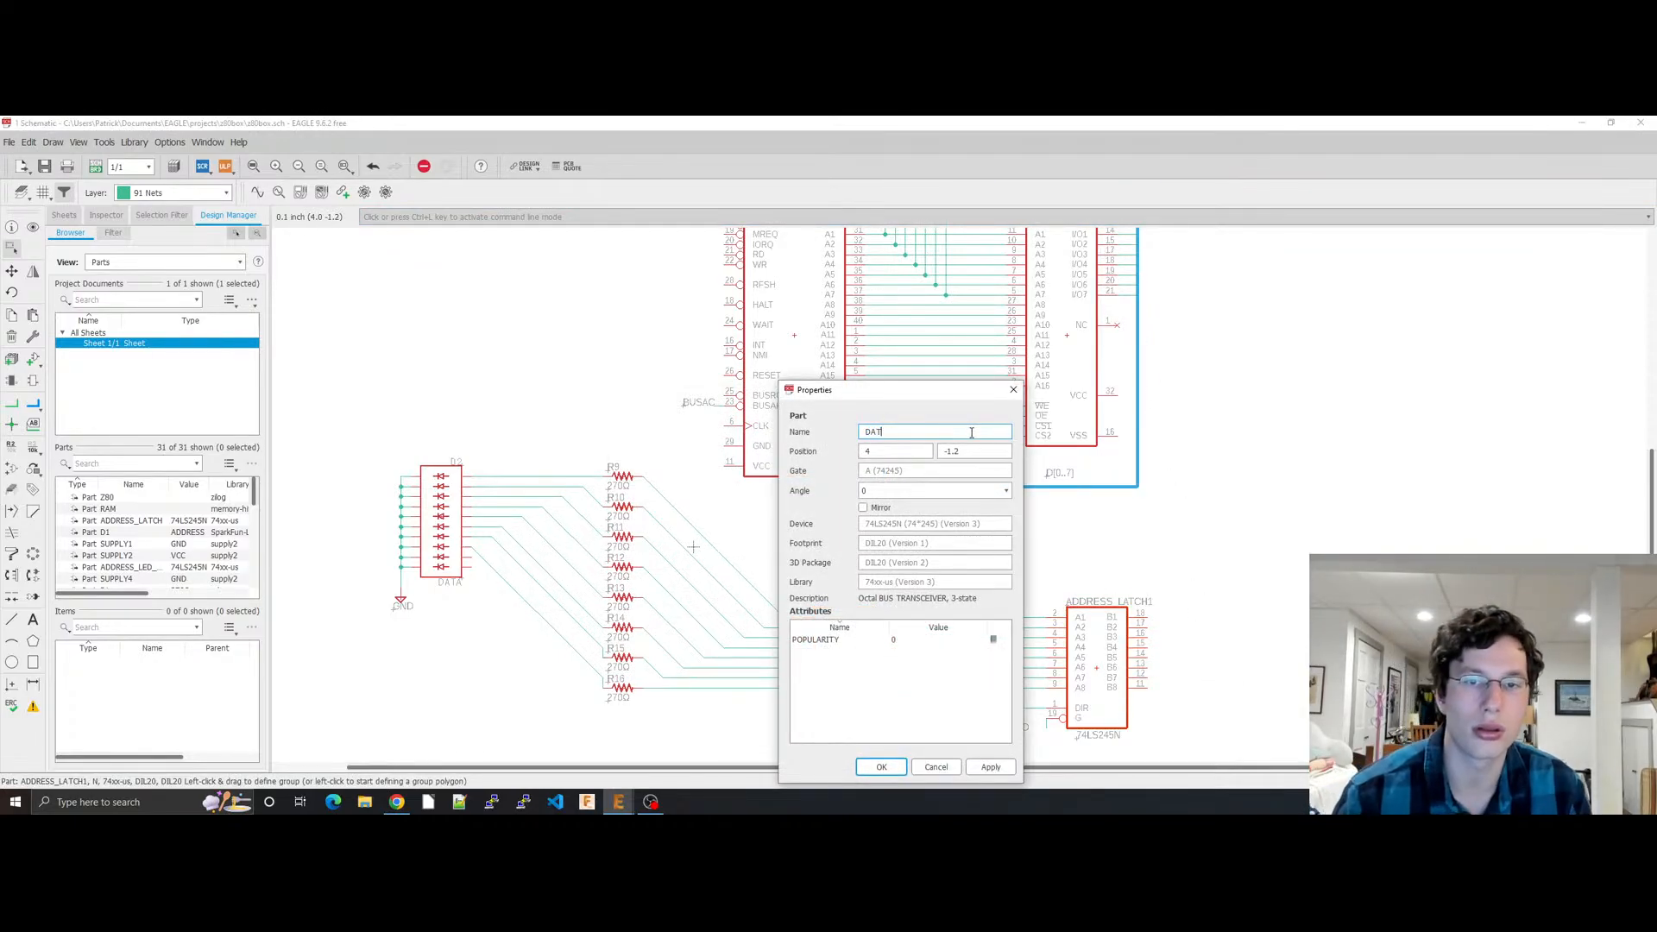
type("ATA_LATCH")
key("Return")
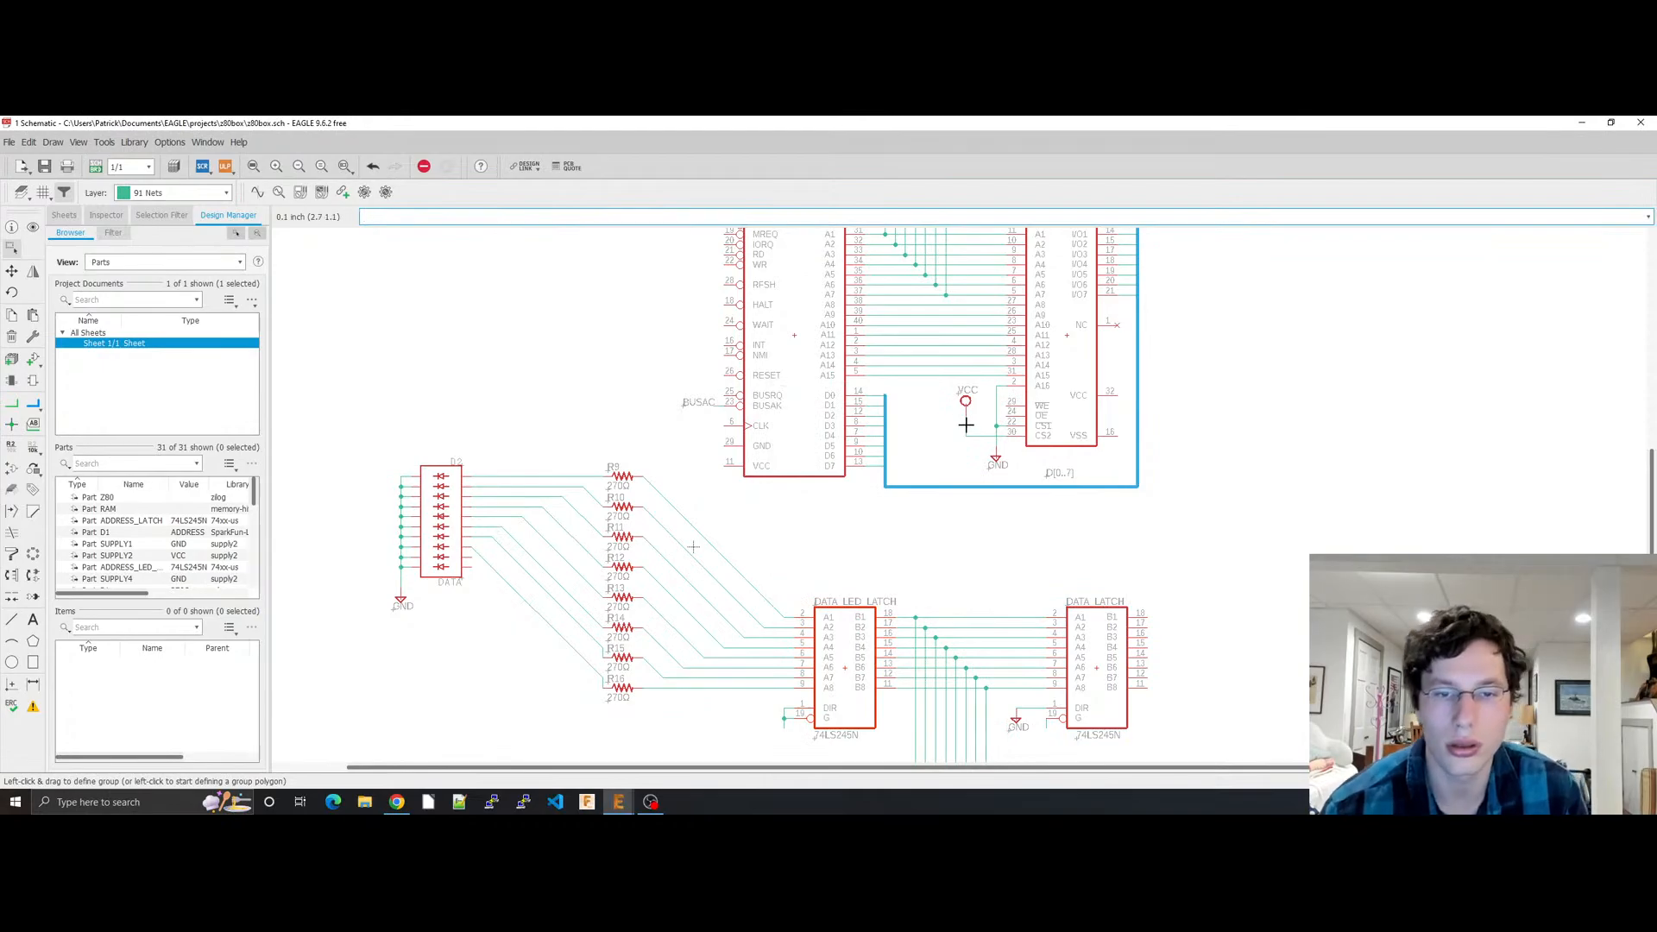
middle_click_drag(996, 558, 1032, 492)
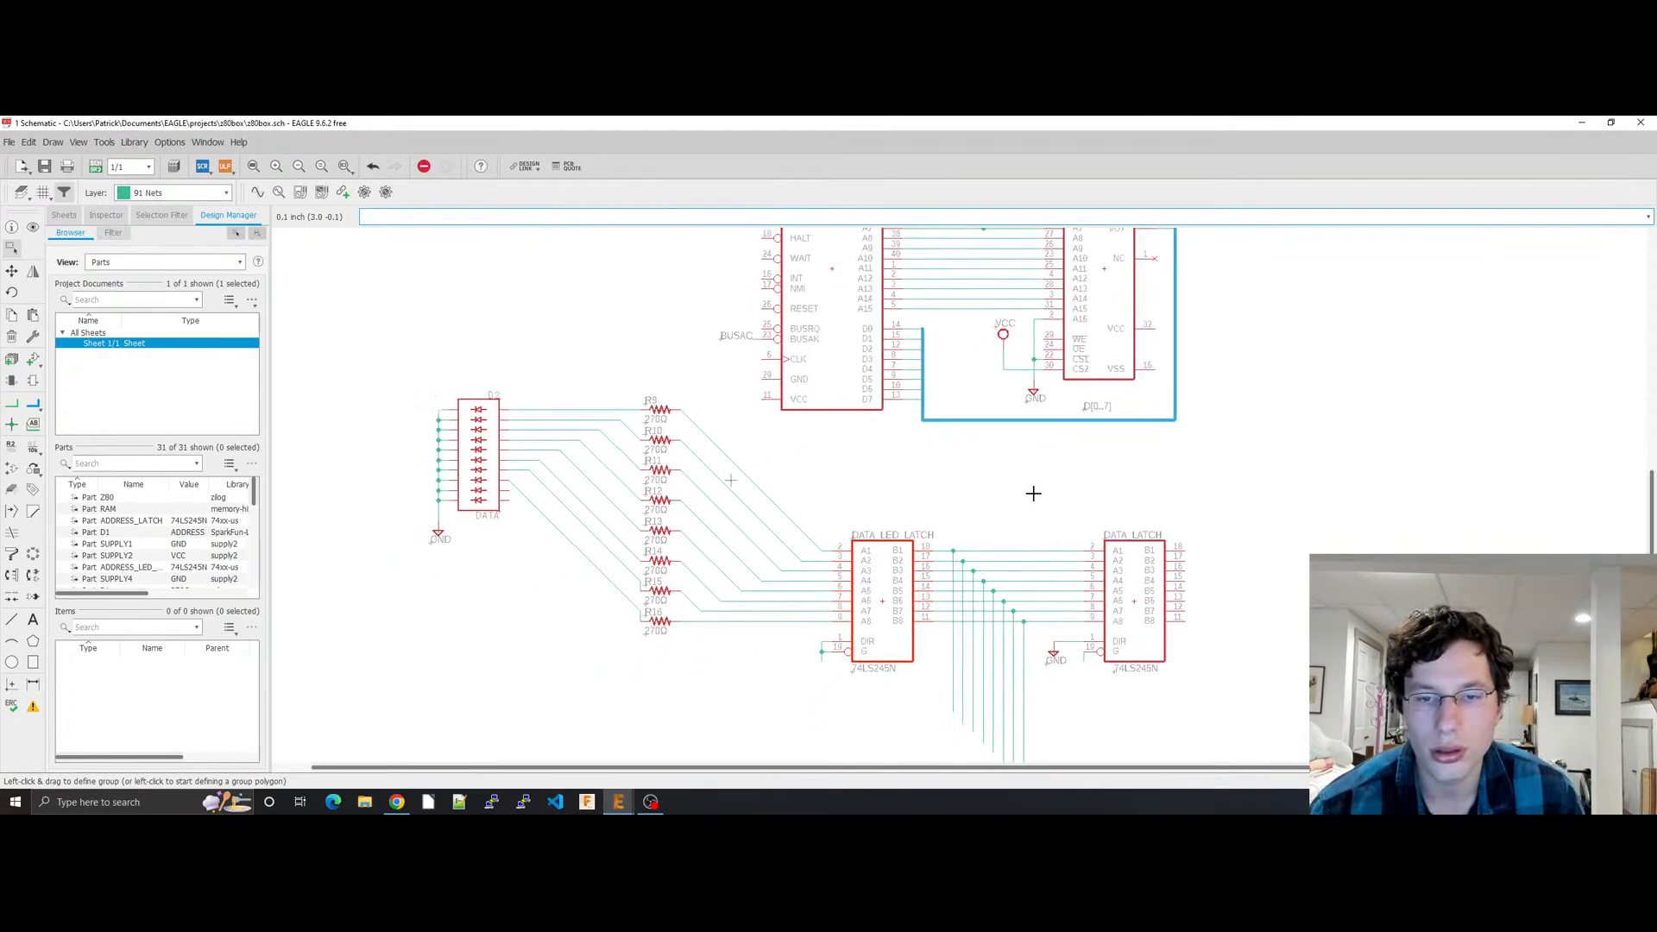
key("ctrl+s")
Step: Delete the leftover vertical nets hanging between DATA_LED_LATCH and DATA_LATCH and save the schematic
left_click_drag(935, 703, 981, 729)
key("Delete")
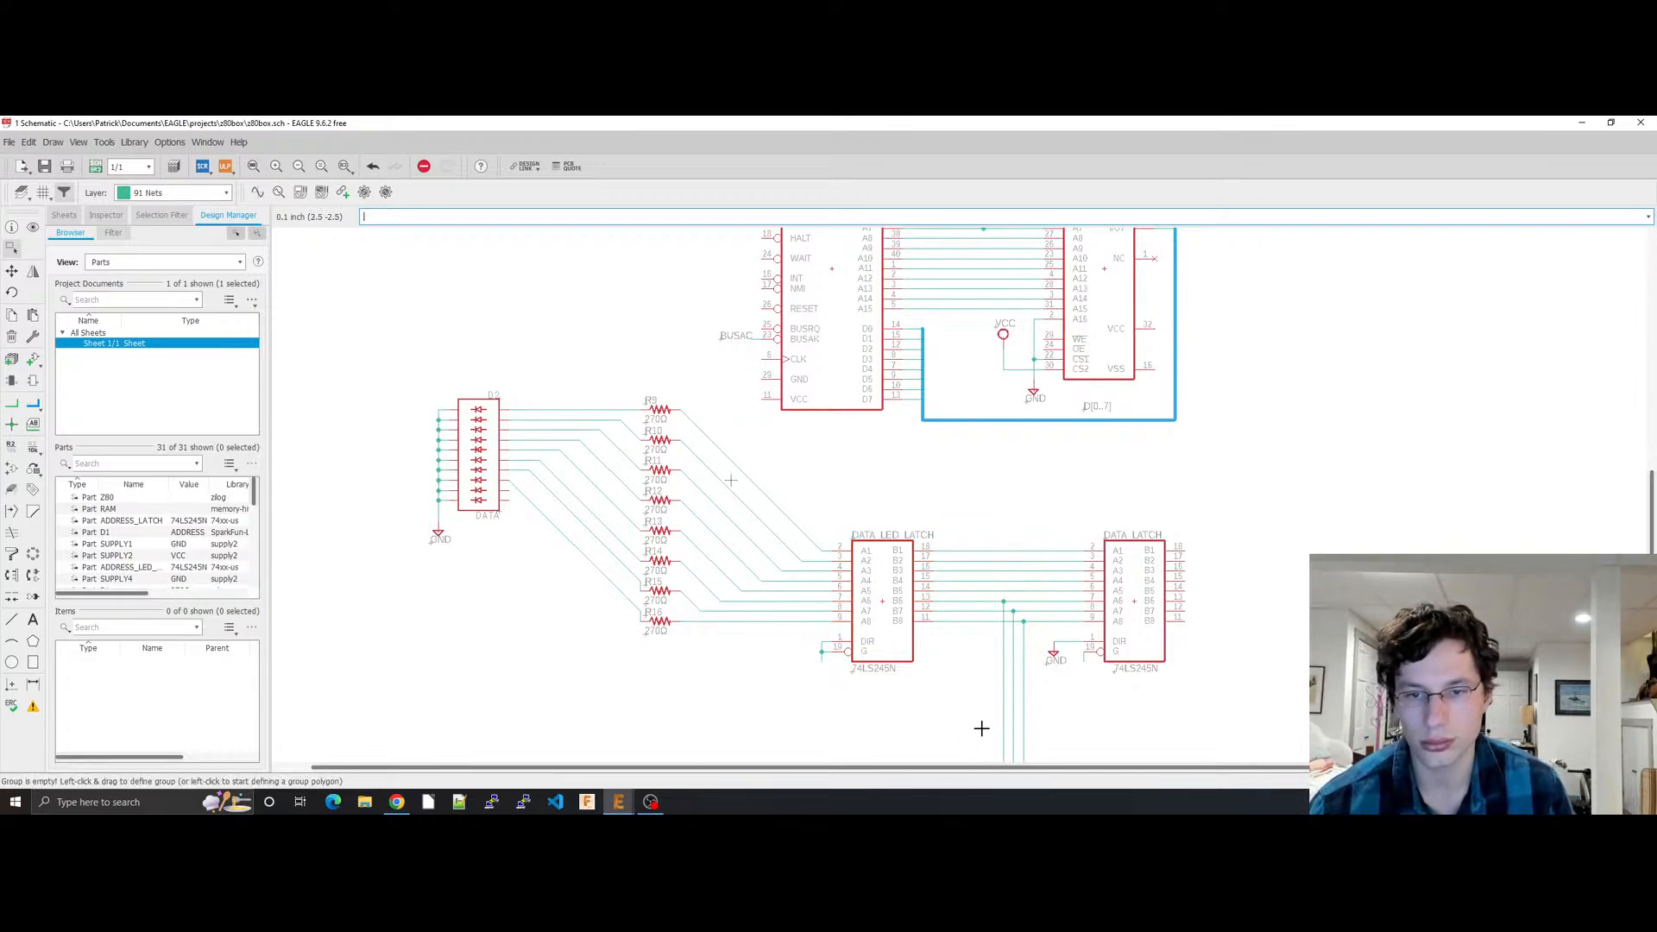
middle_click_drag(991, 729, 976, 577)
left_click_drag(947, 579, 1045, 685)
key("Delete")
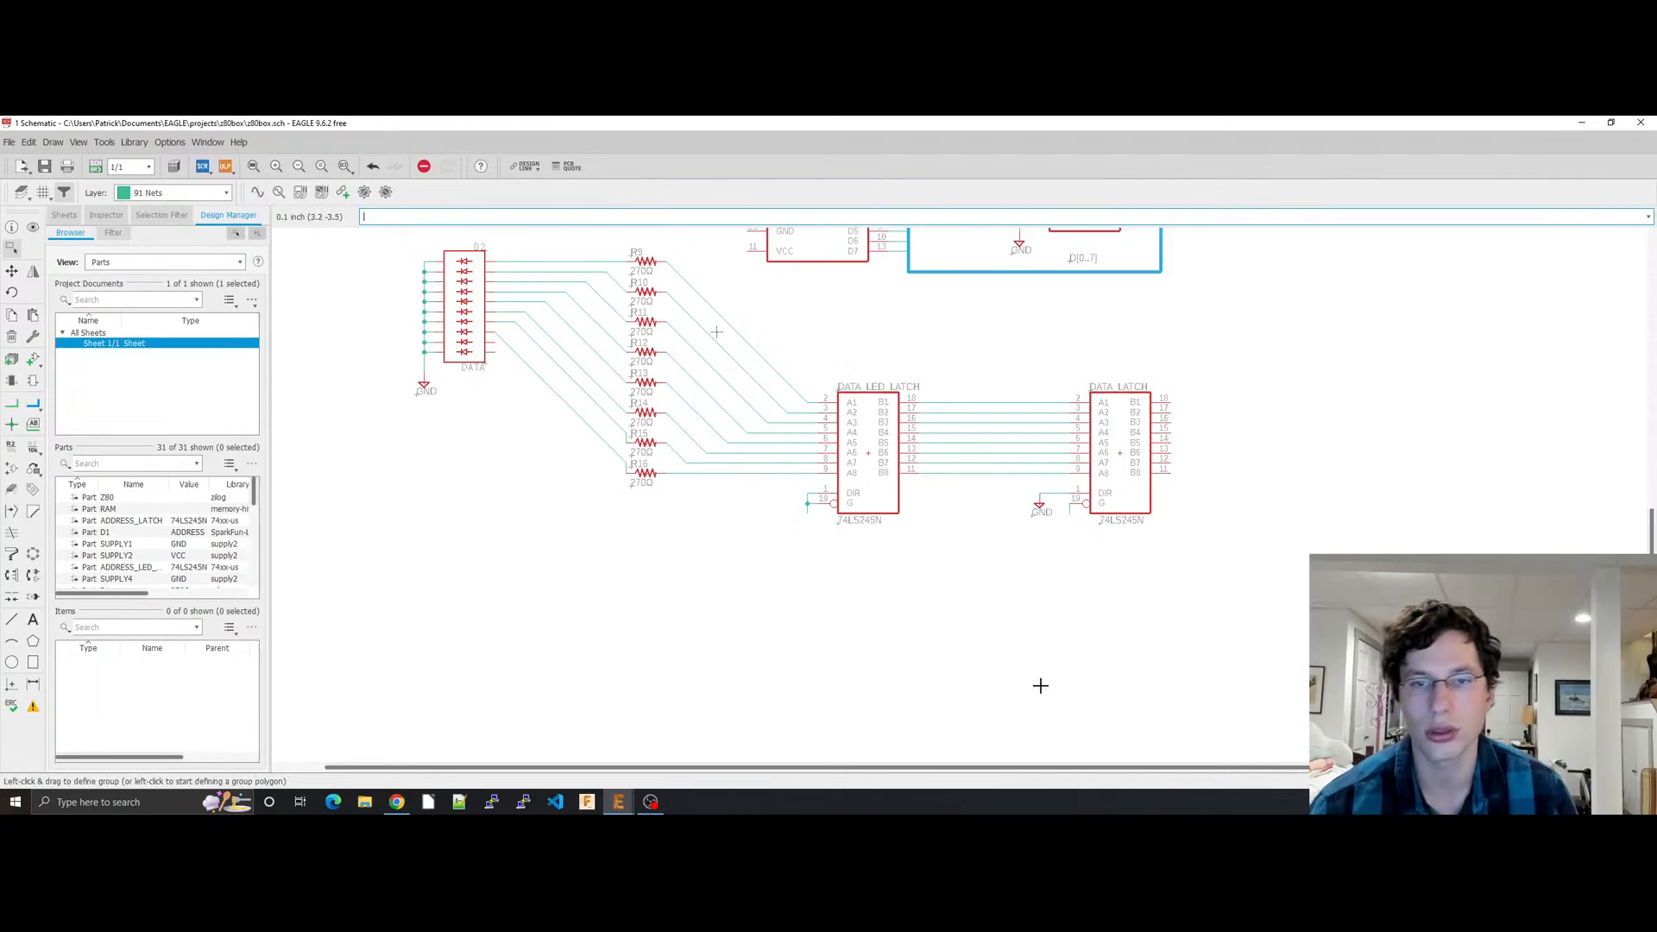
key("ctrl+s")
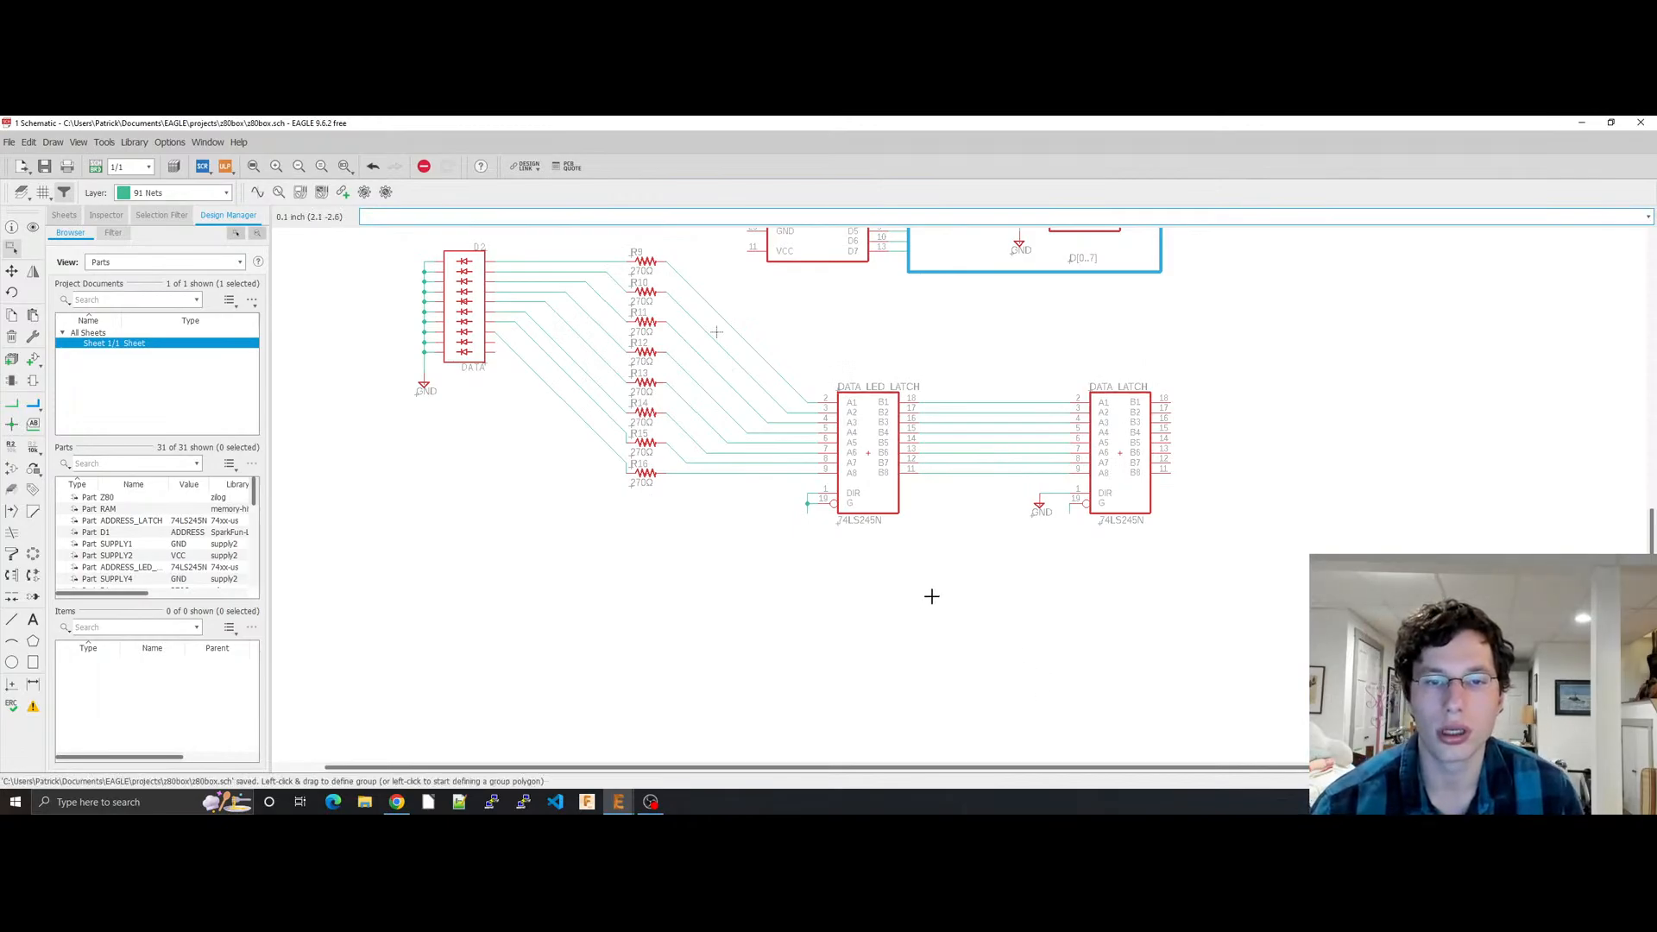
Step: Copy the GND symbol under ADDRESS_LED_LATCH and place it on the DIR and G net of DATA_LED_LATCH
scroll(921, 588, "up", 3)
scroll(921, 588, "down", 4)
scroll(921, 587, "down", 1)
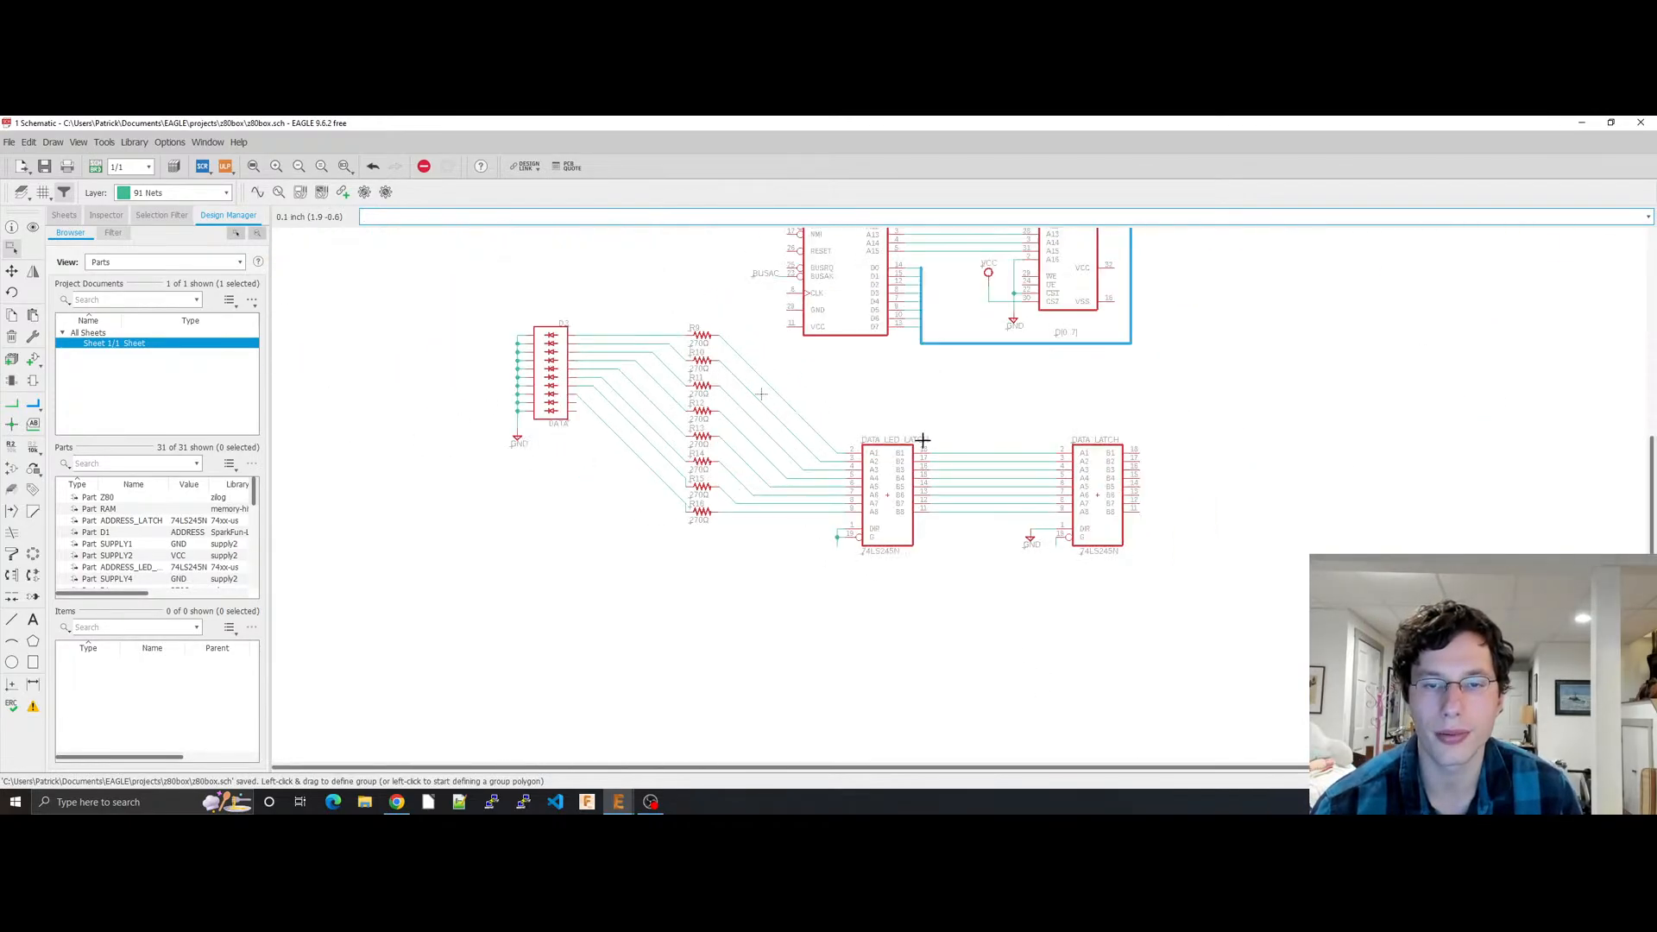
middle_click_drag(921, 440, 915, 773)
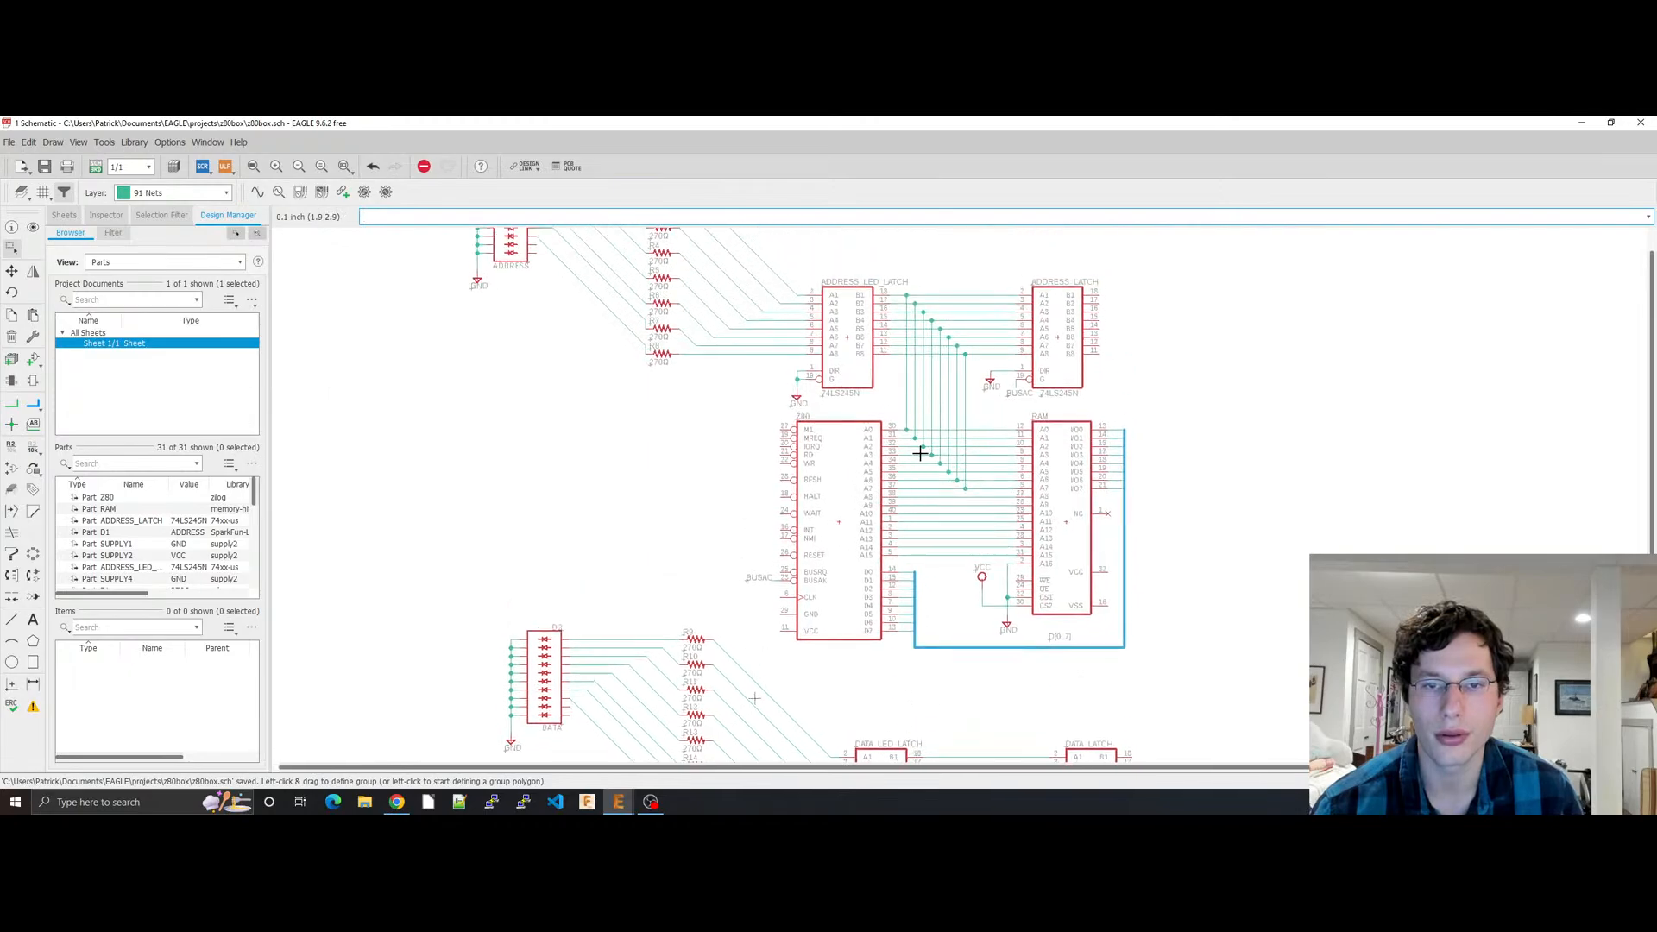
left_click(803, 397)
key("ctrl+c")
middle_click_drag(852, 684, 843, 417)
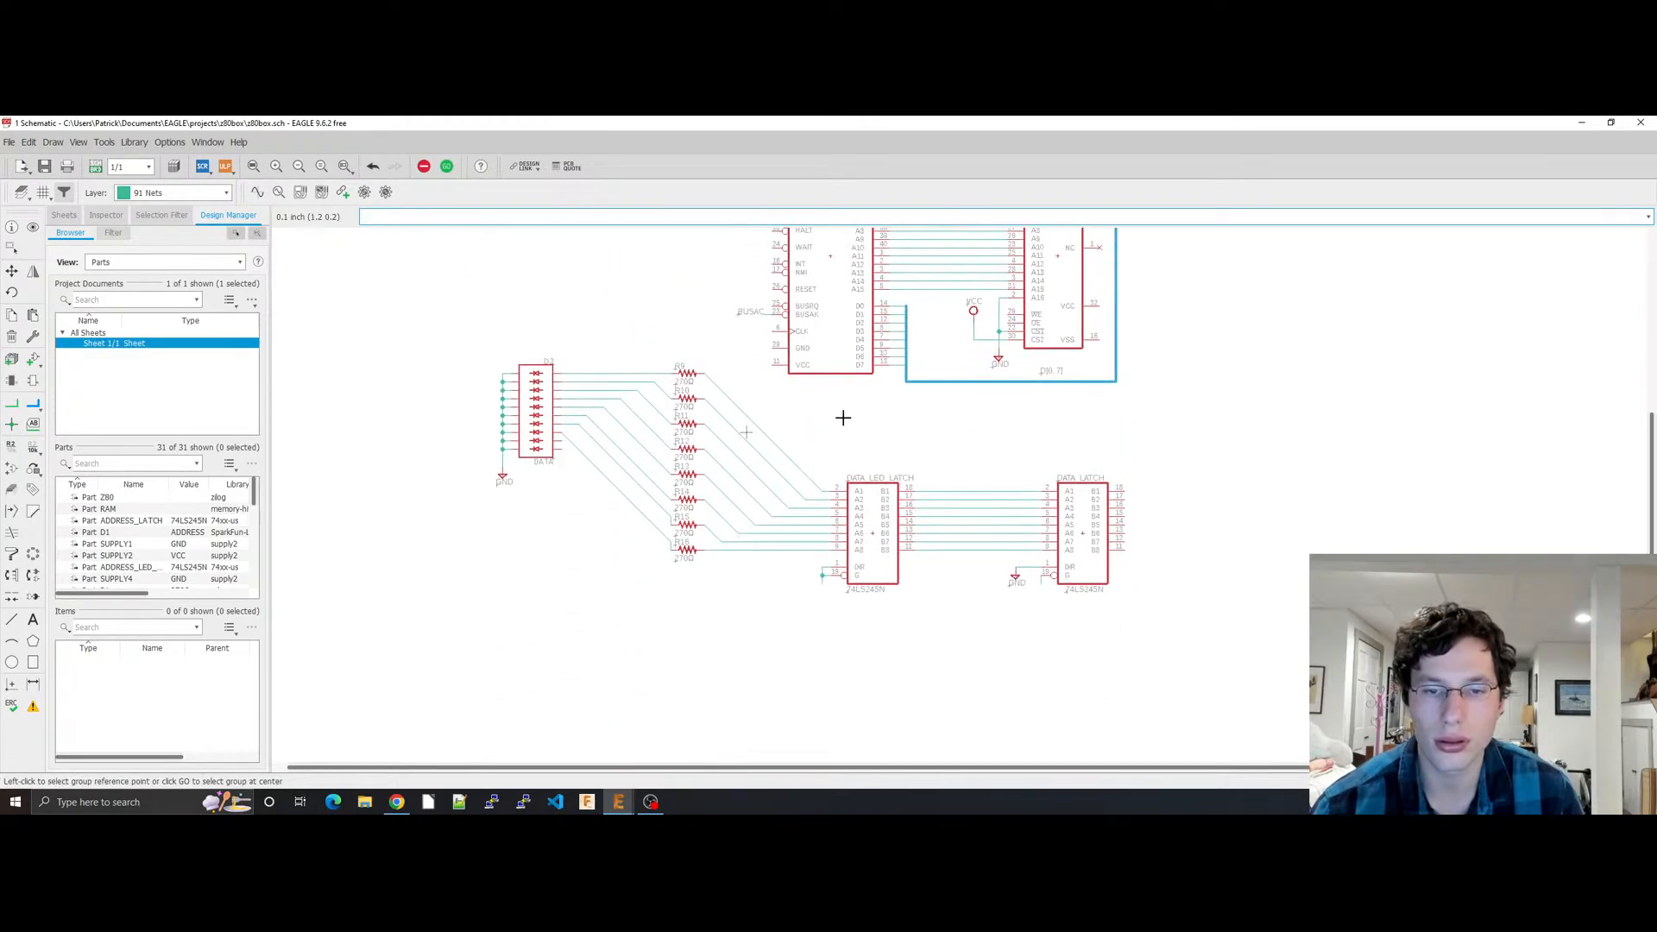
left_click(843, 418)
left_click(823, 593)
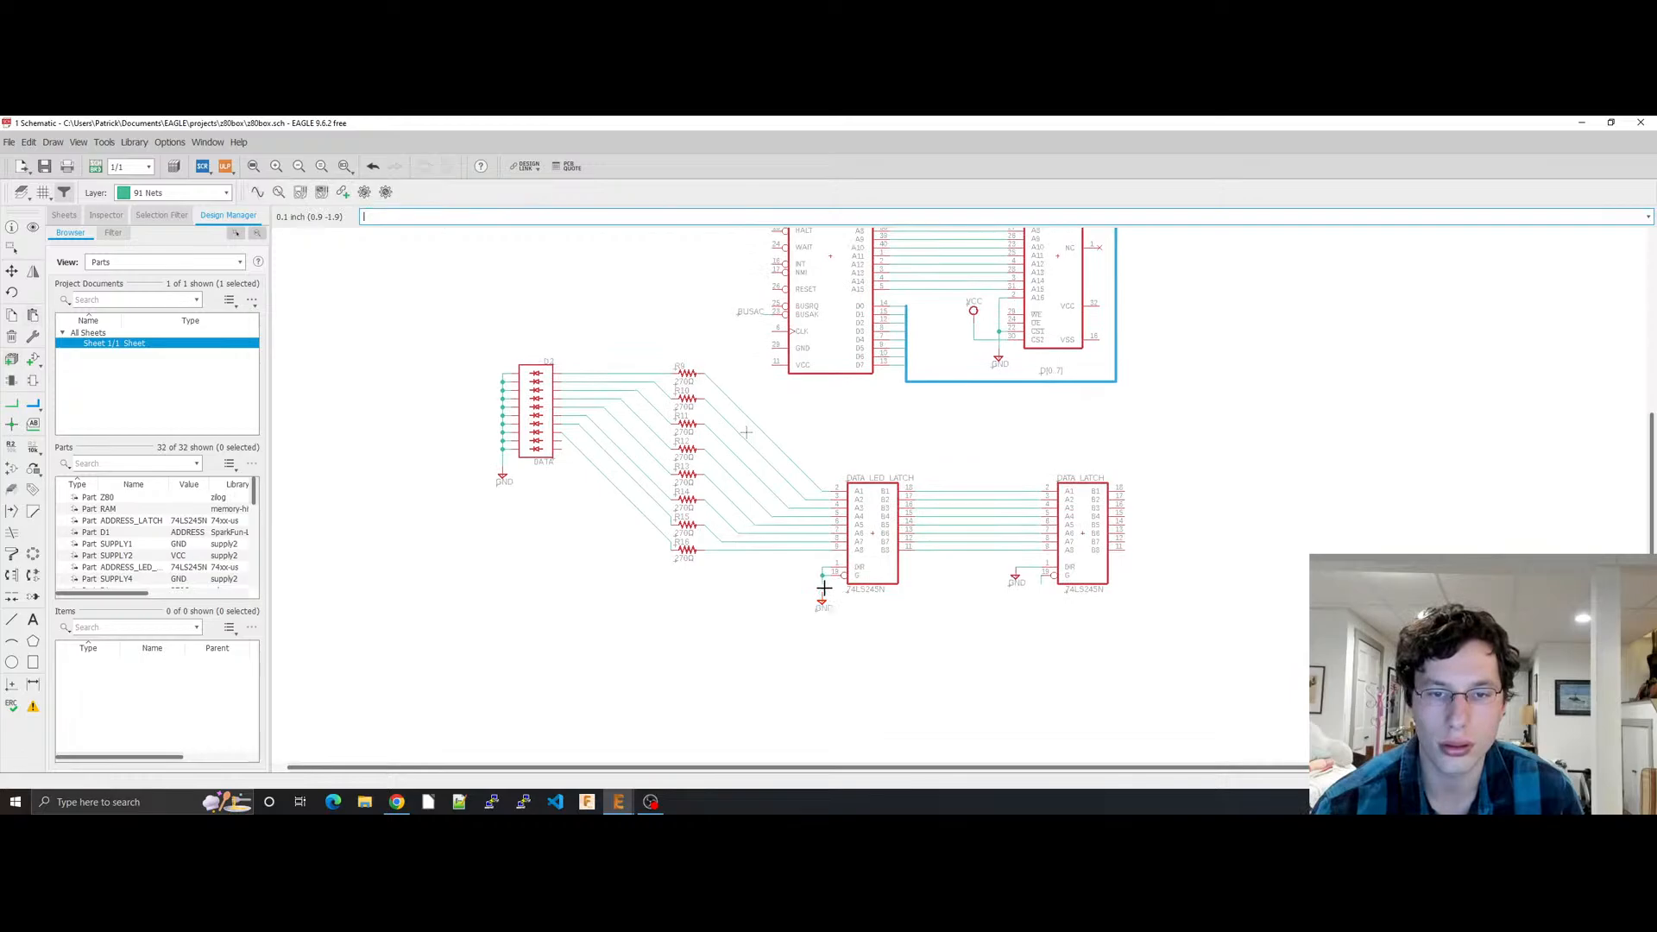
Step: Undo the downward move of the GND symbol under DATA_LED_LATCH and save the schematic
left_click(823, 608)
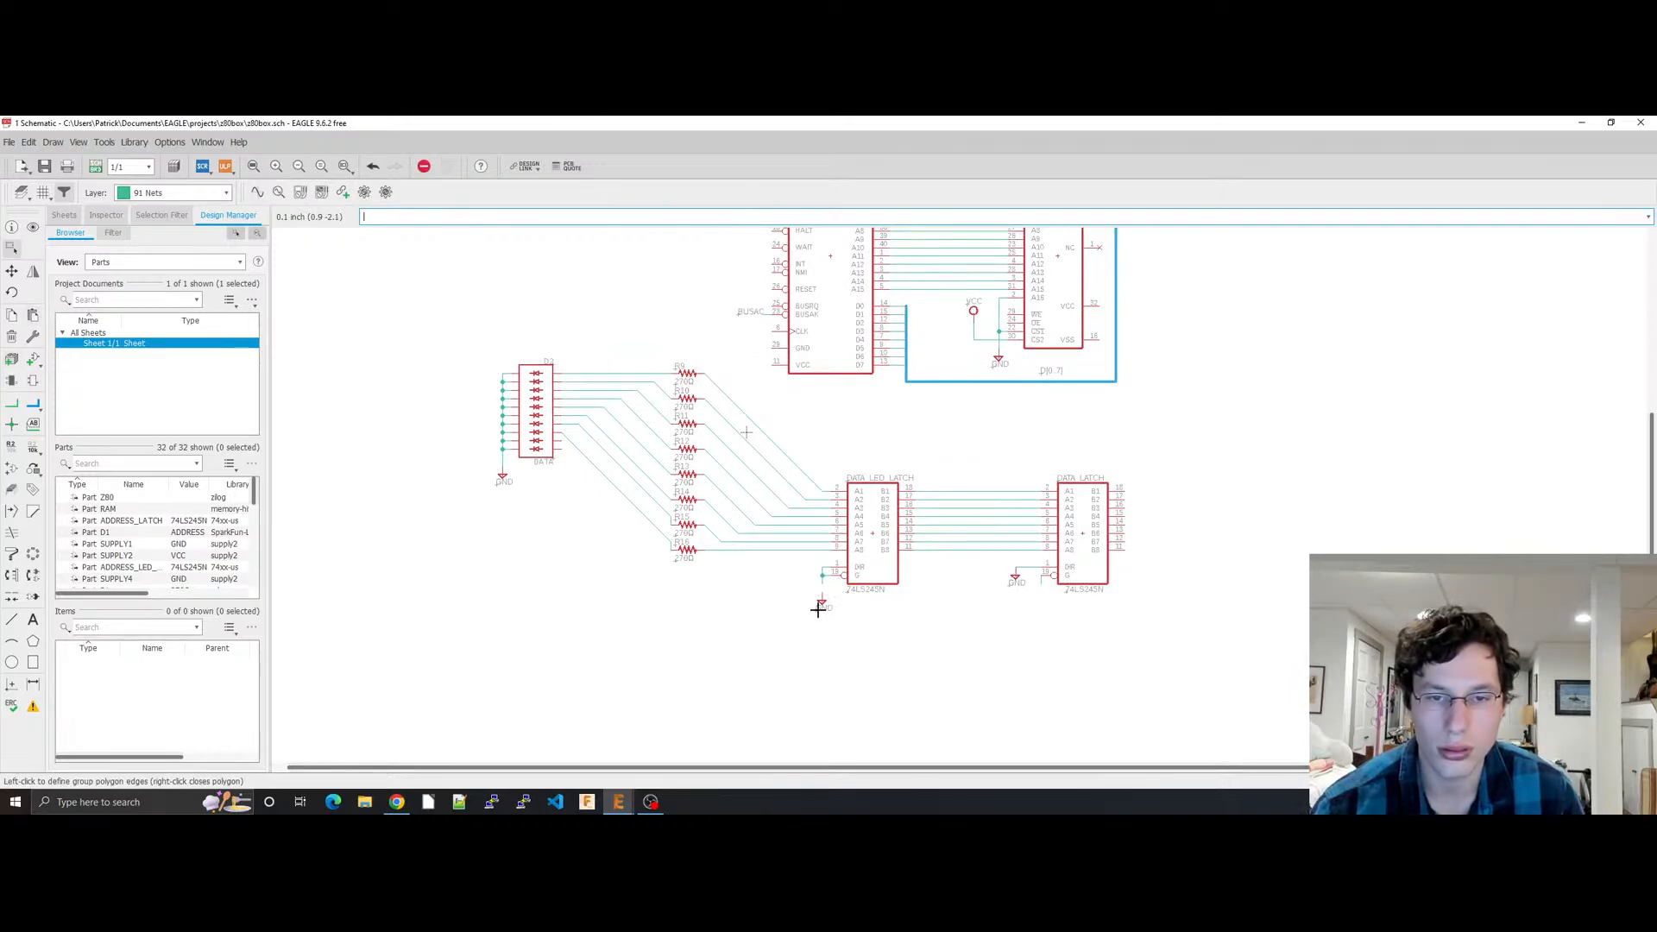
right_click(825, 605)
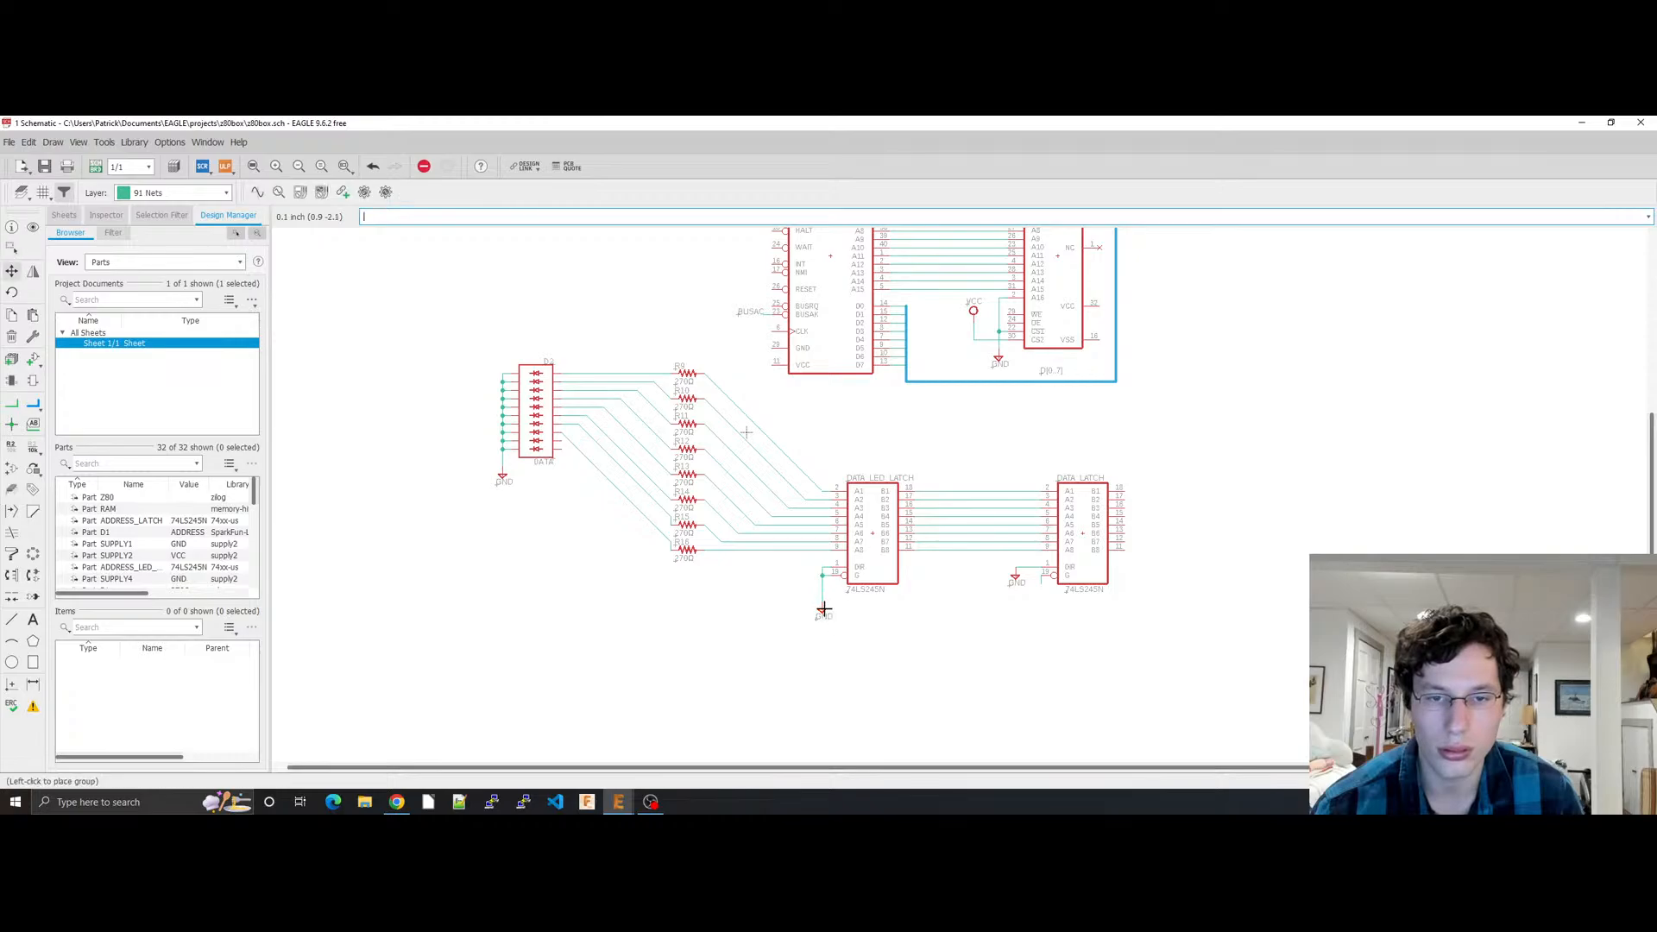
key("ctrl+z")
key("ctrl+s")
left_click(947, 622)
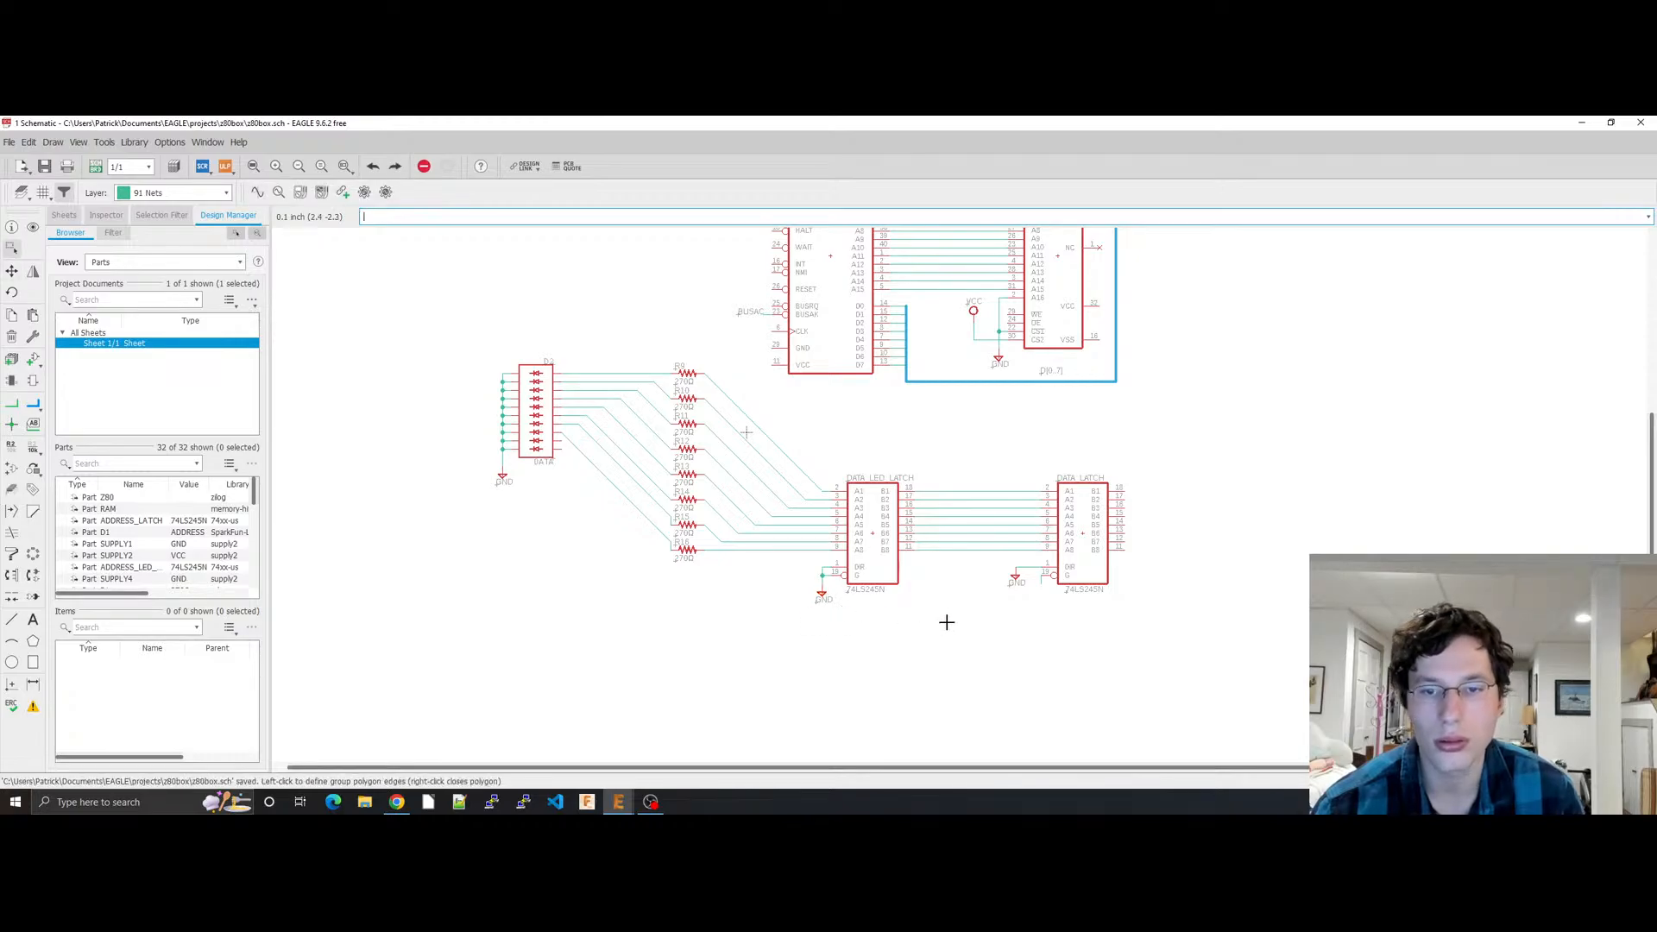
Step: Name the net on DATA_LATCH's G pin BUSAC, connect it to the existing BUSAC net, place its label just below, and save
scroll(880, 581, "up", 4)
scroll(862, 441, "down", 5)
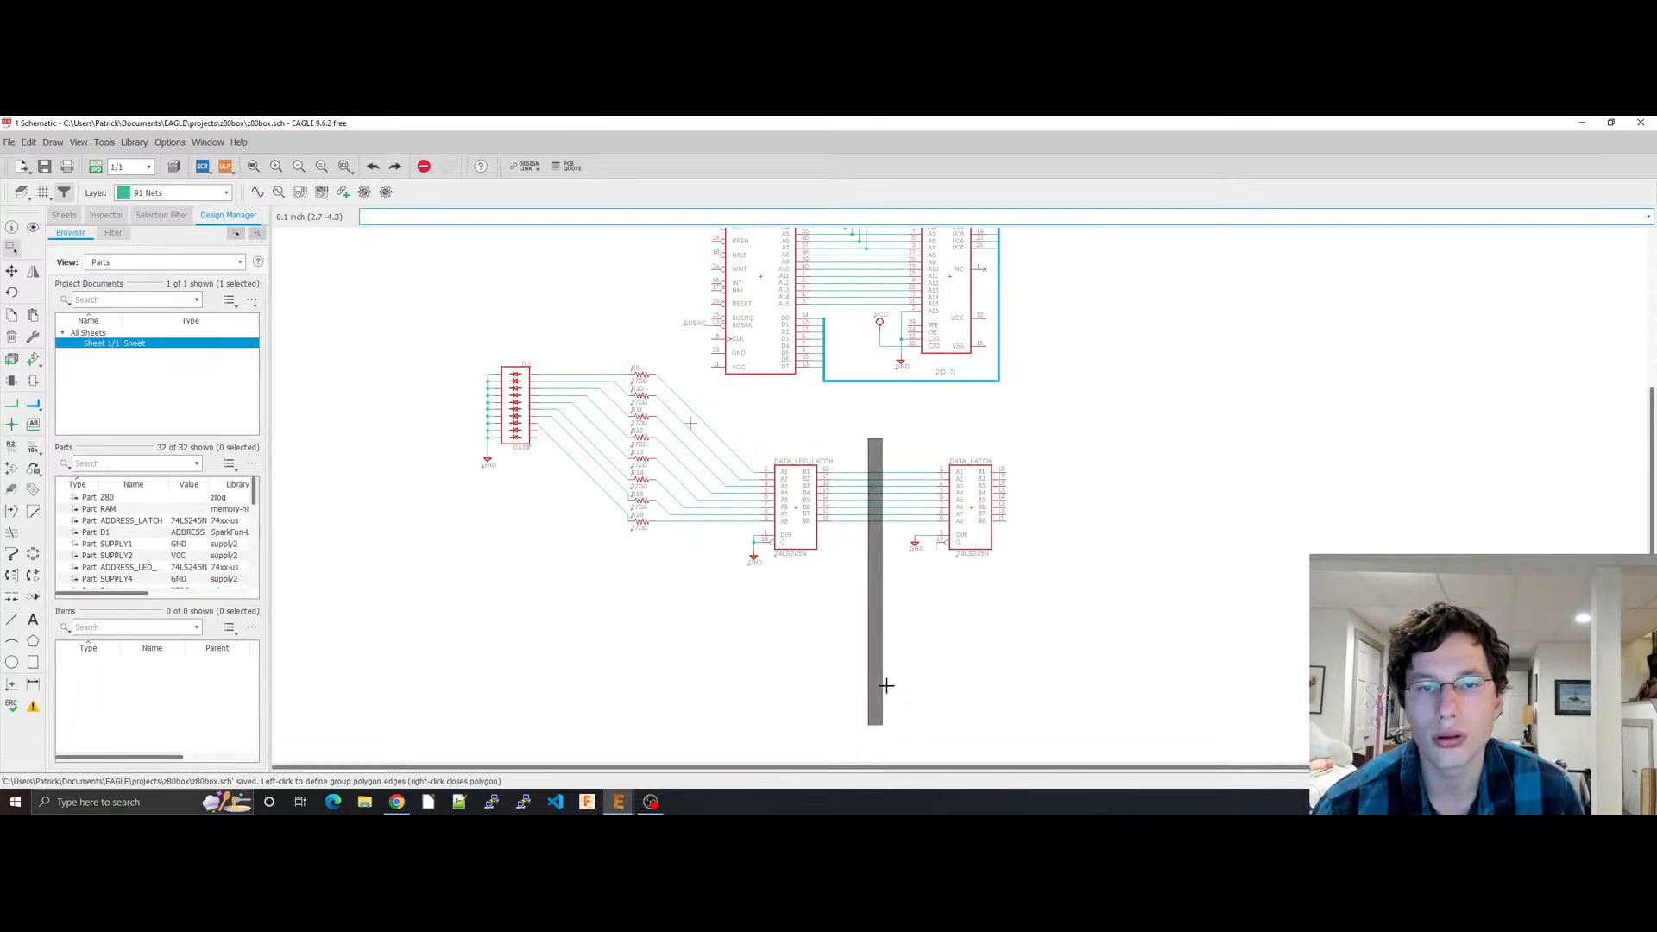
scroll(906, 570, "up", 5)
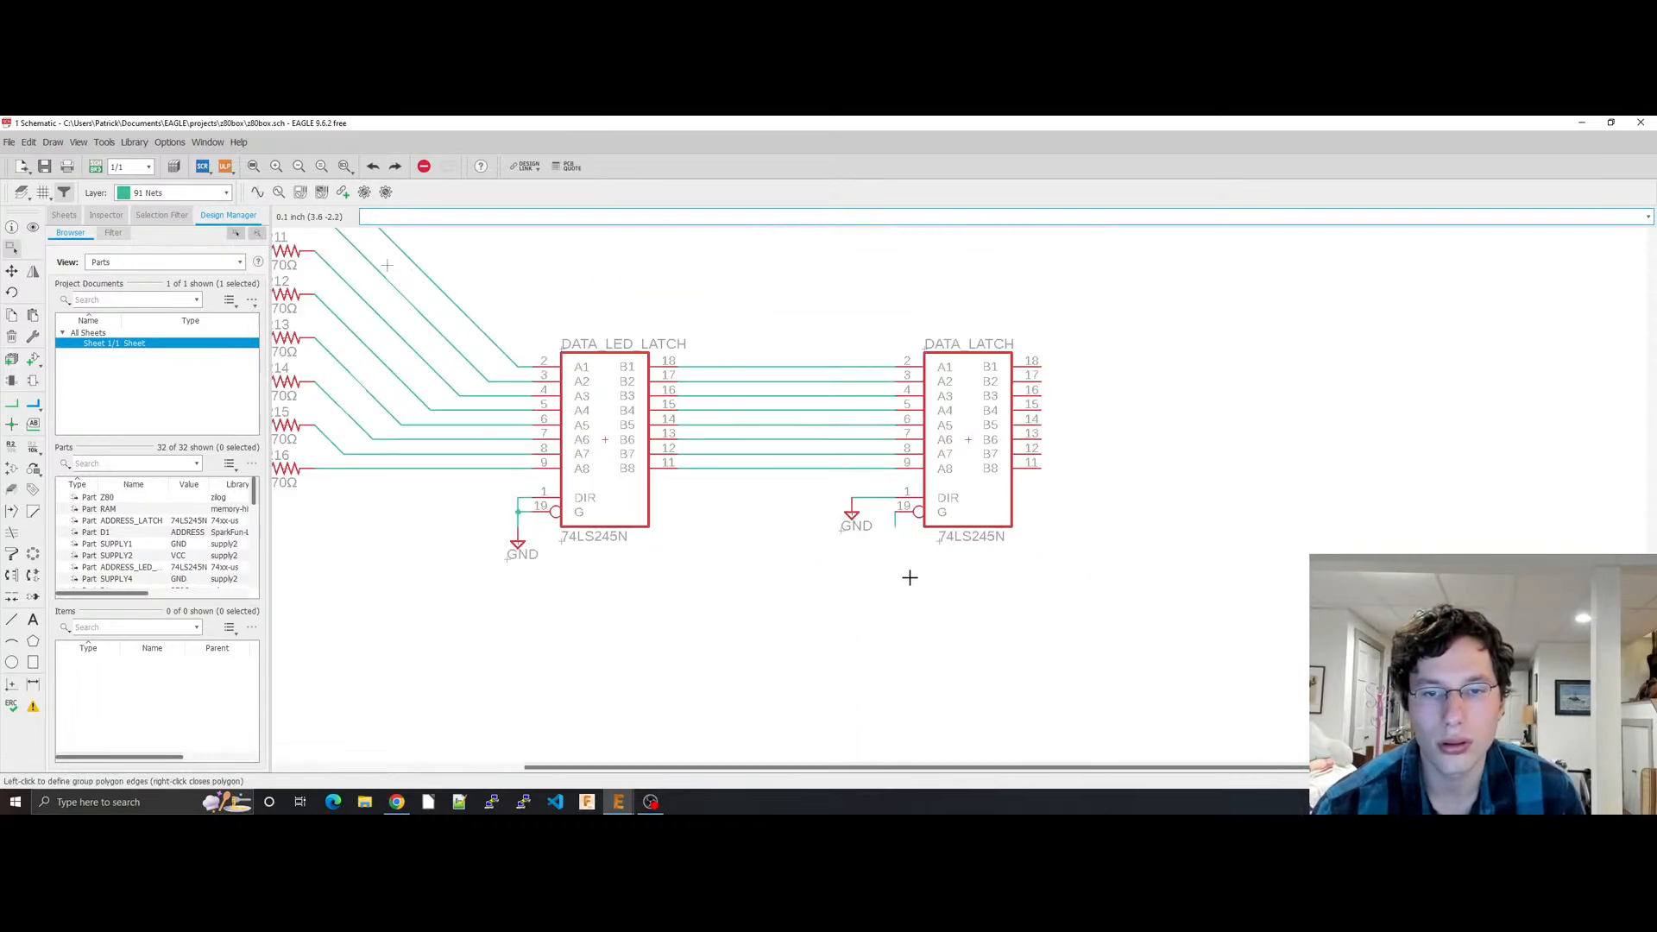
right_click(903, 505)
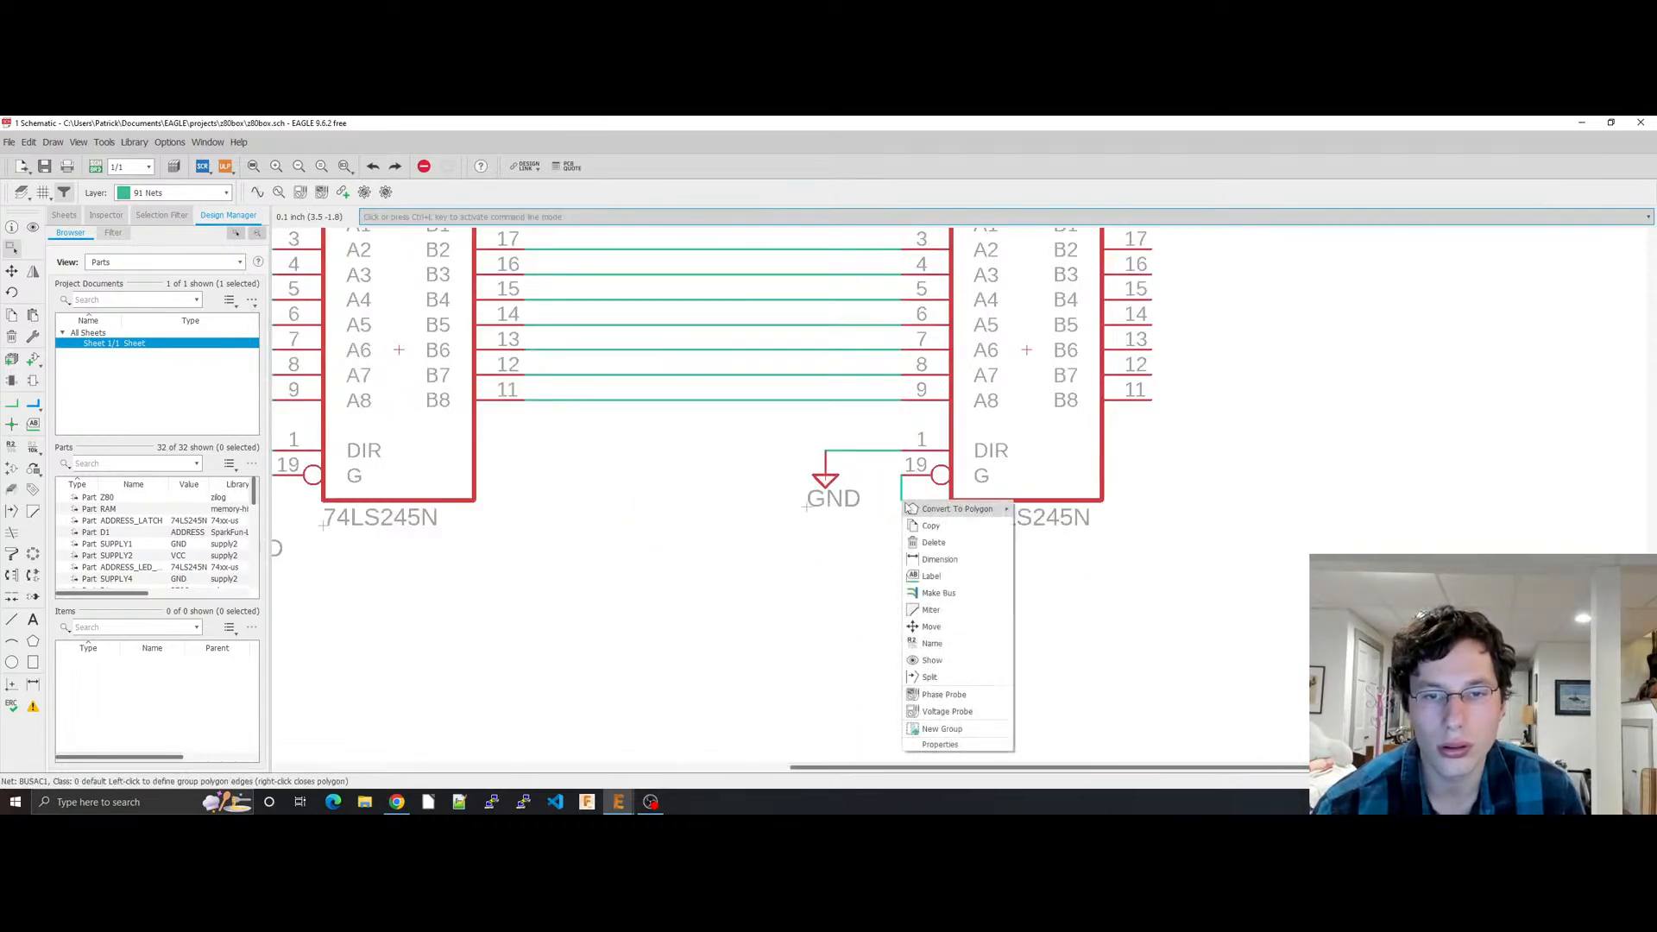
left_click(972, 658)
type("B")
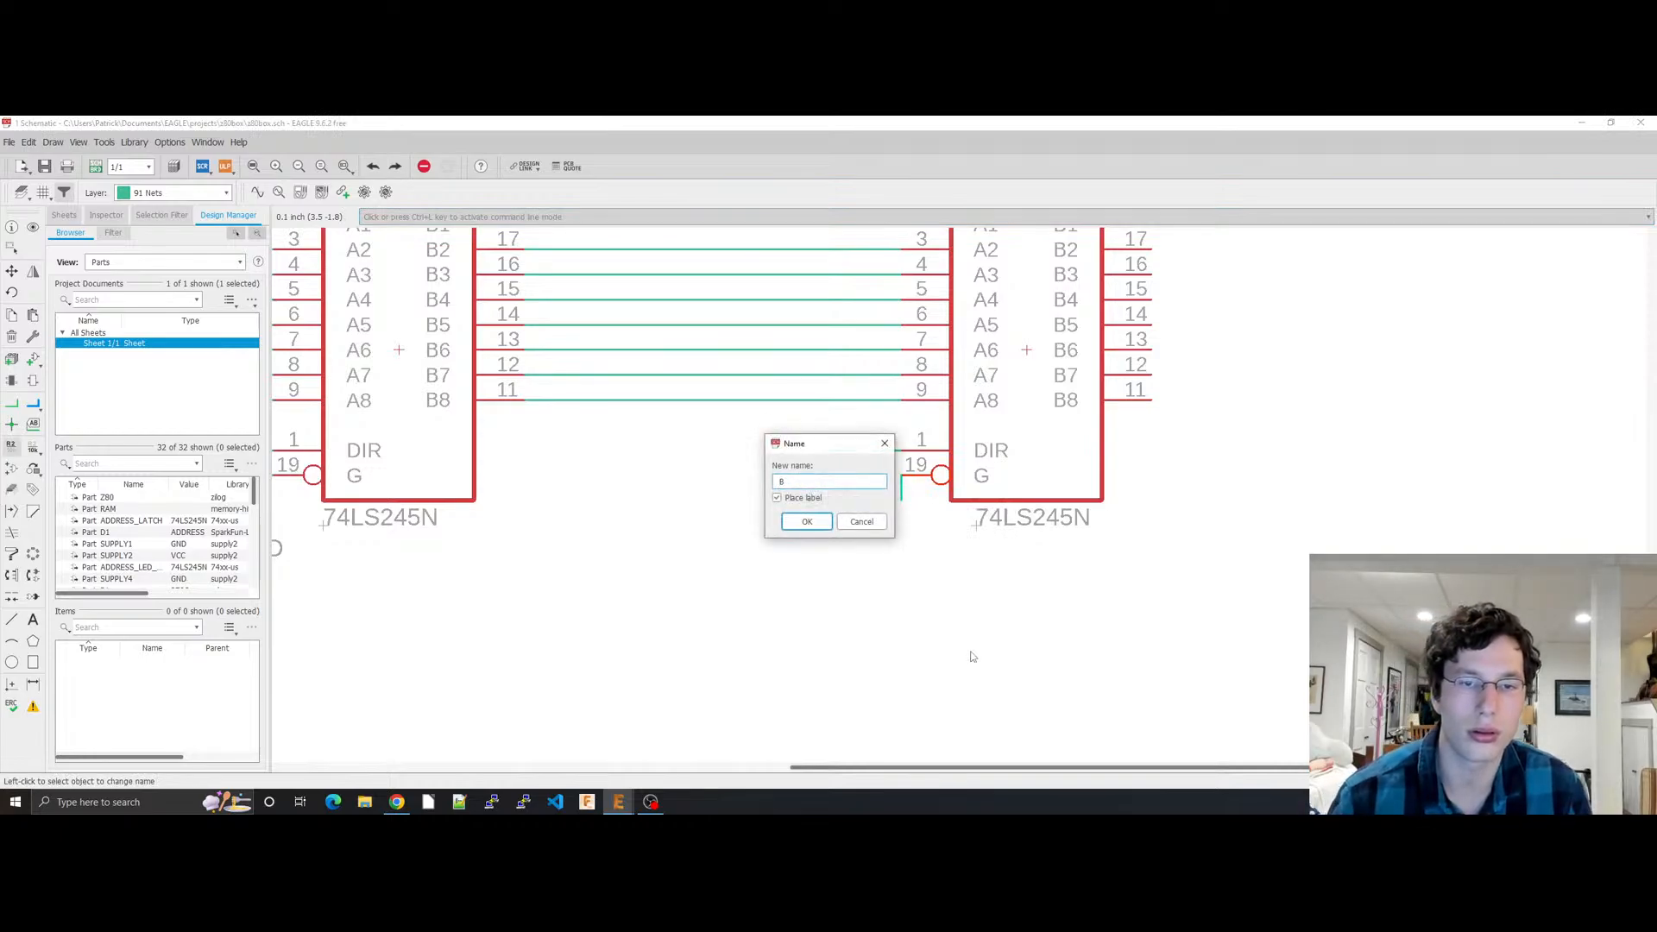
type("USAC")
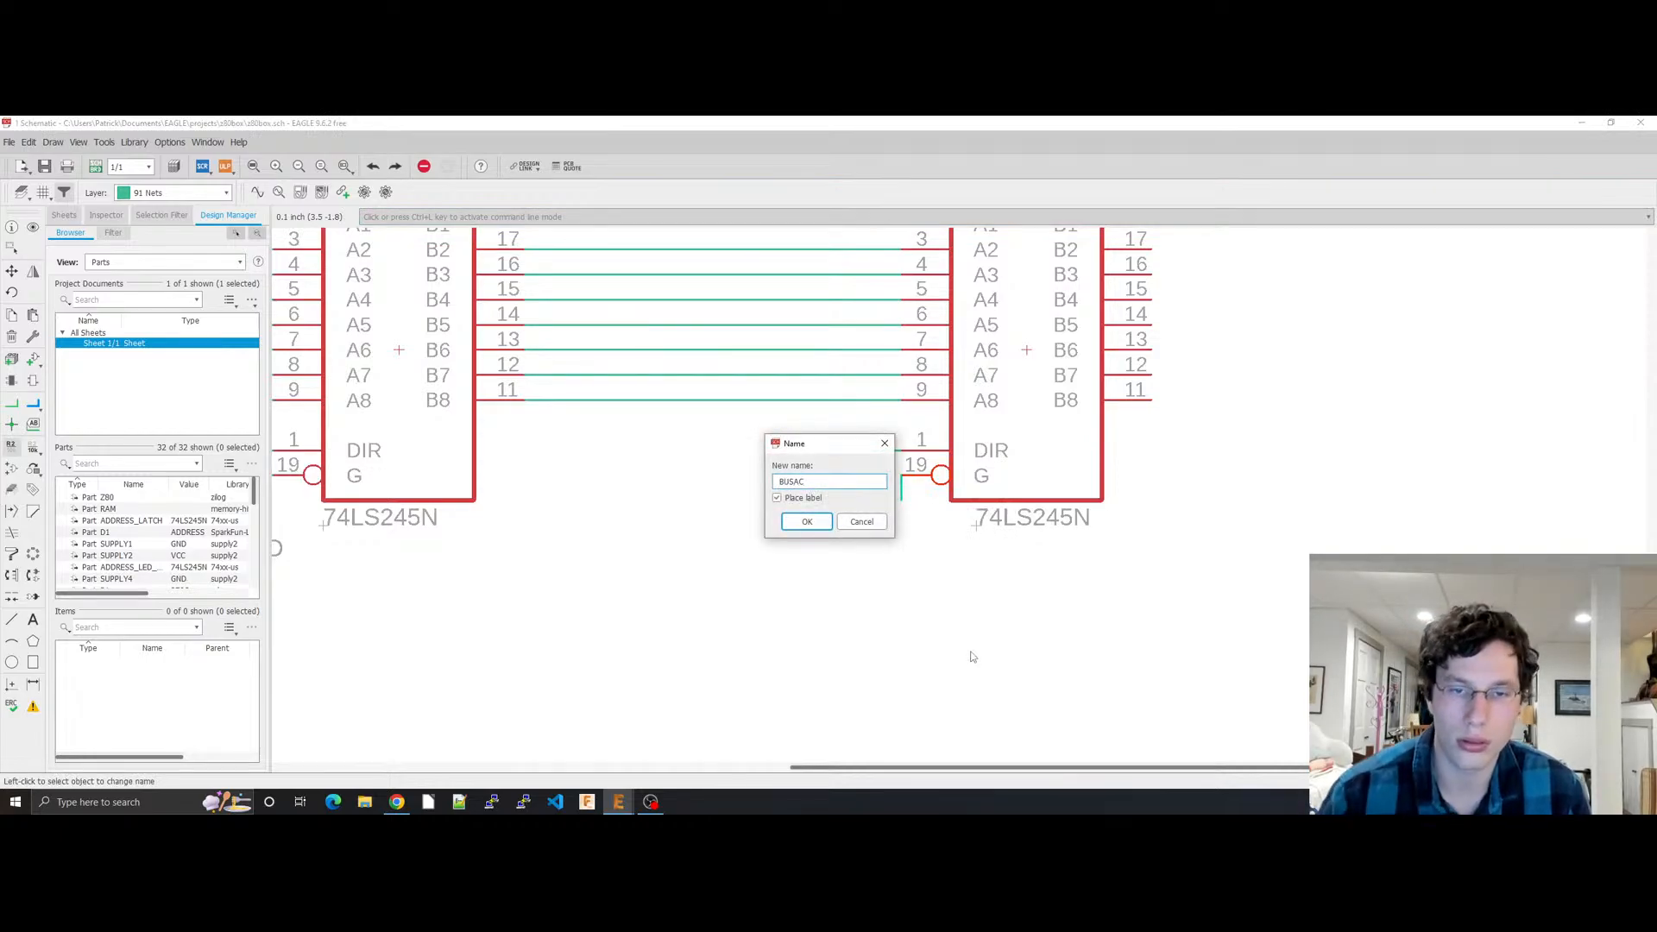
key("Return")
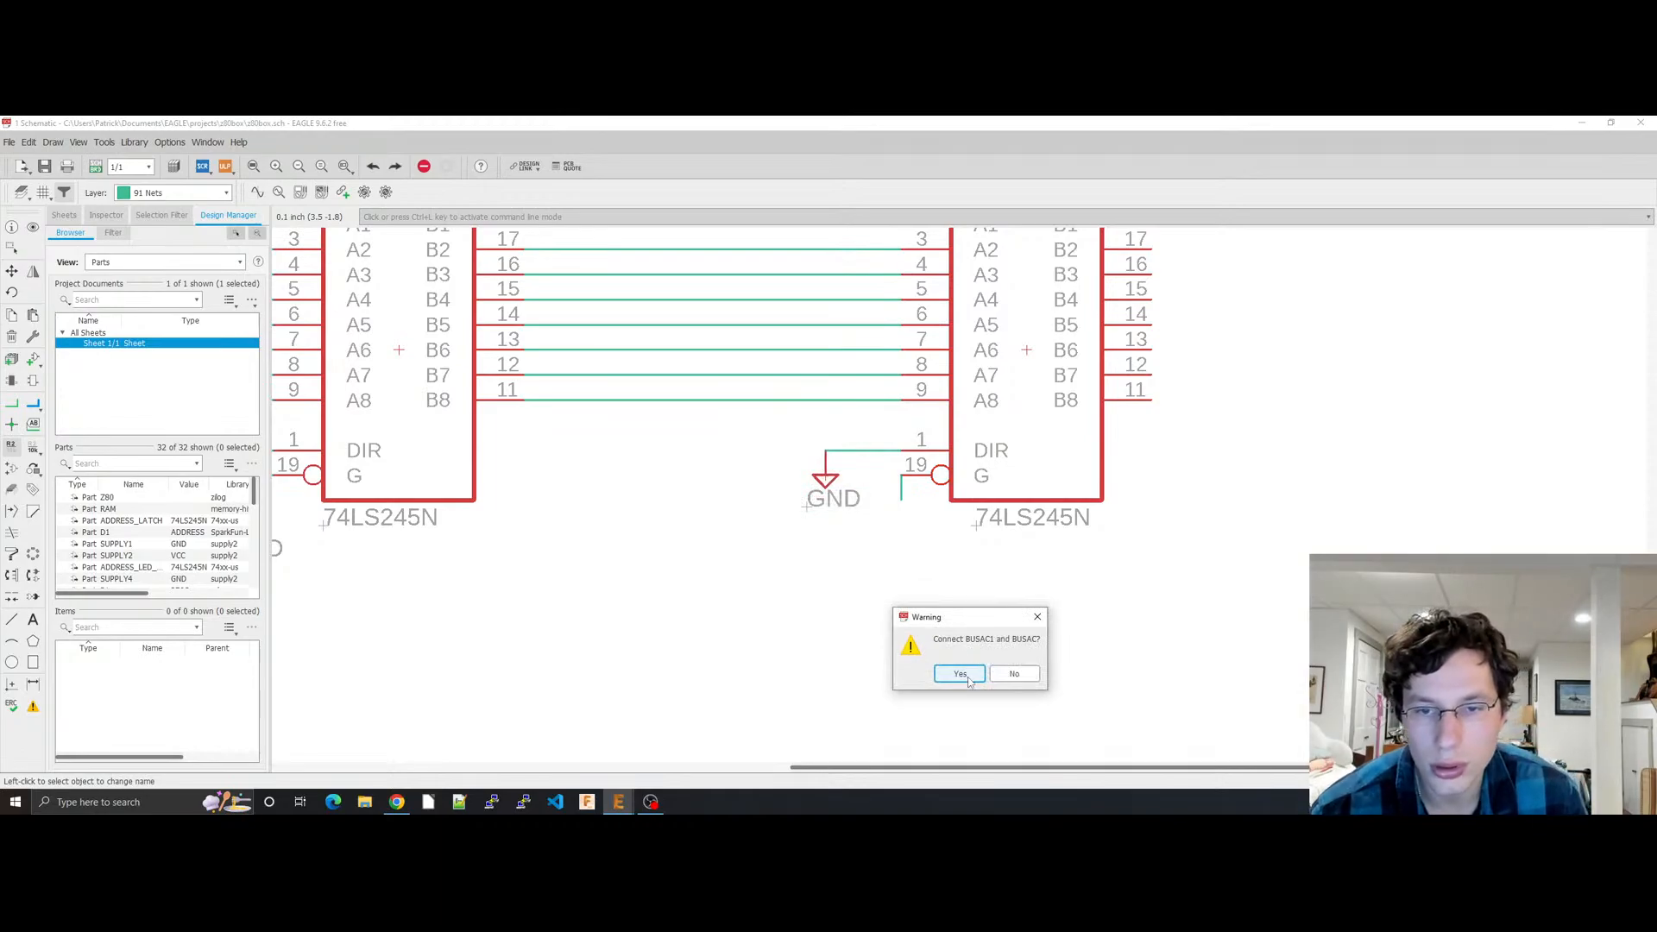
left_click(964, 679)
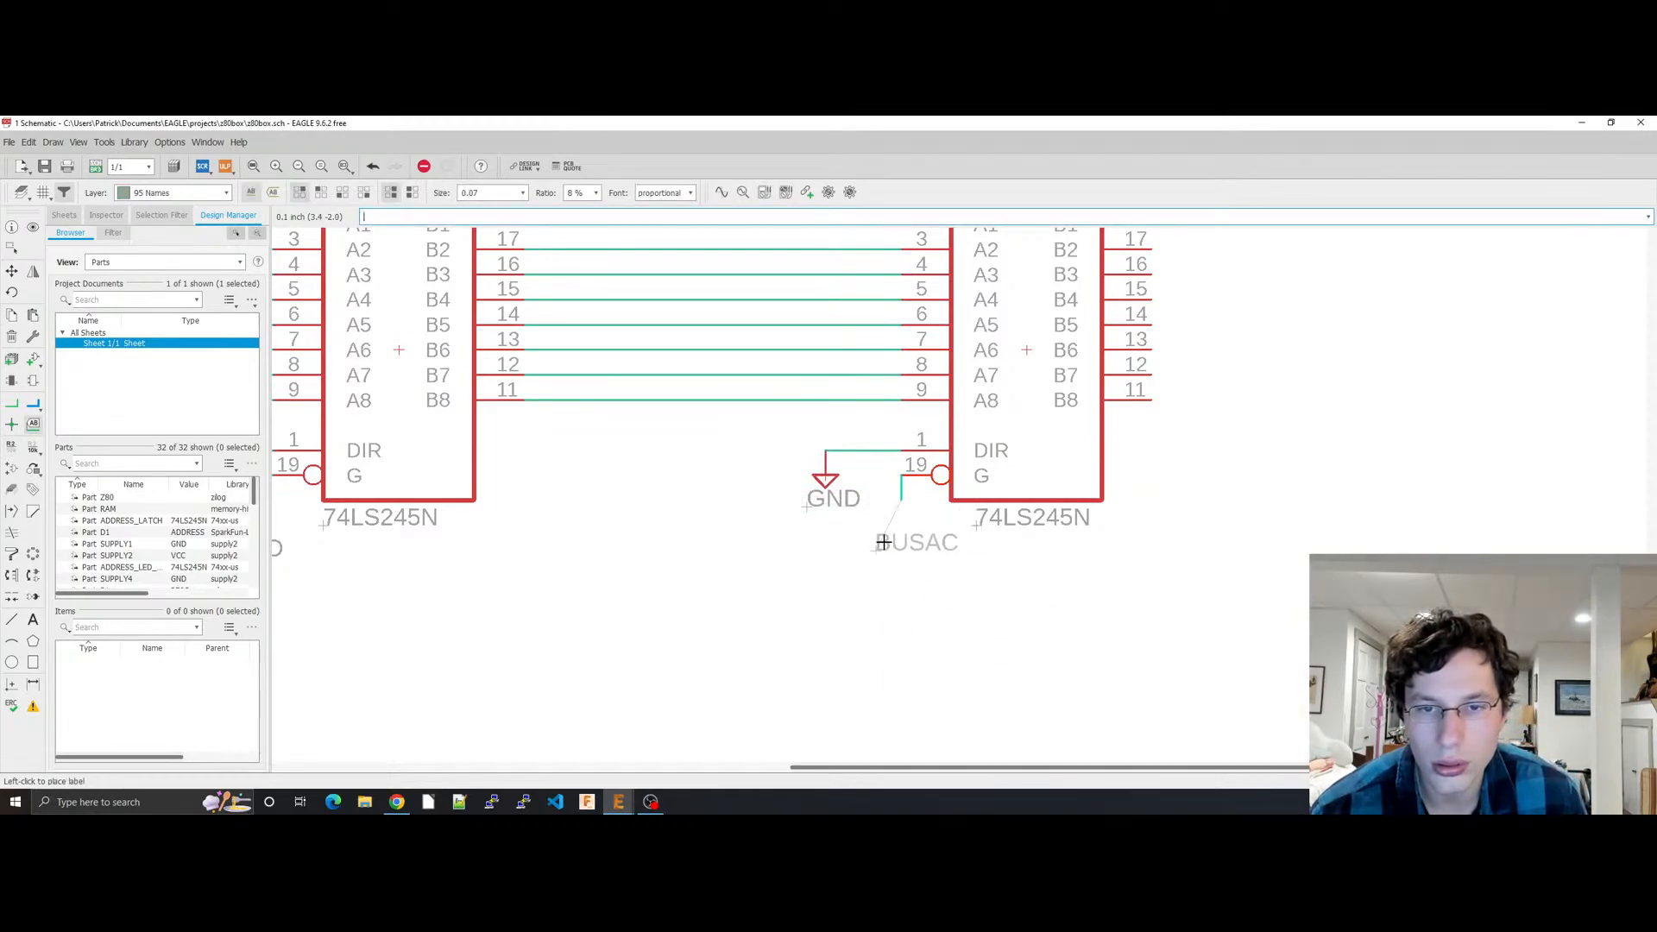
left_click(882, 520)
key("ctrl+s")
Step: Examine the ADDRESS latch wiring and compare it with the data bus section of the z80switch.sch reference in Chrome, returning to EAGLE
scroll(798, 576, "down", 2)
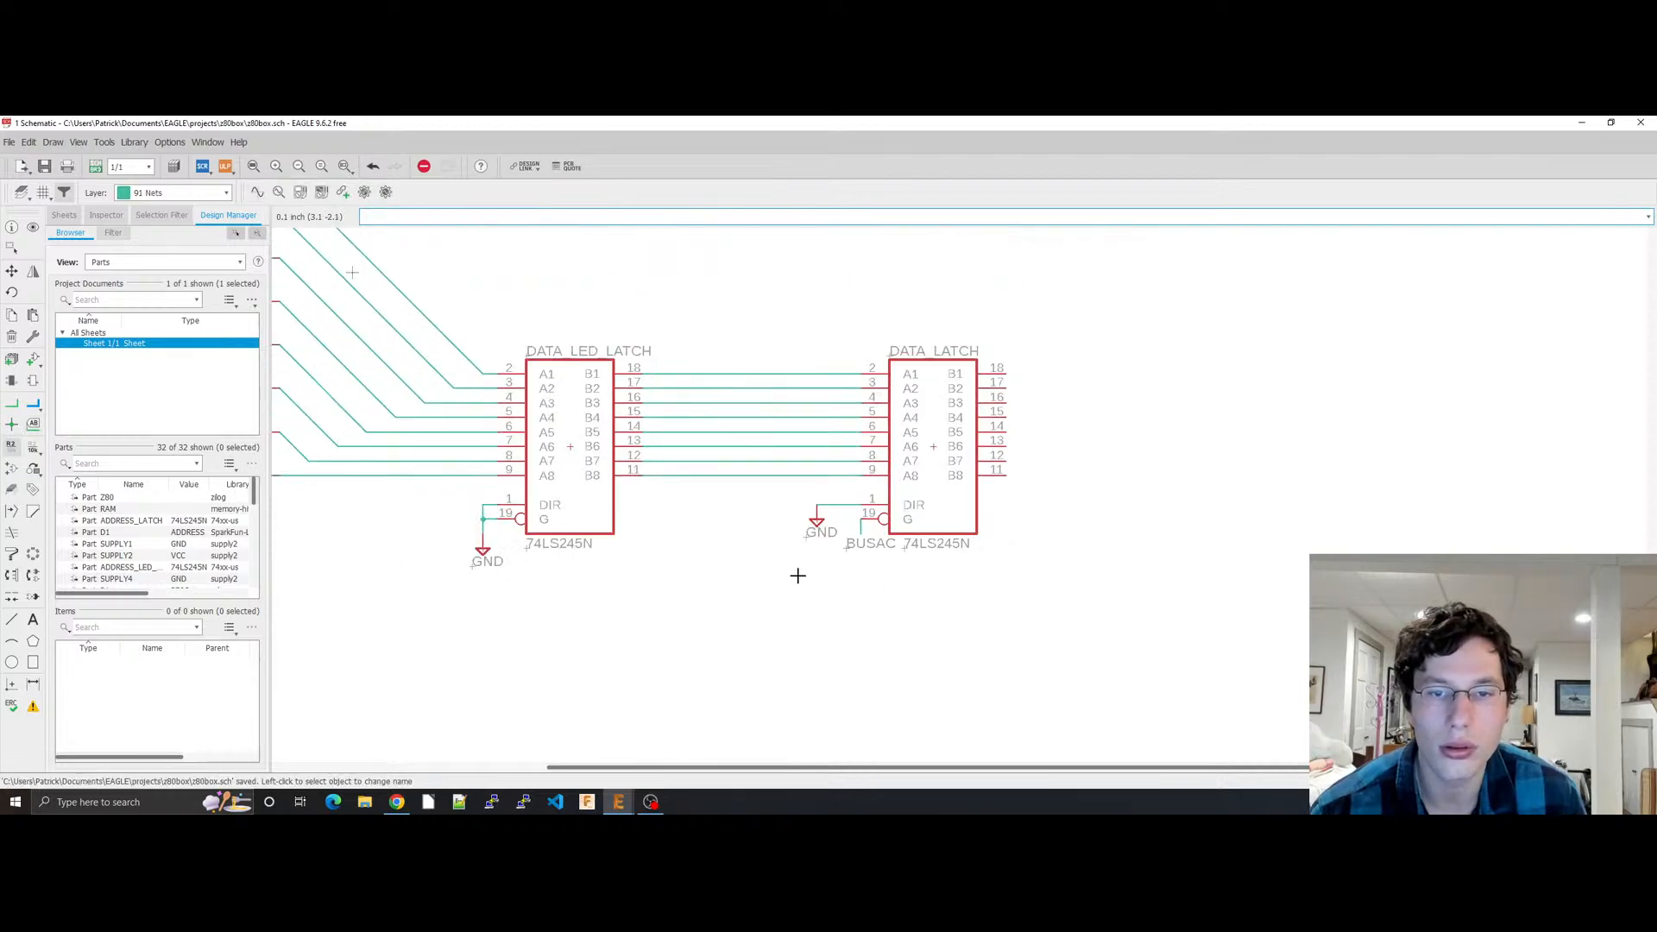
middle_click_drag(760, 548, 814, 806)
middle_click_drag(864, 554, 1025, 817)
middle_click_drag(969, 571, 944, 773)
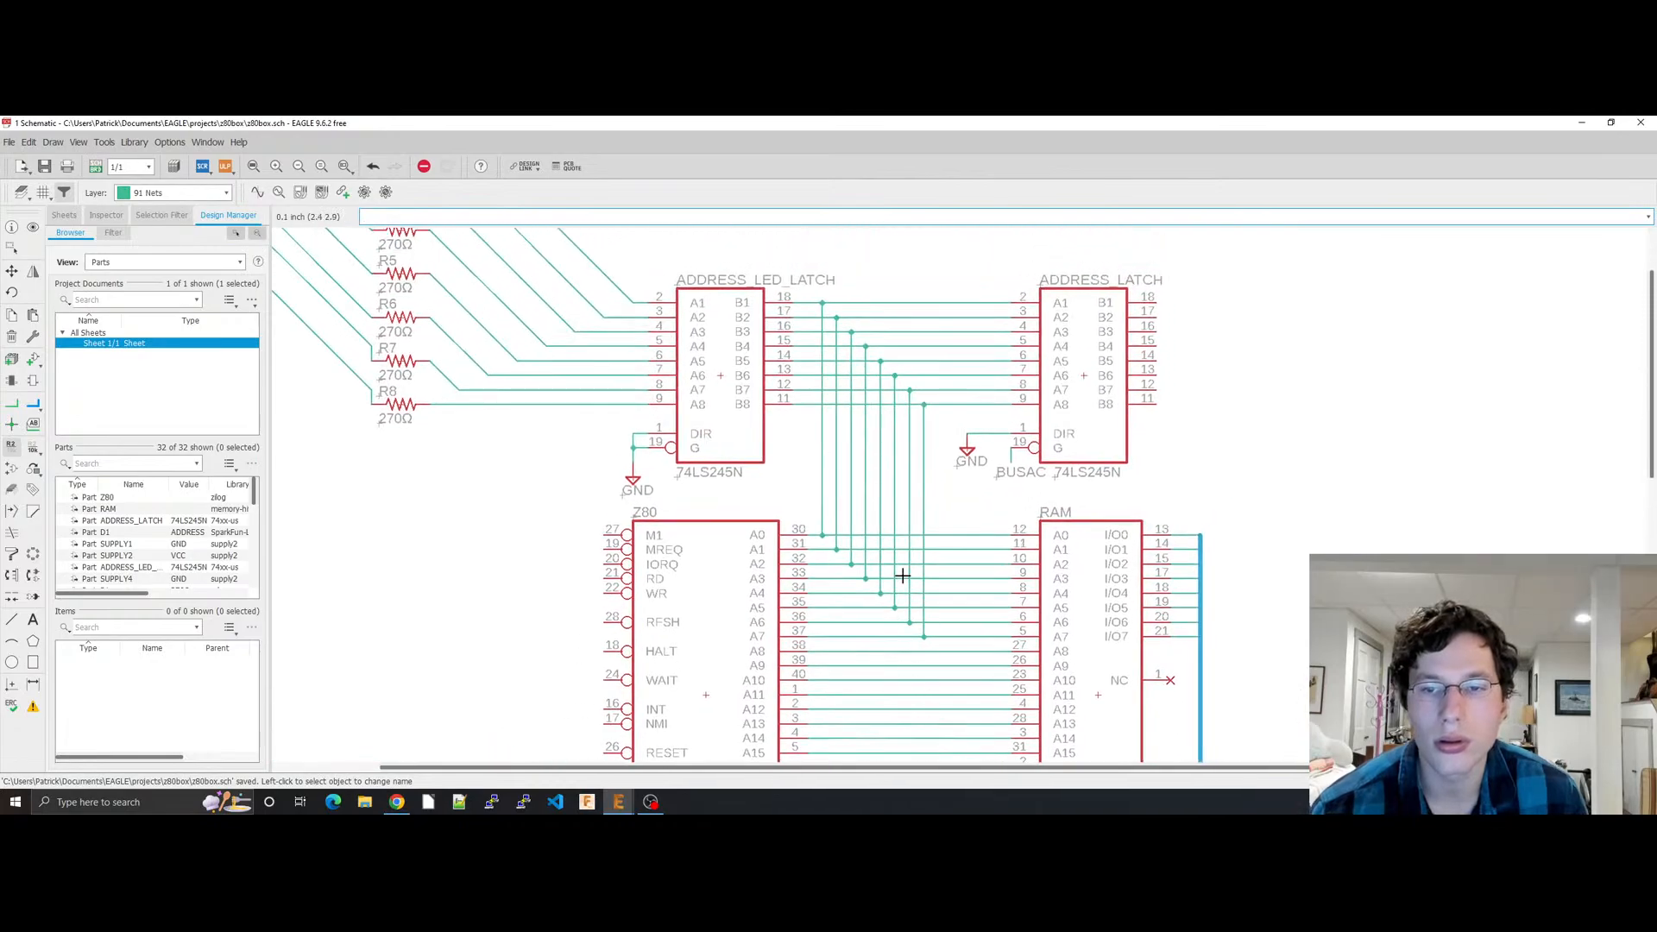
middle_click_drag(903, 576, 883, 659)
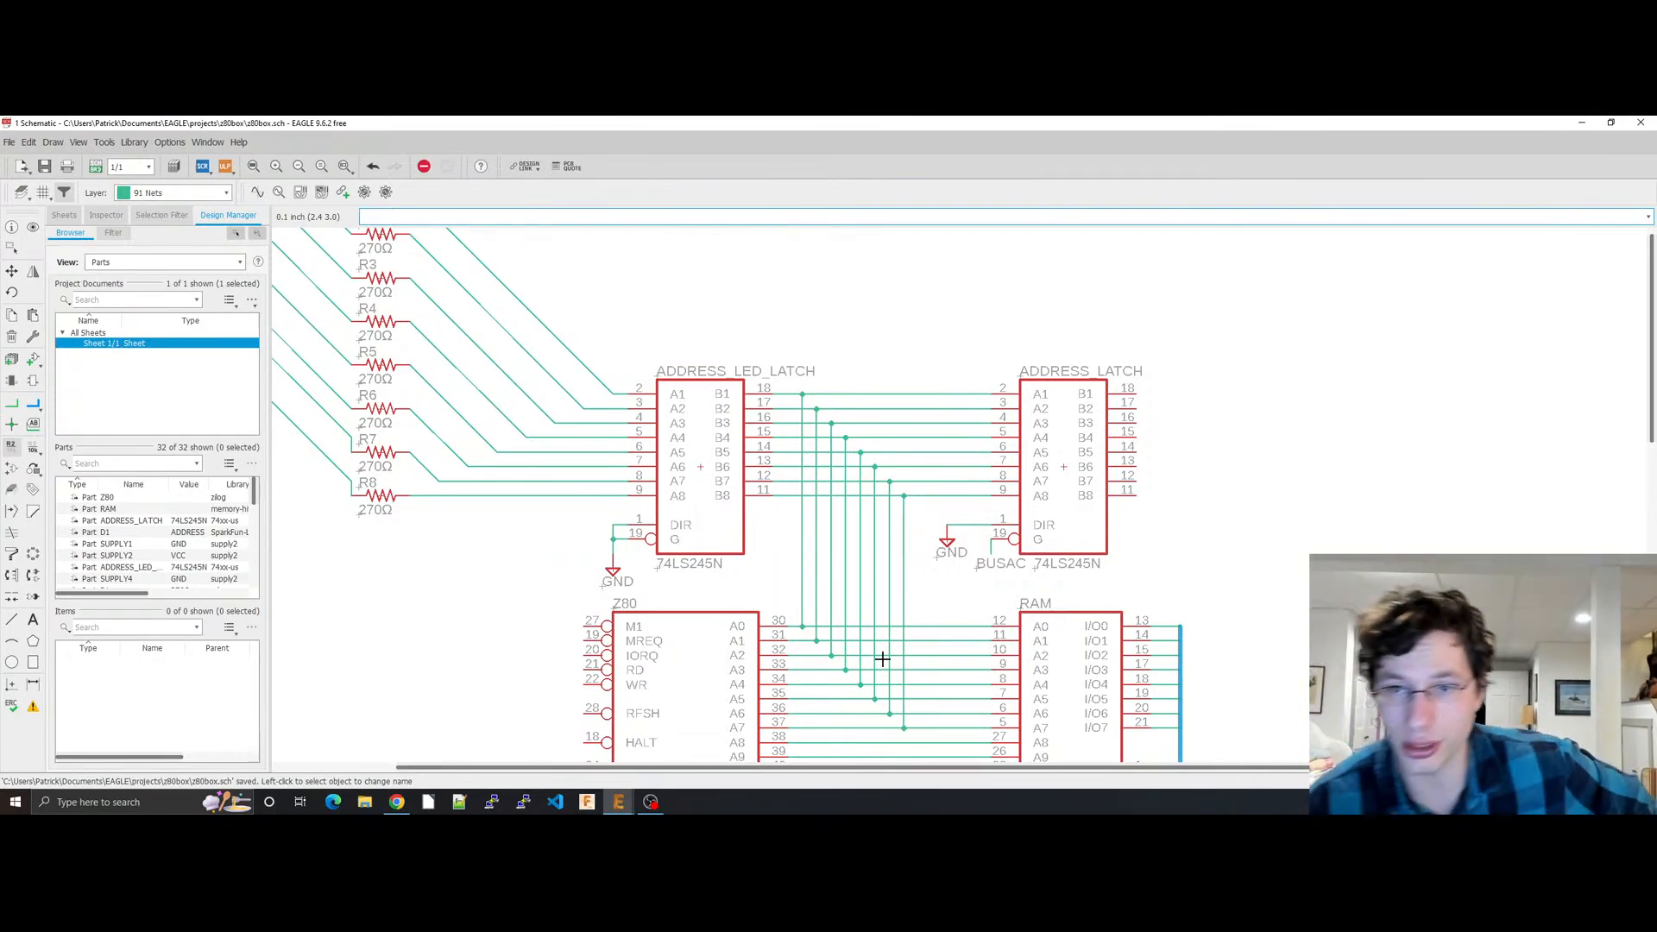
scroll(824, 615, "down", 3)
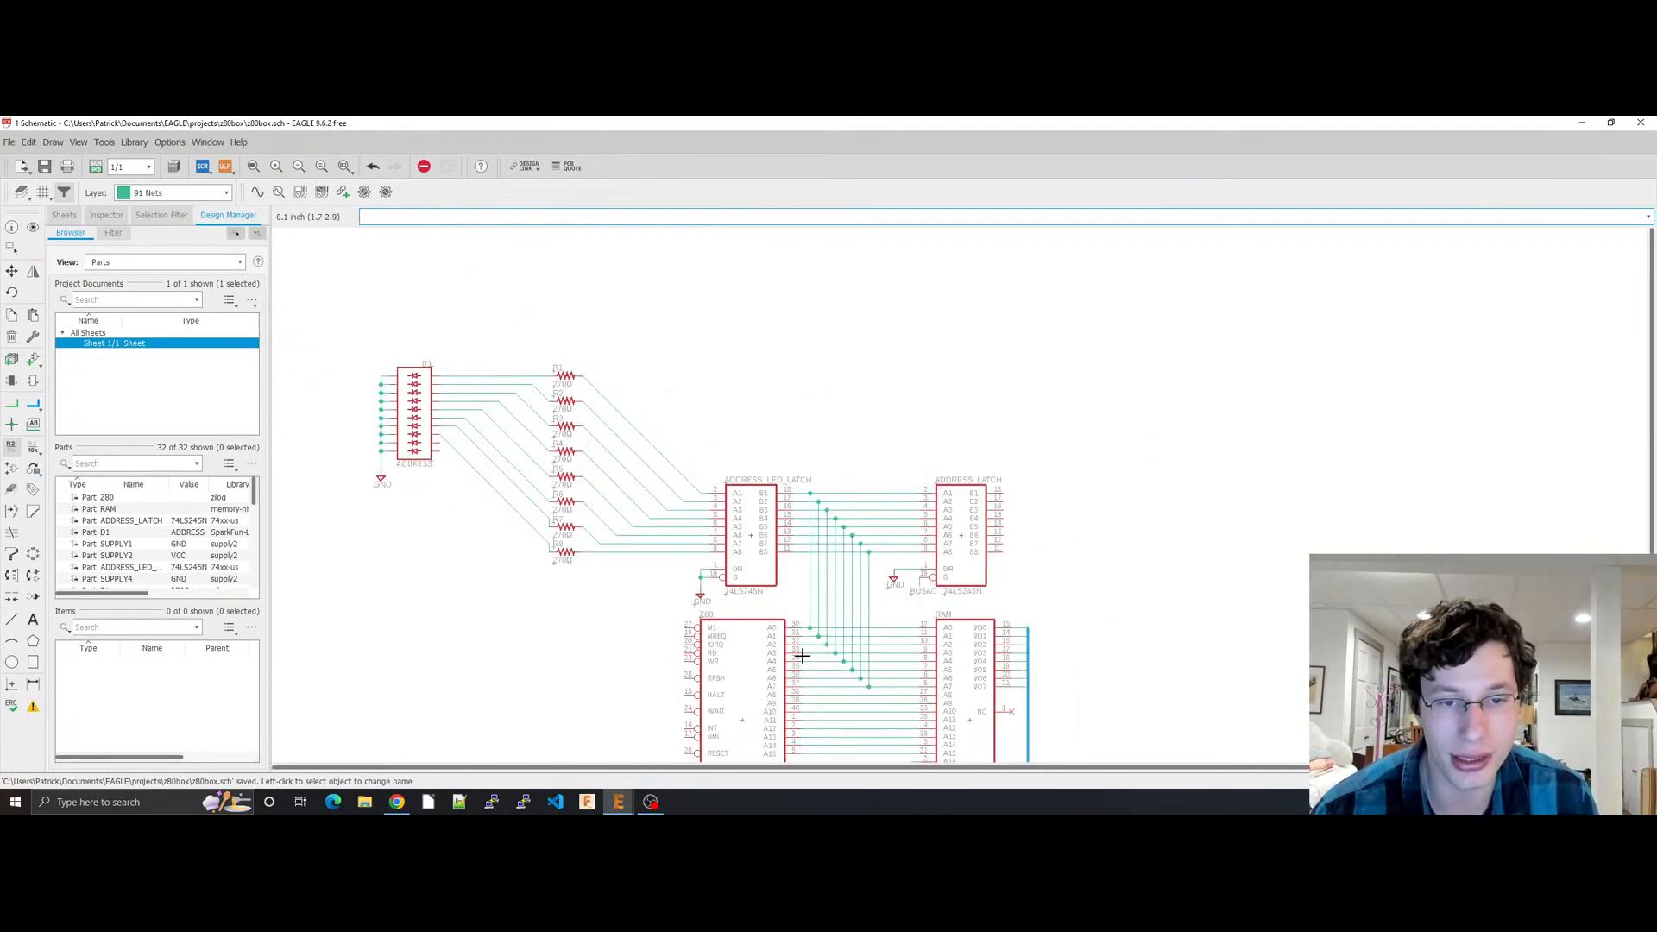
middle_click_drag(816, 617, 1010, 356)
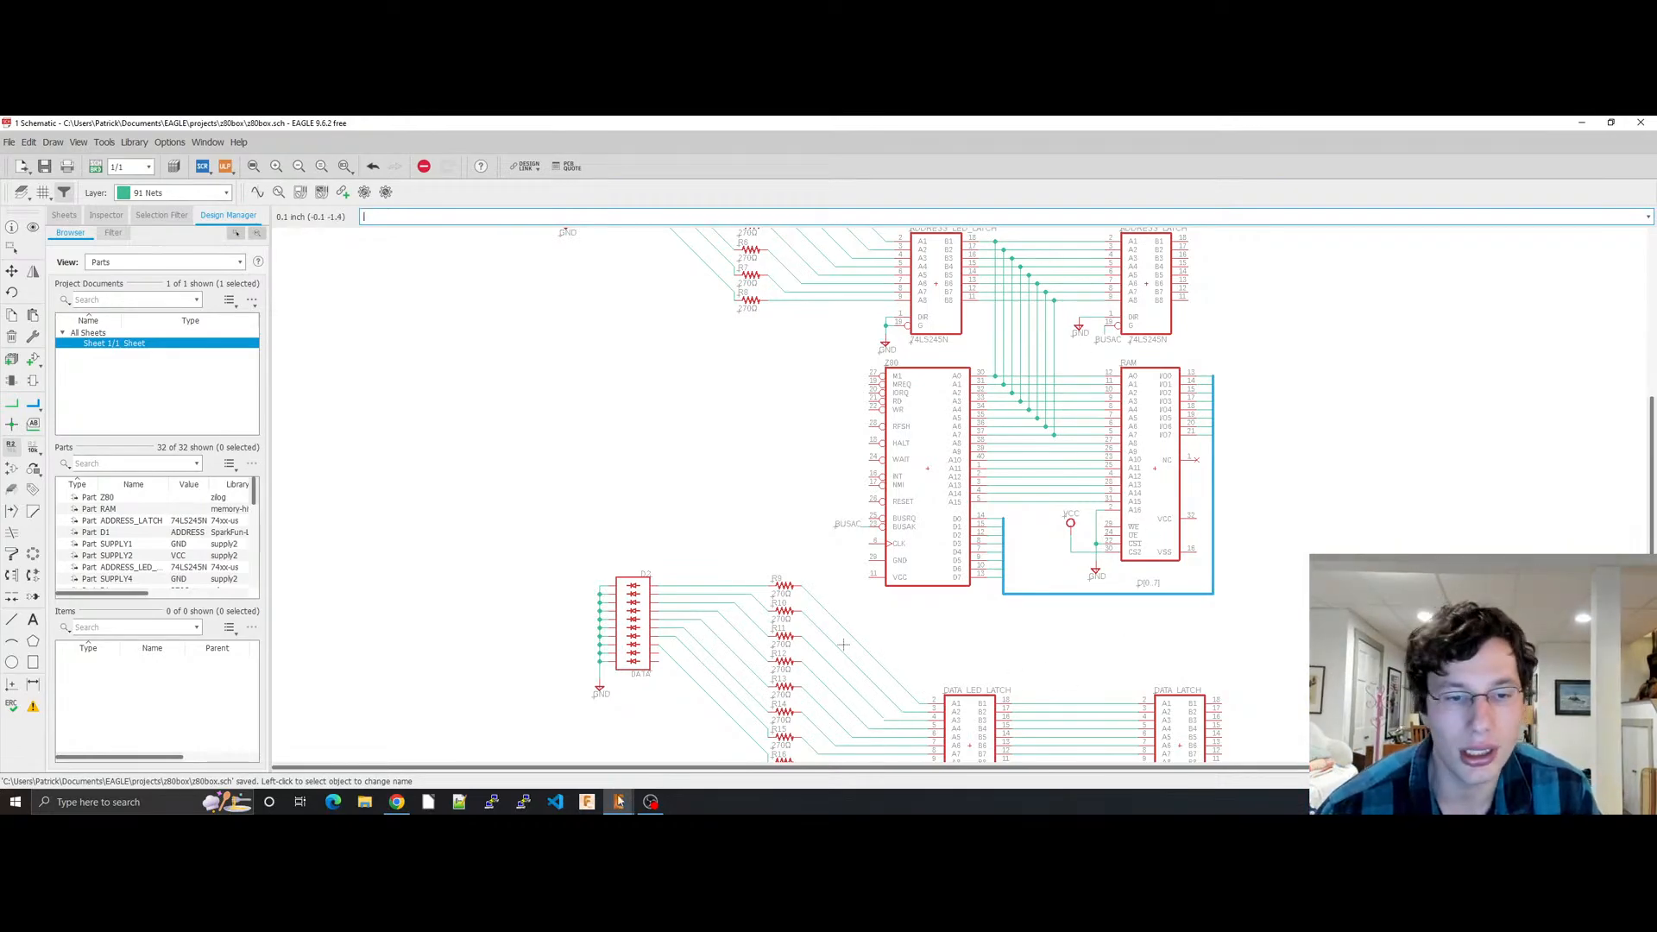
left_click(397, 802)
scroll(446, 648, "up", 2)
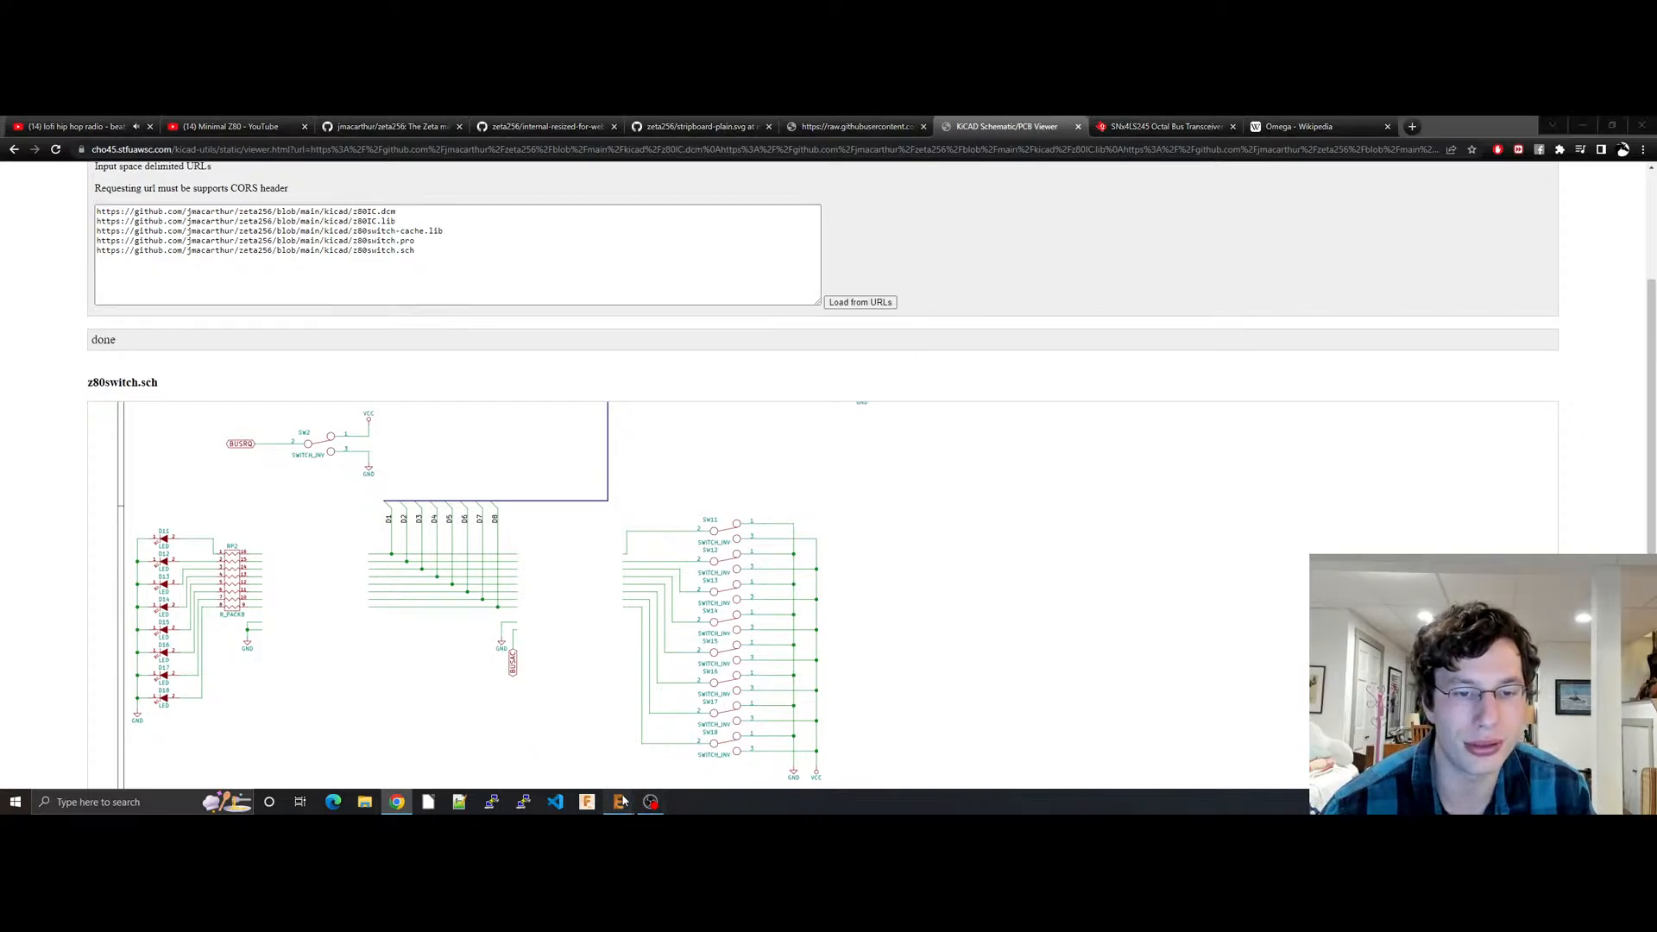
mouse_move(621, 802)
left_click(671, 753)
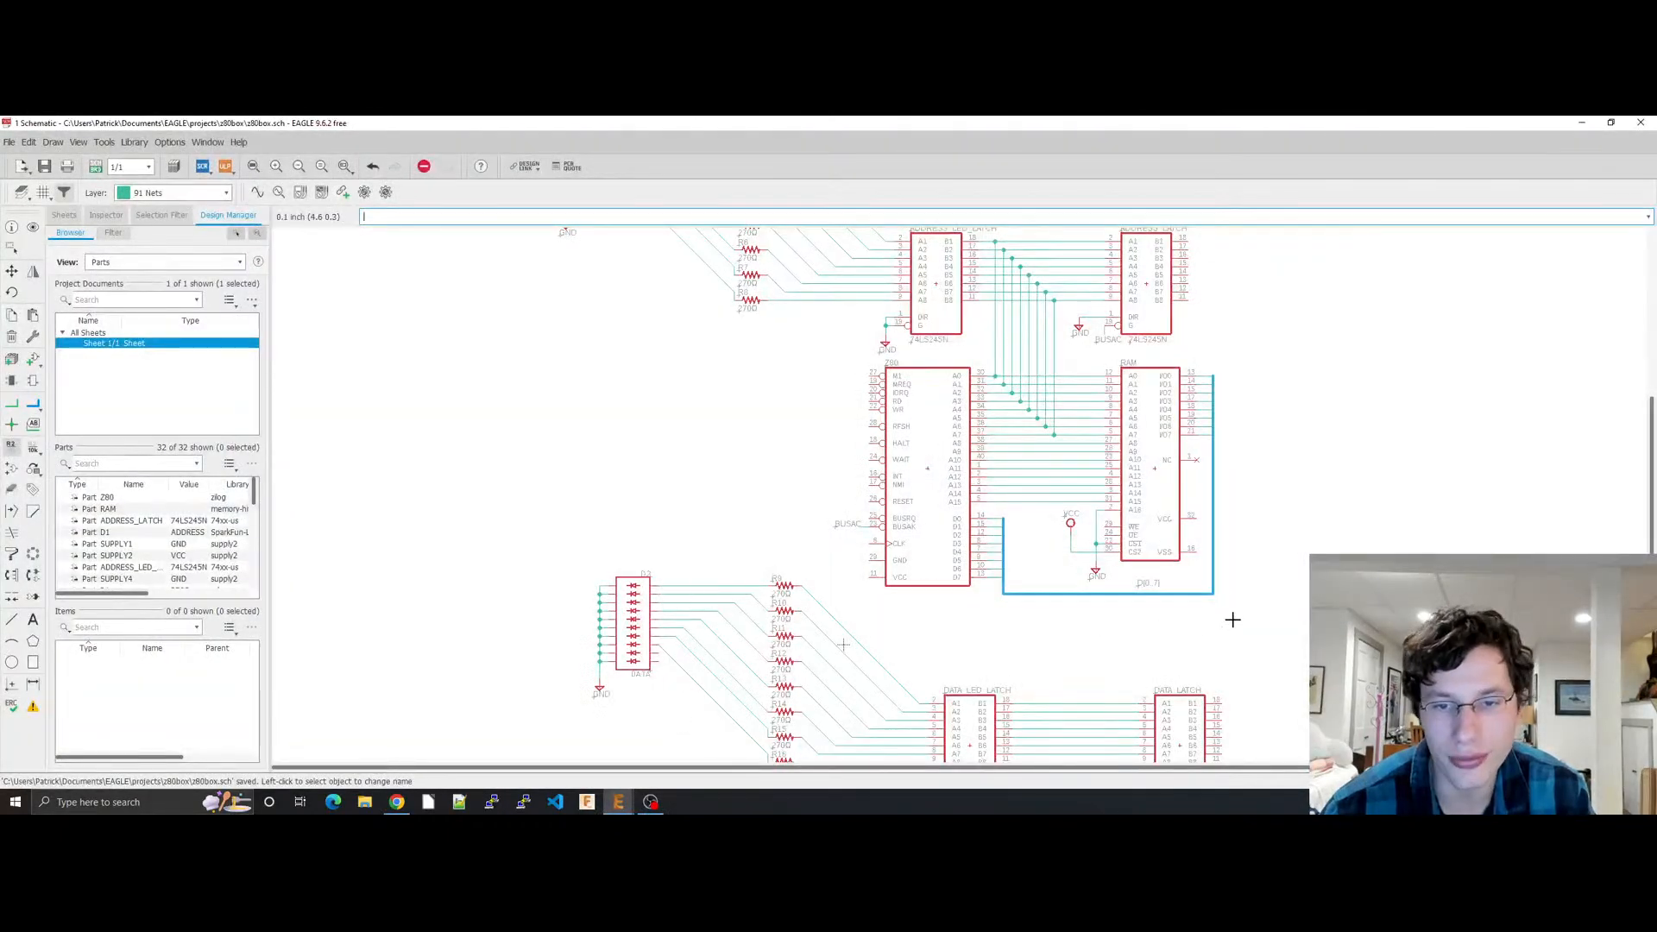
scroll(1112, 674, "up", 2)
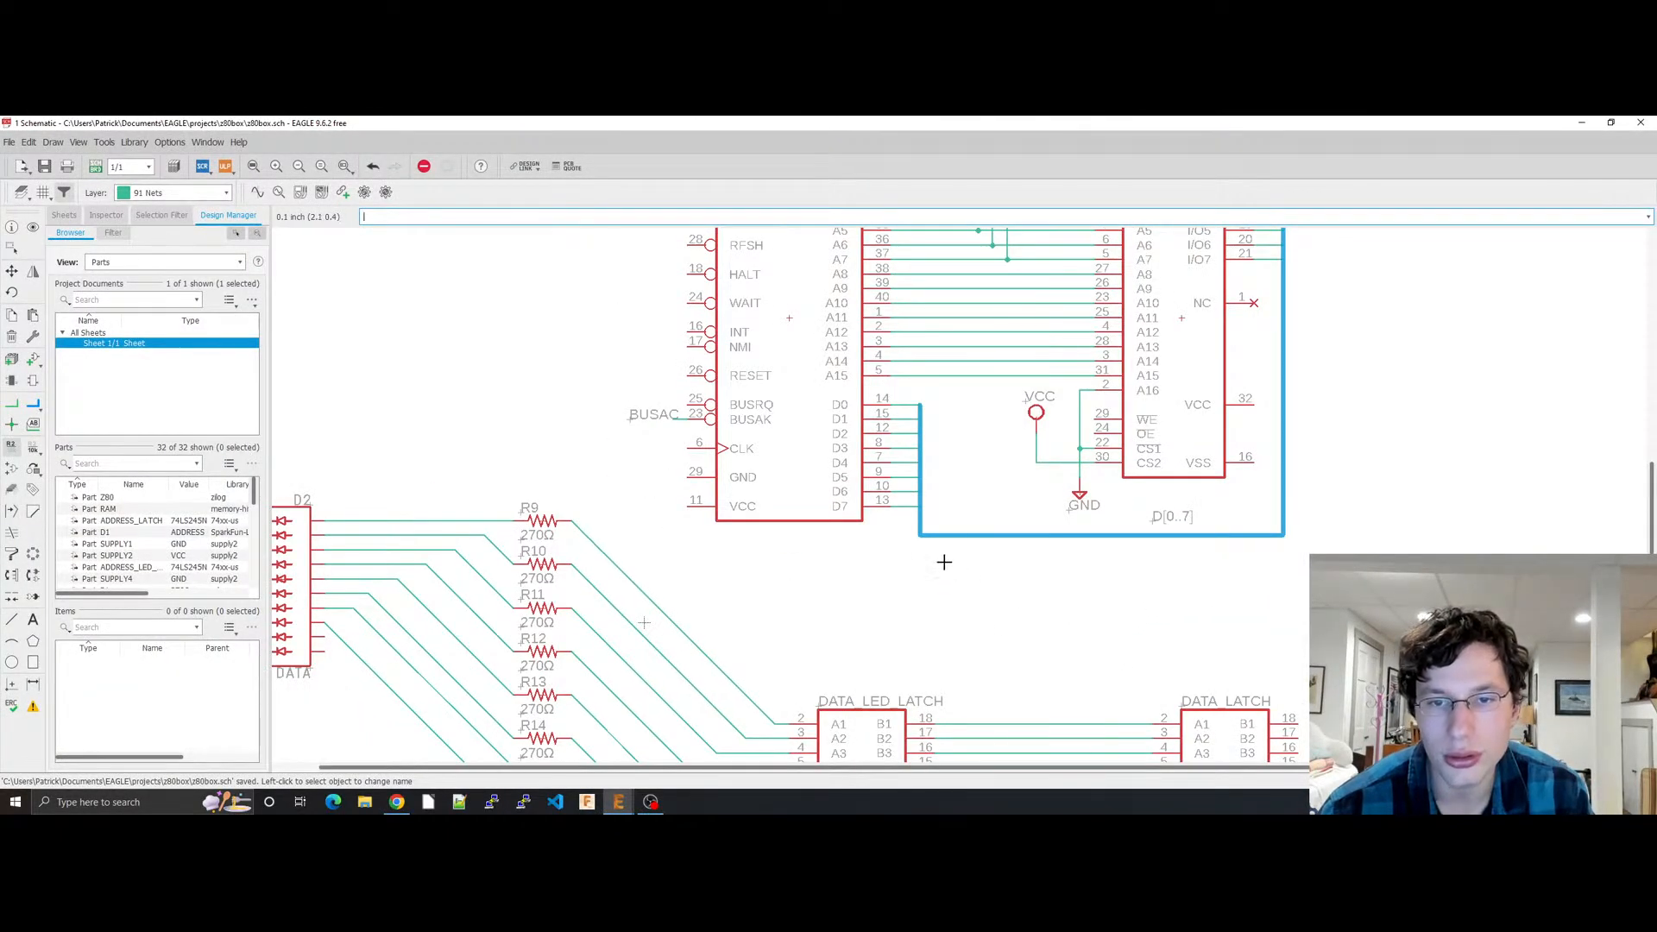
key("Escape")
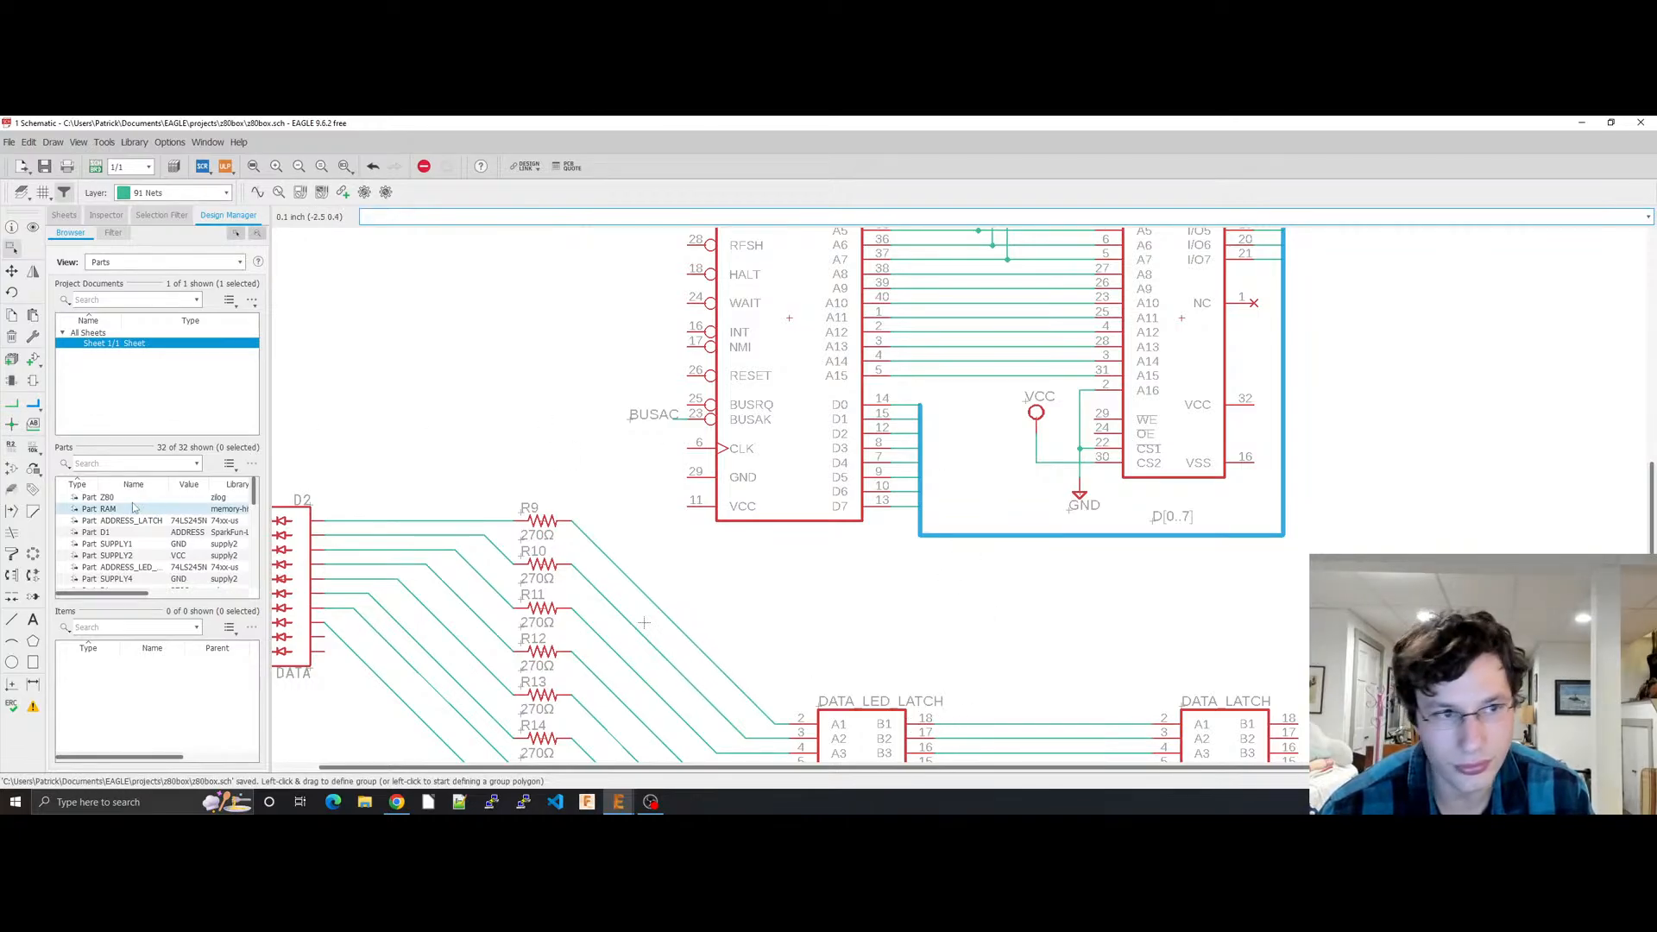
right_click(957, 722)
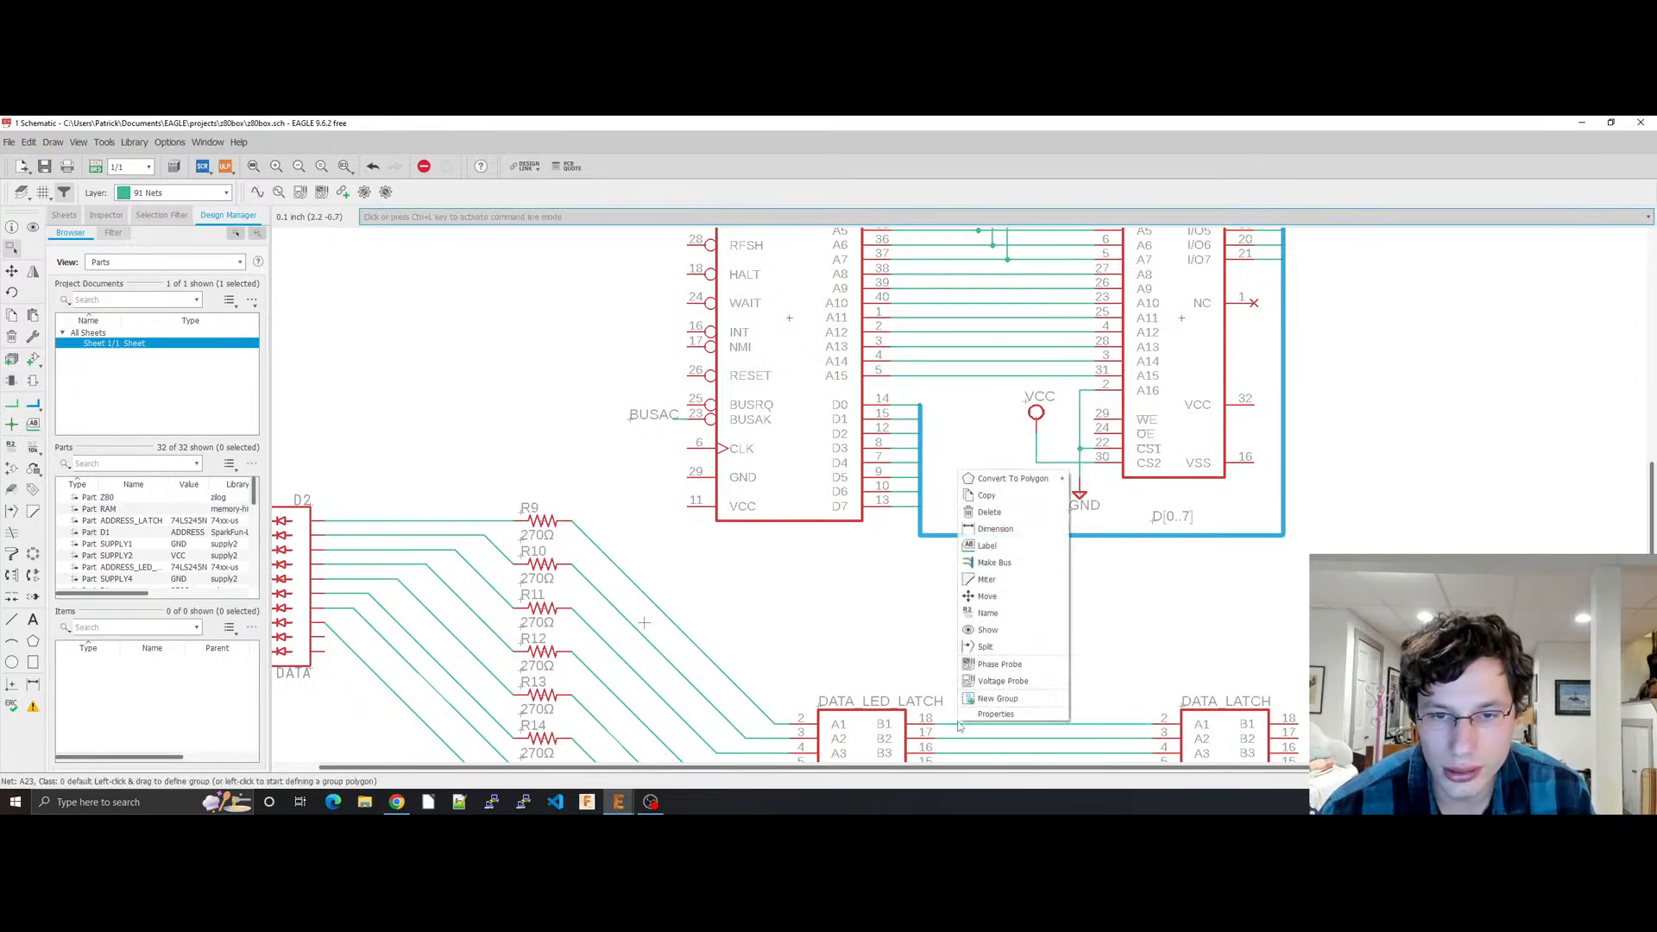
left_click(990, 613)
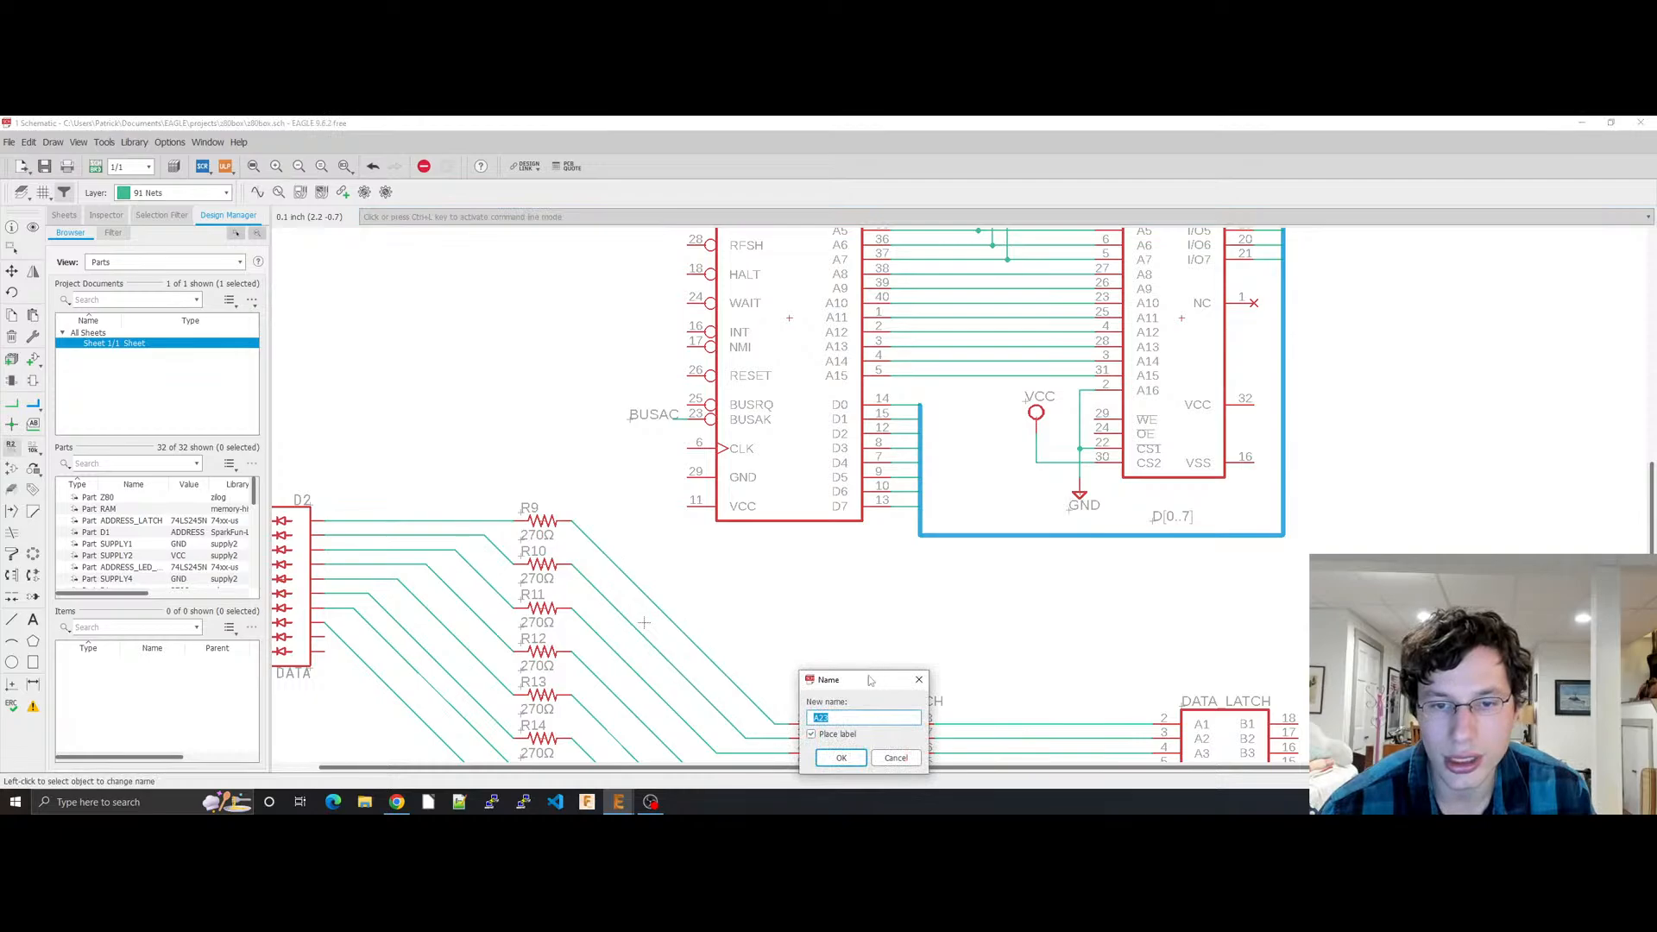
left_click_drag(870, 681, 800, 455)
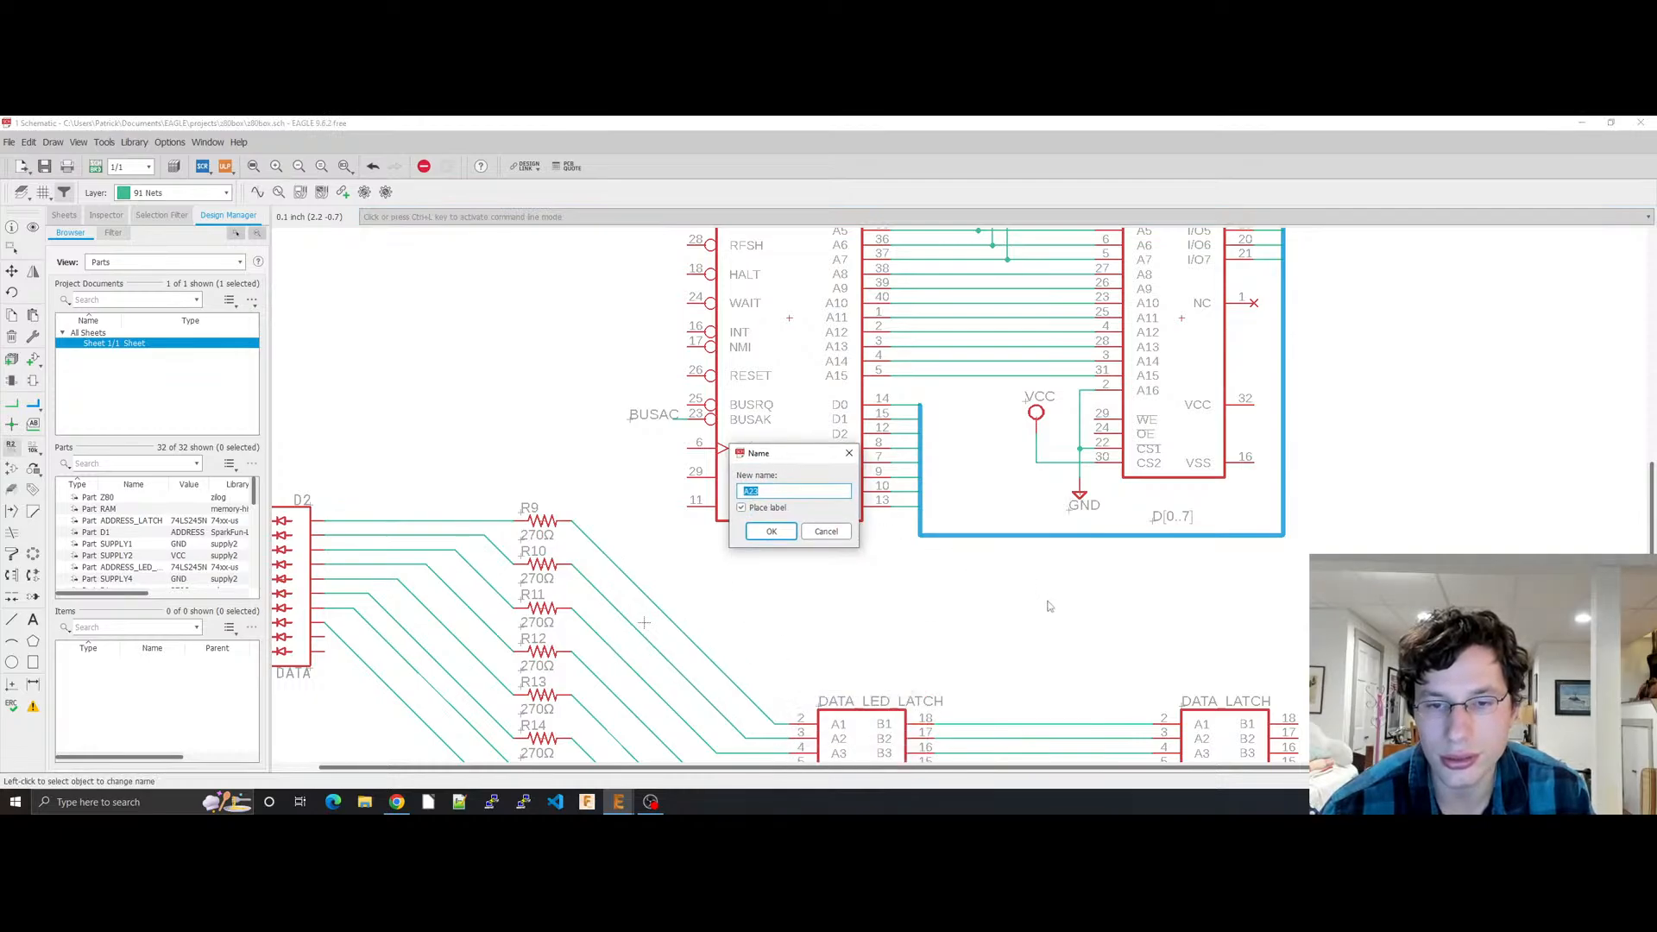
key("Escape")
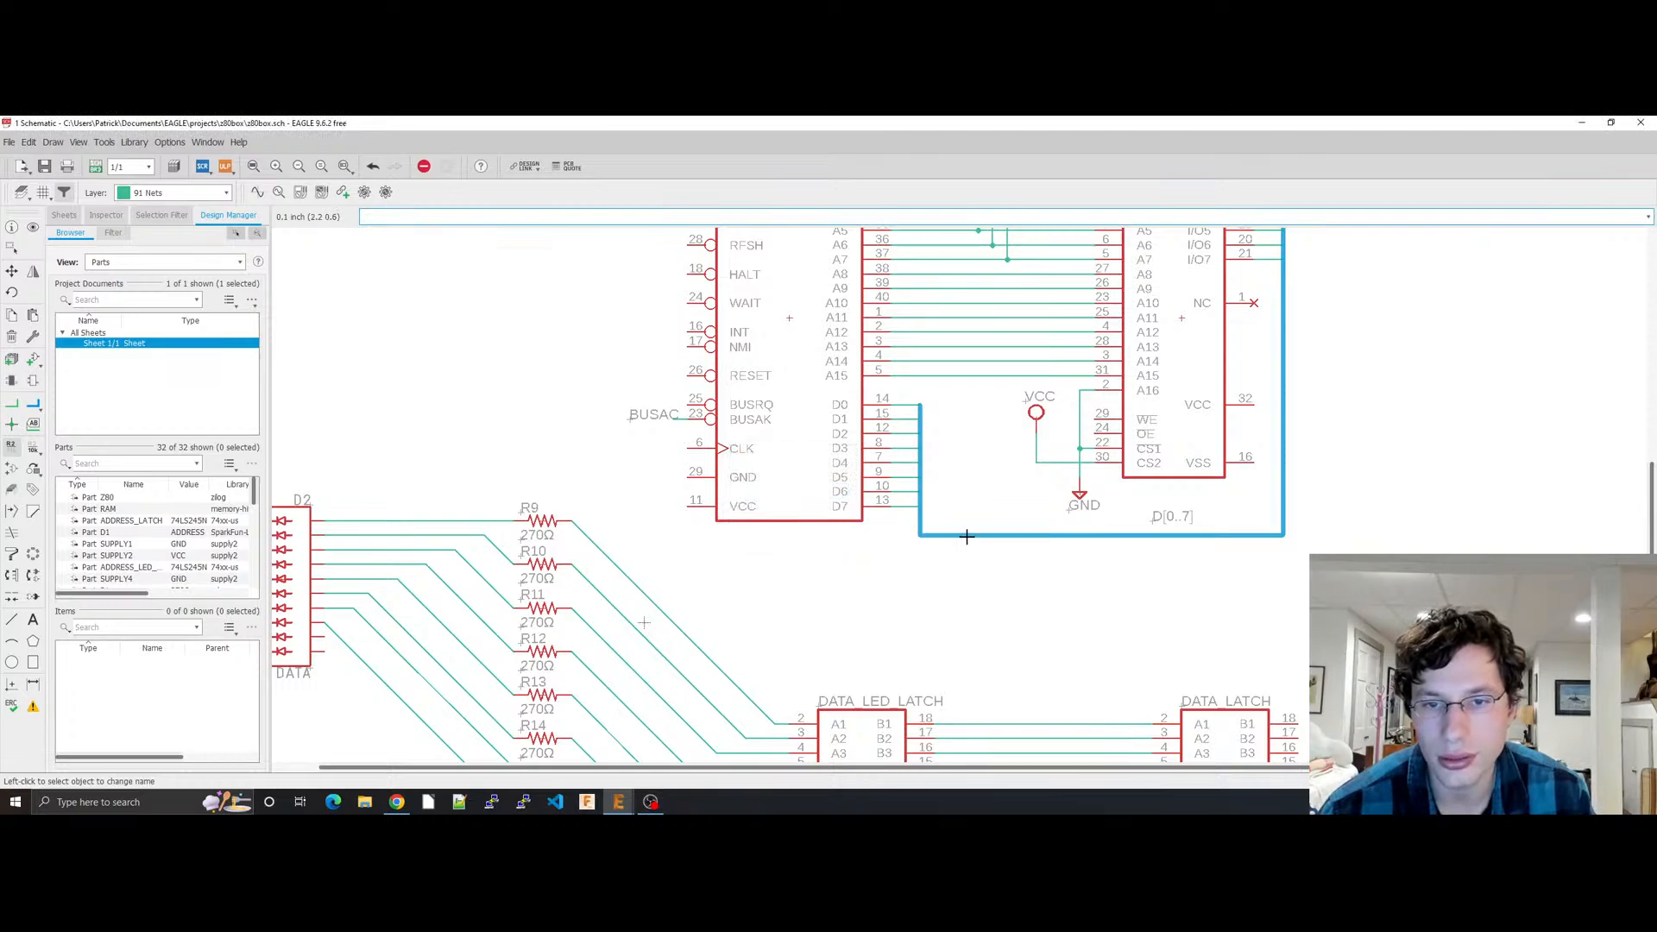
Step: Draw net D0 from the D[0..7] bus down to the B1–A1 net between the two data latches, merging net A23 into D0
right_click(967, 537)
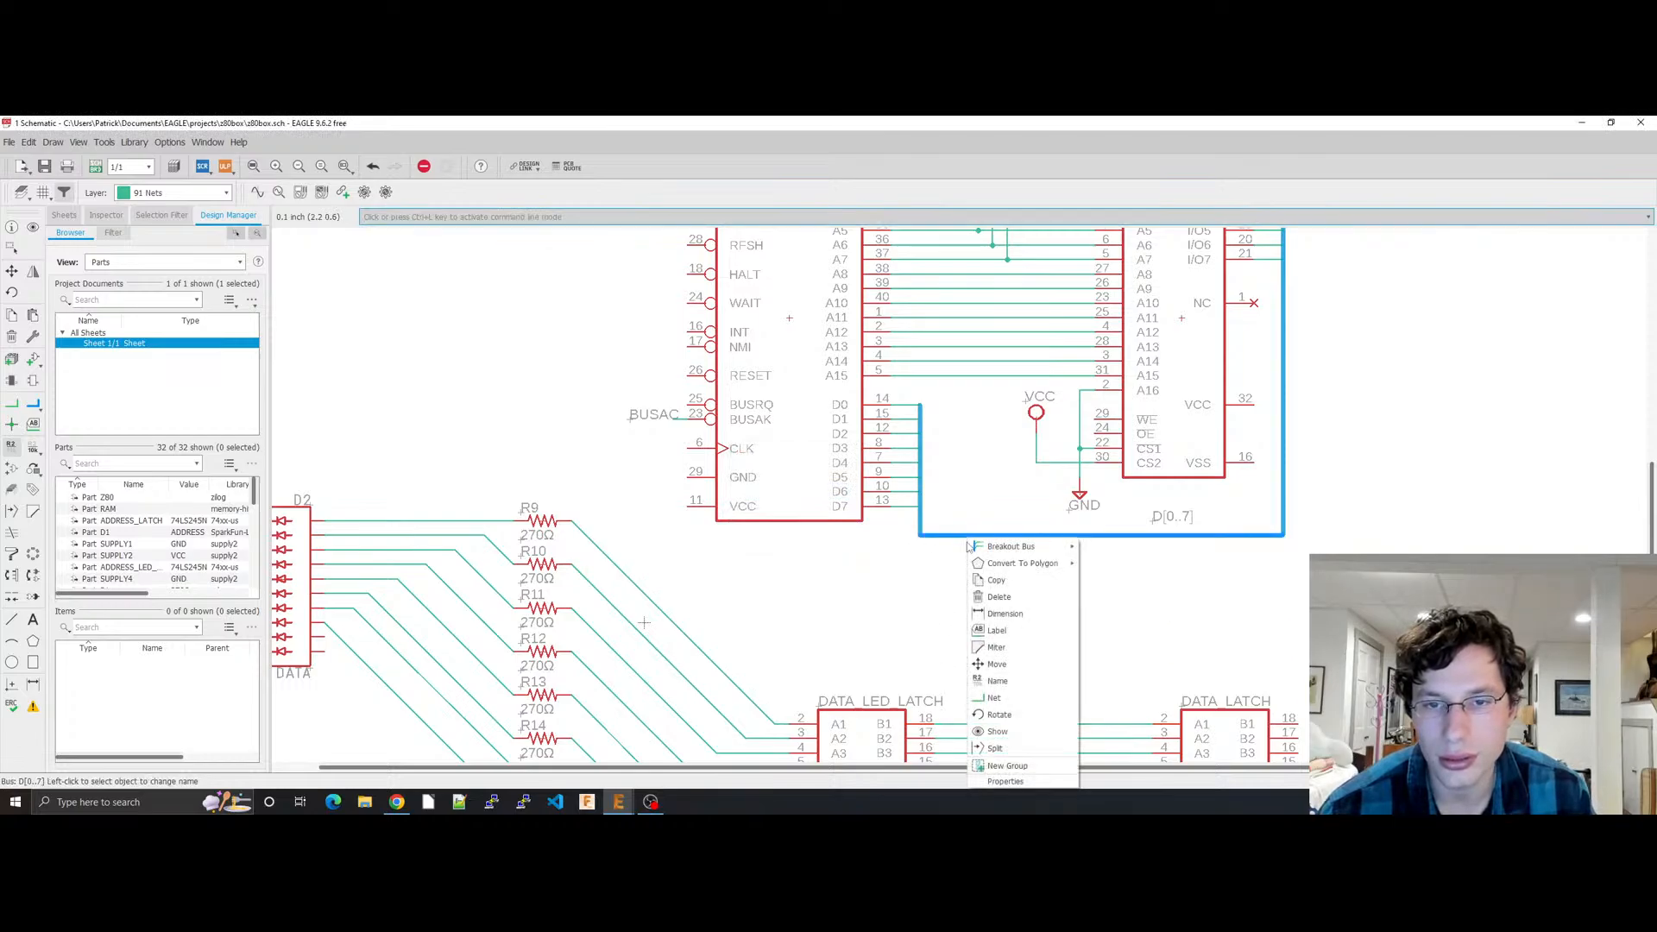
left_click(993, 698)
left_click(1016, 706)
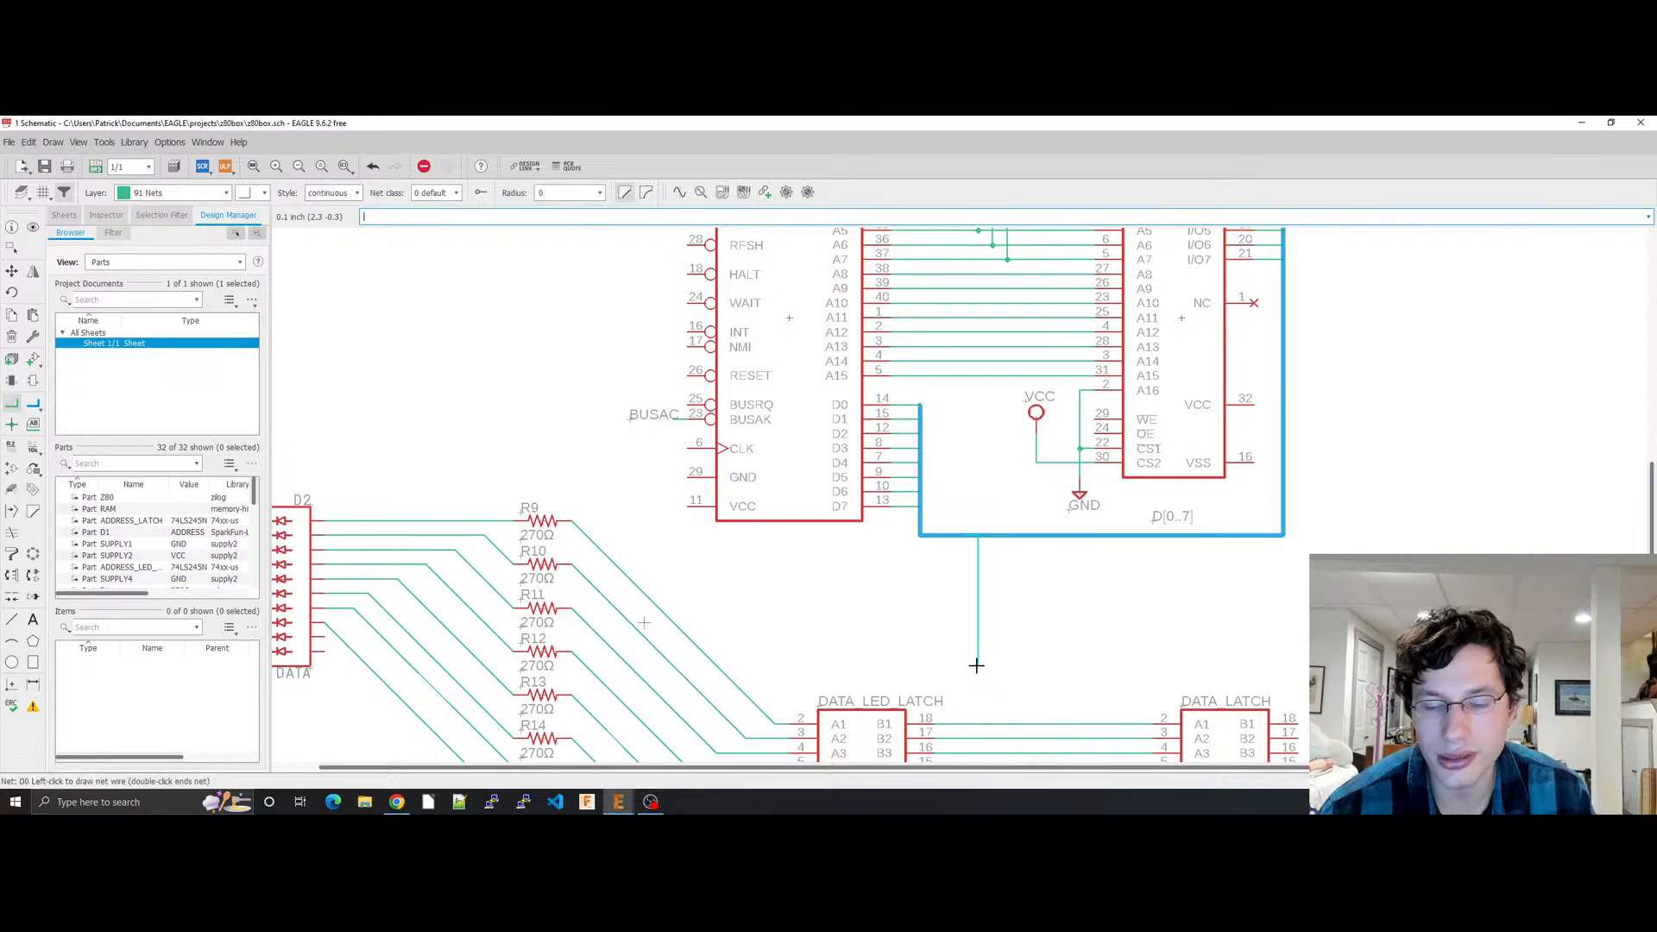
scroll(973, 660, "down", 5)
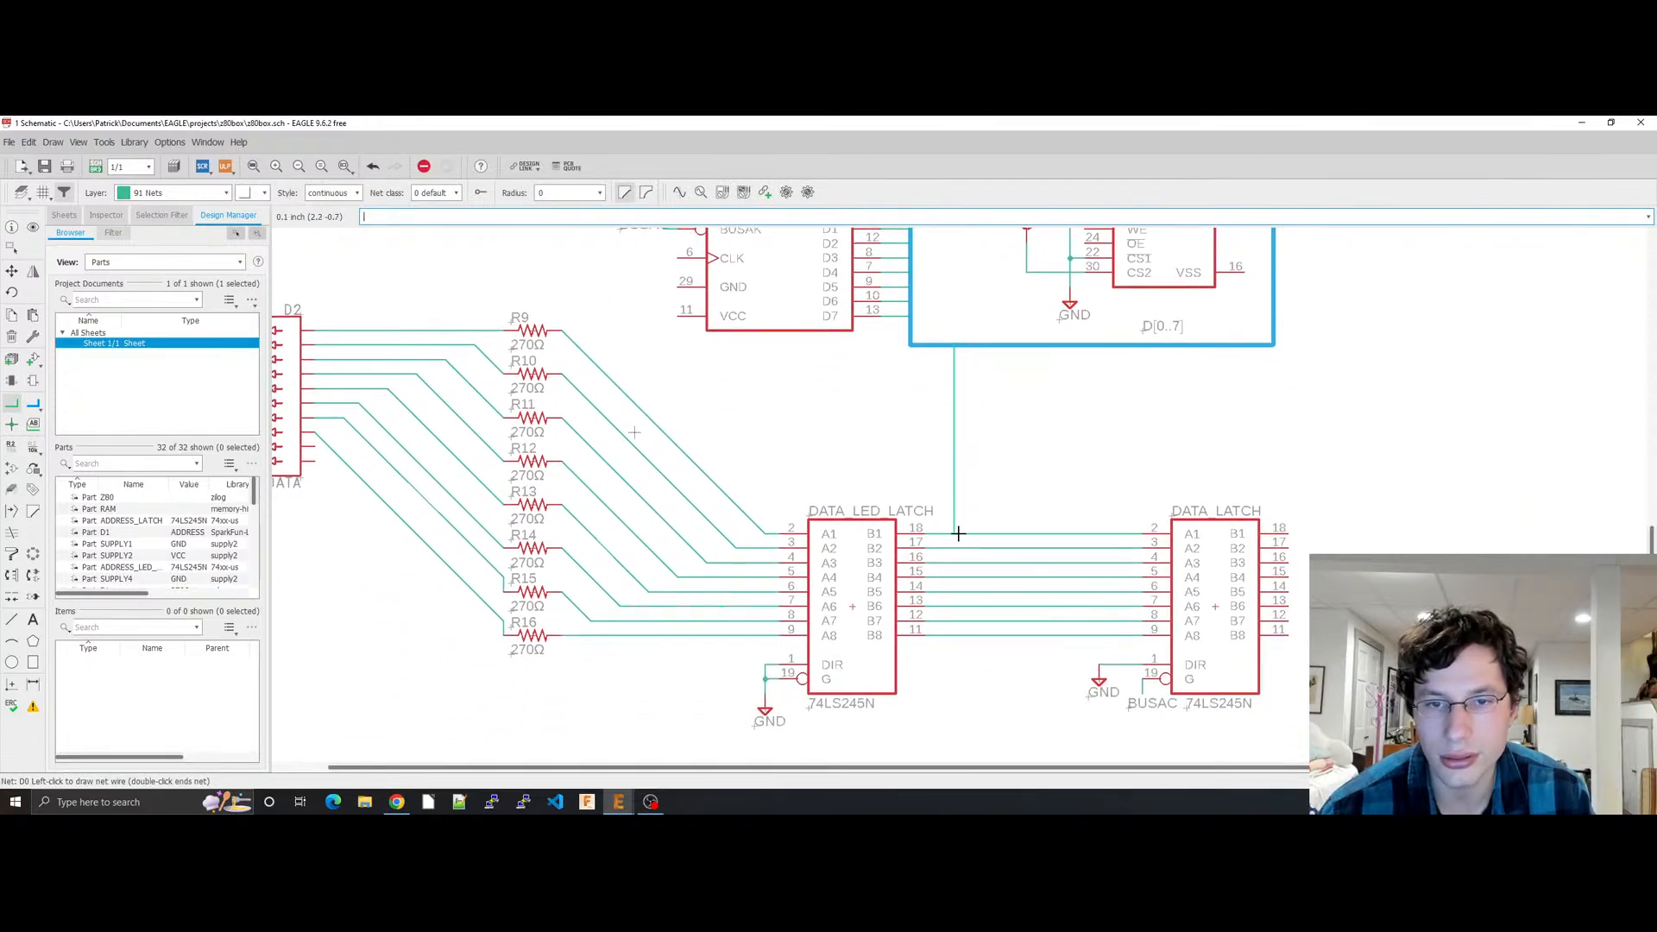
left_click(959, 534)
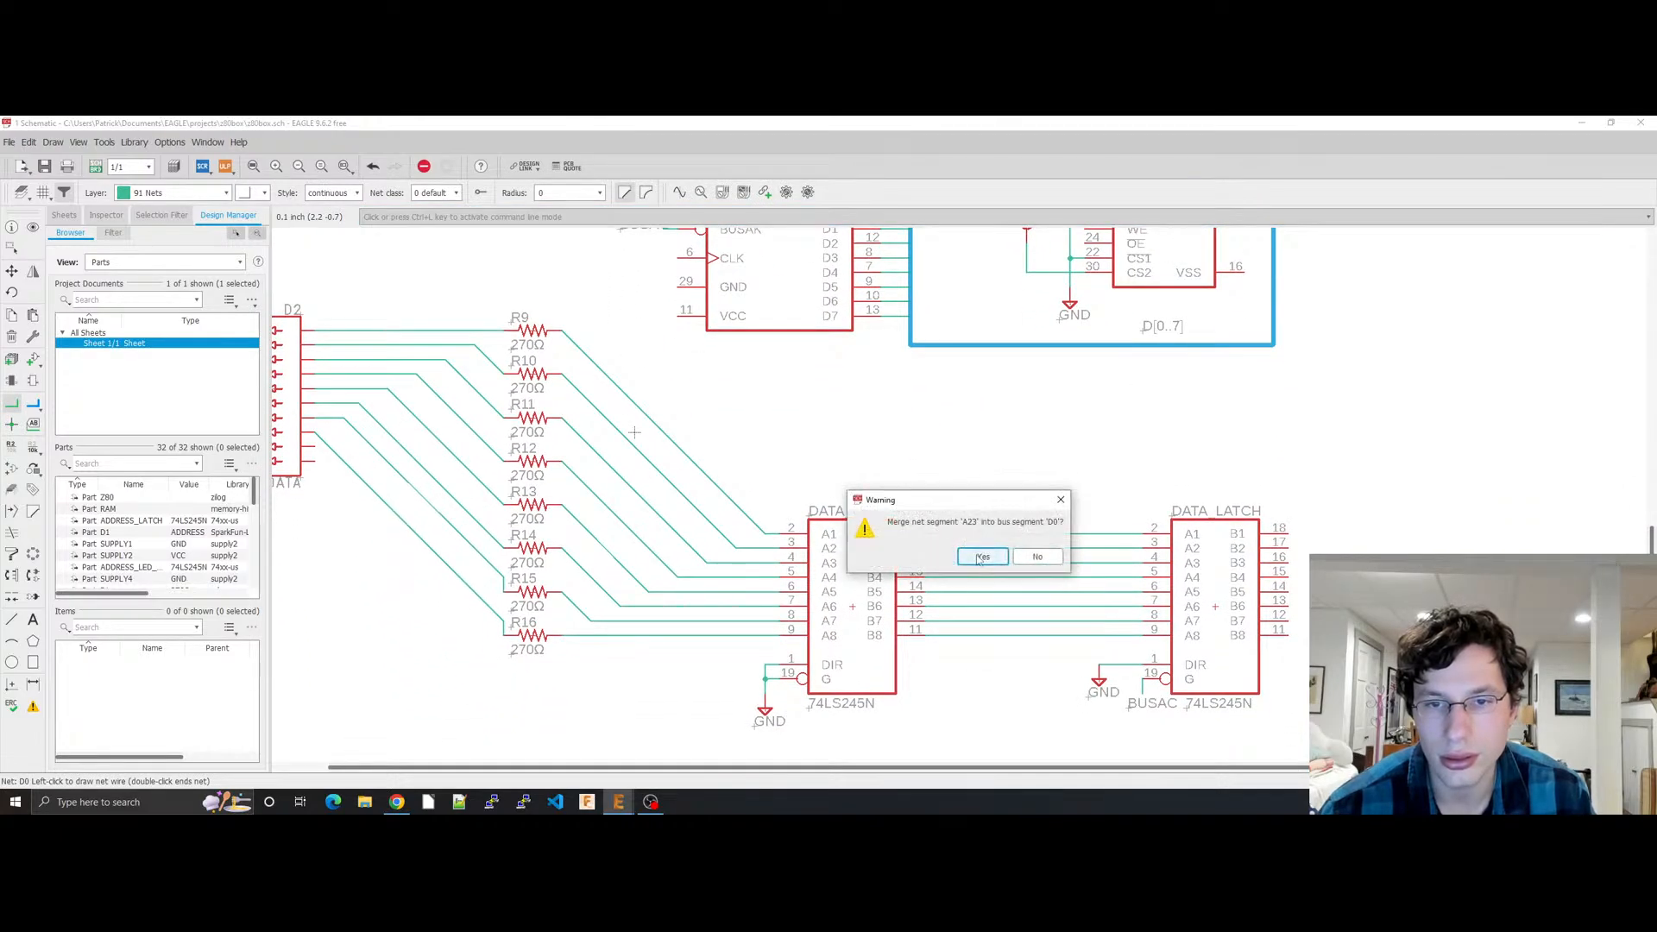
left_click(980, 558)
left_click(954, 520)
right_click(955, 522)
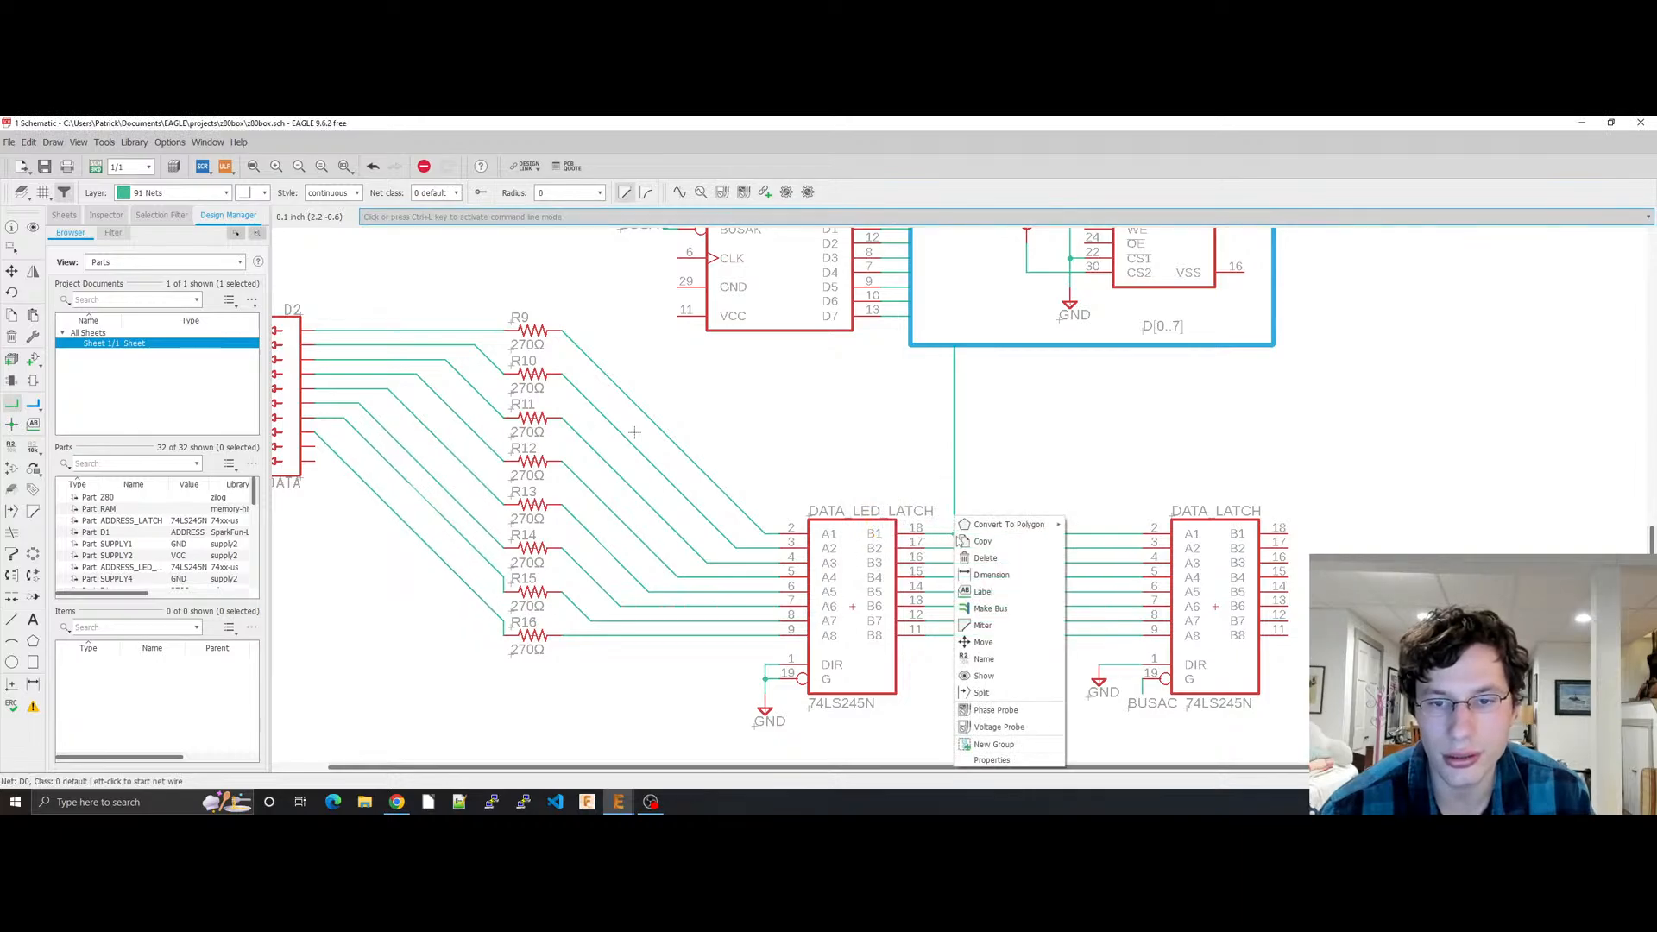
left_click(986, 659)
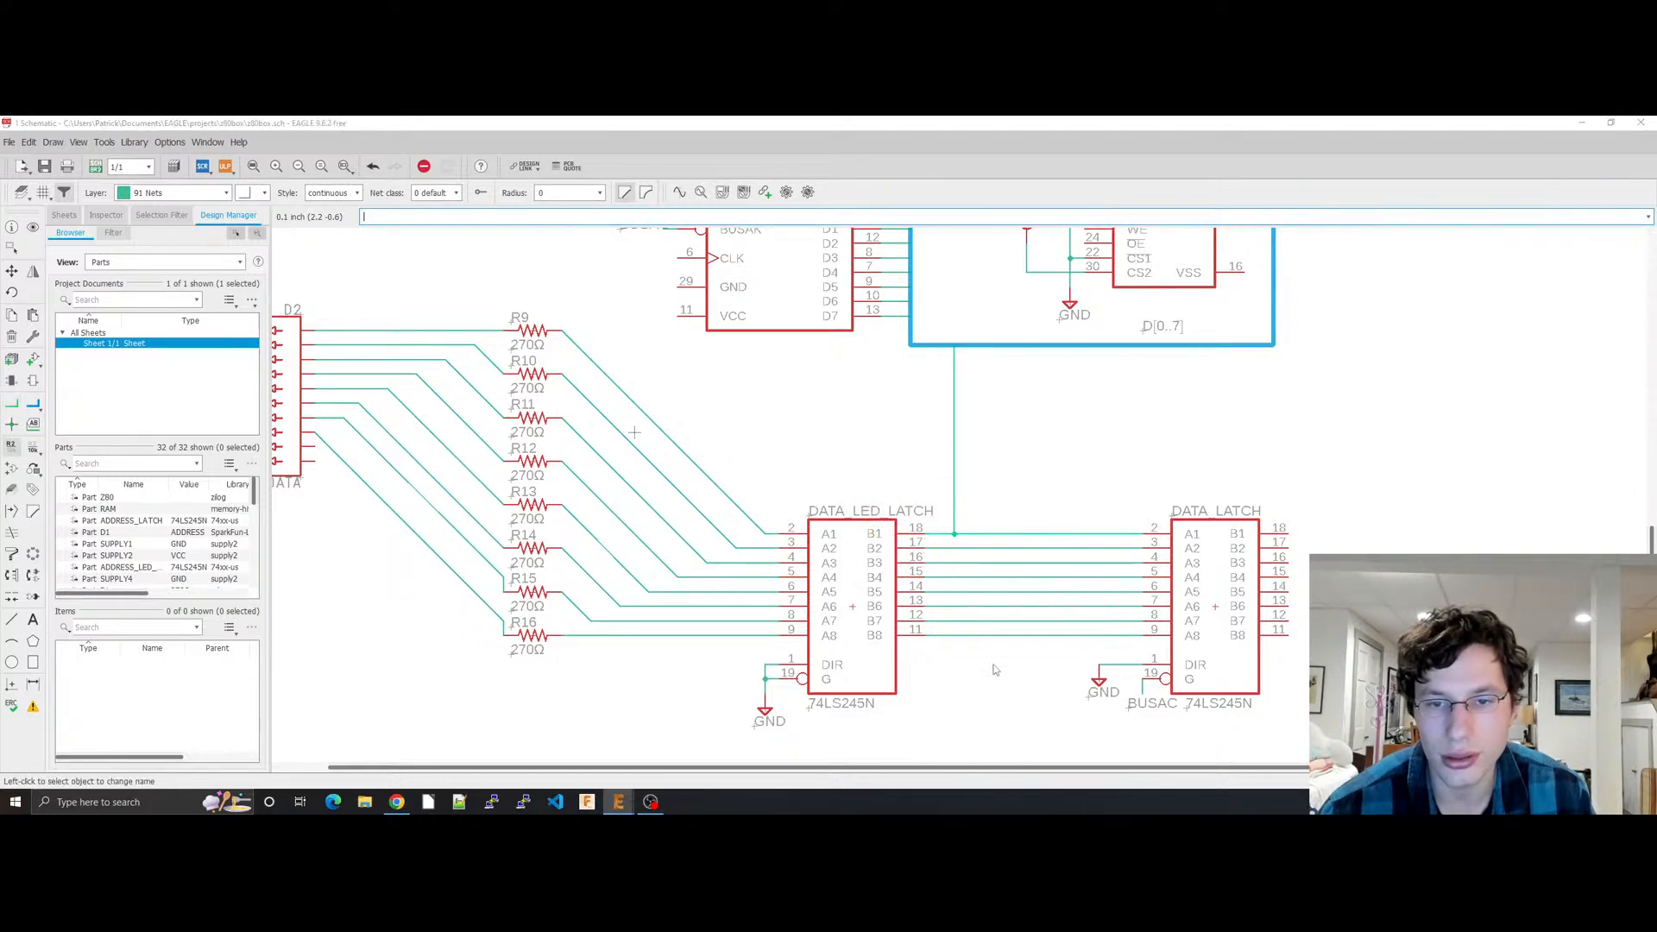
left_click(994, 670)
key("Escape")
Step: Consult the z80switch reference in Chrome, and back in EAGLE draw net D1 from the D[0..7] bus to the B2–A2 net between the data latches
left_click(396, 802)
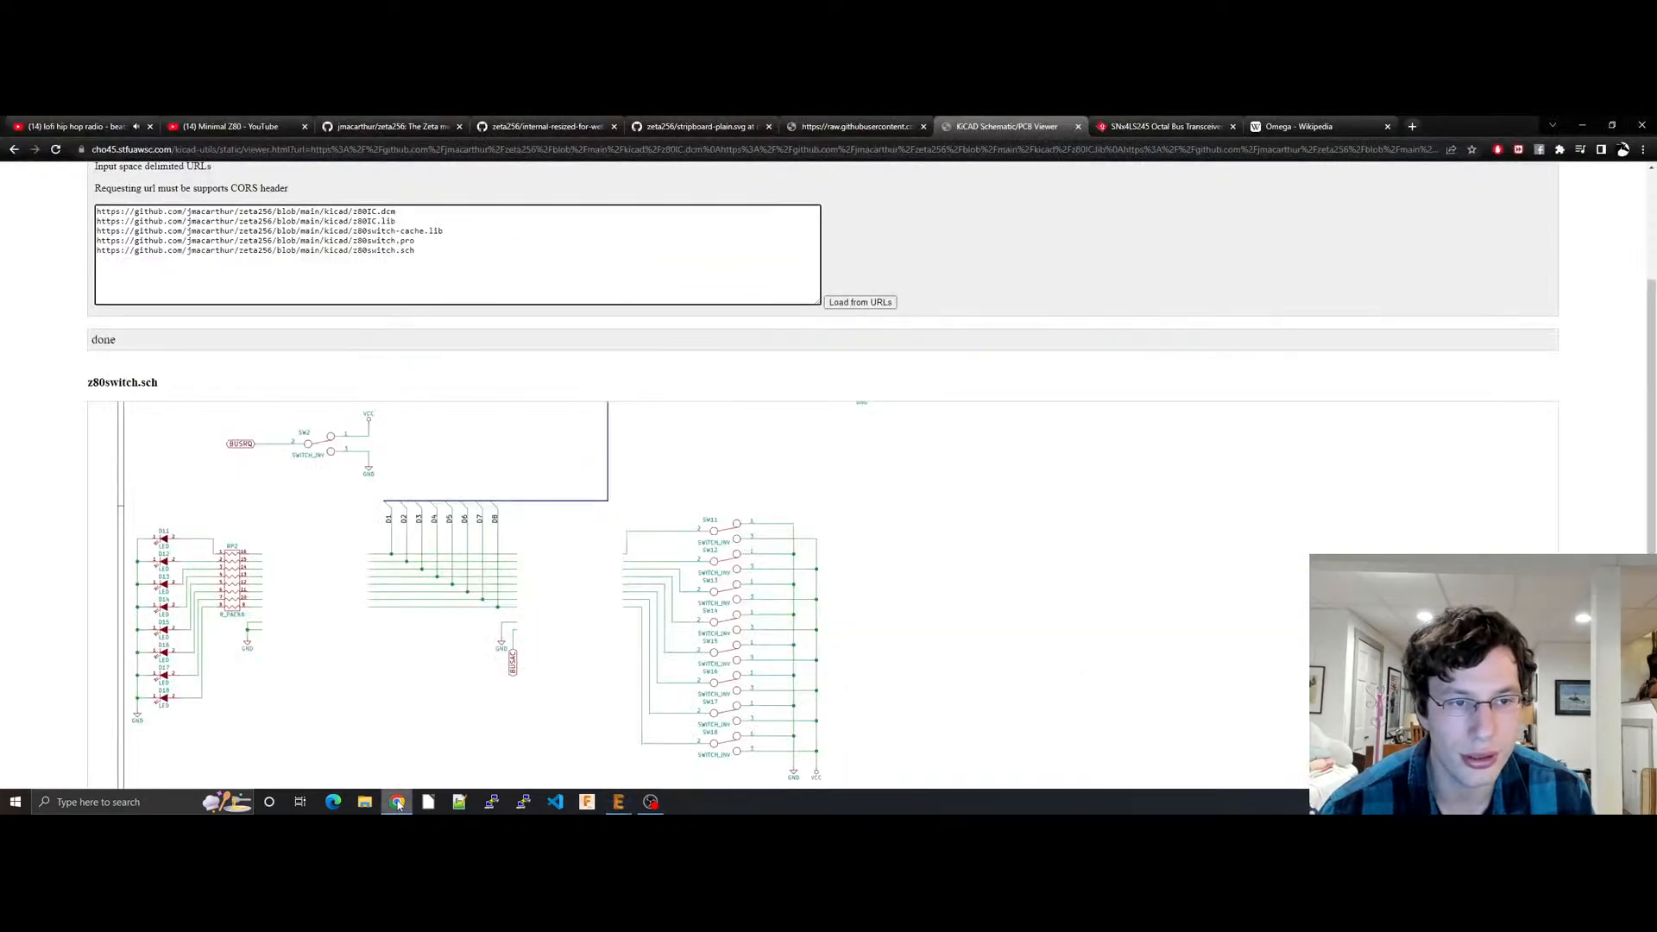
left_click(619, 802)
left_click(733, 751)
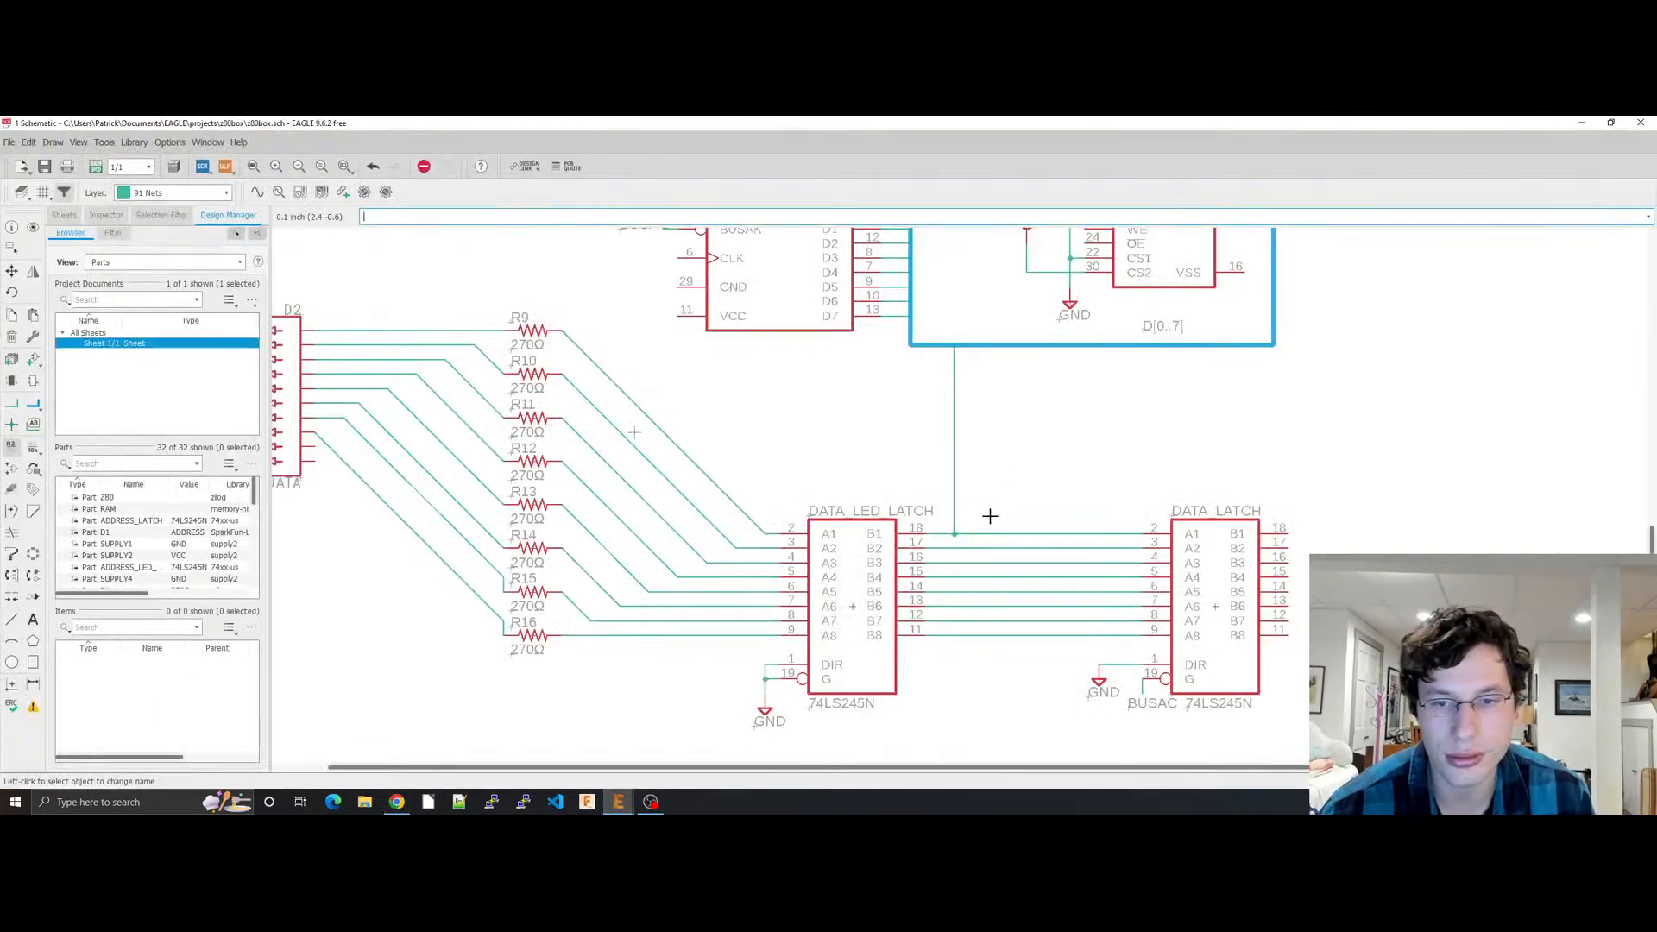
right_click(965, 350)
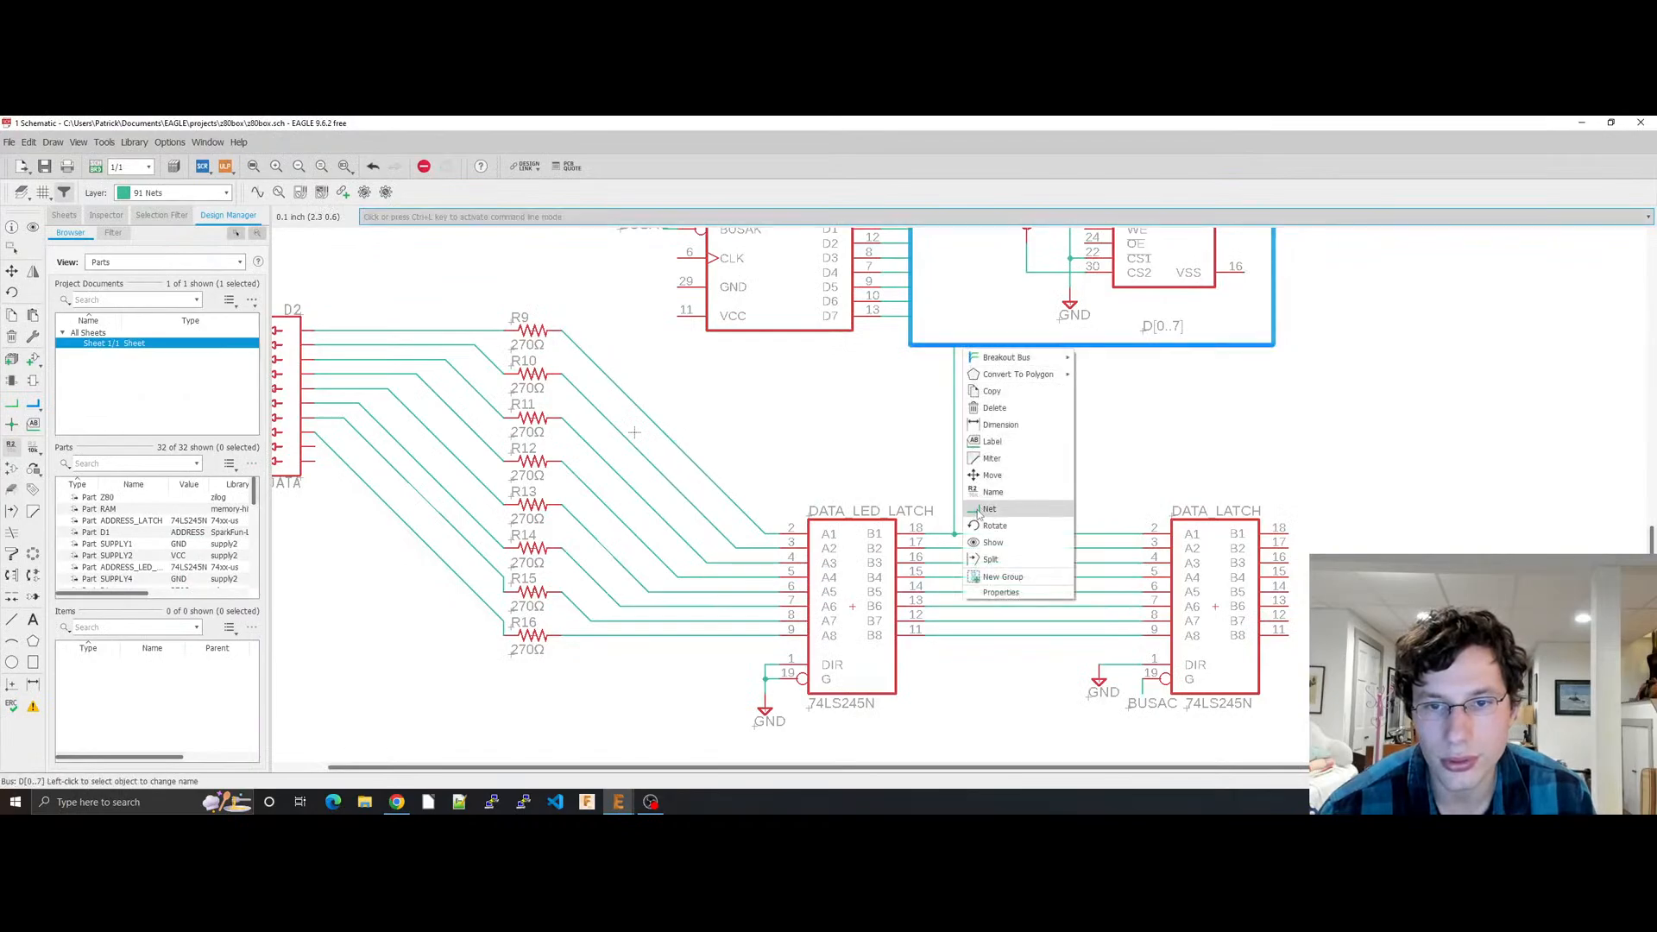
left_click(986, 508)
left_click(1000, 529)
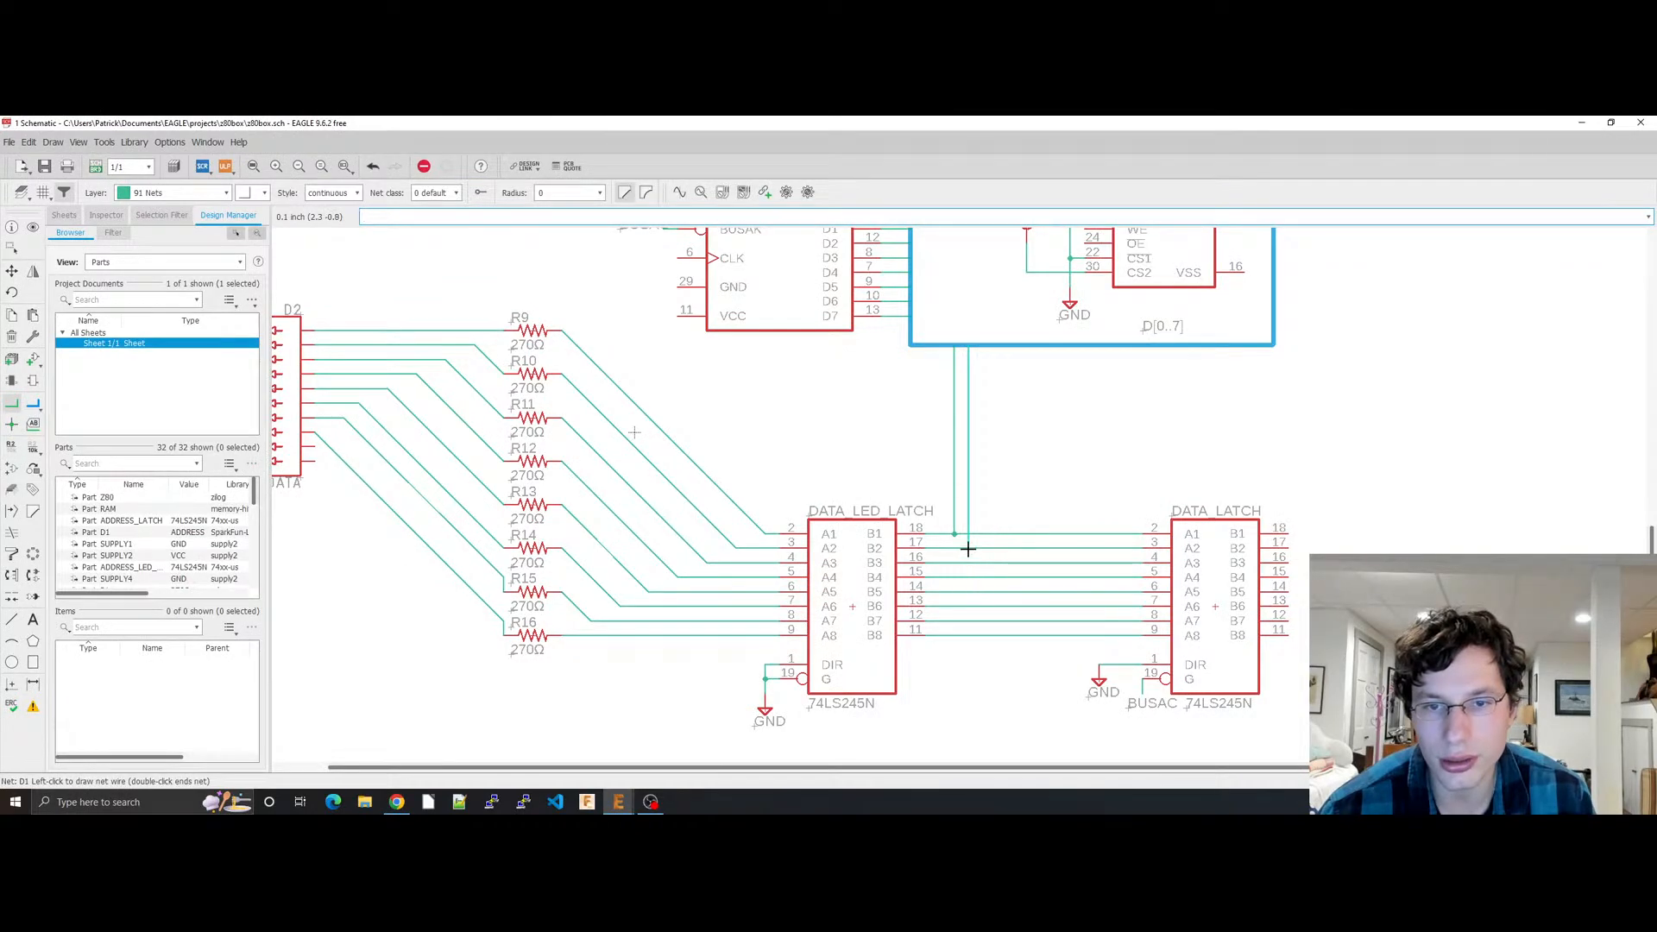
left_click(968, 549)
left_click(973, 557)
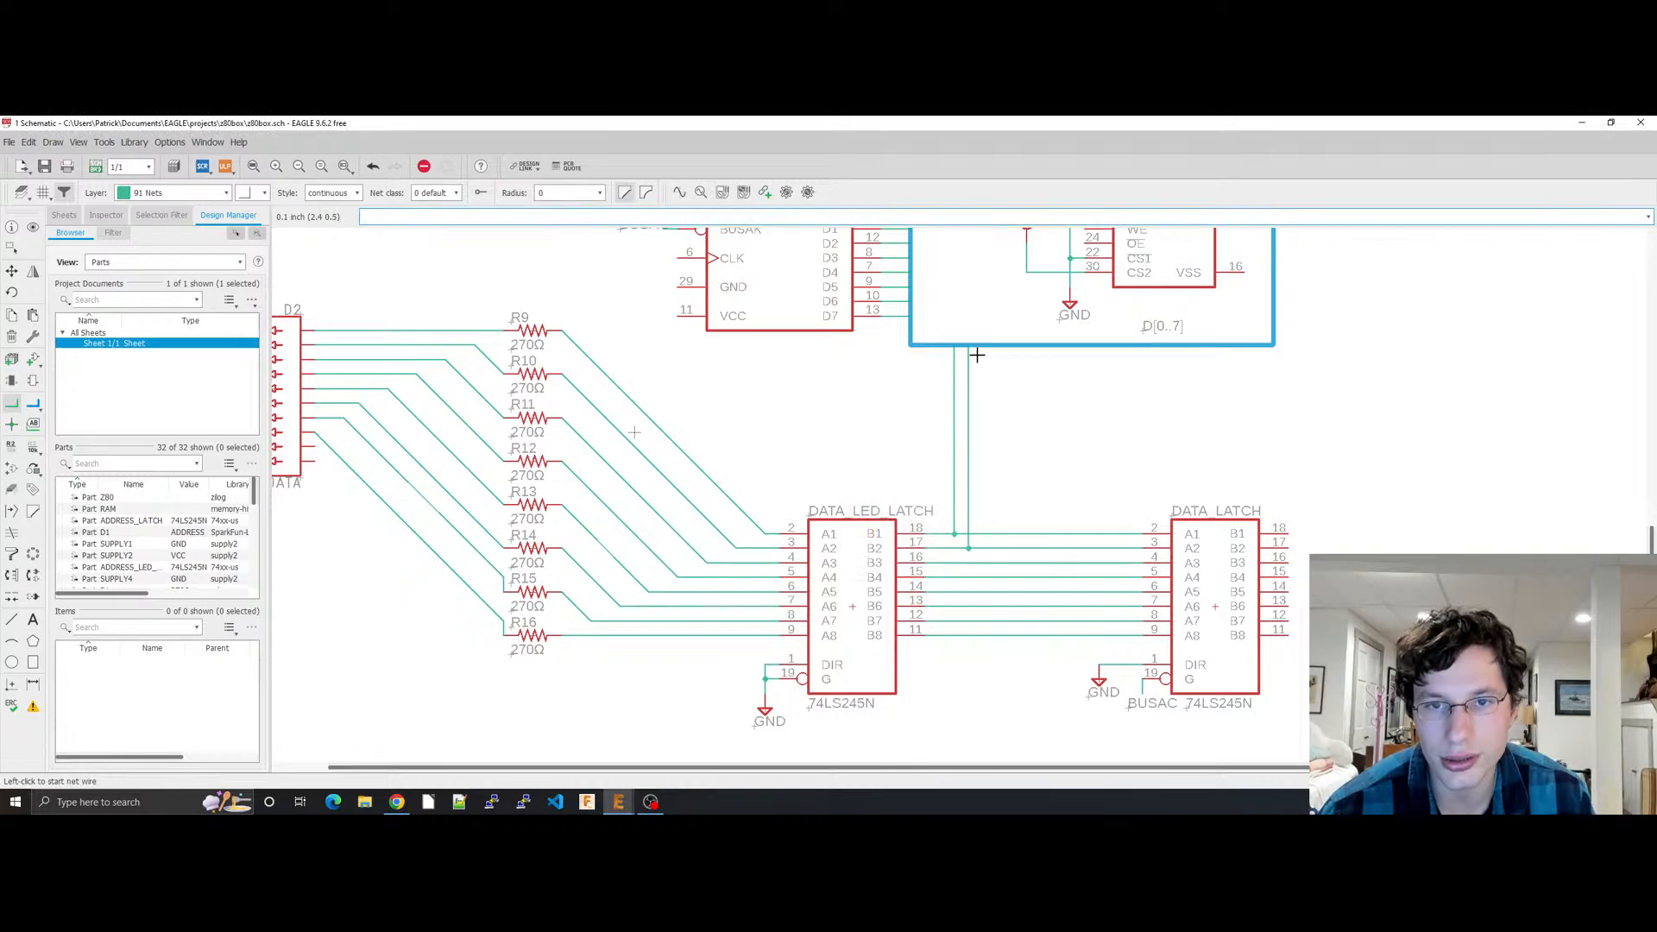
Step: Try drawing net D2 from the D[0..7] bus down to the B3–A3 net between the two data latches, merging the segments
right_click(978, 346)
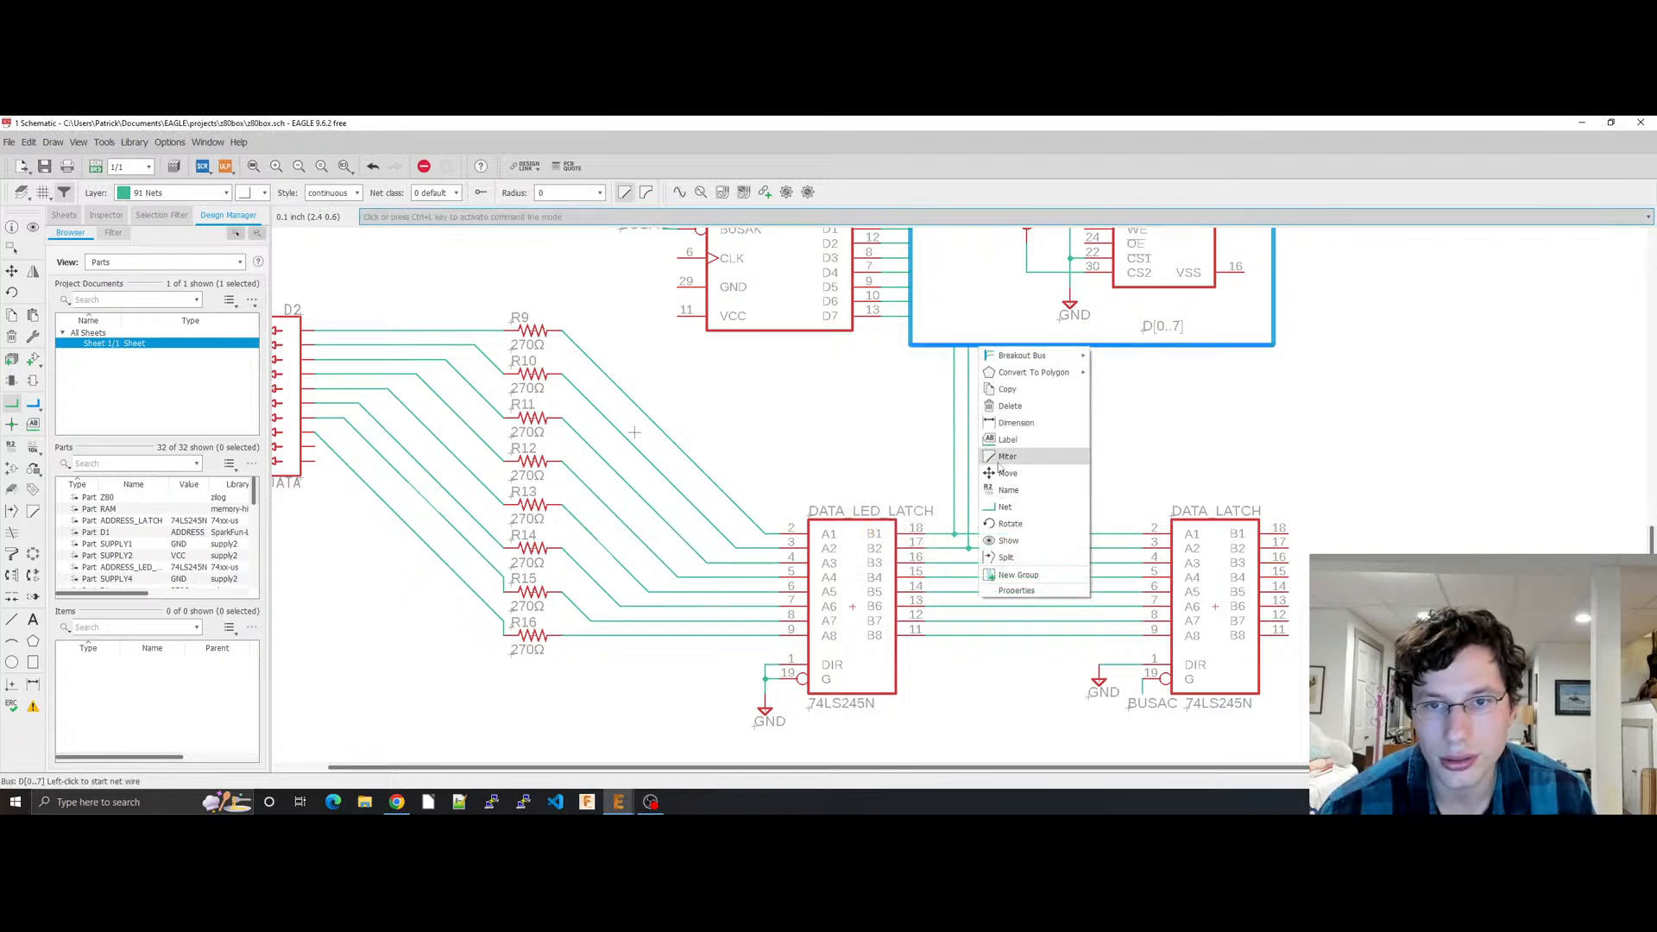
left_click(997, 509)
left_click(1014, 546)
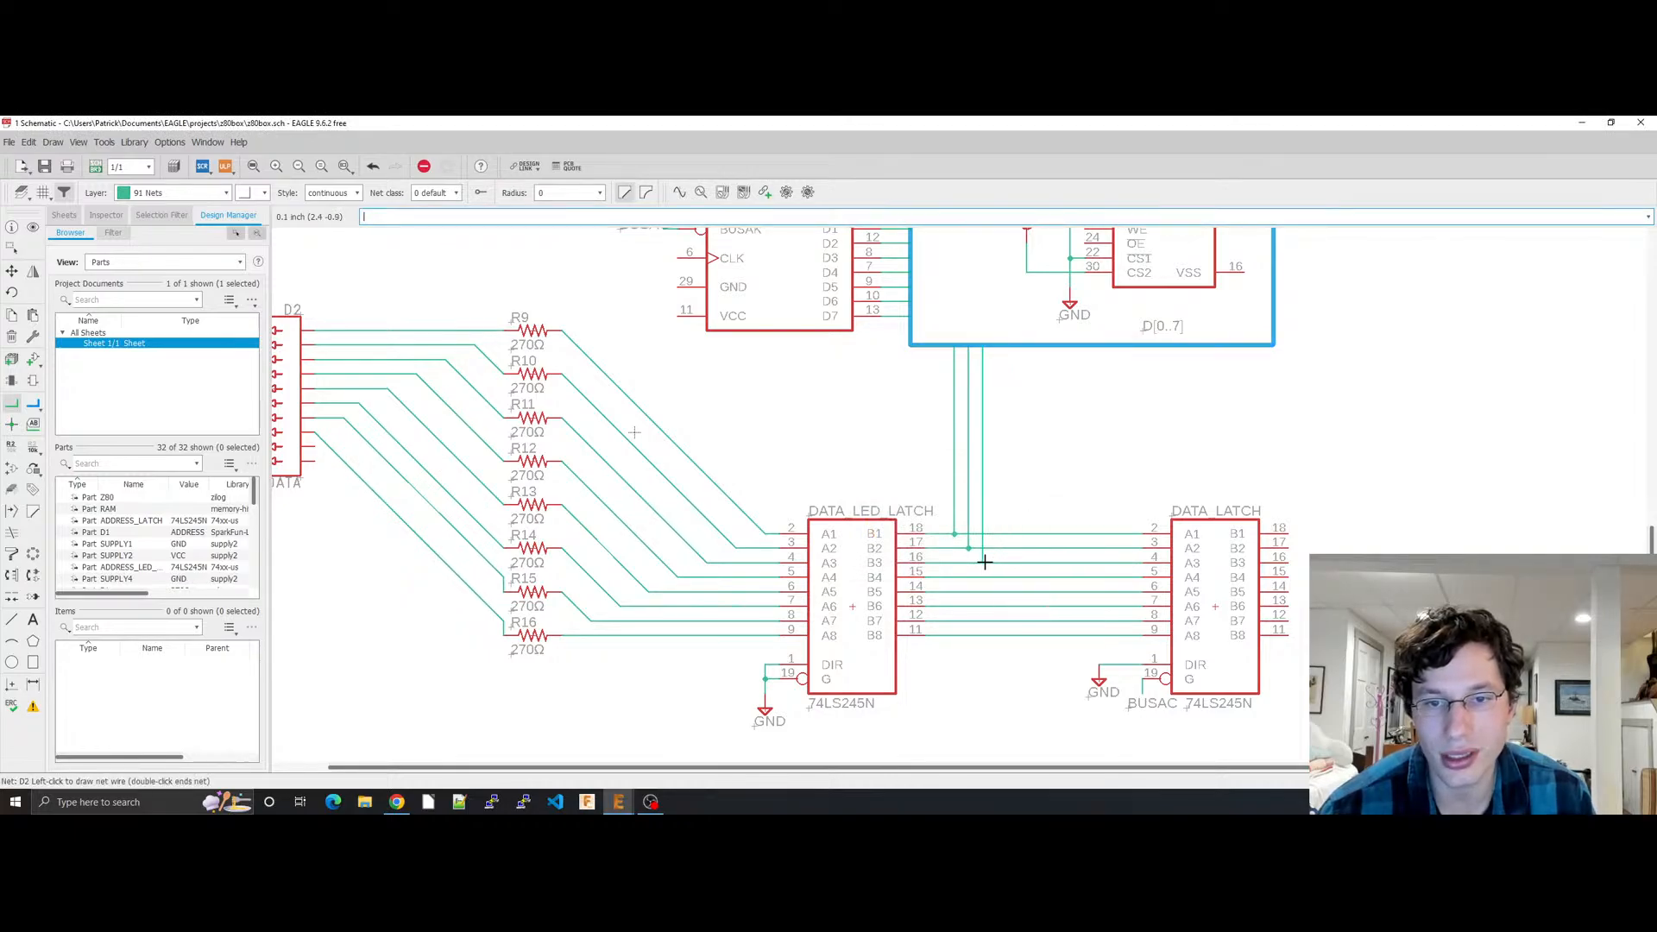
left_click(985, 561)
left_click(984, 557)
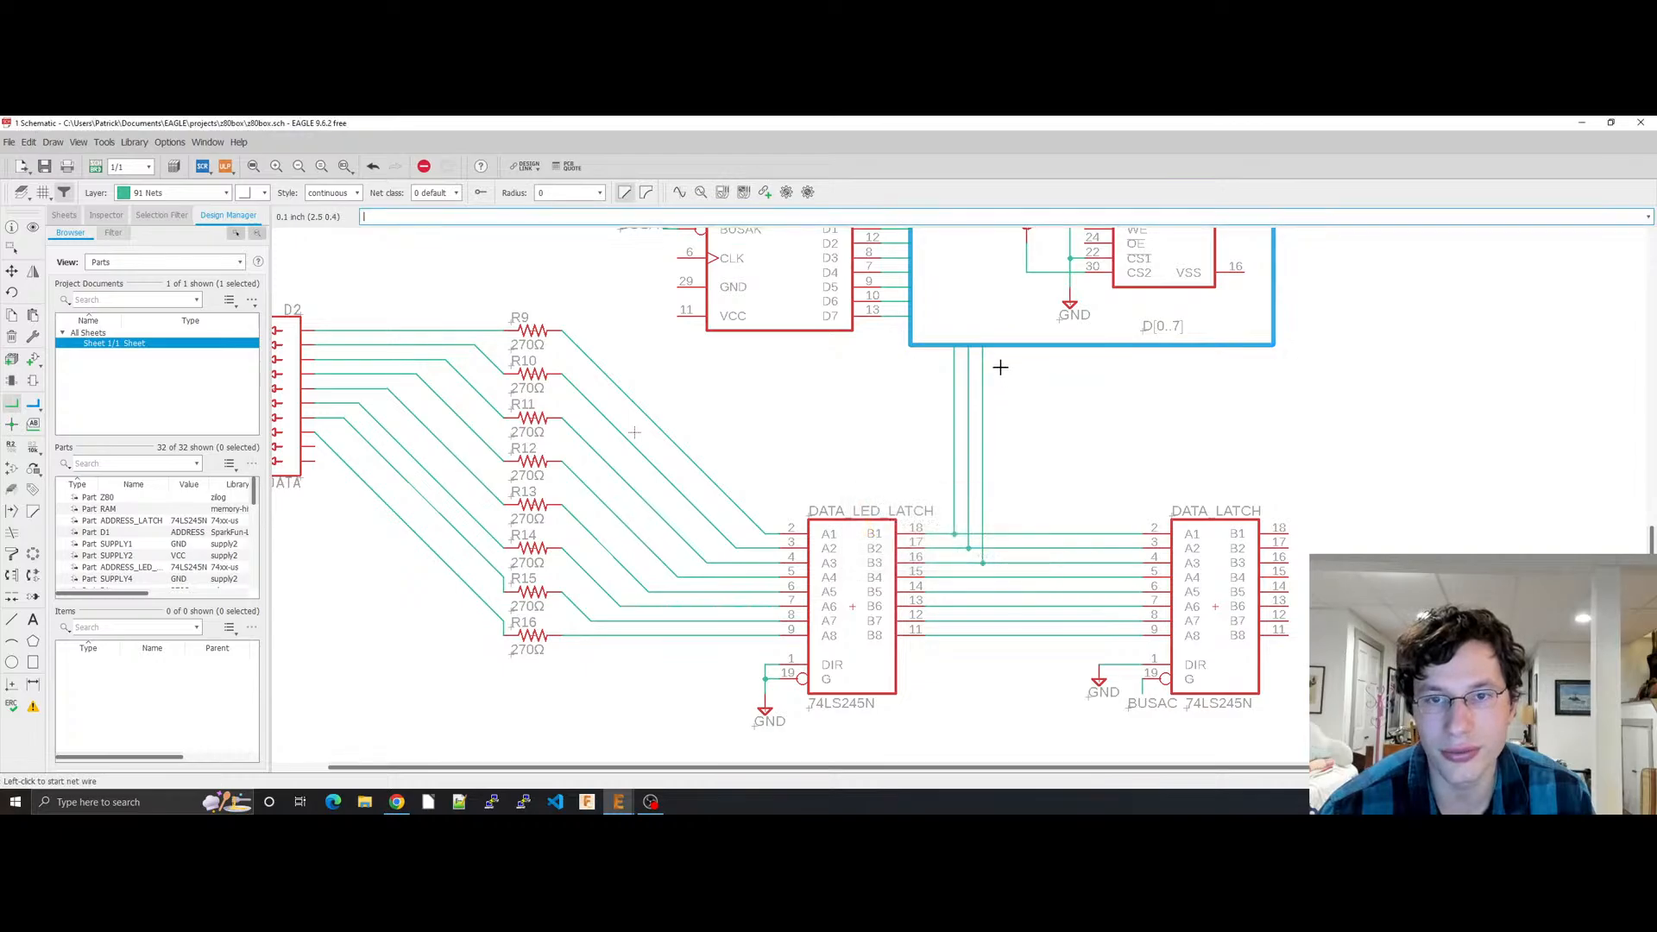
Step: Try drawing net D3 from the D[0..7] bus down to the B4–A4 net between the data latches, merging net A18 into D3
right_click(991, 352)
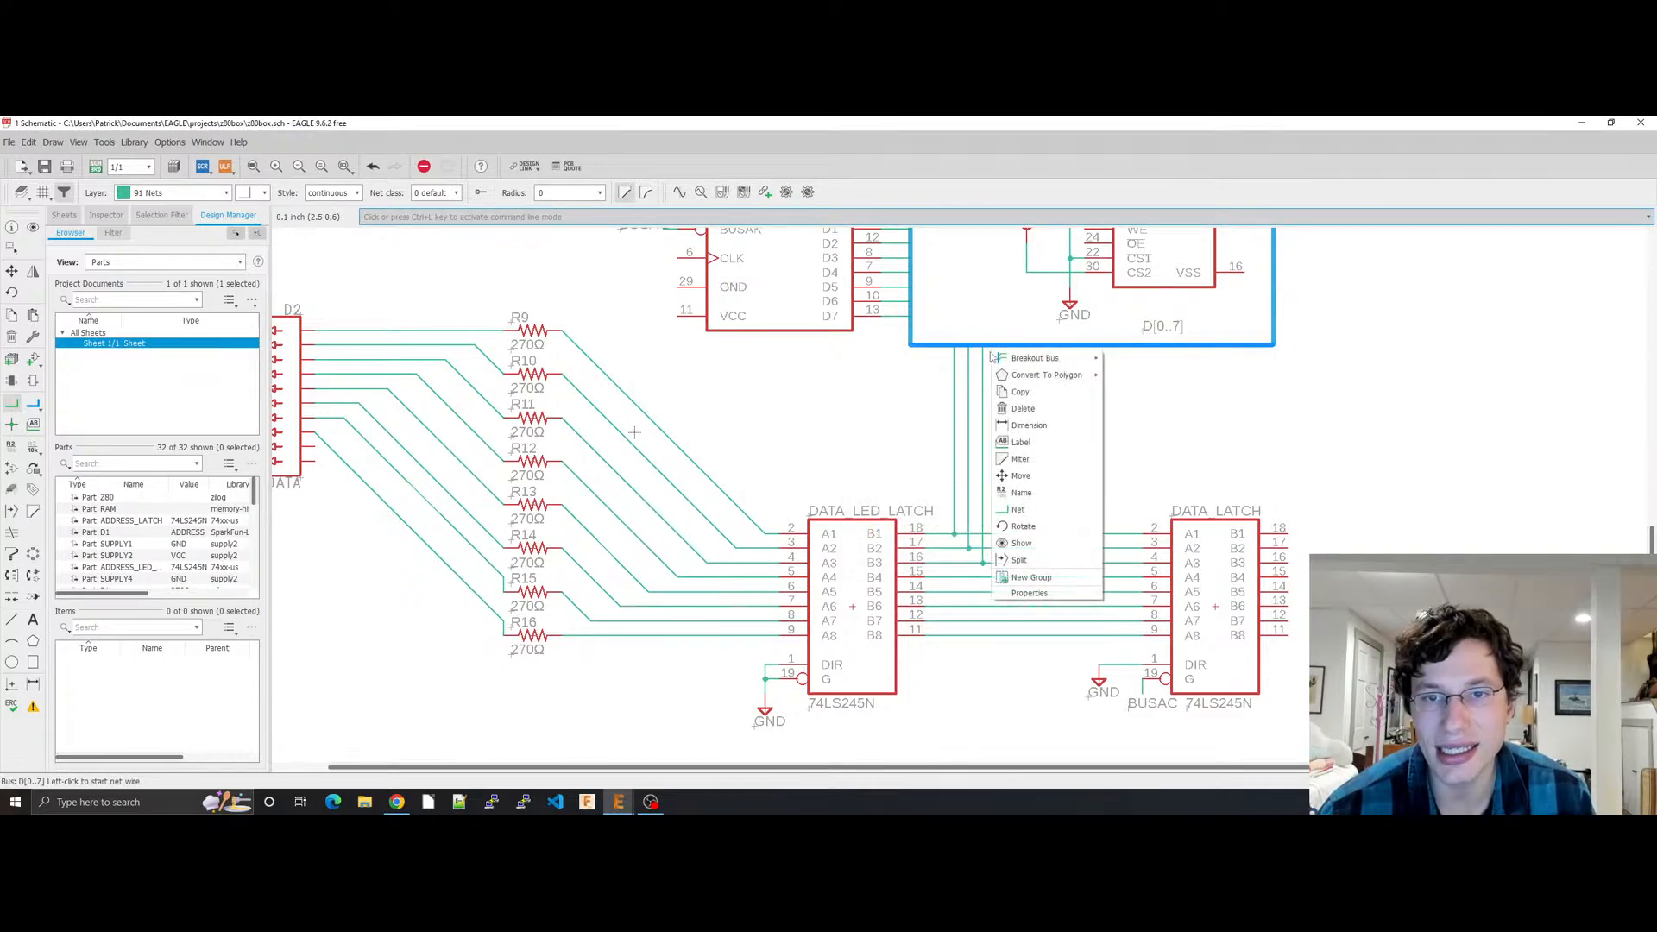
left_click(1008, 512)
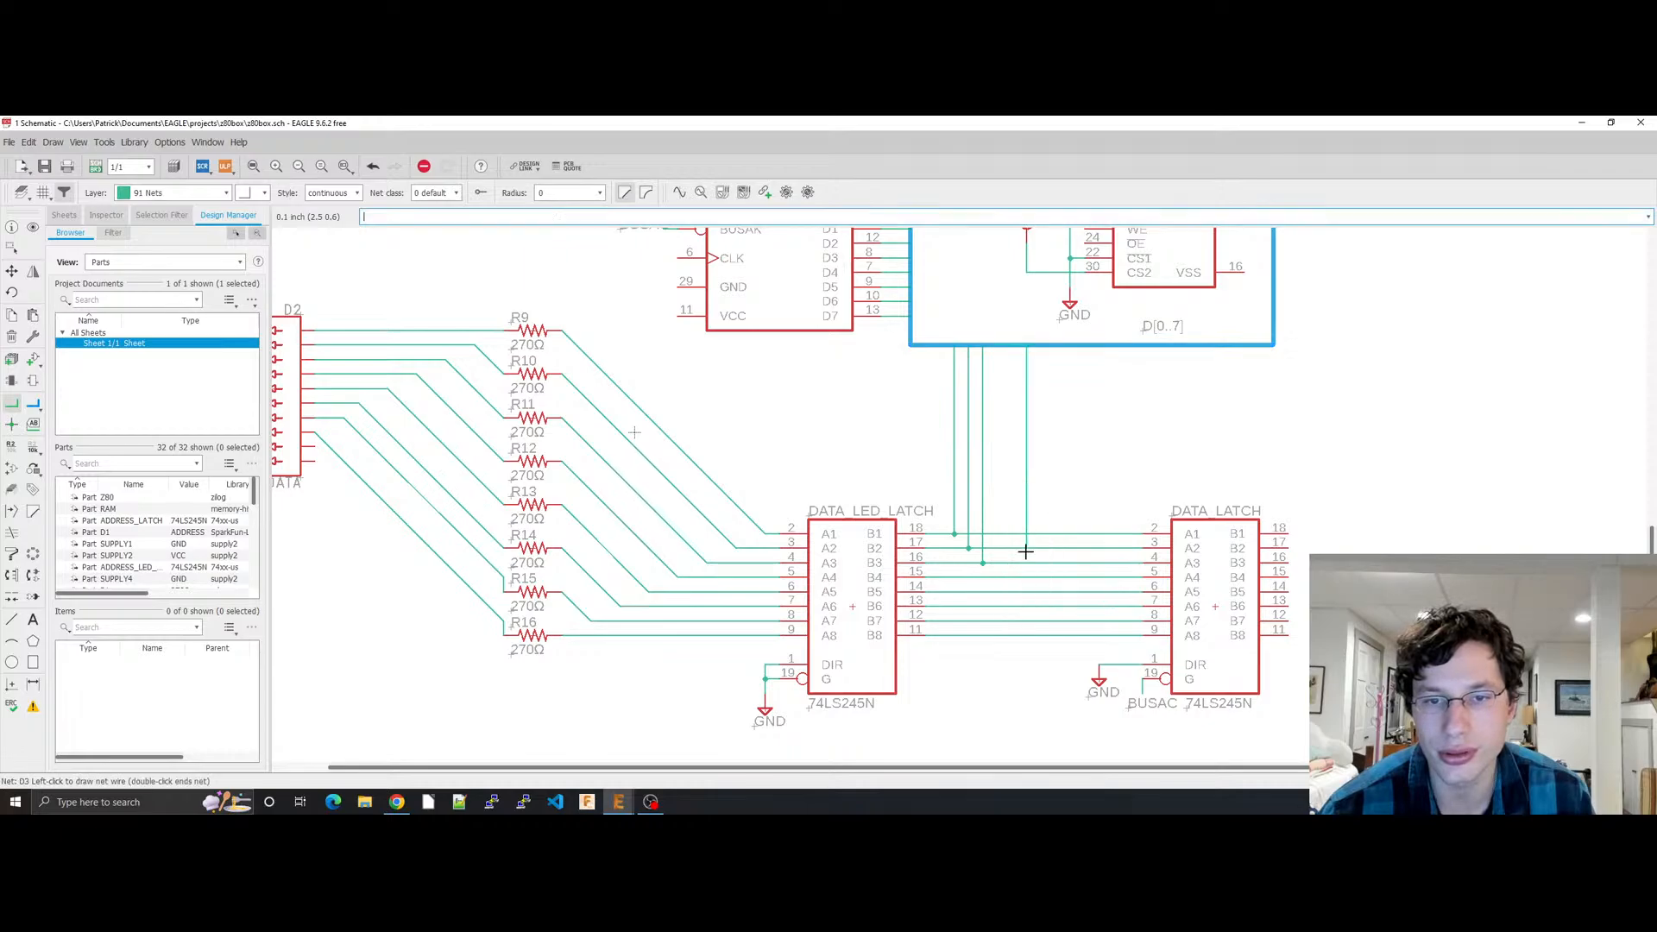
left_click(1017, 551)
left_click(1000, 574)
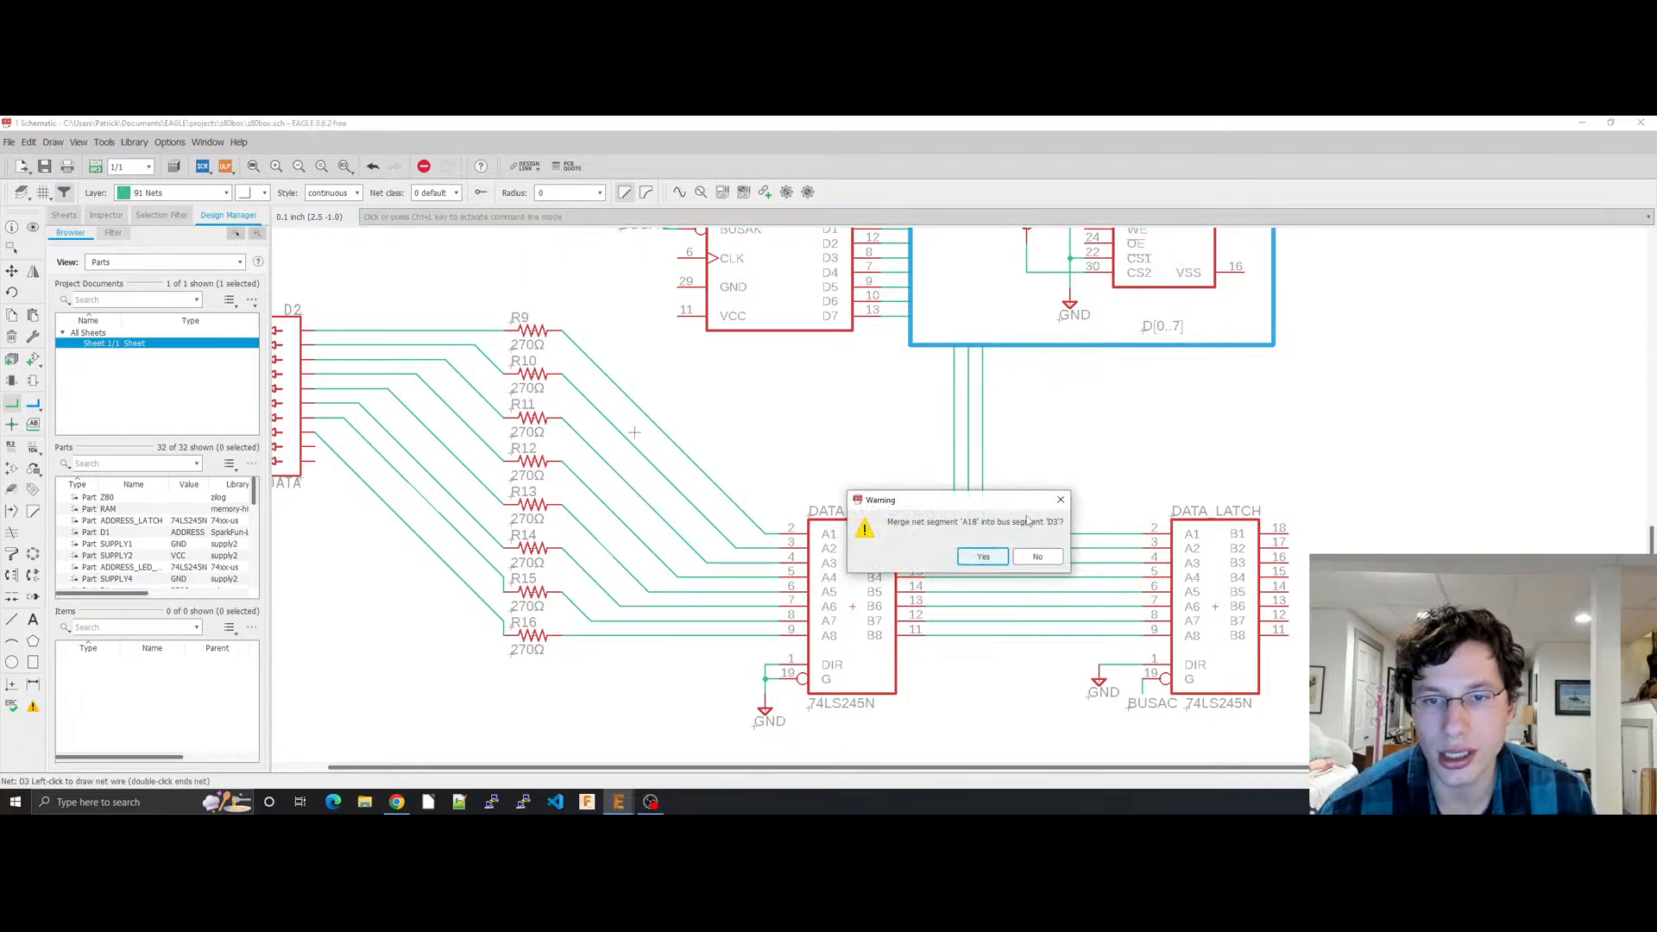
left_click(1004, 558)
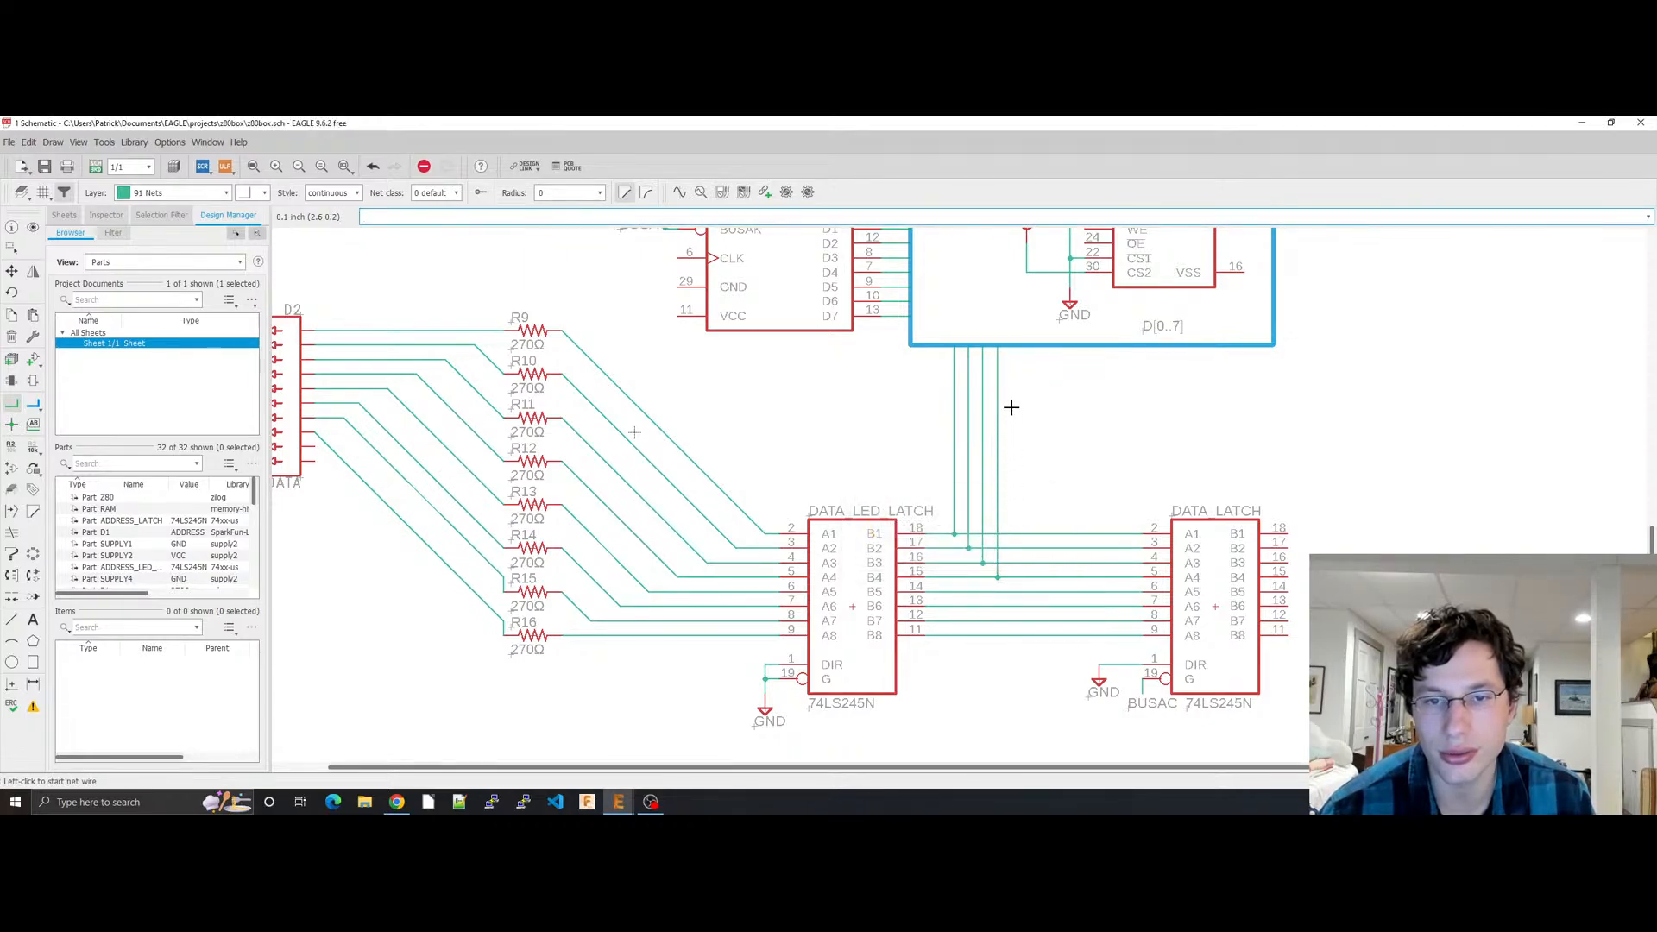
Step: Try drawing net D4 from the D[0..7] bus down to the B5–A5 net between the data latches, merging net A19 into D4
right_click(1003, 348)
left_click(1020, 508)
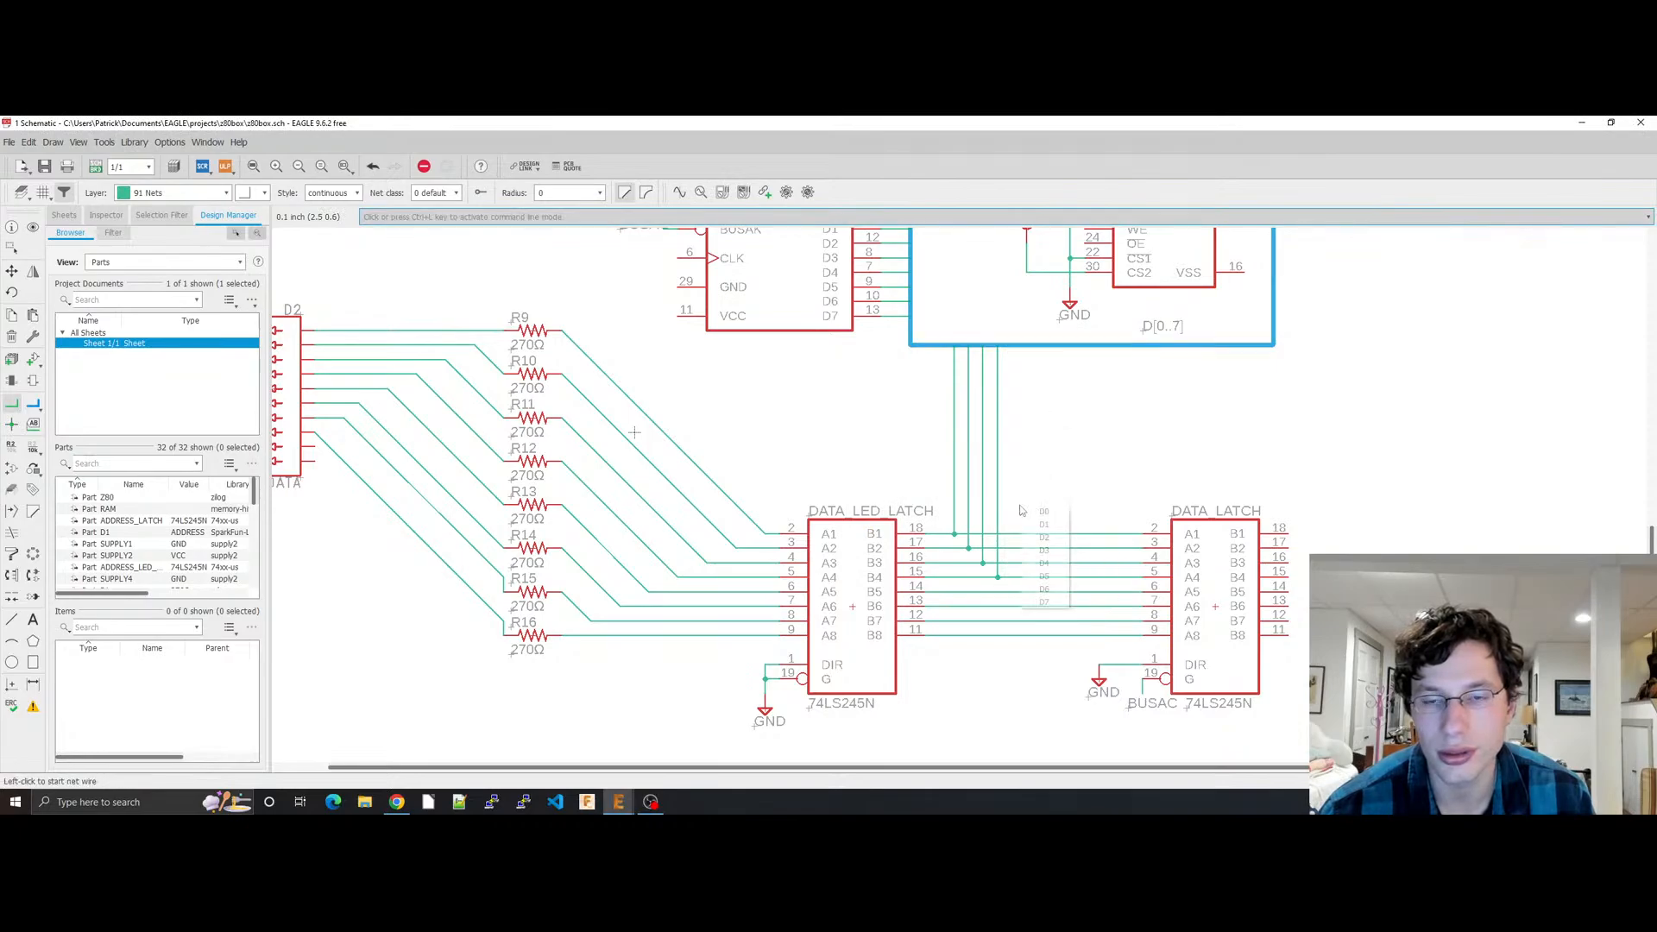
left_click(1035, 563)
left_click(1012, 592)
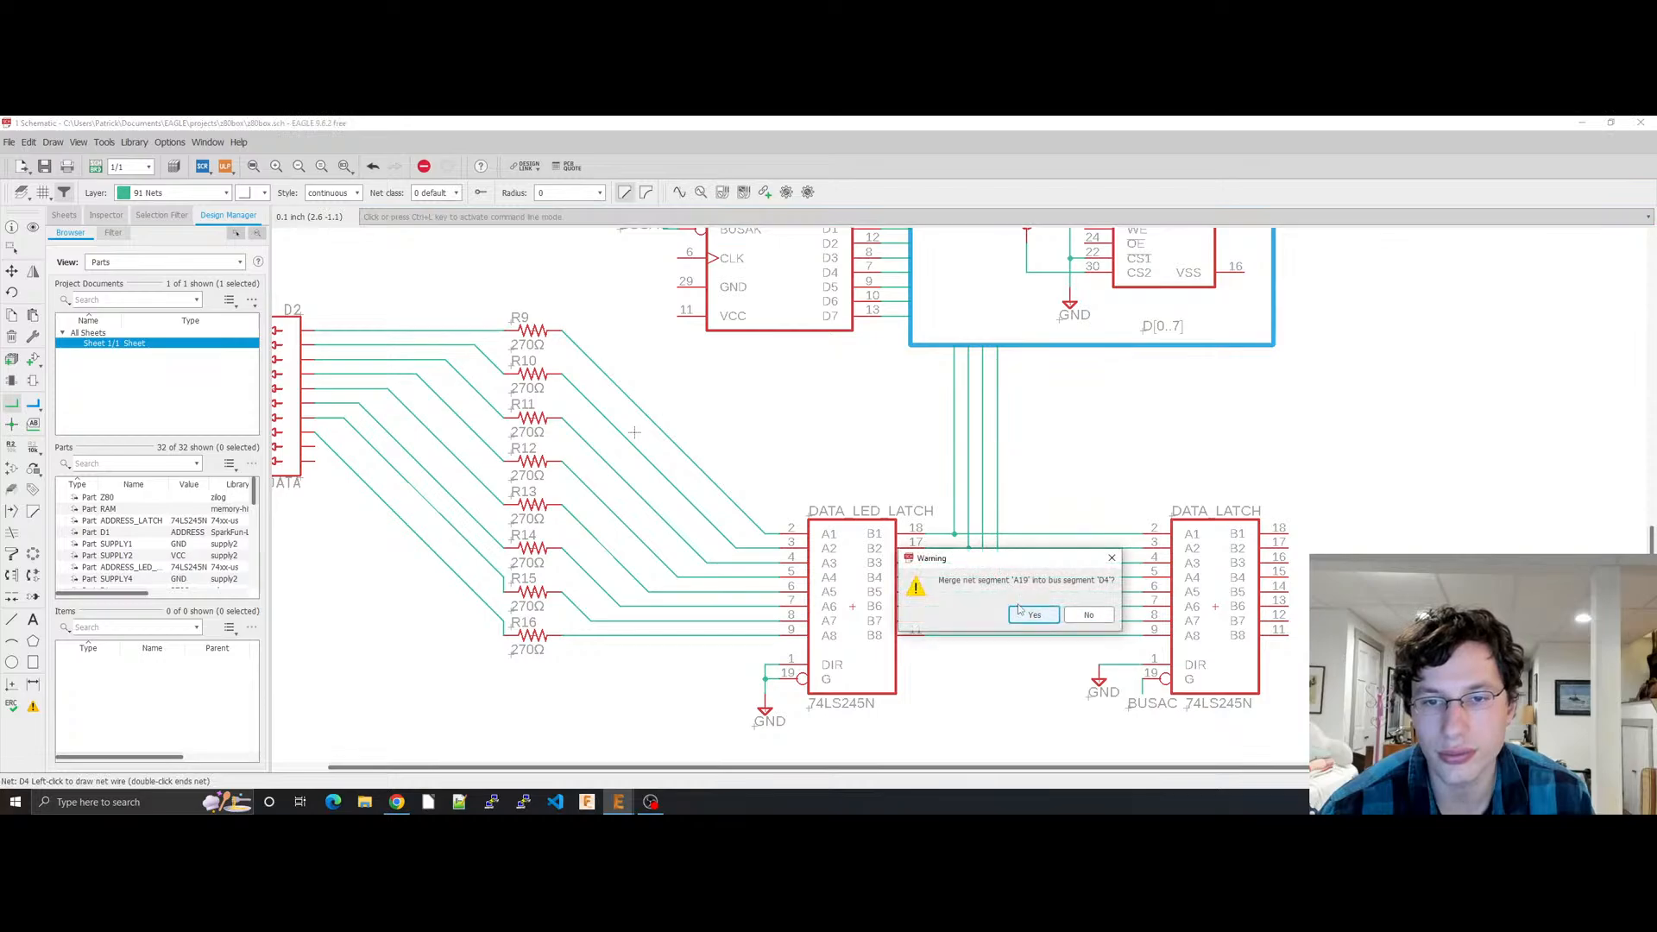
left_click(1039, 614)
Step: Try drawing net D5 from the D[0..7] bus down to the B6–A6 net between the data latches, merging net A20 into D5
right_click(1019, 349)
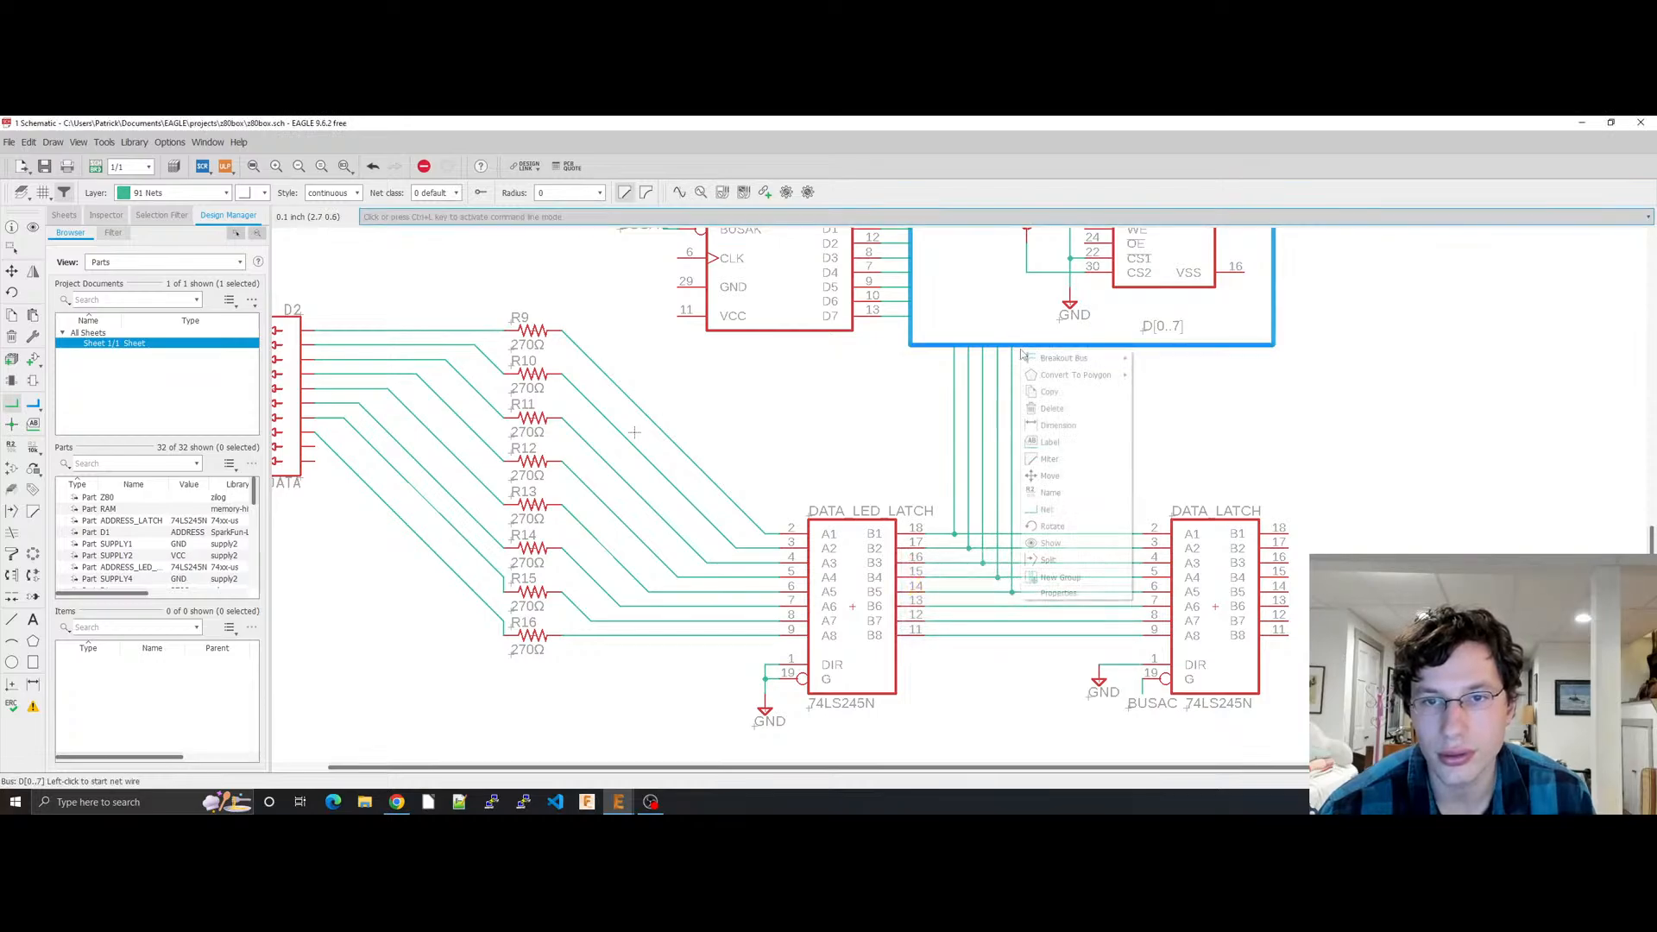
left_click(1037, 509)
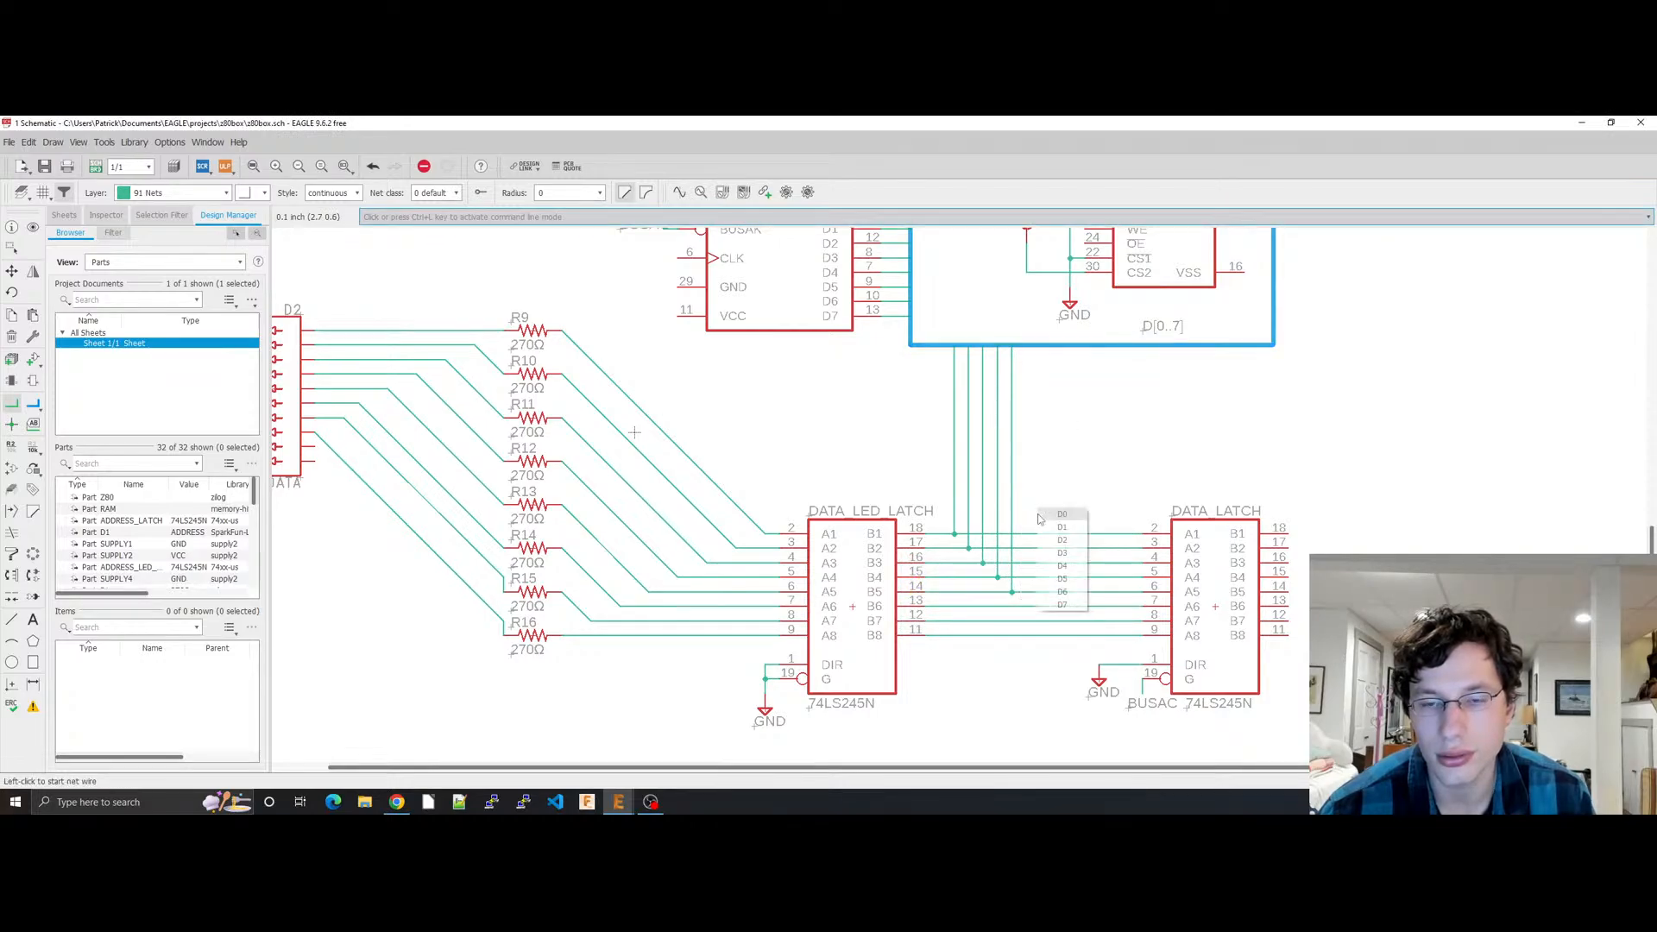
left_click(1060, 580)
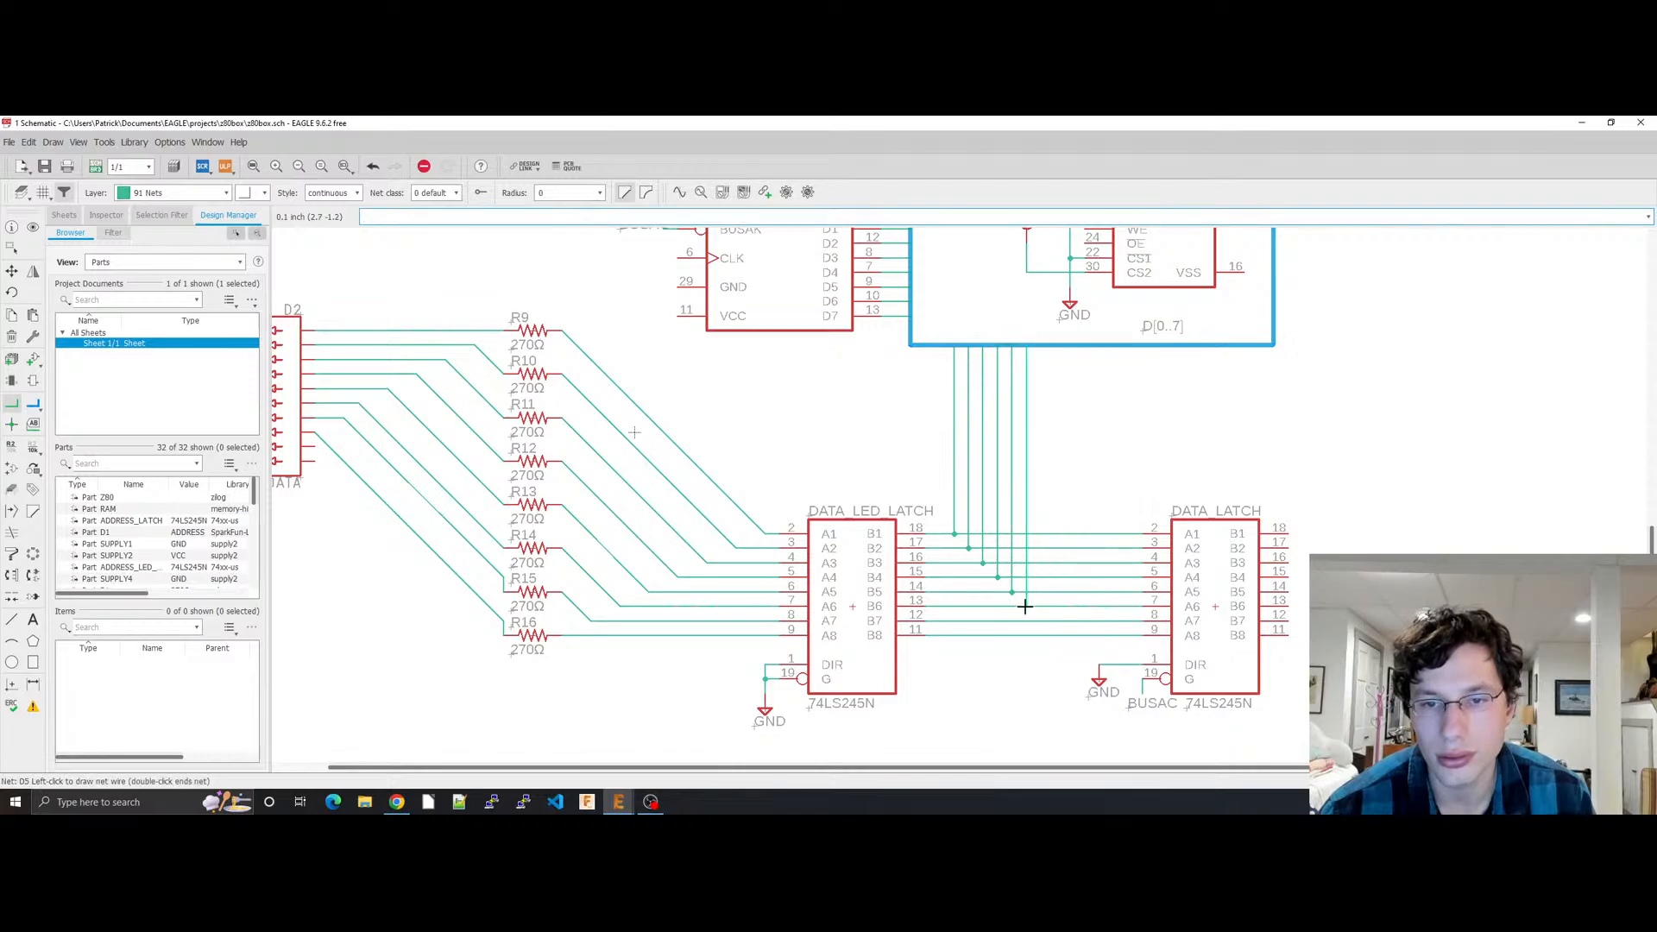
left_click(1027, 606)
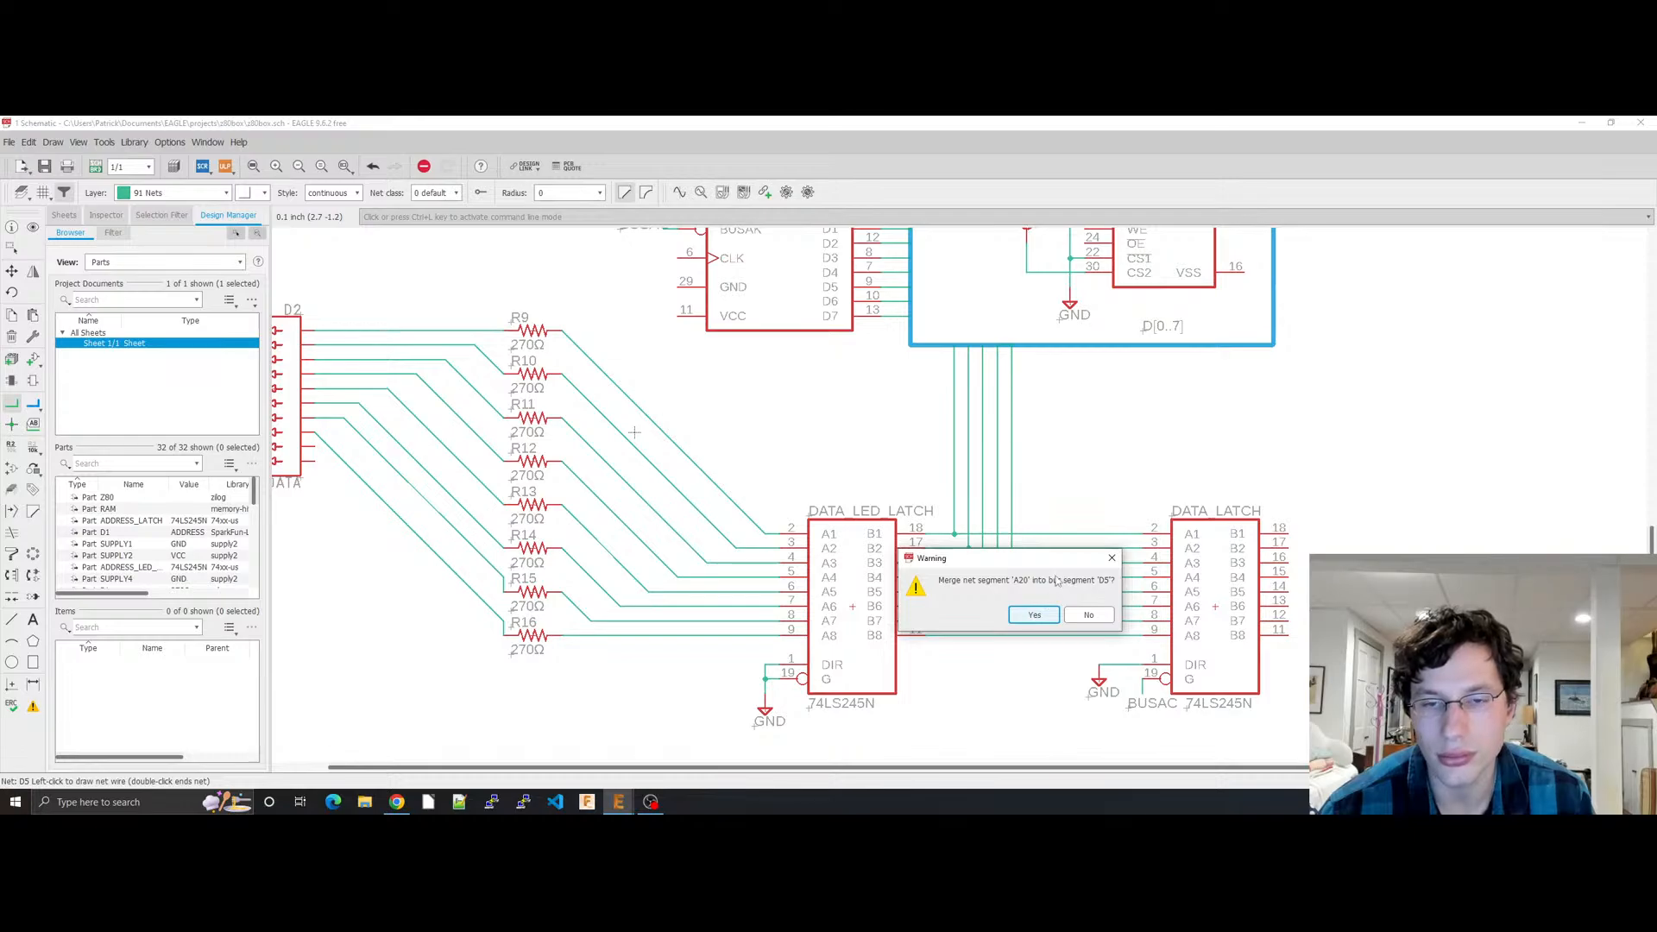
left_click(1031, 616)
key("Escape")
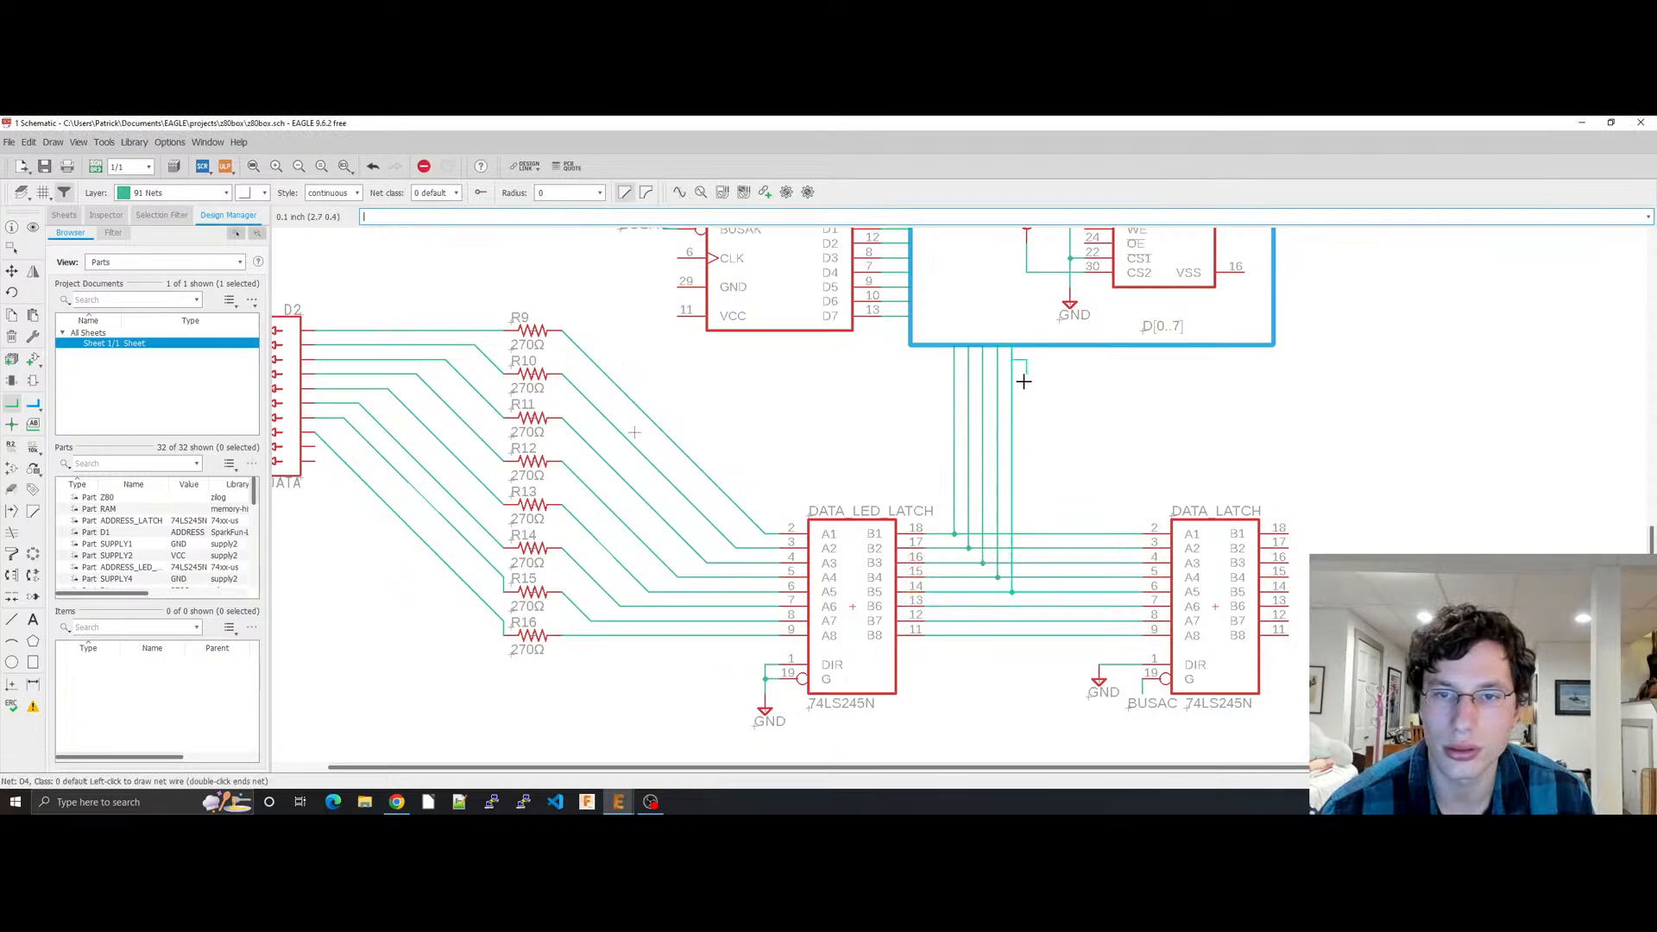
Step: Undo the connections from net D2 onward that were drawn between the D[0..7] bus and the data latches
key("ctrl+z")
key("ctrl+z")
key("ctrl+z")
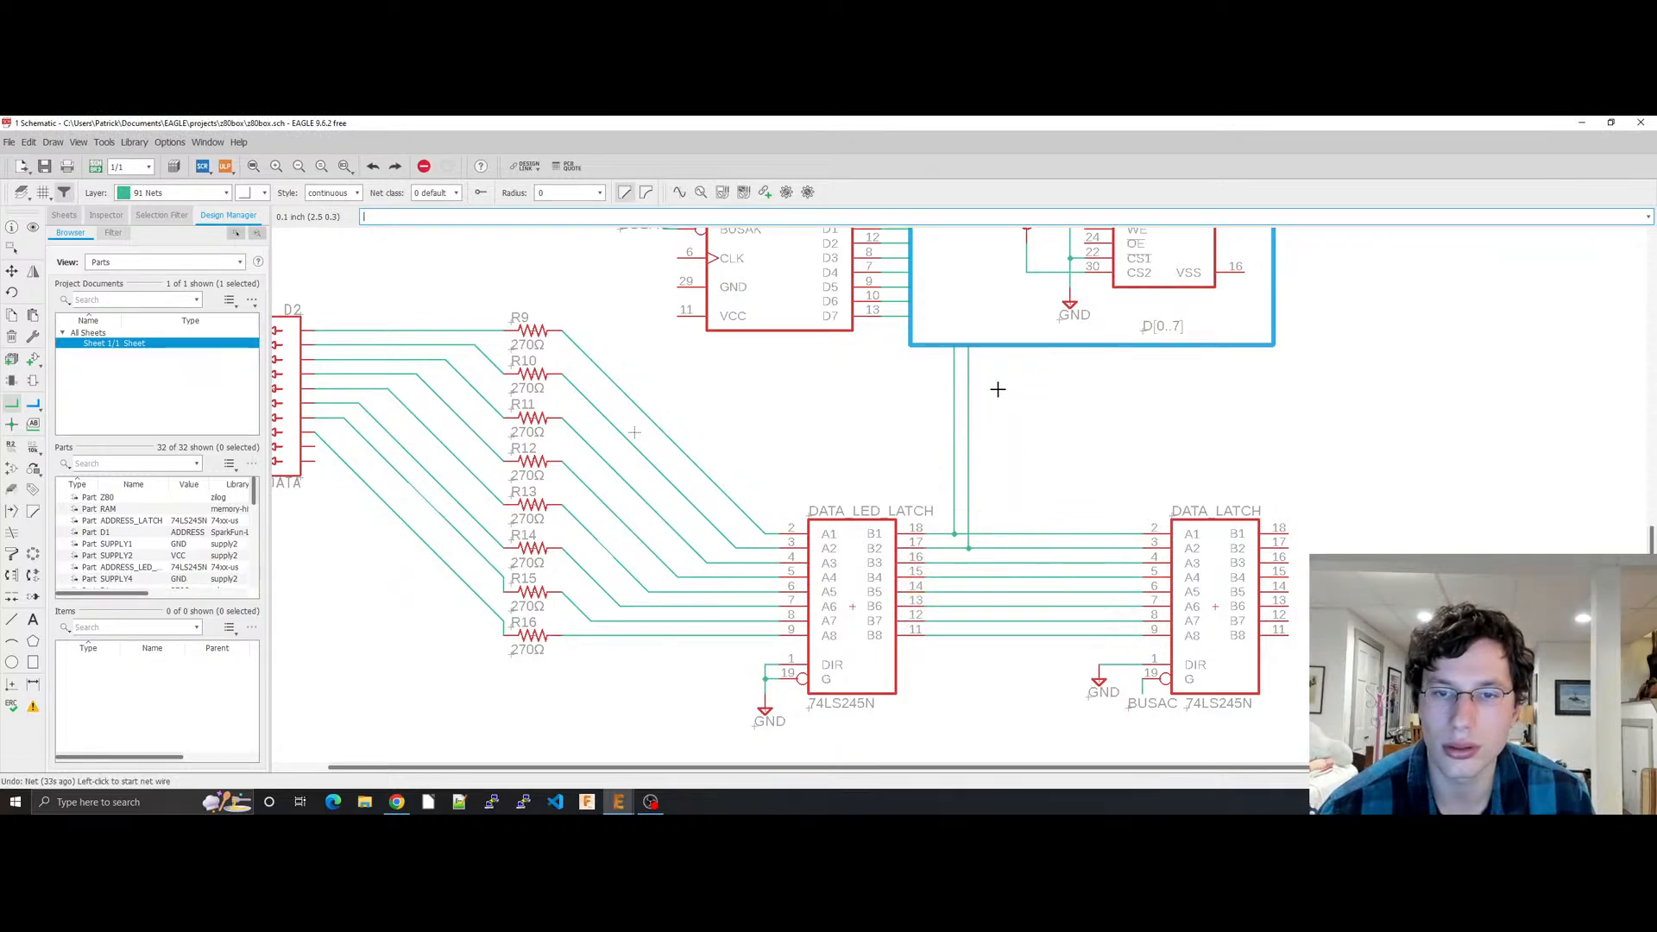
Step: Try again to draw net D2 from the D[0..7] bus to the B3–A3 net between the data latches, merging net A17 into D2
left_click(971, 348)
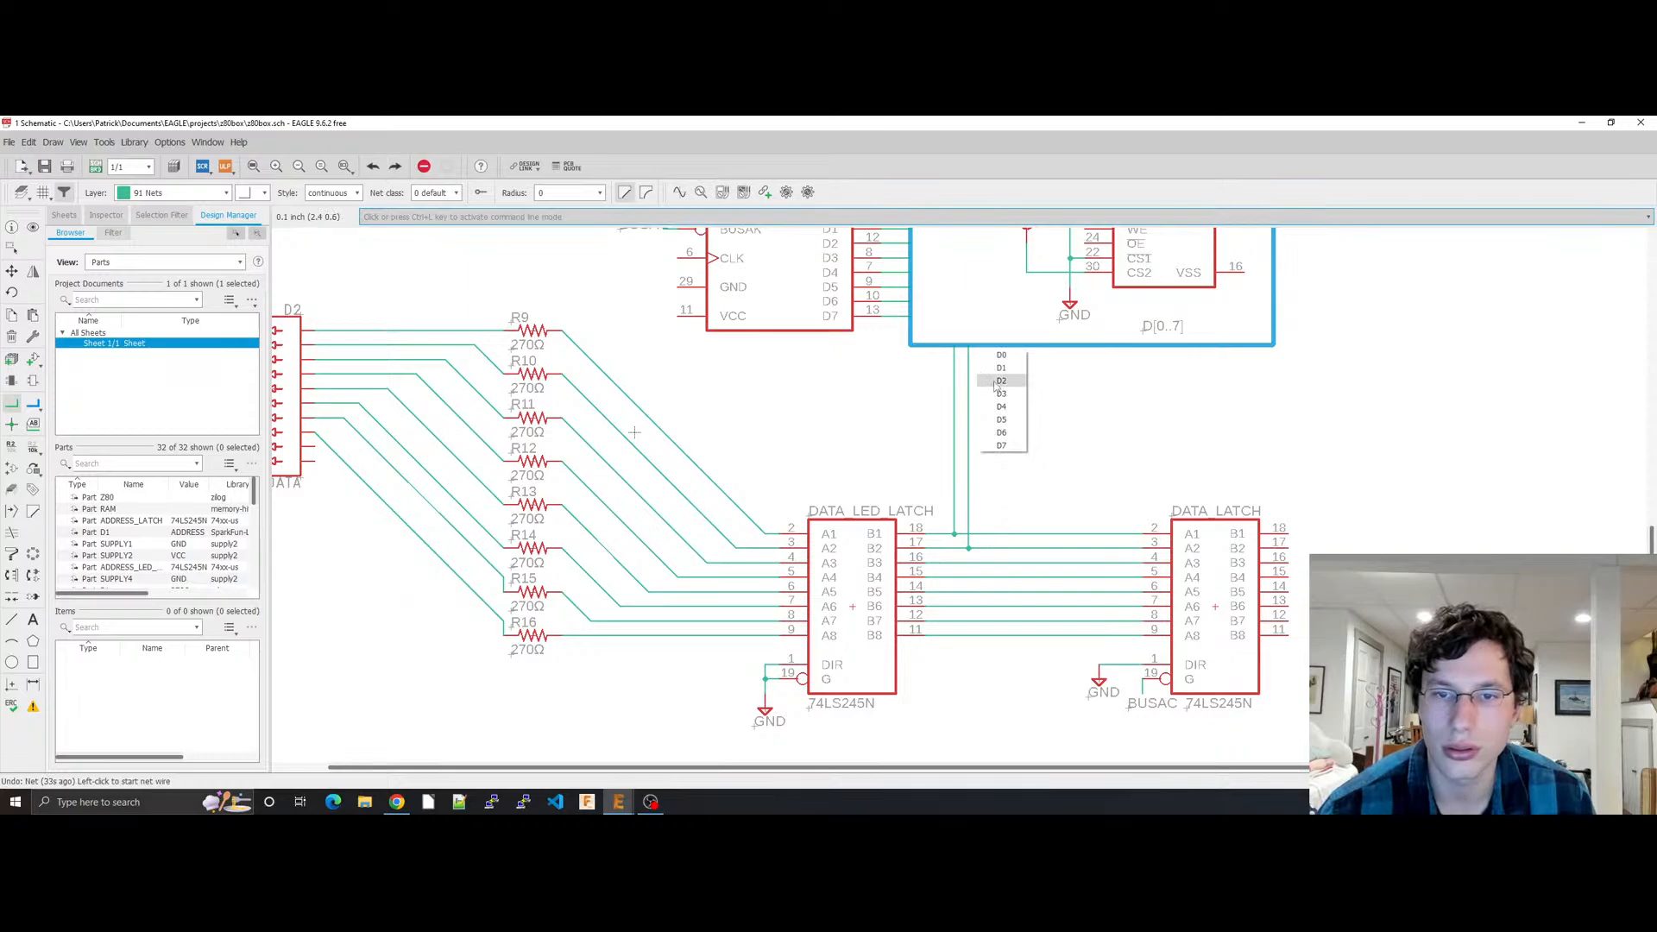
left_click(1002, 381)
left_click(976, 562)
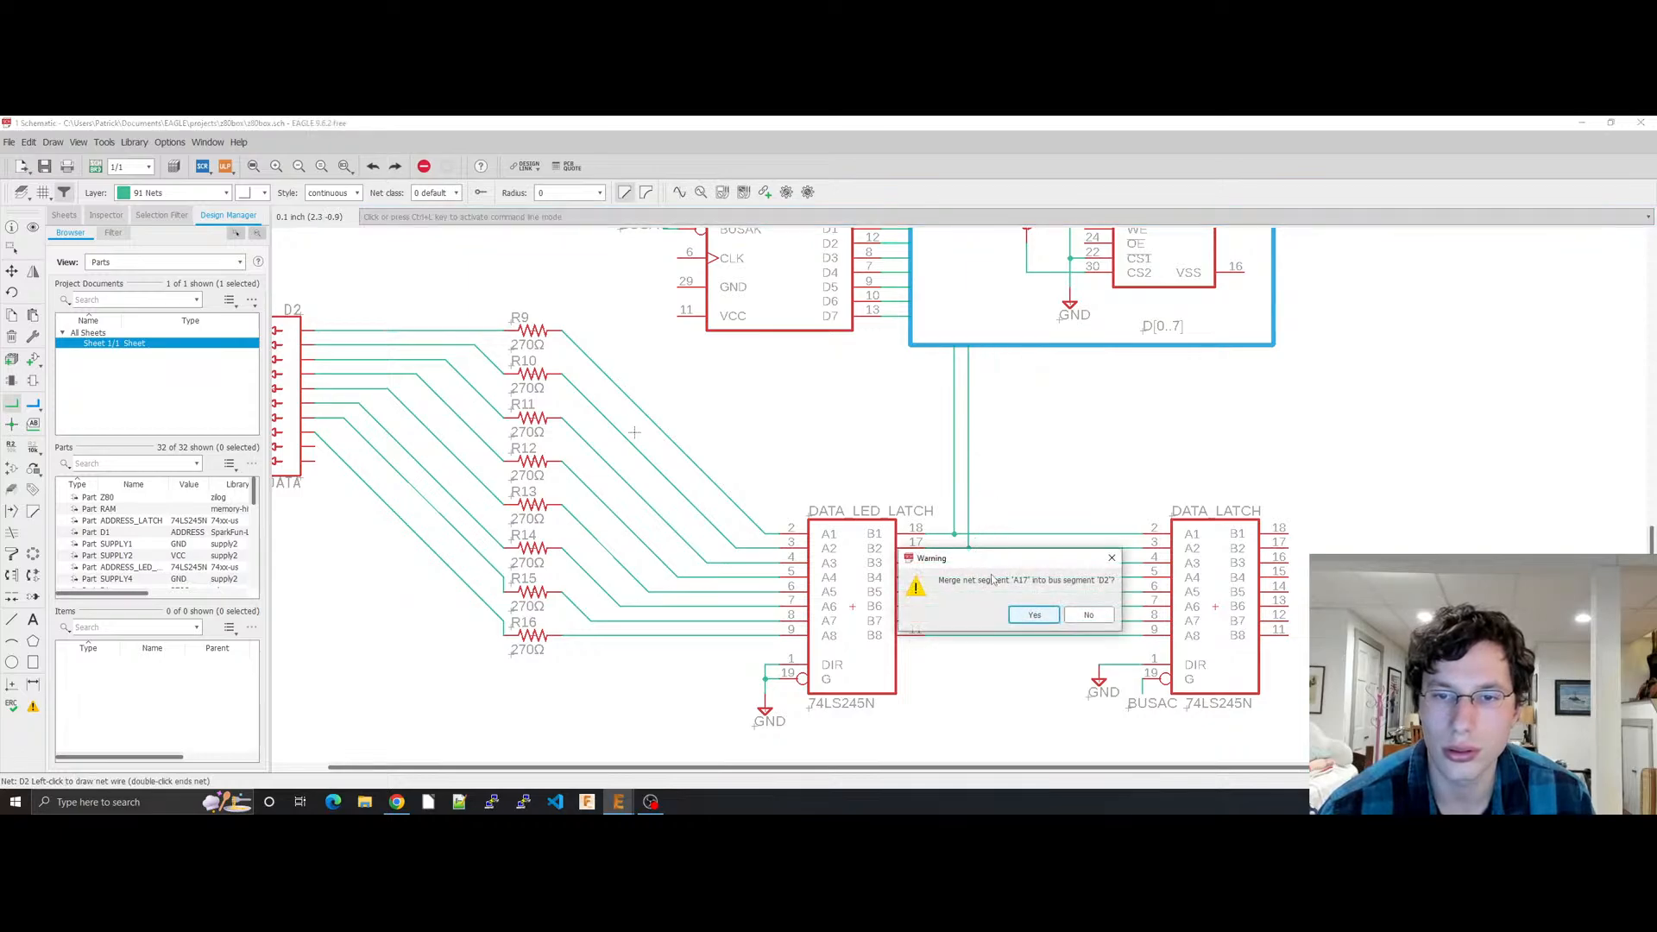
left_click(1034, 613)
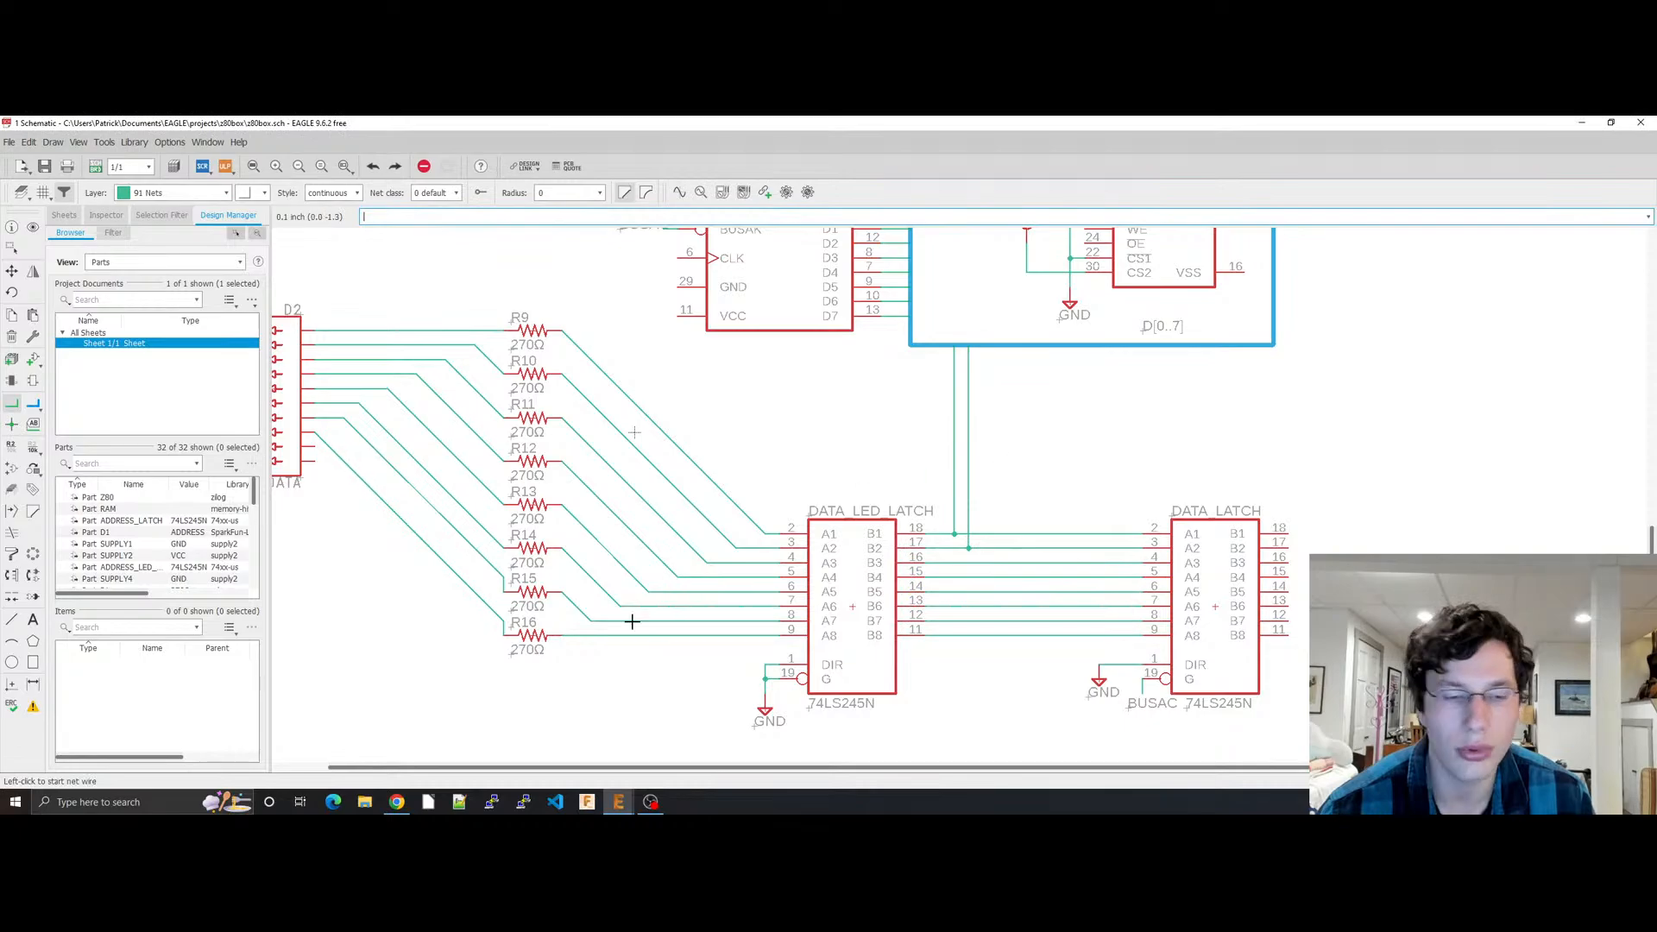
Step: Examine the data bus wiring around the Z80 and RAM in the z80switch.sch reference in Chrome, returning to EAGLE
left_click(396, 802)
scroll(513, 592, "up", 5)
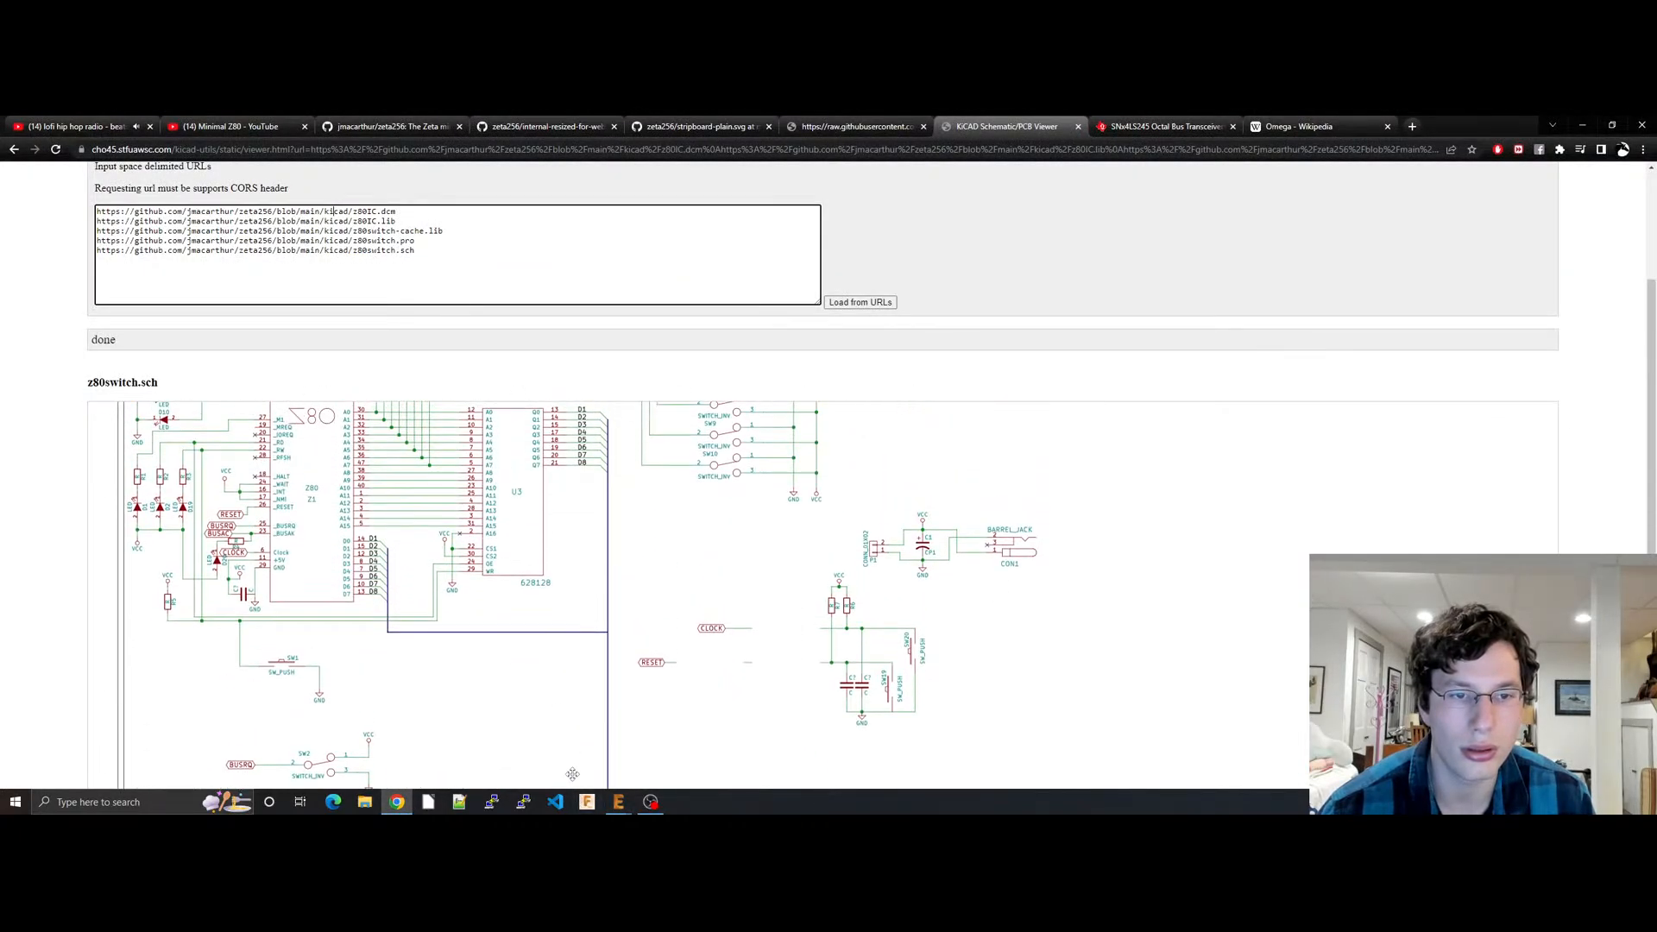
scroll(563, 696, "up", 3)
scroll(585, 777, "up", 1)
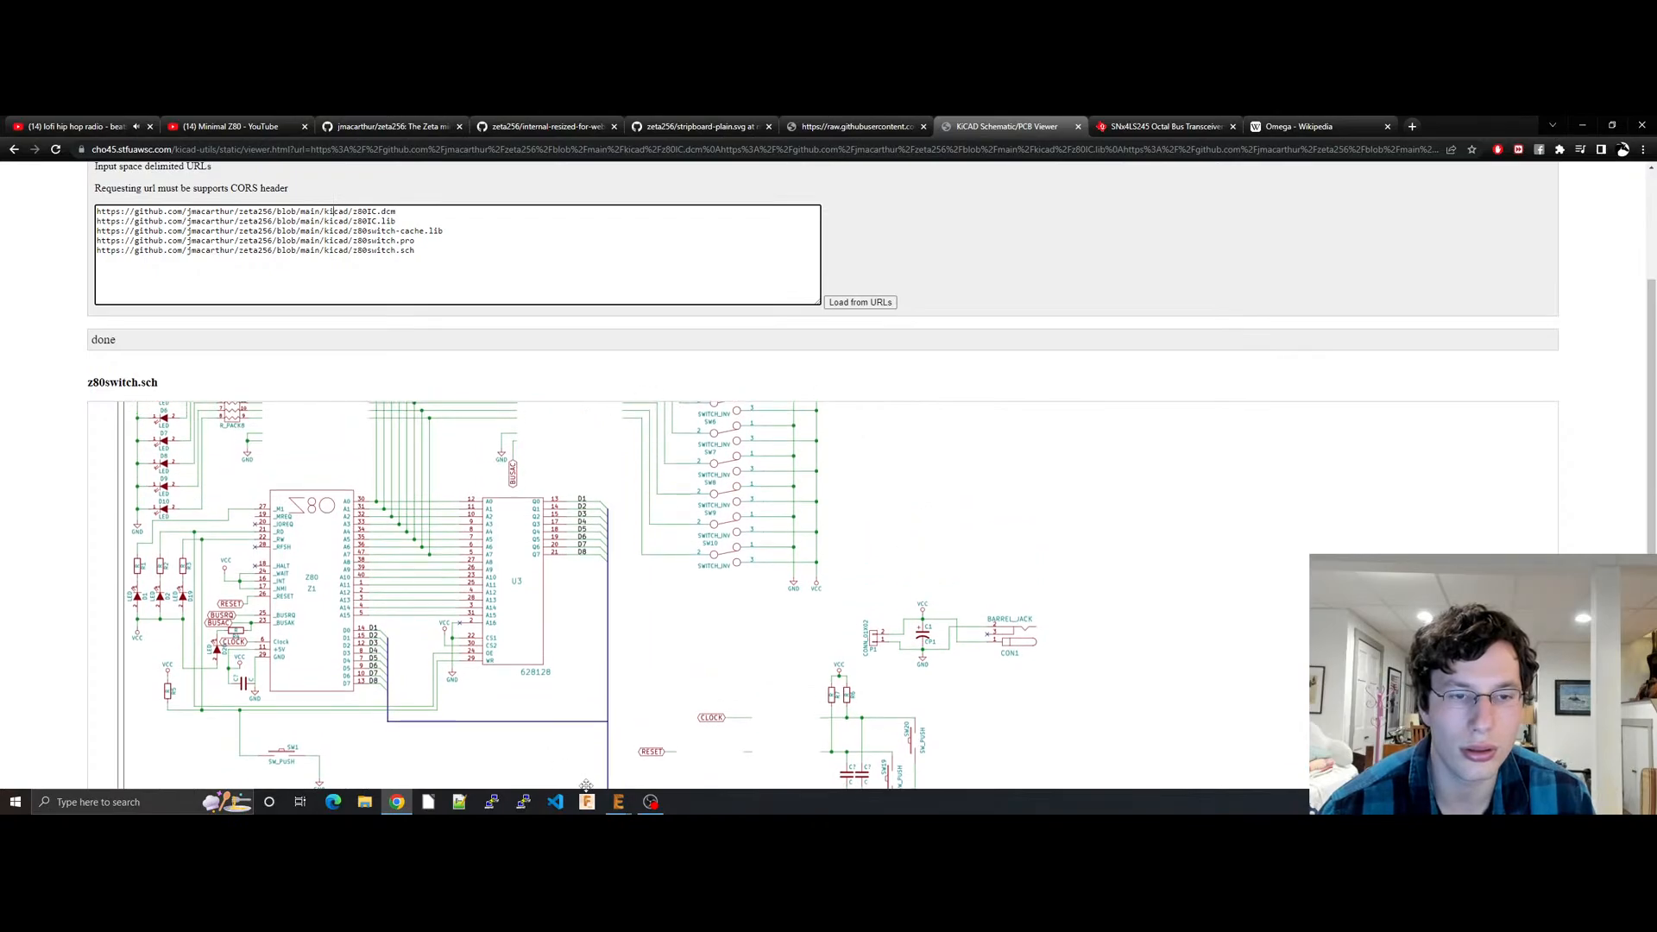
scroll(574, 731, "up", 1)
left_click_drag(573, 731, 644, 753)
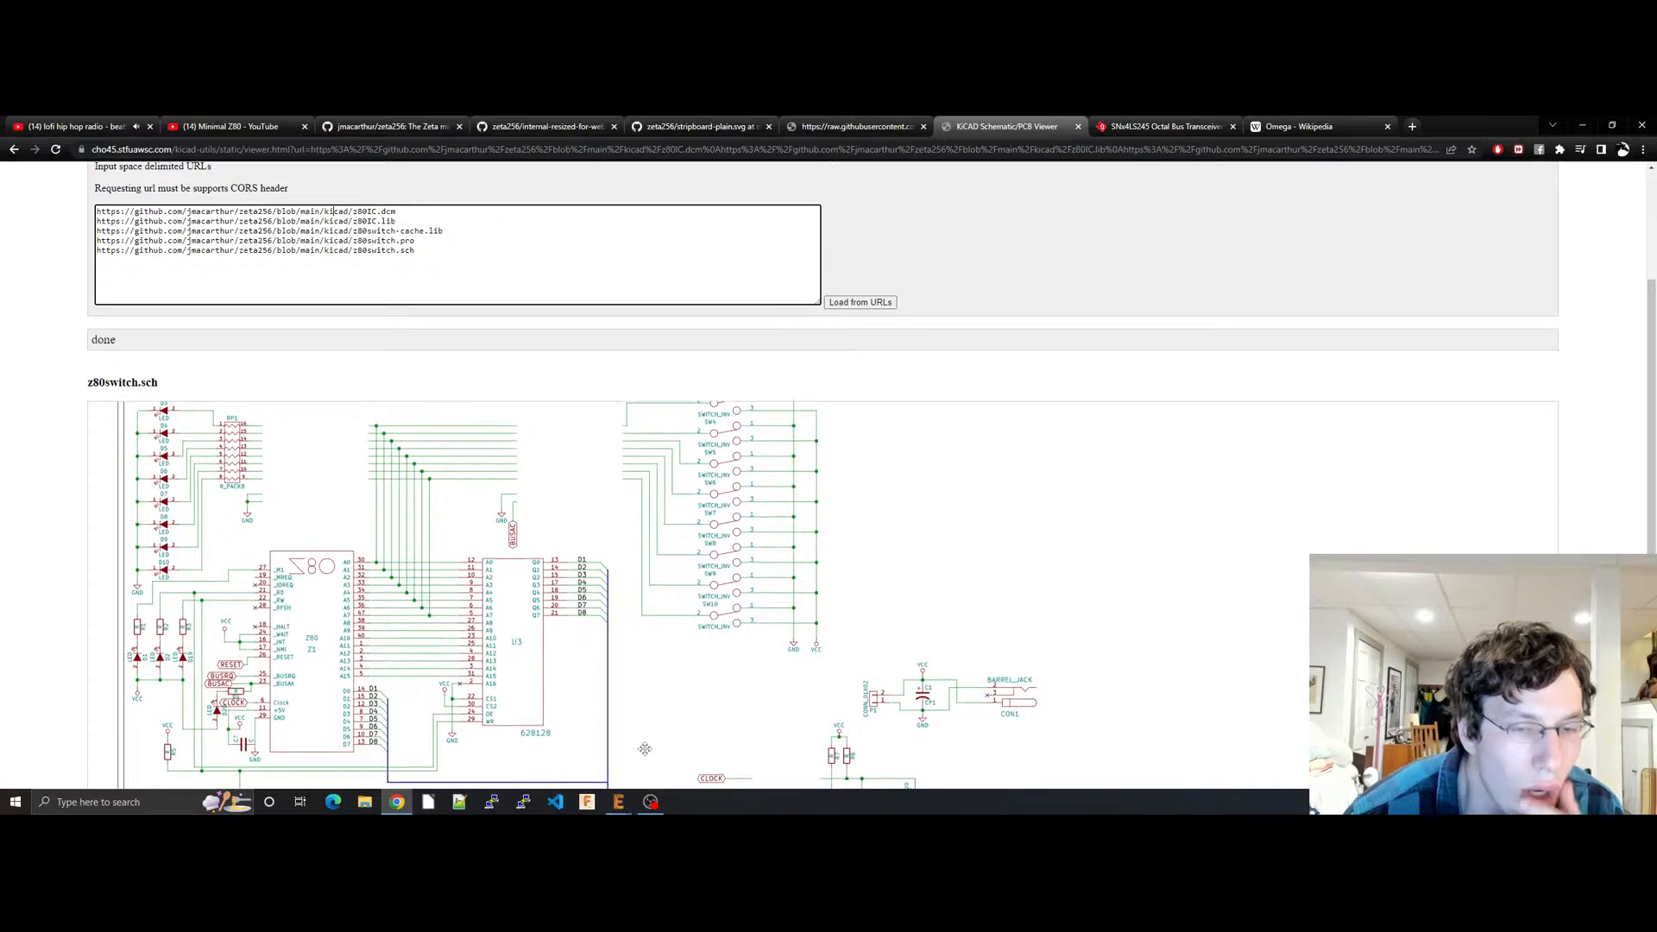
mouse_move(628, 802)
left_click(729, 744)
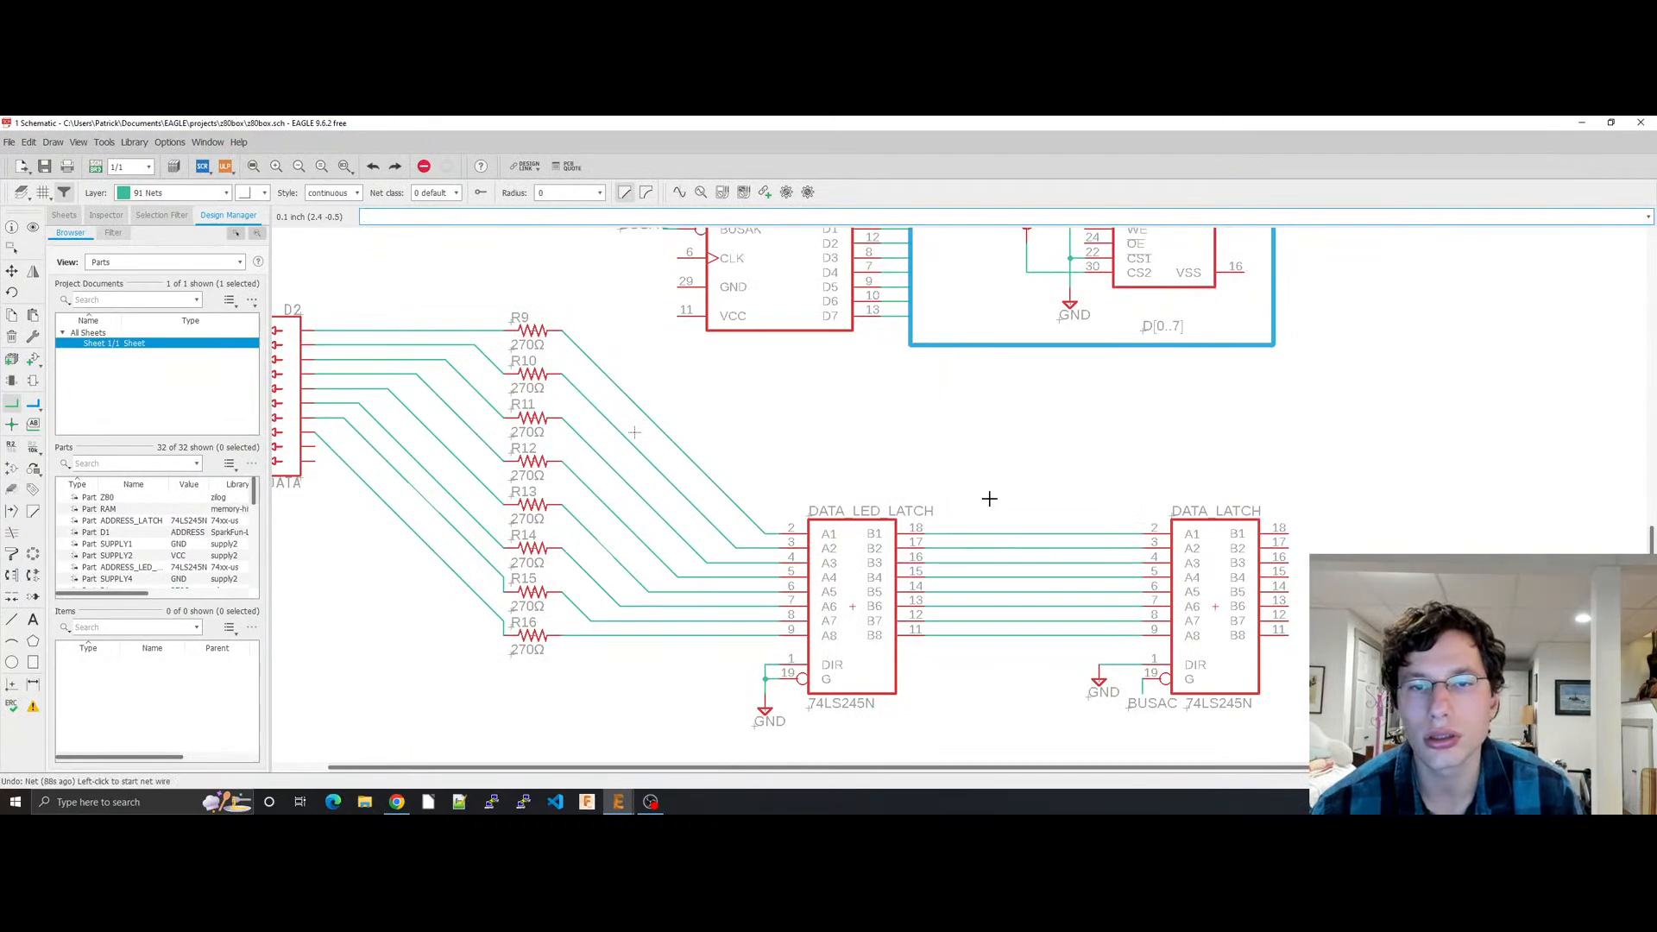
Step: Check the names of the D0, D6 and D4 nets between the Z80's data pins and the D[0..7] bus, including D4's wire properties
middle_click_drag(1013, 501, 1012, 758)
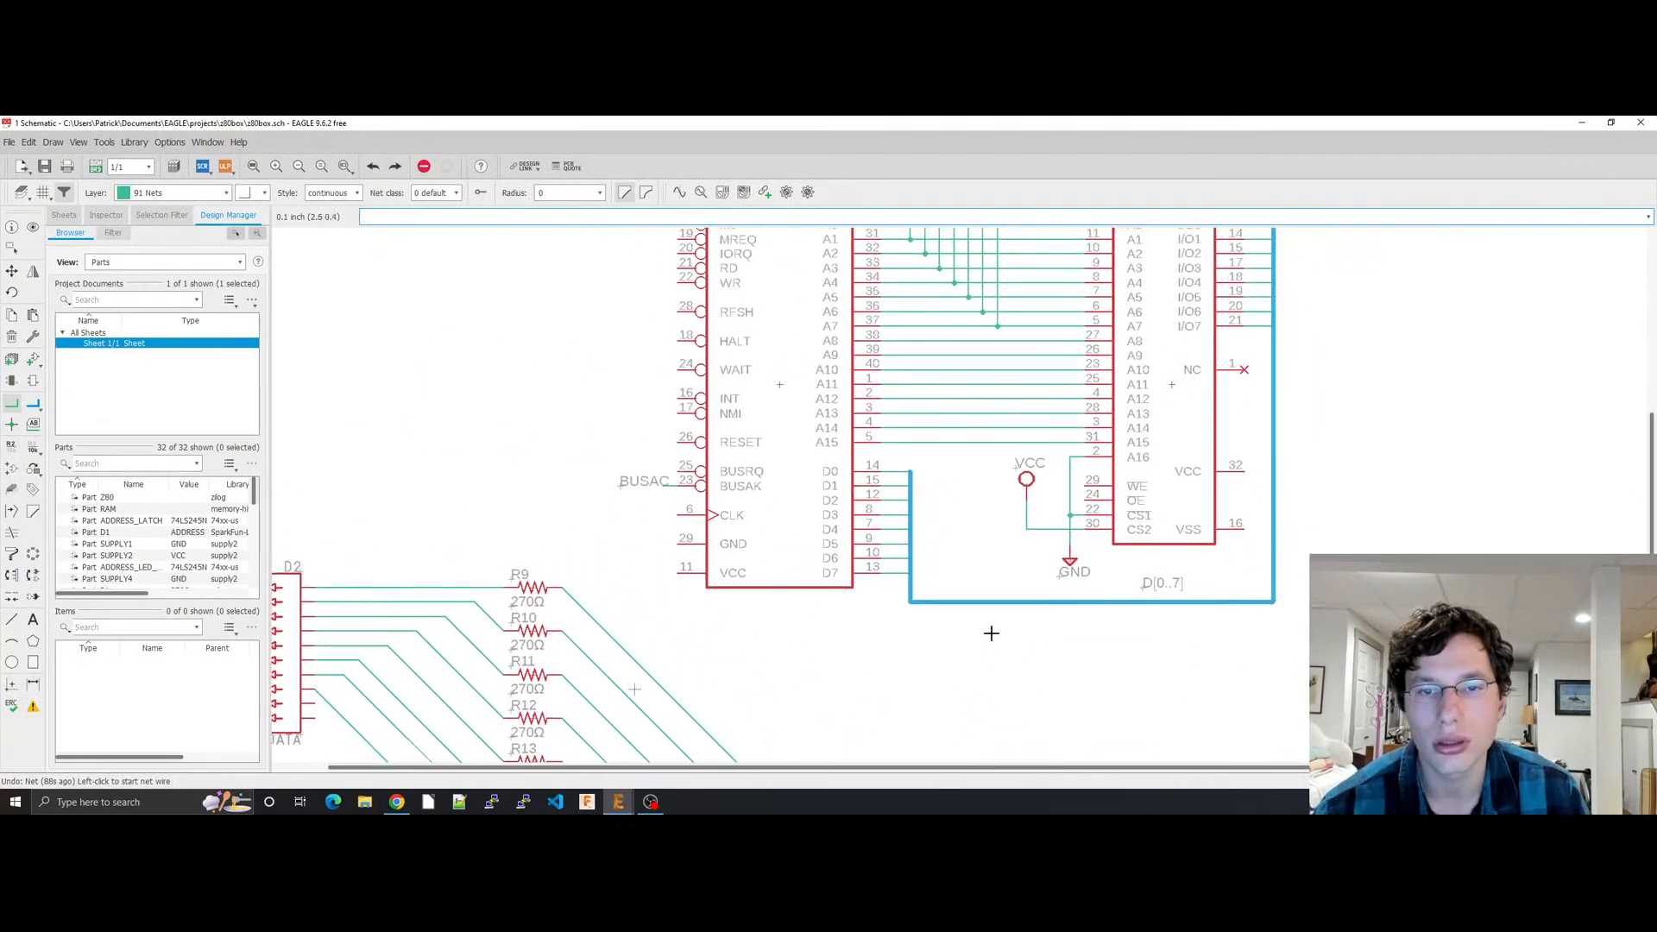
right_click(894, 474)
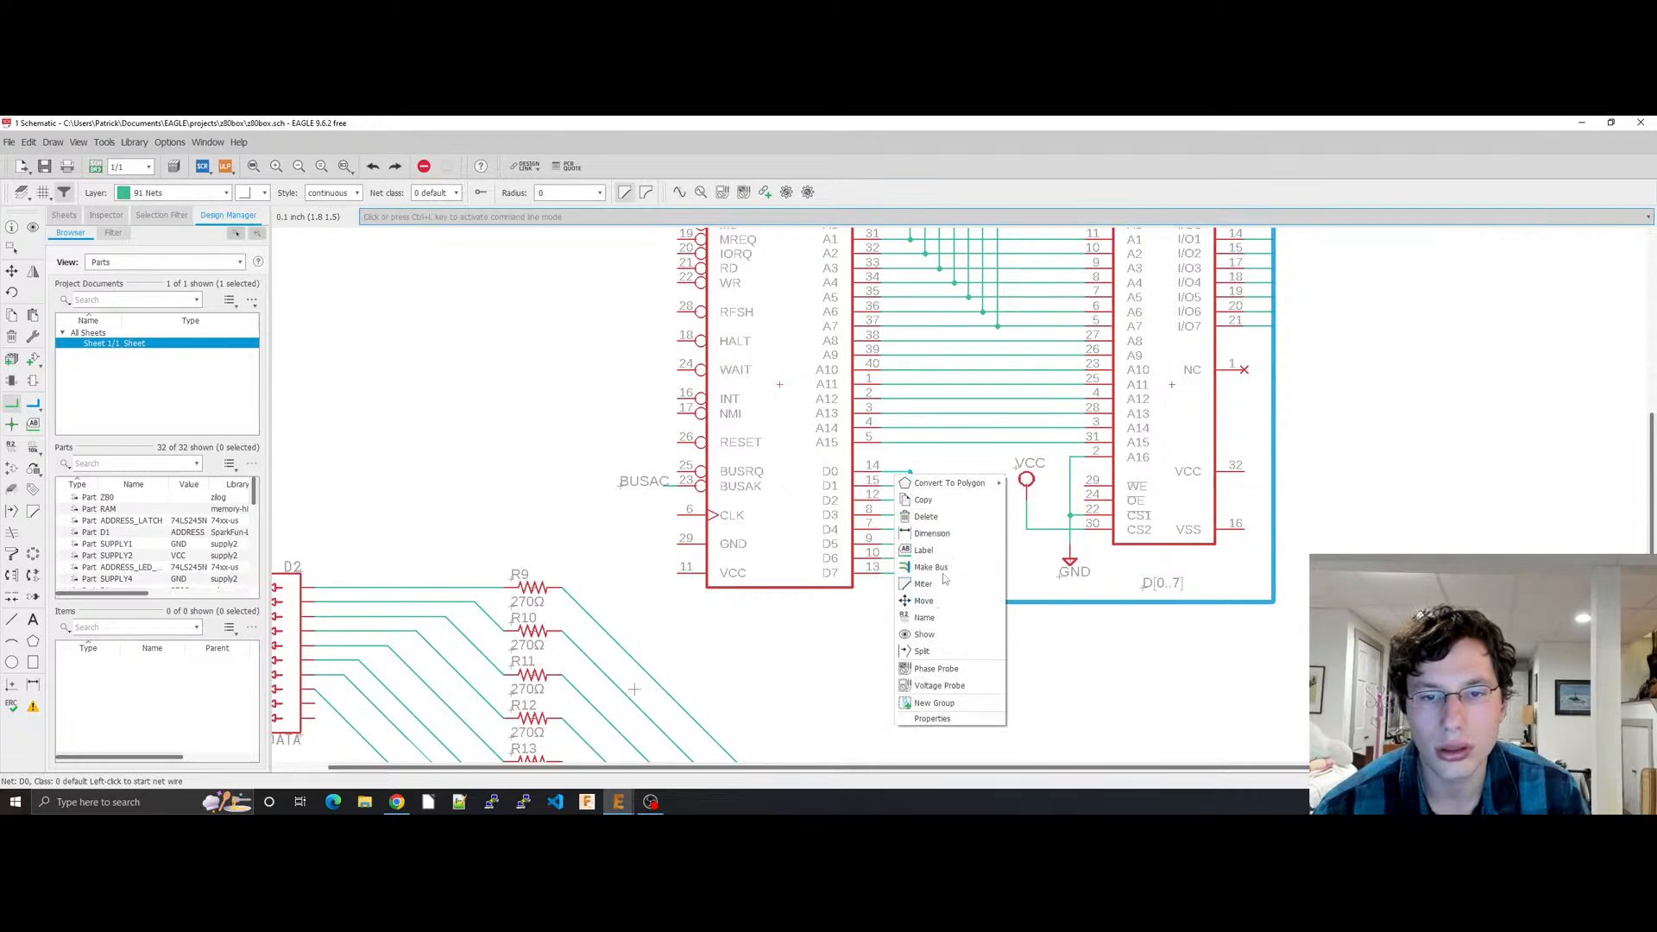
left_click(924, 617)
key("Escape")
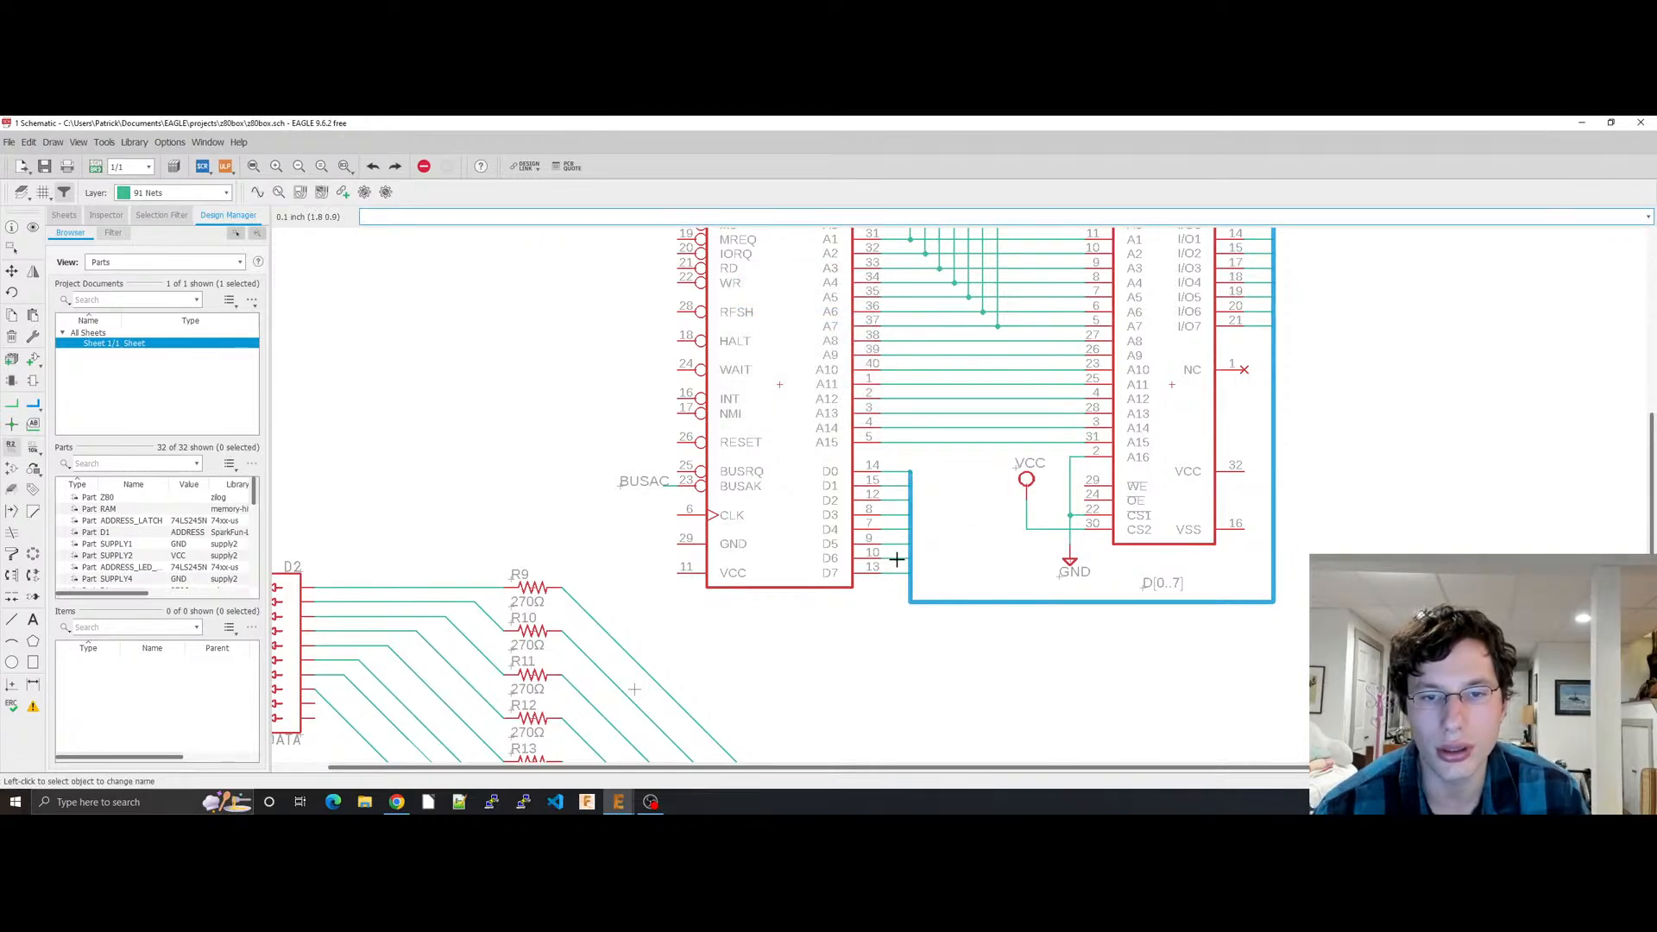
right_click(897, 560)
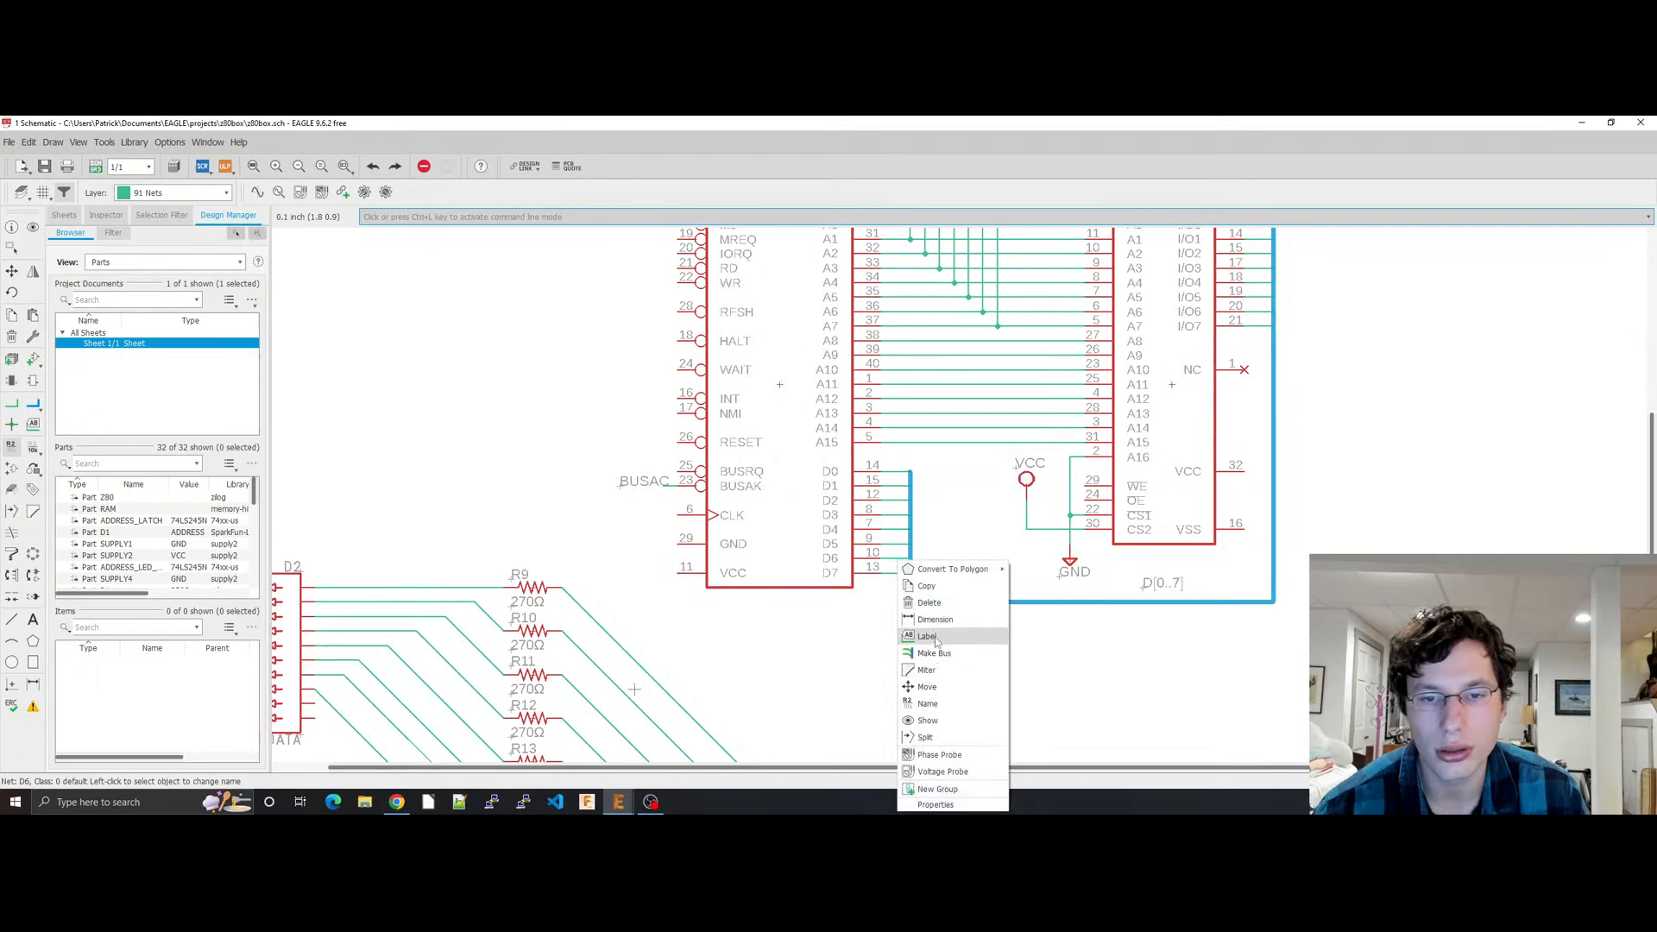
left_click(932, 638)
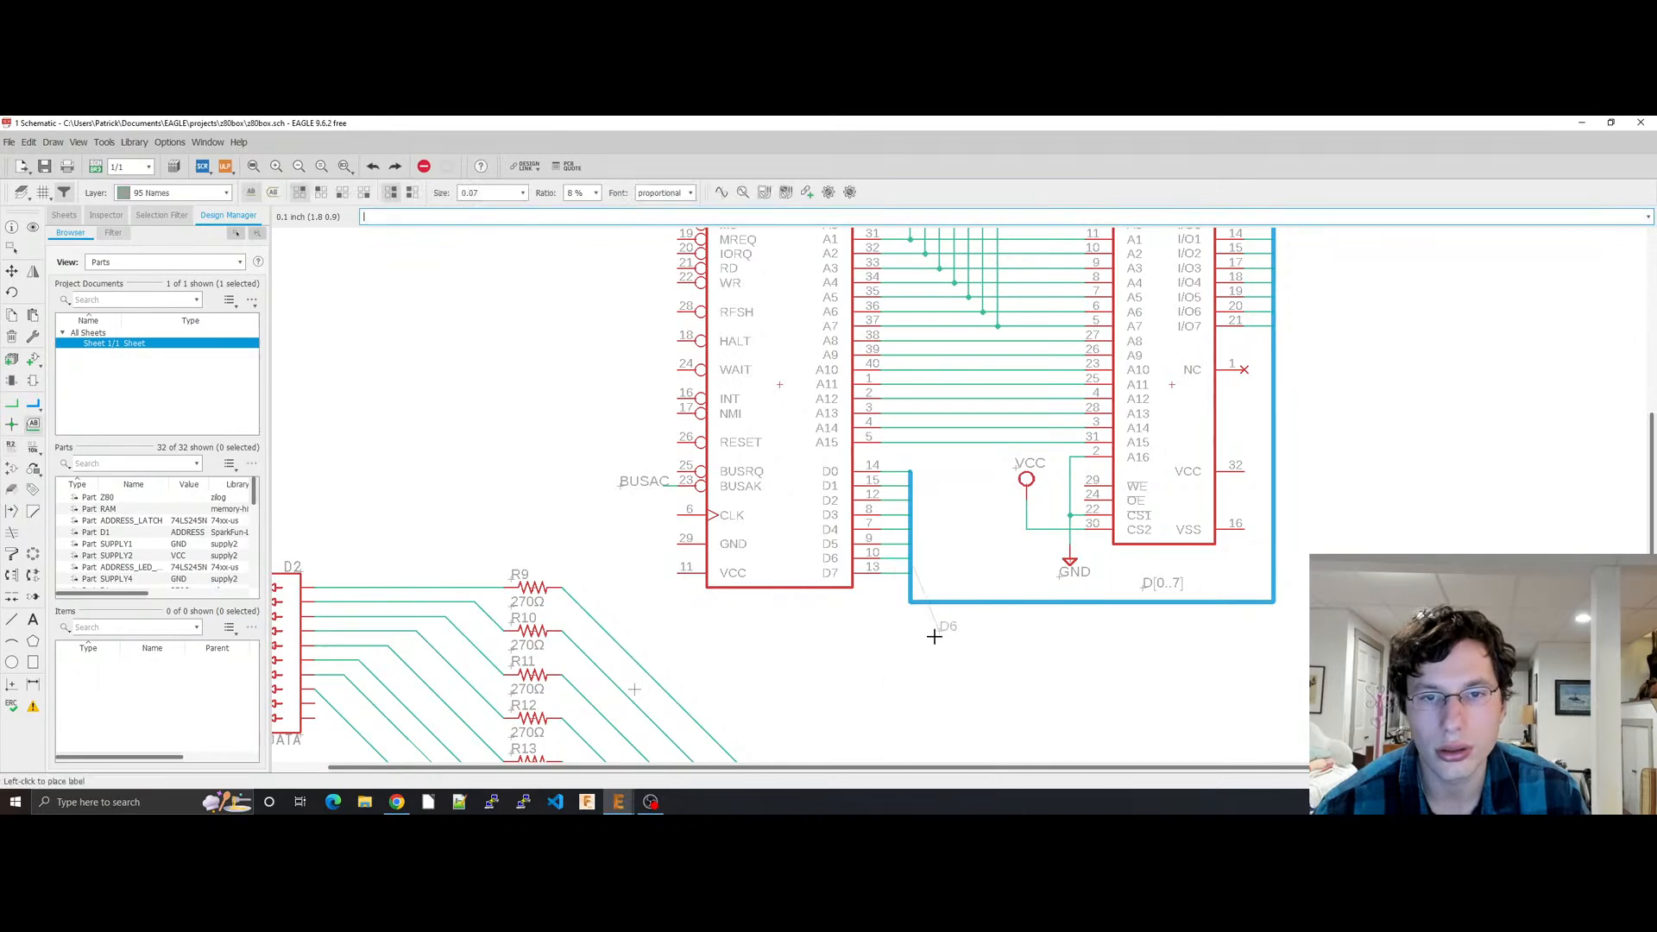
key("Escape")
right_click(897, 535)
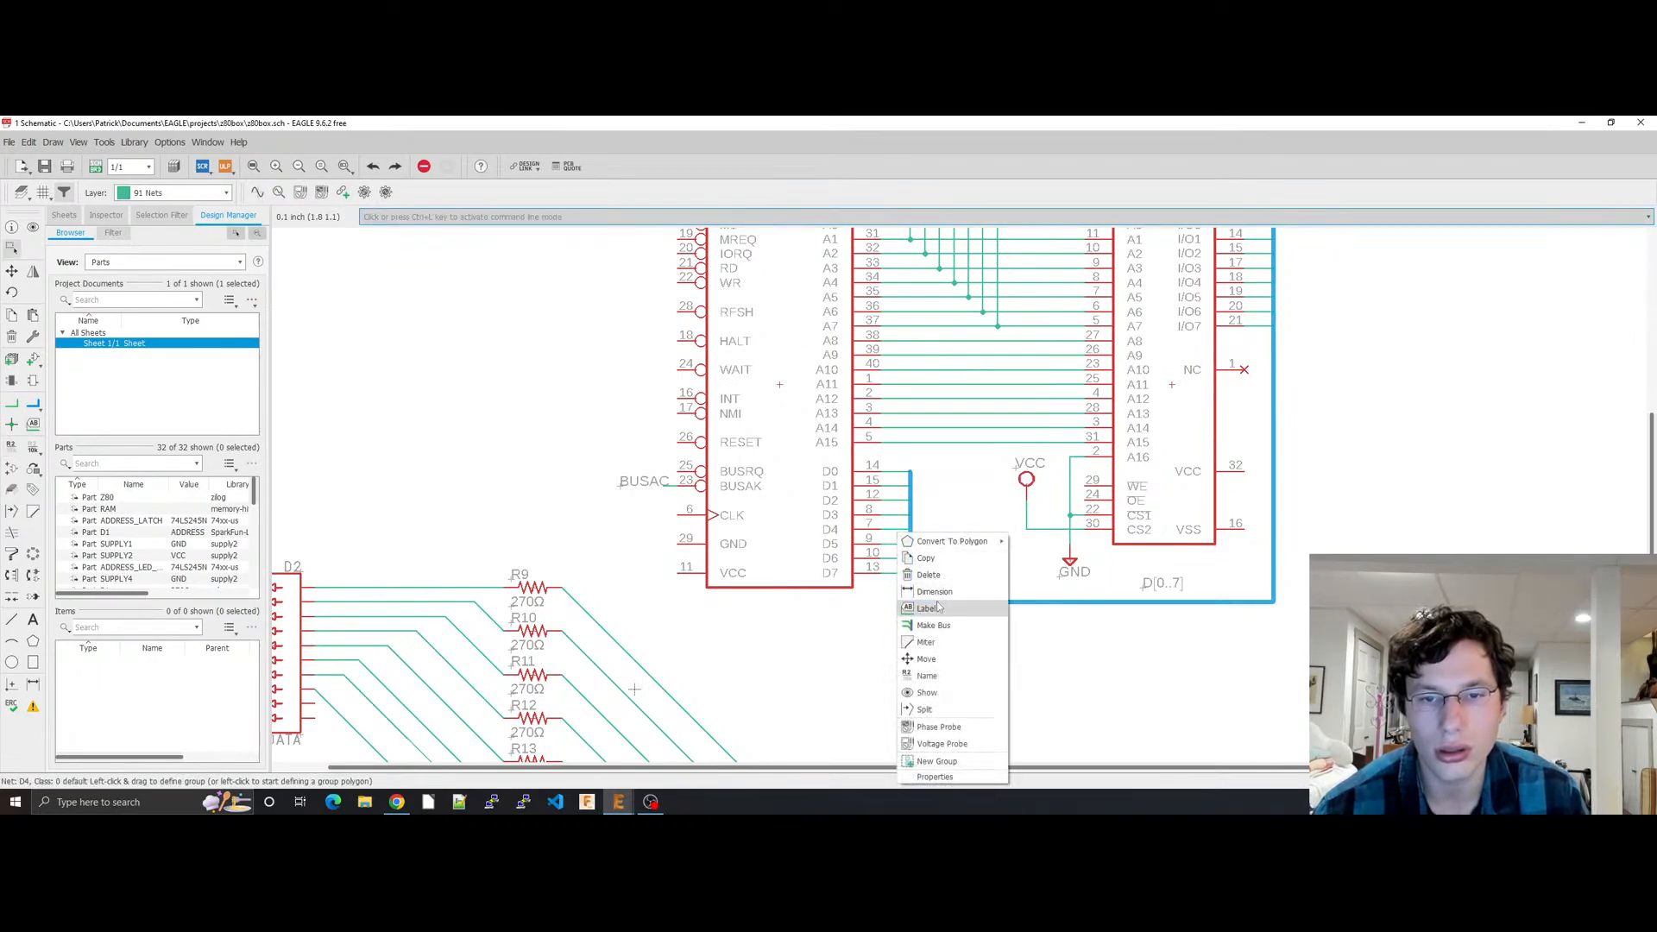
left_click(935, 777)
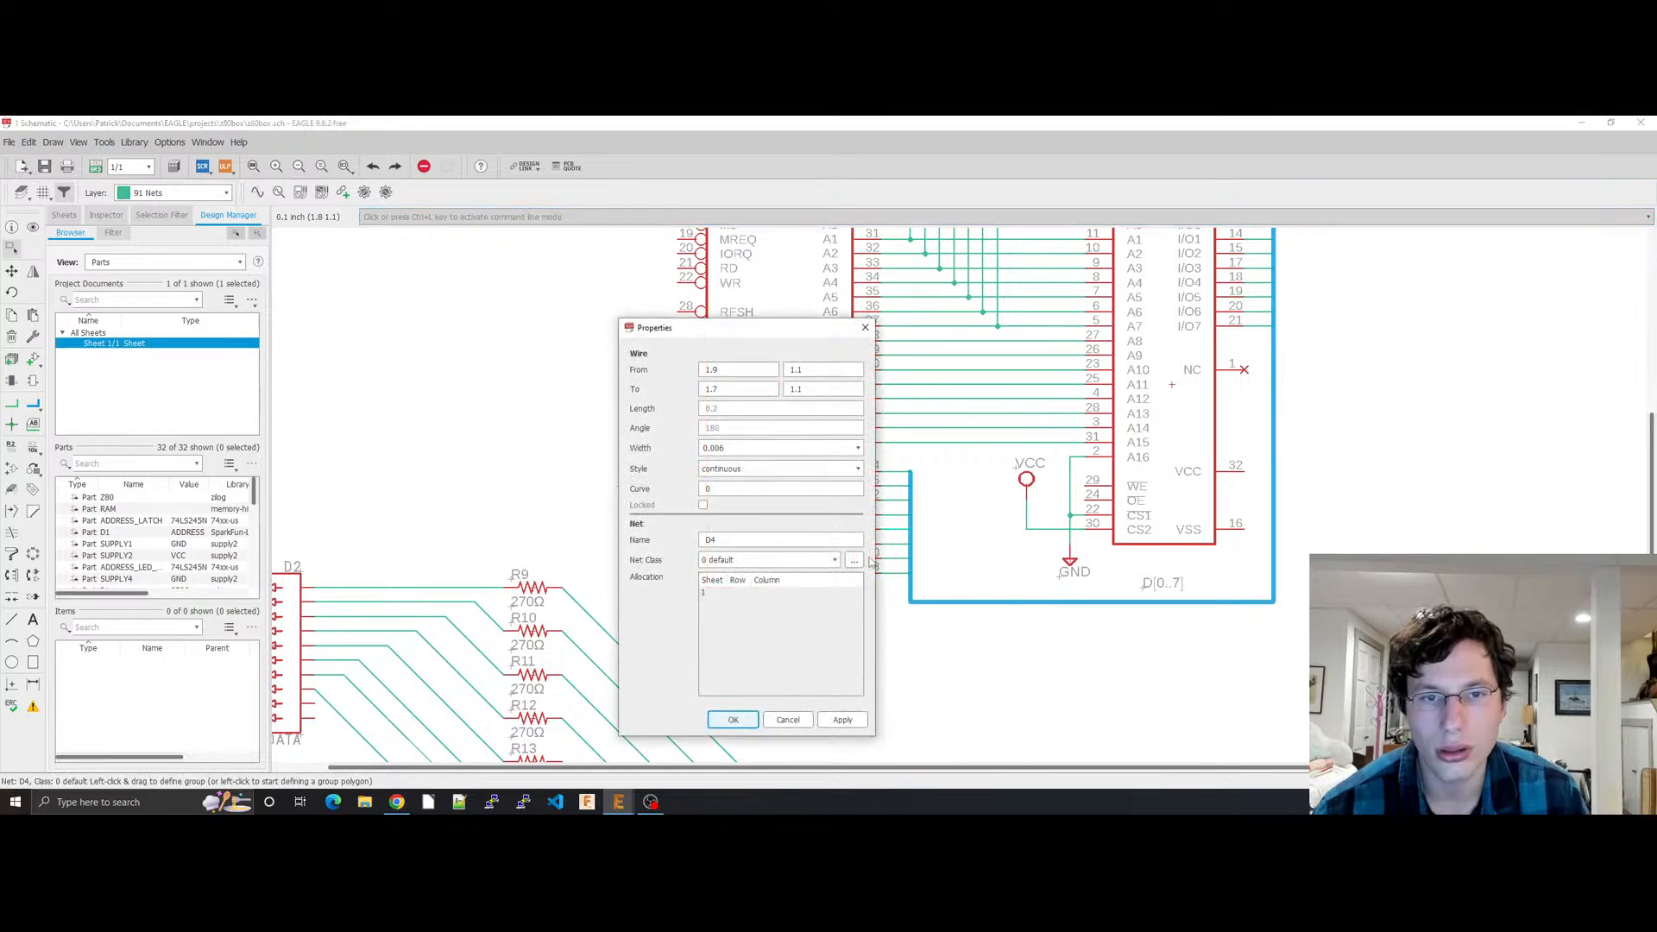
key("Escape")
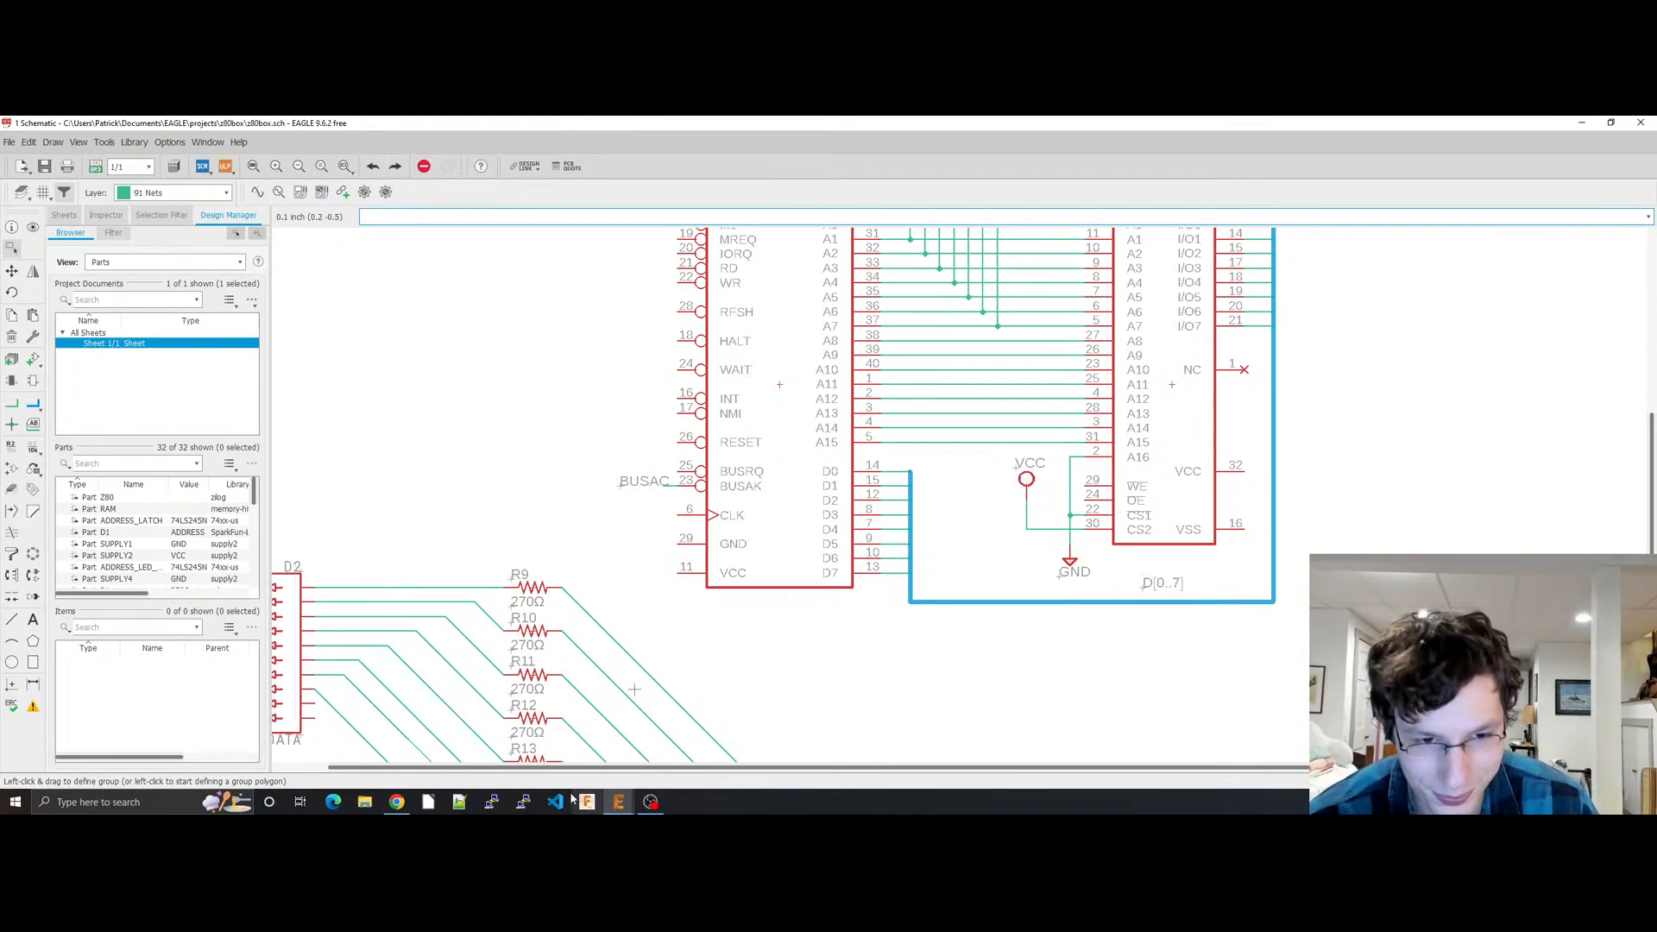
Step: Review the z80switch reference in Chrome and the stream chat in OBS, and return to EAGLE to view the Z80, RAM and address latches
left_click(396, 802)
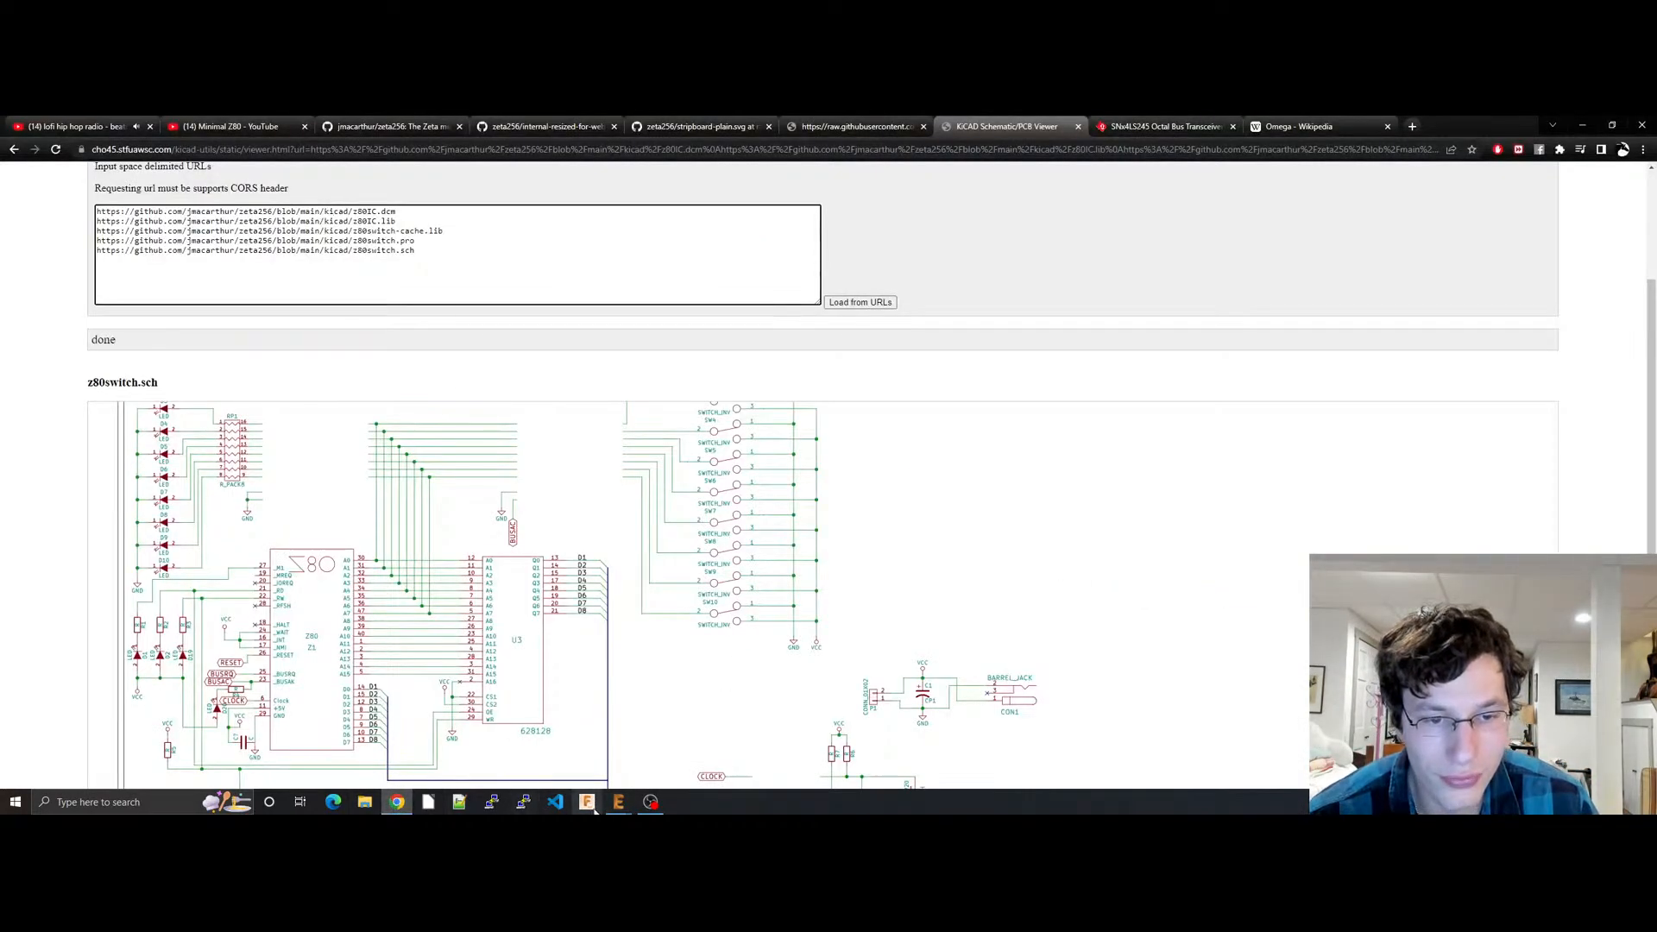
left_click(650, 802)
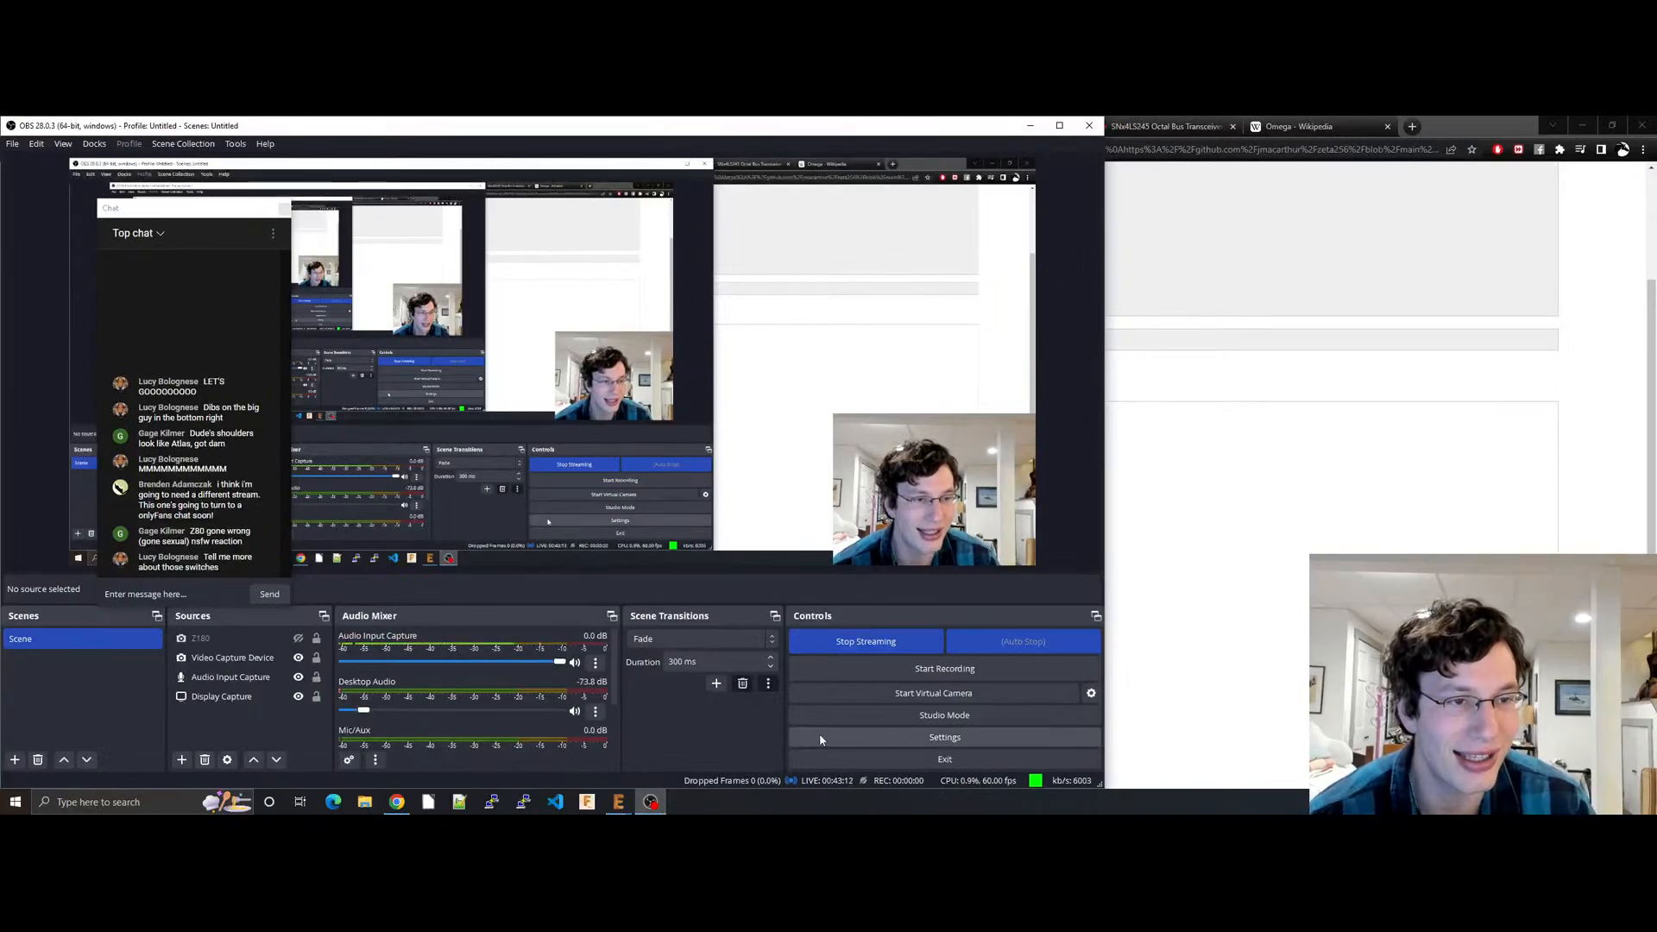
left_click(1141, 602)
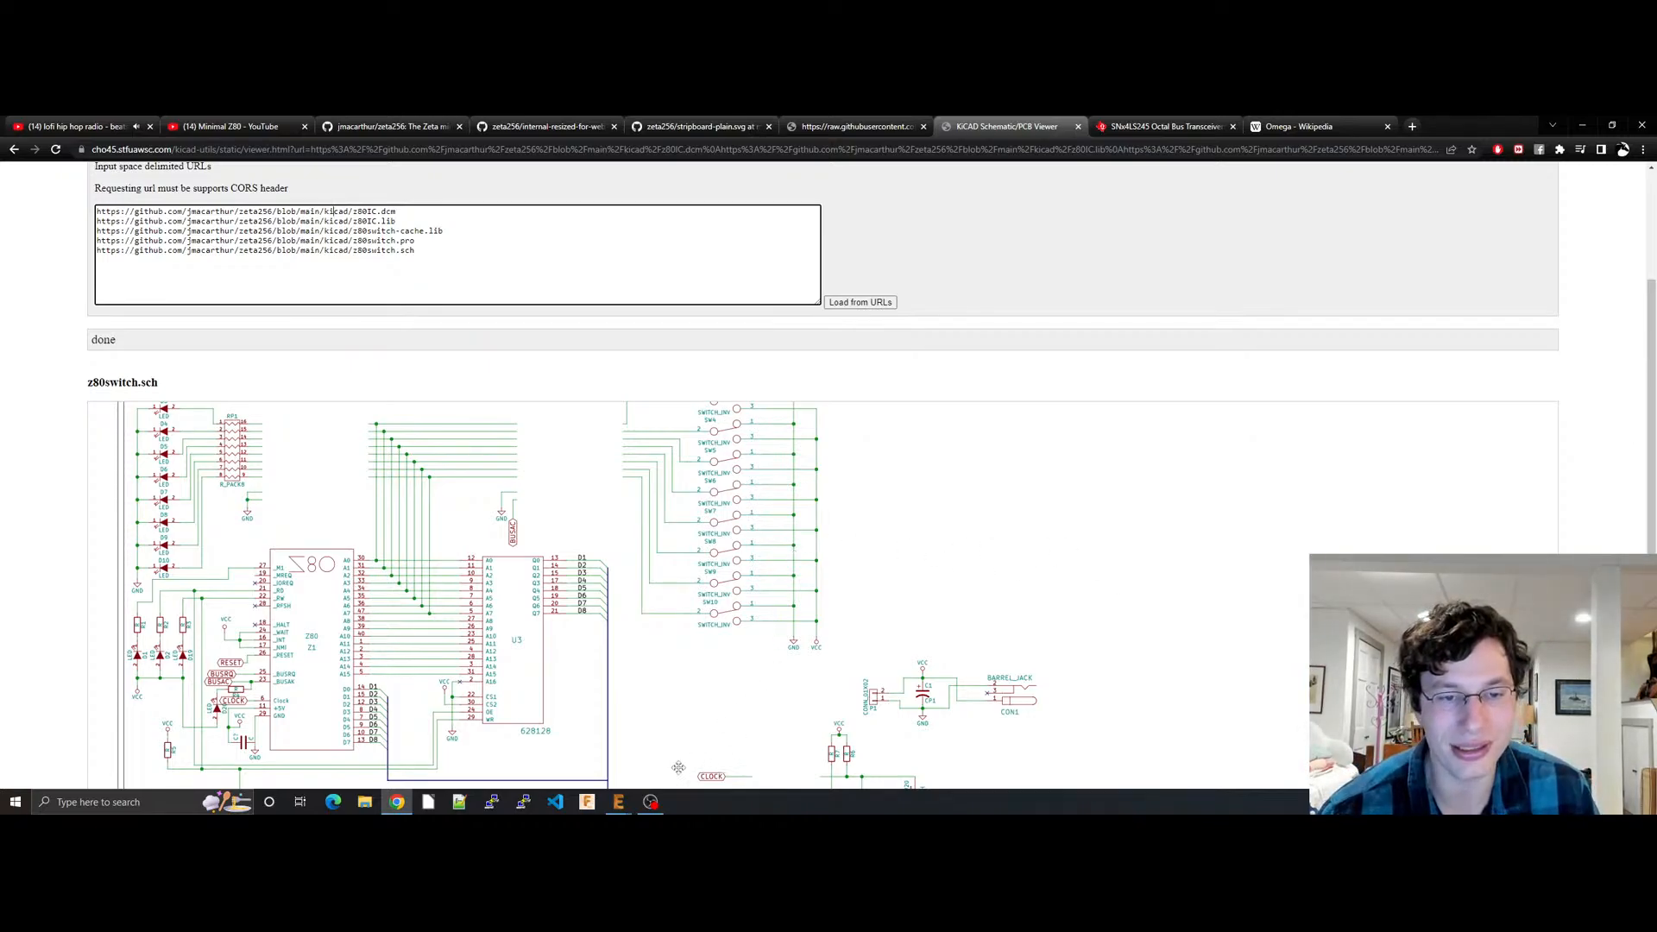
left_click(618, 802)
left_click(681, 754)
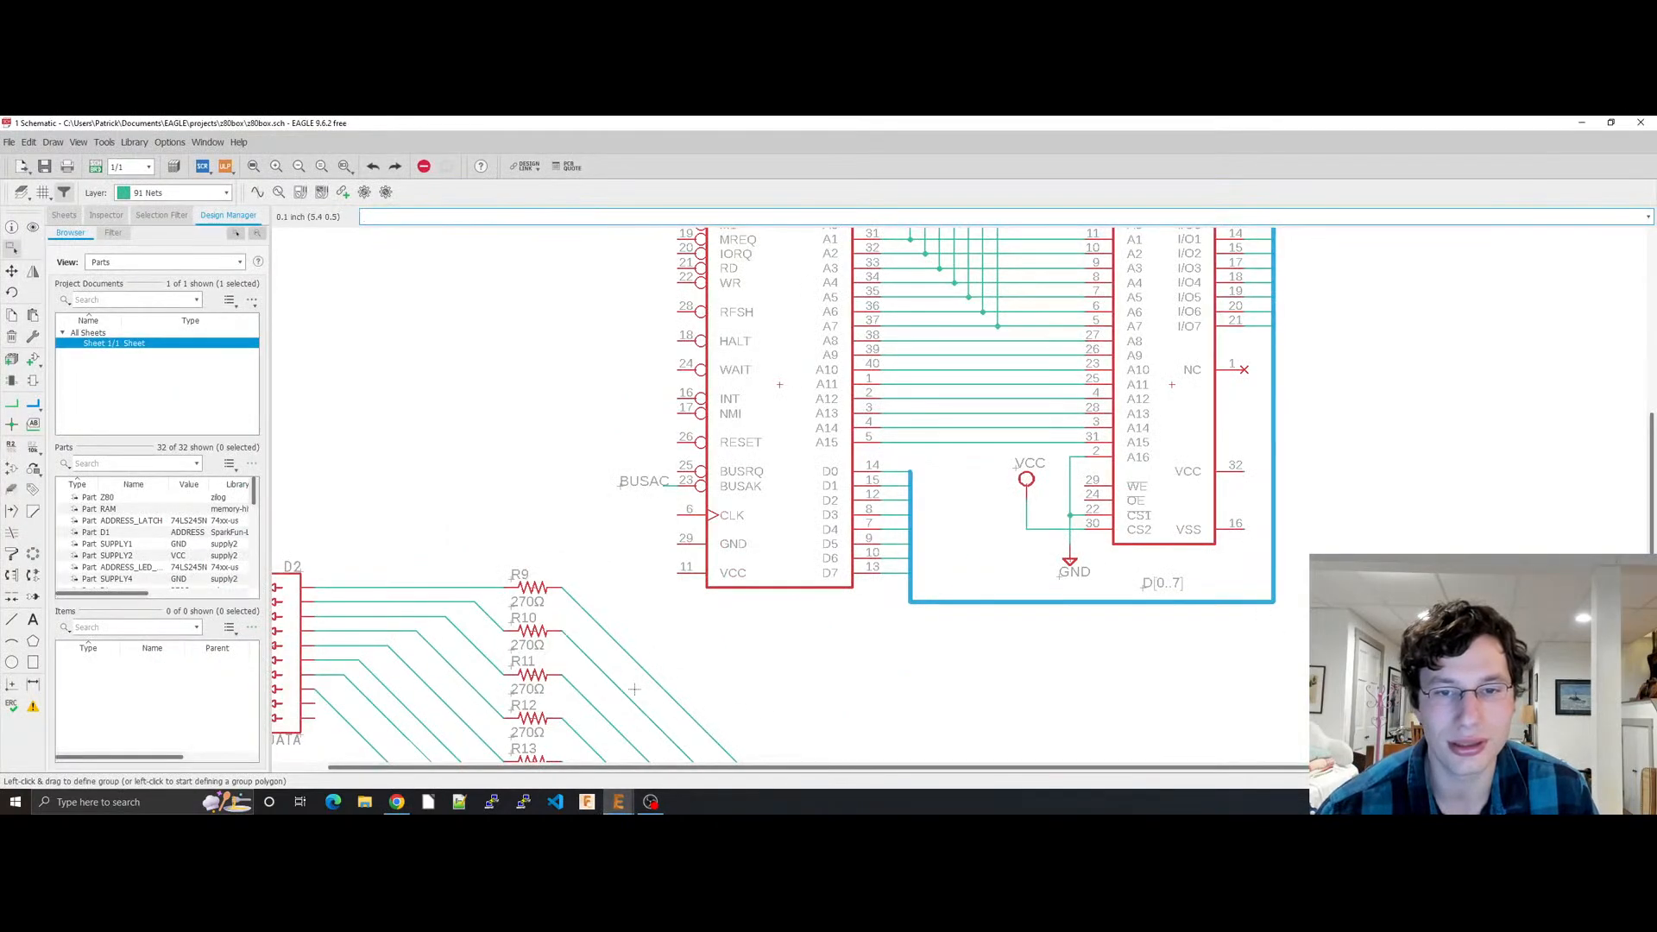
middle_click_drag(1355, 484, 1226, 691)
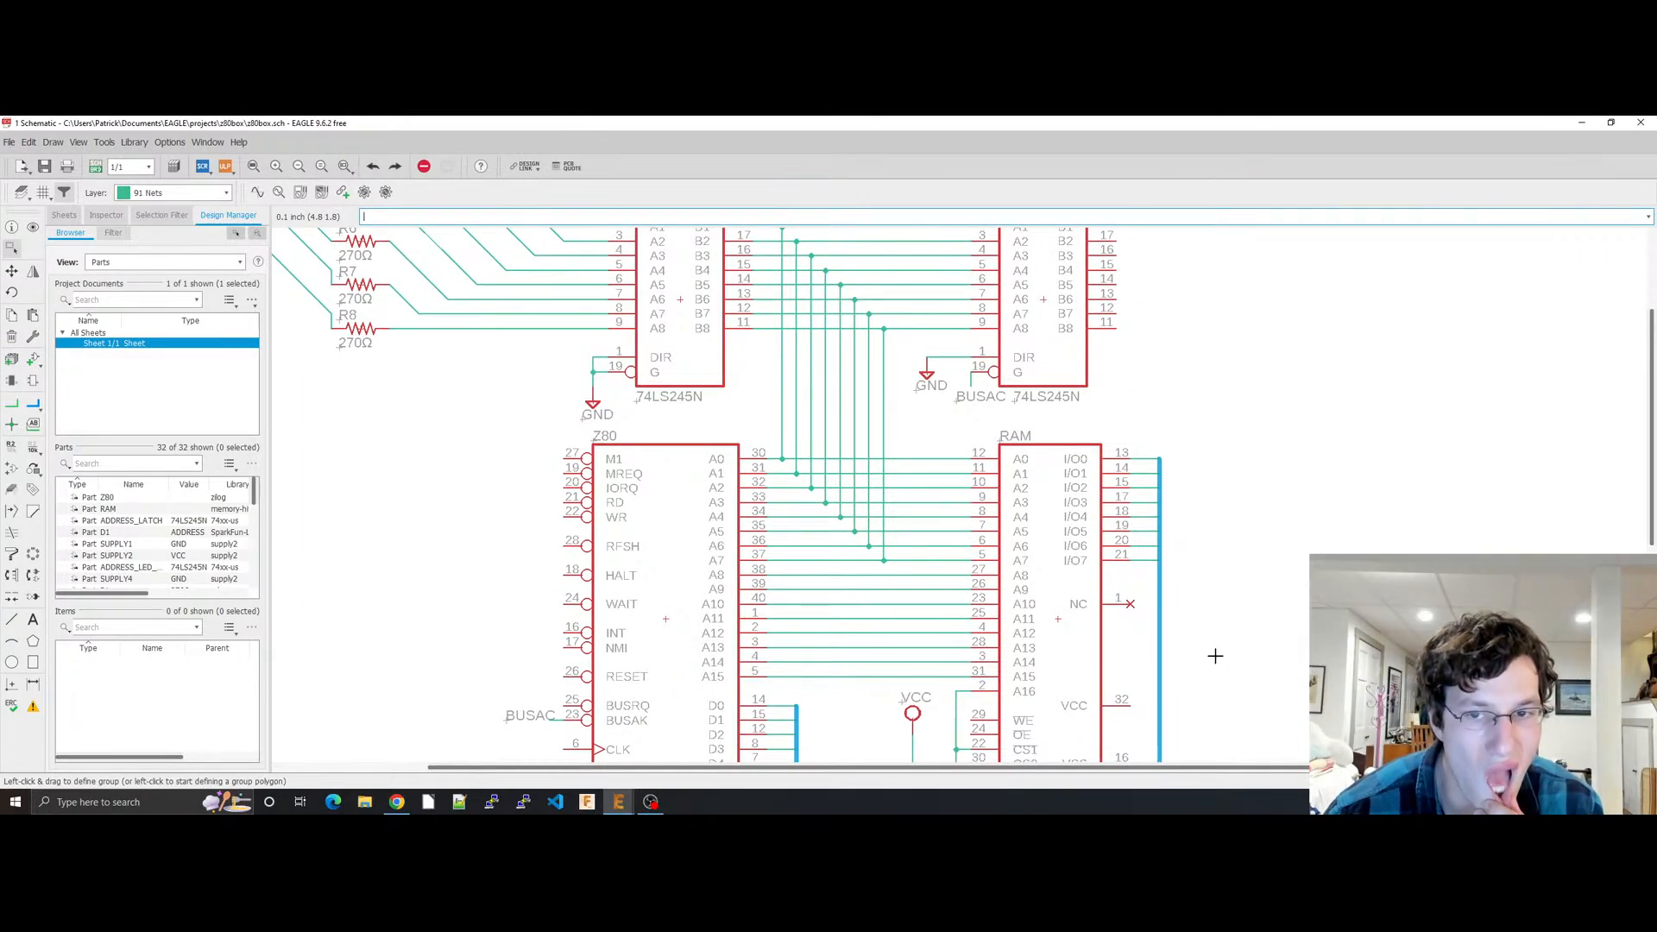
Step: Examine the address latches, the Z80's BUSAK connection and the address lines between the Z80 and RAM
mouse_move(1216, 656)
middle_mouse_down()
mouse_move(1214, 625)
mouse_move(1212, 662)
middle_mouse_up()
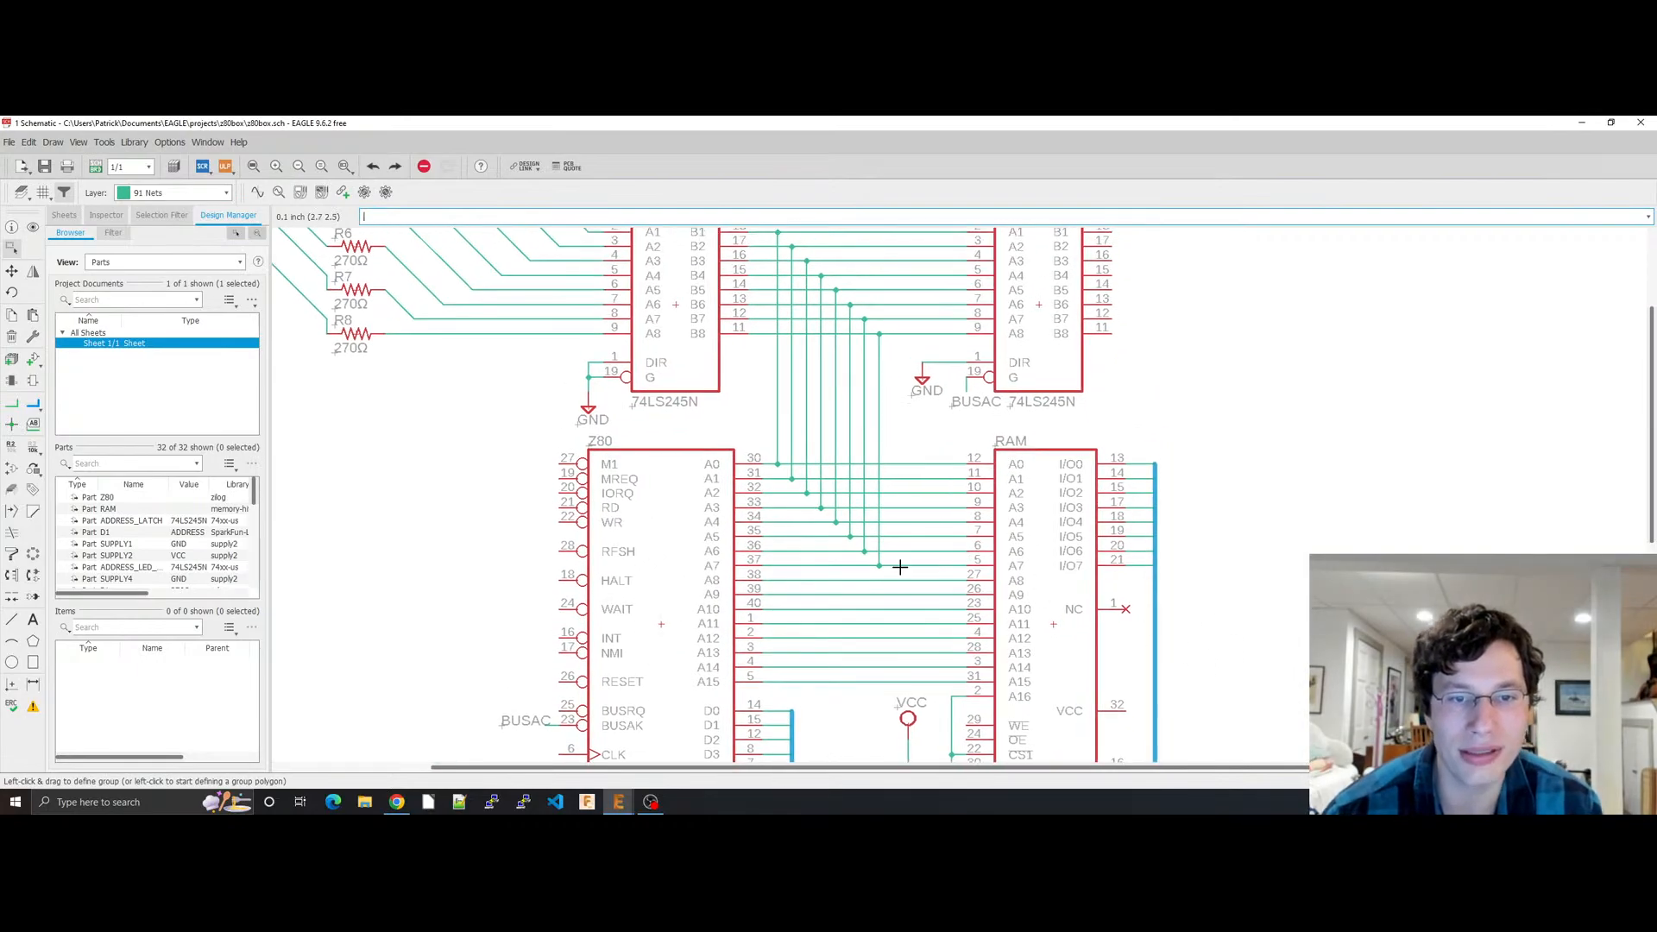
middle_click_drag(1016, 403, 1042, 703)
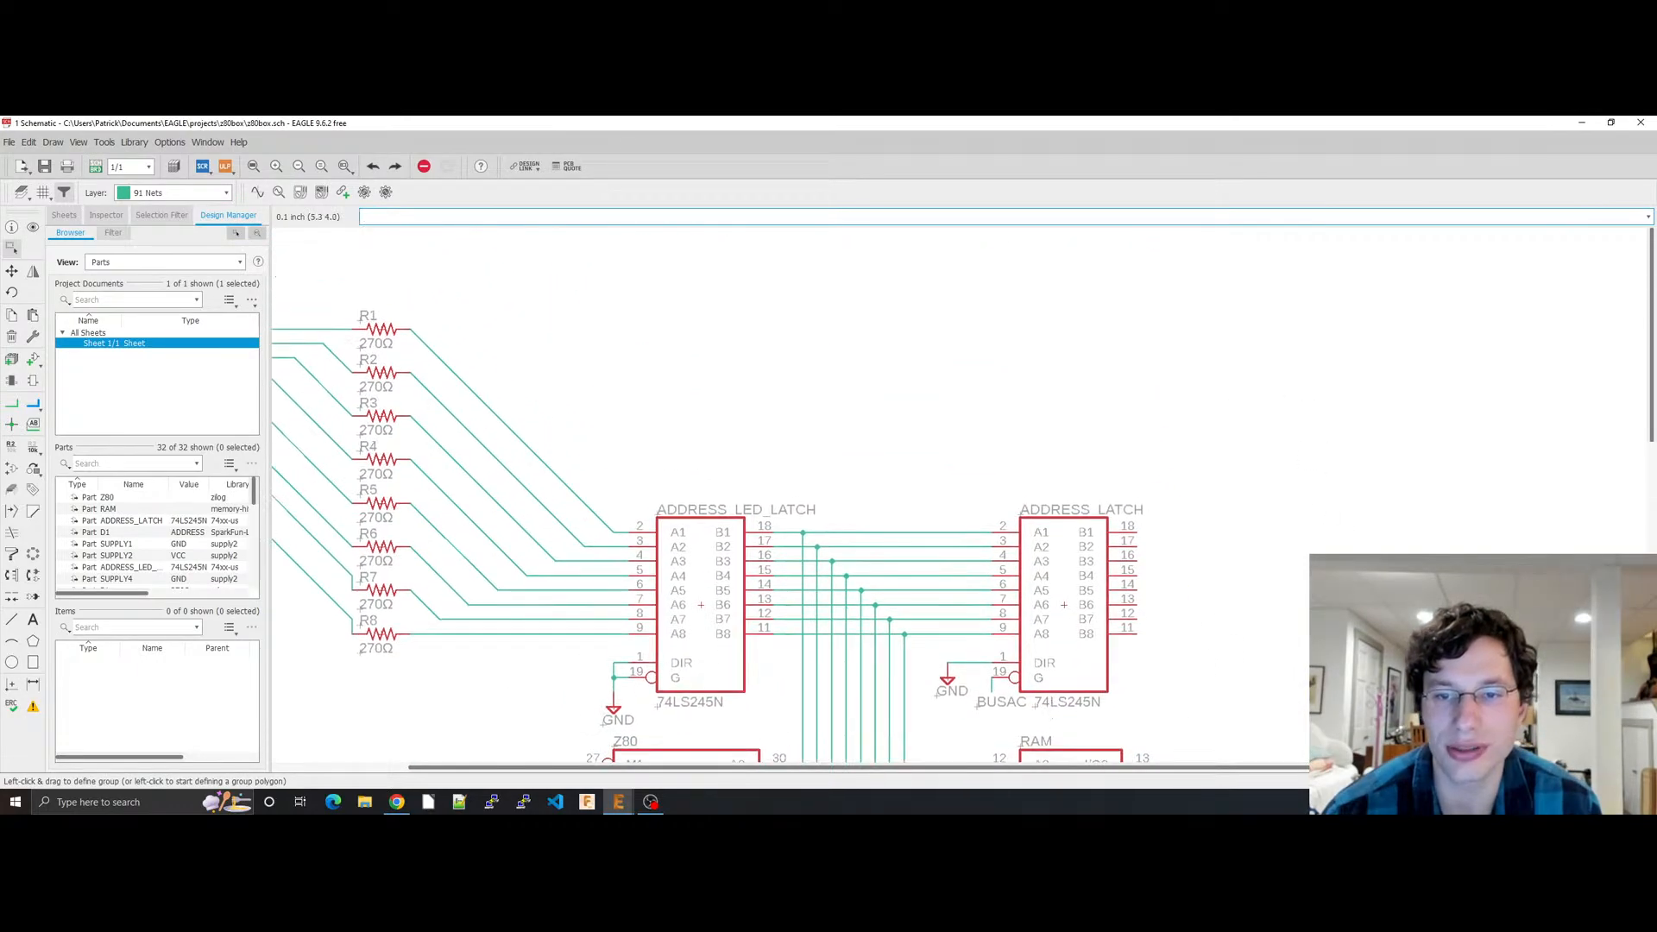
middle_click_drag(1302, 616, 1421, 399)
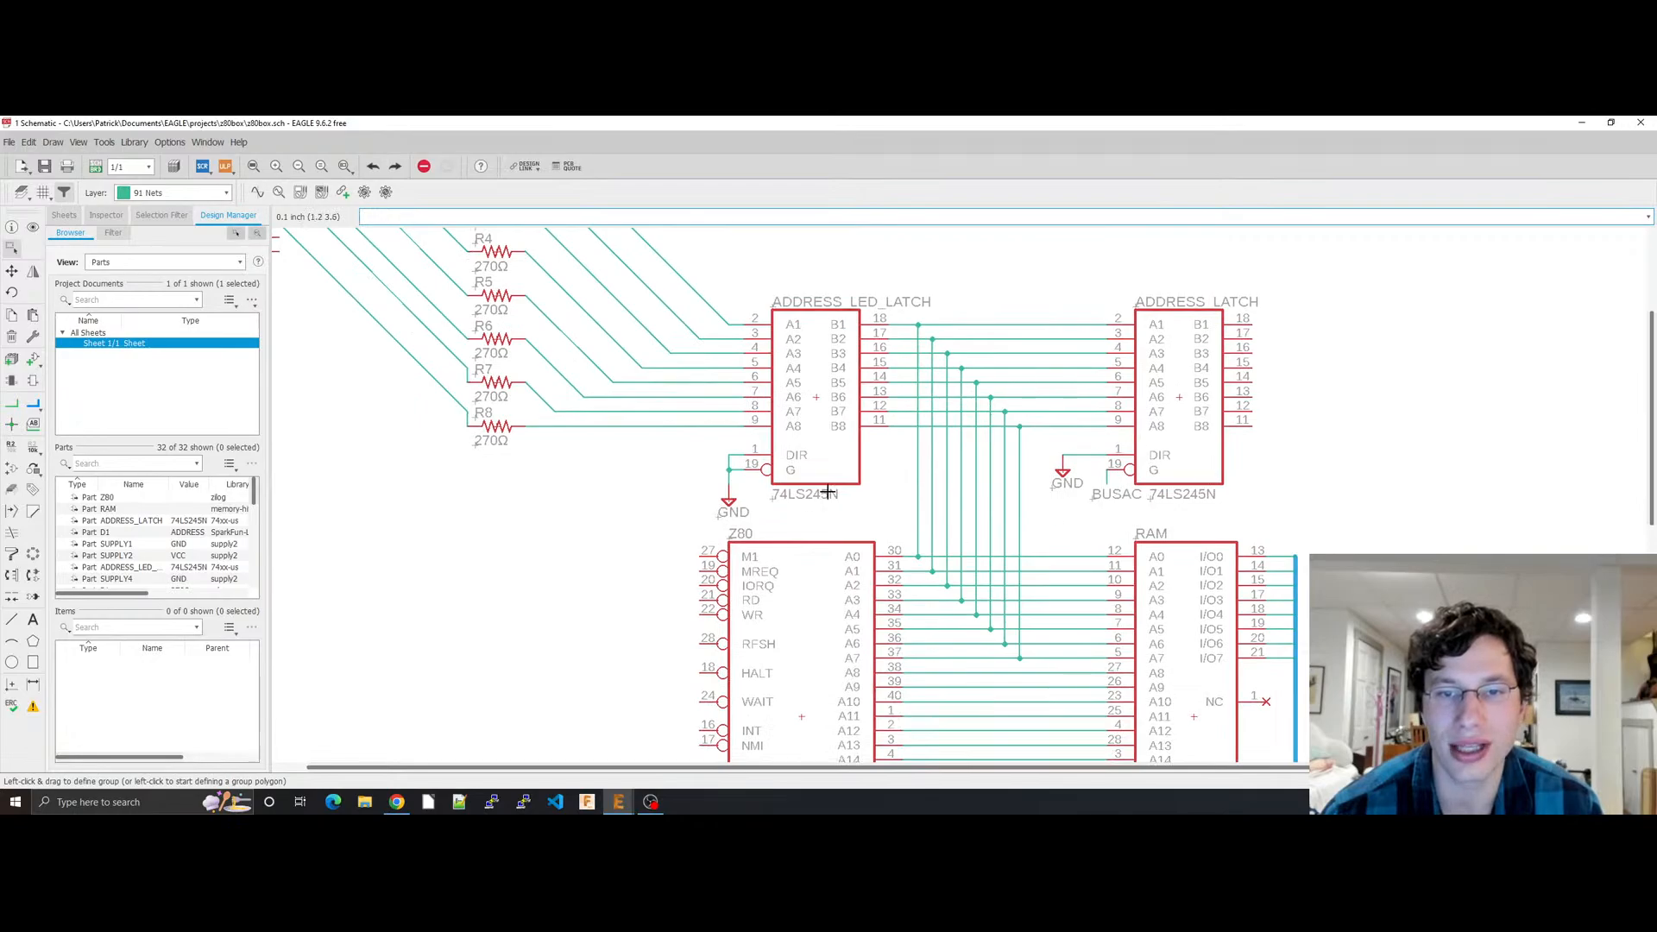
scroll(783, 742, "up", 5)
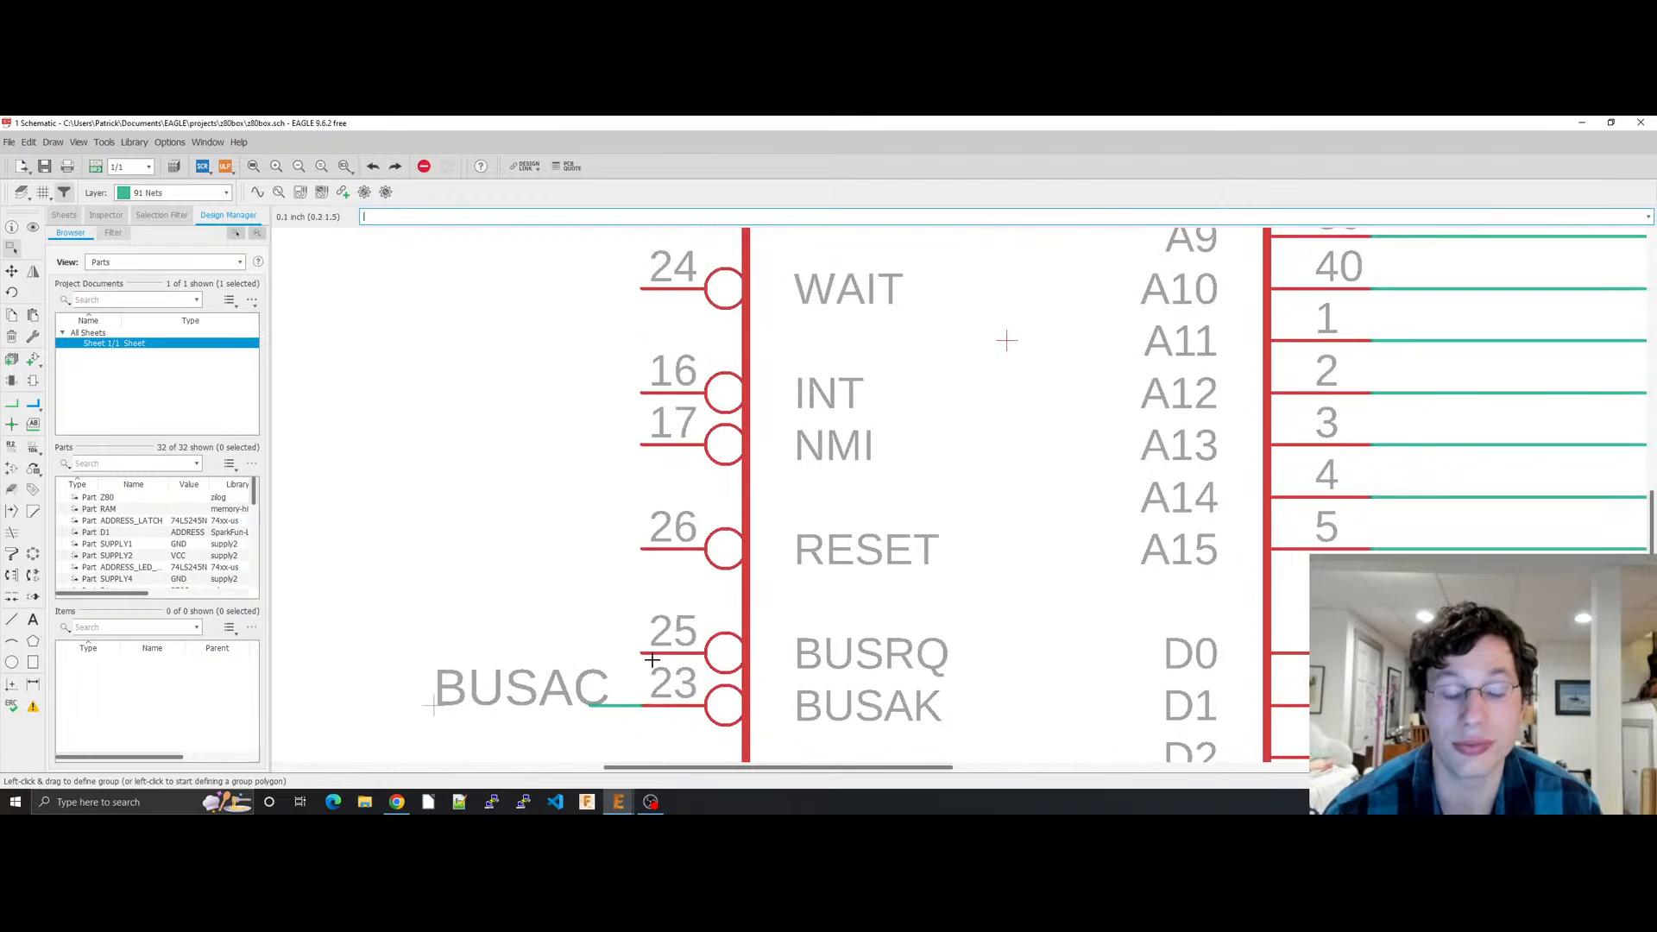
scroll(574, 661, "down", 2)
scroll(854, 639, "down", 3)
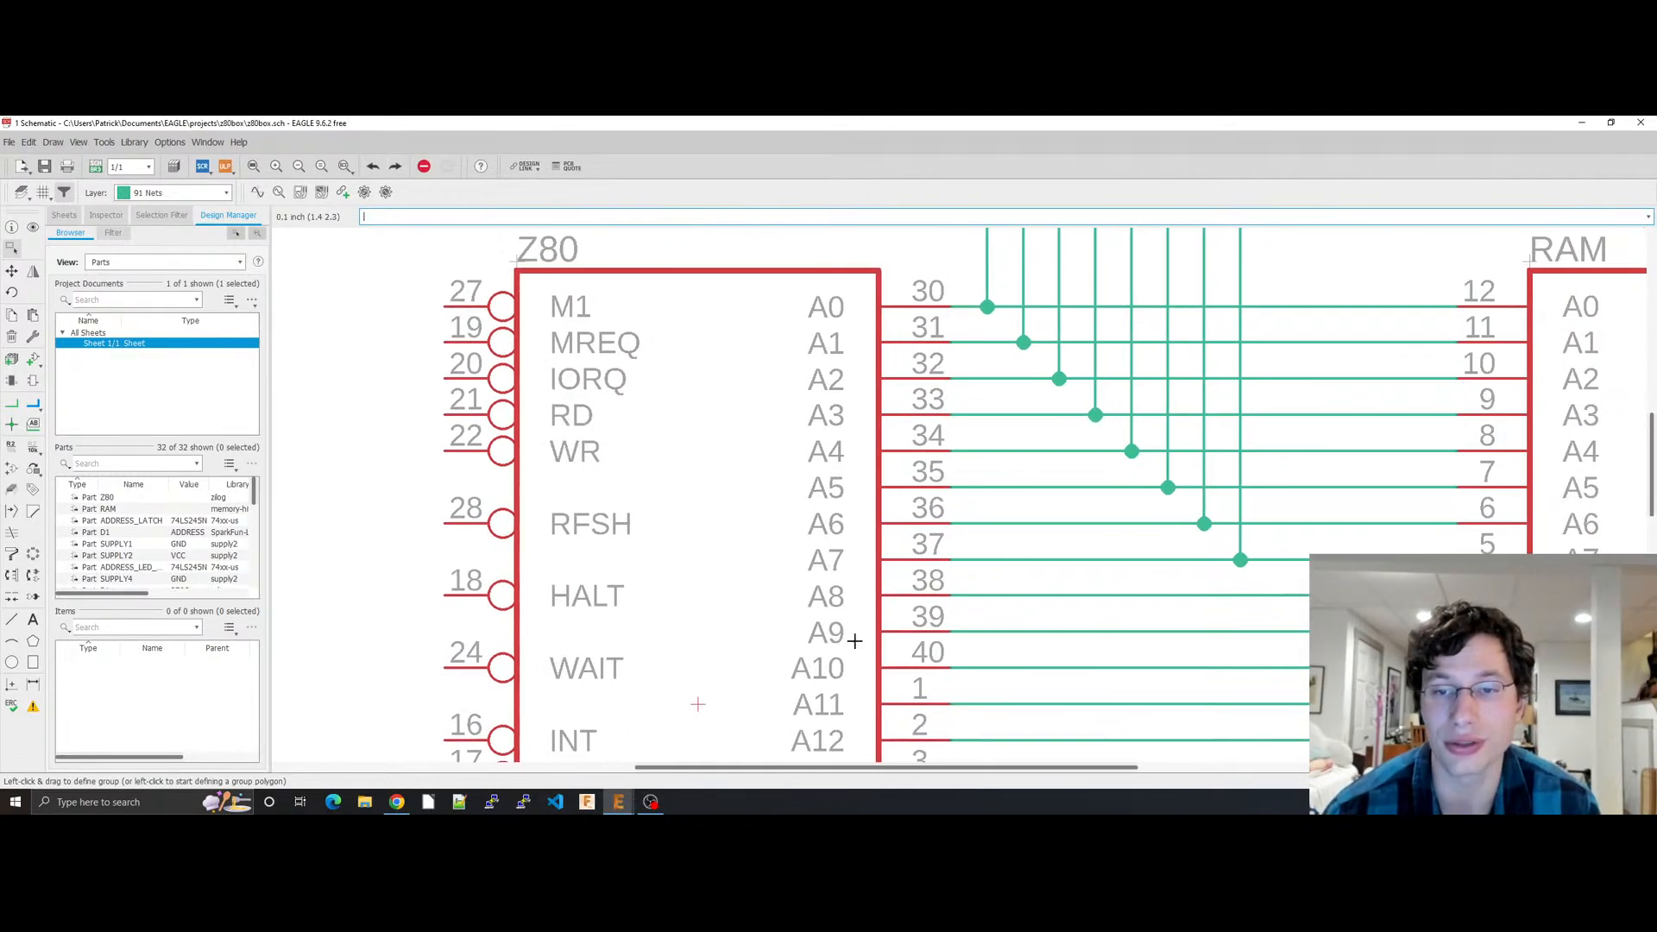
middle_click_drag(1046, 650, 1024, 455)
scroll(1118, 646, "down", 1)
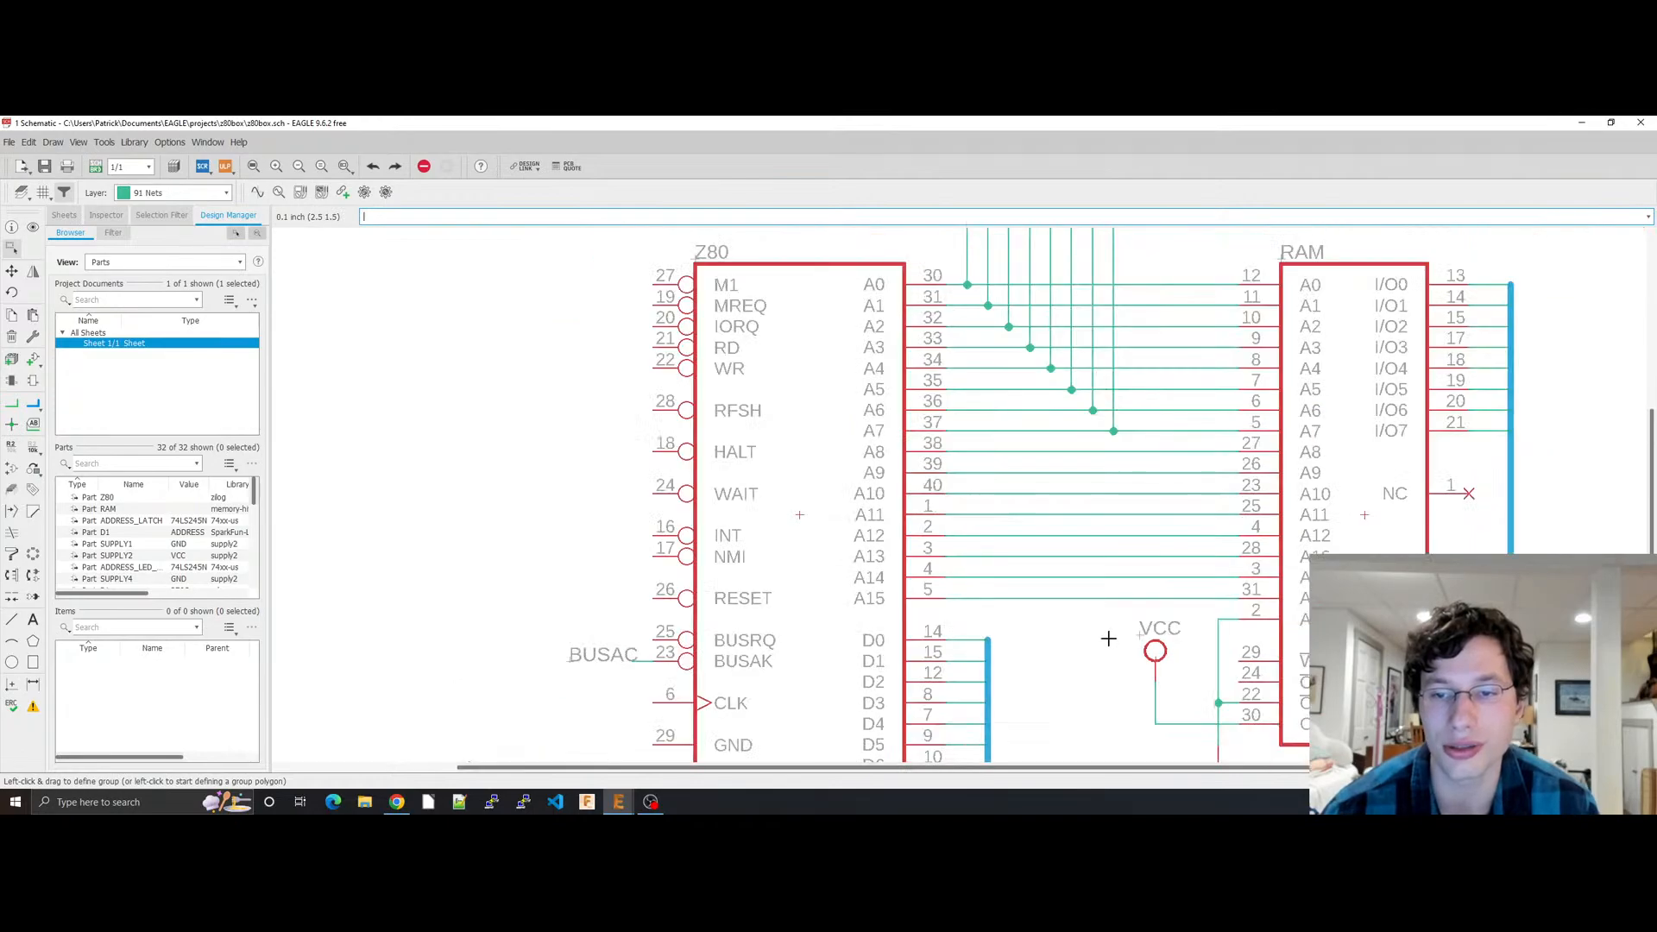
Step: Examine the Z80's data pins and follow the D[0..7] bus down to the data latches and their resistors
scroll(1108, 638, "up", 3)
middle_click_drag(1126, 730, 1081, 598)
scroll(1079, 597, "down", 1)
scroll(952, 589, "up", 1)
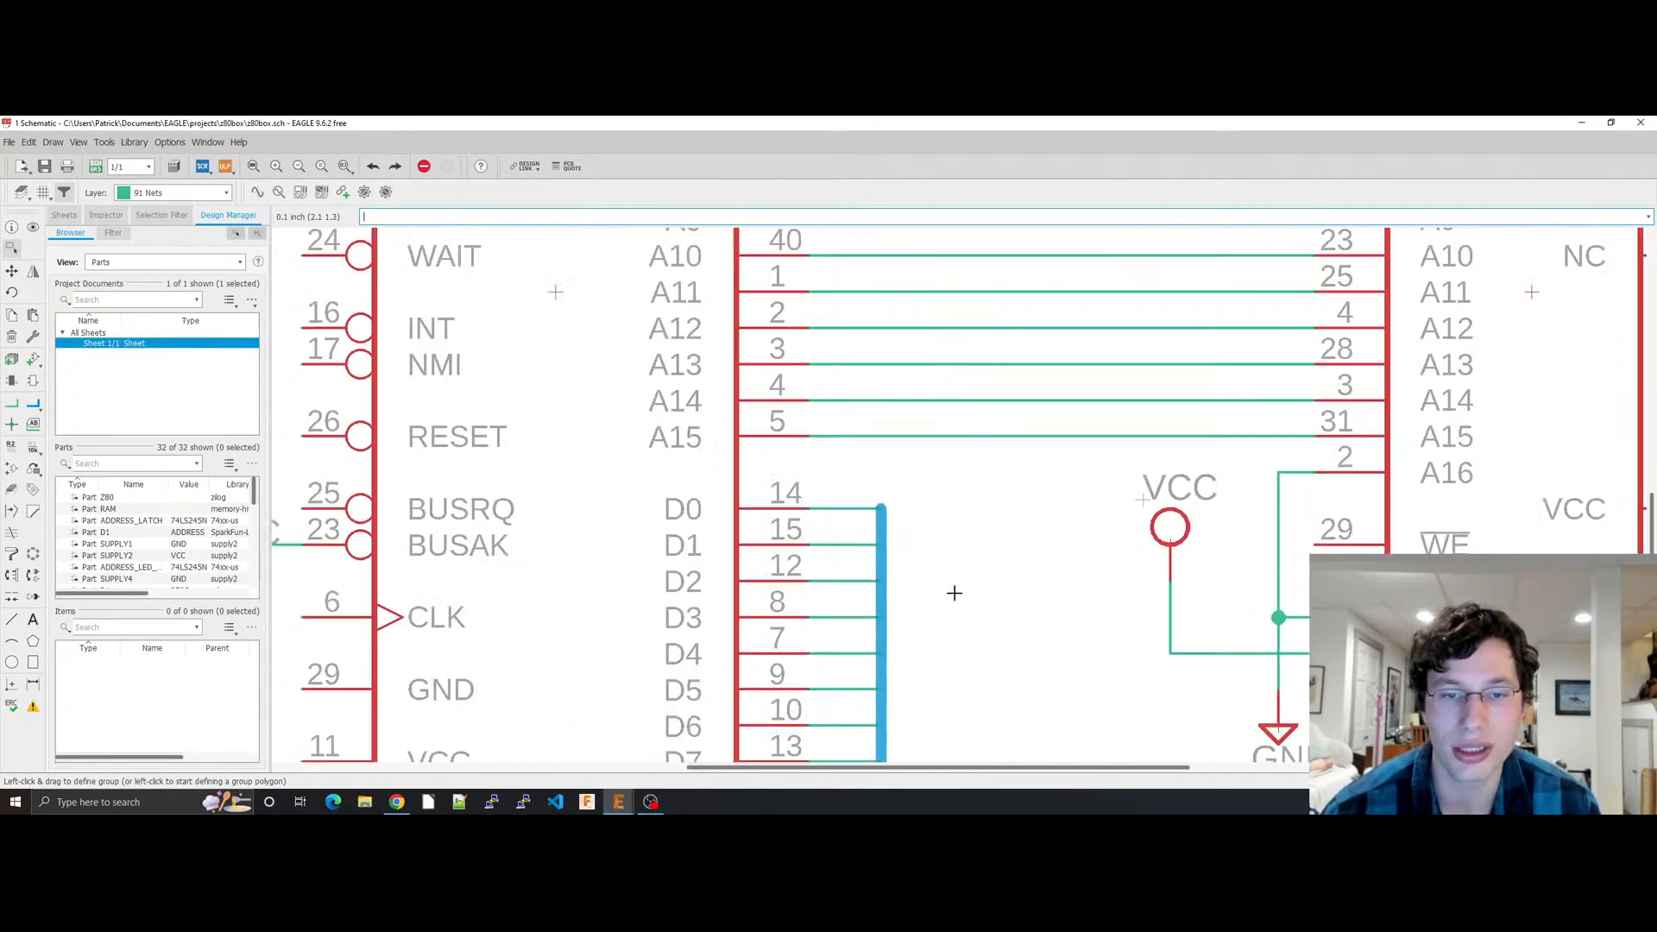
middle_click_drag(955, 592, 990, 389)
scroll(1047, 659, "up", 4)
scroll(1110, 577, "down", 3)
scroll(1295, 602, "down", 2)
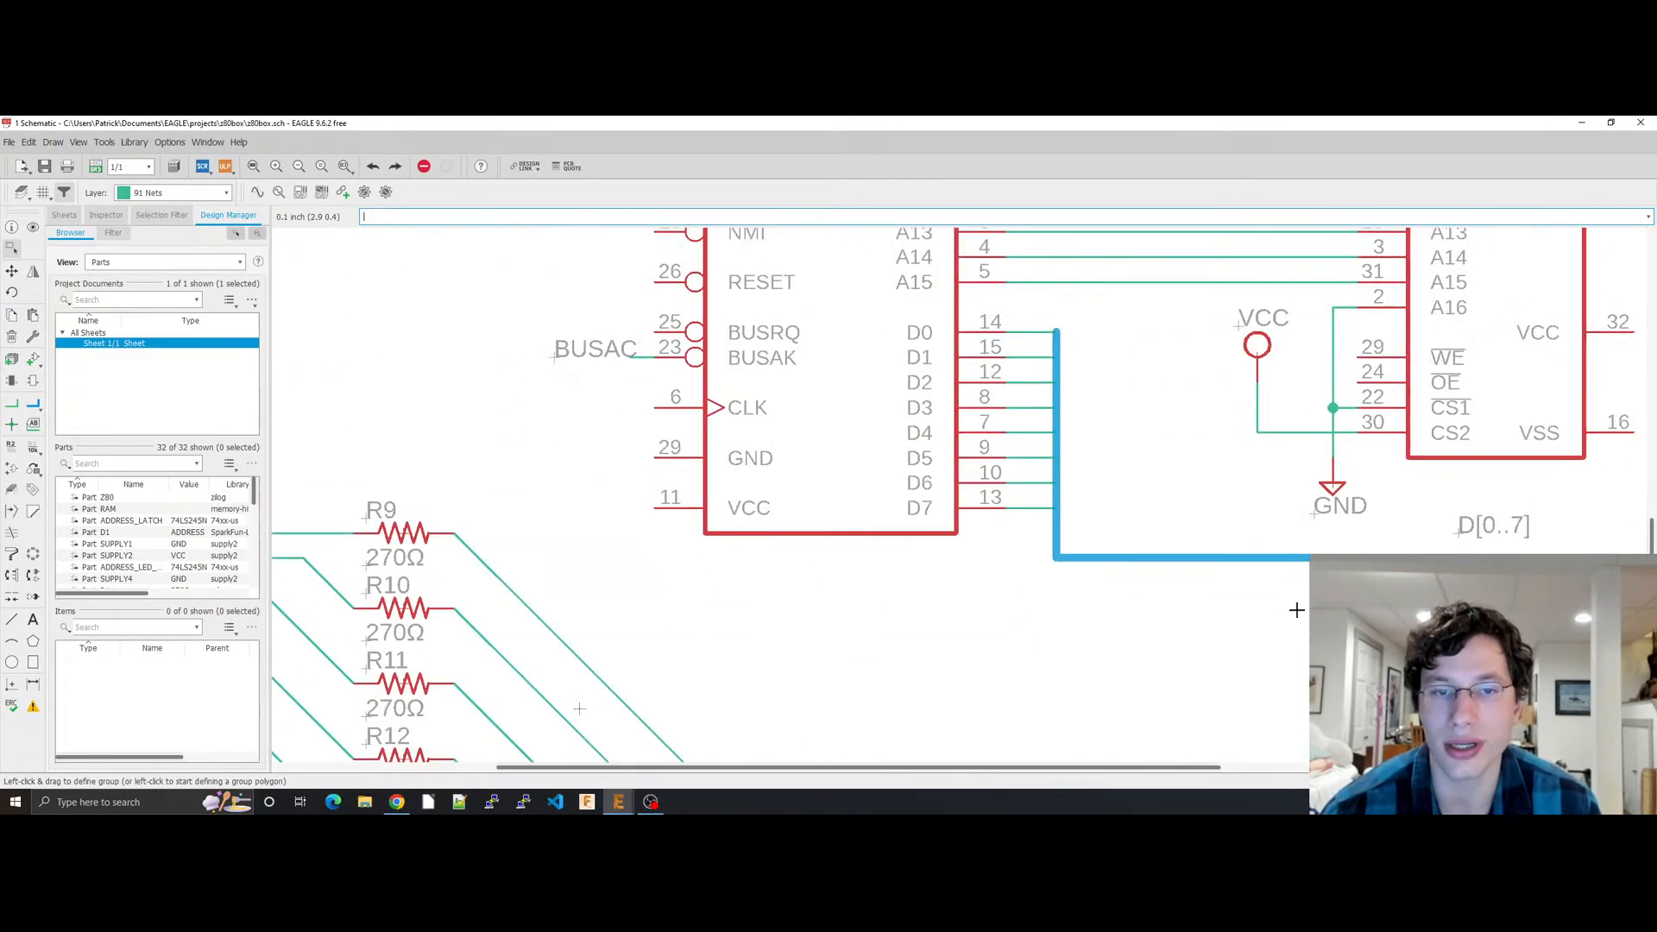
scroll(1295, 604, "down", 1)
scroll(1295, 604, "down", 1)
middle_click_drag(1218, 507, 1080, 403)
middle_click_drag(1358, 646, 1151, 544)
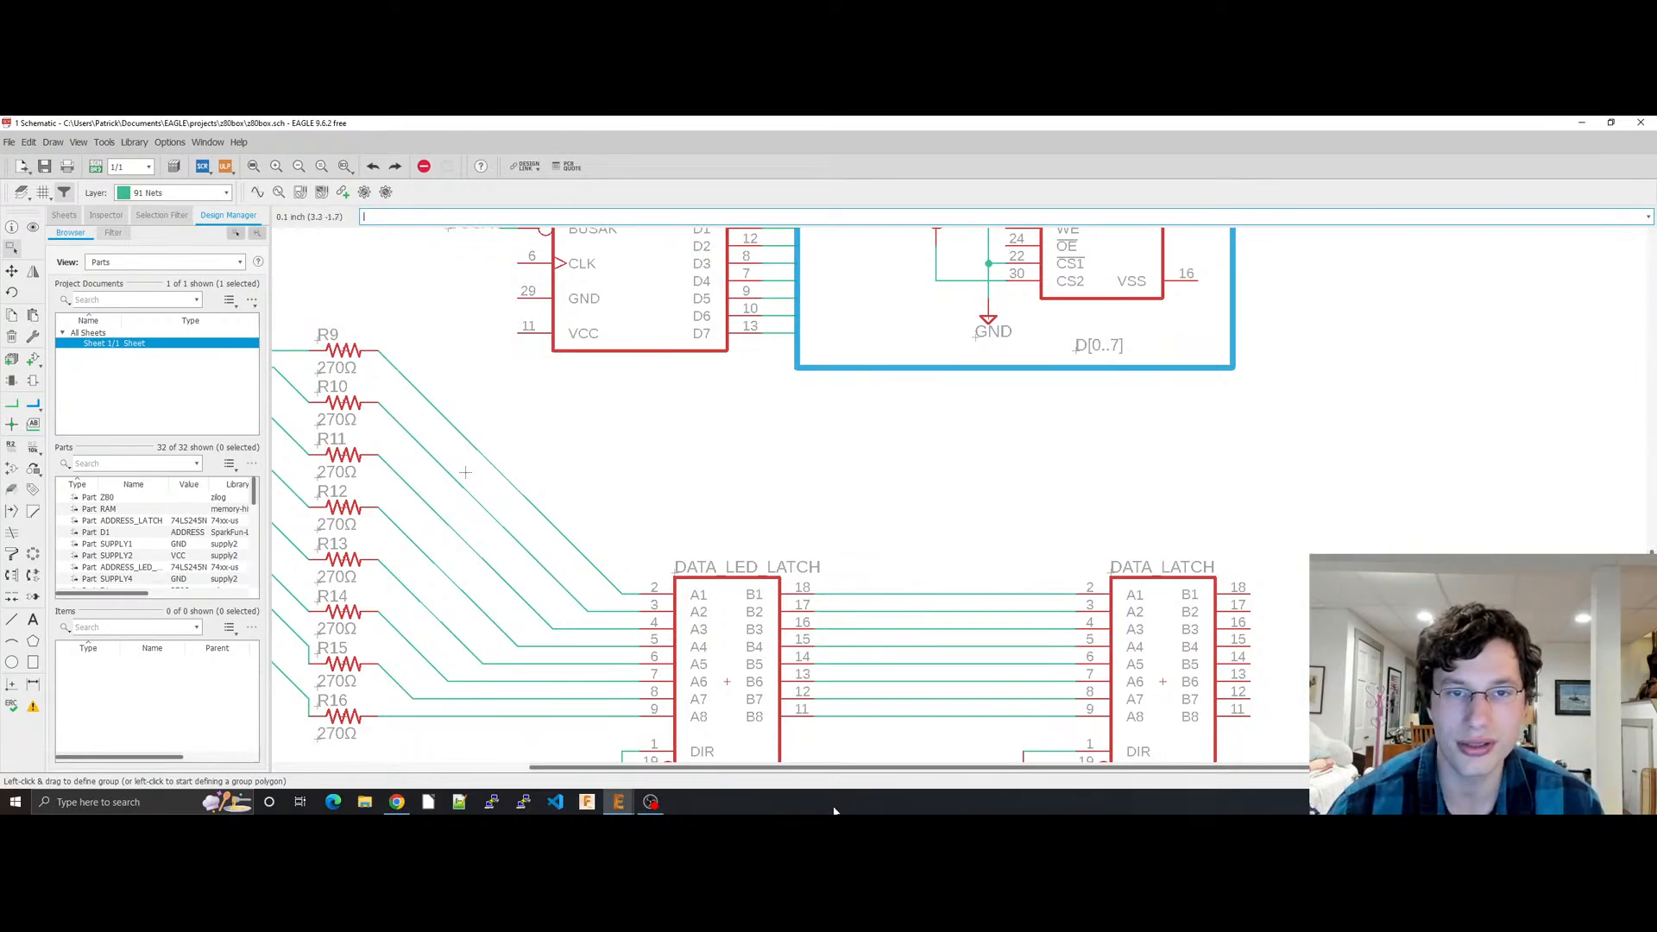
Step: Check the wire properties of the net between the RAM's I/O7 pin and the D[0..7] bus
middle_click_drag(976, 504, 847, 813)
middle_click_drag(984, 403, 987, 466)
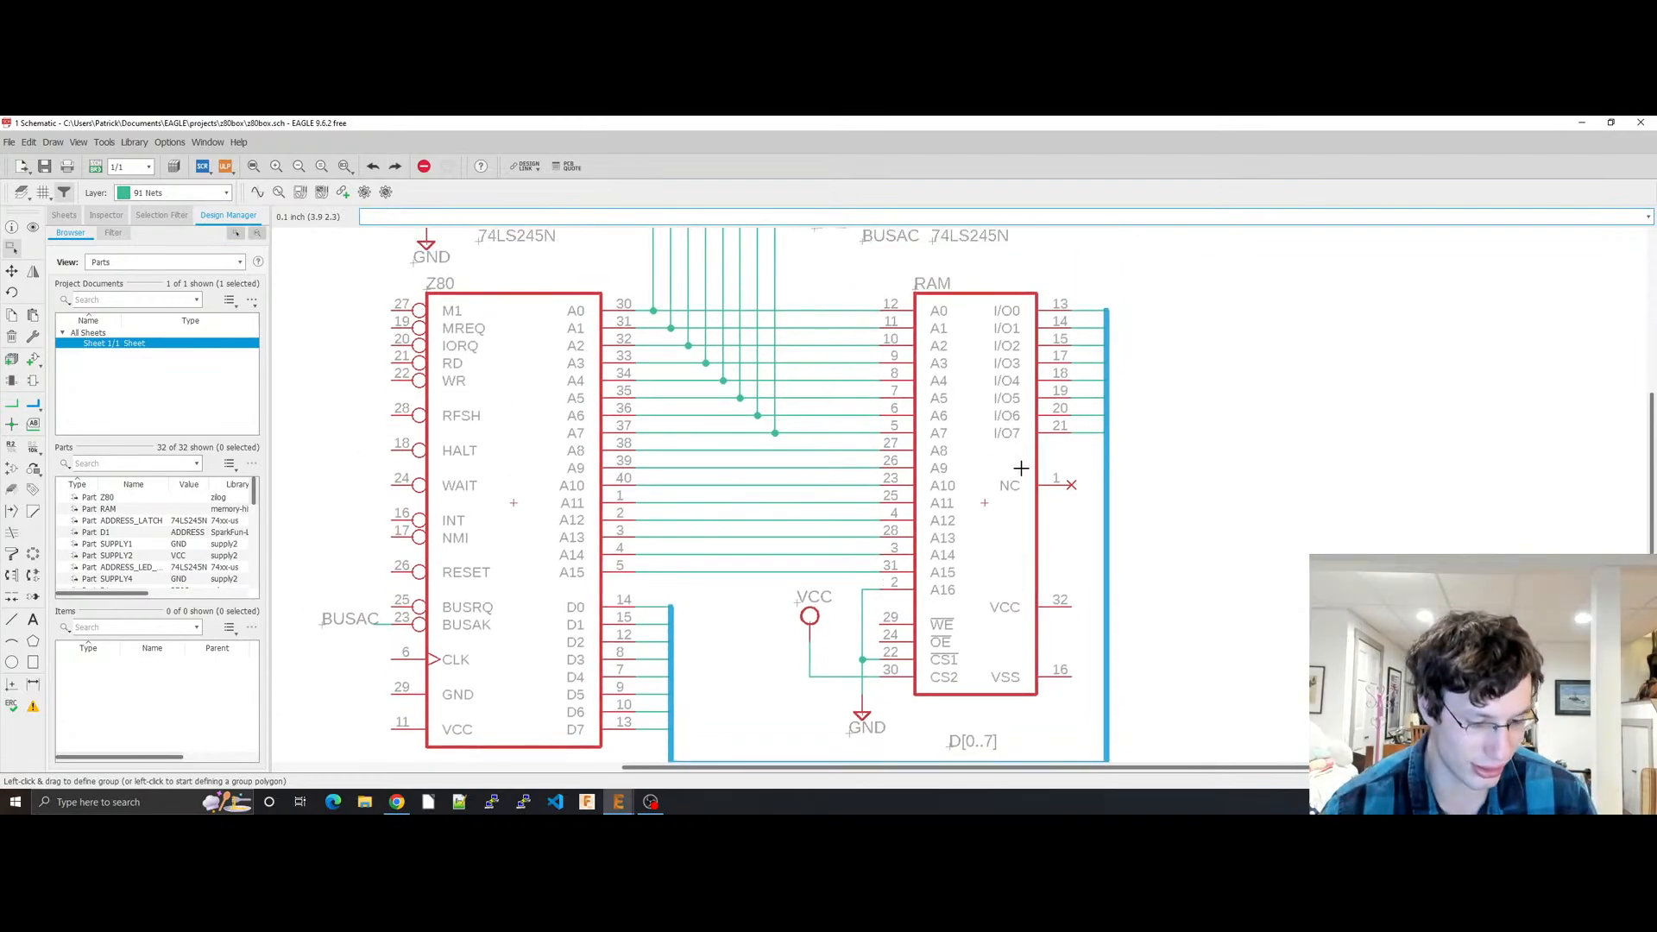
right_click(1075, 428)
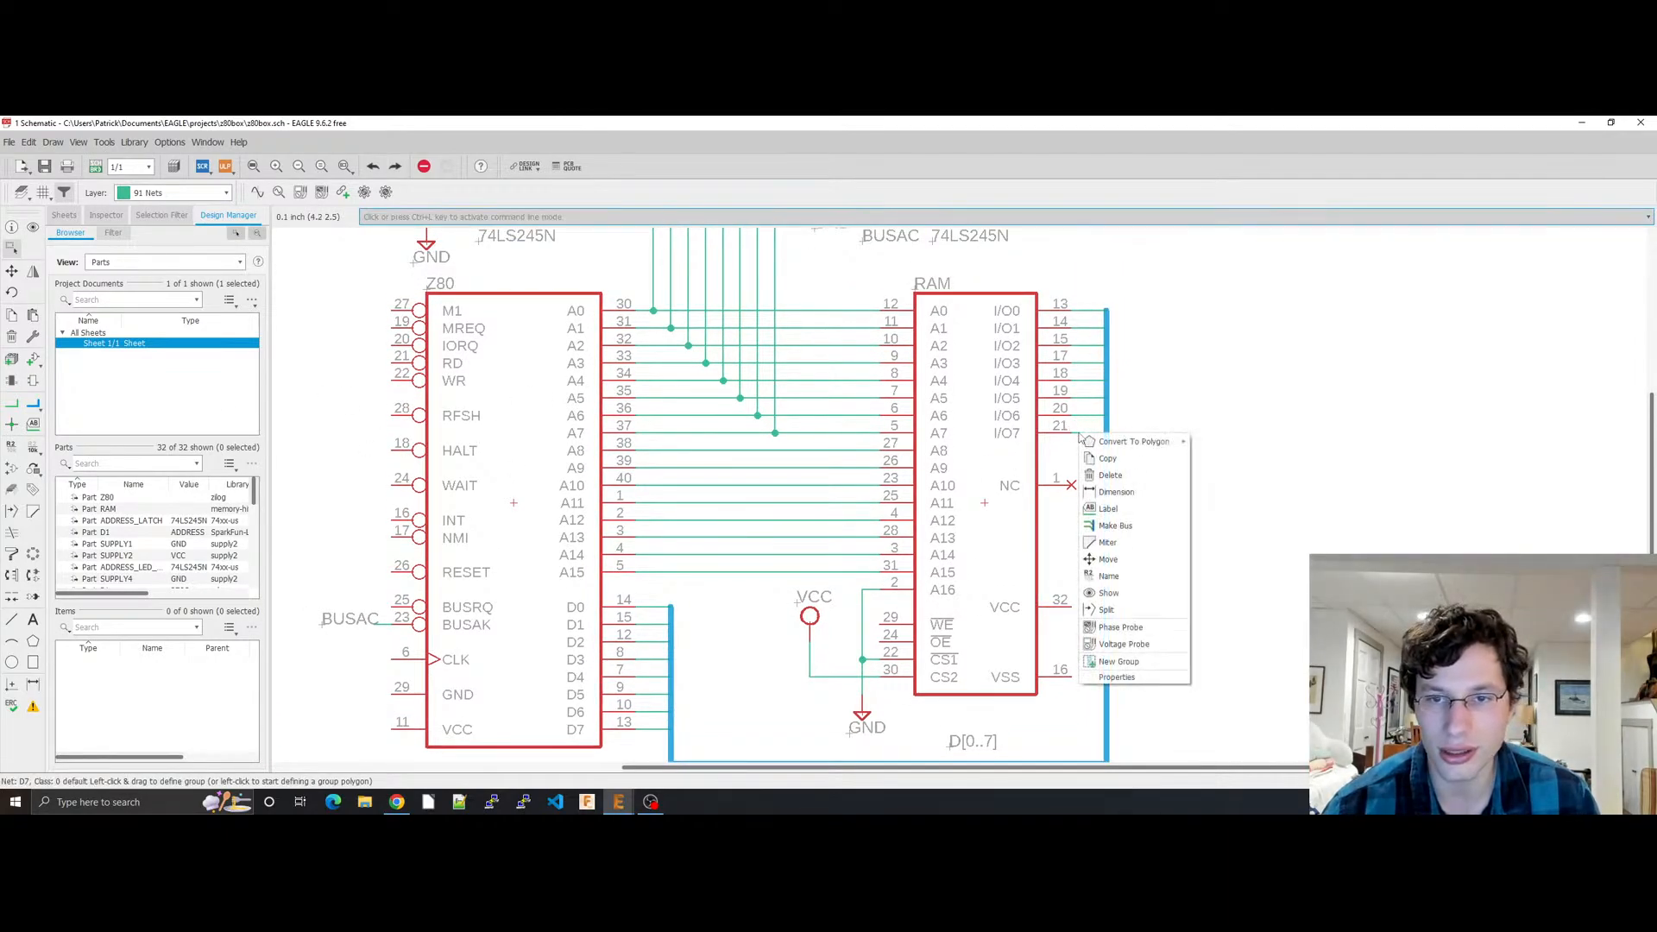
left_click(1113, 673)
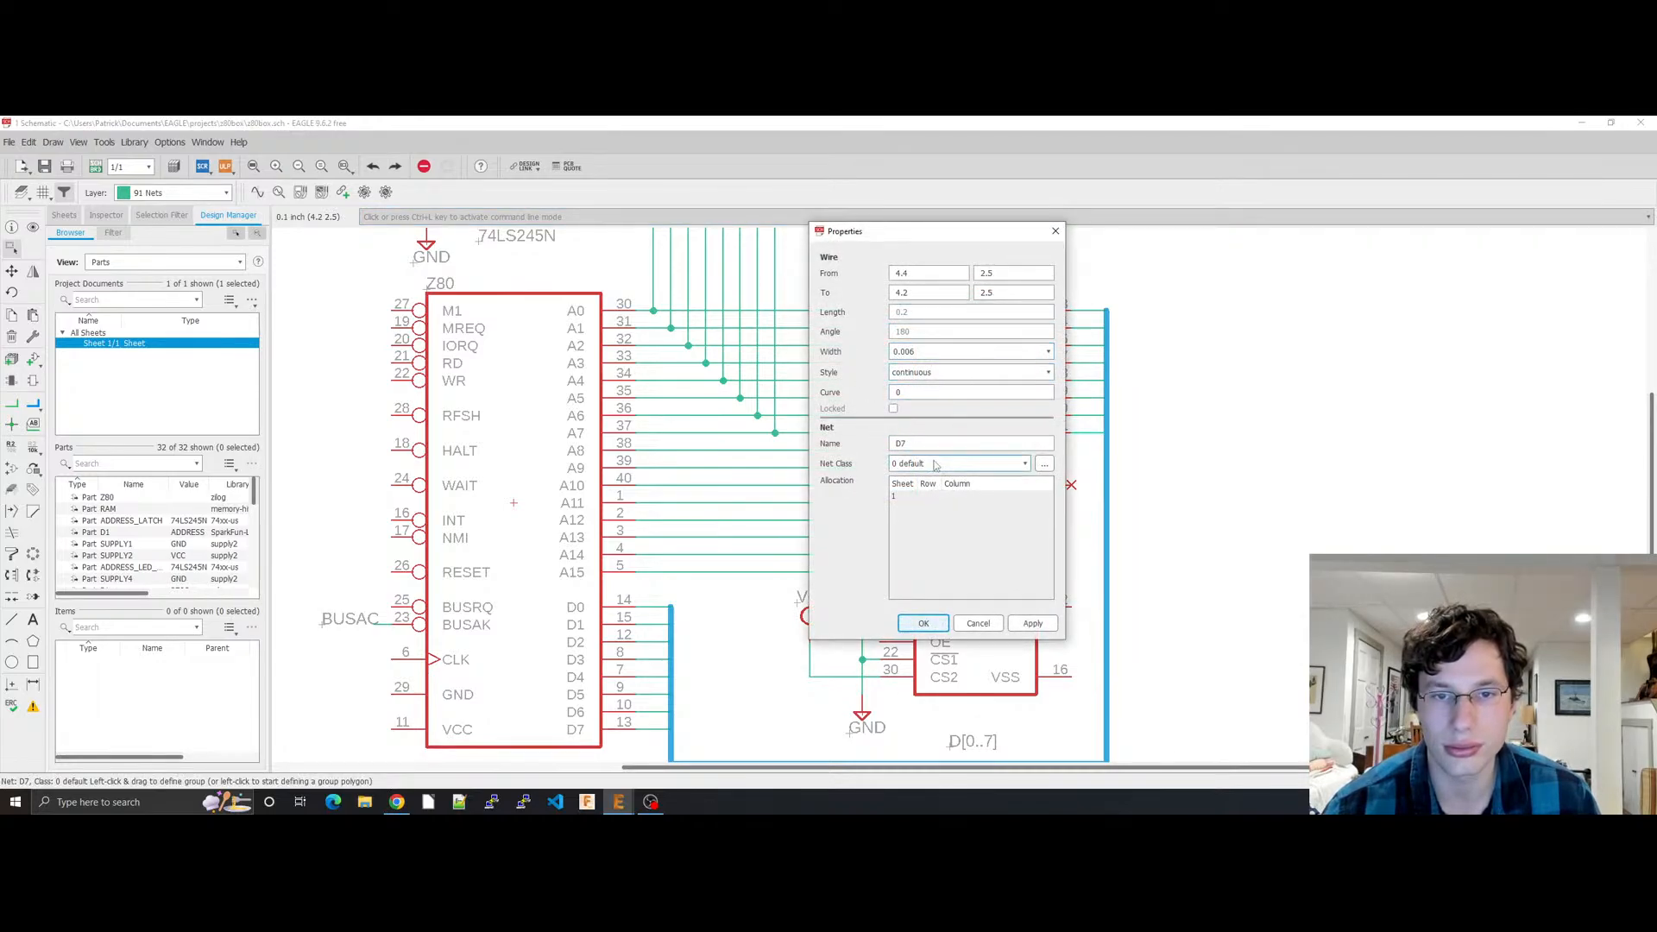
left_click(924, 623)
Step: Check the wire properties of the B4–A4 net between DATA_LED_LATCH and DATA_LATCH
middle_click_drag(829, 549, 953, 336)
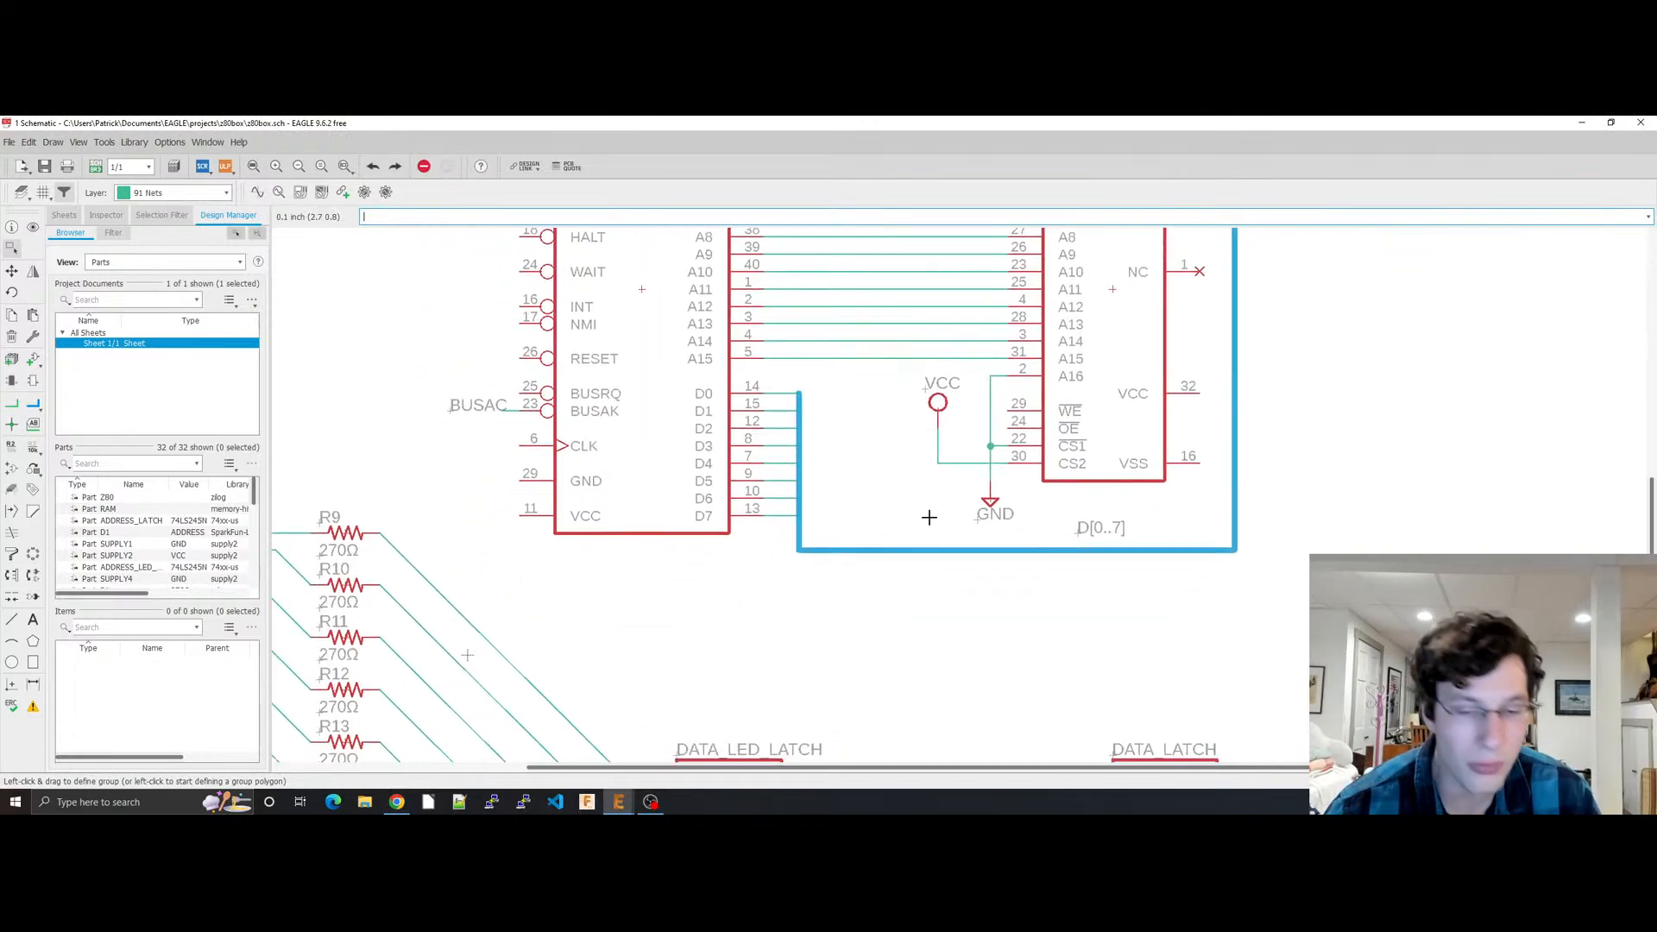
scroll(929, 518, "up", 3)
middle_click_drag(928, 518, 919, 441)
scroll(918, 484, "up", 2)
scroll(848, 479, "down", 4)
middle_click_drag(837, 559, 889, 302)
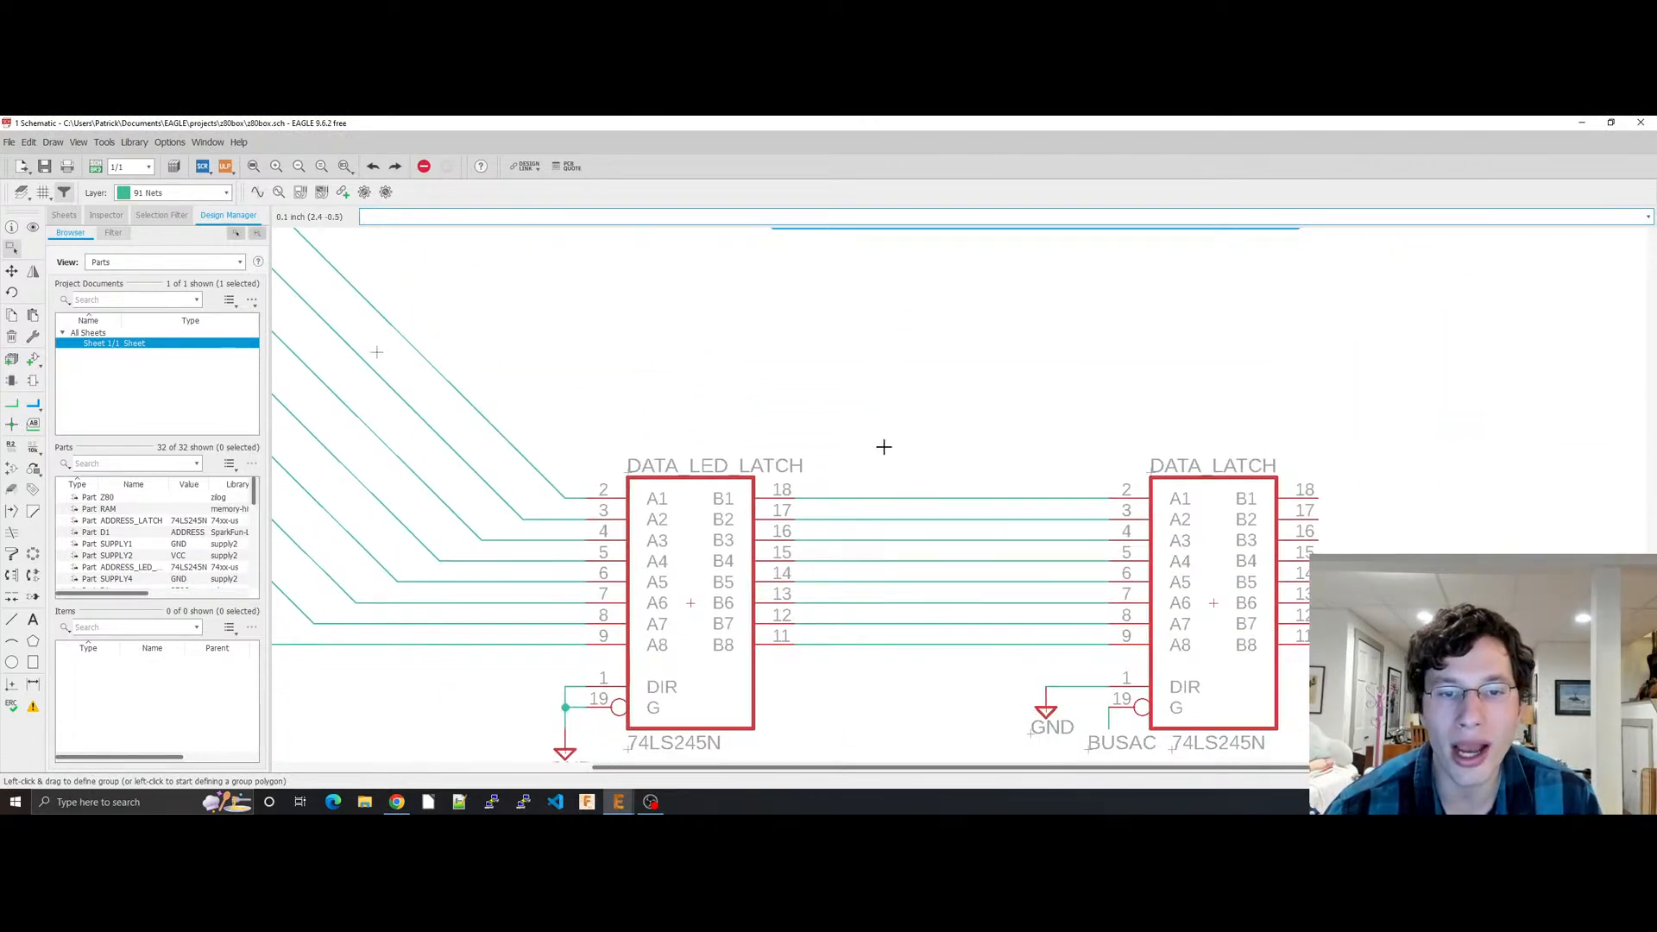
right_click(858, 555)
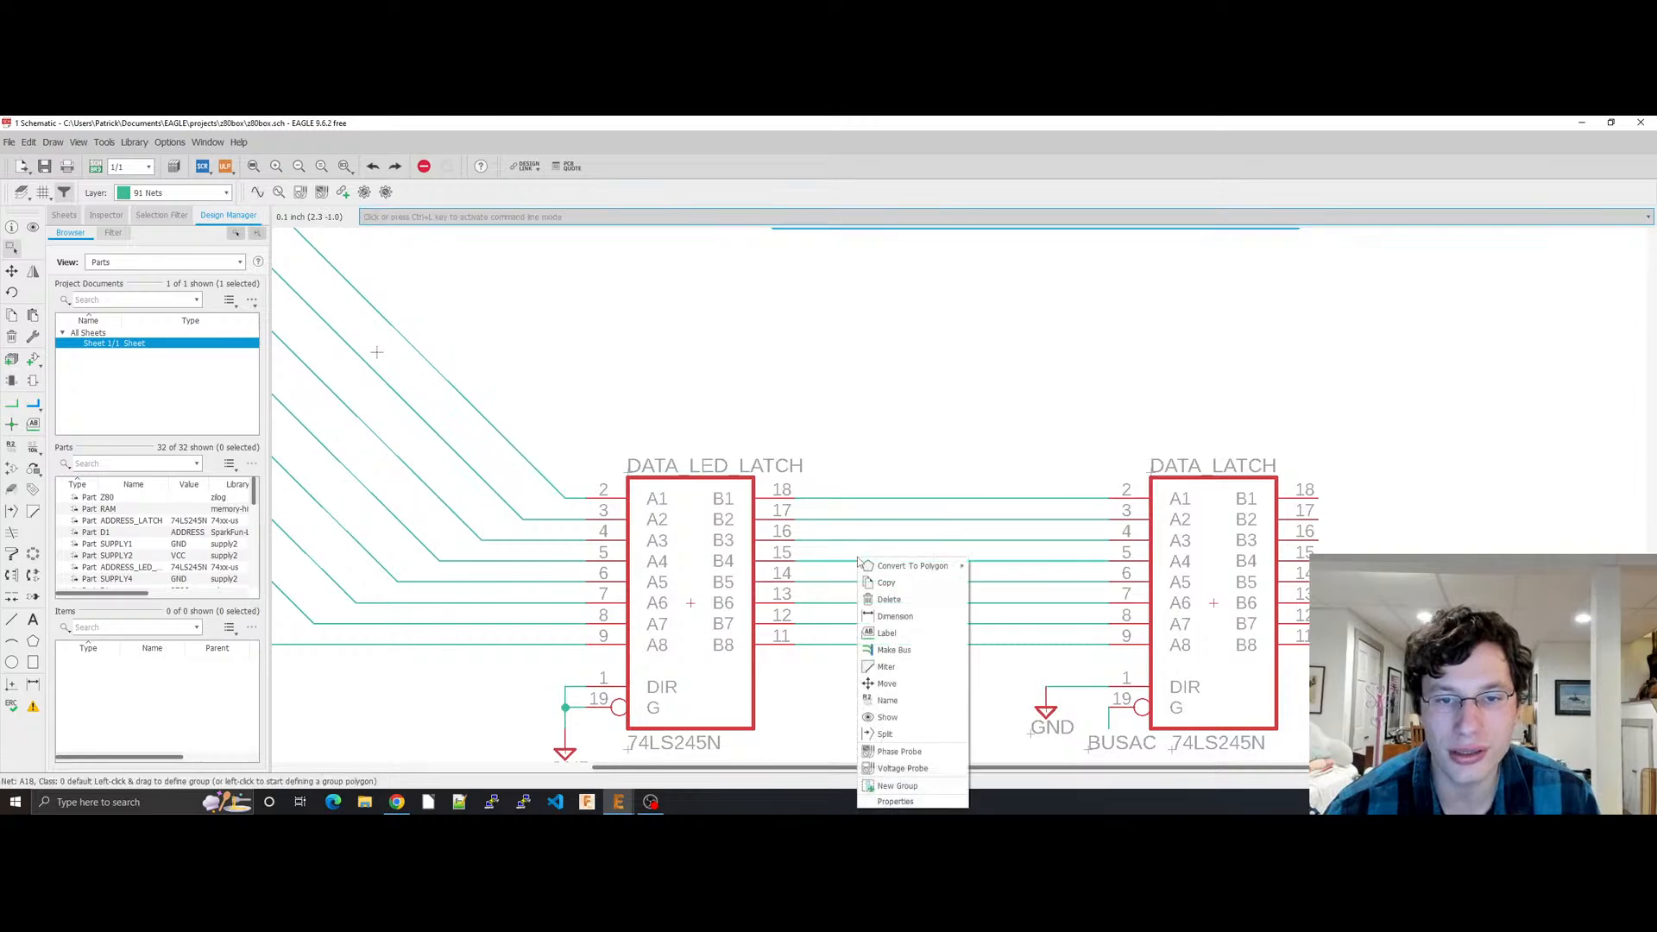
left_click(872, 787)
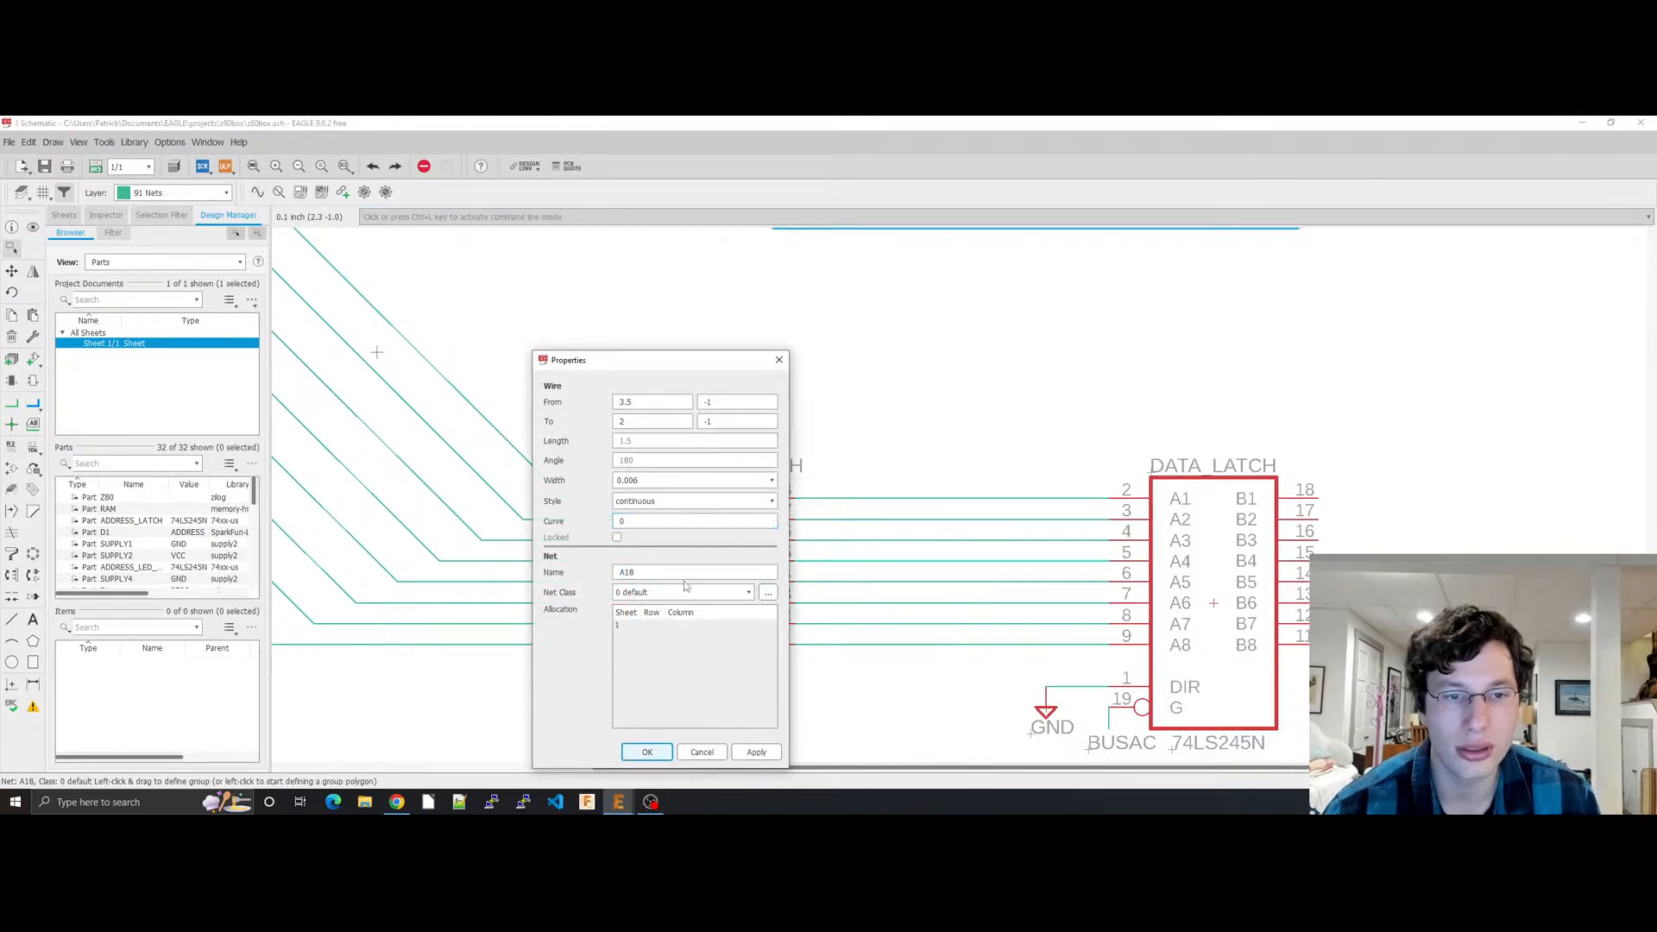
key("Escape")
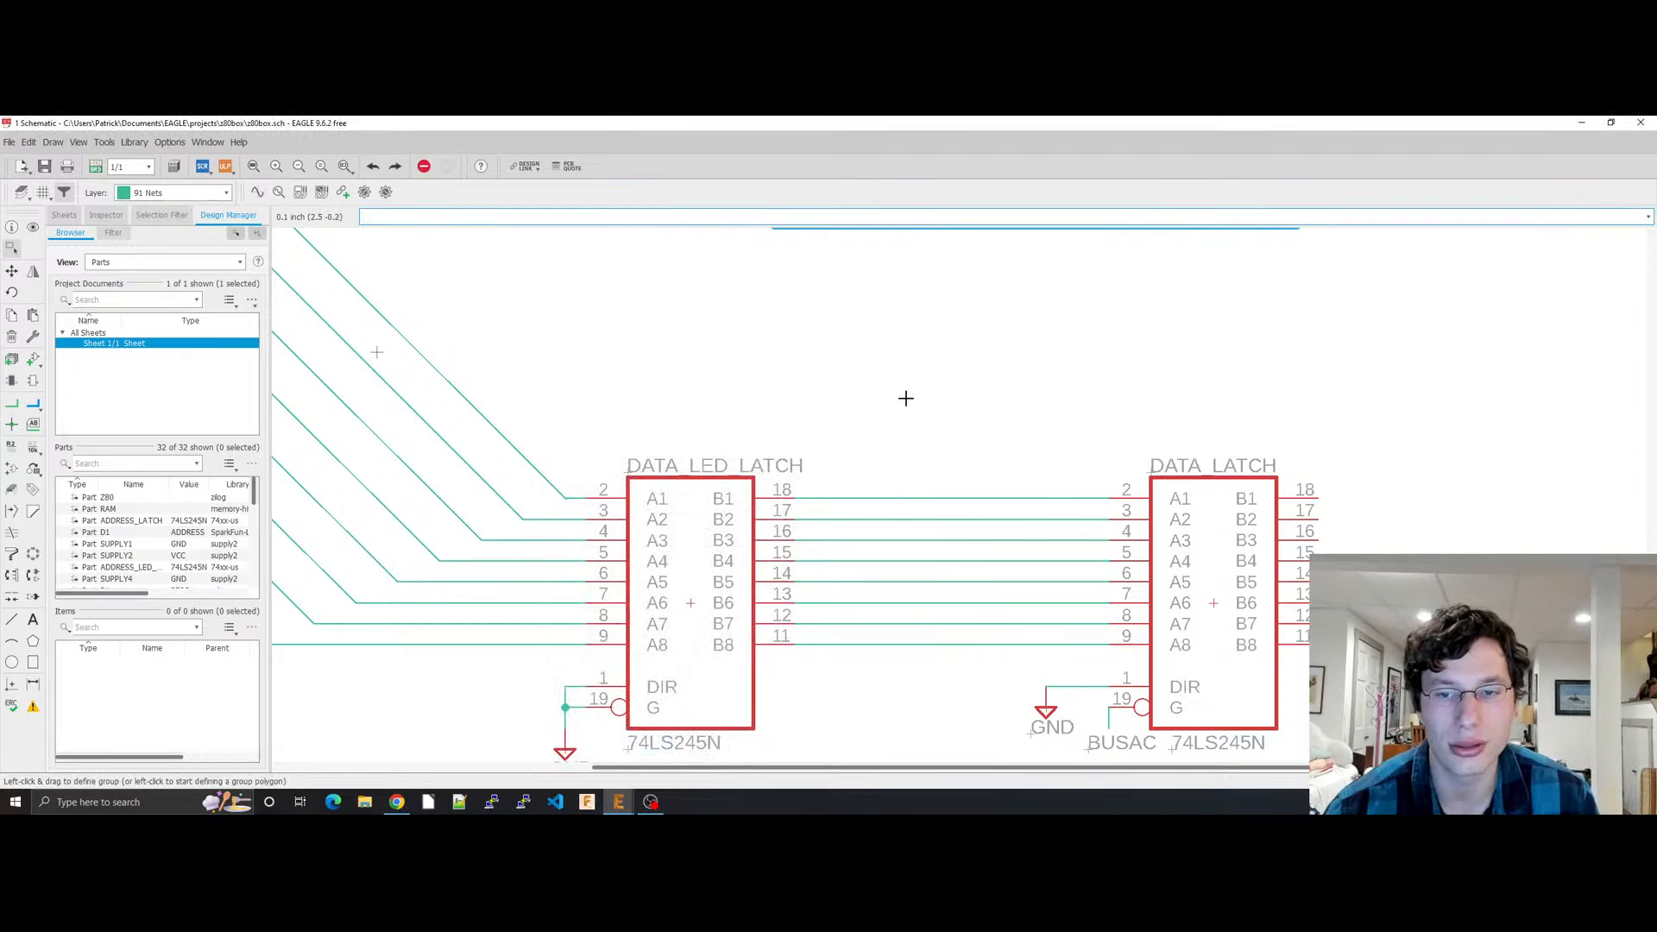
Step: Try to draw a net from the D[0..7] bus straight down to the B1–A1 net between the data latches
middle_click_drag(906, 398, 915, 653)
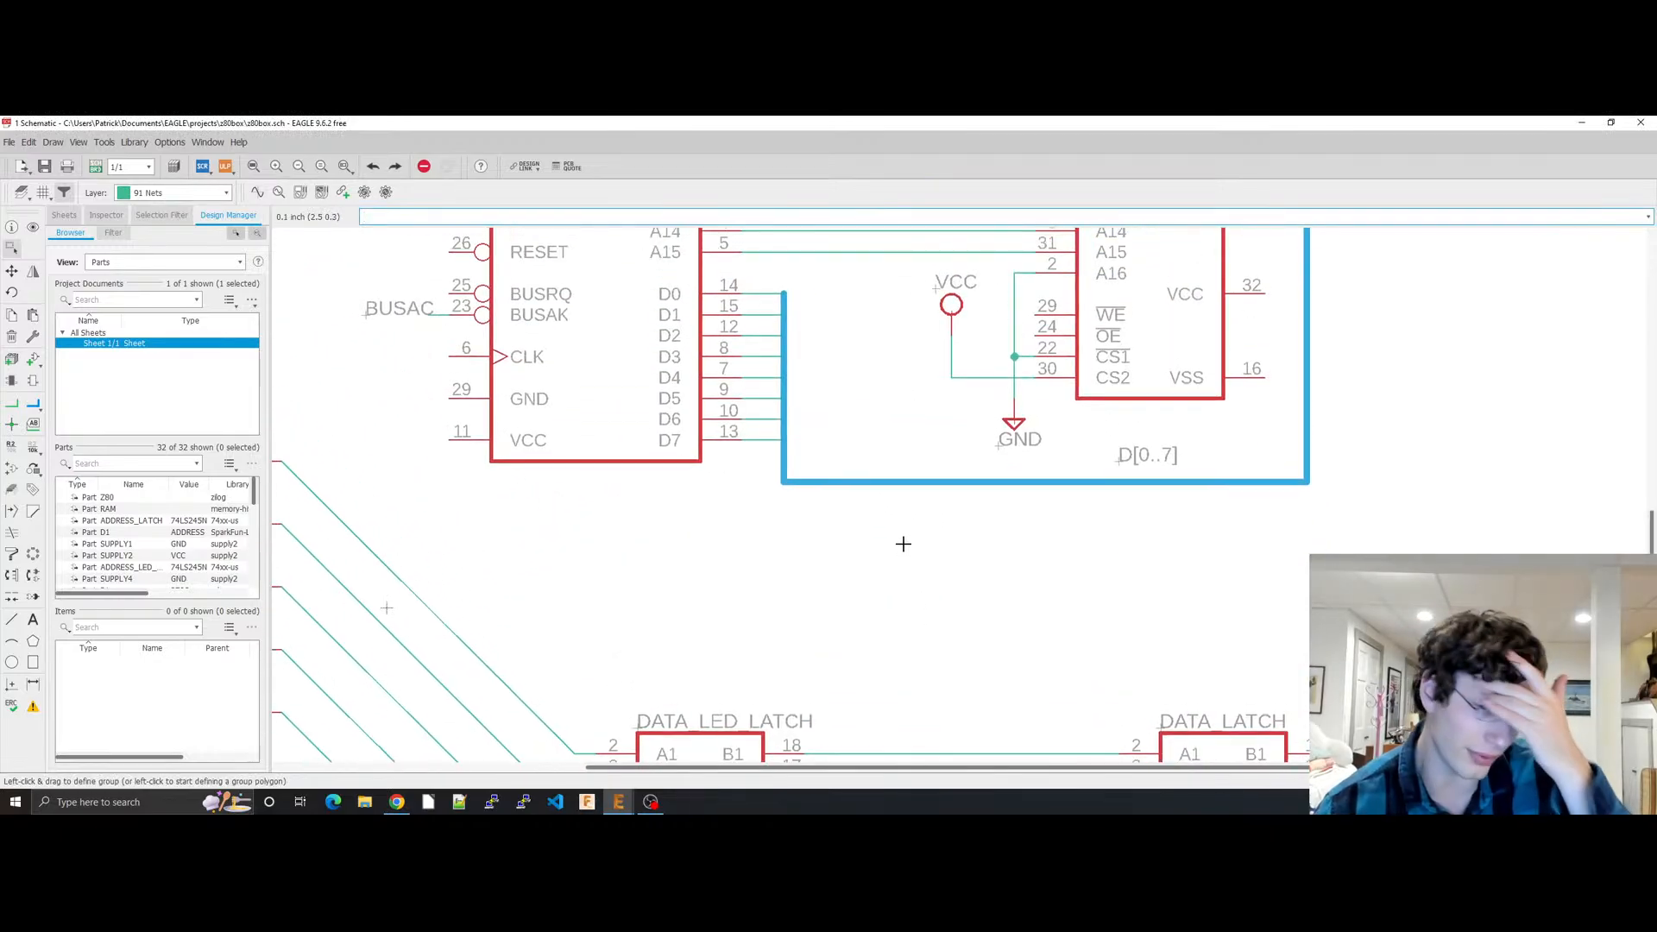
middle_click_drag(865, 518, 924, 348)
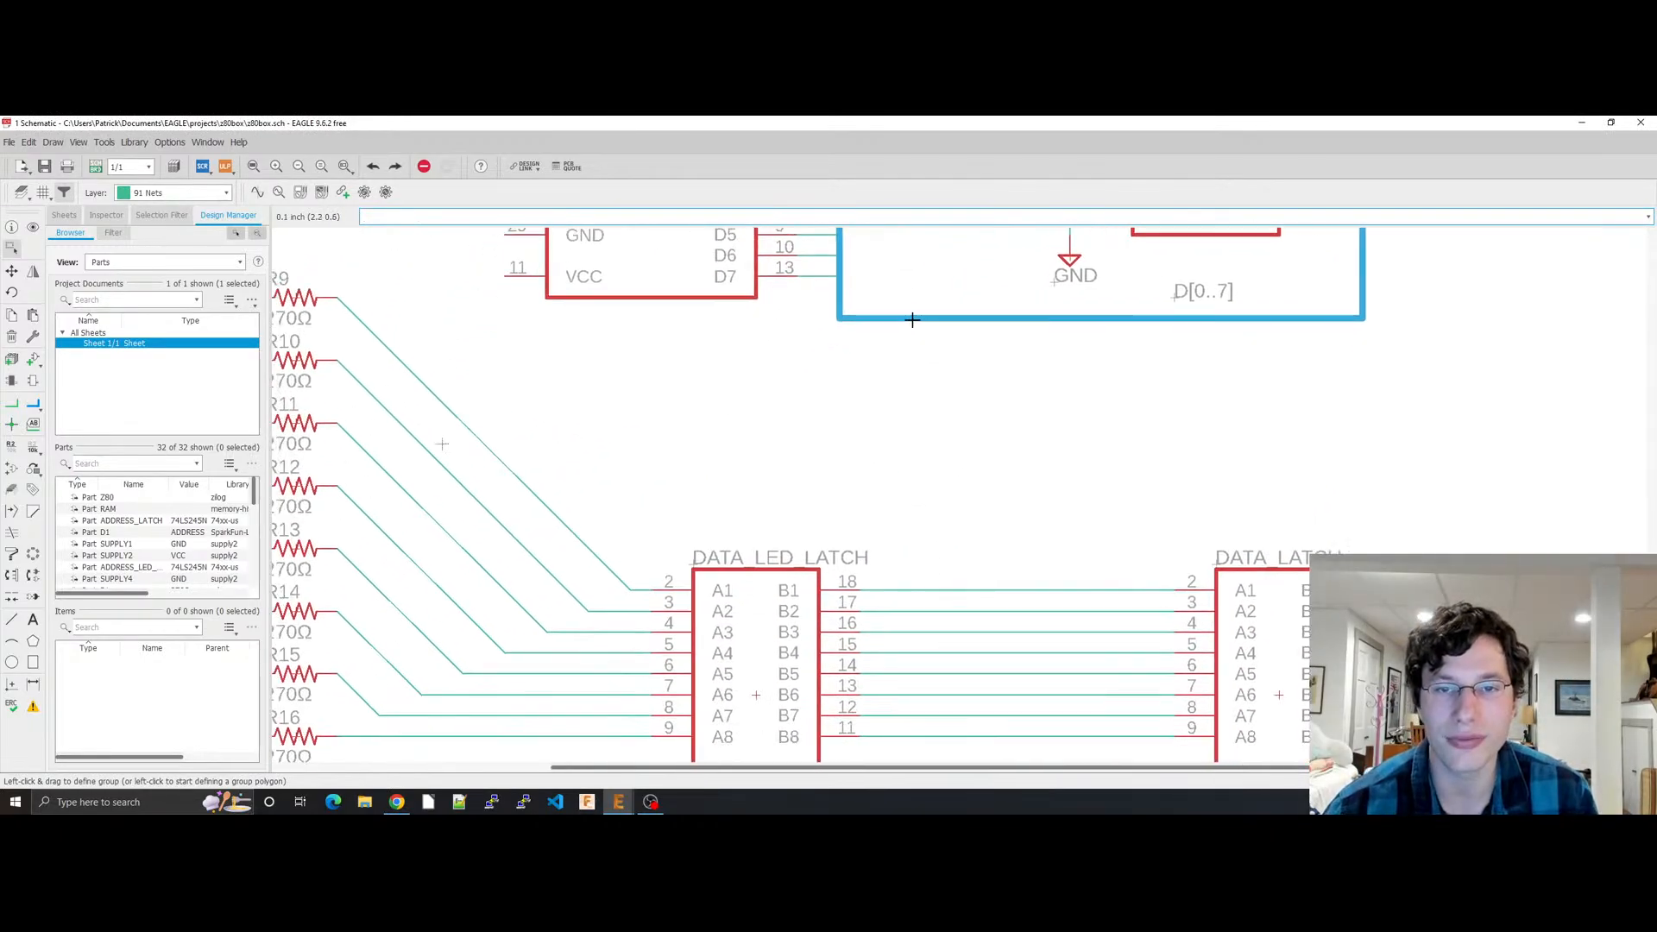
right_click(899, 318)
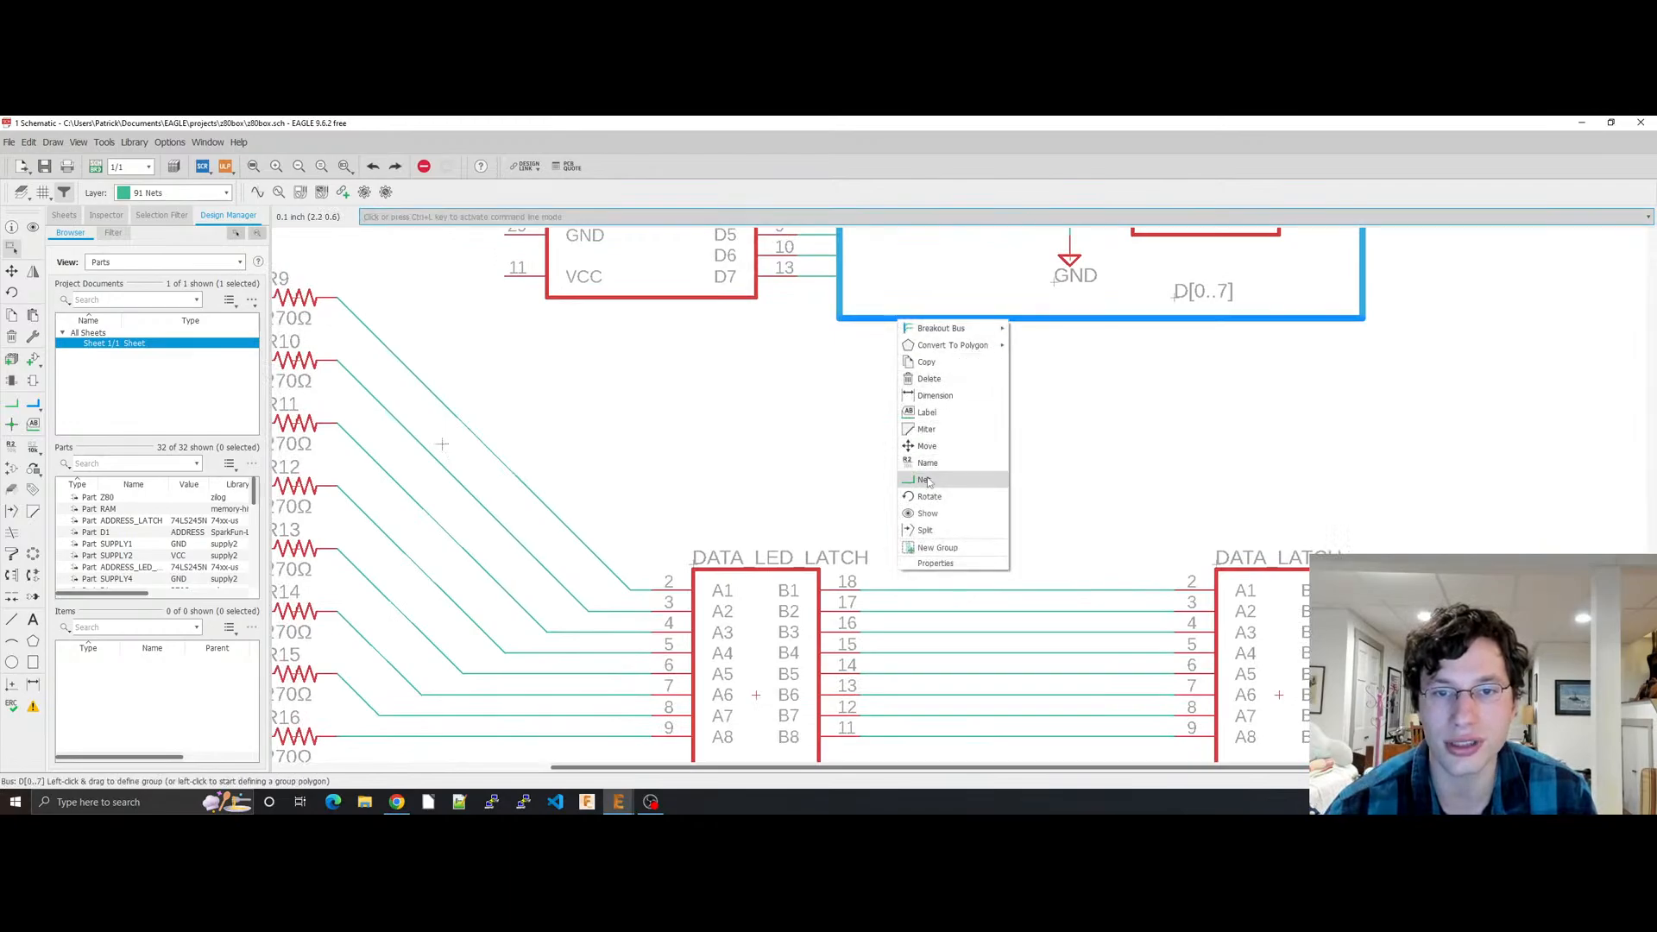
left_click(917, 480)
left_click(898, 589)
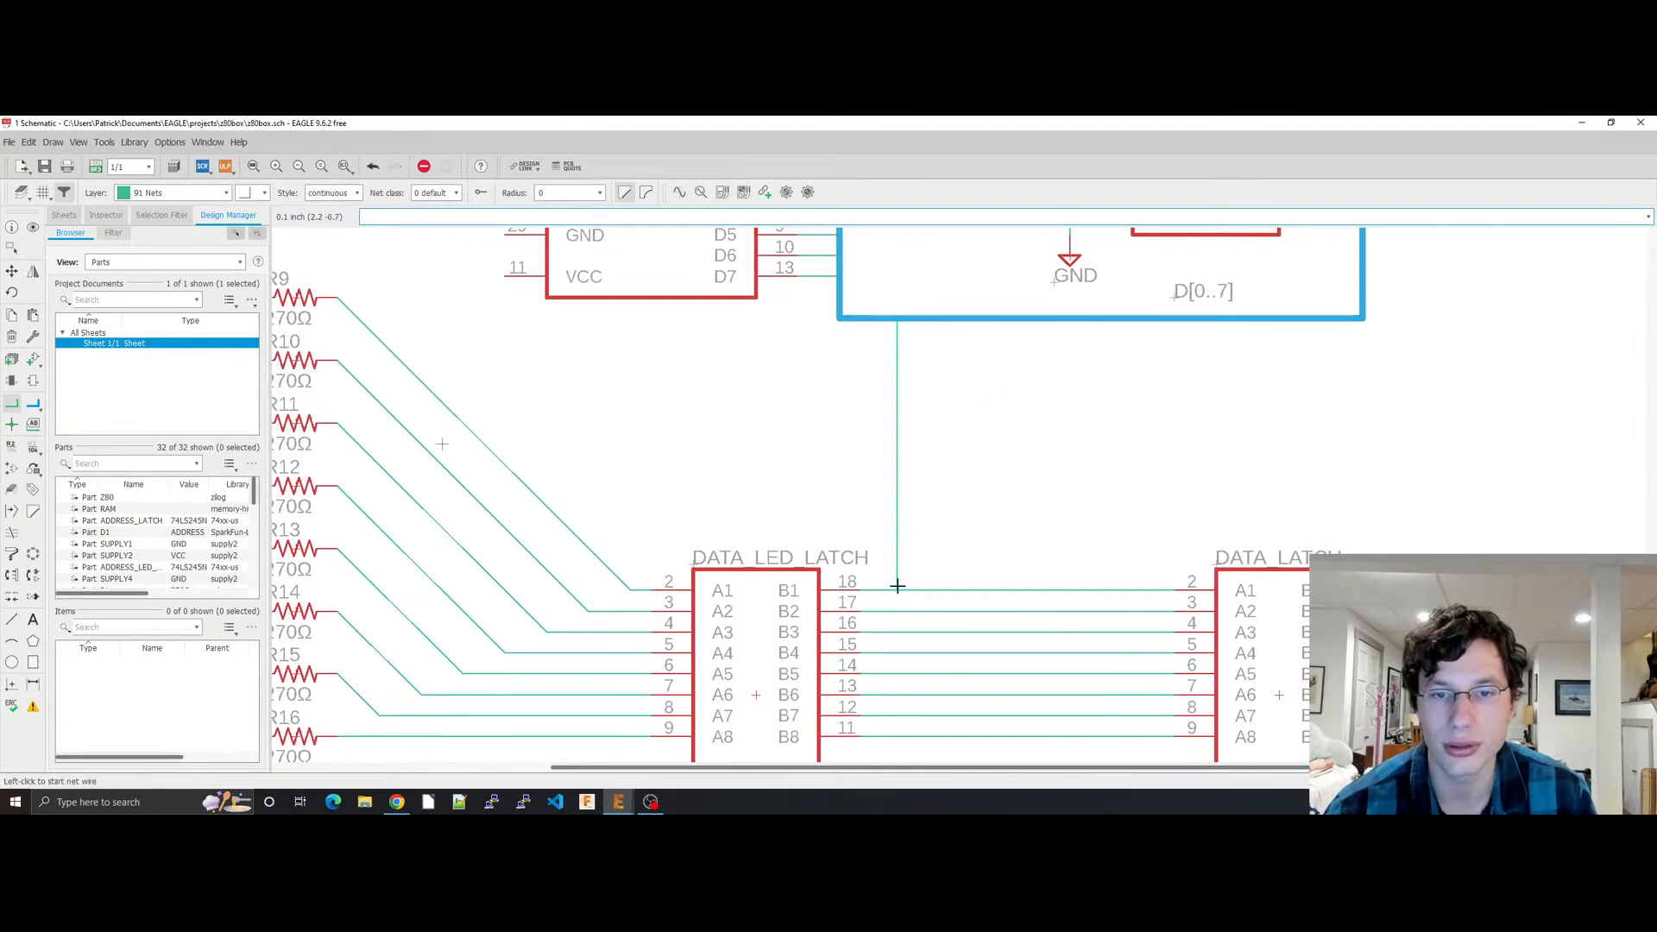
key("Escape")
key("ctrl+z")
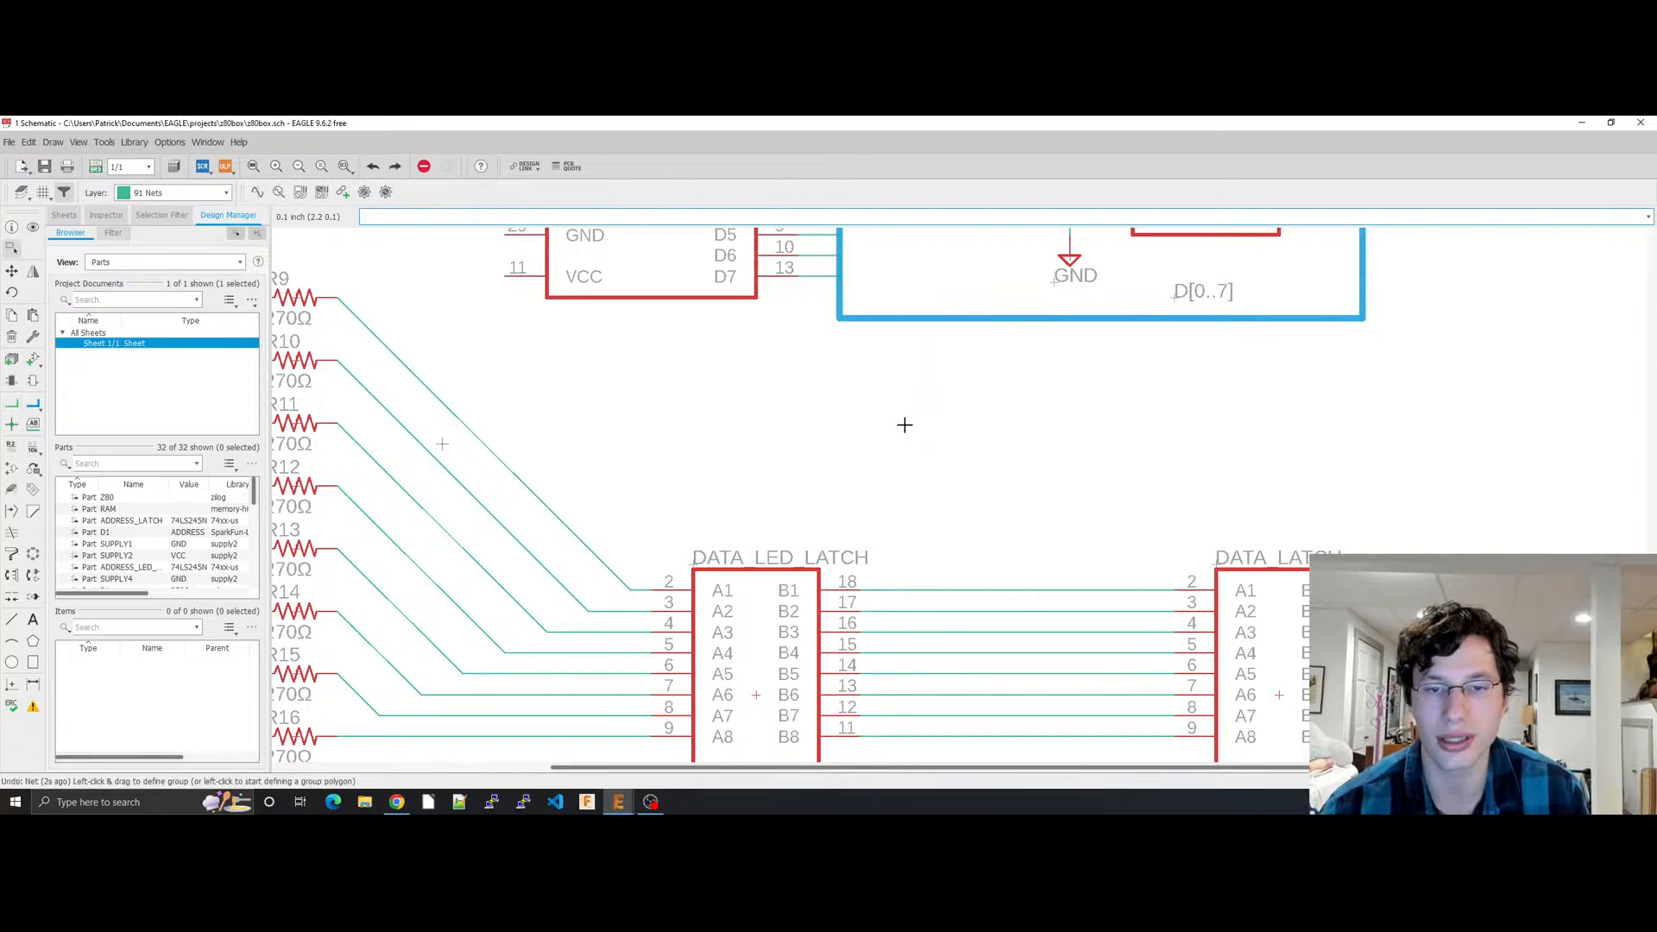
Step: Try again to draw a net from the D[0..7] bus to the B1–A1 net, starting nearer the bus corner
right_click(894, 319)
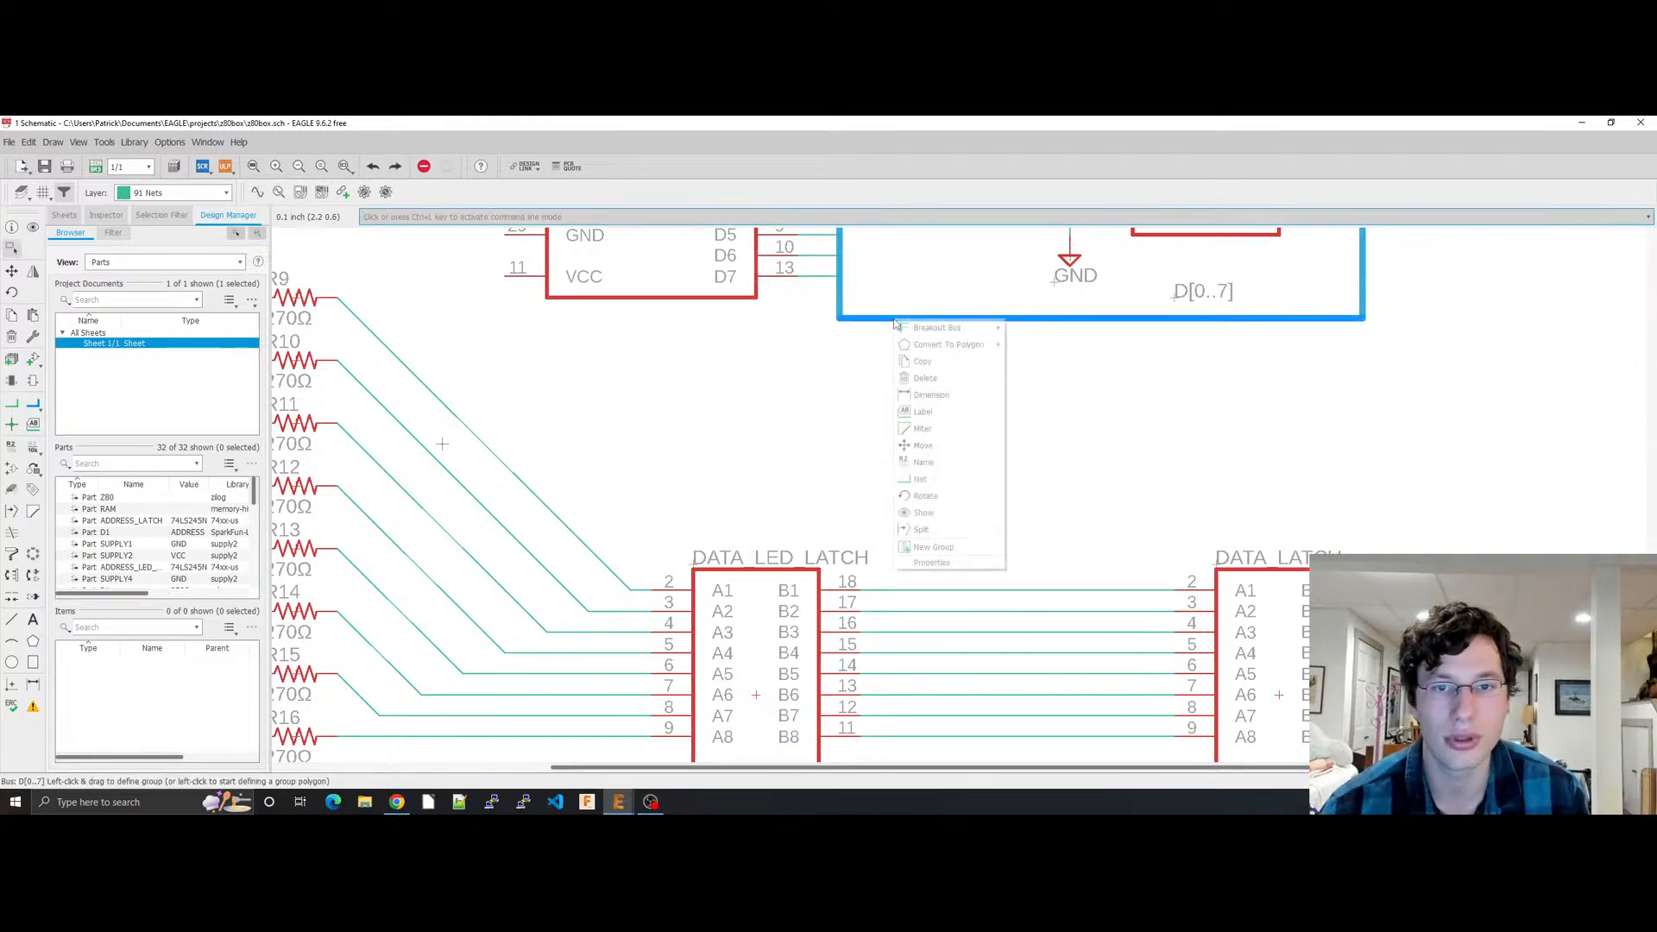
left_click(935, 480)
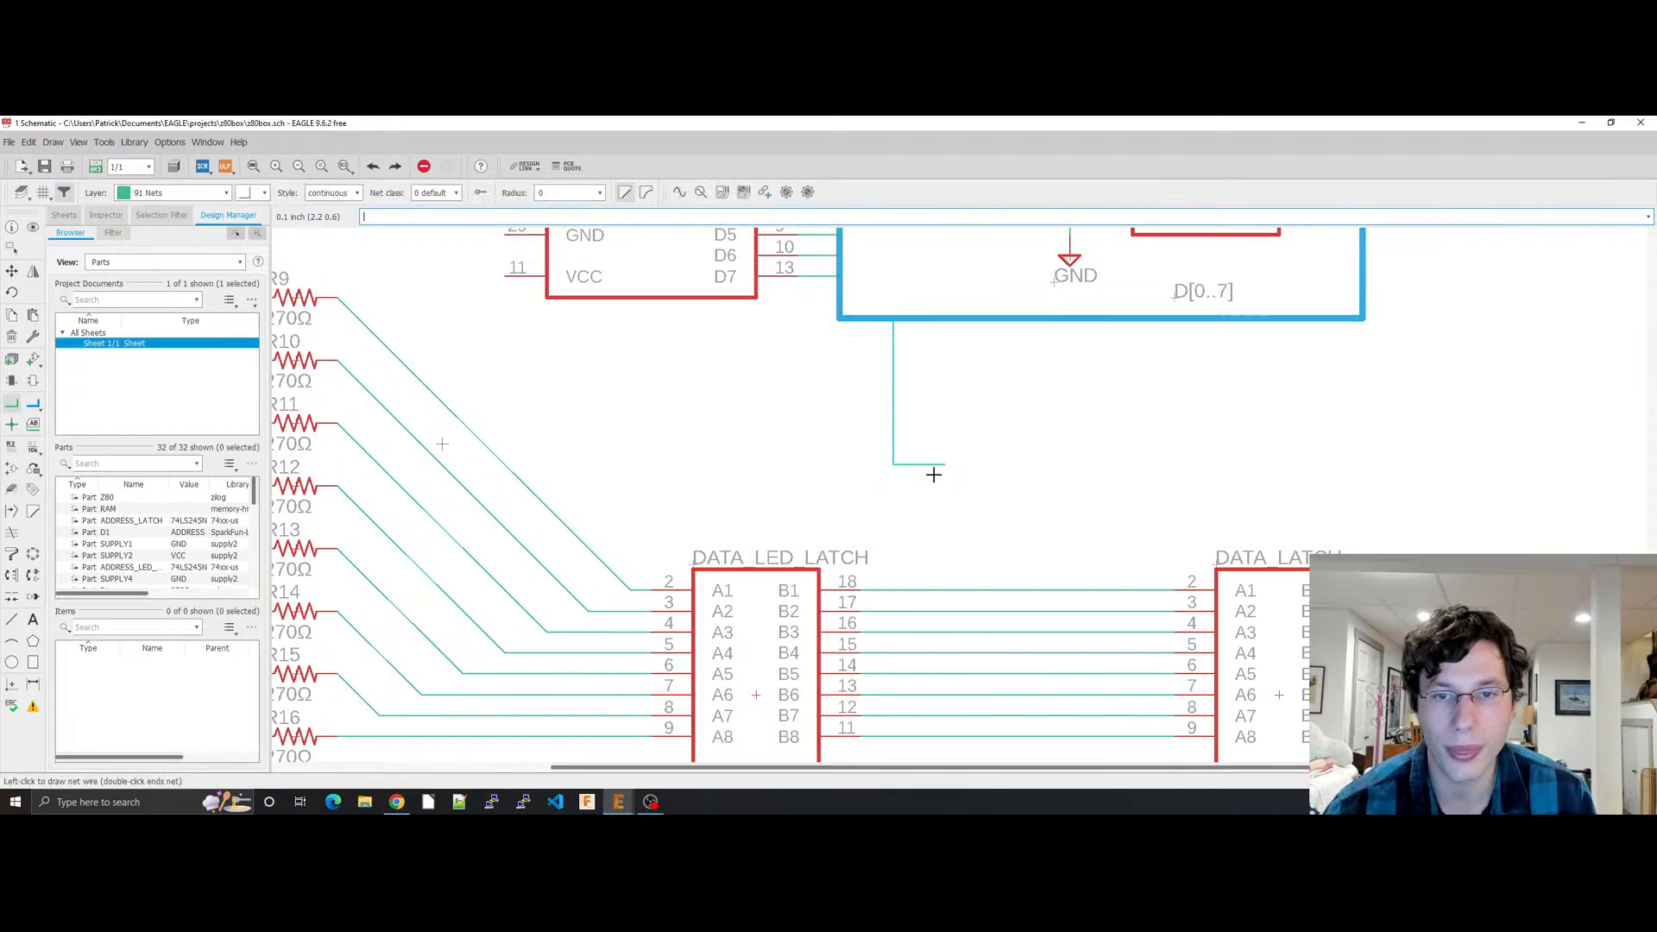
left_click(890, 586)
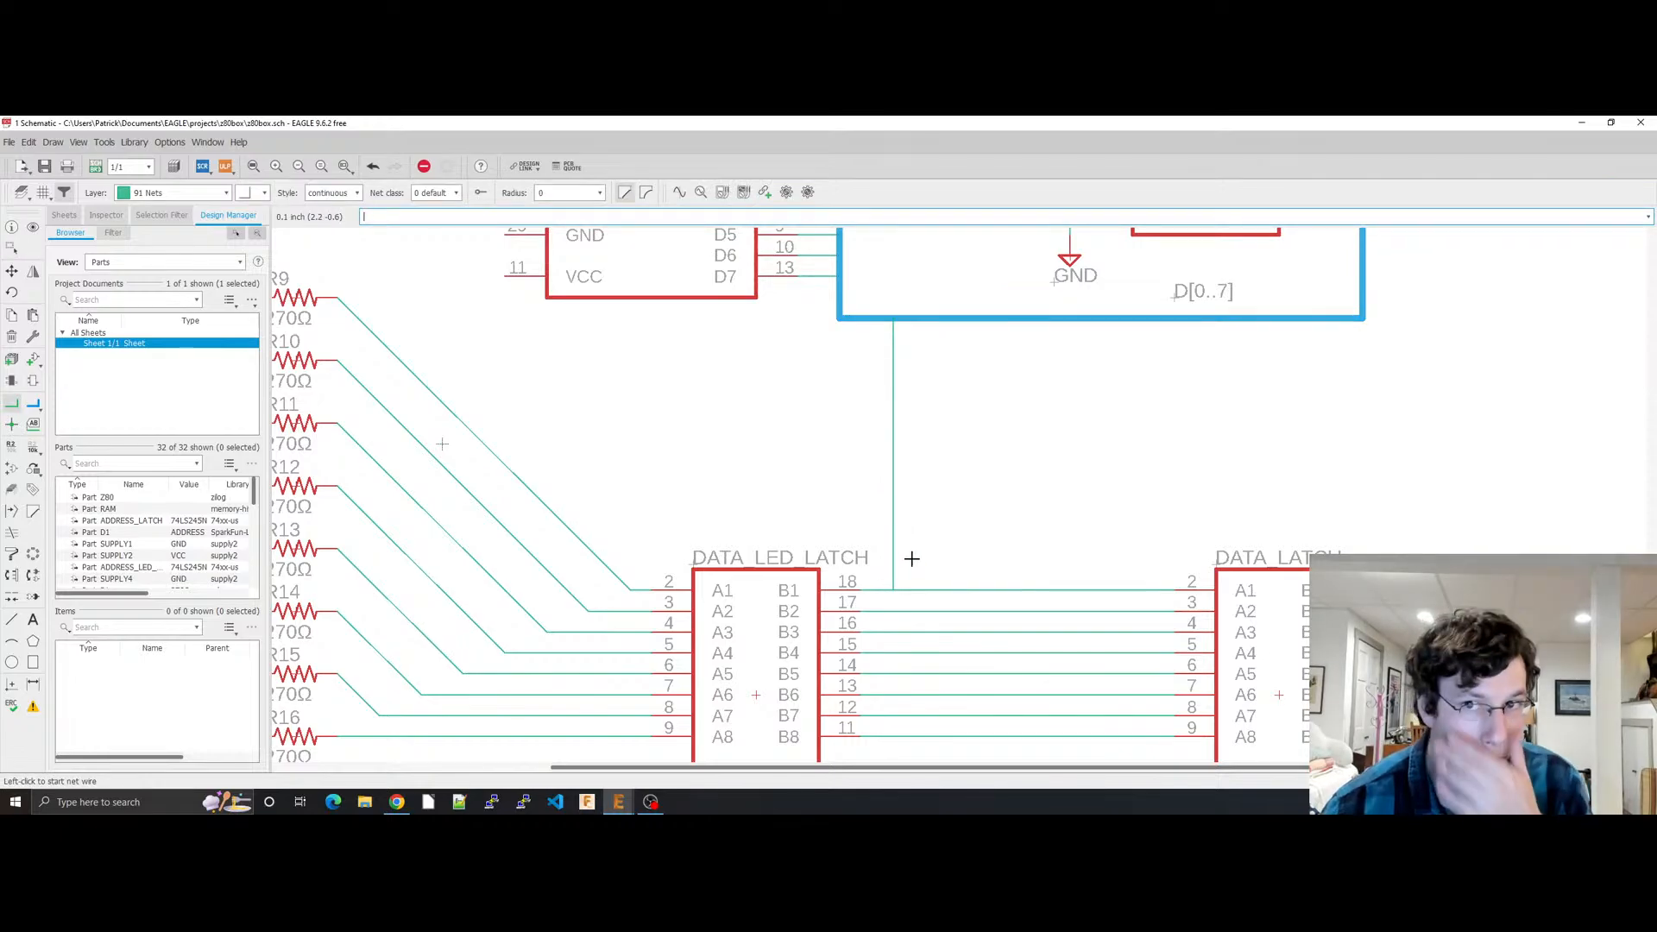
key("ctrl+z")
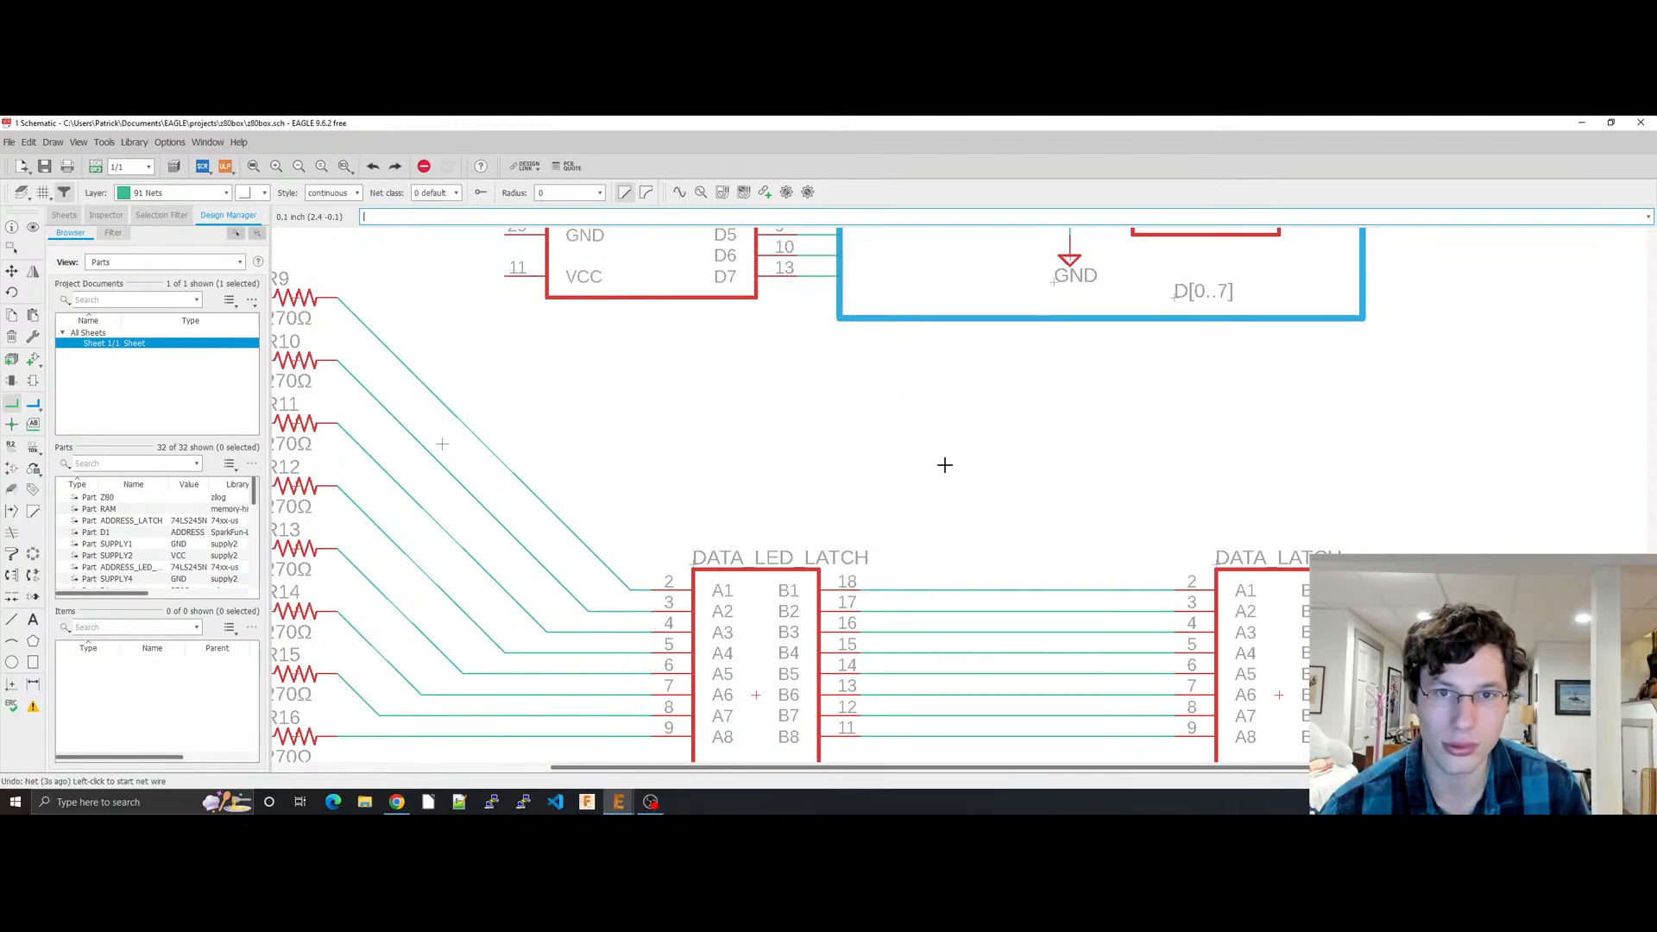
key("Escape")
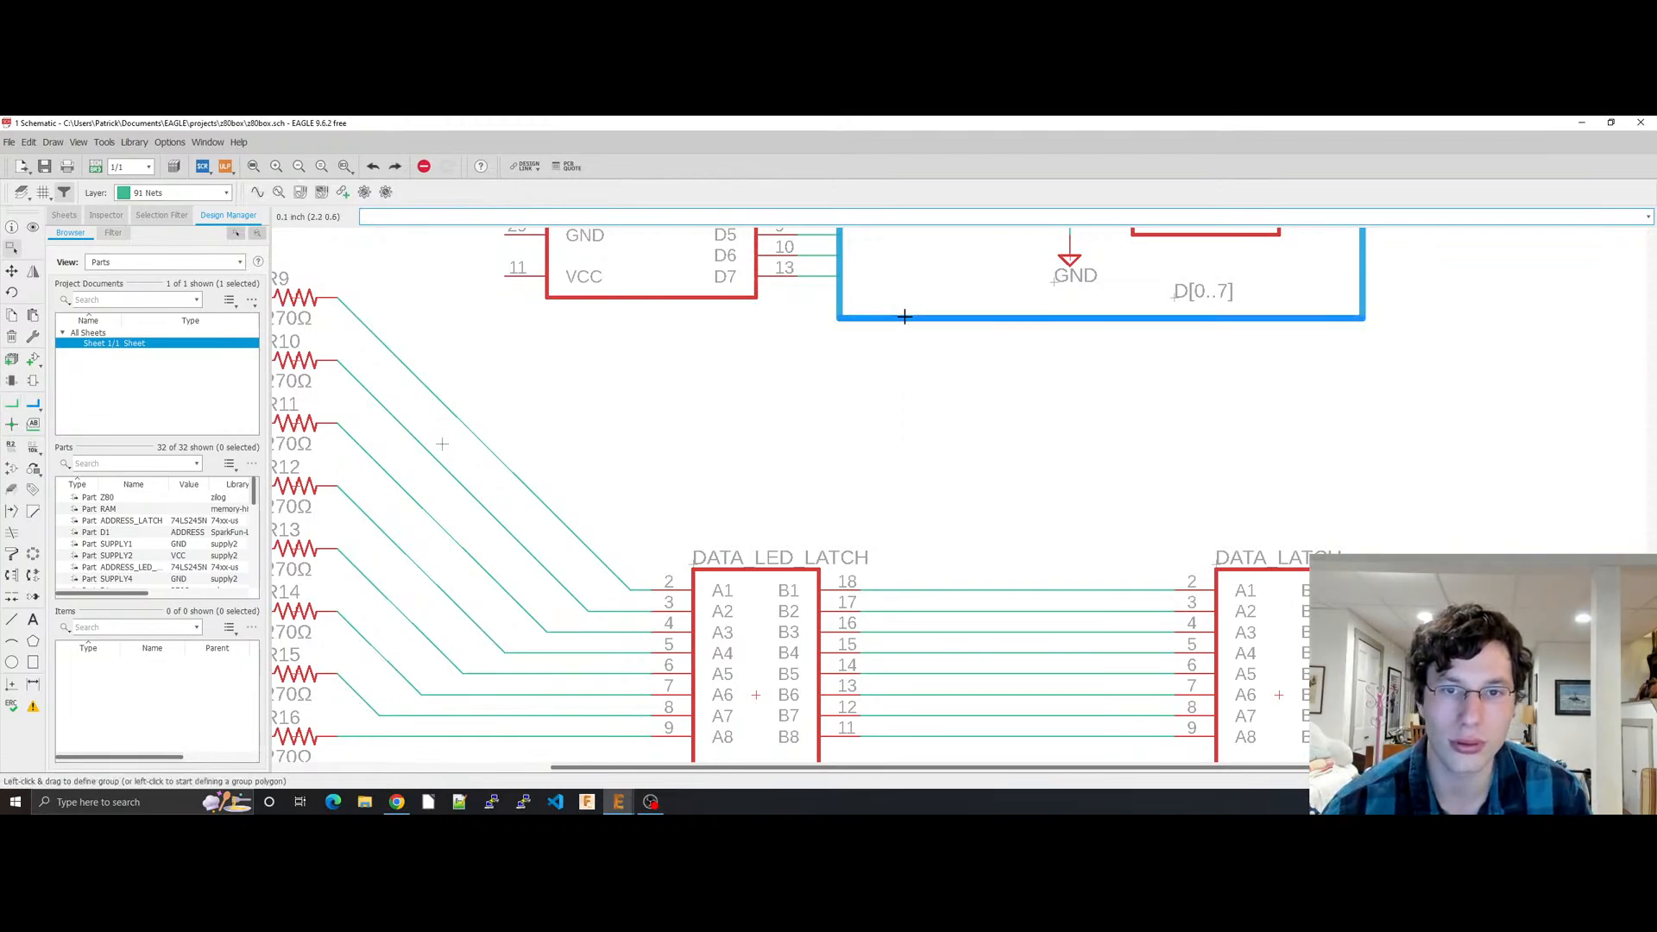
Step: Draw a vertical net from the D[0..7] bus to the B1–A1 net between the data latches
right_click(905, 316)
left_click(938, 466)
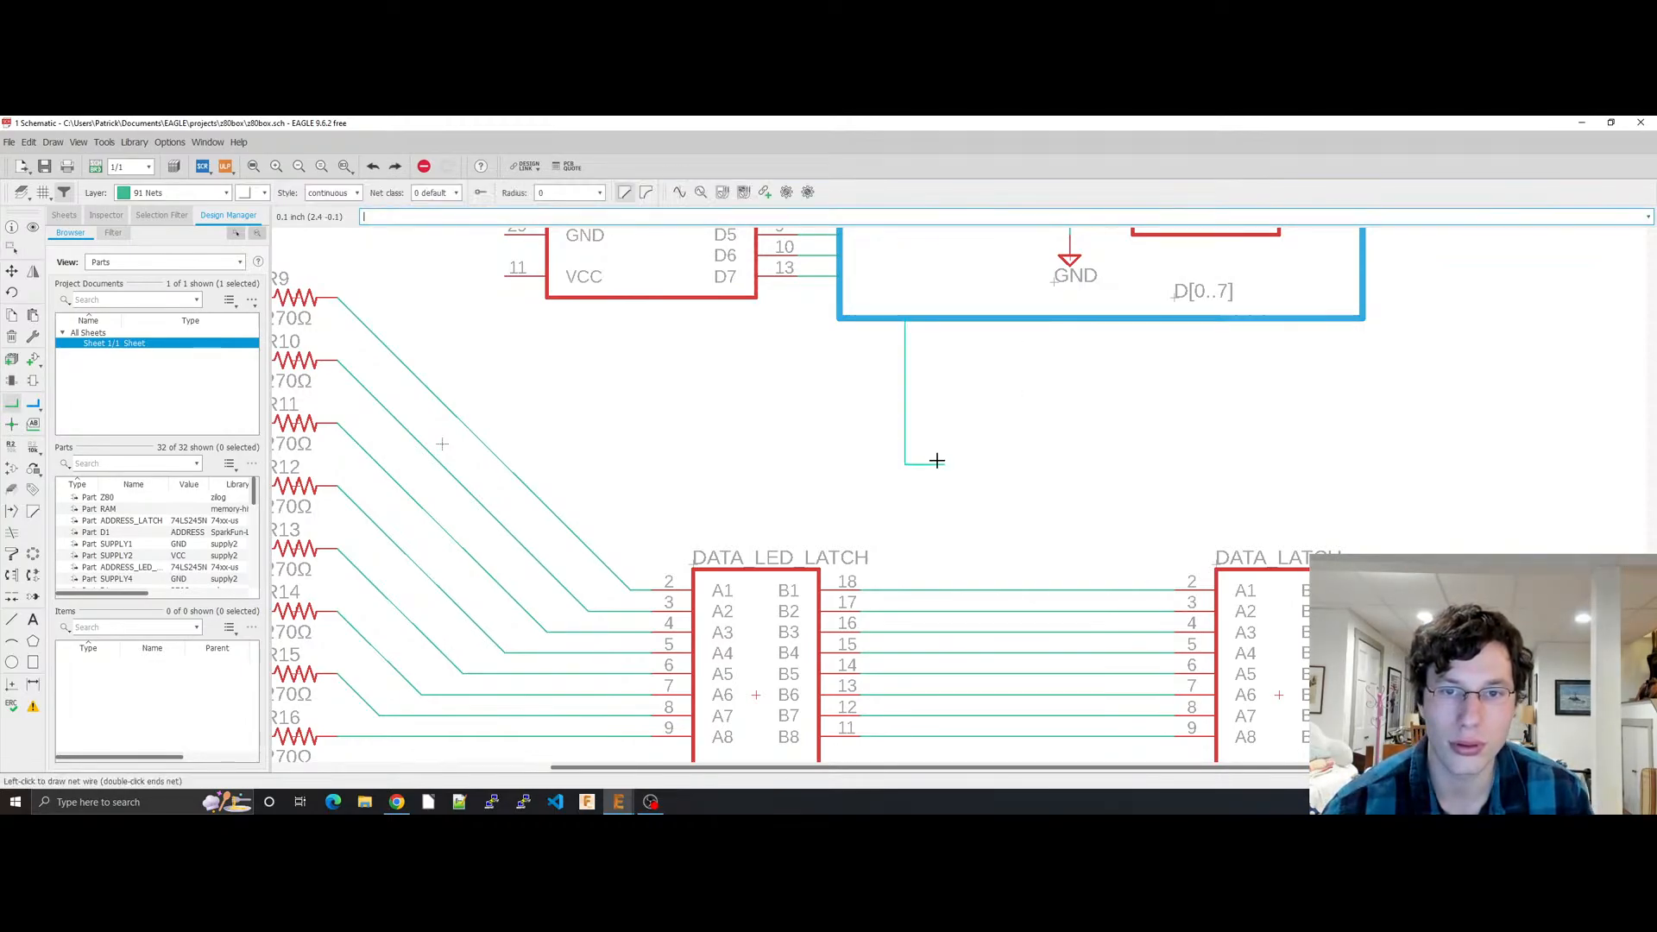
left_click(905, 590)
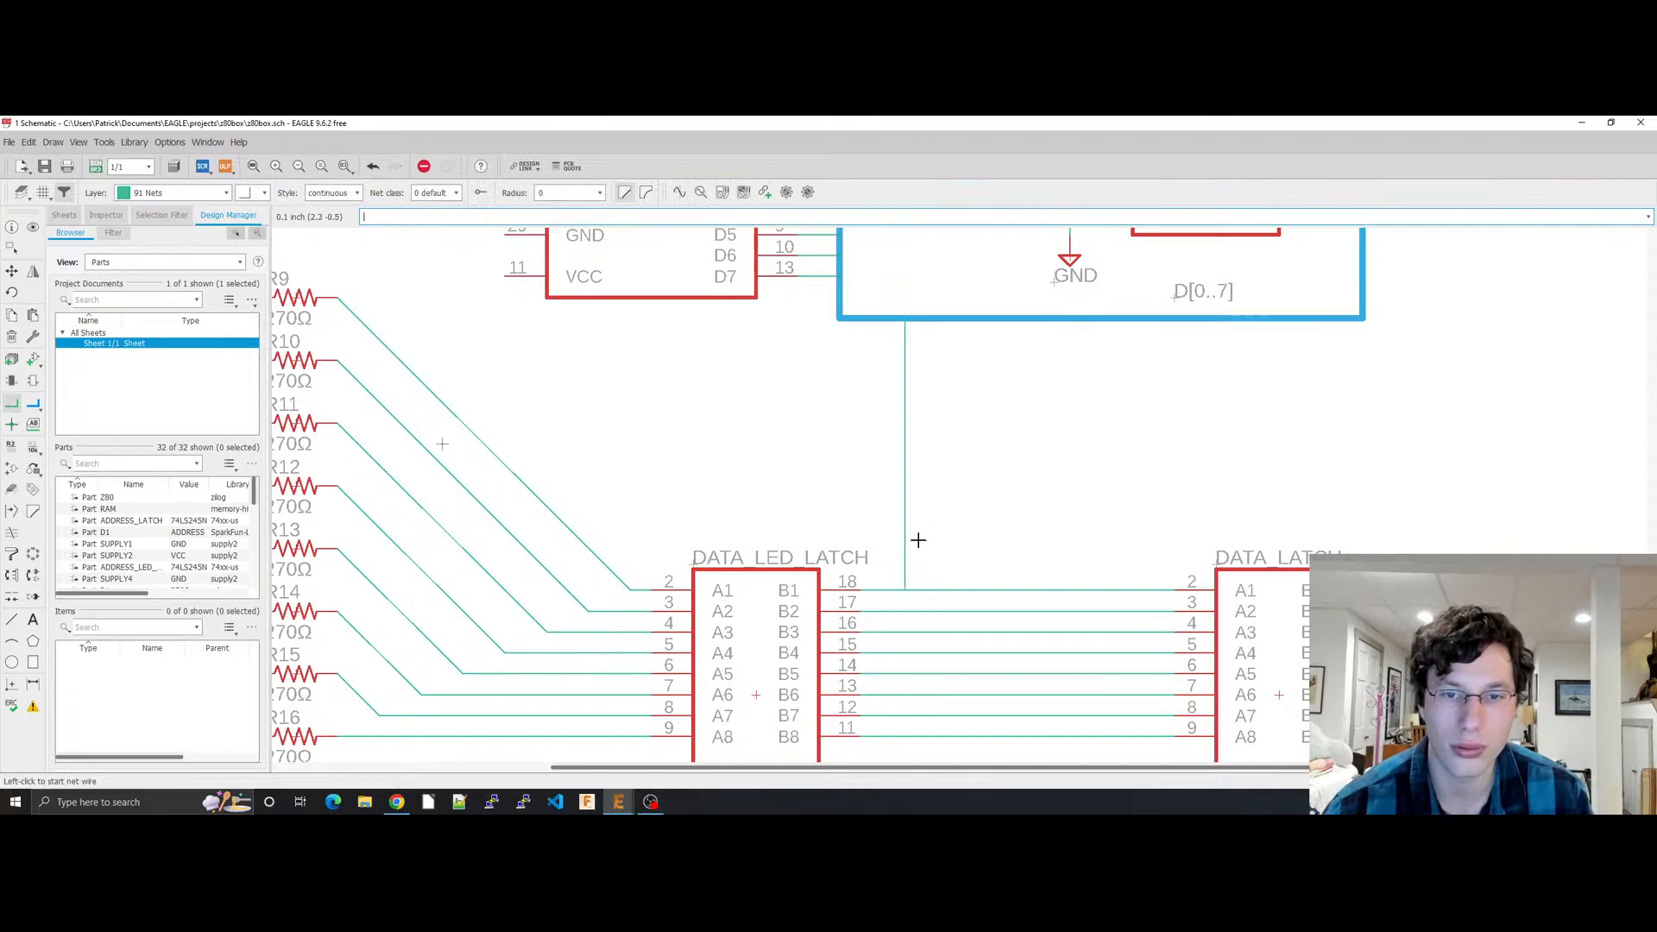
Step: Draw net D0 from the D[0..7] bus to the B1–A1 net between the data latches, merging net A23 into D0
left_click(923, 318)
left_click(941, 333)
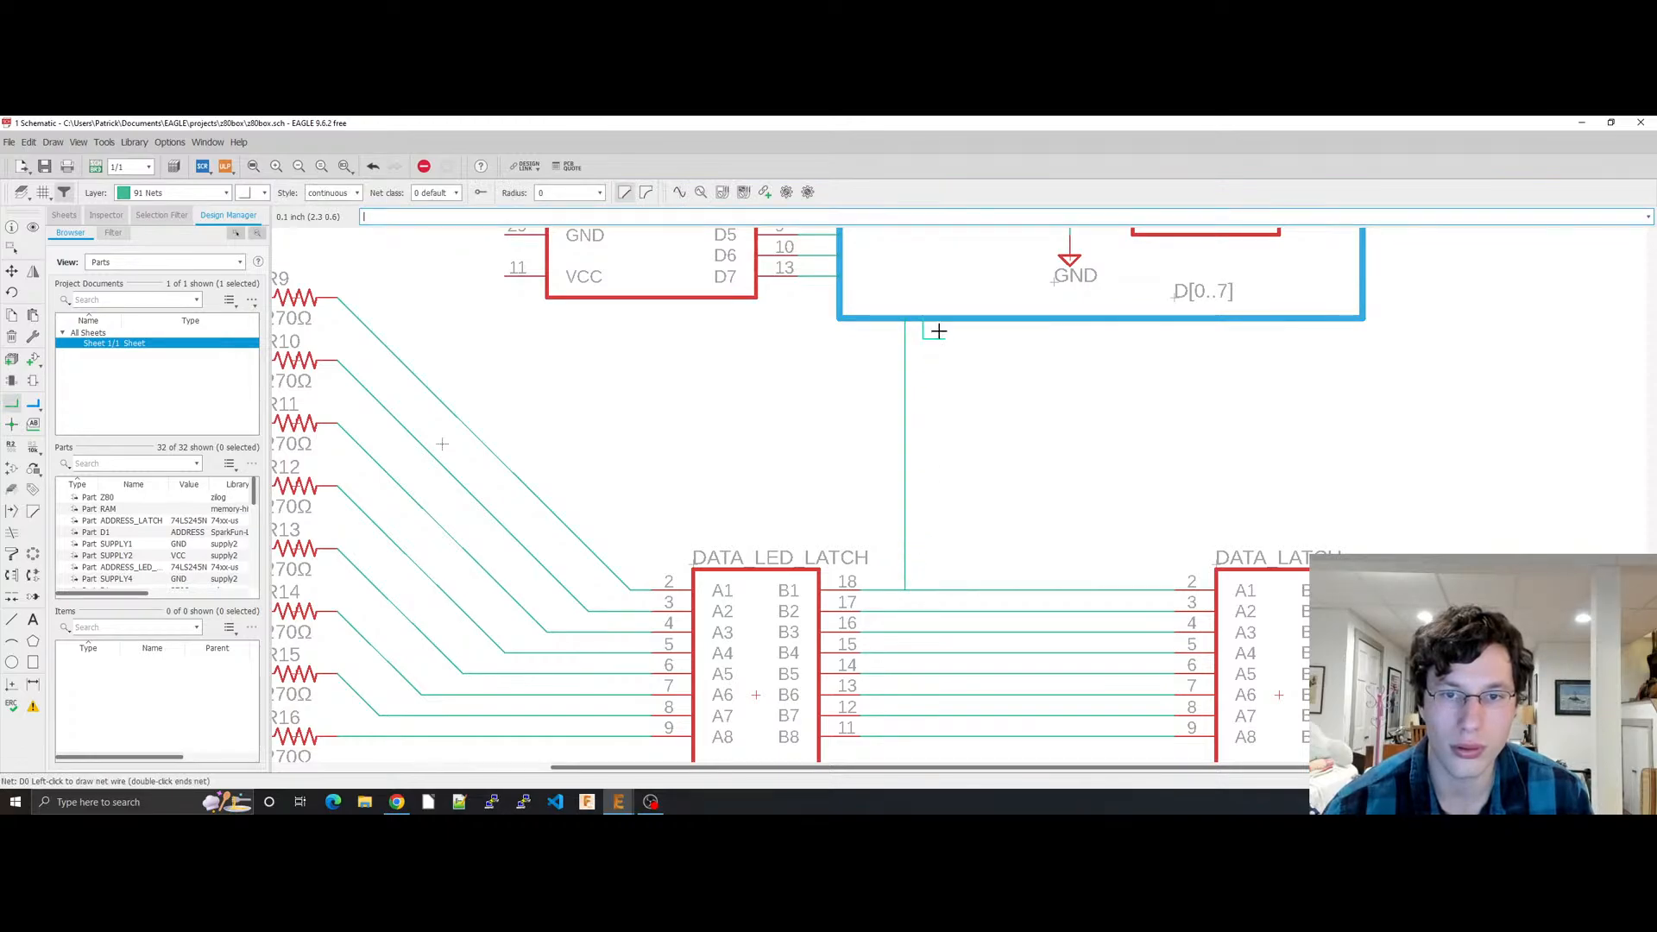
left_click(927, 590)
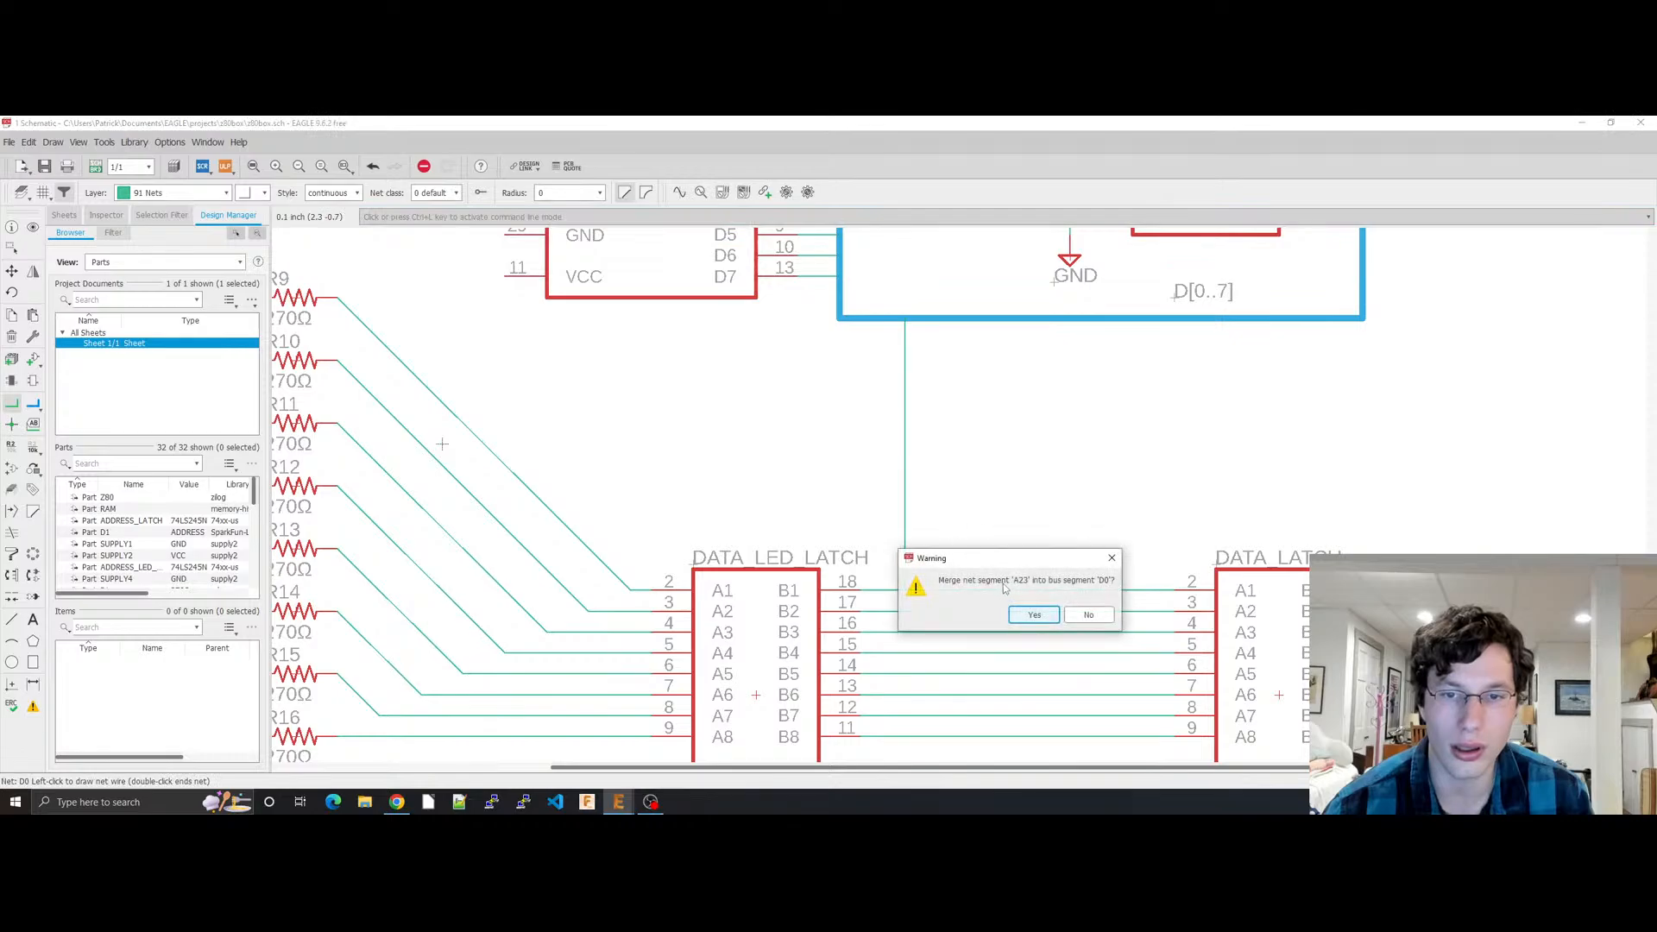
left_click(1035, 614)
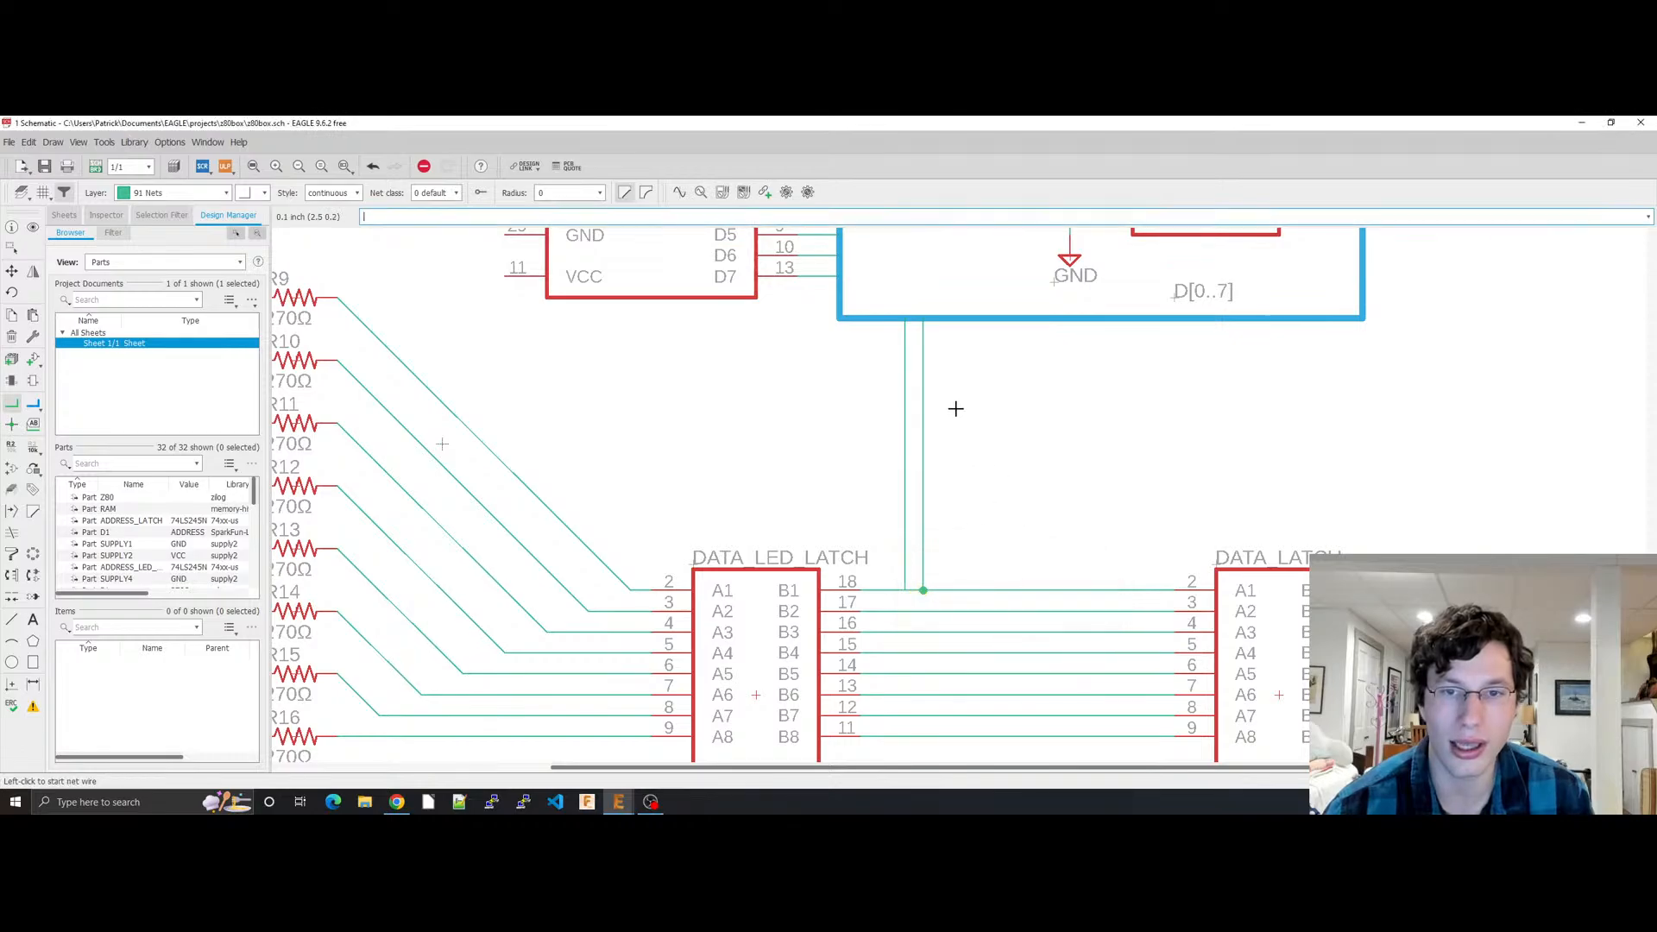
left_click(923, 320)
left_click(944, 344)
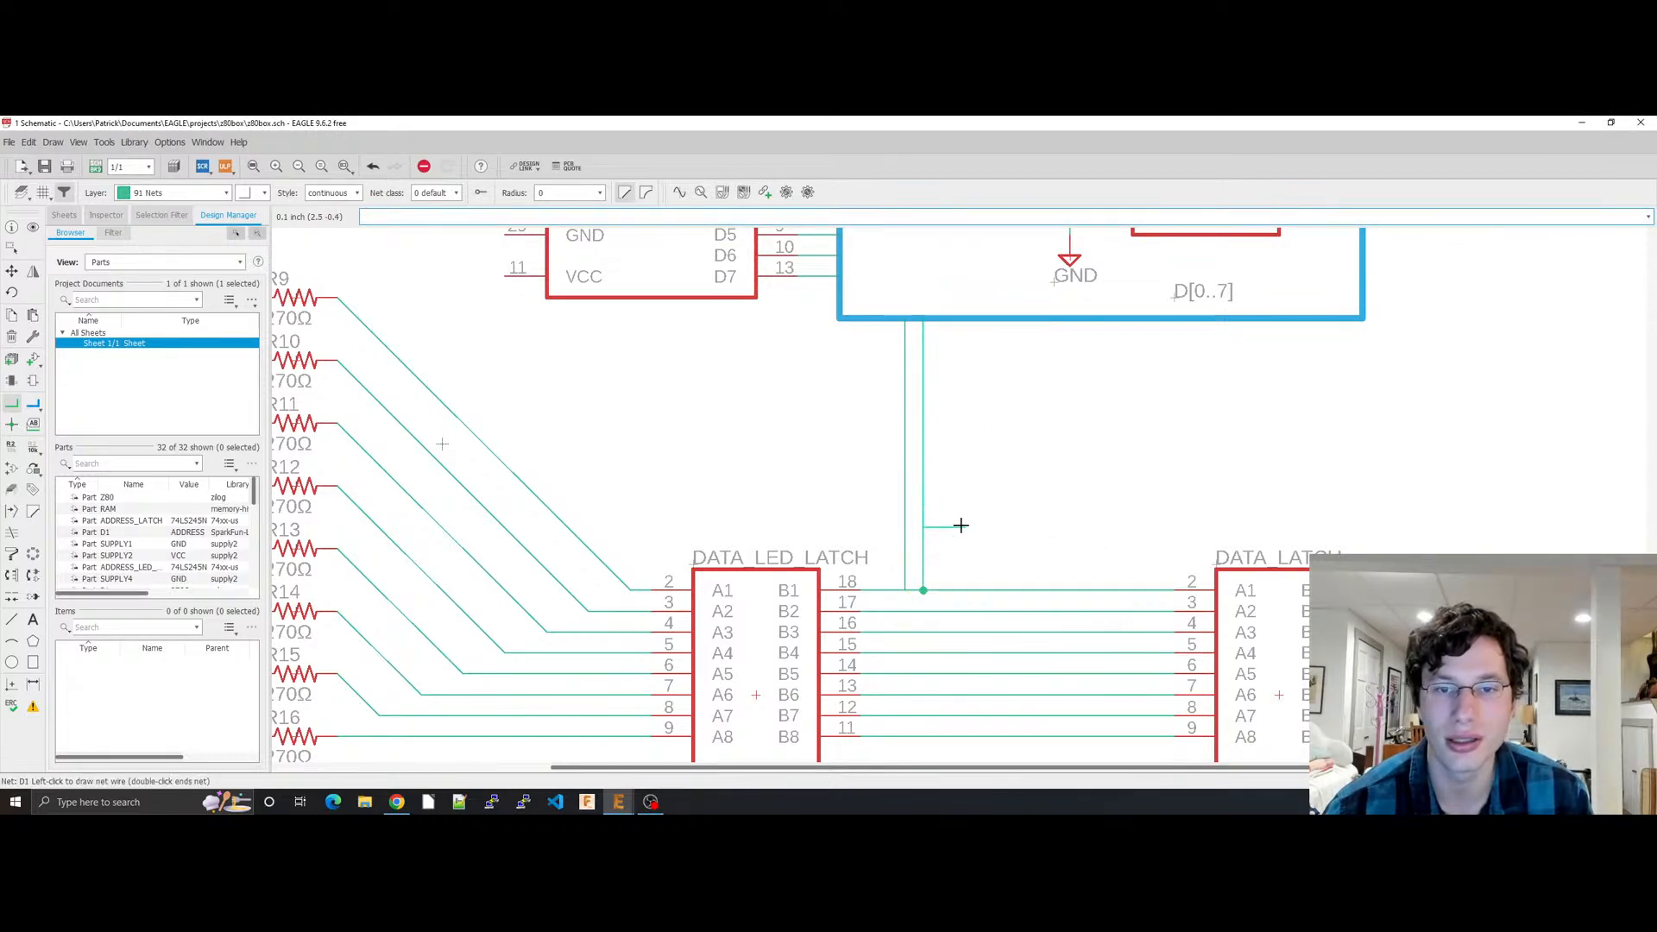
key("Escape")
Step: Draw net D1 from the D[0..7] bus down to the B2–A2 net between the data latches, merging net A16 into D1
left_click(942, 321)
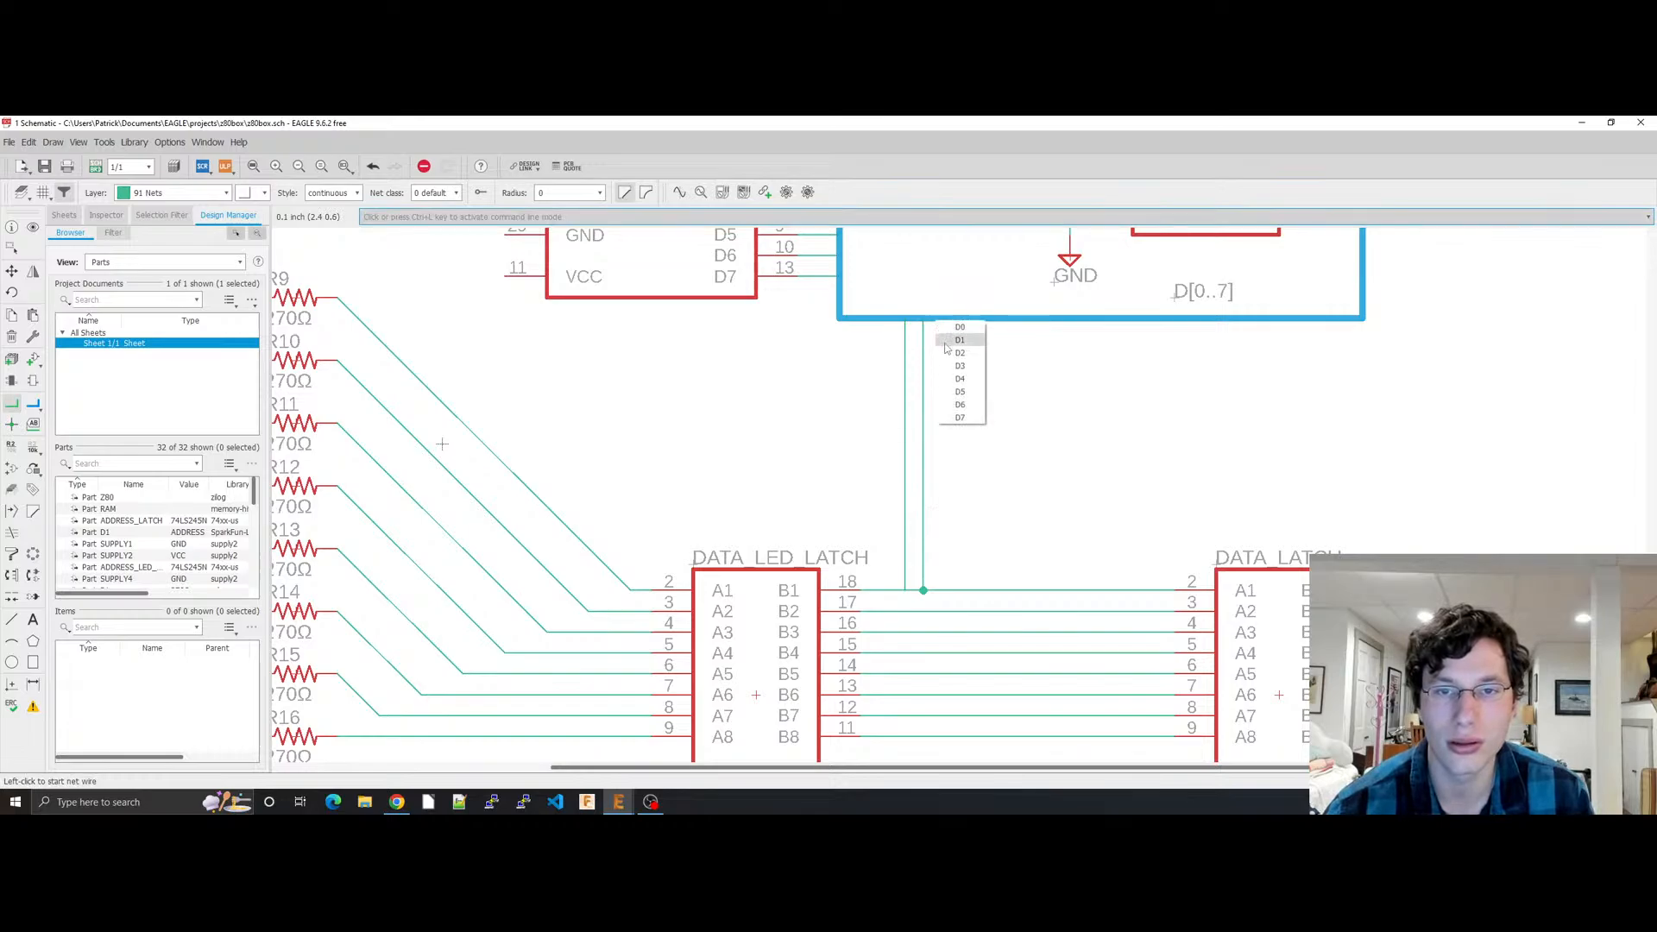
left_click(947, 348)
left_click(944, 603)
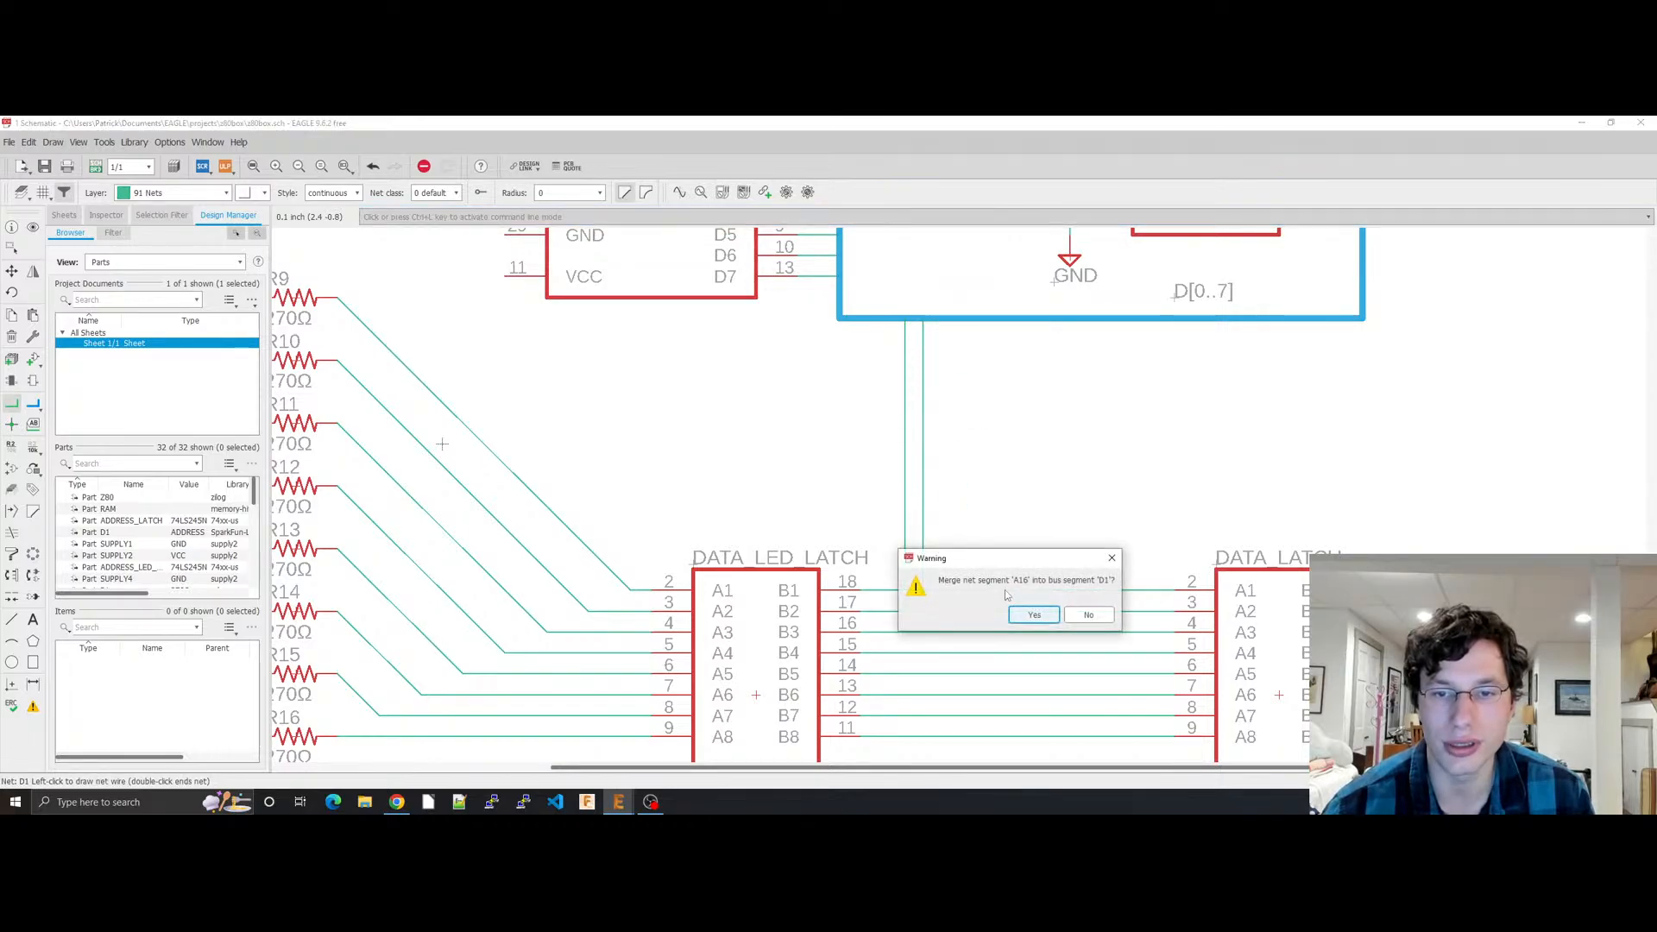
left_click(1033, 614)
left_click(944, 322)
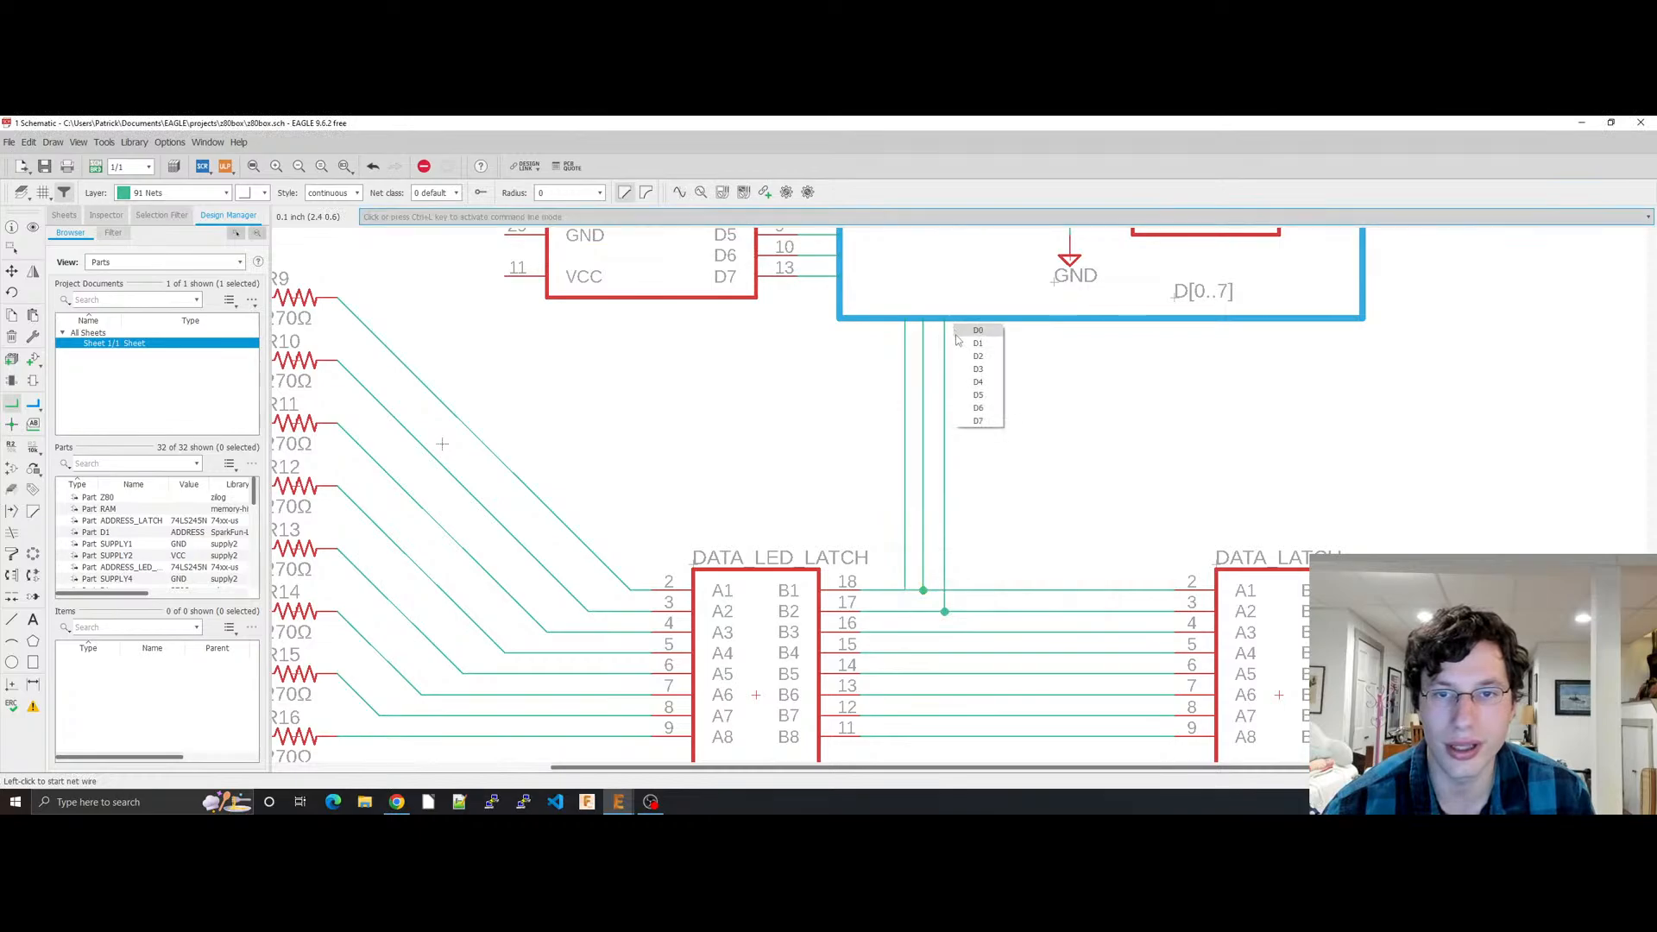
left_click(975, 358)
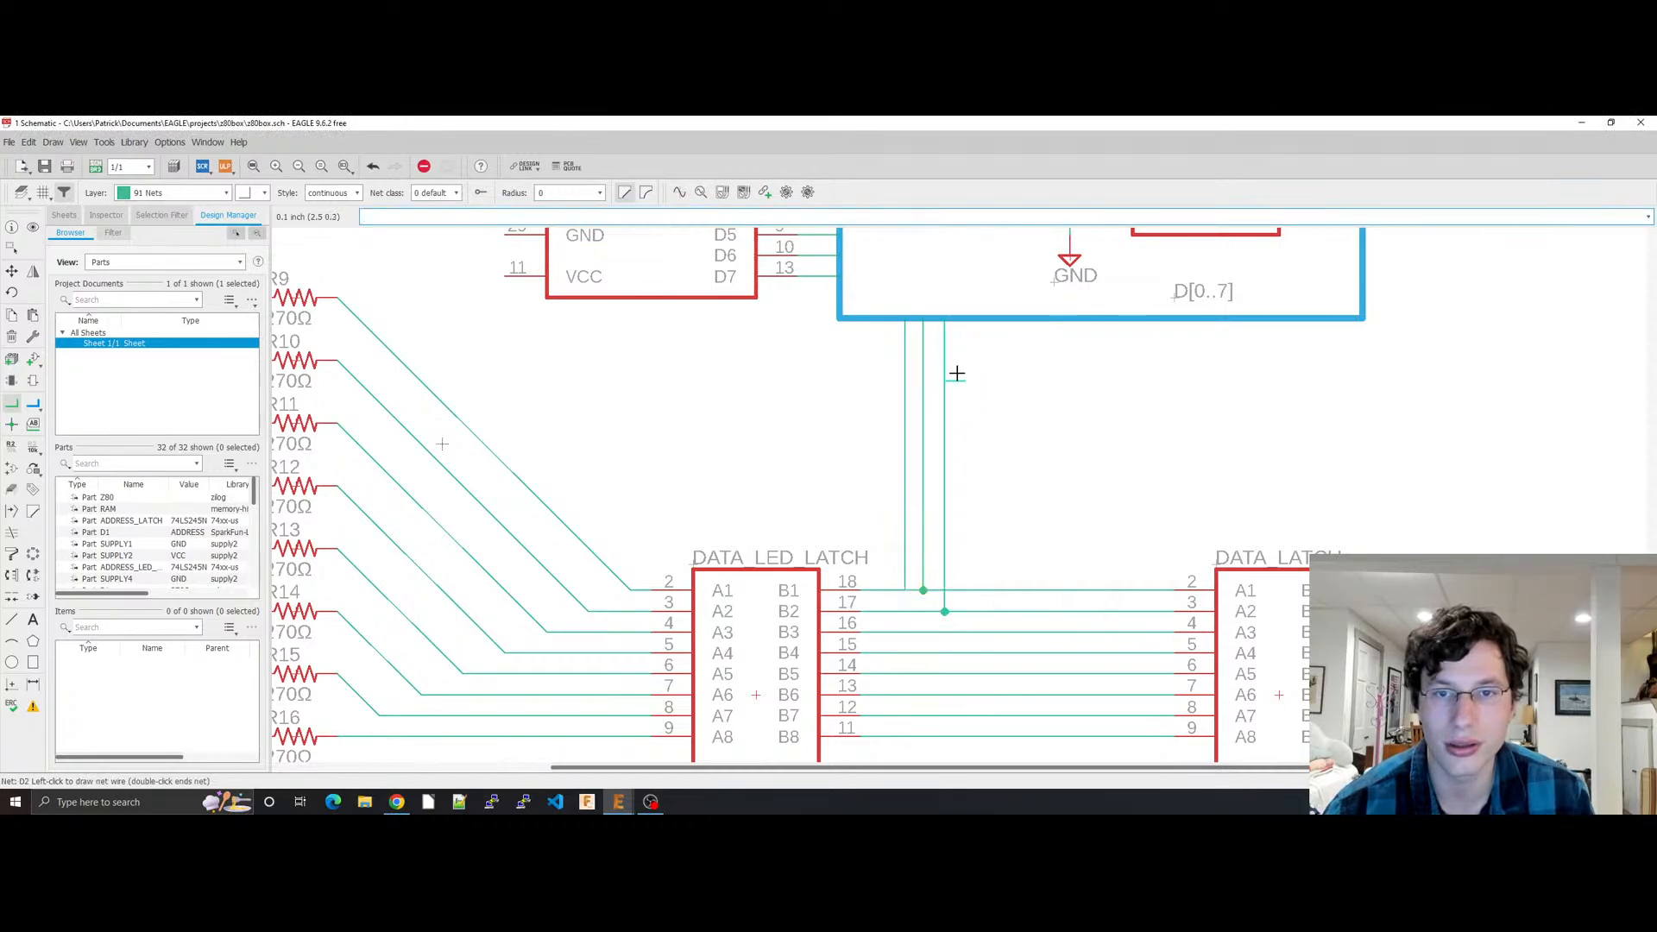
key("Escape")
Step: Draw net D2 from the D[0..7] bus down to the B3–A3 net between the data latches, merging net A17 into D2
left_click(958, 320)
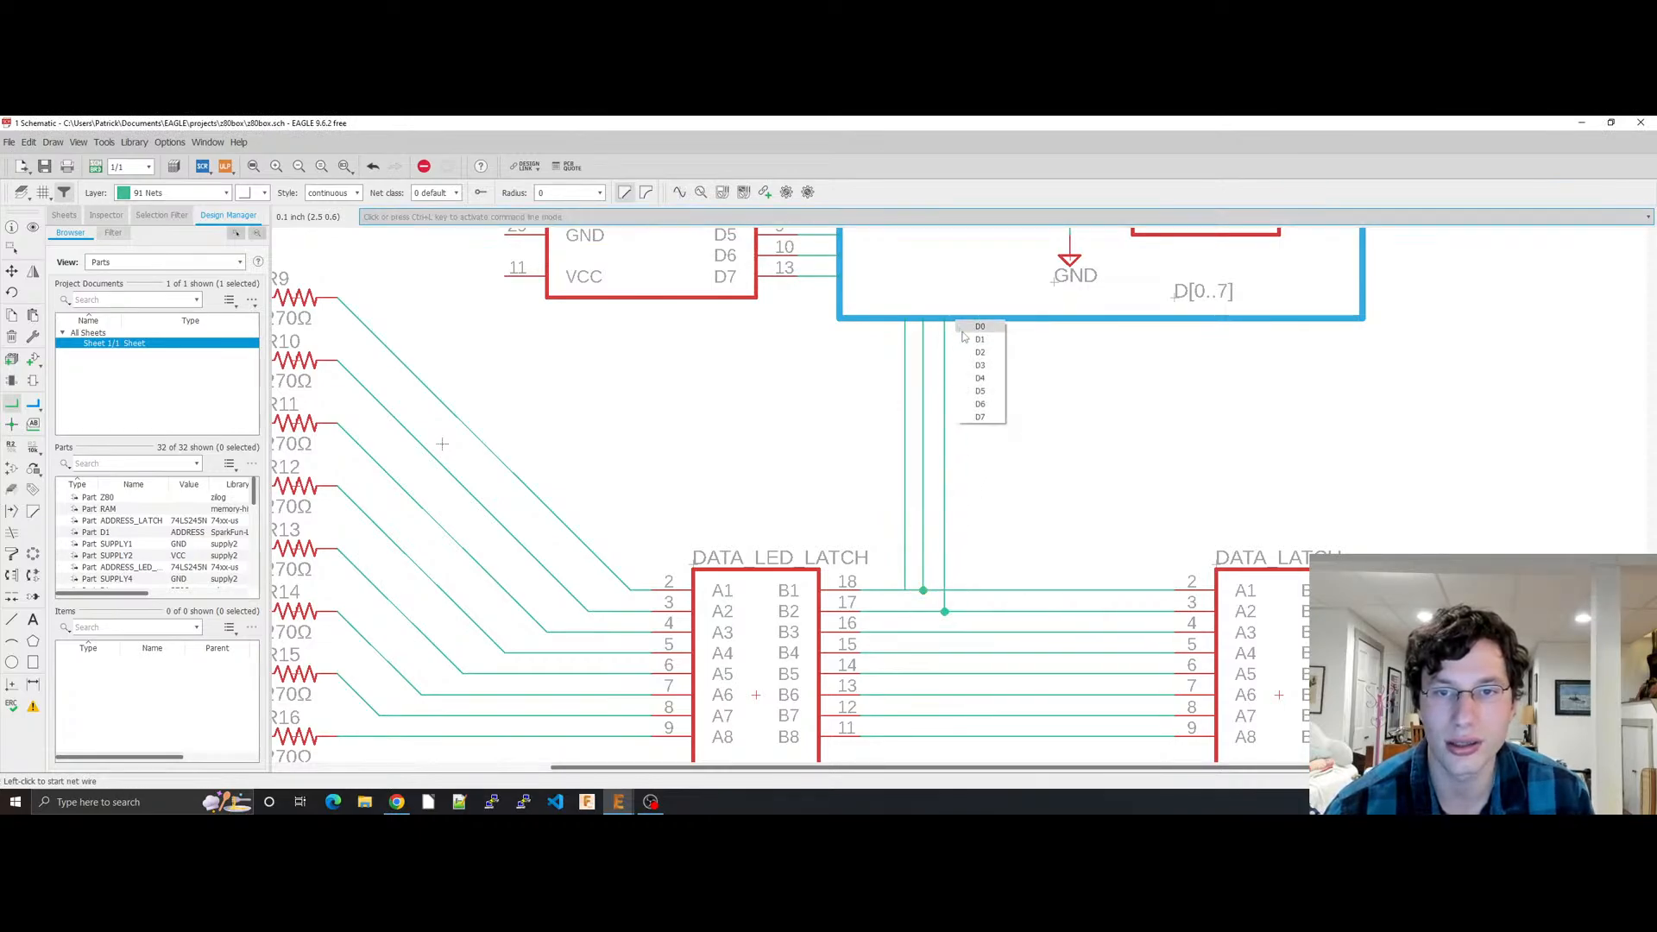
left_click(973, 356)
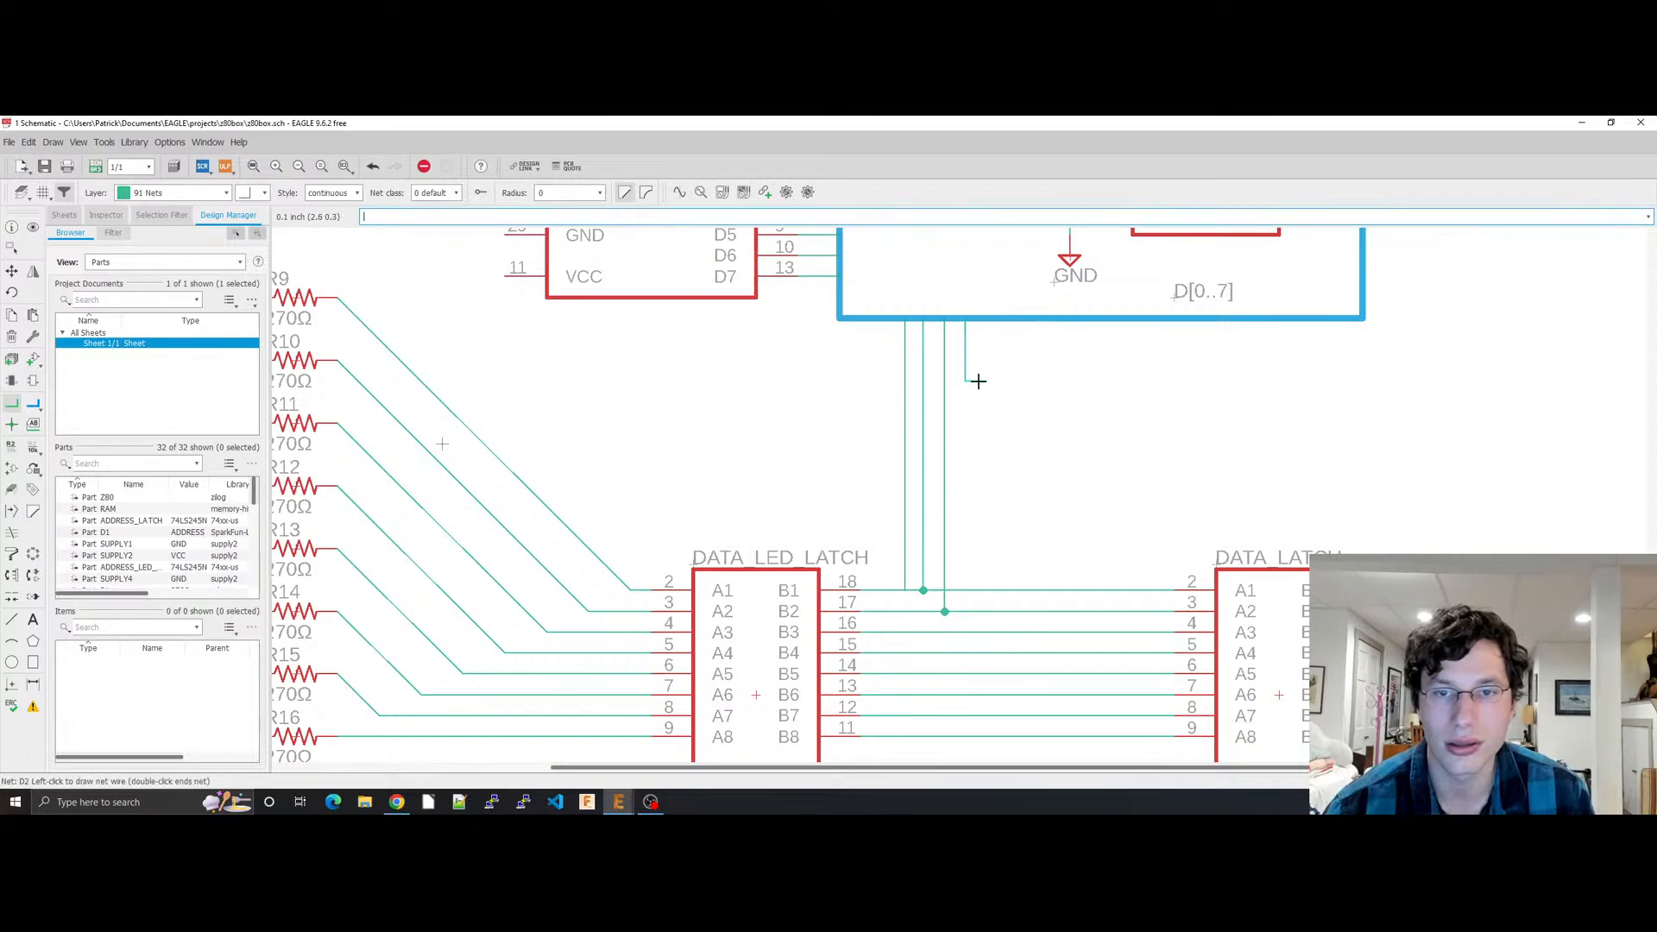
left_click(965, 632)
left_click(1027, 616)
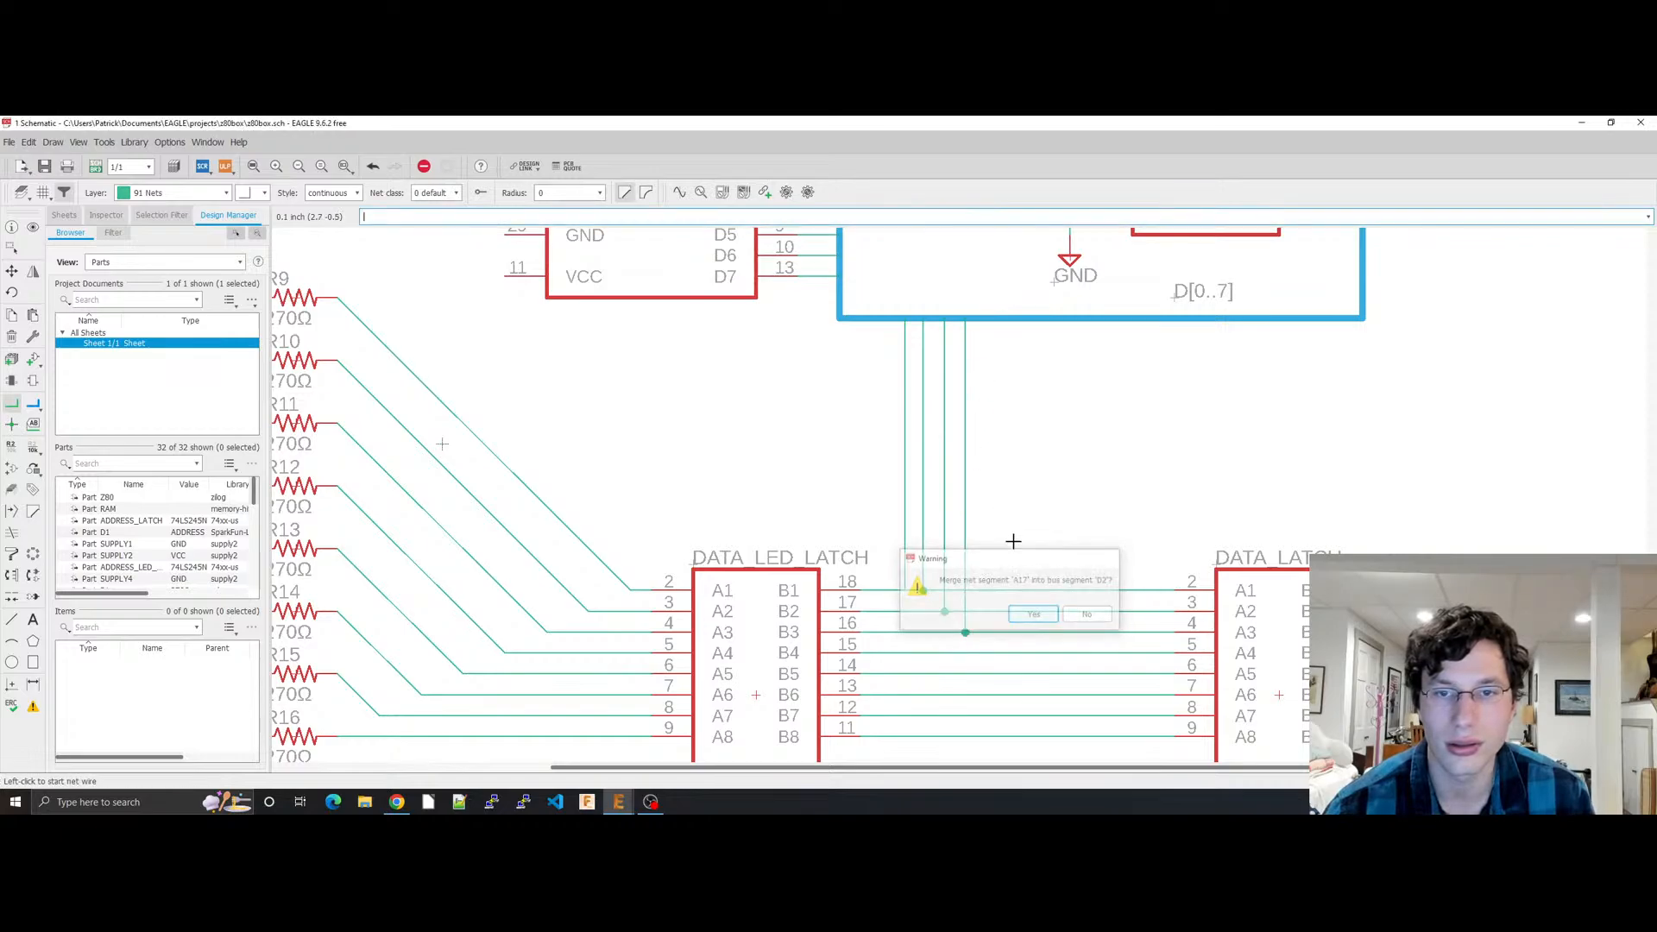
Step: Draw net D3 from the D[0..7] bus down to the B4–A4 net between the data latches, merging net A18 into D3
left_click(985, 320)
left_click(991, 368)
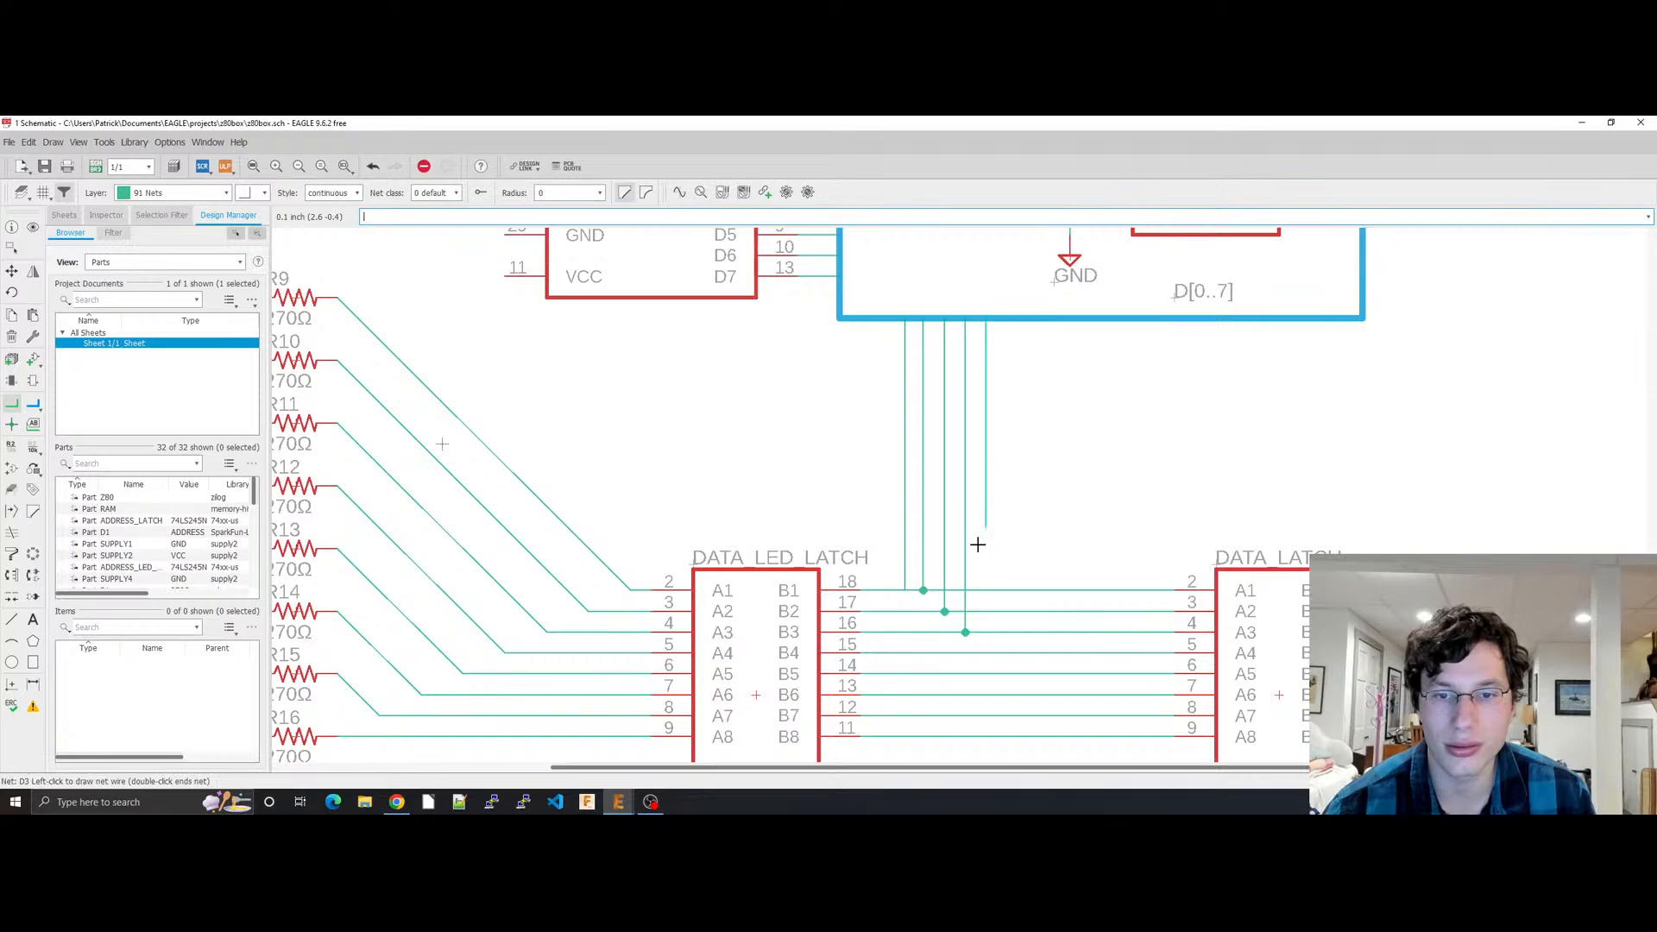
left_click(987, 650)
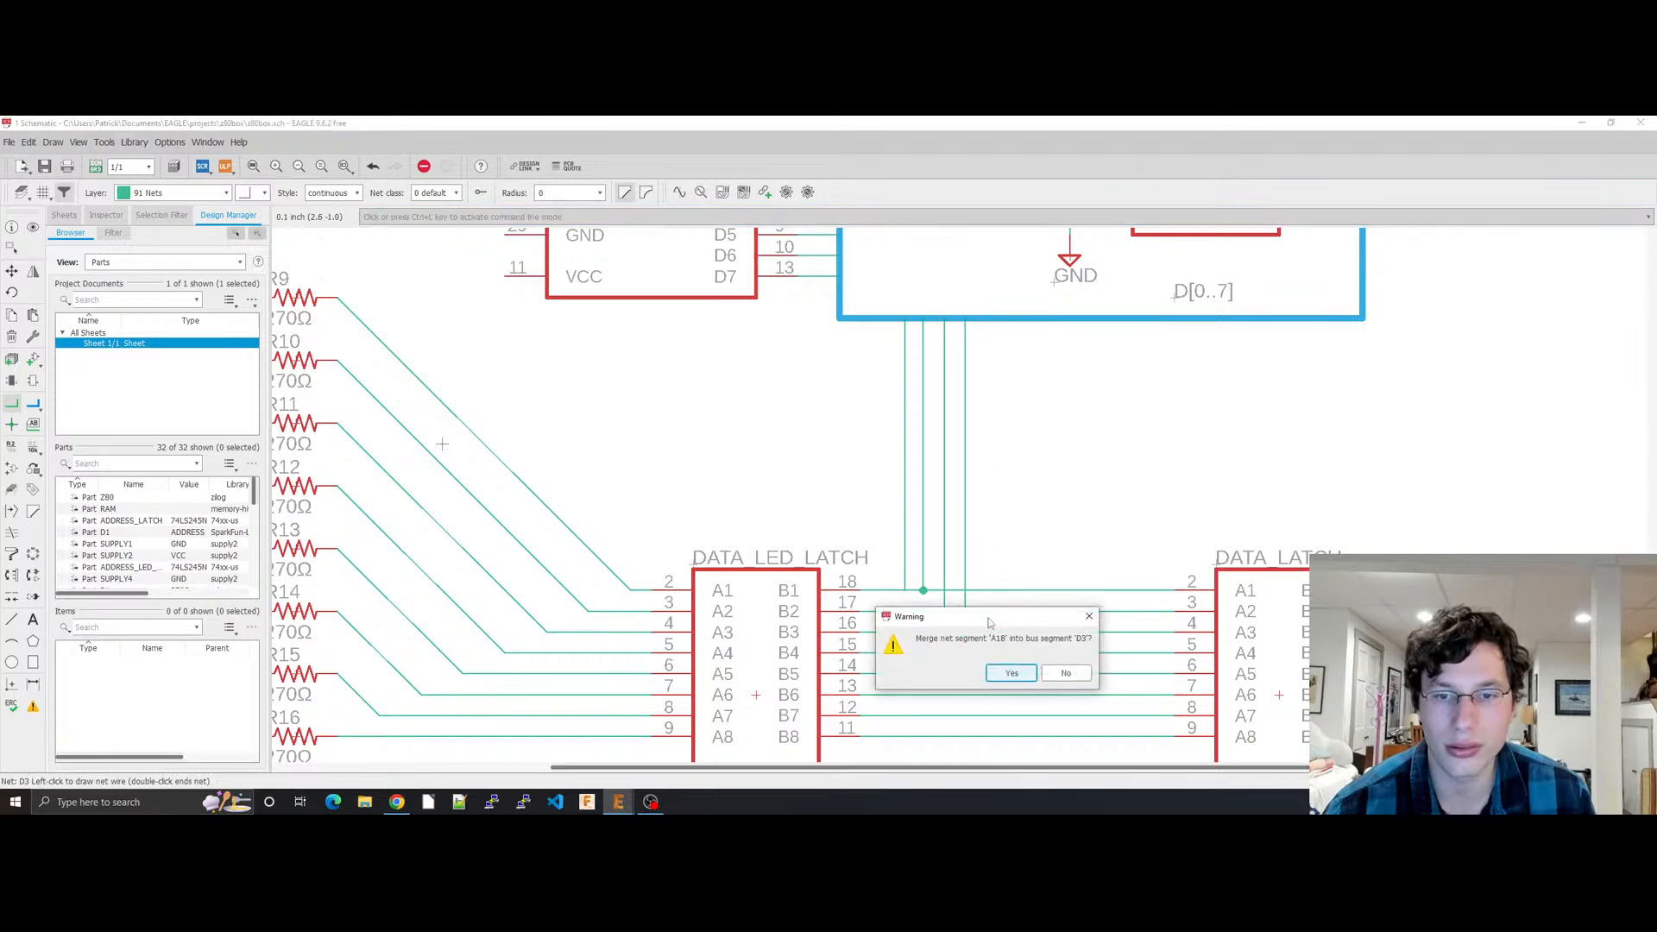
left_click(1006, 670)
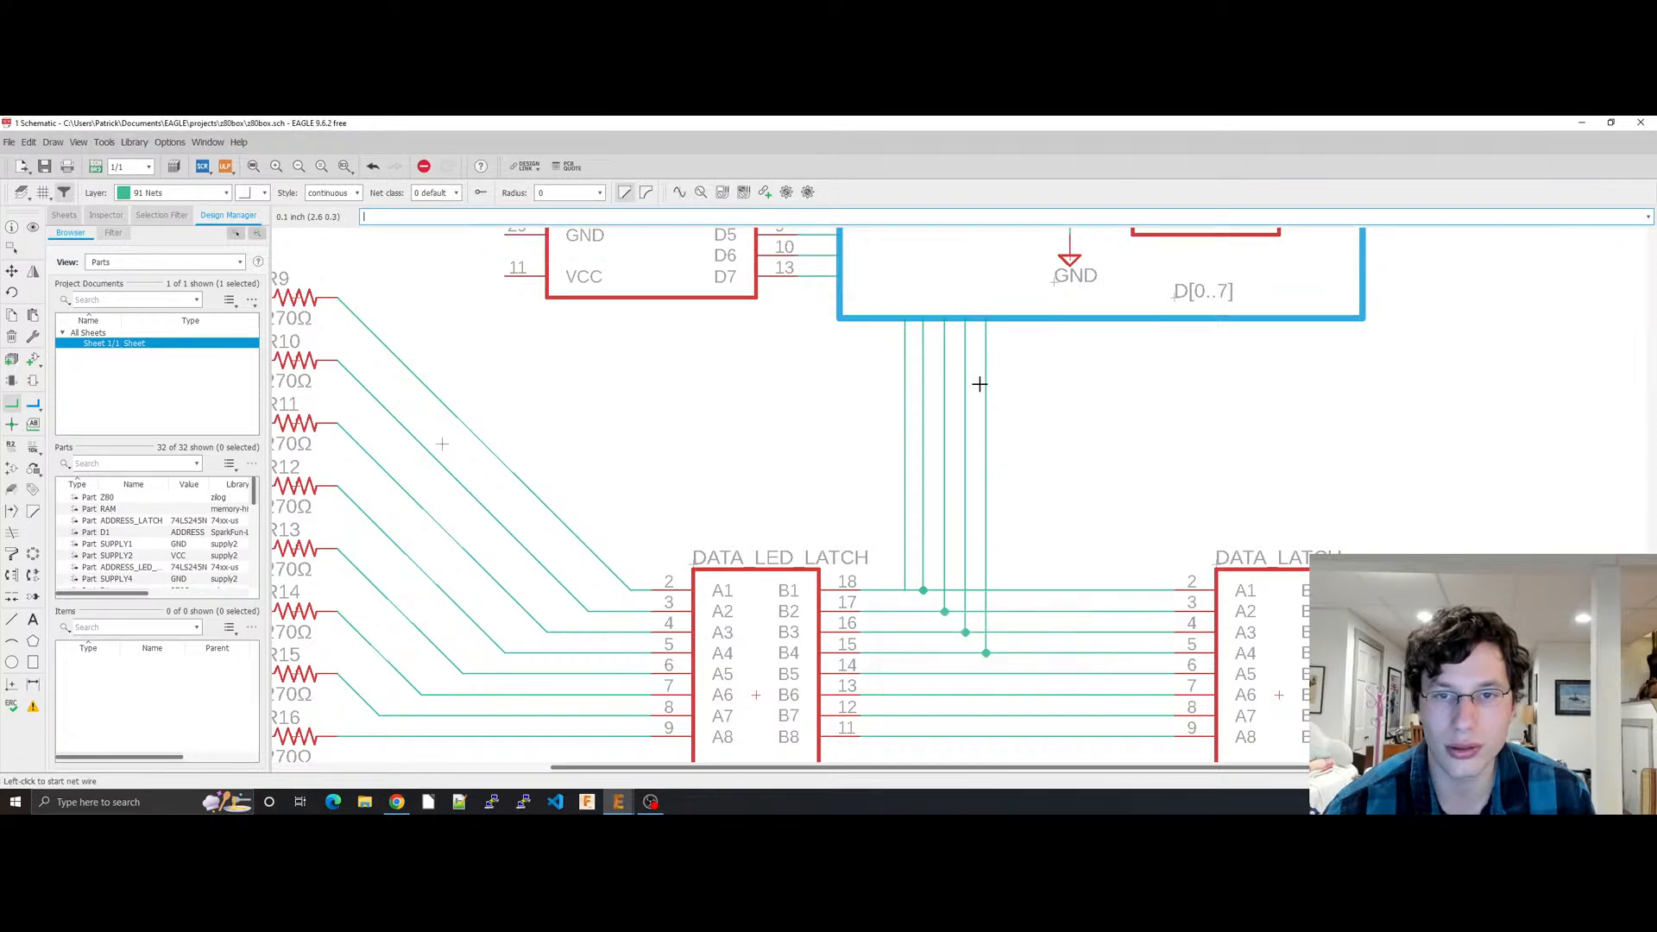
Step: Draw net D4 from the D[0..7] bus down to the B5–A5 net between the data latches and merge the two nets
left_click(1000, 321)
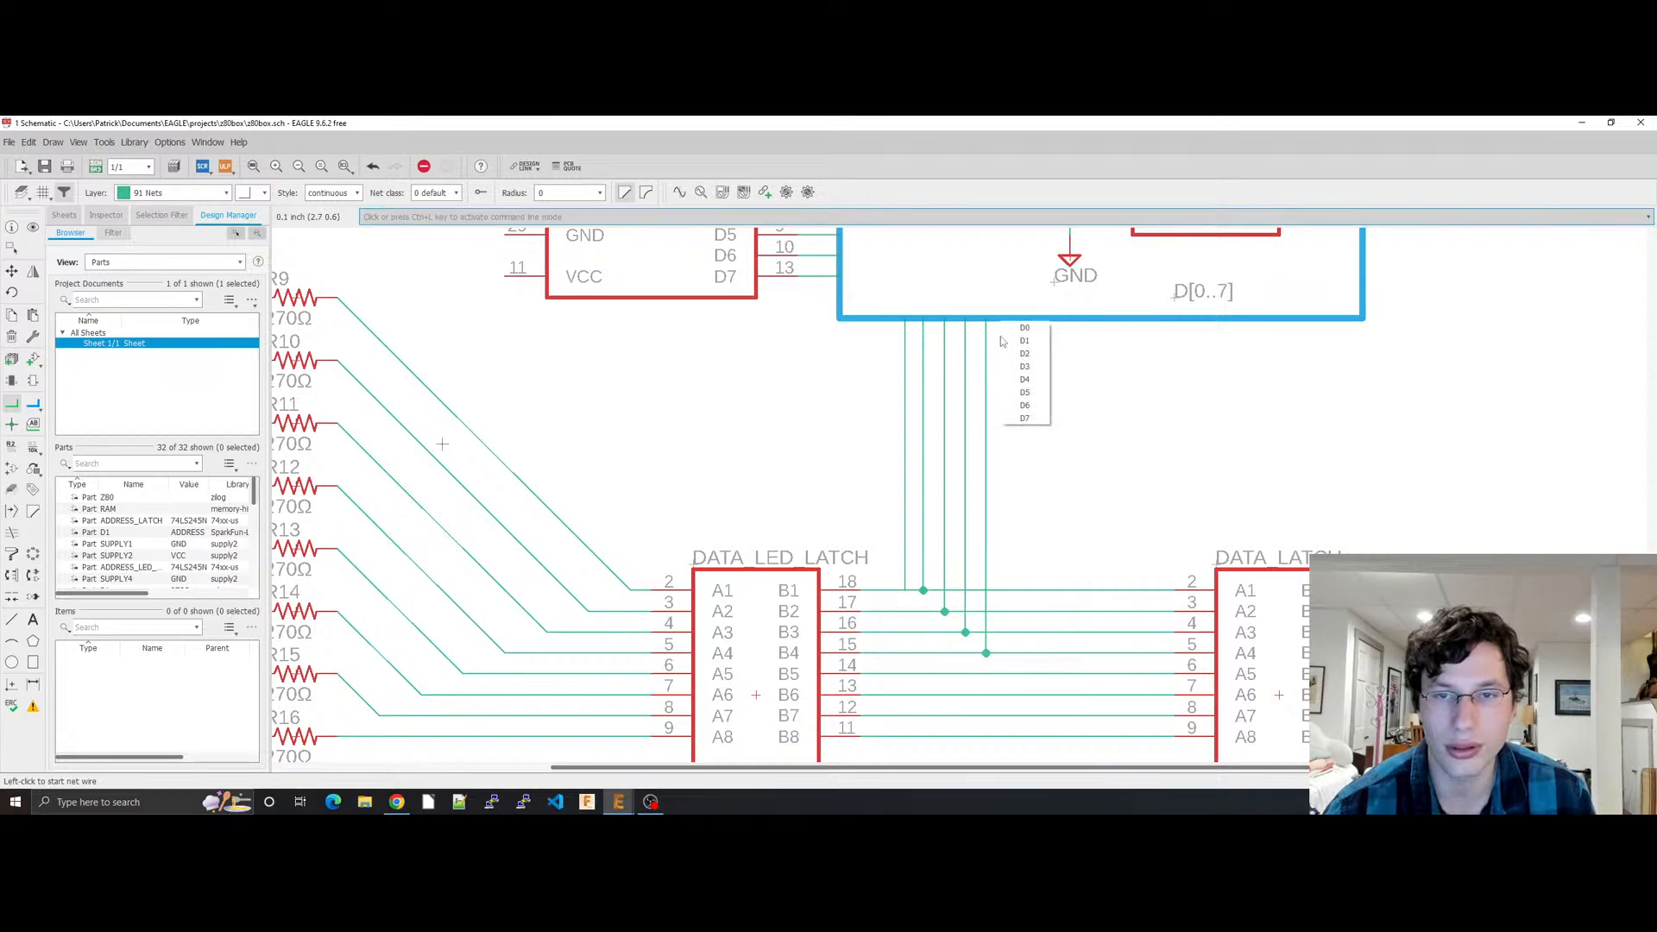
left_click(1025, 379)
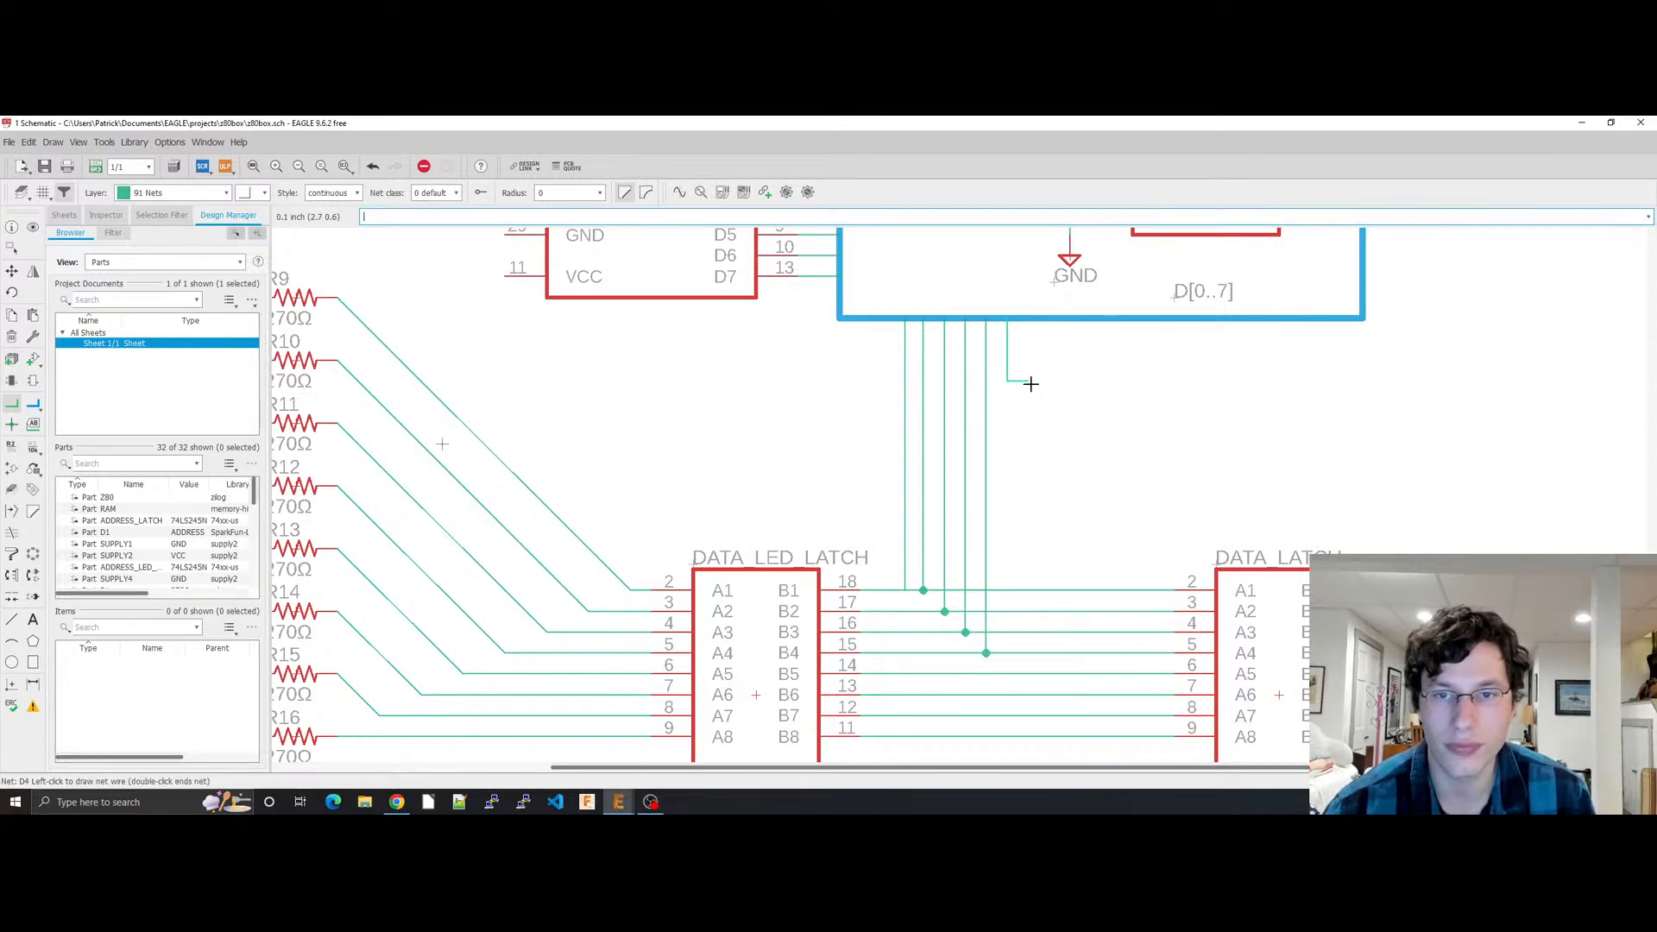
left_click(1006, 667)
left_click(1010, 670)
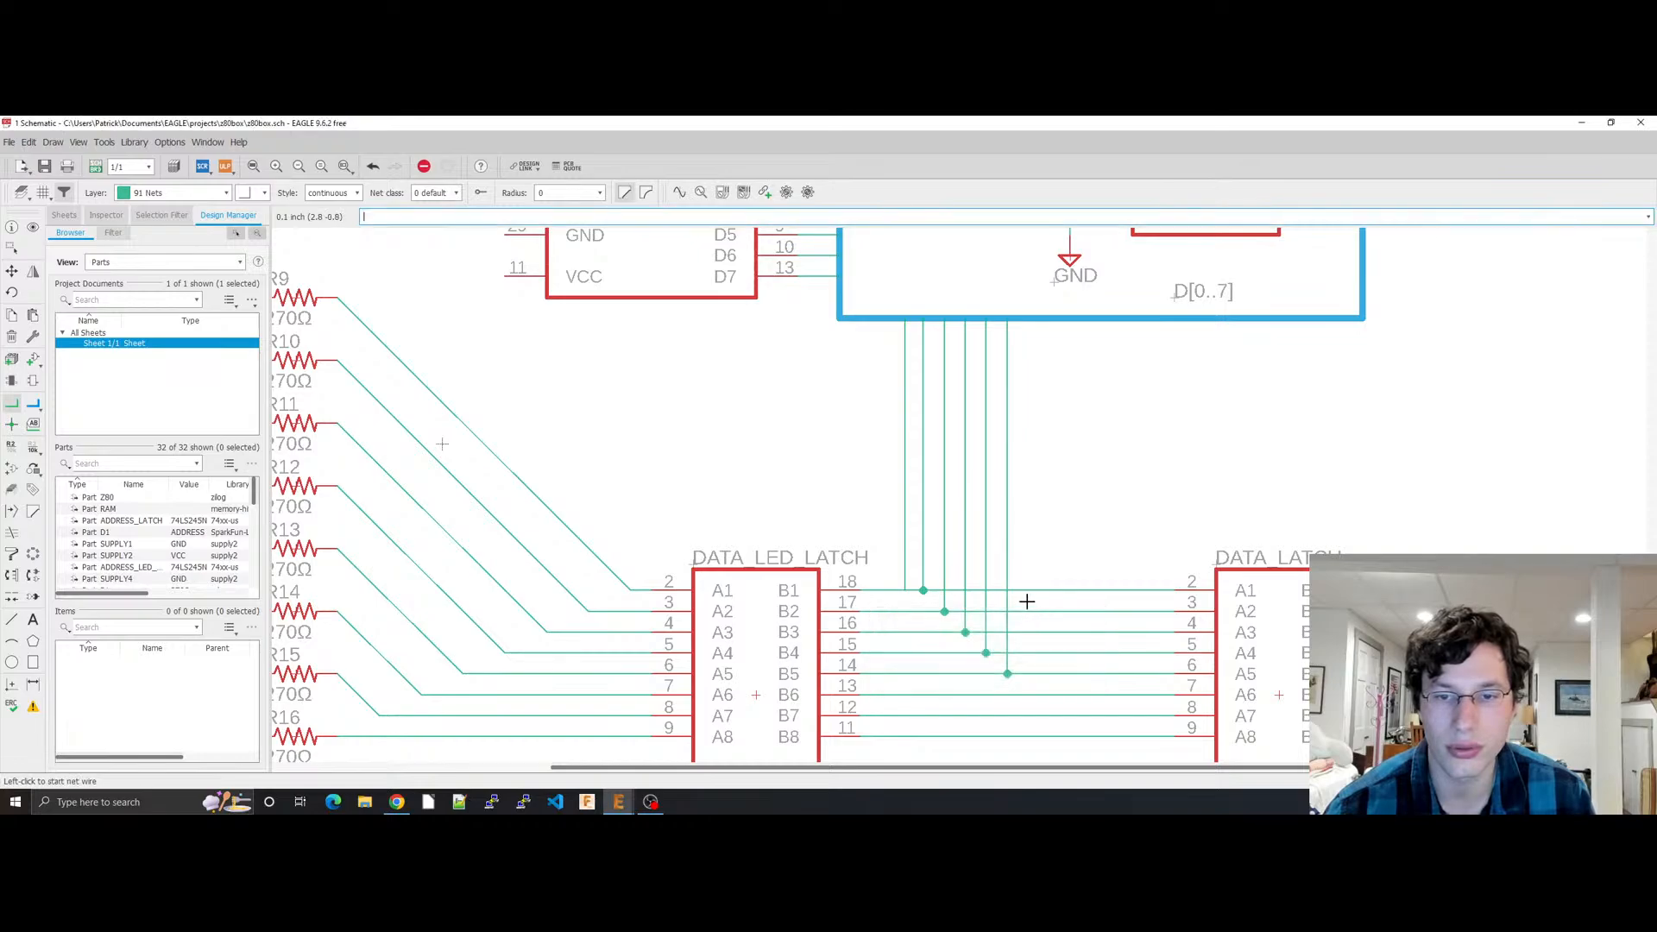
Step: Draw net D5 from the D[0..7] bus down to the B6–A6 net between the data latches, merging net A20 into D5
left_click(1016, 321)
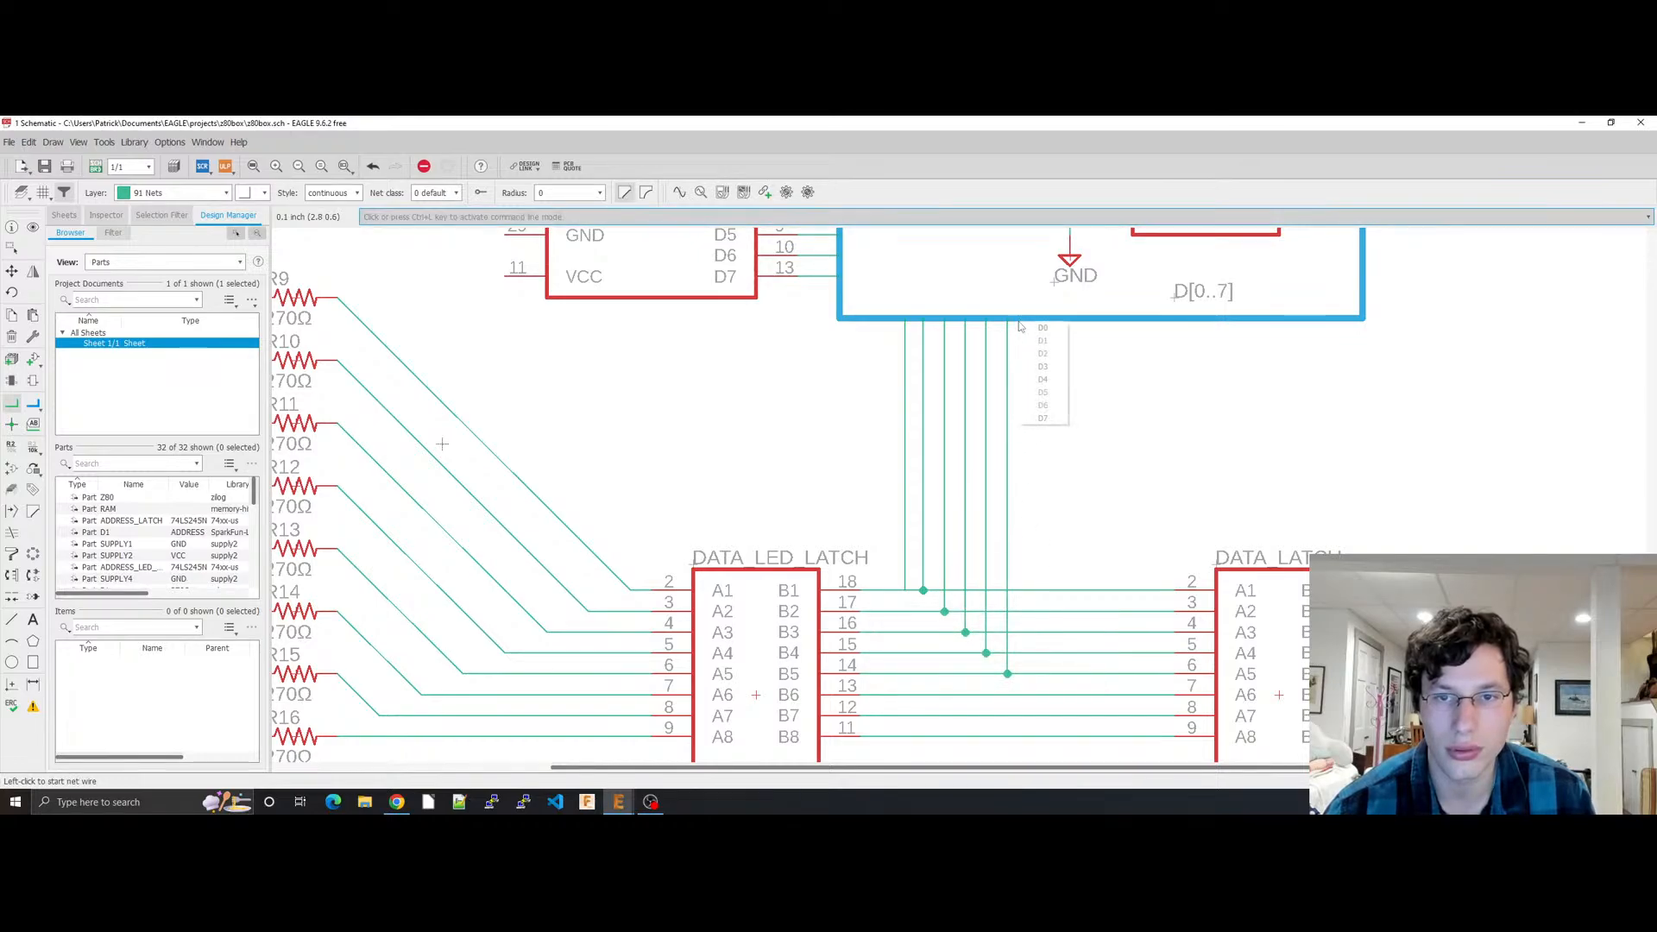
left_click(1044, 393)
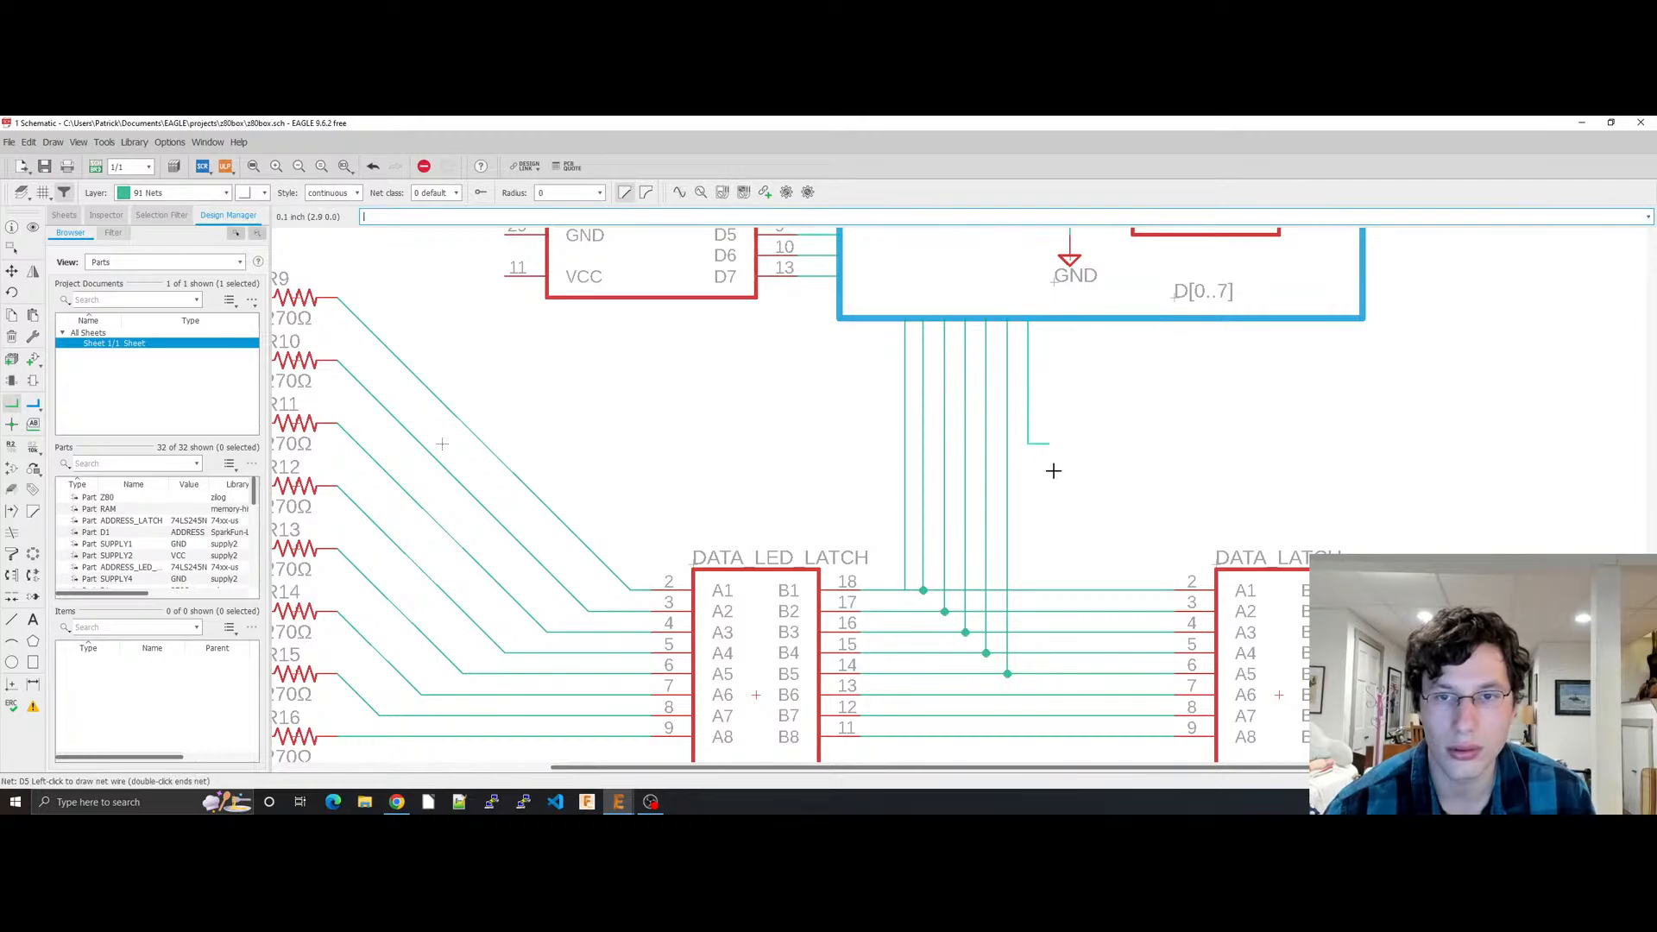
left_click(1026, 695)
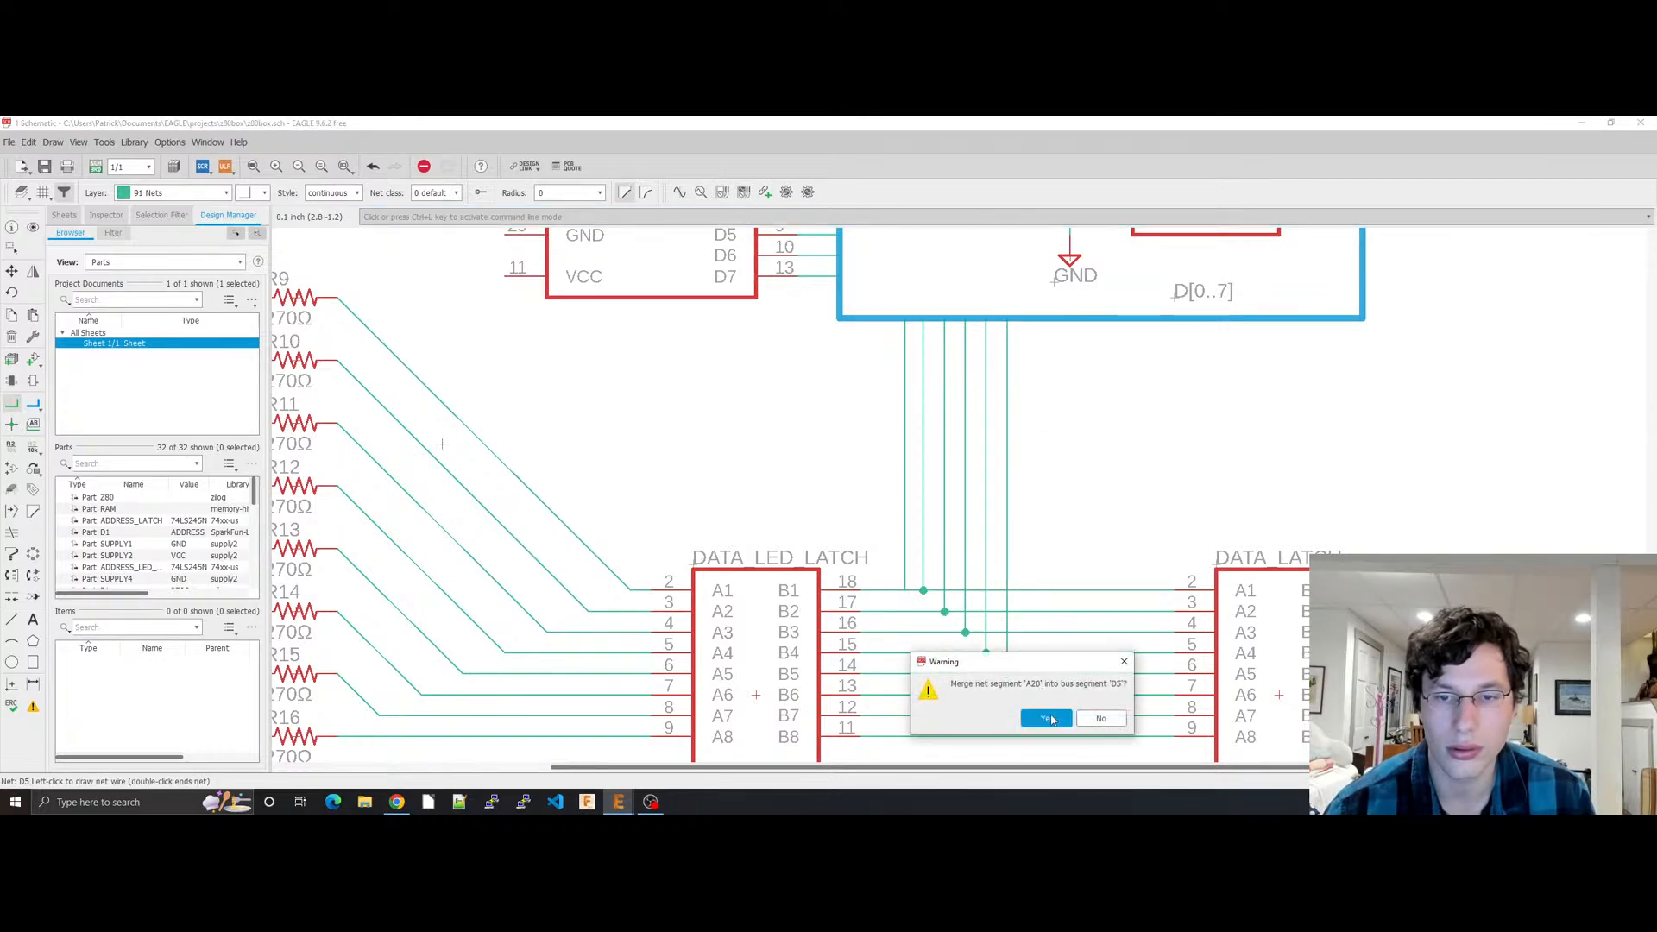
left_click(1046, 718)
Step: Draw net D6 from the D[0..7] bus down to the B7–A7 net between the data latches, merging net A21 into D6
left_click(1043, 325)
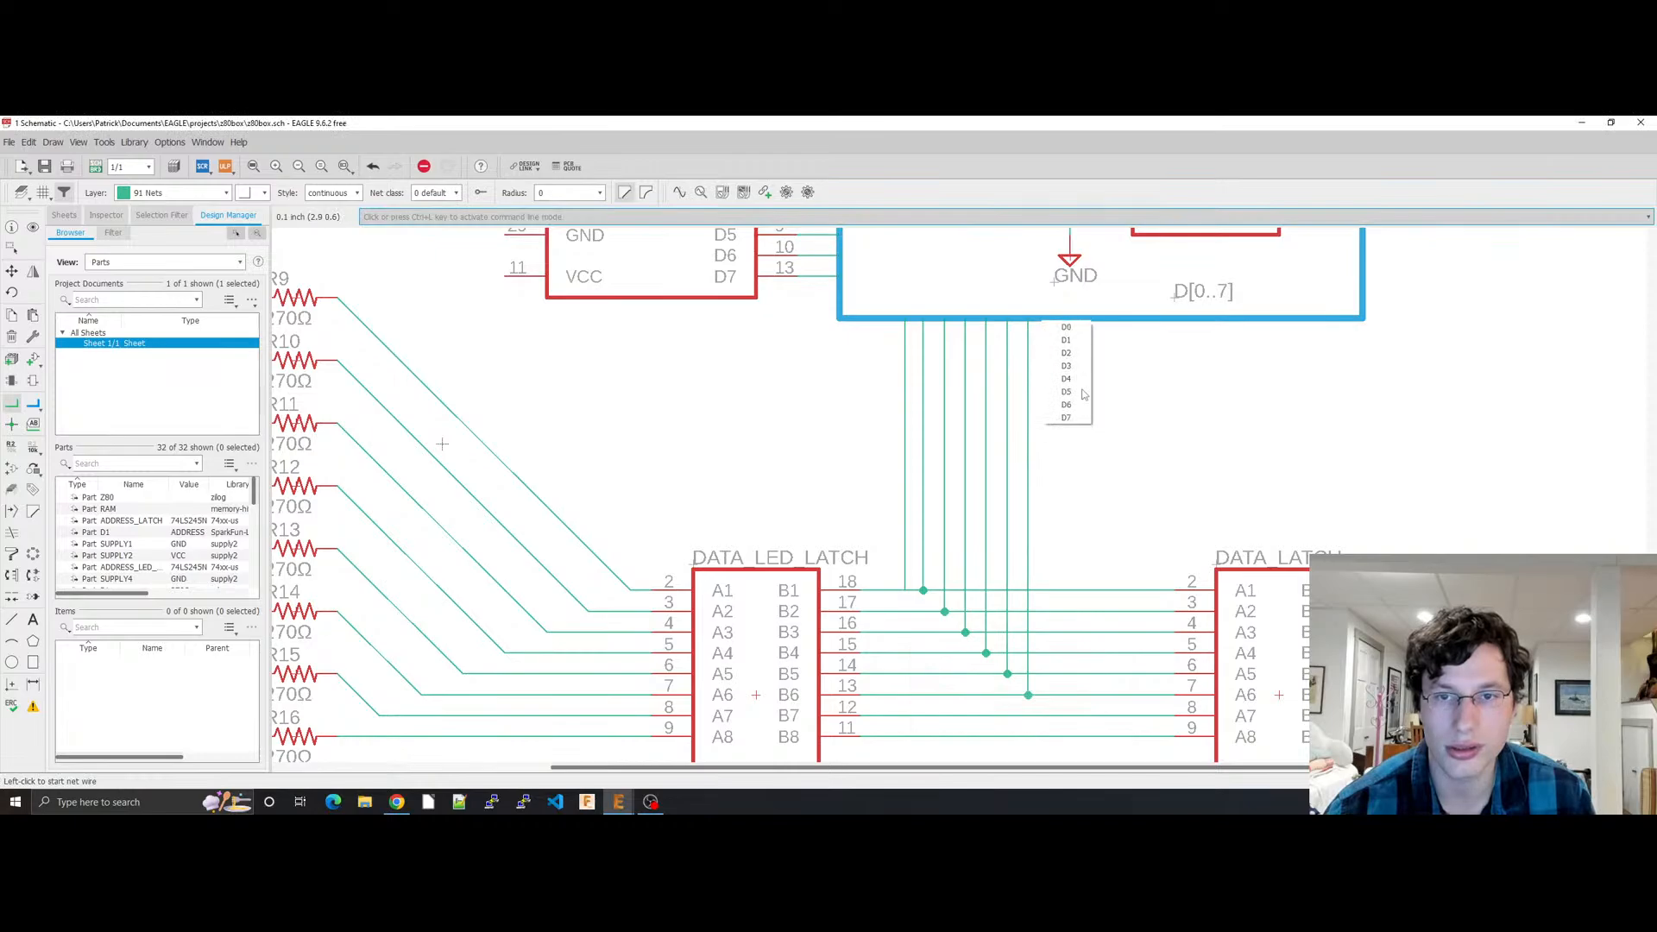
left_click(1080, 404)
left_click(1049, 715)
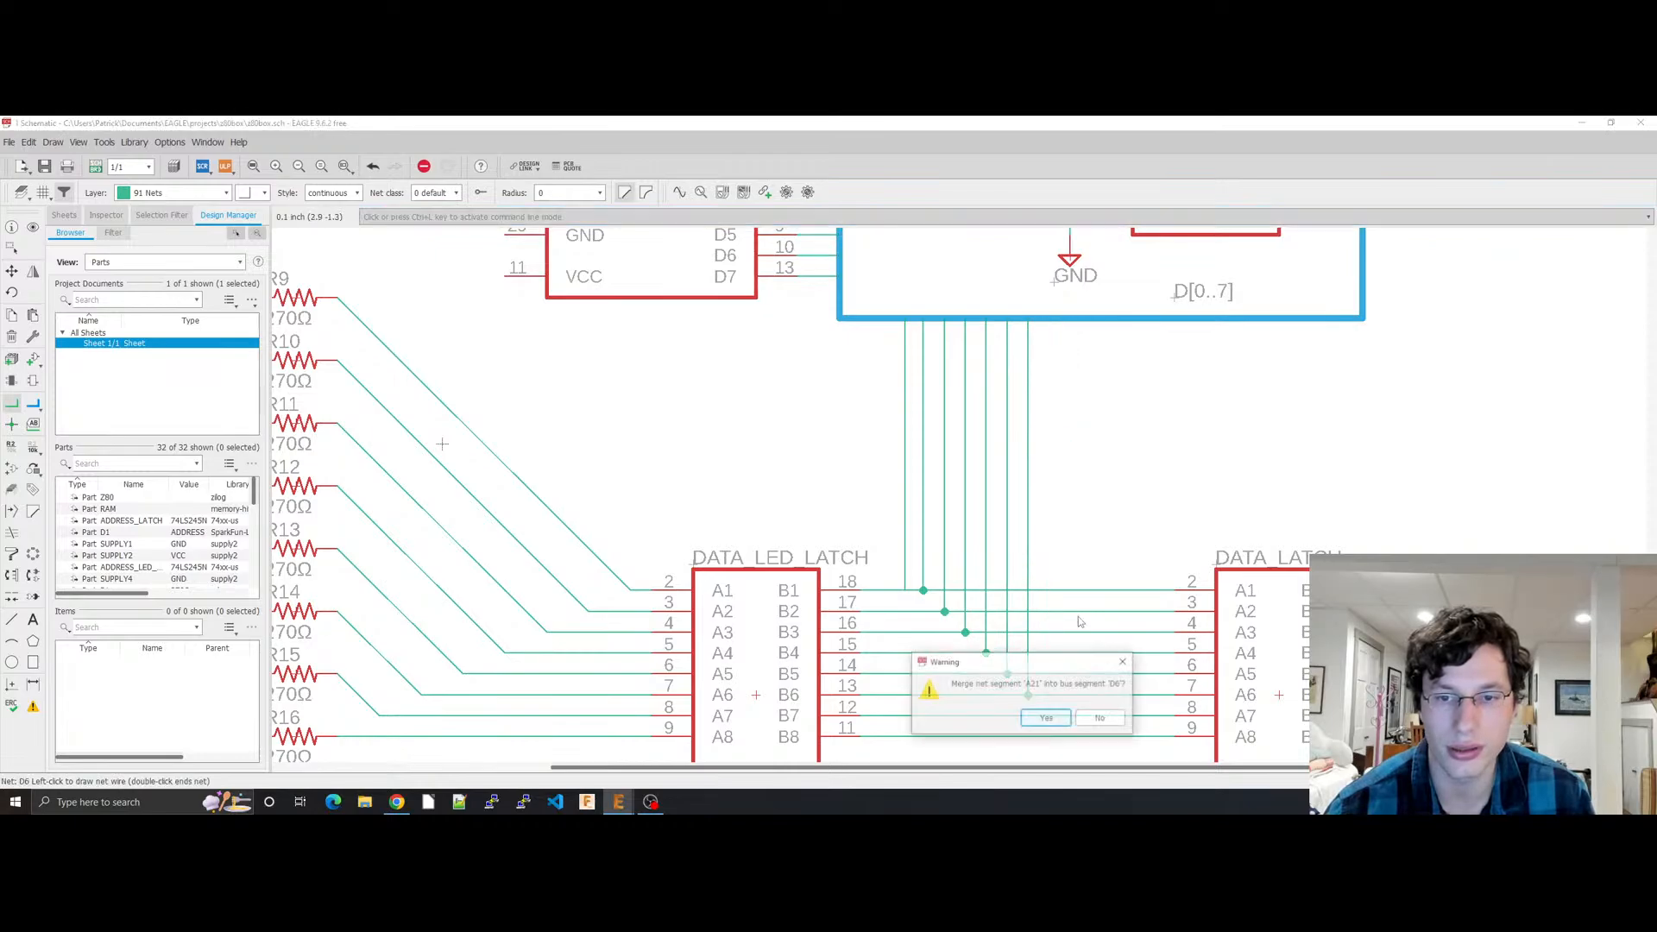
left_click(1051, 715)
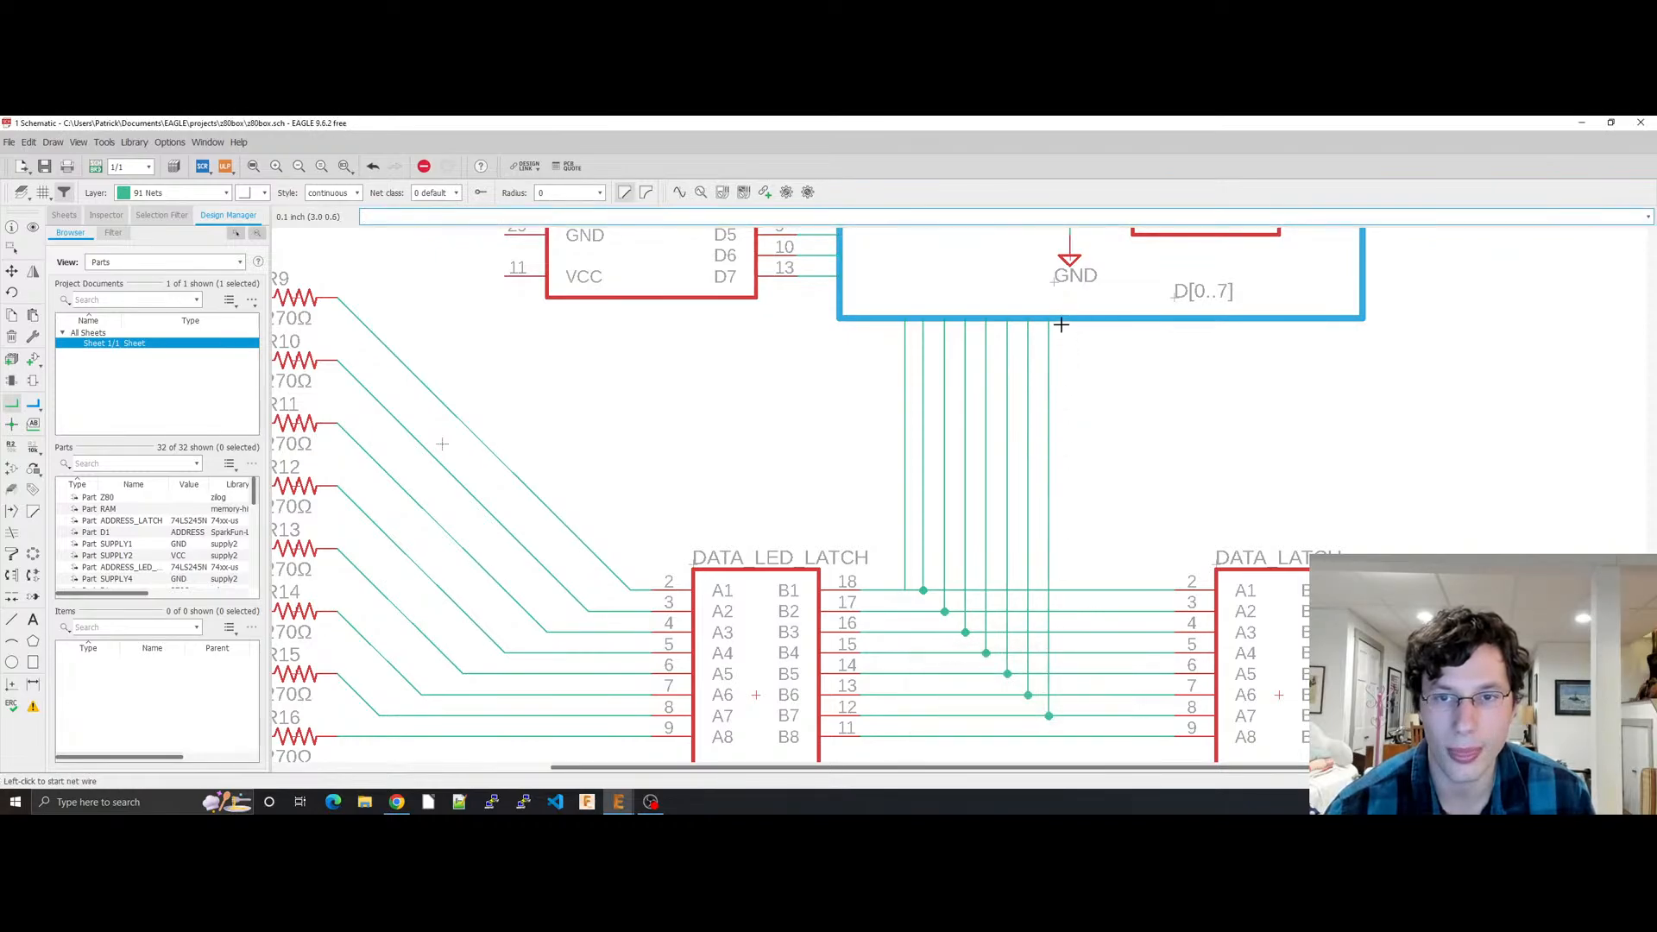
Step: Draw net D7 from the D[0..7] bus down to the B8–A8 net between the data latches and merge the two nets
left_click(1061, 324)
left_click(1088, 417)
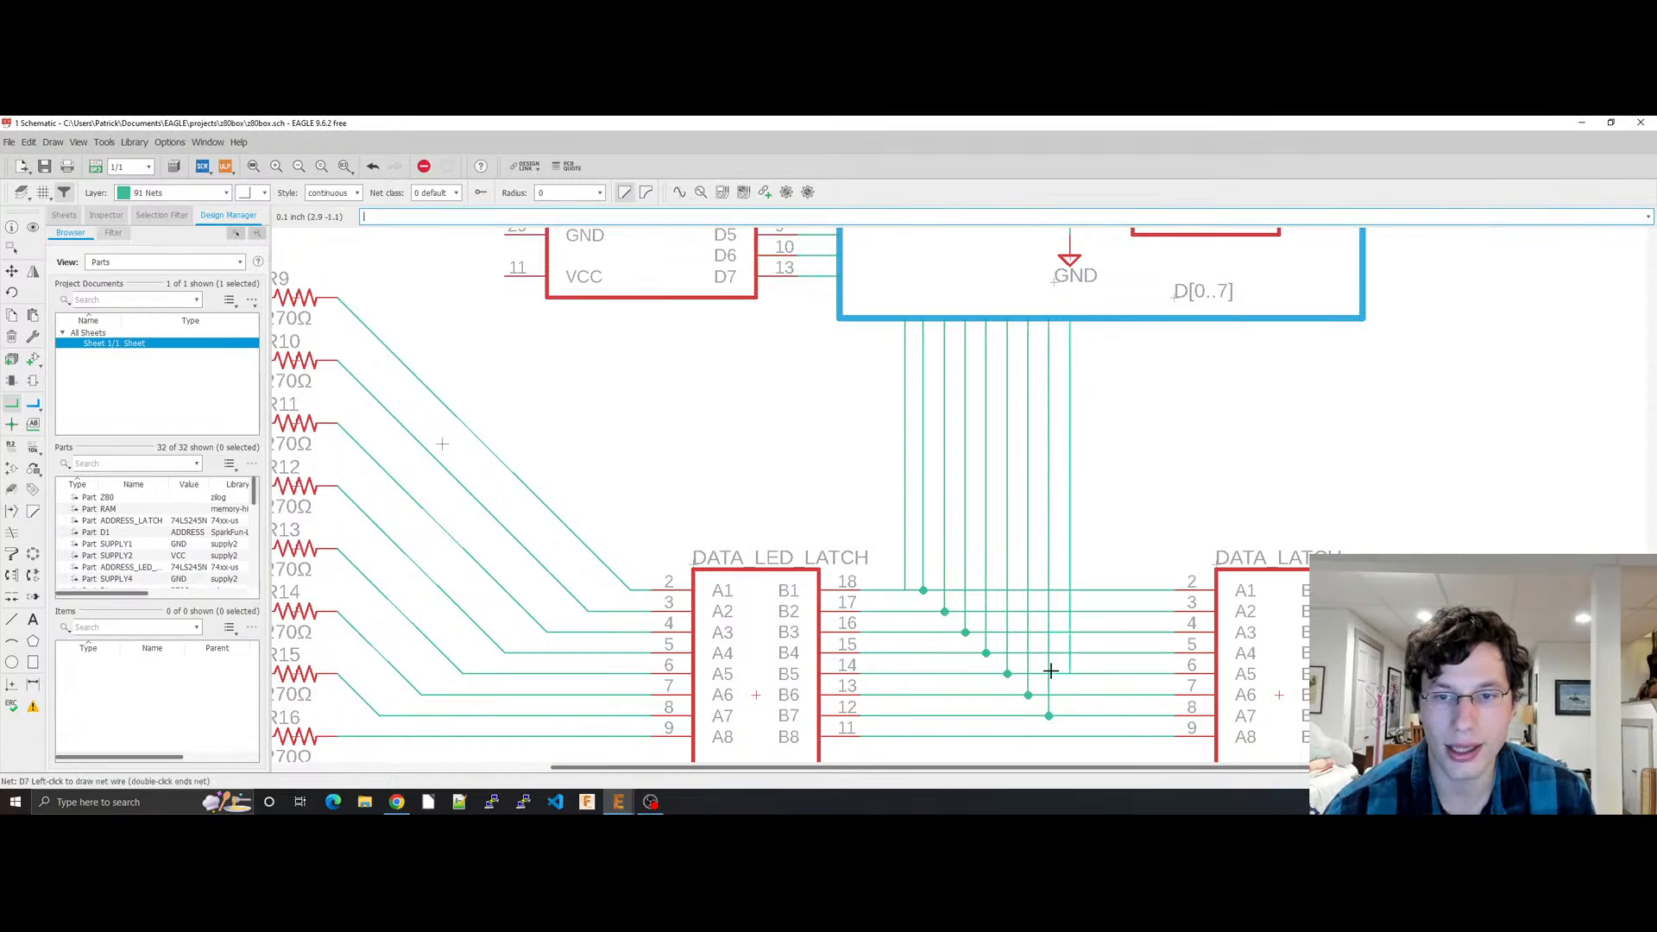
left_click(1070, 736)
left_click(1049, 713)
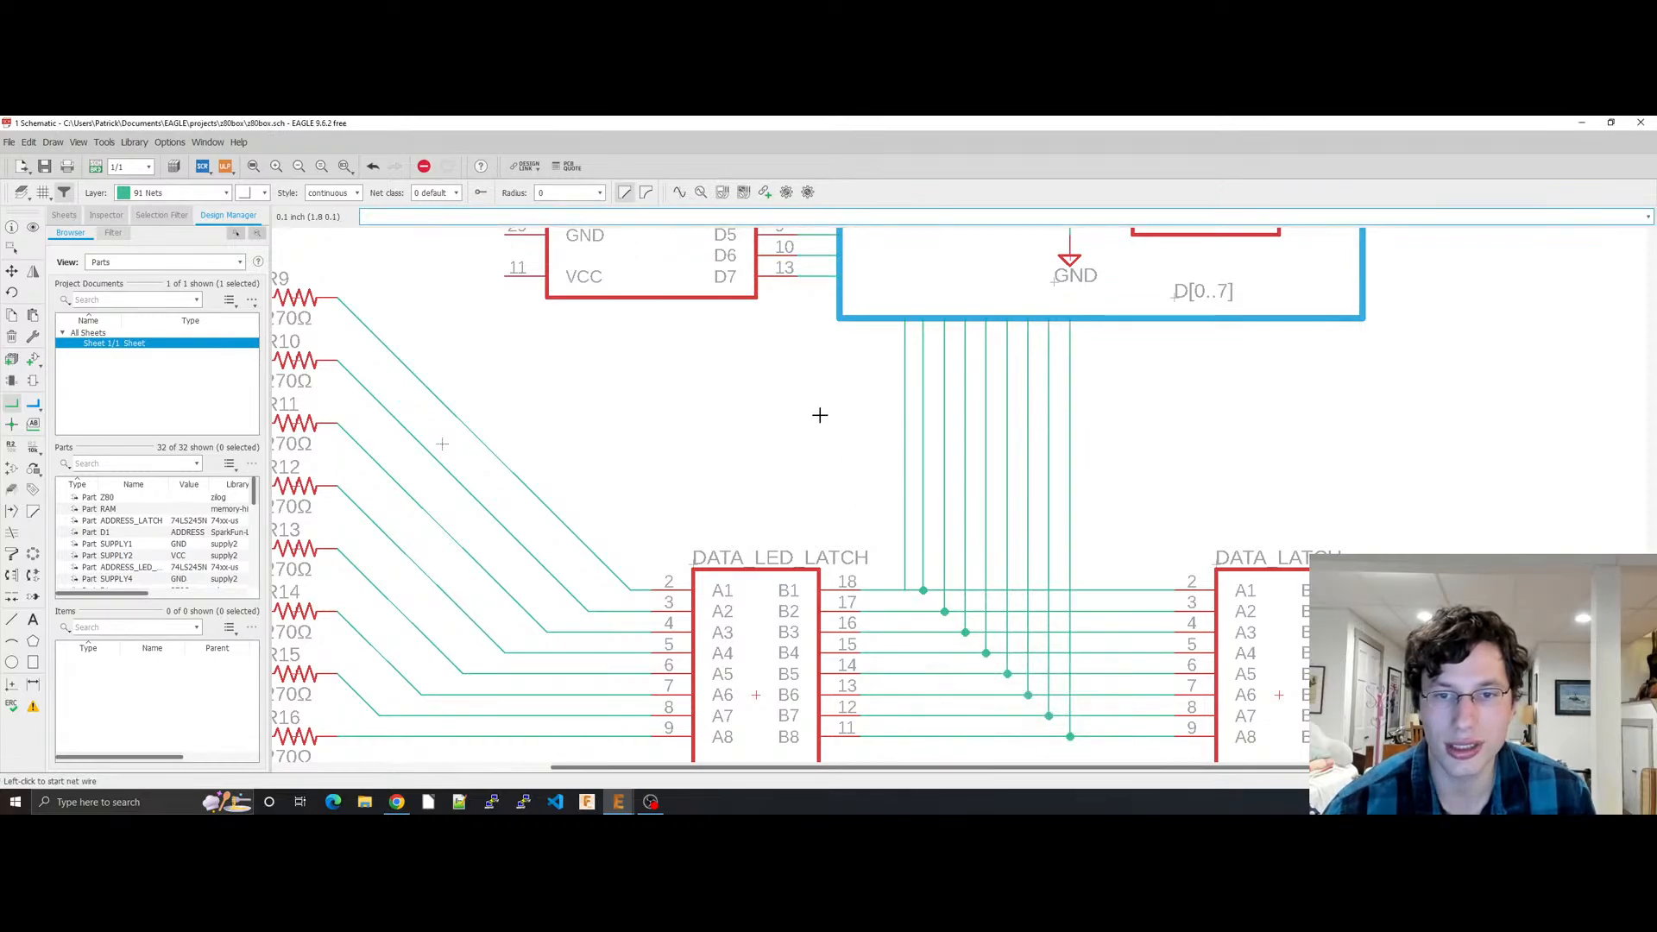
key("Escape")
Step: Delete the extra vertical net beside D0, nearest DATA_LED_LATCH, between the bus and the B1–A1 net, and save the schematic
left_click_drag(823, 422, 918, 471)
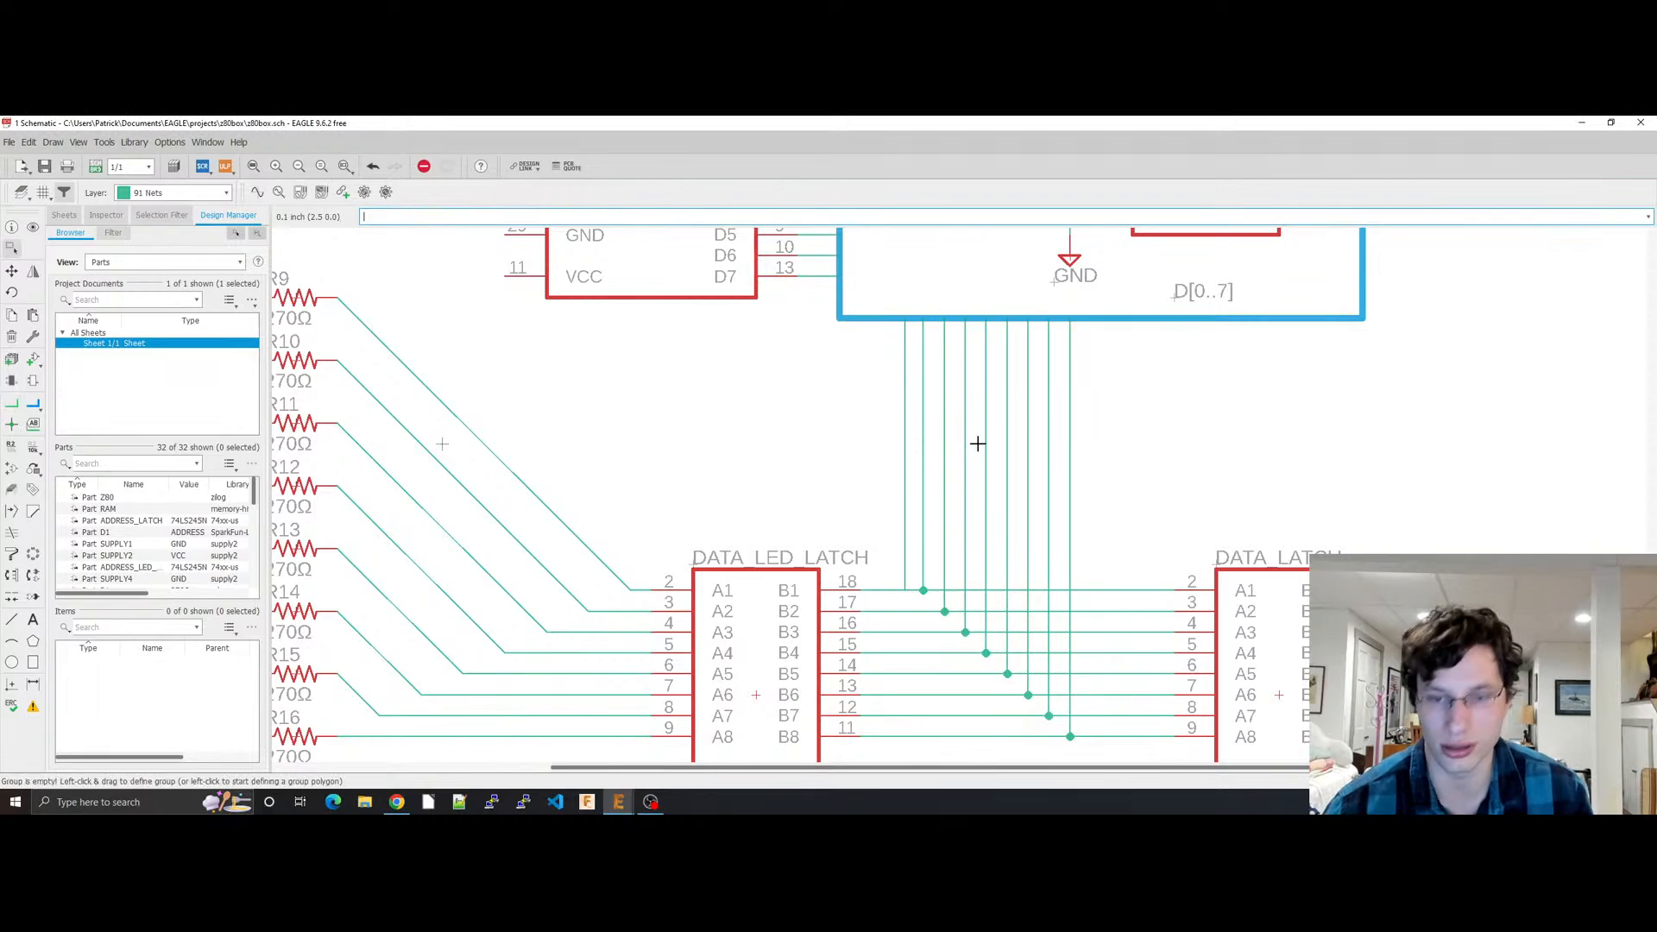
left_click(905, 489)
key("Delete")
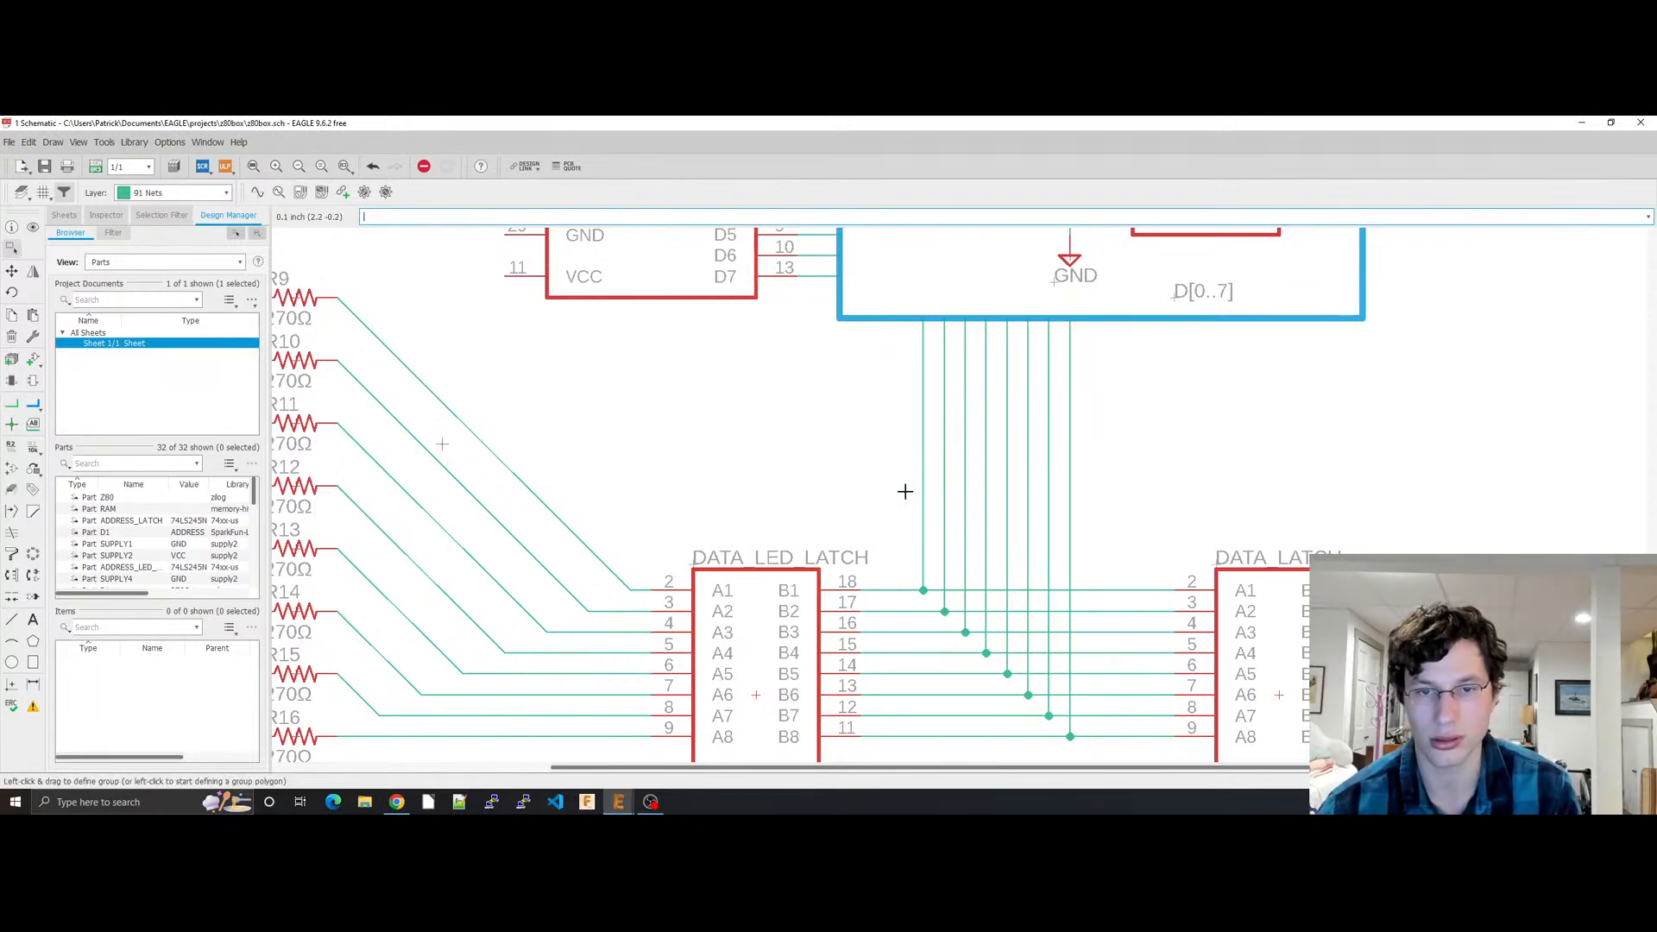
key("ctrl+s")
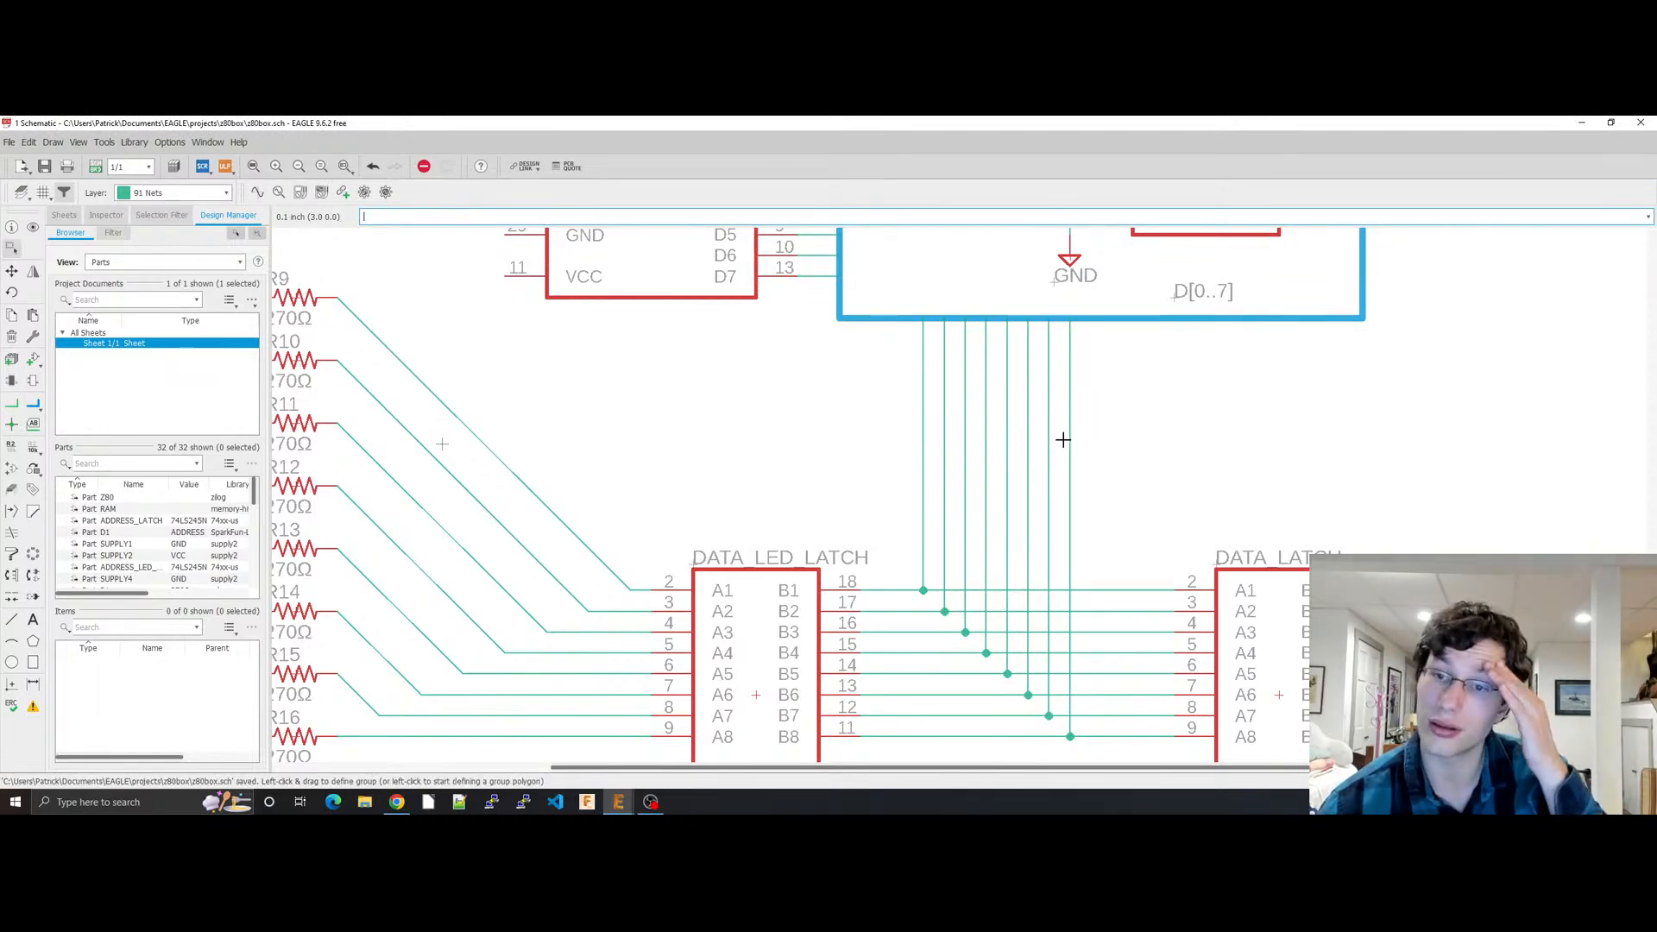
Step: Review the address, CPU, RAM and data latch circuits across the schematic and switch to the z80switch.sch reference in Chrome
scroll(1138, 473, "down", 1)
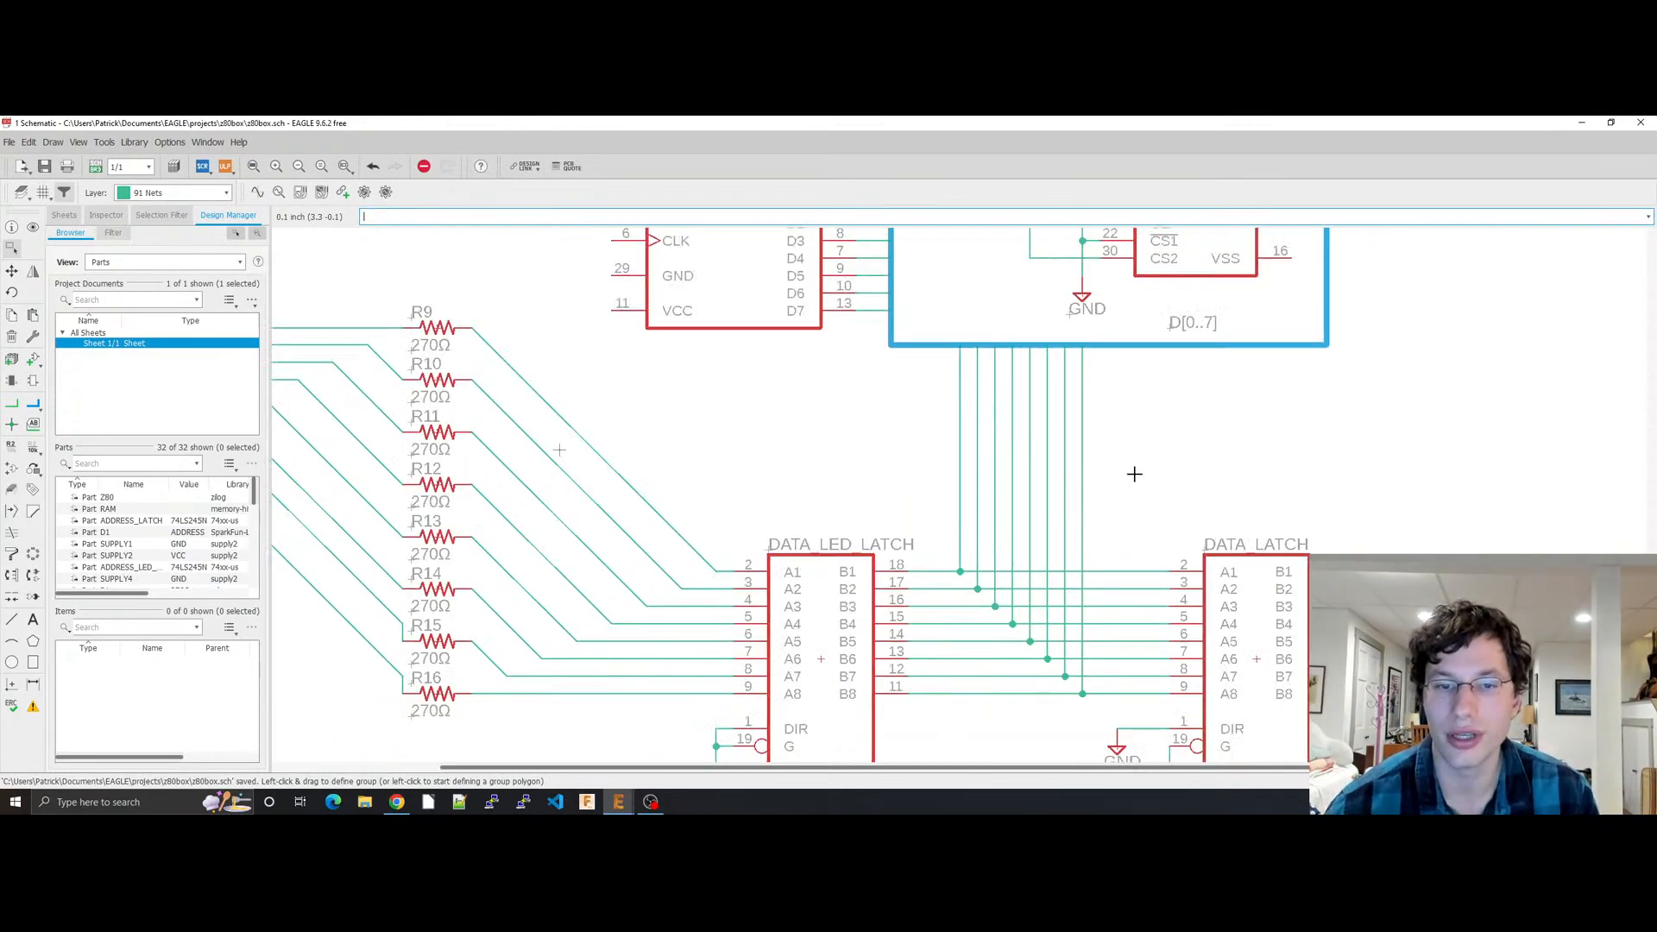
middle_click_drag(1134, 474, 1168, 378)
middle_click_drag(962, 424, 907, 668)
scroll(964, 457, "down", 3)
scroll(955, 443, "down", 4)
scroll(768, 513, "up", 1)
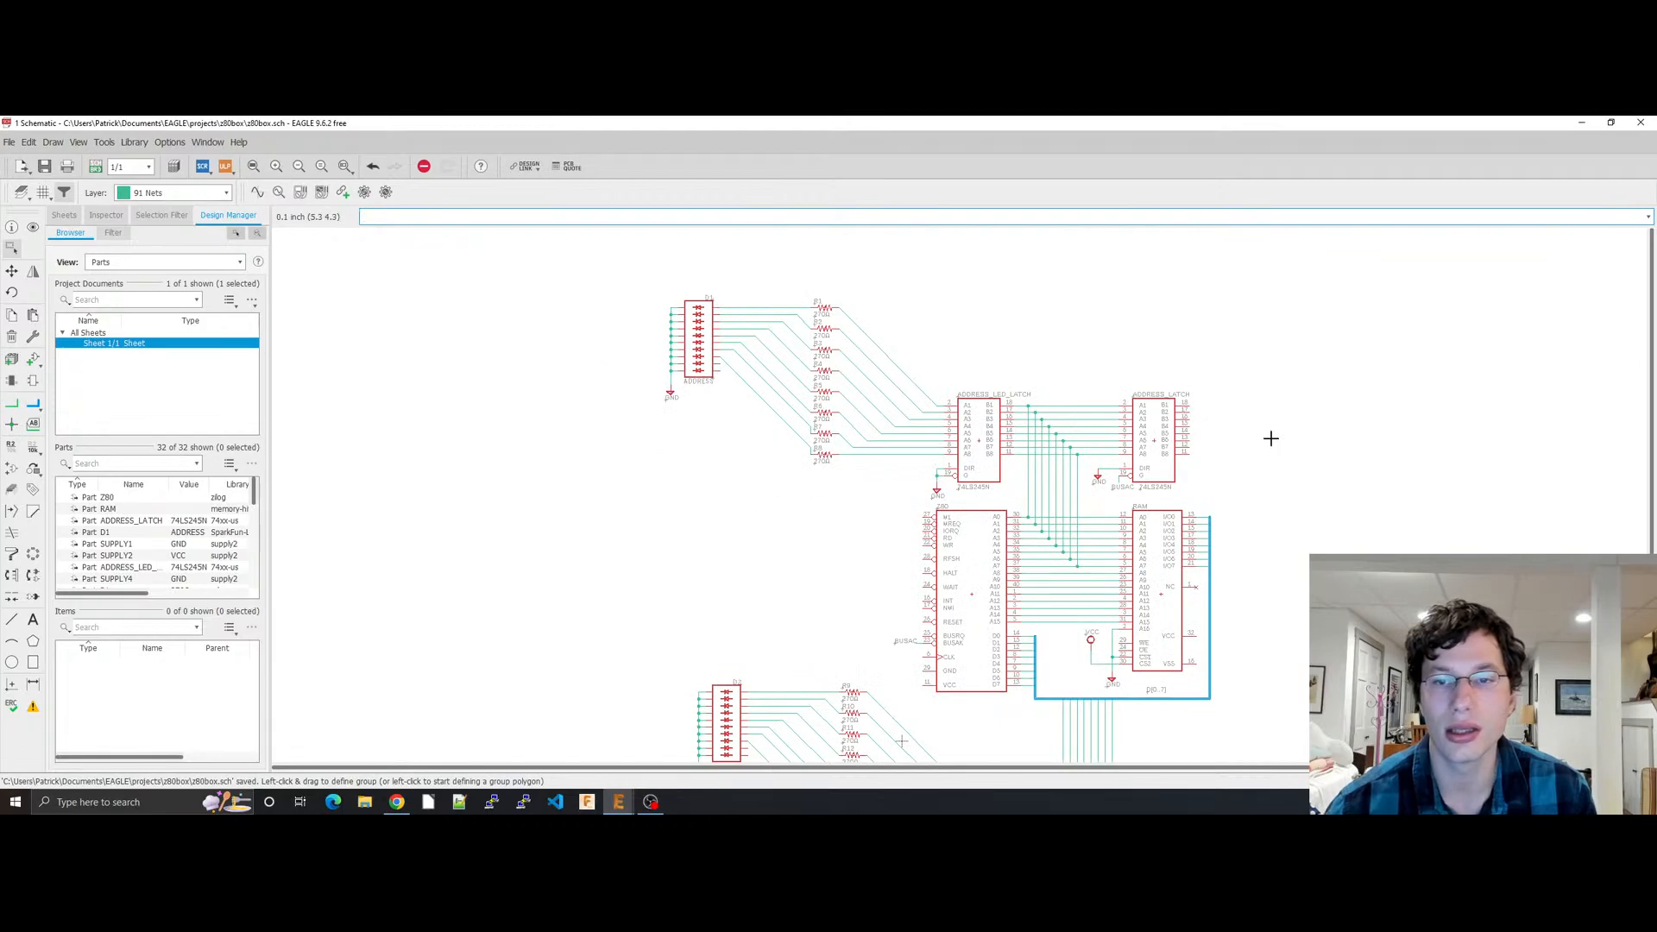
middle_click_drag(1268, 437, 1080, 366)
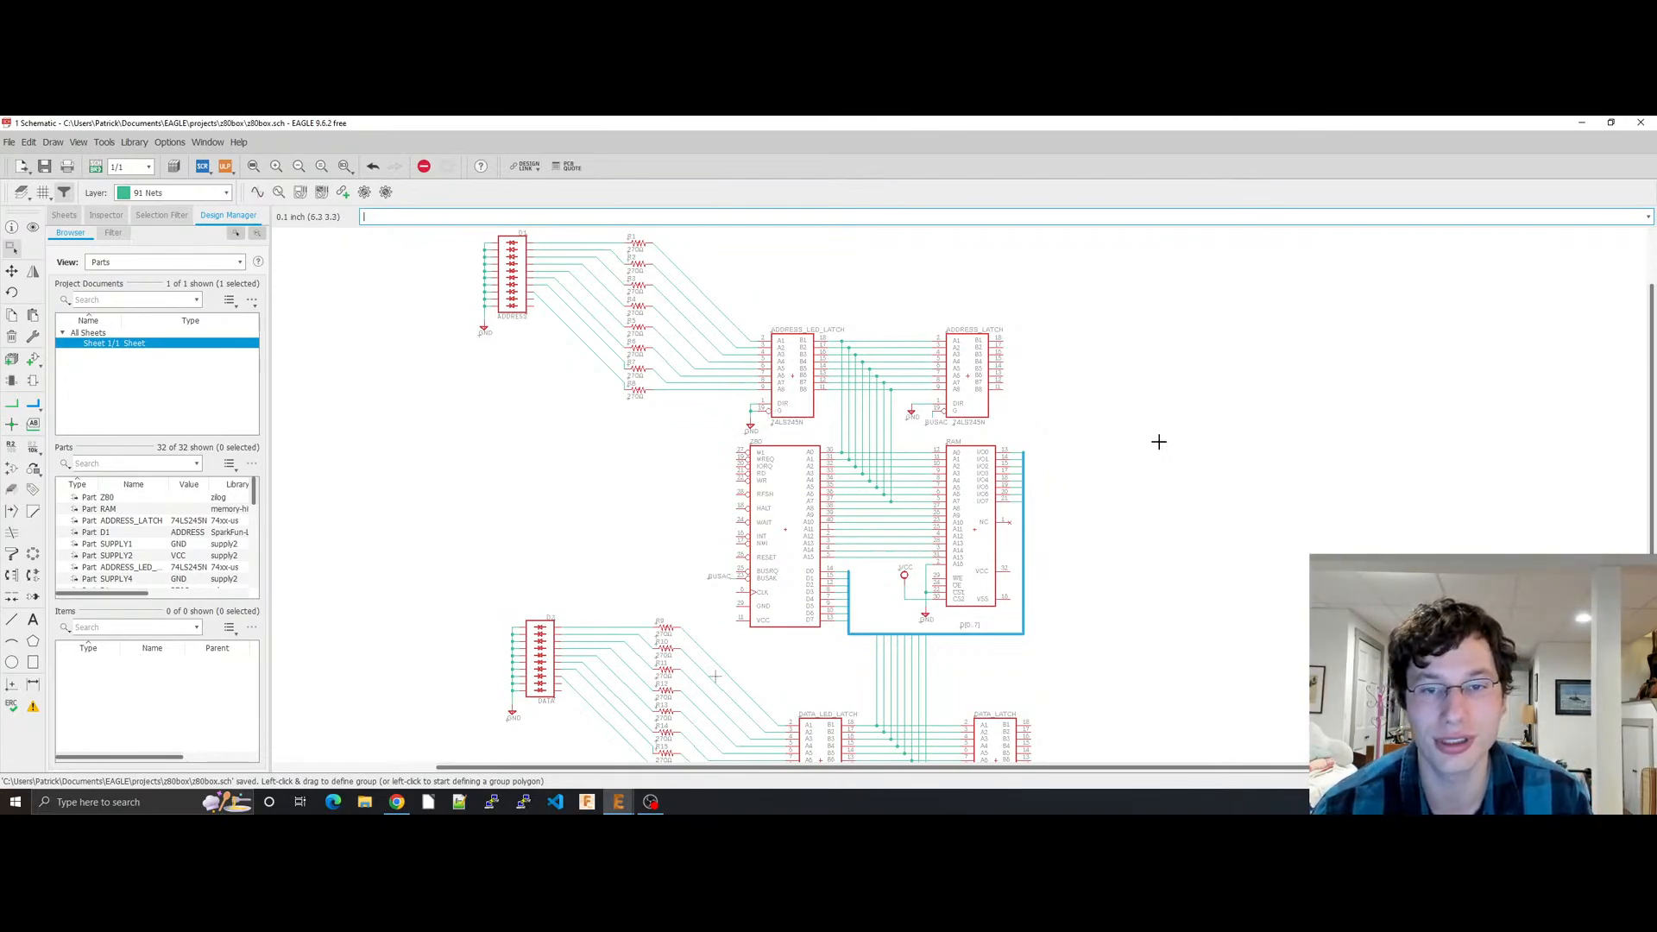
middle_click_drag(1269, 510, 1252, 424)
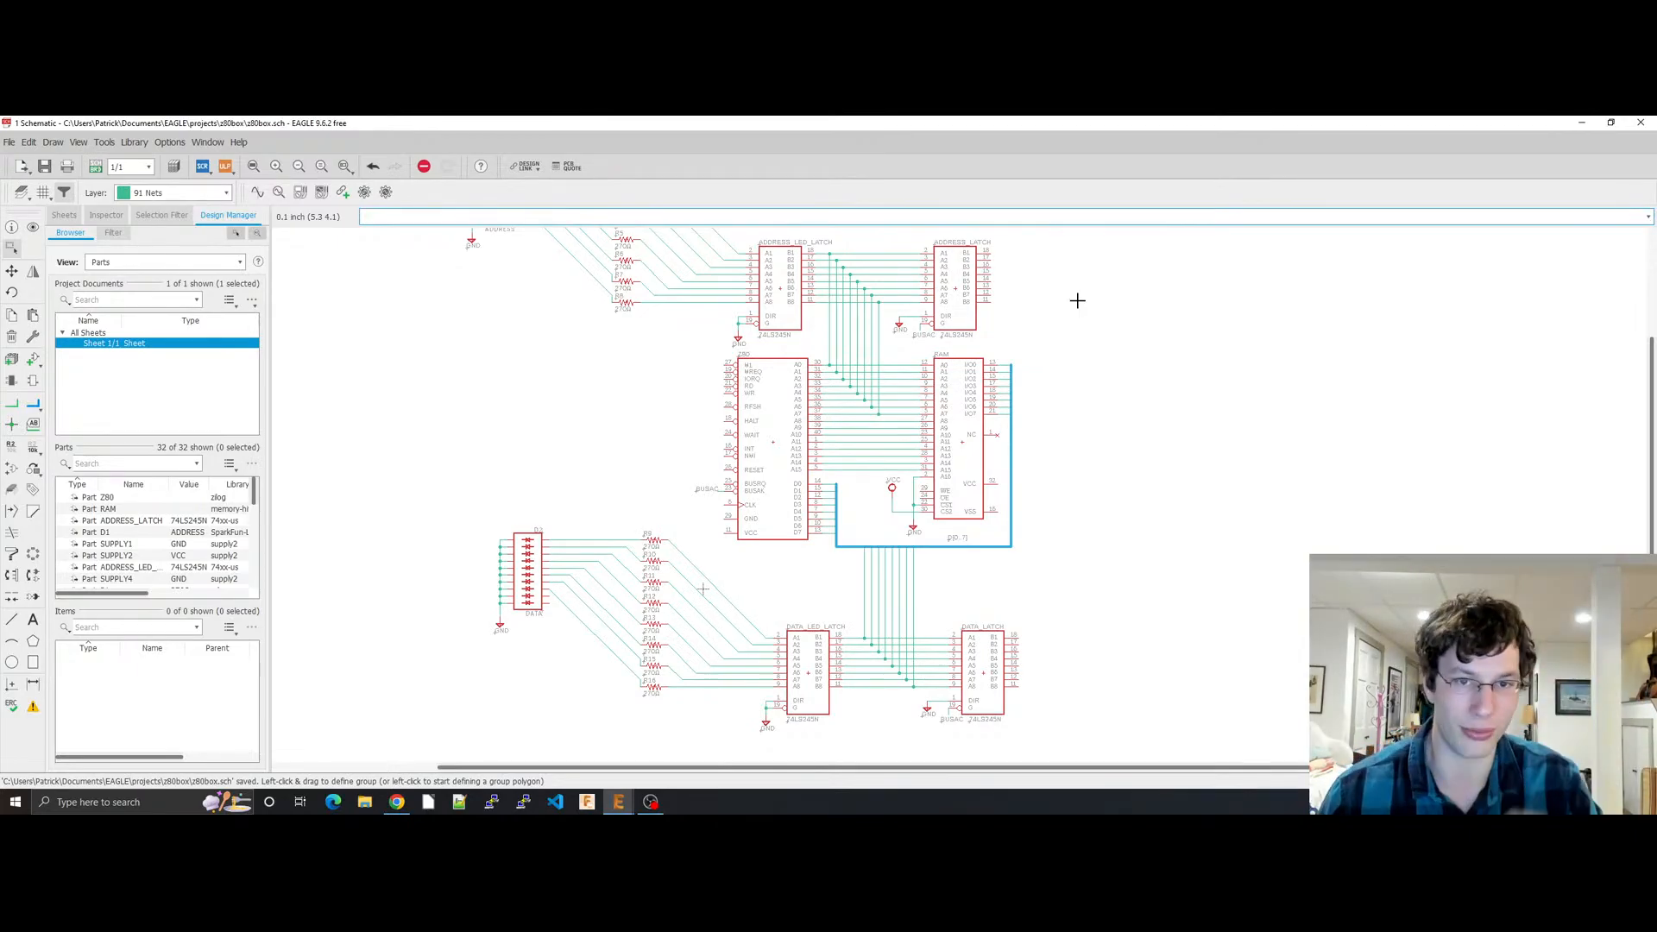
key("alt+Tab")
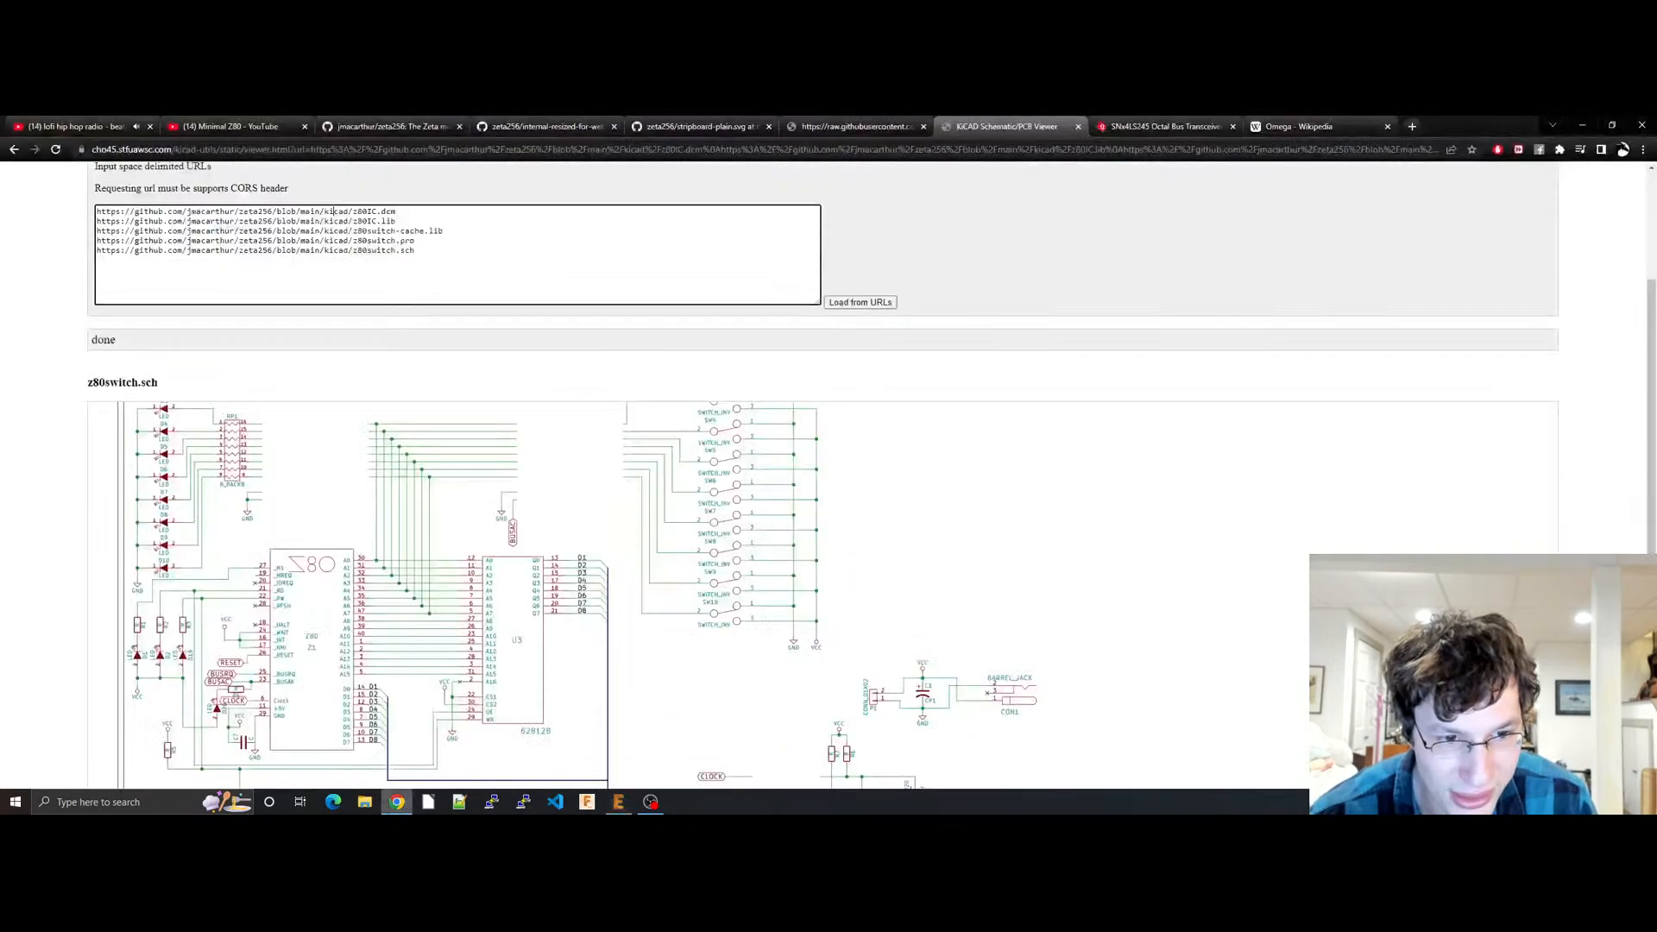
Step: Look through the zeta256 README for the inverting Schmitt trigger and copy its part number, 74HCT14
scroll(376, 601, "down", 3)
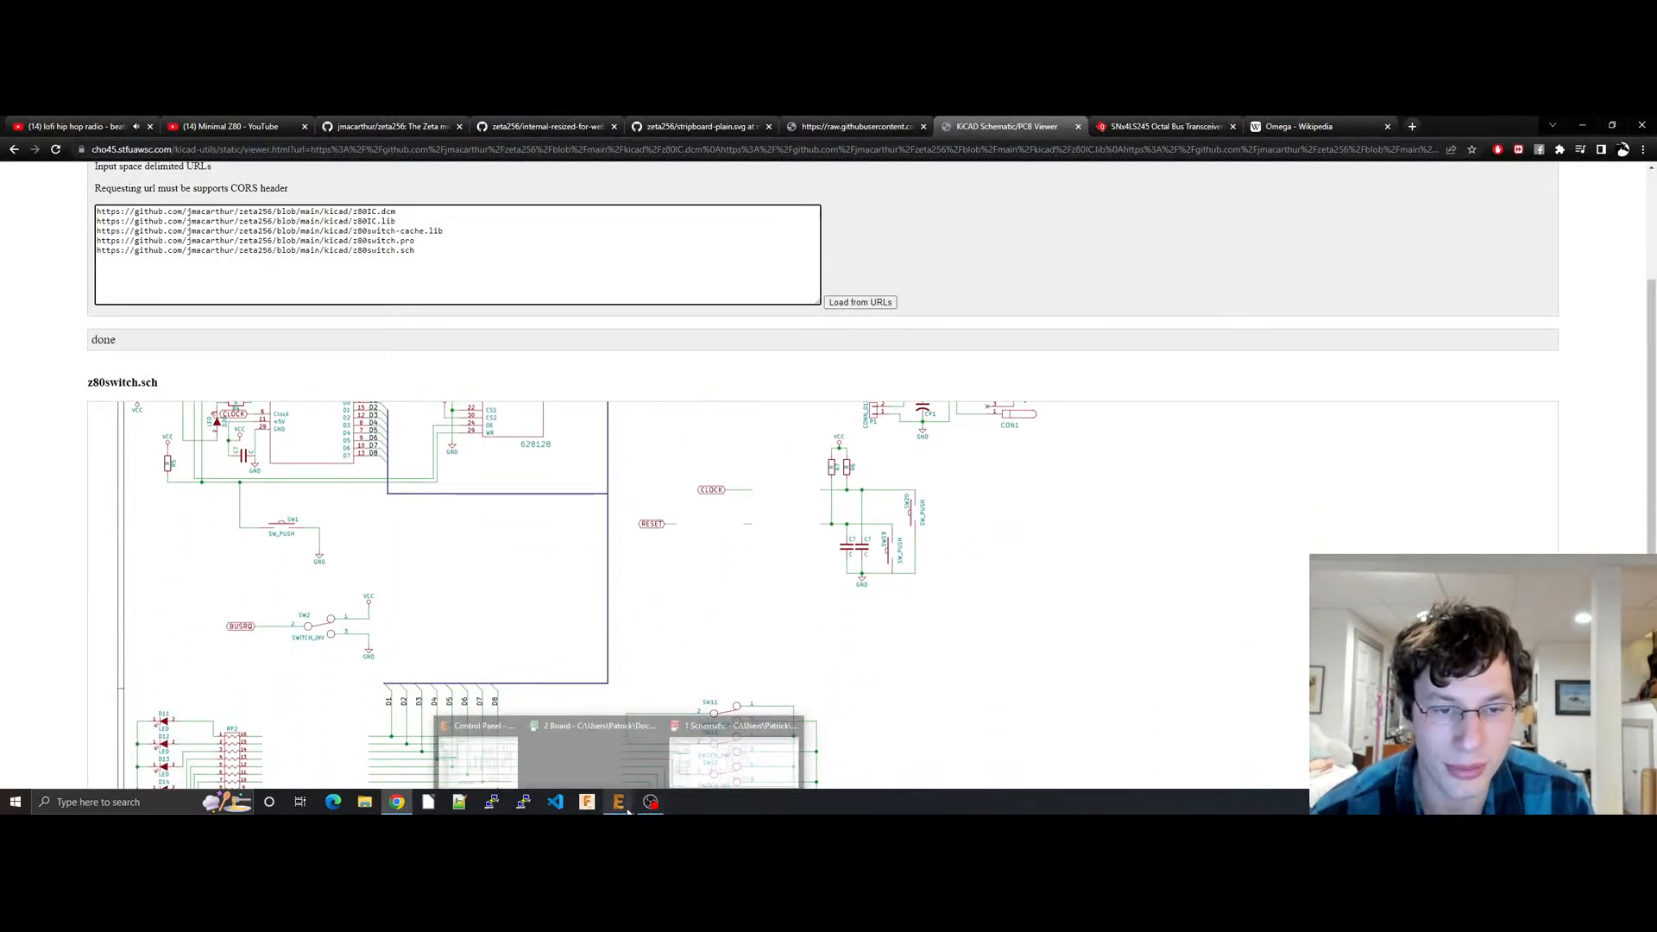
left_click(390, 126)
scroll(710, 588, "down", 5)
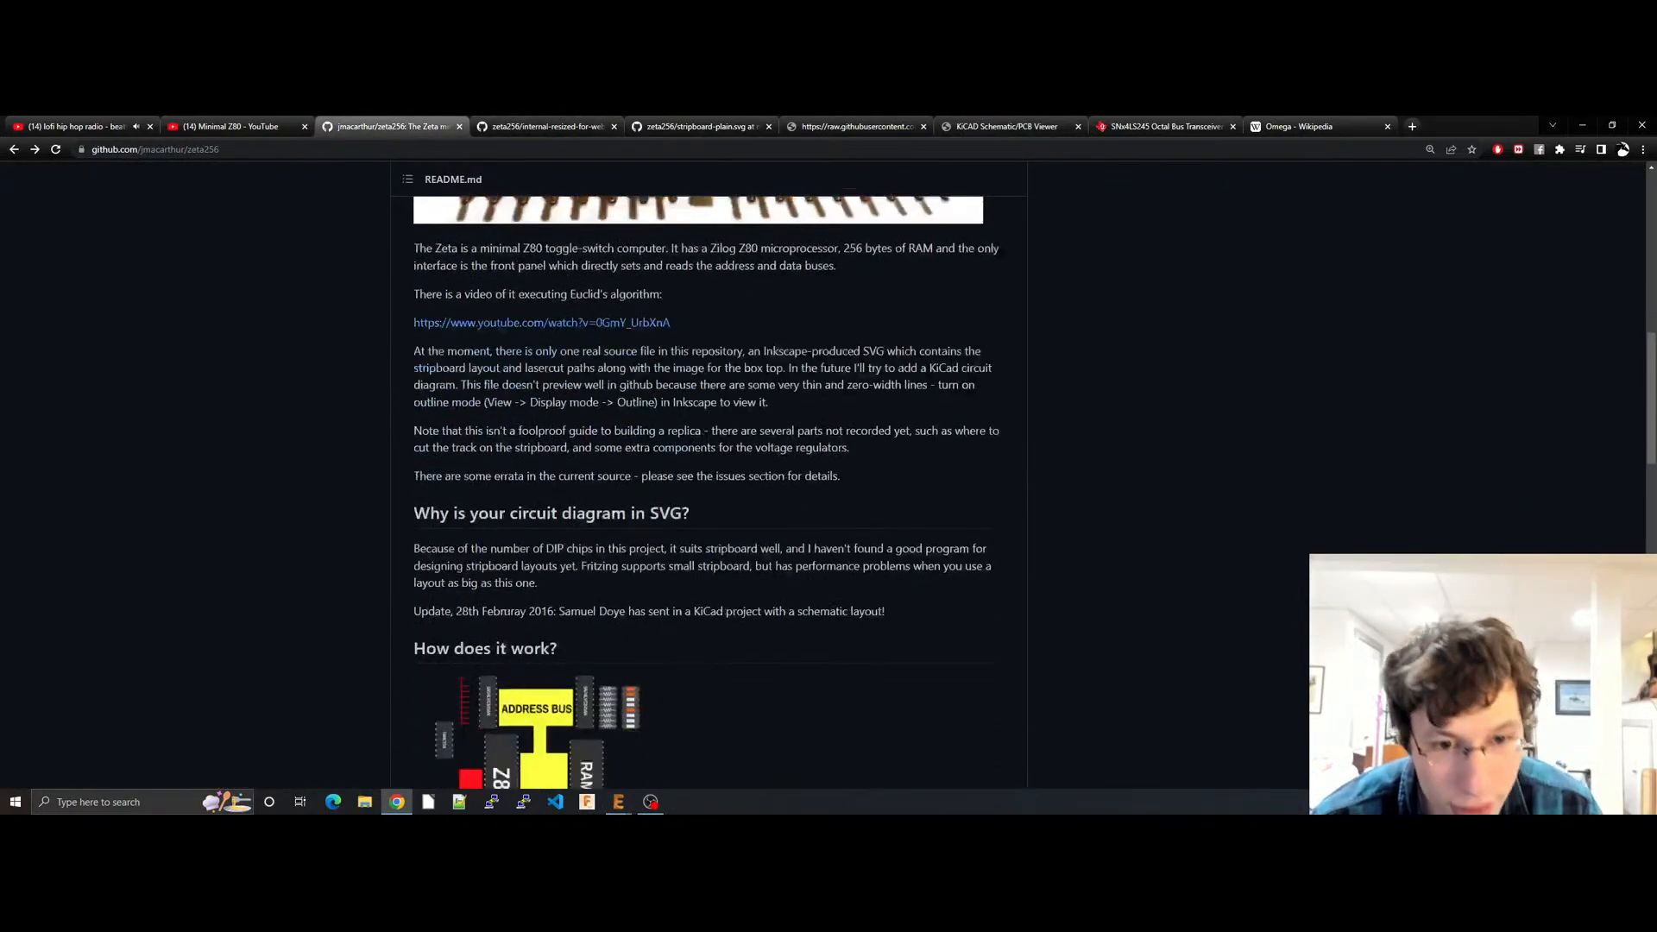
scroll(710, 588, "down", 6)
scroll(682, 595, "up", 3)
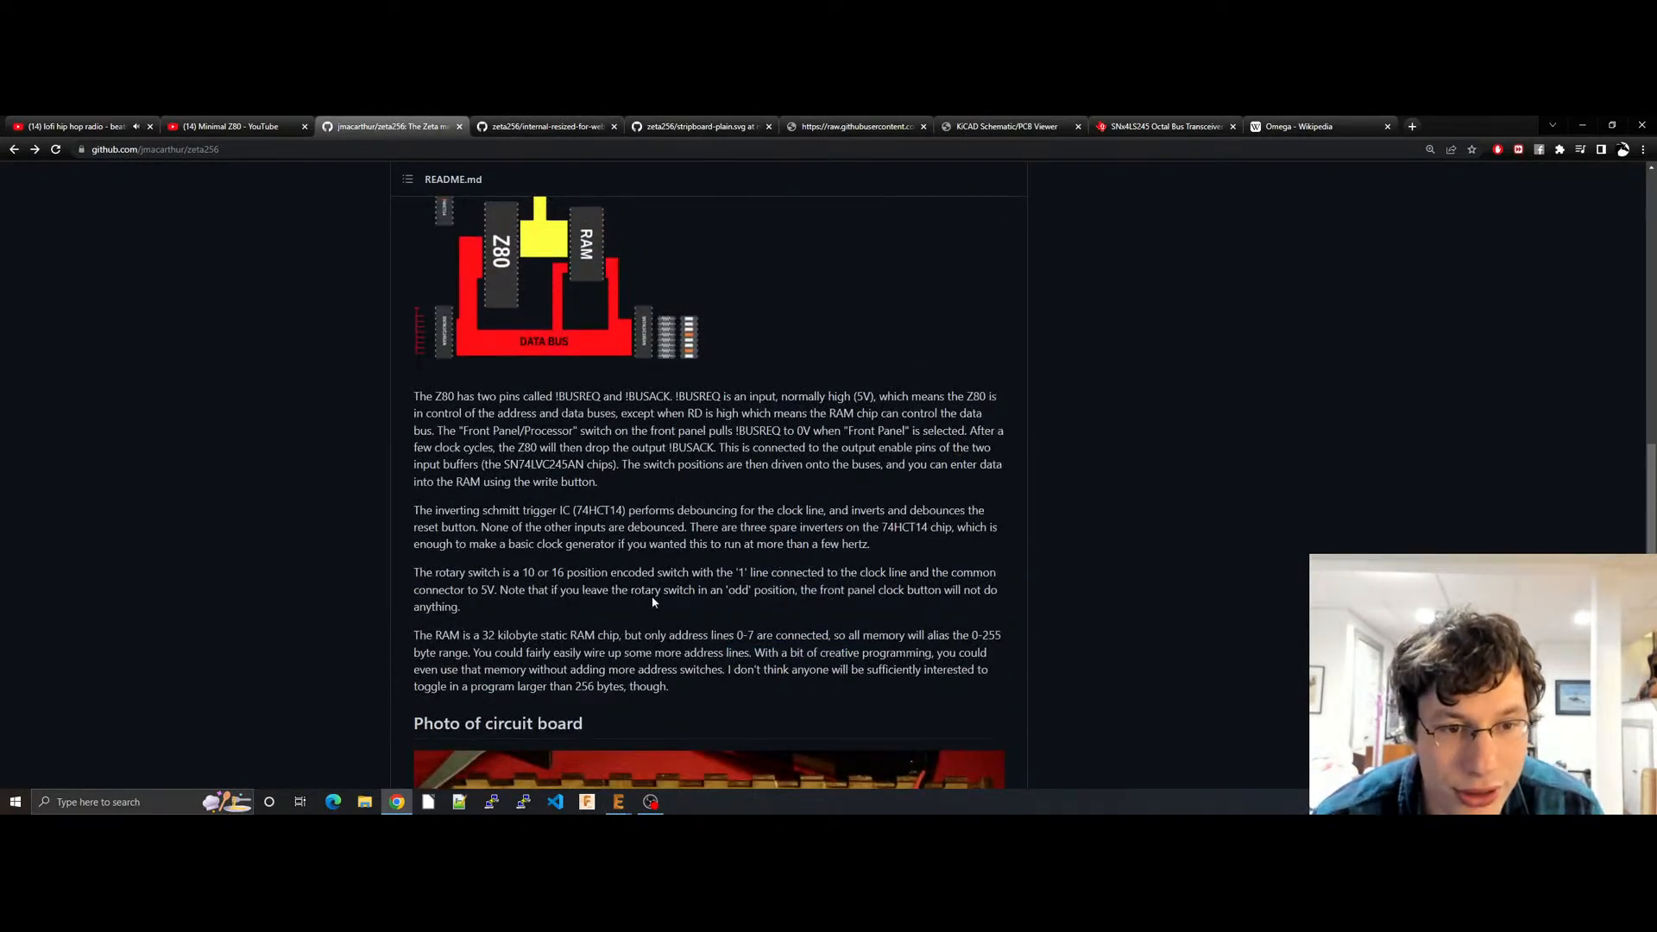
left_click_drag(573, 510, 620, 511)
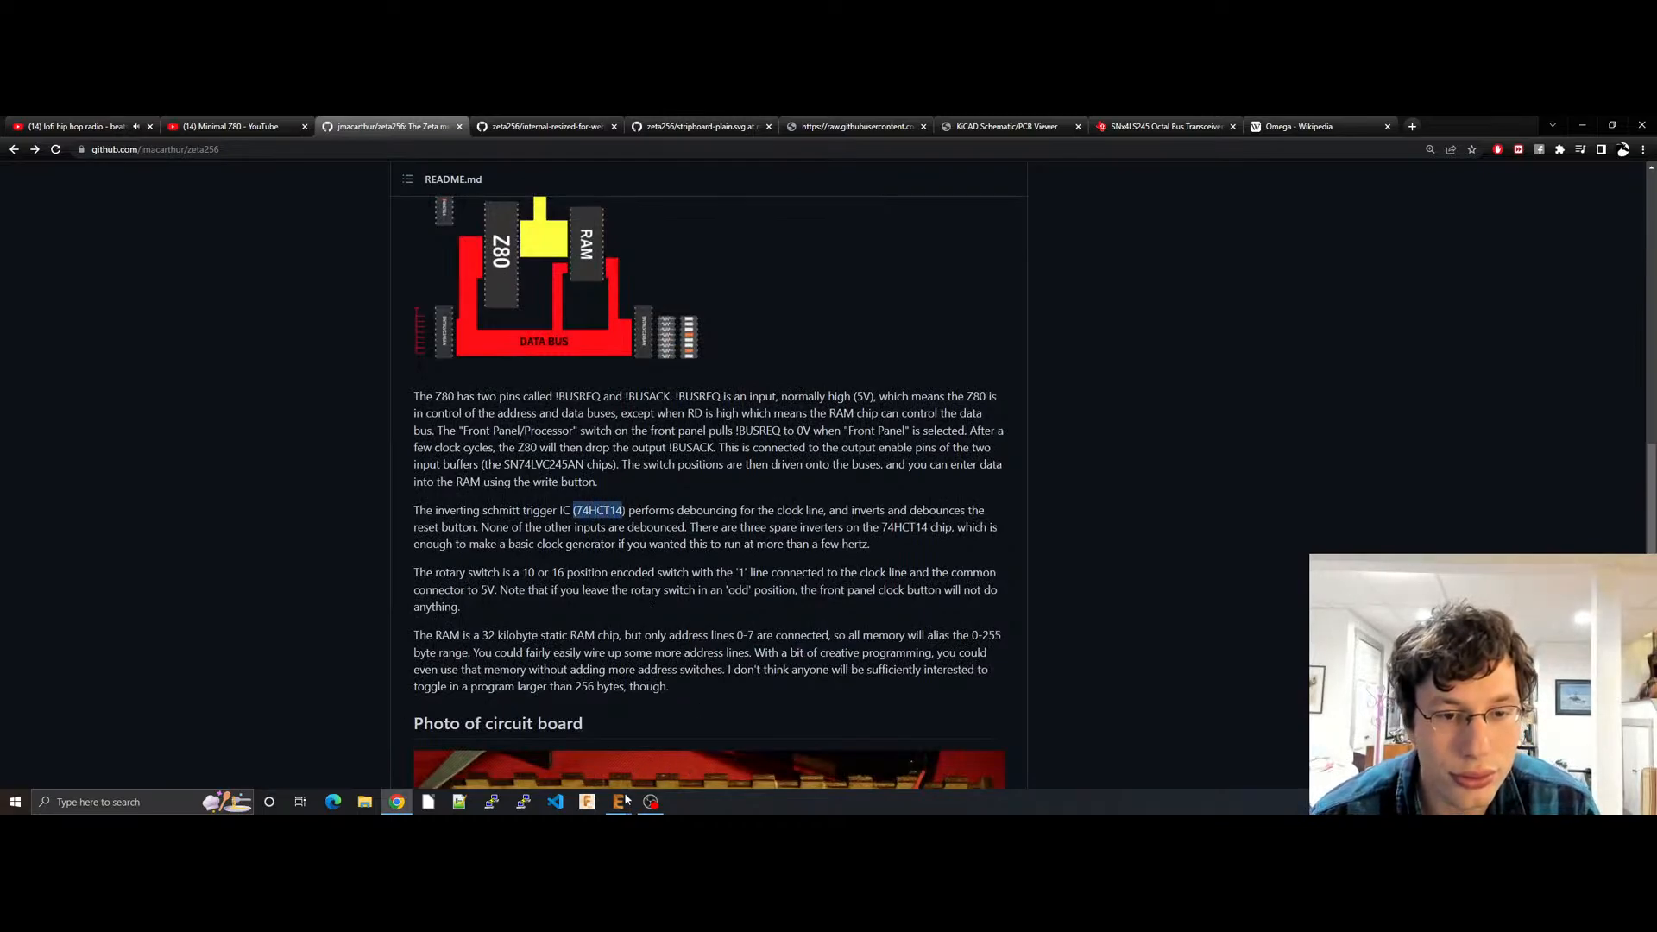
Step: Switch to the EAGLE schematic and search the part libraries for 74HCT14
mouse_move(628, 801)
left_click(712, 754)
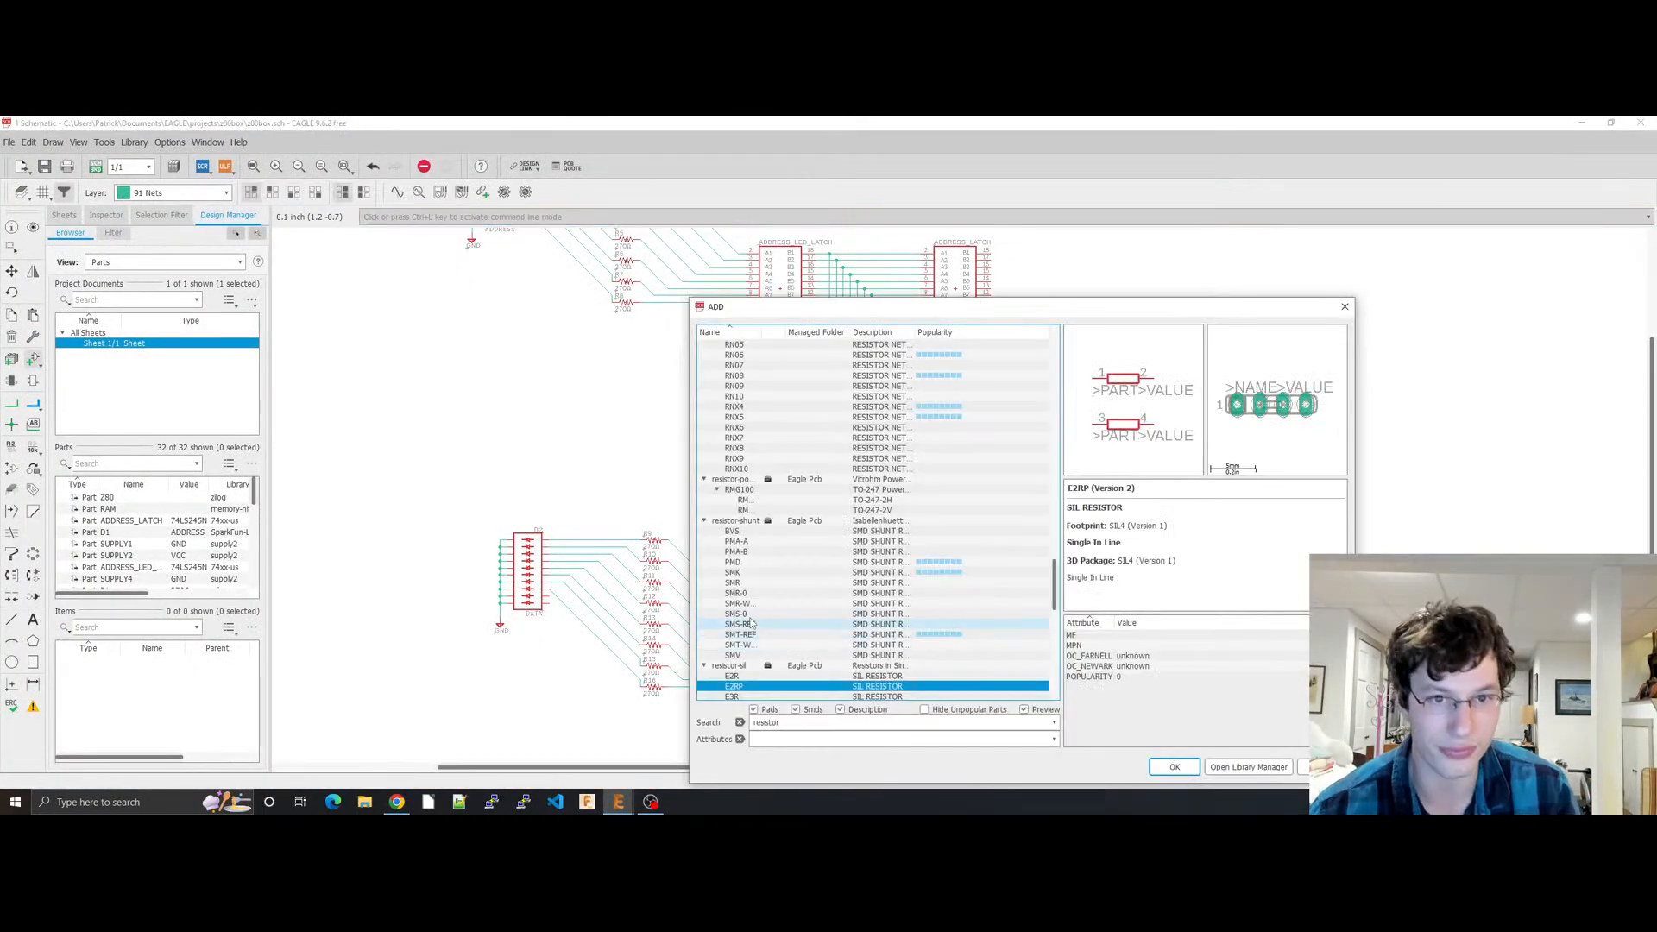
type("(74HCT14")
key("ctrl+a")
type("(74HCT14")
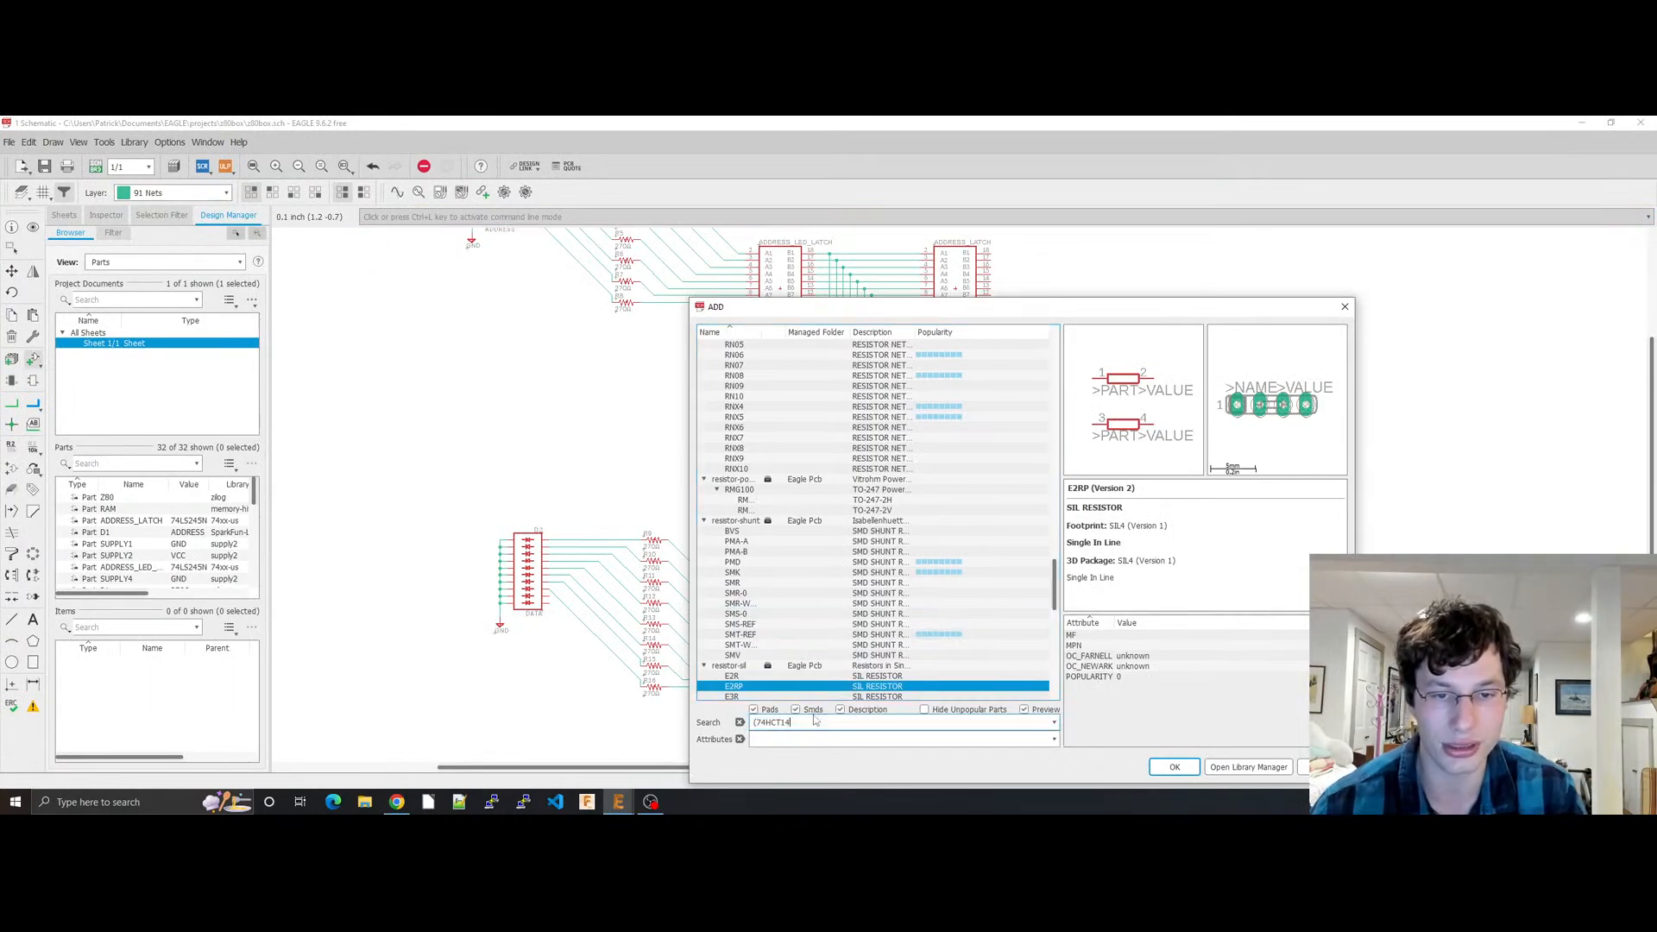
key("Home")
key("Delete")
key("Return")
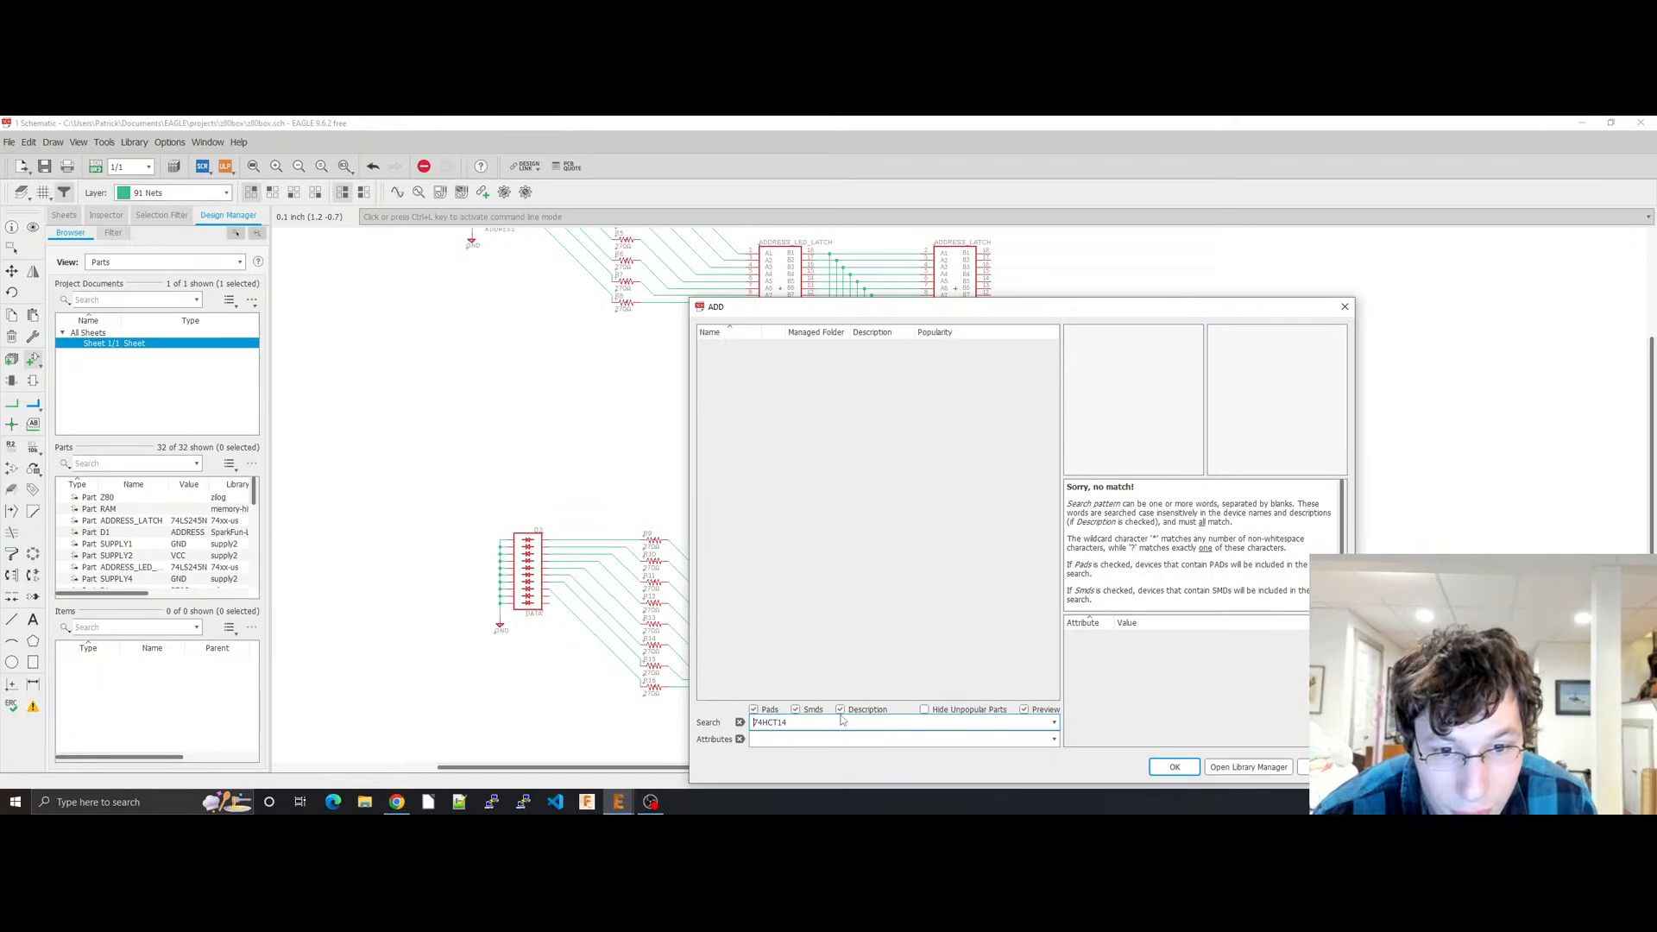
Step: Clear the part search and expand the 74xx-us library
double_click(835, 729)
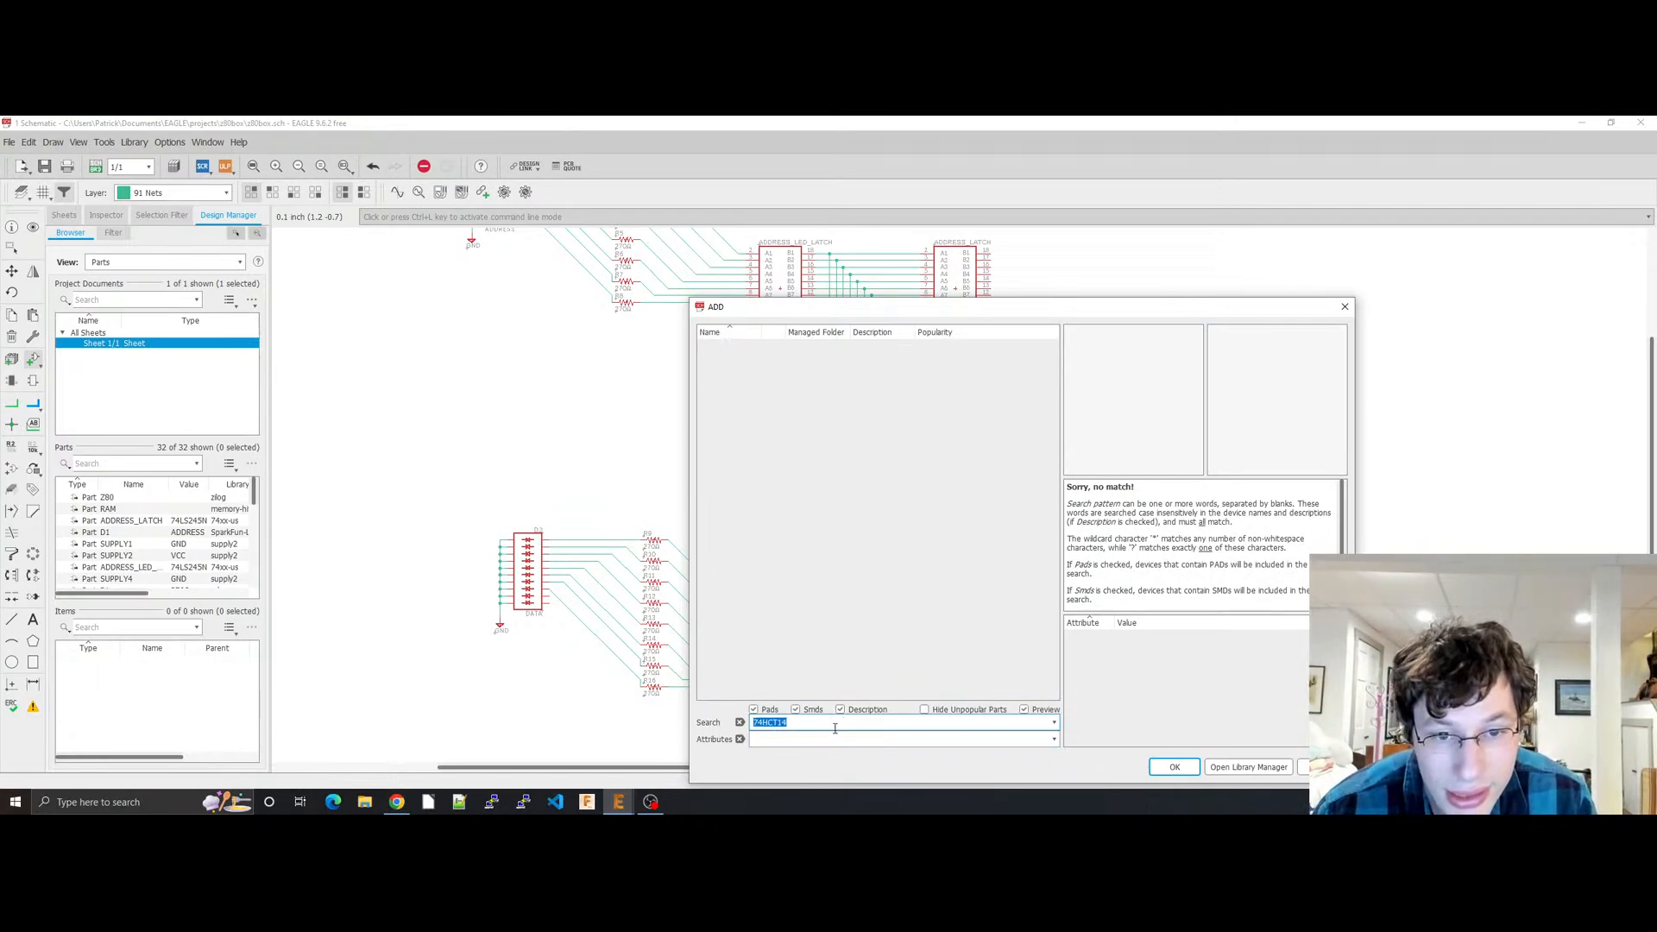
type("74x")
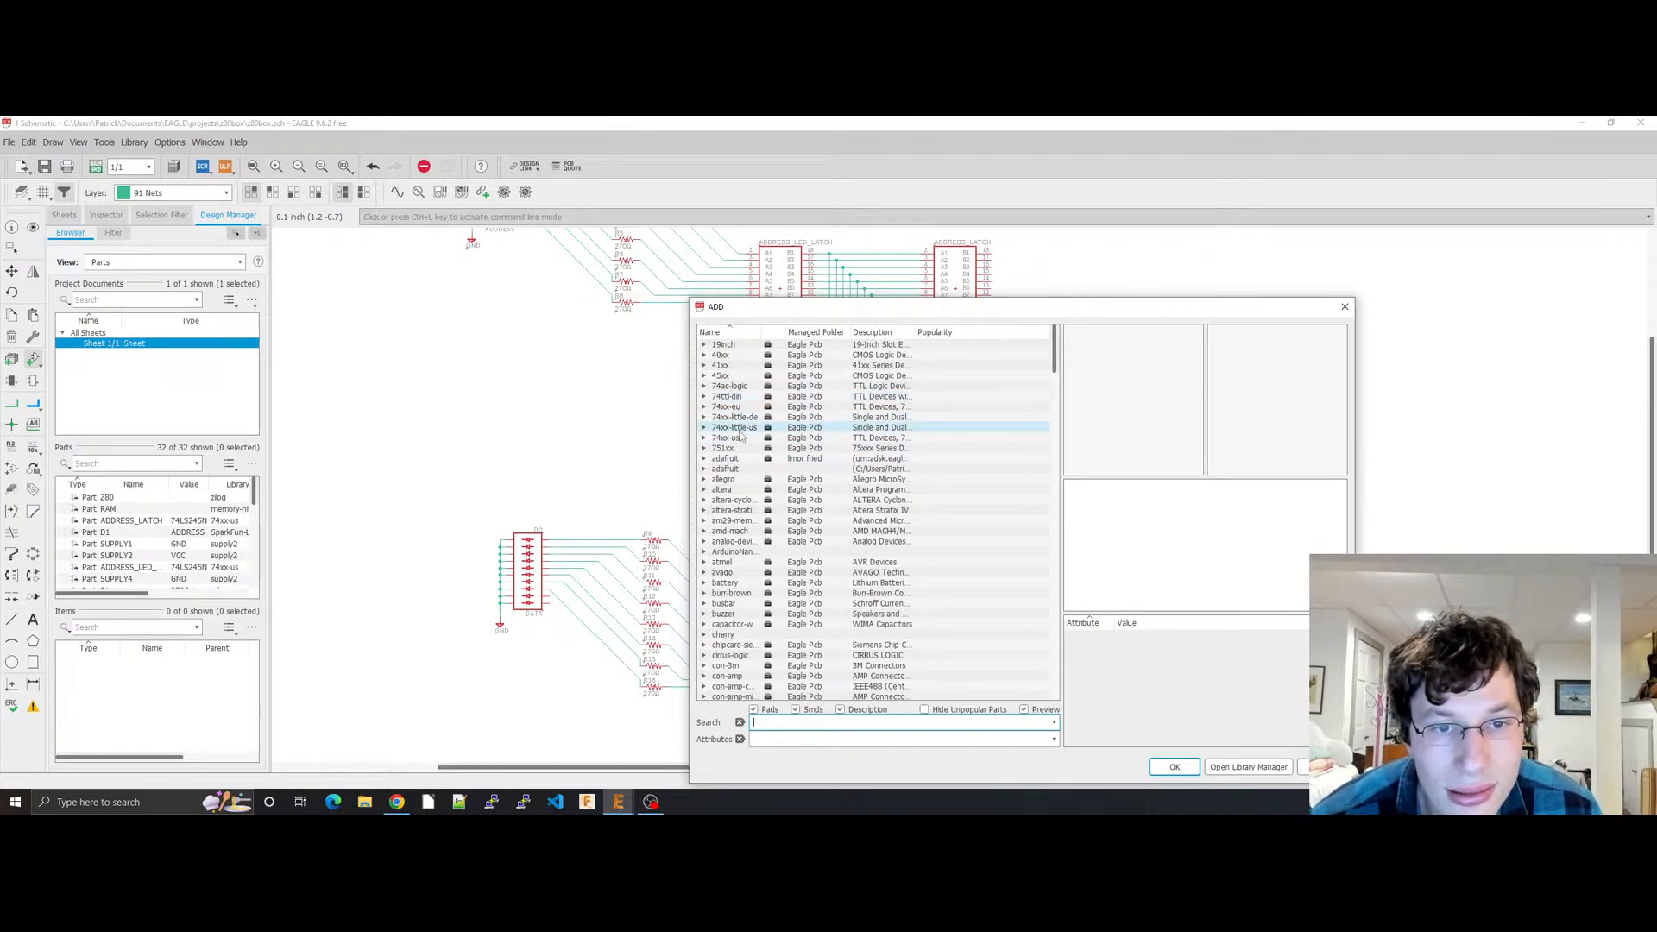
left_click(734, 428)
double_click(735, 439)
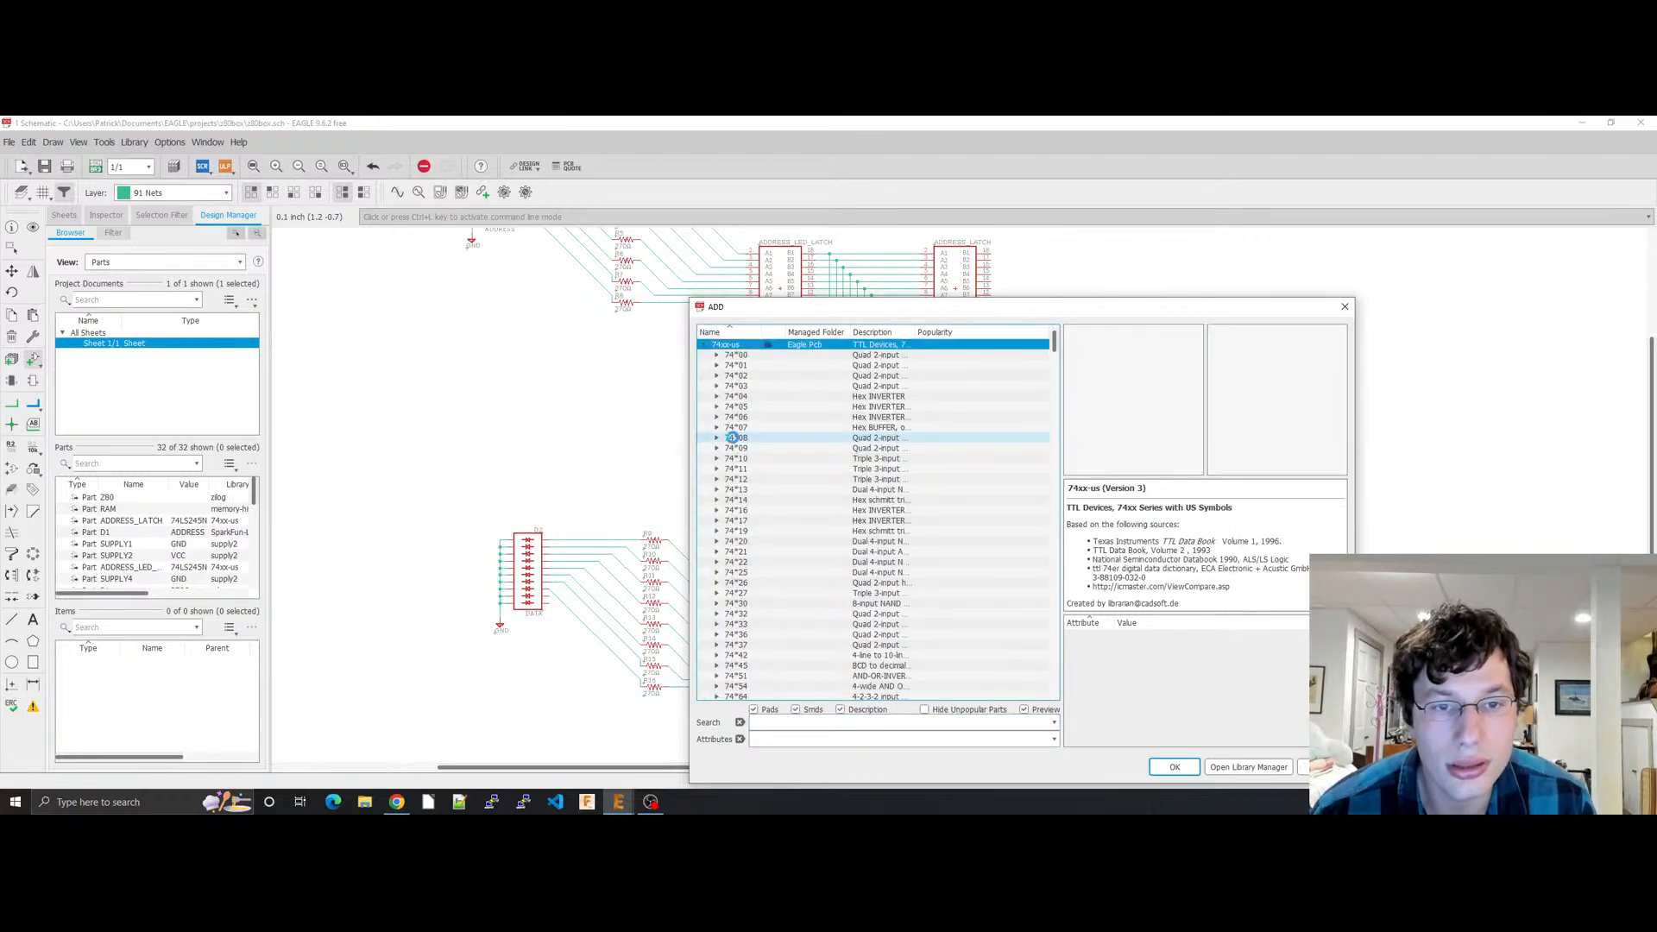
Step: Check the inverter's part number in the README, and choose the 74*14 in the DIL14 package (74LS14N) for placement
key("Down")
key("Down")
key("Down")
key("Down")
key("Down")
key("Down")
key("Down")
key("Down")
key("Down")
key("Down")
key("Down")
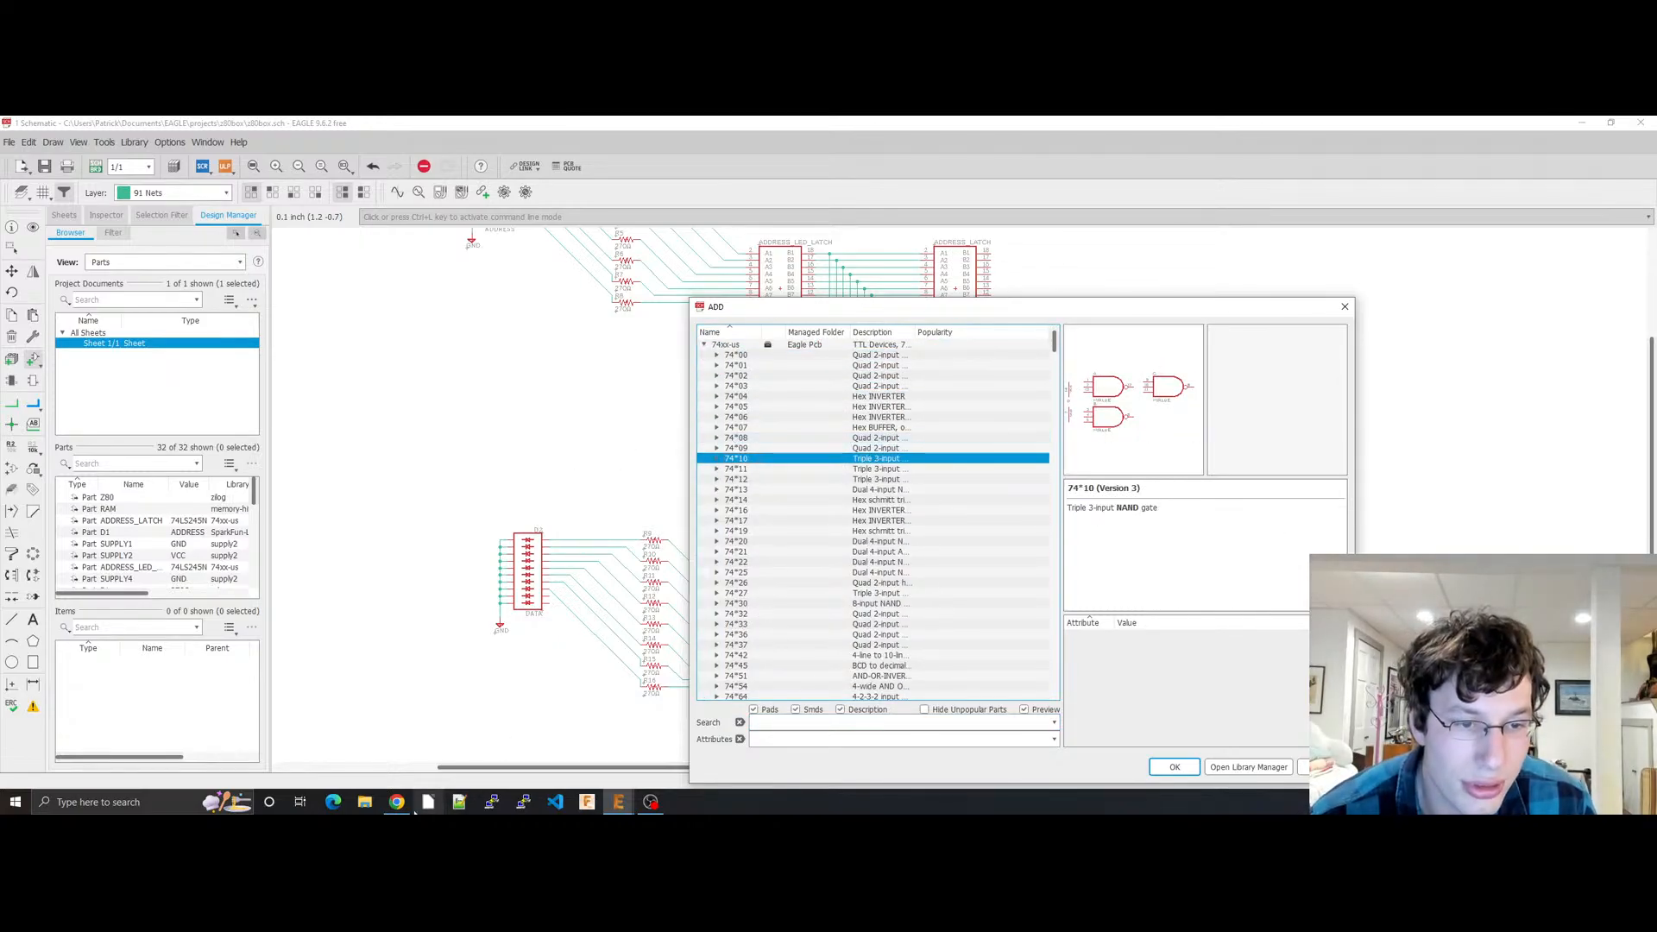
left_click(409, 805)
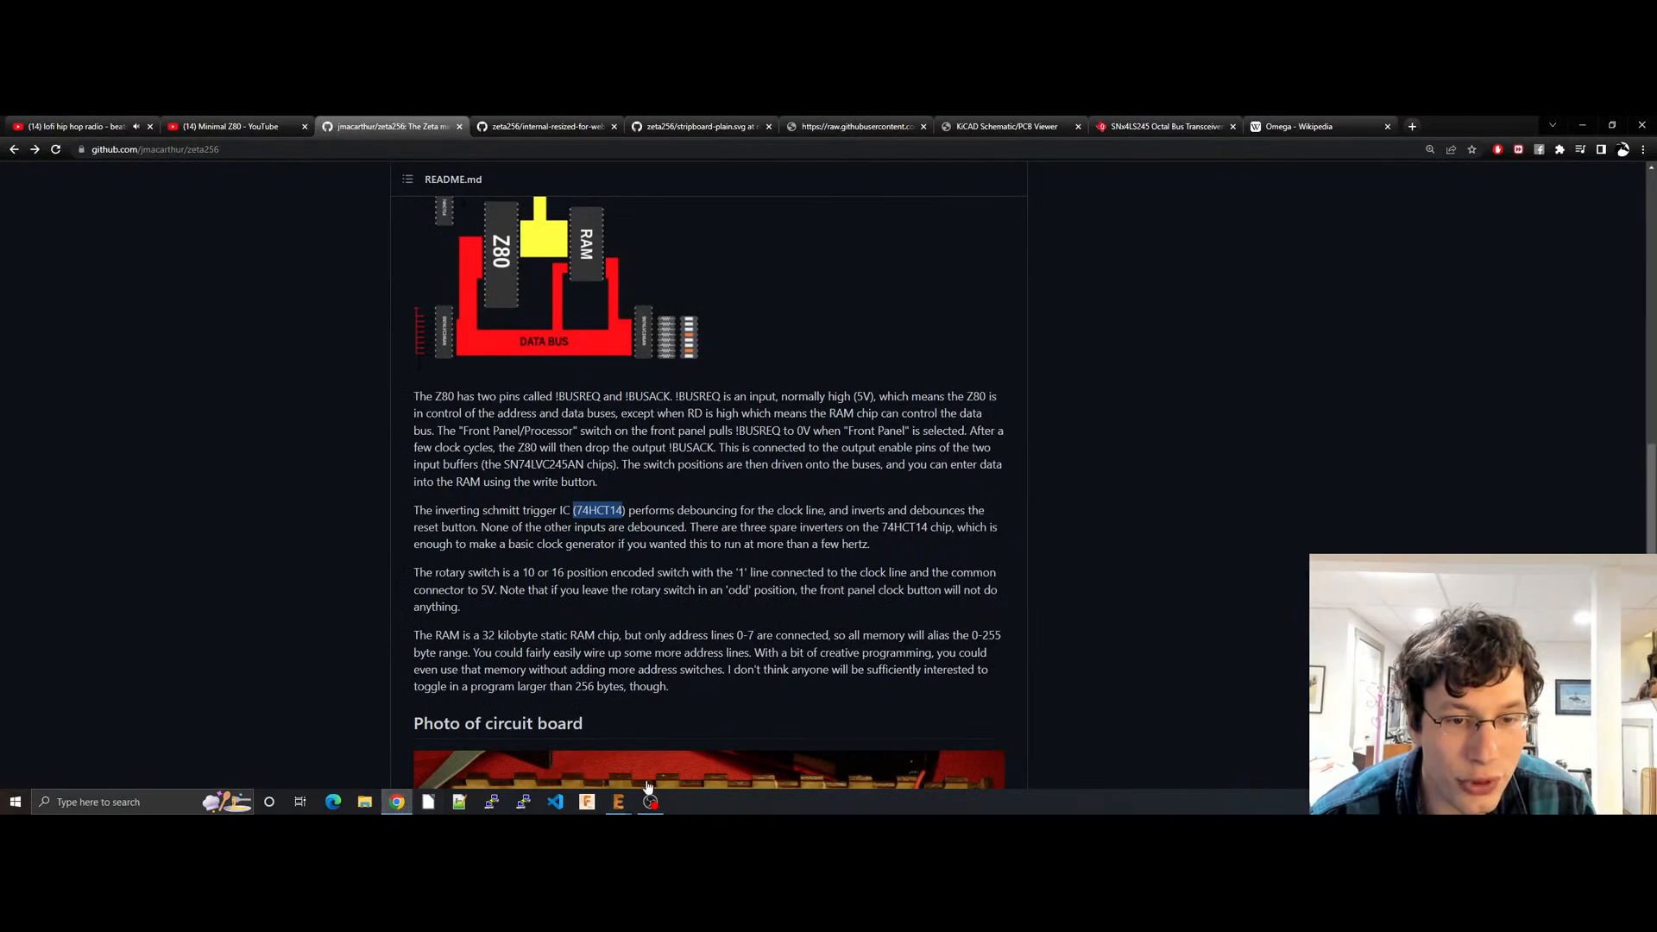
left_click(702, 750)
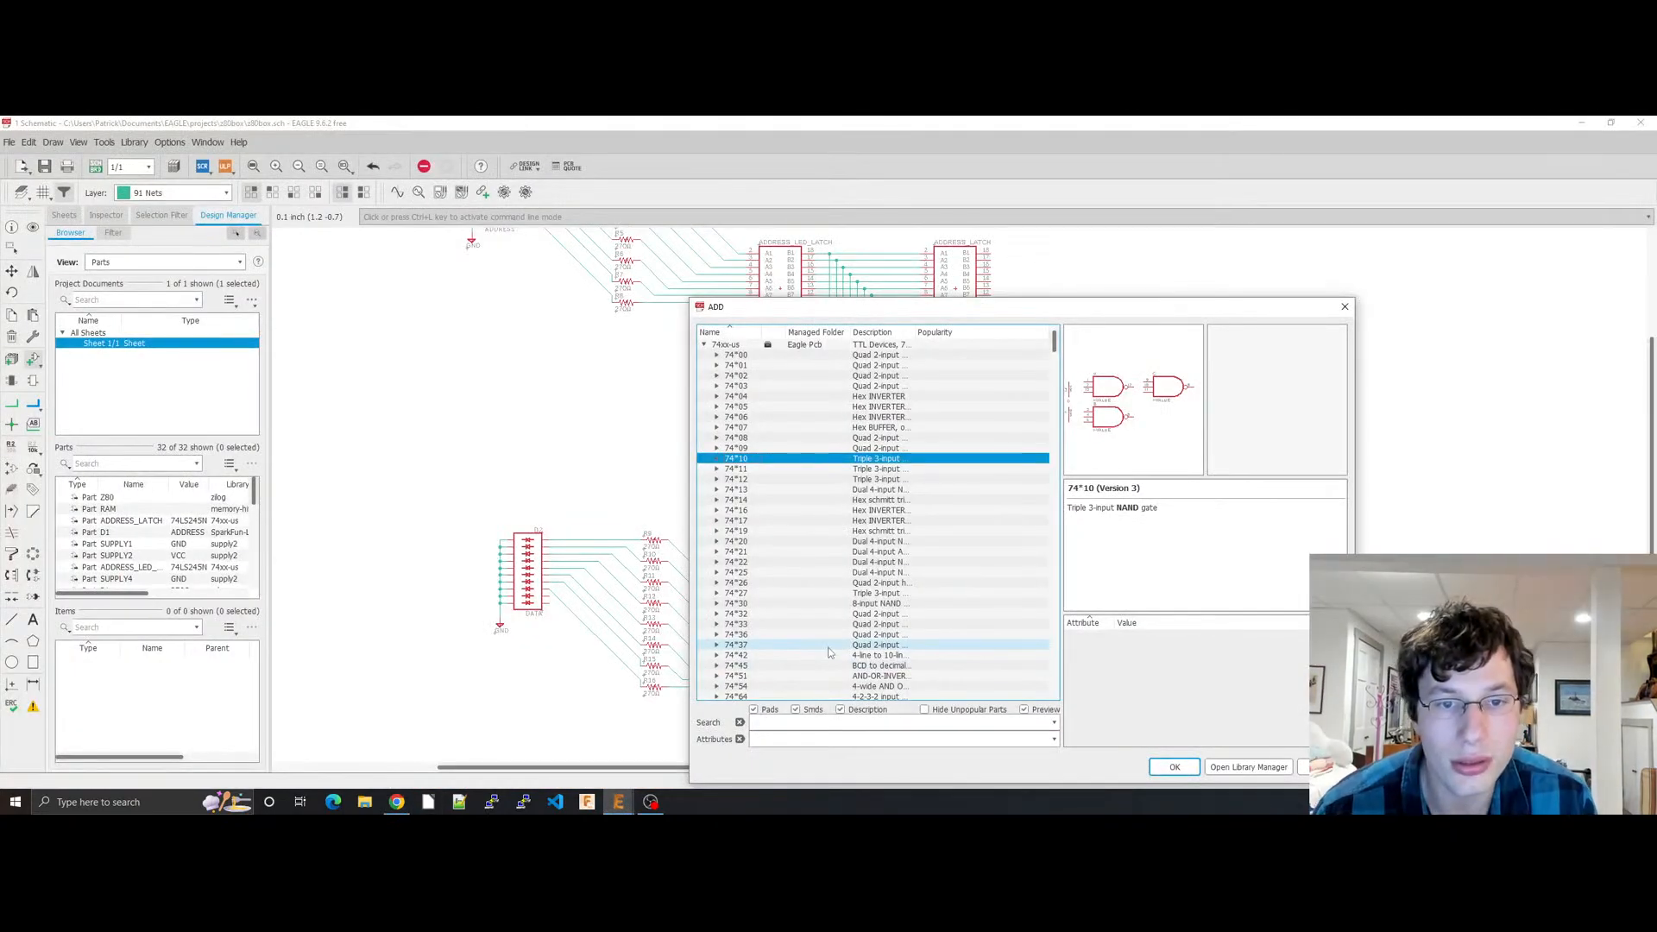
key("Down")
key("Down")
key("Down")
key("Down")
key("Right")
key("Down")
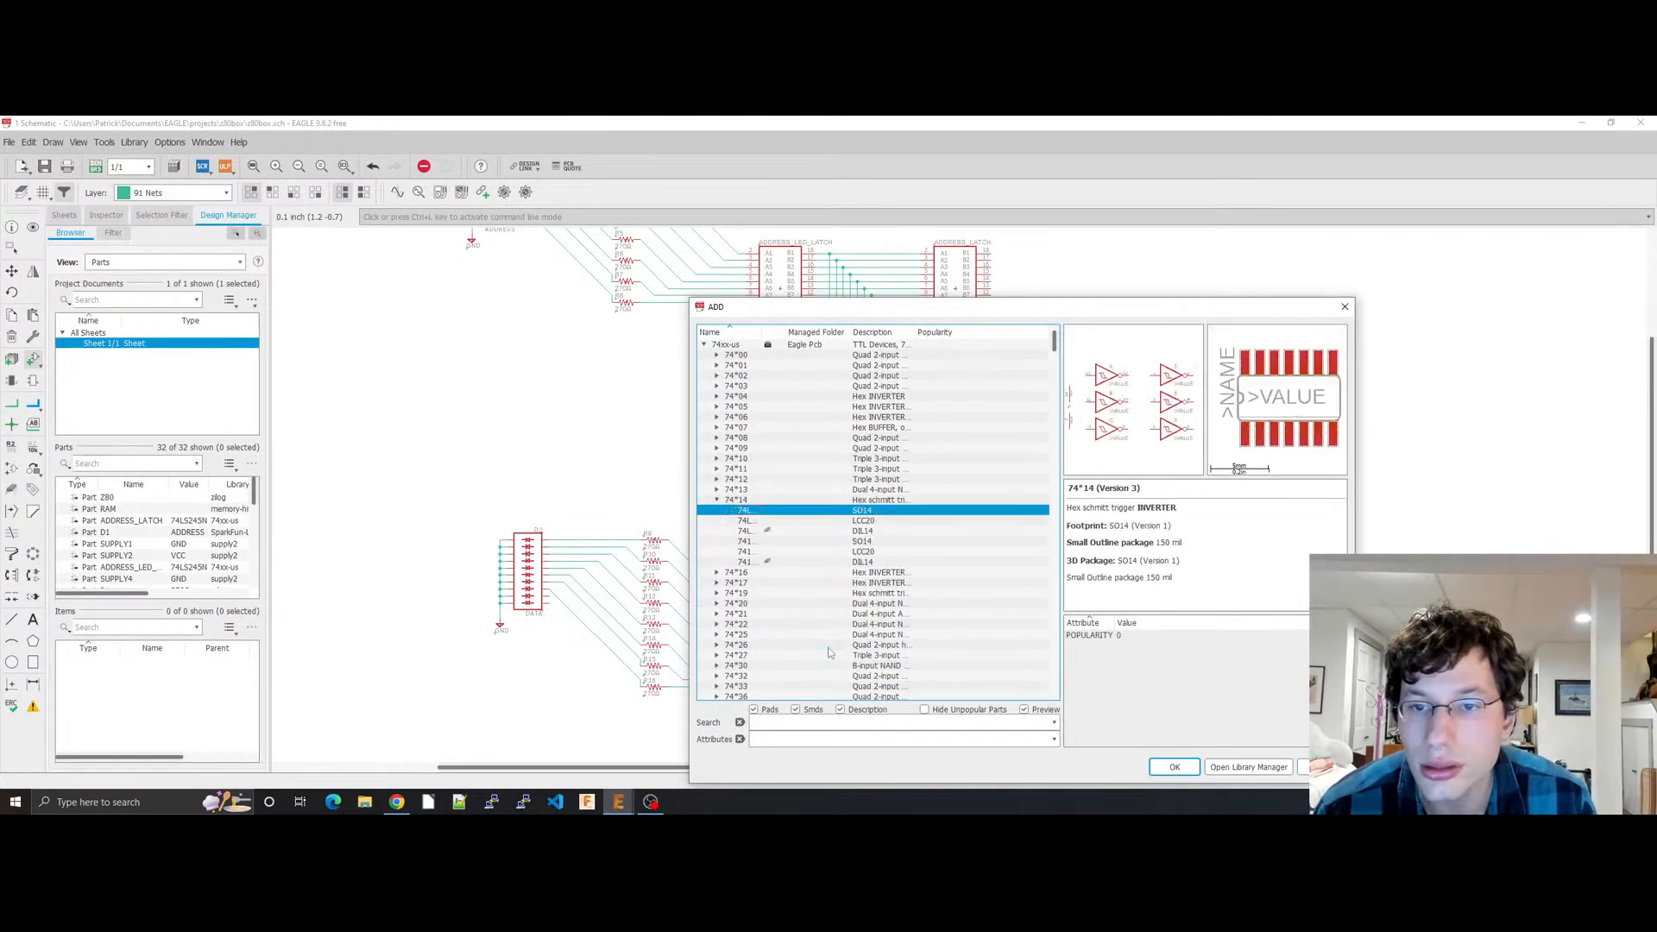
key("Down")
key("Down")
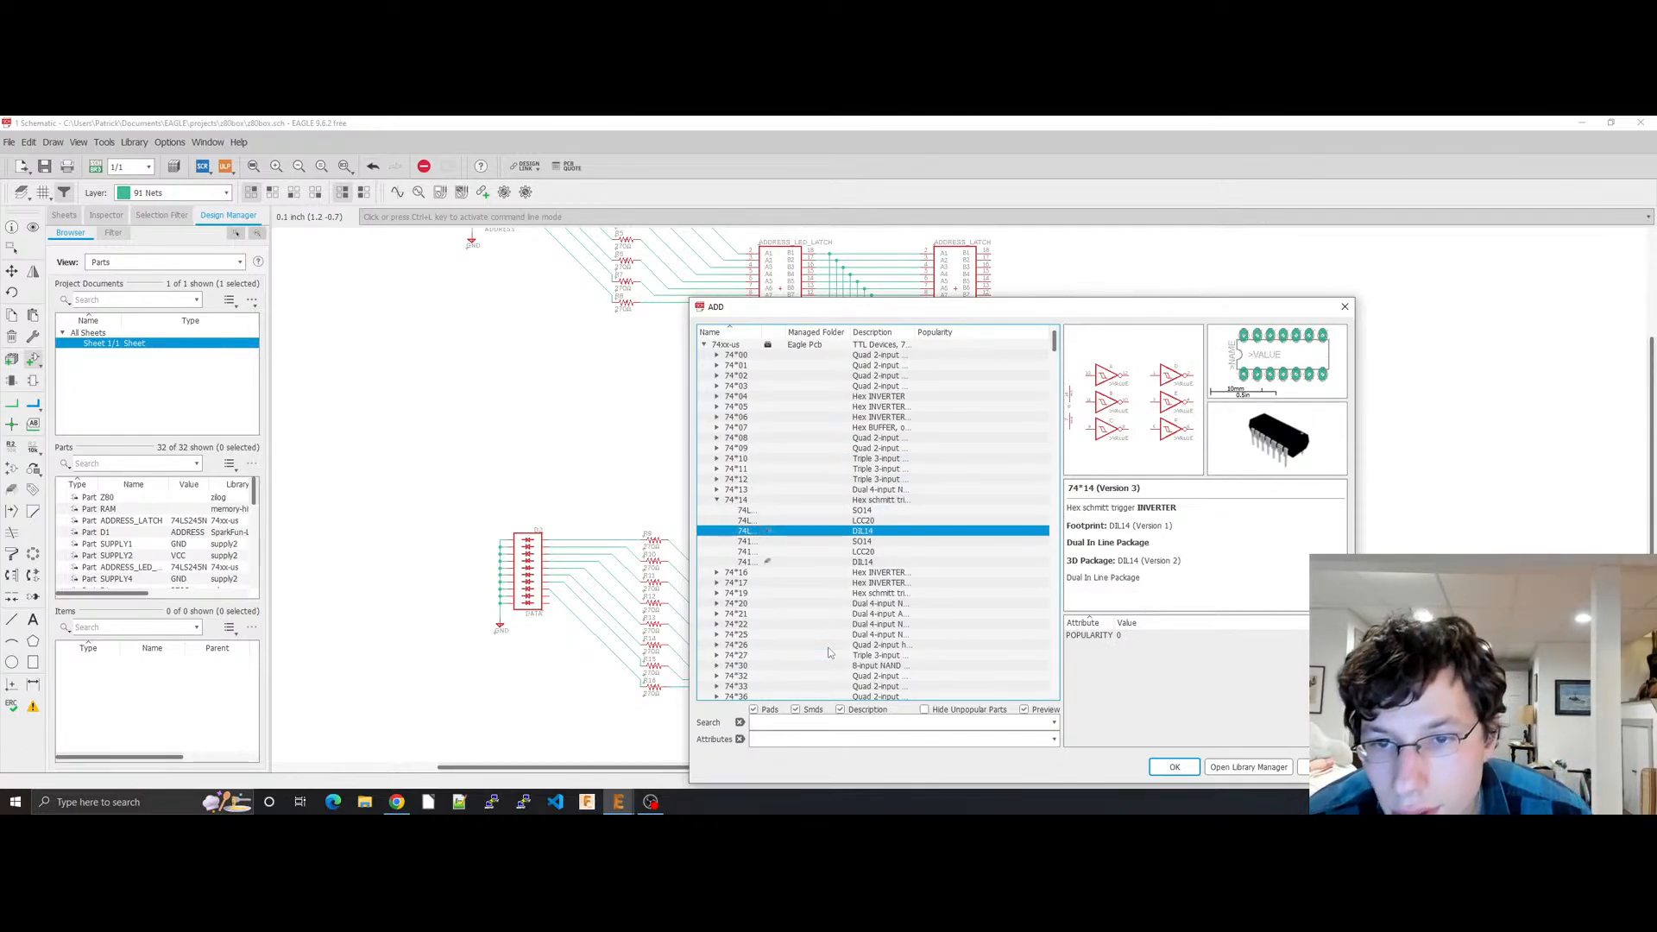
left_click(1175, 768)
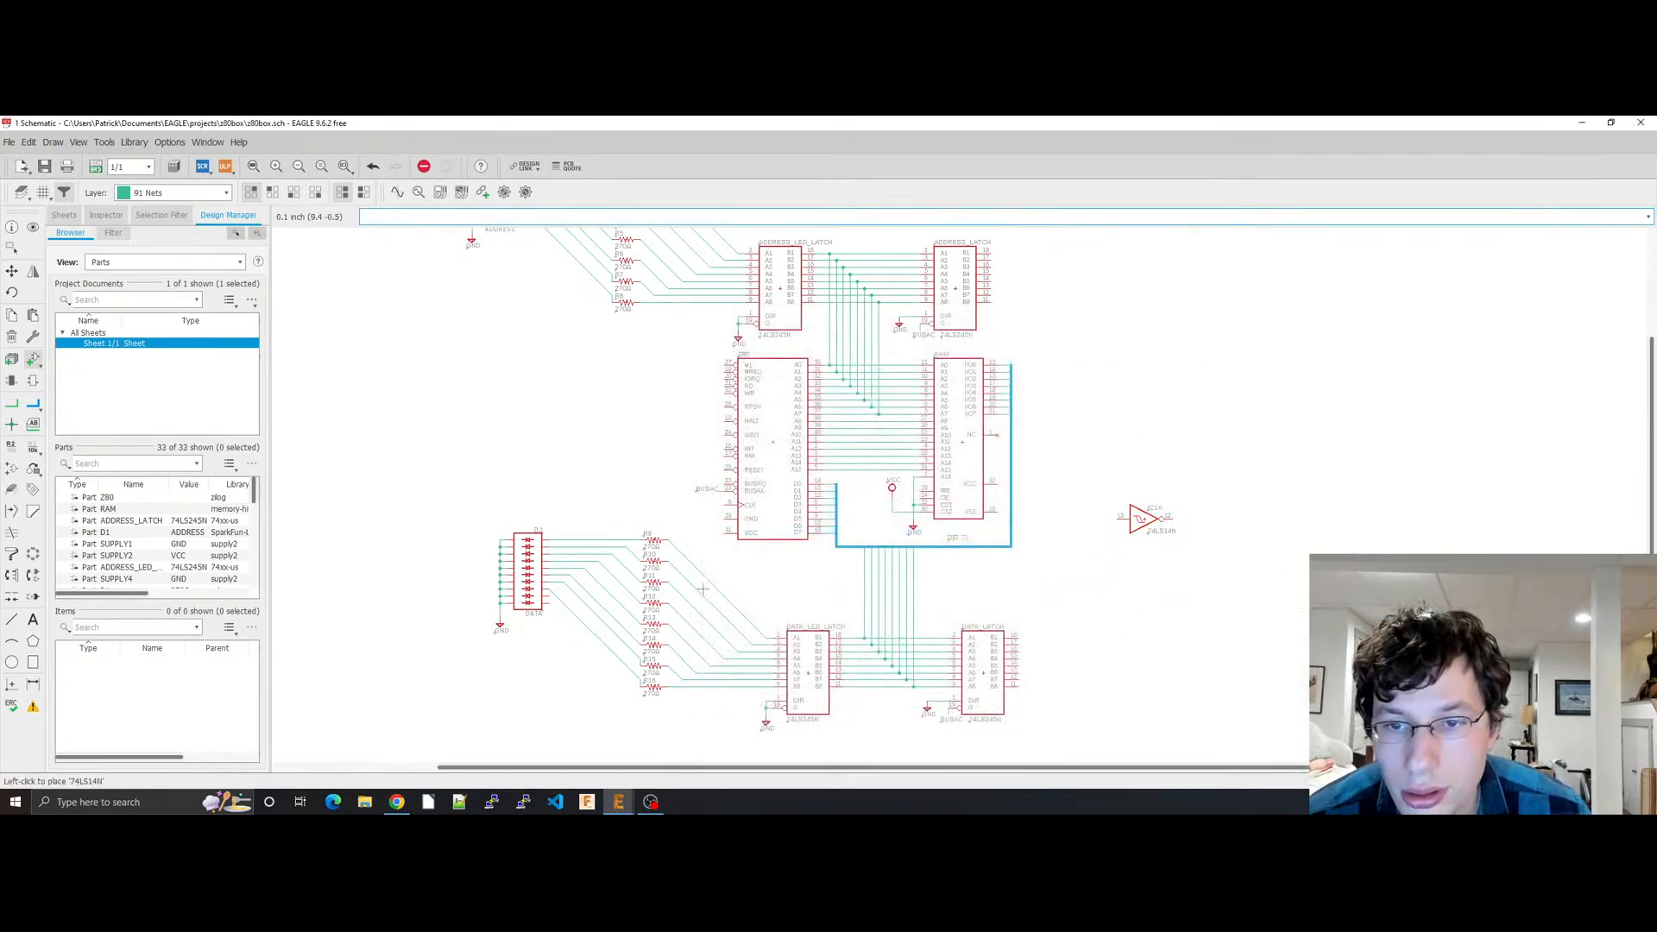
Step: Place six 74LS14N inverter gates in the empty area beside the RAM chip, three near the bus and three farther out
left_click(1145, 519)
left_click(1145, 567)
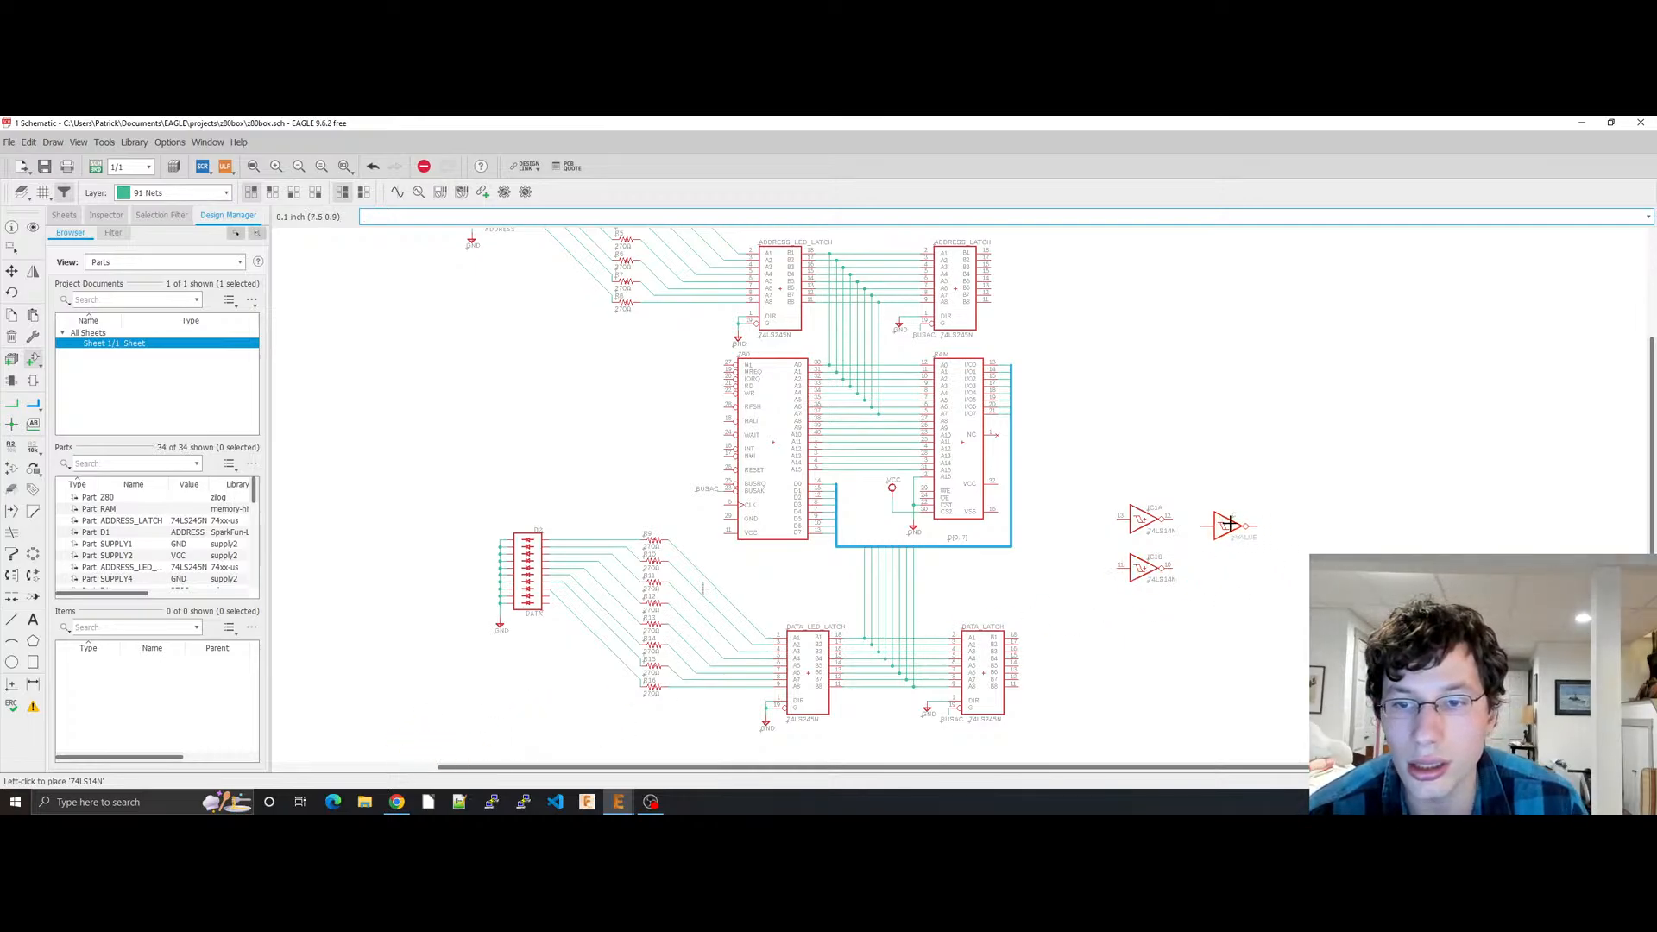
left_click(1233, 519)
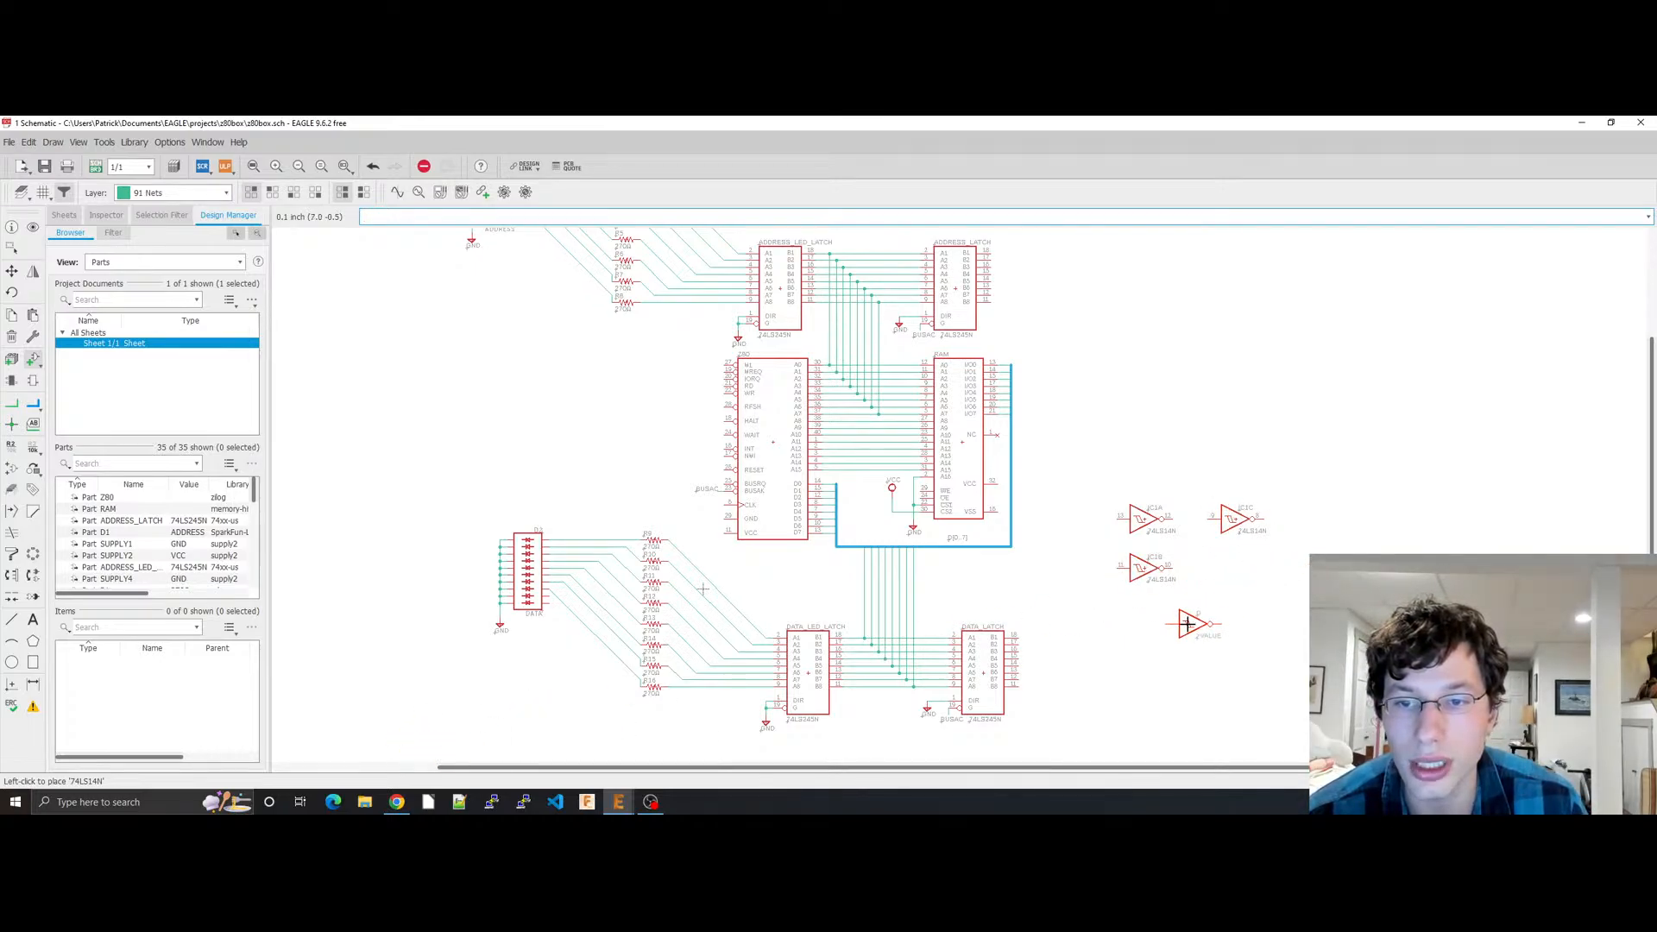
left_click(1324, 408)
left_click(1345, 436)
left_click(1422, 491)
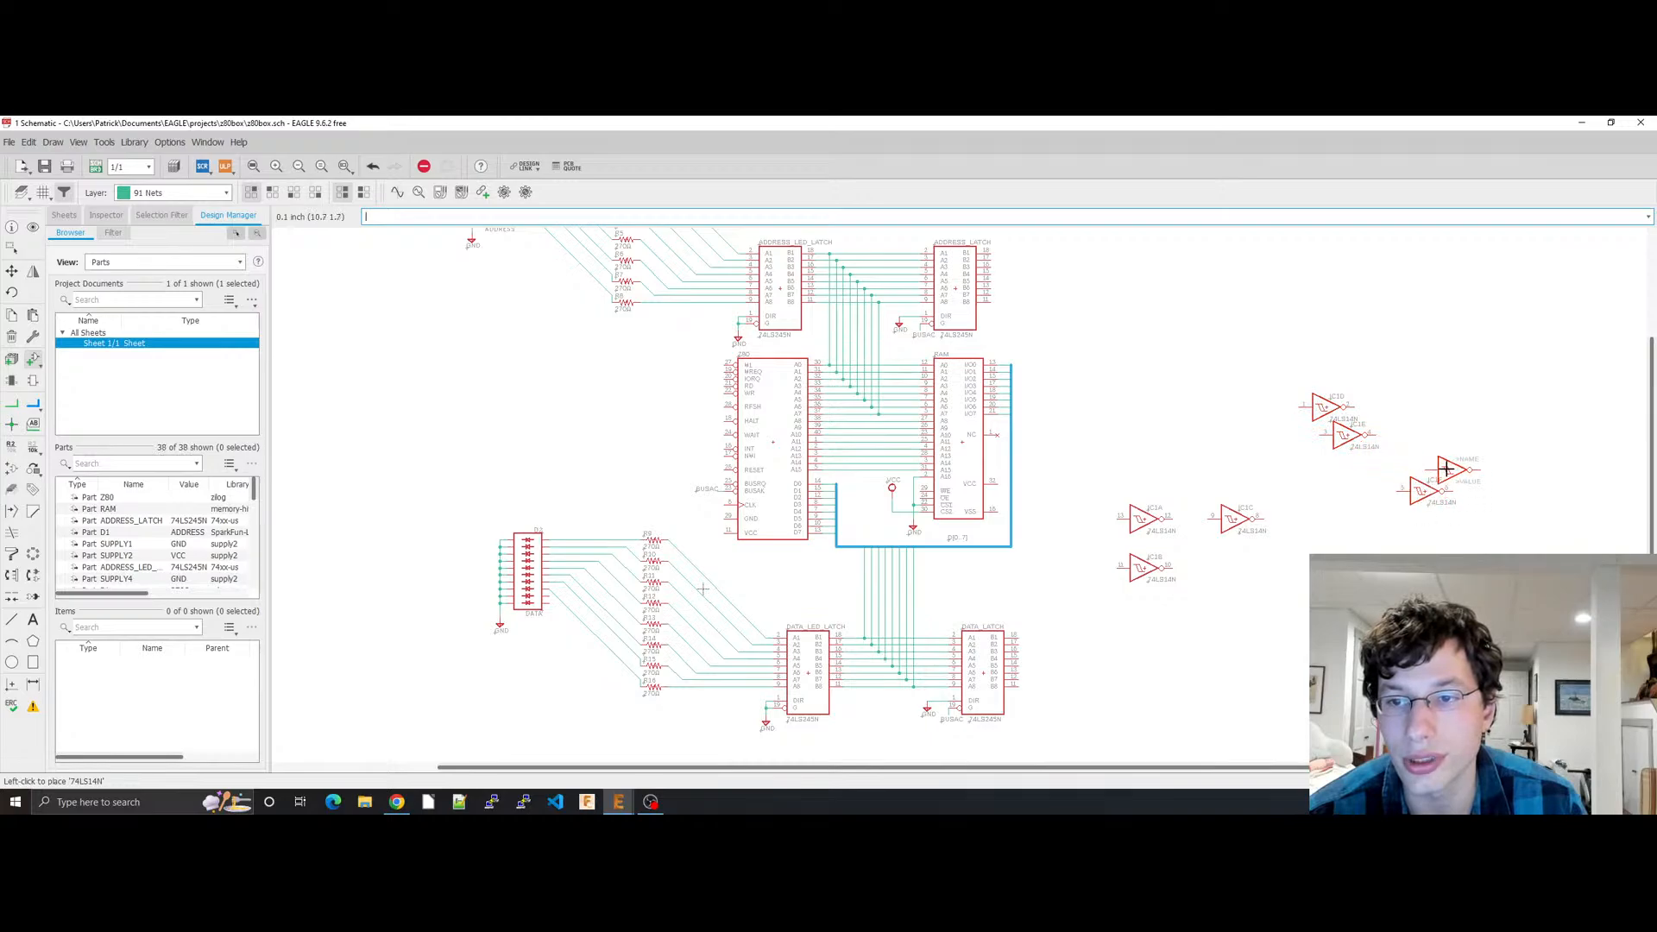
key("Escape")
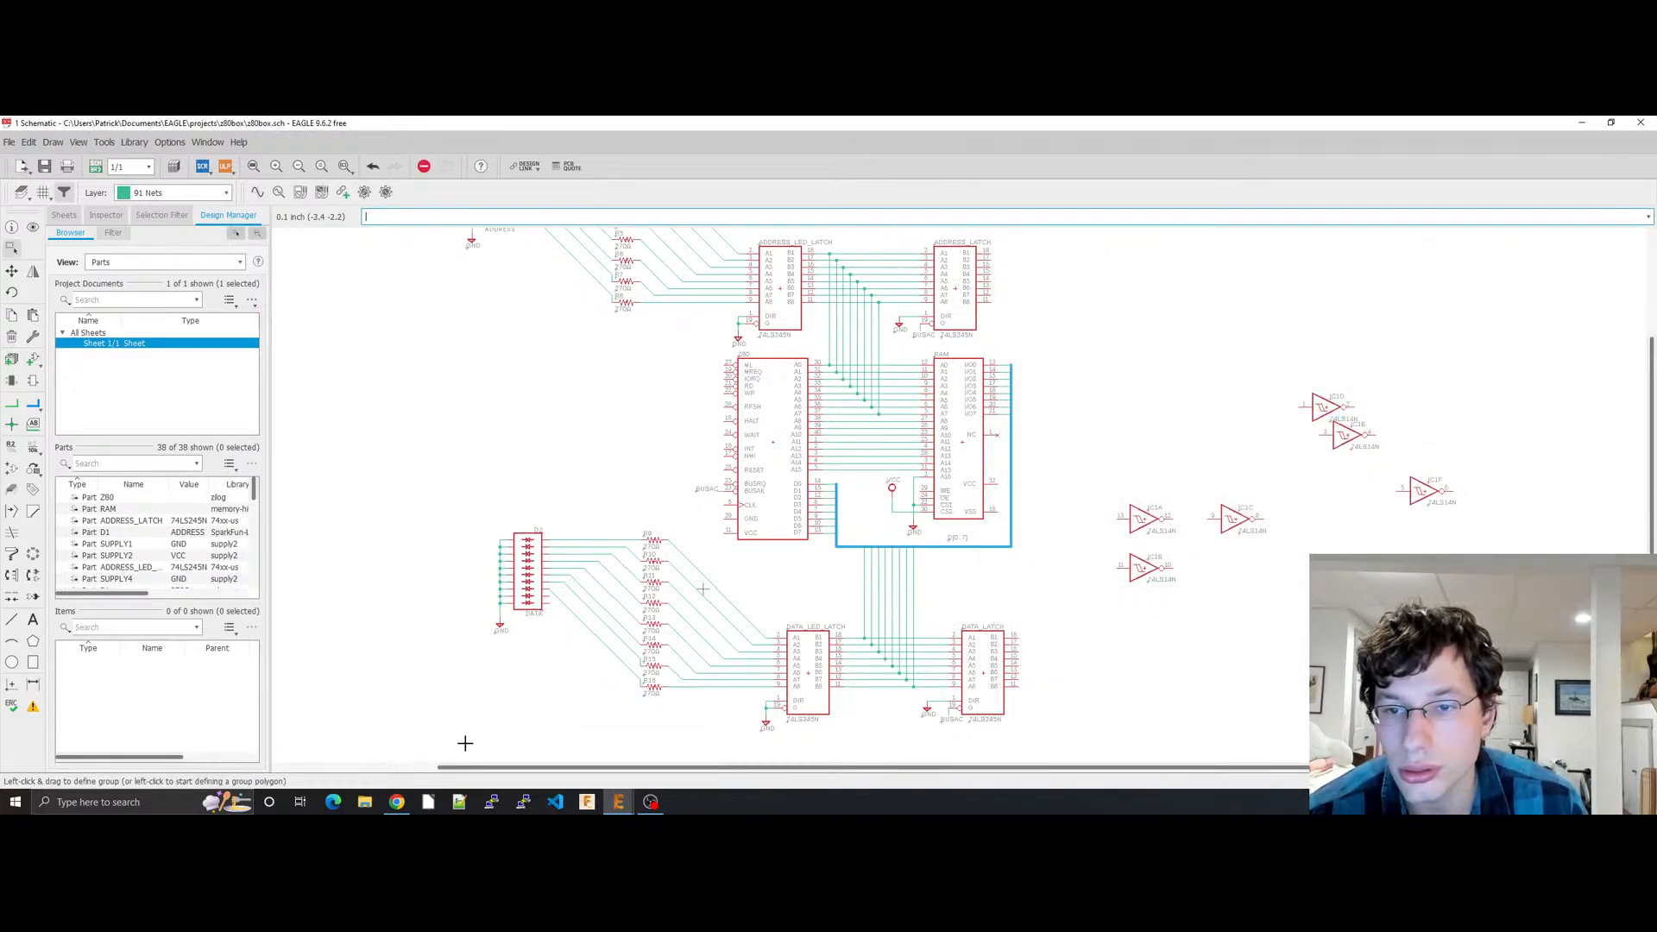
Step: Check the CLOCK and RESET circuit in the KiCAD schematic viewer in the browser, and return to the EAGLE schematic
left_click(396, 802)
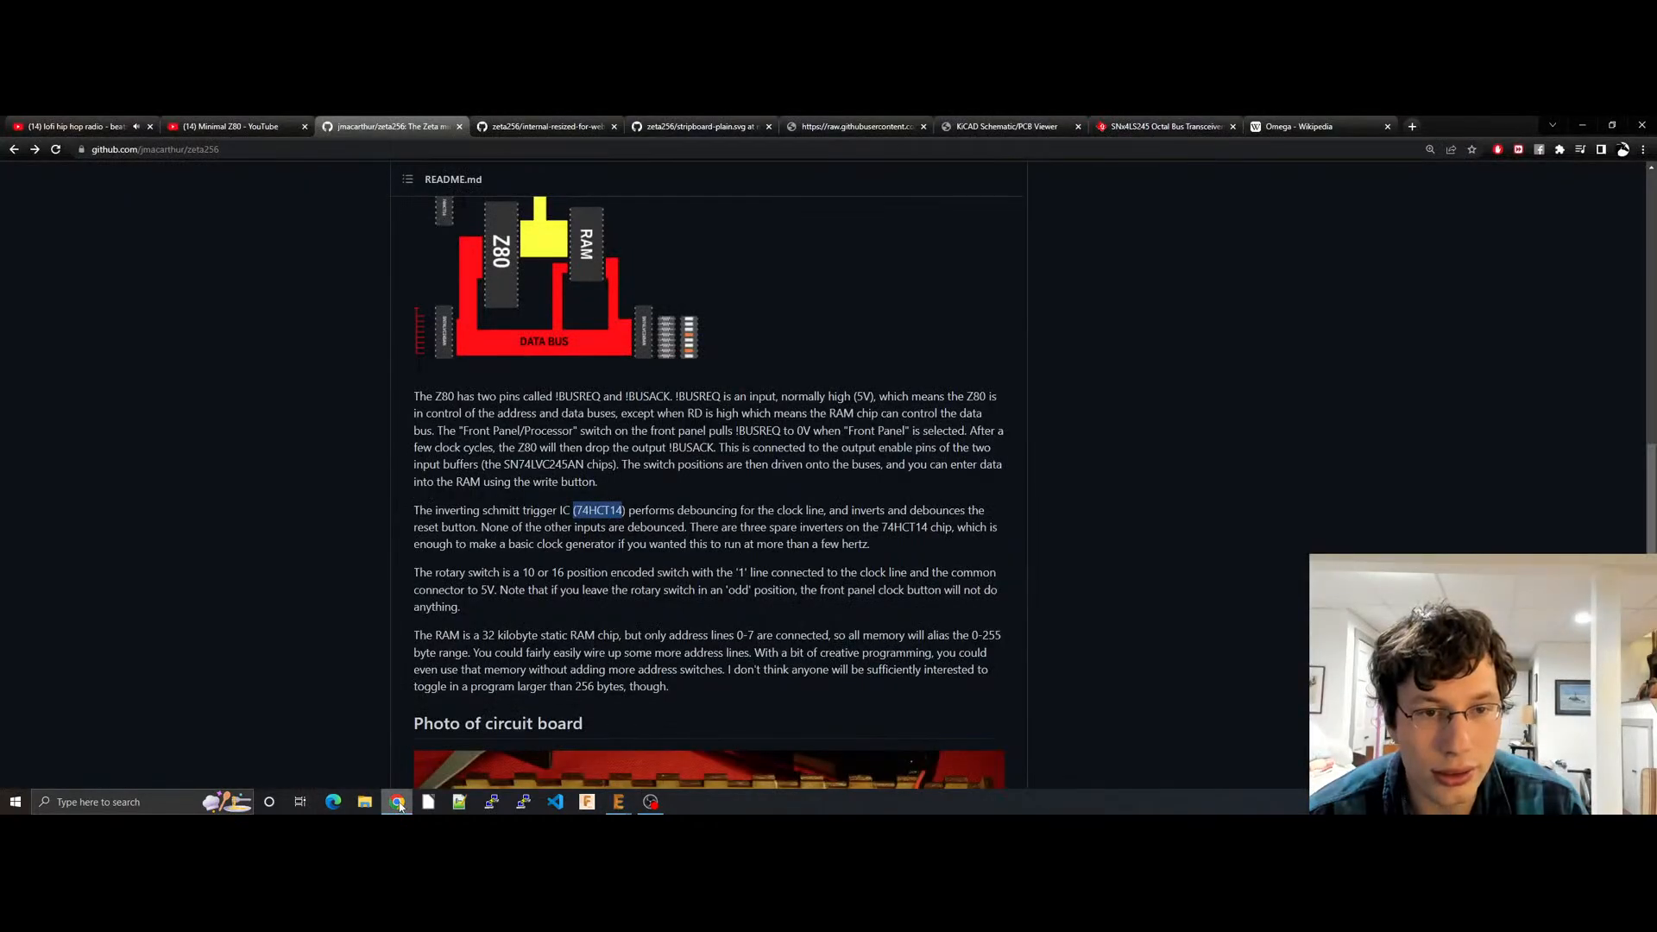
left_click(1005, 126)
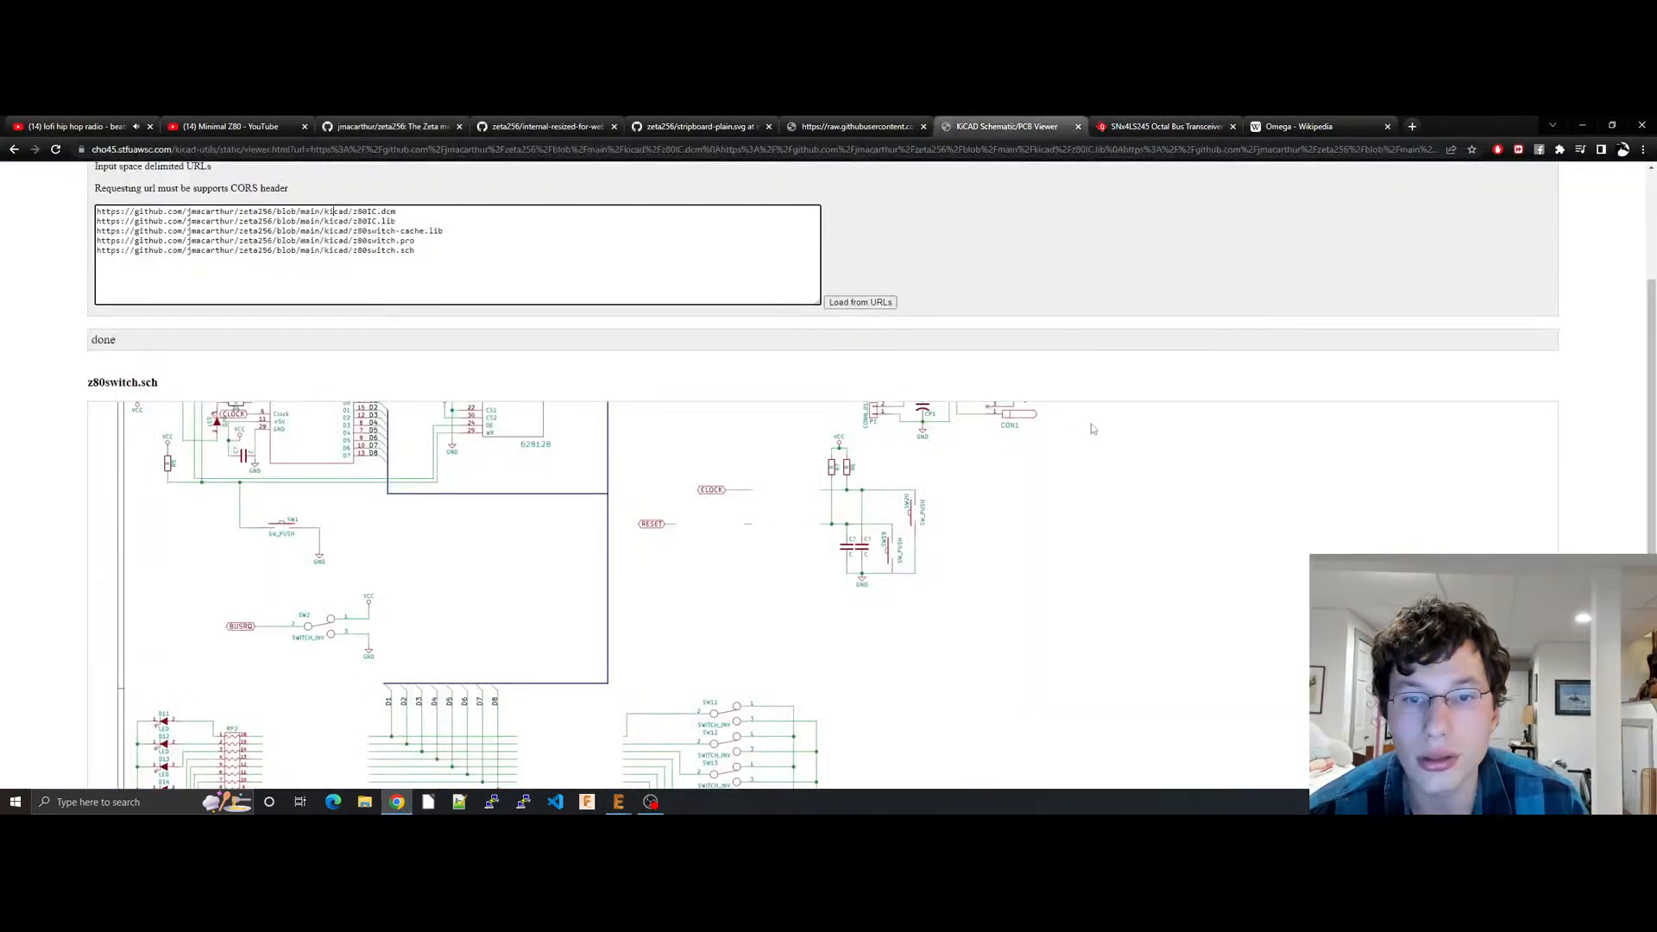
scroll(1015, 530, "up", 1)
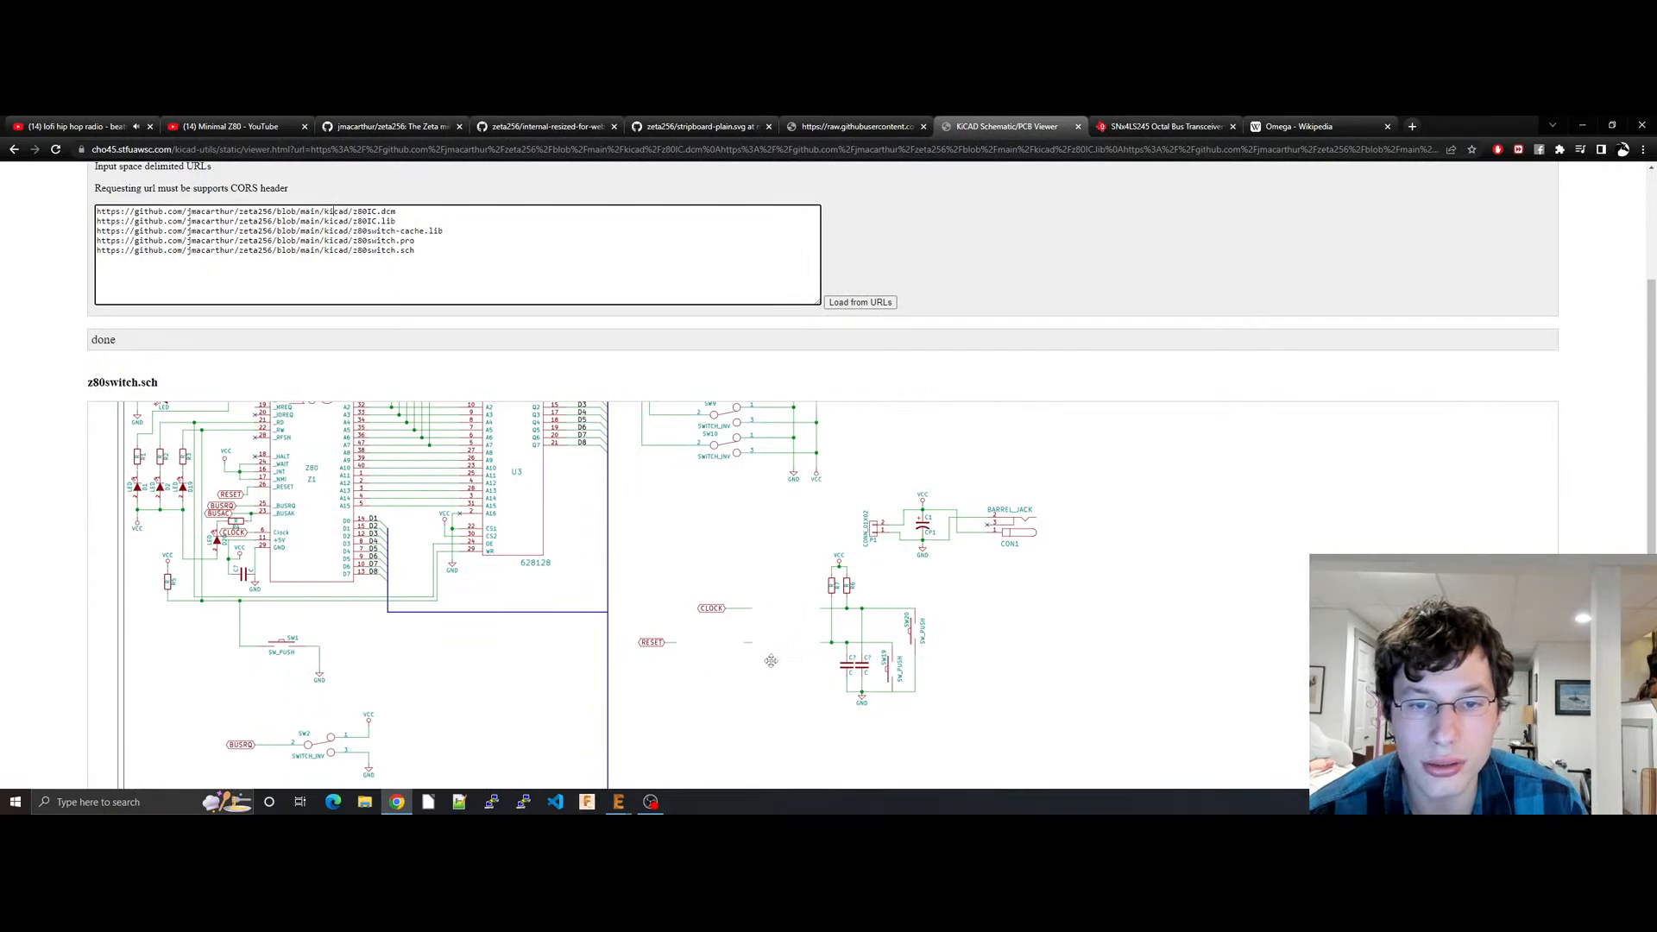
mouse_move(618, 802)
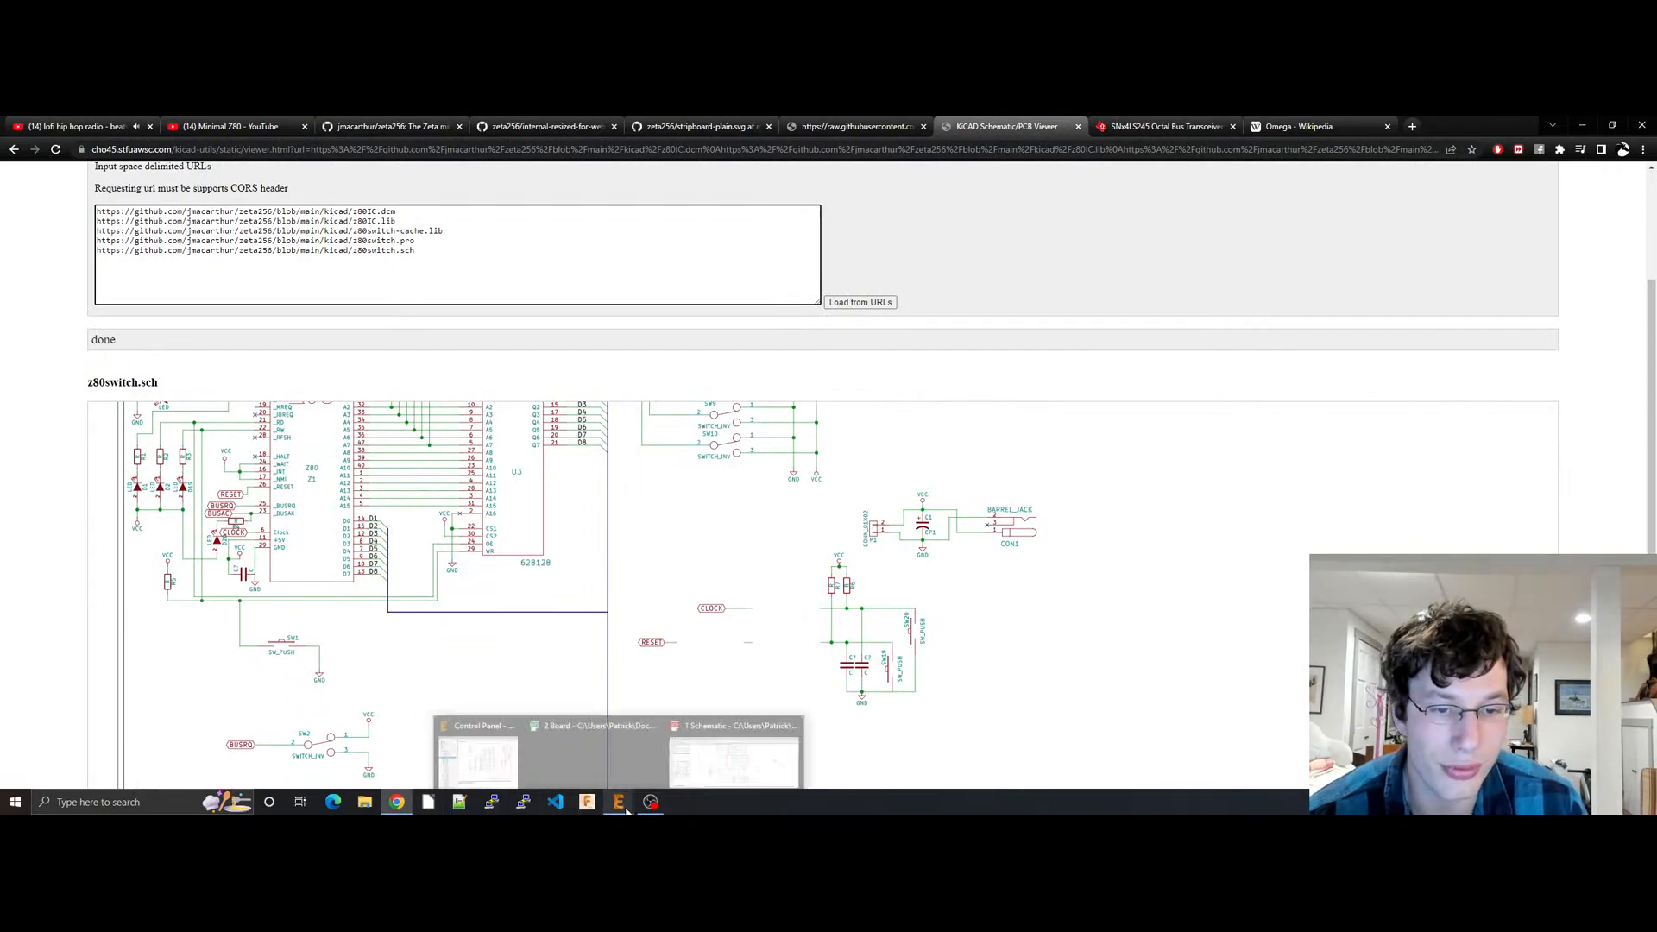
left_click(743, 758)
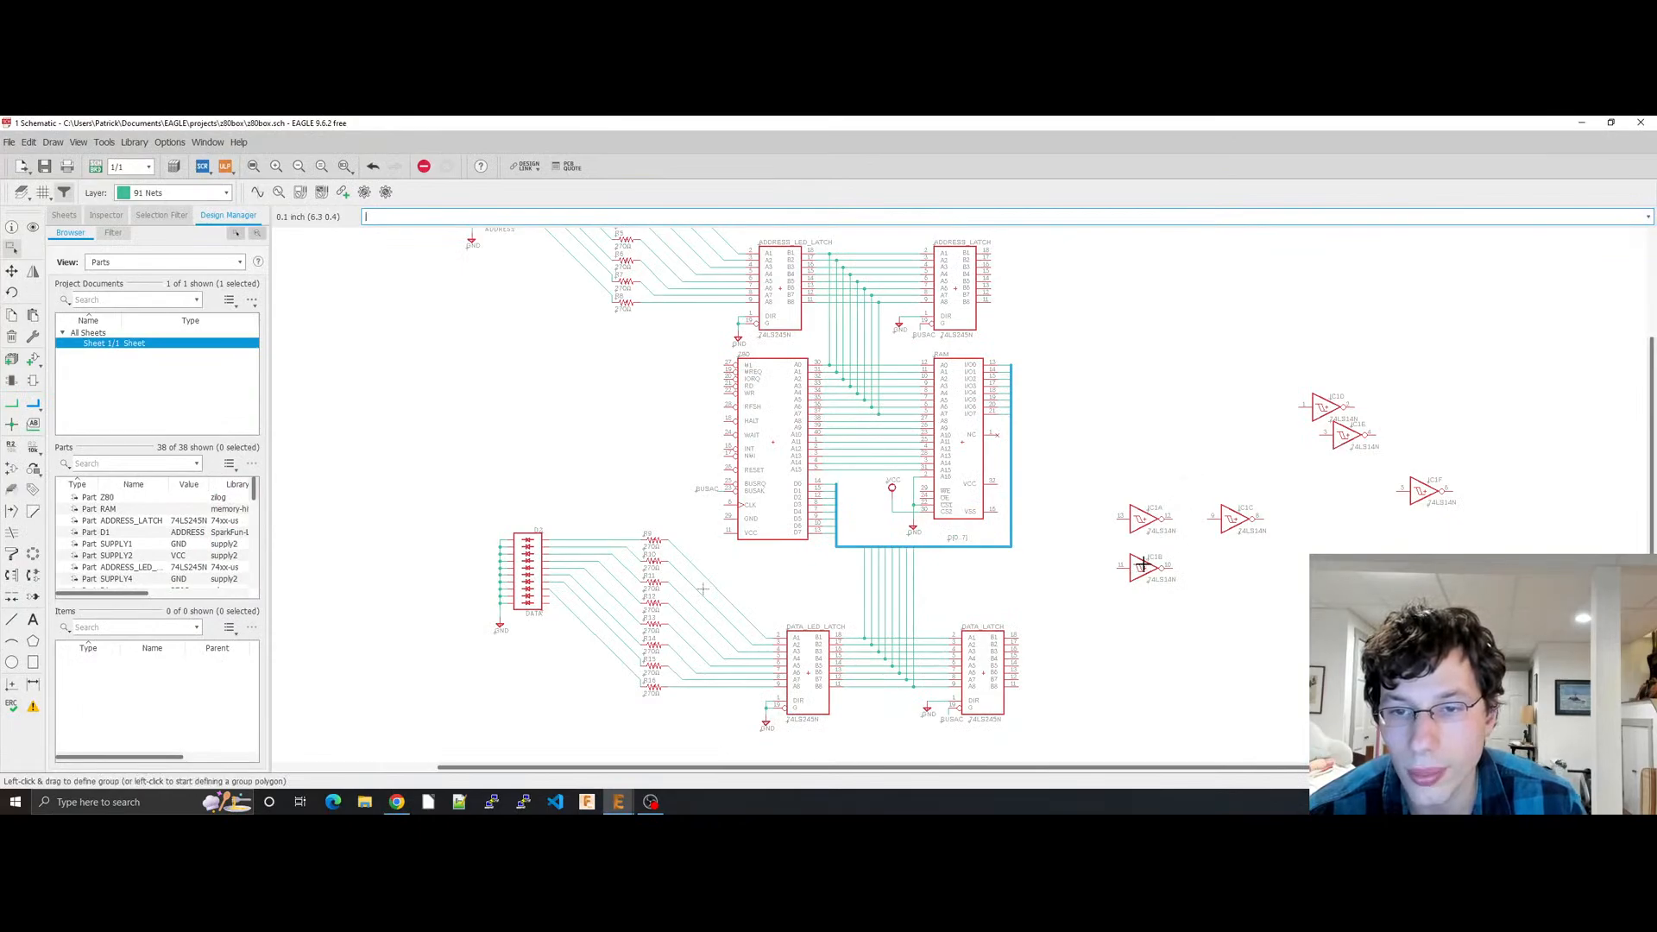
Step: Move inverter gate B above gate C, align the three outer gates in a column, and save the schematic
left_click_drag(1146, 567, 1234, 471)
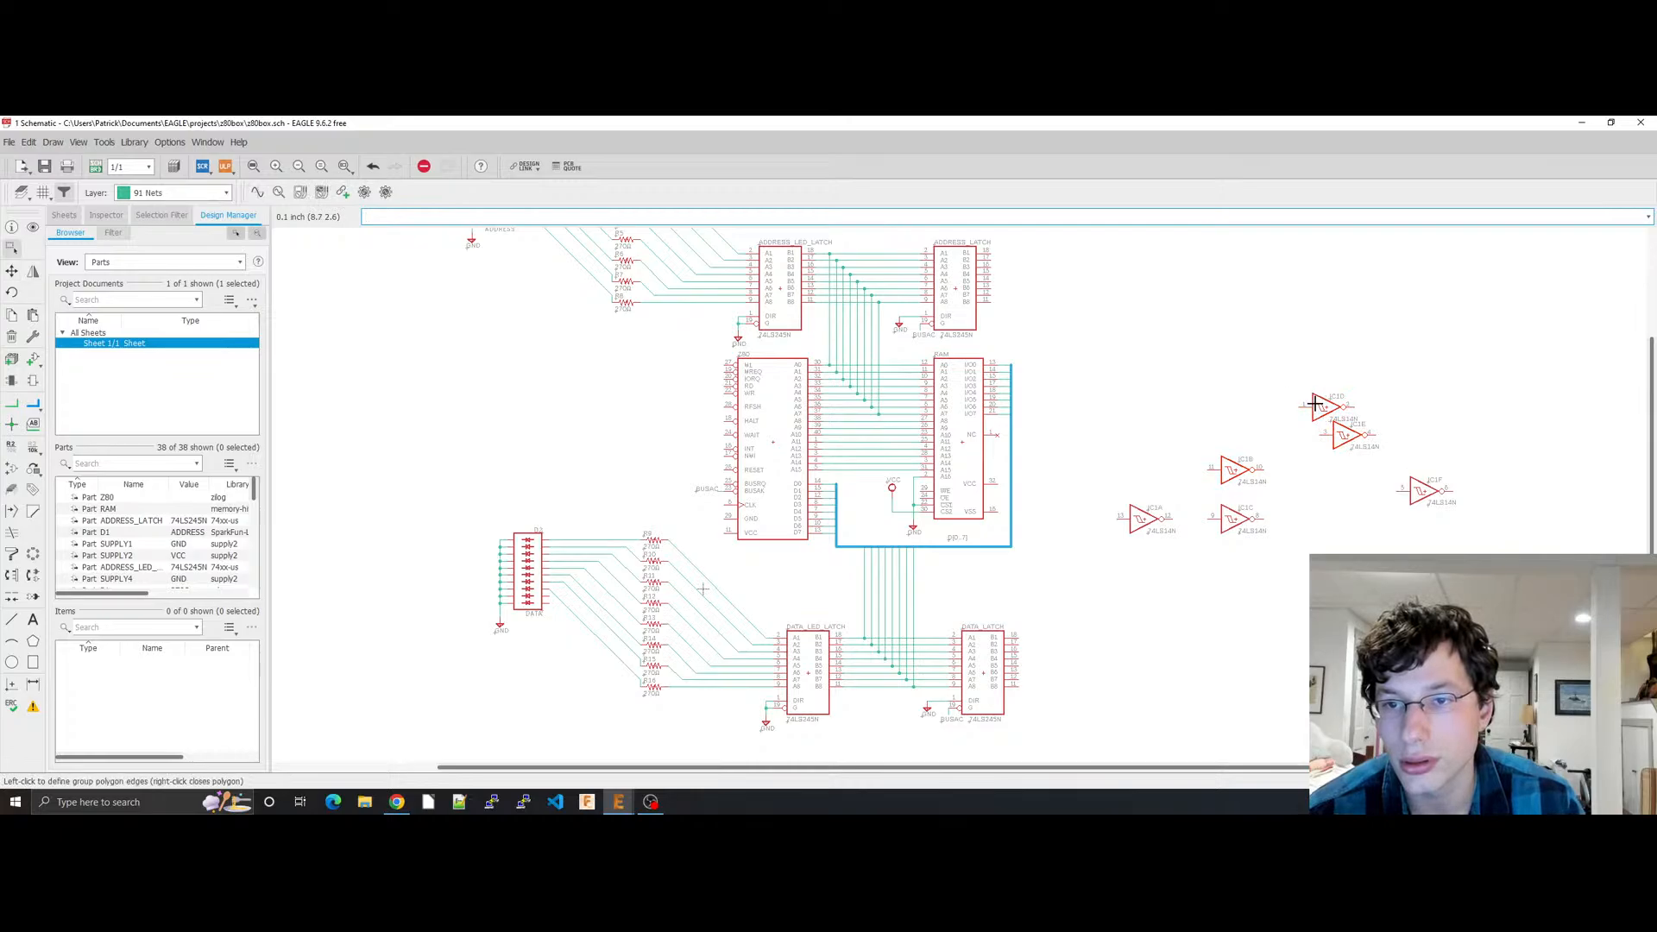
left_click_drag(1319, 405, 1424, 448)
left_click(1422, 403)
left_click(1424, 448)
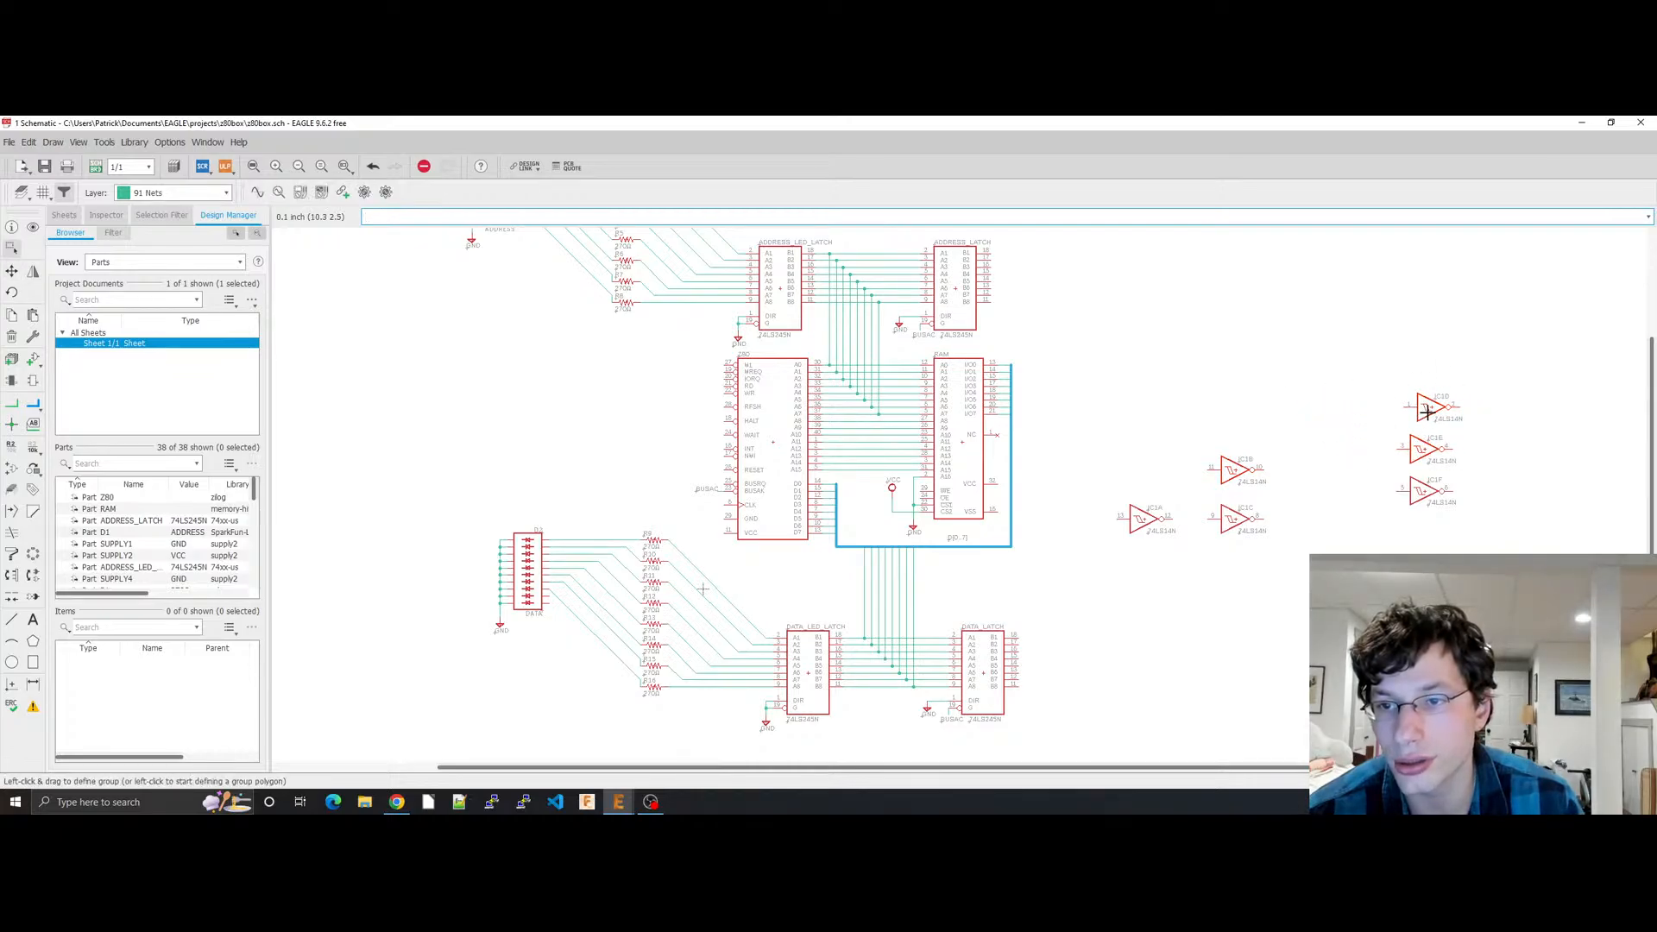
key("ctrl+s")
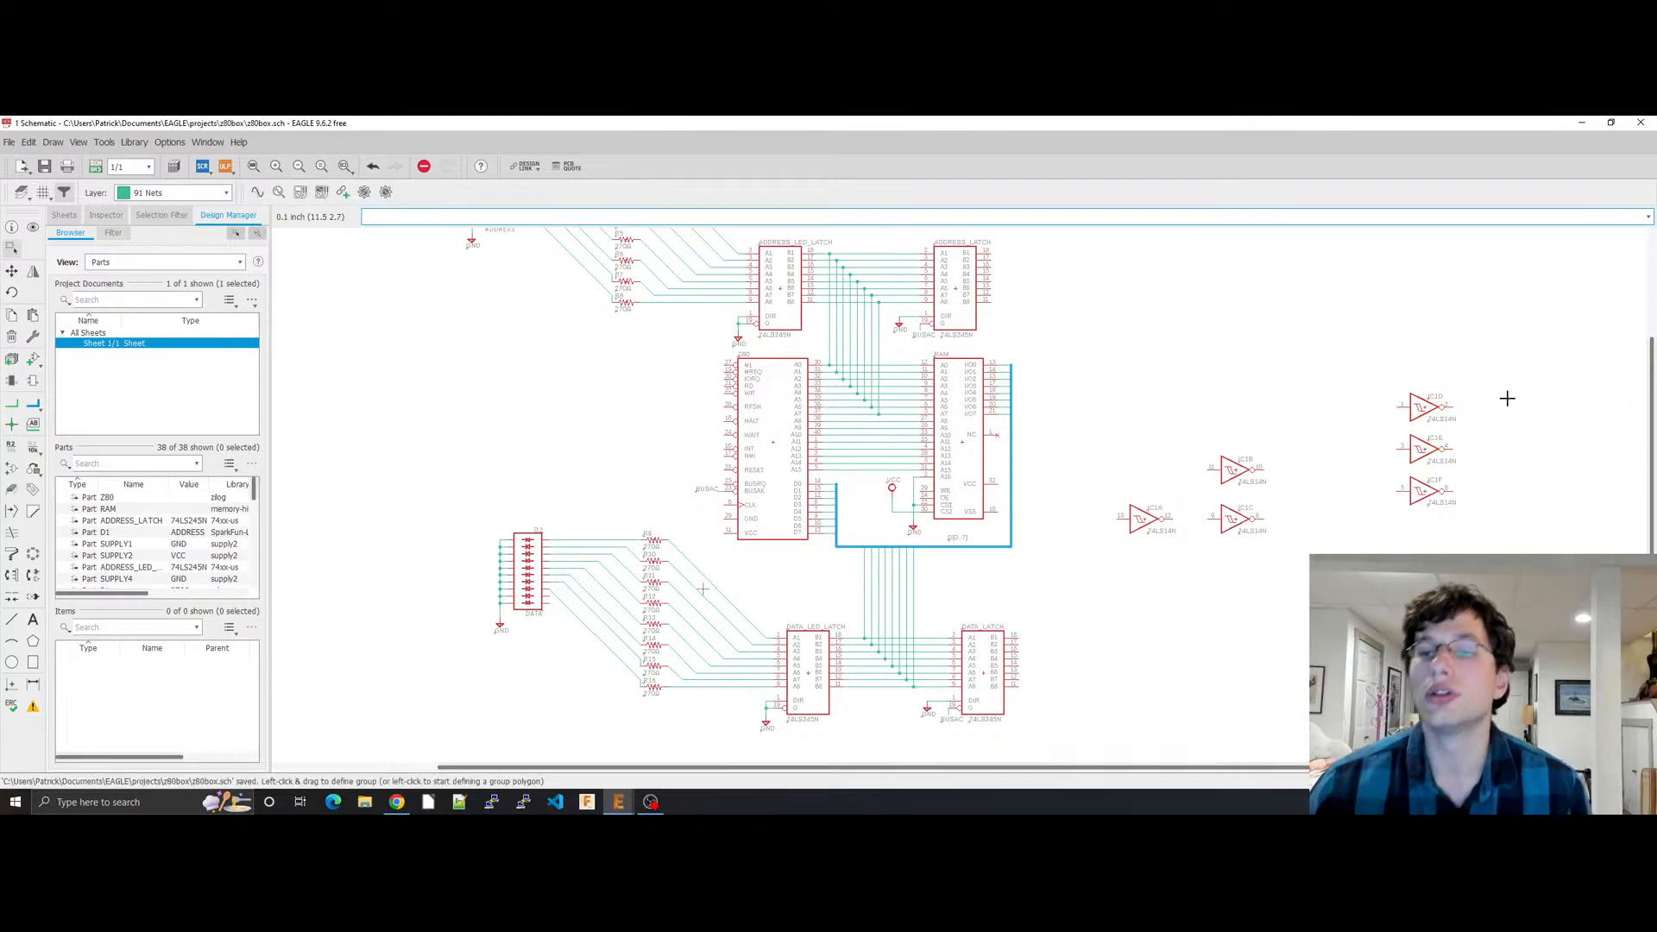
Step: Group inverter gates A, B and C and move them together lower on the sheet, beside the data bus
left_click_drag(1097, 411, 1291, 596)
left_click_drag(1237, 467, 1203, 546)
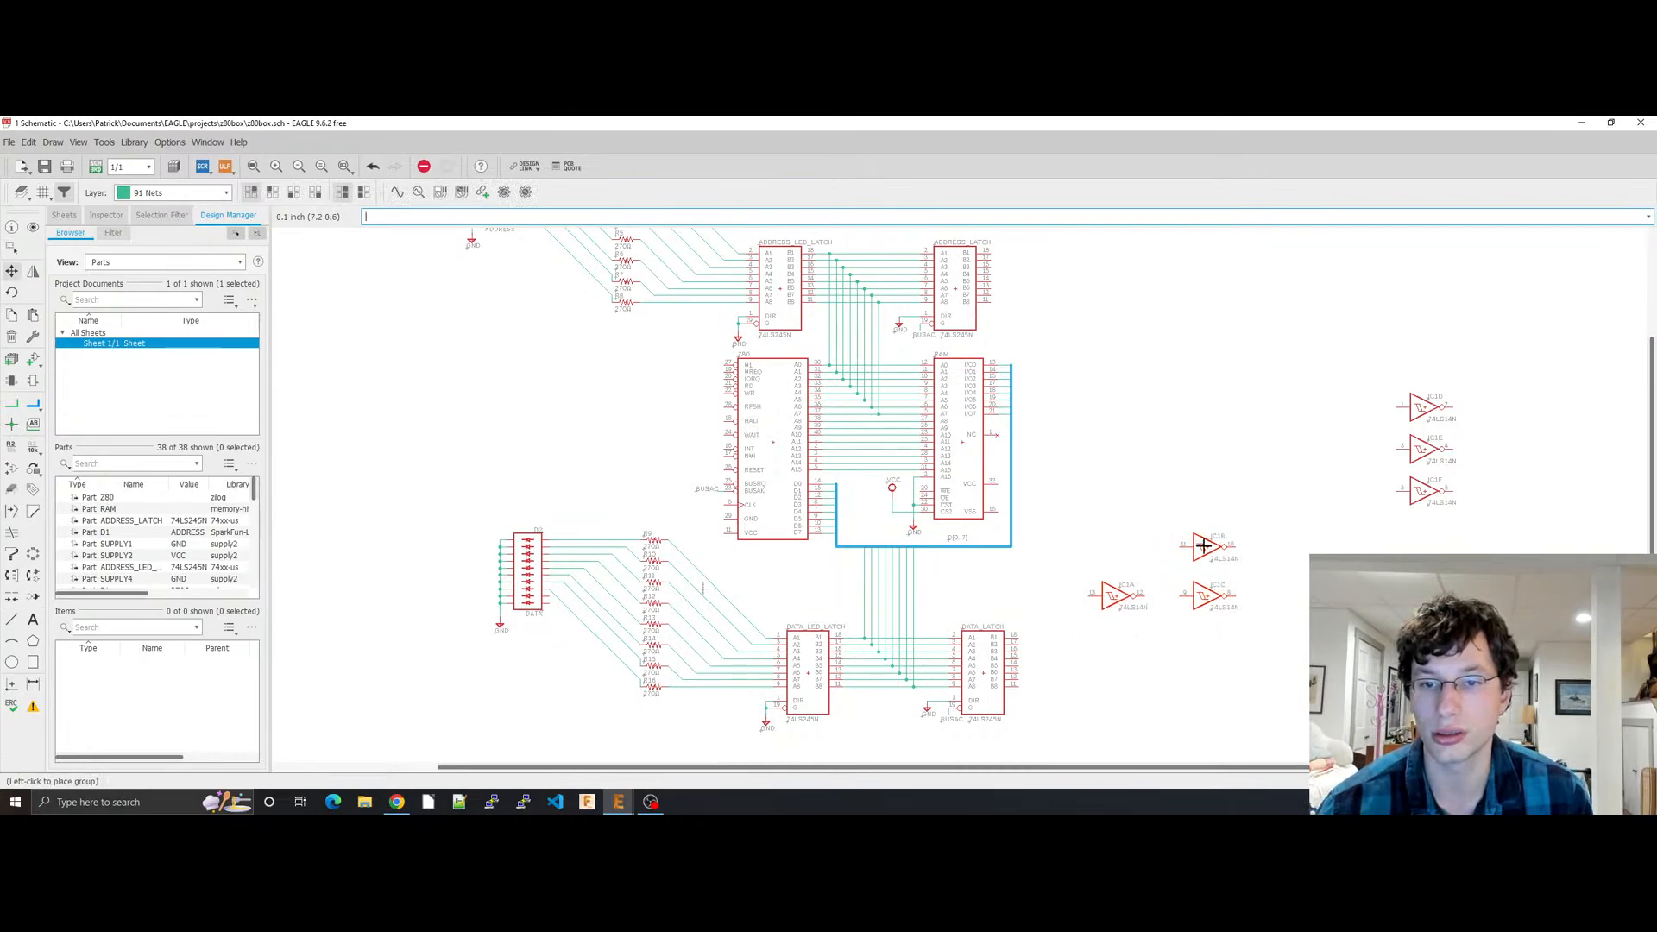
Step: Reread the README's 74HCT14 debouncing paragraph in the browser and compare it with the CLOCK and RESET circuit in the KiCAD viewer
left_click(396, 802)
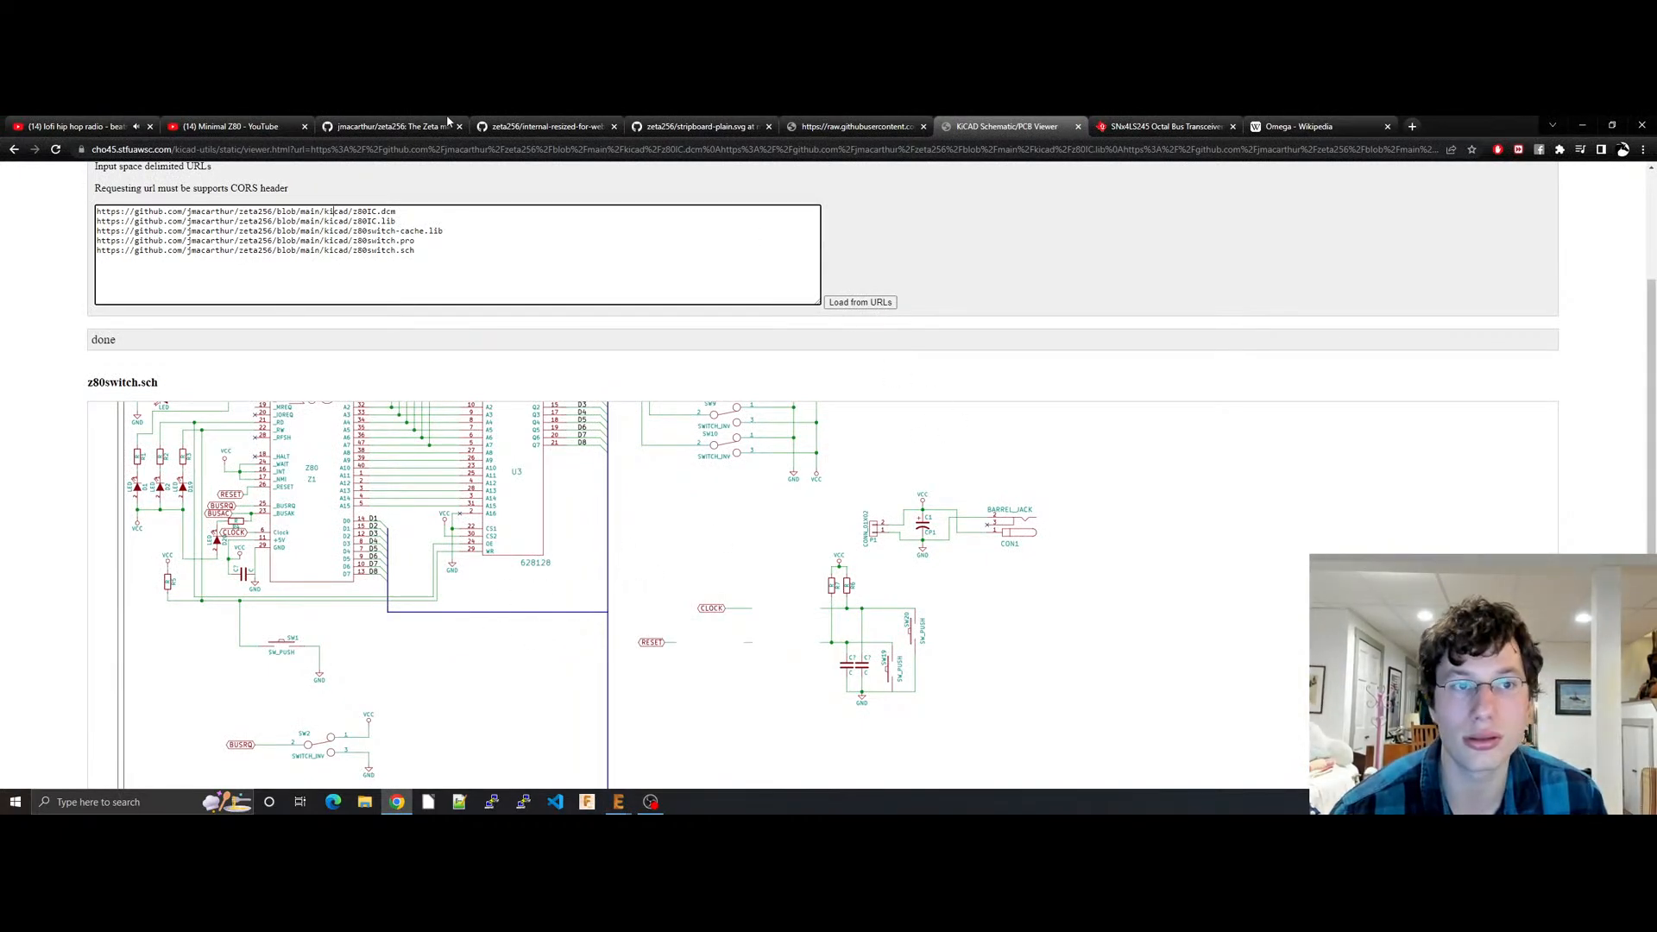
left_click(356, 125)
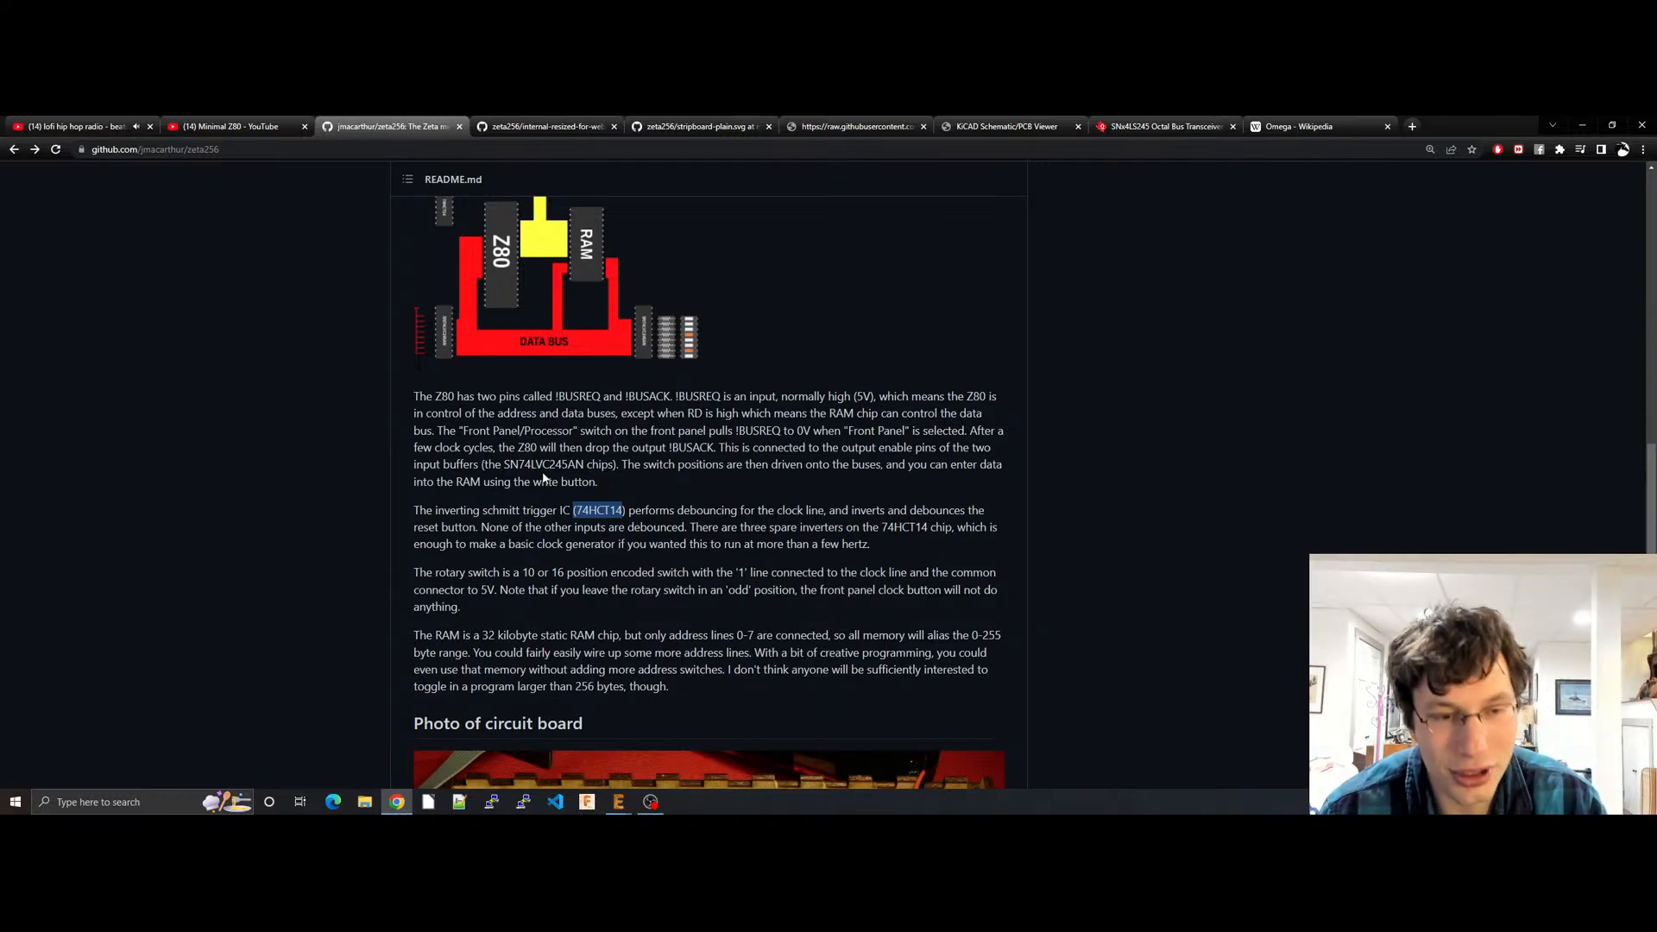
left_click(587, 563)
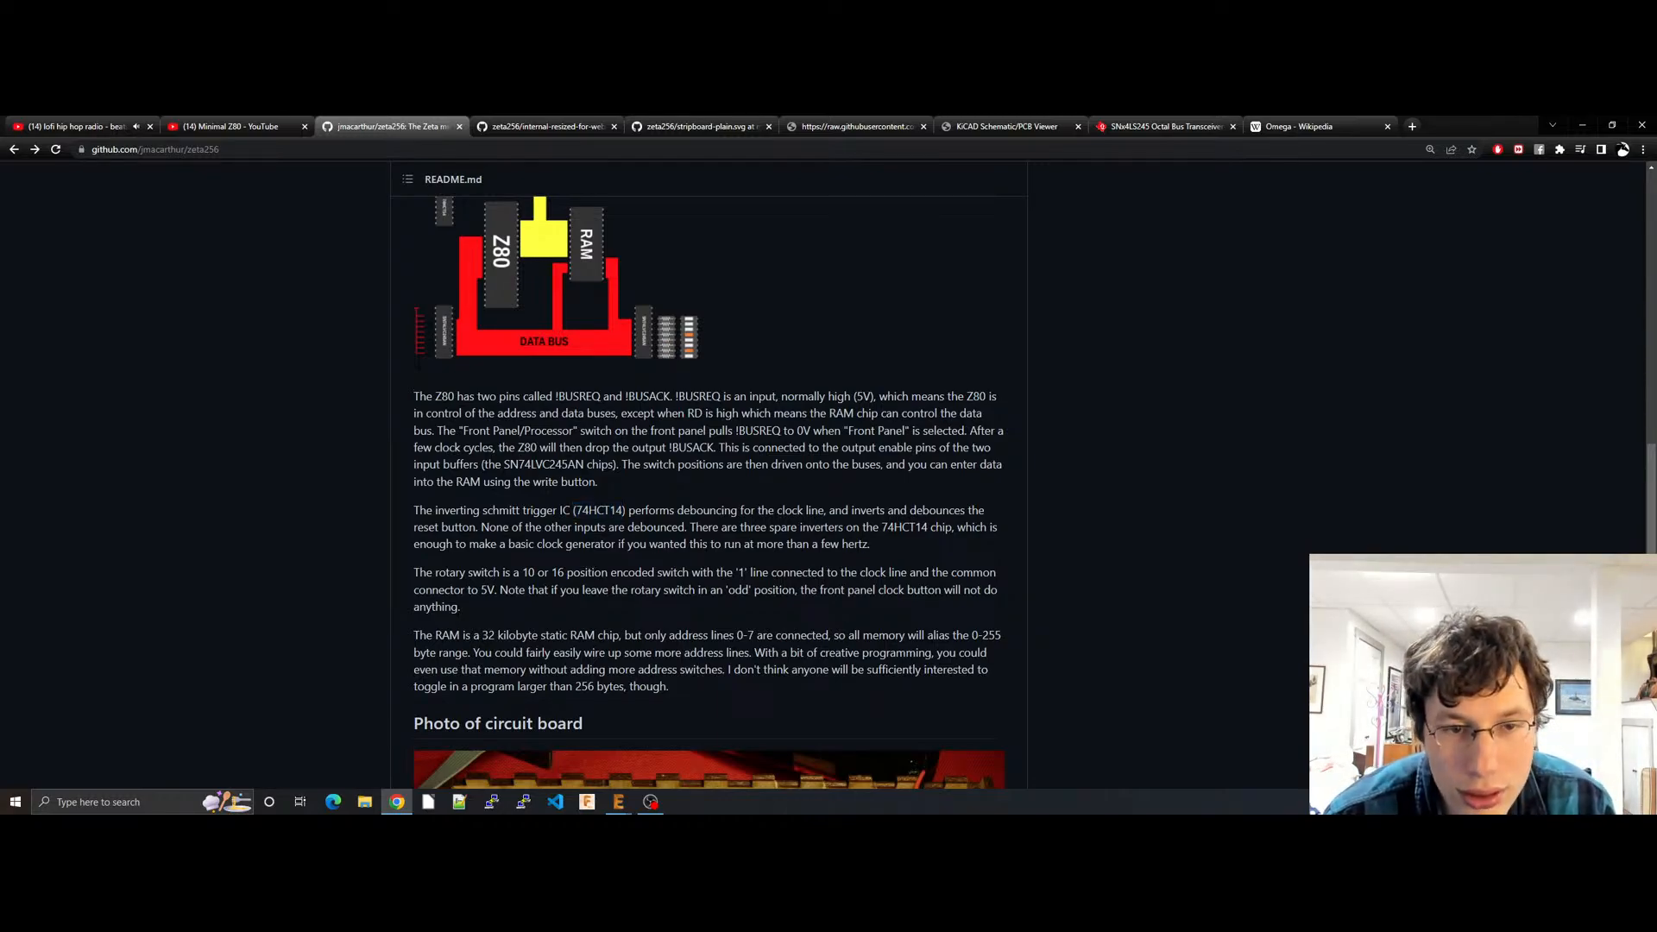
left_click_drag(423, 527, 916, 540)
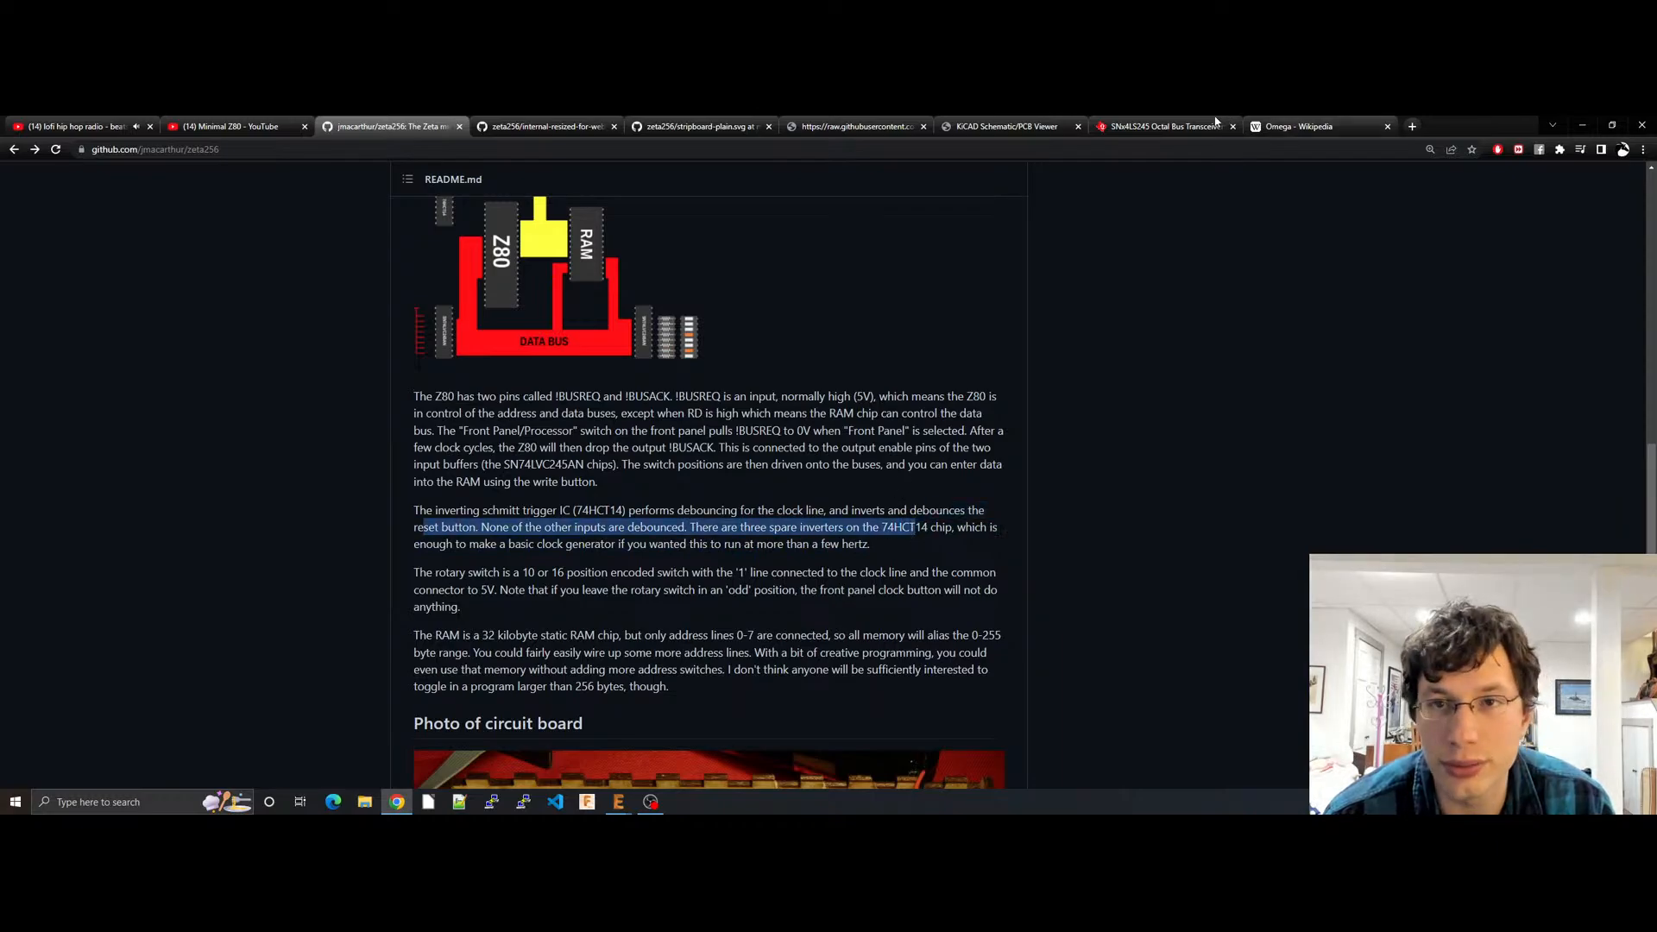
left_click(1006, 126)
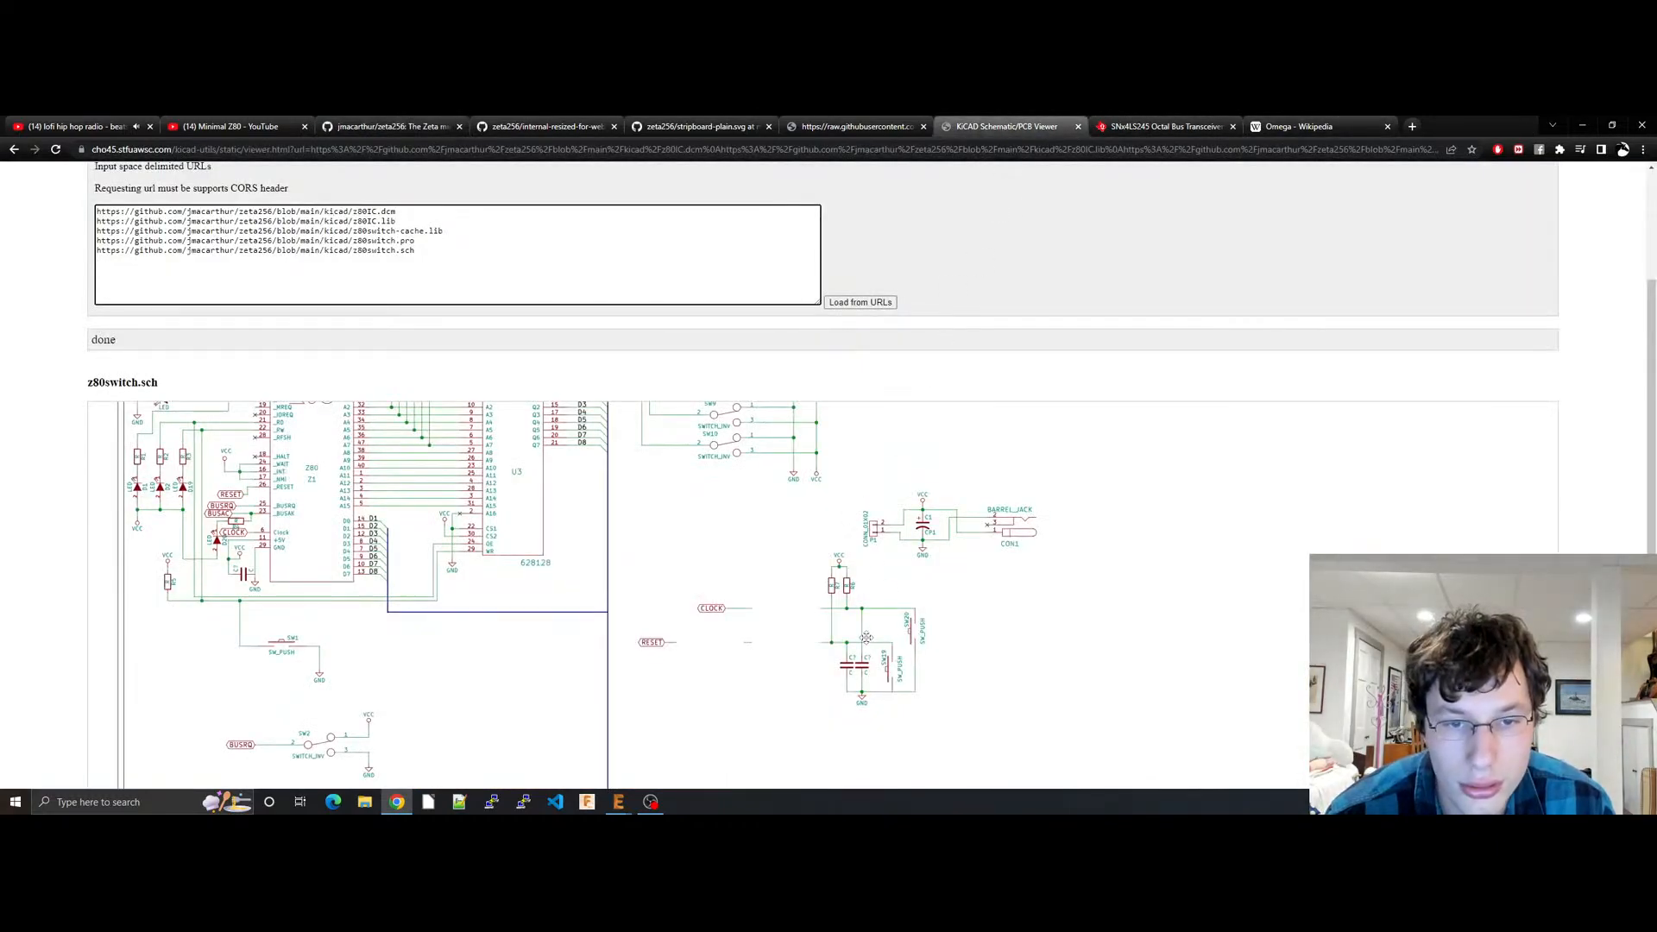
left_click_drag(686, 640, 685, 642)
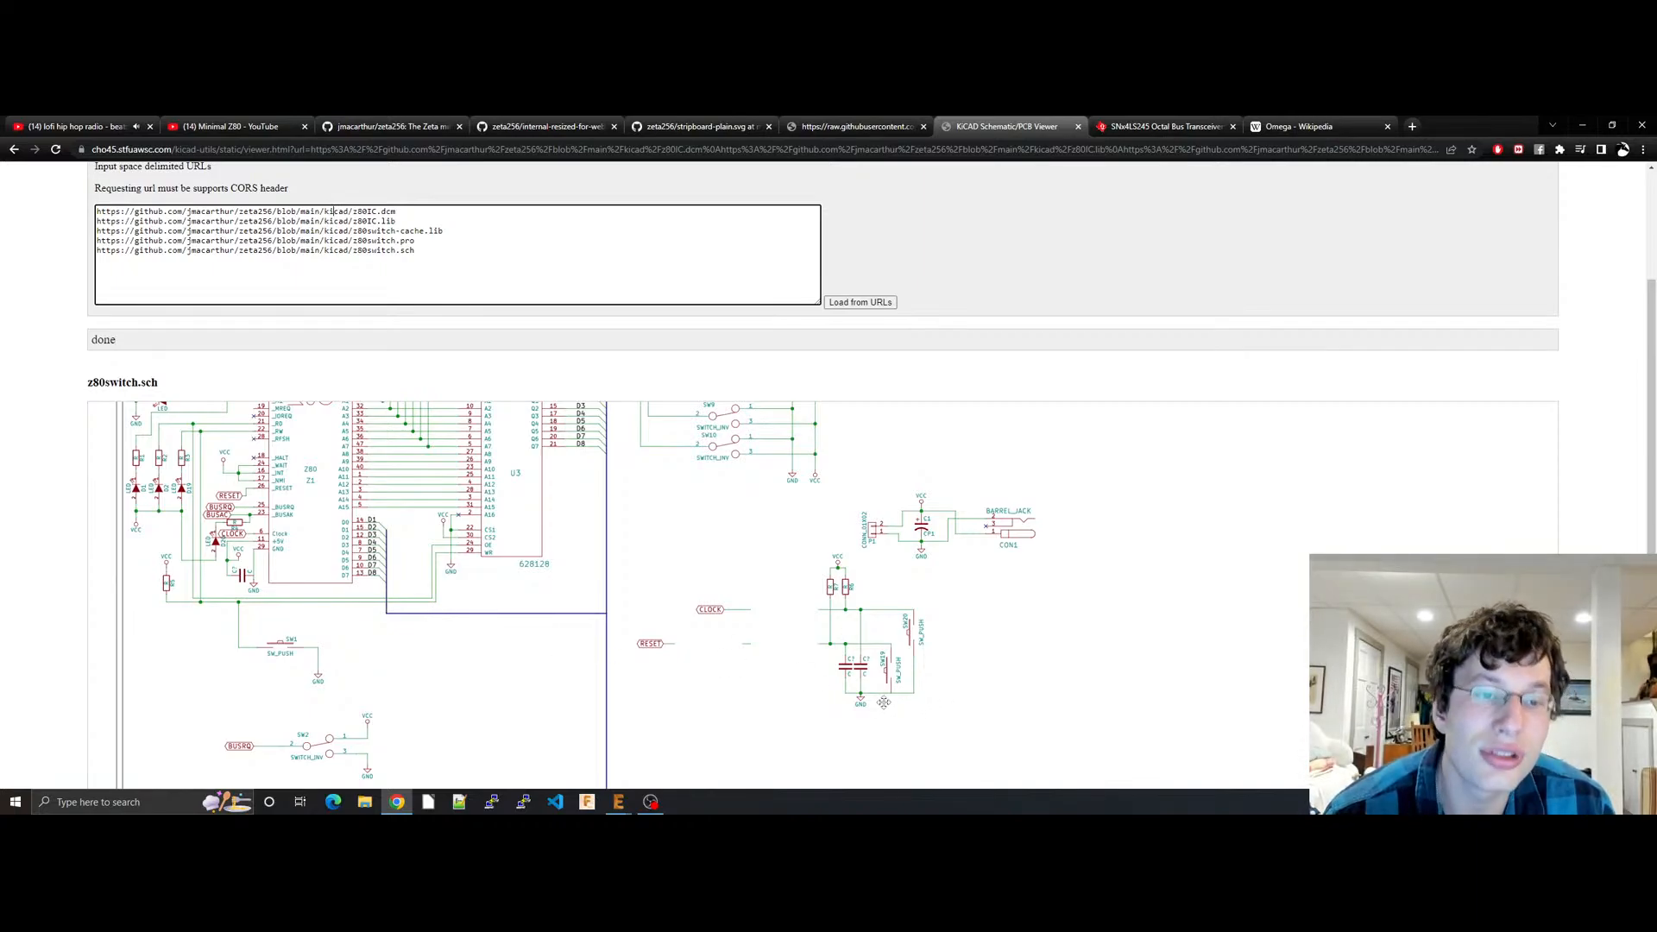
Step: Search the web for "z80 datasheet" in a new browser tab and open the Z80 PROCESSOR manual from datasheets.chipdb.org
left_click_drag(259, 507, 261, 528)
left_click(1411, 126)
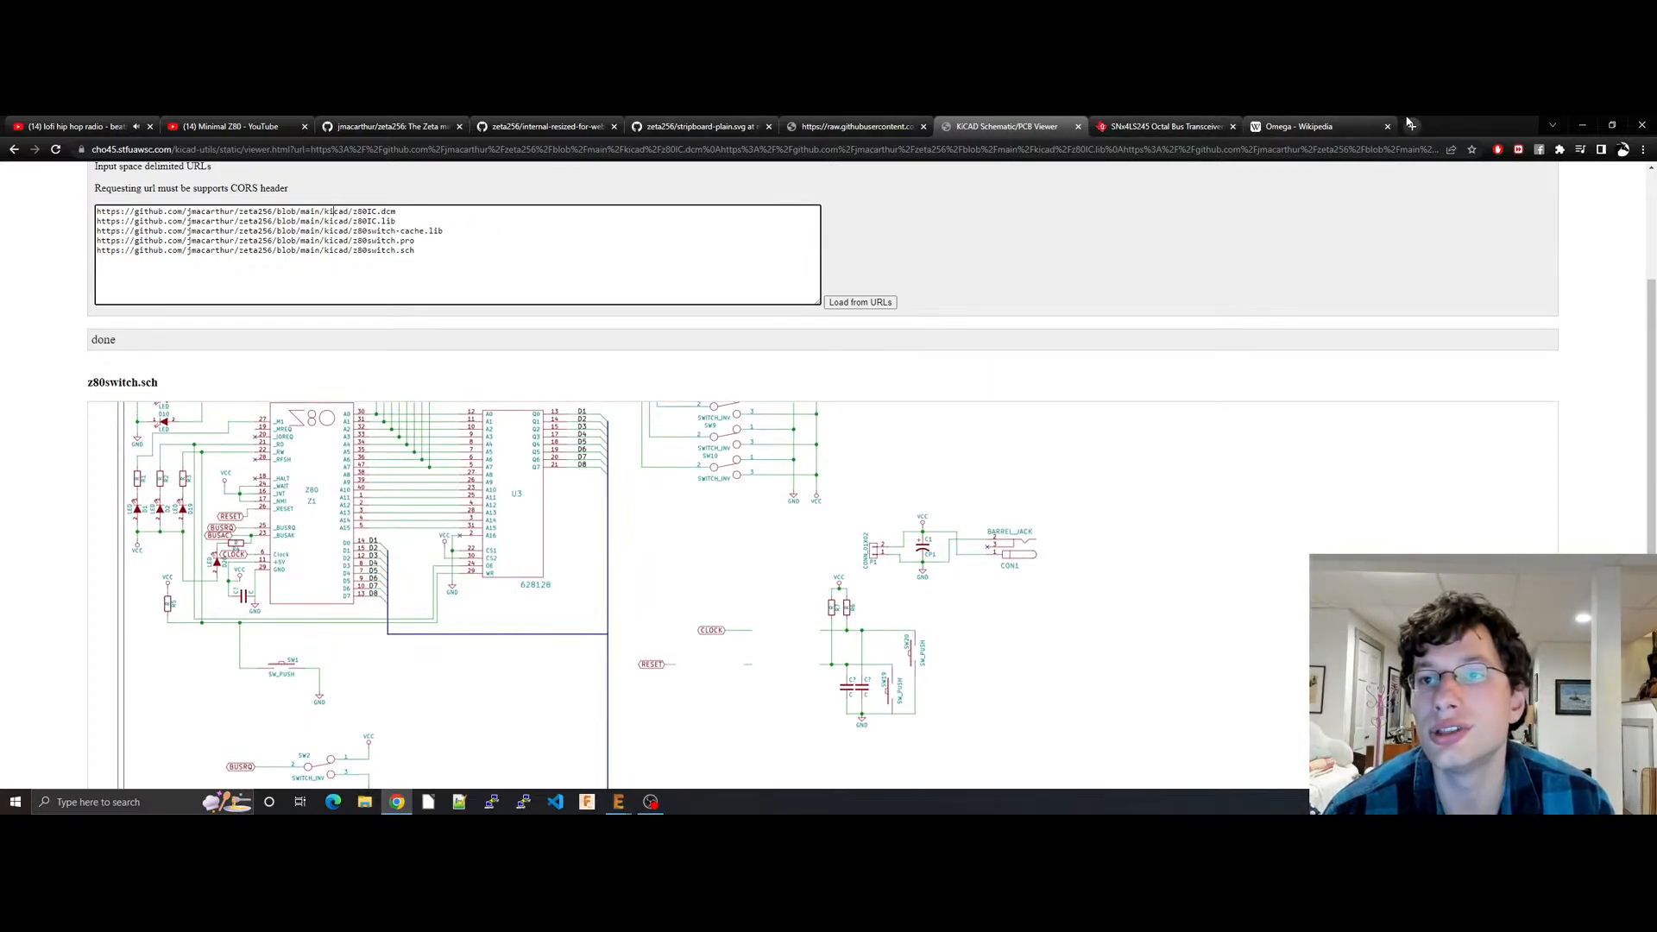
type("zx")
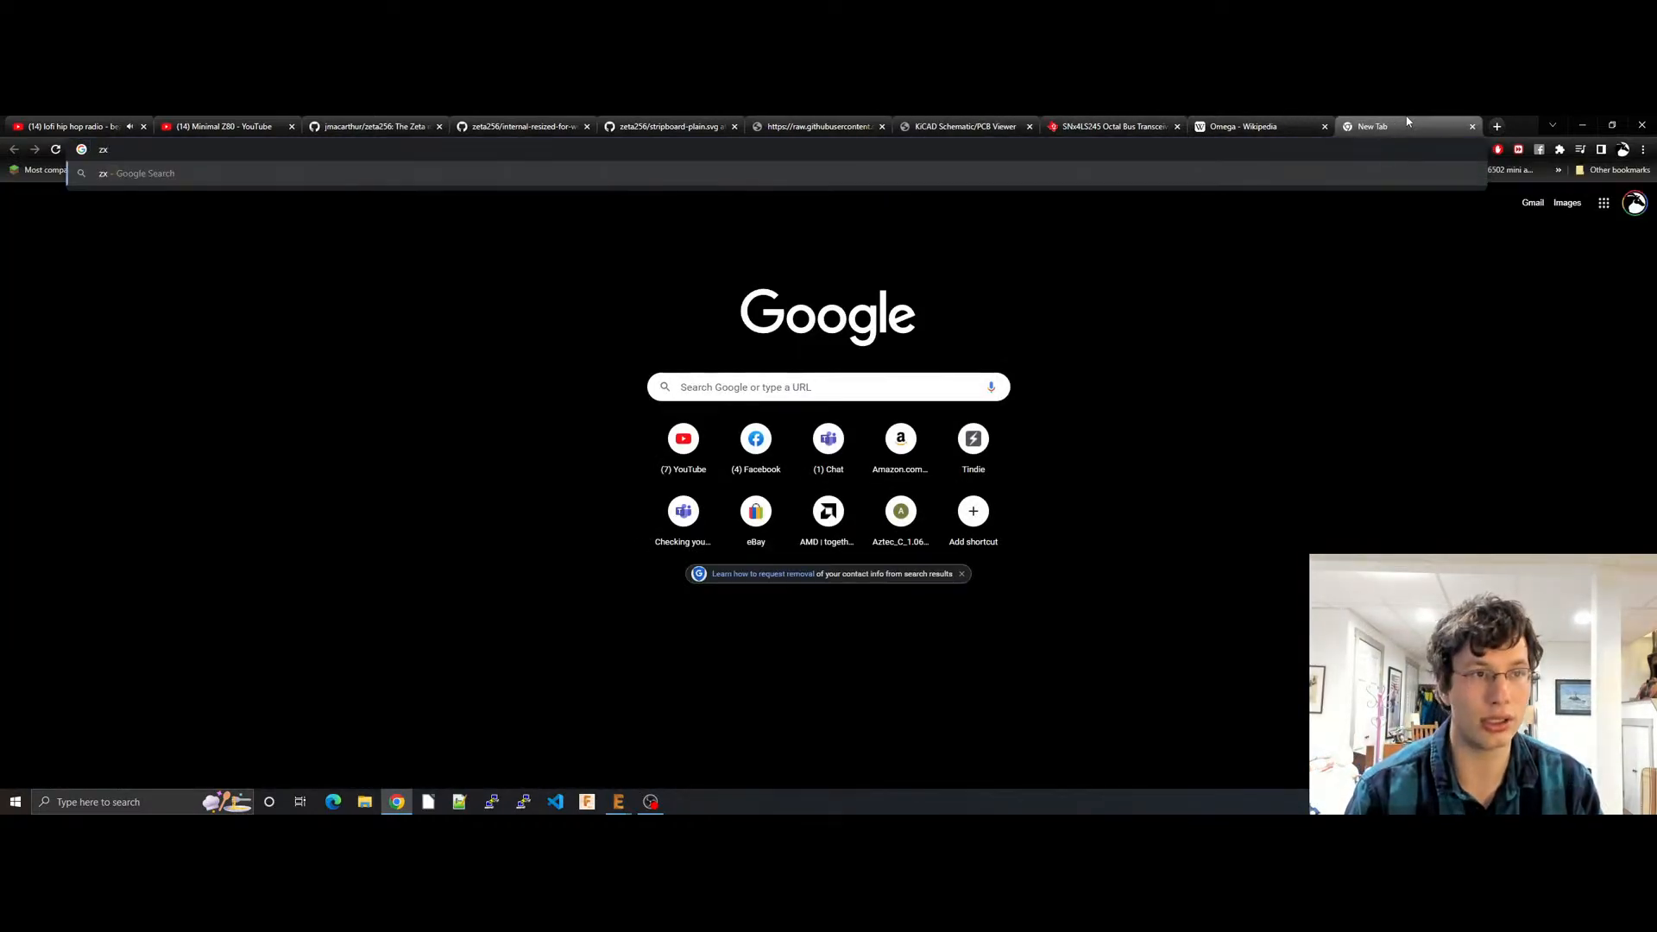
key("BackSpace")
key("BackSpace")
type("z80 datasheet")
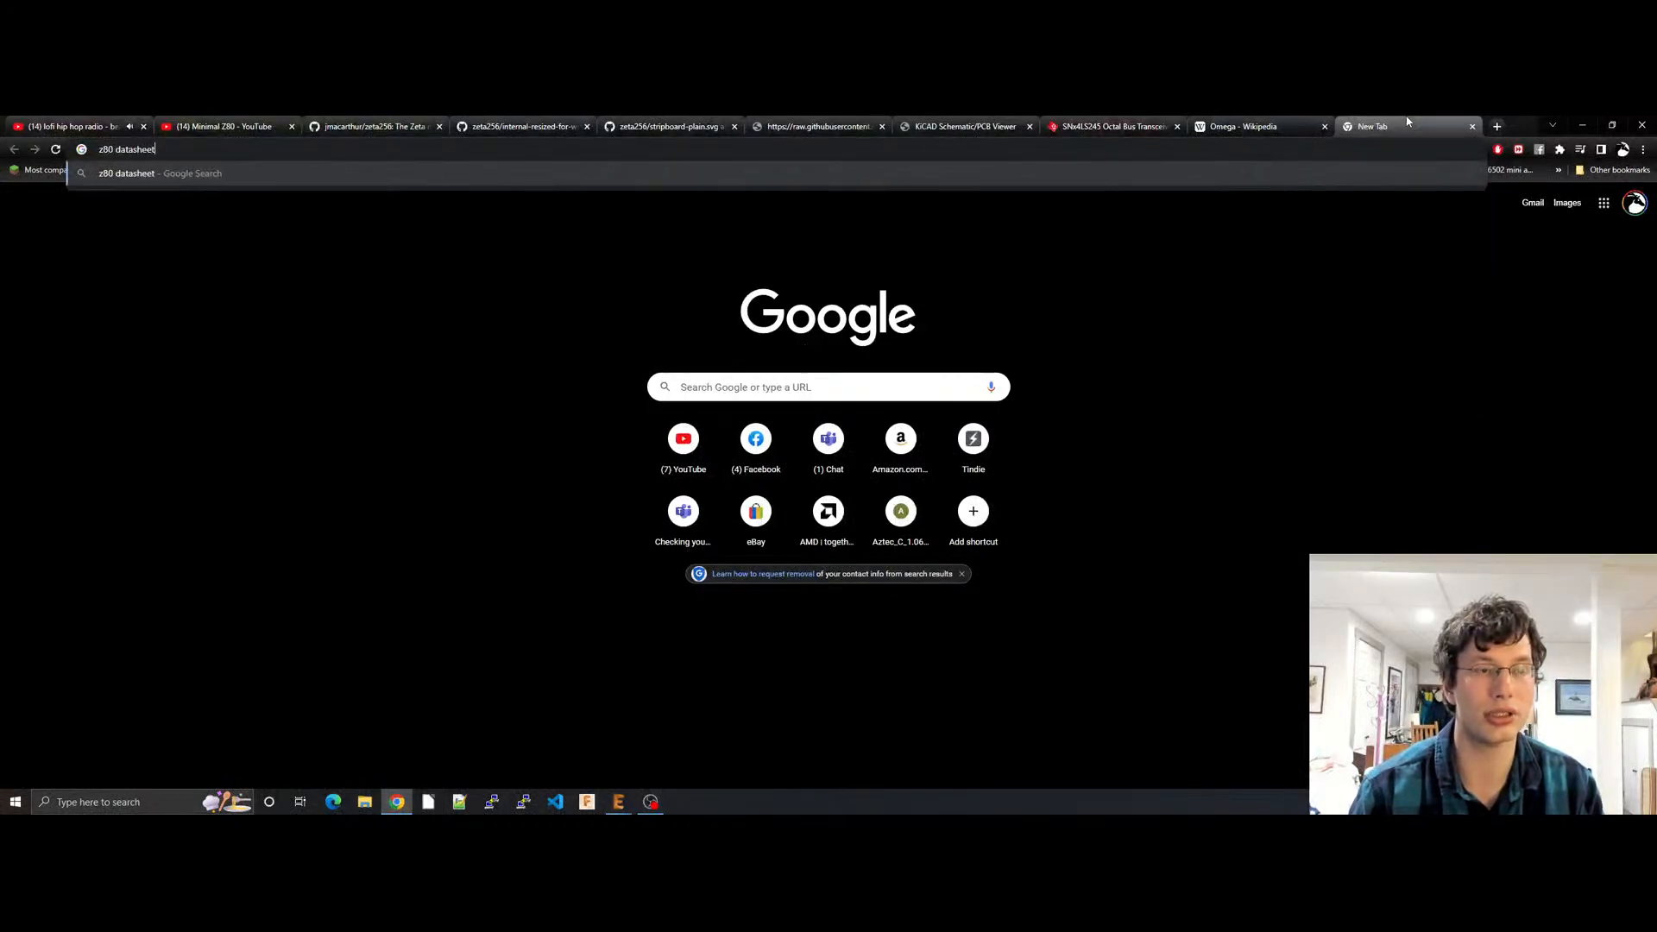
key("Return")
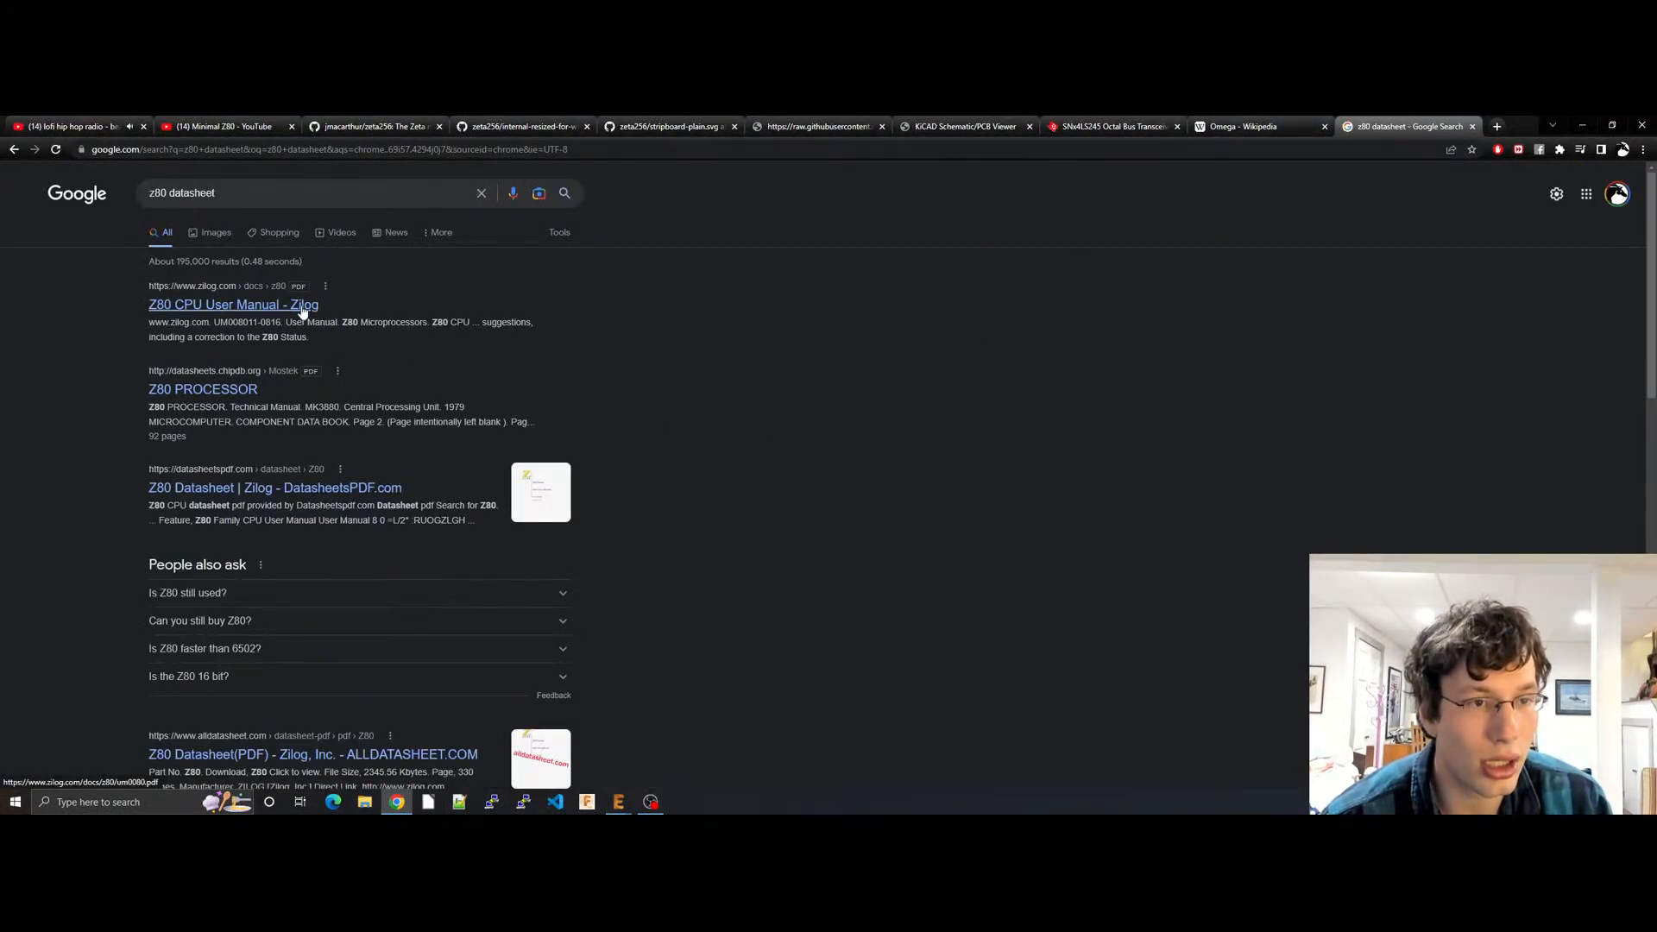
left_click(248, 392)
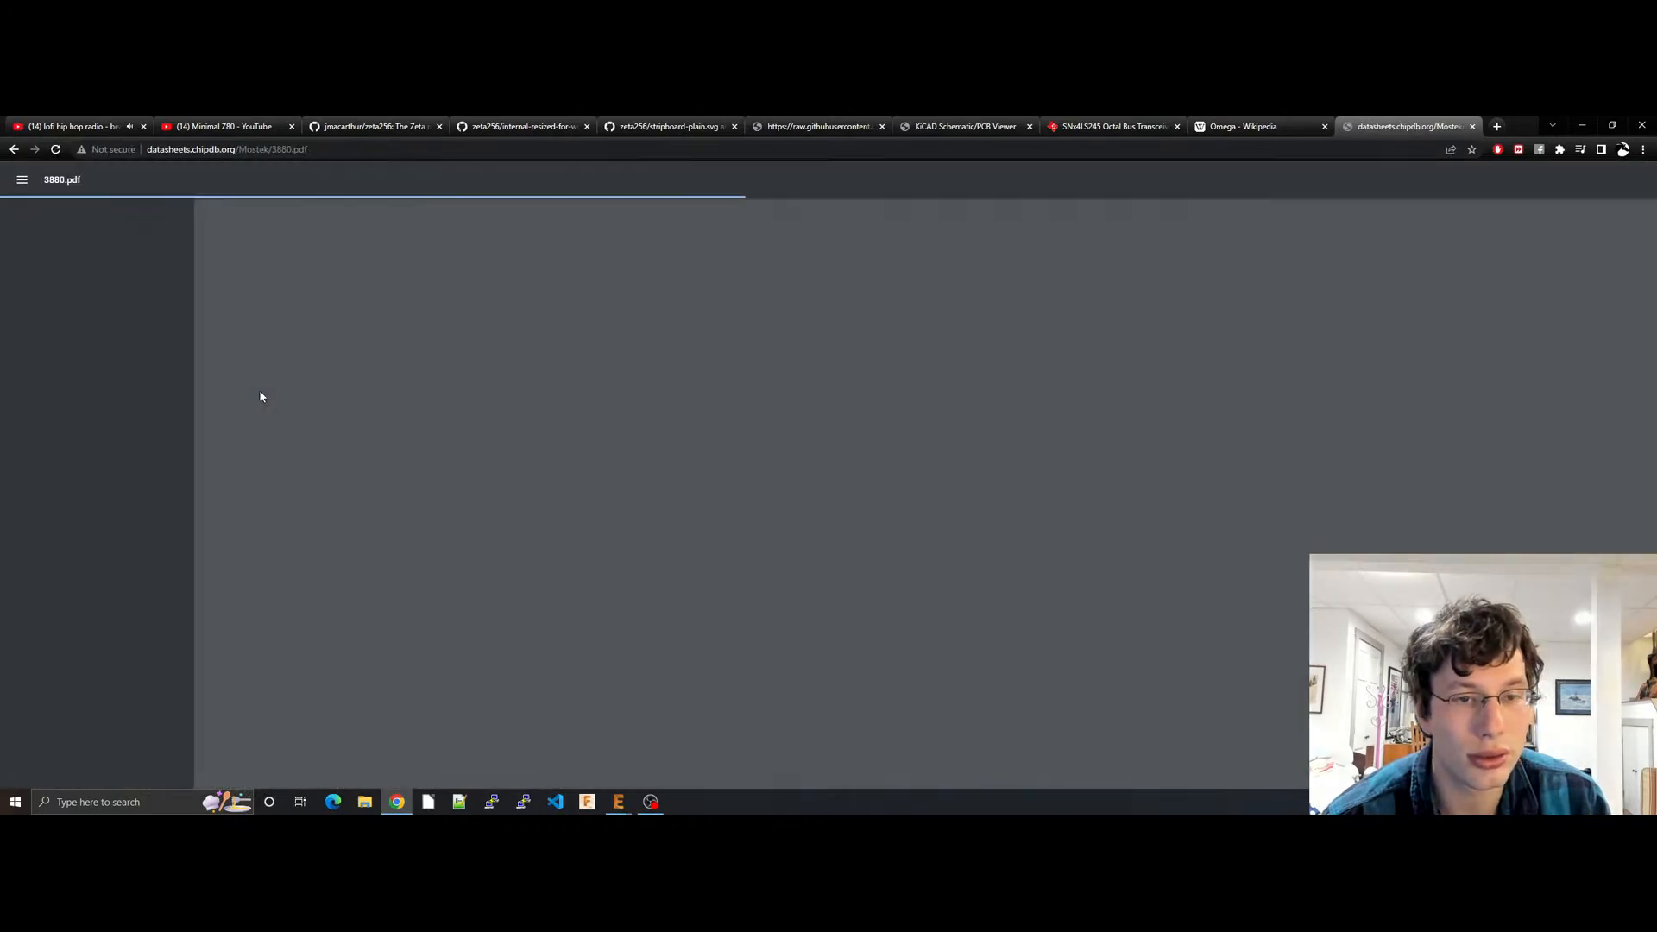
Step: Skim the first pages of the Mostek Z80 technical manual and try a text search for "reset"
scroll(718, 481, "down", 15)
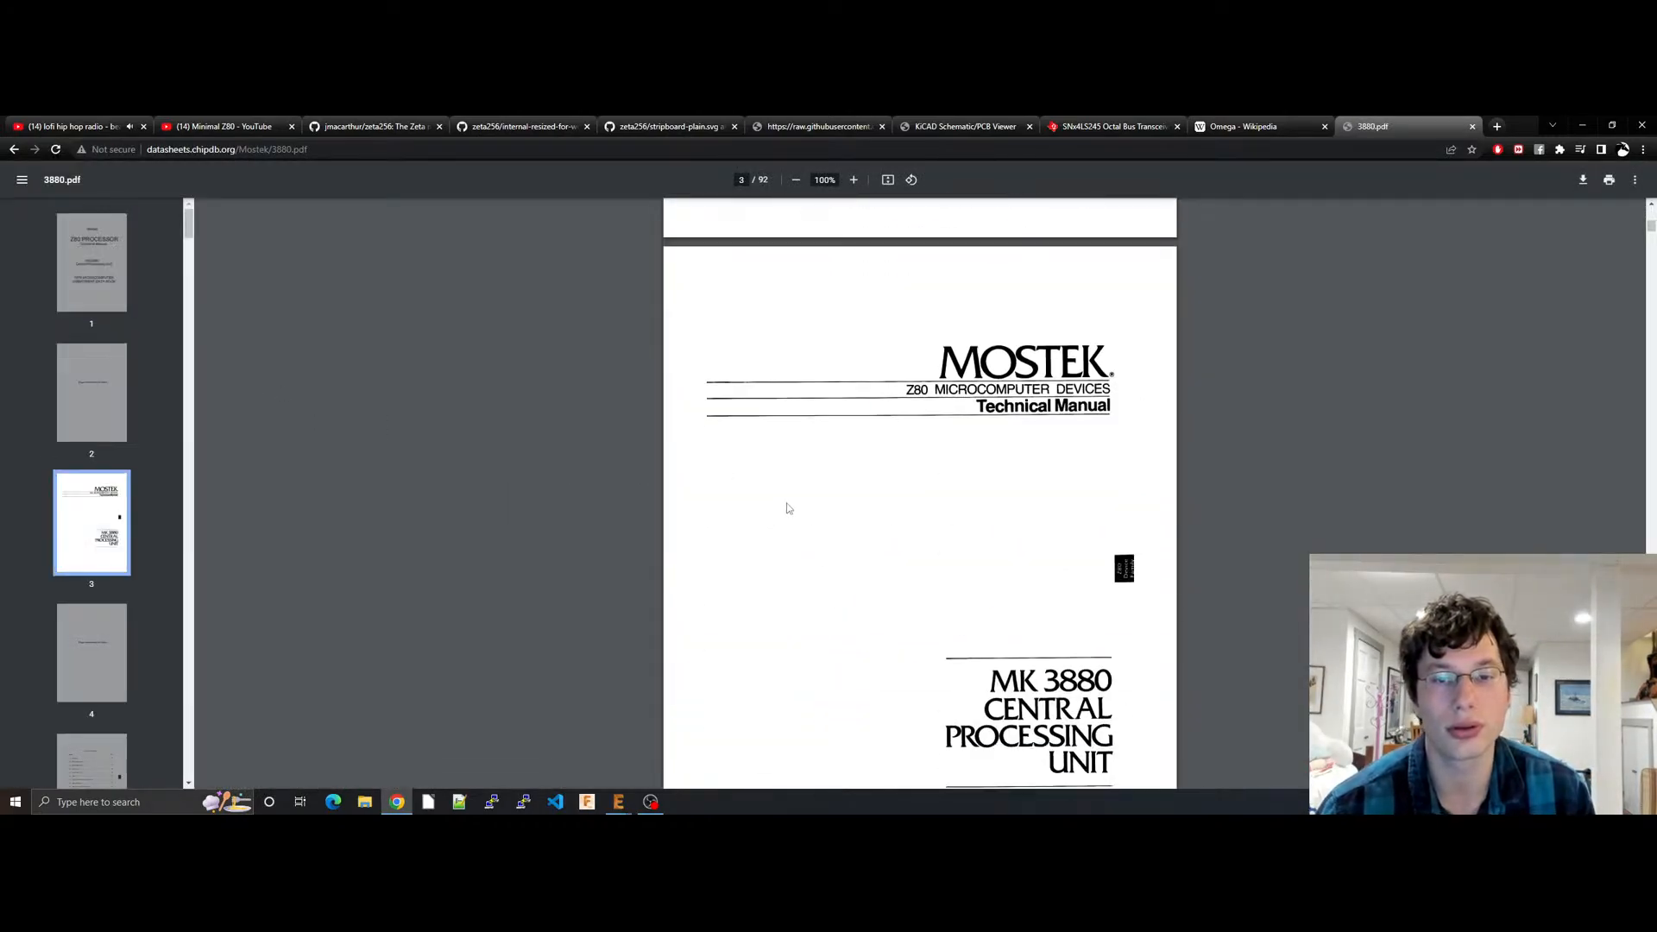
scroll(787, 509, "down", 8)
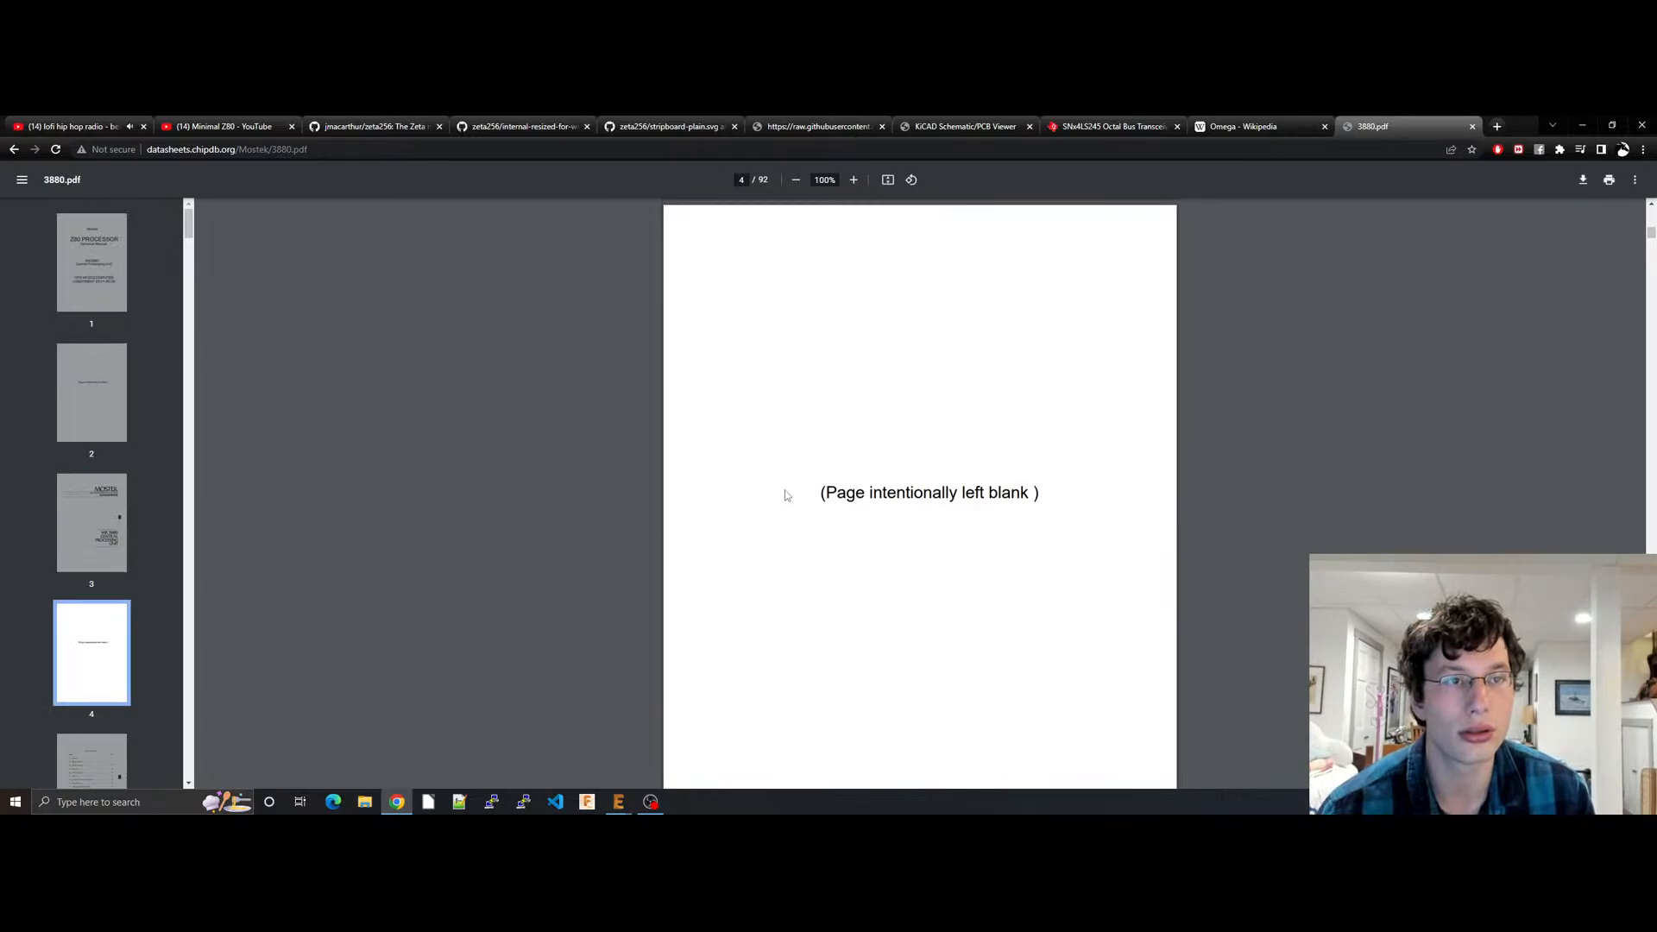
scroll(786, 494, "up", 20)
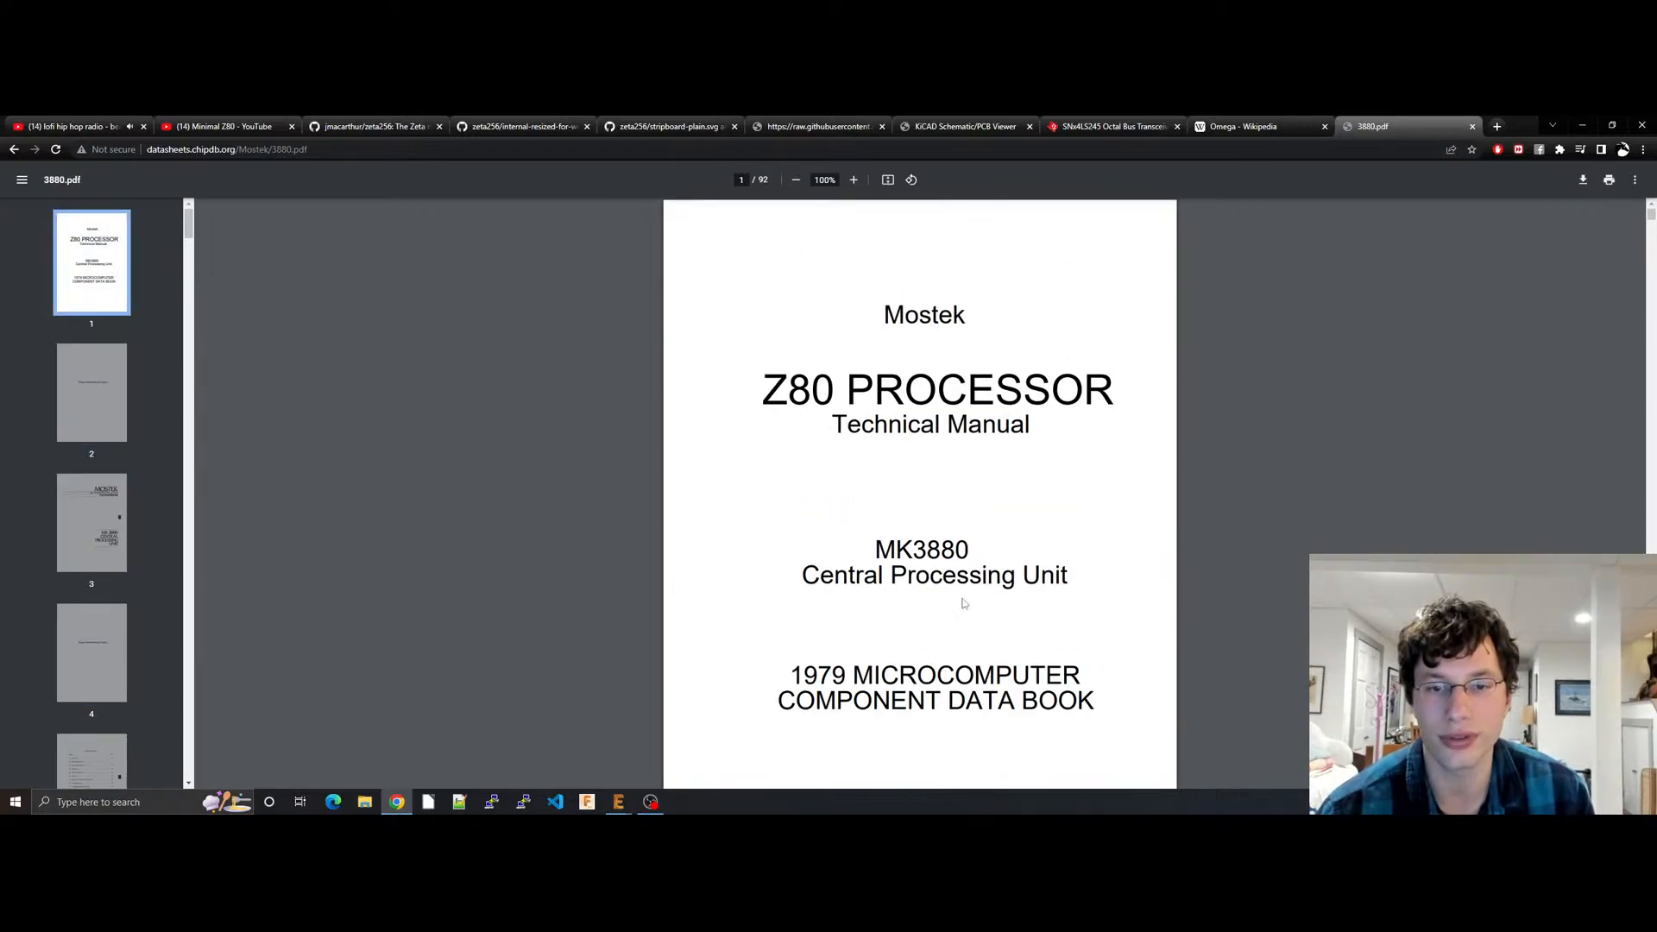
scroll(965, 603, "down", 13)
key("ctrl+f")
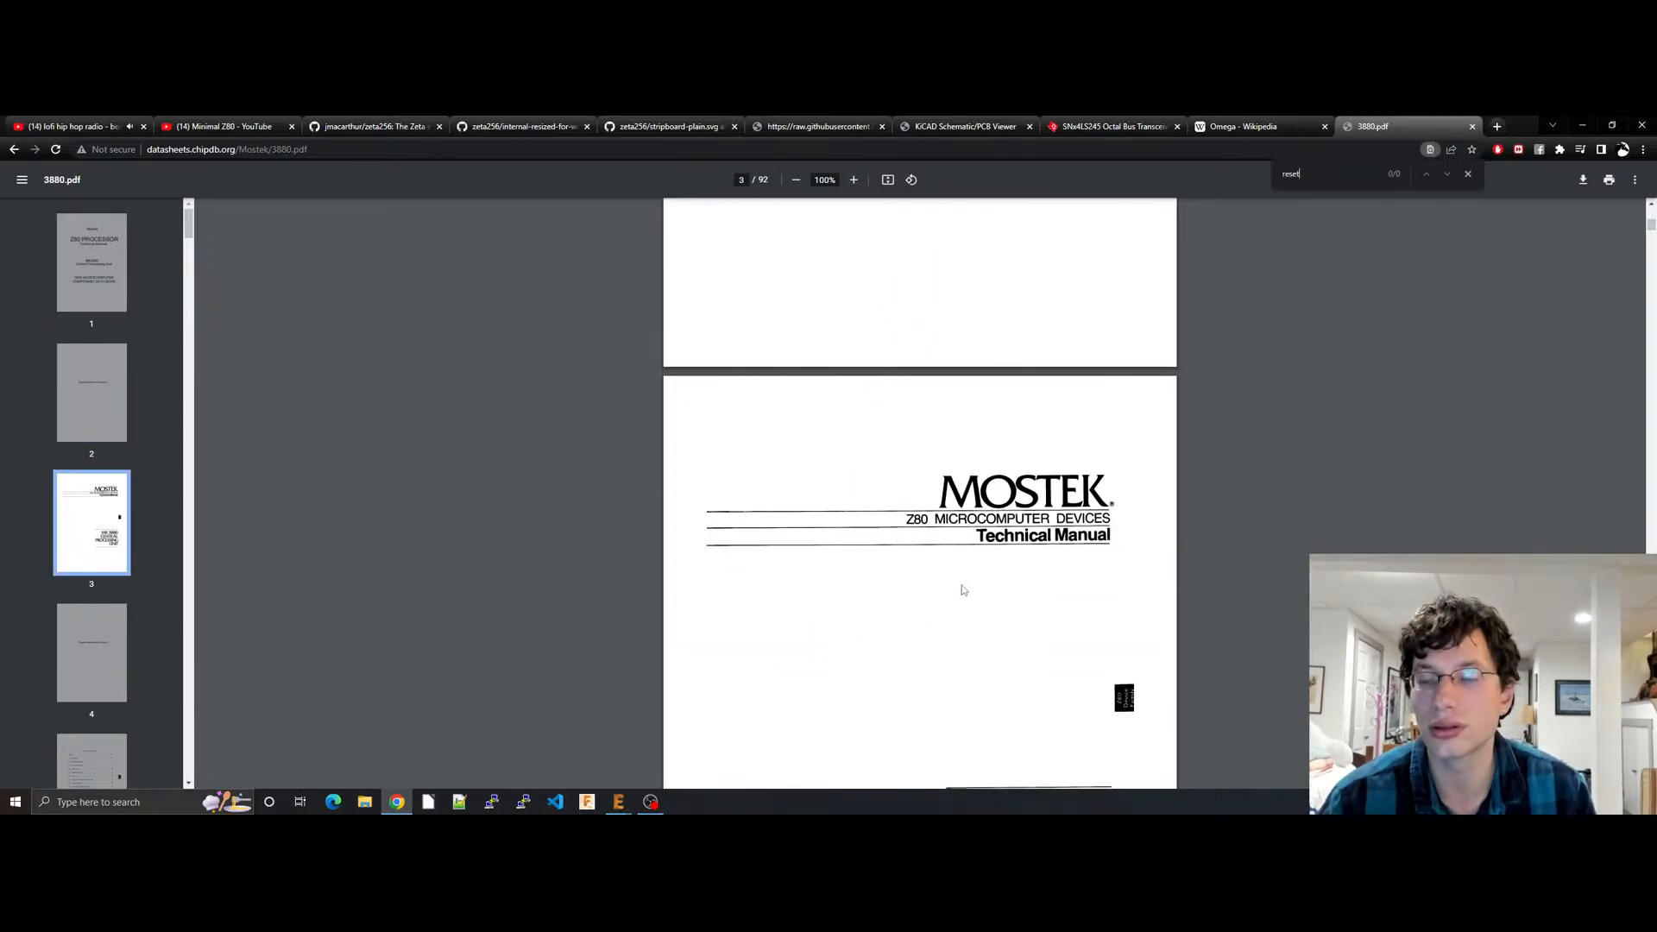
key("Escape")
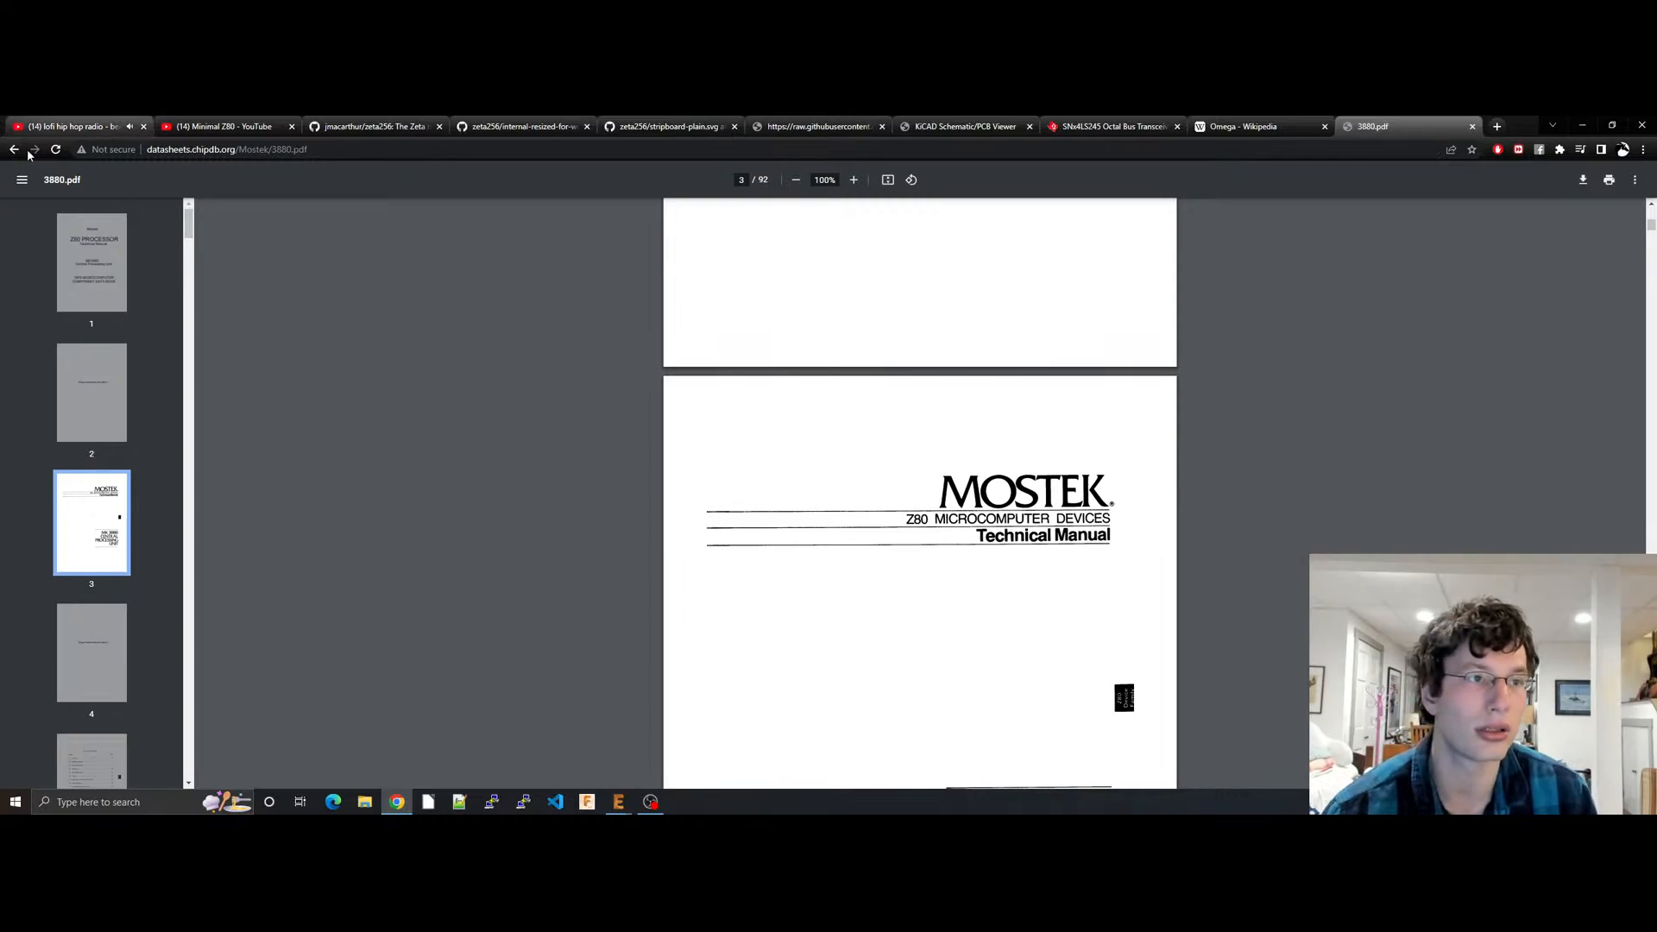
Step: Return to the search results, search for "z80 reset pin" instead, and read the featured snippet about the RESET pin
left_click(14, 150)
triple_click(316, 198)
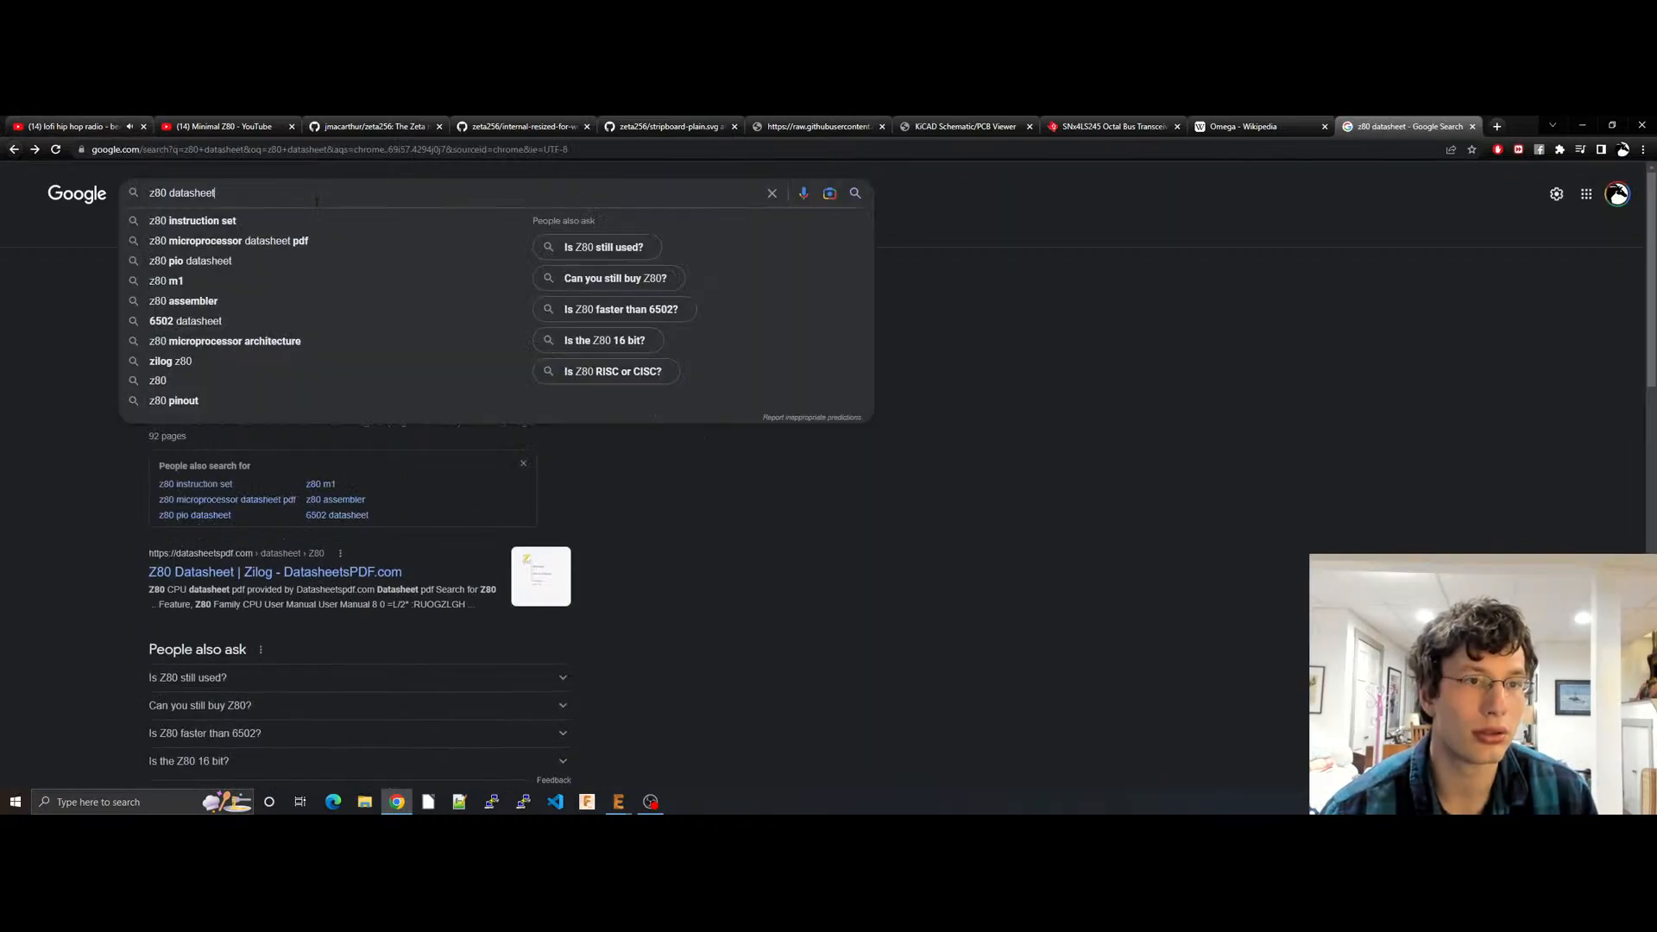
type("z80 reset pin")
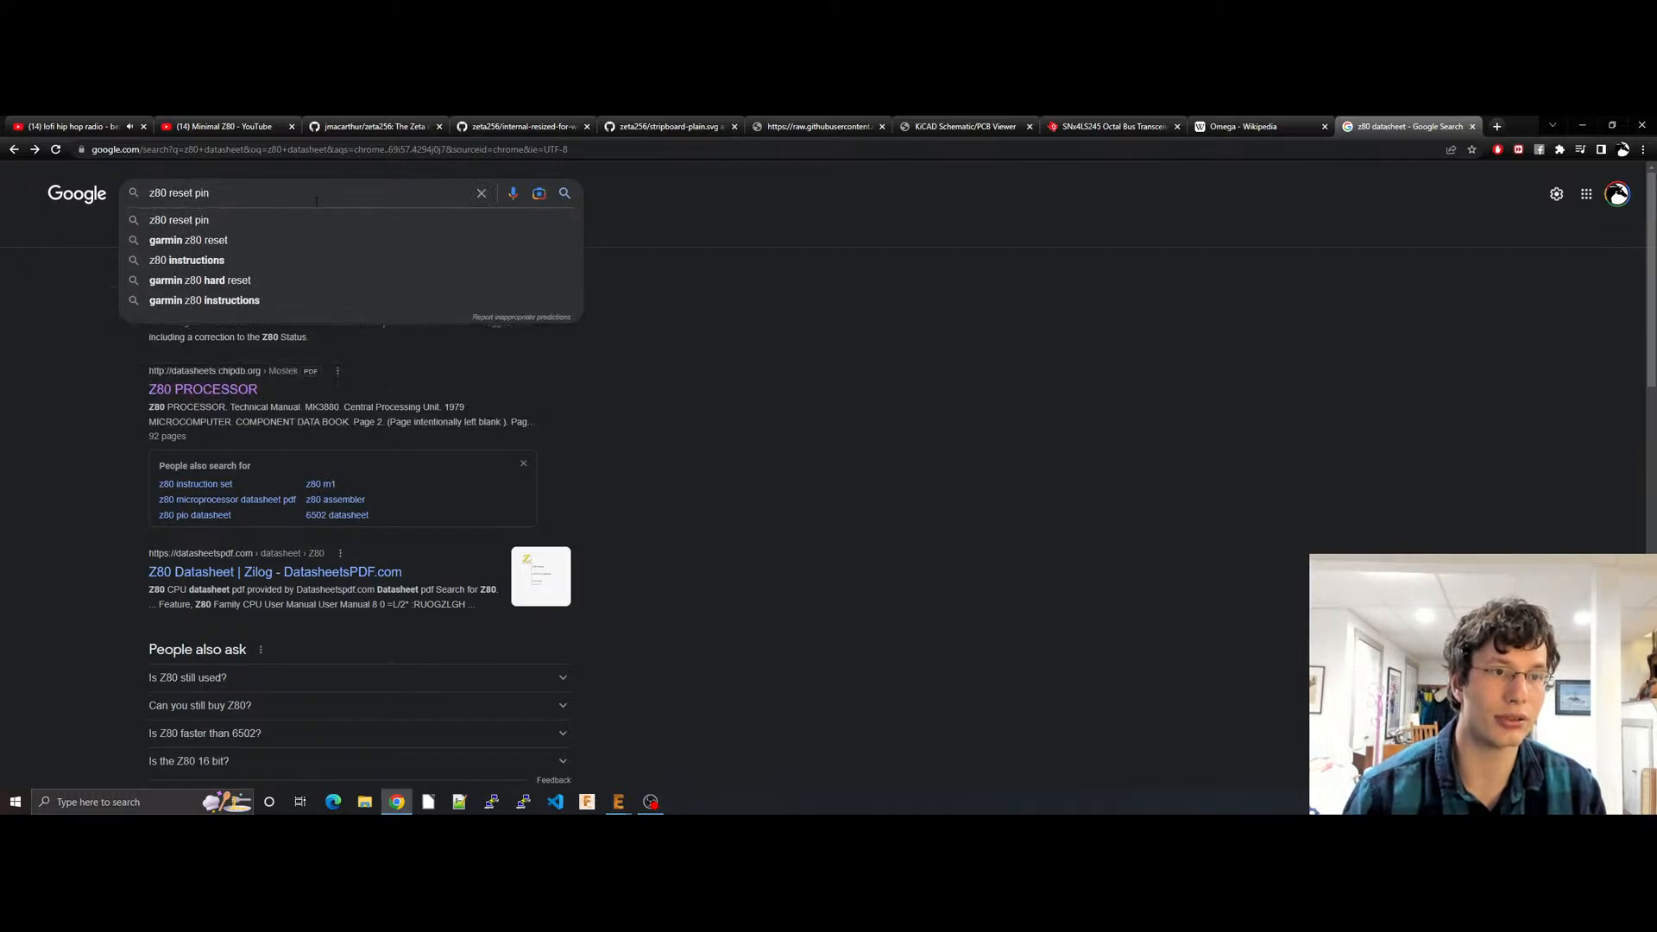
key("Return")
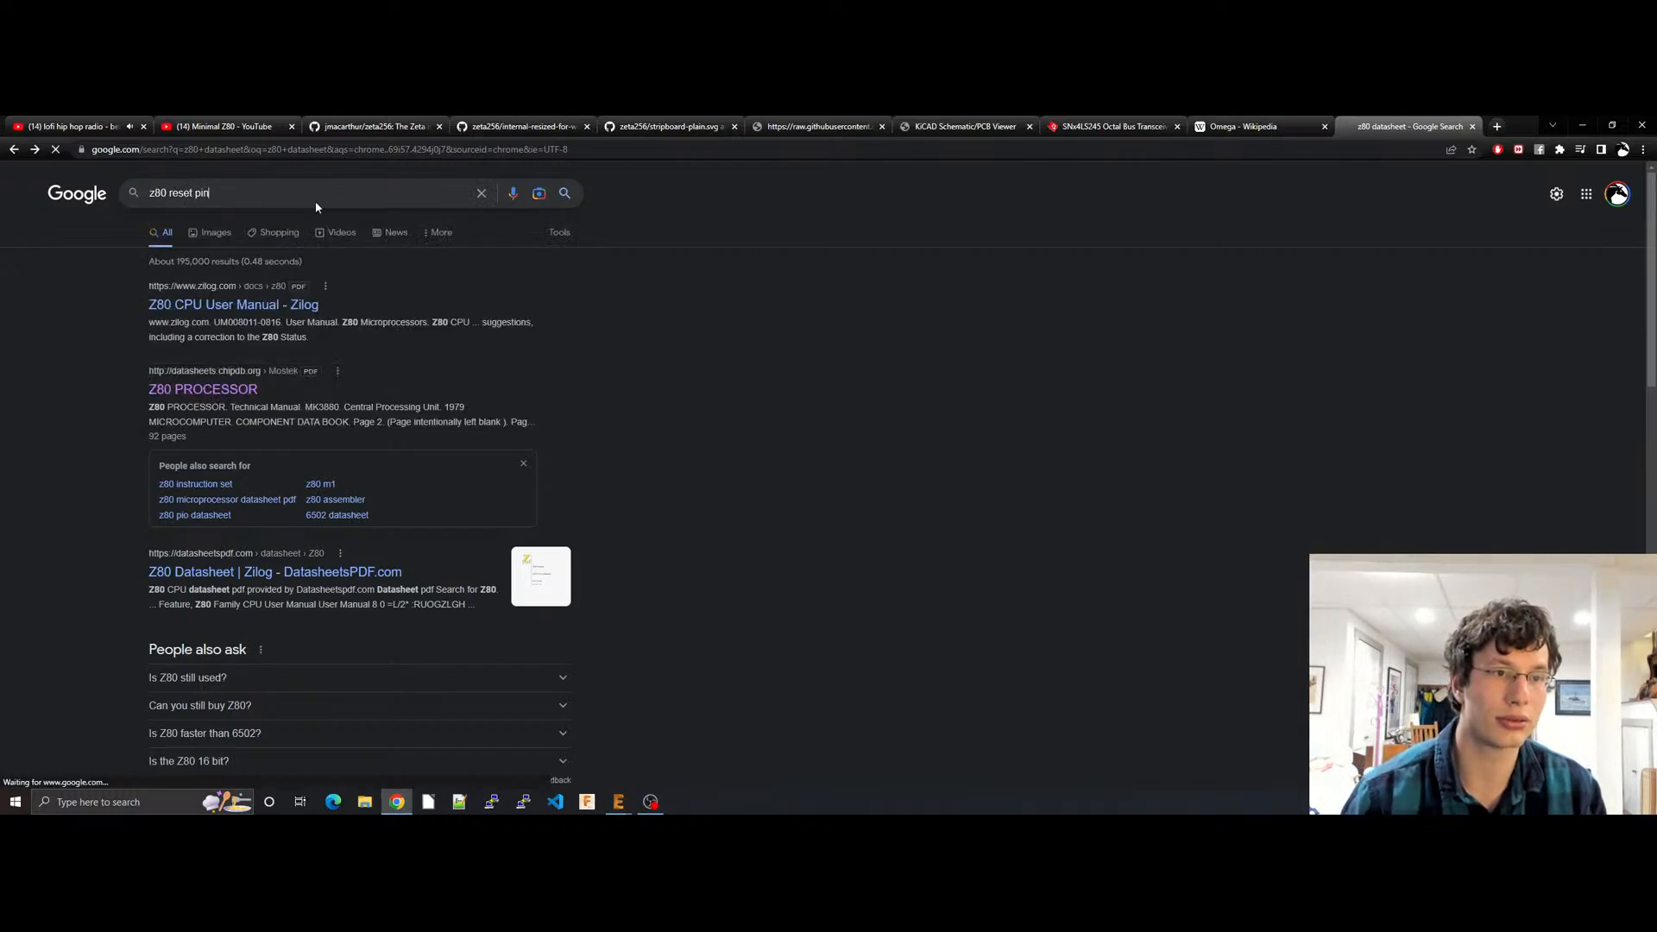
left_click_drag(228, 293, 389, 304)
left_click(477, 332)
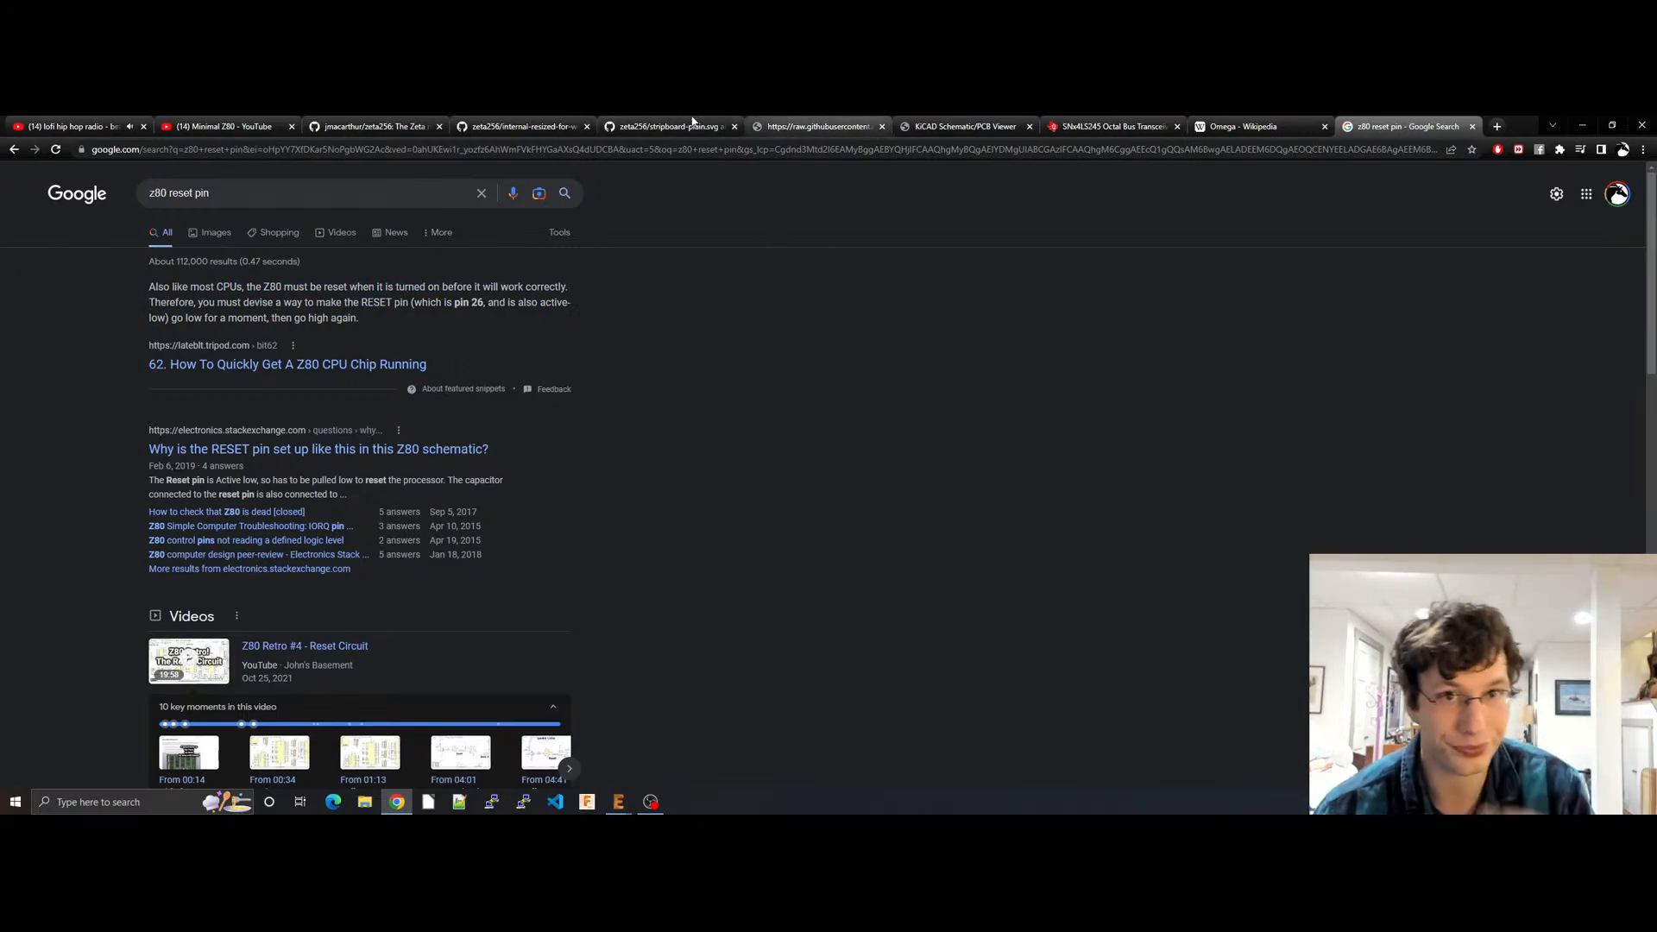
Step: Glance at the KiCAD schematic, search the web for "z80 clock pin", and read the Zilog user manual's snippet on the clock
left_click(1005, 121)
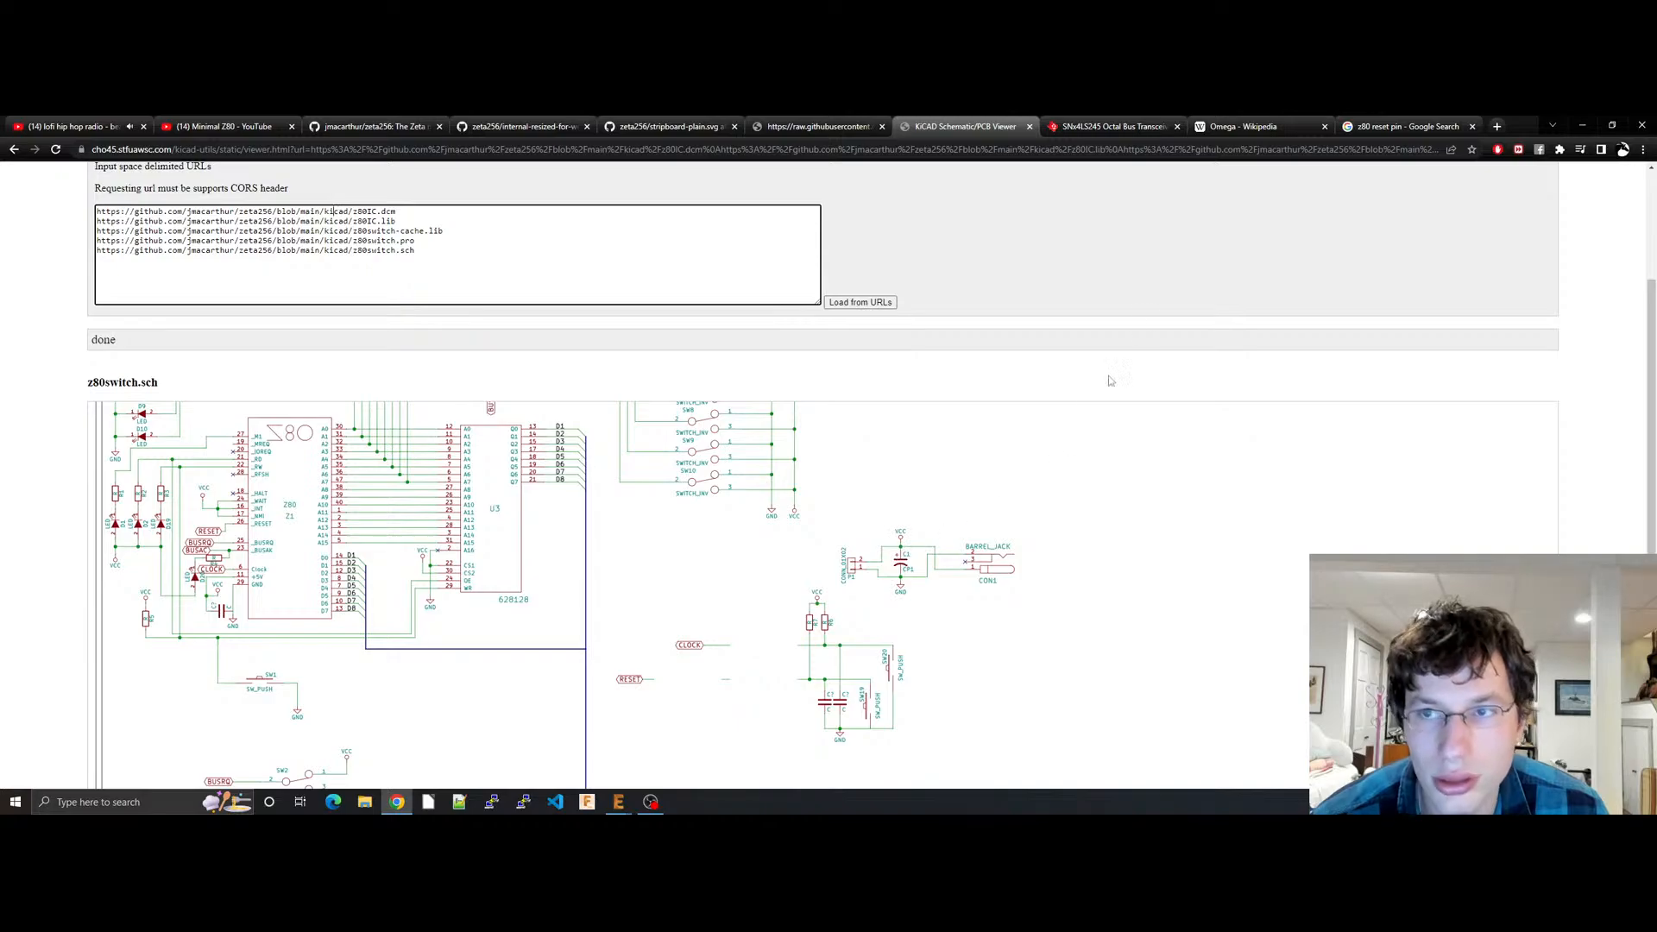
left_click(1385, 126)
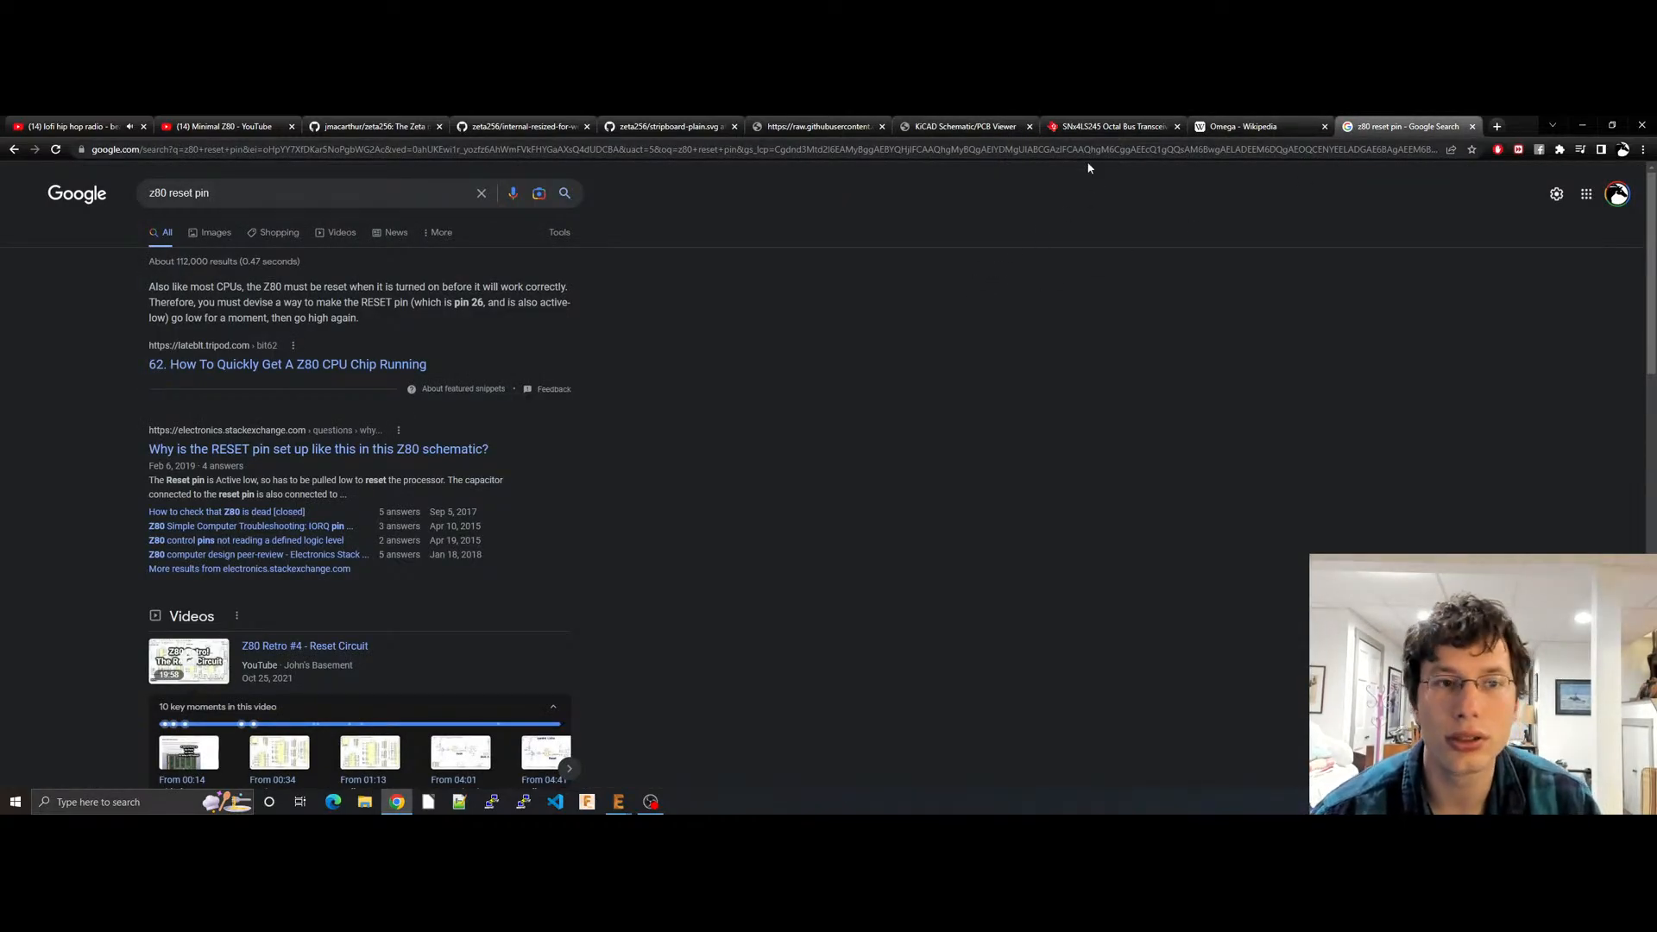
left_click(360, 194)
type("z80 c")
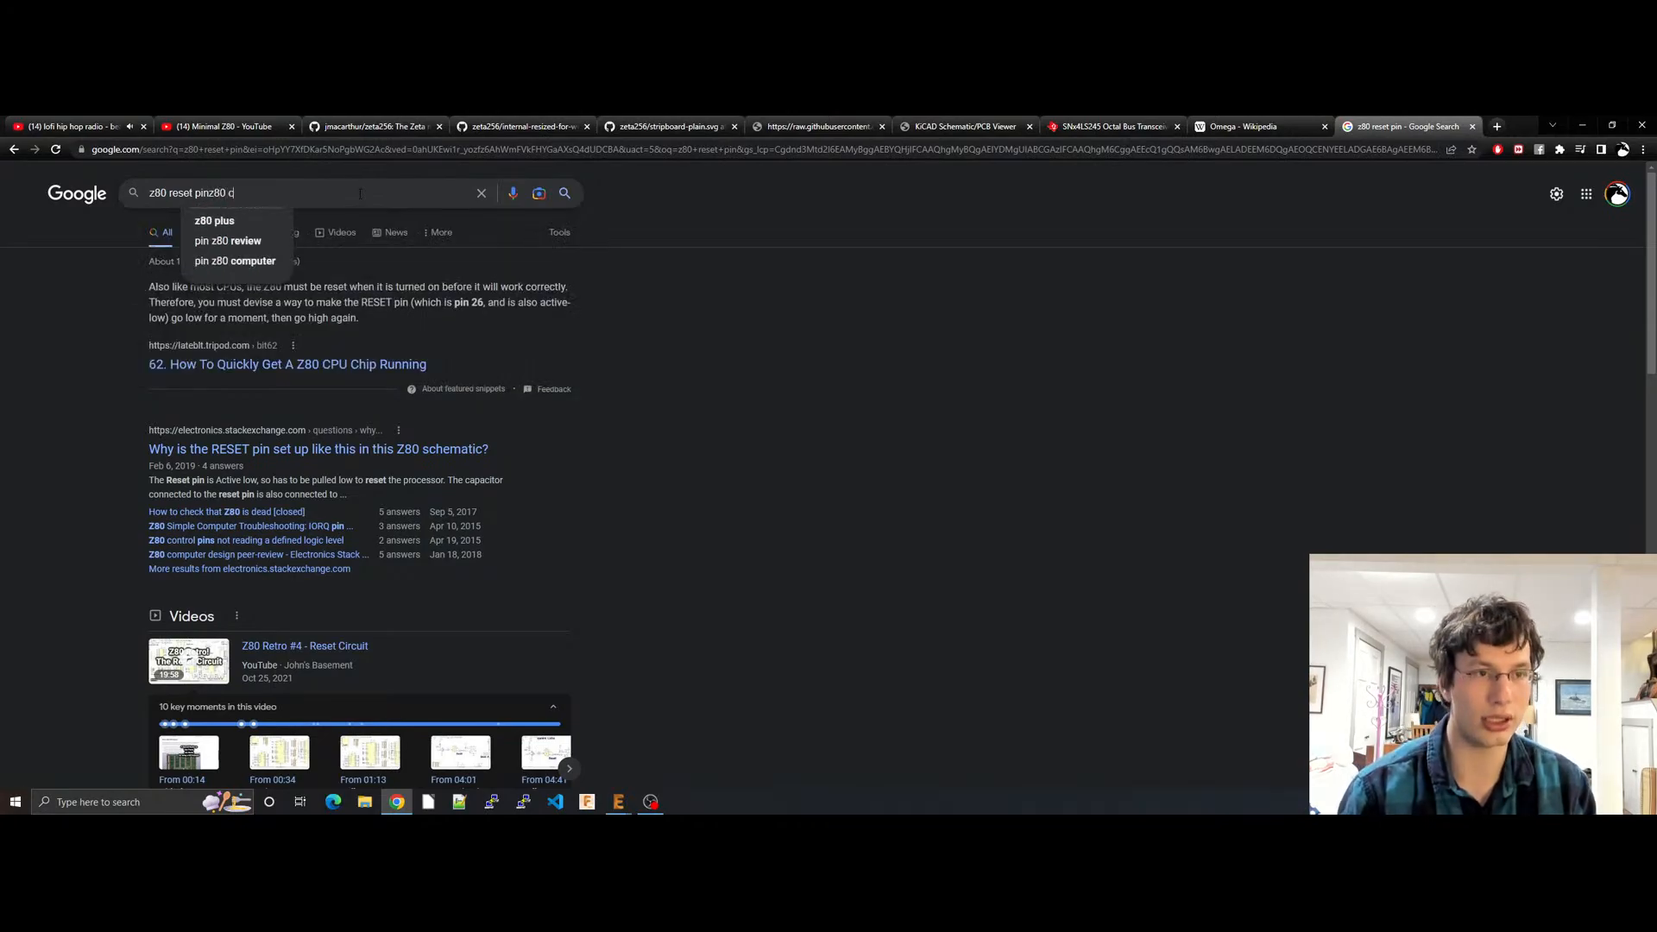
key("ctrl+a")
type("z80 cloc")
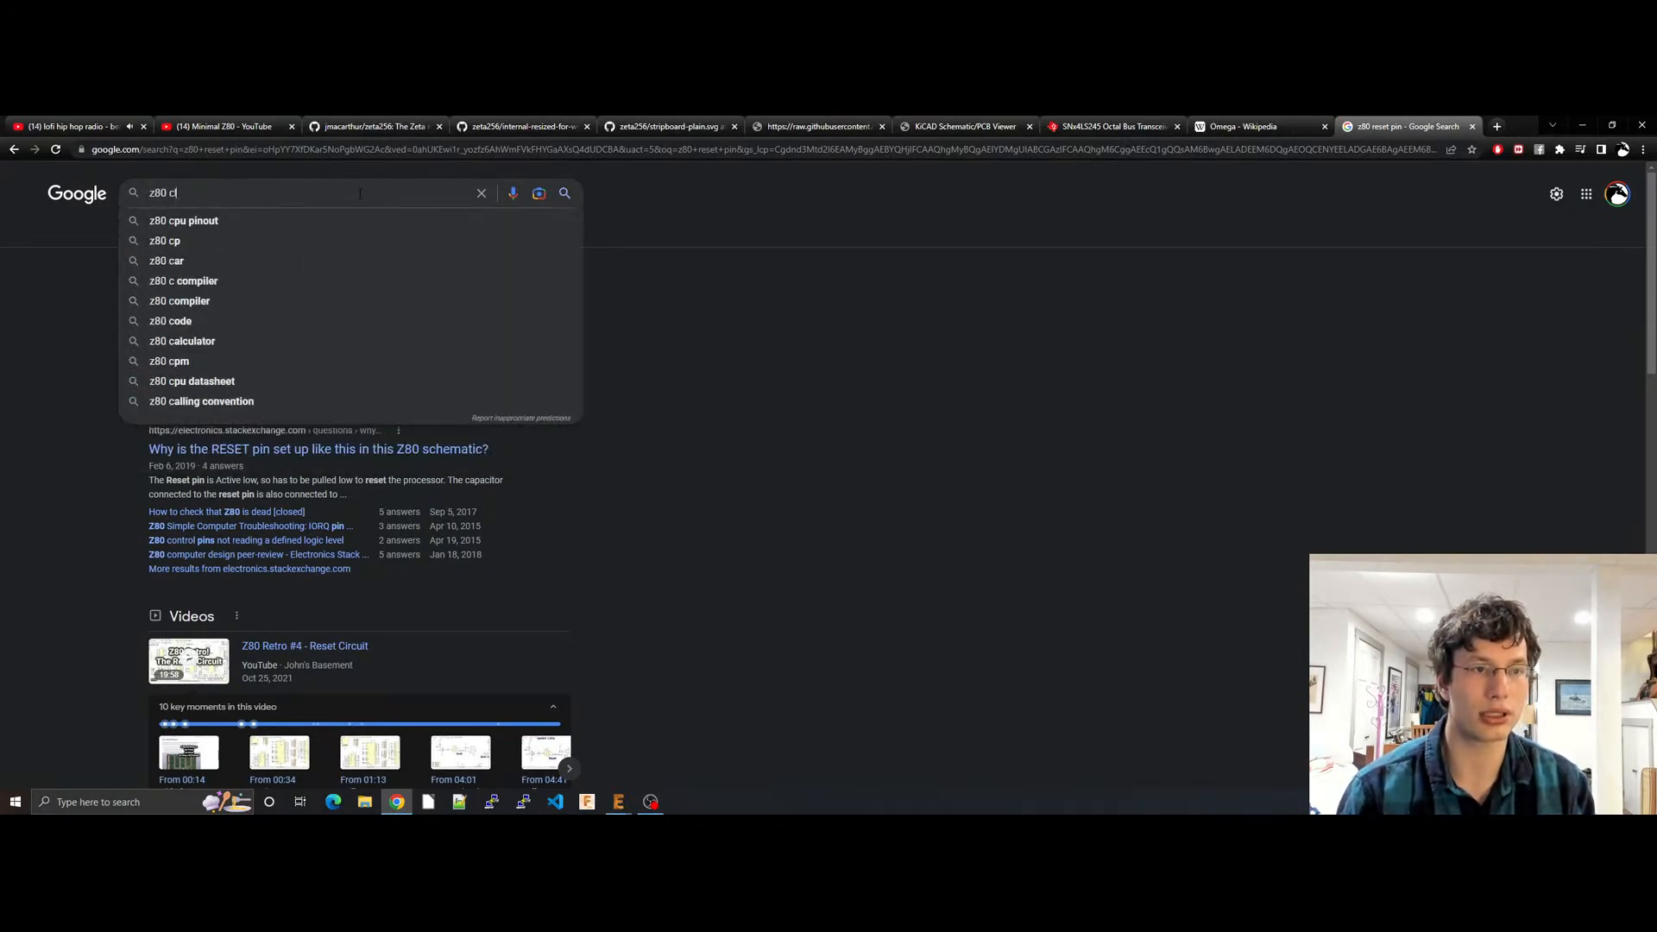
type("k pin")
key("Return")
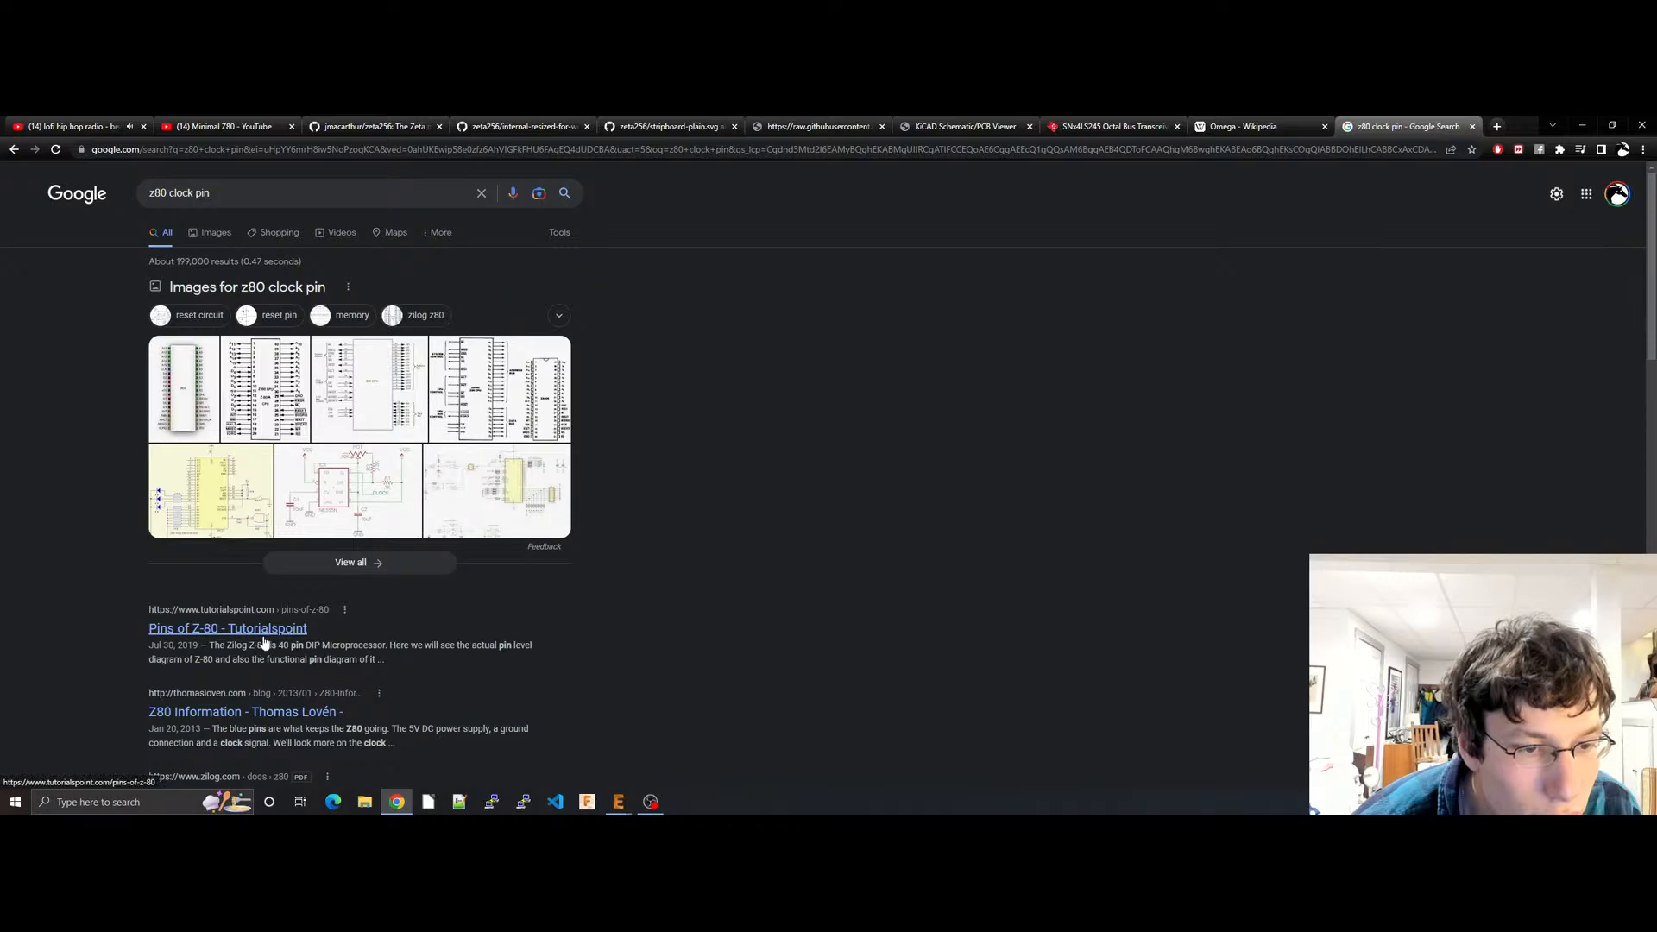
scroll(259, 643, "down", 3)
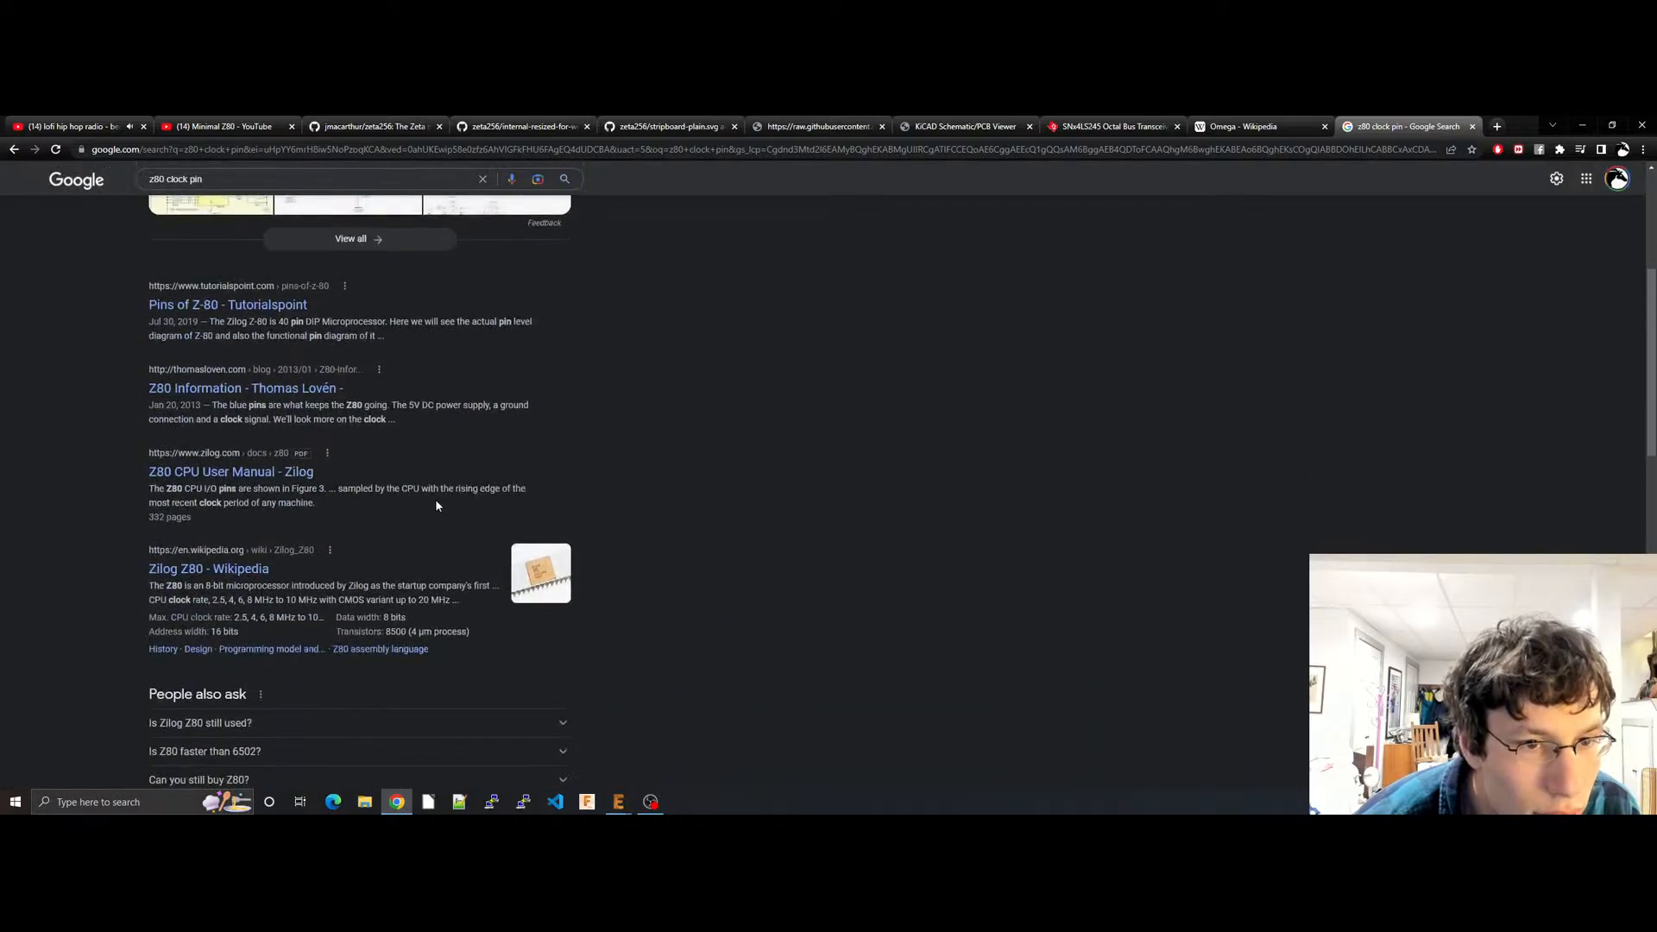
left_click_drag(354, 488, 338, 530)
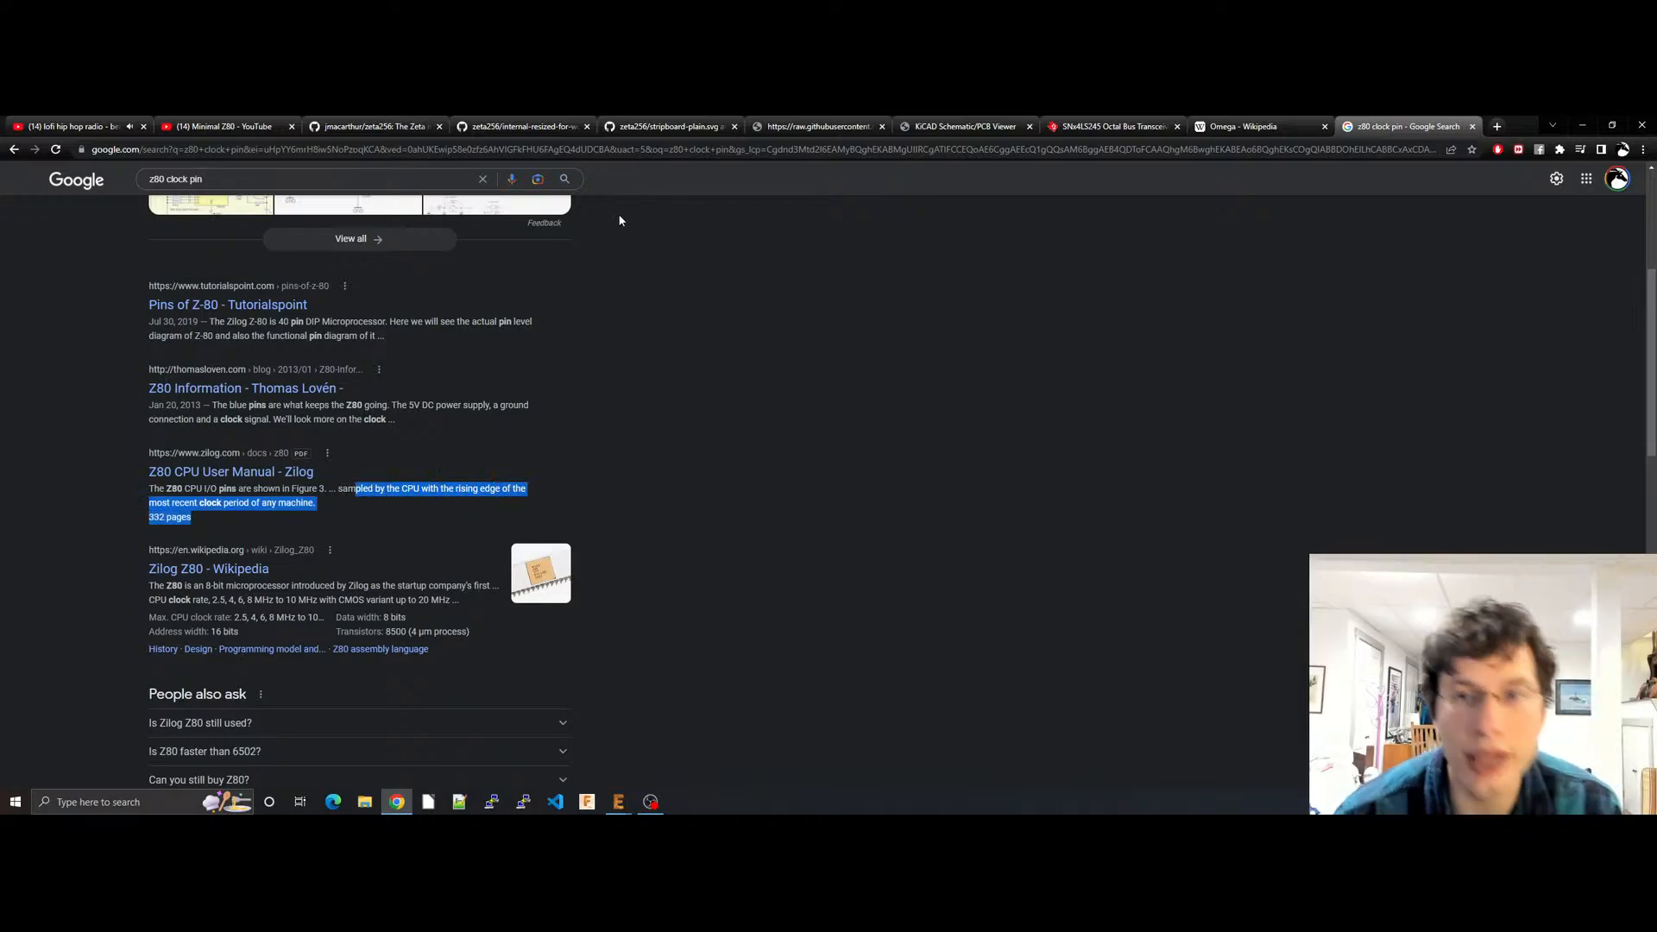
Step: Examine the Z80's pin connections, the power input and the CLOCK and RESET push-button circuit in the KiCAD schematic viewer
left_click(966, 126)
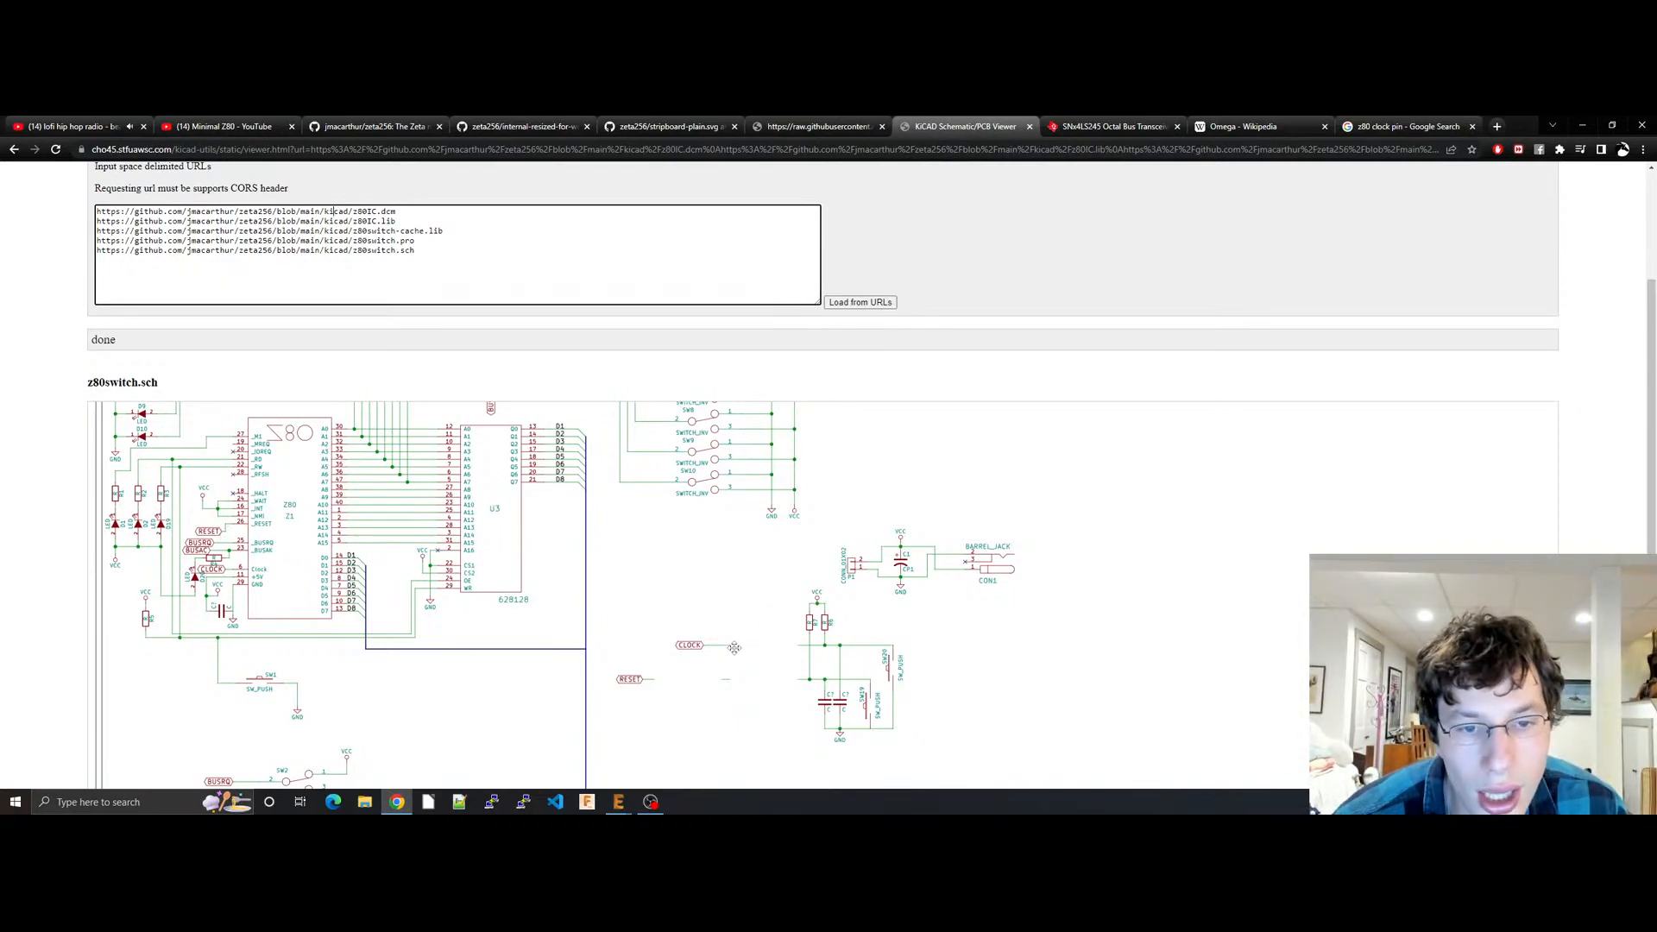
left_click_drag(735, 648, 756, 651)
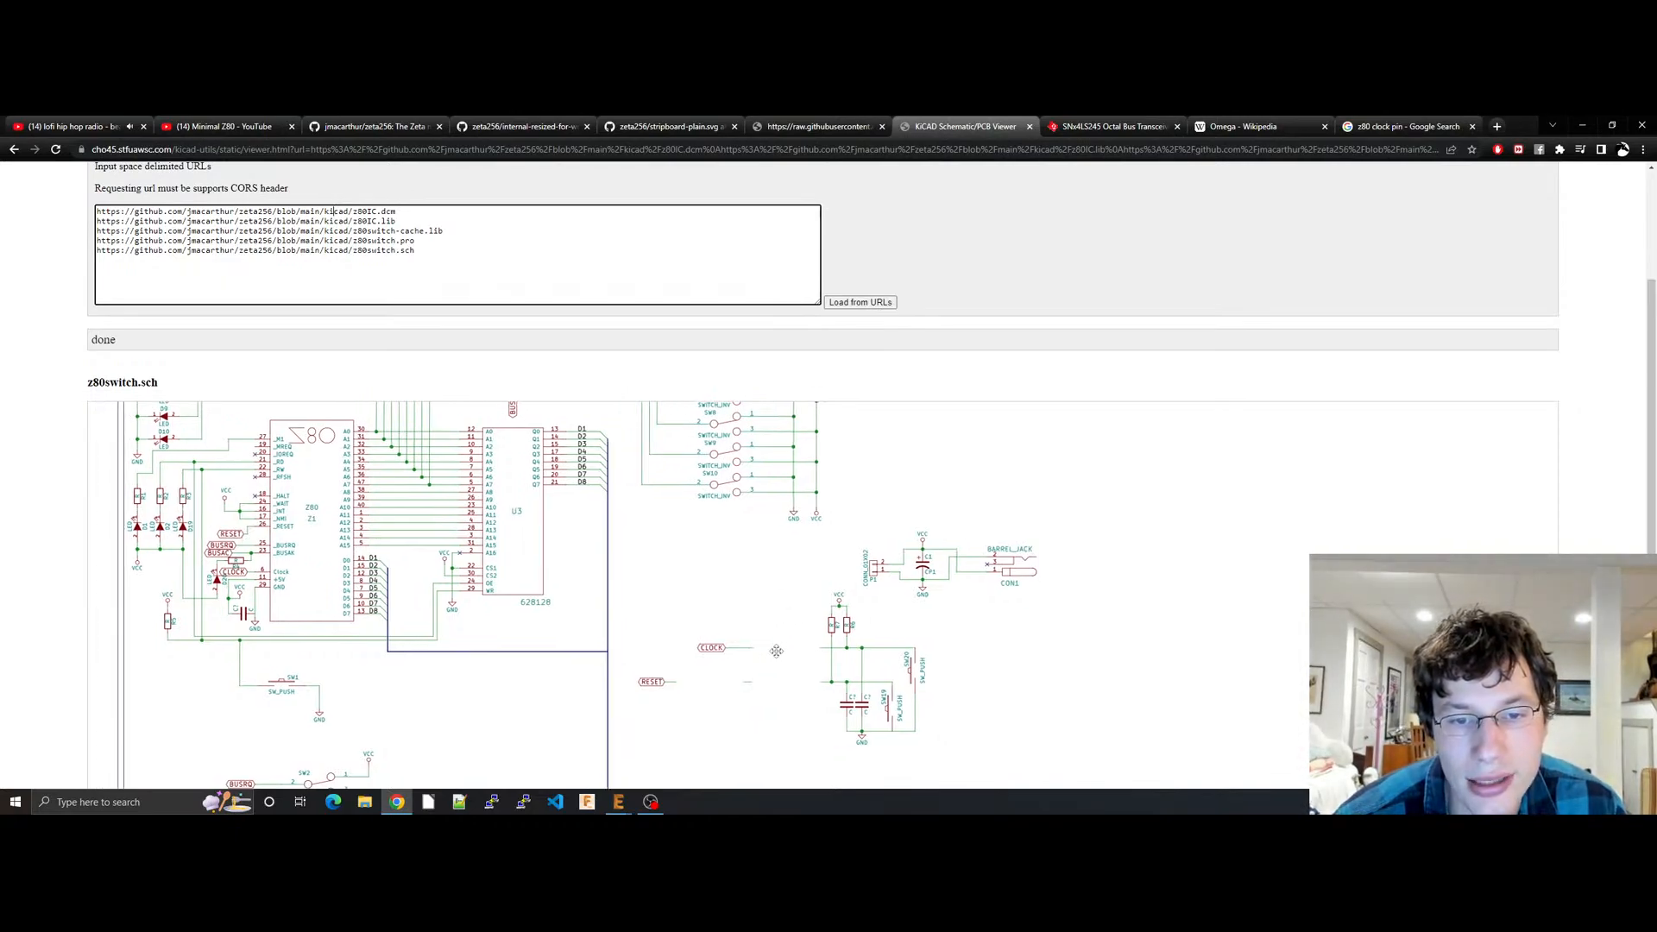
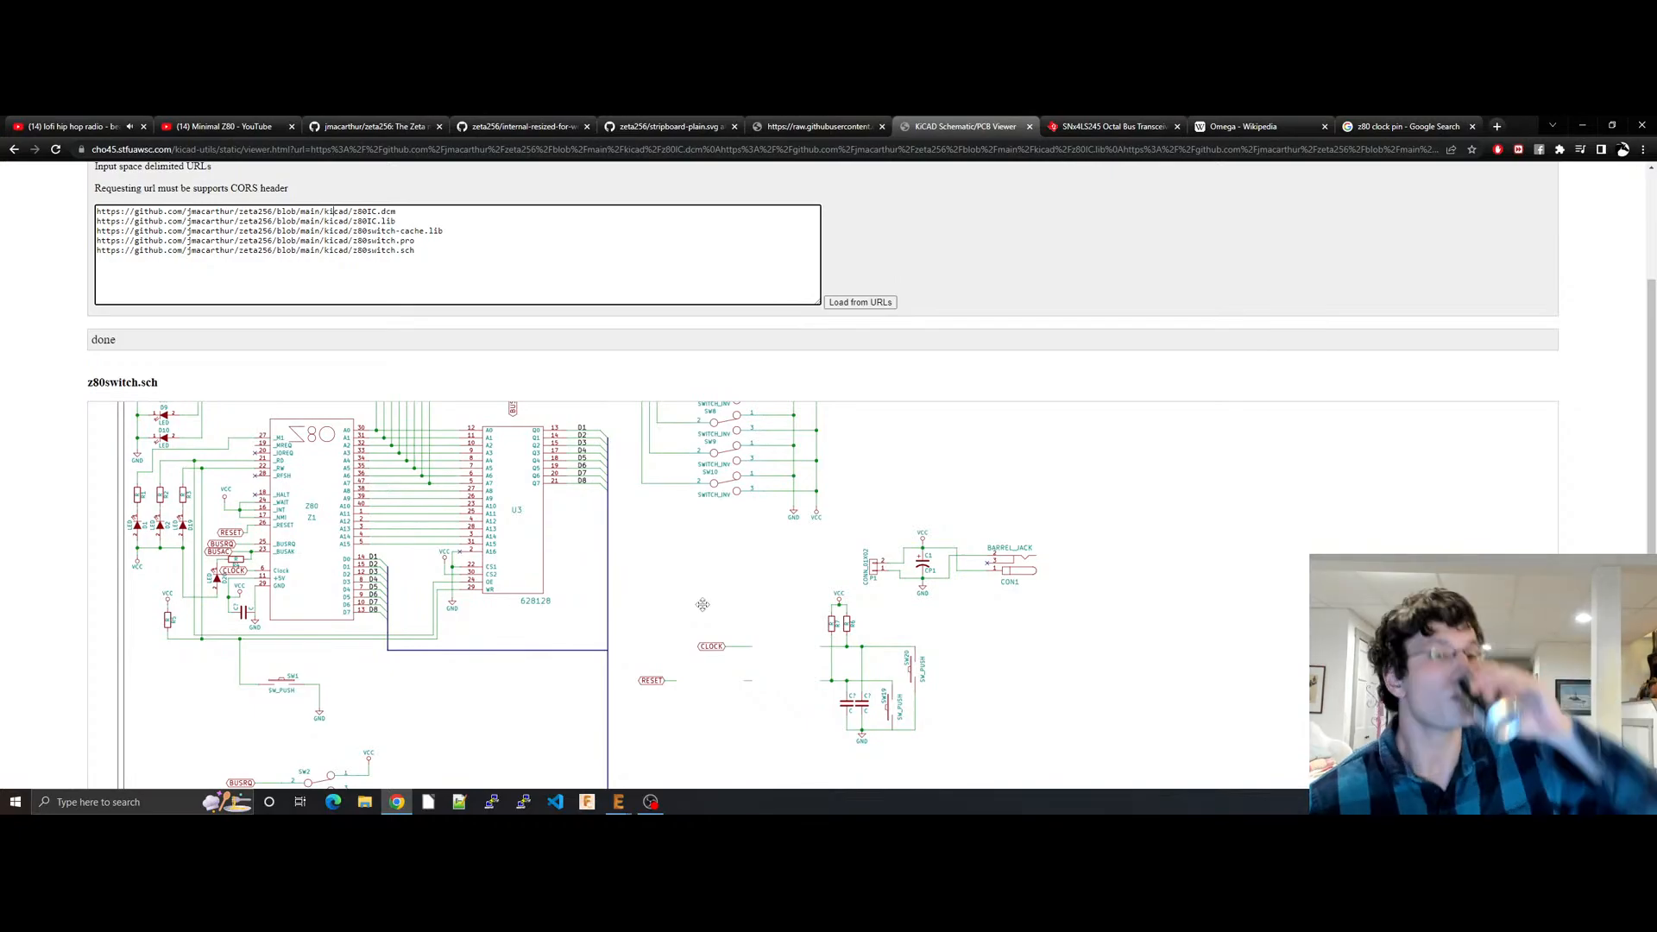
scroll(260, 576, "up", 3)
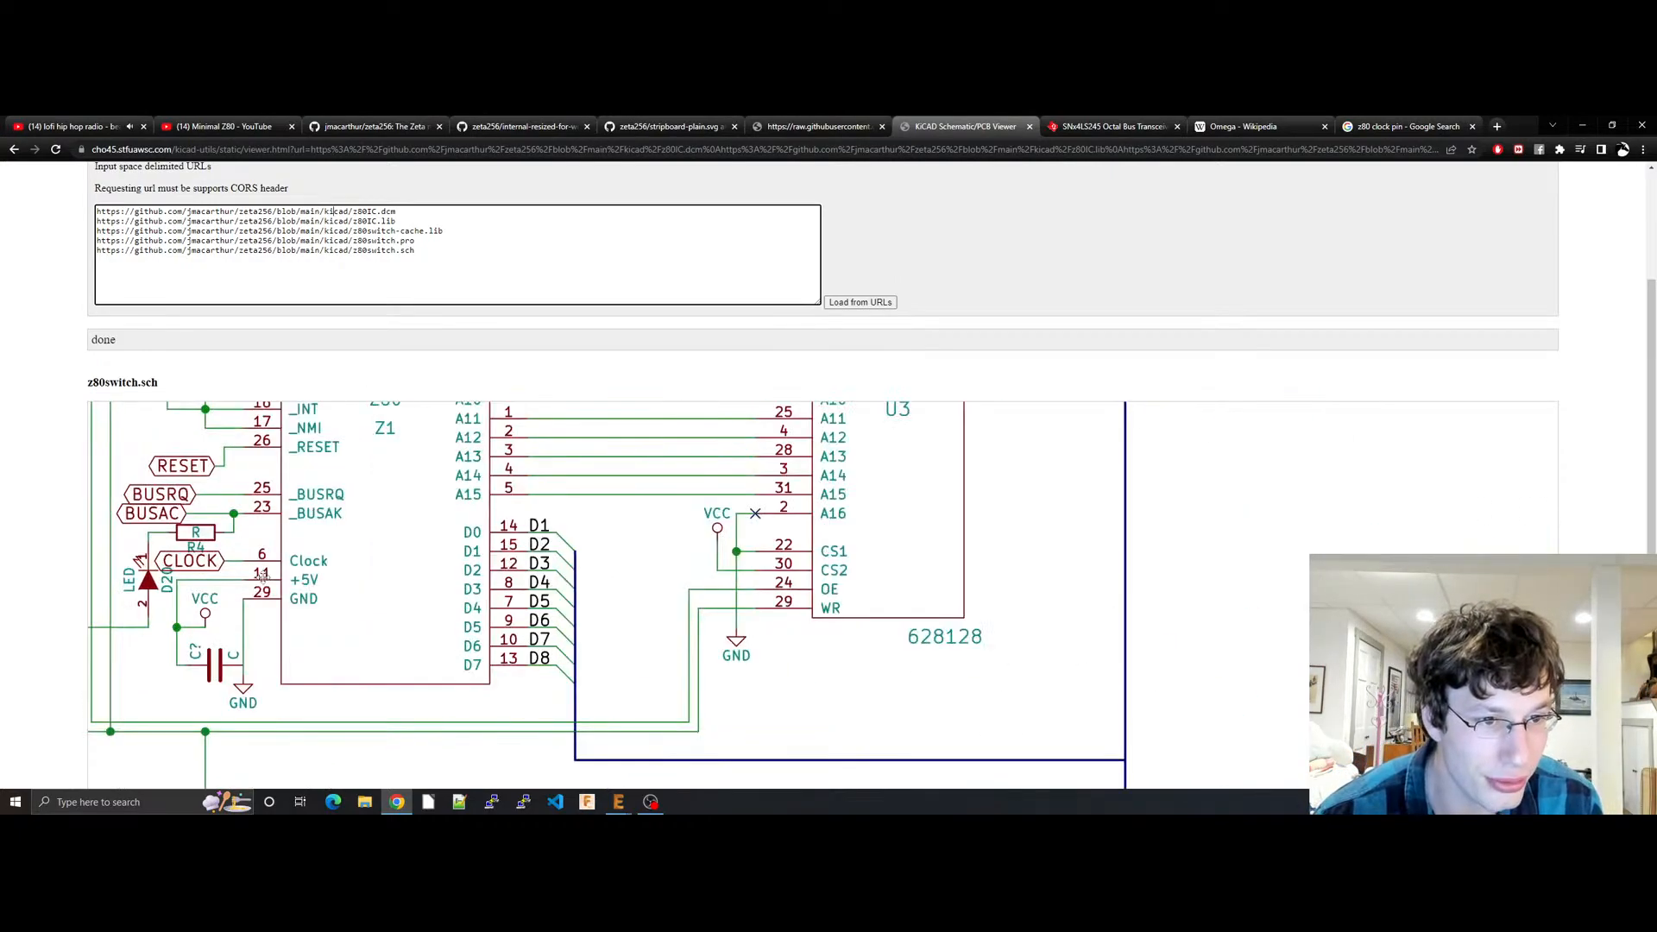
left_click_drag(261, 574, 680, 768)
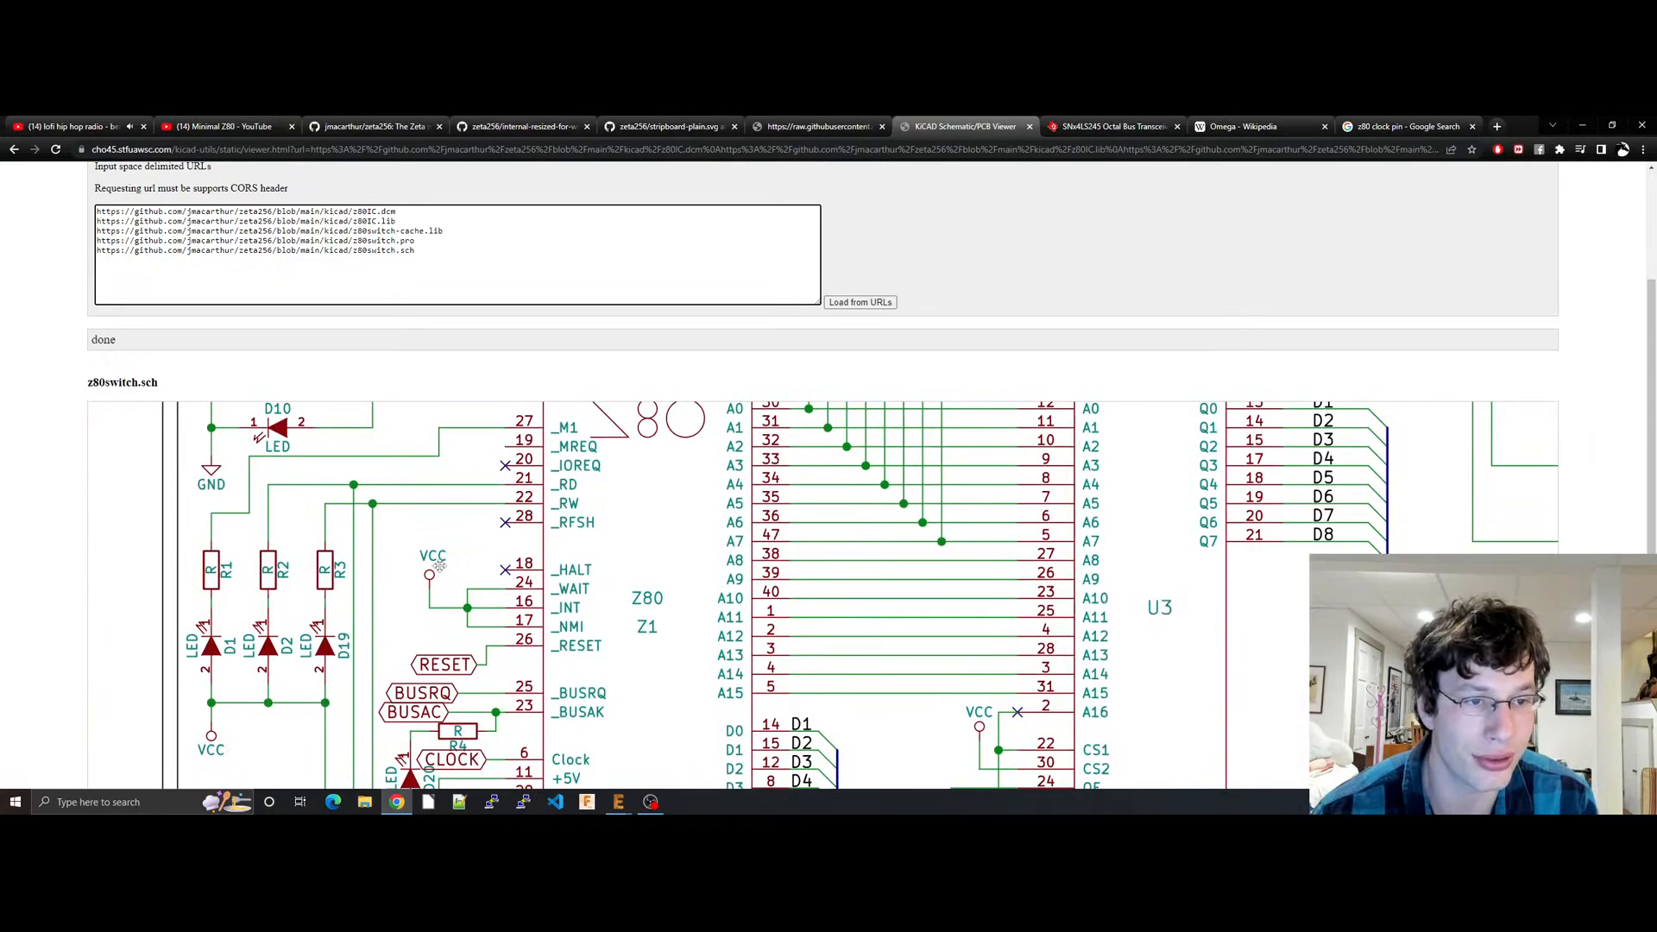
left_click_drag(817, 638, 598, 478)
left_click_drag(982, 558, 765, 469)
left_click_drag(1204, 630, 860, 625)
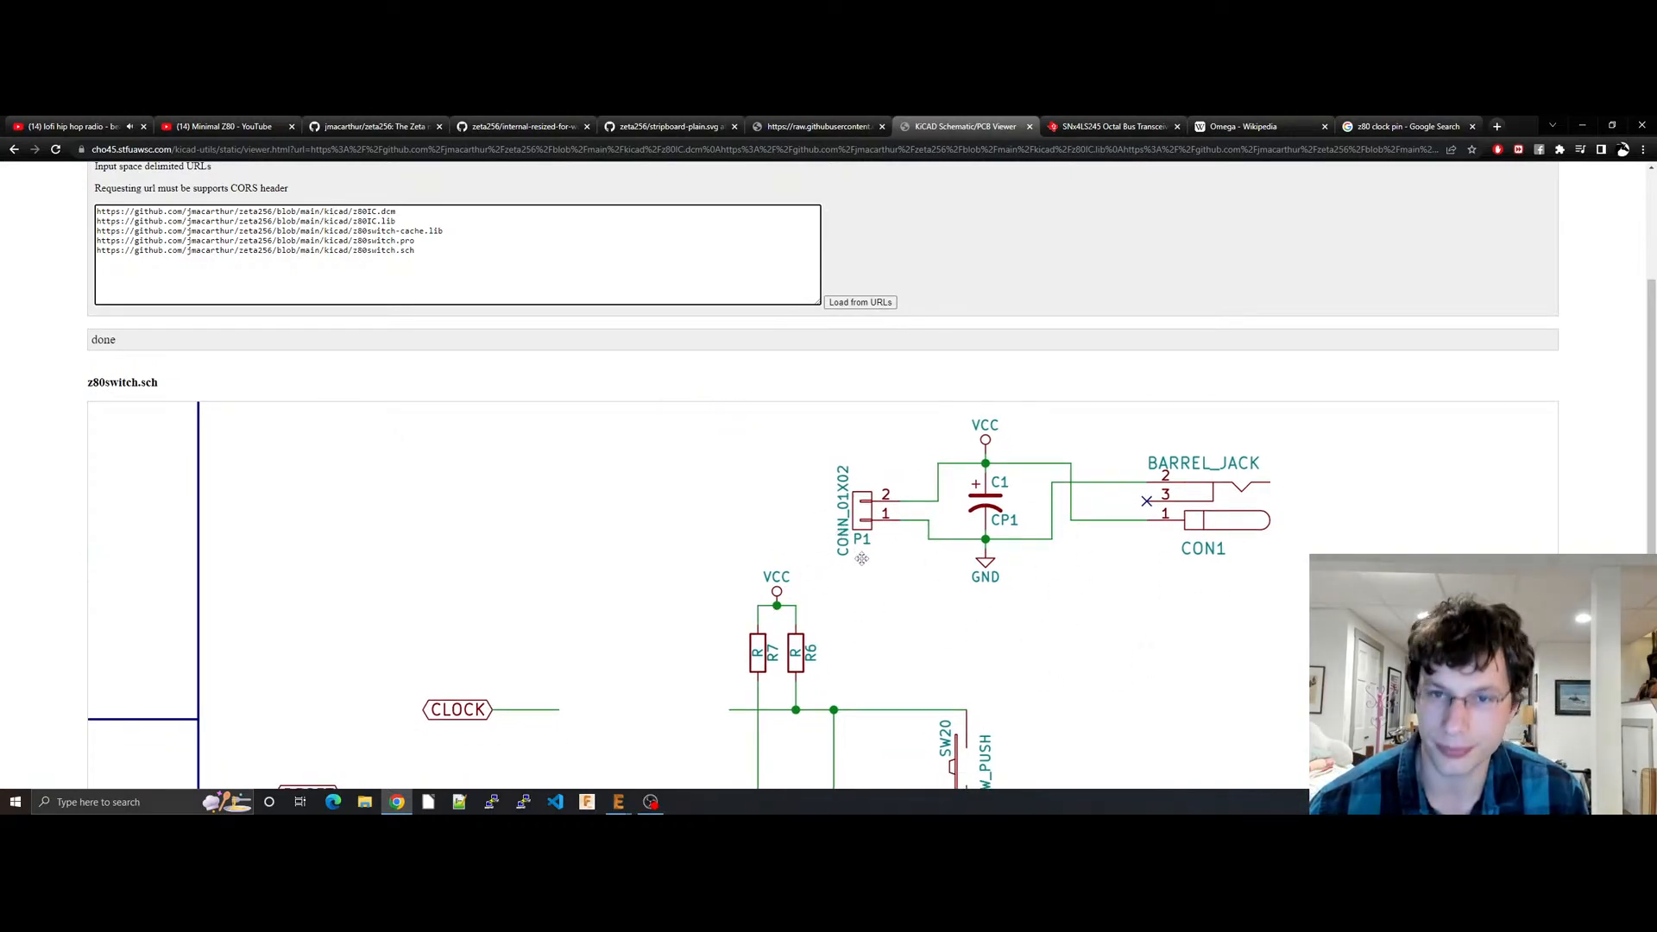
scroll(861, 560, "down", 3)
left_click_drag(797, 591, 784, 487)
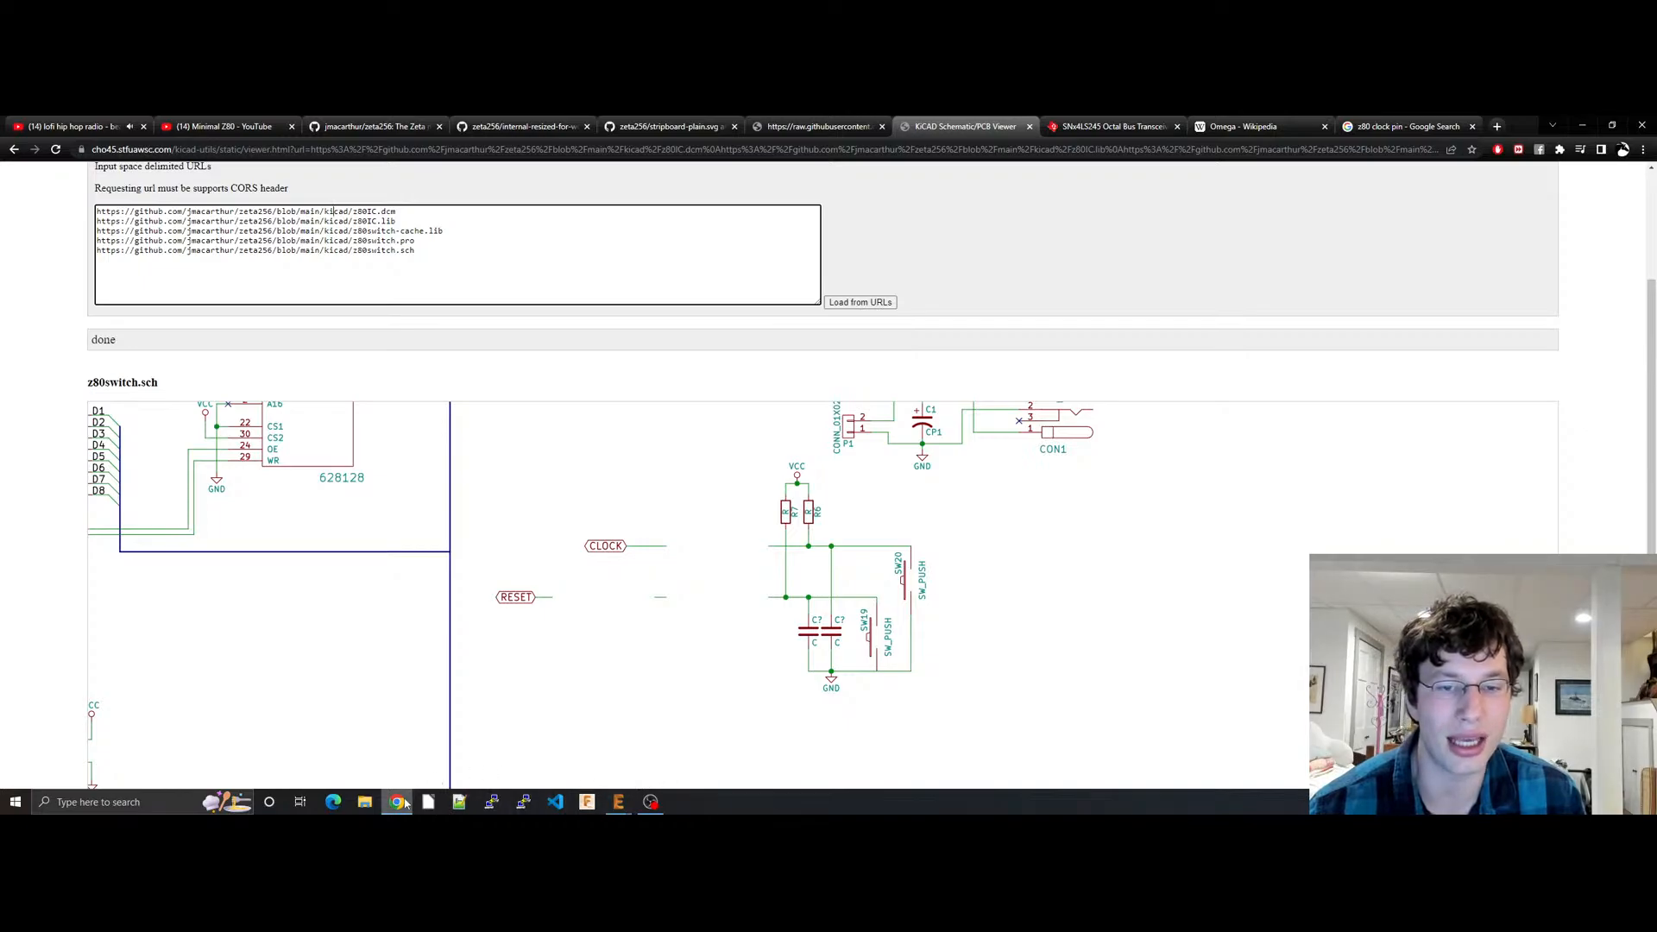
Step: Switch to the EAGLE schematic, start the Add command, and search the part libraries for "jumper"
mouse_move(405, 804)
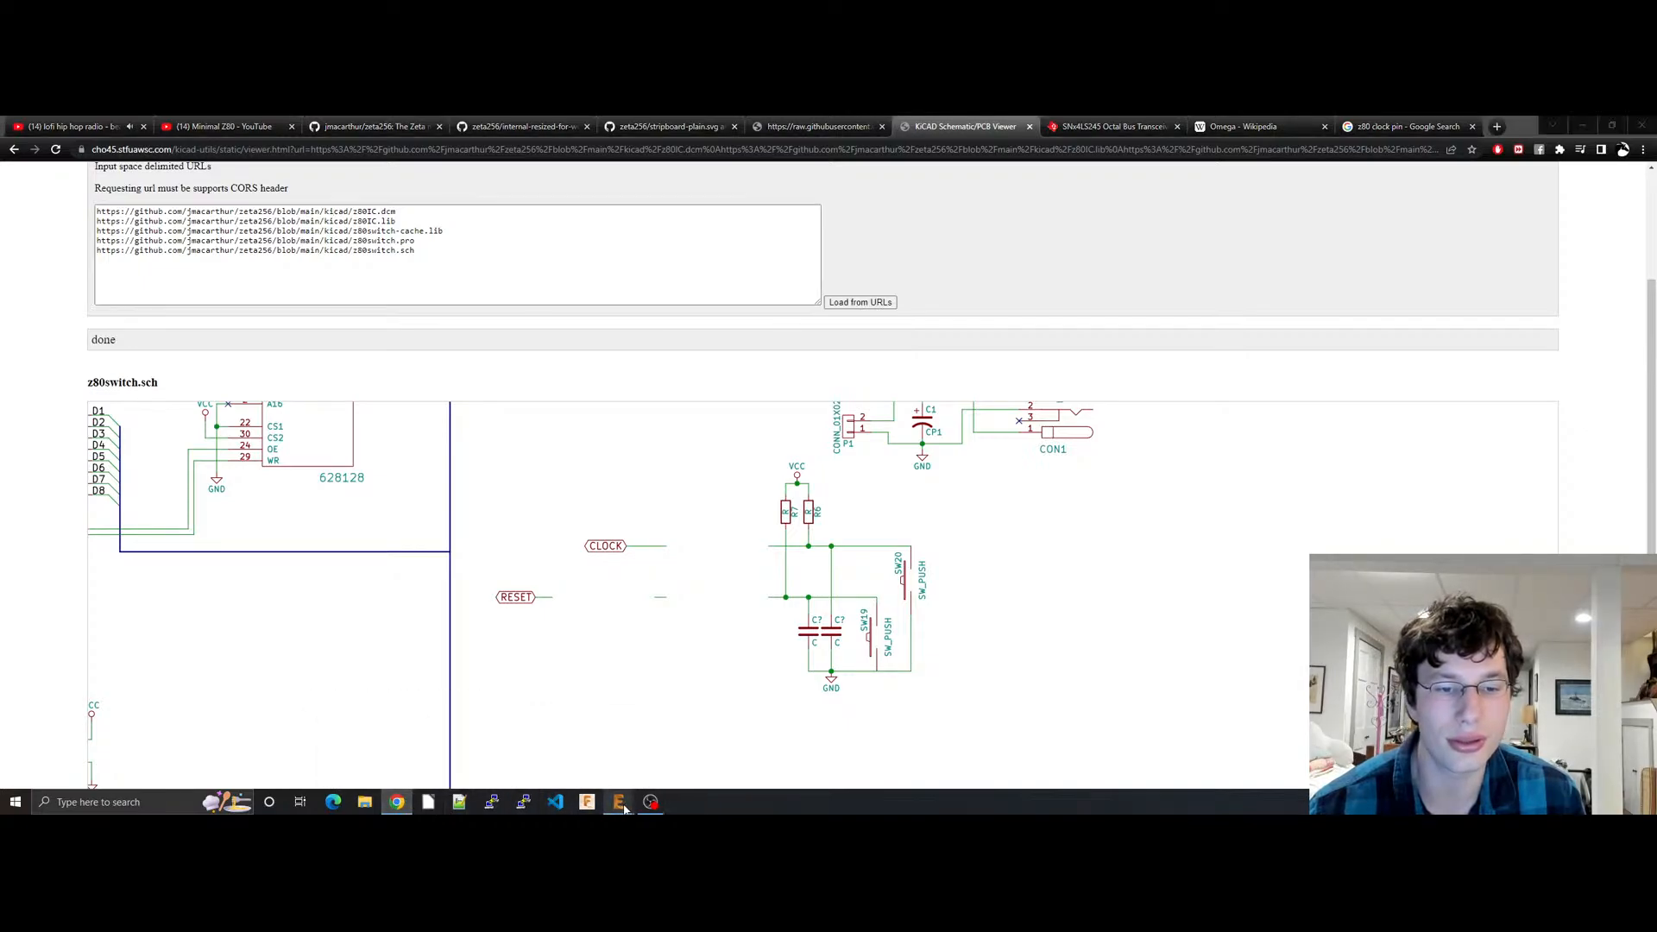
left_click(713, 782)
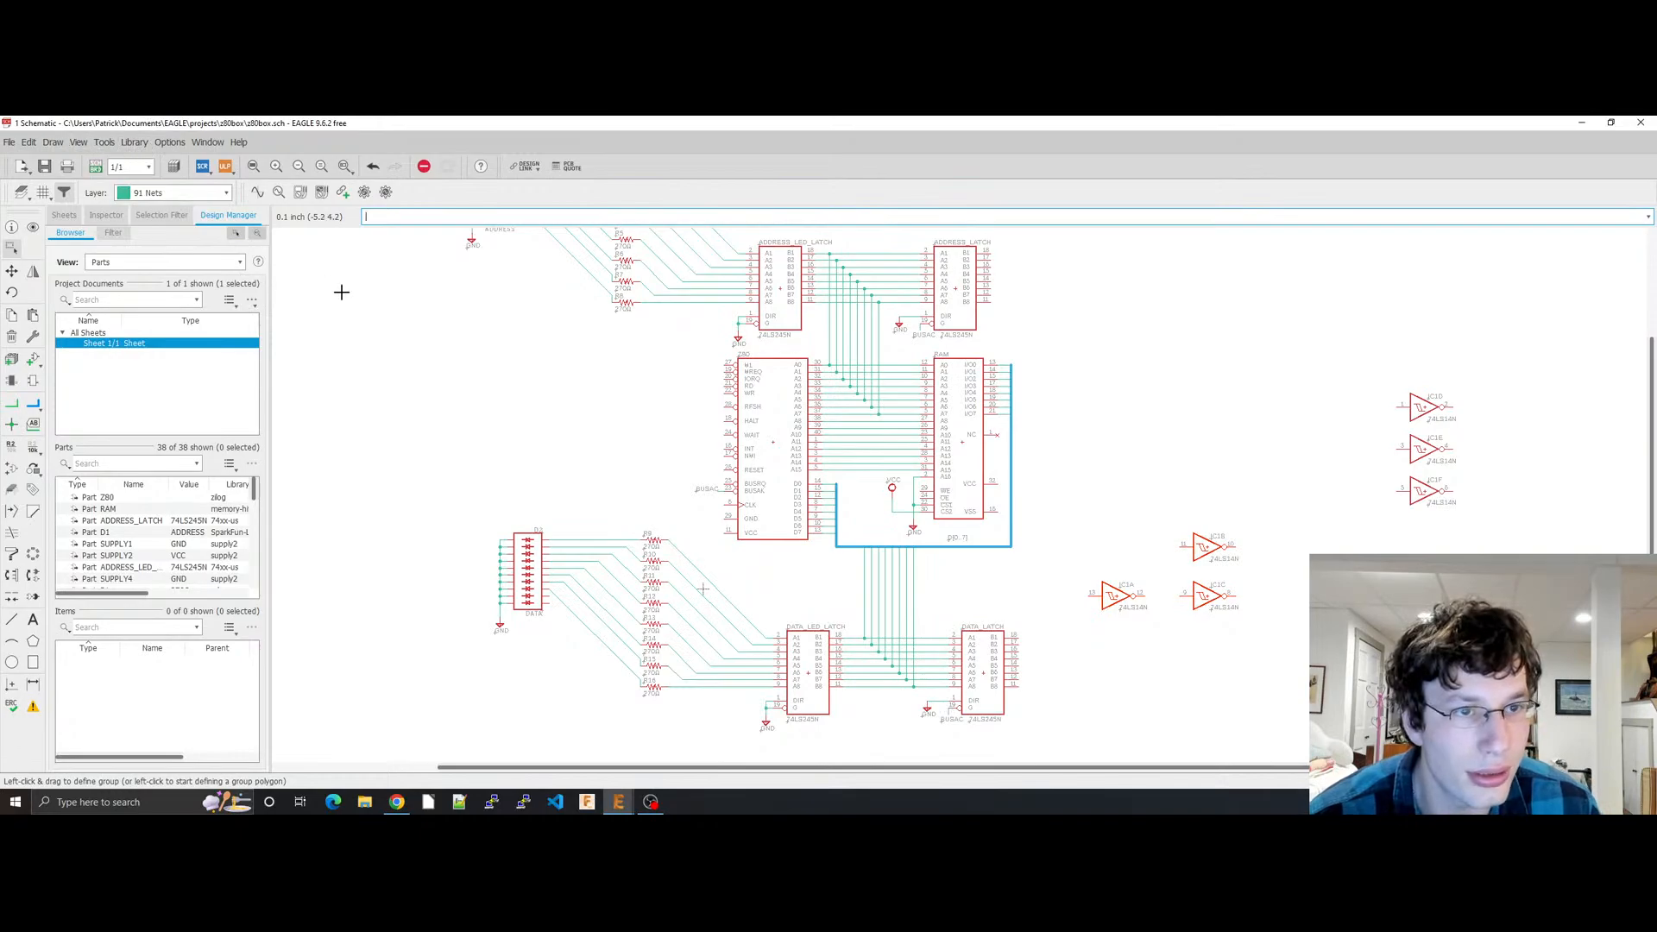
type("add")
key("Return")
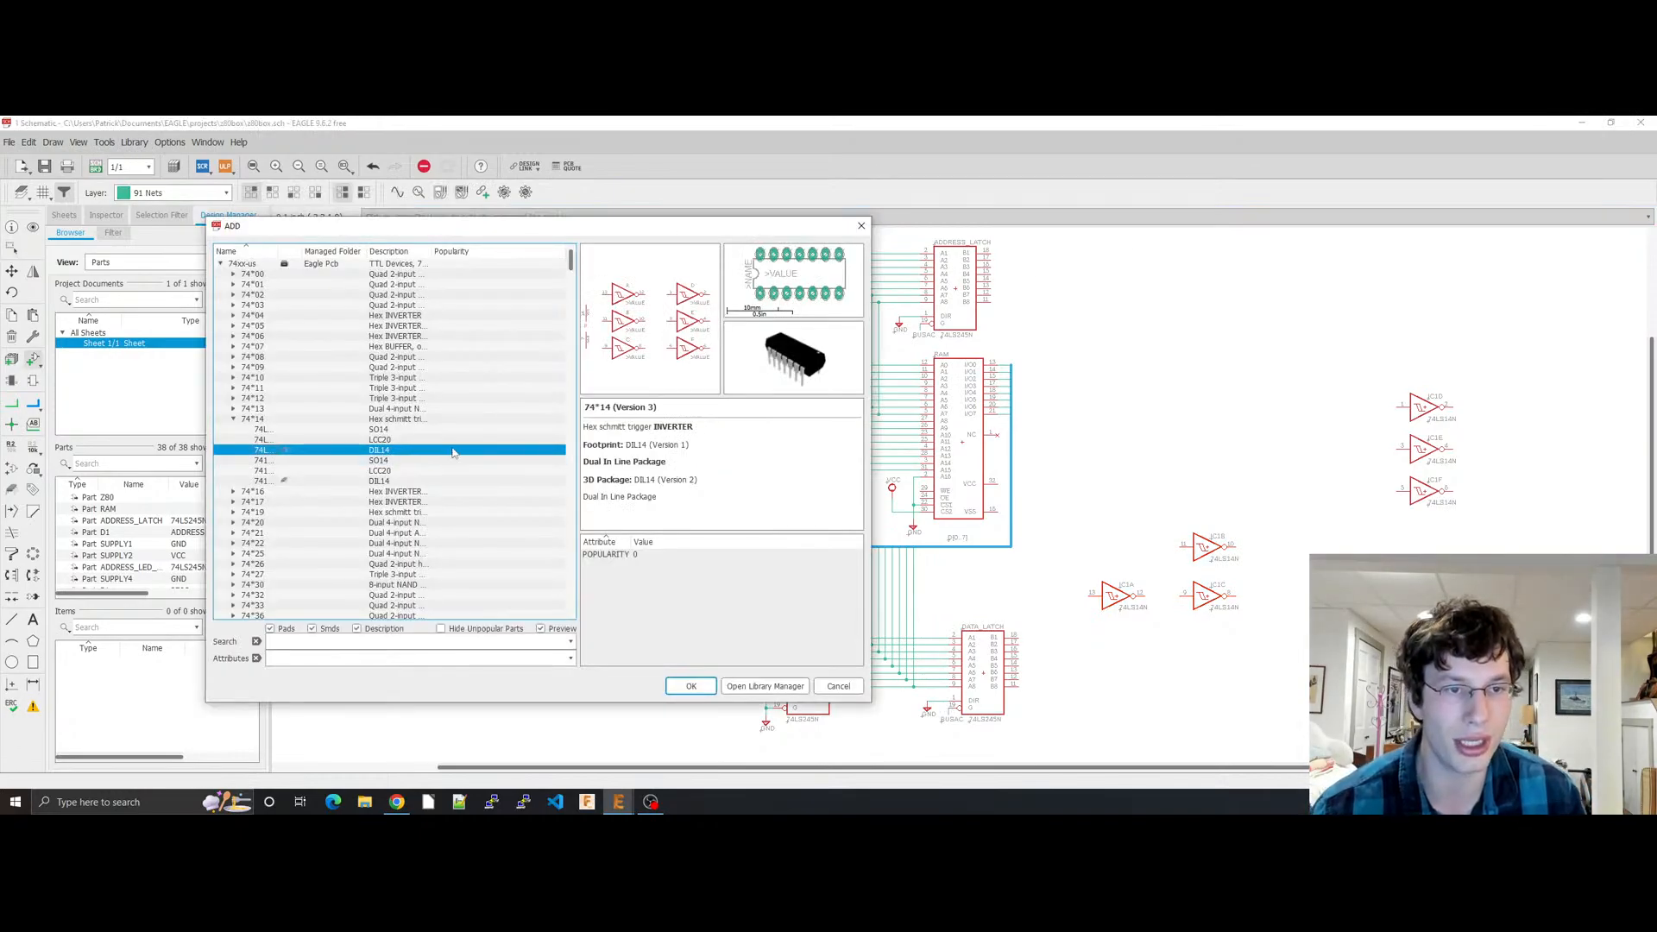
type("ju")
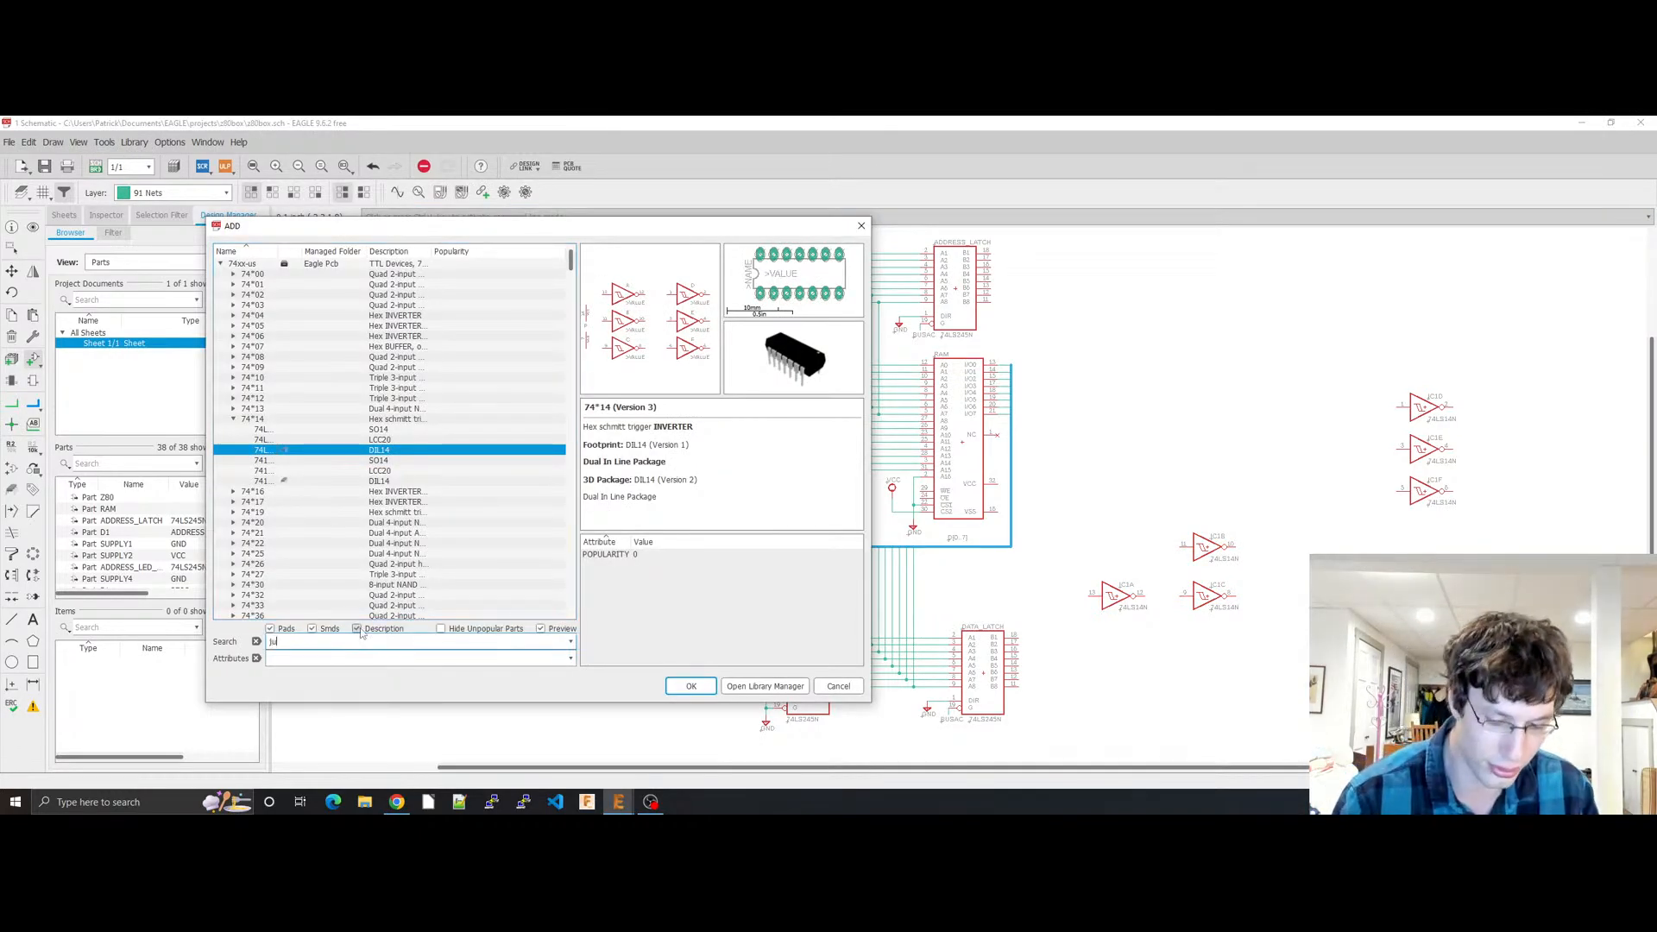
type("mper")
key("Return")
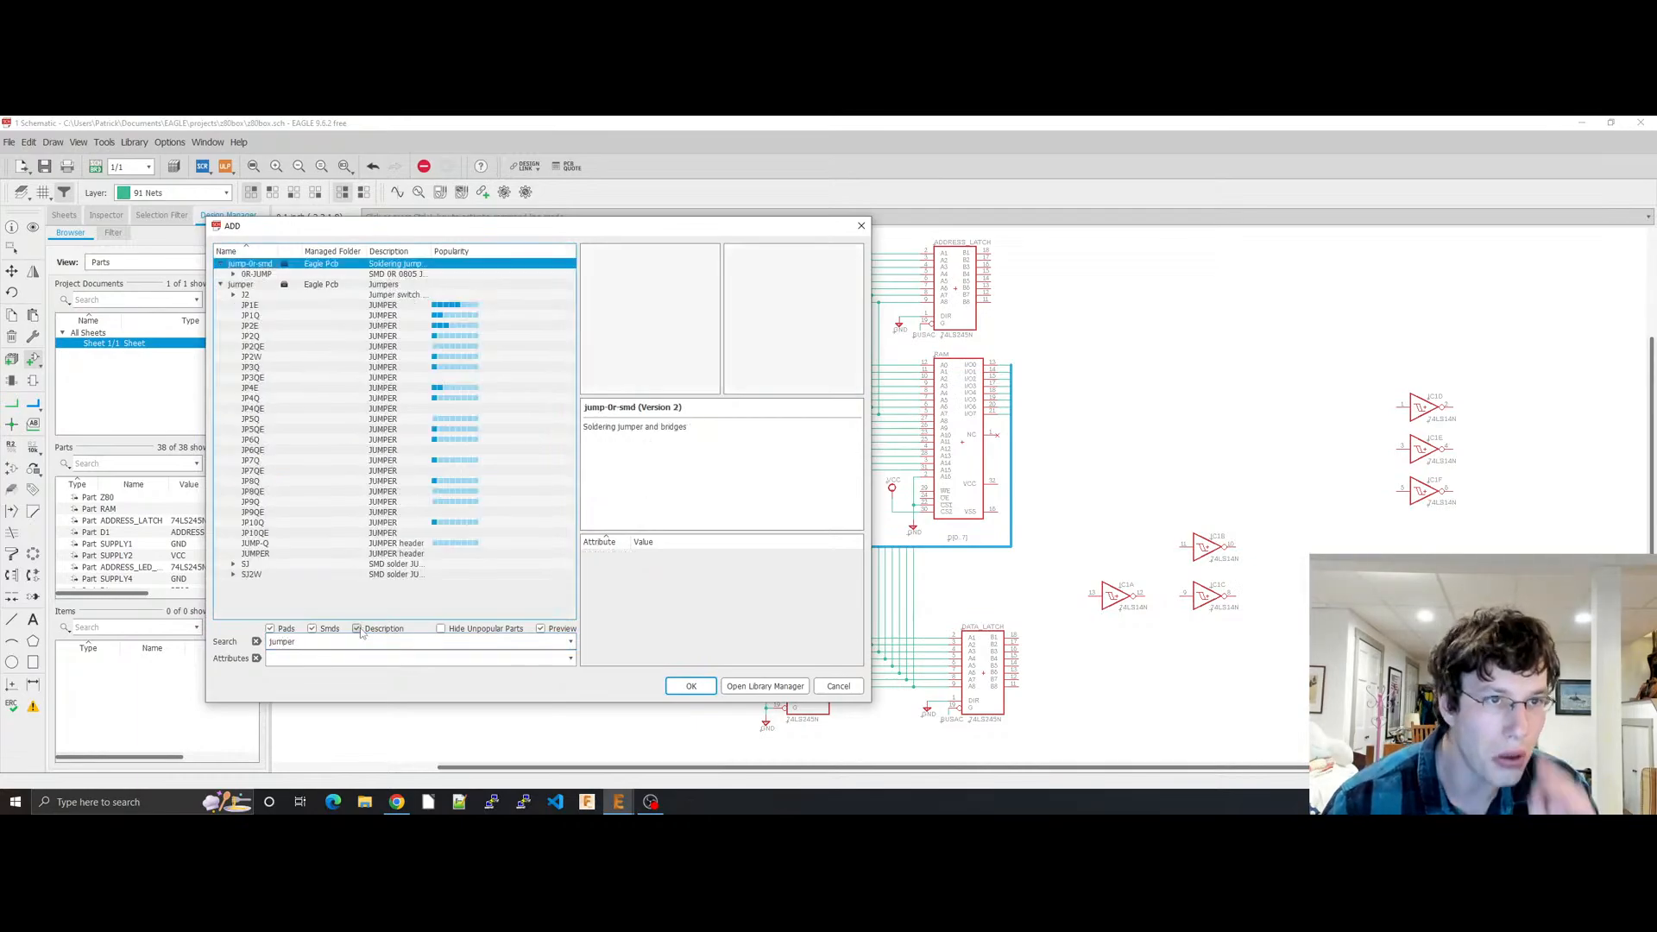
Step: Preview the 0R-JUMP, J2, JP1E and JP2E parts among the jumper search results
left_click(250, 275)
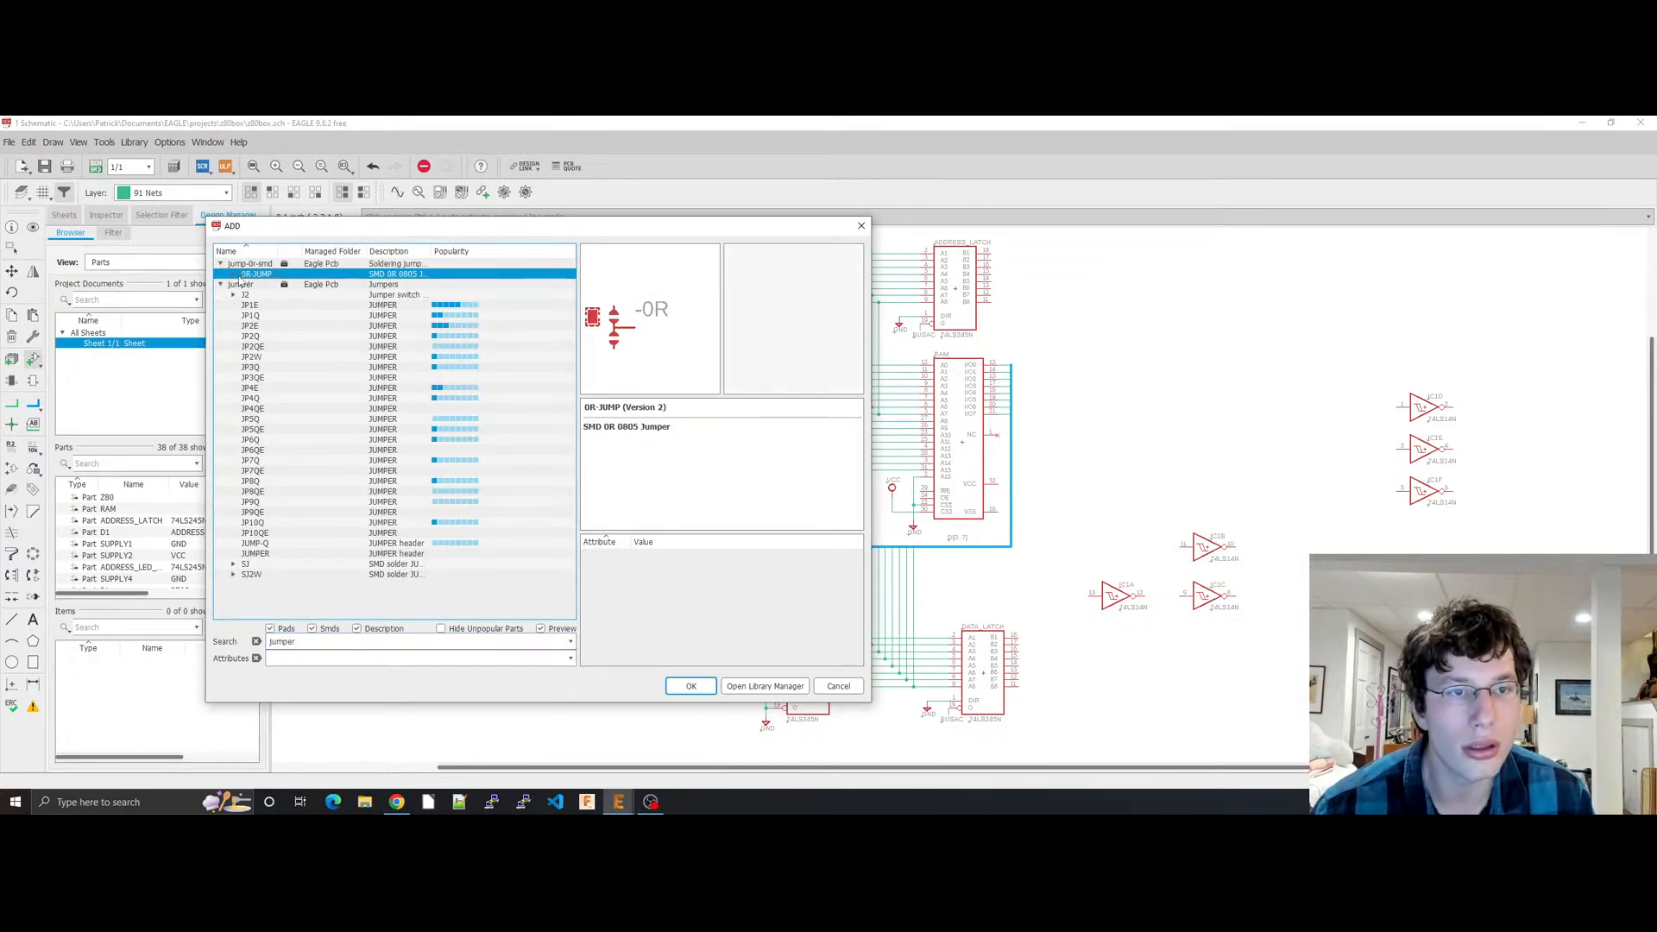
left_click(233, 274)
left_click(261, 295)
left_click(262, 306)
left_click(268, 337)
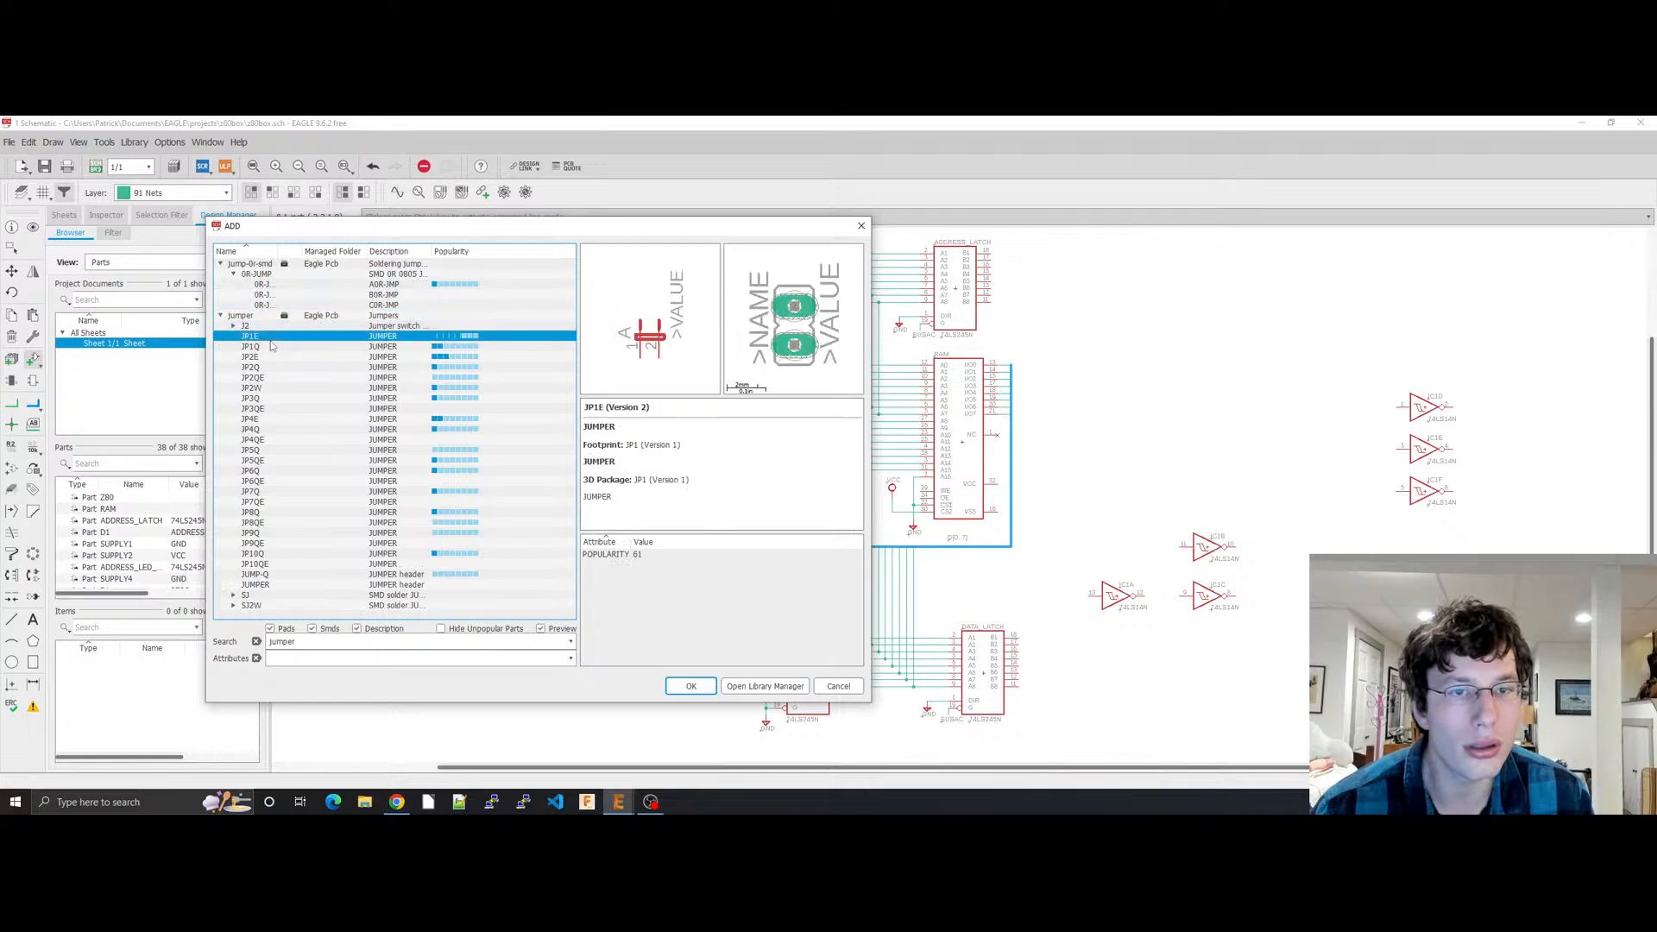
left_click(270, 345)
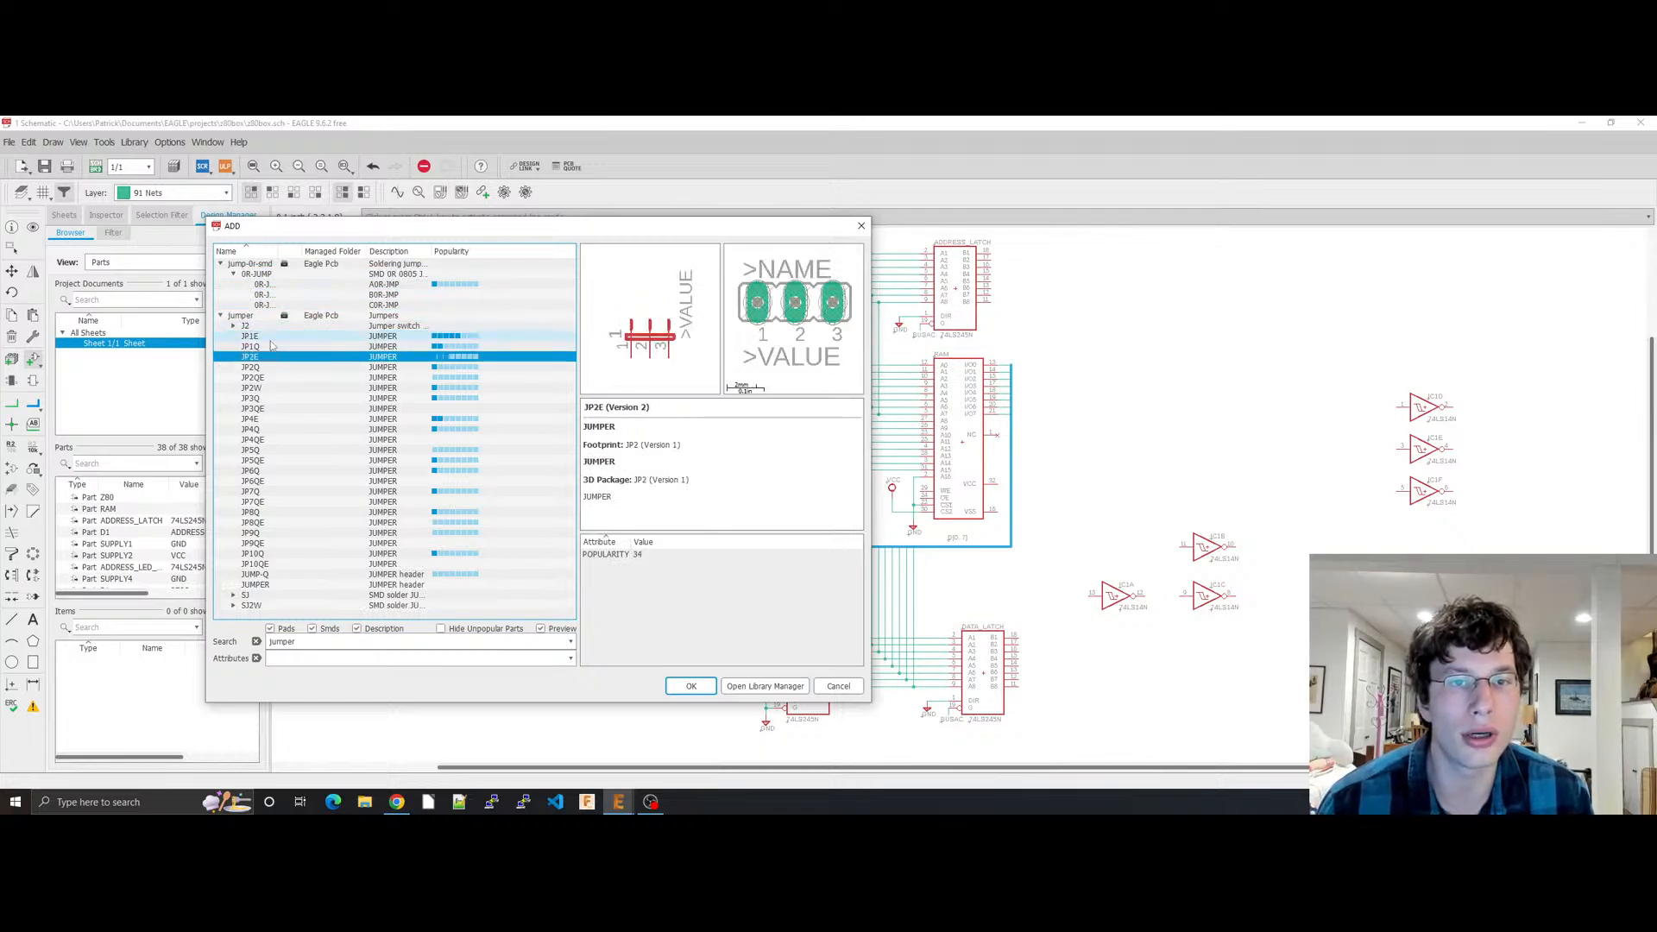
key("Up")
key("Up")
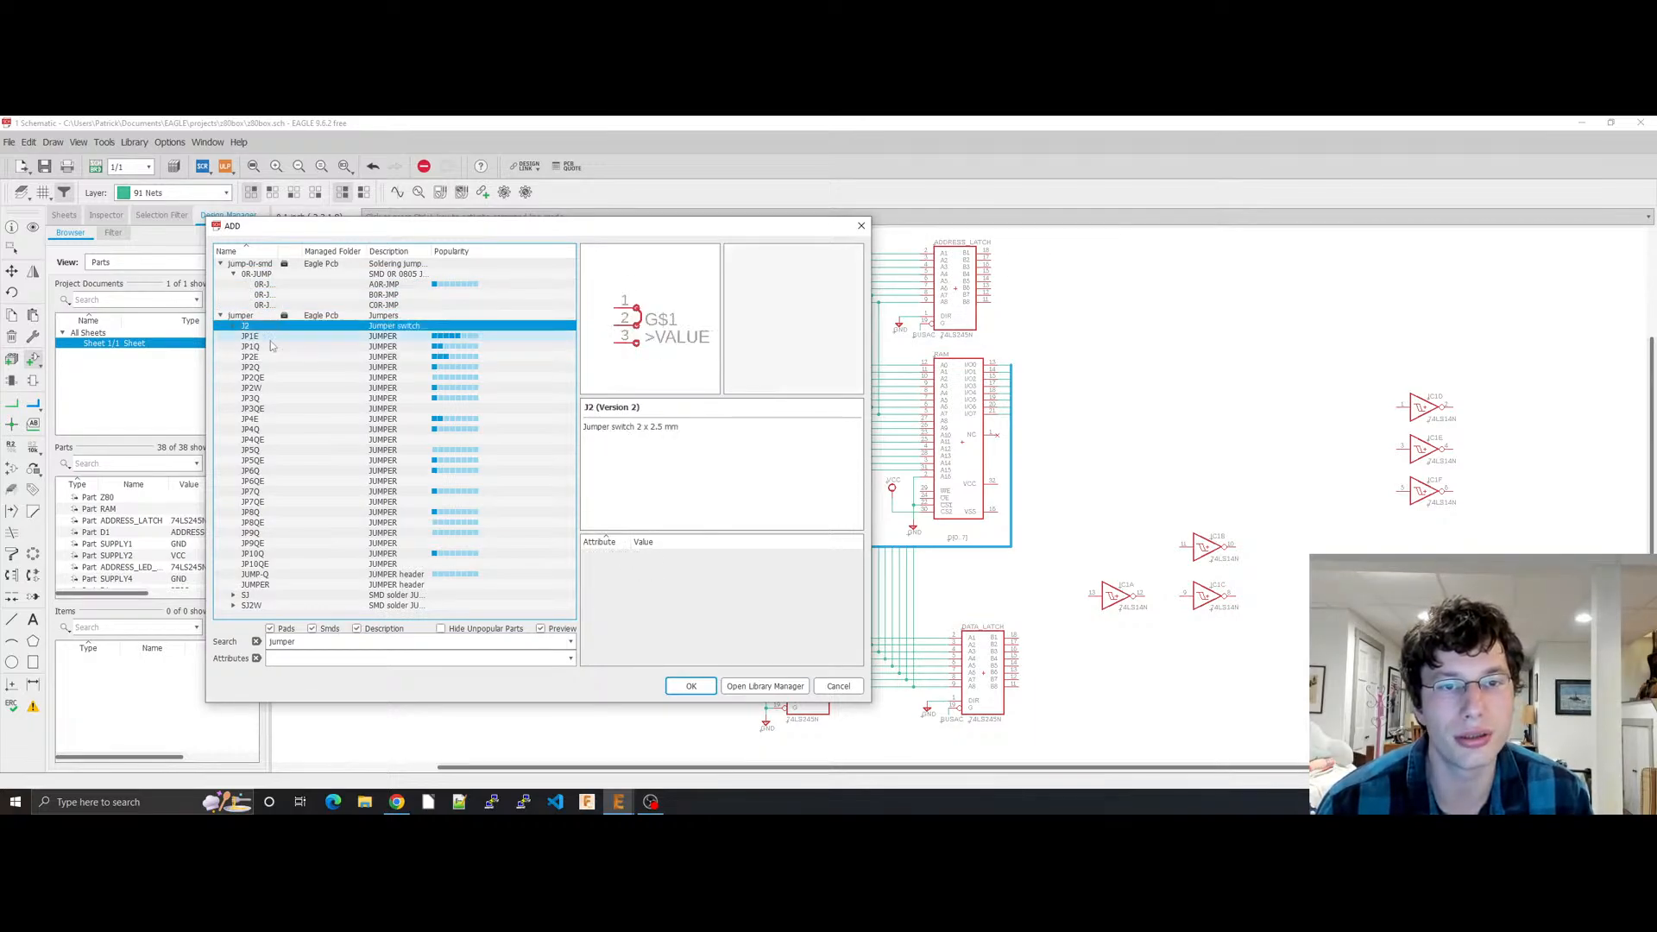
key("Down")
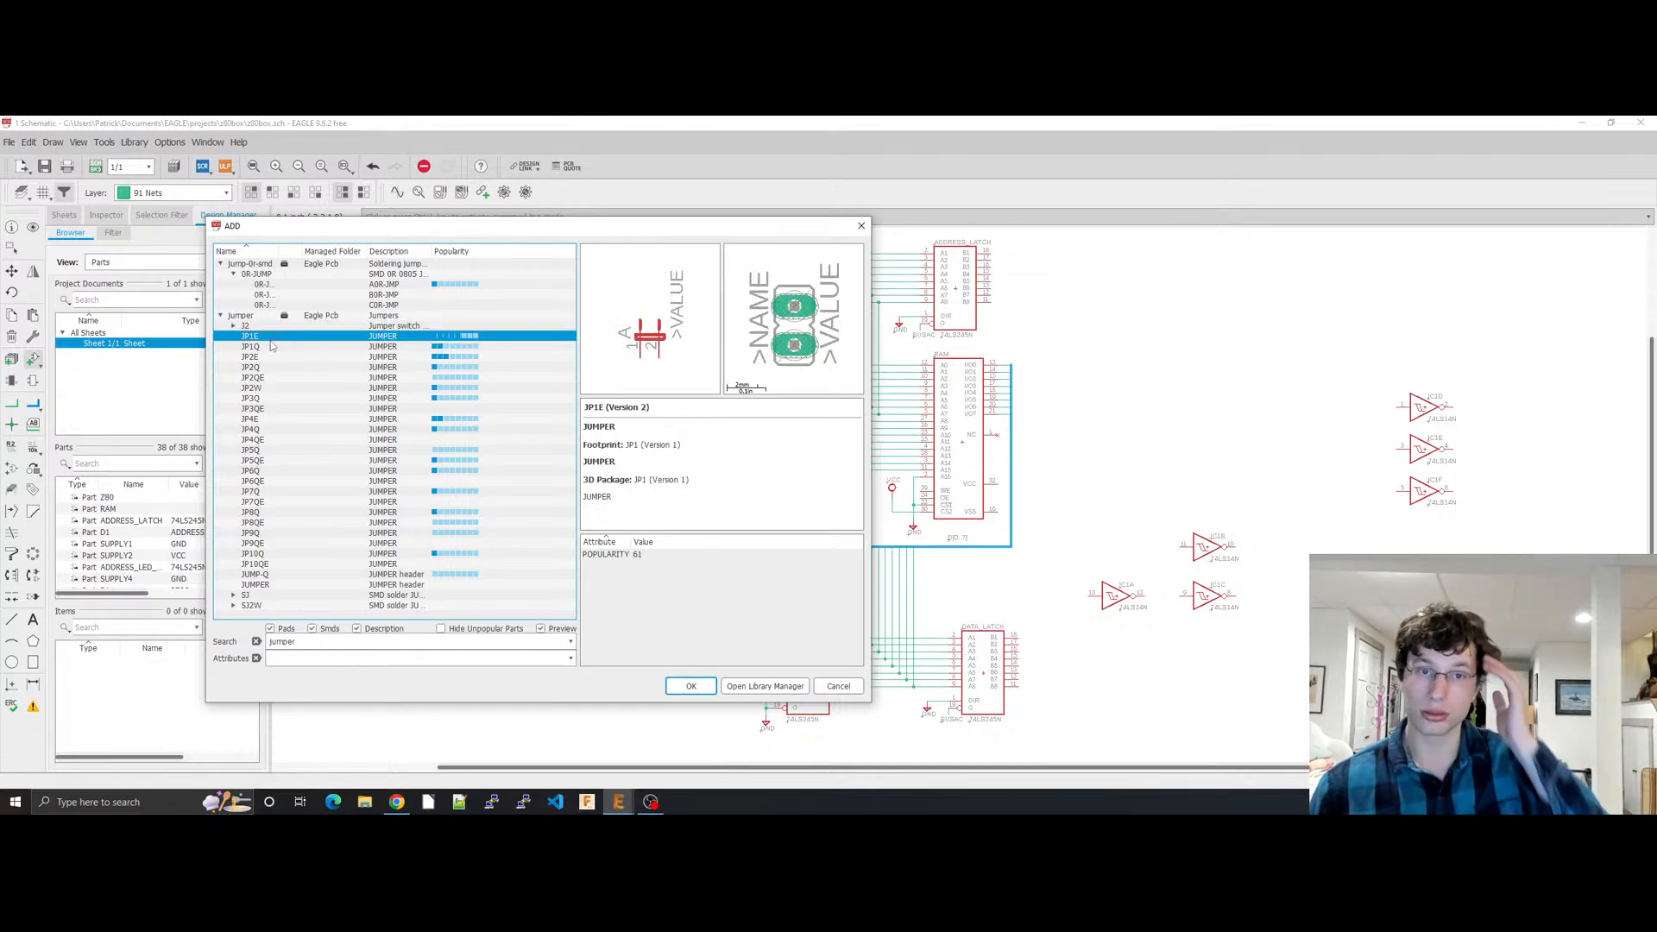
Step: Compare the symbols and footprints of the remaining jumper library parts, from JP1E down to the SJ2W solder jumper
key("Down")
key("Down")
key("Down")
key("Down")
key("Down")
key("Down")
key("Down")
key("Down")
key("Down")
key("Down")
key("Down")
key("Down")
key("Down")
key("Down")
key("Down")
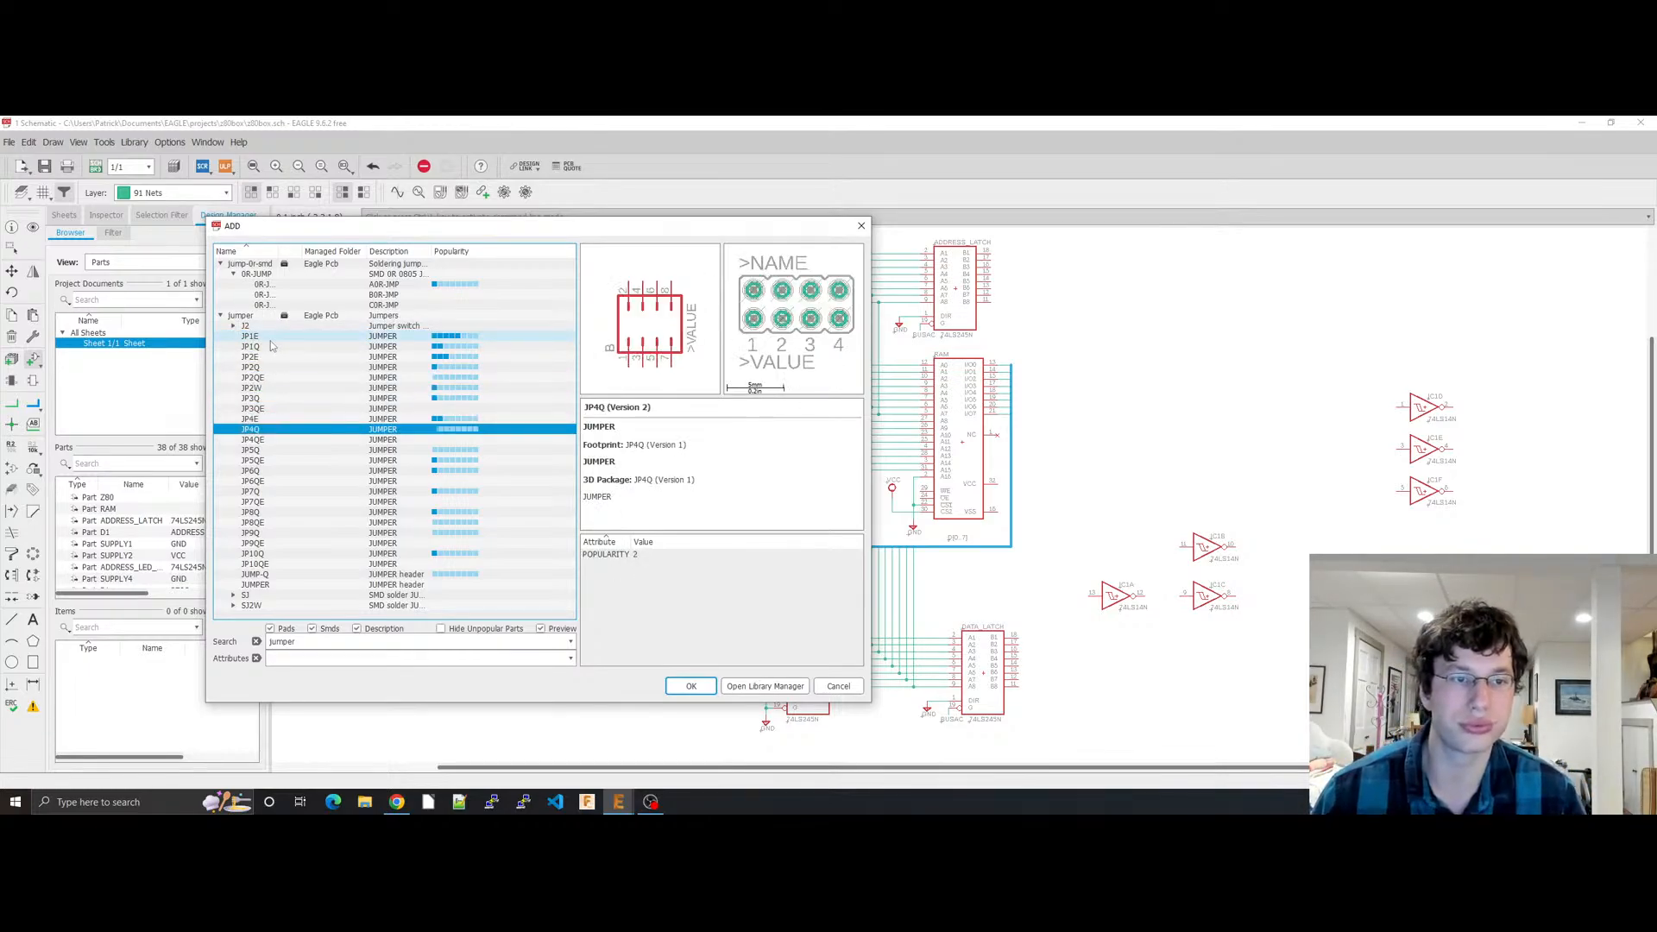
key("Down")
key("Down")
key("Down")
key("Down")
key("Down")
key("Down")
key("Down")
key("Down")
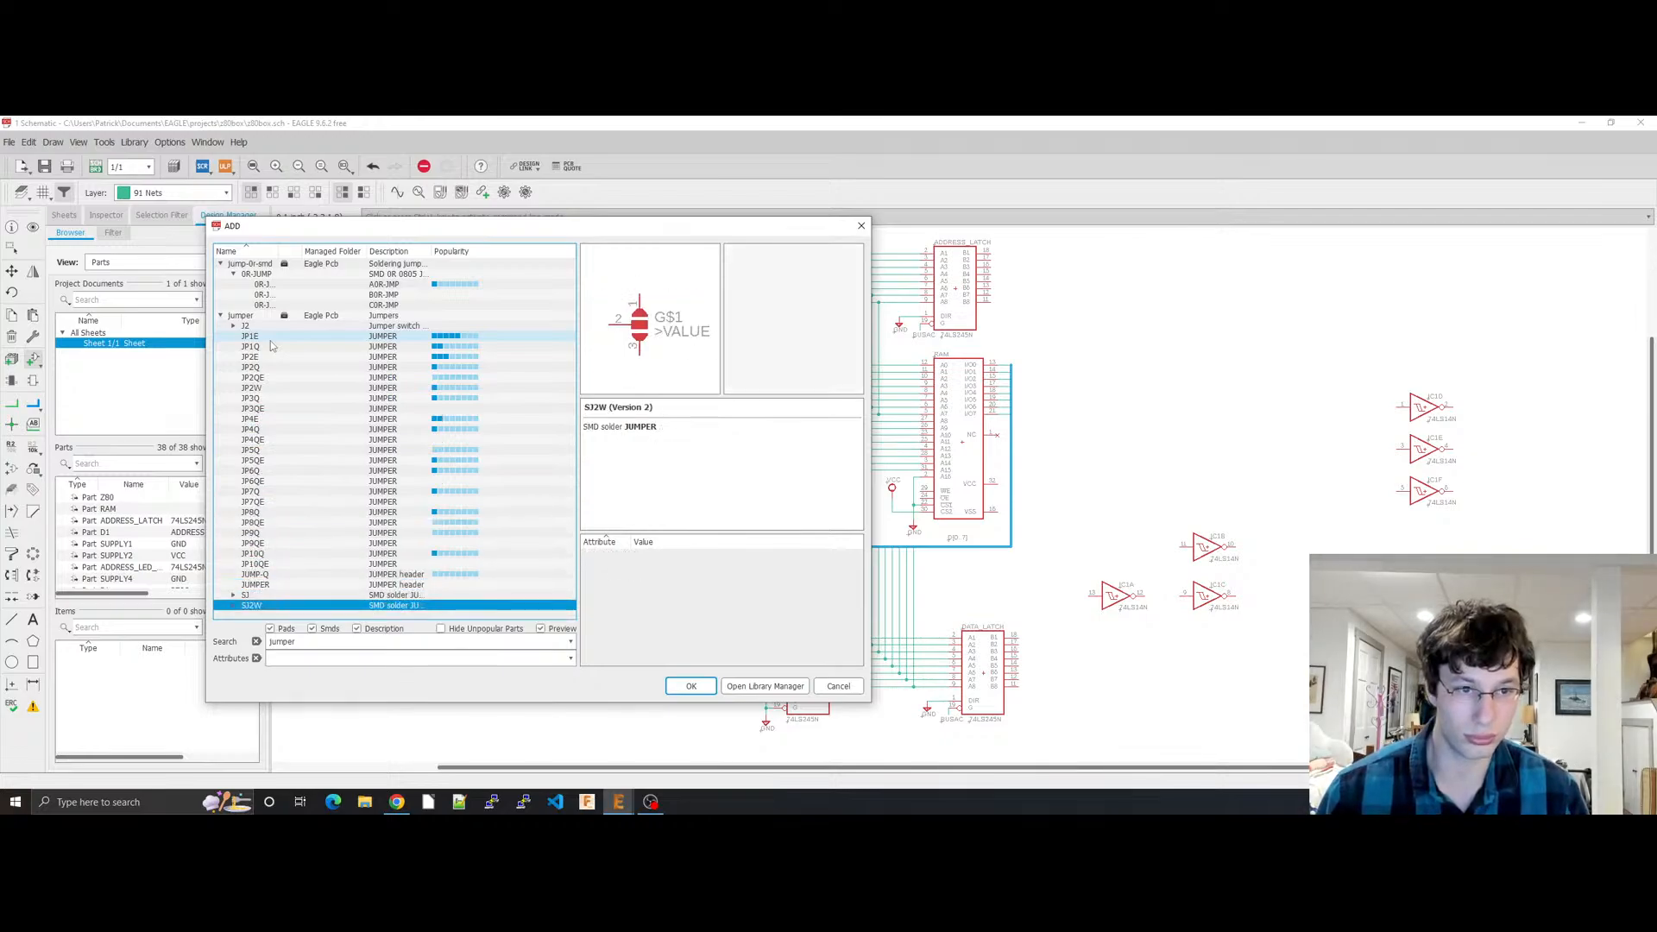
key("Up")
key("Down")
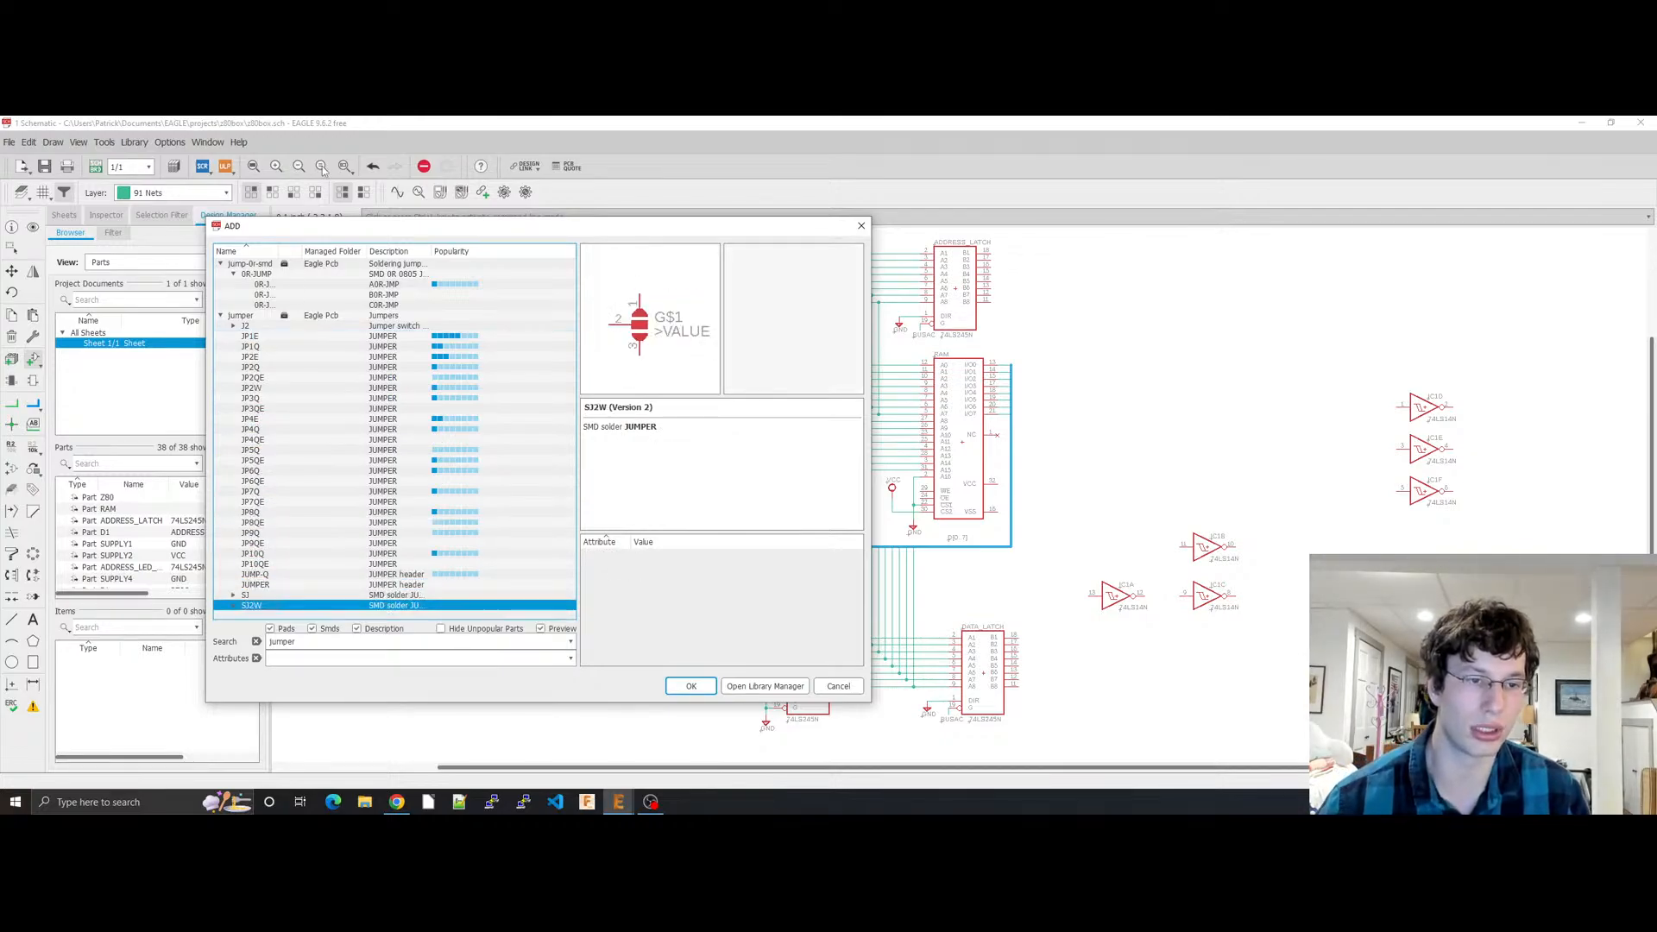
Step: Search the part libraries for "pin" instead and preview the results from the 19inch Eurocard connectors to adafruit's 1X4 connector
double_click(412, 639)
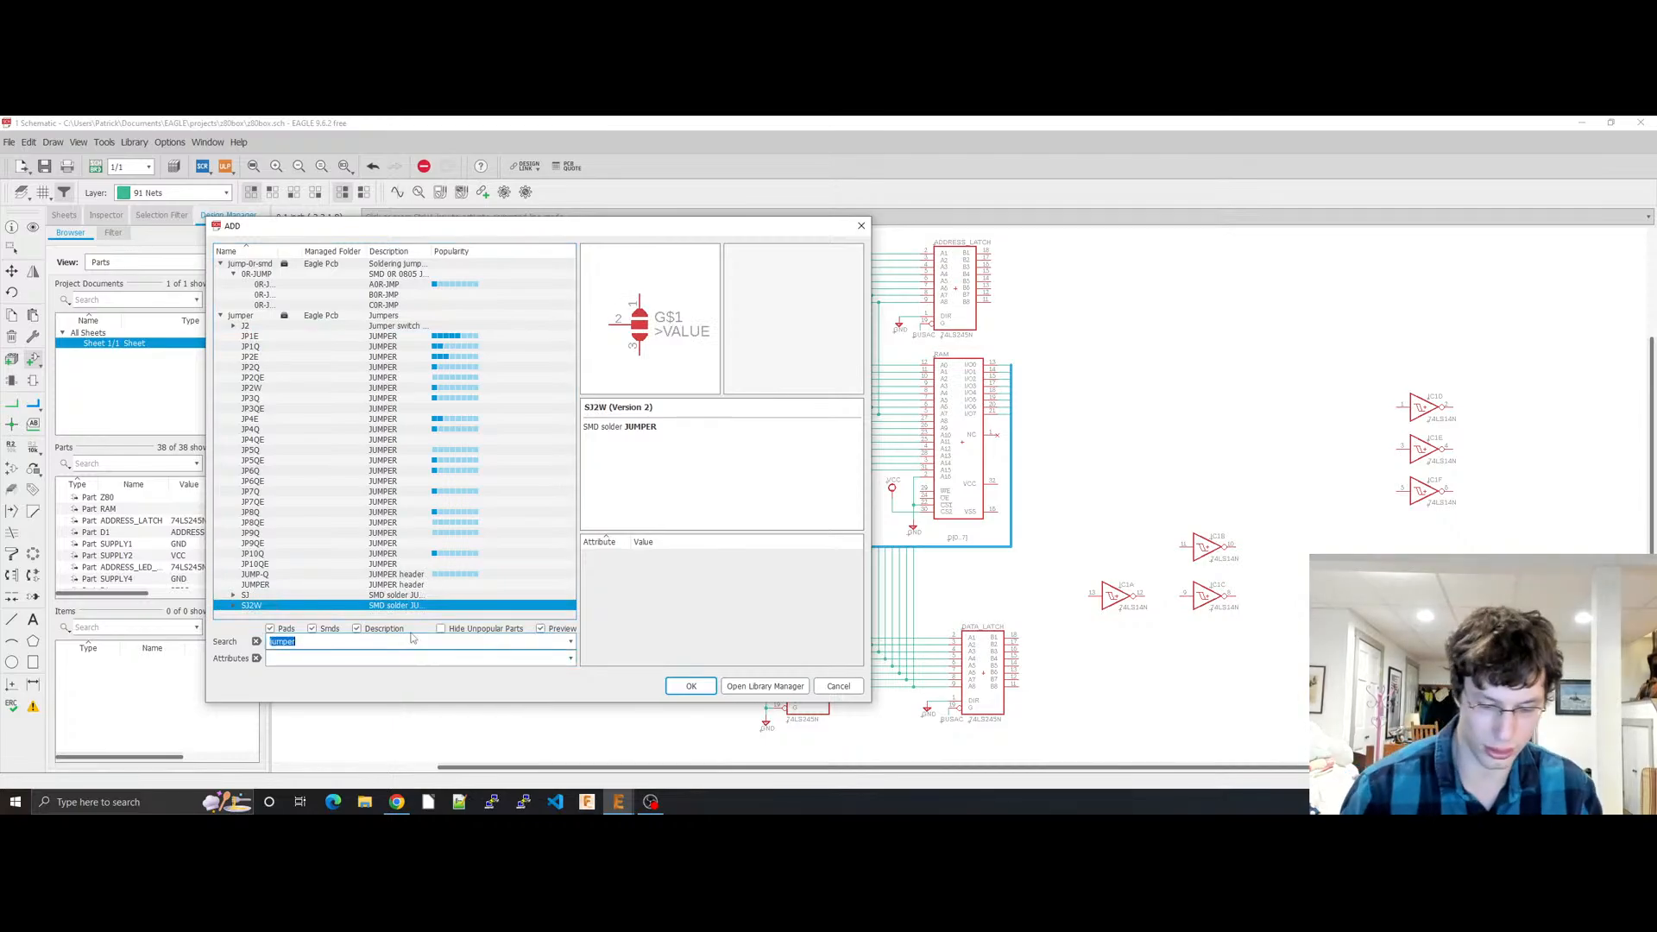
type("pi")
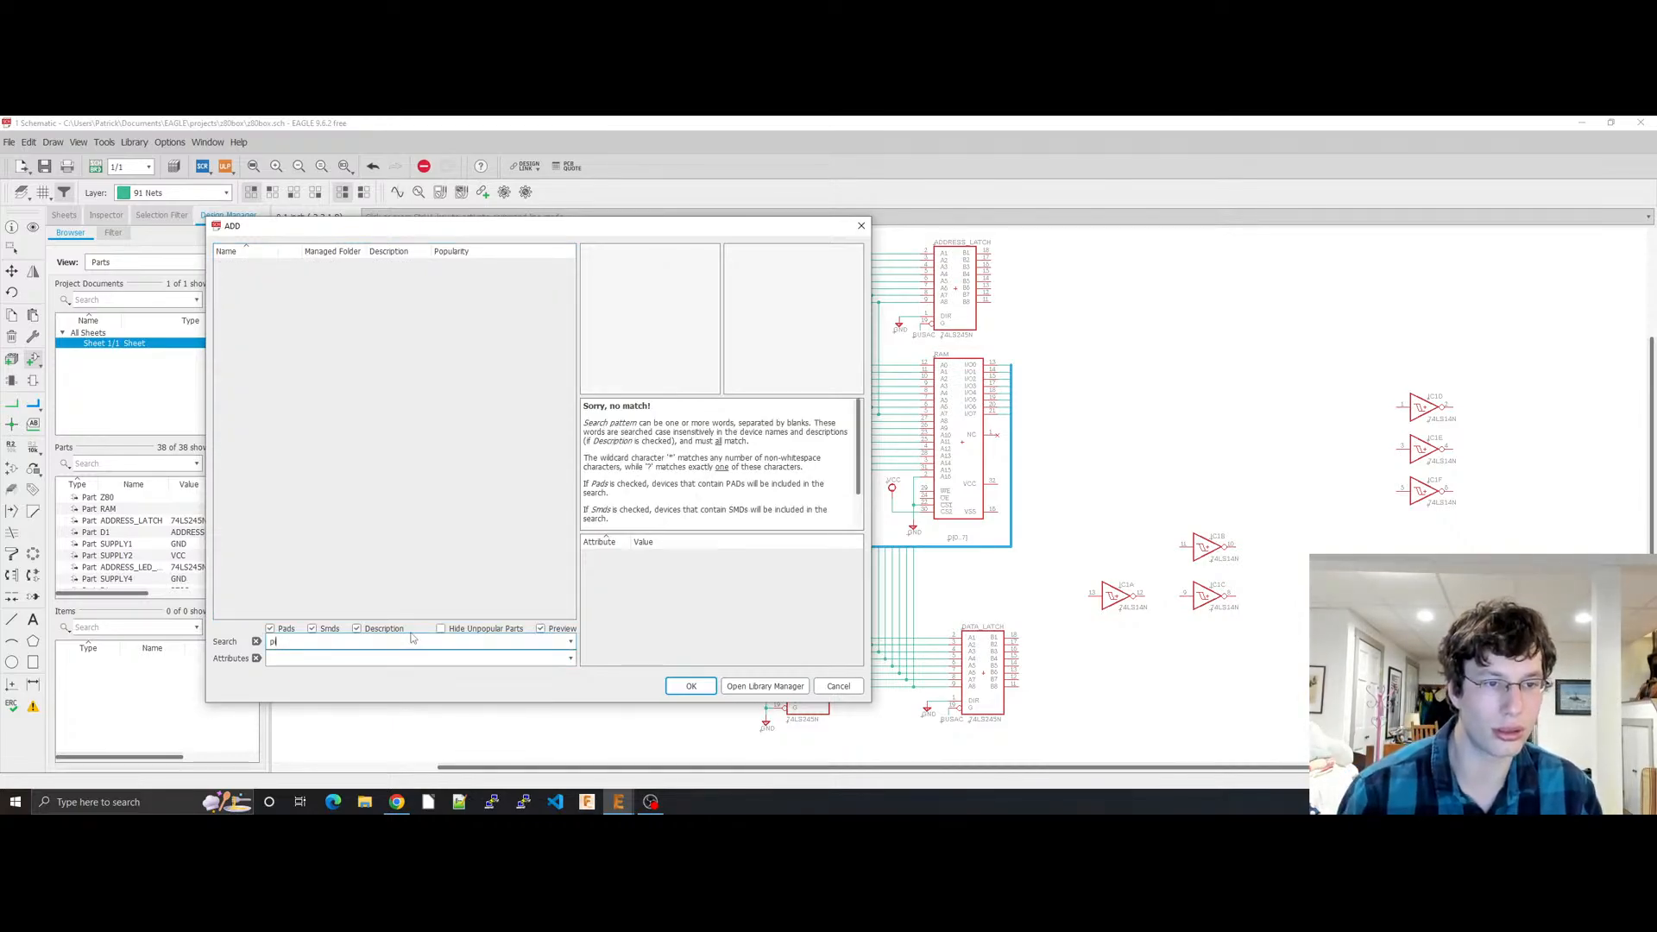
type("n")
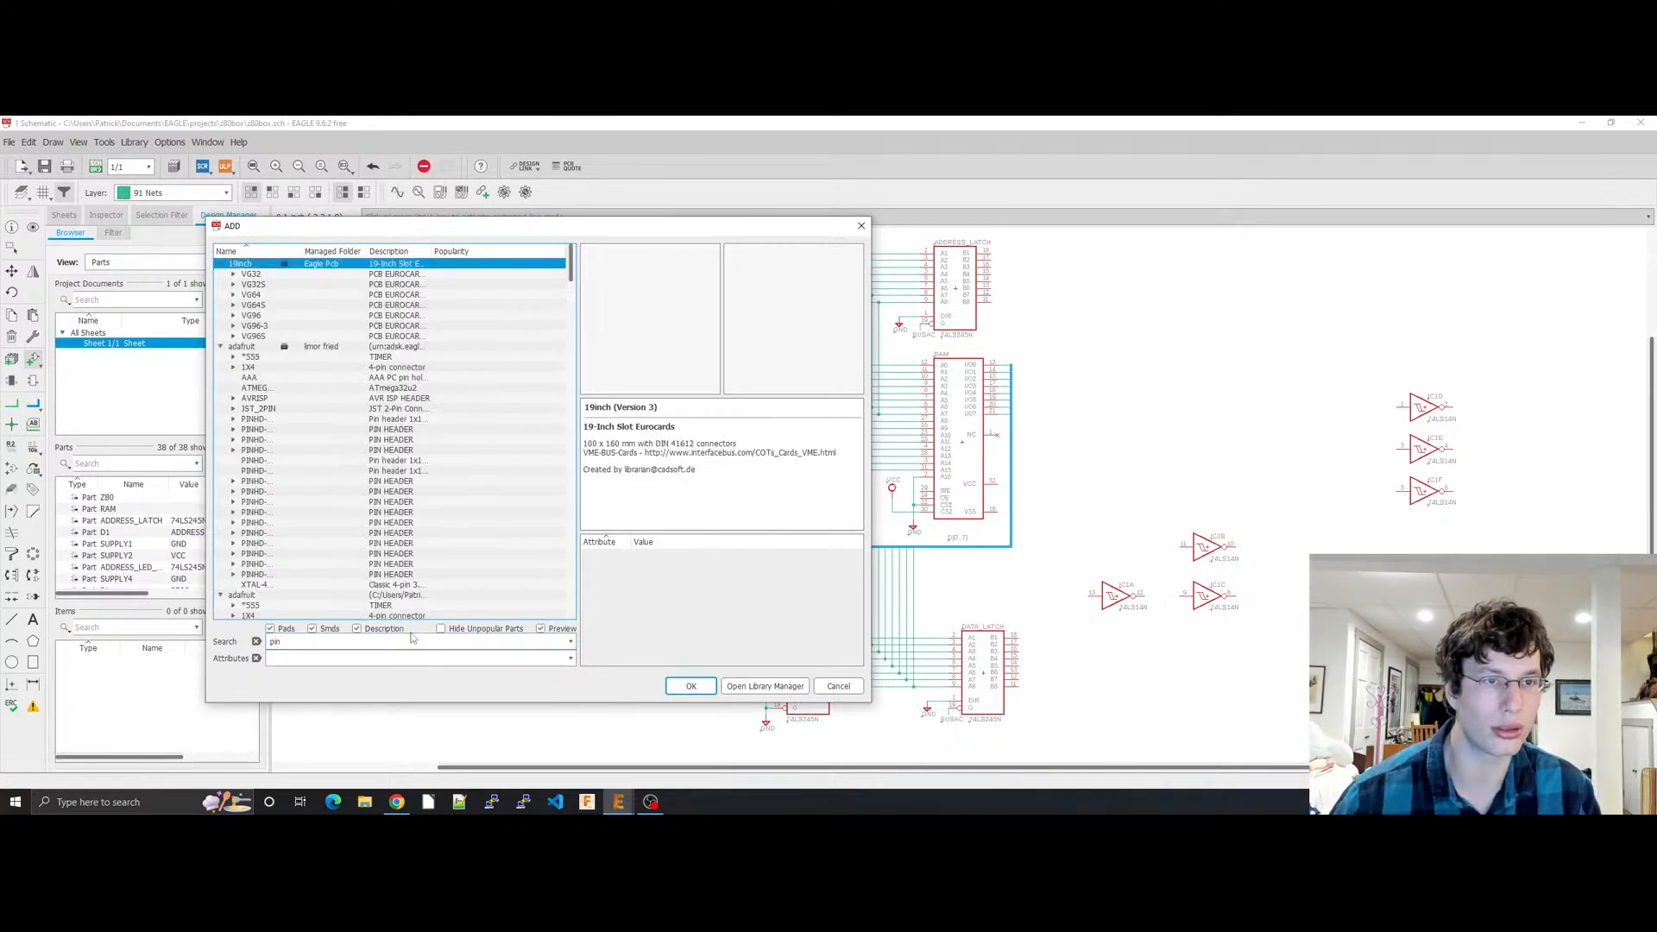
left_click(311, 288)
key("Down")
key("Down")
key("Down")
key("Down")
key("Down")
key("Down")
key("Down")
key("Down")
key("Down")
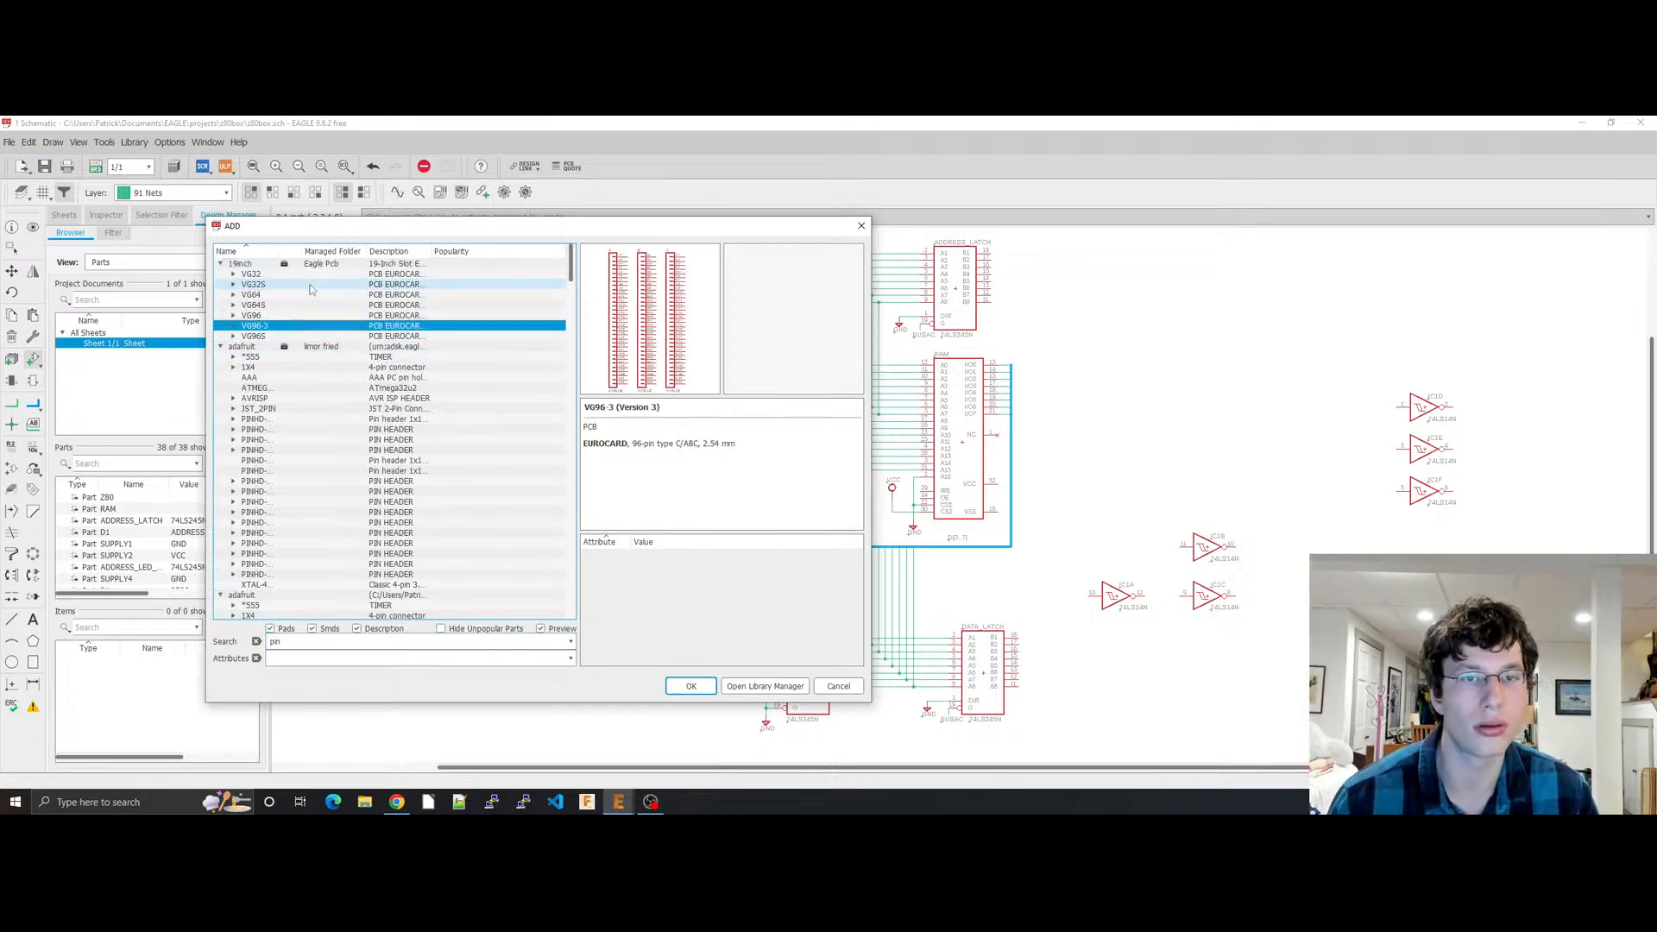
key("Up")
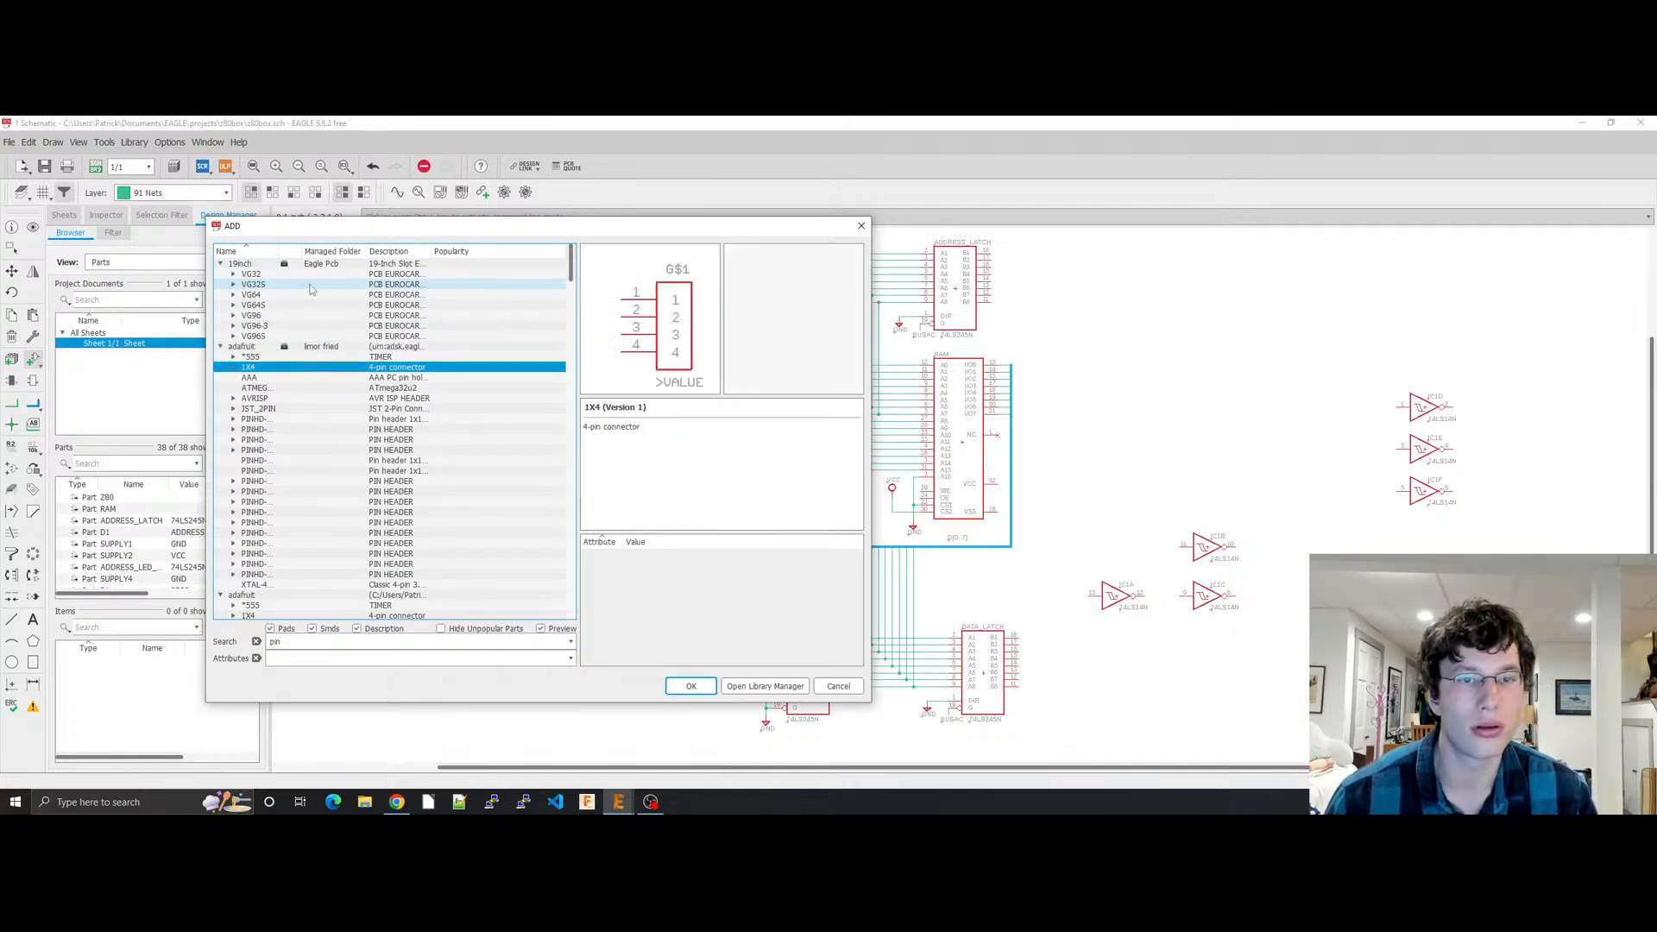
Step: Expand the 1X4 connector and *555 timer in the adafruit library and preview their first package variants
key("Right")
key("Down")
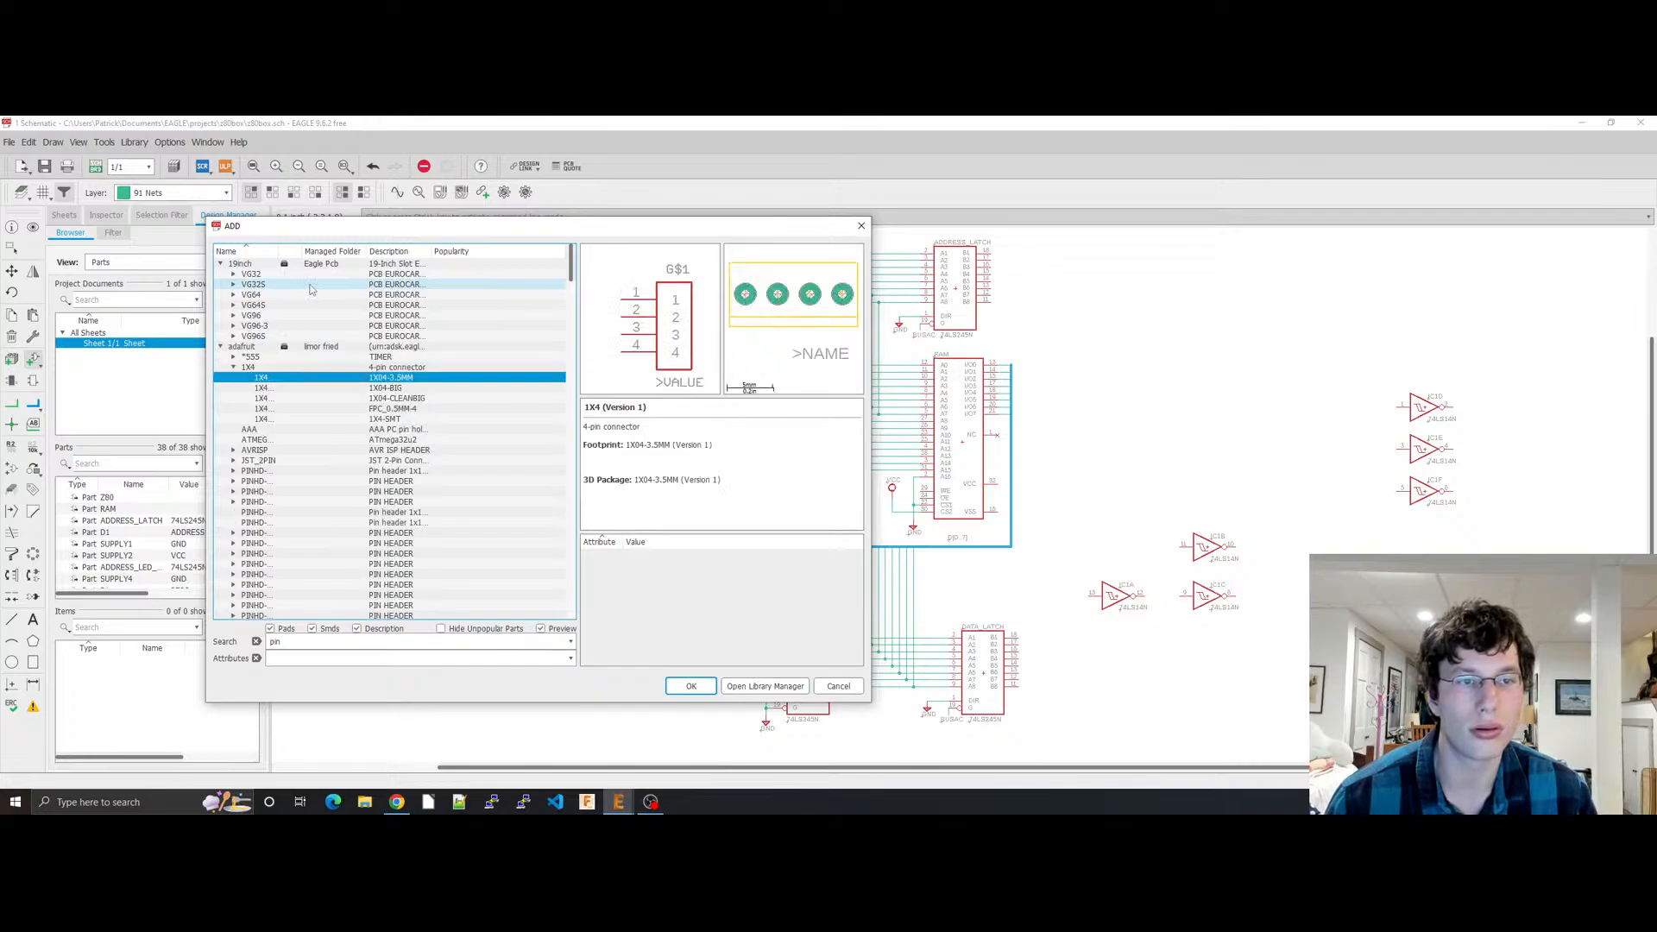
key("Up")
key("Up")
key("Right")
key("Down")
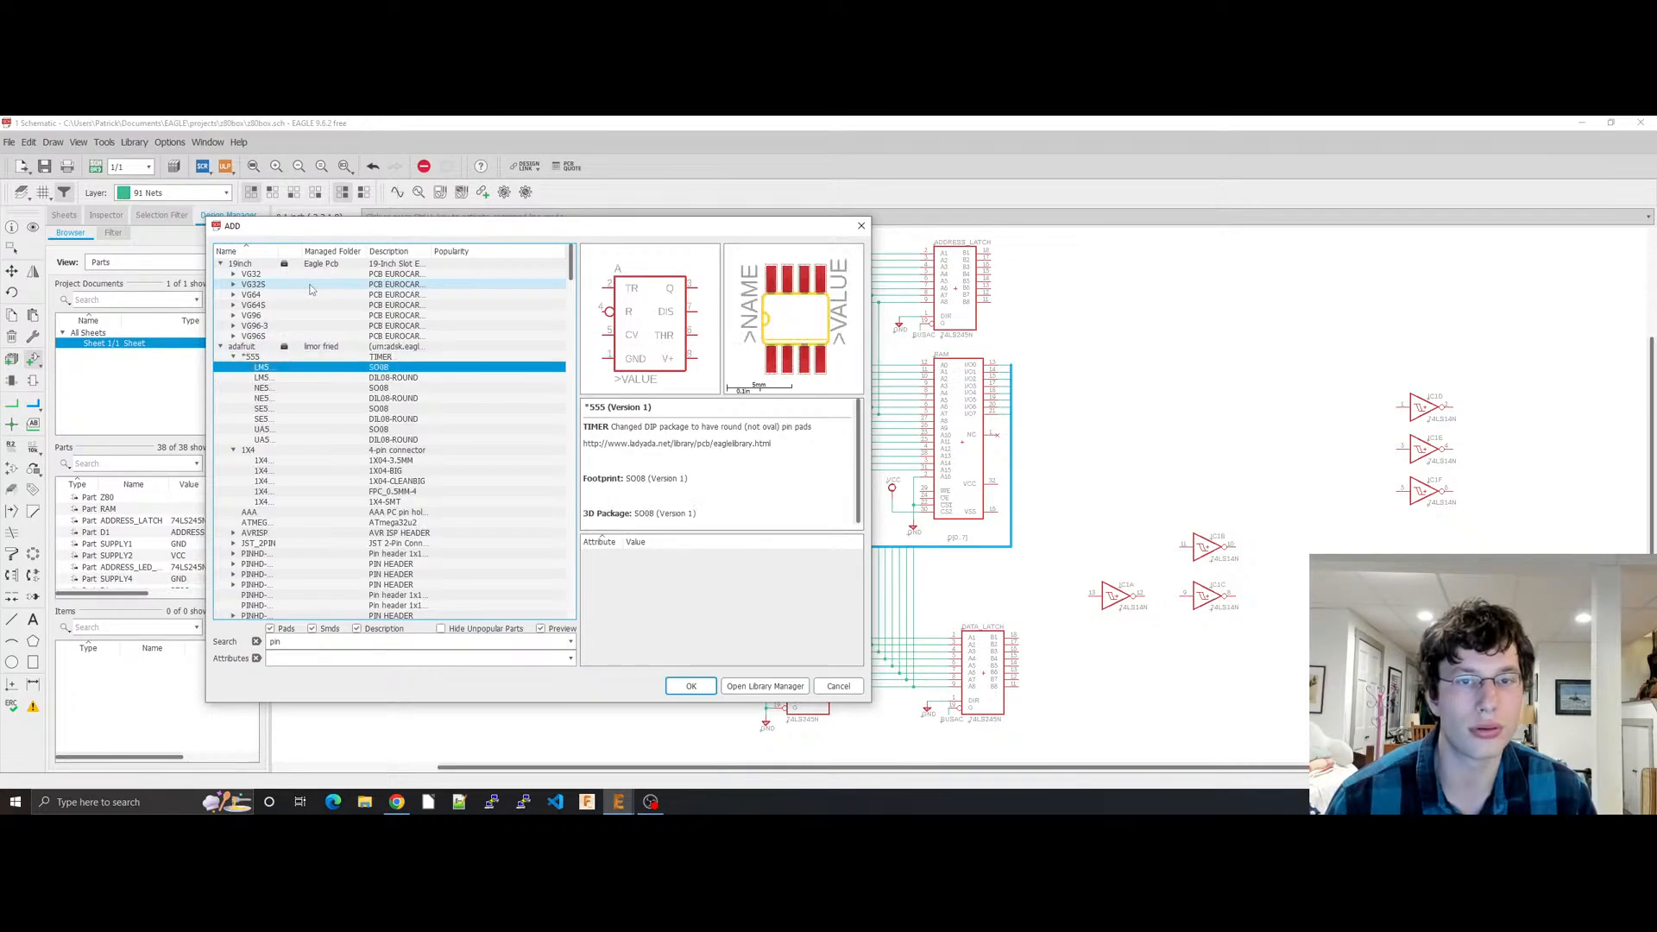
Step: Continue to adafruit's JST_2PIN connector and compare its surface-mount and through-hole variants, ending on JST-PH-2-THM
key("Down")
key("Down")
key("Down")
key("Down")
key("Down")
key("Down")
key("Down")
key("Down")
key("Down")
key("Down")
key("Down")
key("Down")
key("Down")
key("Down")
key("Down")
key("Down")
key("Down")
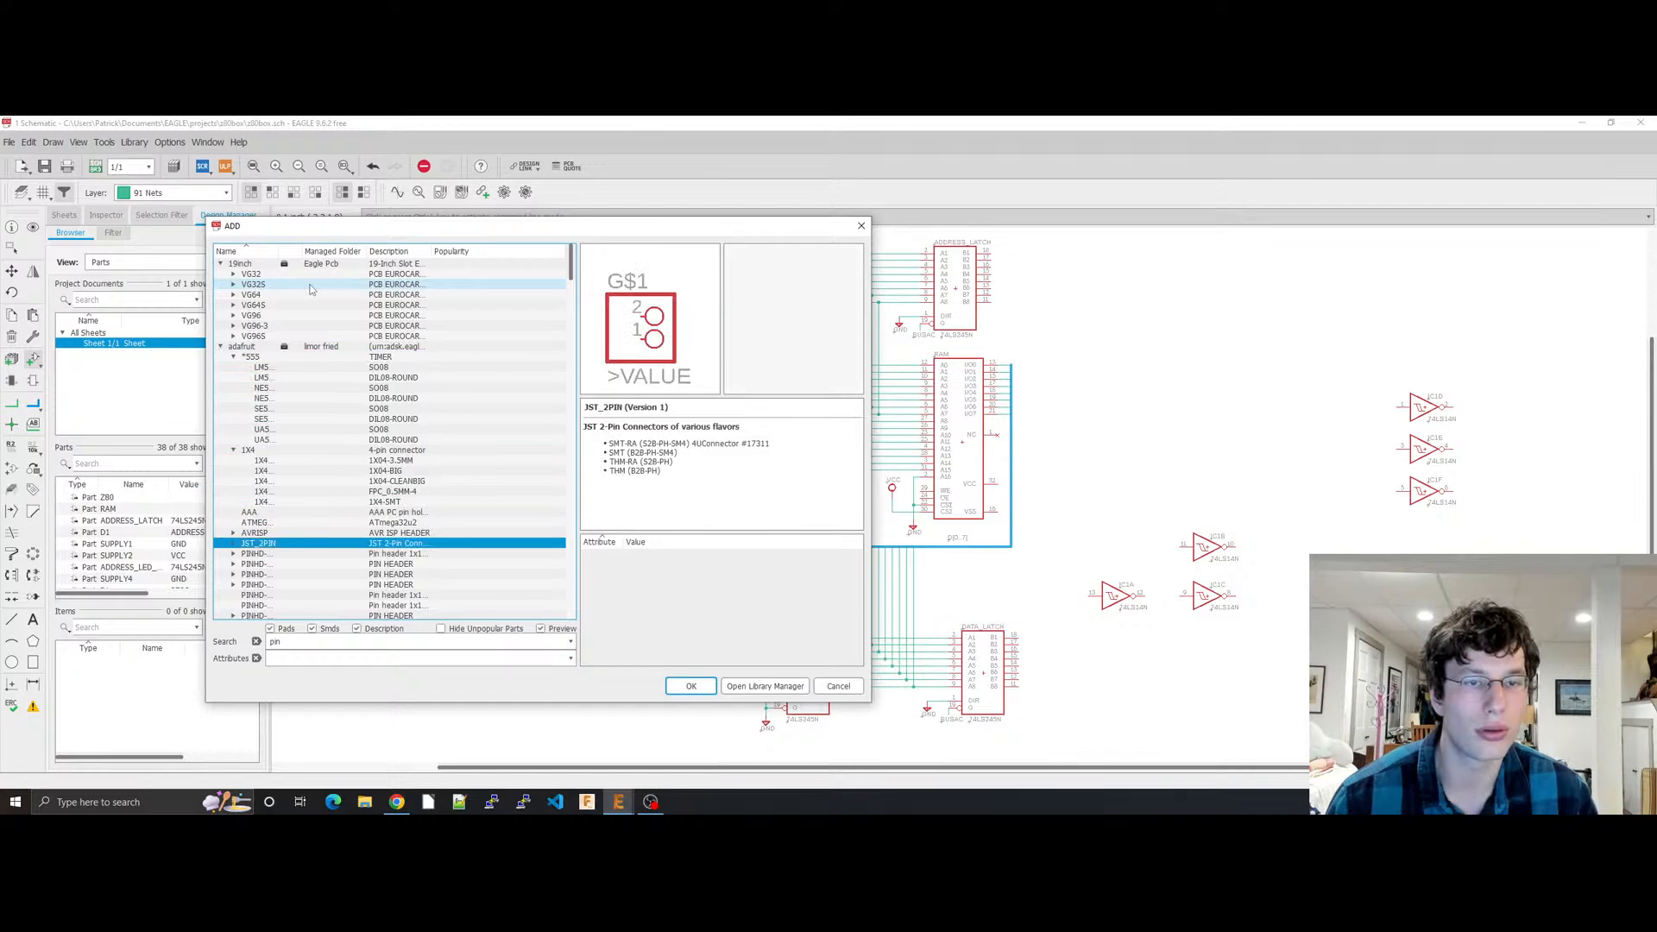
key("Right")
key("Down")
key("Down")
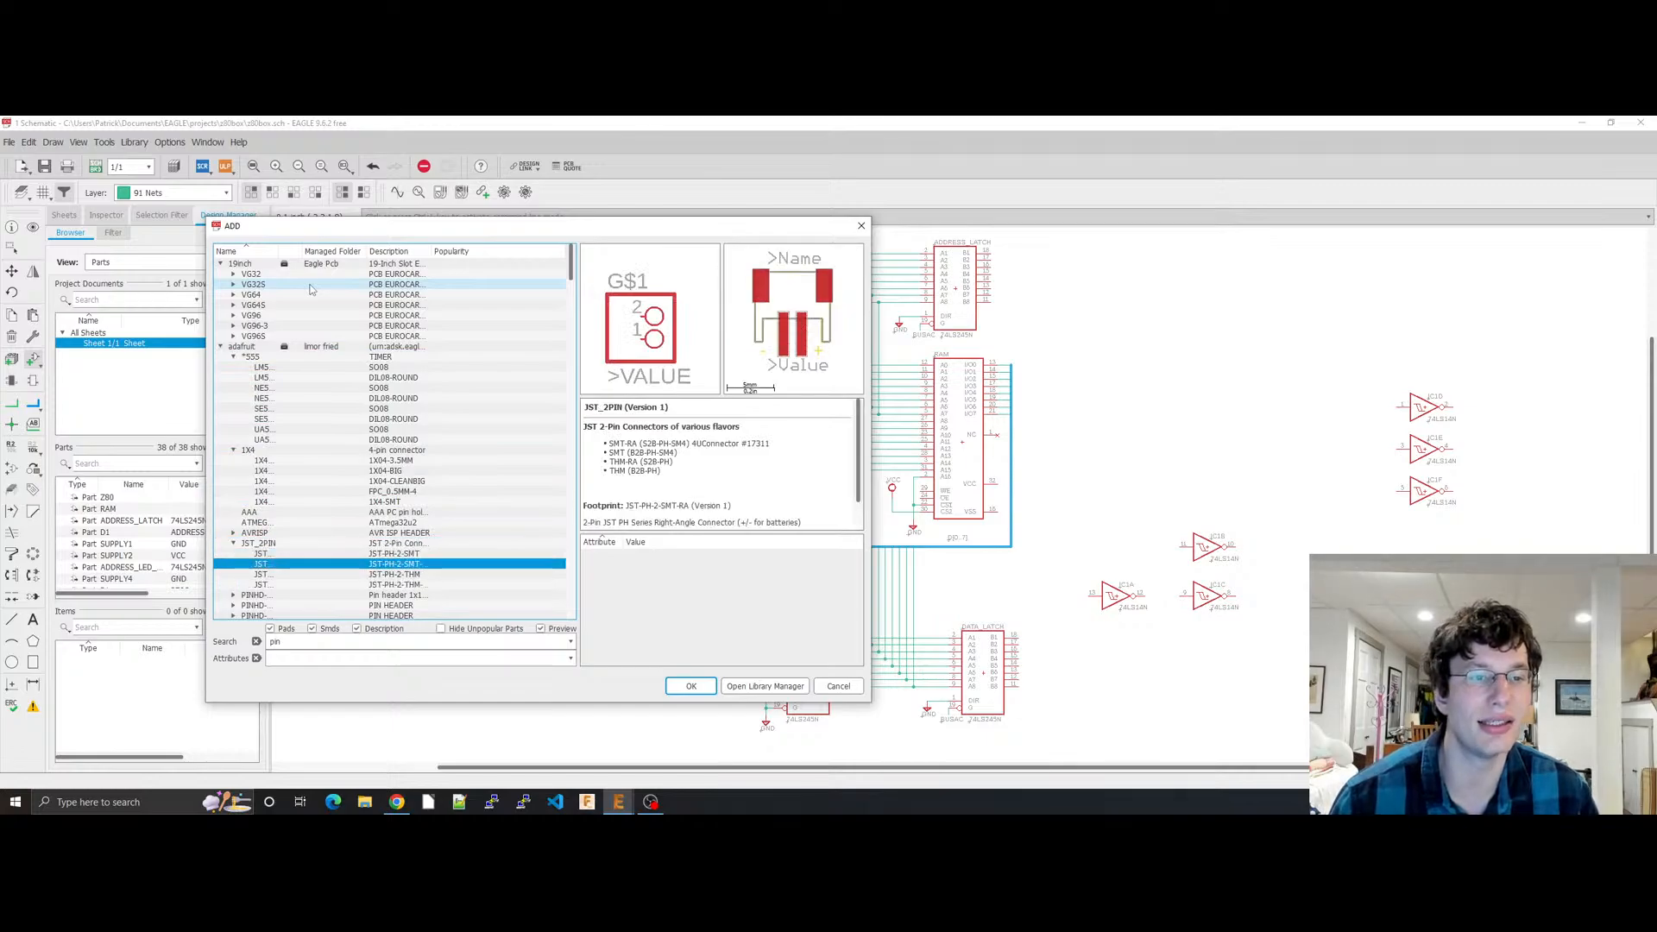
key("Down")
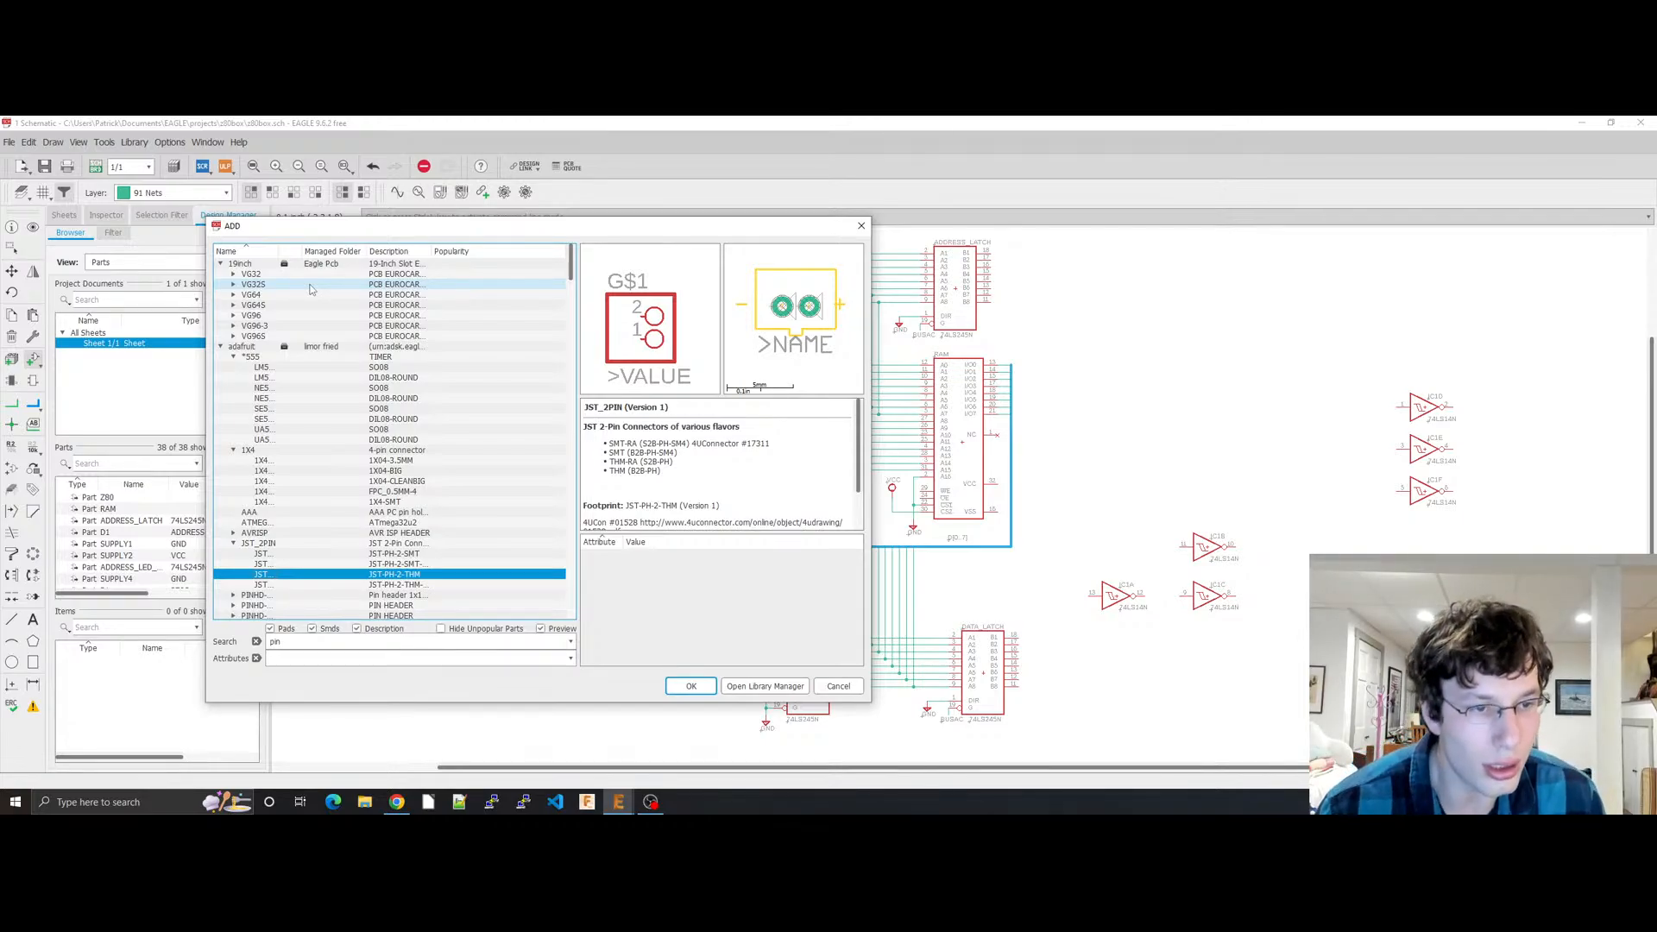
Step: Expand the PINHD-1X1 and PINHD-1X3 pin headers in the adafruit library and preview their package variants
key("Down")
key("Down")
key("Right")
key("Down")
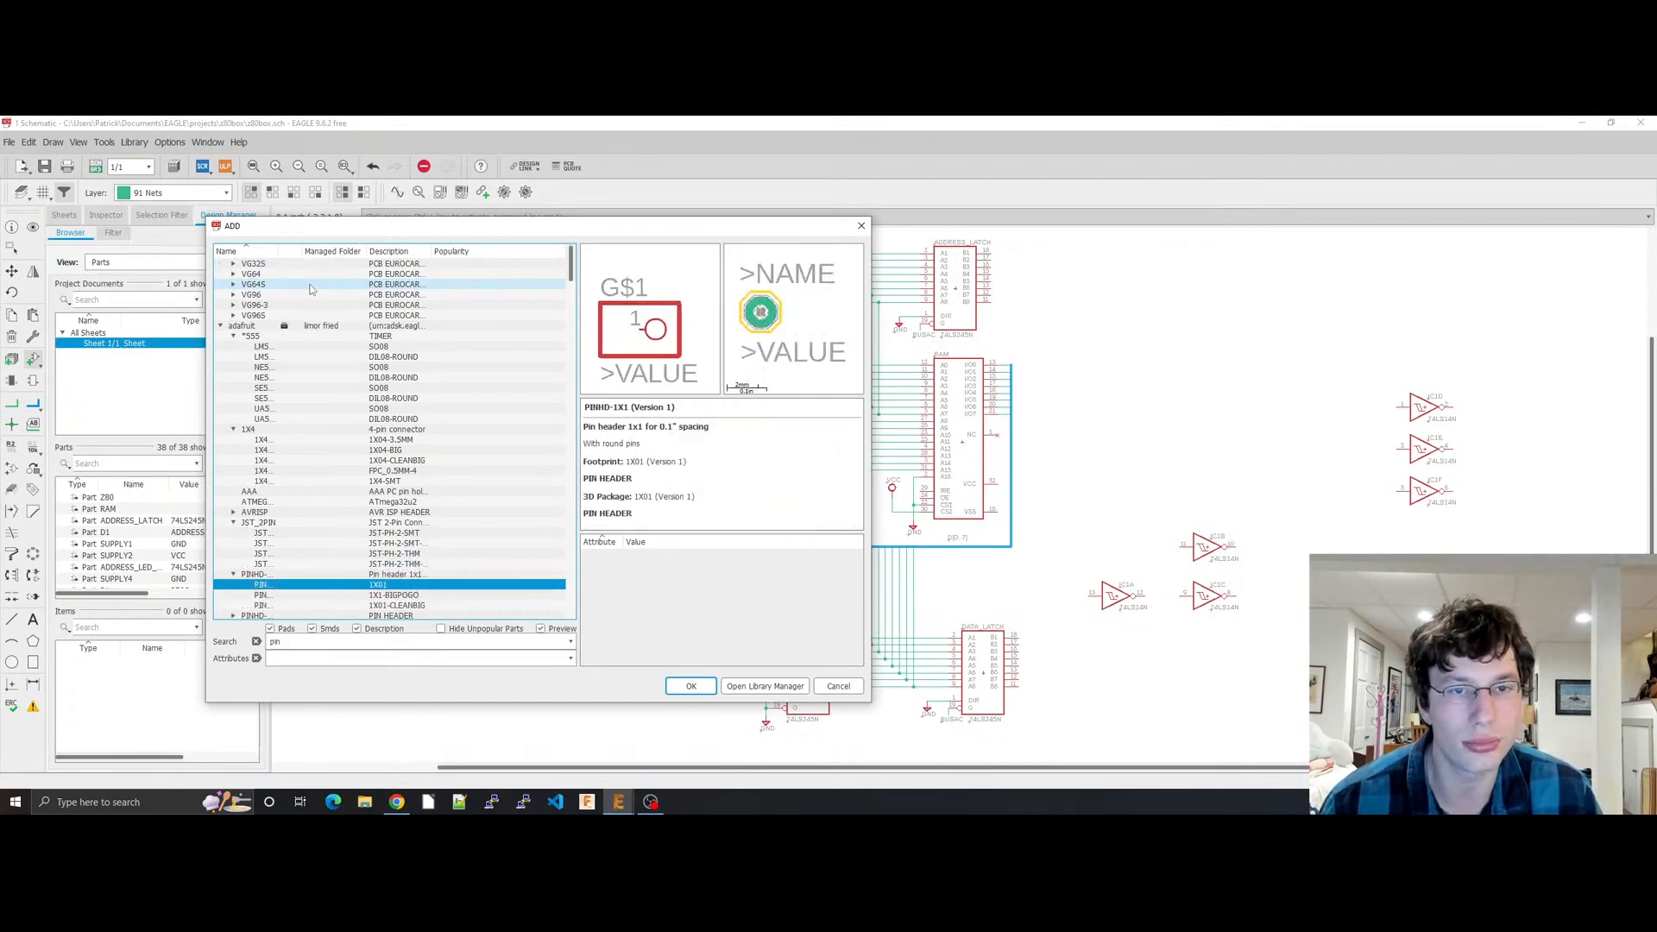
key("Down")
key("Down")
key("Down")
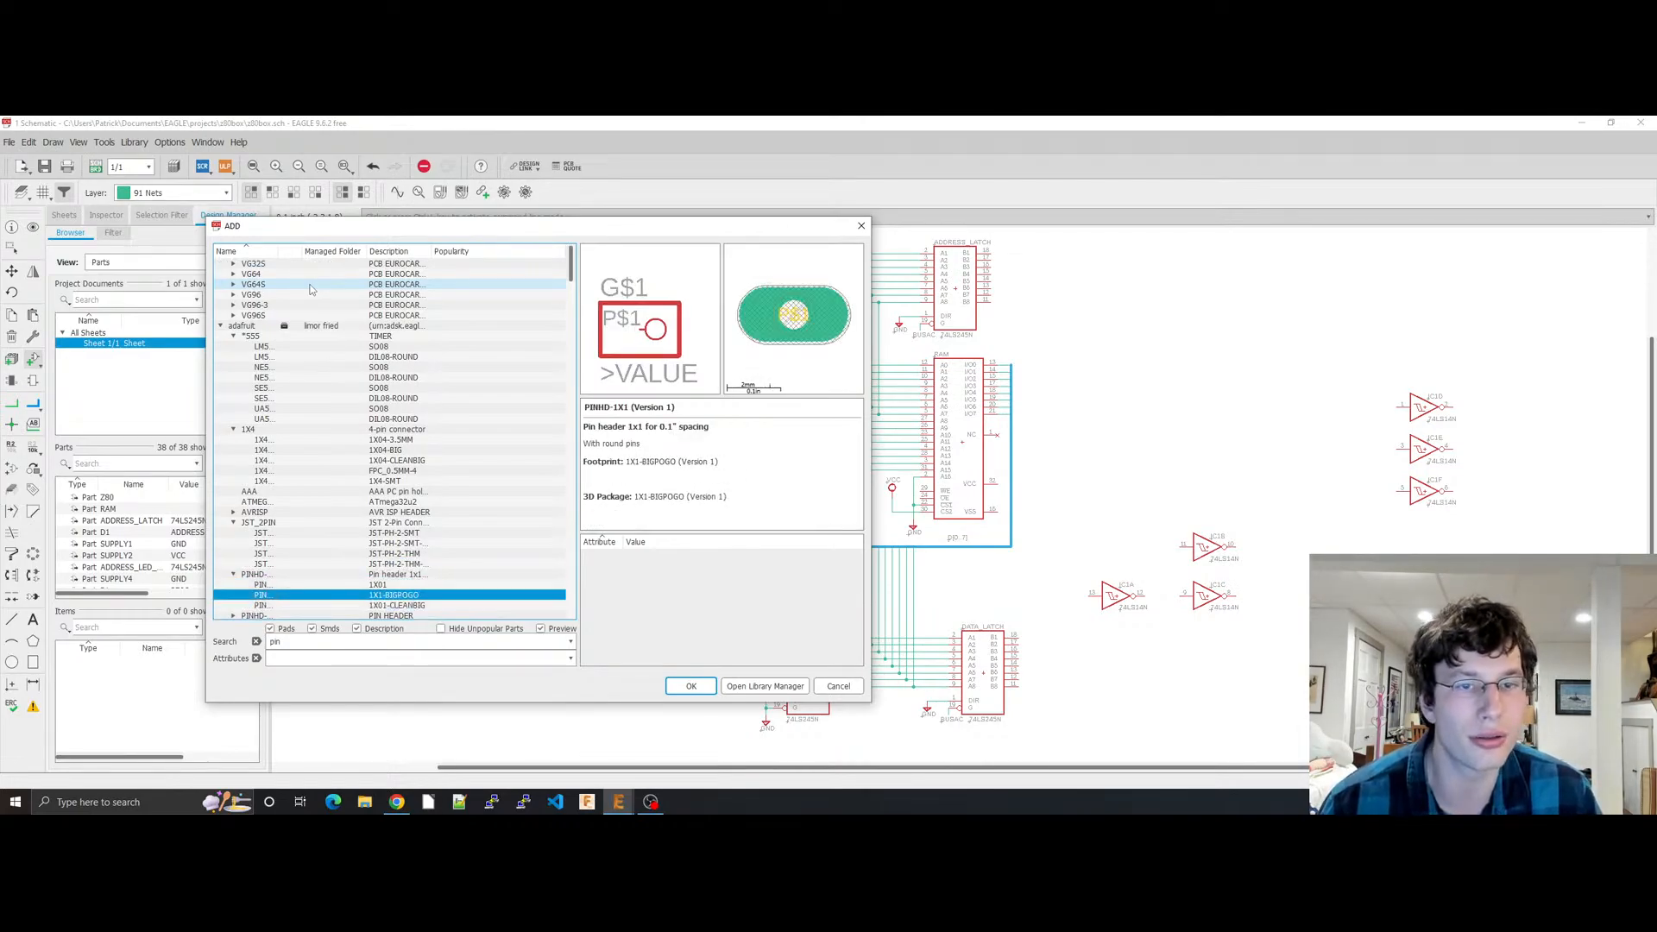
key("Right")
key("Down")
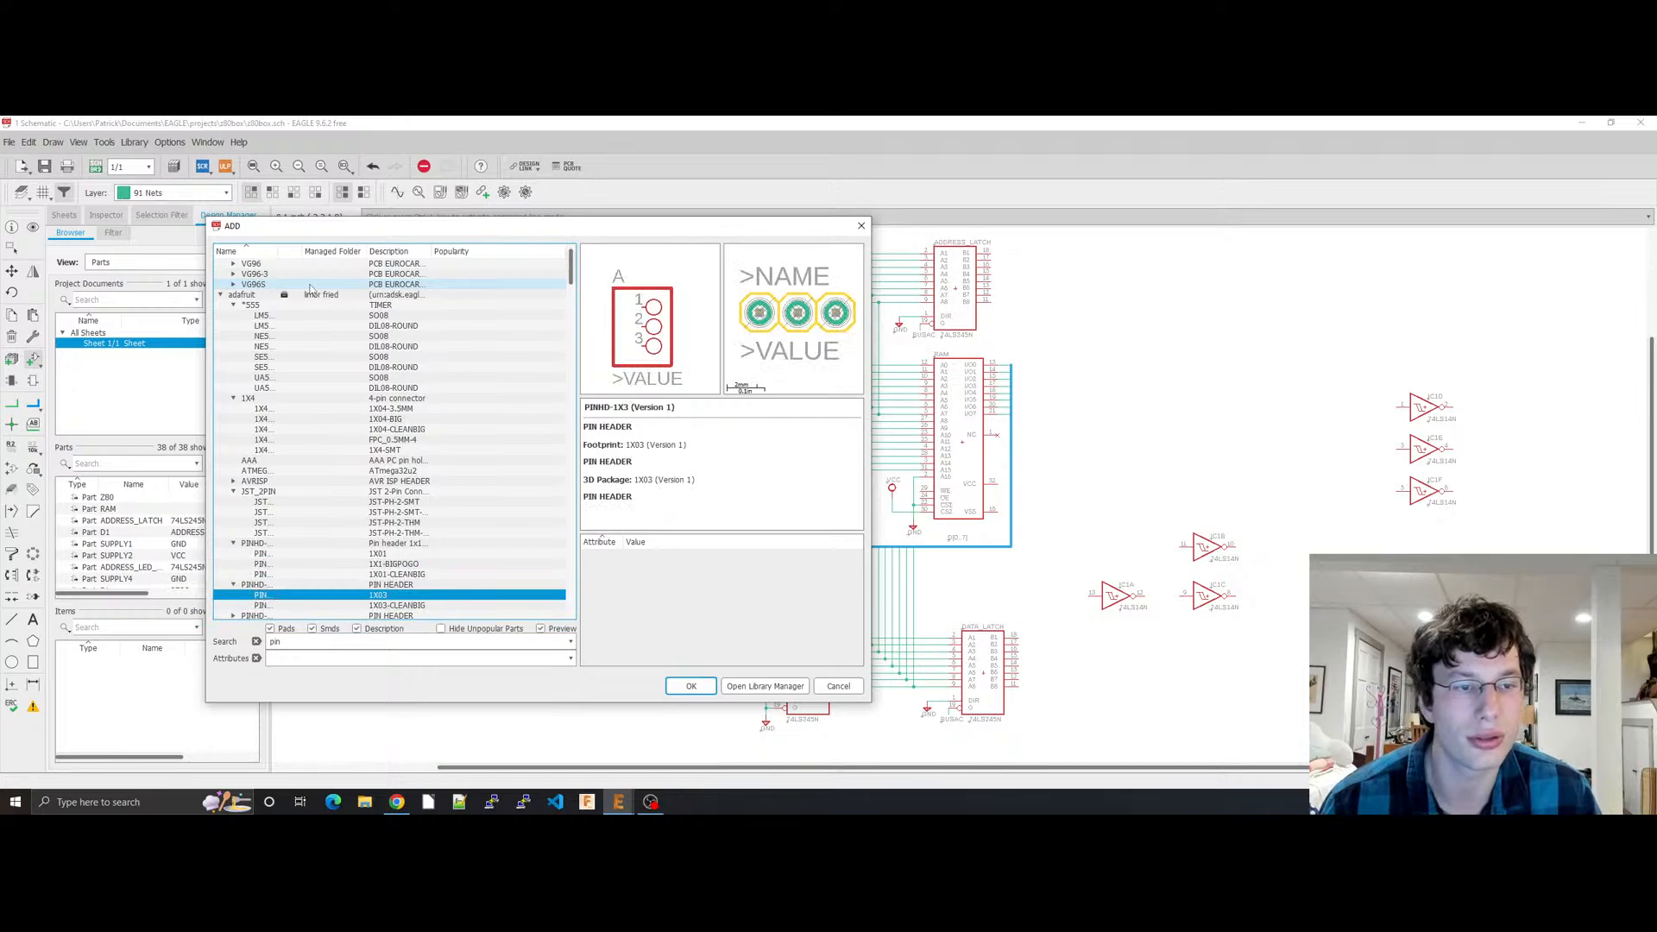
key("Up")
key("Up")
key("Up")
key("Up")
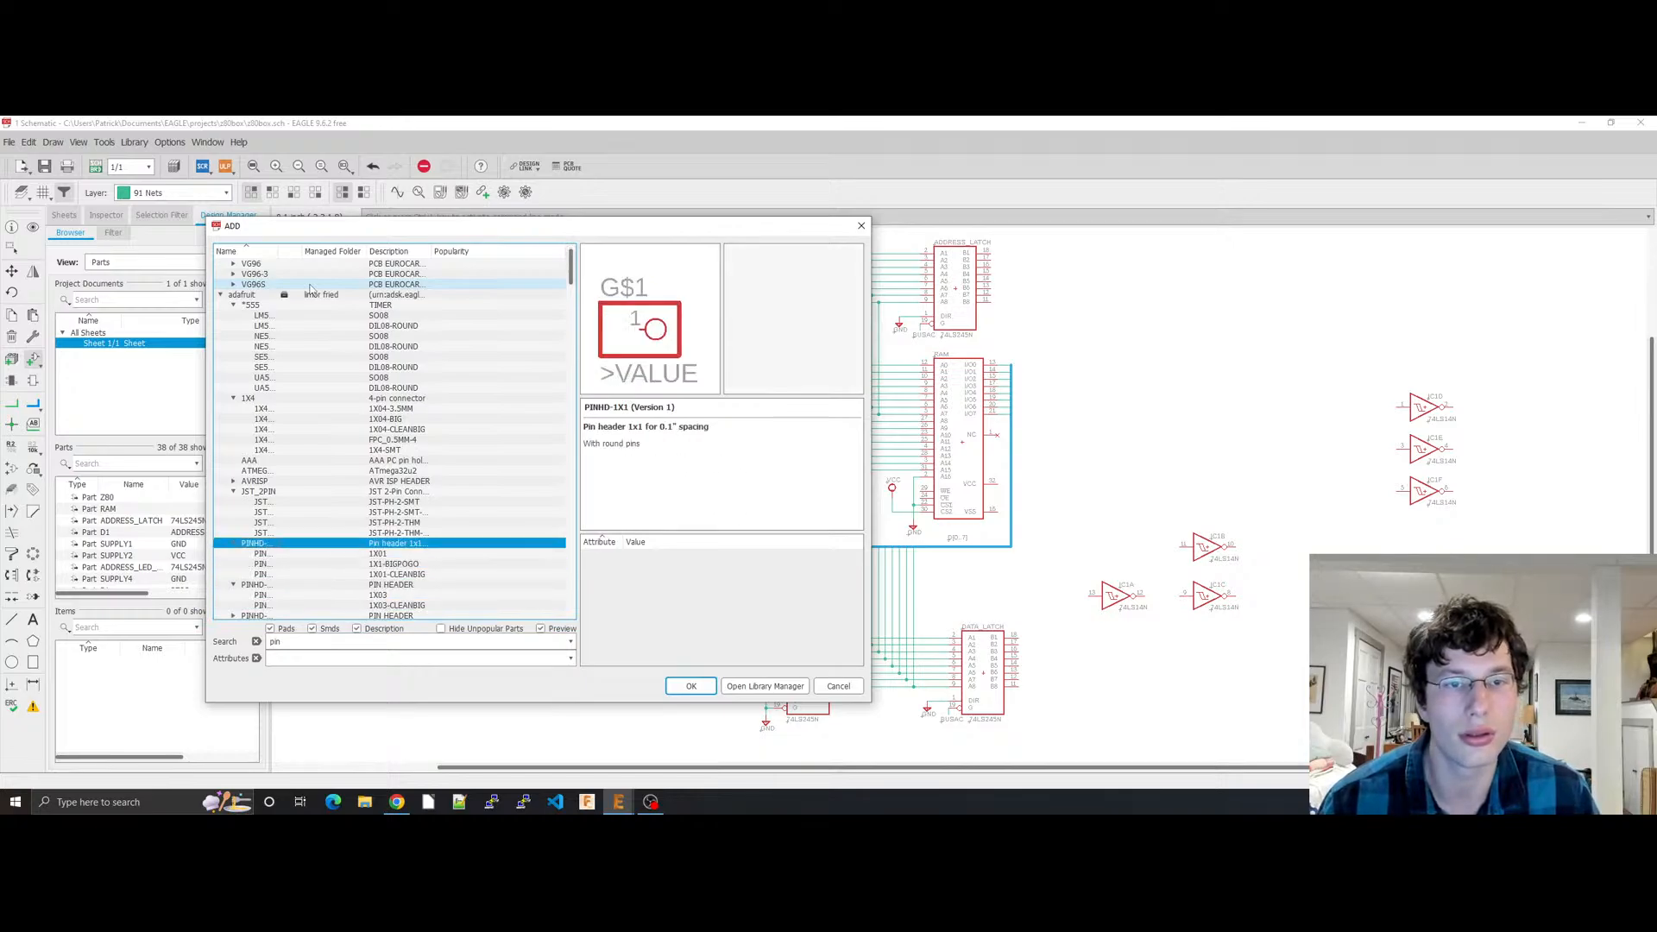
Step: Look through the larger adafruit pin headers, including PINHD-1X8 and PINHD-2X9, down to the local adafruit library's 1X4 connector
key("Up")
key("Down")
key("Down")
key("Down")
key("Down")
key("Down")
key("Down")
key("Down")
key("Down")
key("Down")
key("Down")
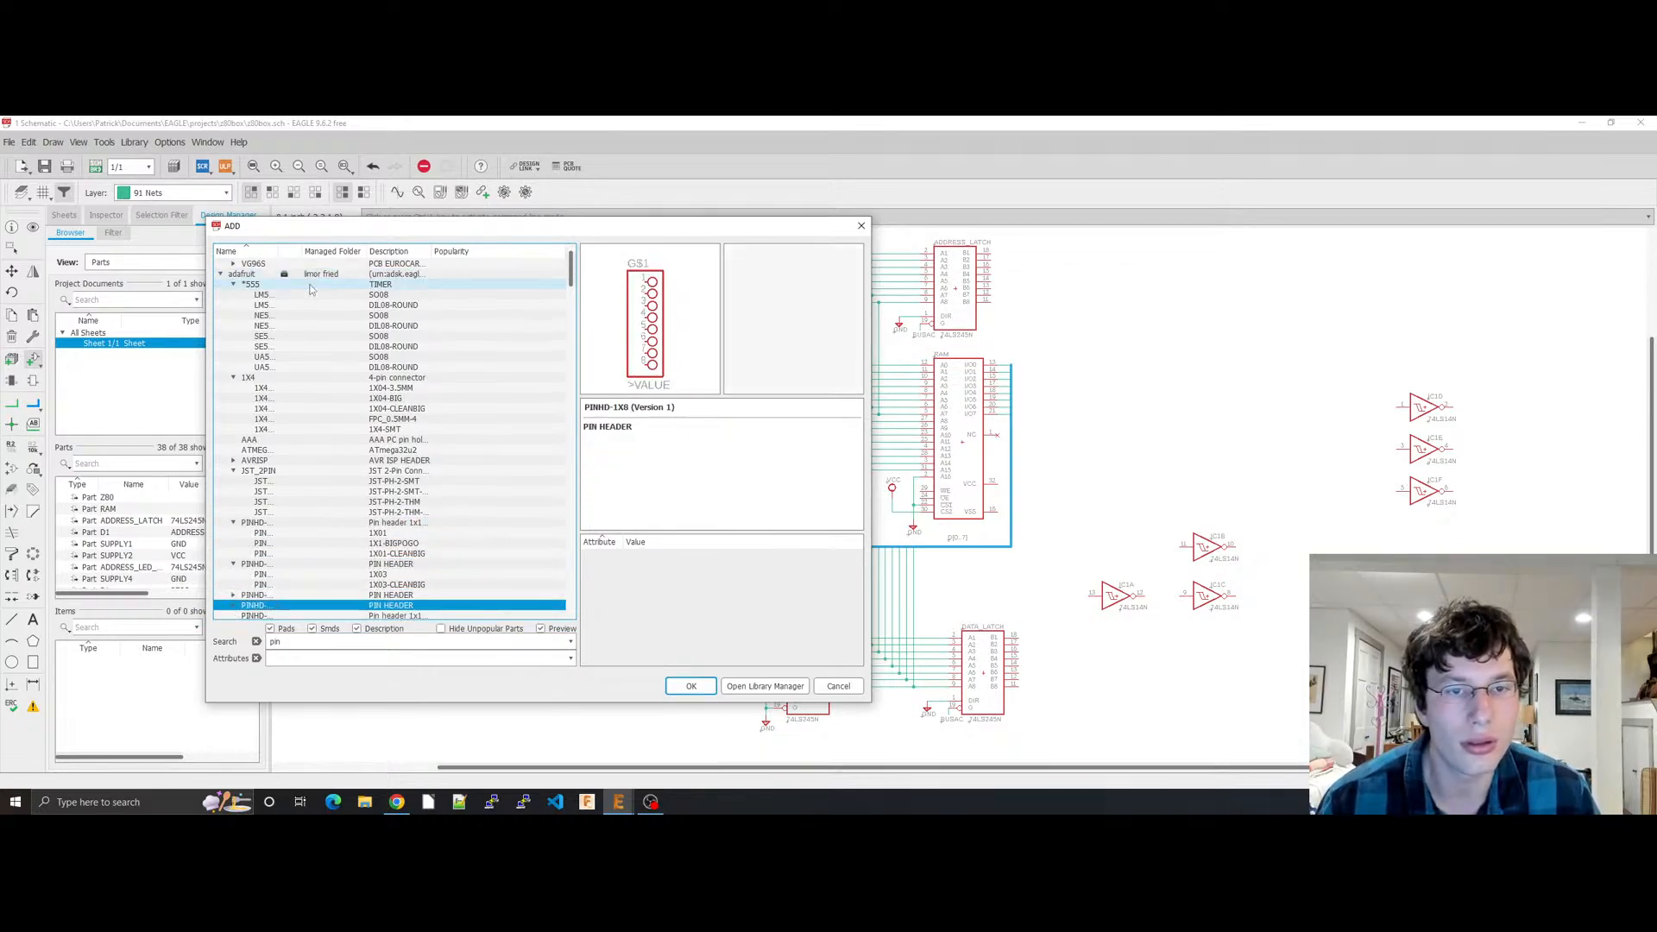
key("Down")
key("Down")
key("Down")
key("Down")
key("Down")
key("Down")
key("Down")
key("Down")
key("Down")
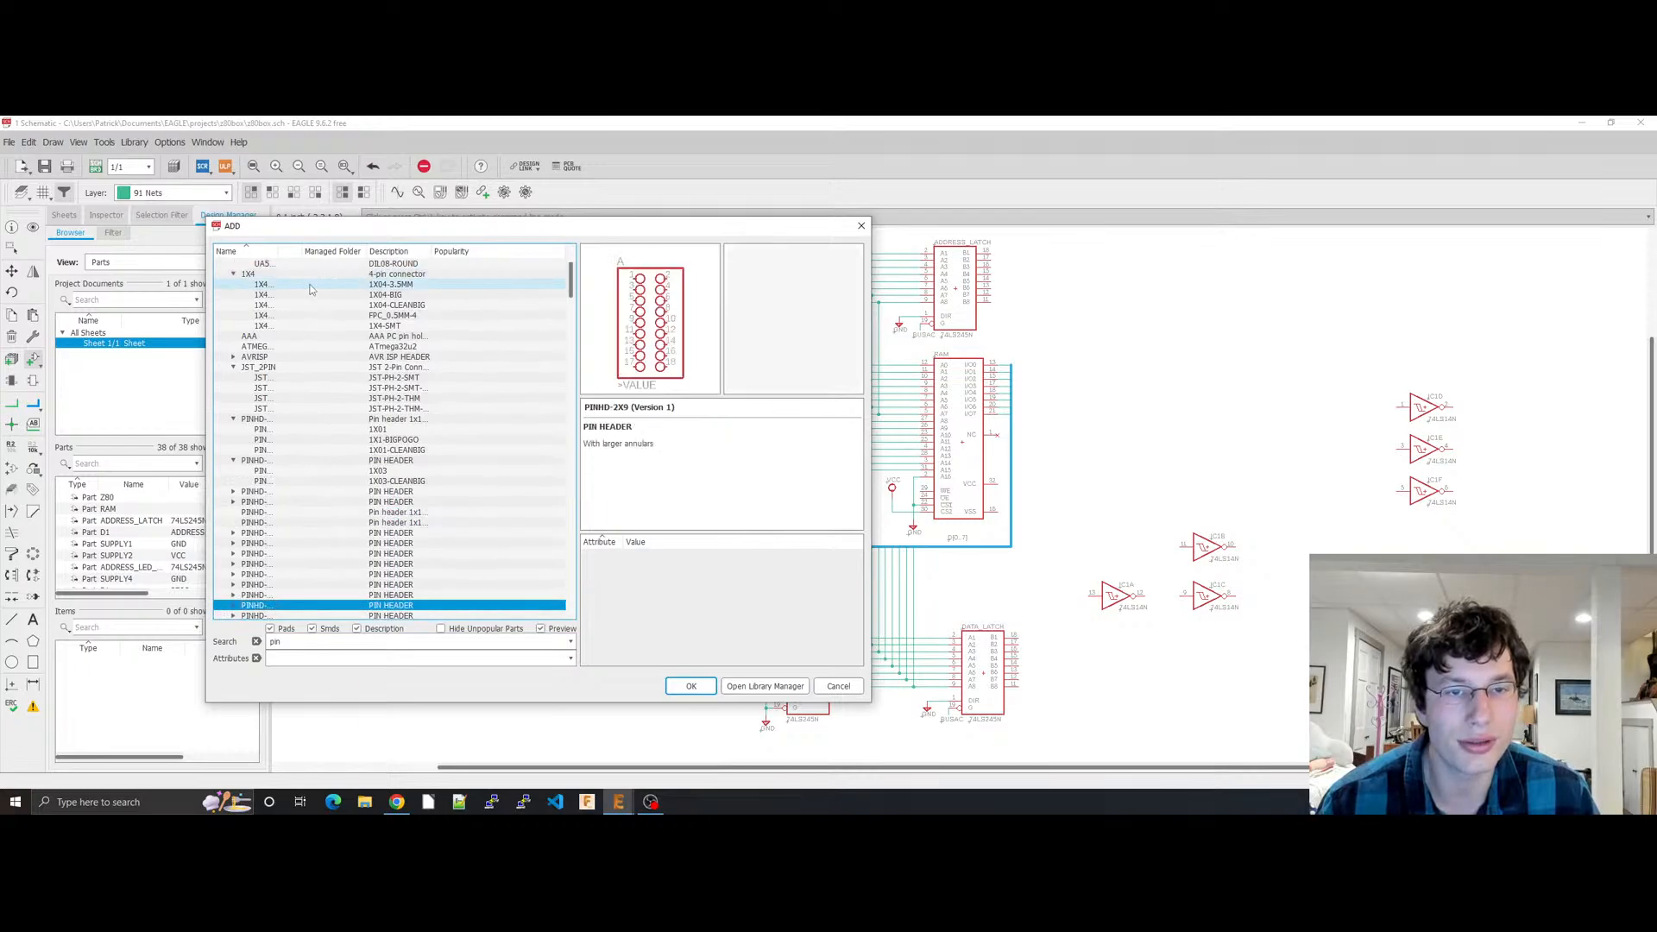
key("Down")
key("Down")
key("Down")
key("Down")
key("Down")
key("Down")
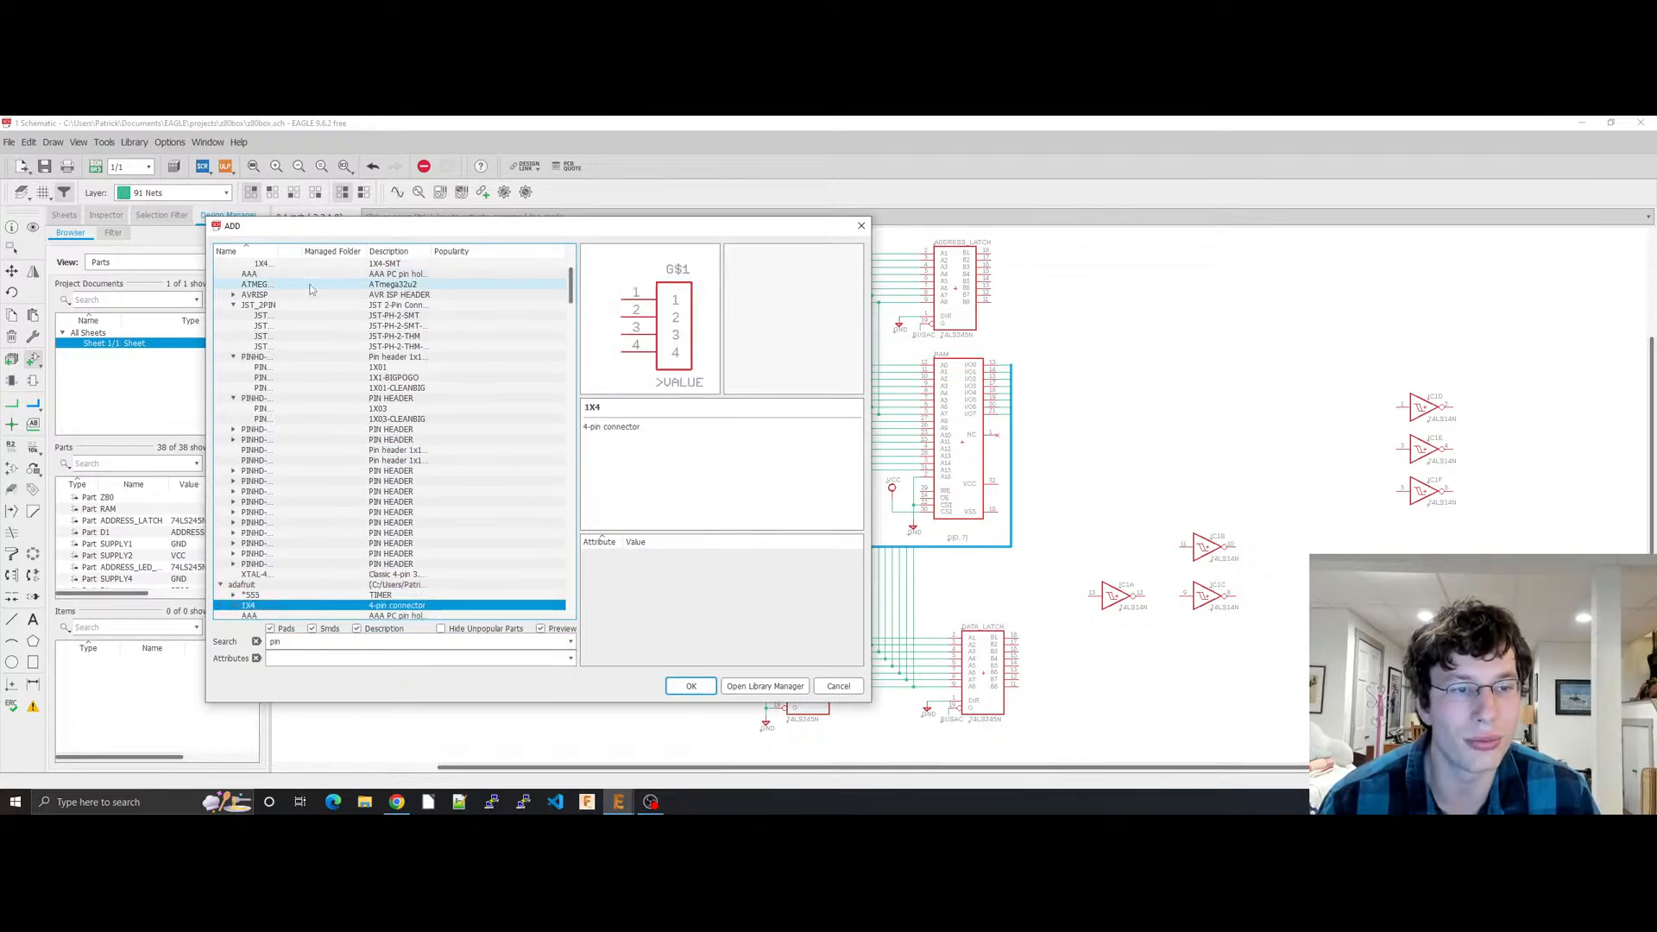
Step: Expand the 1X4 connector in the local adafruit library and examine the entries from there to the PINHD-1X3 header
key("Up")
key("Right")
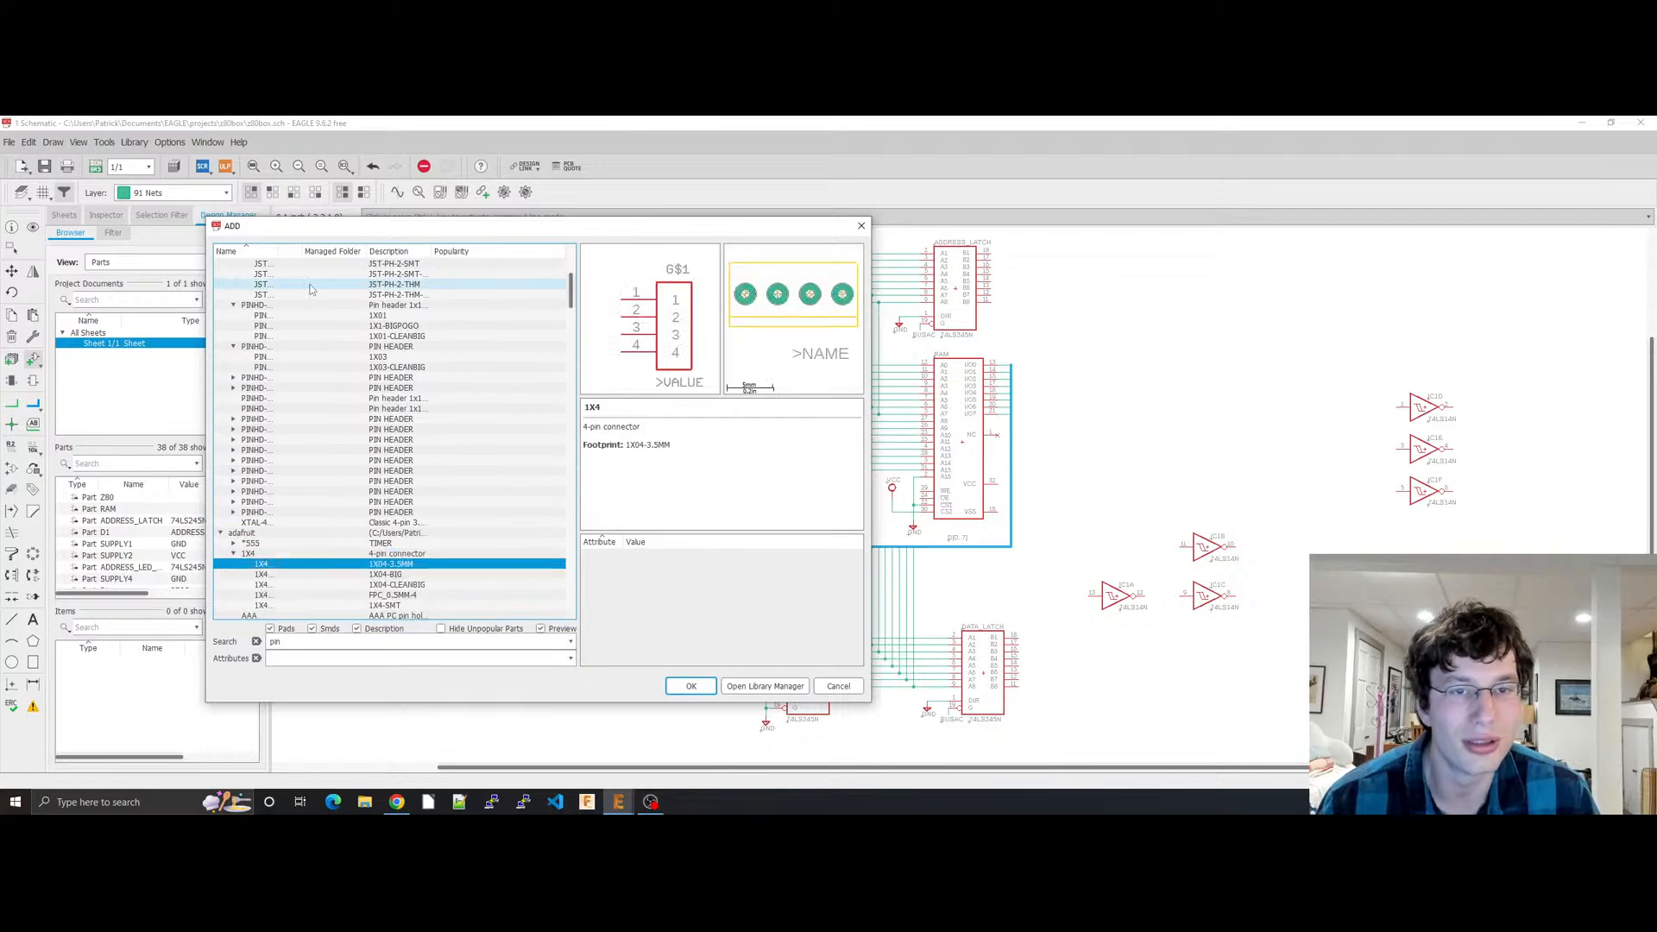
key("Down")
key("Down")
key("Down")
key("Down")
key("Down")
key("Down")
key("Down")
key("Down")
key("Down")
key("Down")
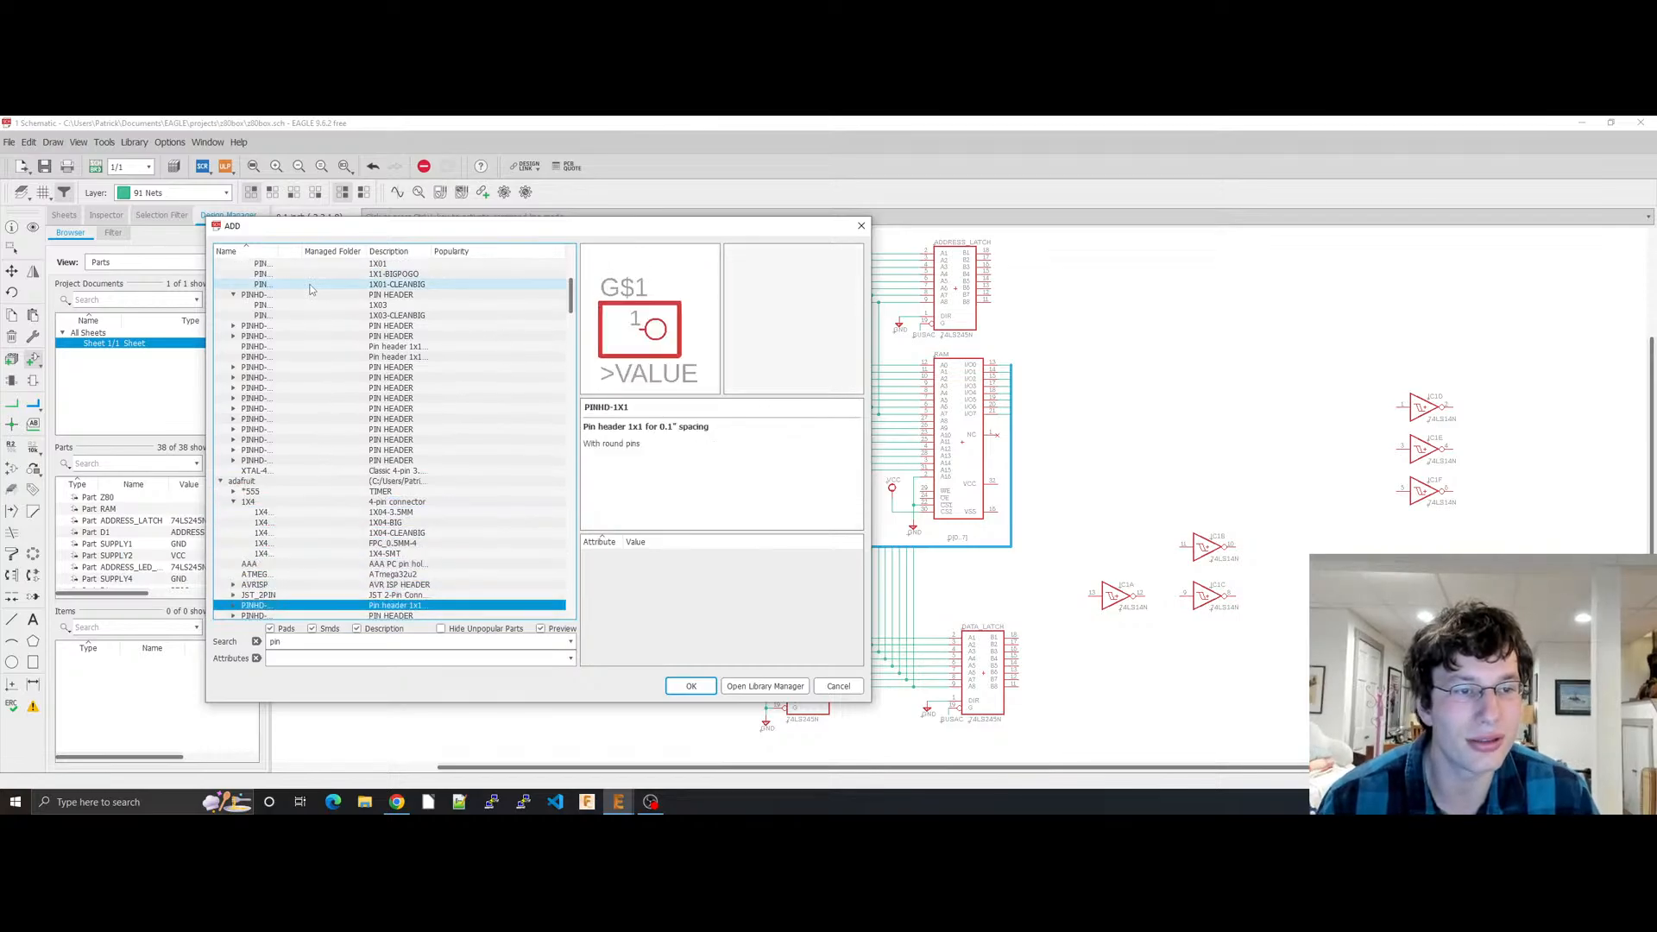
key("Down")
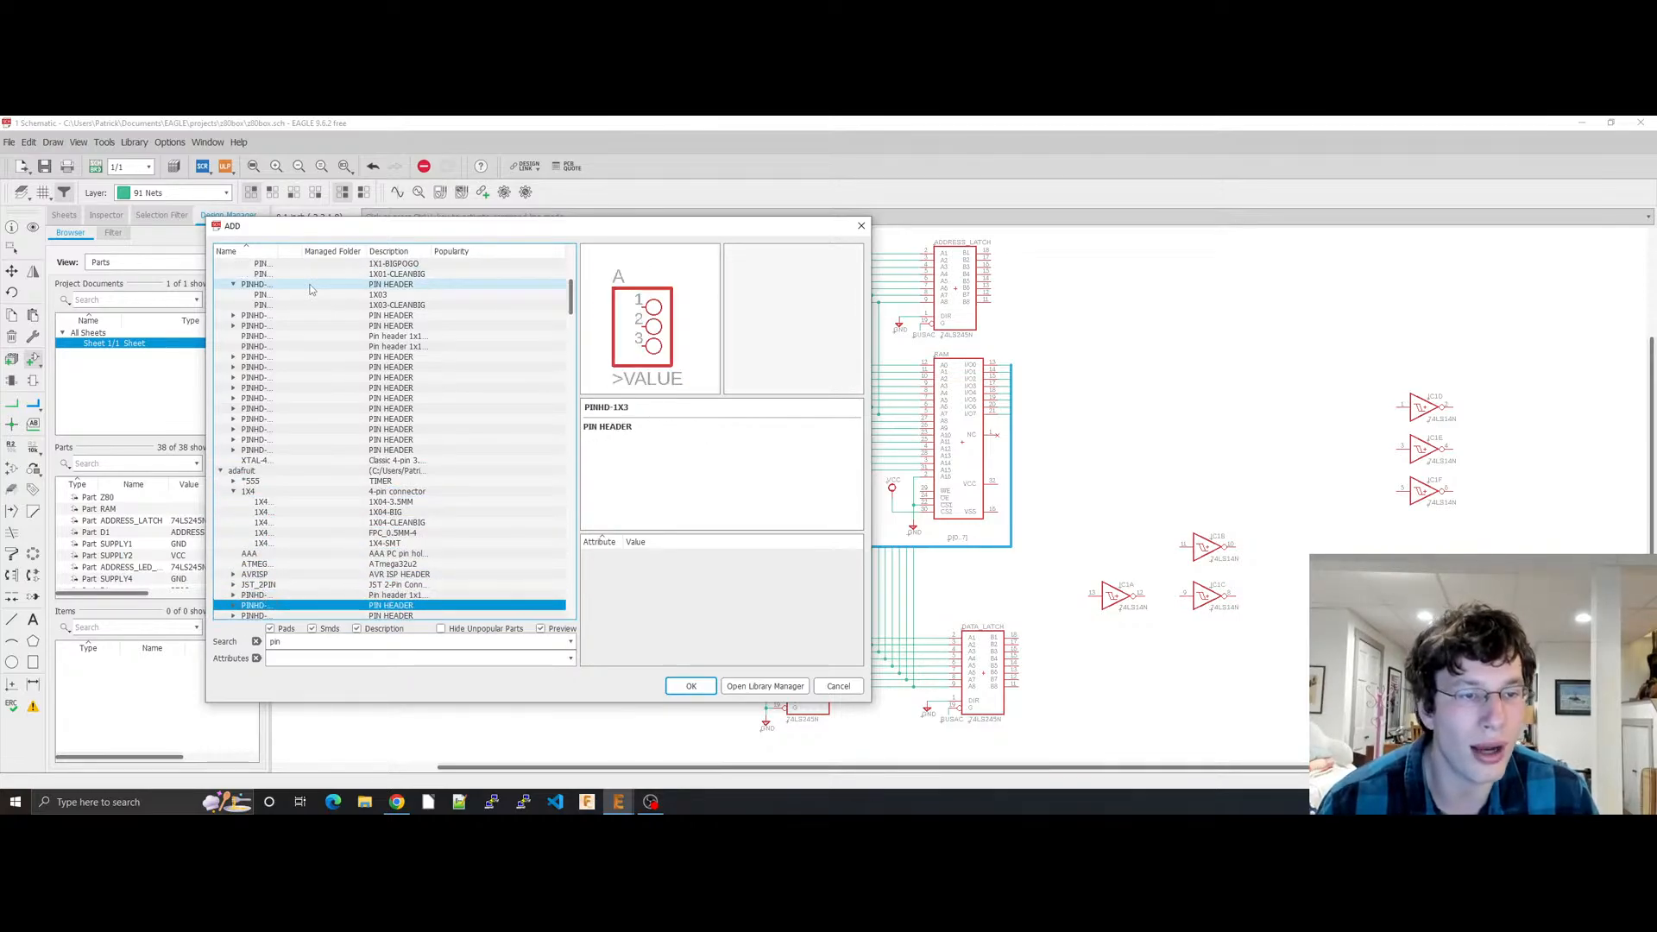
Step: Narrow the part library search to "pin header"
scroll(420, 587, "down", 5)
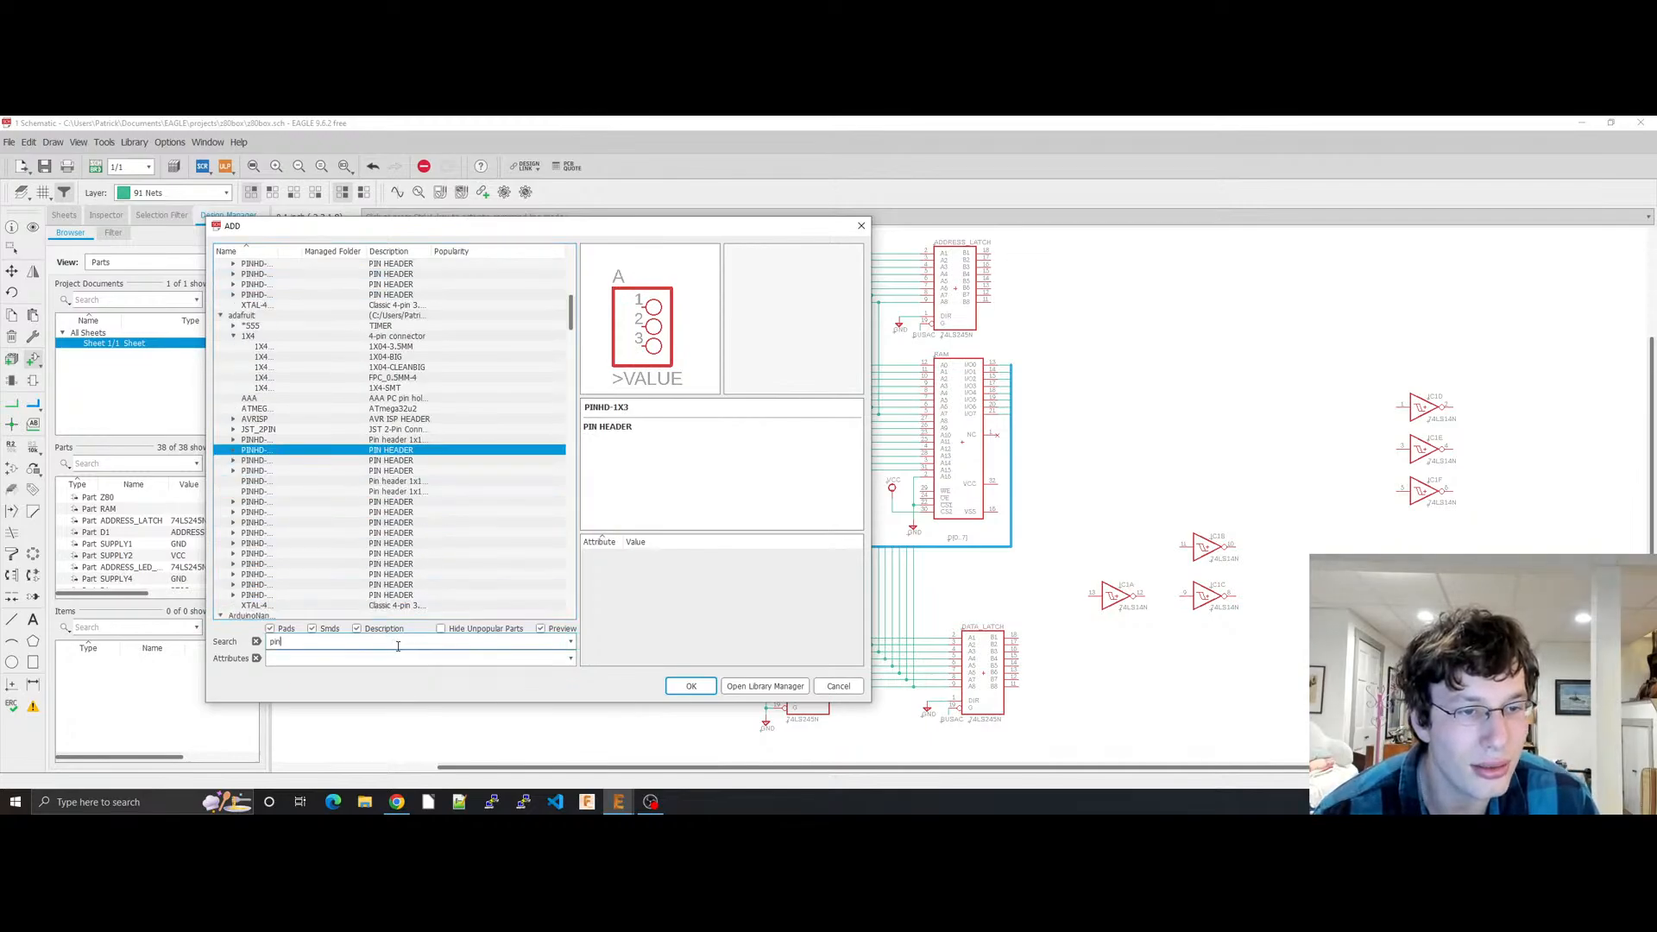
double_click(397, 644)
type("pin hd")
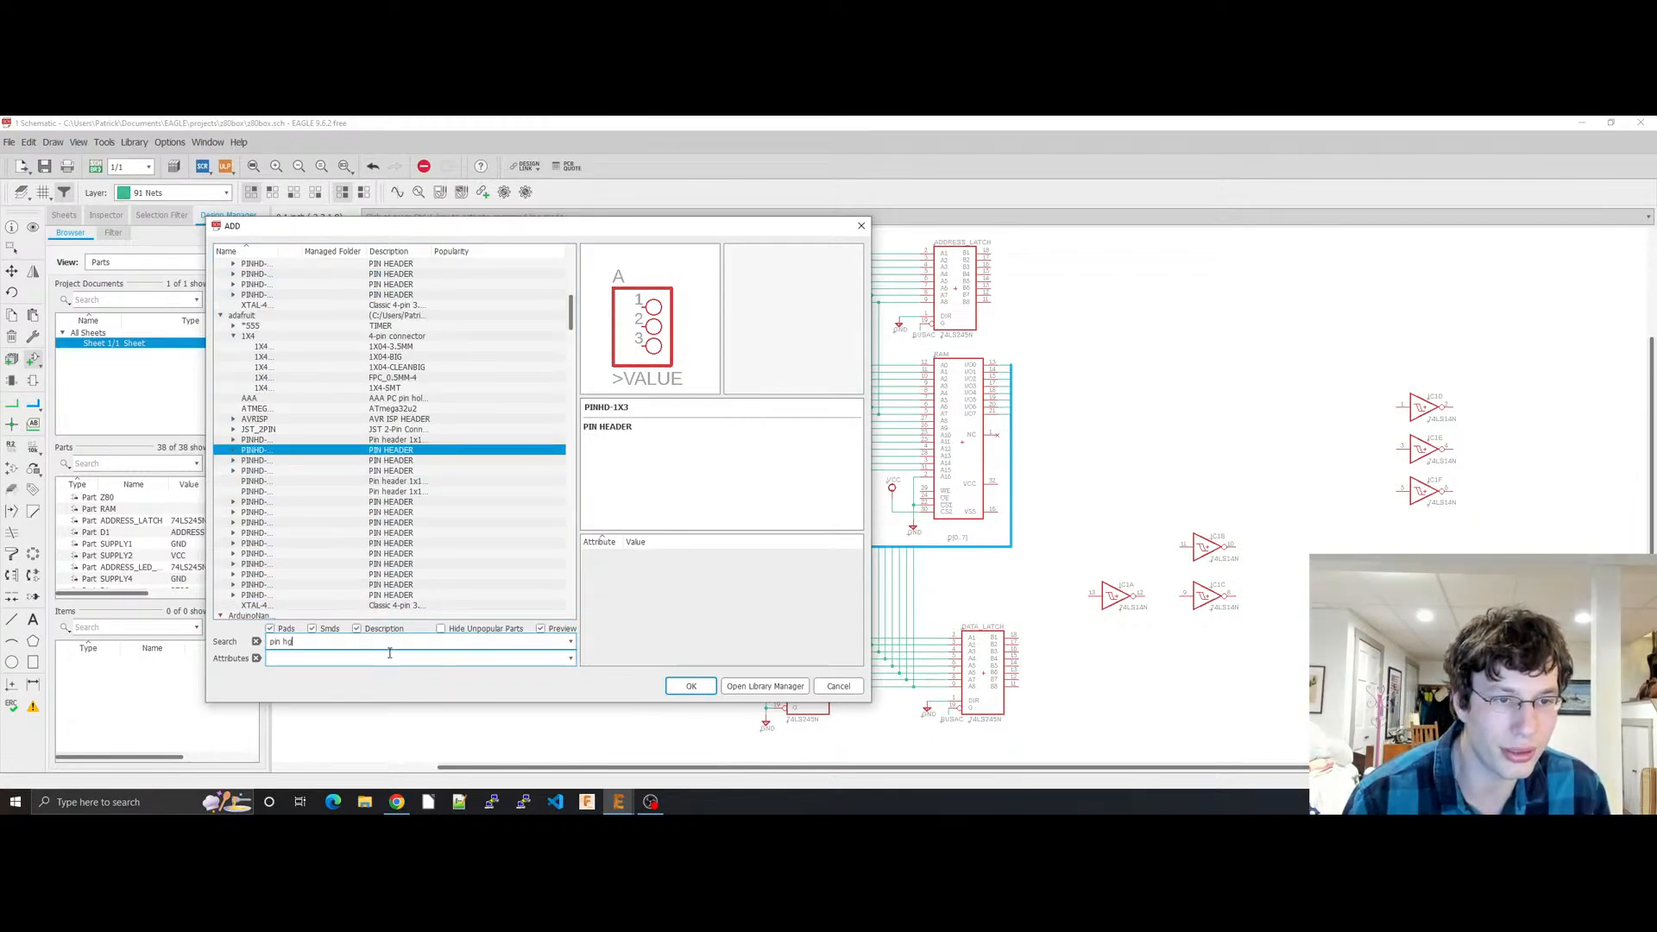
type("ader")
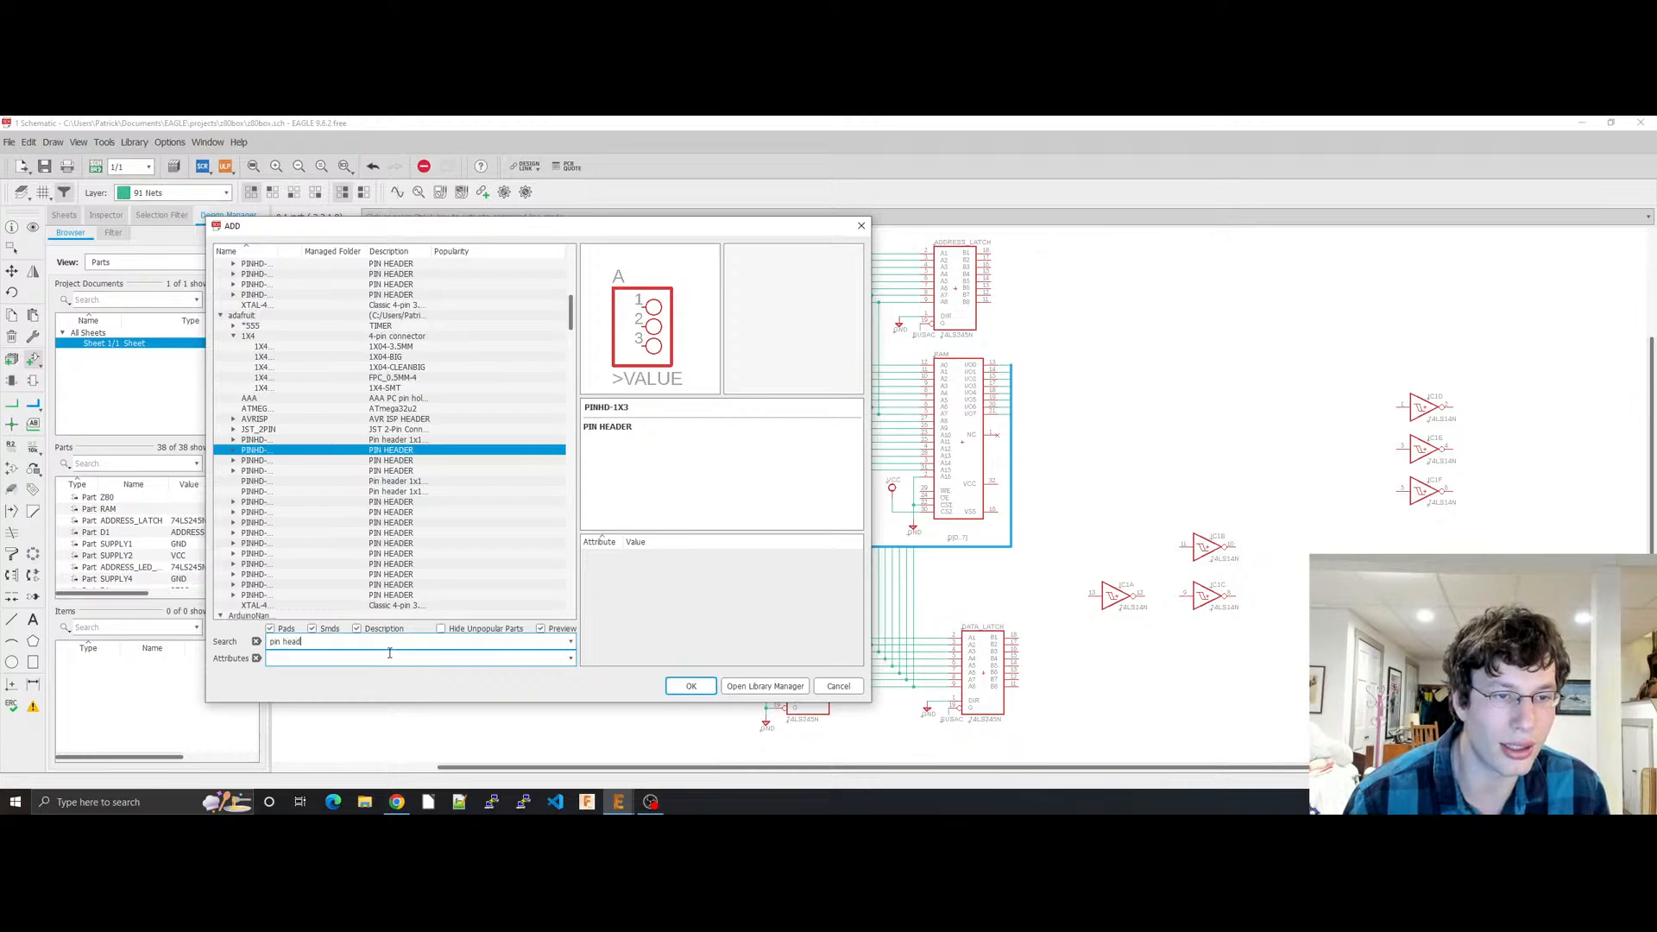
Step: Expand the AVRISP and PINHD-1X1 entries in the managed adafruit library and preview the PINHD-1X1 package variants
left_click(259, 275)
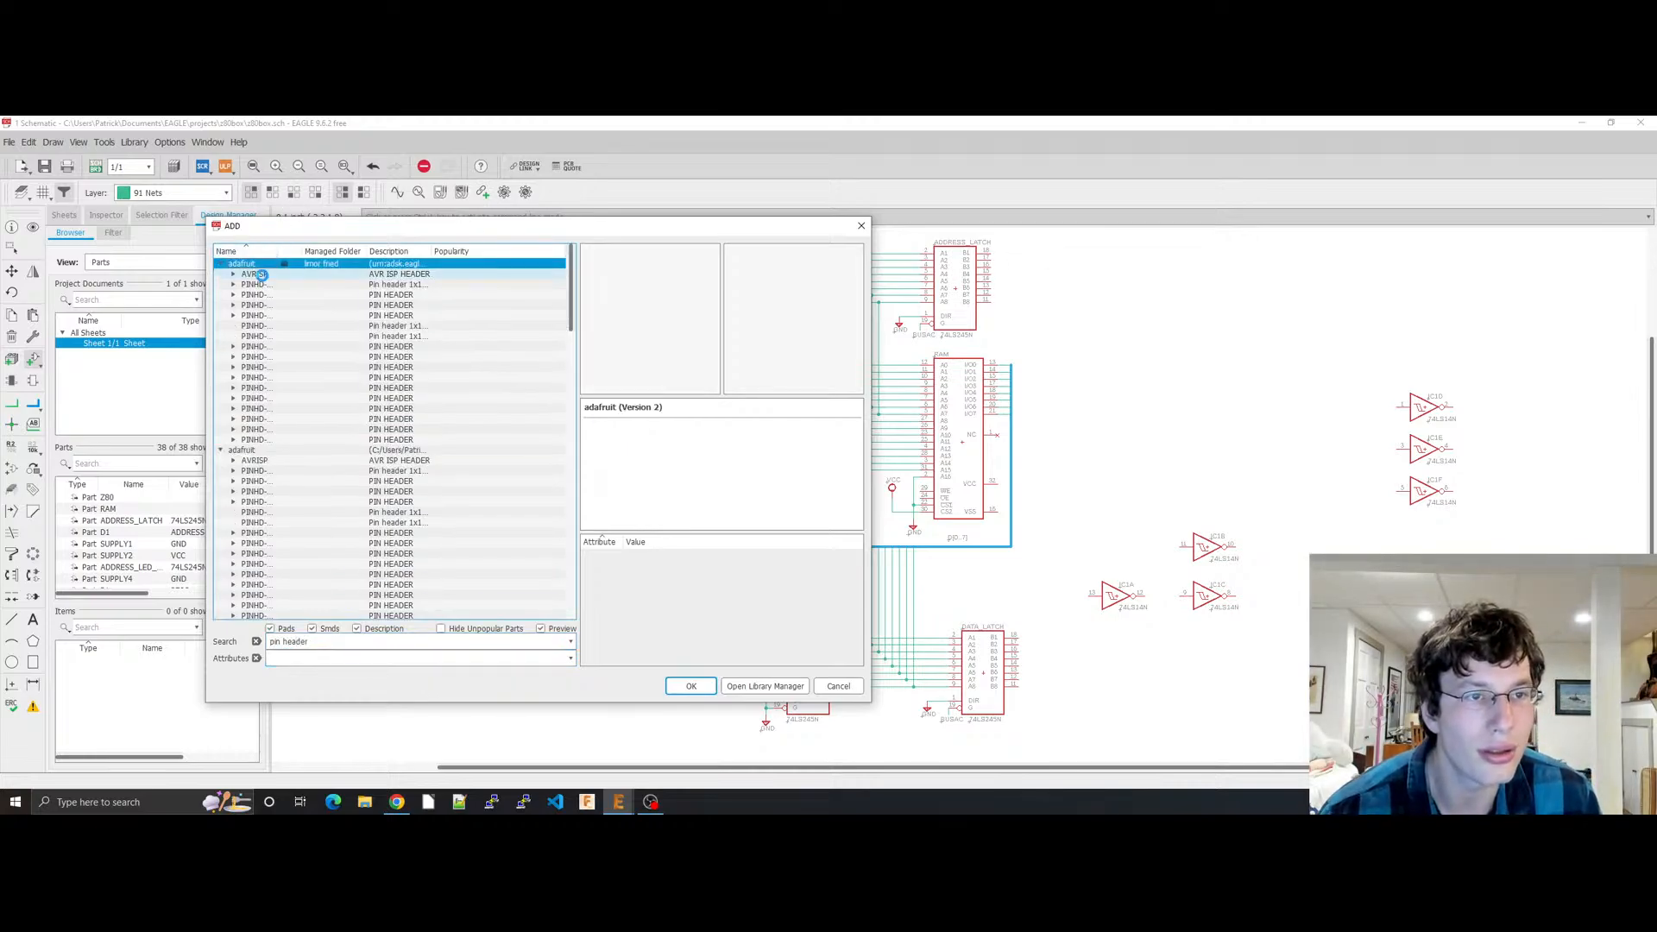
key("Right")
key("Down")
key("Down")
key("Down")
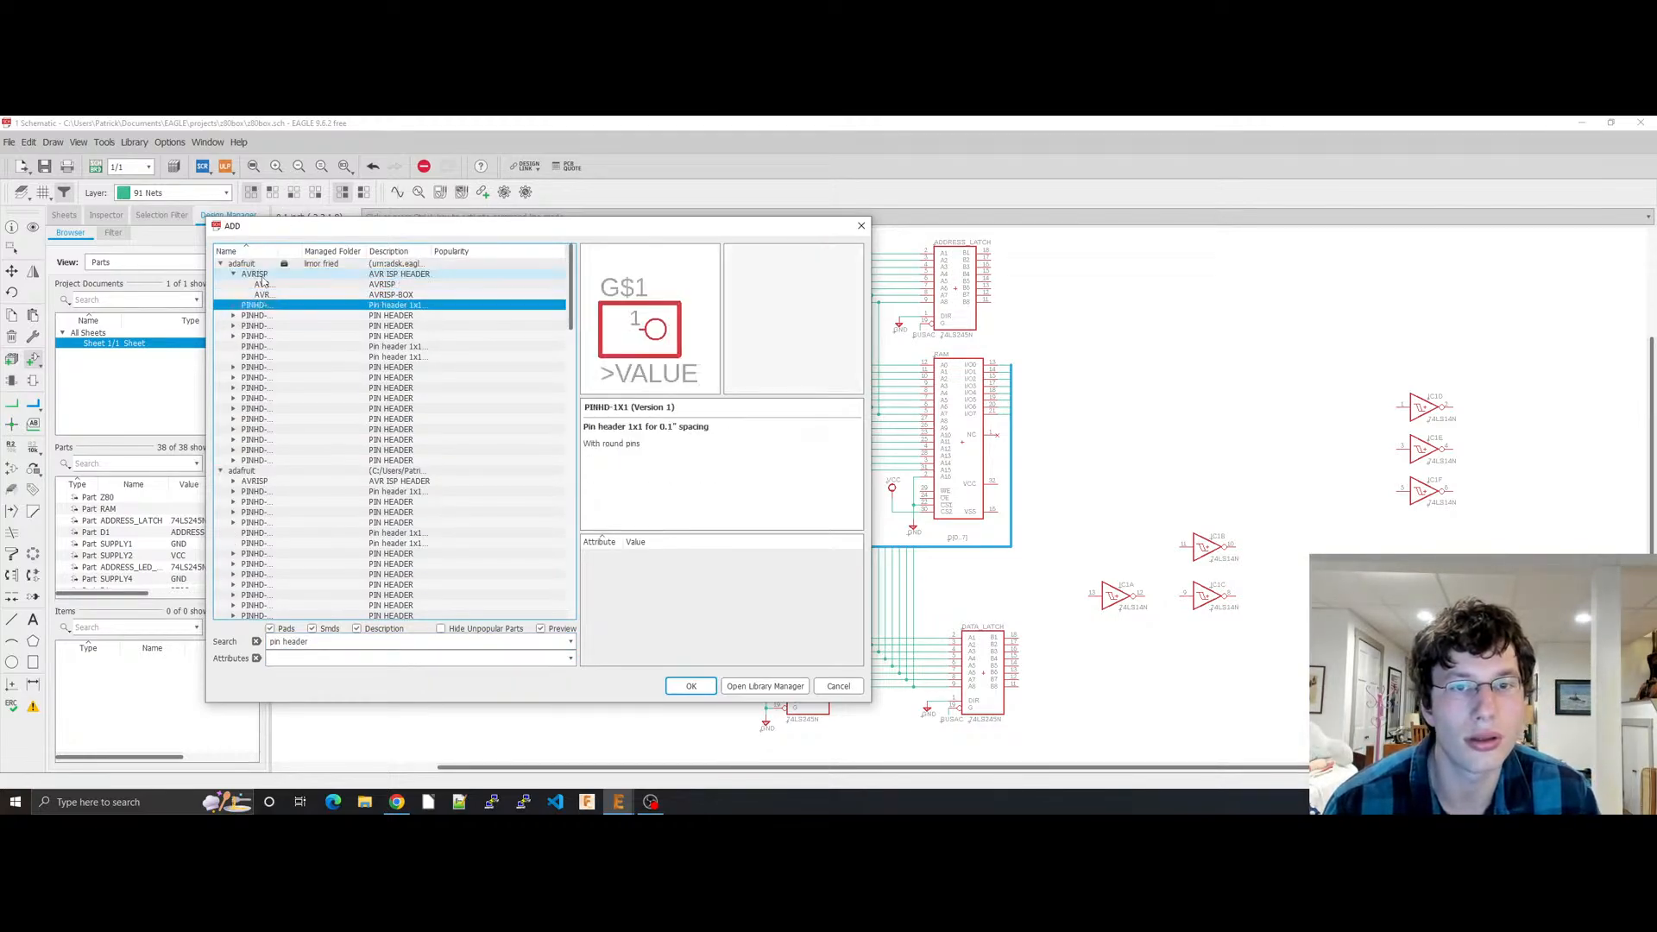
key("Down")
key("Up")
key("Right")
key("Down")
key("Down")
key("Down")
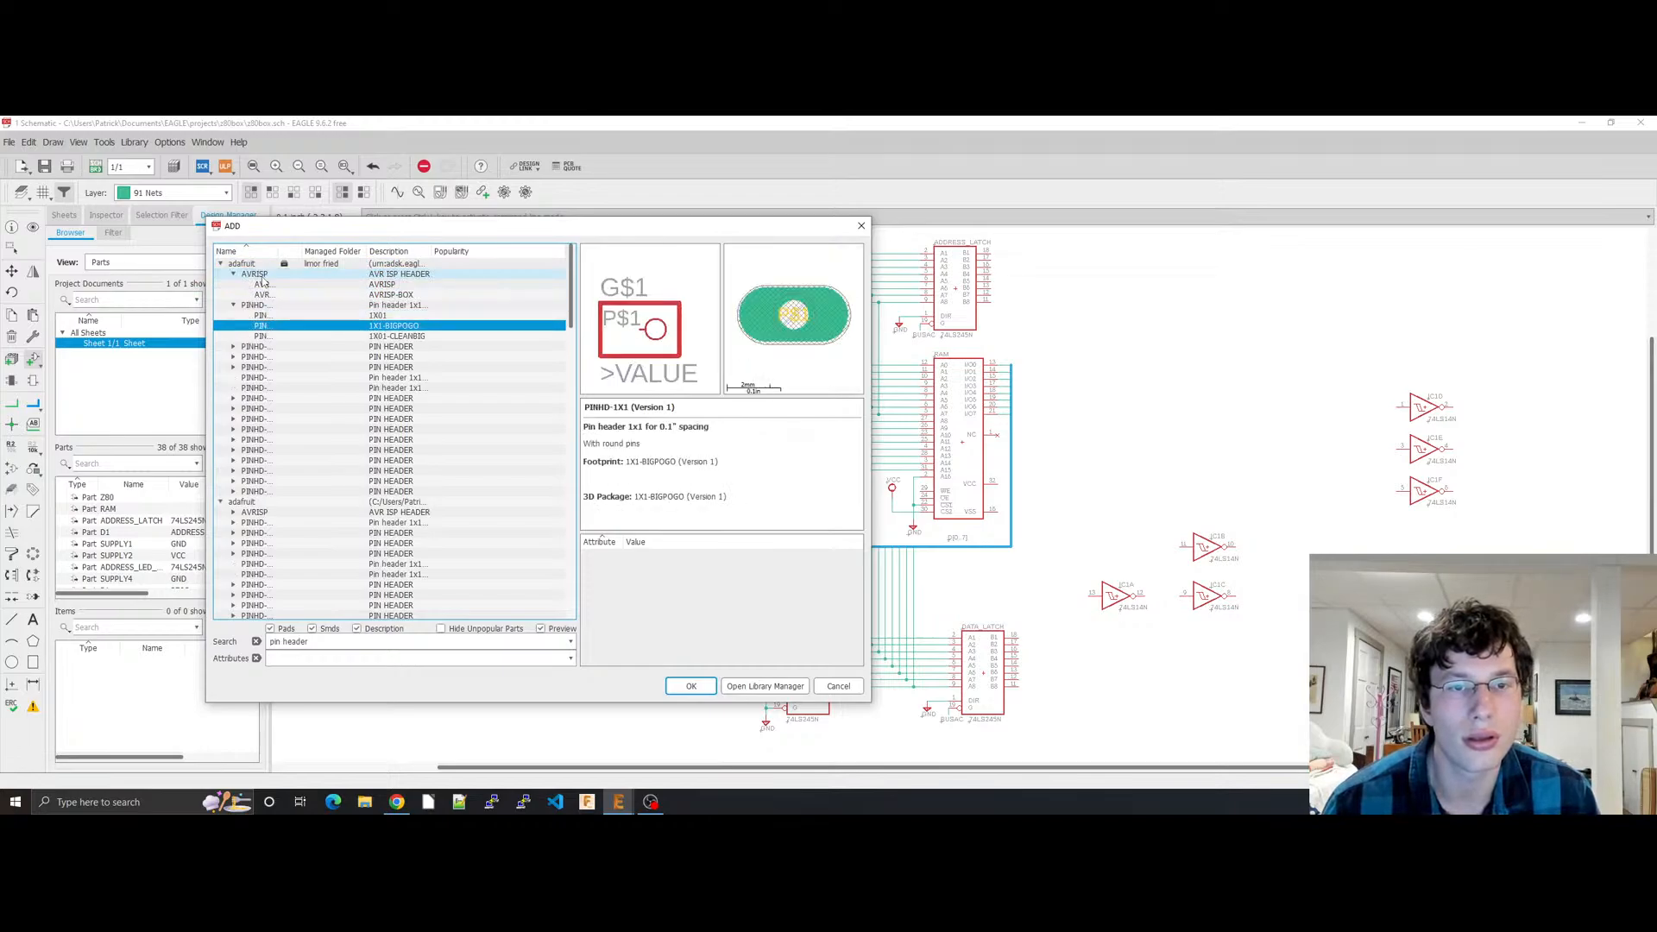
key("Down")
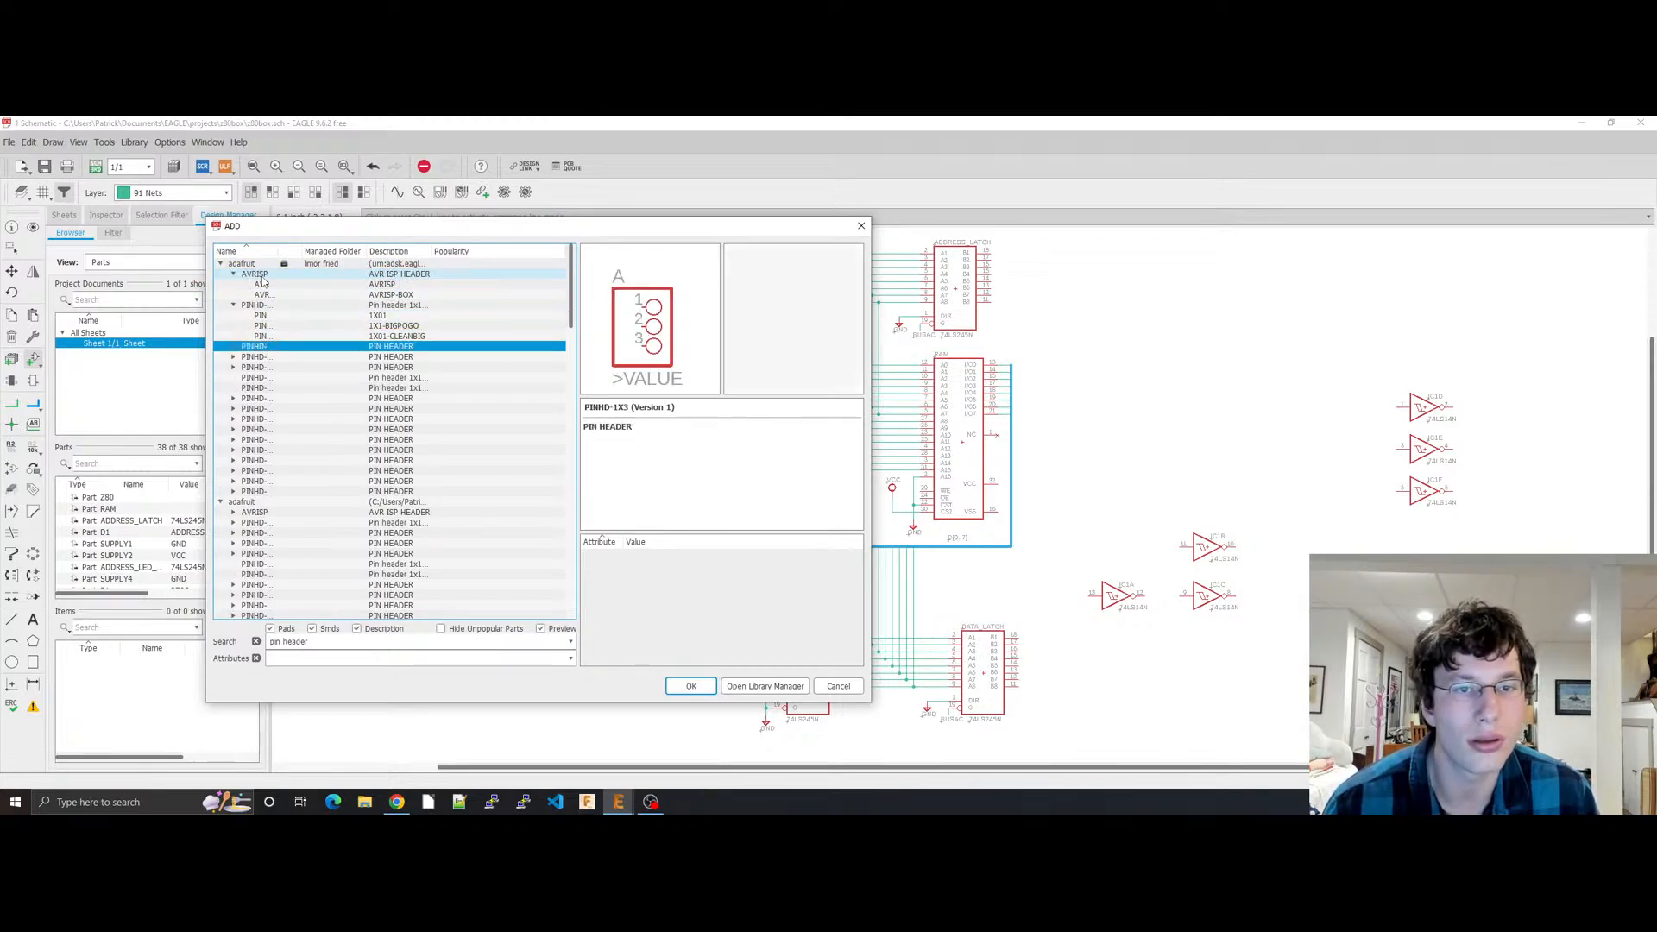
Step: Expand the PINHD-1X3 header in the managed adafruit library and preview its 1X03-CLEANBIG variant
key("Right")
key("Down")
key("Down")
key("Down")
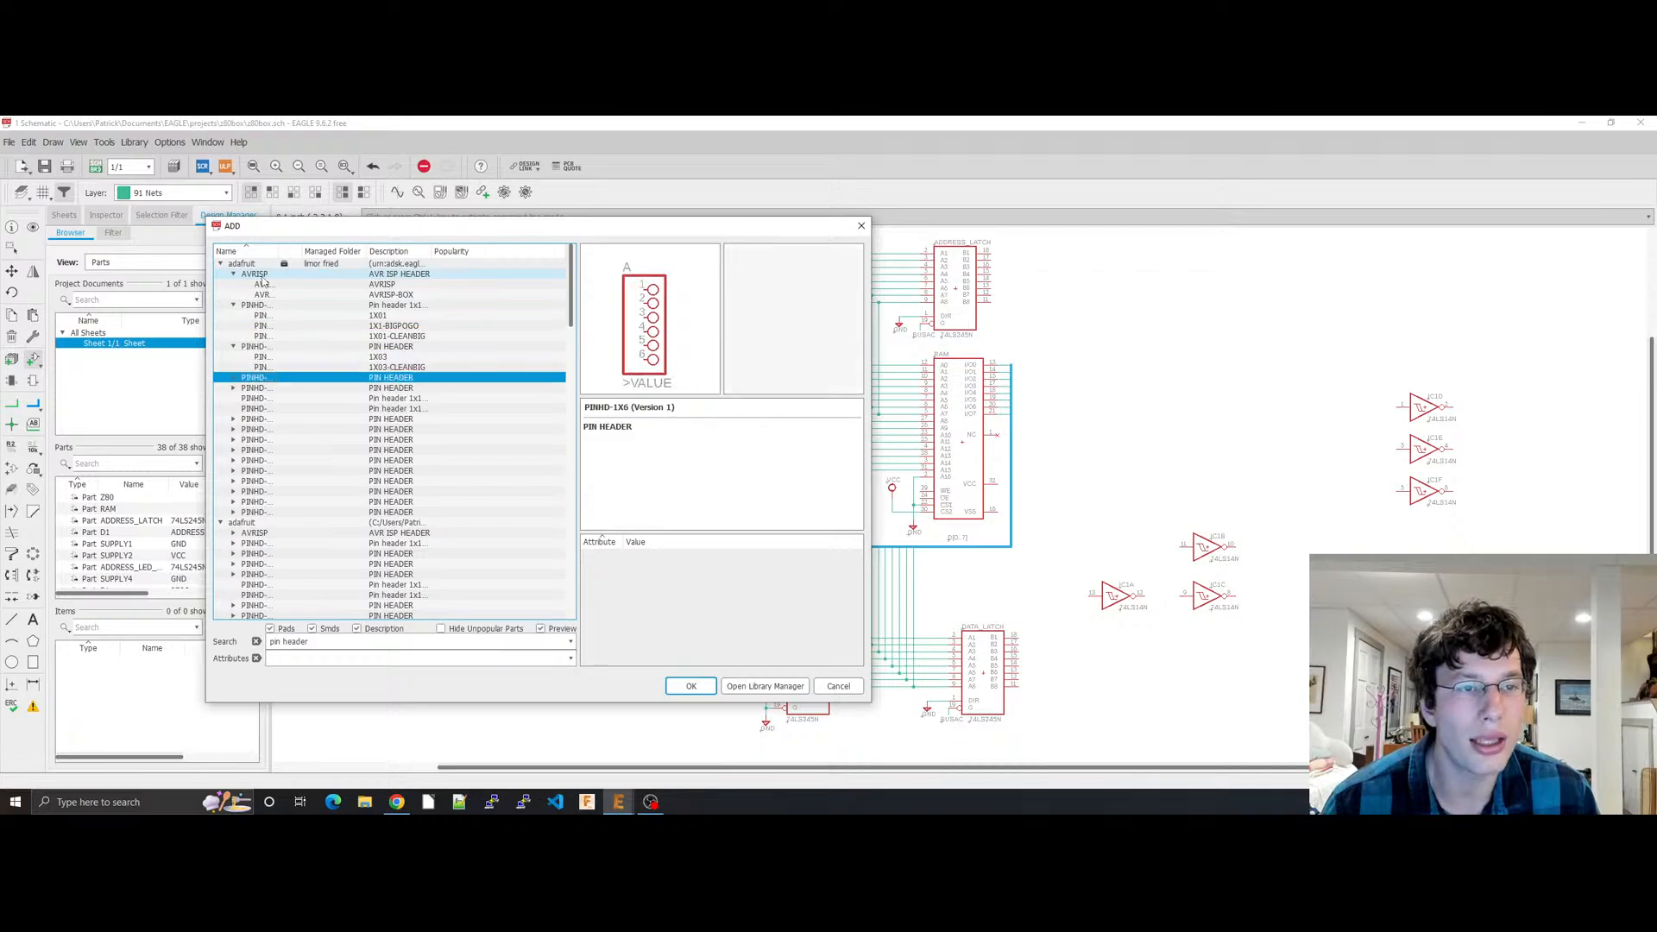
key("Up")
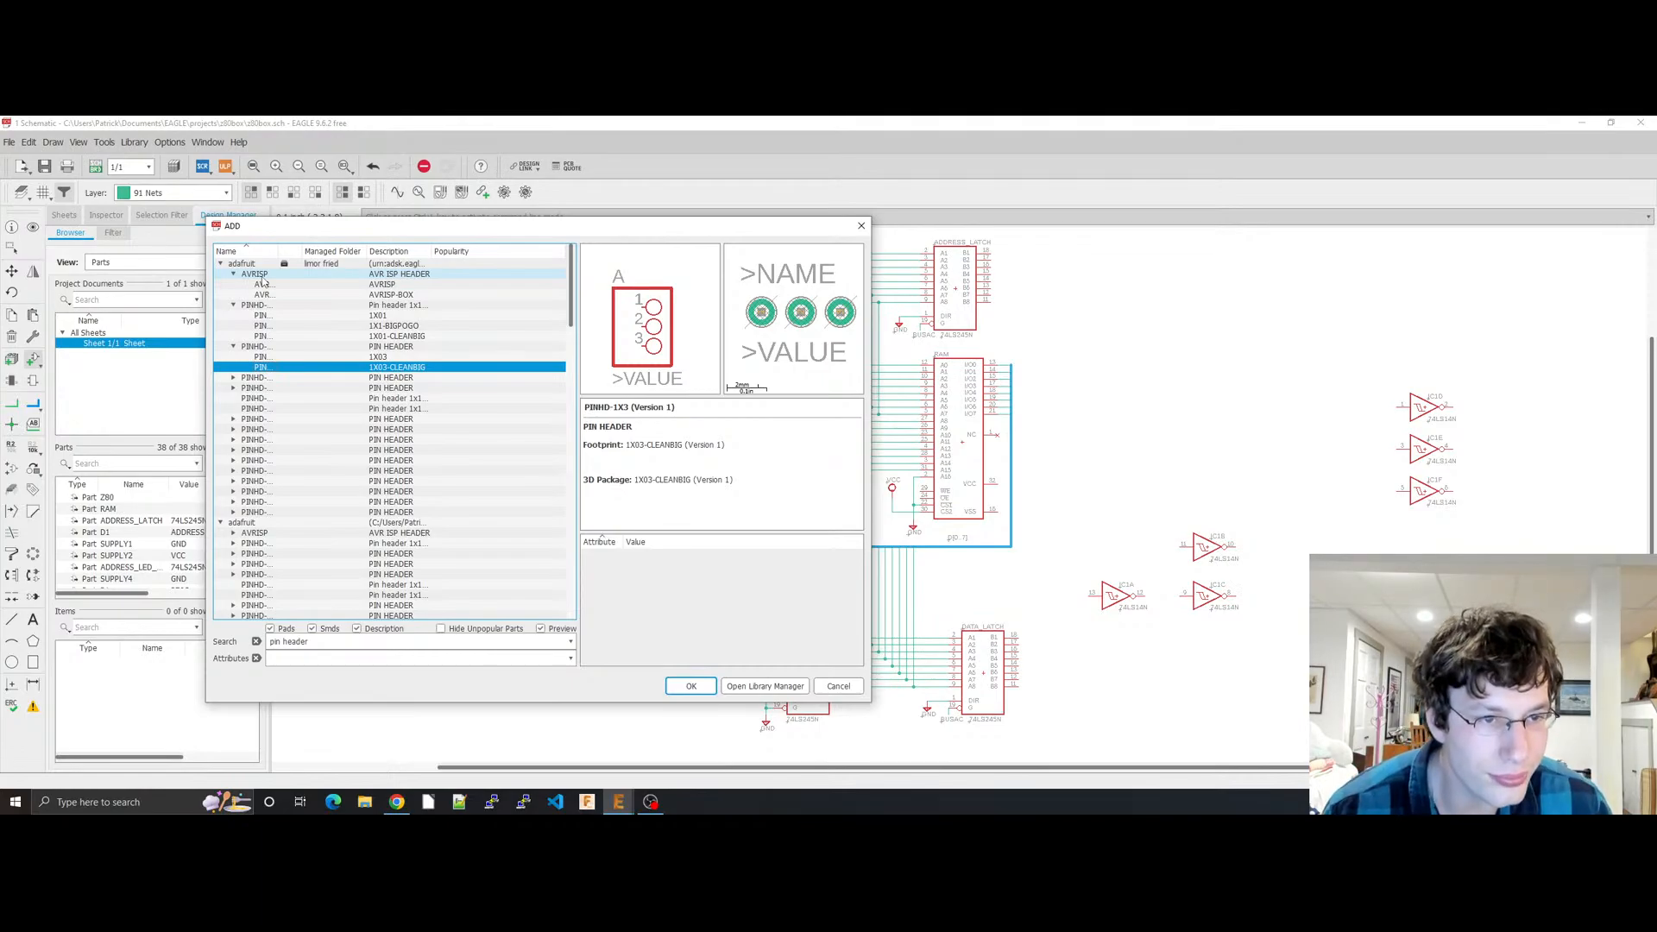
Step: Look through the remaining managed adafruit pin headers and on through the larger headers in the local adafruit library
key("Down")
key("Down")
key("Down")
key("Down")
key("Down")
key("Down")
key("Down")
key("Down")
key("Down")
key("Down")
key("Down")
key("Down")
key("Down")
key("Down")
key("Down")
key("Down")
key("Down")
key("Down")
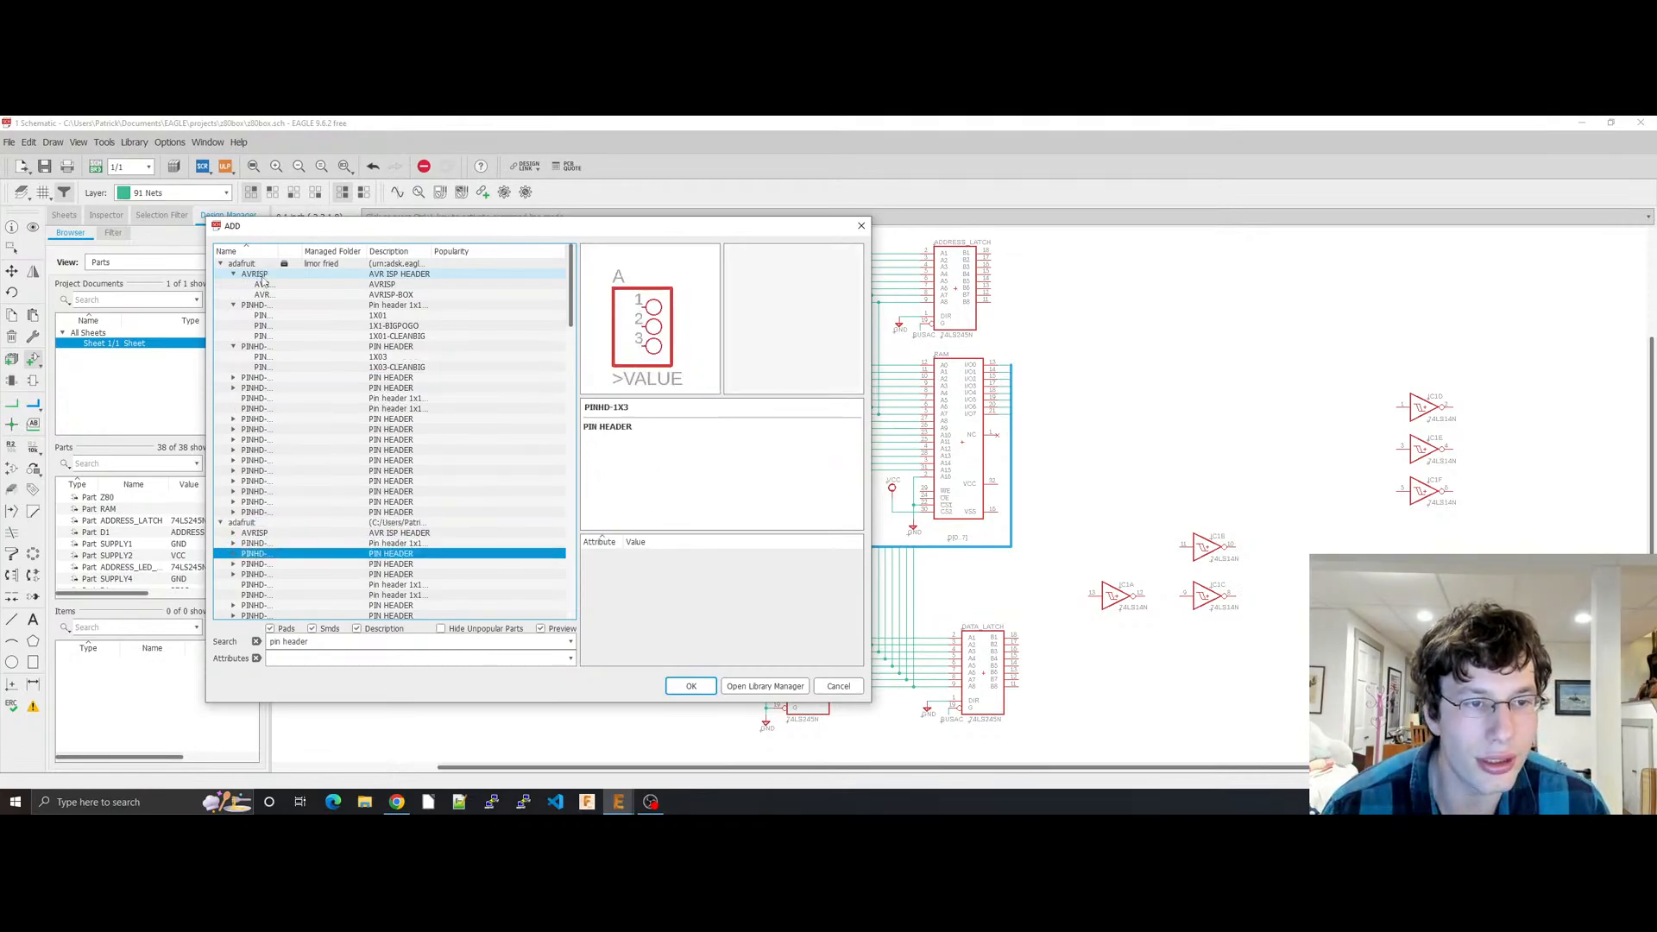
key("Down")
key("Down")
key("Down")
key("Down")
key("Down")
key("Down")
key("Down")
key("Down")
key("Down")
key("Down")
key("Down")
key("Down")
key("Down")
key("Down")
key("Down")
key("Down")
key("Down")
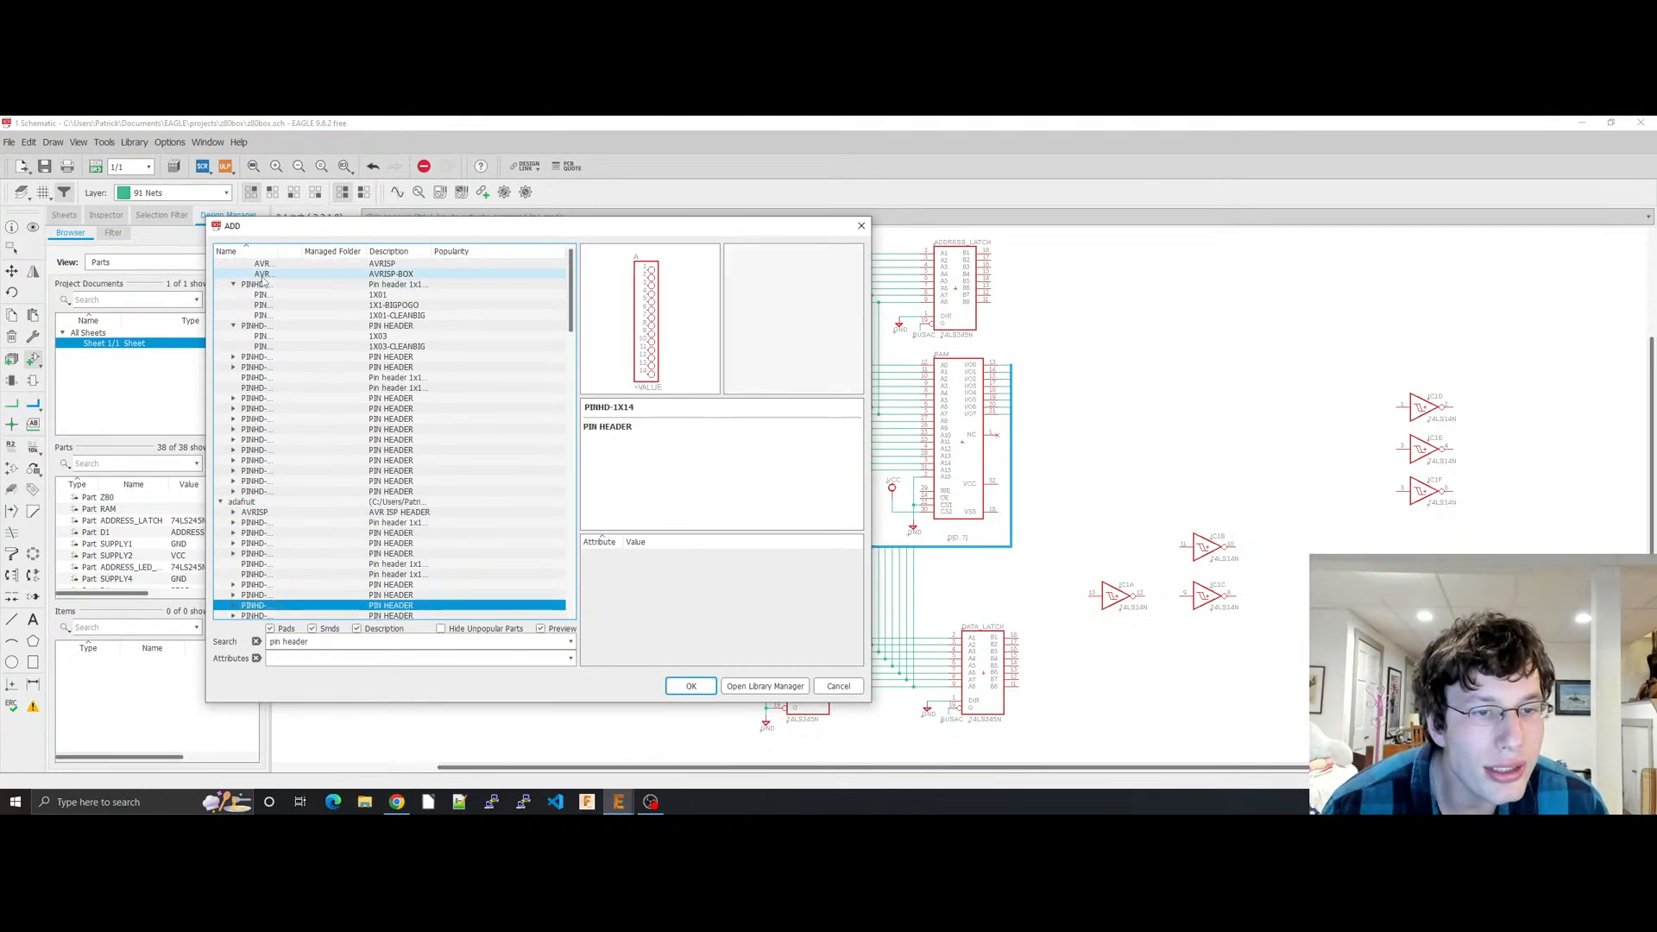
Step: Go back through the local adafruit library's headers, from PINHD-1X20 past PINHD-1X9 to PINHD-1X3
key("Up")
key("Up")
key("Up")
key("Up")
key("Up")
key("Up")
key("Up")
key("Up")
key("Up")
key("Up")
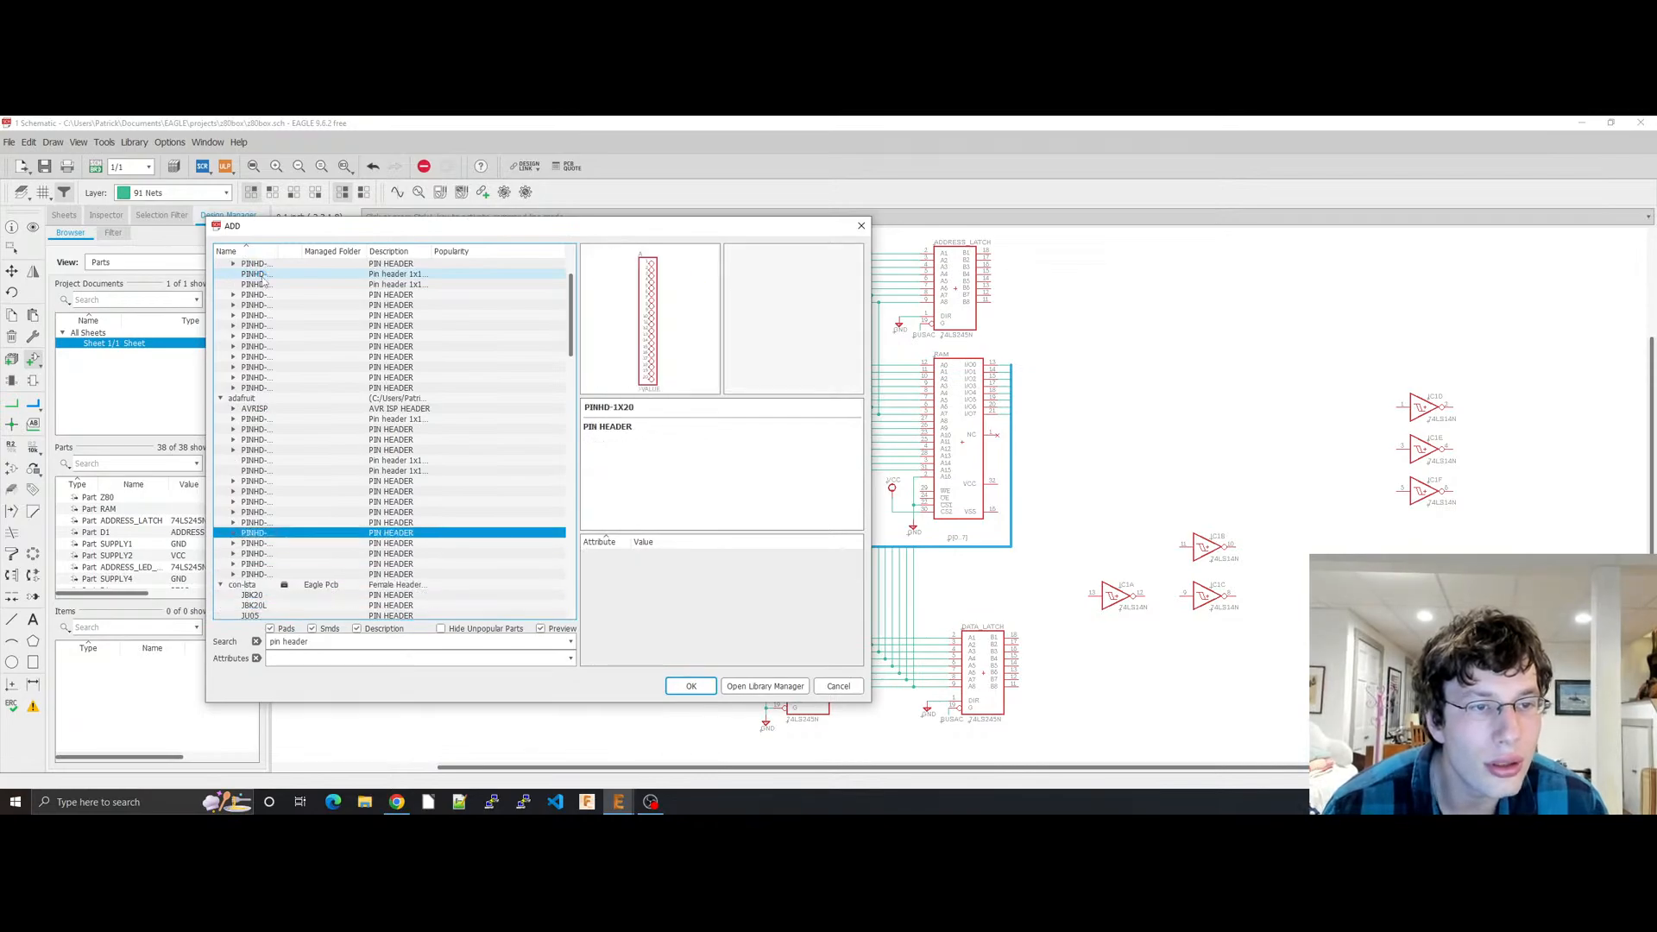
key("Up")
key("Up")
key("Up")
key("Up")
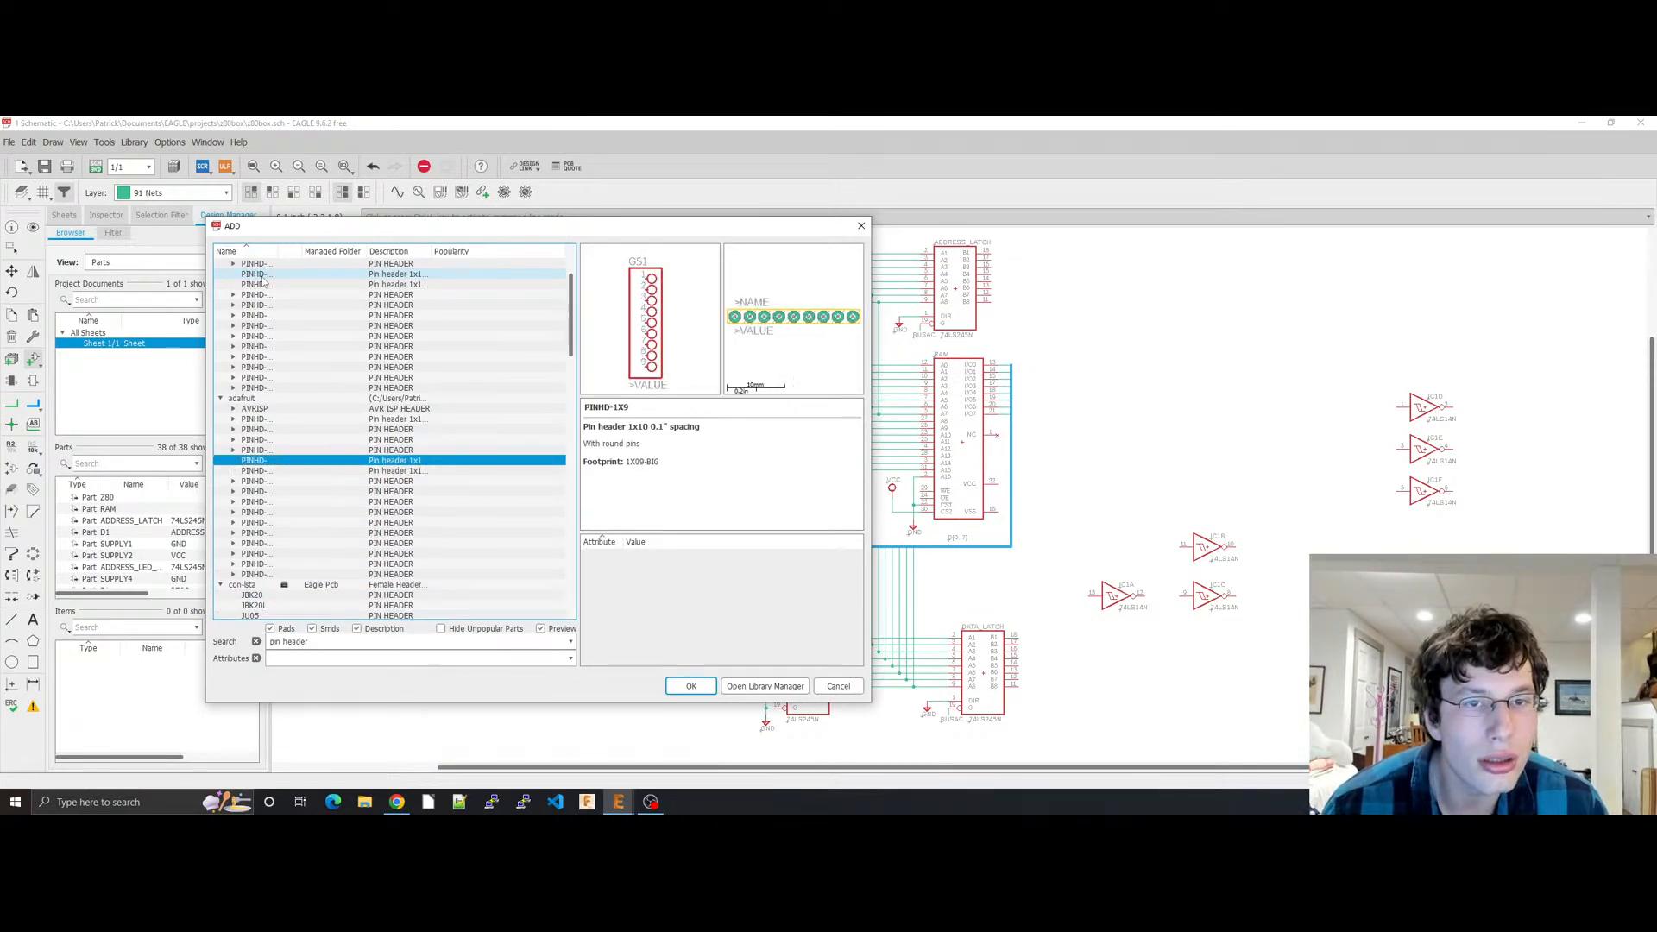
key("Up")
key("Up")
key("Up")
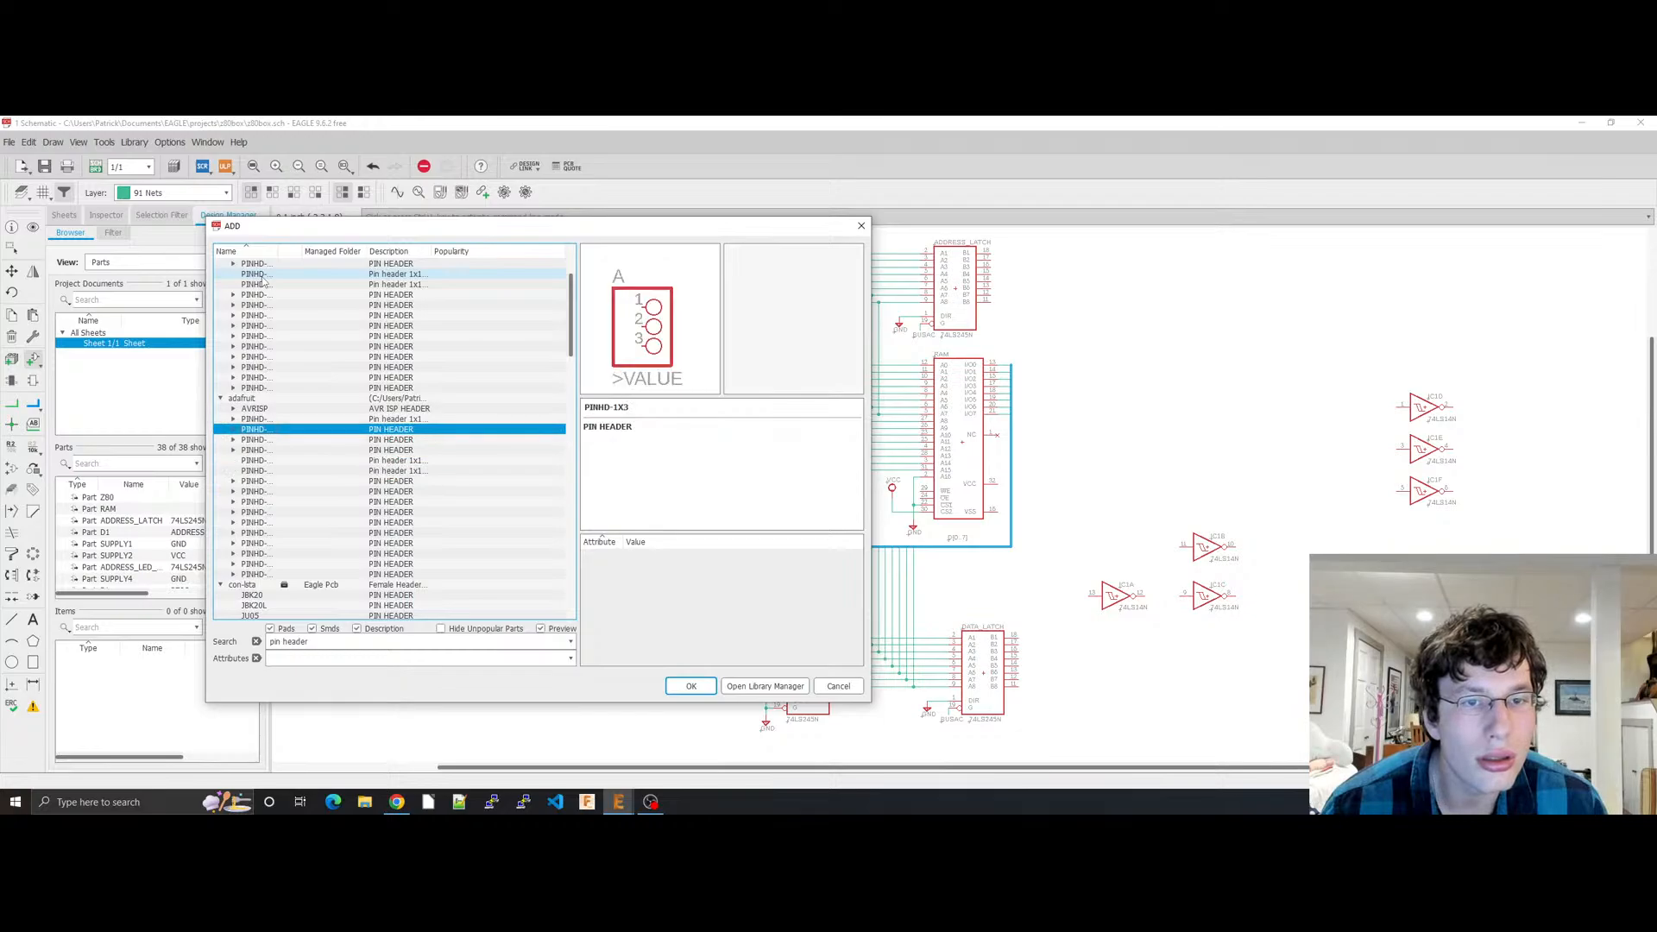
Step: Examine the local adafruit headers from PINHD-1X14 onward, through the JBK20 female header library, to the MA03-2 pin header
key("Down")
key("Down")
key("Down")
key("Down")
key("Down")
key("Down")
key("Down")
key("Down")
key("Down")
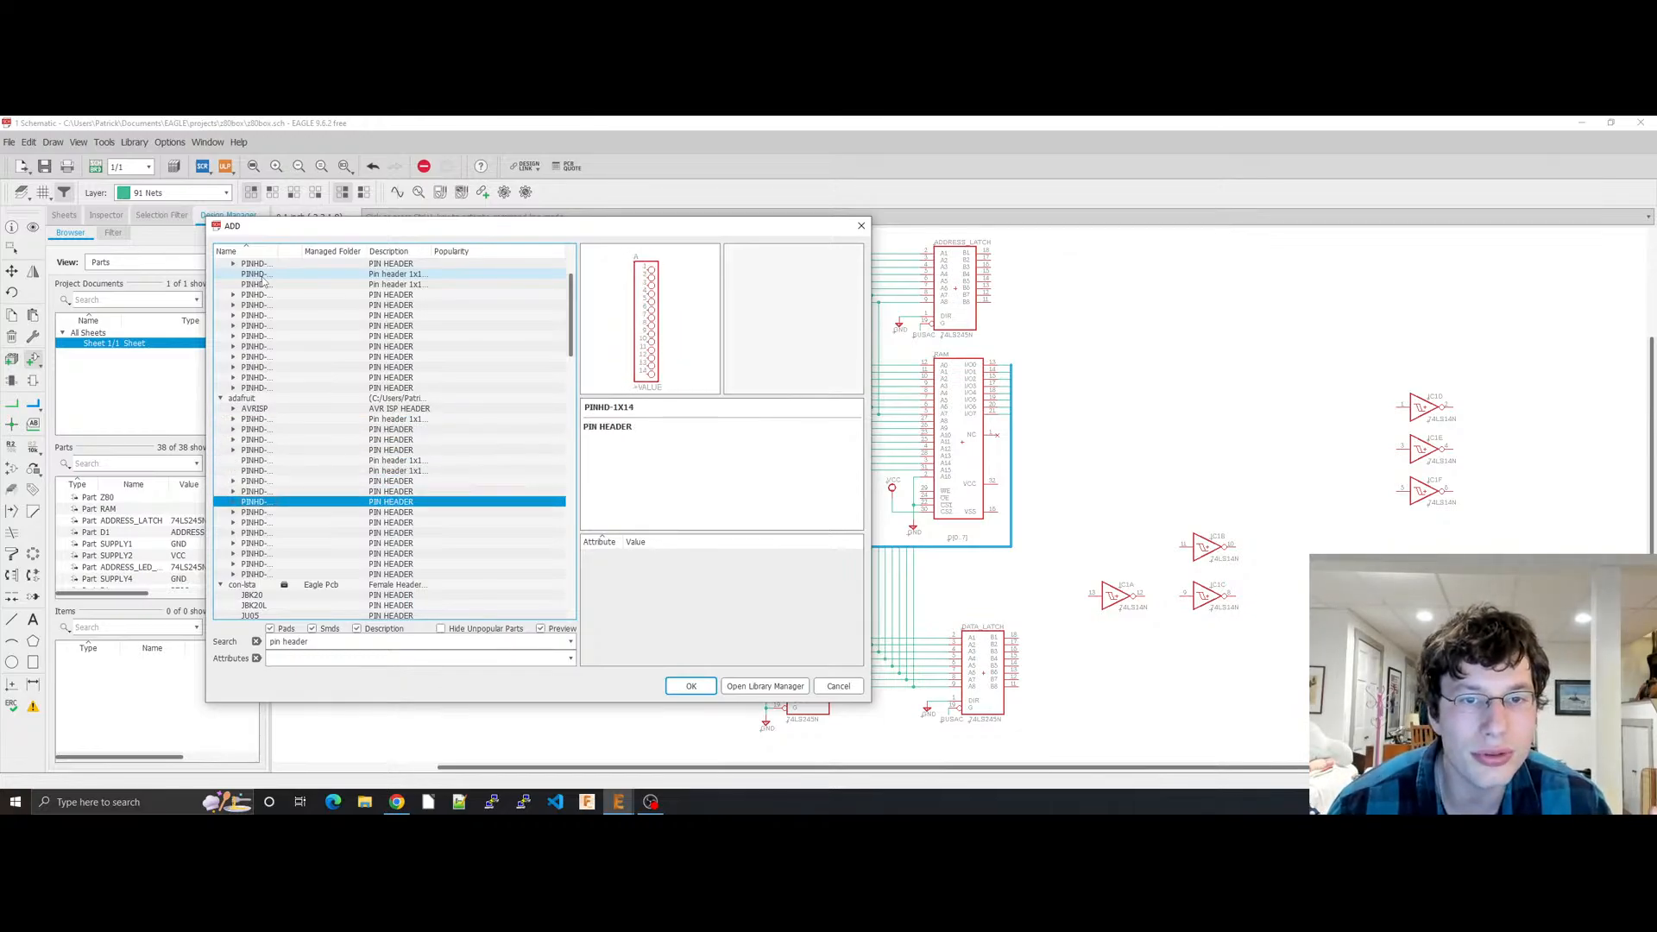
key("Down")
key("Down")
key("Down")
key("Down")
key("Down")
key("Down")
key("Down")
key("Down")
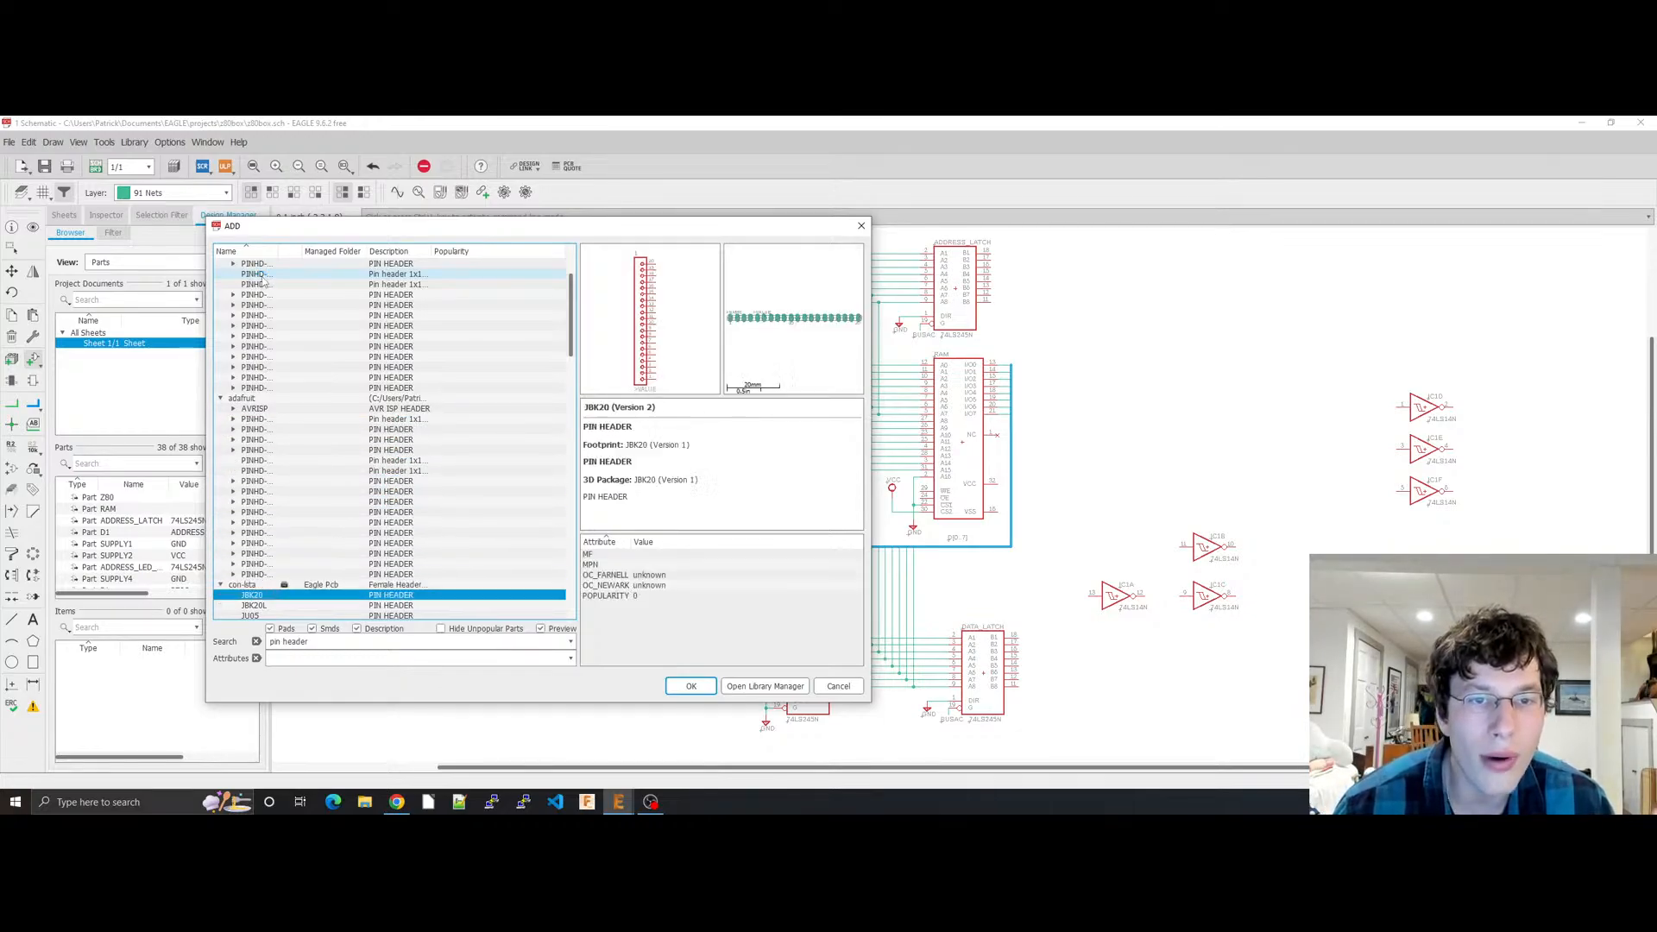
key("Down")
key("Down")
key("Down")
key("Down")
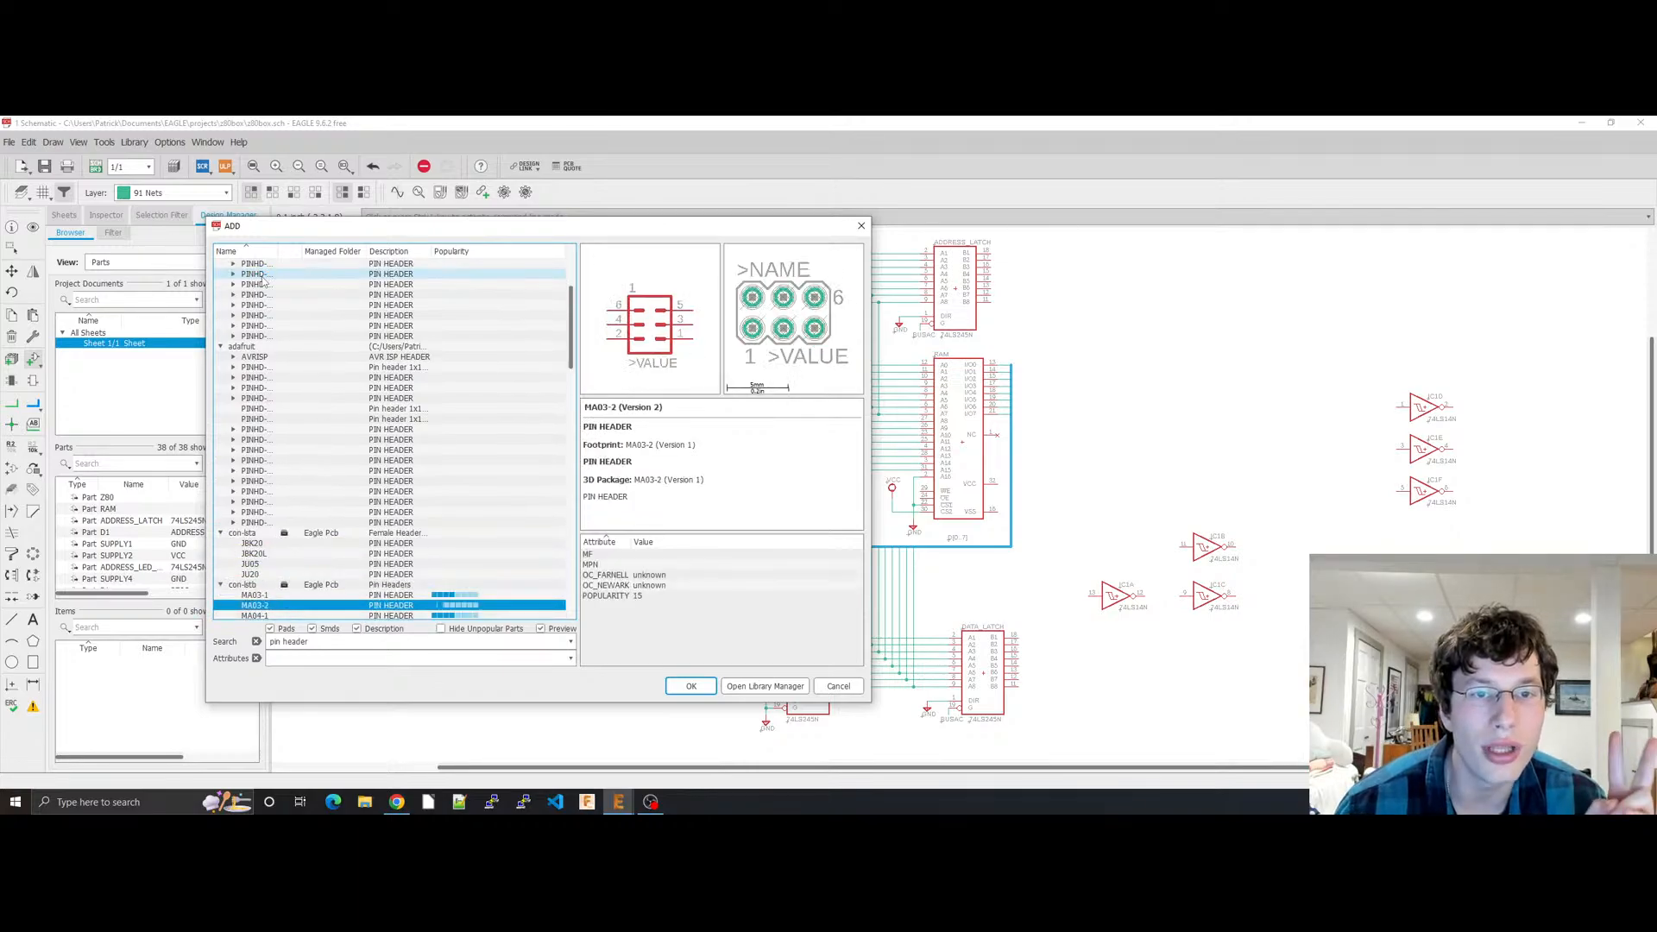
Step: Look through the MA-series pin headers from MA03-2 to MA08-1W and preview their symbols and footprints
key("Down")
key("Down")
key("Down")
key("Down")
key("Down")
key("Down")
key("Down")
key("Down")
key("Down")
key("Down")
key("Down")
key("Down")
key("Down")
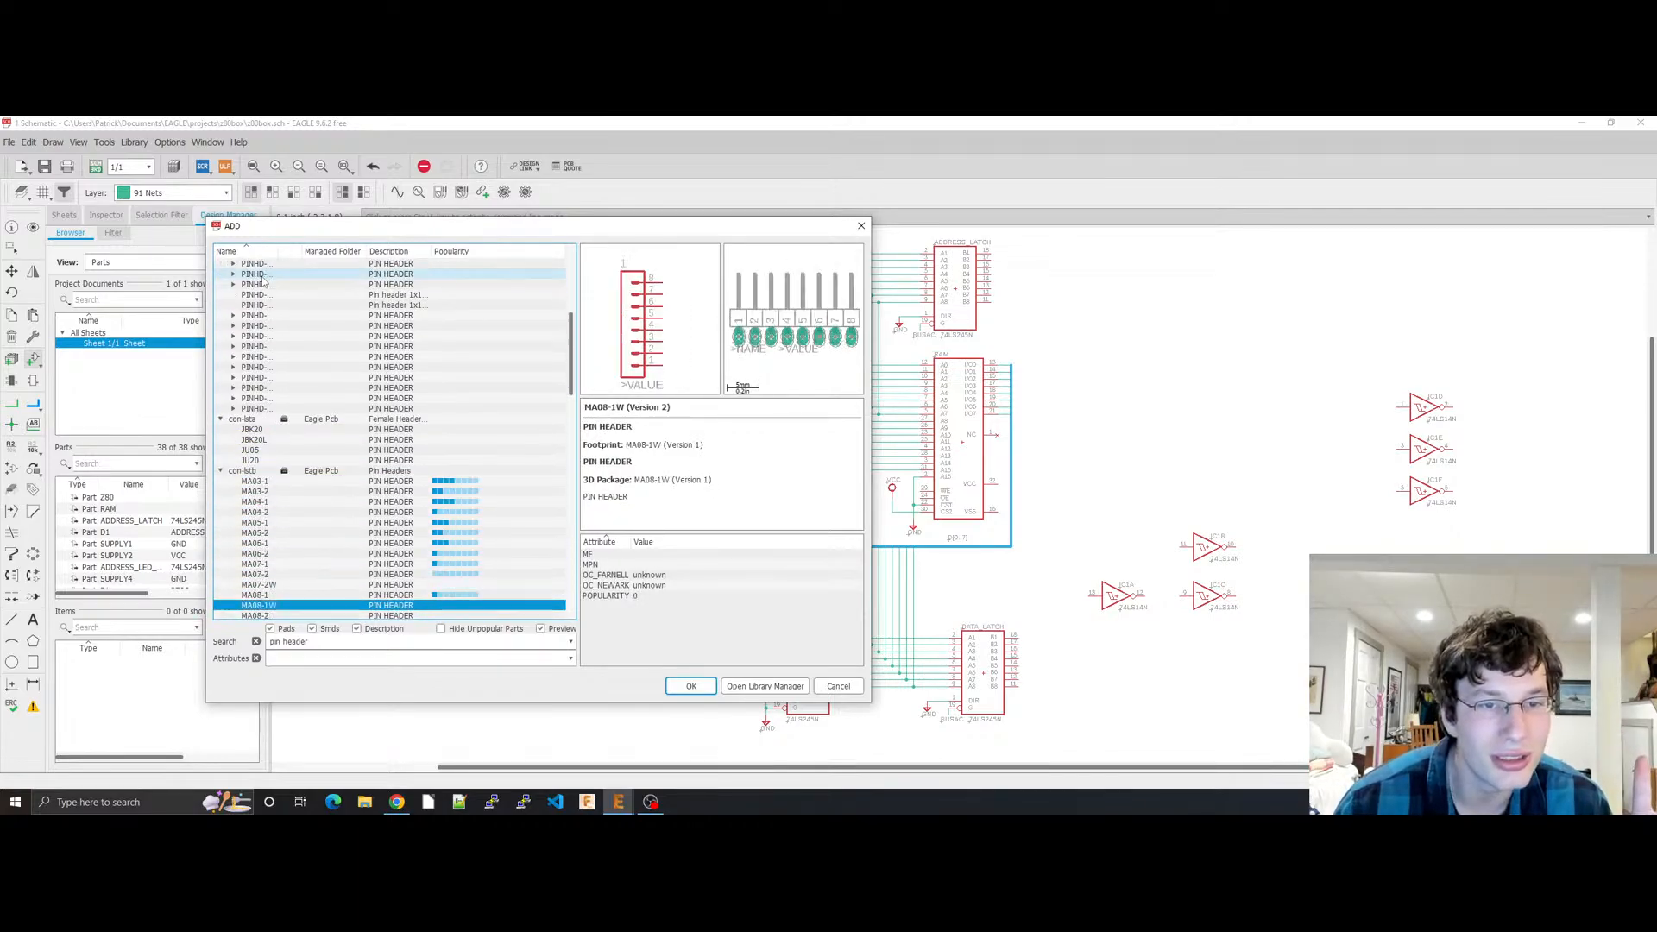
Step: Preview the larger MA-series headers, including MA12-1 and MA10-1, and the Molex 22-23-2081 connector
scroll(347, 544, "down", 8)
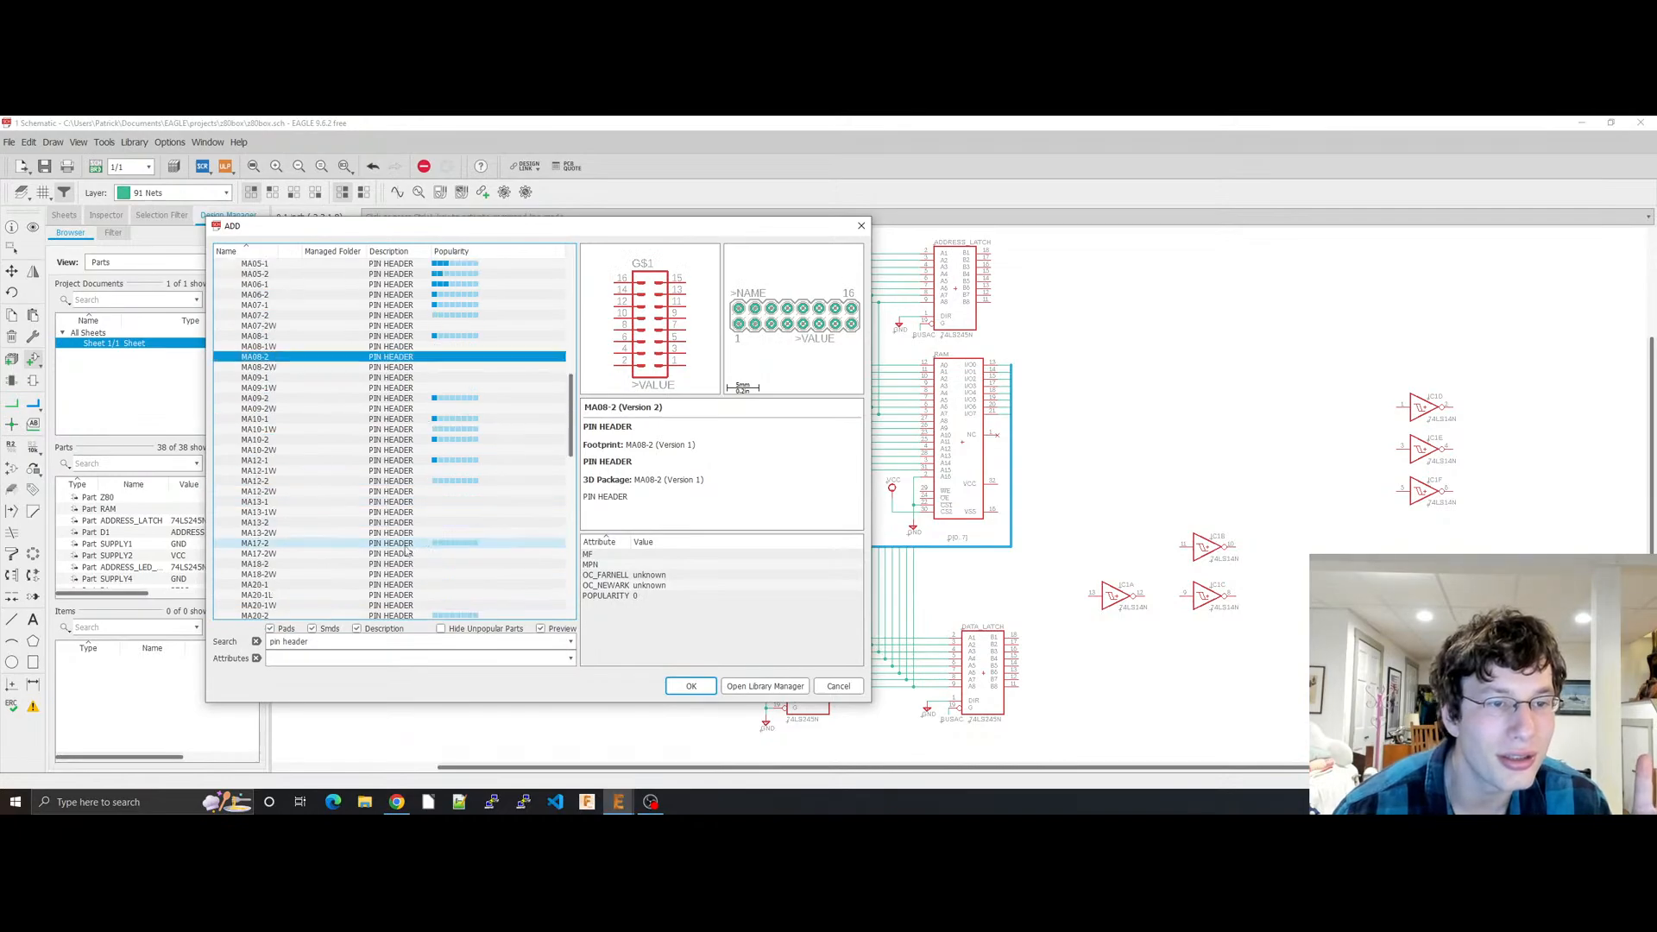
left_click(347, 544)
left_click(354, 501)
left_click(360, 461)
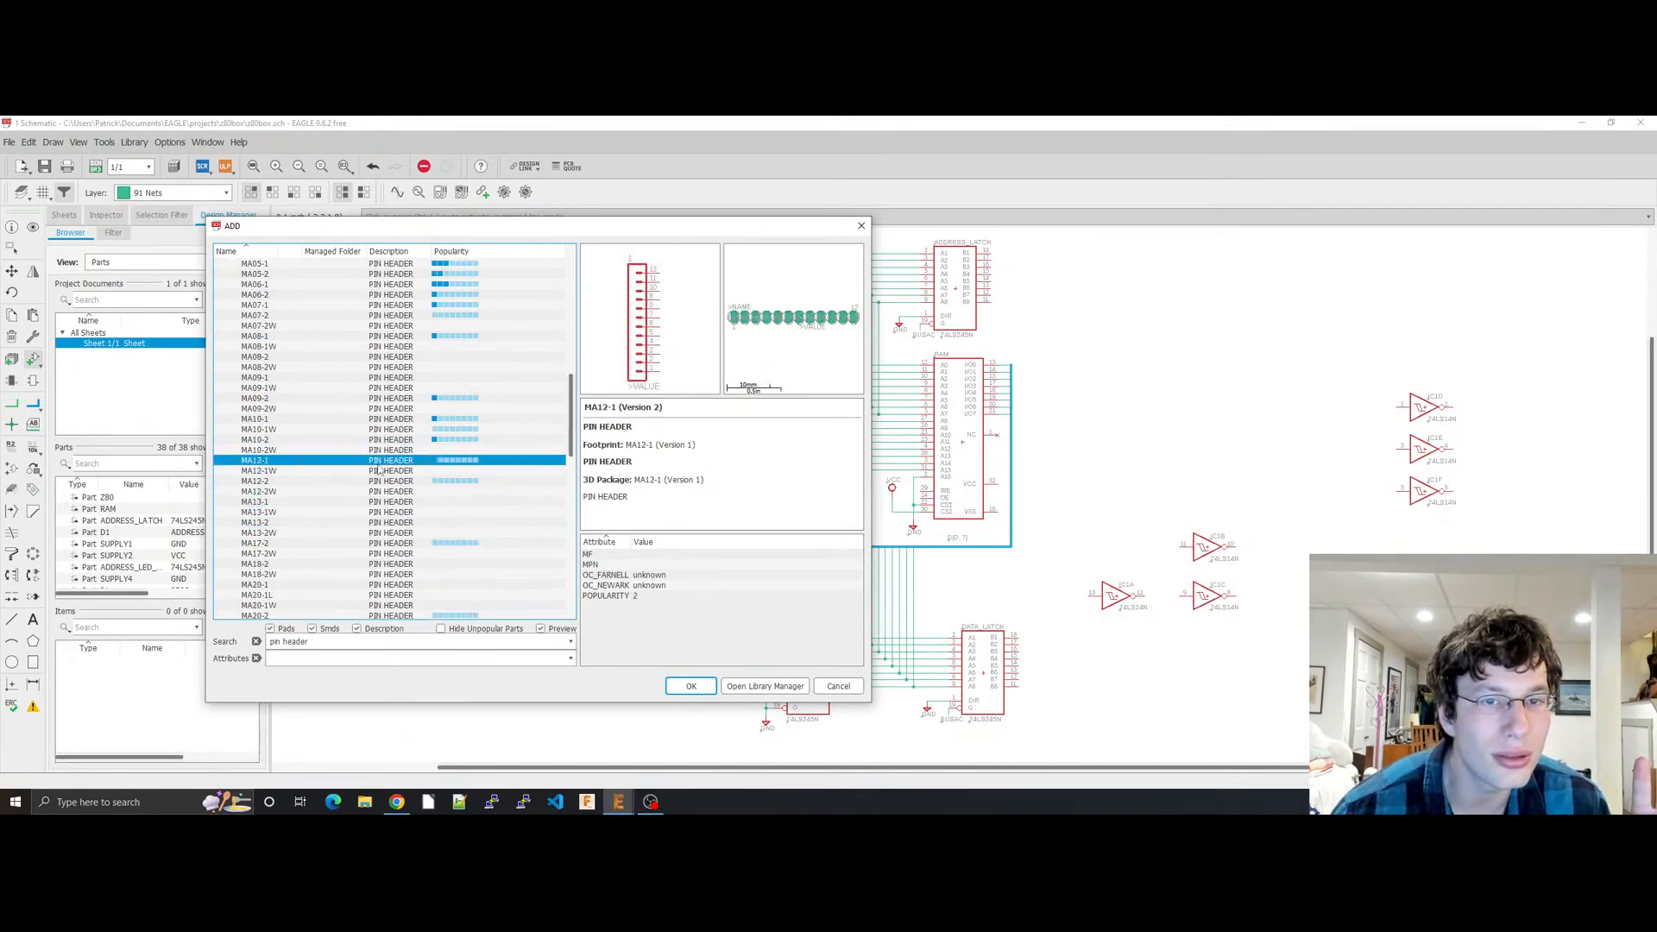
left_click(367, 420)
scroll(372, 429, "down", 7)
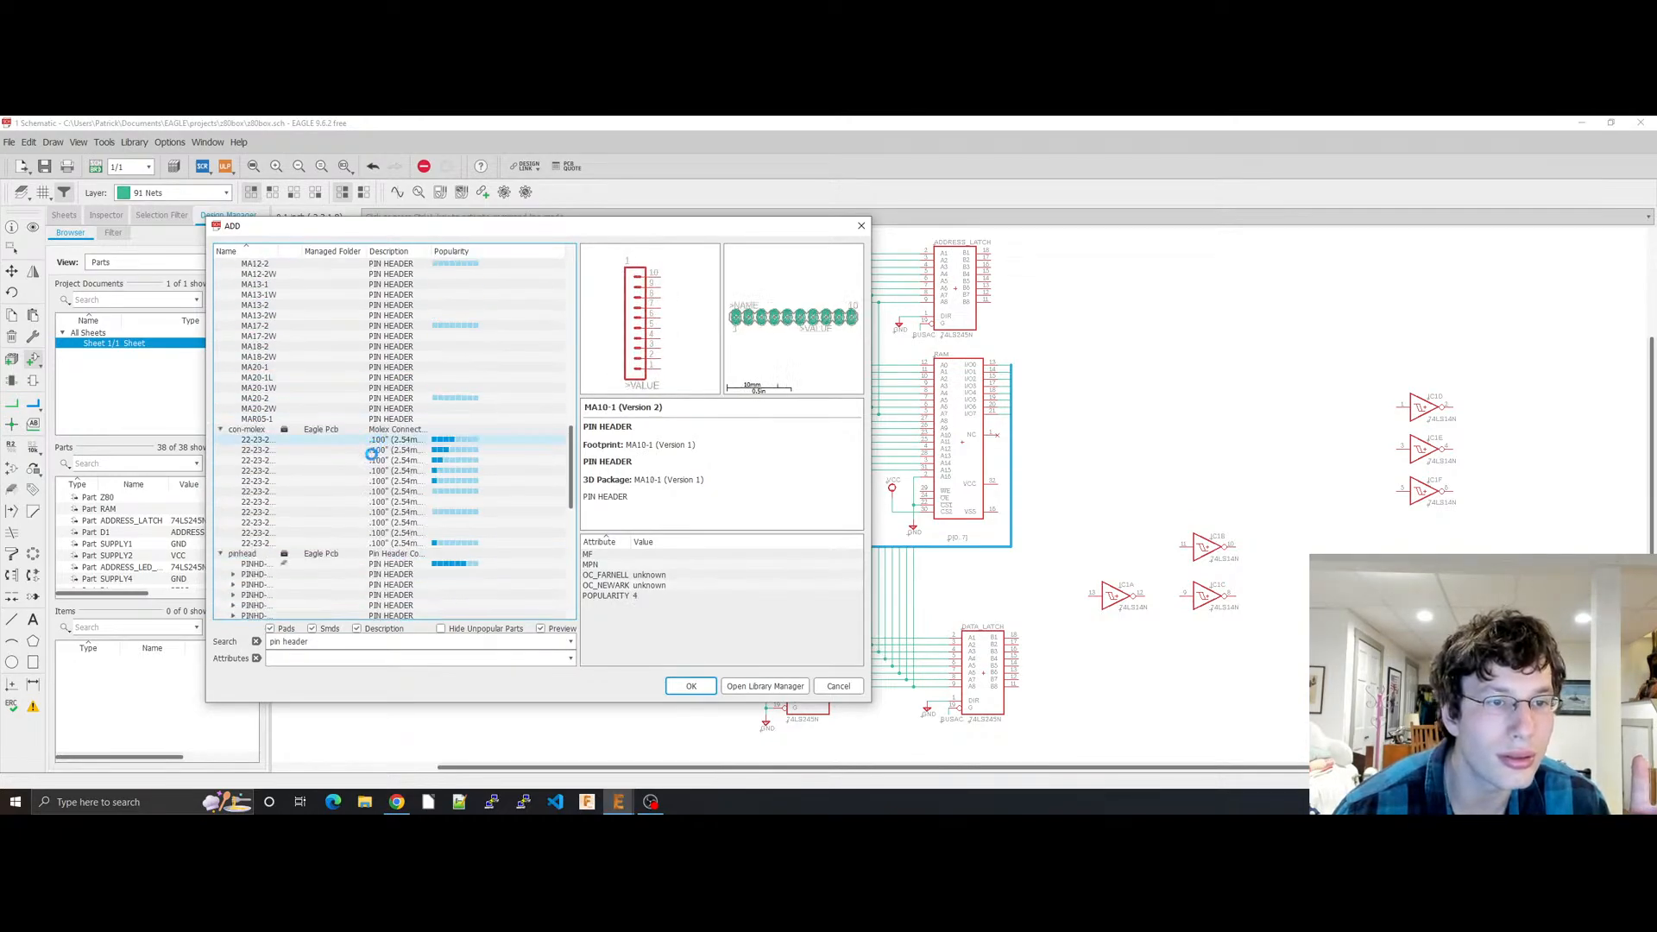
left_click(369, 461)
left_click(371, 505)
scroll(372, 505, "down", 6)
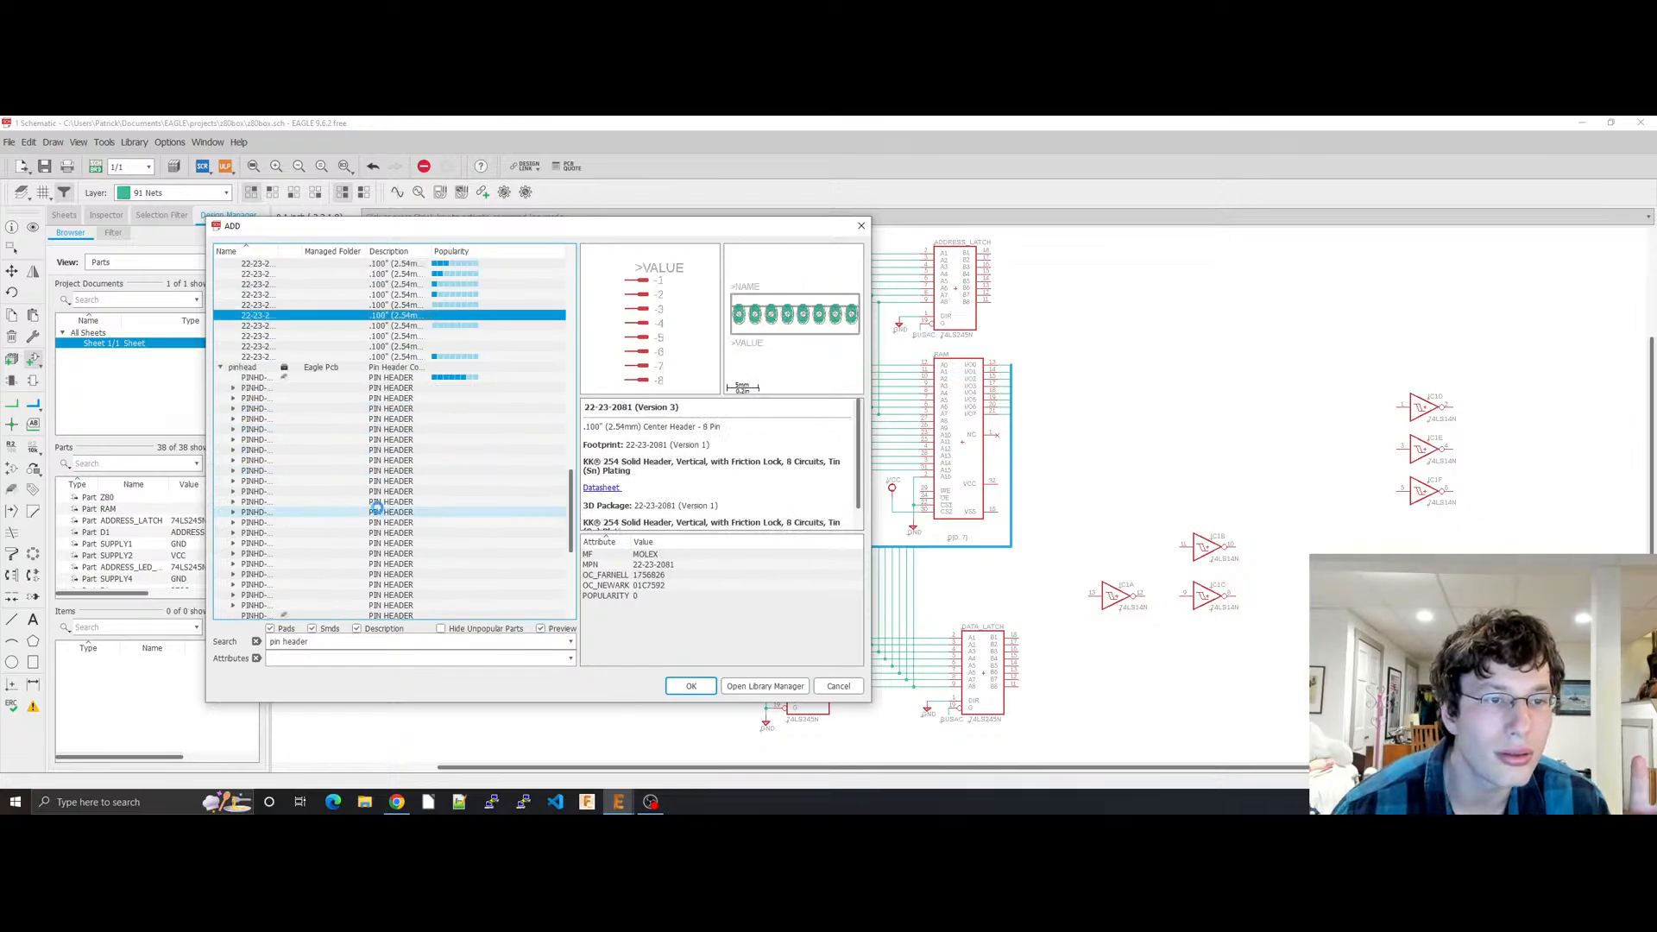
Step: Choose the 1X02 variant of the PINHD-1X2 pin header from the pinhead library for placement
left_click(388, 471)
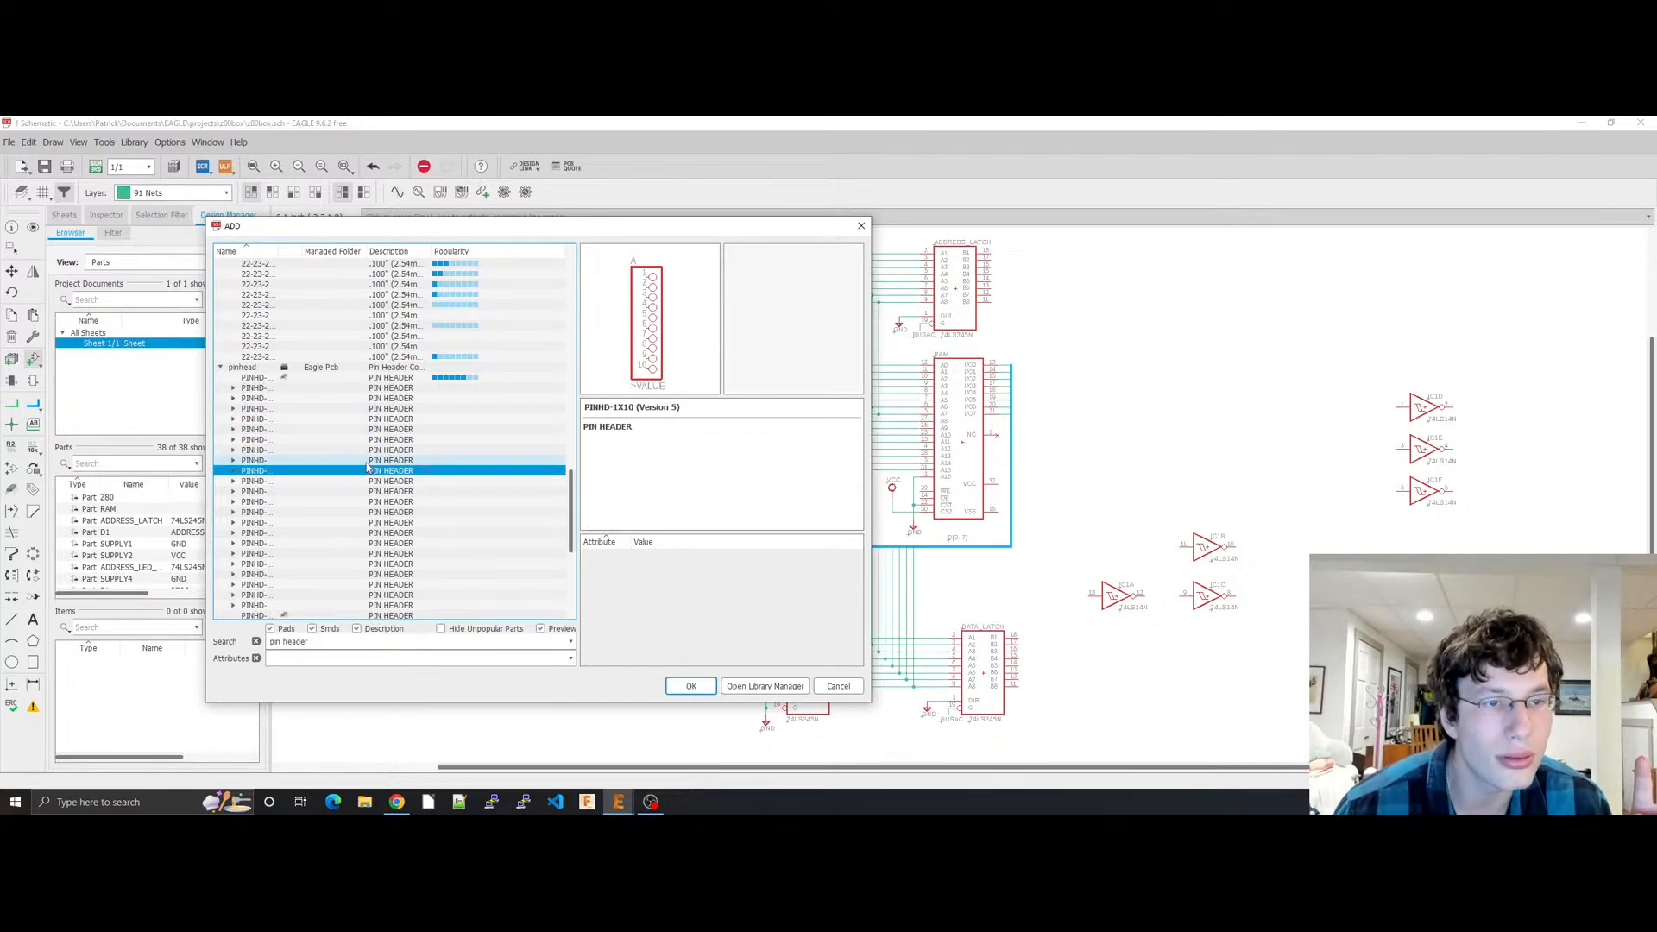
key("Up")
key("Up")
key("Up")
key("Up")
key("Up")
key("Up")
key("Up")
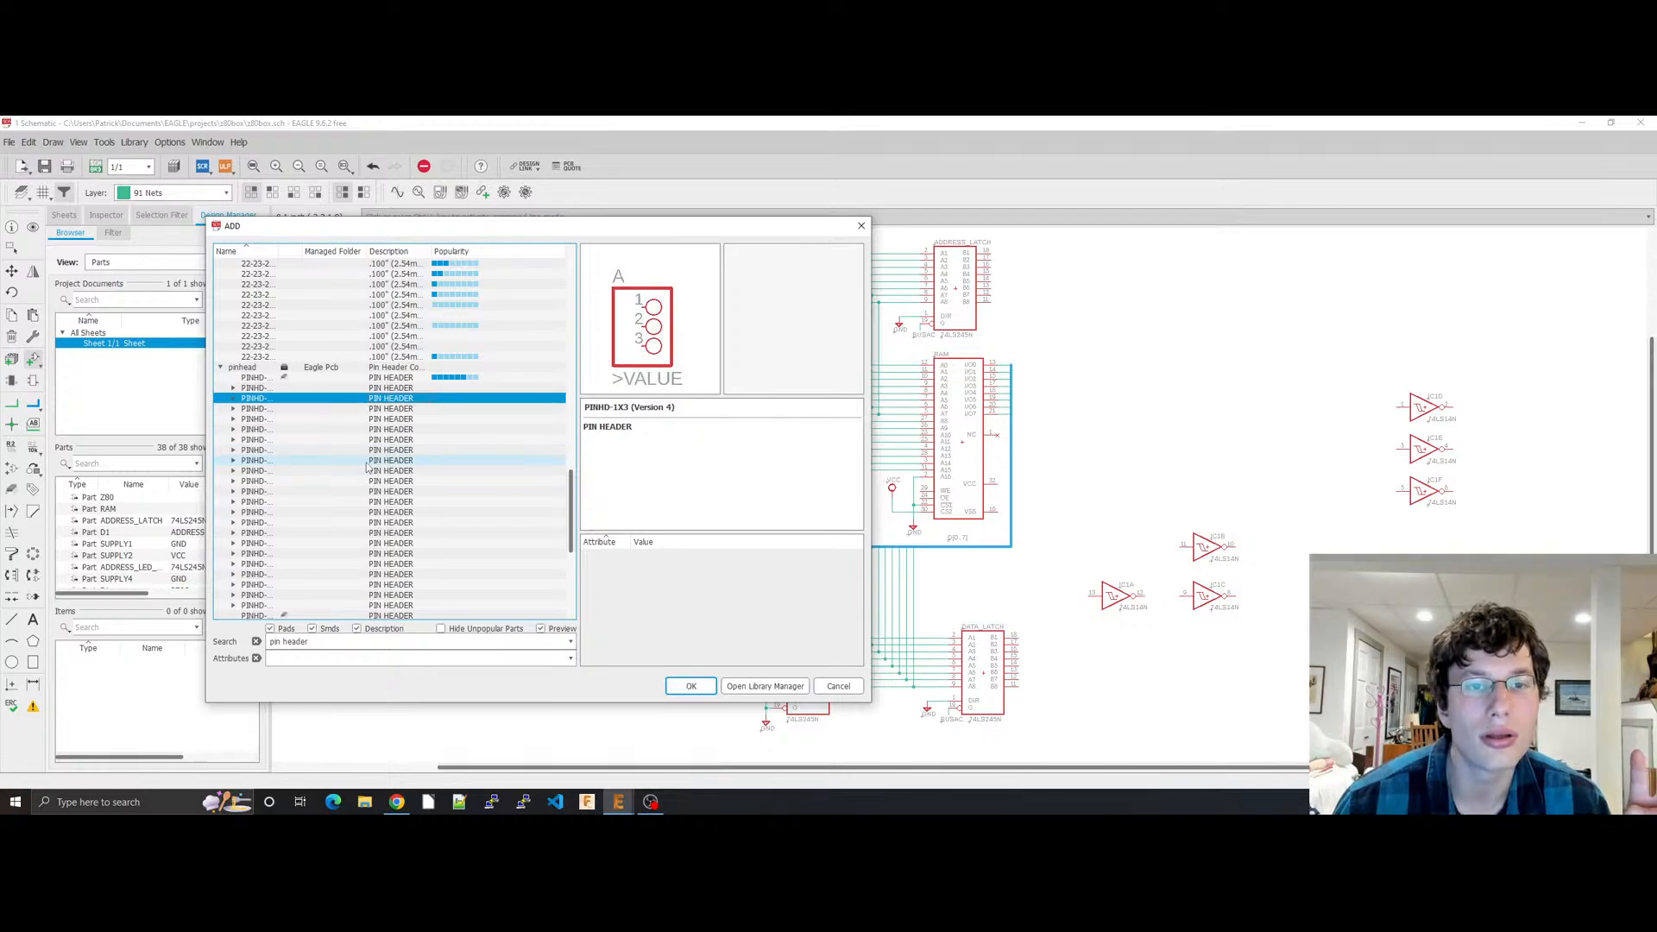
key("Up")
key("Right")
key("Down")
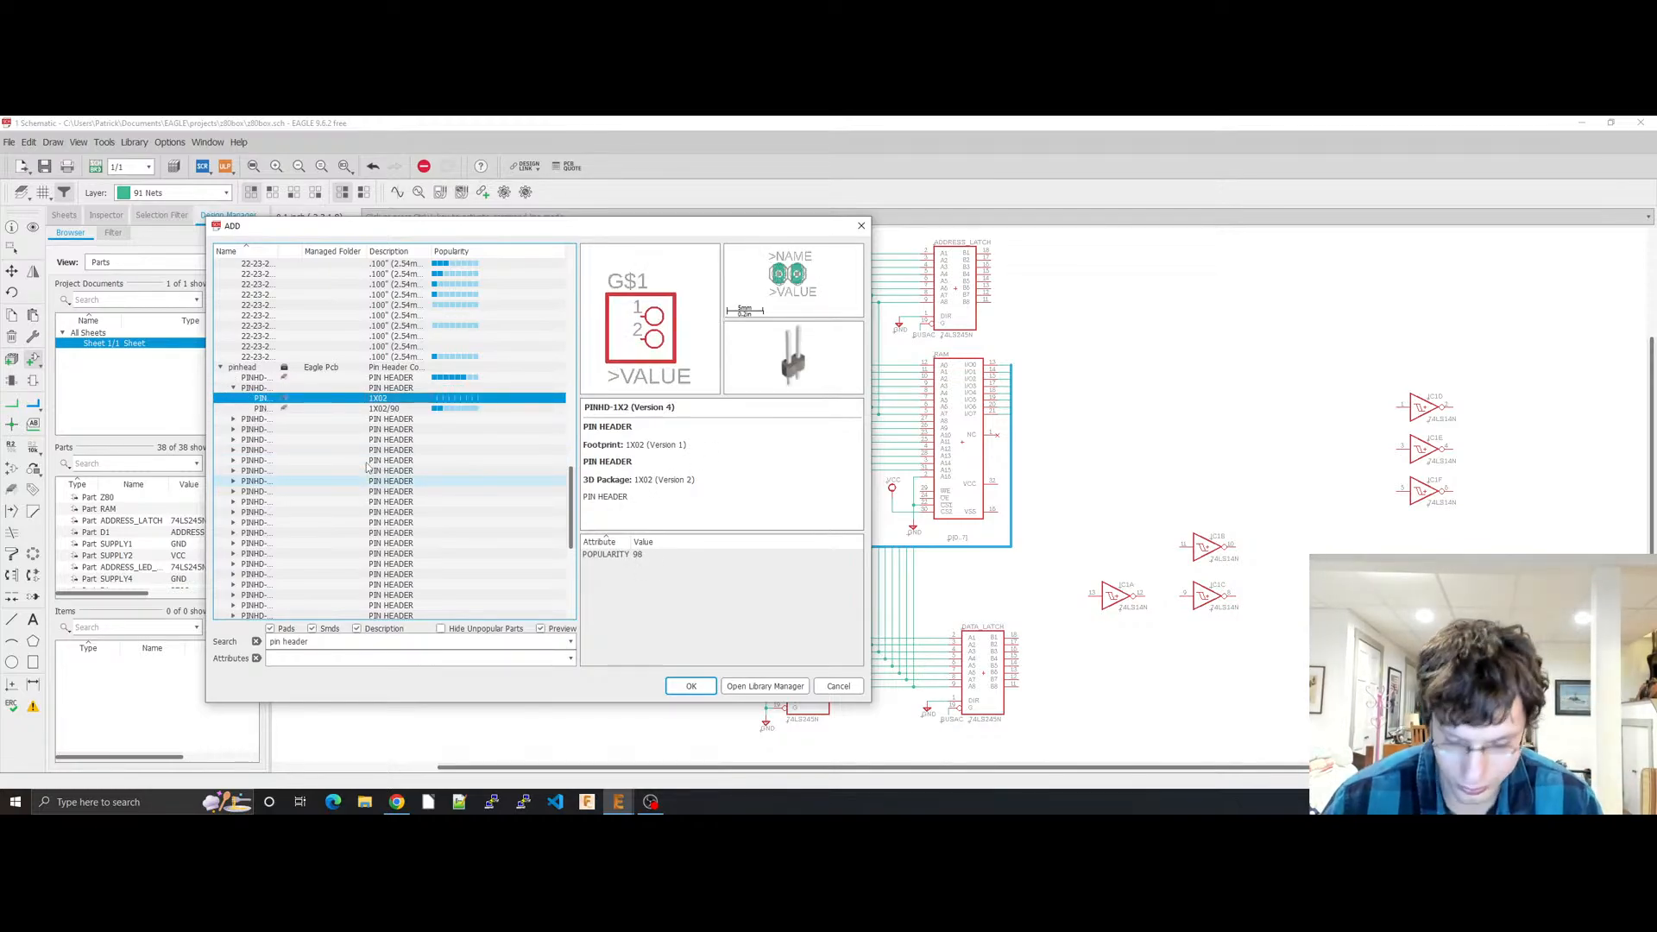
key("Return")
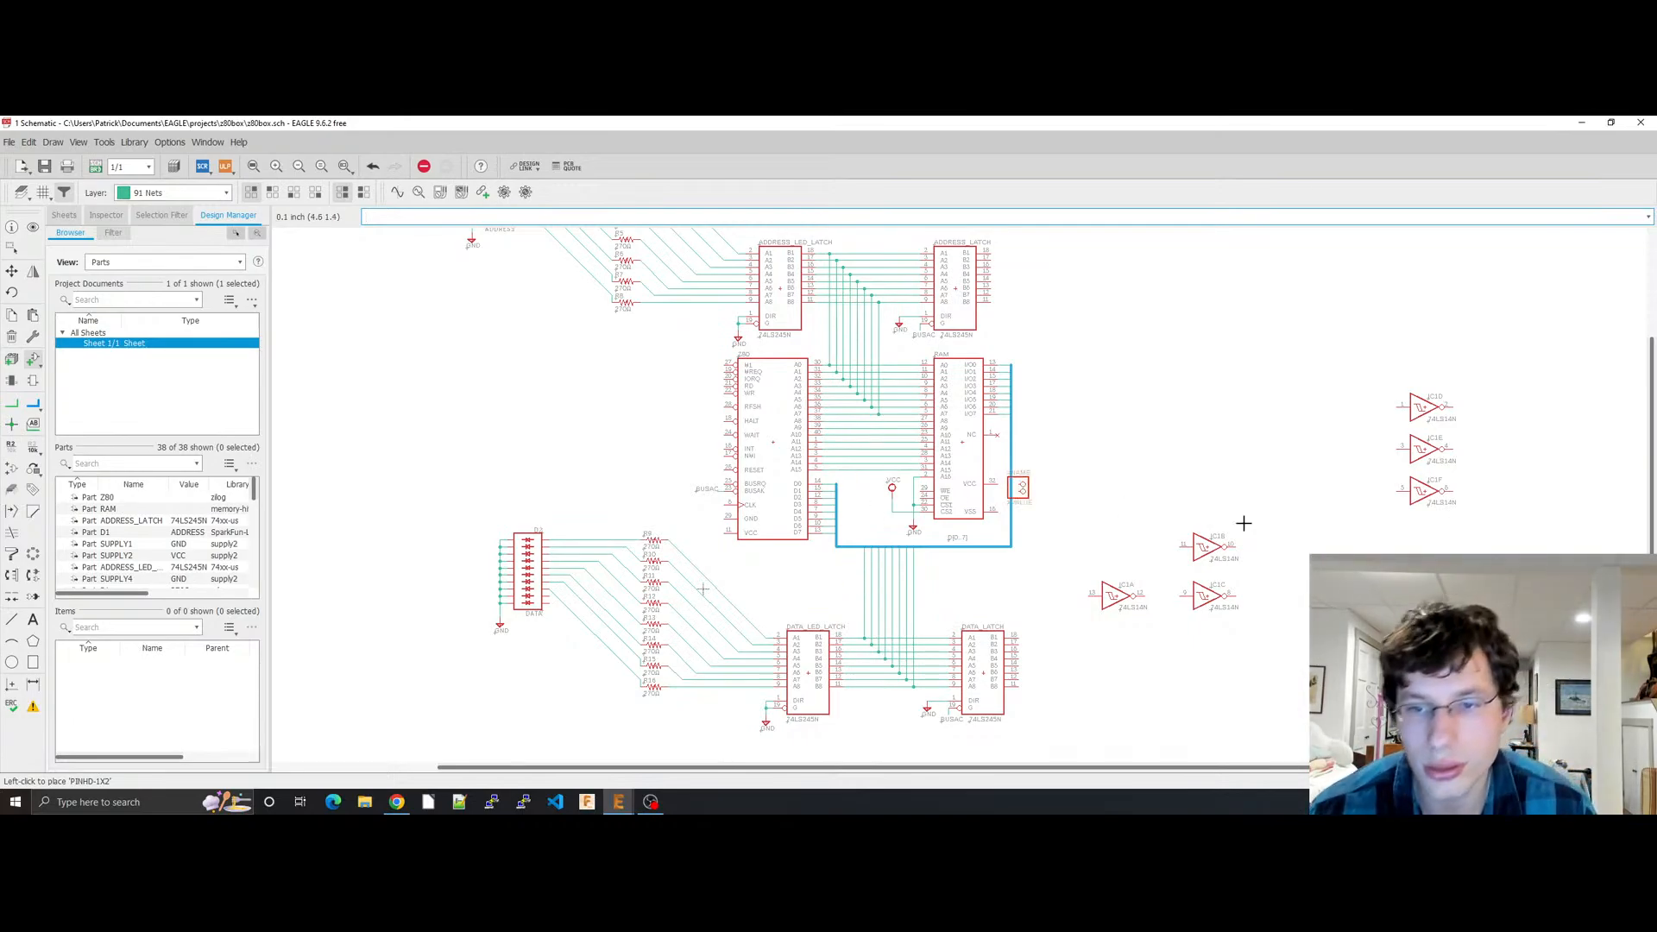
Step: Place two PINHD-1X2 headers above the inverter gates, checking the push switches in the reference schematic in Chrome between placements
left_click(1203, 485)
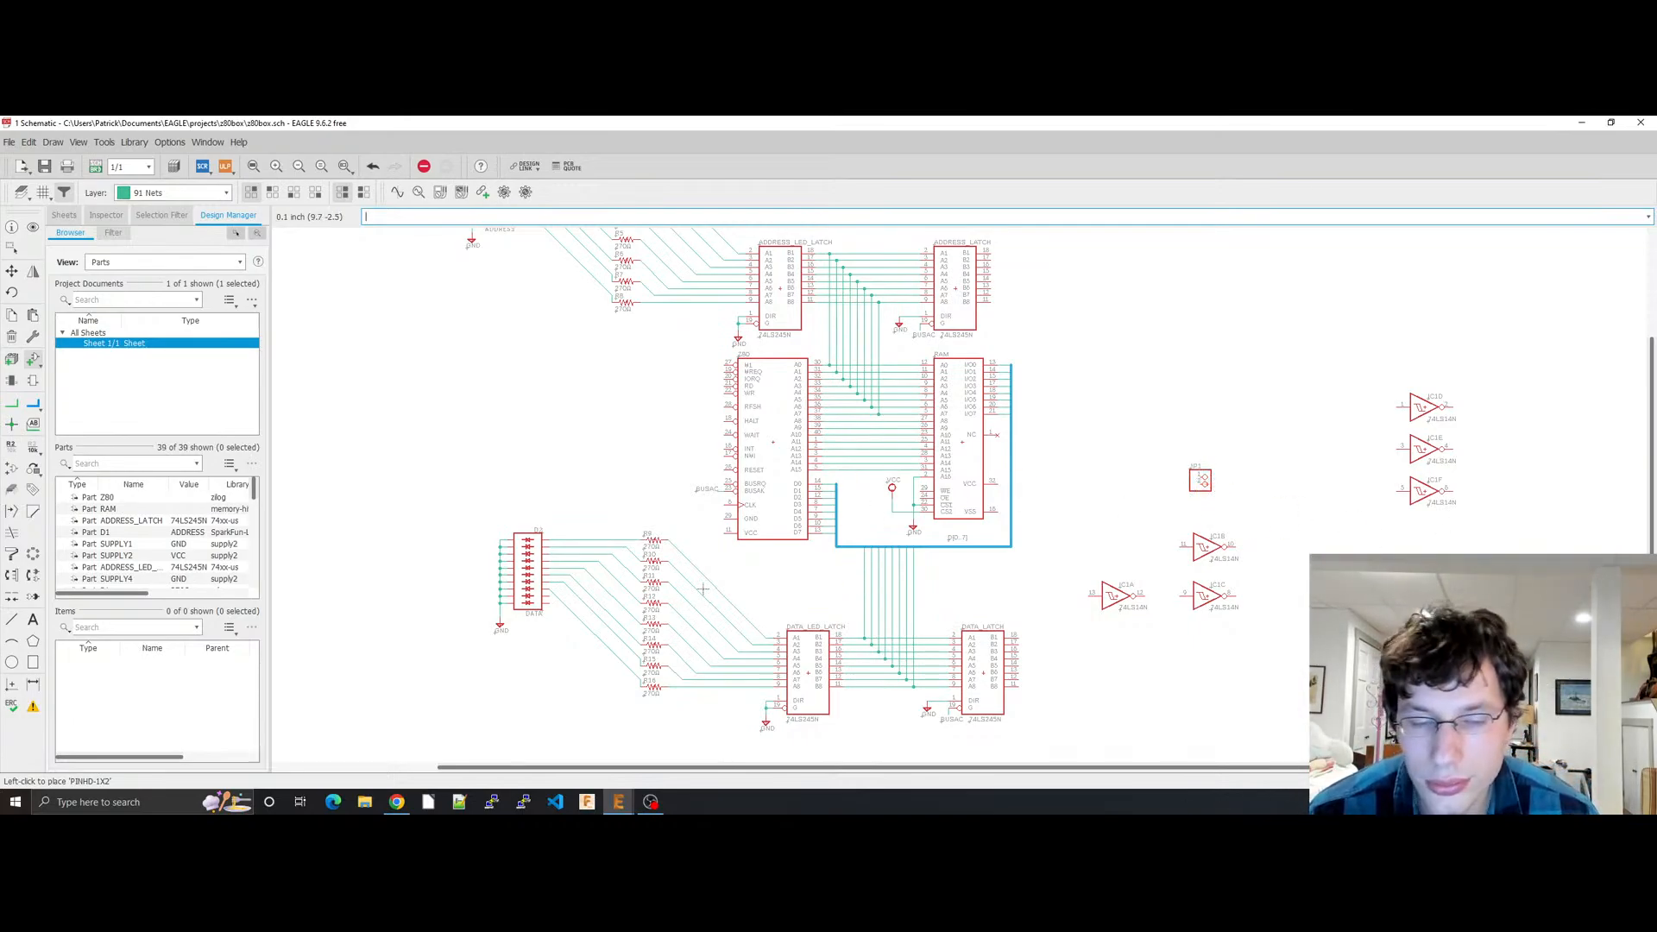
left_click(398, 803)
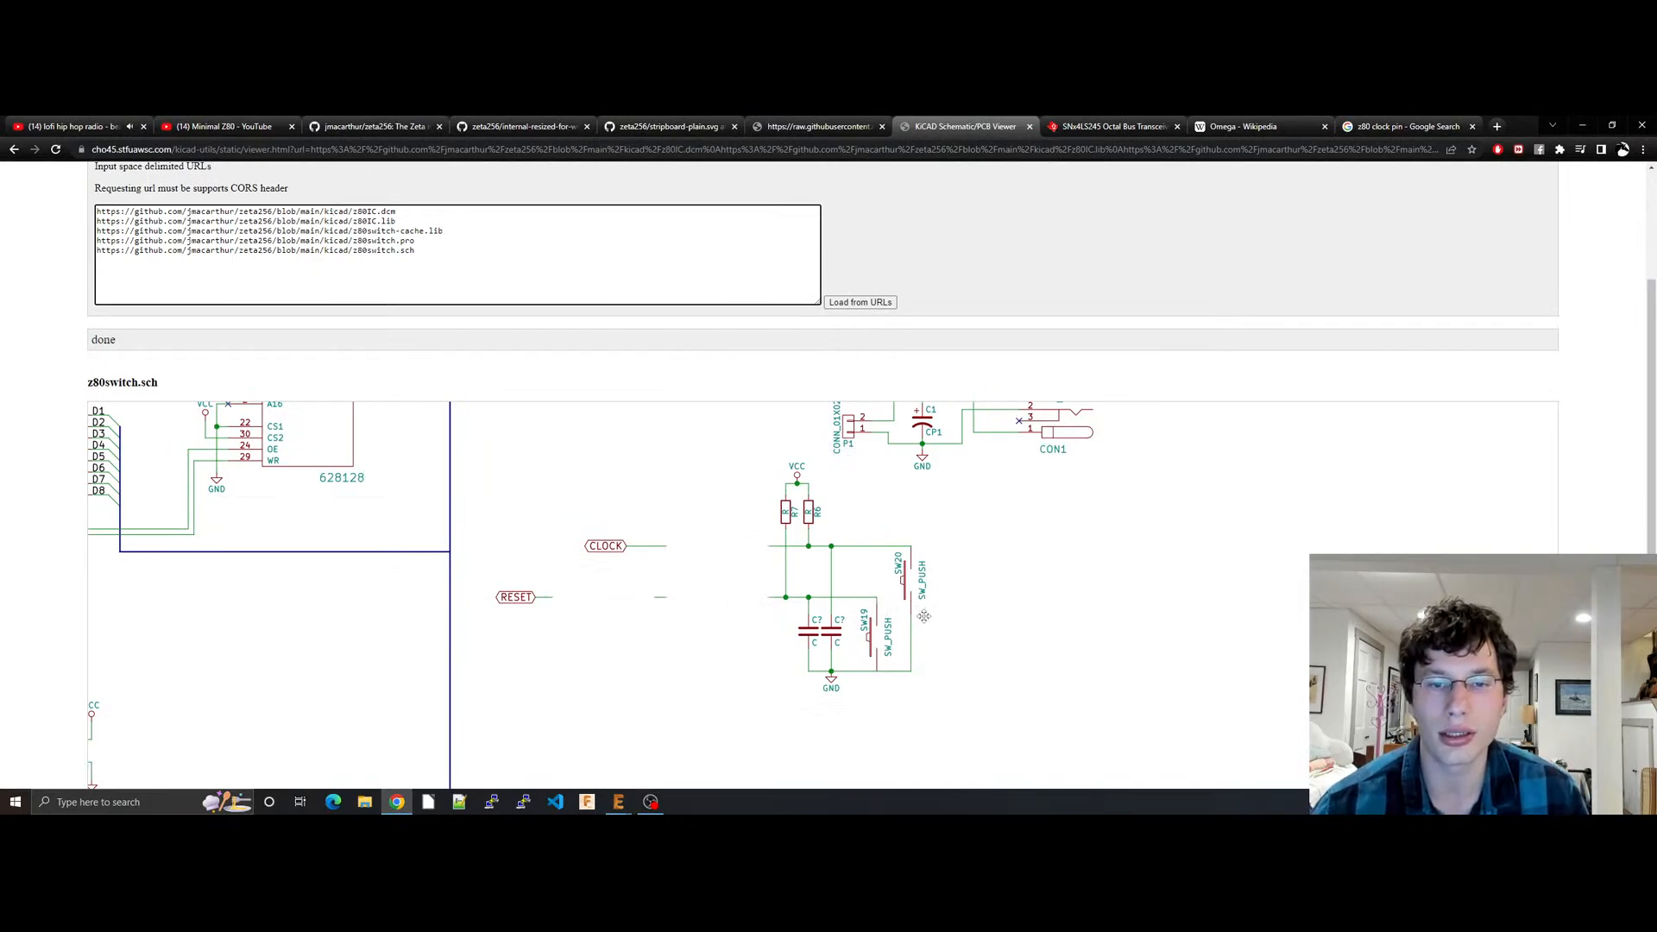
mouse_move(618, 801)
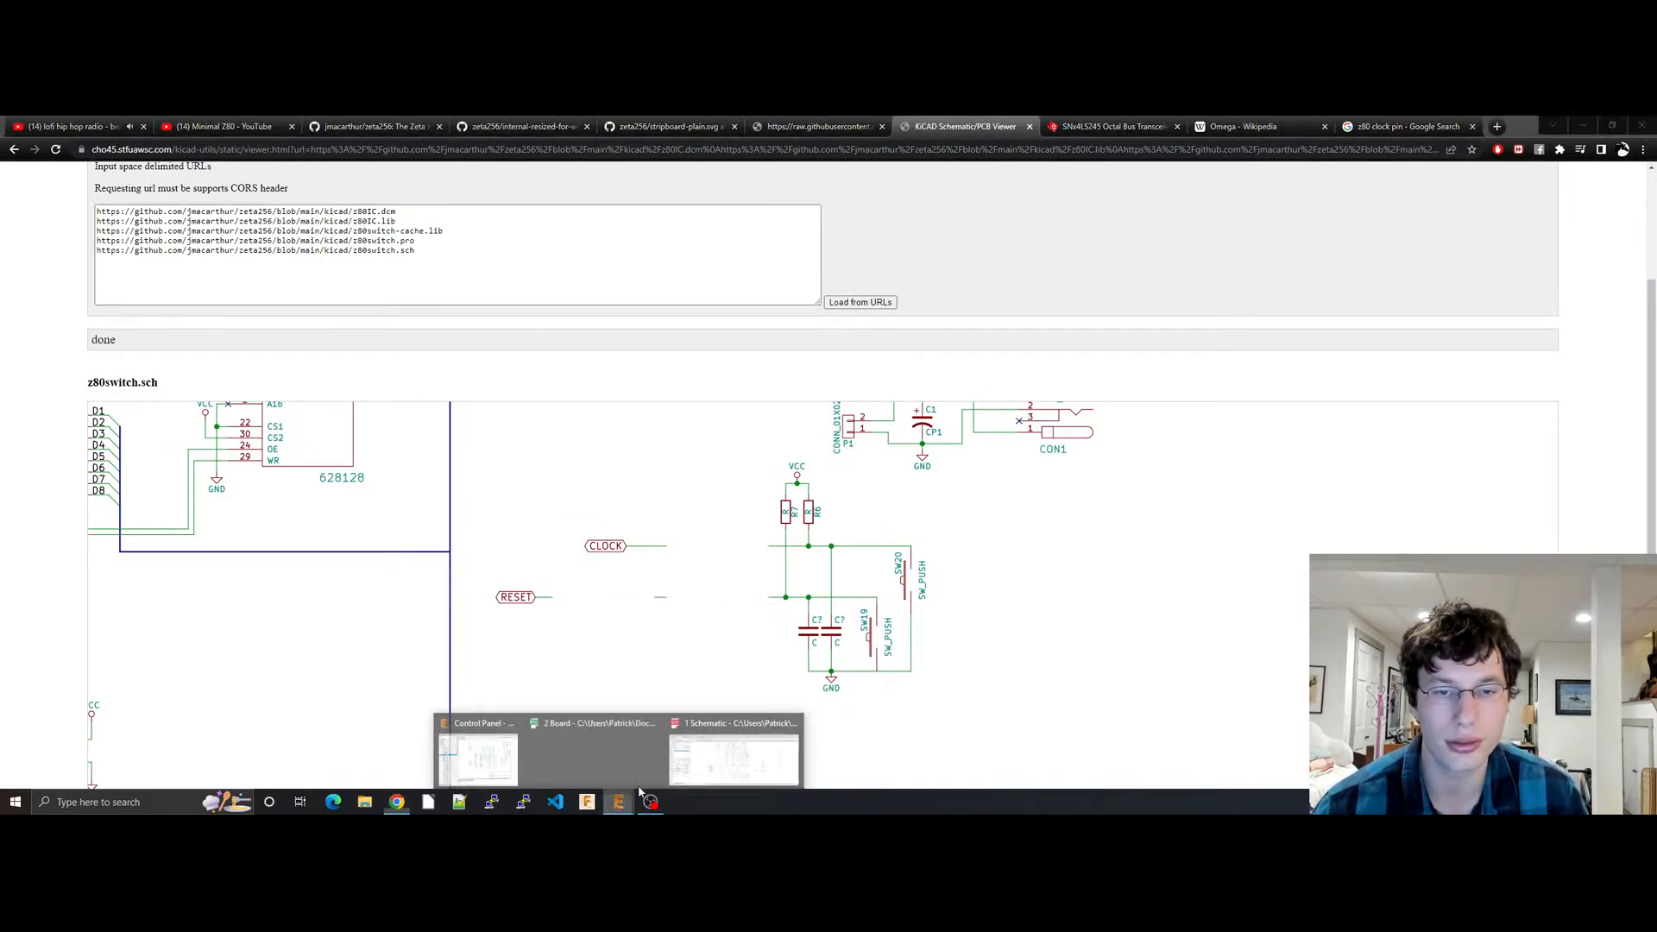
left_click(690, 760)
left_click(1266, 523)
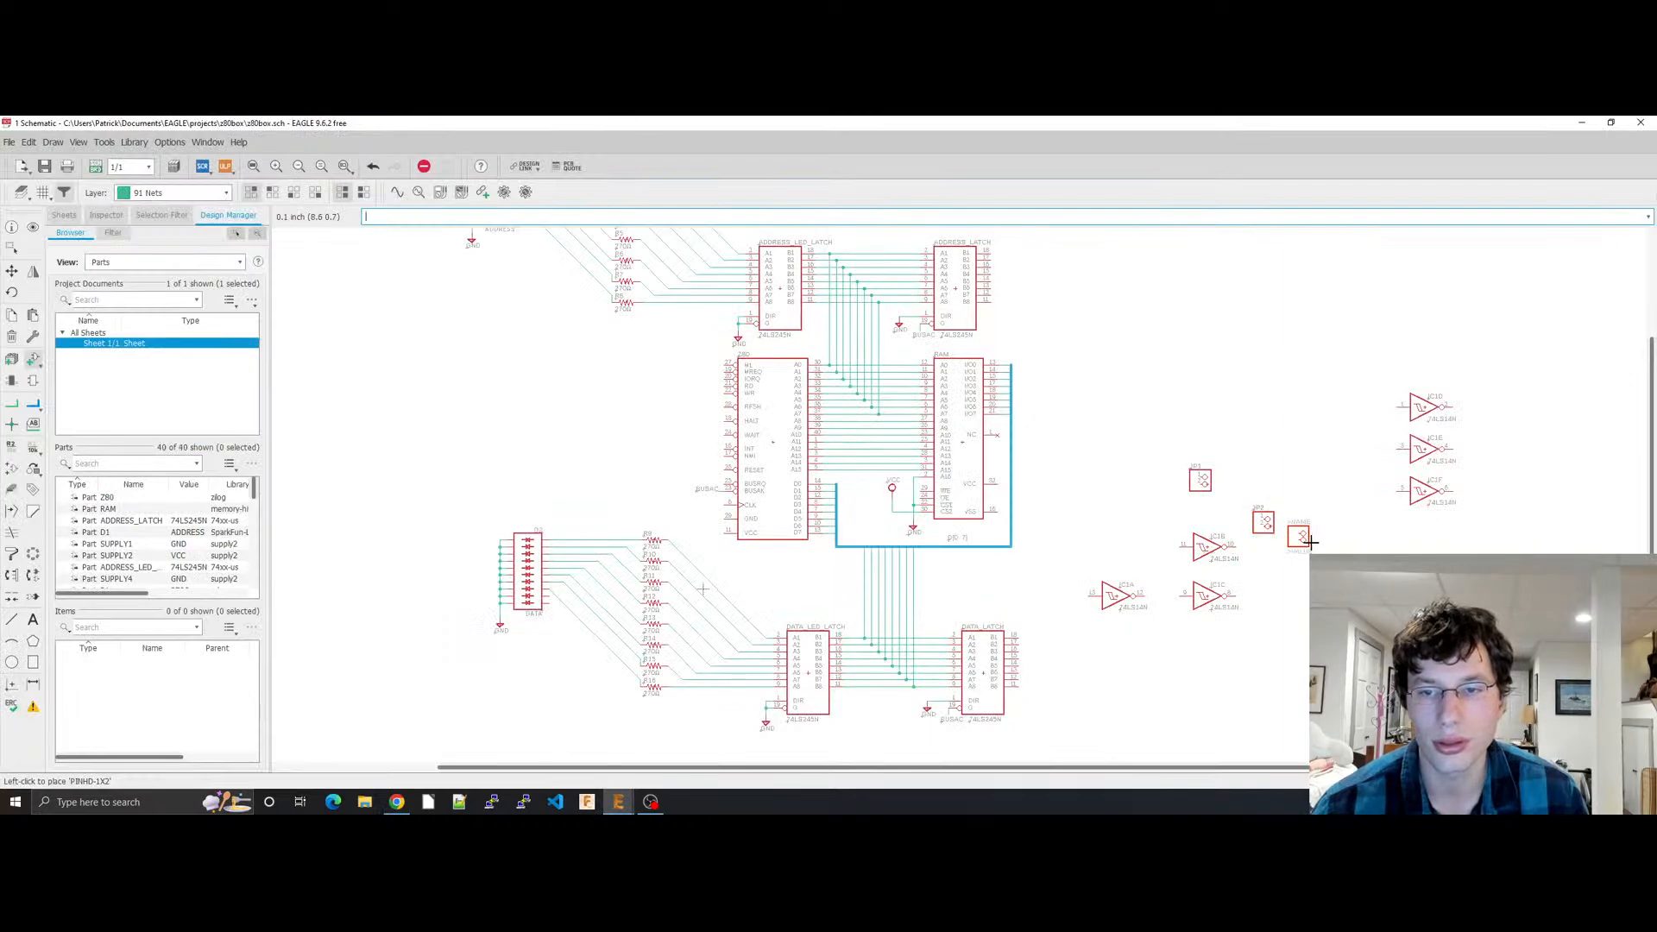
Step: Examine the push-switch and barrel-jack circuits in the Chrome reference schematic, then return to the EAGLE schematic and end part placement
left_click(396, 802)
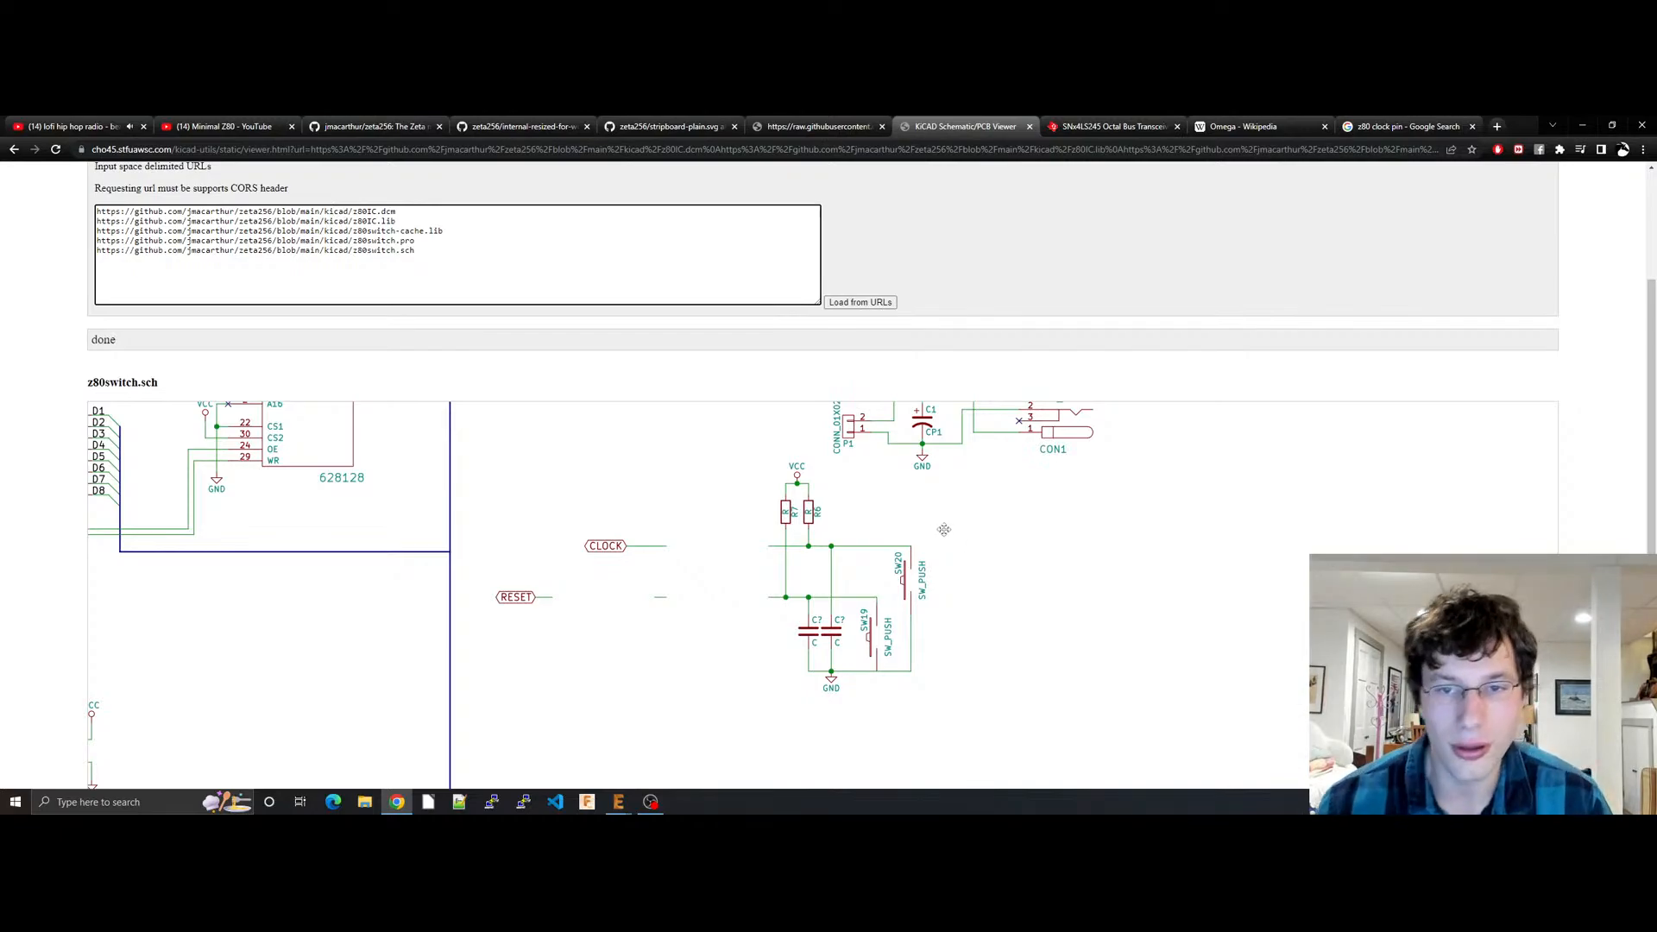
left_click_drag(939, 529, 1043, 564)
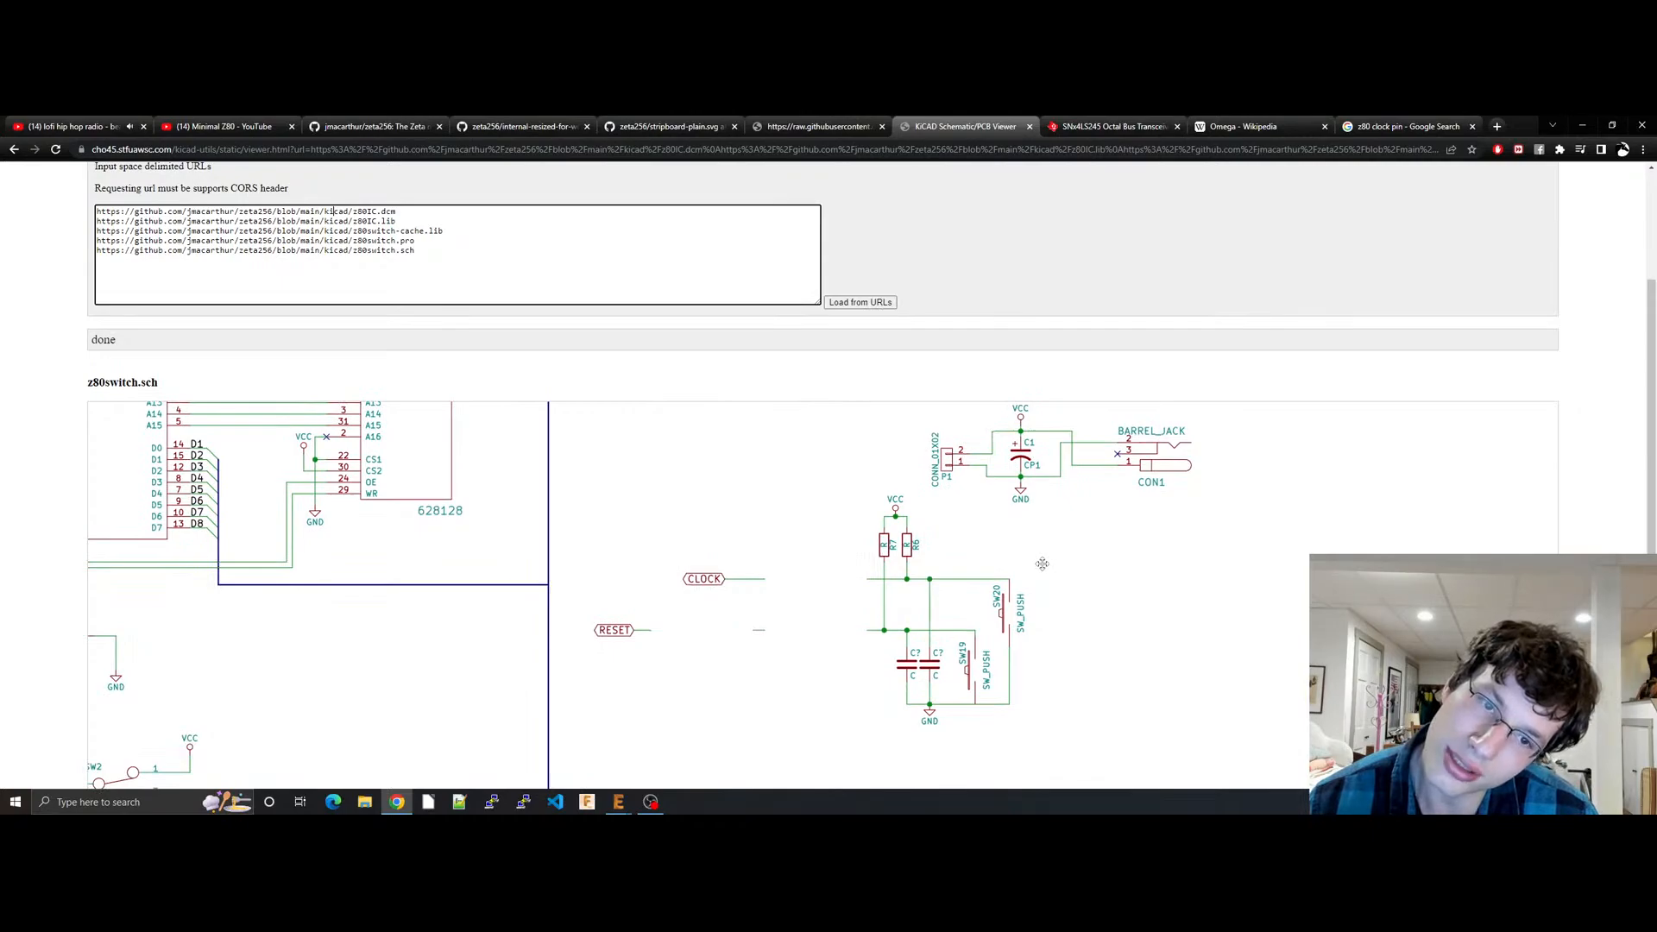
left_click(619, 802)
left_click(624, 748)
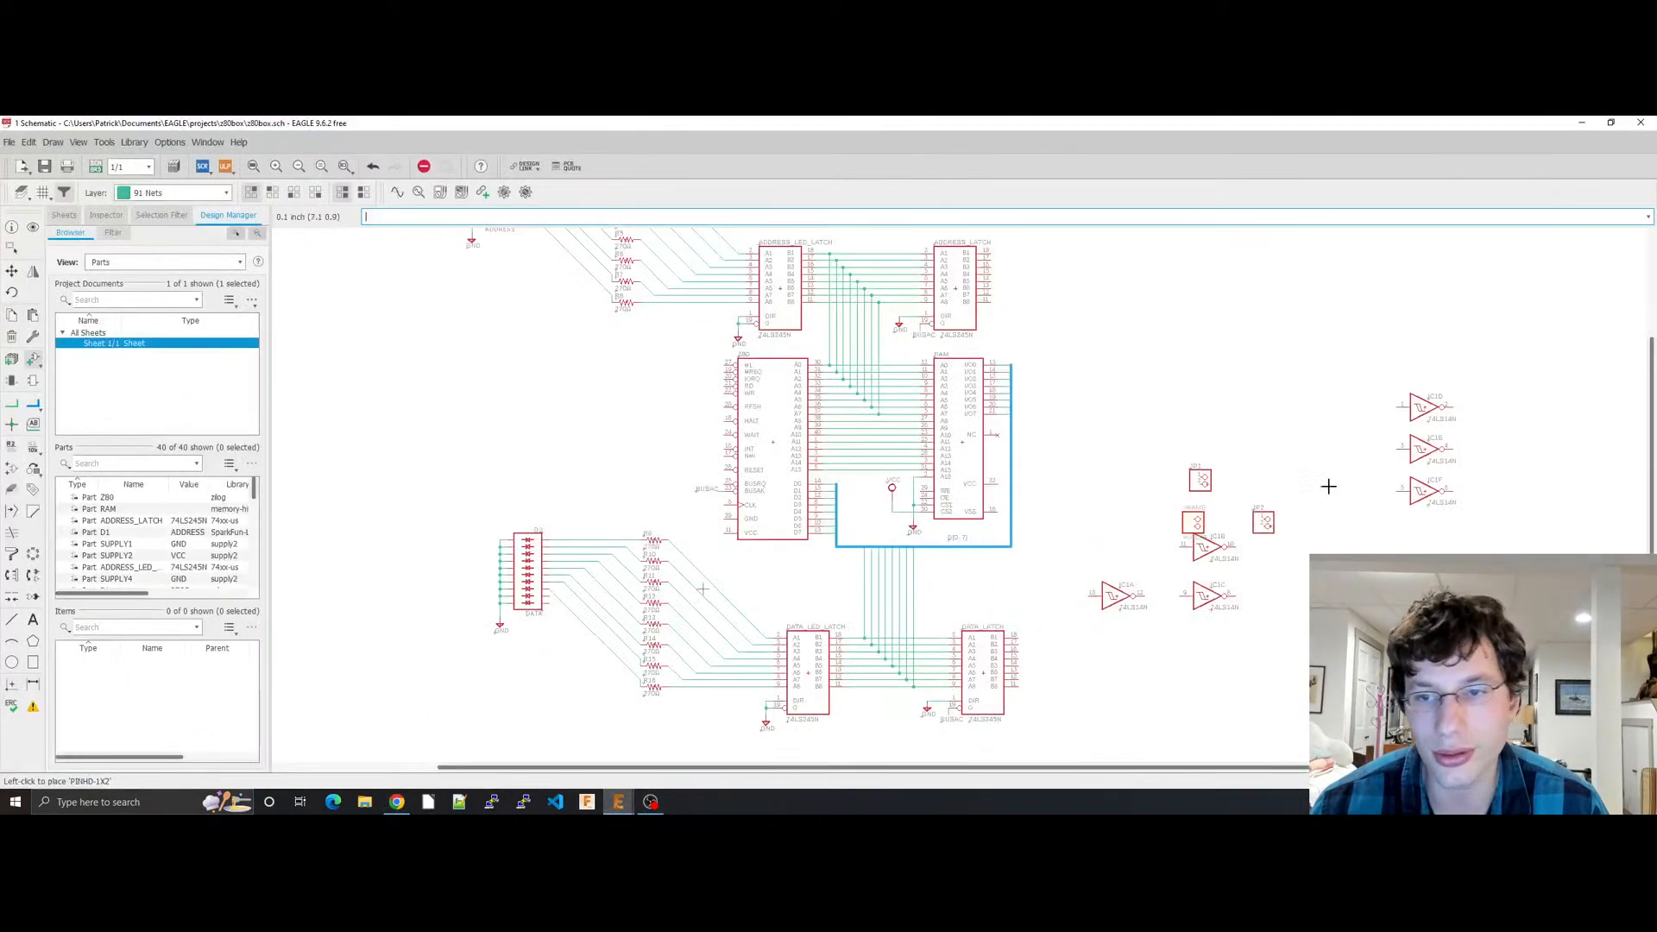
key("Escape")
key("Escape")
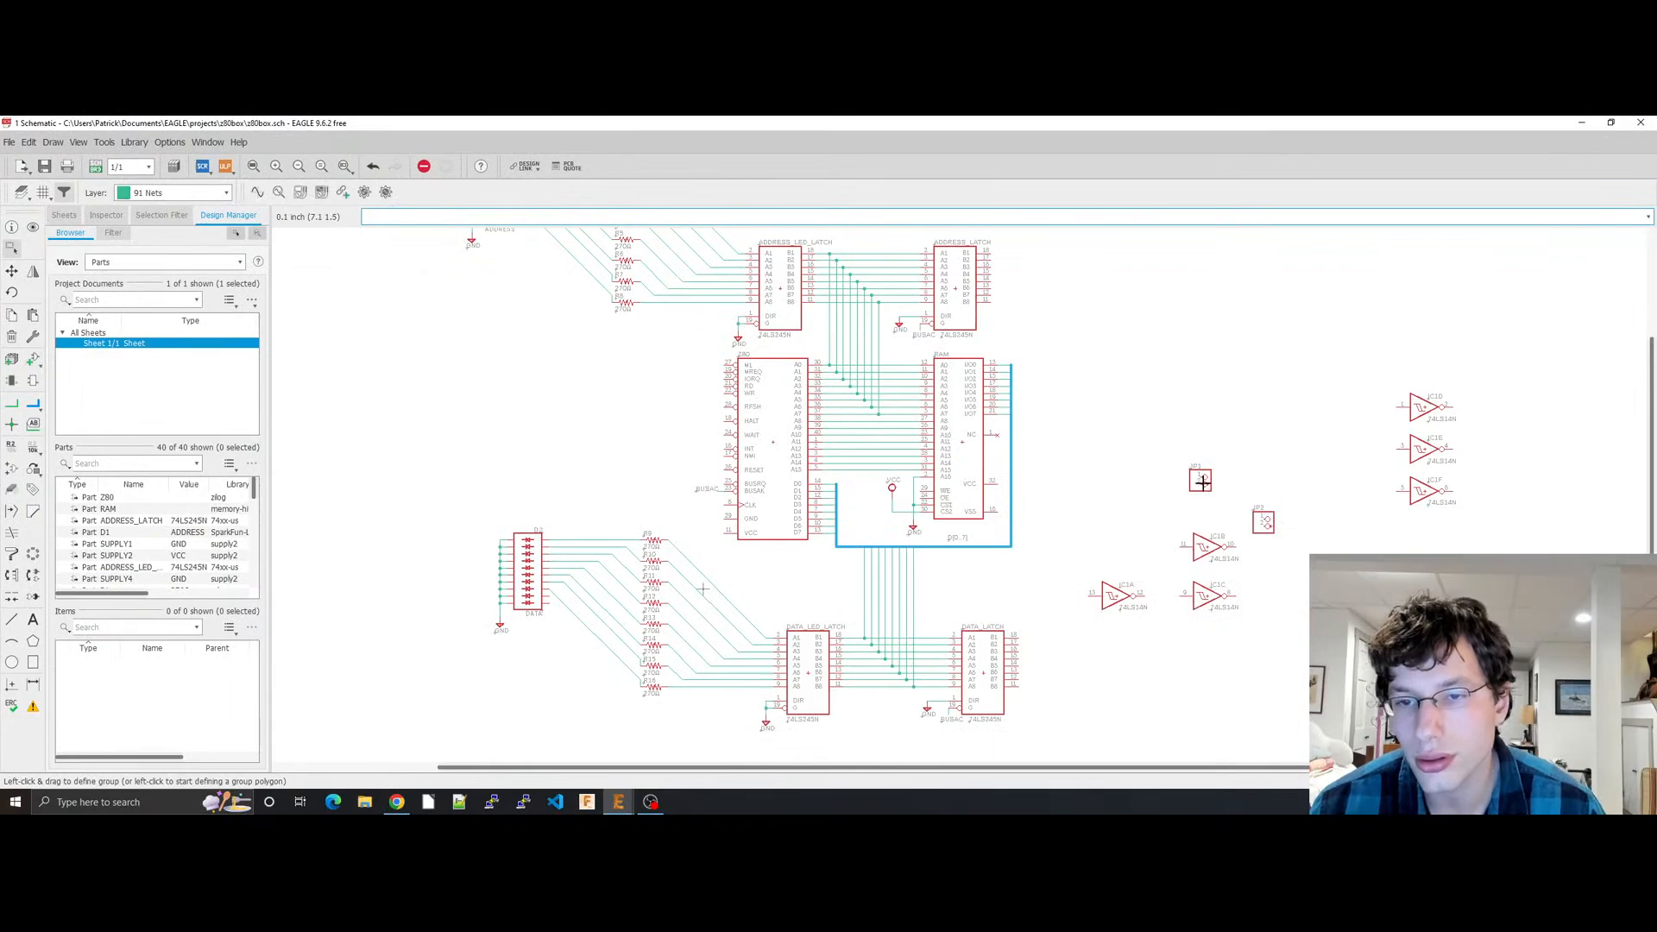
Step: Rename the upper two-pin header, JP1, as RESET
right_click(1203, 483)
left_click(1243, 532)
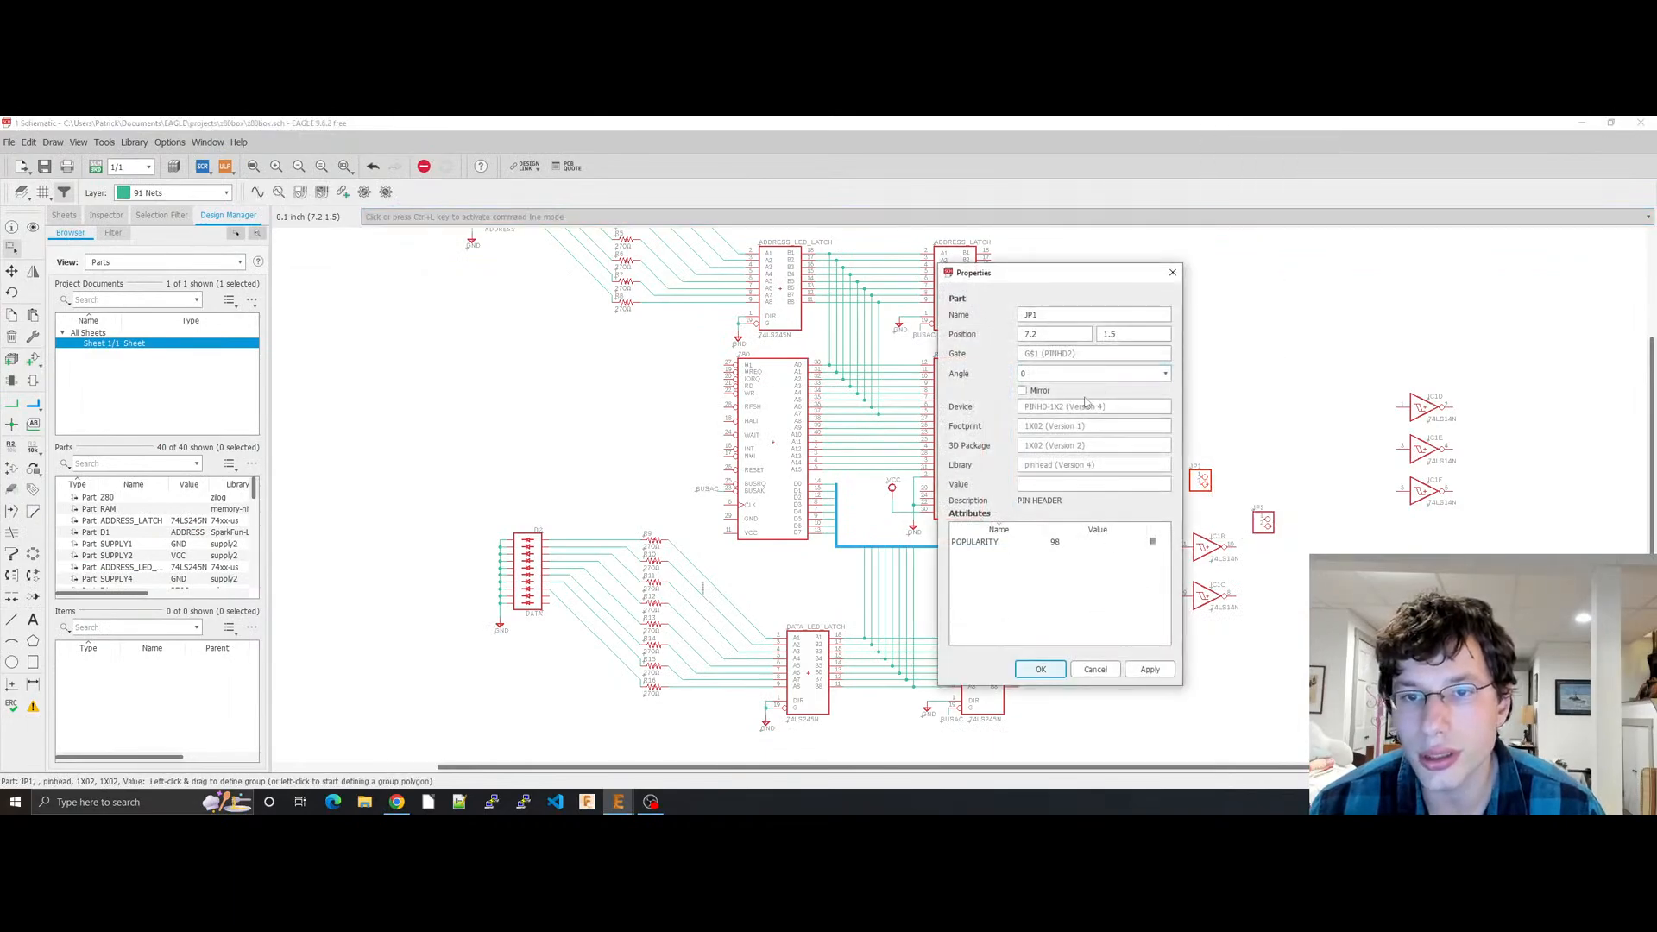
left_click(1056, 316)
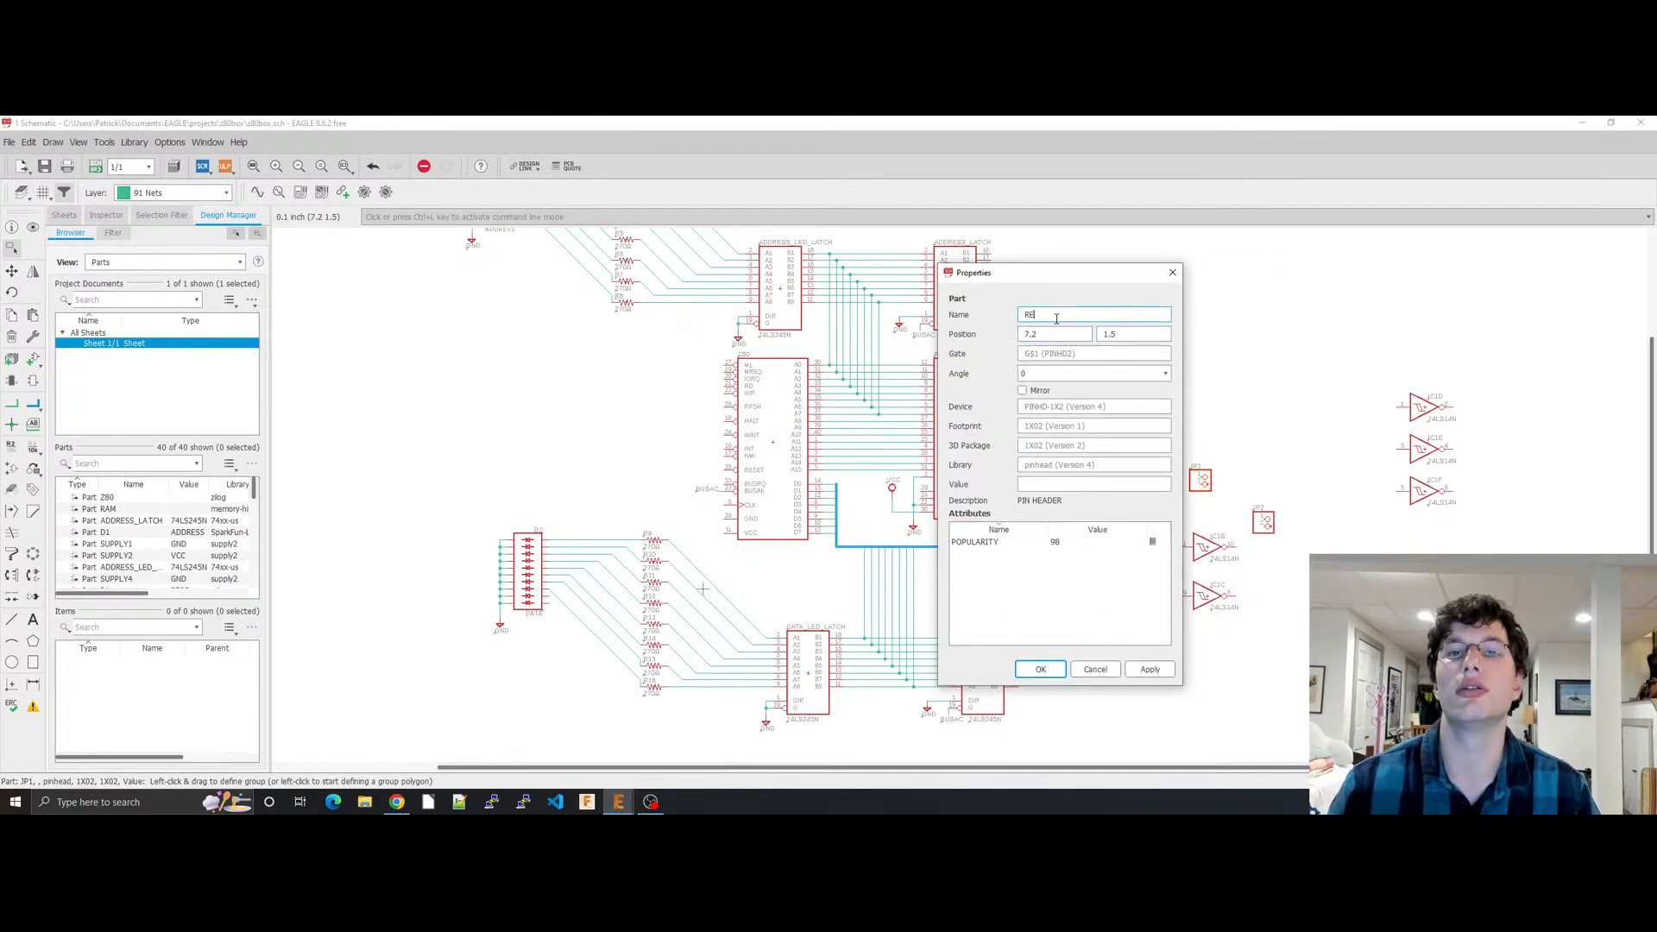
type("RESET")
key("Return")
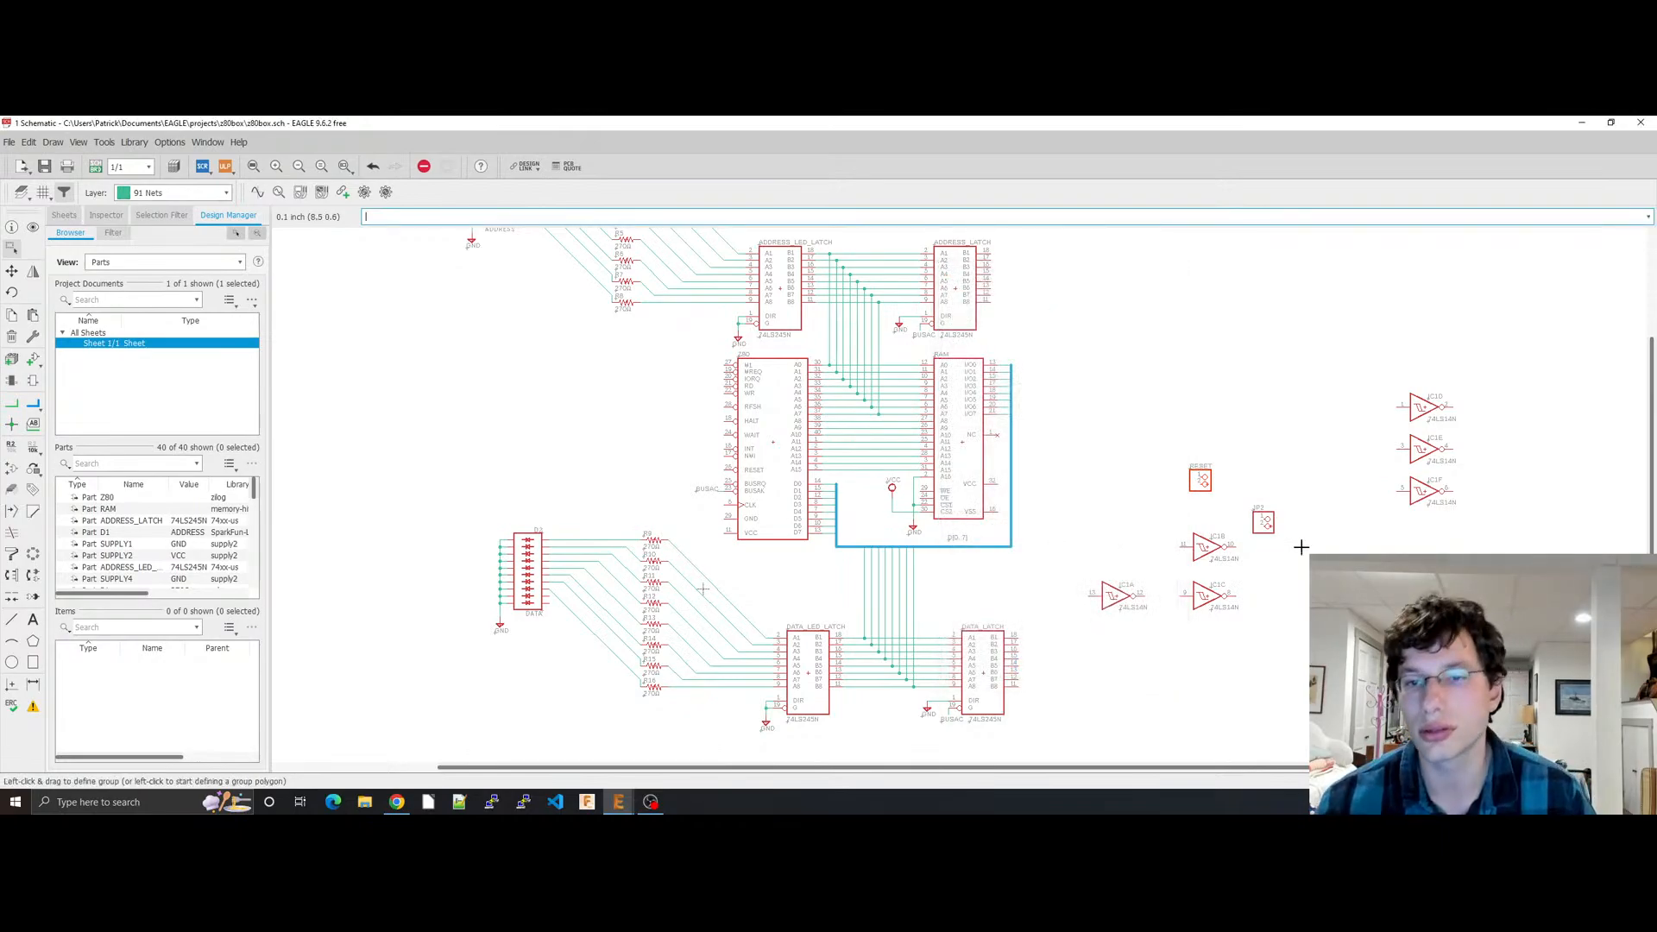
Step: Rename the second two-pin header, JP2, as CLOCK
left_click(1261, 518)
right_click(1267, 532)
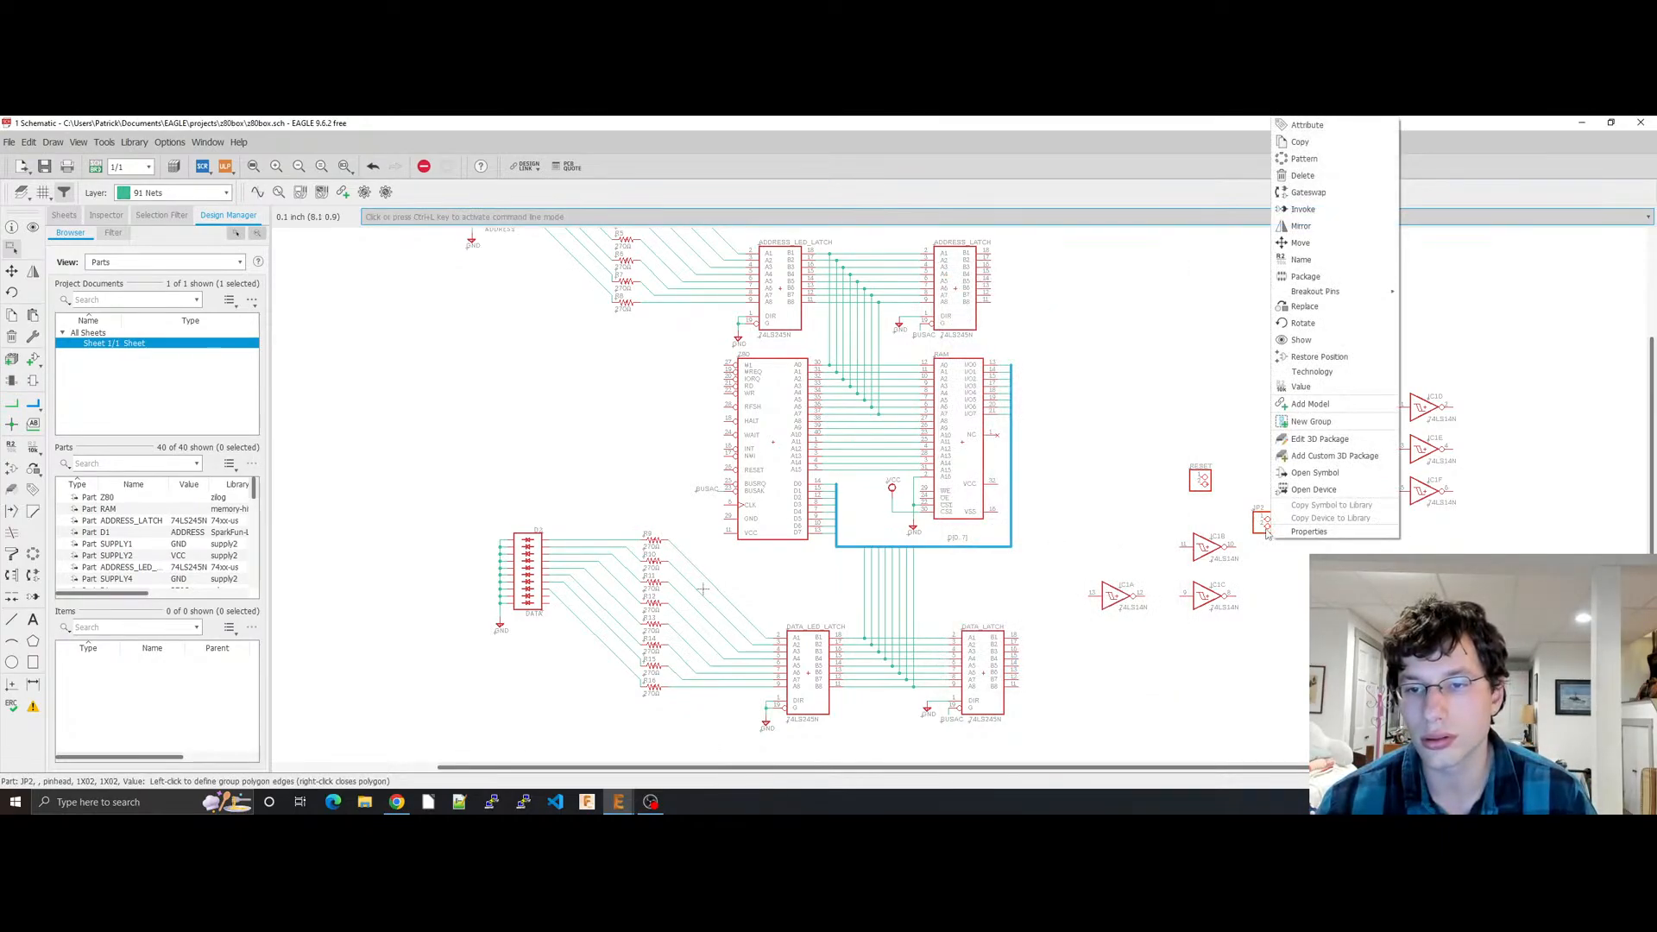
left_click(1302, 543)
key("Escape")
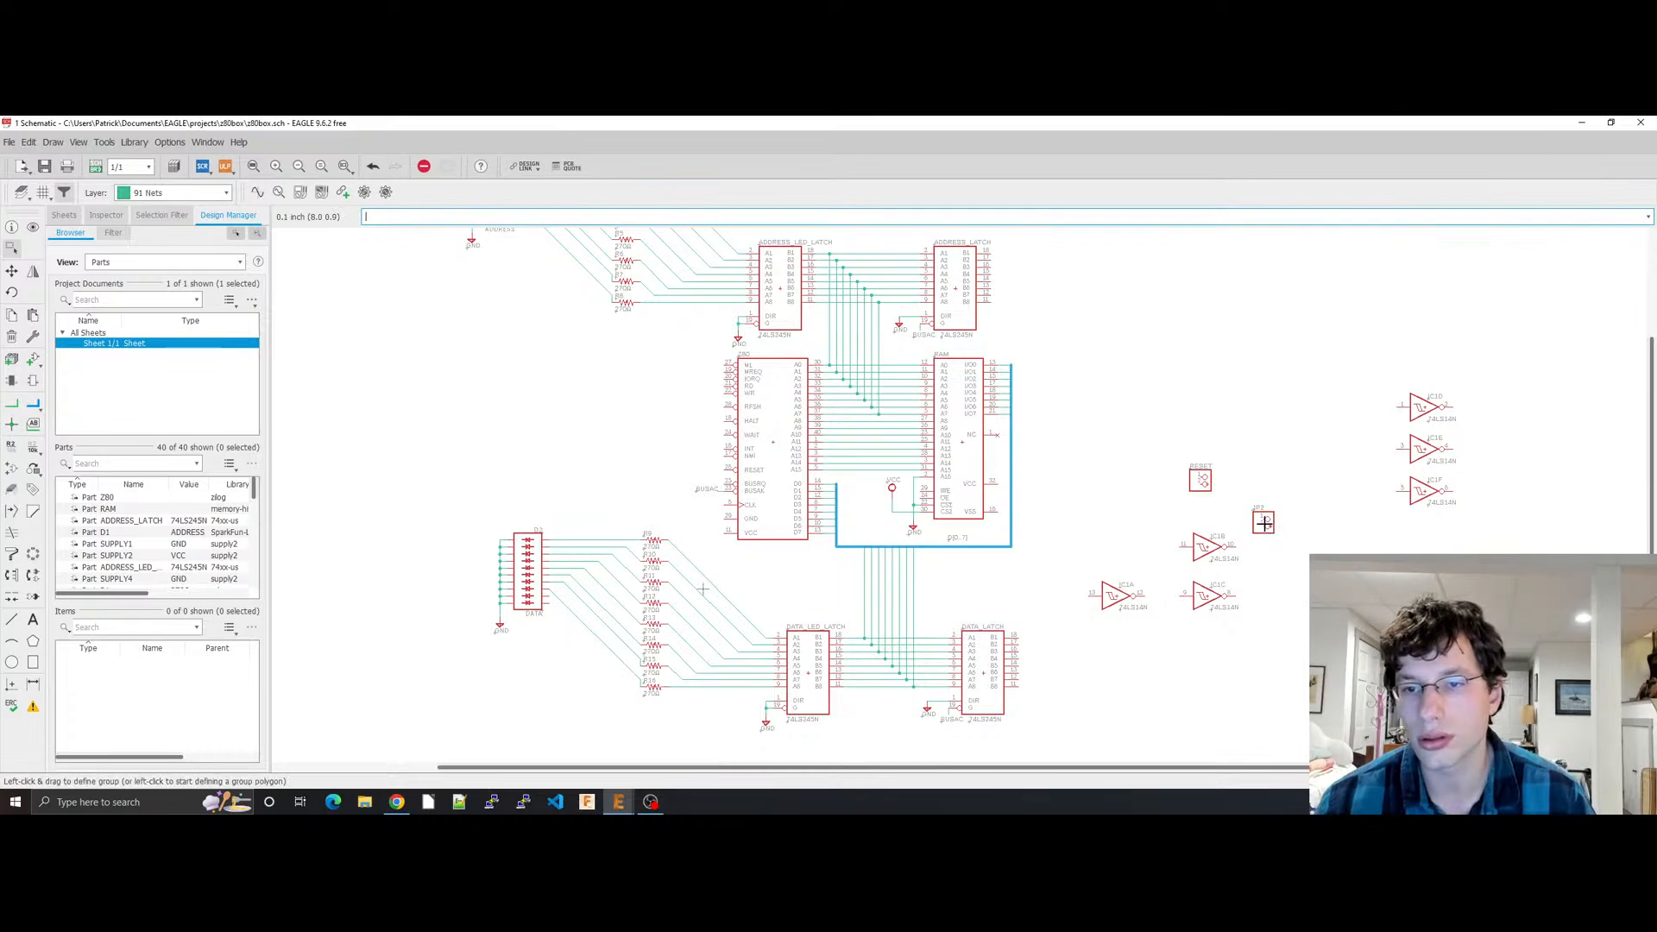
right_click(1268, 533)
left_click(1303, 532)
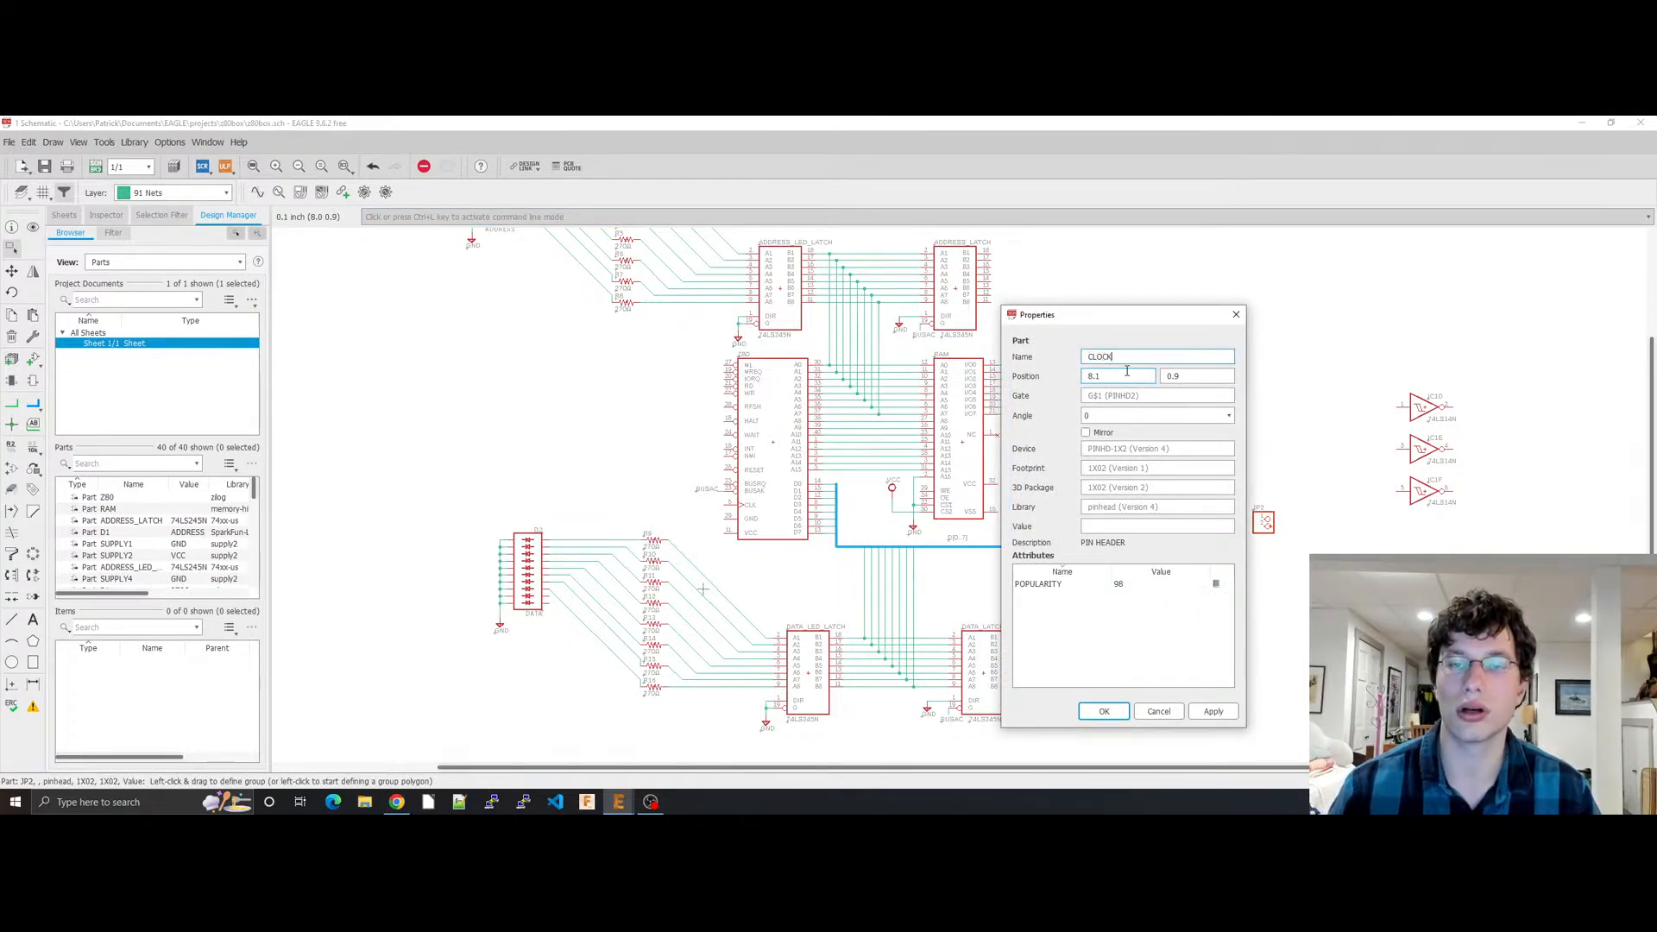
type("CLOCK")
key("Return")
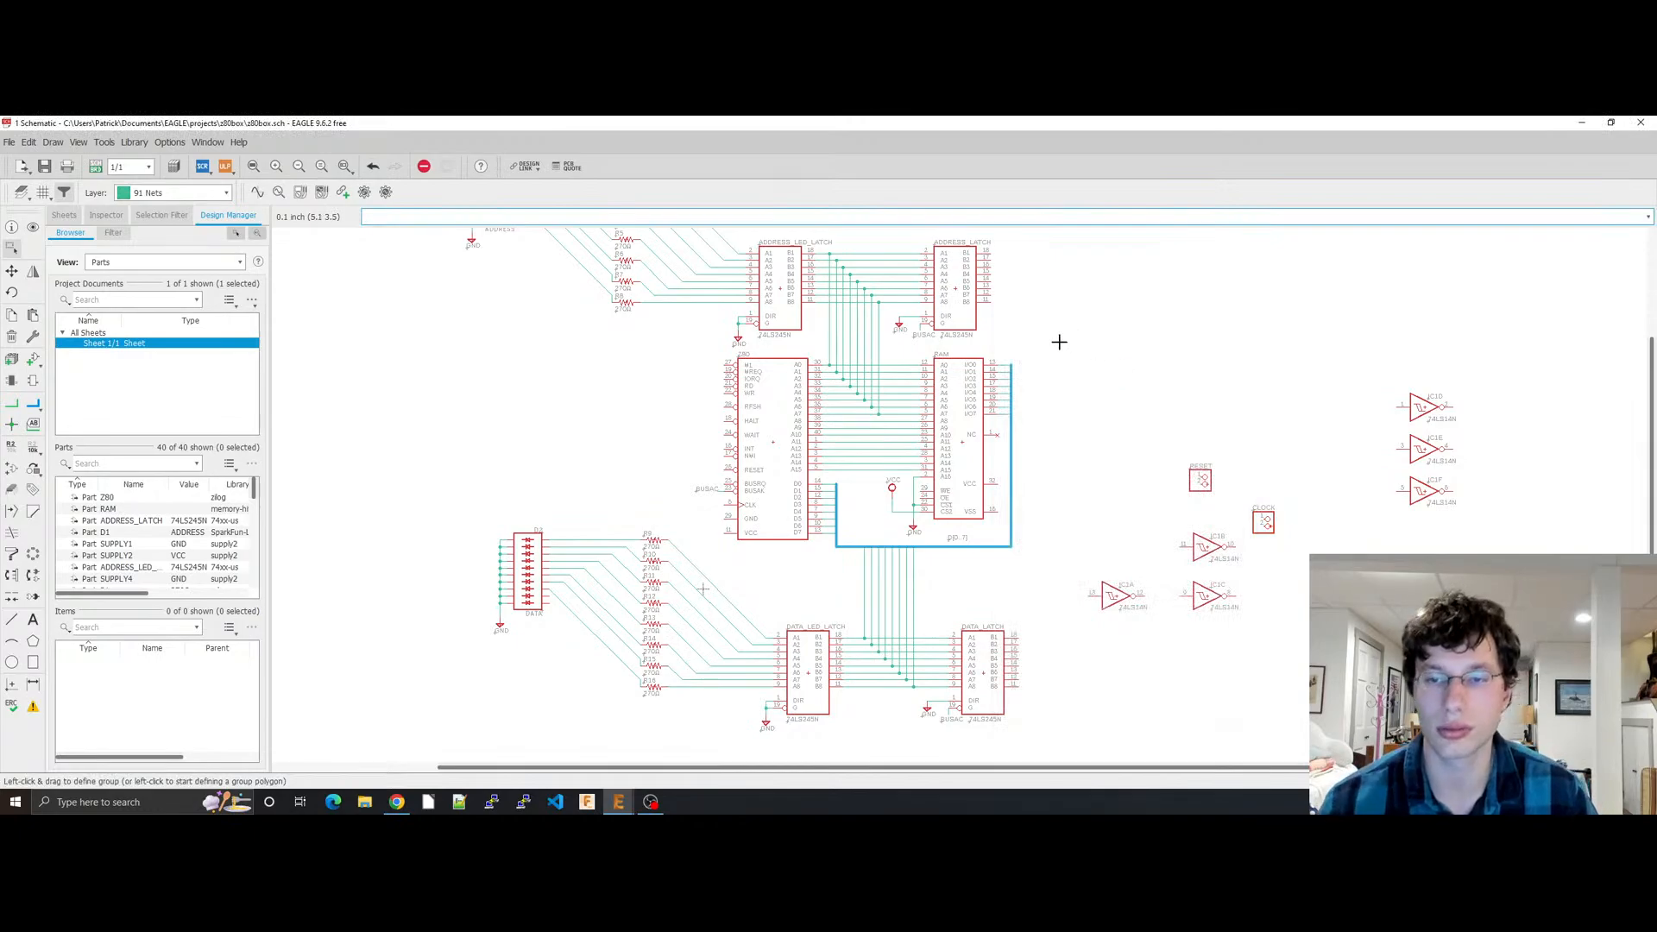
Step: Check the push-switch circuit in the Chrome reference schematic, then return to EAGLE and save the schematic
left_click(396, 802)
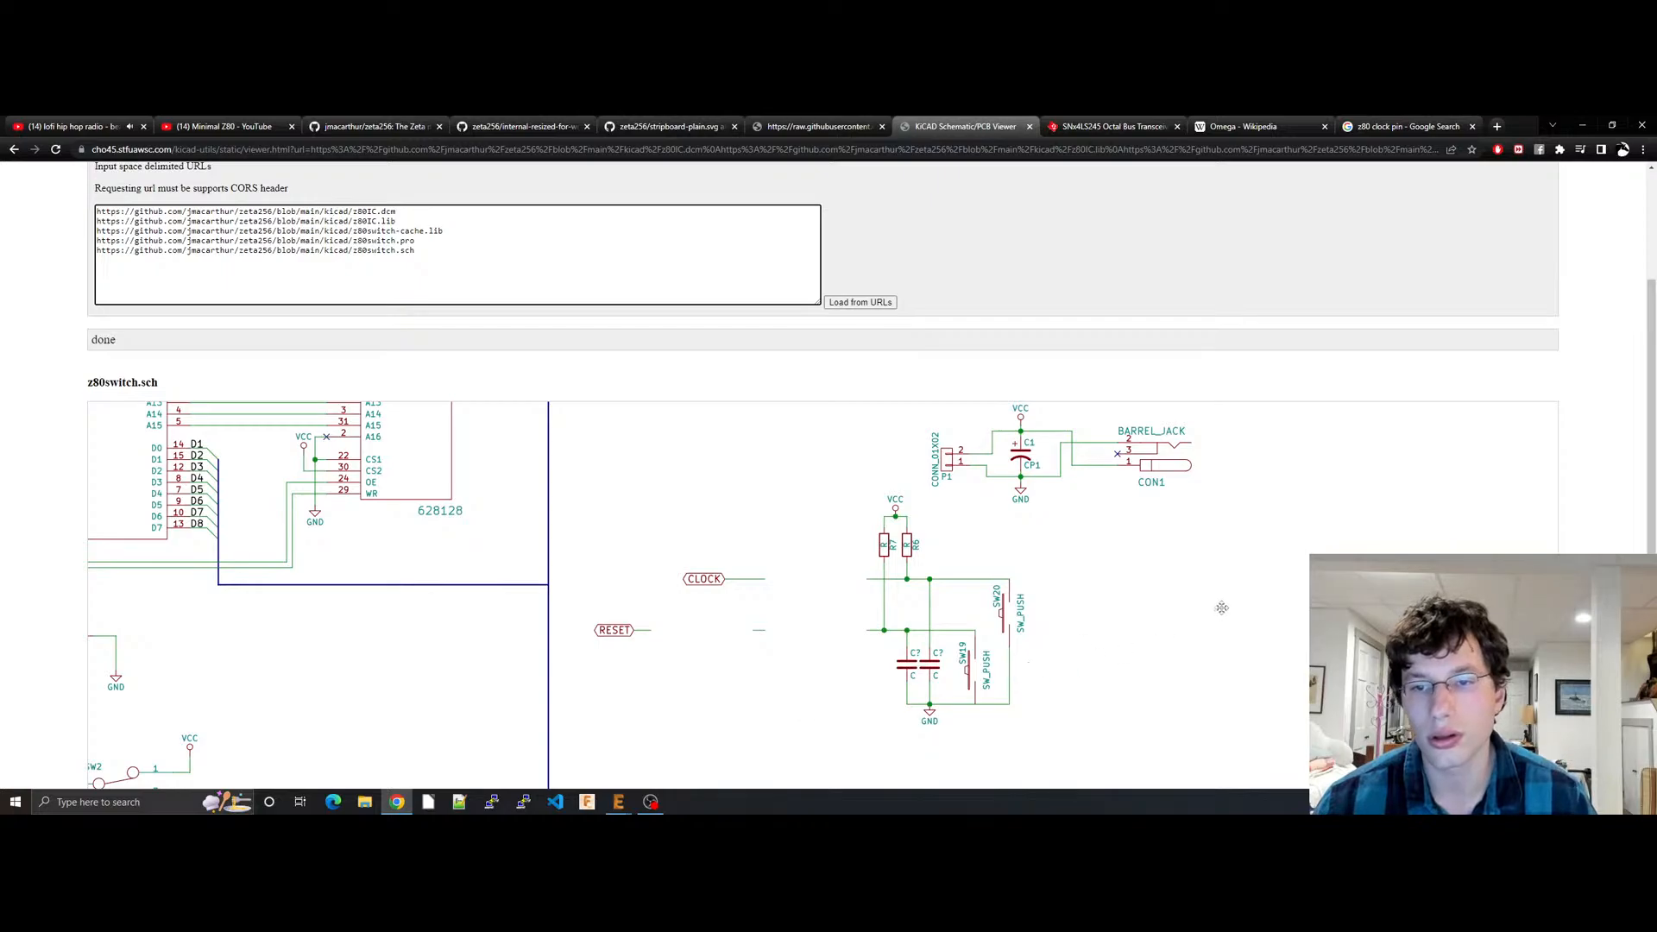
left_click(618, 802)
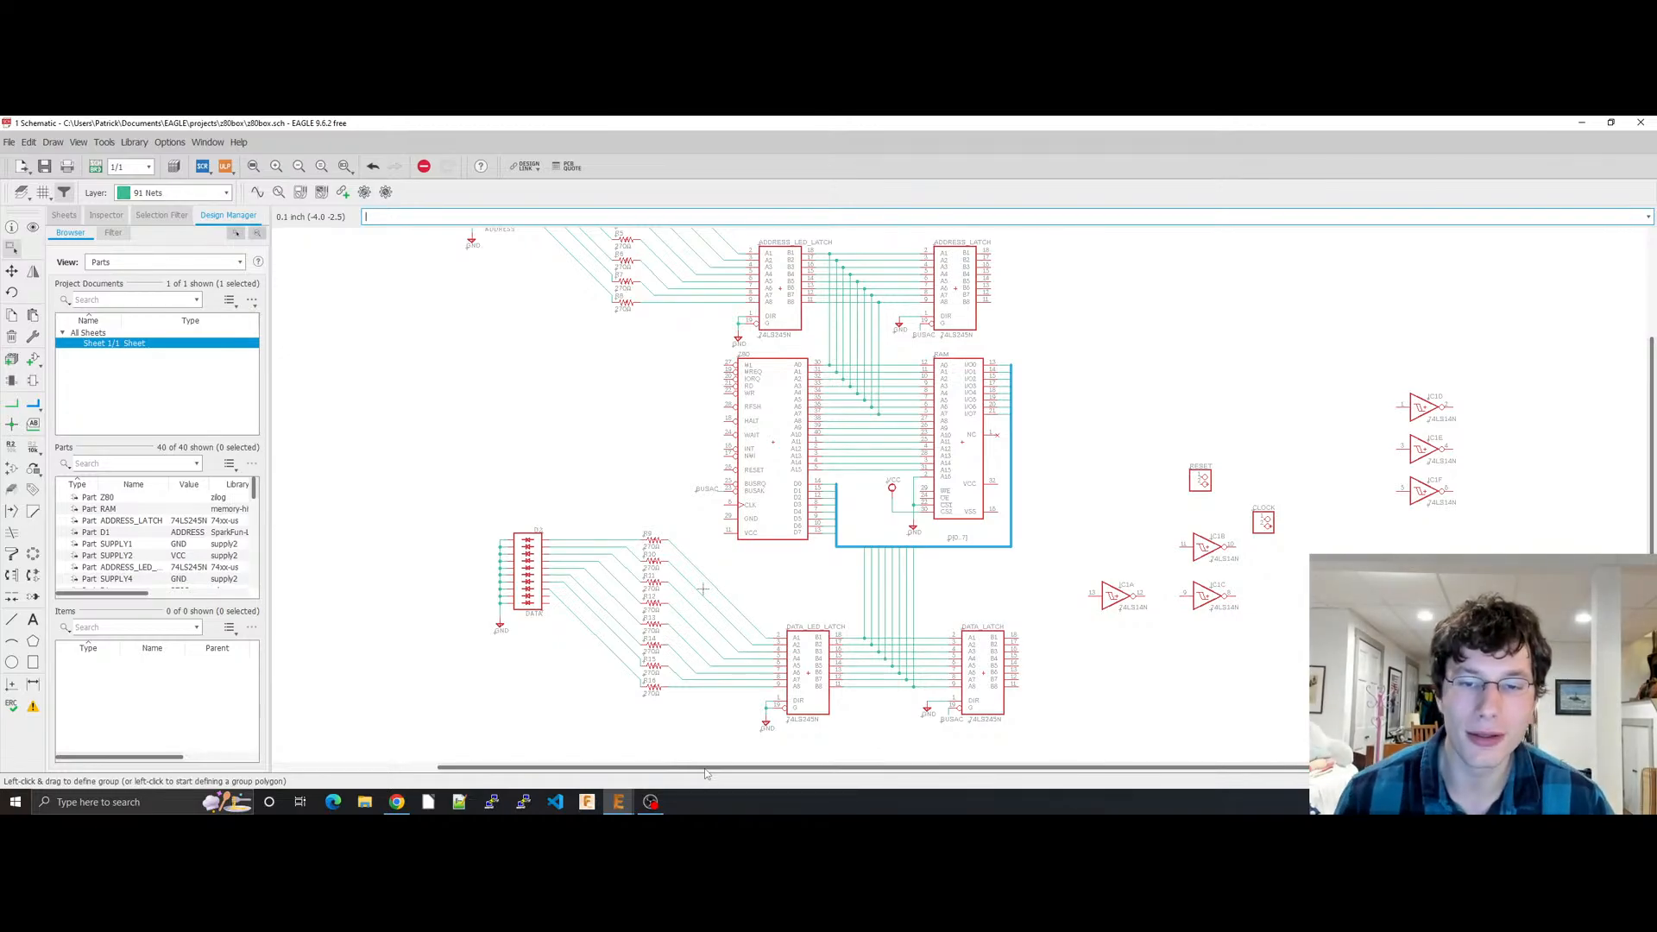
key("ctrl+s")
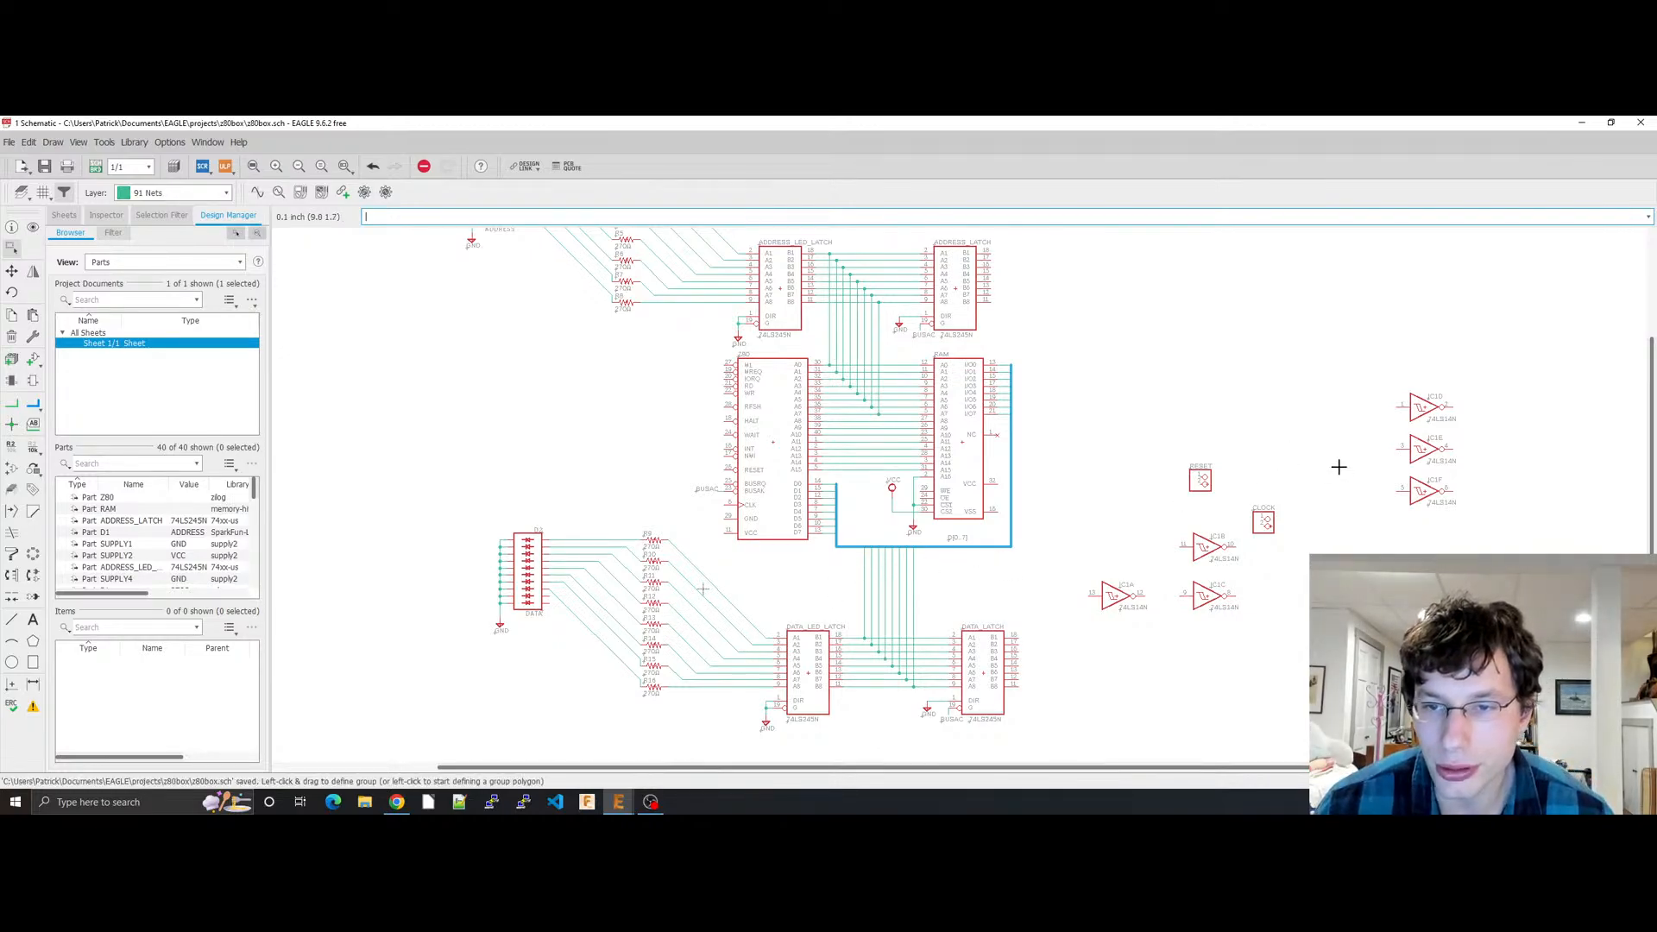
Step: Recheck the push switches in the Chrome reference, then move the CLOCK header in EAGLE farther right of inverter gates IC1B and IC1C
left_click(396, 802)
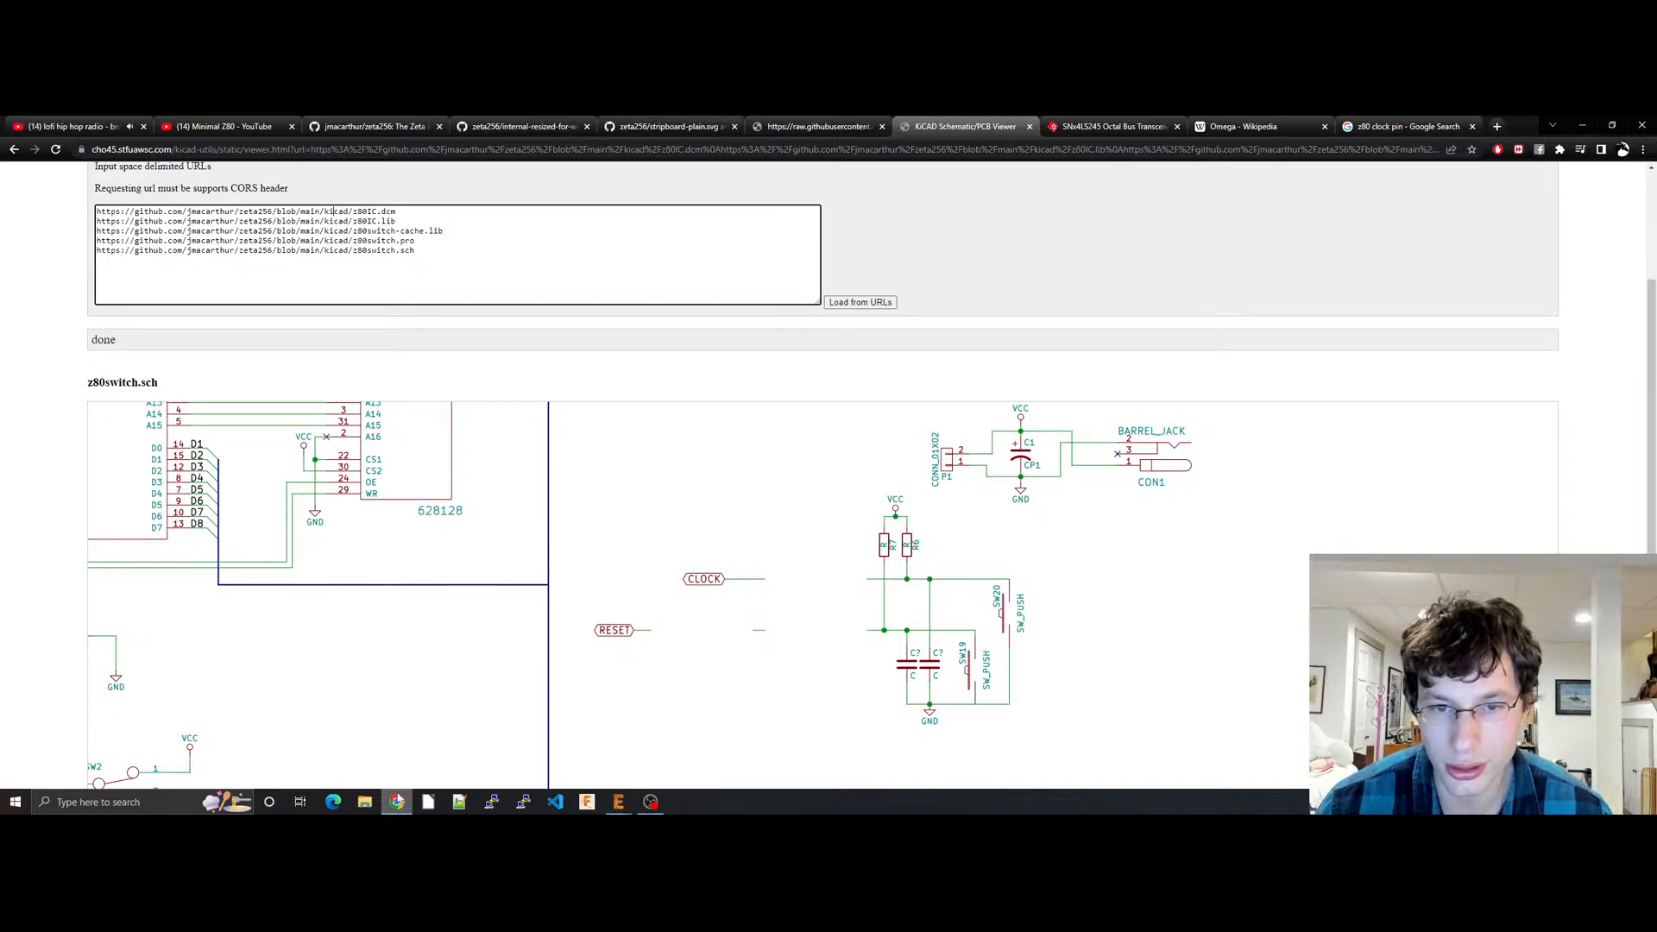
mouse_move(618, 802)
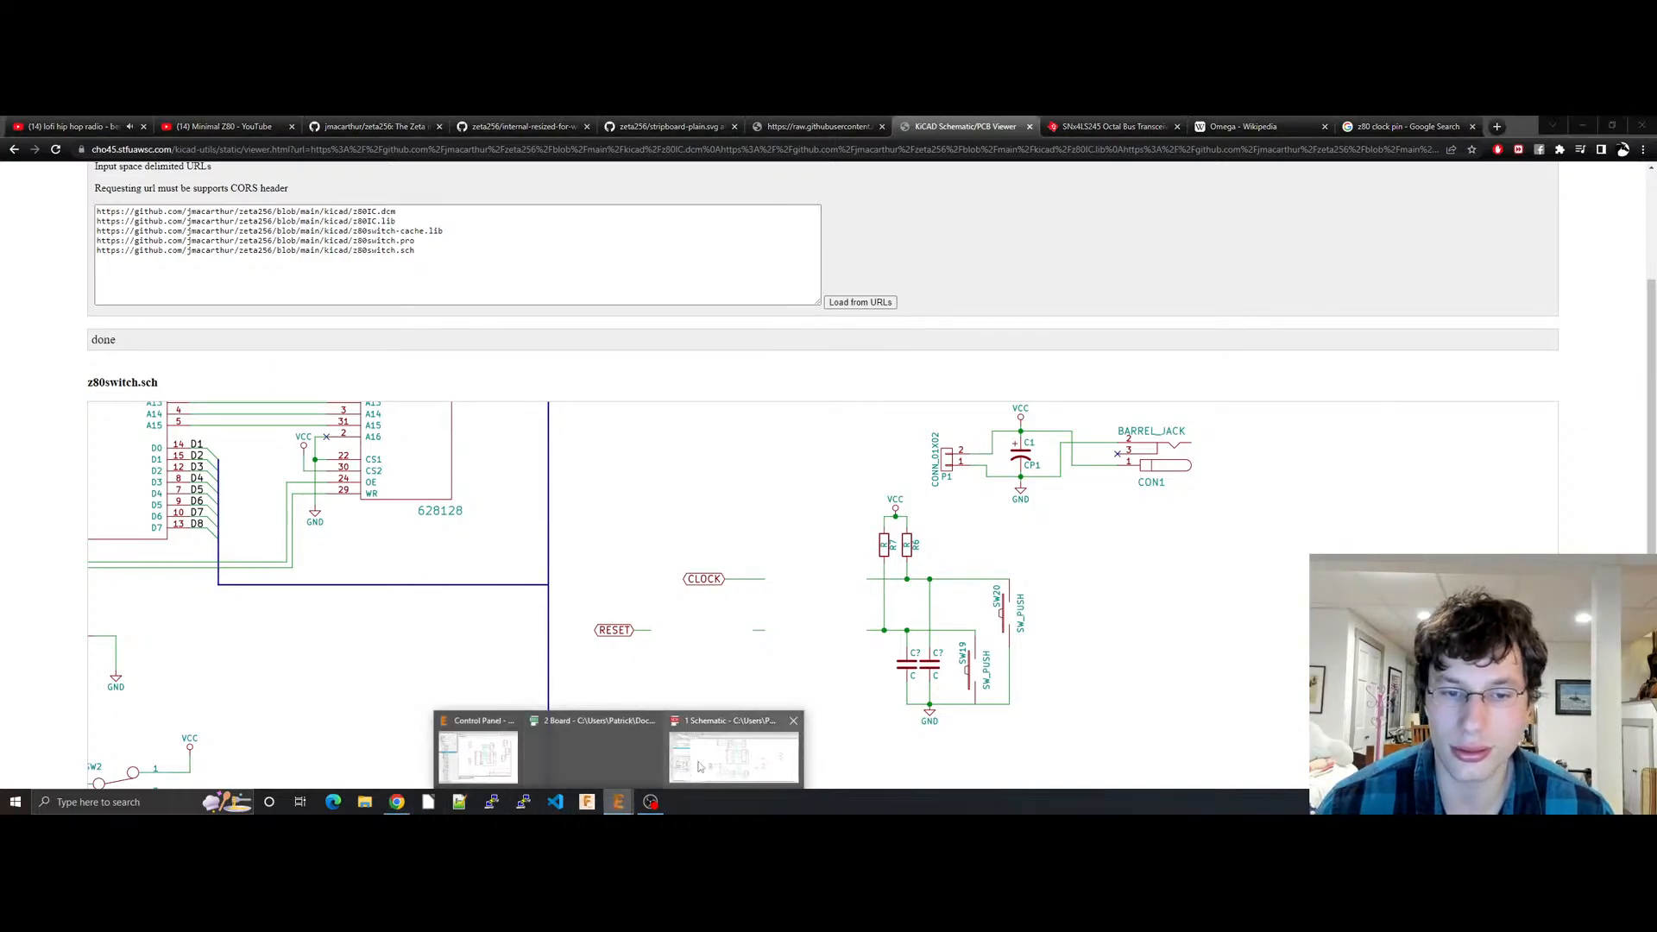
left_click(699, 765)
key("Escape")
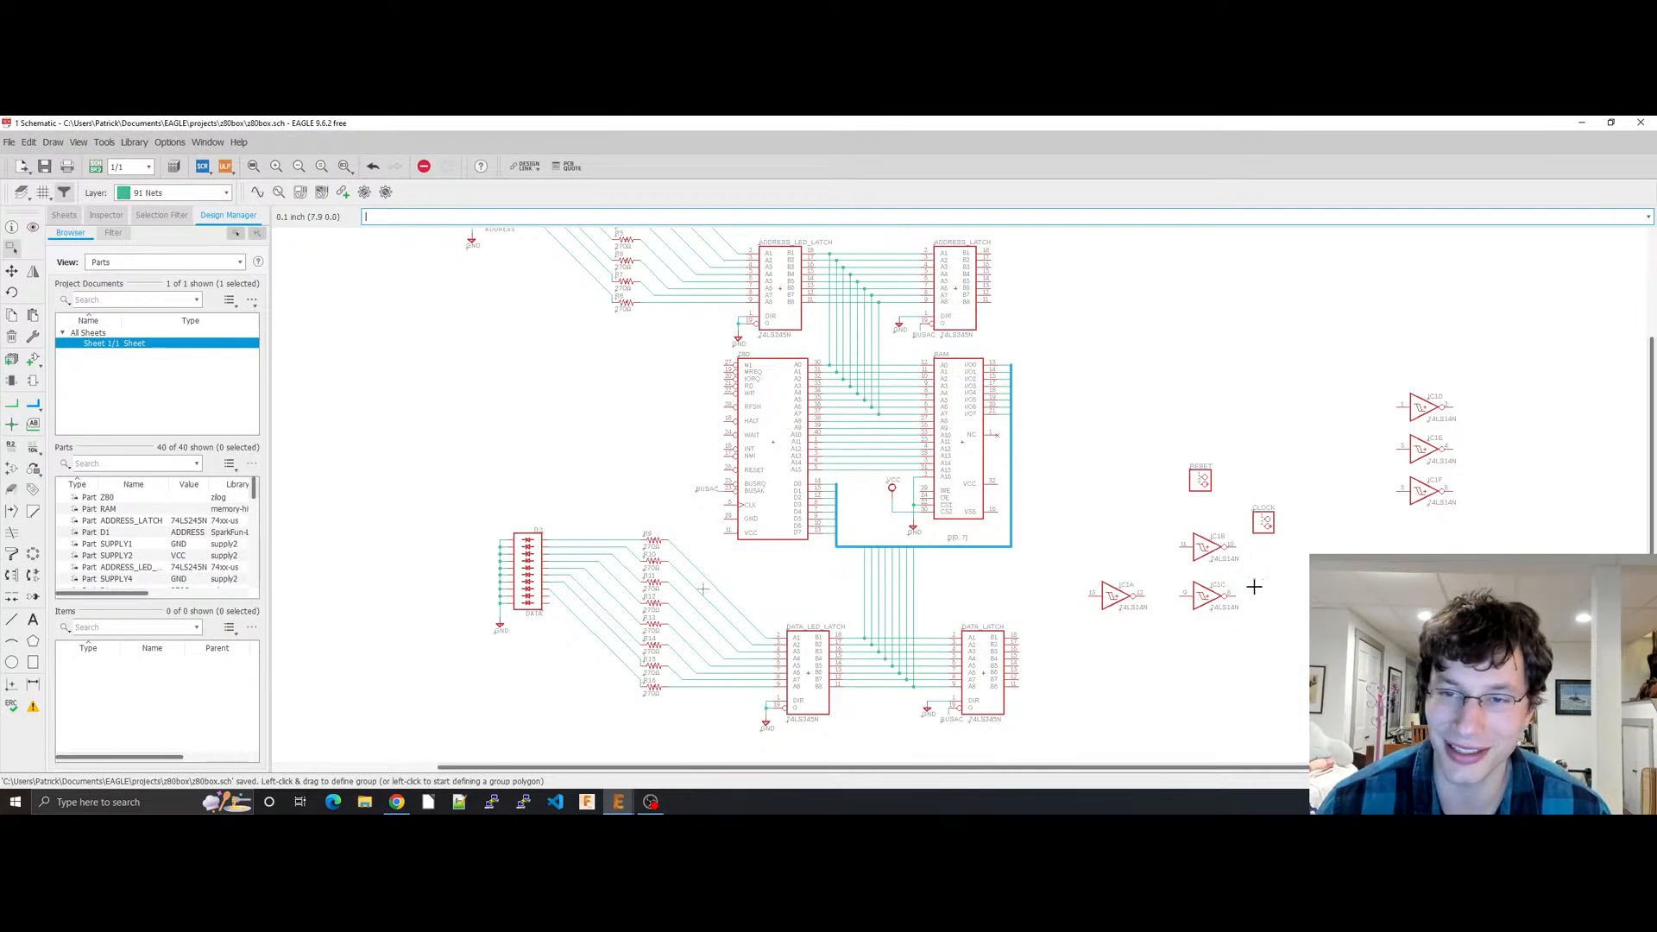
left_click(403, 803)
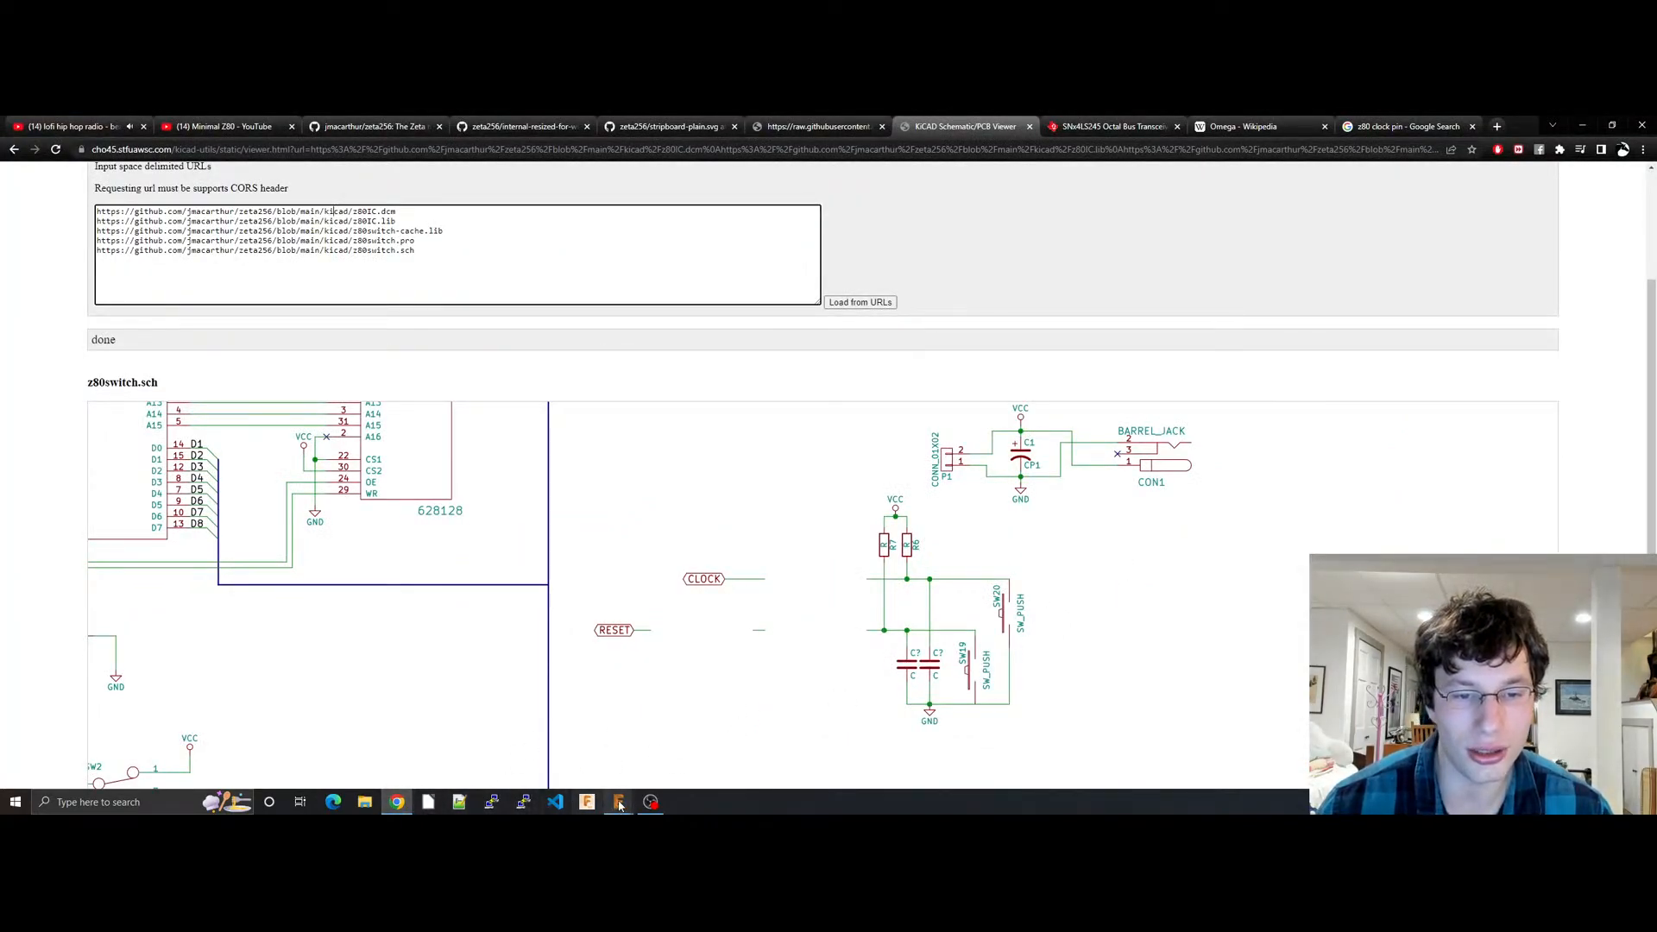
mouse_move(618, 802)
left_click(734, 747)
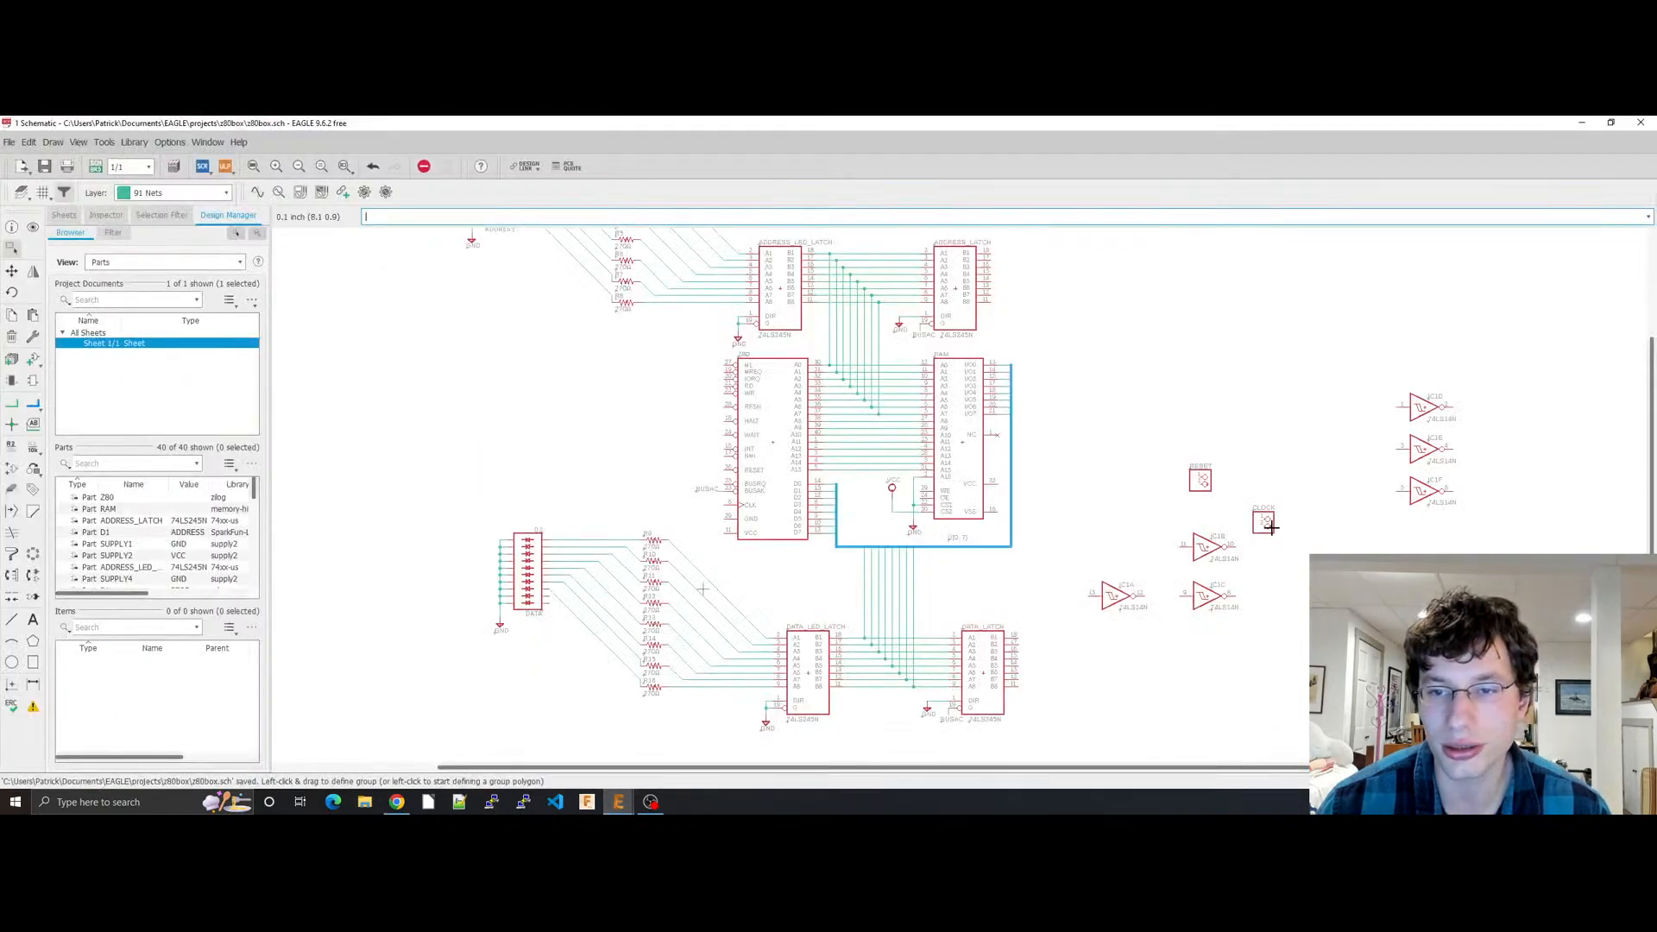
left_click_drag(1271, 527, 1302, 545)
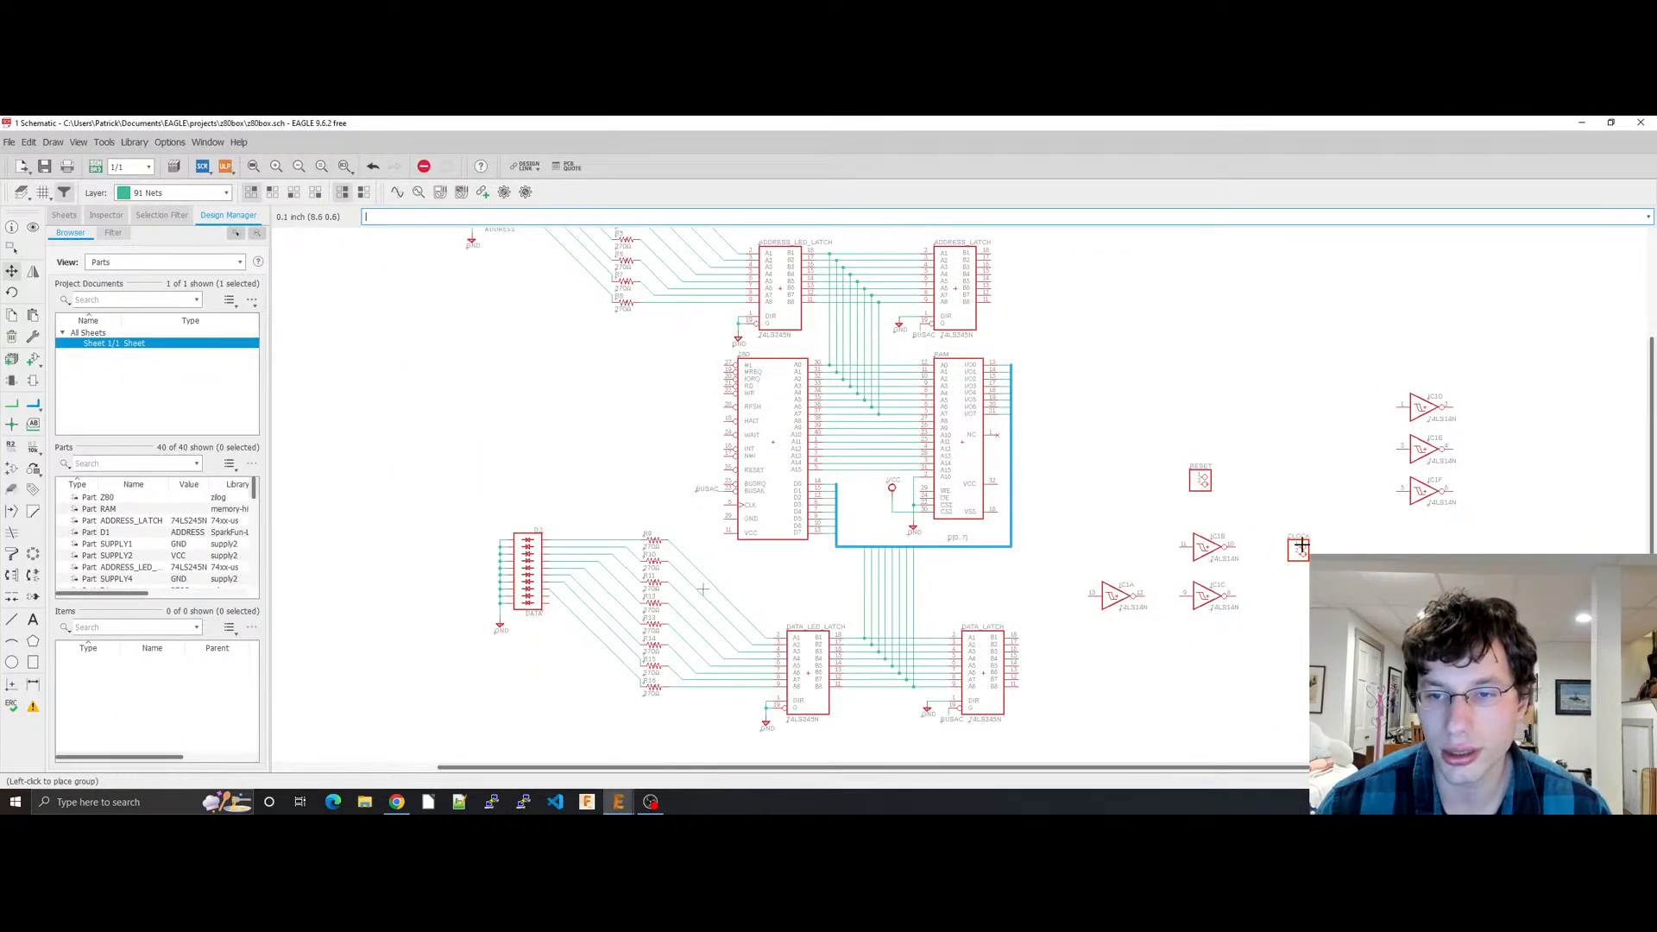
left_click(1323, 559)
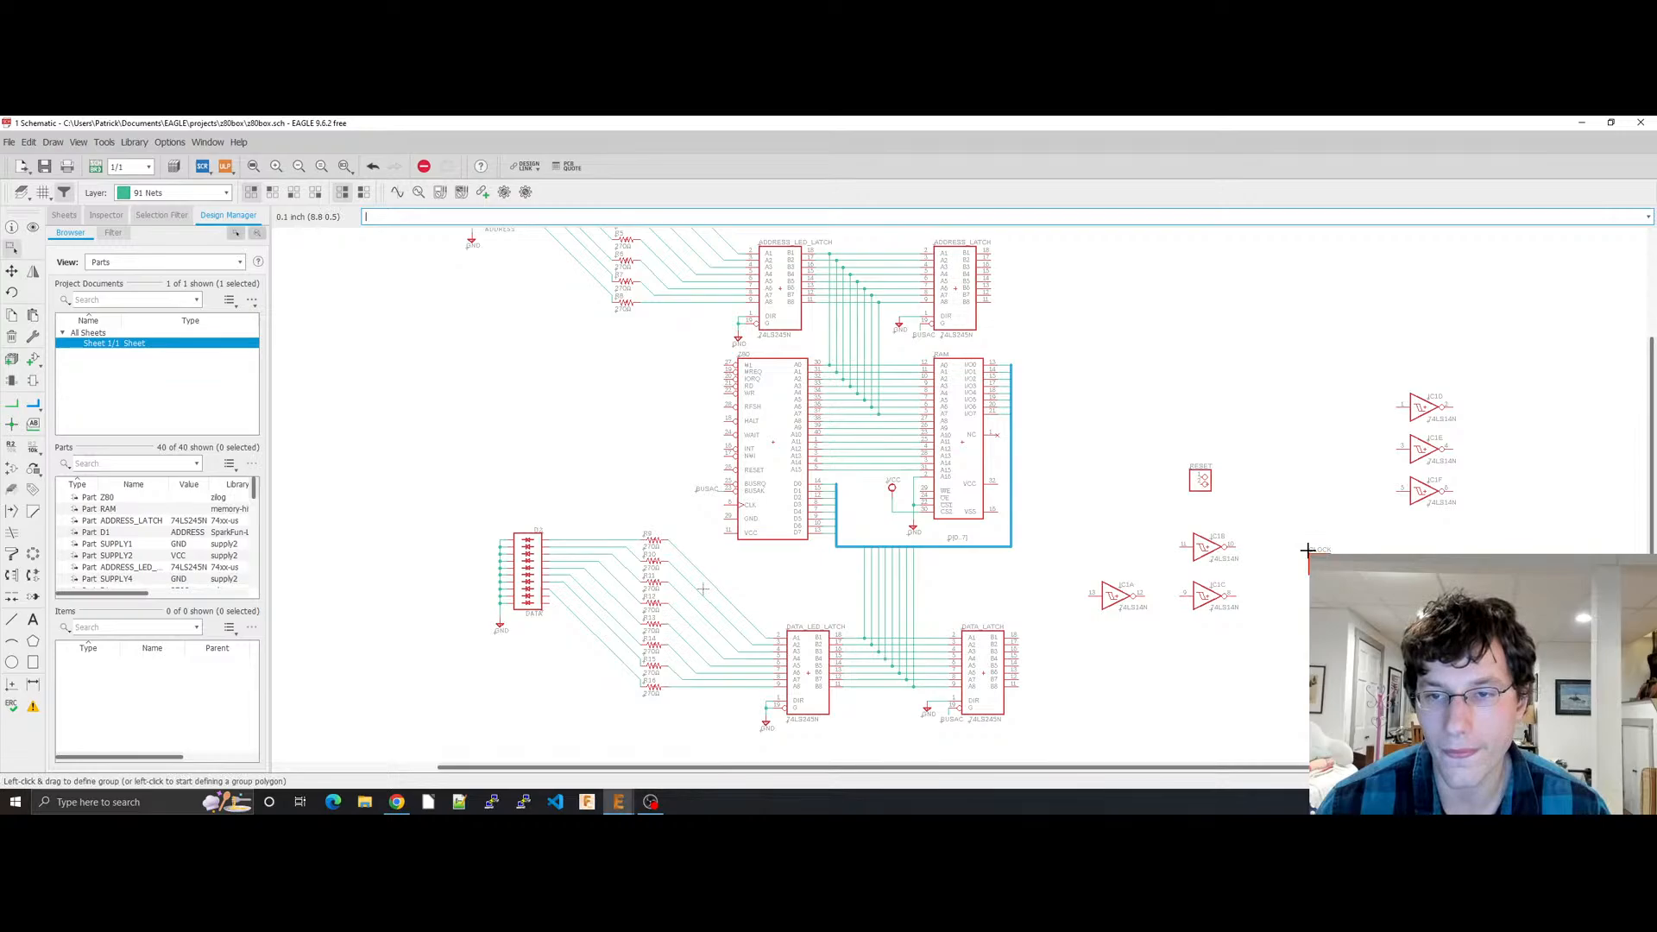
Step: Move the RESET header below inverter gate IC1C, rotate it a quarter turn, and save the schematic
left_click(1198, 486)
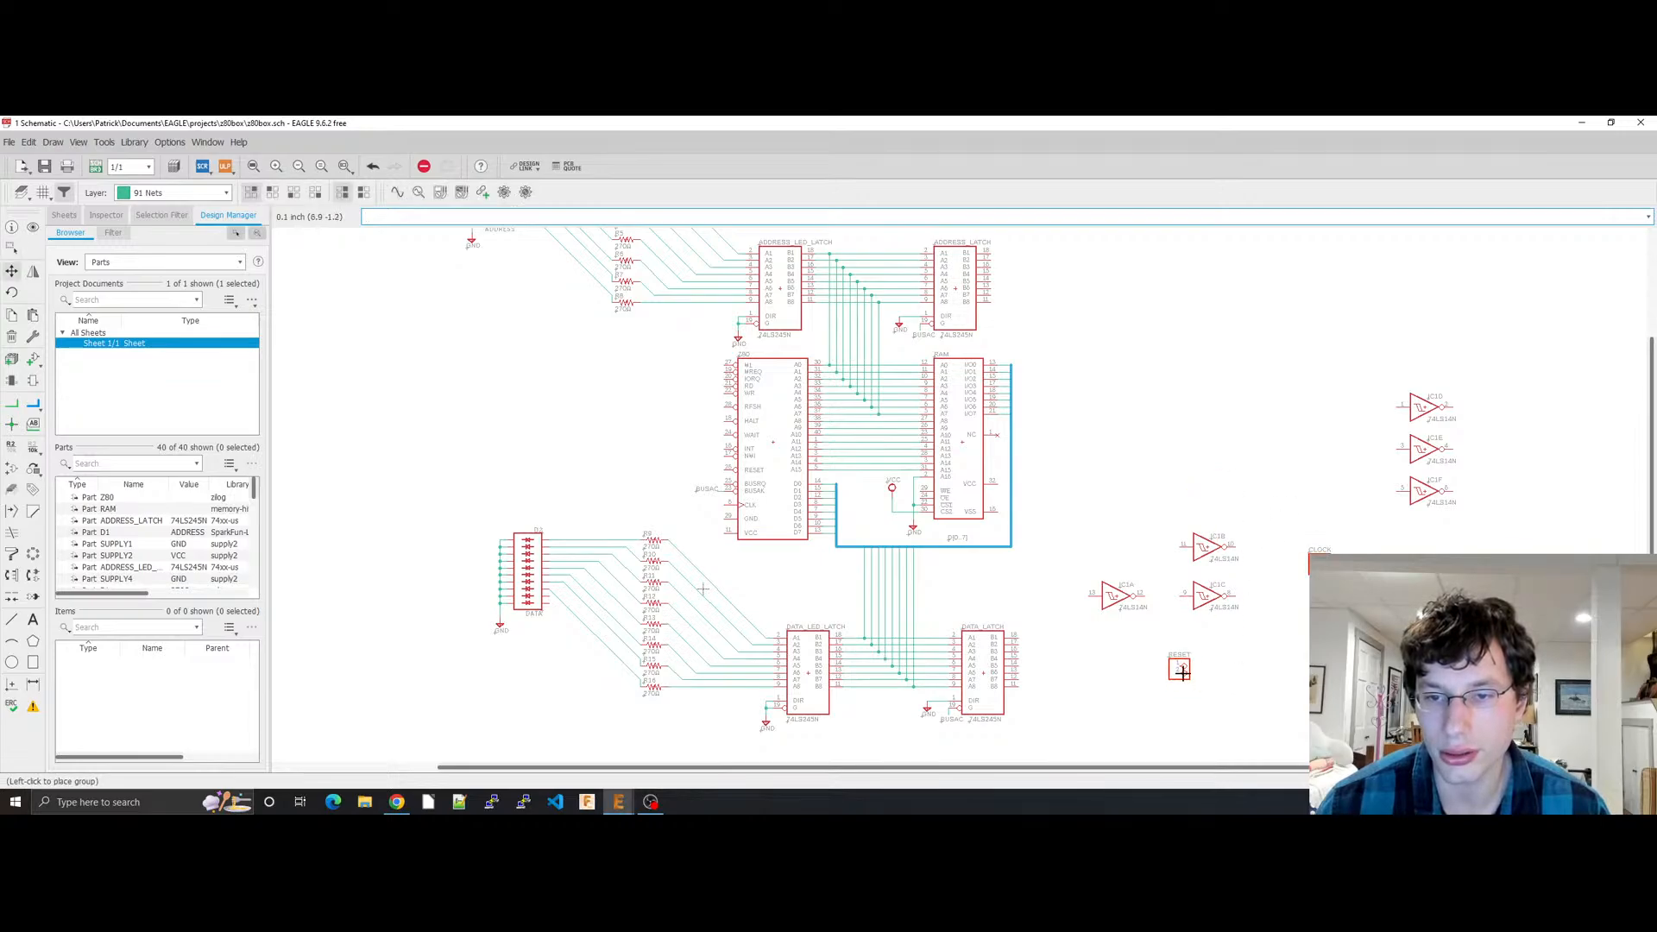
left_click(1172, 672)
right_click(1182, 677)
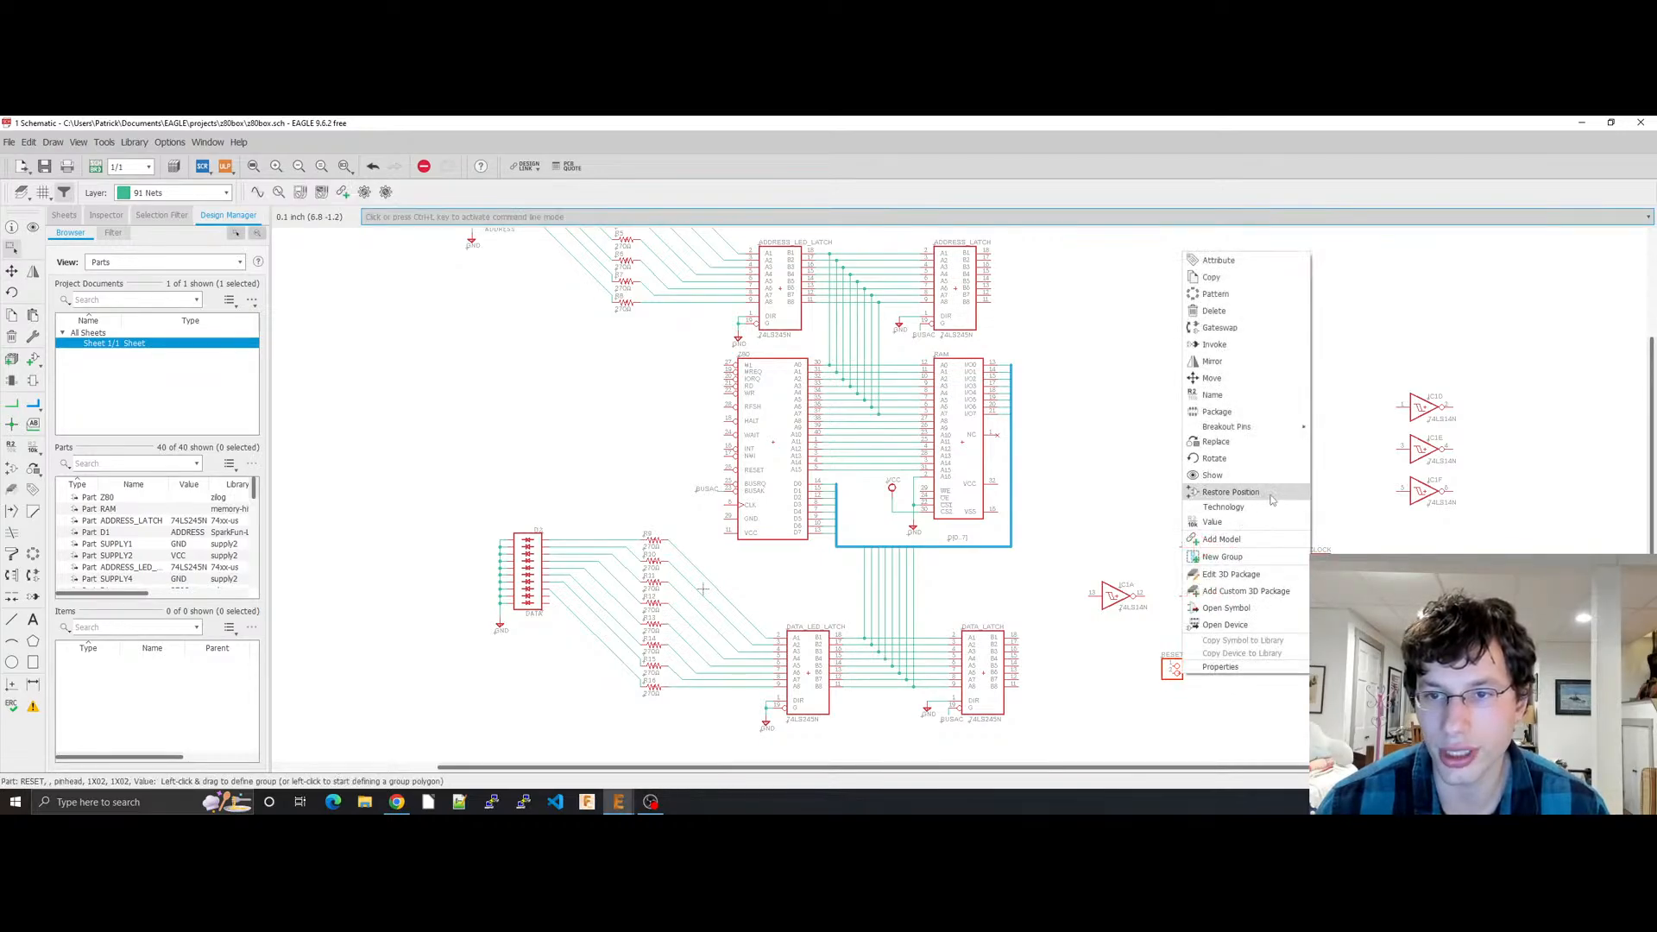
left_click(1243, 458)
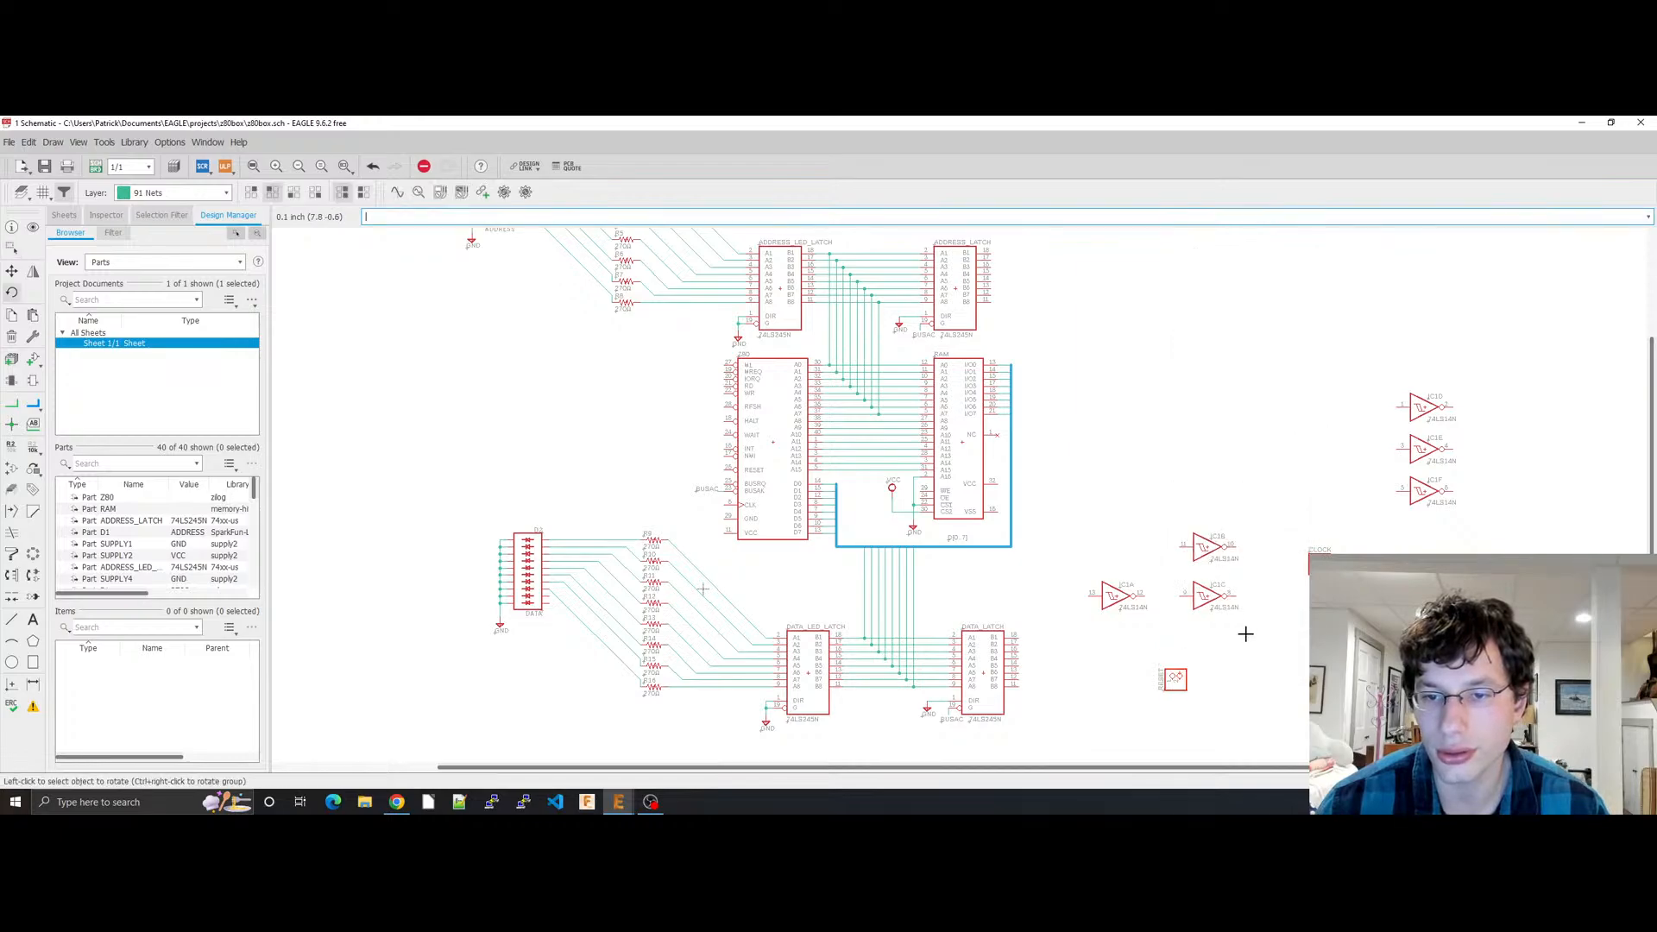
key("Escape")
key("ctrl+s")
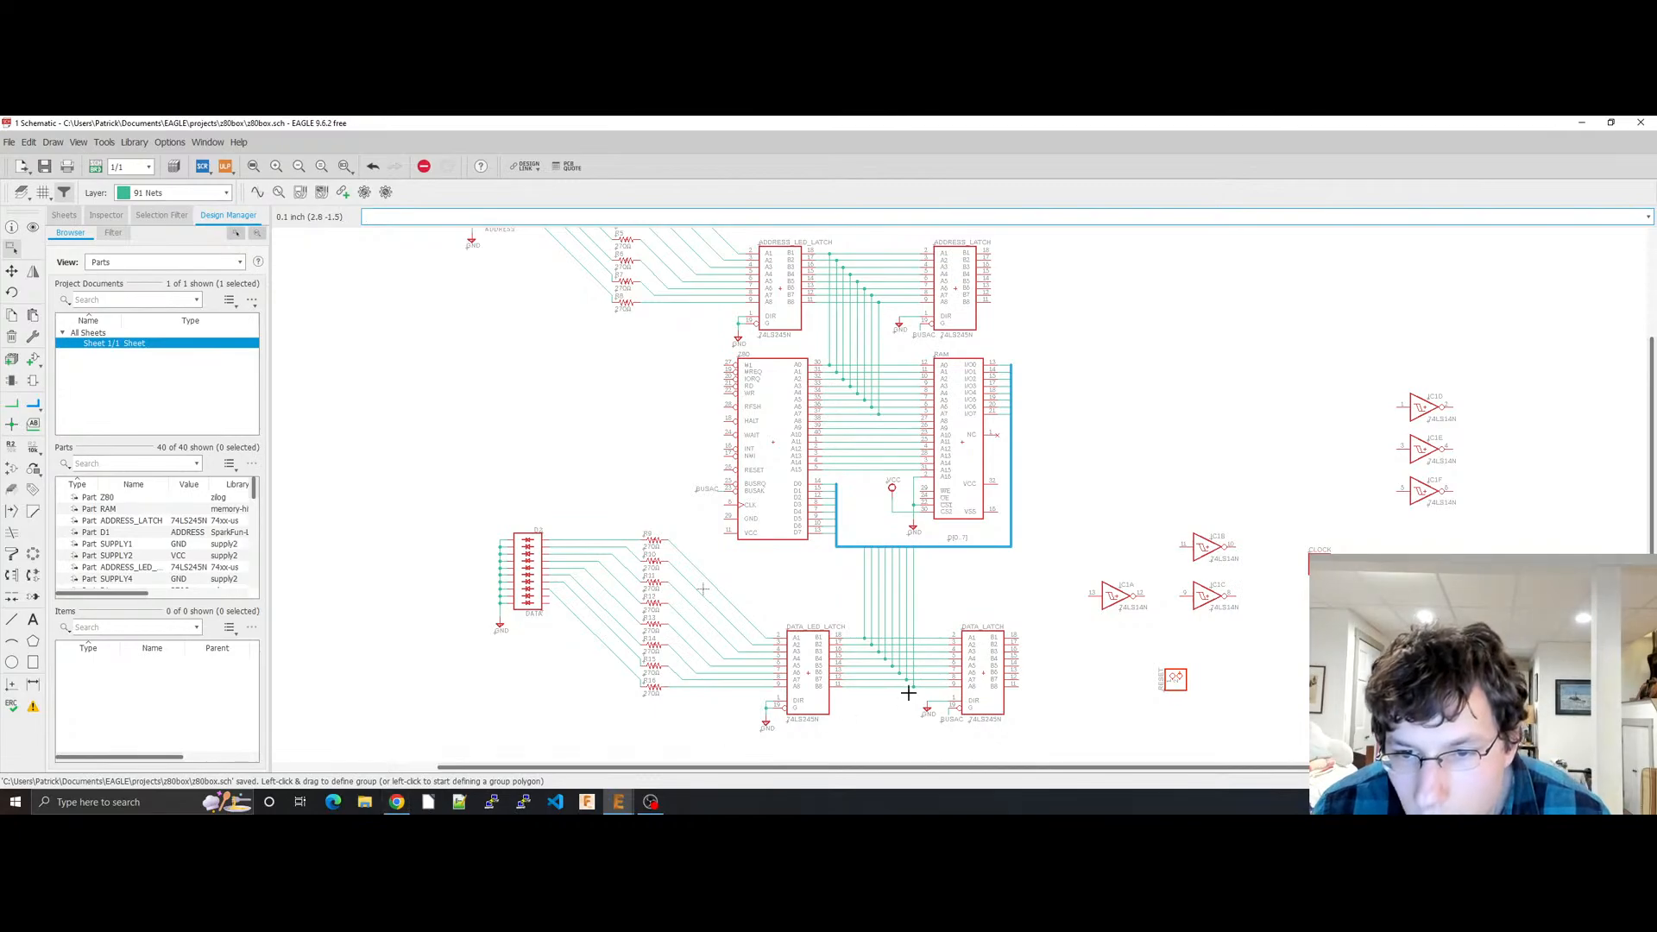
Step: Rotate the RESET header by two more quarter turns and save the schematic
right_click(1175, 678)
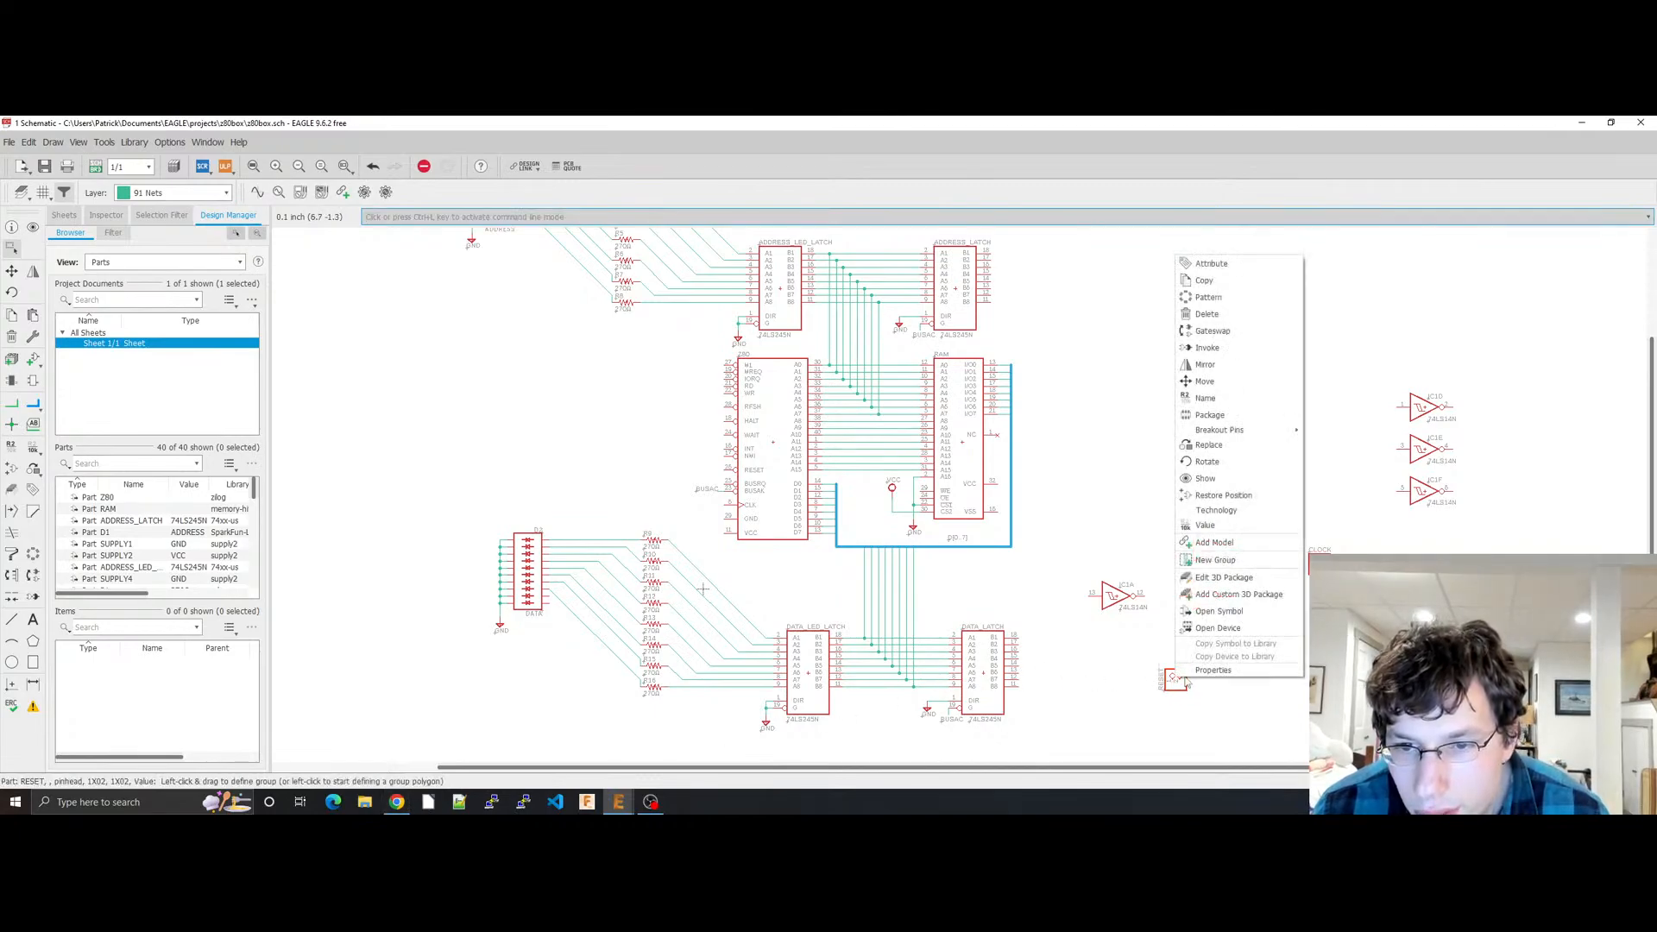
key("Escape")
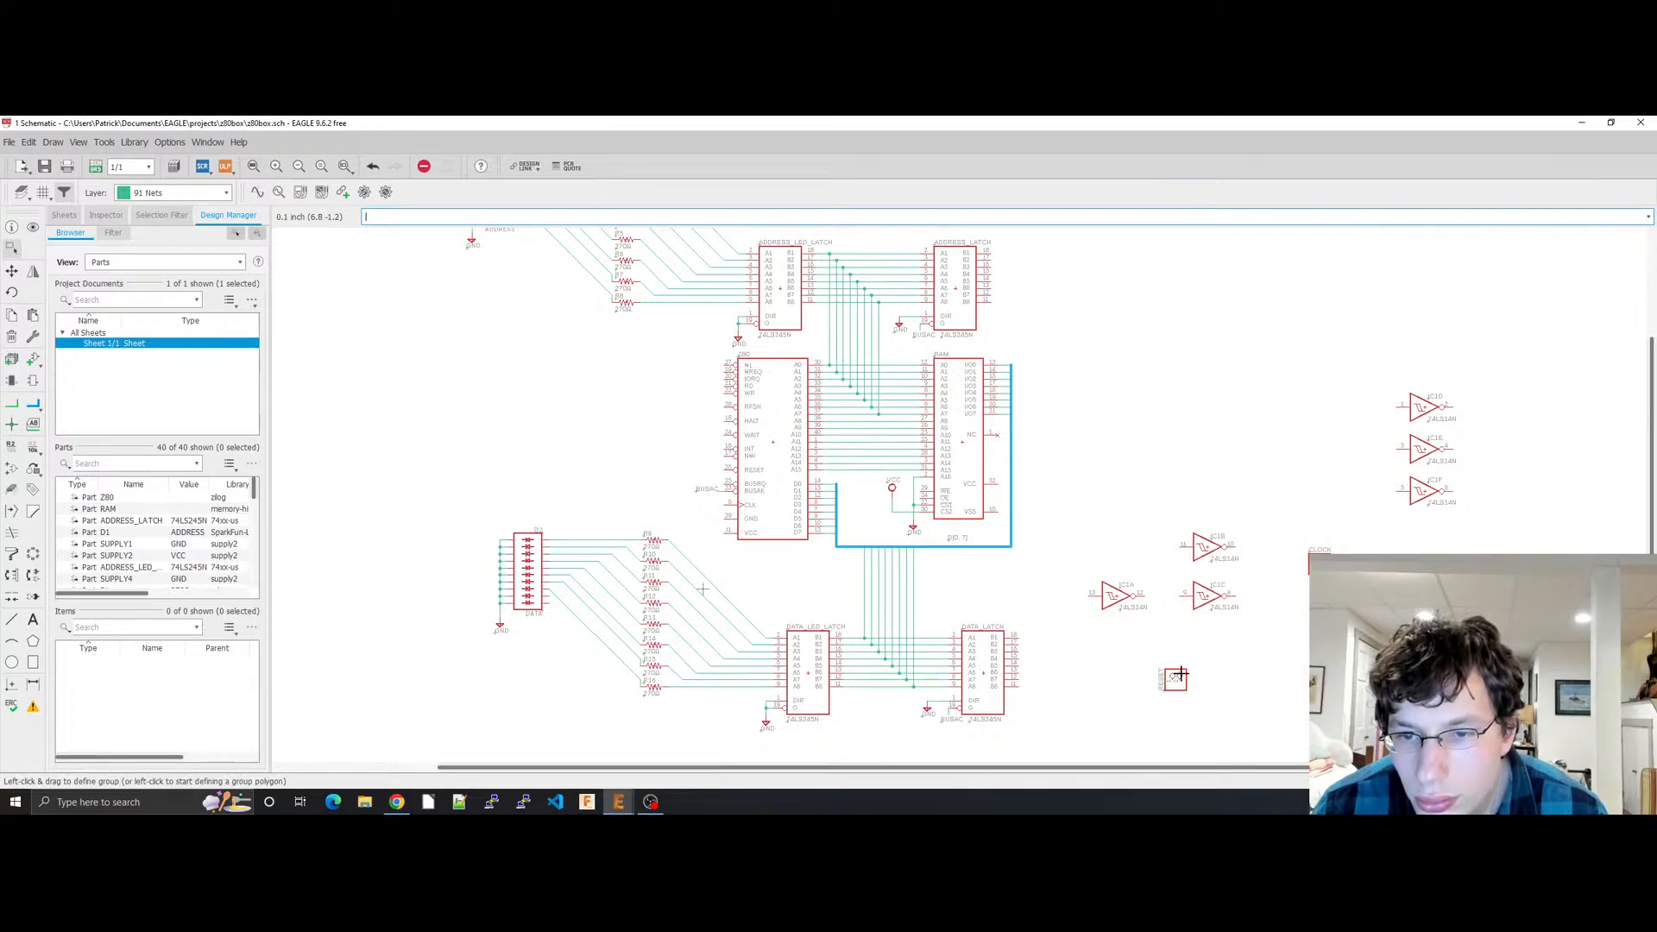
right_click(1181, 673)
left_click(1217, 456)
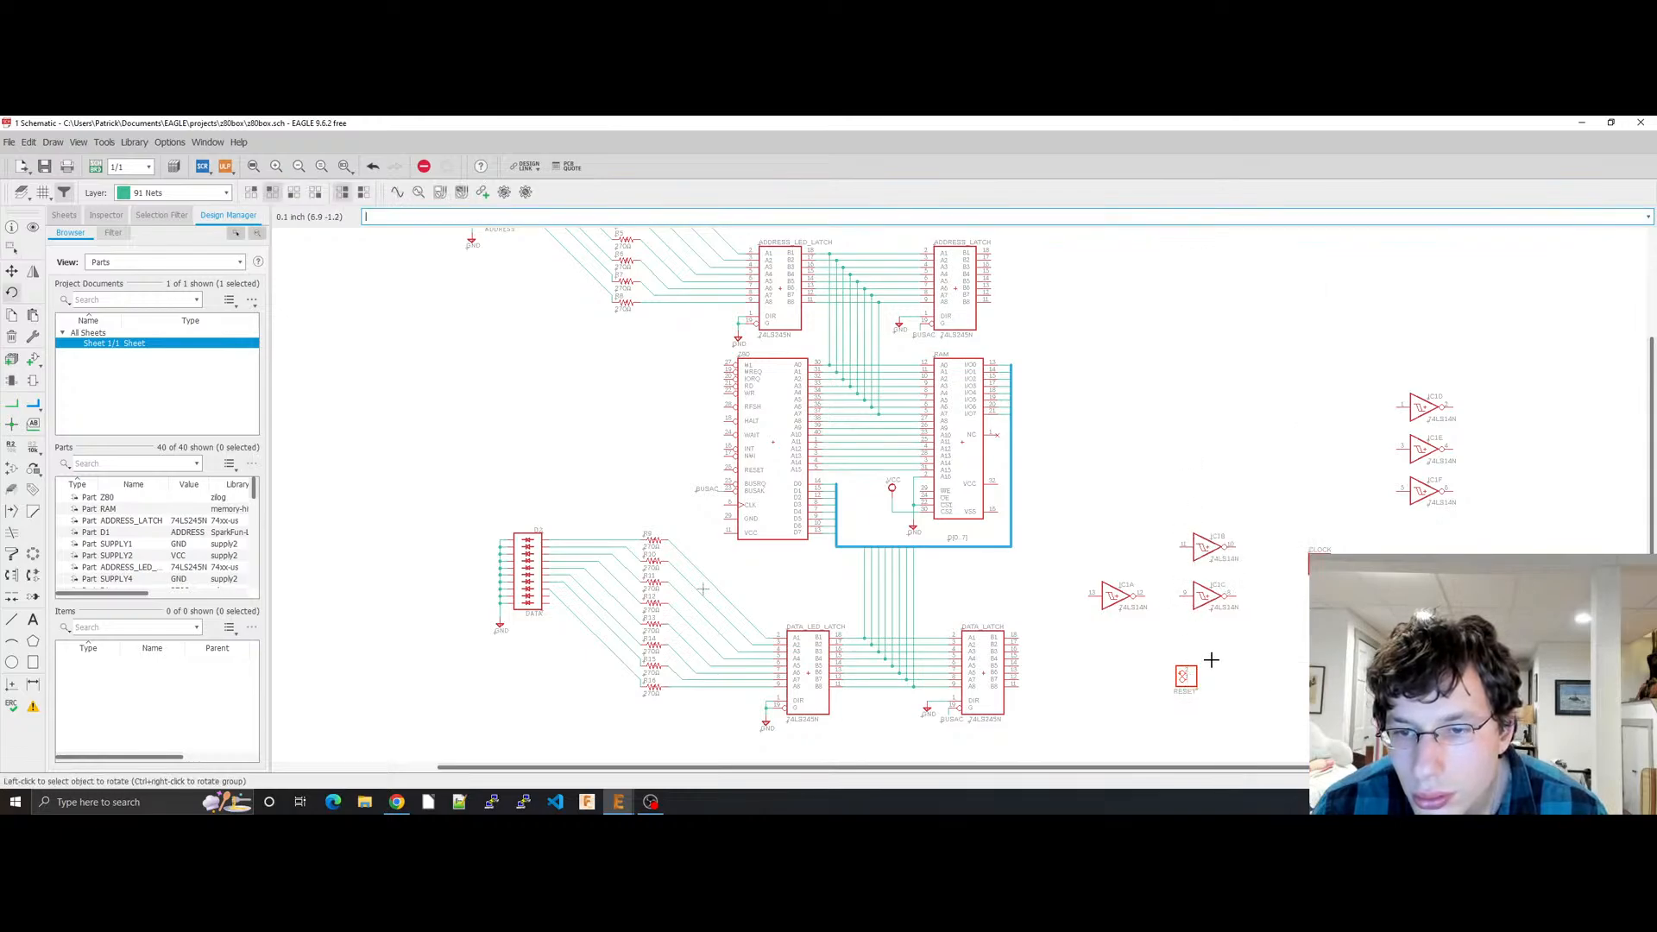
left_click(1185, 674)
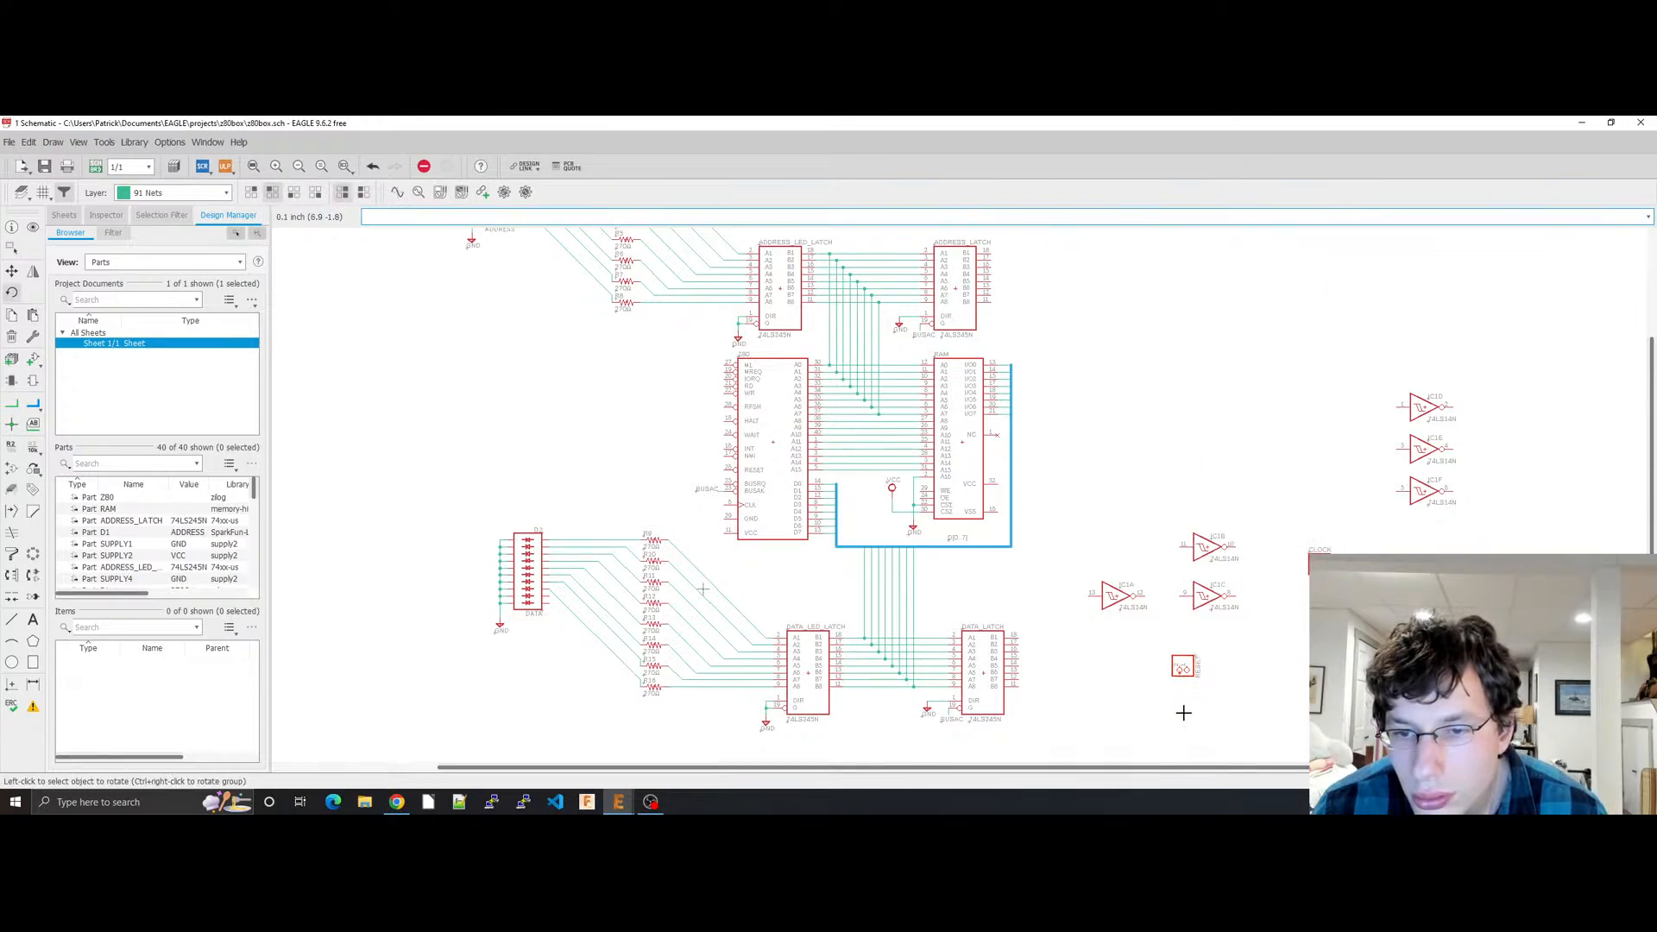
key("ctrl+s")
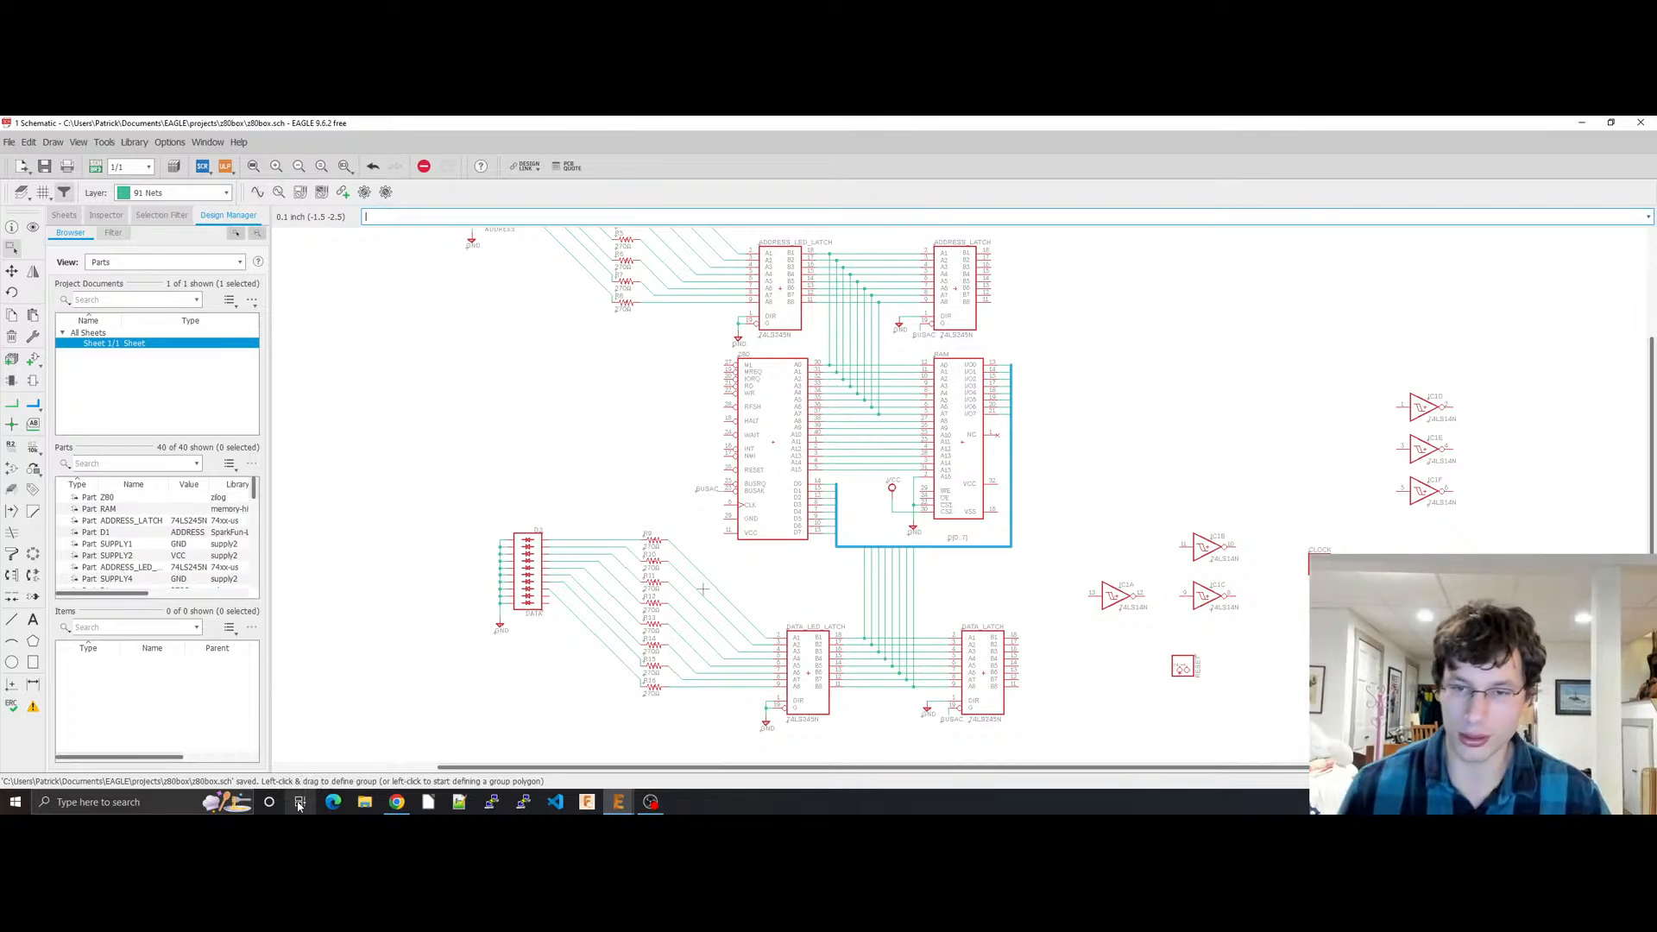
Step: Review the clock and reset lines in the Chrome reference, then draw a short net leftward from IC1A's input pin 13 in EAGLE
left_click(397, 802)
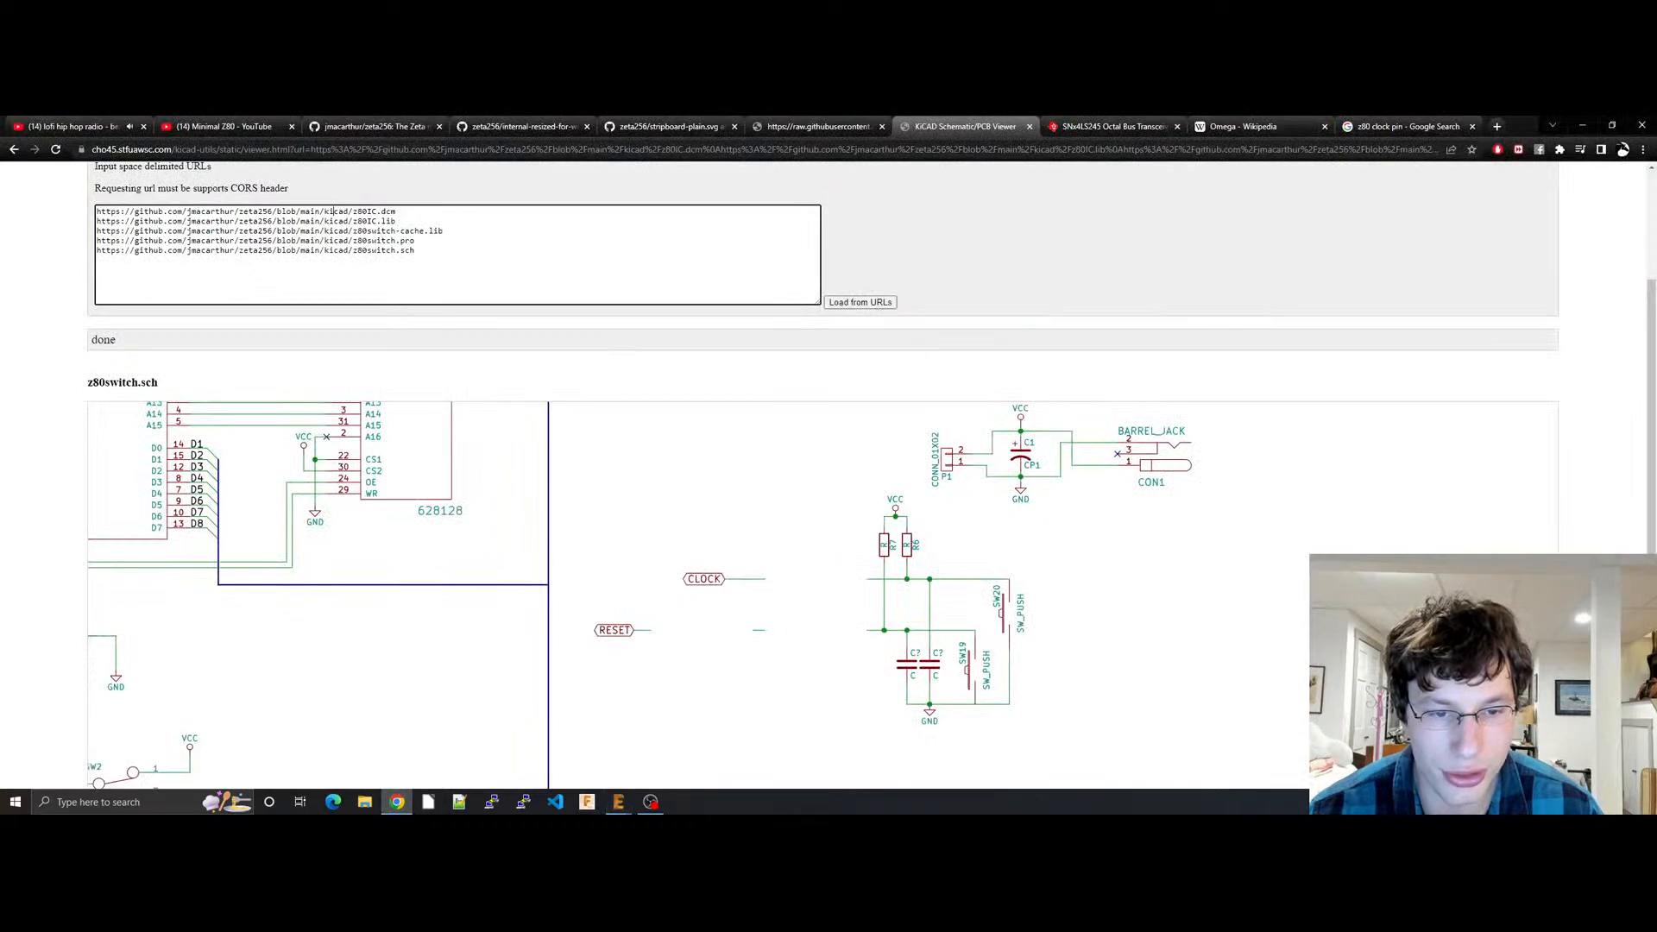
left_click(621, 802)
left_click(709, 756)
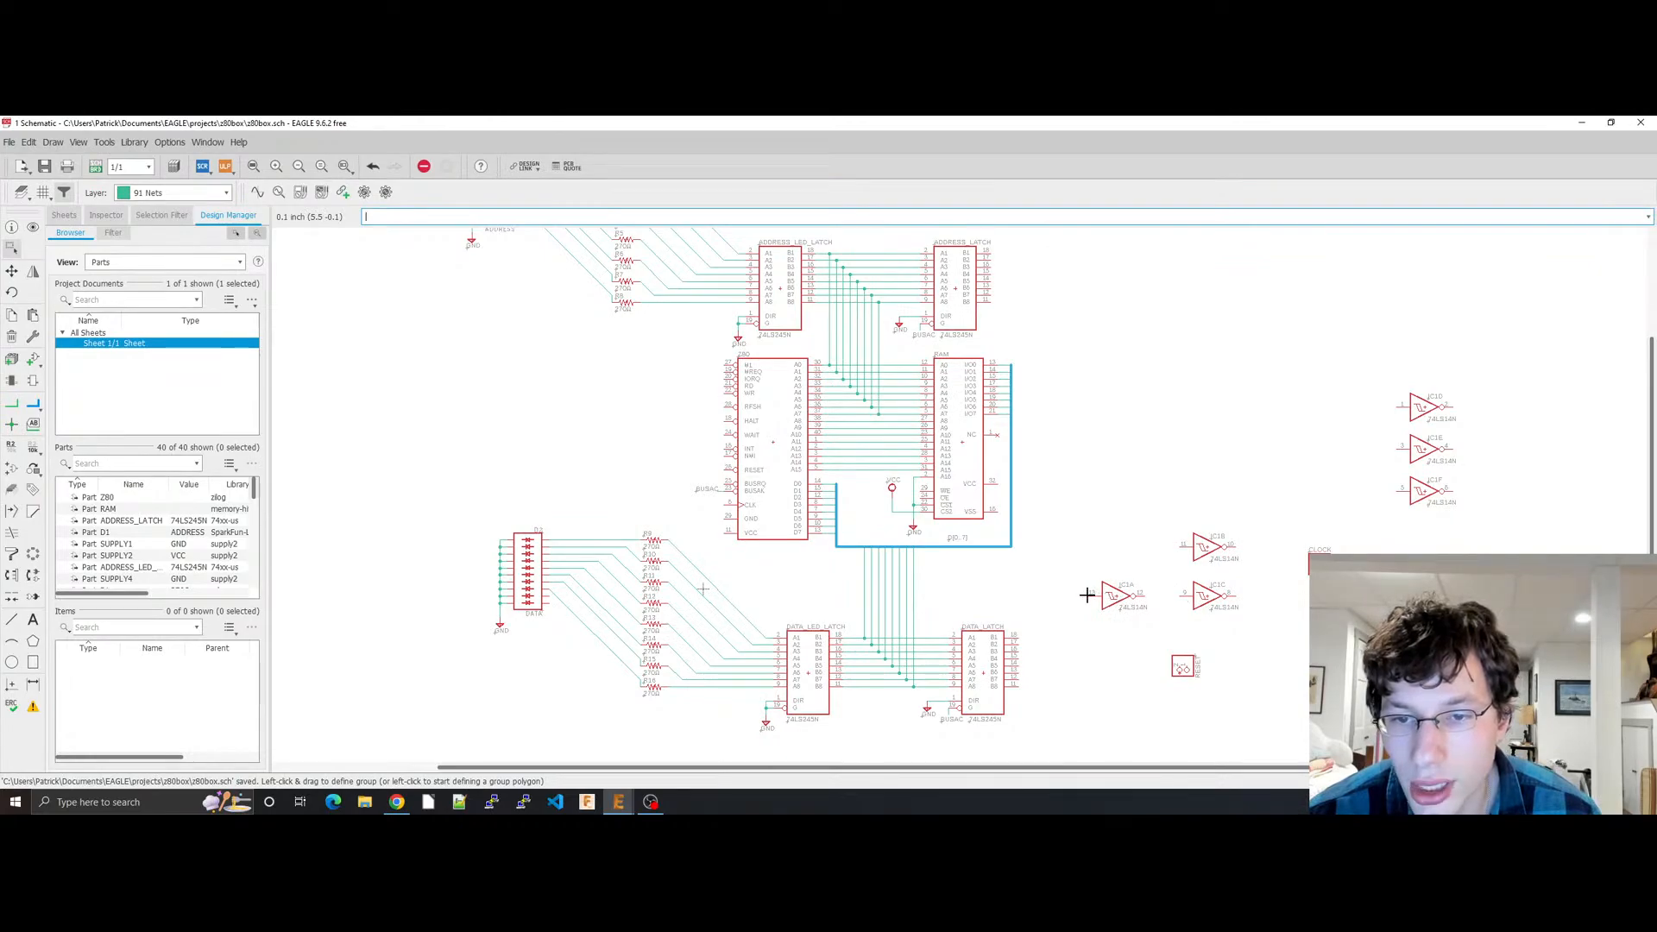
scroll(1054, 688, "up", 3)
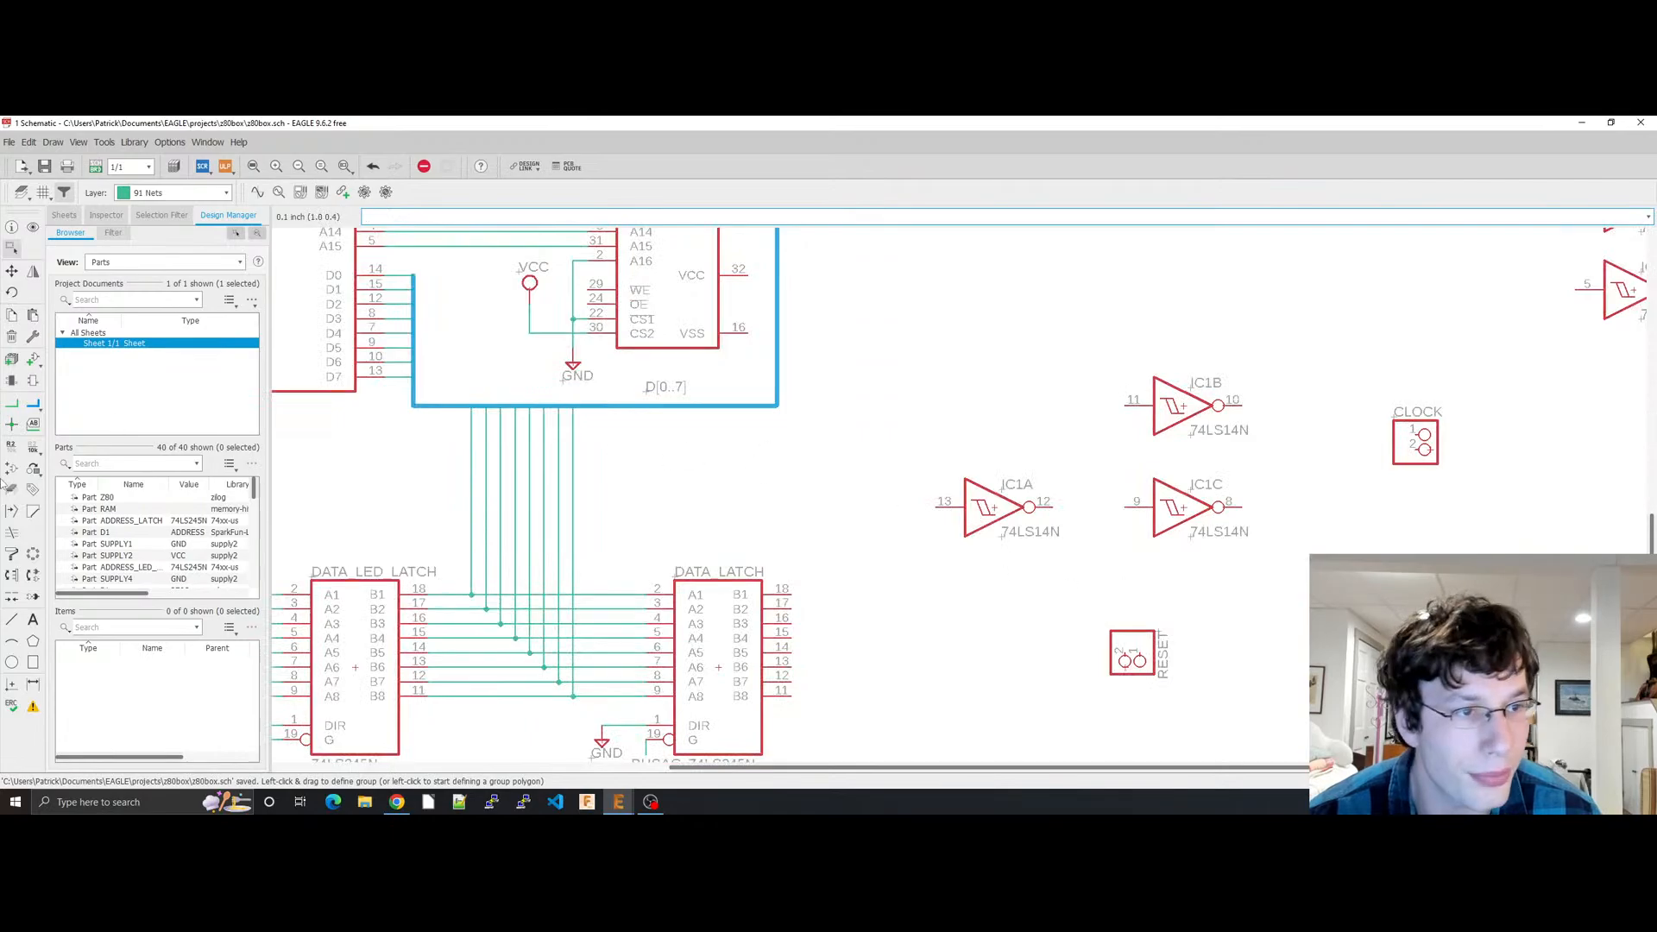
left_click(11, 403)
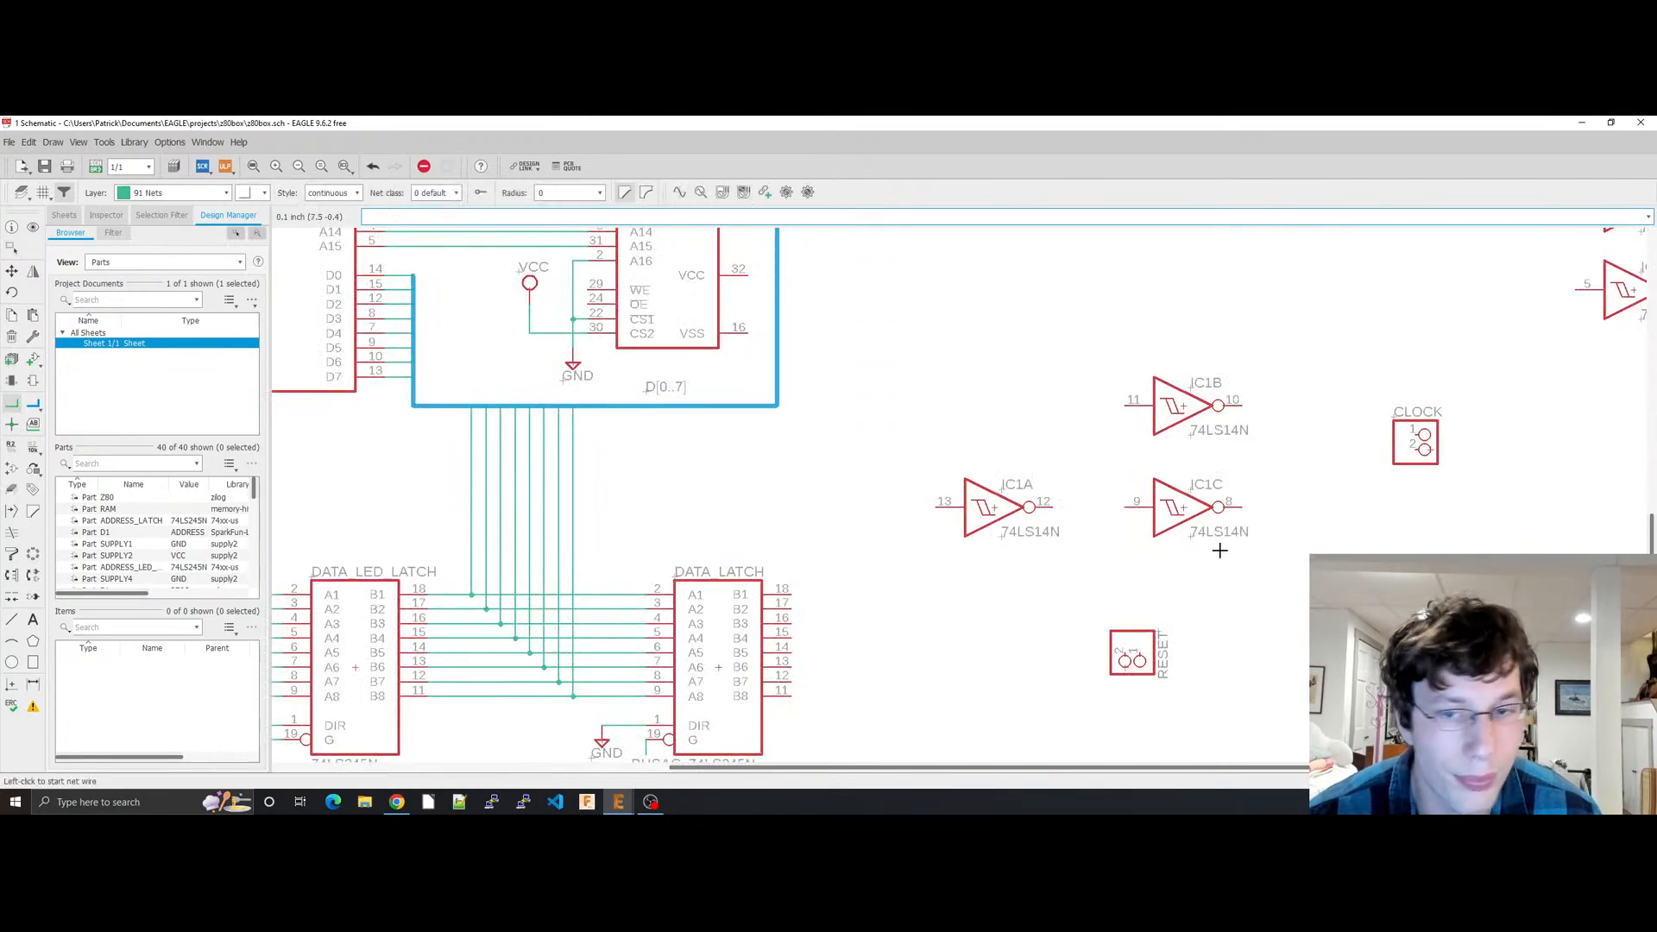
left_click(940, 507)
double_click(893, 506)
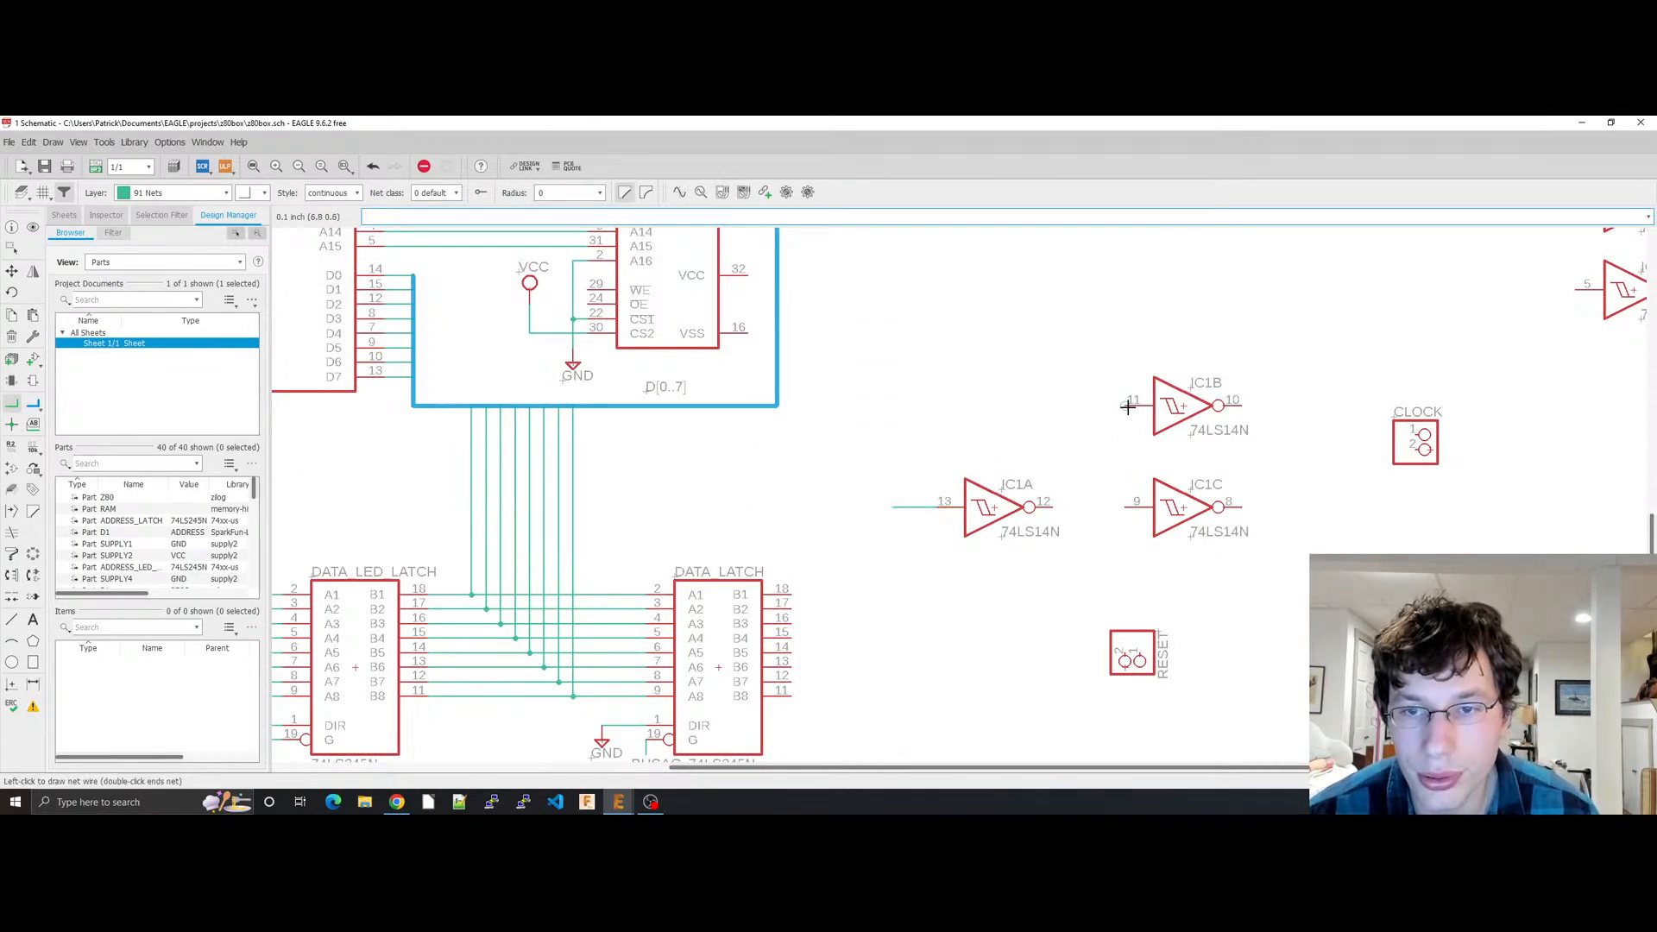
Step: Draw a short net from IC1B's input pin 11 and wire IC1A's output to IC1C's input, checking the Chrome reference schematic
left_click(396, 802)
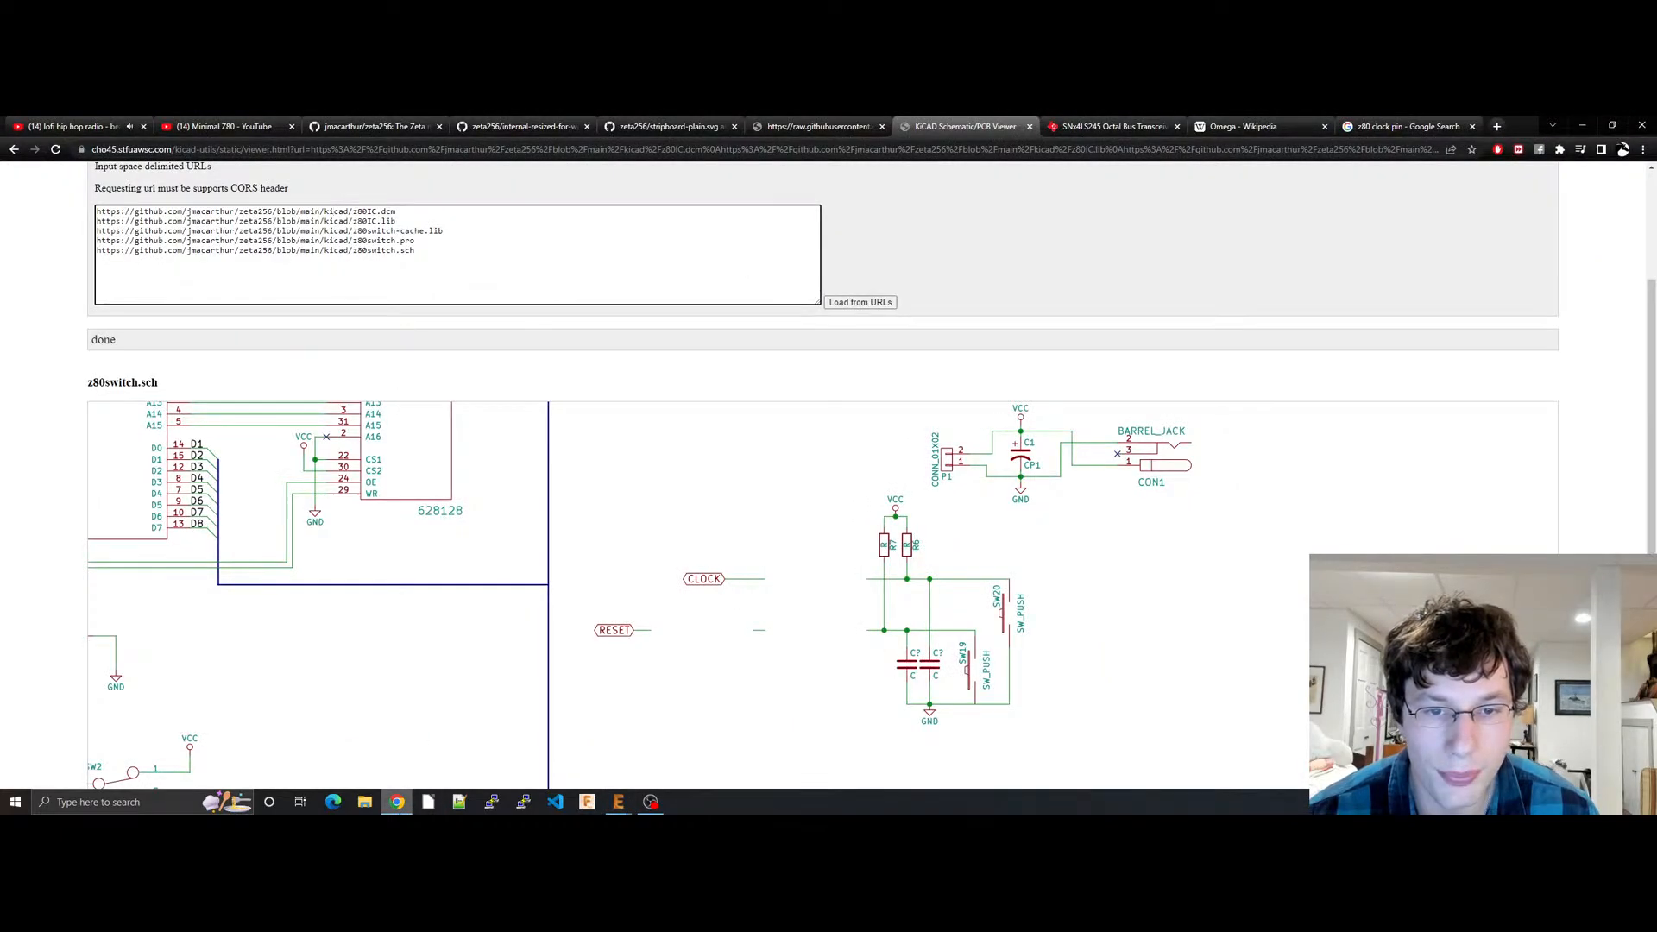
key("alt+Tab")
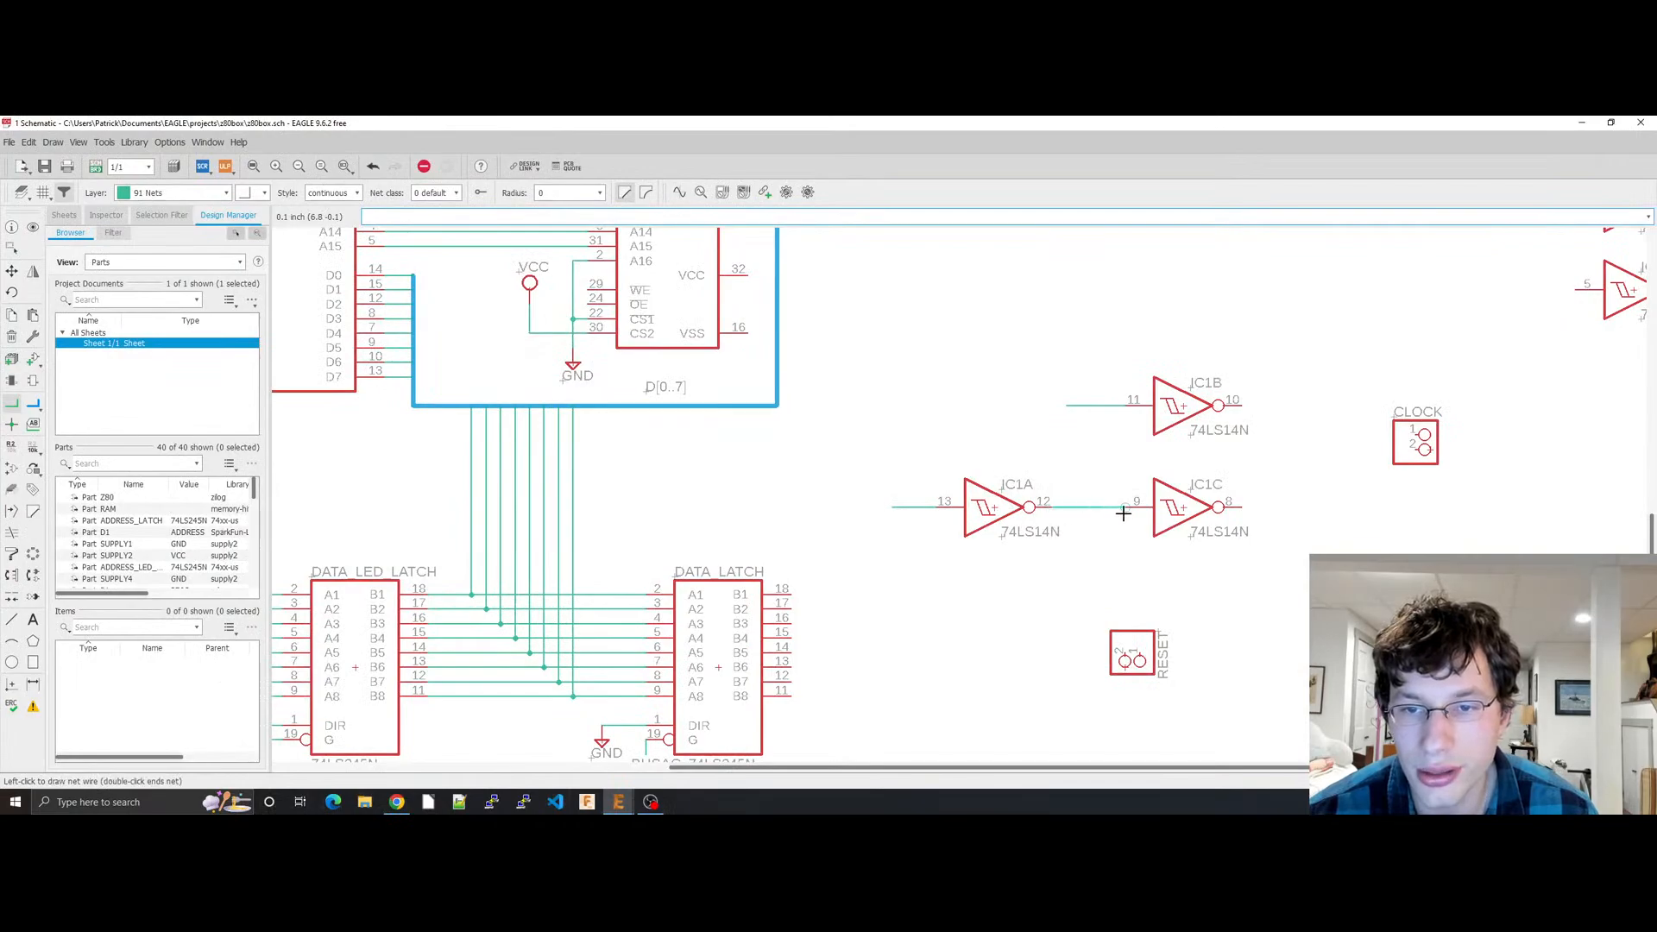
left_click(1123, 513)
Step: Name the net on IC1A's input RESET_LINE, checking the Chrome reference schematic, and place its label just below the wire's free end
right_click(898, 509)
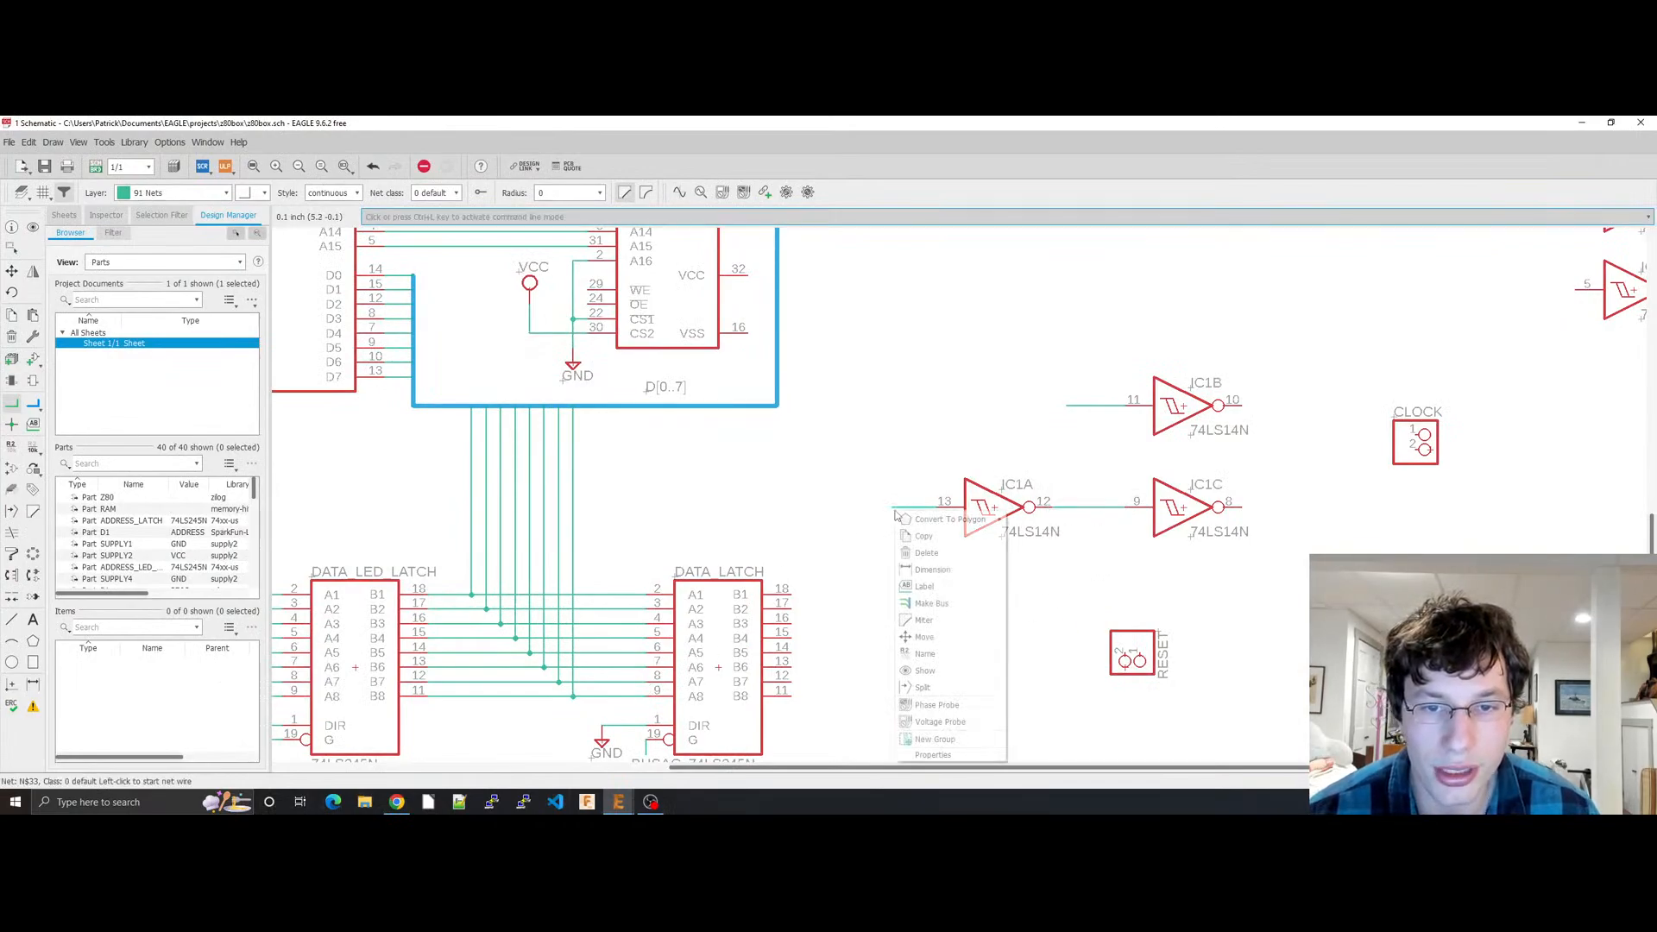
left_click(942, 658)
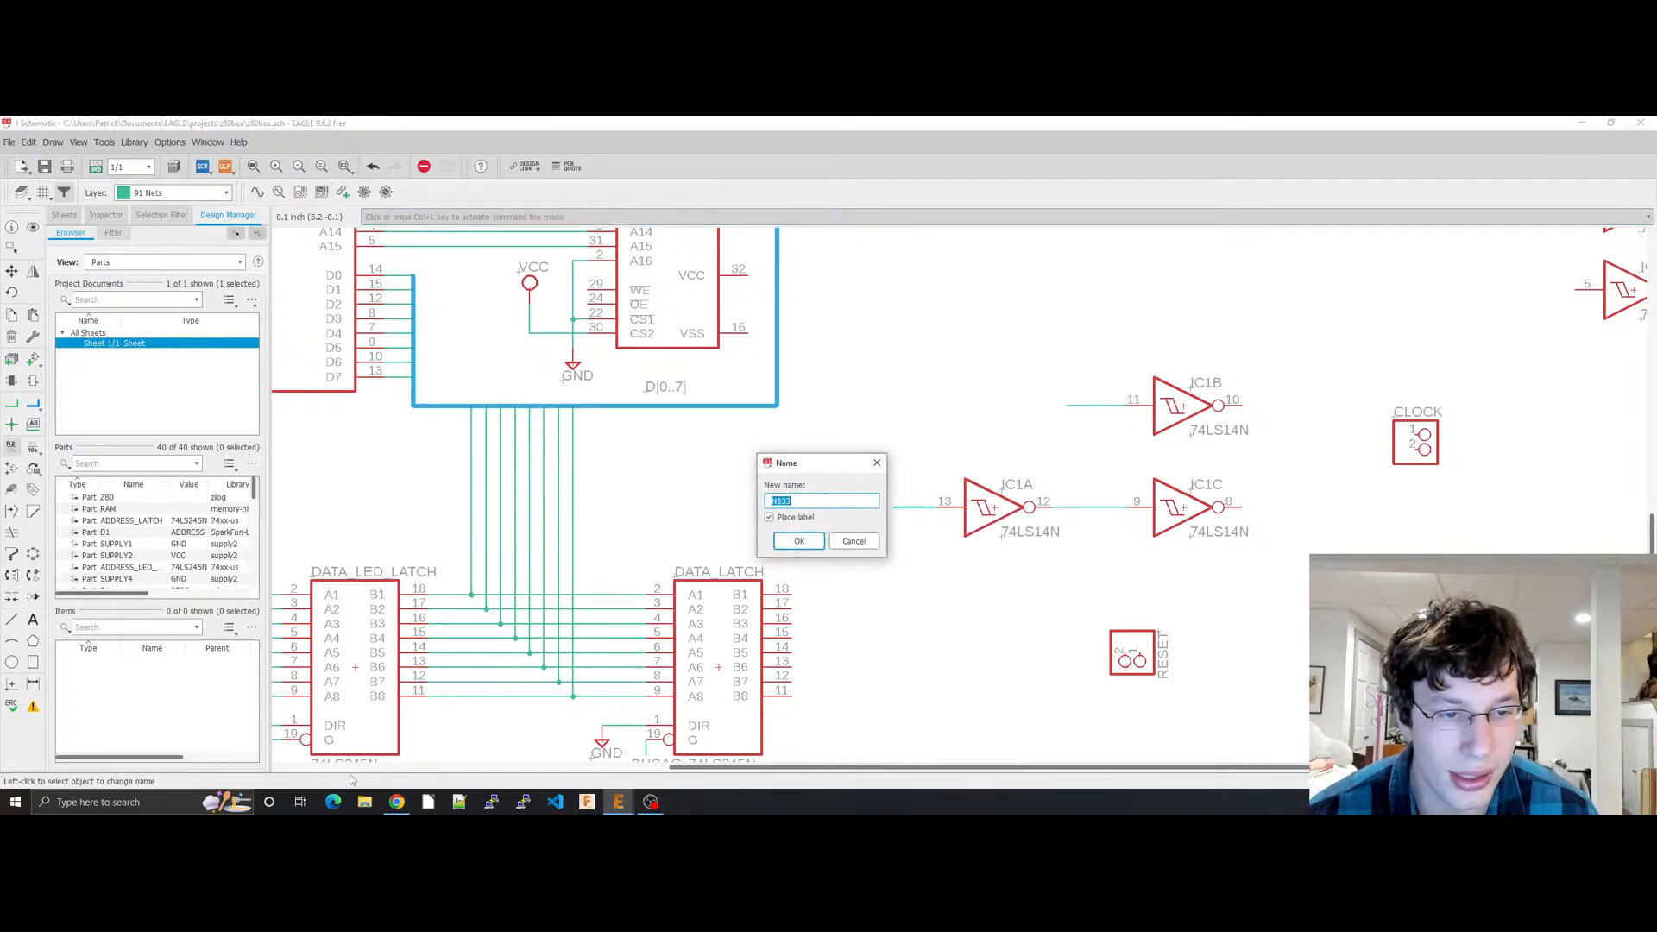
left_click(397, 802)
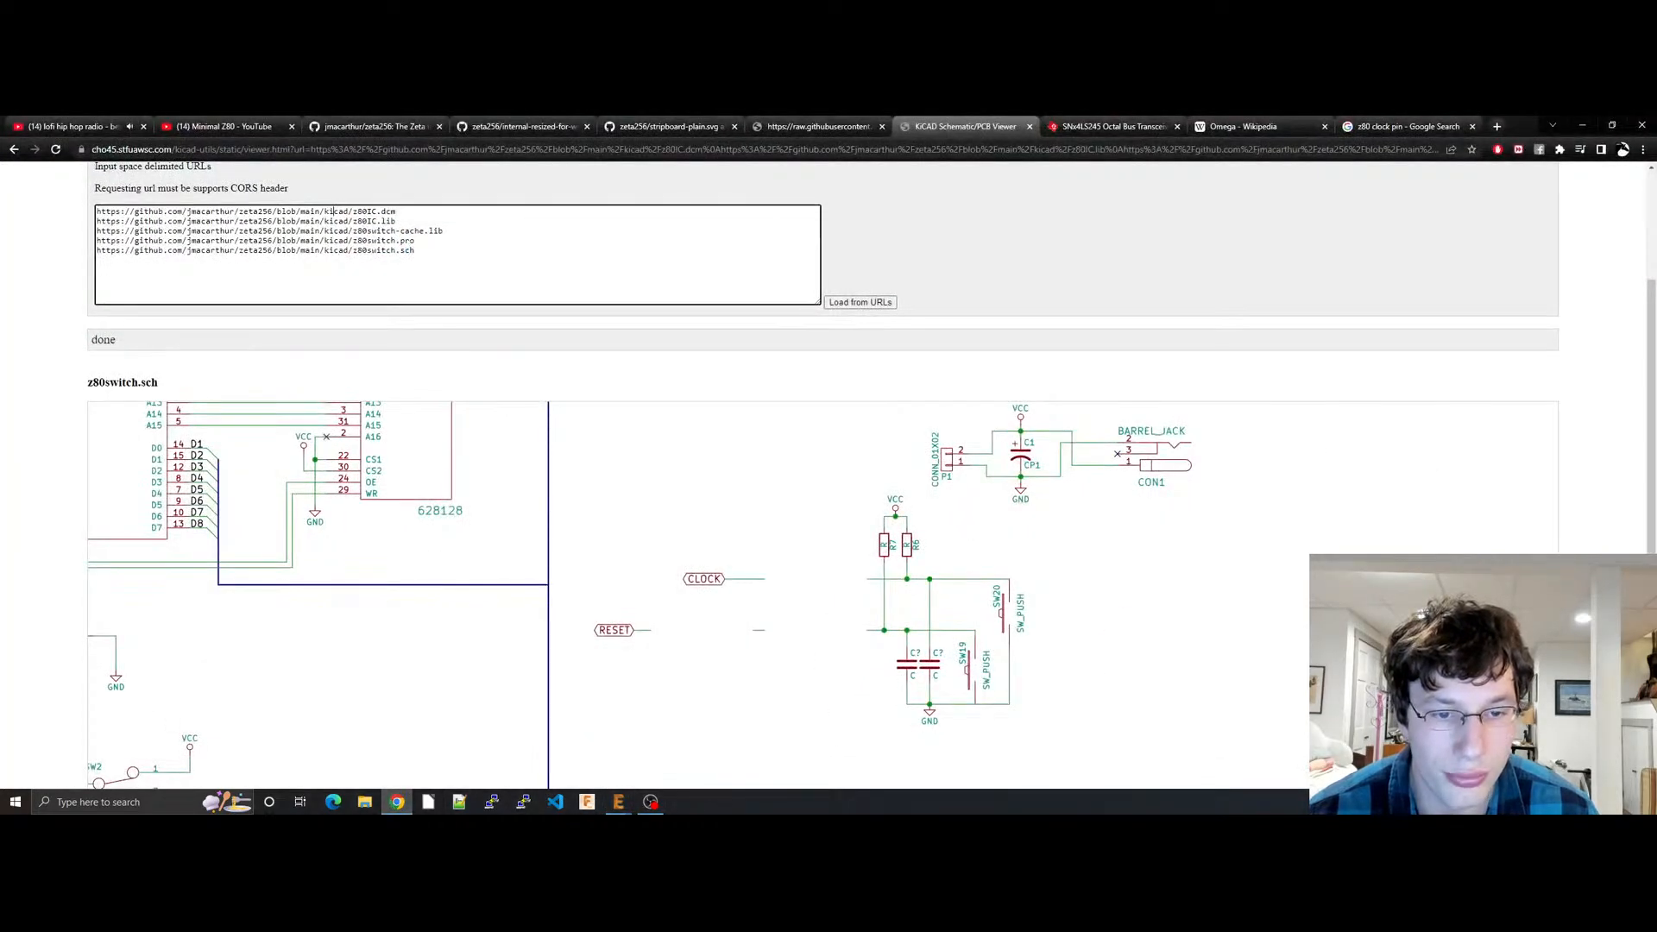
mouse_move(624, 807)
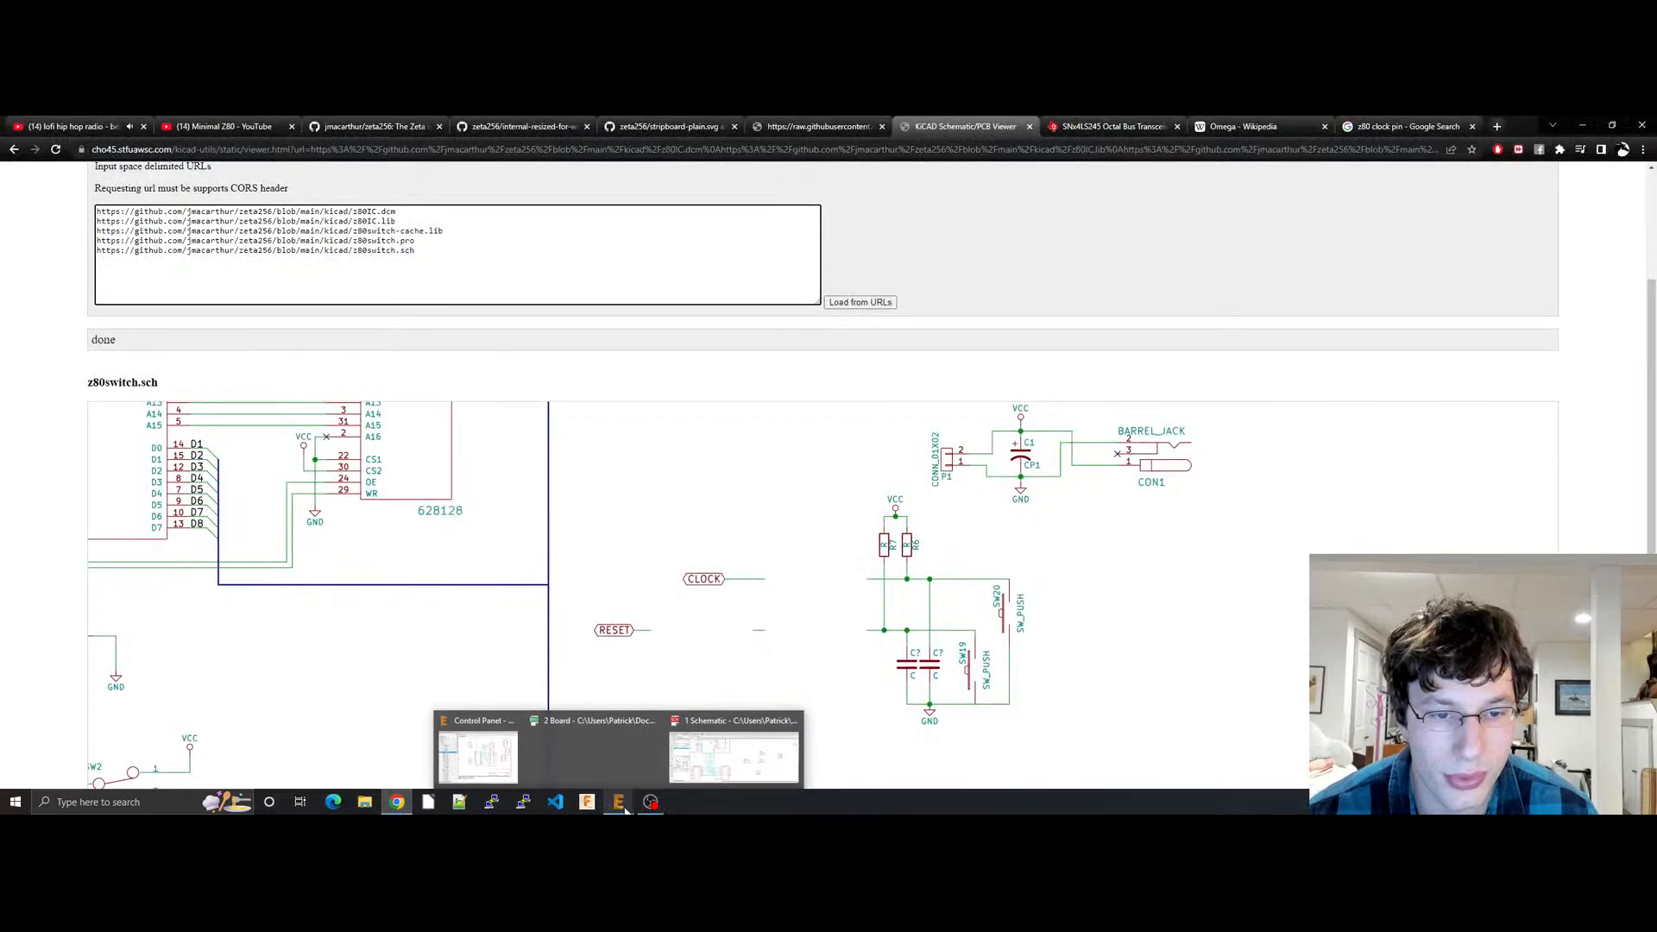
left_click(706, 755)
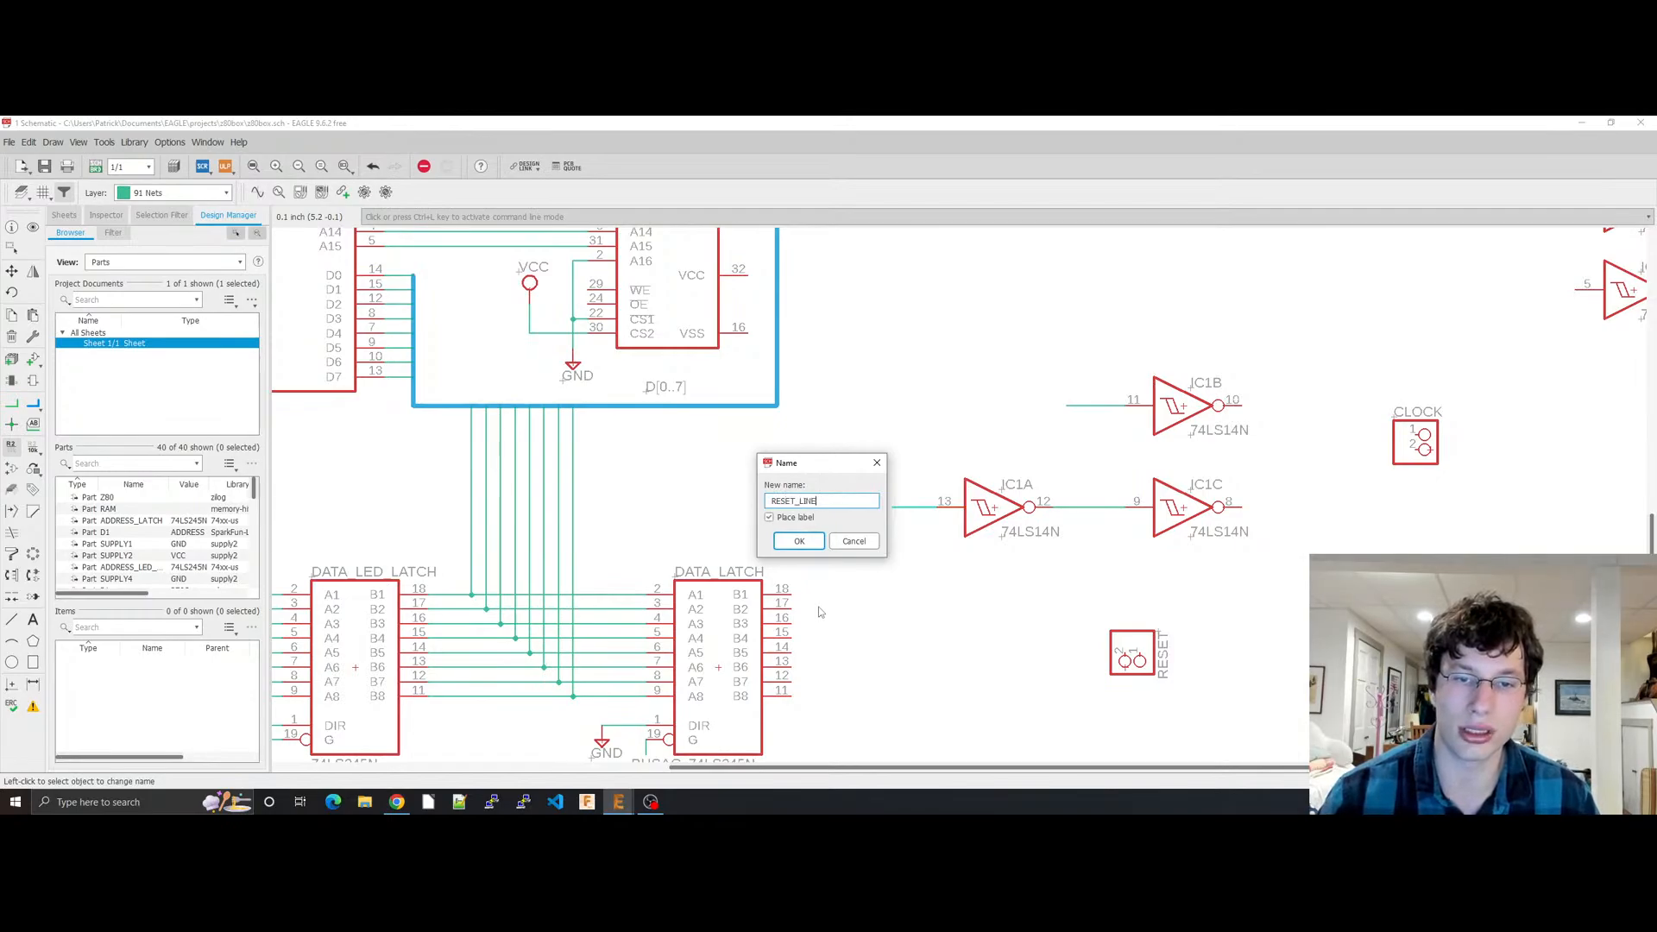
key("Return")
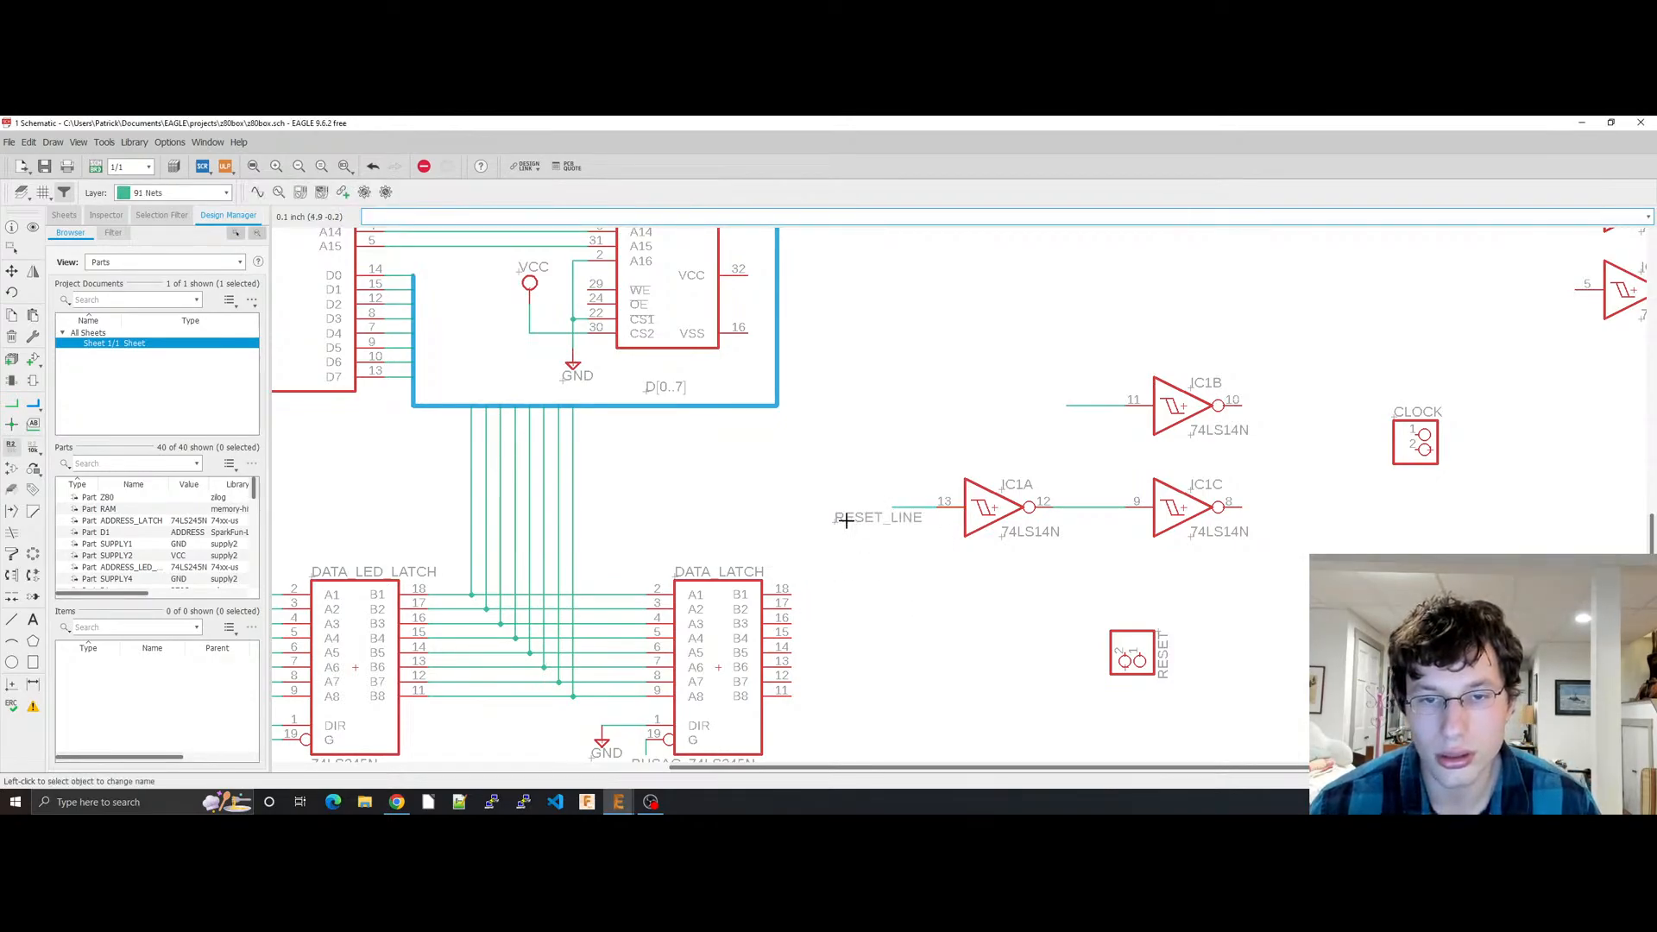
left_click(846, 520)
Step: Name the net on IC1B's input CLOCK_LINE and place its label below the wire's free end
left_click(1068, 405)
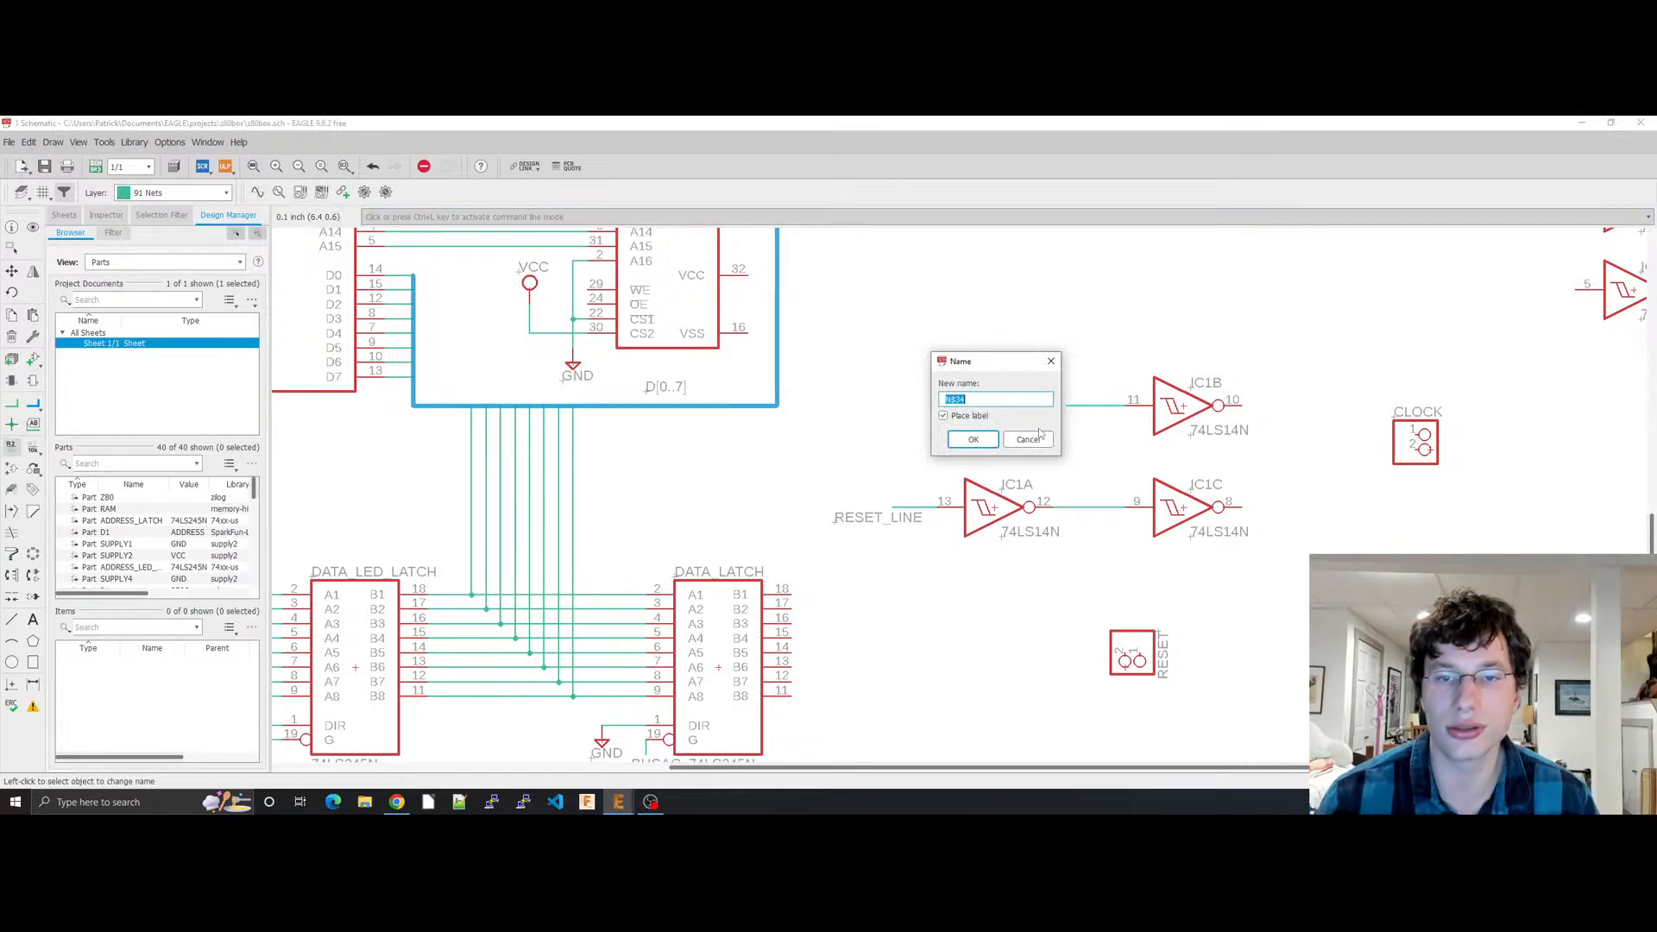
type("CLOCK_LIN")
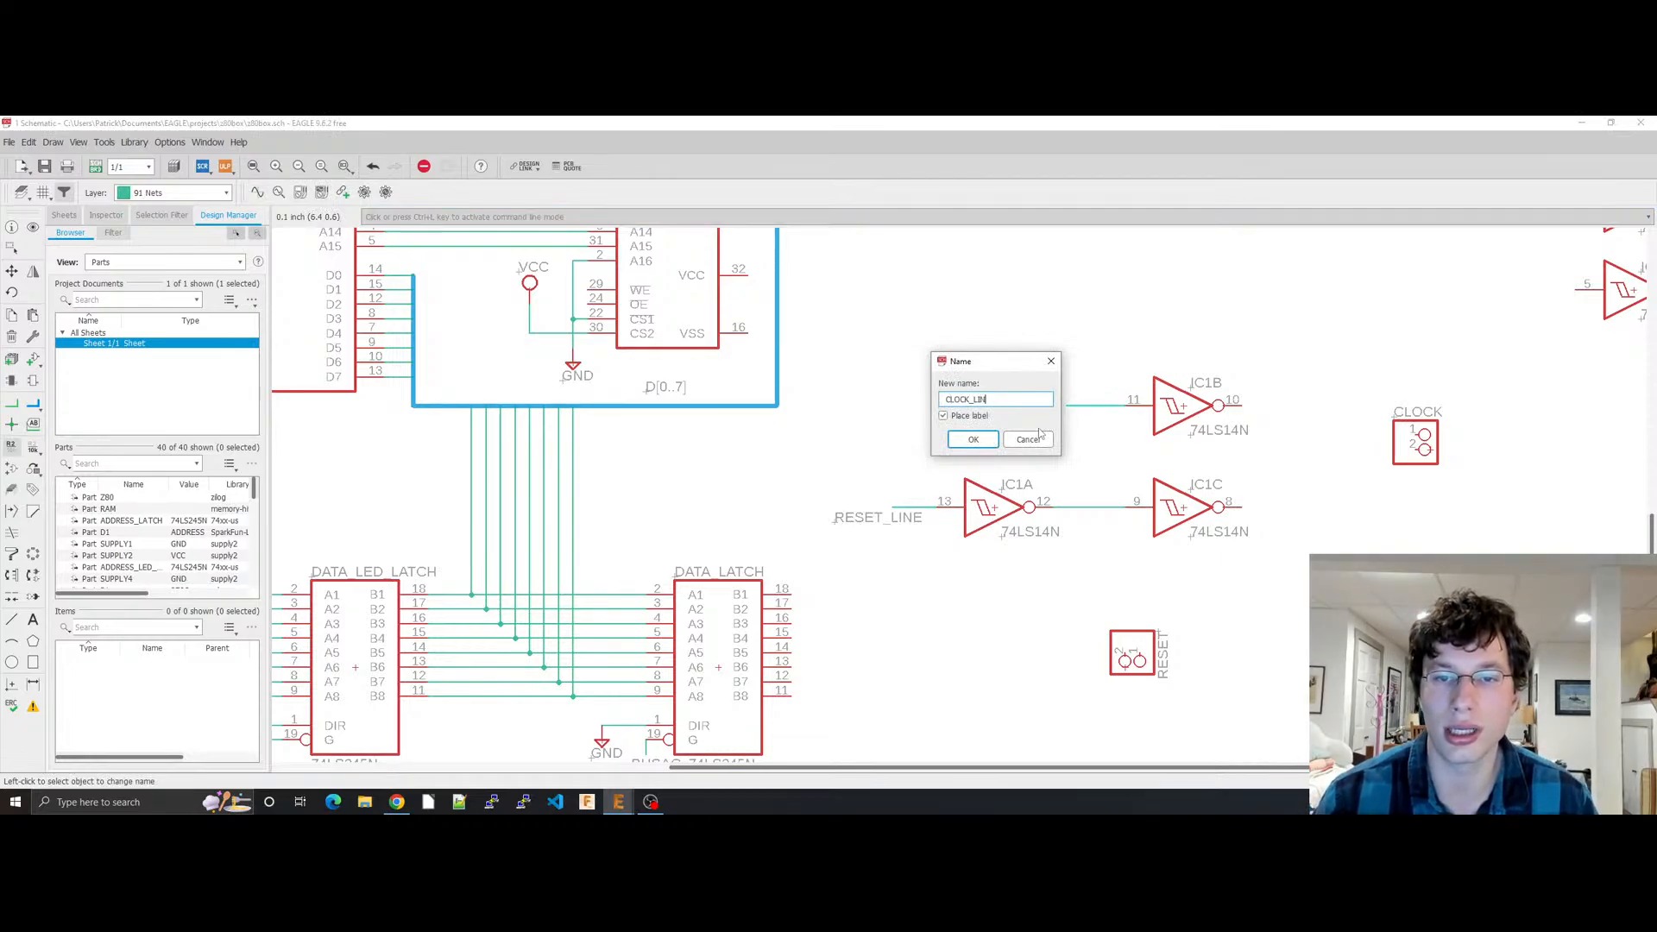
type("E")
key("Return")
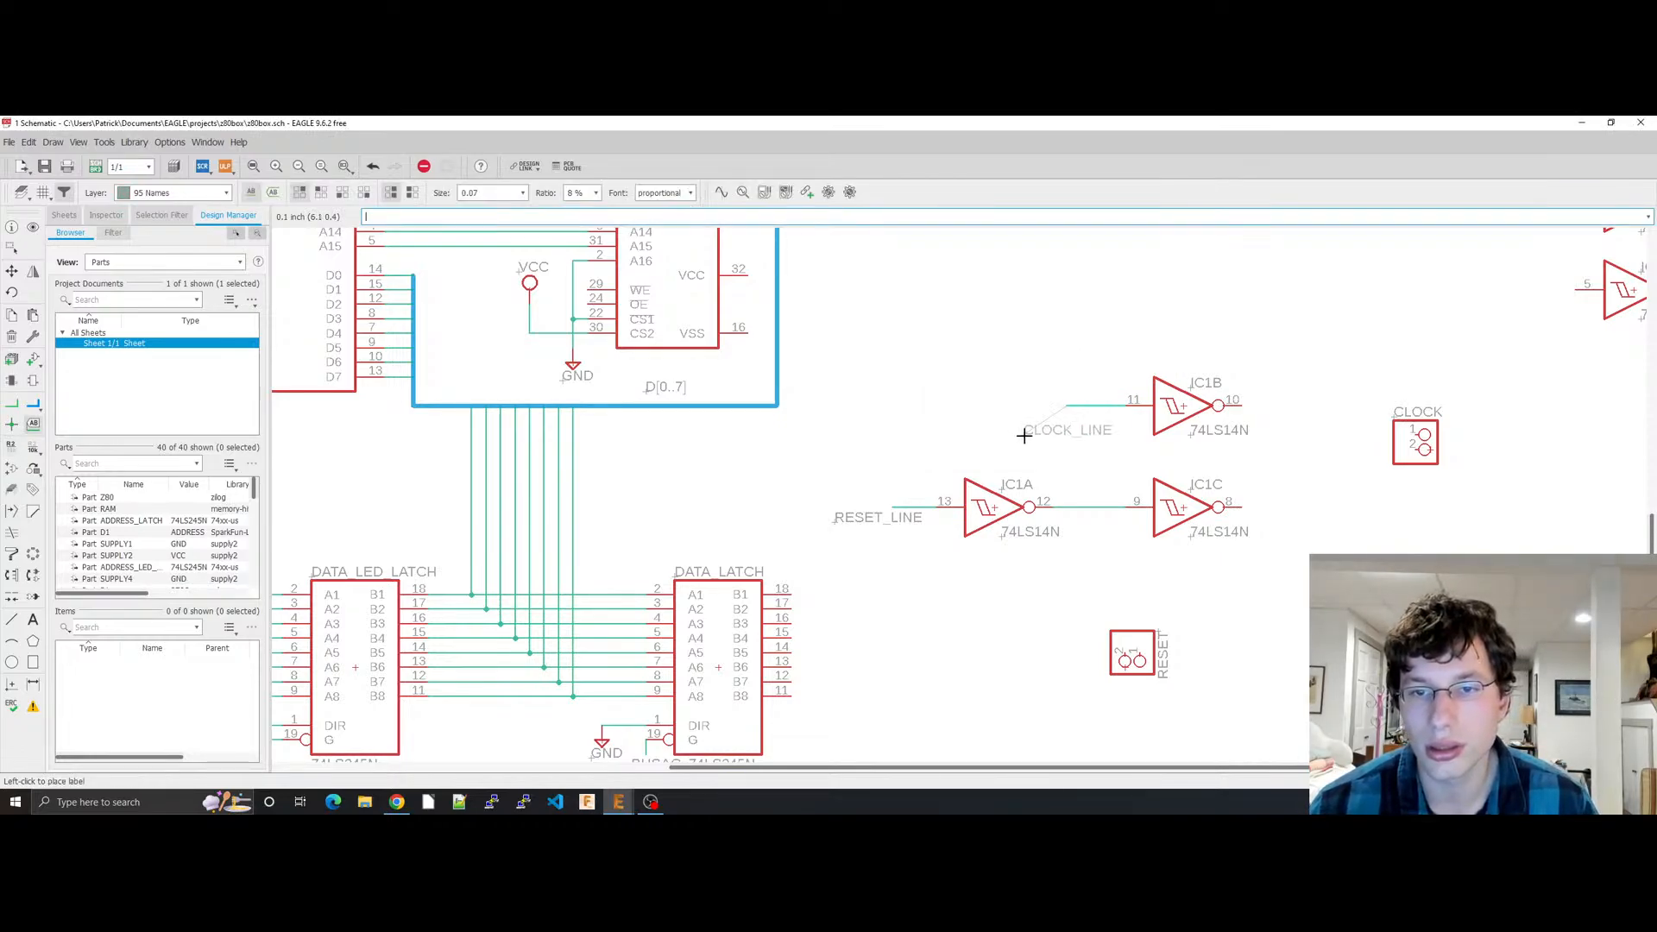
left_click(1023, 434)
Step: Draw short nets leftward from the Z80's RESET pin 26 and CLK pin 6
scroll(863, 407, "up", 4)
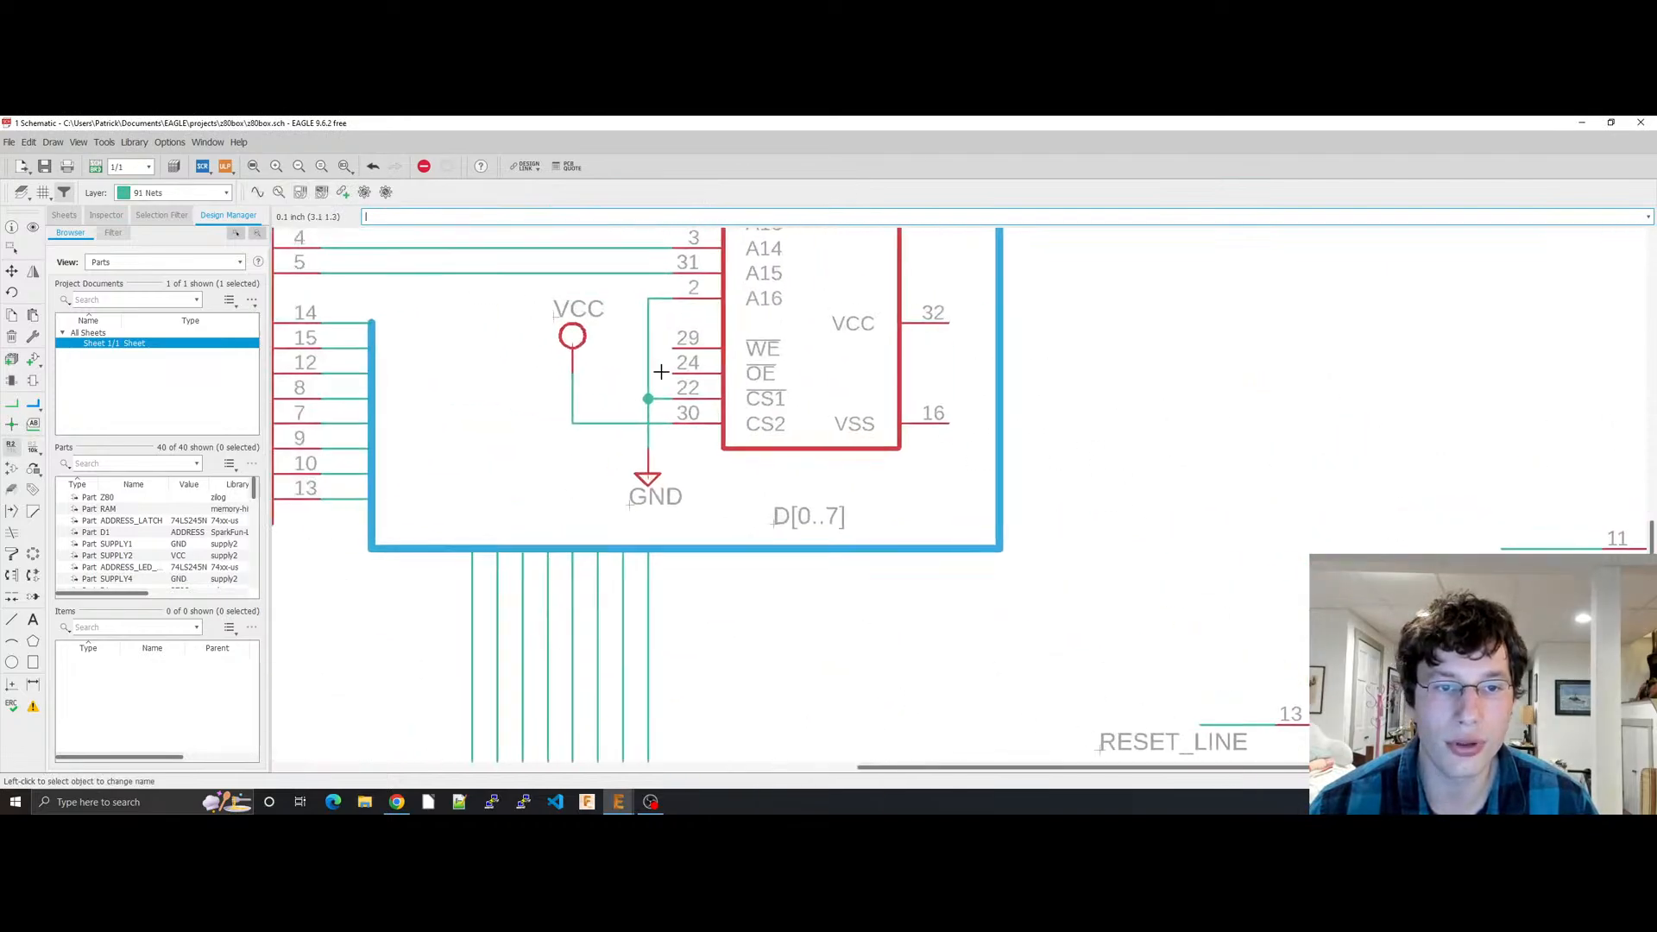
middle_click_drag(662, 372, 1122, 454)
middle_click_drag(596, 357, 952, 538)
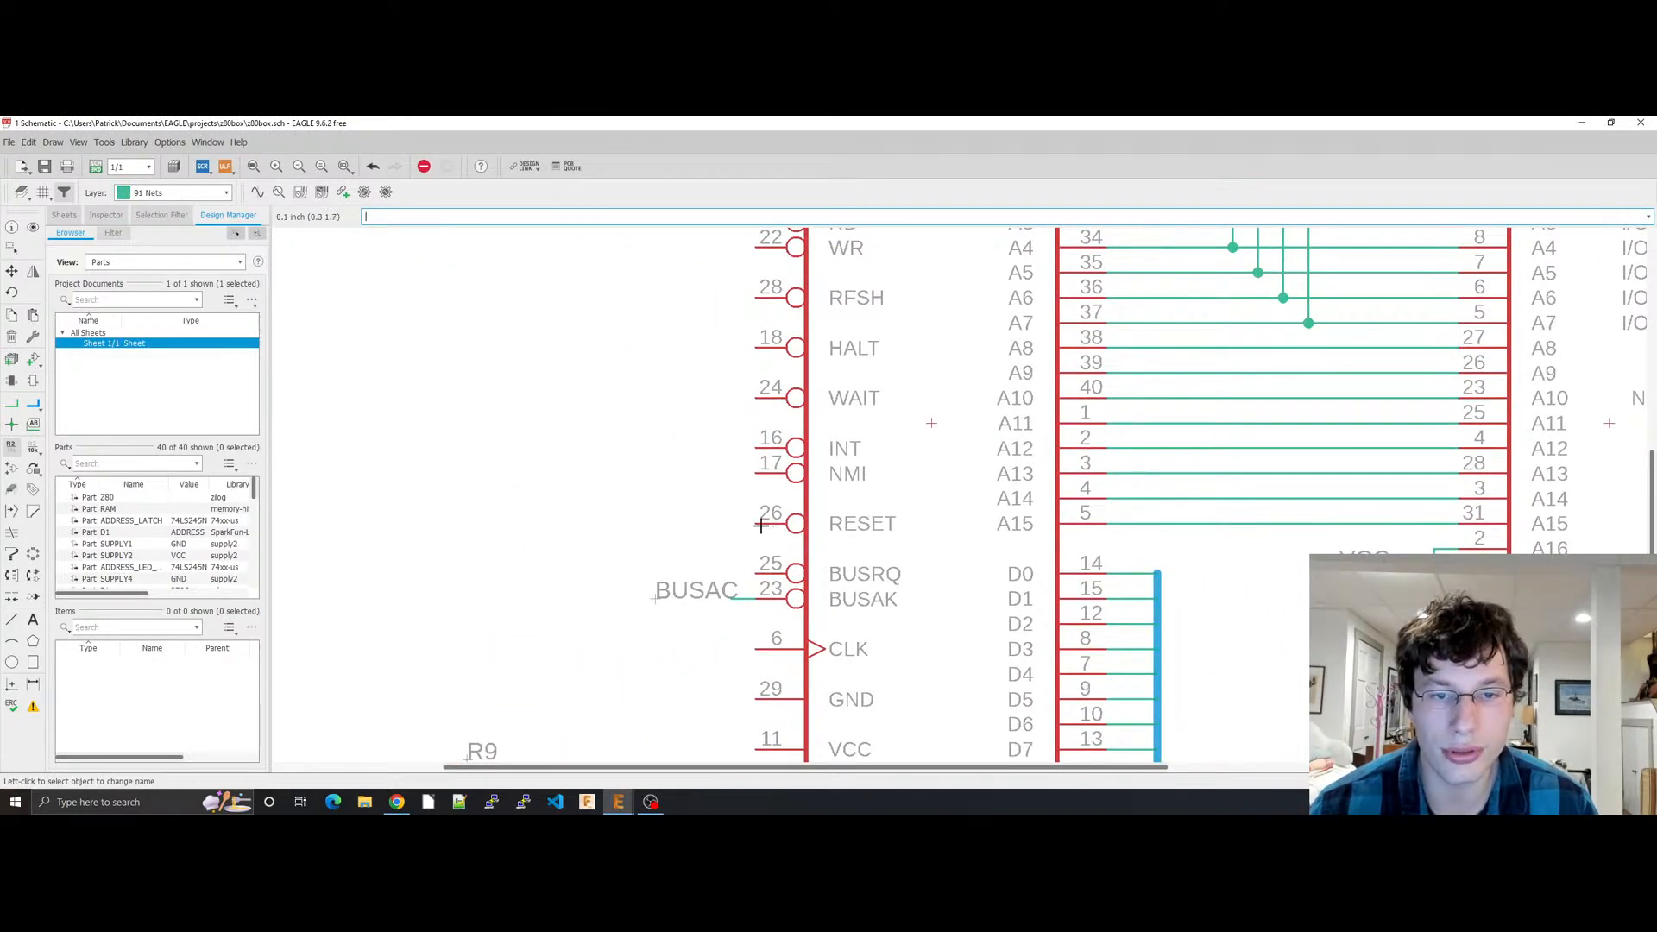
left_click(12, 403)
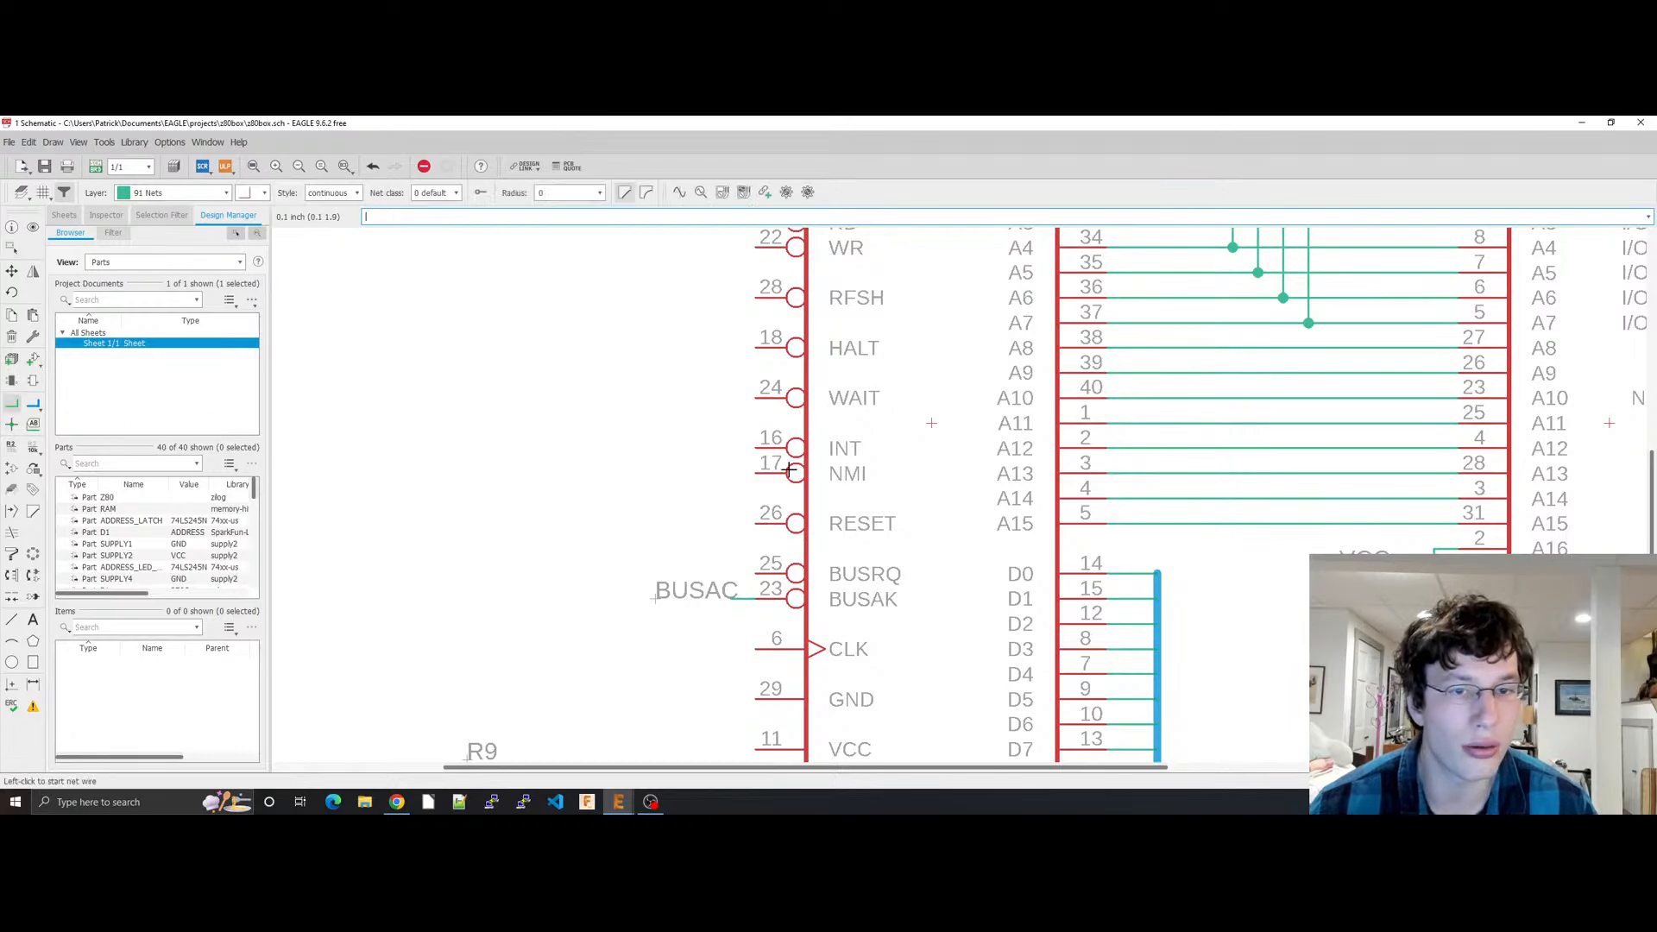
left_click(756, 523)
double_click(654, 523)
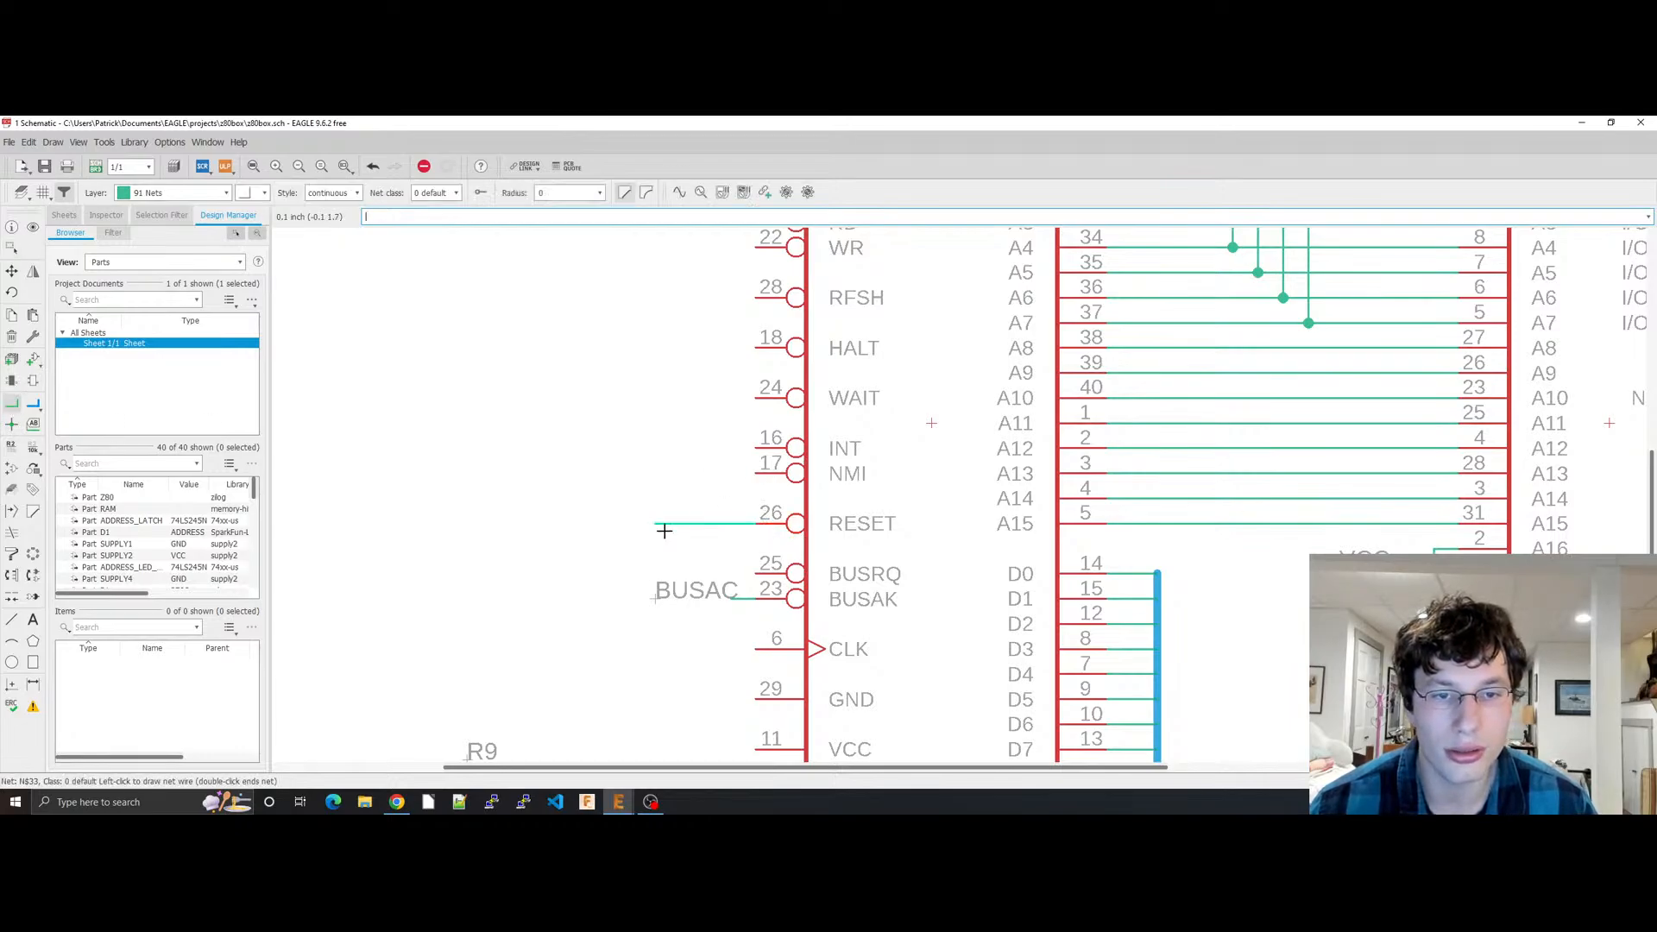
left_click(755, 650)
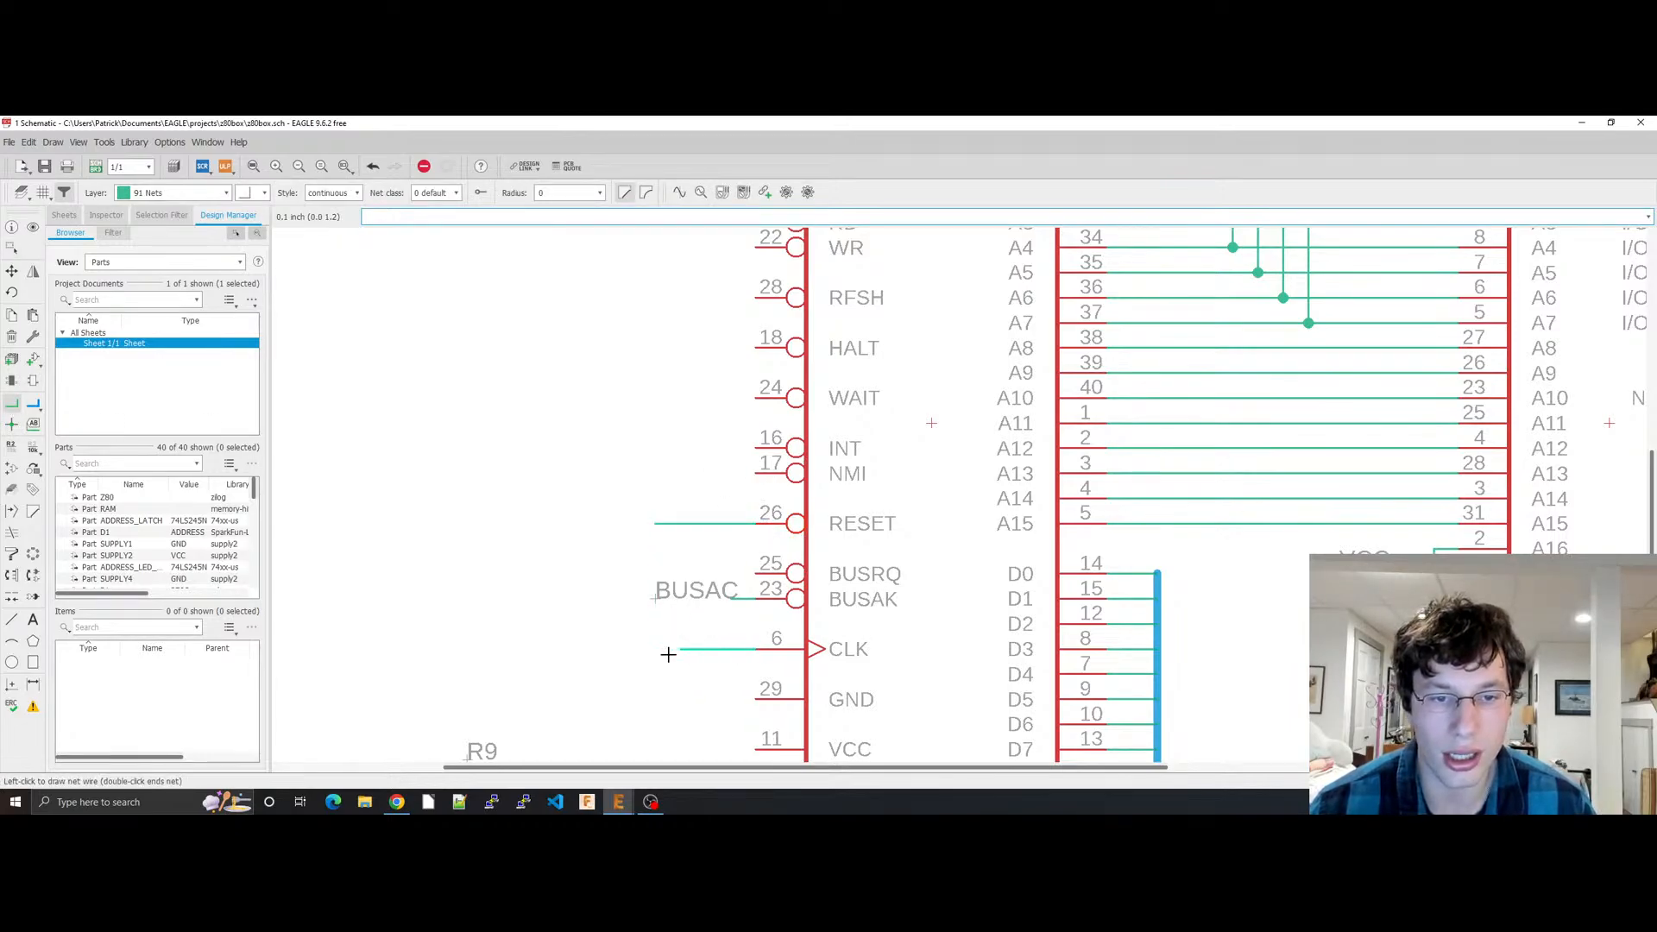
left_click(680, 649)
double_click(656, 649)
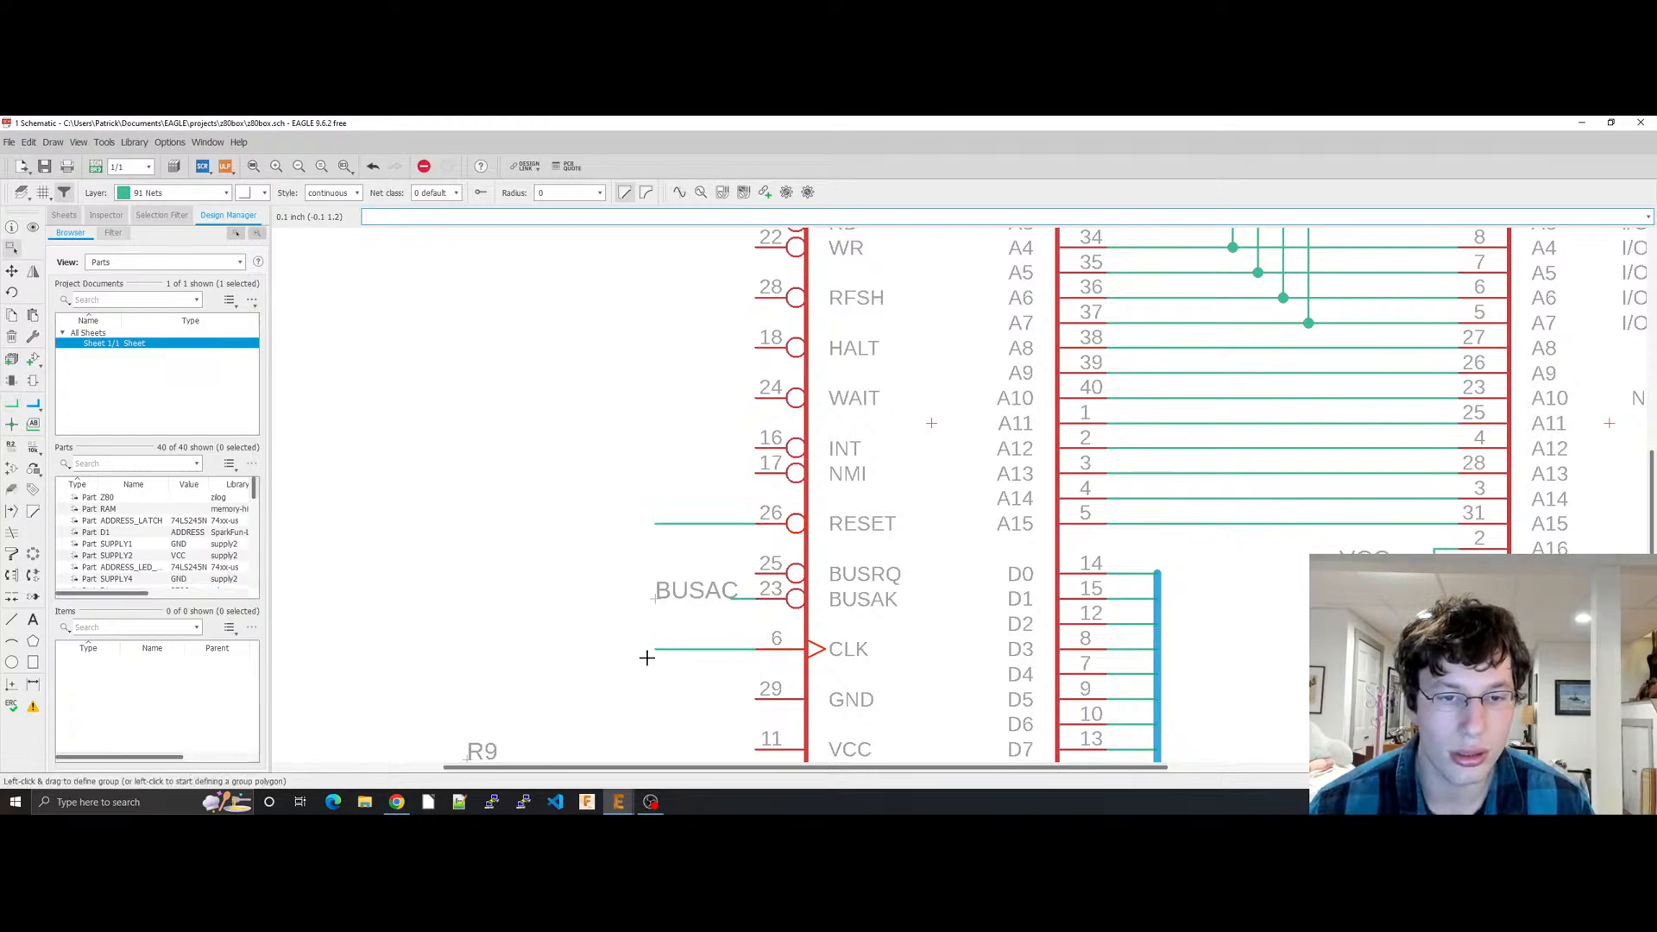
Step: Name the Z80's CLK net CLOCK_LINE, joining it to the existing net of that name, and place its label below the wire
right_click(662, 654)
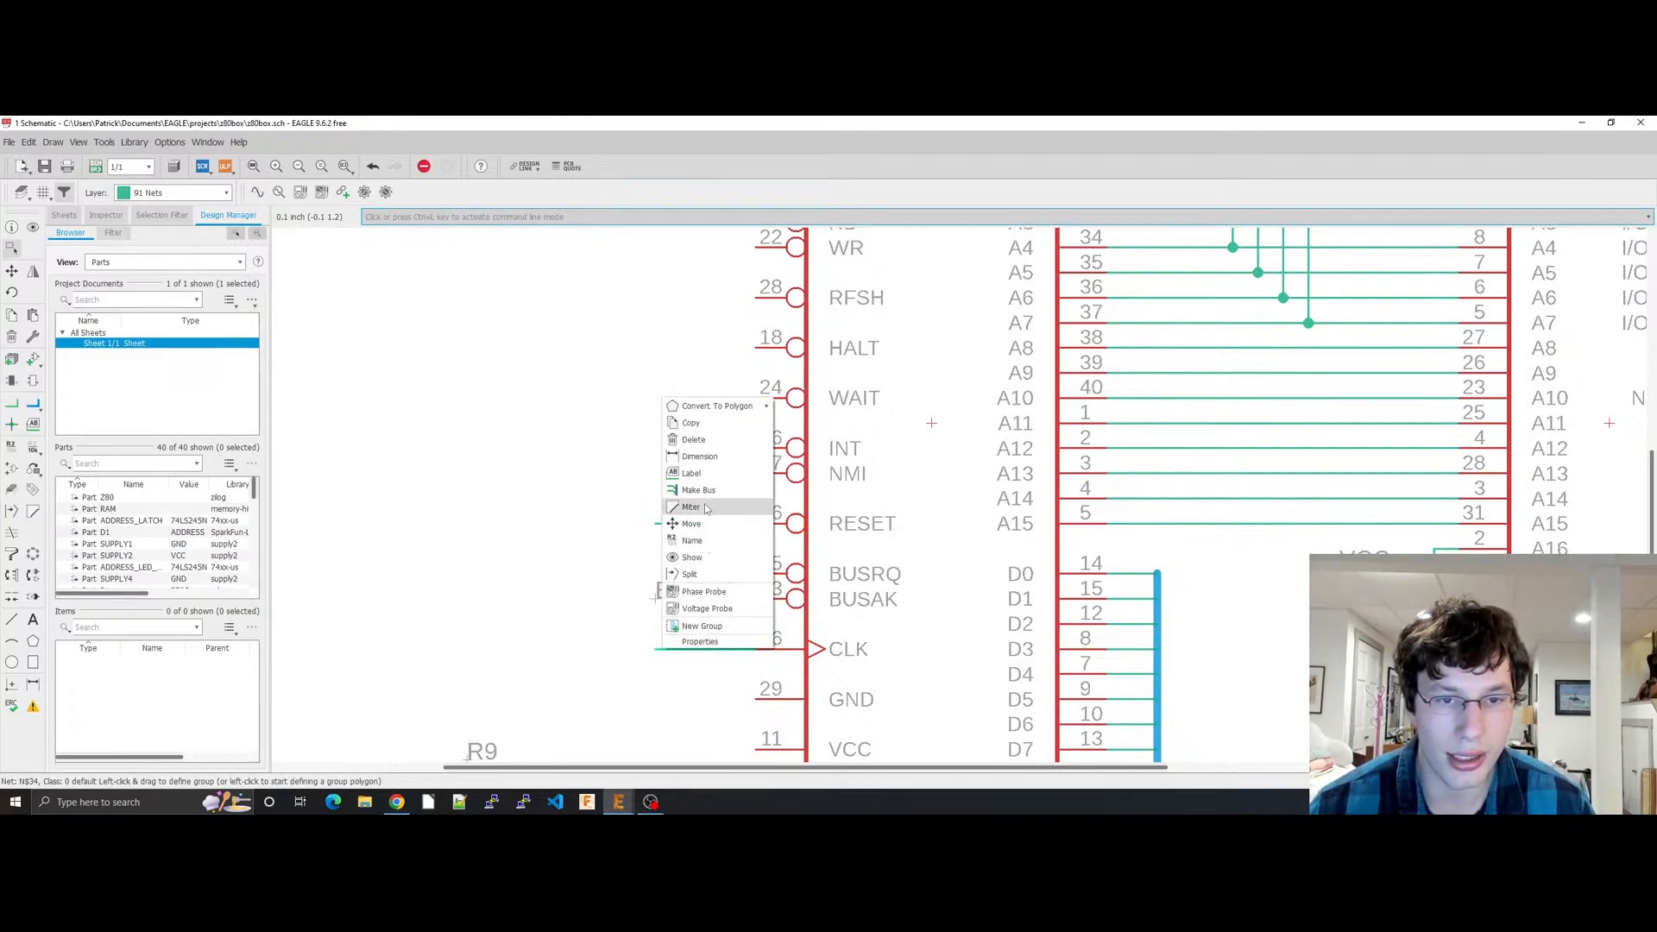
left_click(693, 541)
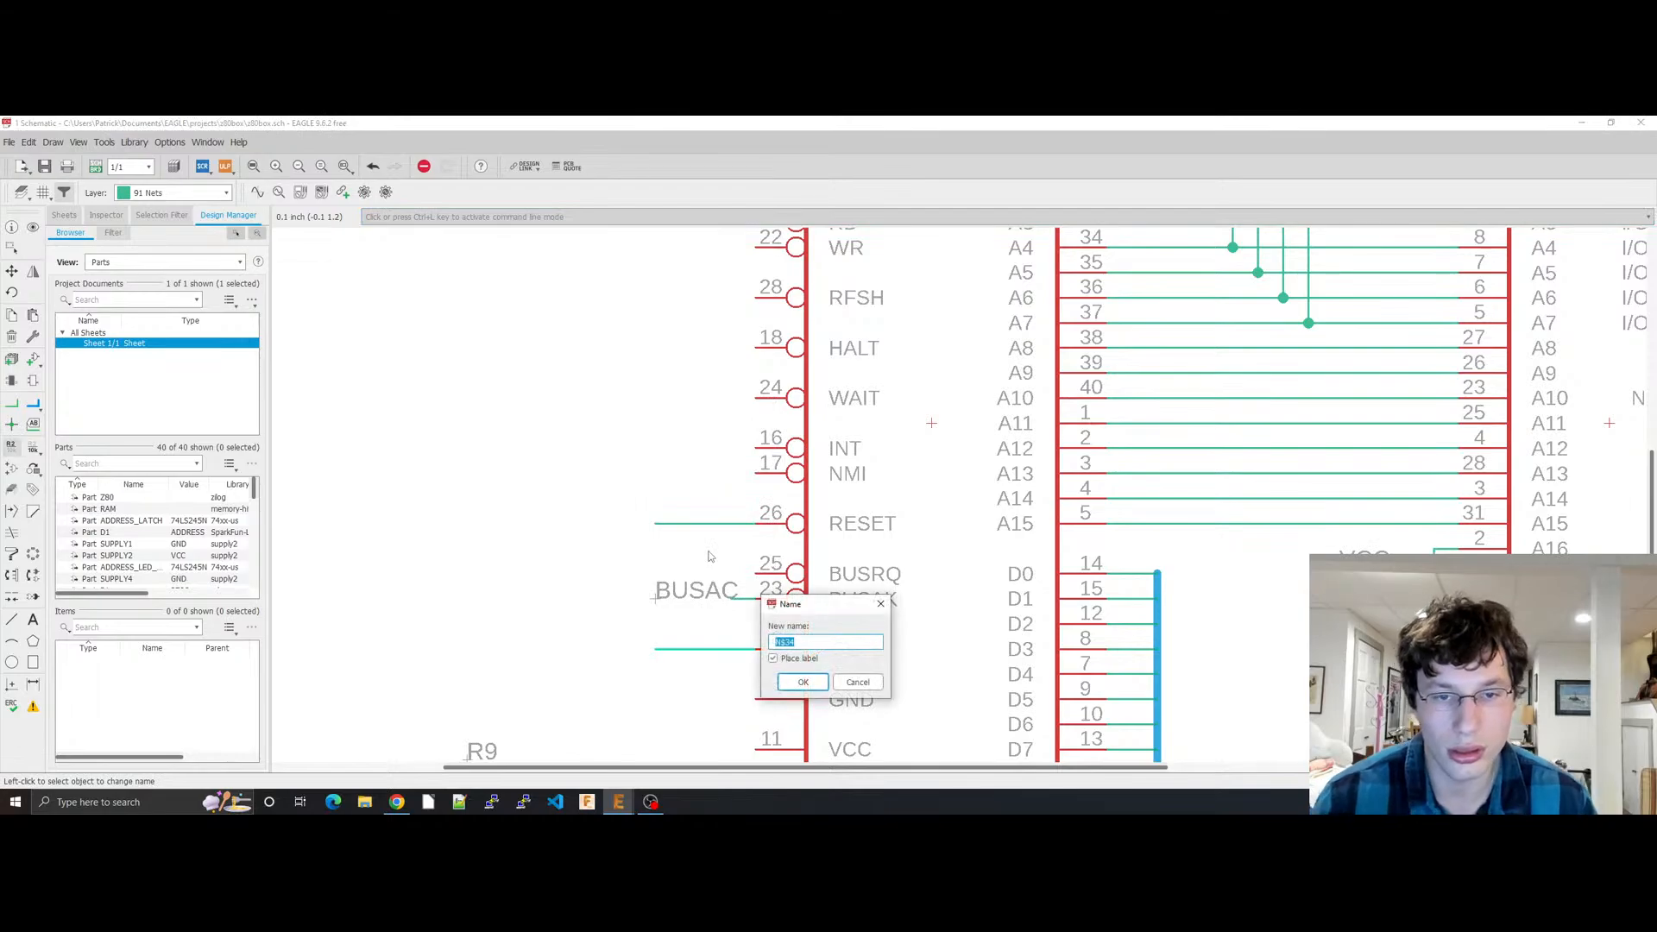
type("CLOCK_LIN")
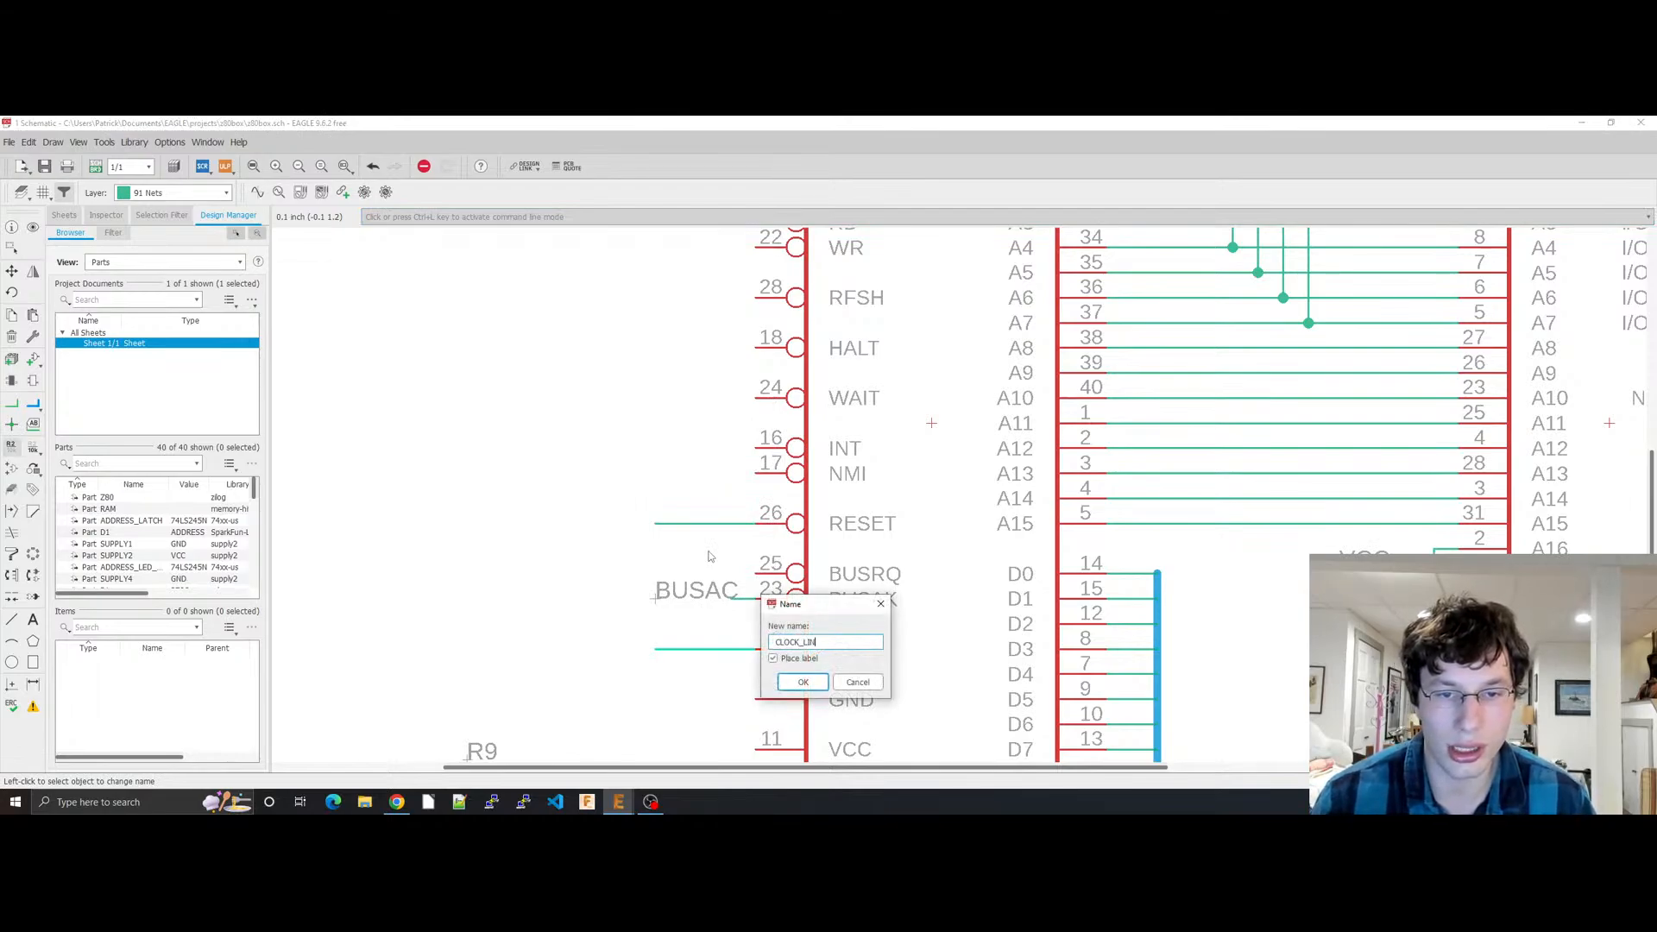
type("E")
key("Return")
key("Return")
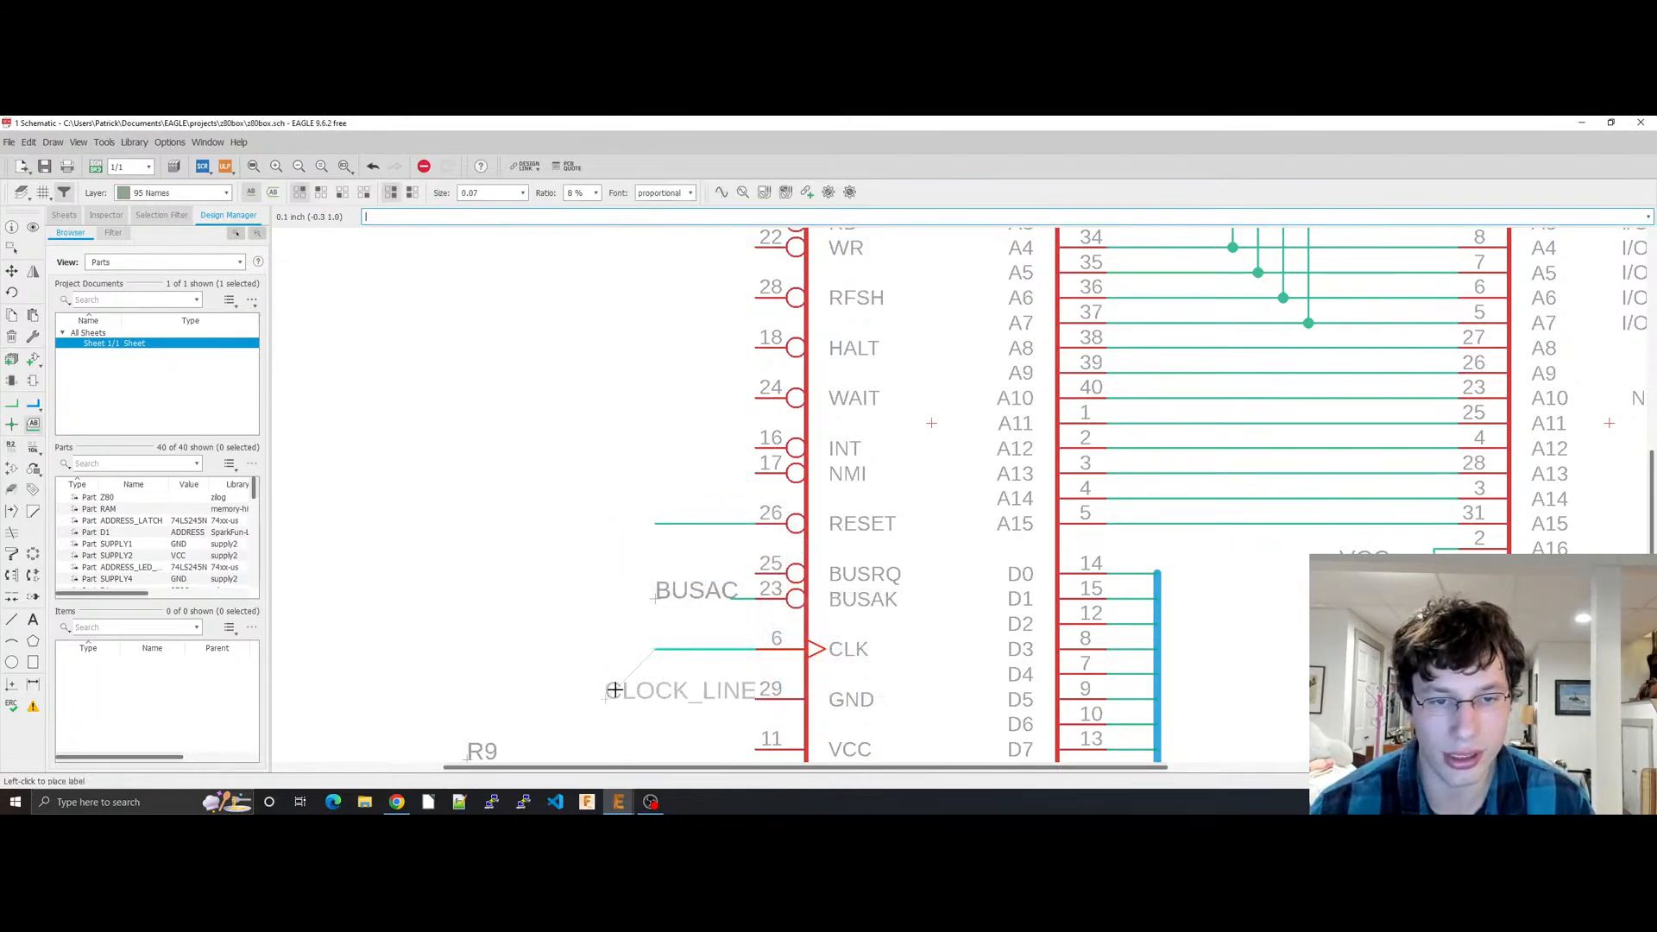
left_click(613, 667)
Step: Name the Z80's RESET net RESET_LINE, connect it to the existing net, place its label below the wire, and save the schematic
left_click(659, 524)
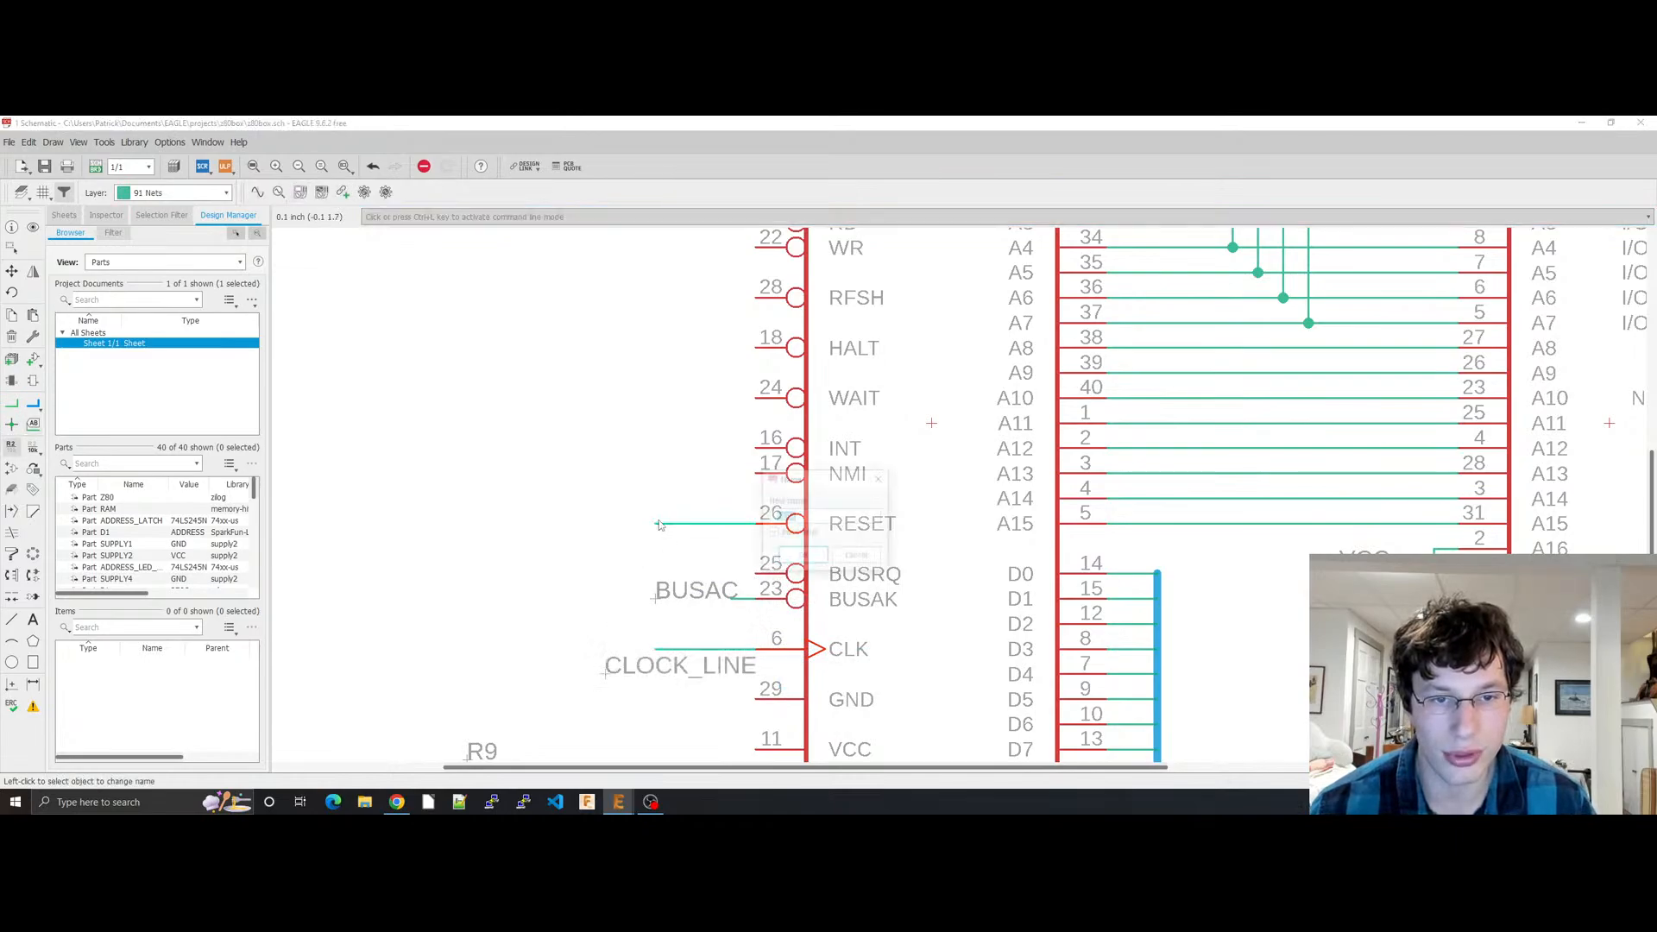
type("RESET_LINE")
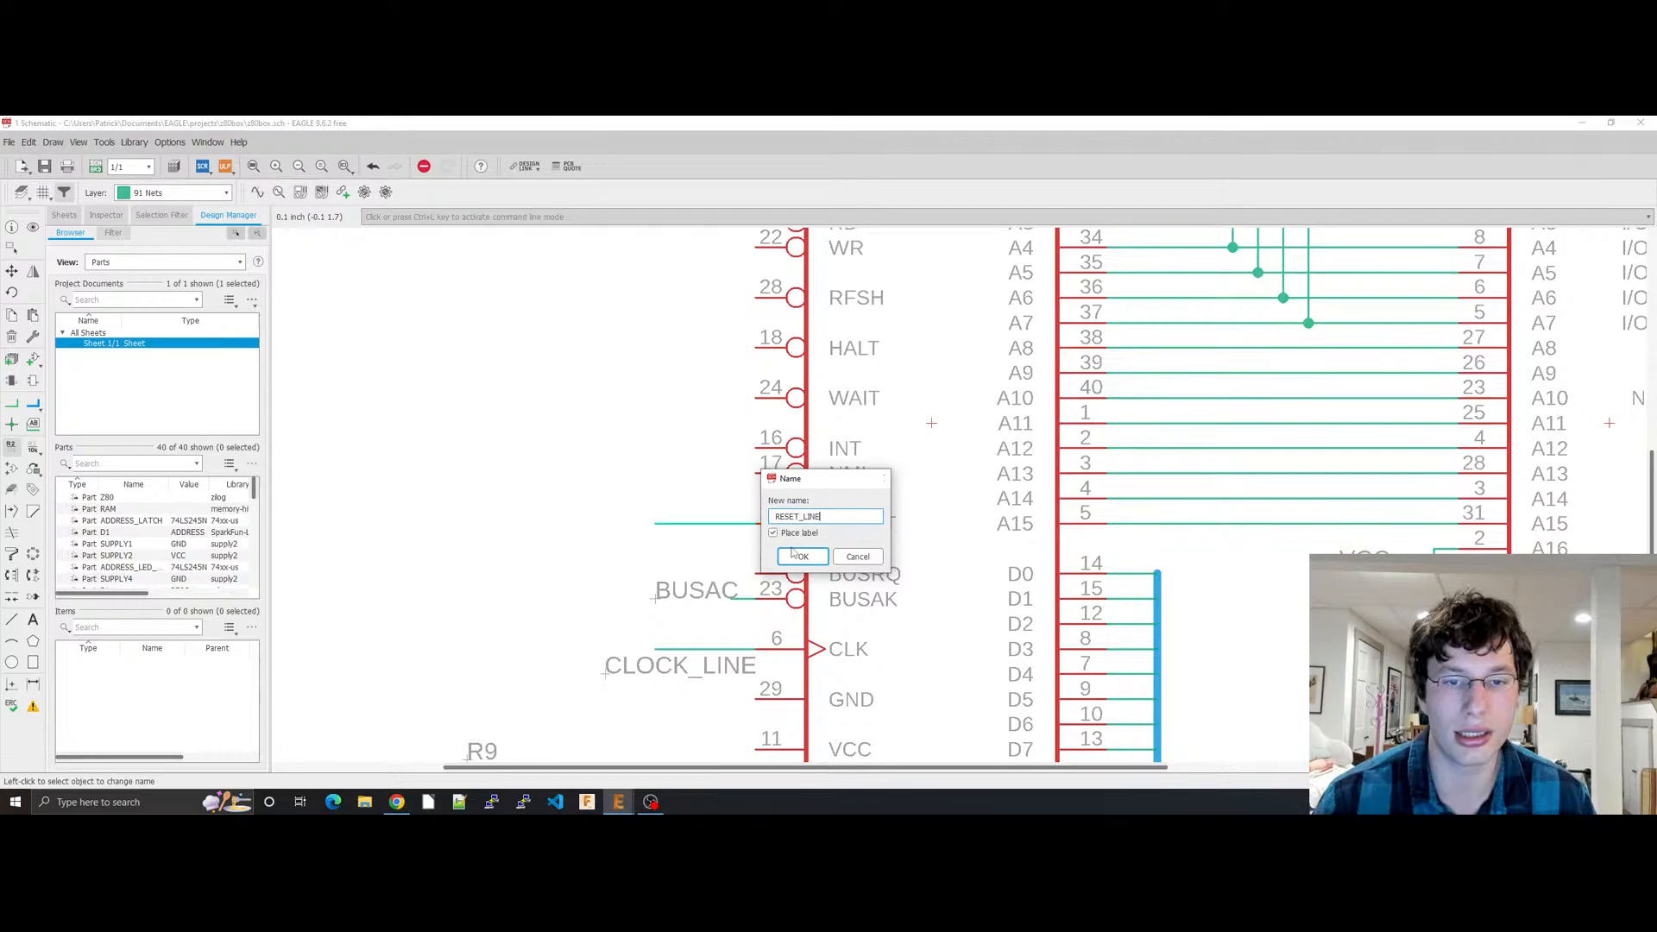
left_click(799, 556)
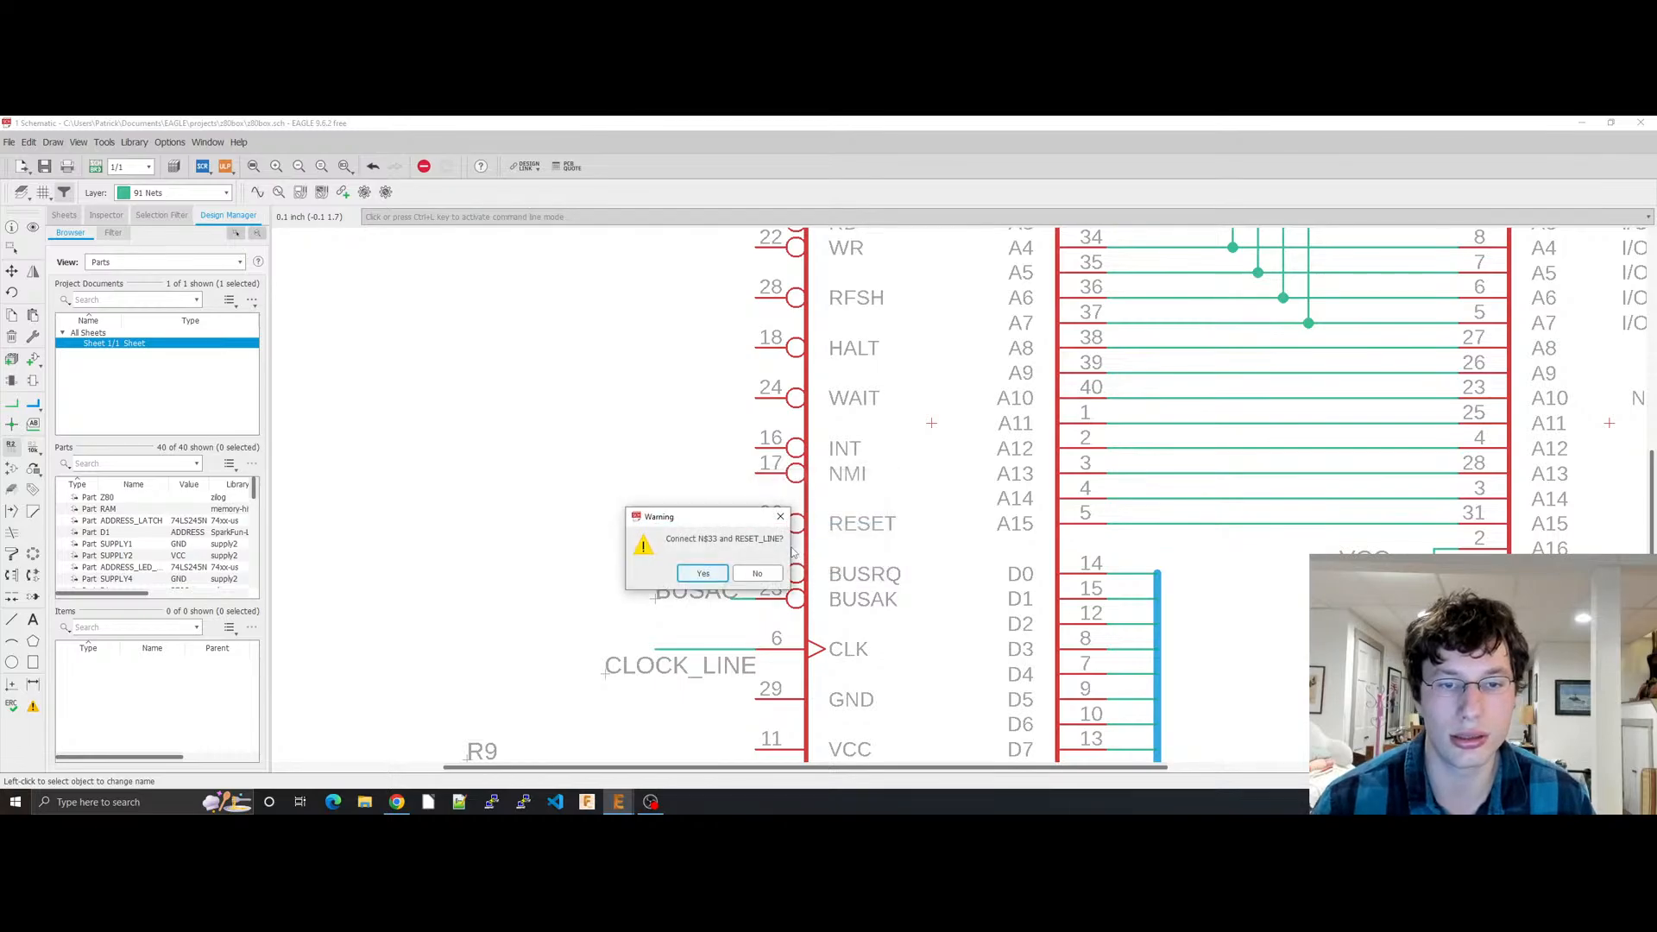
left_click(708, 573)
left_click(588, 546)
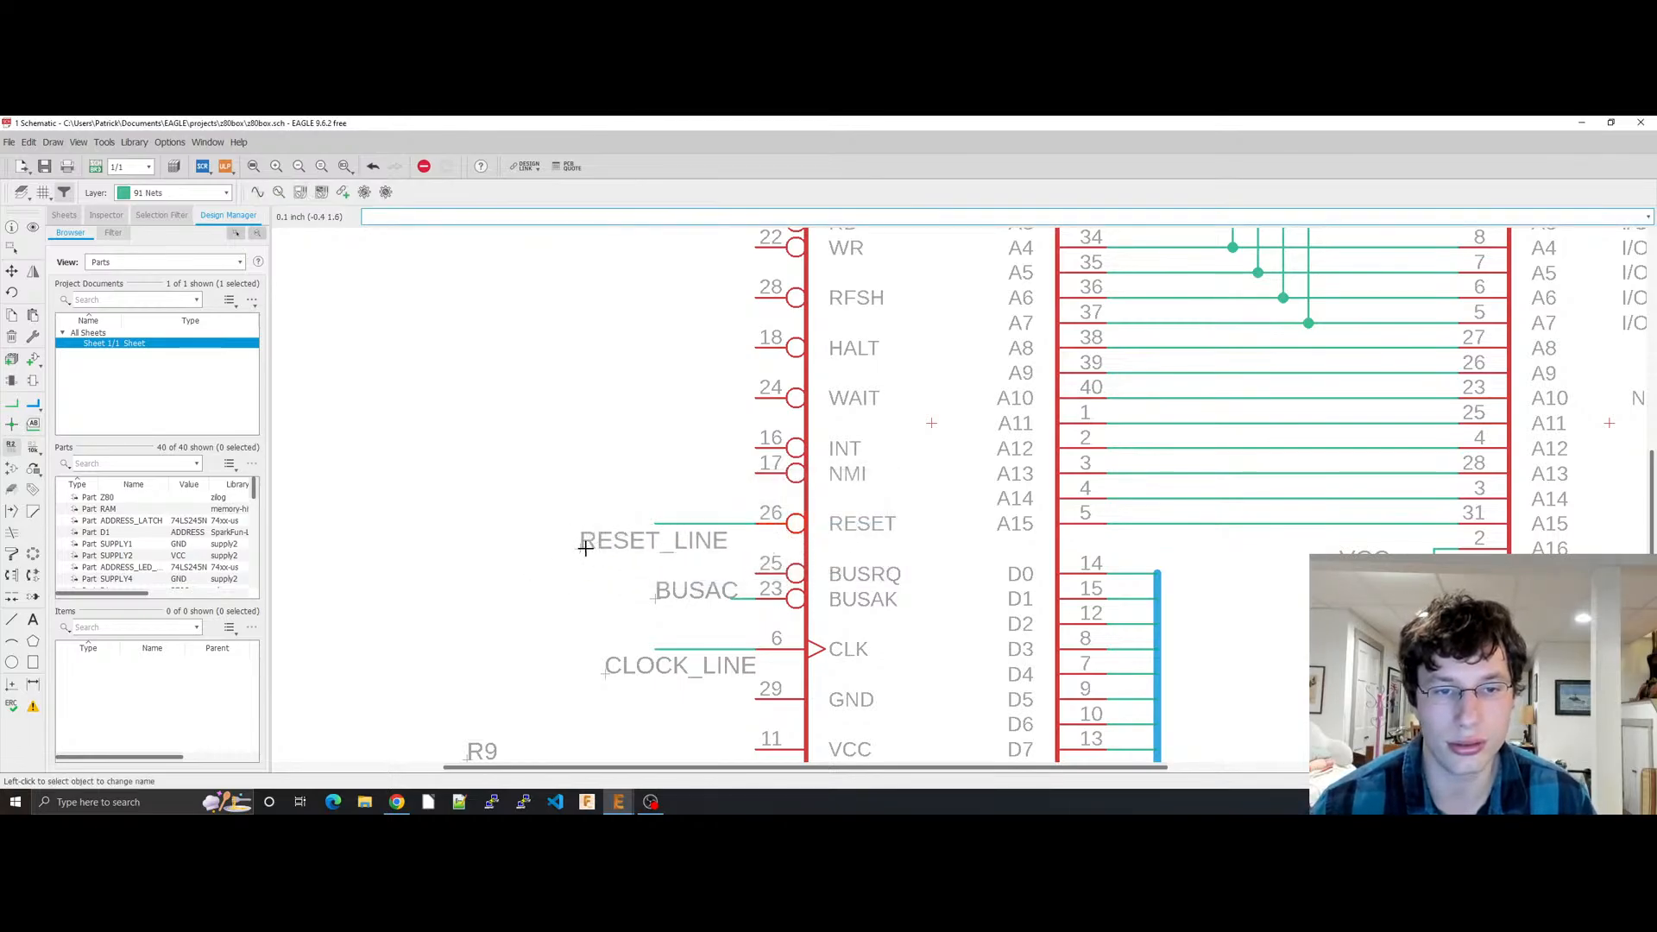
key("ctrl+s")
Step: Review the labelled clock and reset nets at the Z80 and the inverter gates, comparing them with the Chrome reference schematic
scroll(921, 559, "down", 5)
scroll(1110, 546, "up", 6)
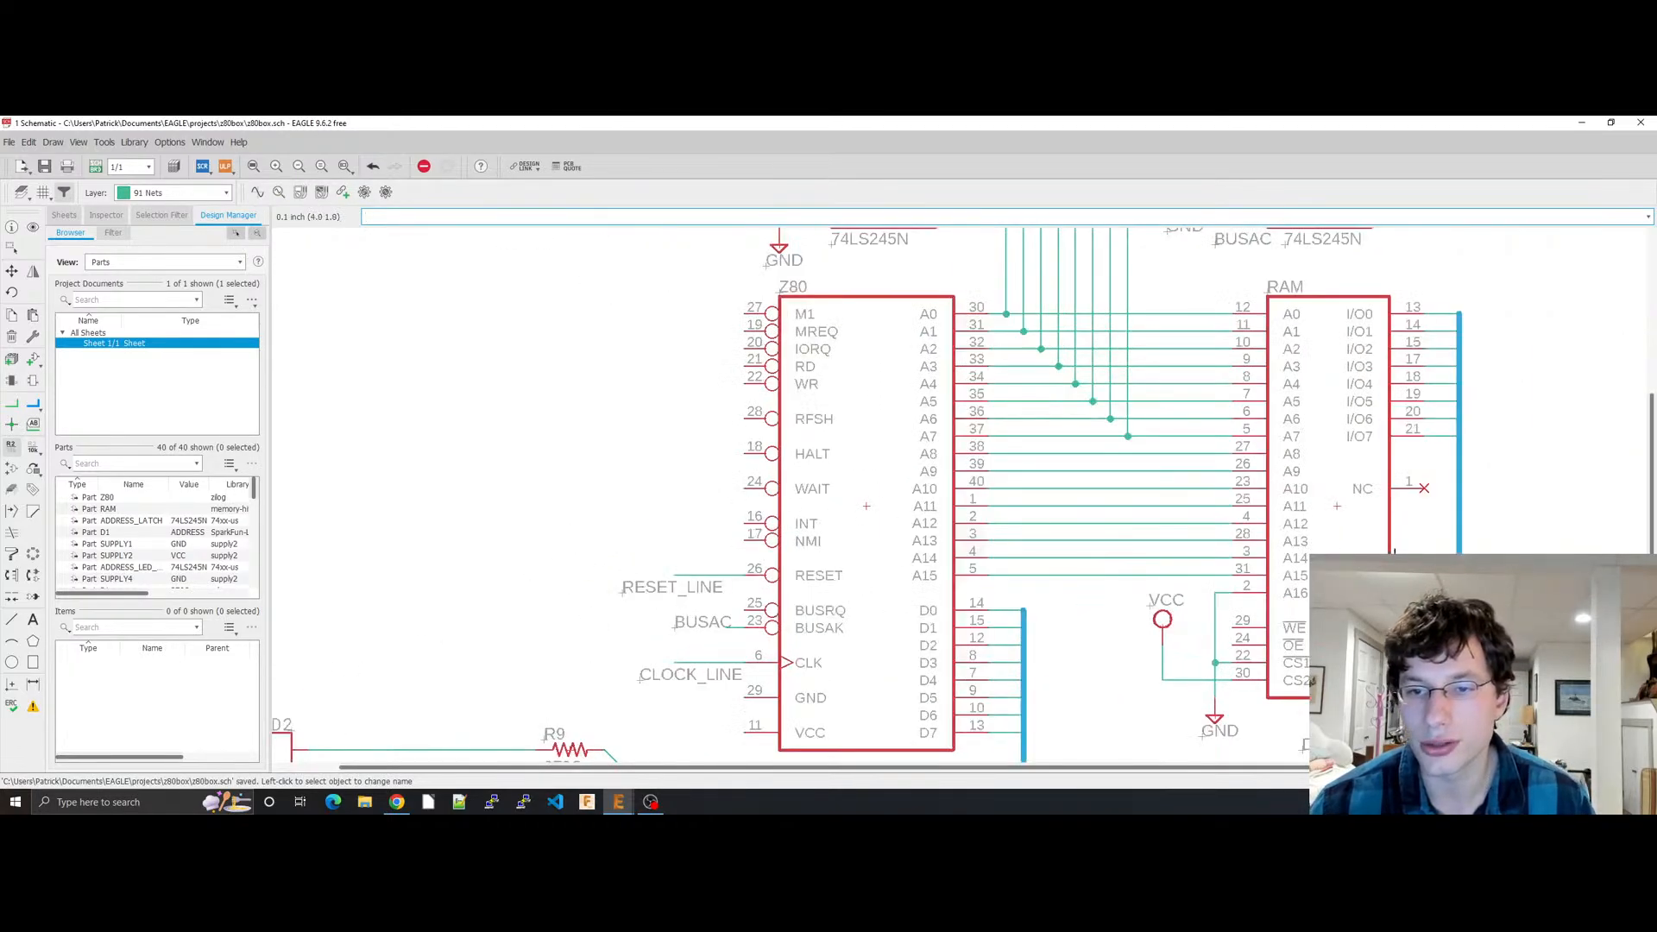
scroll(1253, 565, "down", 5)
middle_click_drag(1272, 566, 921, 492)
scroll(1062, 547, "down", 2)
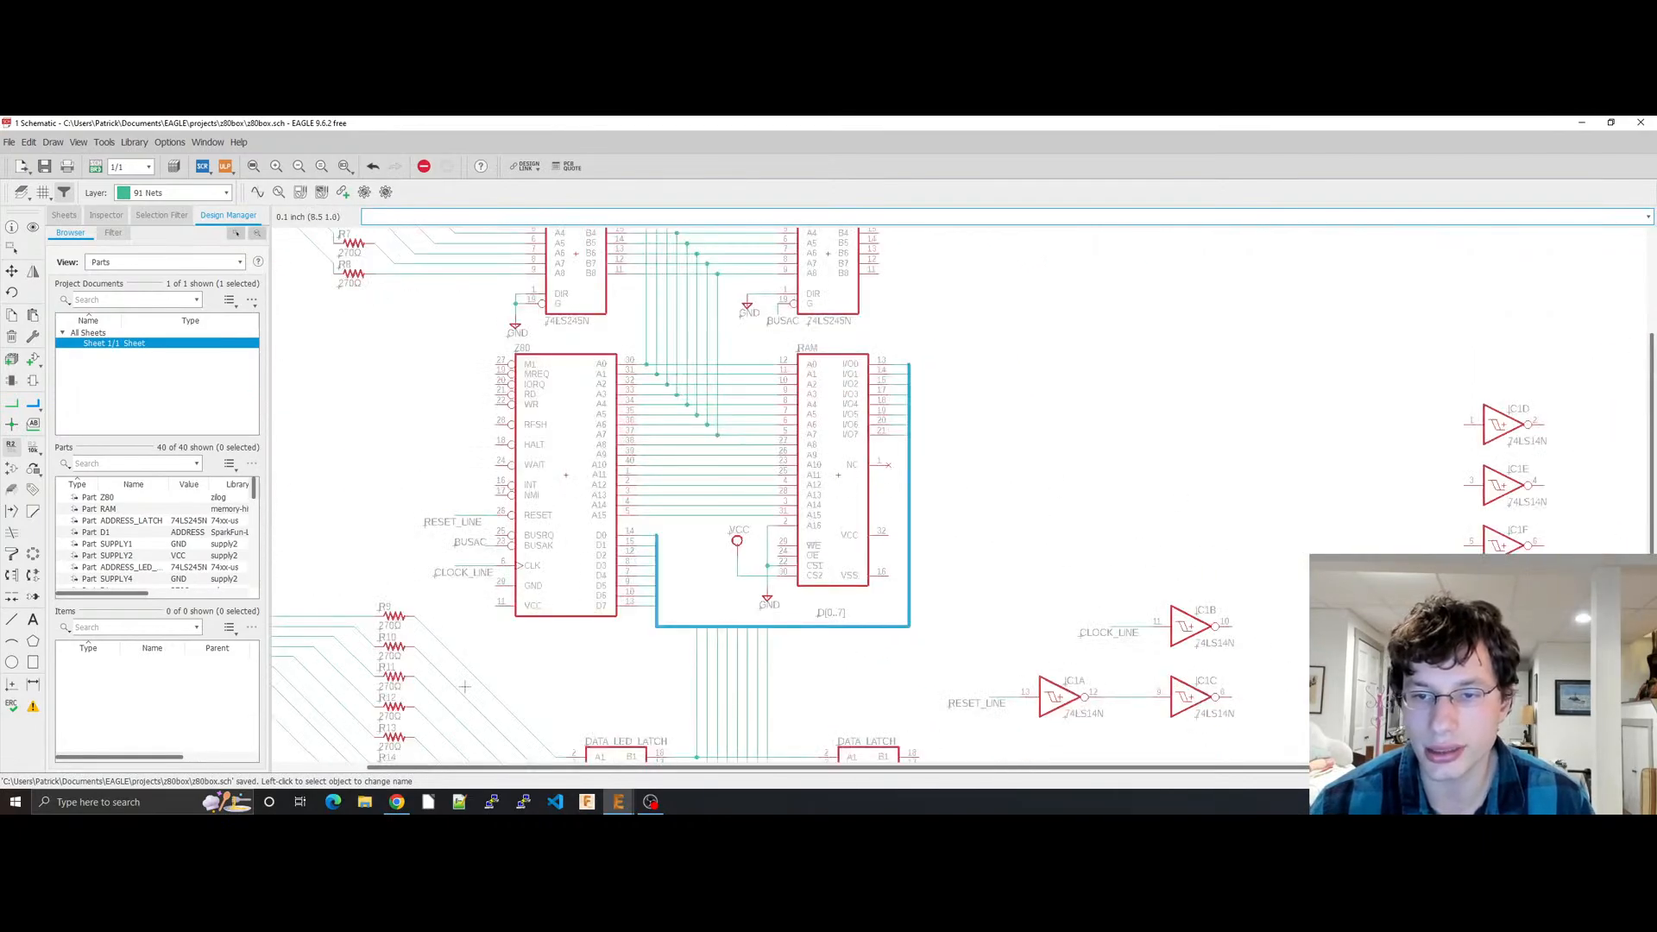
scroll(1346, 631, "up", 2)
middle_click_drag(958, 722, 873, 612)
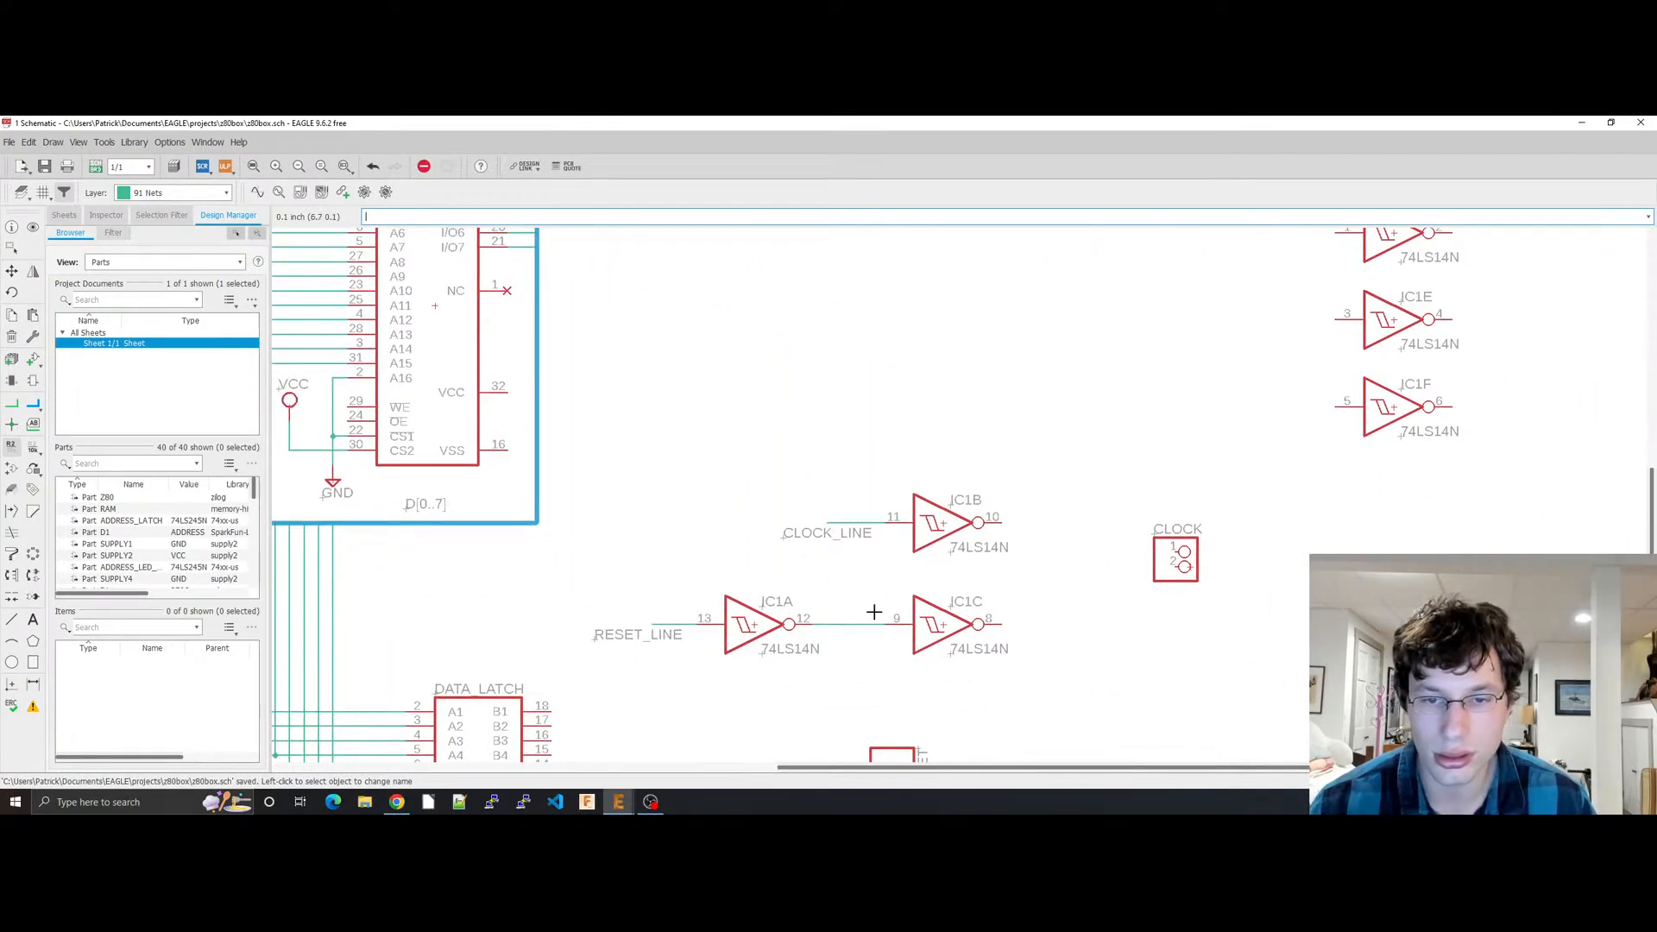
left_click(400, 802)
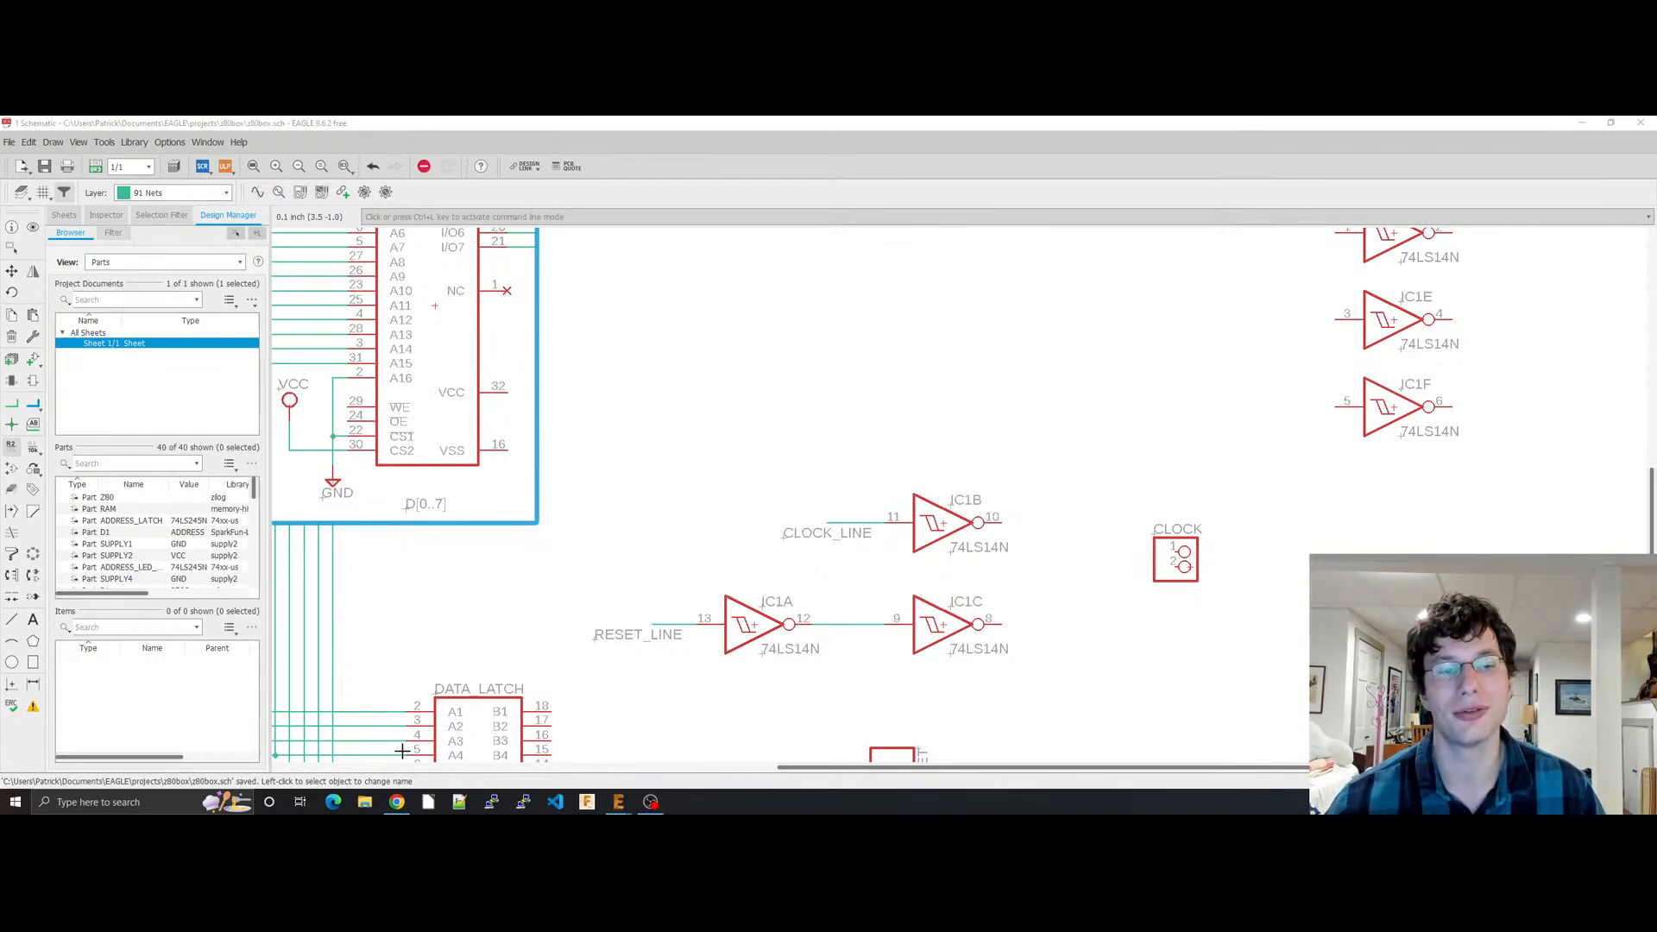
left_click(396, 802)
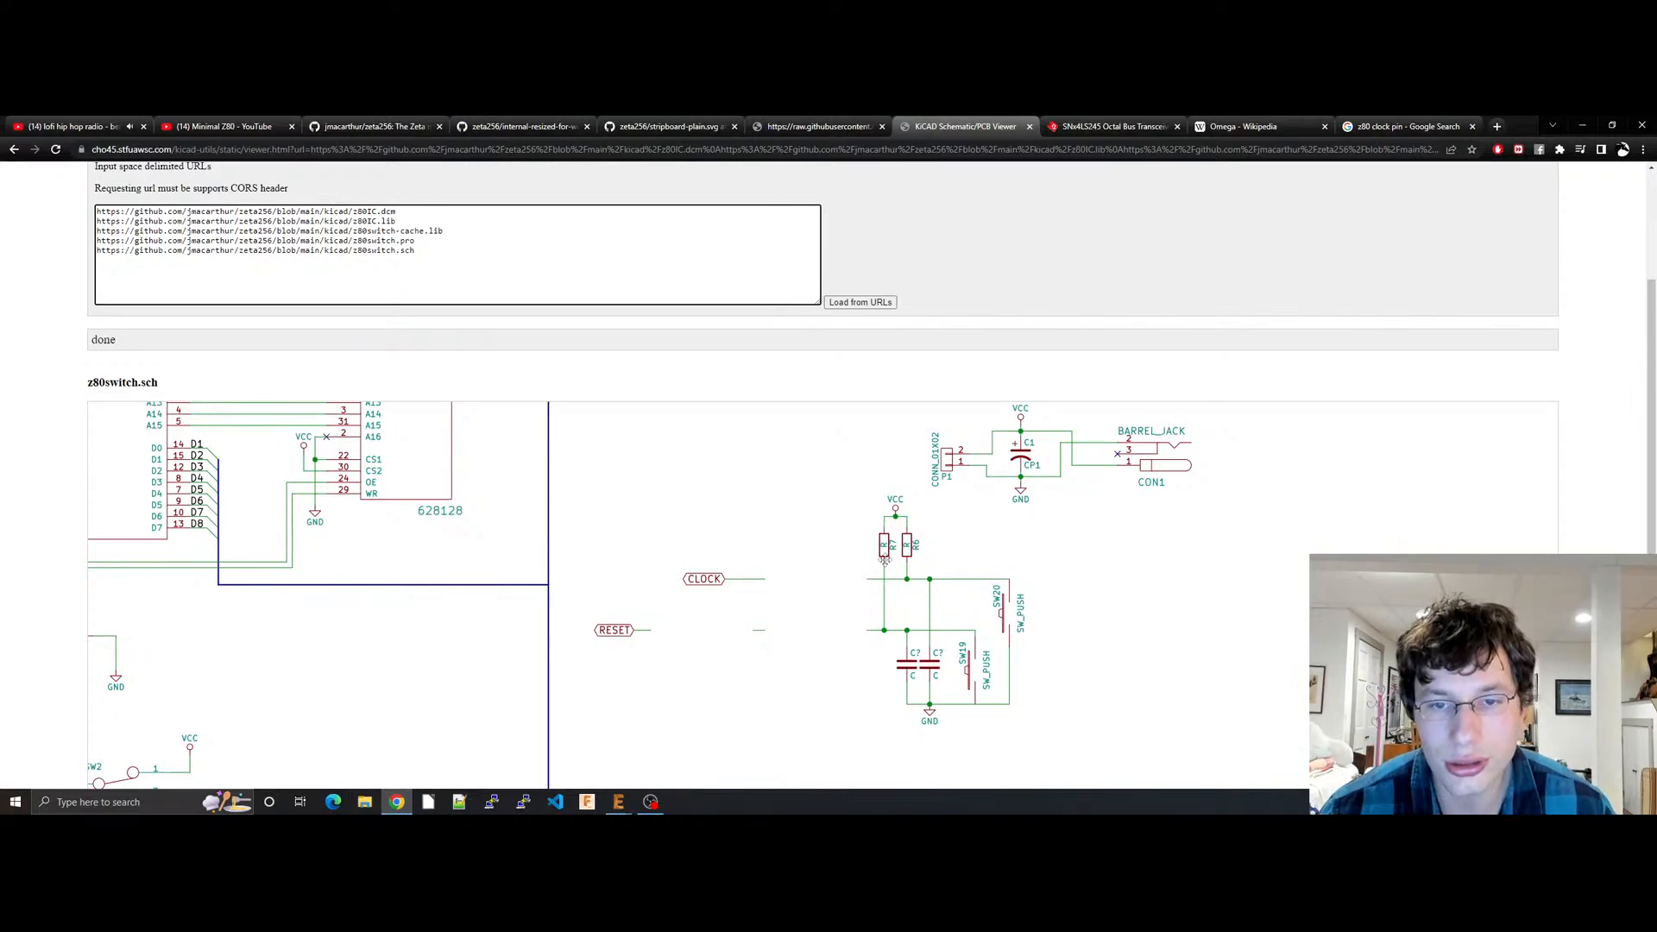
left_click(618, 802)
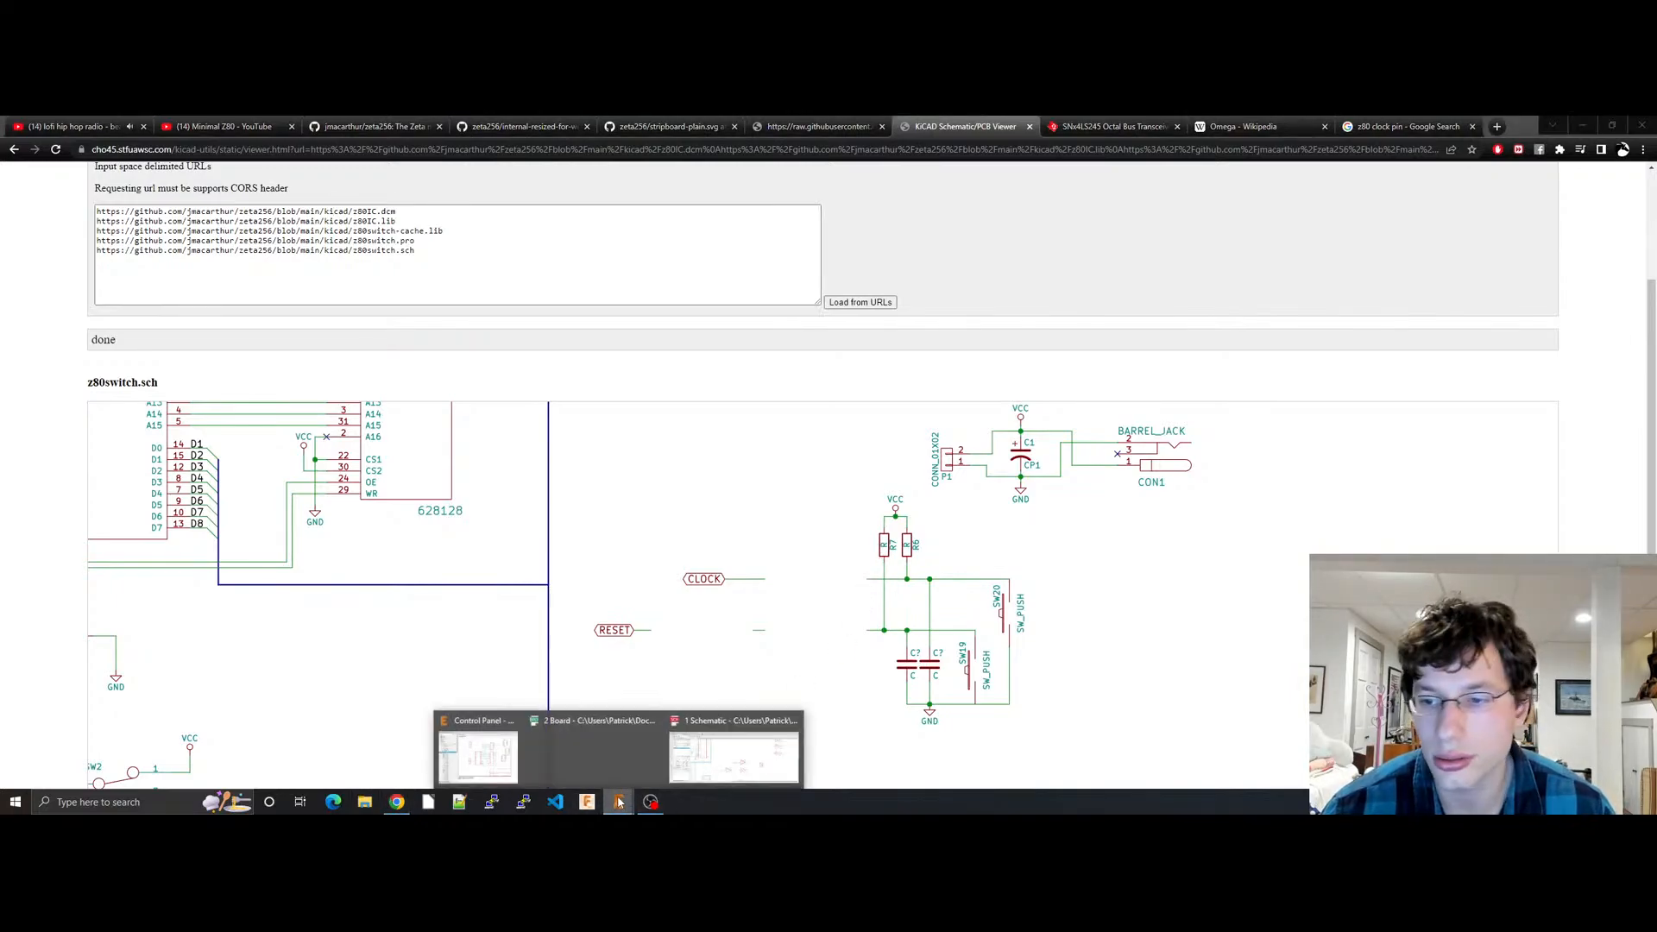
left_click(709, 764)
Step: Examine the overall schematic layout around the address LEDs, the latches, the Z80 and RAM, and the inverter gates
scroll(618, 499, "down", 2)
middle_click_drag(618, 500, 1228, 746)
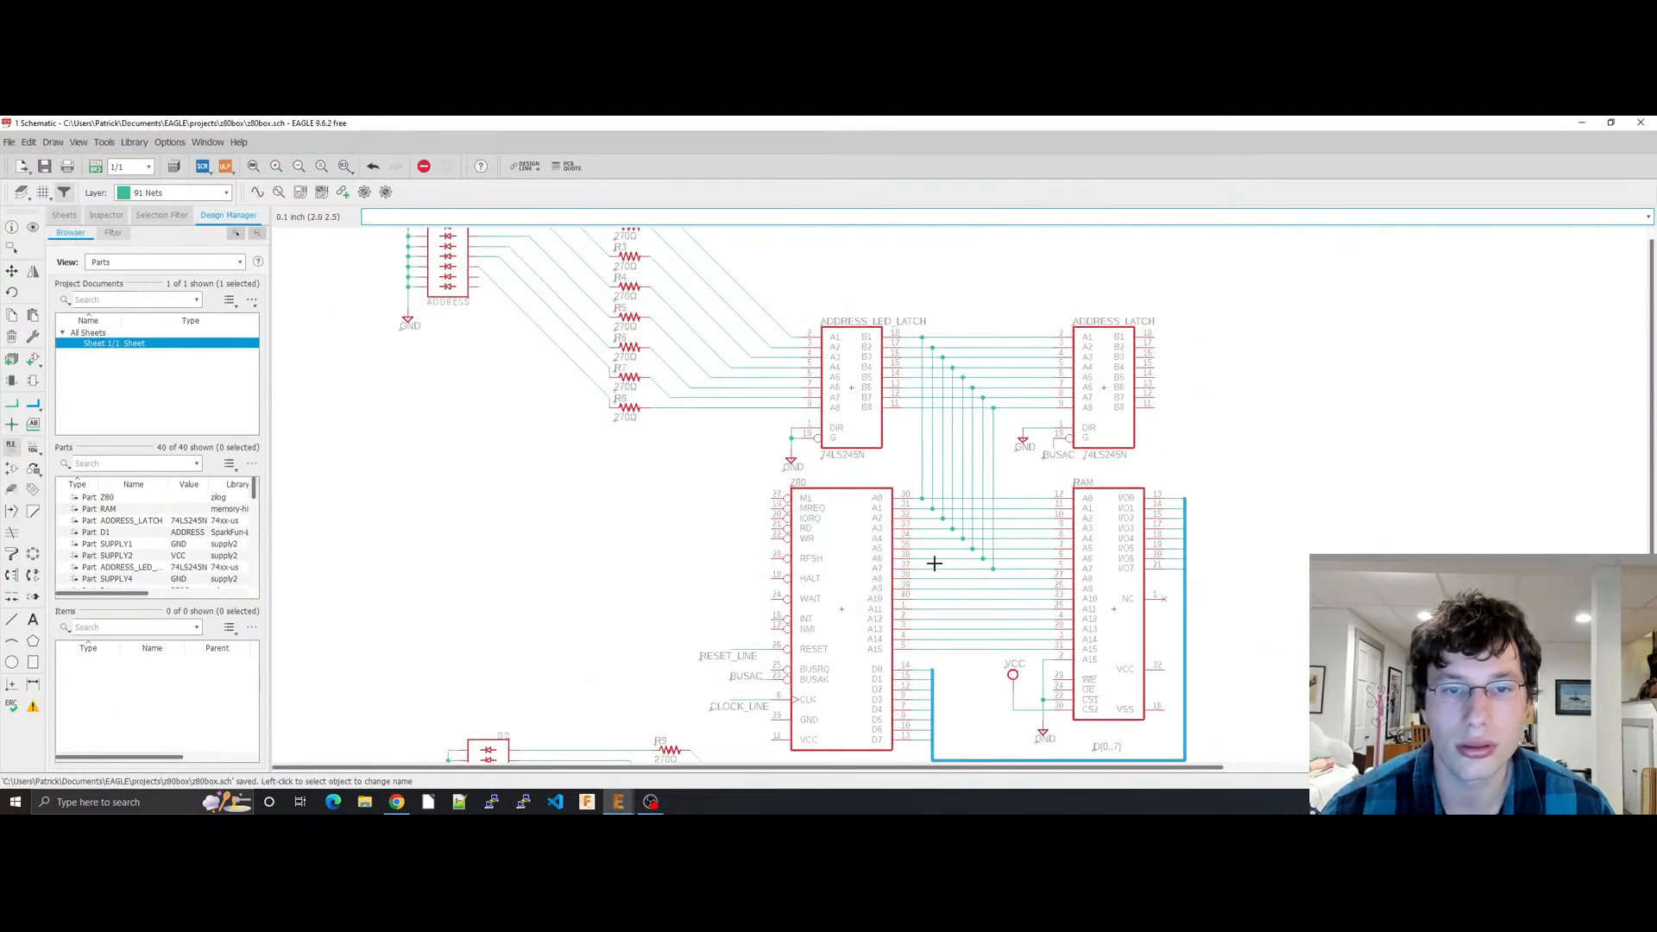
middle_click_drag(897, 542, 927, 811)
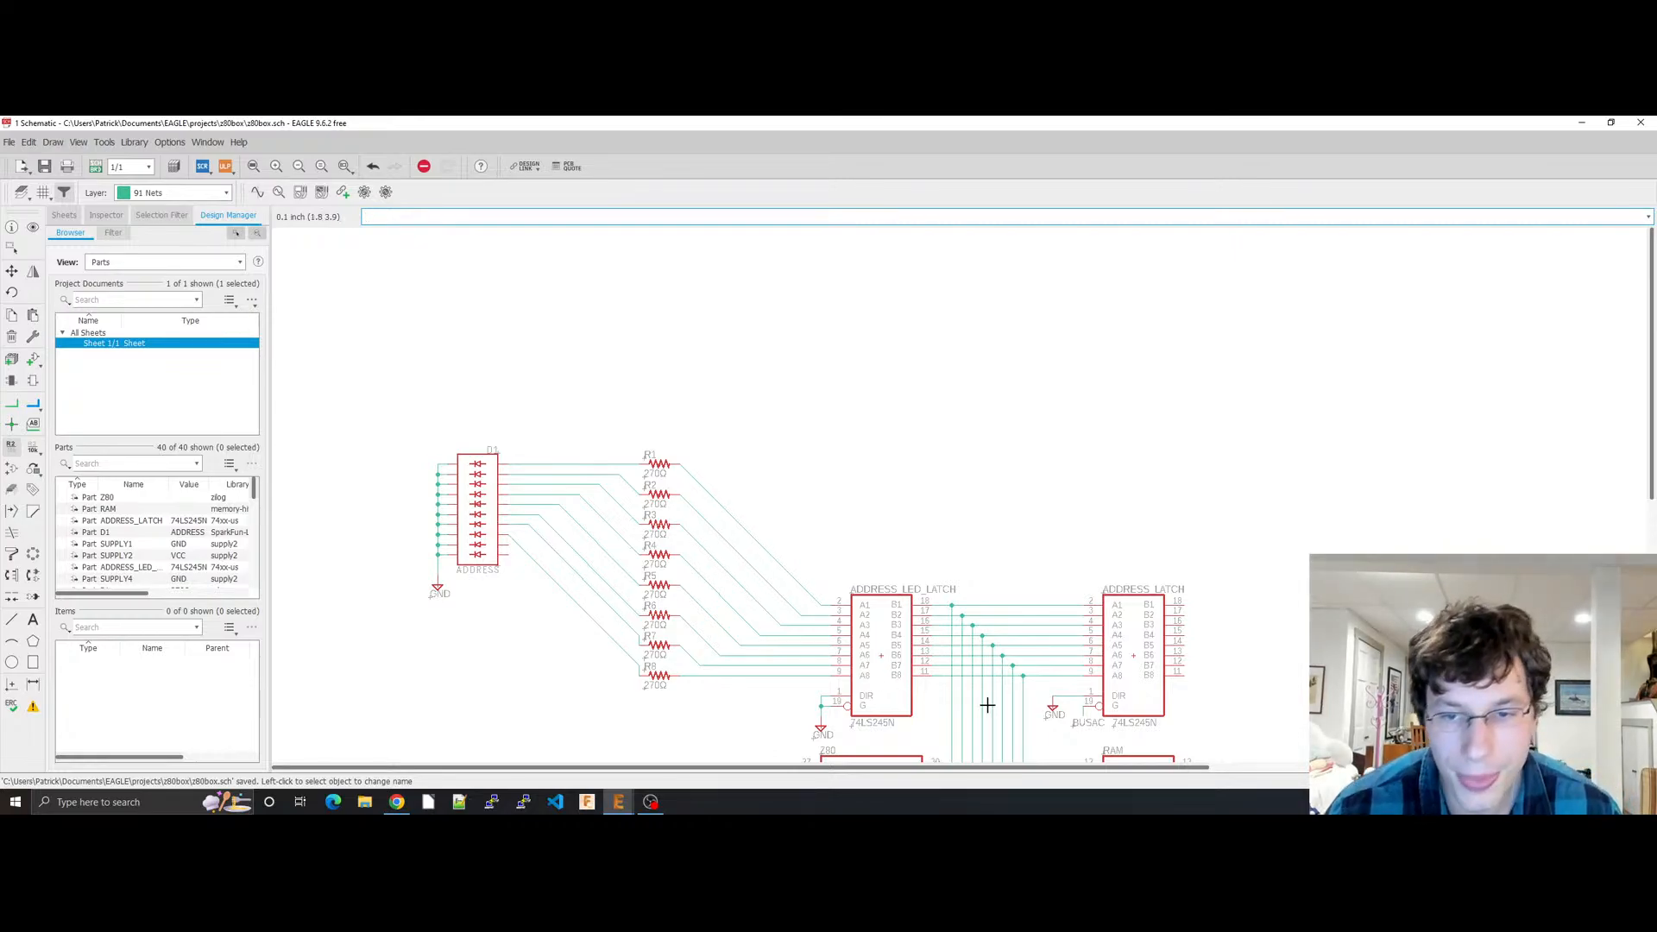
middle_click_drag(1217, 669, 1051, 415)
middle_click_drag(1114, 544, 995, 298)
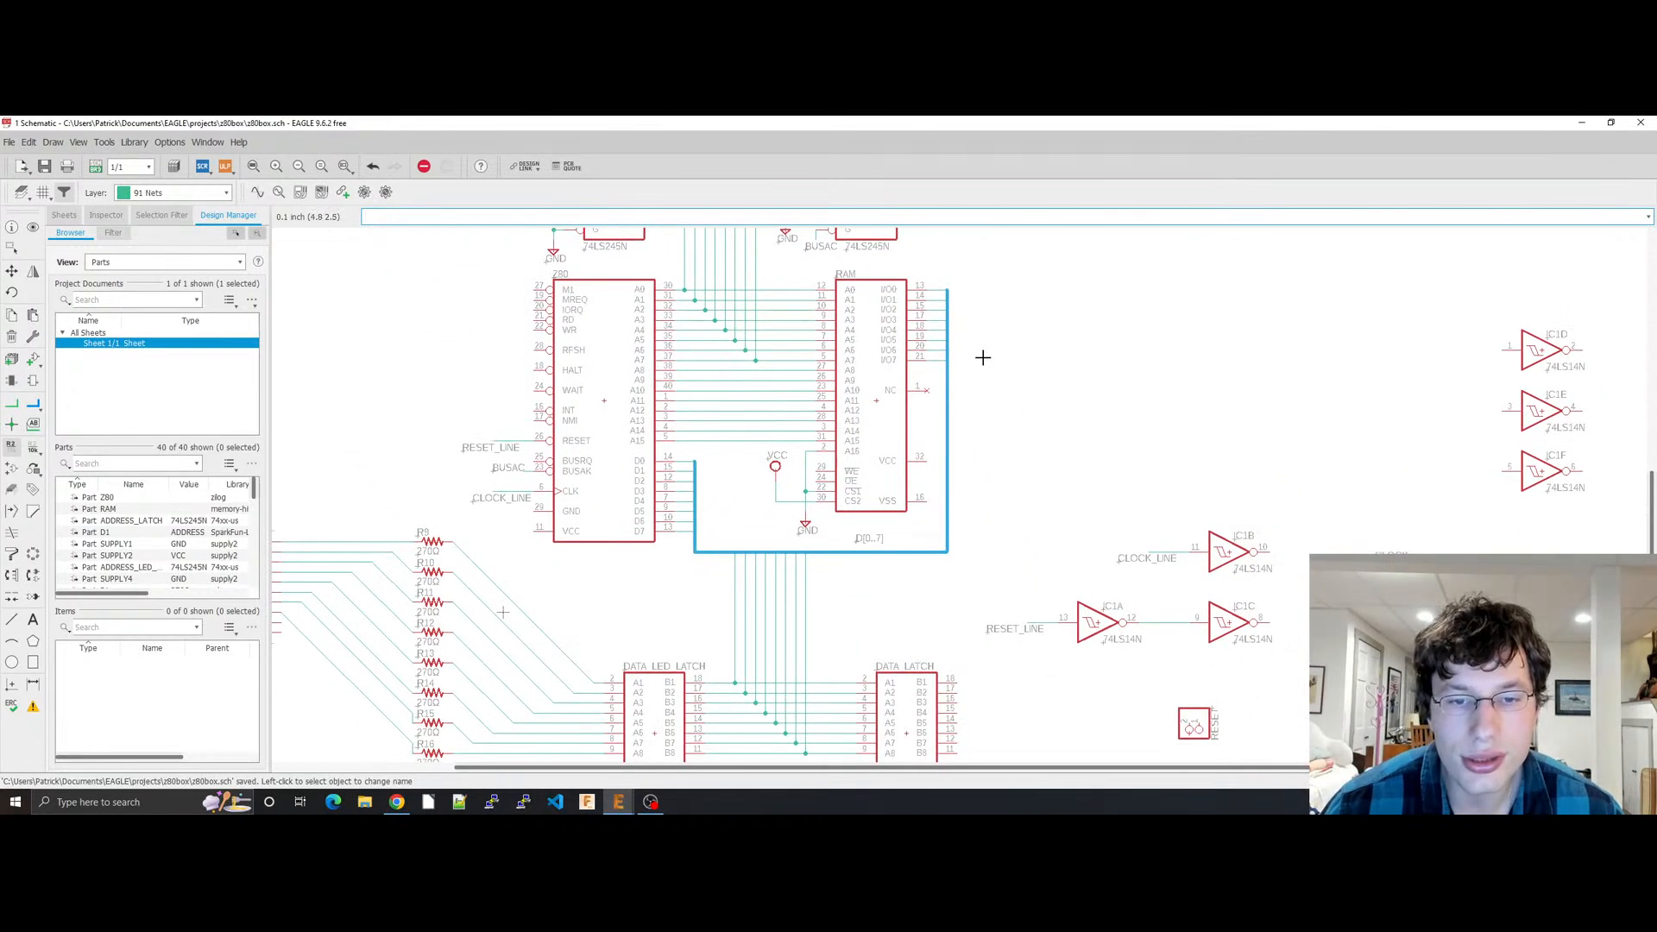
middle_click_drag(983, 357, 962, 414)
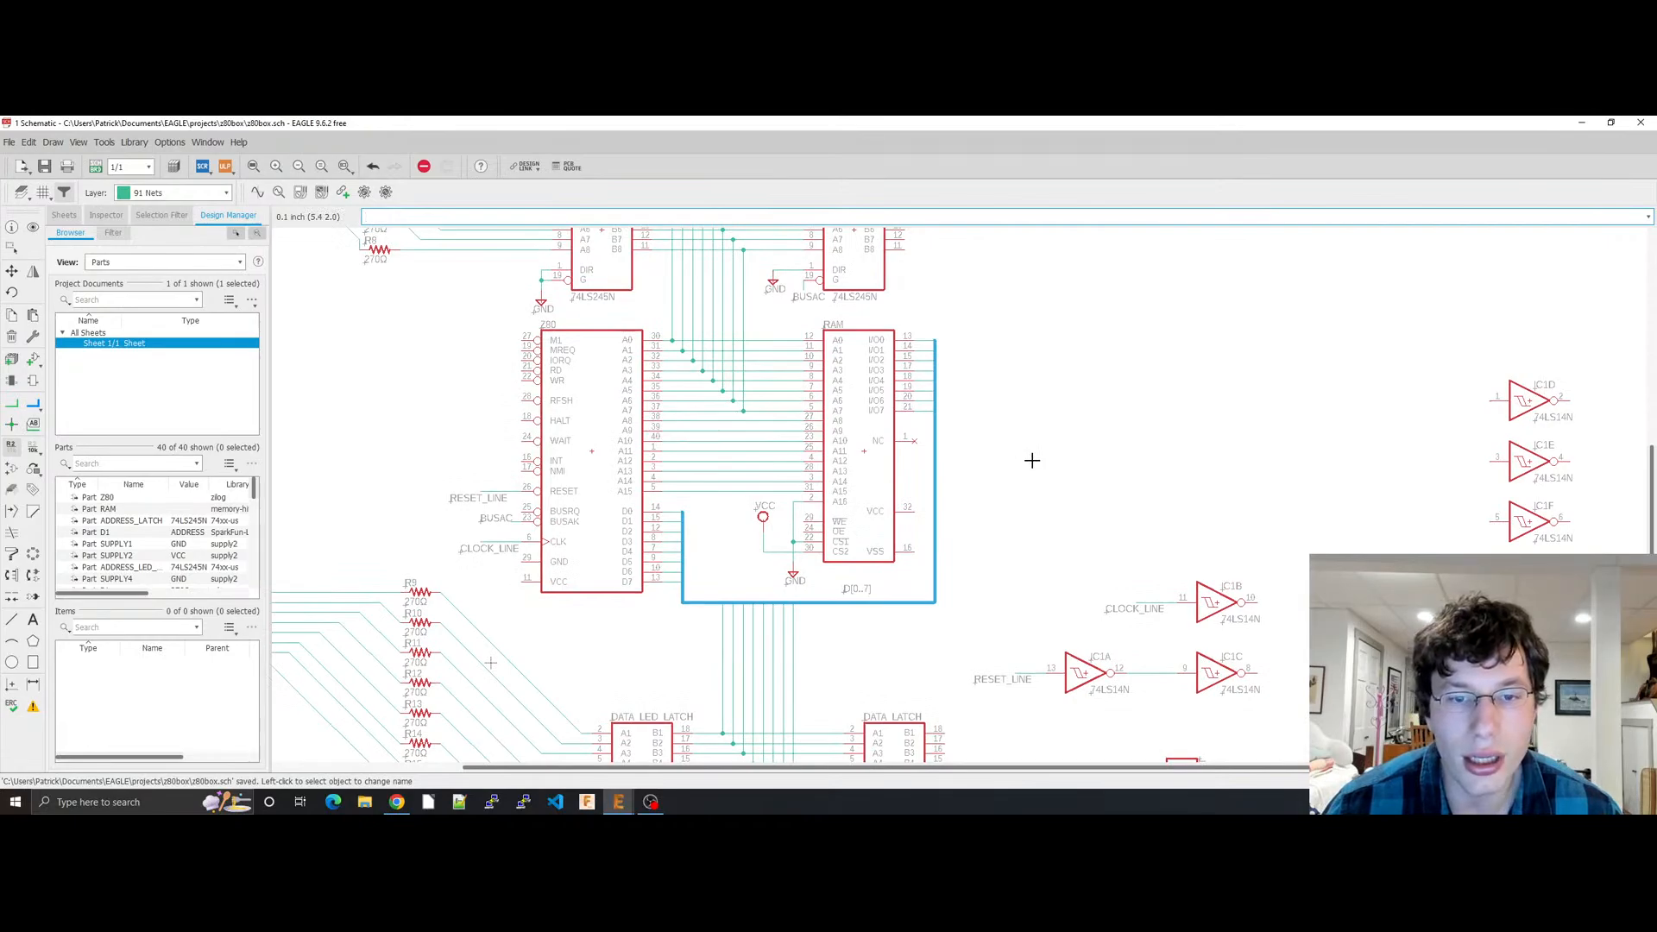
middle_click_drag(1032, 460, 1069, 751)
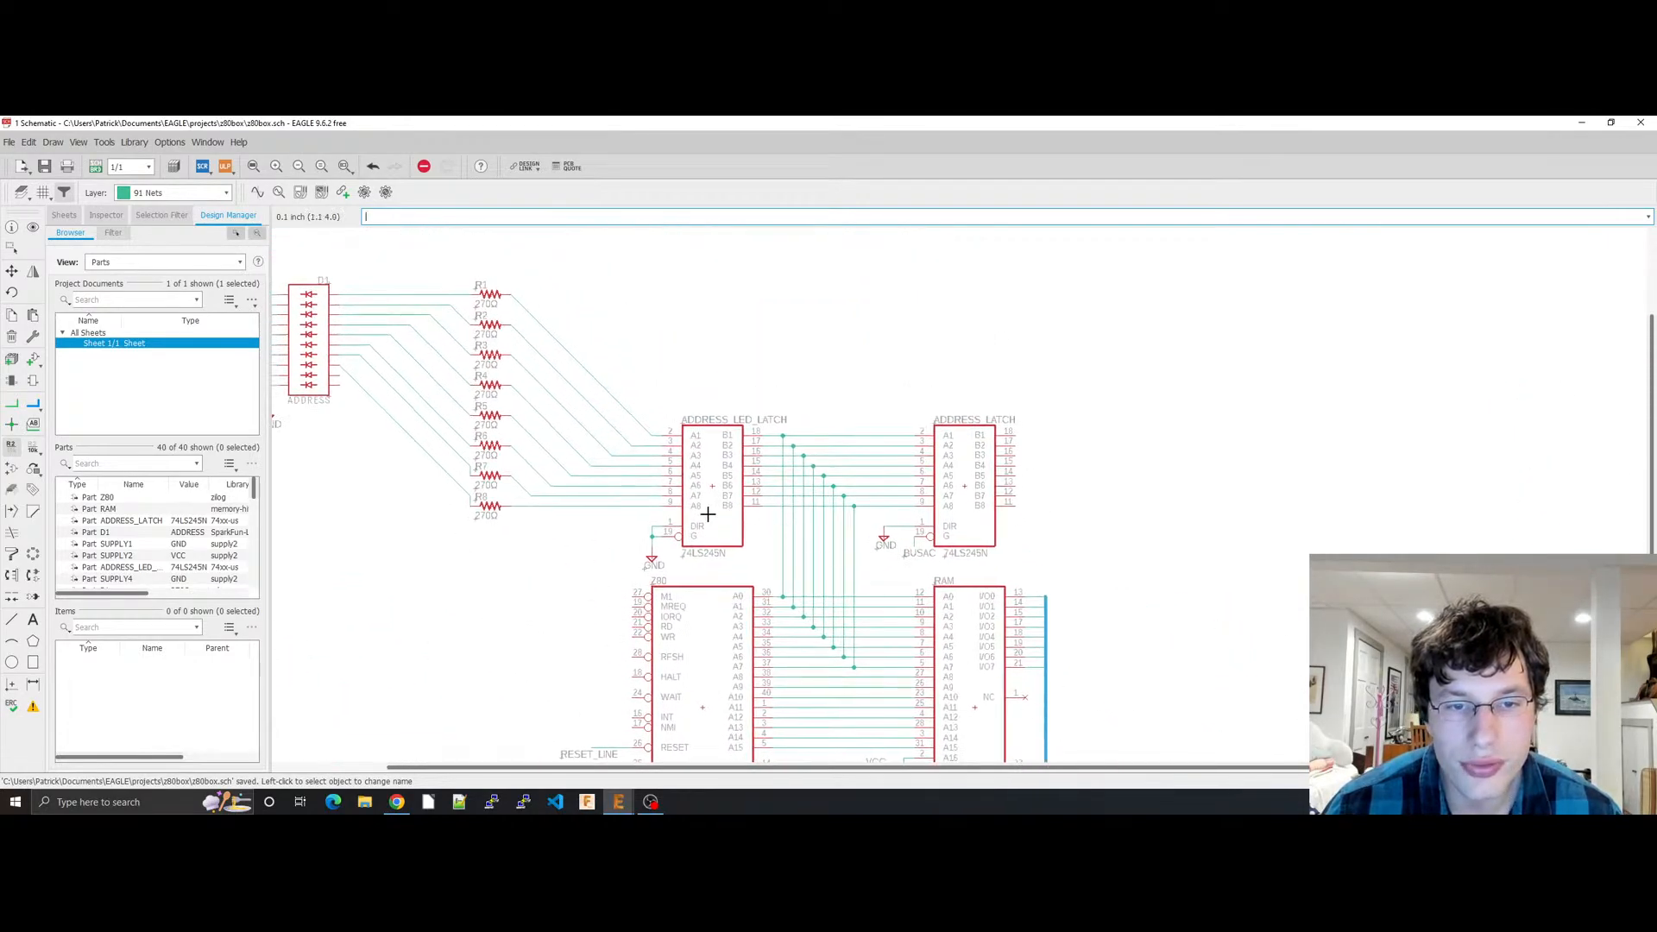
scroll(514, 526, "down", 1)
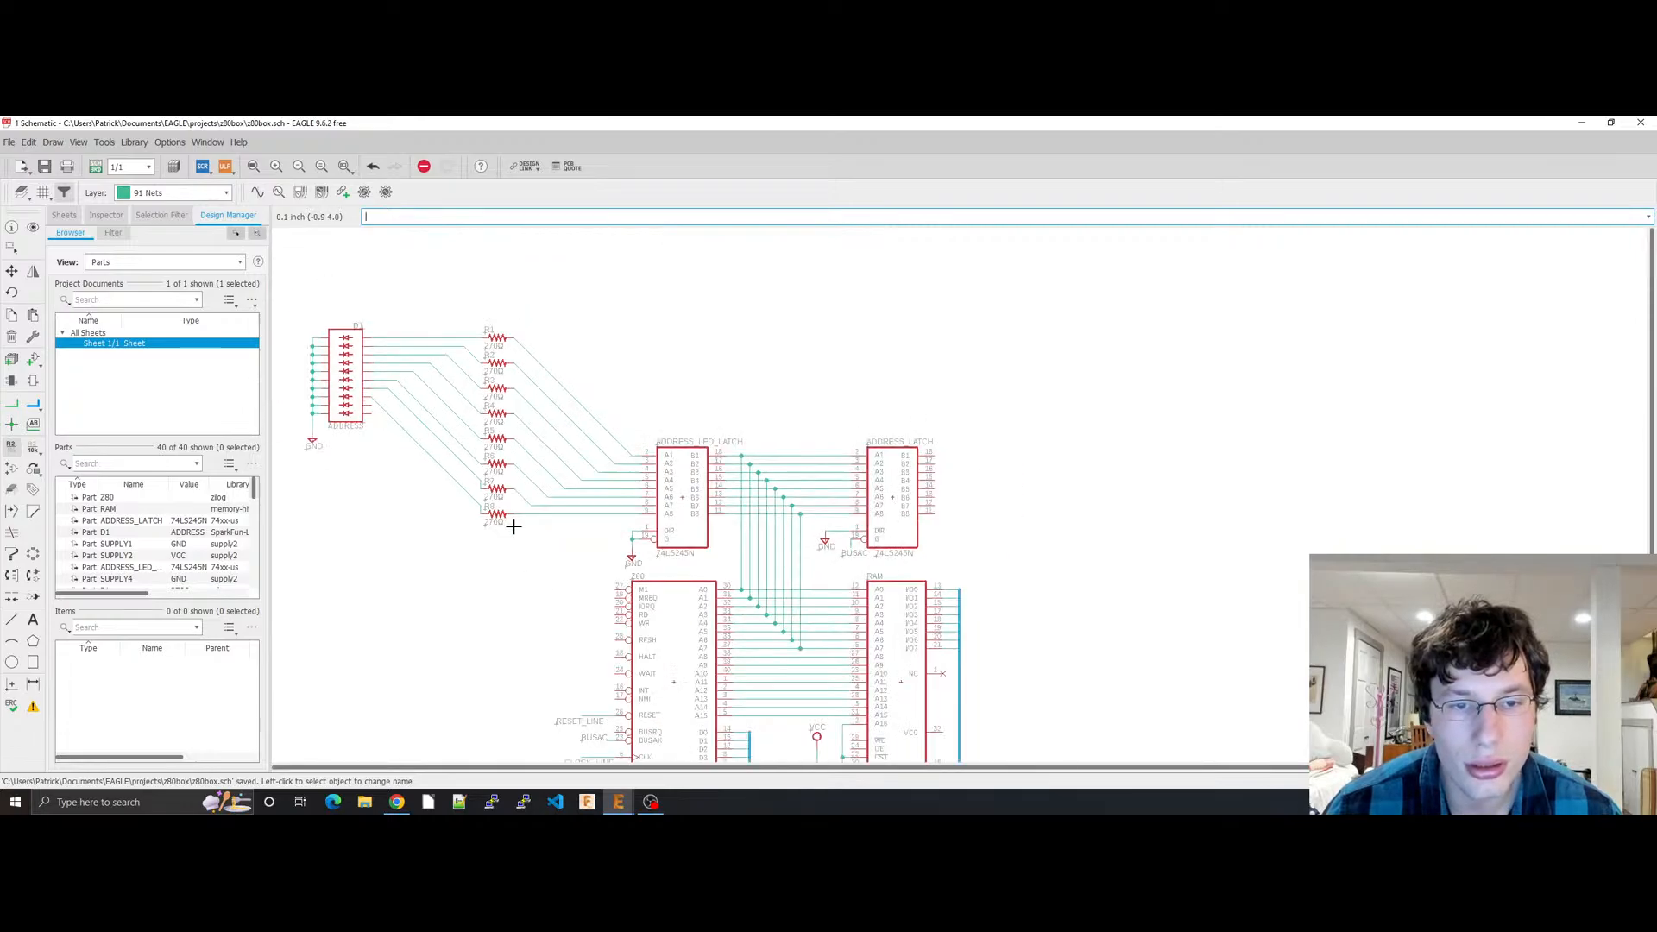
Step: Search the part library for vcc to find a supply symbol for the clock and reset circuit
scroll(514, 527, "down", 1)
middle_click_drag(513, 527, 423, 216)
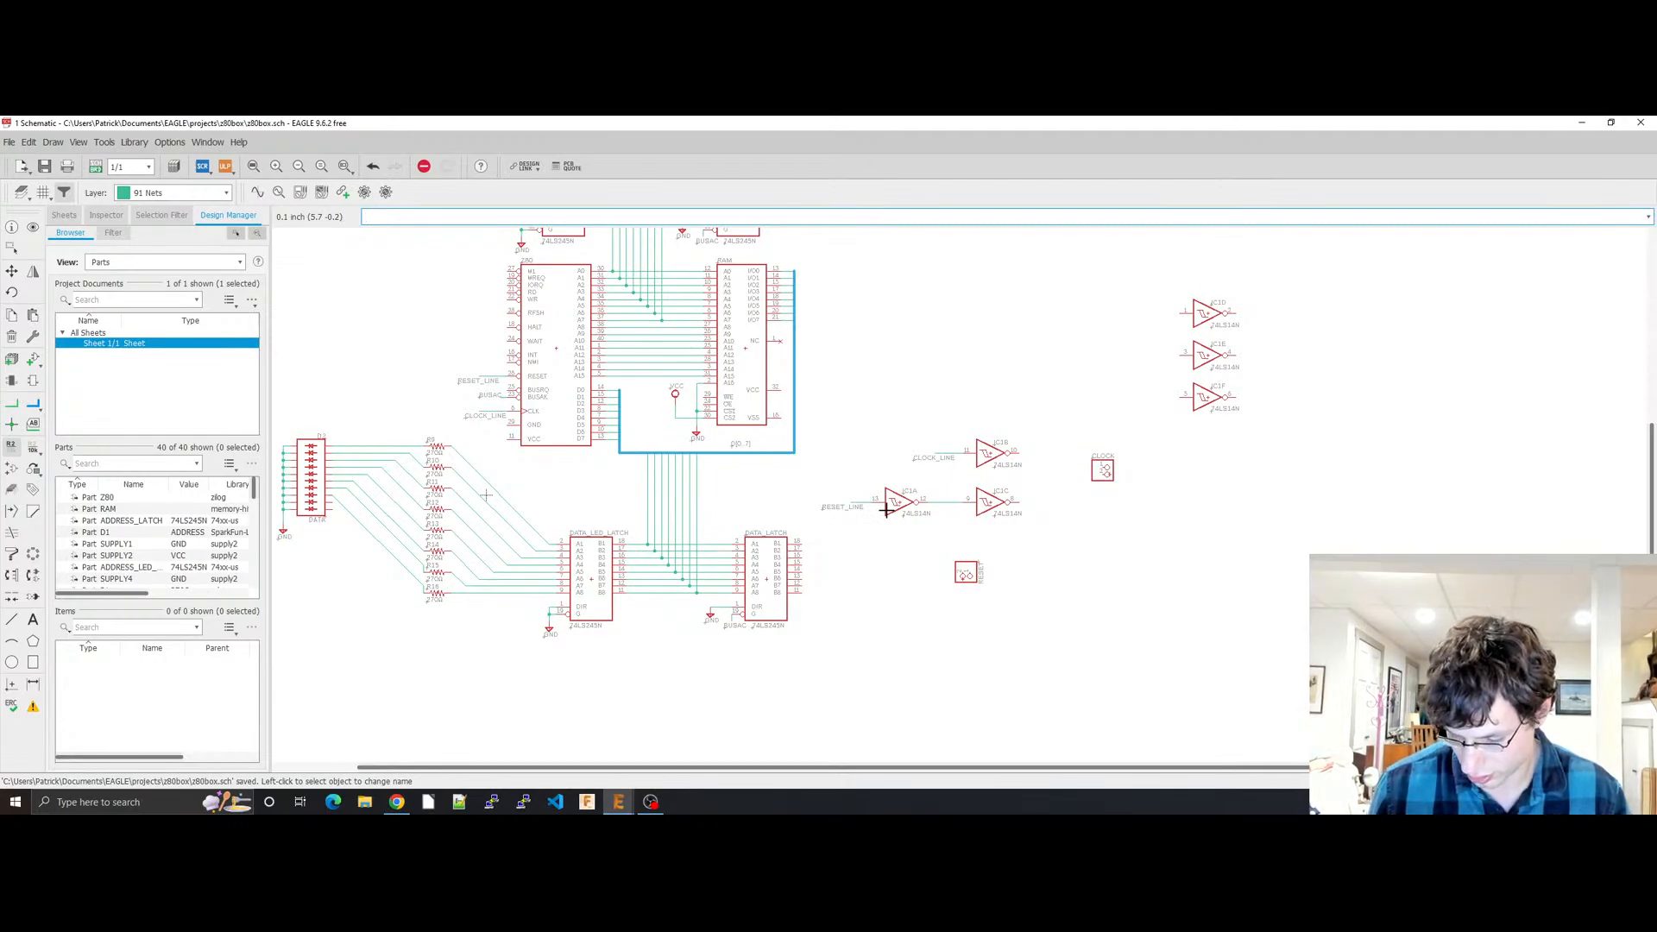
type("add")
key("Return")
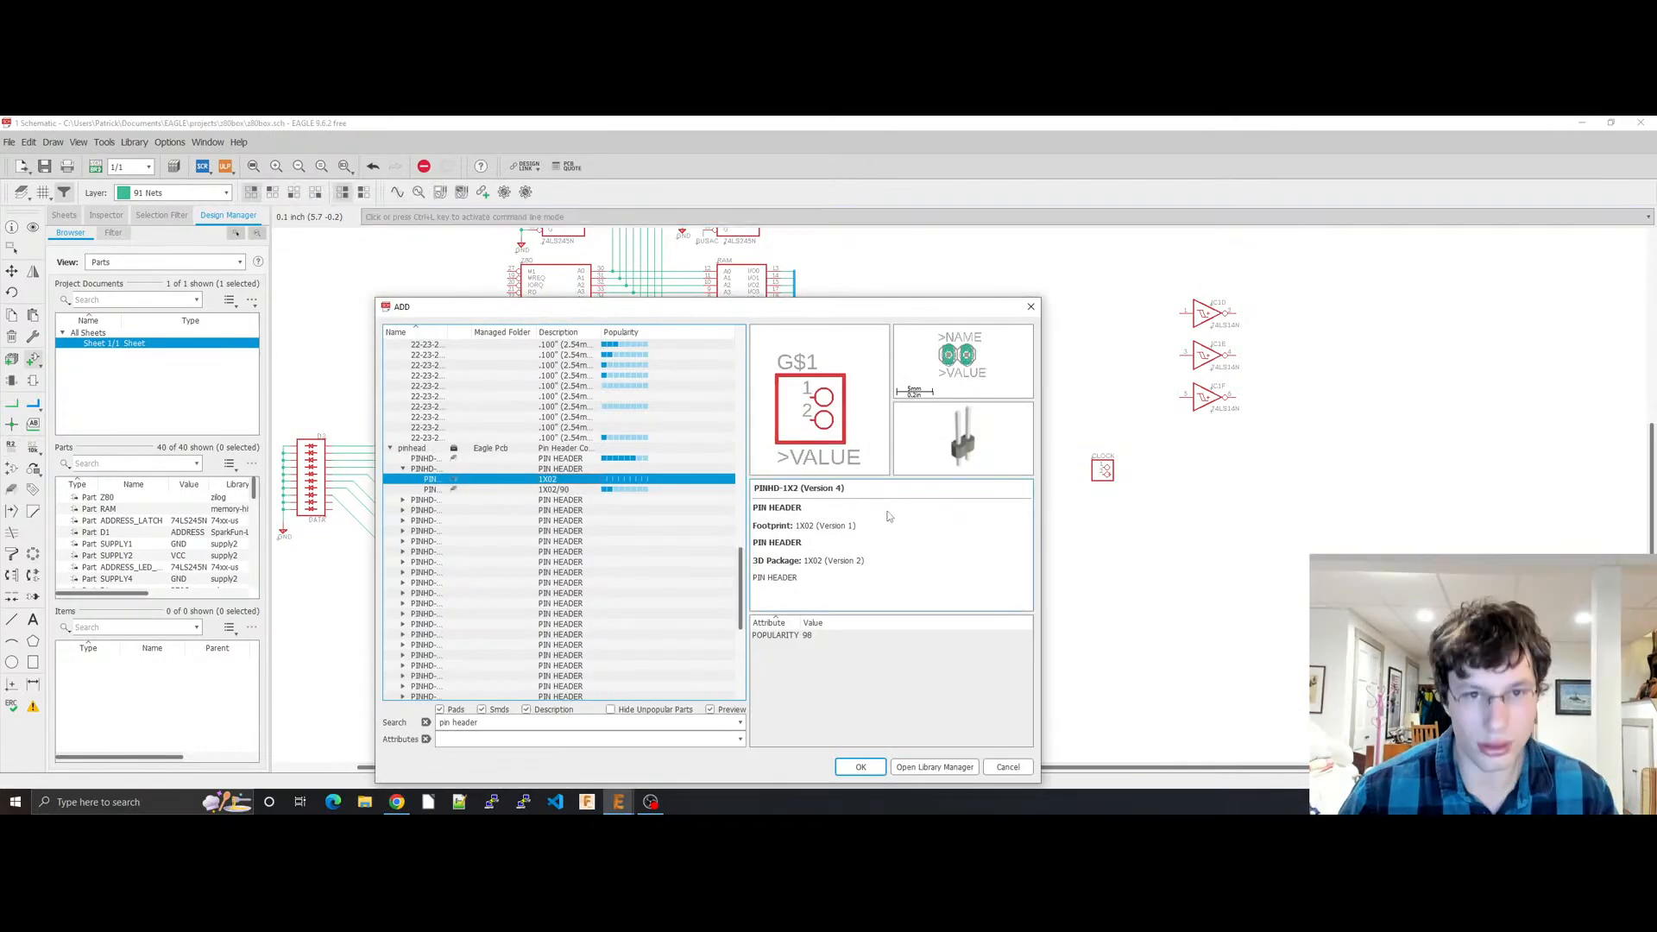
triple_click(721, 723)
type("vcc")
key("Return")
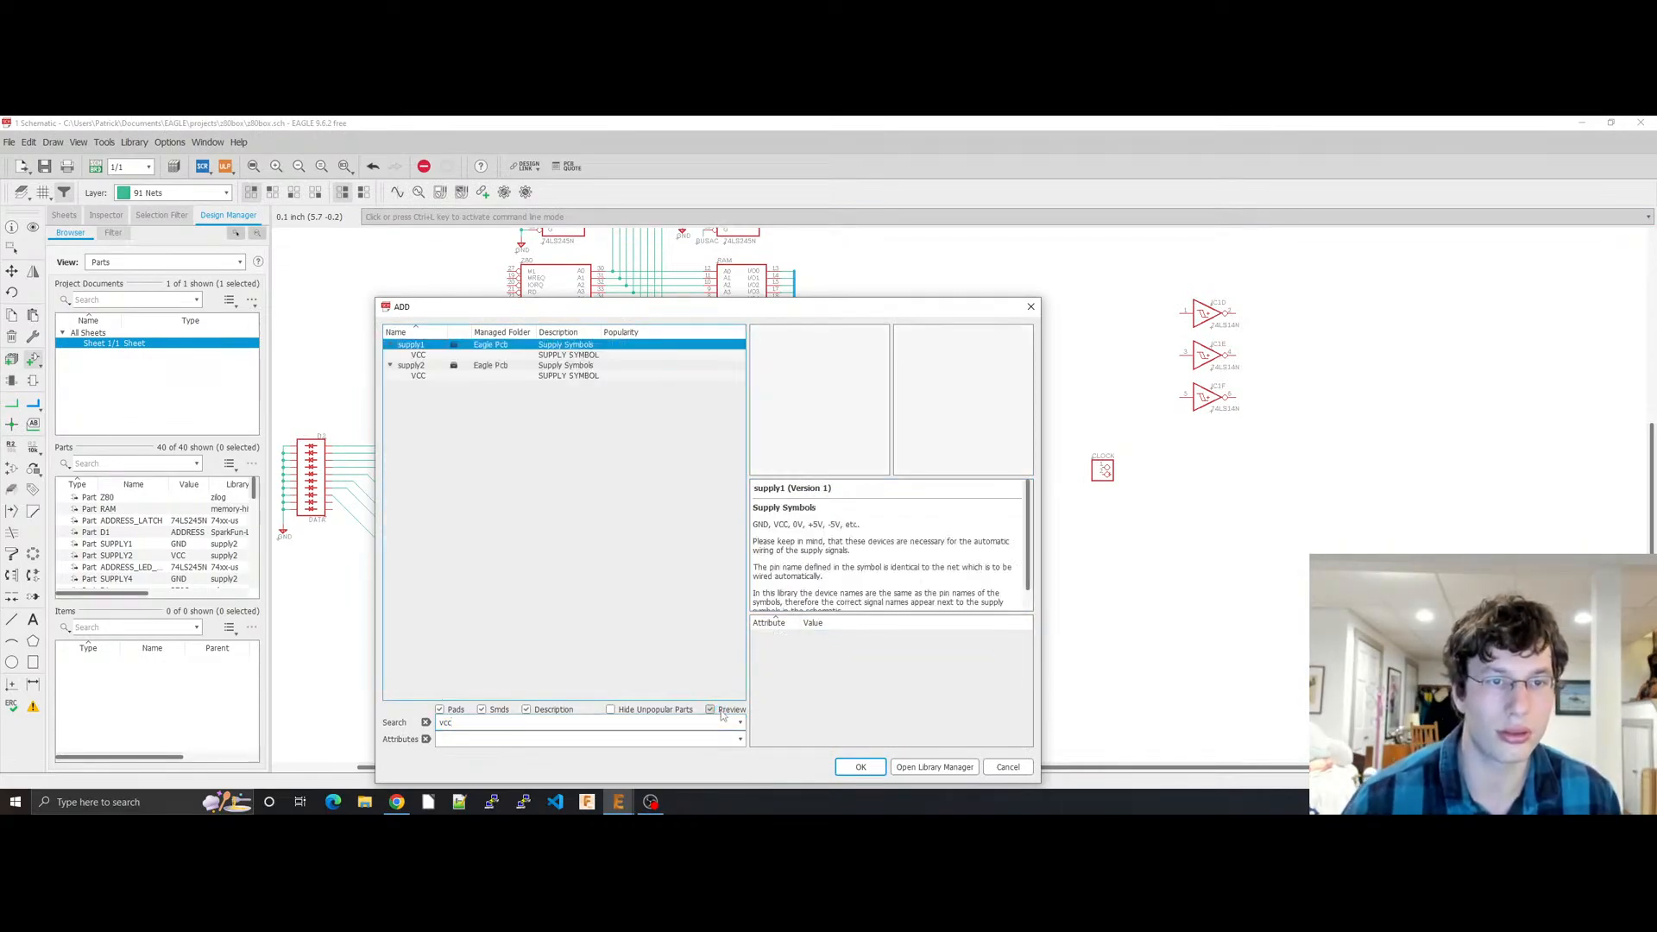
Step: Place the VCC symbol from the supply2 library in the free space above and beyond the outputs of the CLOCK_LINE inverter
key("Down")
key("Down")
key("Down")
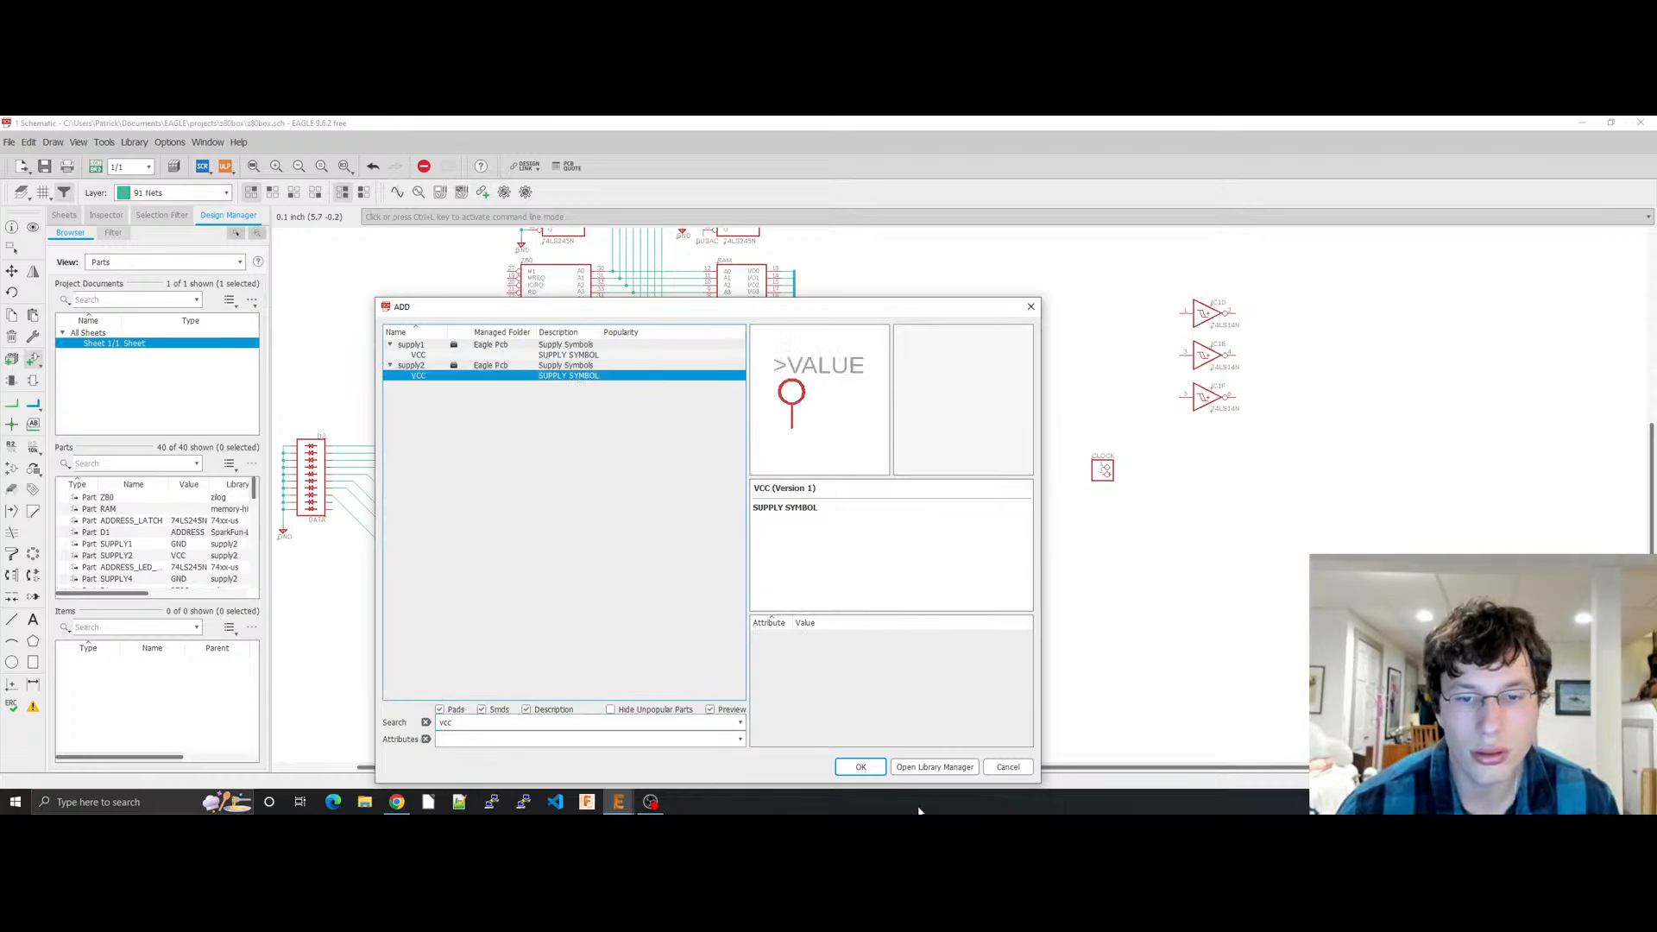
left_click(860, 767)
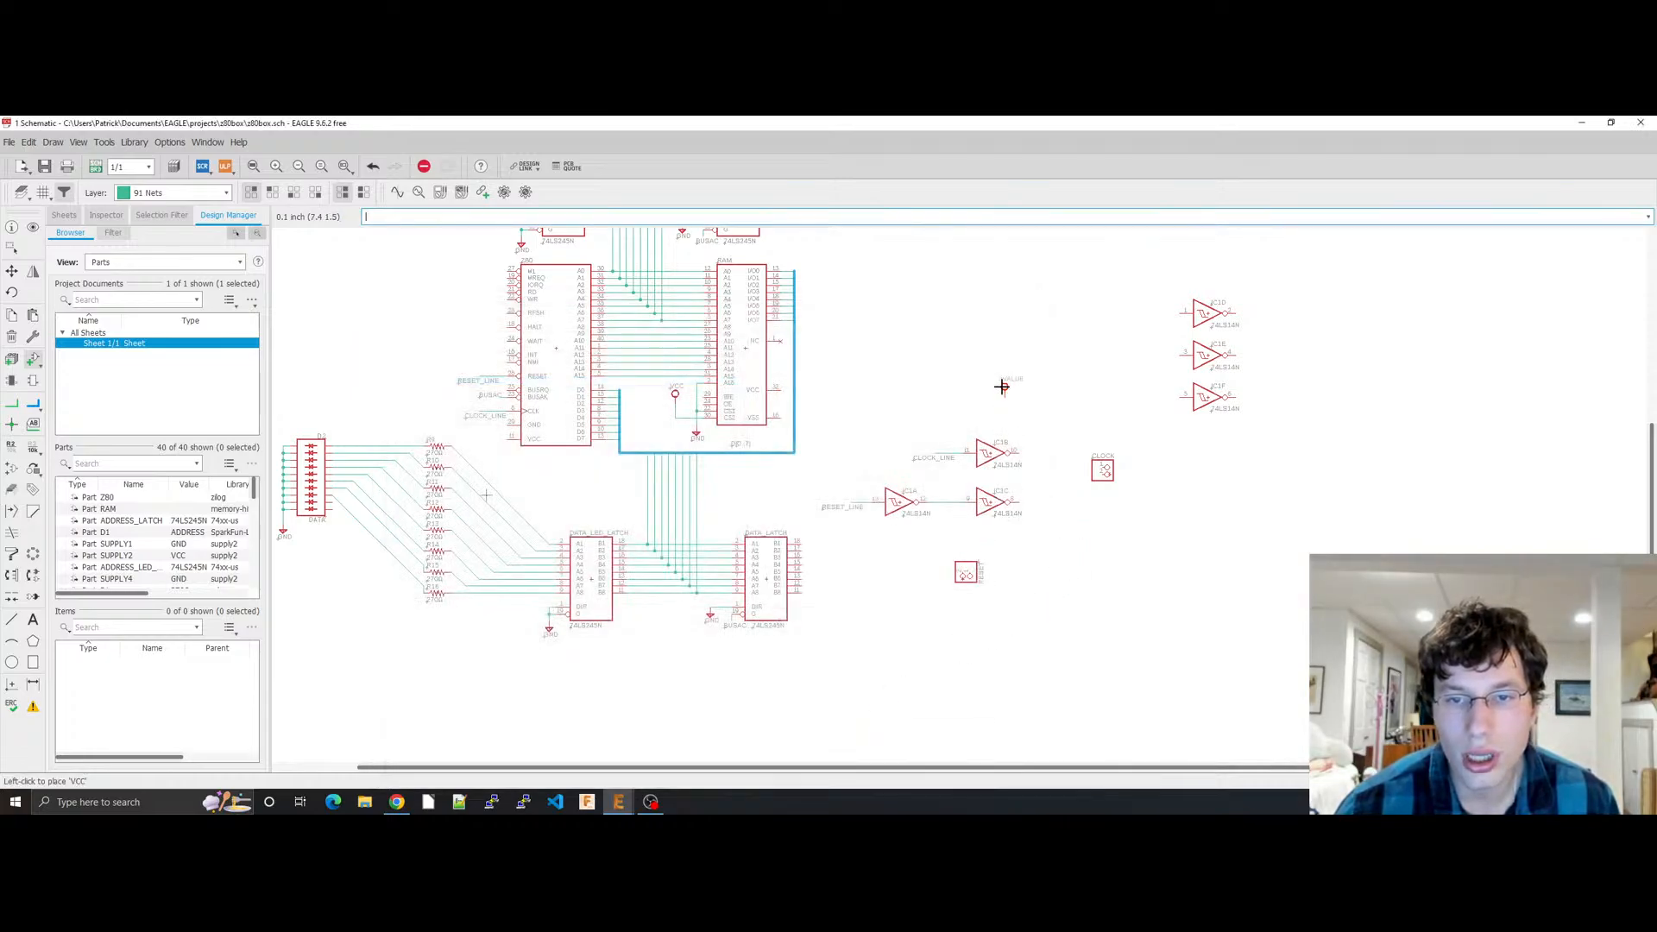
left_click(1040, 407)
key("Escape")
key("Escape")
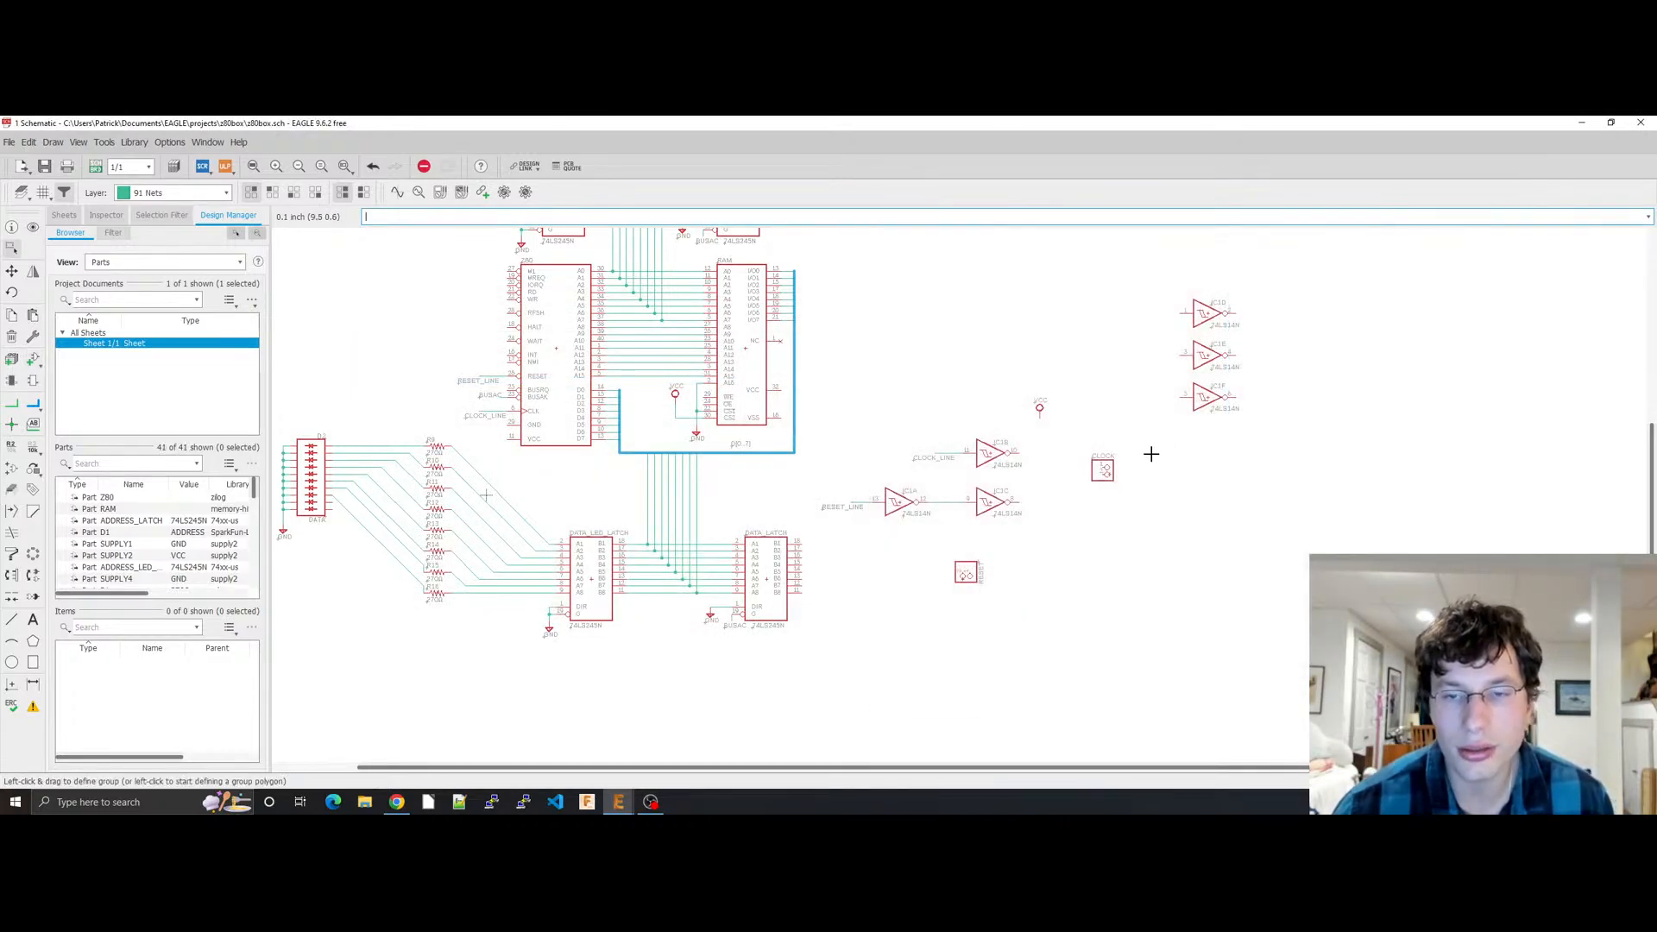
Step: Following the Chrome reference schematic, copy a data LED resistor and place two upright copies side by side below the new VCC symbol
left_click(396, 800)
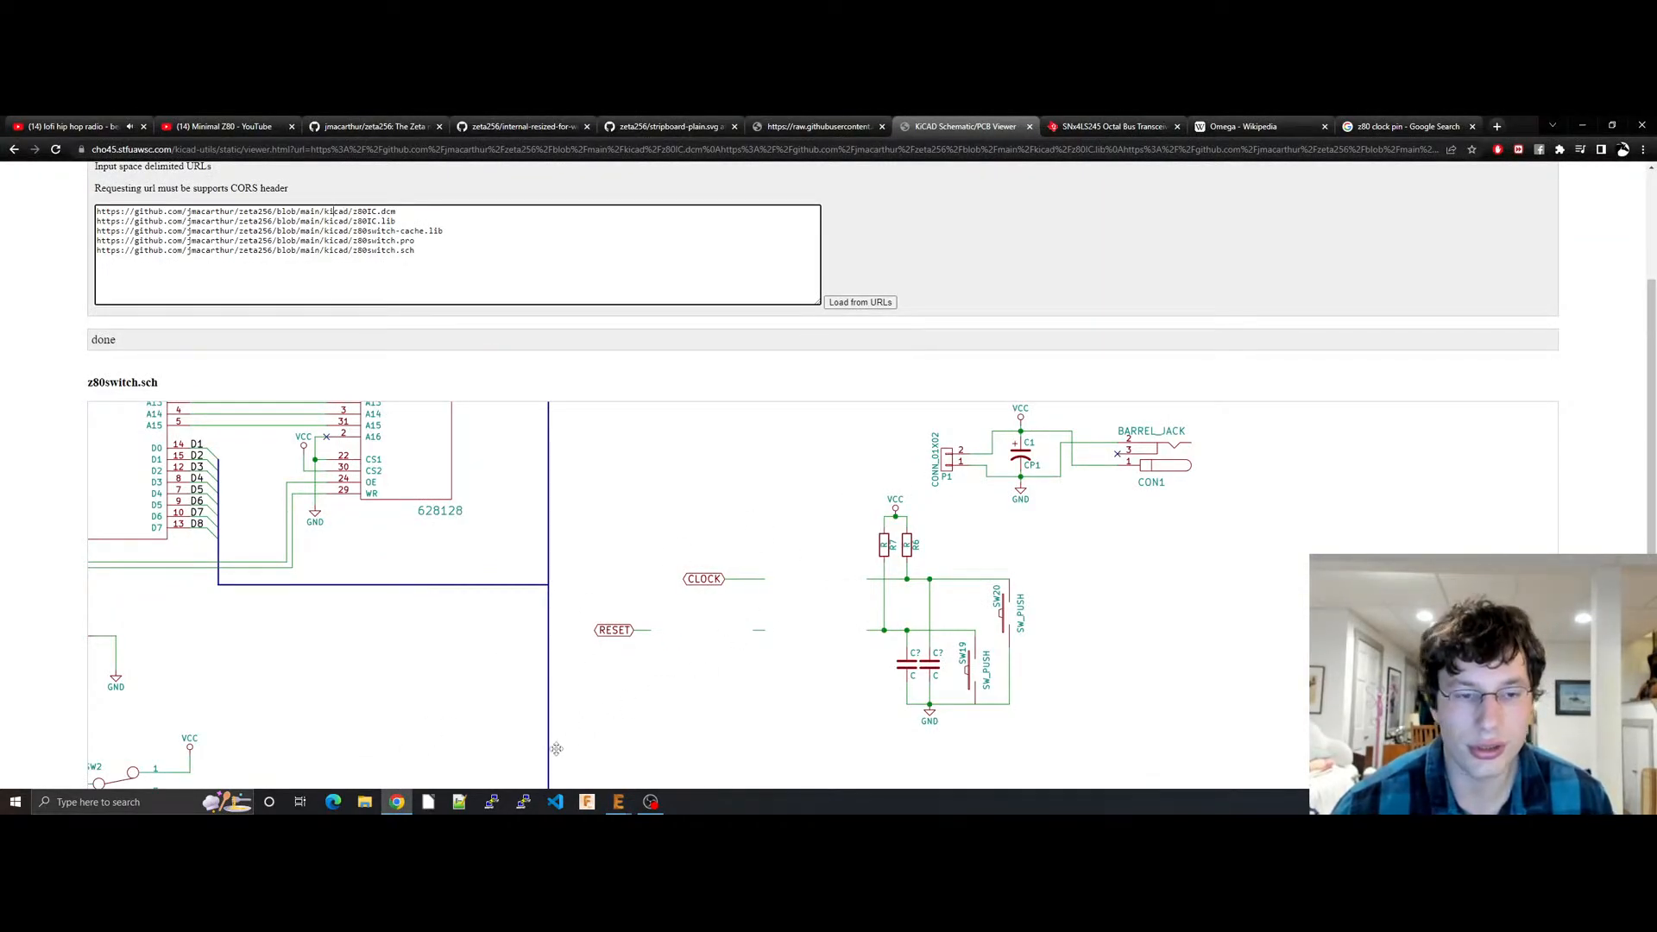
mouse_move(623, 802)
left_click(733, 749)
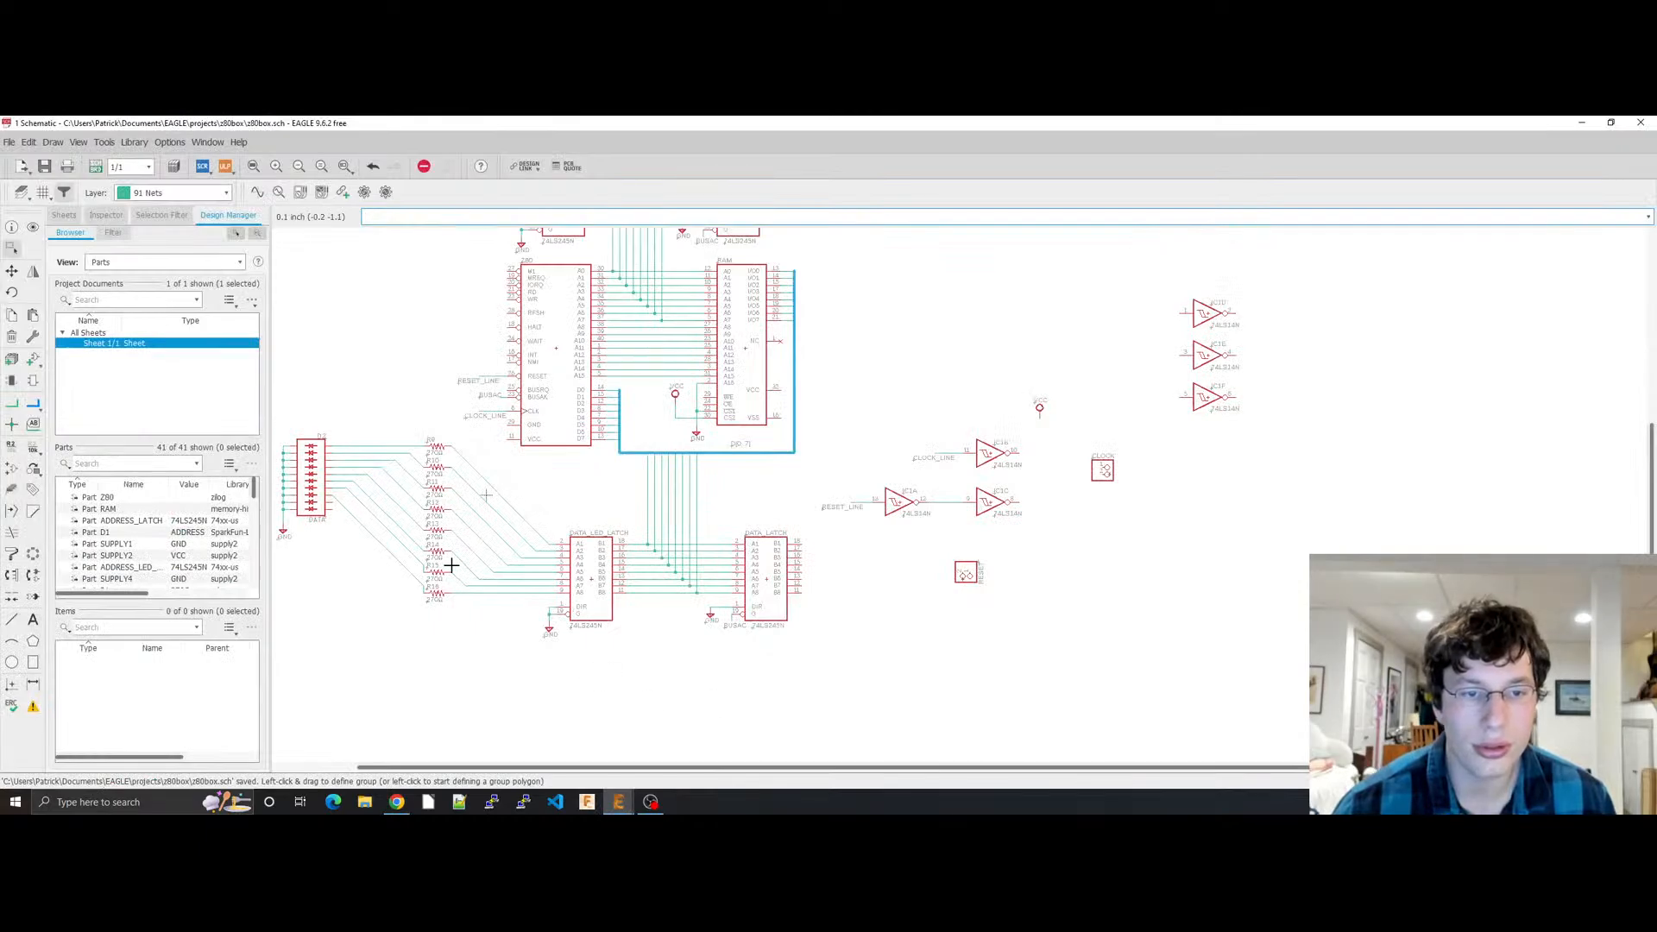
left_click(439, 530)
key("ctrl+c")
key("ctrl+v")
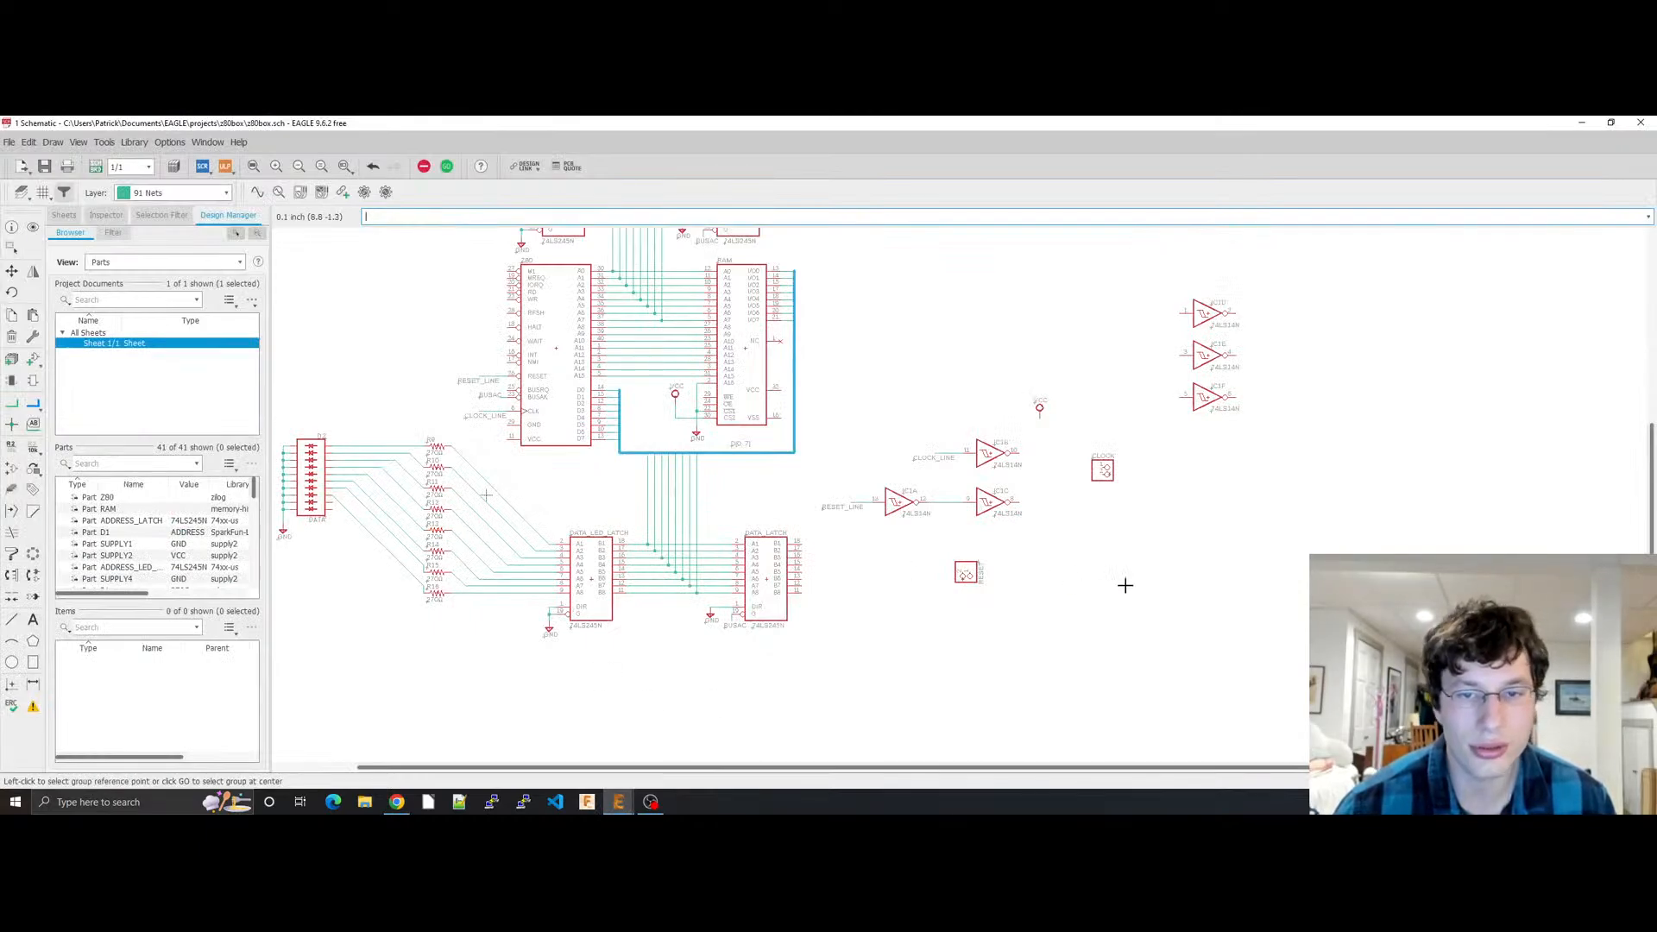
right_click(1130, 539)
left_click(1055, 440)
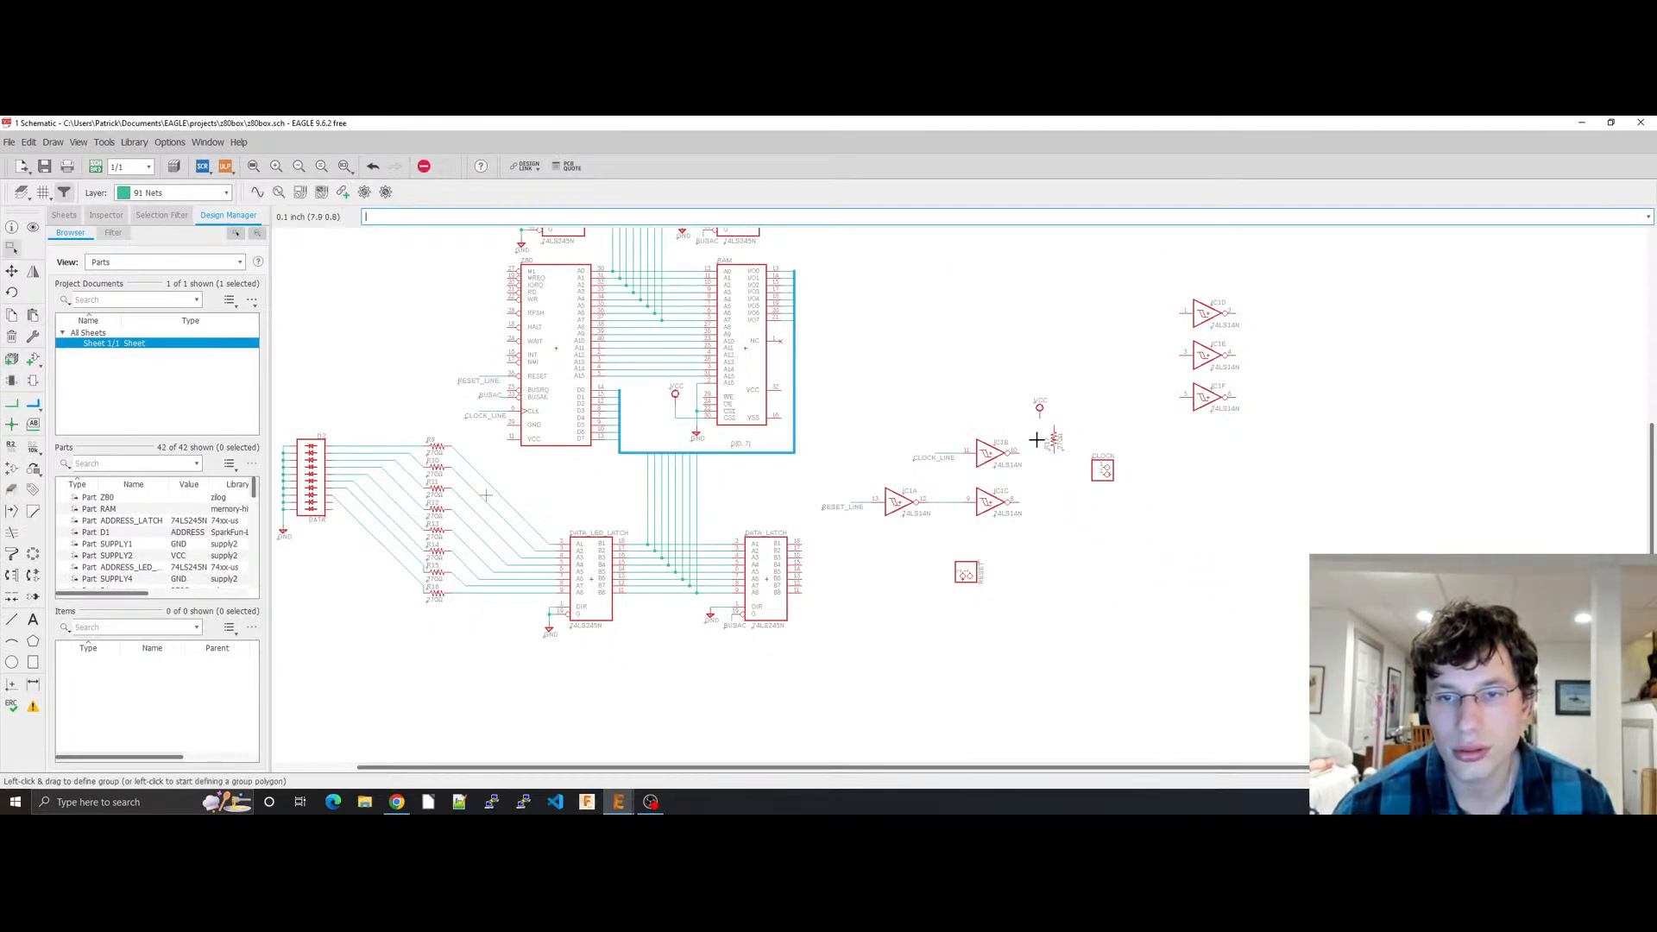
key("ctrl+v")
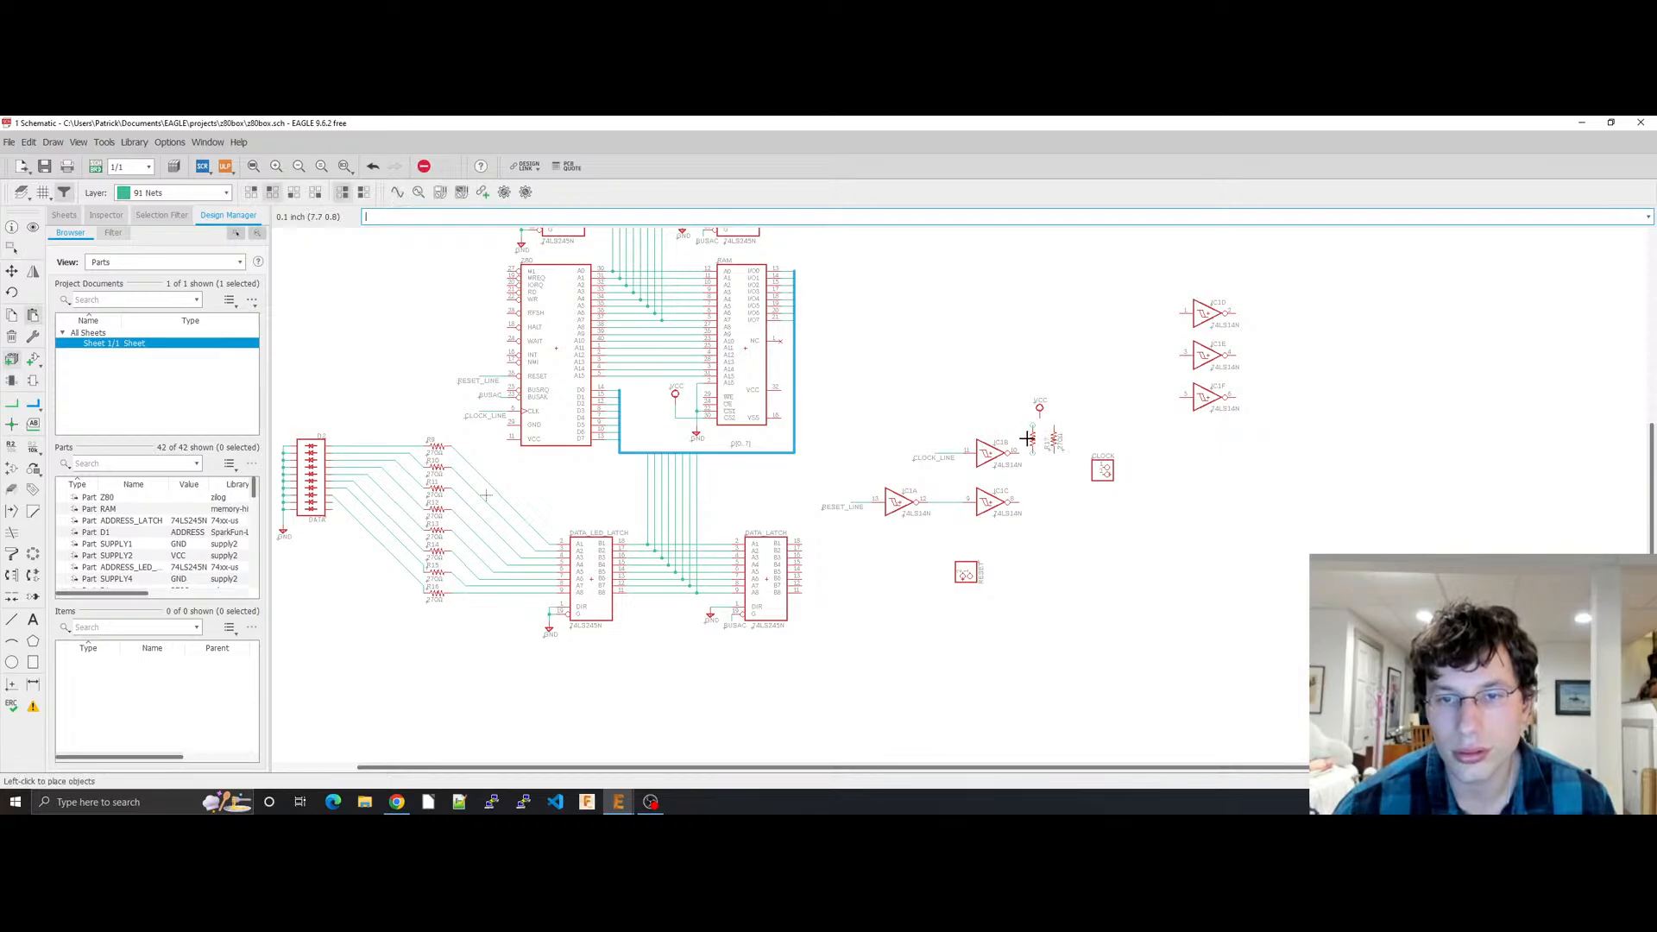
left_click(1028, 439)
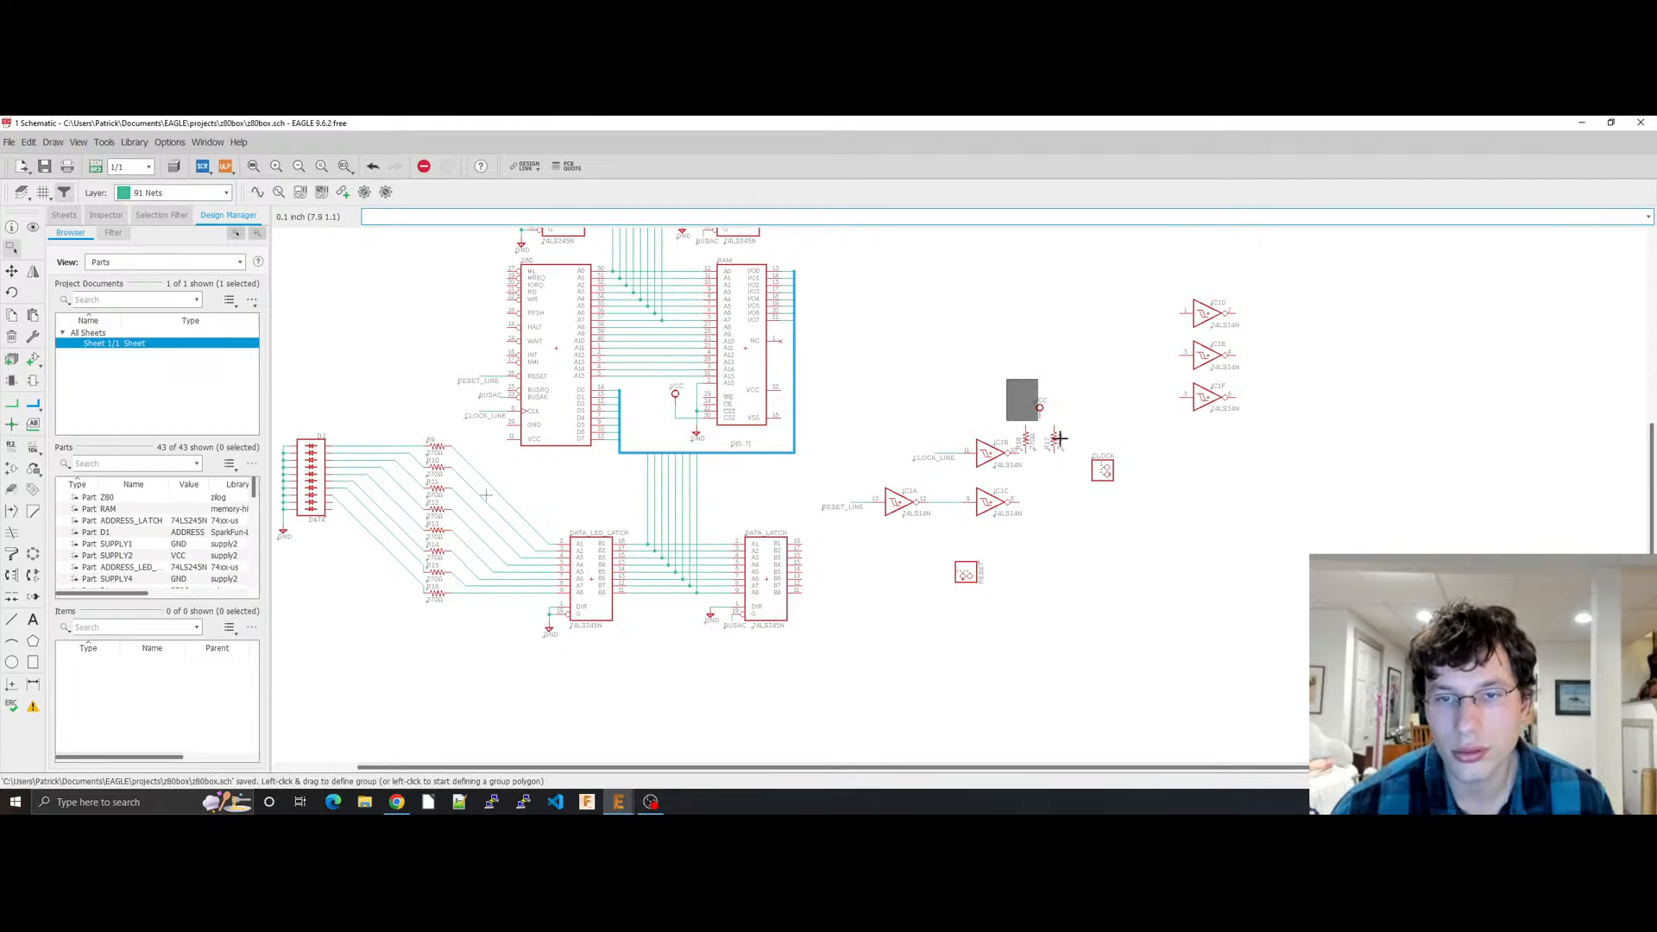
Step: Shift the VCC symbol and the two resistors upward, with VCC centred above the pair, and save the schematic
left_click_drag(1038, 408, 1045, 382)
left_click(1045, 380)
key("ctrl+s")
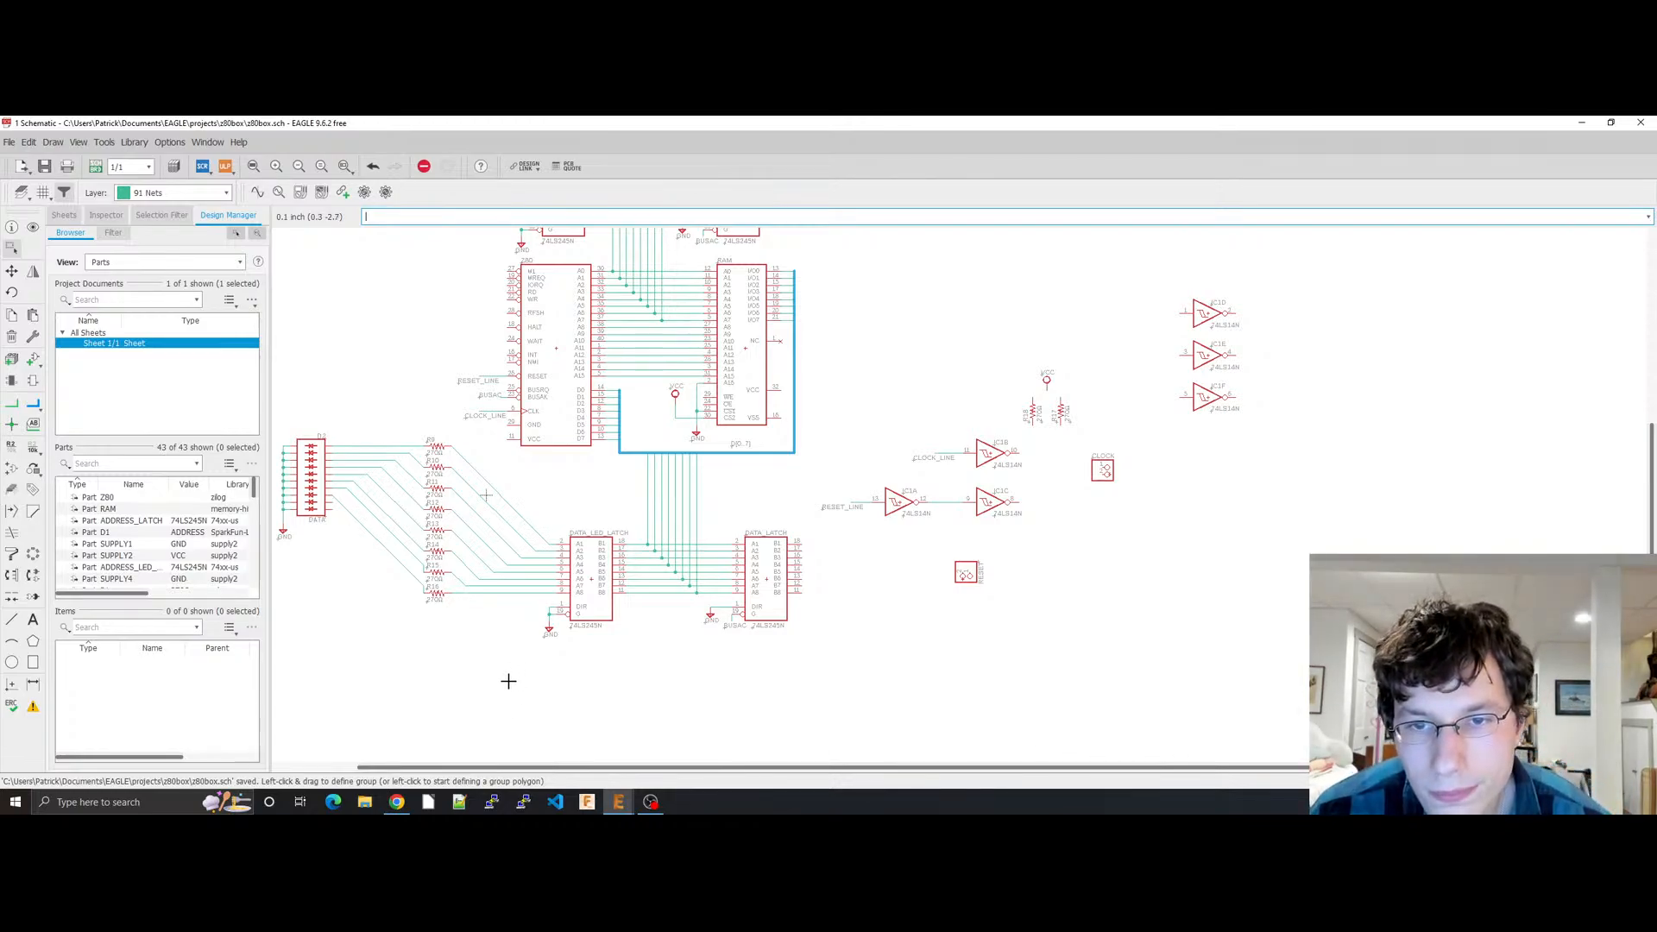
Step: Check the reset and clock circuit in the Chrome reference, return to EAGLE, and search the part library for capacitor
left_click(396, 802)
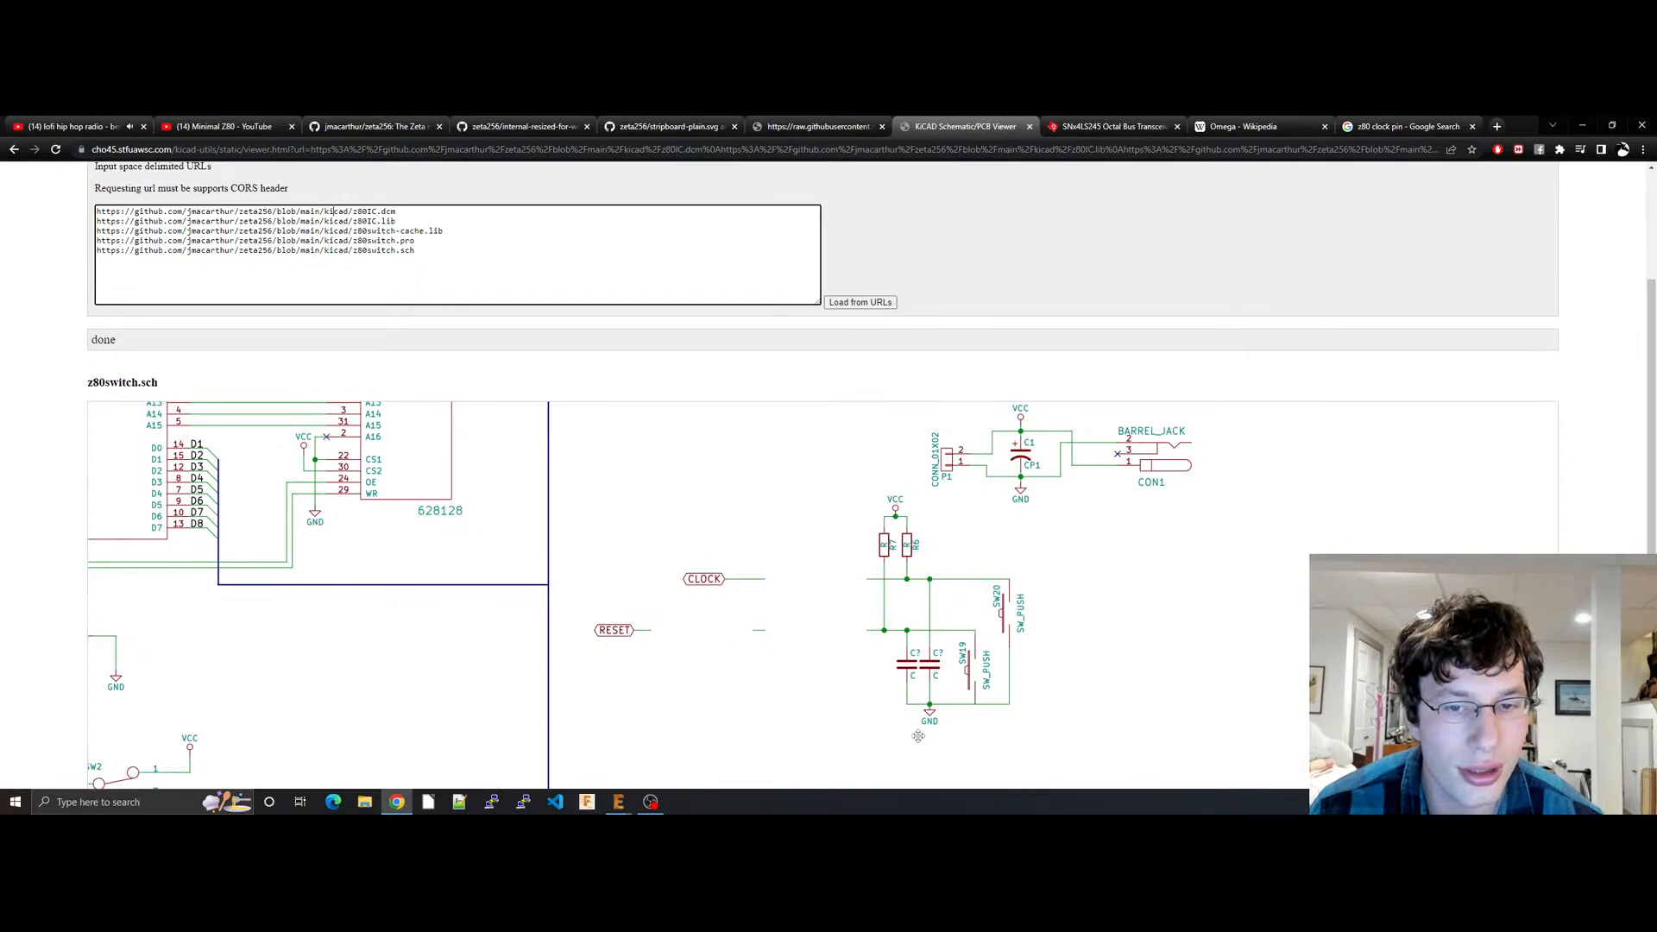
mouse_move(619, 802)
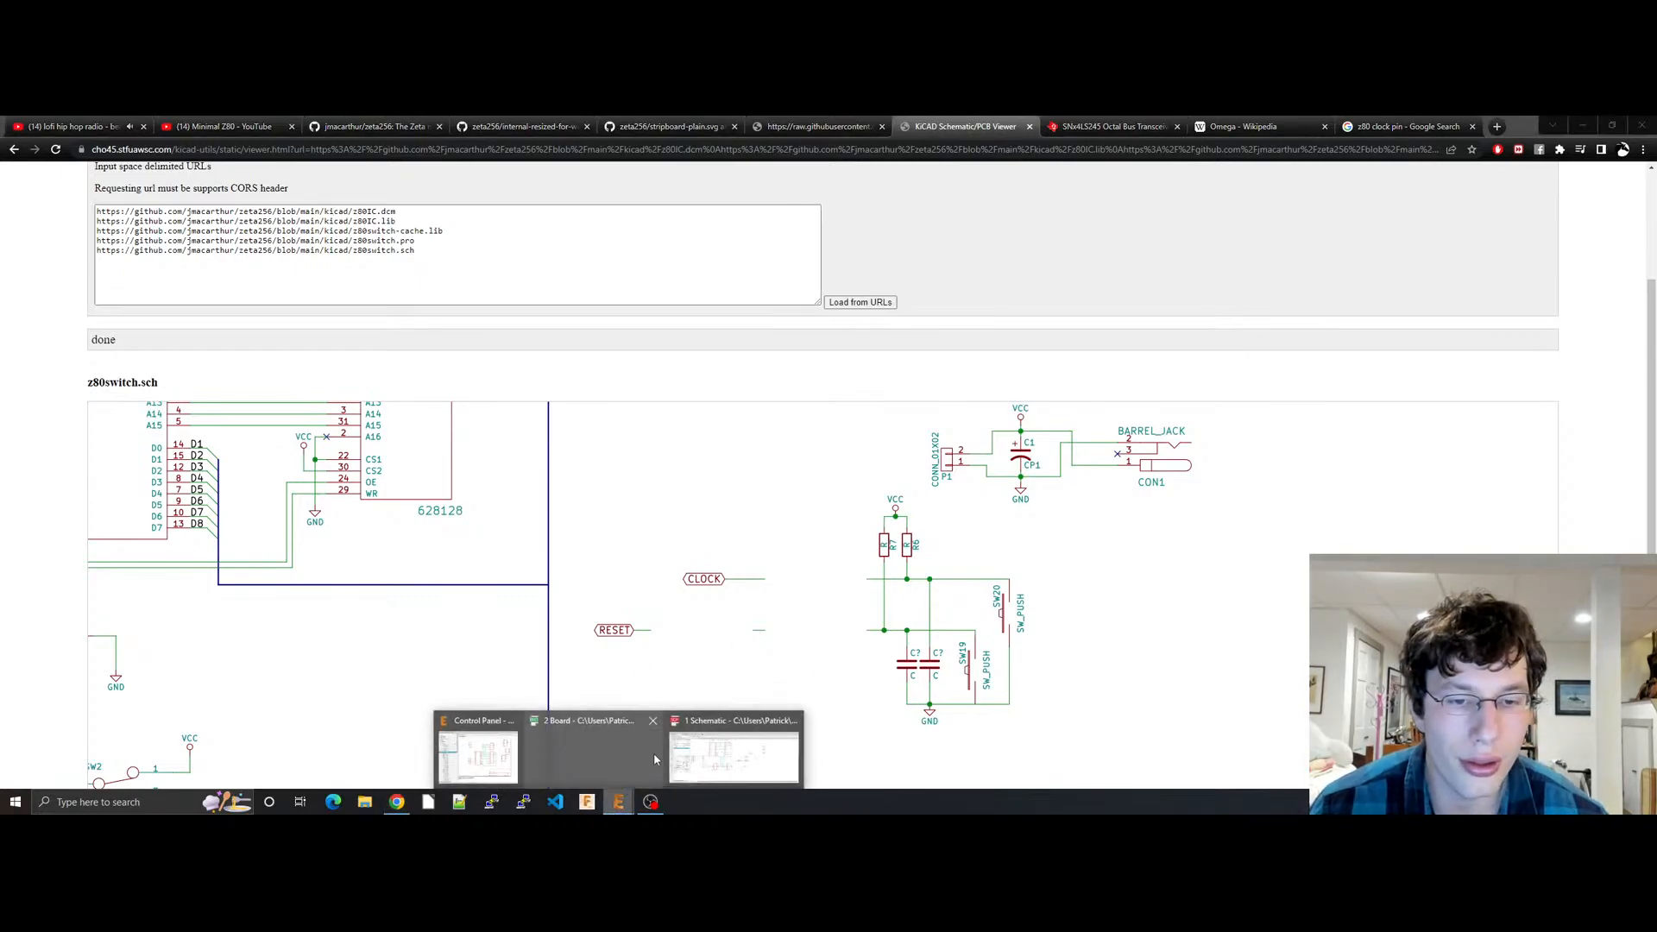
left_click(716, 748)
type("add")
key("Return")
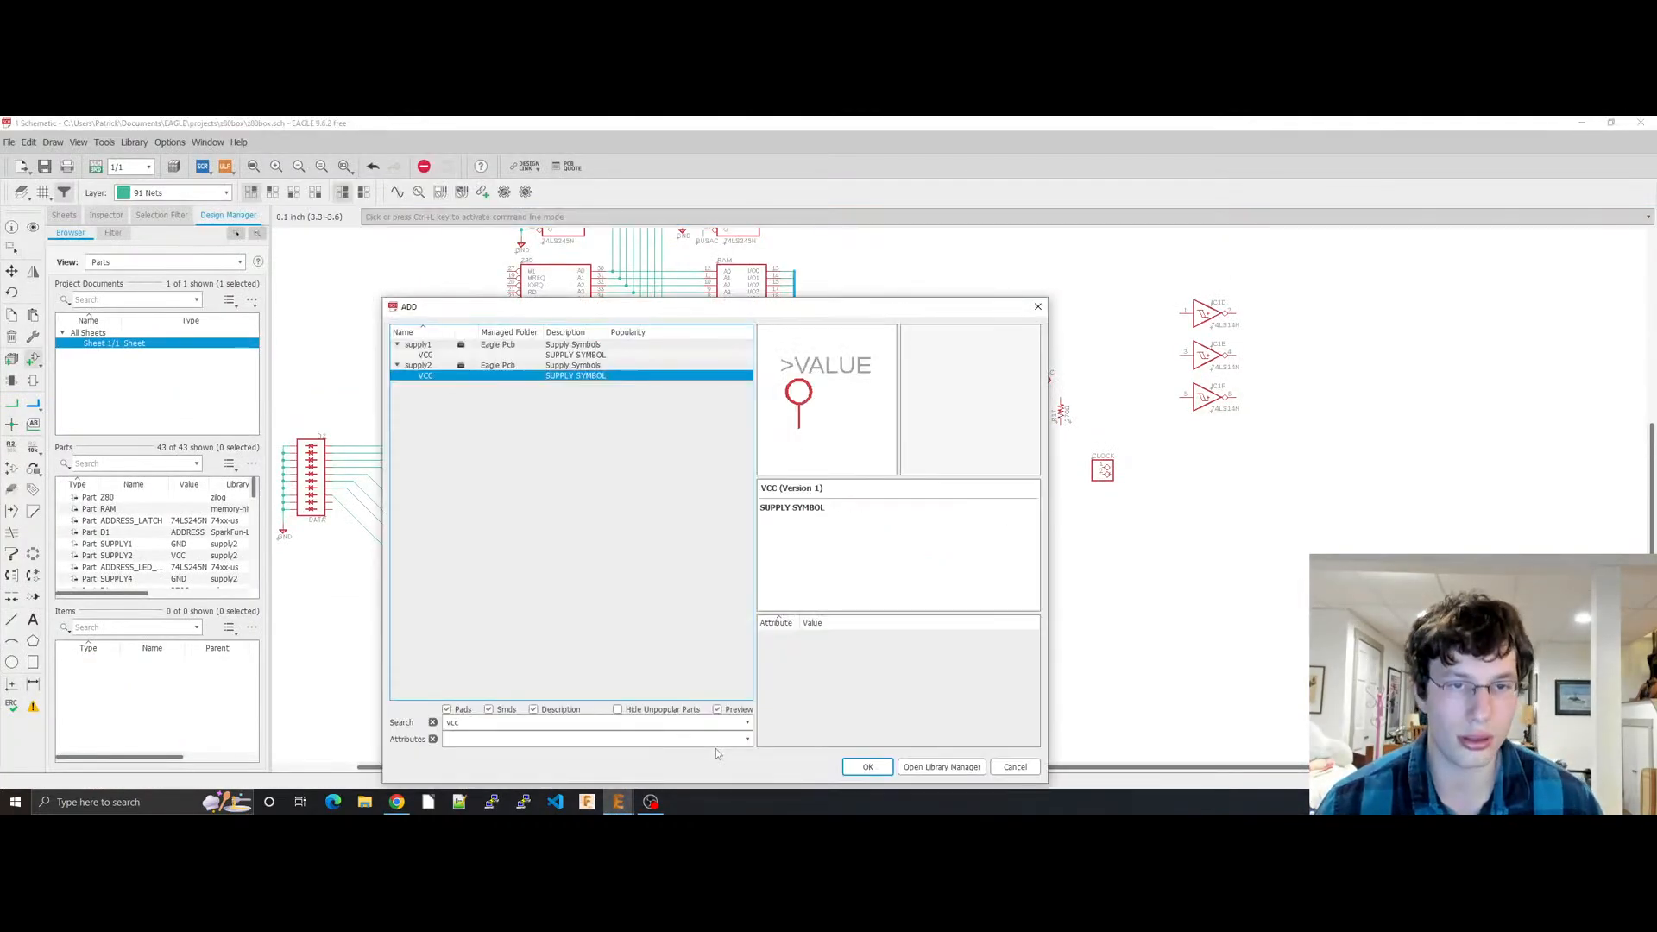
double_click(647, 722)
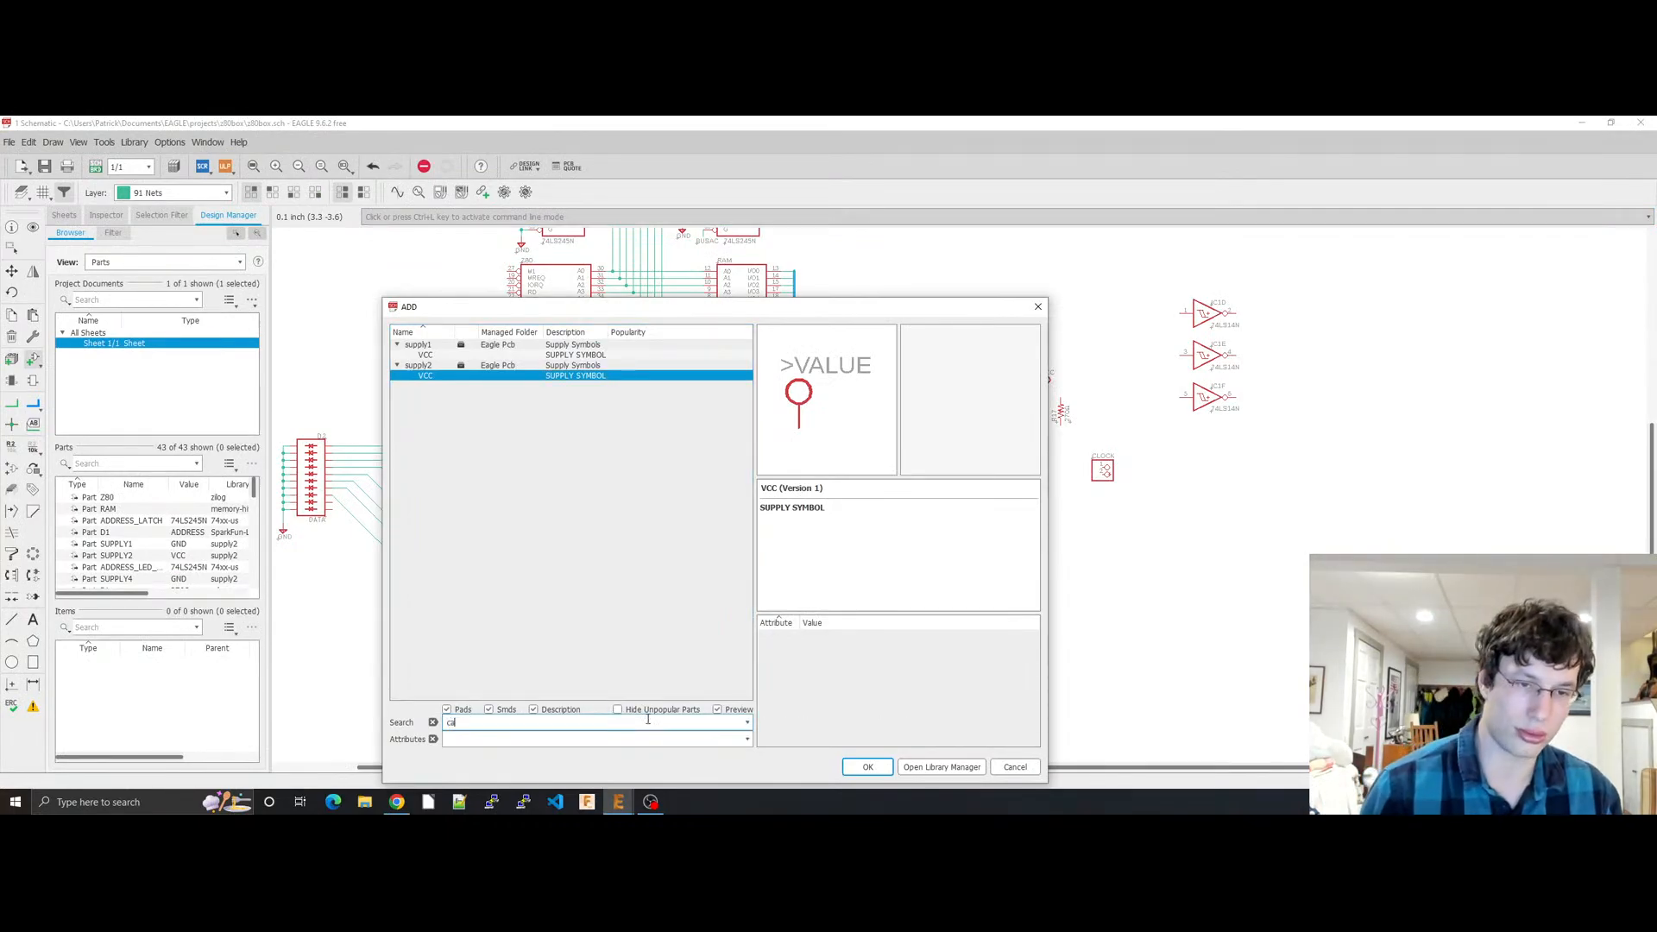
type("capacitor")
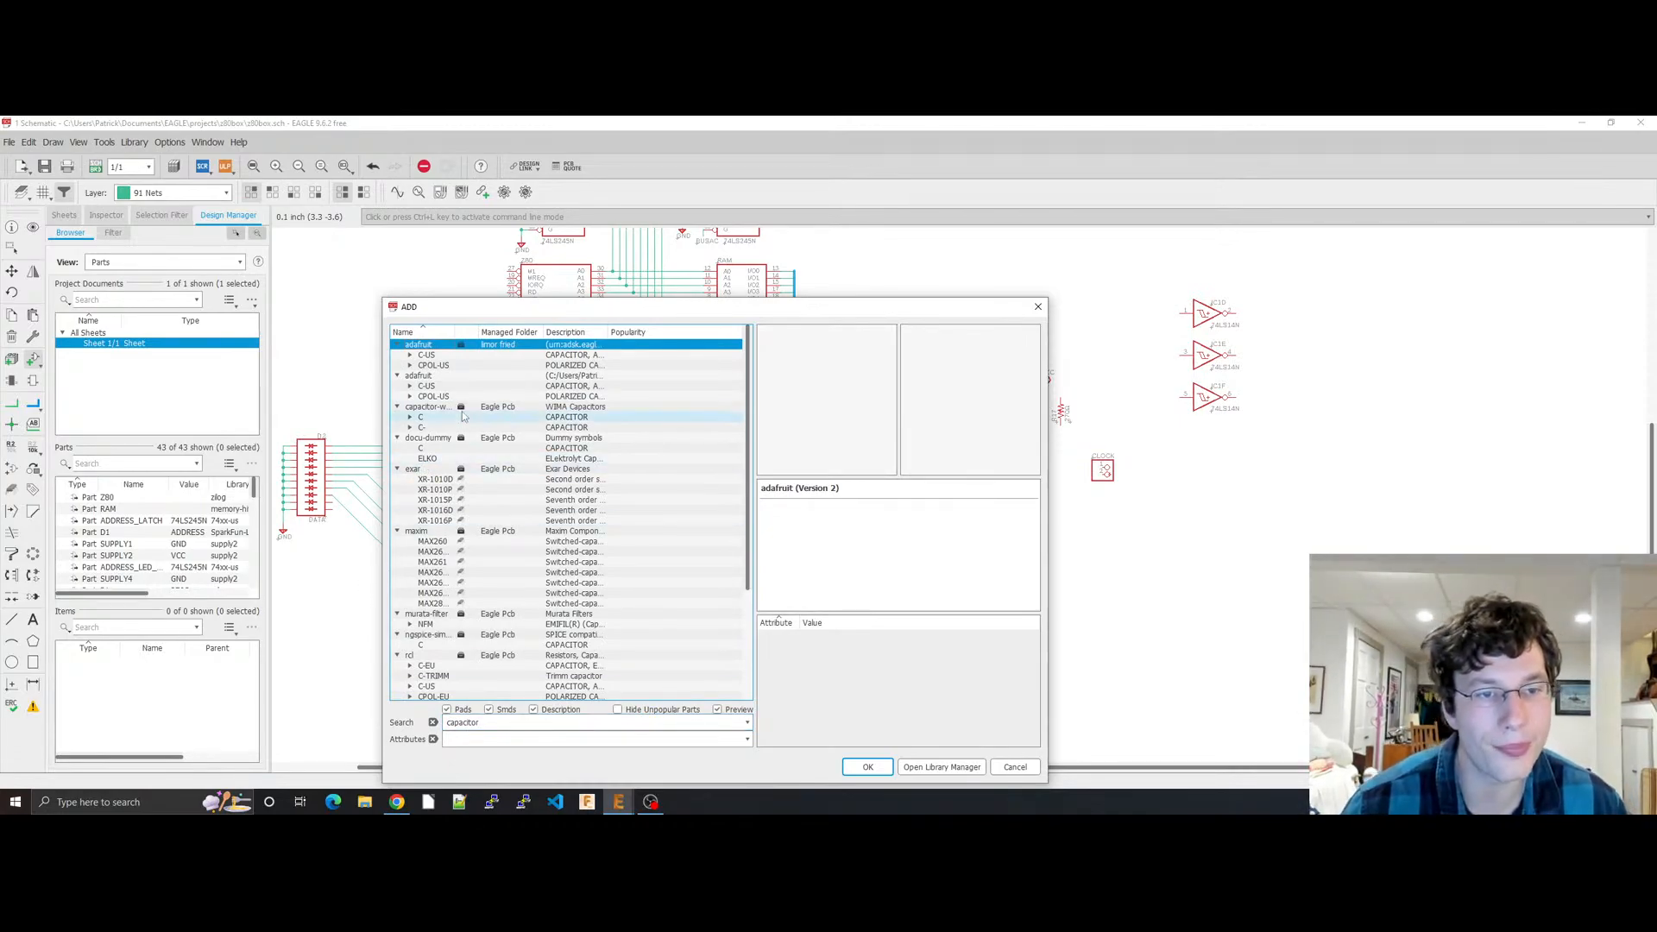
Step: Examine the adafruit C-US and CPOL-US entries and the following libraries in the capacitor search results
left_click(484, 356)
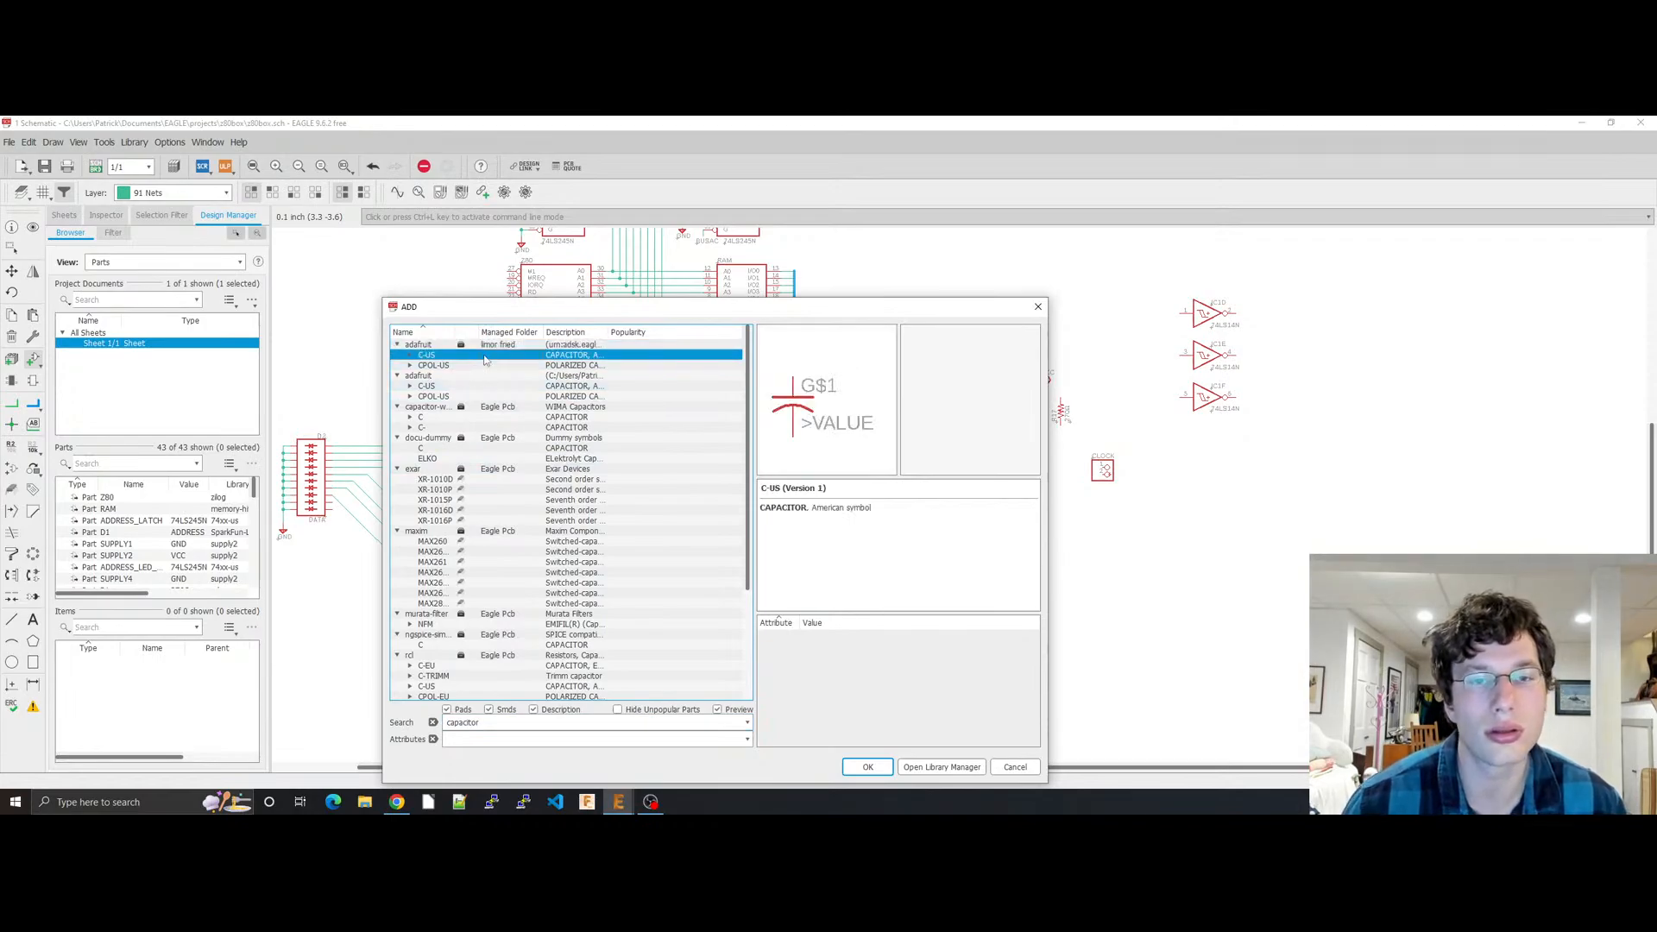
double_click(484, 357)
key("Left")
key("Left")
key("Down")
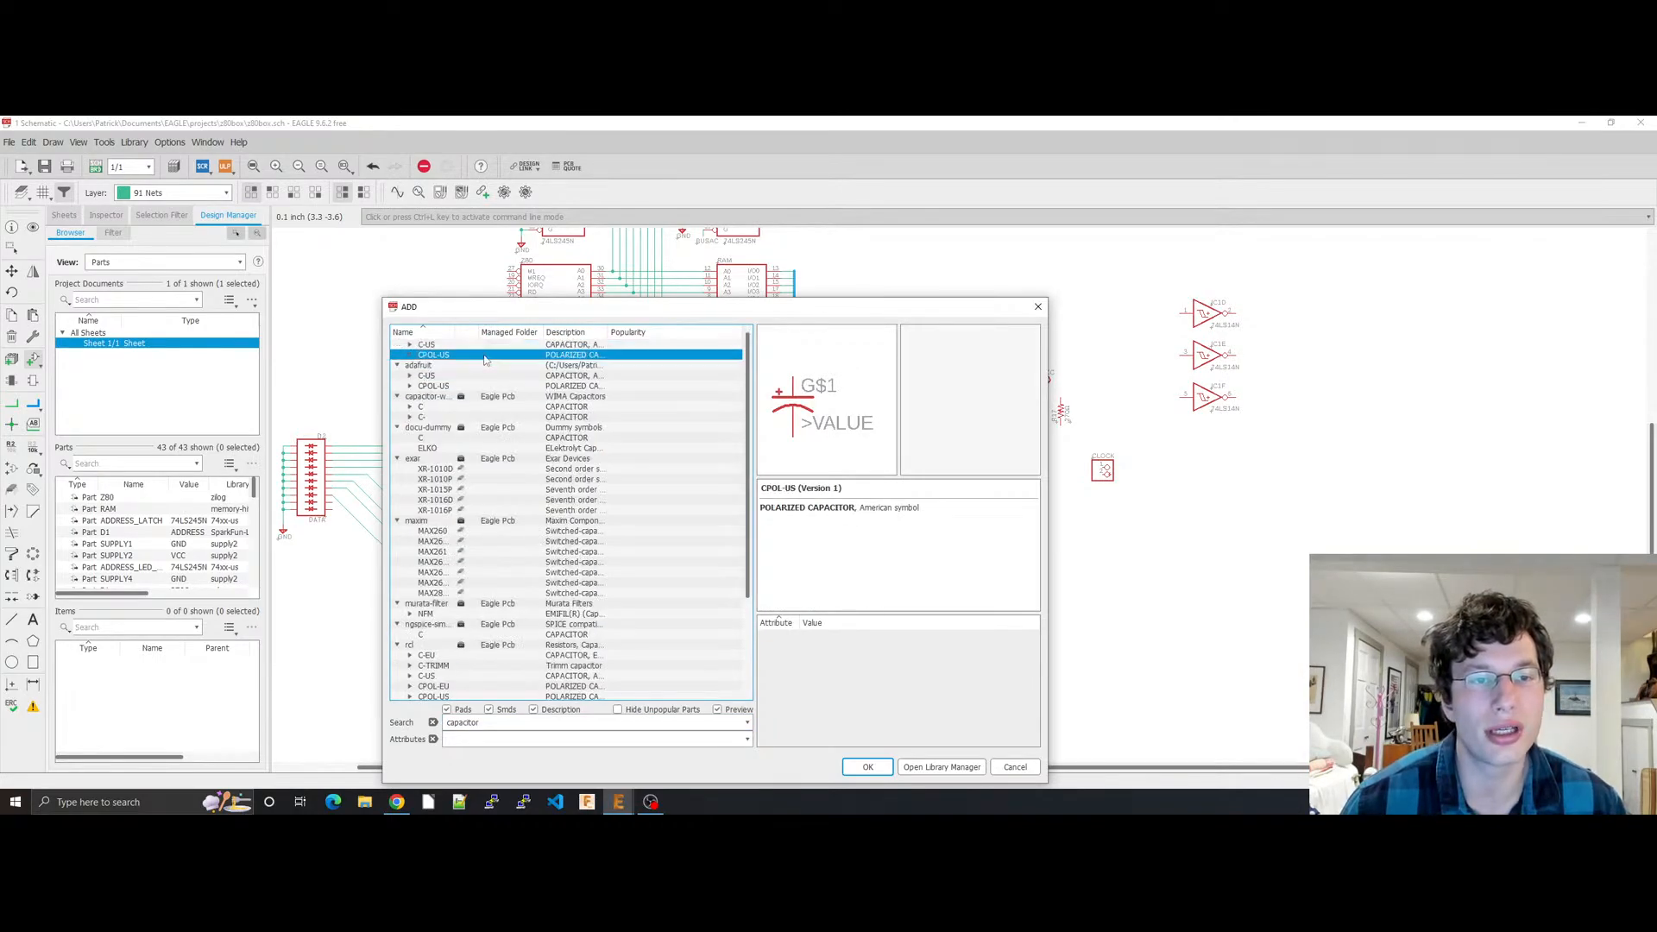
key("Down")
key("Down")
key("Down")
key("Down")
key("Down")
key("Down")
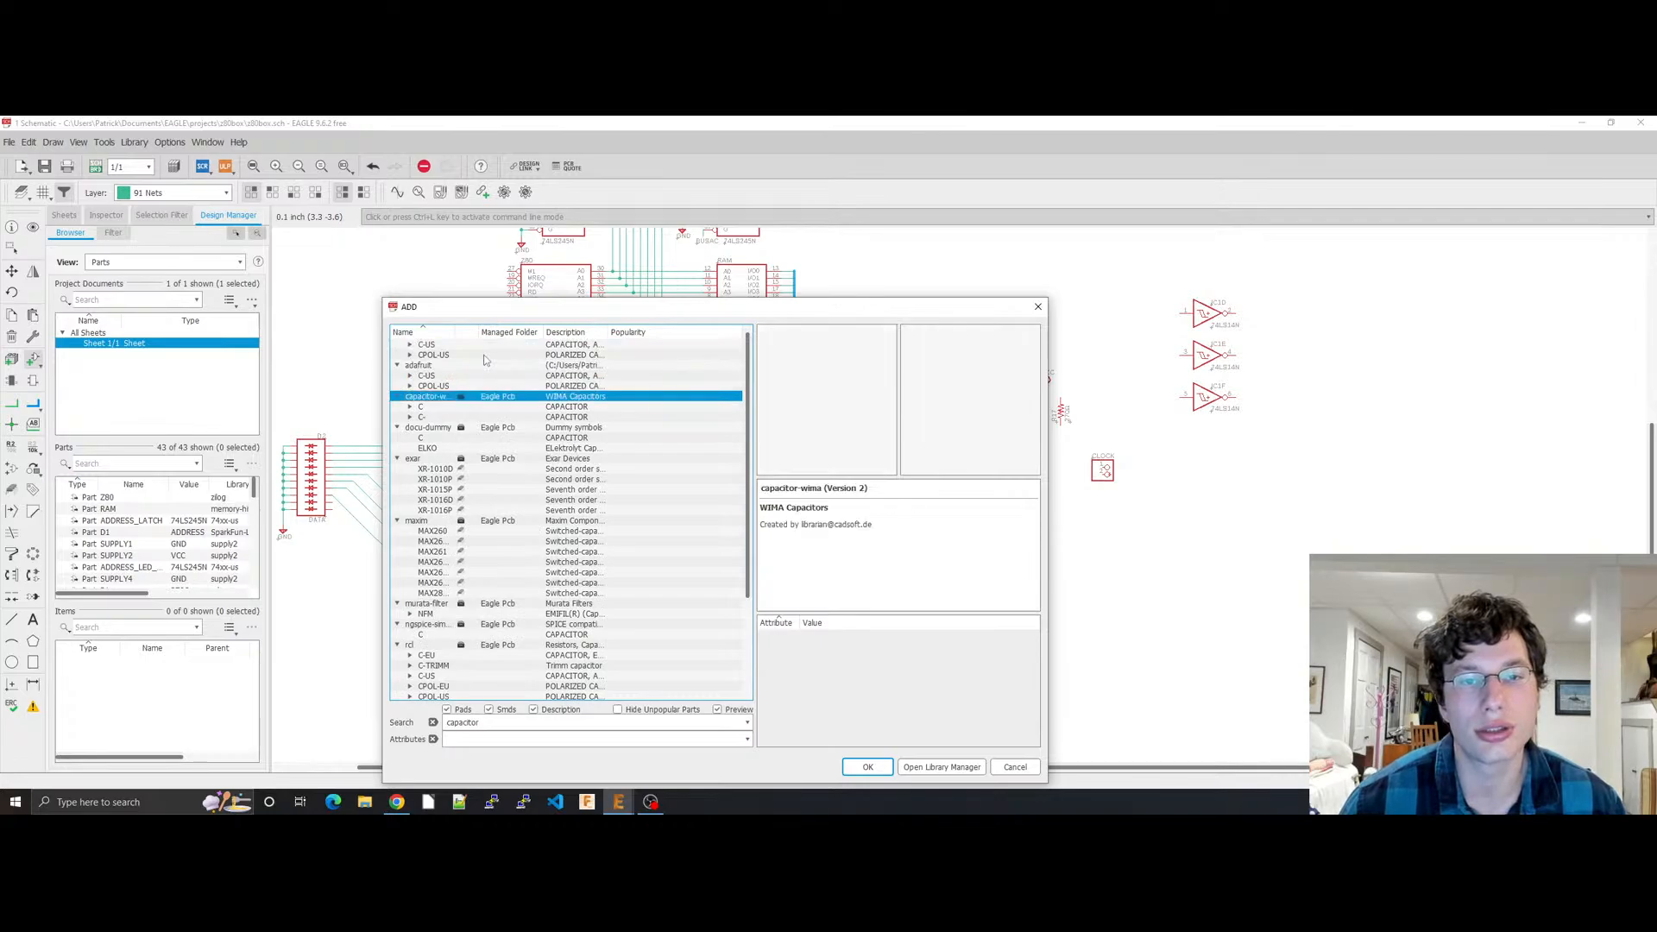
Step: Compare the package variants of the capacitor-wima C device and choose the C2.5-3 footprint (MKS2, 5 x 3 mm, grid 2.54 mm)
key("Up")
key("Right")
key("Down")
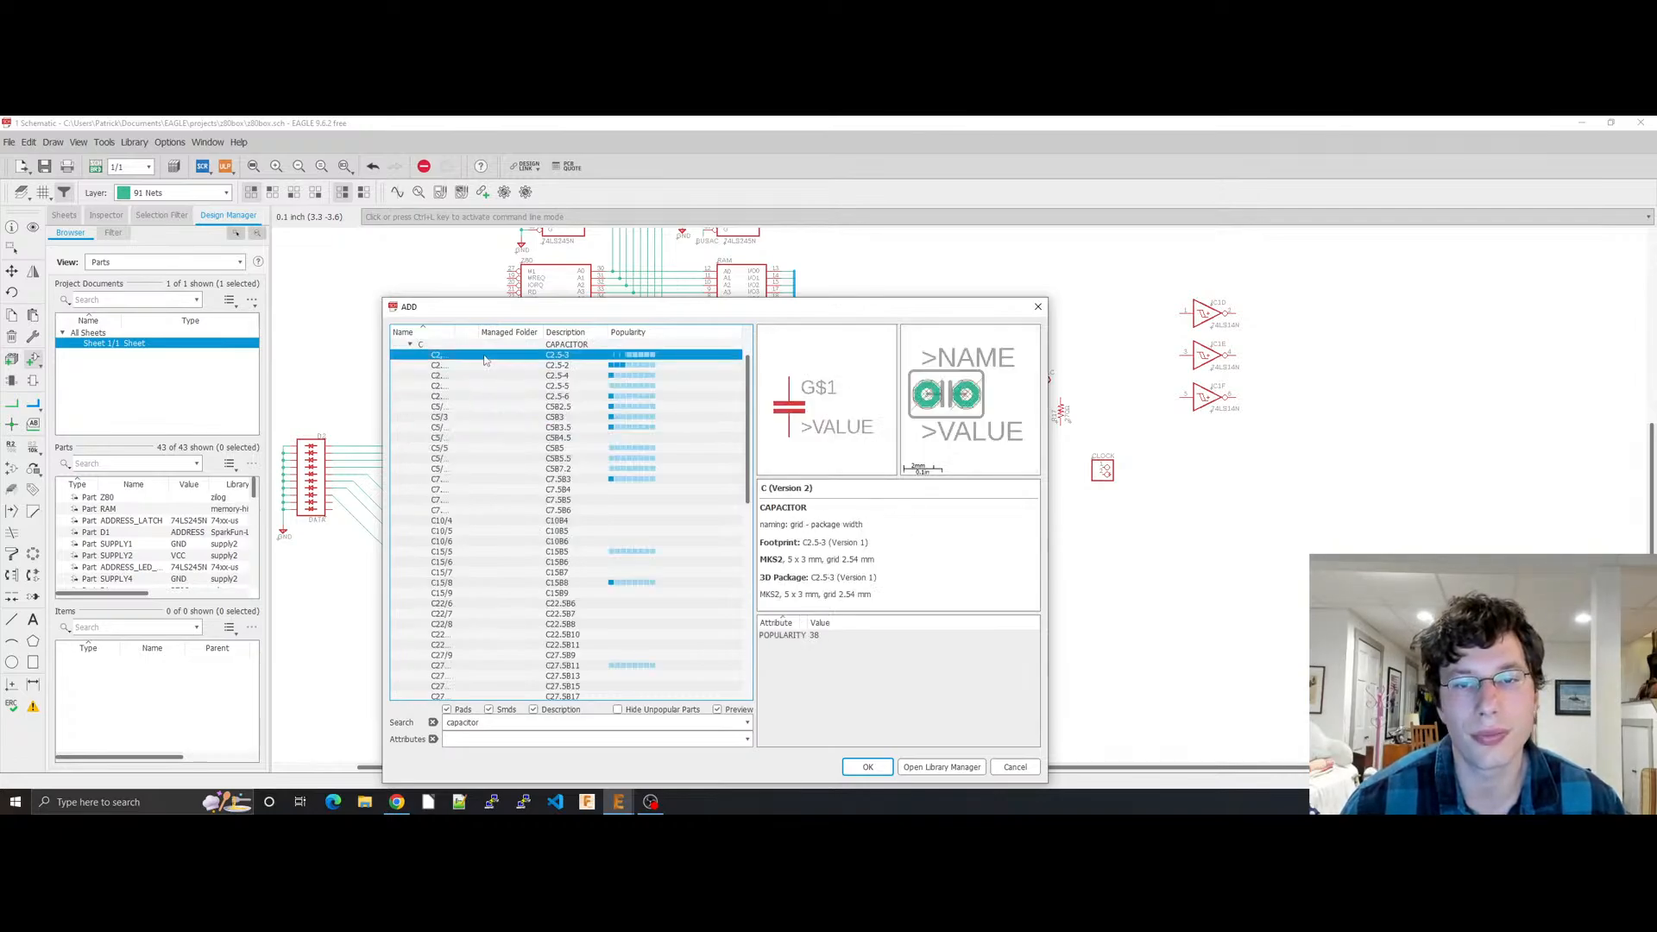
key("Down")
key("Down")
key("Down")
key("Down")
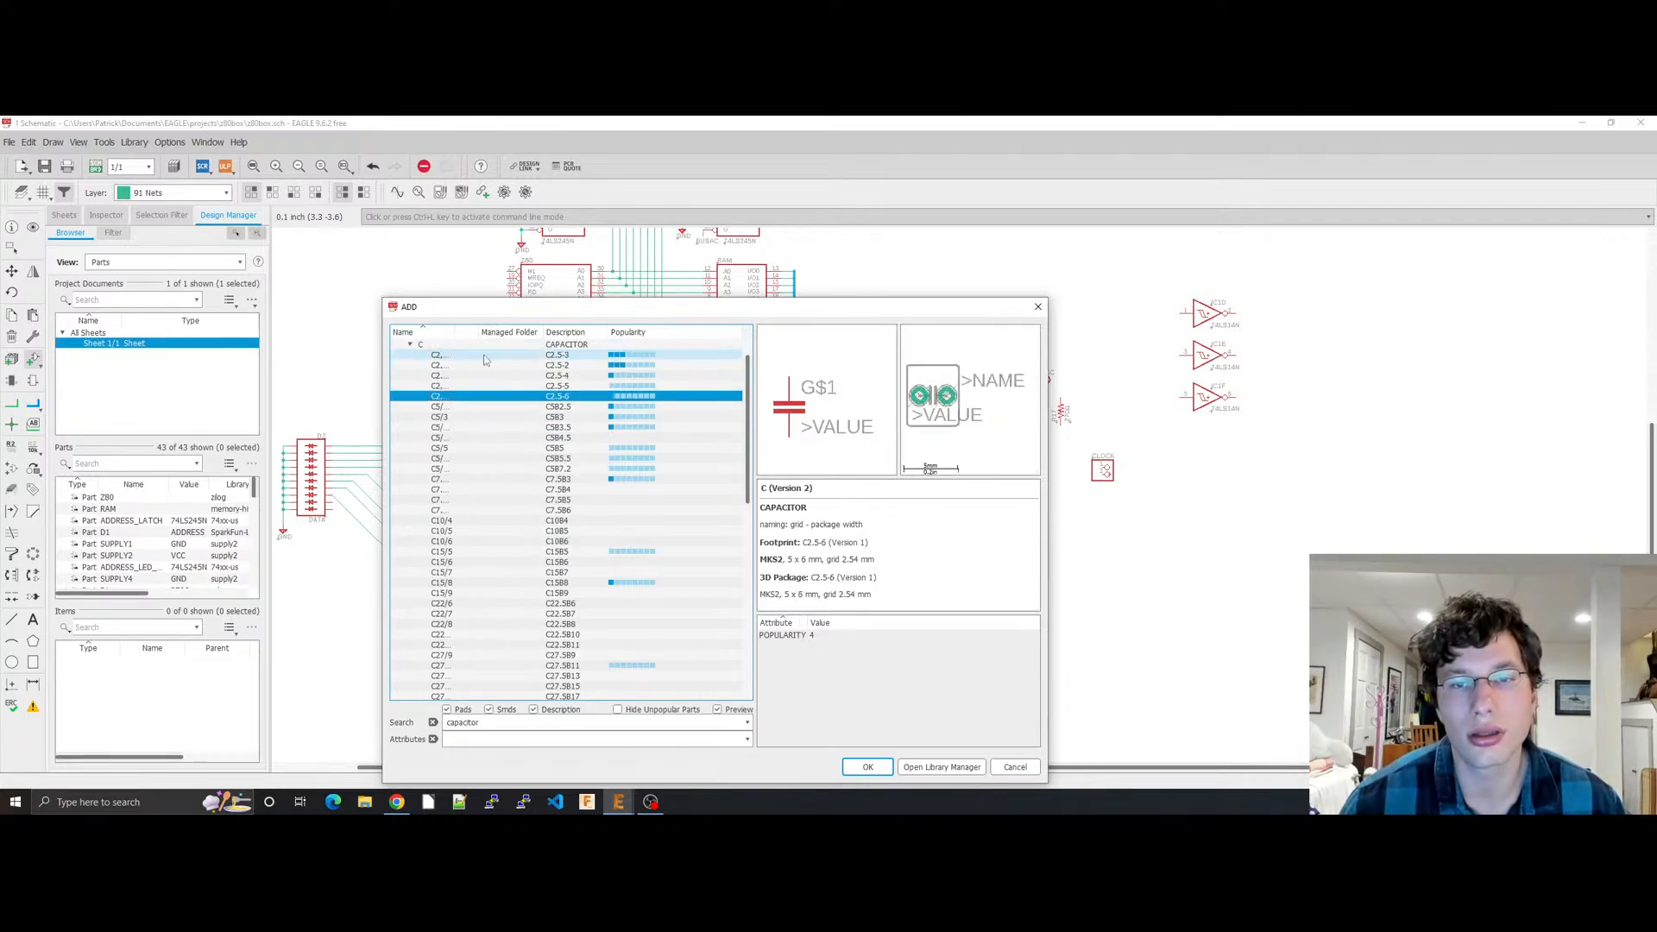
key("Up")
key("Up")
key("Up")
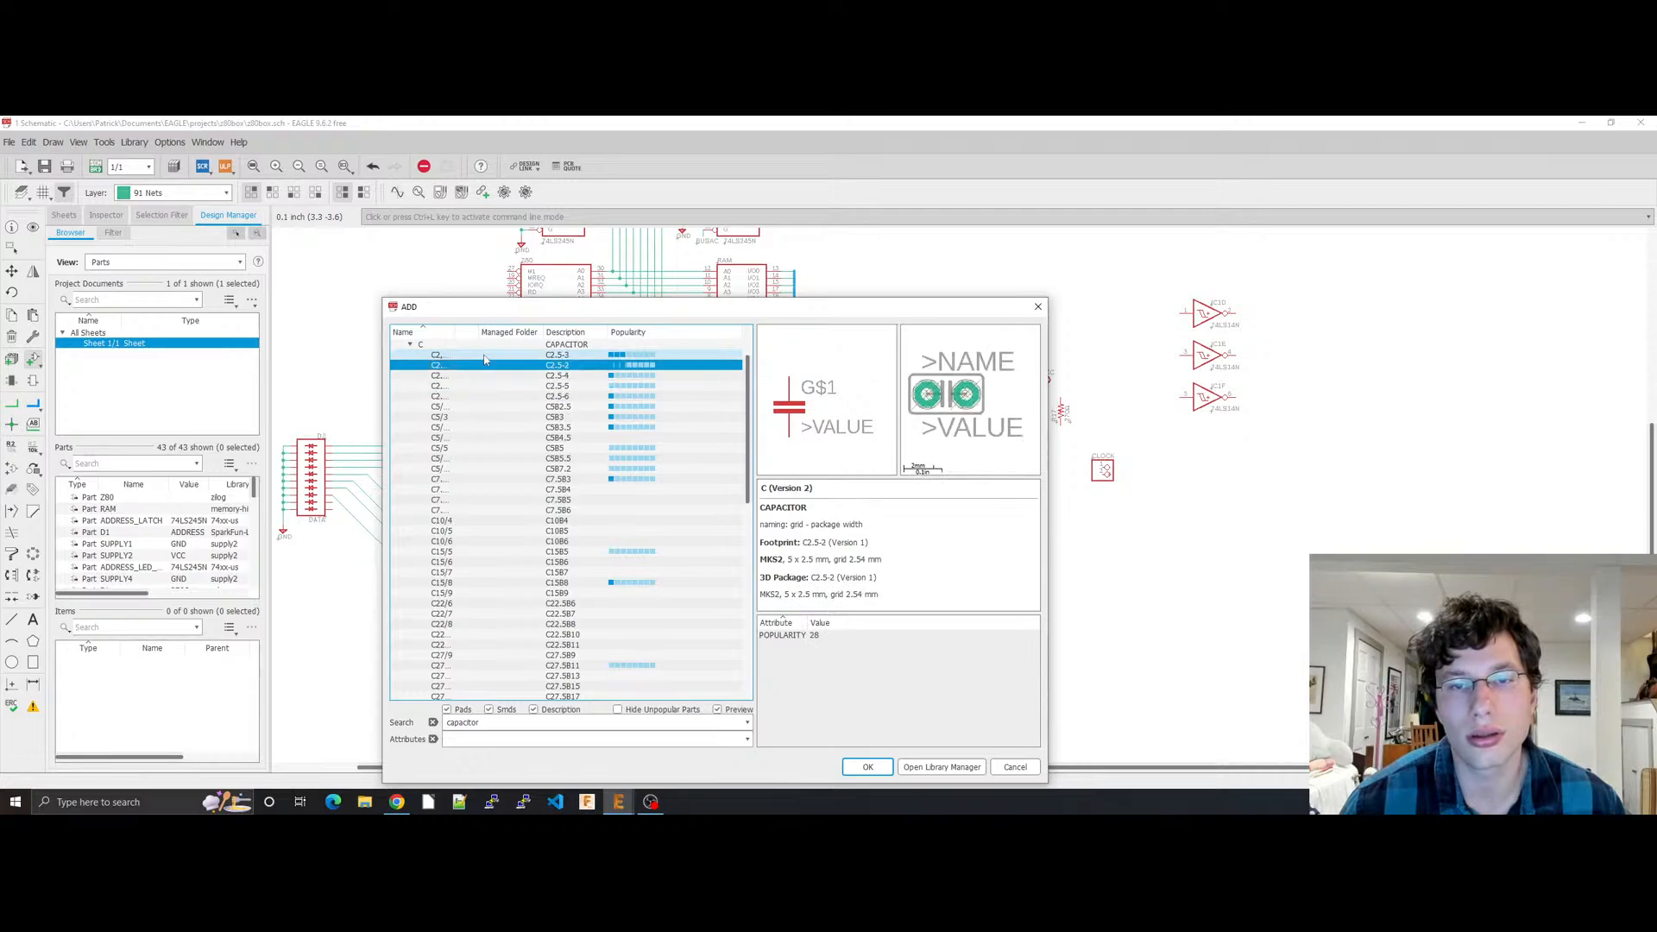
key("Up")
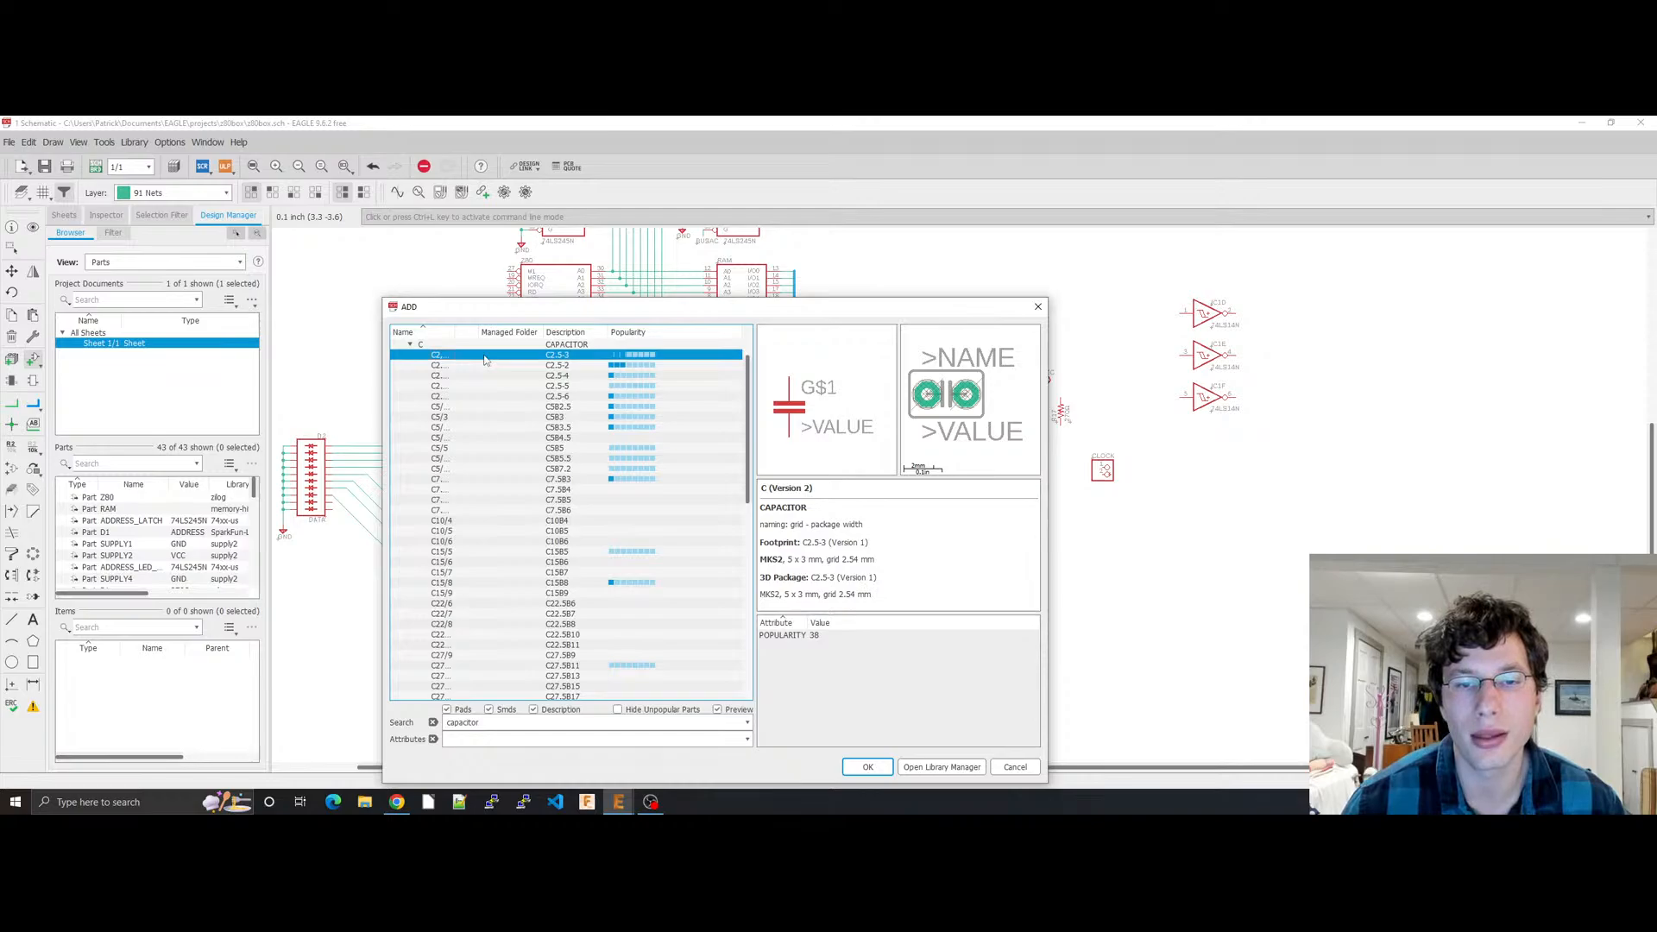
key("Return")
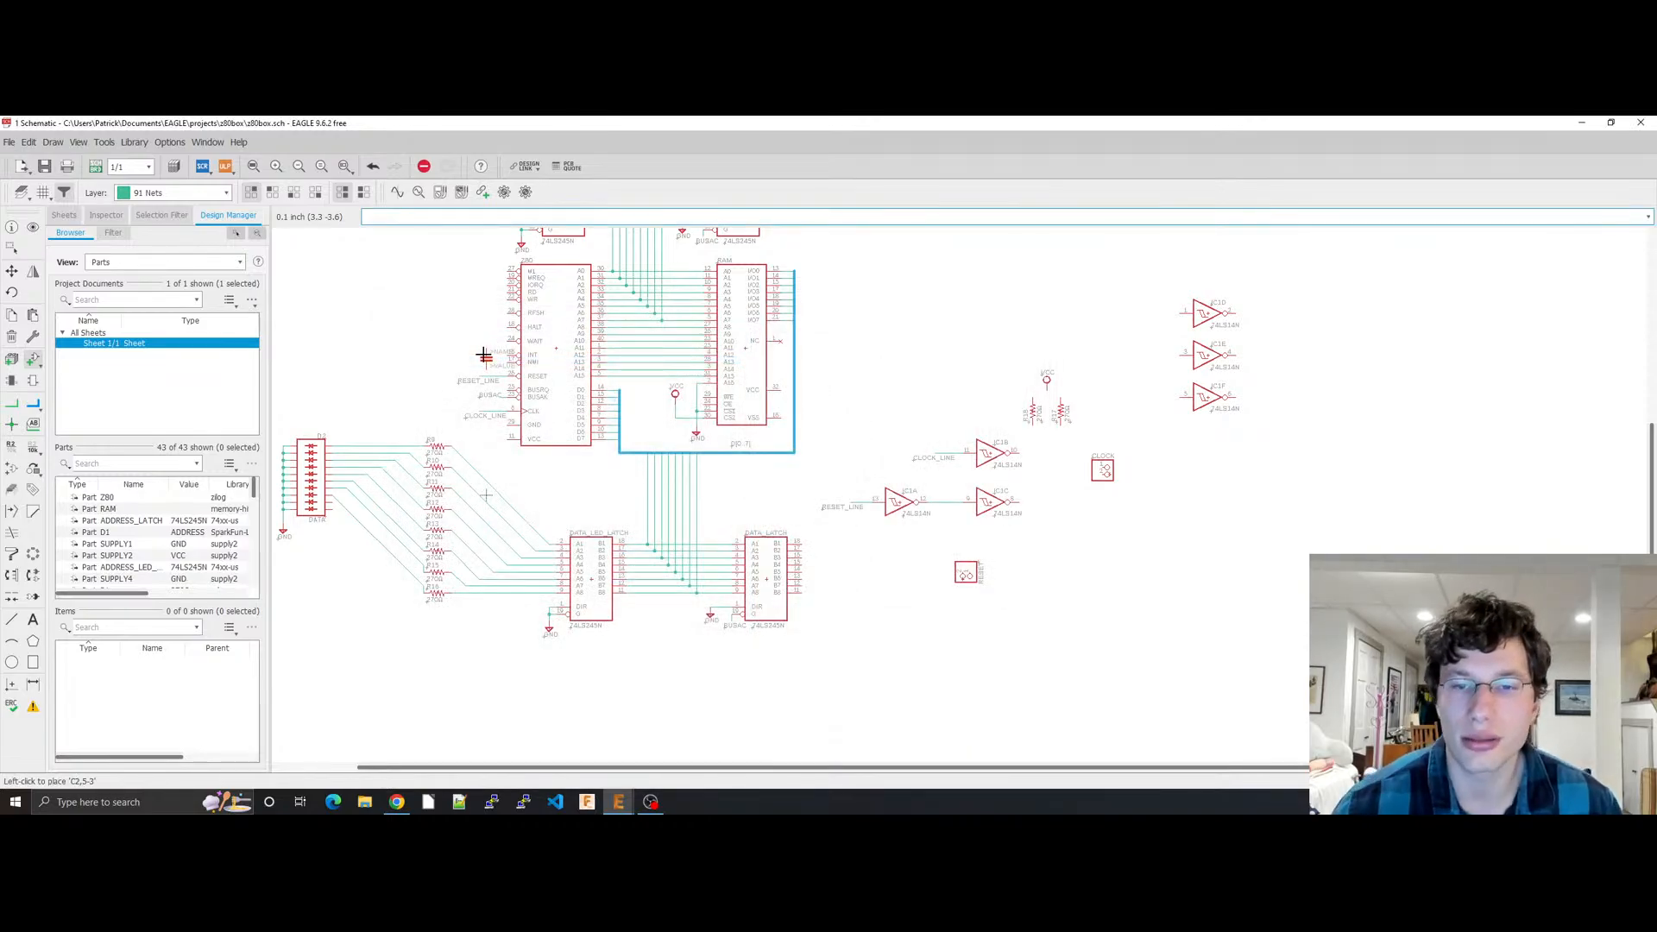
Step: Place two C2.5-3 capacitors side by side below the CLOCK header
left_click(1092, 547)
left_click(1118, 548)
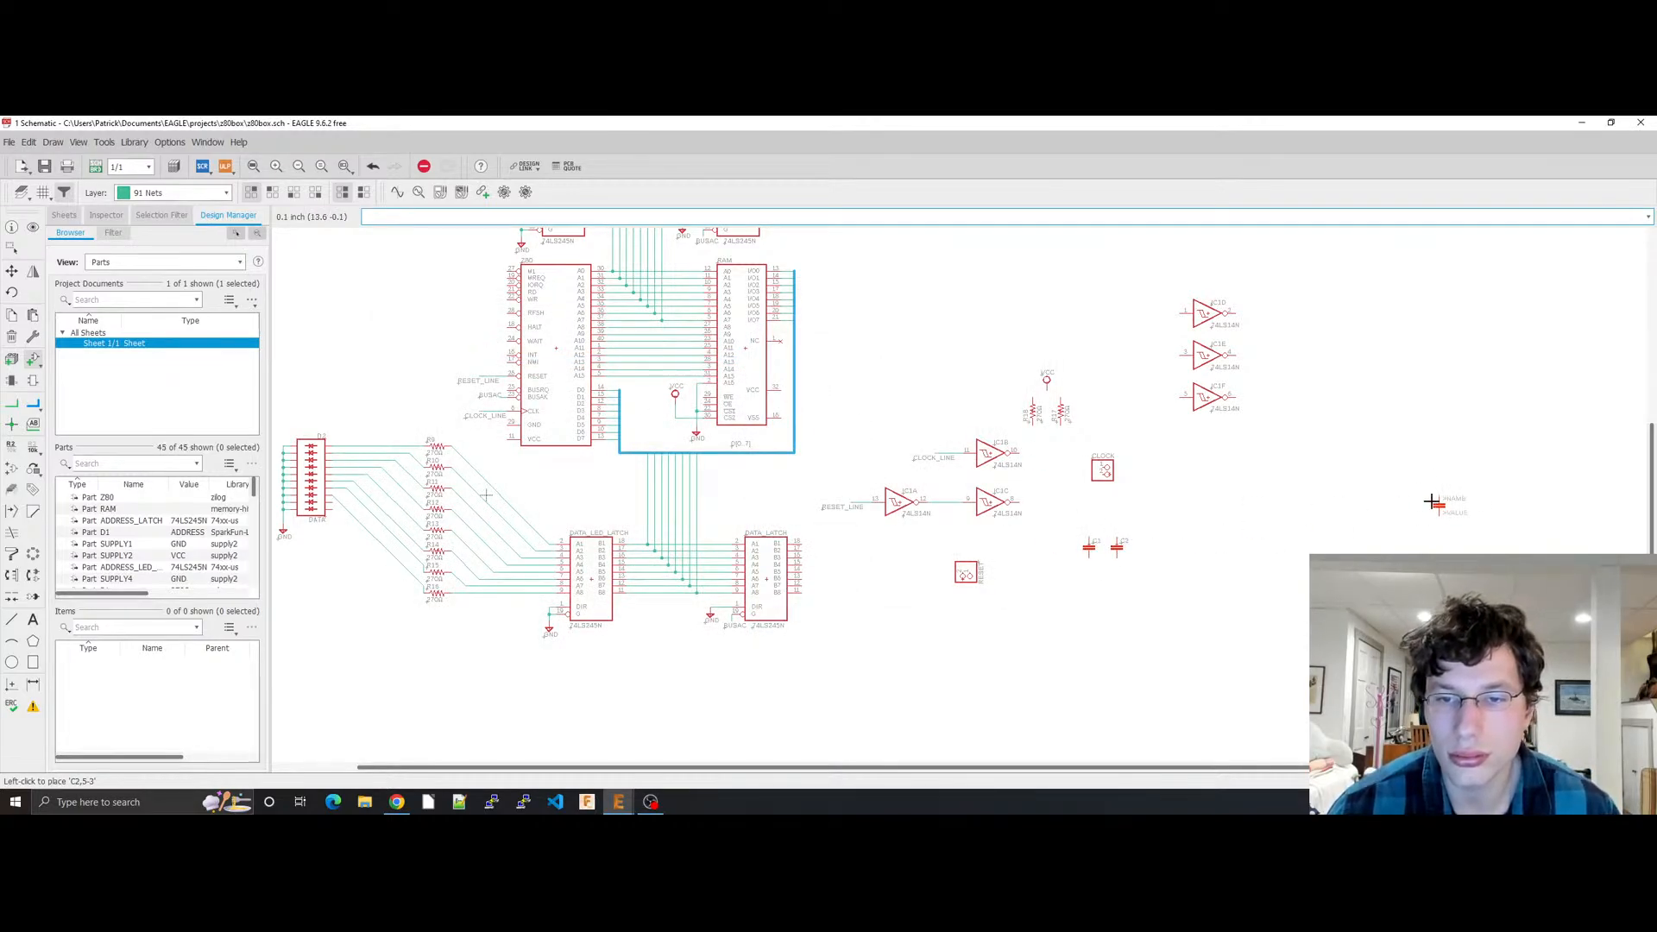
key("Escape")
key("Escape")
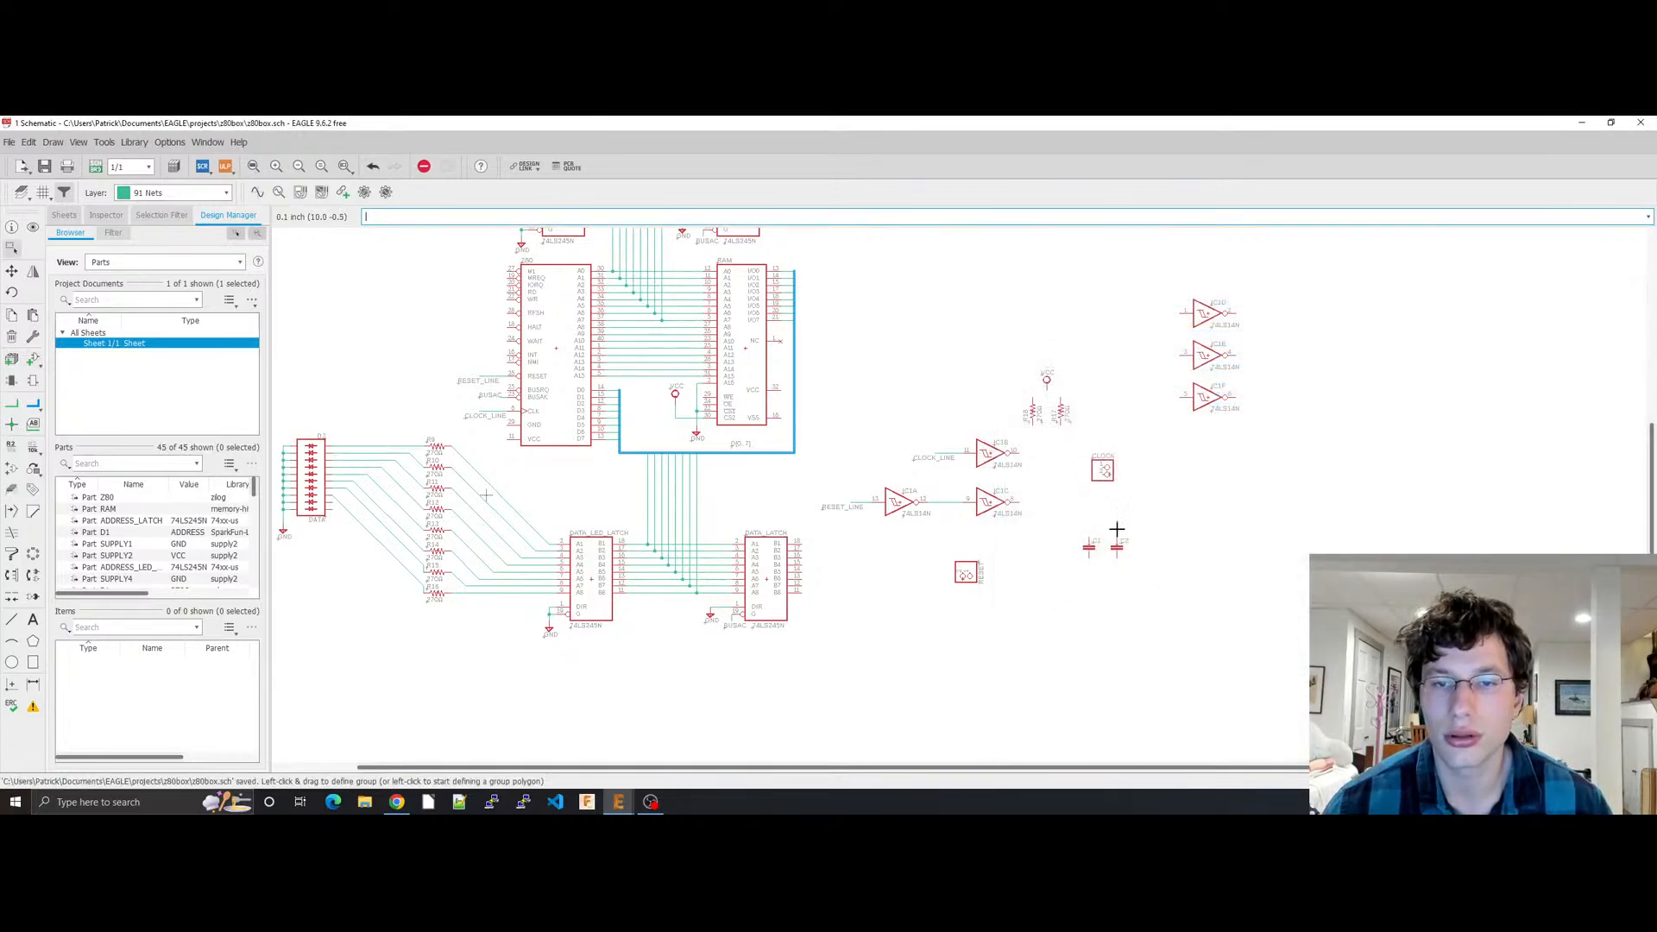
Step: Restore the EAGLE schematic to a smaller window beside the reference's clock circuit, enlarge the inverter area, and save the schematic
left_click_drag(790, 122, 1201, 211)
scroll(1419, 486, "up", 2)
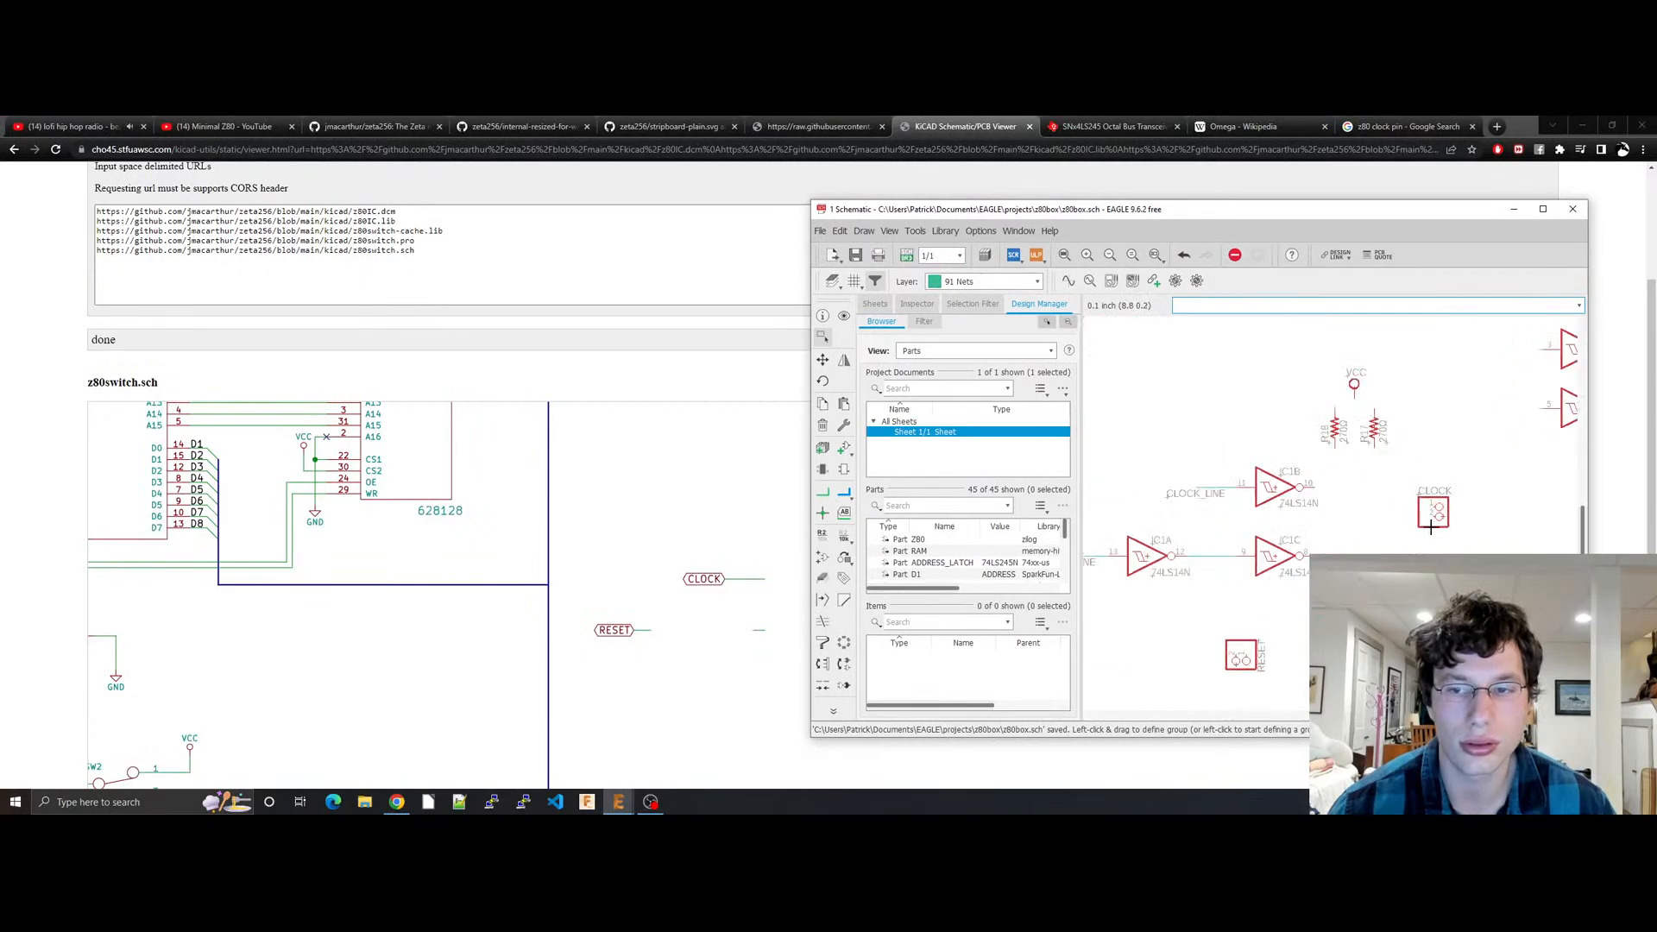
left_click_drag(981, 216, 222, 198)
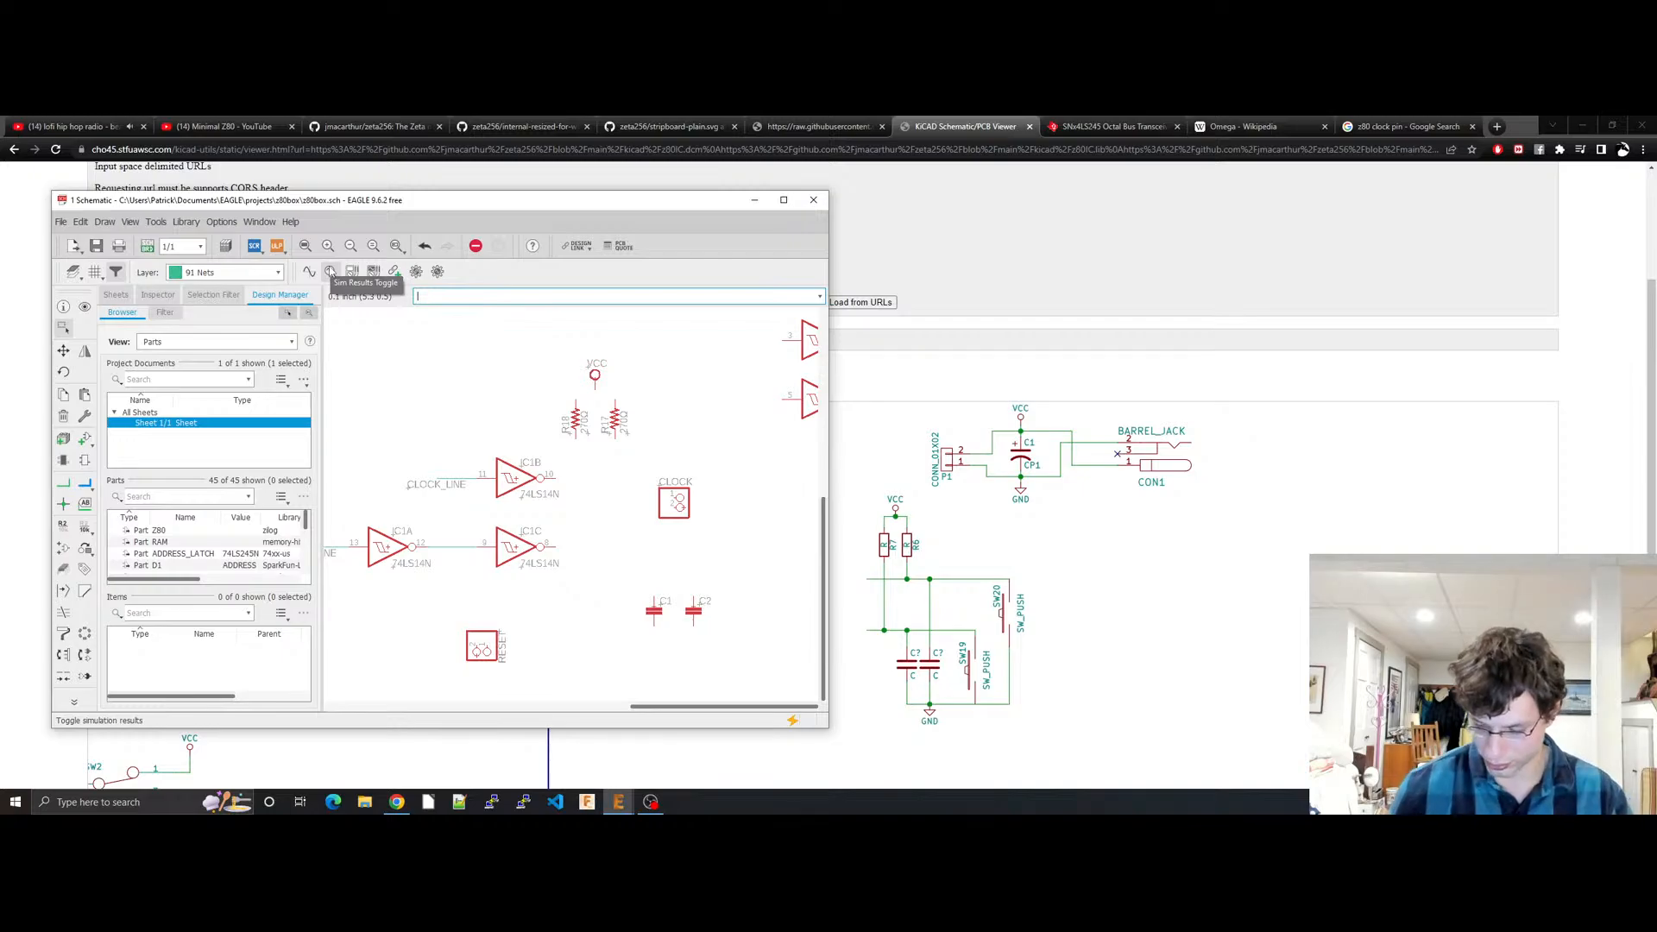
key("ctrl+s")
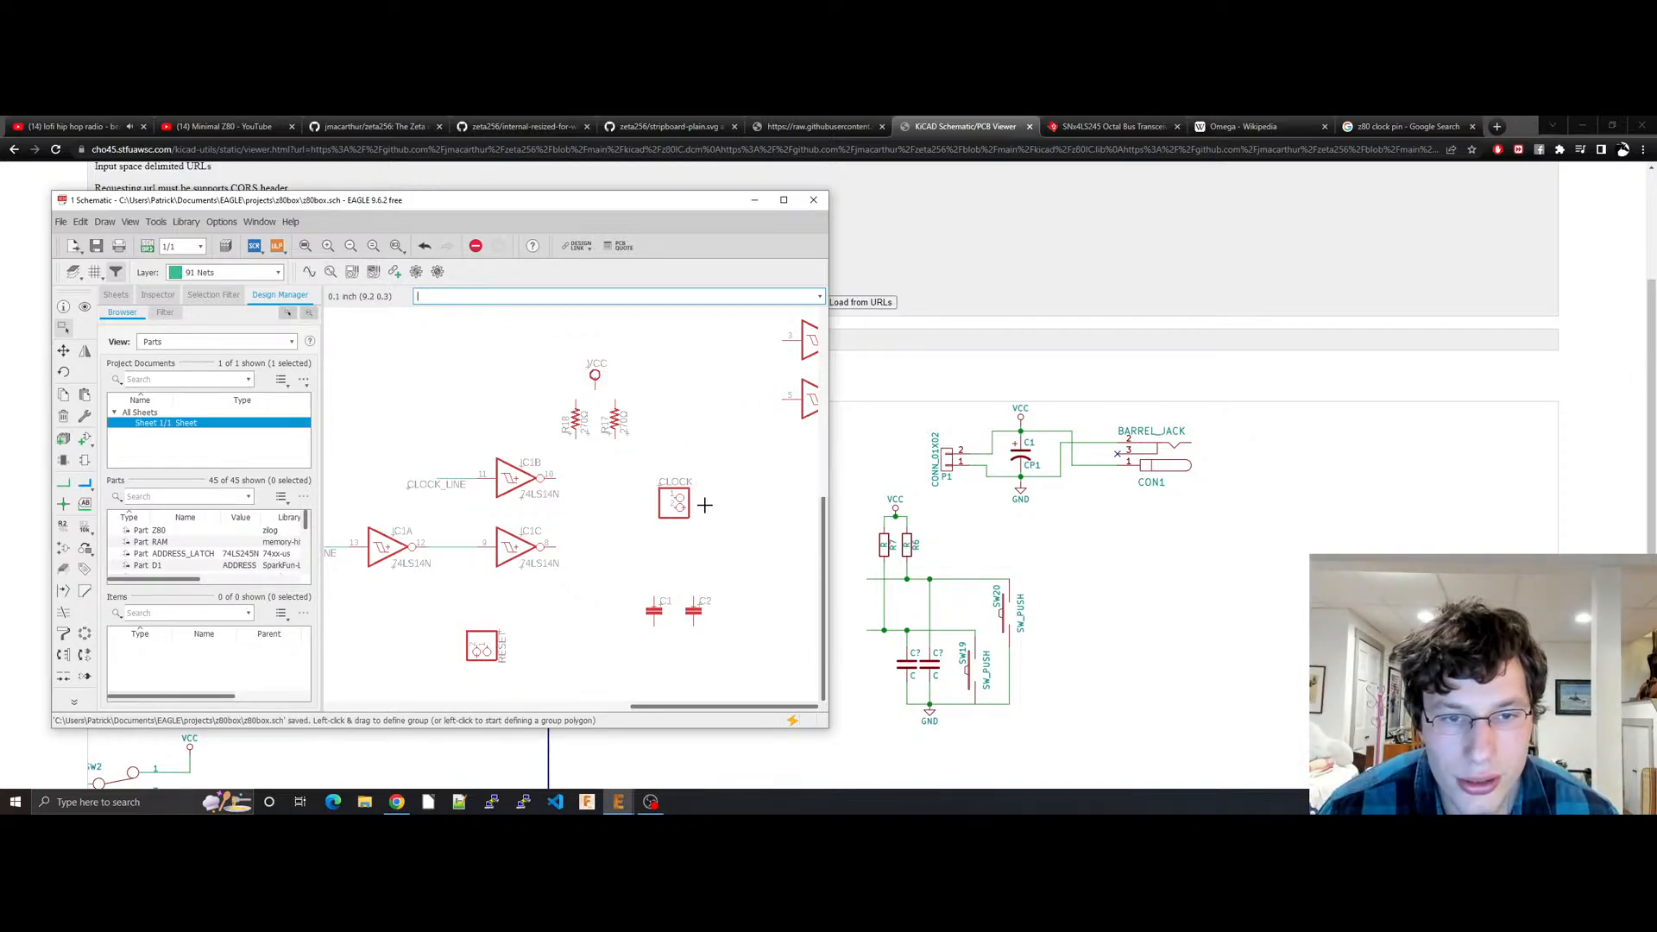
Step: Move the CLOCK header farther right and wire inverter IC1B's output to the right pull-up resistor and the header's upper pin
left_click_drag(681, 507, 737, 509)
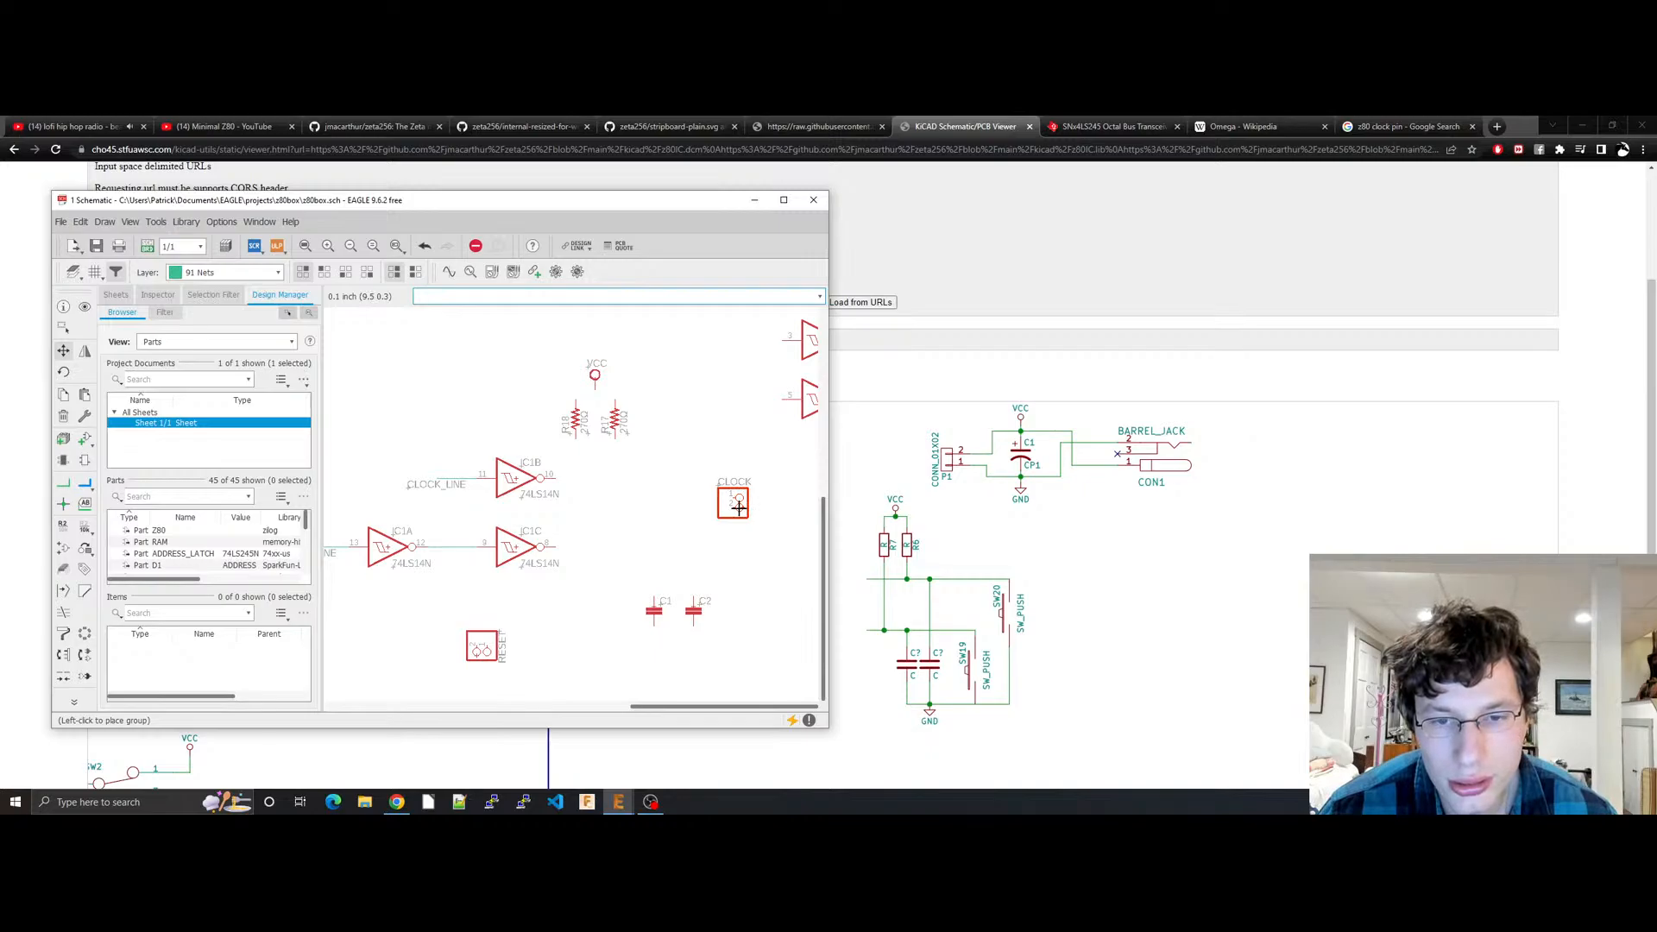
left_click(741, 507)
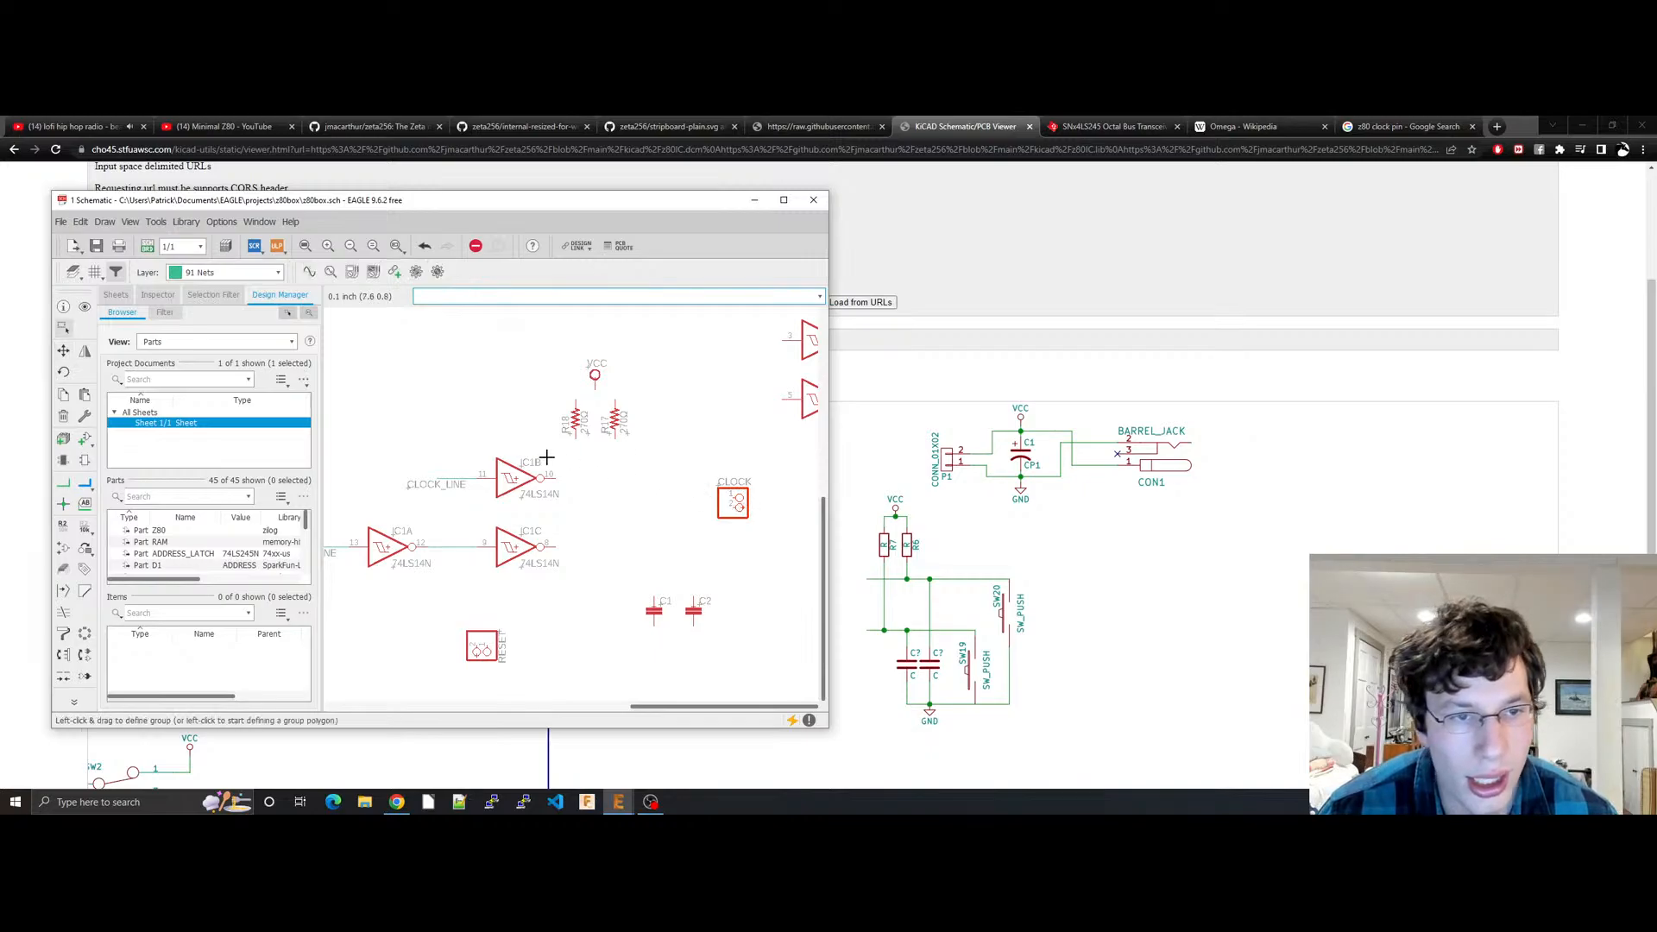
left_click(66, 486)
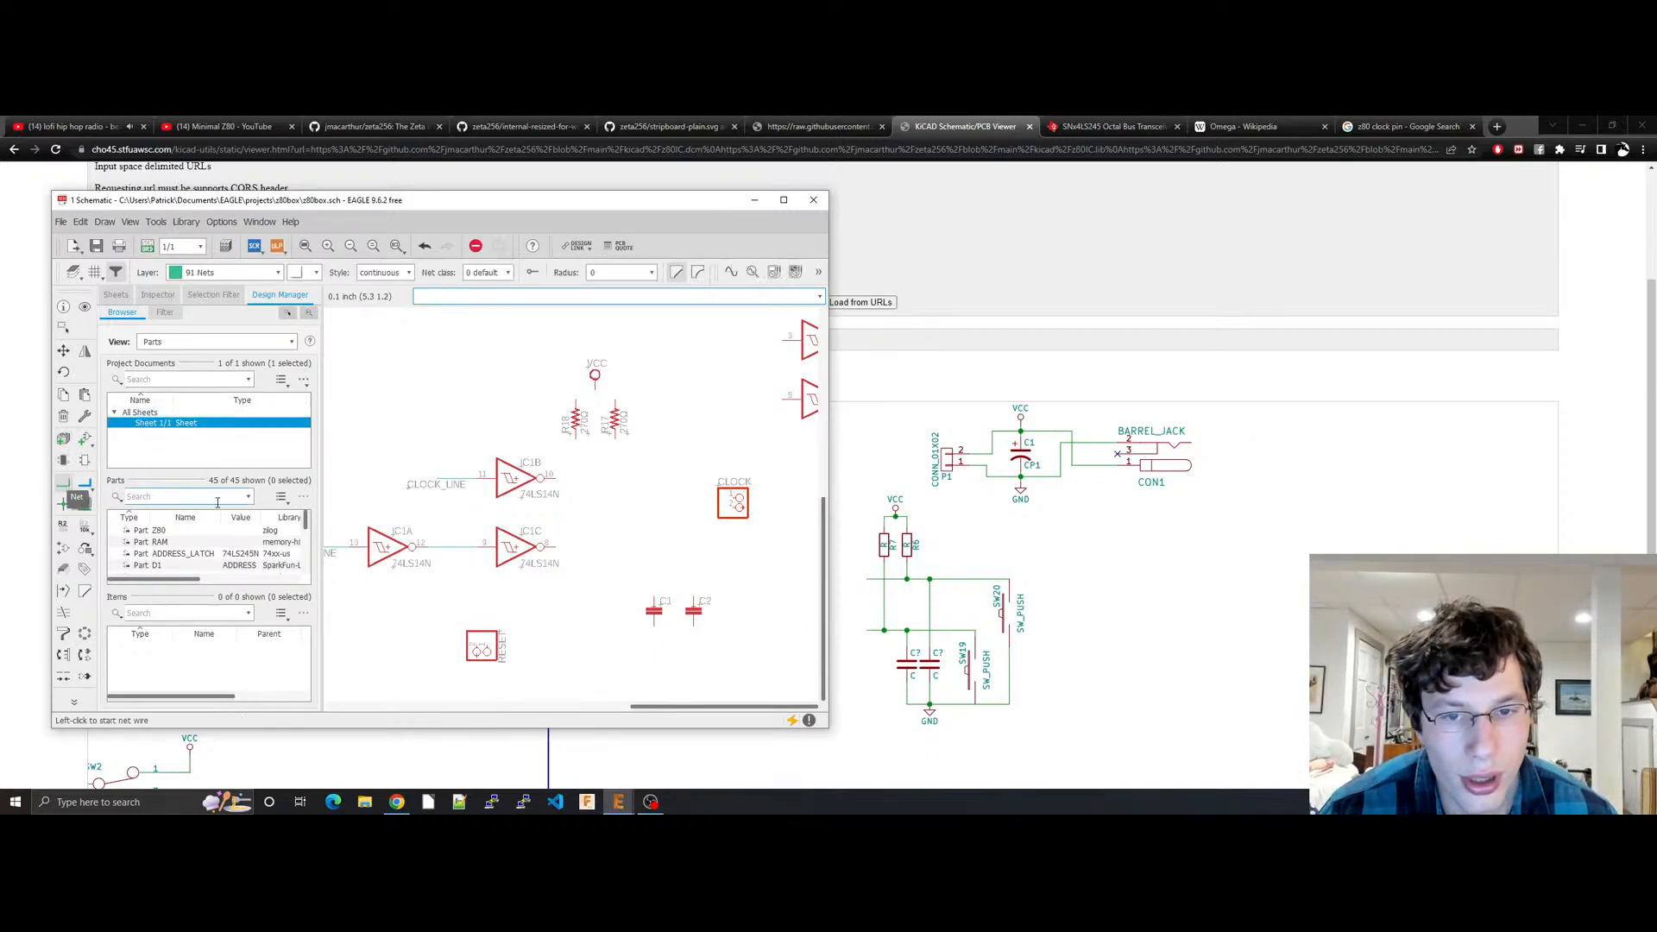
left_click(552, 475)
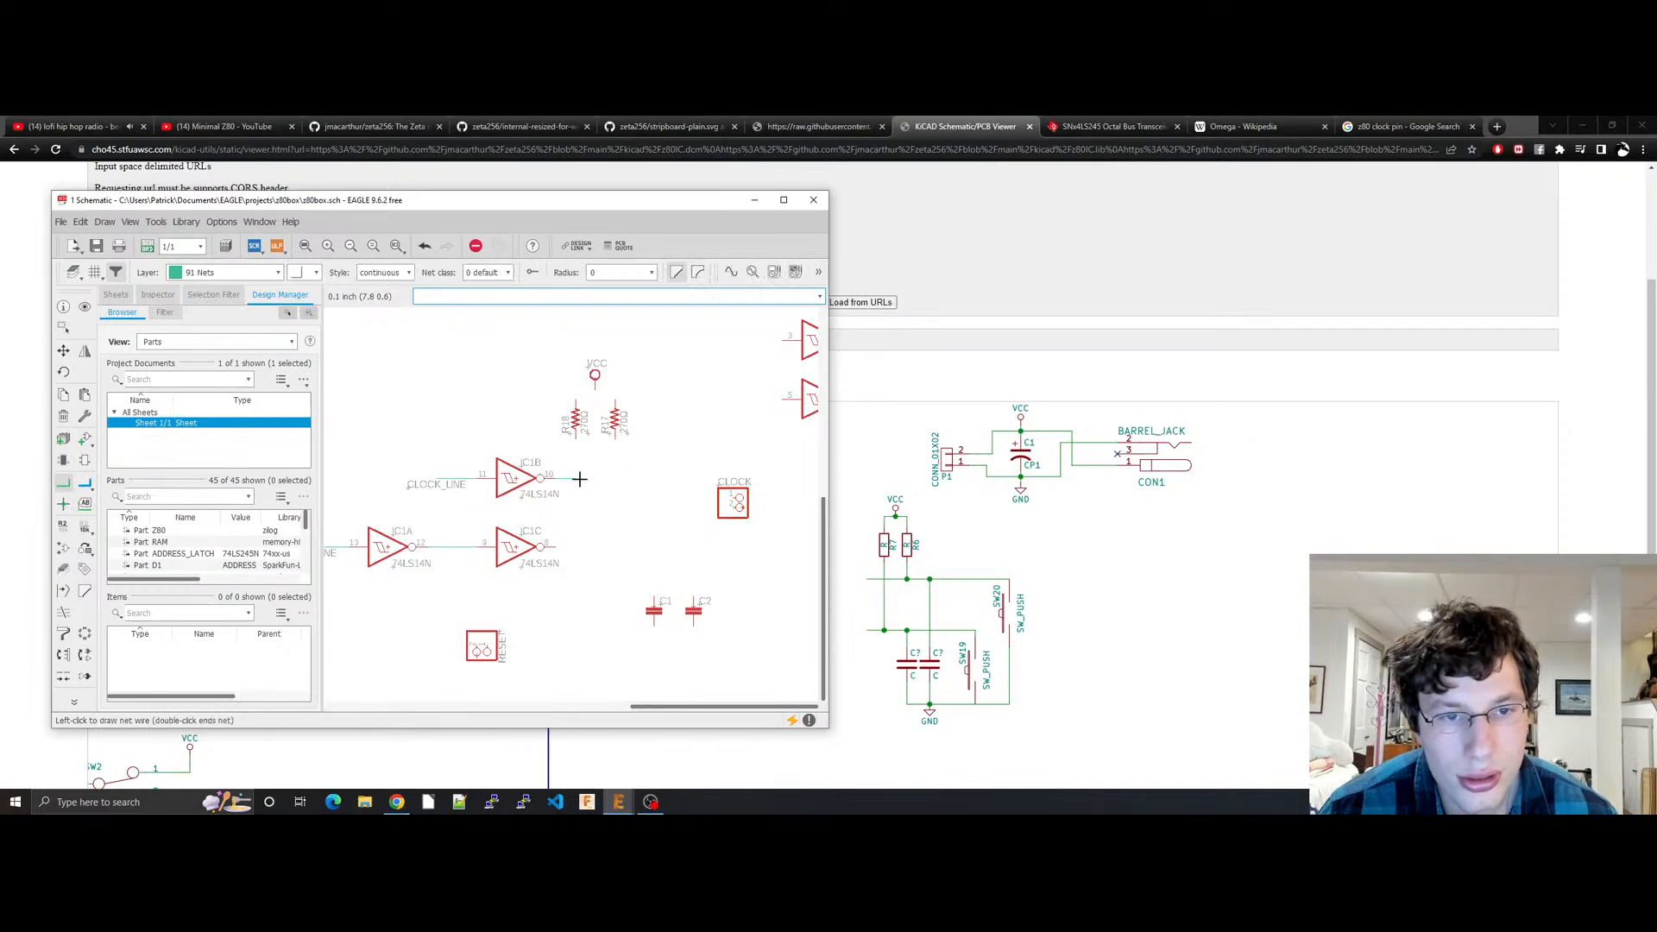
left_click(614, 442)
left_click(615, 479)
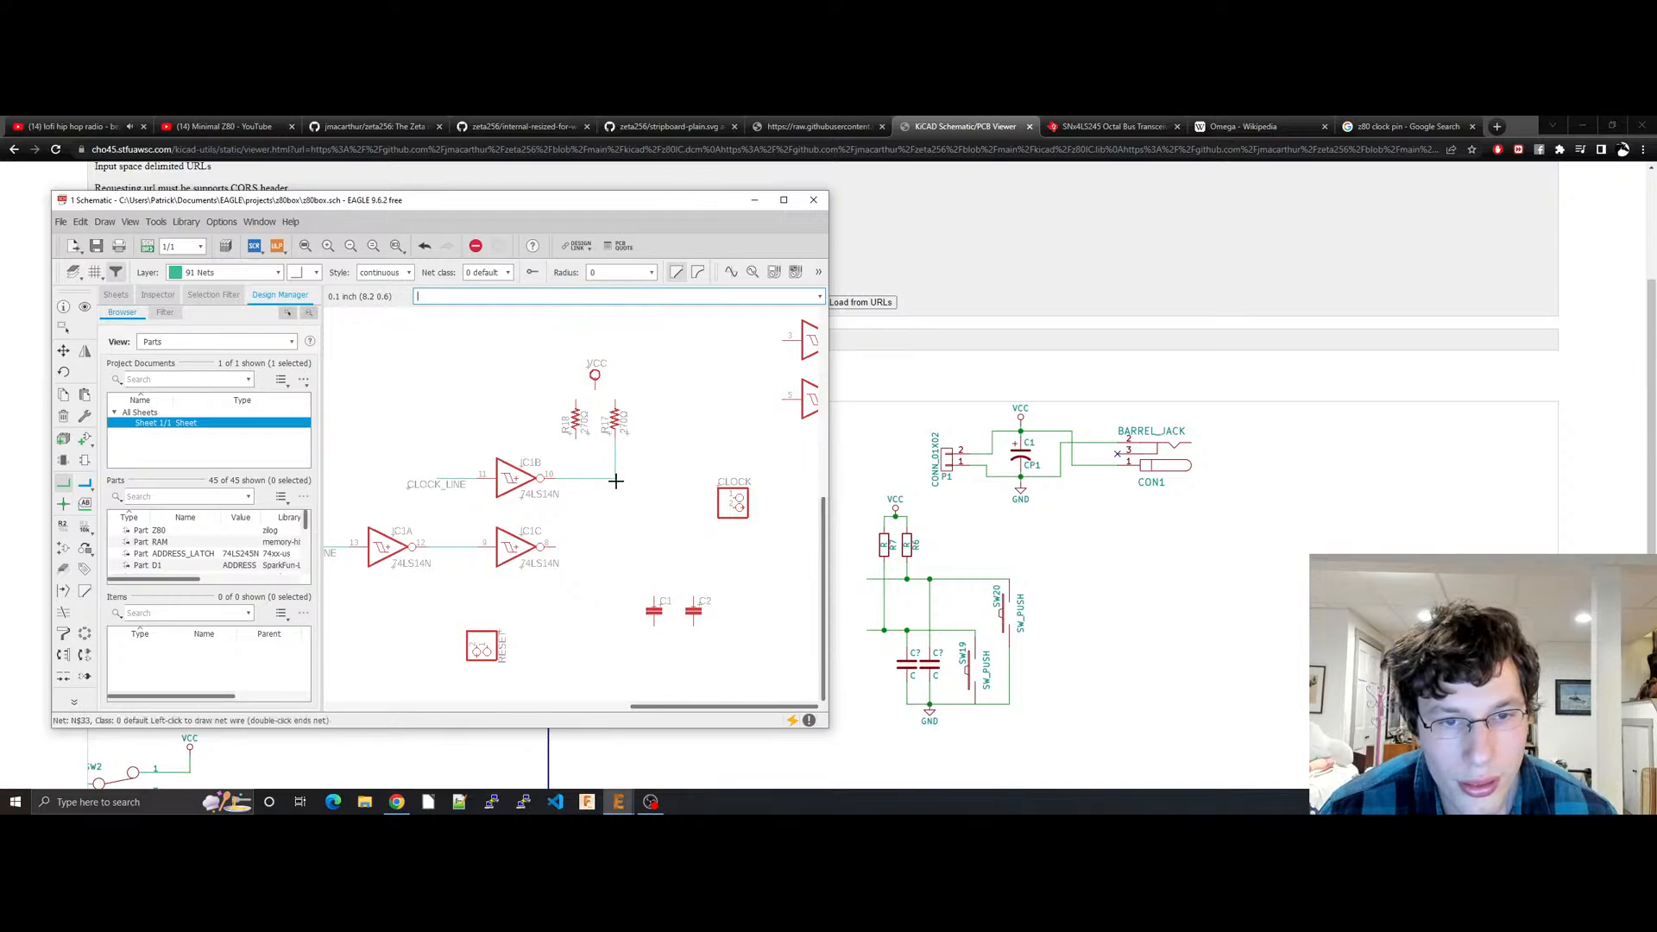
left_click(729, 498)
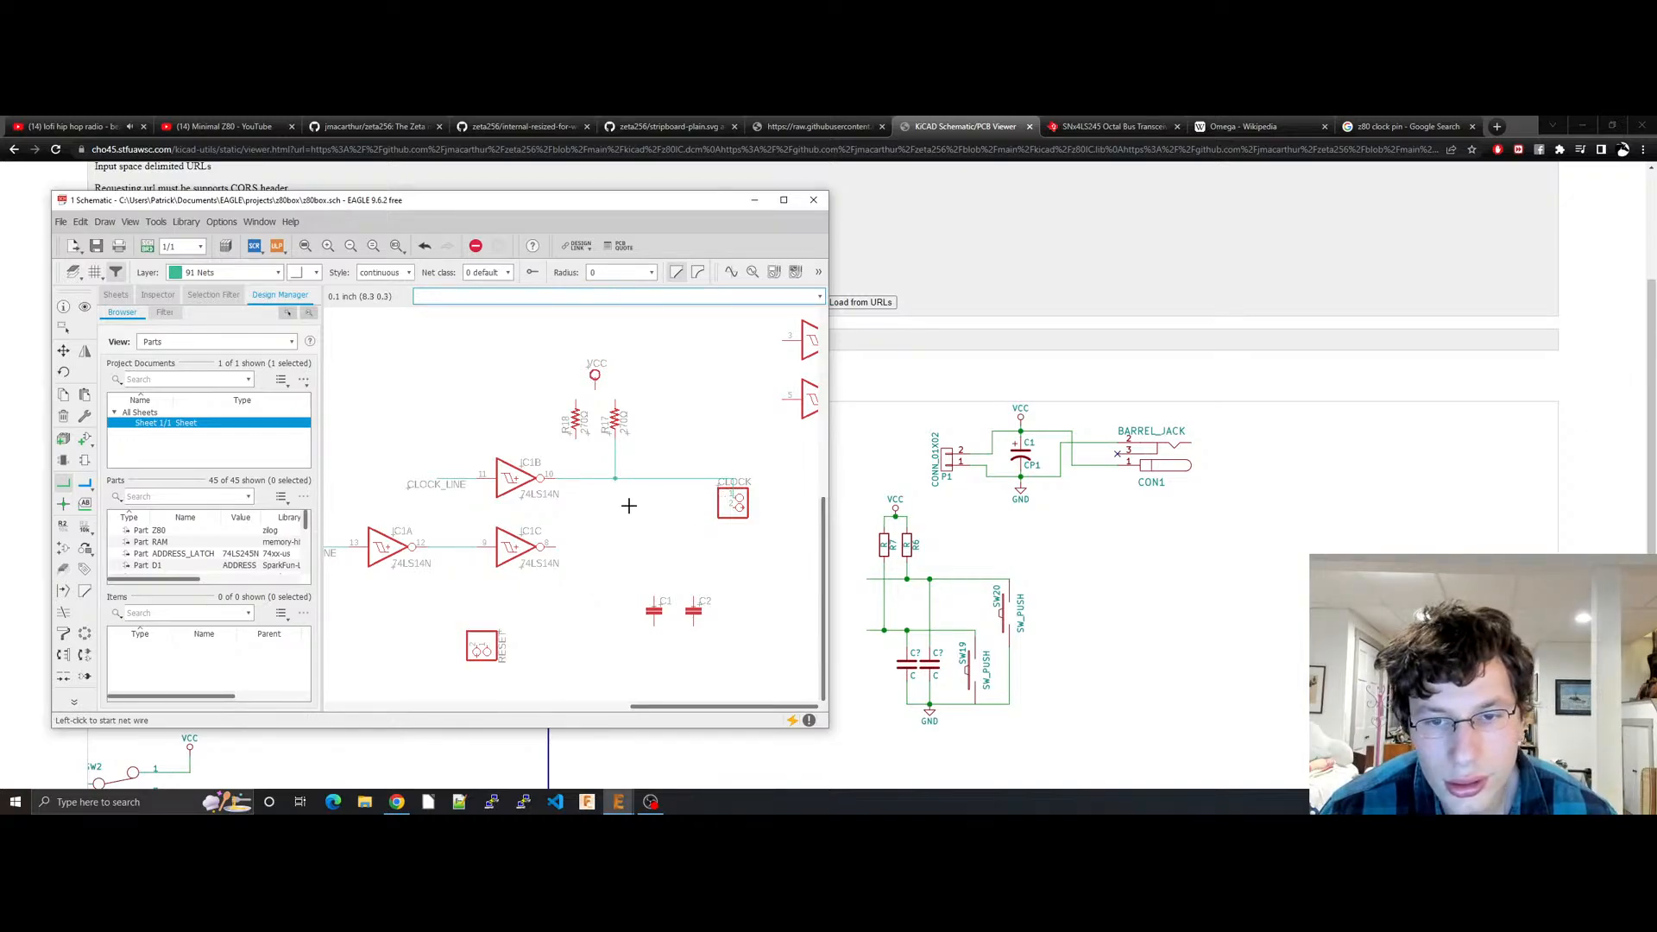
Step: Draw a net from the CLOCK header's lower pin down and left to just above capacitor C2
left_click(738, 509)
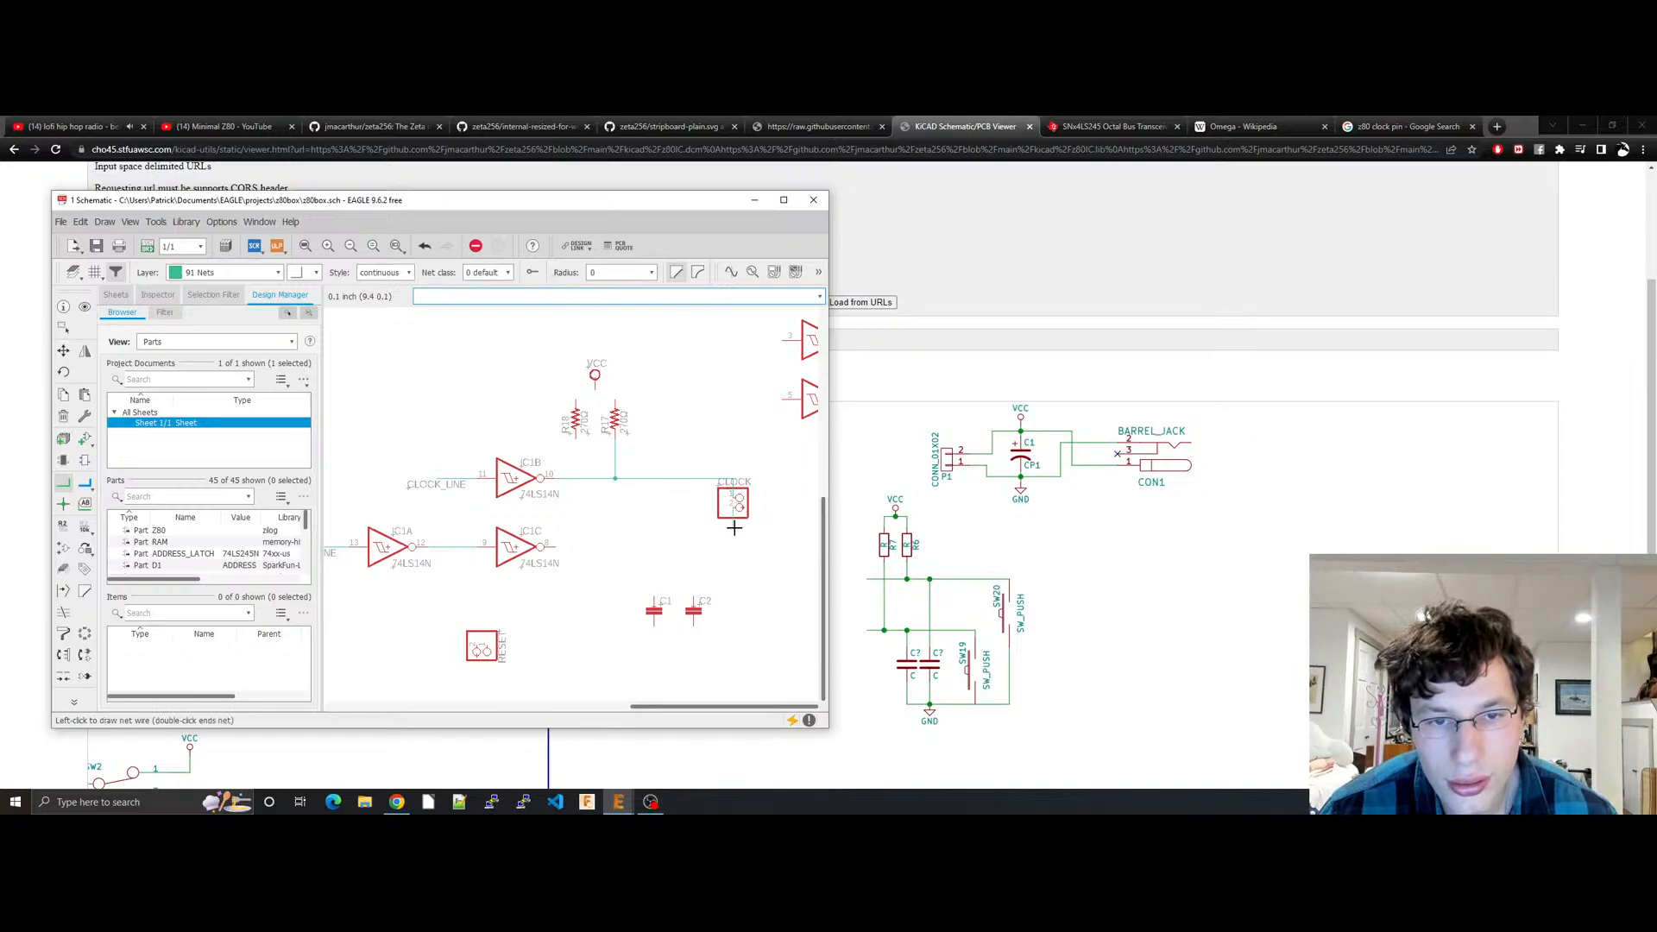
left_click(695, 583)
key("Escape")
key("Escape")
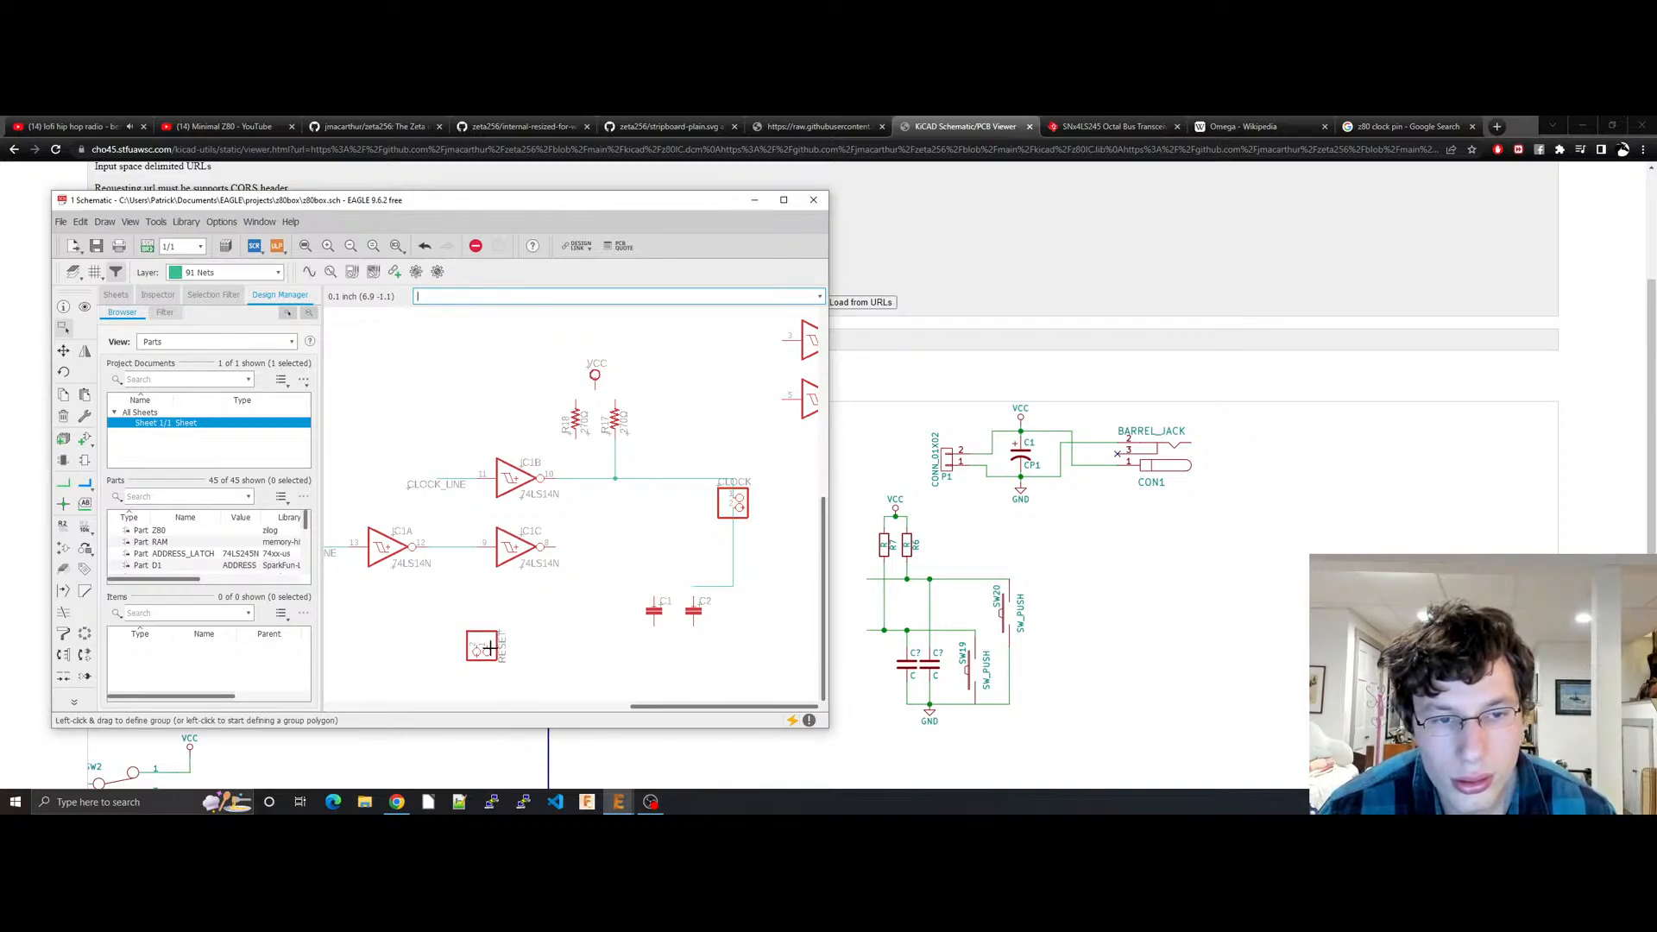
Step: Rotate the RESET header once so its pins are vertical, and place it above C2, down and left of the CLOCK header
left_click(483, 647)
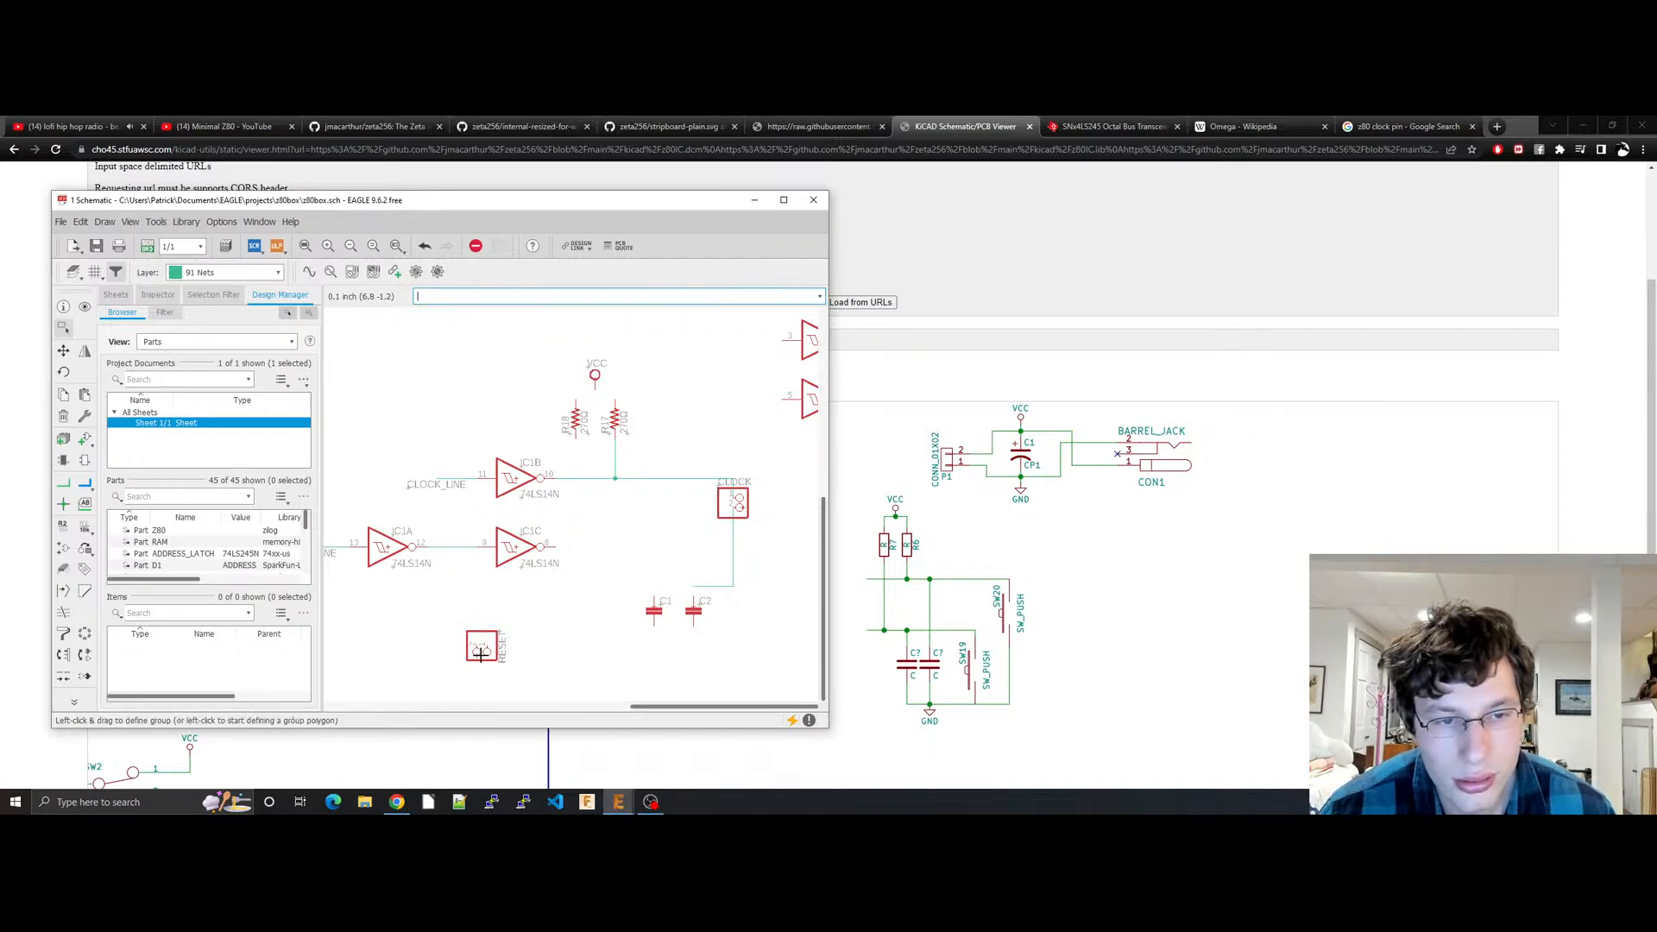
right_click(482, 655)
left_click(510, 440)
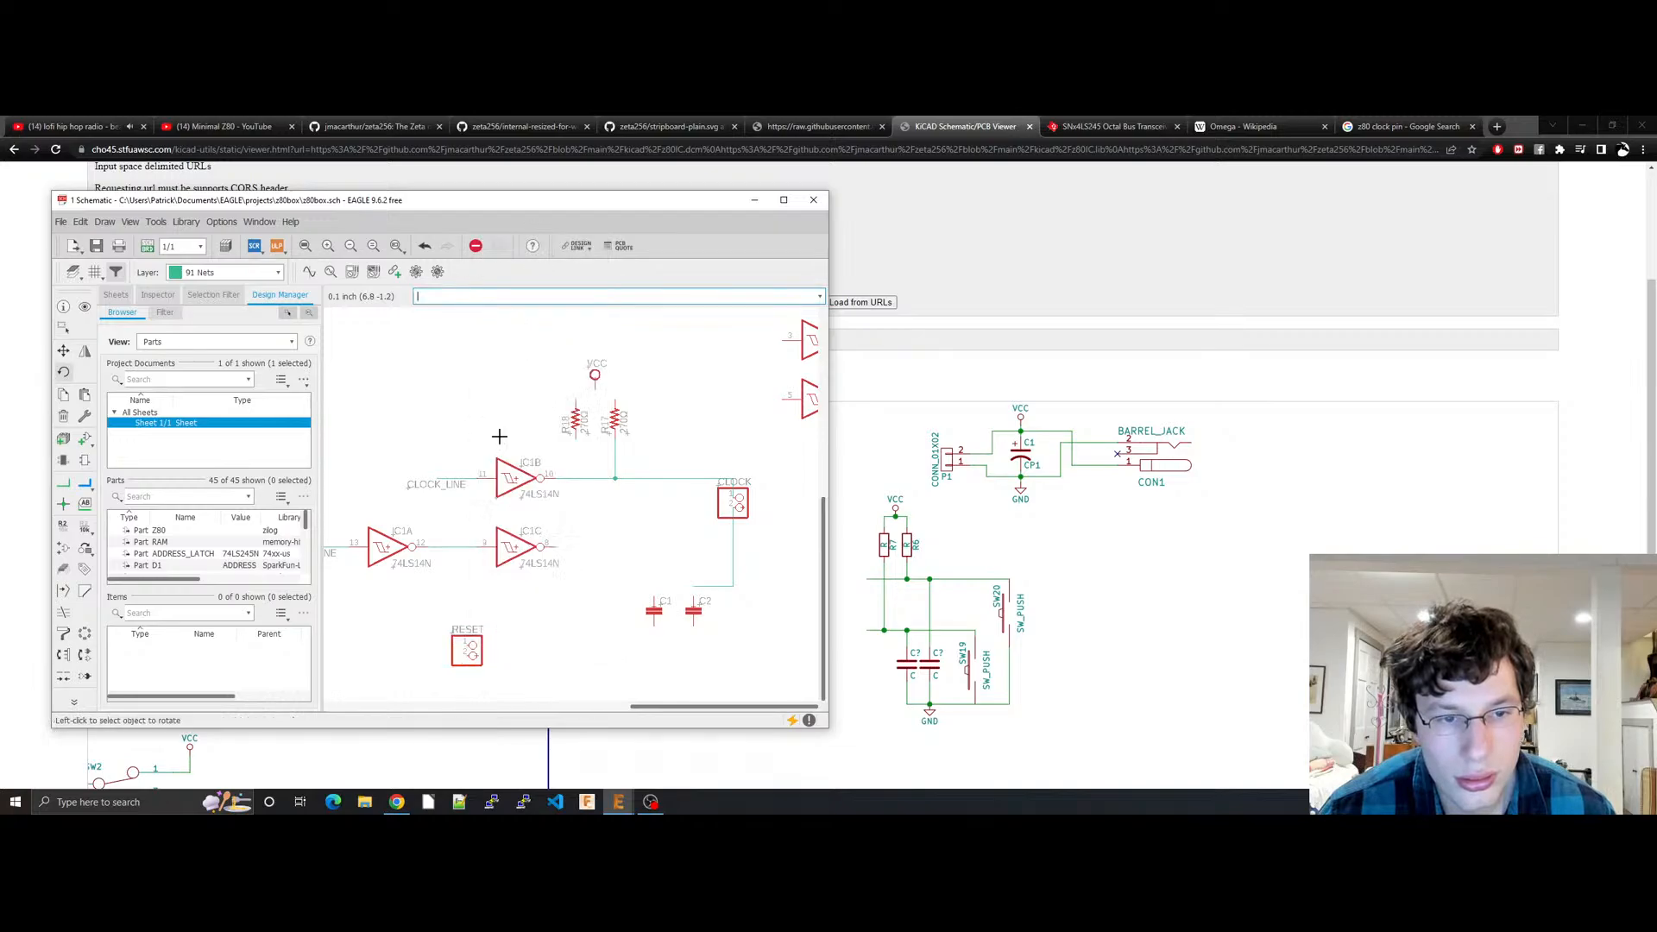
left_click(477, 656)
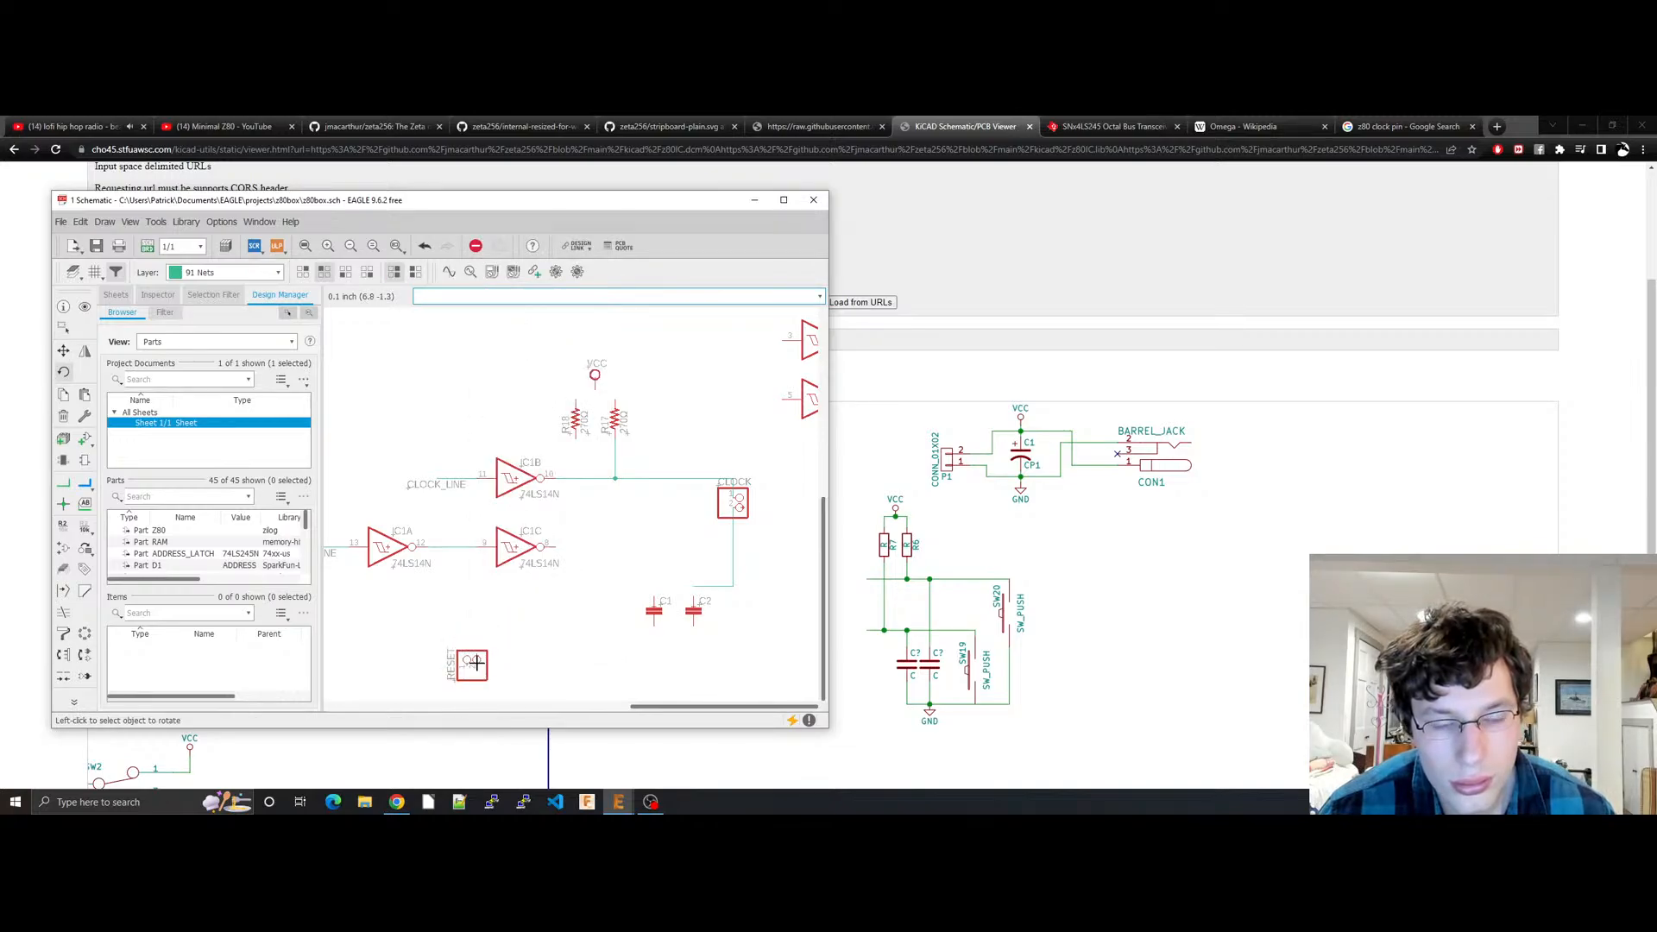
key("ctrl+z")
left_click_drag(482, 659, 689, 562)
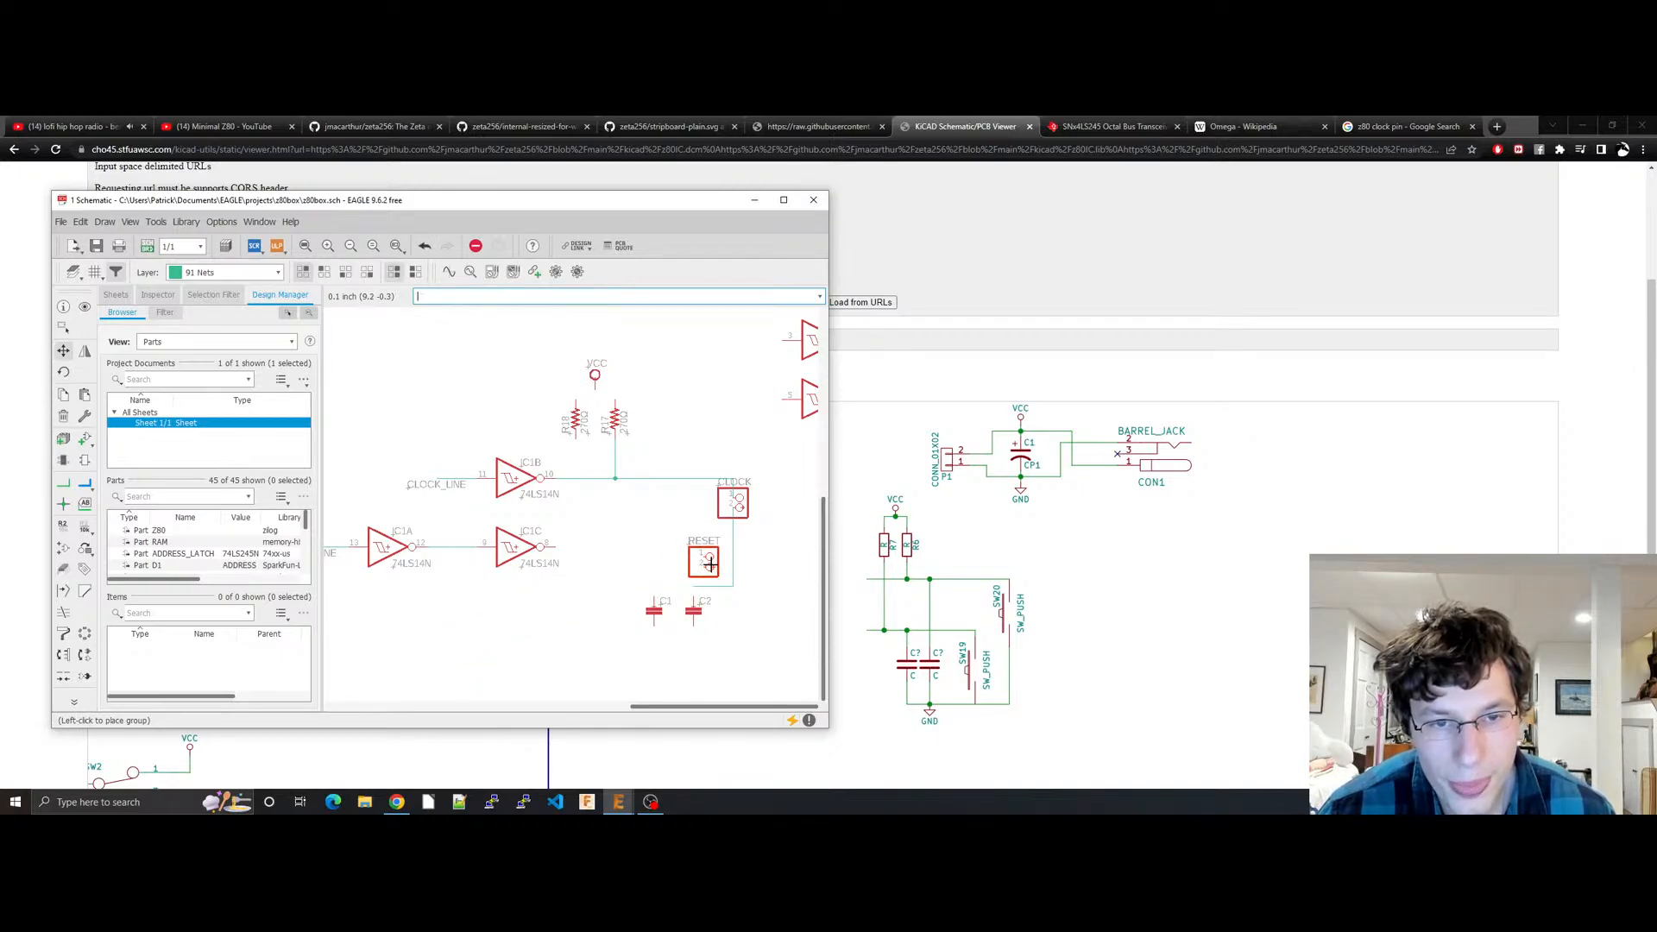
left_click(699, 565)
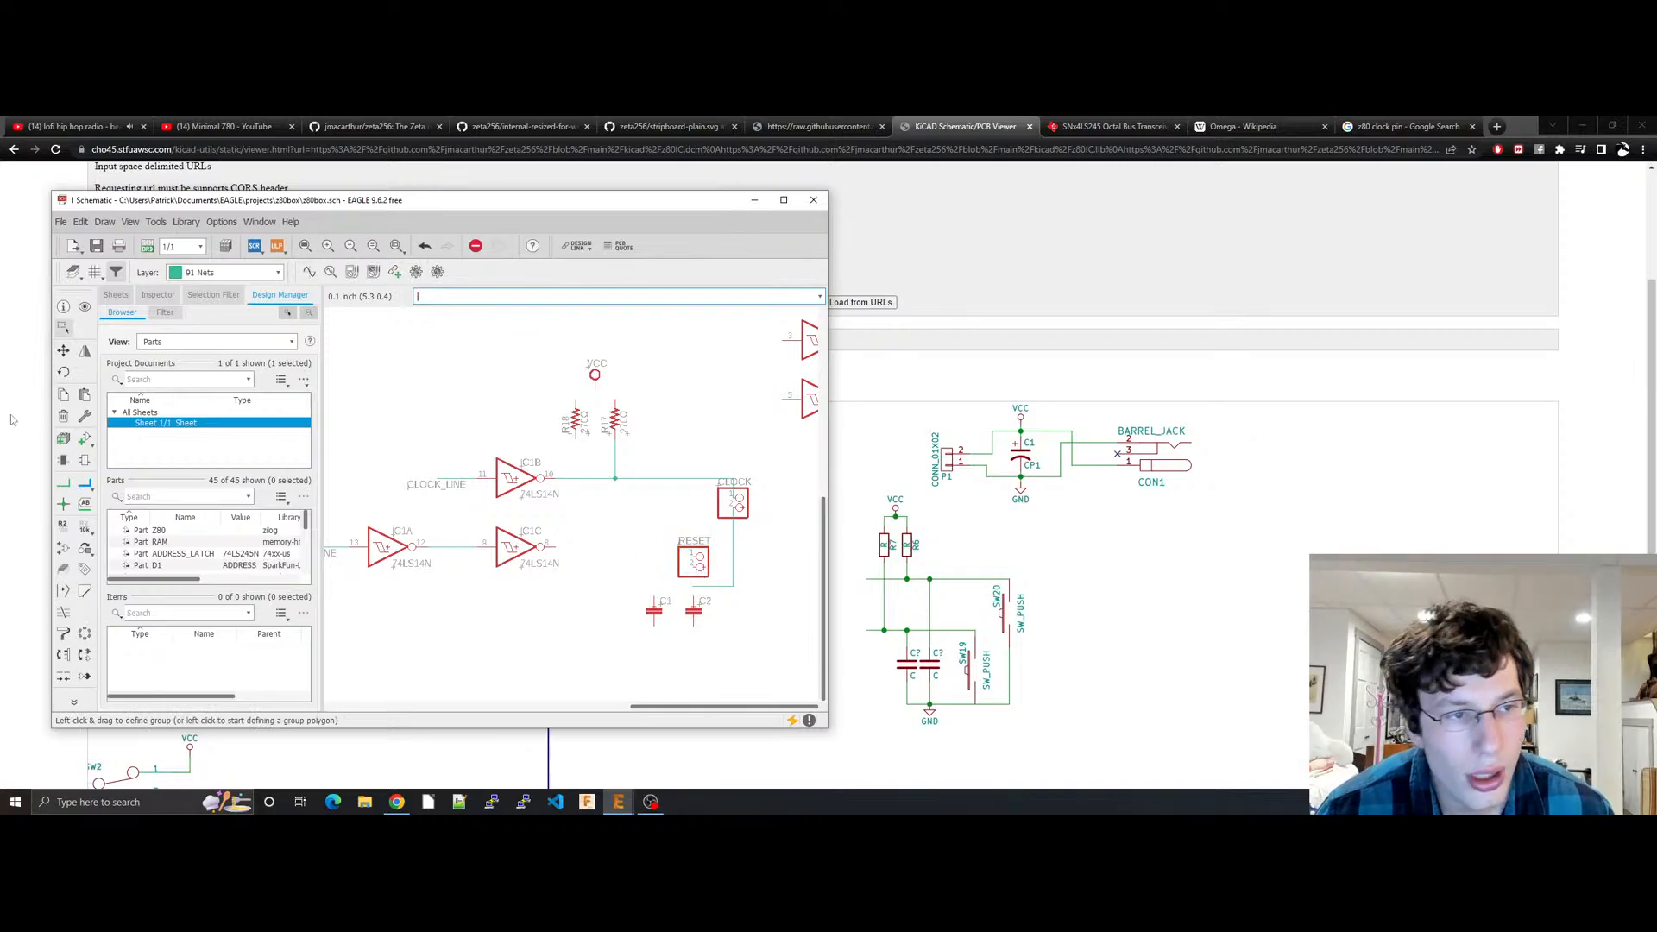
Step: Wire the RESET header's upper pin to the left pull-up resistor, routing the net below the clock line
left_click(63, 482)
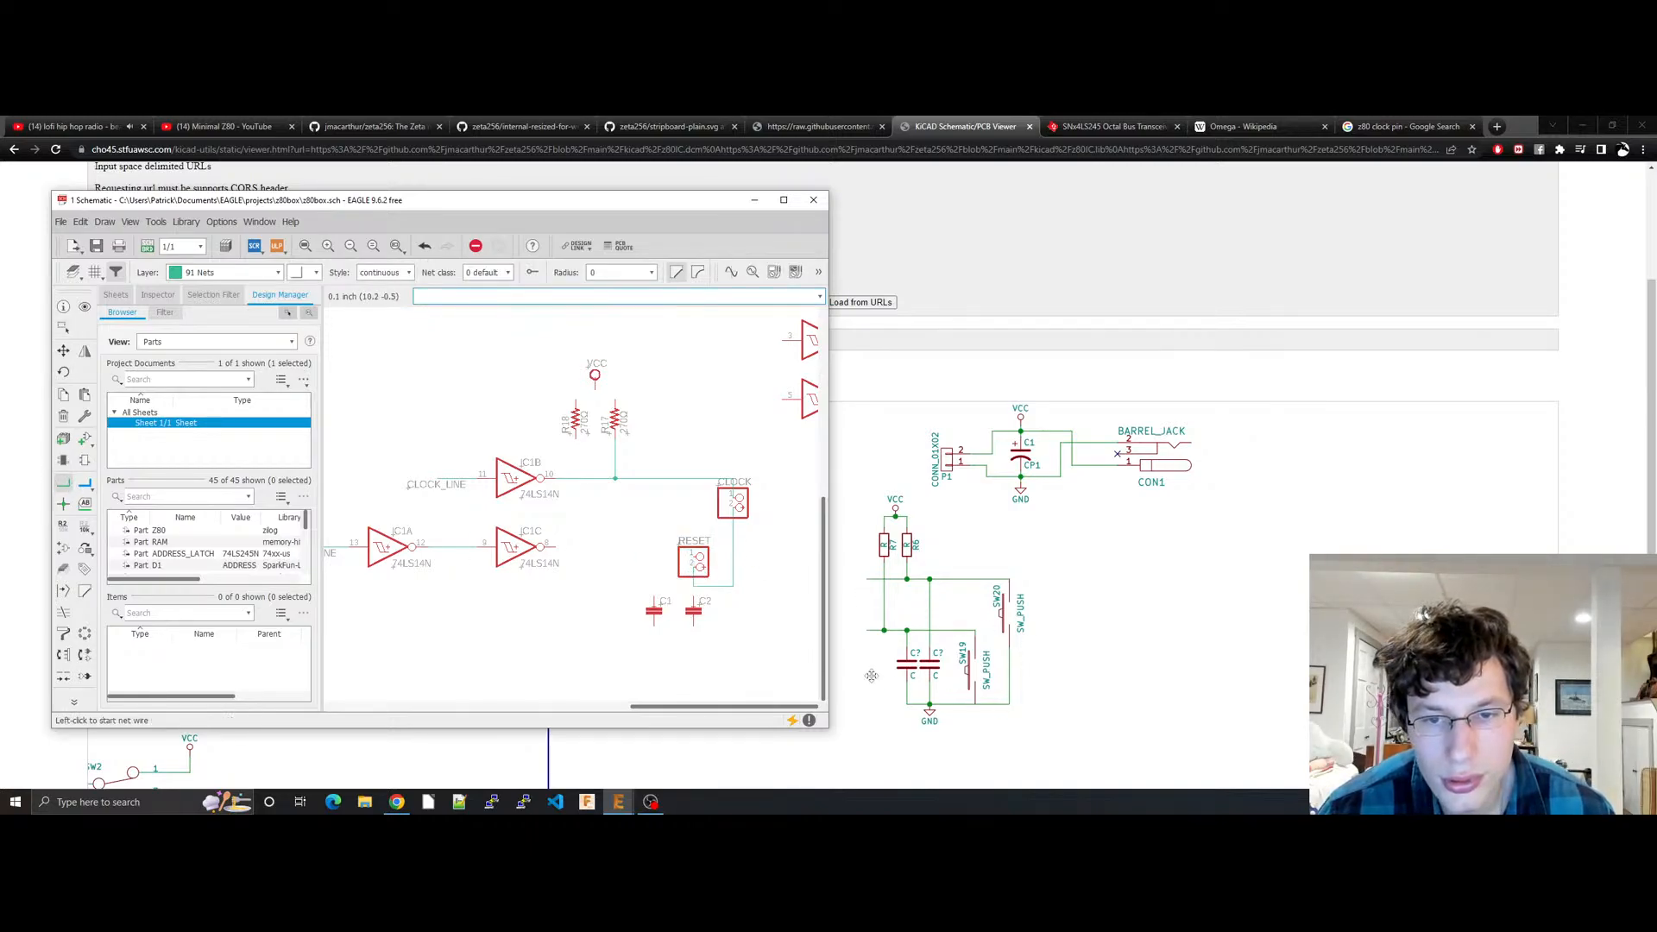
left_click(693, 548)
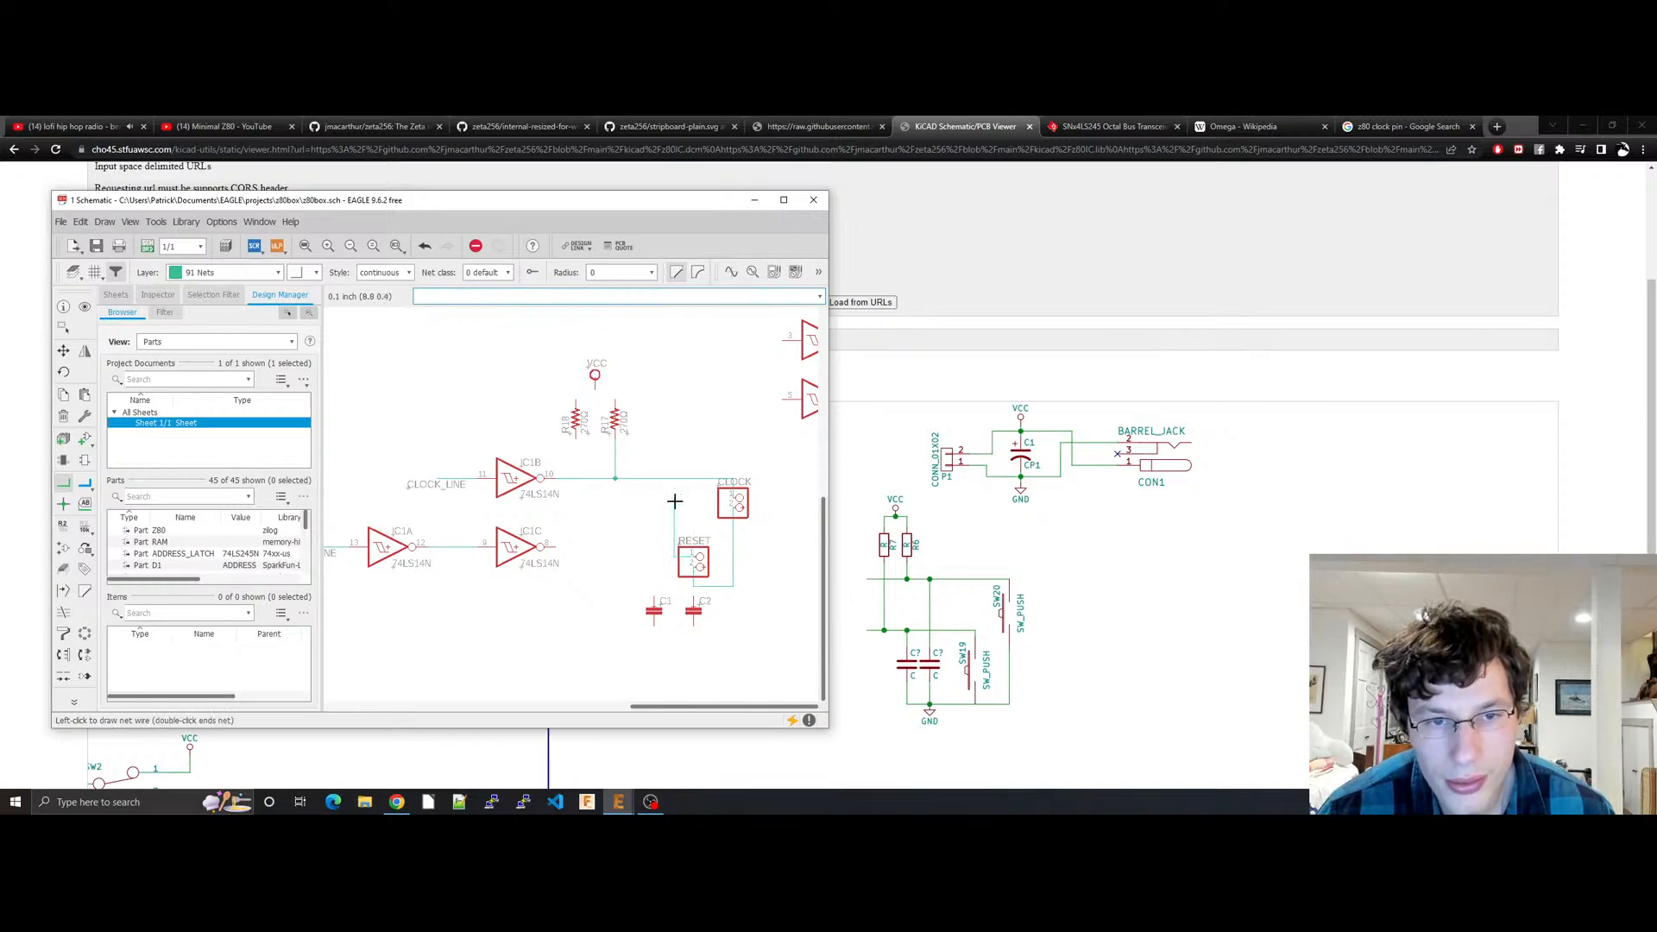
left_click(693, 497)
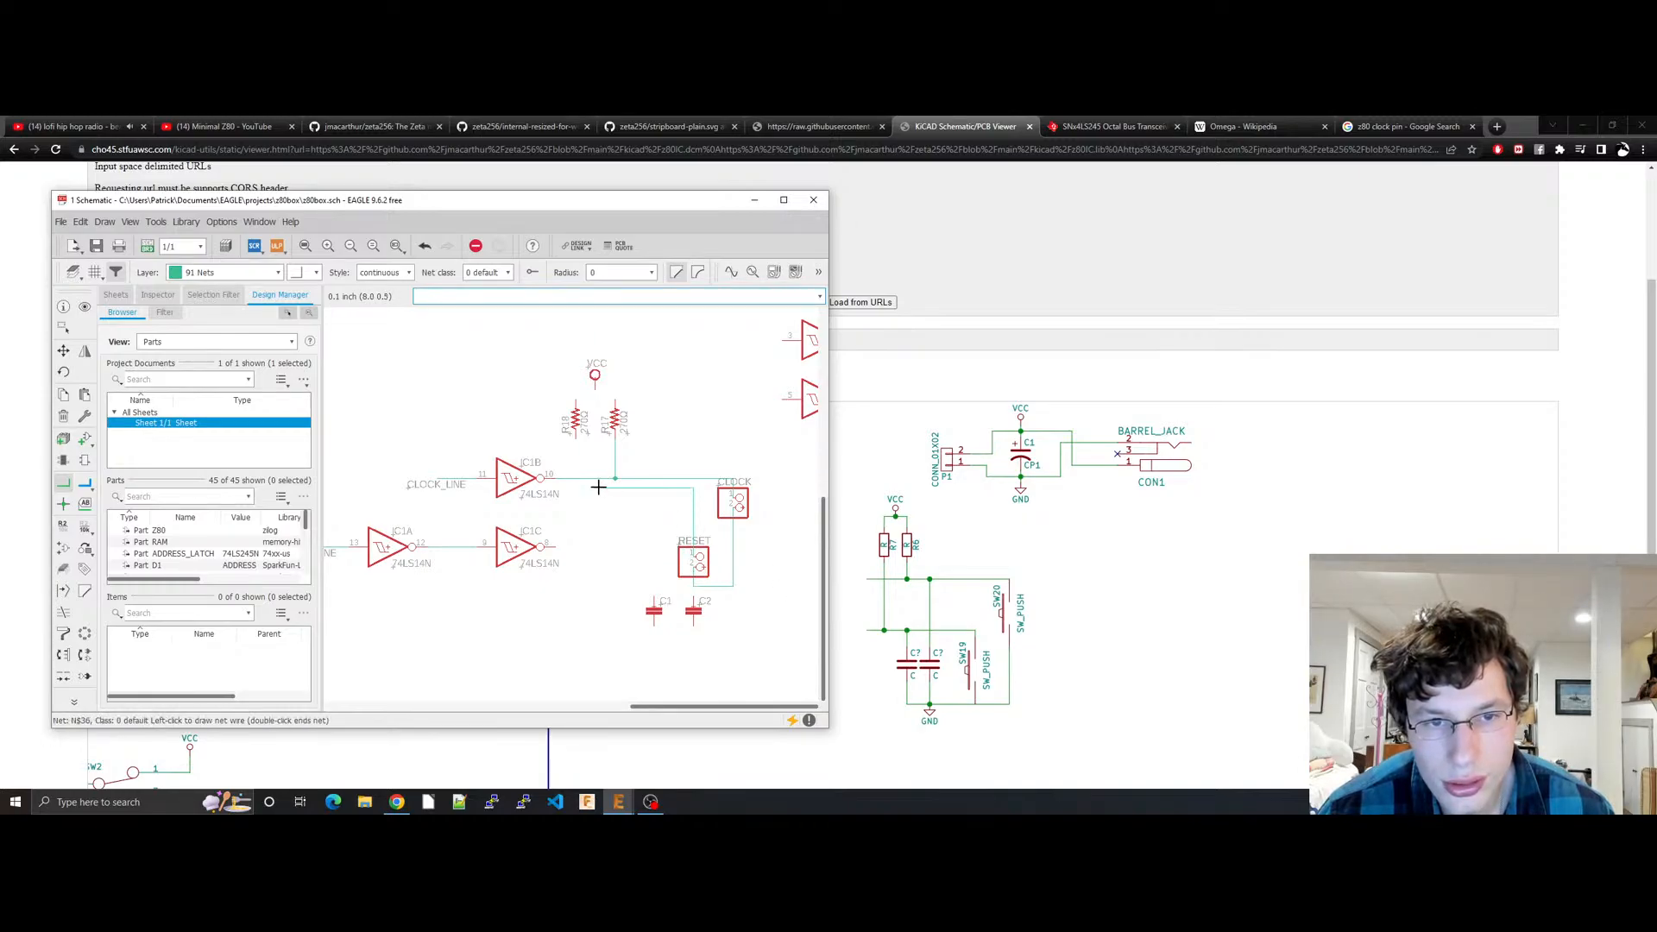
left_click(573, 441)
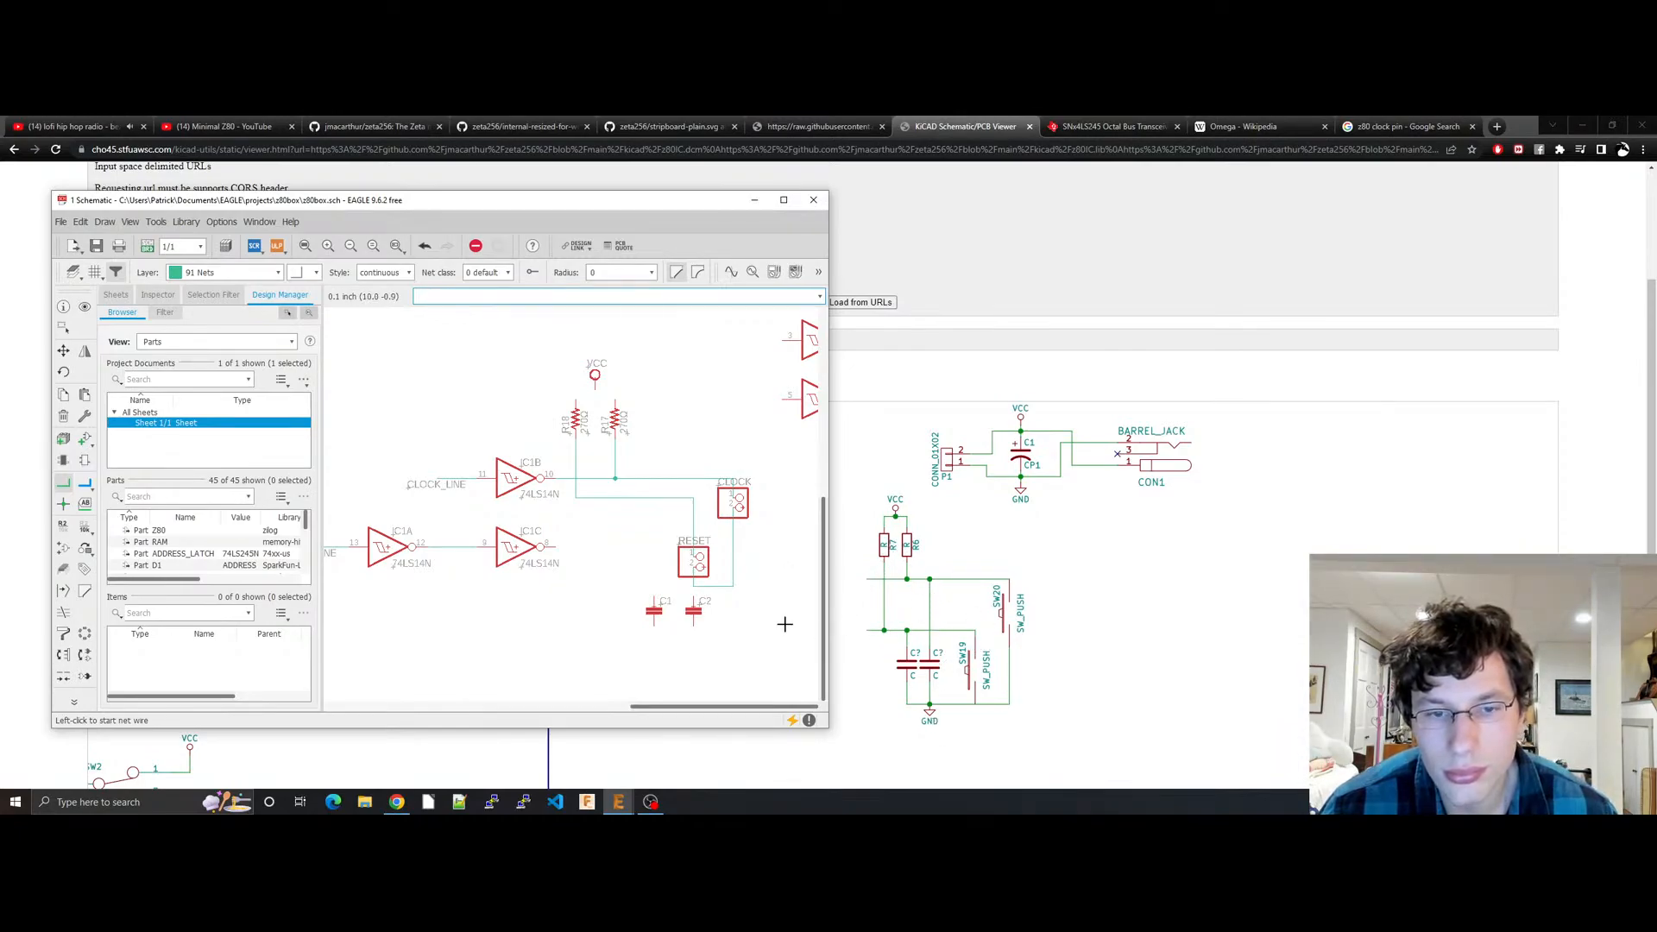
key("Escape")
Step: Move capacitor C2 to directly above C1, just left of the RESET header
left_click_drag(666, 606, 690, 618)
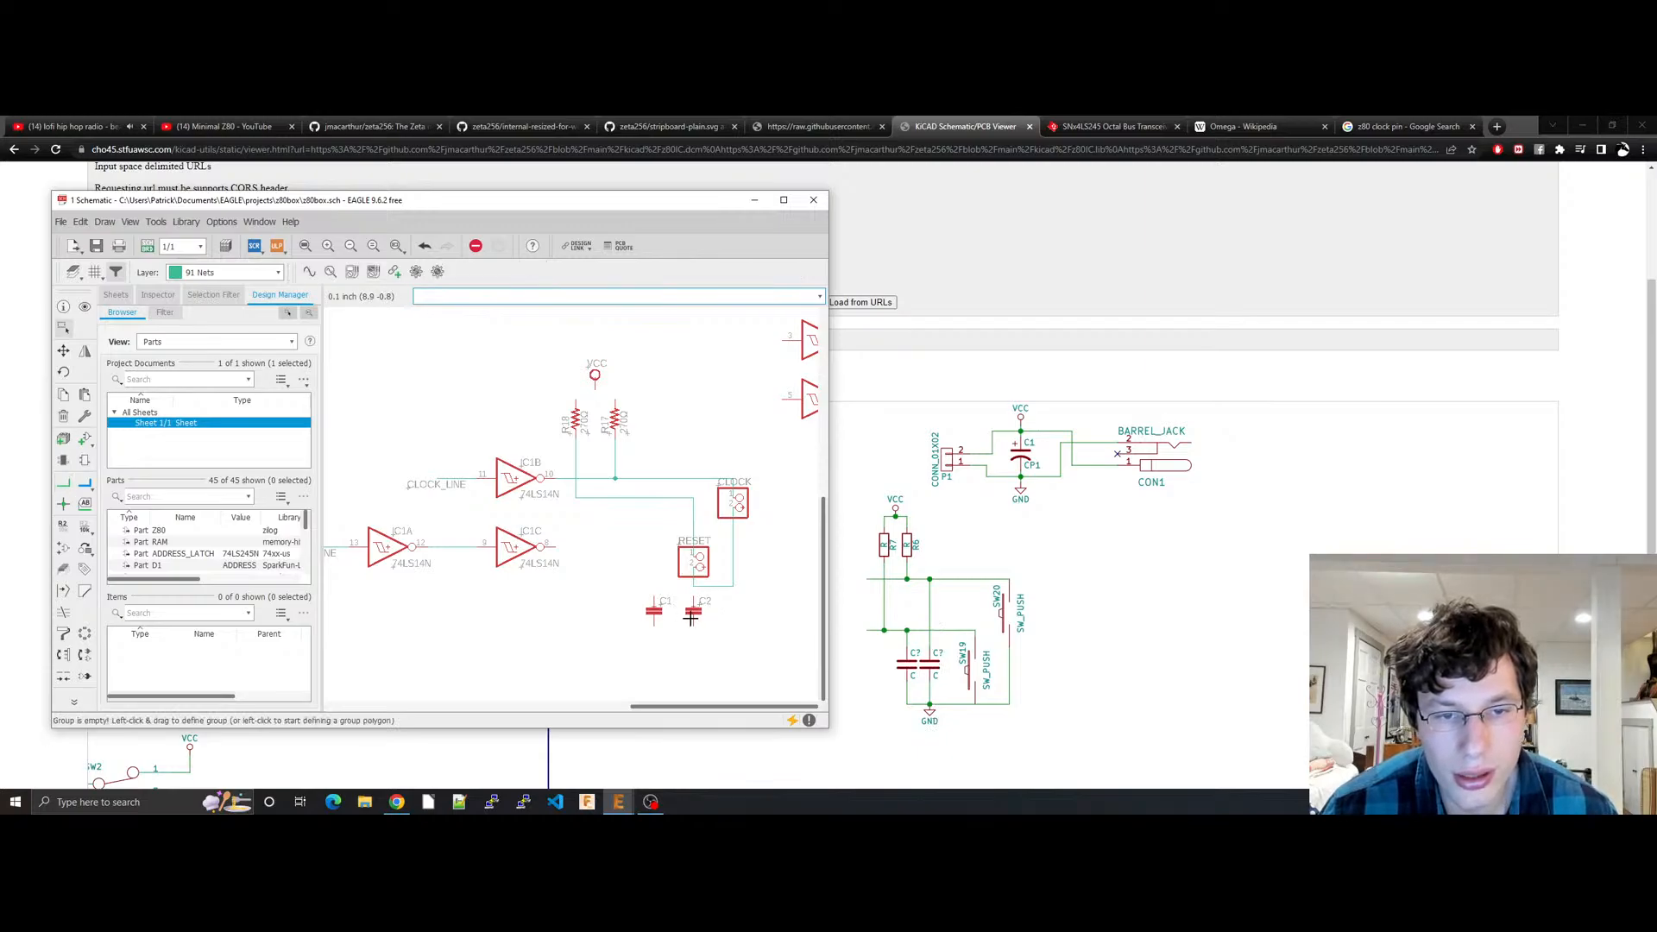
left_click(695, 612)
right_click(695, 612)
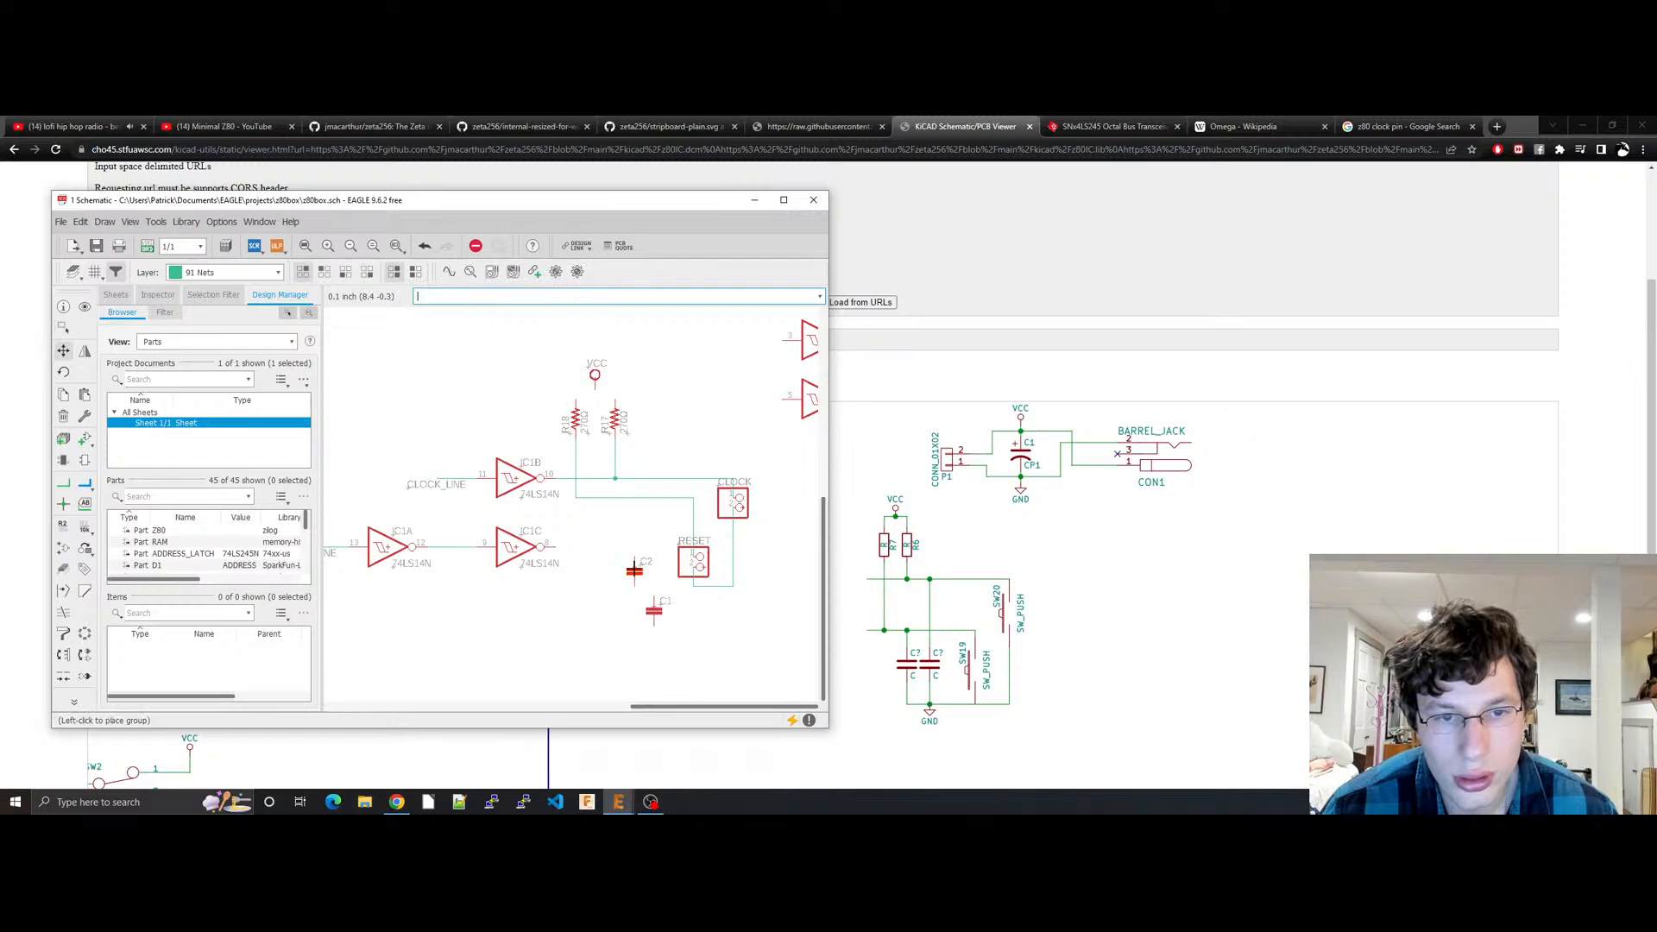
left_click(655, 562)
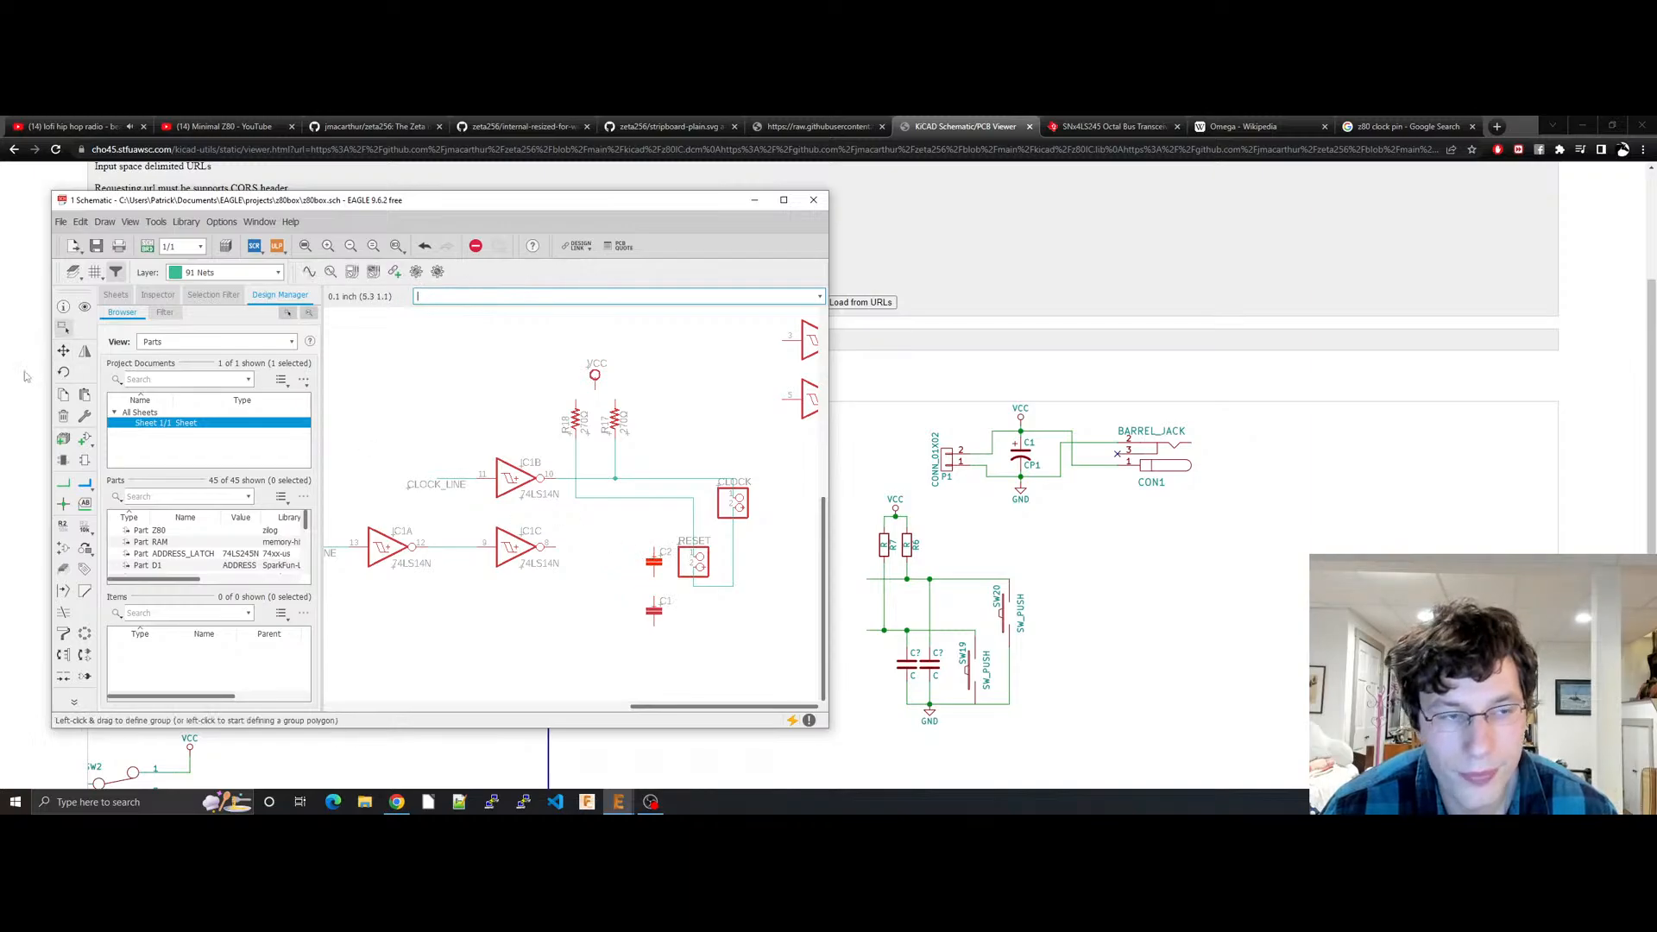
Step: Connect capacitor C2's upper pin straight up to the clock net between IC1B and the CLOCK header
left_click(63, 483)
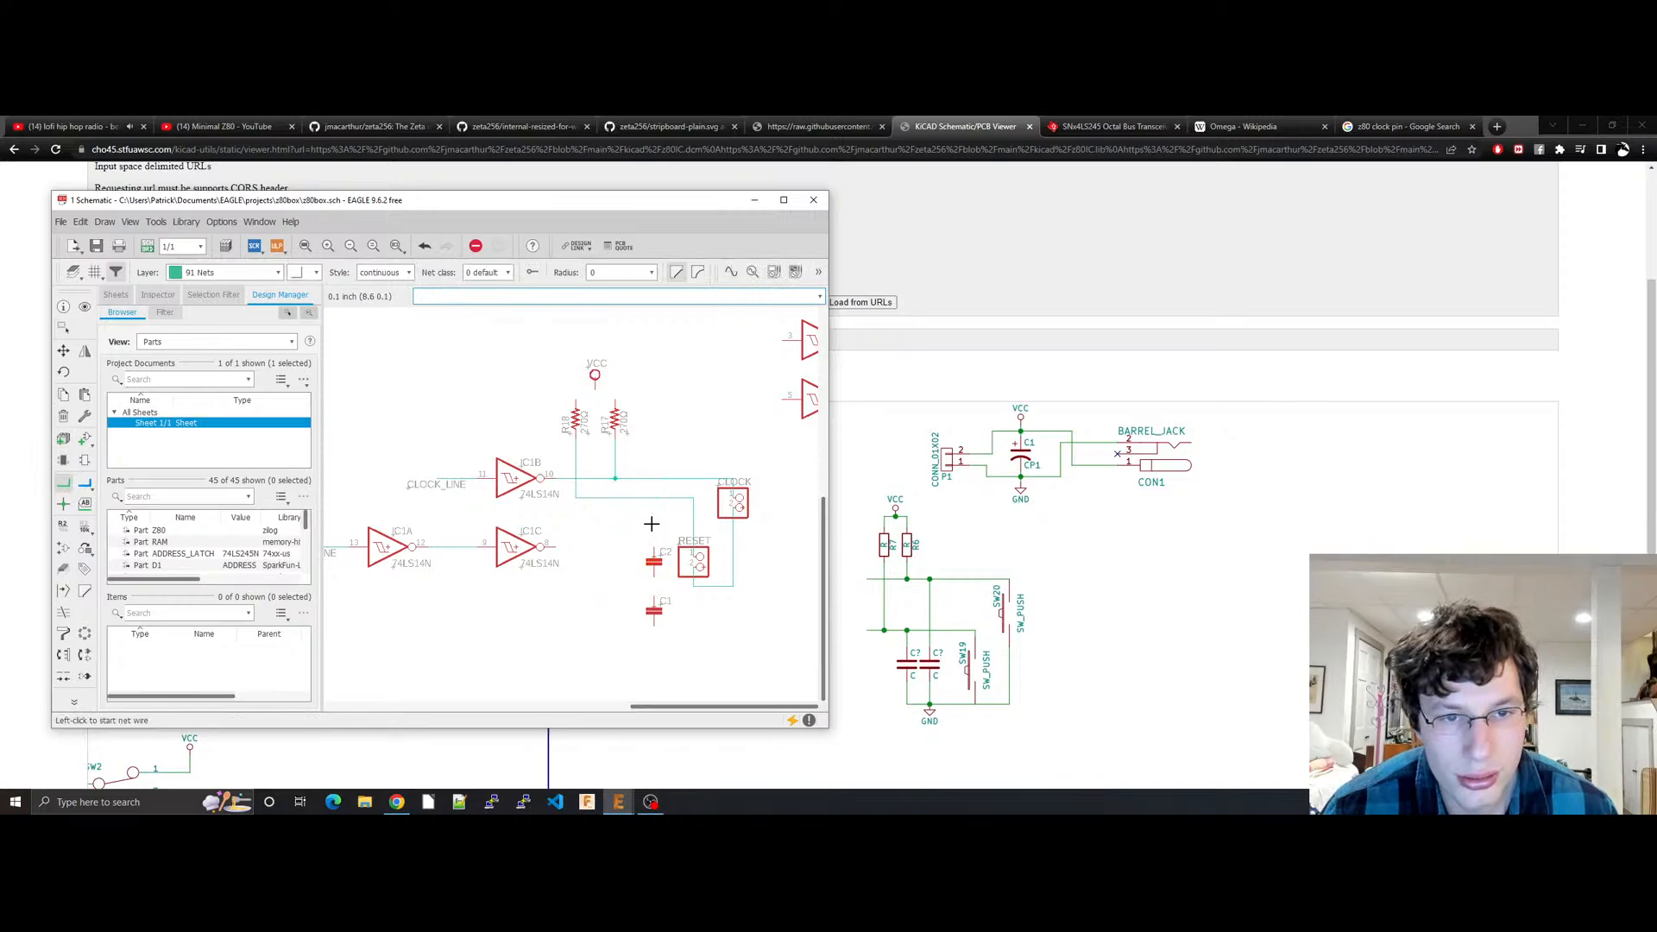
left_click(646, 477)
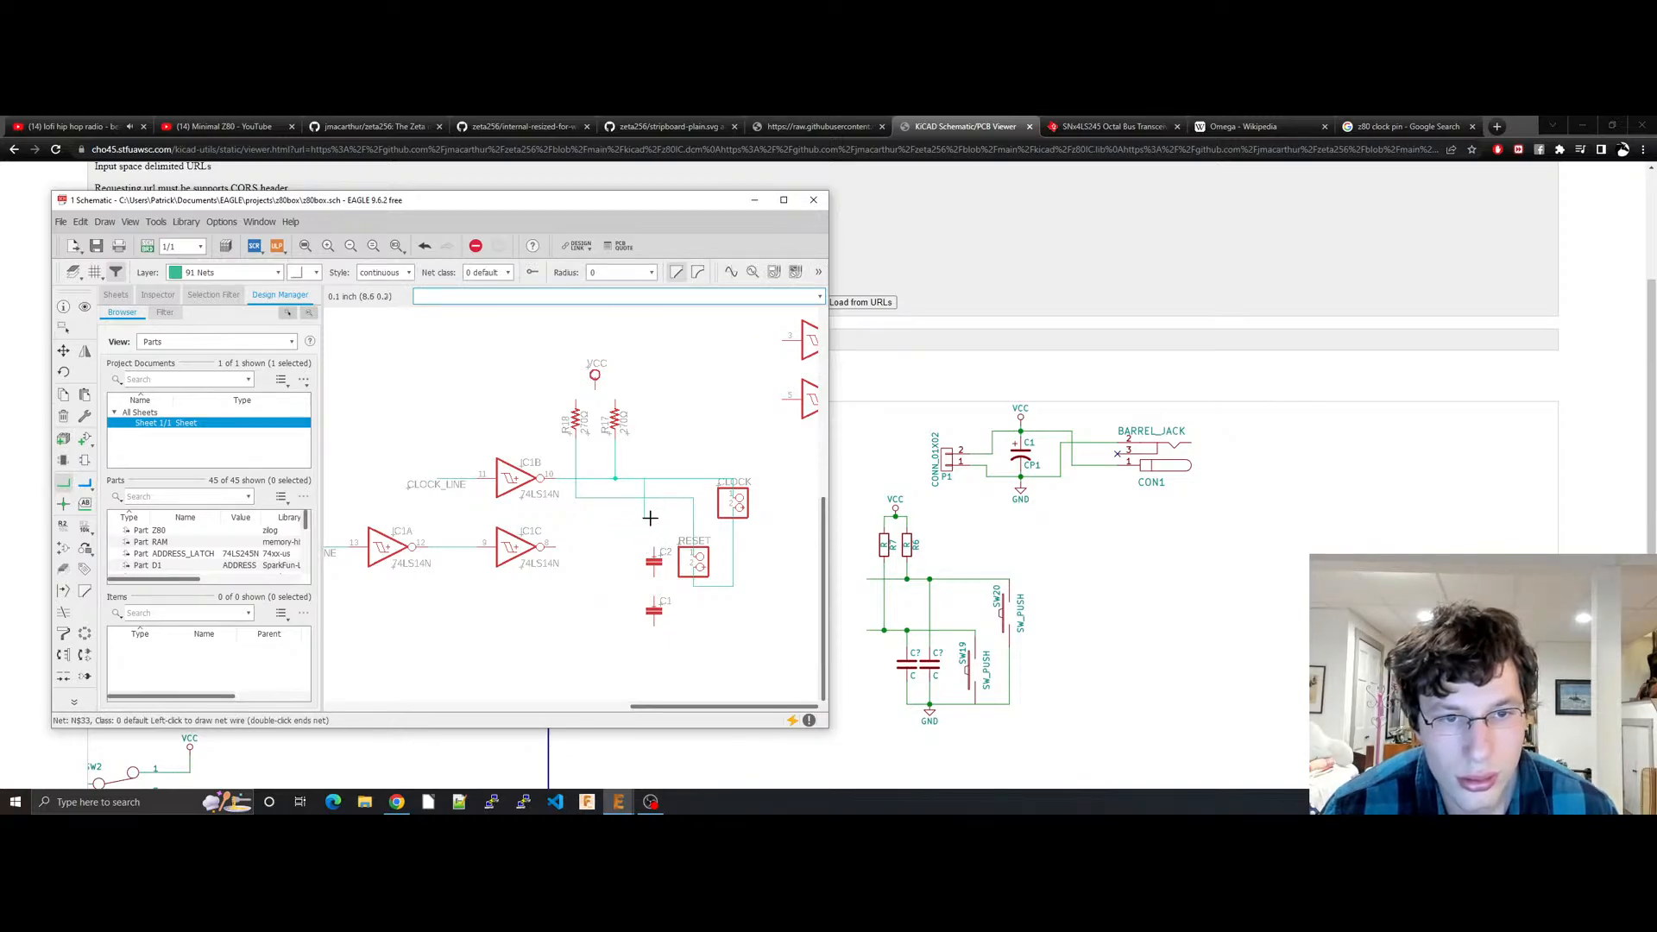
key("Escape")
left_click(652, 478)
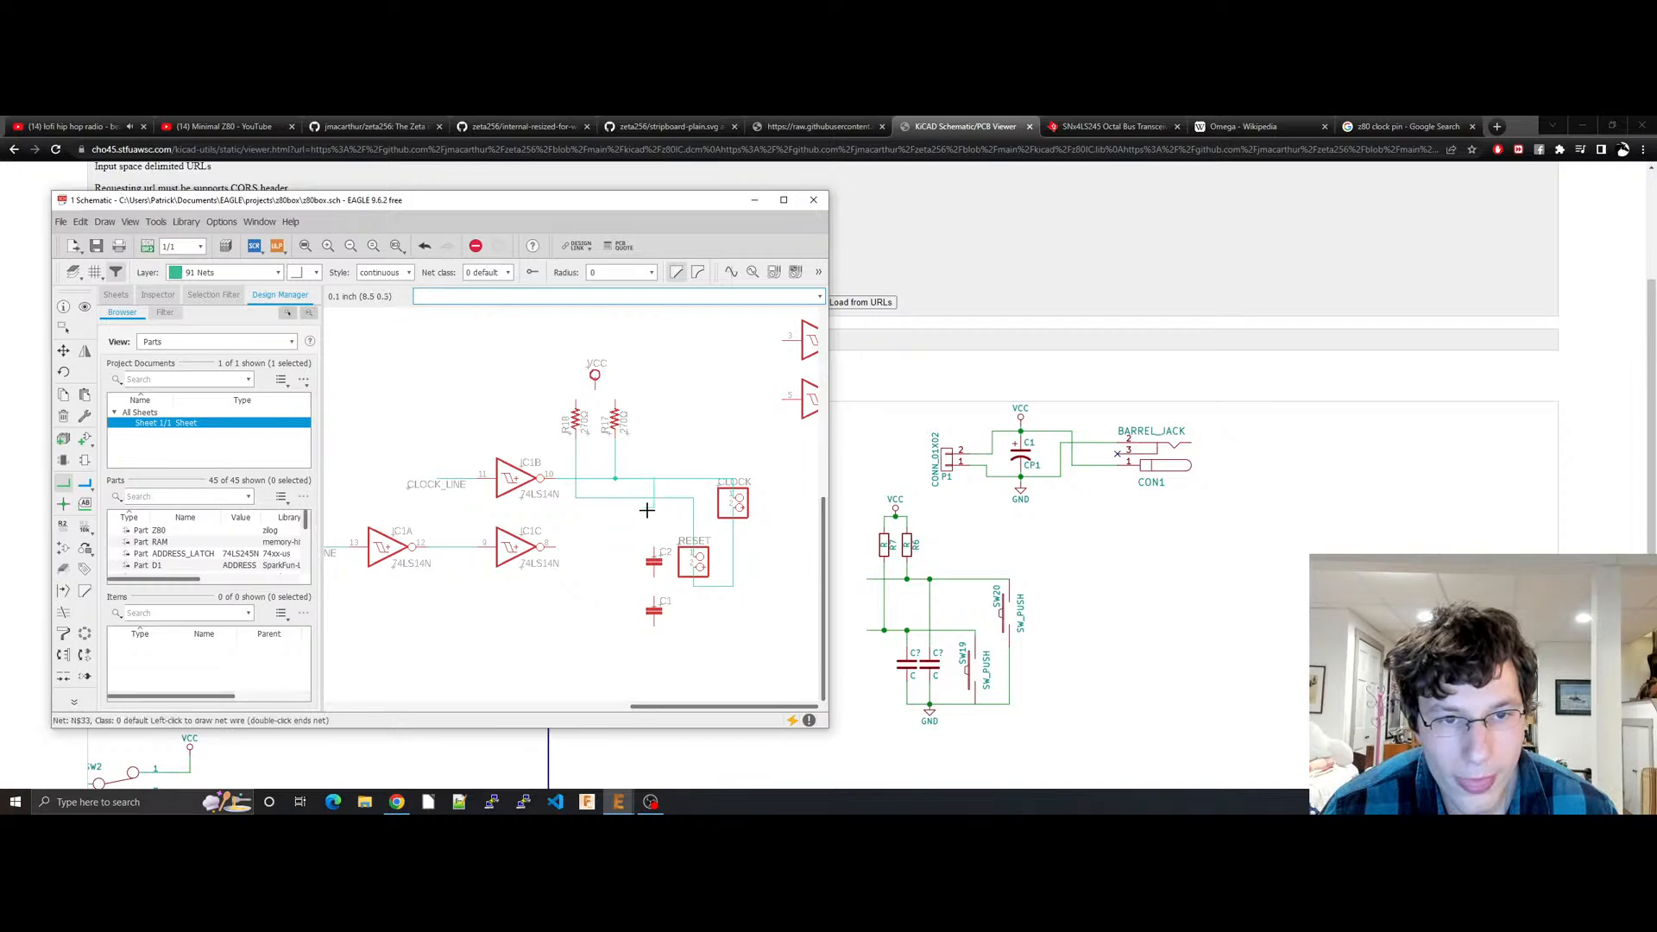
left_click(653, 553)
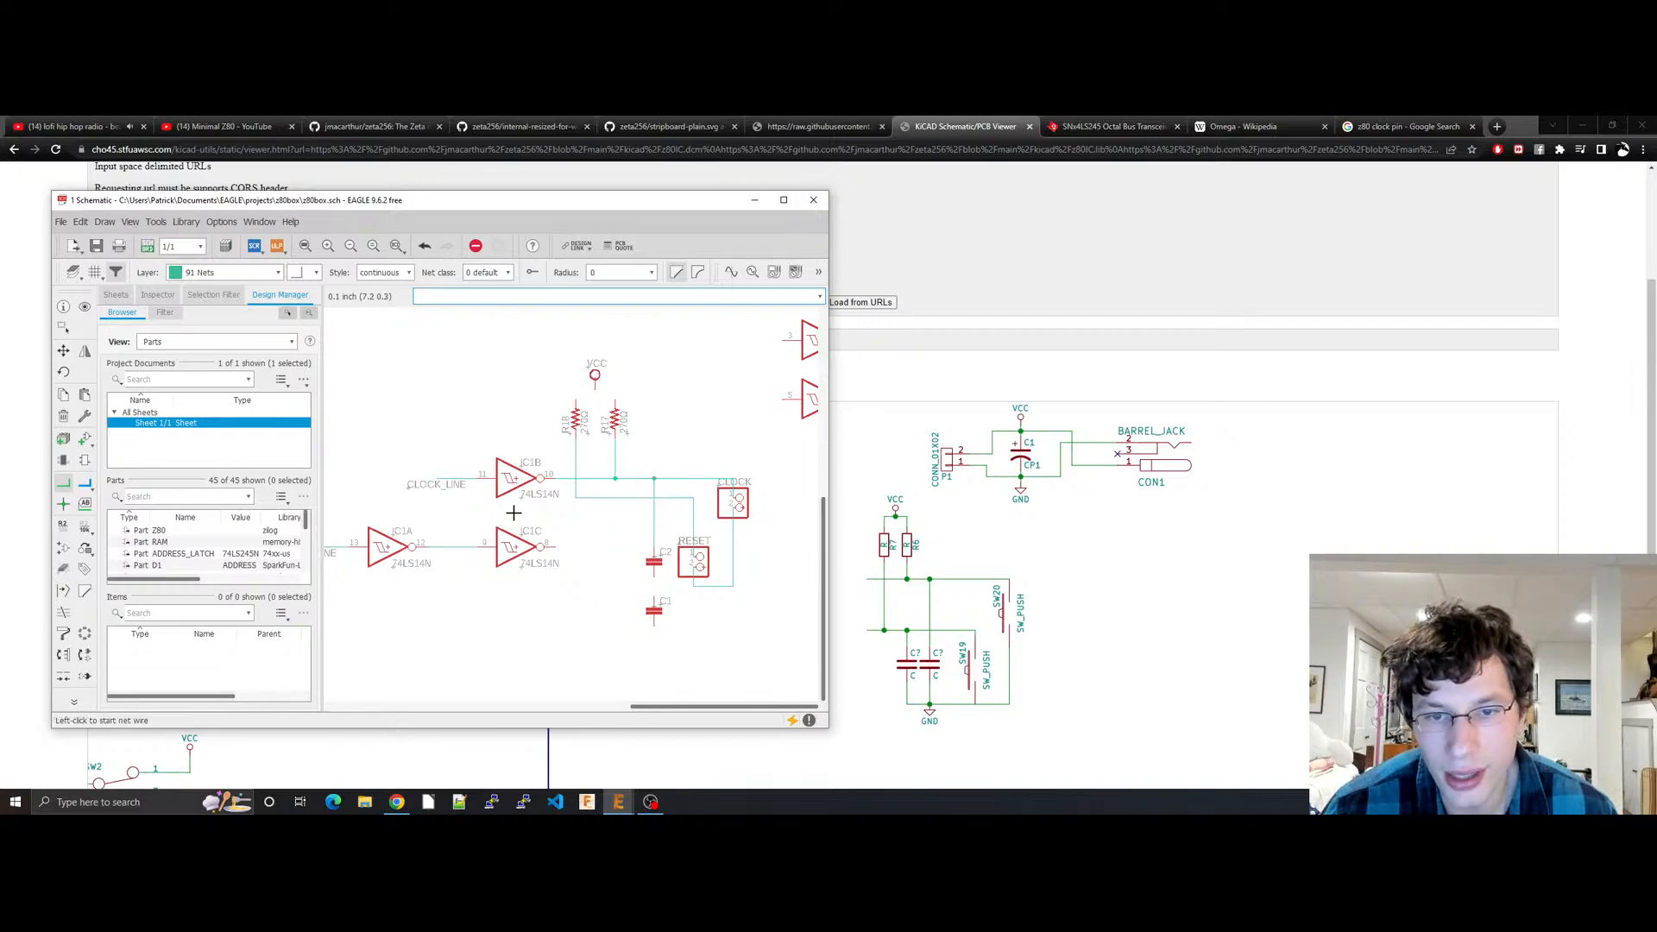
key("Escape")
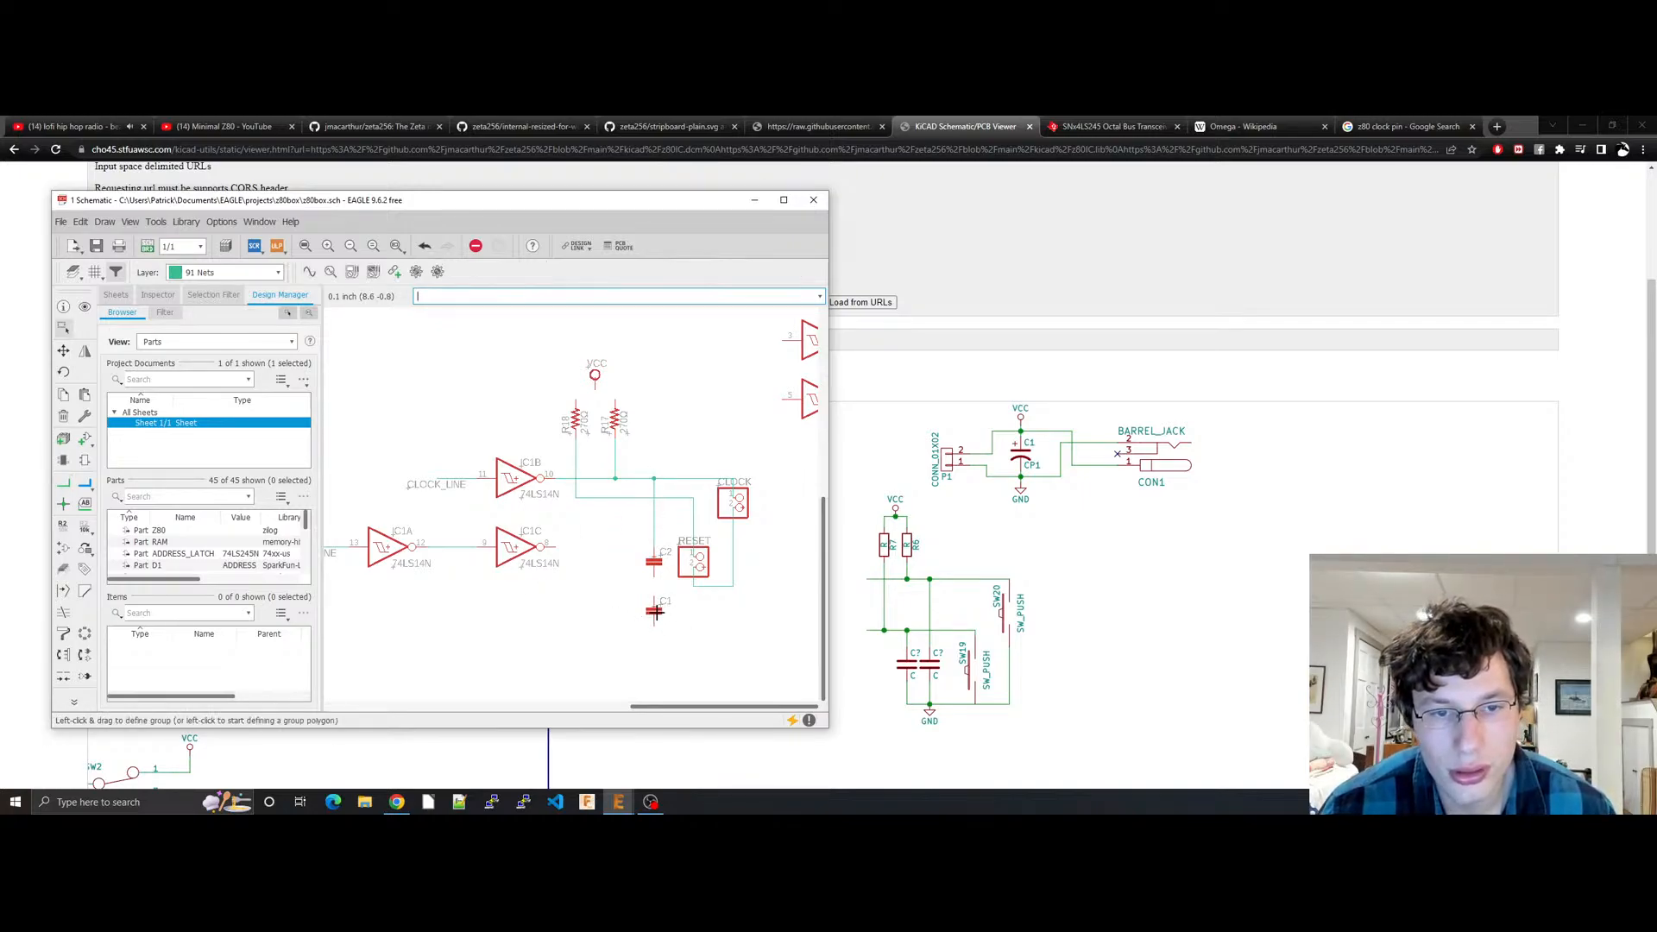
Step: Place capacitor C1 left of C2, and connect its upper pin and inverter IC1C's output to the RESET header's net
mouse_move(656, 612)
left_mouse_down()
mouse_move(620, 596)
mouse_move(616, 569)
left_mouse_up()
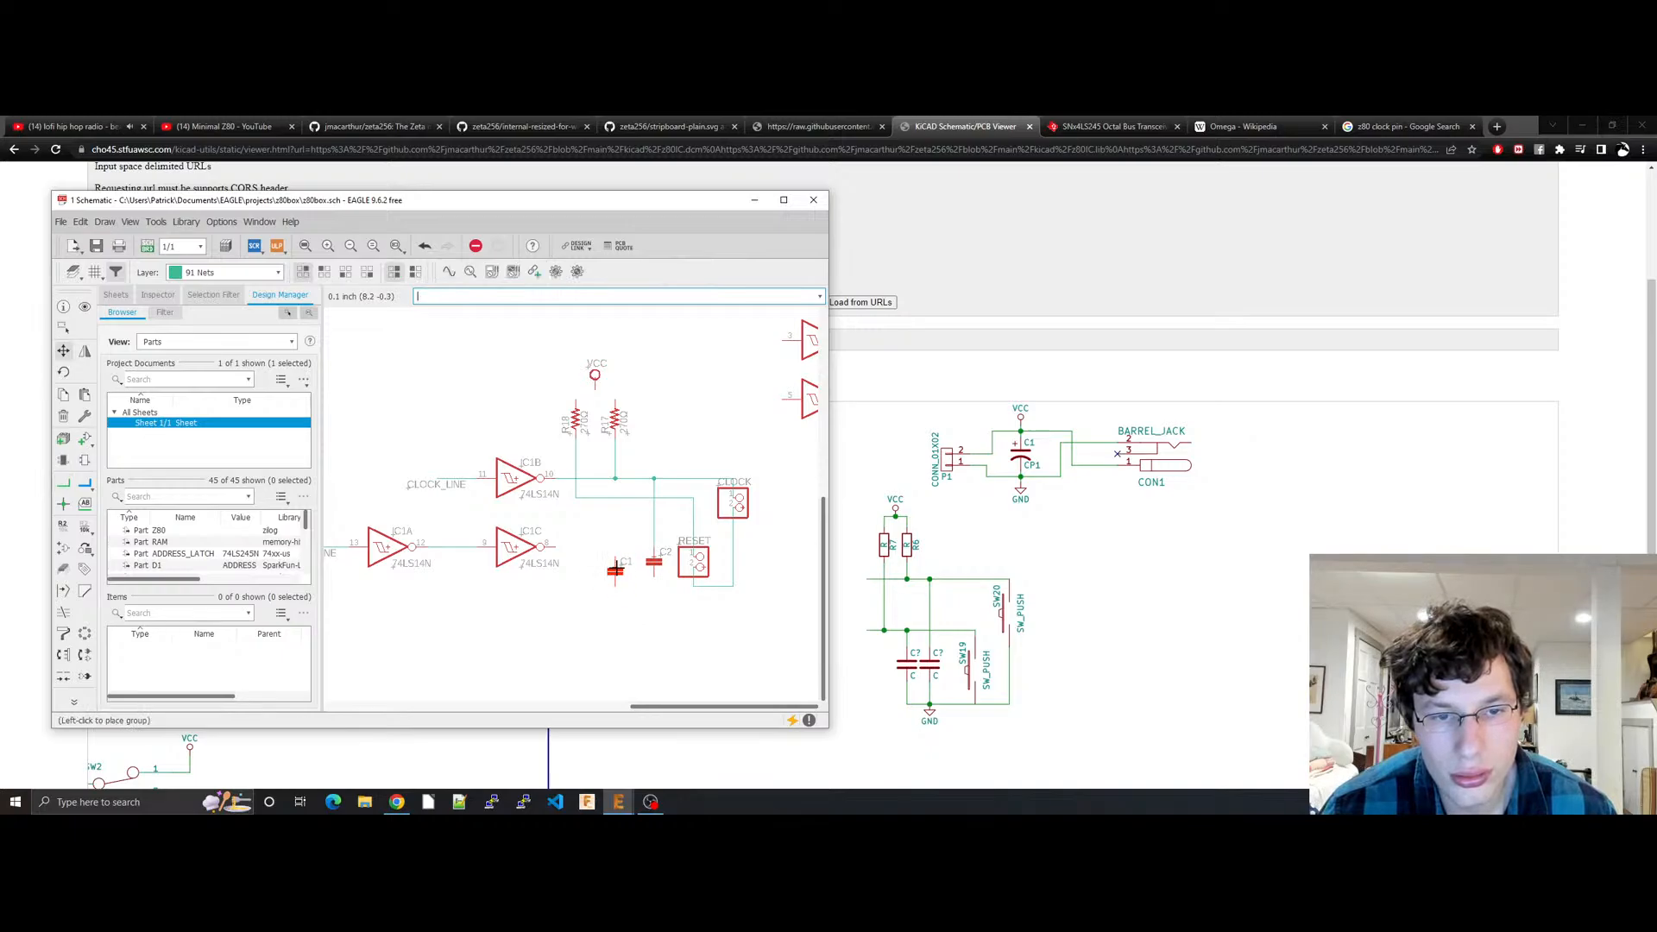
left_click(625, 562)
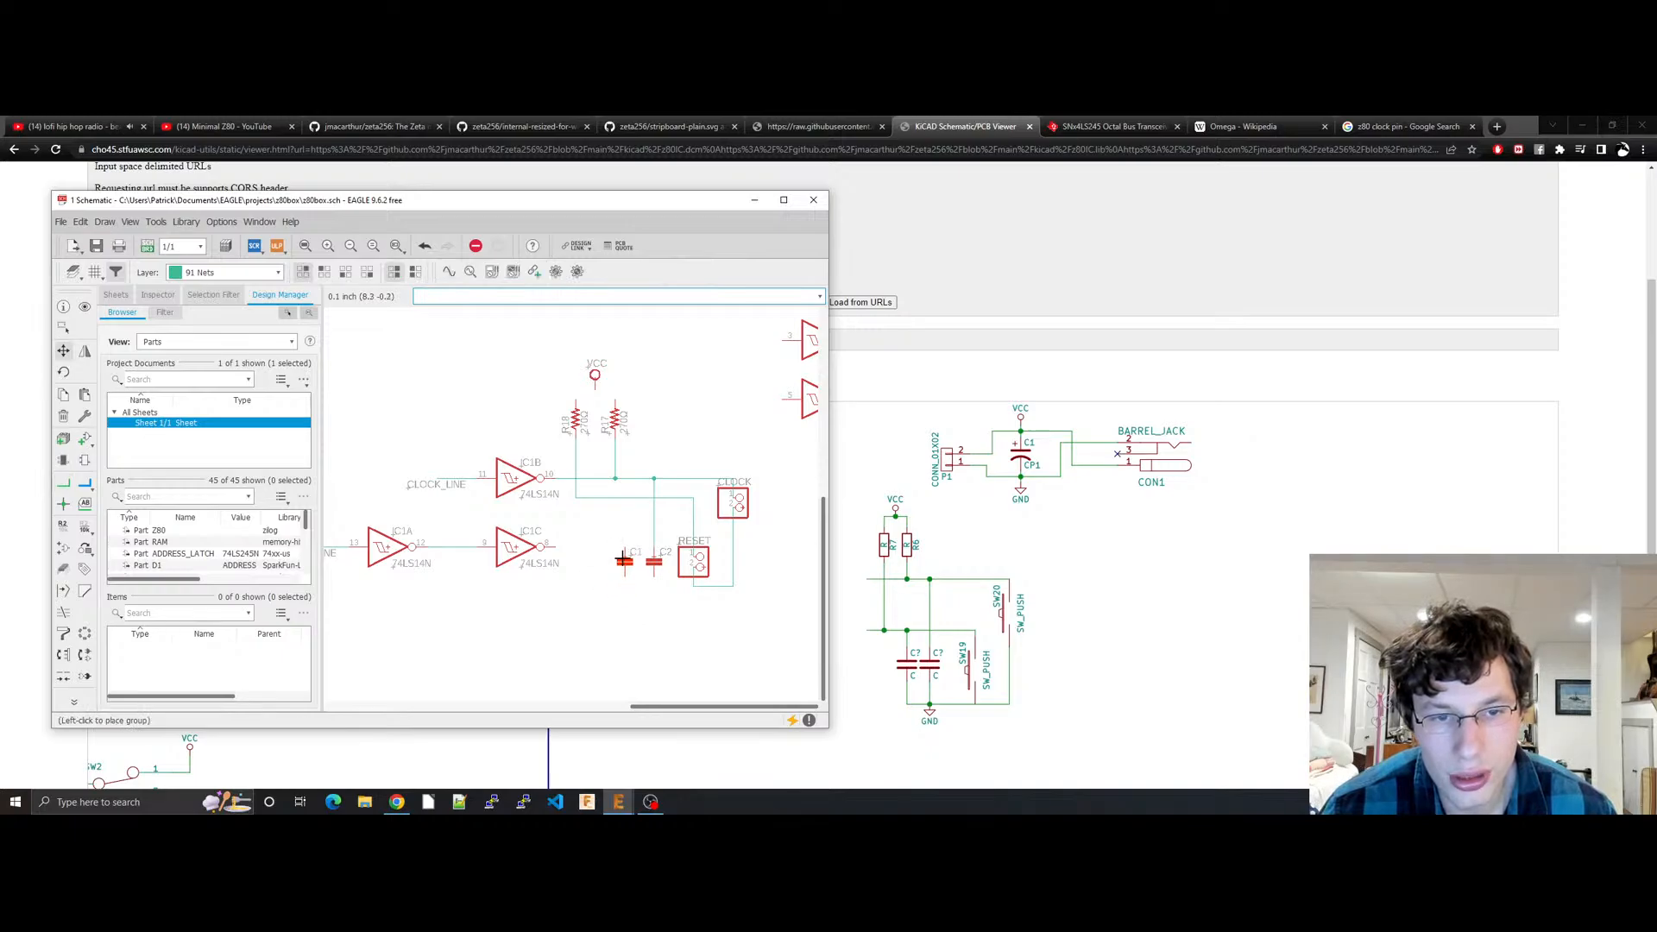
left_click(63, 483)
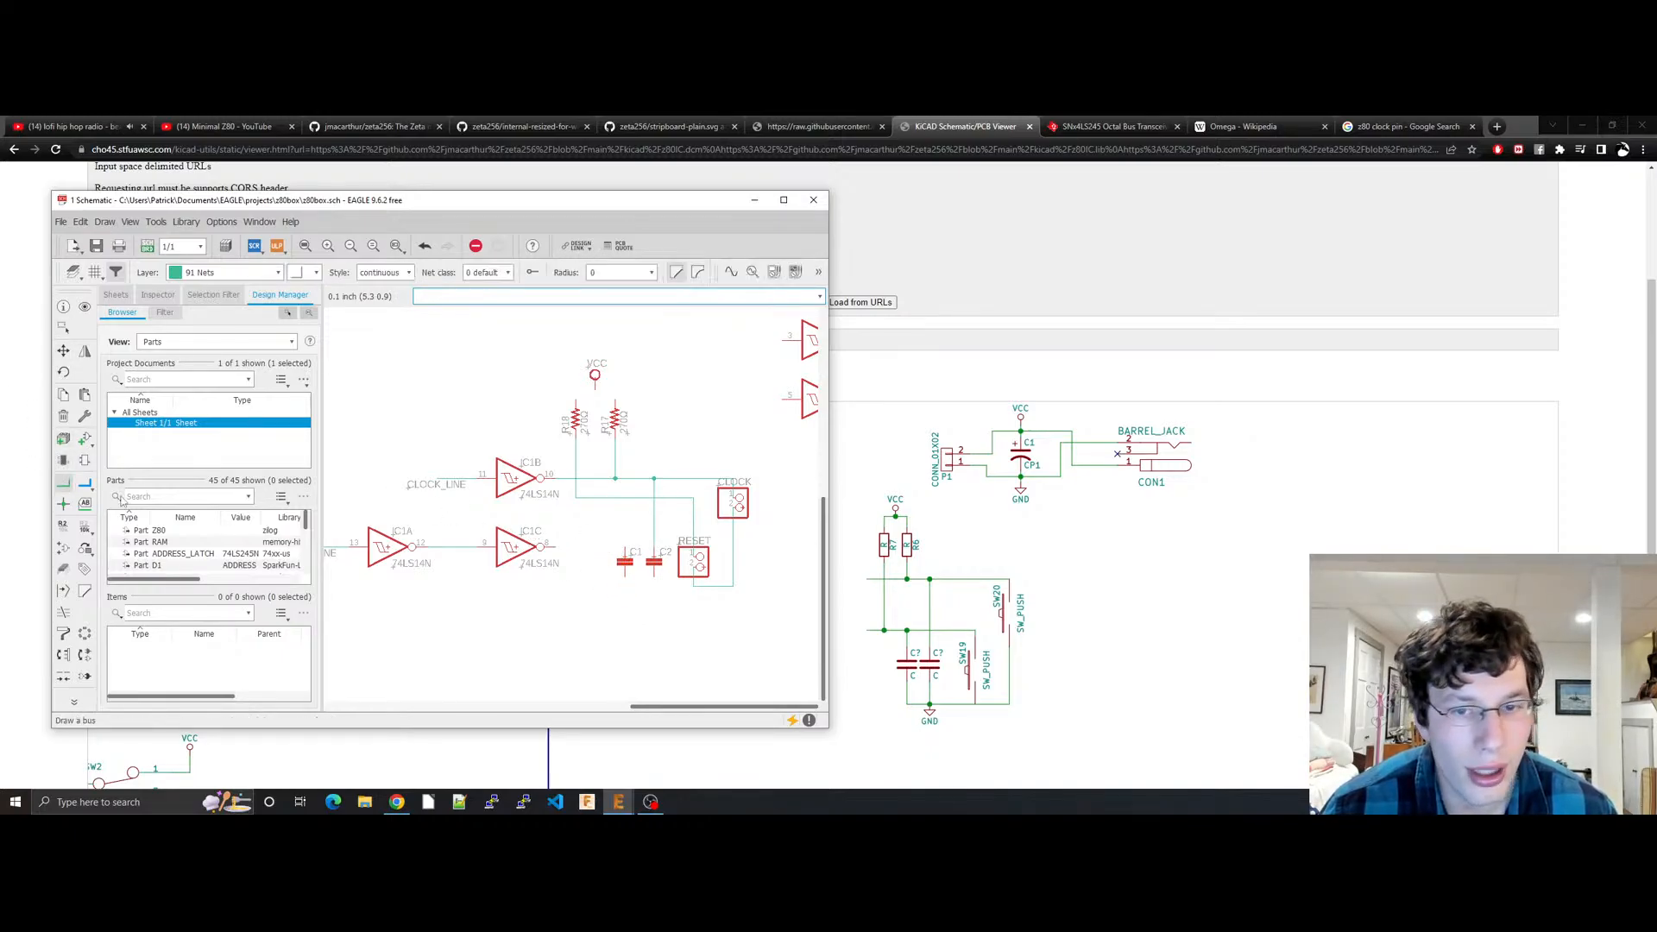
left_click(625, 498)
left_click(625, 554)
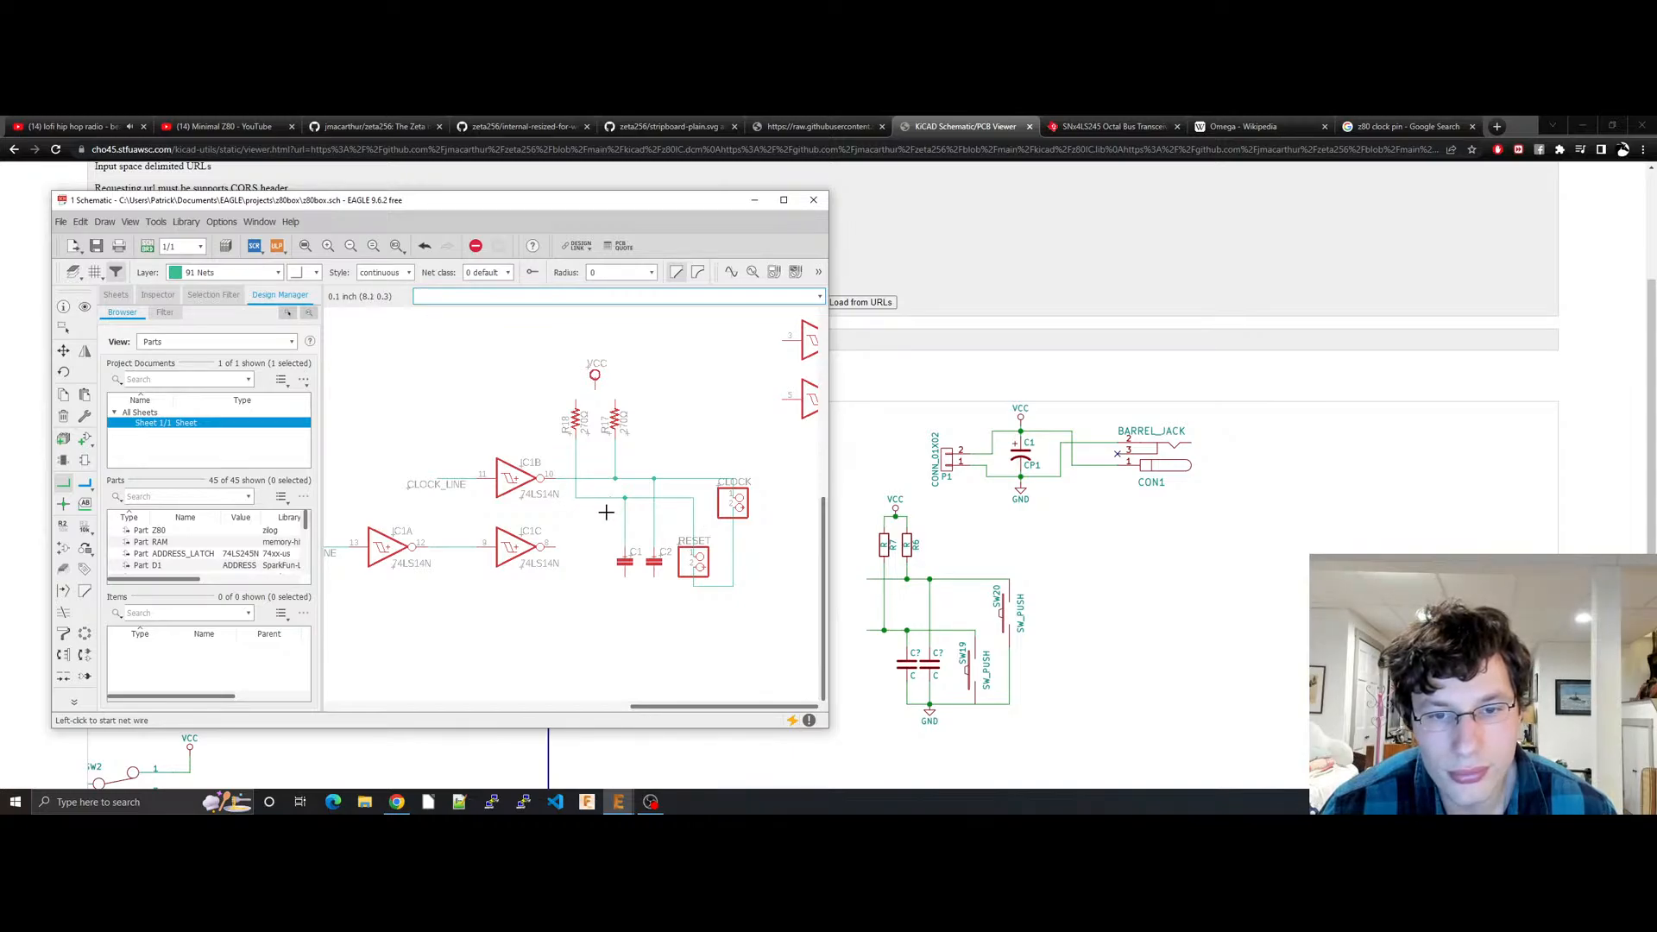
left_click(557, 546)
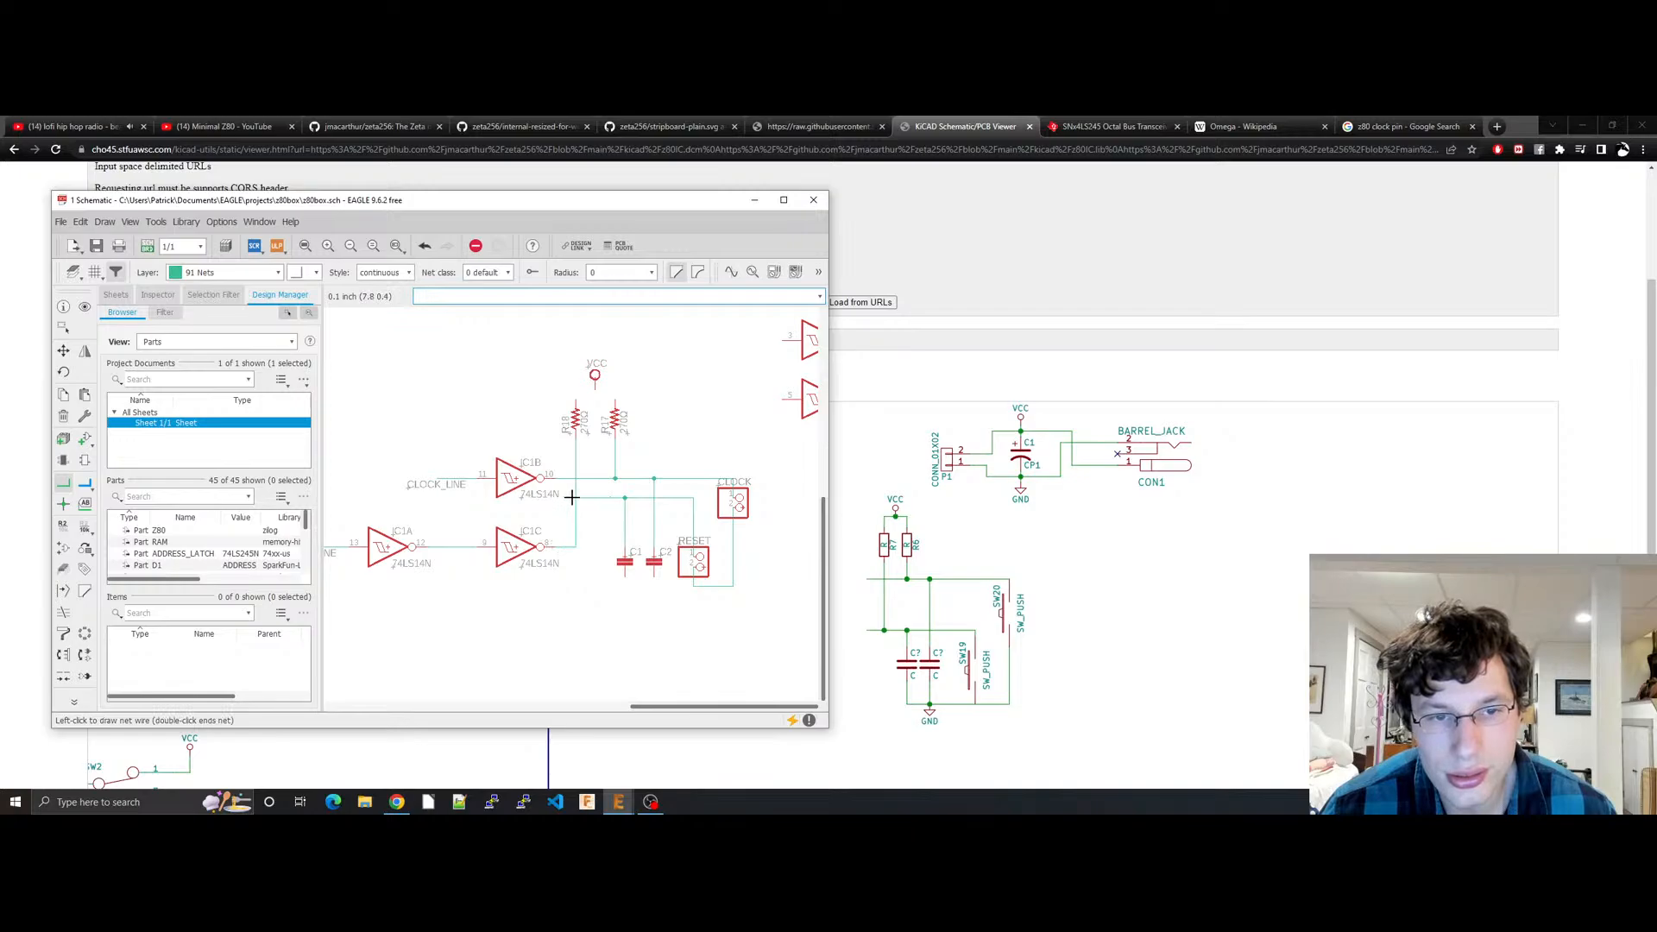
left_click(576, 498)
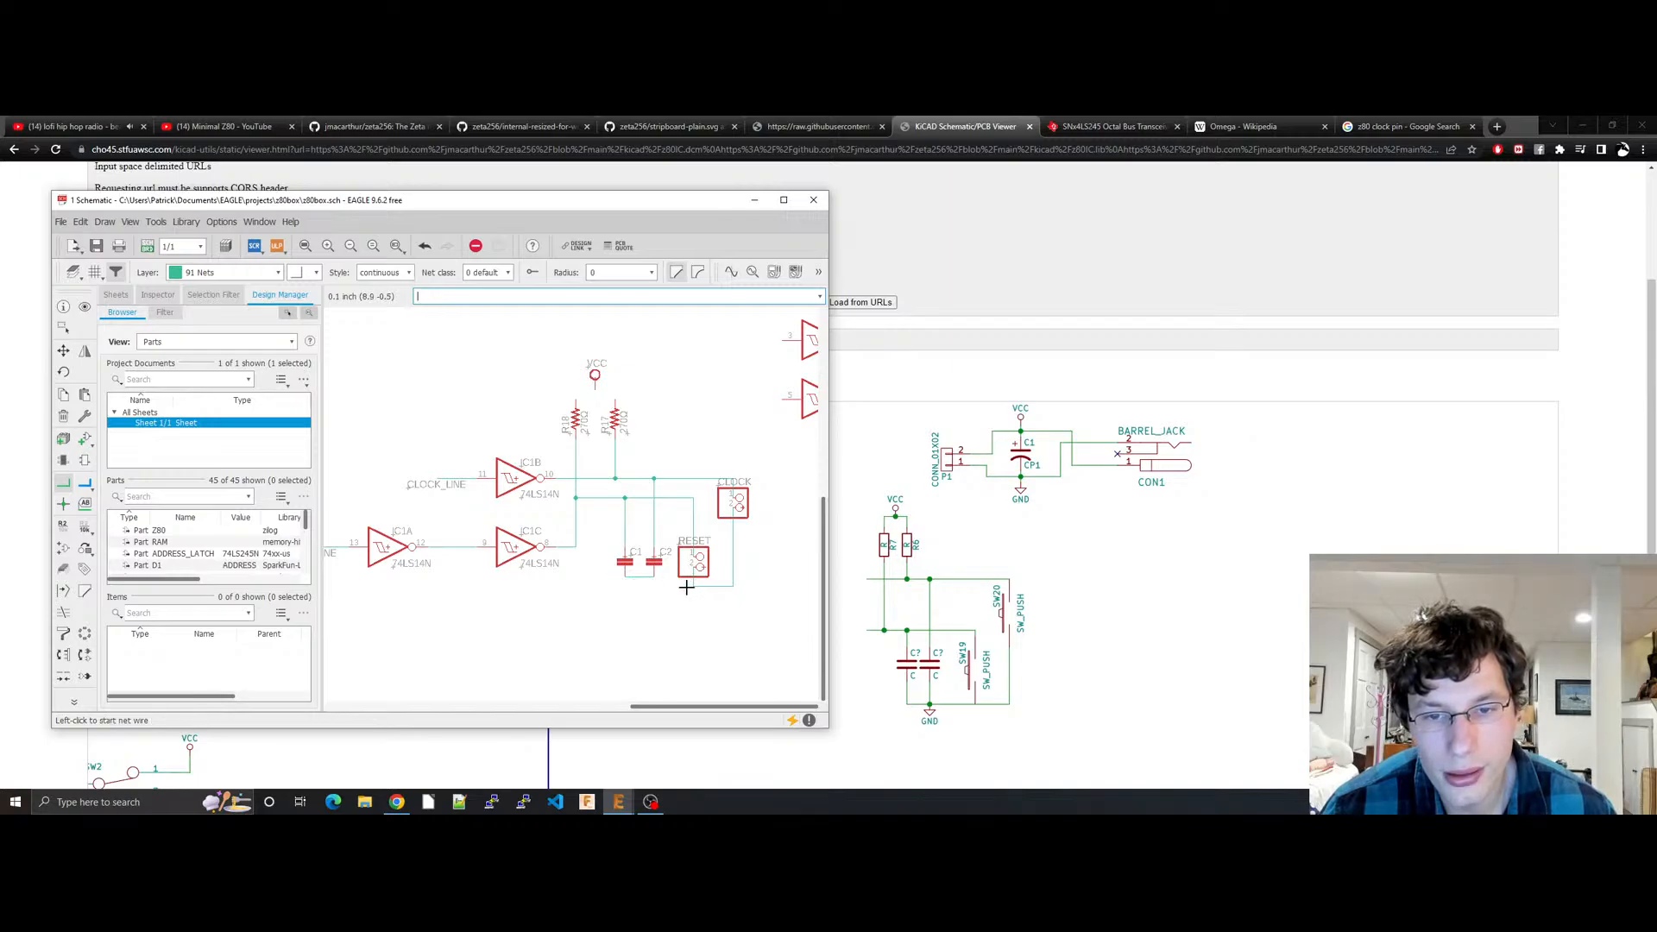
Step: Connect the capacitors' joined lower pins to the headers' common line below RESET, merging the segments under the net name N$37
left_click(655, 576)
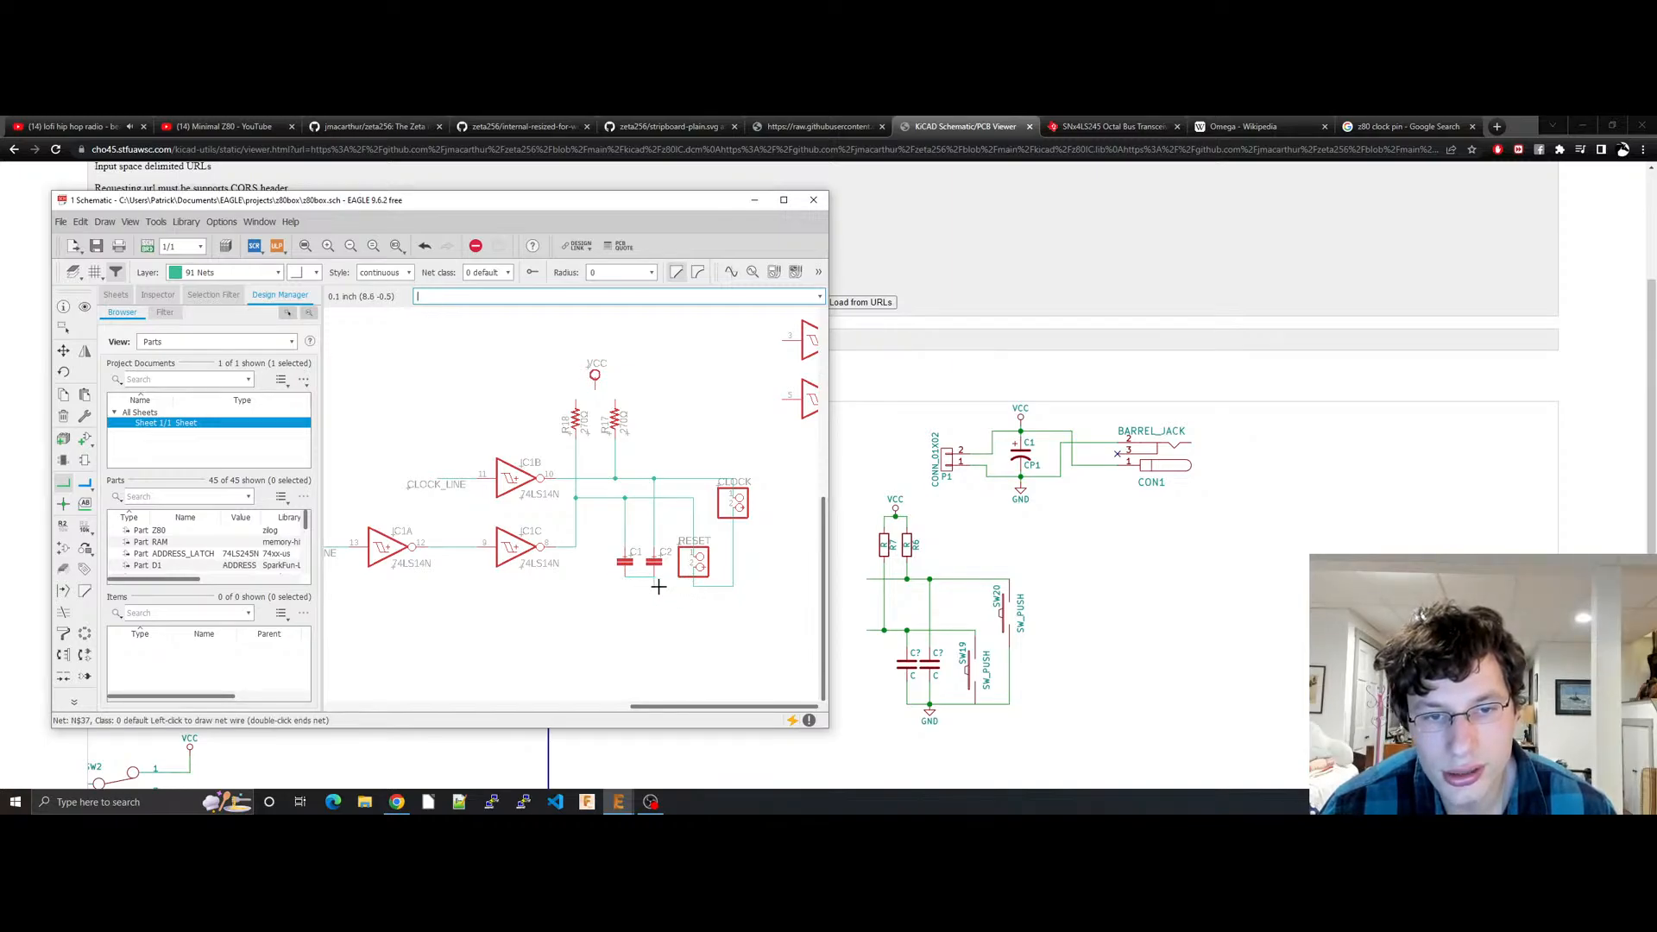
left_click(680, 592)
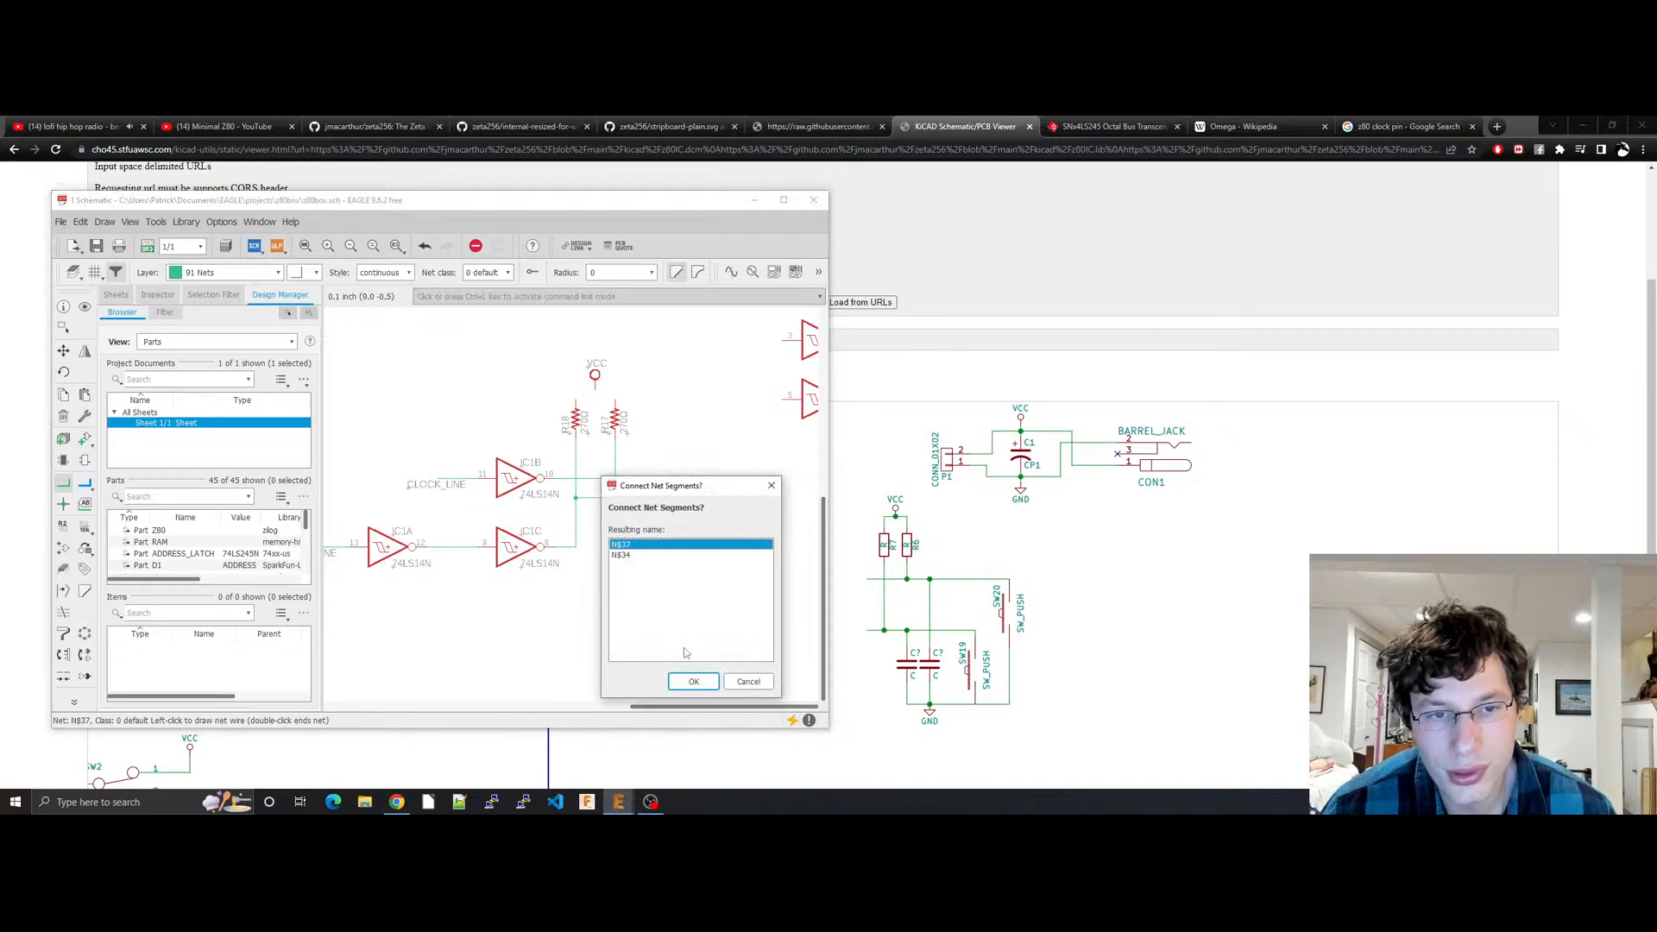
left_click(694, 682)
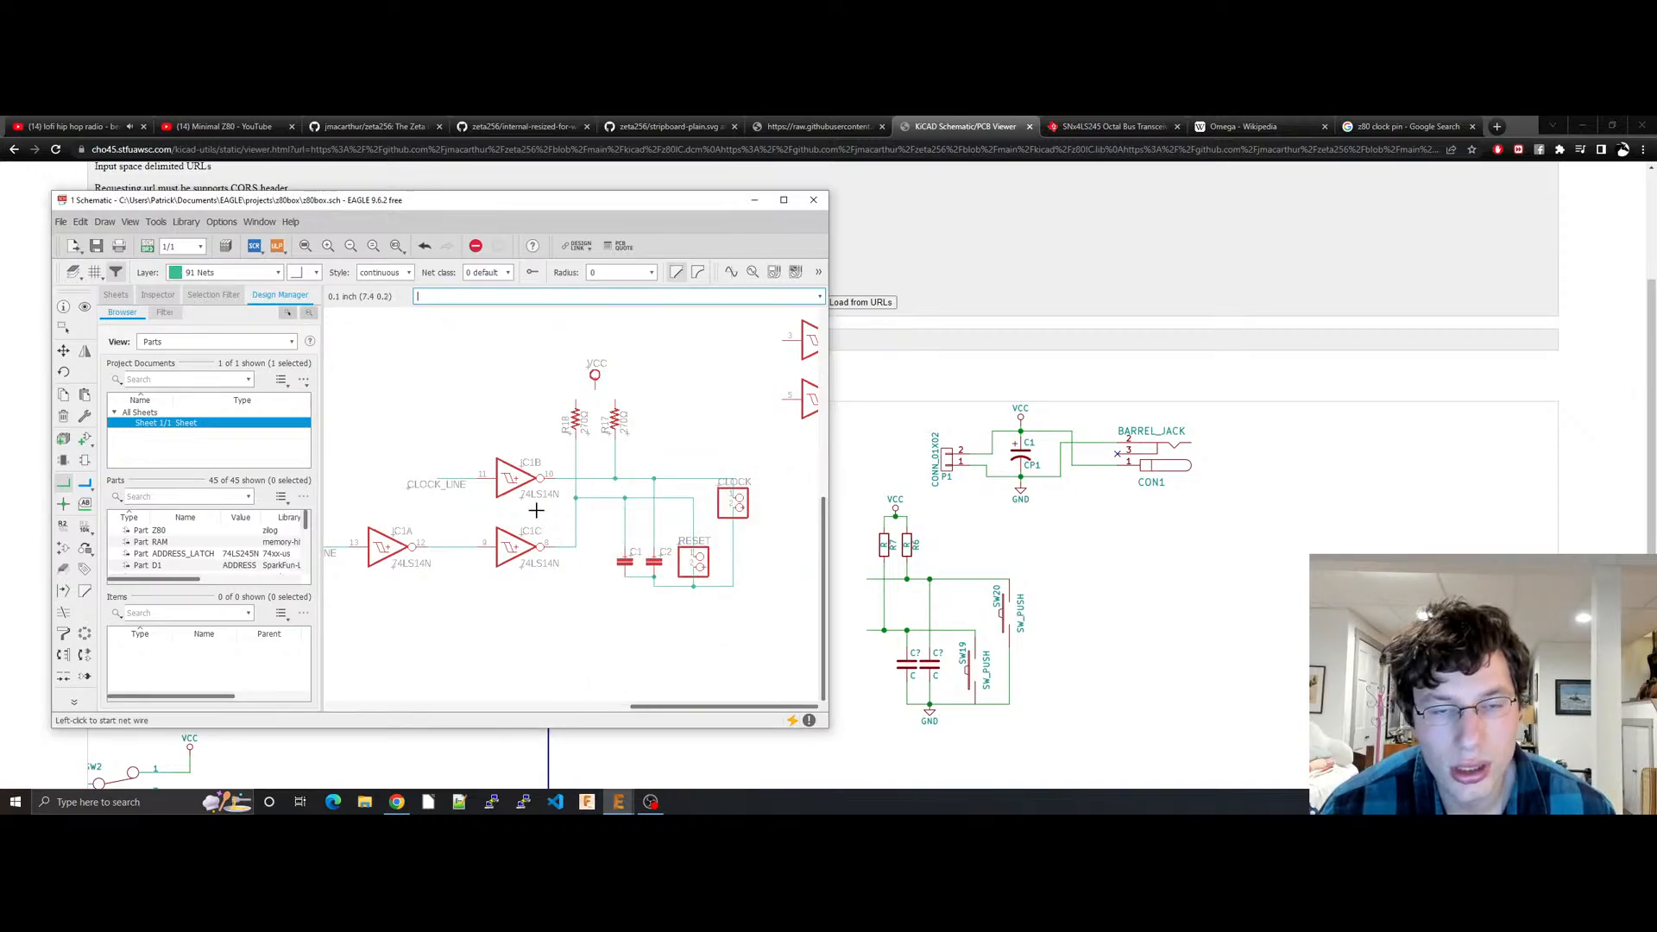
Step: Wire the upper pins of pull-up resistors R18 and R17 together, joining them to the VCC symbol above
left_click(578, 402)
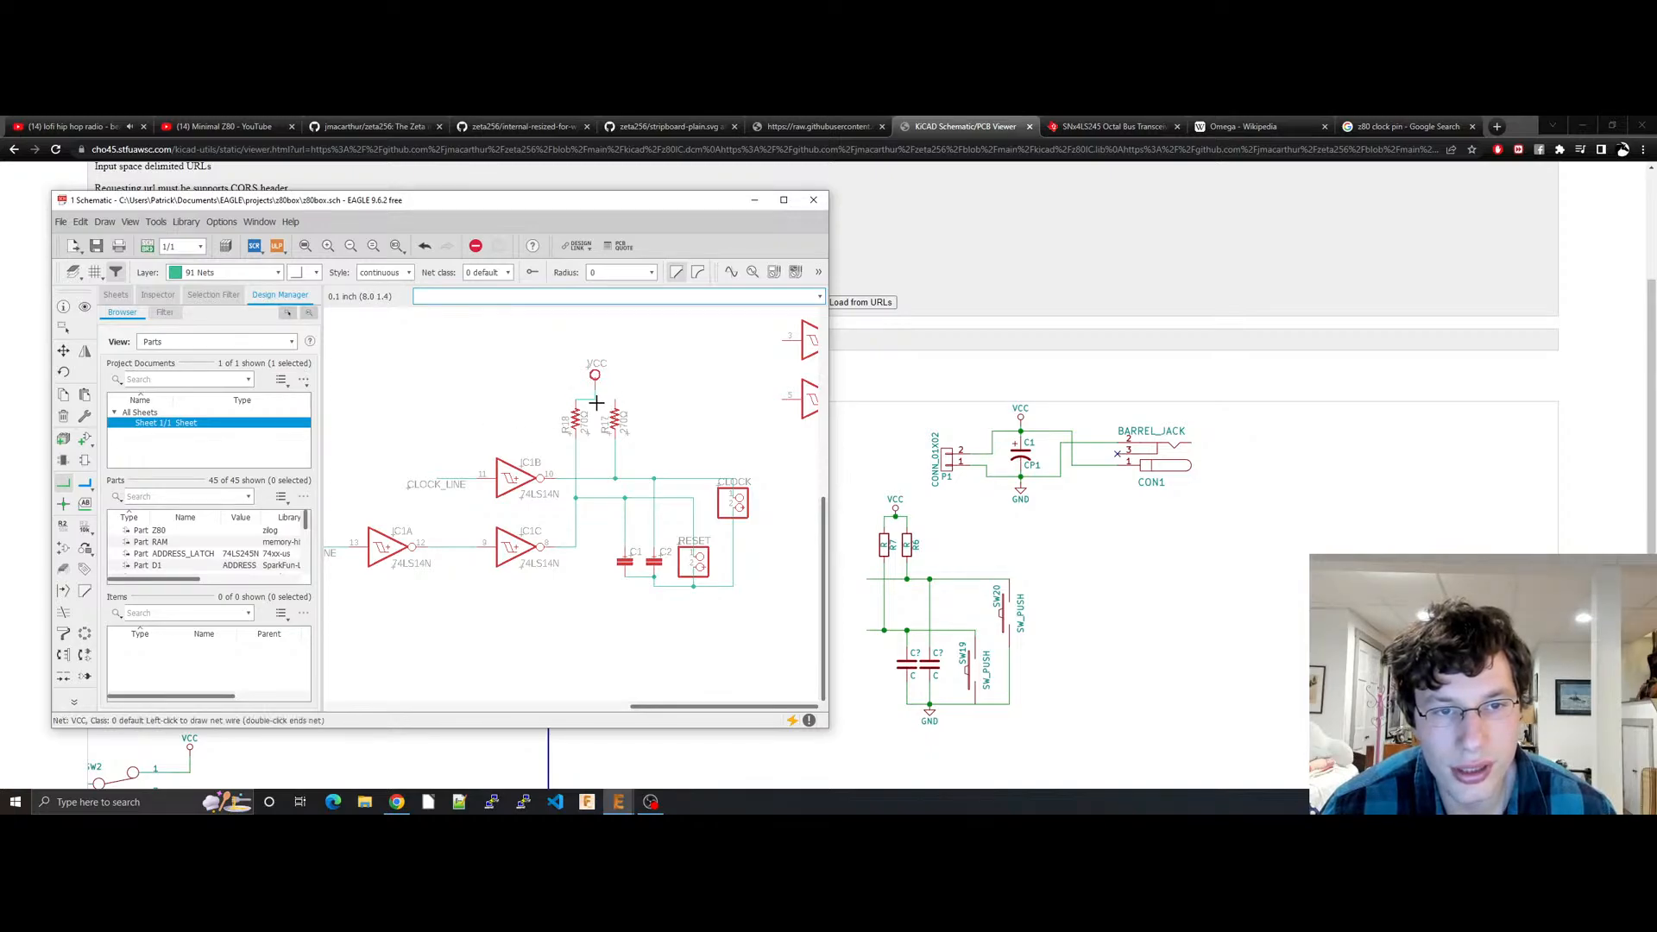
left_click(614, 399)
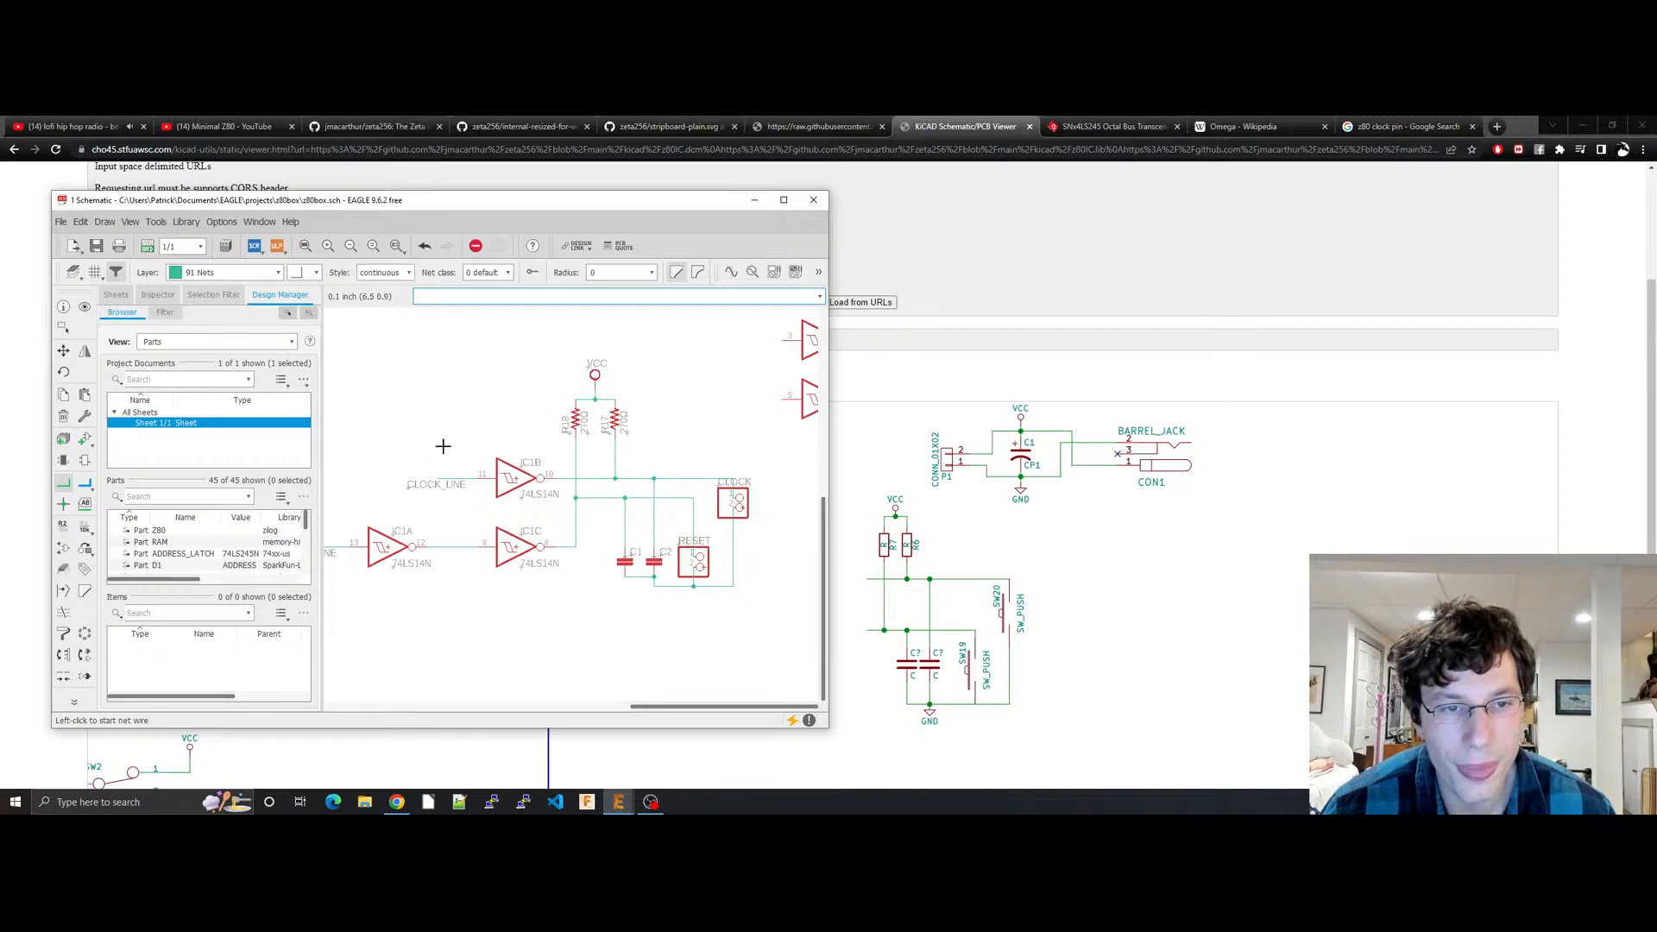
mouse_move(442, 446)
middle_mouse_down()
mouse_move(532, 453)
mouse_move(507, 458)
mouse_move(555, 503)
mouse_move(520, 683)
middle_mouse_up()
middle_click_drag(445, 506, 593, 509)
key("Escape")
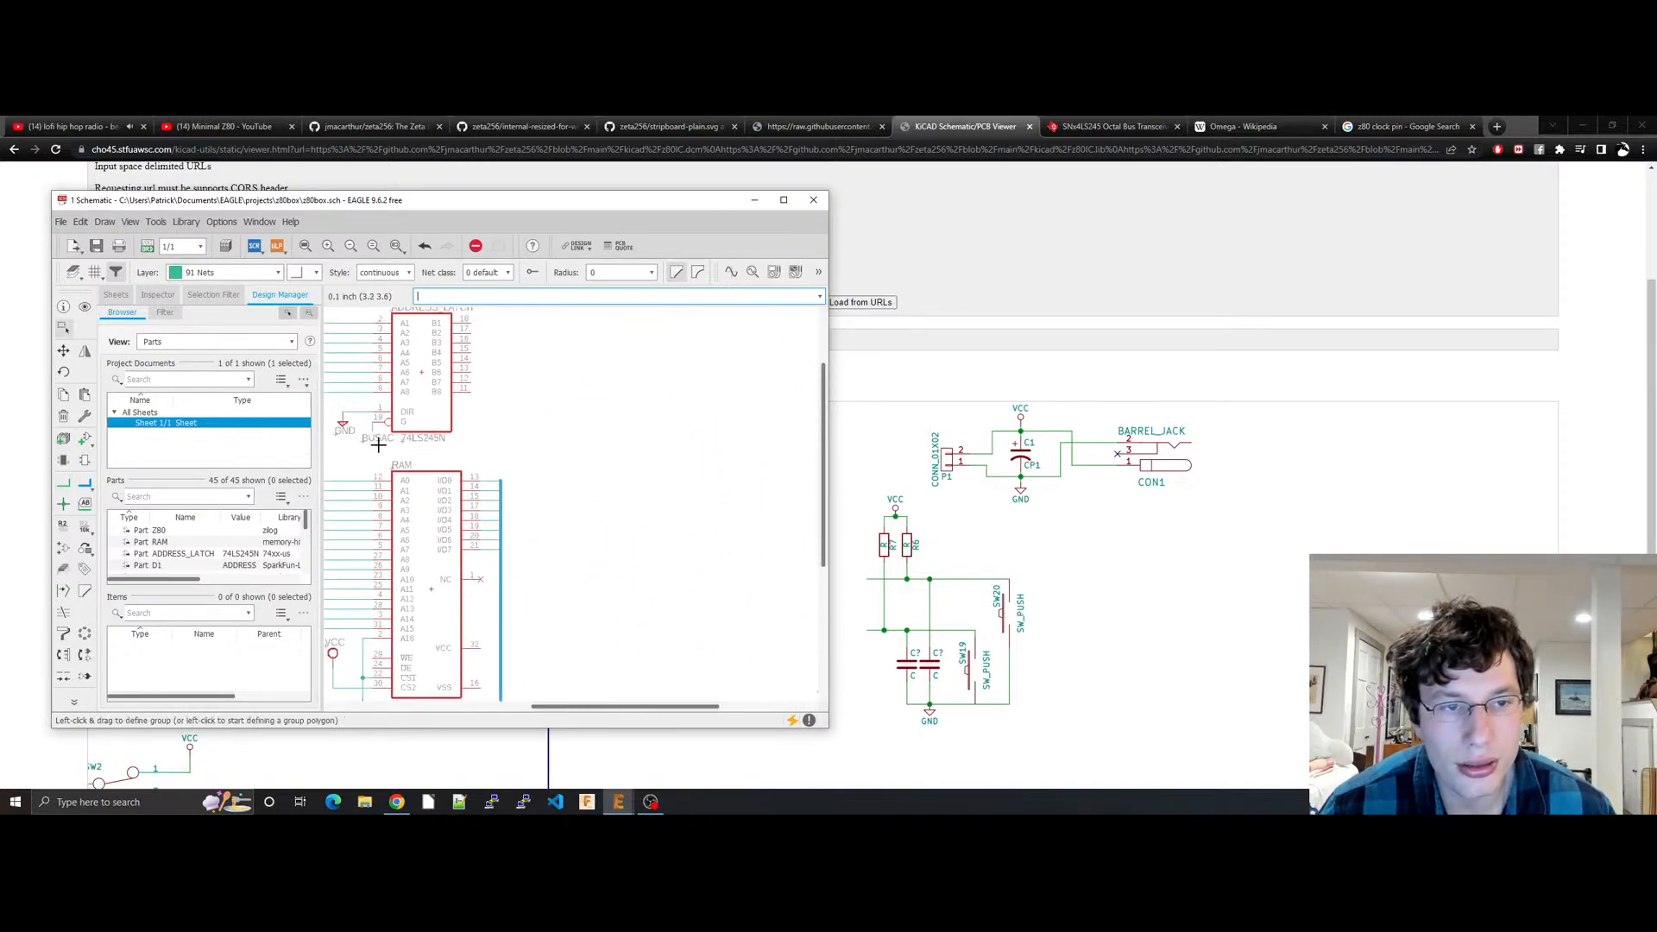
Step: Copy the GND symbol beside the address latch onto the common line below the RESET header, and save the schematic
left_click(353, 426)
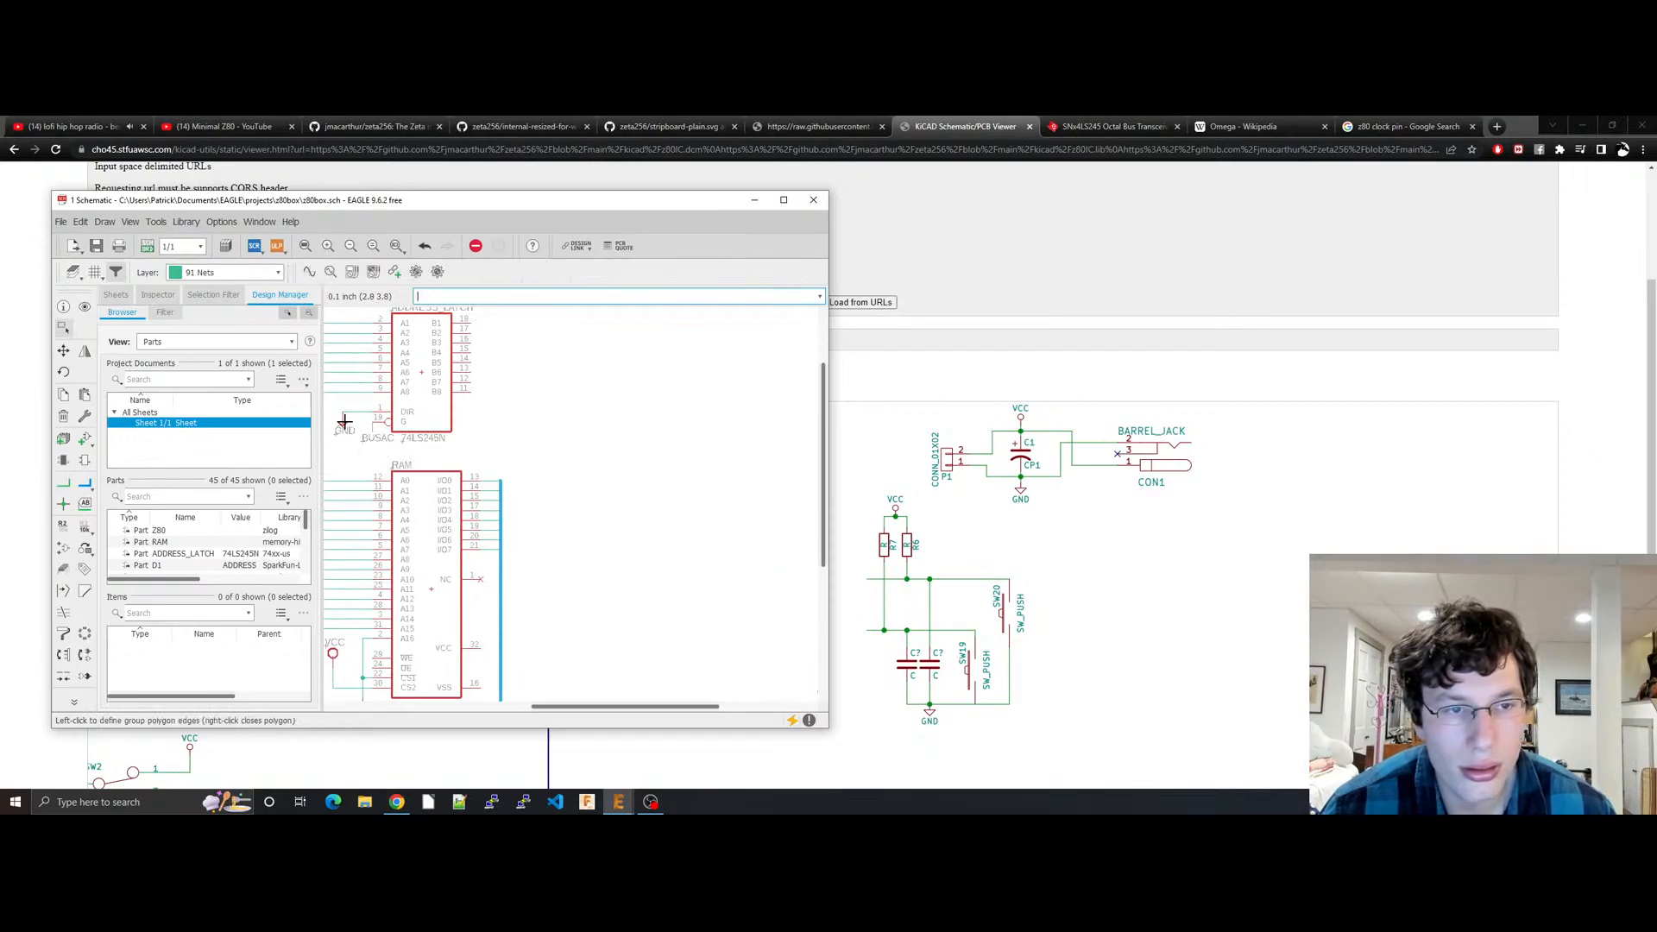
key("Escape")
key("ctrl+c")
middle_click_drag(582, 485, 366, 348)
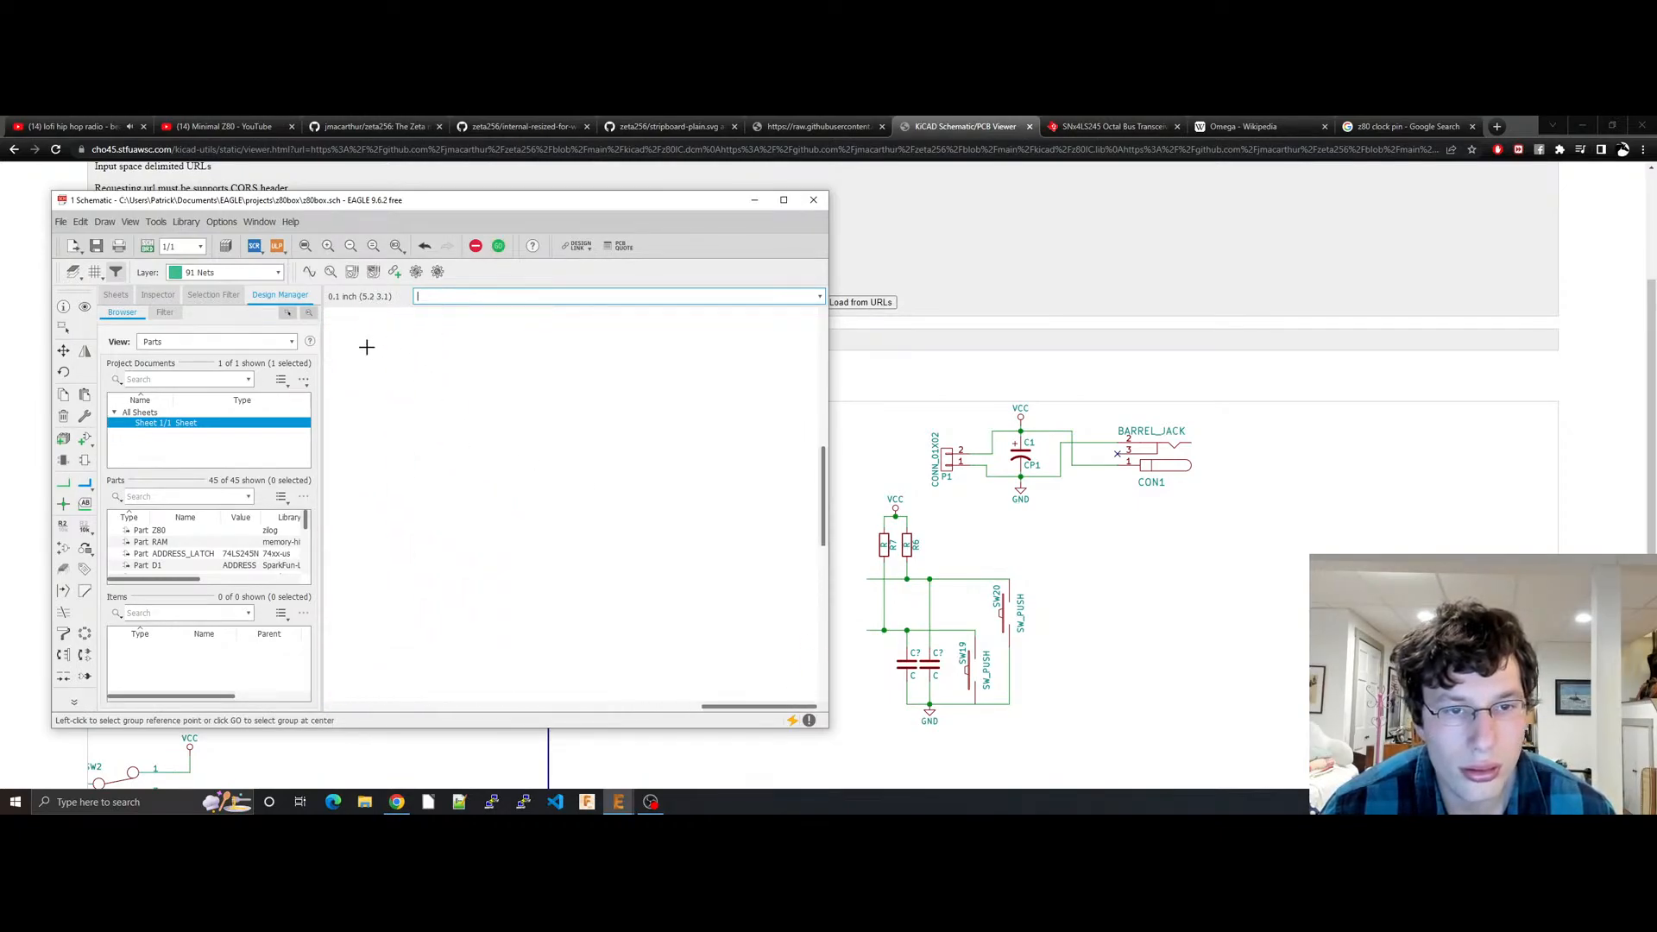
scroll(537, 436, "down", 1)
mouse_move(545, 441)
middle_mouse_down()
mouse_move(736, 530)
mouse_move(521, 450)
middle_mouse_up()
scroll(520, 450, "up", 2)
scroll(622, 496, "up", 2)
middle_click_drag(622, 496, 563, 451)
scroll(716, 604, "up", 2)
middle_click_drag(716, 605, 665, 474)
scroll(701, 598, "up", 1)
scroll(668, 485, "down", 4)
left_click(682, 590)
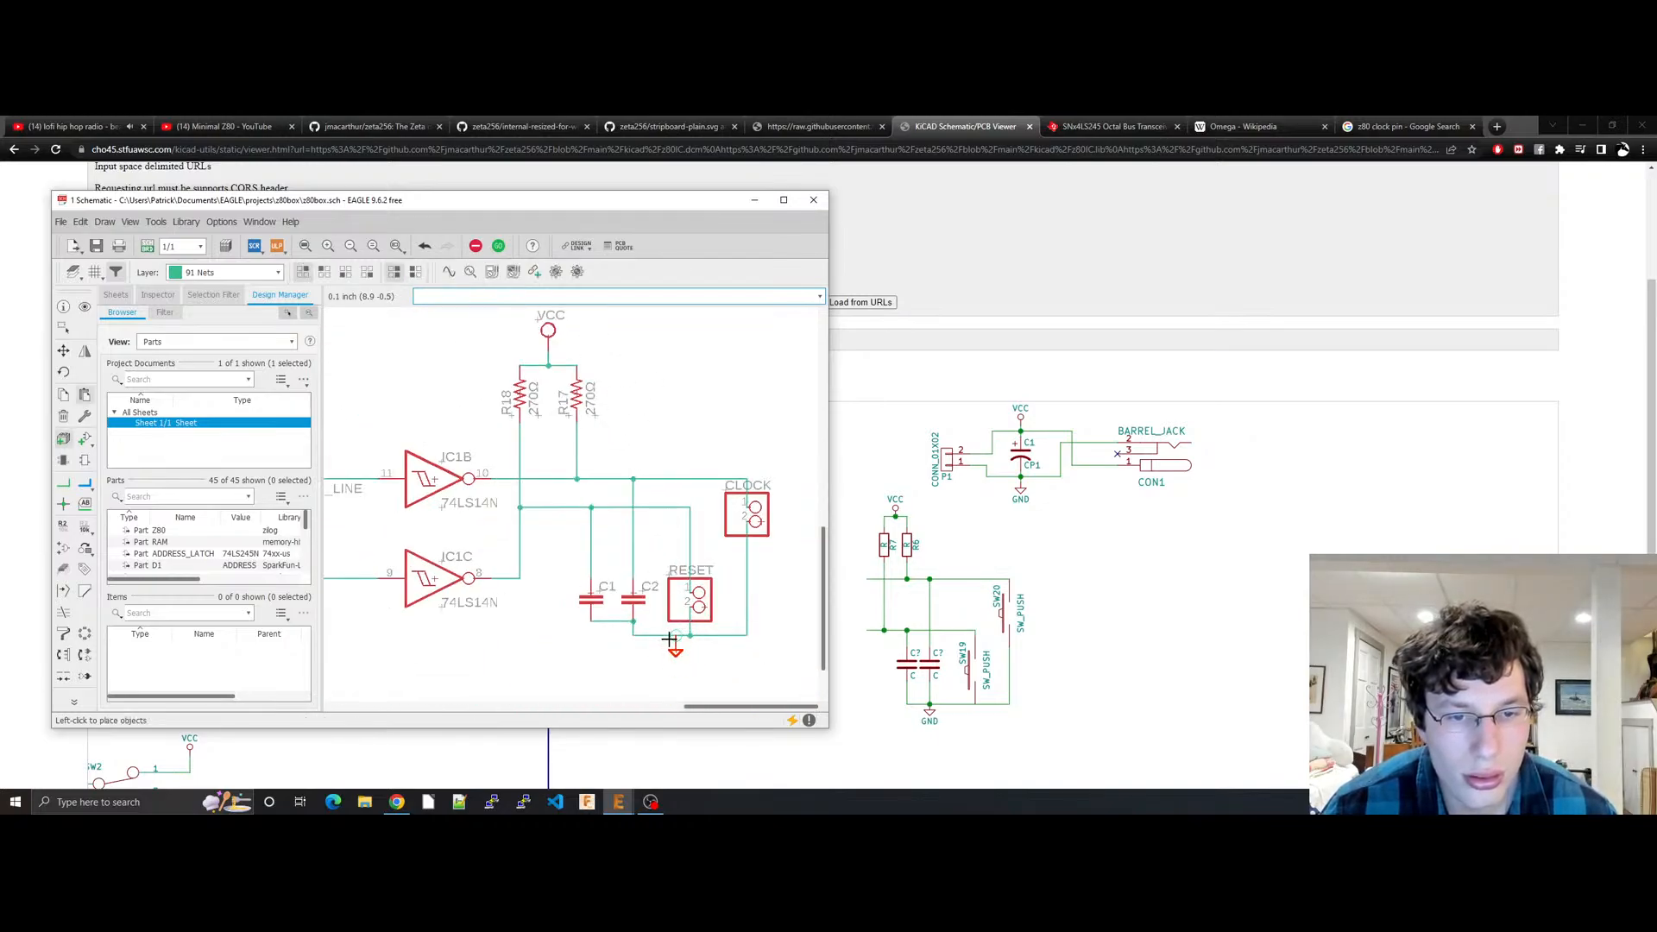
left_click(670, 640)
left_click(678, 661)
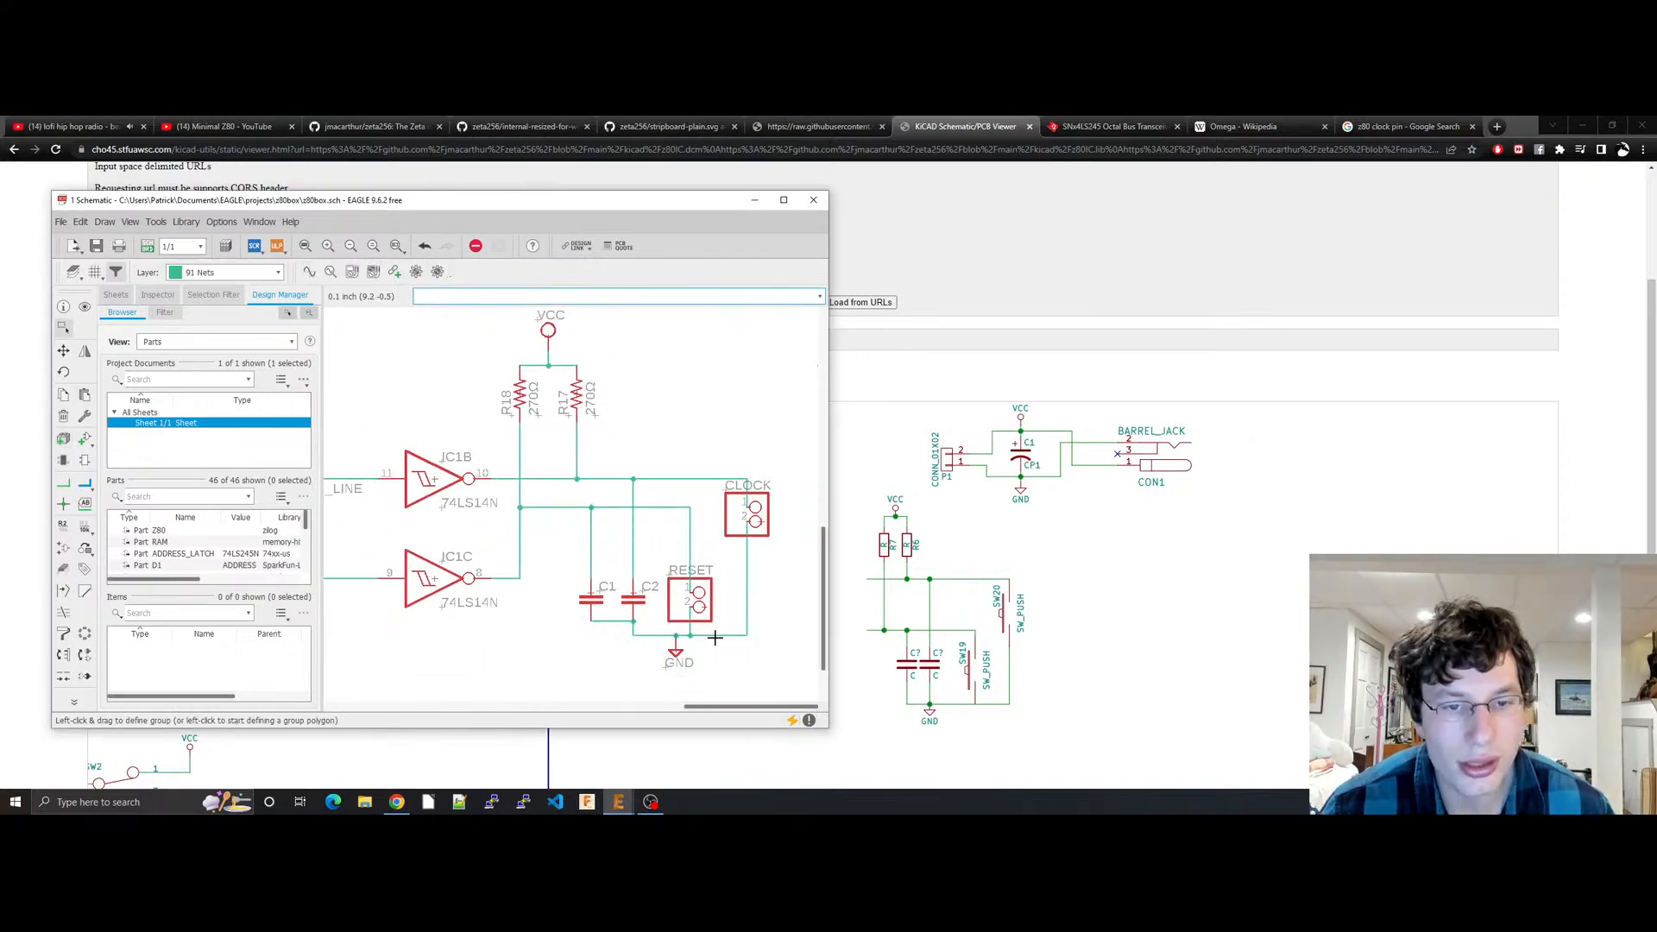
key("ctrl+s")
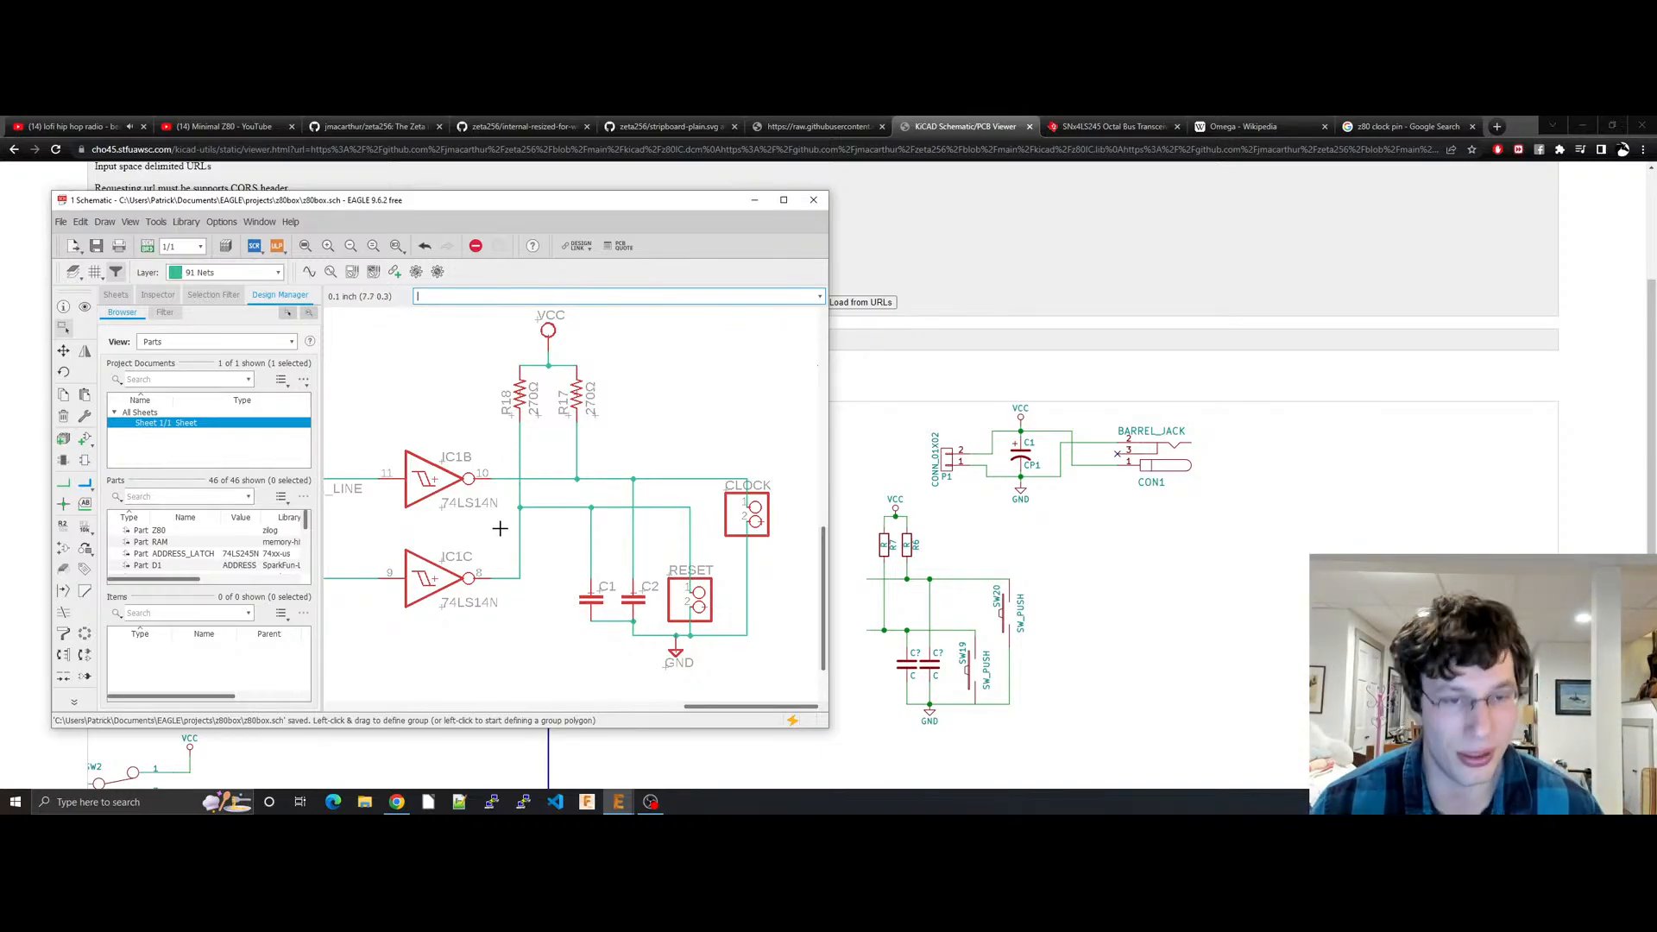
Step: Switch to the KiCad viewer in the browser and examine the BUSRQ switch SW2 with its VCC and GND connections
scroll(518, 535, "down", 2)
left_click(877, 624)
scroll(751, 639, "down", 5)
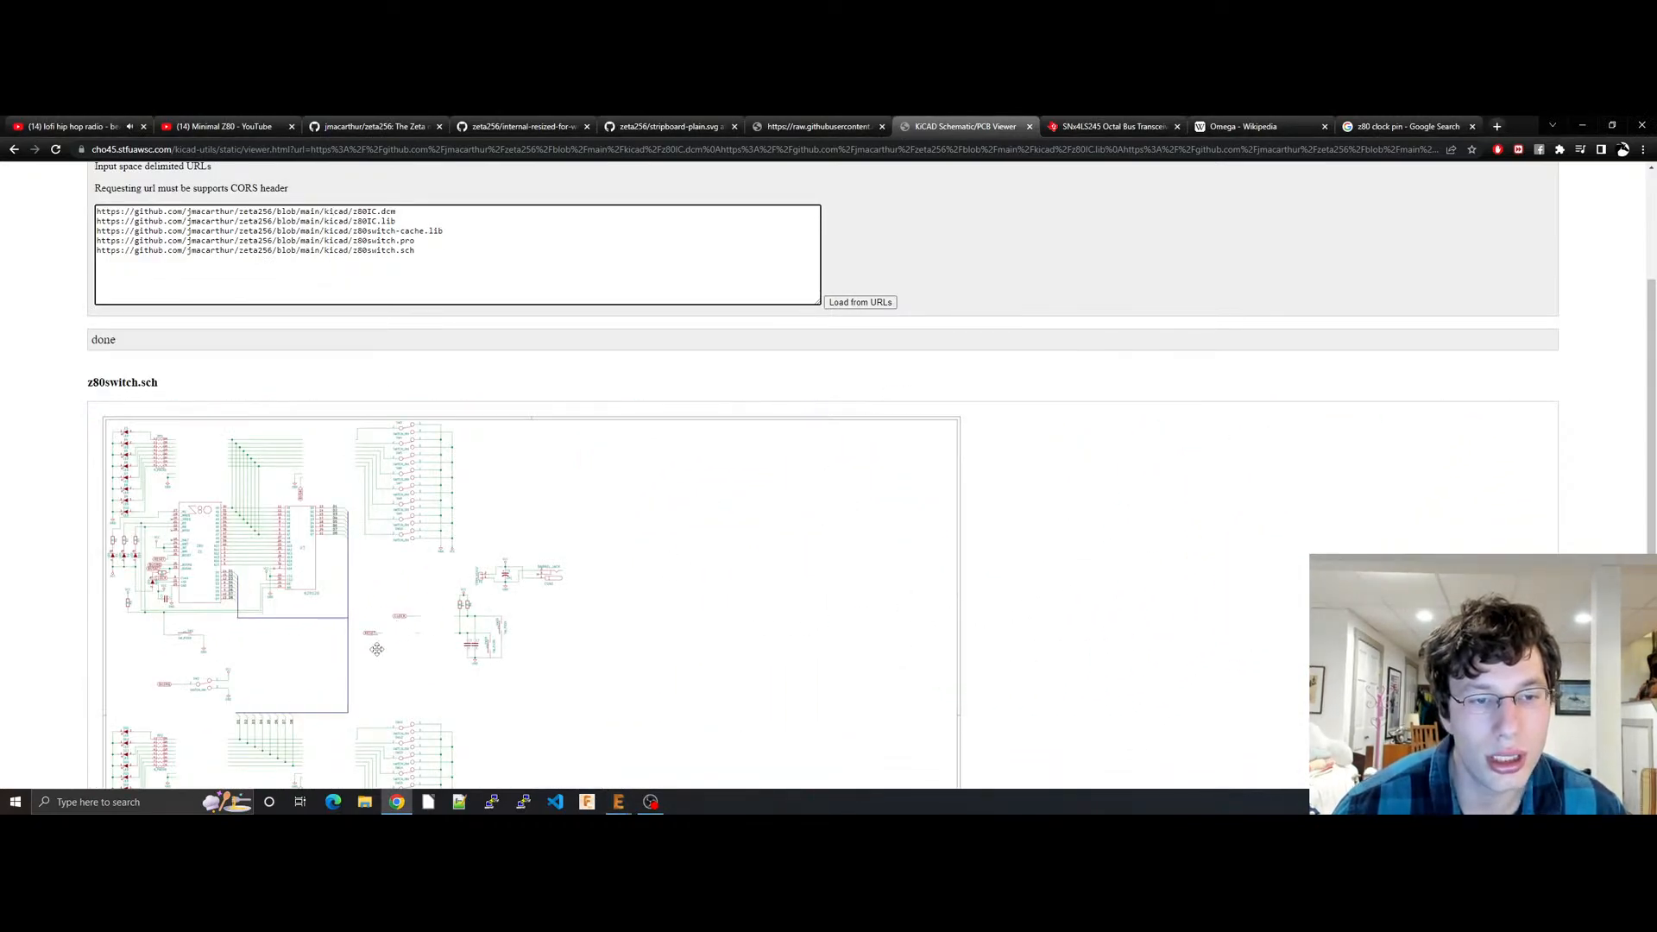
scroll(376, 650, "up", 5)
left_click_drag(241, 729, 927, 345)
left_click_drag(460, 556, 957, 710)
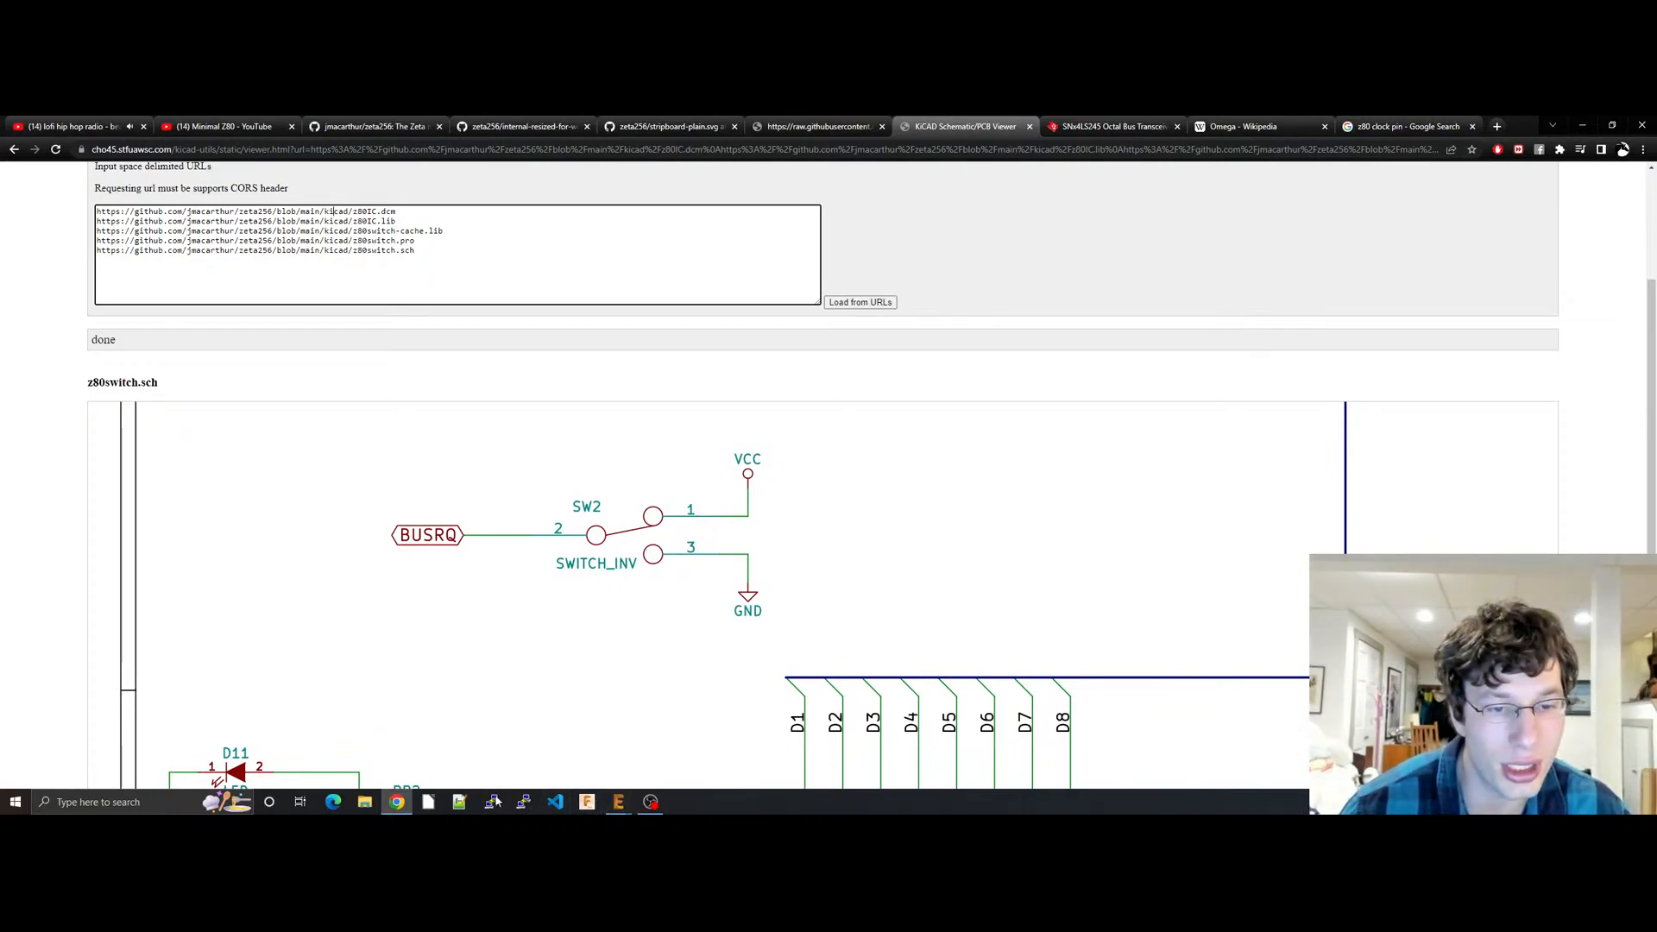
mouse_move(623, 805)
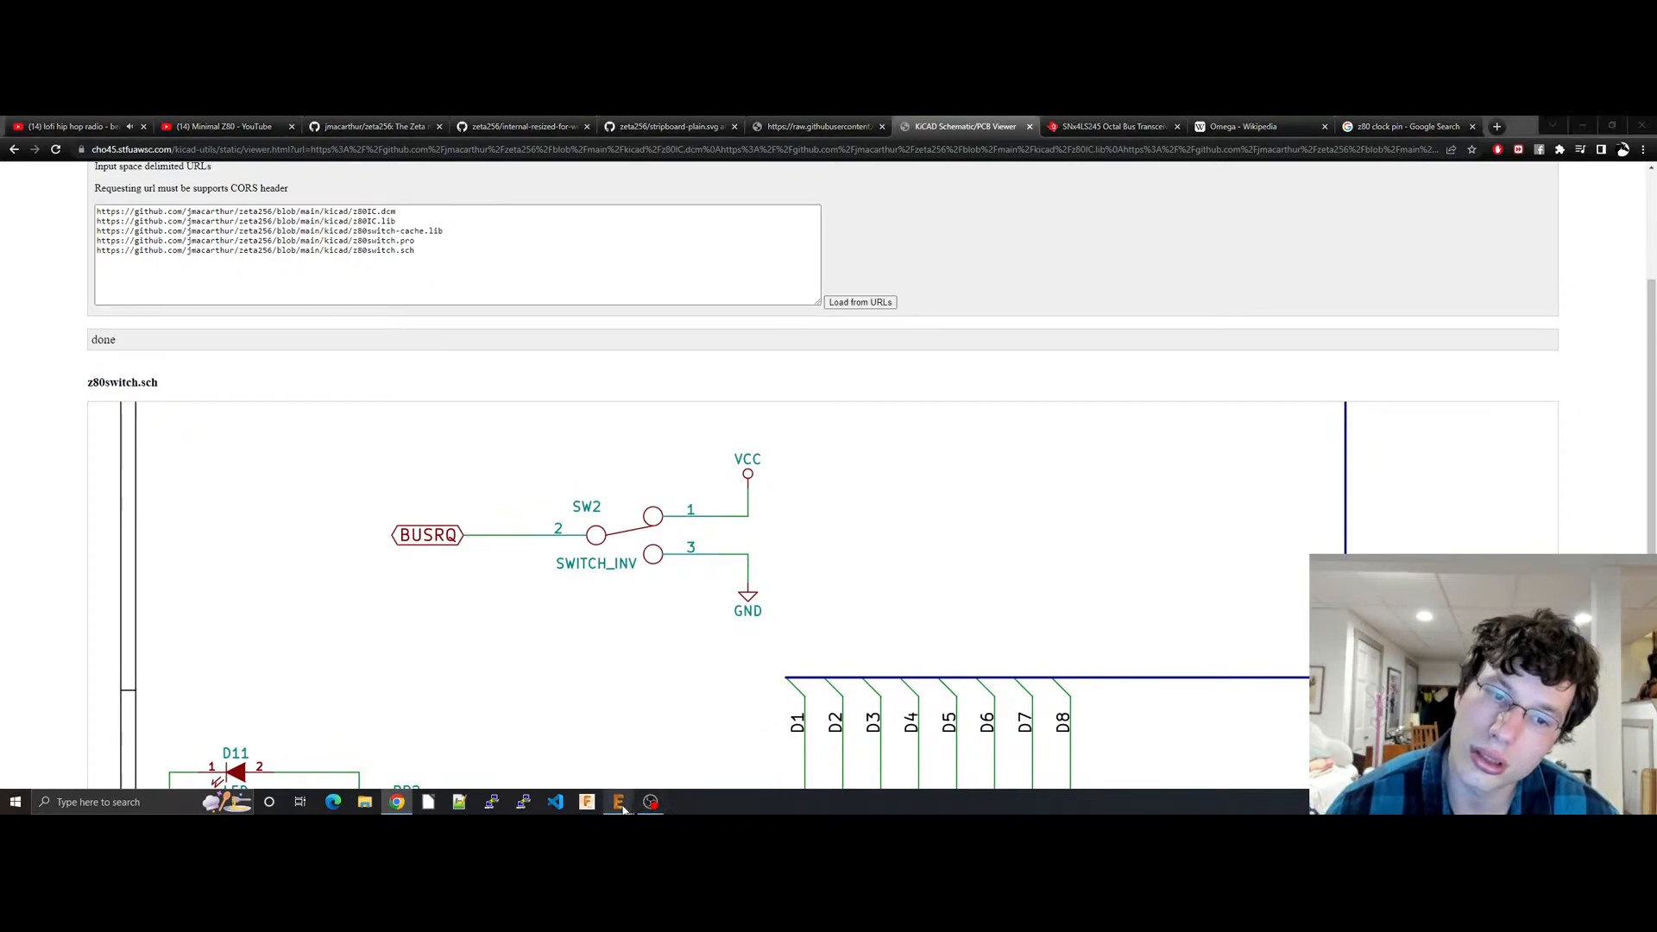
Step: Return to EAGLE and search the part libraries for "pin header", browsing to the pinhead library
left_click(734, 750)
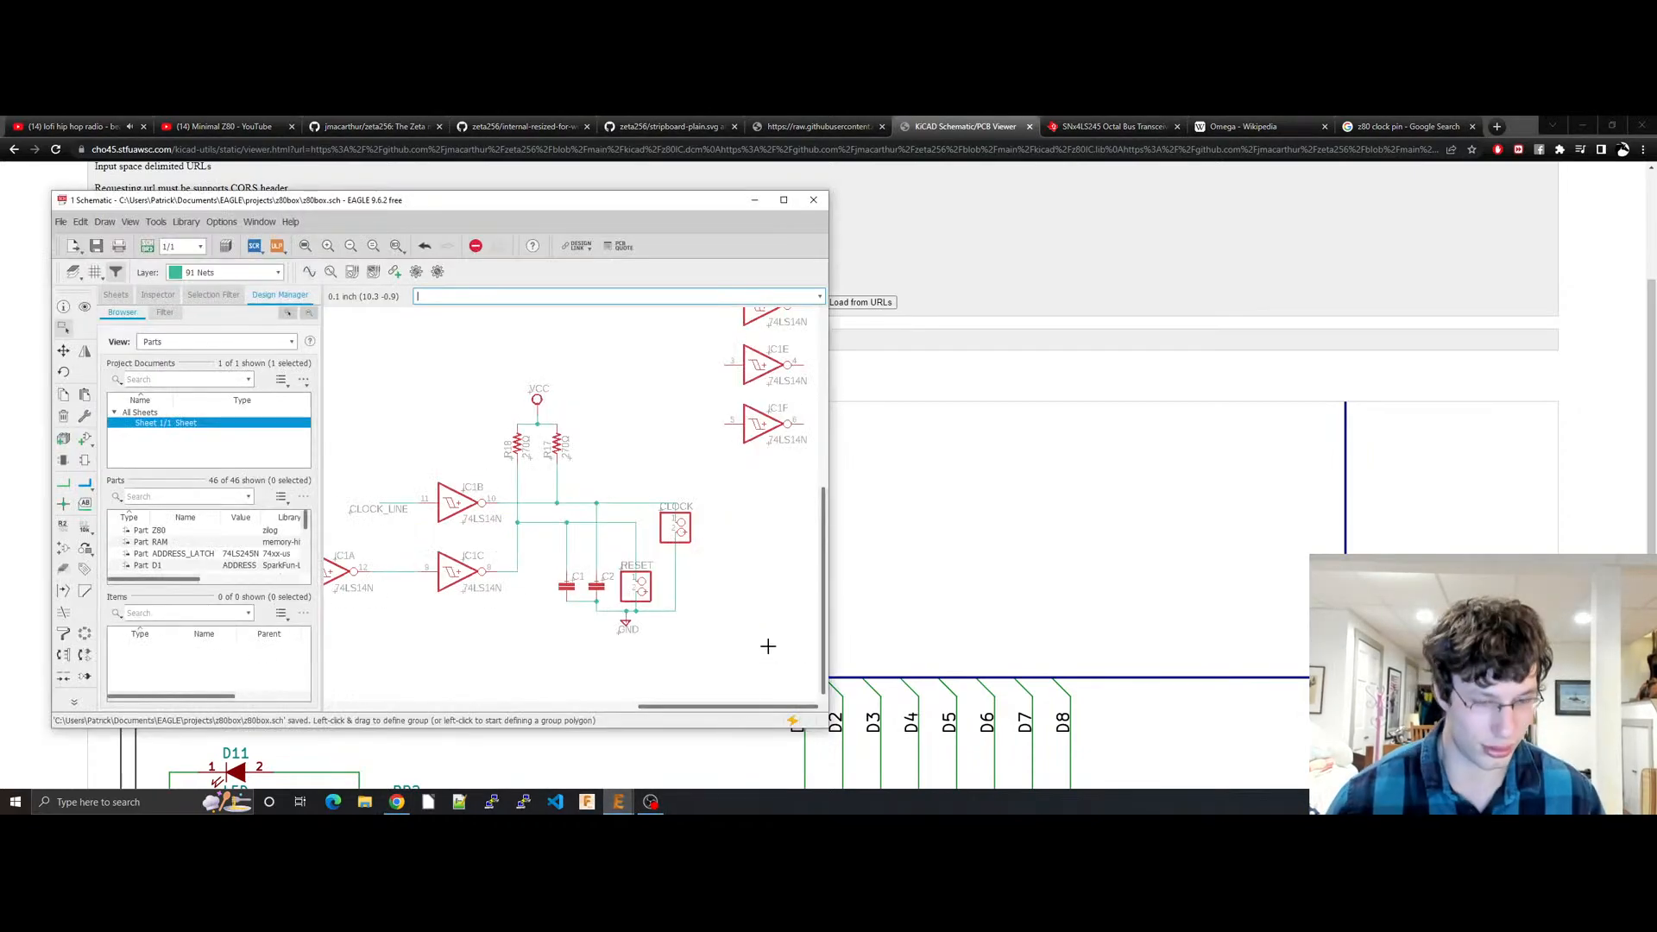
type("add")
key("Return")
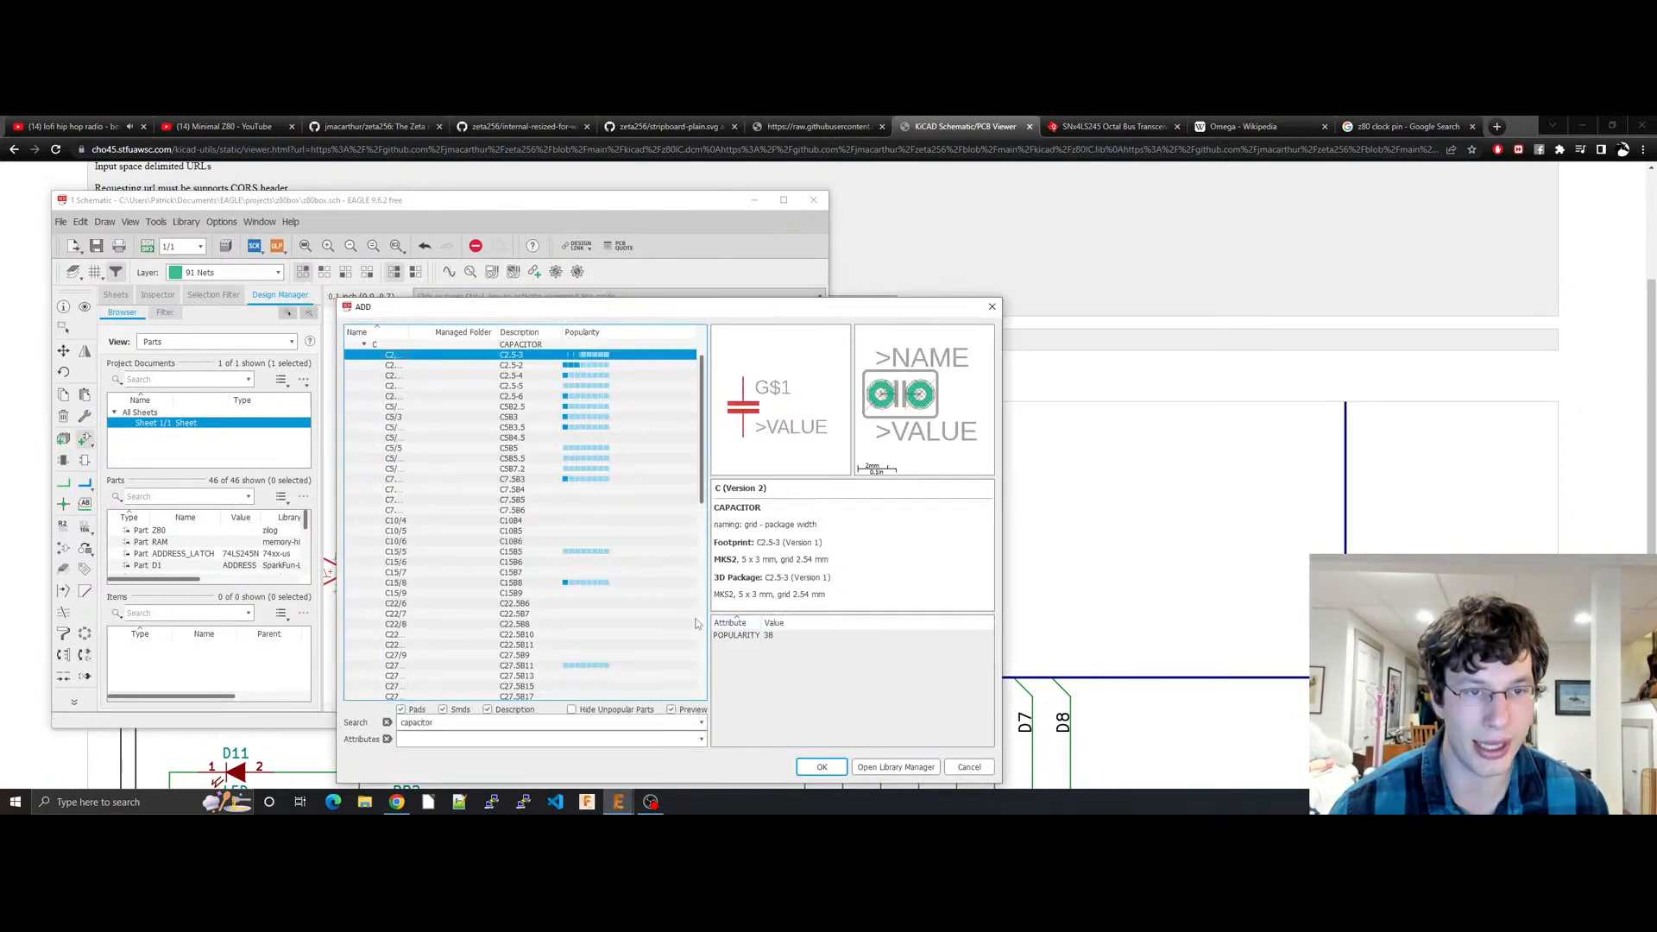
double_click(542, 721)
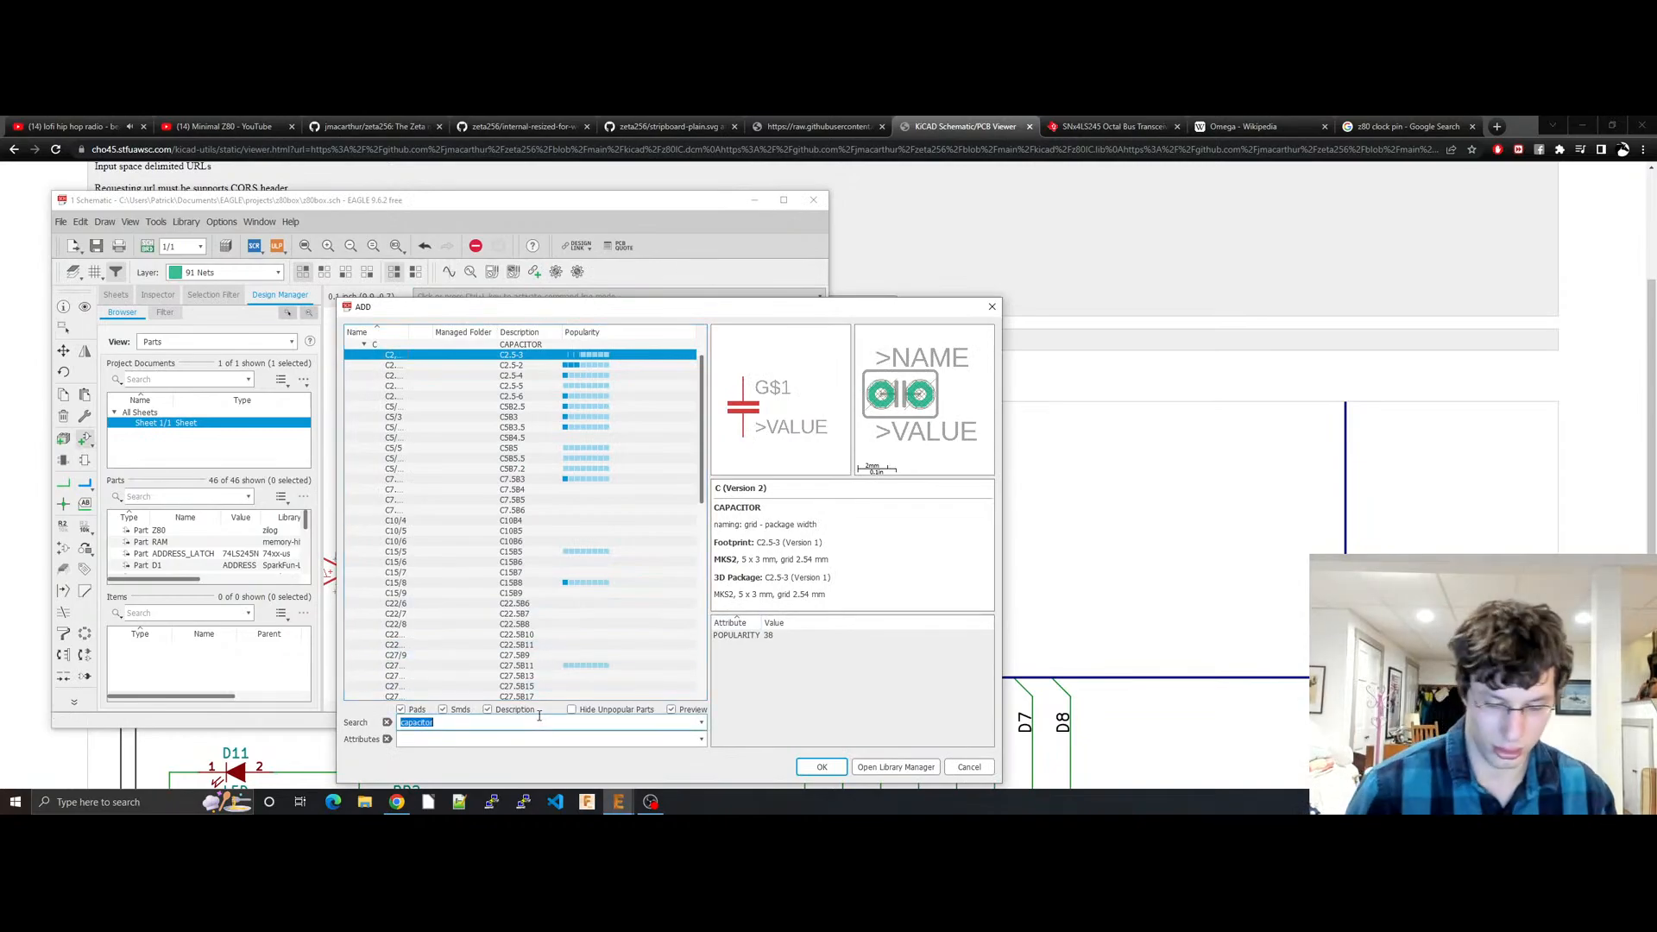
type("pin header")
key("Return")
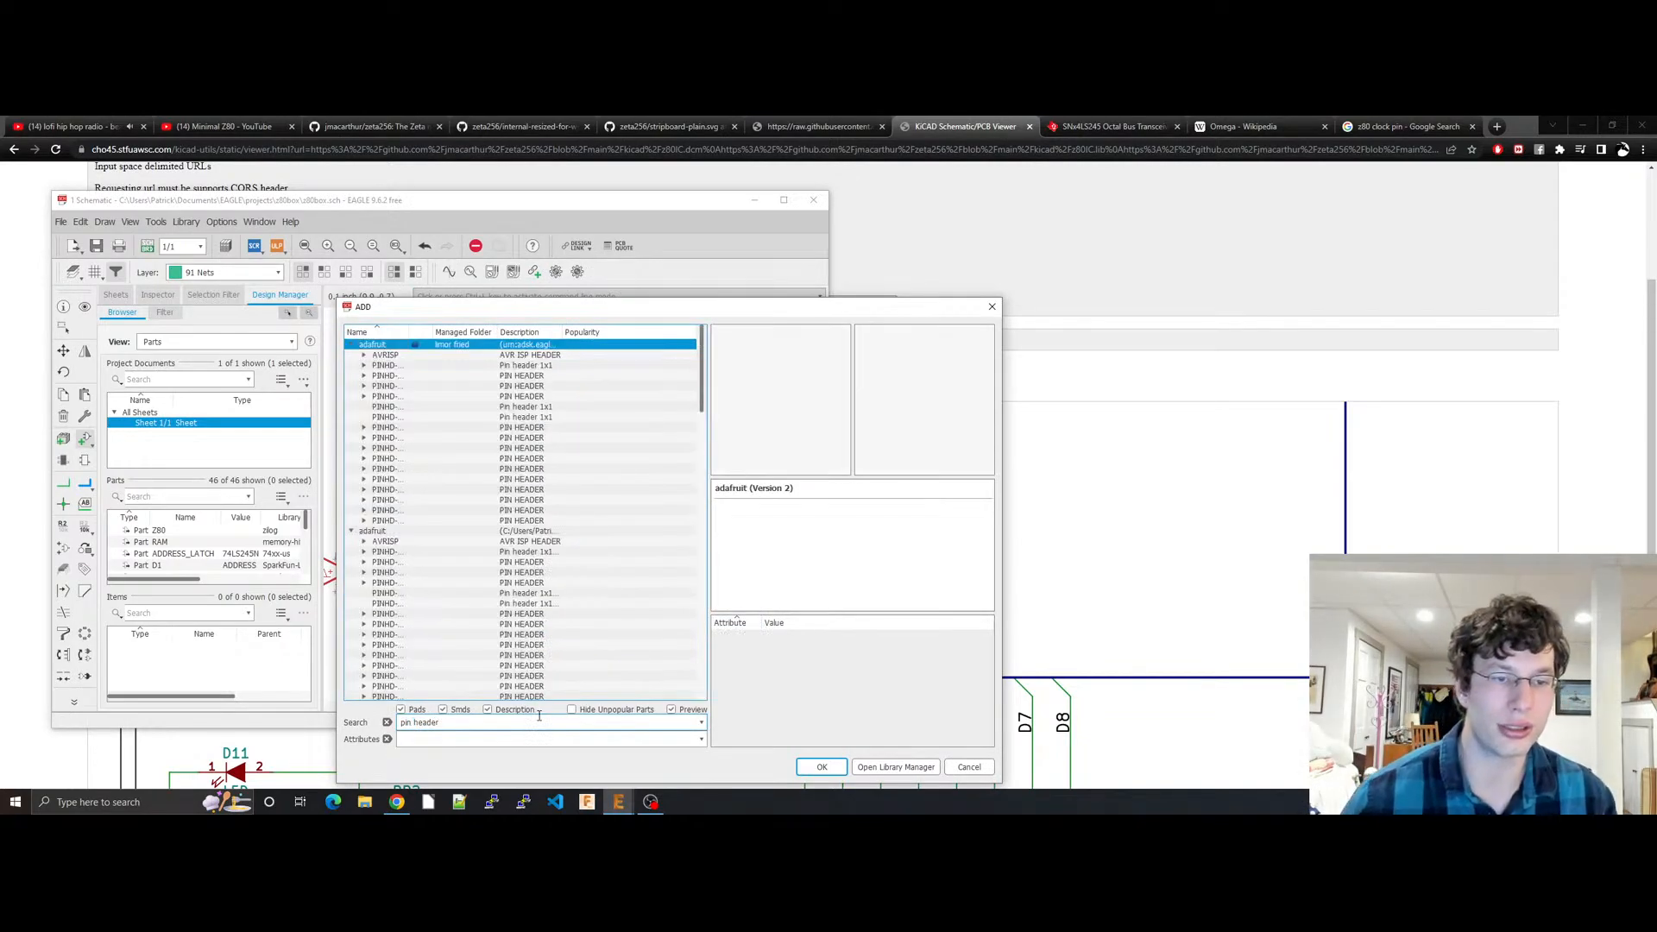
scroll(423, 575, "down", 10)
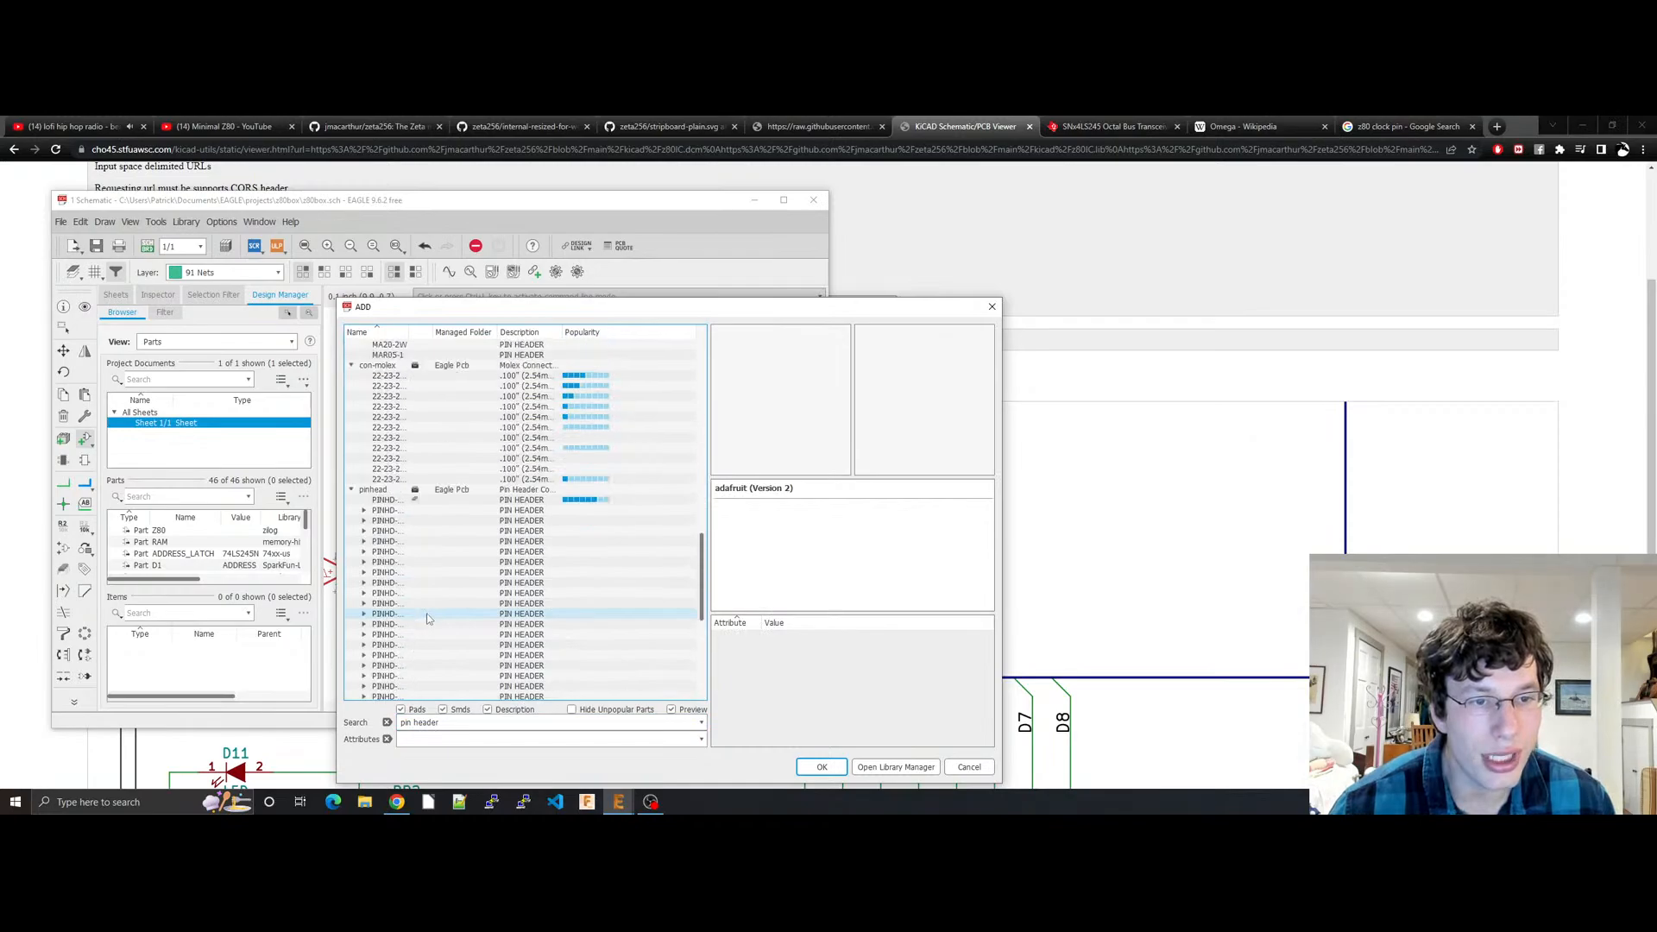
Step: Add the three-pin header PINHD-1X3 with the 1X03 footprint, placing one below inverter IC1C
left_click(423, 574)
key("Up")
key("Up")
key("Up")
key("Up")
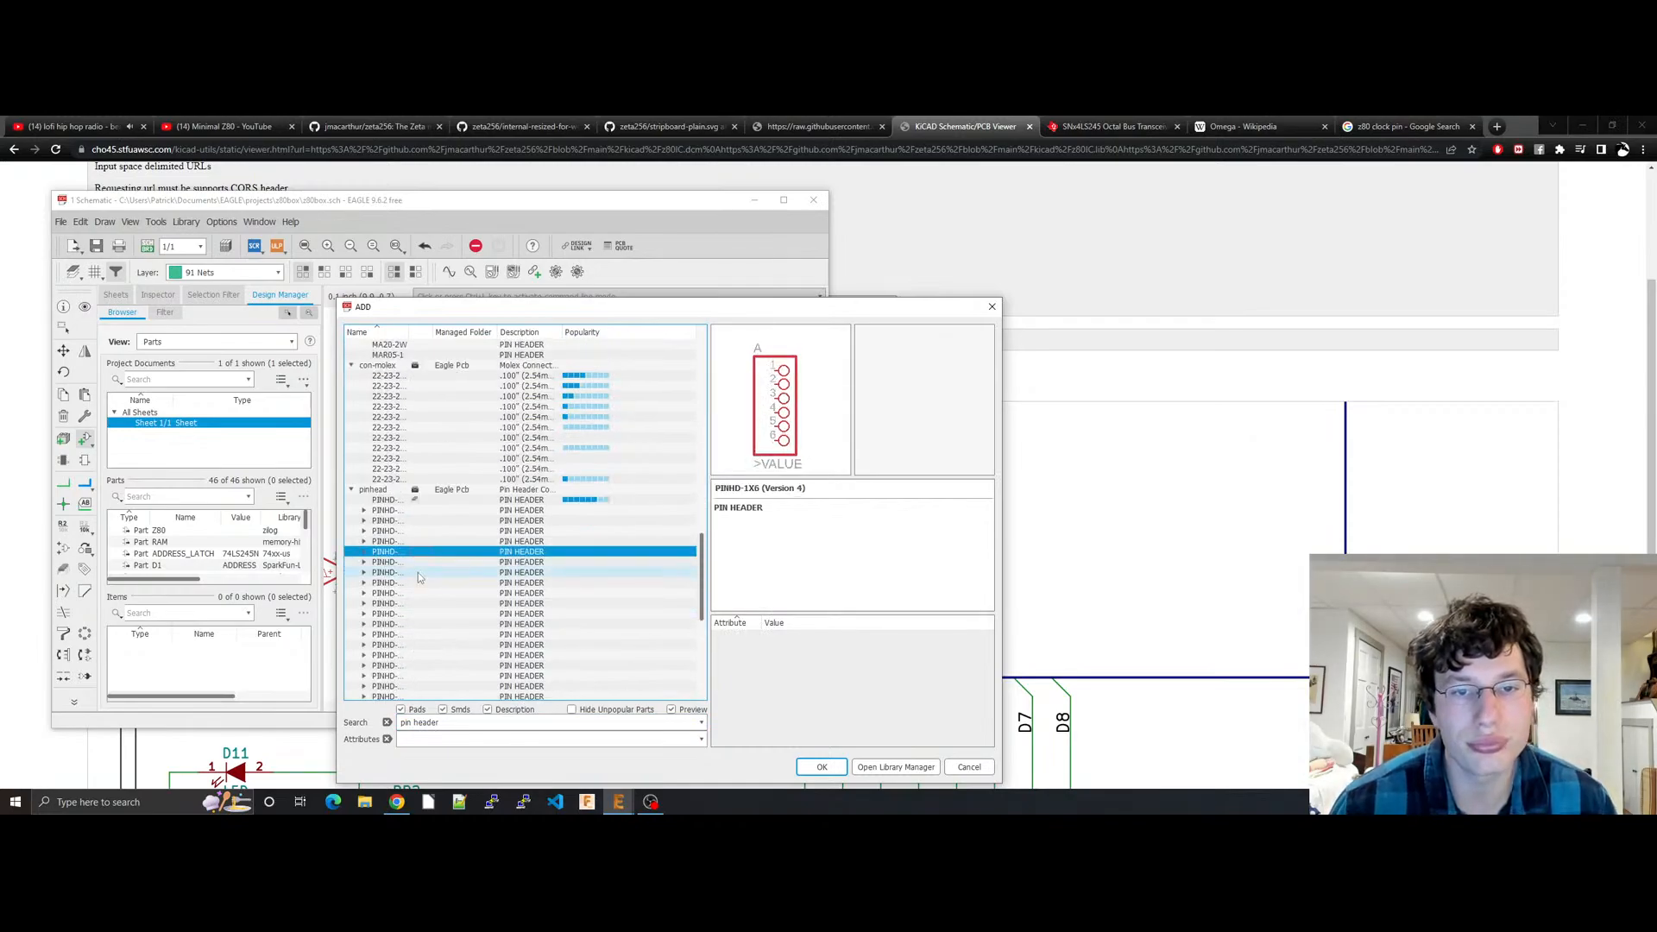
key("Up")
key("Return")
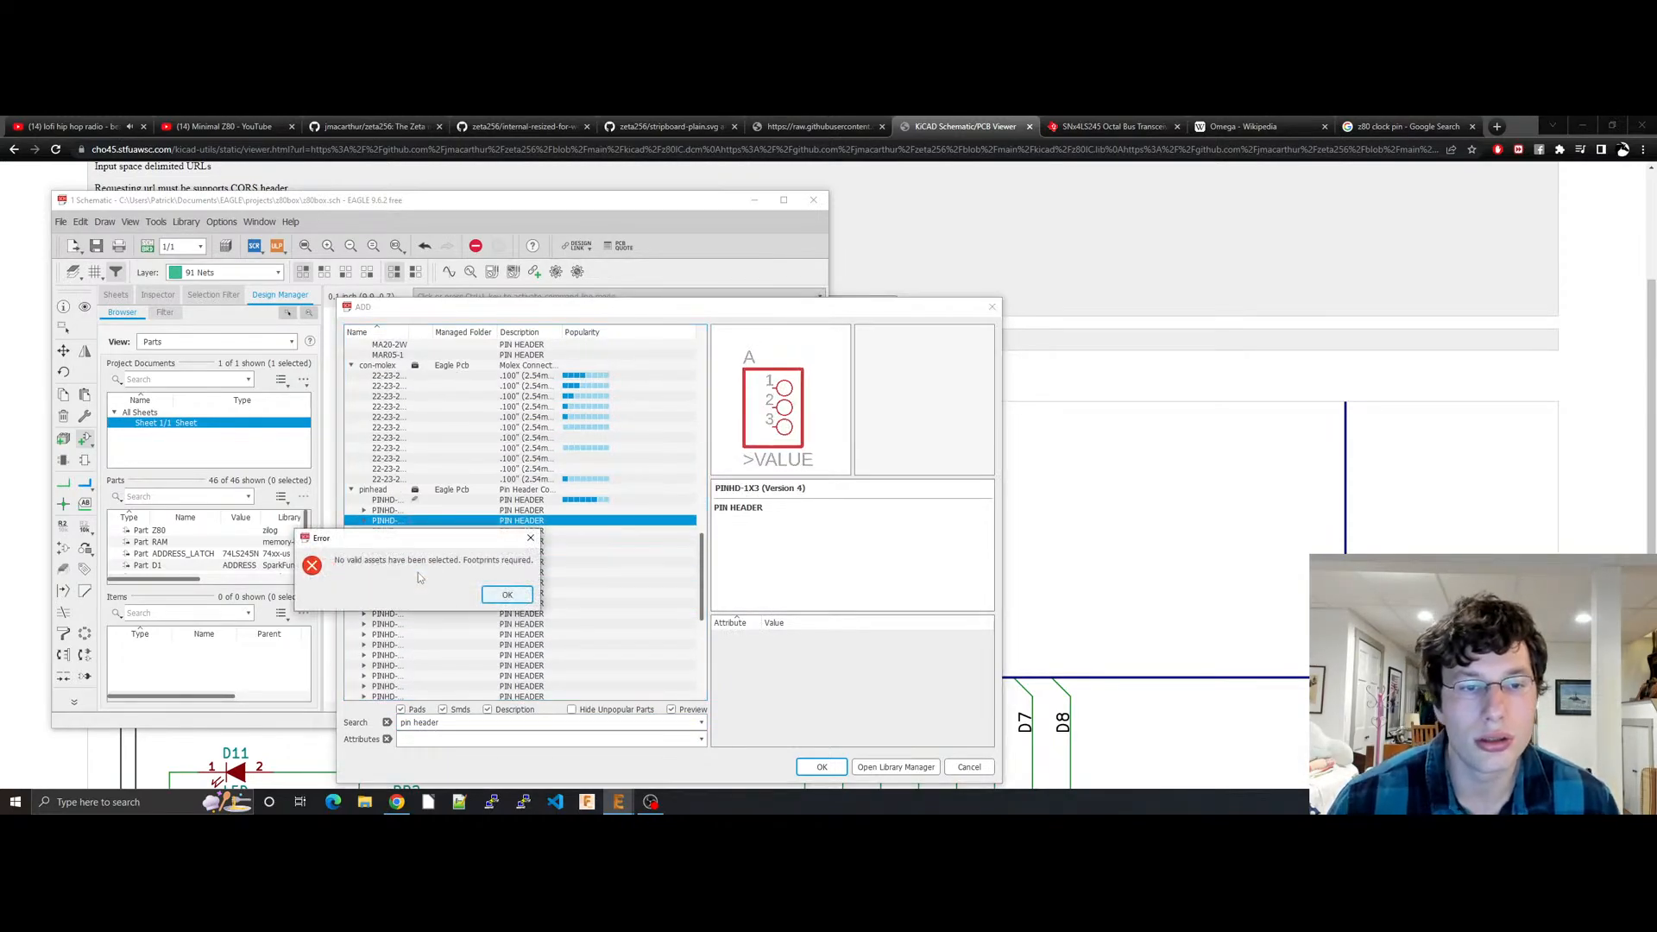
key("Return")
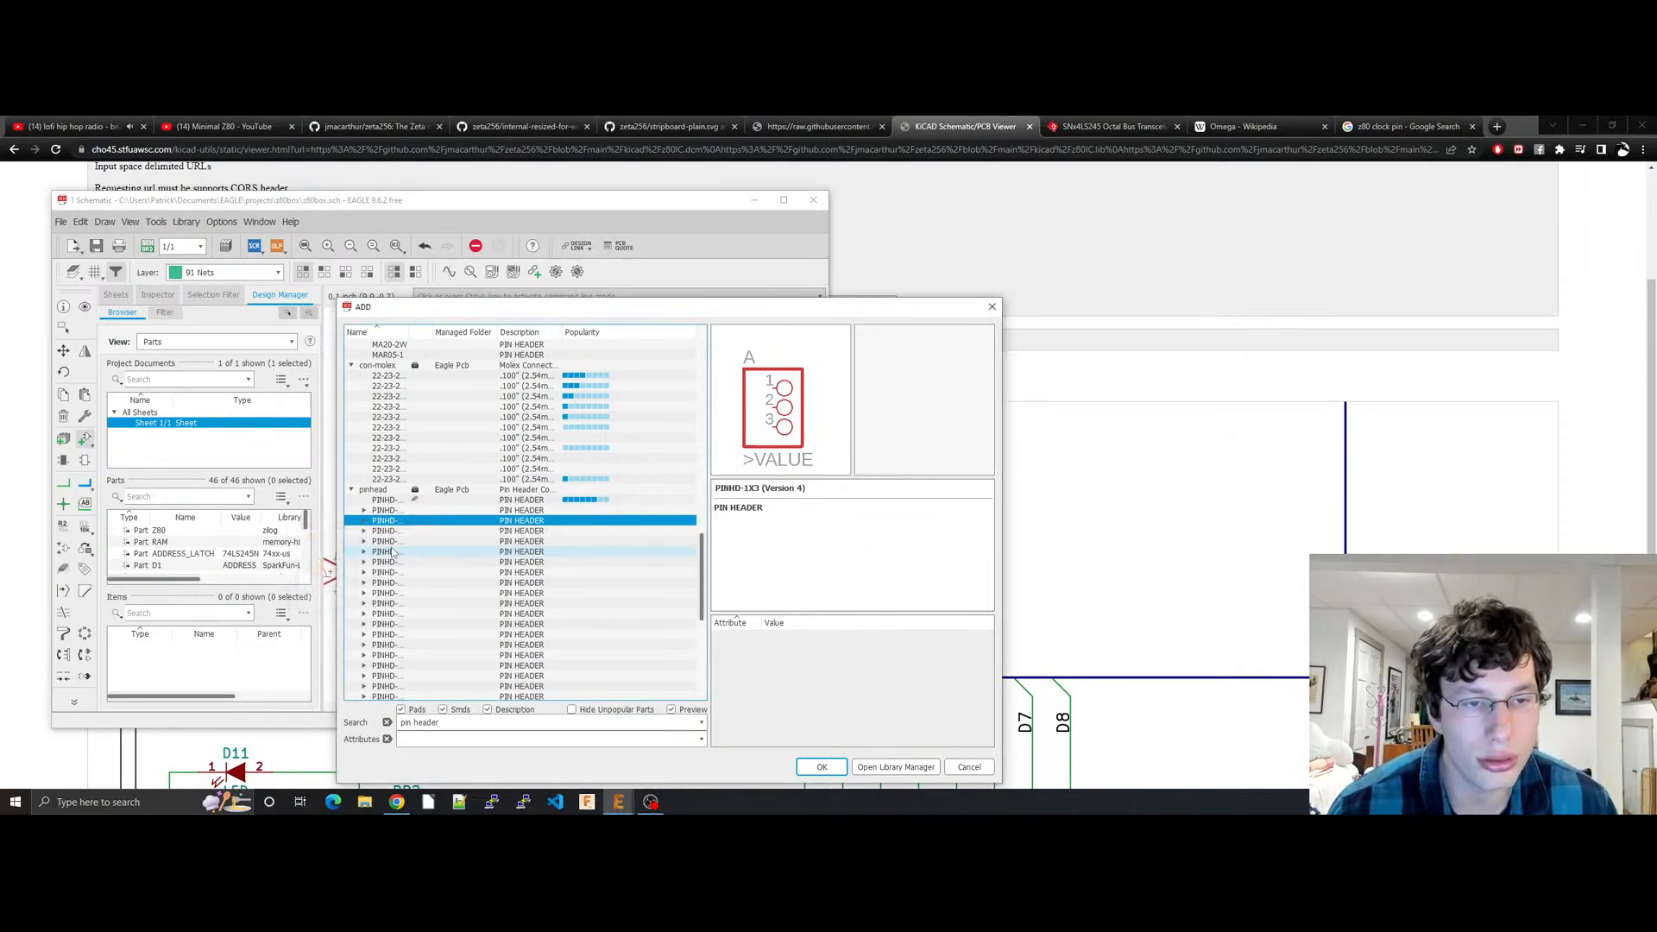
key("Right")
key("Down")
key("Down")
key("Up")
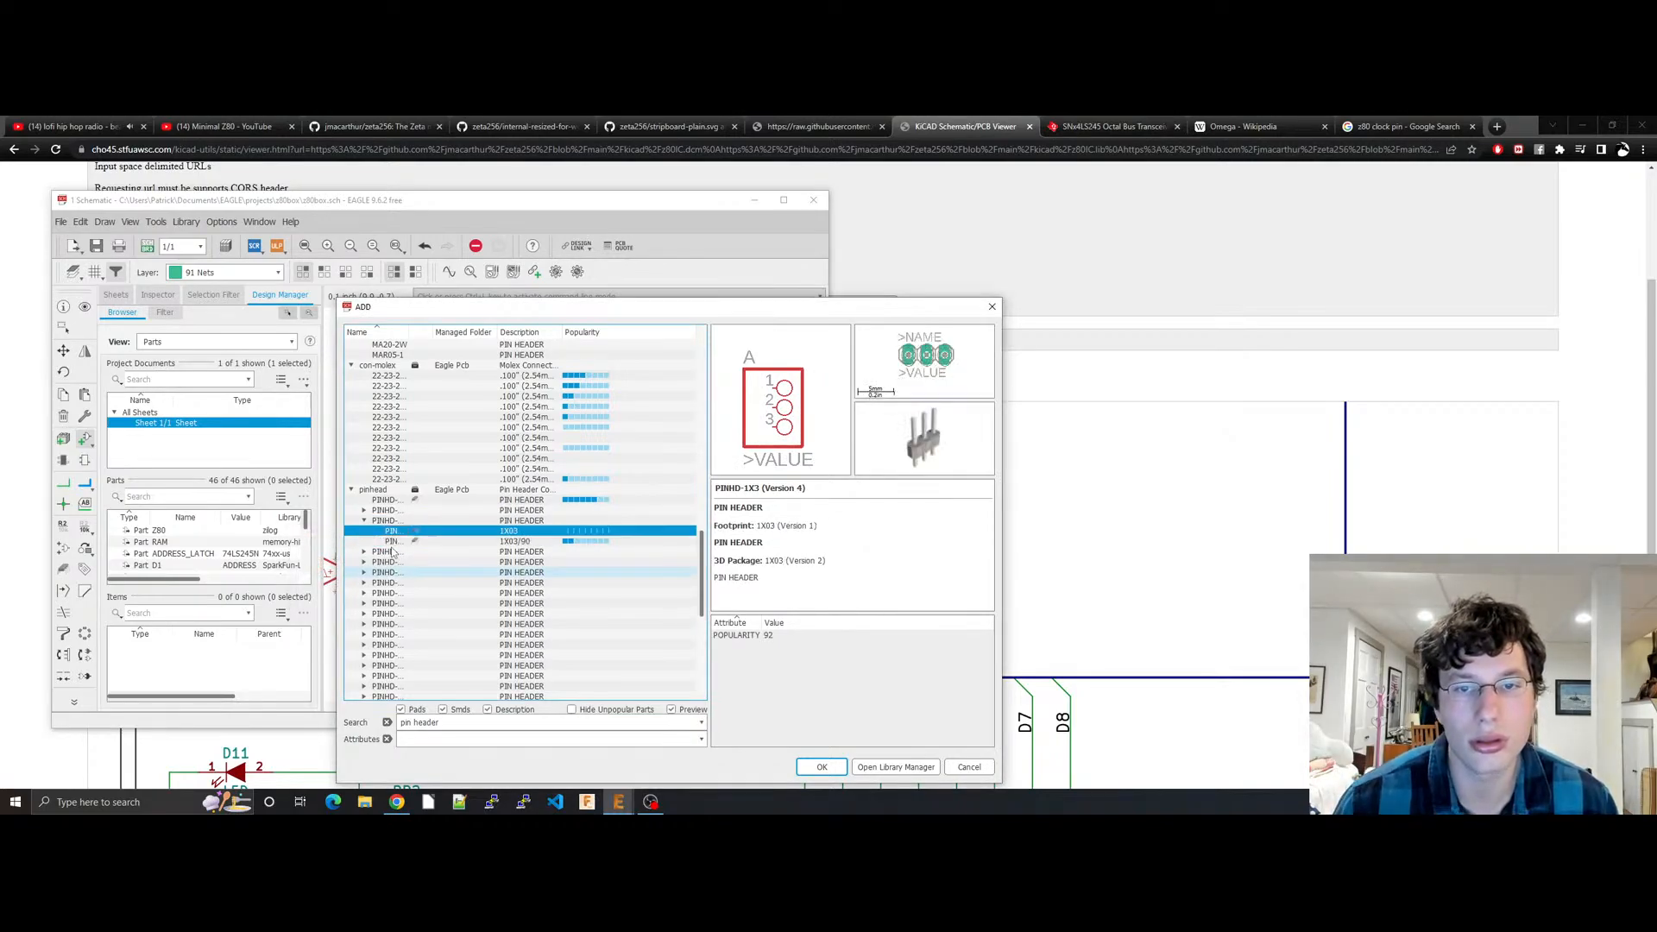
key("Return")
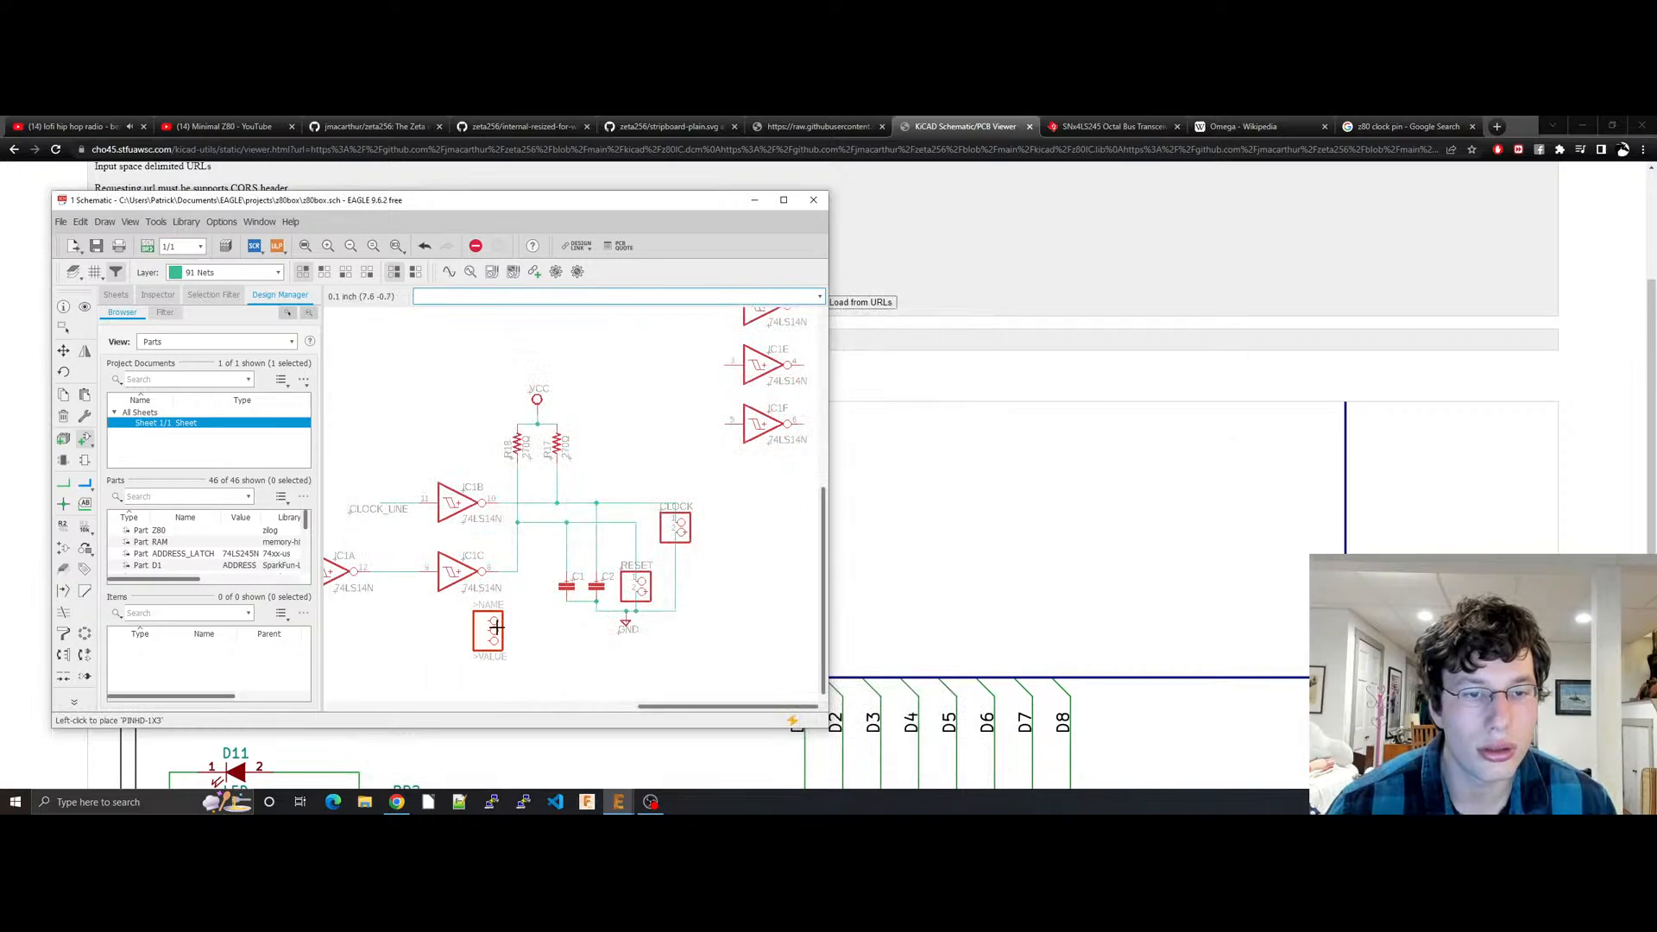
left_click(499, 663)
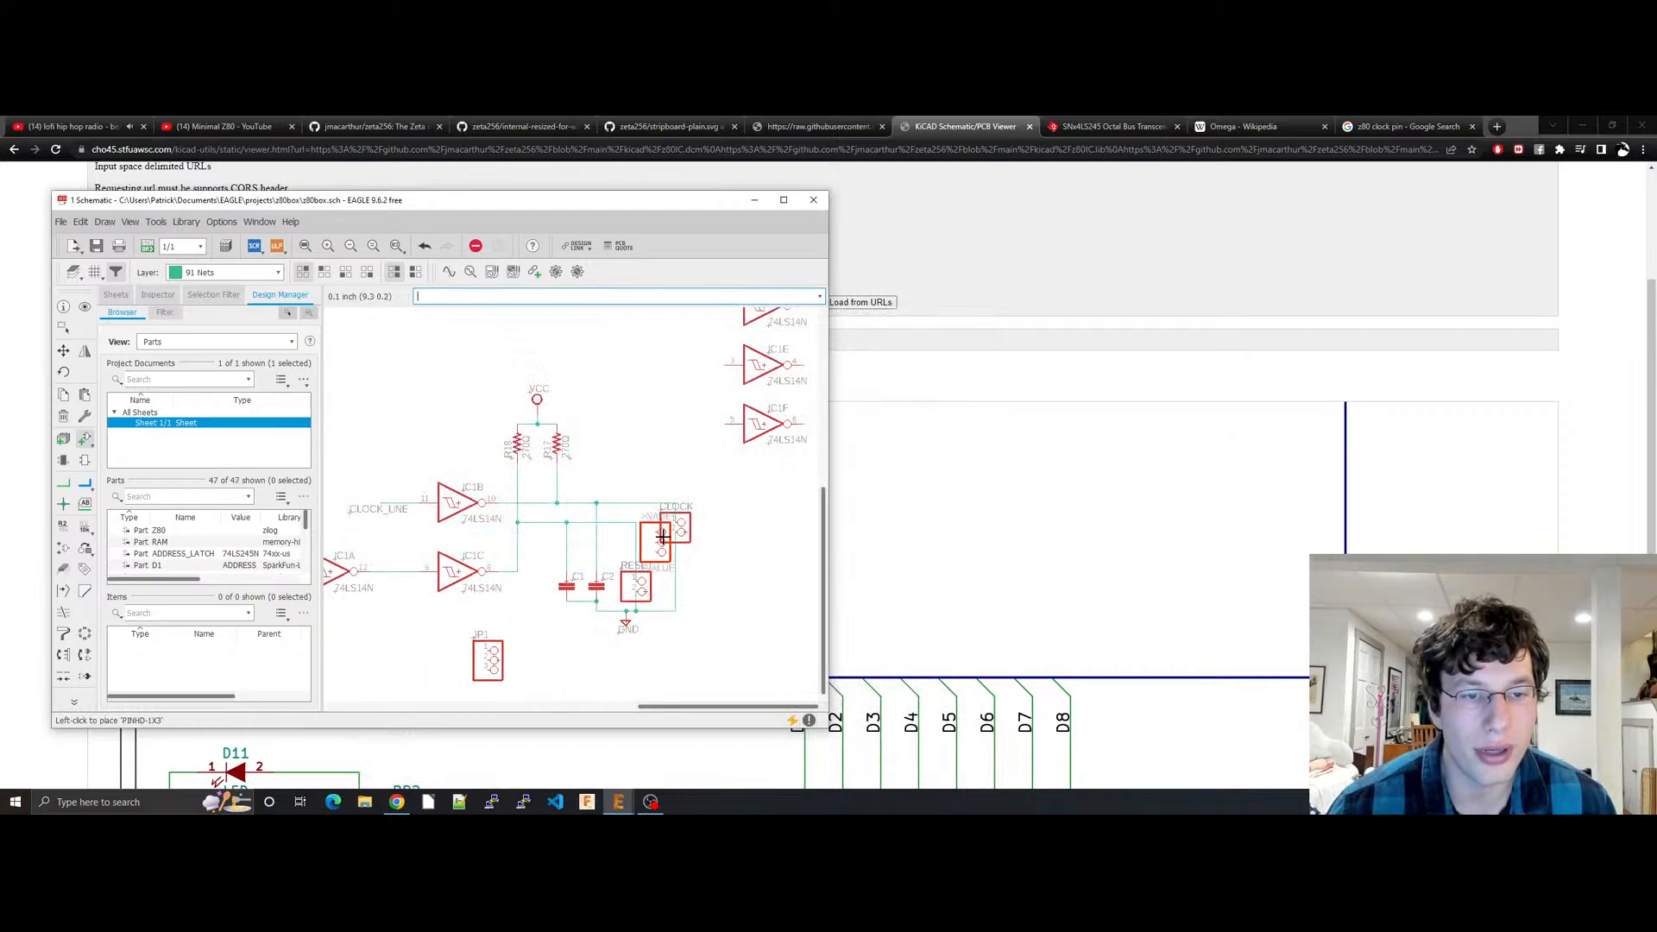
key("Escape")
key("Escape")
Step: Uncover the reference schematic beside EAGLE, rename the new three-pin header BUSRQ_SWITCH, and save the schematic
left_click_drag(568, 202, 1327, 175)
right_click(1259, 631)
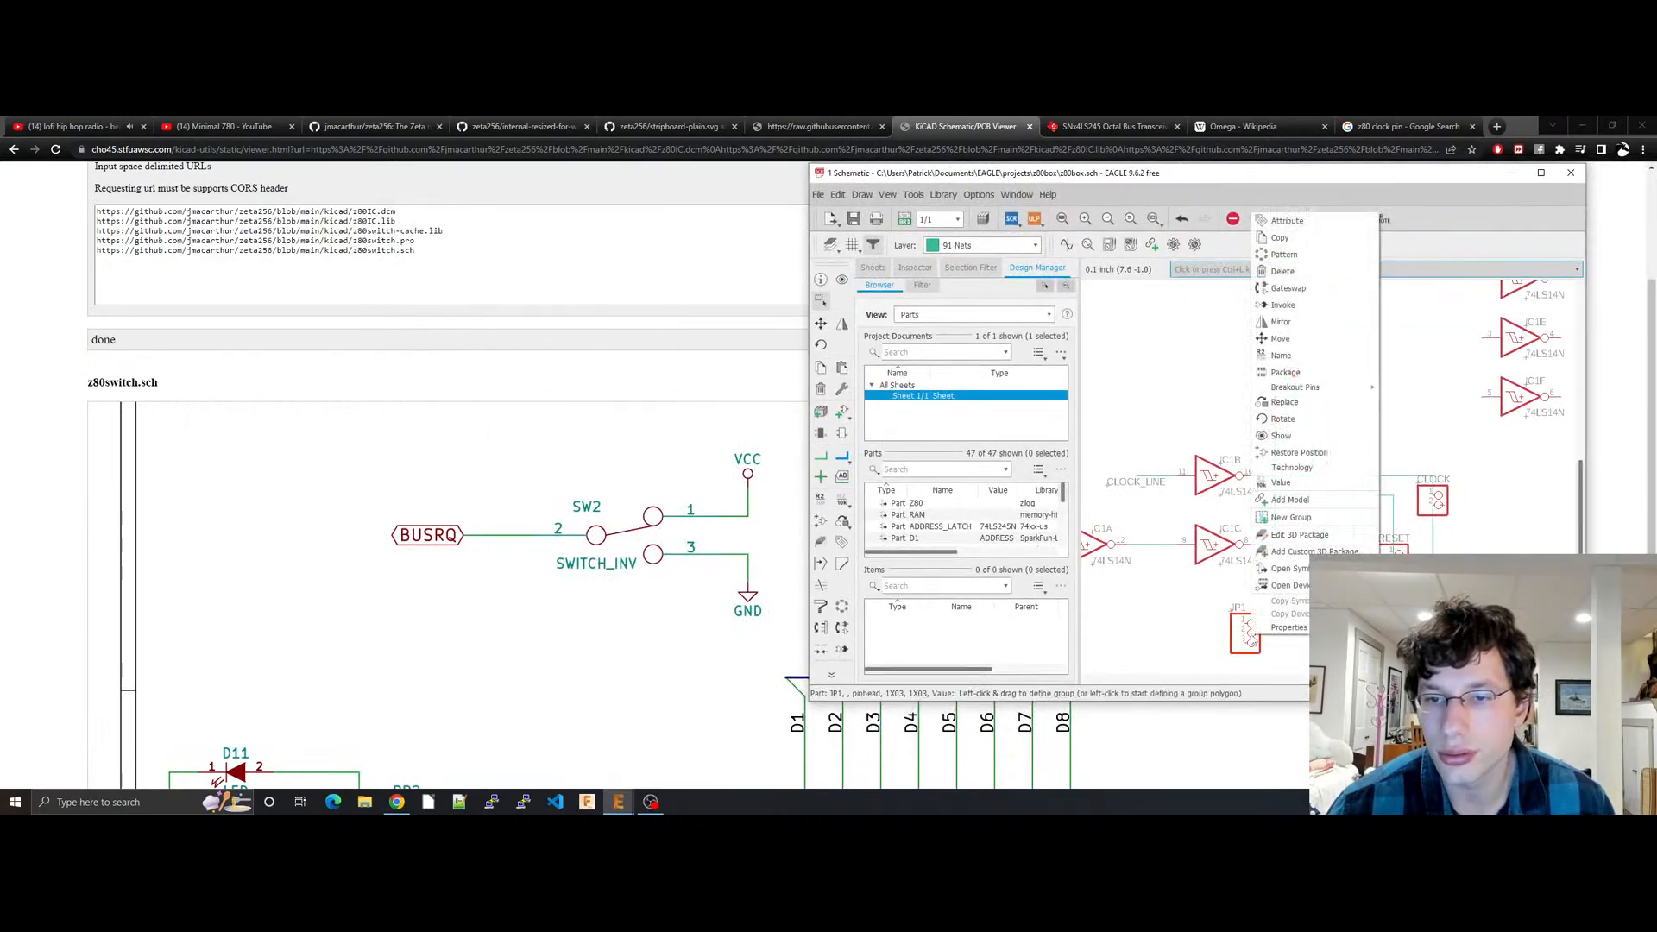
left_click(1282, 727)
left_click(1093, 414)
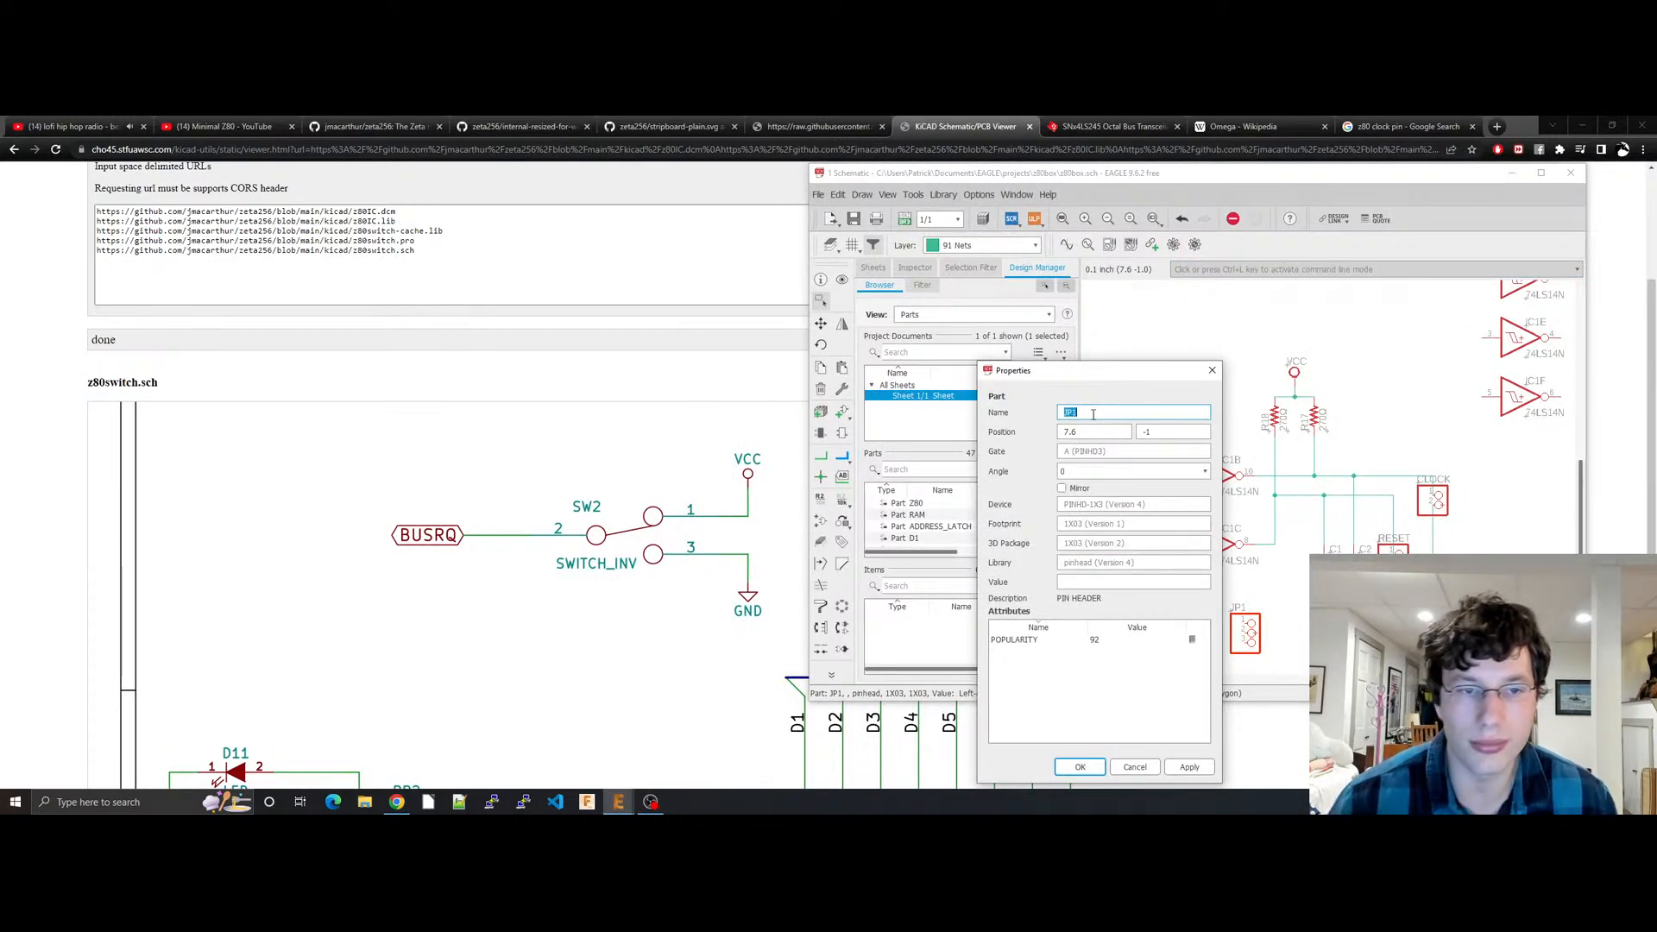
type("BUSRQ_SWITCH")
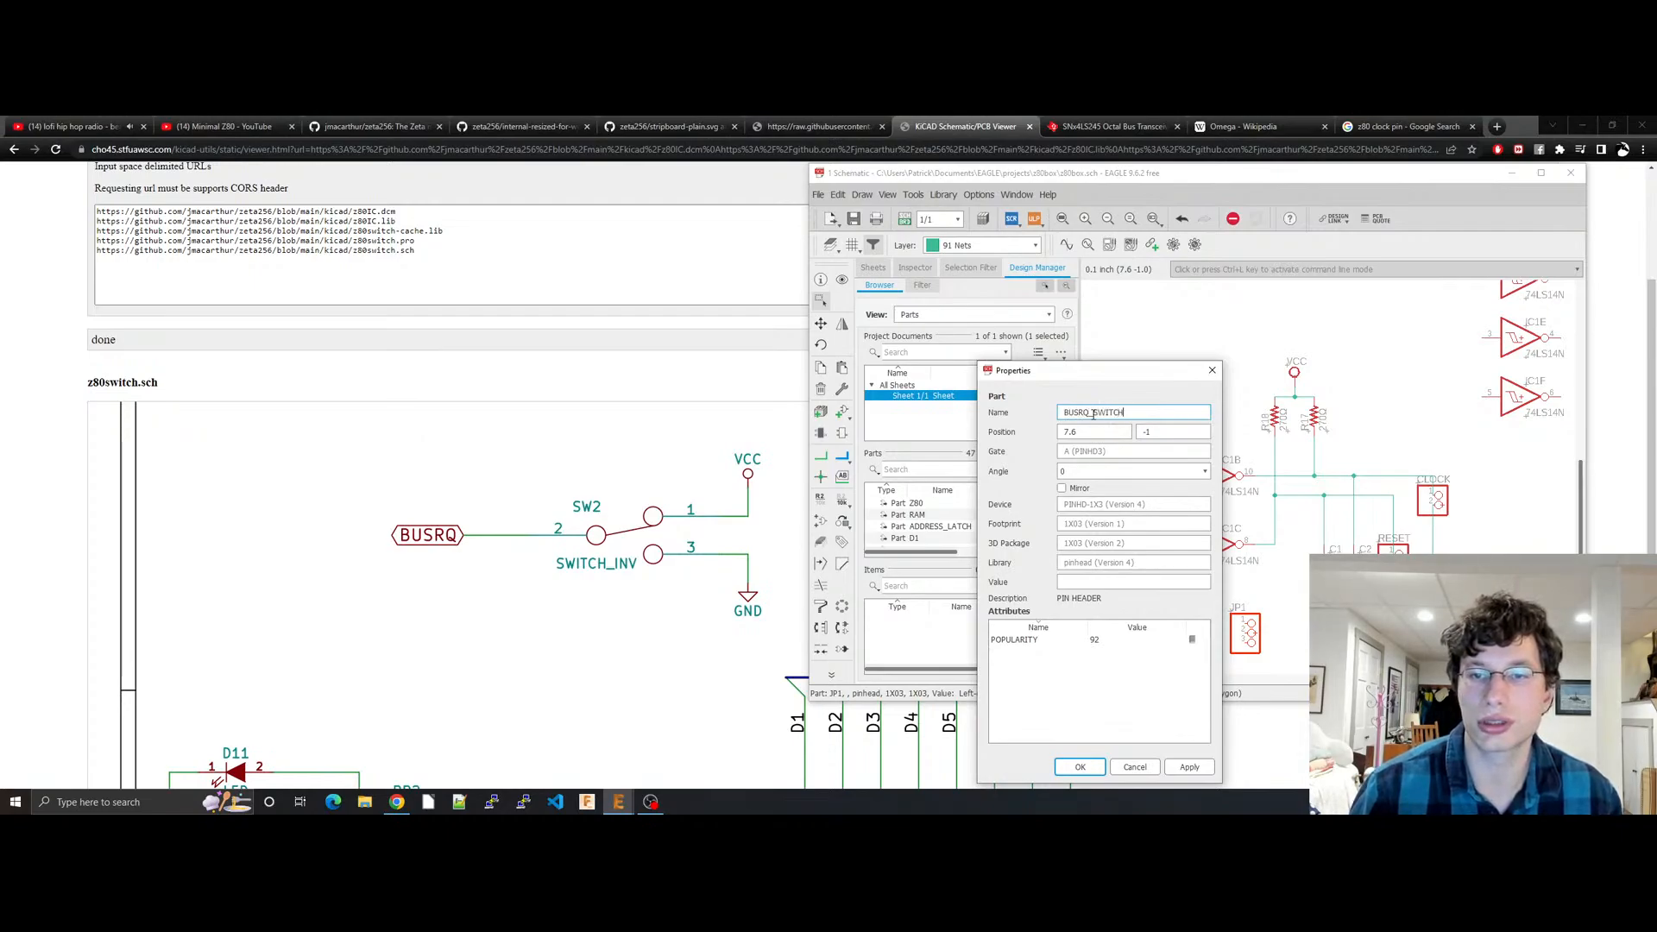
key("Return")
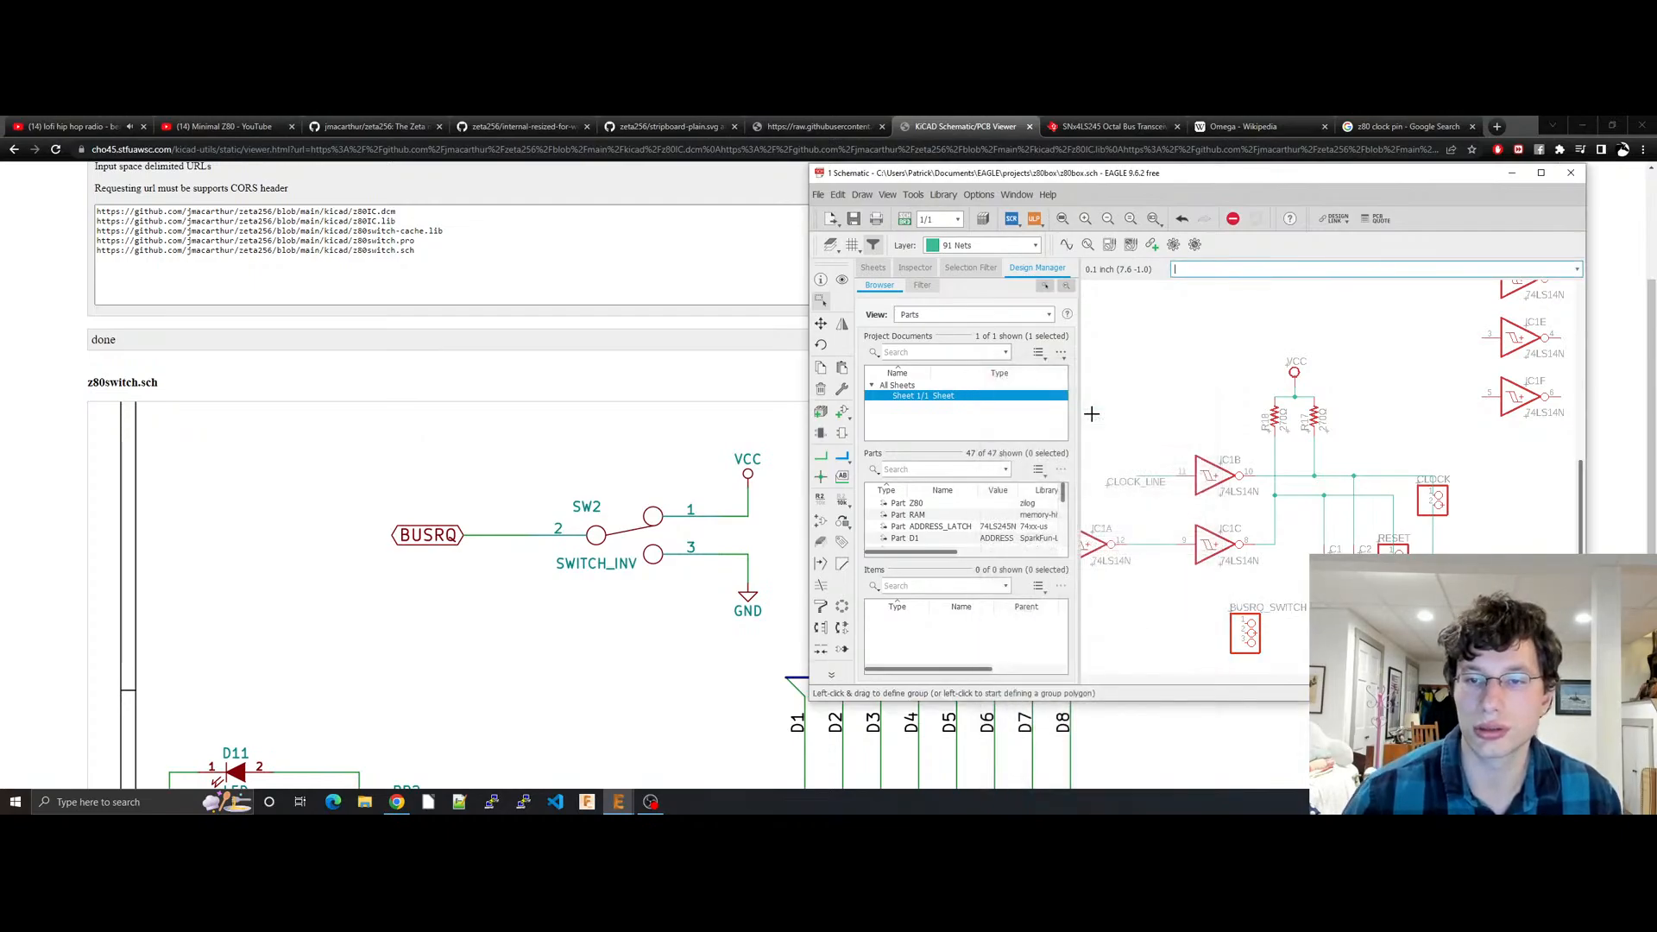
key("ctrl+s")
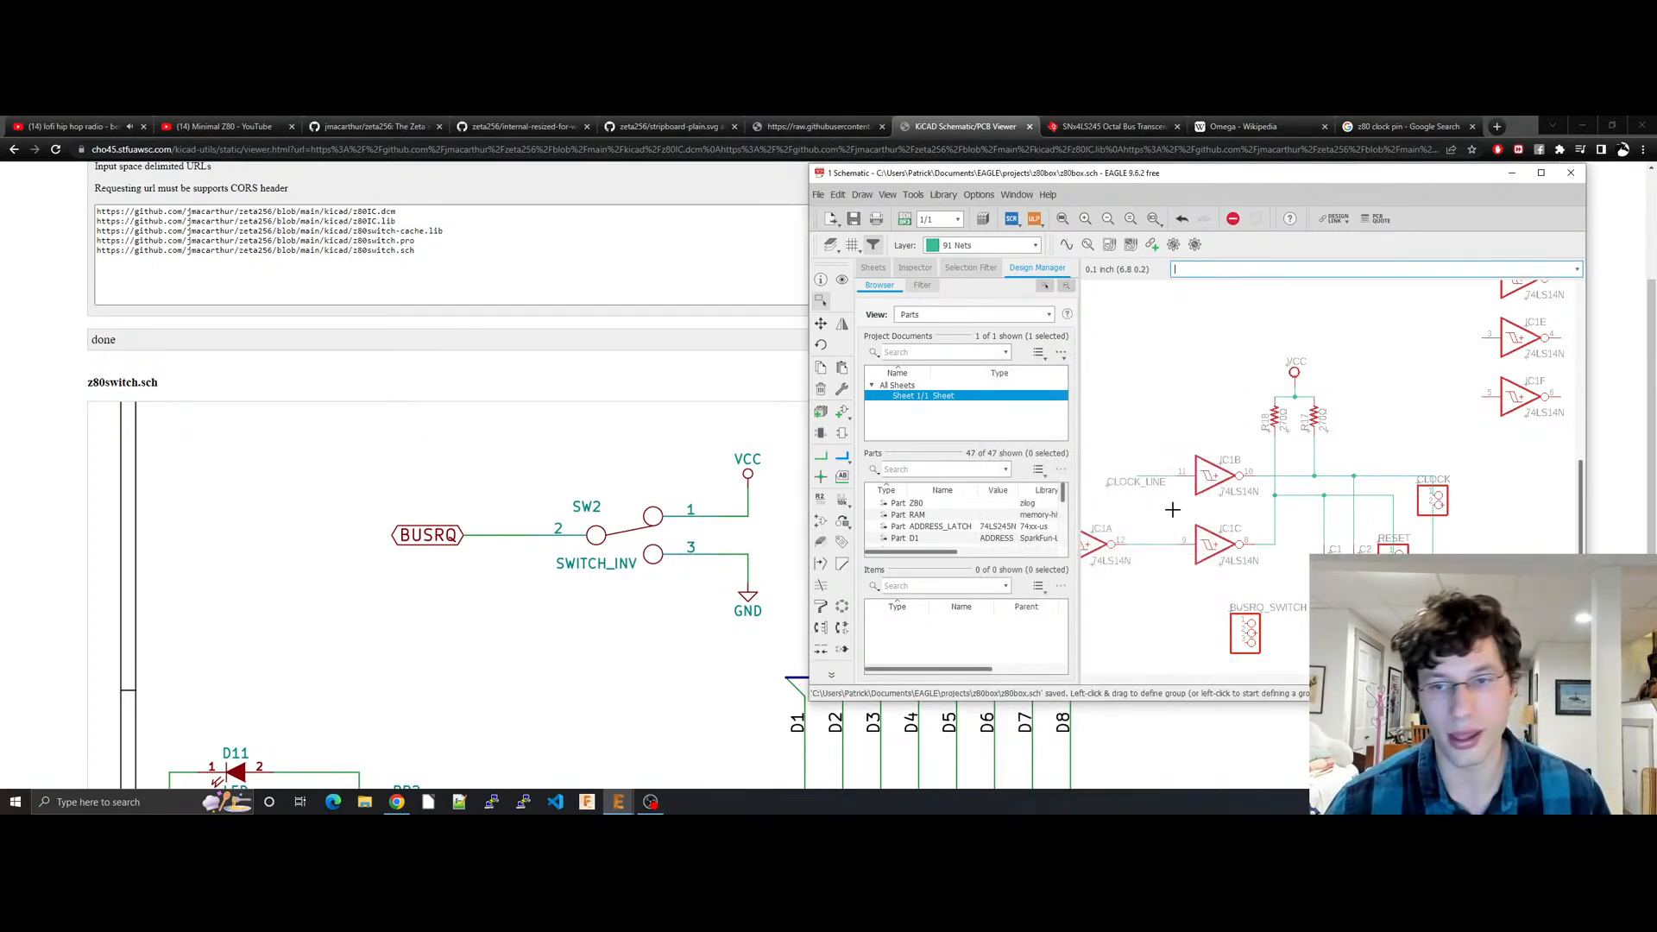
Step: Copy the GND symbol from the headers' common line and place it directly below the BUSRQ_SWITCH header
right_click(1393, 600)
left_click(1422, 635)
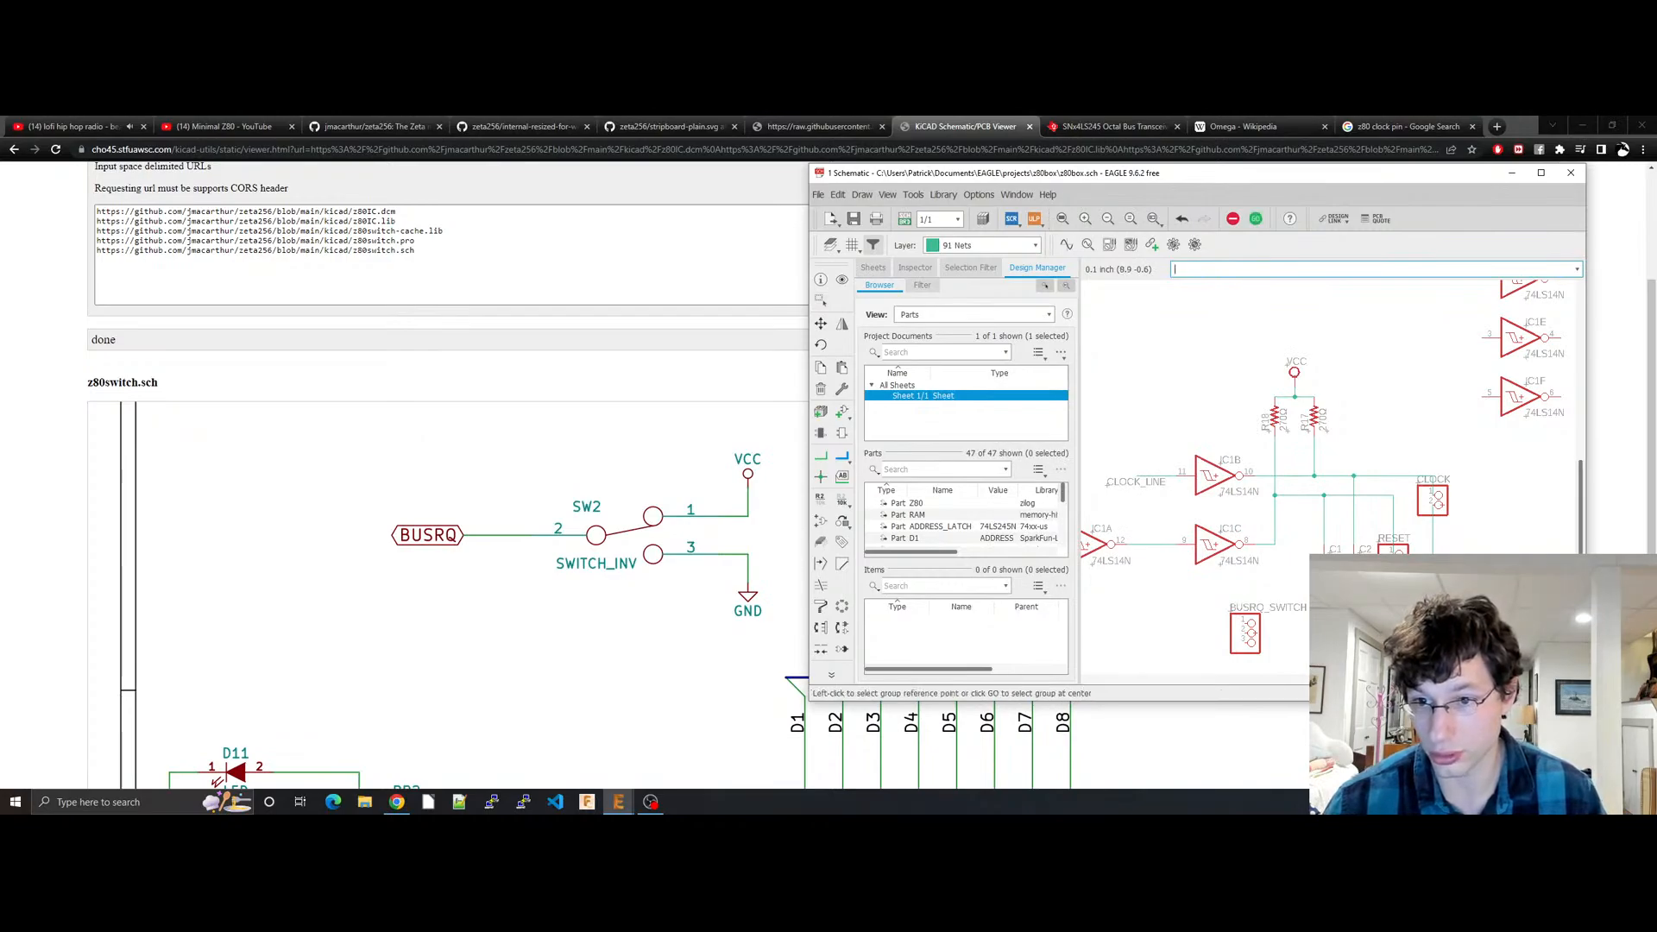
left_click(1246, 654)
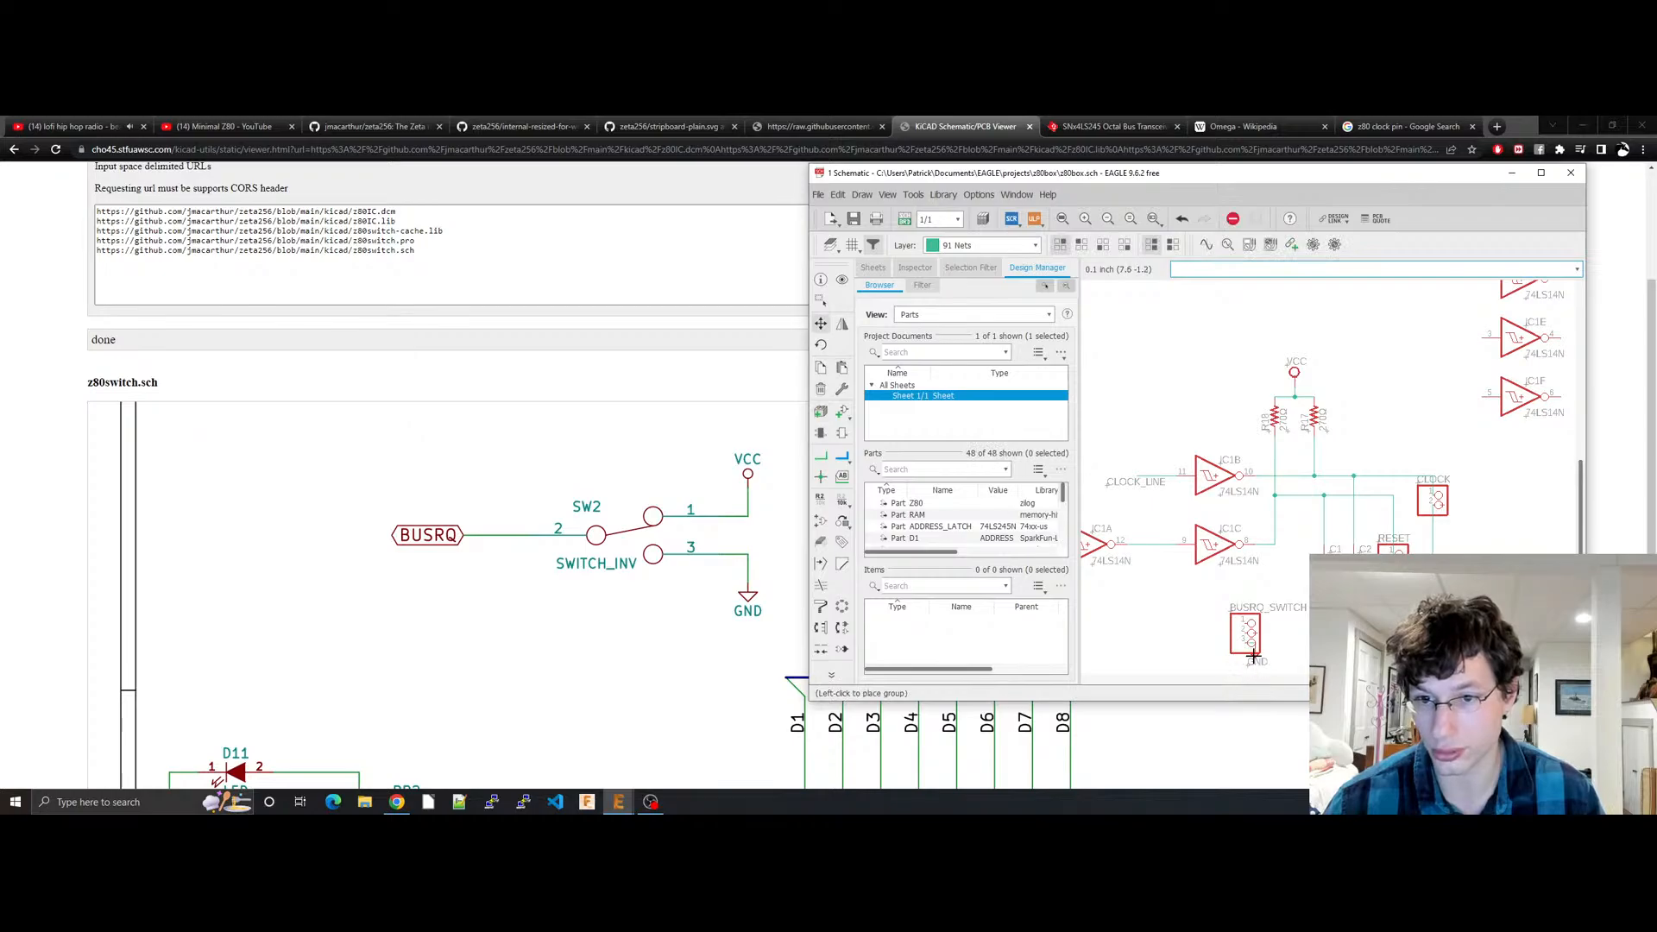
left_click(1245, 665)
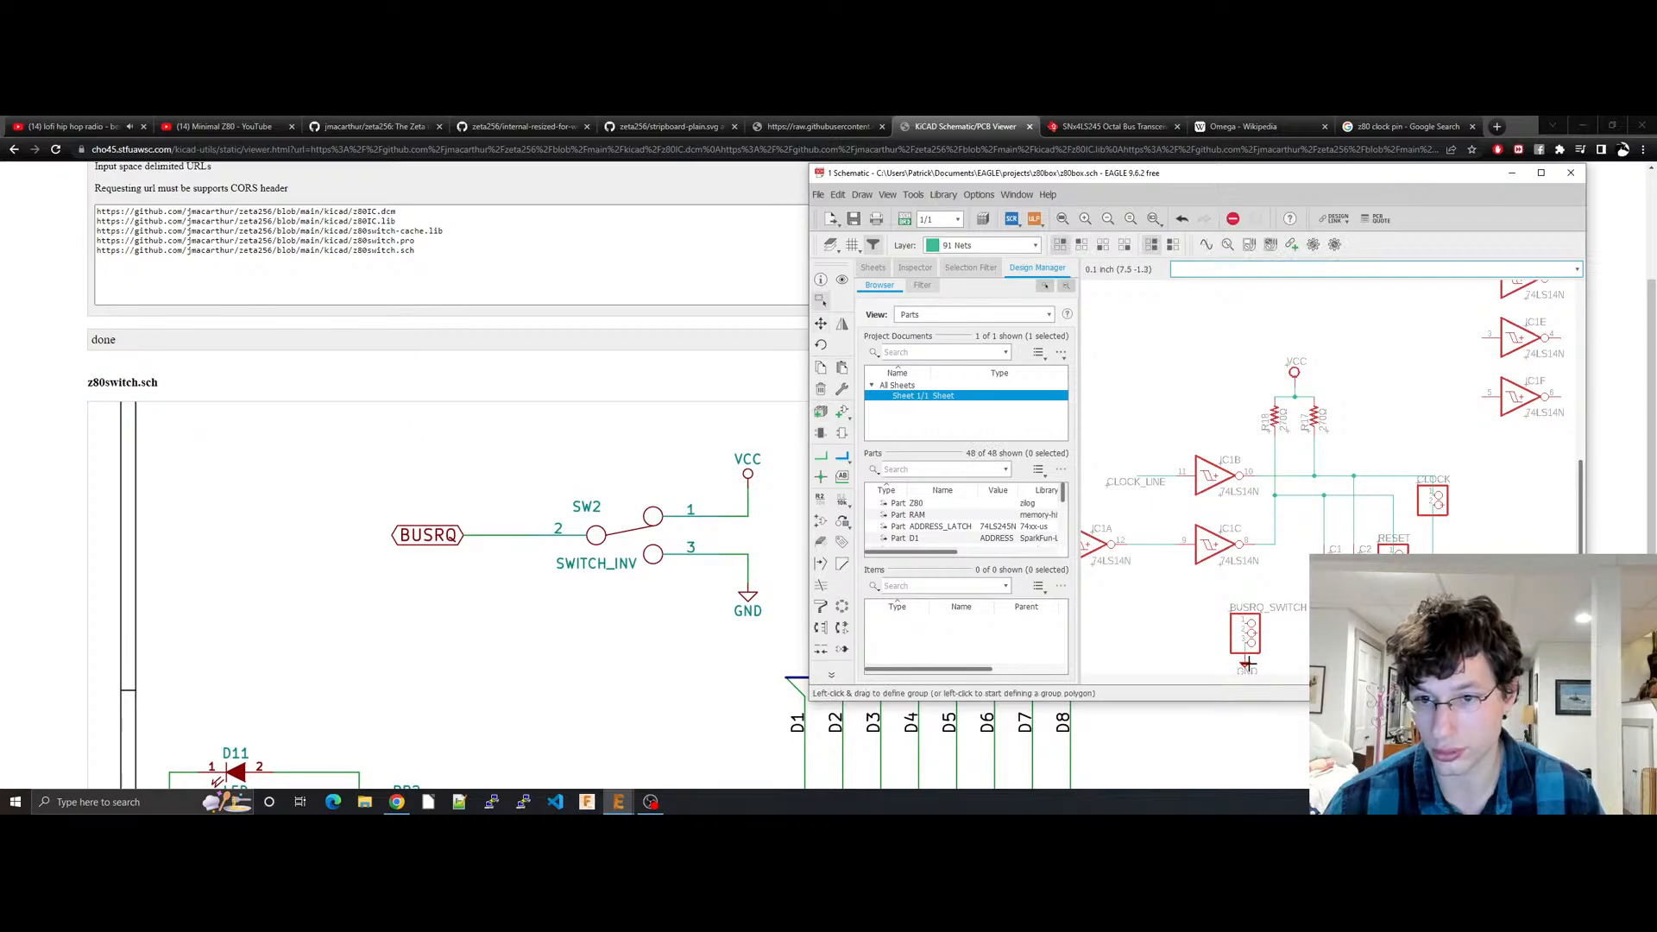
Step: Copy the VCC symbol above the pull-up resistors and place it just above the BUSRQ_SWITCH header
left_click(1296, 372)
key("ctrl+c")
key("ctrl+v")
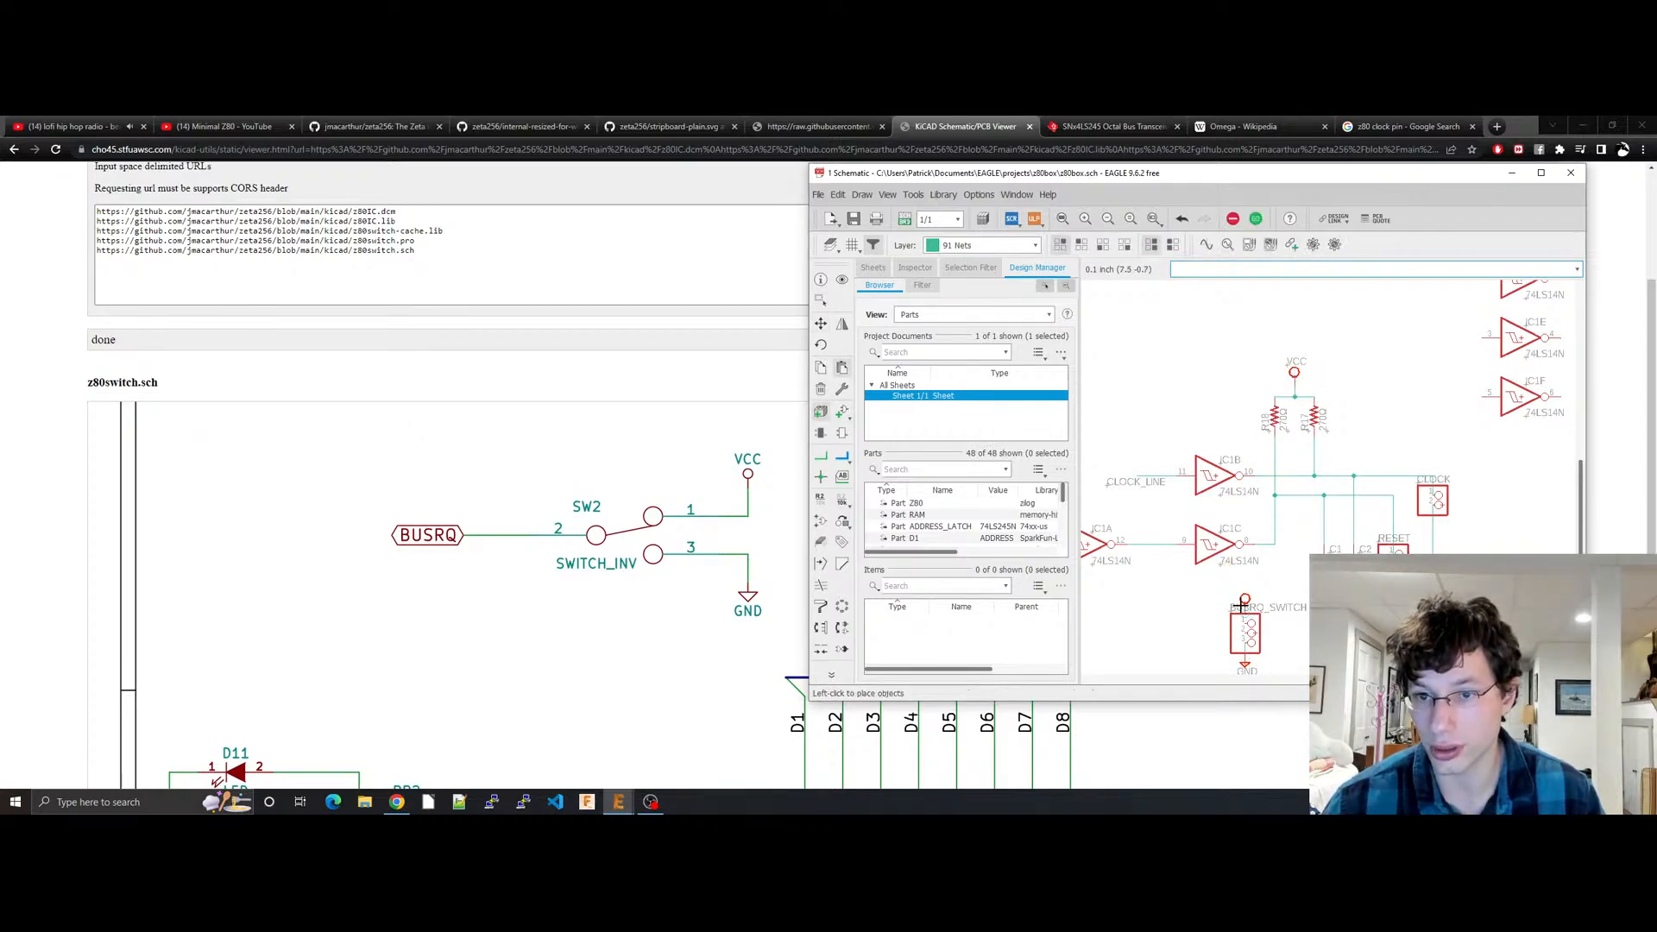
left_click(1246, 607)
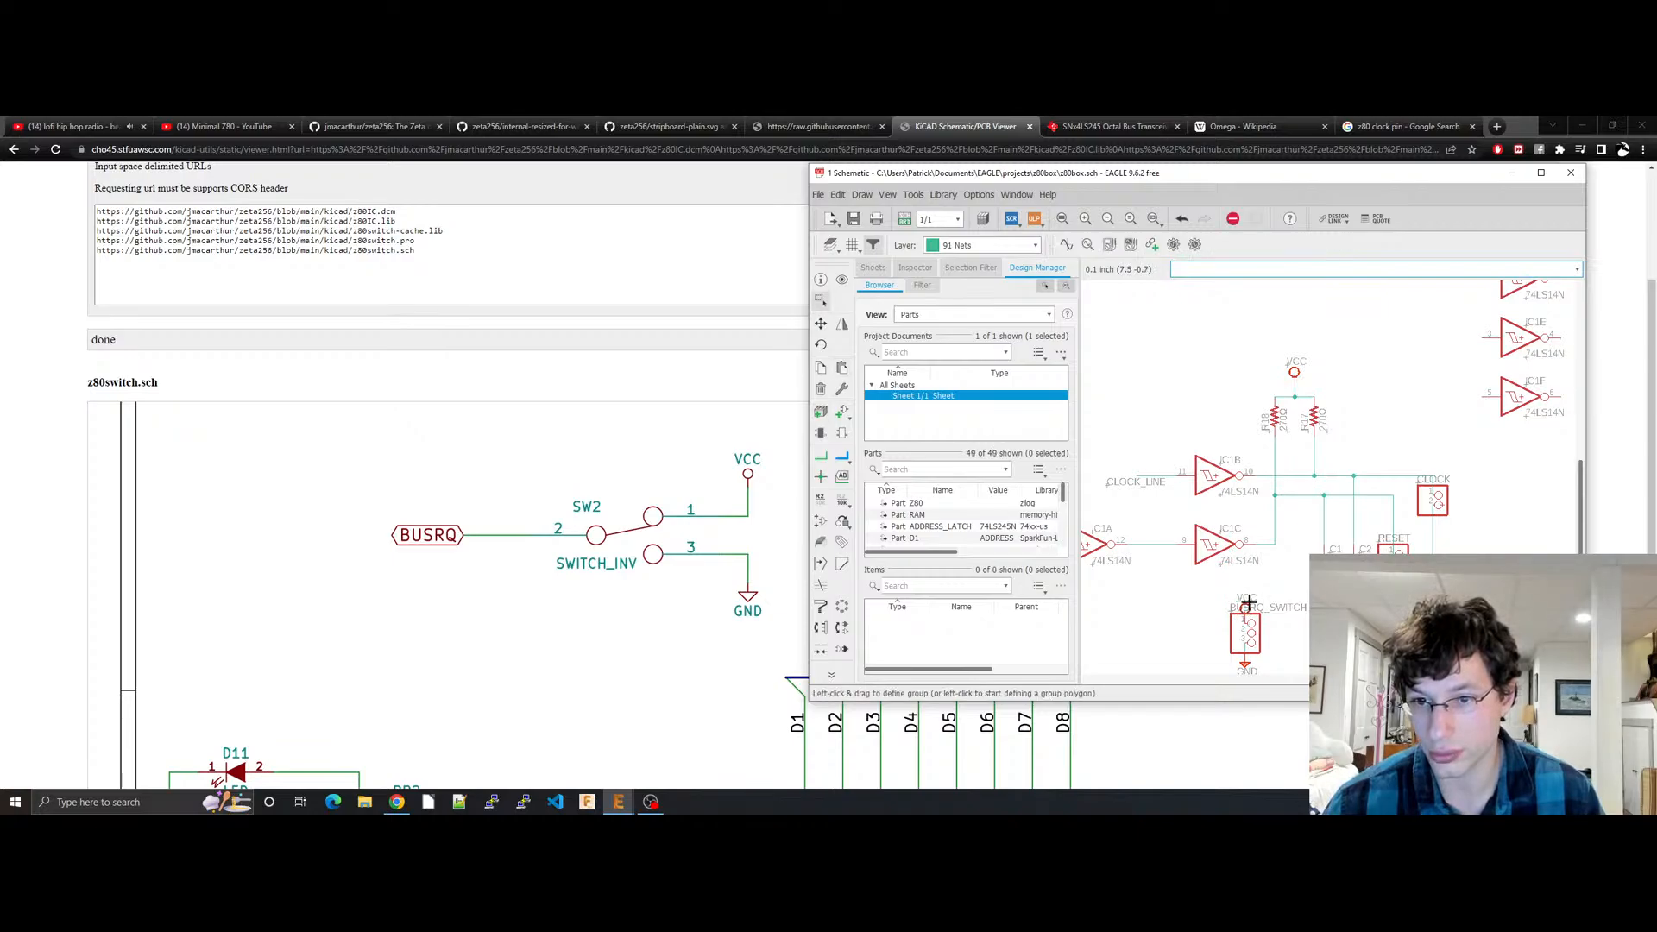
mouse_move(1249, 604)
left_mouse_down()
mouse_move(1263, 607)
mouse_move(1251, 596)
left_mouse_up()
left_click(1292, 680)
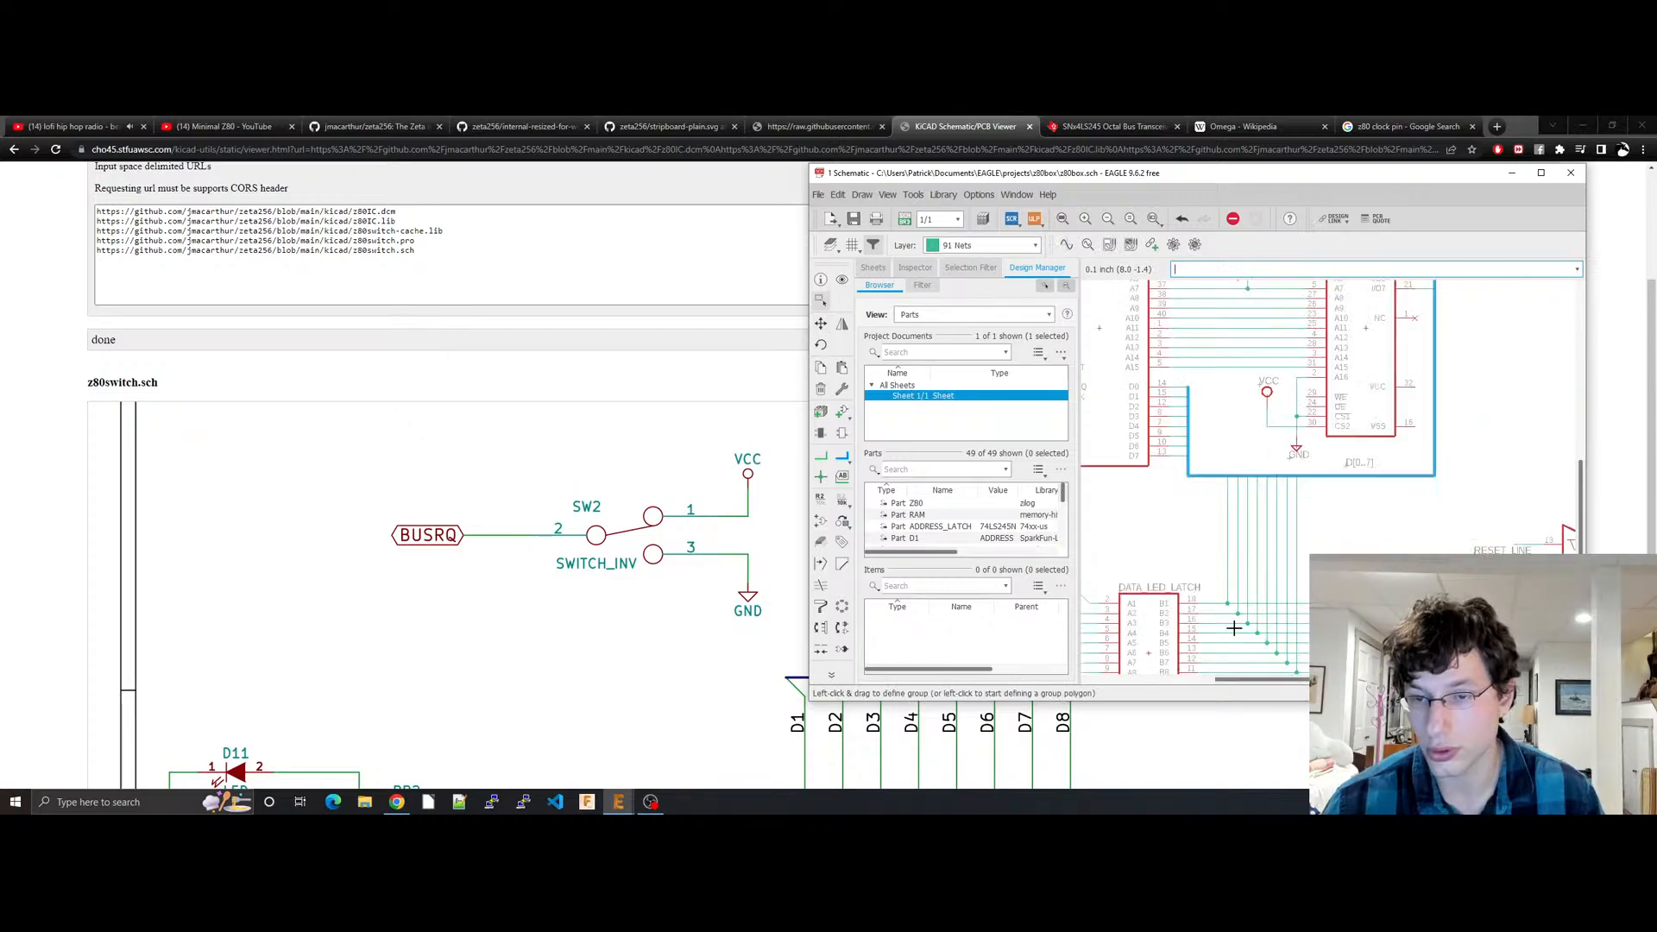
scroll(1414, 538, "down", 8)
scroll(1424, 544, "up", 5)
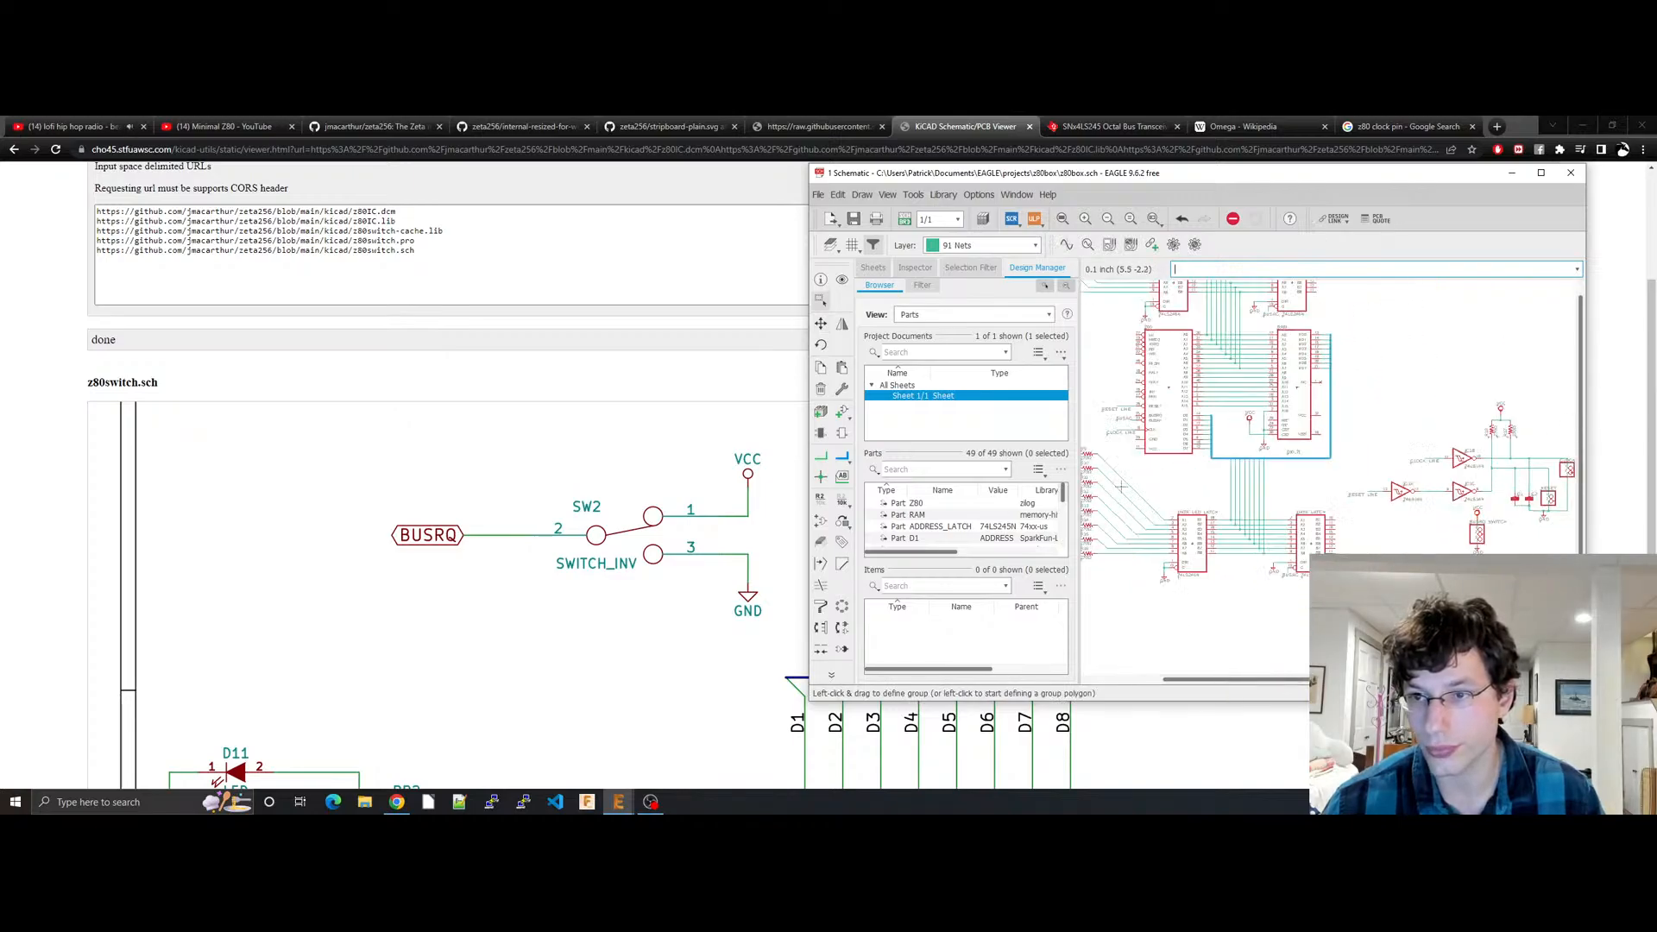
middle_click_drag(1433, 605, 1267, 584)
scroll(1416, 600, "up", 4)
left_click_drag(1300, 549, 1247, 392)
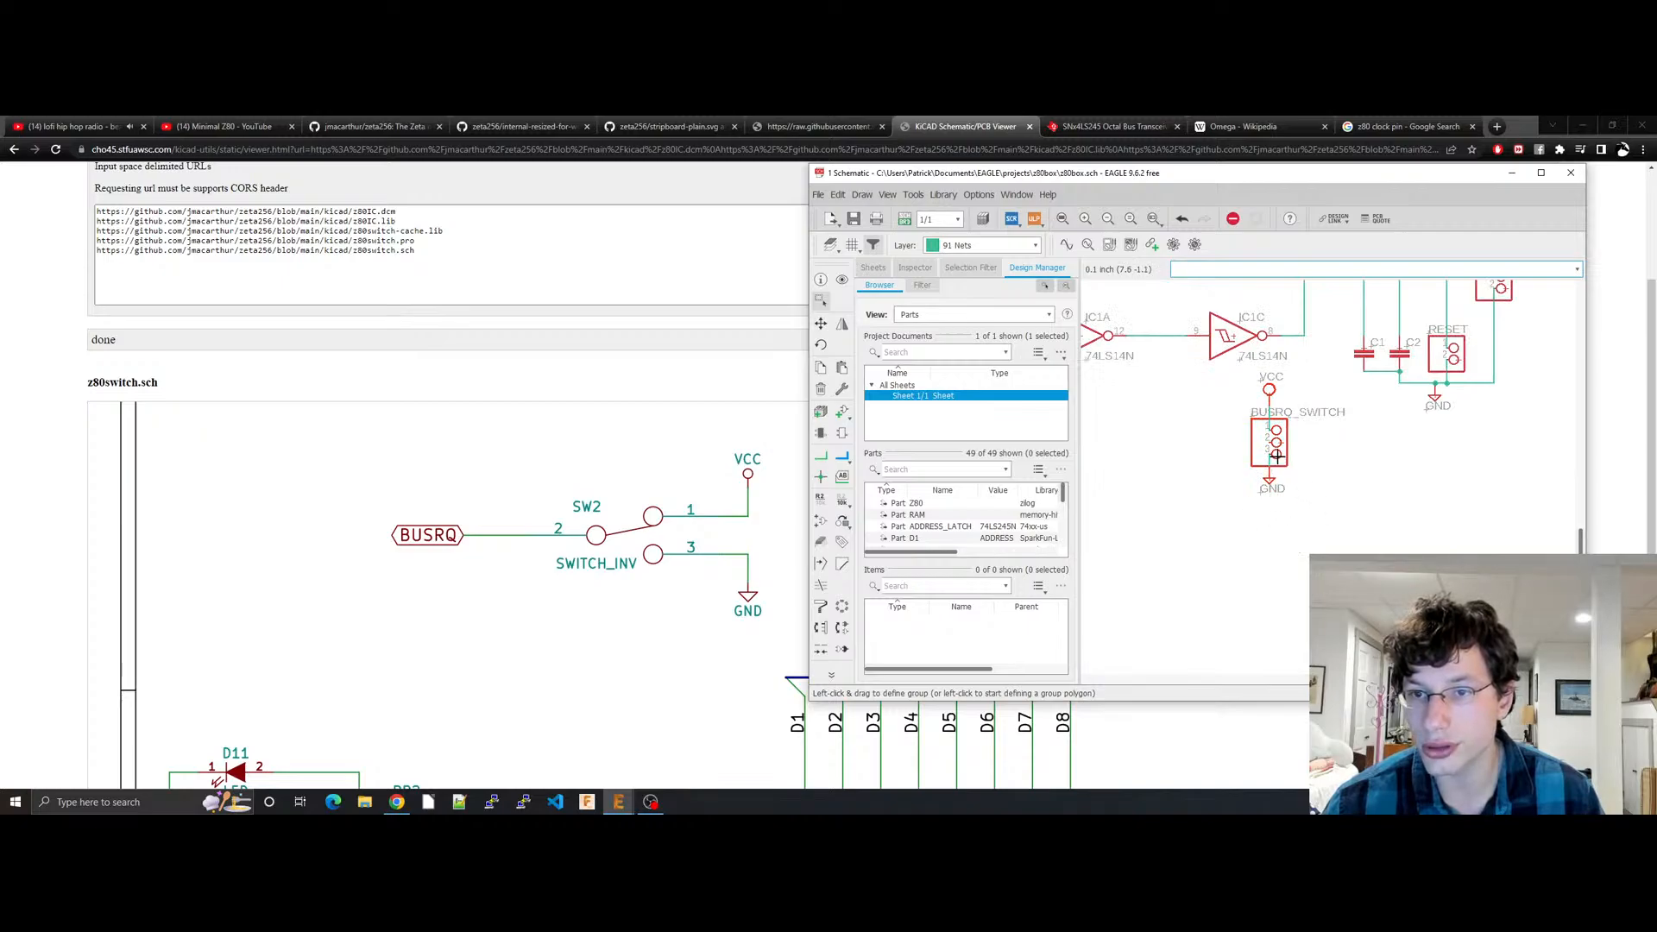
Step: Move the BUSRQ_SWITCH header together with its VCC and GND symbols farther below inverter IC1C, and save the schematic
left_click_drag(1462, 564, 1198, 381)
left_click(1505, 514)
left_click_drag(1254, 563, 1342, 388)
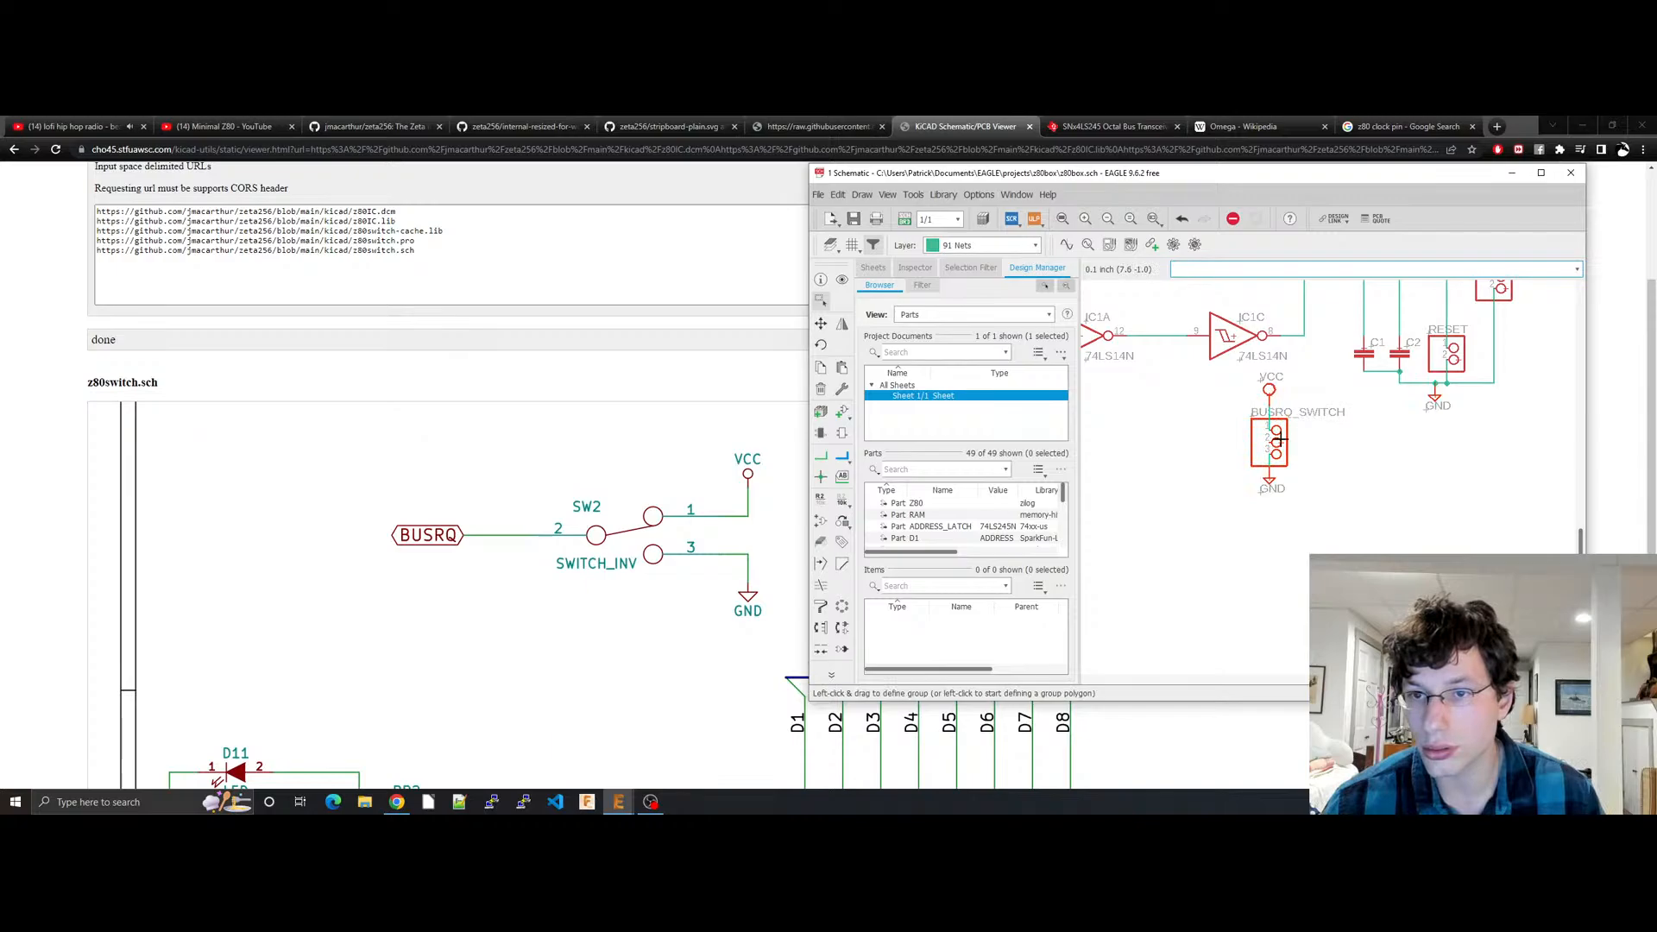
left_click_drag(1281, 440, 1281, 522)
left_click(1410, 498)
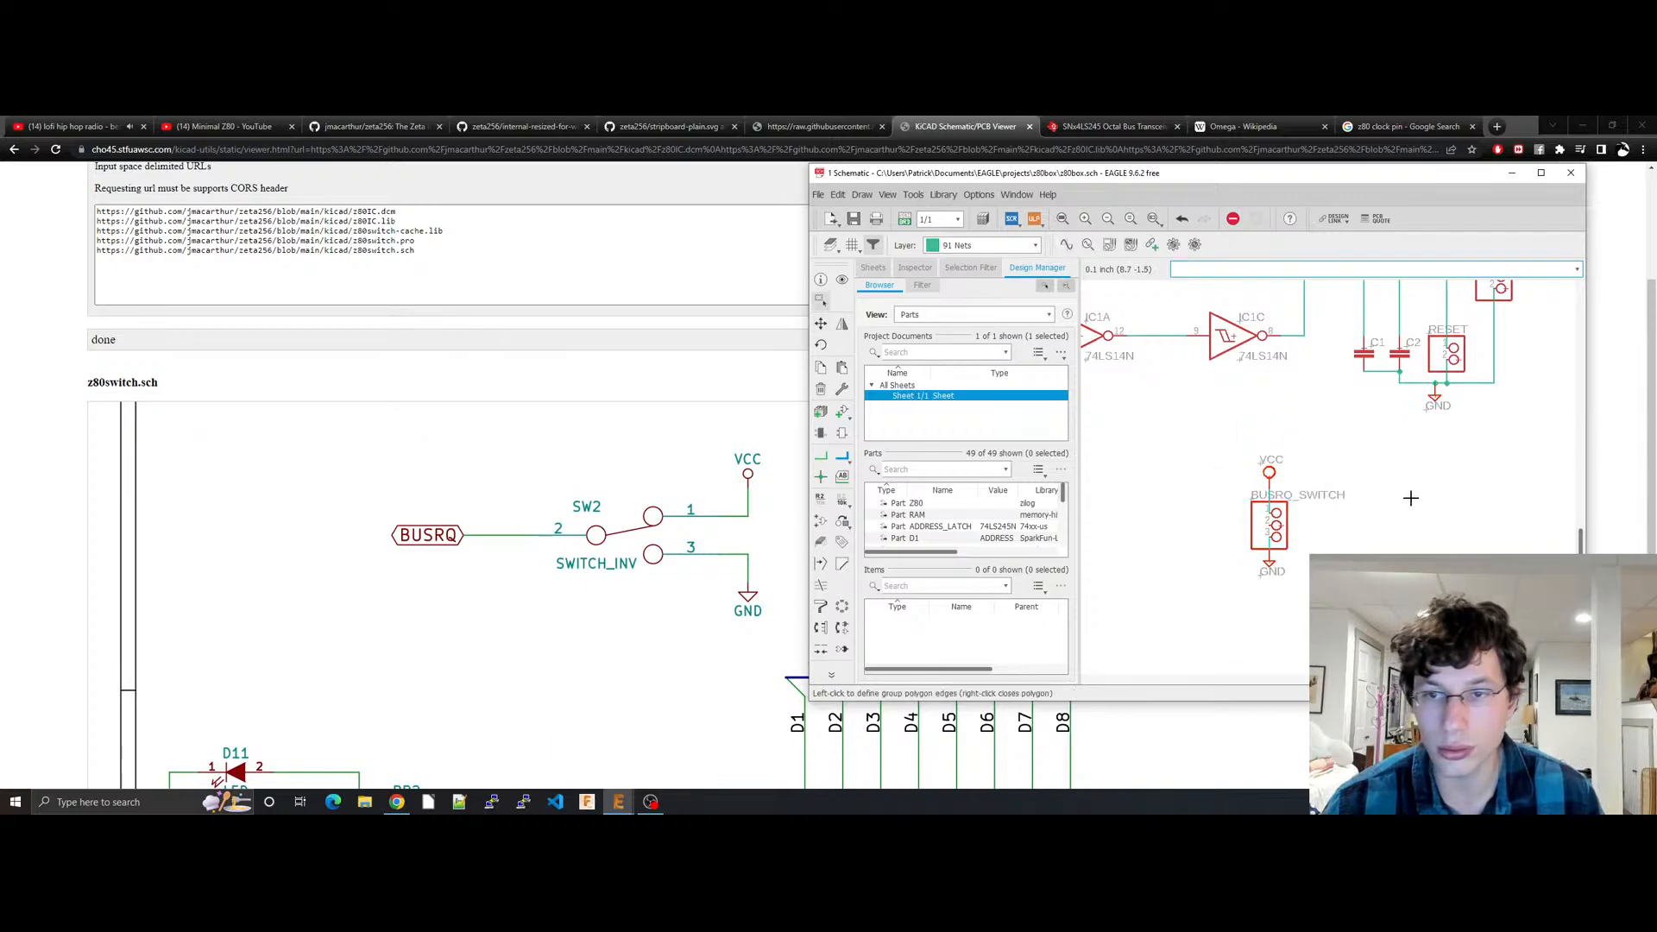
key("ctrl+s")
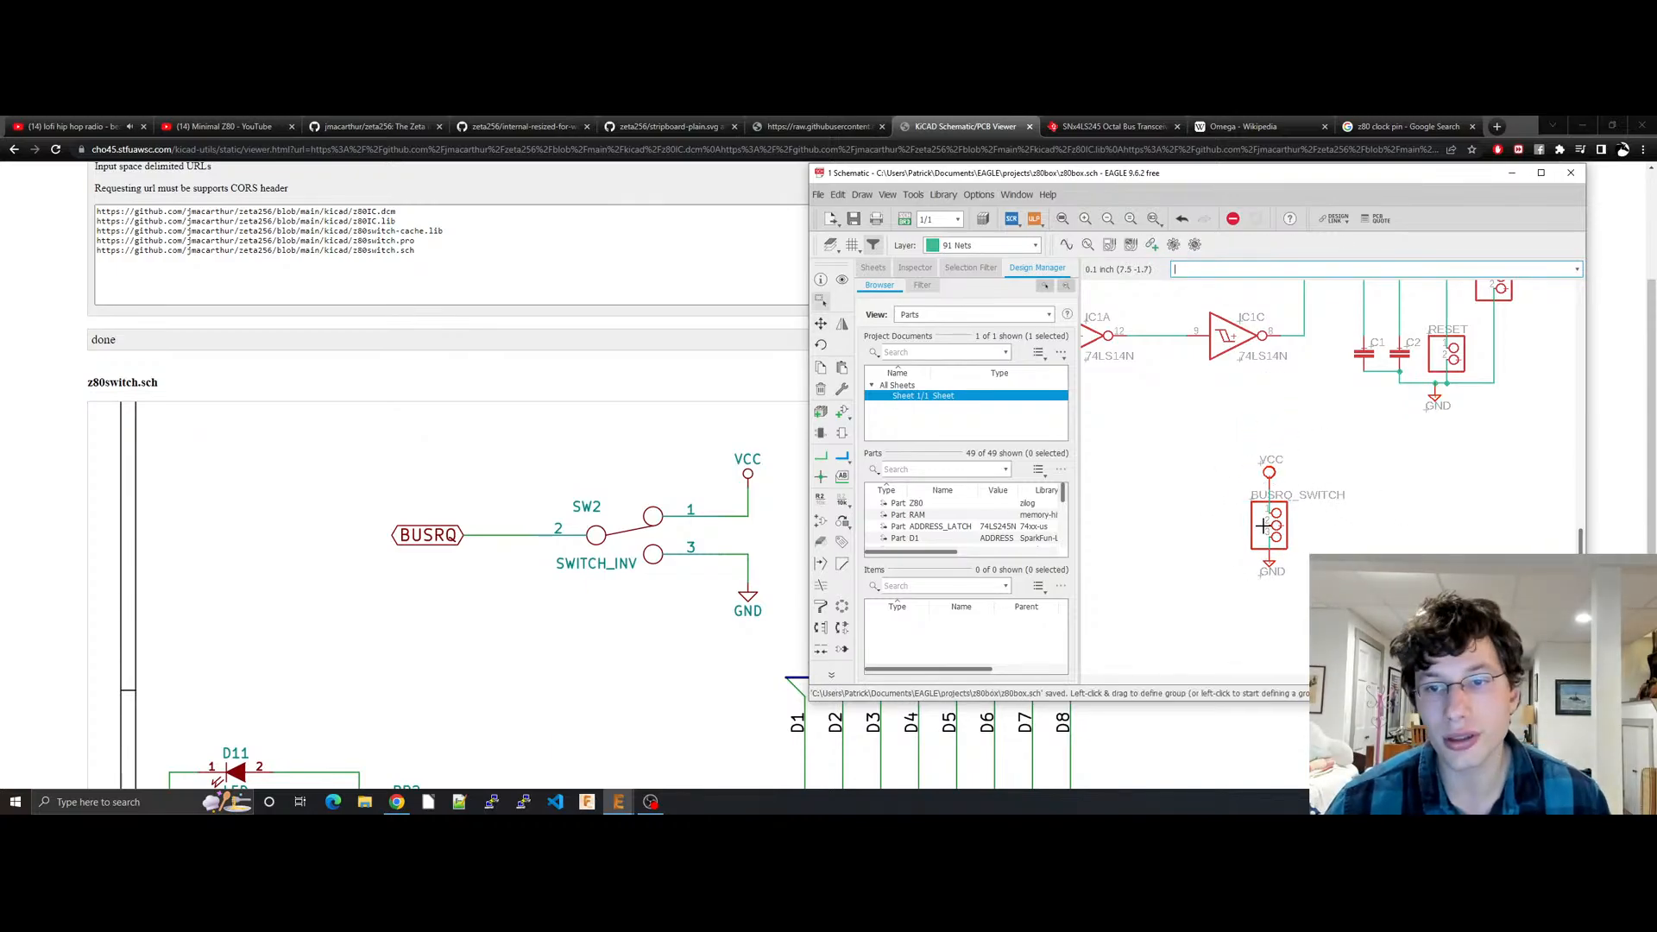
Step: Draw a short net leftward from the middle pin of the BUSRQ_SWITCH header, name it BUSRQ, and place its label
left_click(821, 456)
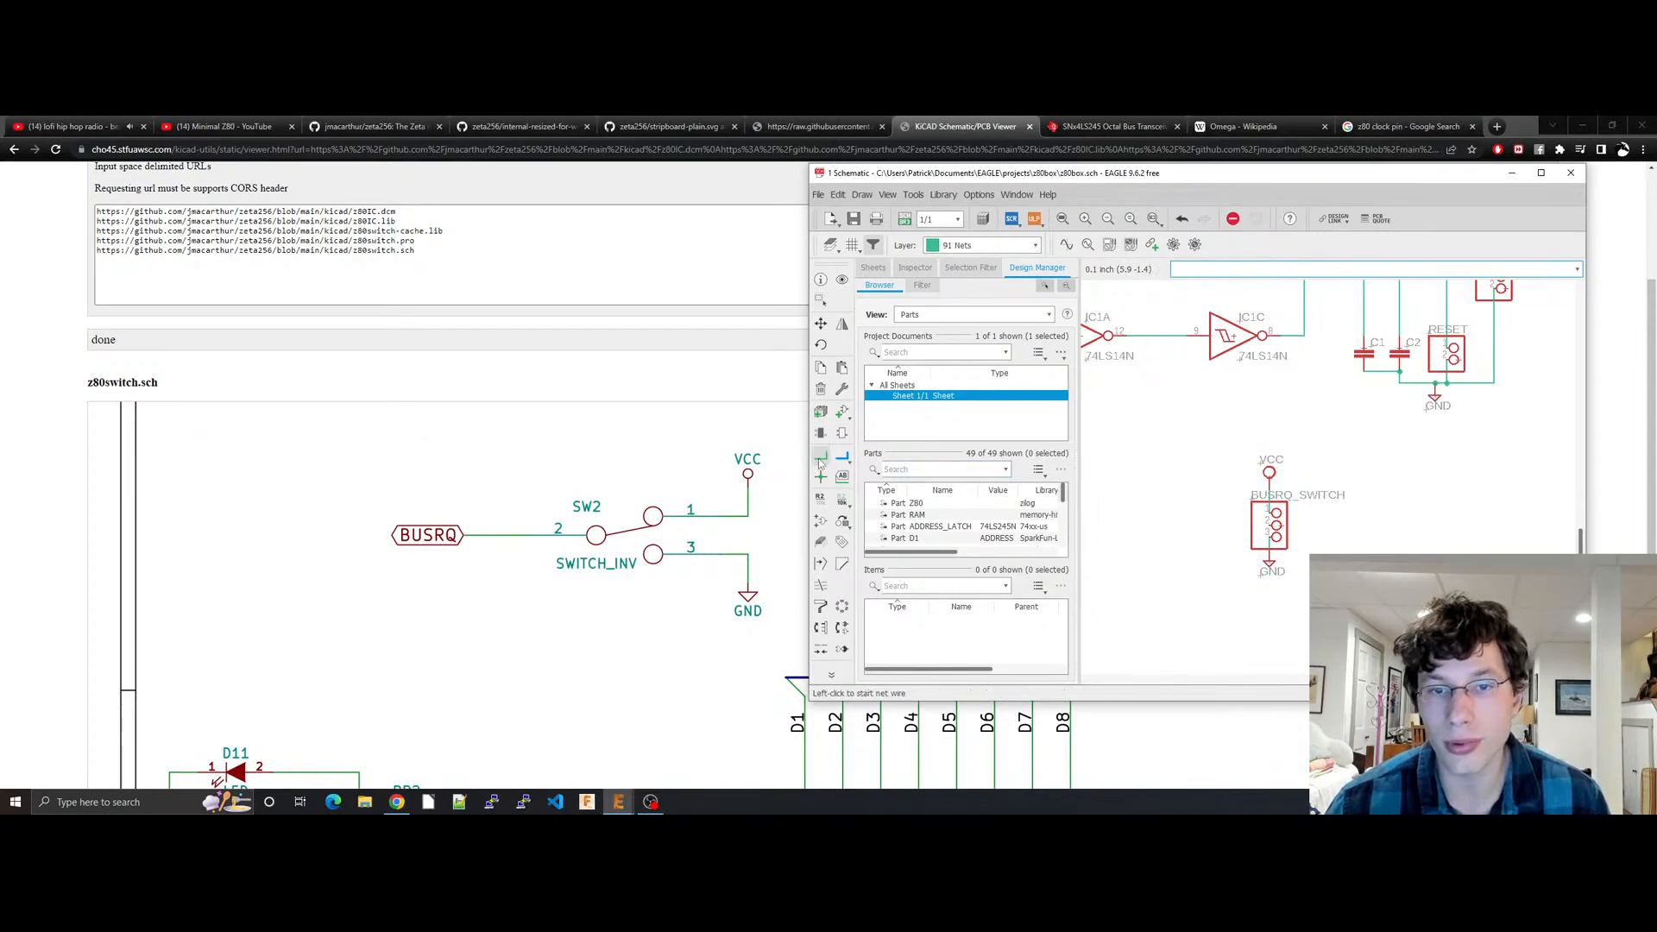
left_click(1269, 523)
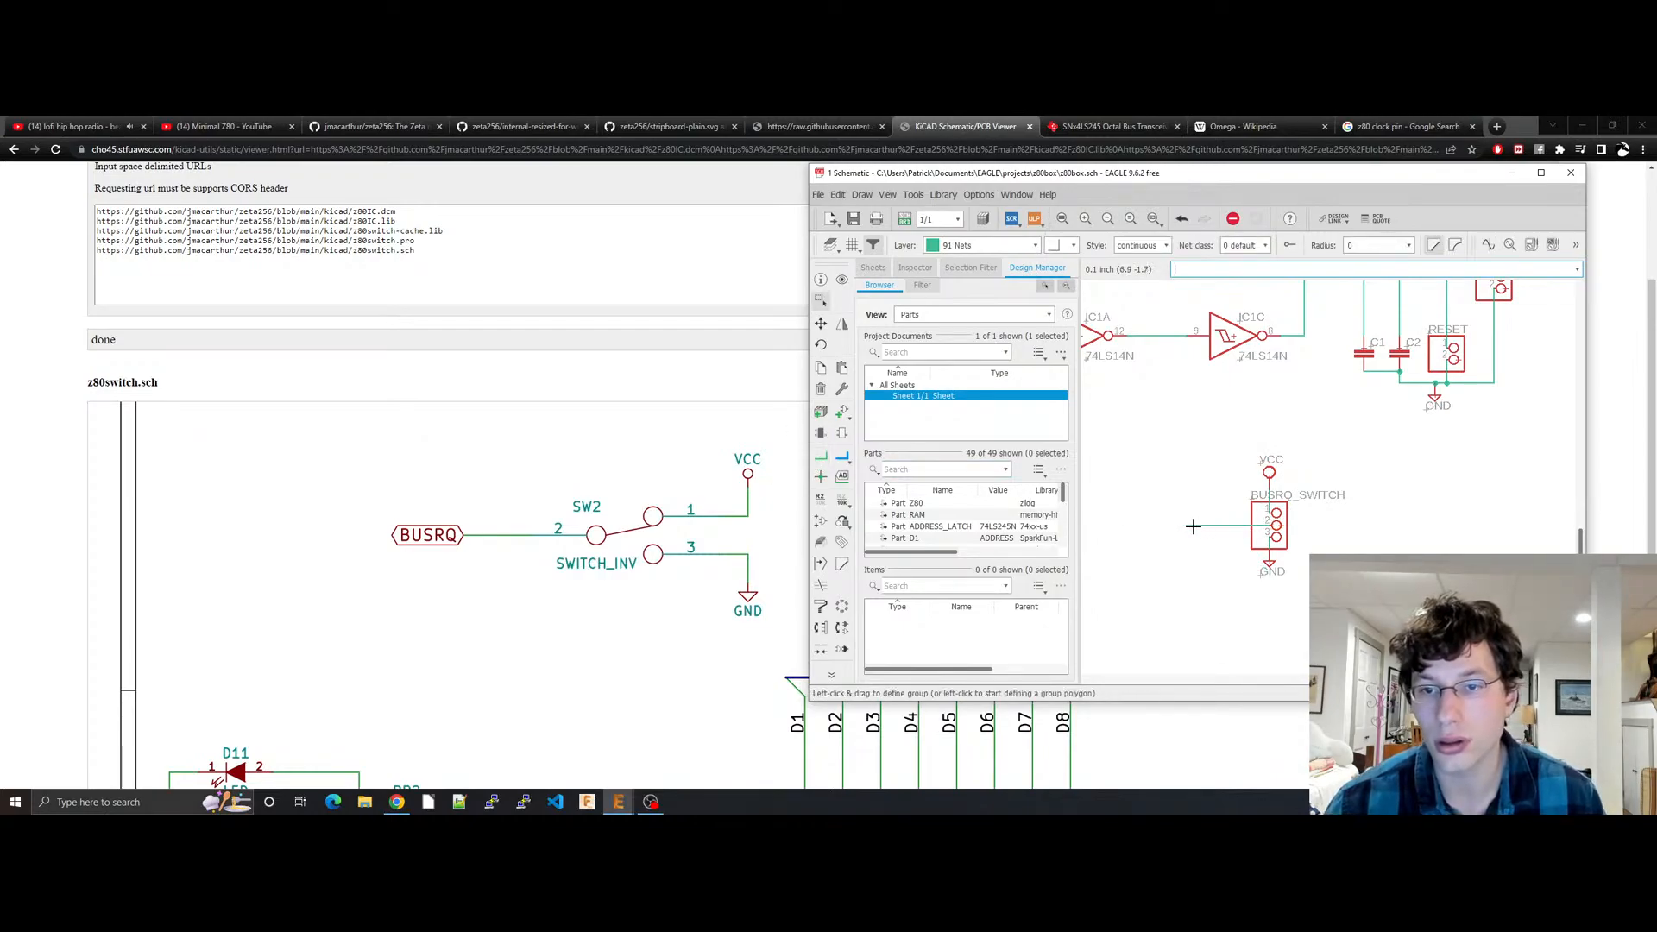
key("Escape")
right_click(1192, 526)
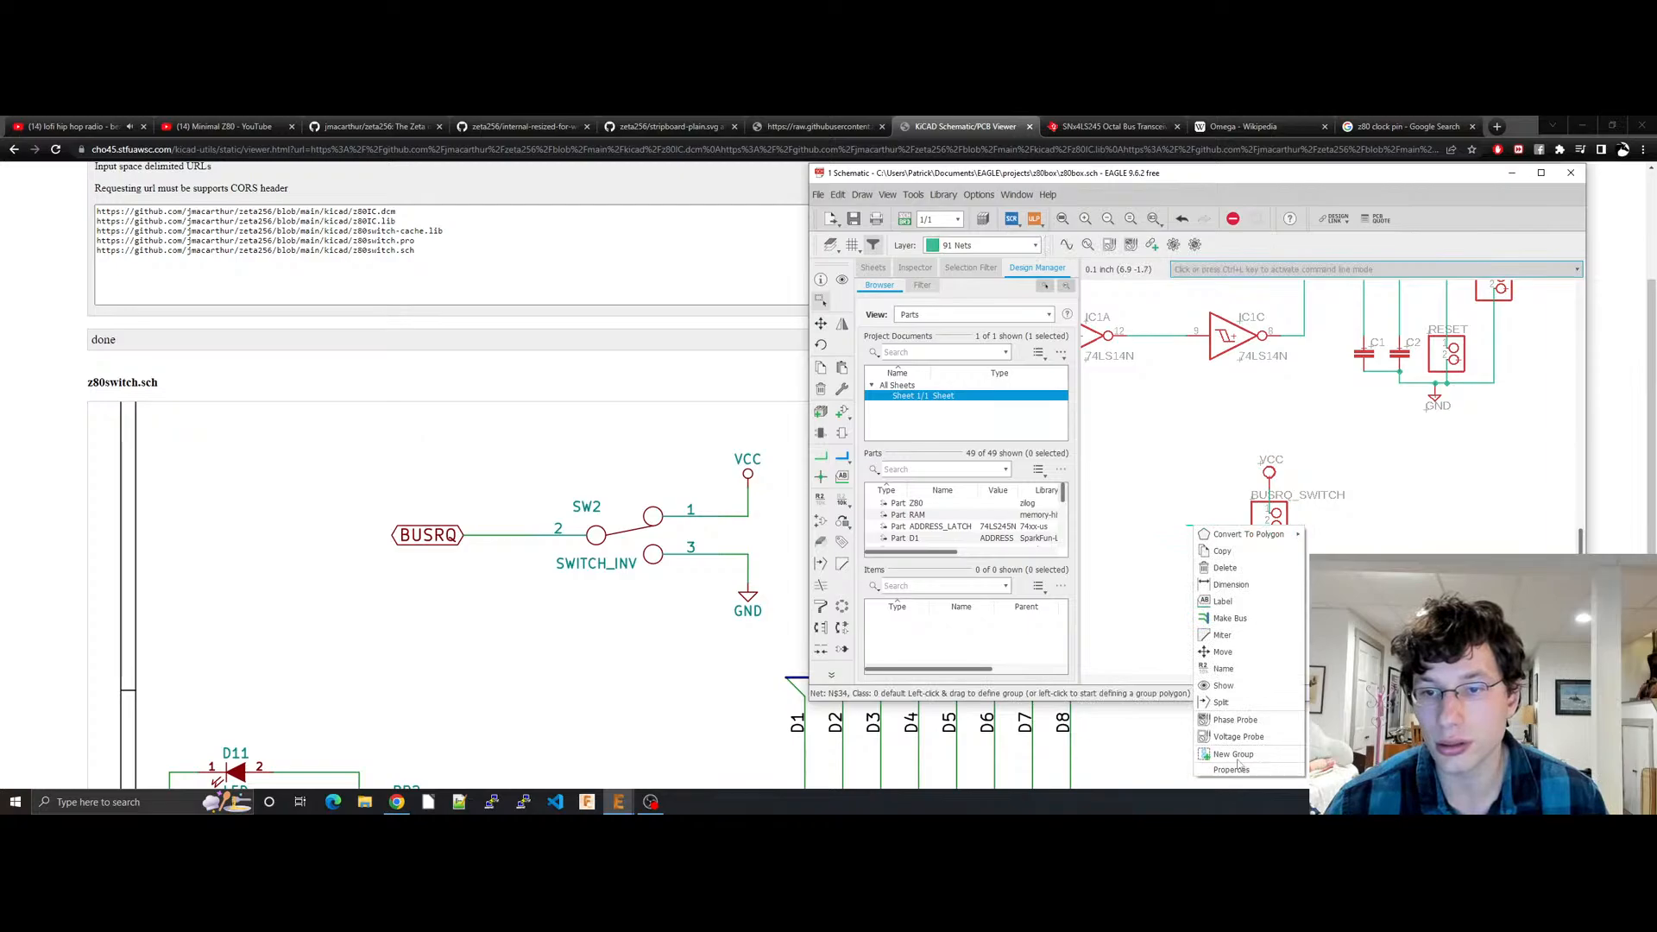
left_click(1247, 668)
type("B")
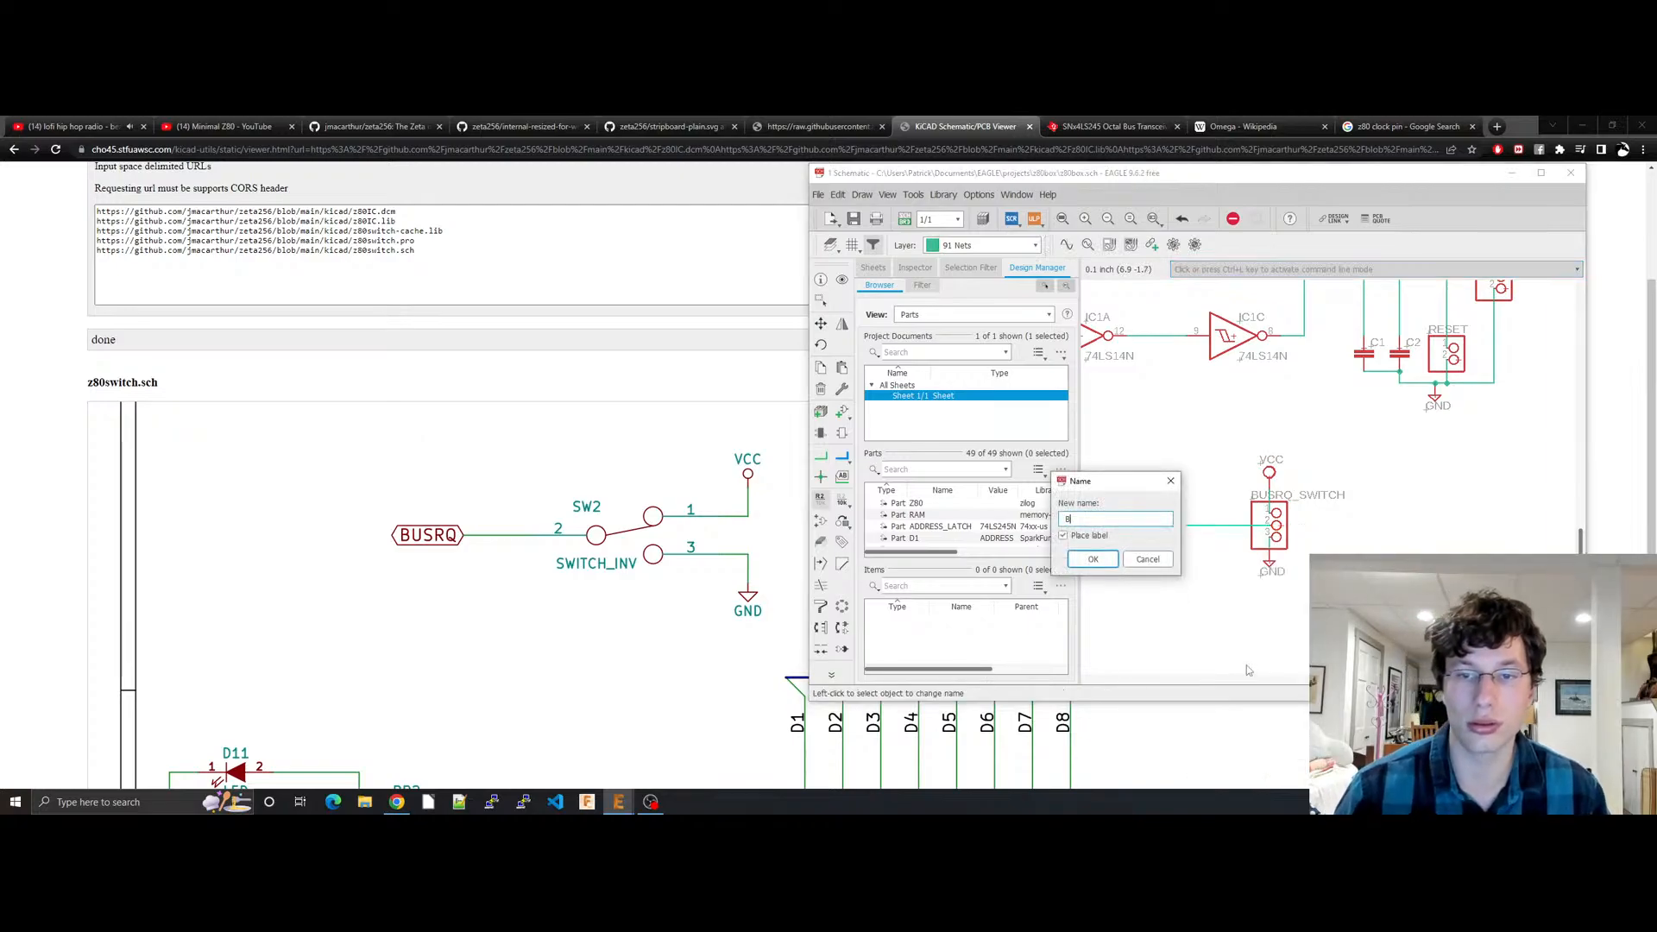
type("USRQ")
key("Return")
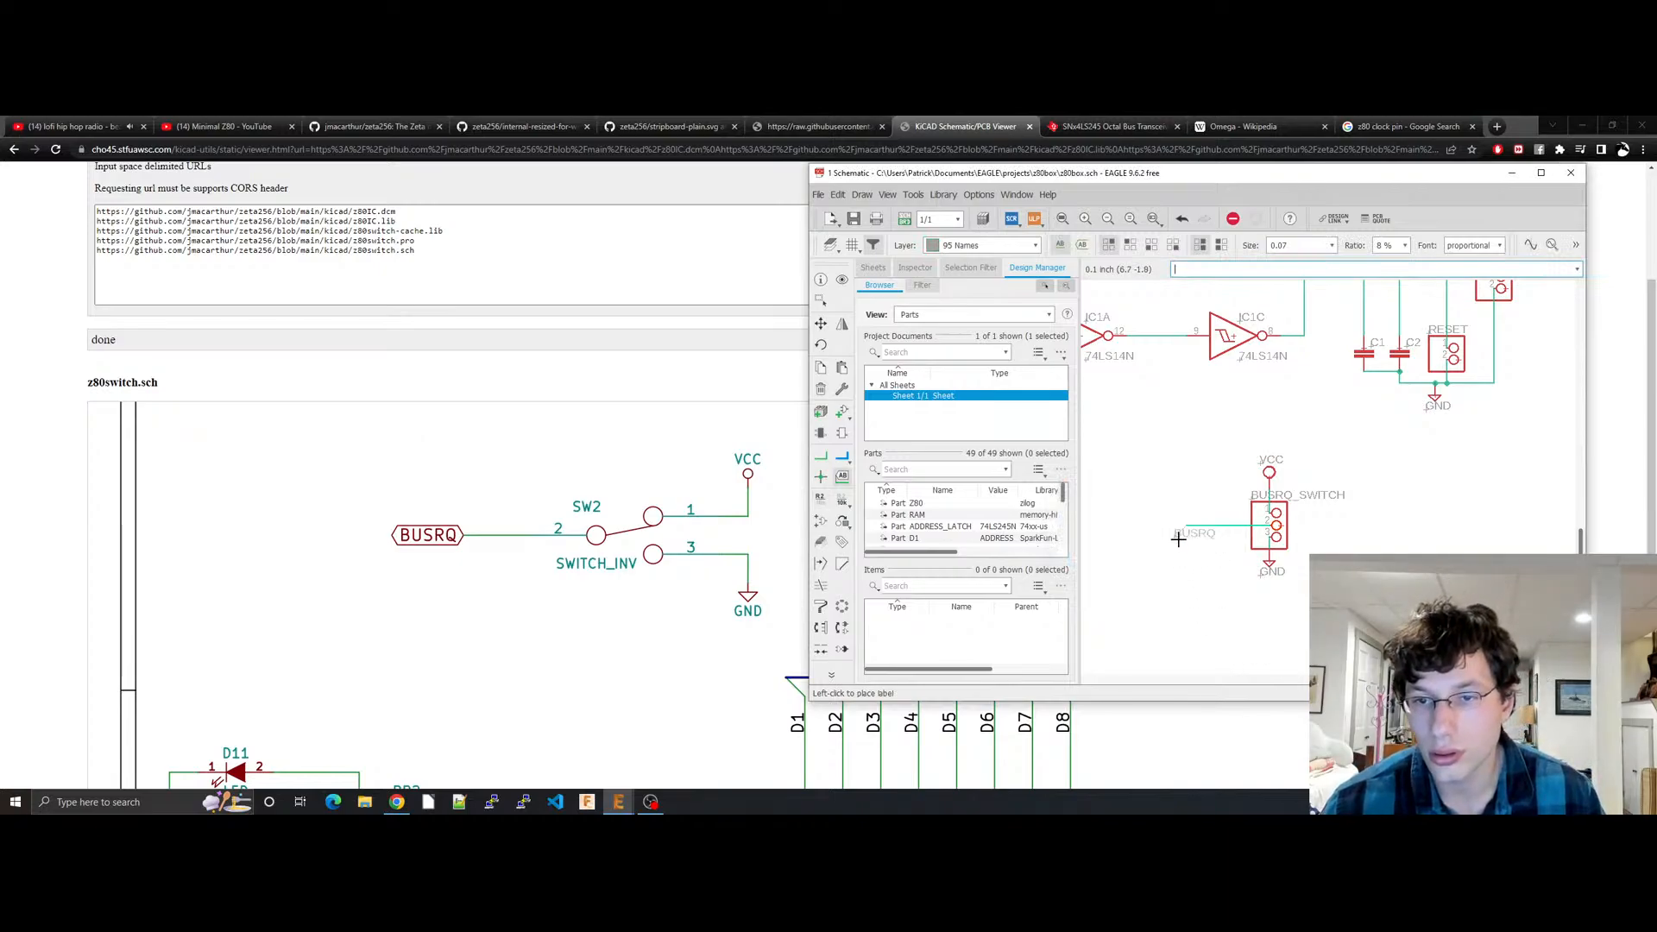
left_click(1178, 538)
Step: Draw a short net leftward from the BUSRQ pin of the Z80
scroll(1179, 537, "down", 5)
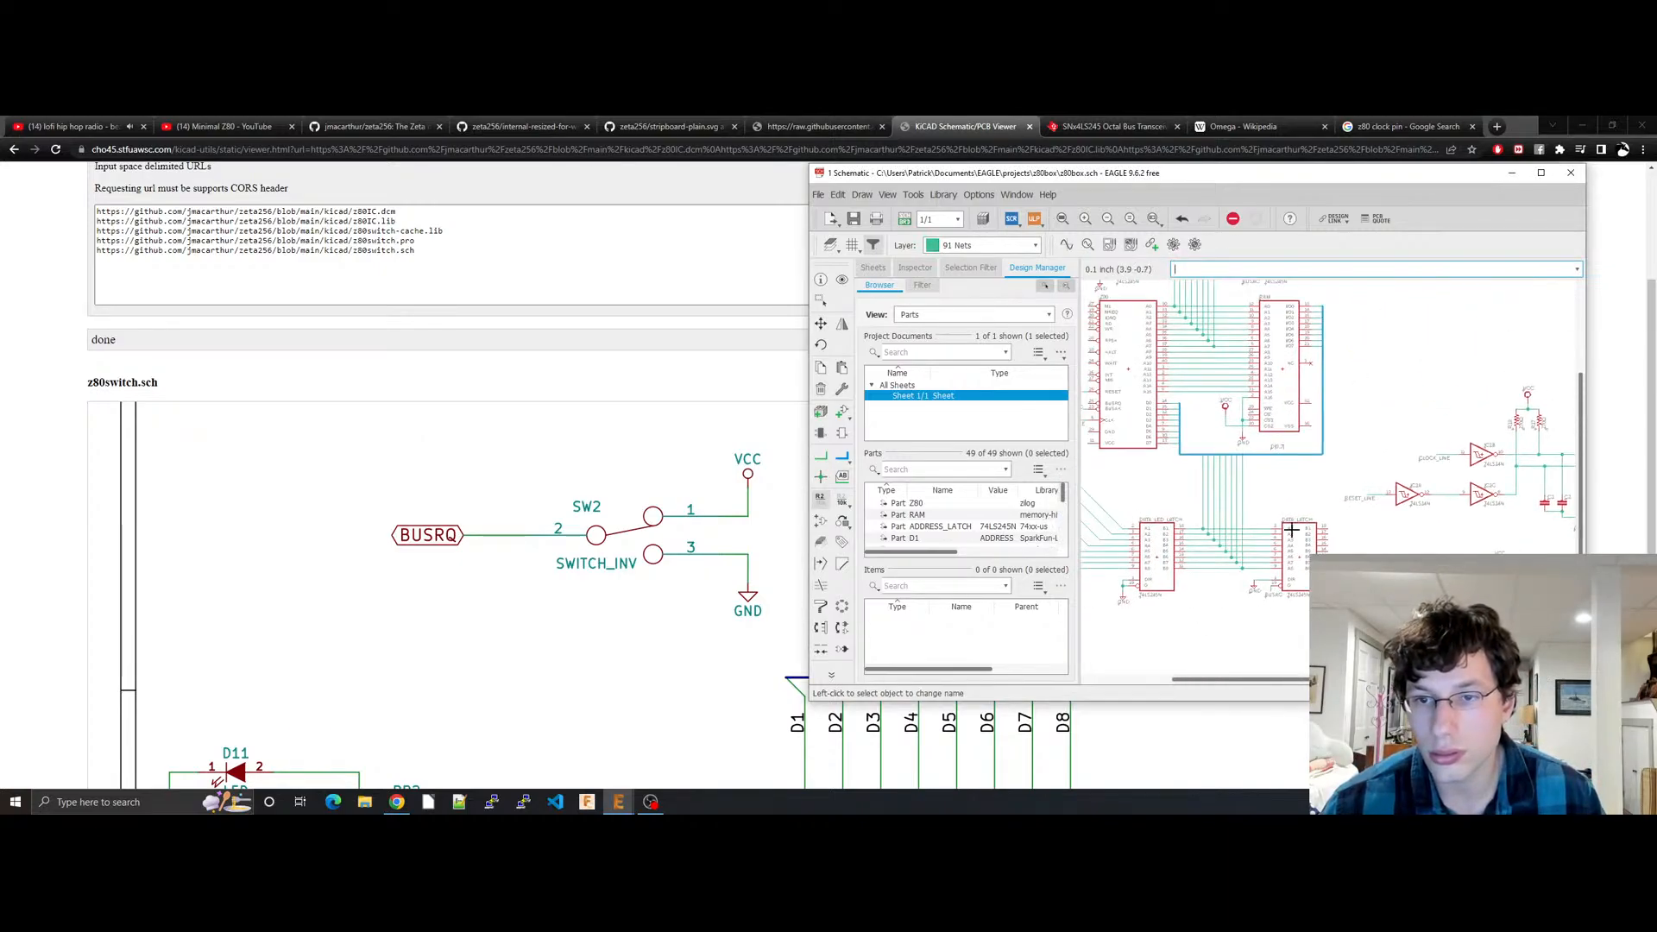
middle_click_drag(1123, 480, 1245, 509)
scroll(1218, 476, "up", 3)
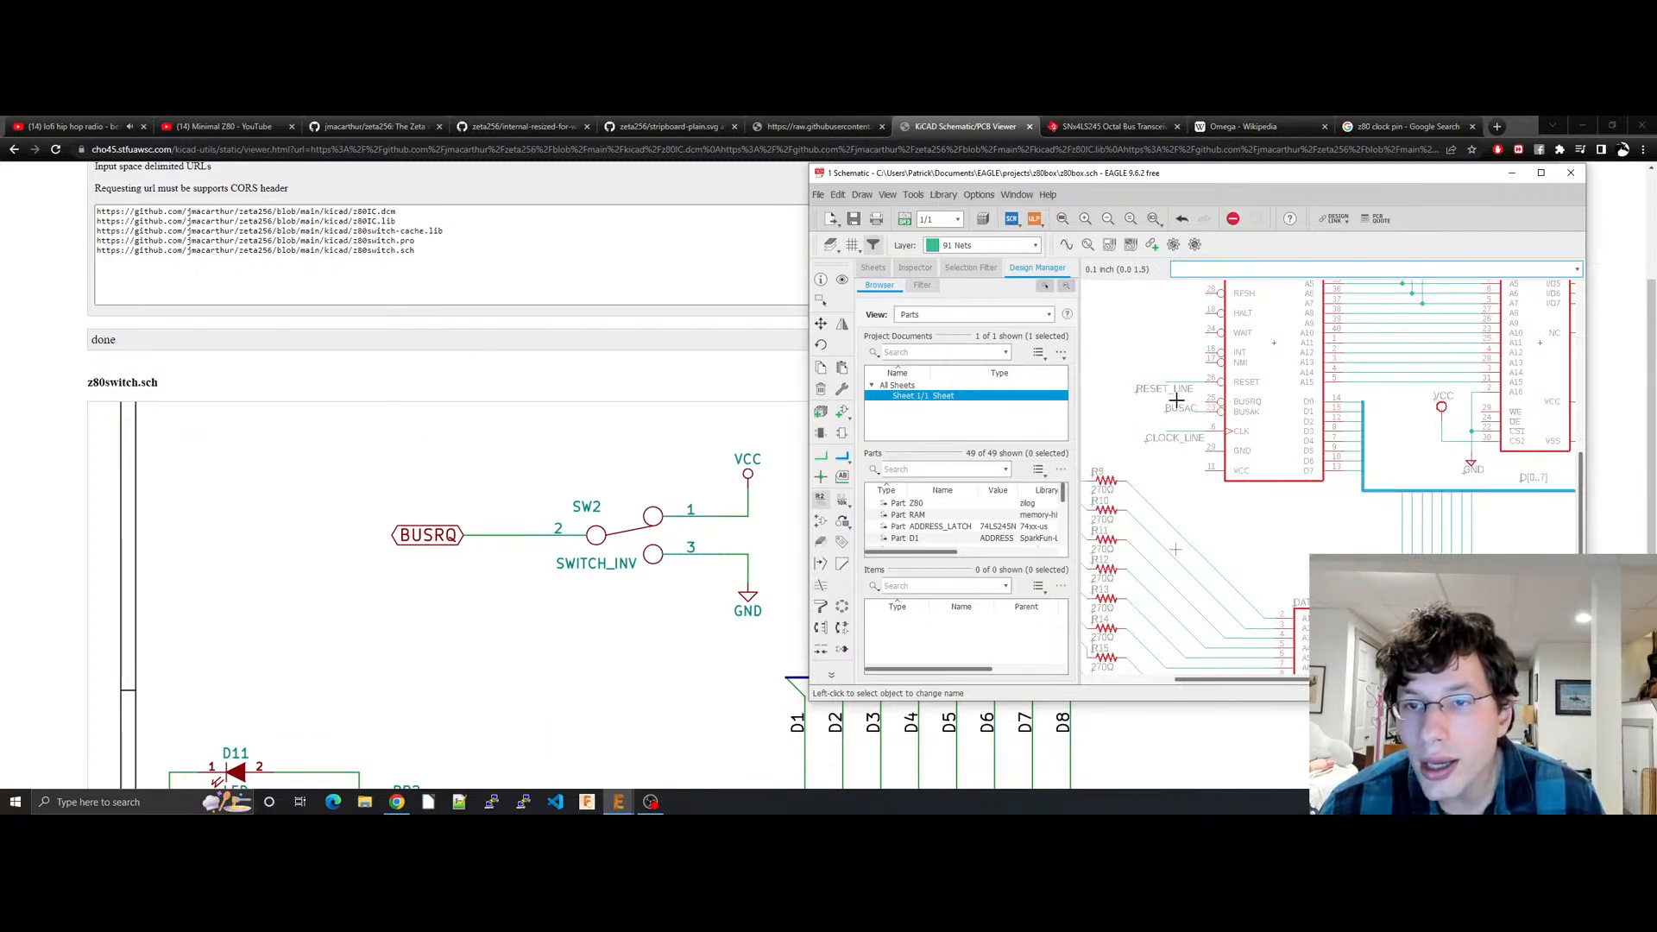
left_click(821, 456)
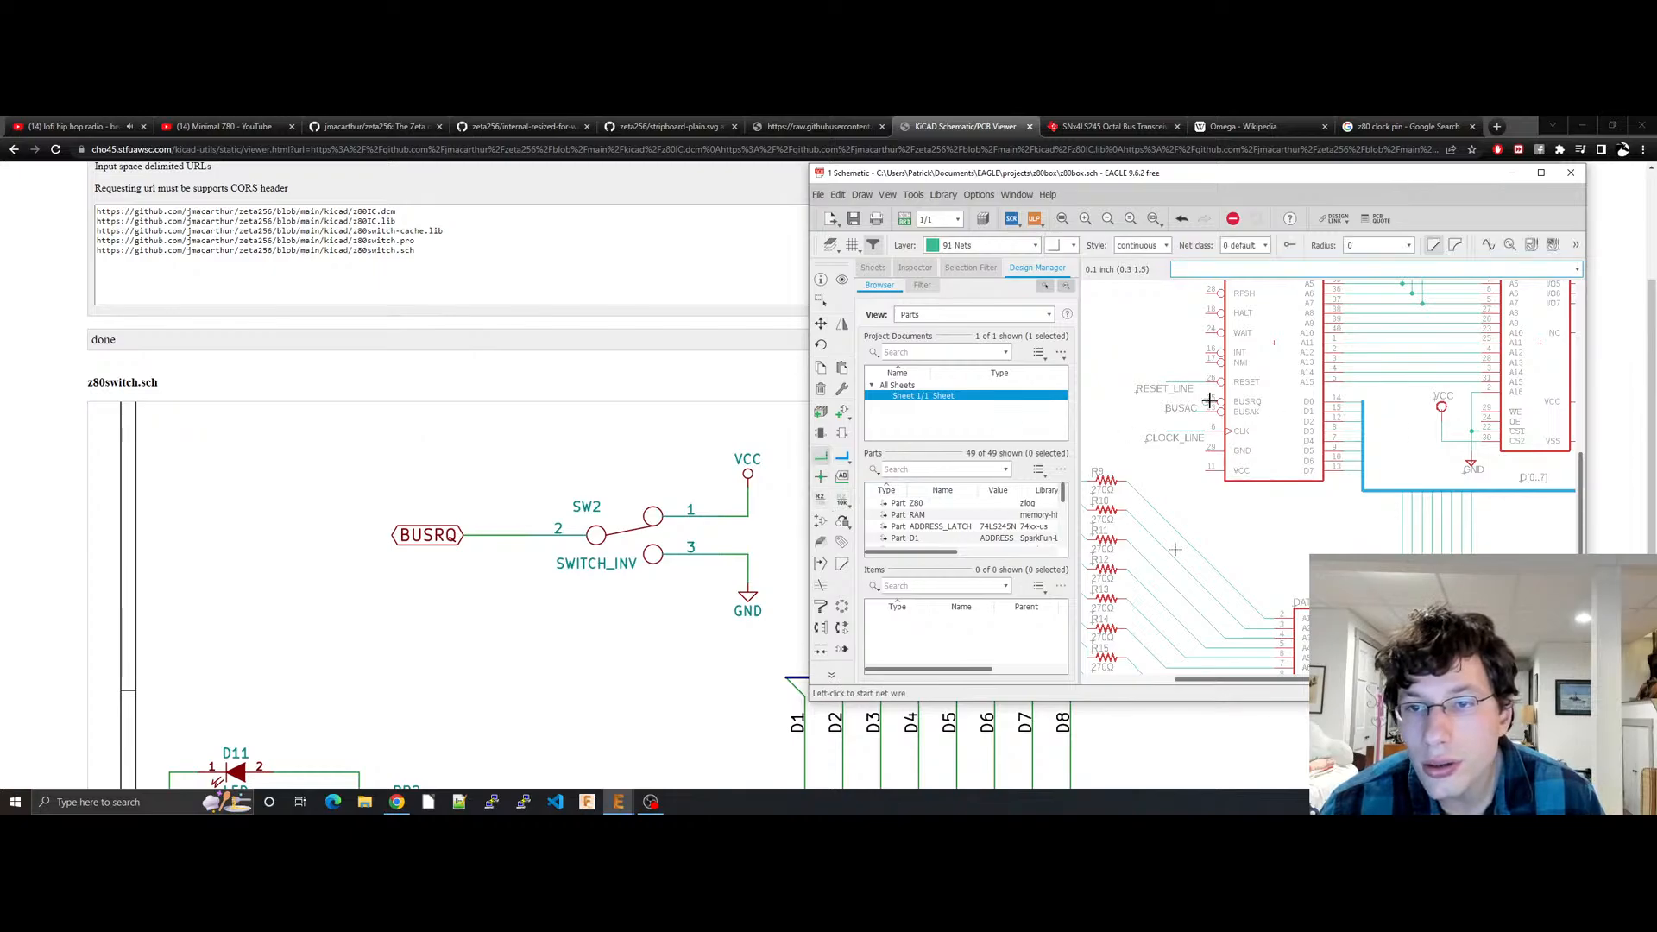
left_click(1209, 399)
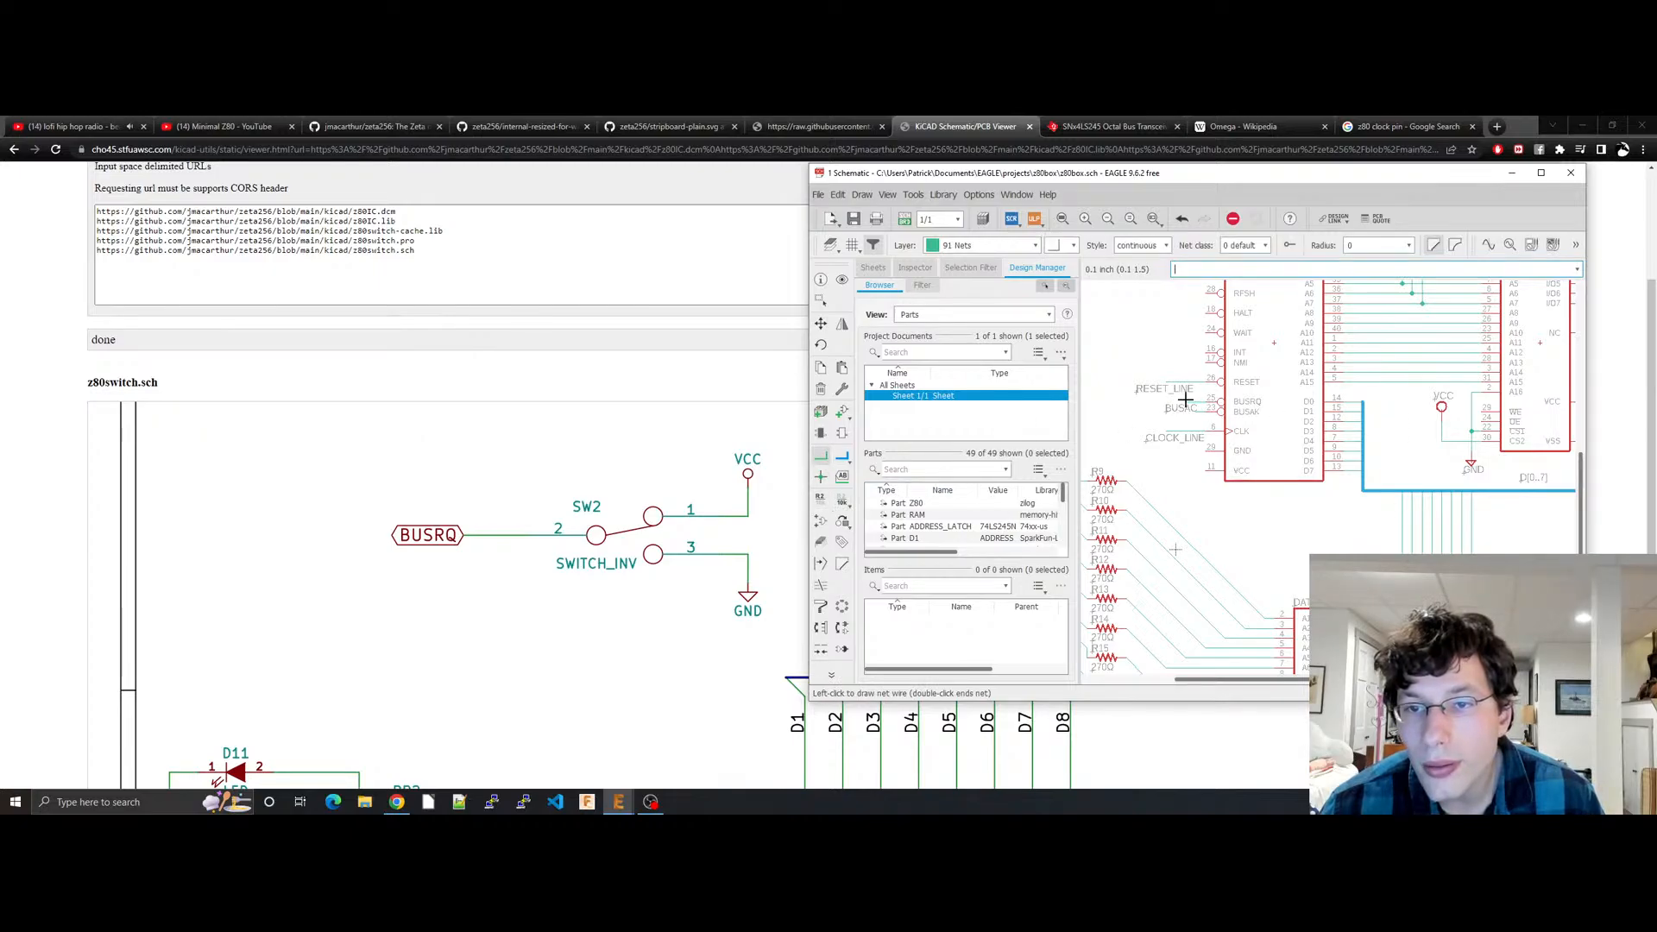
left_click(1131, 406)
key("Escape")
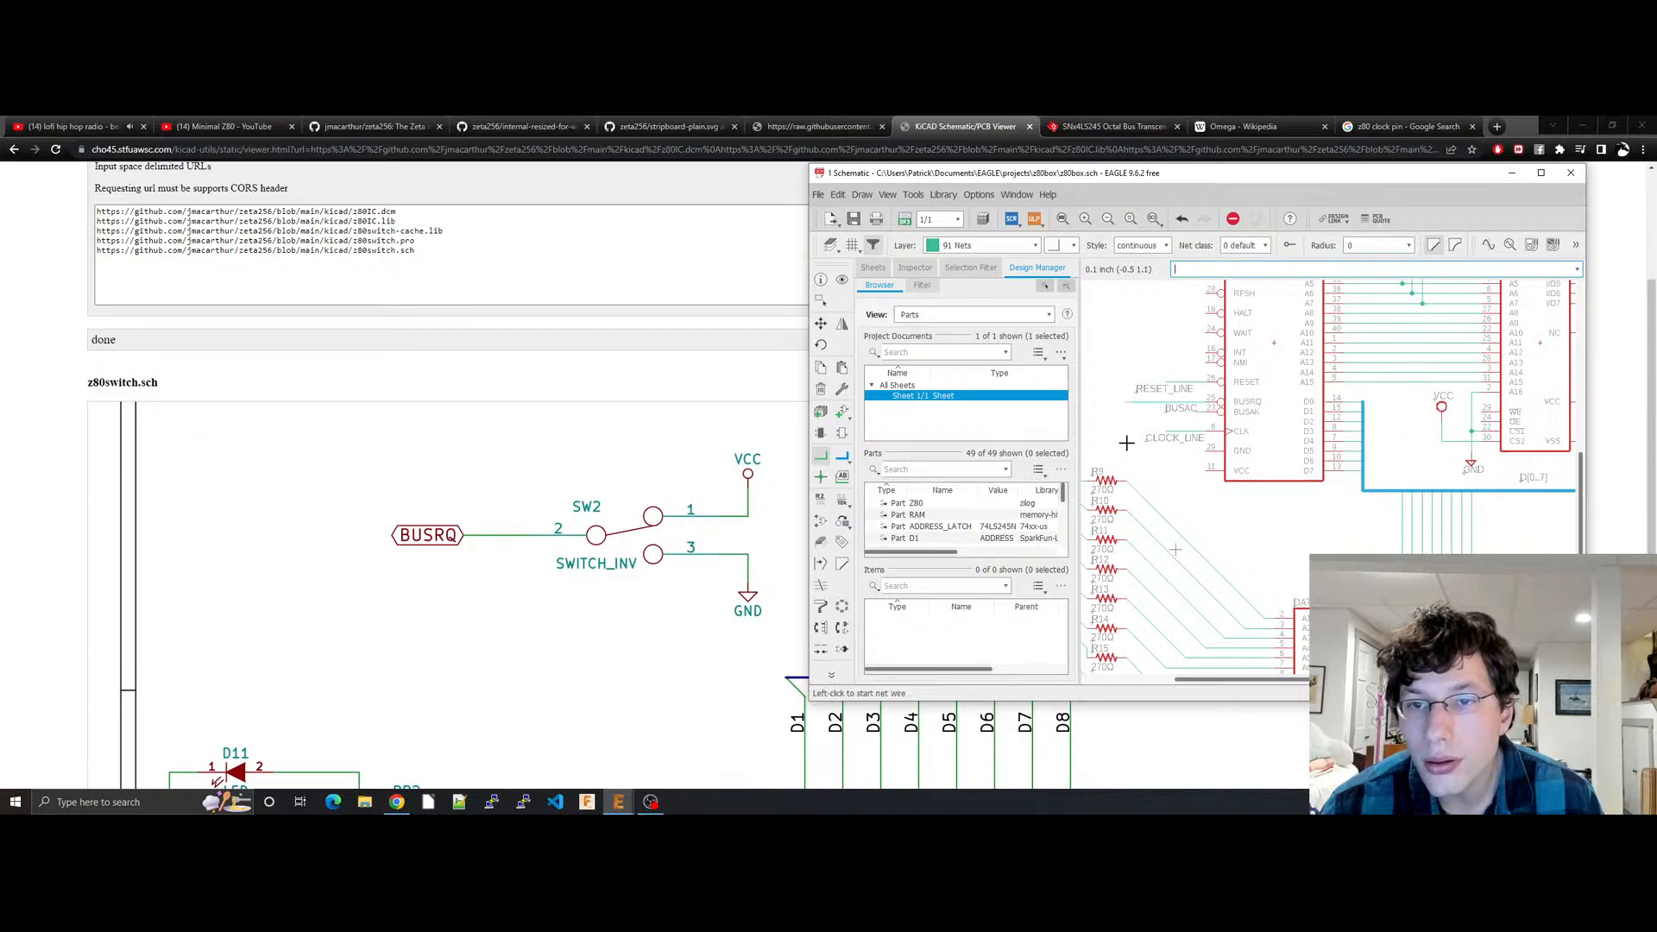
key("Escape")
Step: Name the Z80's new net BUSRQ, connecting it to the switch net, place its label, and save the schematic
right_click(1138, 403)
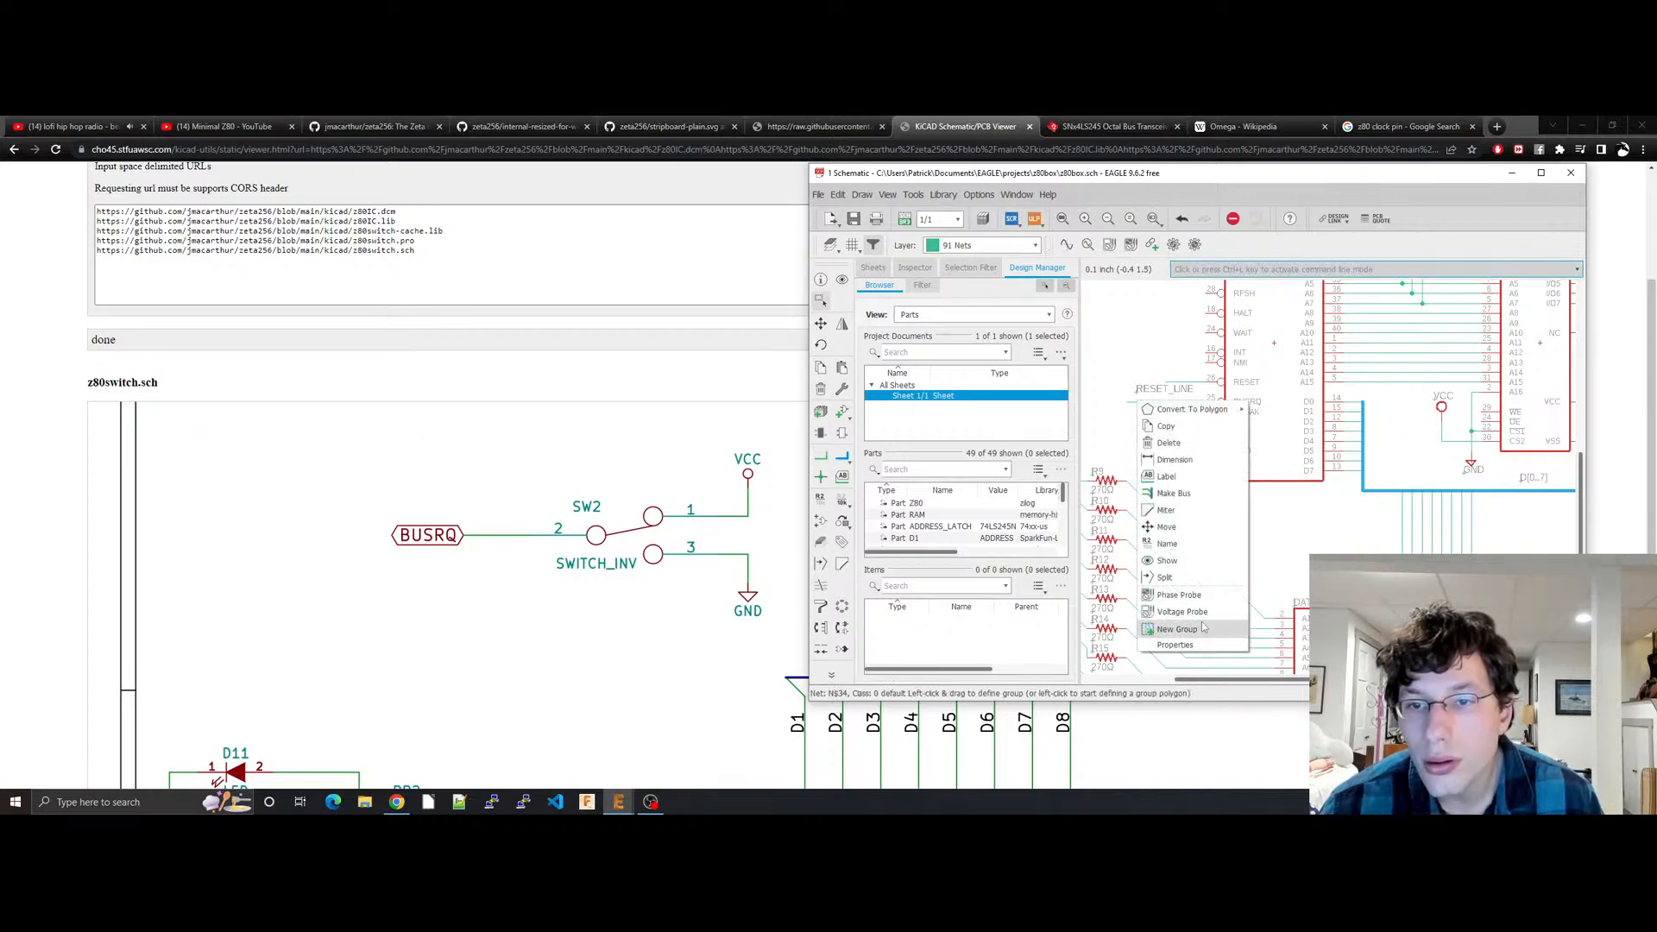
left_click(1167, 543)
type("B")
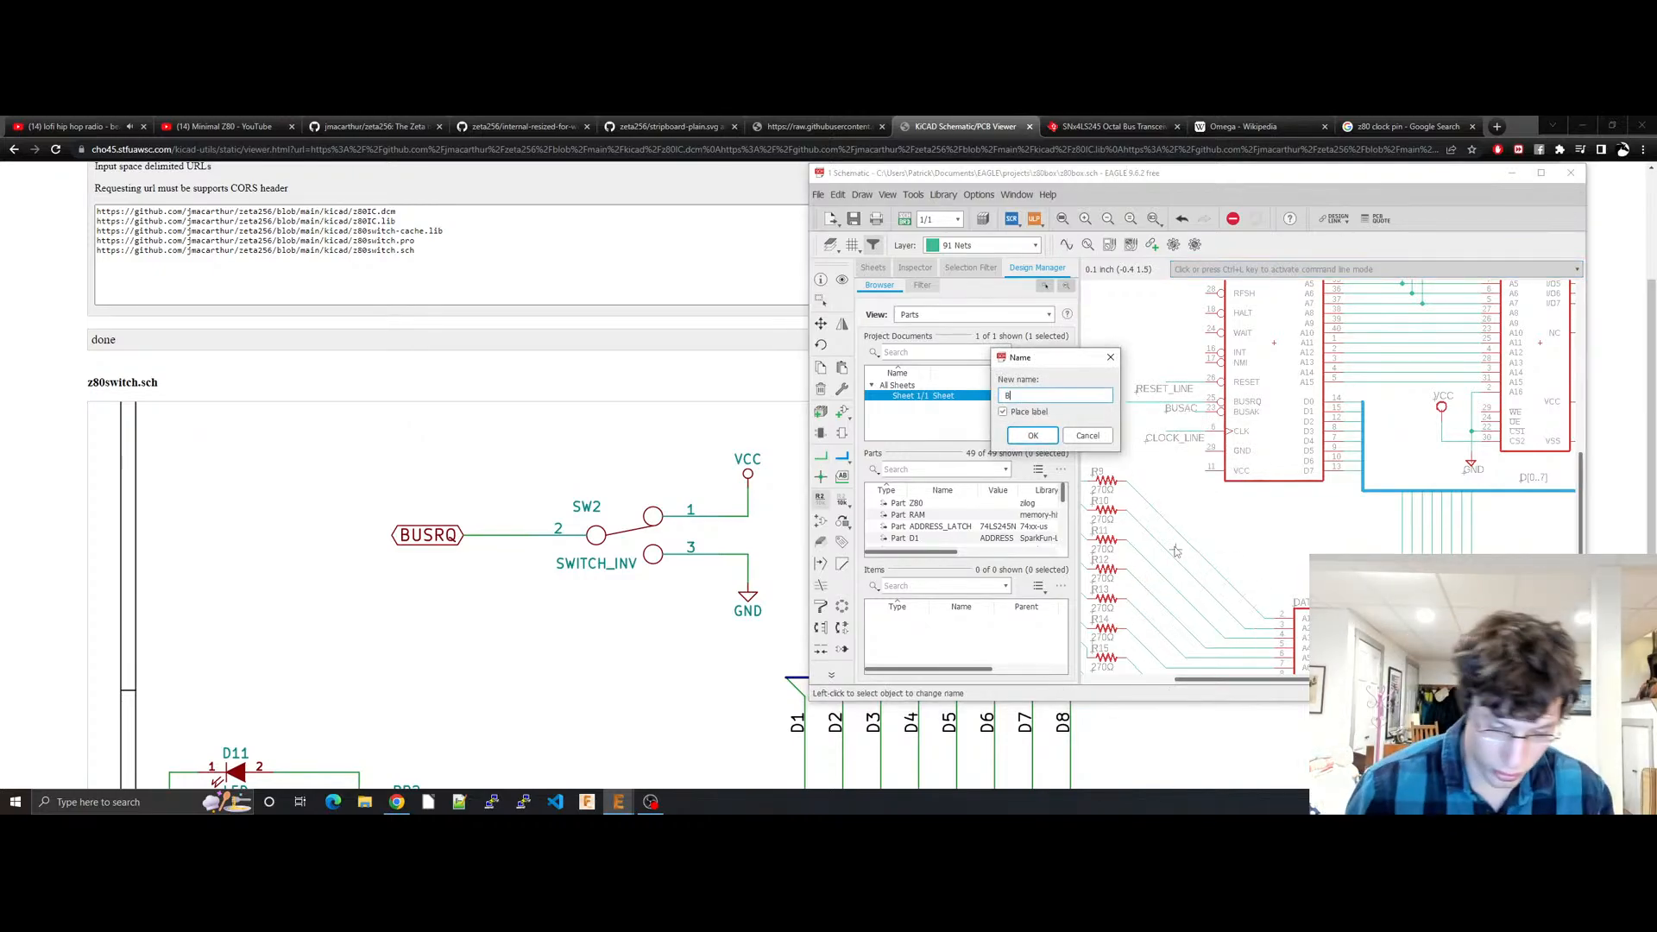
type("USRQ")
key("Return")
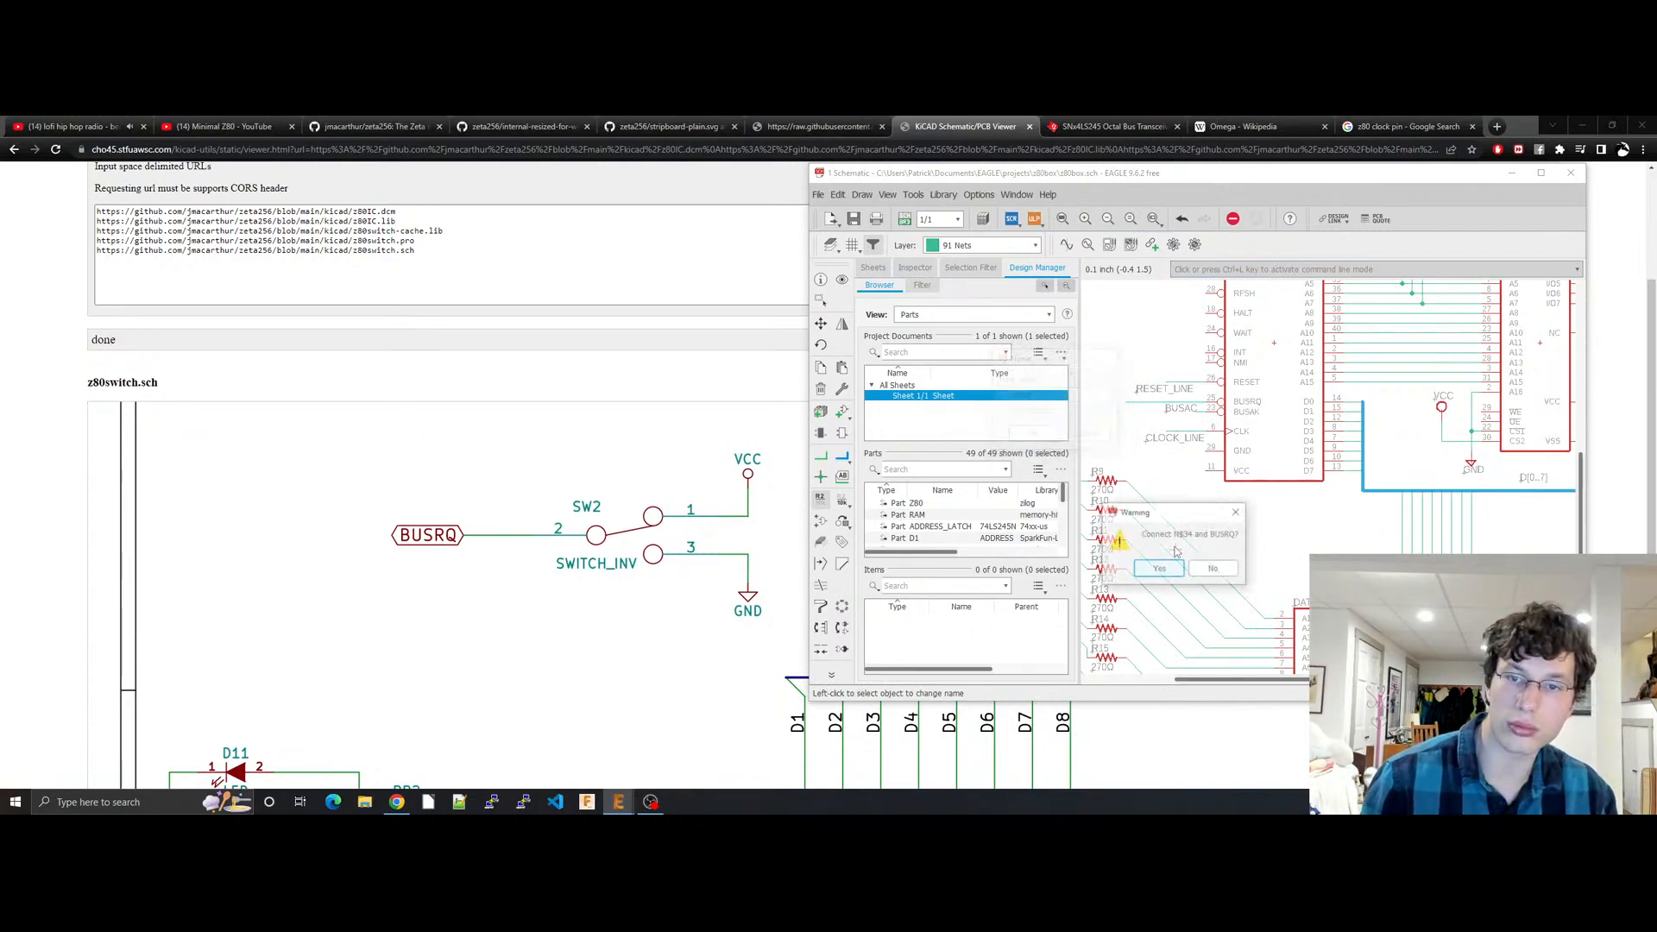
left_click(1107, 407)
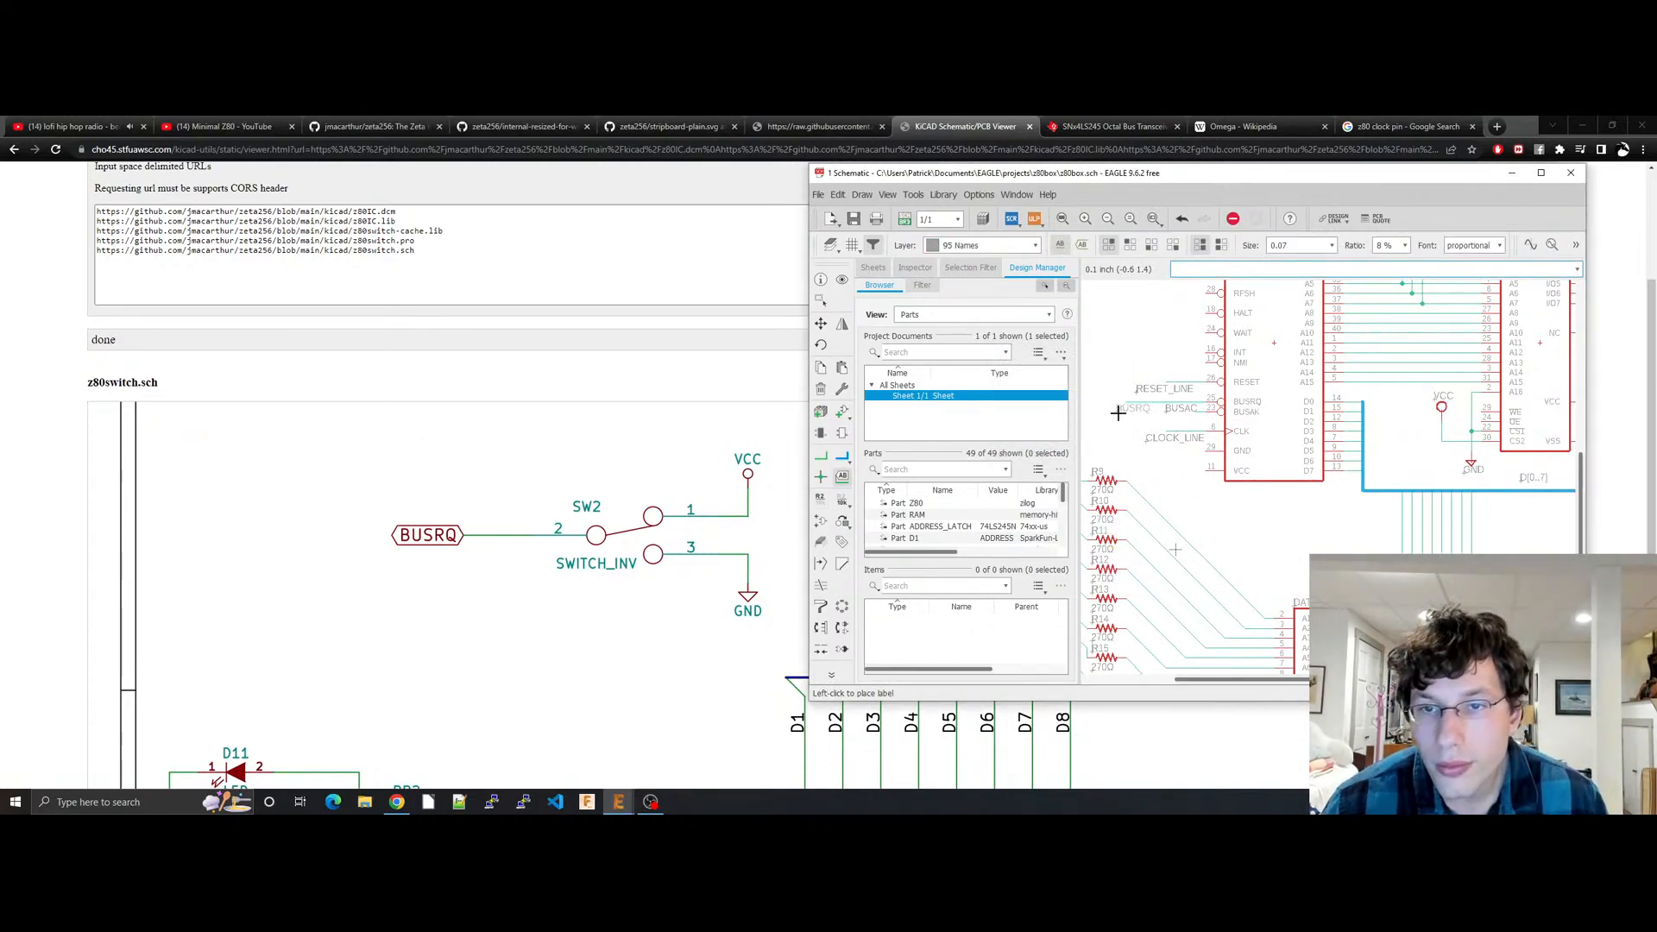
key("Escape")
key("ctrl+s")
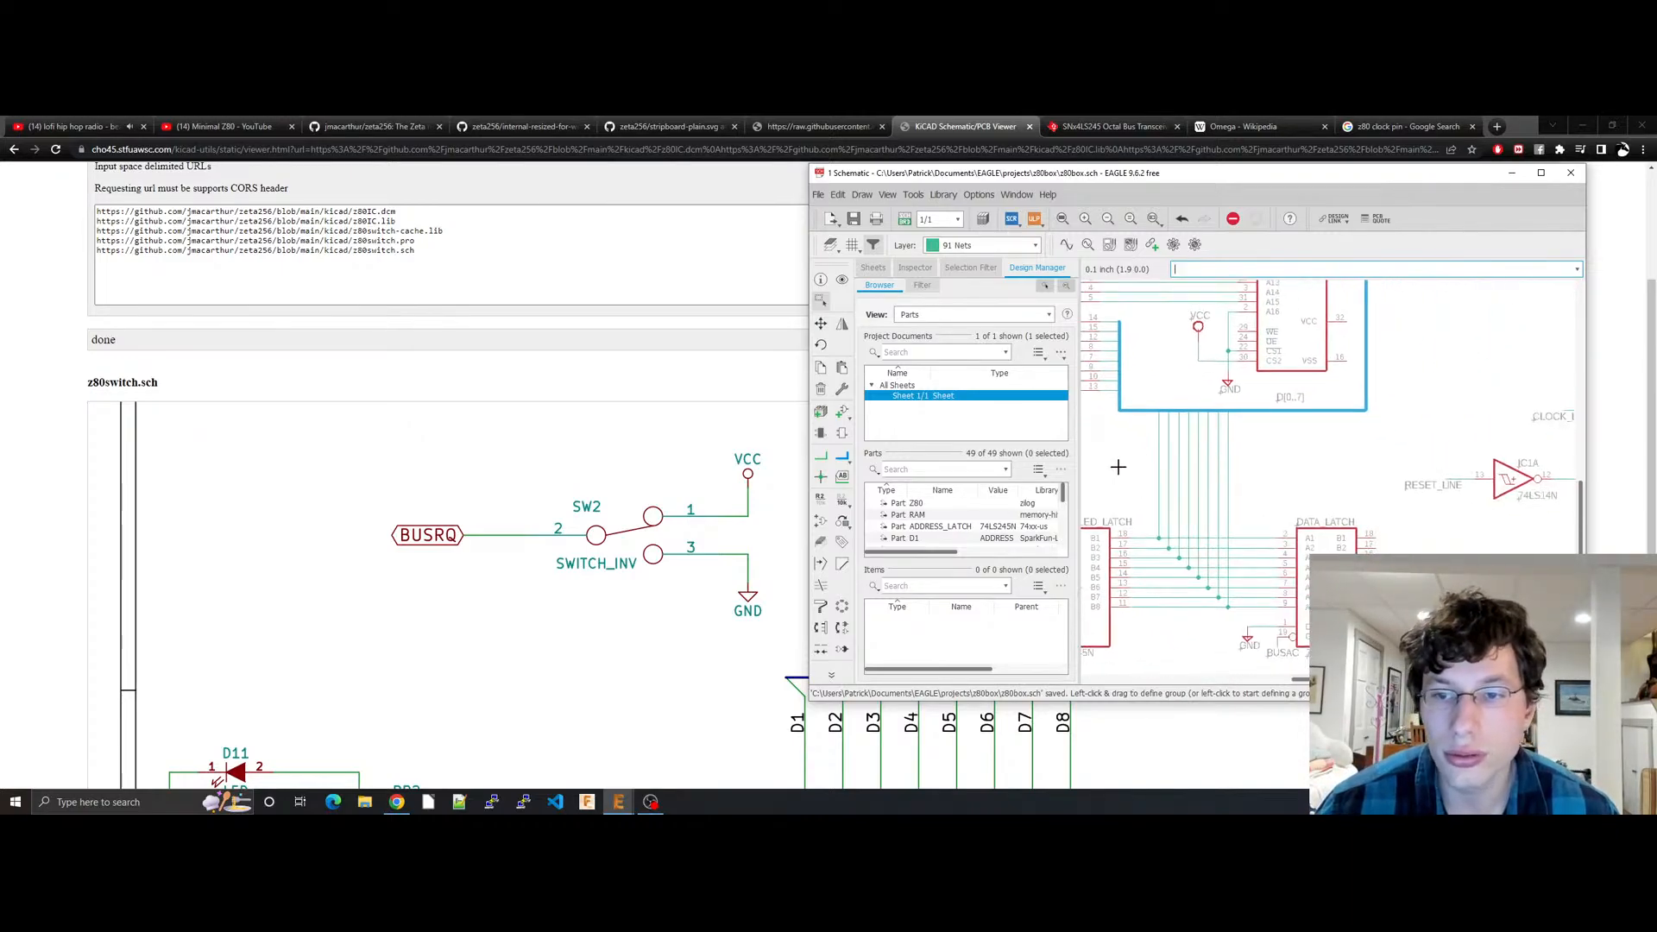
Step: Switch to the browser and examine the reference schematic for remaining circuitry around the power input, data bus, Z80 and push-button SW1
left_click(466, 605)
scroll(793, 546, "down", 5)
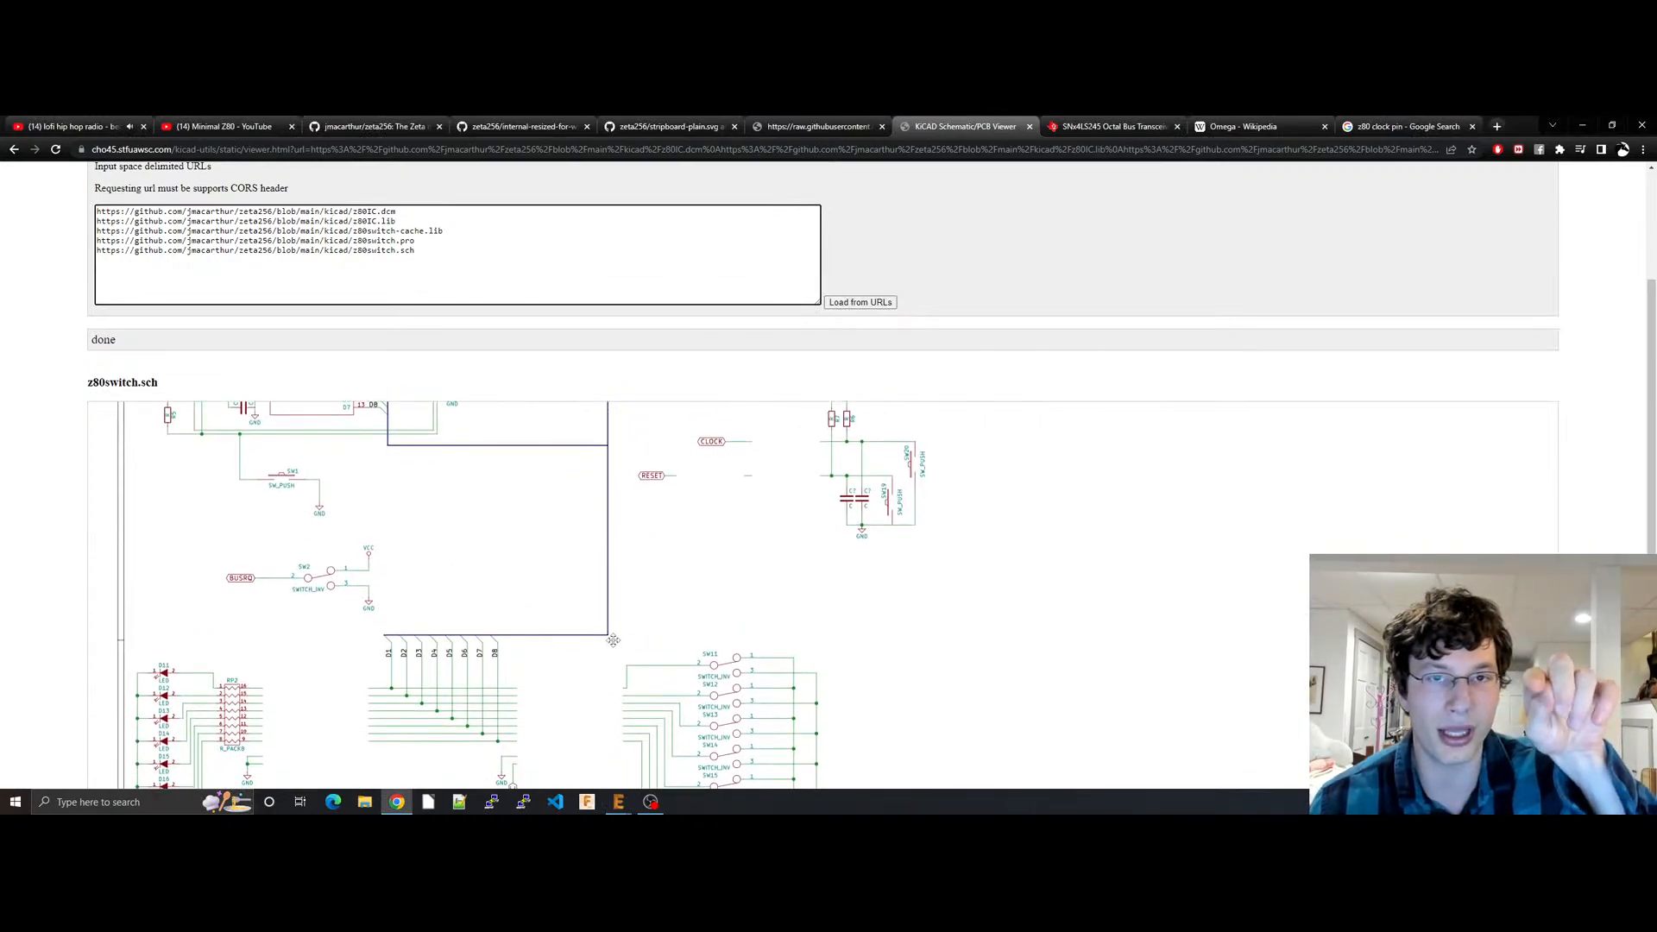
scroll(813, 519, "up", 1)
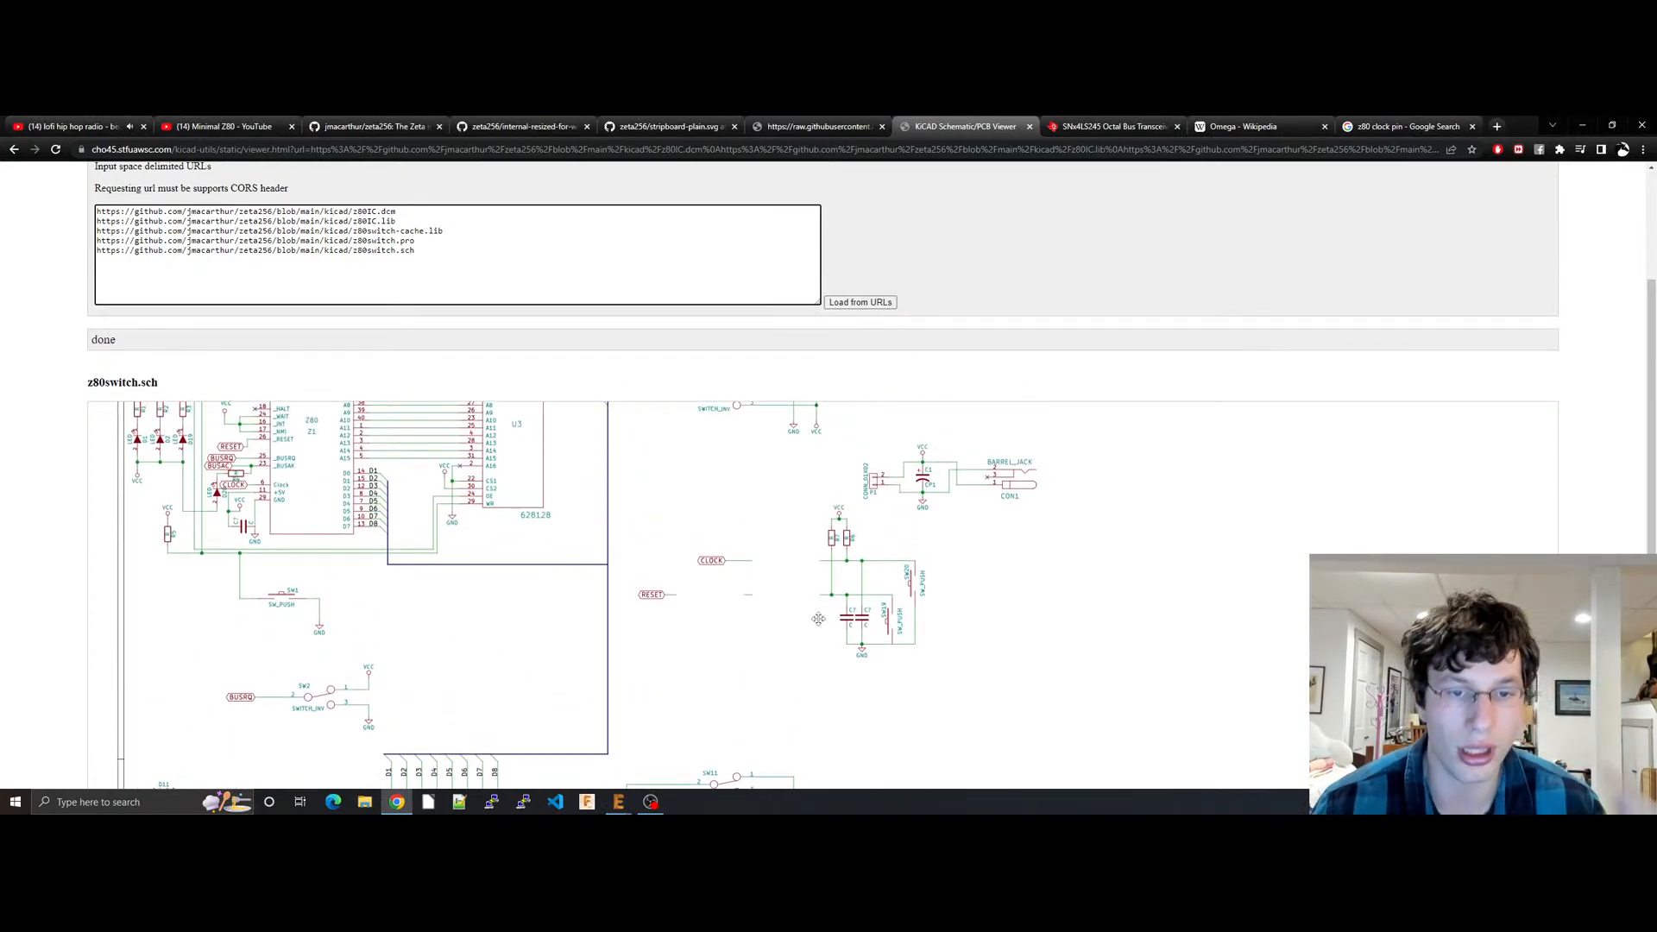
scroll(781, 609, "down", 3)
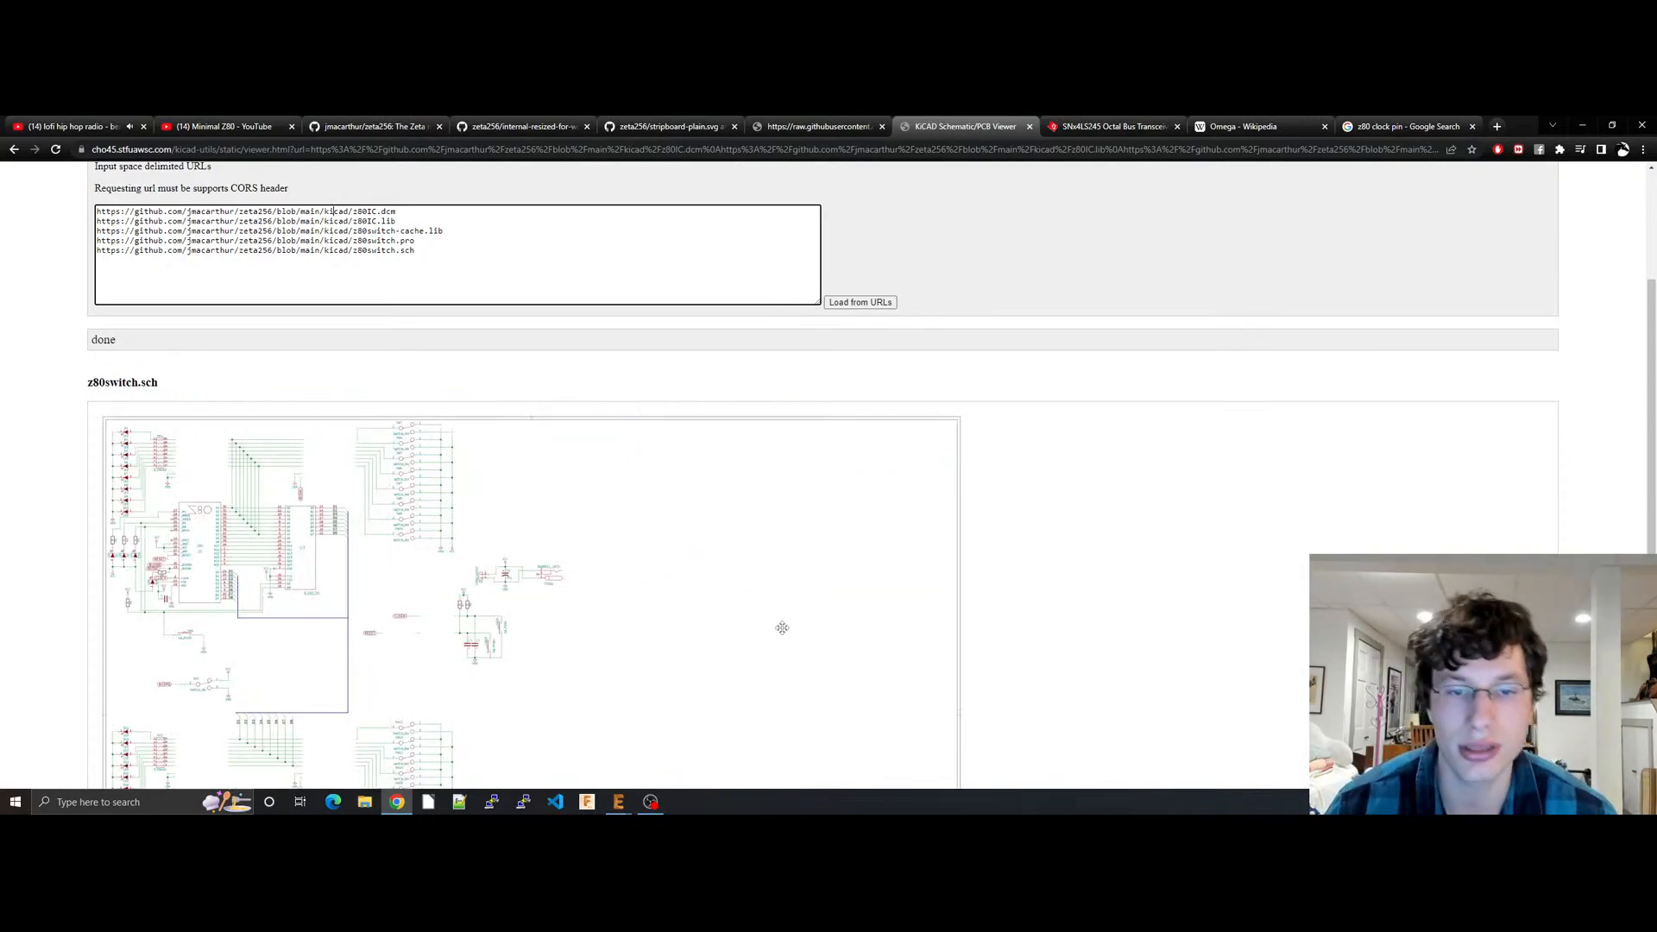
scroll(476, 643, "up", 3)
scroll(519, 647, "up", 1)
left_click_drag(642, 570, 800, 762)
scroll(820, 595, "down", 1)
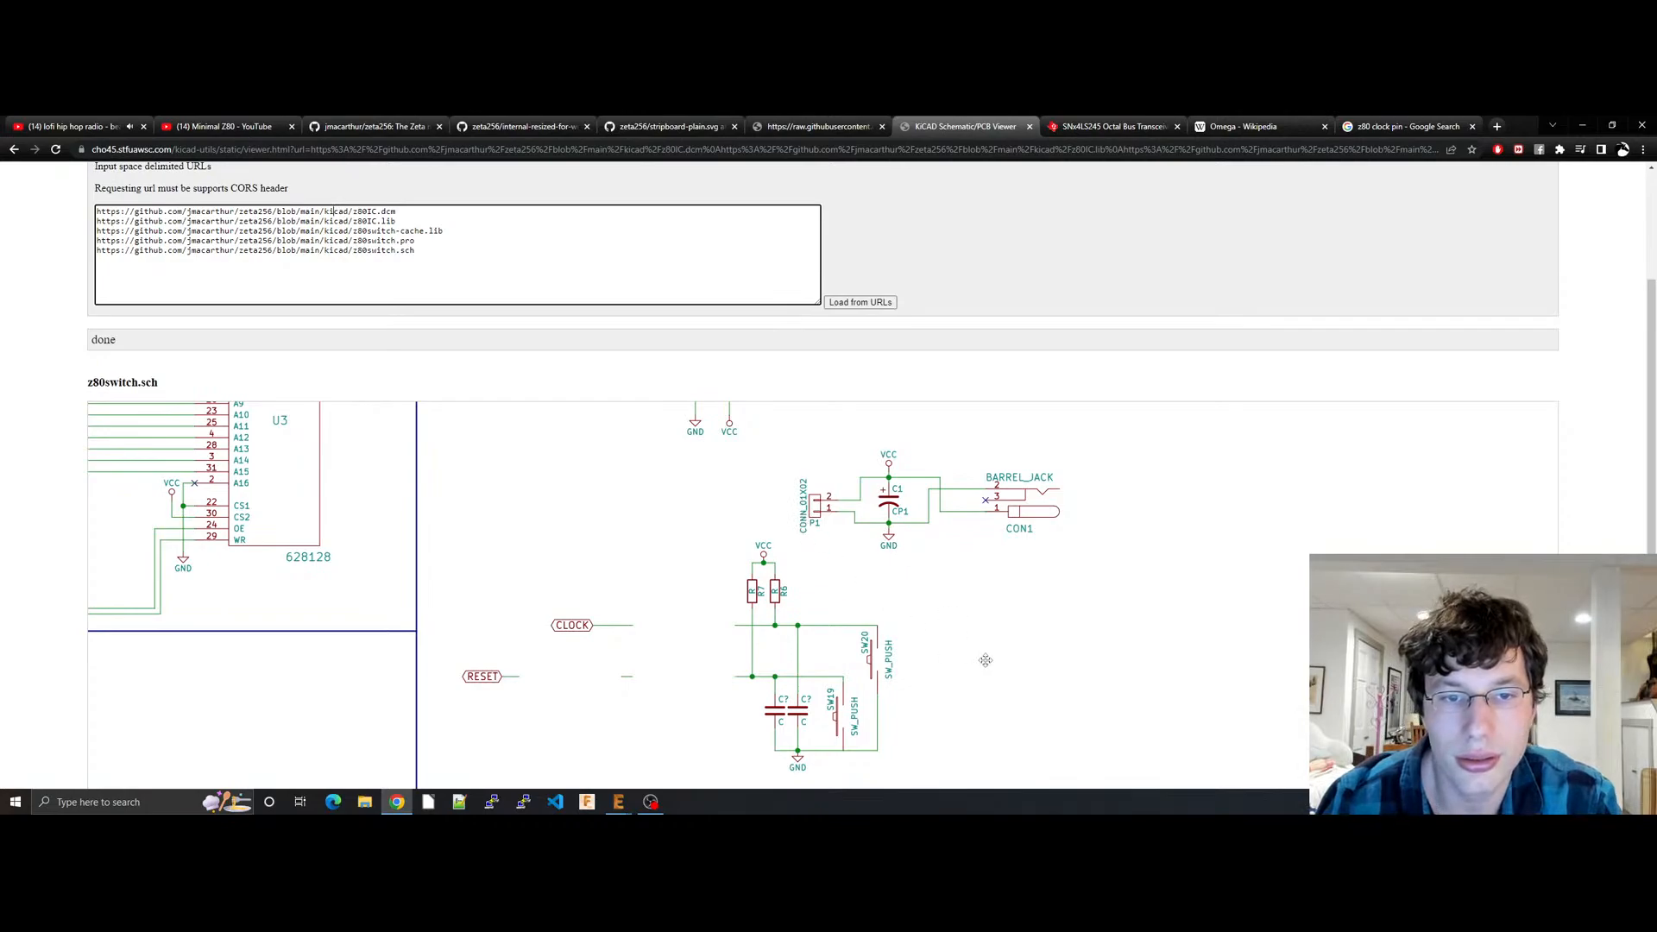
left_click_drag(810, 417, 1299, 709)
scroll(1300, 709, "down", 10)
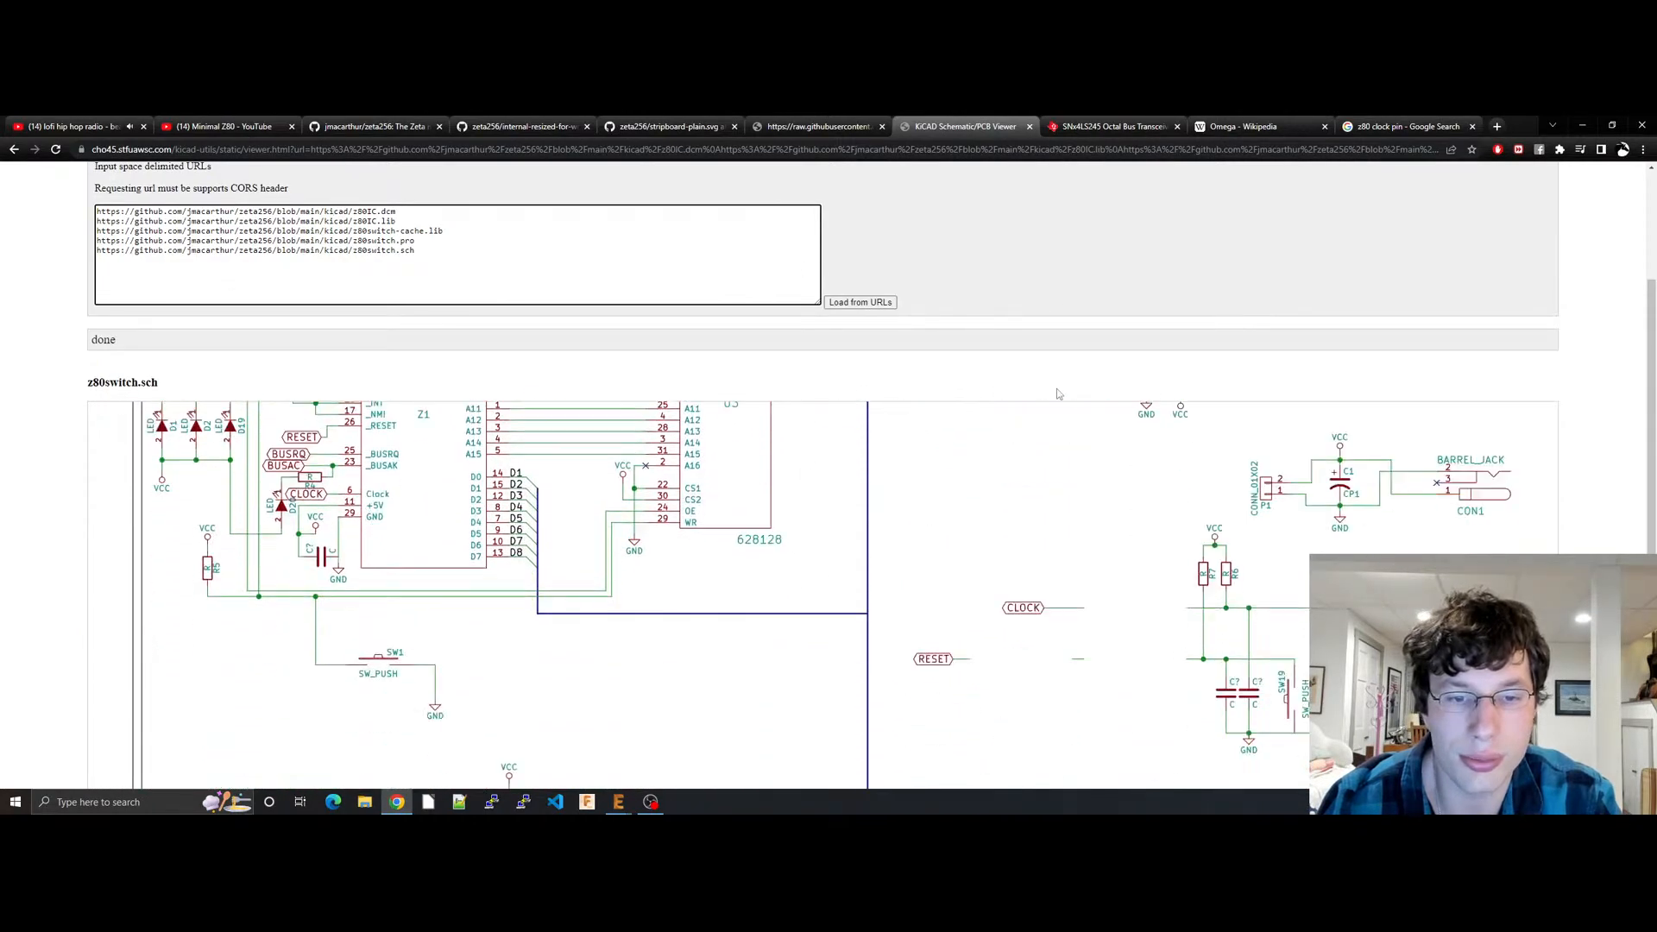
scroll(897, 498, "down", 10)
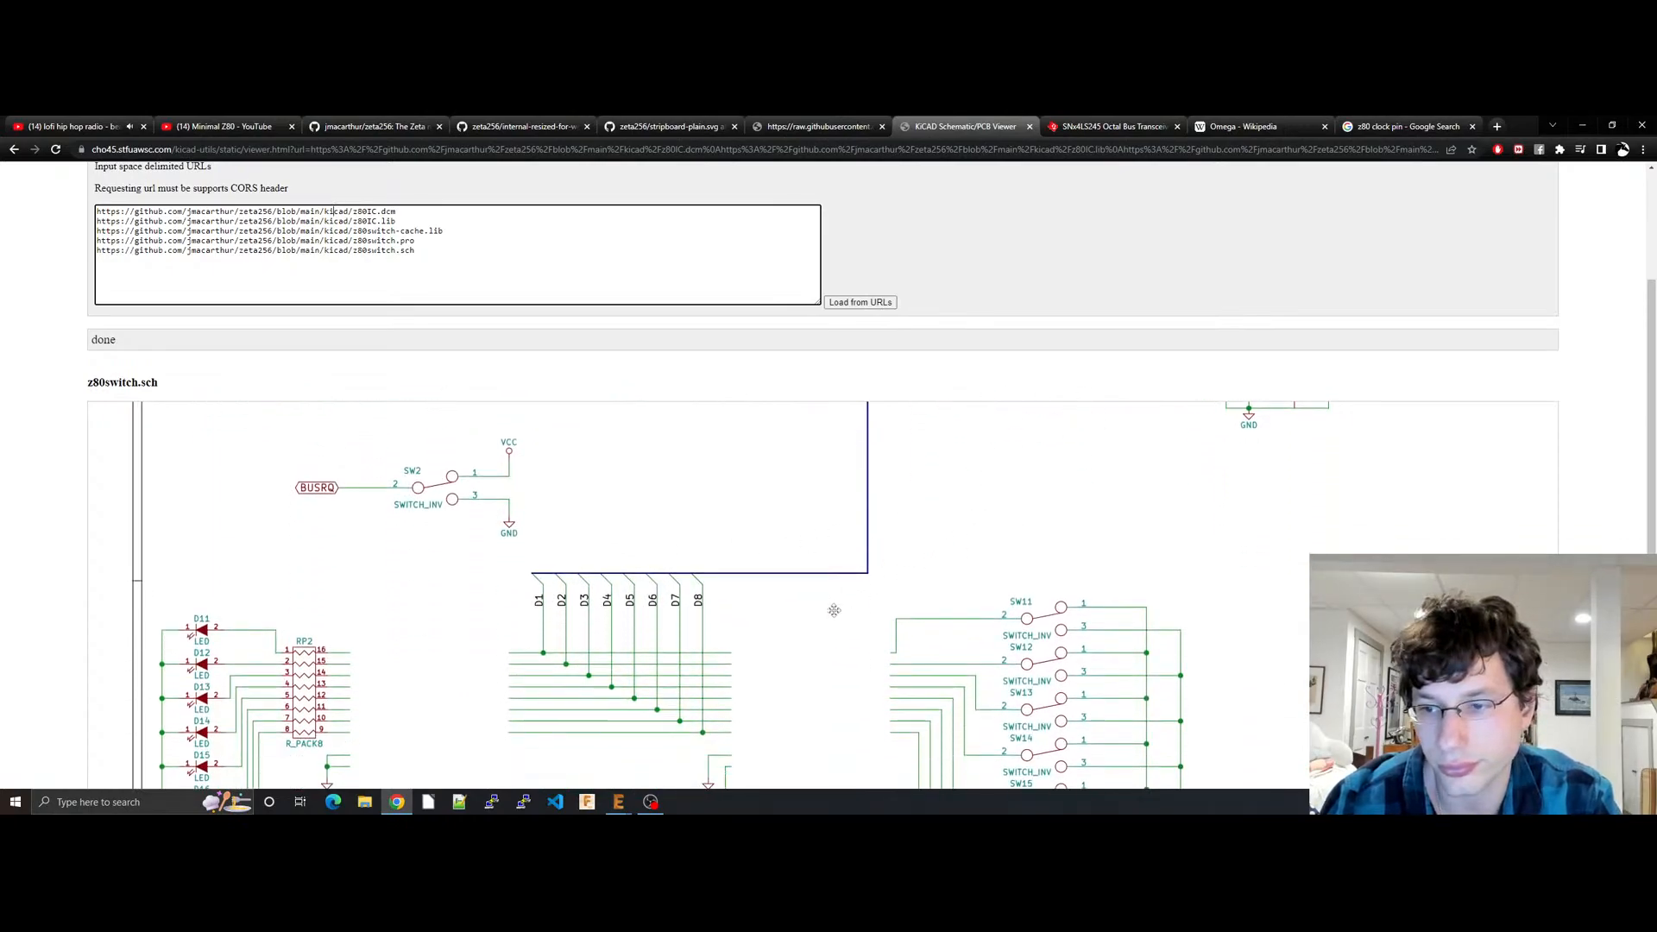
scroll(795, 777, "up", 10)
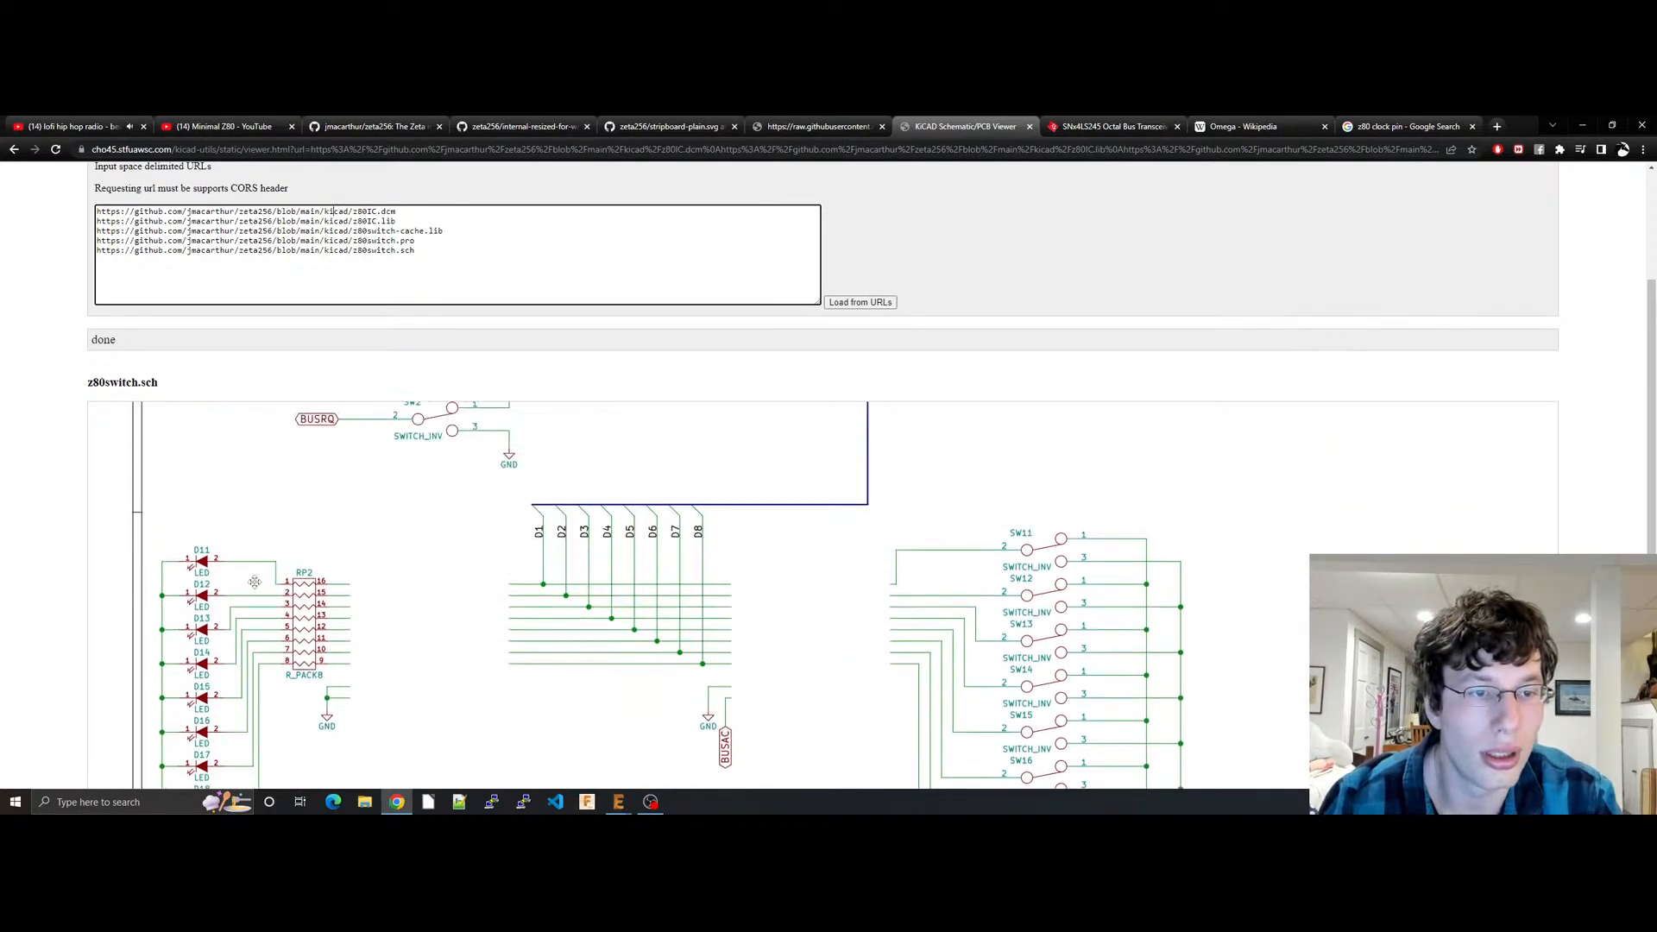
scroll(506, 756, "up", 5)
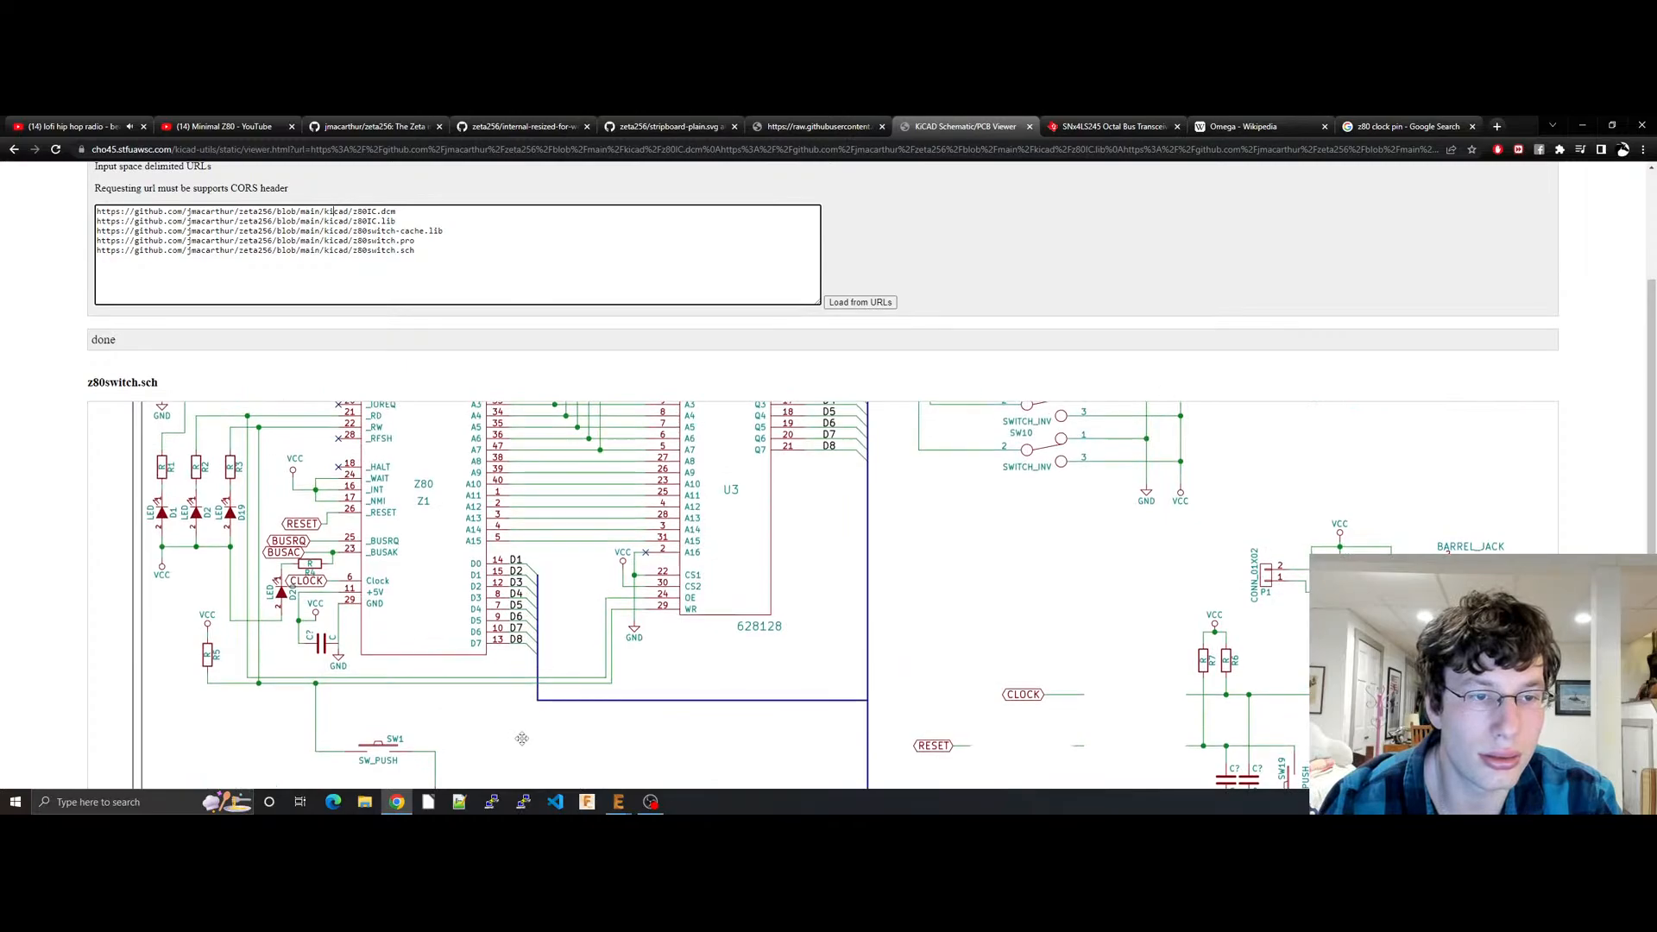
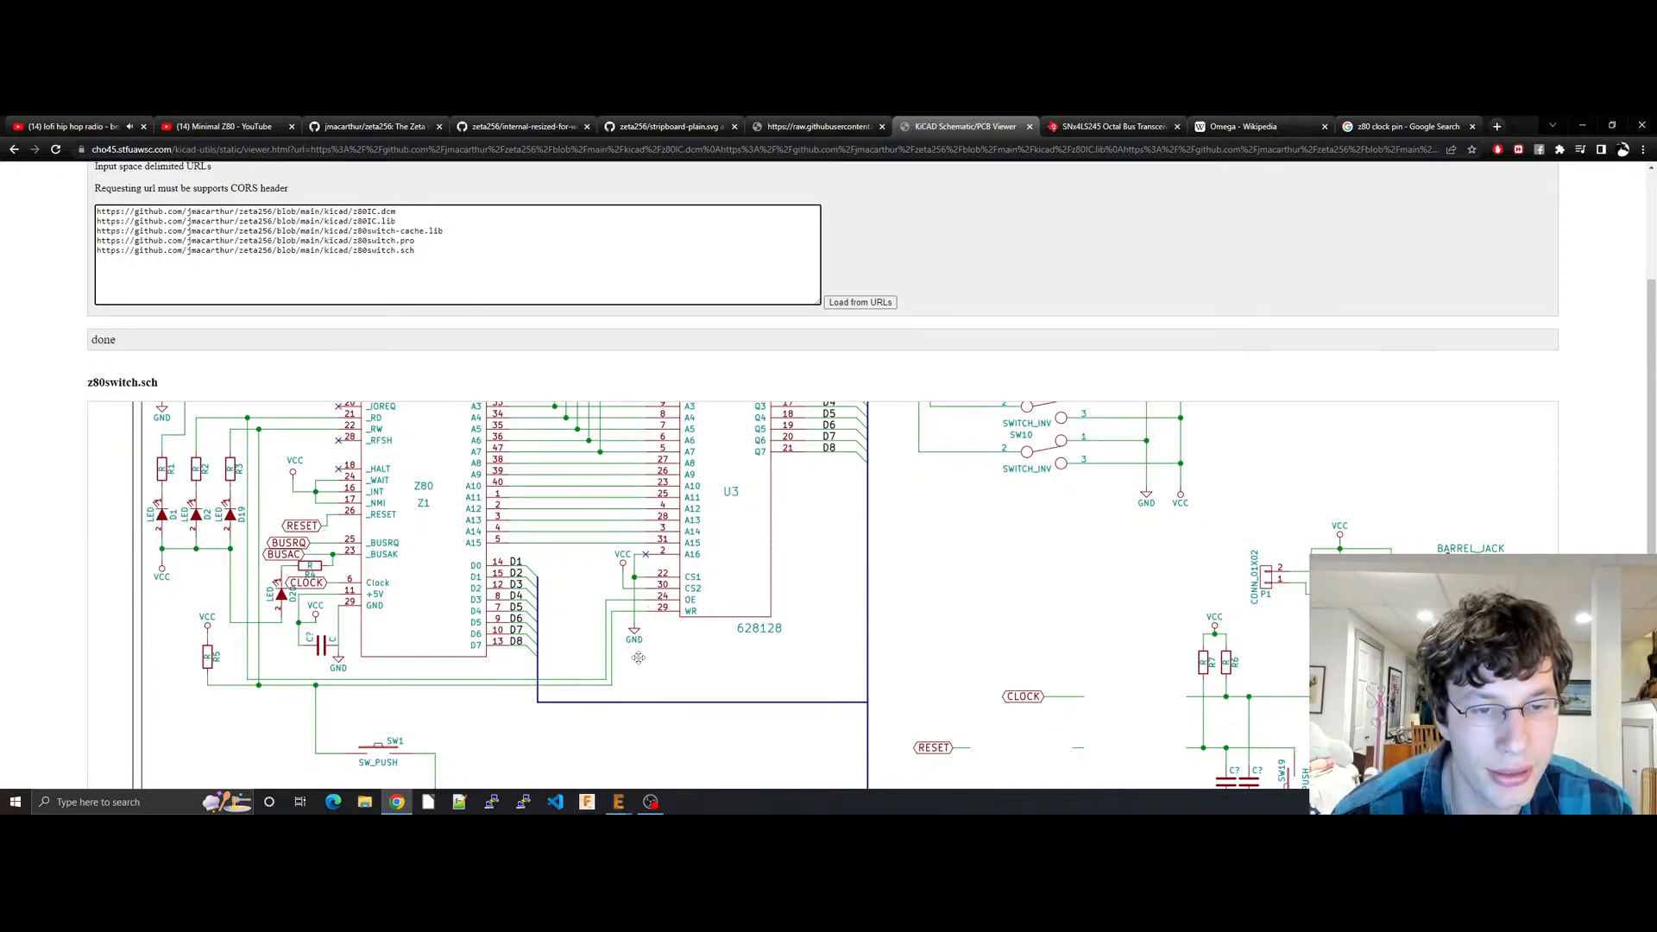
scroll(854, 535, "down", 1)
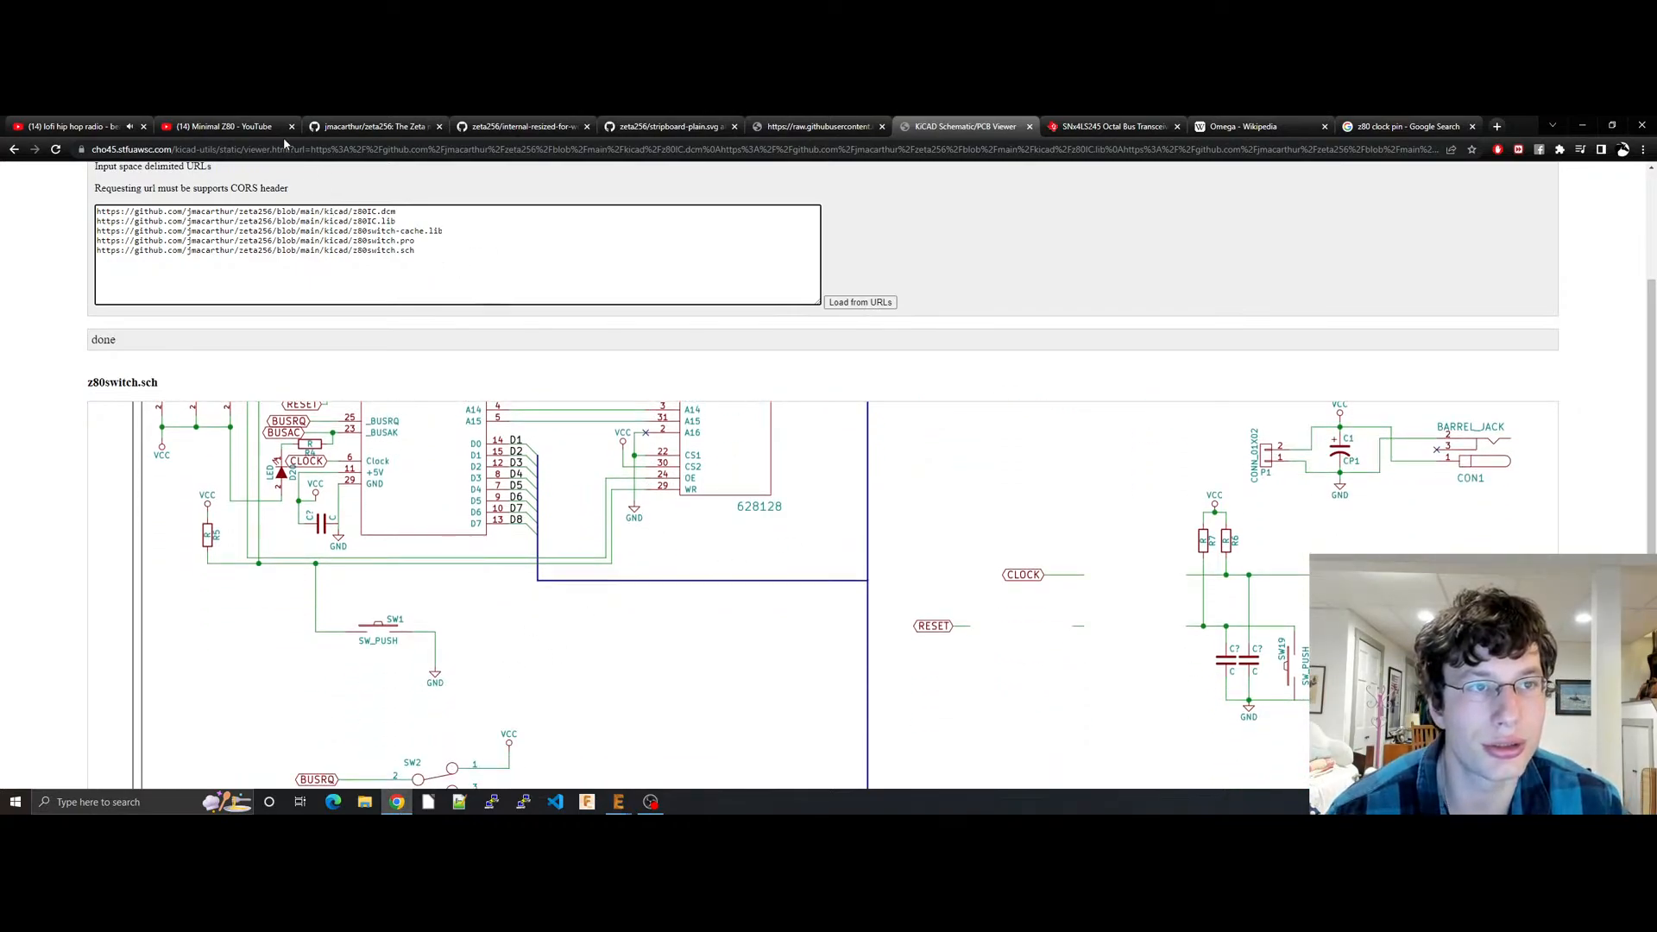
Step: Check the zeta256 front-panel photo and the SN74LS245 pin functions, and re-examine the Z80 and RAM wiring in the reference schematic
left_click(375, 126)
scroll(800, 523, "up", 5)
scroll(801, 524, "up", 2)
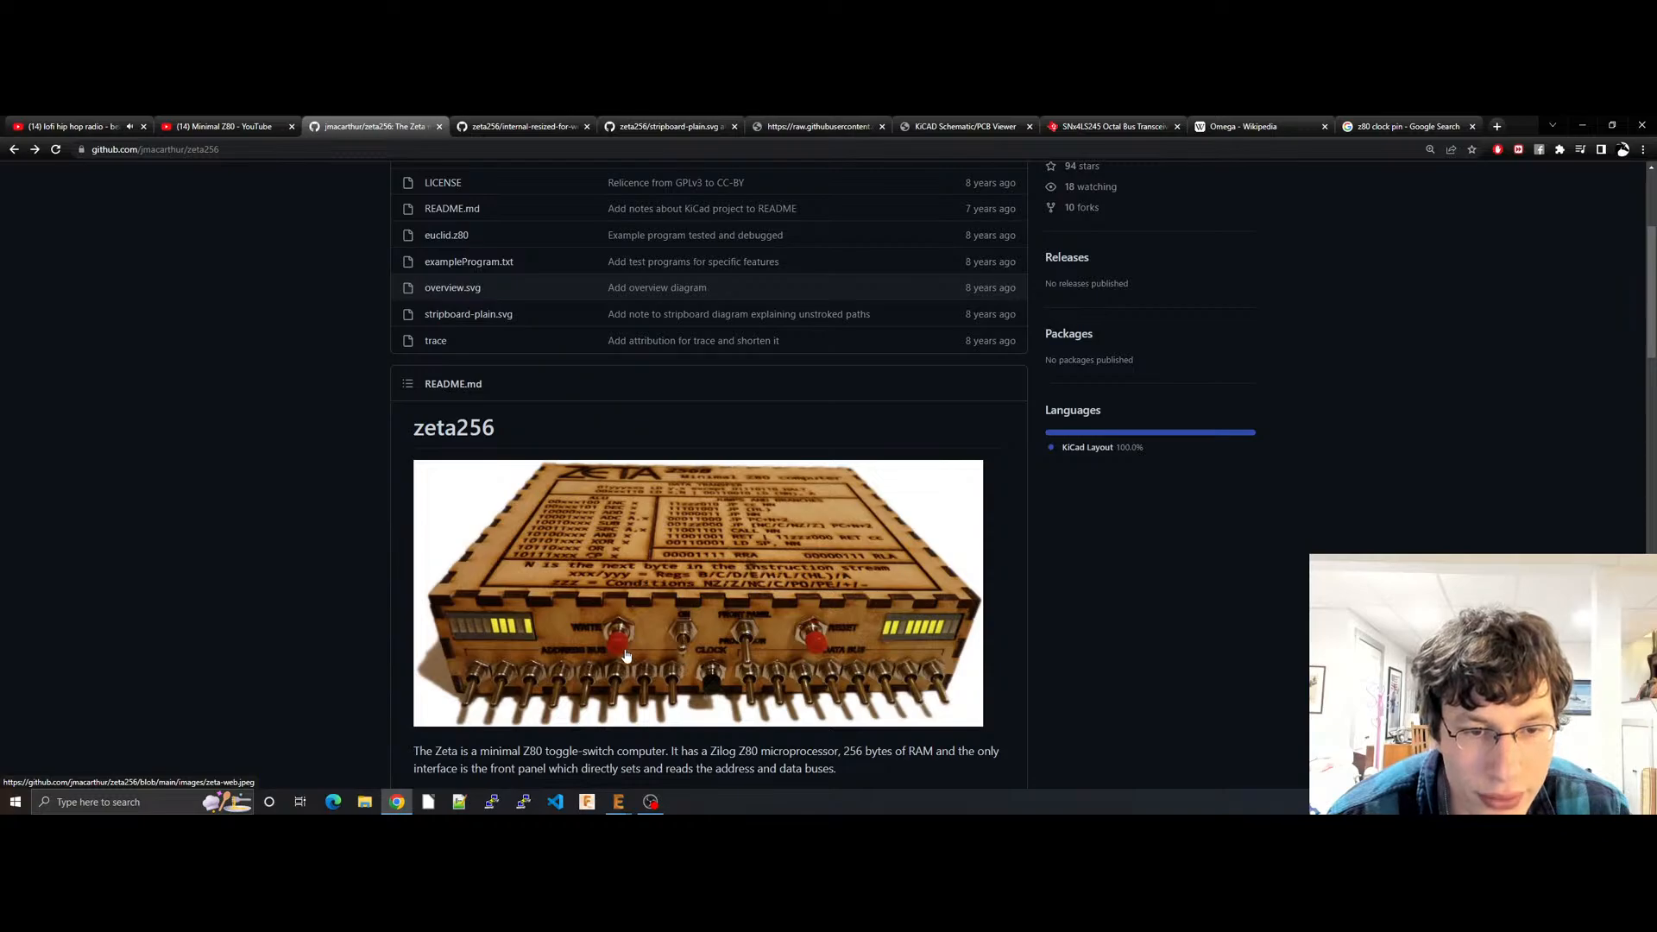
left_click(1111, 126)
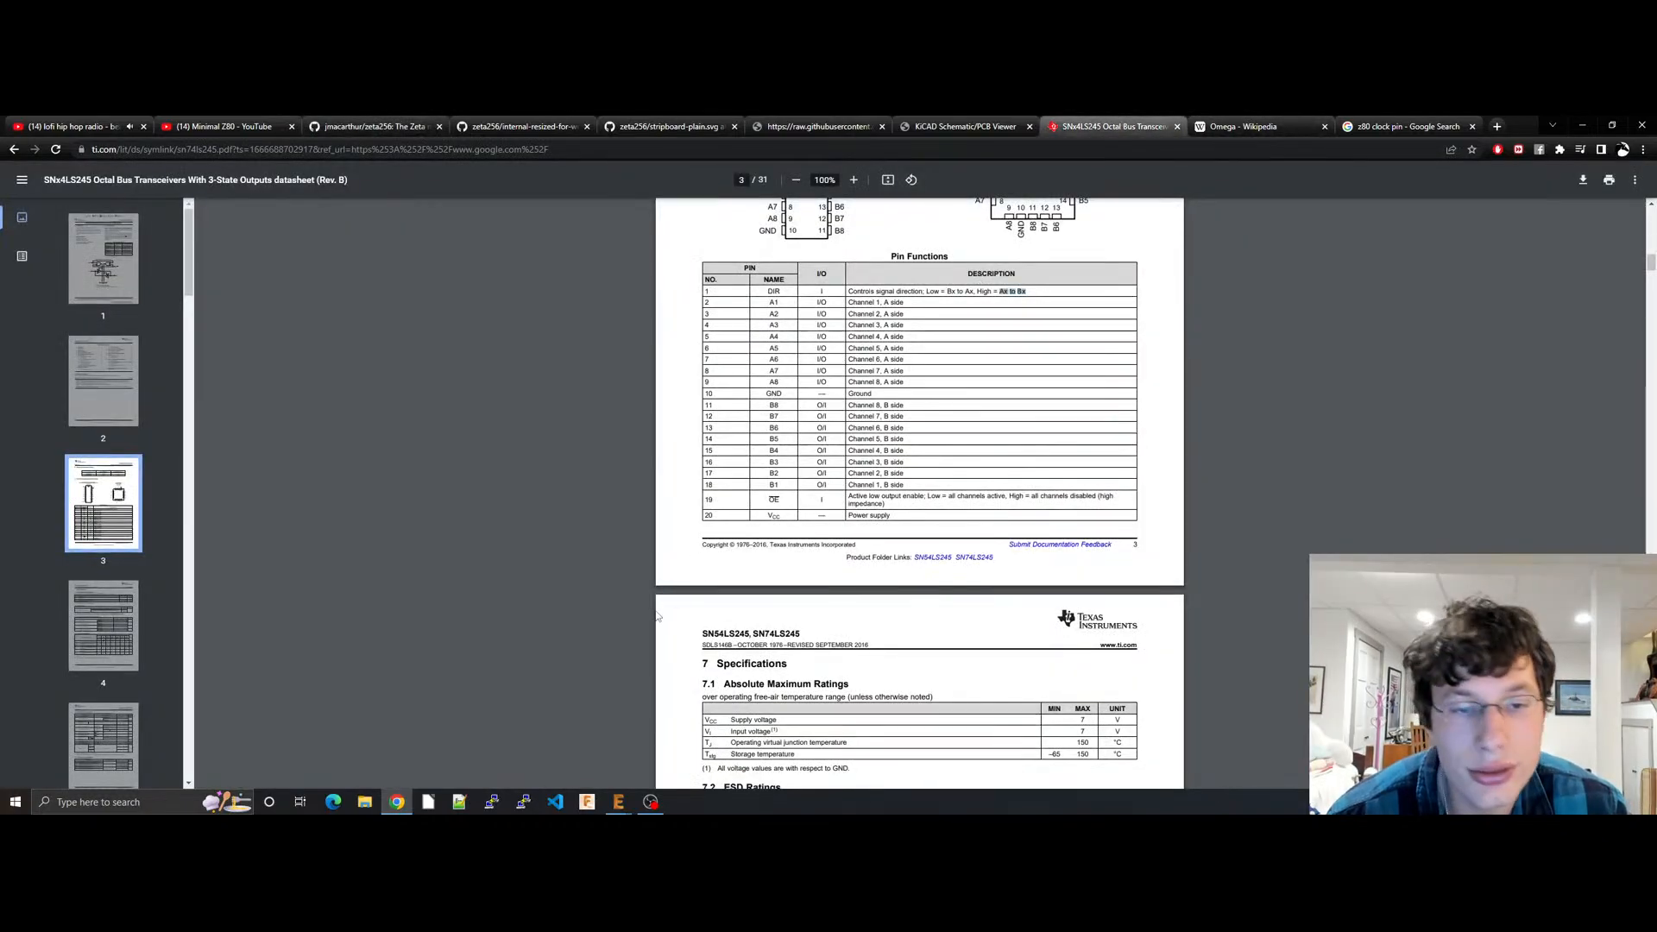
left_click(974, 124)
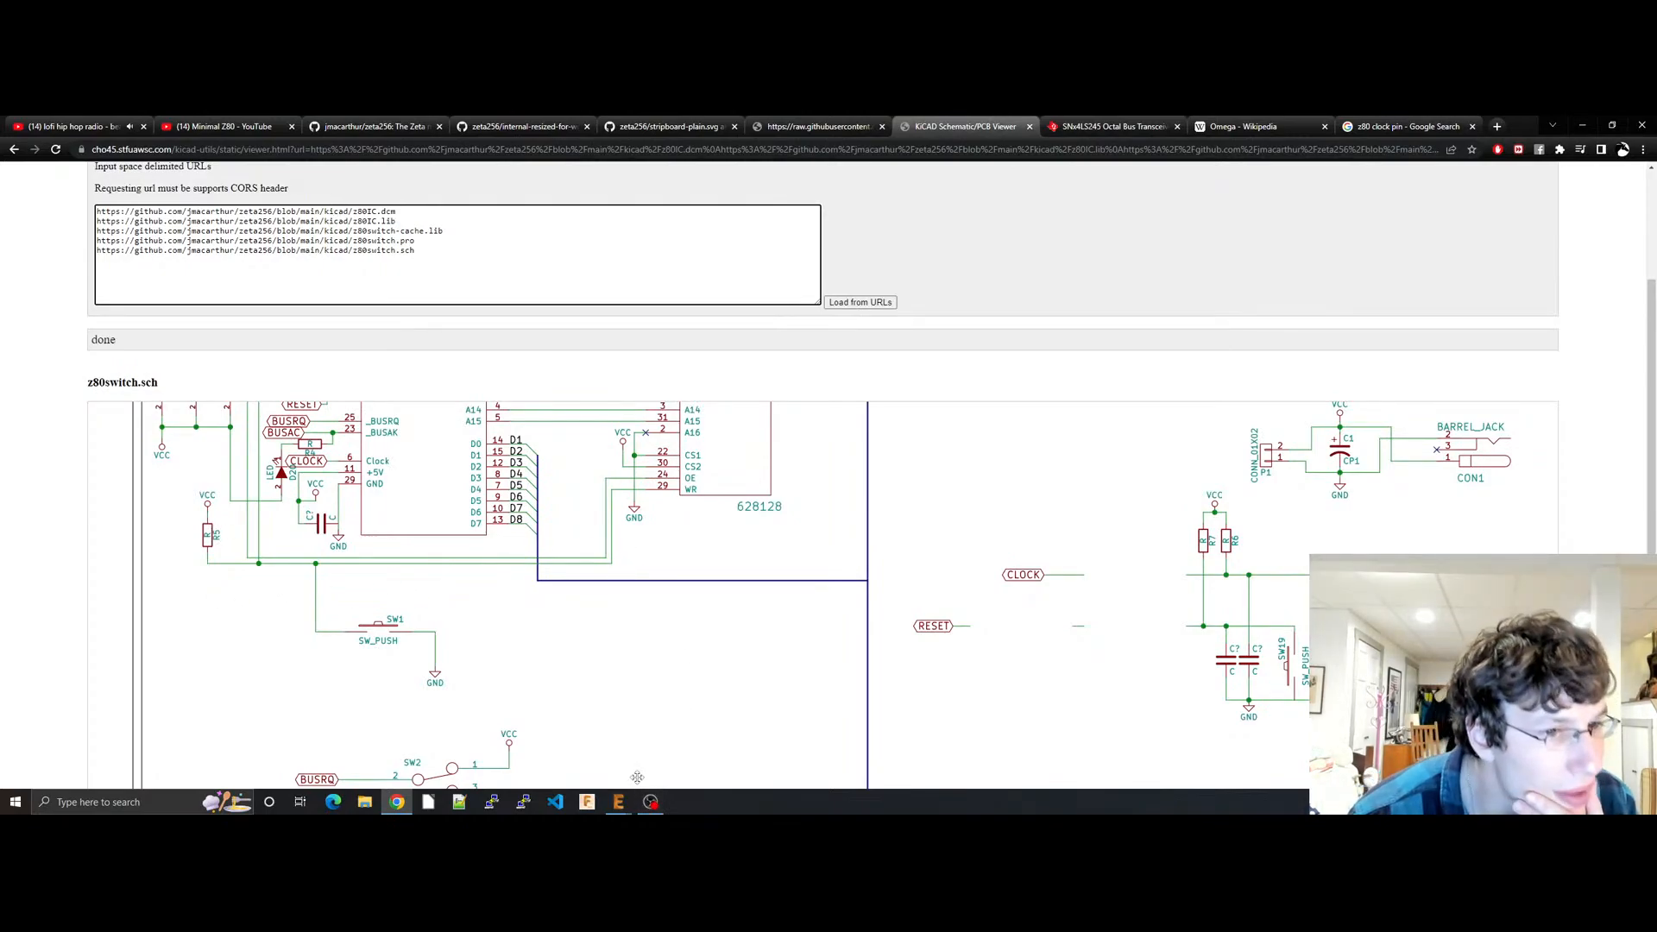
scroll(404, 656, "up", 3)
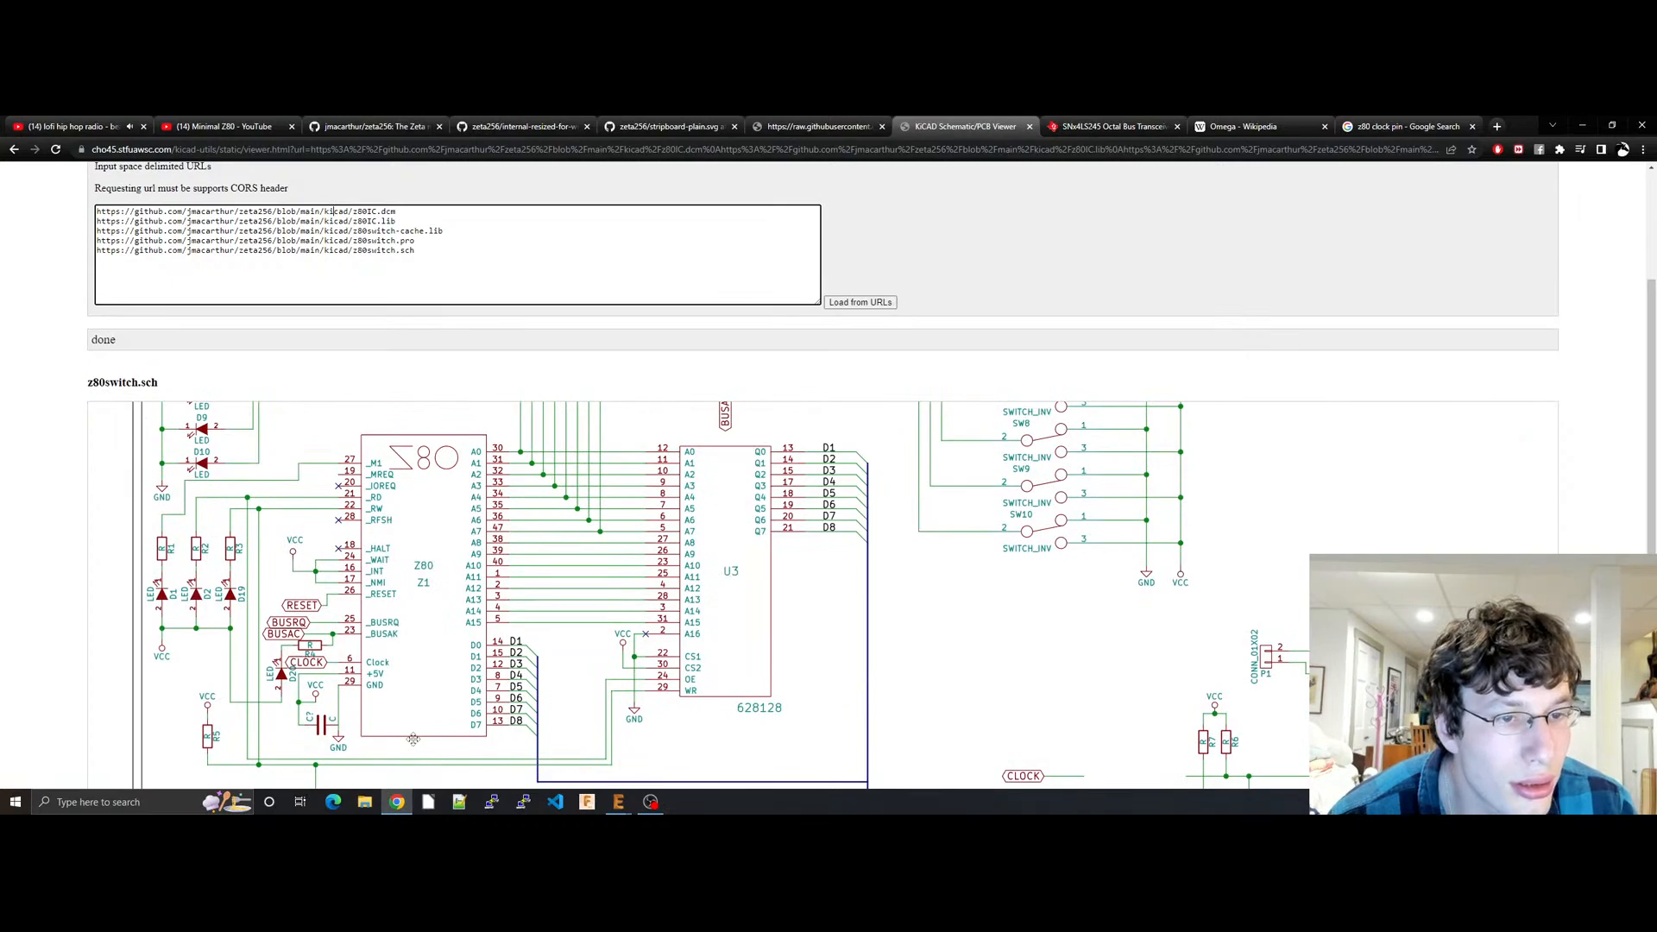
scroll(413, 739, "down", 1)
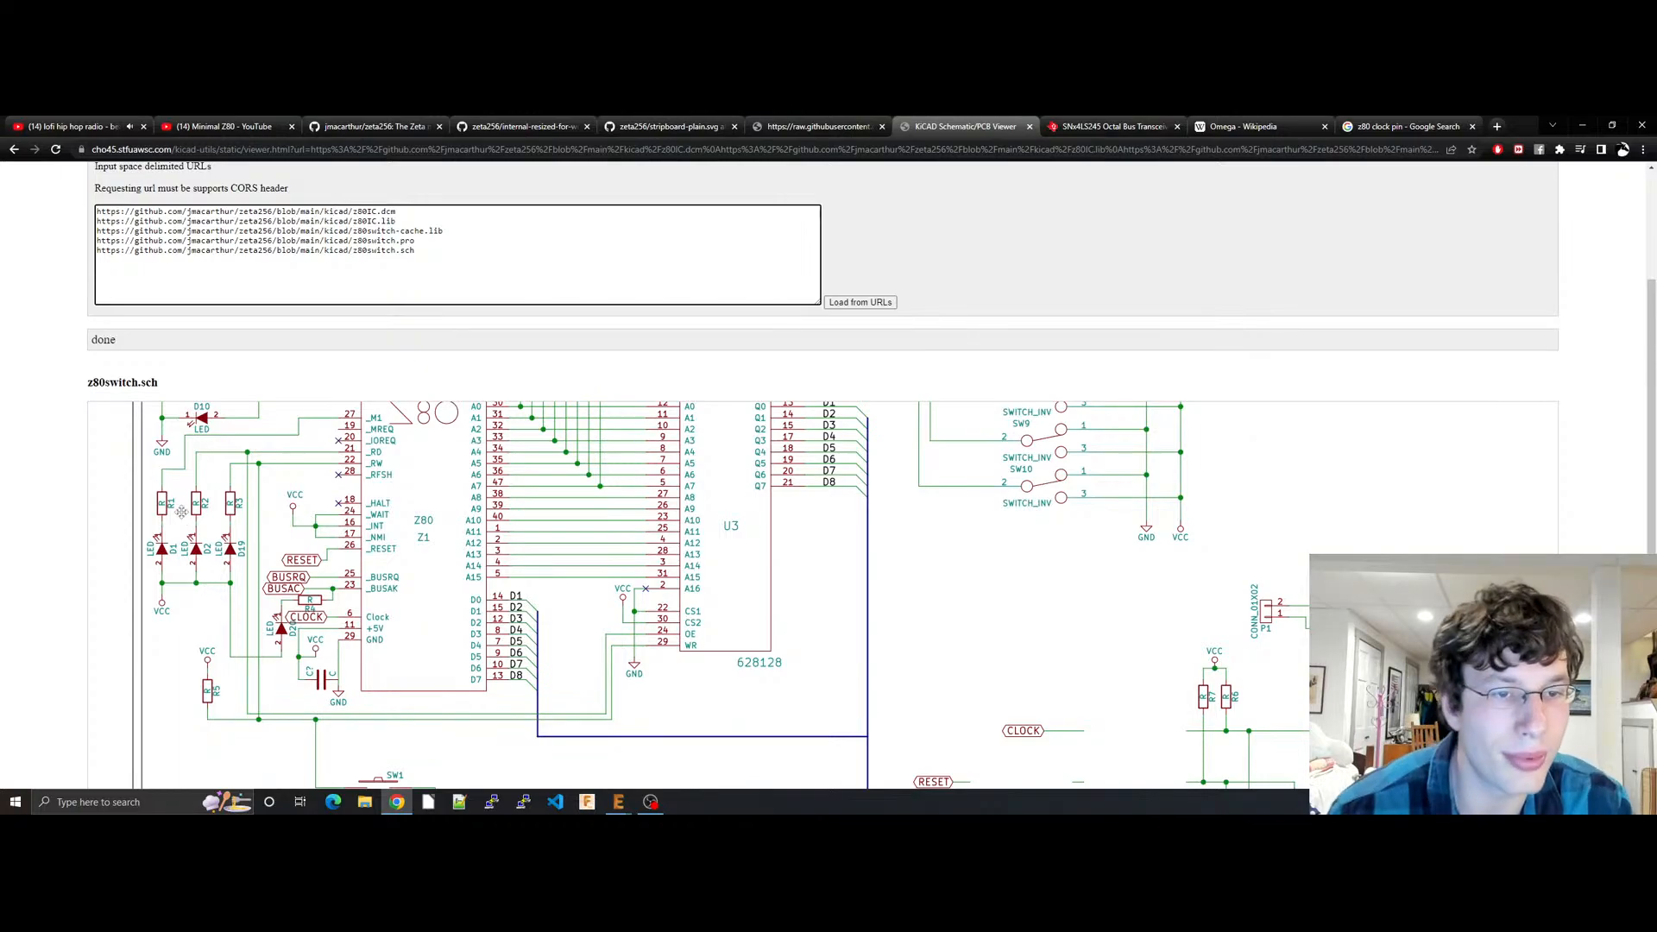
Step: Read the zeta256 README's explanation of the BUSREQ and BUSACK pins, the Schmitt-trigger inverter, the rotary switch and the RAM
left_click(385, 126)
scroll(661, 459, "up", 1)
scroll(663, 466, "down", 15)
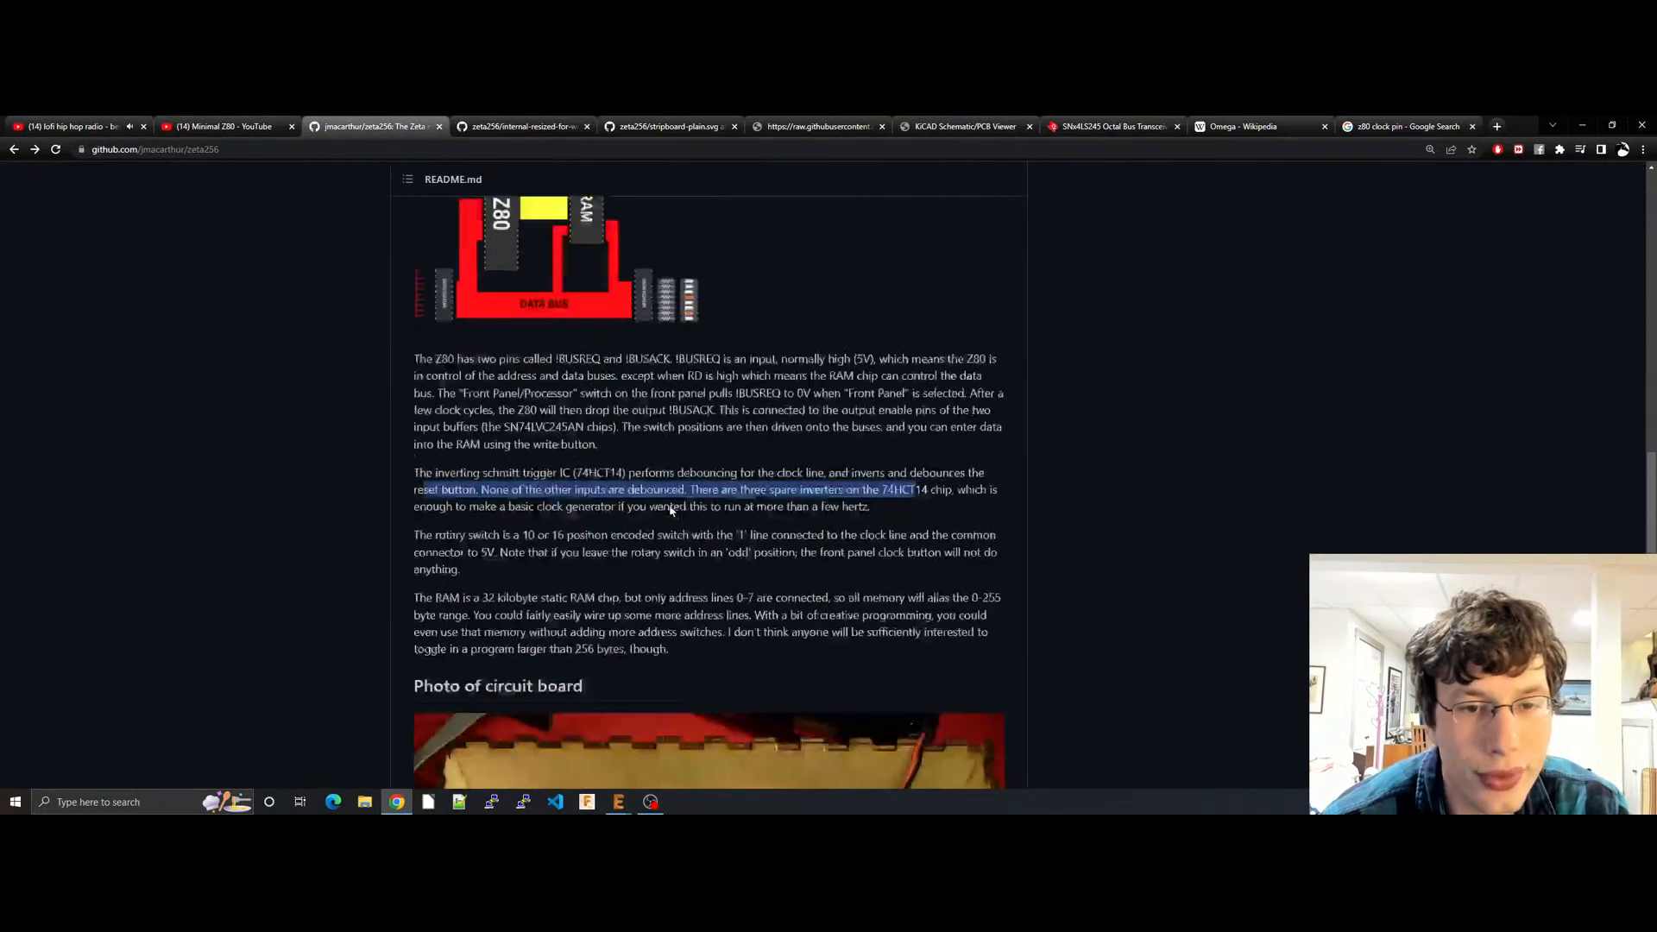
left_click(663, 467)
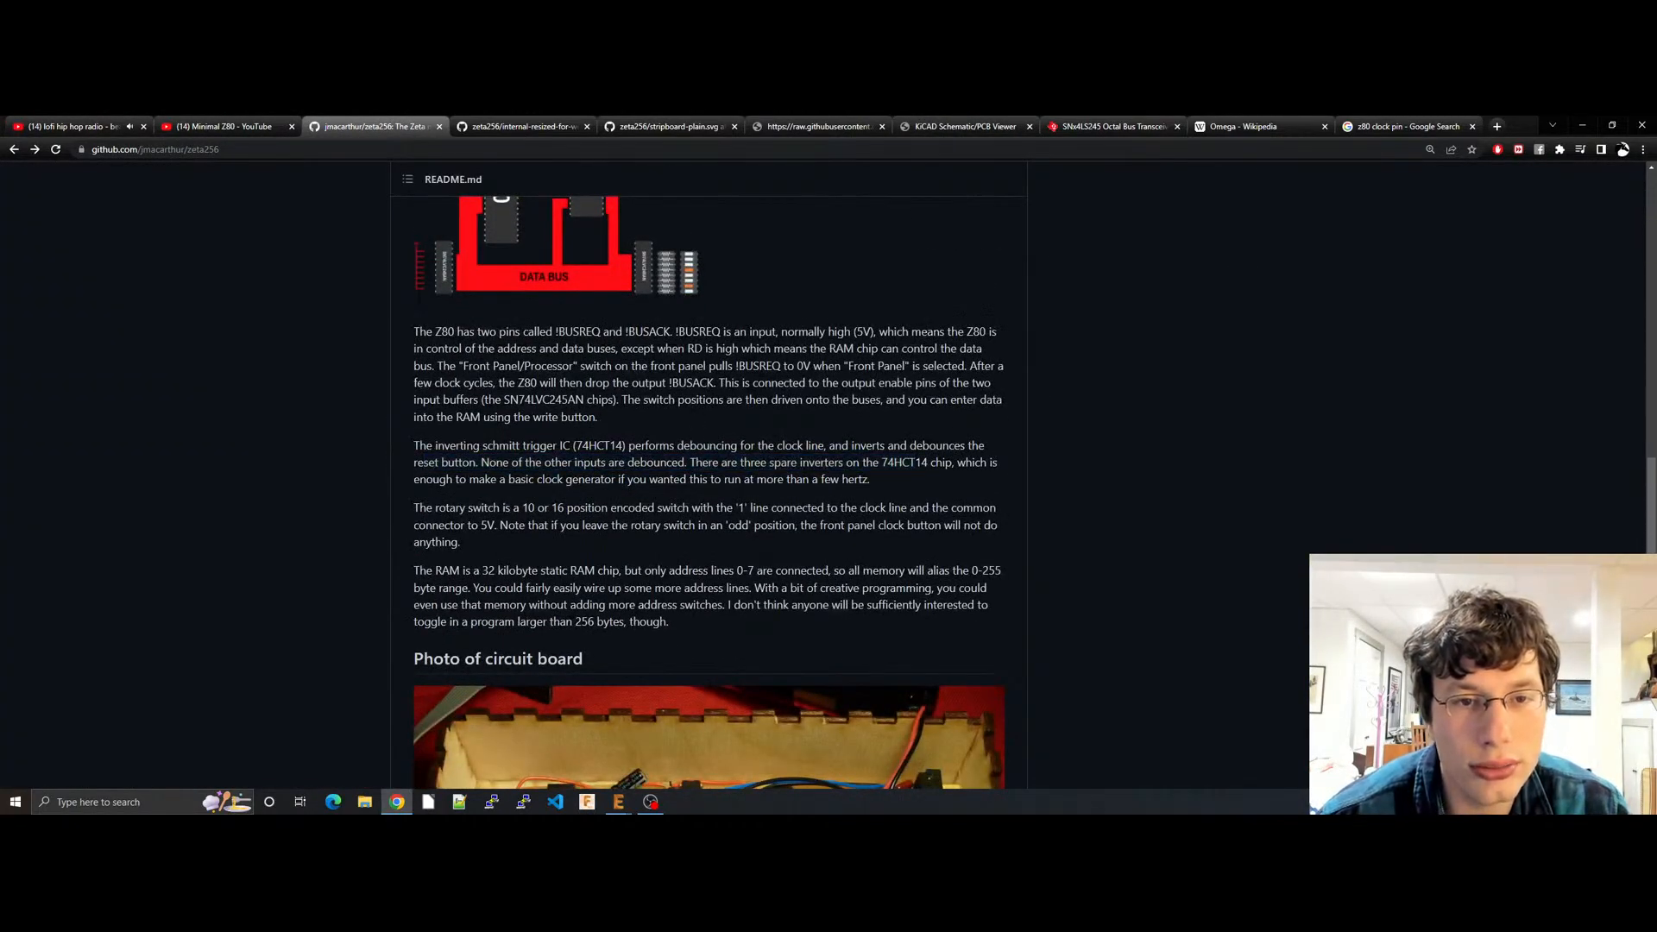
Step: Re-read when the RAM can control the data bus, and examine the SW1, Z80 and RAM write-line wiring in the reference schematic
left_click_drag(643, 349, 784, 349)
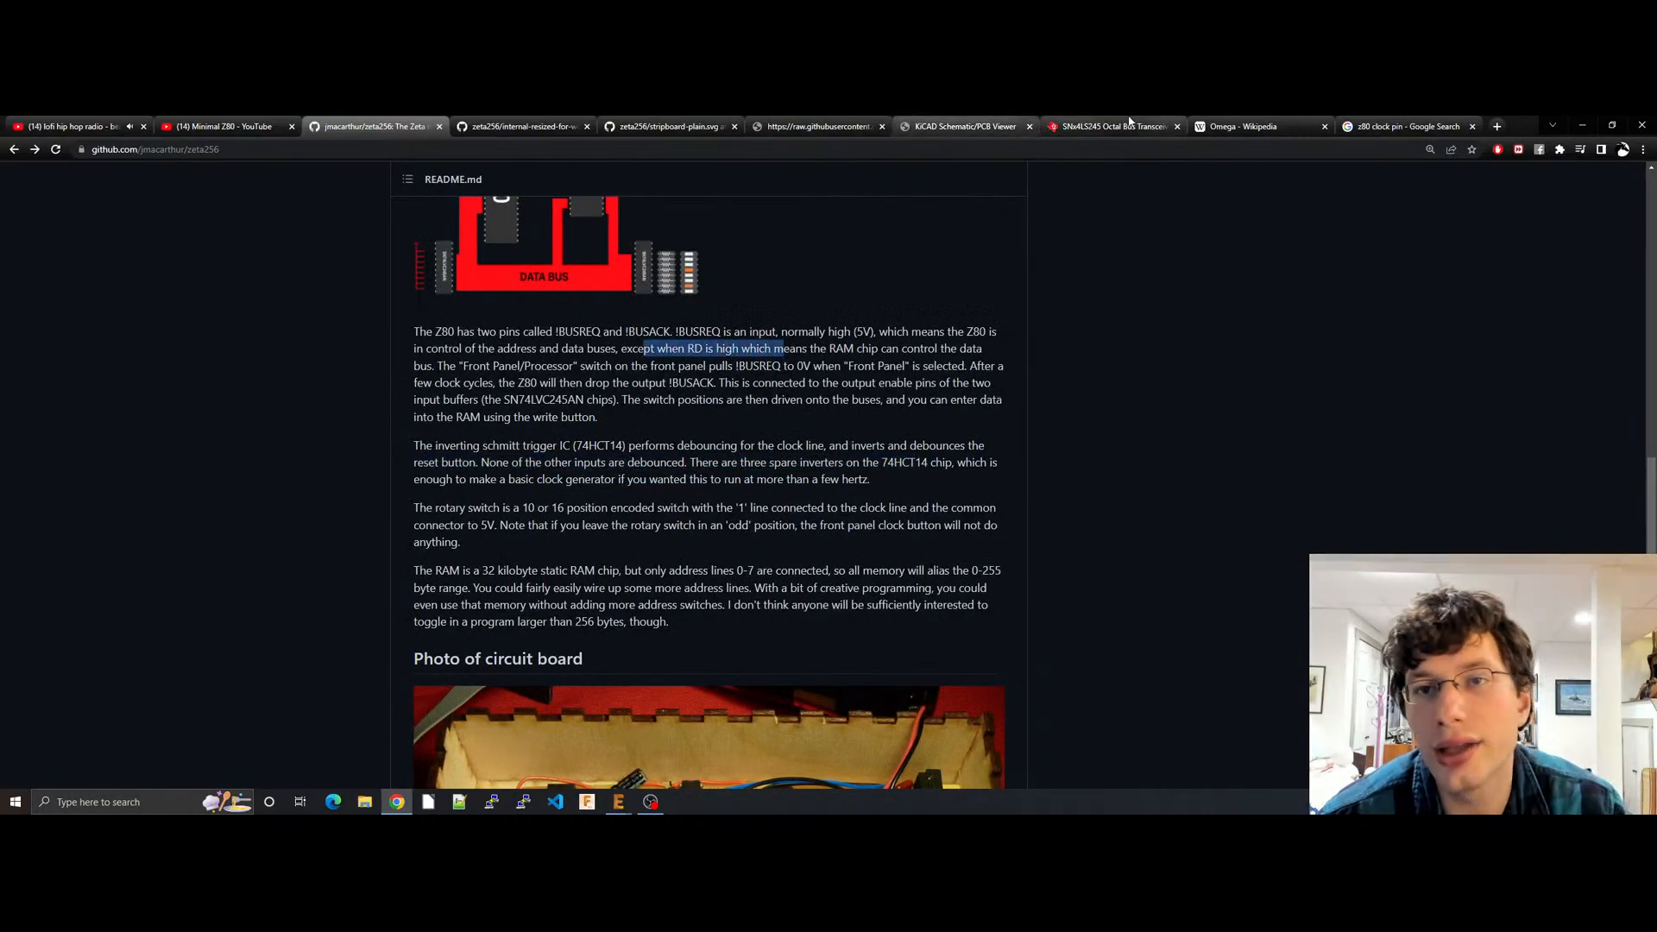
left_click(1014, 123)
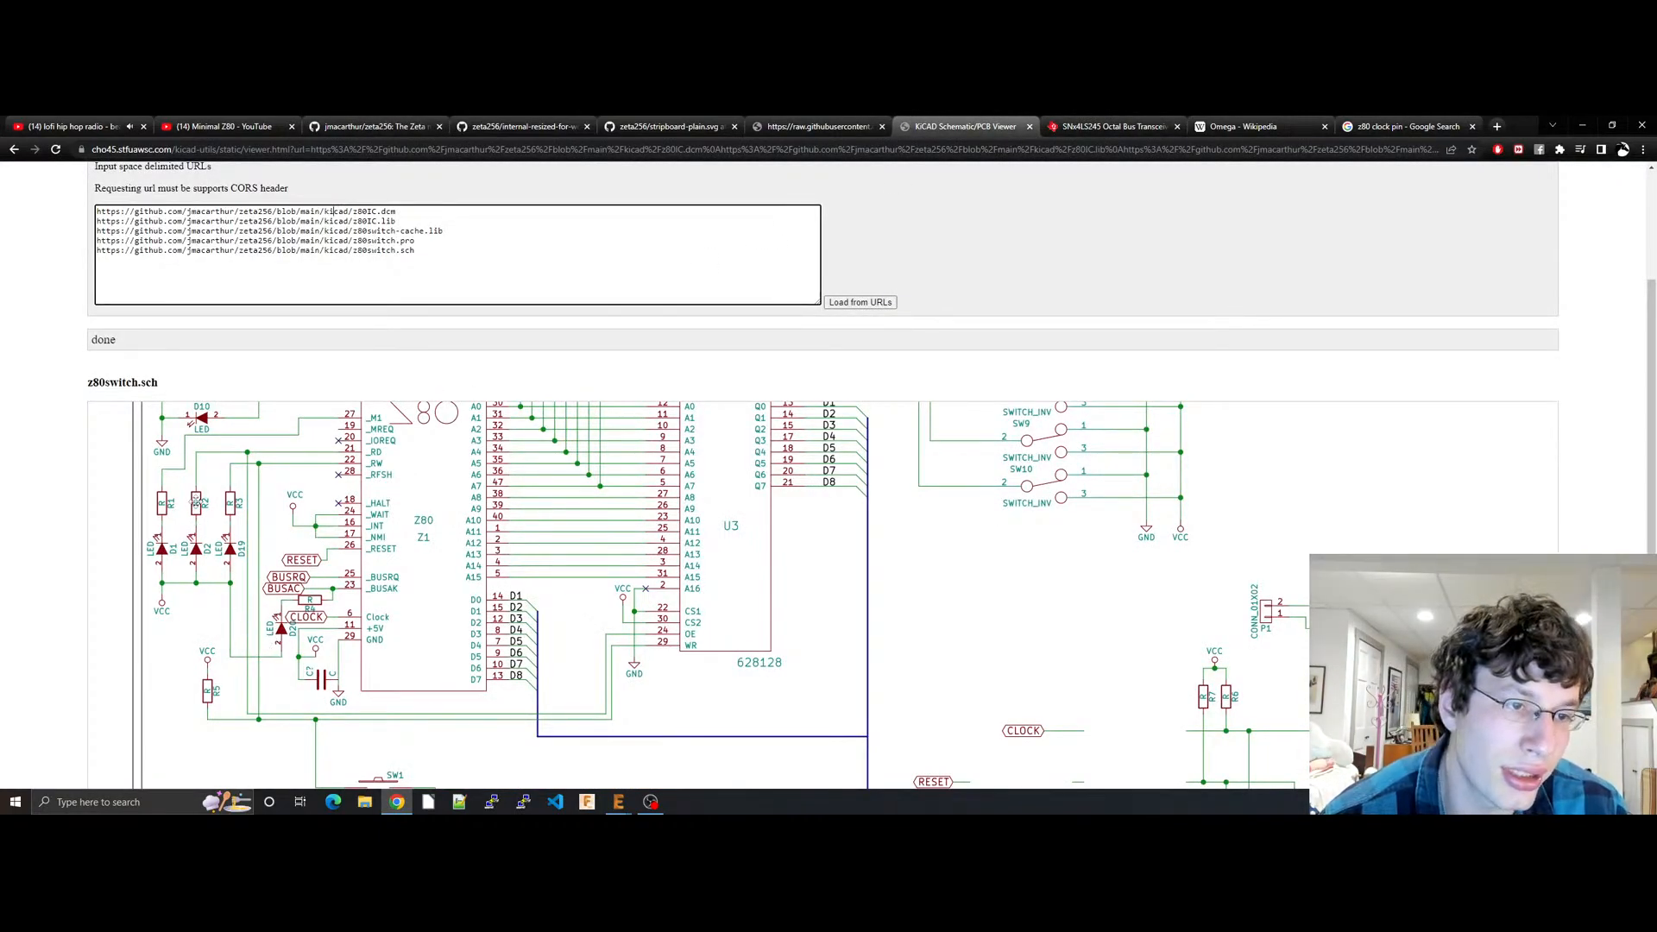
left_click_drag(461, 657, 493, 647)
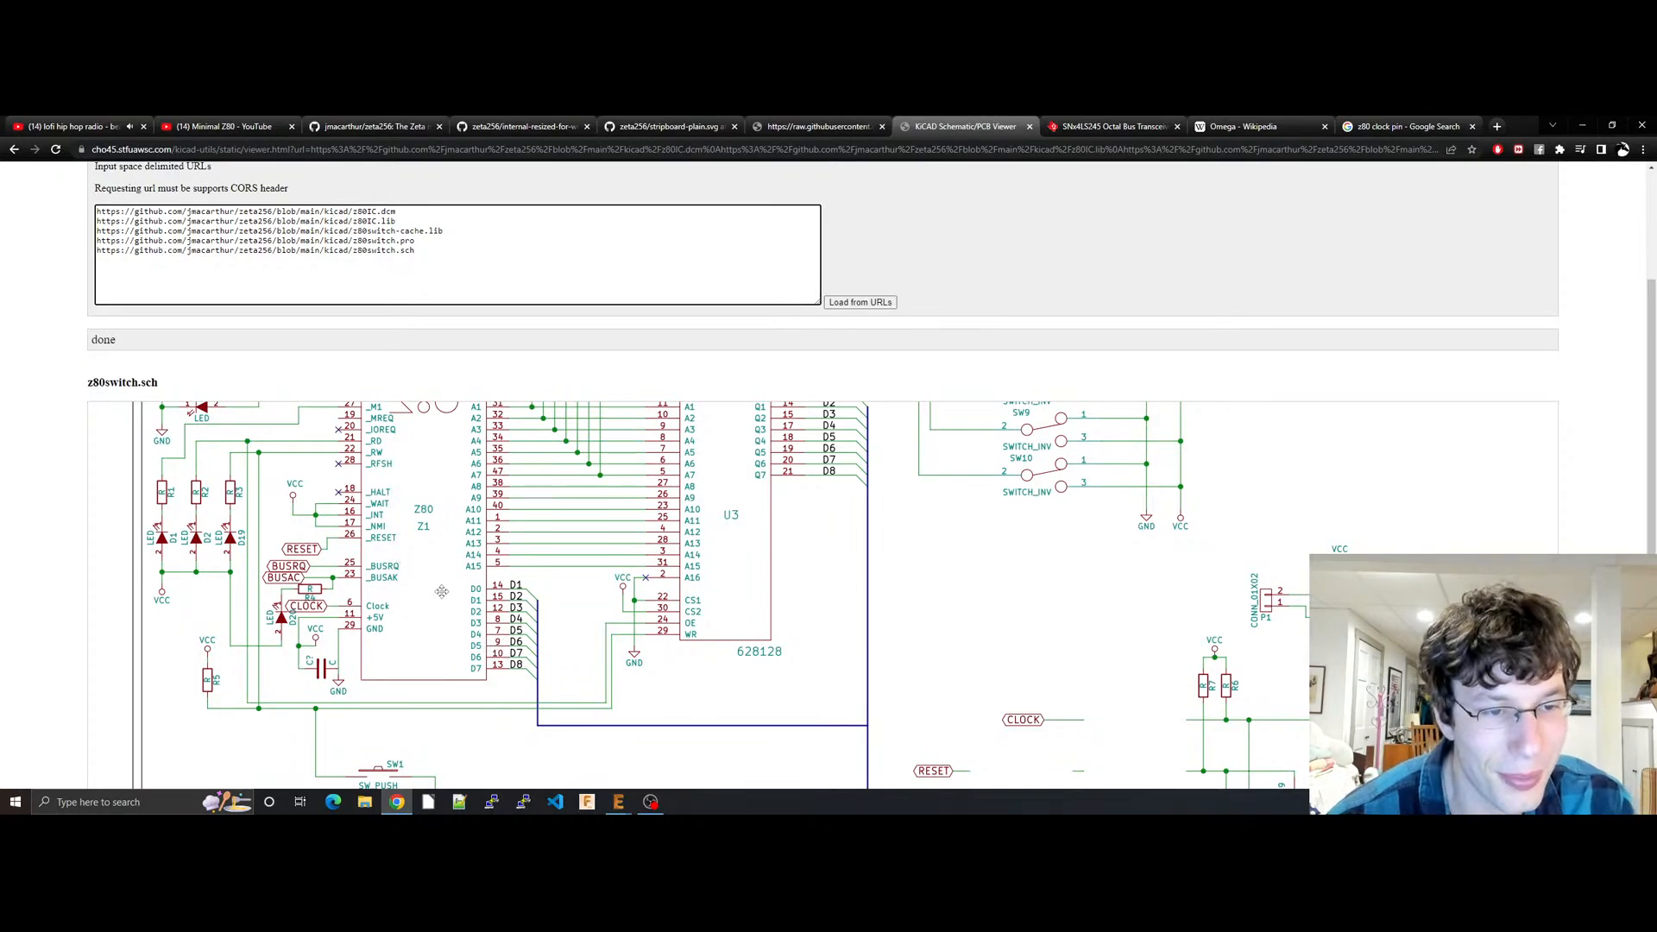
left_click_drag(437, 687, 670, 584)
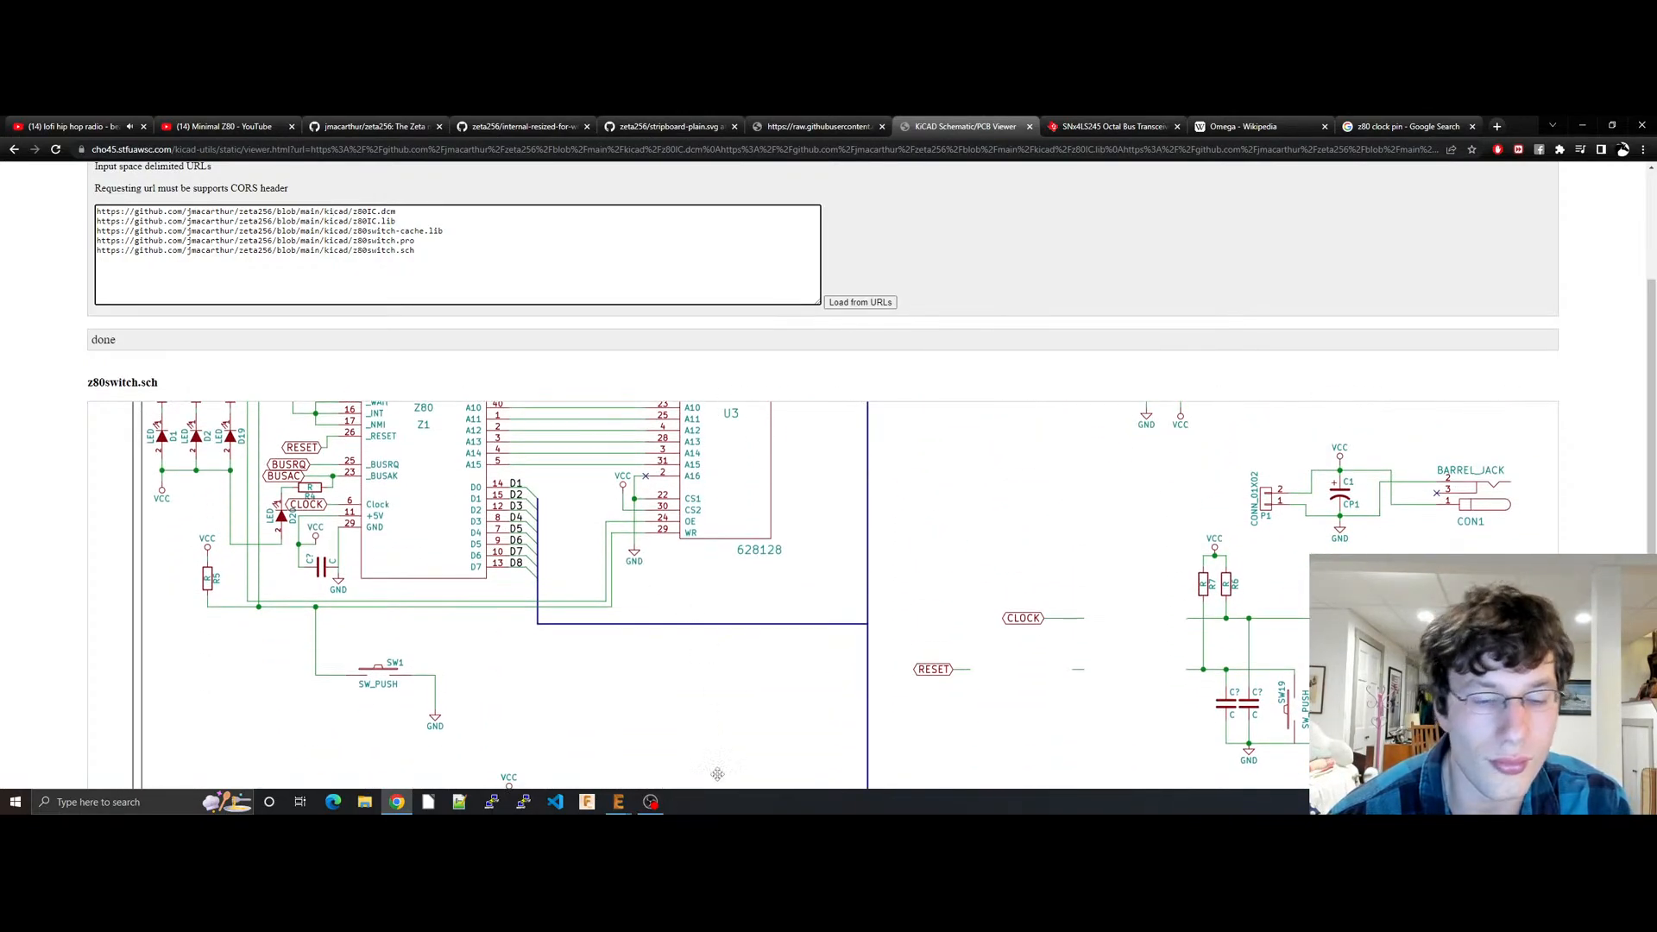
Step: Switch to the EAGLE schematic and copy the existing two-pin clock header
left_click(617, 803)
left_click(736, 749)
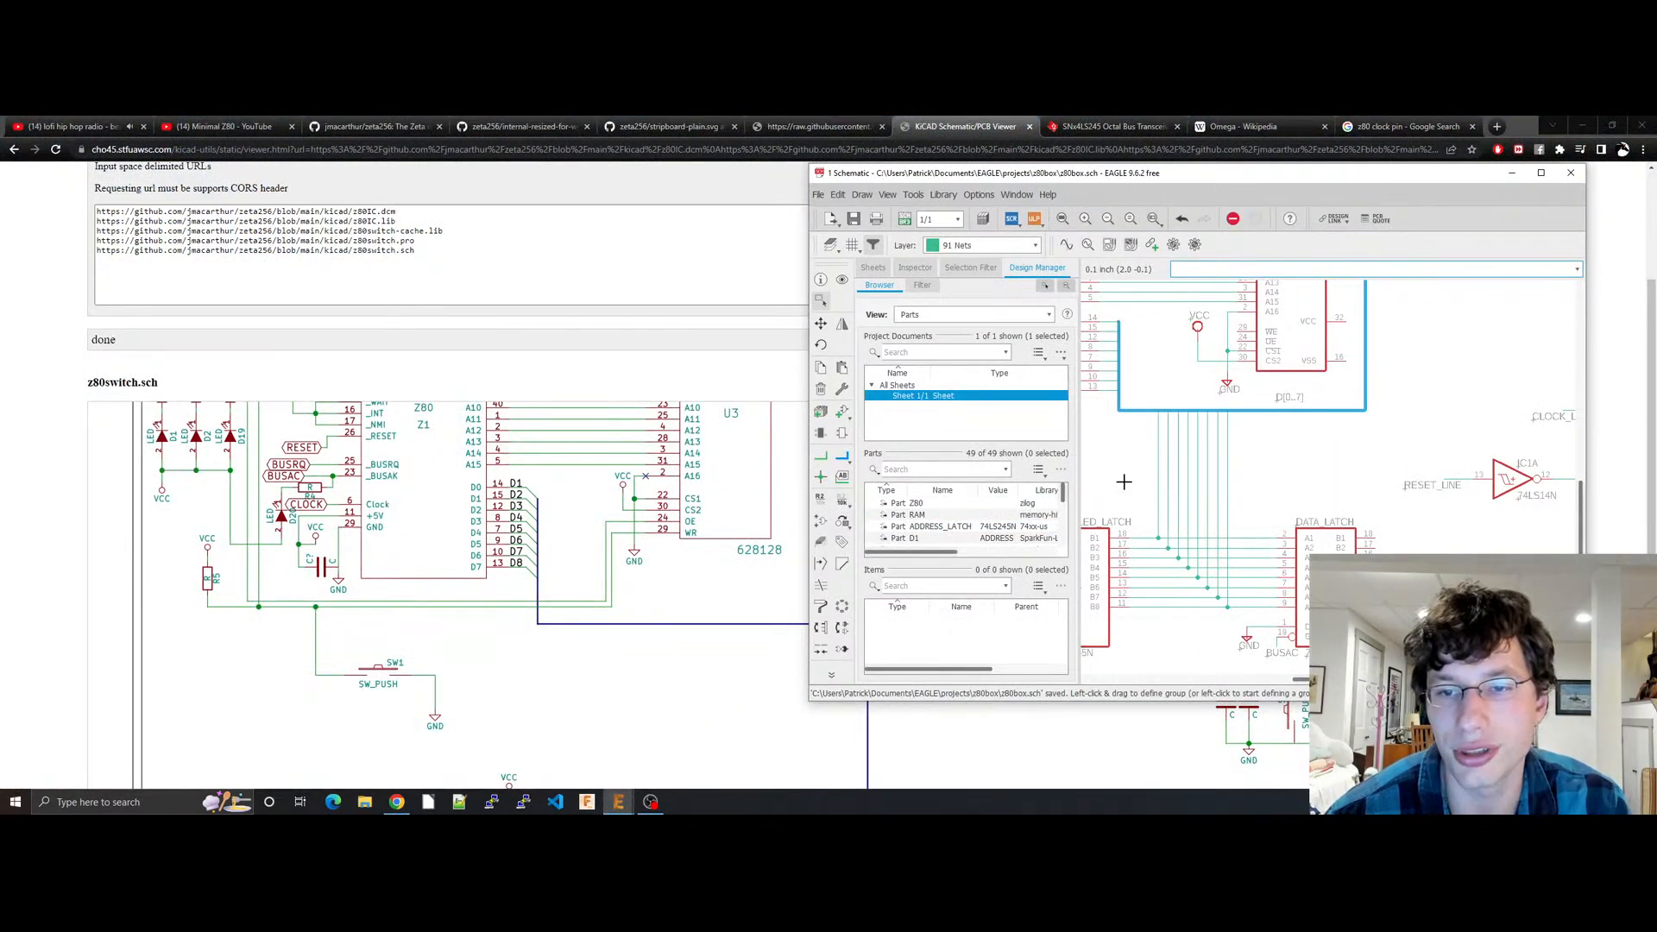
scroll(1126, 480, "down", 3)
left_click(1263, 456)
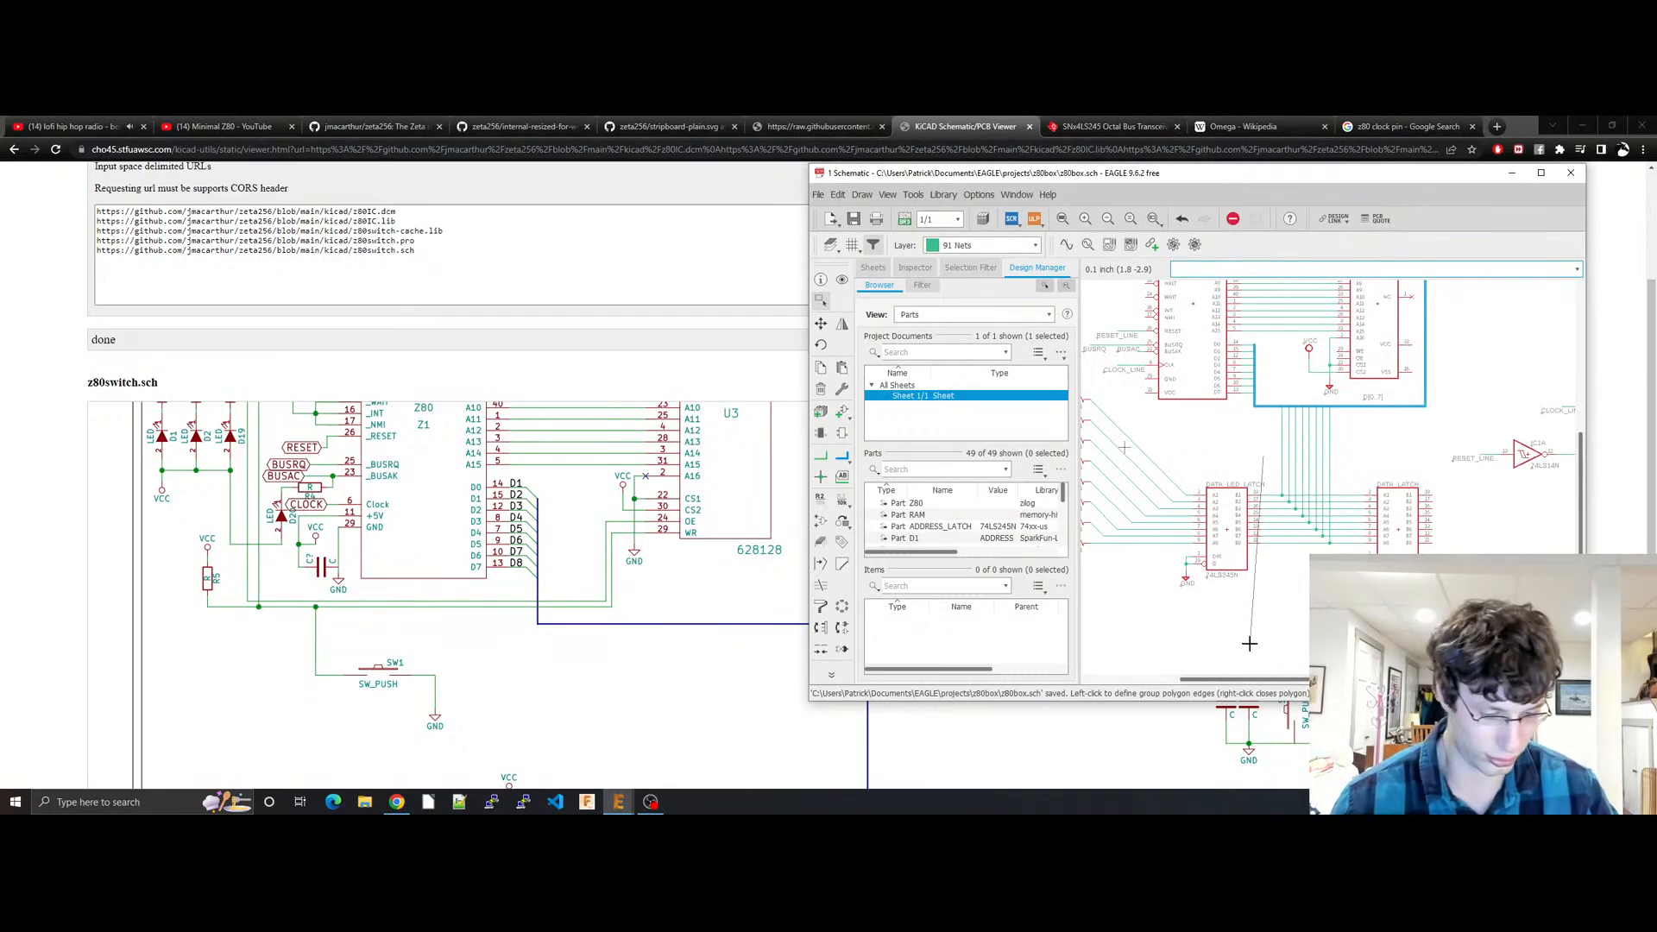
key("Escape")
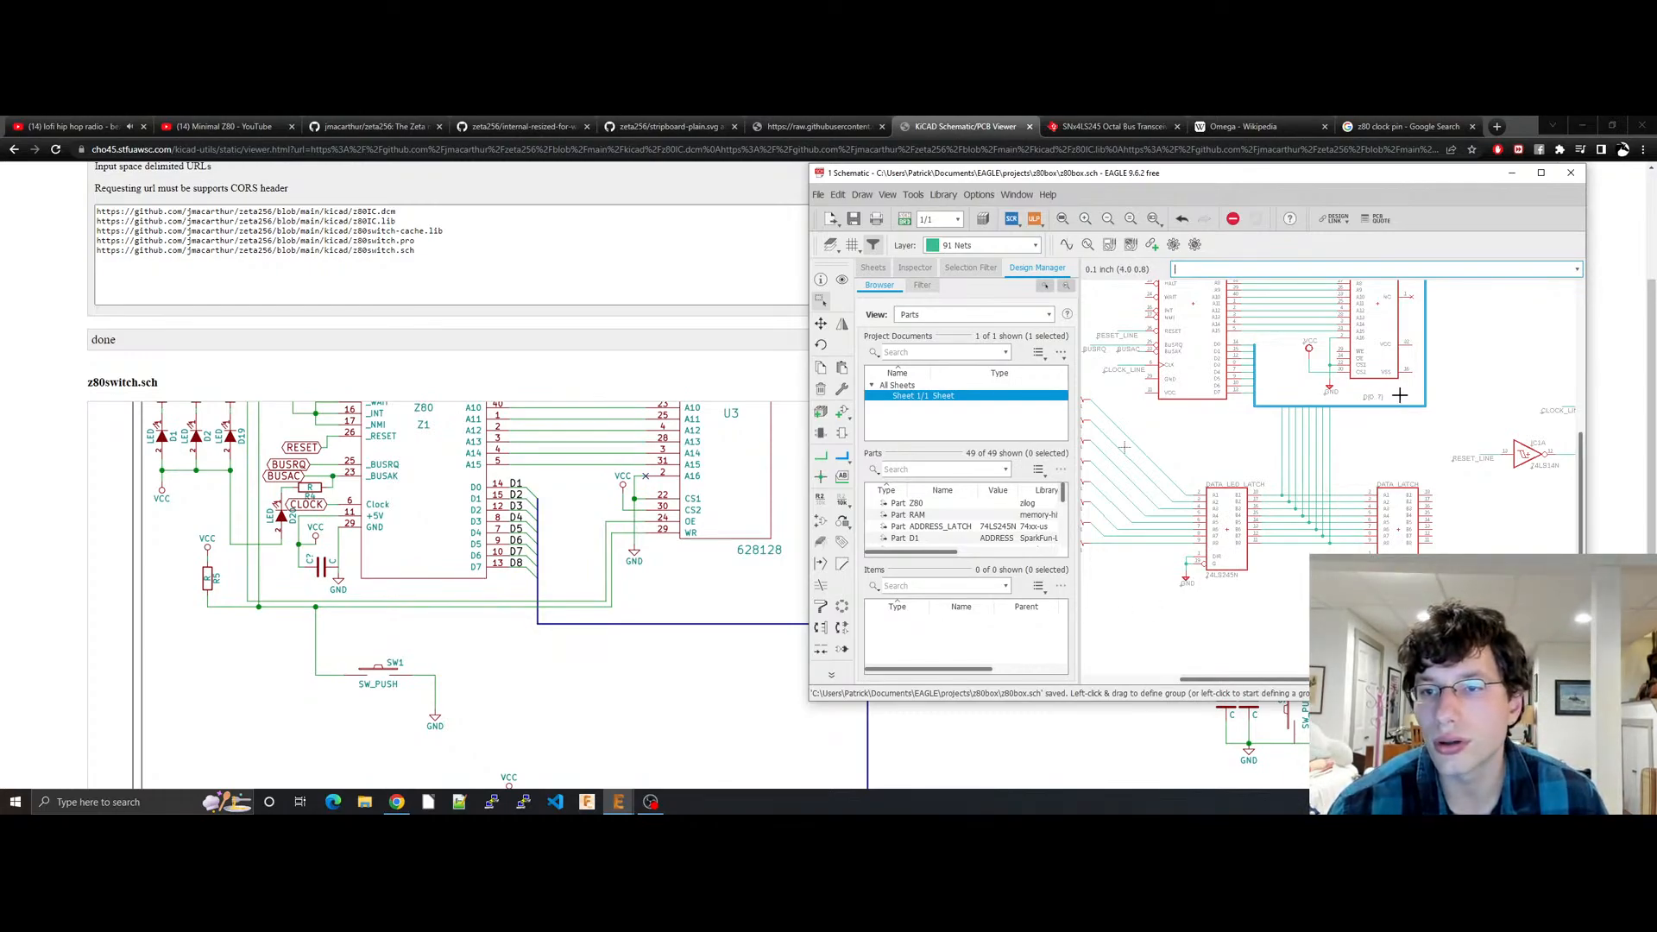
scroll(1379, 394, "up", 3)
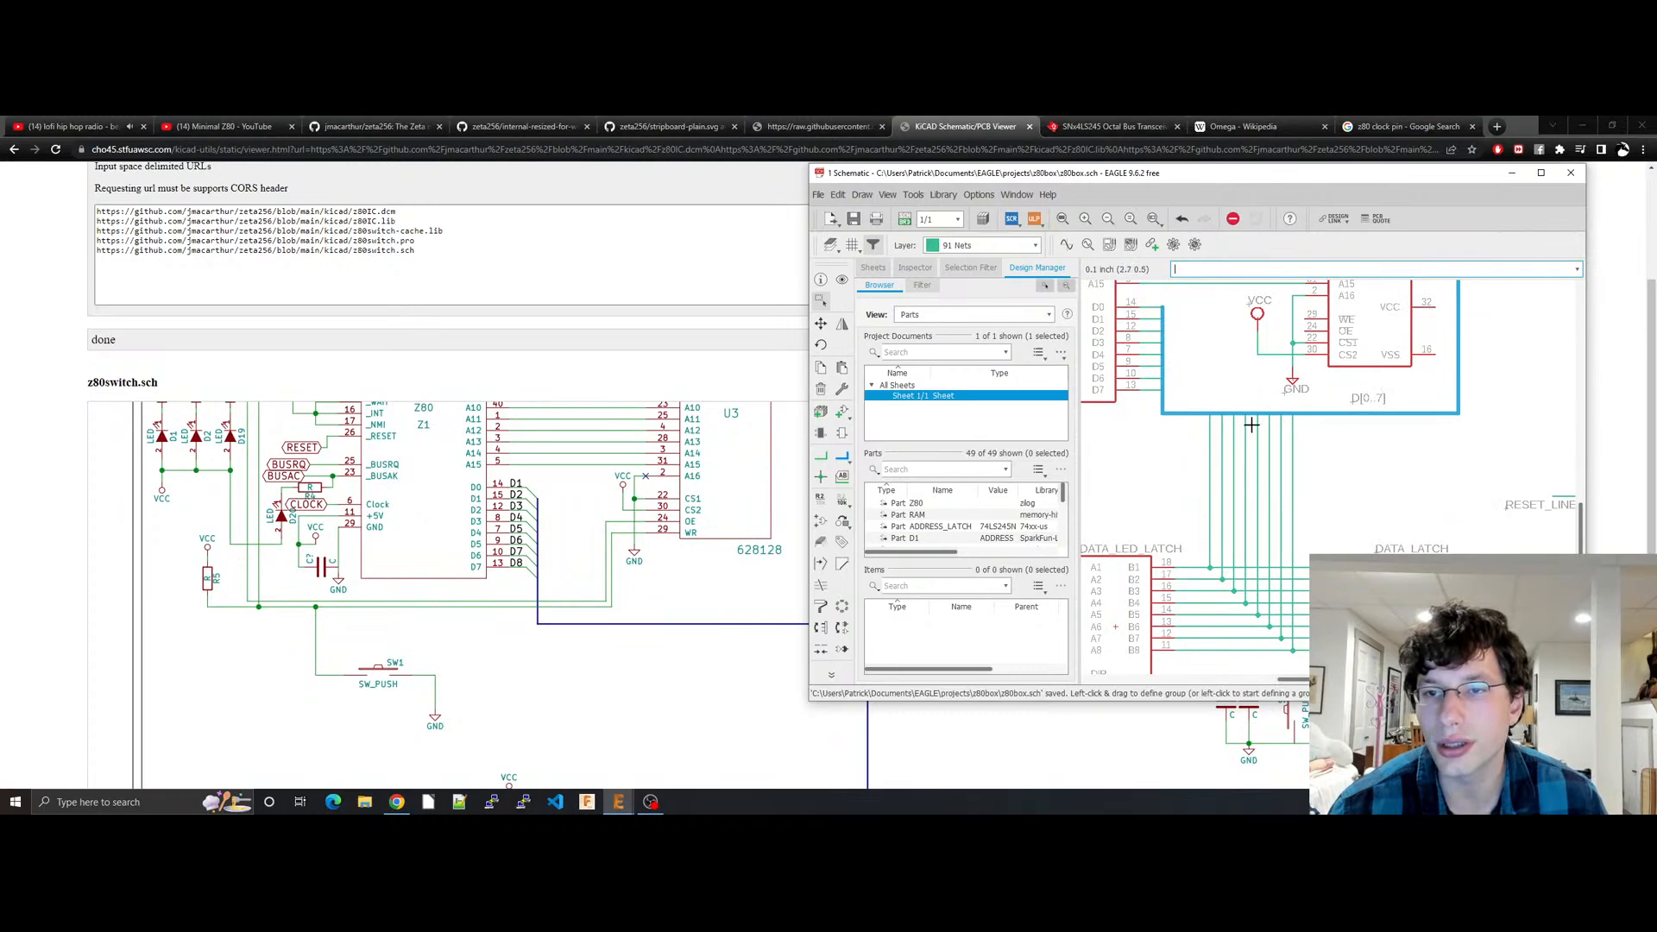
middle_click_drag(1251, 425, 1235, 378)
scroll(1235, 377, "up", 3)
scroll(1459, 439, "down", 4)
middle_click_drag(1562, 431, 1230, 463)
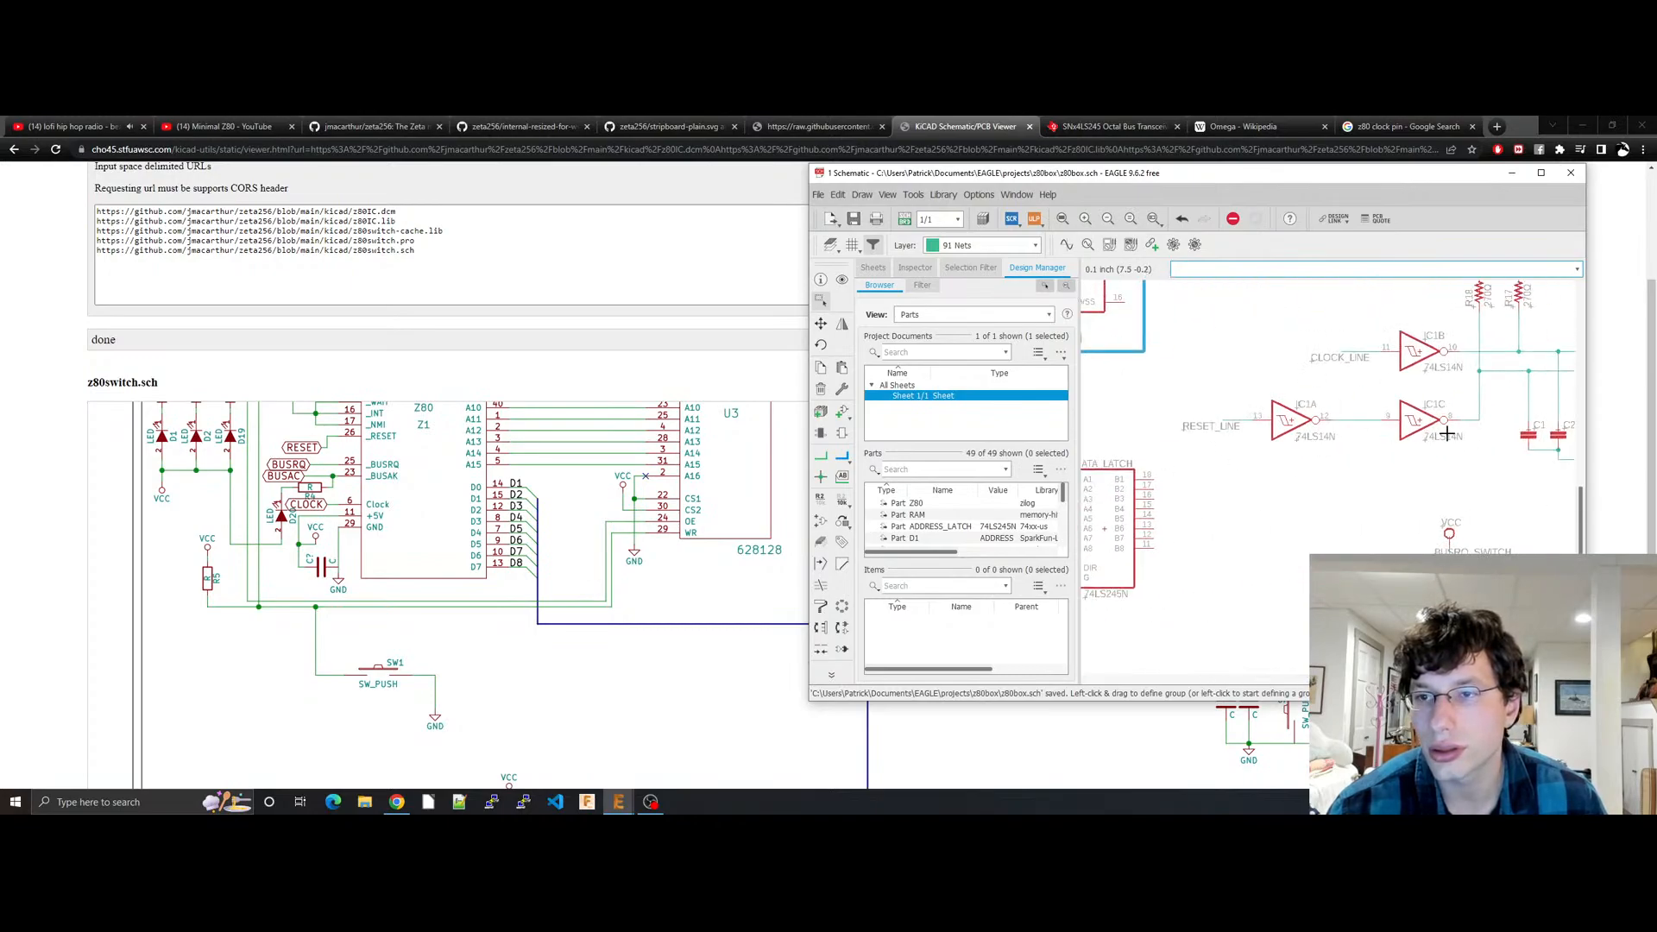
middle_click_drag(1447, 434, 1563, 534)
key("ctrl+c")
key("ctrl+v")
middle_click_drag(1246, 563, 1473, 557)
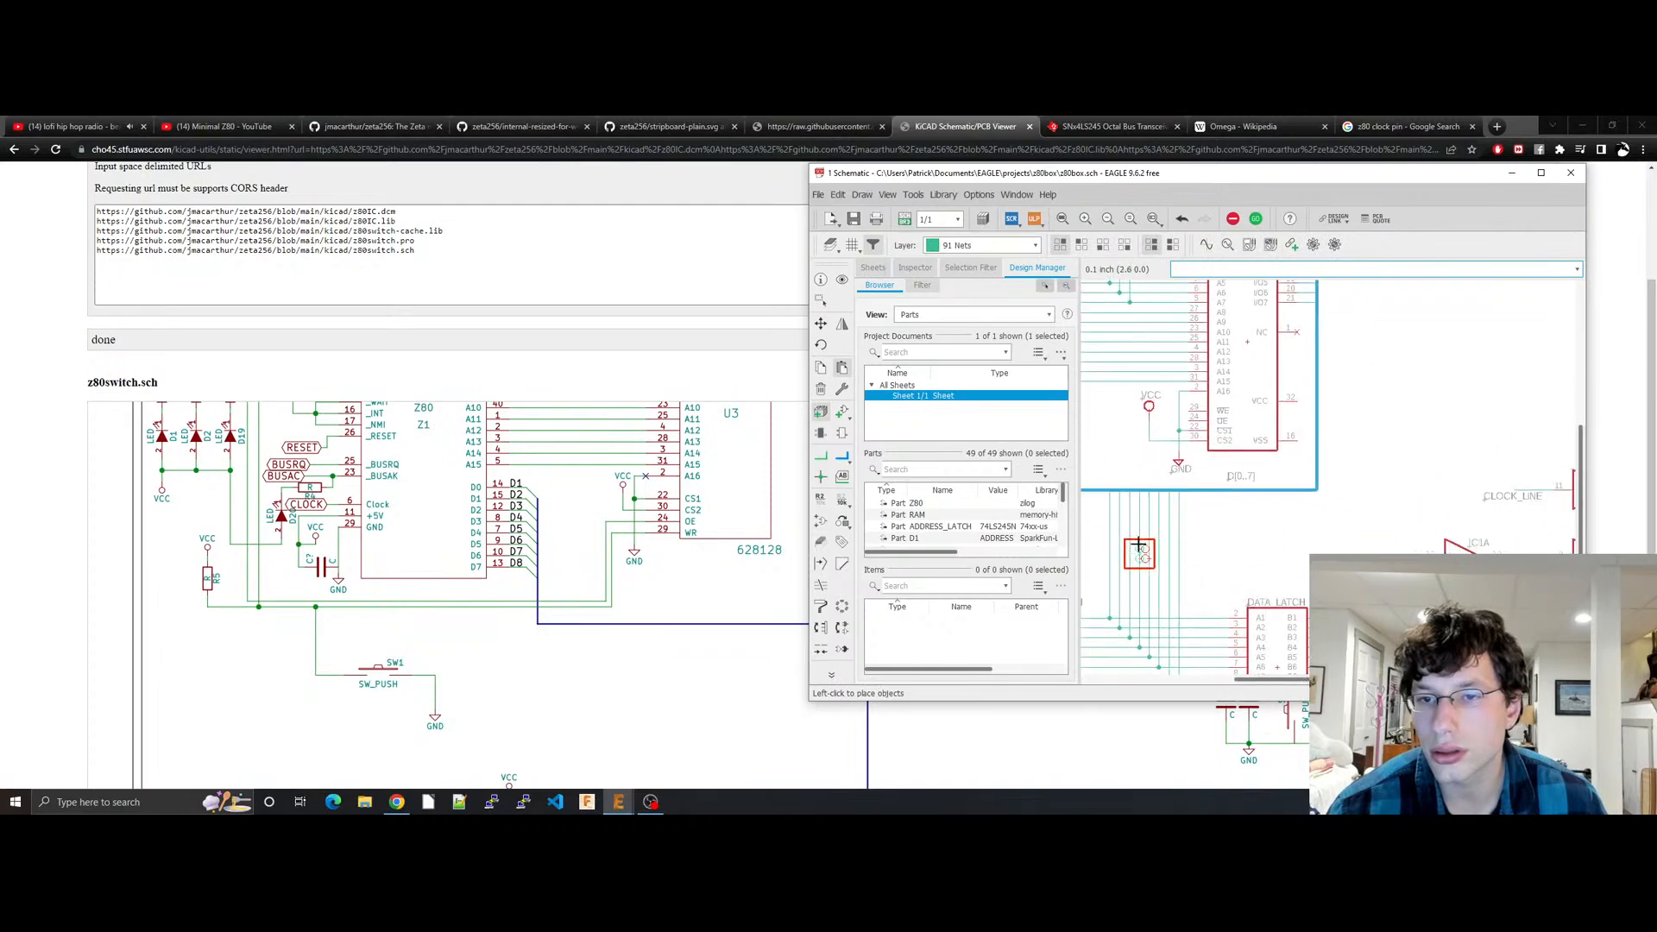
middle_click_drag(1140, 545, 1412, 555)
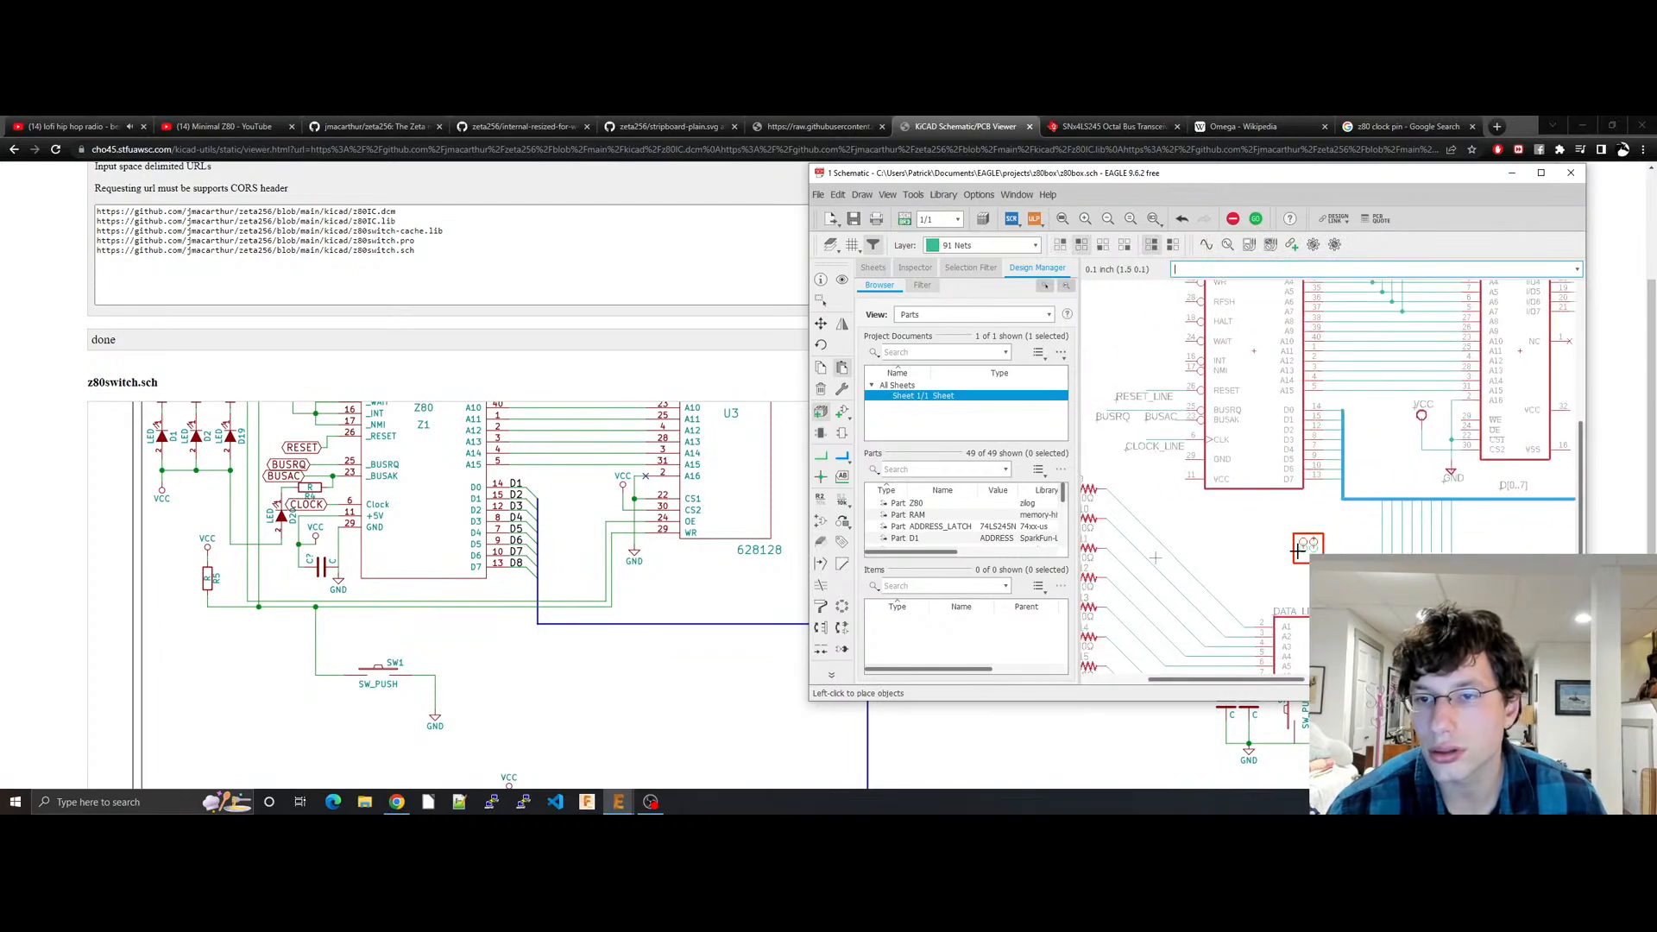
left_click(1297, 556)
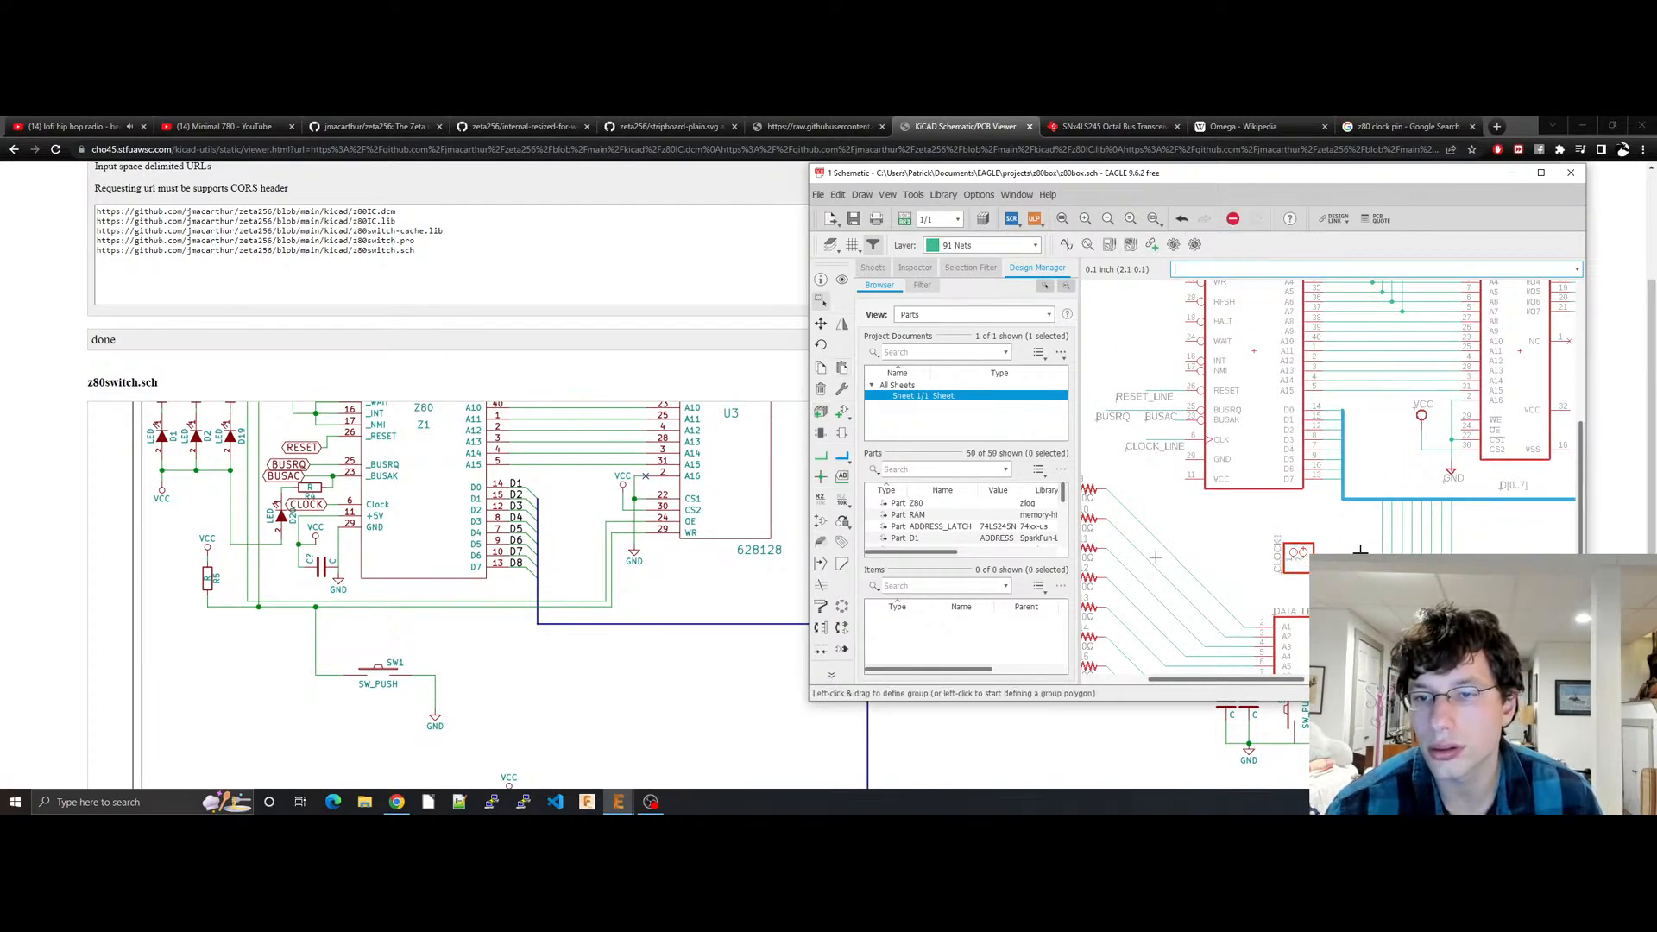
key("ctrl+z")
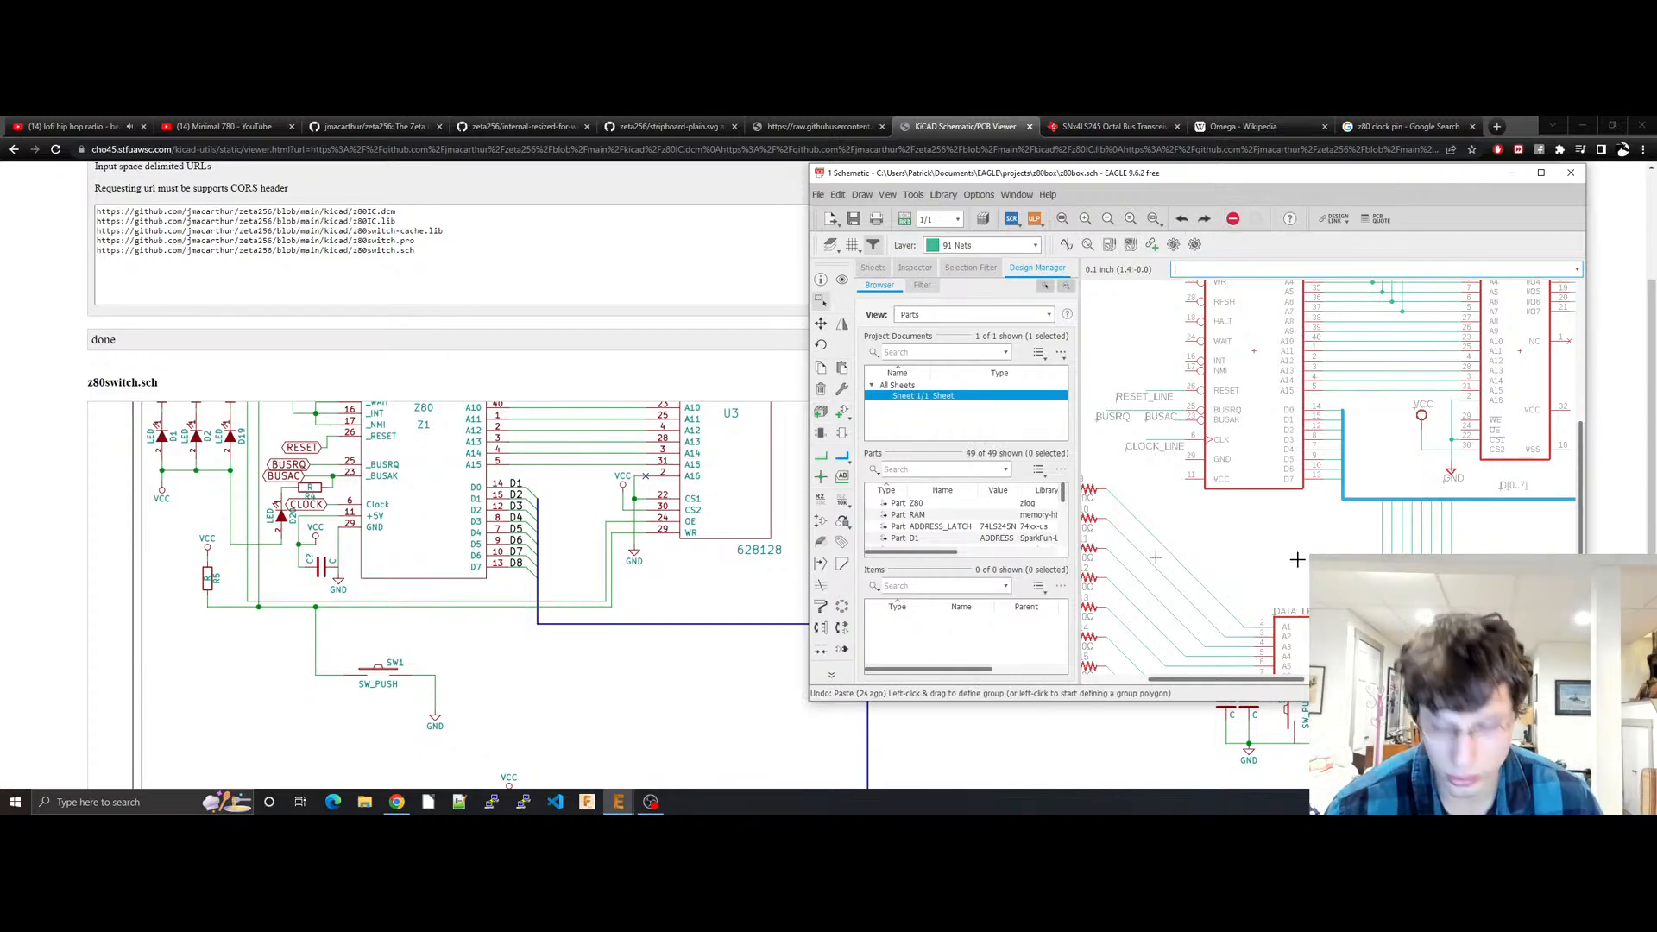
Step: Paste the copied two-pin header between the Z80 and the data LED latch, rotated to 270 degrees
key("ctrl+v")
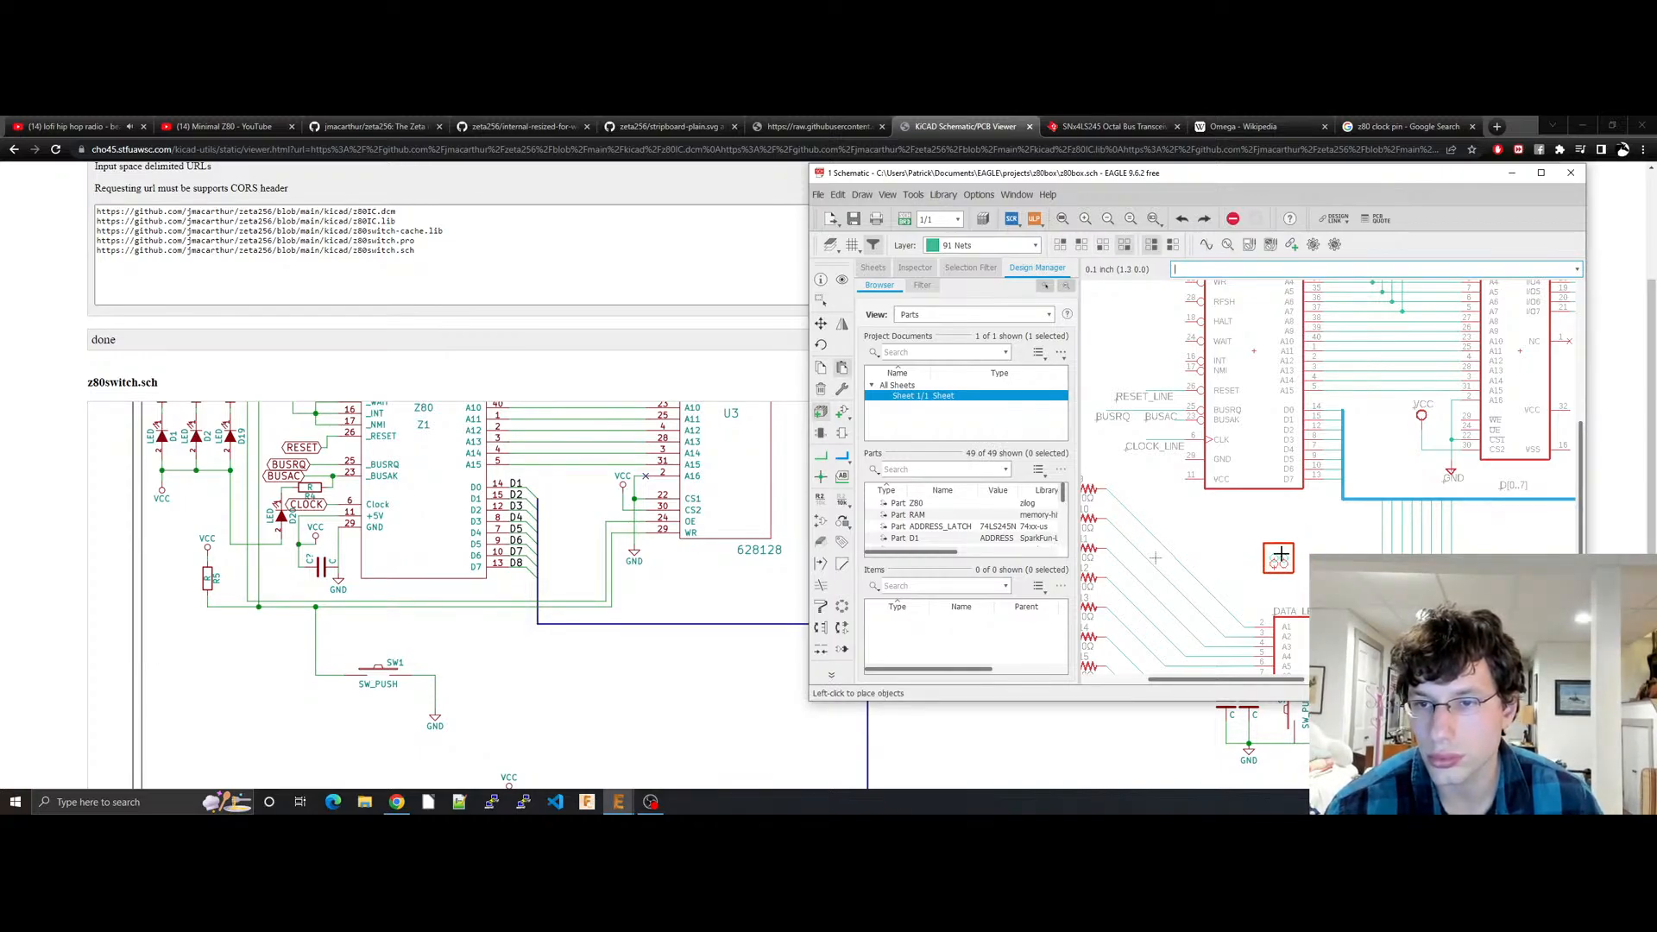
left_click(1285, 558)
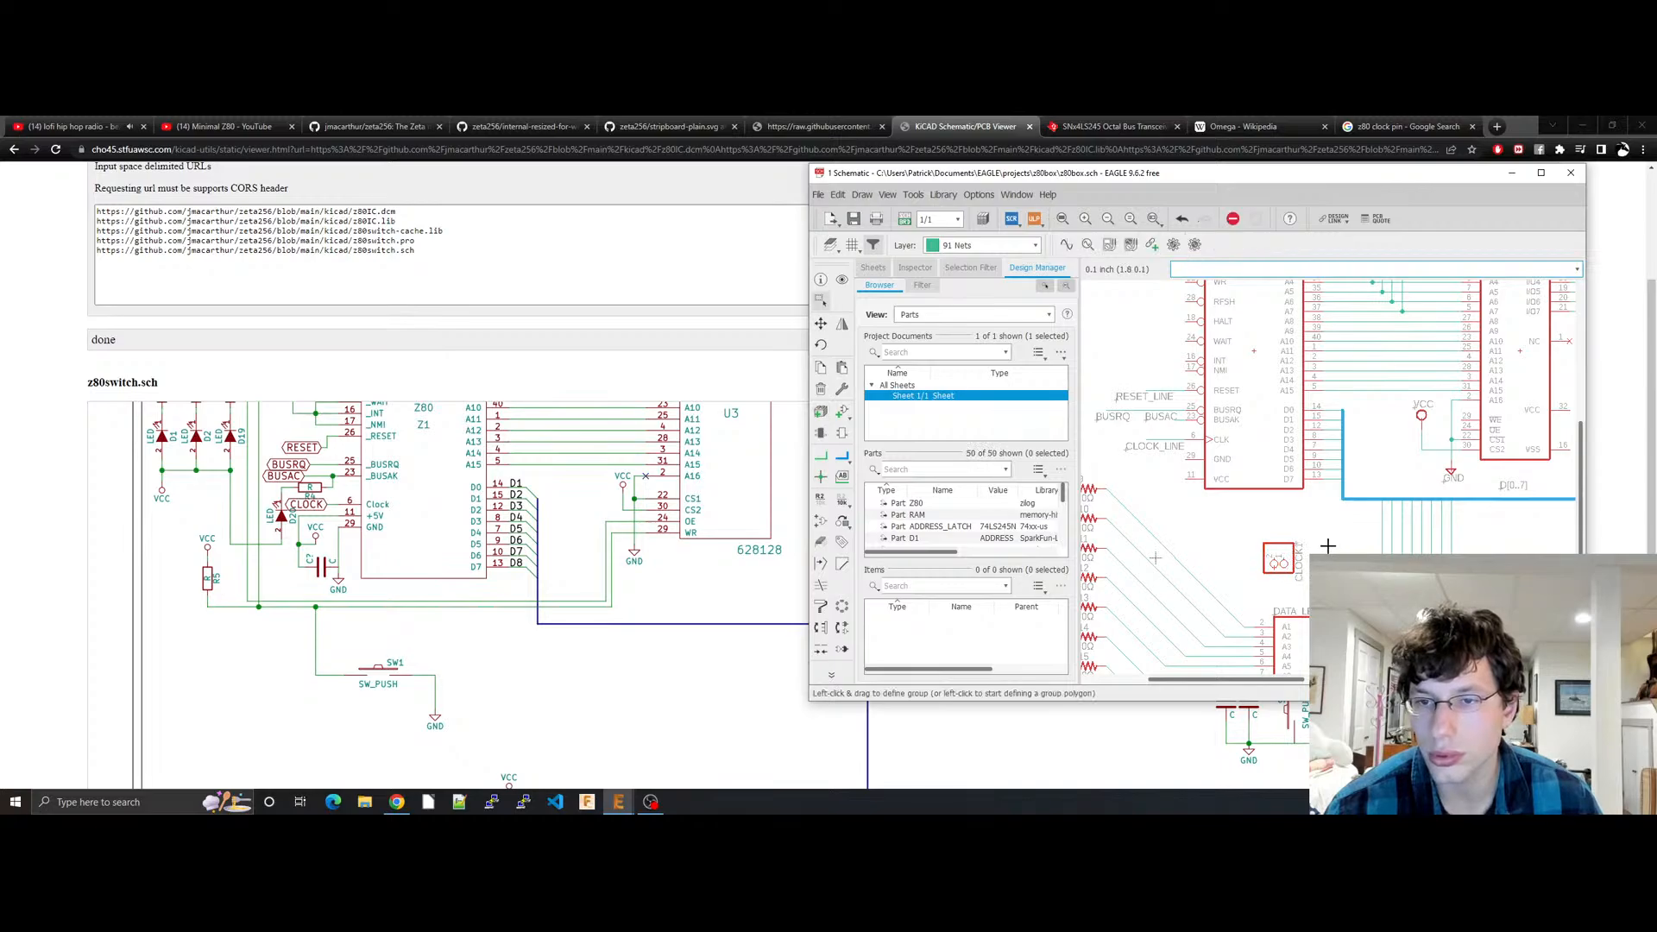
left_click(1282, 564)
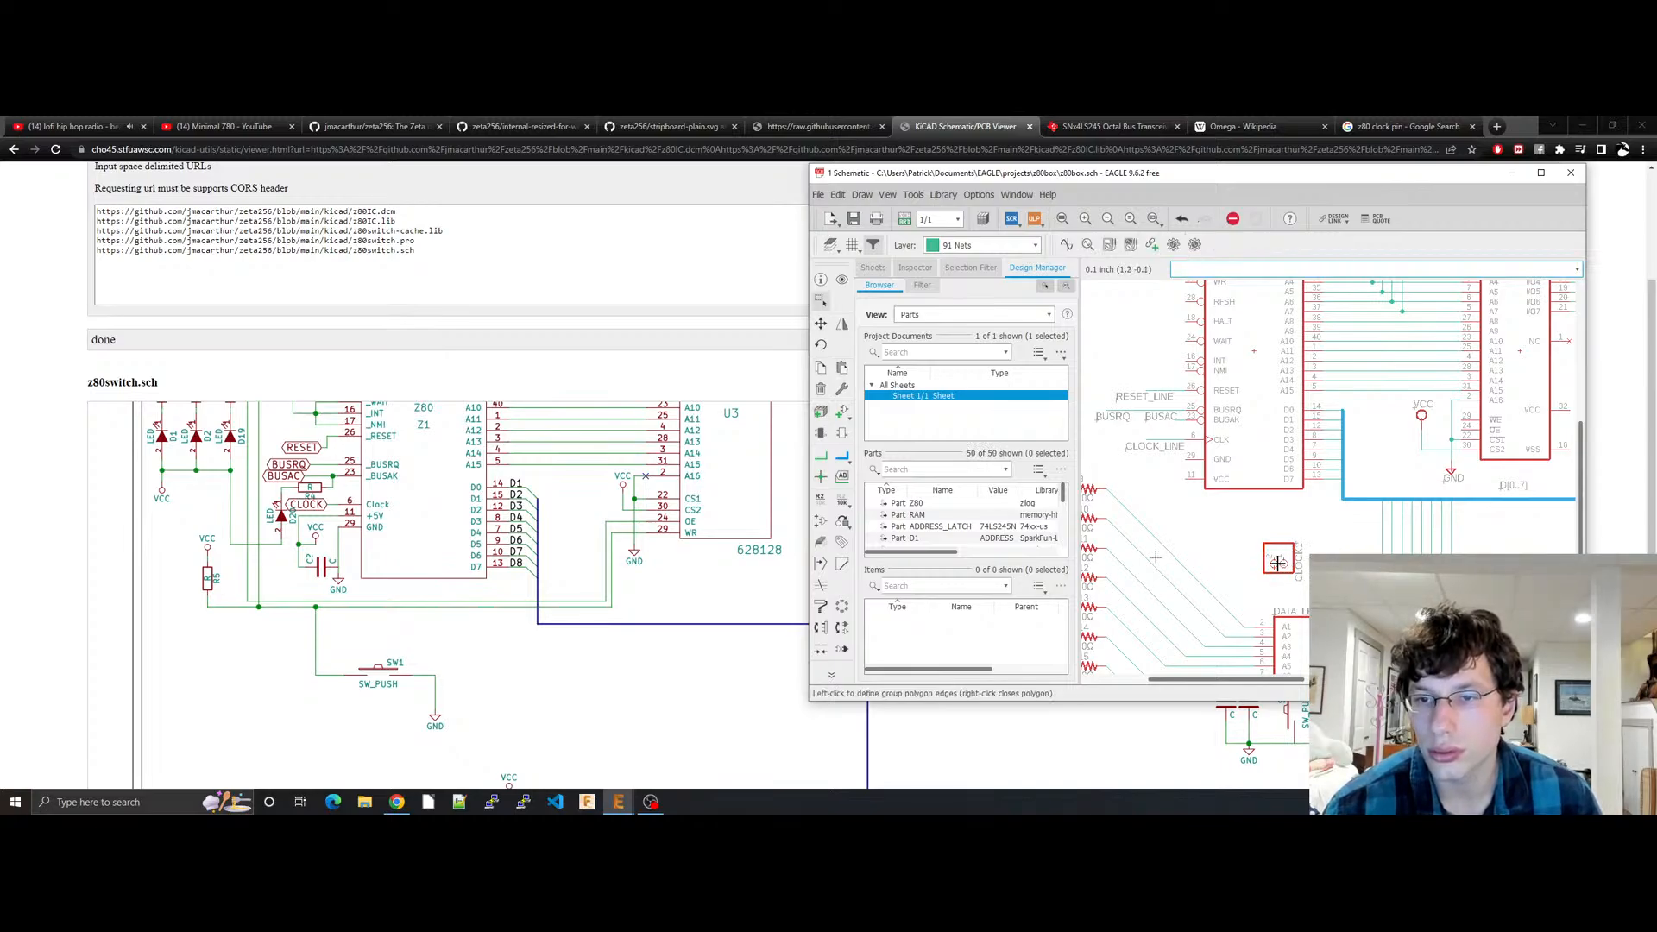
key("Escape")
Step: Rename the pasted two-pin header WRITE_SWITCH and save the schematic
right_click(1276, 566)
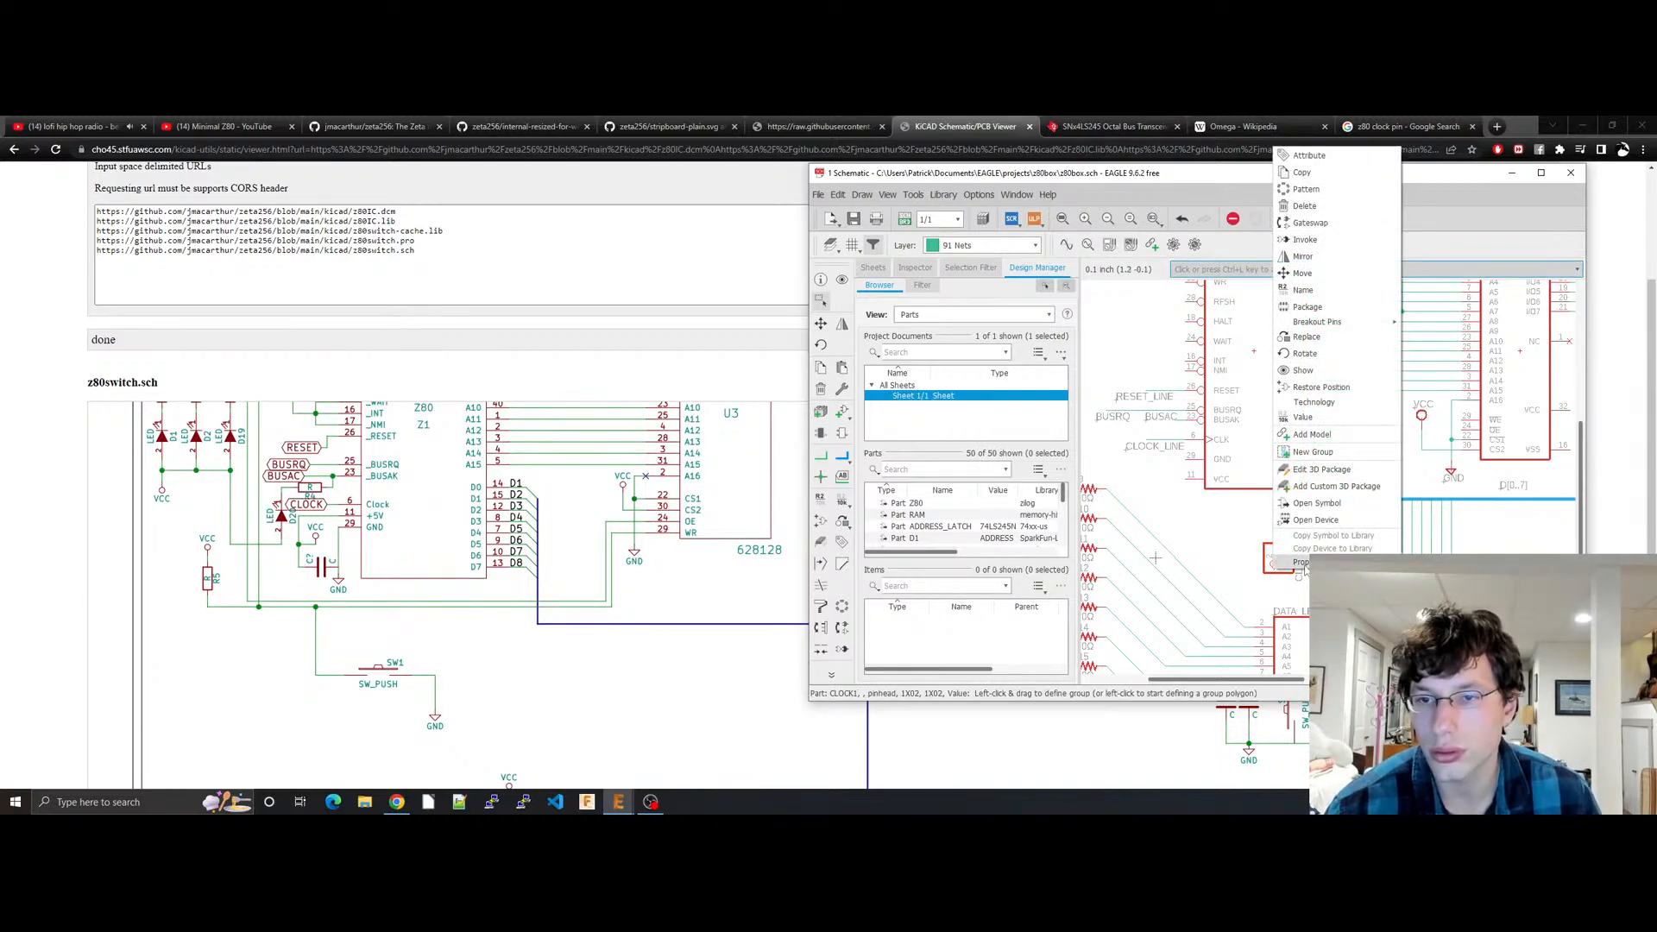
left_click(1298, 562)
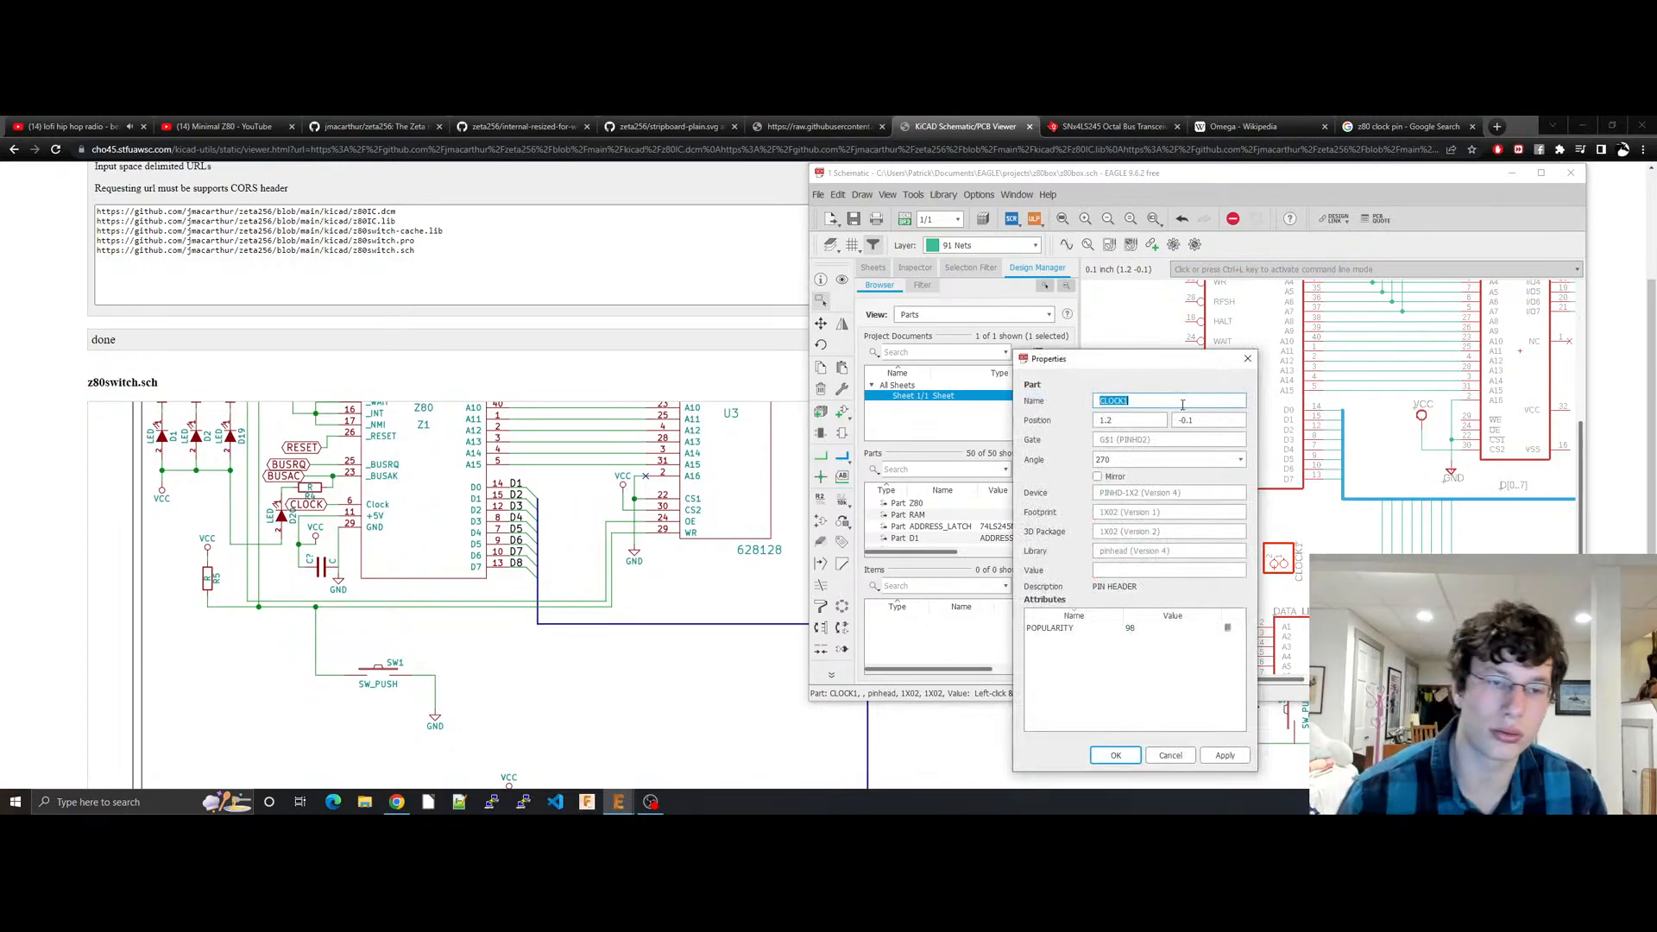
type("WRITE")
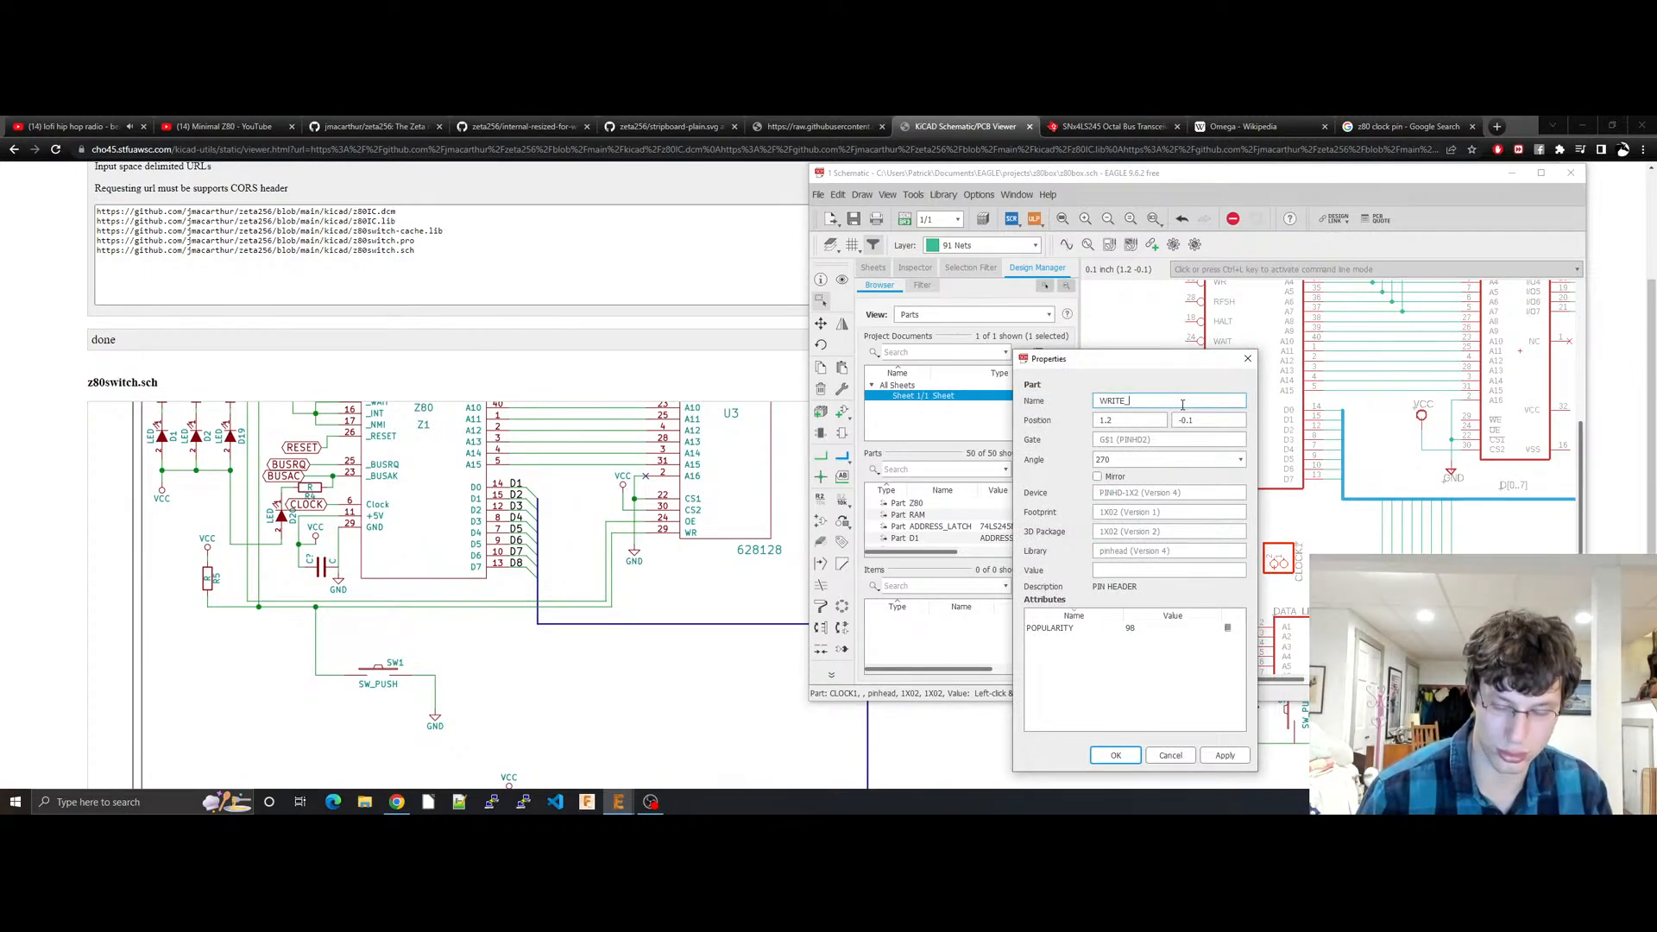
type("_SWITCH")
key("Return")
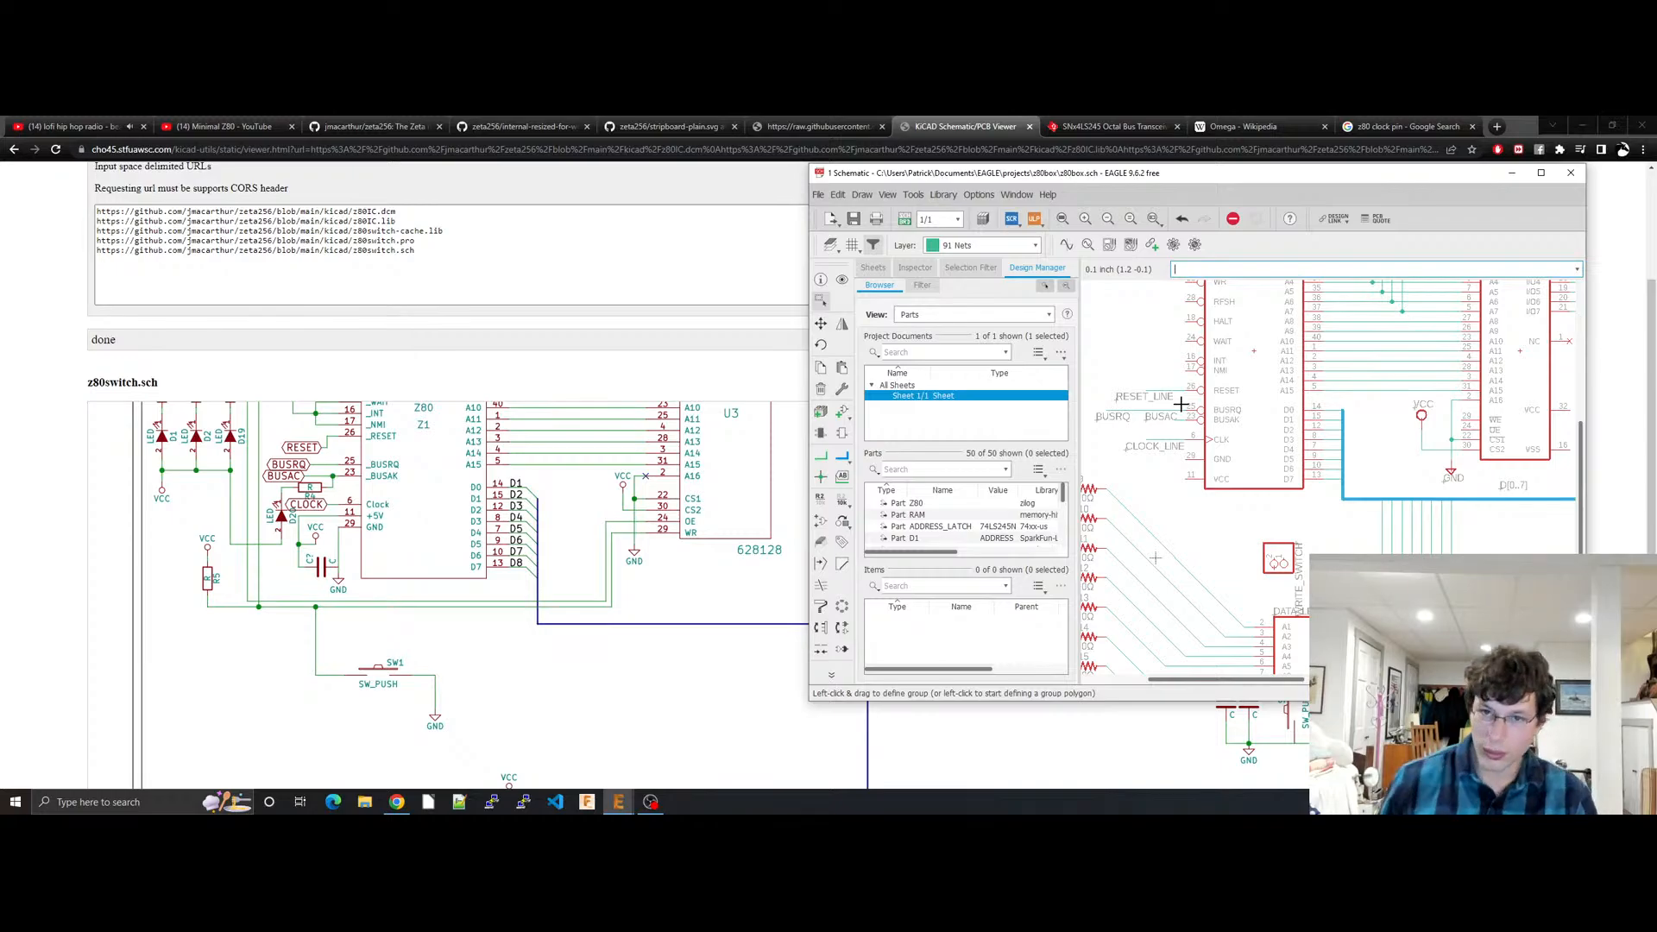
key("ctrl+s")
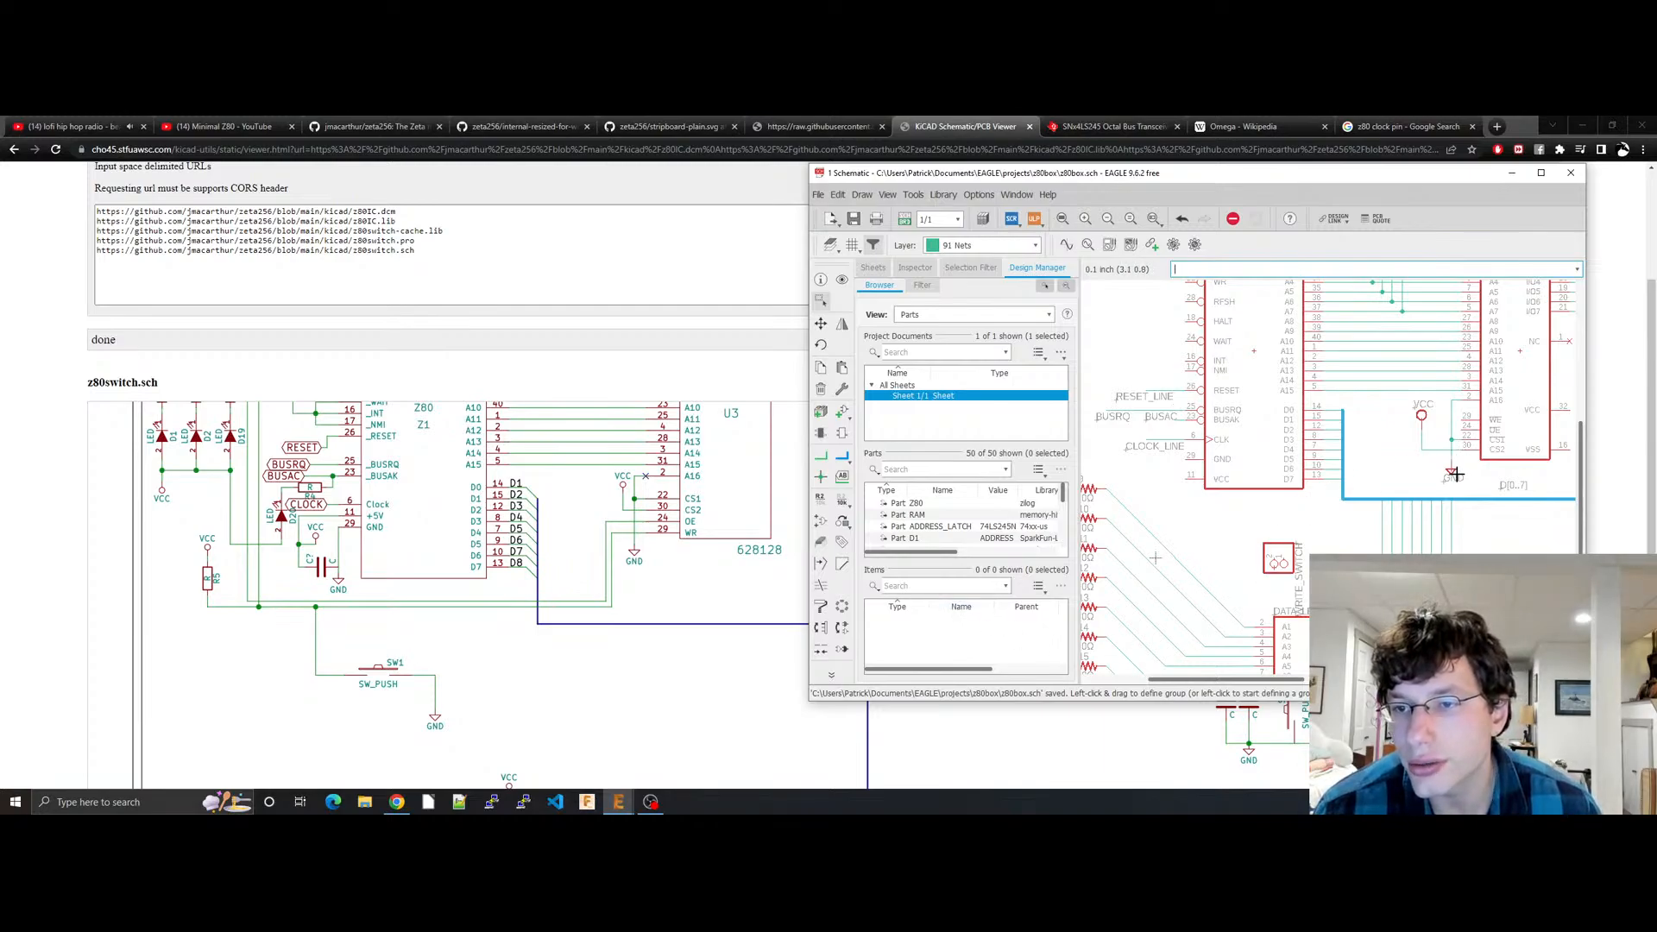
Step: Copy the RAM's GND and VCC symbols, placing the GND copy near the WRITE_SWITCH header and the VCC copy just below the Z80
key("ctrl+c")
key("ctrl+v")
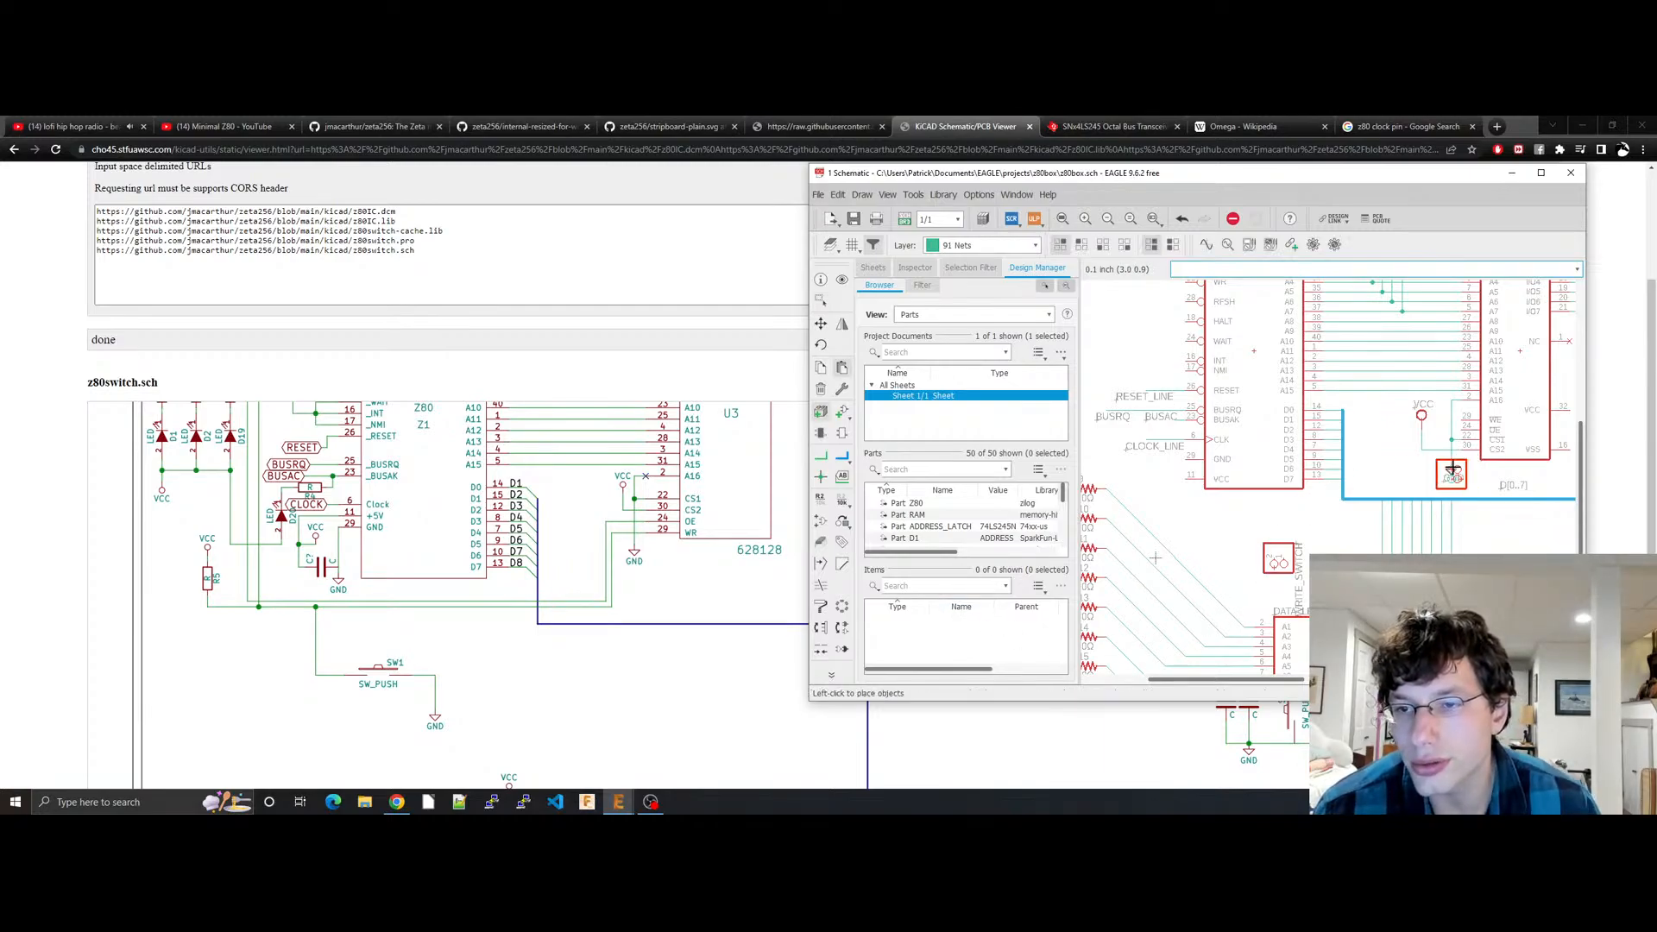
key("Escape")
key("ctrl+v")
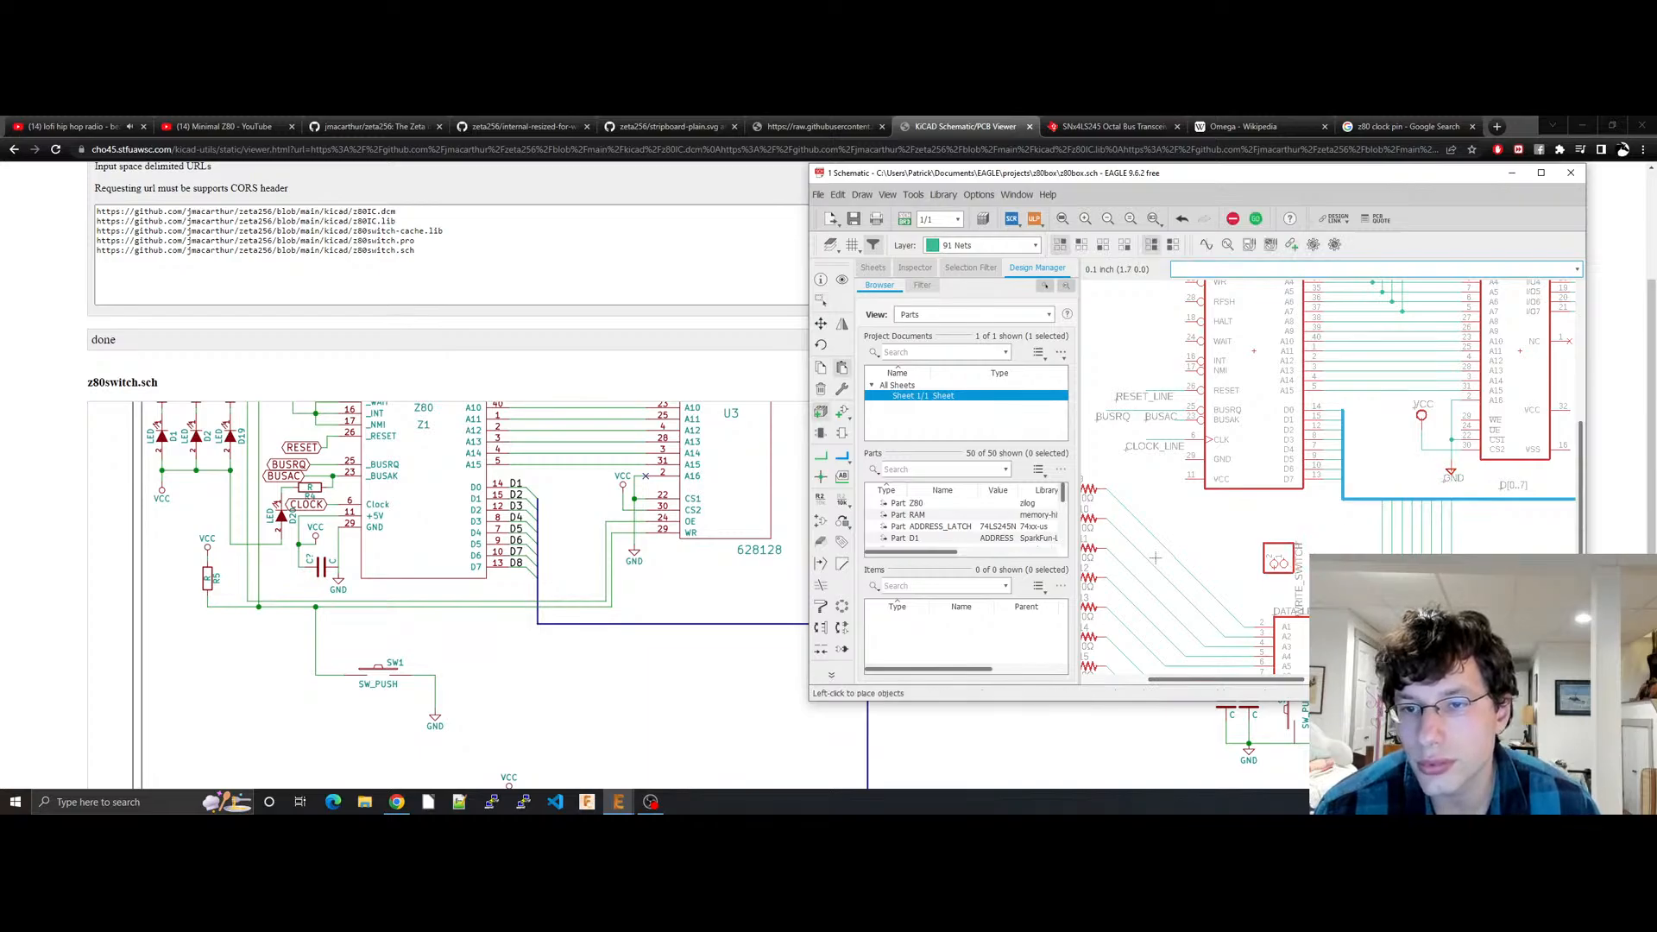
left_click(1279, 559)
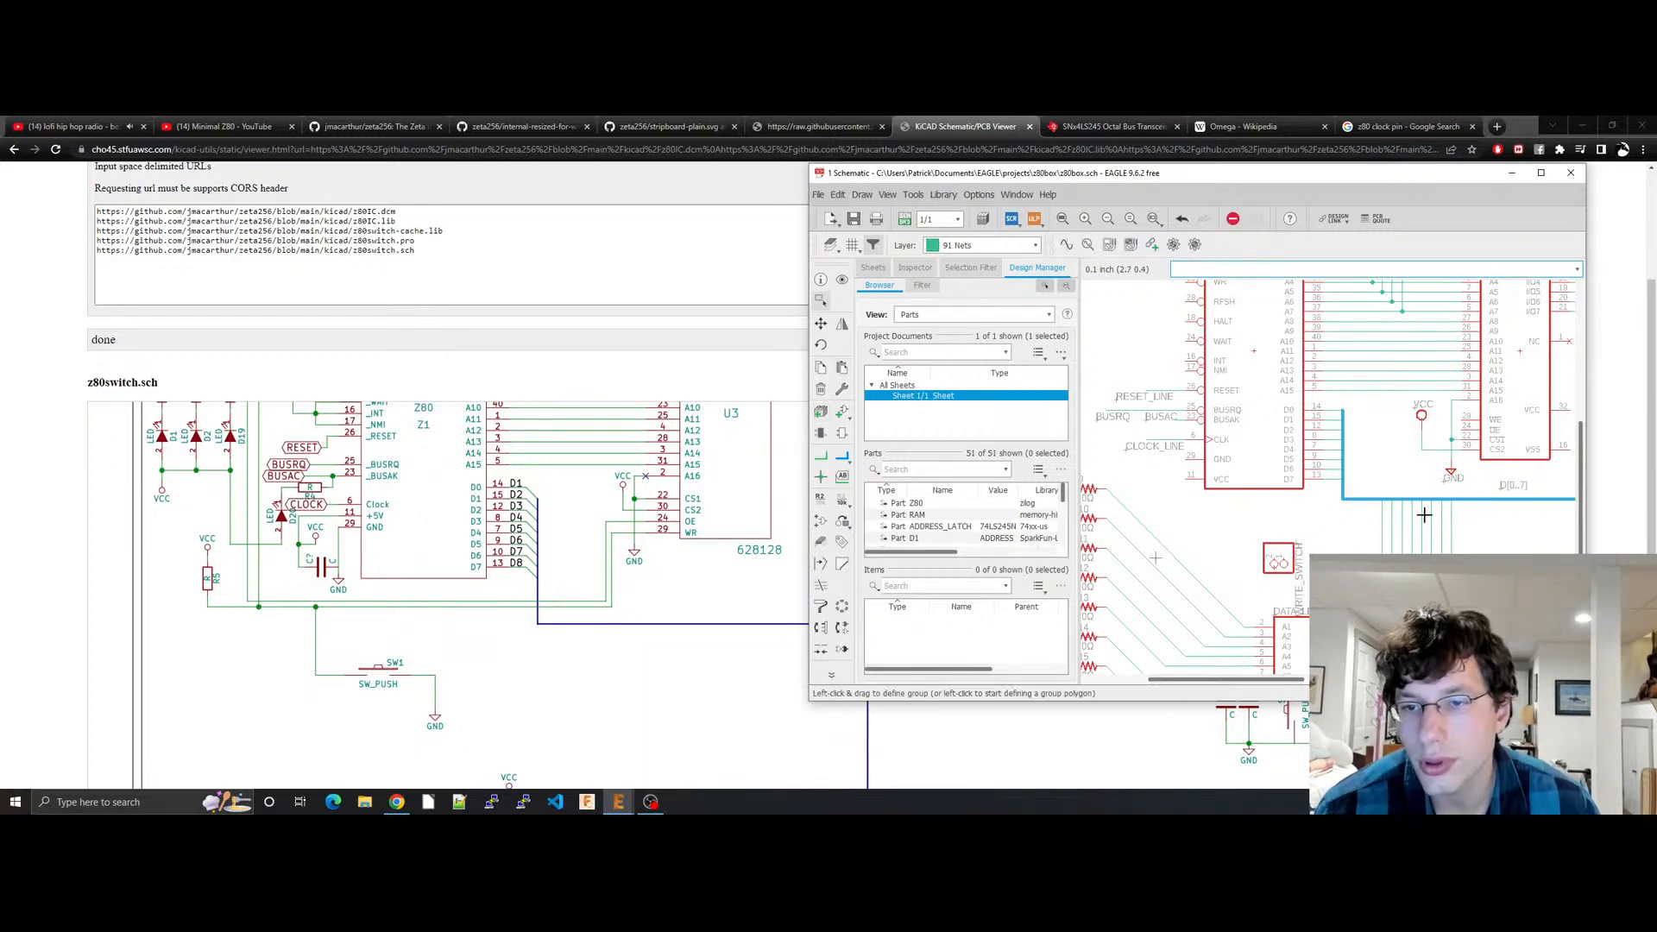
key("ctrl+c")
left_click(1425, 417)
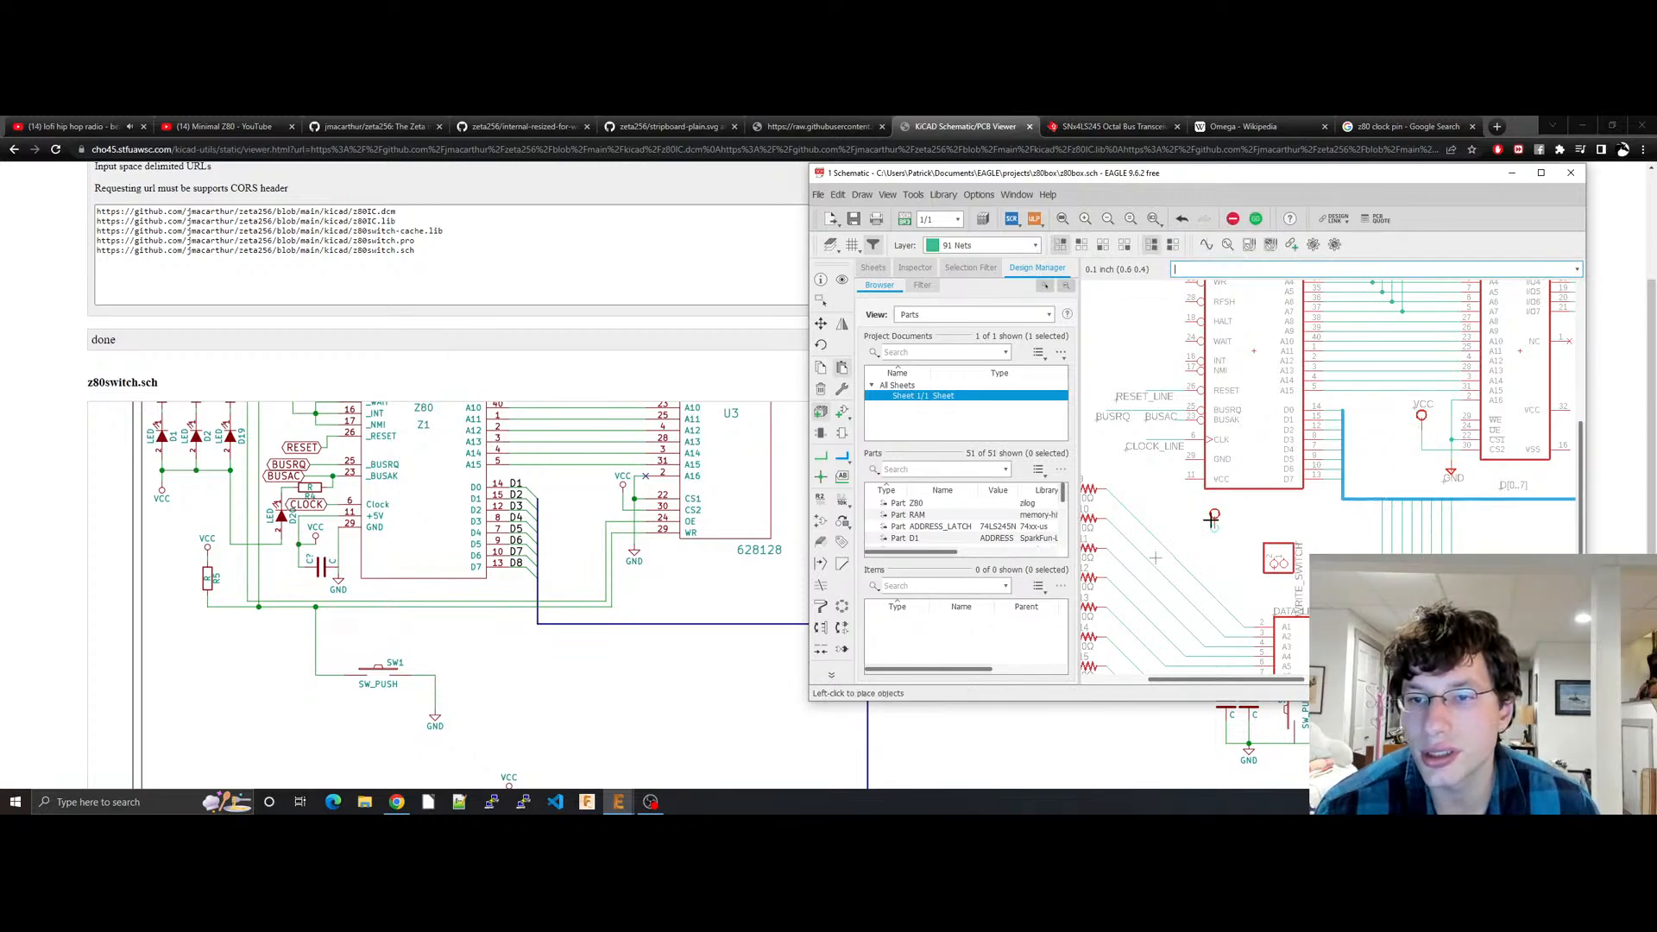
left_click(1212, 519)
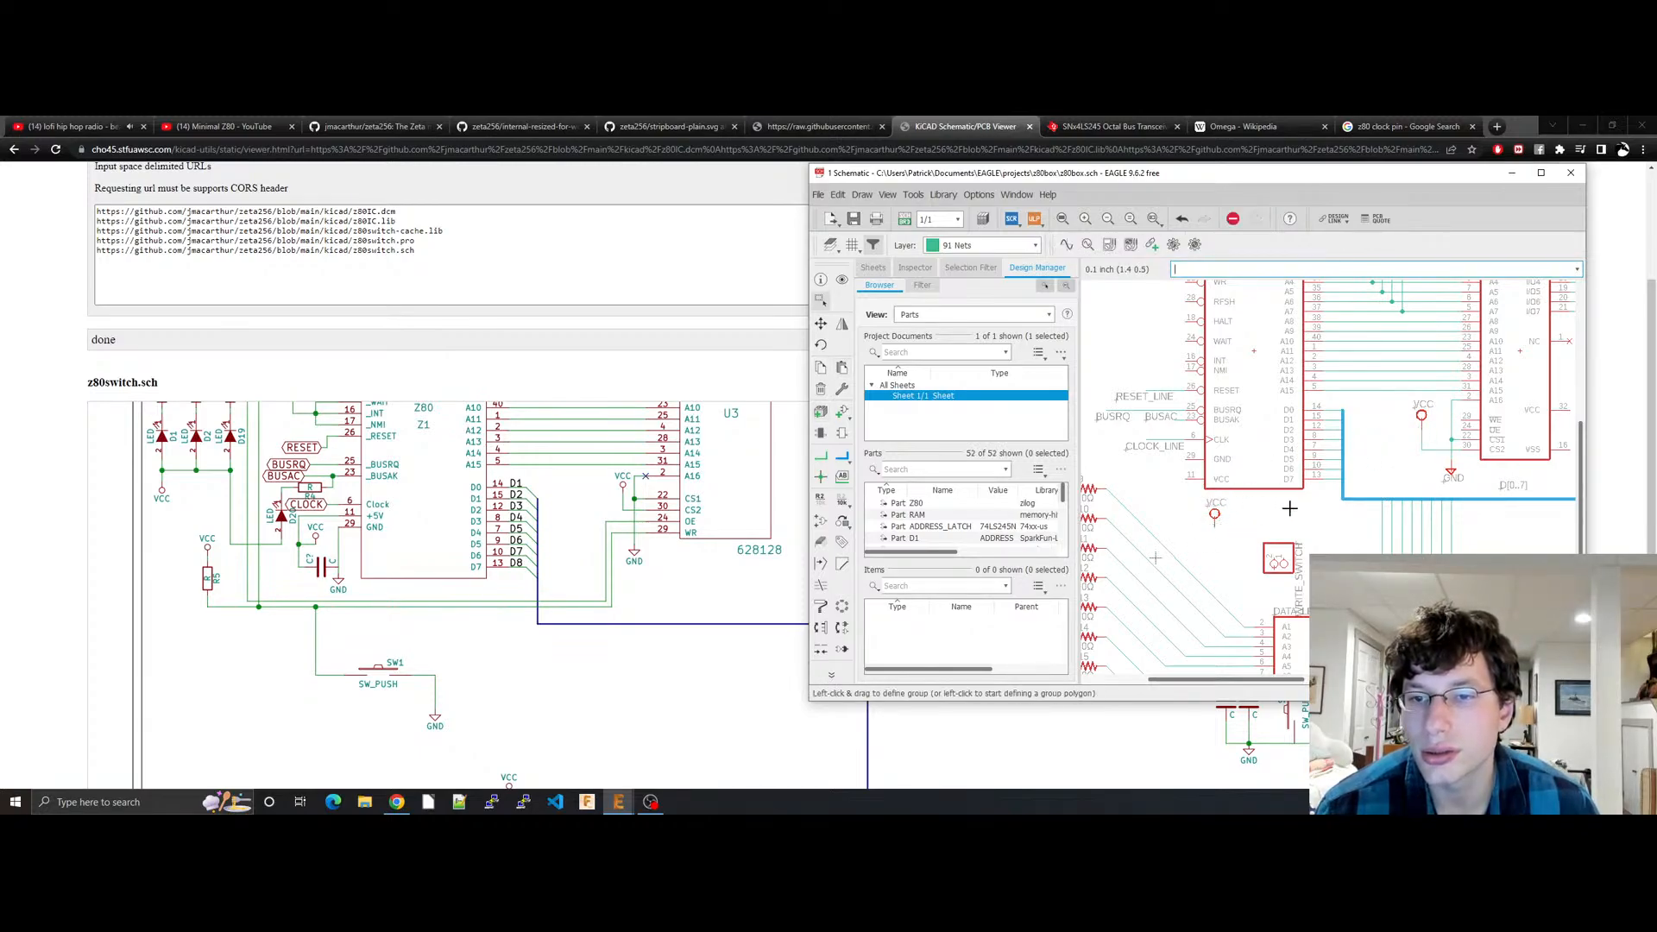
Step: Copy a 270Ω resistor from the LED resistor column and place it beside the new VCC symbol below the Z80
left_click(1091, 514)
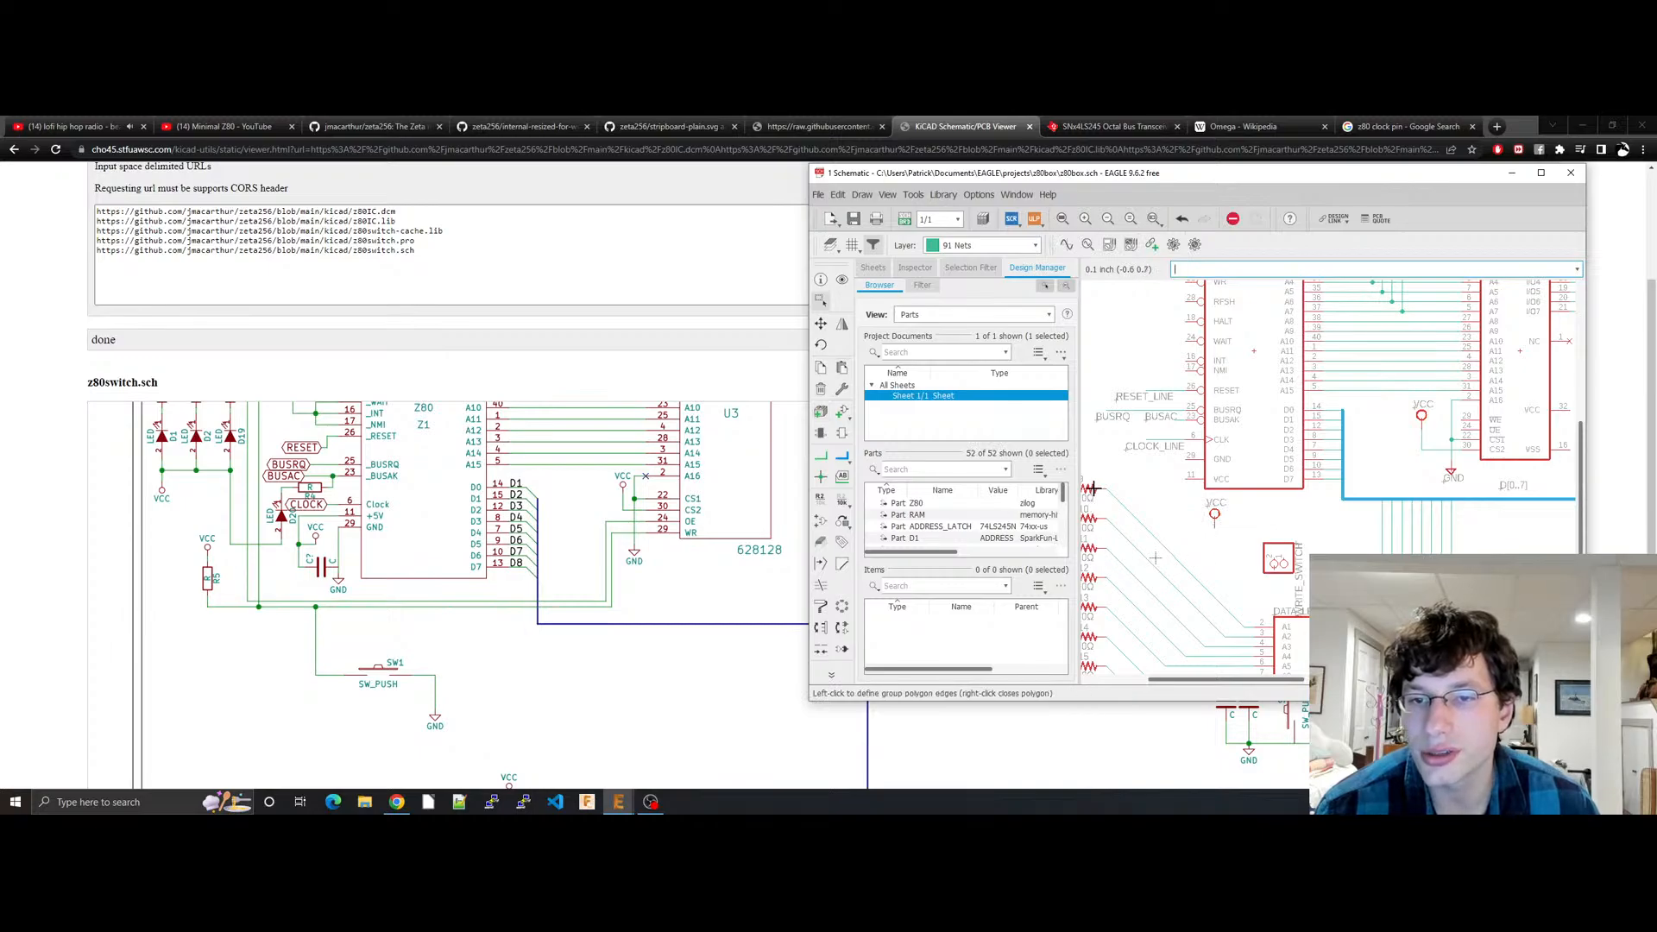
right_click(1154, 485)
left_click(1100, 489)
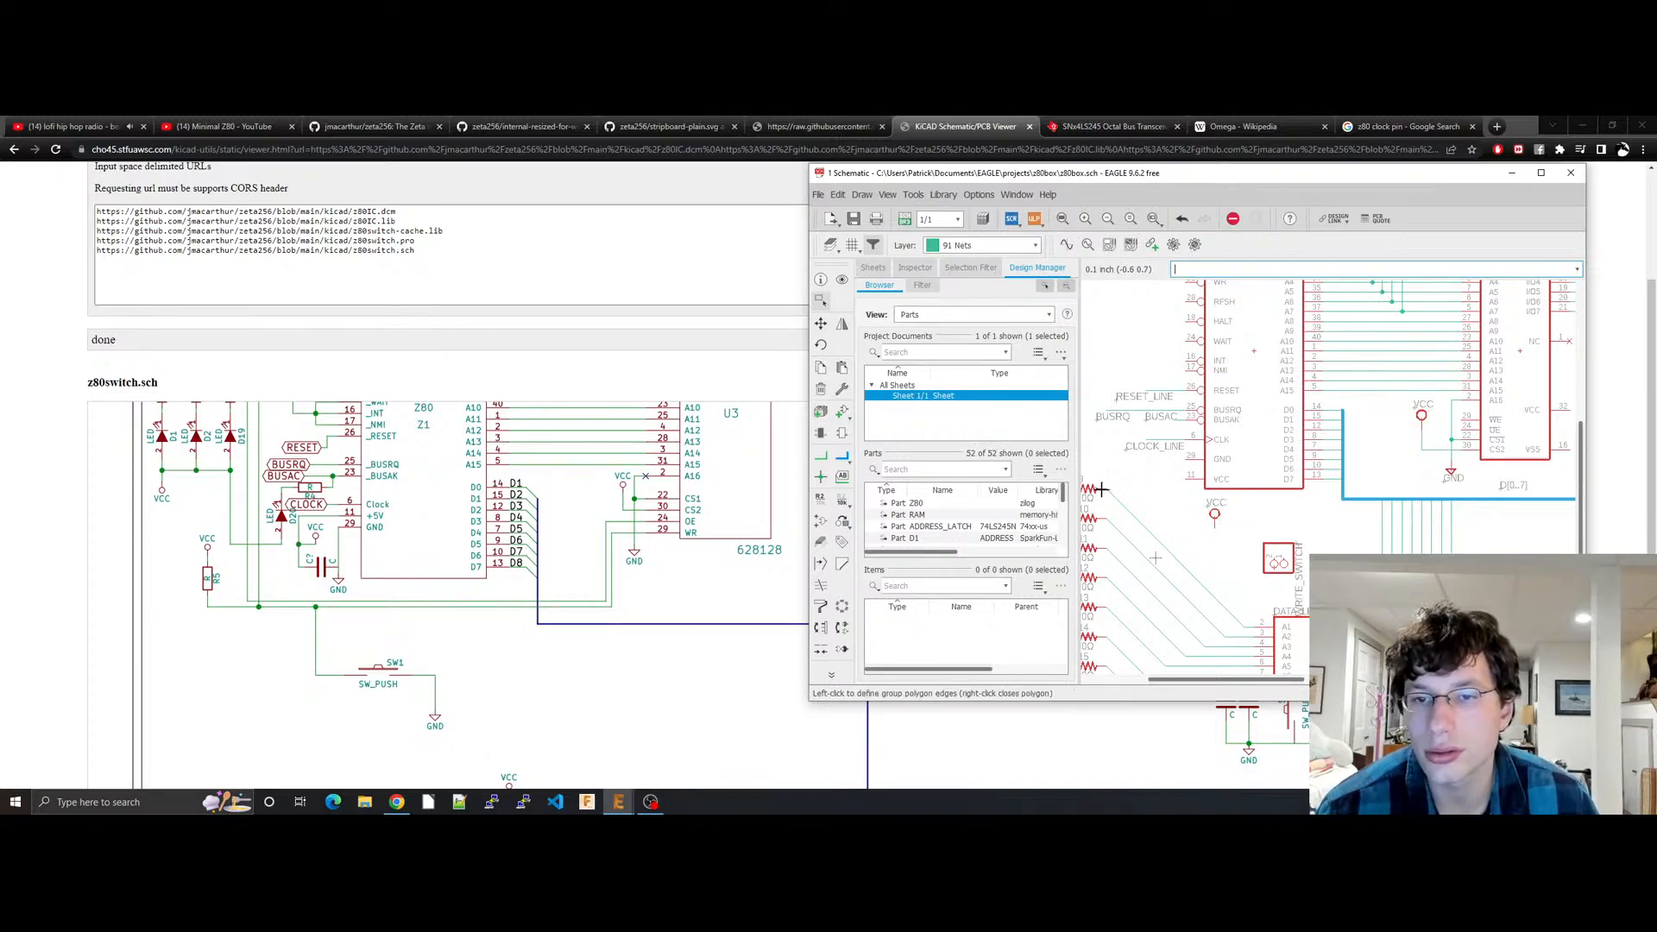
right_click(1125, 490)
middle_click_drag(1115, 516, 1166, 528)
left_click(1152, 500)
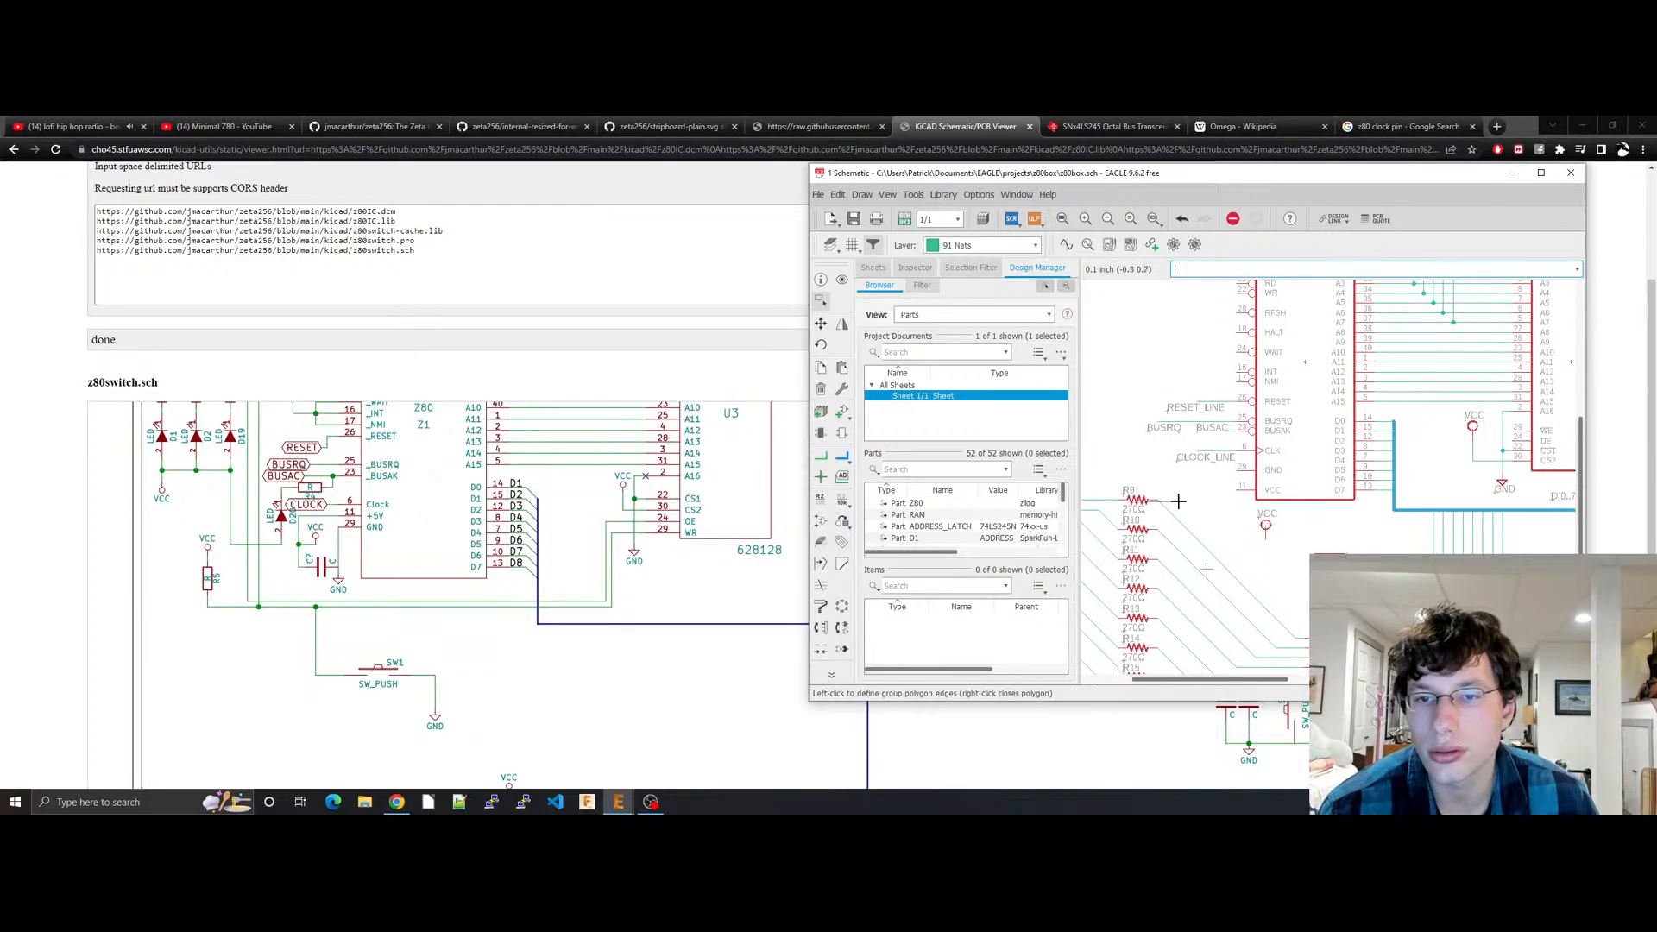
right_click(1156, 499)
key("ctrl+c")
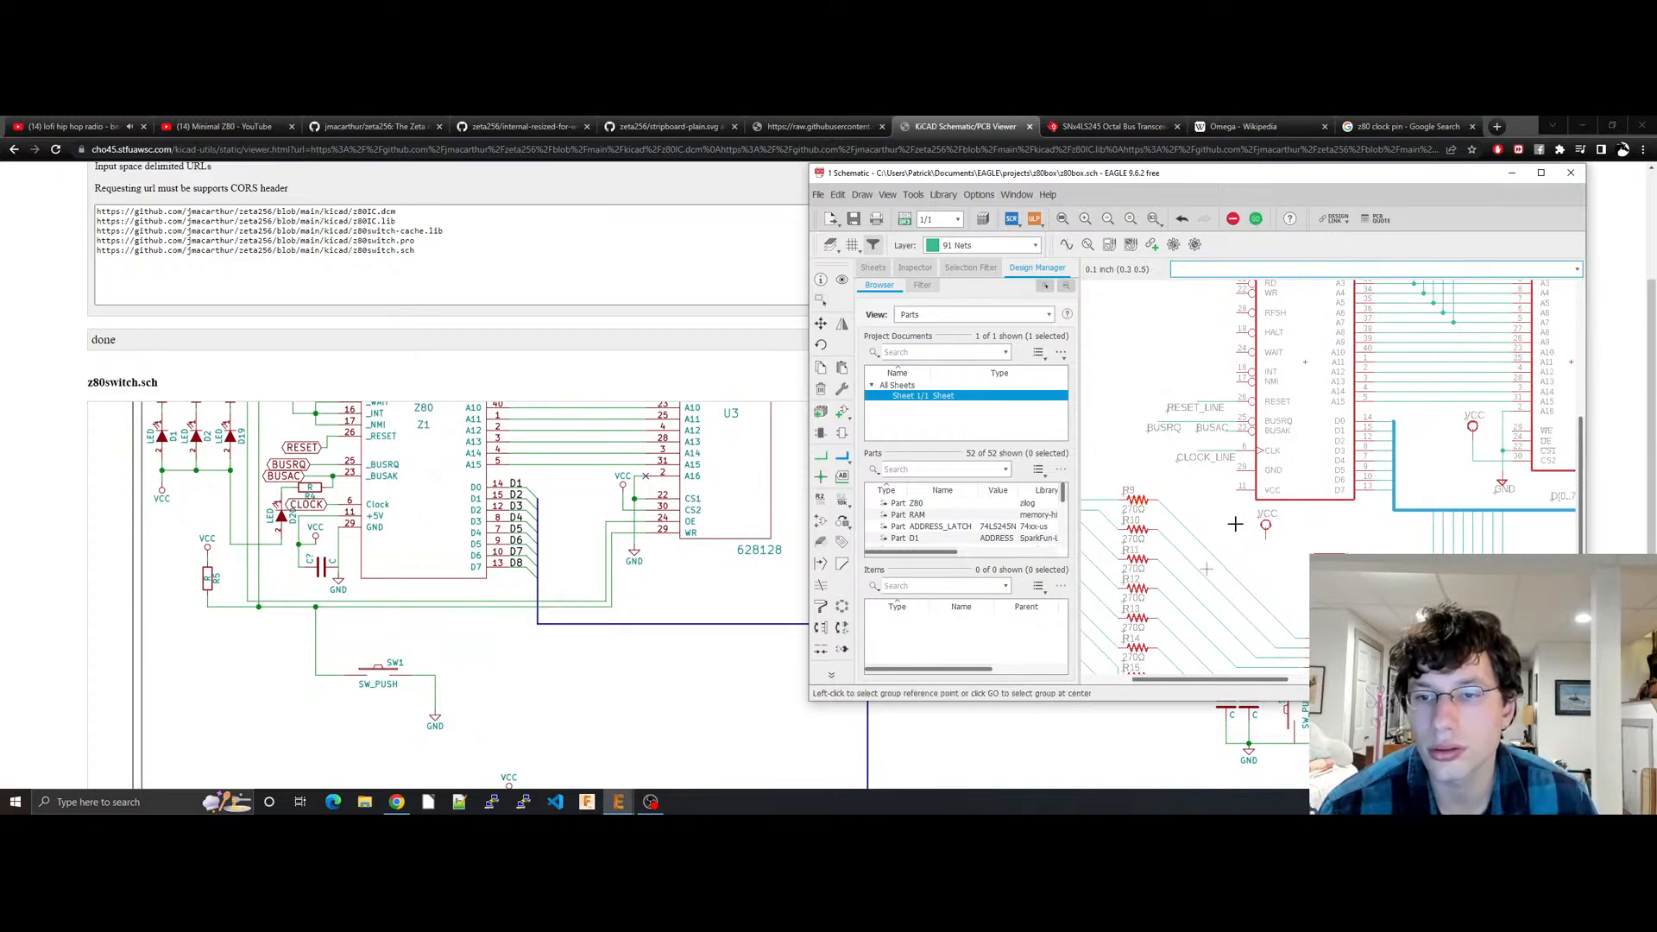
key("ctrl+v")
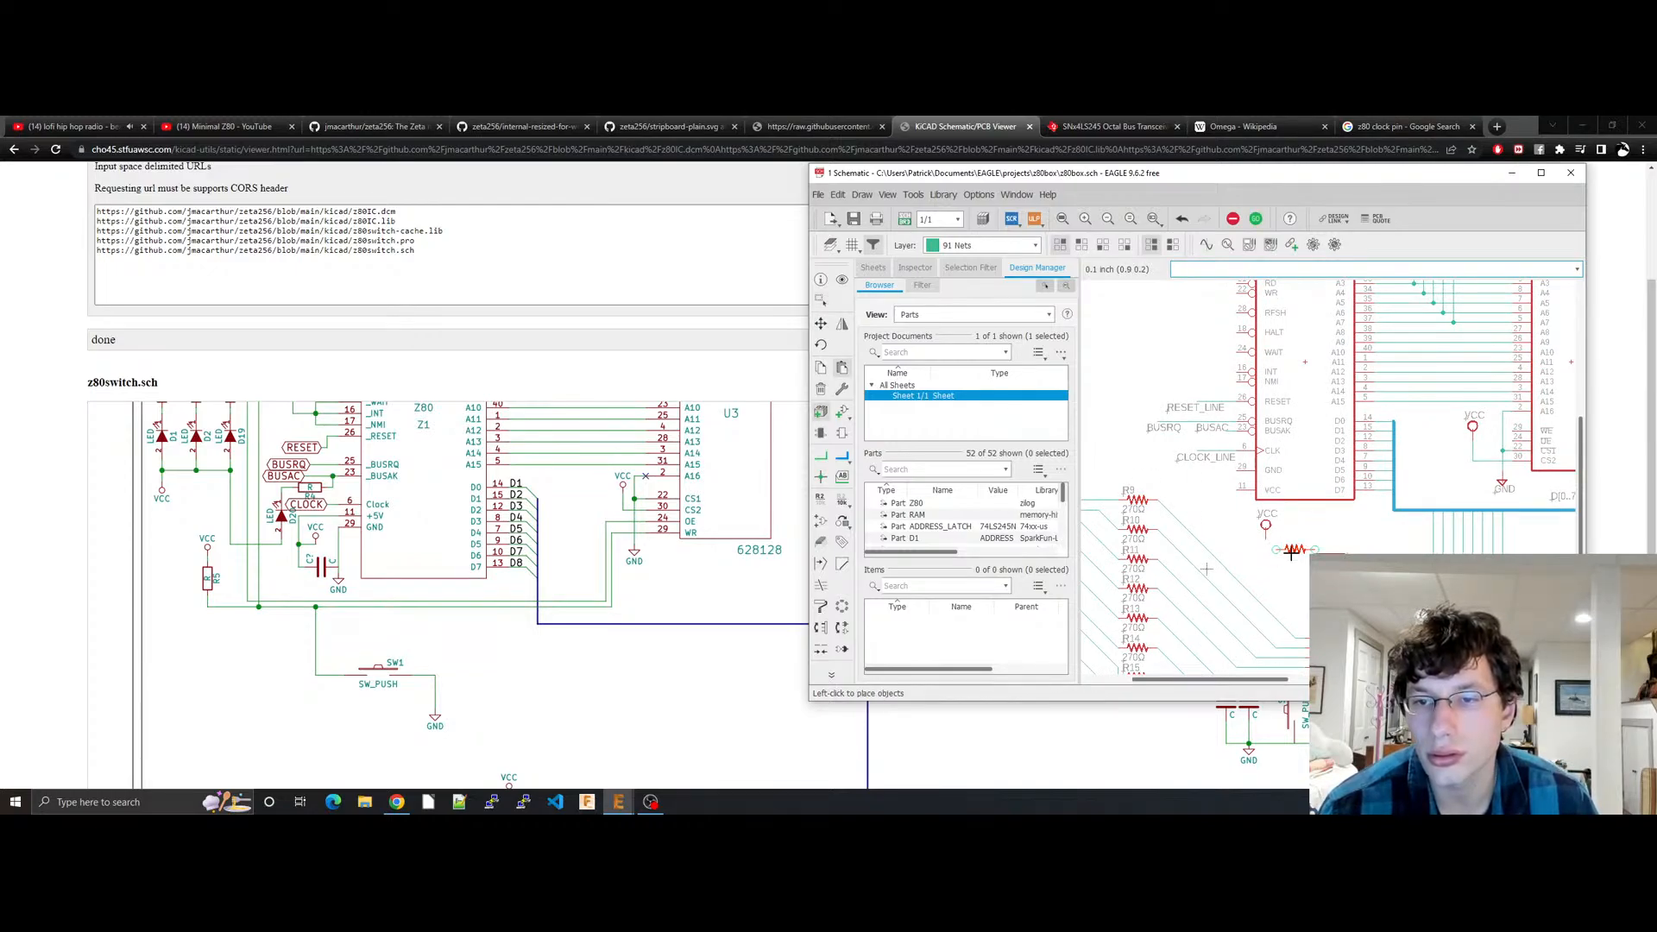
left_click(1284, 545)
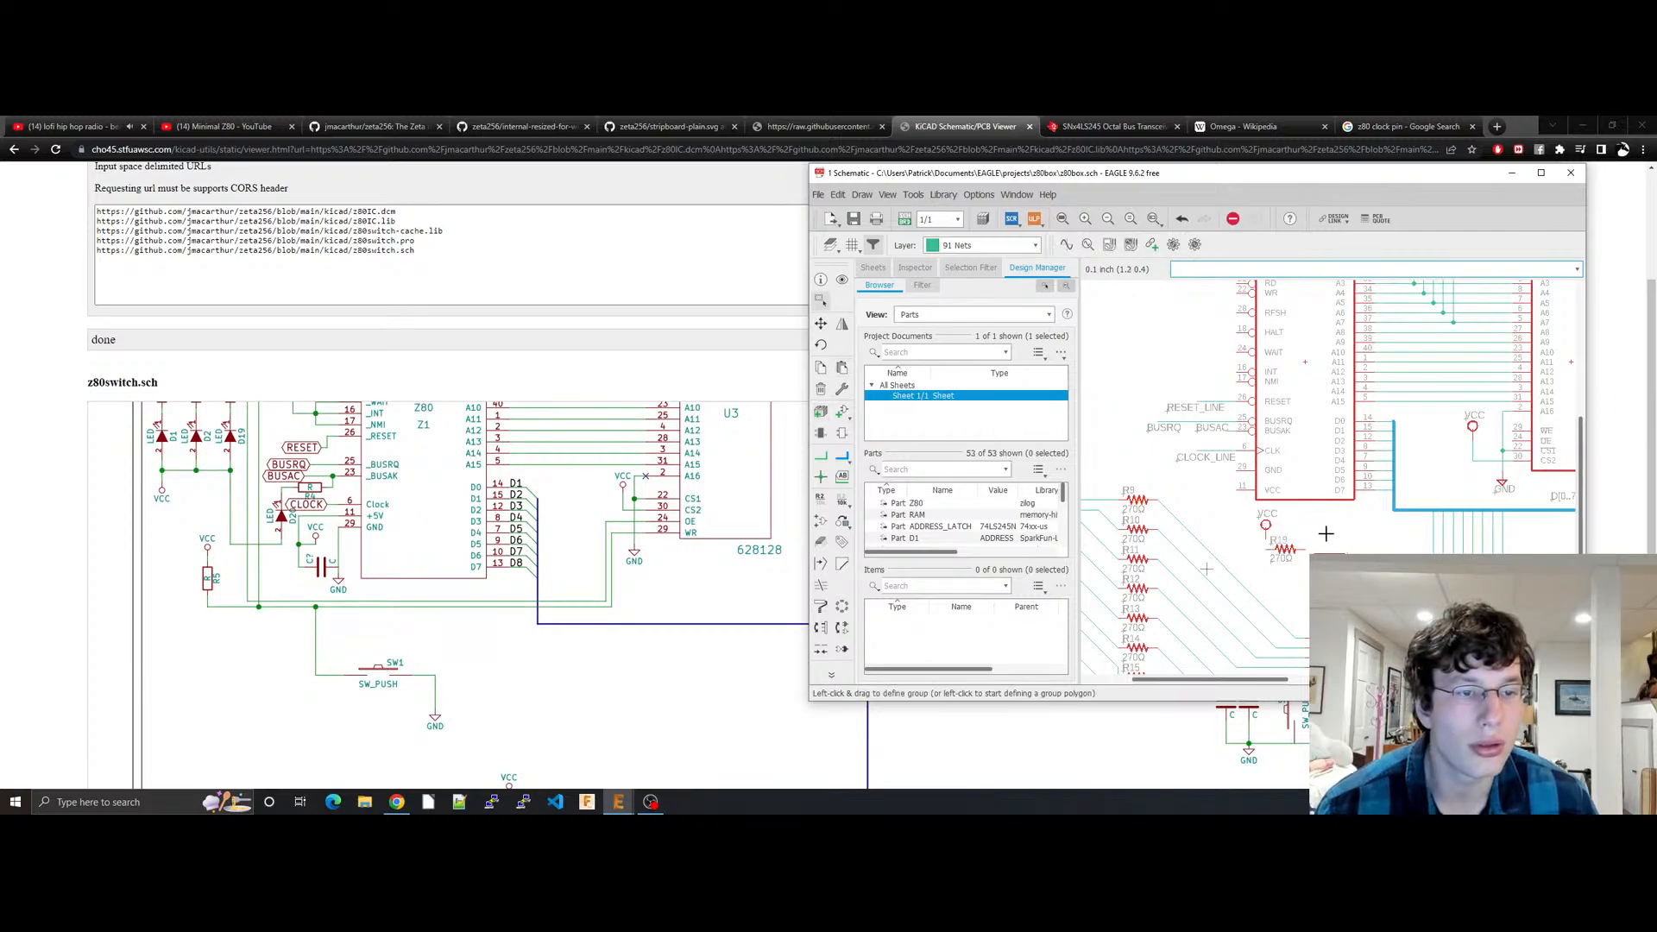
Step: Wire the new VCC symbol to the copied resistor, shift the pair away from the WRITE_SWITCH header, and save the schematic
mouse_move(1266, 532)
left_mouse_down()
mouse_move(1238, 532)
mouse_move(1257, 550)
left_mouse_up()
left_click(1258, 550)
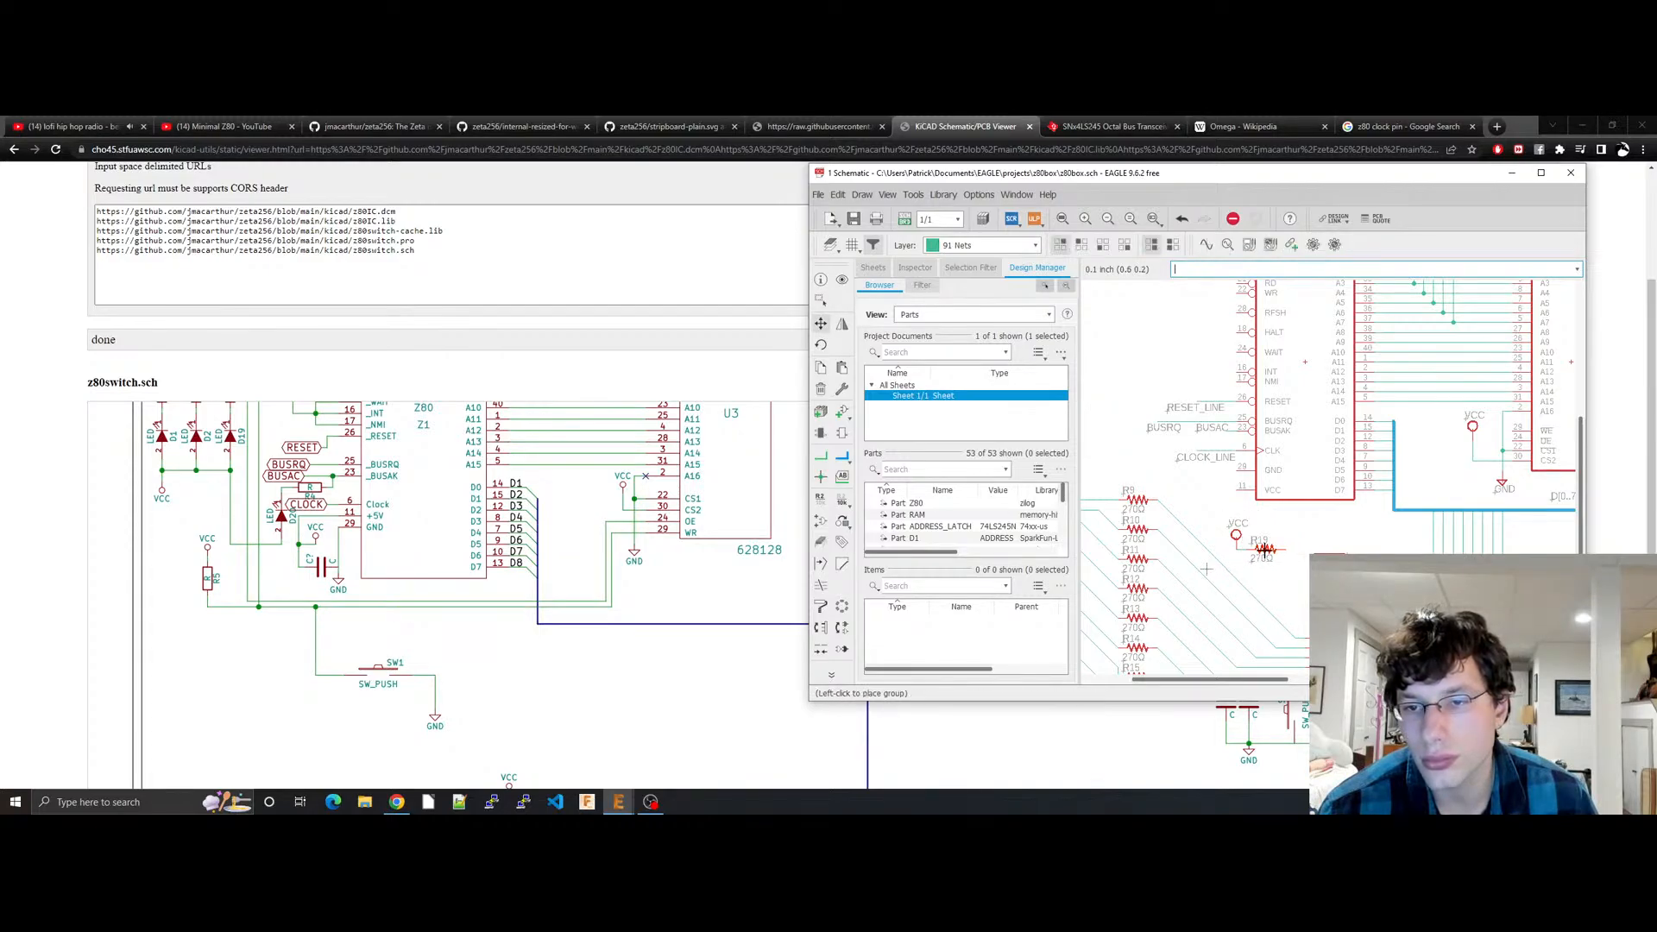
left_click(821, 456)
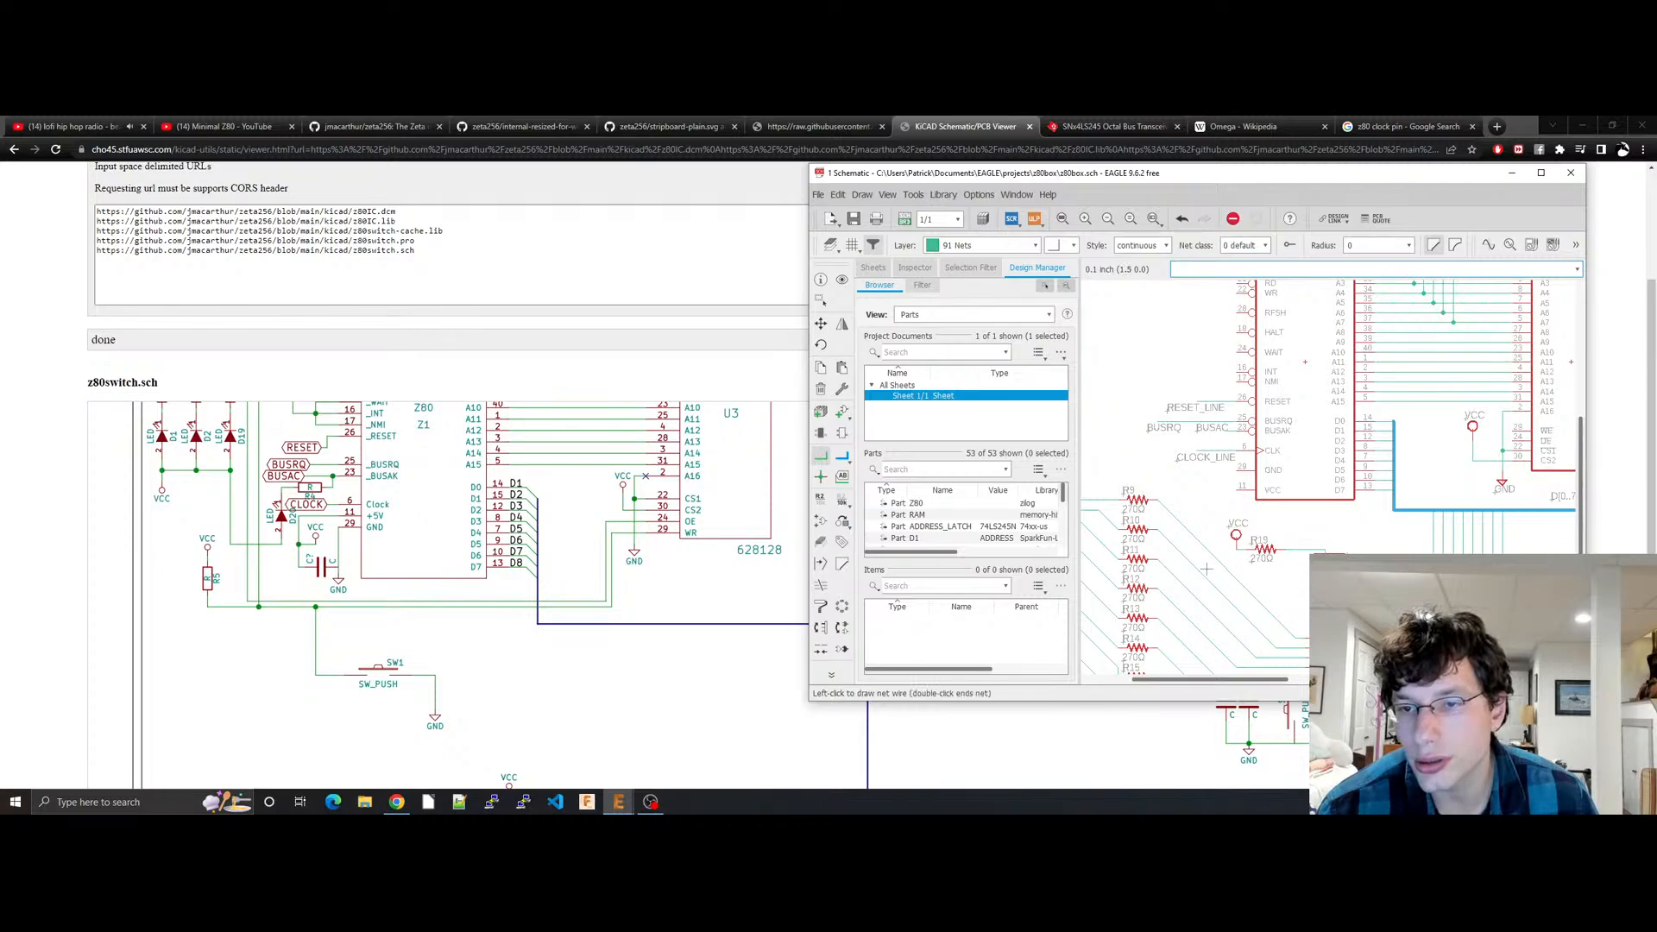
key("ctrl+s")
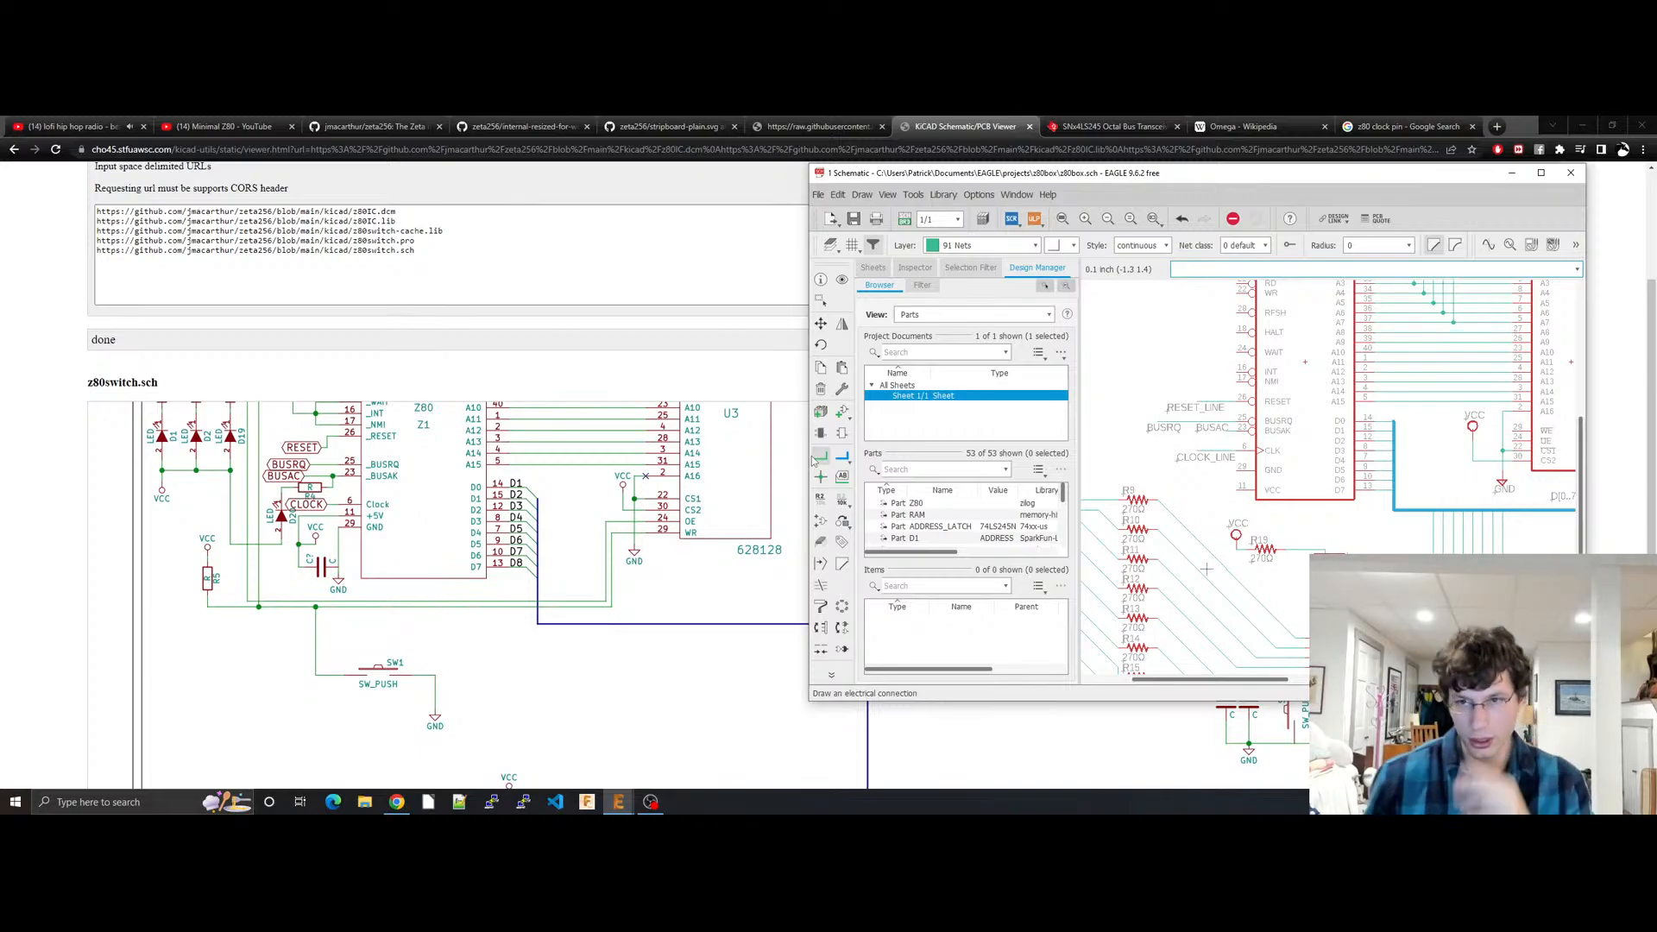
left_click(813, 457)
key("ctrl+s")
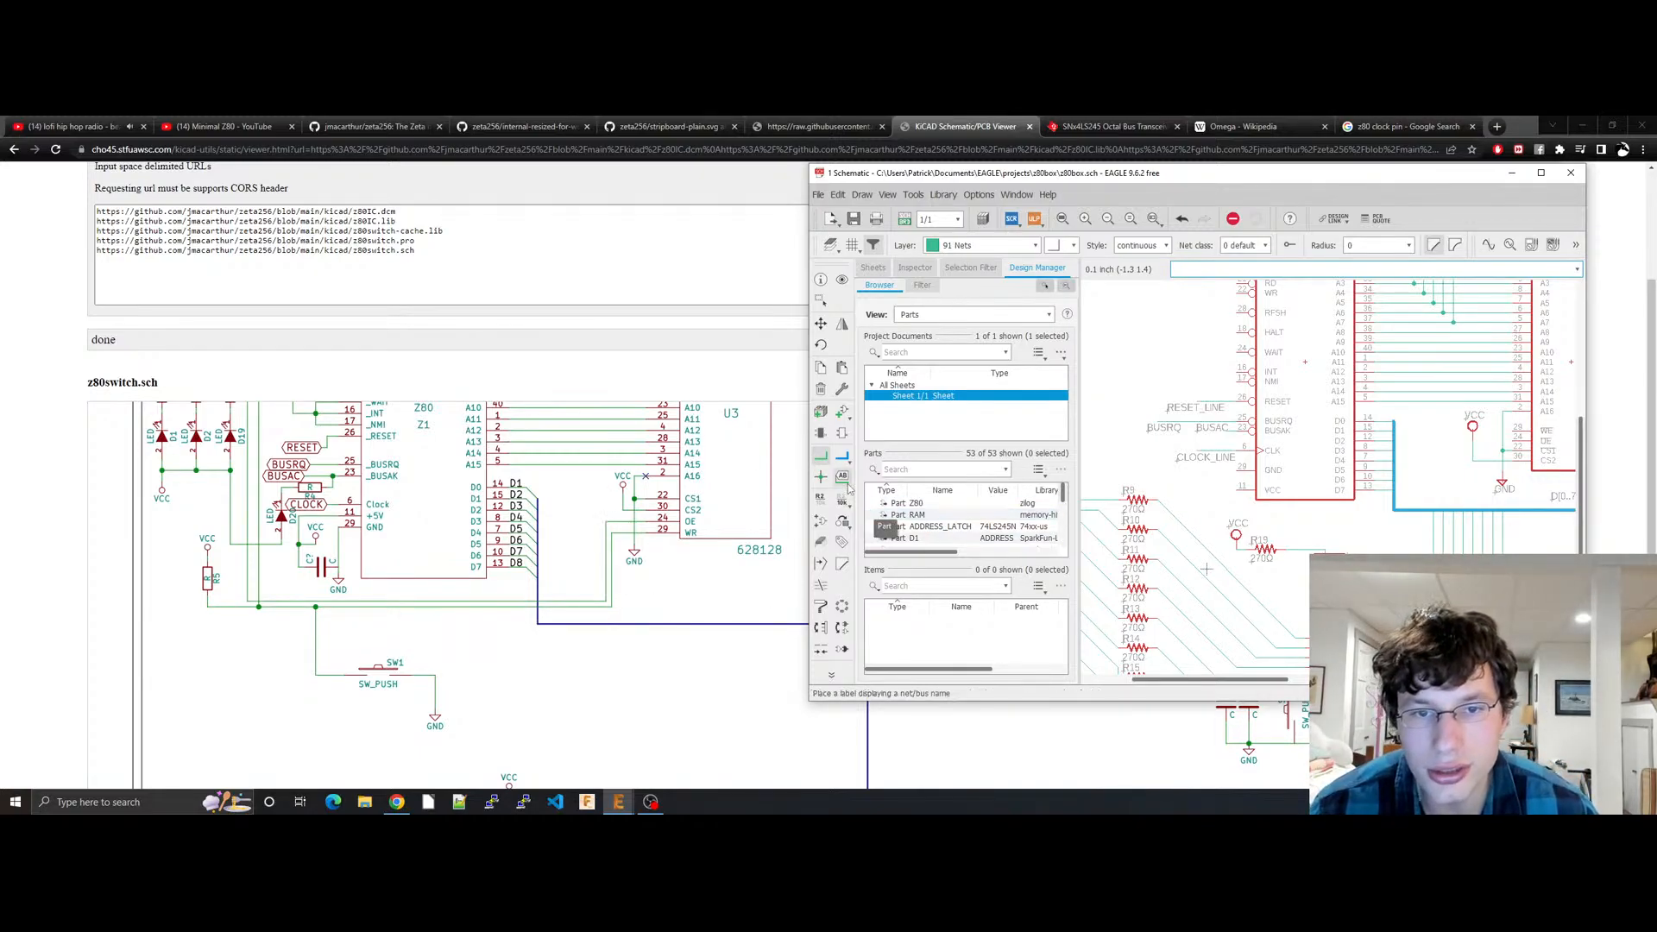
left_click(1313, 550)
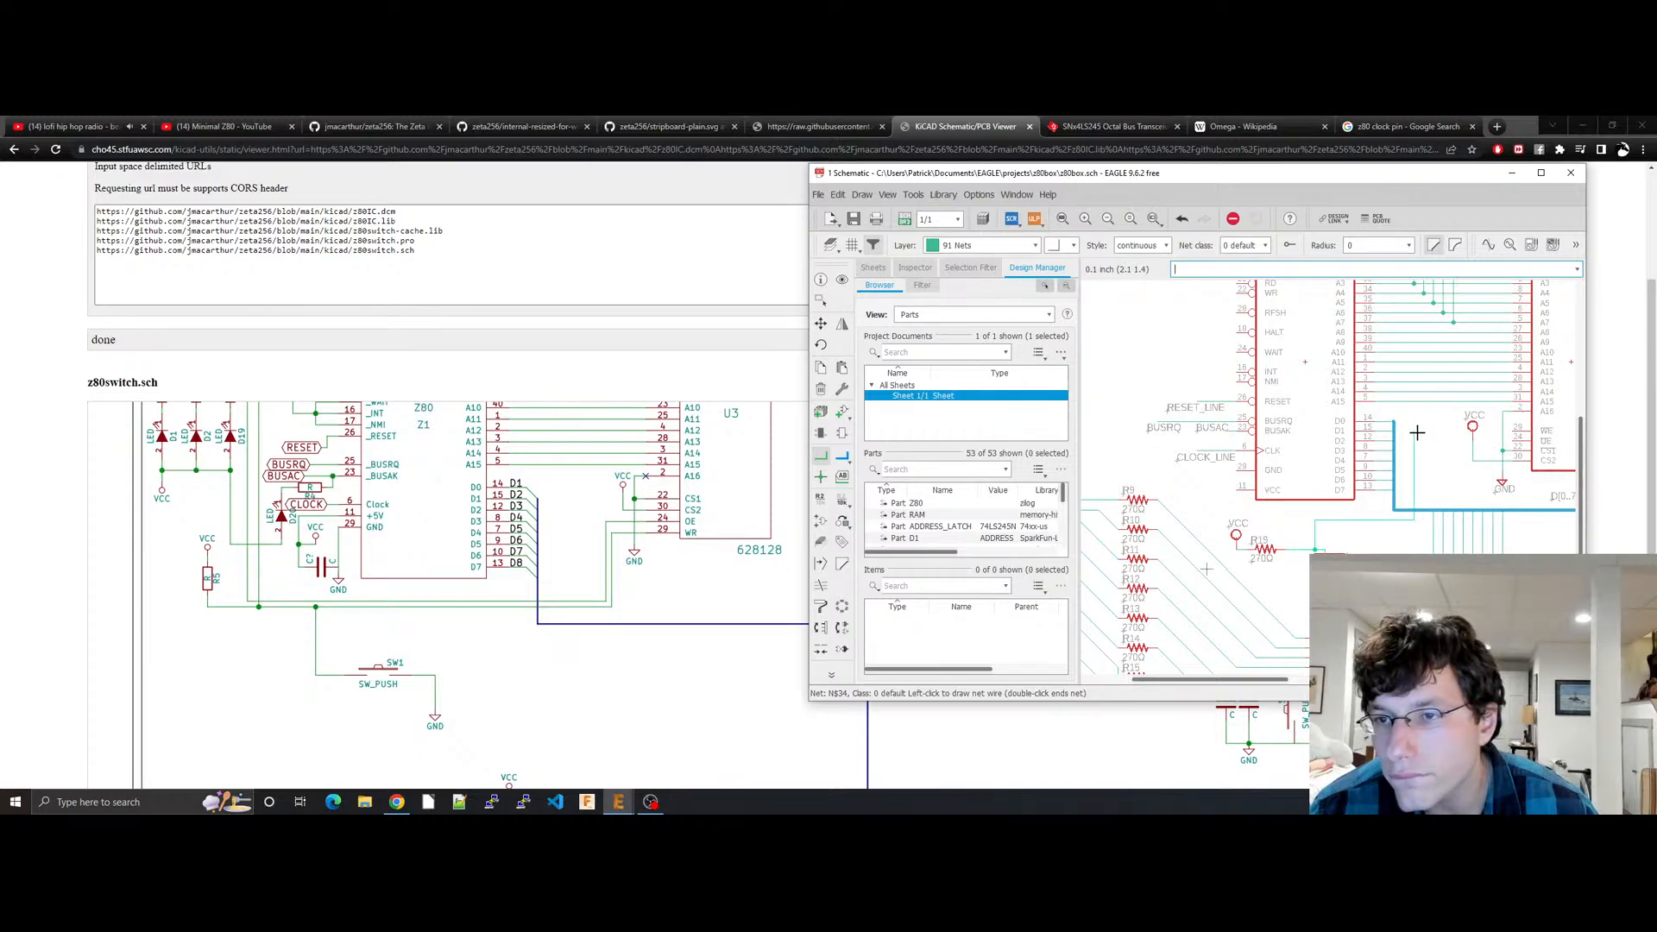
left_click(1512, 432)
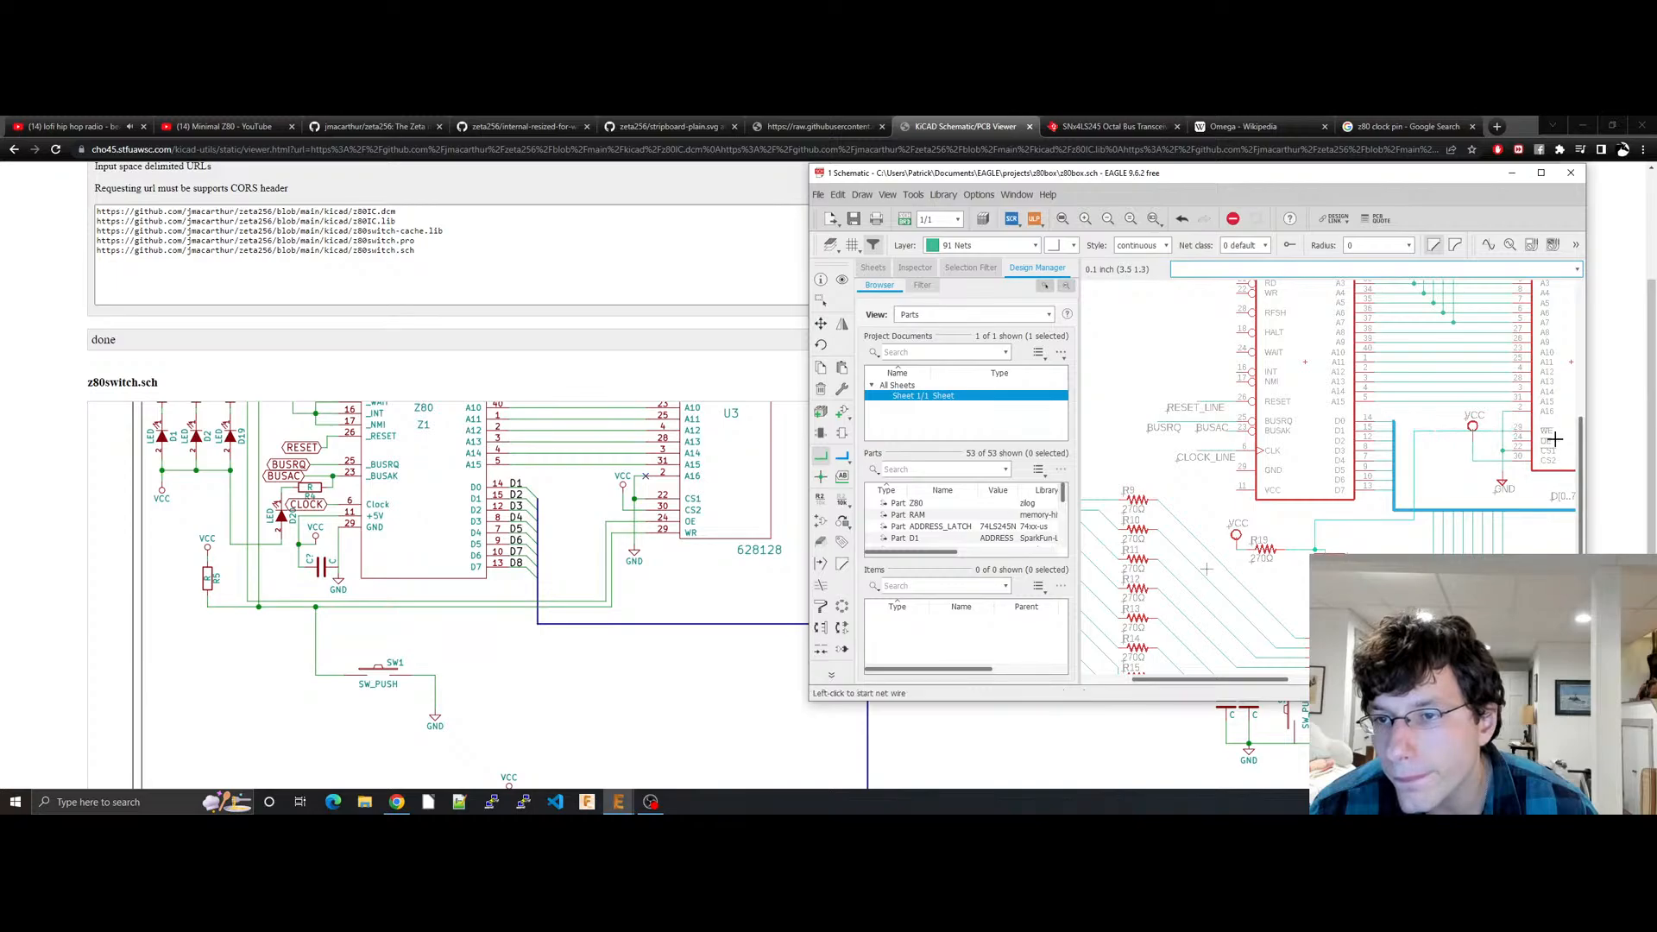
key("ctrl+s")
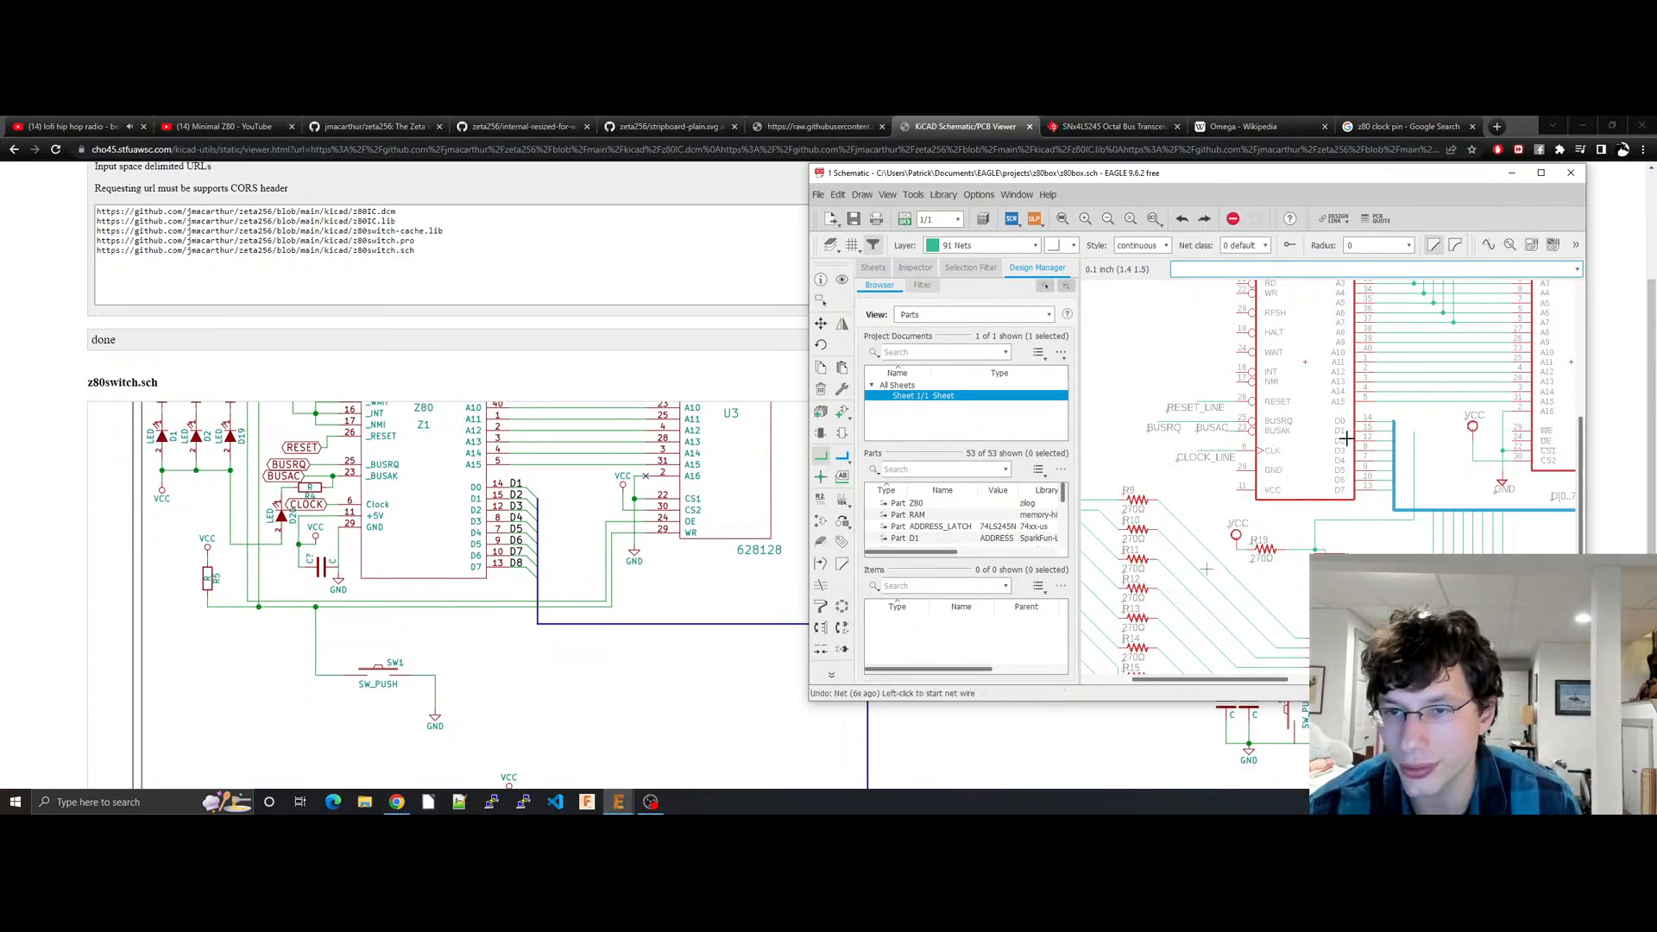
left_click(1316, 550)
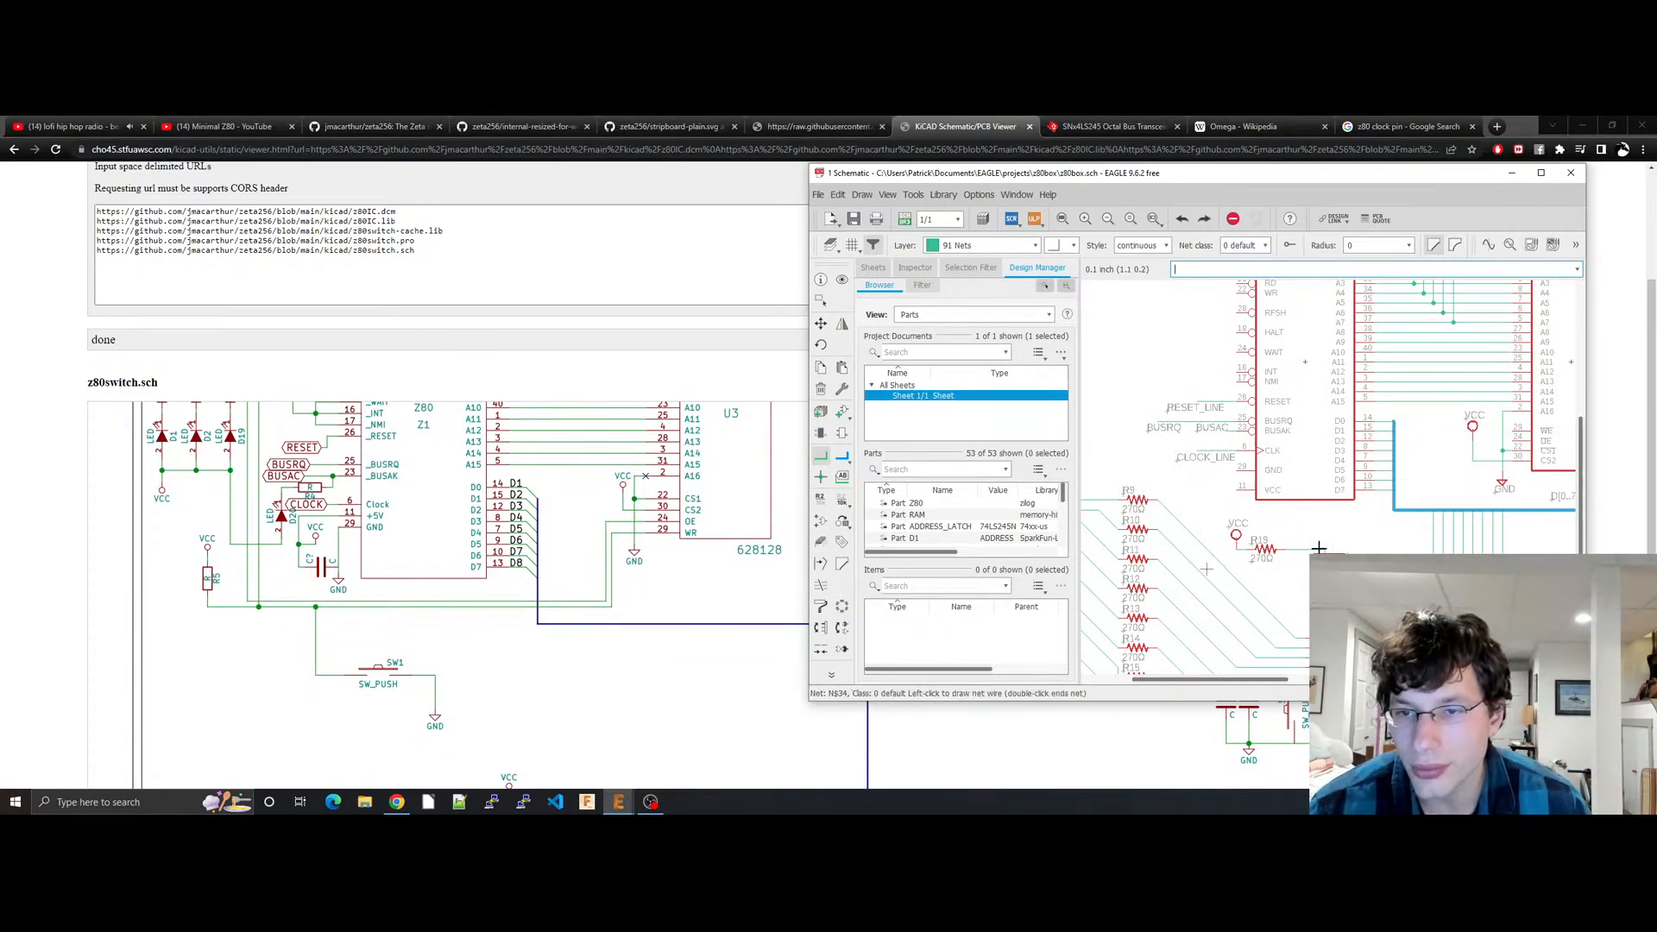
left_click(1313, 520)
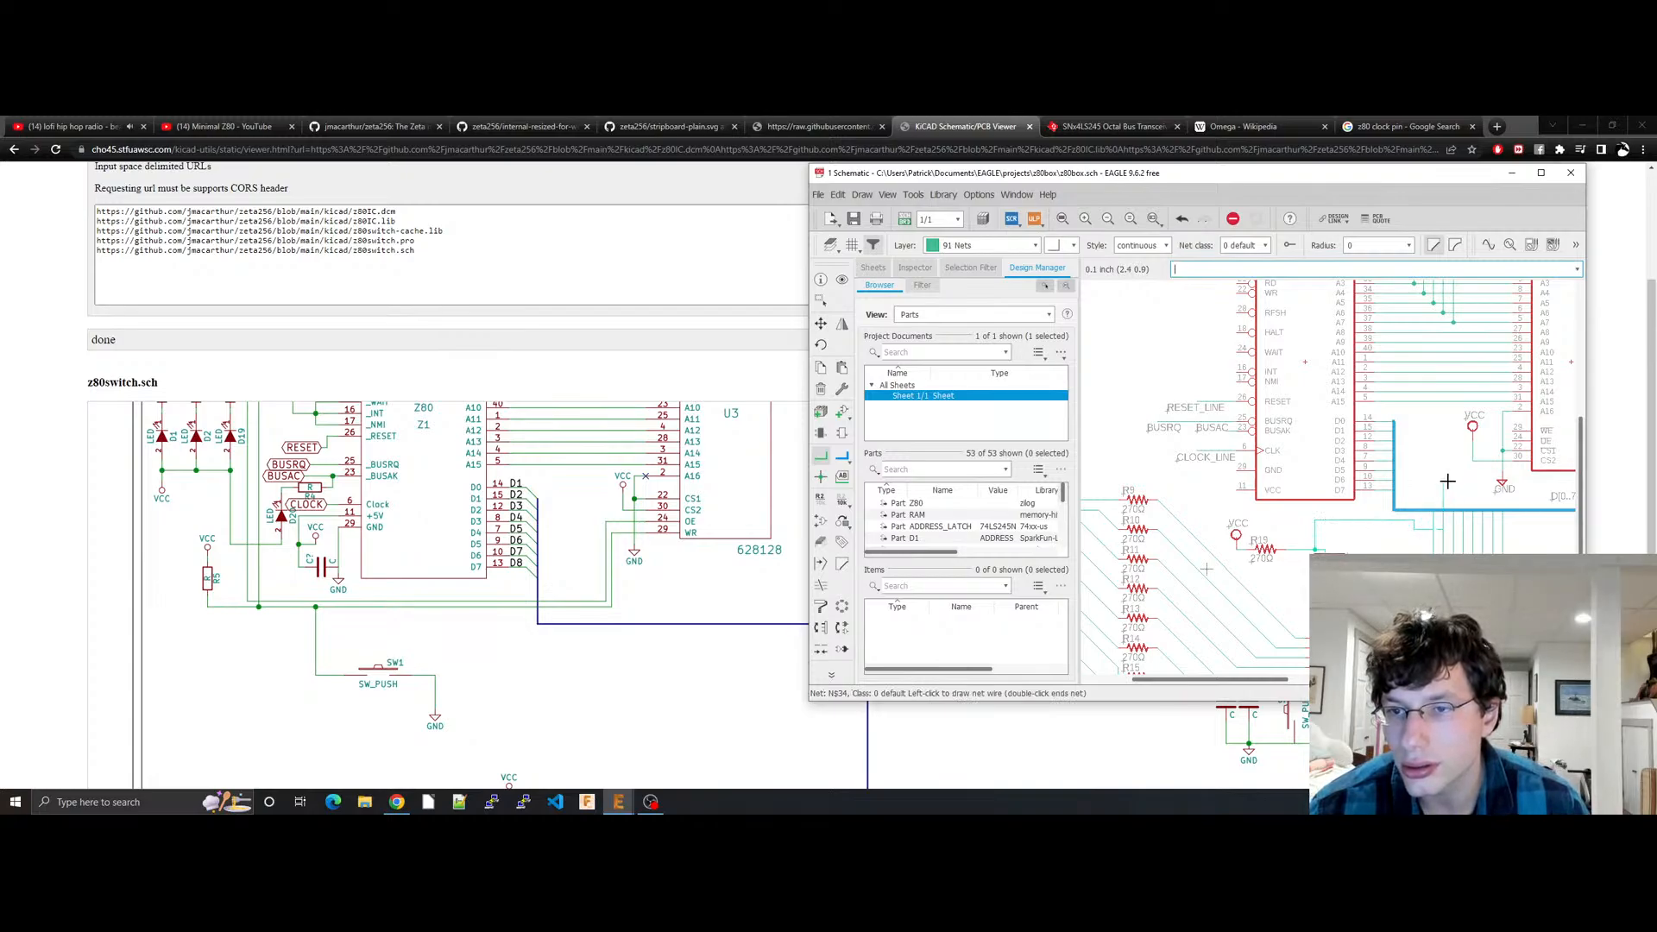
key("ctrl+z")
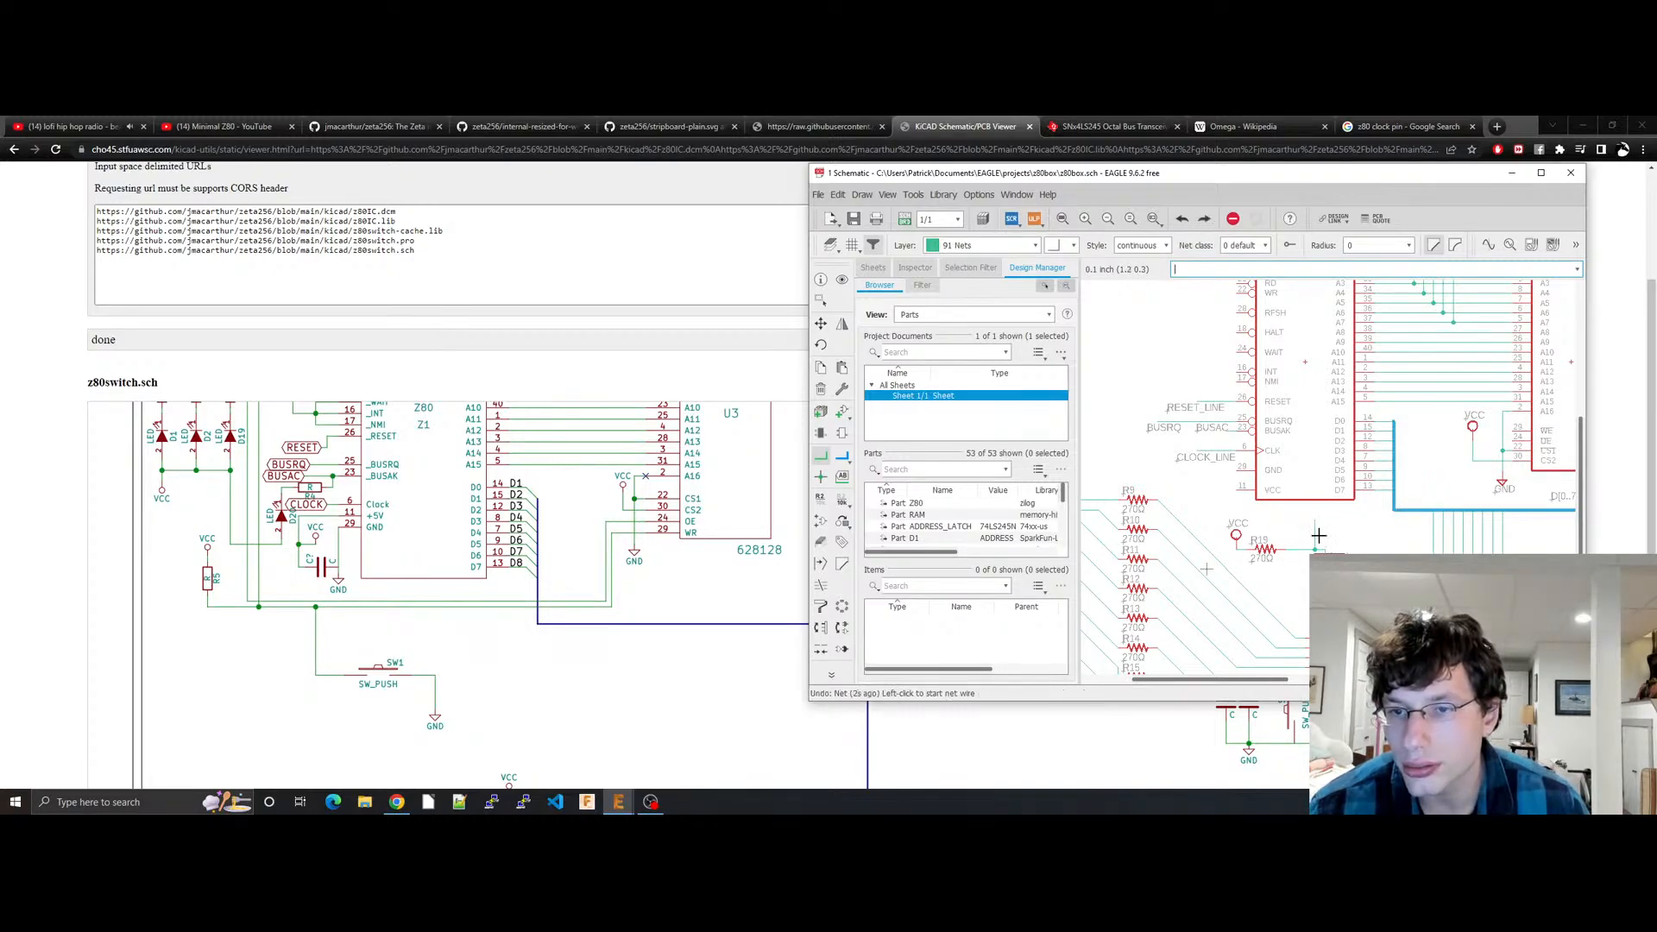
Step: Wire the pull-up resistor's net to the RAM's write-enable pin using diagonal bends across the data bus, and save the schematic
left_click(1315, 521)
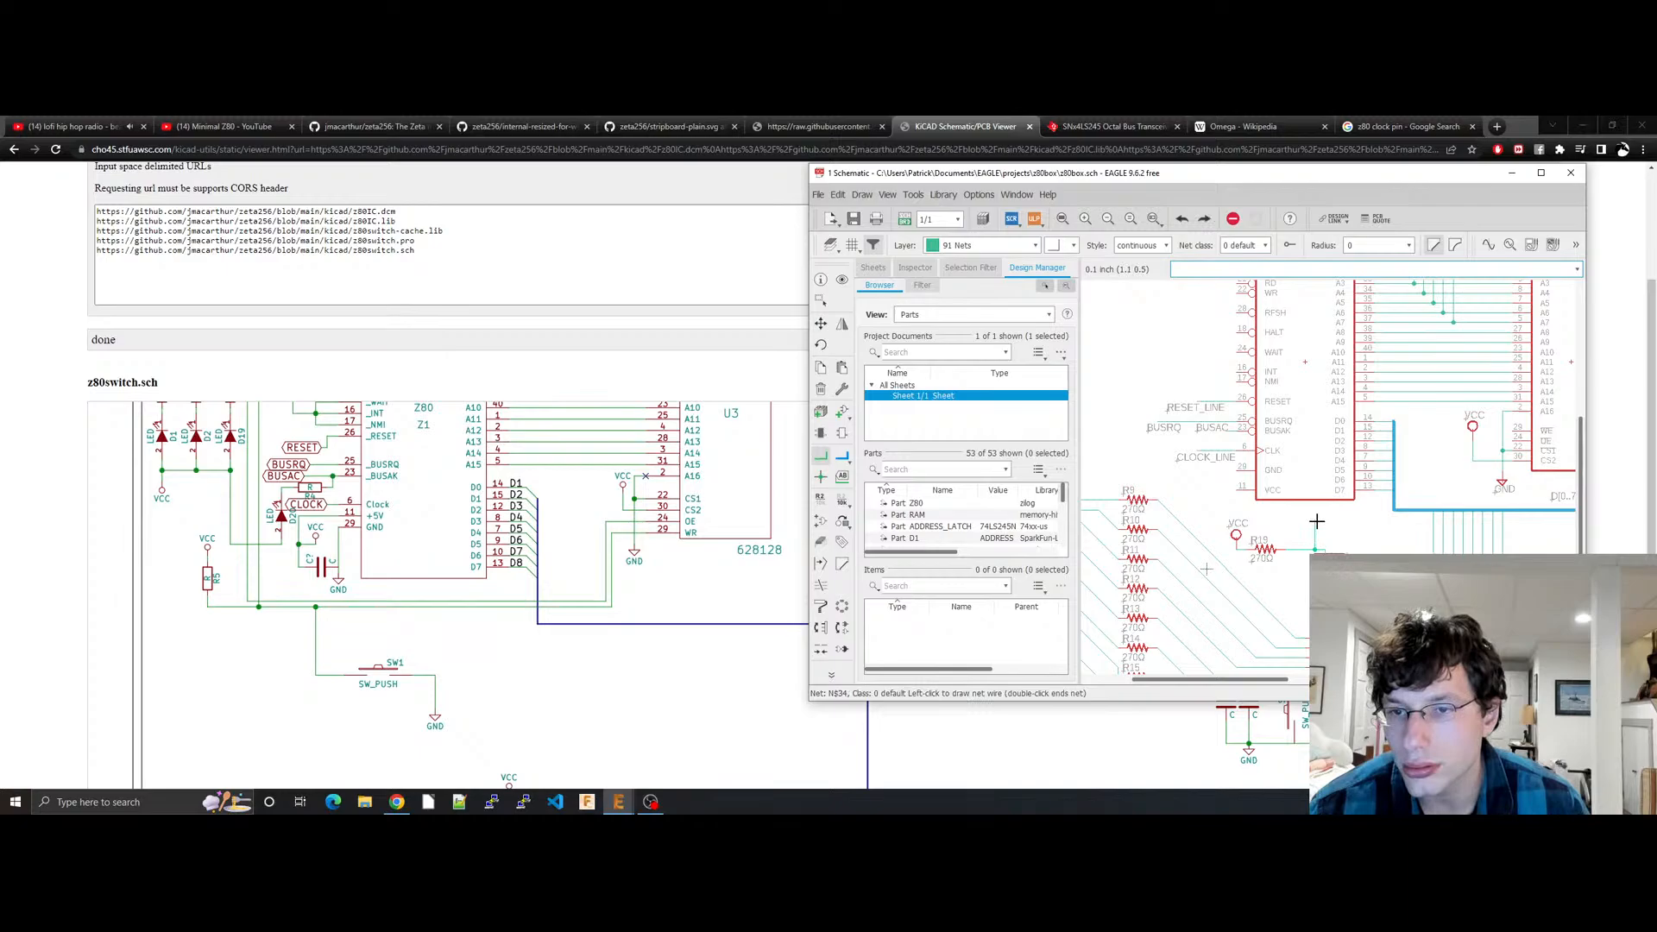
right_click(1420, 513)
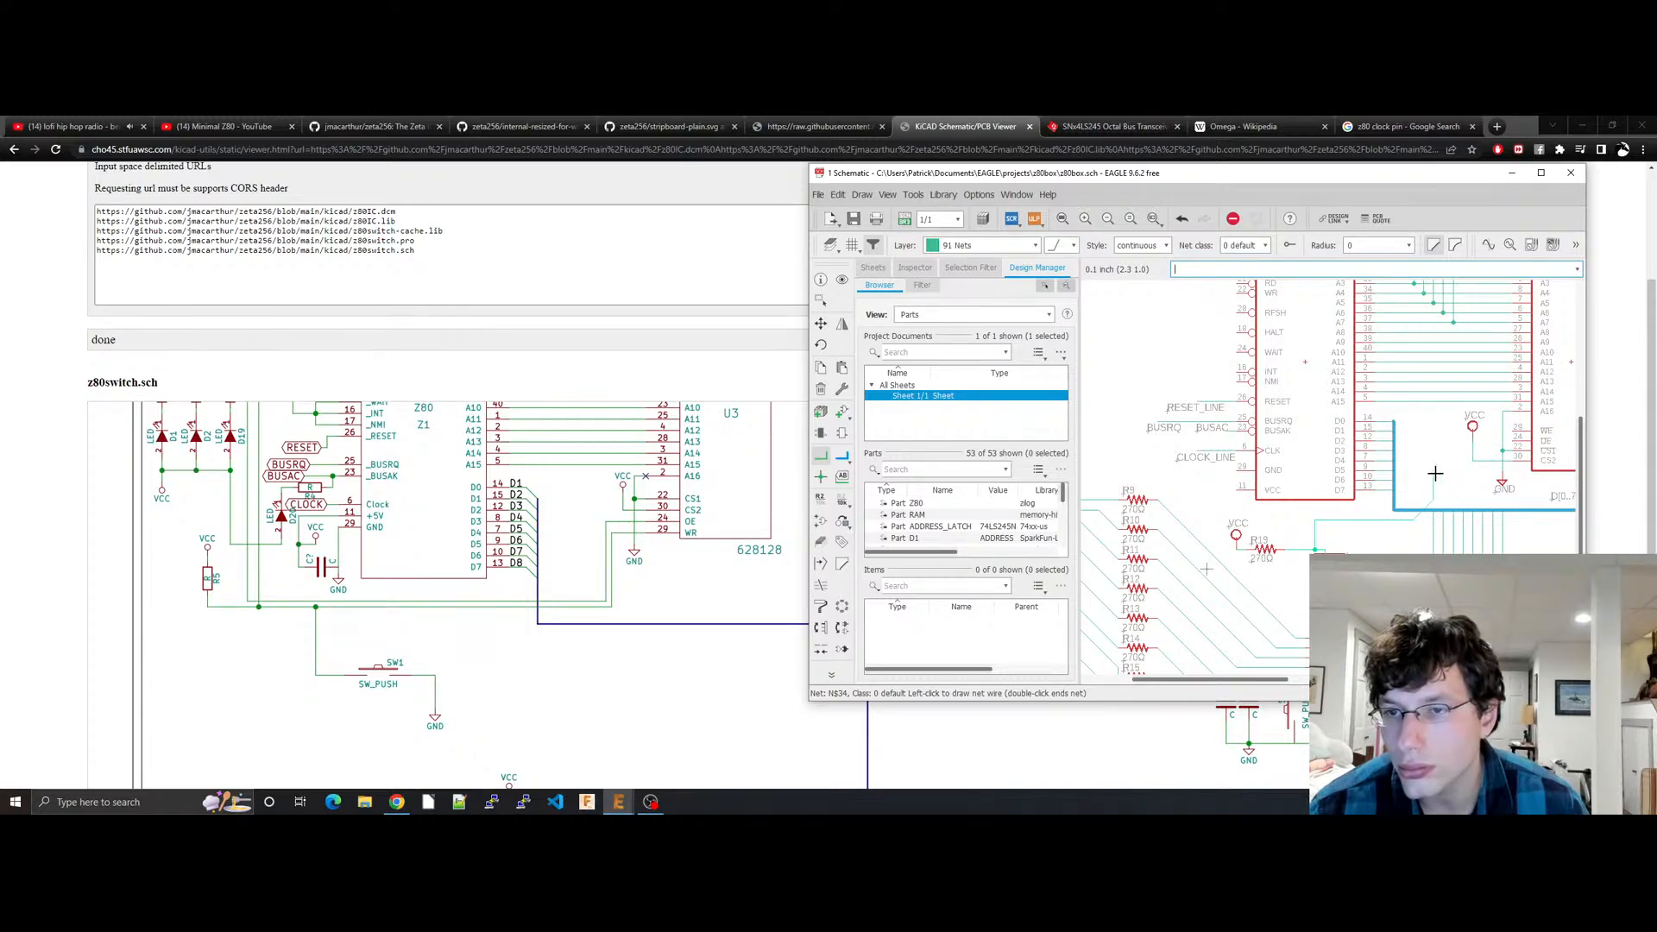
left_click(1510, 429)
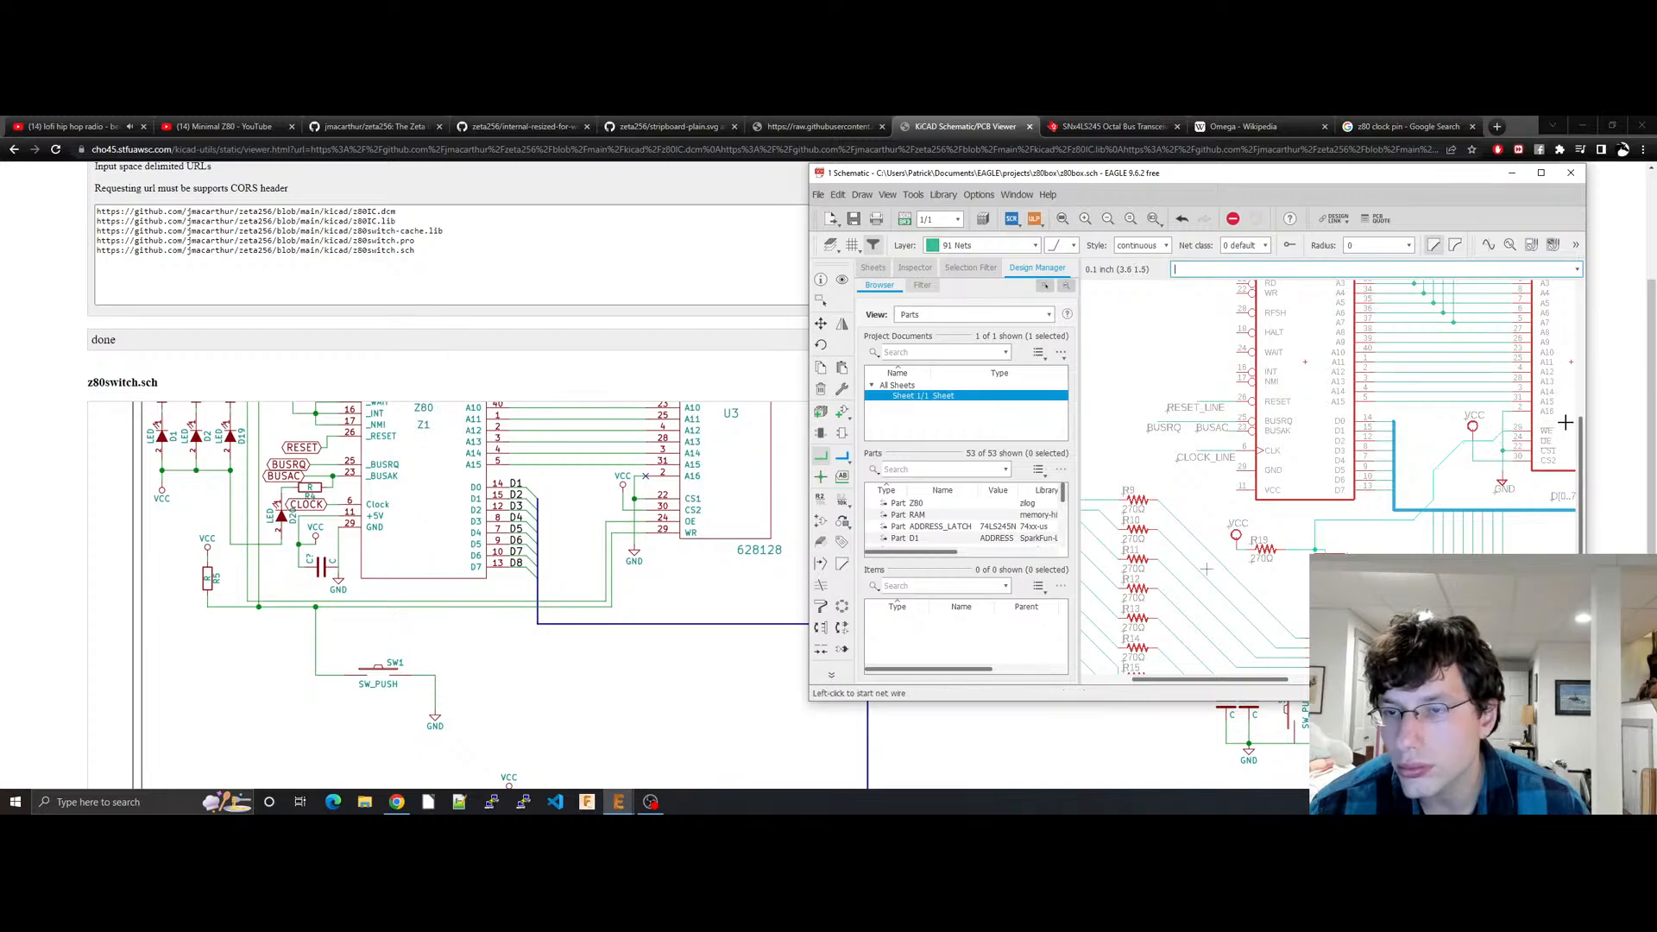
key("ctrl+s")
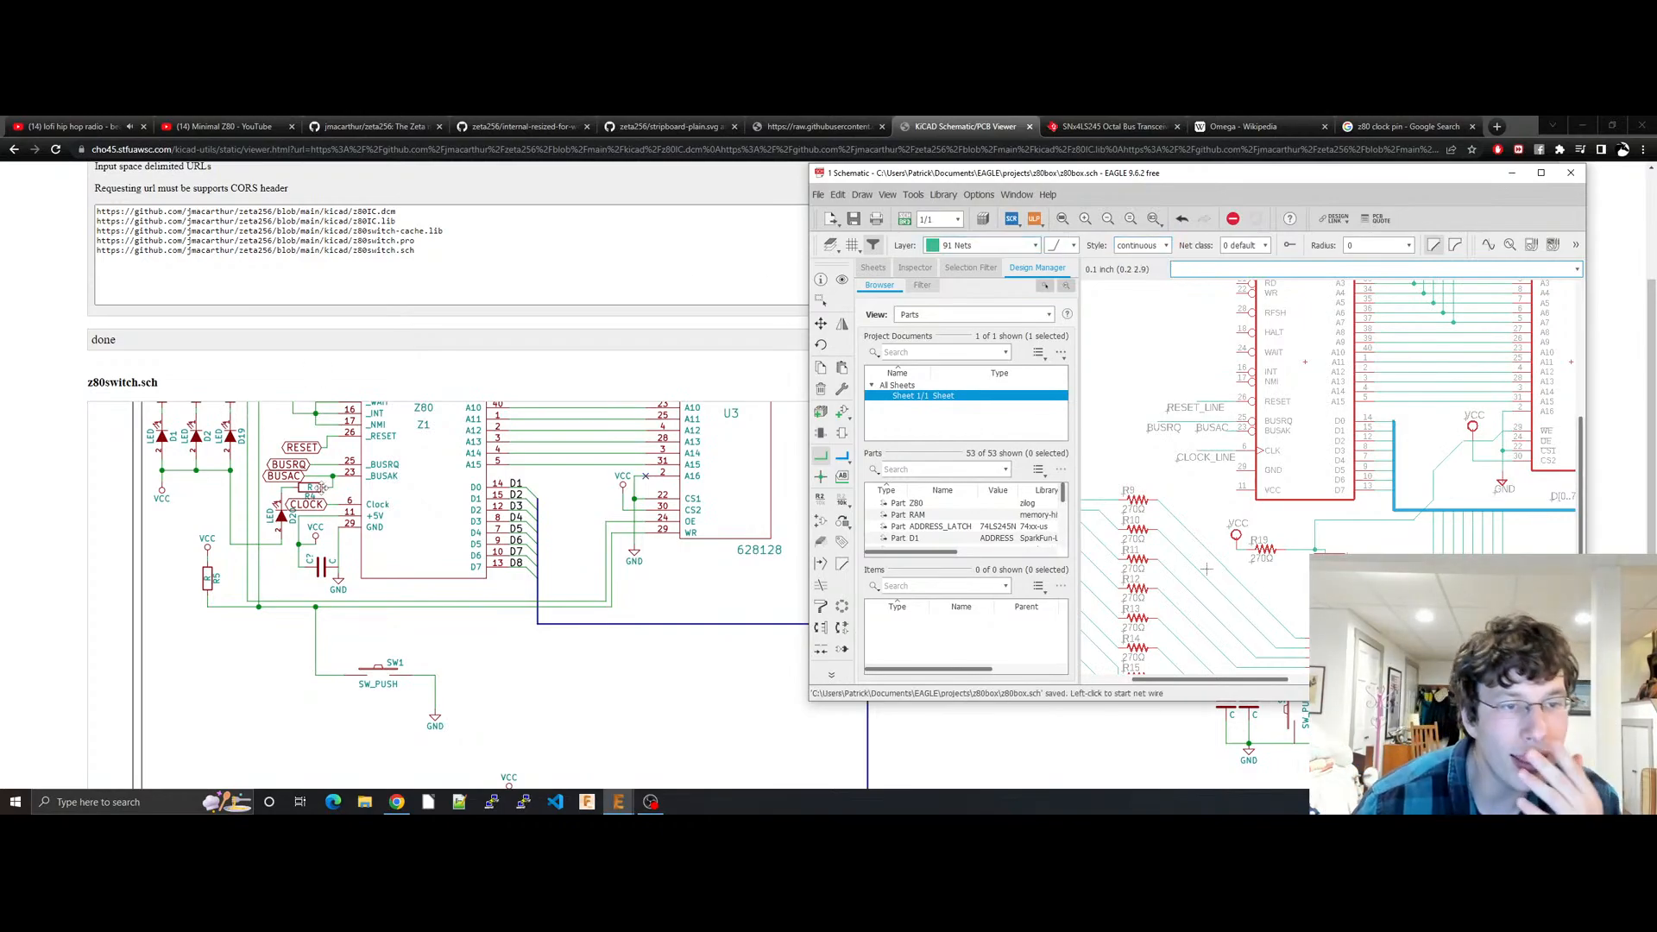
Step: Switch to the zeta256 GitHub page in Chrome and look through its README and project photo
left_click(338, 126)
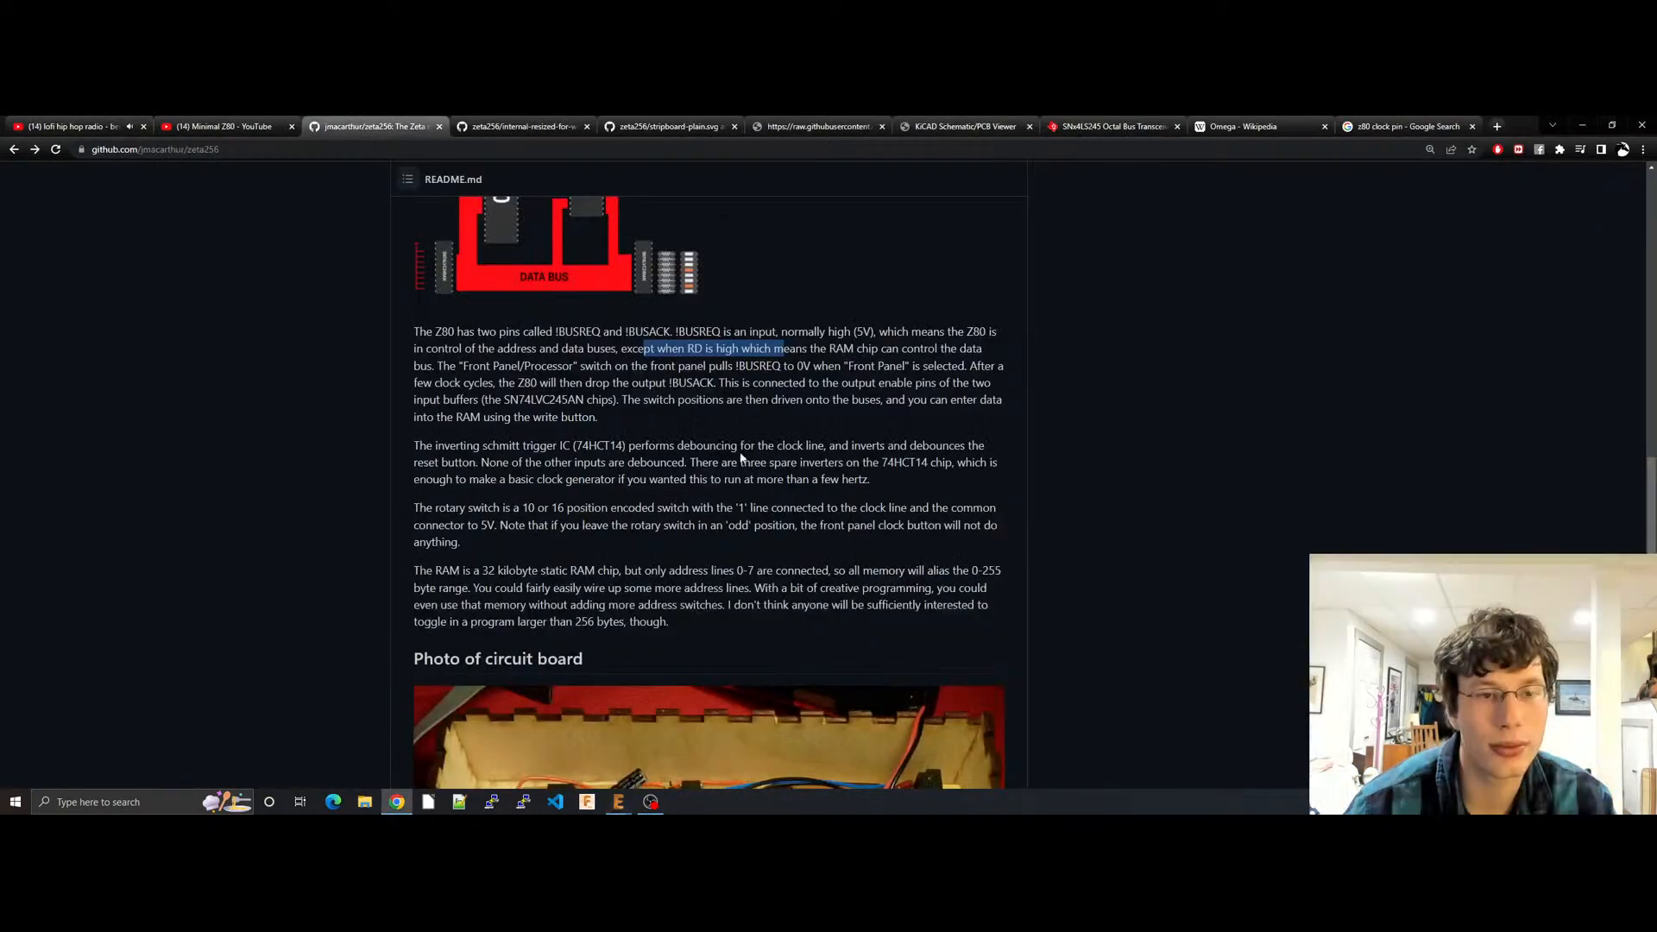
scroll(741, 457, "down", 2)
scroll(651, 679, "up", 15)
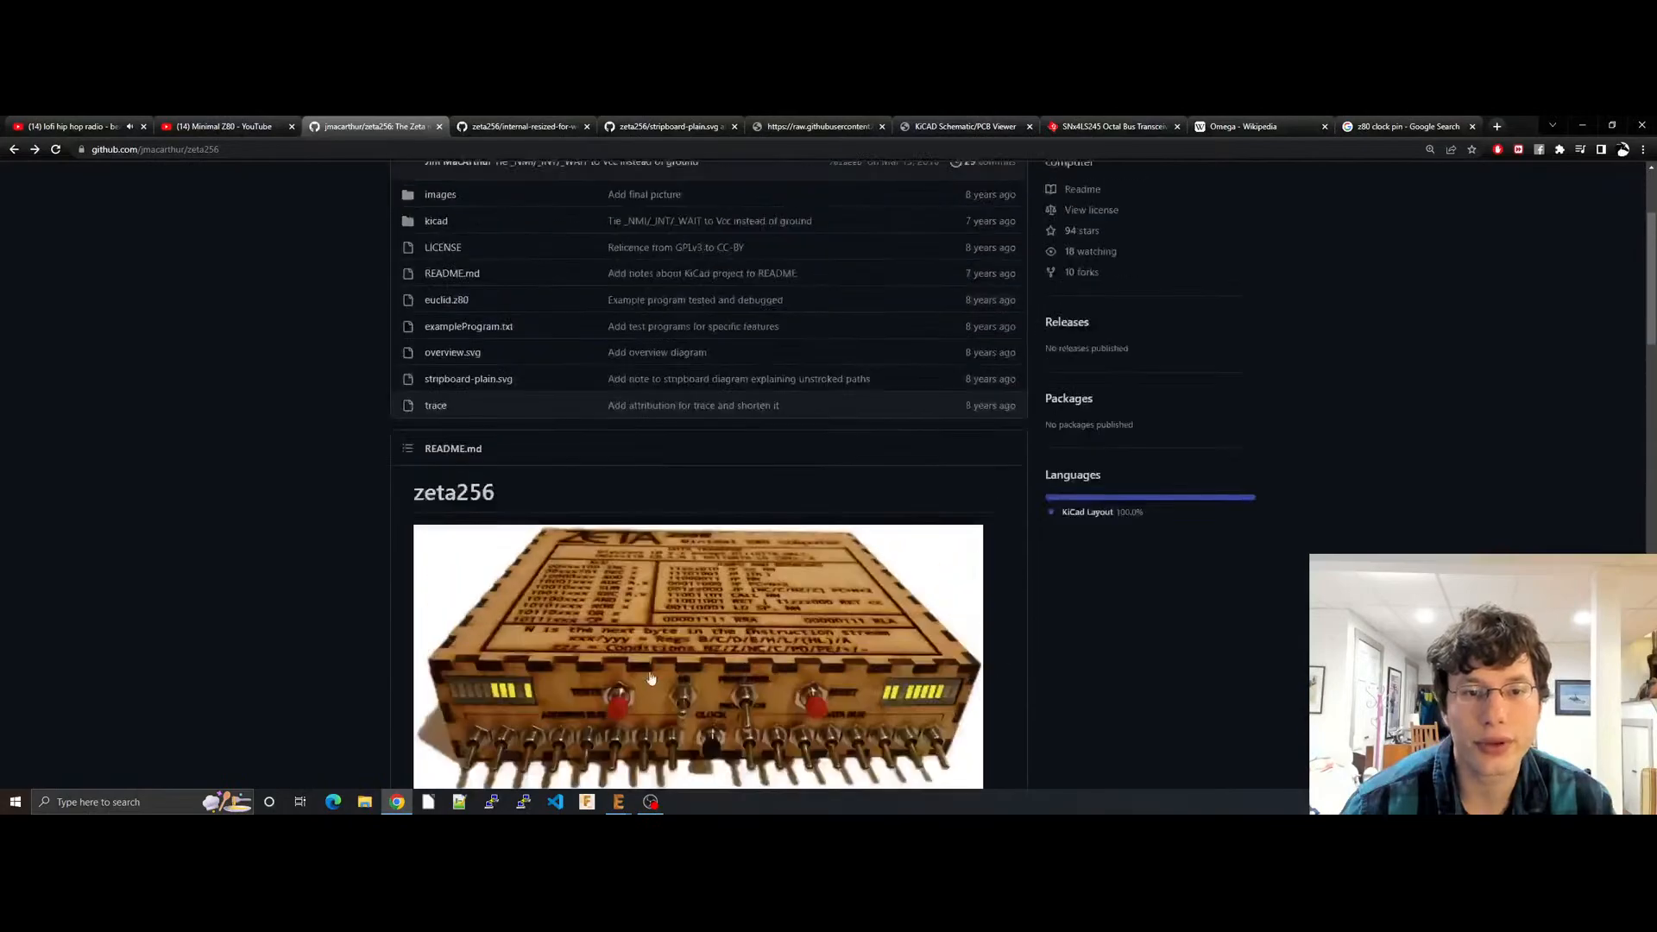
Step: Open the KiCad reference schematic z80switch.sch in the browser viewer and bring the Z80 with its surrounding wiring into view
scroll(652, 679, "down", 2)
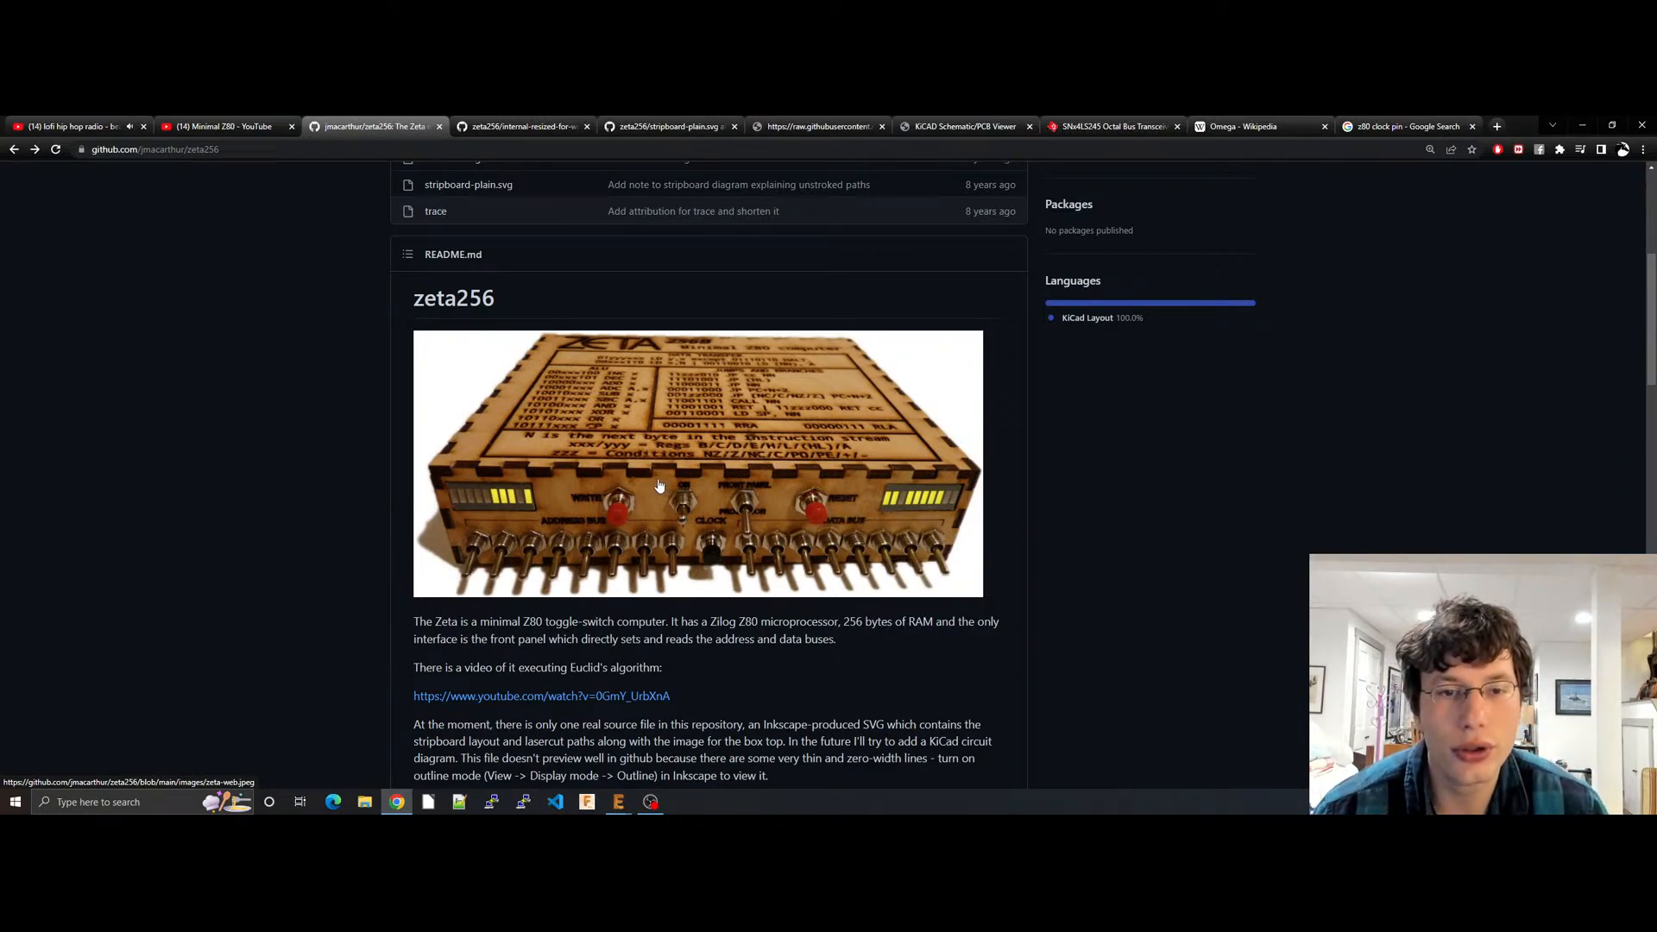
left_click(616, 801)
left_click(729, 759)
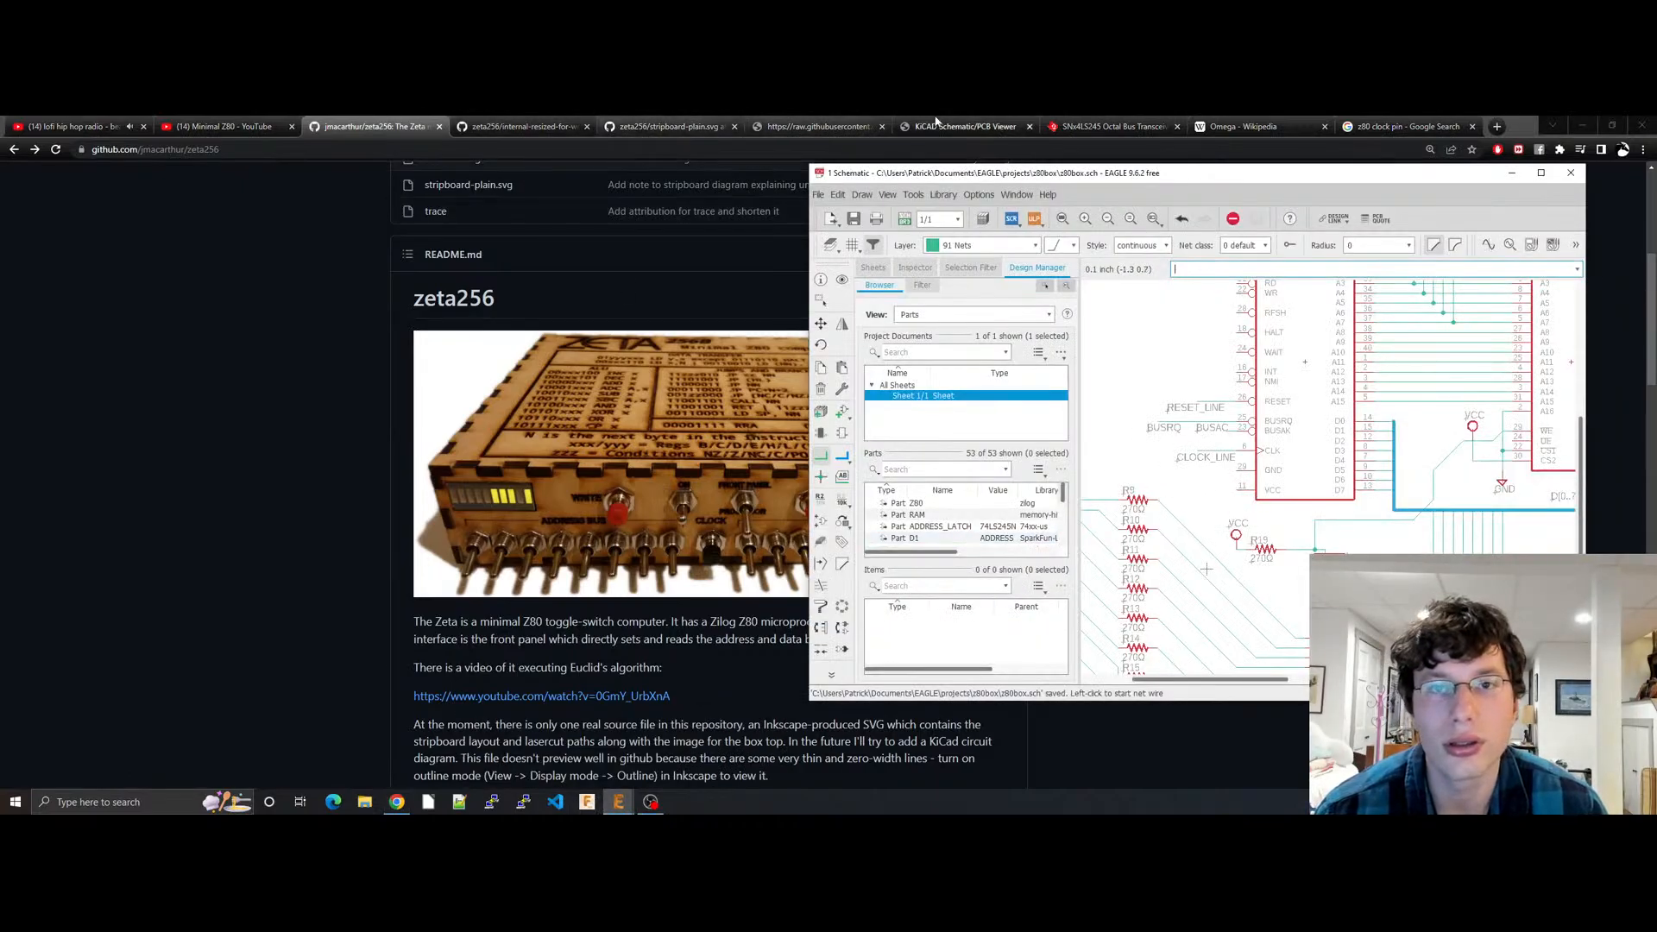
left_click(965, 126)
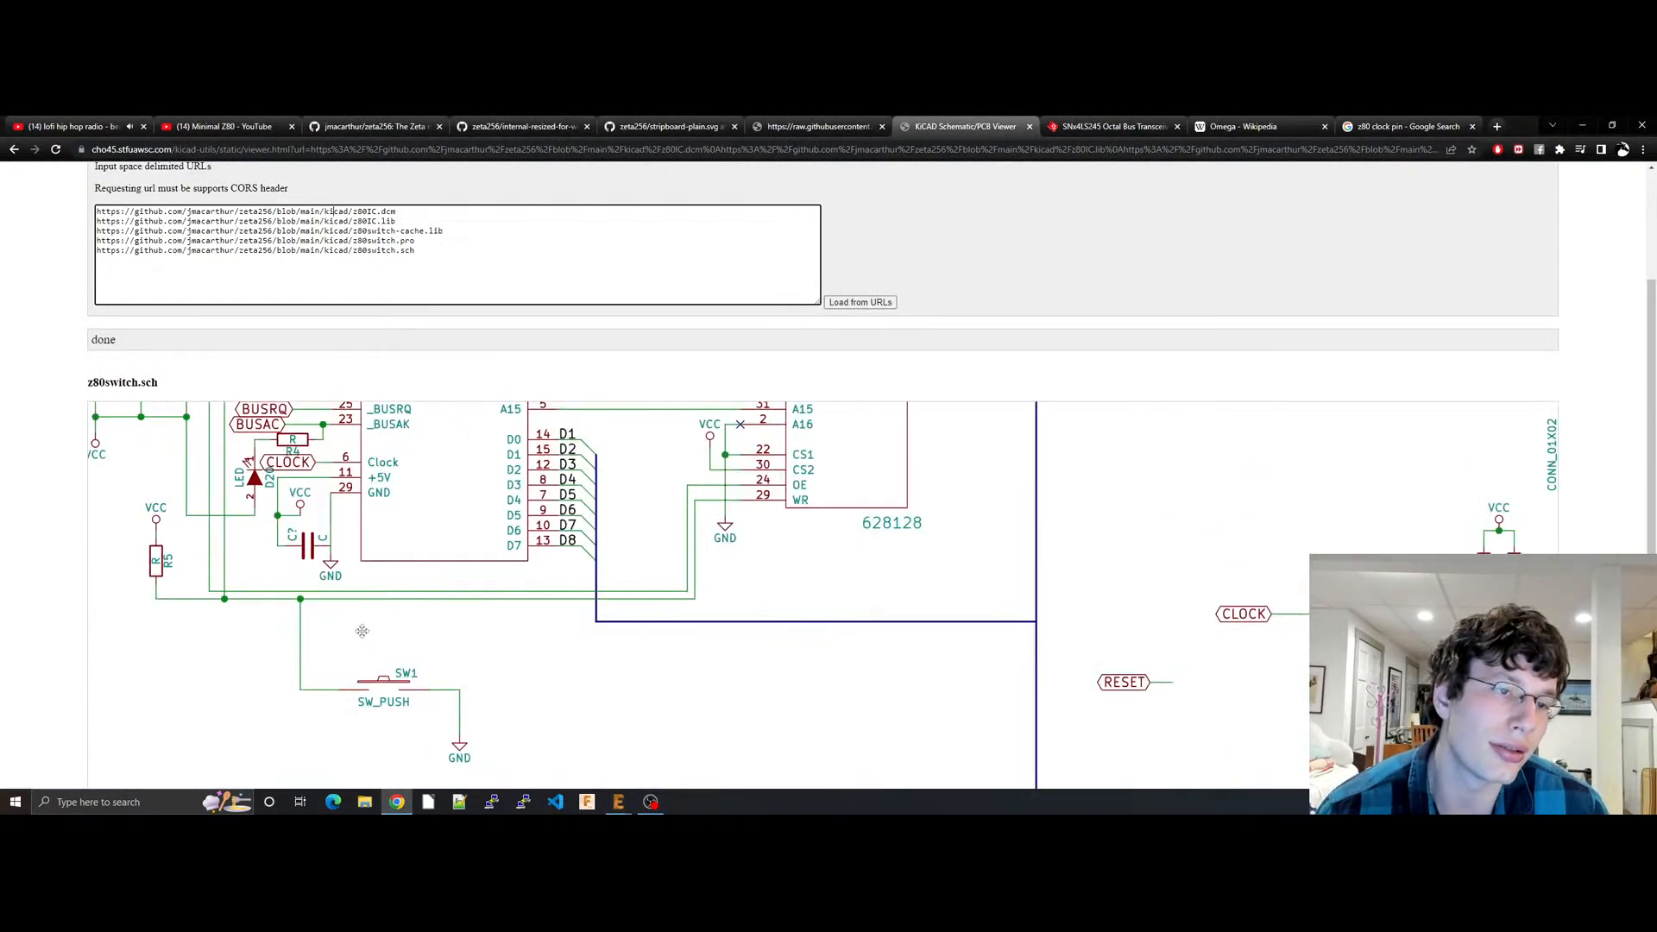
scroll(362, 633, "up", 3)
left_click_drag(321, 492, 499, 705)
left_click_drag(587, 615, 604, 662)
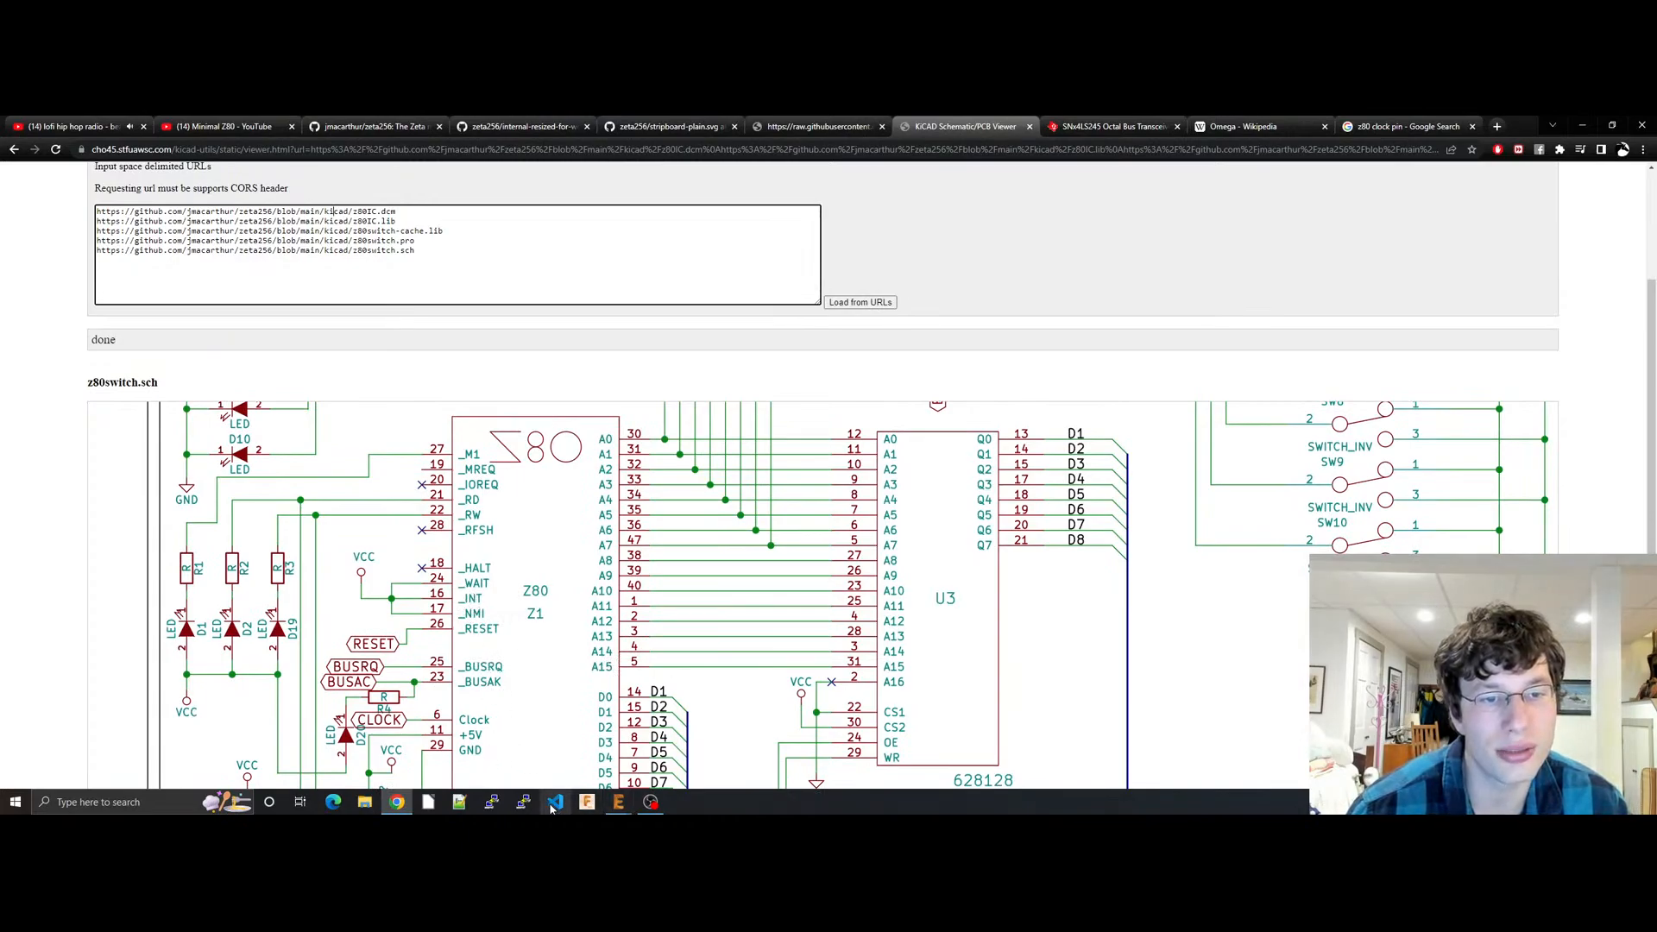
Step: Switch to the EAGLE schematic and place a copy of the VCC supply symbol beside the Z80, just above its WAIT pin
left_click(619, 803)
left_click(706, 749)
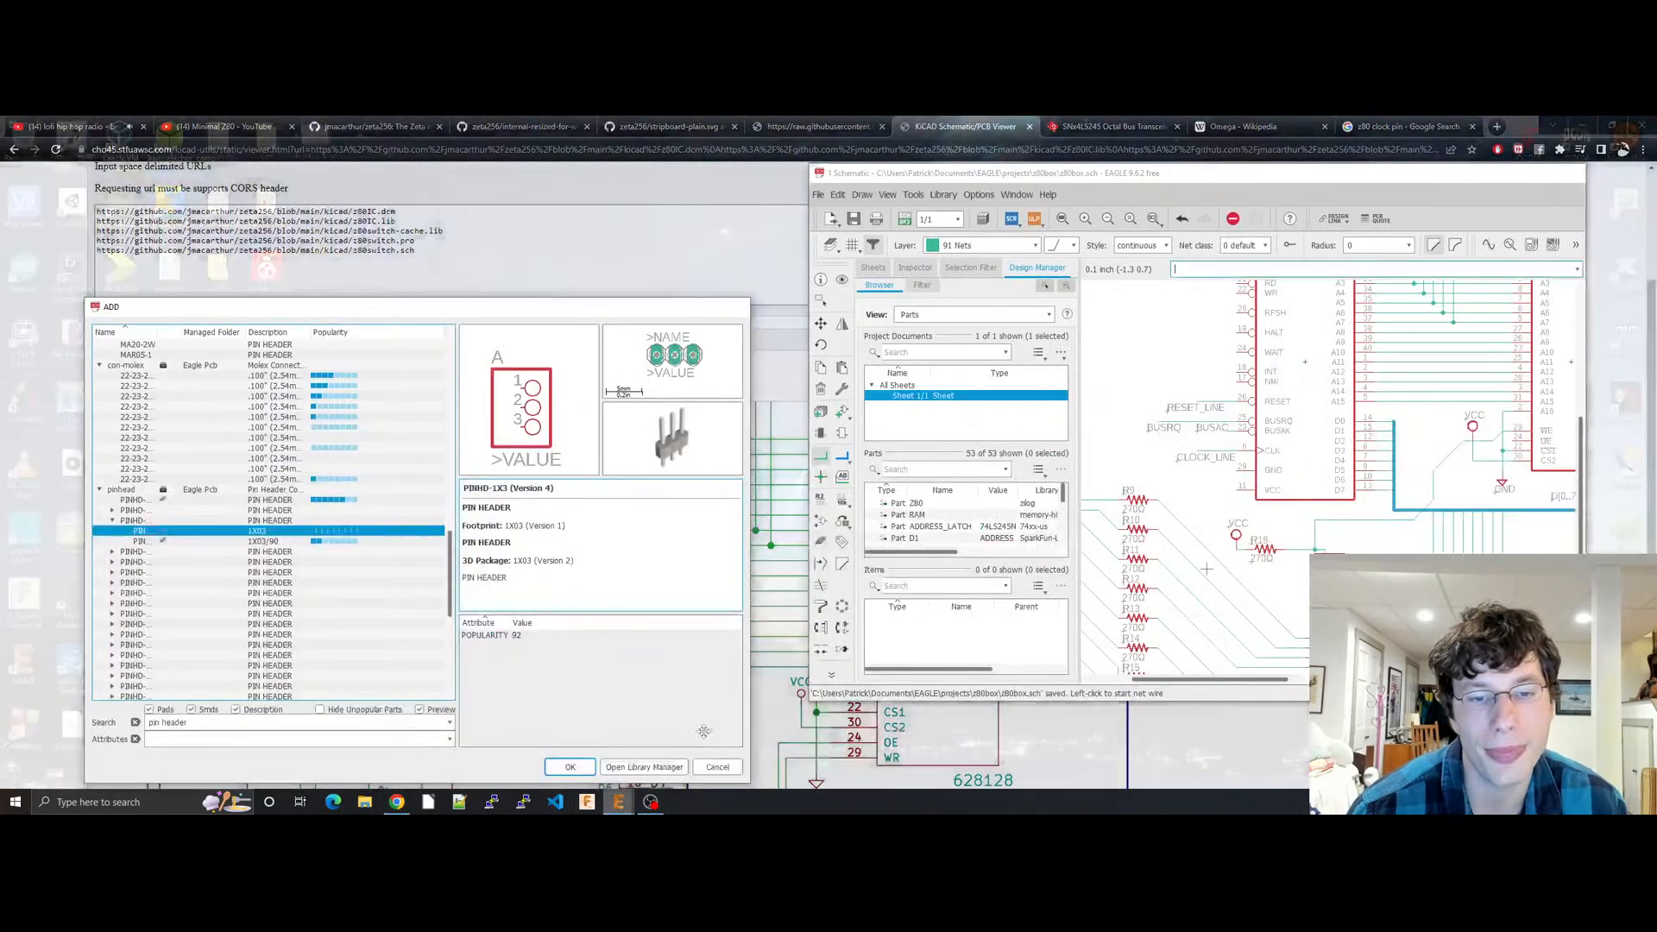
middle_click_drag(1160, 423, 1127, 542)
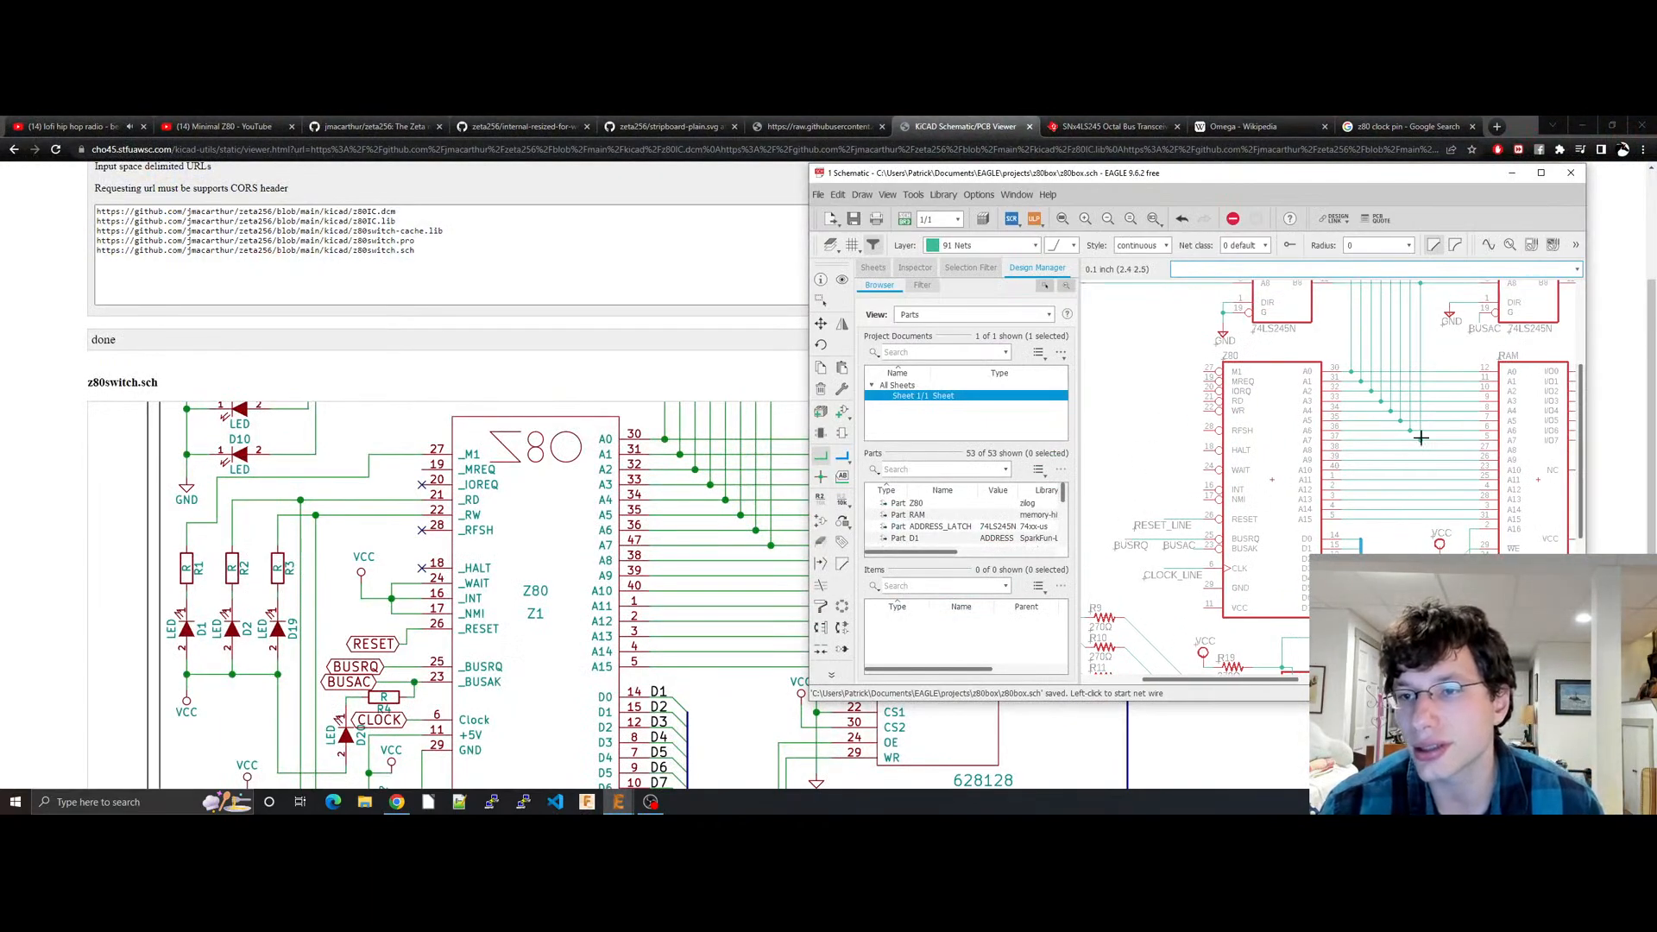
left_click(1437, 545)
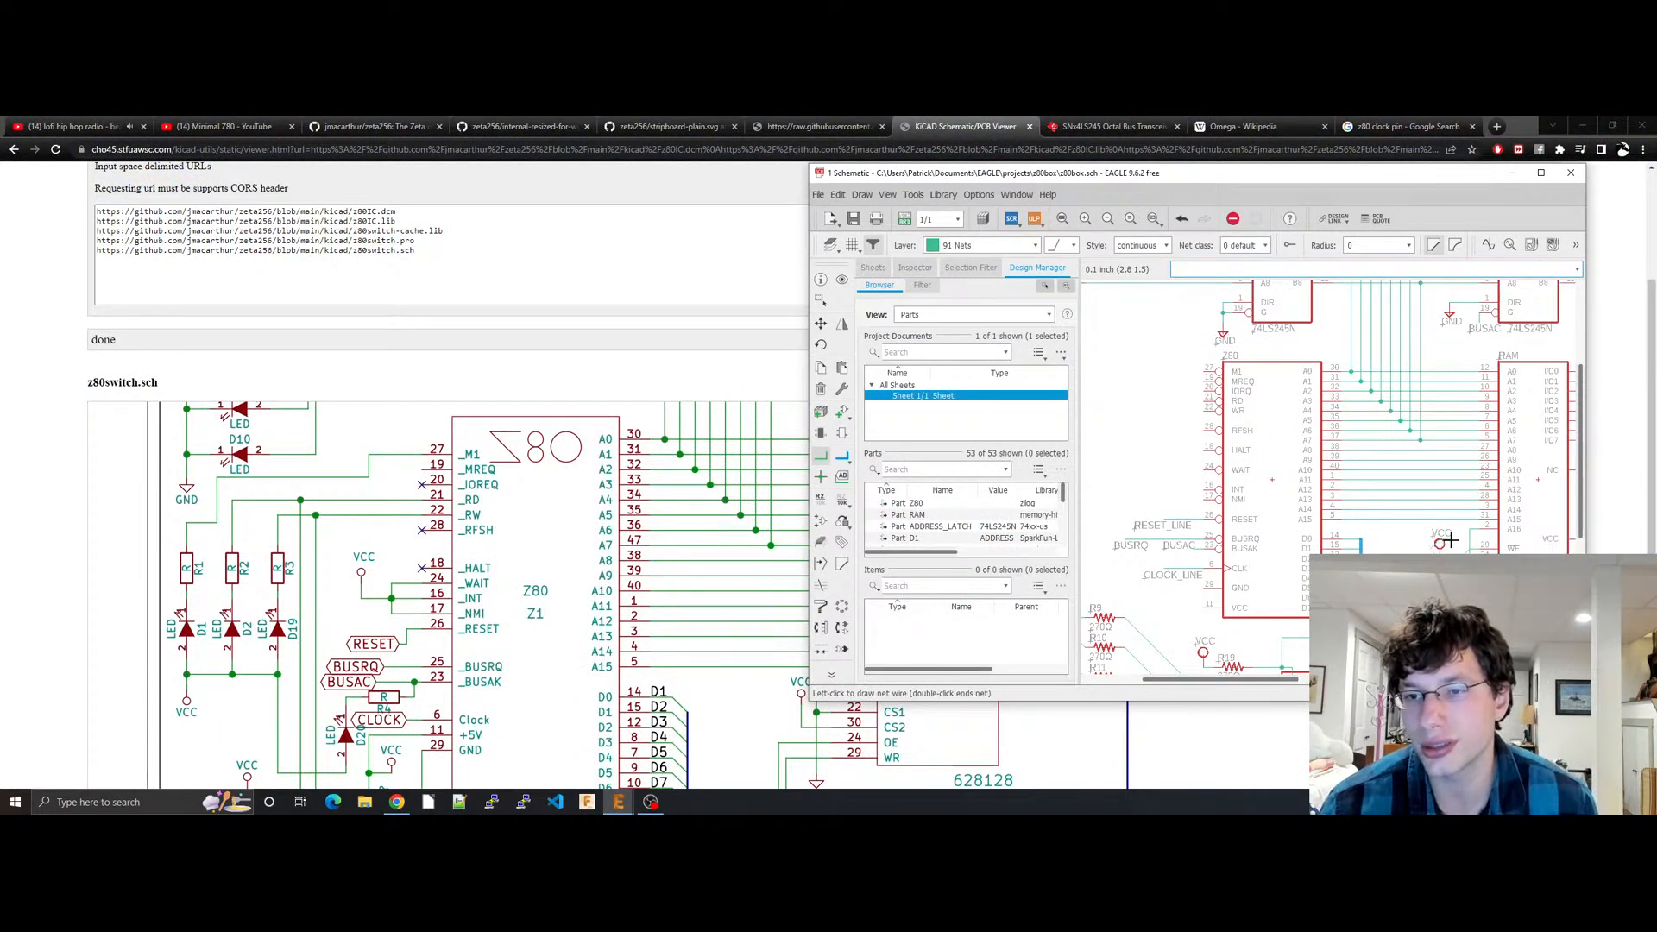
key("Escape")
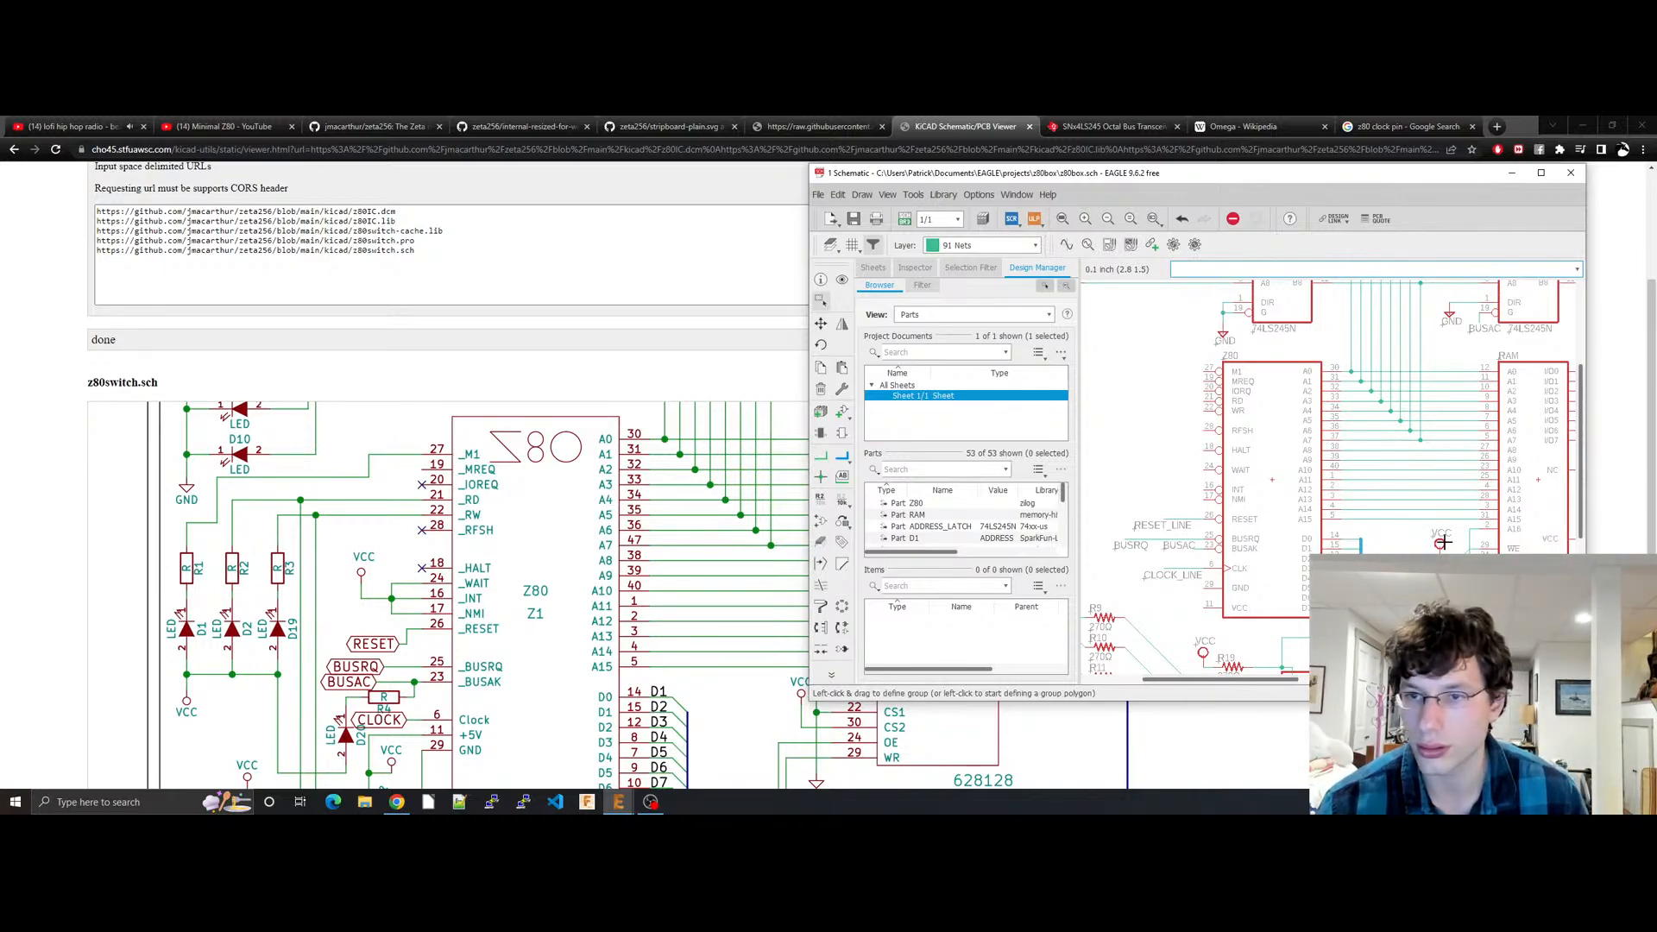
key("ctrl+v")
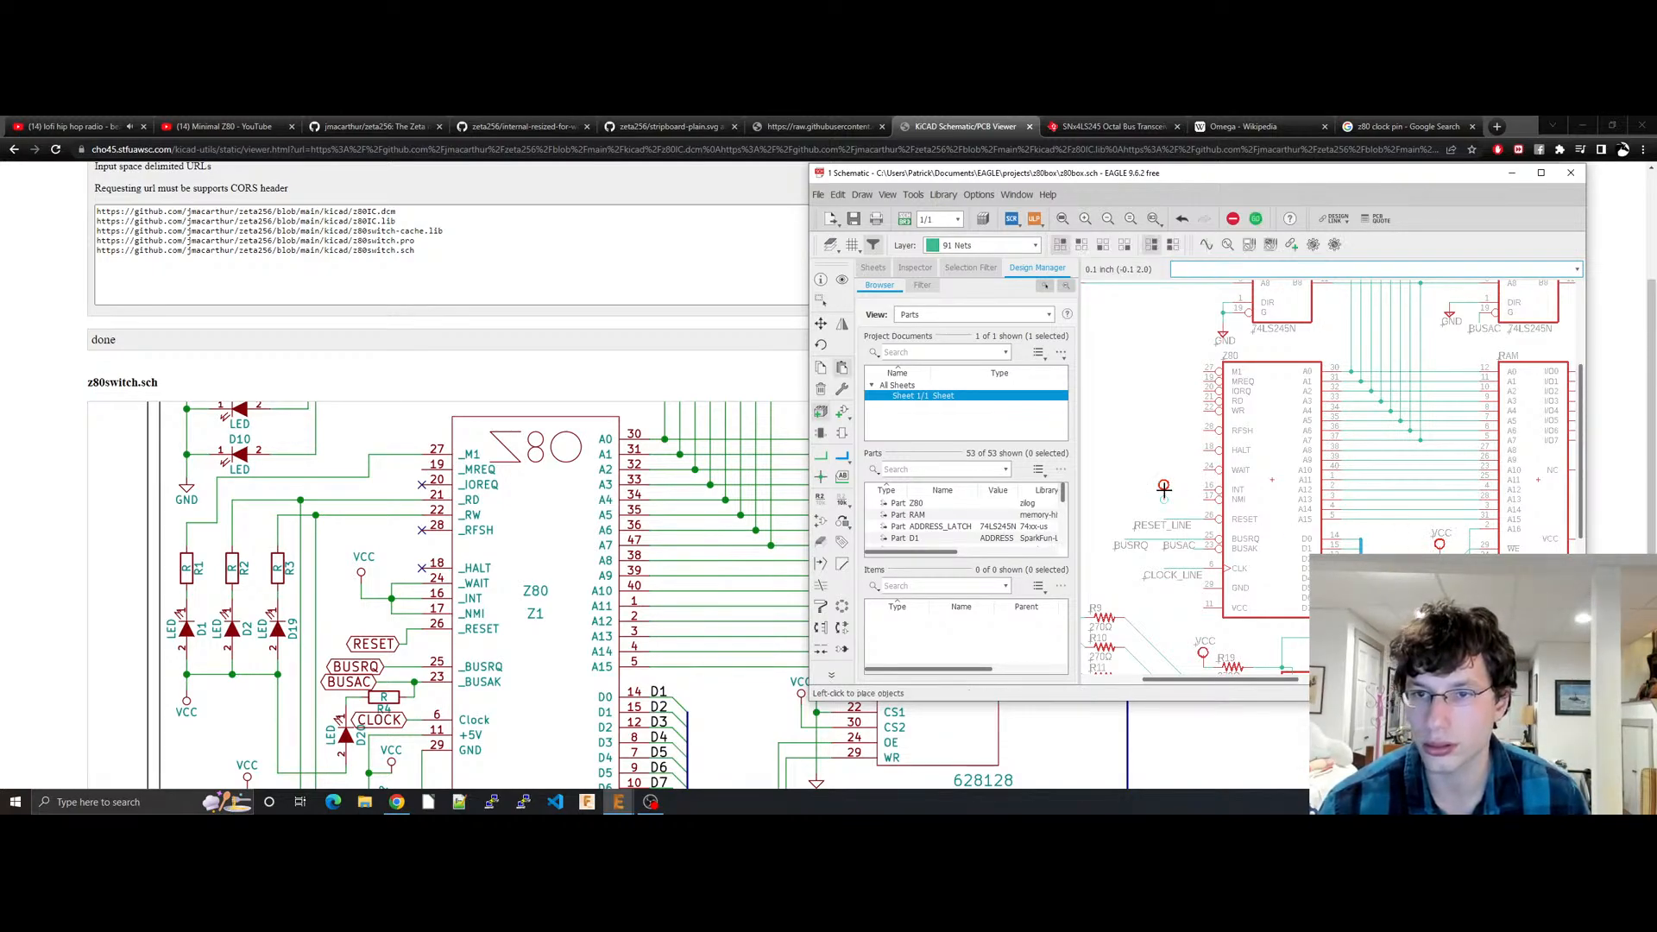
left_click(1170, 444)
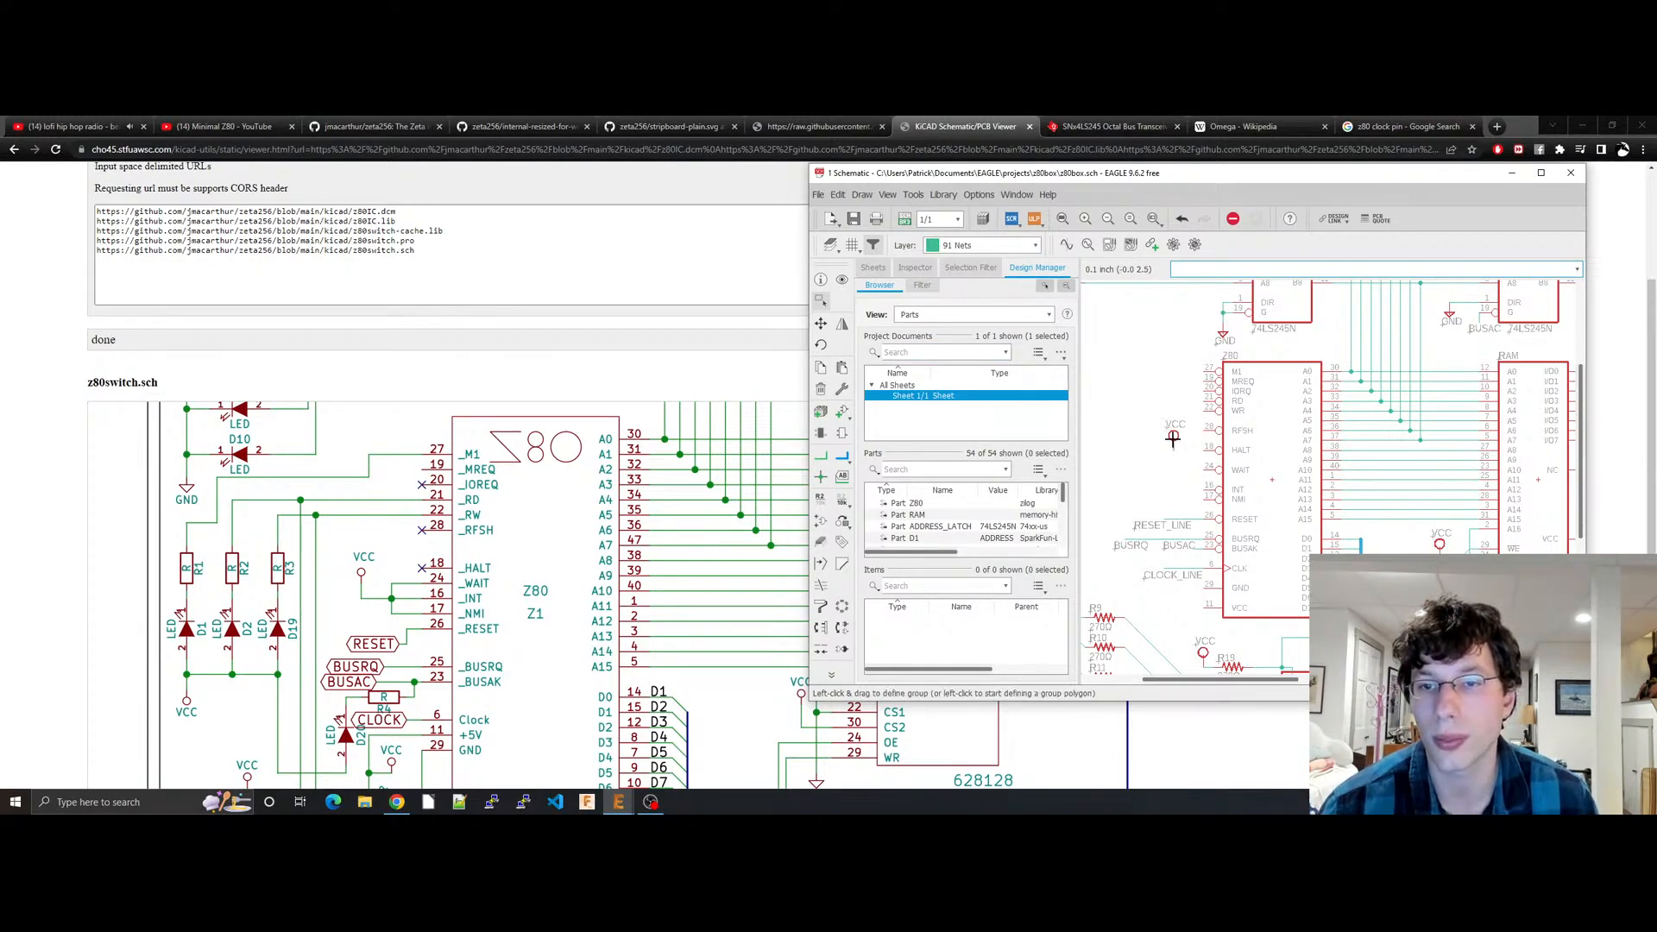
left_click_drag(1172, 439, 1177, 453)
left_click(1176, 458)
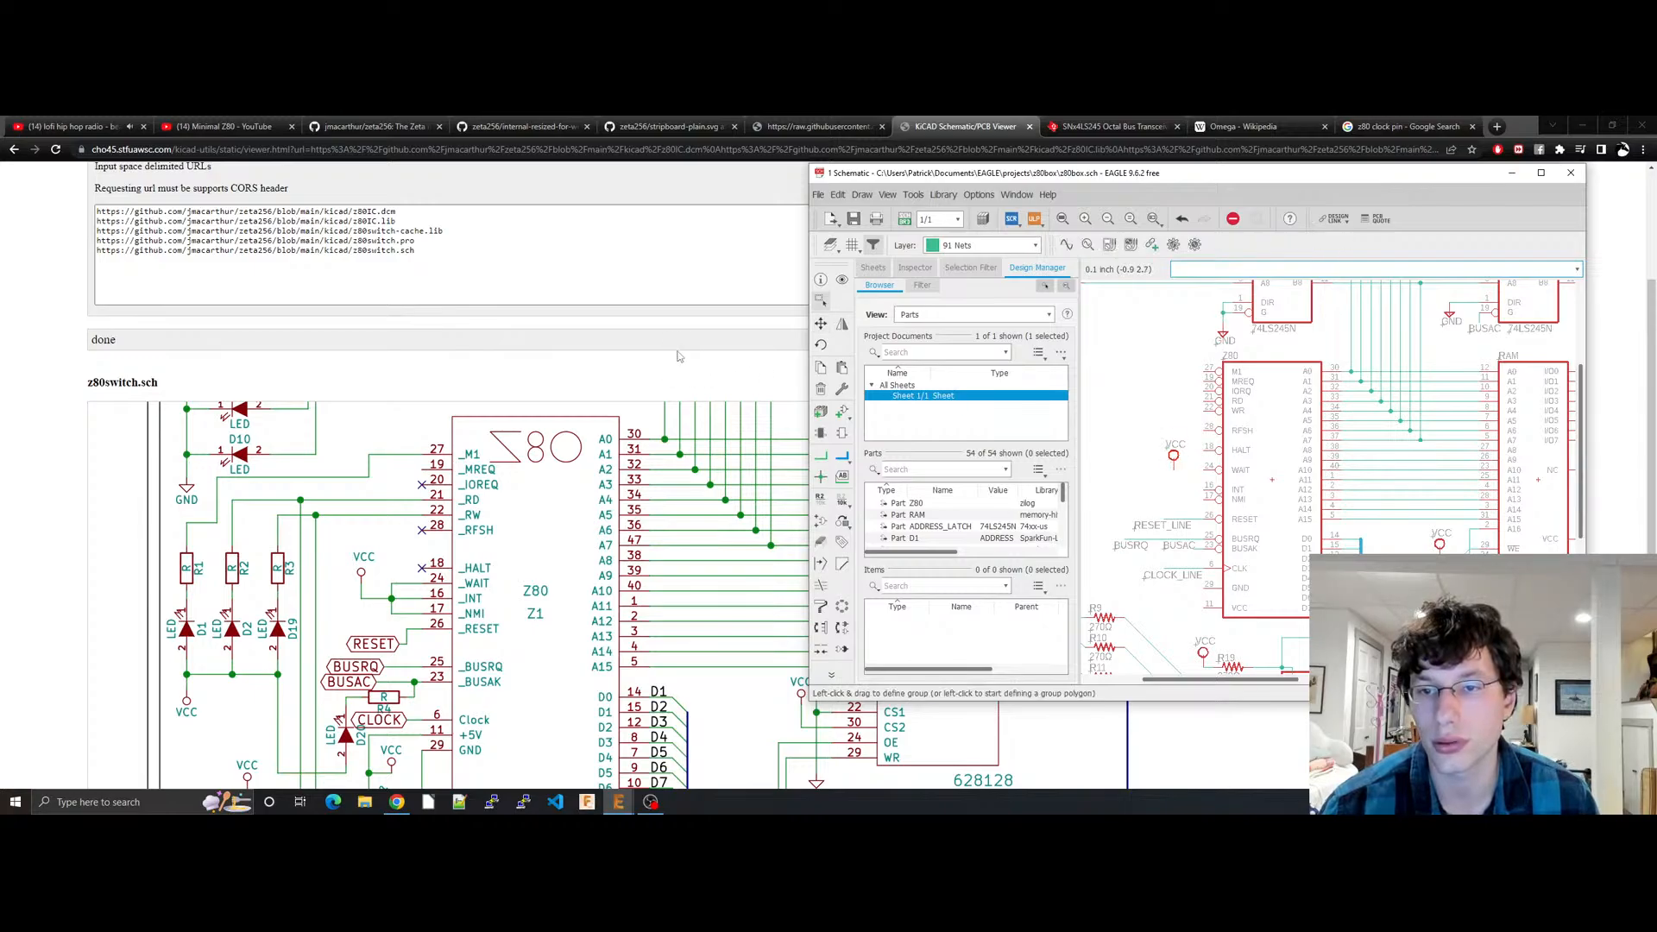
Step: Connect the new VCC symbol to the Z80's WAIT, INT and NMI pins with net wires, and save the schematic
left_click(839, 456)
left_click(821, 455)
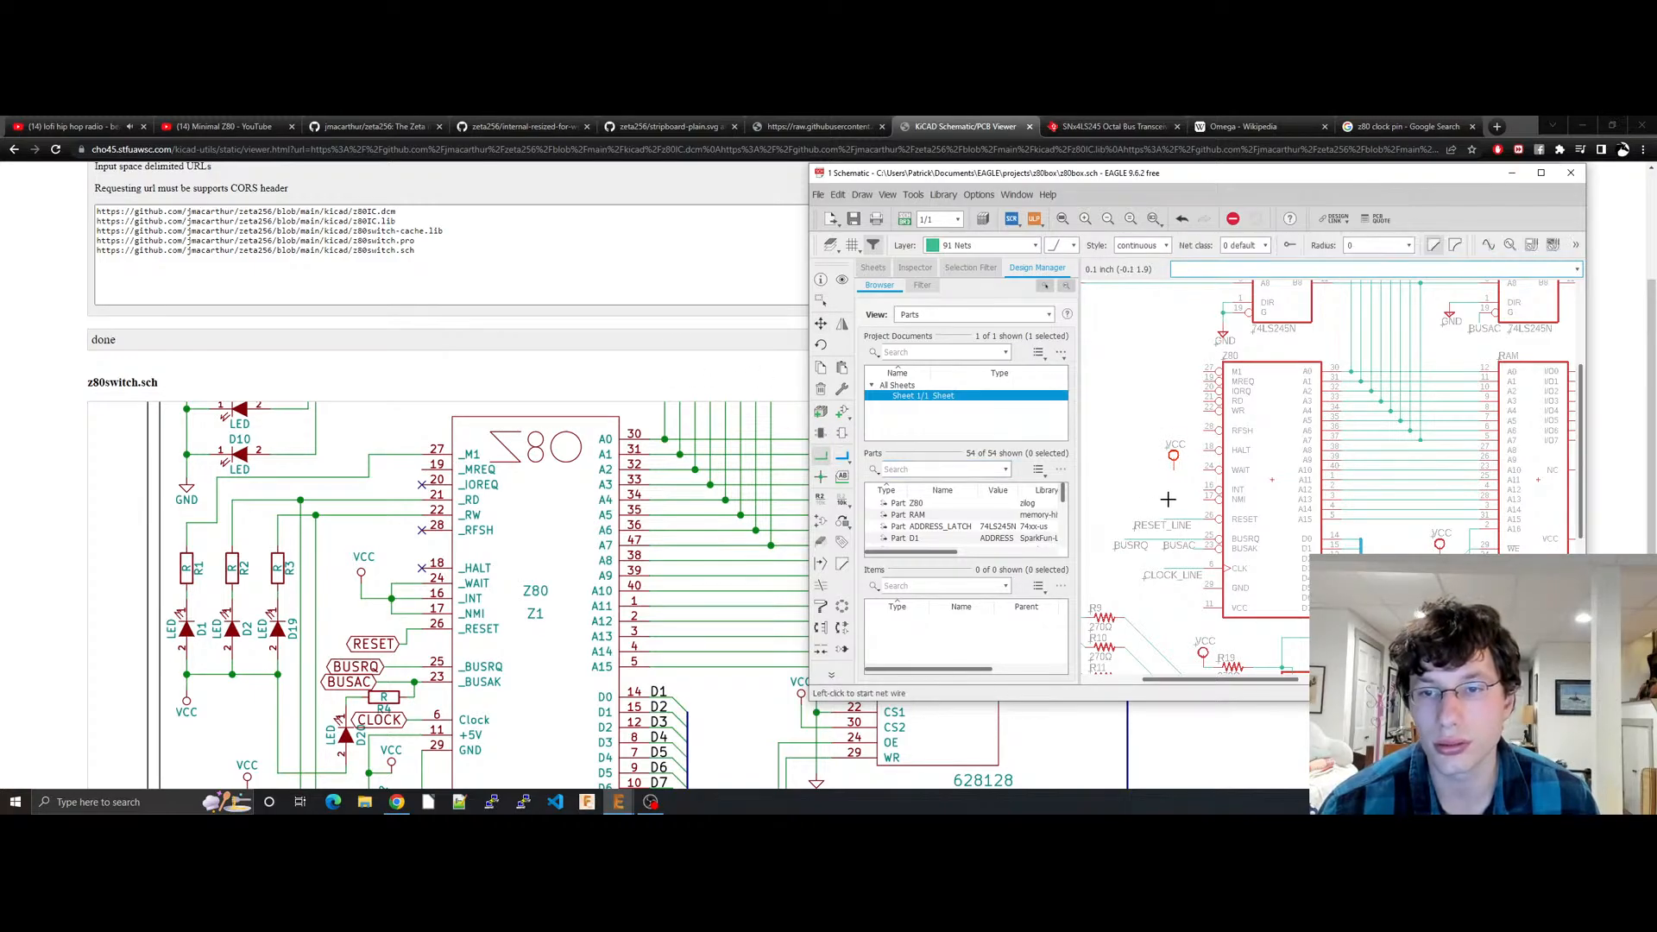
left_click(1176, 464)
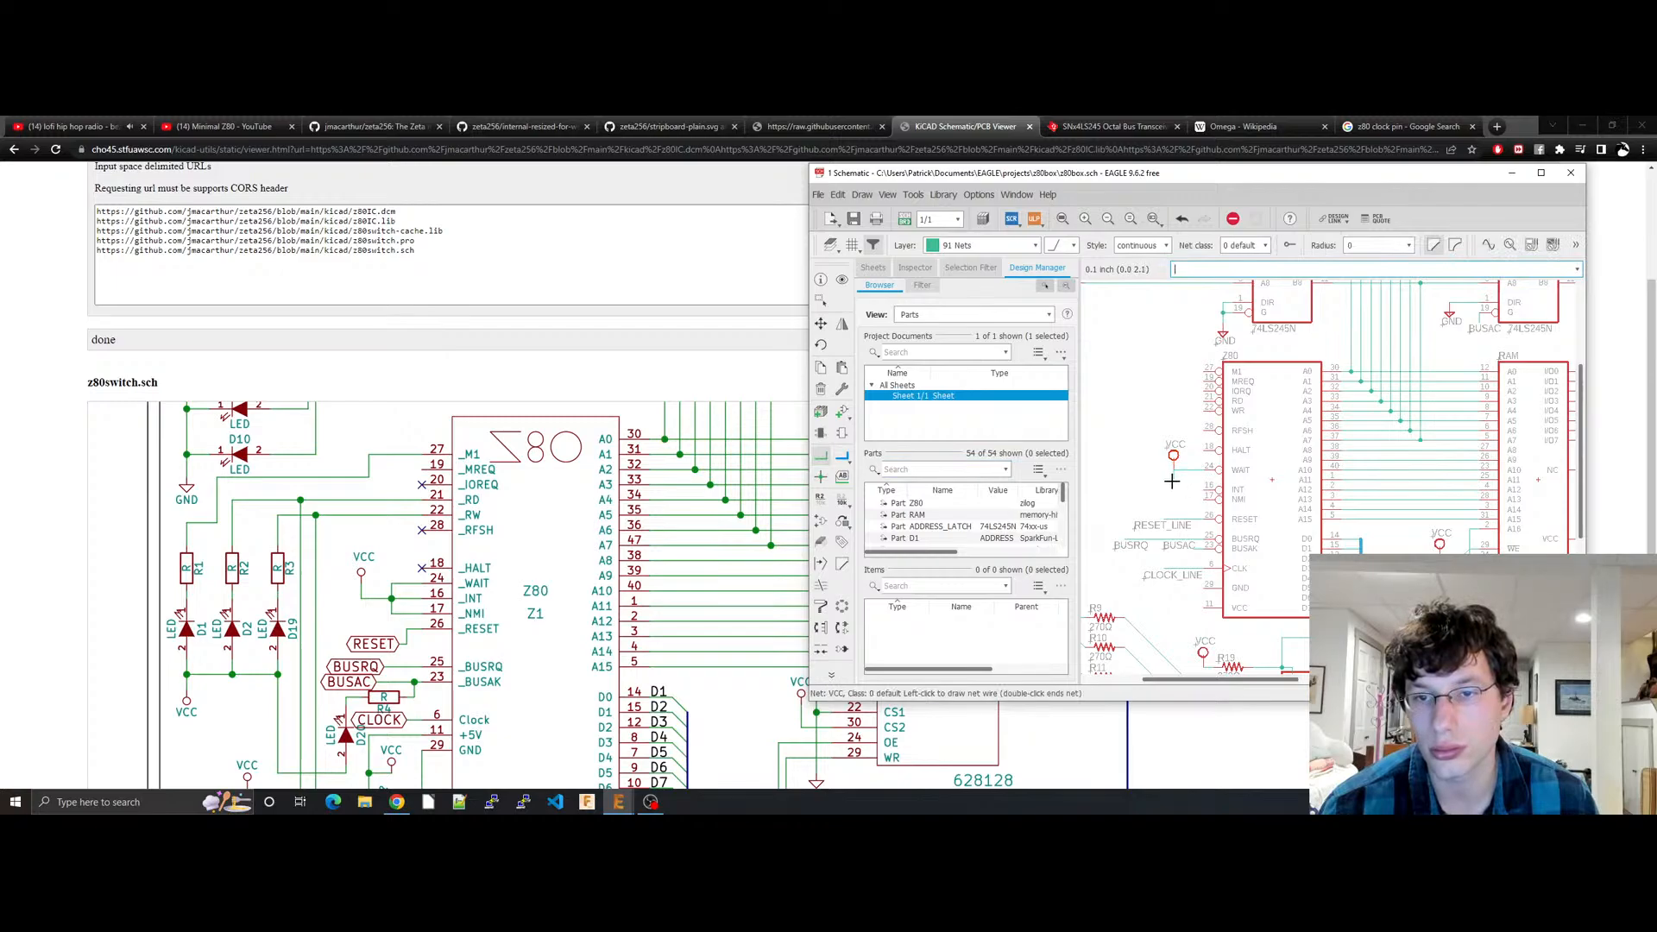
right_click(1174, 489)
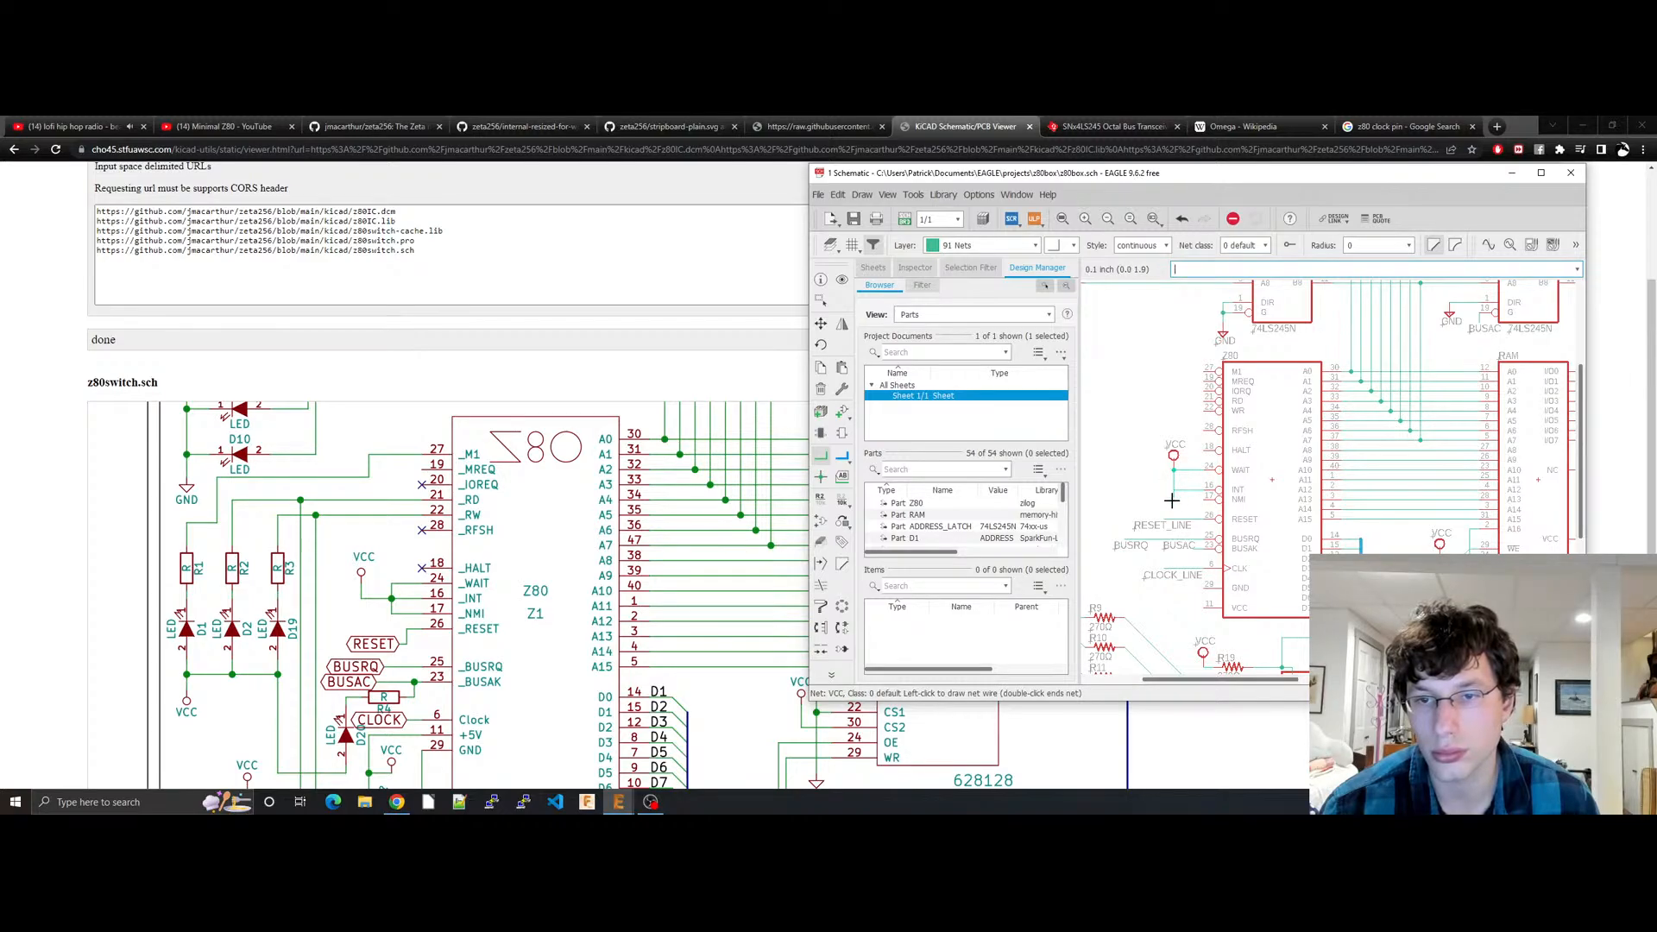
right_click(1183, 502)
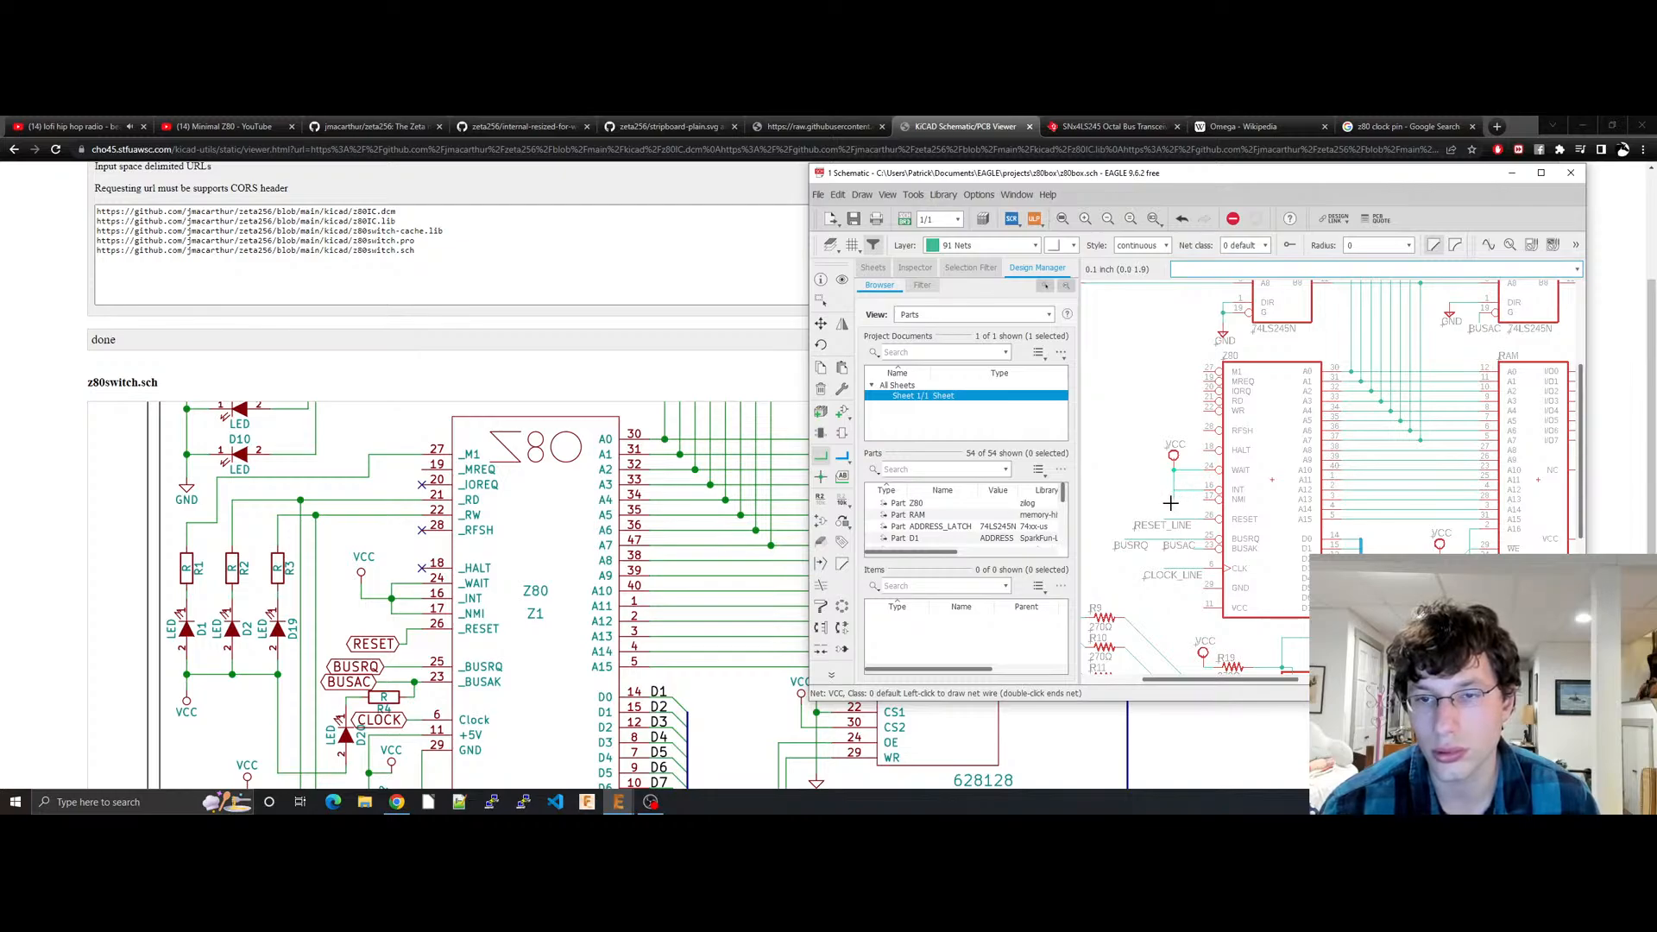
key("ctrl+s")
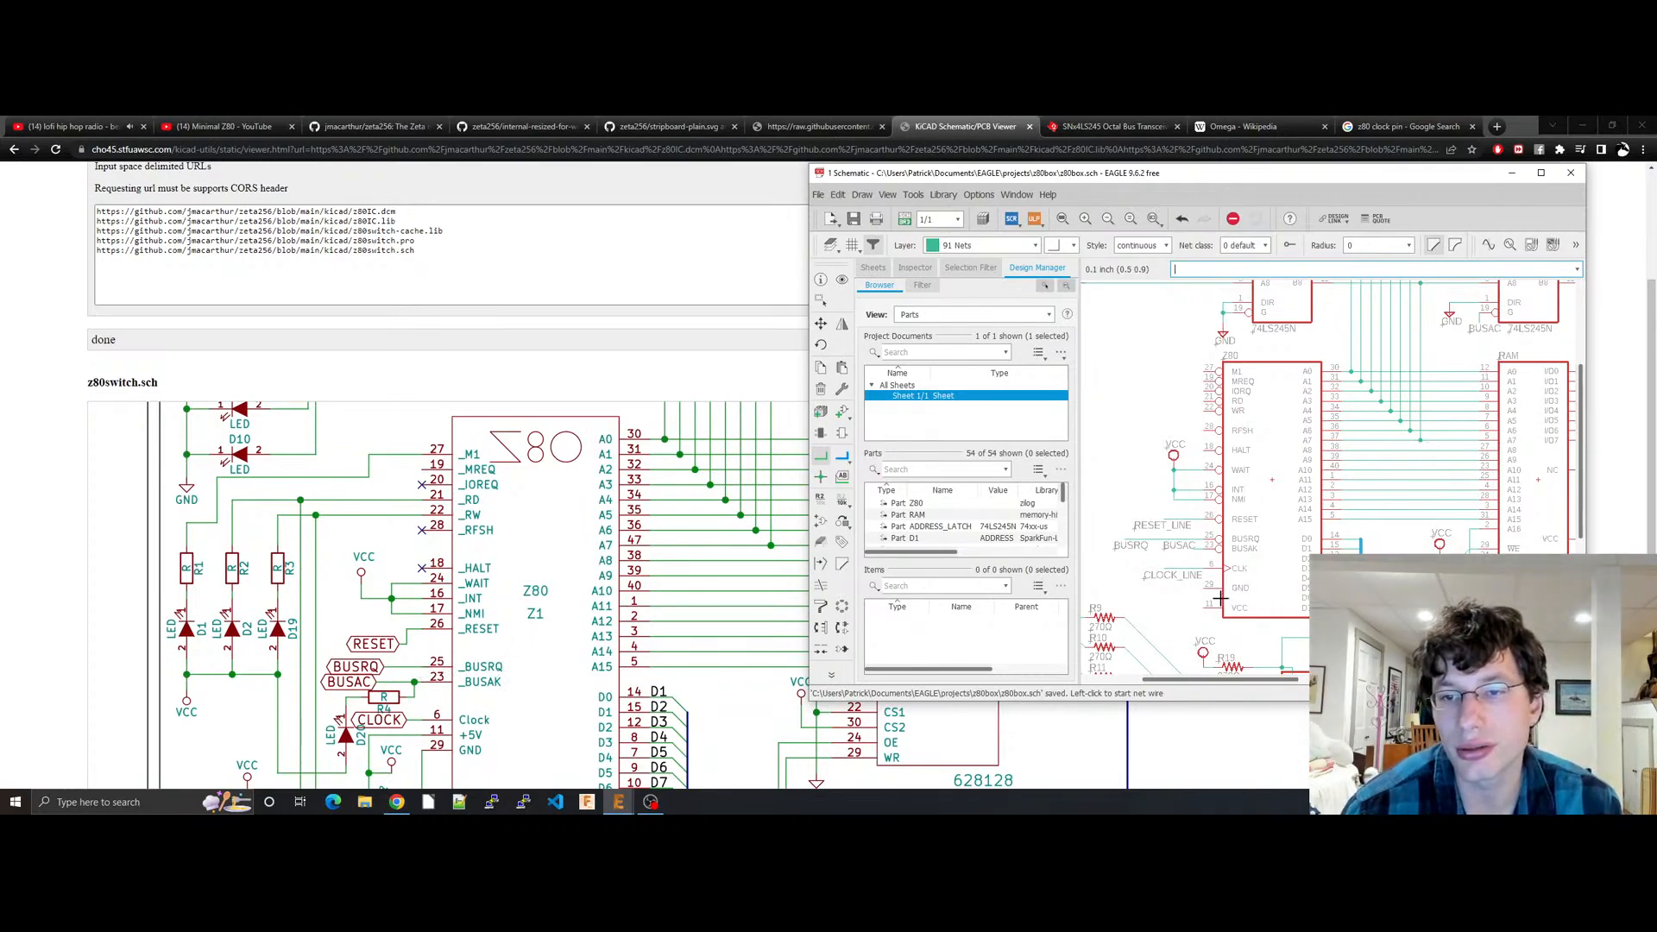
middle_click_drag(1332, 544, 916, 297)
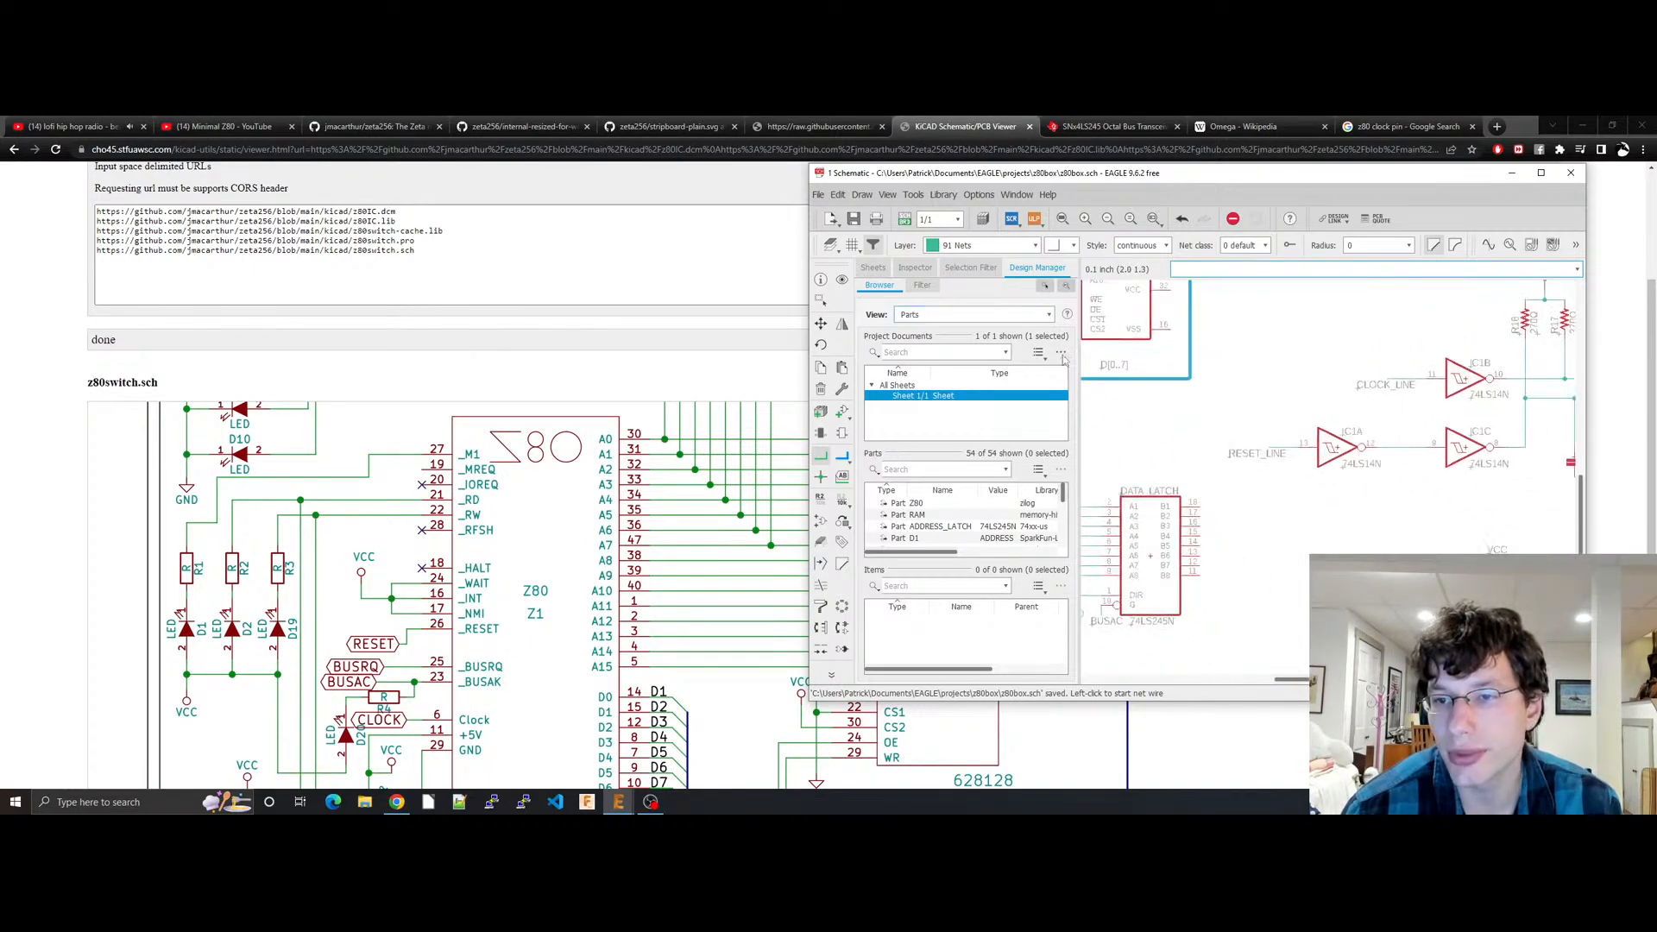
middle_click_drag(1095, 370, 1540, 644)
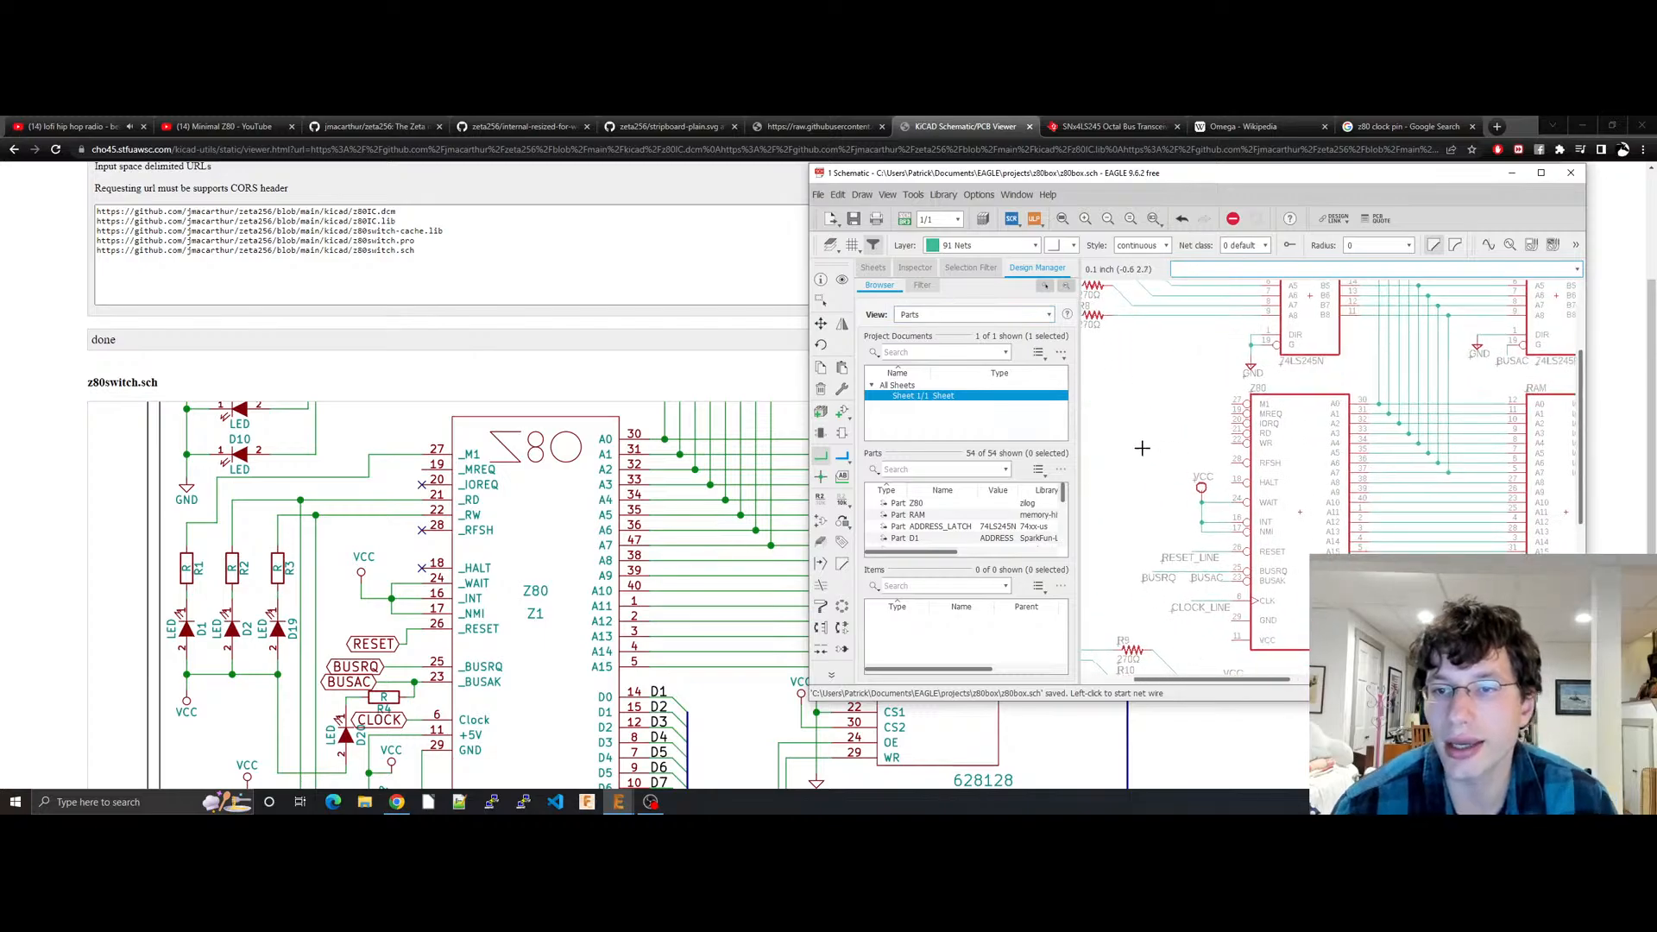
left_click(820, 457)
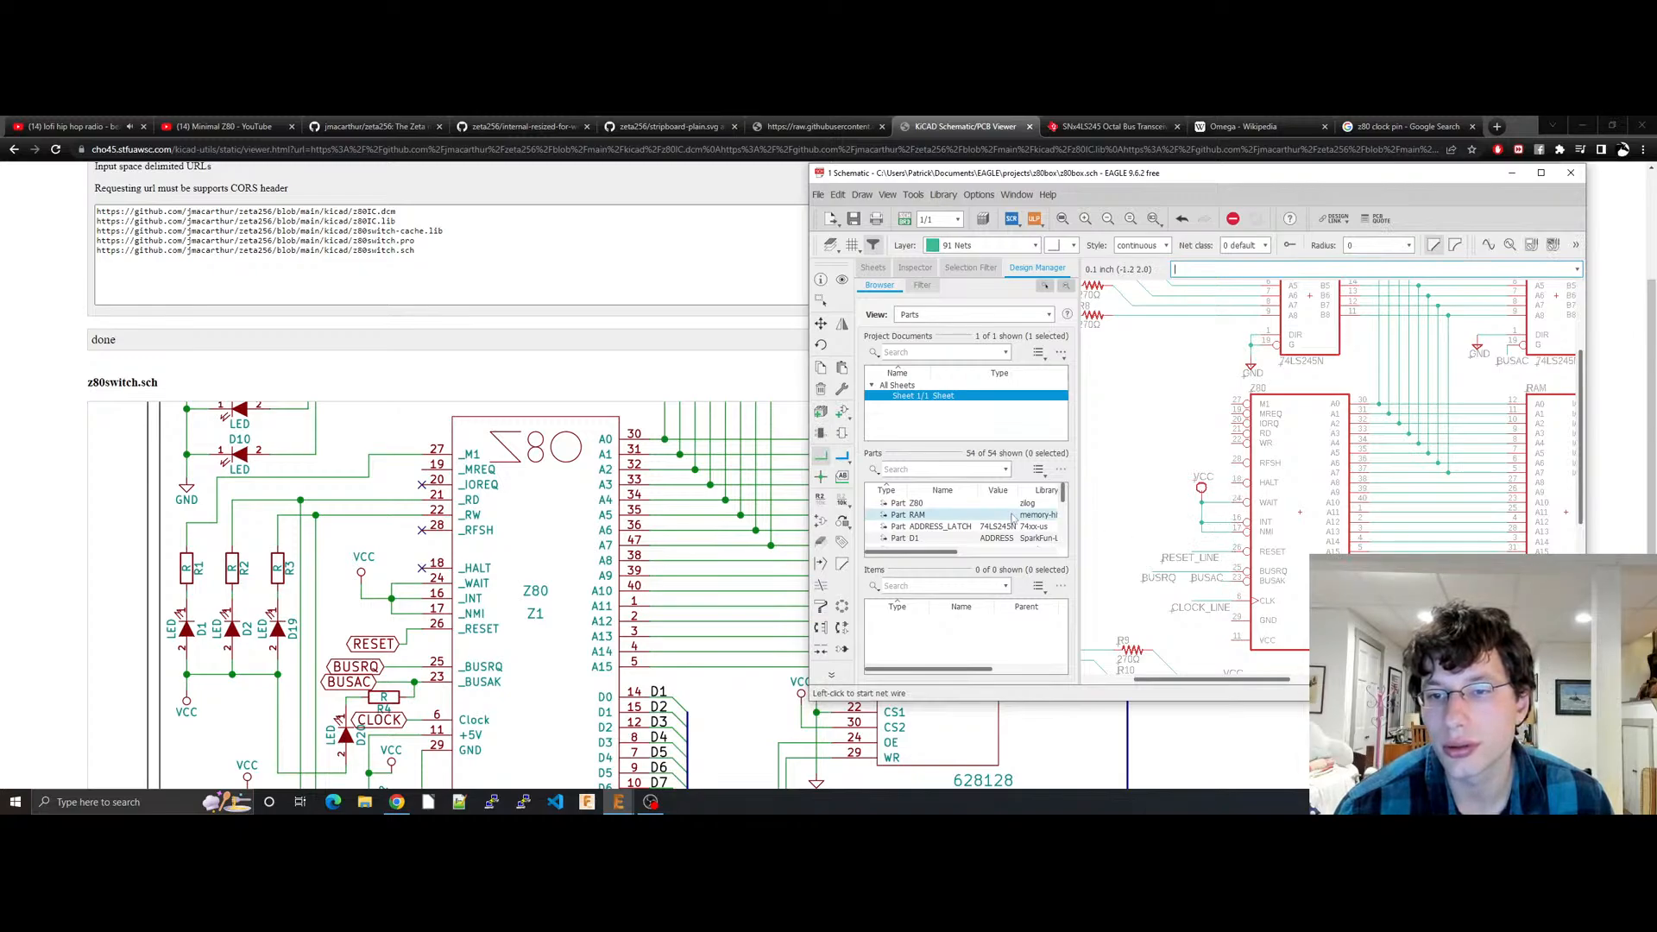
key("Escape")
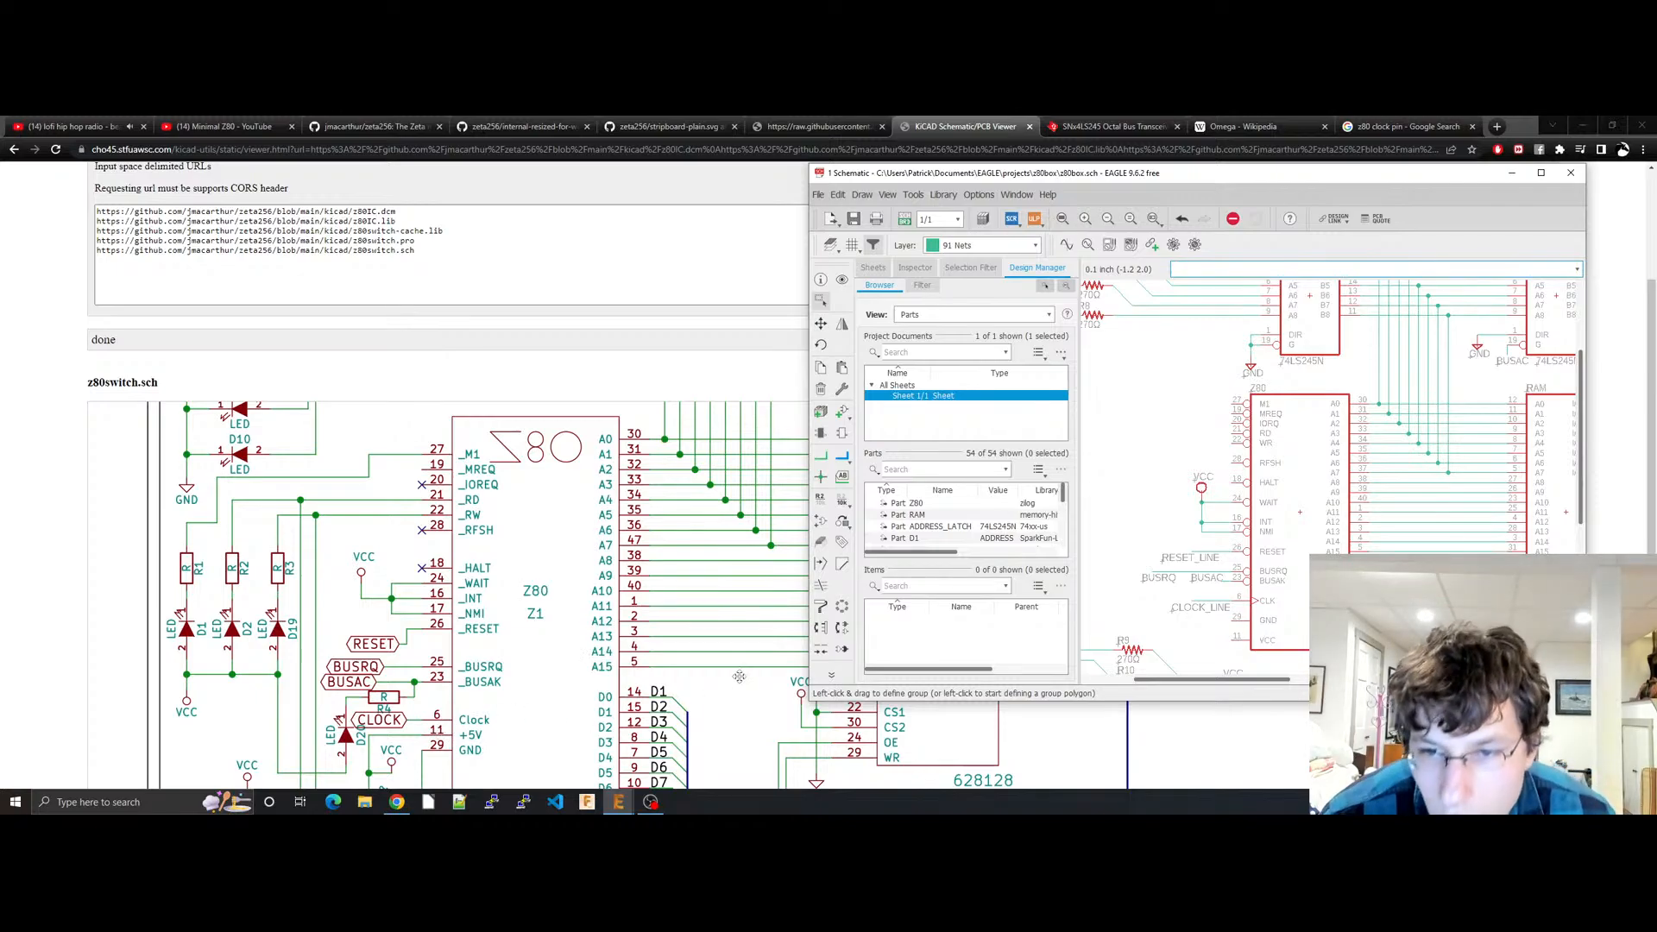
Step: Examine the wiring below the Z80 and RAM and the barrel-jack power circuit in the KiCad reference schematic
left_click(386, 683)
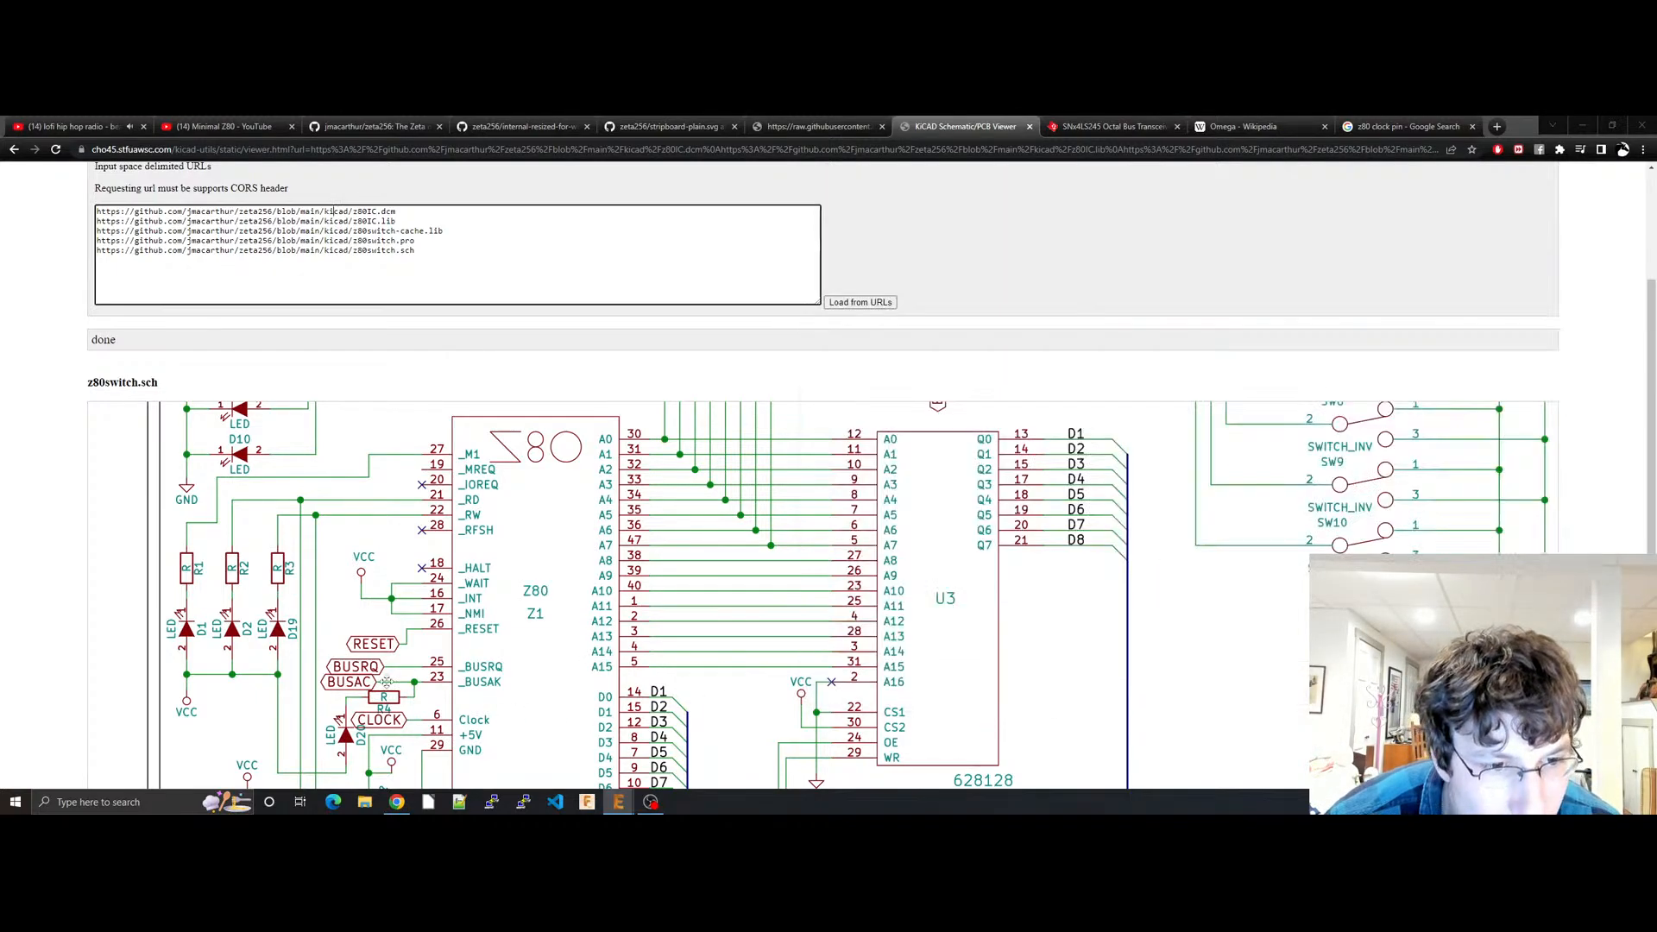
scroll(406, 604, "down", 2)
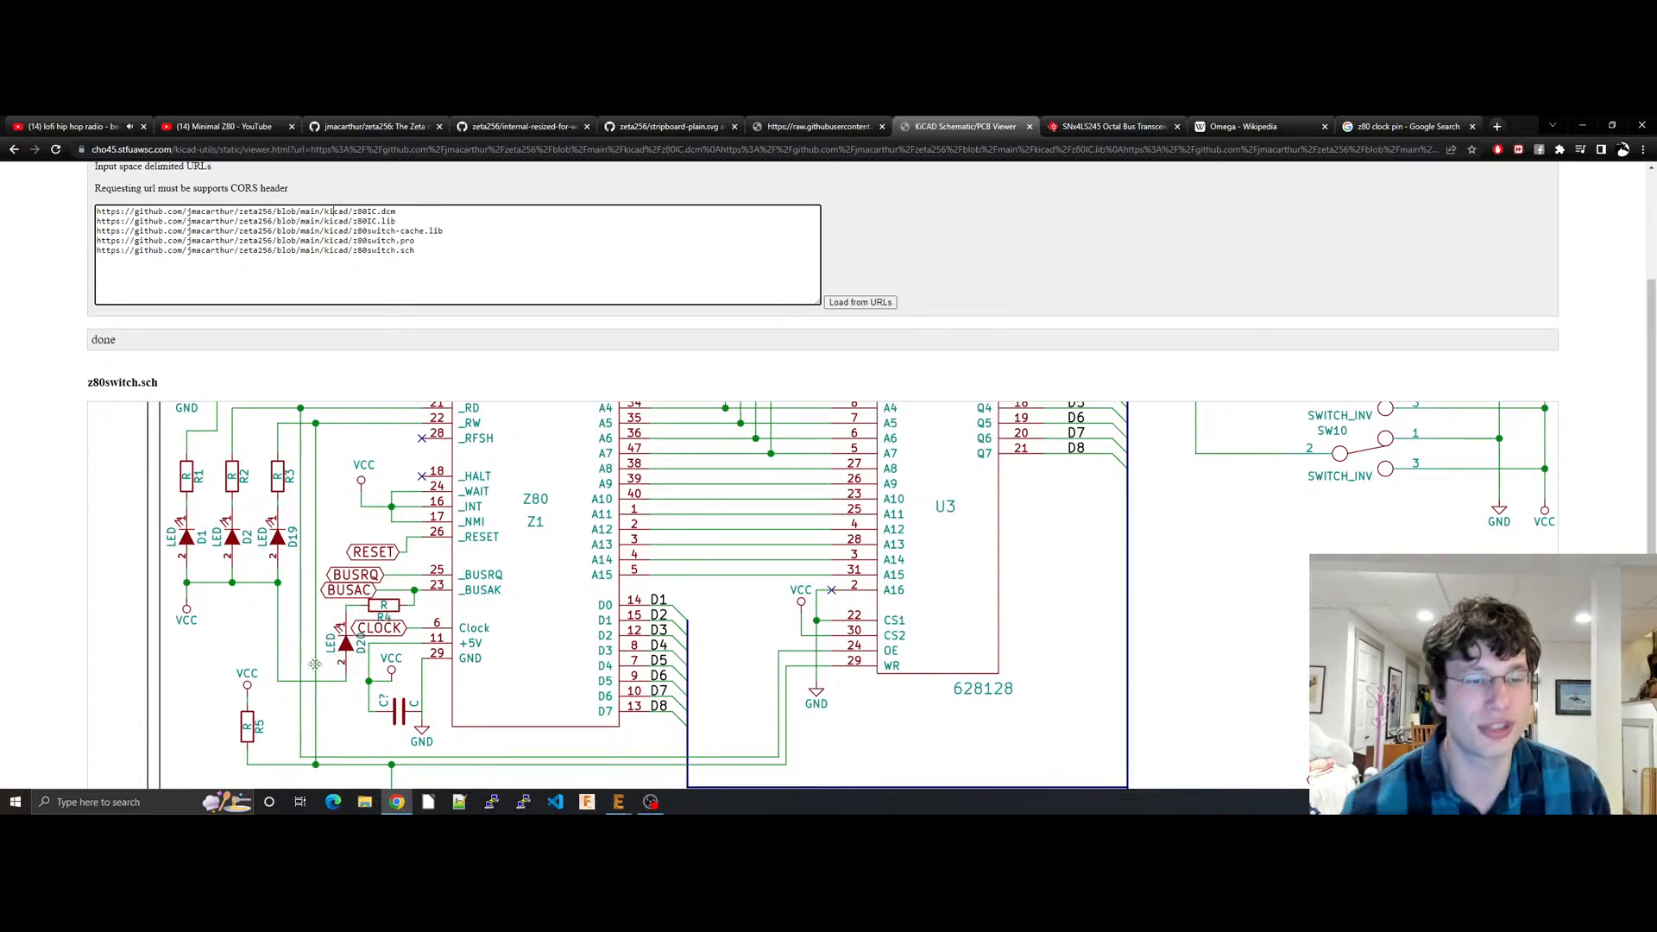
left_click_drag(311, 544, 353, 566)
scroll(353, 565, "down", 1)
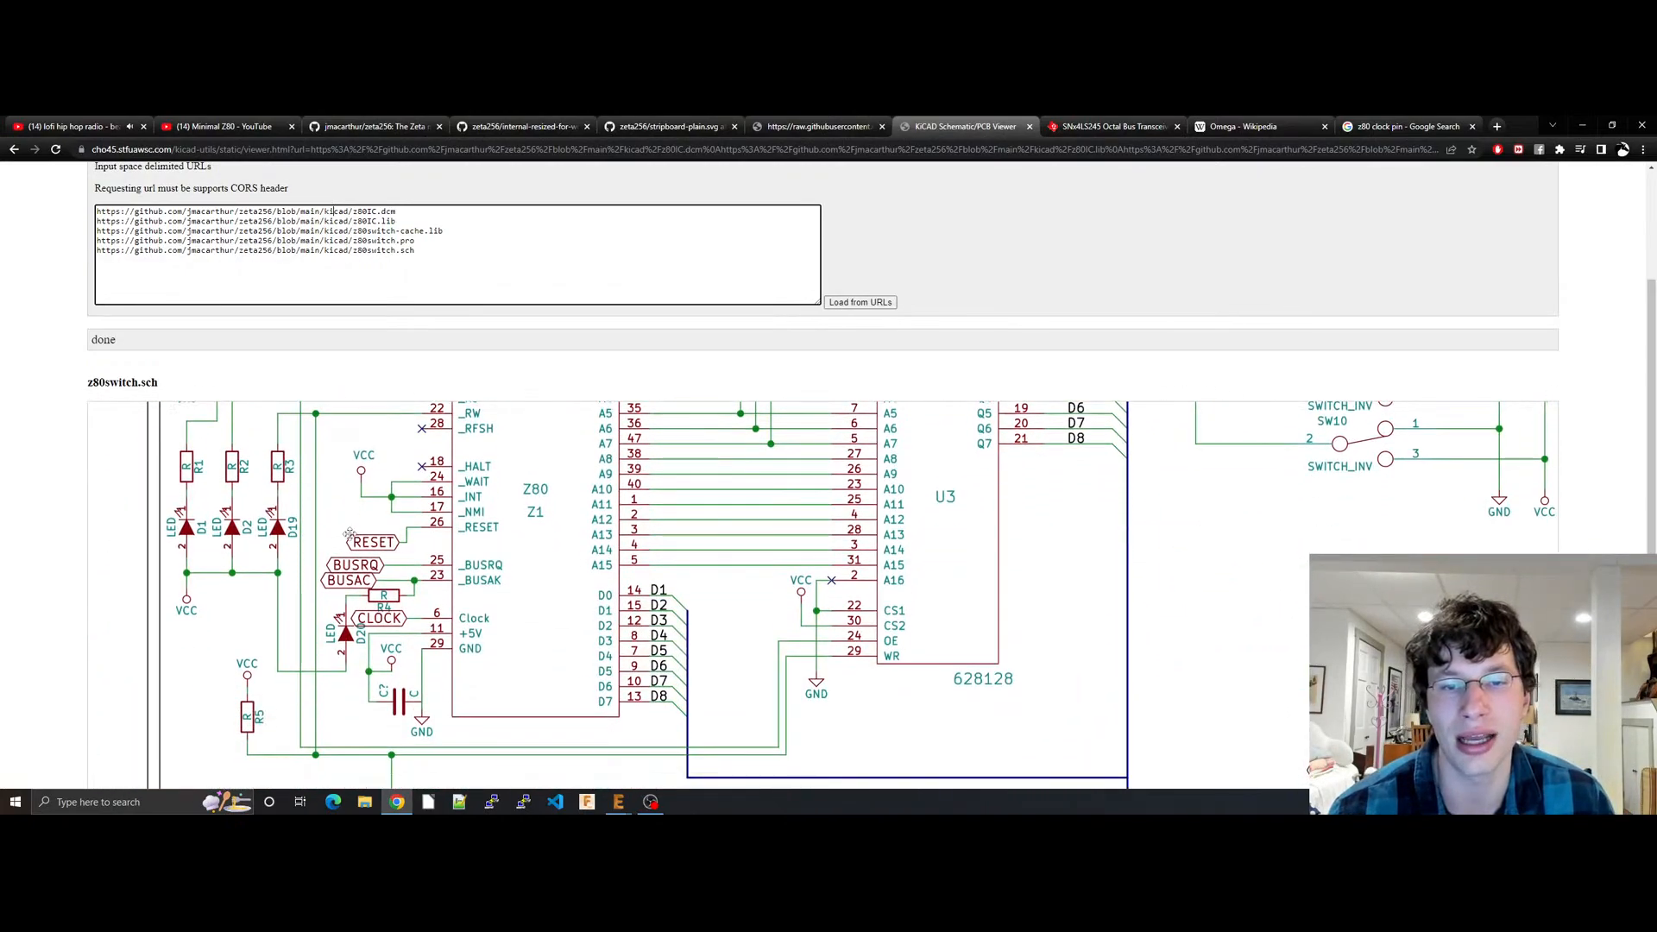
scroll(812, 524, "down", 7)
left_click_drag(812, 524, 697, 403)
left_click_drag(726, 643, 485, 404)
left_click_drag(644, 540, 451, 422)
left_click_drag(743, 555, 601, 224)
left_click_drag(820, 518, 677, 663)
left_click_drag(825, 476, 768, 755)
left_click_drag(850, 449, 803, 743)
left_click_drag(828, 558, 794, 742)
left_click_drag(778, 515, 726, 754)
left_click_drag(796, 576, 839, 507)
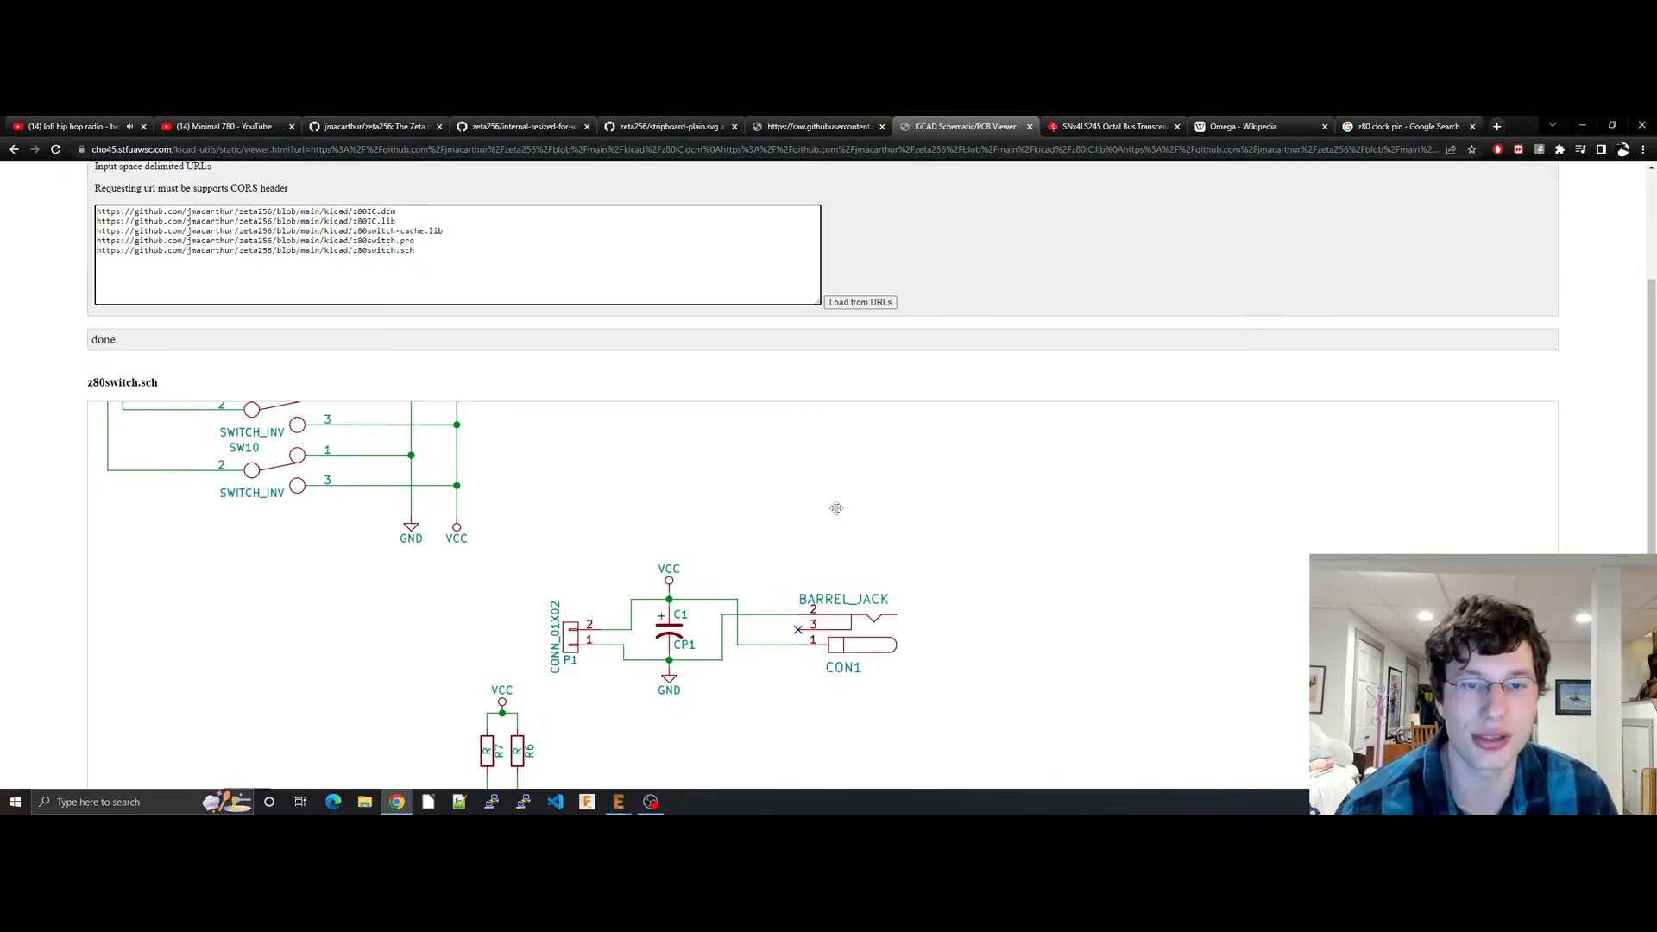
left_click_drag(607, 482, 1222, 529)
left_click_drag(332, 581, 806, 618)
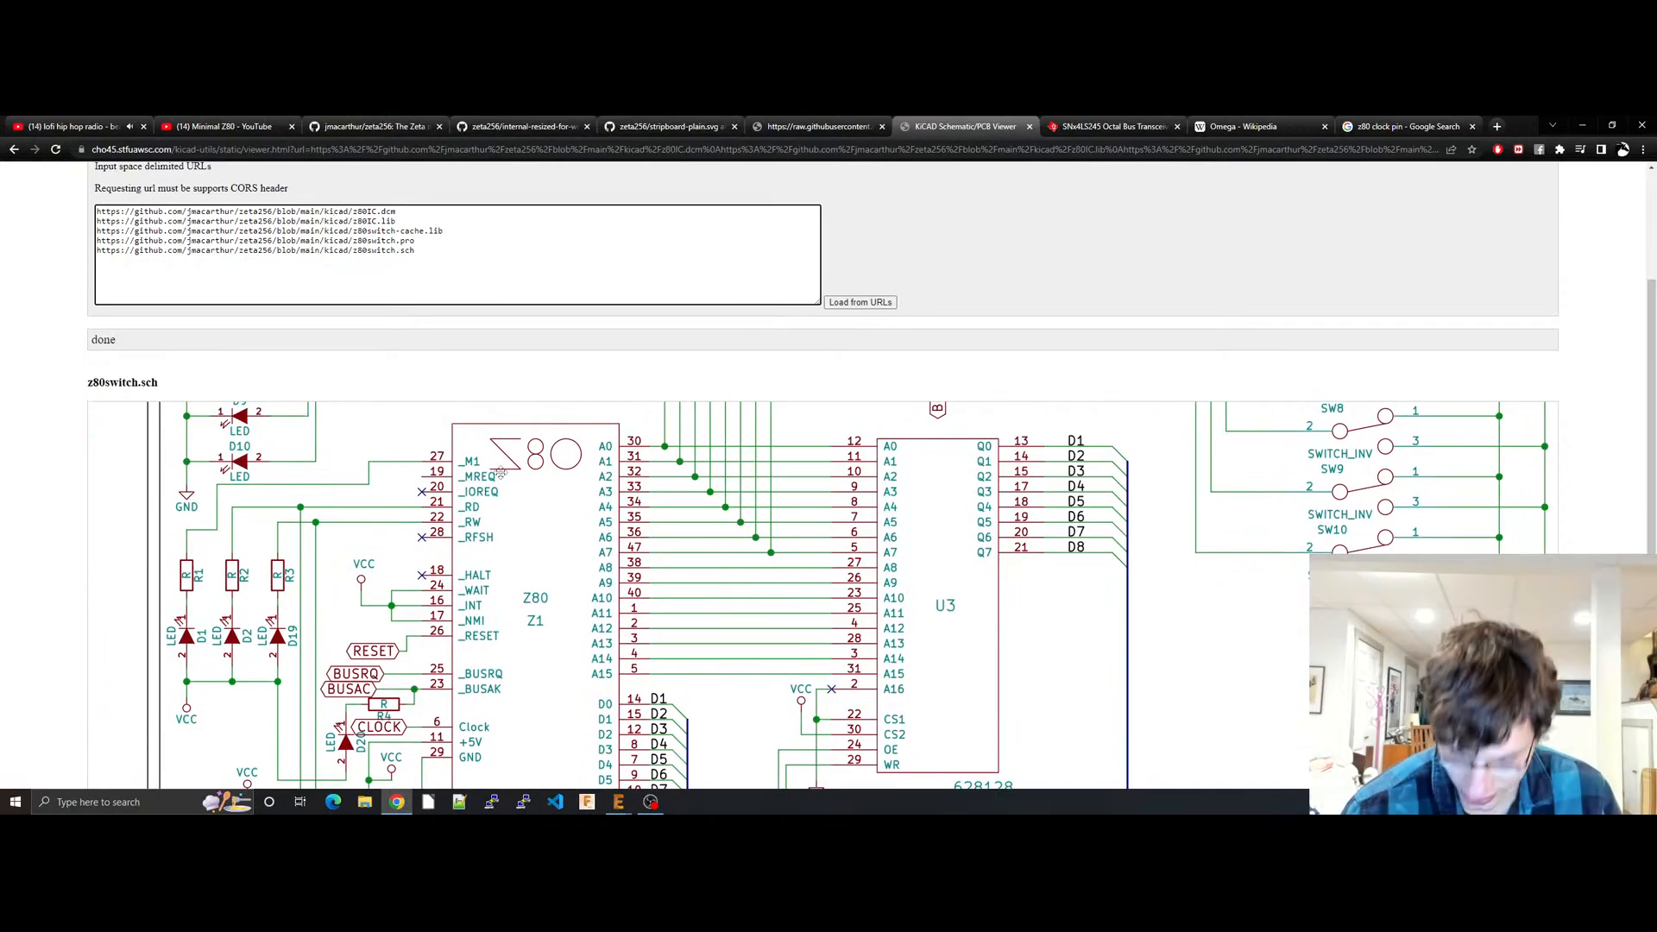
Step: Examine the reference schematic's Z80 control pins and the resistors and LEDs attached to them
scroll(583, 579, "up", 3)
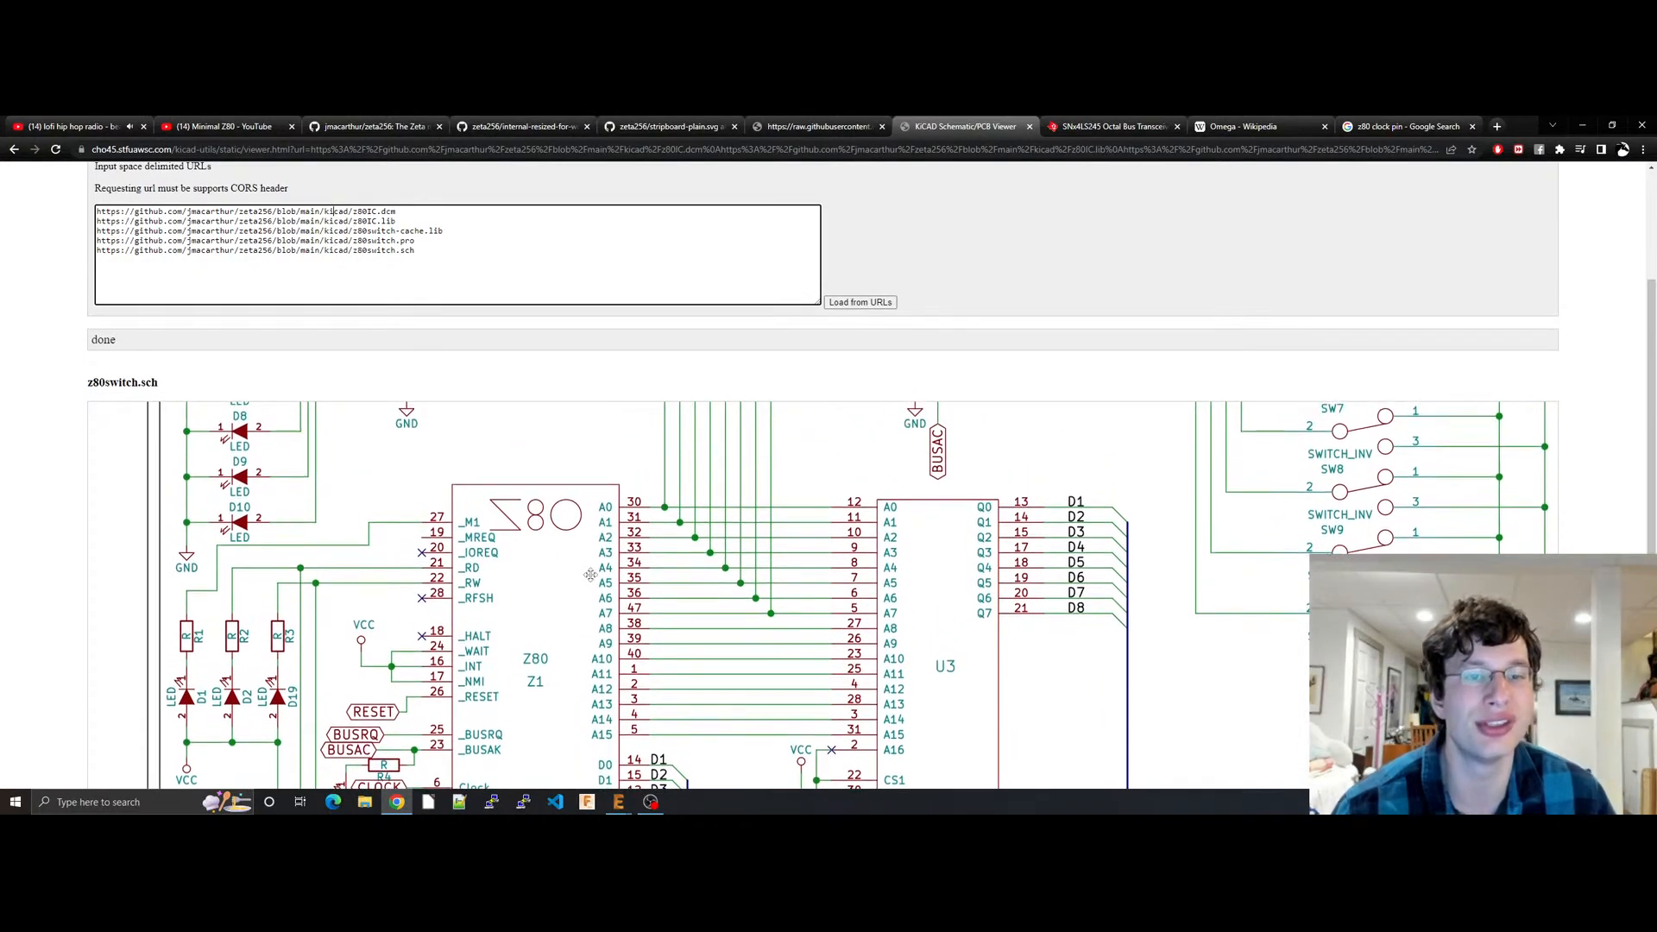
left_click_drag(583, 579, 569, 623)
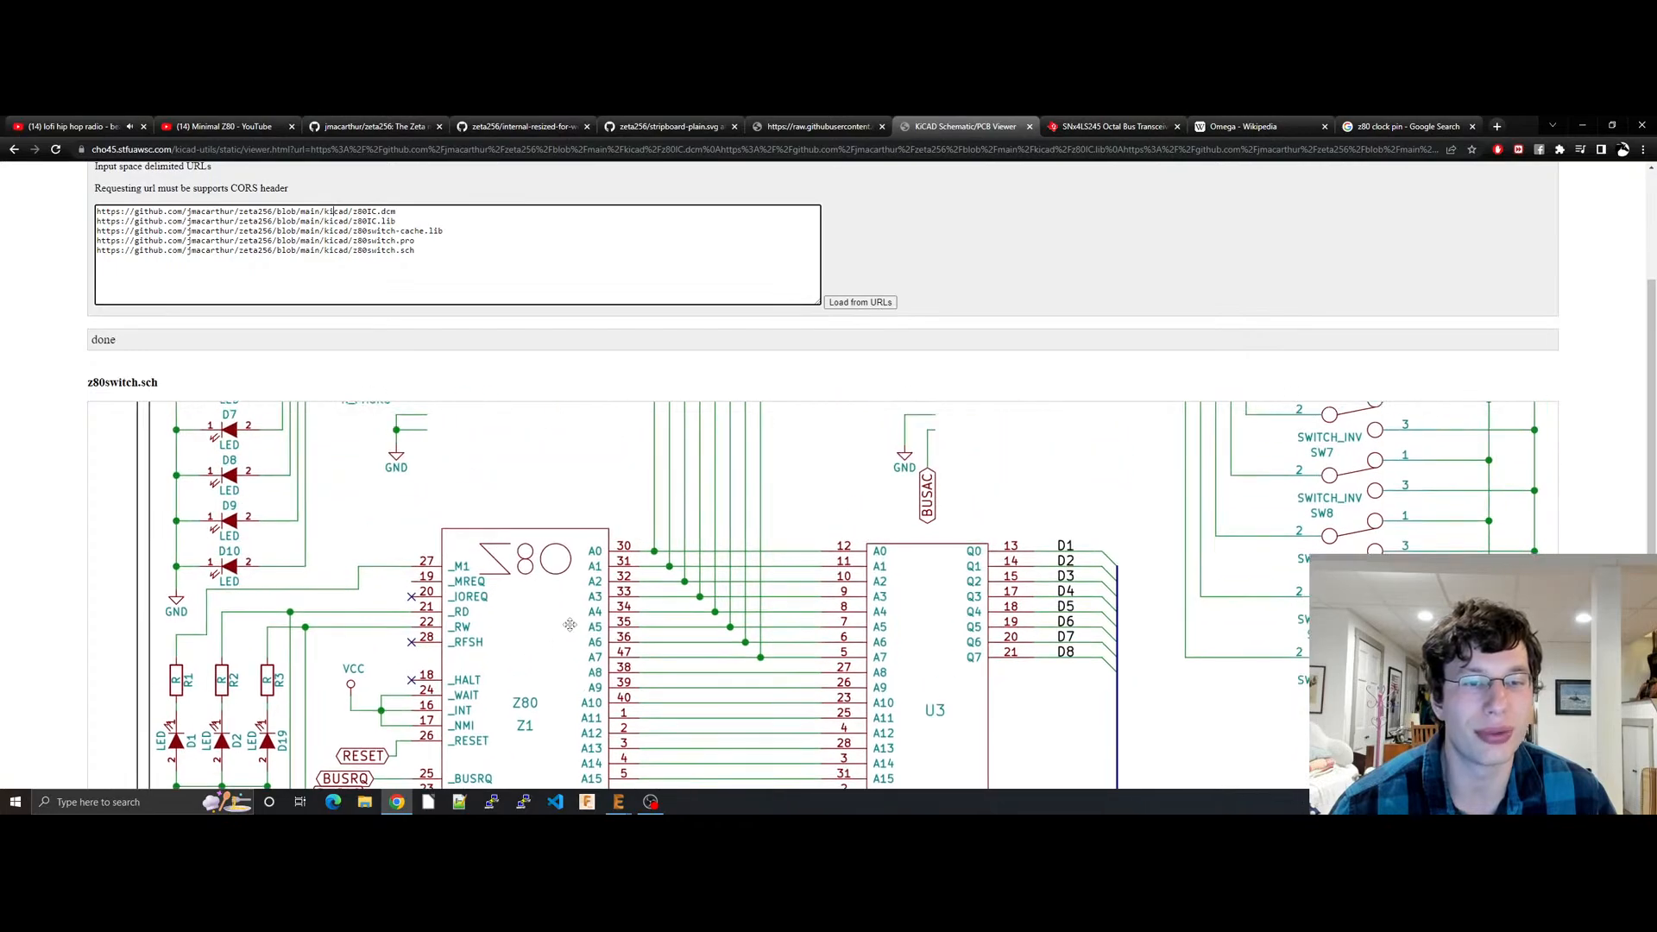
left_click_drag(458, 653, 655, 560)
scroll(654, 560, "down", 4)
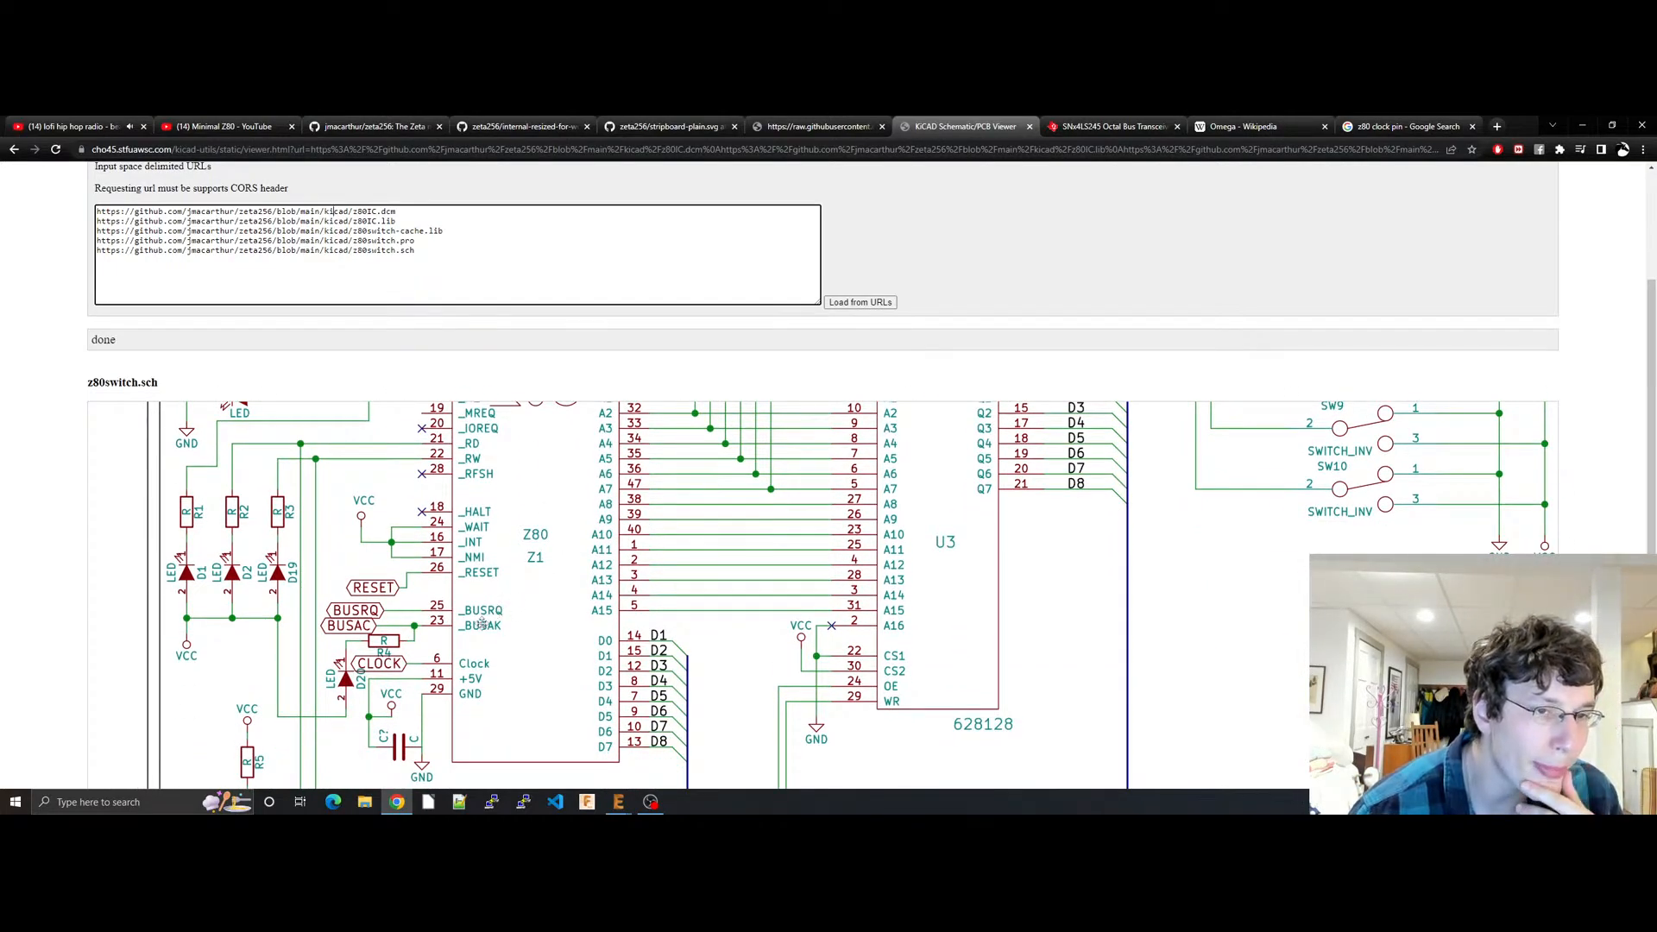
left_click_drag(482, 624, 437, 712)
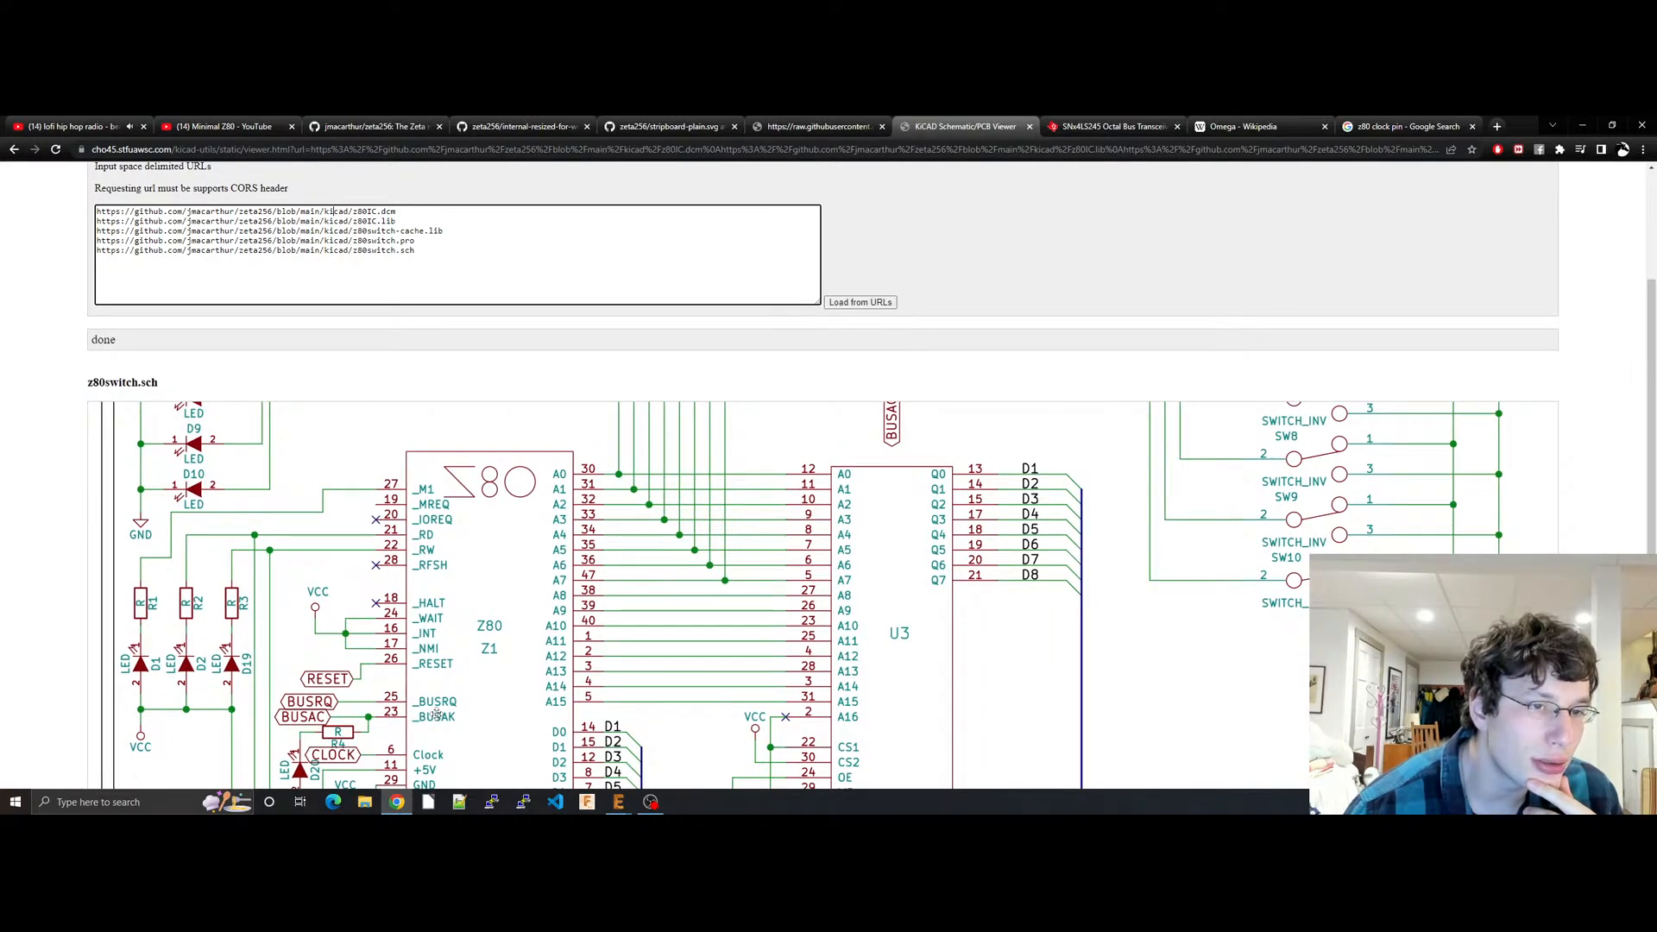
left_click_drag(437, 712, 462, 682)
left_click_drag(462, 681, 488, 672)
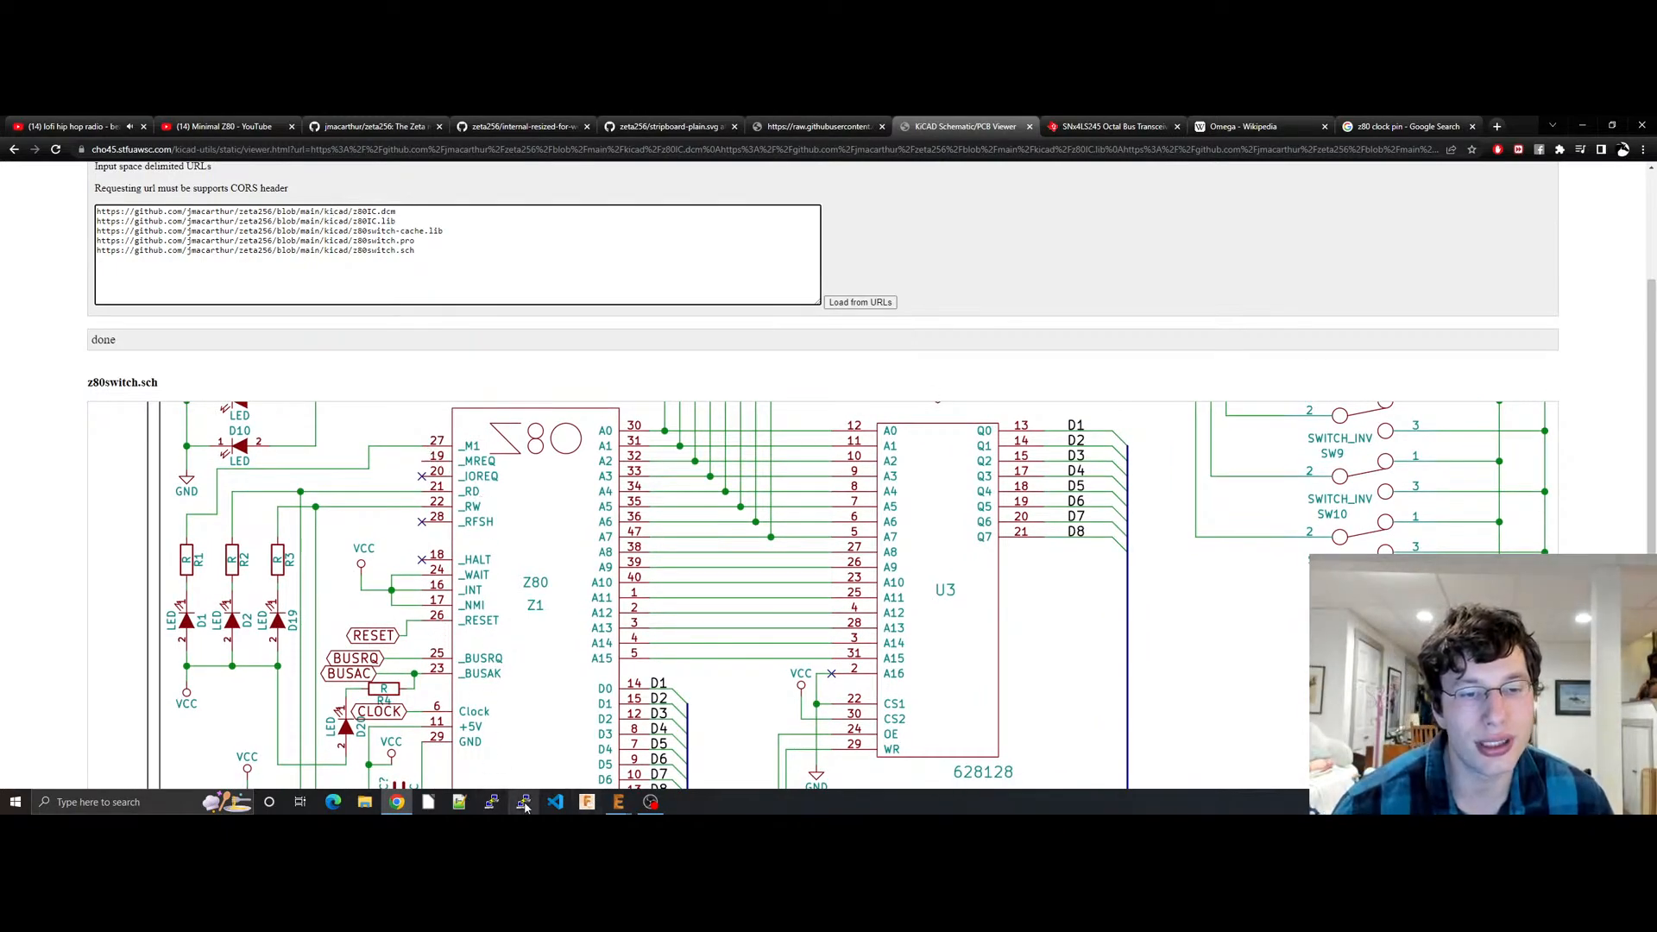
Step: Switch to the EAGLE schematic, copy the 270Ω resistor R9, and place the copy beside the Z80's M1 pin with space for wiring
mouse_move(618, 802)
left_click(725, 710)
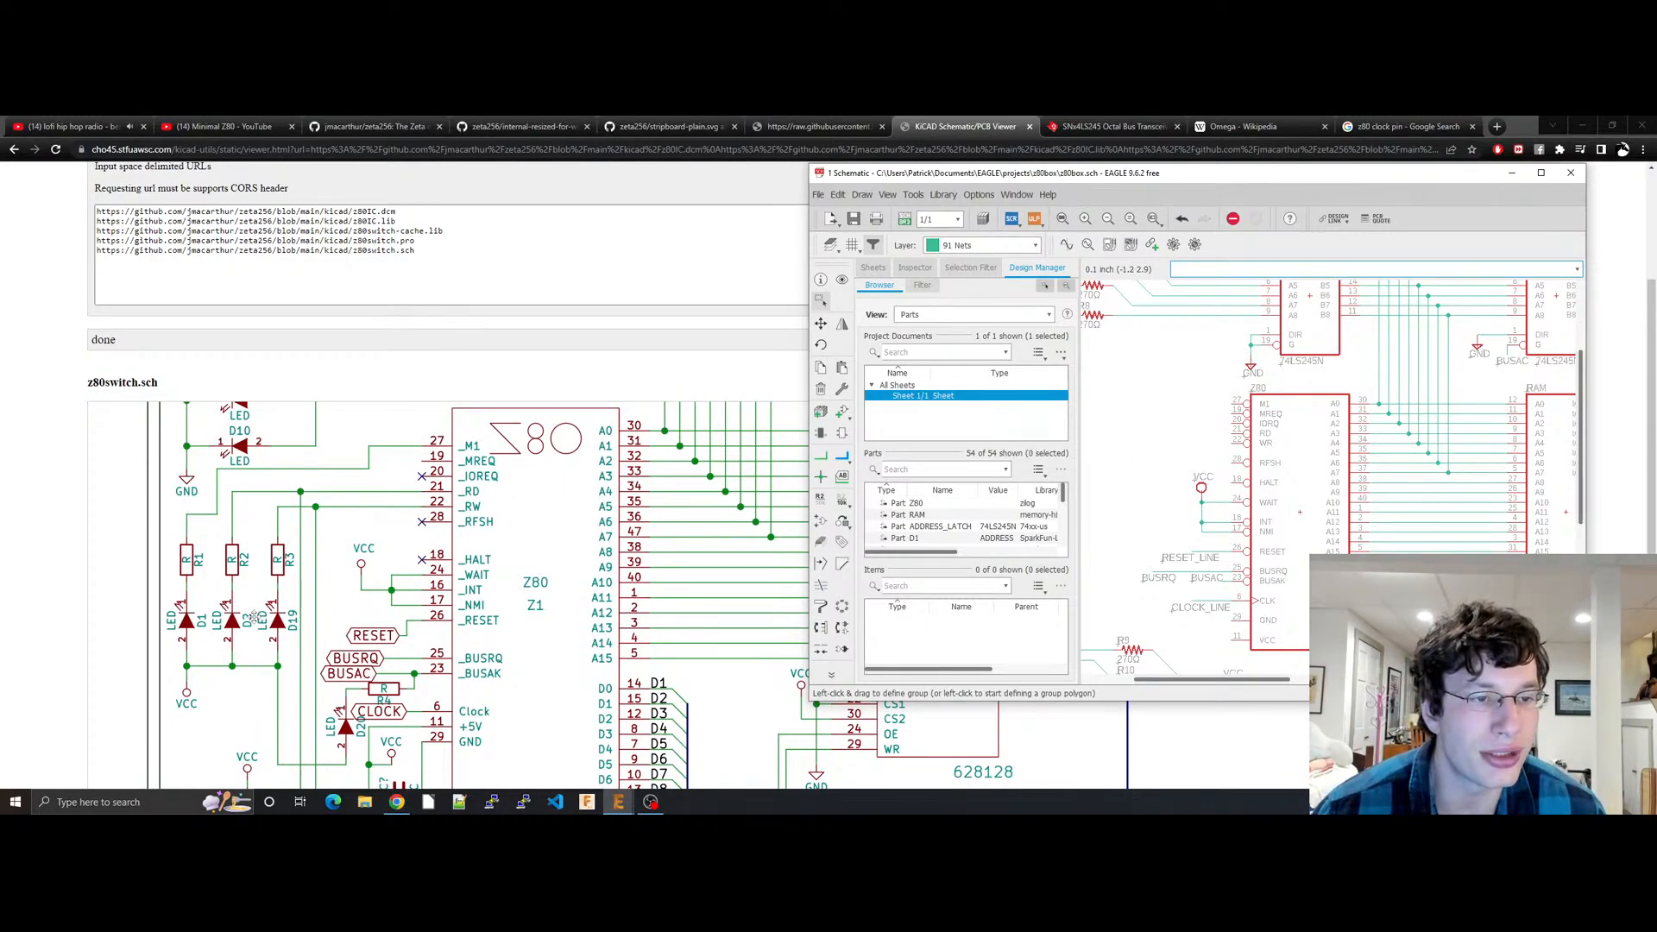
left_click(1131, 649)
key("ctrl+c")
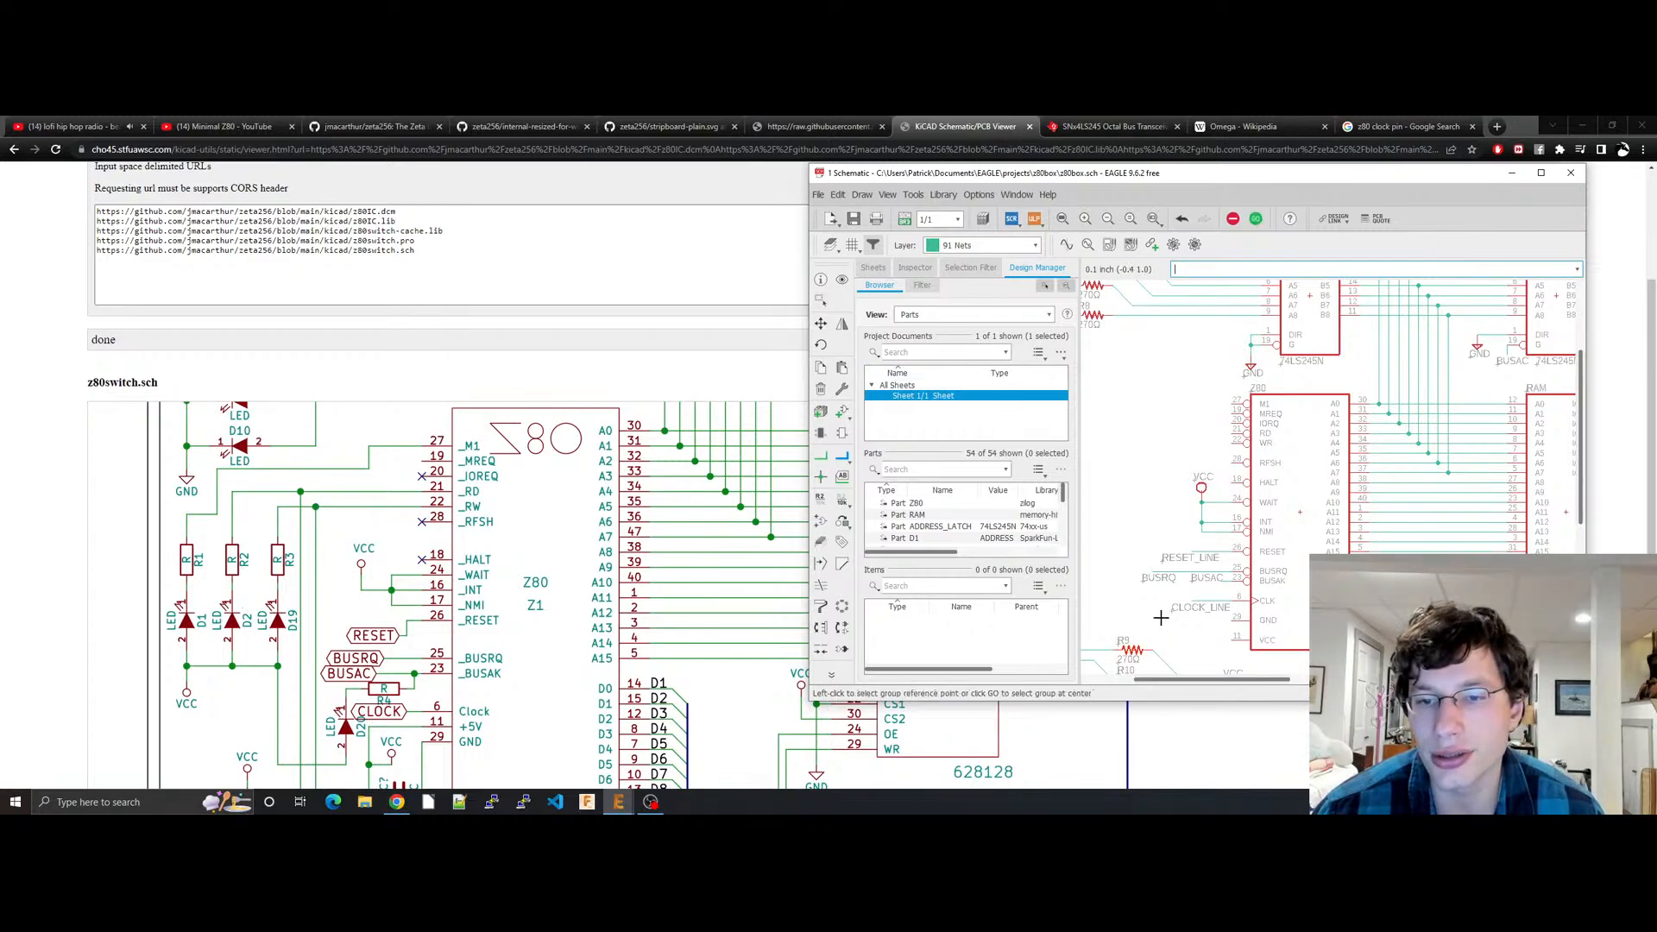
key("ctrl+v")
left_click(1203, 403)
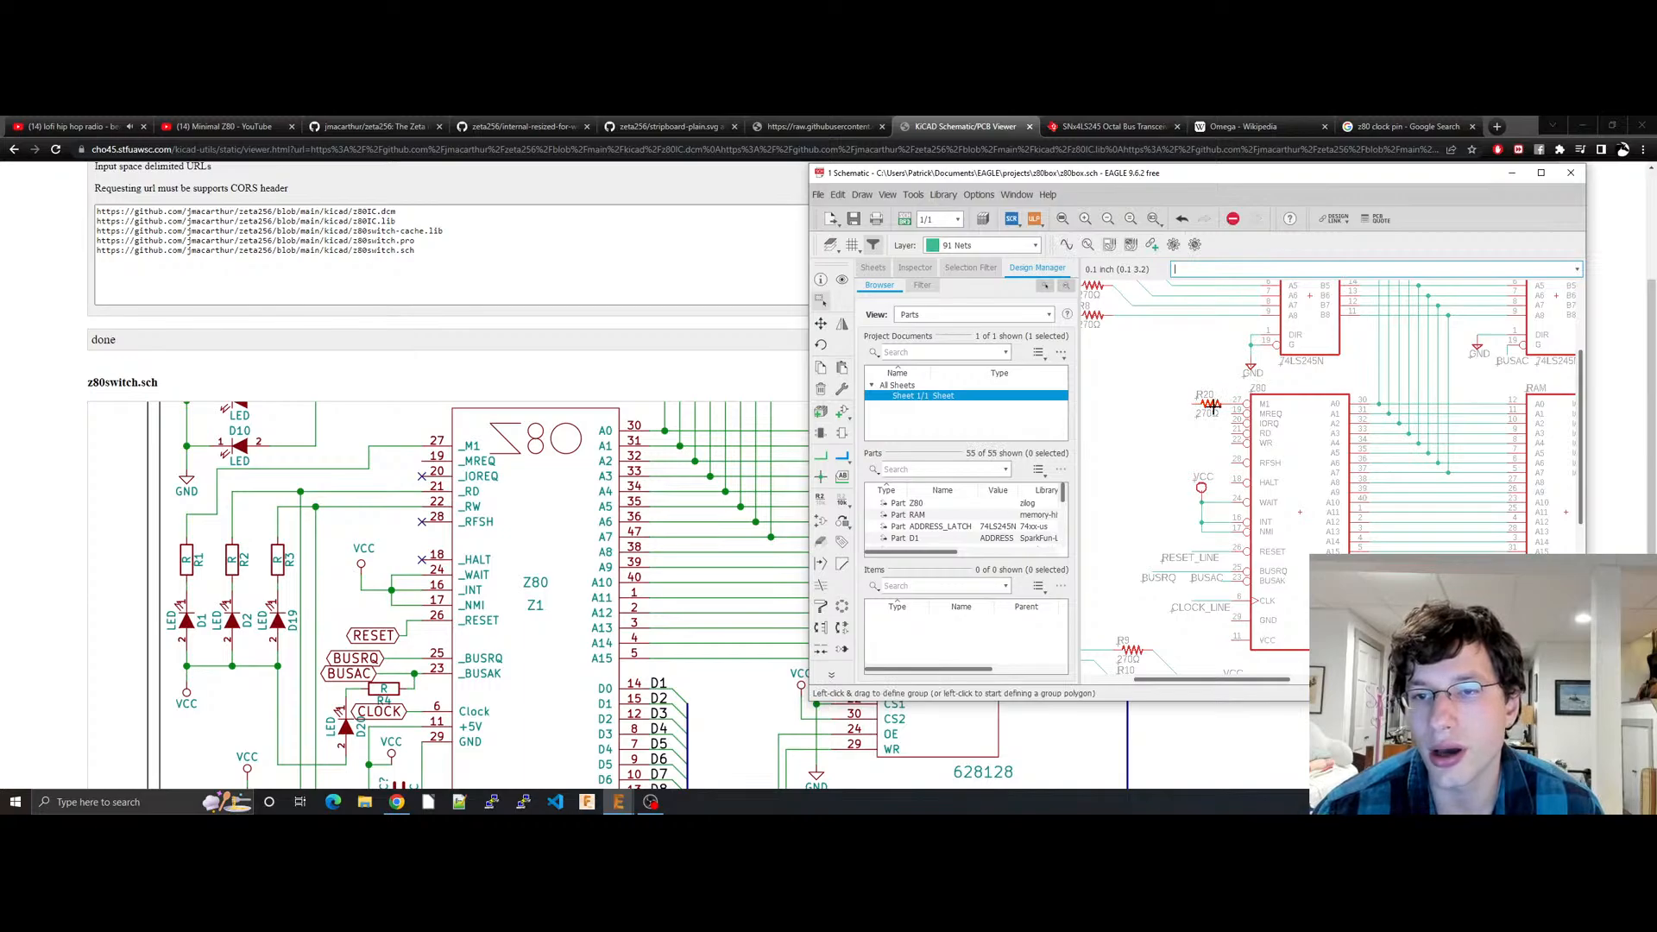
left_click_drag(1213, 404, 1172, 406)
left_click(1170, 406)
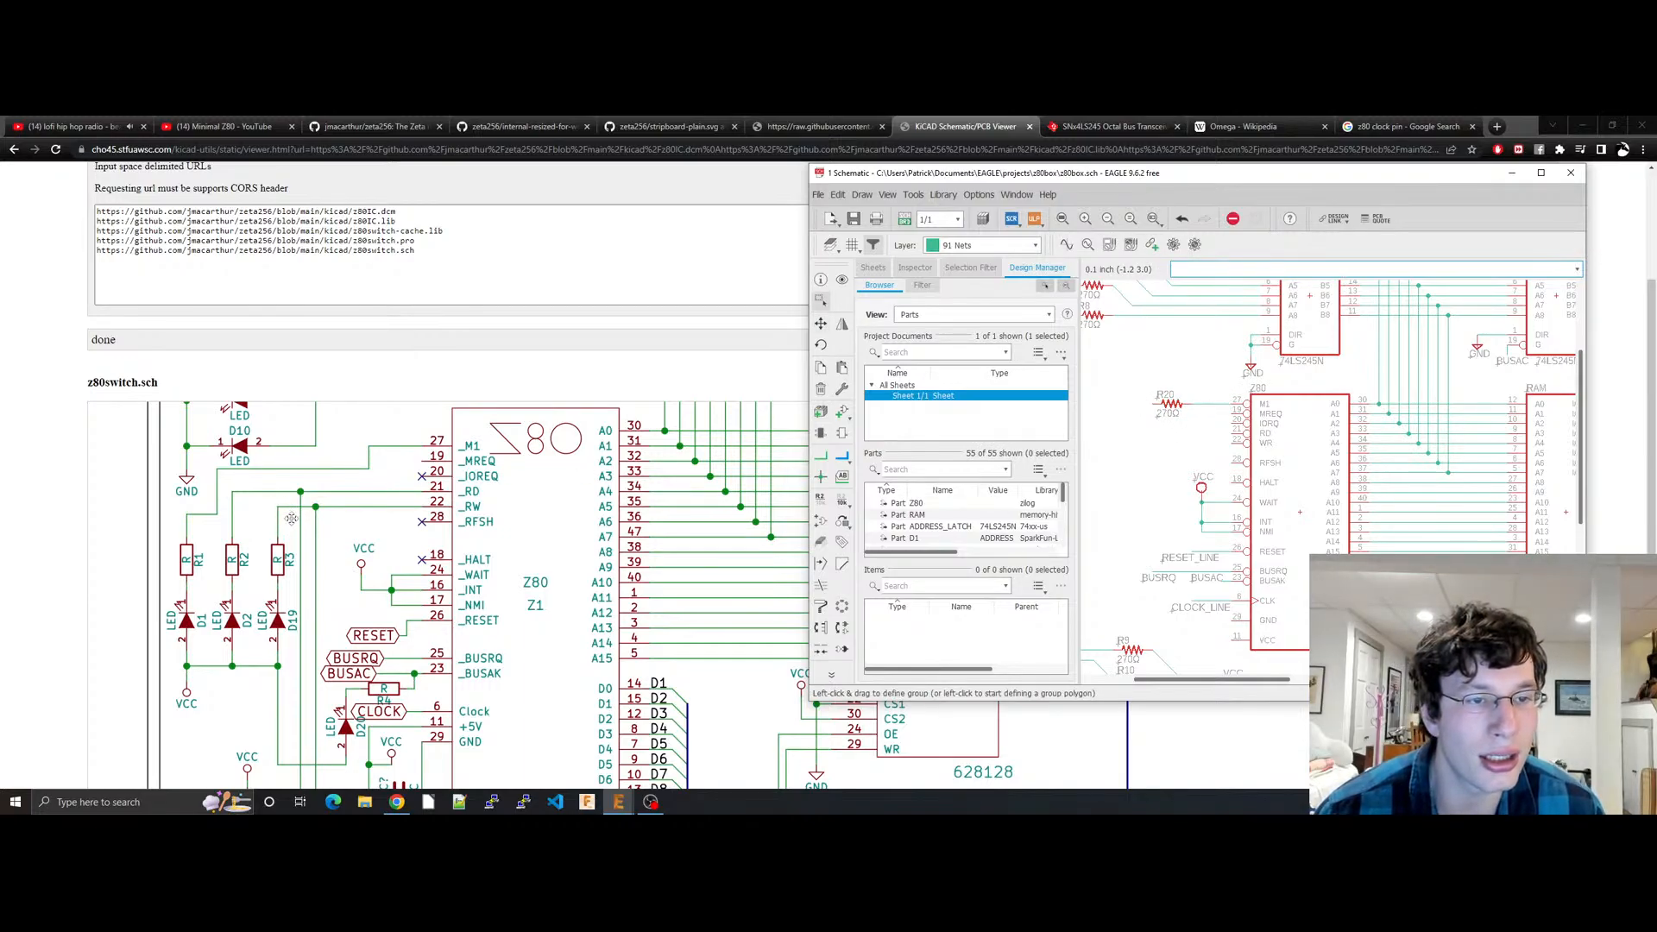
Step: Paste two more copies of the 270Ω resistor and align them in a column below R20, beside the Z80's control pins
key("ctrl+v")
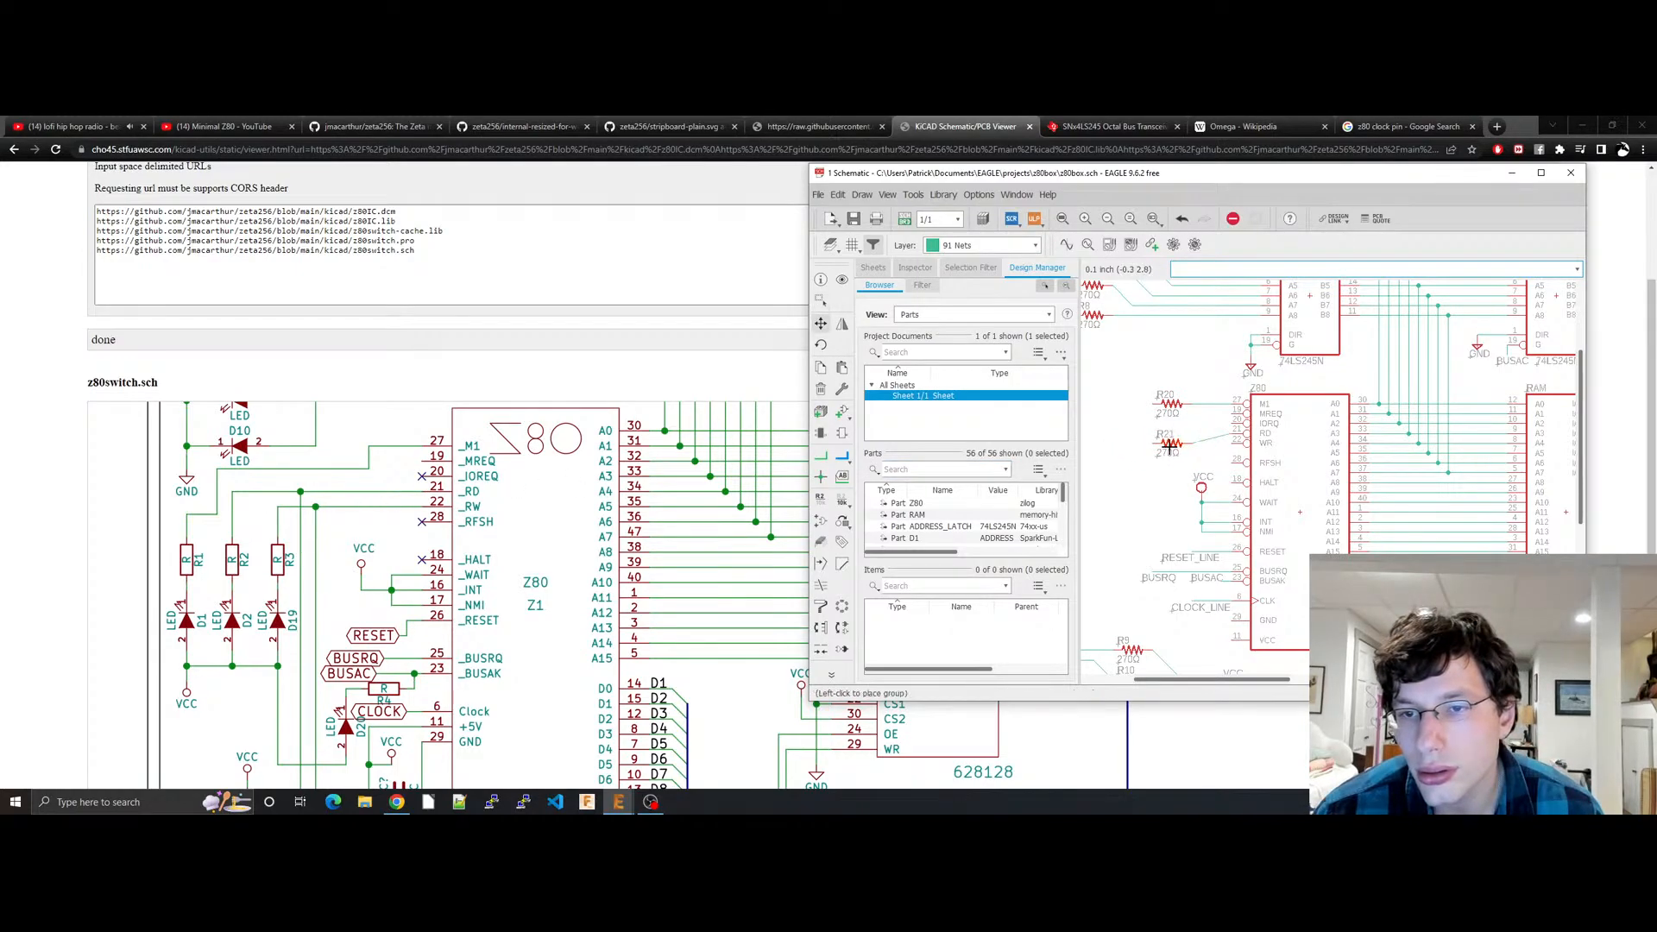
left_click(1170, 441)
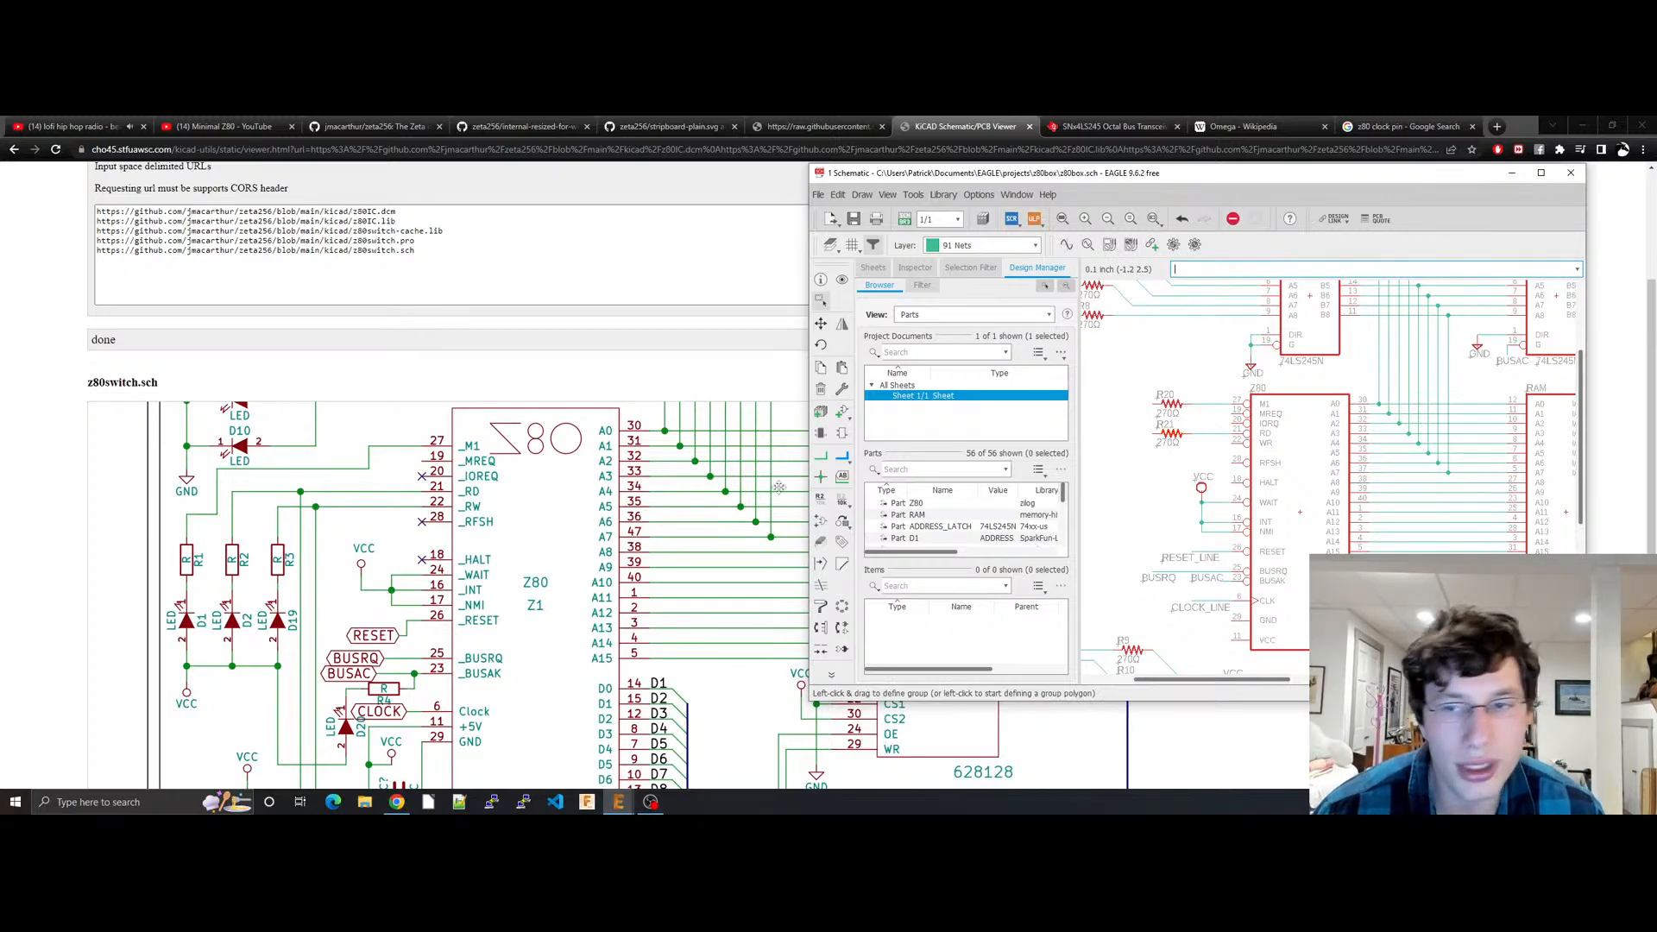
key("ctrl+v")
left_click(1205, 448)
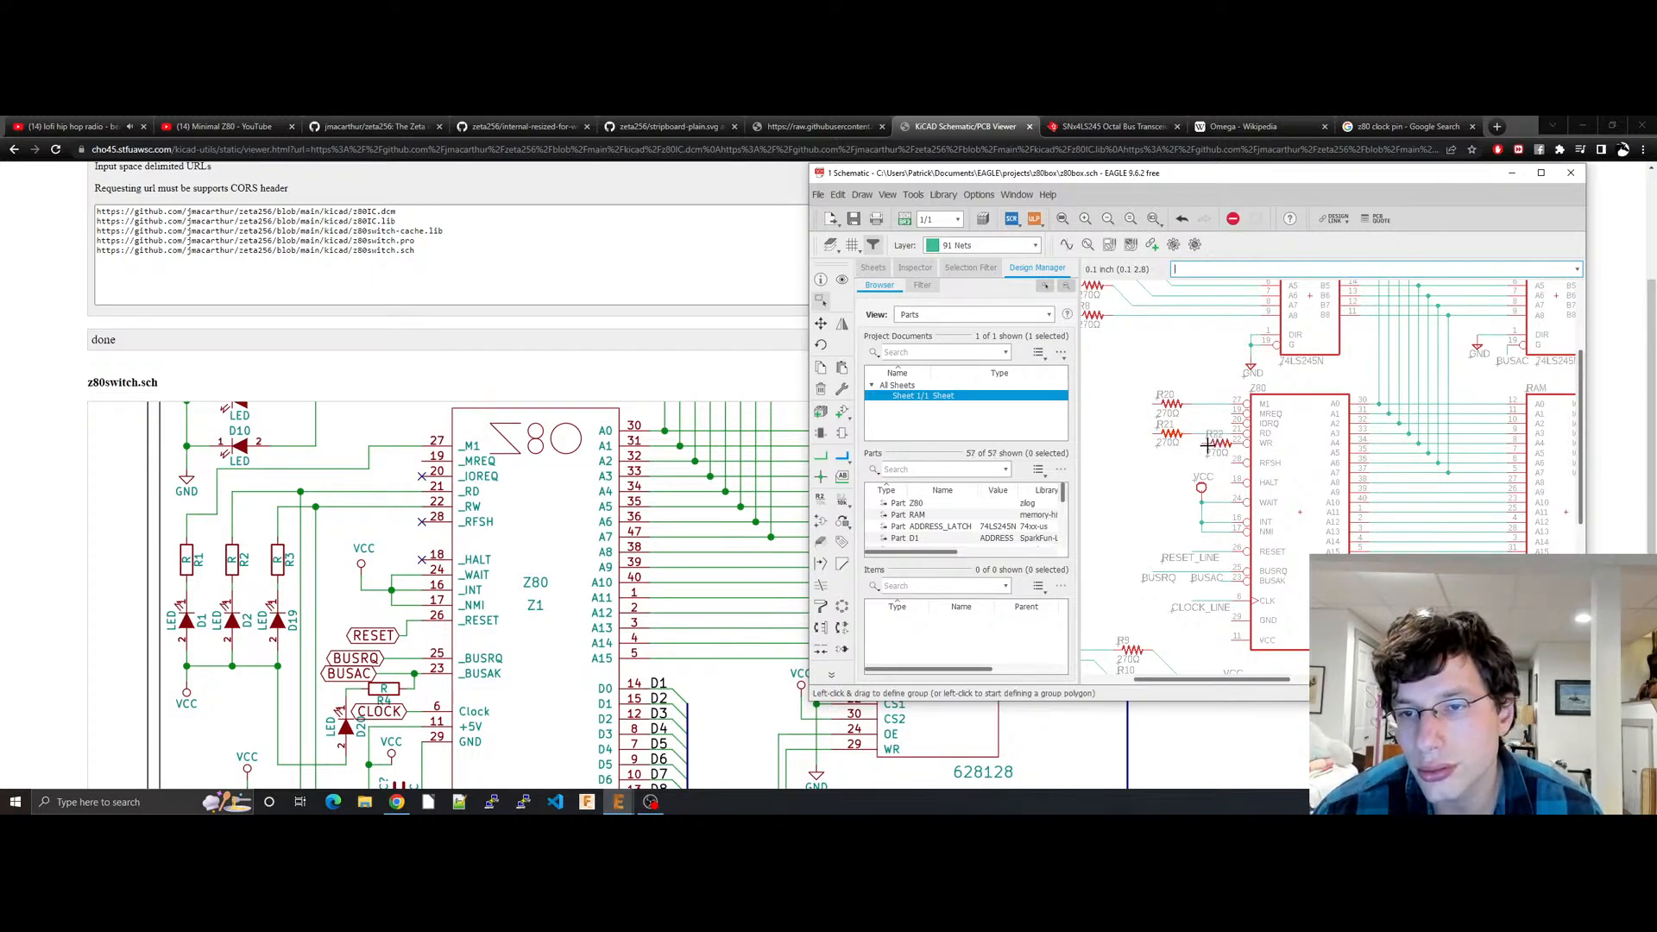
key("ctrl+v")
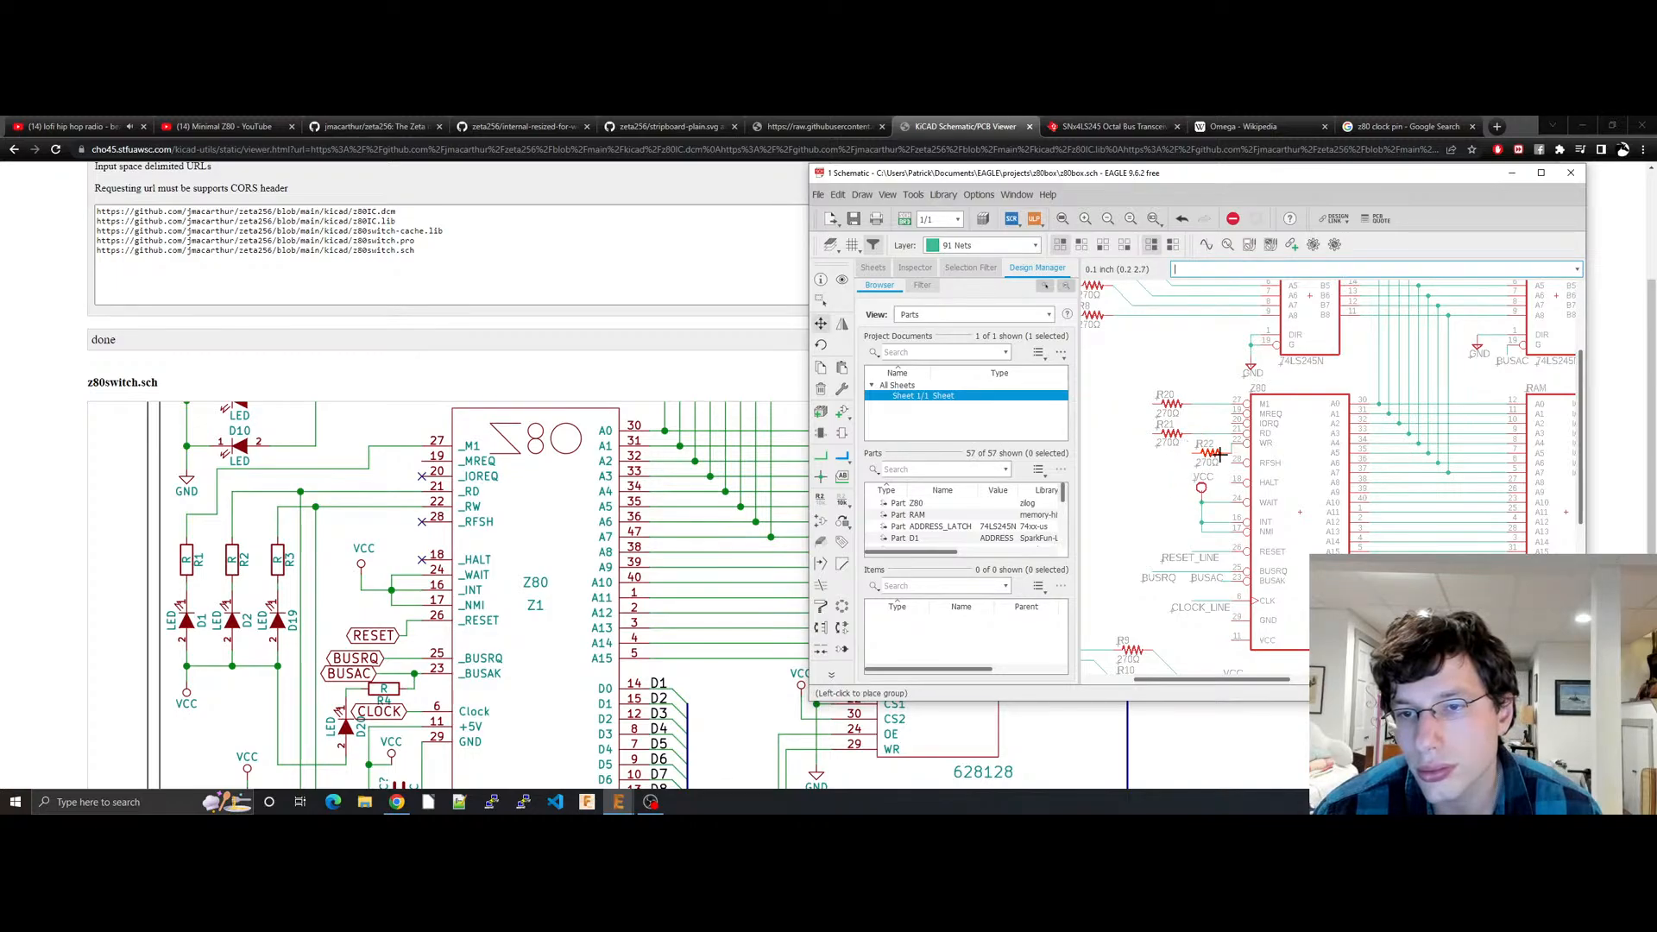
key("Escape")
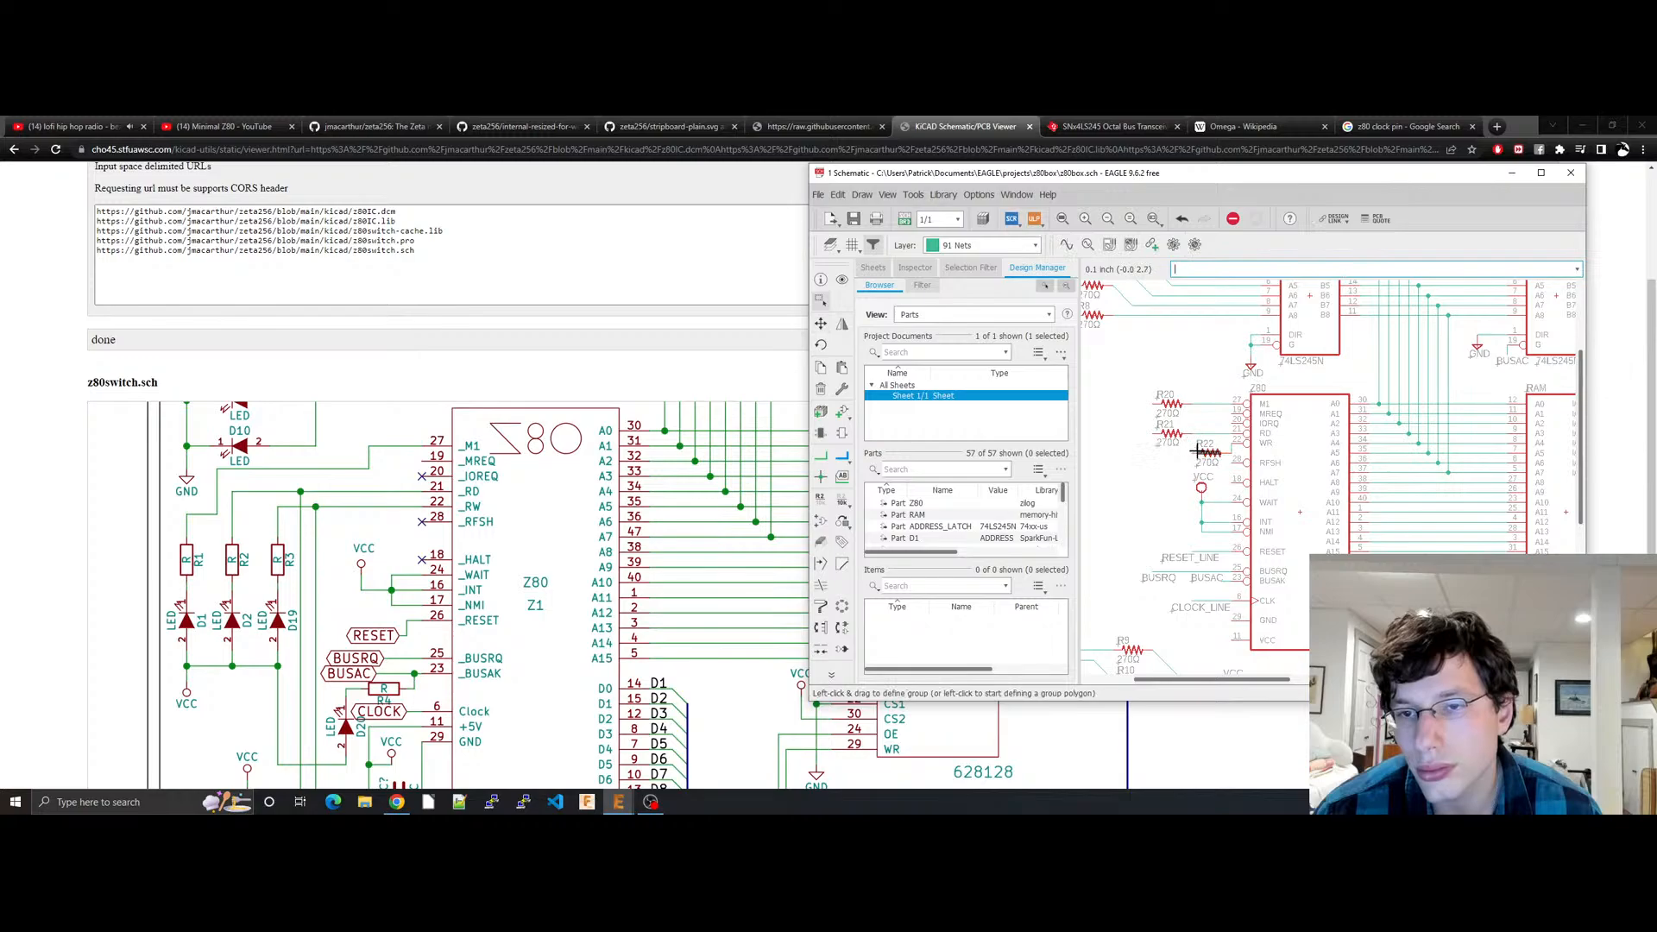
left_click_drag(1215, 452, 1177, 459)
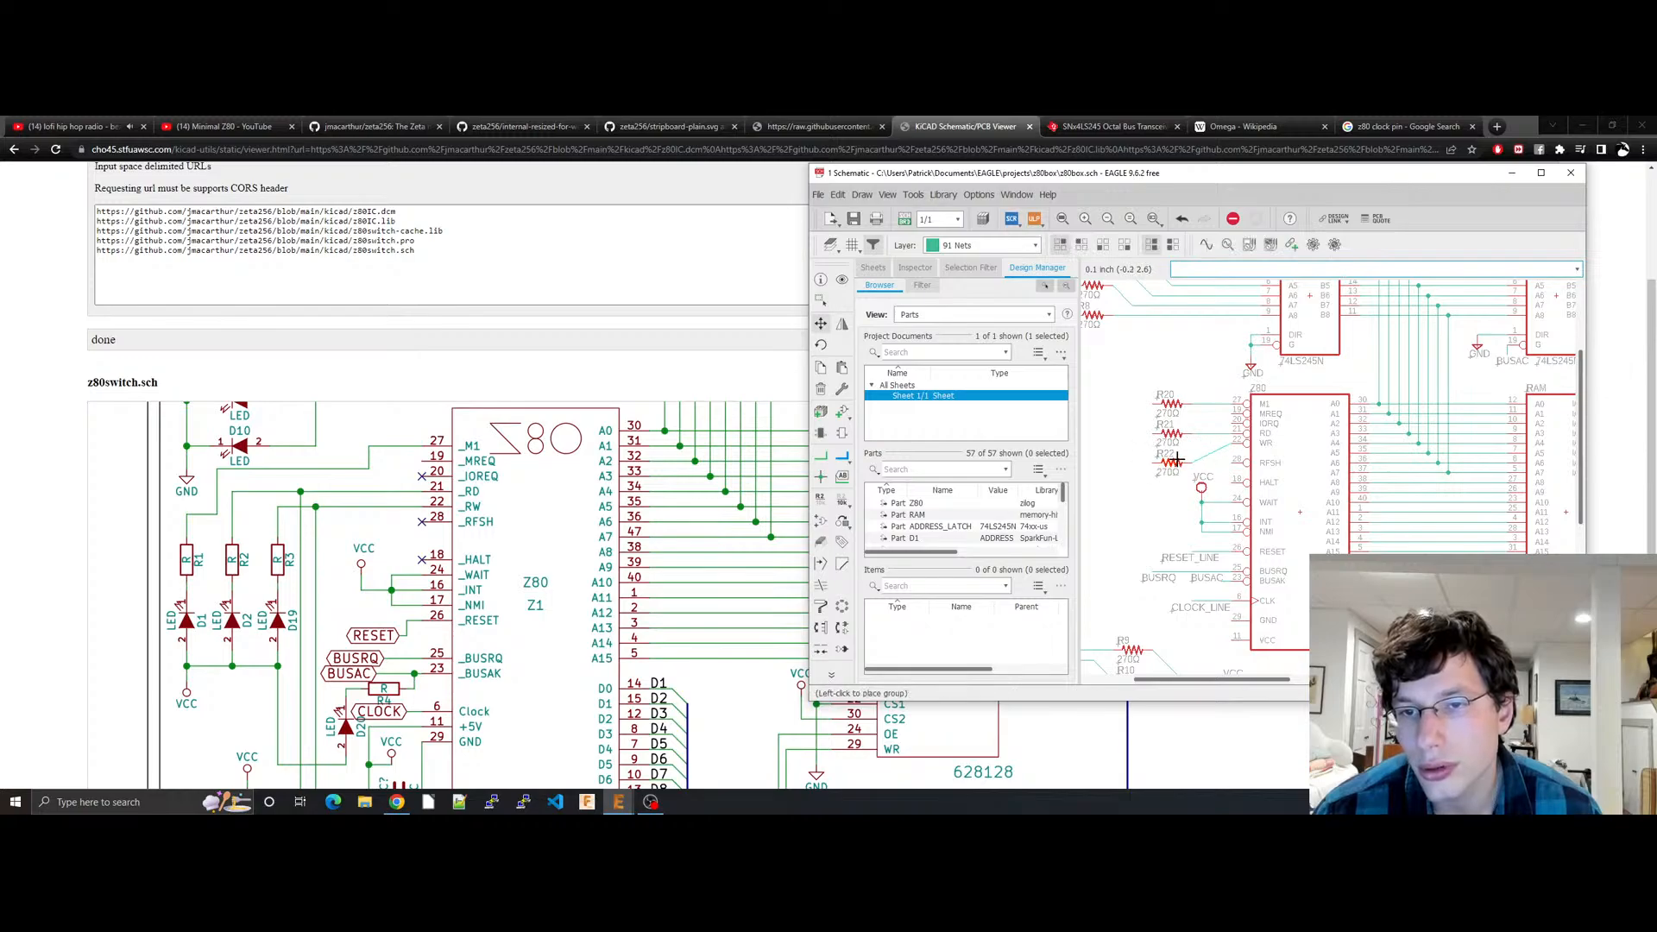
left_click(1177, 460)
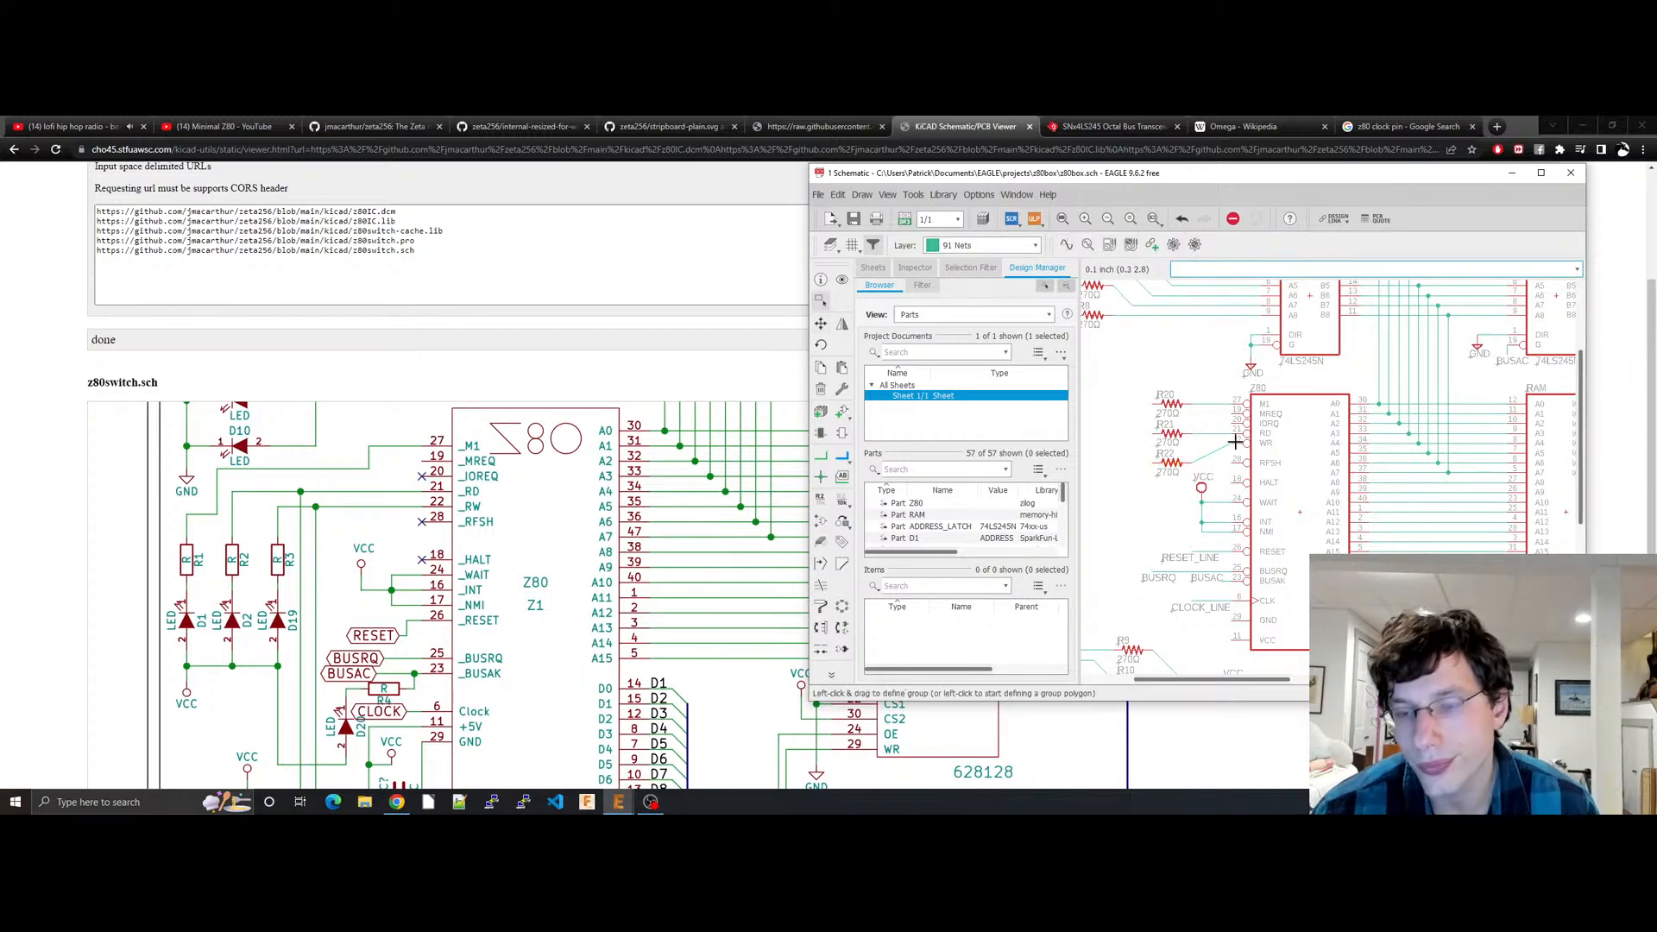
Step: Connect the lowest new 270Ω resistor, R22, to the Z80's WR pin with a net wire, and save the schematic
left_click(824, 455)
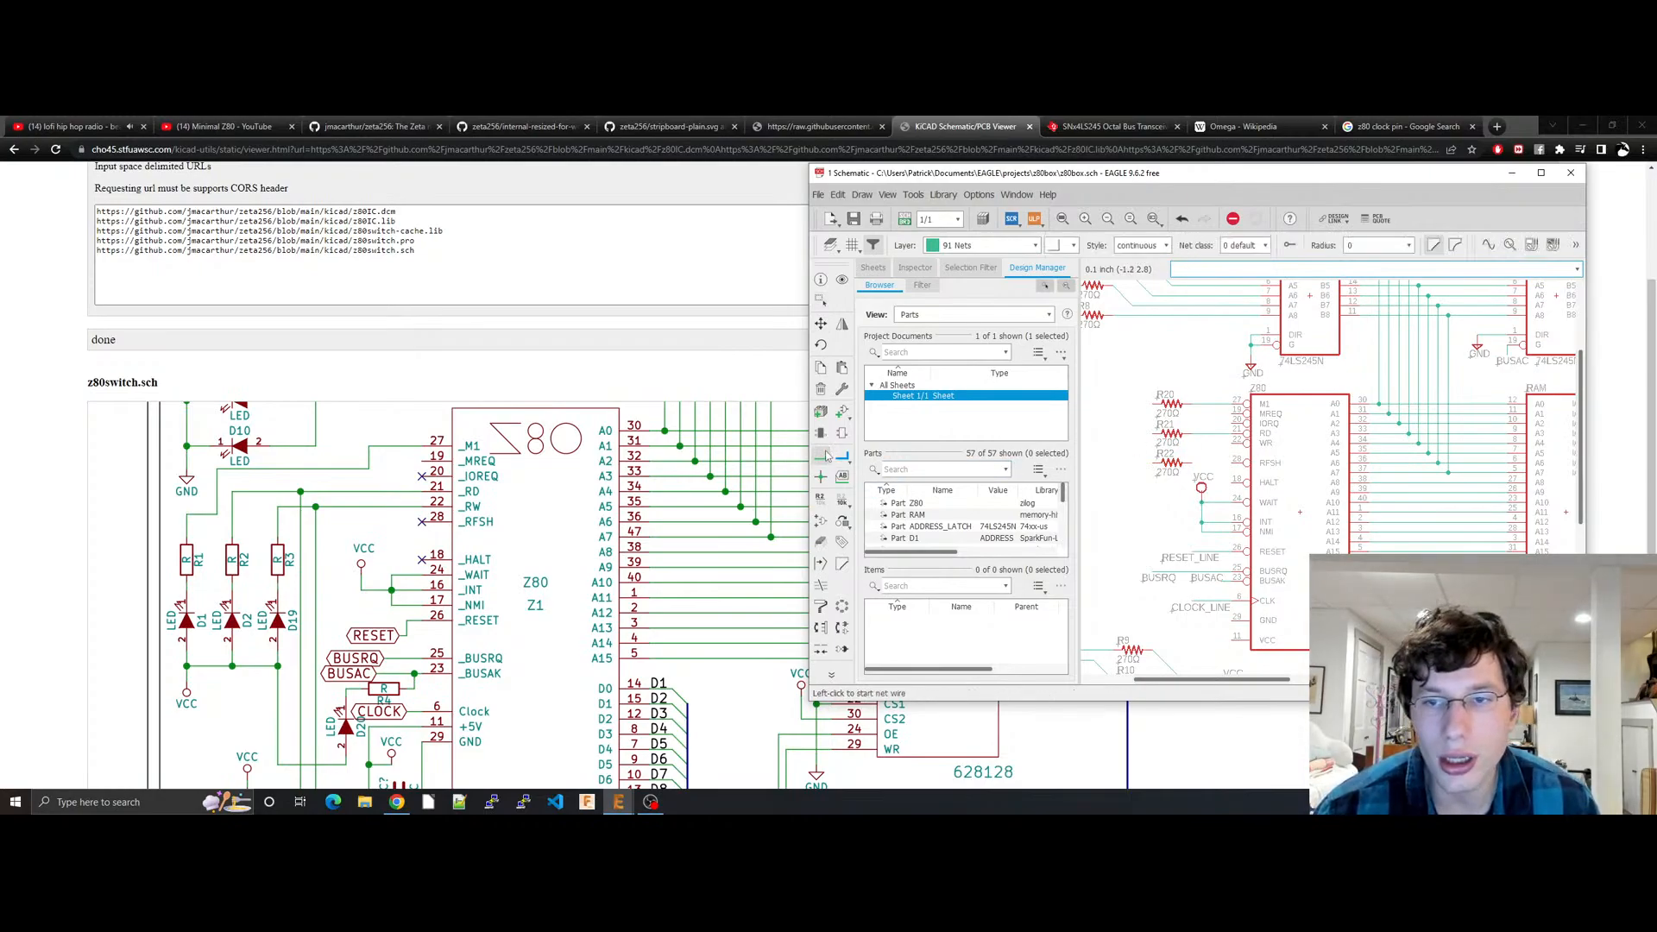
left_click(1194, 460)
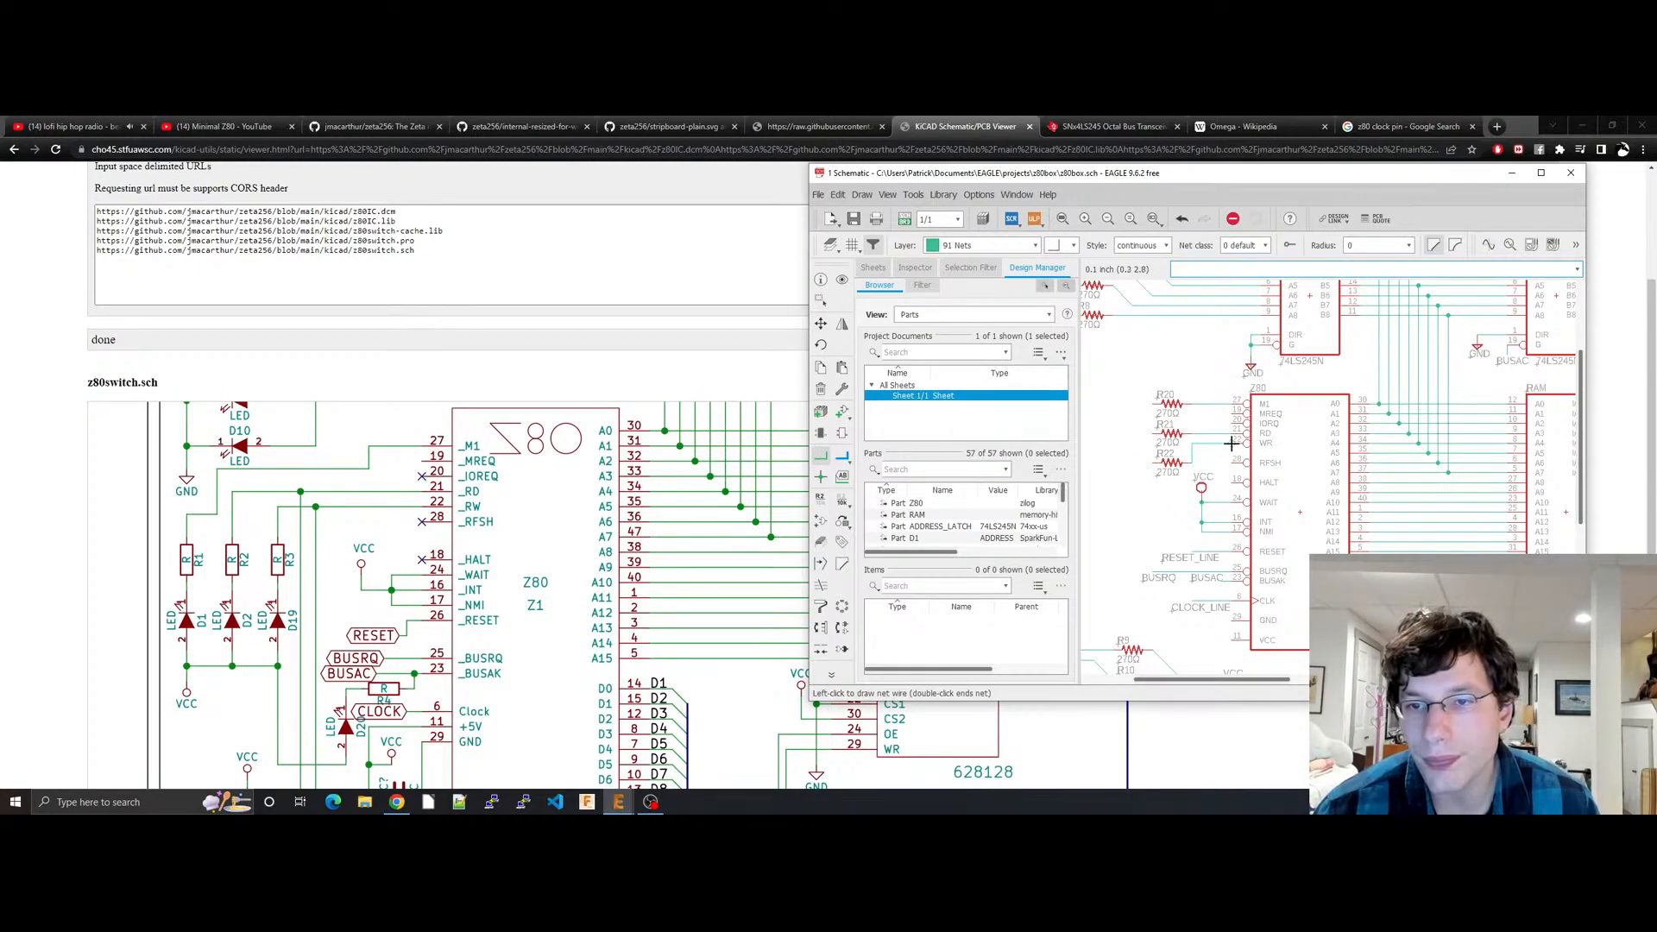
left_click(1231, 444)
key("ctrl+s")
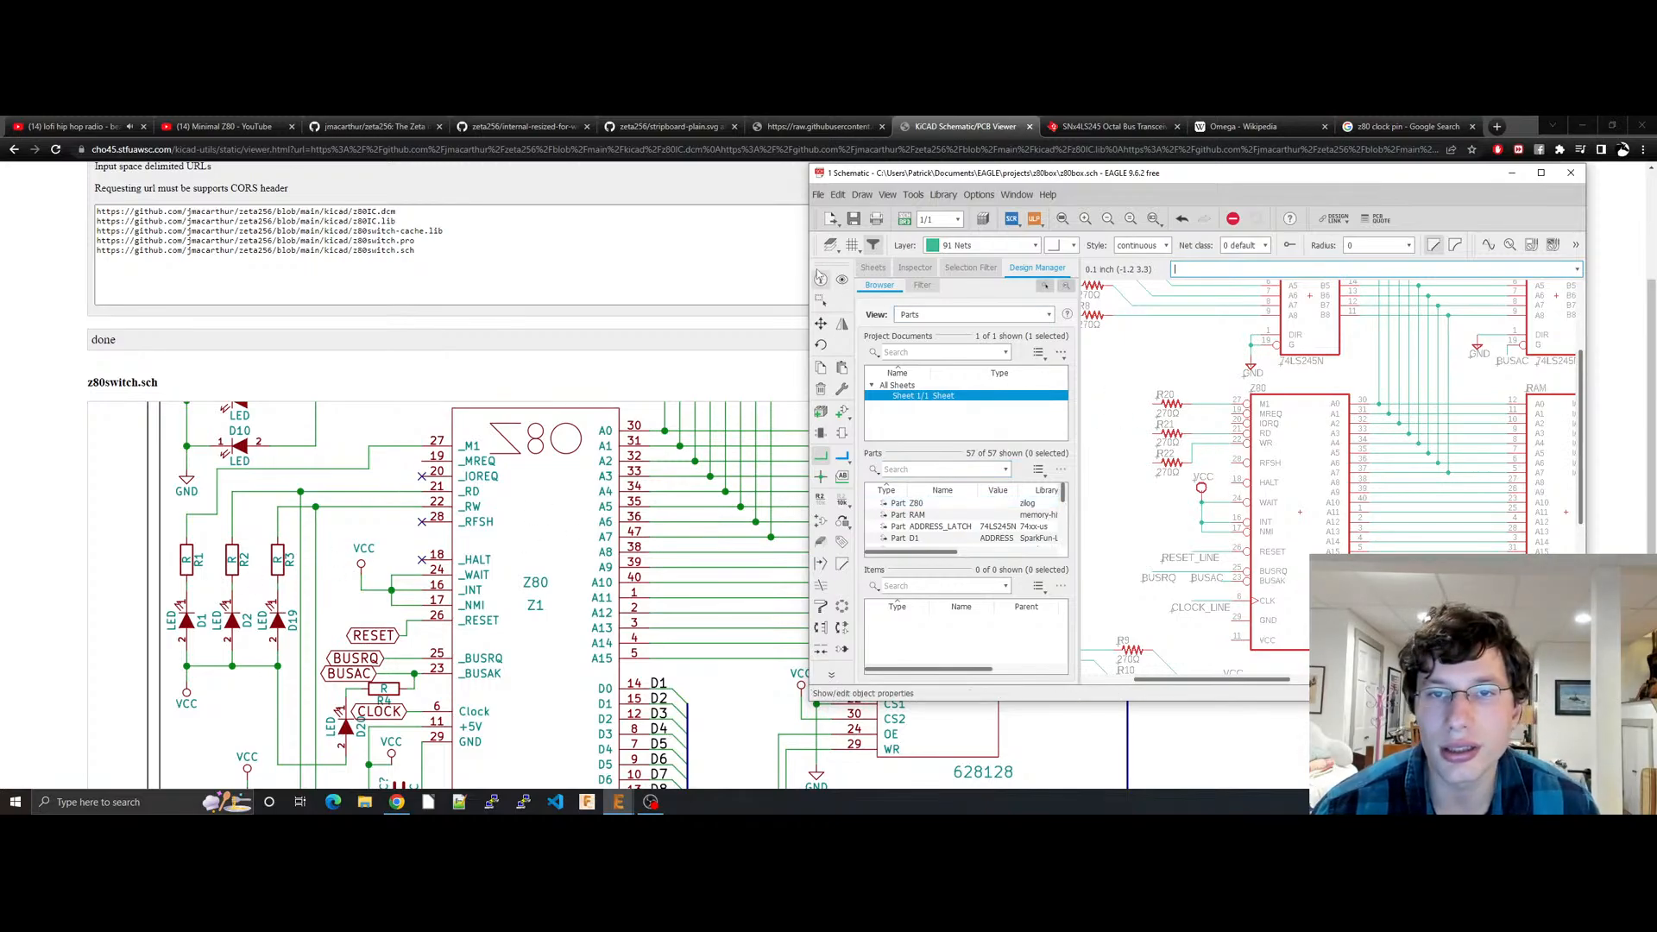
Step: Search the part library for "led" and choose the LED3MM variant from the adafruit library for placement
type("add")
key("Return")
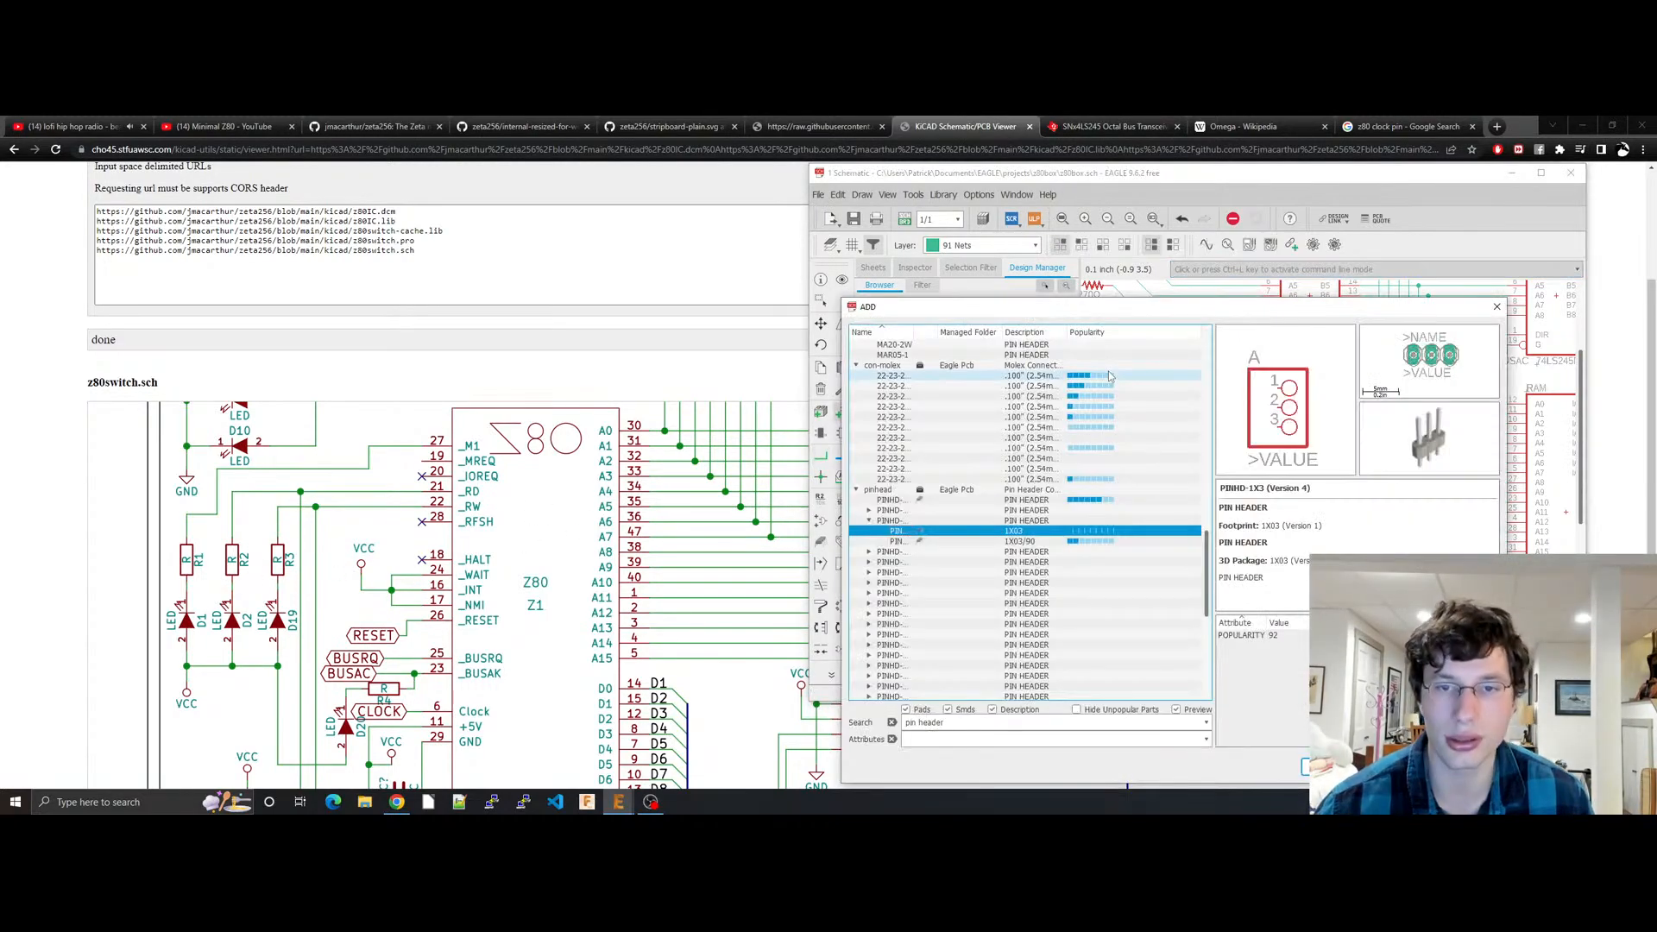
type("led")
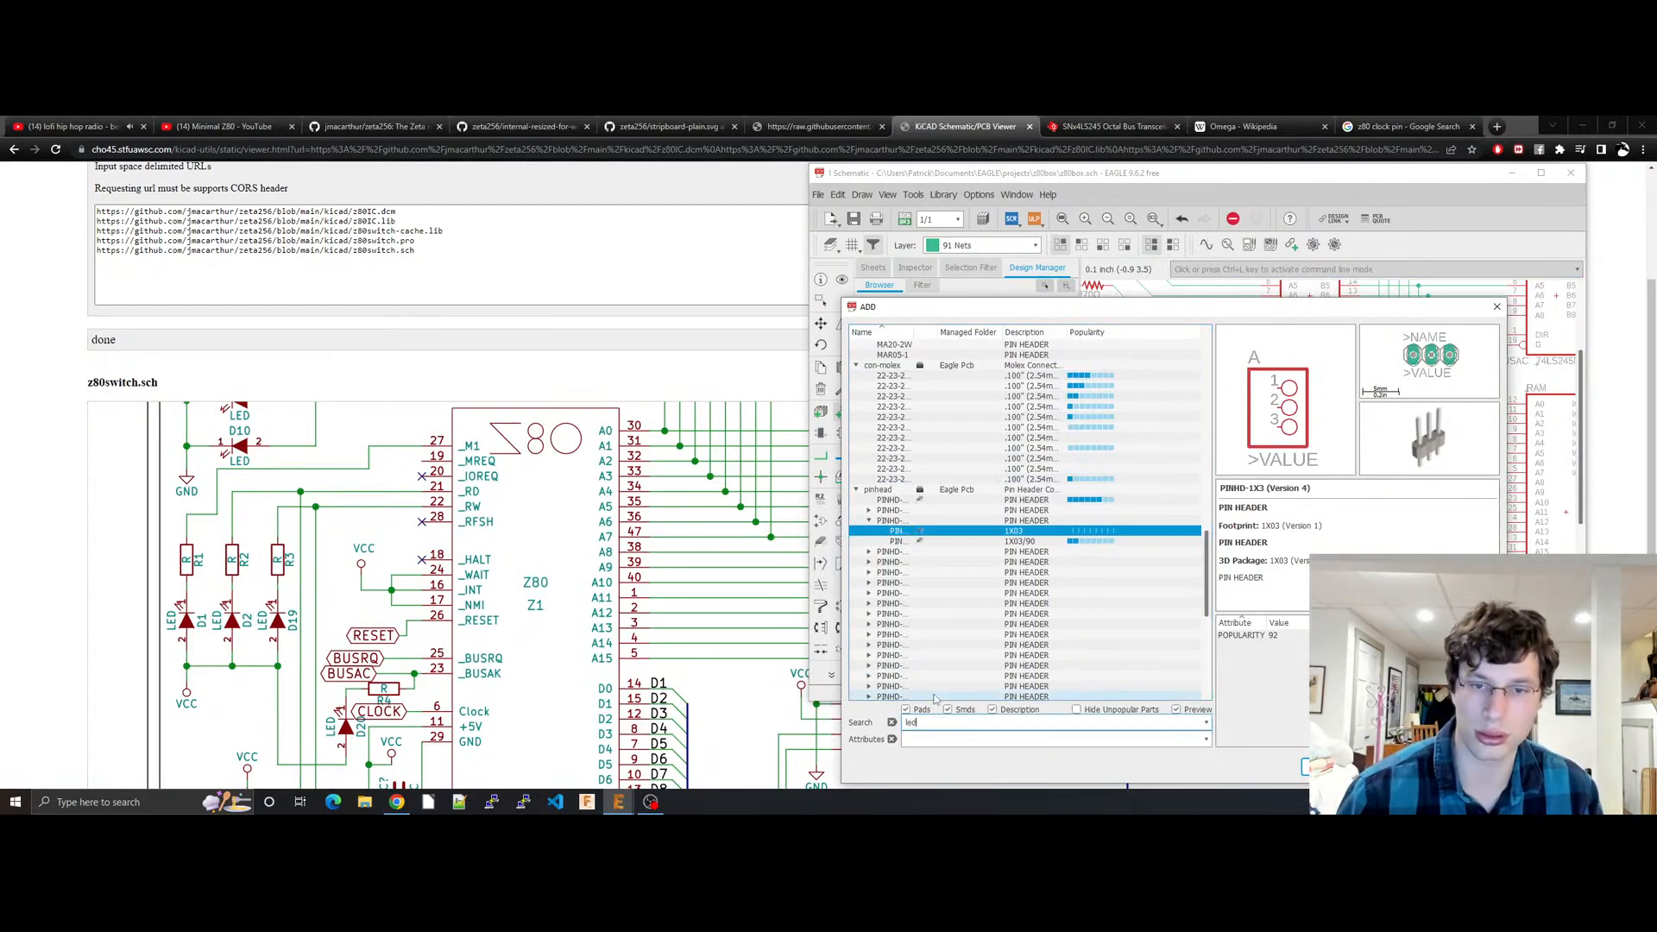
key("Return")
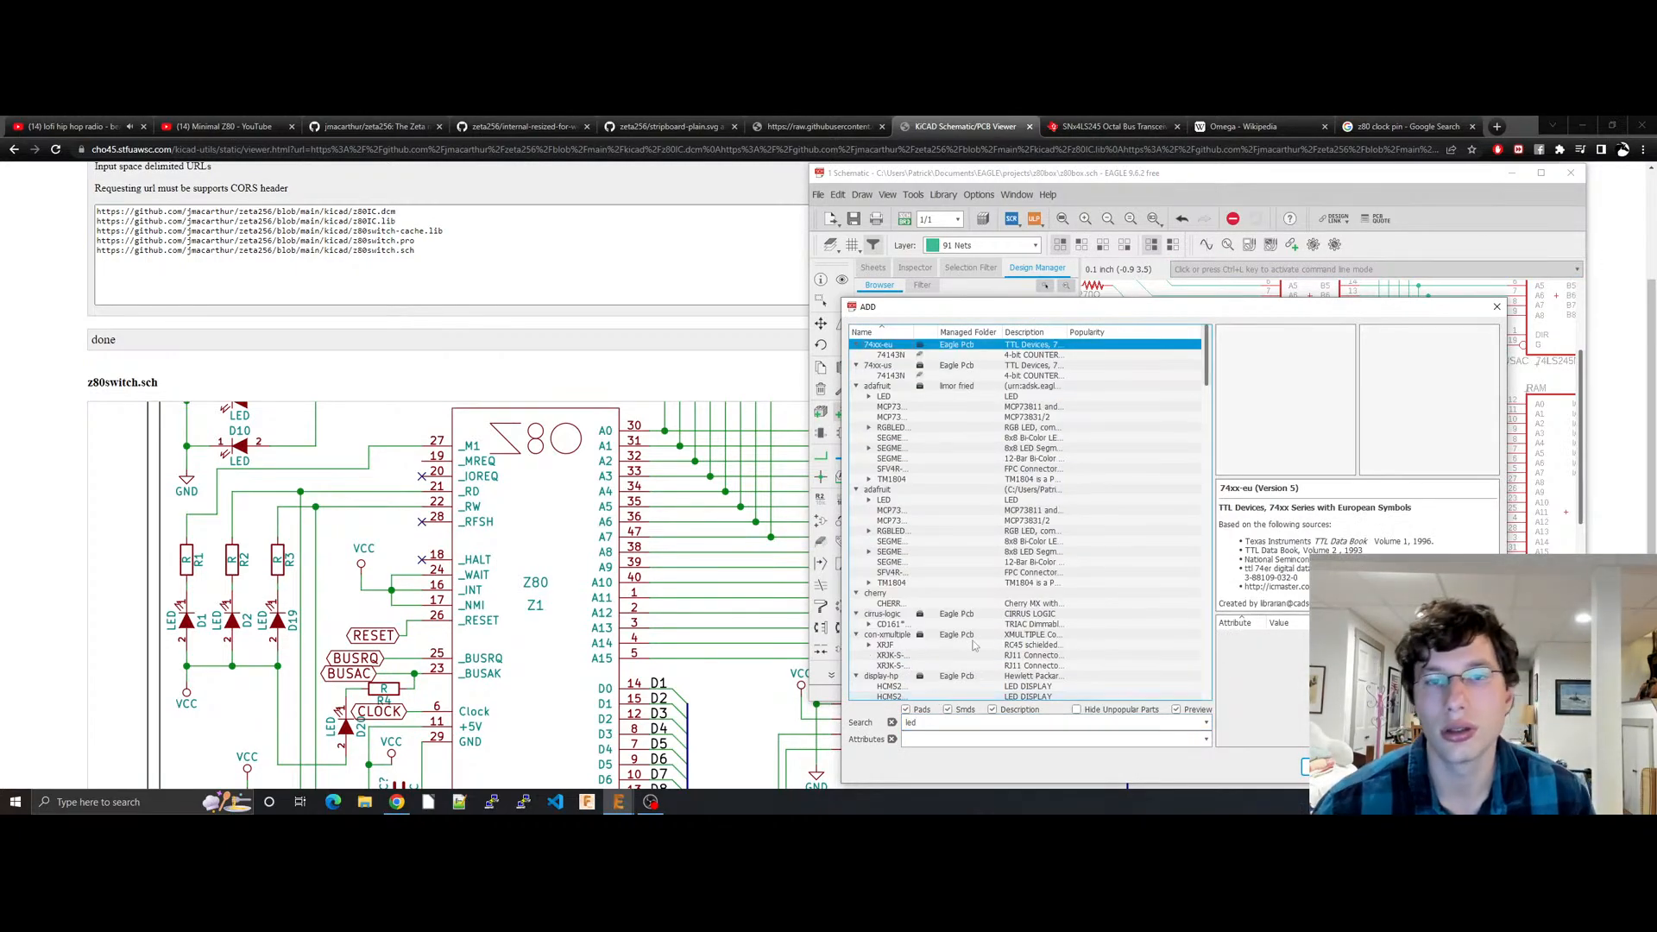
key("Down")
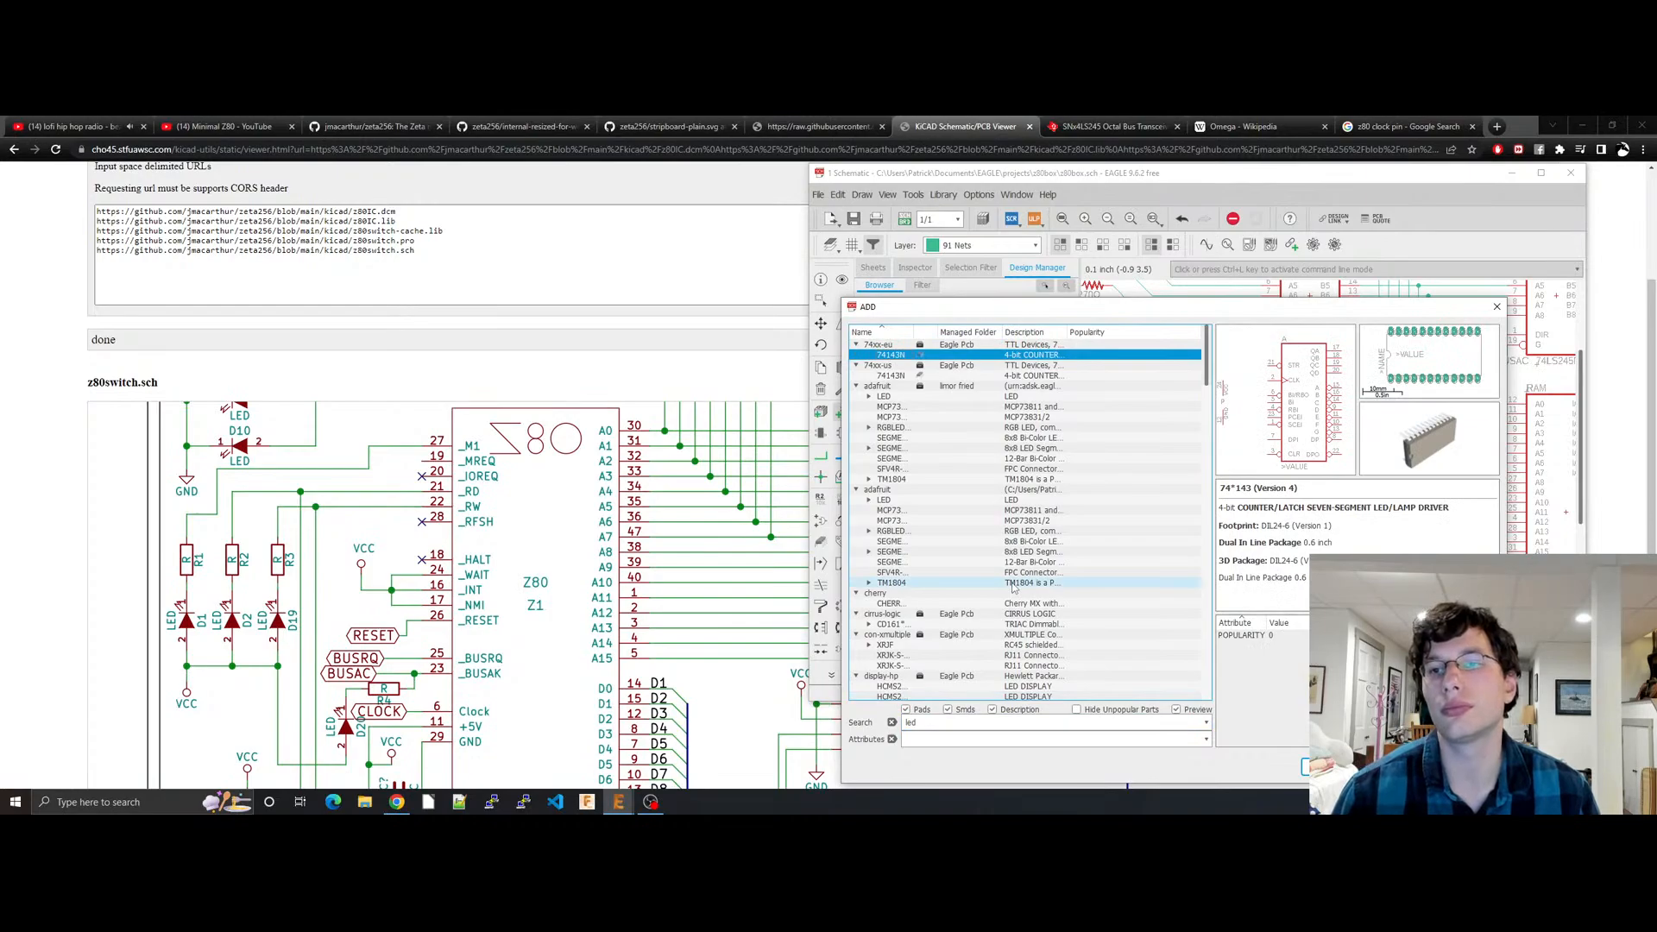
key("Down")
key("Down")
key("Down")
key("Down")
key("Right")
key("Down")
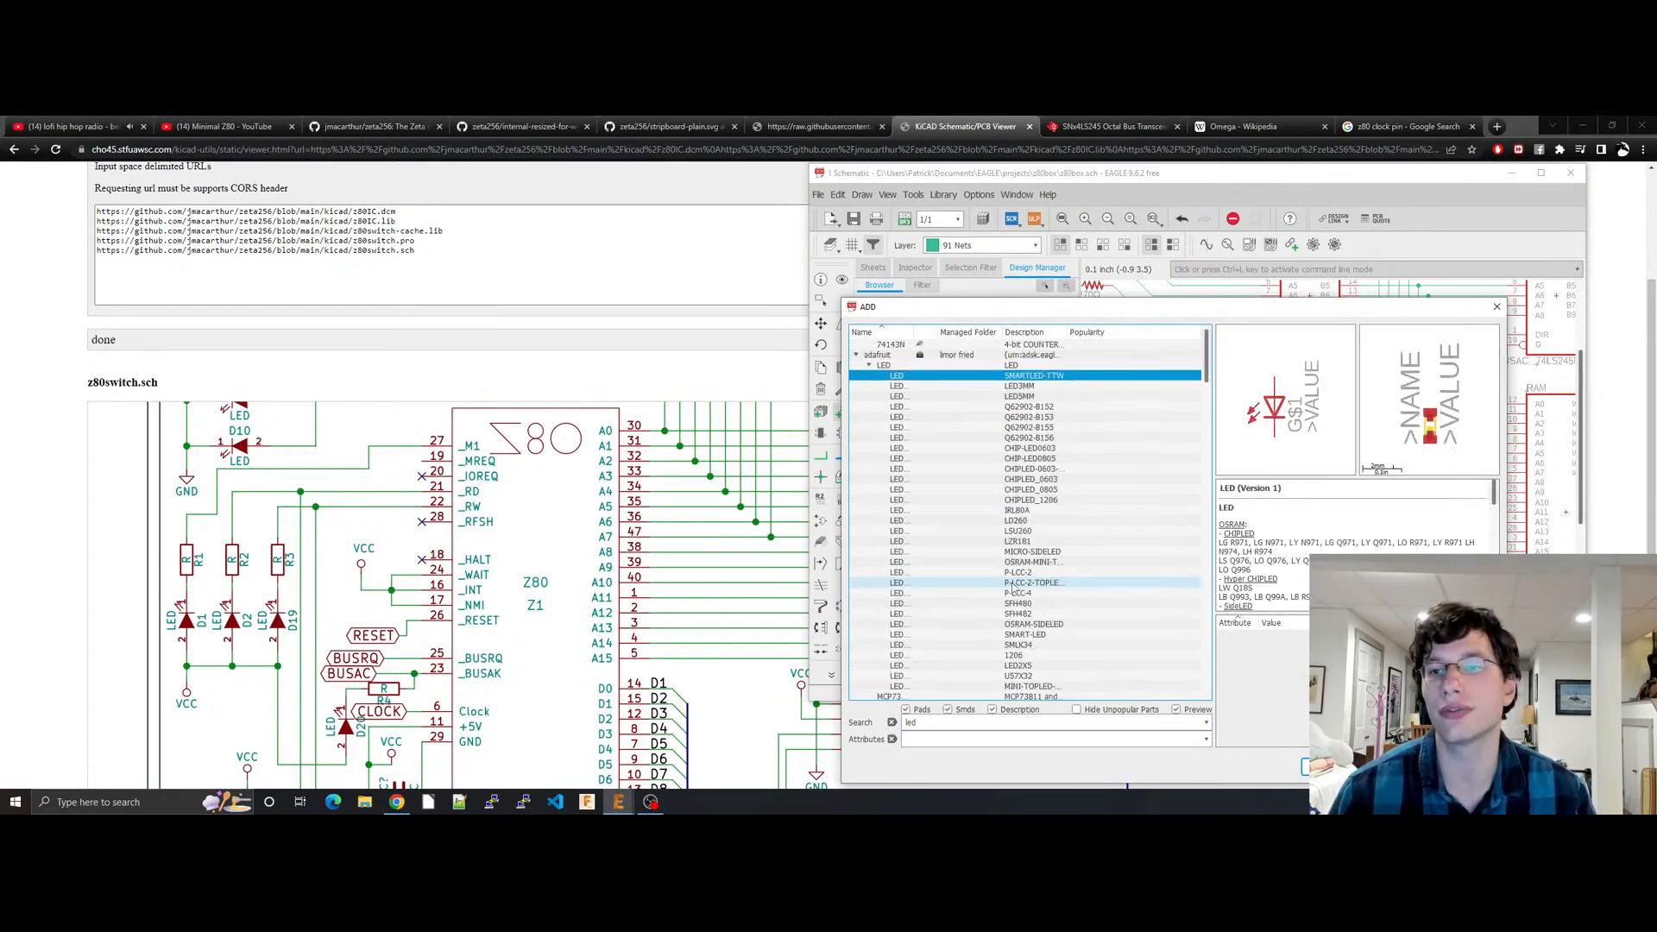
key("Down")
key("Down")
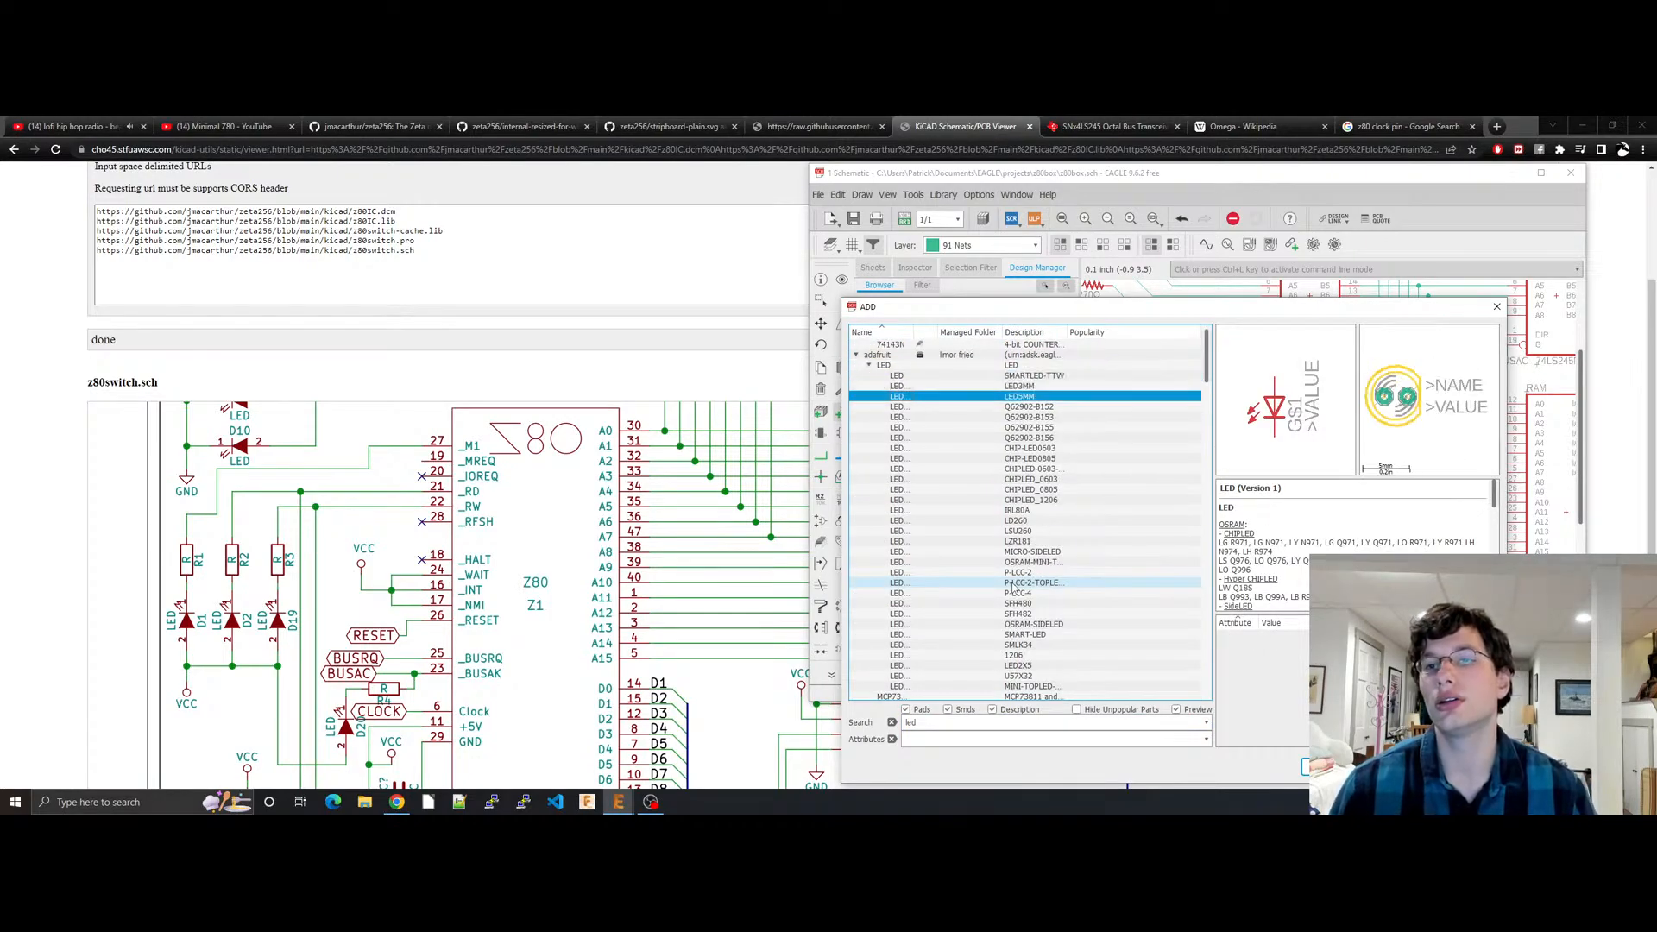
key("Up")
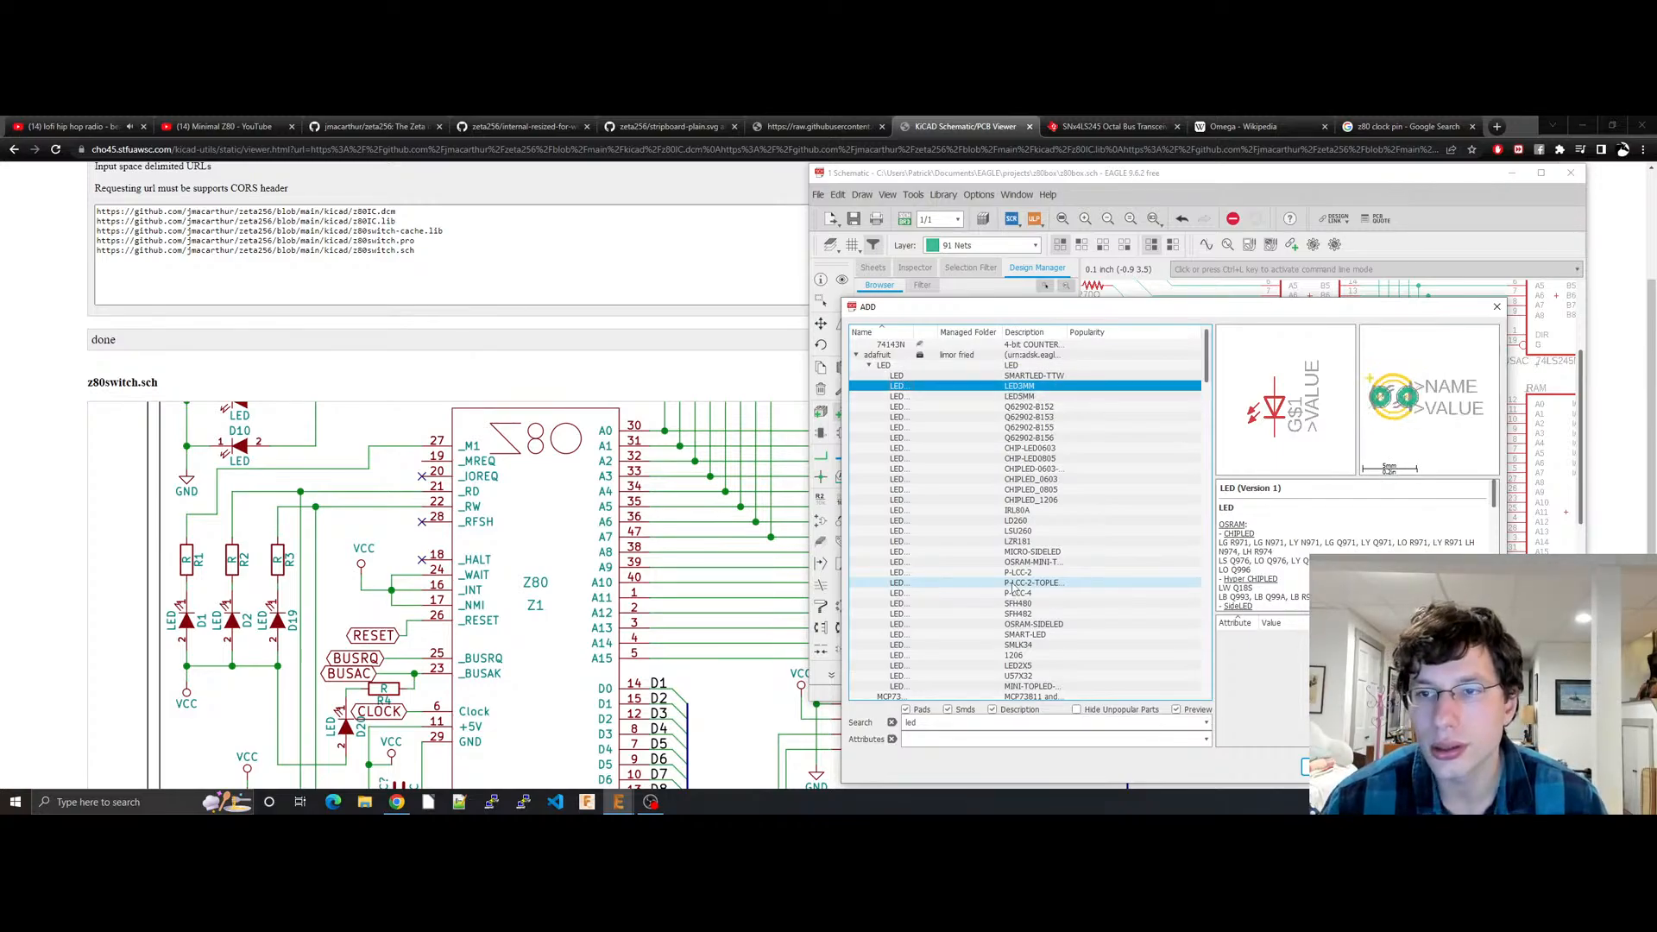
key("Return")
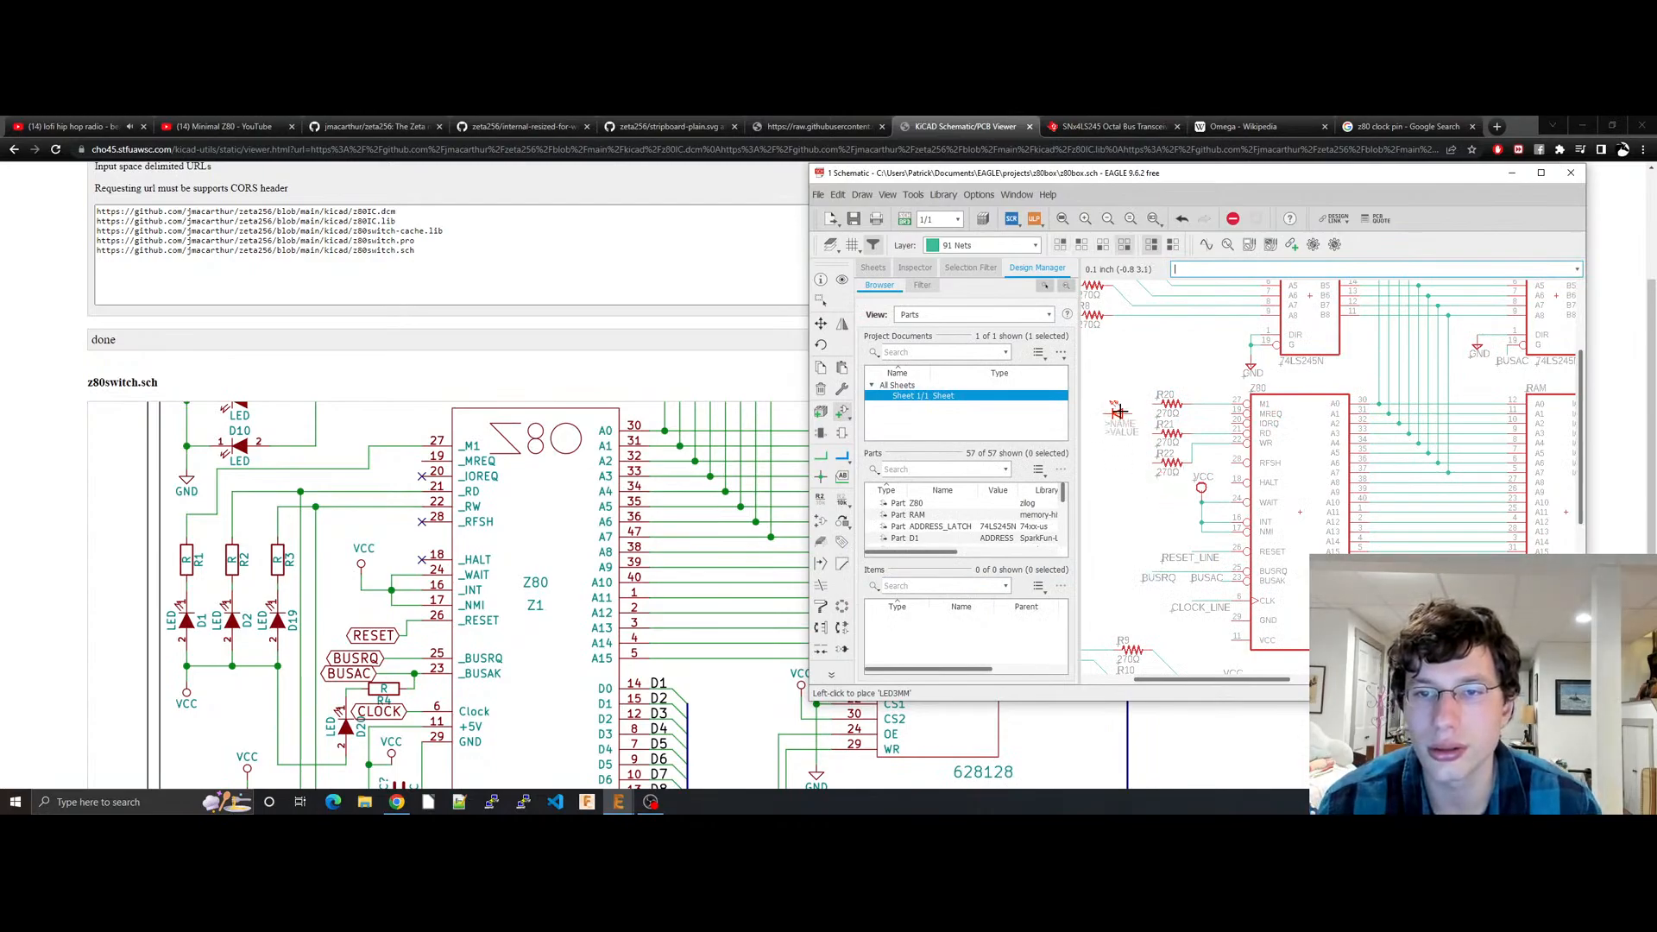
Step: Rotate the LED3MM part to 90° and place three of them in a column, one beside each of resistors R20, R21 and R22
right_click(1126, 399)
right_click(1126, 398)
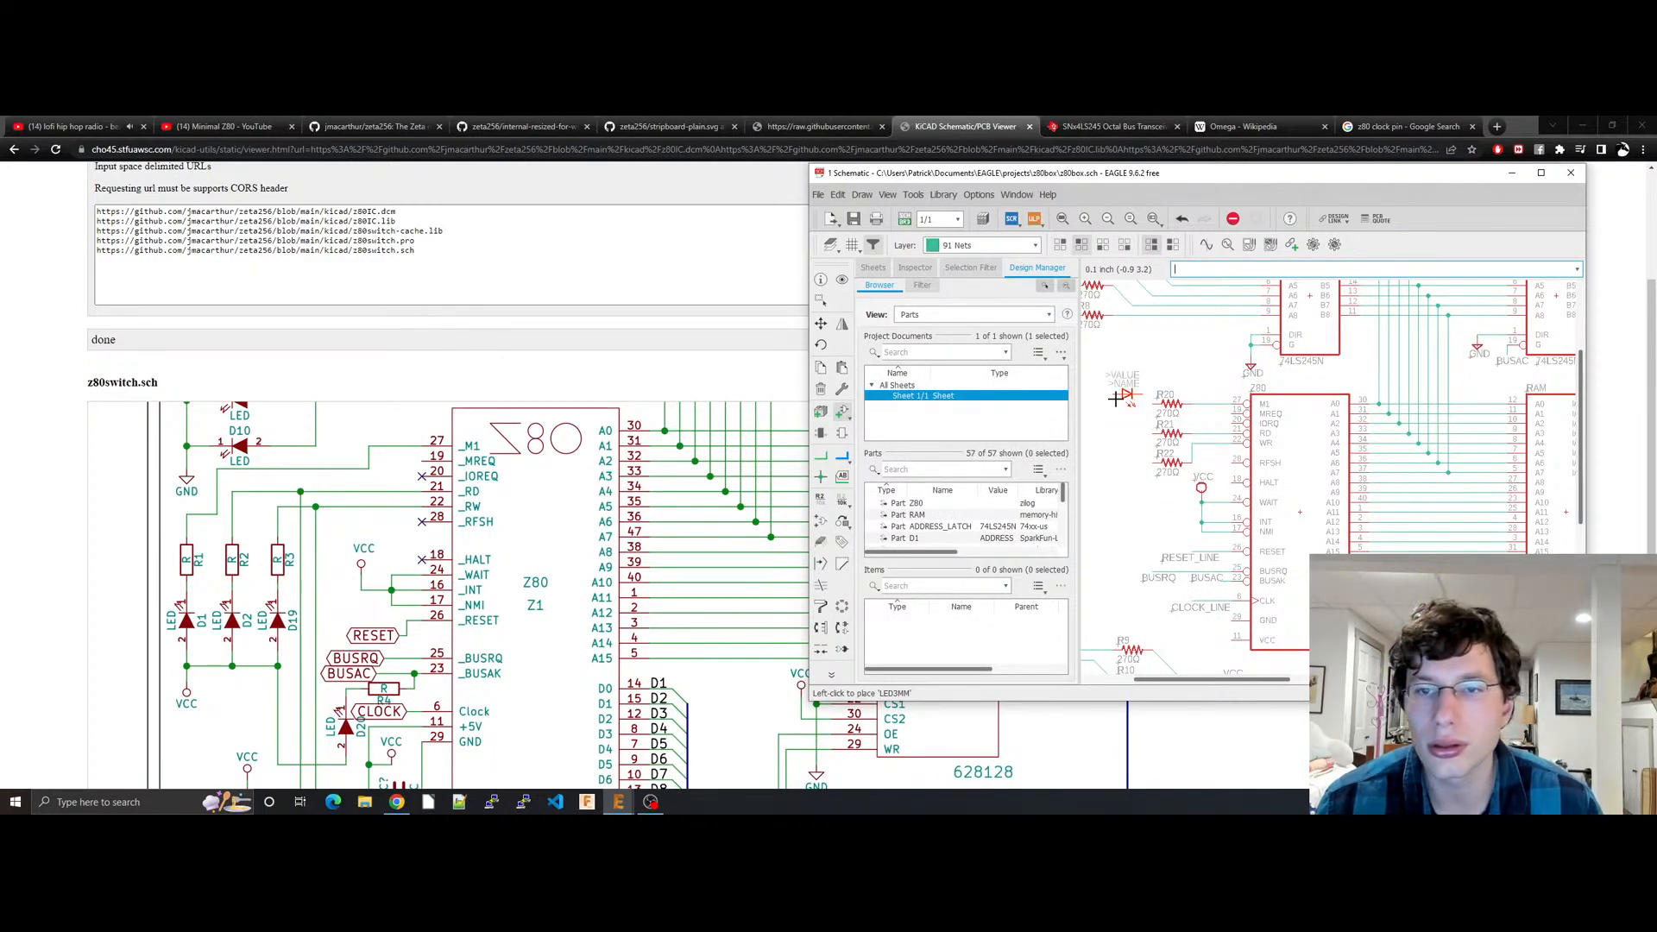
left_click(1131, 404)
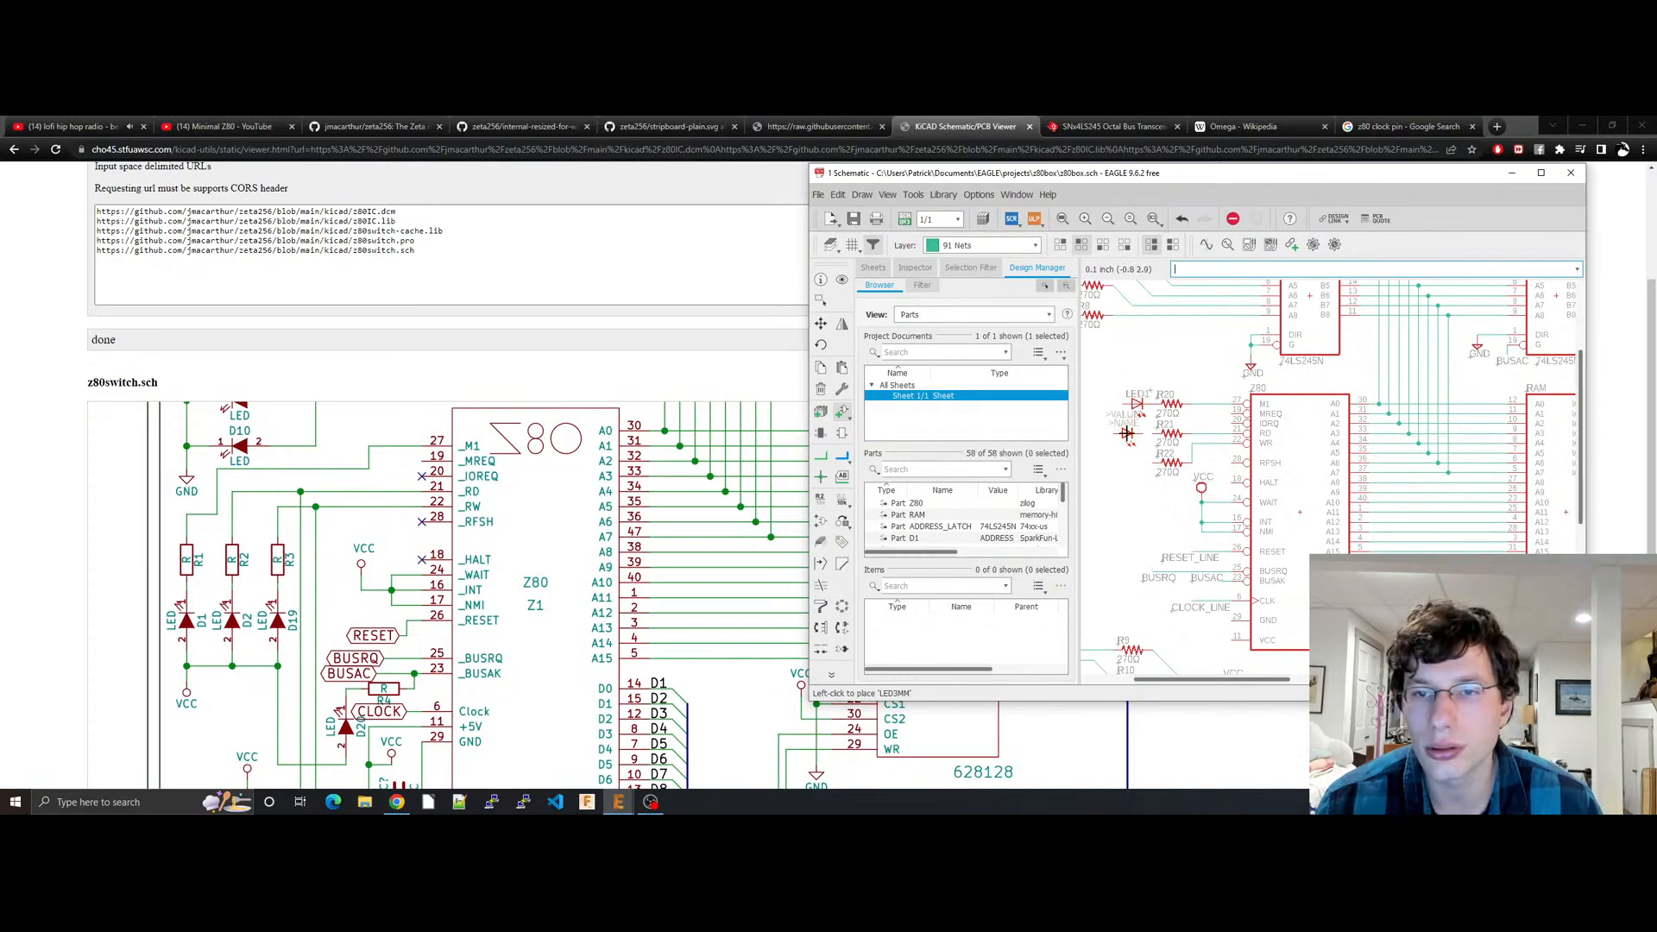
left_click(1132, 435)
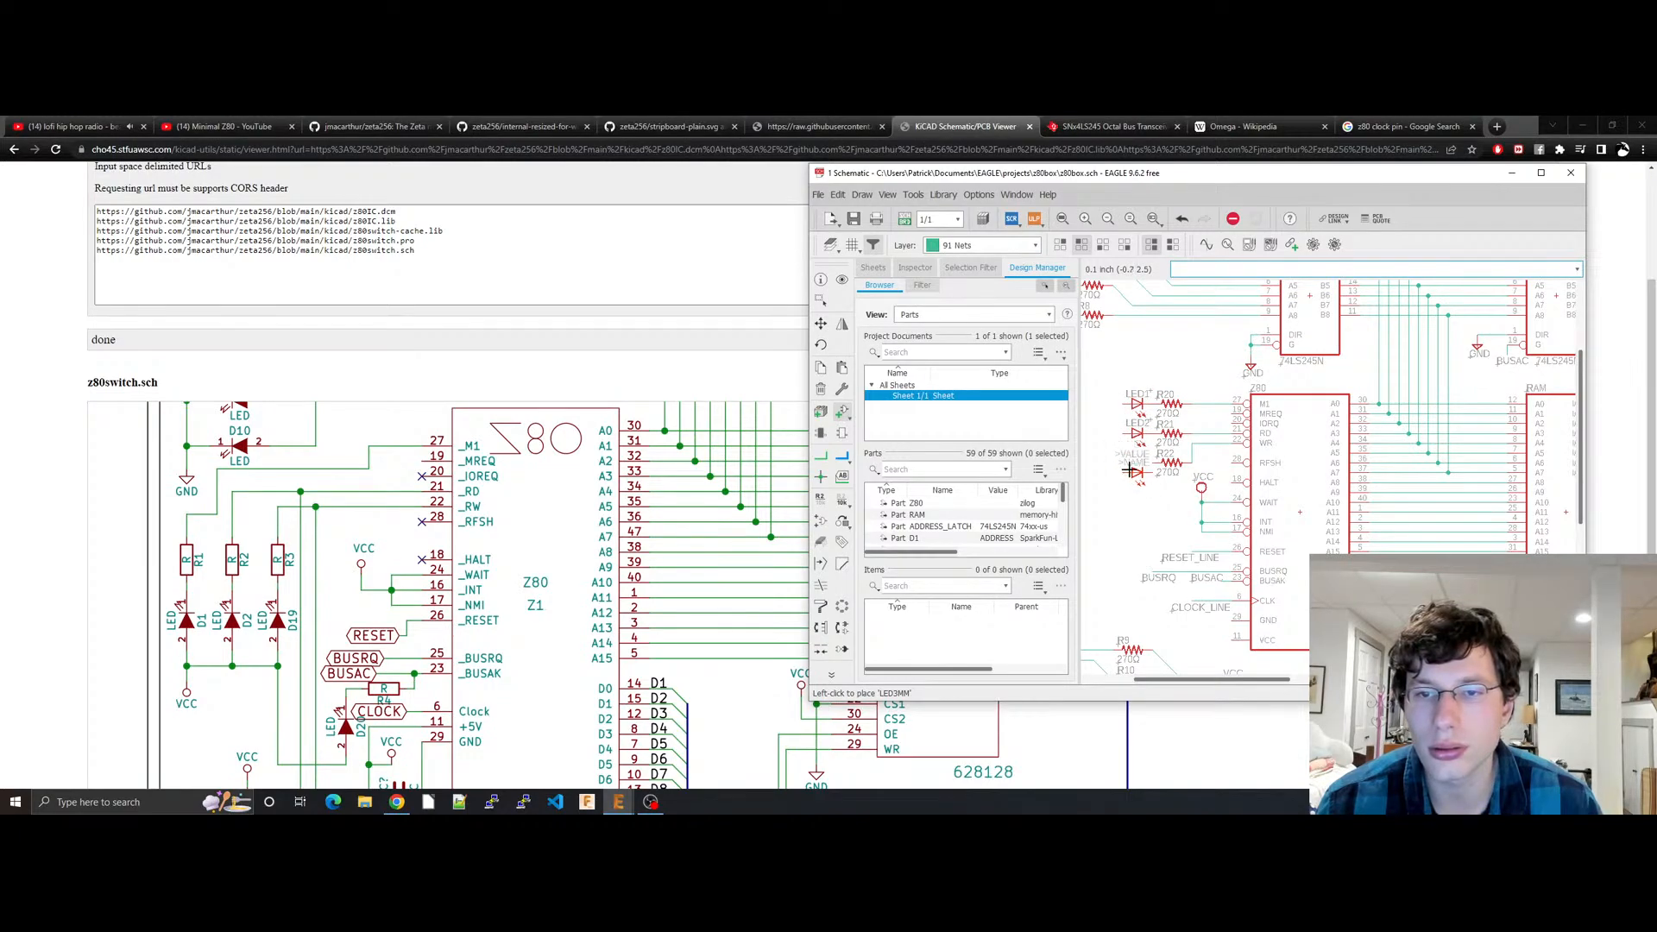
left_click(1131, 467)
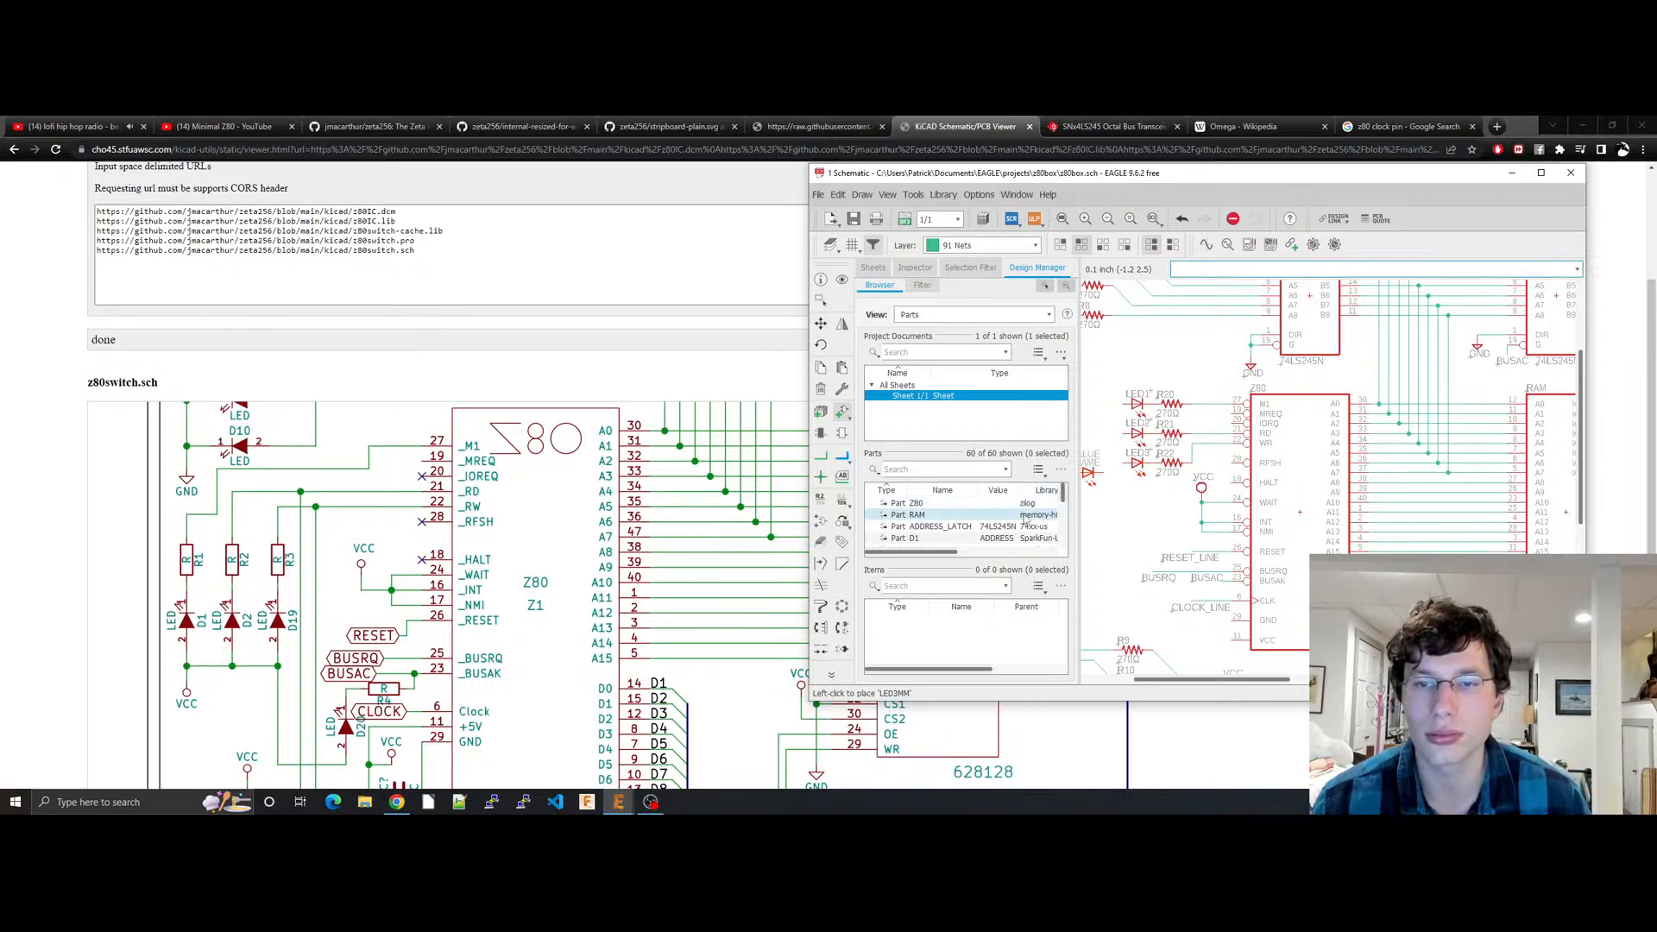
key("Escape")
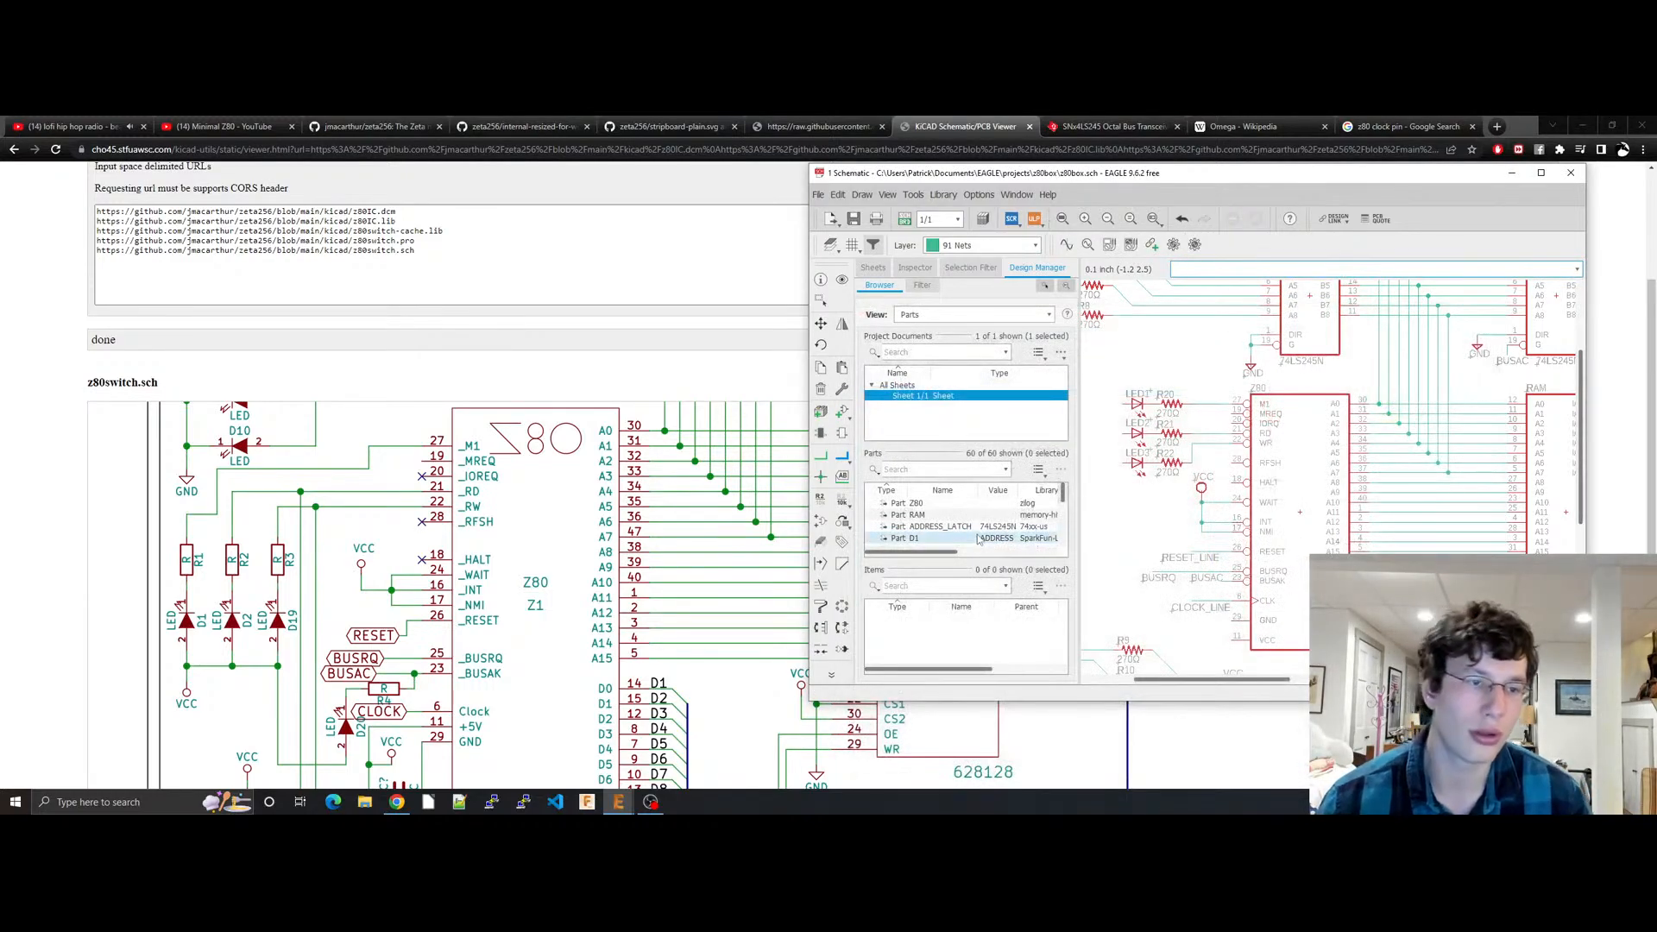
Step: Rename the LED beside resistor R20 as M1 in its properties
left_click(821, 300)
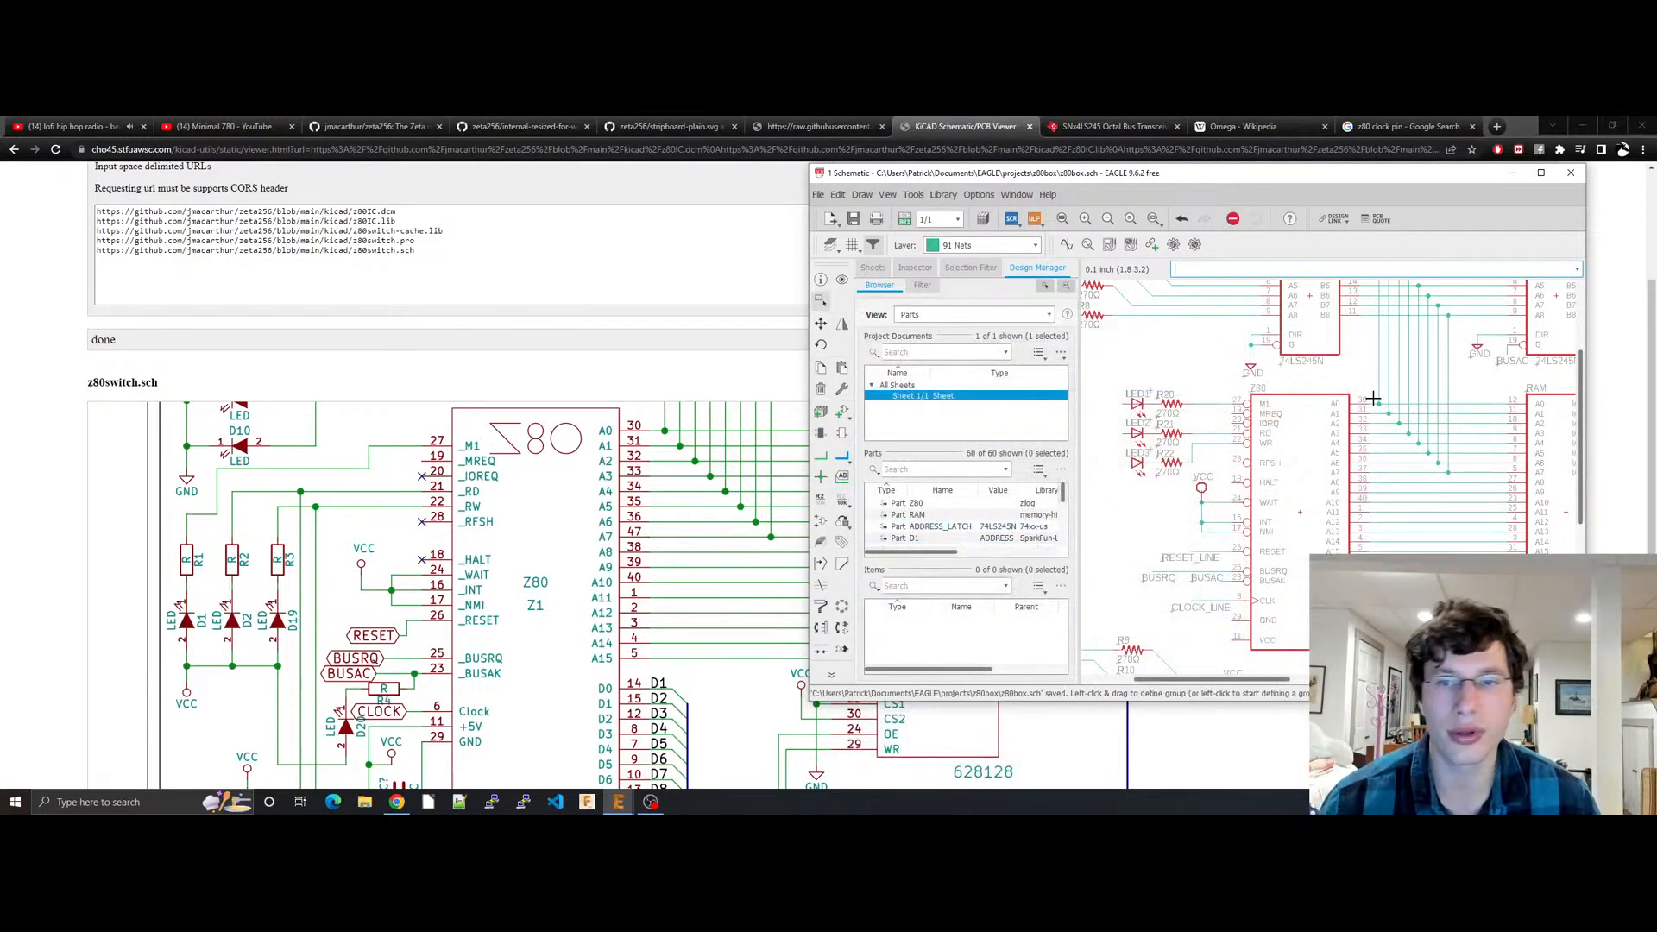
right_click(1130, 405)
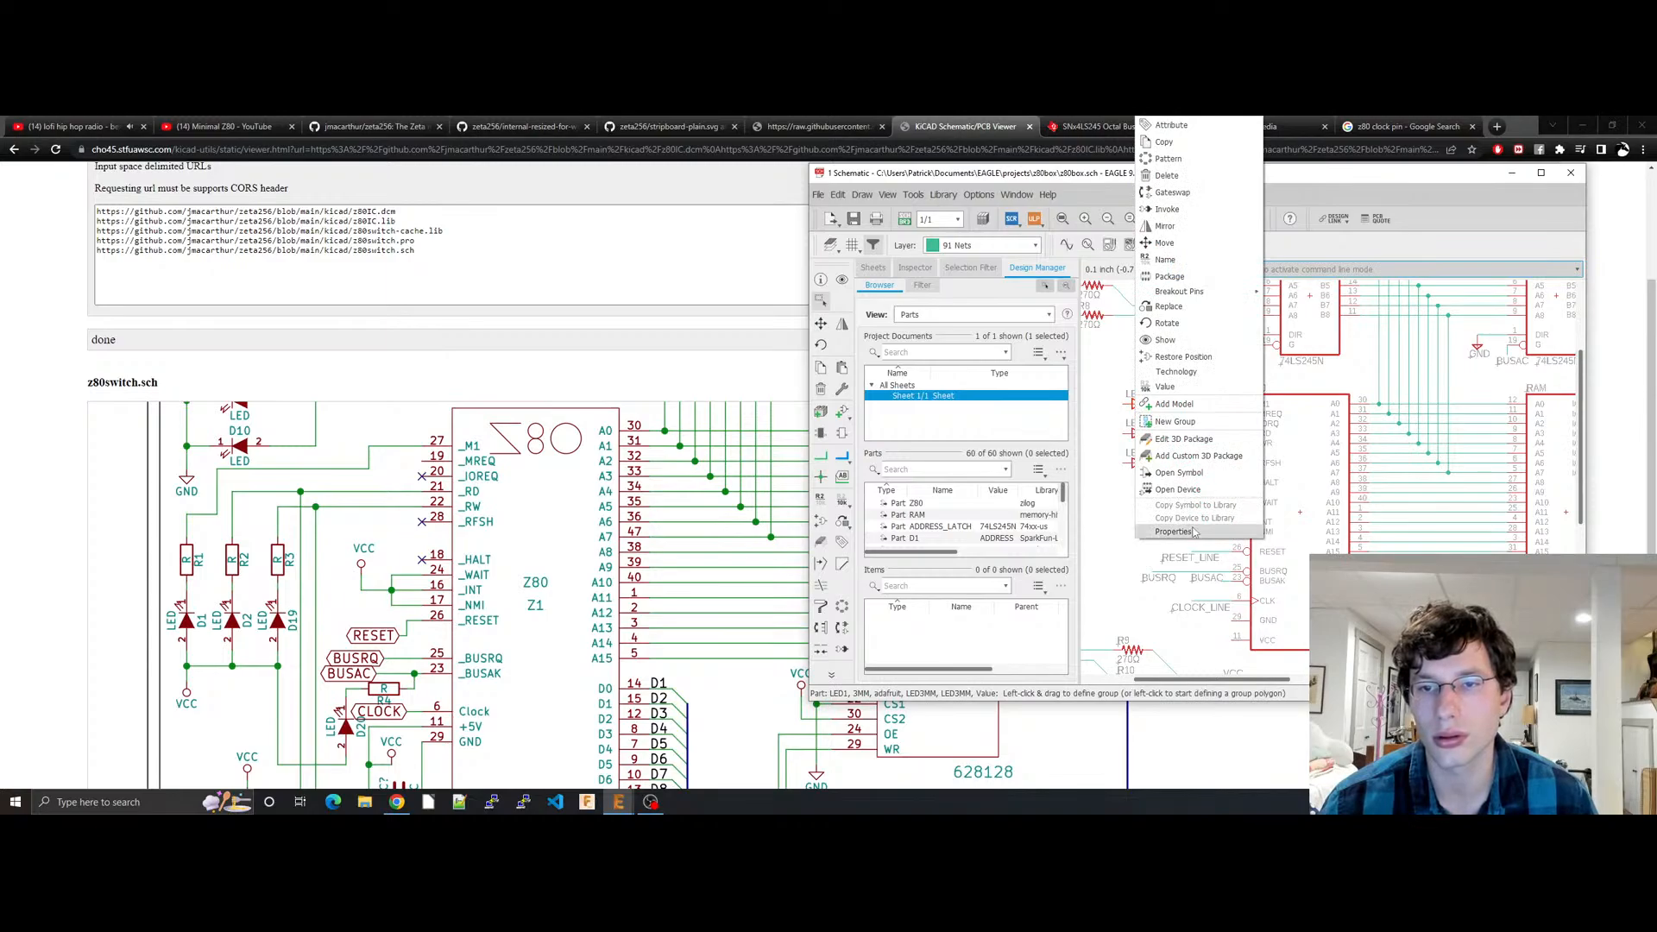
left_click(1161, 525)
left_click(999, 240)
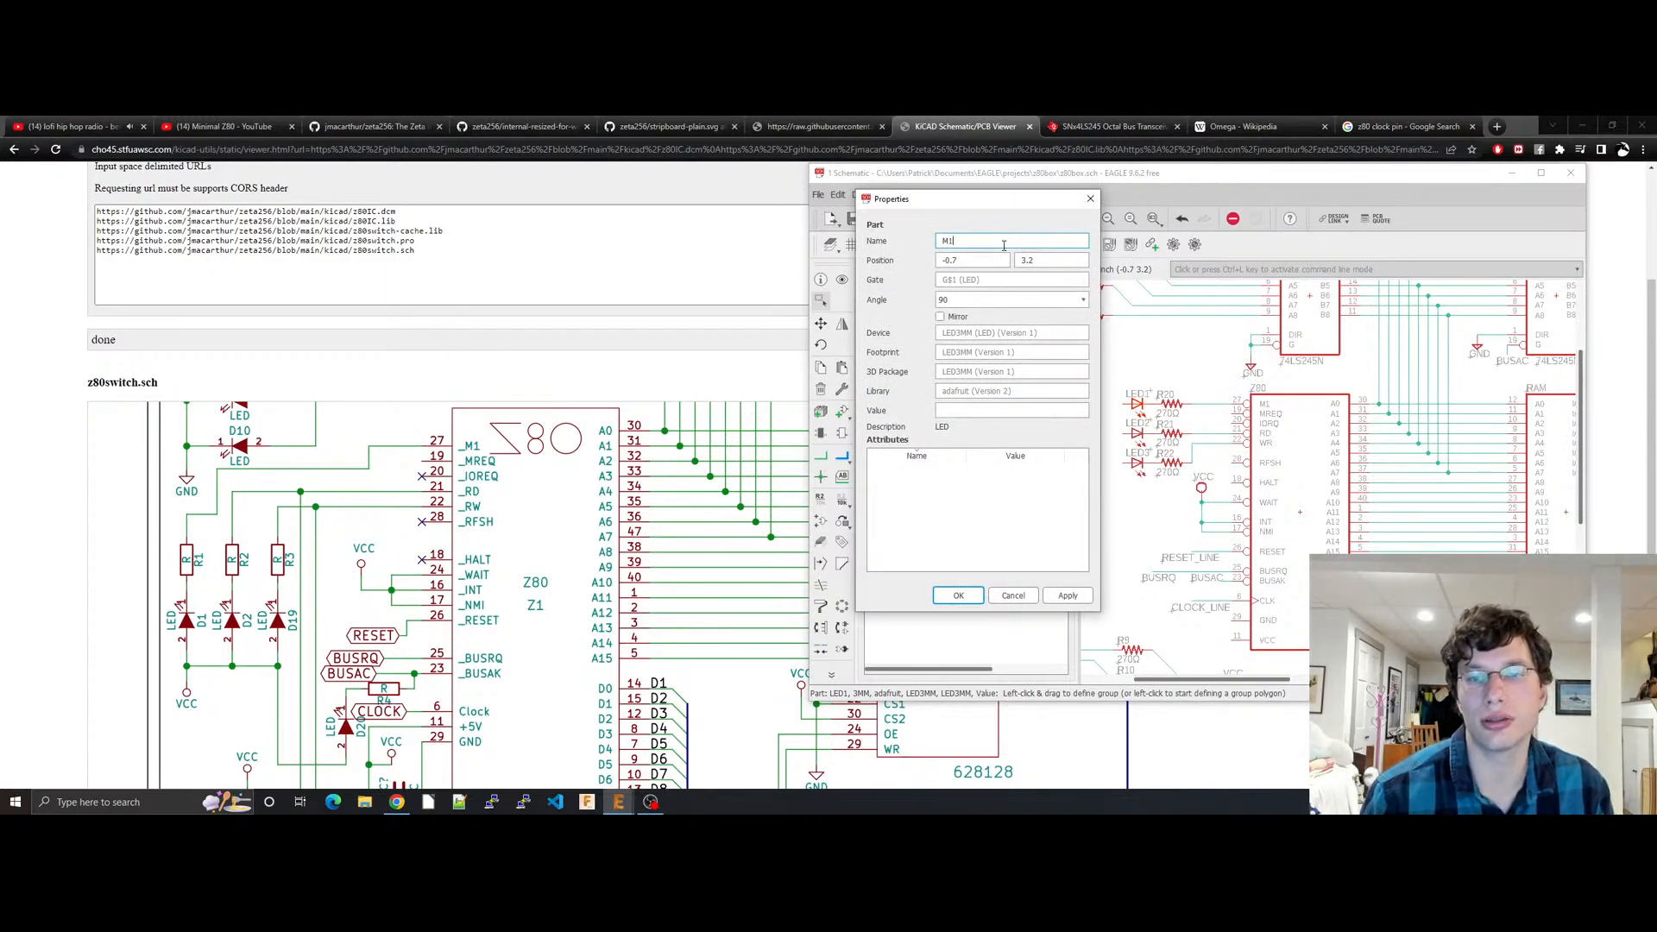
type("M1")
key("Return")
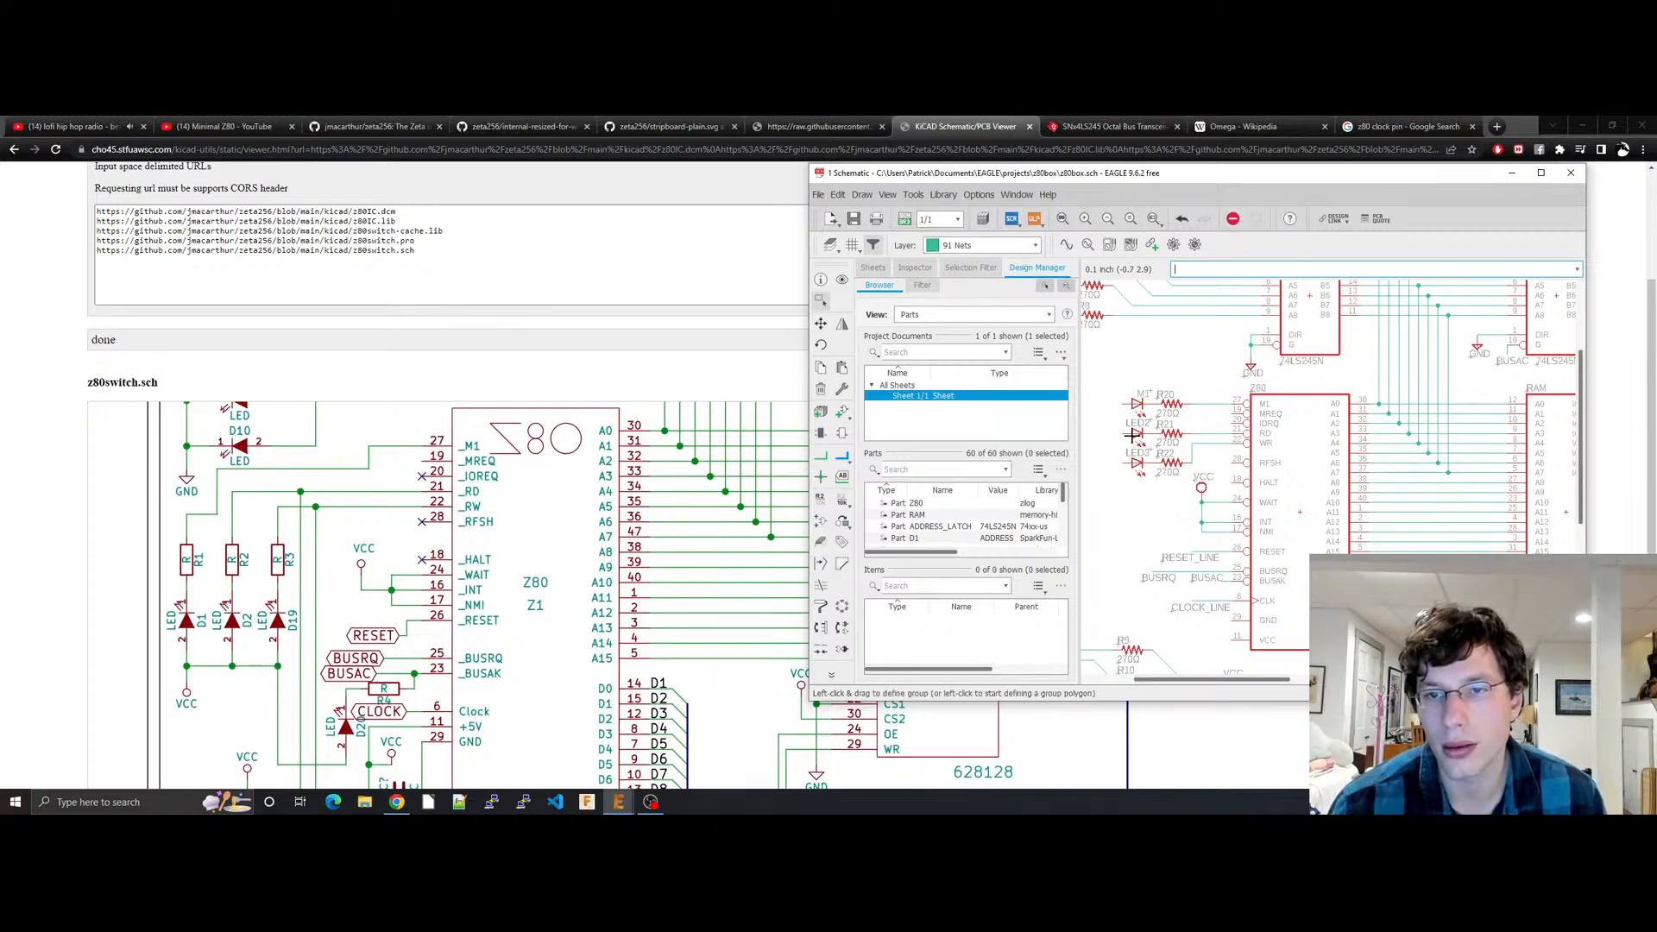
Step: Rename the LED beside resistor R21 as RD in its properties
scroll(1134, 434, "up", 3)
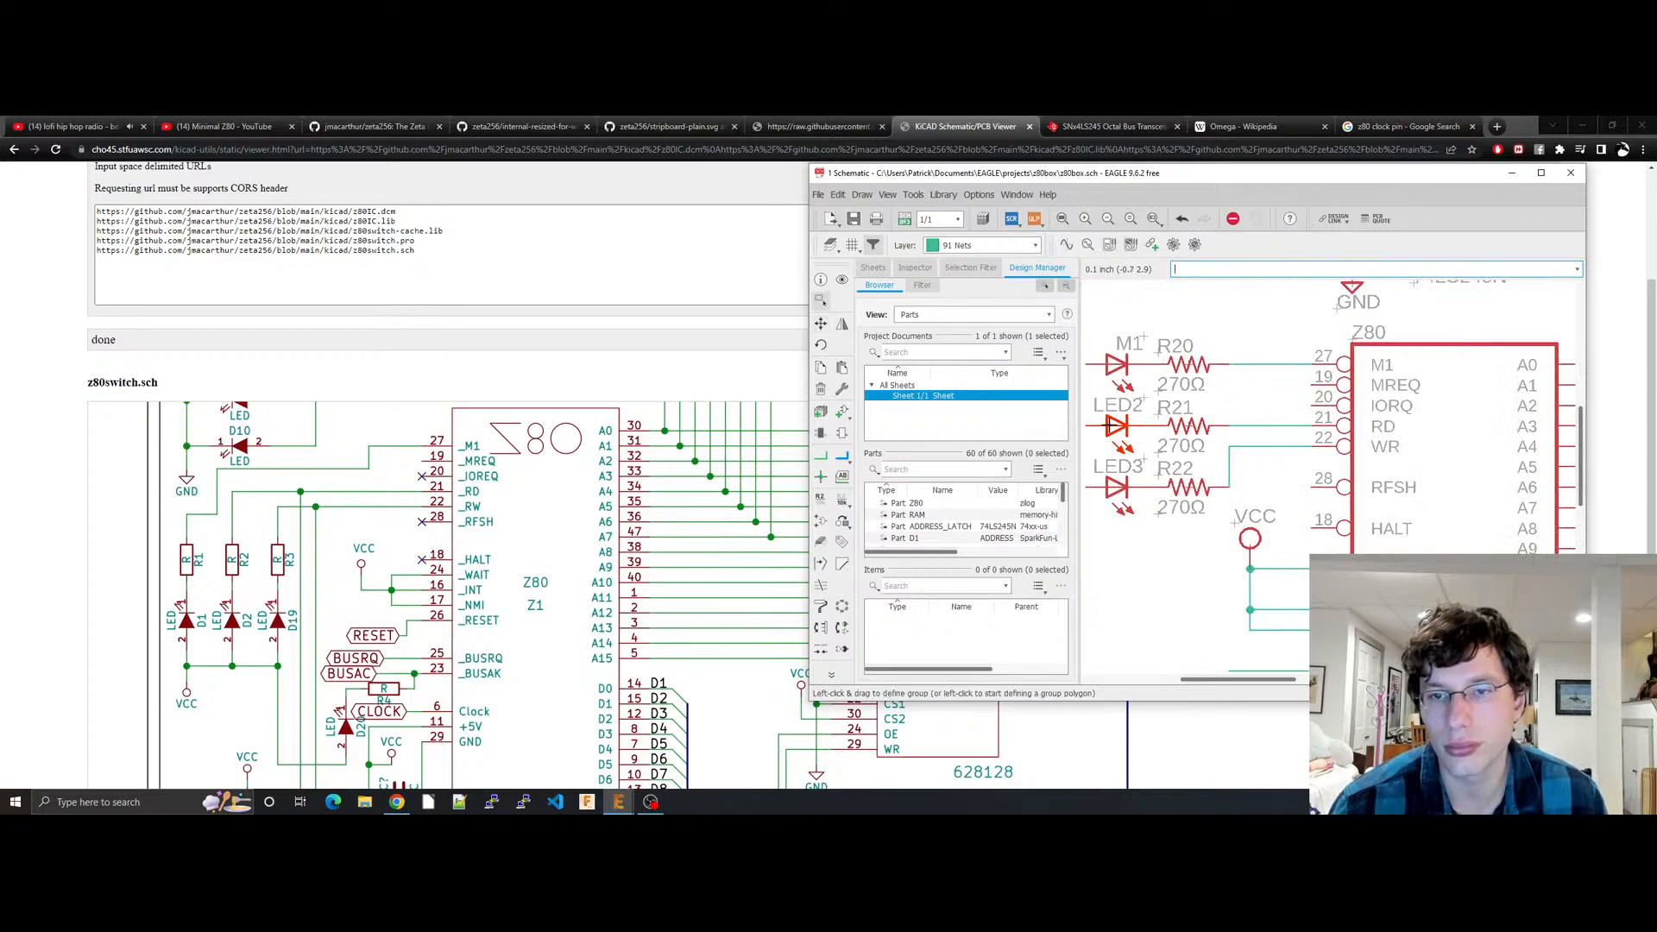
right_click(1103, 425)
left_click(1148, 532)
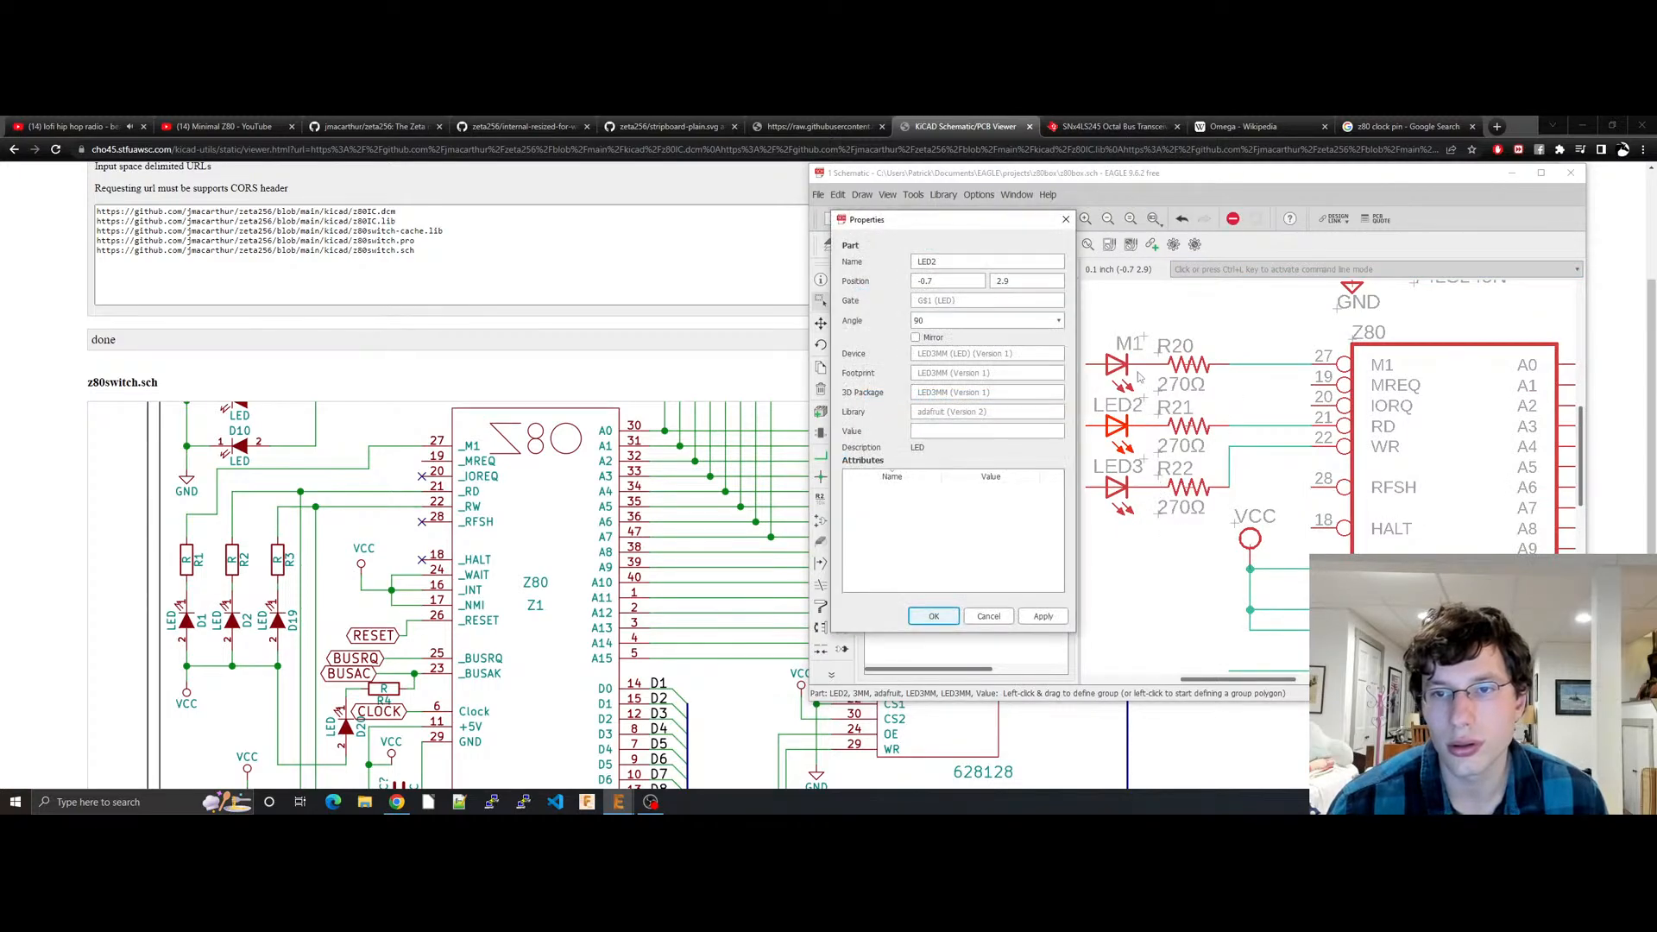
double_click(945, 262)
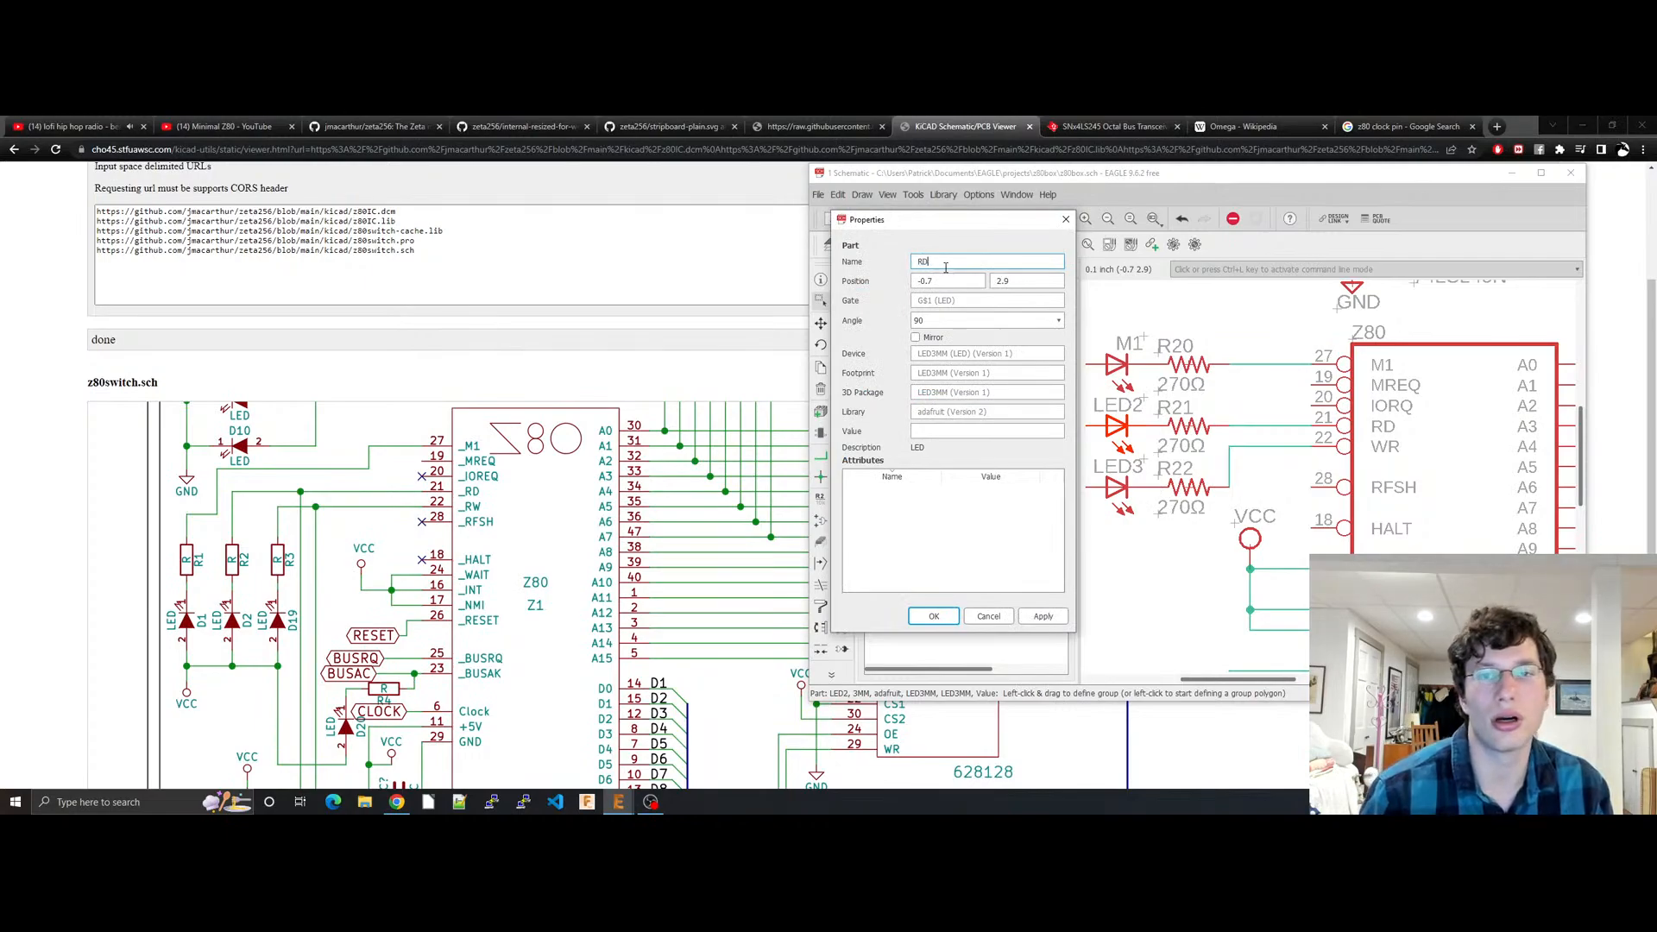
key("Return")
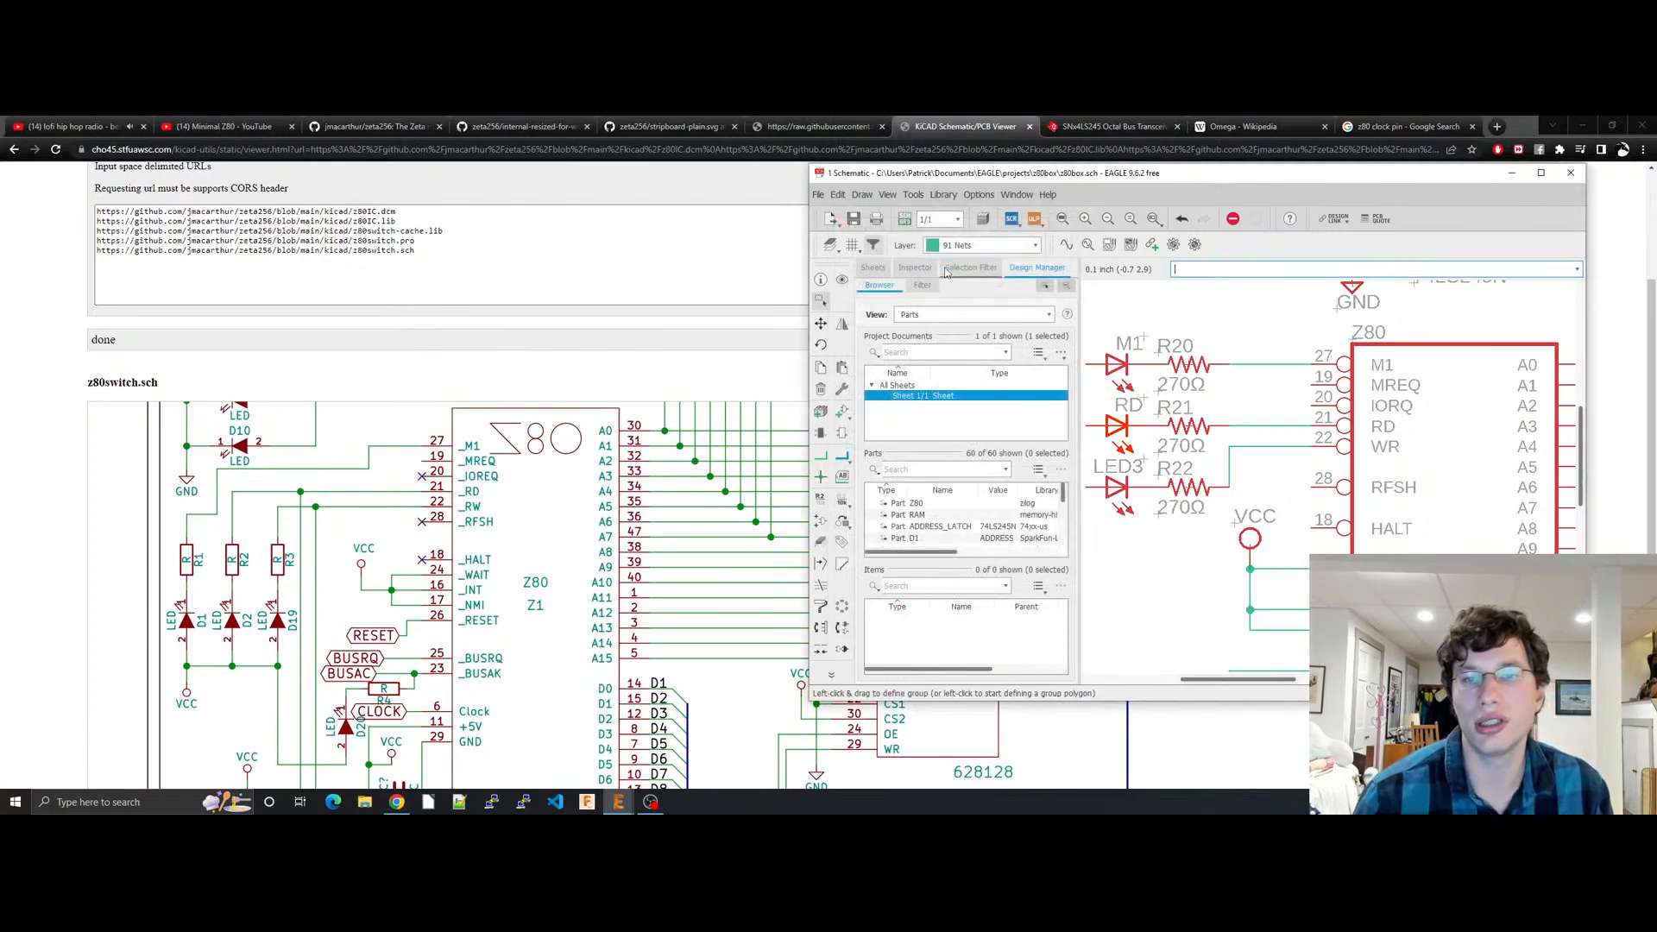
left_click(1120, 494)
right_click(1114, 488)
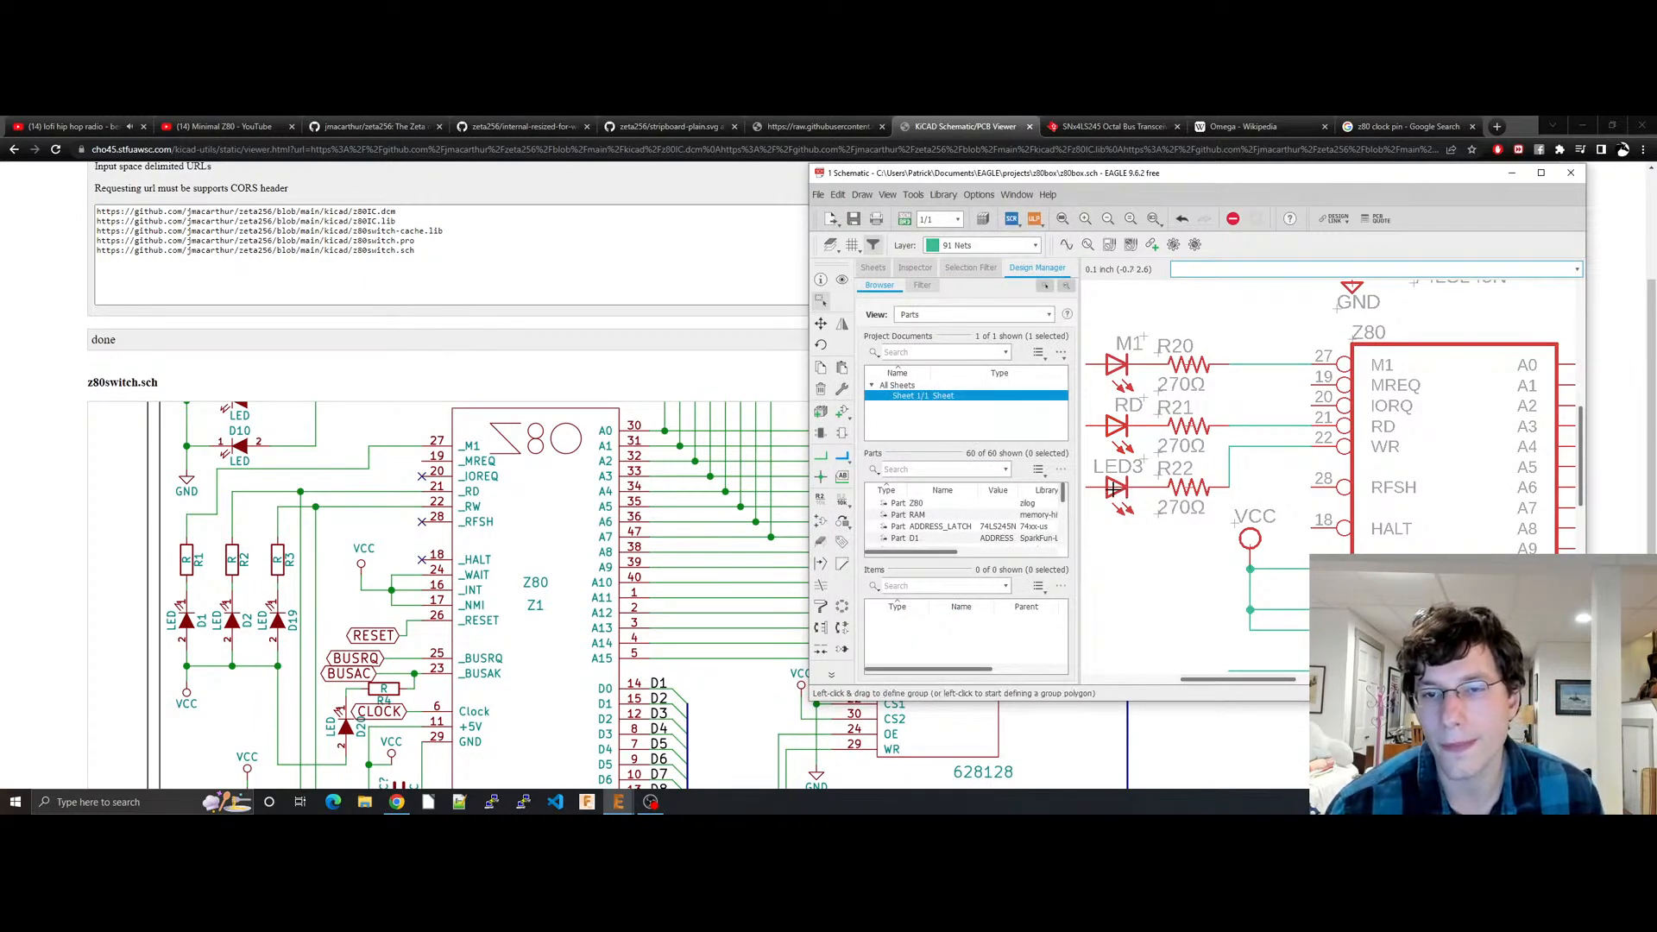
mouse_move(1114, 489)
left_mouse_down()
mouse_move(1137, 495)
mouse_move(1114, 490)
left_mouse_up()
key("Escape")
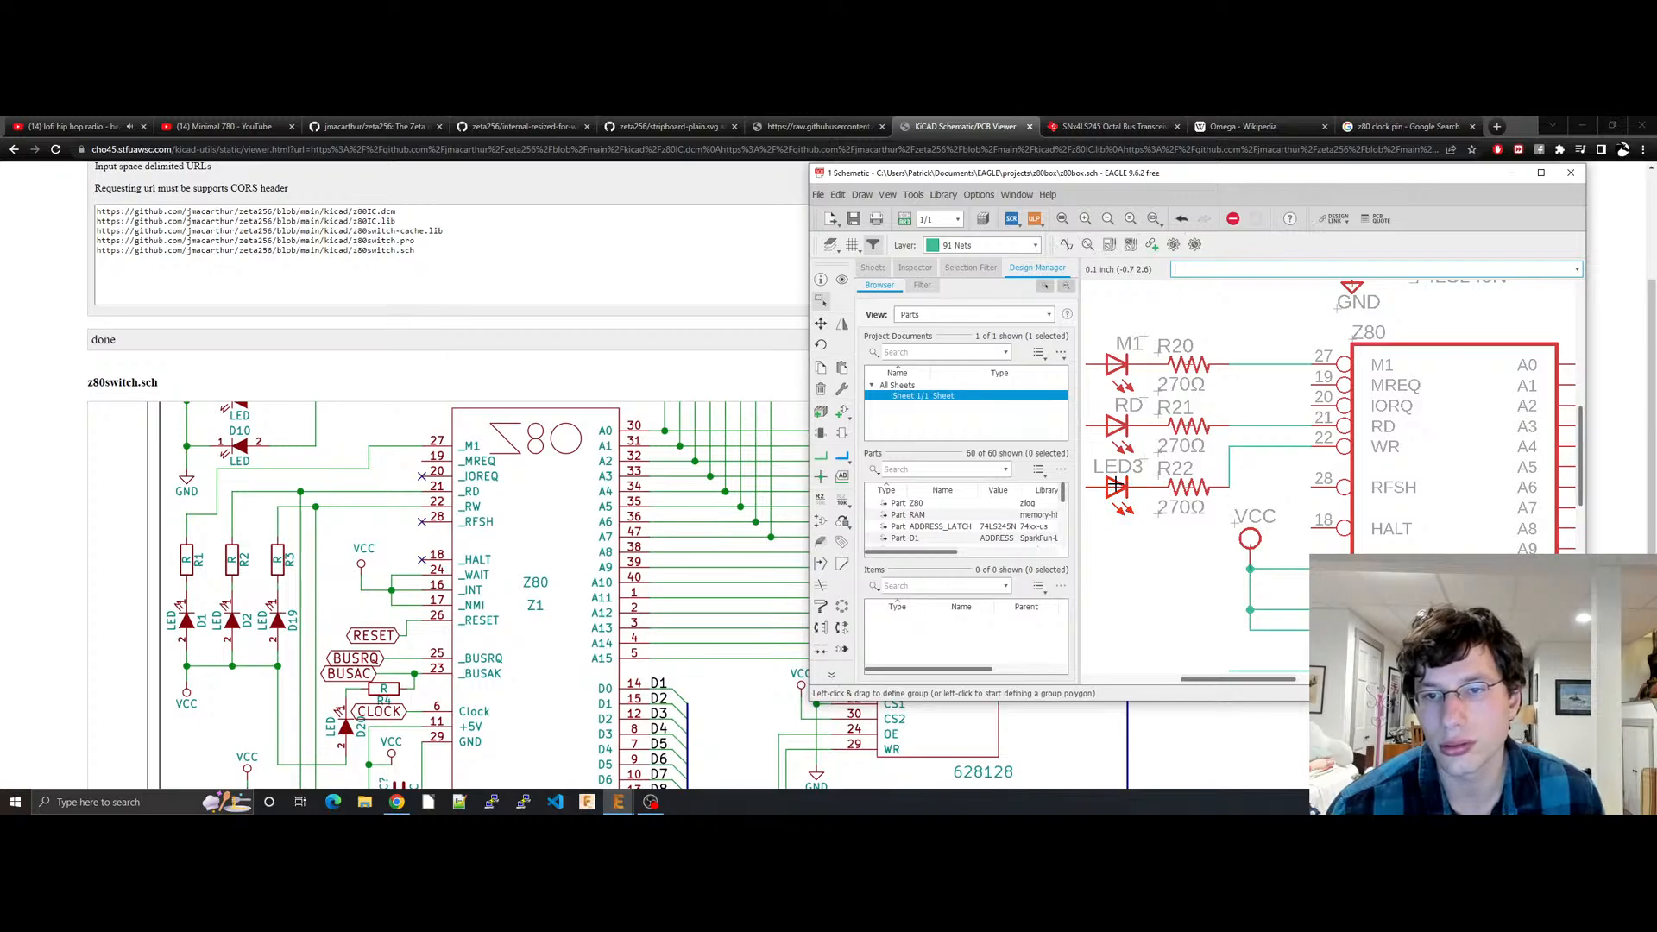
left_click(1116, 486)
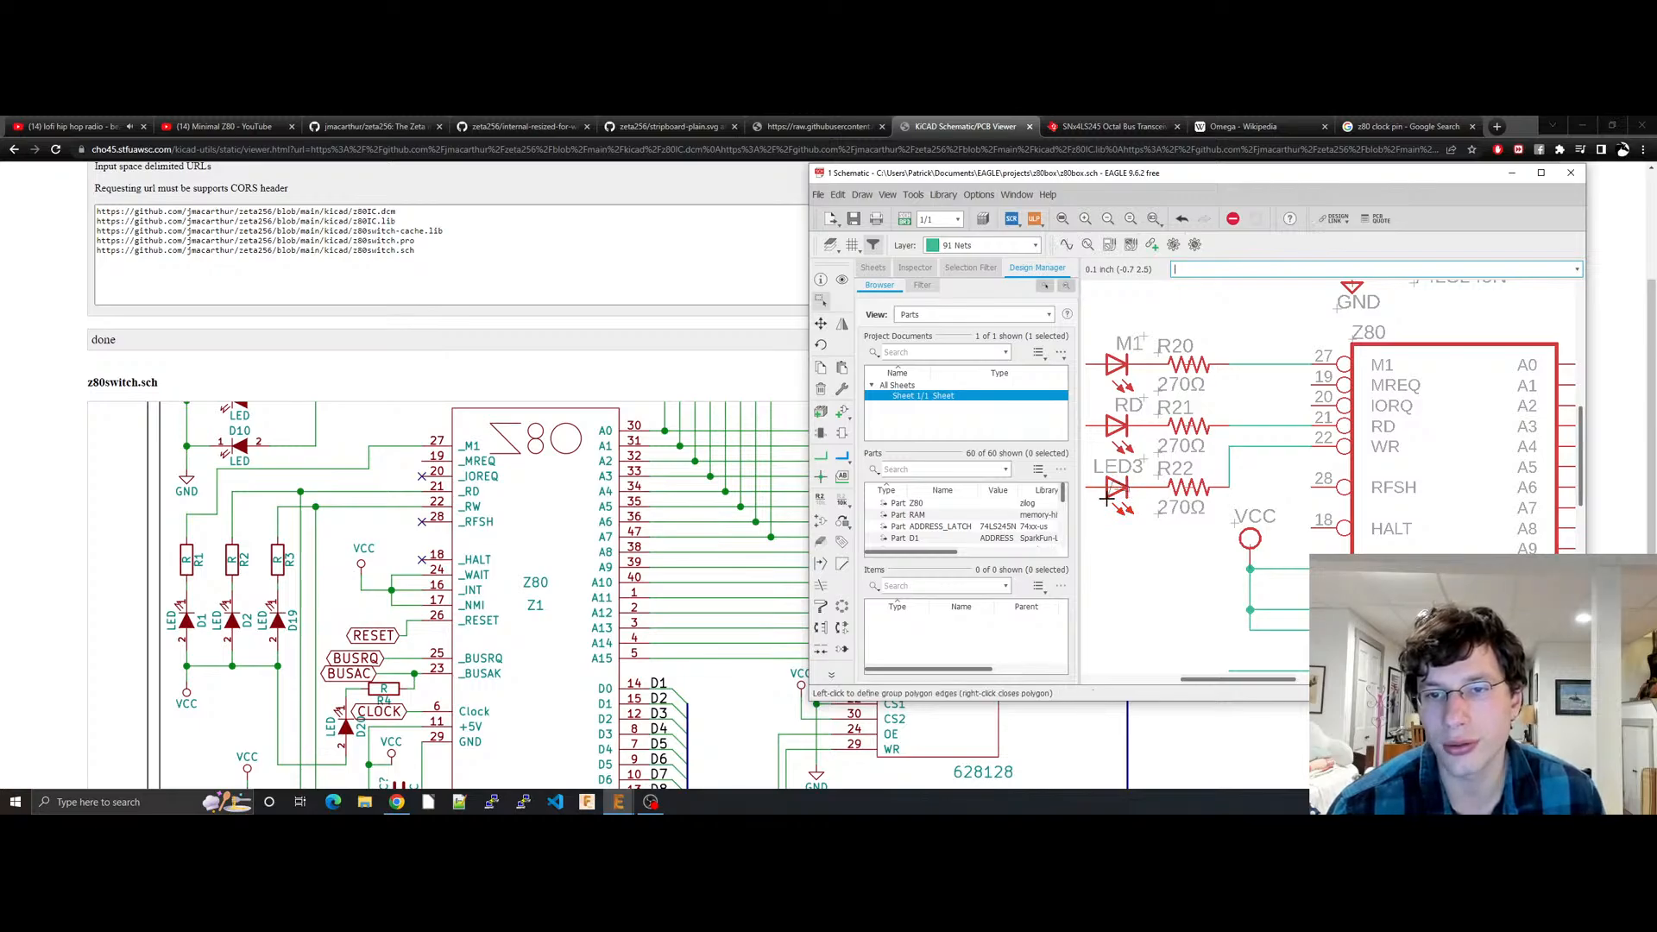
key("Escape")
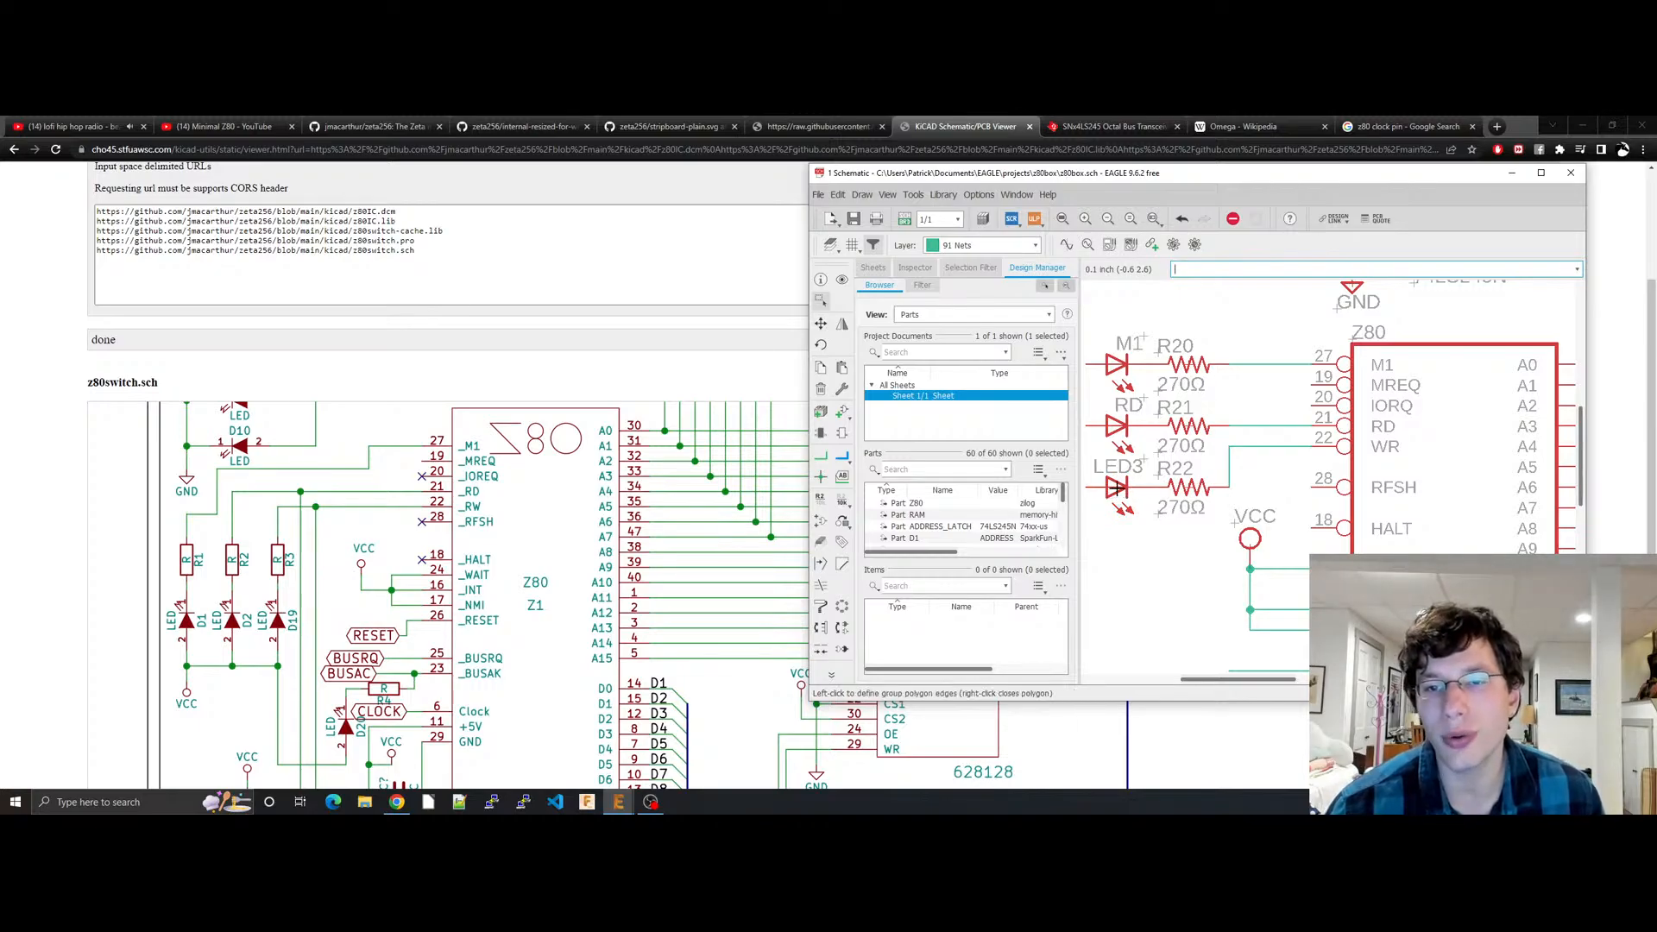
Step: Rename the LED beside resistor R22 as RW in its properties and save the schematic
right_click(1108, 497)
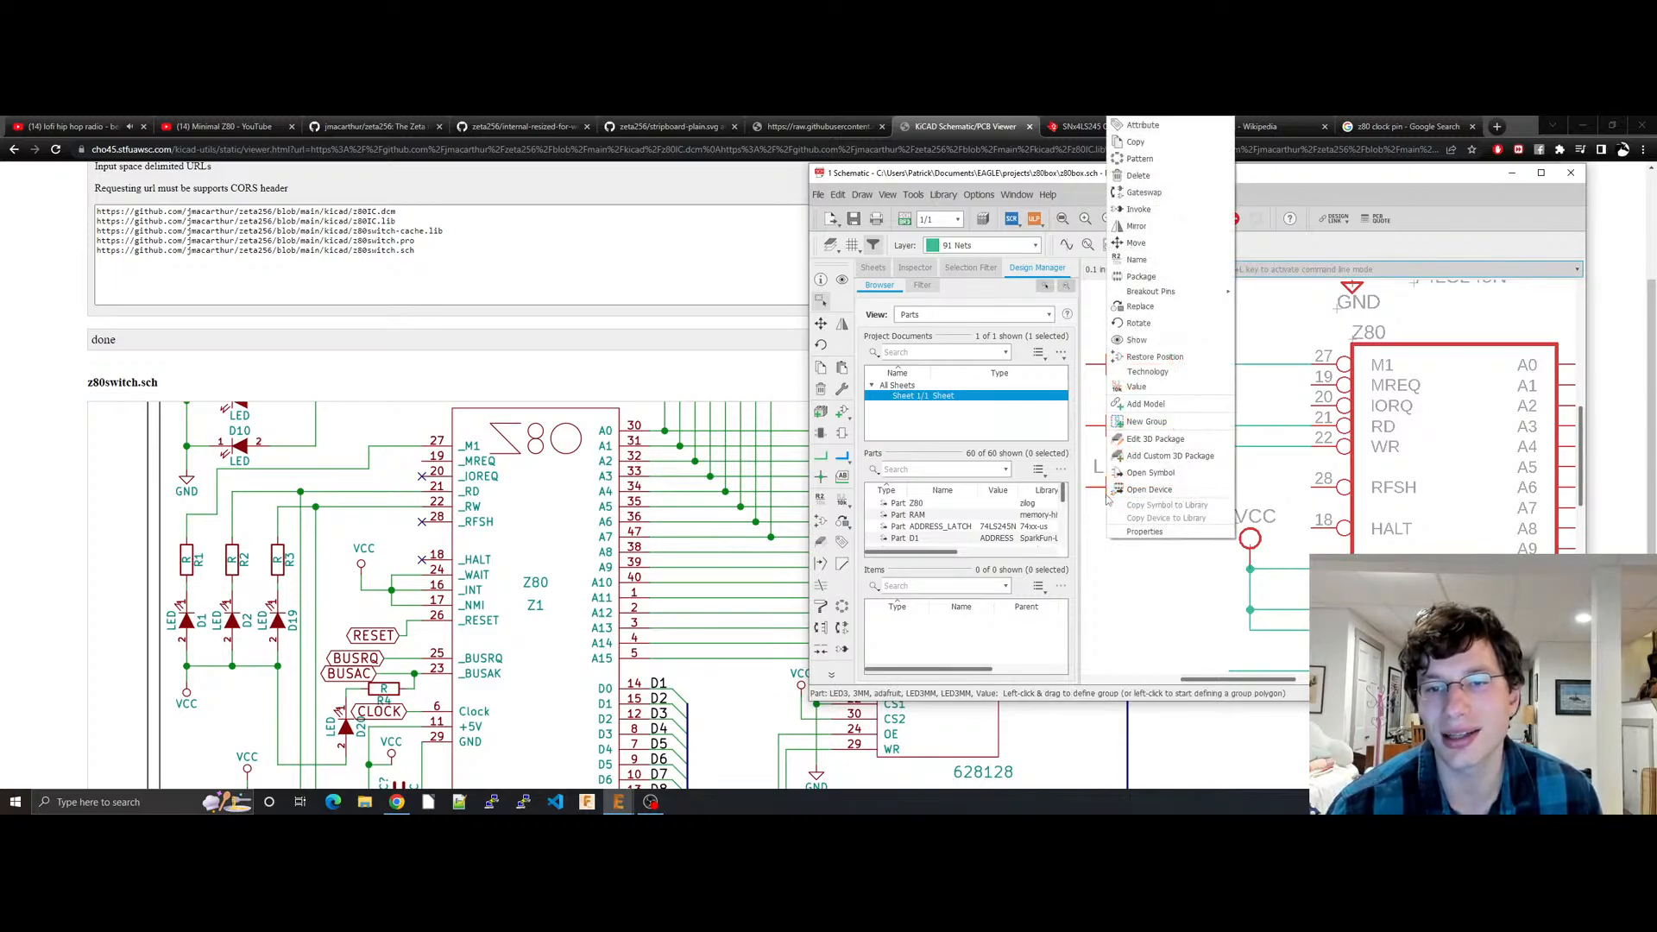
left_click(1143, 528)
left_click(991, 328)
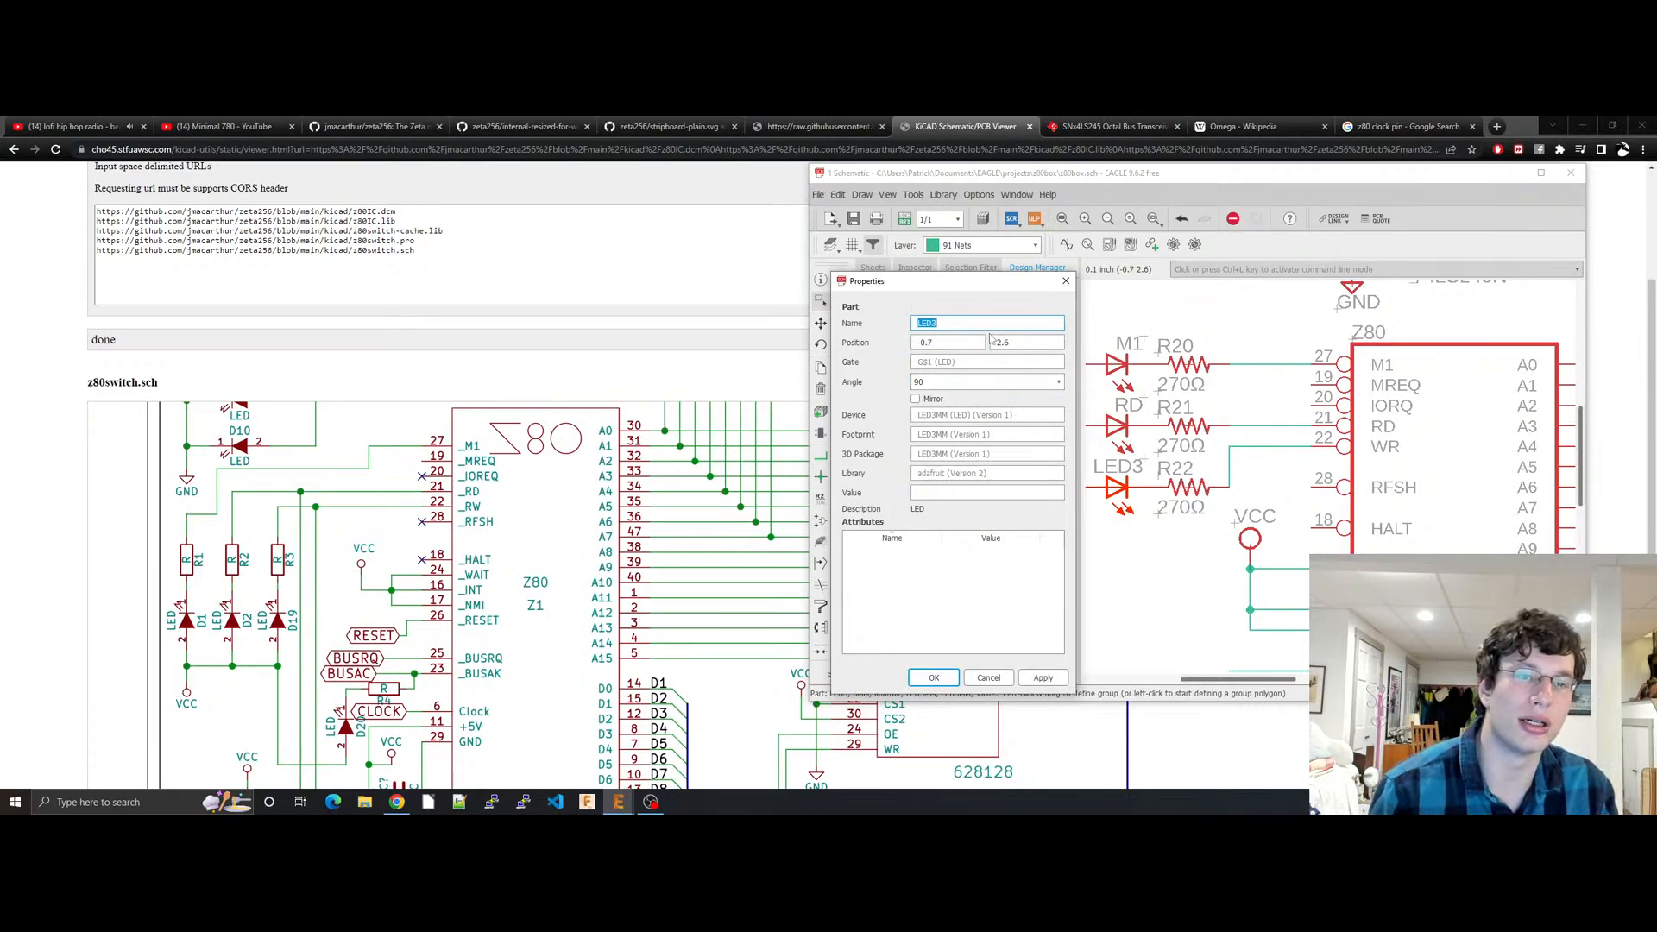
type("RW")
key("Return")
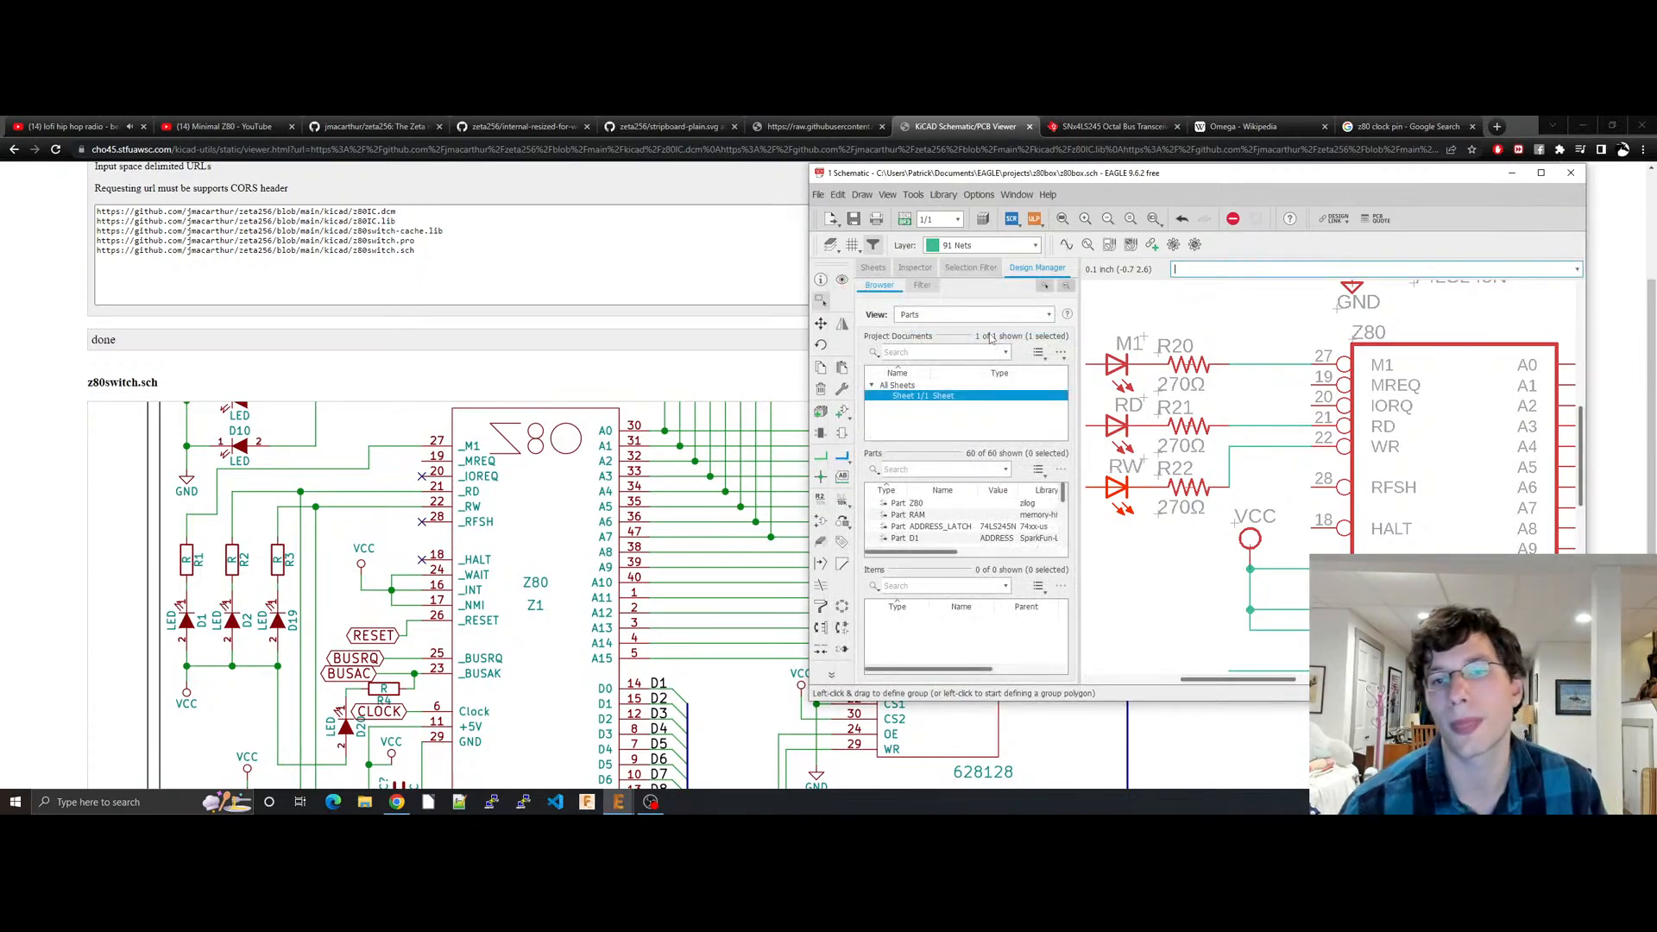
key("ctrl+s")
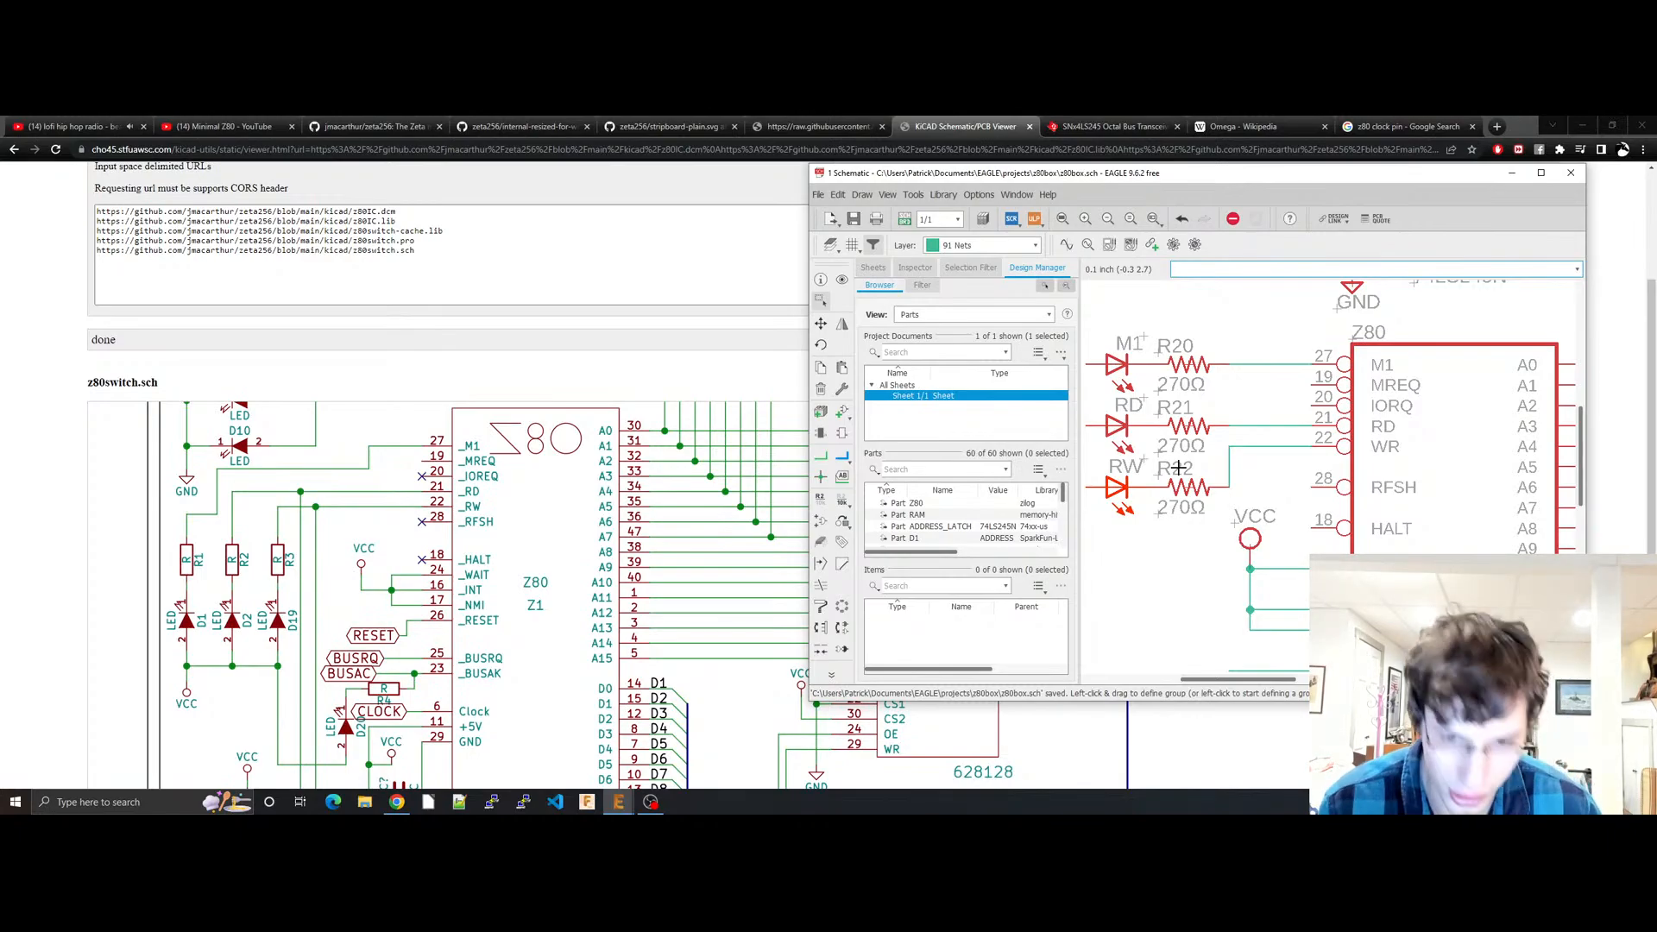
Step: Draw a net joining the free ends of the M1, RD and RW LEDs and save the schematic
scroll(1171, 490, "down", 1)
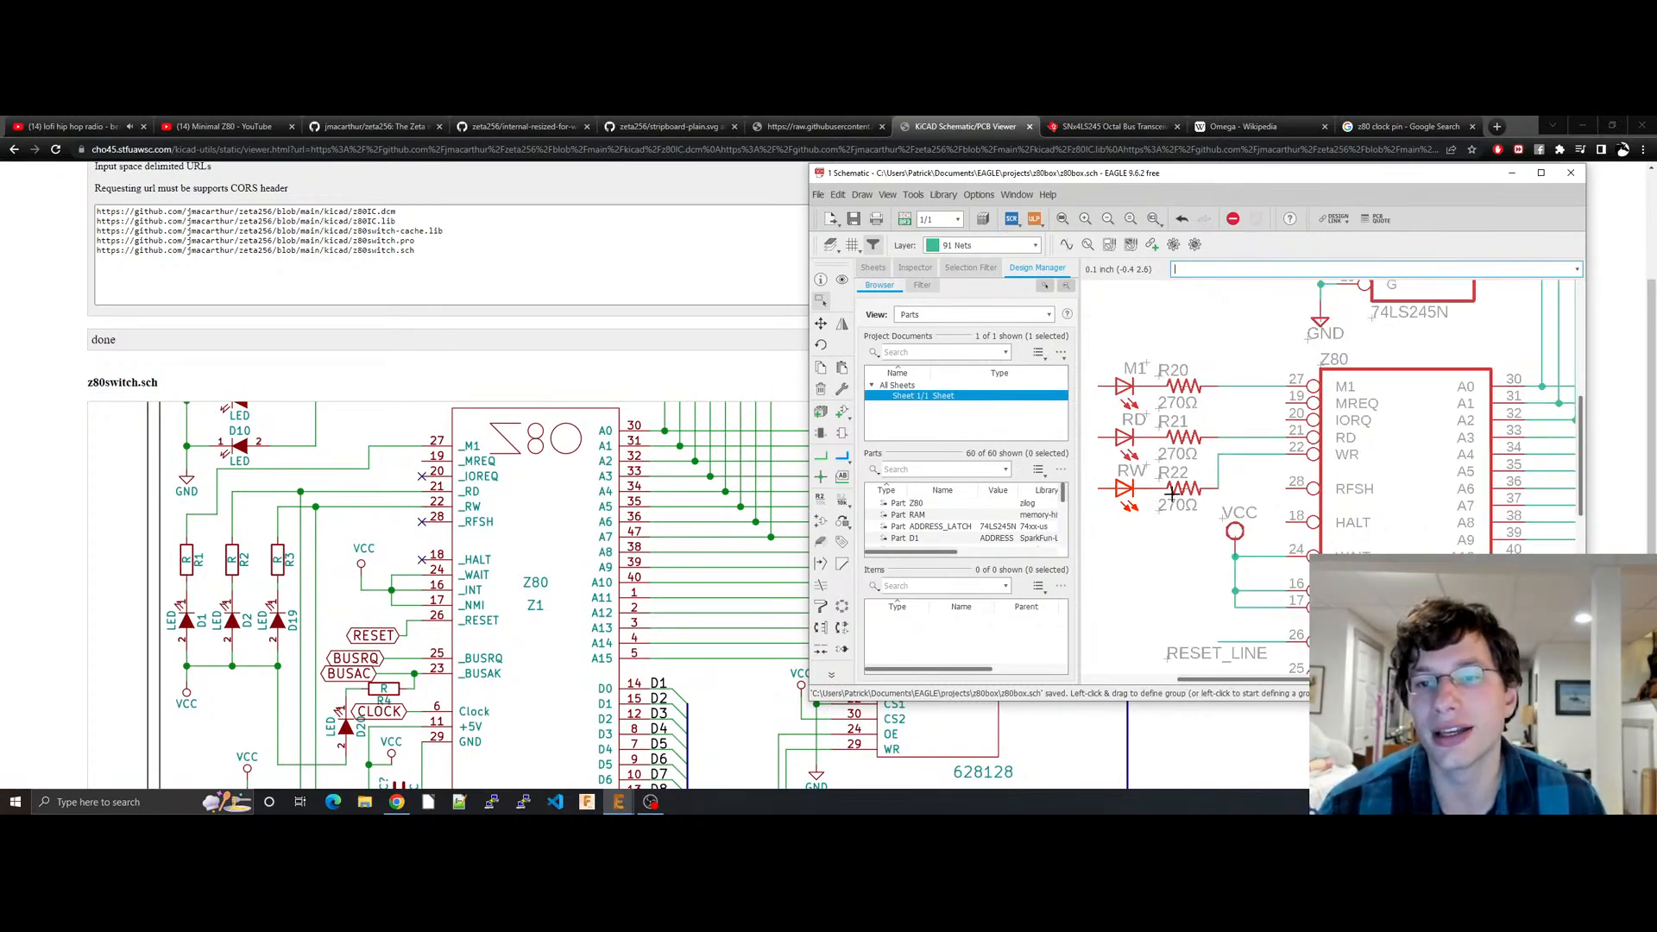
middle_click_drag(1164, 470, 1274, 480)
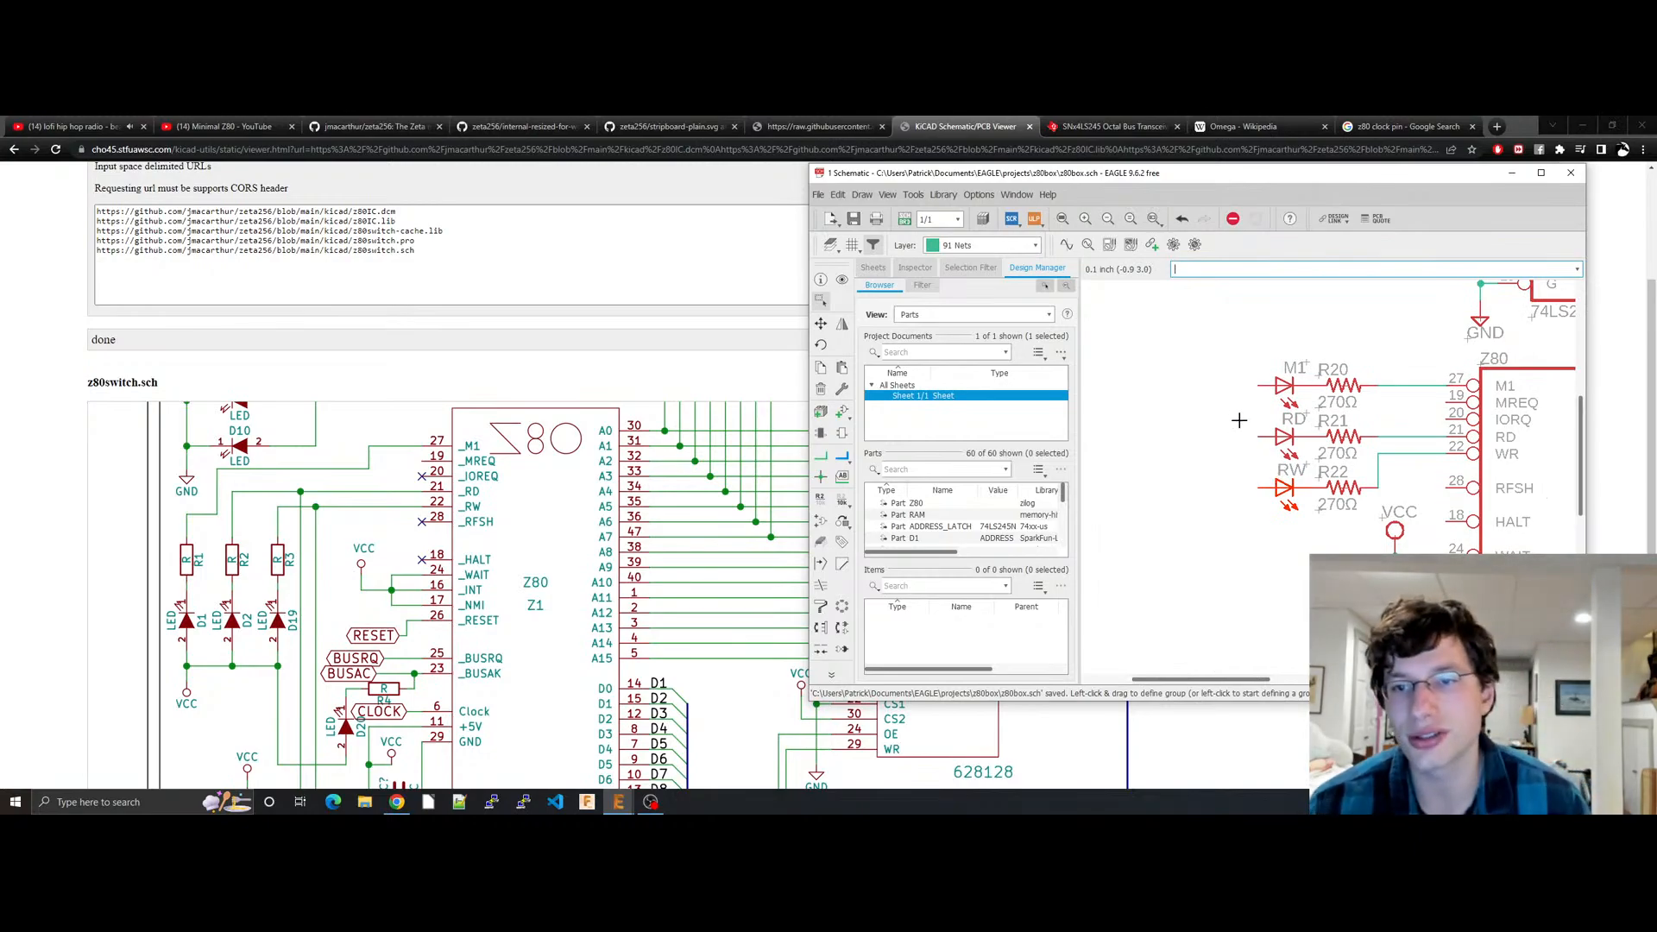
left_click(821, 455)
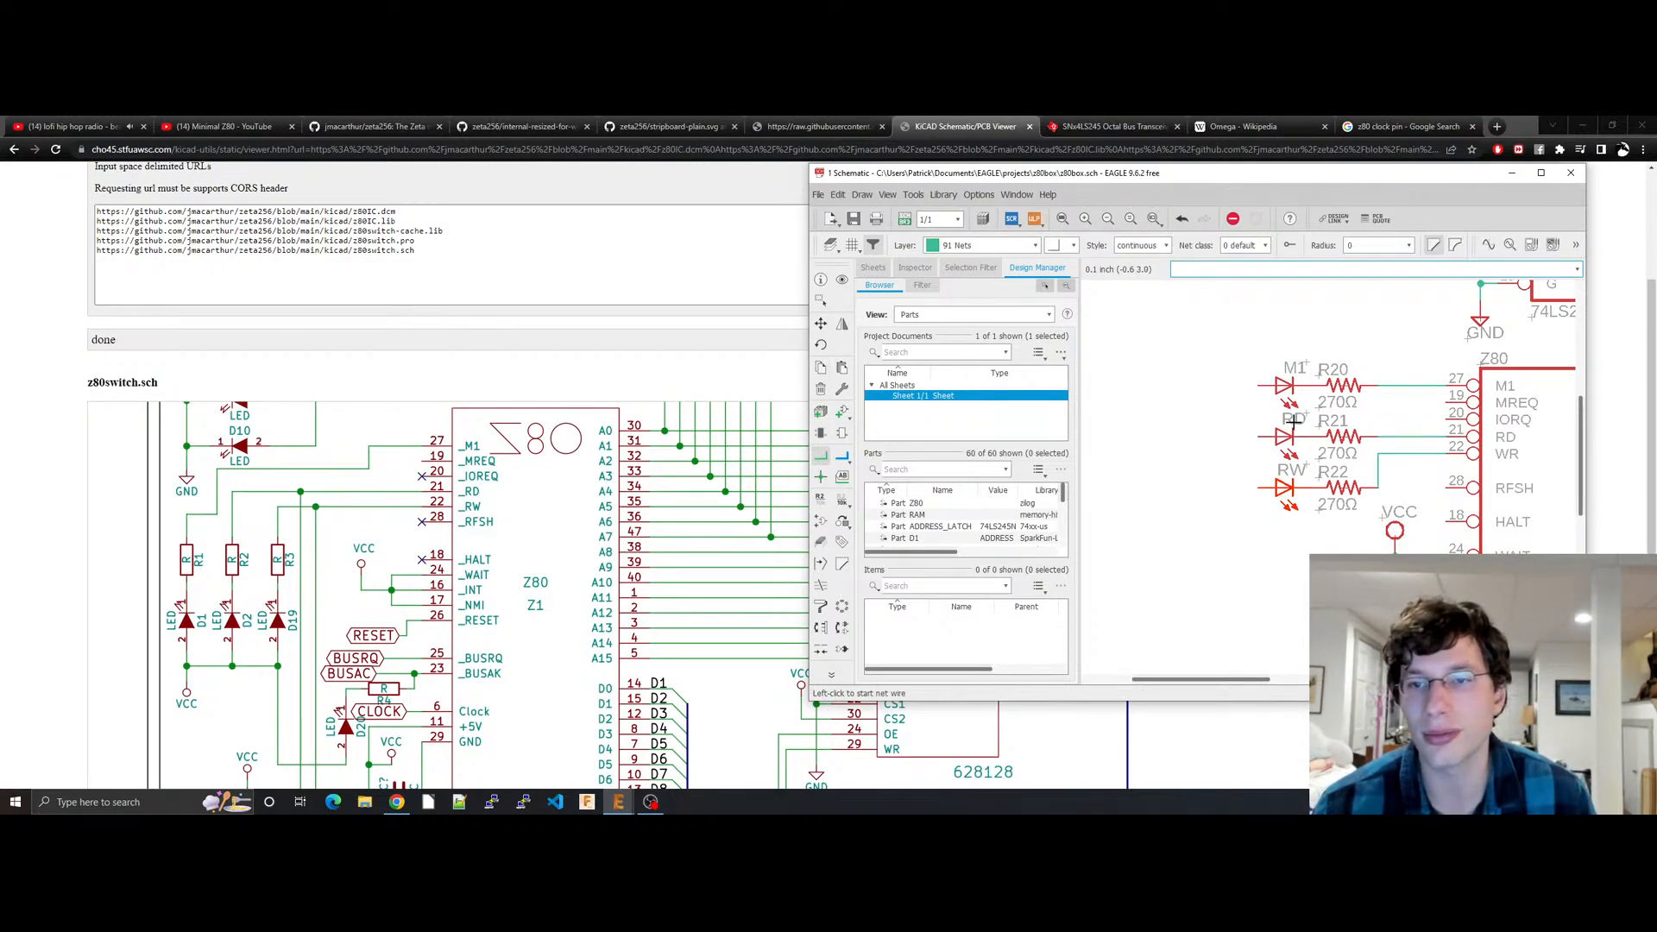
left_click(1258, 387)
left_click(1251, 488)
key("ctrl+s")
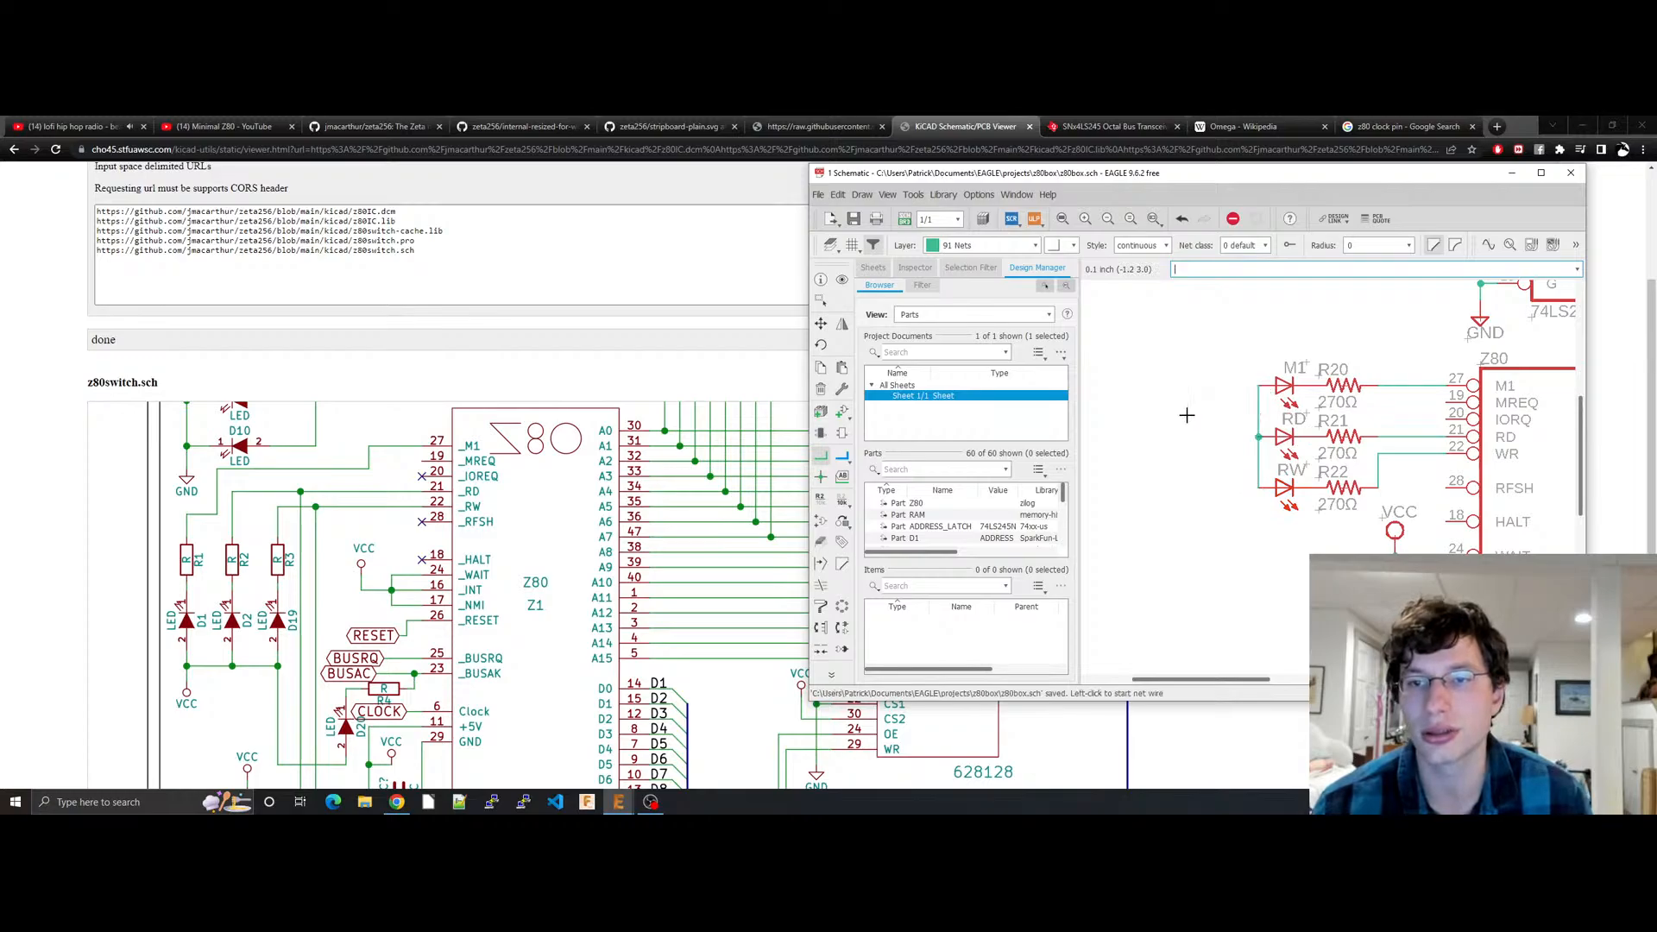
key("Escape")
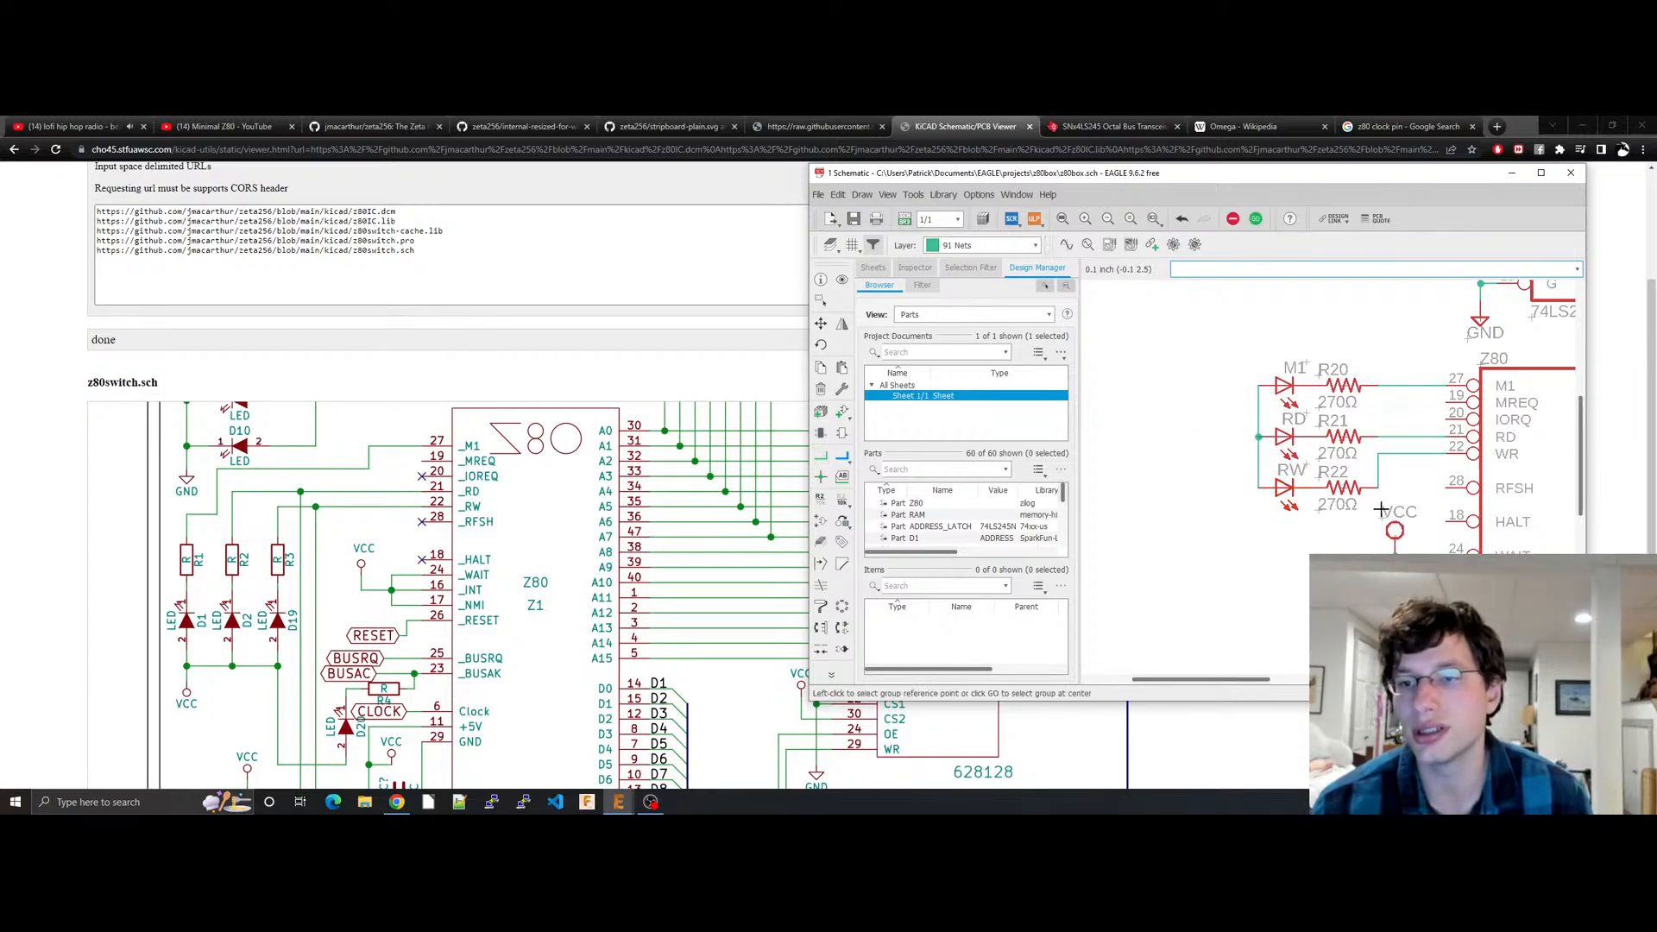
Step: Copy the existing VCC supply symbol onto the LEDs' shared net, accept renaming that net to VCC, and save
left_click(1396, 531)
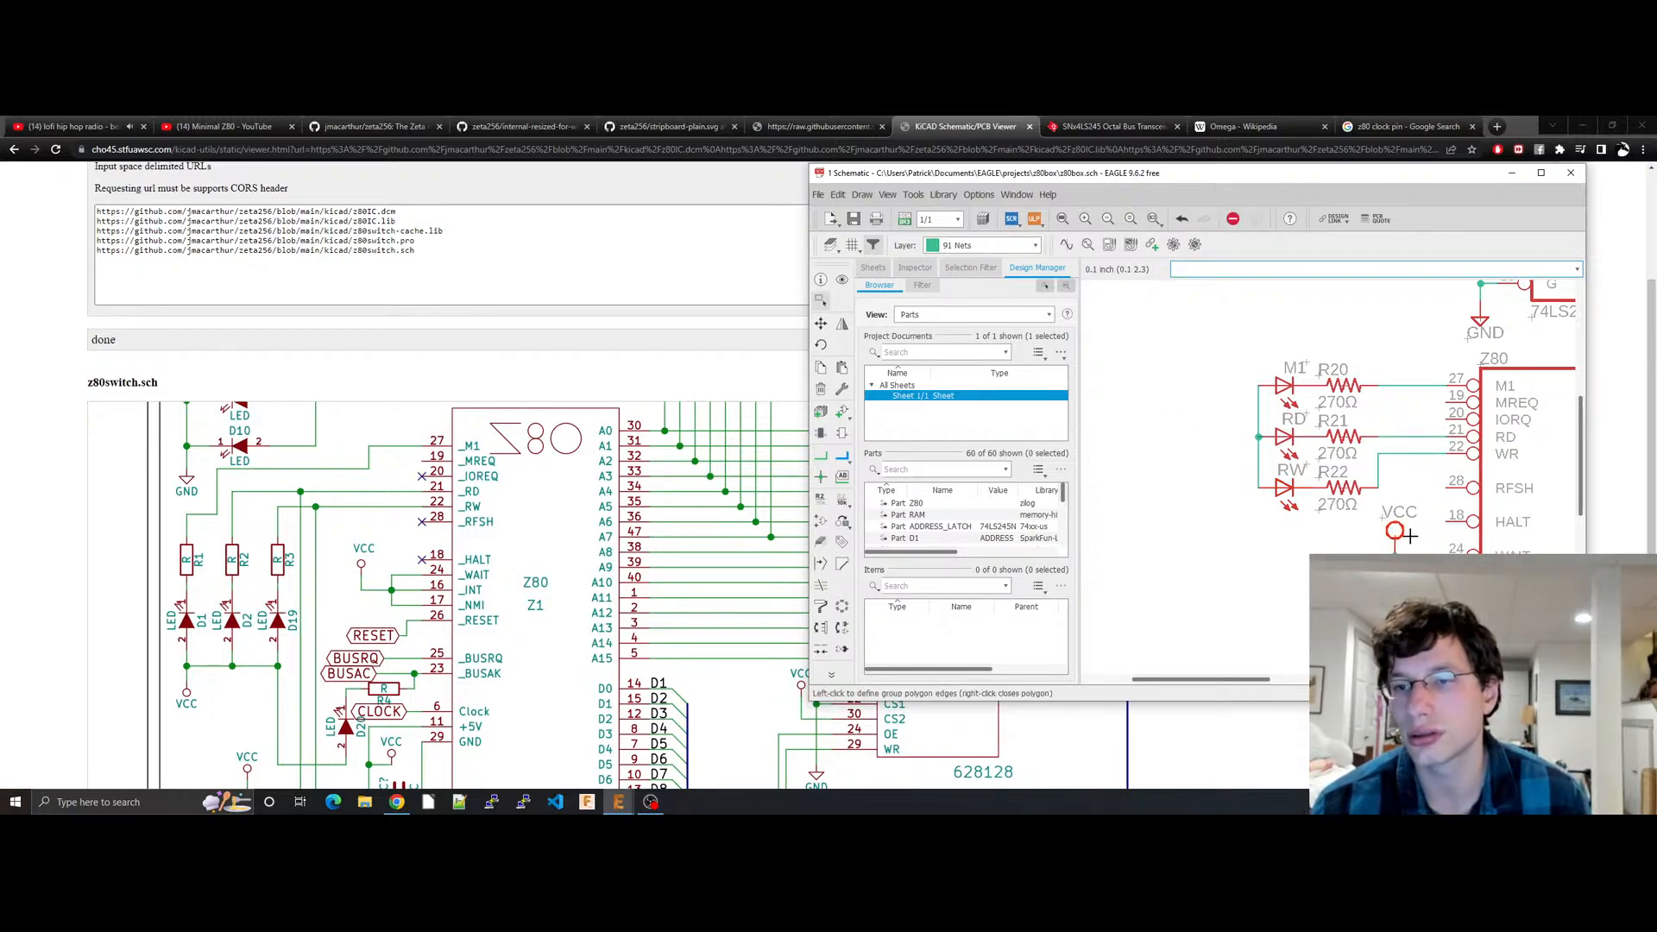
key("ctrl+c")
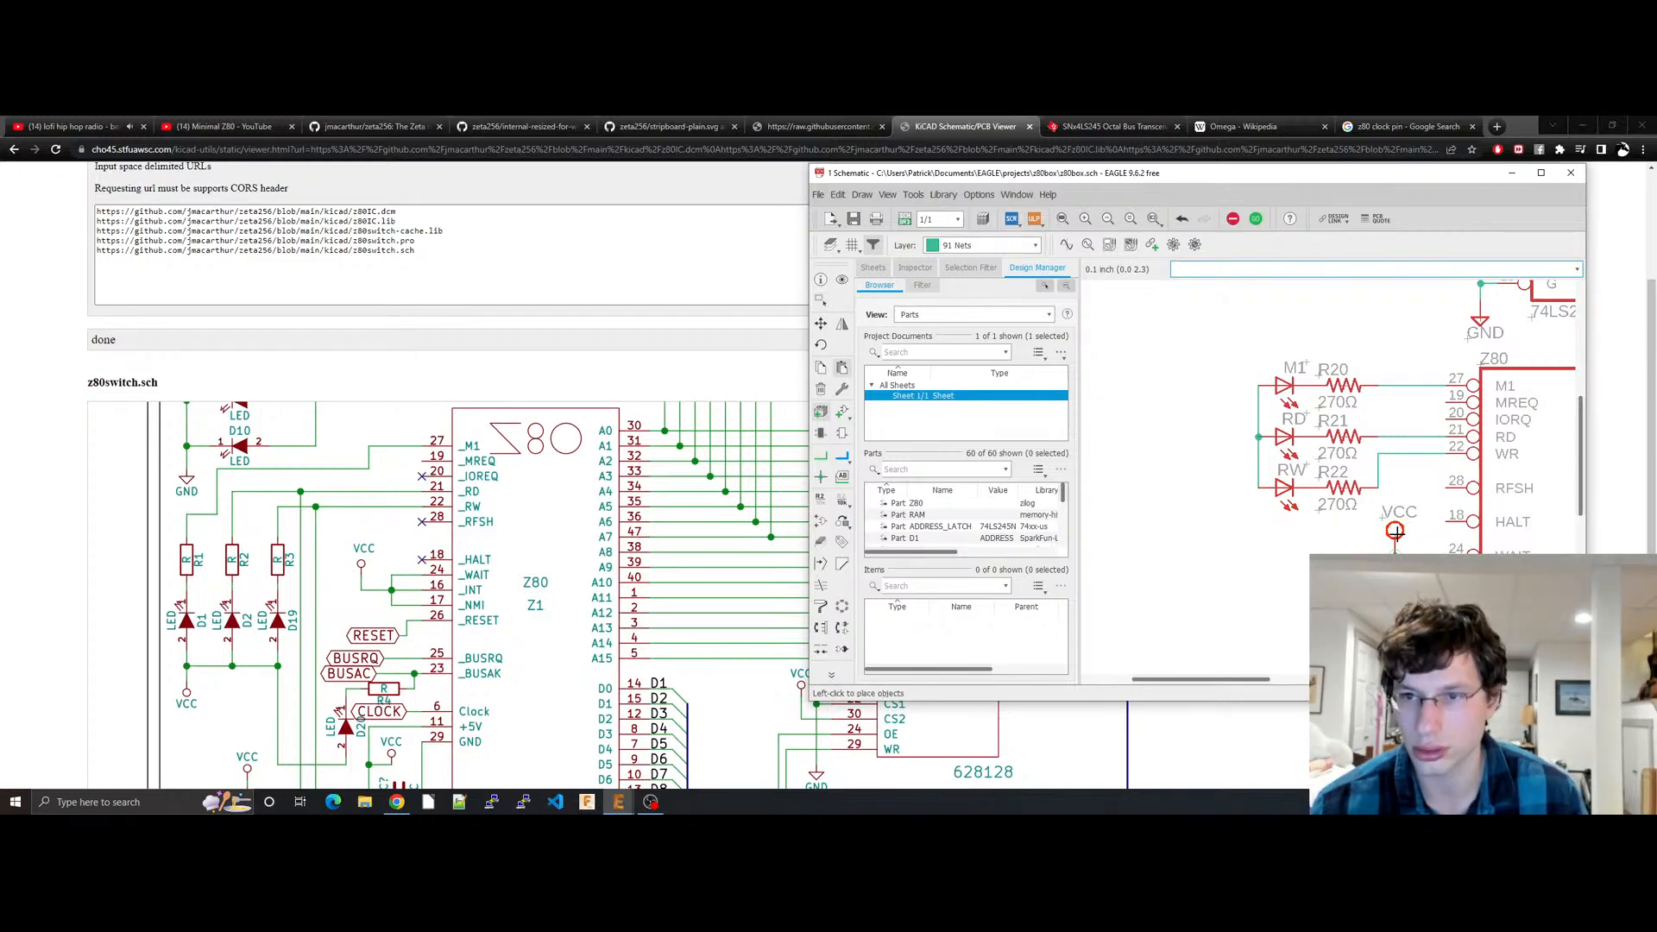
key("ctrl+v")
left_click(1259, 378)
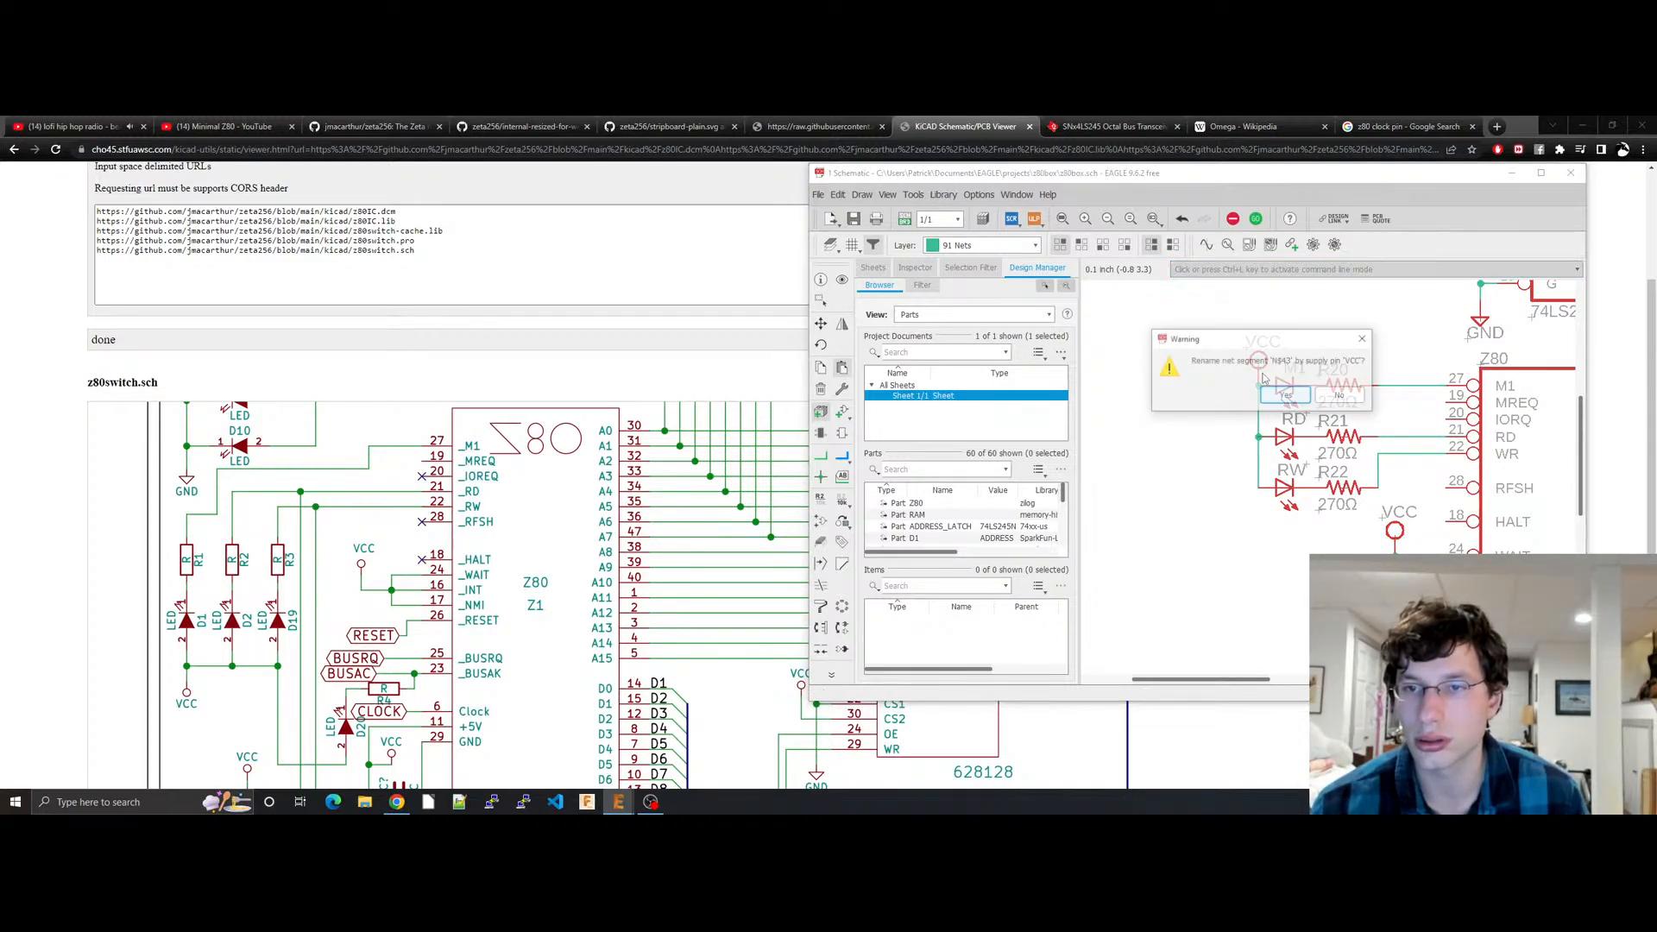
left_click(1301, 399)
key("ctrl+s")
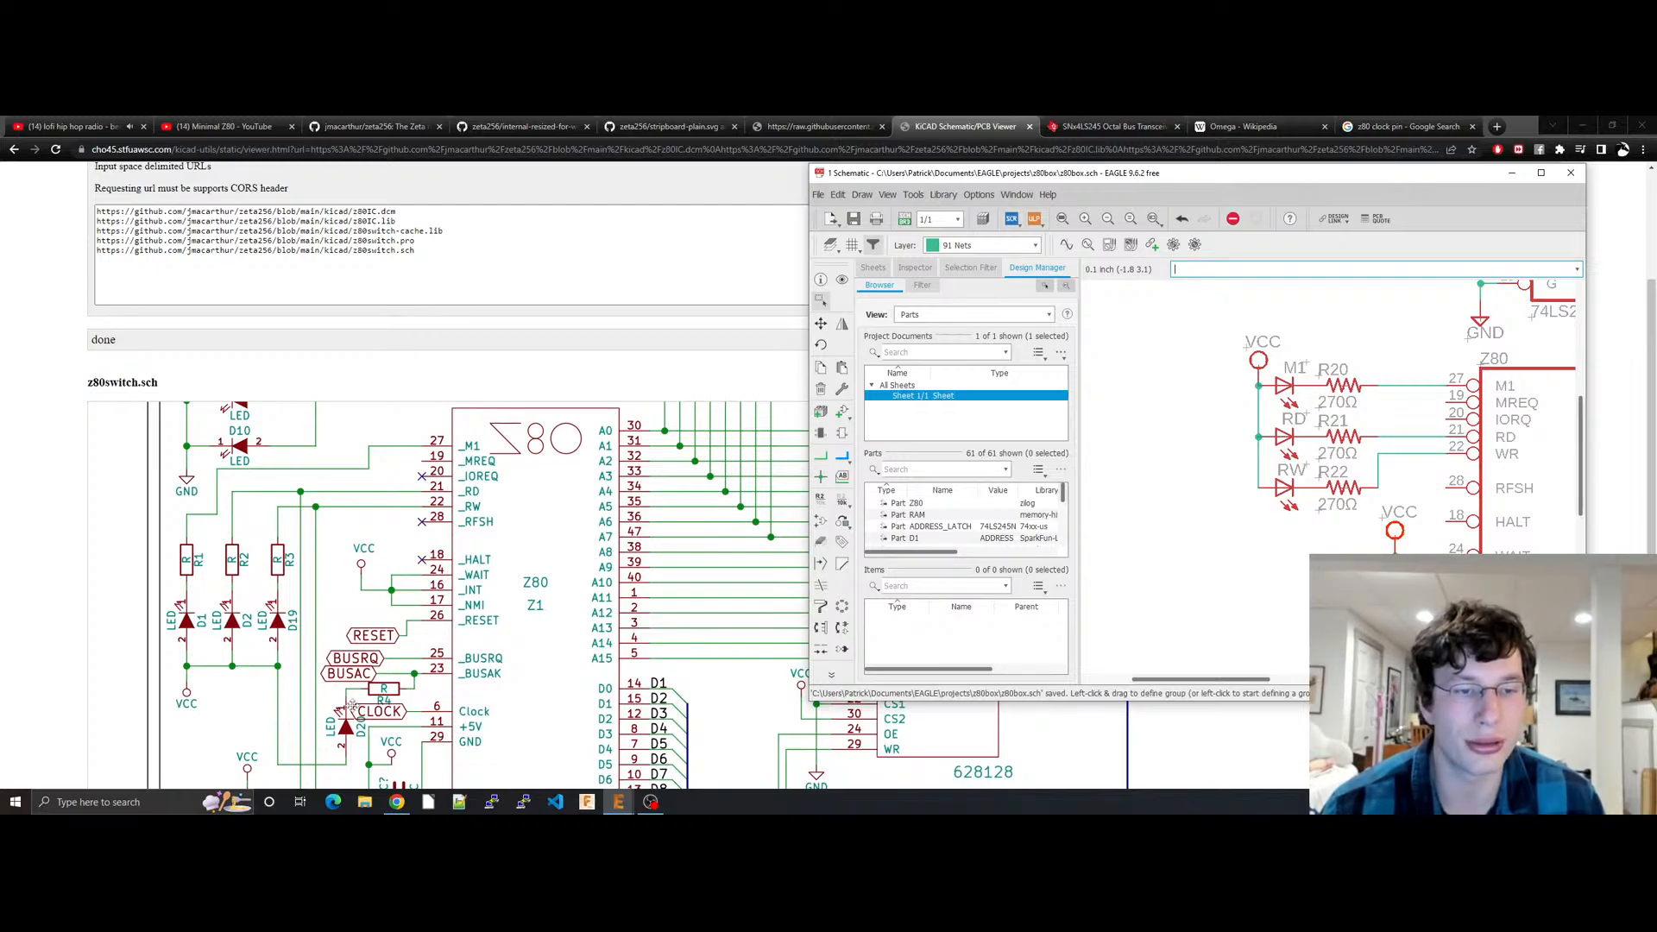
Step: Duplicate the RW LED together with its 270Ω resistor R22 and place the copy directly below the originals
middle_click_drag(1180, 562, 1086, 542)
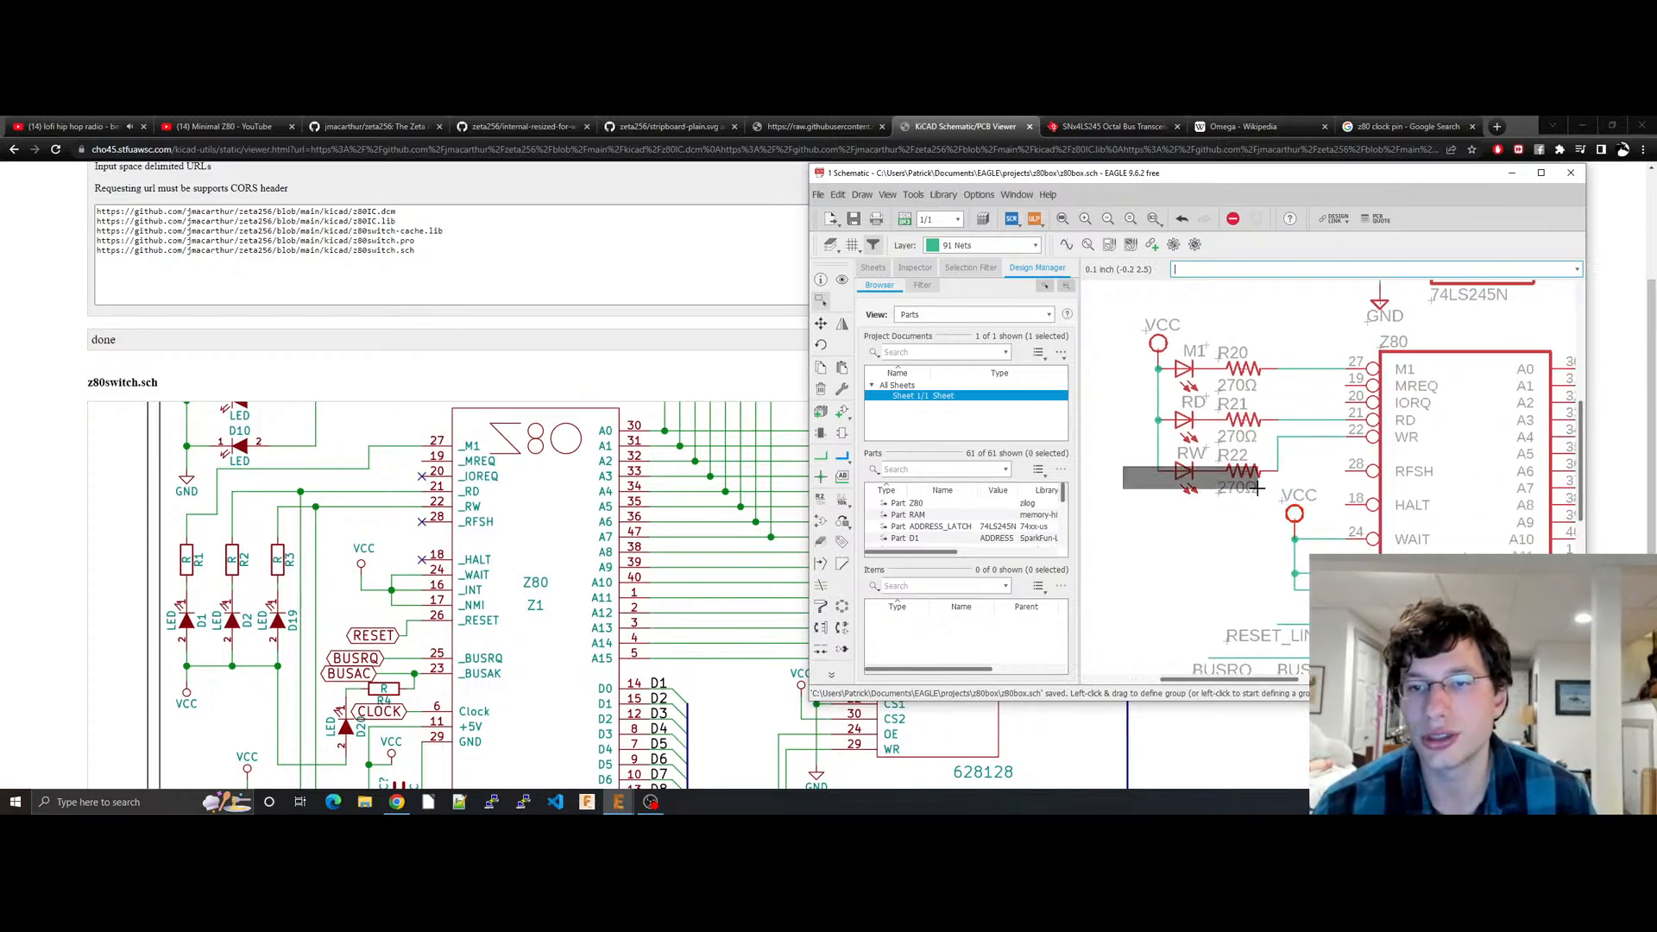
key("ctrl+c")
key("ctrl+v")
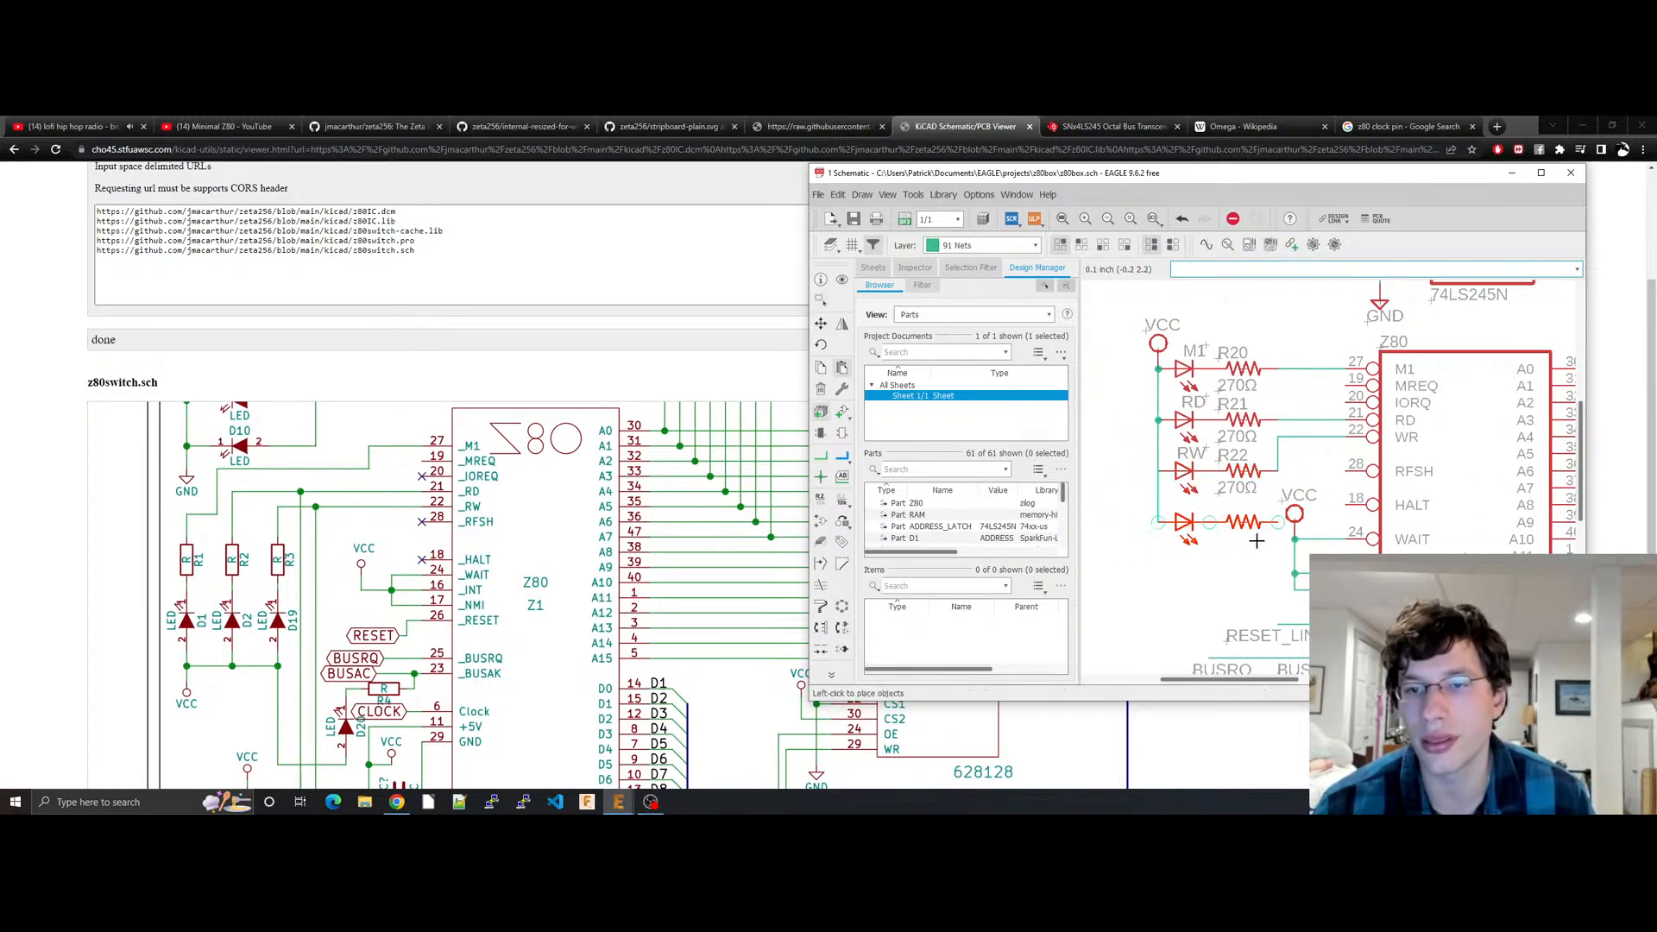
left_click(1258, 541)
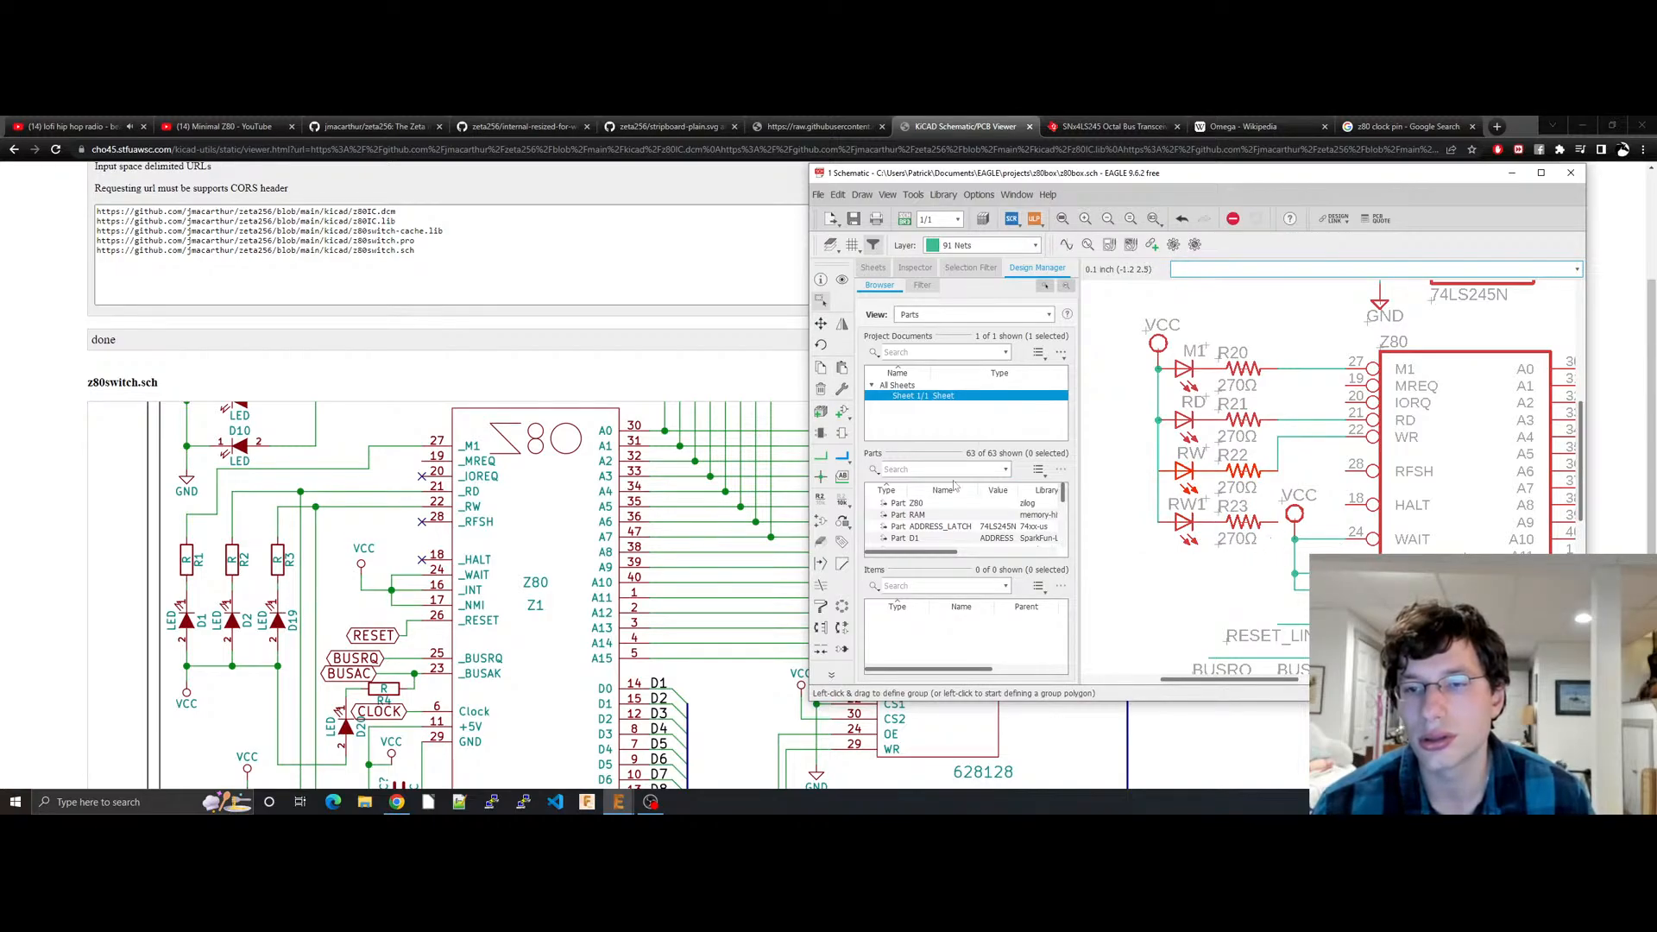
Step: Wire the free end of resistor R23 down toward the BUSAC net and save the schematic
left_click(821, 455)
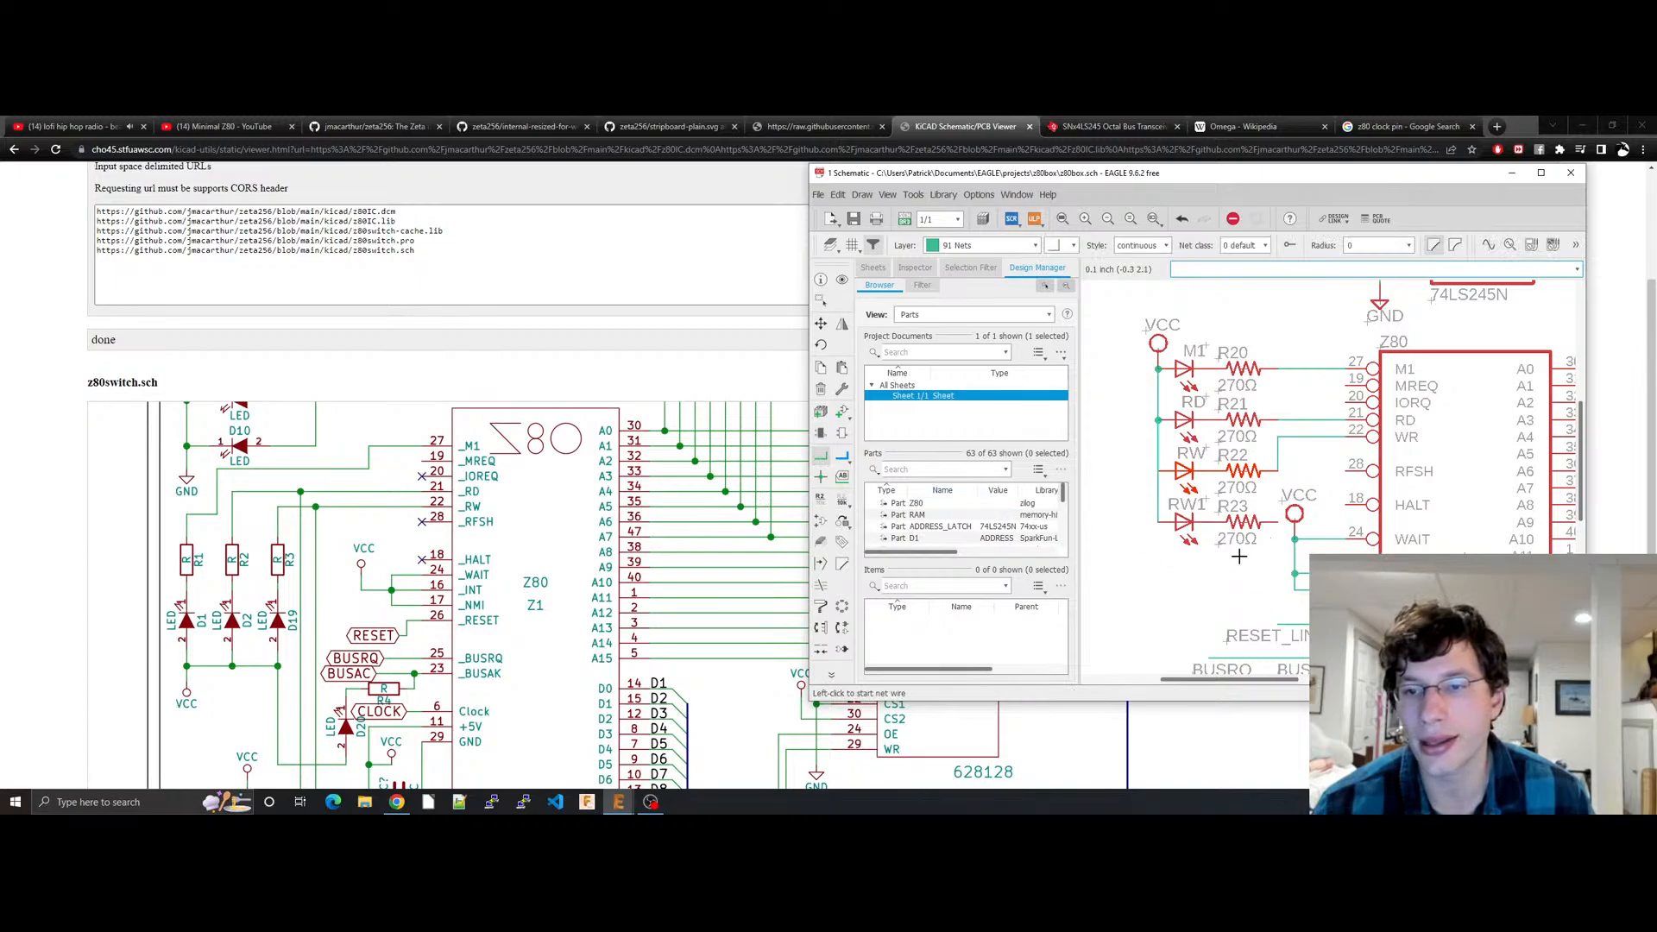
left_click(1274, 522)
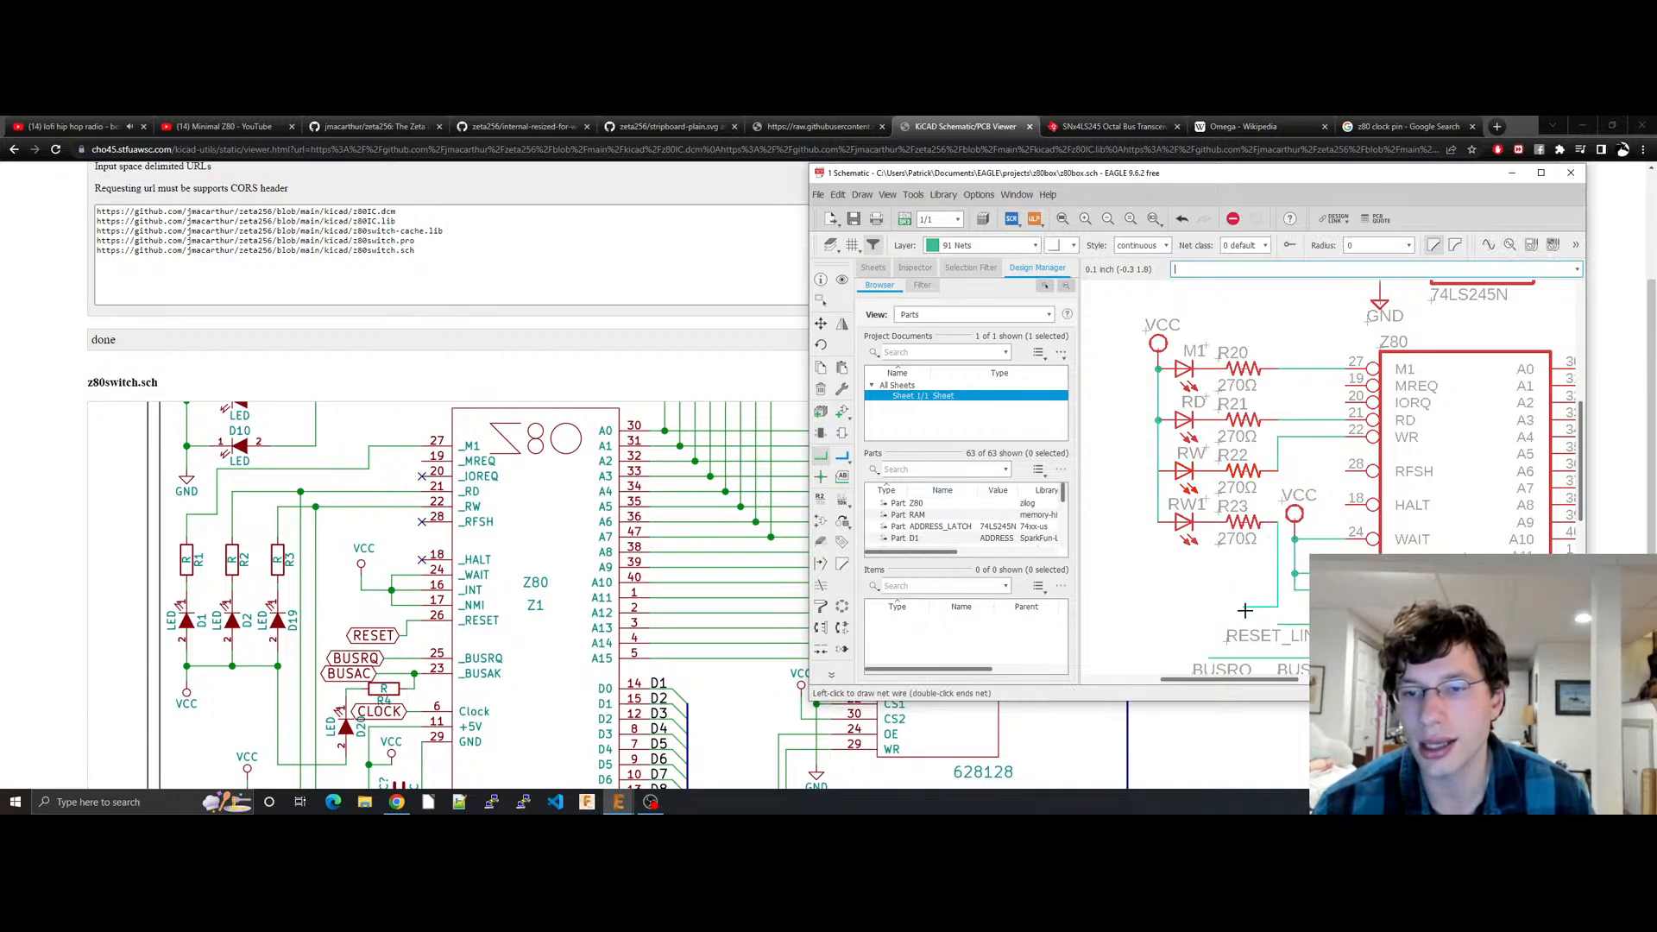
middle_click_drag(1244, 610, 1232, 522)
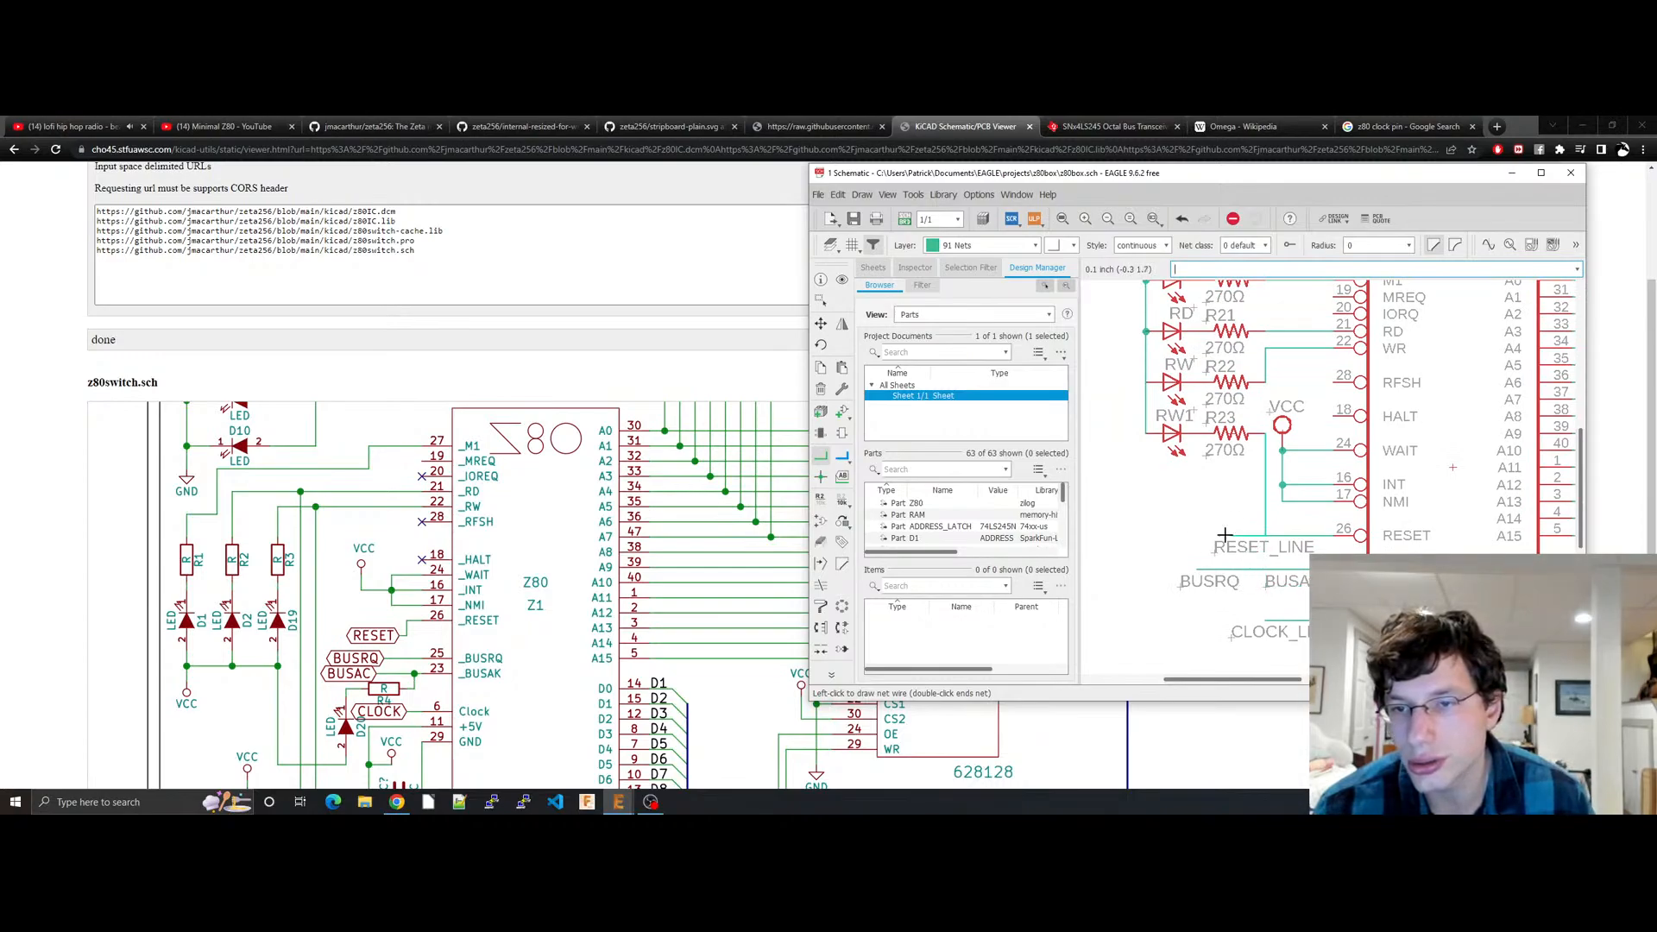
left_click(1268, 518)
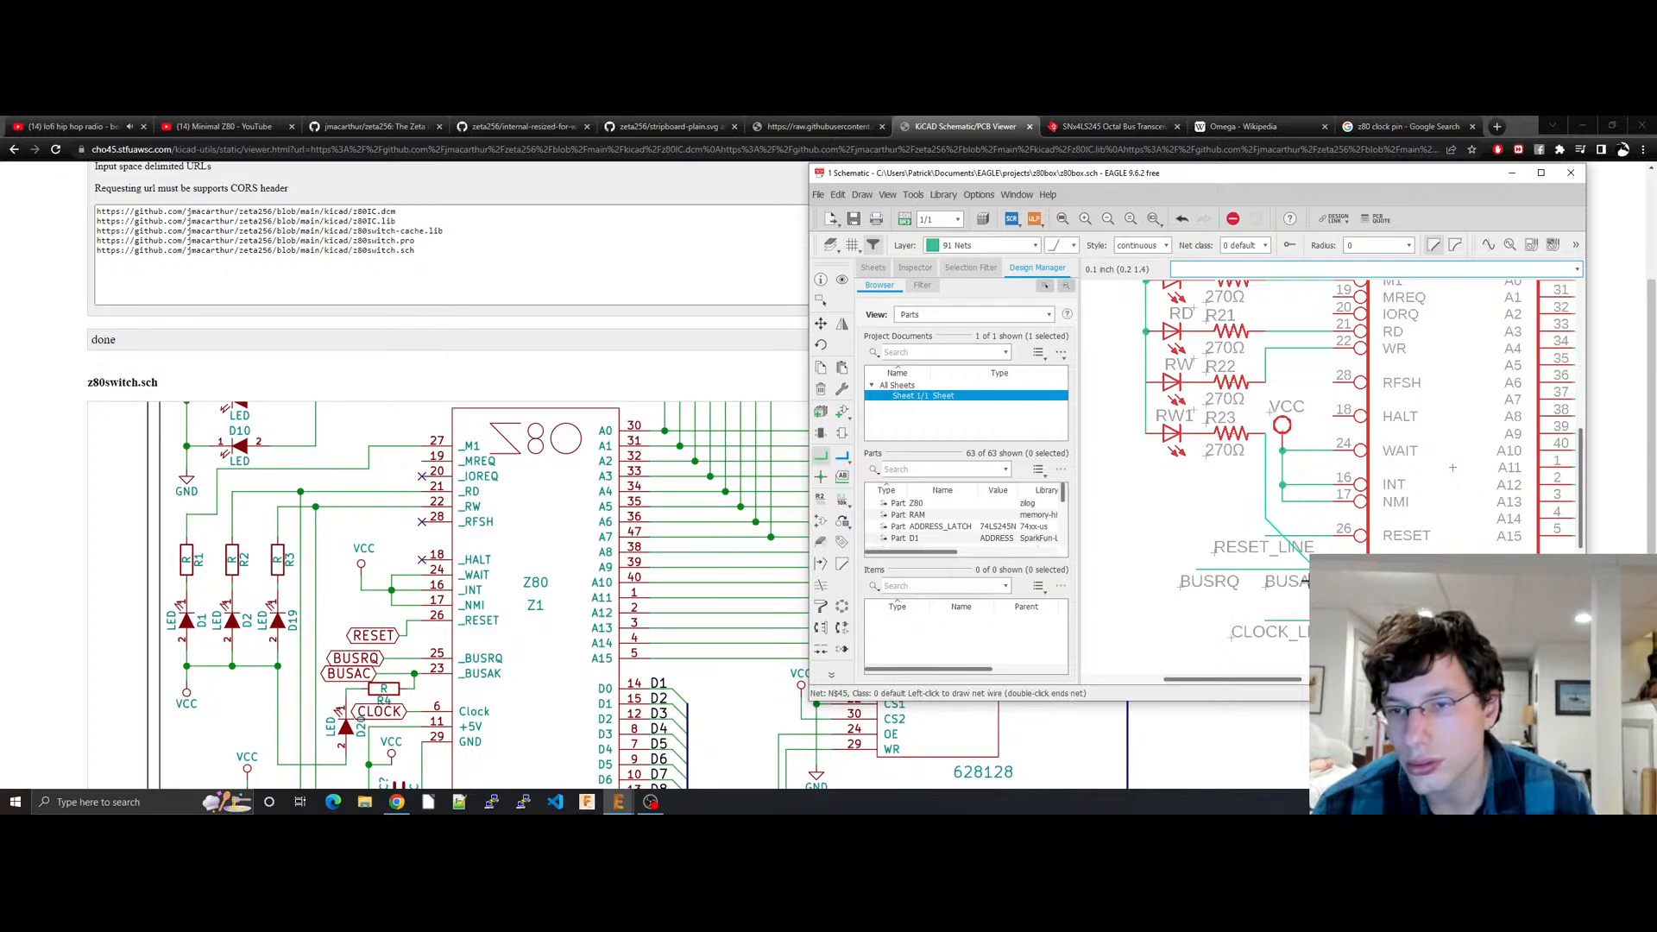
left_click(1314, 586)
key("Escape")
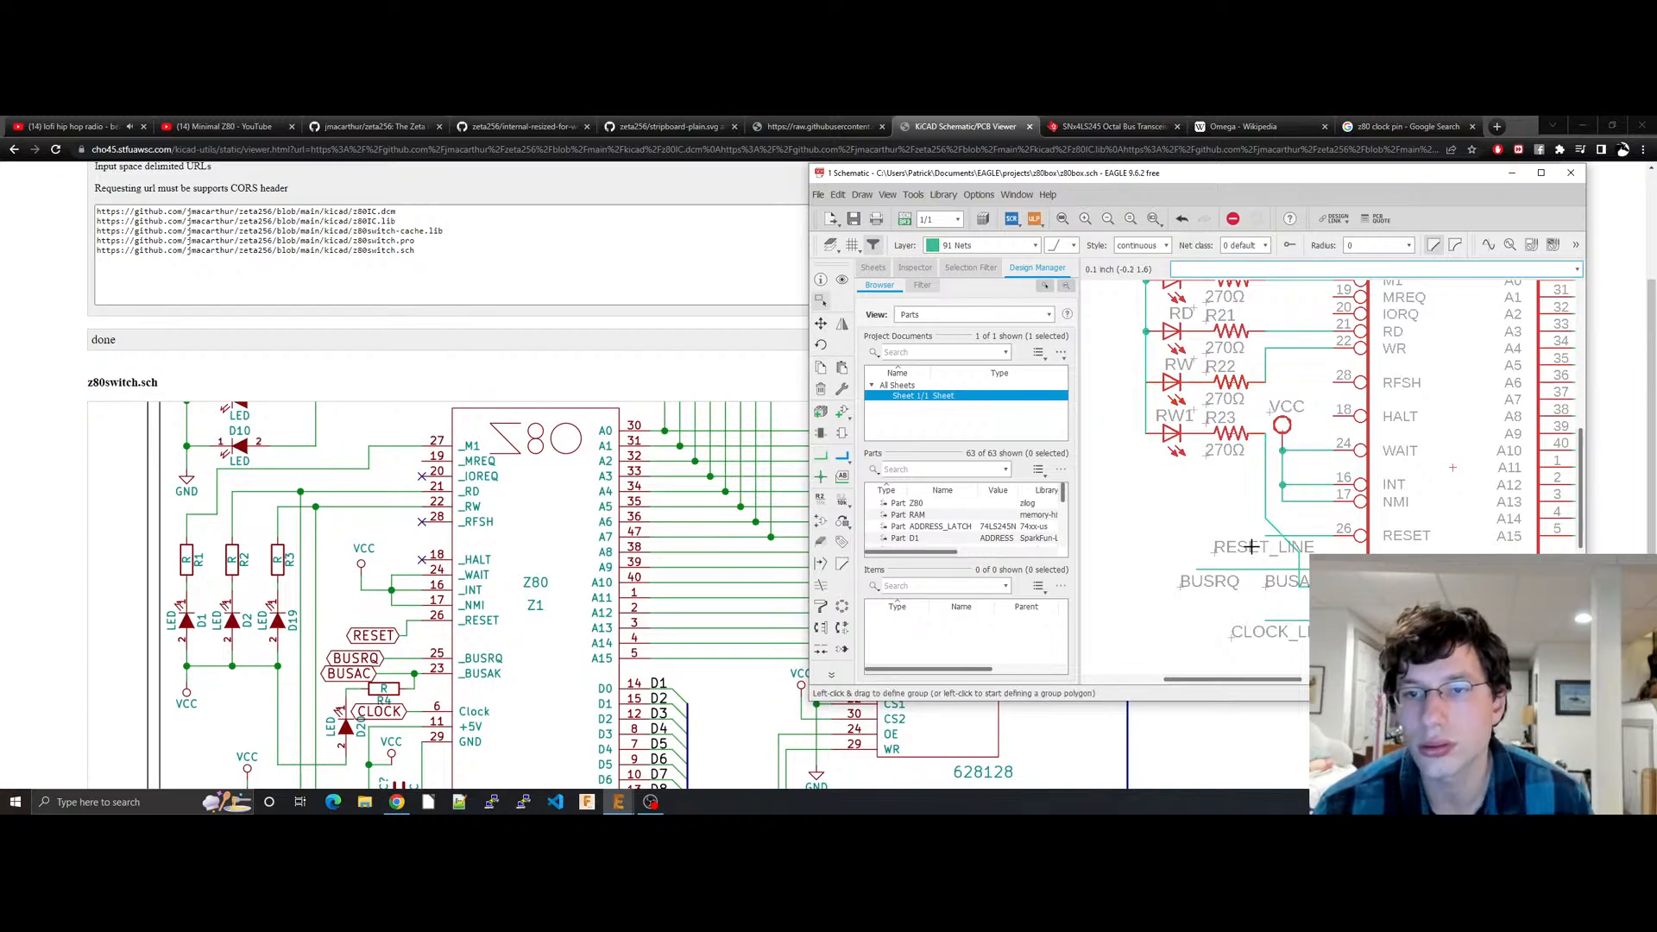
key("ctrl+s")
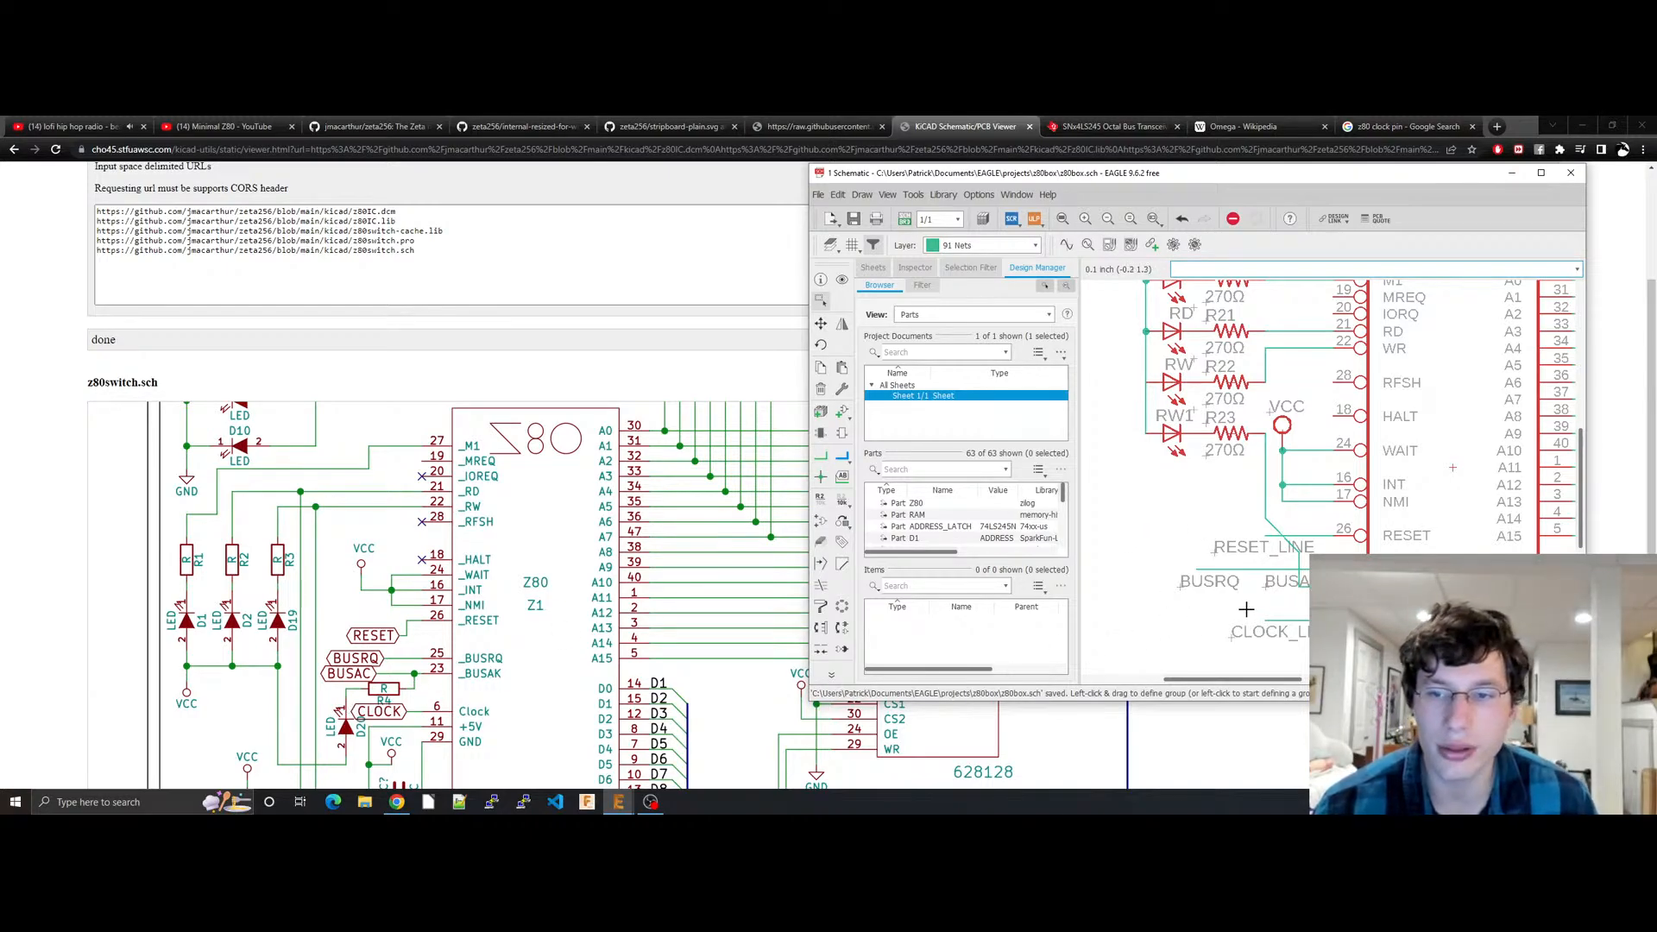
Step: Try to move the LED beside resistor R23, and undo the last diagonal wire segment leading to the BUSAC net
left_click(1165, 439)
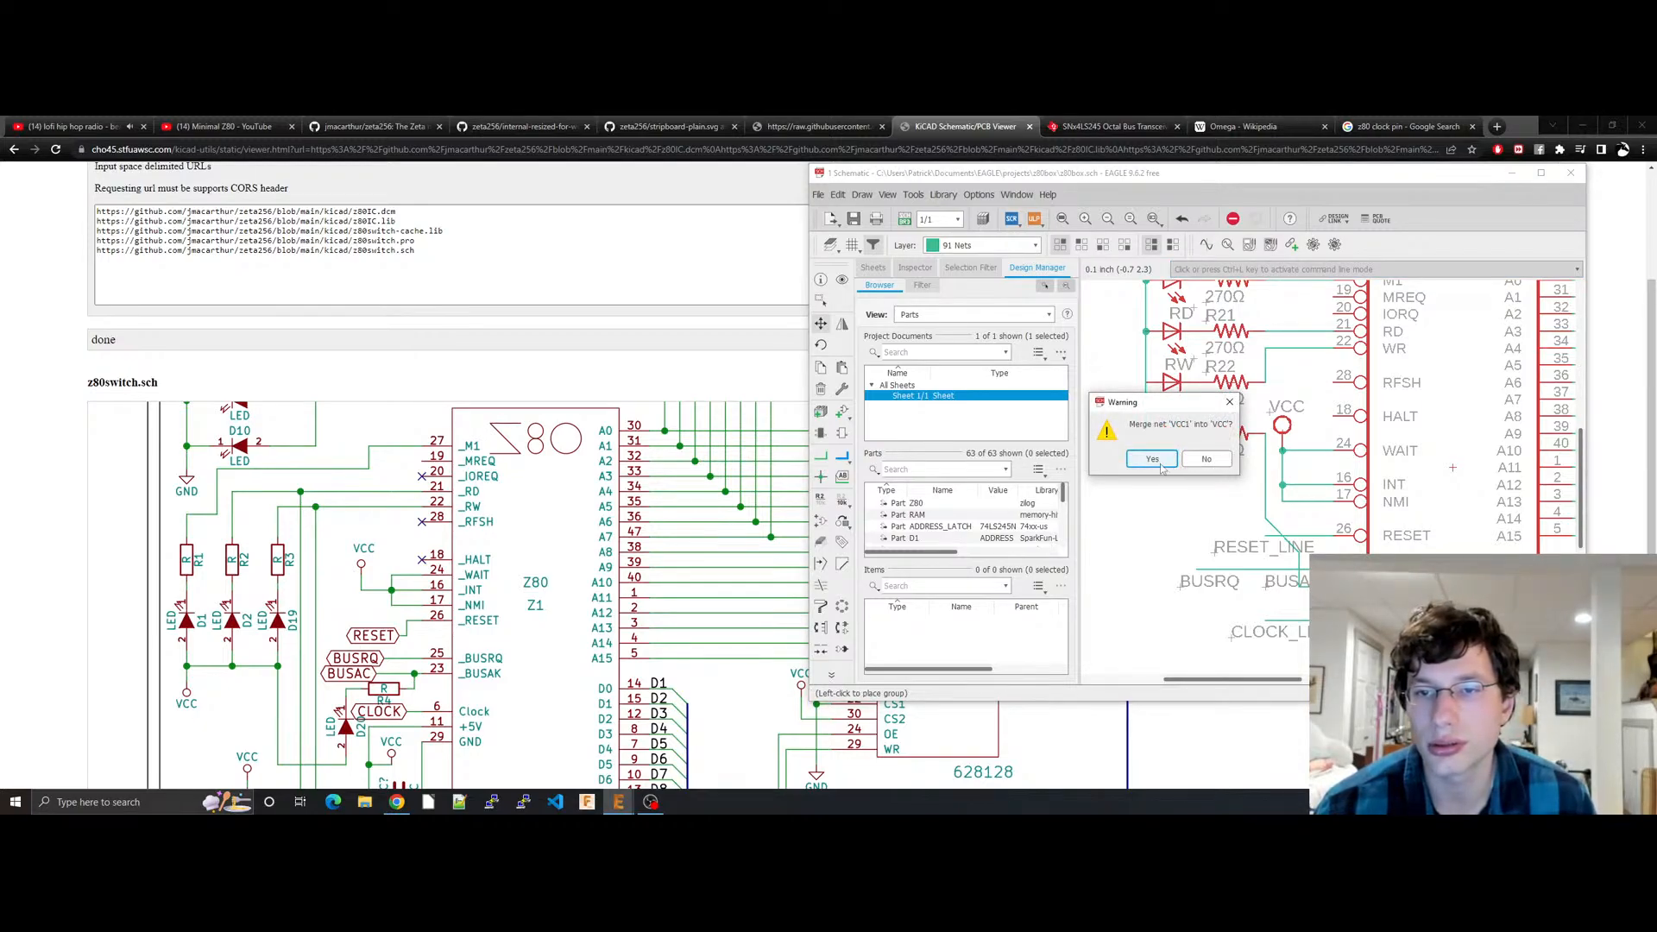
left_click(1208, 462)
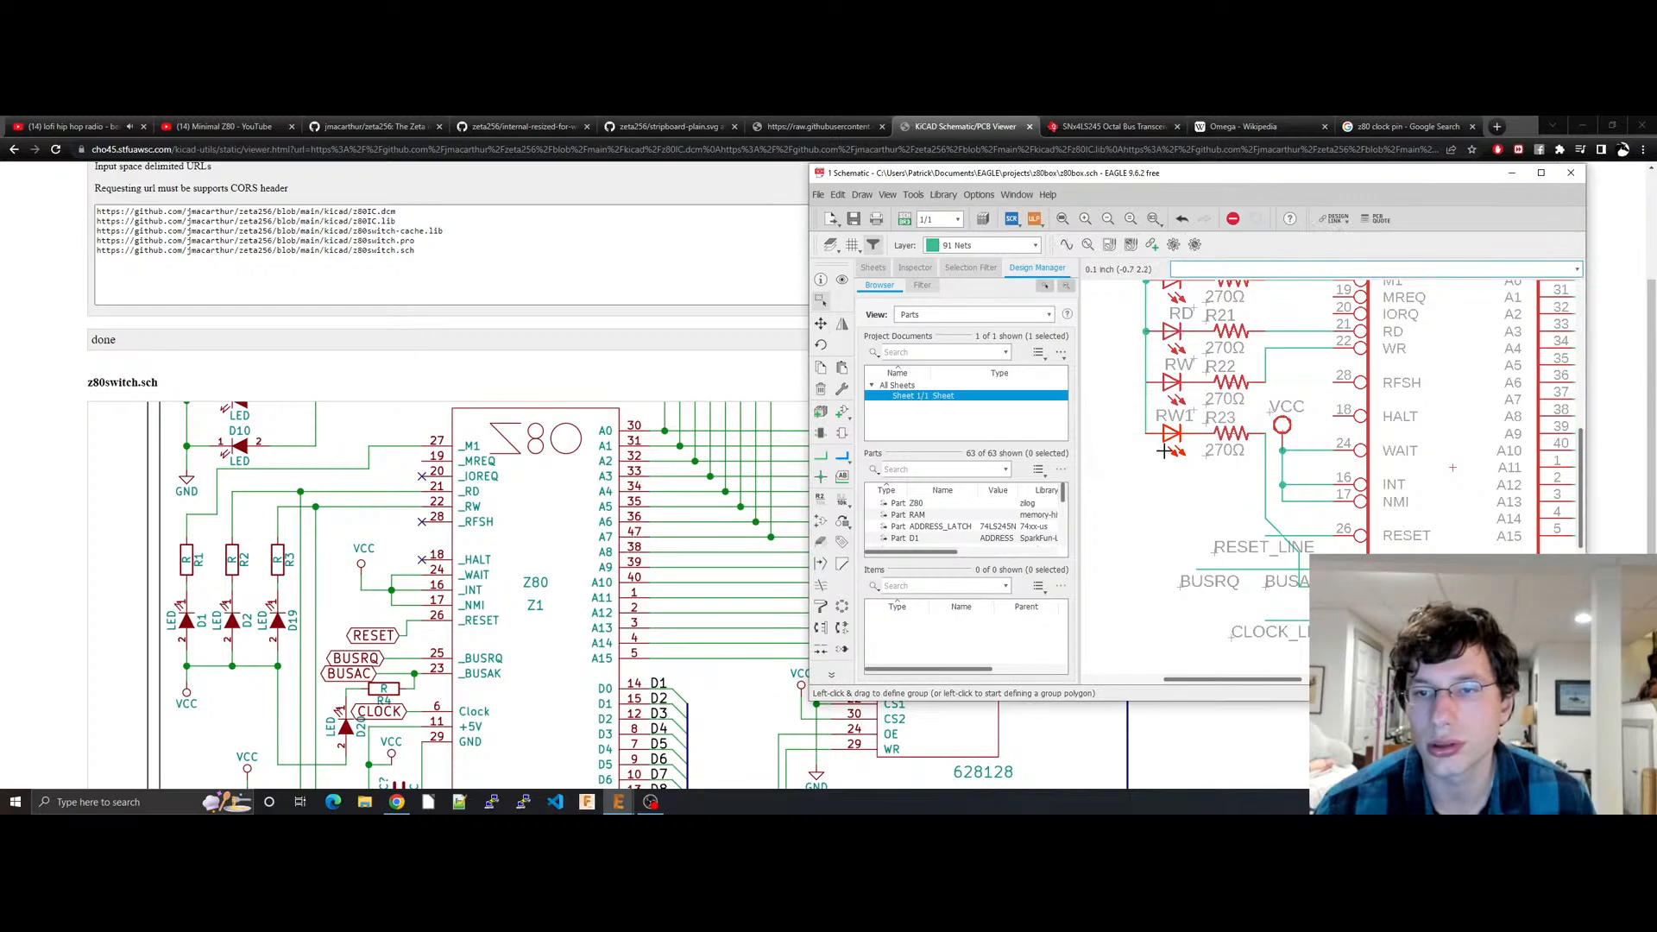
key("ctrl+z")
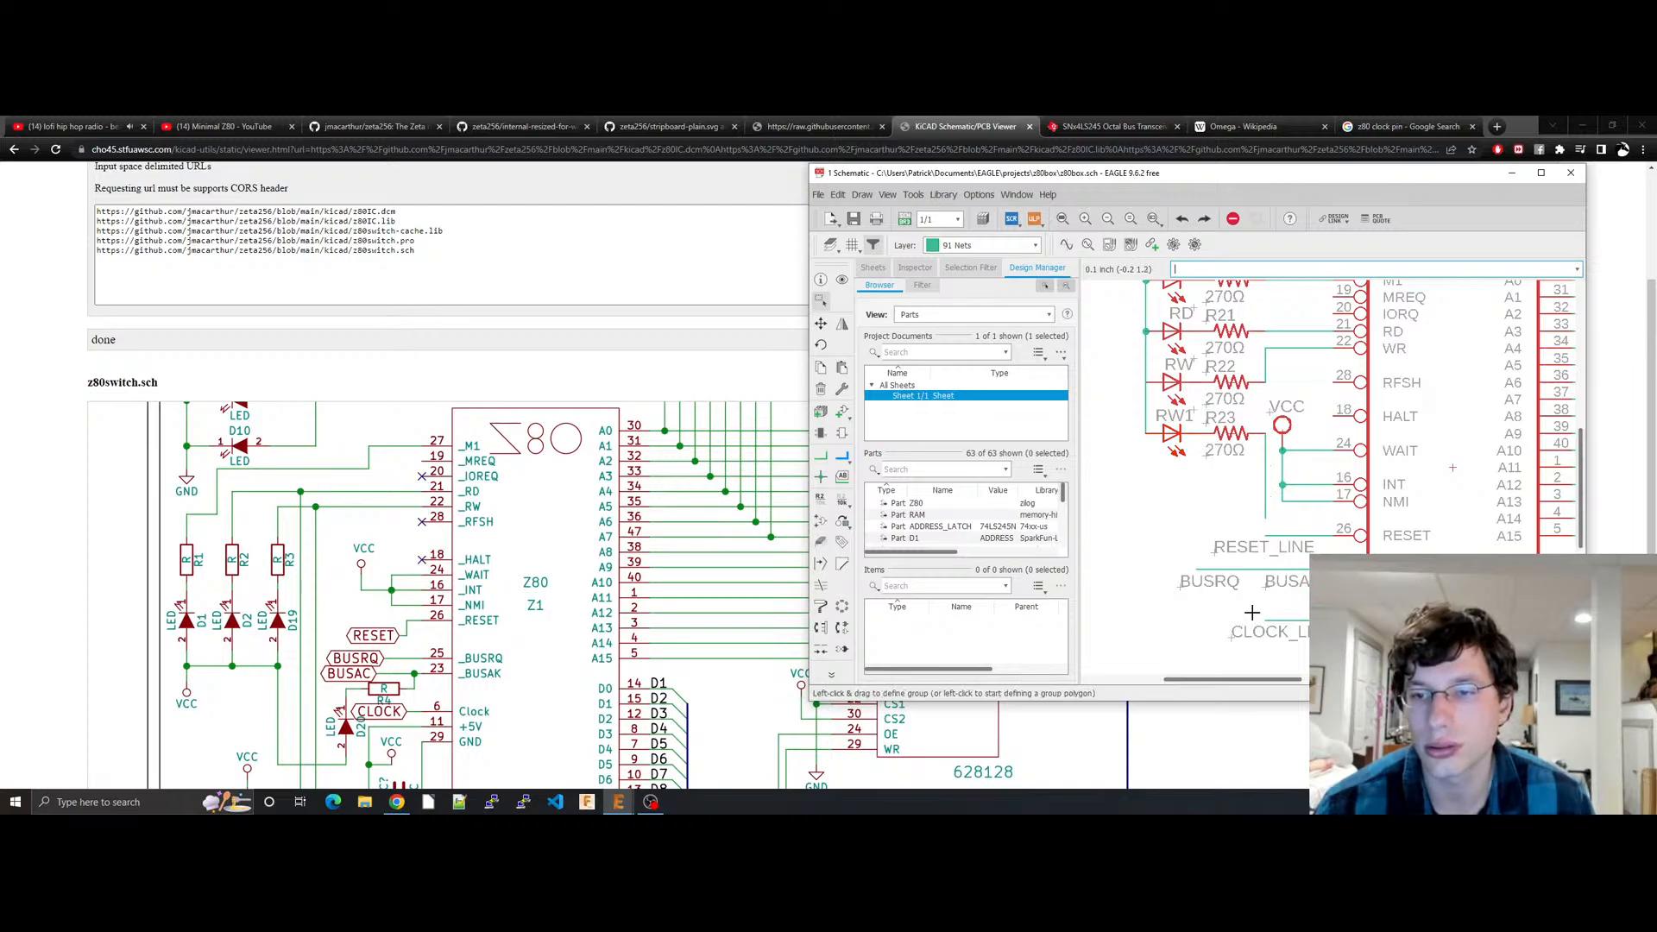
Step: Try to wire the BUSAC net back to the end of resistor R23's wire, declining to connect it with BUSRQ
left_click(825, 456)
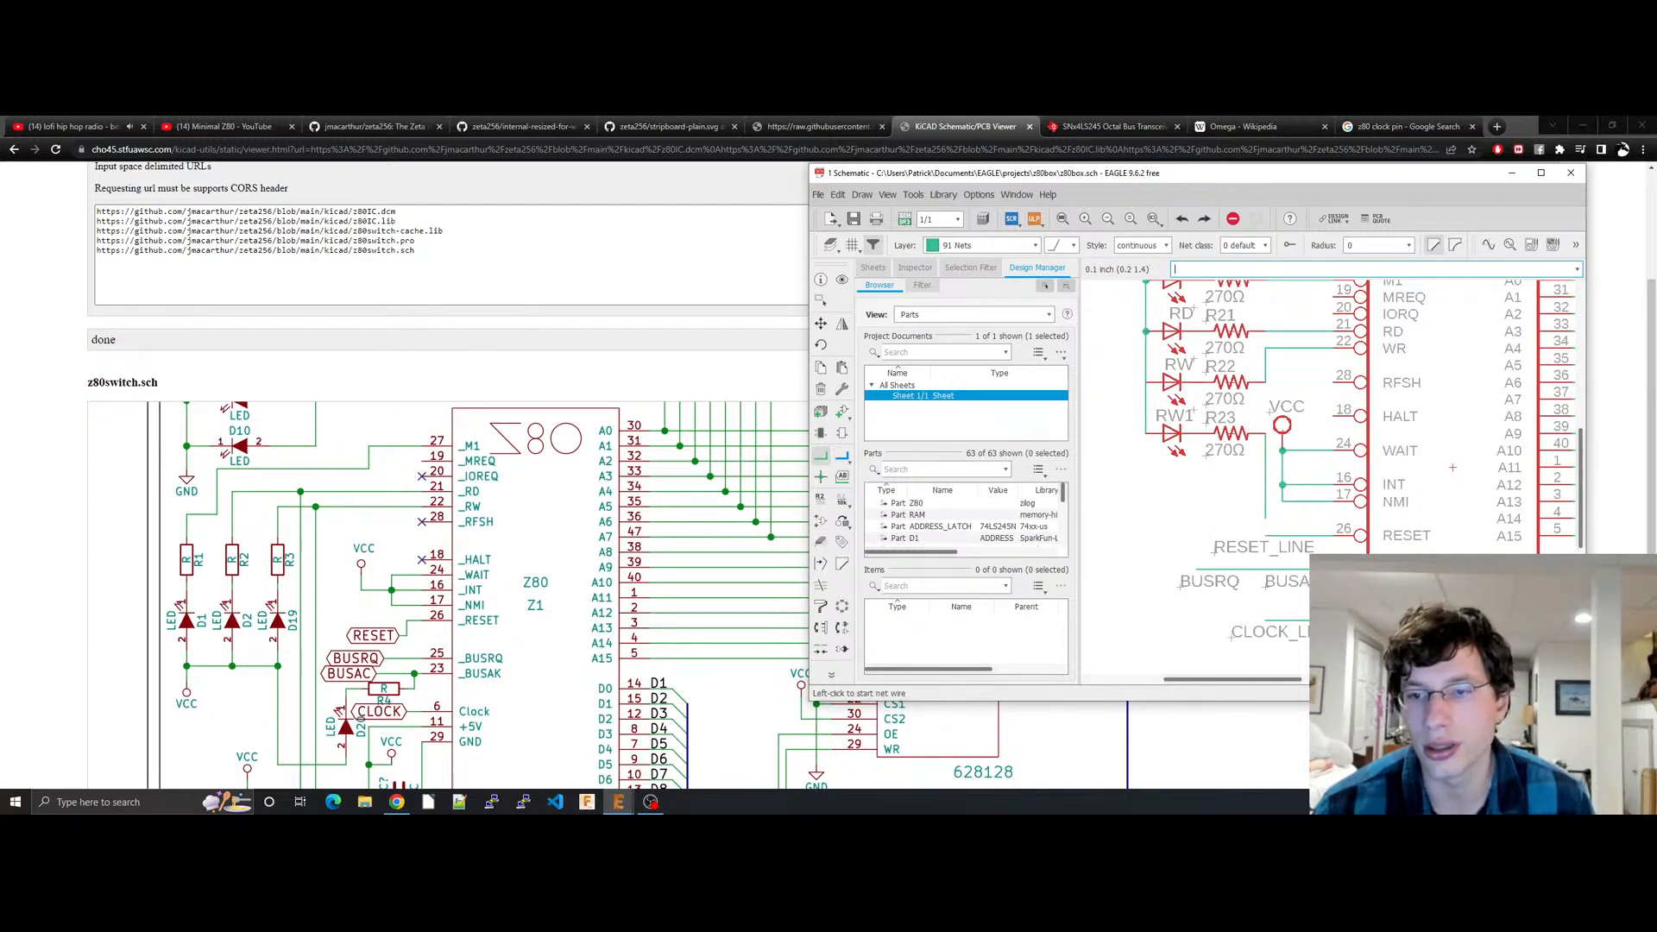
left_click(1316, 587)
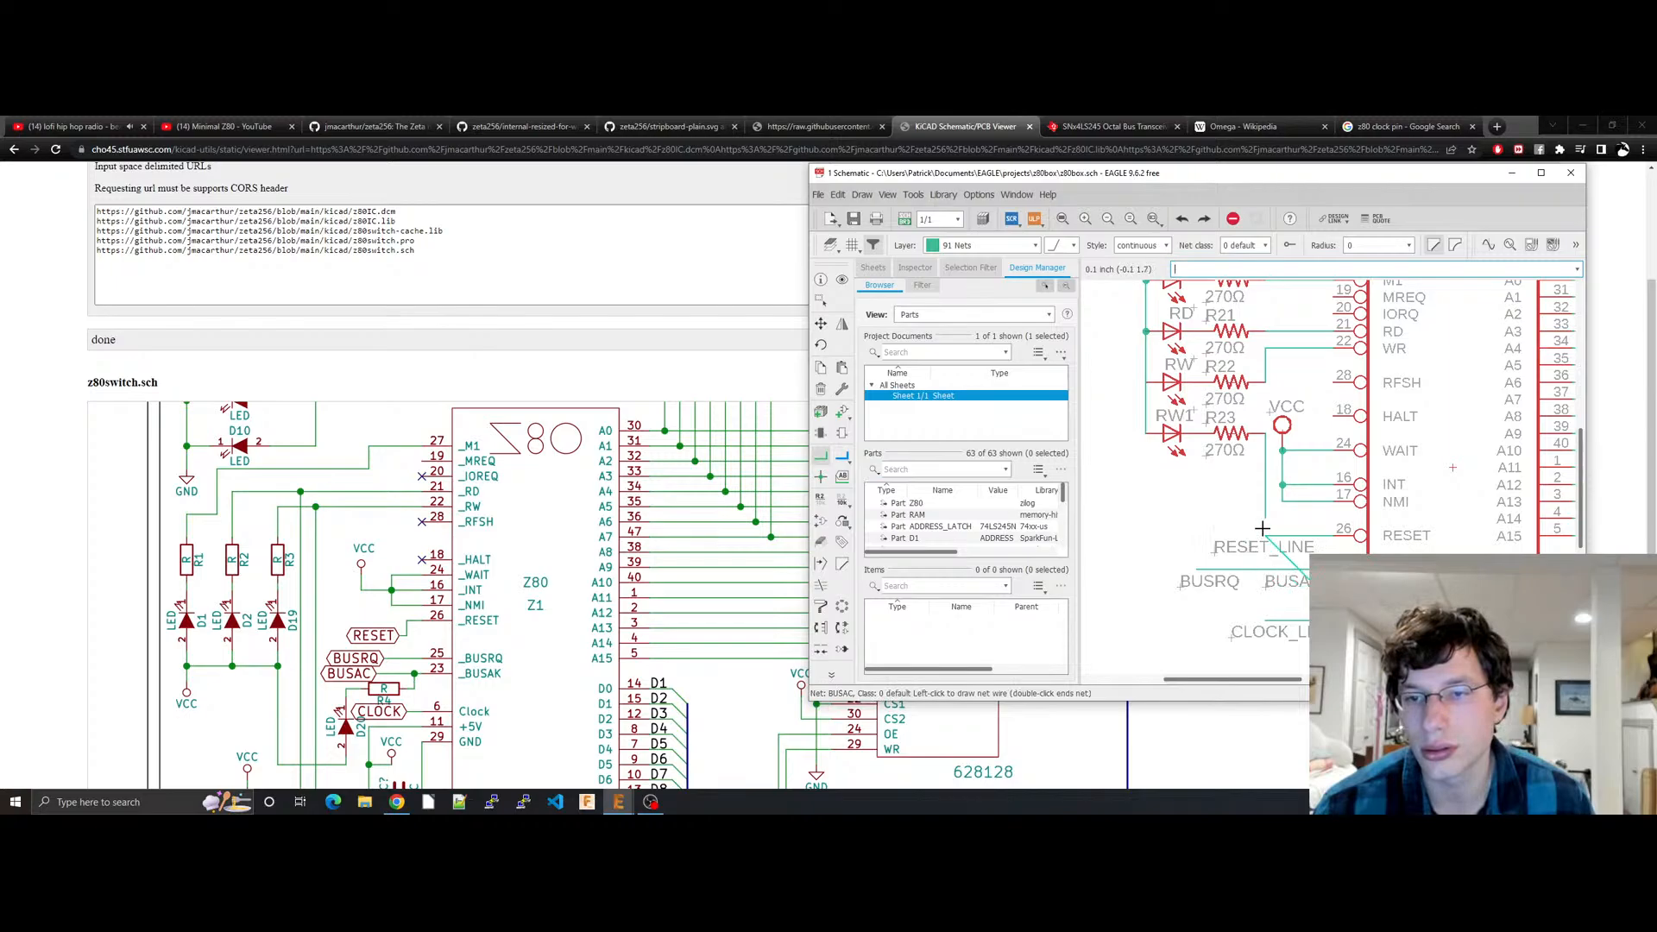
left_click(1263, 563)
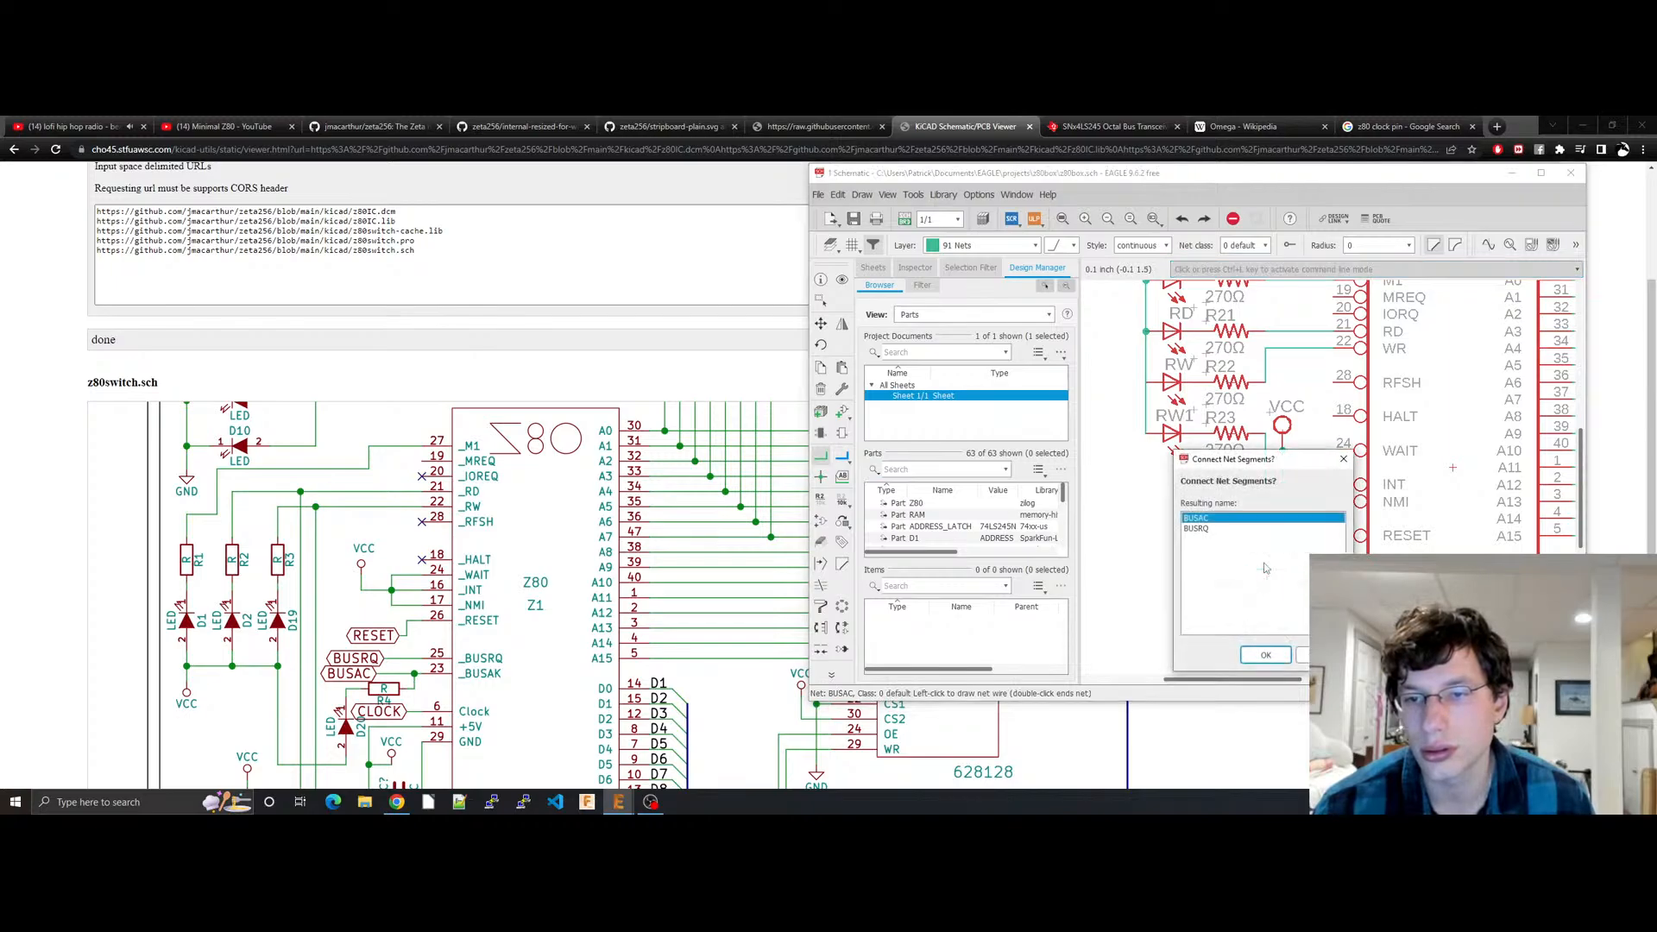
left_click(1304, 660)
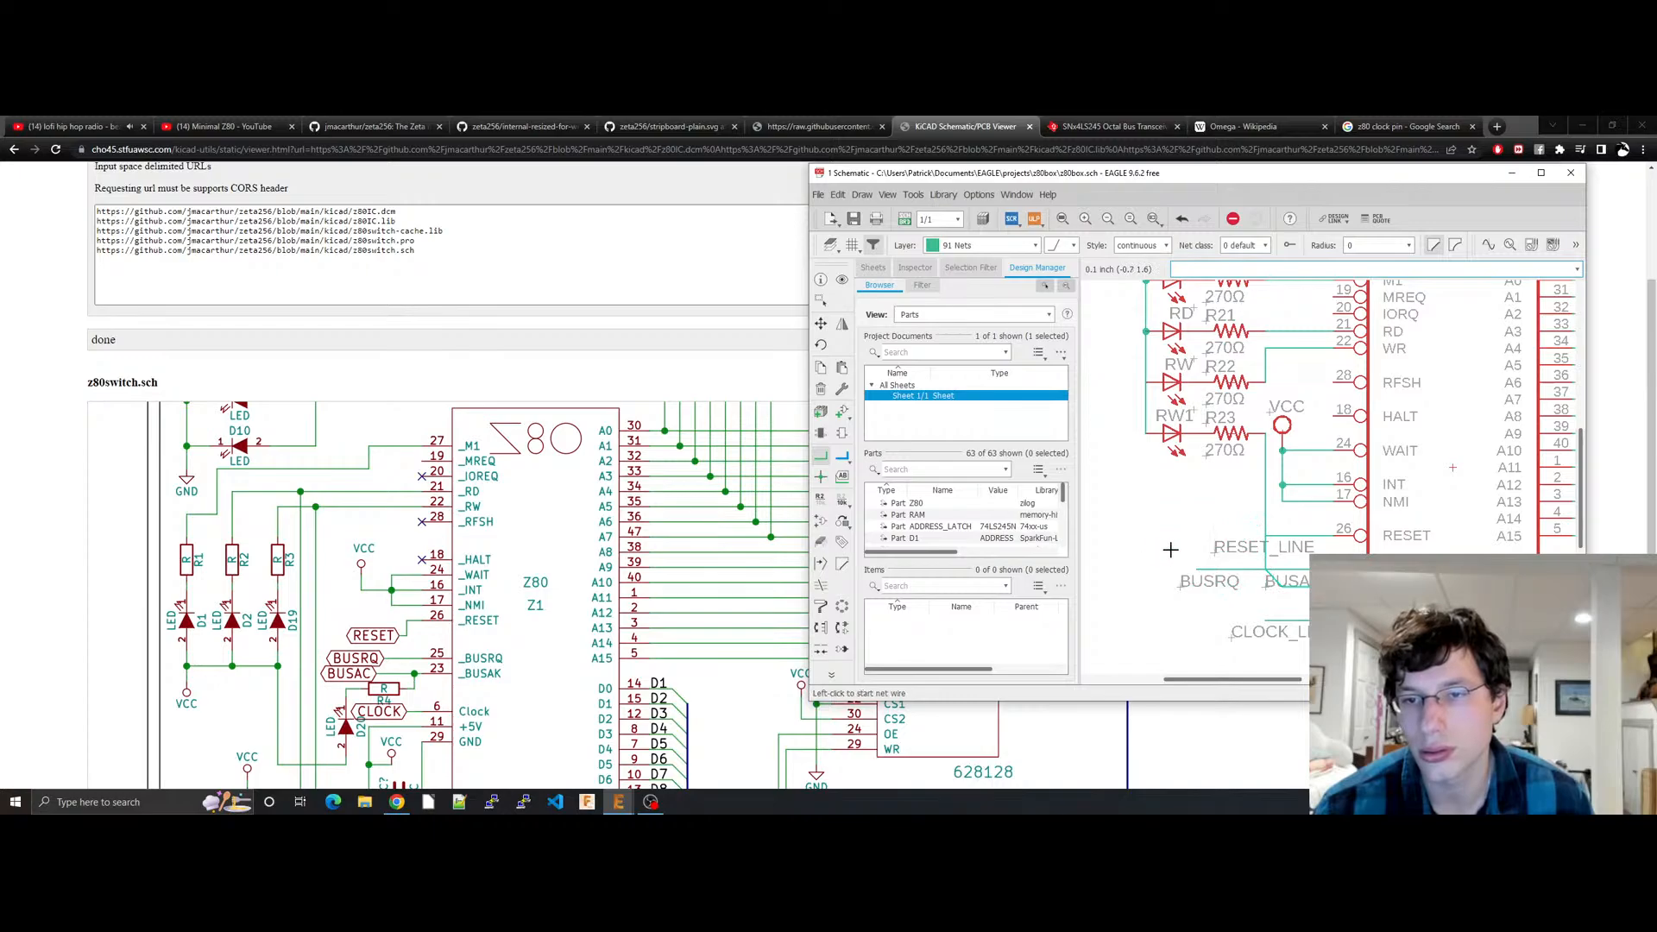
Step: Extend resistor R23's wire to the BUSAC net, accept merging the segment into BUSAC, and save the schematic
left_click(1264, 546)
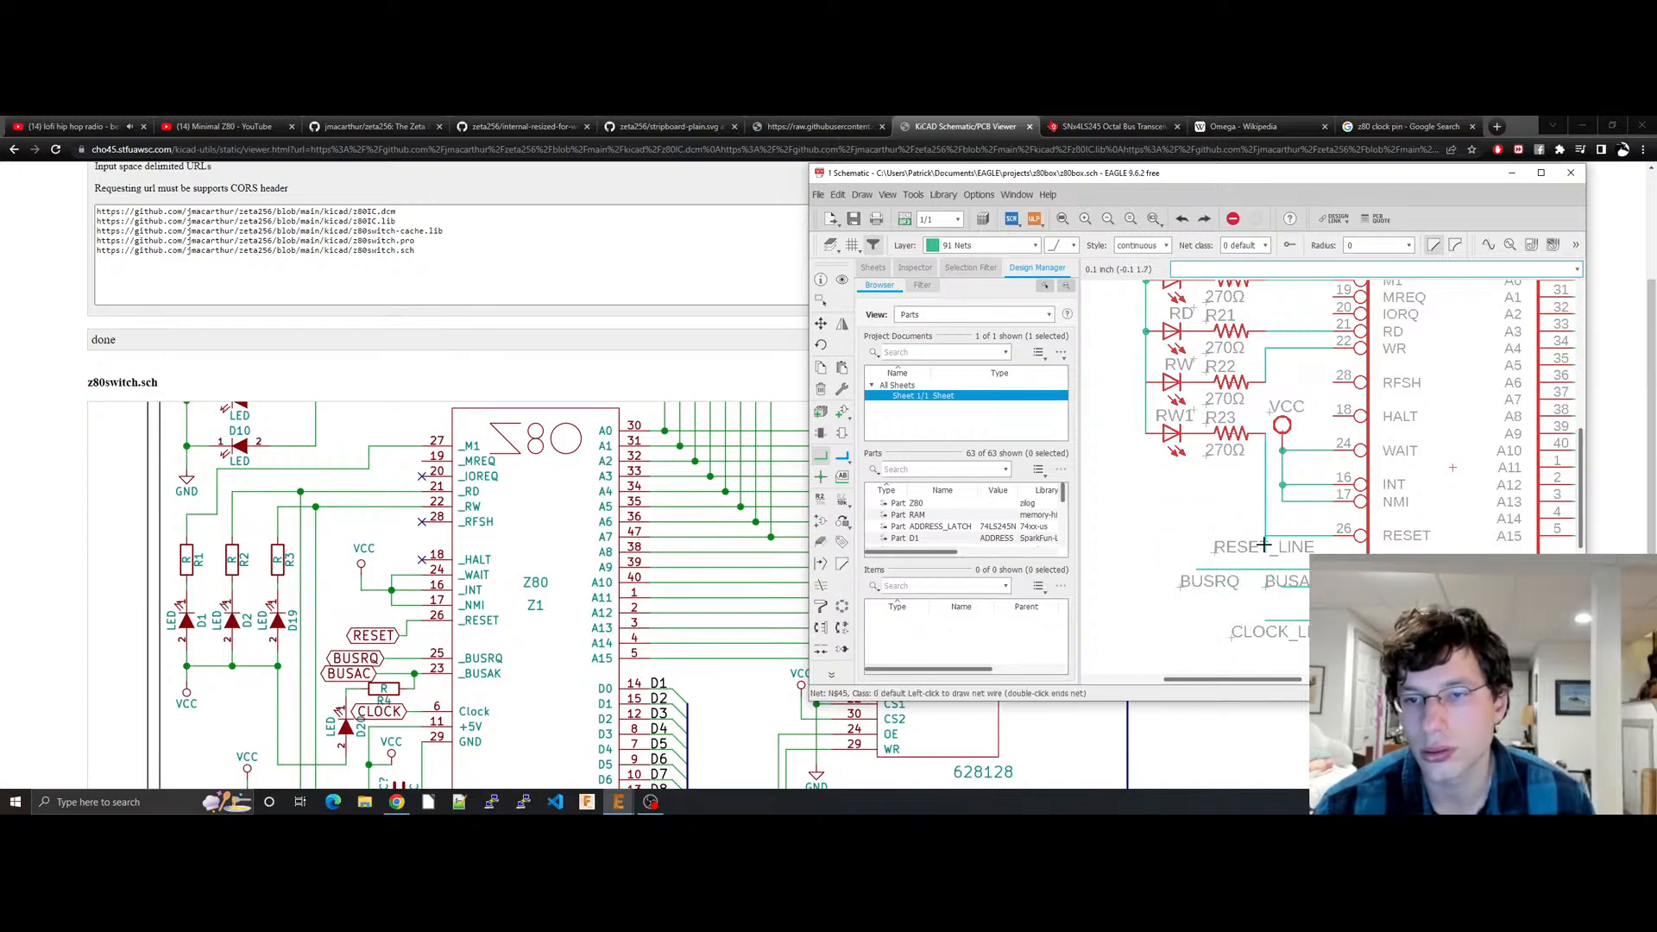
left_click(1249, 523)
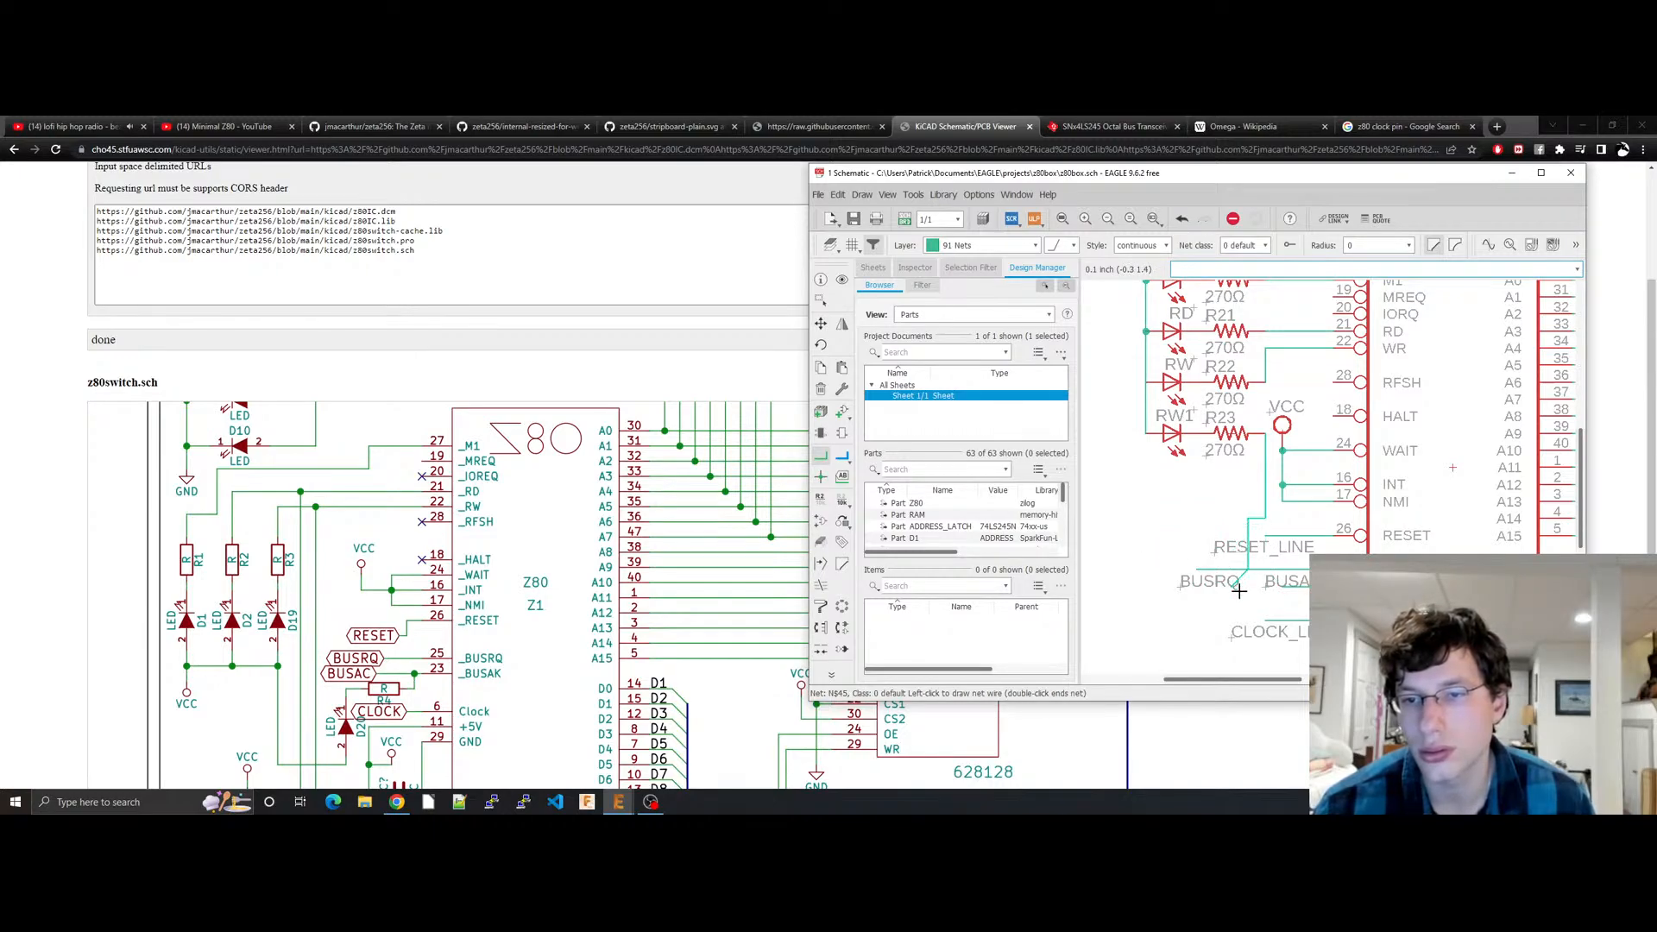
left_click(1285, 586)
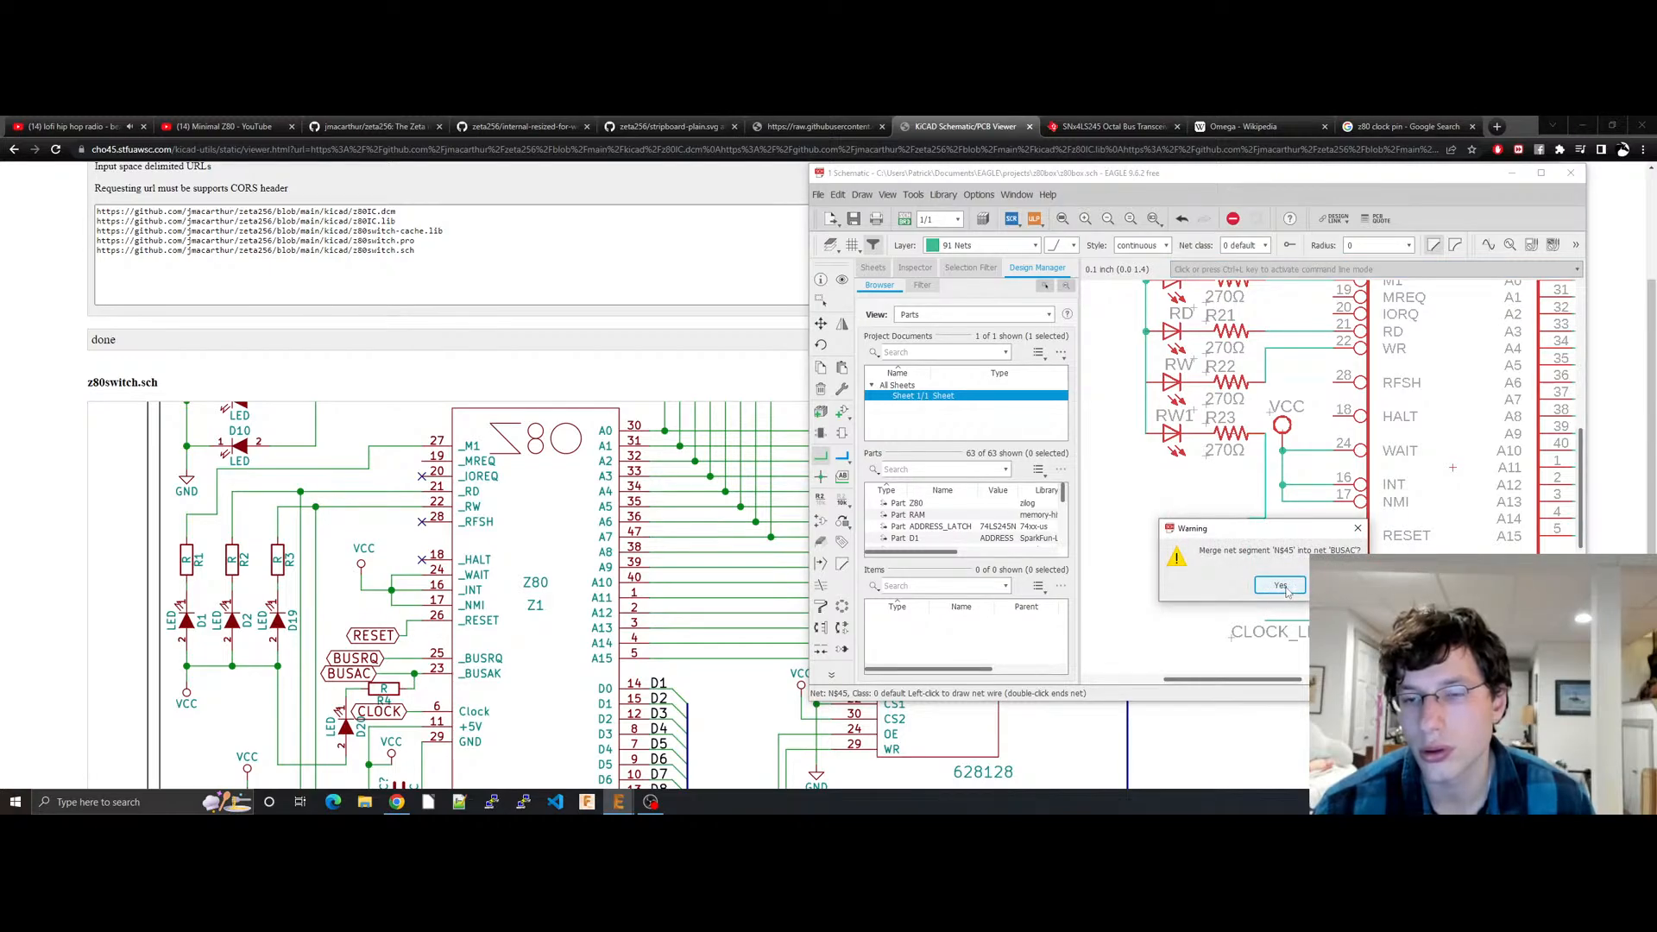
left_click(1282, 586)
key("ctrl+s")
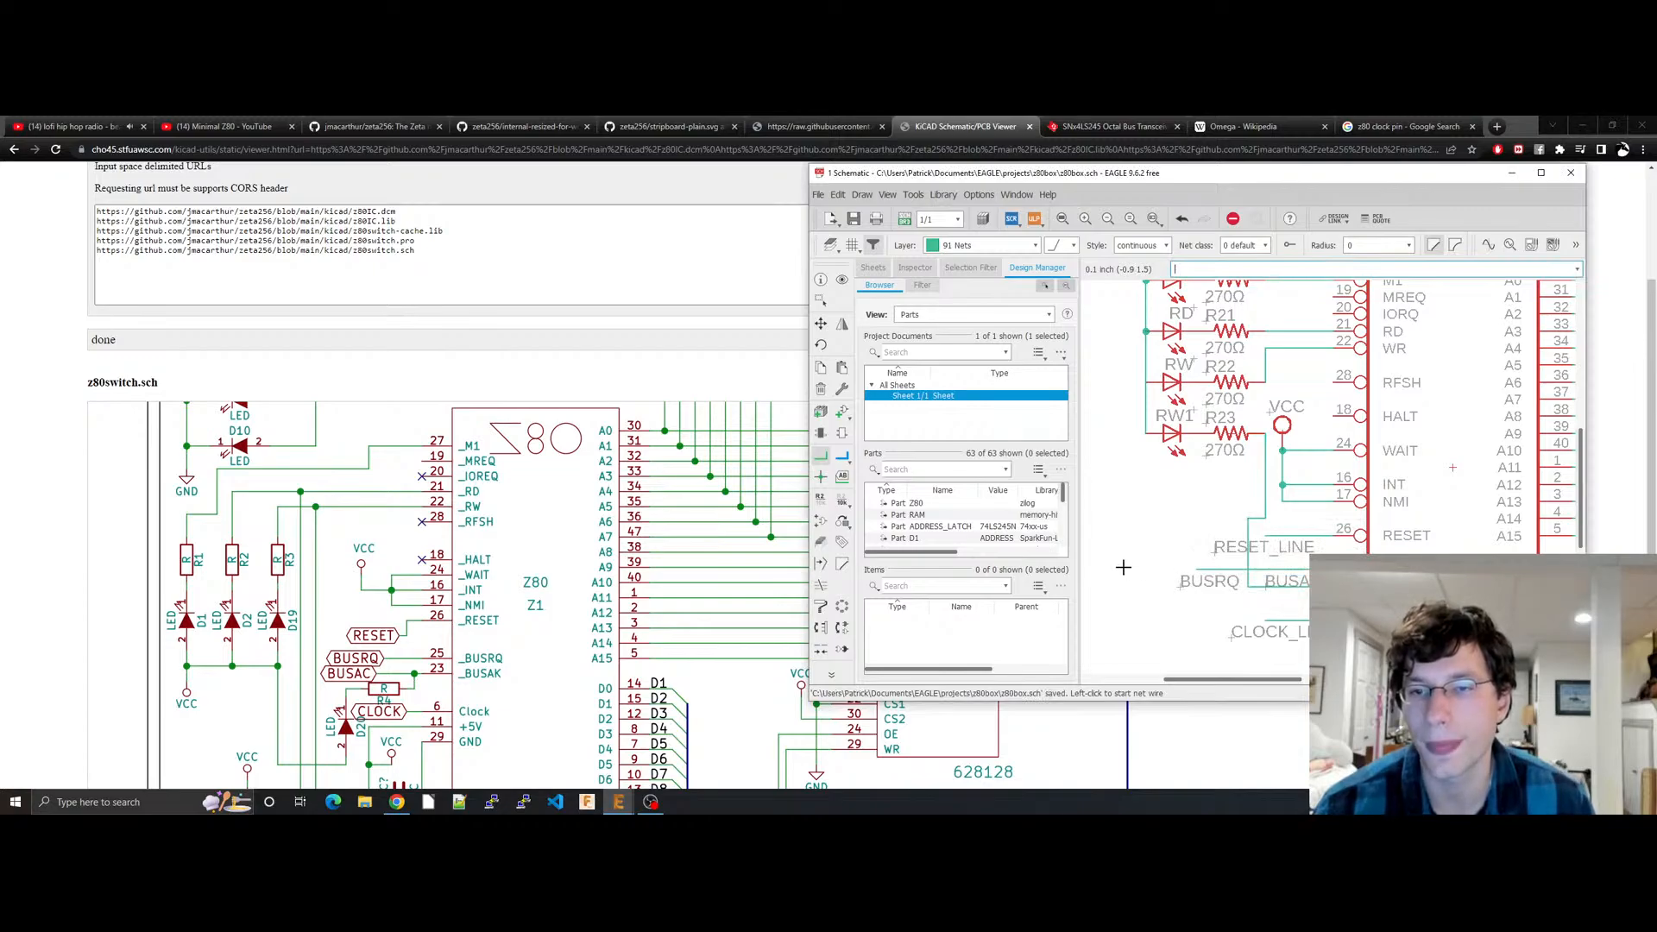
key("Escape")
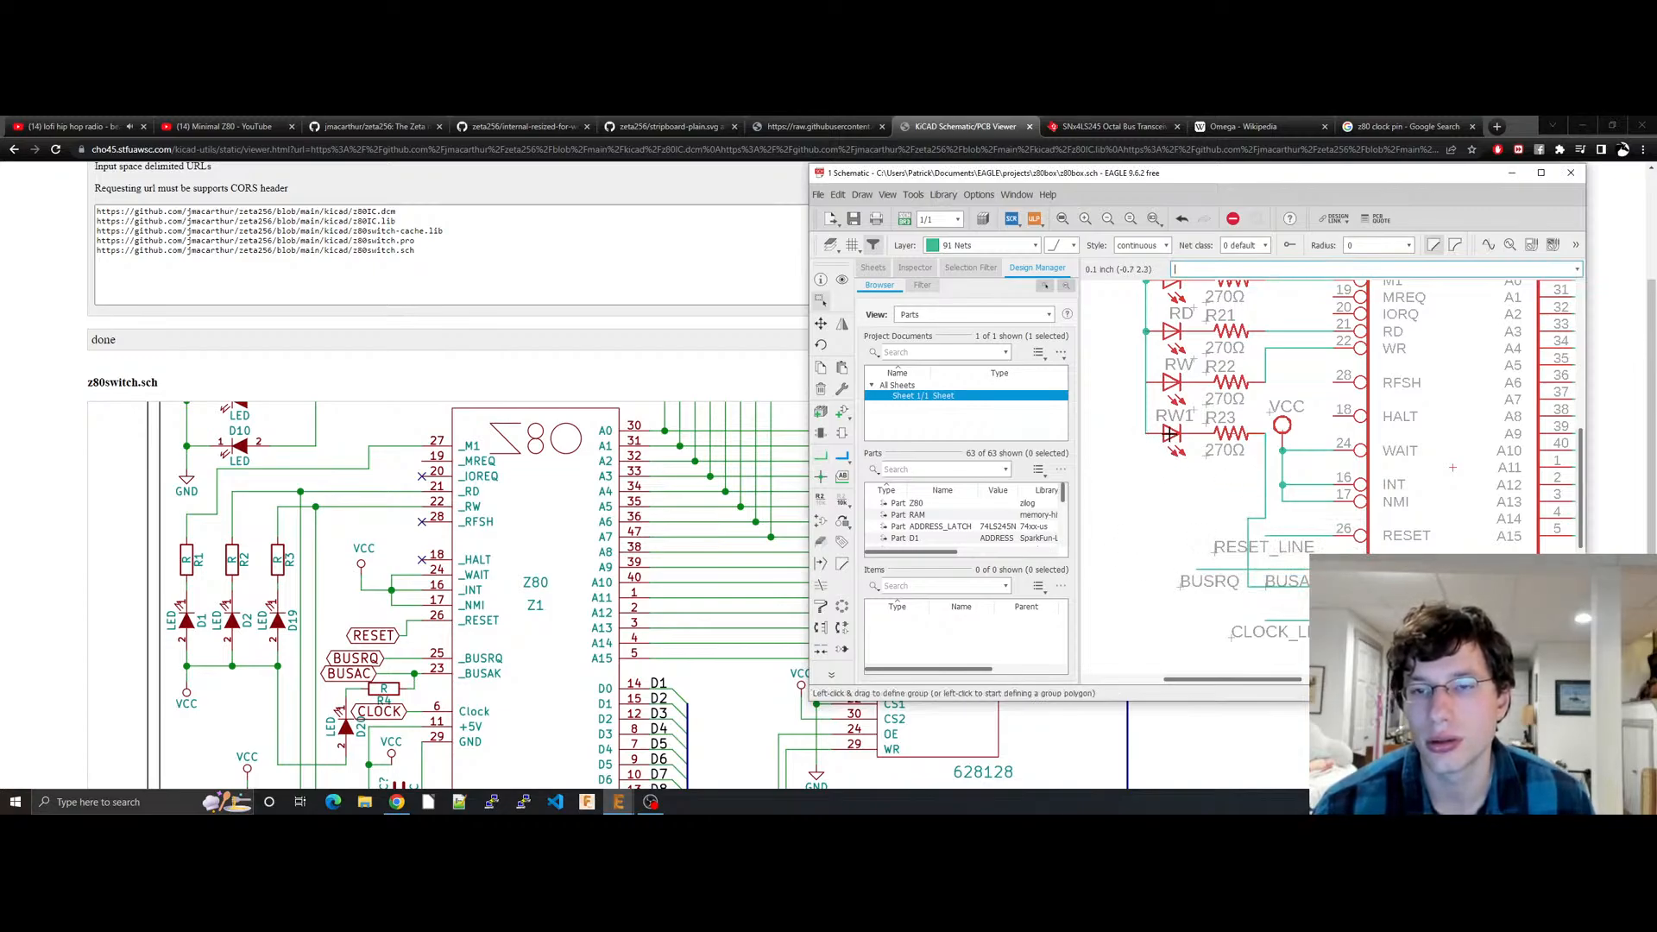
Step: Try to move the LED beside resistor R23 slightly down, declining to merge net VCC1 into VCC, and save the schematic
left_click_drag(1171, 434, 1180, 452)
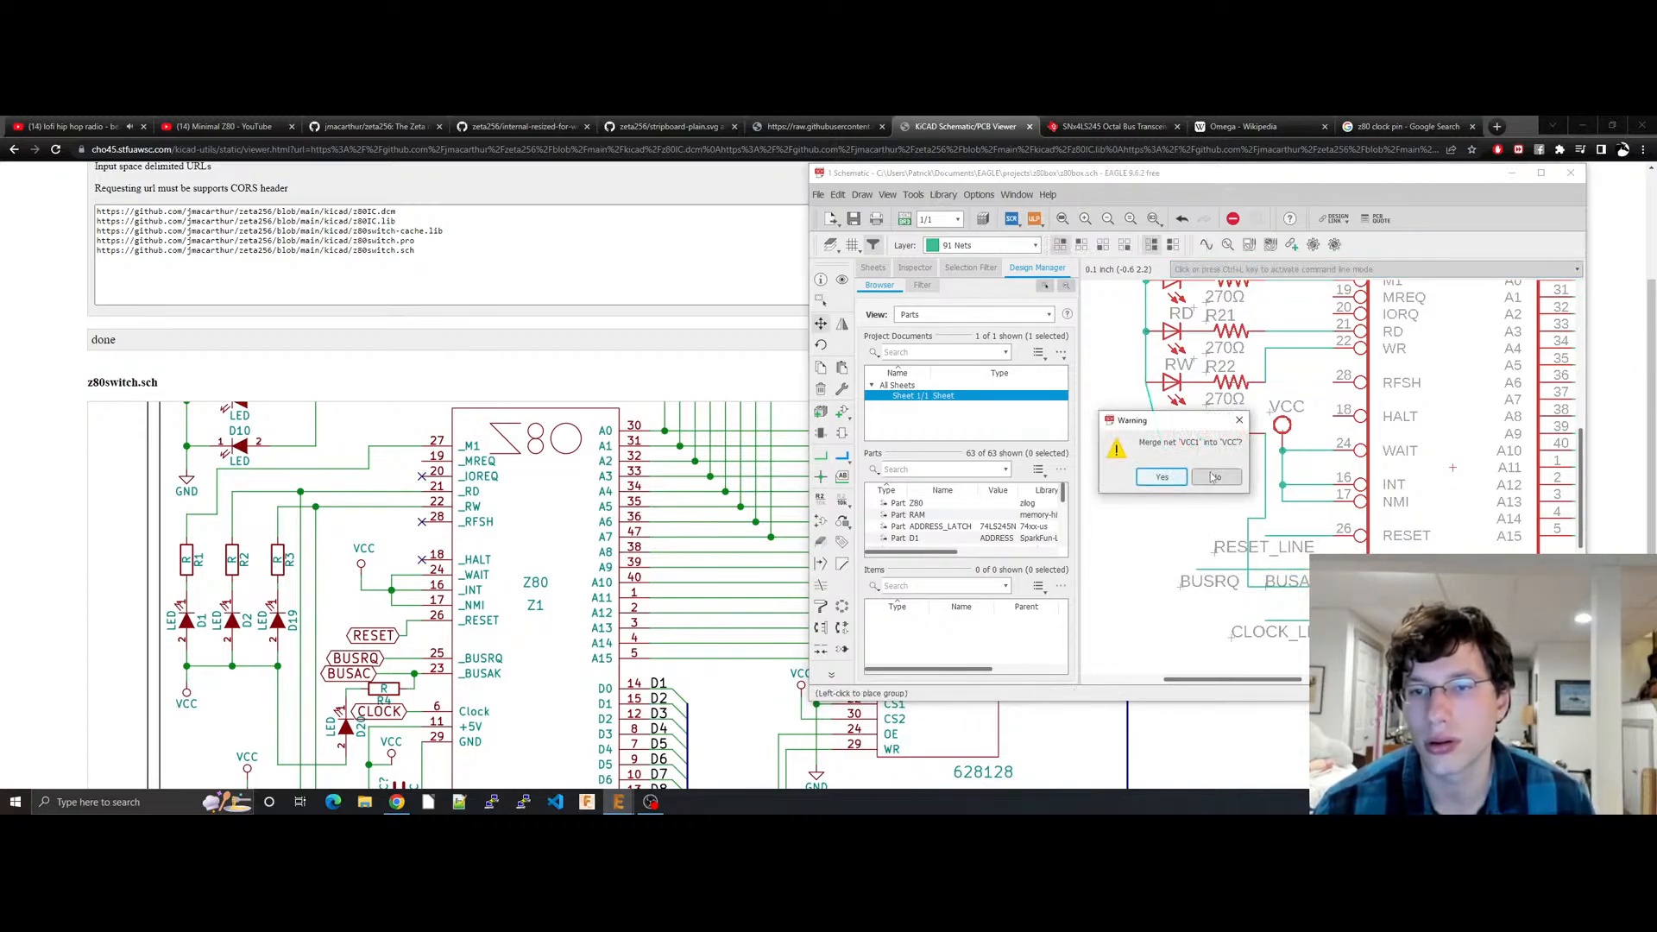
left_click(1215, 479)
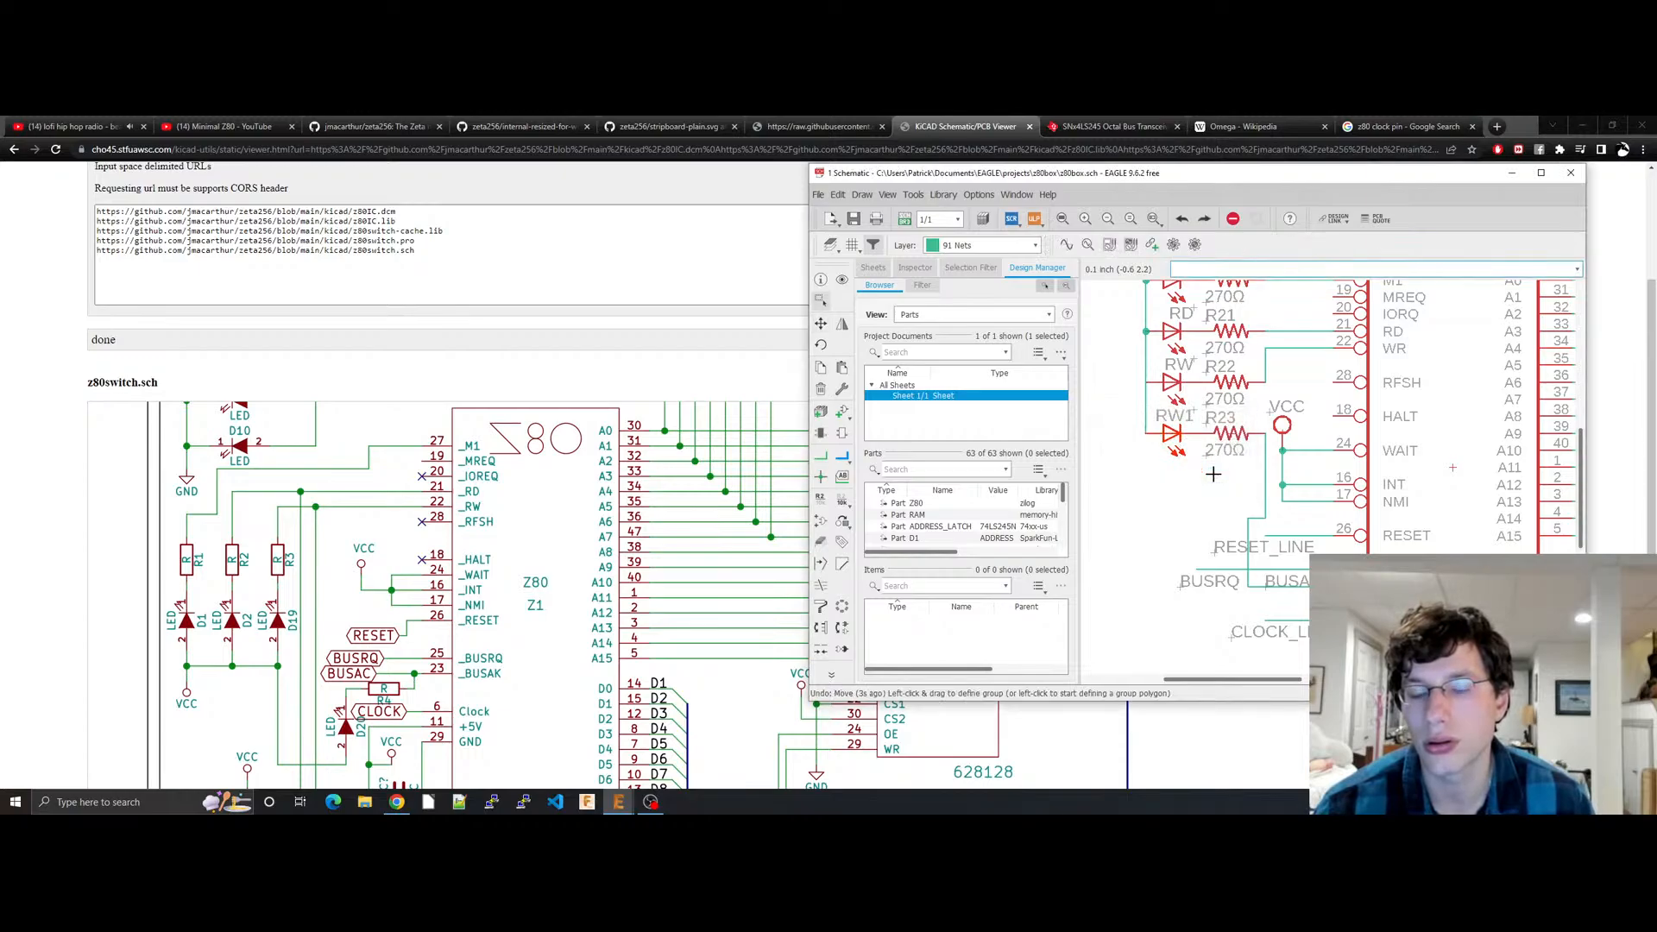
key("ctrl+s")
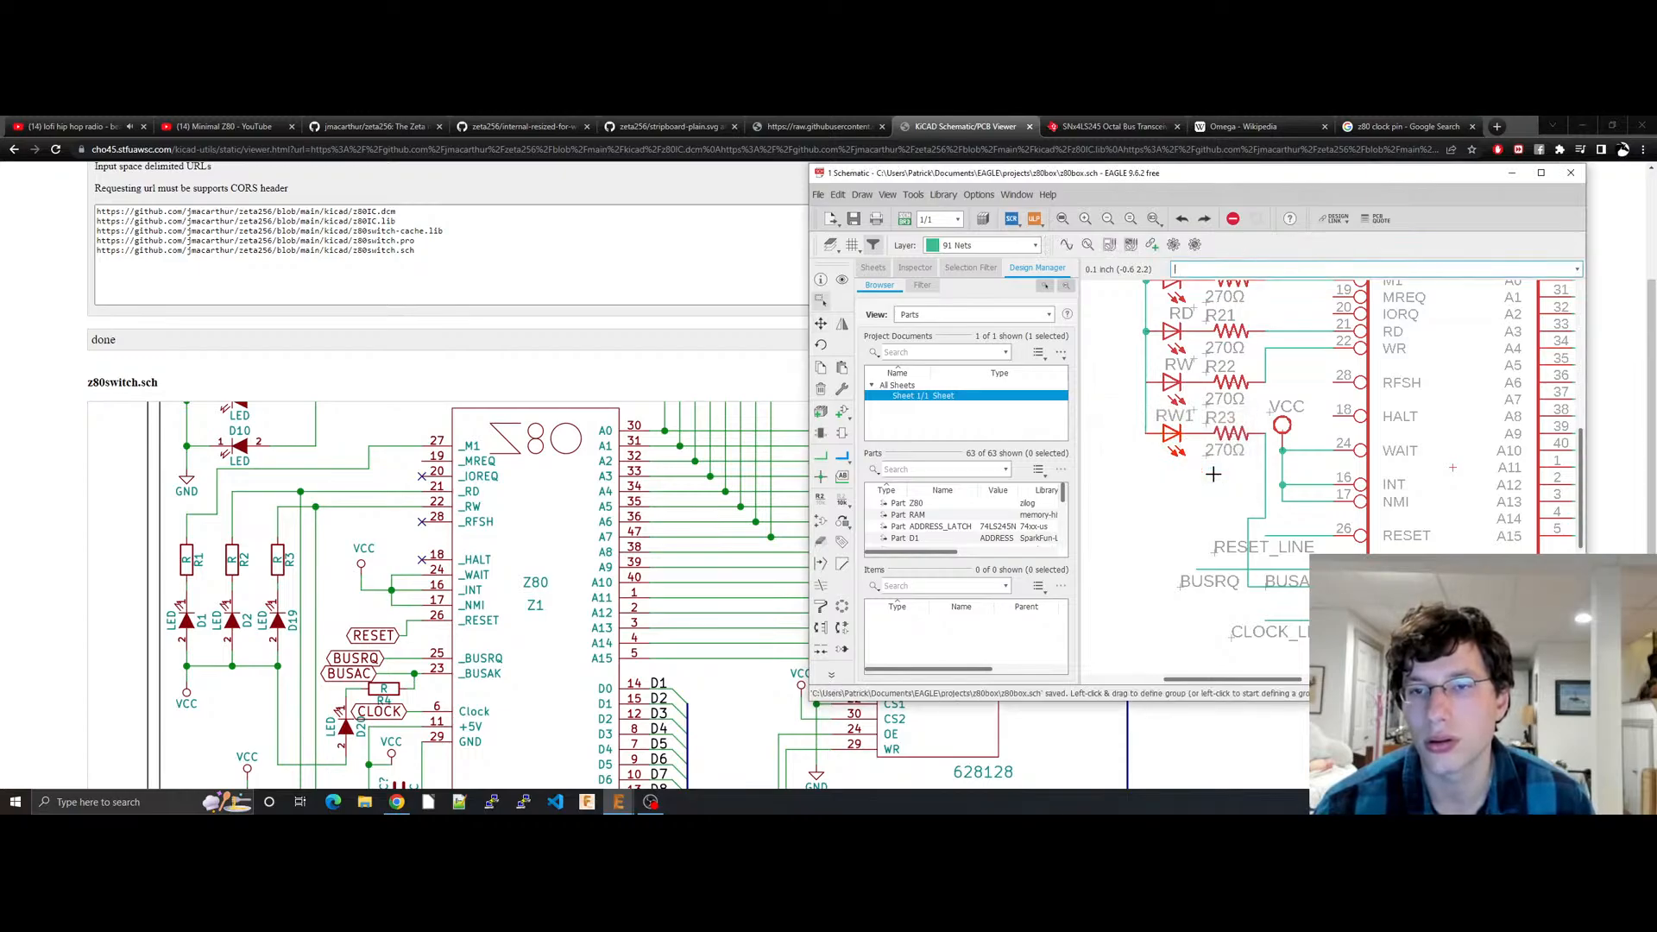
left_click(1172, 441)
key("Escape")
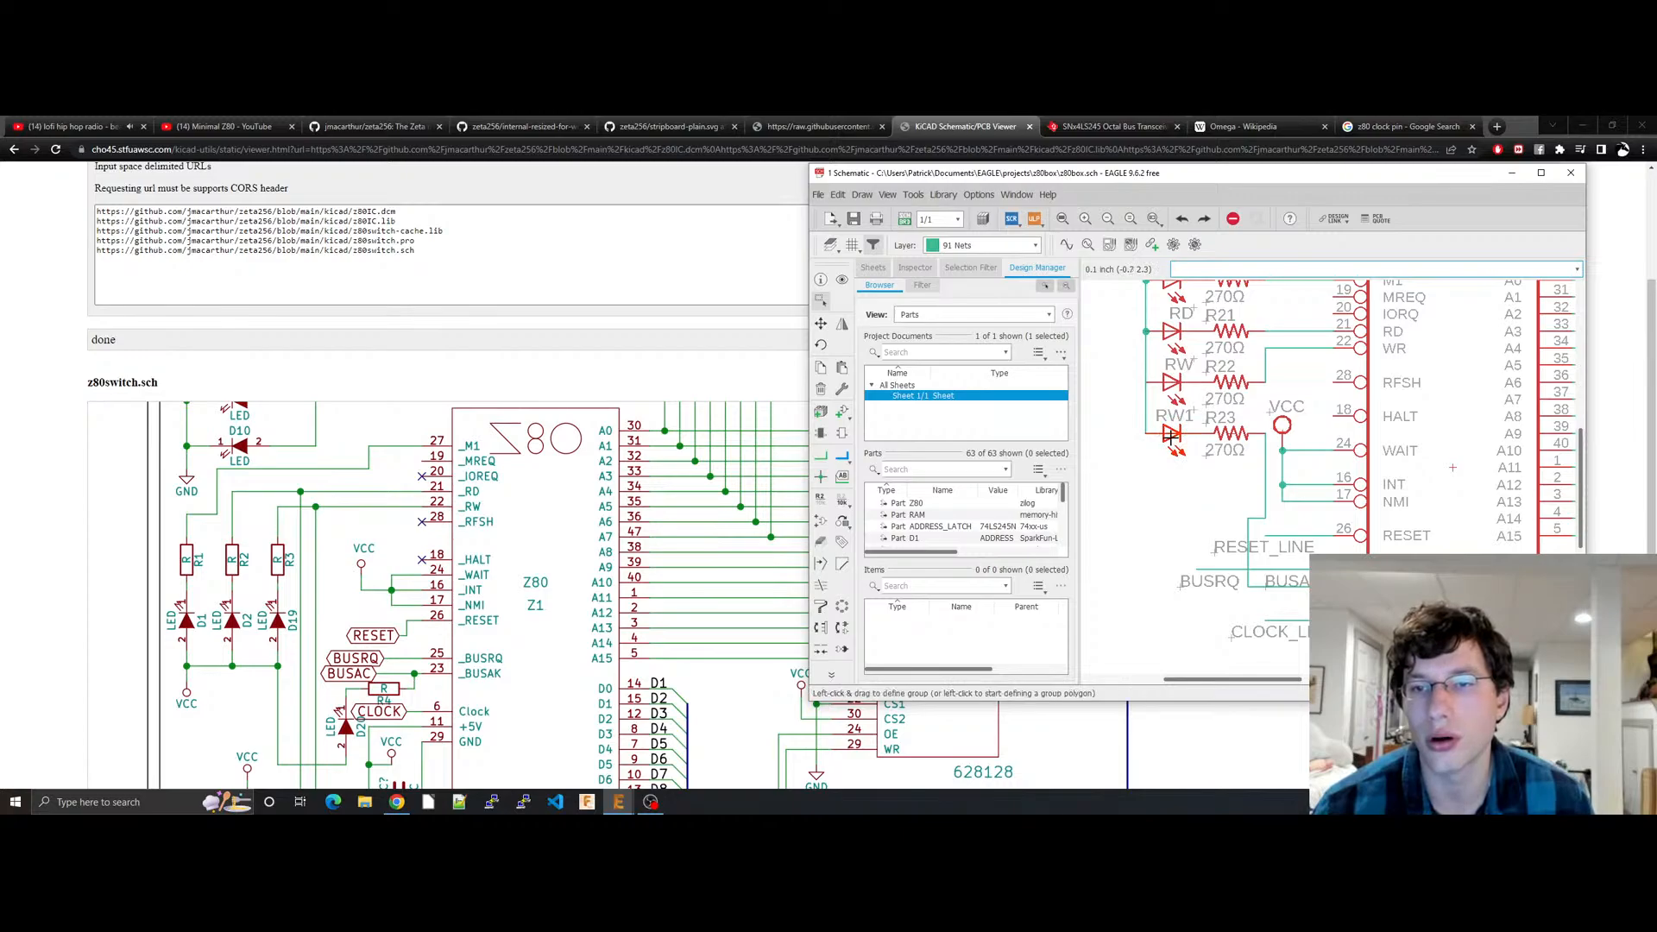
Step: Shift the LED beside resistor R23 one grid step down and accept merging net VCC1 into VCC
left_click(1177, 456)
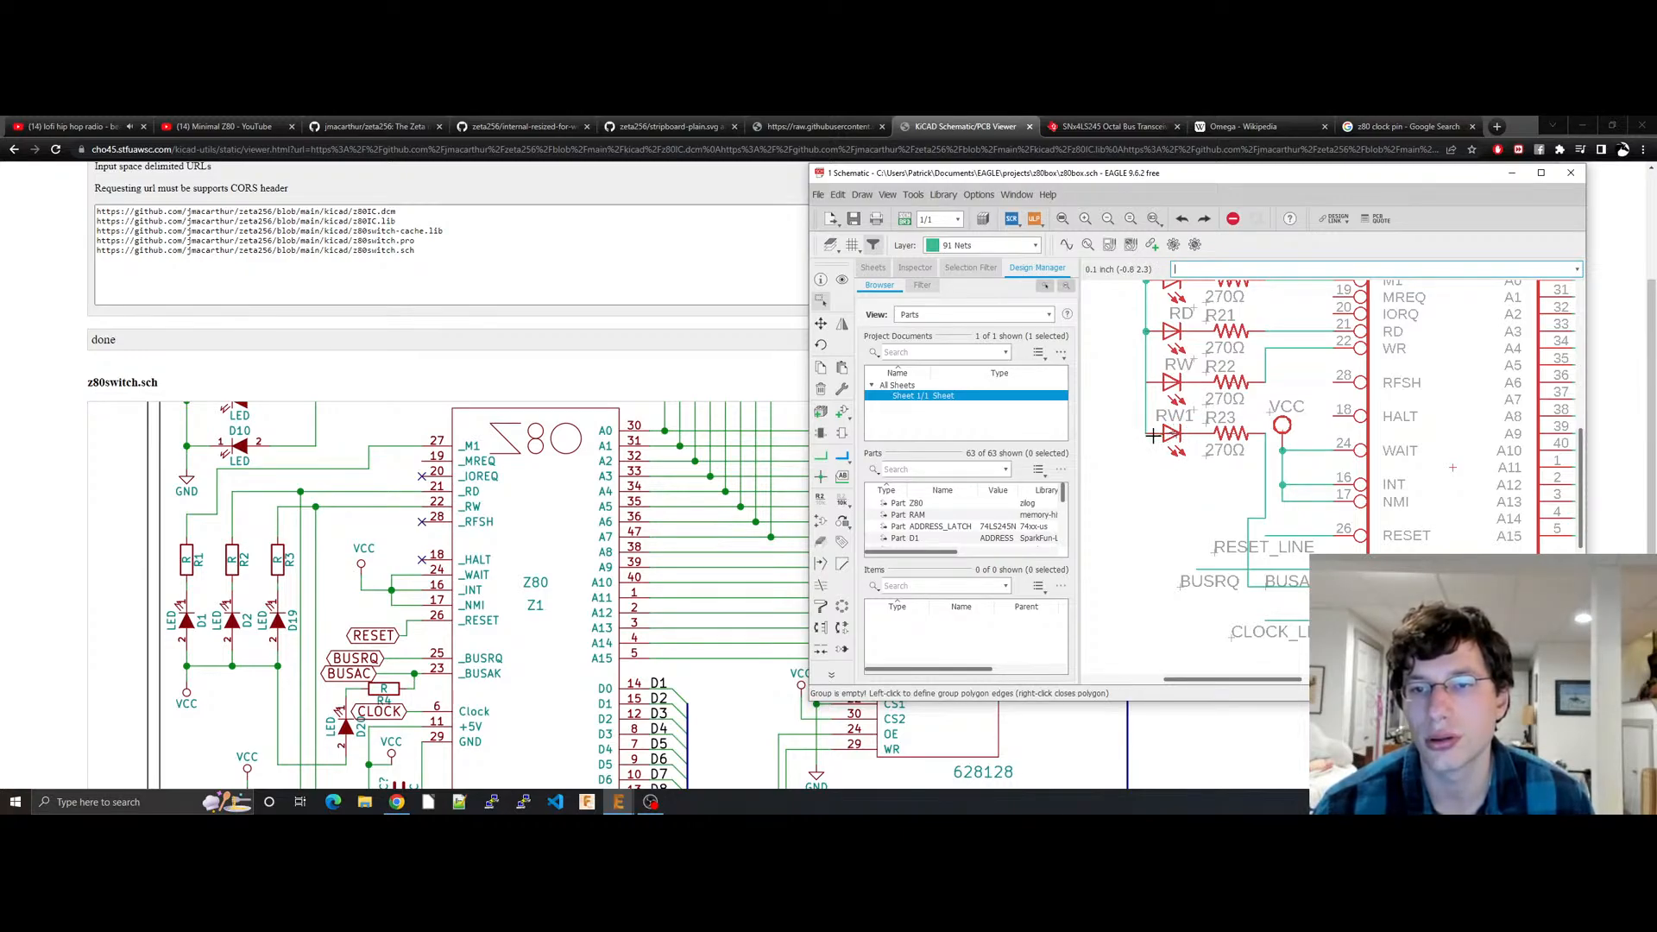
key("Escape")
left_click_drag(1171, 435, 1172, 453)
left_click(1165, 474)
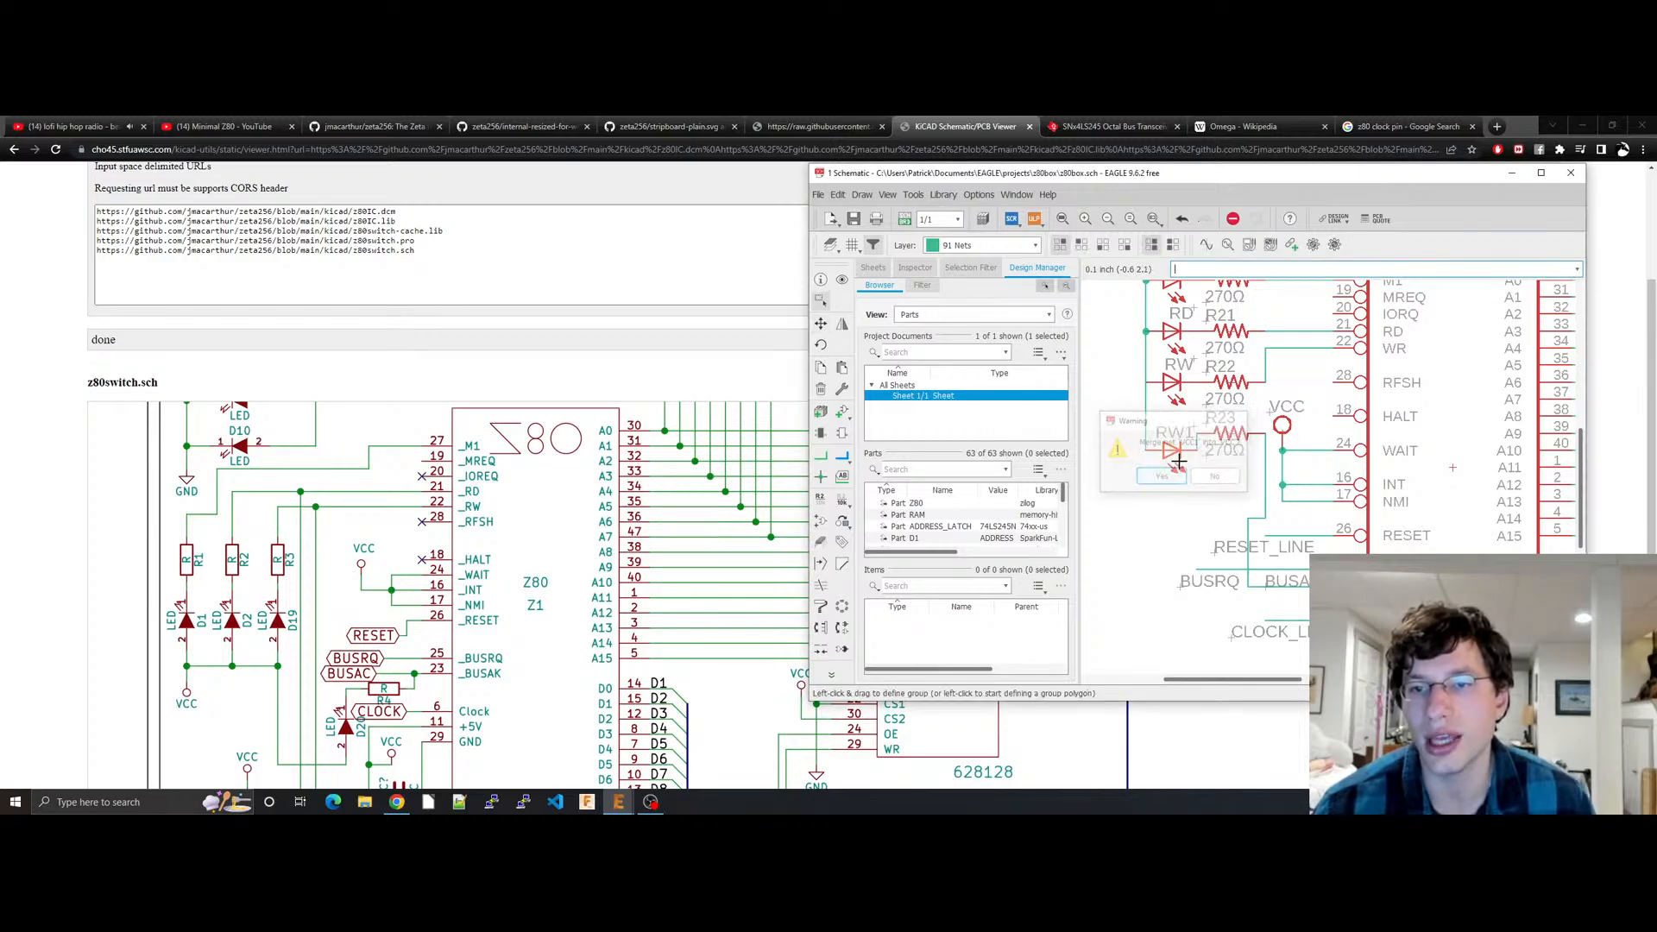
Step: Check the properties of the VCC wire segment leading to the LED beside resistor R23
right_click(1149, 440)
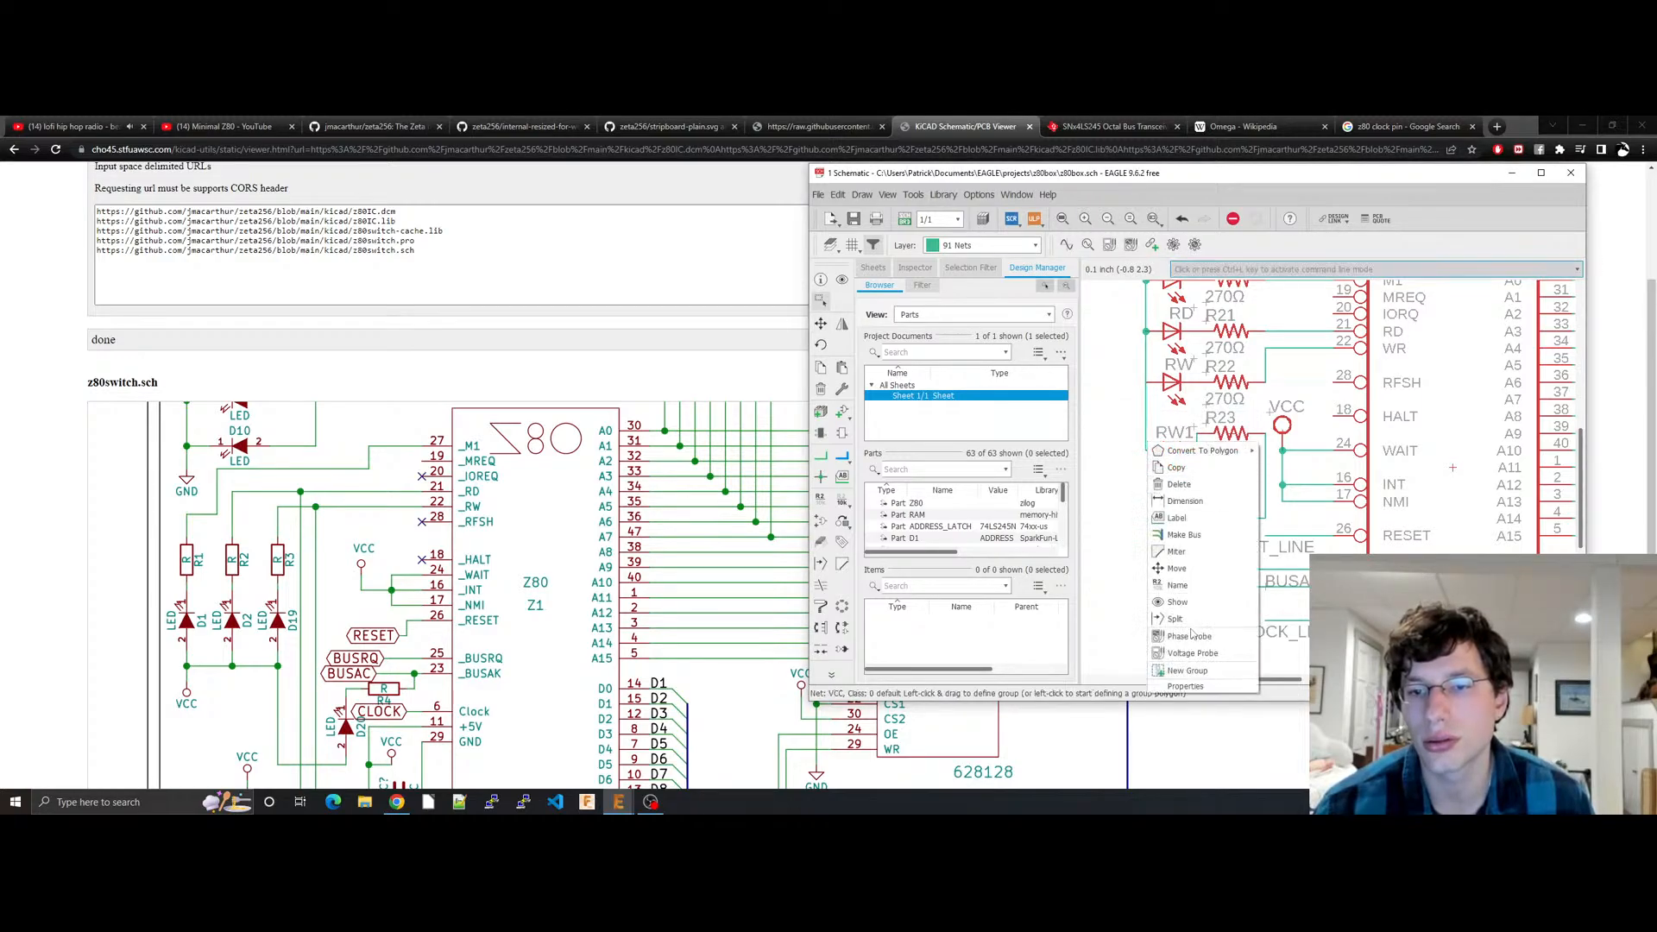
left_click(1189, 691)
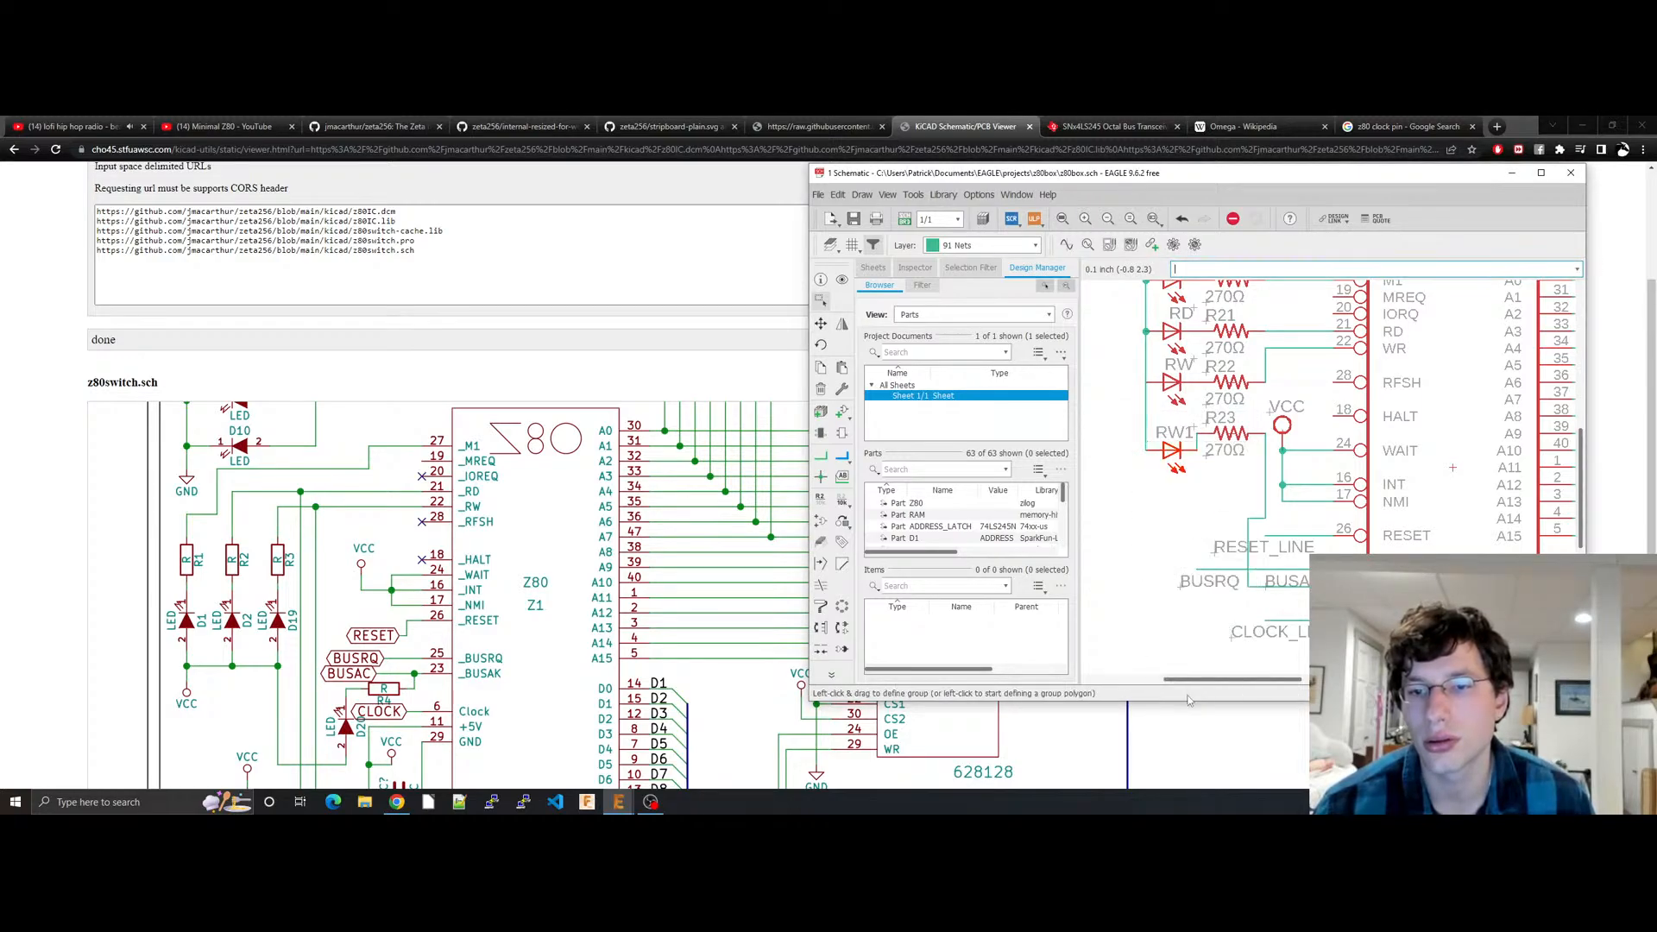
right_click(1145, 442)
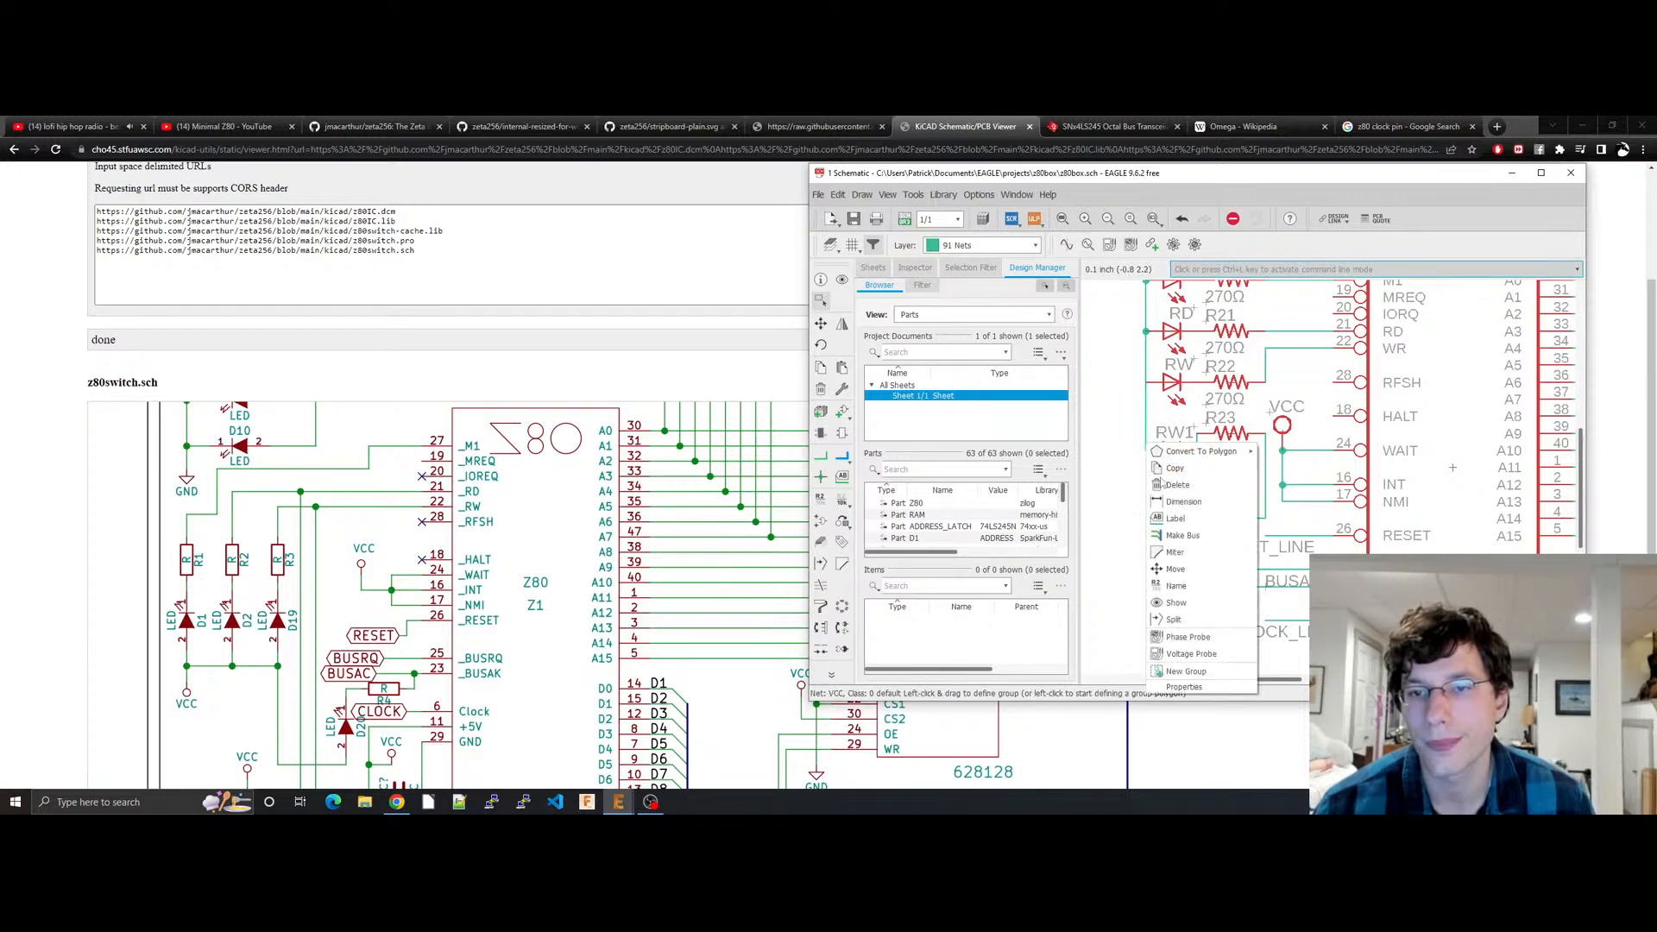
left_click(1191, 690)
key("Escape")
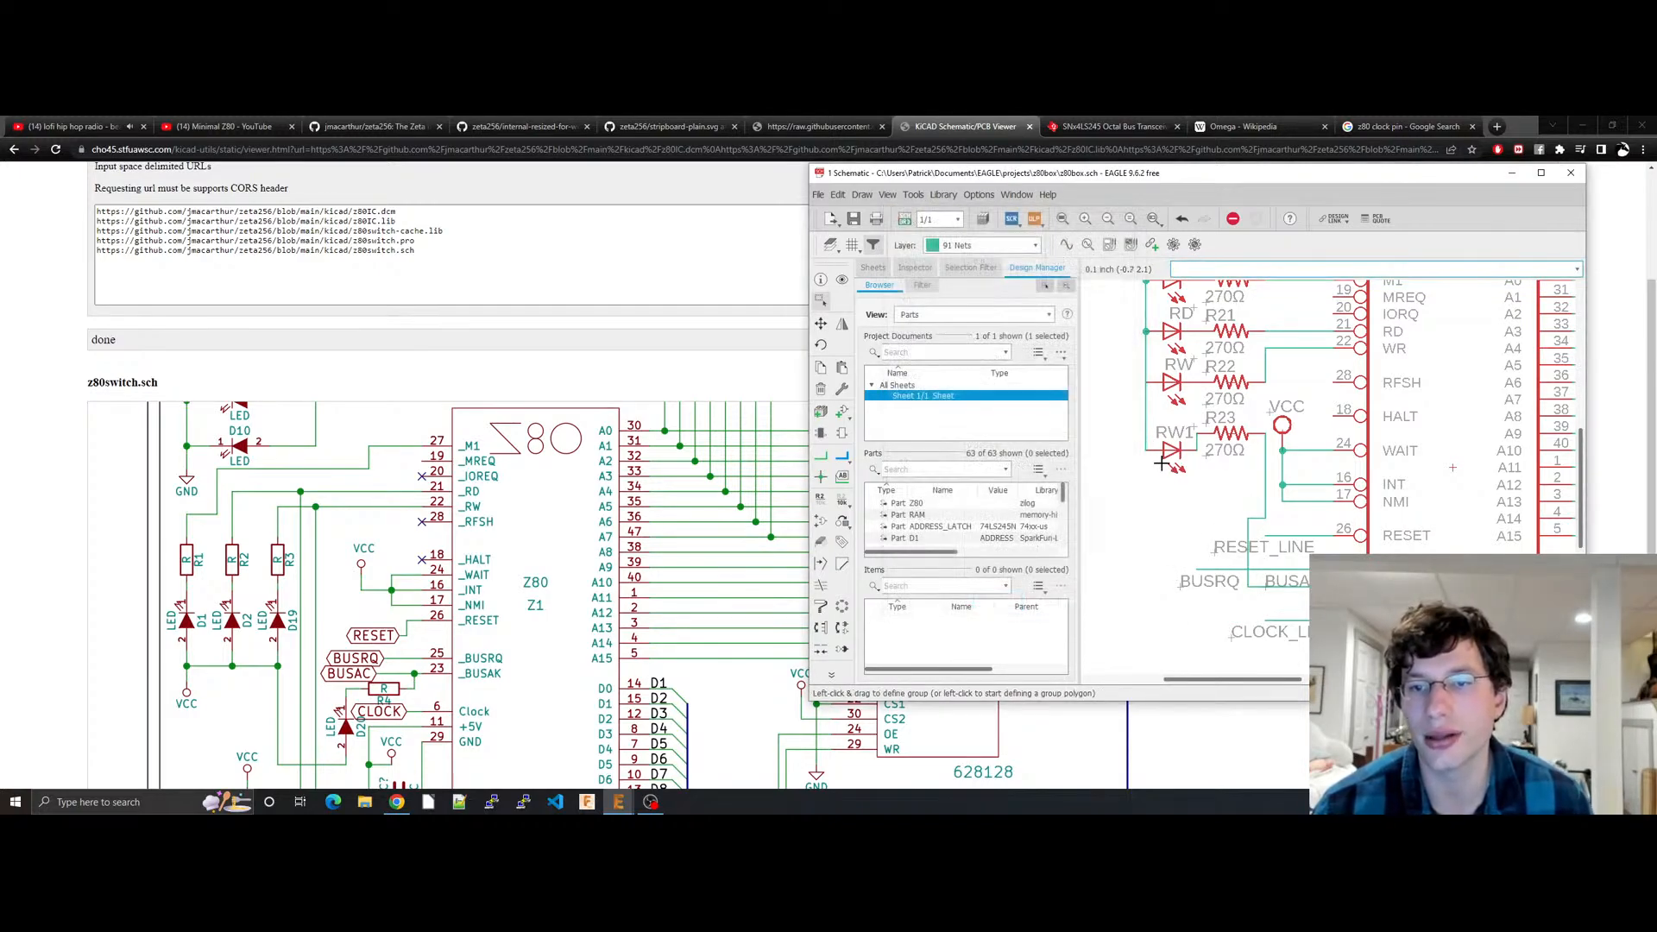
Step: Move the LED back up in line with resistor R23 and save the schematic
left_click(1170, 451)
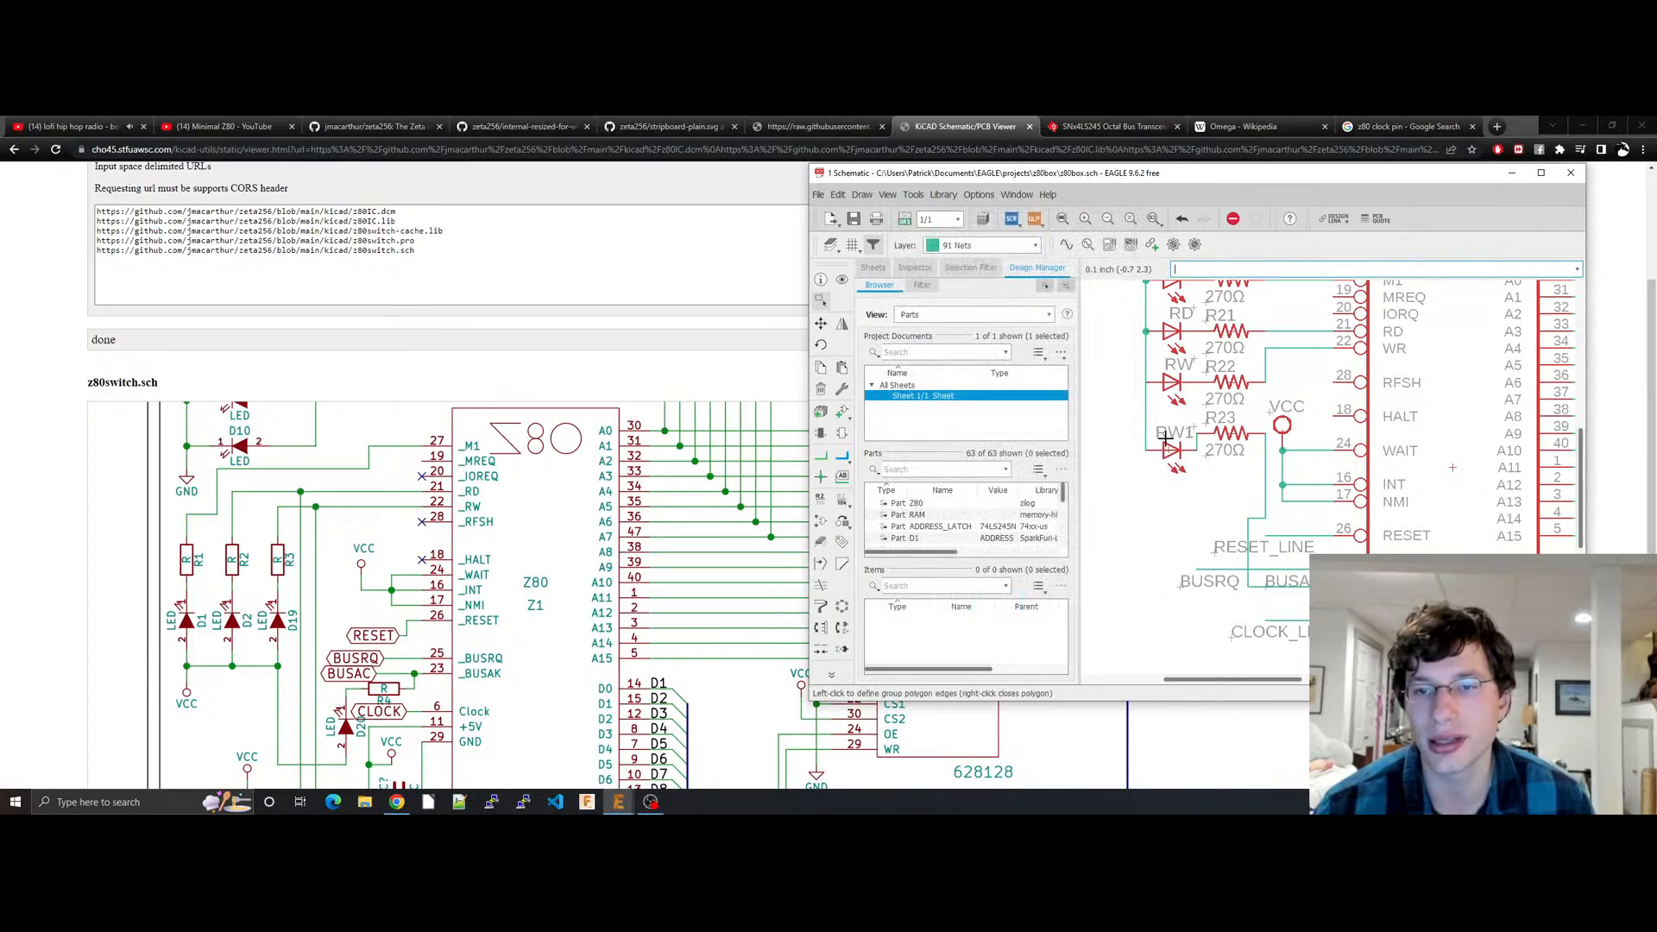
key("Escape")
left_click_drag(1164, 453, 1161, 439)
key("ctrl+s")
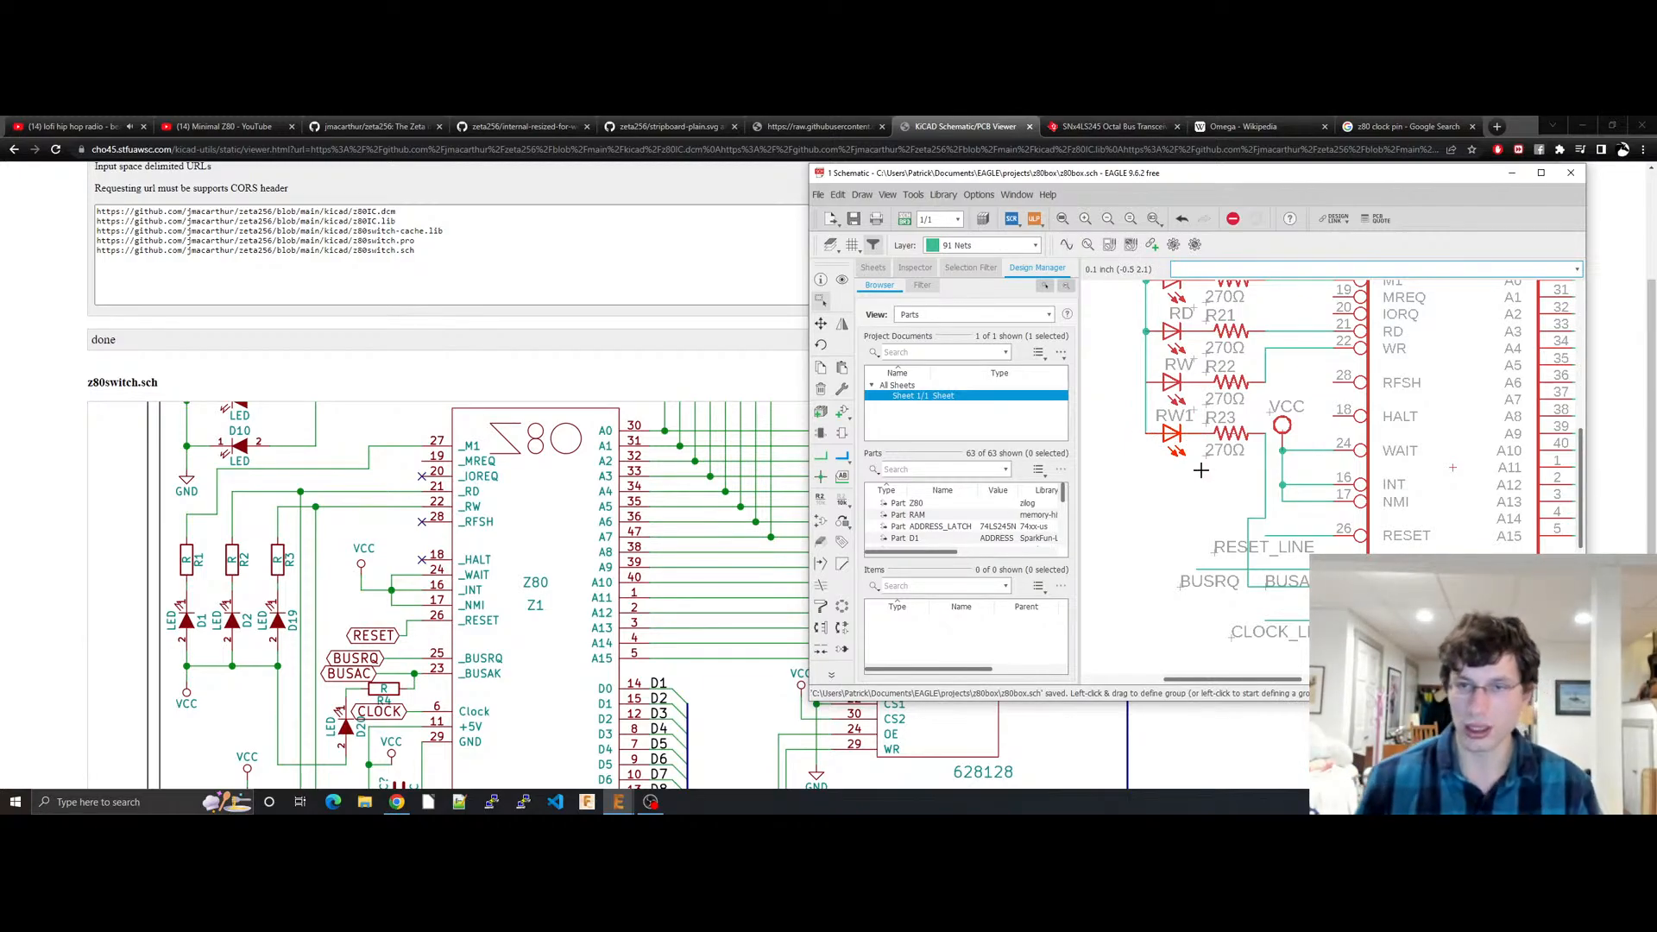
Step: Rename the LED beside resistor R23 as BA and save the schematic
right_click(1165, 440)
left_click(1226, 530)
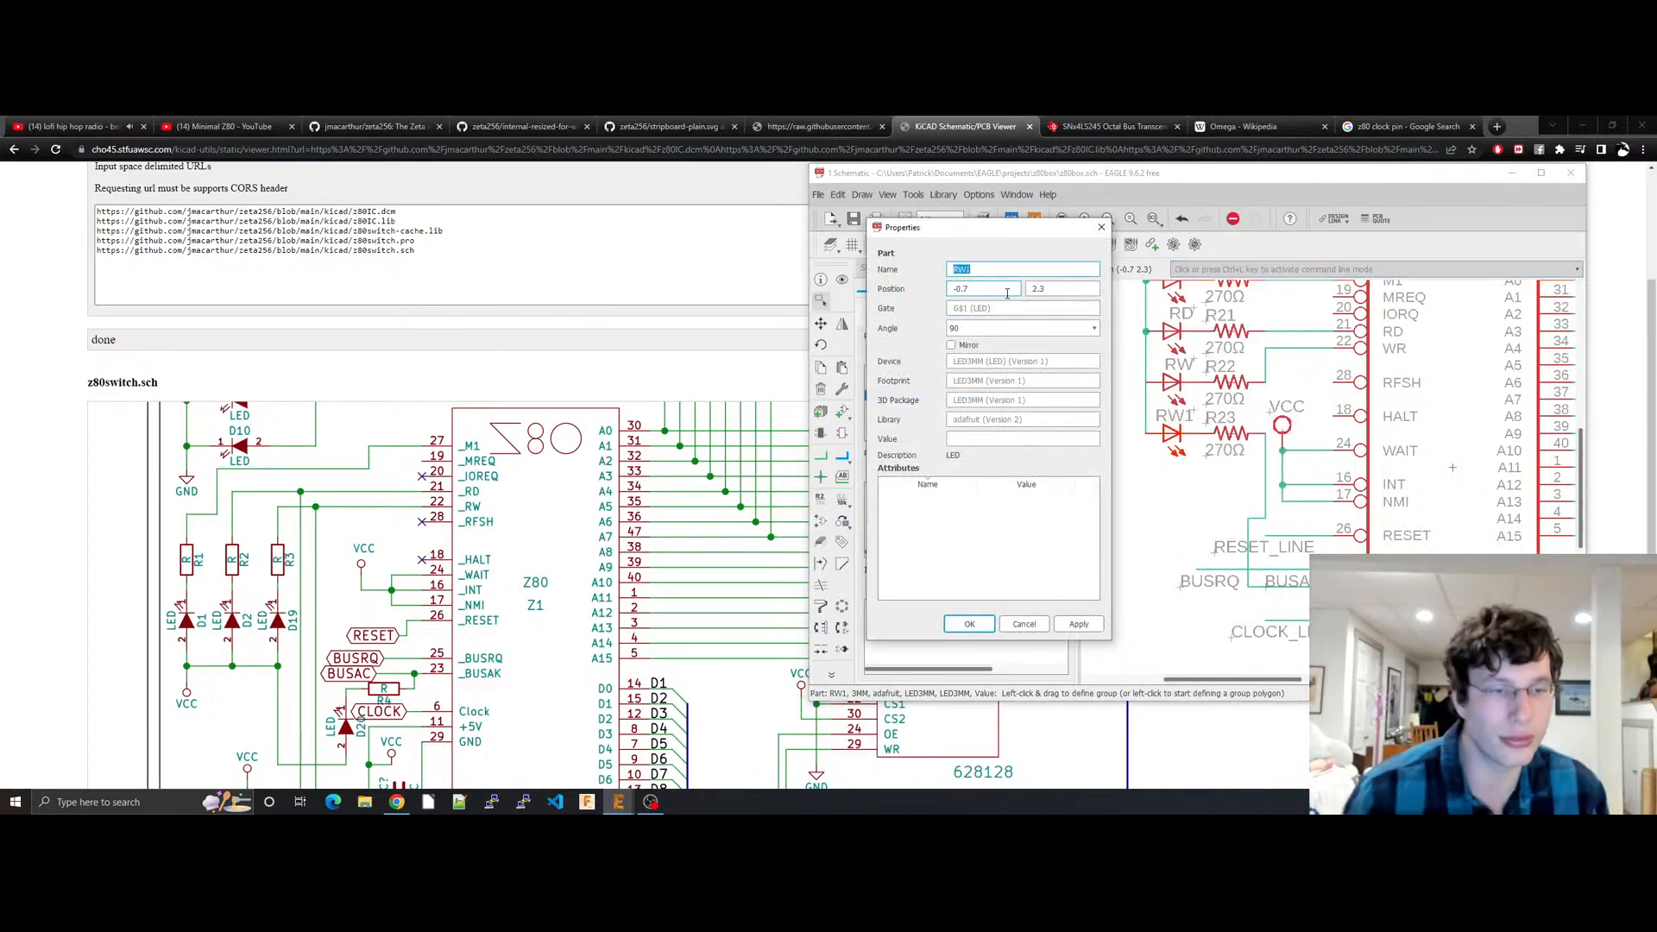
type("BA")
key("Return")
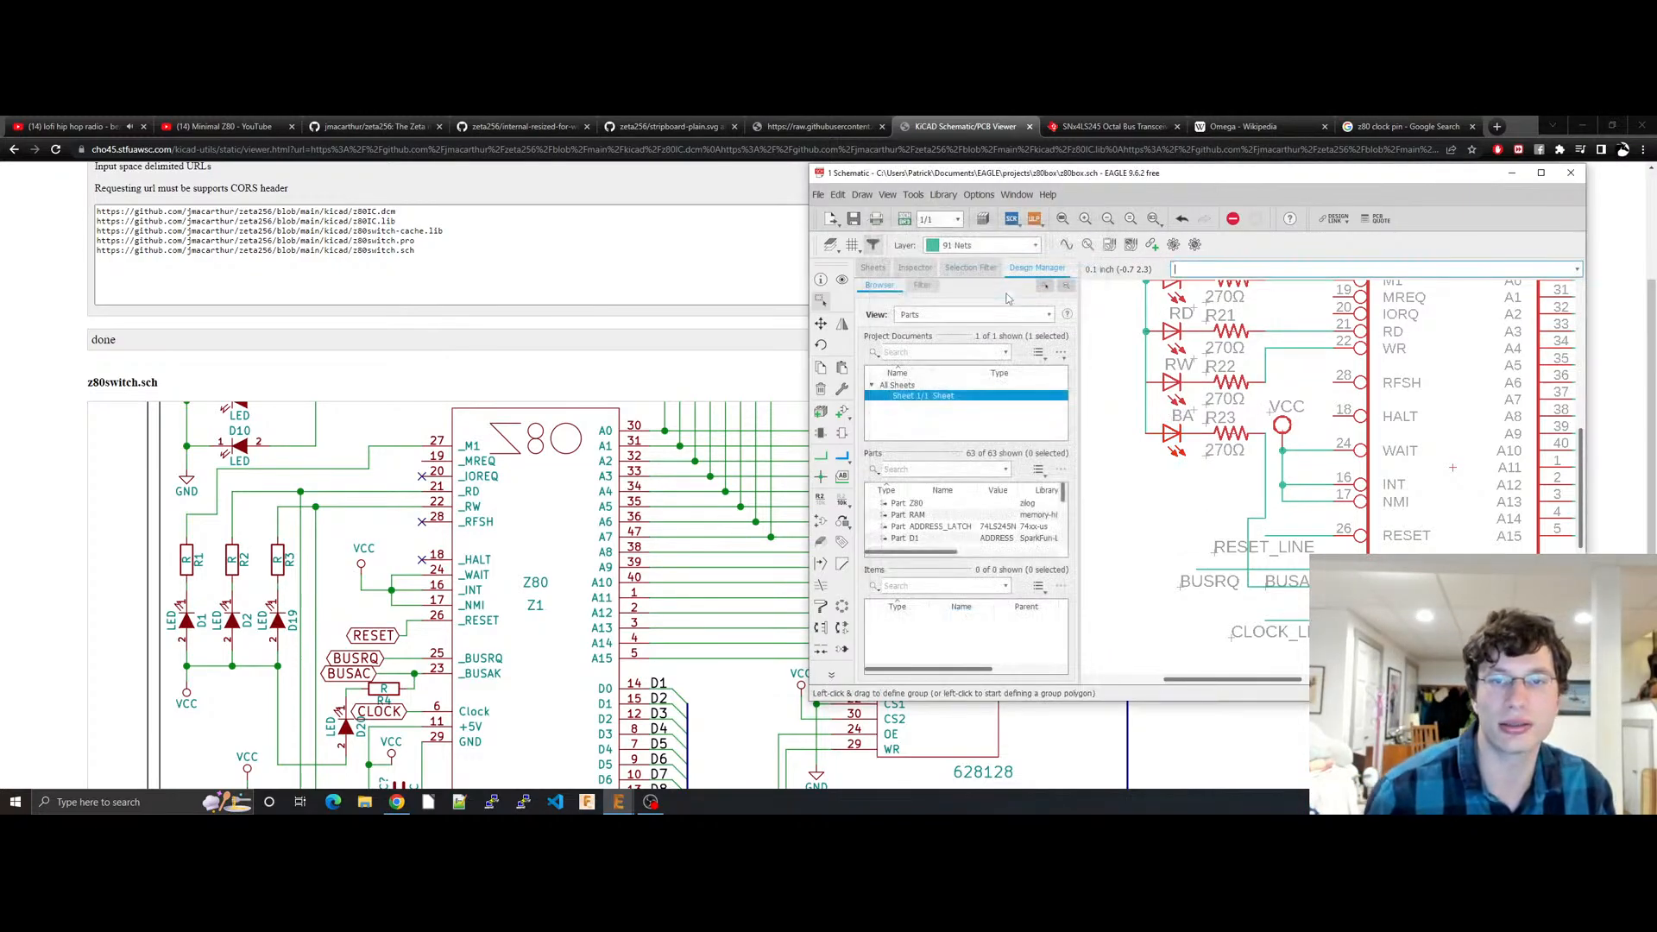
key("ctrl+s")
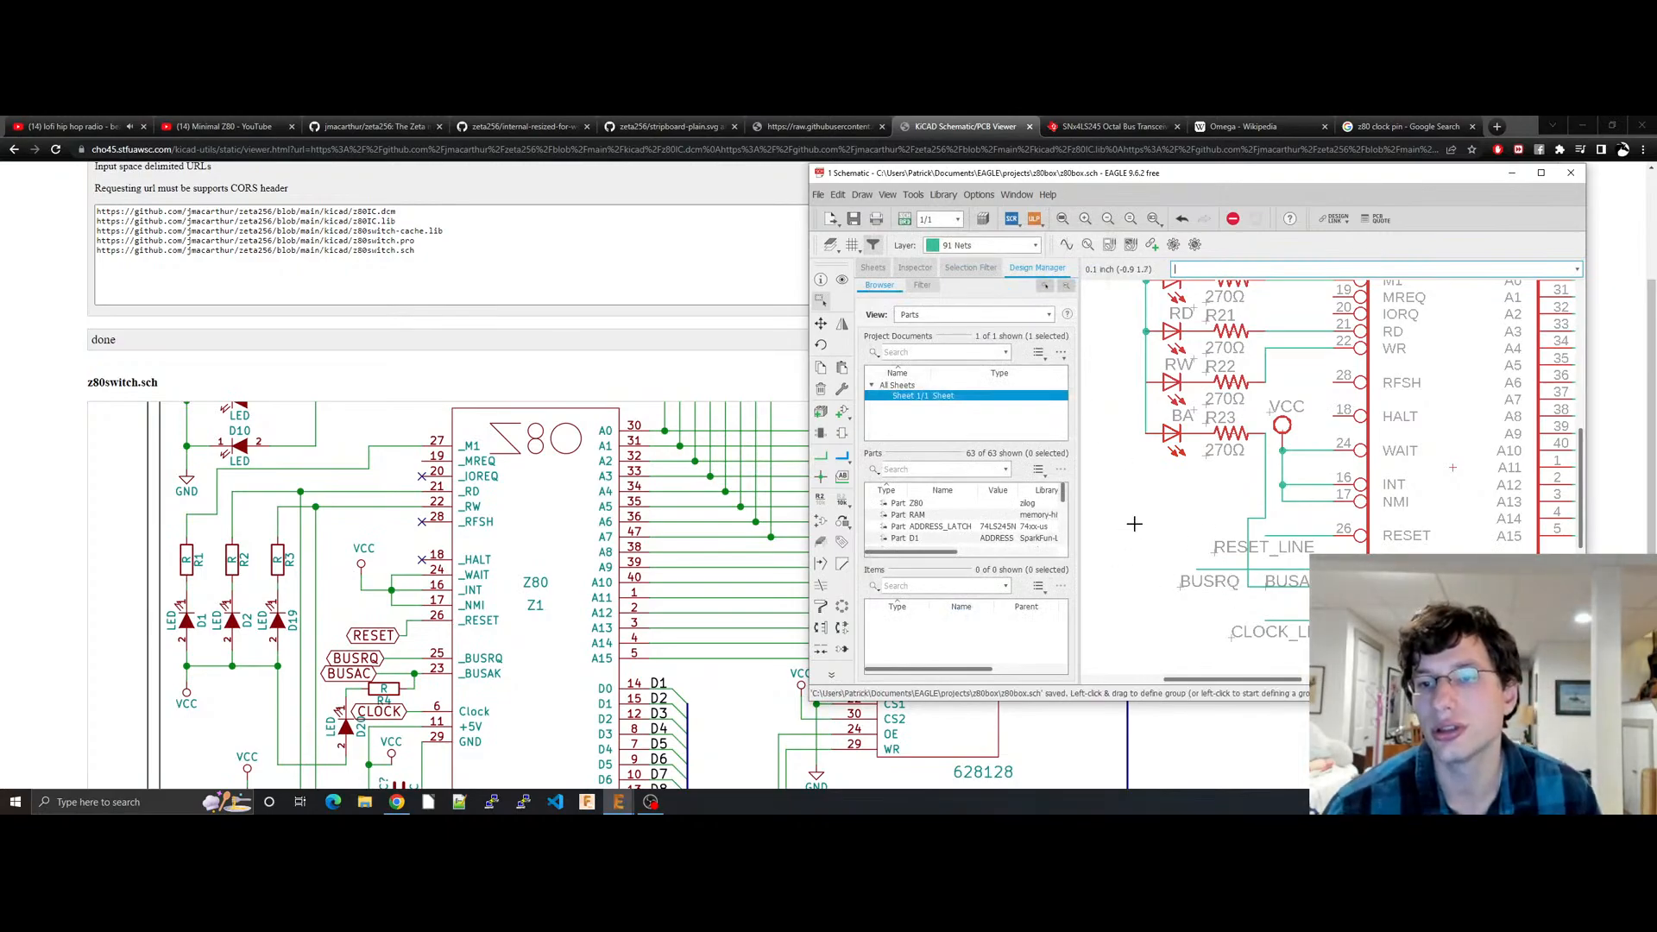
Step: Switch to the z80switch.sch reference in the browser and examine how switches SW3 to SW10 are wired to GND and VCC
middle_click_drag(1160, 506, 1116, 482)
left_click(433, 674)
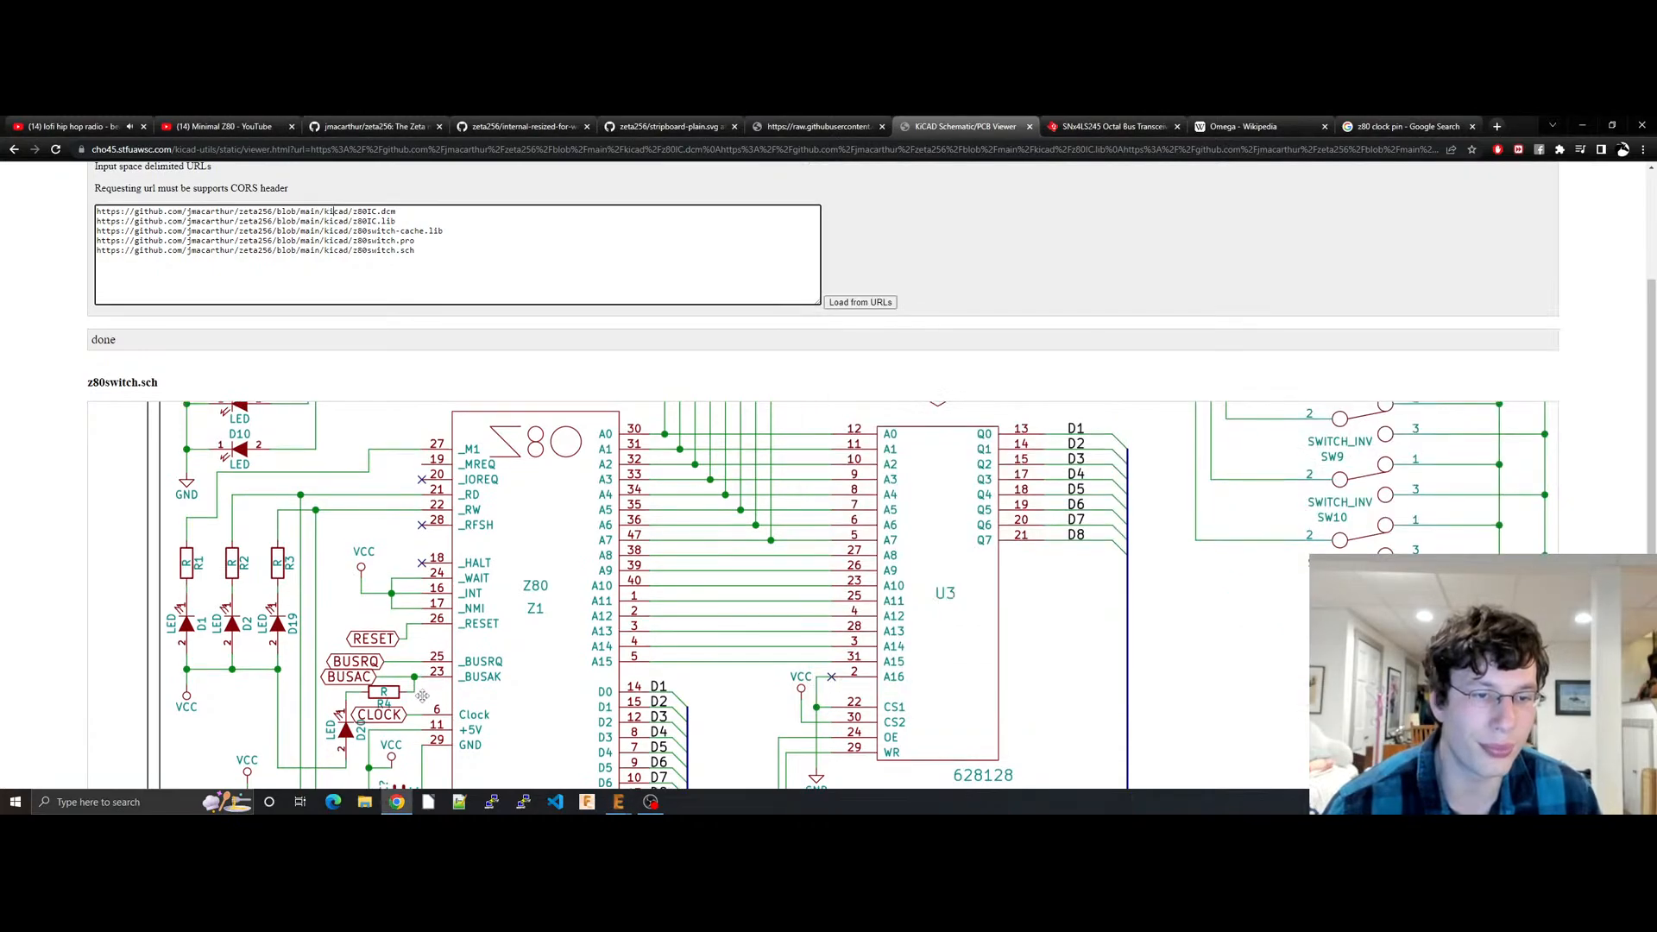
scroll(458, 677, "down", 3)
left_click_drag(476, 681, 496, 807)
left_click_drag(1228, 632, 760, 809)
left_click_drag(863, 687, 808, 820)
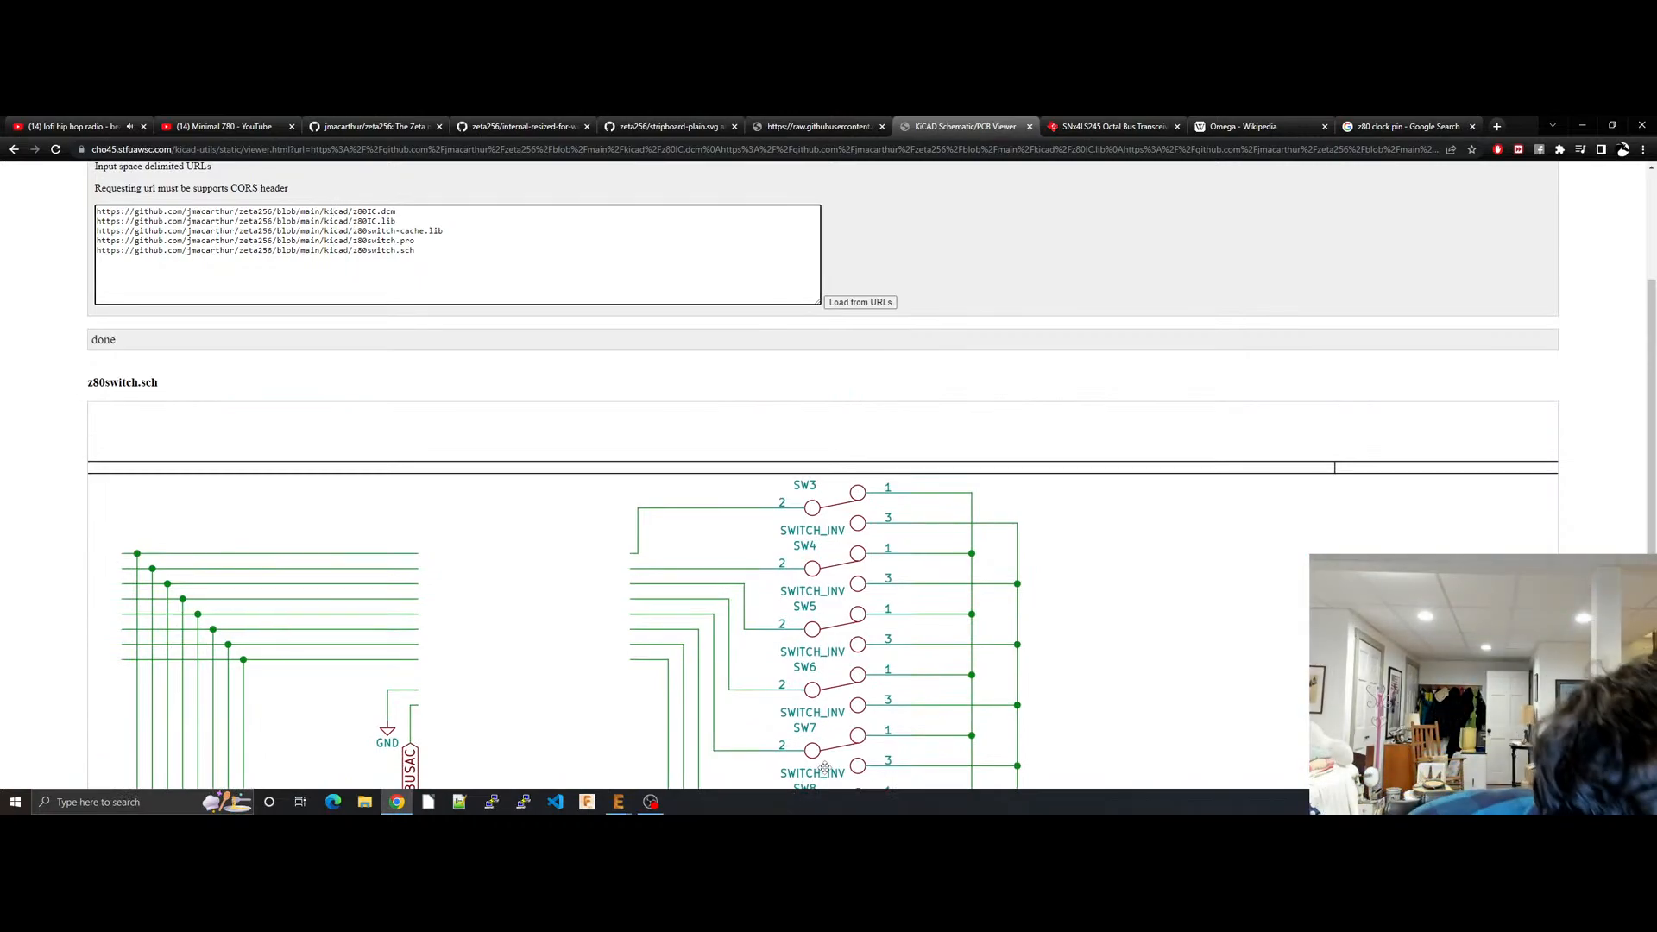
scroll(776, 743, "down", 5)
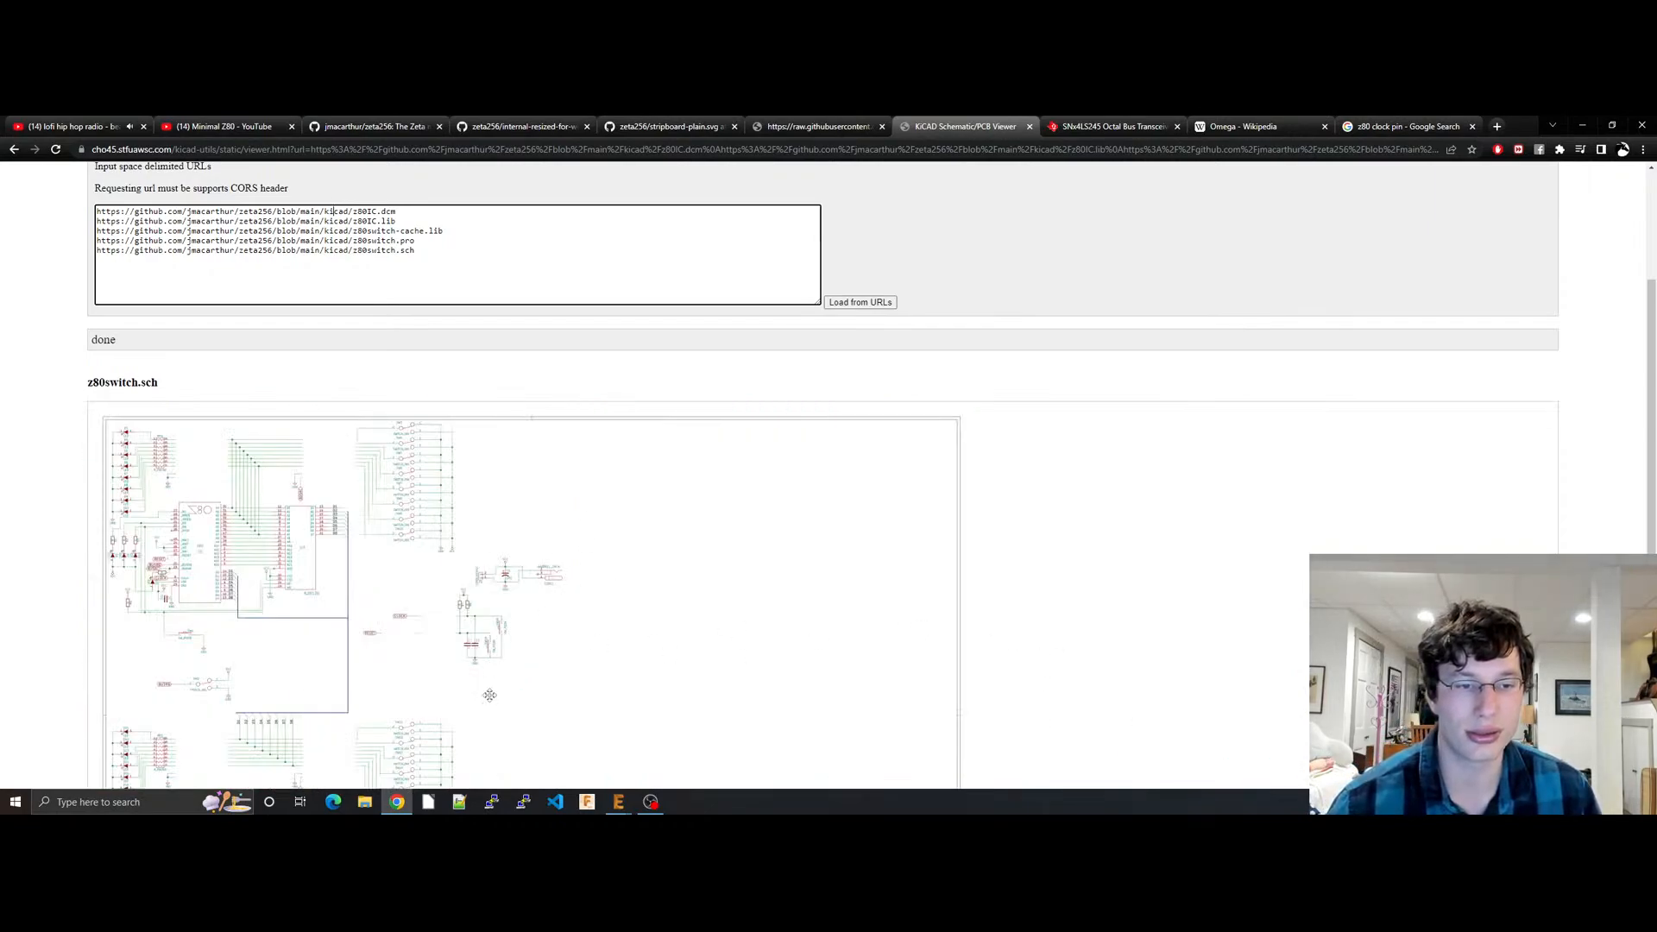
scroll(489, 697, "up", 4)
left_click_drag(425, 406, 521, 771)
left_click_drag(622, 516, 605, 732)
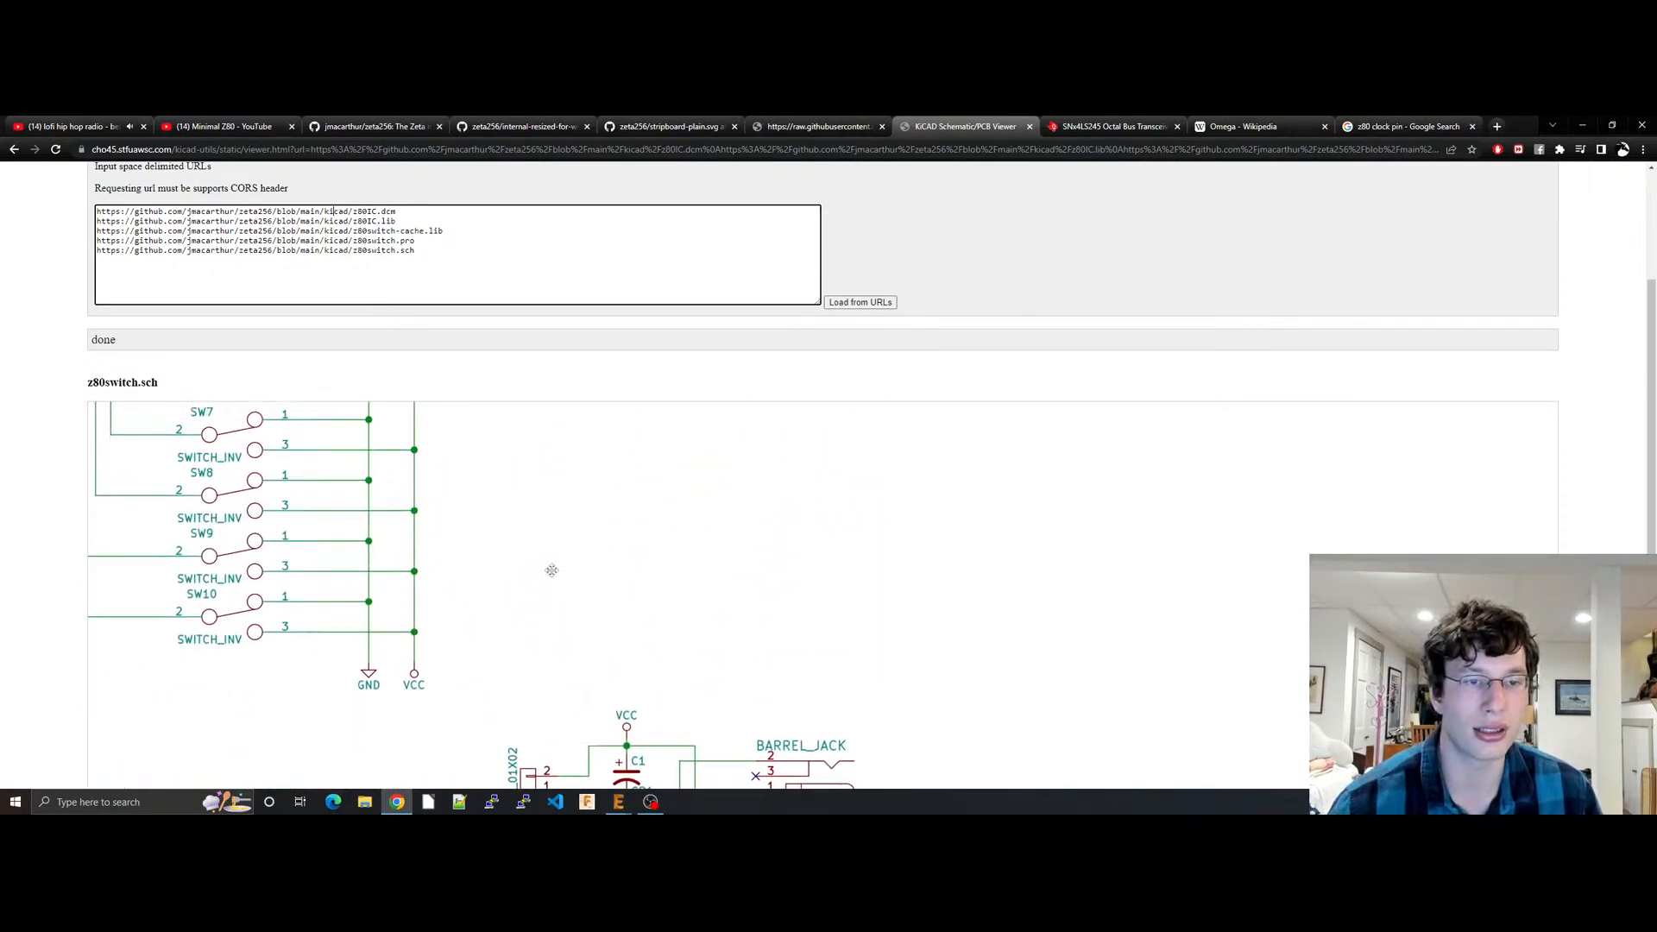
left_click_drag(518, 540, 533, 734)
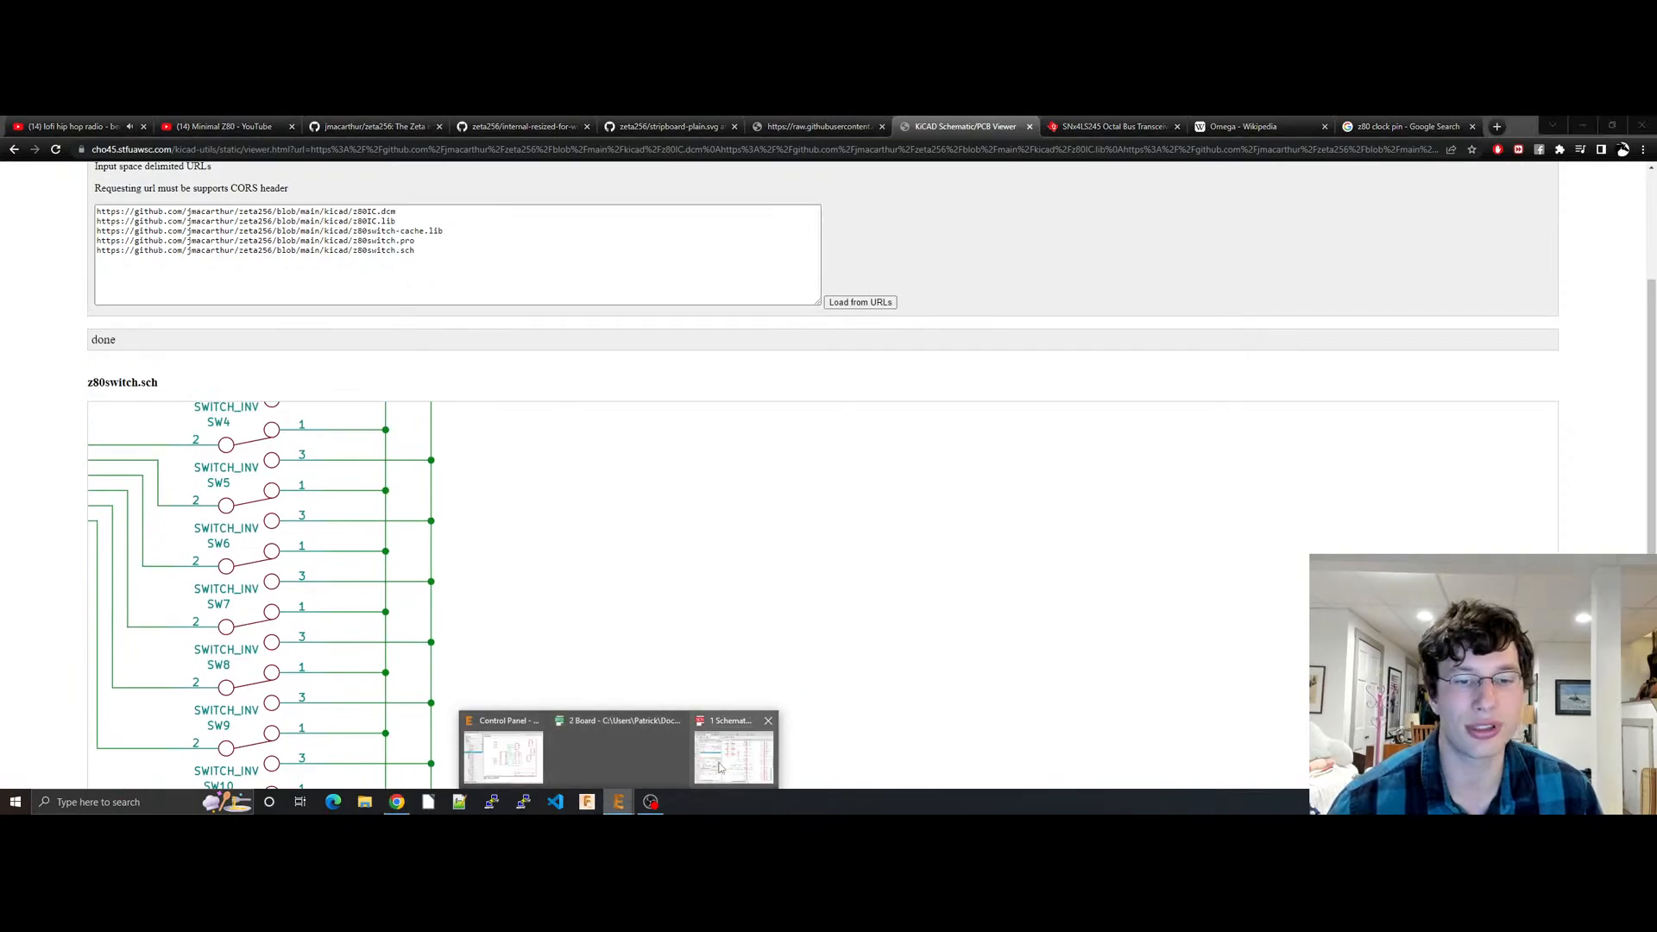
Step: Switch back to the EAGLE schematic, maximize its window, and bring the area around the Z80 and RAM into view
left_click(620, 749)
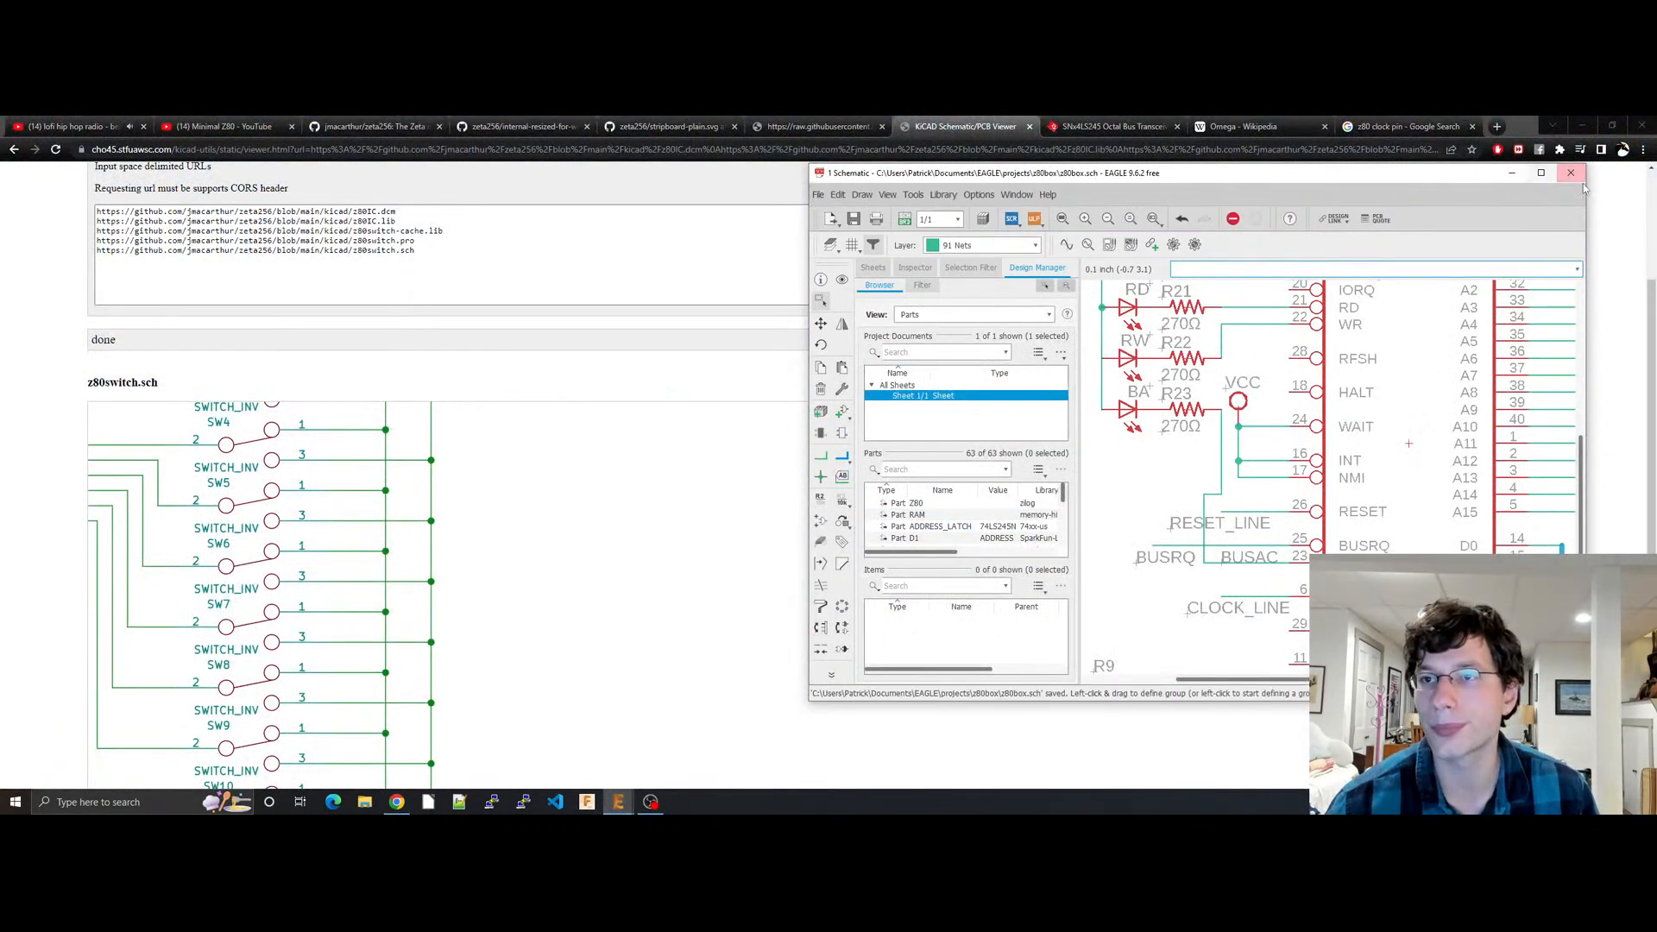
left_click(1543, 175)
scroll(1255, 485, "down", 6)
middle_click_drag(1280, 474, 752, 436)
middle_click_drag(868, 325, 859, 294)
middle_click_drag(948, 336, 930, 382)
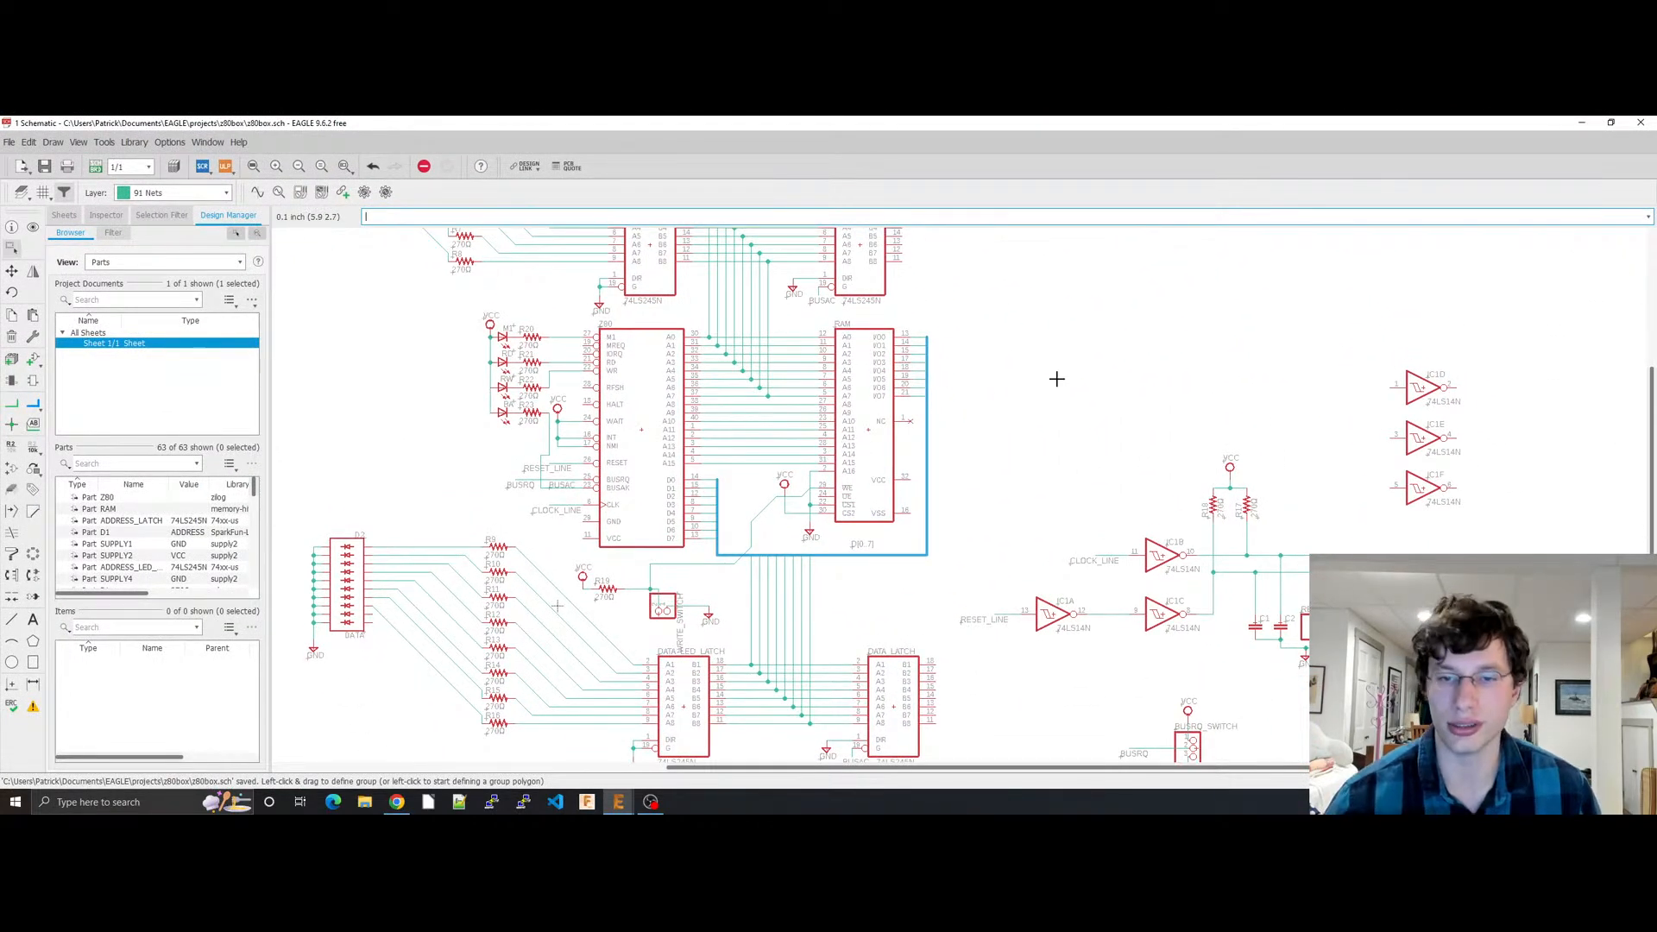
Step: Start adding a part and search the libraries for "pin header"
type("add")
key("Return")
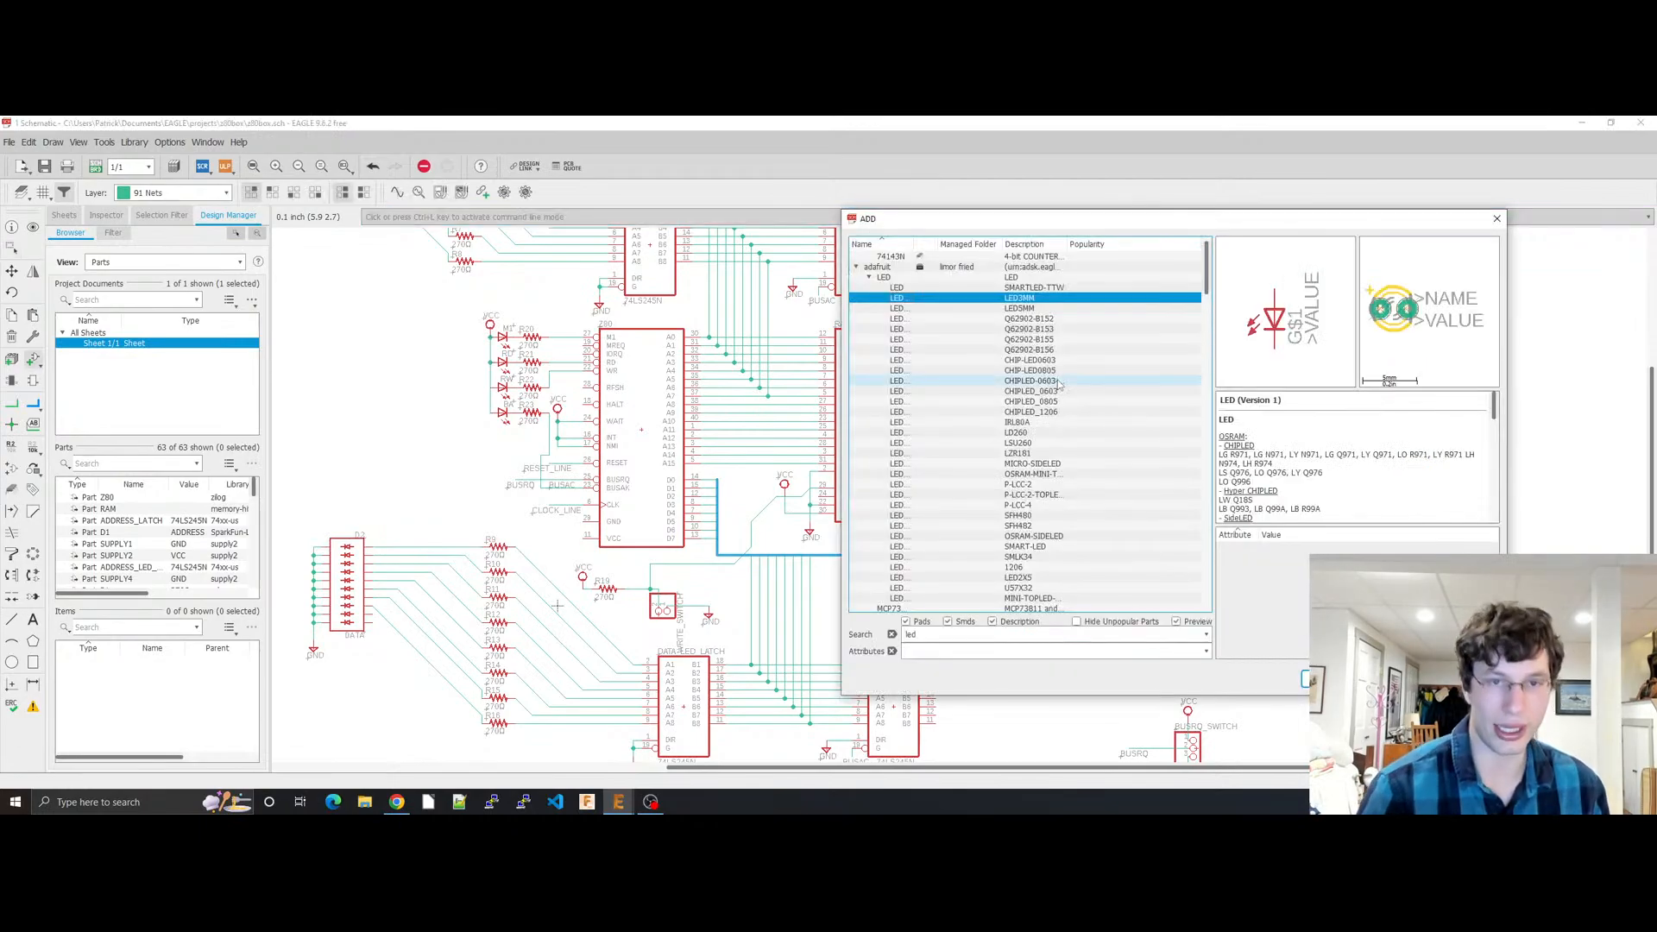
double_click(1043, 635)
type("pin")
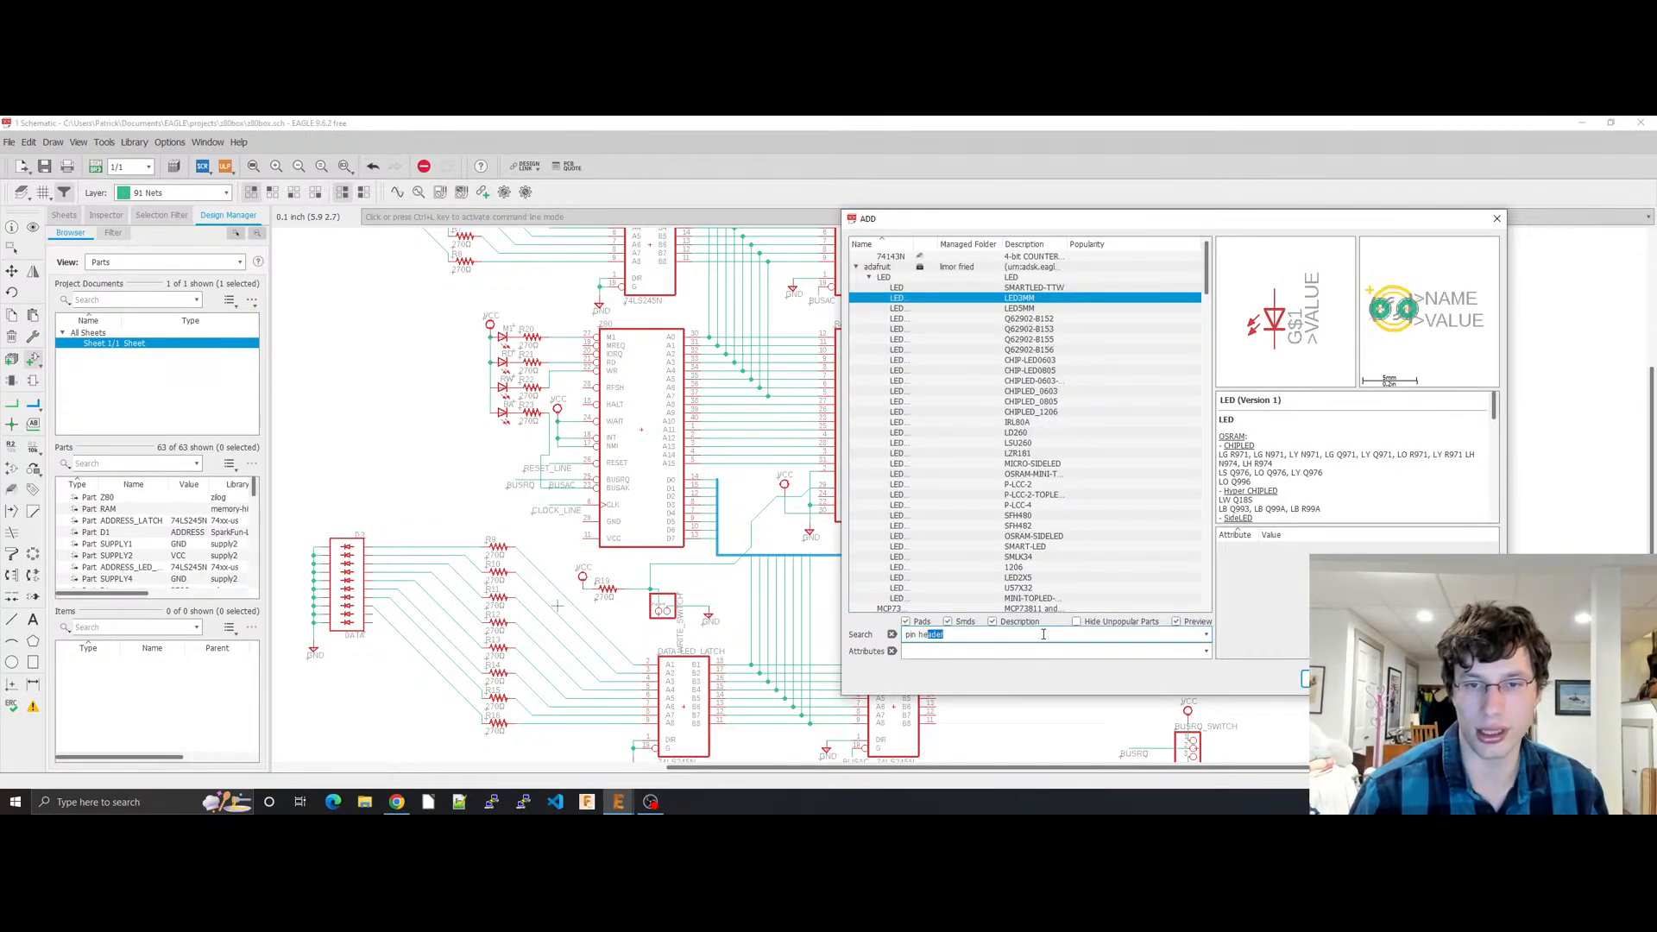
type(" h")
key("Return")
scroll(984, 499, "down", 5)
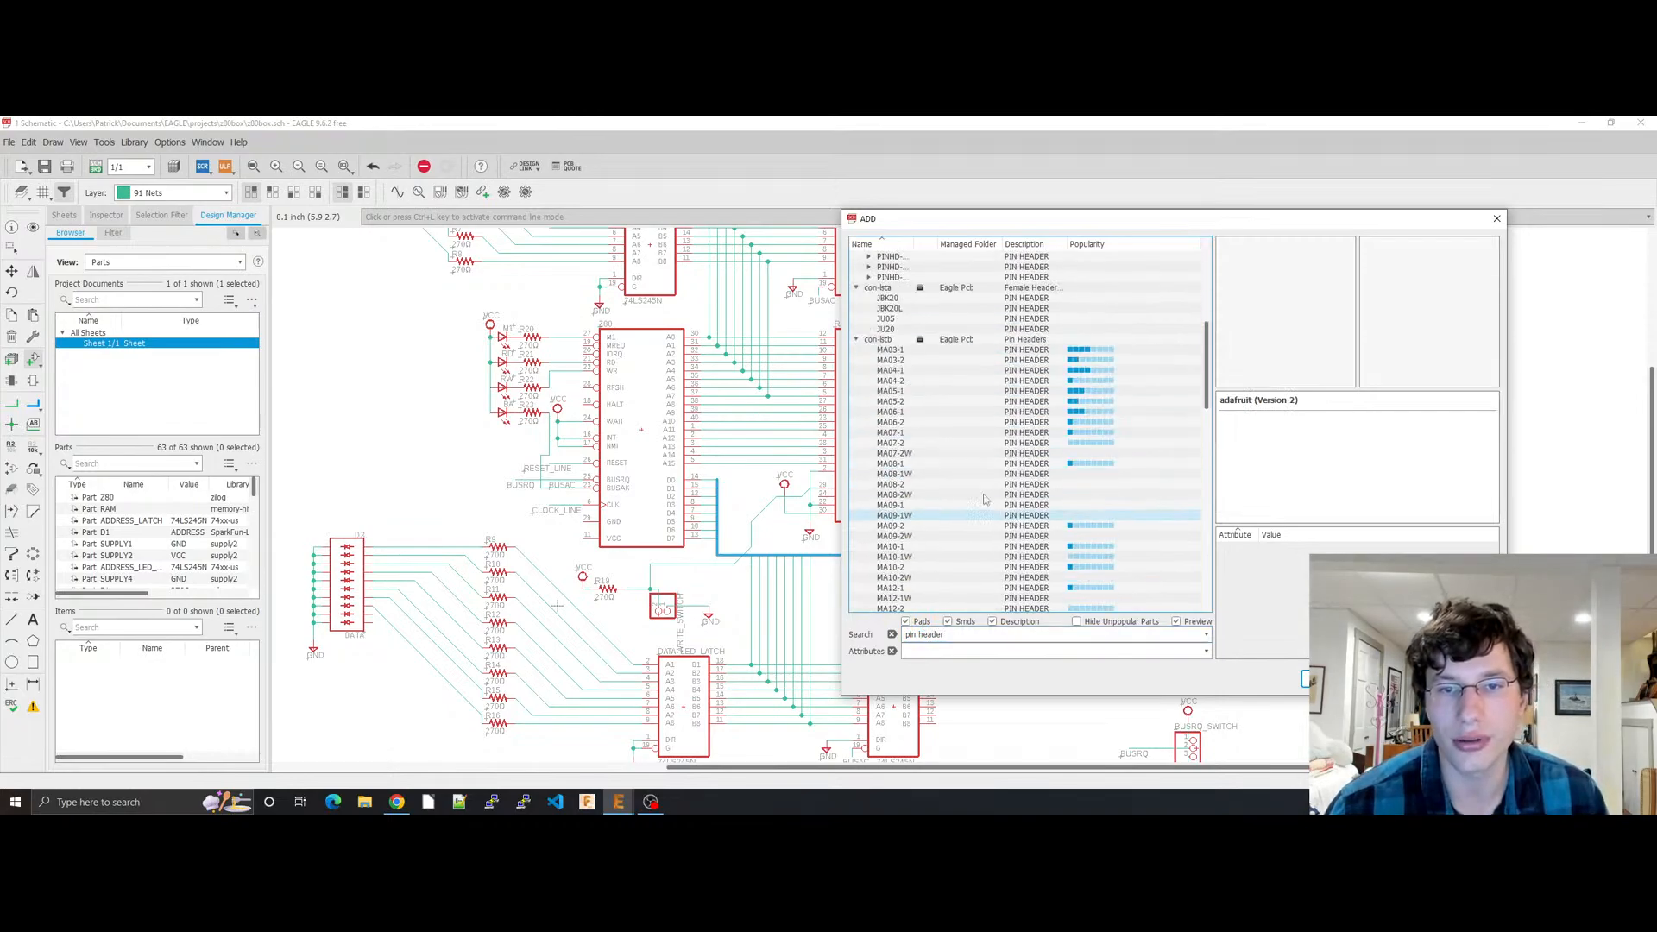
Step: Browse the pinhead library's single-row and double-row headers, comparing their symbols from PINHD-1X2 through PINHD-2X30
scroll(984, 499, "down", 10)
left_click(957, 485)
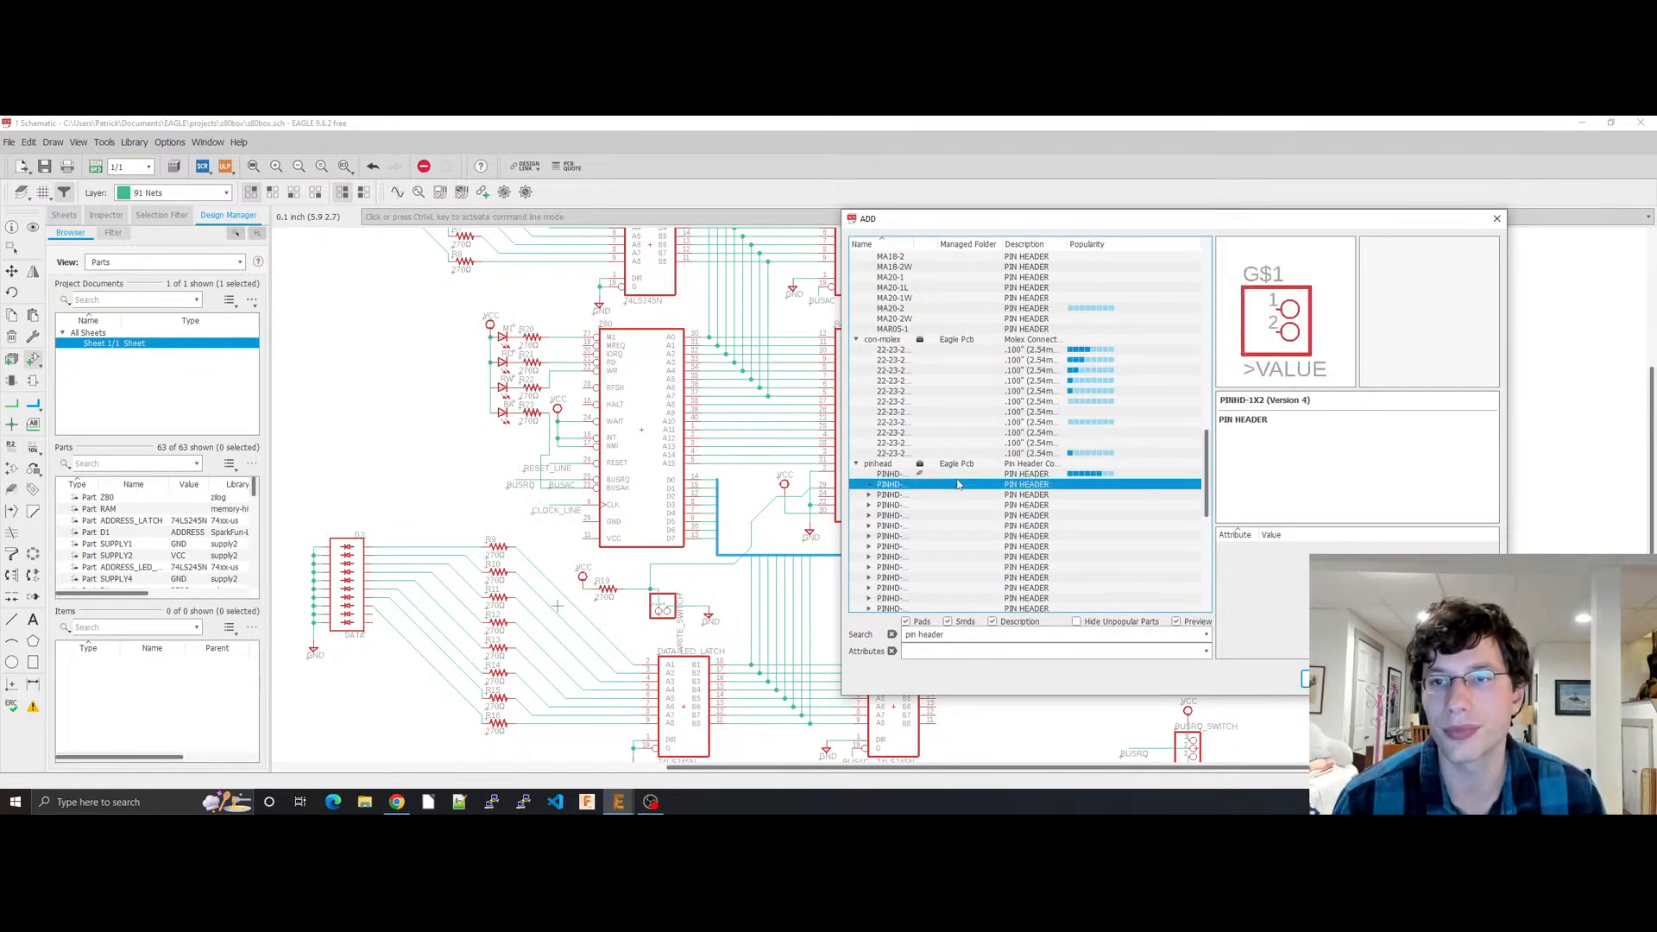
key("Down")
key("Down")
key("Down")
key("Down")
key("Down")
key("Down")
key("Down")
key("Down")
key("Down")
key("Down")
key("Down")
key("Down")
key("Down")
key("Down")
key("Down")
key("Down")
key("Down")
key("Down")
key("Down")
key("Down")
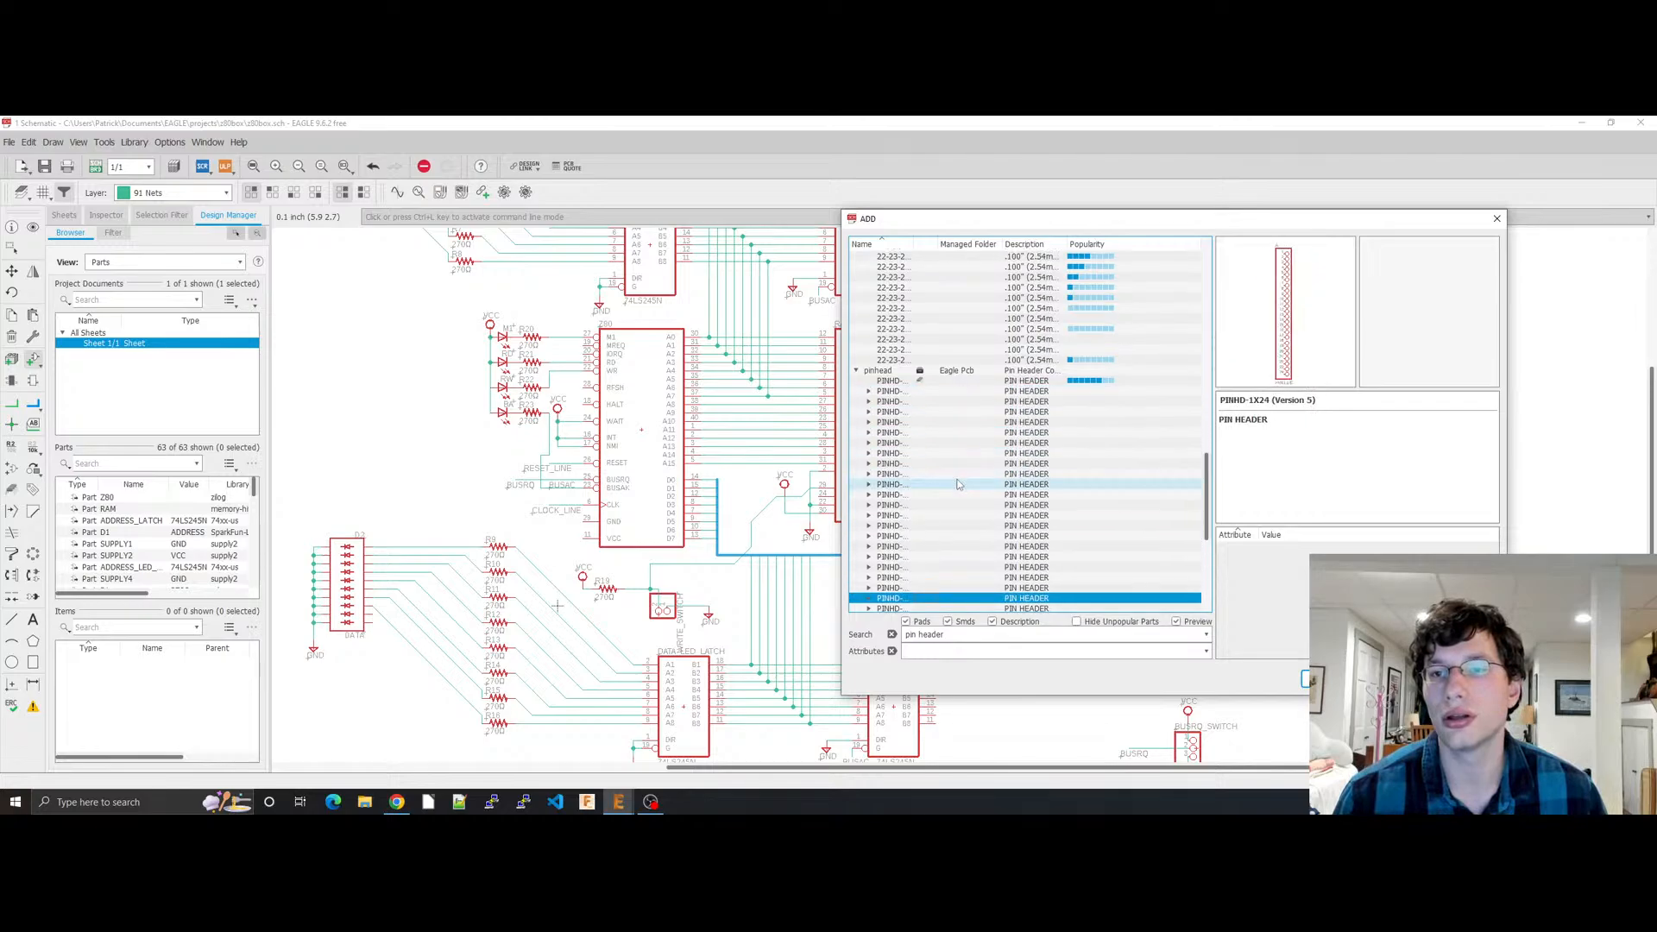
key("Down")
key("Down")
key("Down")
key("Down")
key("Down")
key("Down")
key("Down")
key("Down")
key("Down")
key("Down")
key("Down")
key("Down")
key("Down")
key("Down")
key("Down")
key("Down")
key("Down")
key("Down")
key("Down")
key("Down")
key("Down")
key("Down")
key("Down")
key("Down")
key("Down")
key("Down")
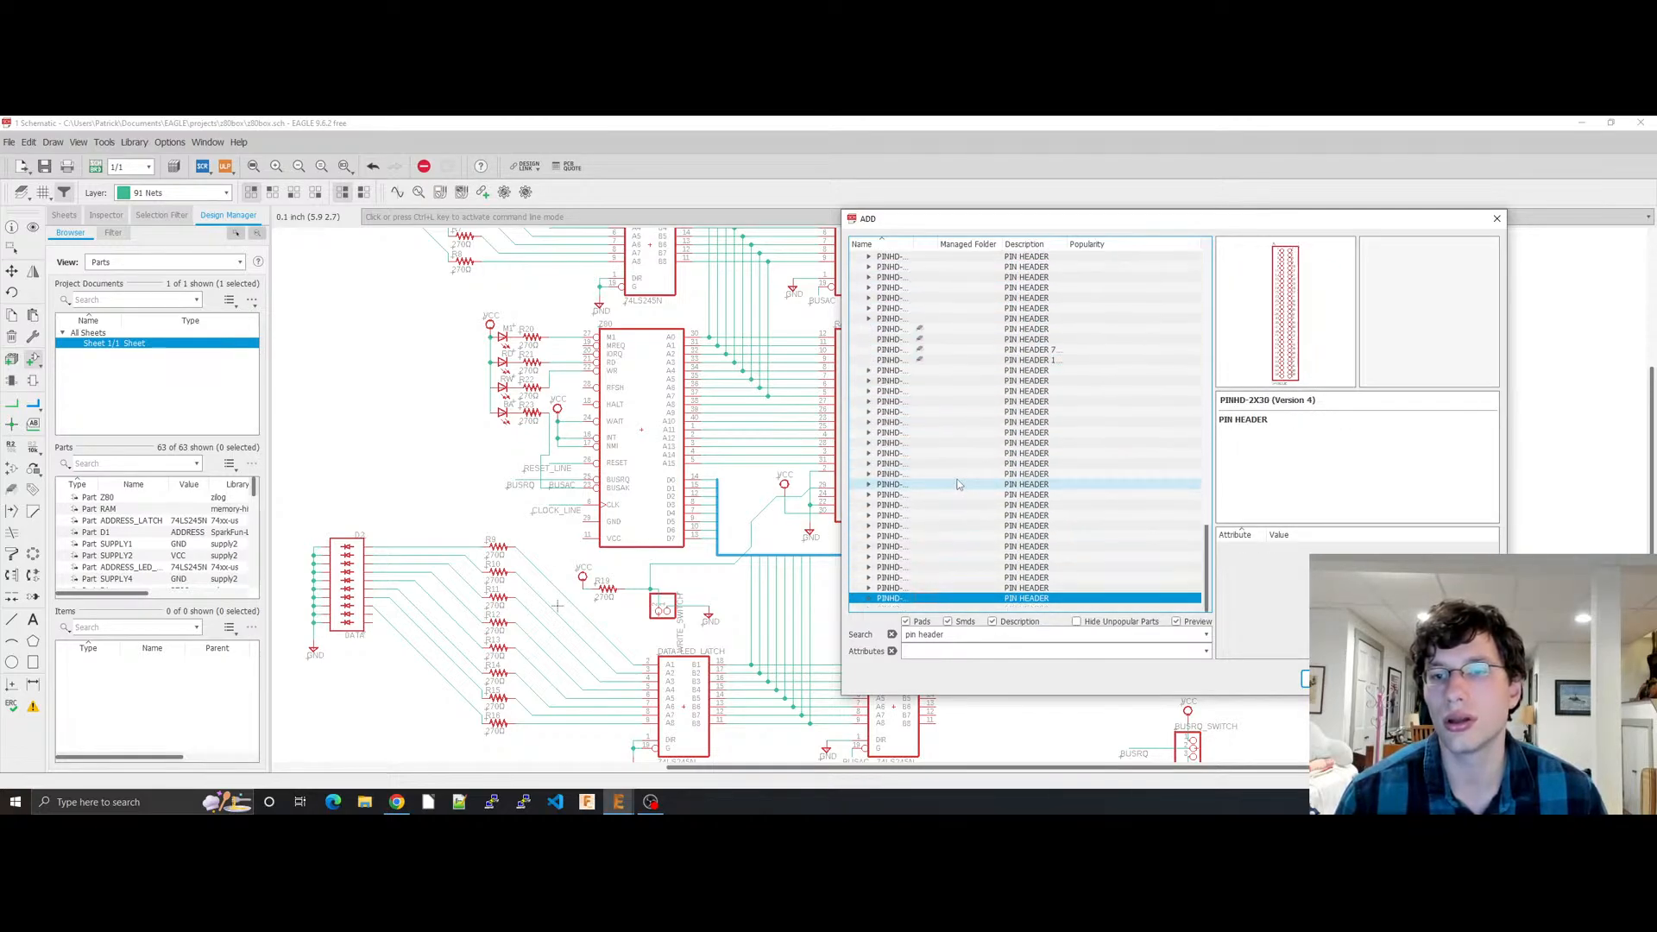
key("Down")
Step: Go back up the double-row pin headers to PINHD-2X13 and expand it to inspect its package variants
key("Up")
key("Up")
key("Up")
key("Up")
key("Up")
key("Up")
key("Up")
key("Up")
key("Up")
key("Up")
key("Up")
key("Up")
key("Up")
key("Down")
key("Down")
key("Down")
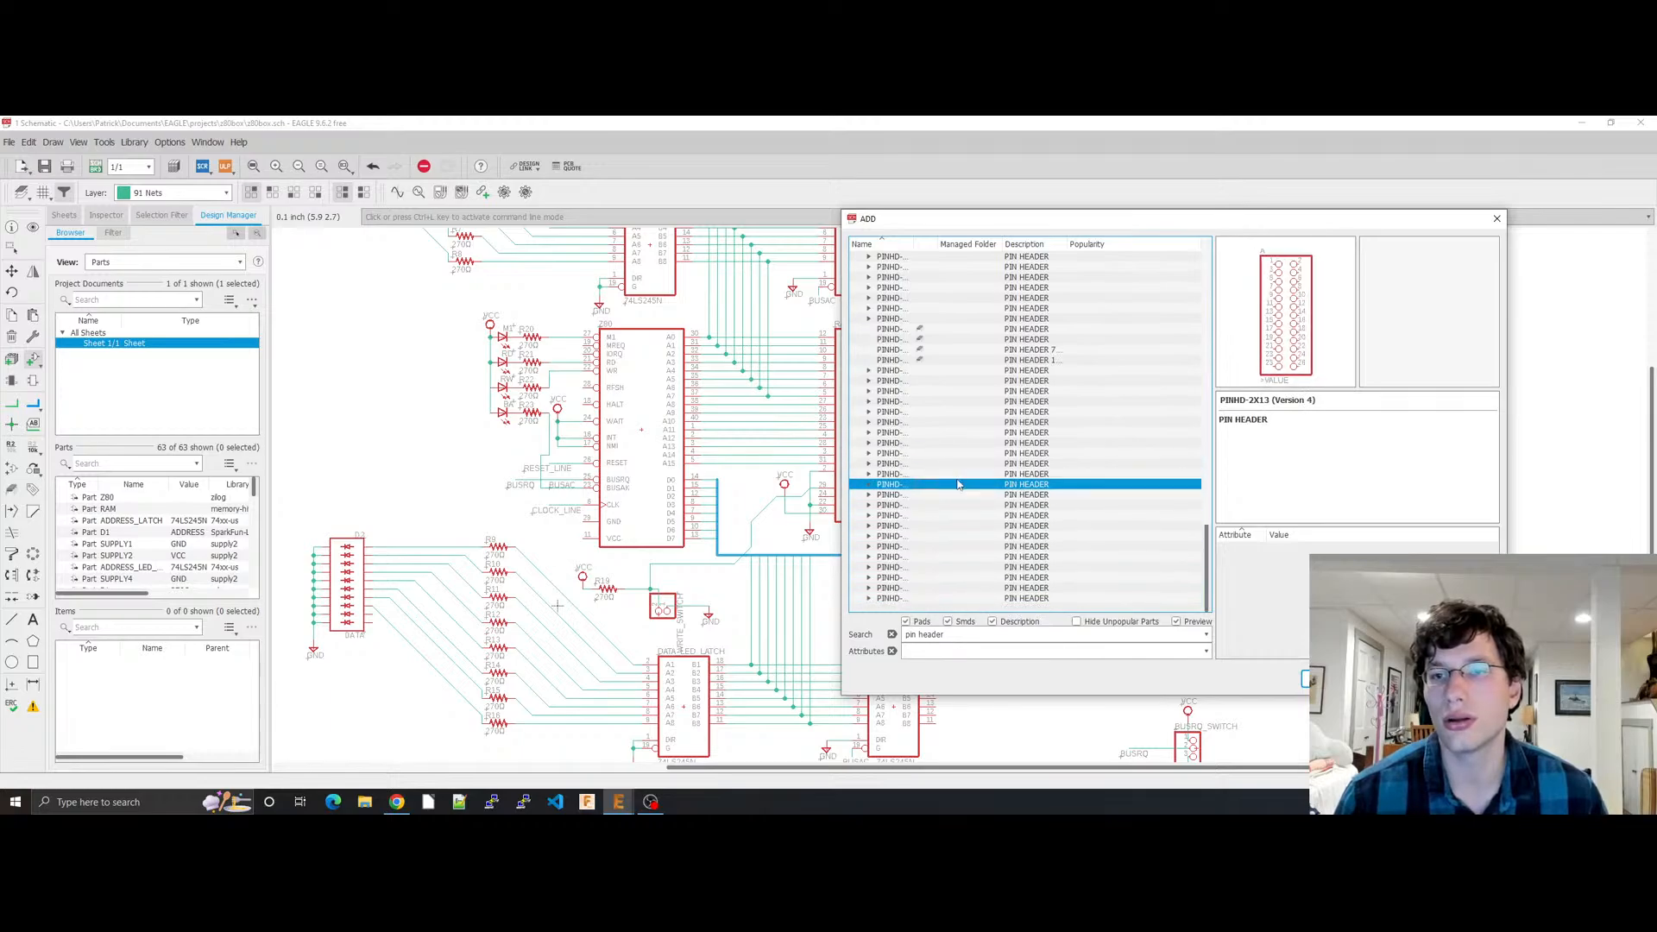
key("Right")
key("Down")
key("Up")
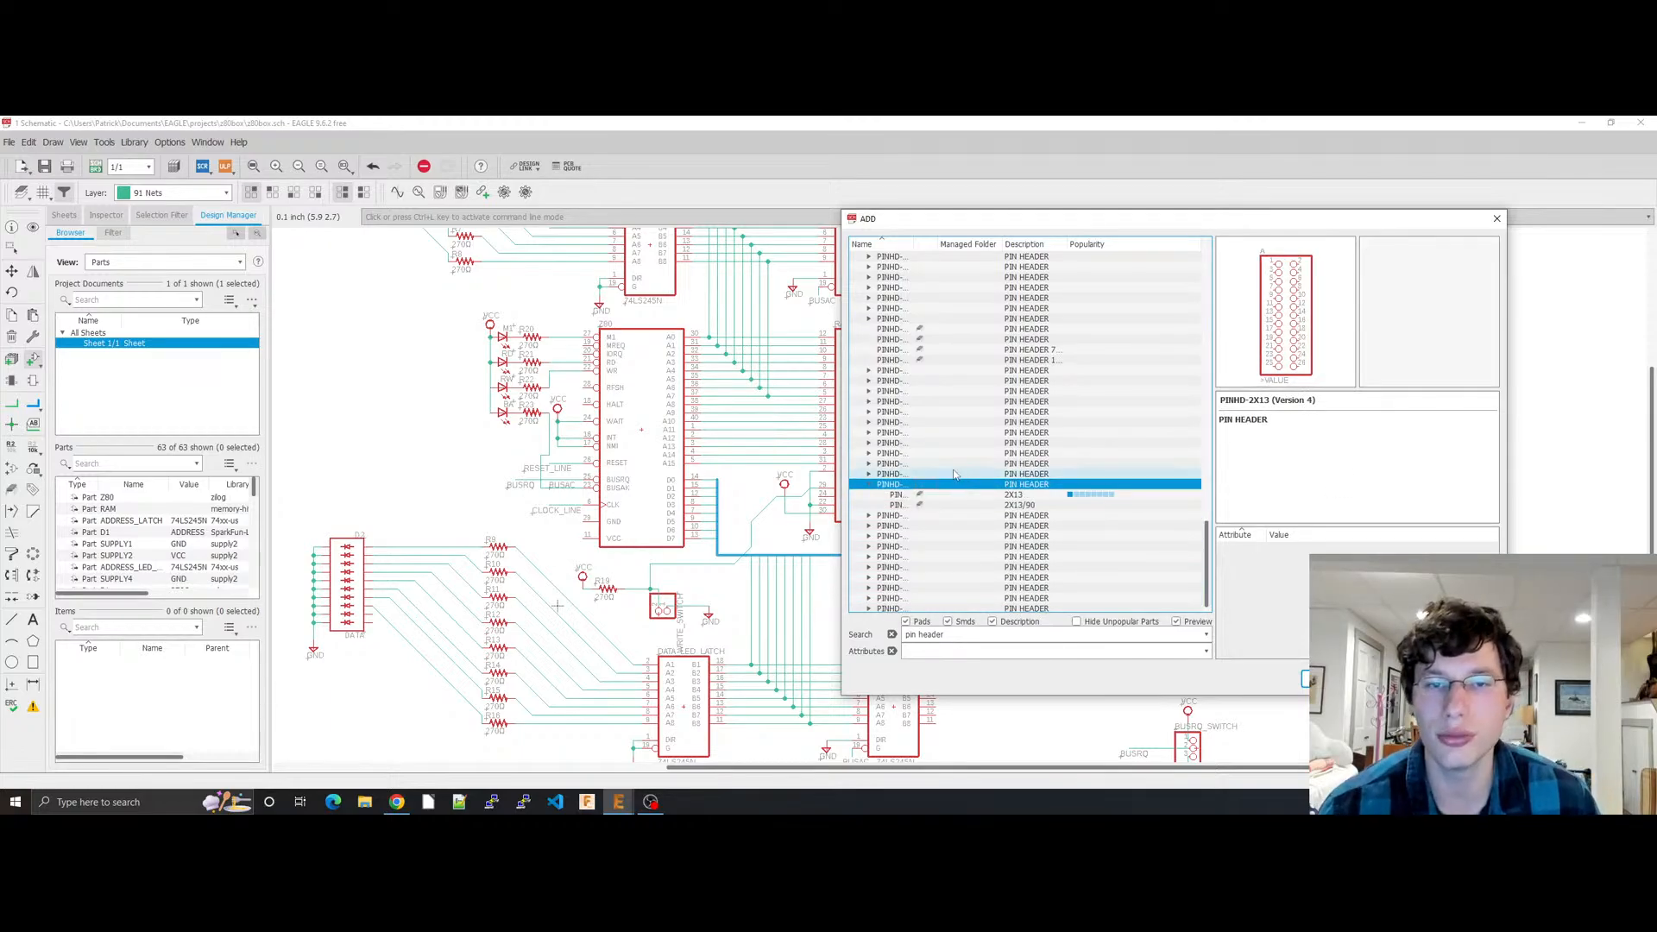
Step: Compare the symbols and footprints of MA13-2, MA13-2W, the Molex headers 22-23-2081 and 22-23-2101, and PINHD-1X14
scroll(962, 431, "up", 10)
left_click(974, 361)
scroll(975, 365, "up", 5)
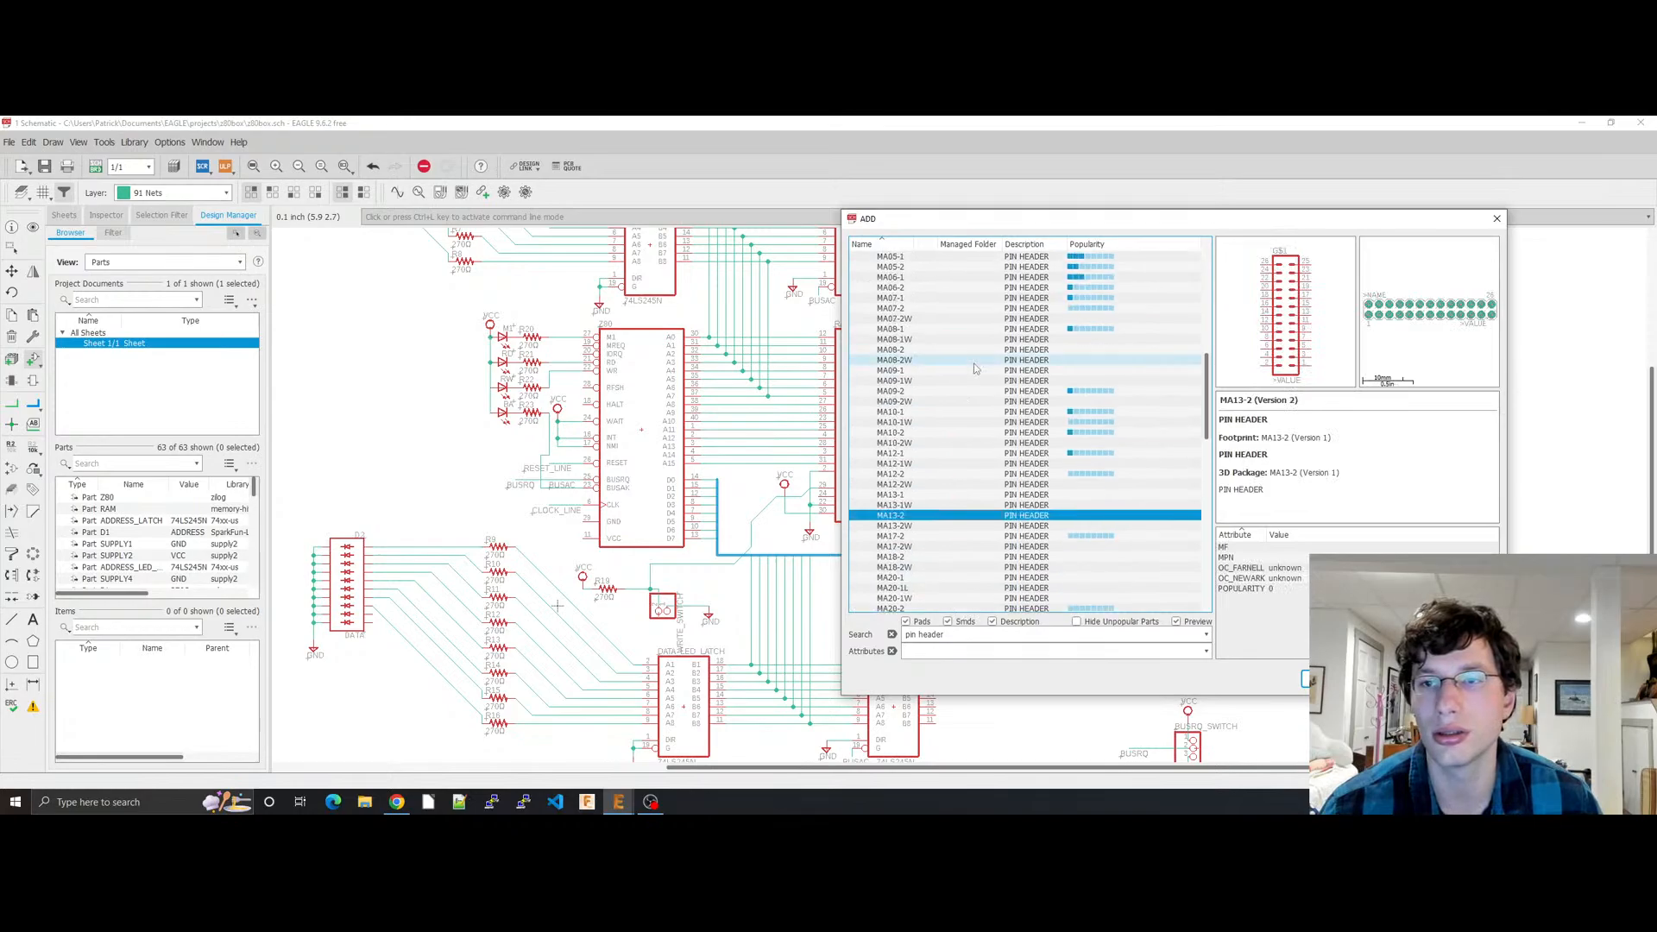
left_click(977, 369)
left_click(981, 454)
left_click(987, 528)
scroll(989, 536, "down", 5)
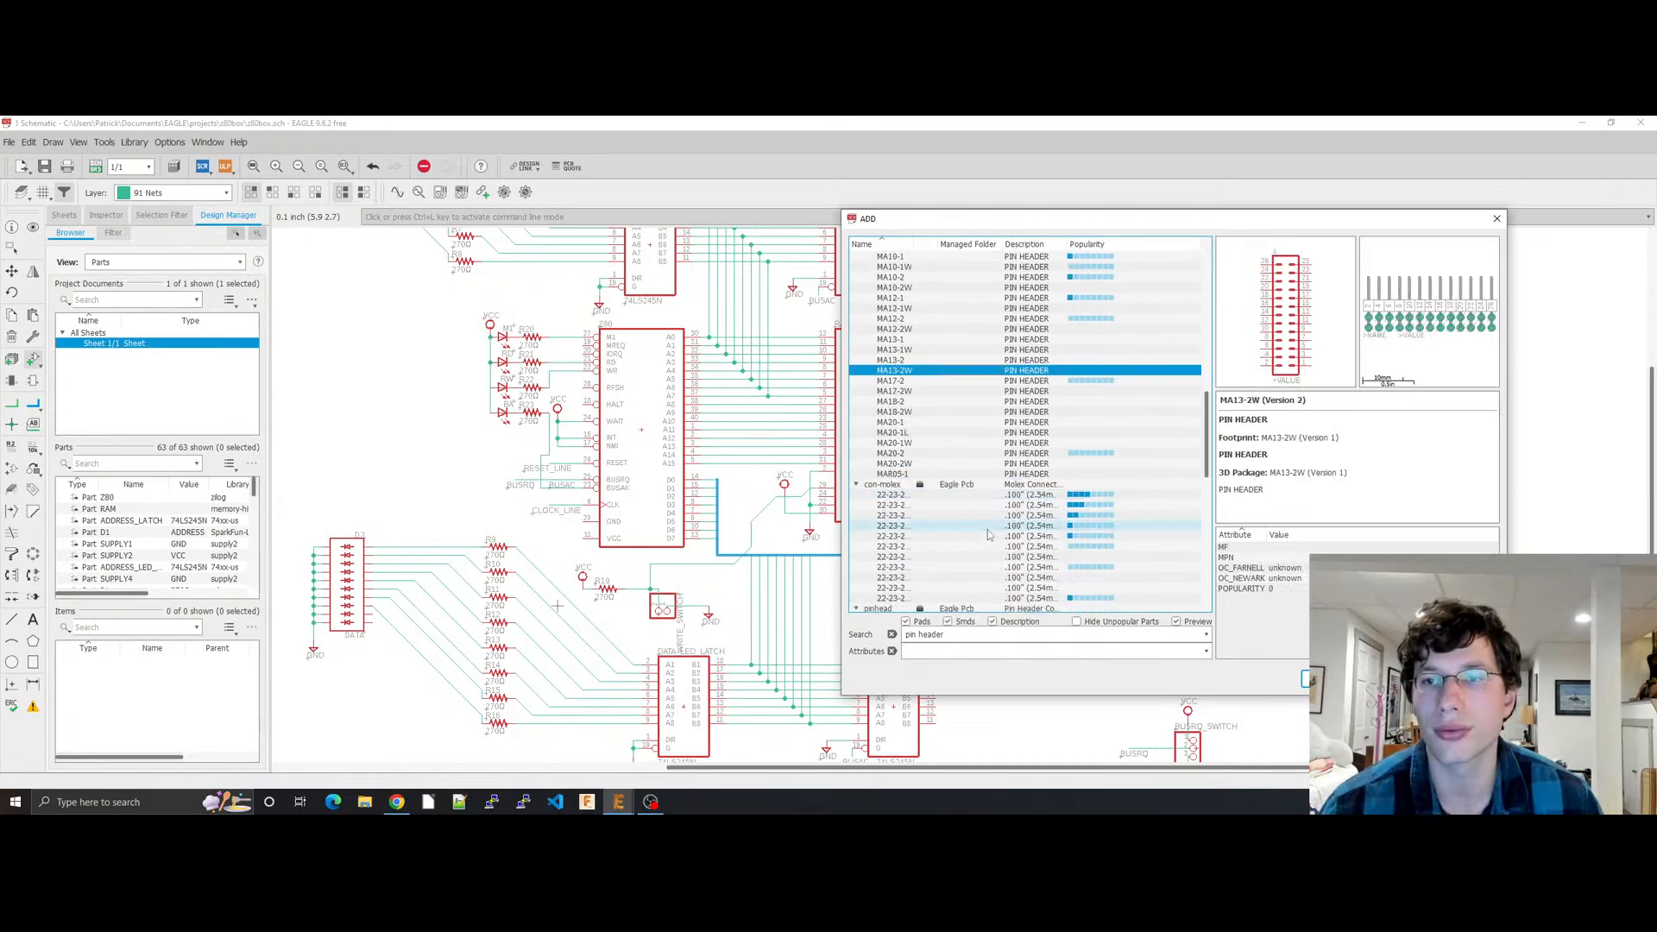
left_click(991, 526)
scroll(980, 544, "down", 5)
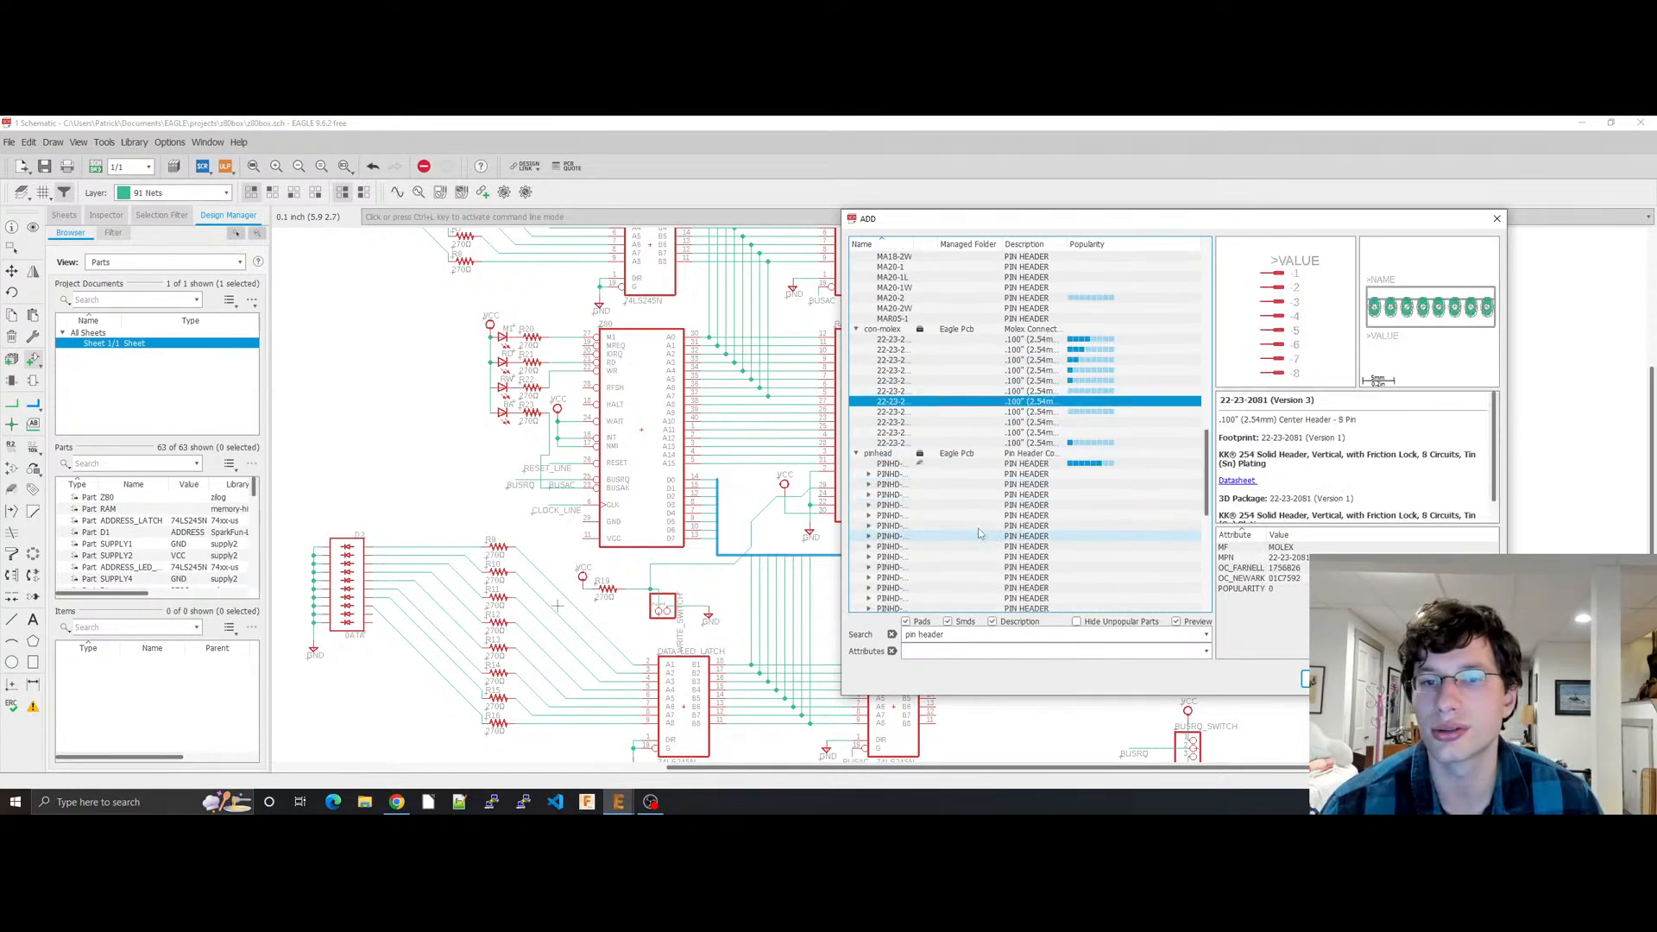
left_click(978, 526)
left_click(978, 568)
left_click(978, 598)
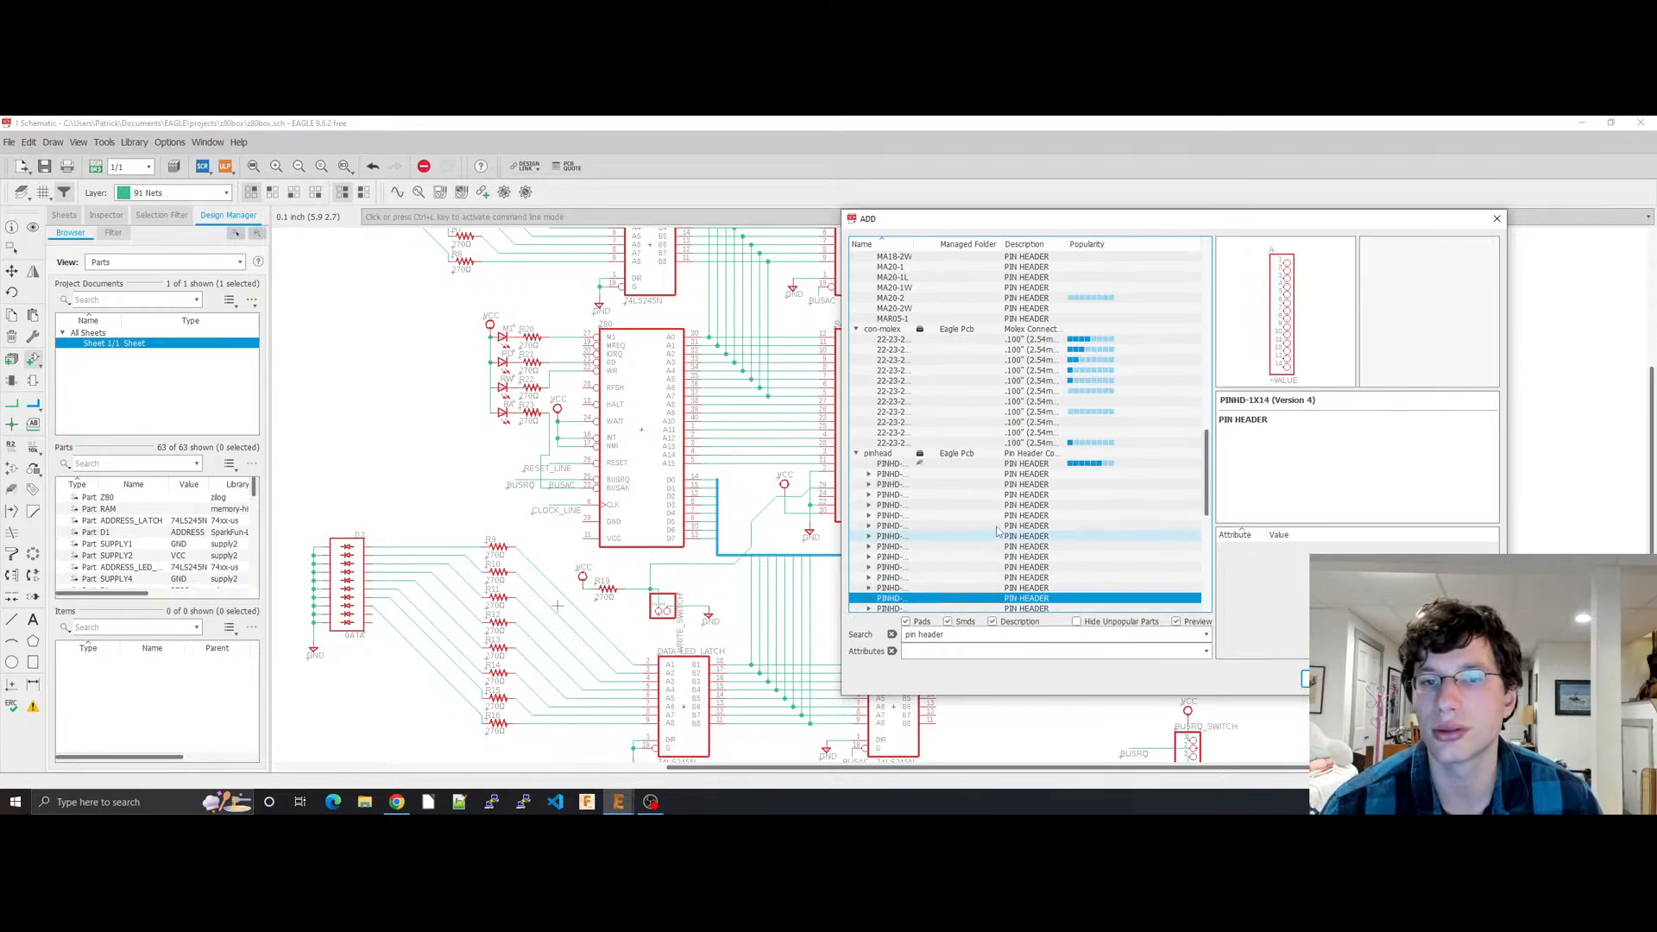
left_click(968, 391)
Step: Look back through the MA-series pin headers, comparing previews of MA09-1W, MA03-2, MA04-1 and MA07-2W
scroll(945, 397, "up", 4)
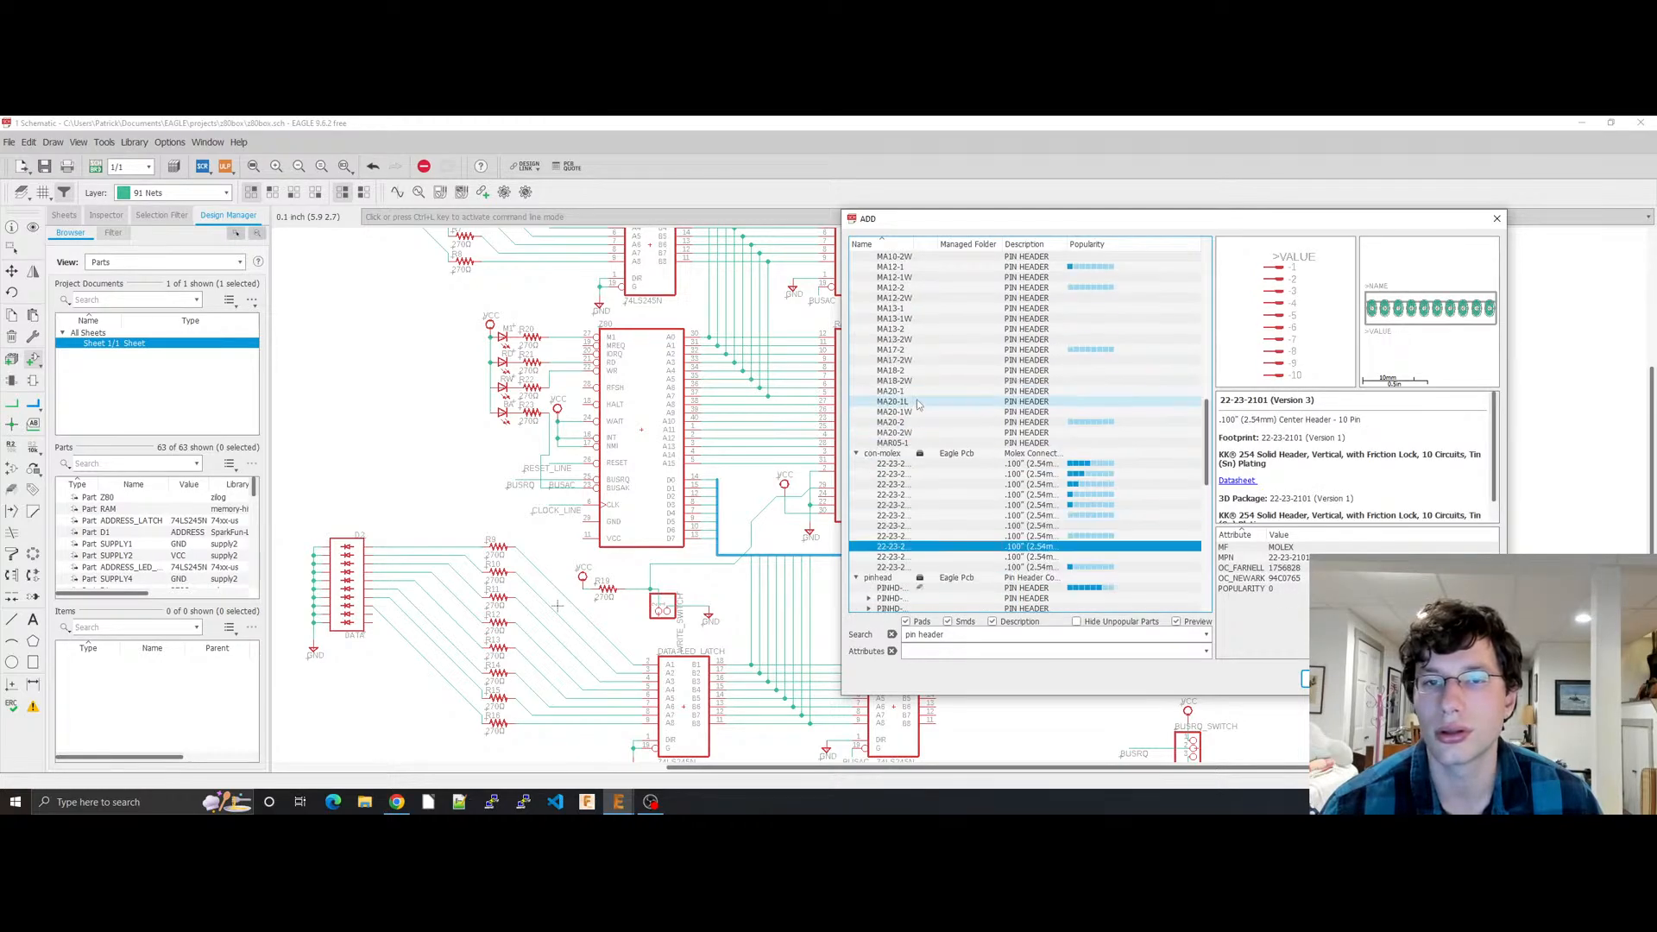
left_click(929, 391)
scroll(933, 394, "up", 5)
left_click(950, 388)
left_click(966, 349)
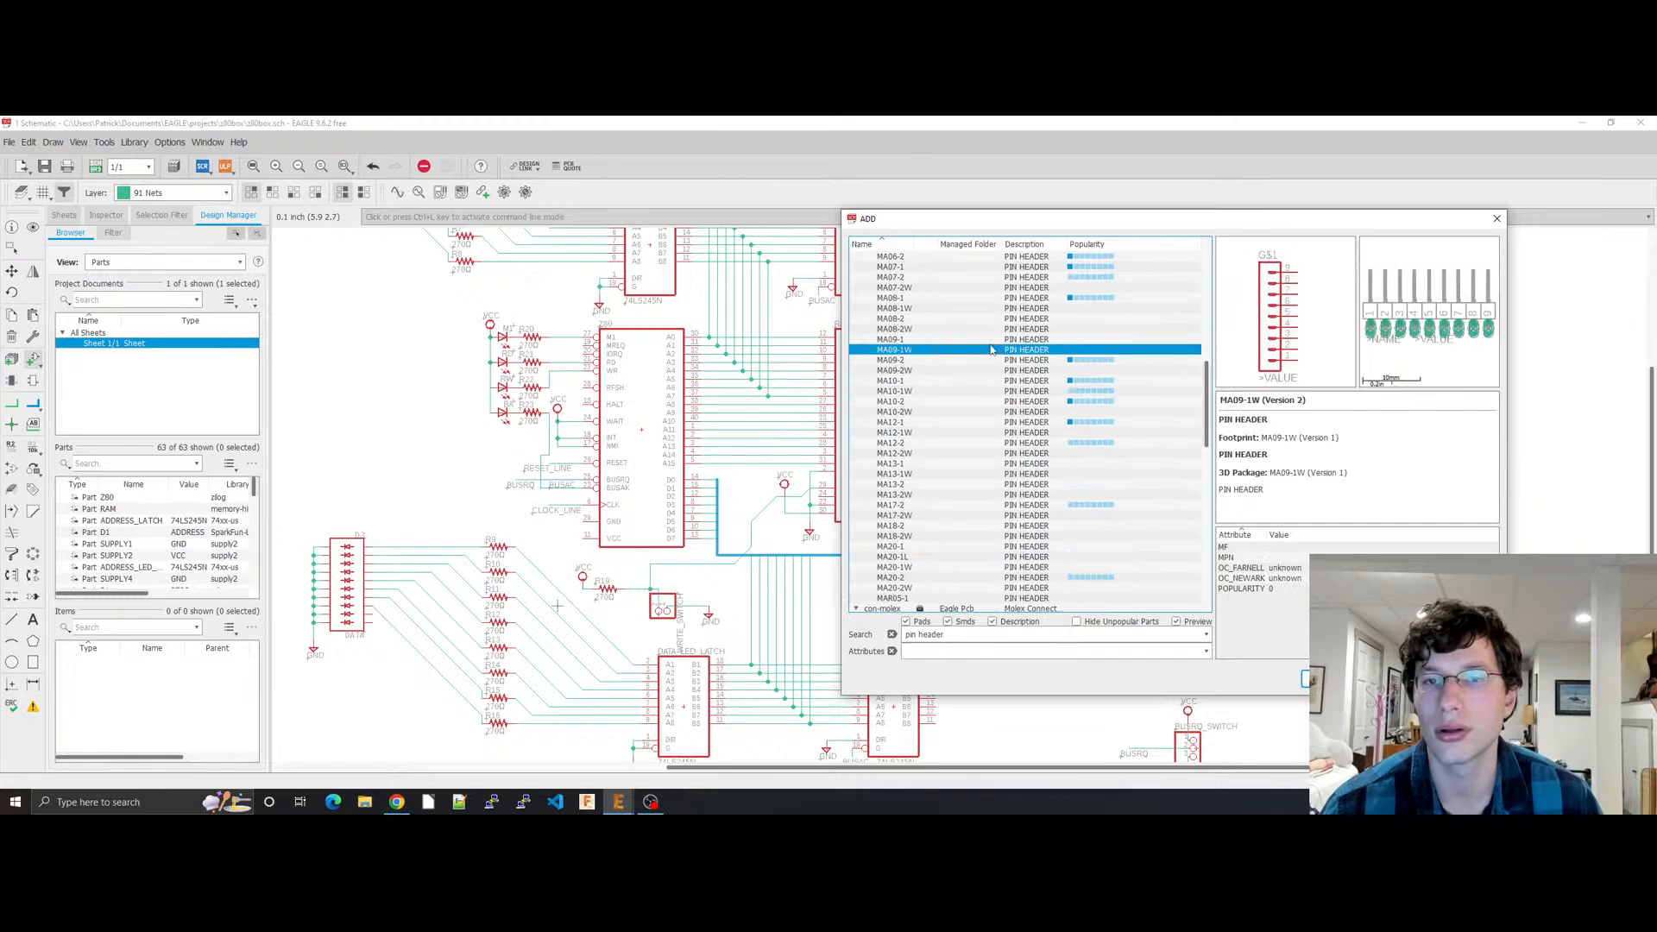
scroll(984, 382, "up", 6)
left_click(984, 381)
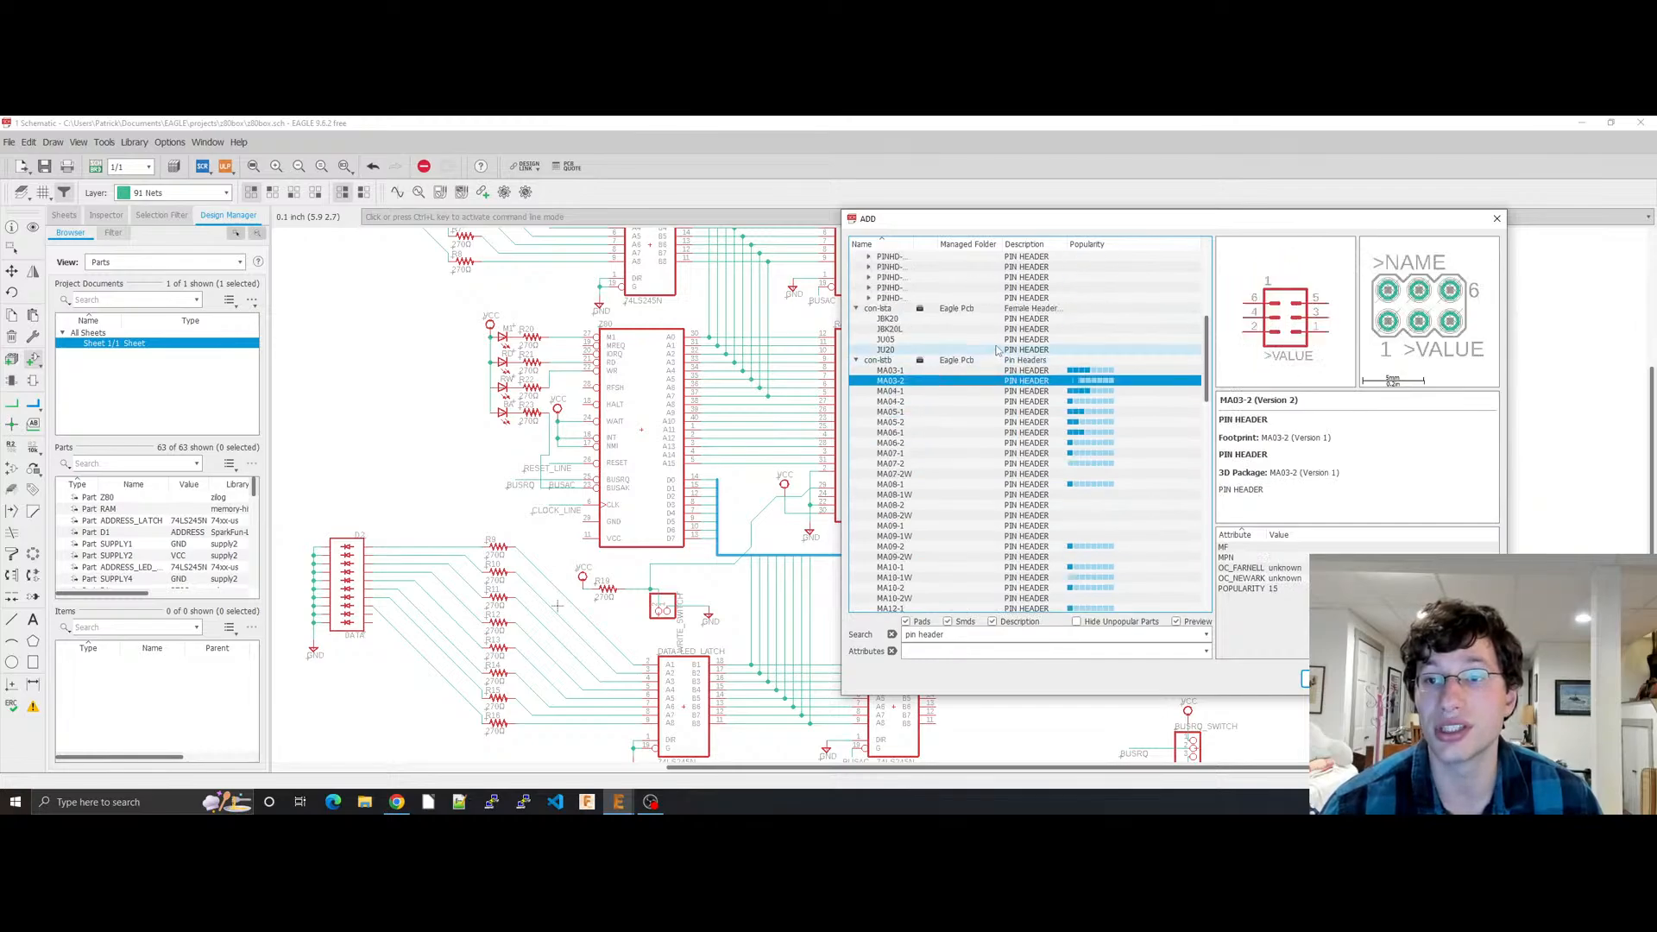
left_click(986, 399)
left_click(985, 393)
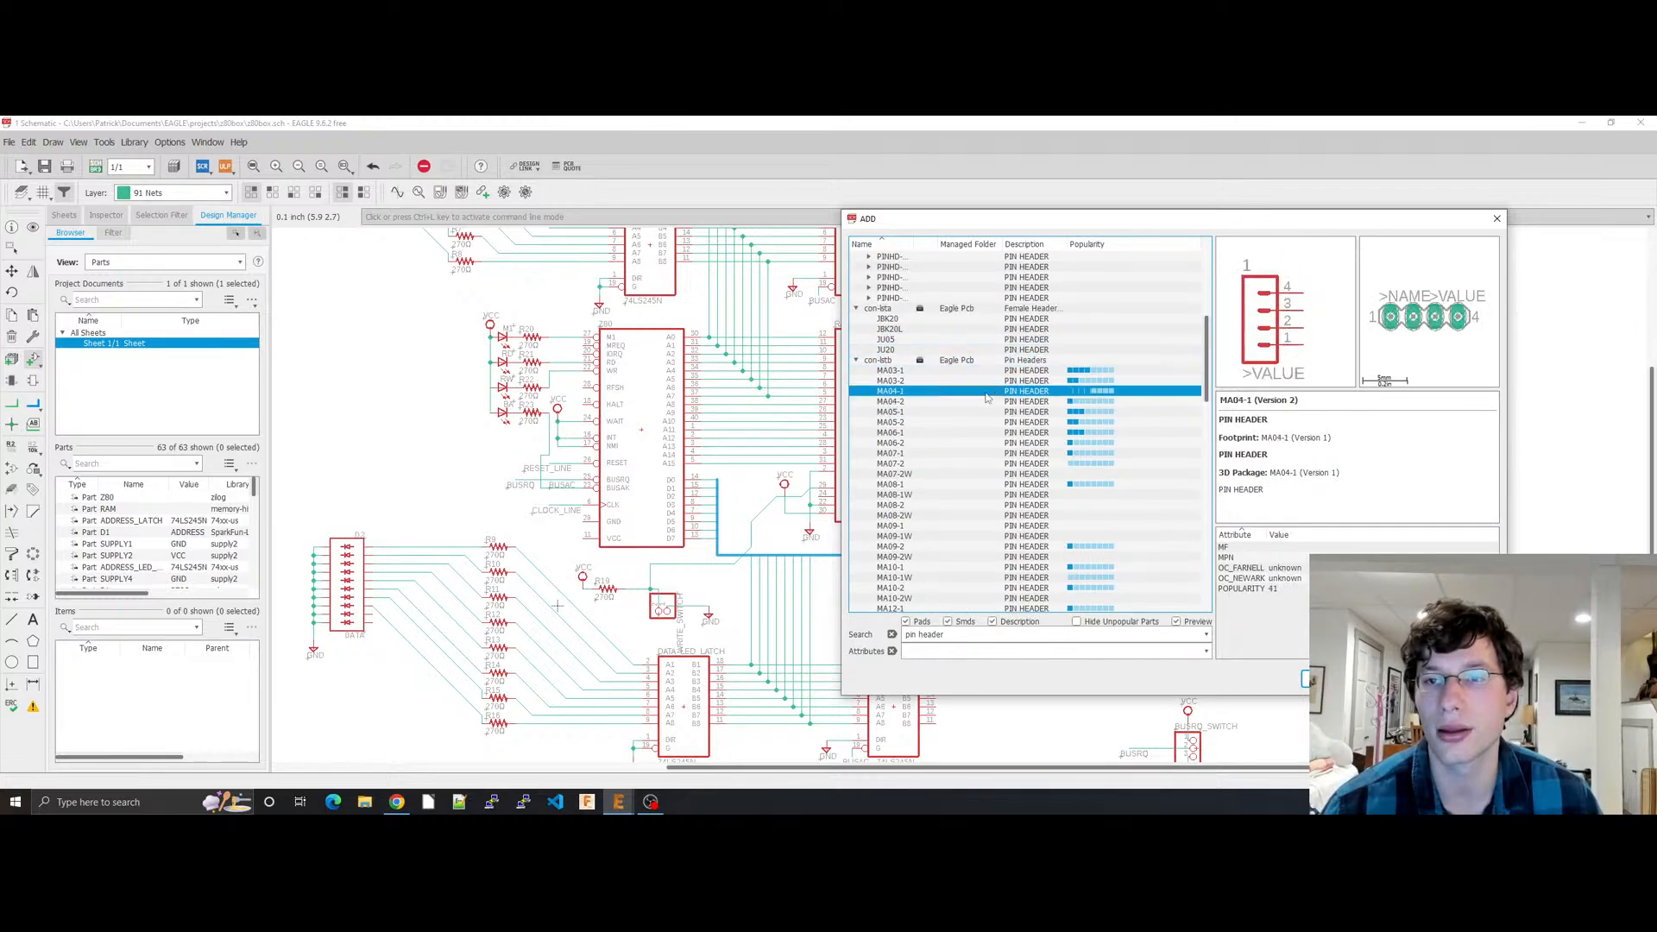
left_click(981, 402)
left_click(972, 443)
left_click(967, 473)
Step: Inspect the first adafruit library's pin headers, expanding PINHD-1X15 and AVRISP to view their package variants
scroll(976, 441, "up", 9)
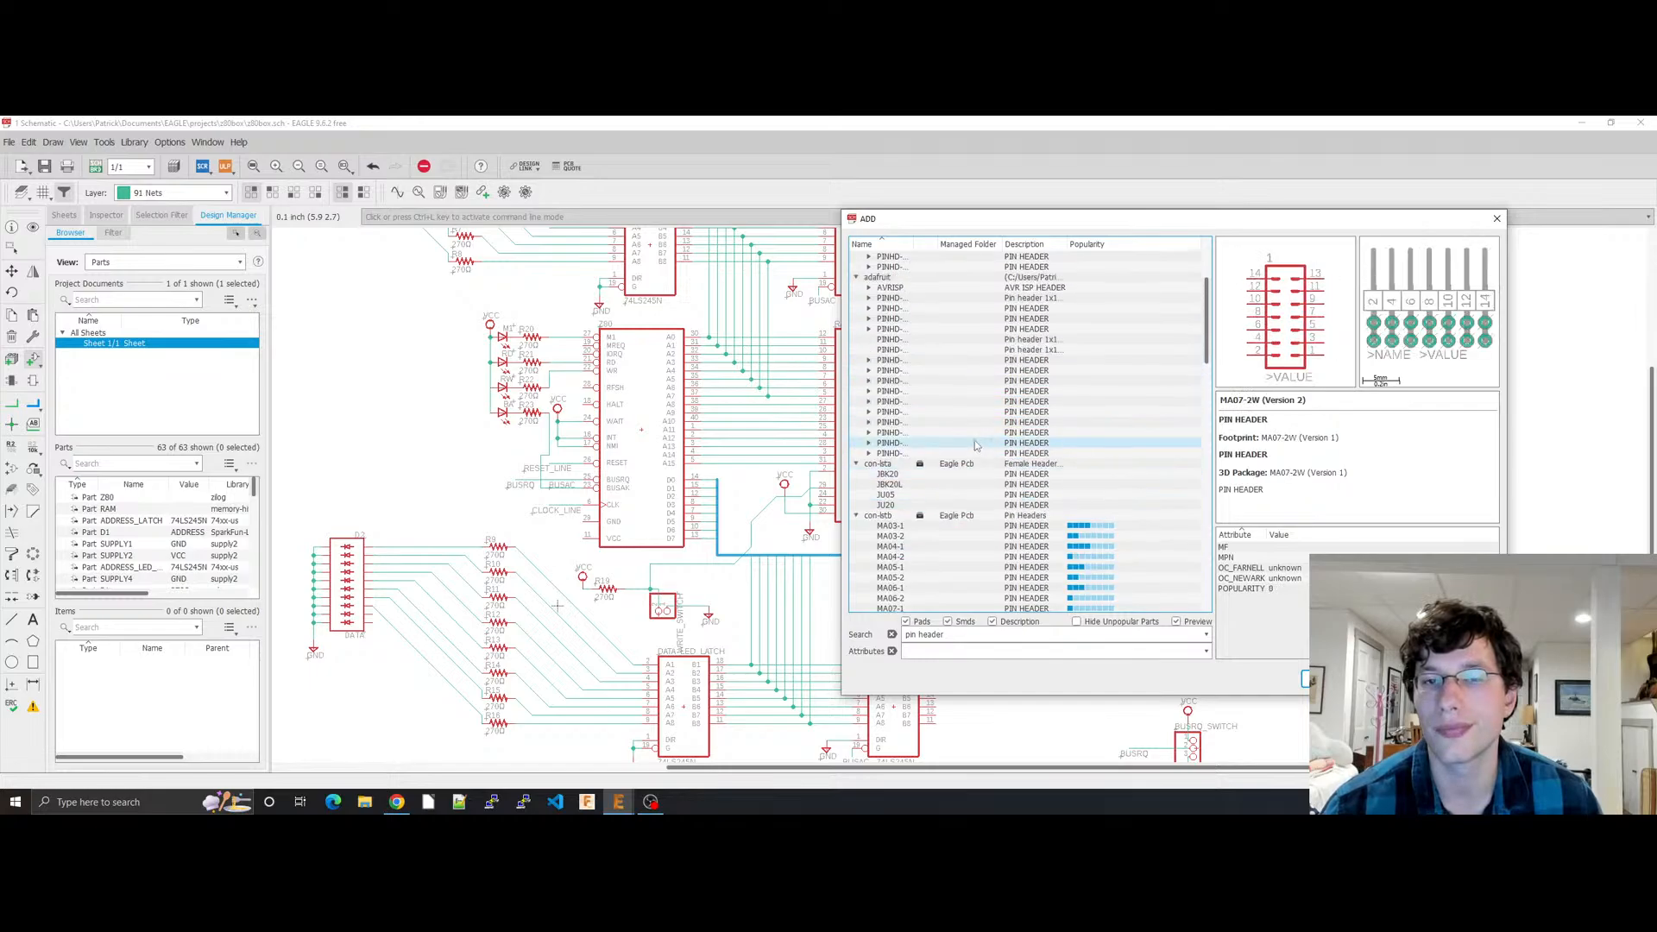
left_click(983, 368)
scroll(979, 367, "up", 2)
left_click(981, 371)
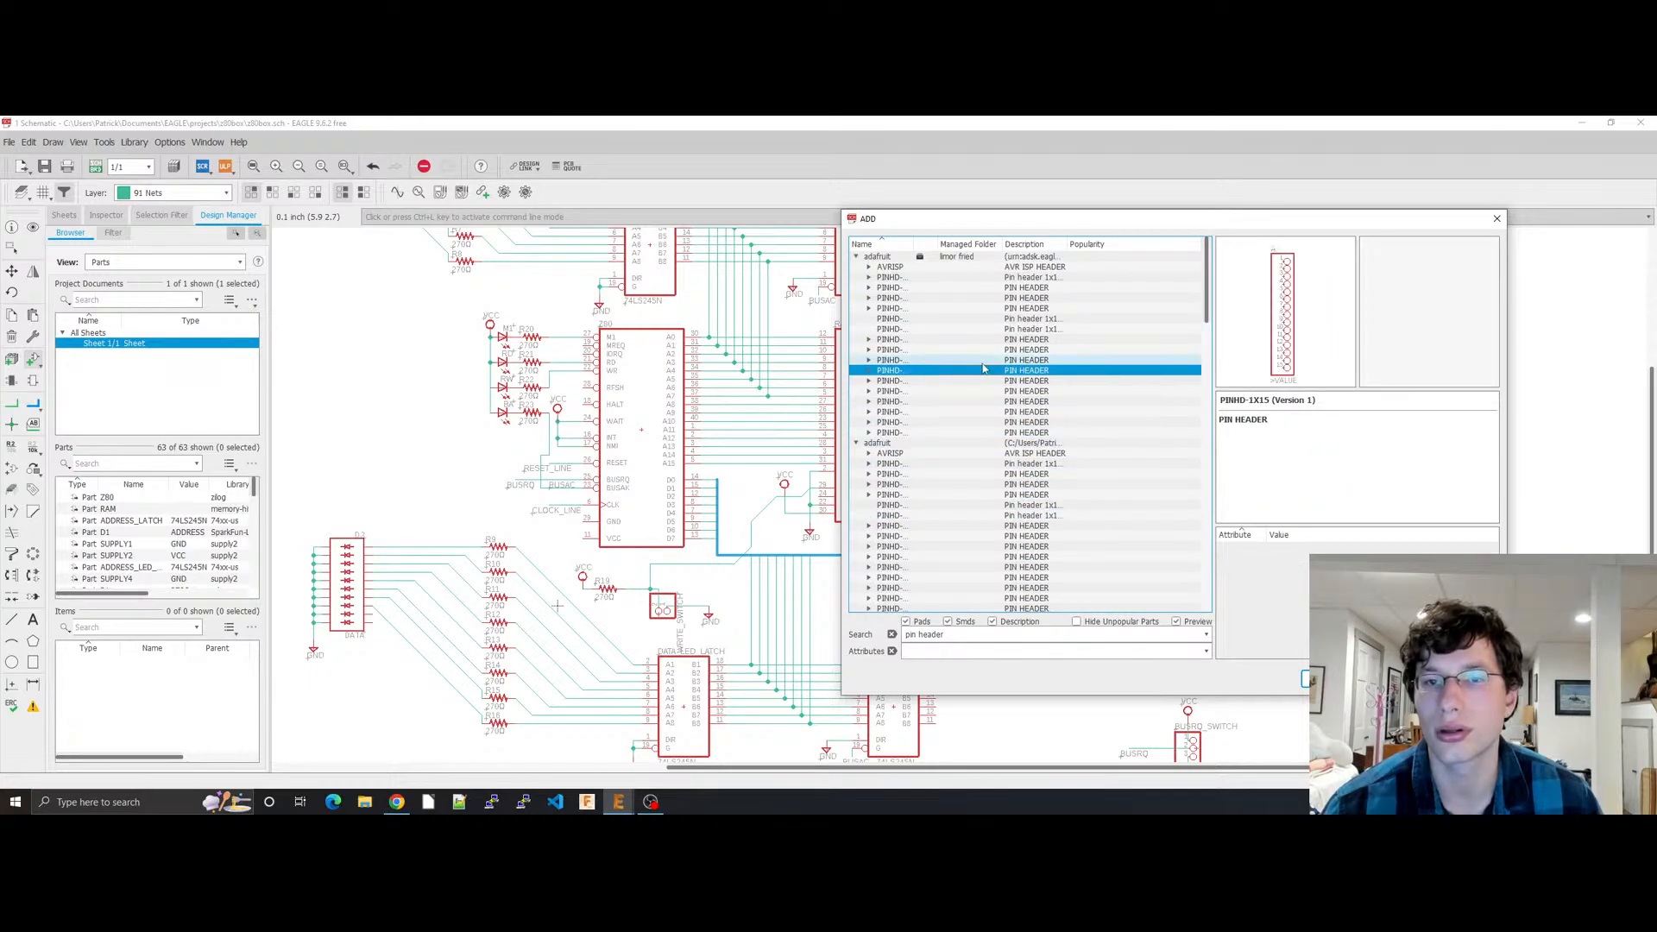
left_click(986, 371)
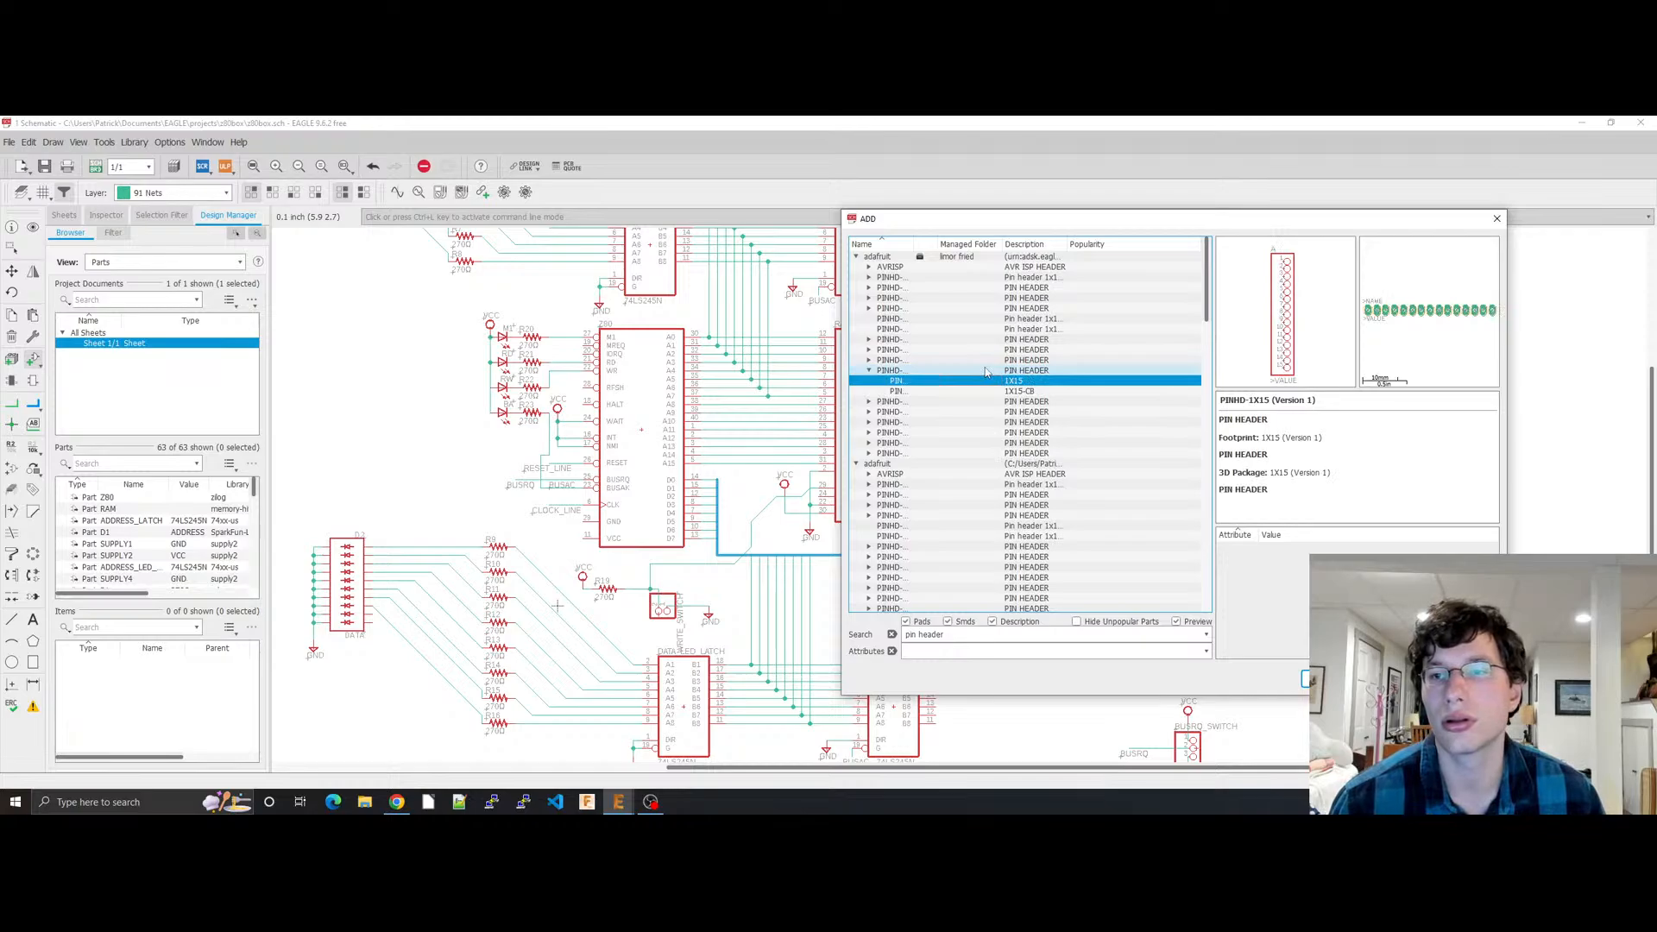
key("Up")
key("Up")
key("Up")
key("Up")
key("Up")
key("Up")
key("Up")
key("Up")
key("Up")
key("Up")
key("Up")
key("Up")
key("Down")
key("Right")
key("Down")
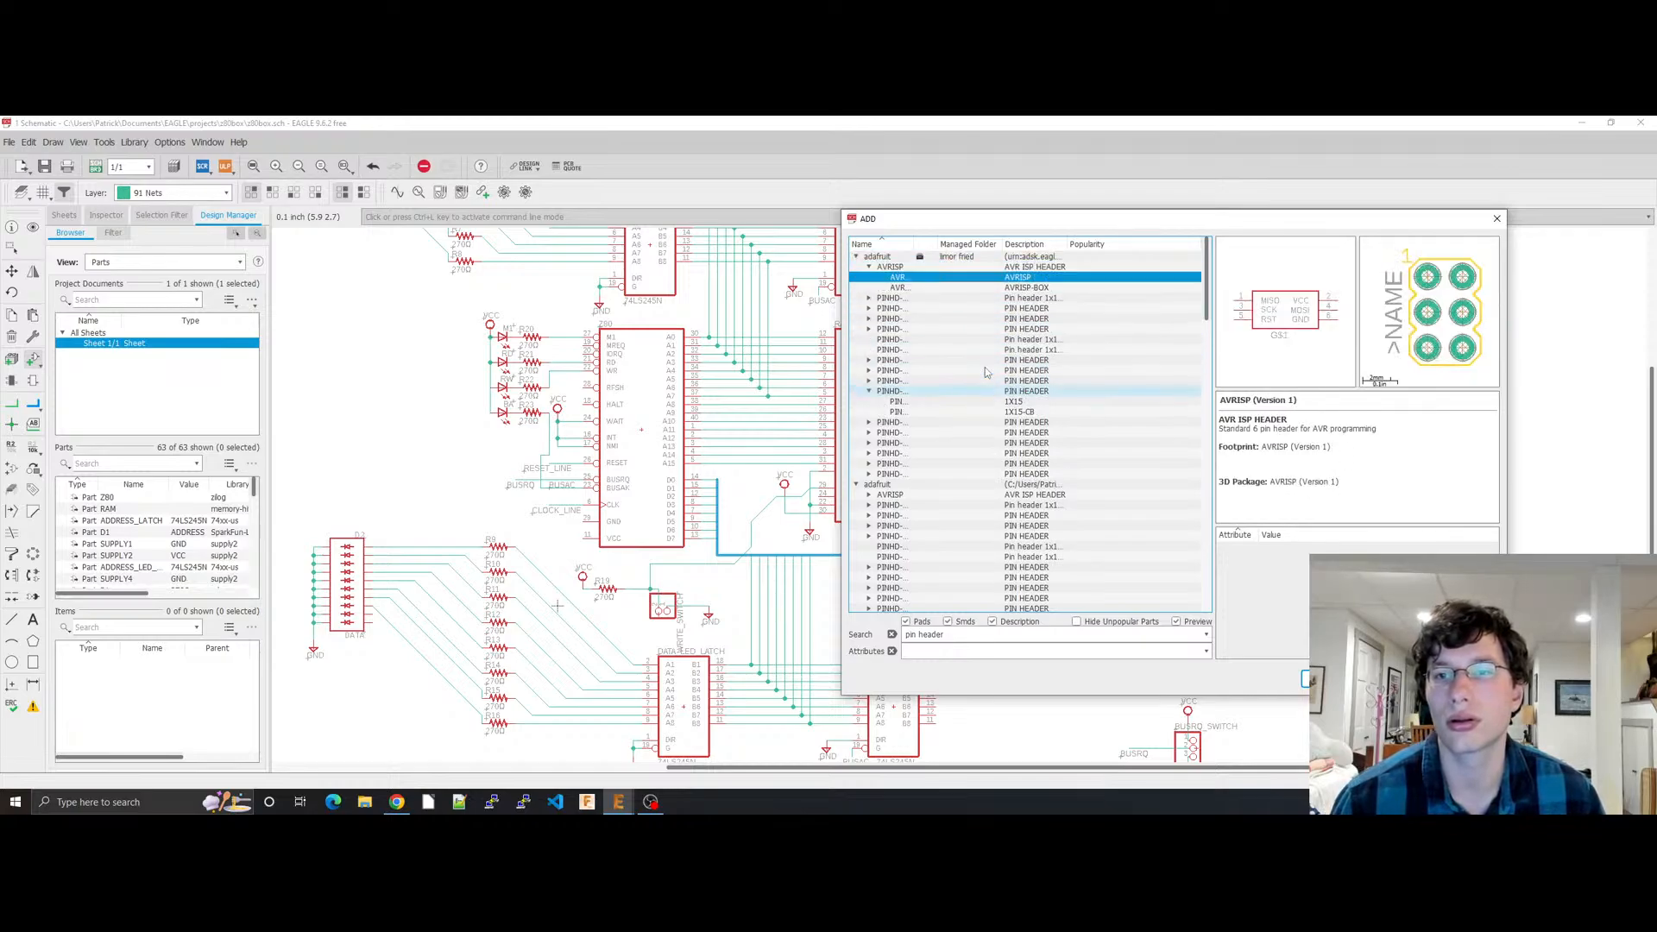
Step: Go through the first adafruit library's remaining headers and expand PINHD-2X14 to inspect its 2X14-CLEANBIG variant
key("Down")
key("Down")
key("Down")
key("Down")
key("Down")
key("Down")
key("Down")
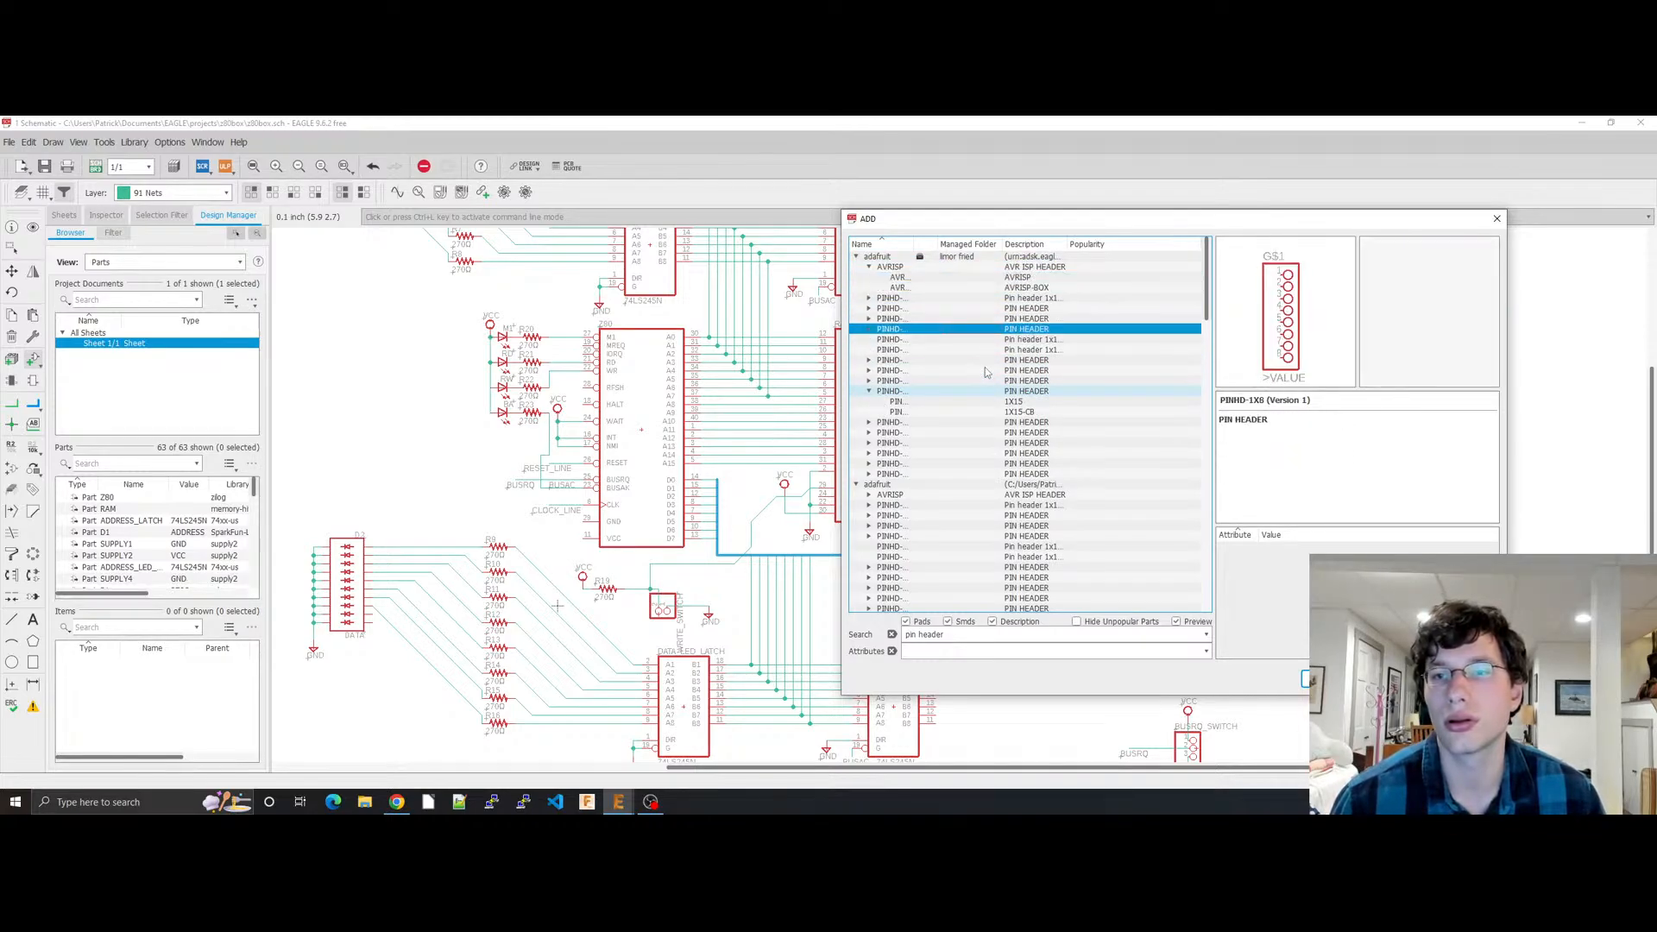
key("Down")
key("Down")
key("Down")
key("Down")
key("Down")
key("Down")
key("Down")
key("Down")
key("Down")
key("Down")
key("Down")
key("Down")
key("Down")
key("Down")
key("Down")
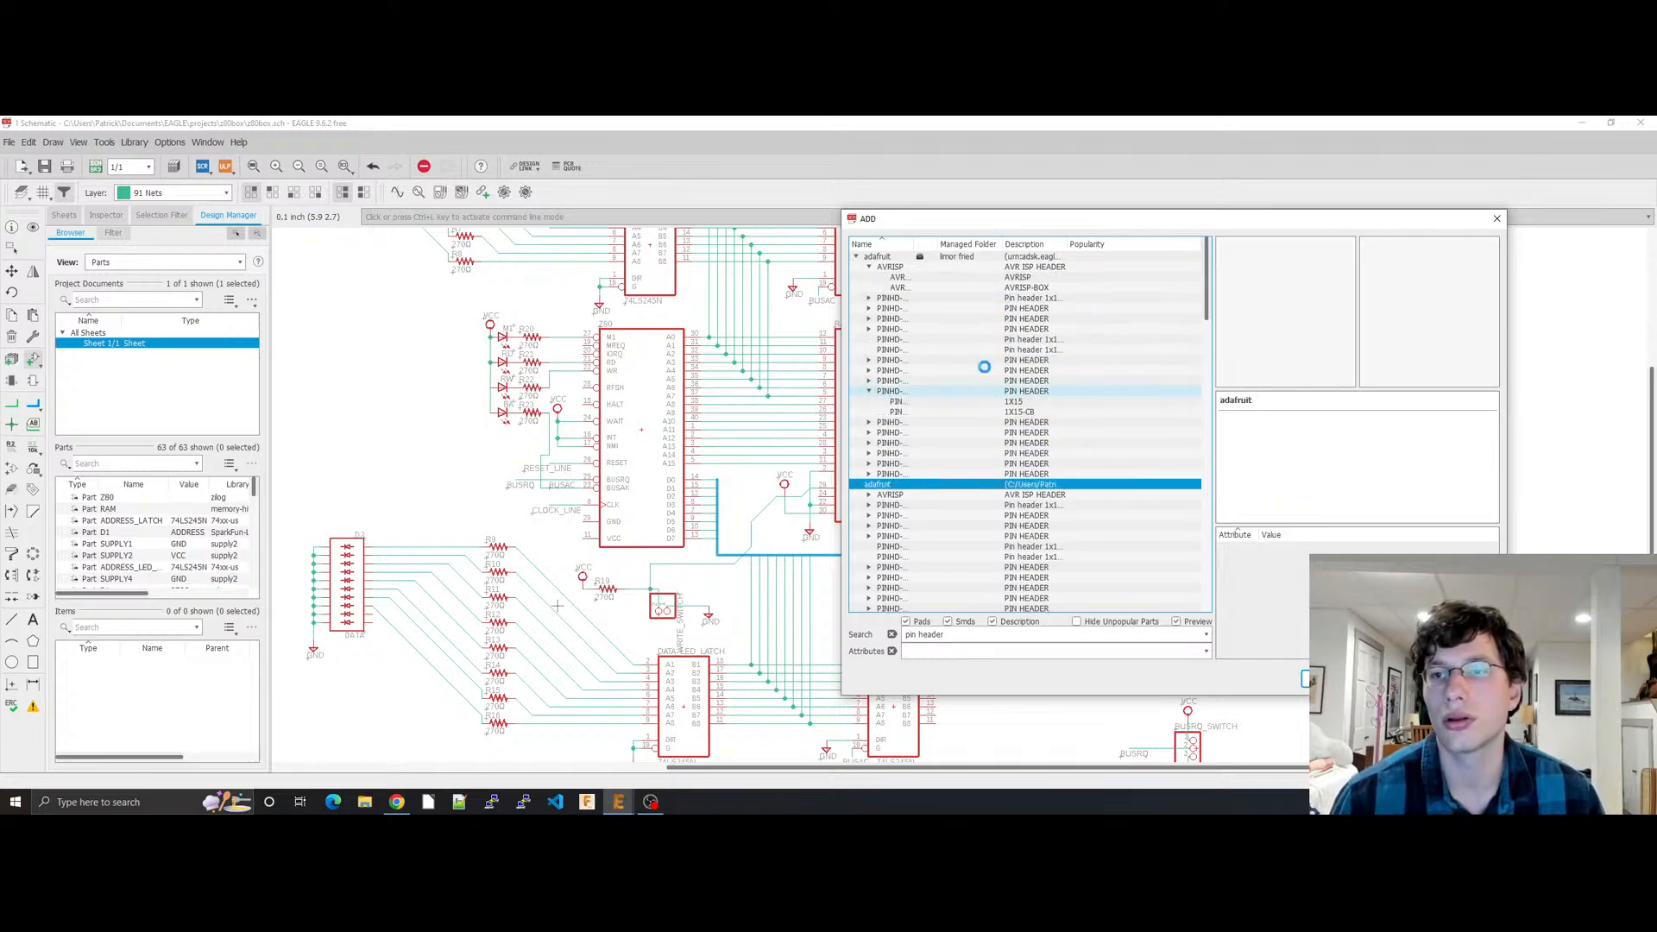
key("Up")
key("Up")
key("Up")
key("Up")
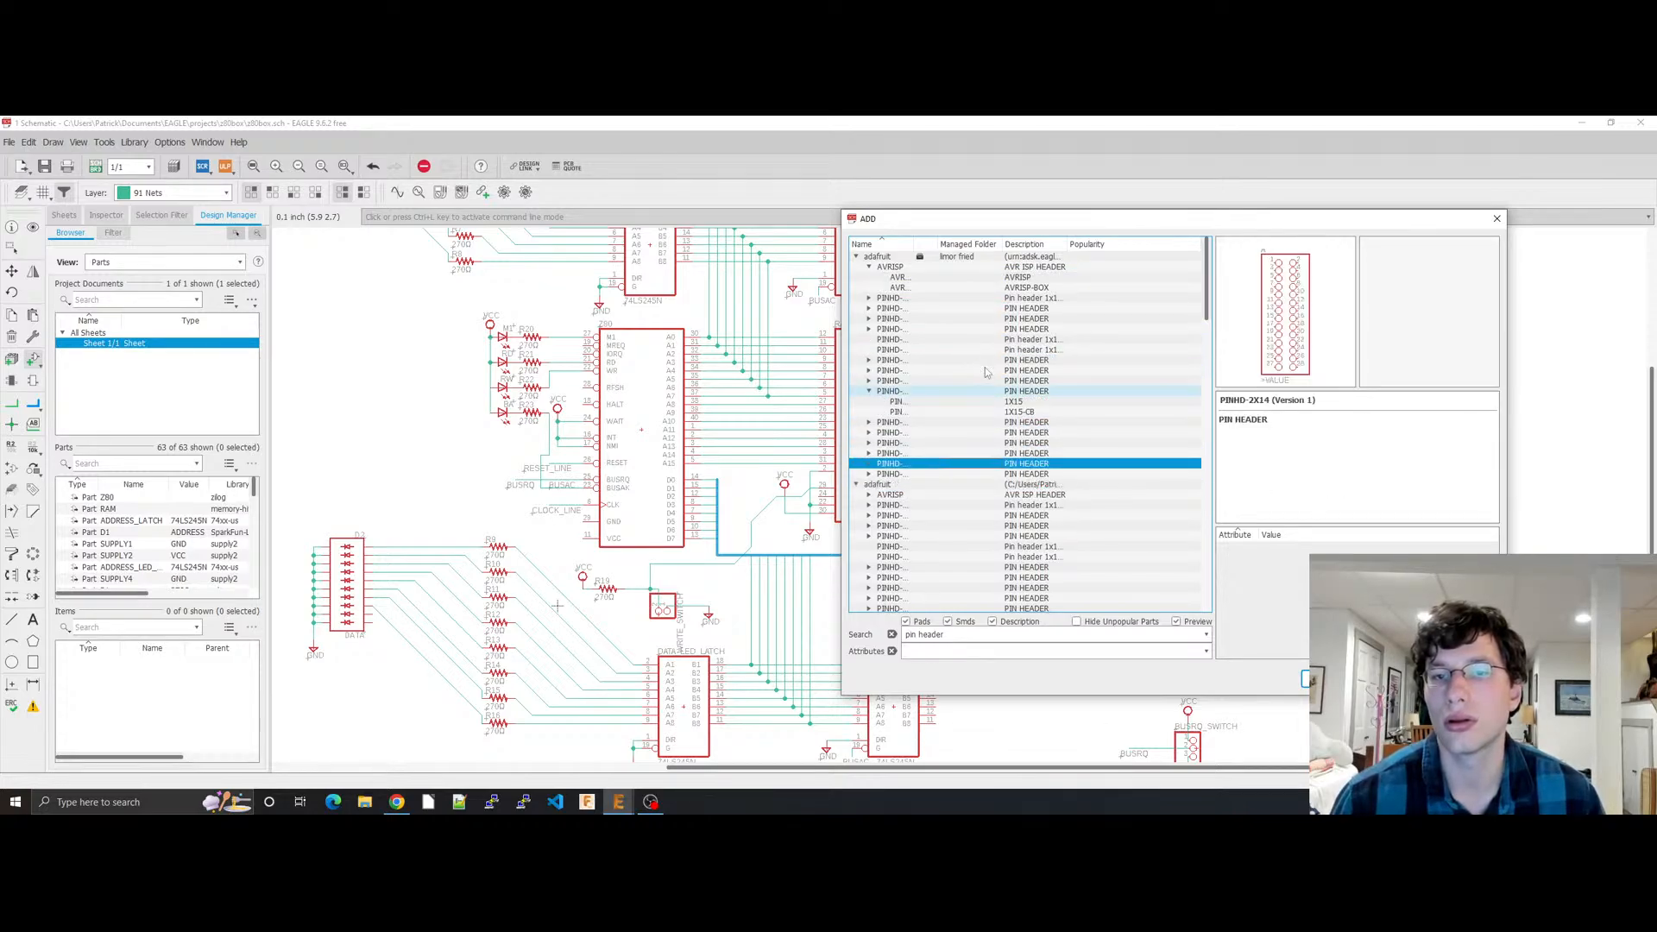
key("Right")
key("Down")
key("Down")
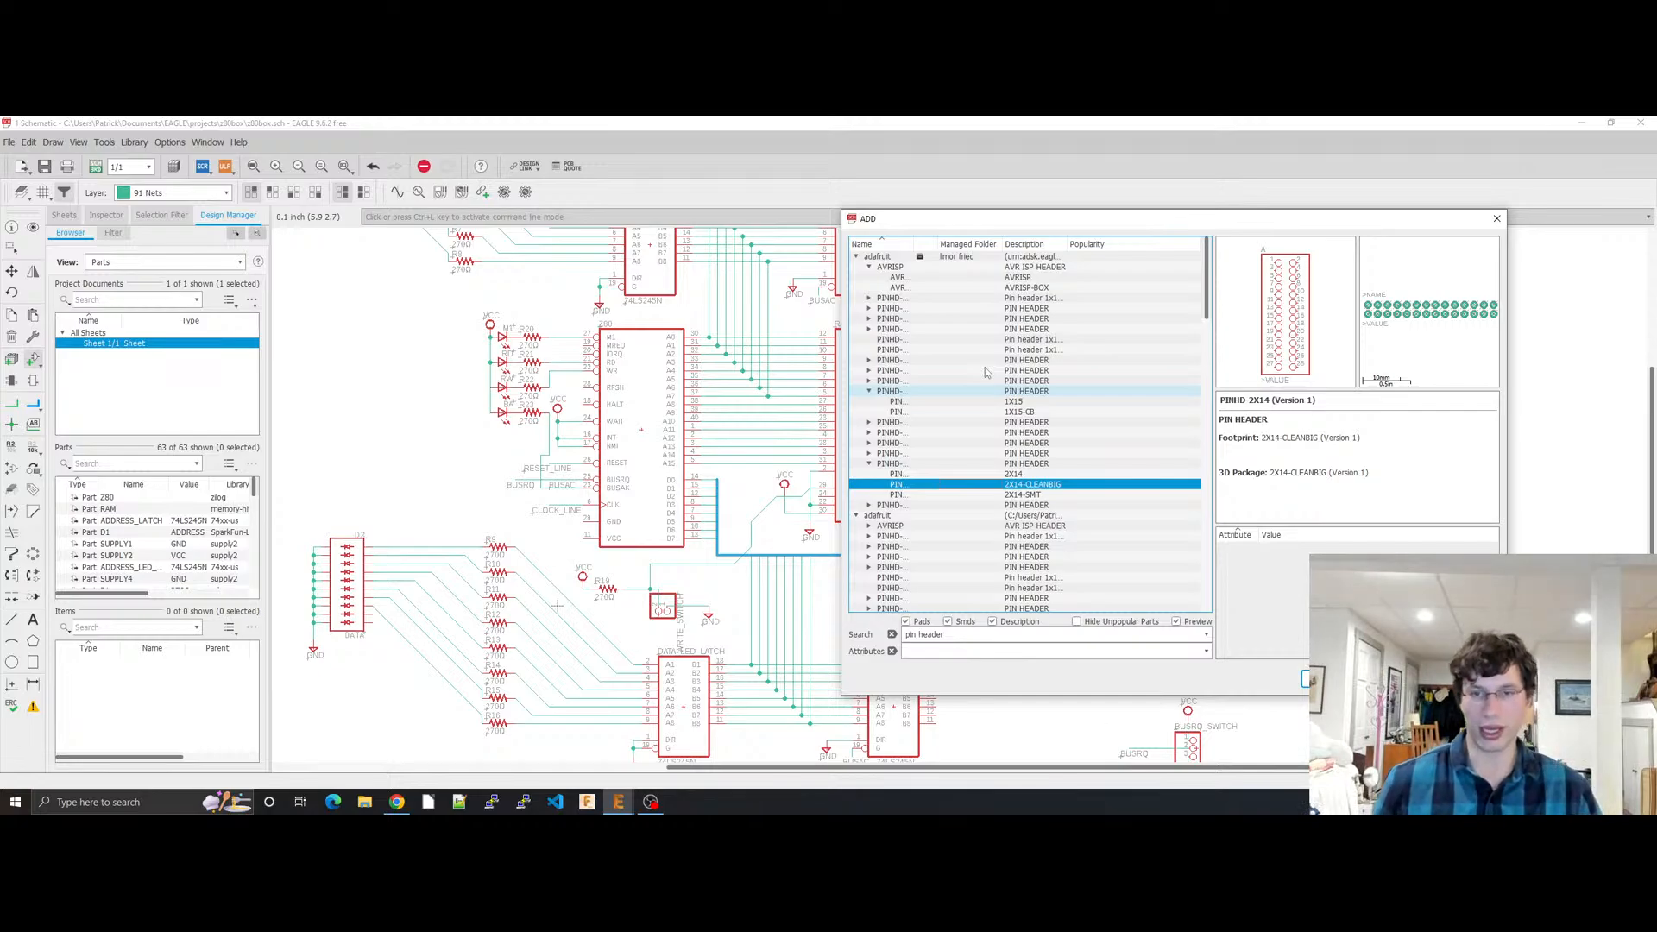
Step: Review the second adafruit library's headers, including PINHD-1X10 and PINHD-1X20, and continue to the female header JU05
key("Down")
key("Down")
key("Down")
key("Down")
key("Down")
key("Down")
key("Down")
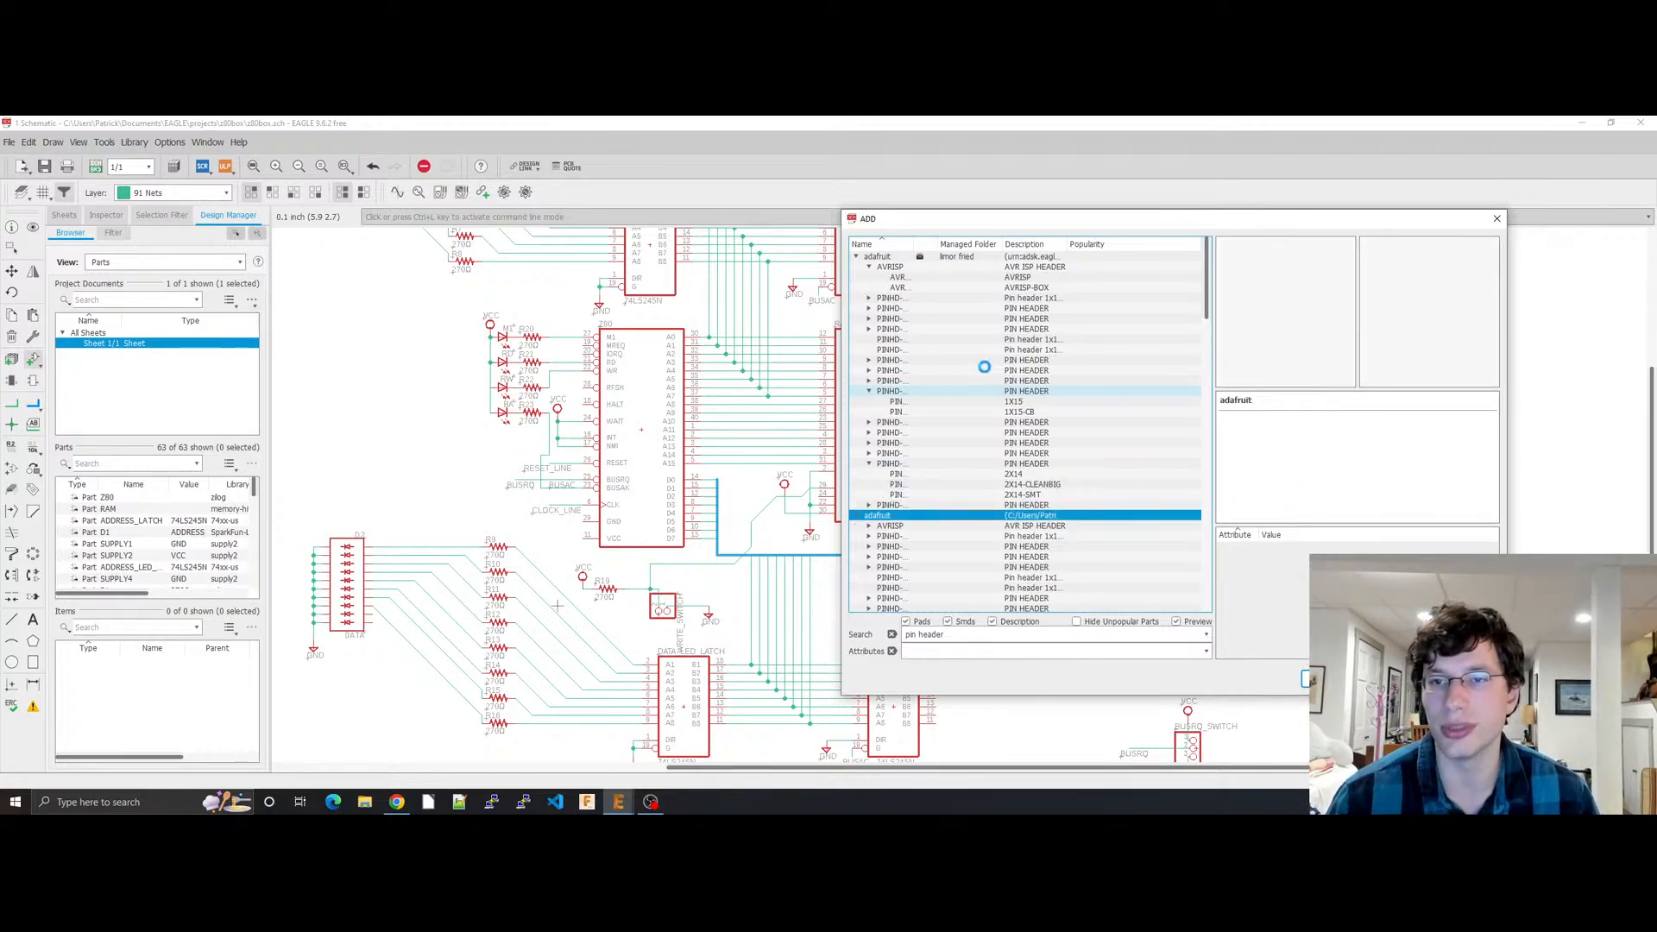
key("Down")
key("Down")
key("Down")
key("Down")
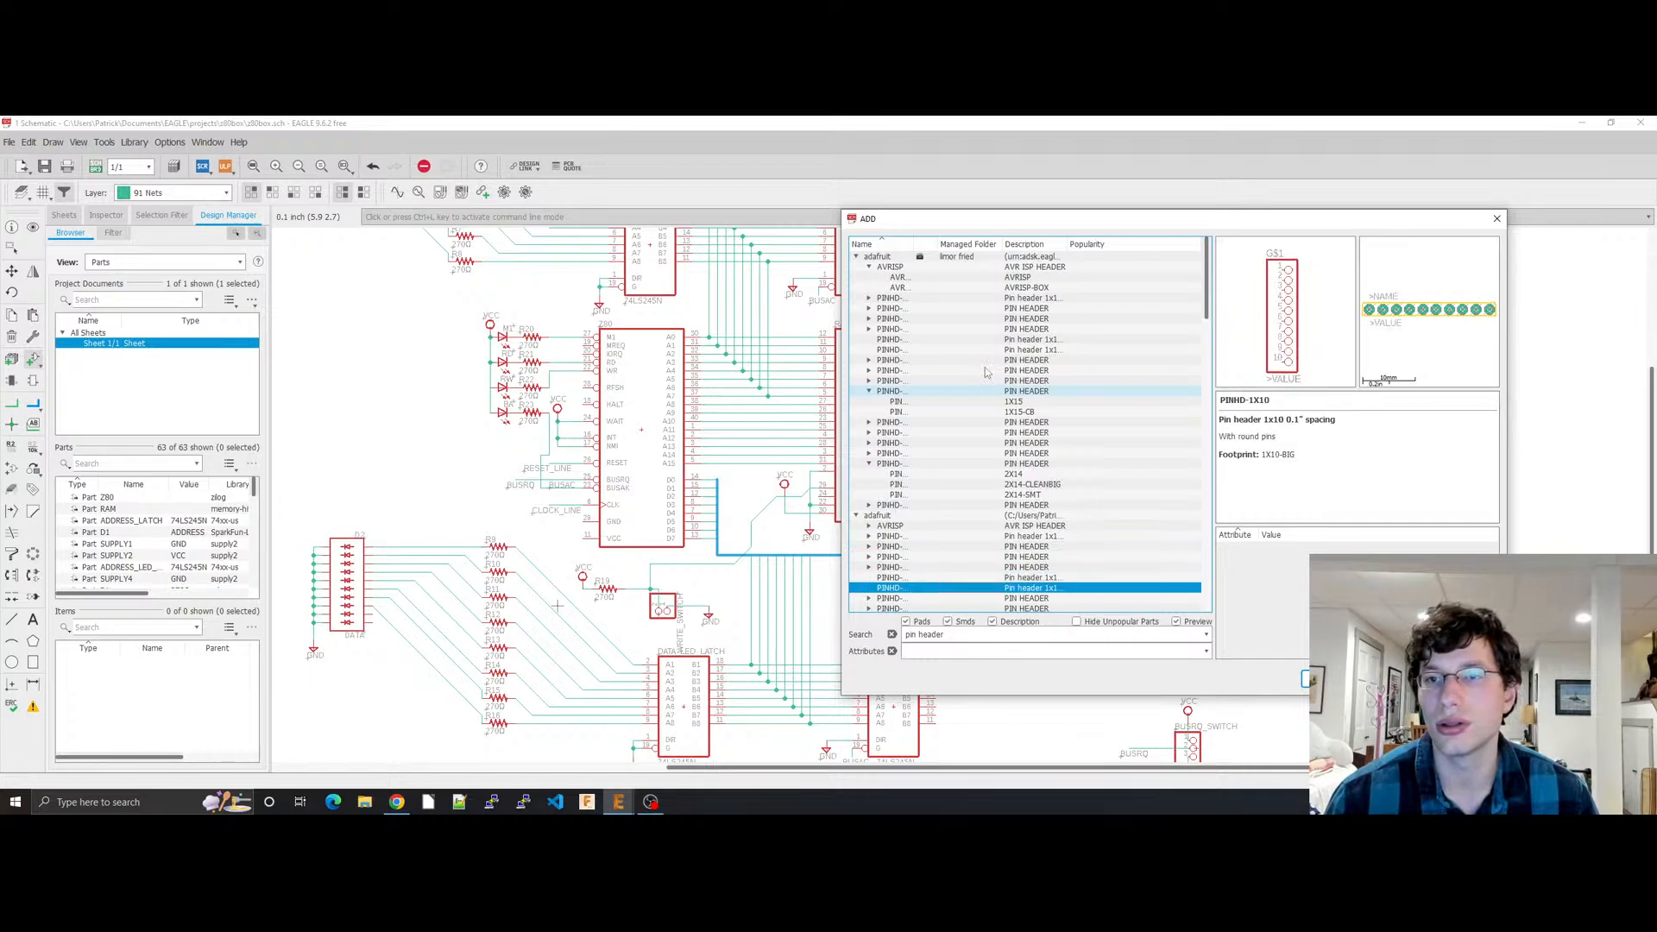
key("Down")
key("Down")
key("Down")
key("Down")
key("Down")
key("Down")
key("Down")
key("Down")
key("Down")
key("Down")
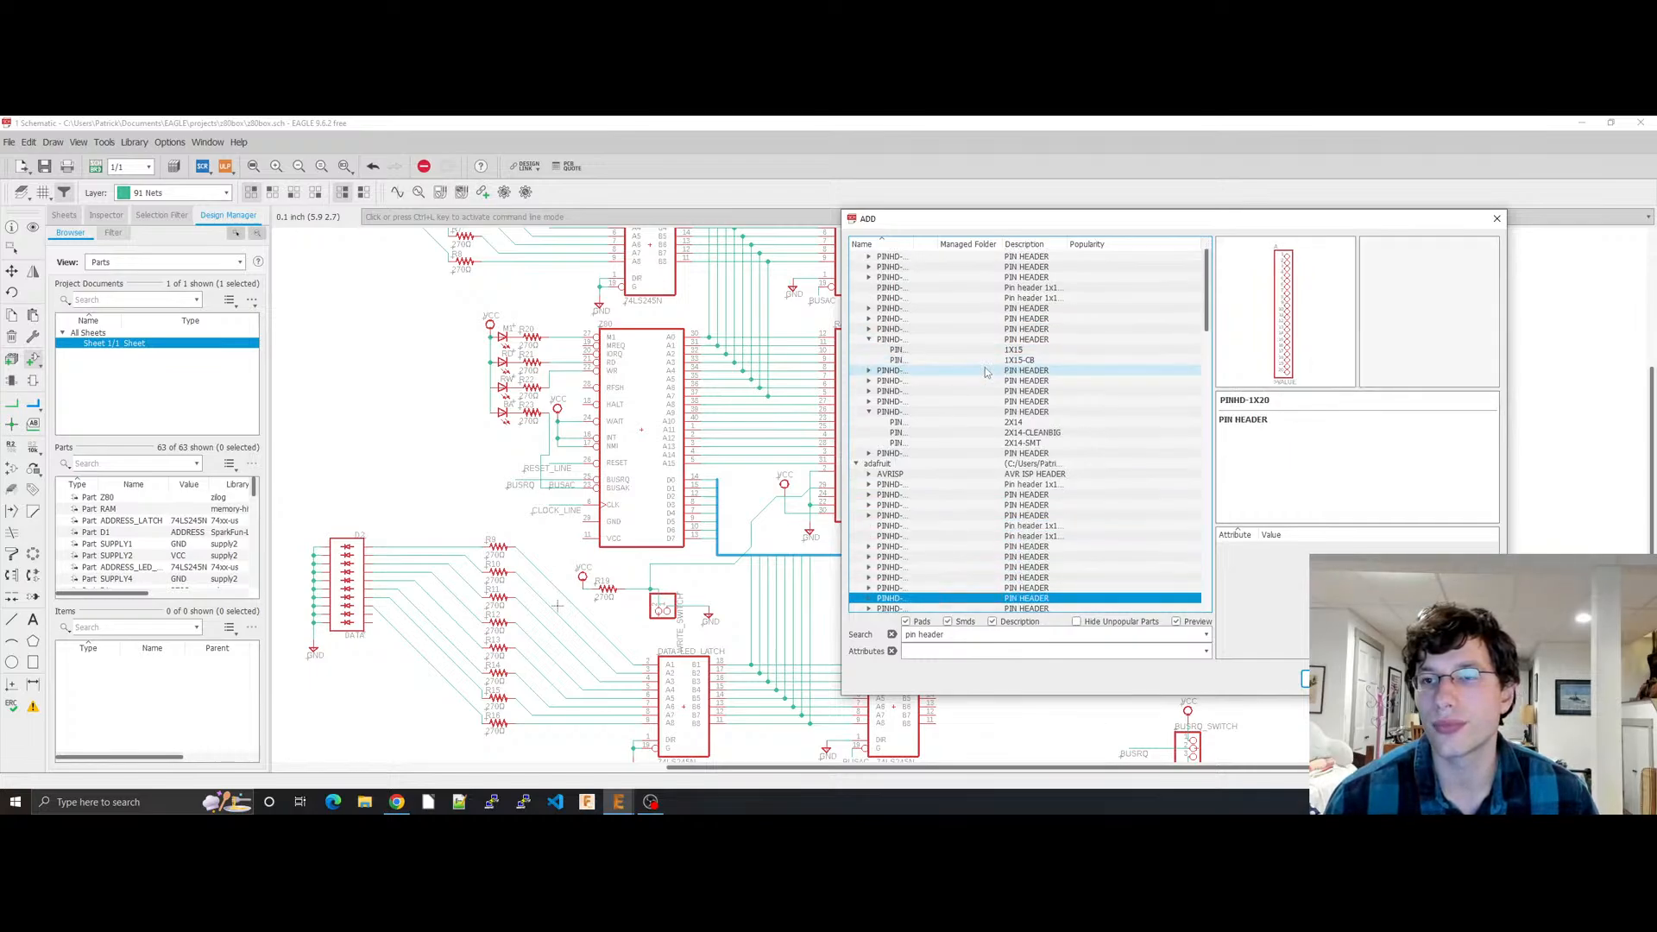
key("Down")
key("Down")
key("Down")
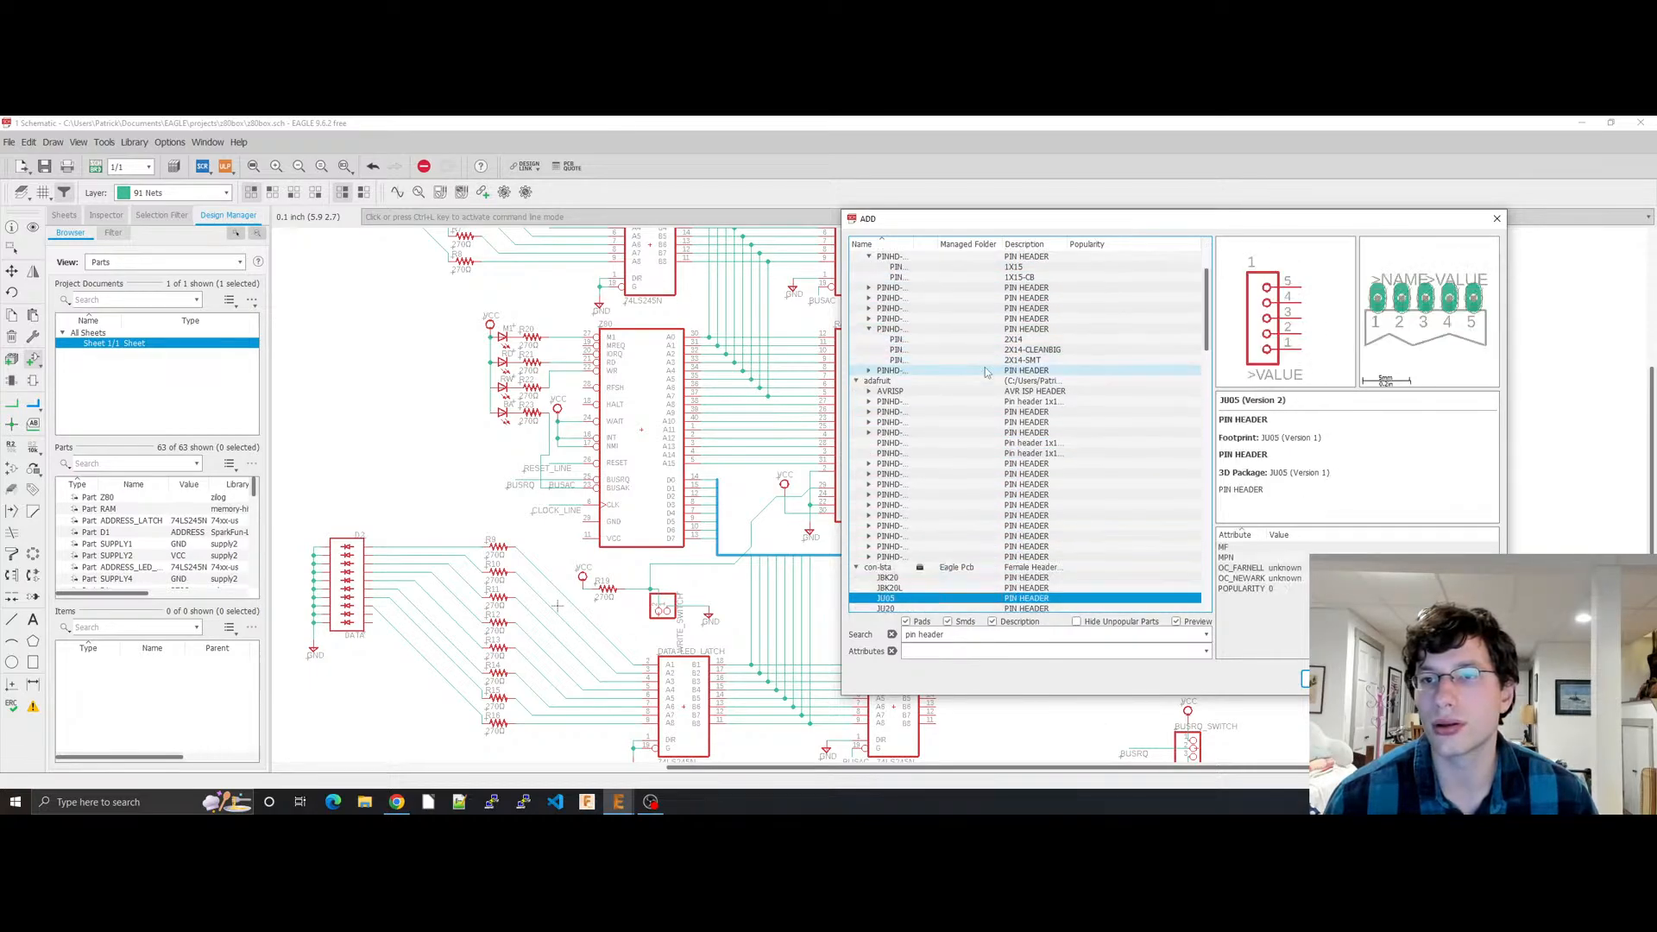
Step: Switch to Chrome and search Google for "3 wide pin header eagle library" in the Z80 clock pin search tab
left_click(398, 802)
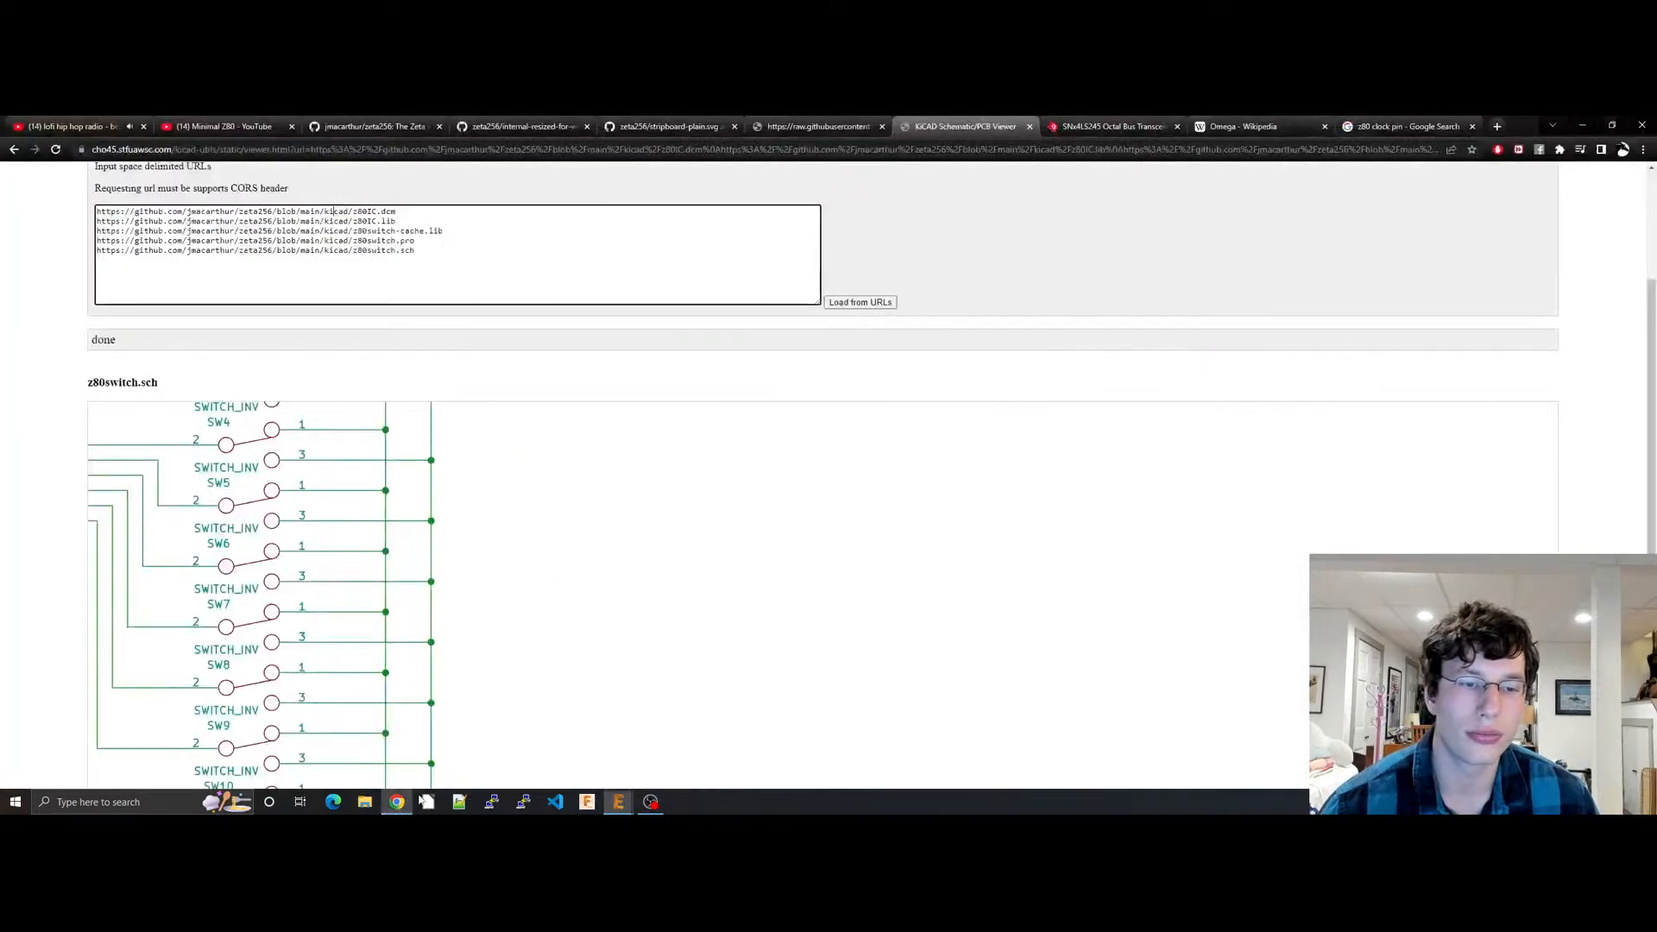
left_click(1424, 126)
left_click(1337, 148)
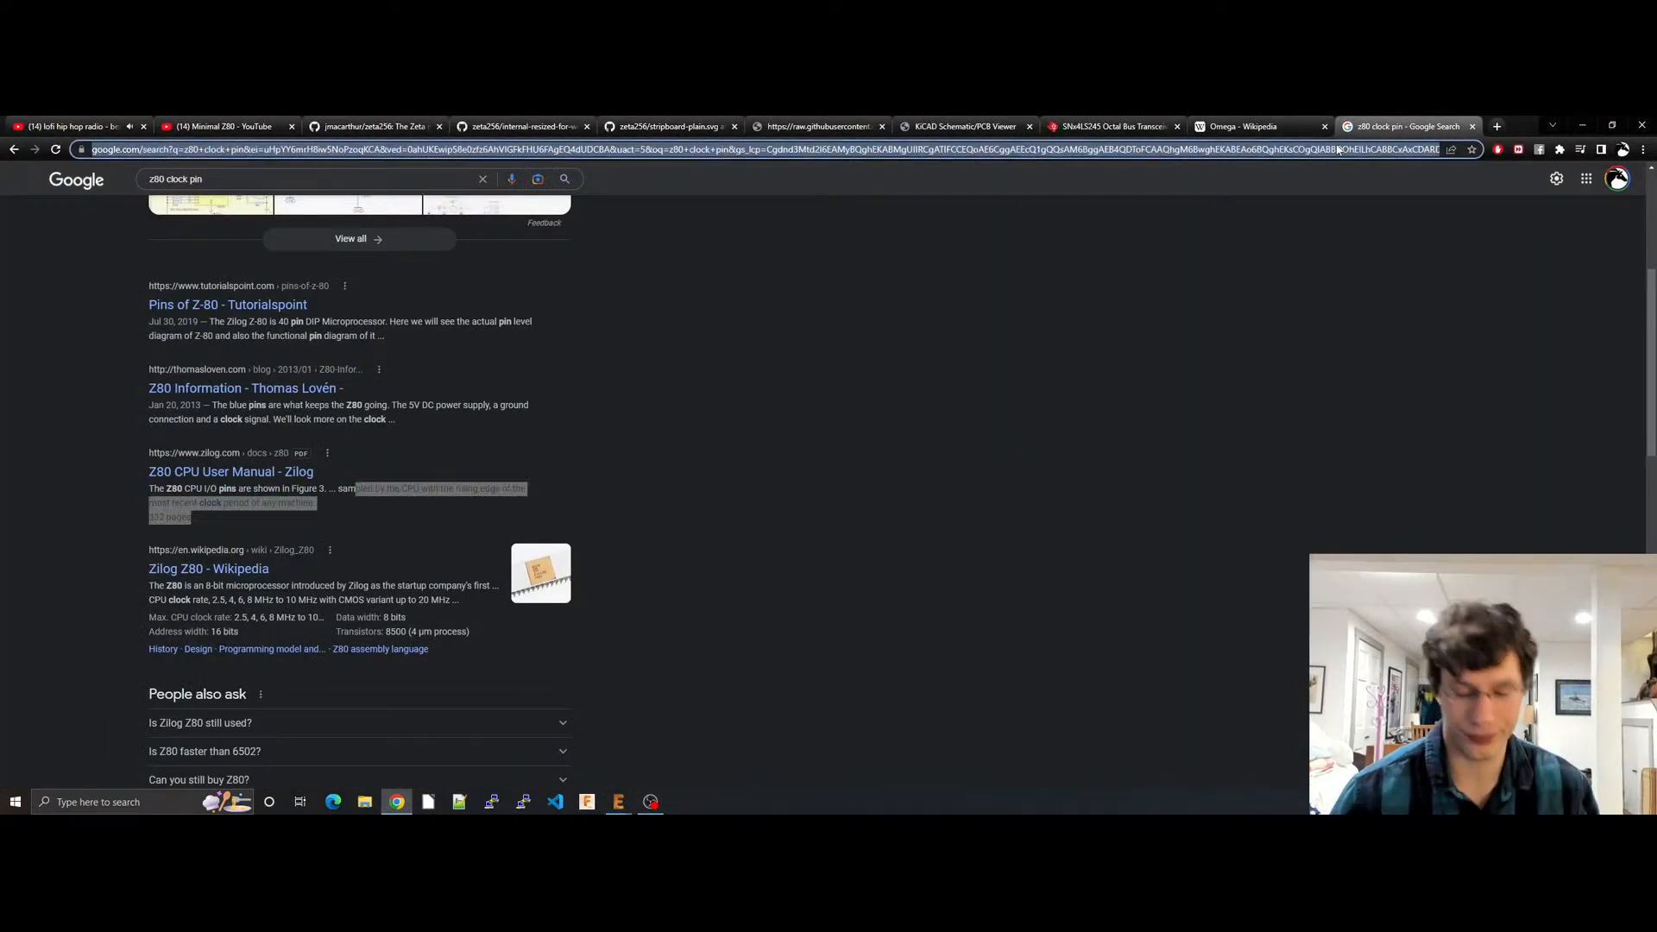
type("de pin header")
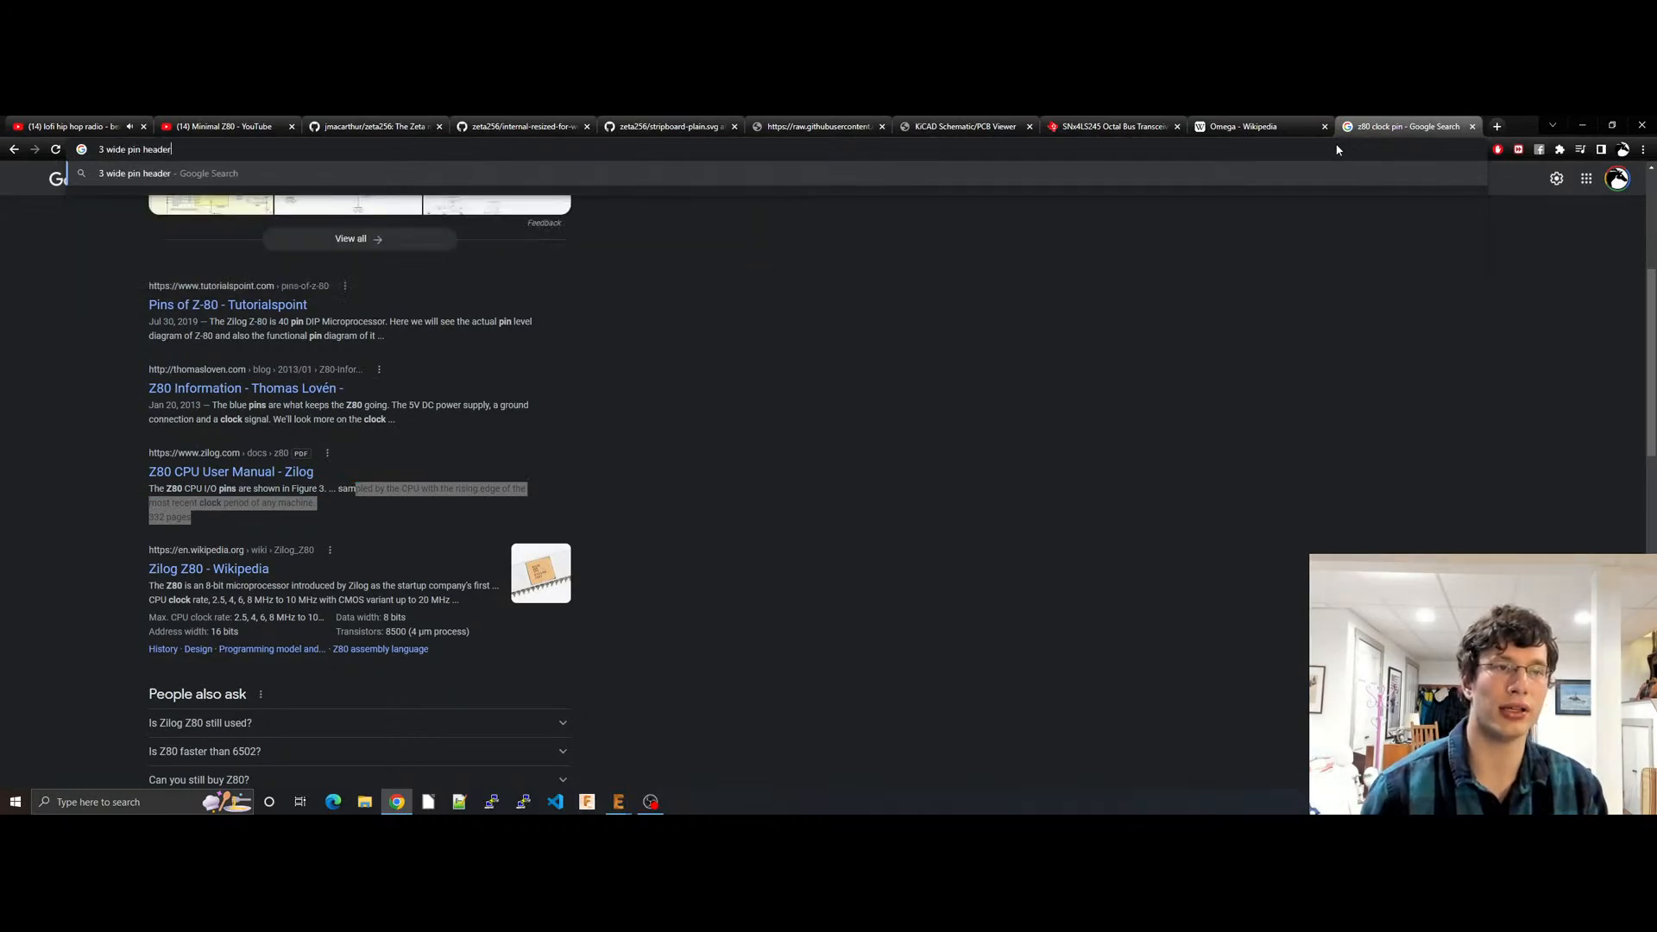
type("brary")
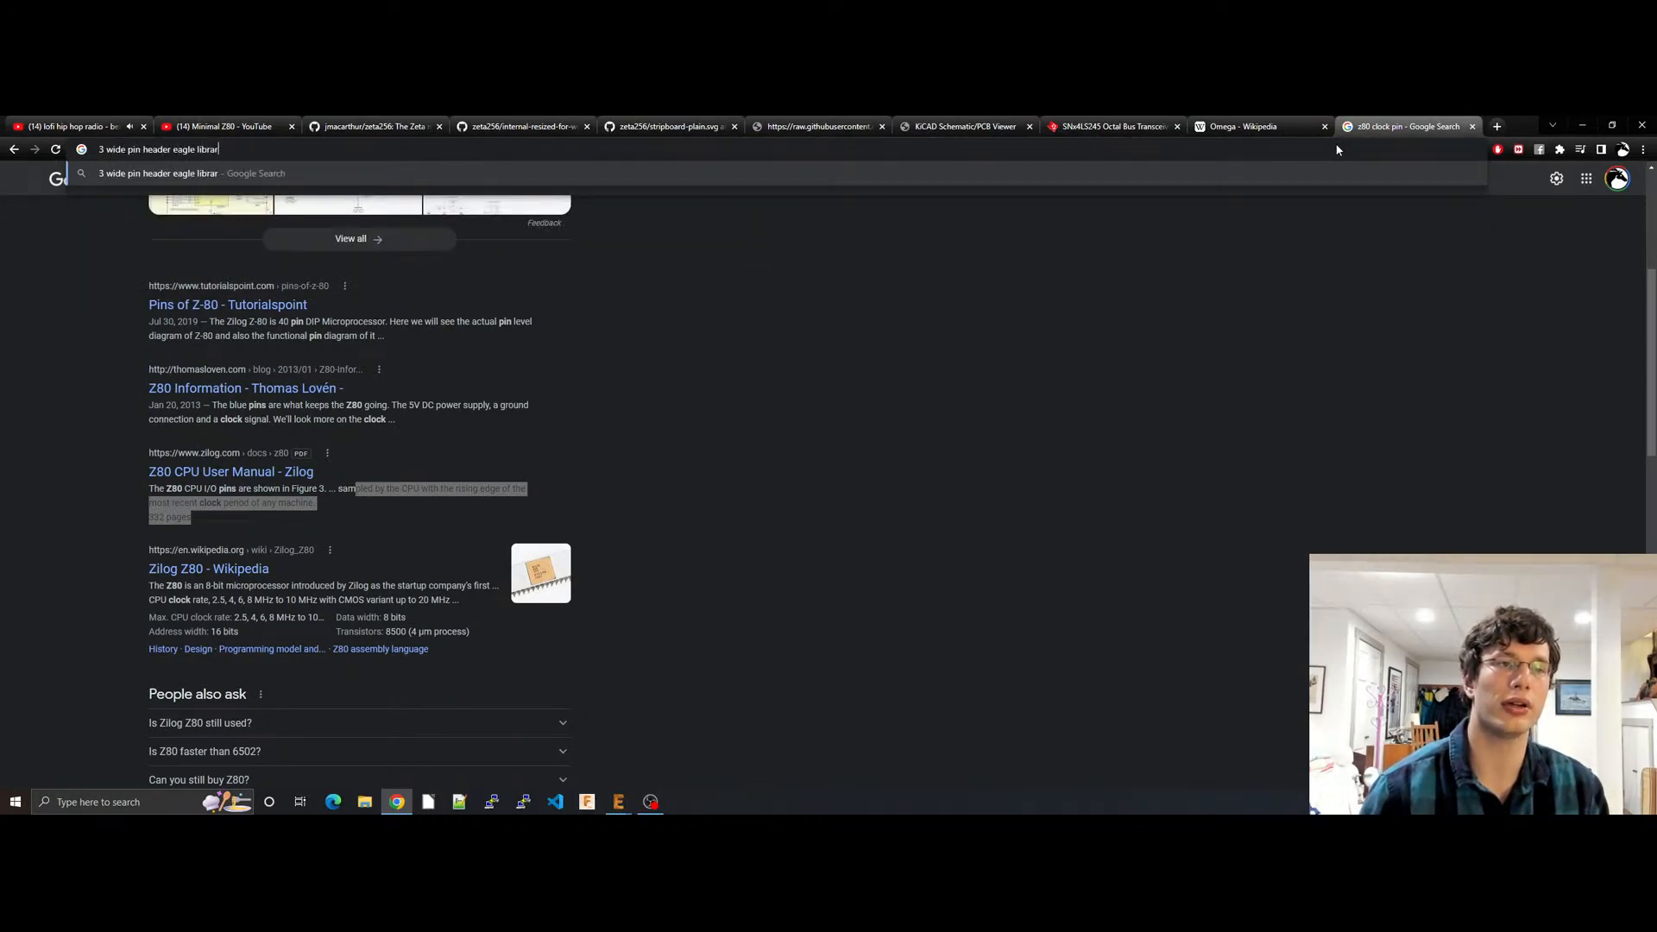
key("Return")
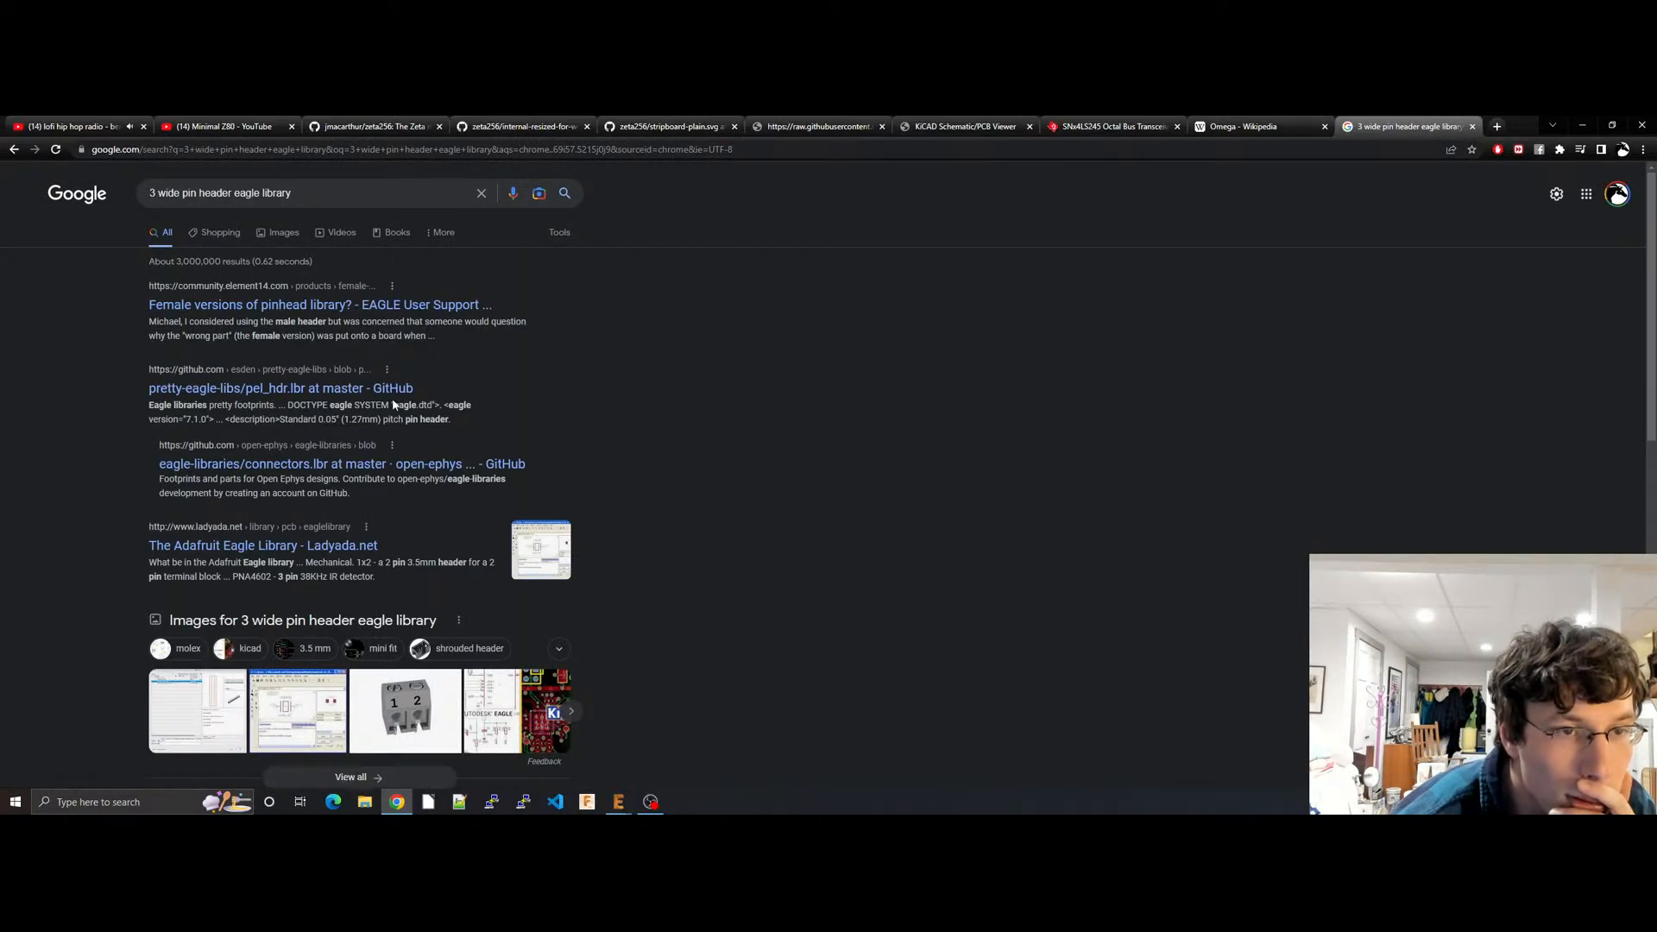
Step: Open the pretty-eagle-libs pel_hdr.lbr and eagle-libraries connectors.lbr GitHub results in new tabs, and scan the remaining results
right_click(381, 399)
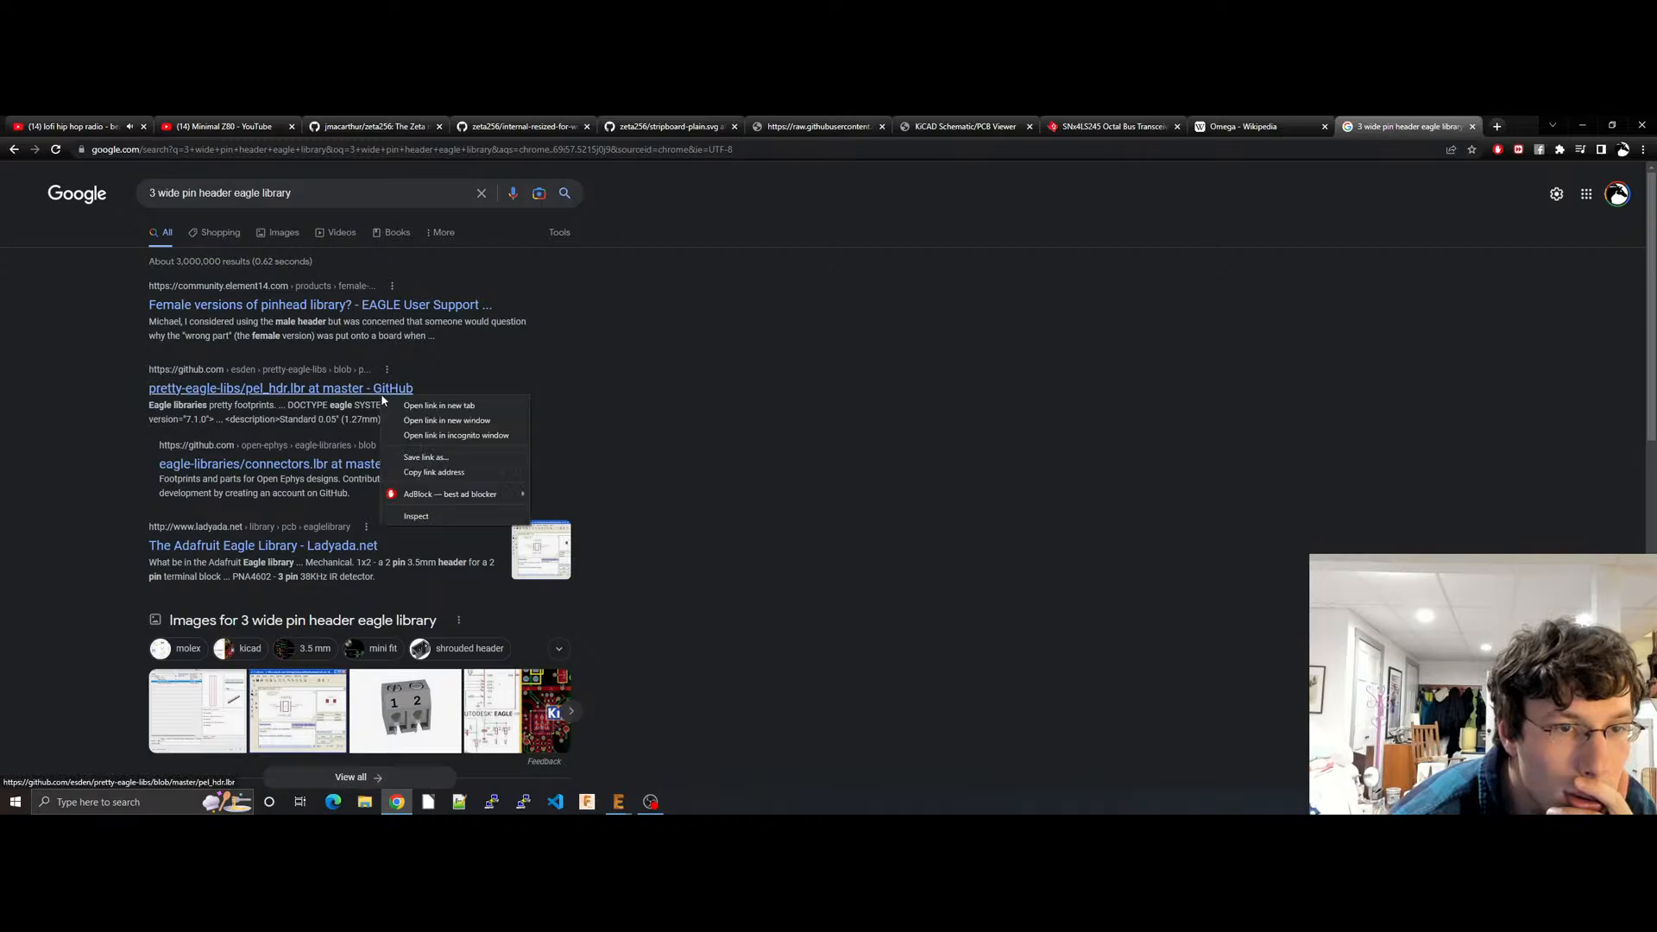
left_click(413, 406)
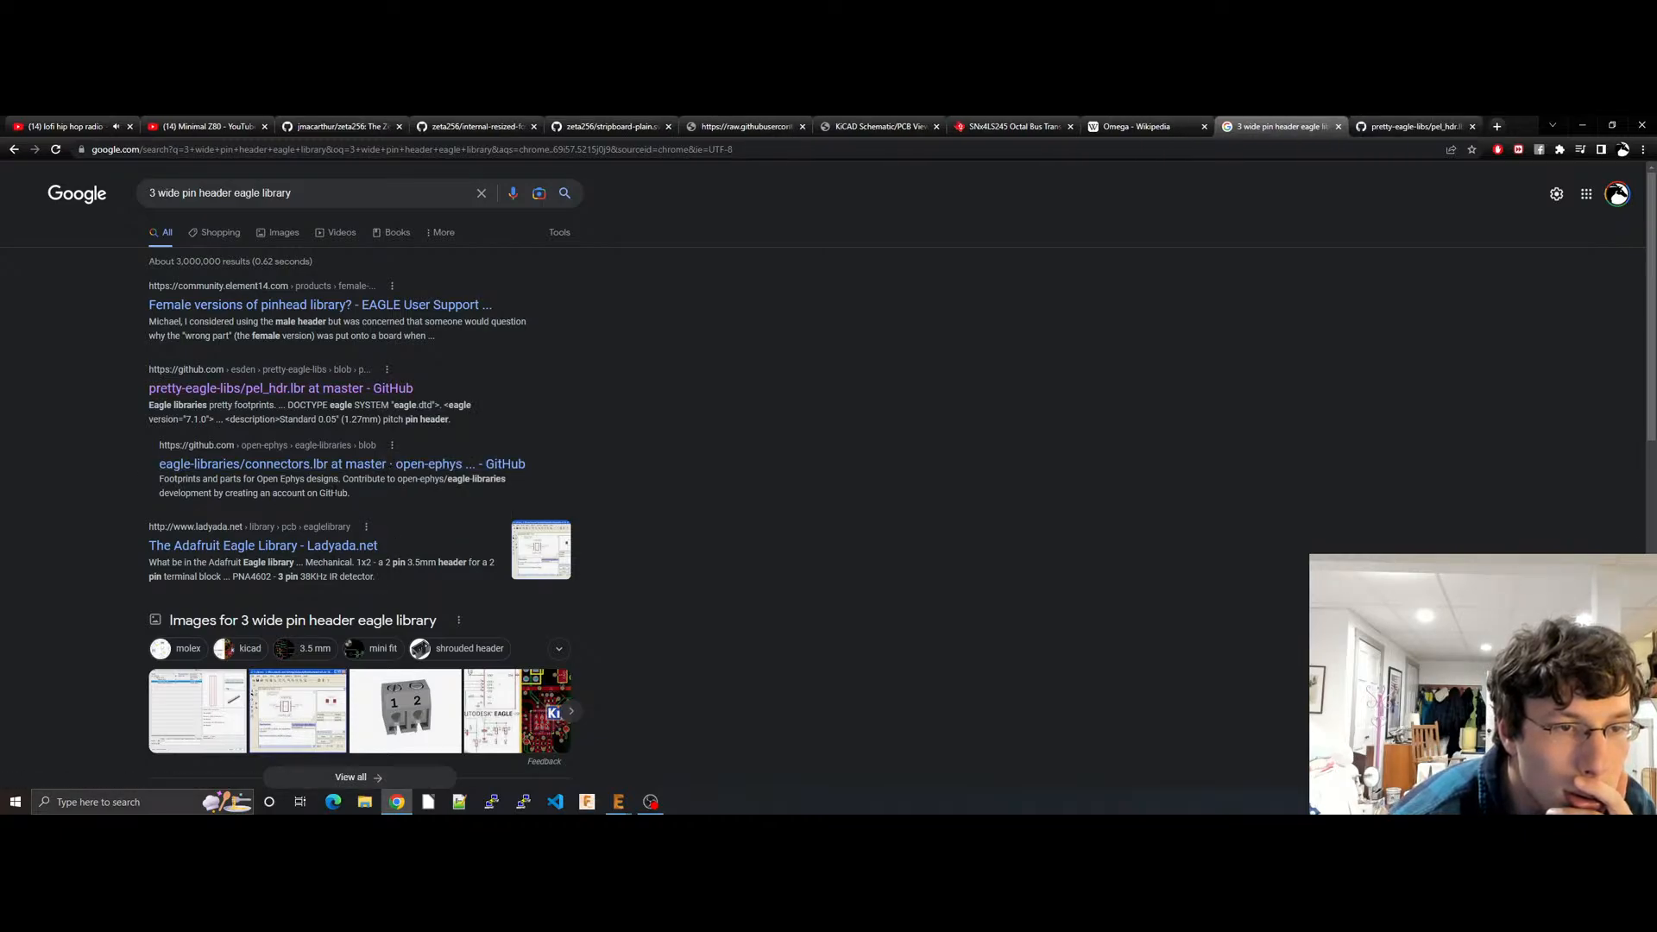
right_click(355, 465)
left_click(365, 471)
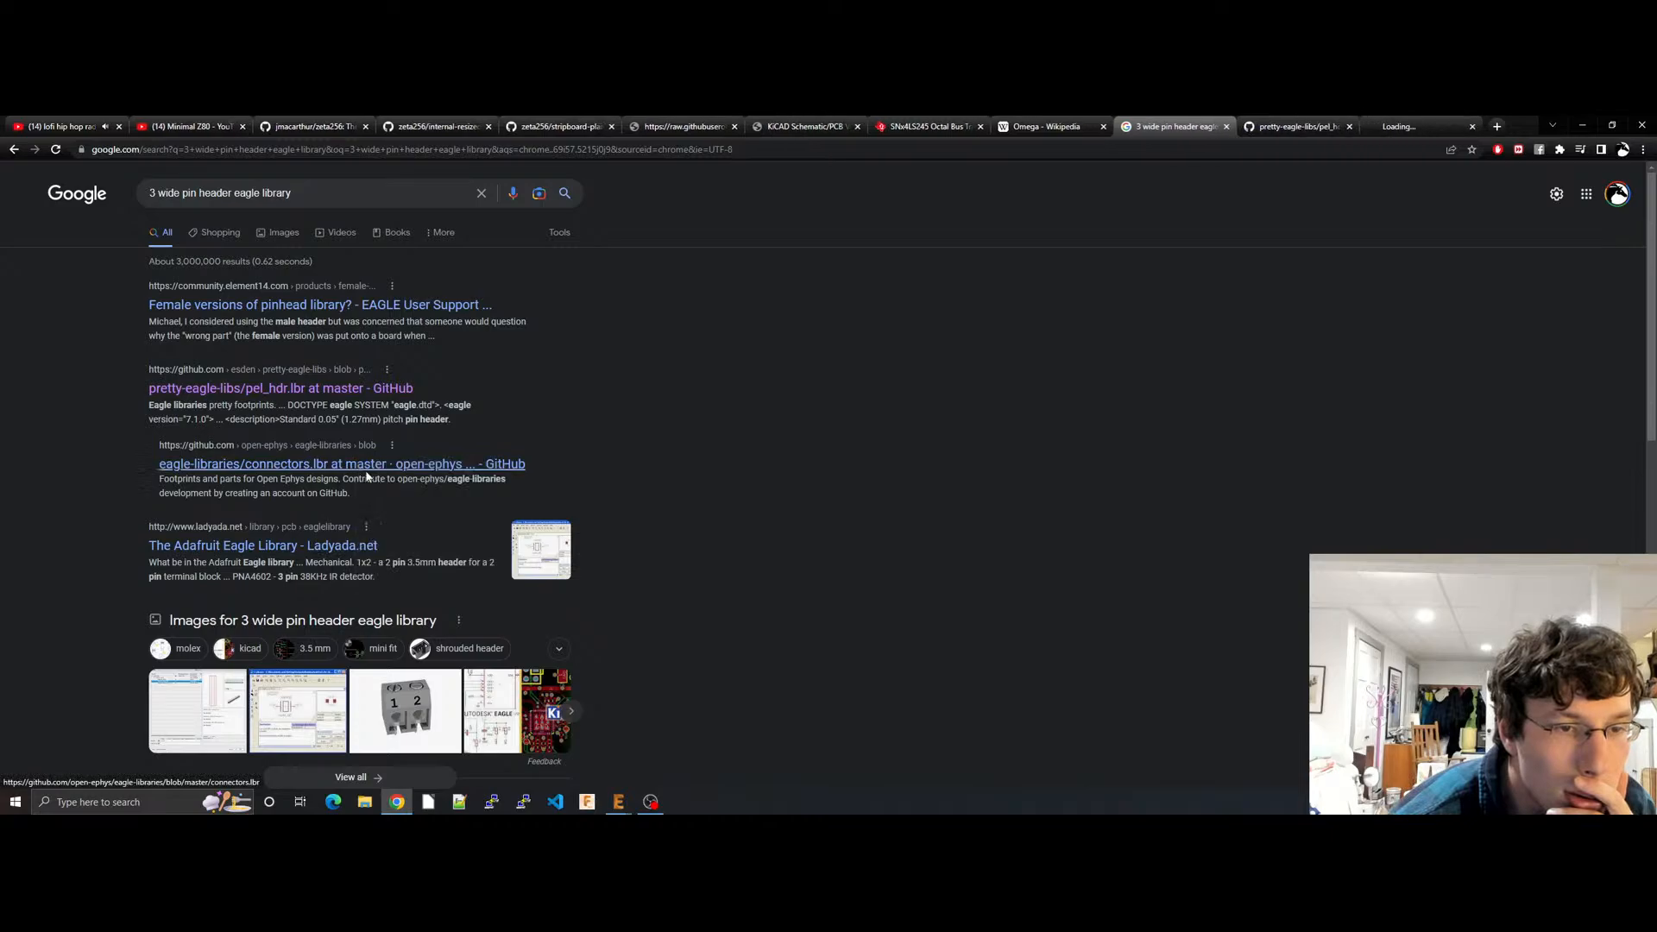
scroll(337, 542, "down", 4)
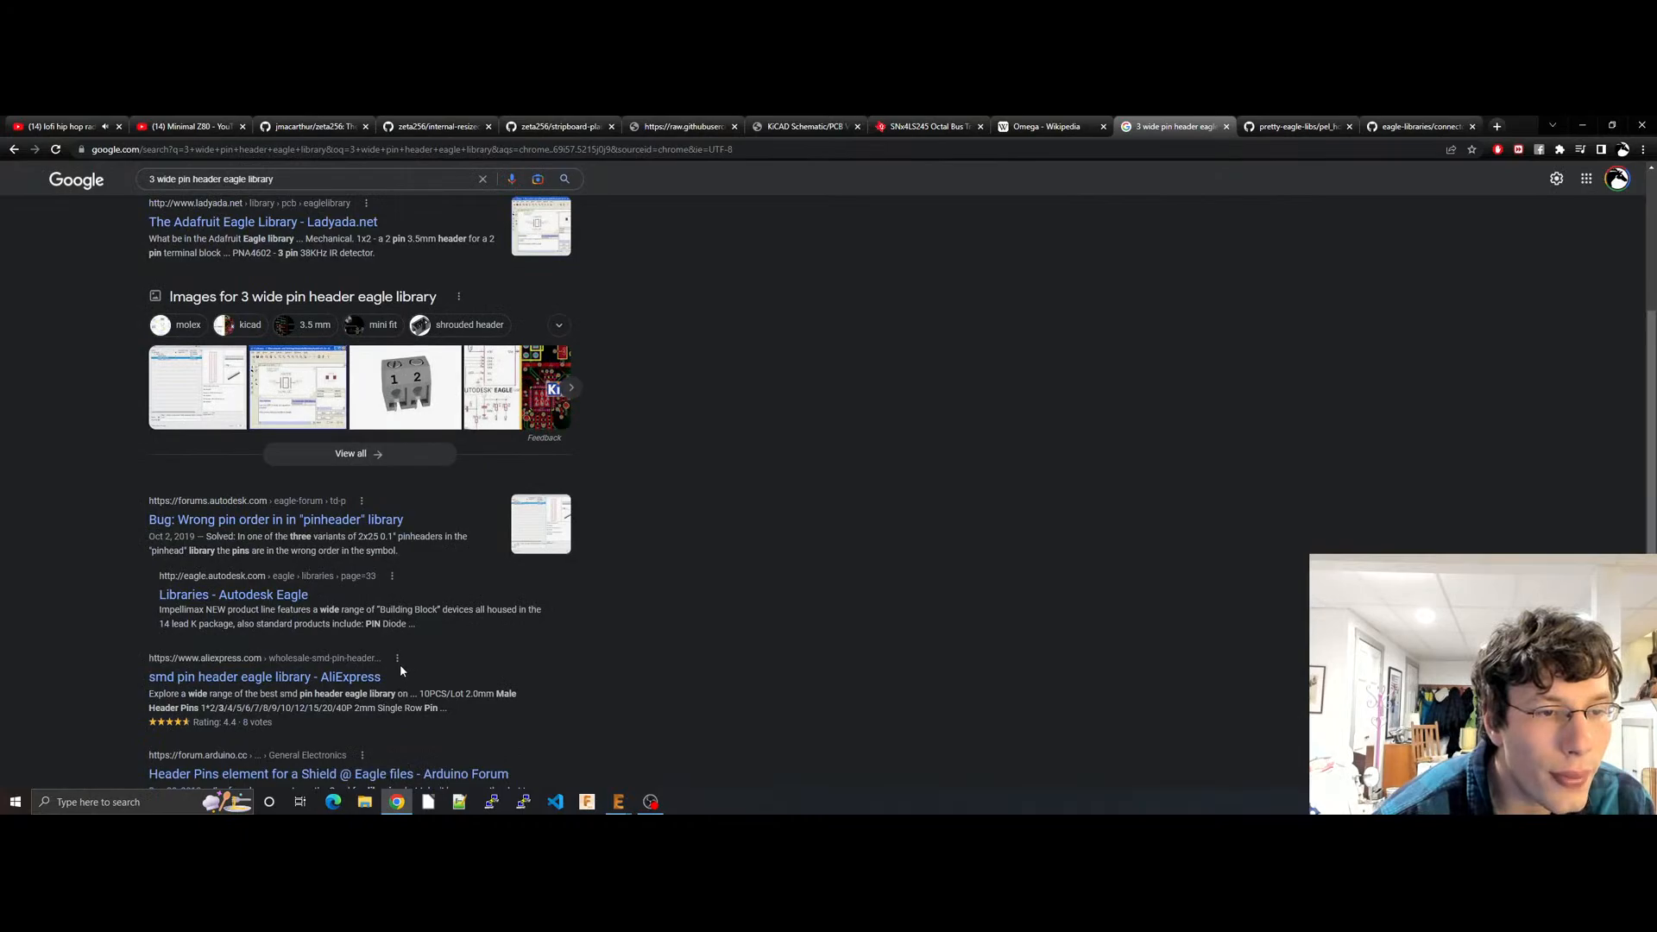
Step: Switch back to the EAGLE schematic and search the part libraries for "connector"
mouse_move(618, 802)
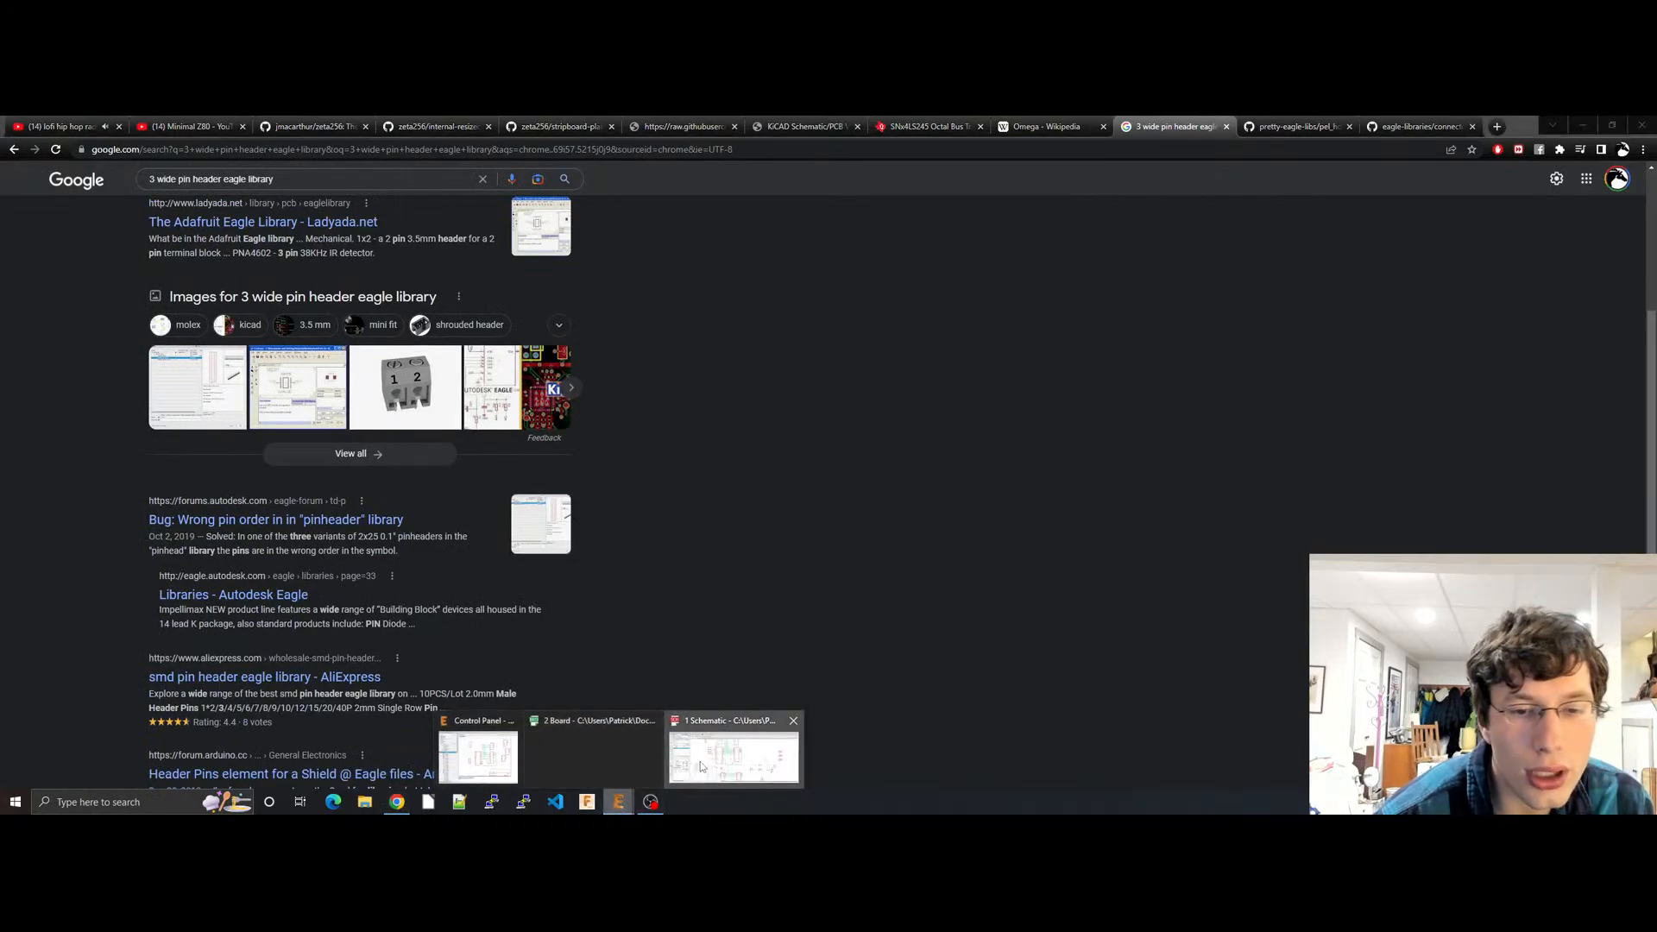
left_click(734, 756)
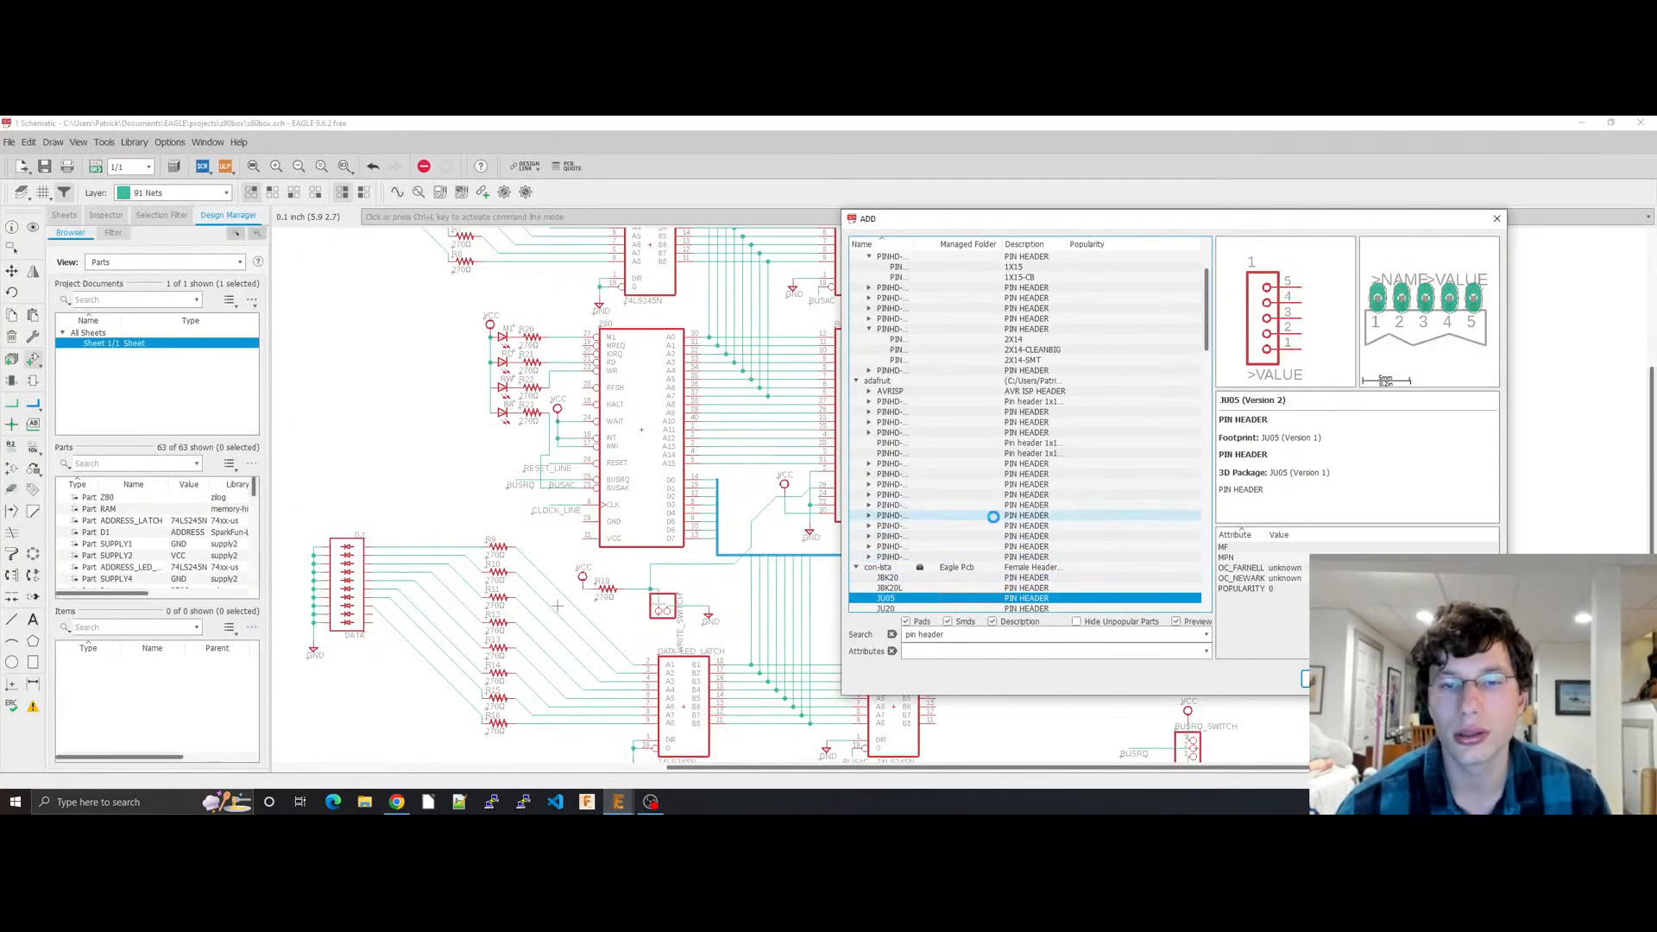
left_click(967, 515)
triple_click(980, 639)
type("connector")
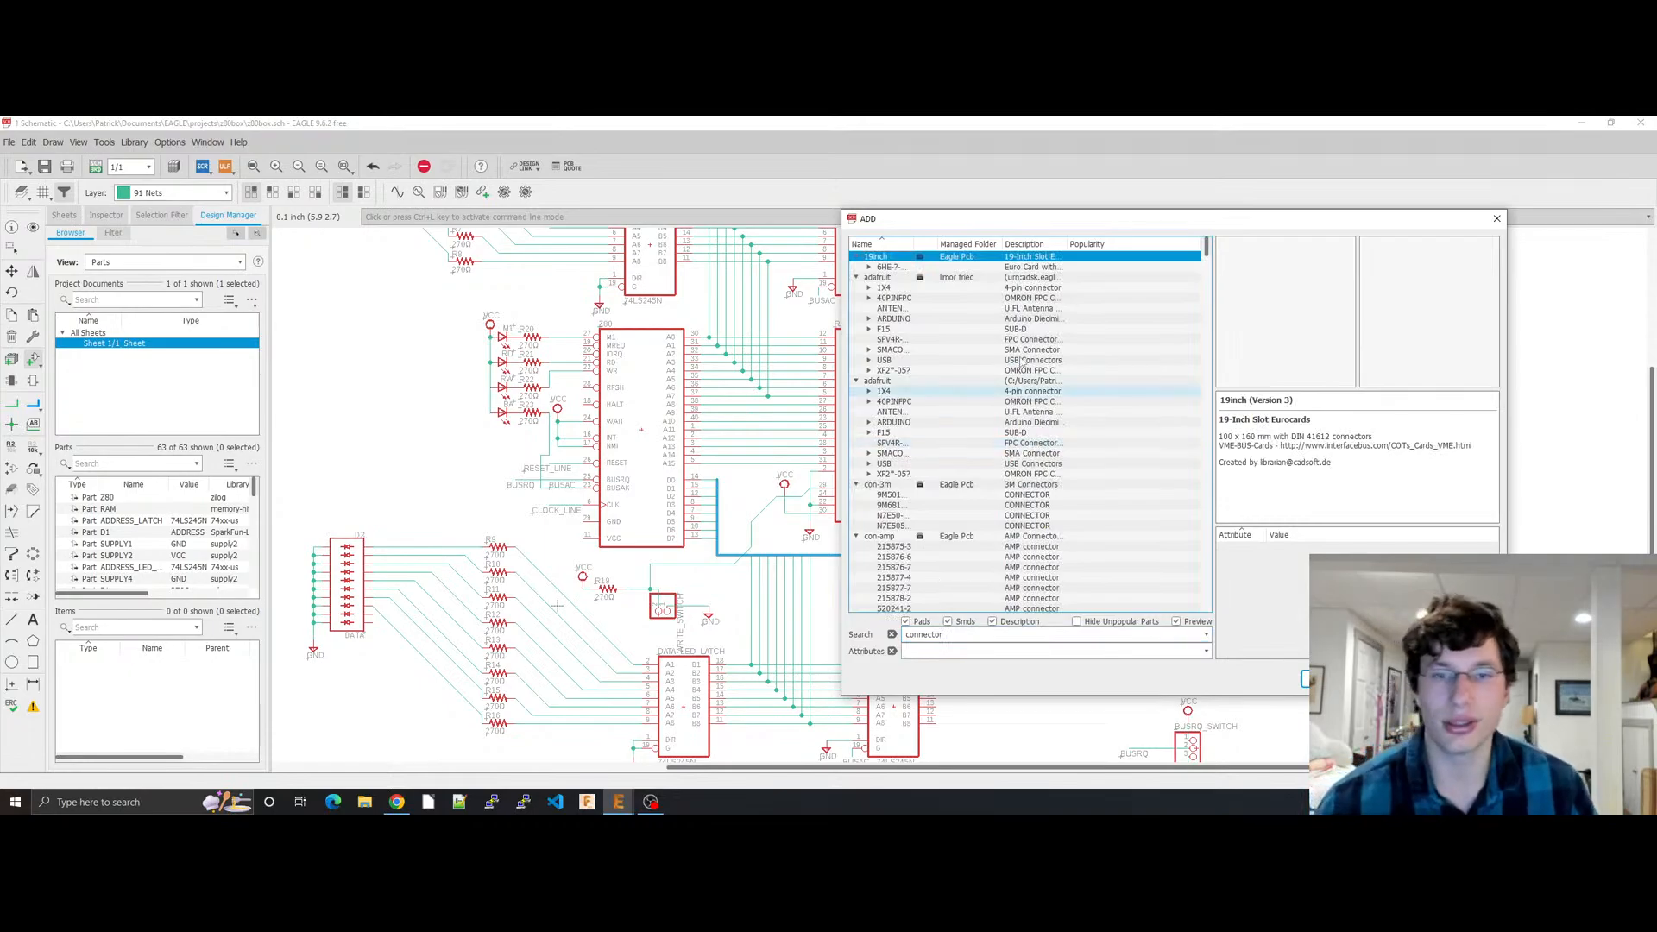
Step: Browse the connector results in the 19inch, con-3m and con-amp libraries, previewing parts such as 6HE-?-VG64AC, 215877-4 and SMDTOP-10
left_click(969, 277)
left_click(968, 266)
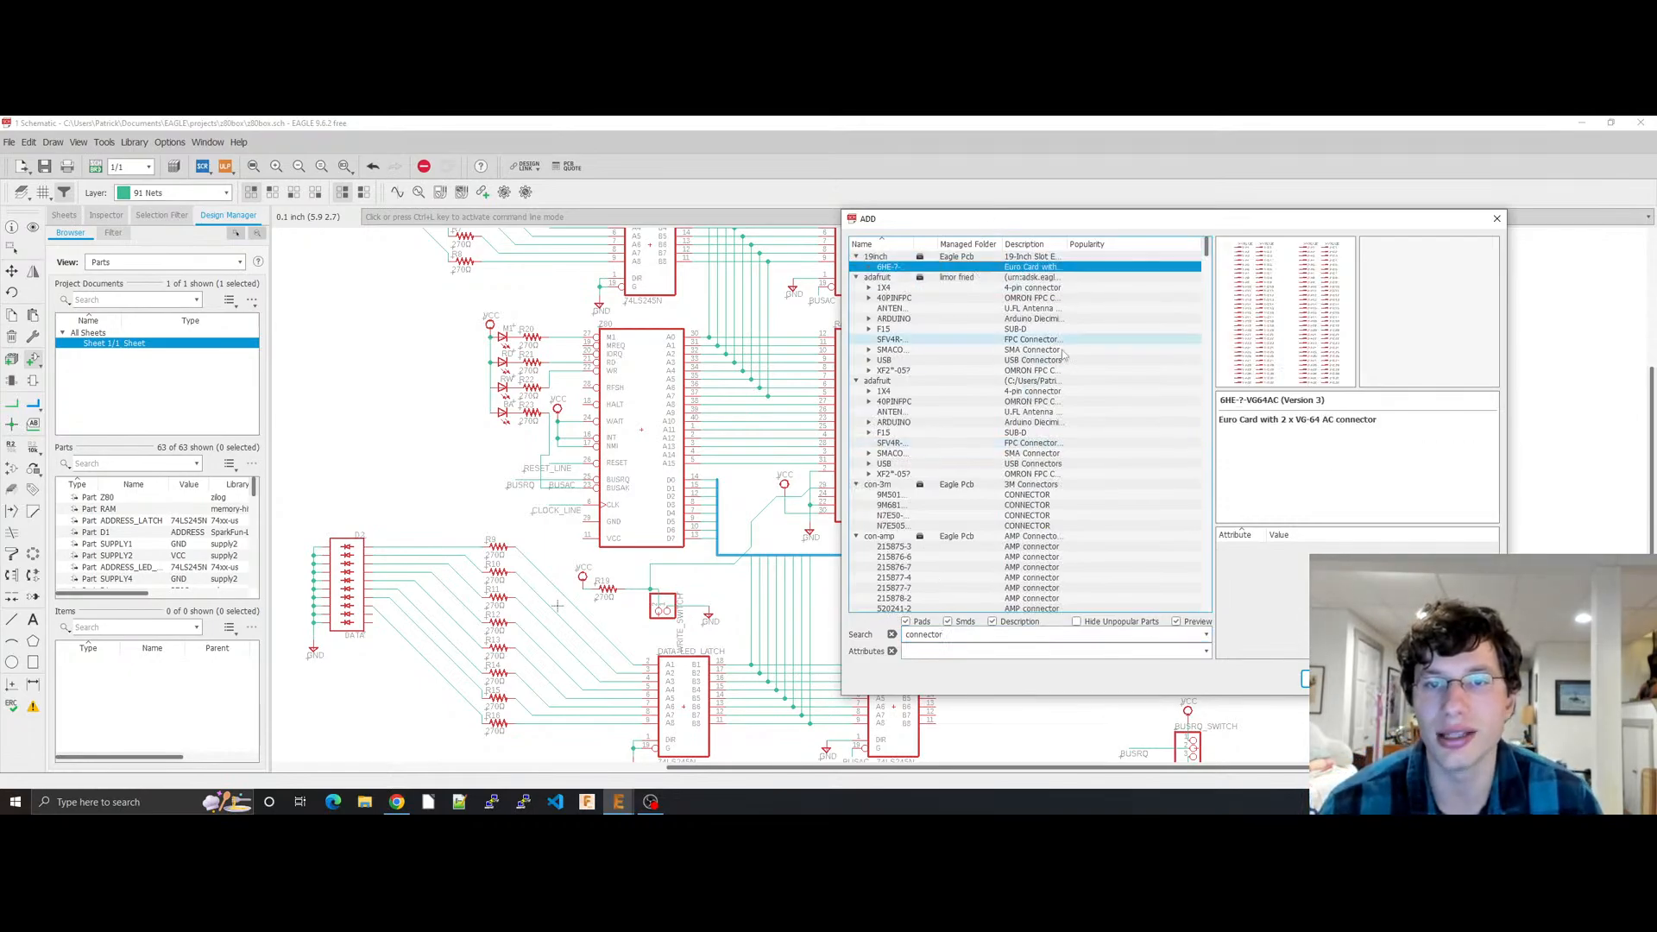
scroll(1002, 432, "down", 4)
left_click(1019, 453)
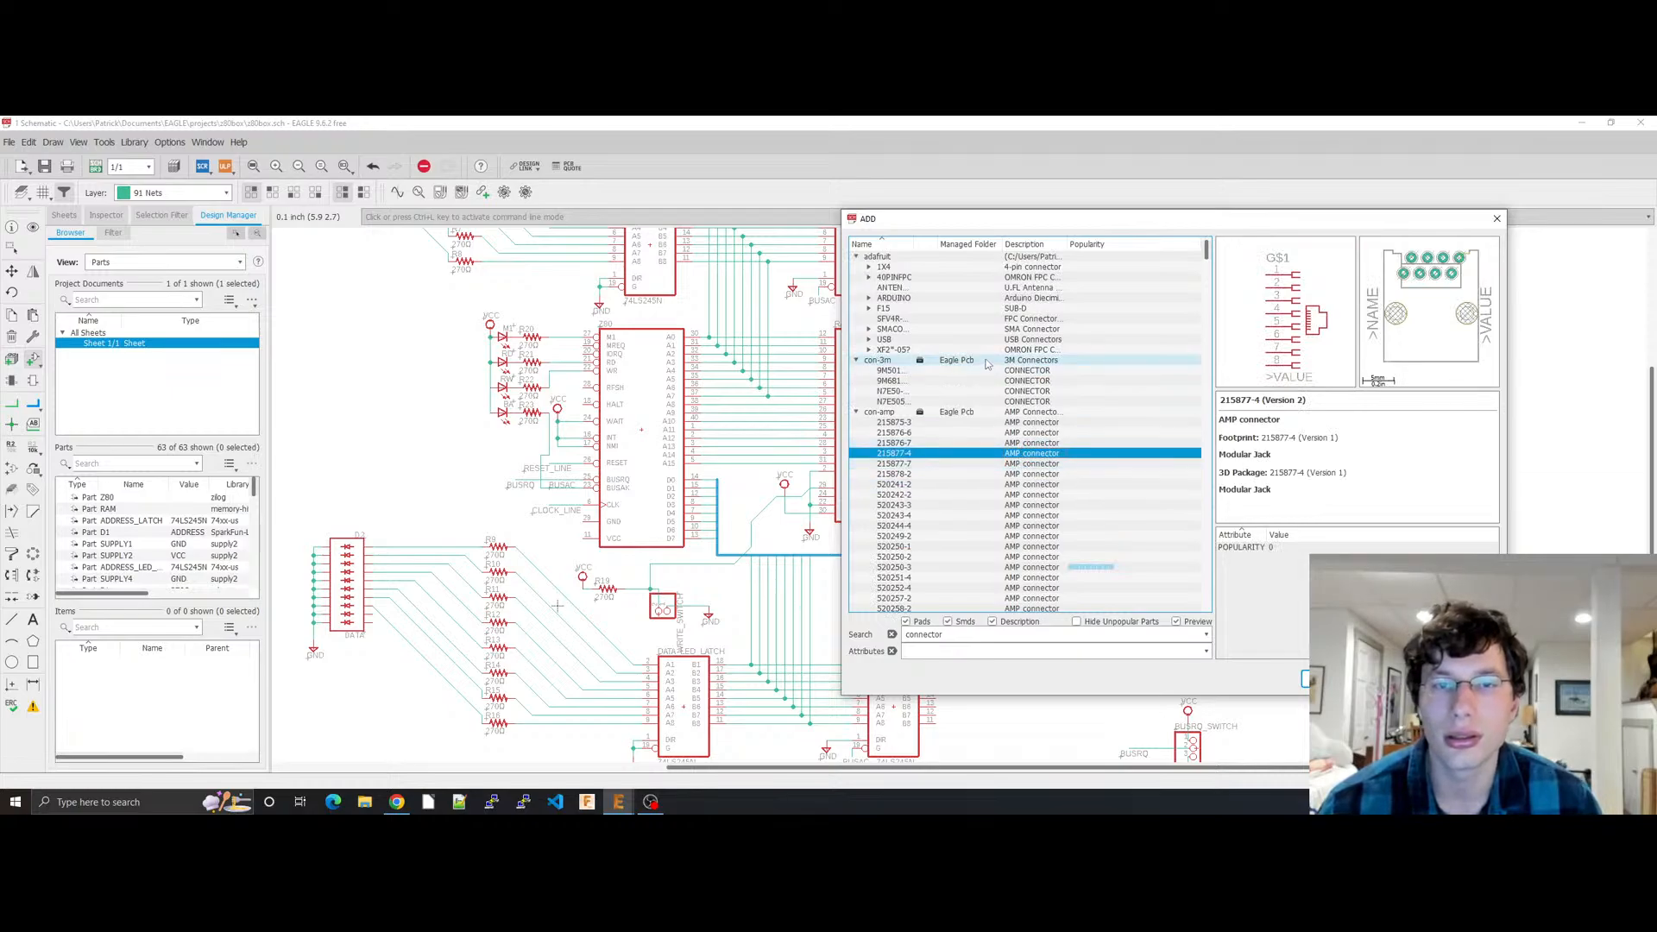
left_click(991, 381)
scroll(1001, 432, "down", 8)
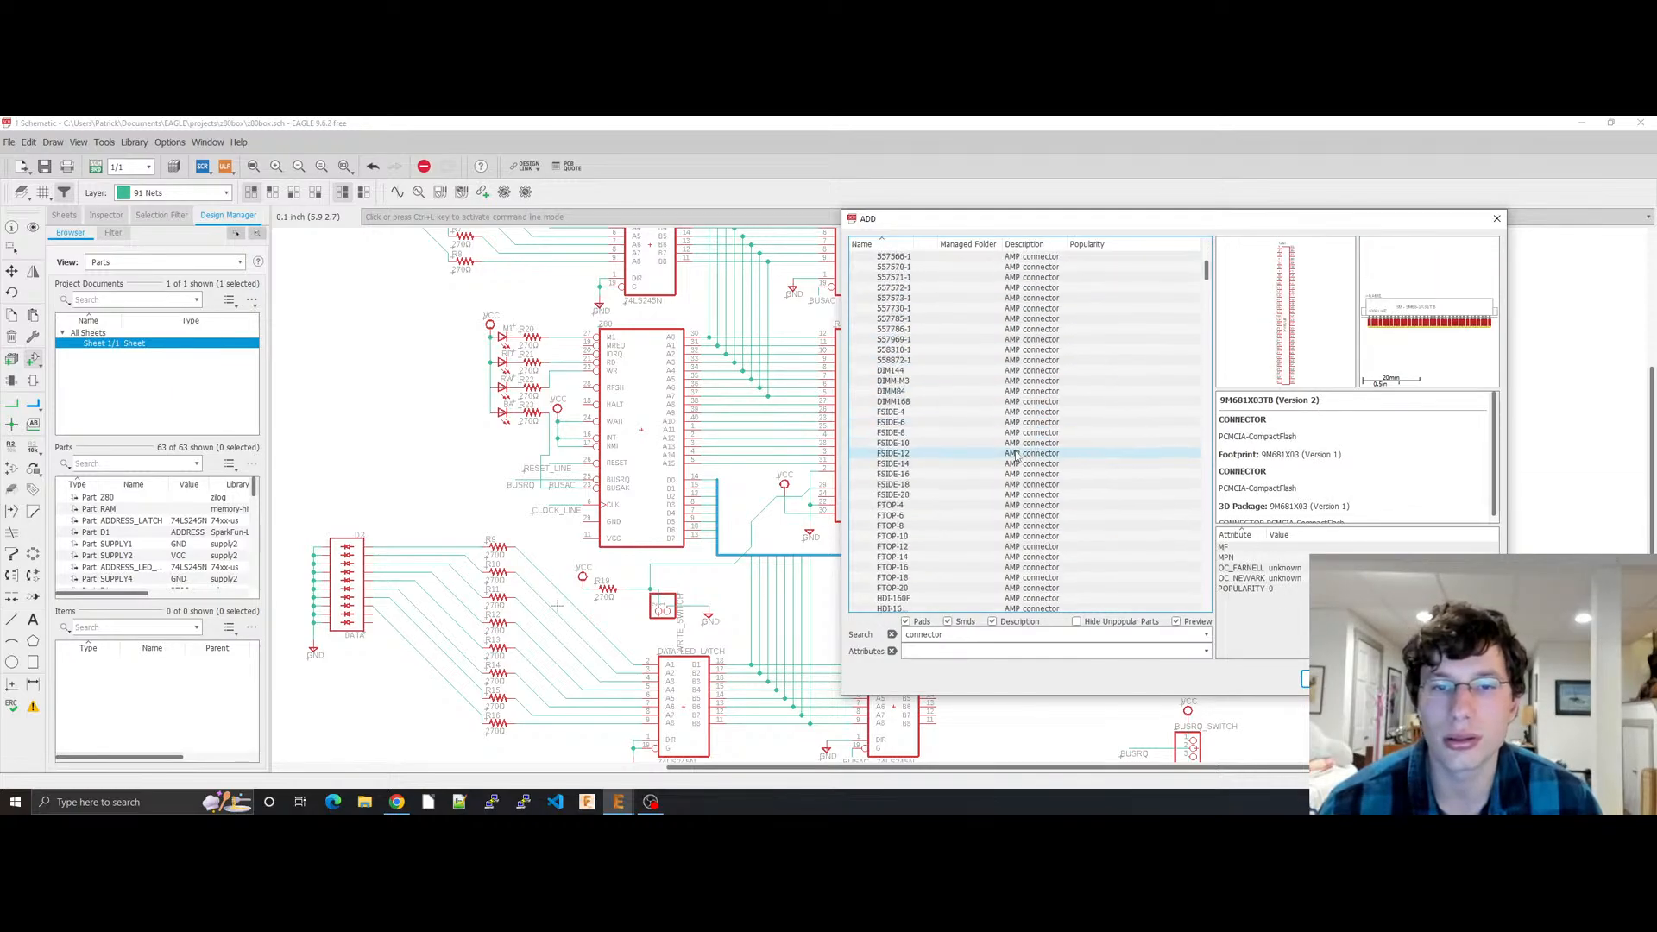
left_click(1007, 455)
scroll(1010, 495, "down", 8)
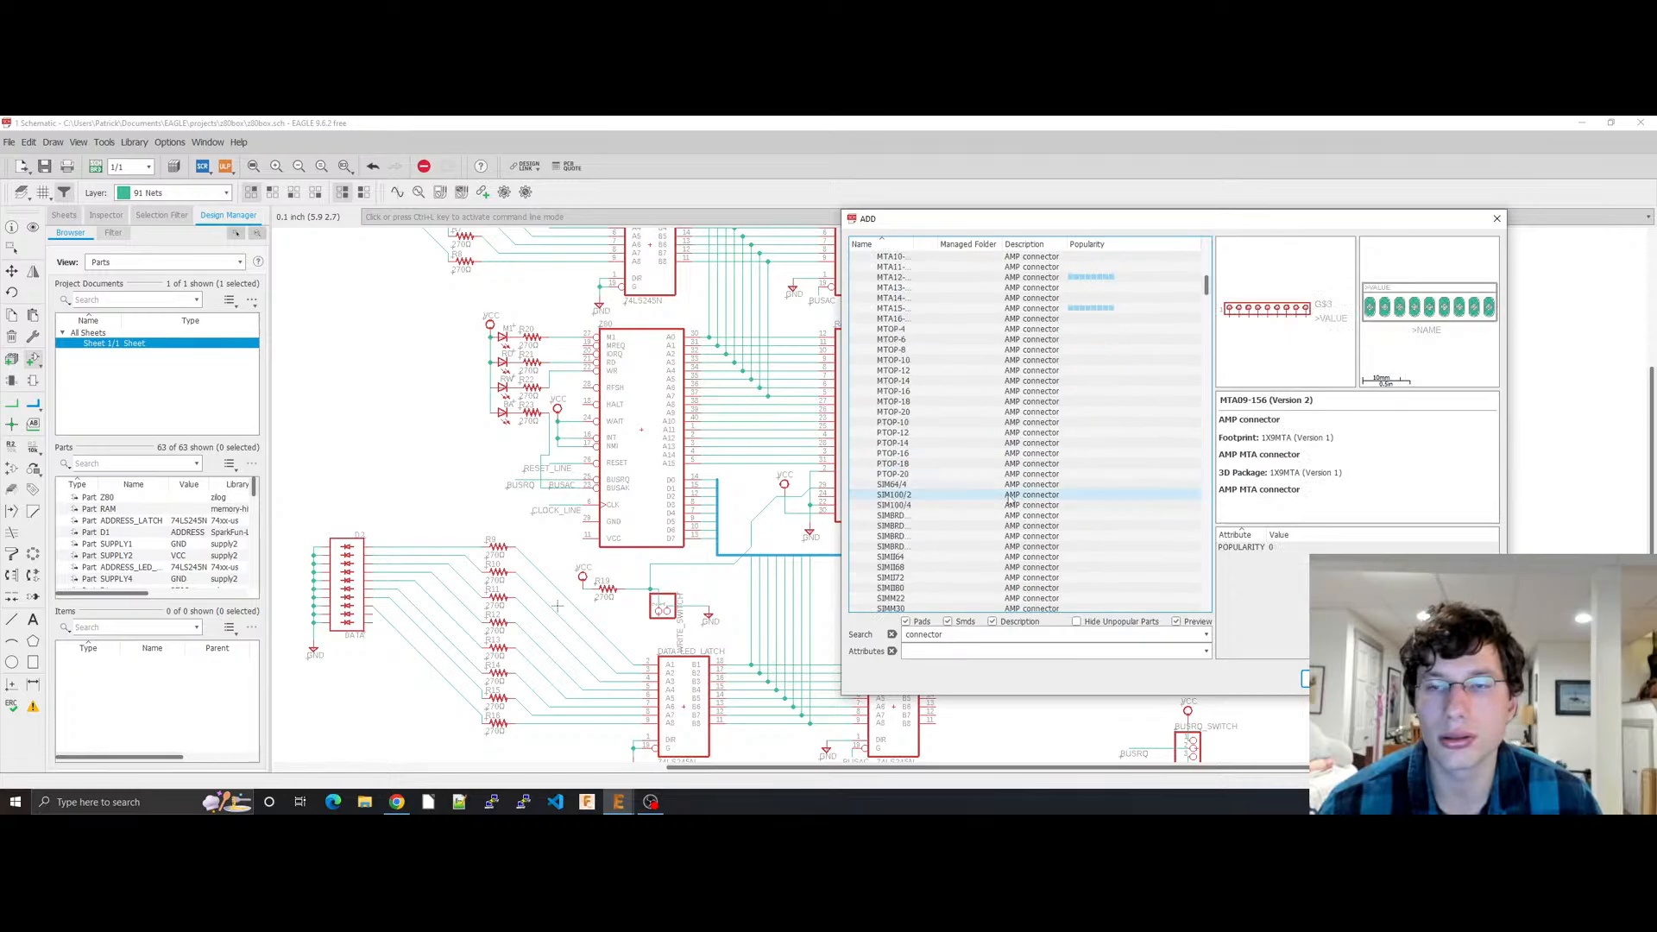
left_click(1010, 496)
scroll(1010, 499, "down", 7)
left_click(1008, 497)
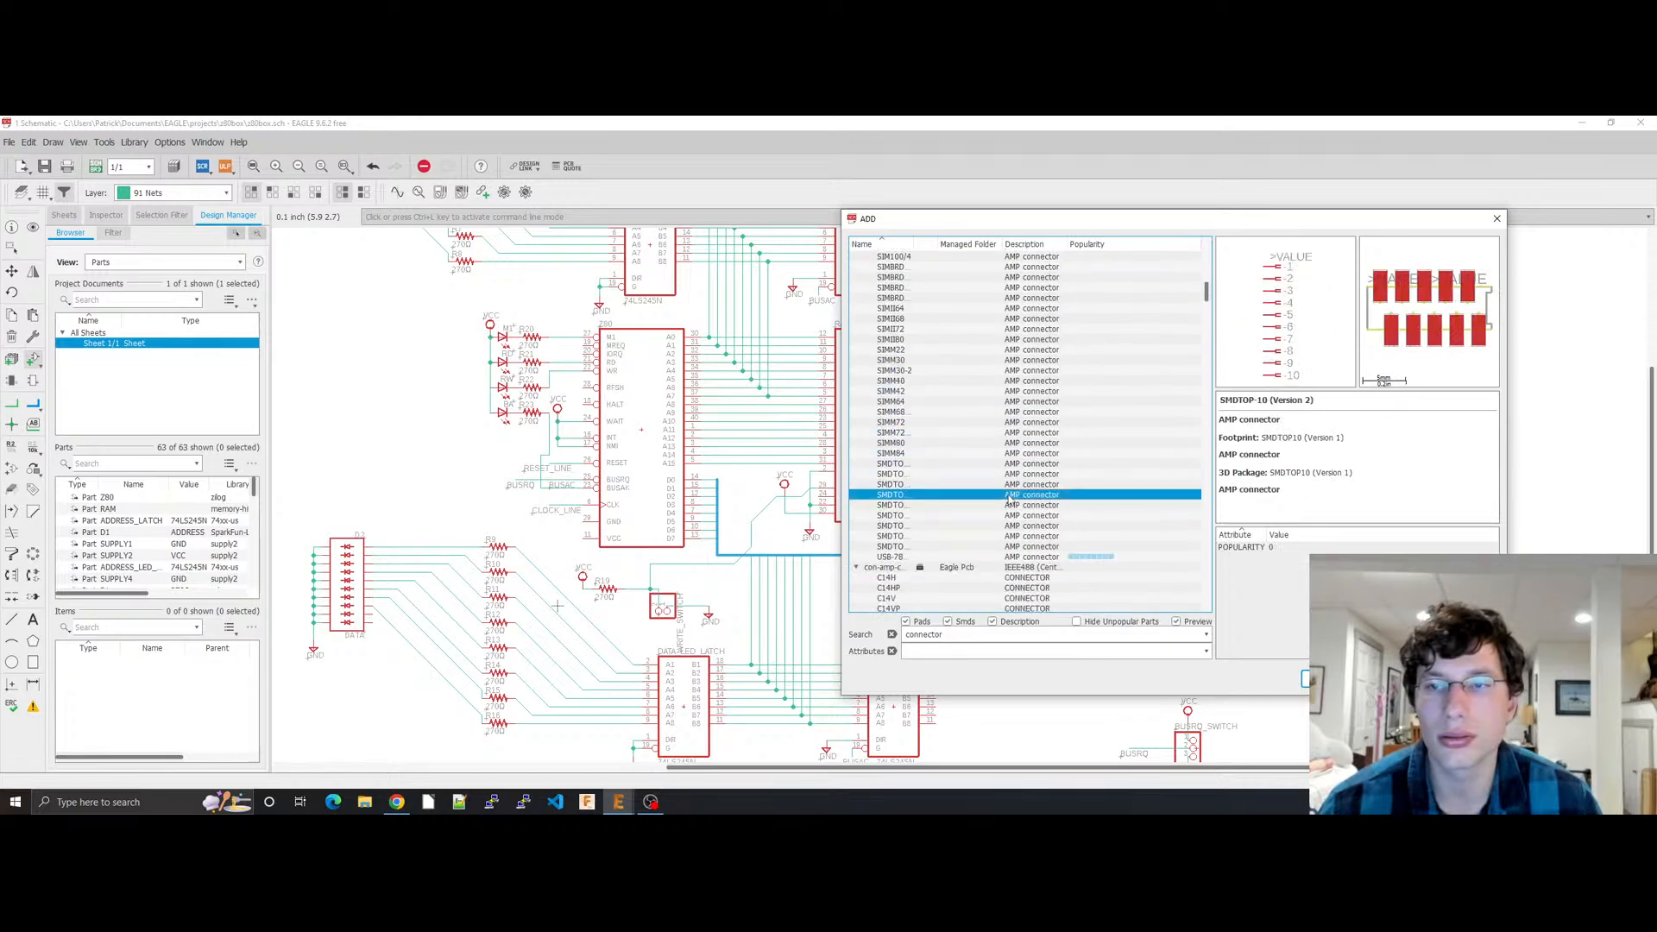
Step: Preview the AMP IEEE488, MT and MT6 connectors, including C14VP and MT6-7Y
scroll(1006, 497, "down", 4)
left_click(992, 488)
scroll(990, 486, "down", 7)
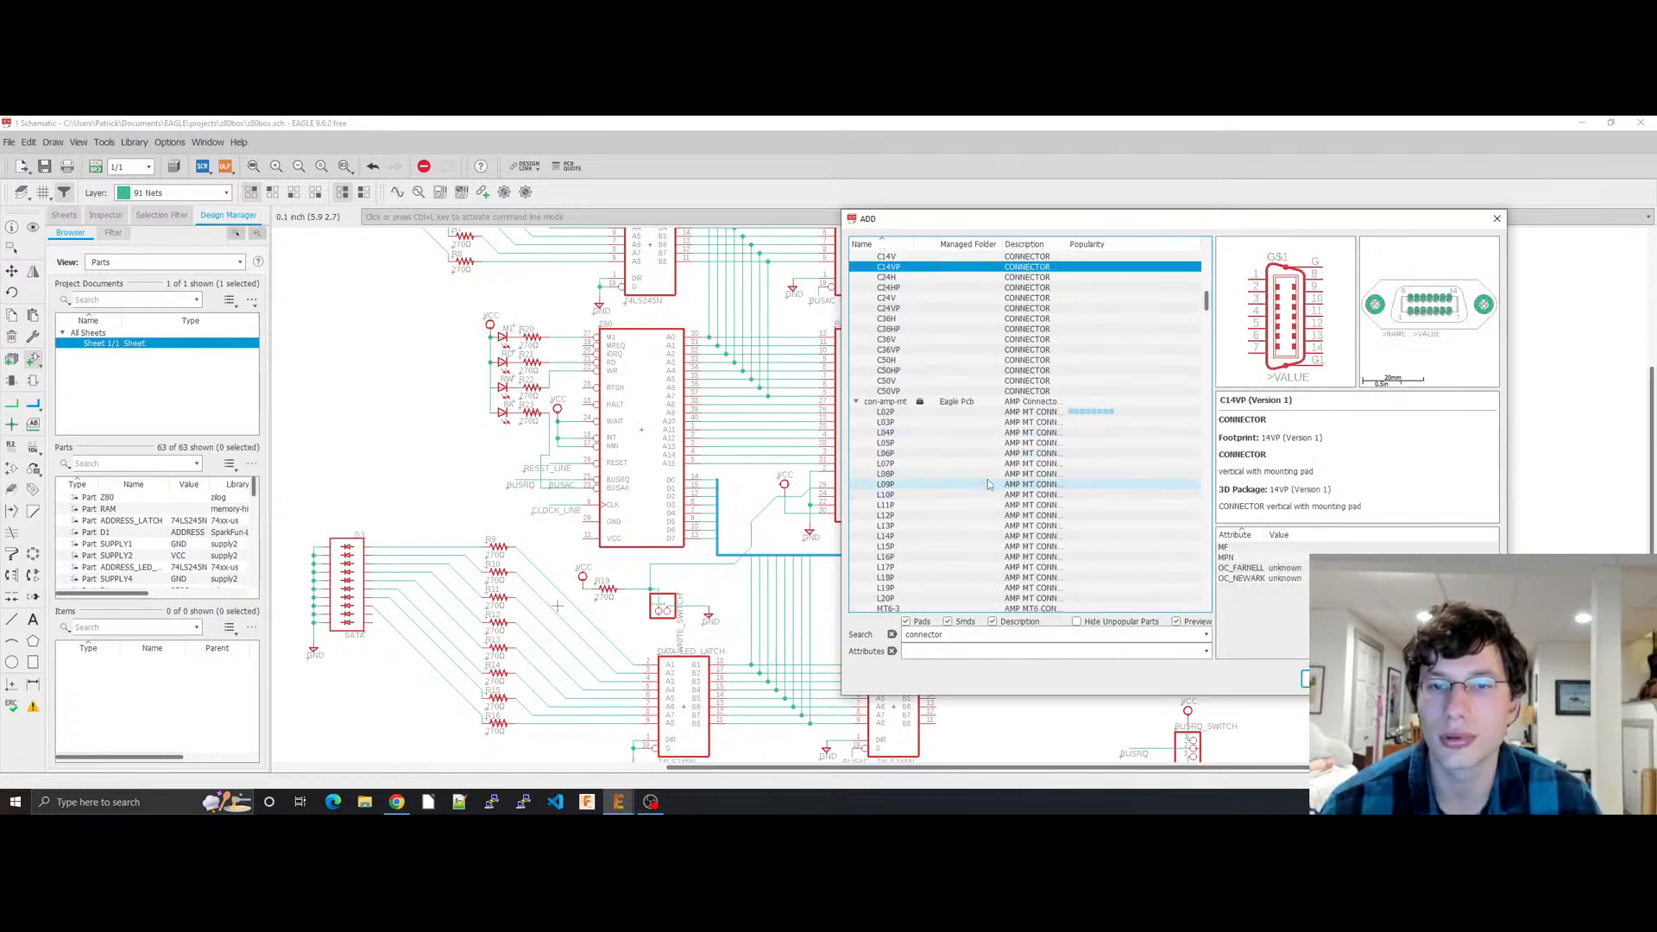
left_click(988, 484)
scroll(989, 485, "down", 7)
left_click(990, 486)
scroll(991, 490, "down", 6)
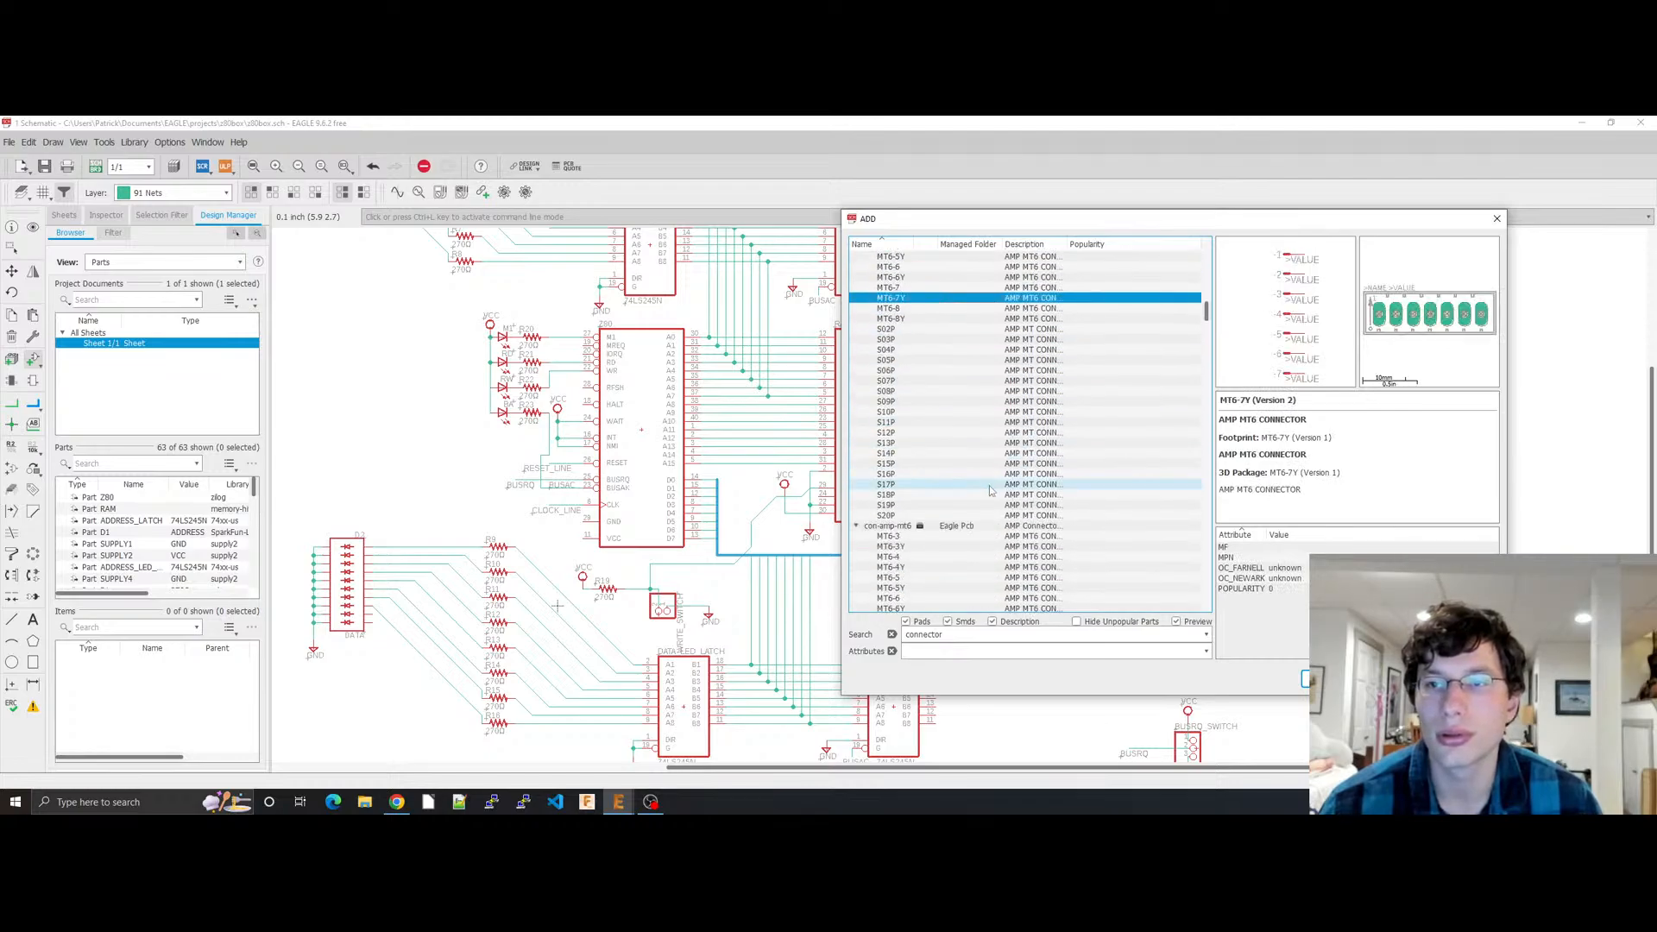
left_click(991, 487)
scroll(993, 490, "down", 7)
Step: Examine the AMP quick connectors, including the three-pin M03S and the M14S
left_click(994, 489)
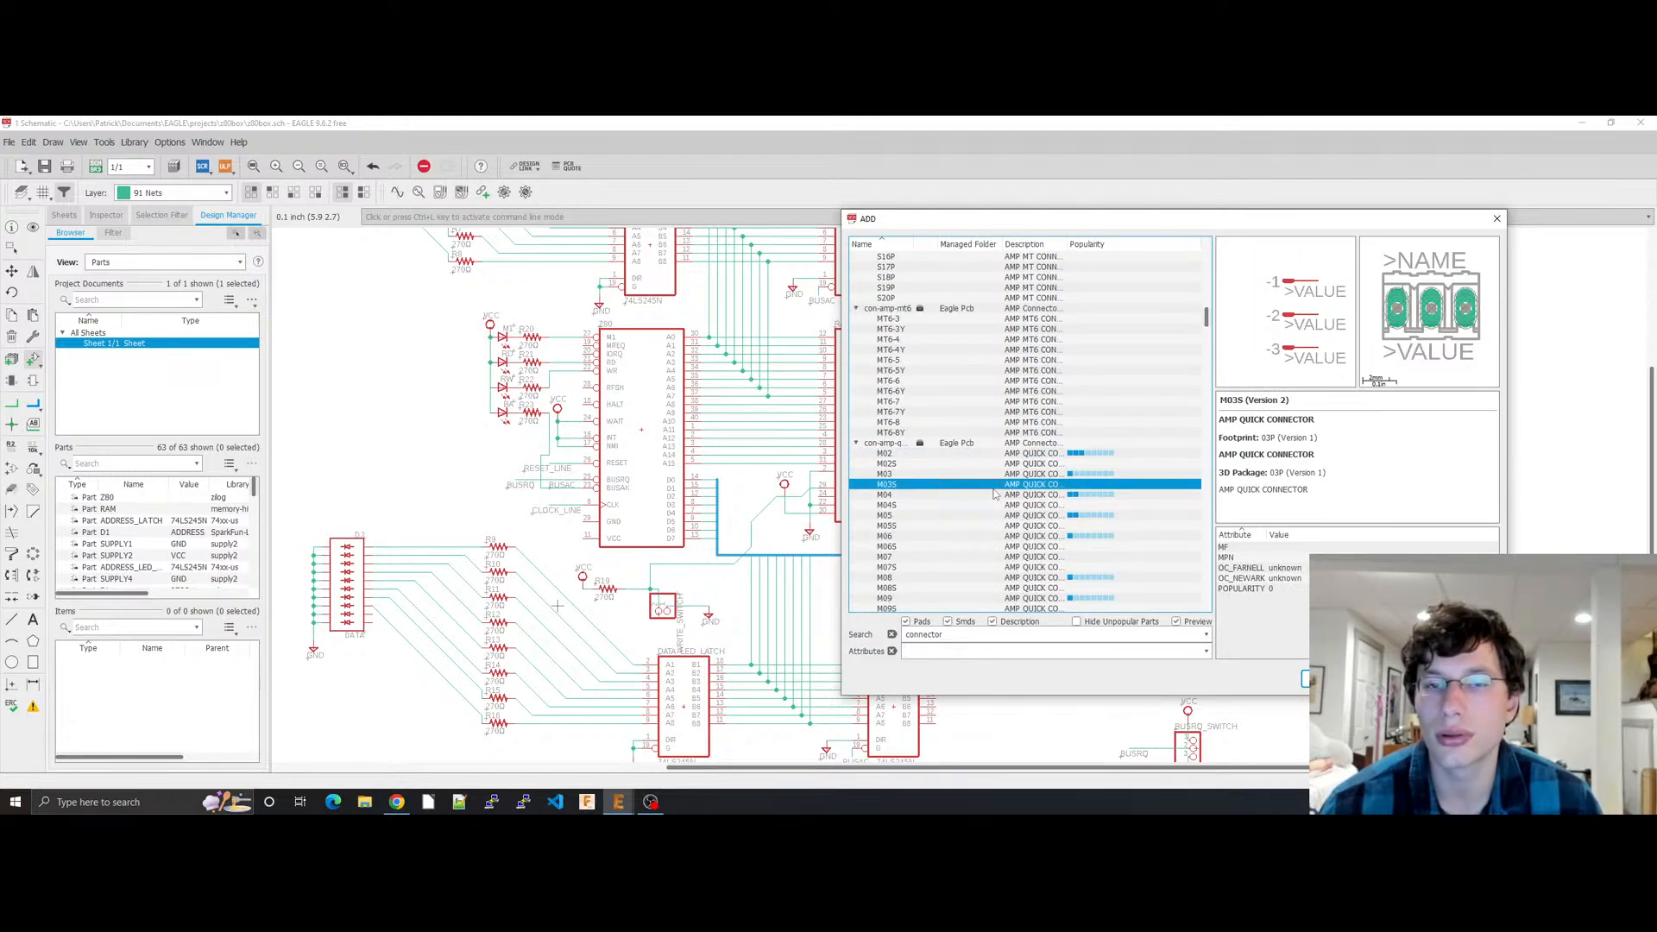
left_click(991, 542)
left_click(989, 583)
scroll(989, 569, "down", 5)
left_click(983, 559)
scroll(982, 563, "down", 1)
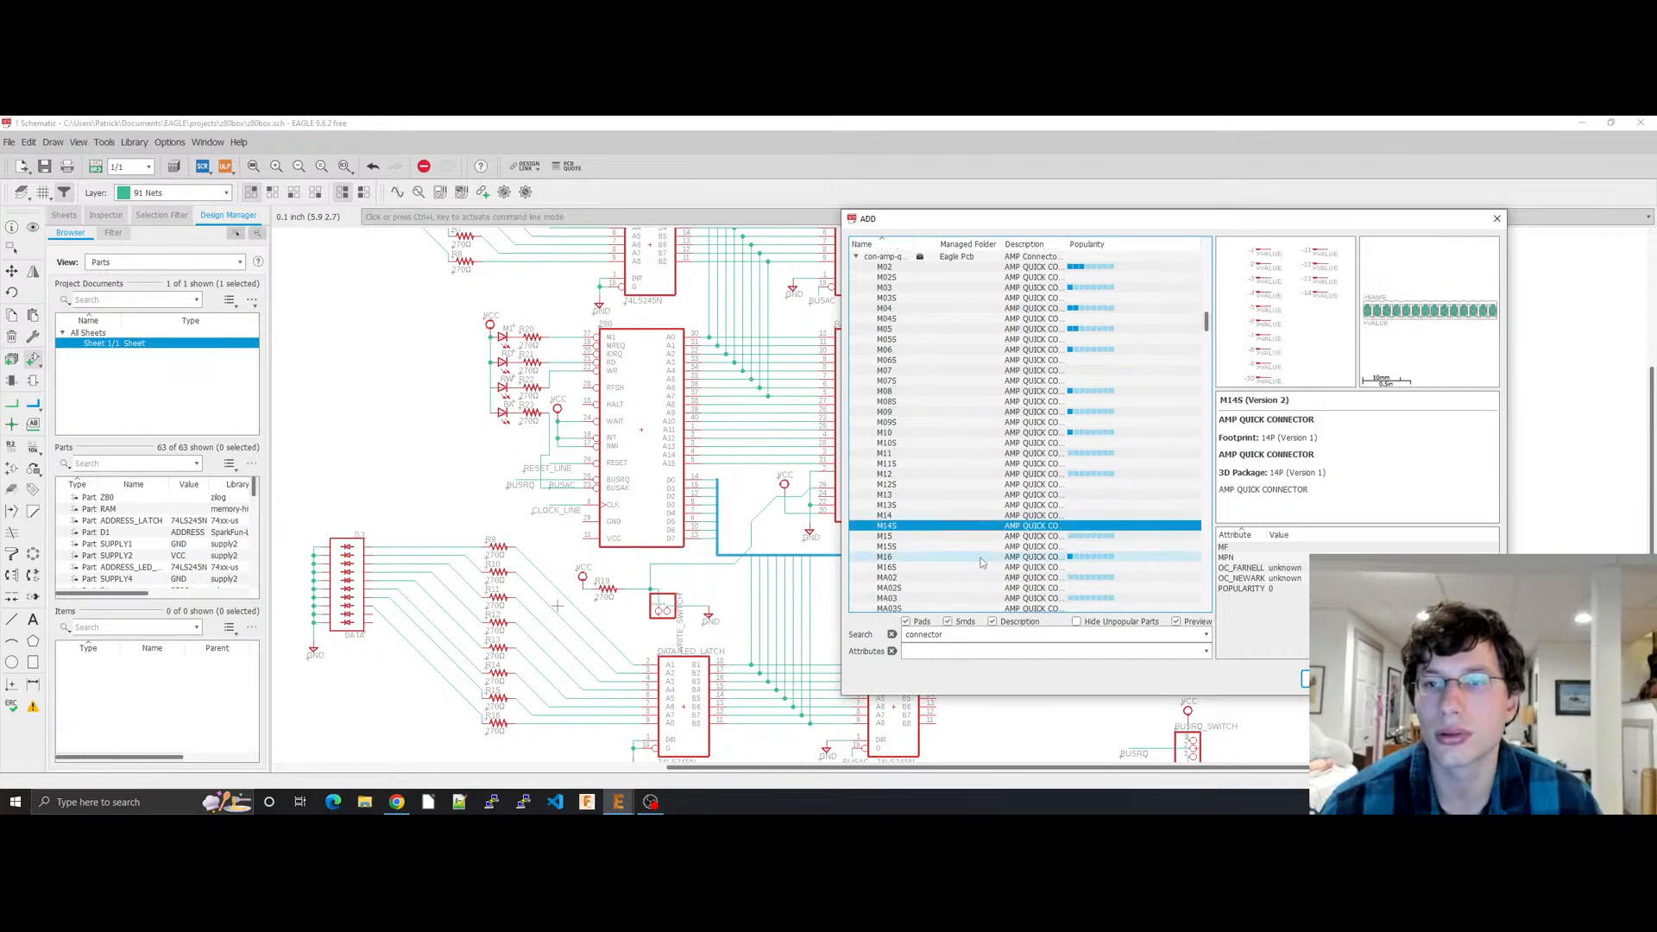
left_click(981, 556)
left_click(989, 486)
scroll(988, 488, "down", 6)
Step: Preview the Amphenol, Berg and coax connectors, including B0081002, PN87520 and BU-SMB-G
left_click(993, 529)
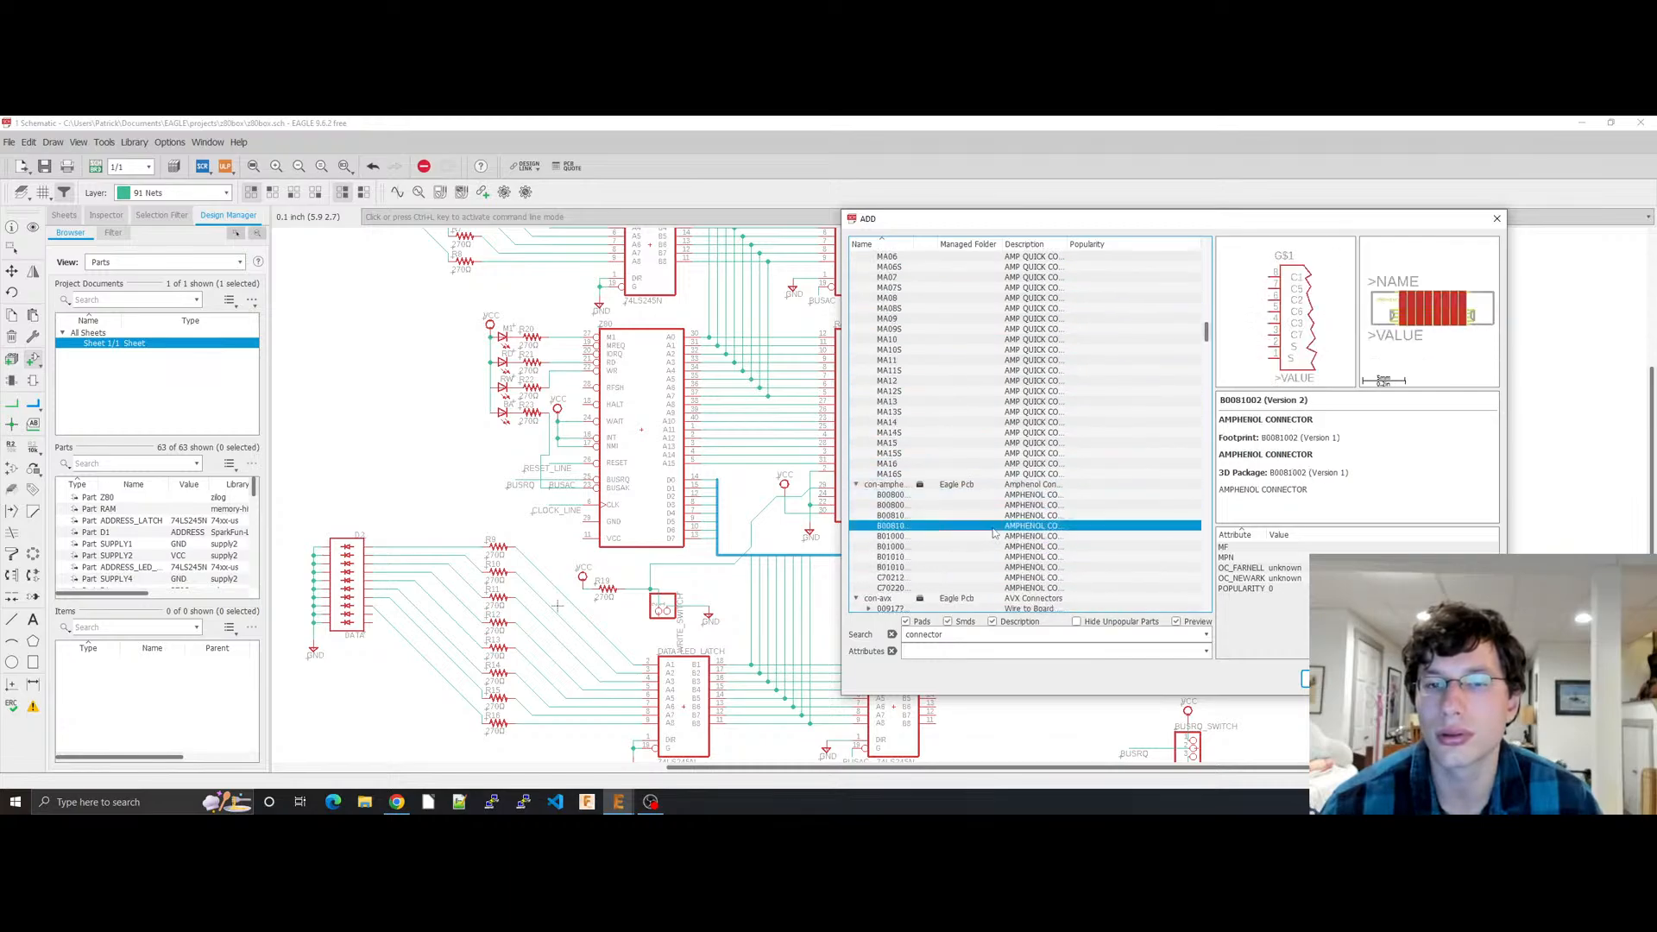
left_click(993, 536)
scroll(993, 535, "down", 7)
left_click(997, 484)
left_click(1000, 474)
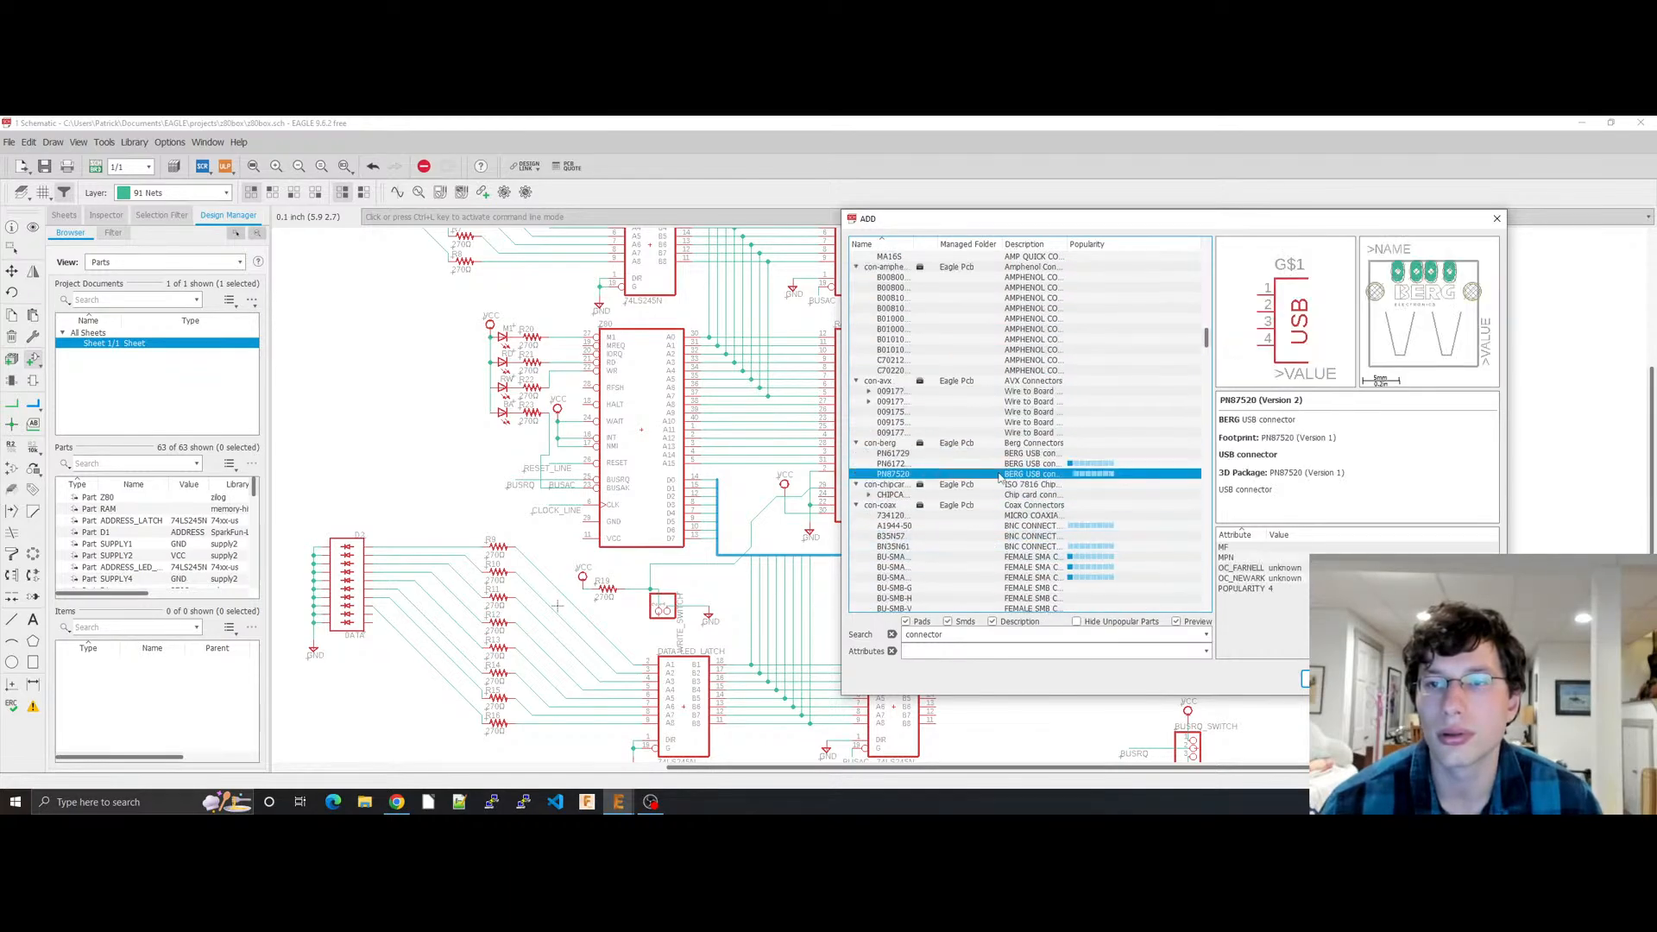
left_click(995, 526)
left_click(989, 546)
left_click(988, 588)
scroll(982, 553, "down", 6)
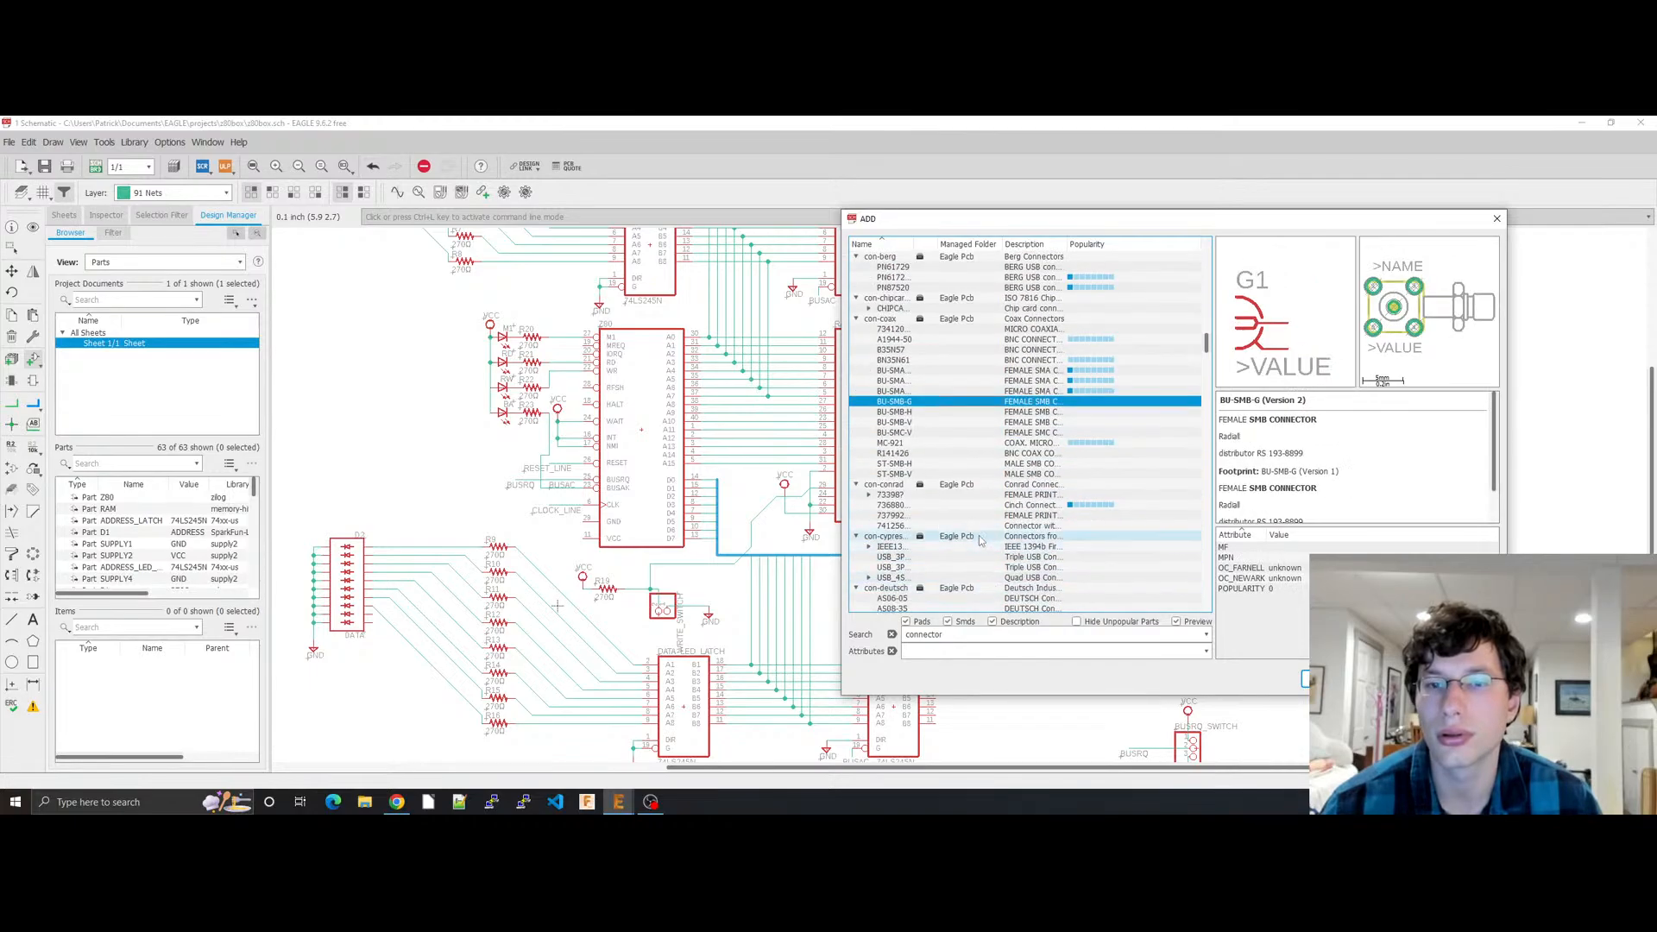
Step: Inspect the Cypress and Deutsch connectors, including USB_4SHIELD, AS20-35 and AS24-29
left_click(979, 536)
left_click(978, 556)
left_click(976, 577)
scroll(971, 522, "down", 7)
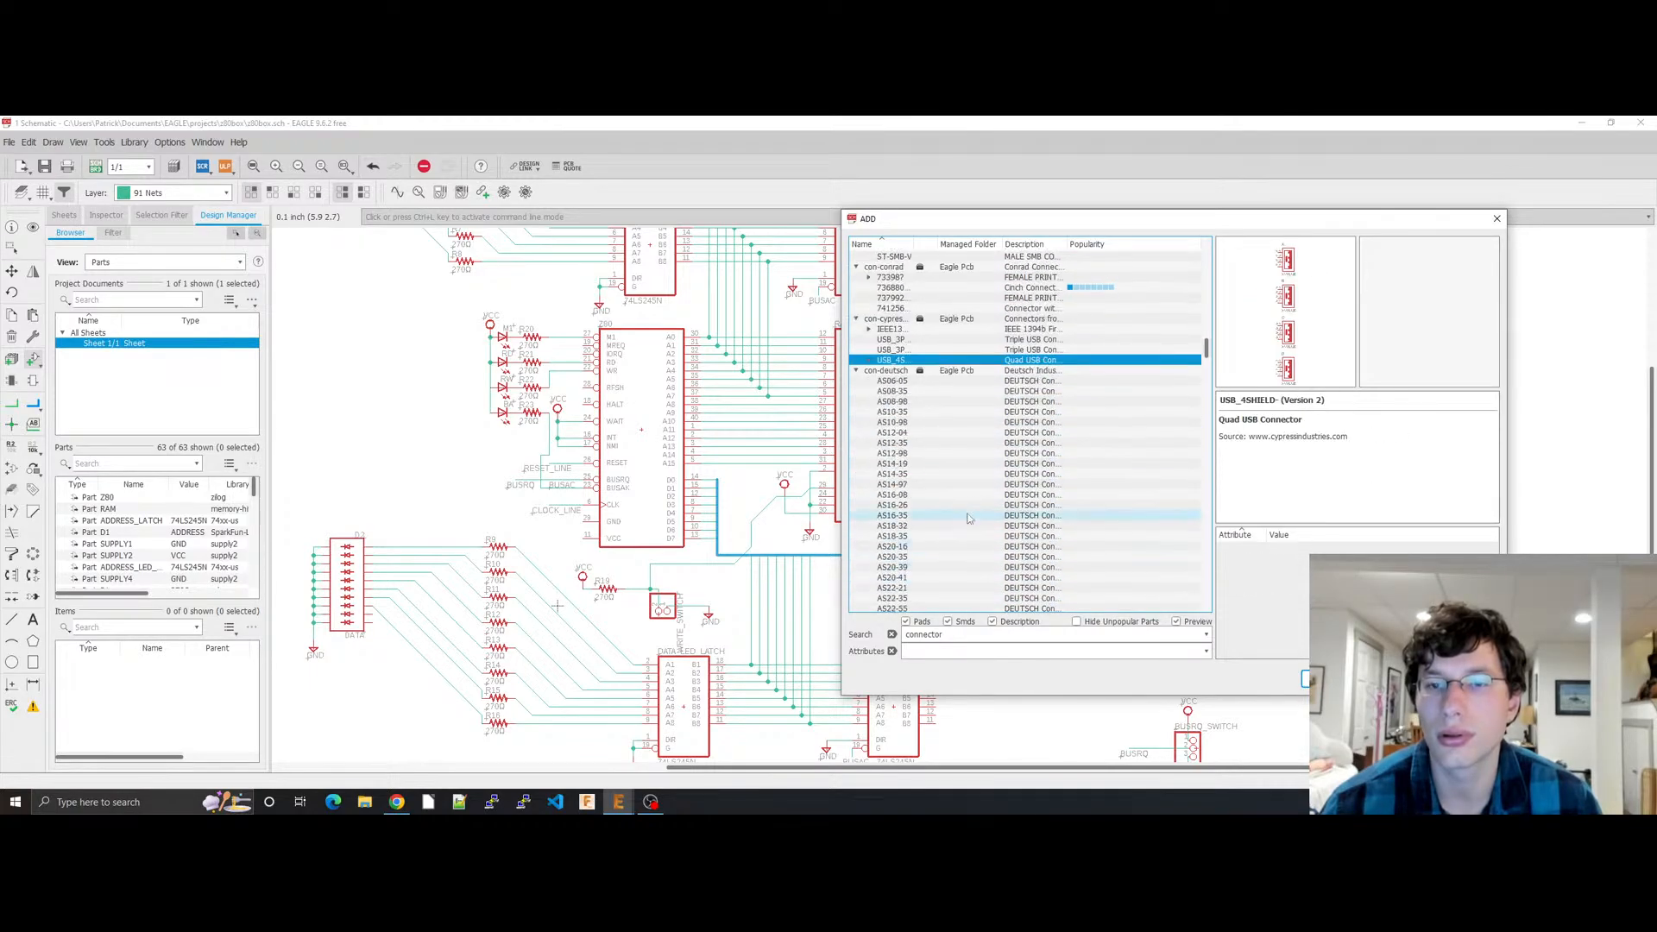
left_click(968, 518)
left_click(969, 557)
scroll(969, 559, "down", 3)
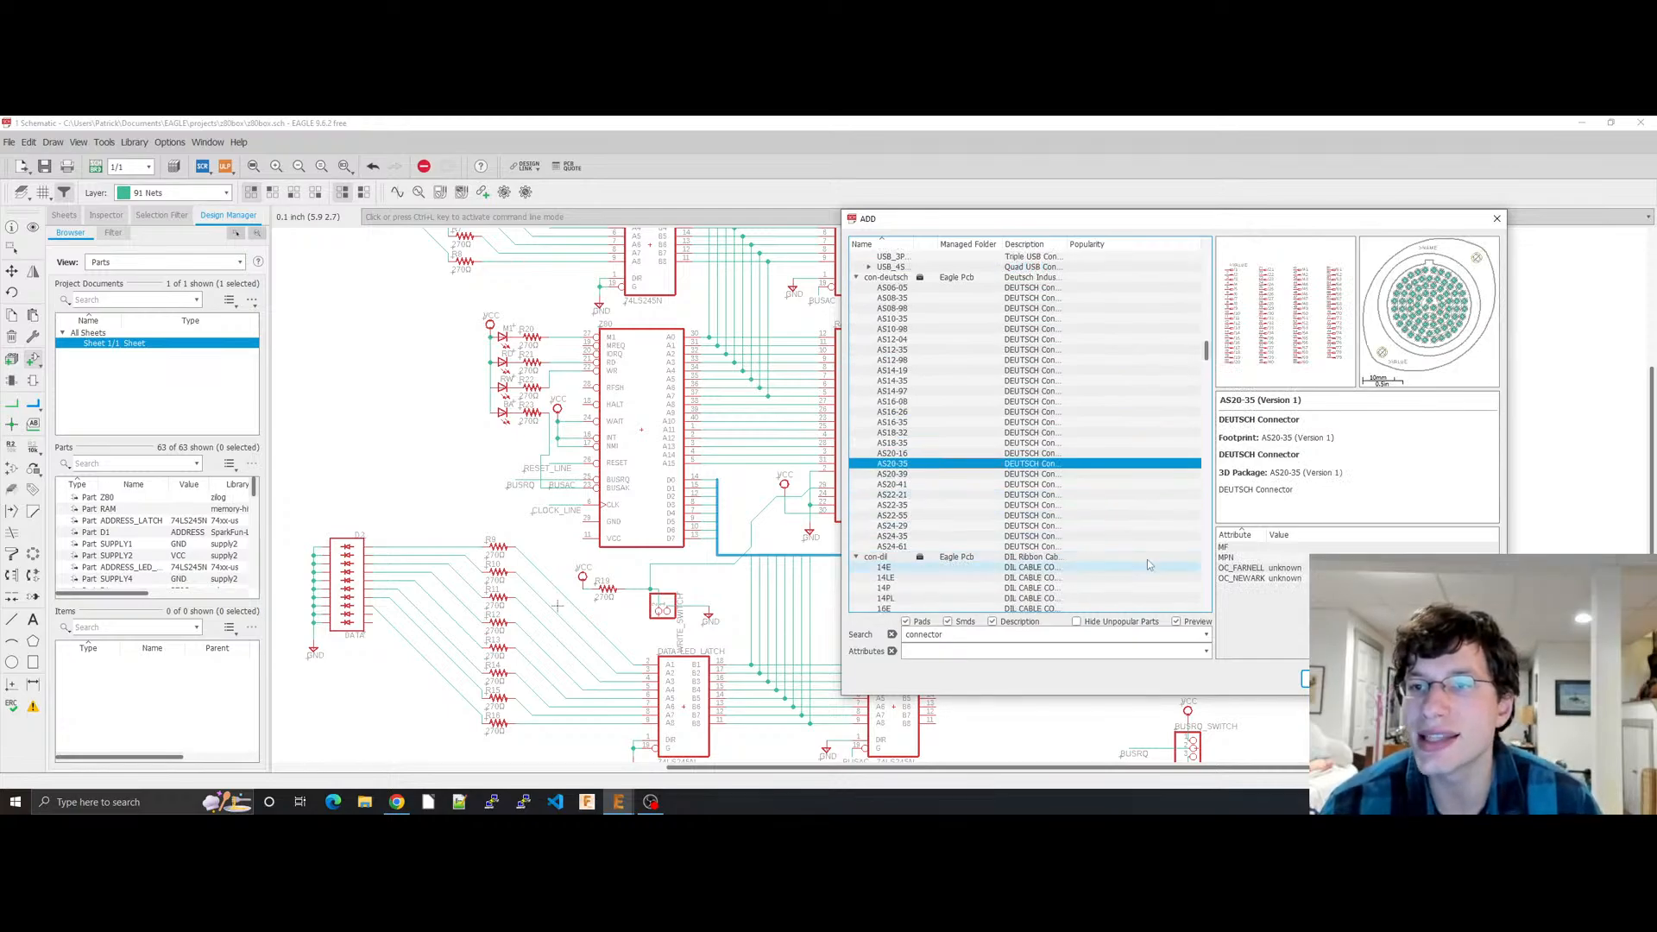
scroll(1036, 484, "down", 6)
left_click(917, 340)
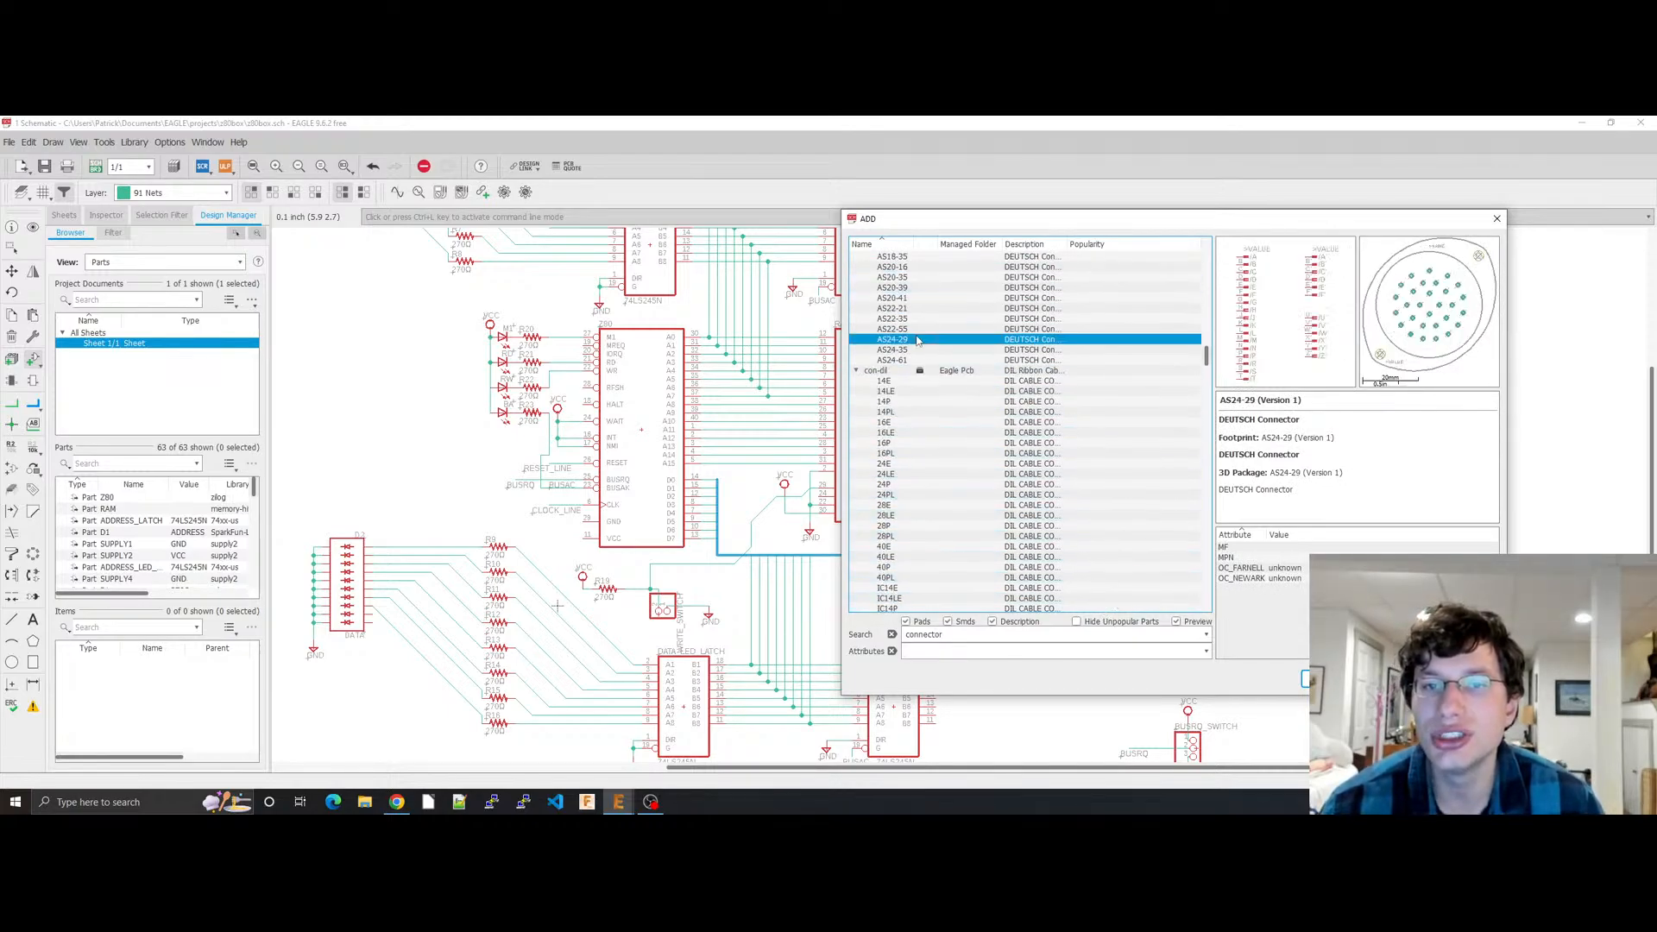
left_click(971, 308)
Step: Look through the con-dil ribbon cable and ERNI connectors, including 14LE, IC24P and Q-154820
left_click(971, 464)
left_click(971, 391)
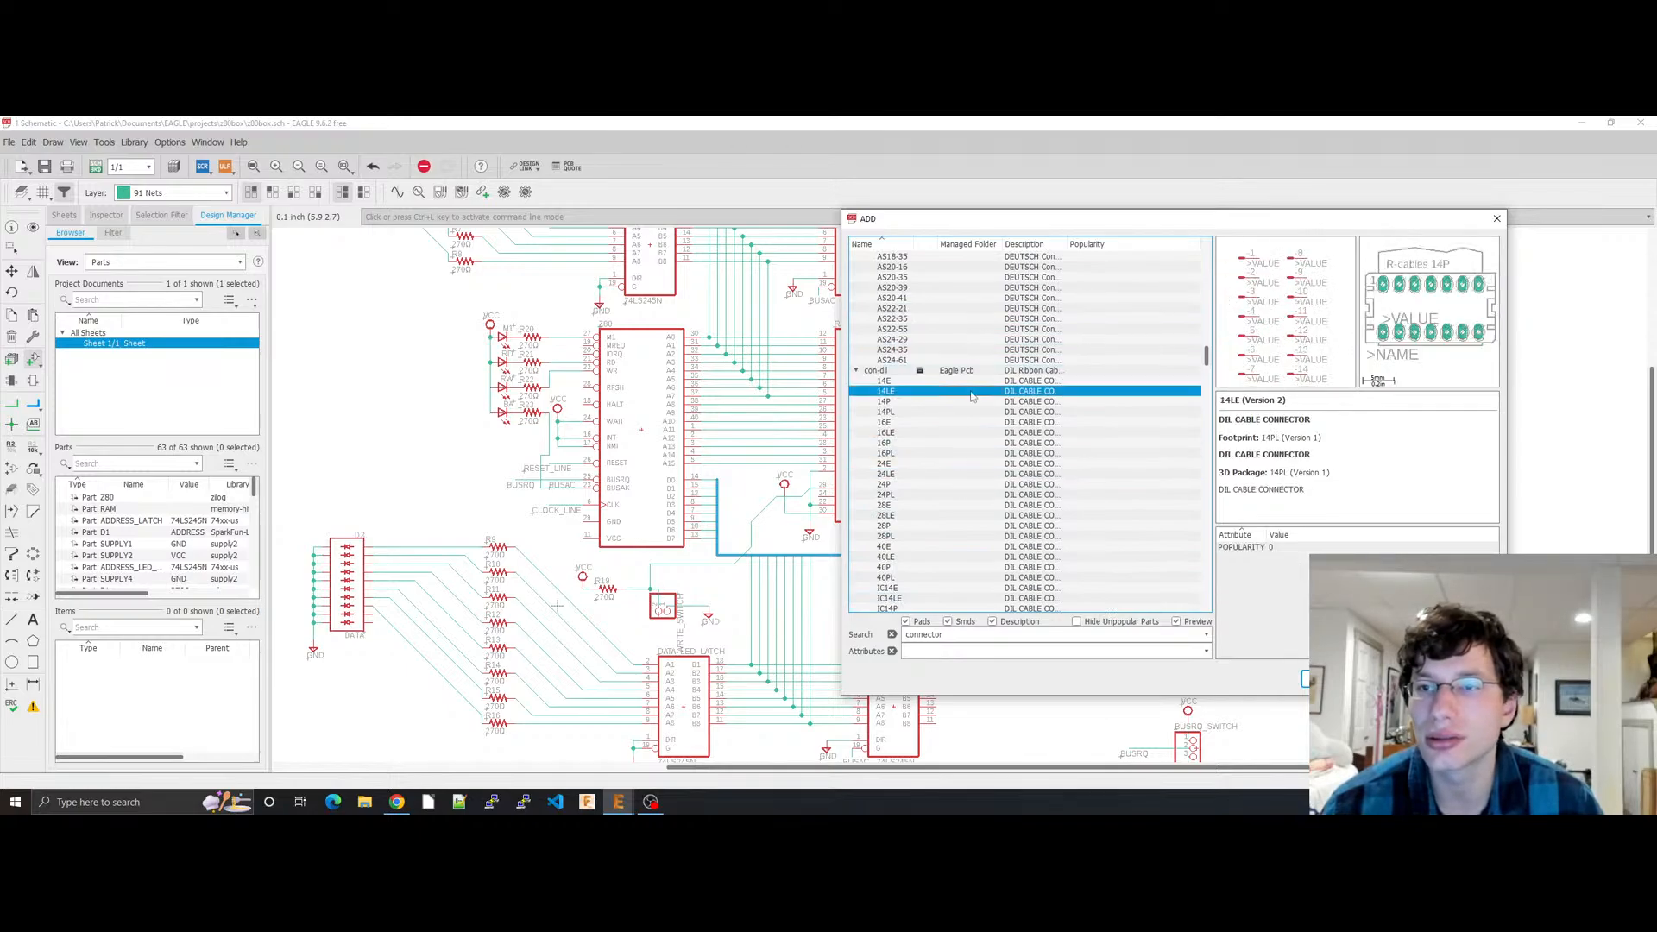
left_click(973, 587)
scroll(974, 535, "down", 6)
left_click(974, 494)
left_click(975, 548)
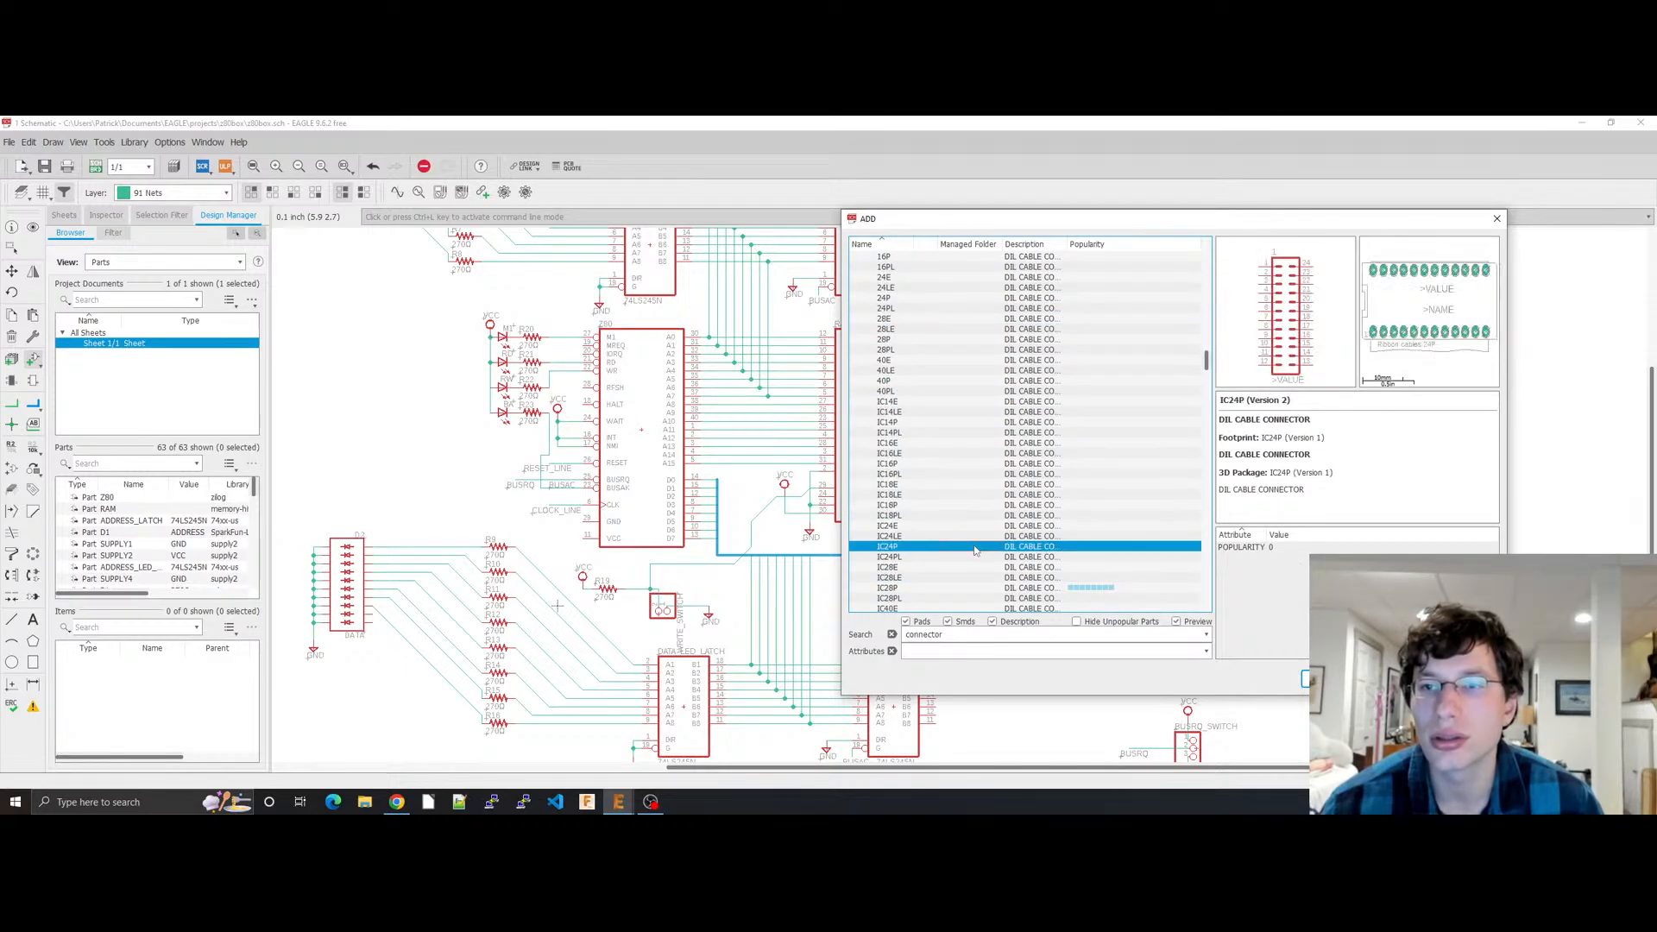
scroll(975, 548, "down", 5)
left_click(977, 547)
scroll(993, 589, "down", 4)
left_click(1008, 516)
left_click(1018, 488)
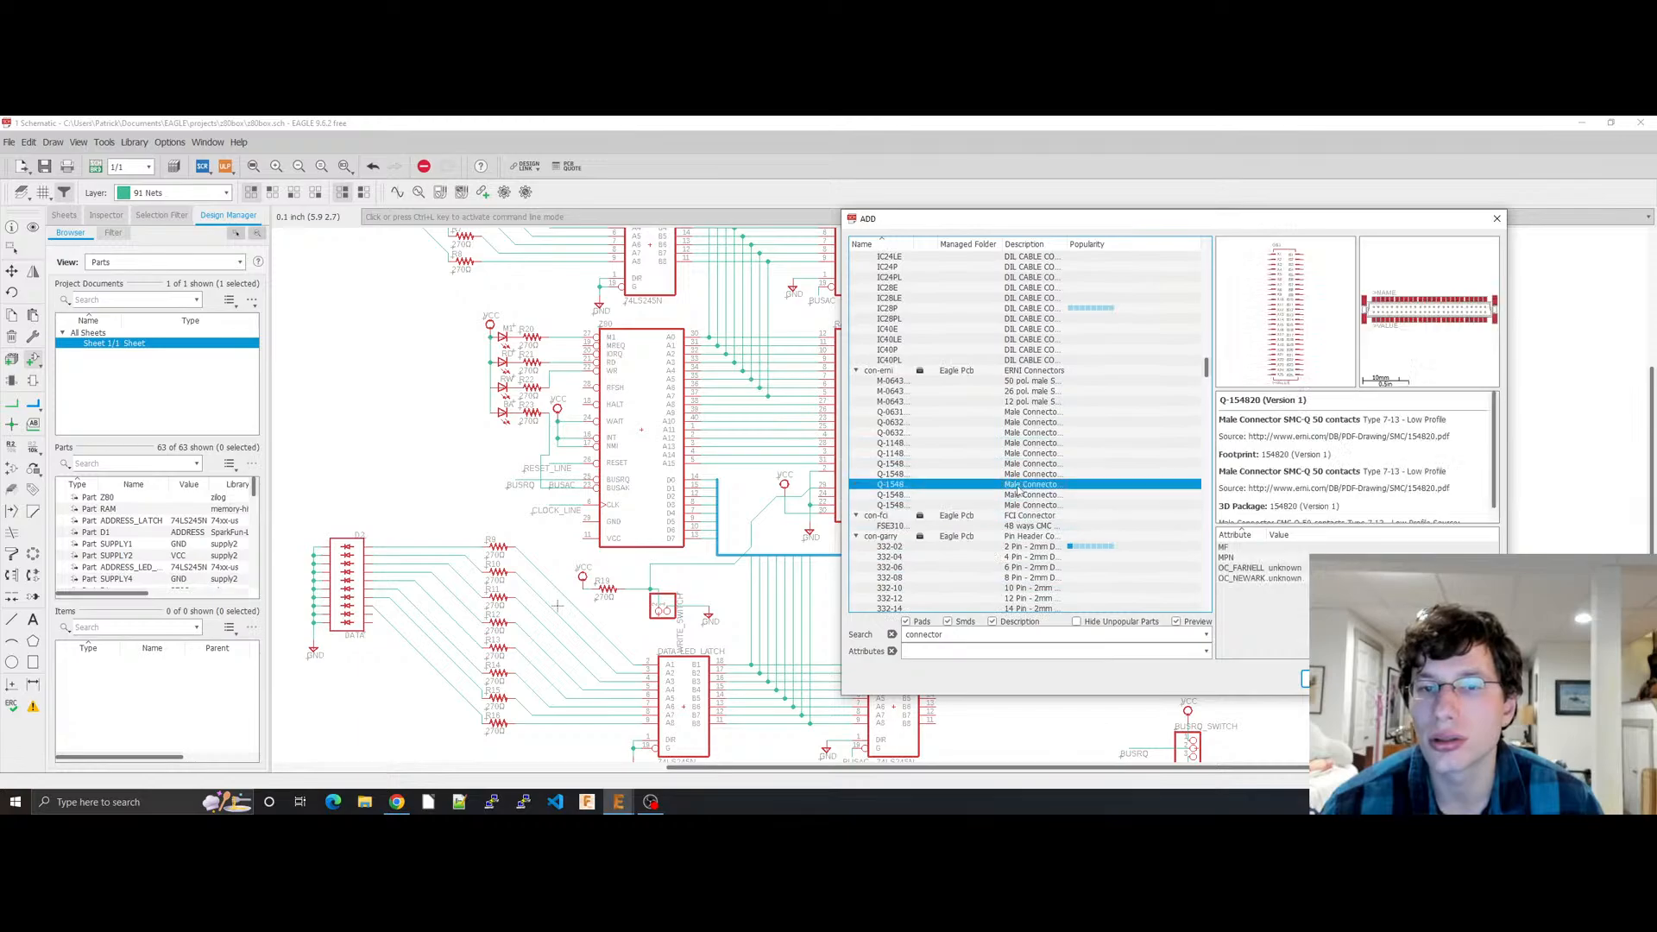
Step: Review the con-garry dual-row pin headers 332-08 and 332-32 and the con-harting connectors CON16 and CON34
left_click(1005, 577)
scroll(993, 553, "down", 4)
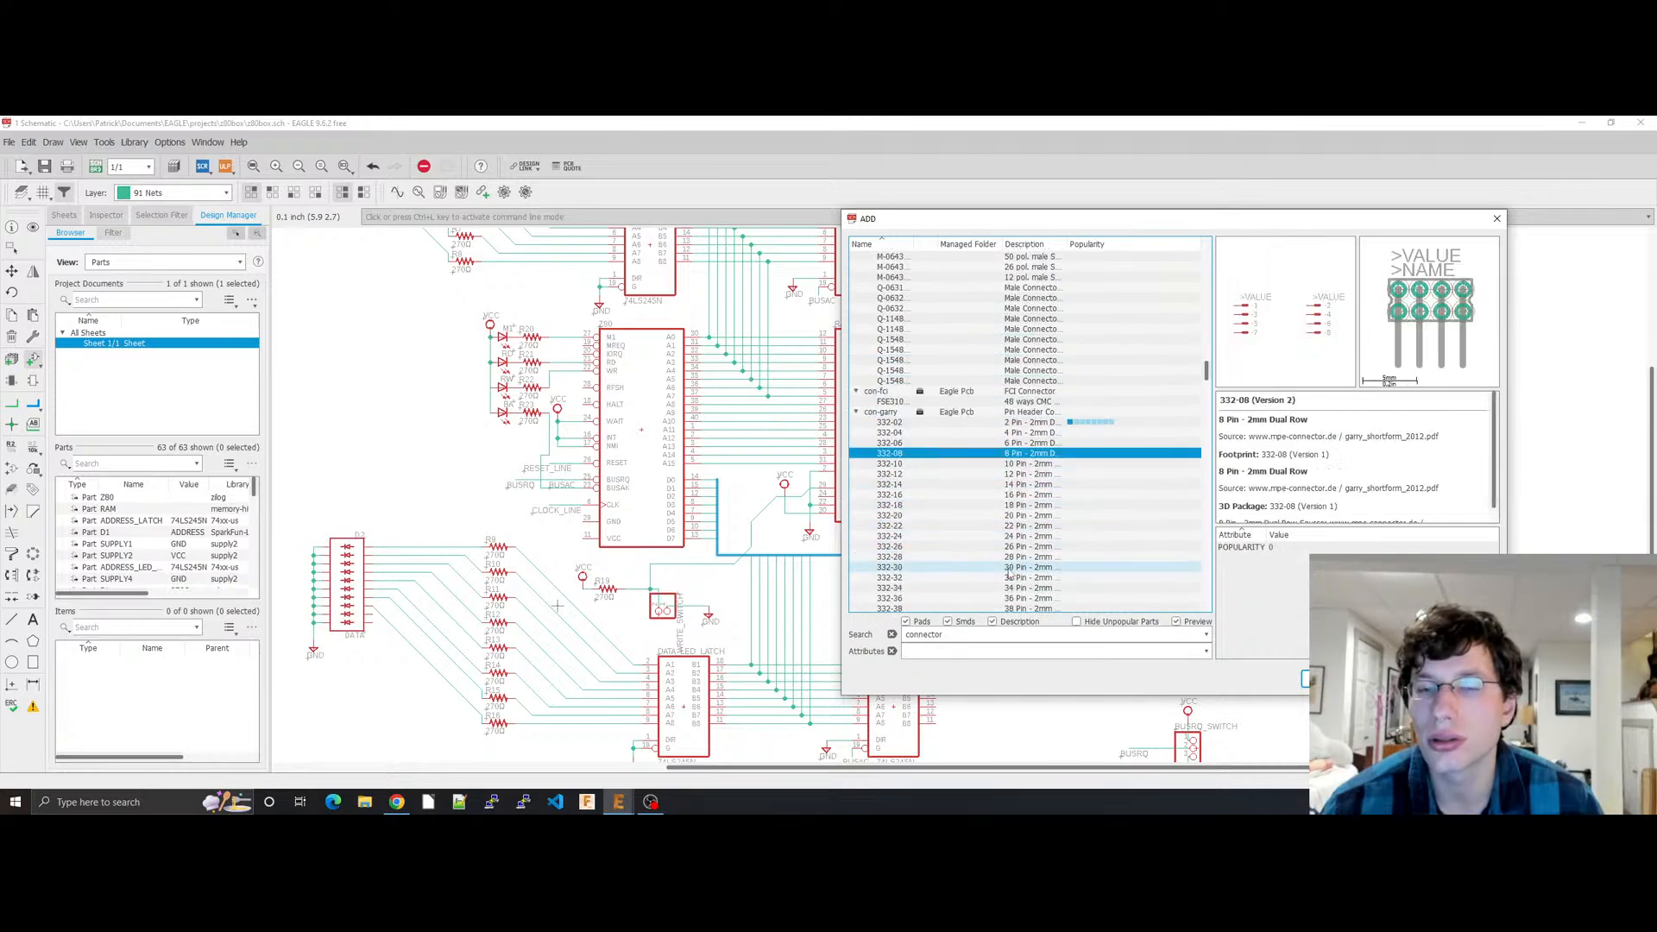
left_click(986, 486)
left_click(997, 556)
left_click(998, 578)
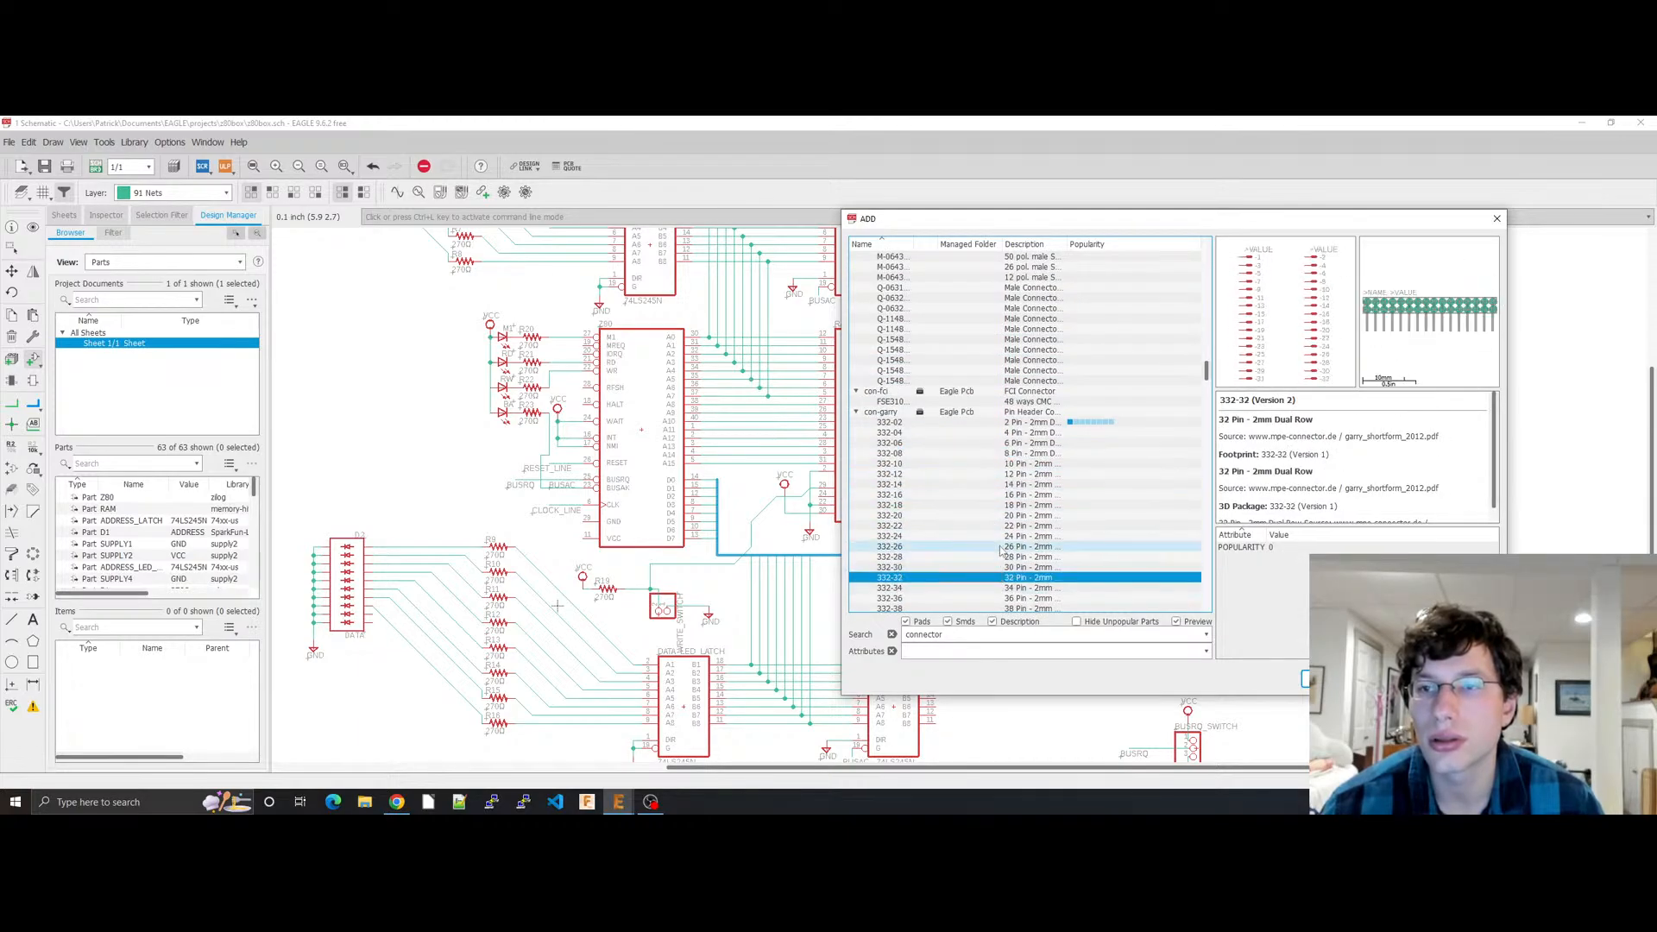
scroll(1001, 548, "down", 3)
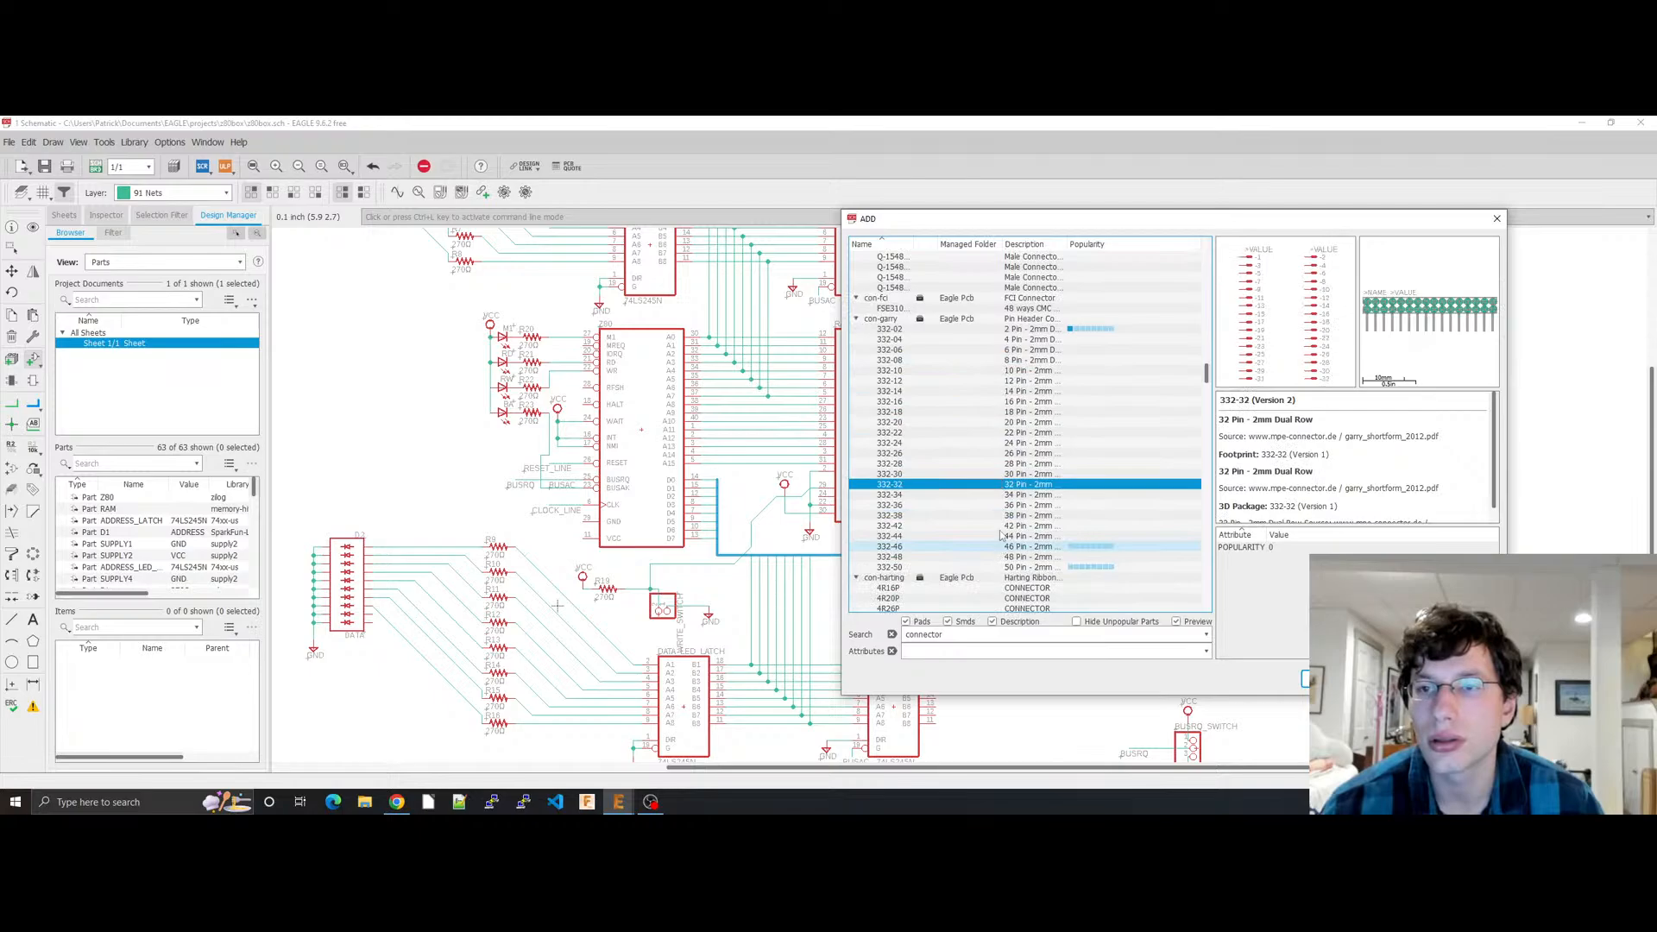
left_click(993, 598)
scroll(986, 562, "down", 6)
left_click(989, 536)
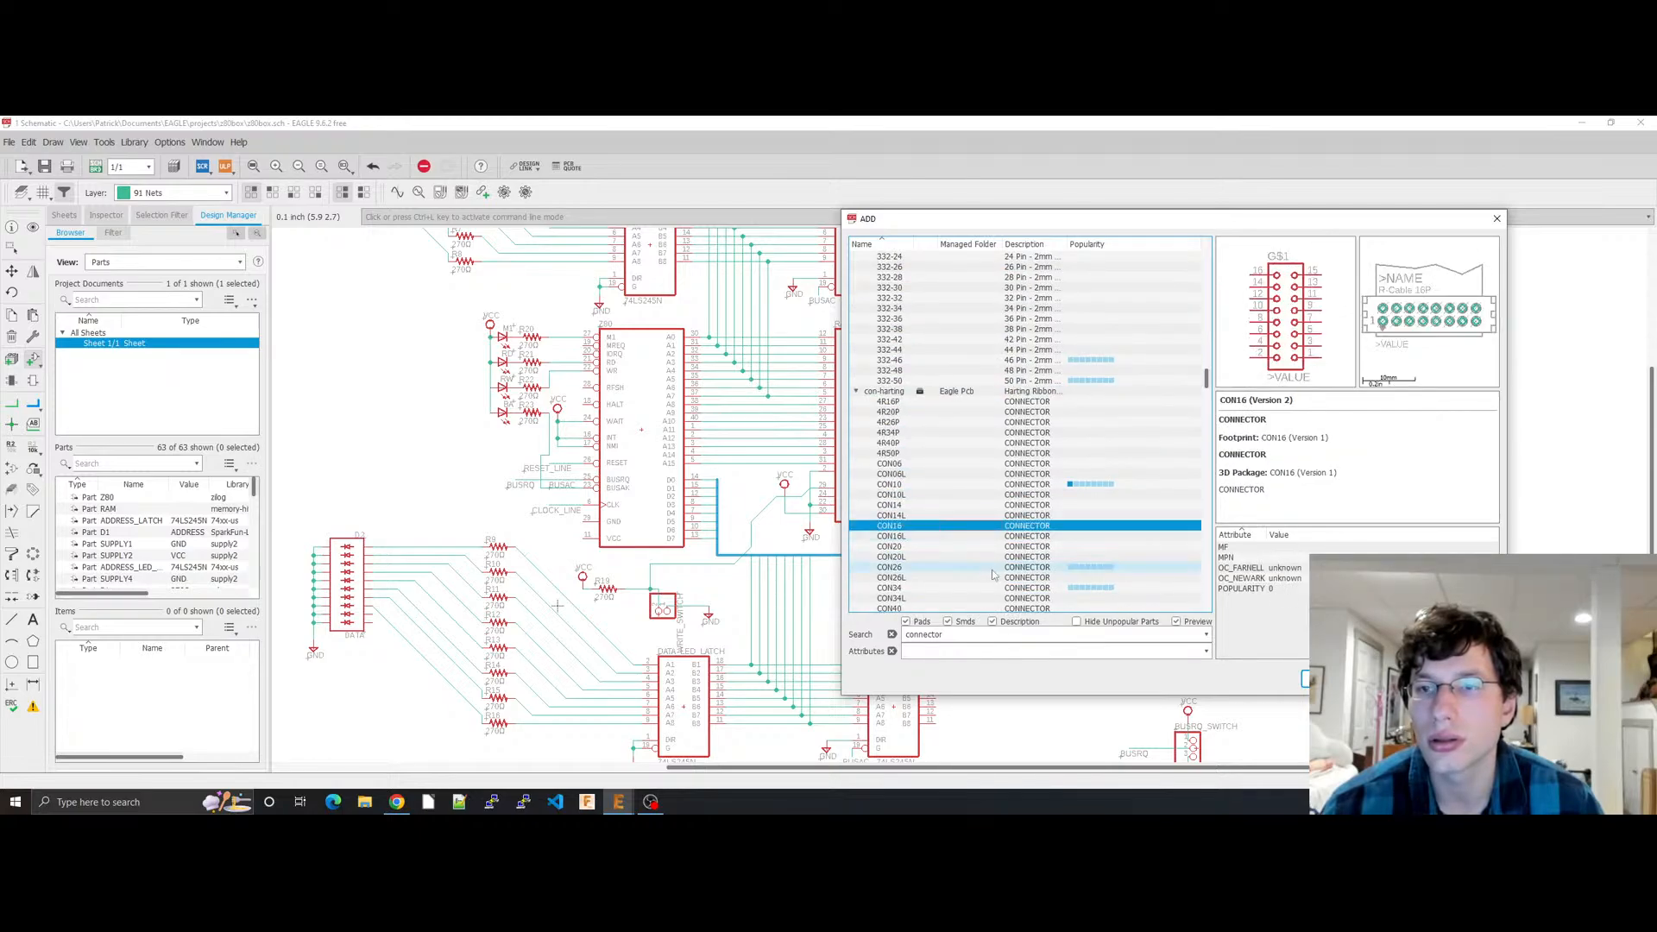
left_click(992, 577)
left_click(988, 588)
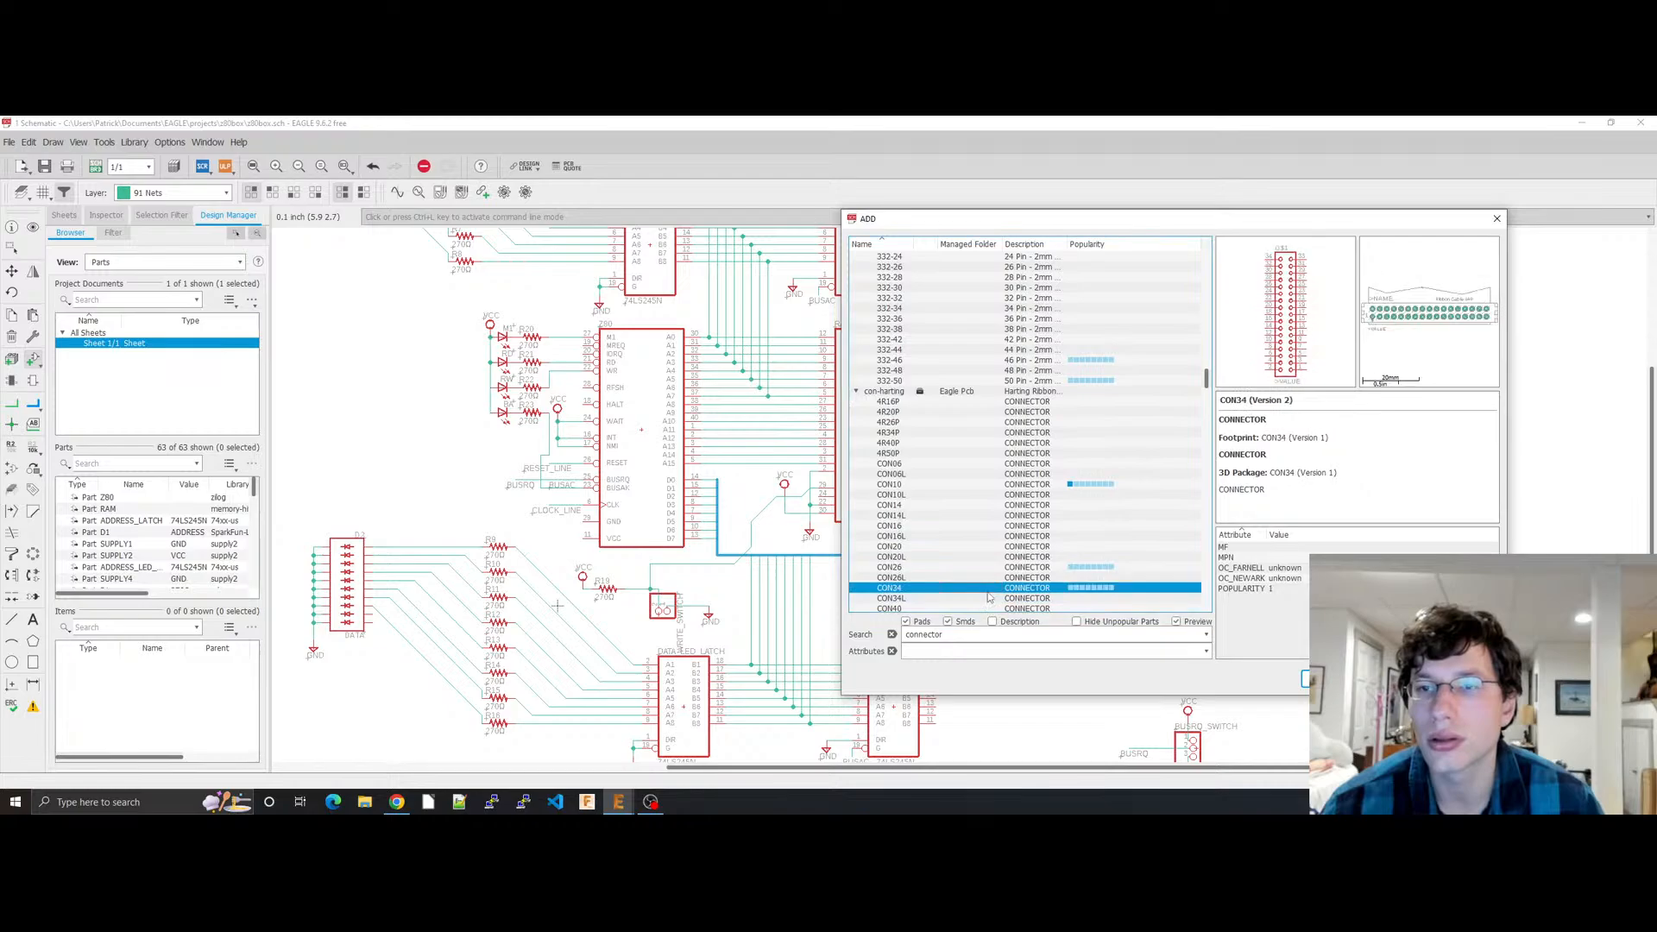
Step: Check the remaining Harting connectors, such as 10HS, and continue to the Hirose FPC connector FH21-8S-1DS
scroll(987, 574, "down", 6)
left_click(984, 567)
left_click(985, 525)
scroll(986, 528, "down", 6)
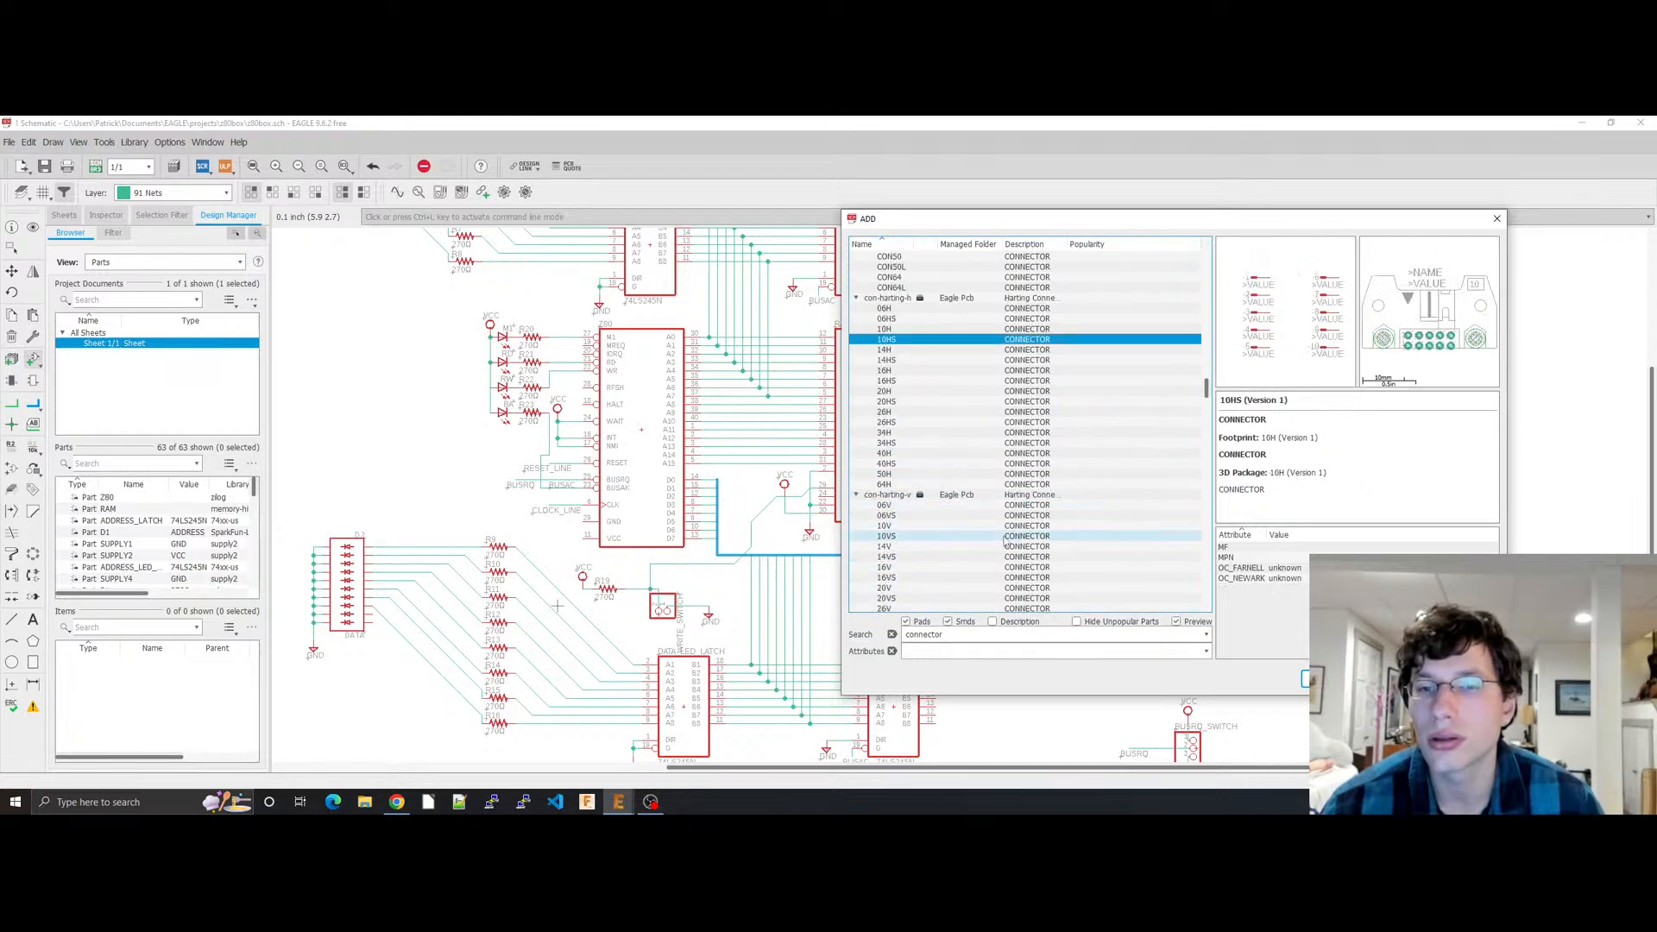
left_click(986, 537)
left_click(992, 578)
scroll(993, 578, "down", 6)
left_click(992, 548)
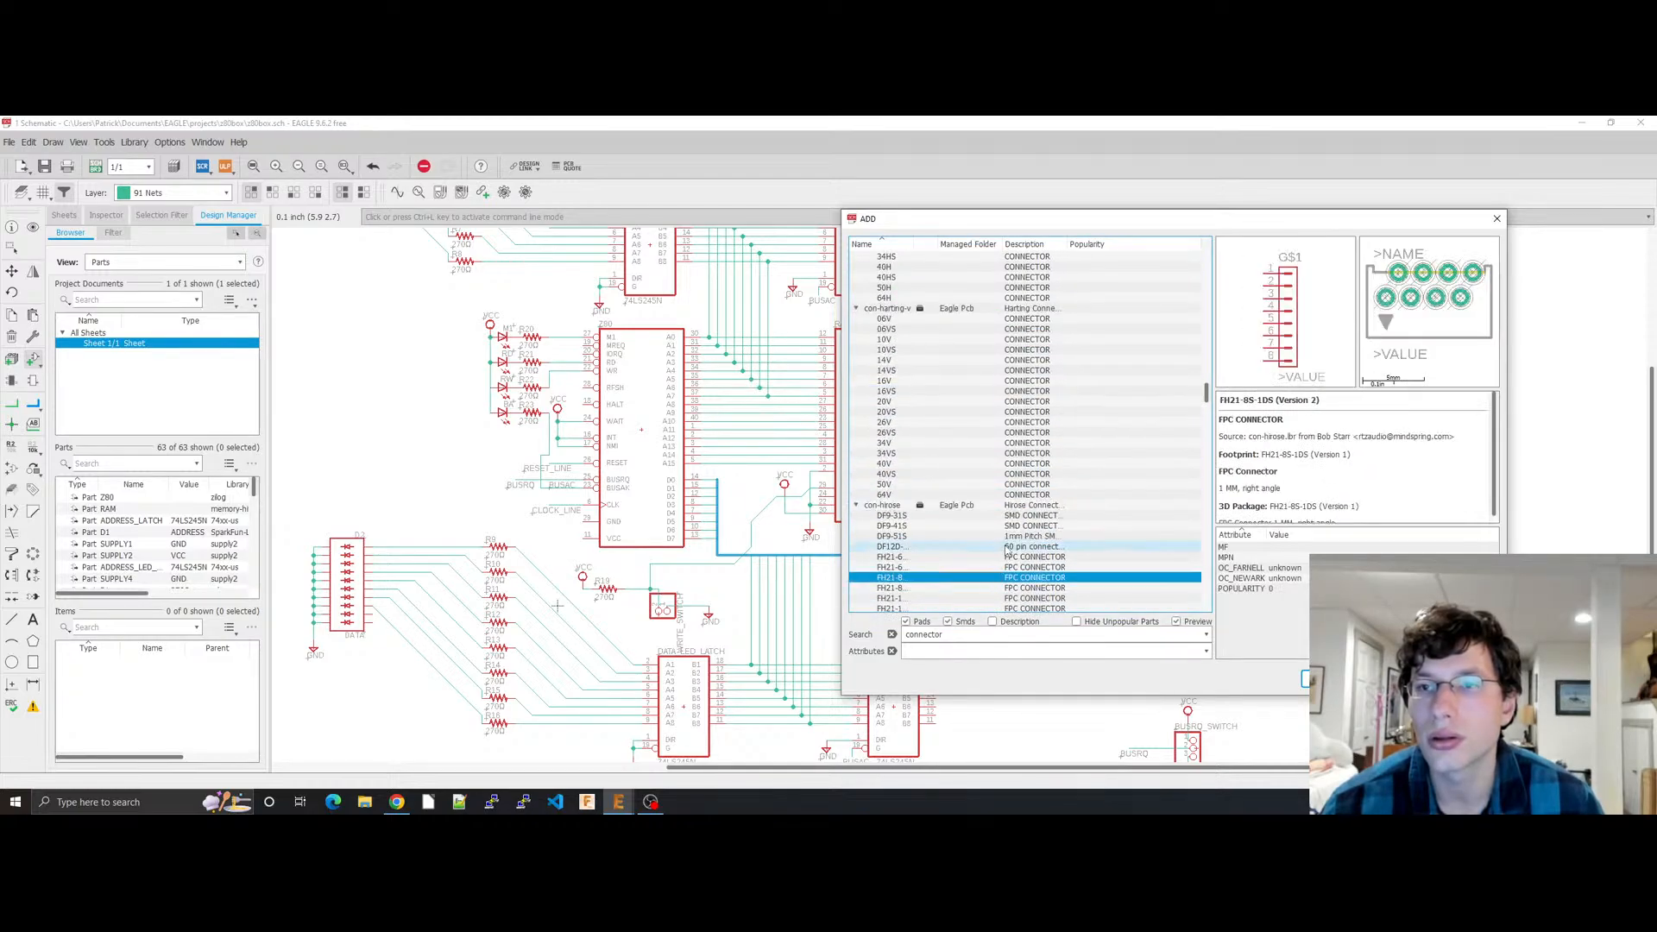
Step: Continue past the Hirose parts to the Hirschmann connector MAB5SV and the flat connector 27FLZ-SM1
scroll(997, 549, "down", 10)
left_click(1004, 528)
left_click(1001, 577)
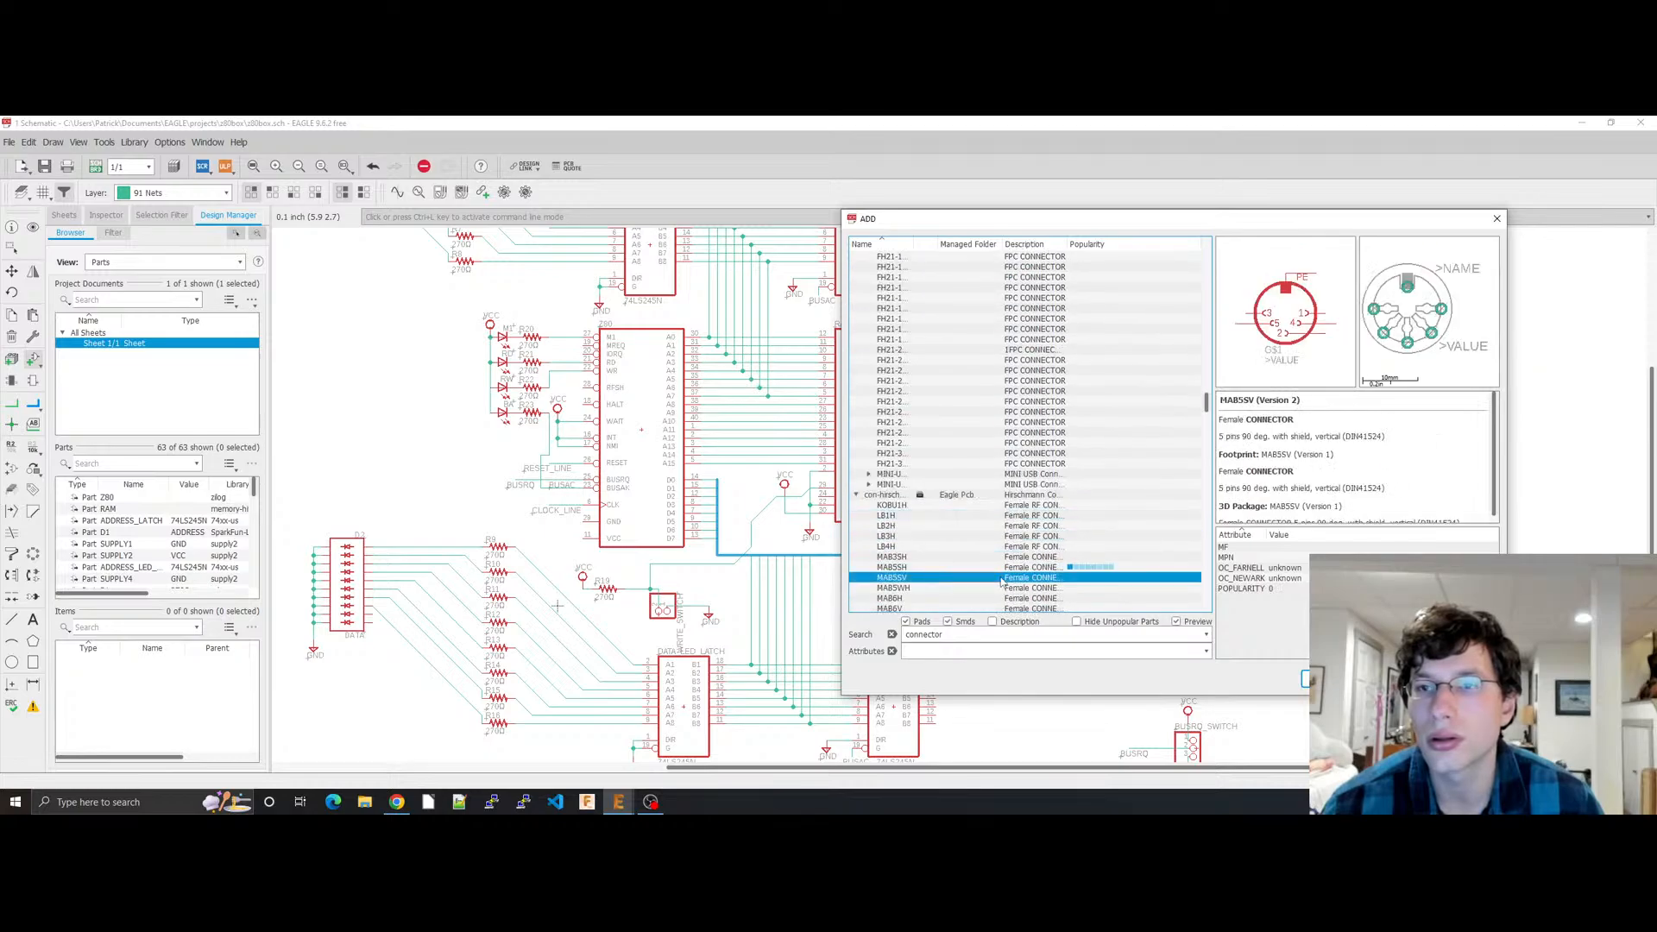
scroll(1001, 578, "down", 6)
left_click(1002, 577)
scroll(1001, 578, "down", 6)
left_click(1002, 567)
scroll(1002, 567, "down", 6)
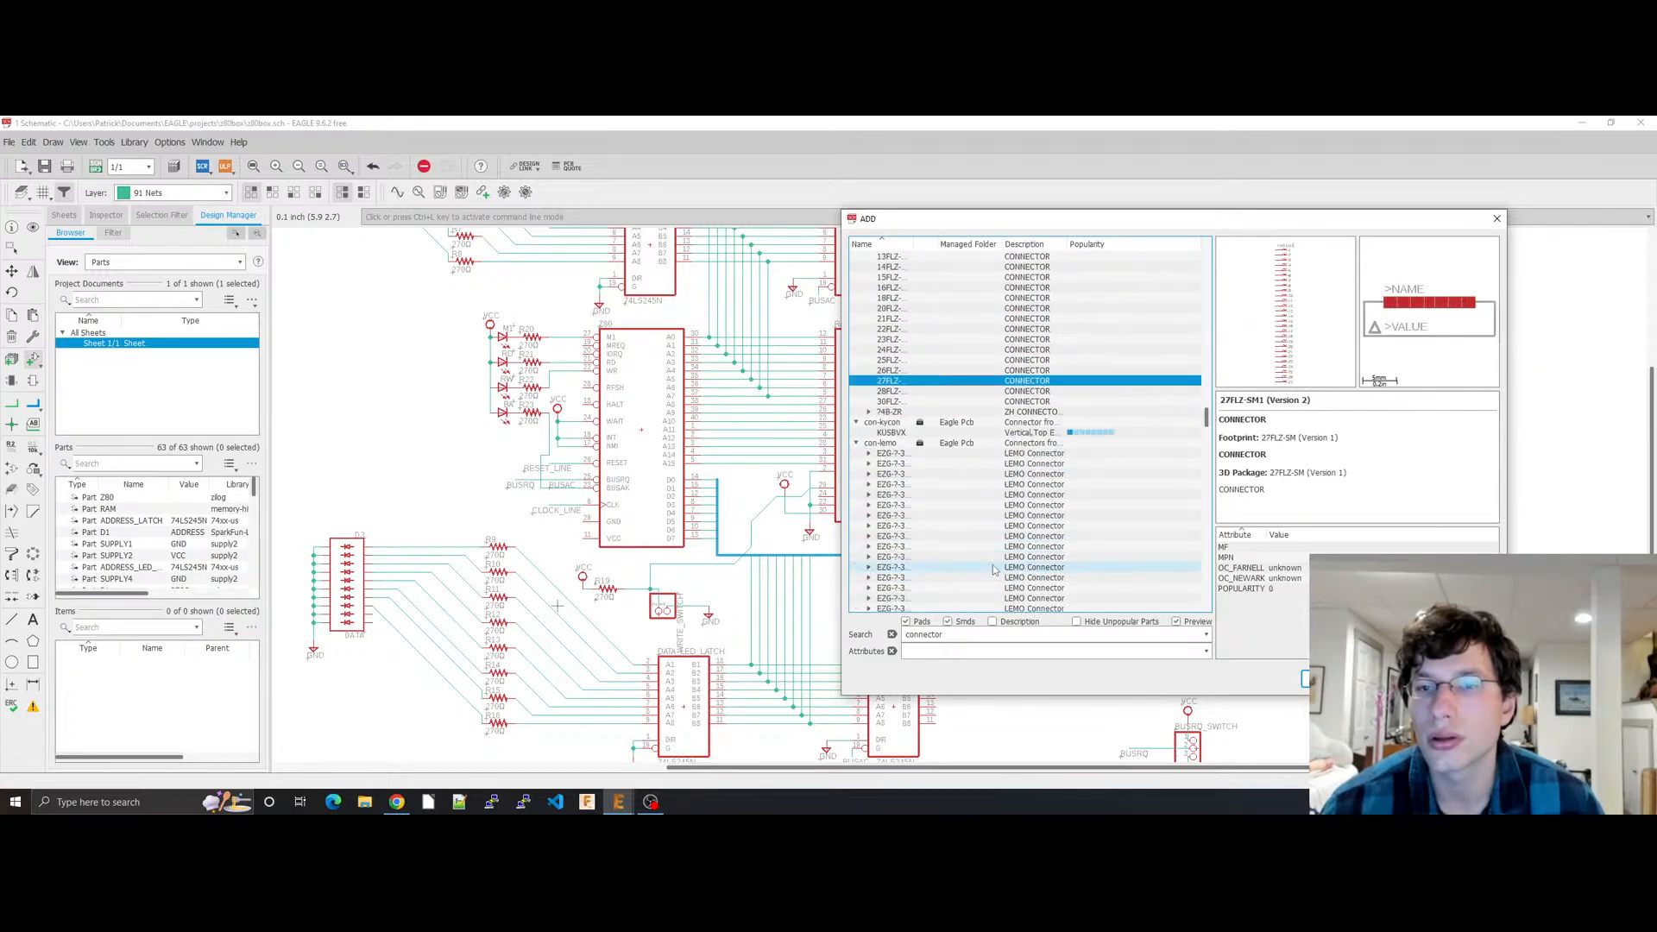
Step: Examine the variants of LEMO connector EZG-?-305 and the con-lumberg parts MICS-SMD16 and three-pin MSFW3
left_click(999, 546)
left_click(1035, 484)
double_click(1035, 484)
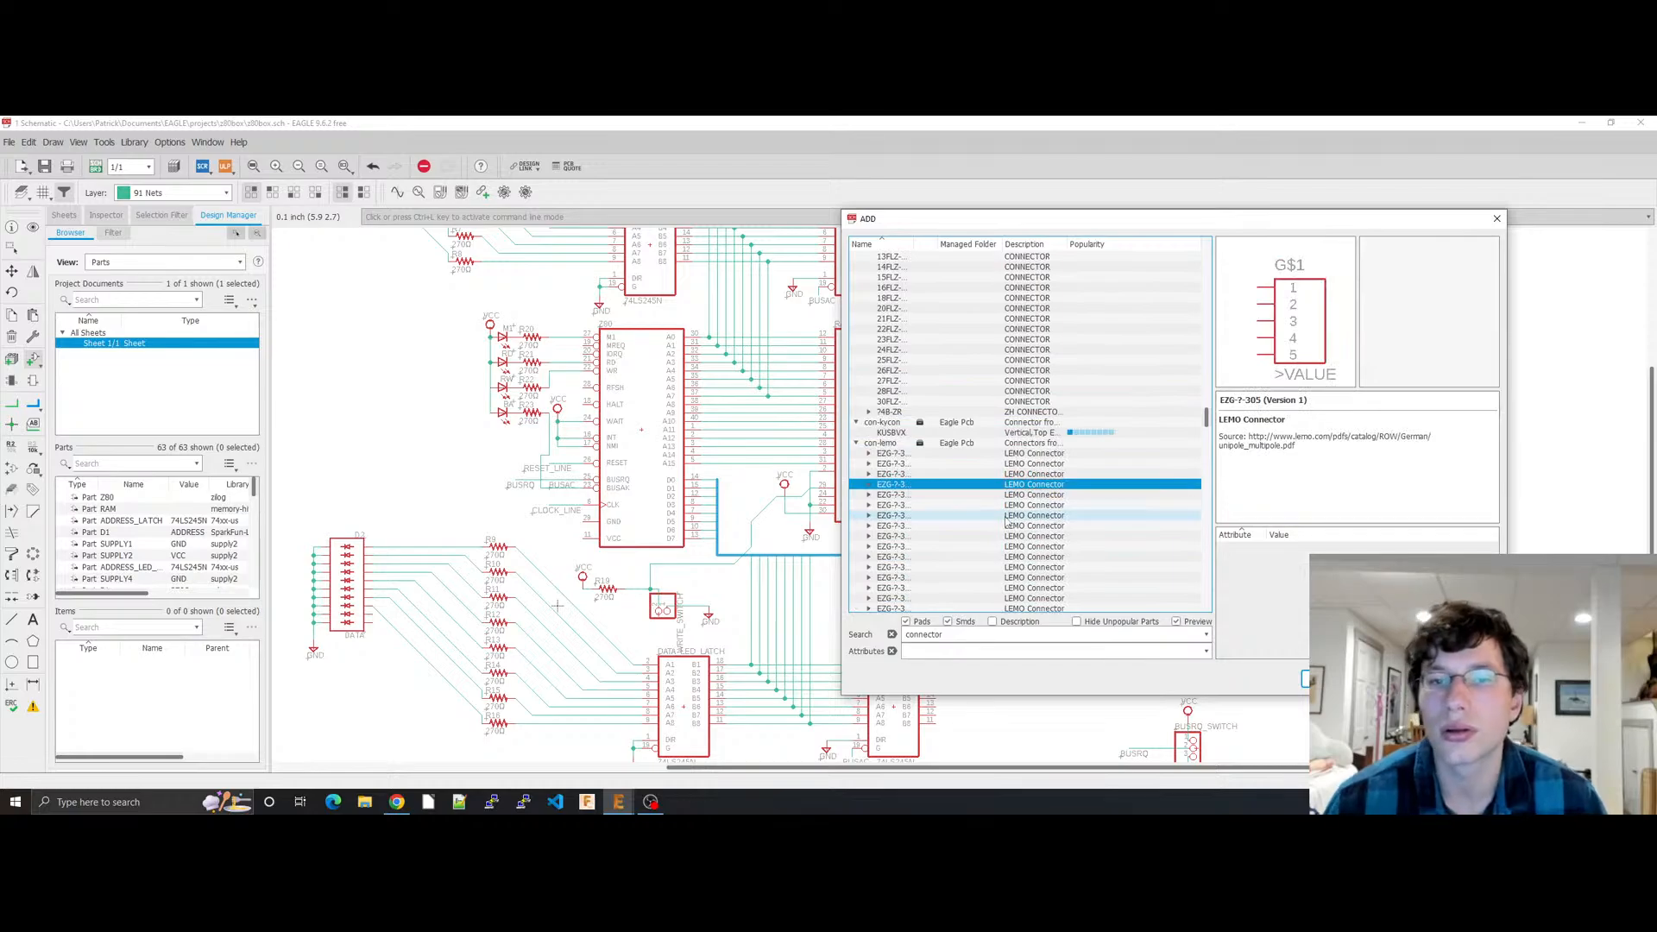
left_click(1007, 525)
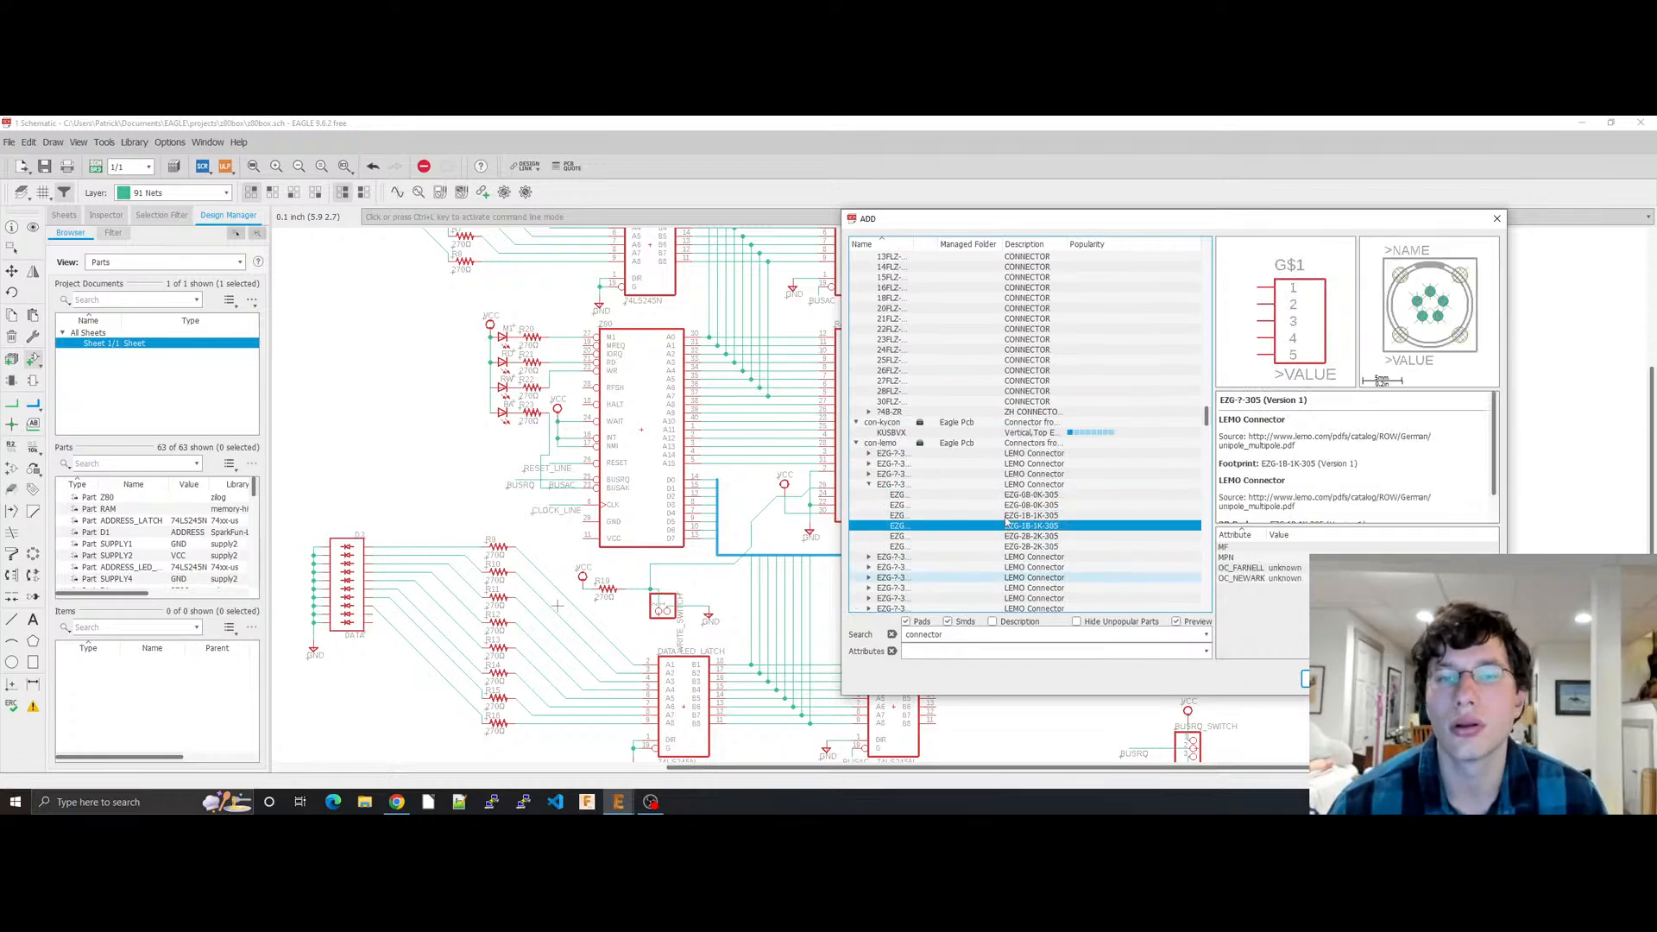
scroll(1007, 521, "down", 10)
left_click(960, 525)
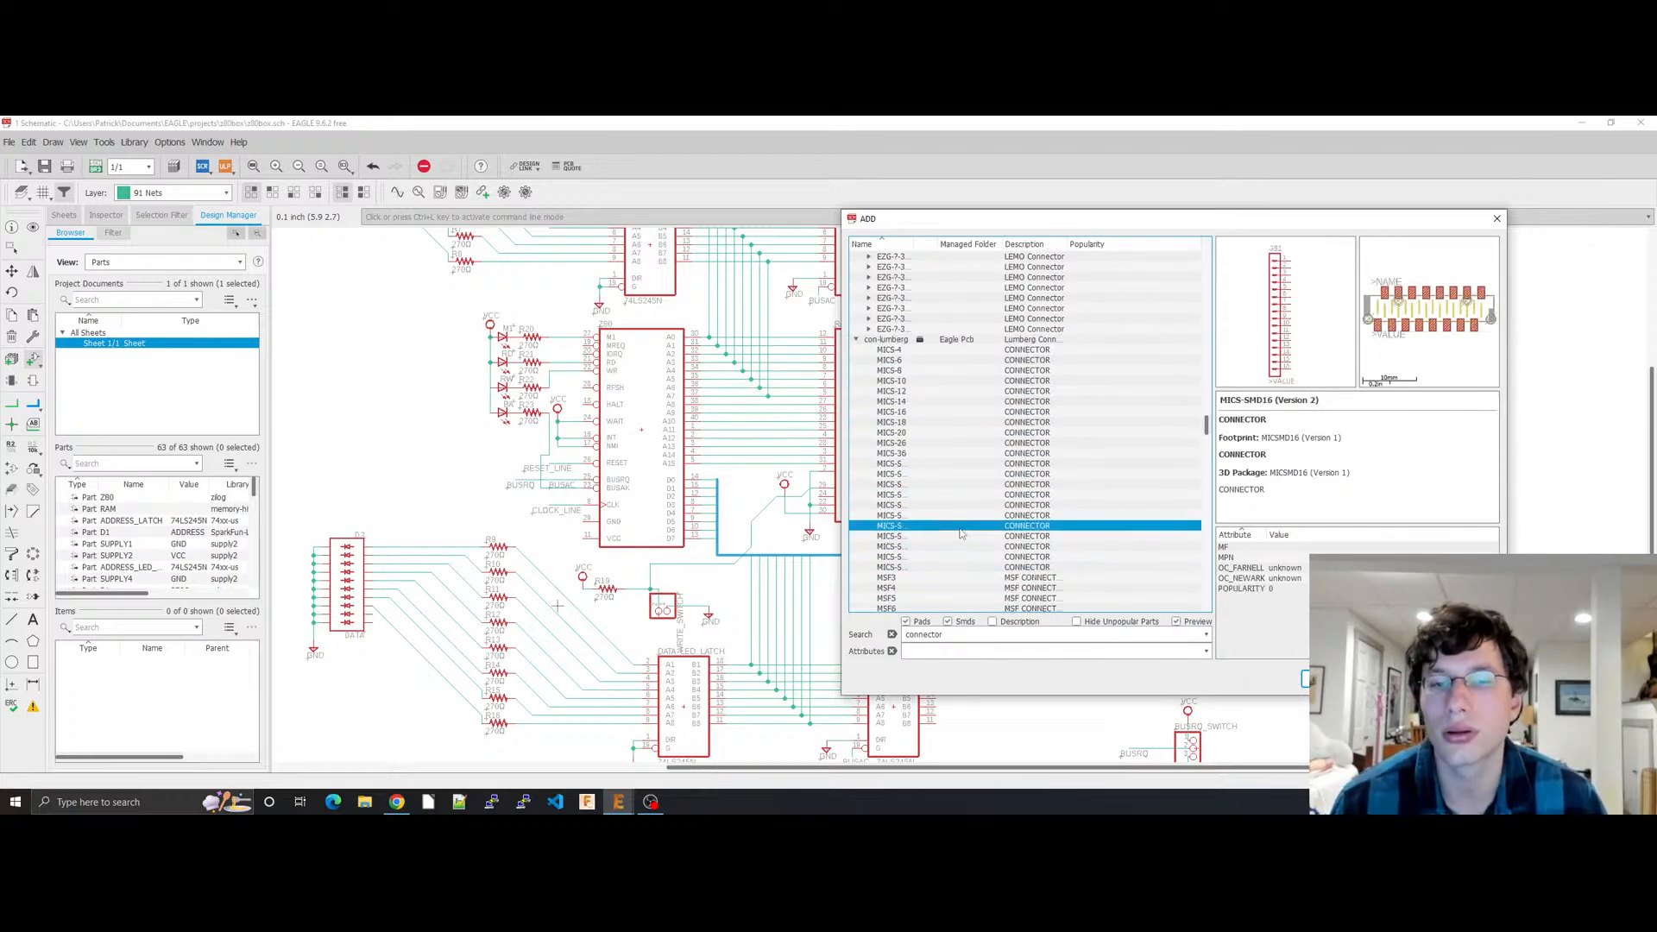
scroll(960, 528, "down", 4)
left_click(938, 455)
left_click(939, 506)
left_click(929, 539)
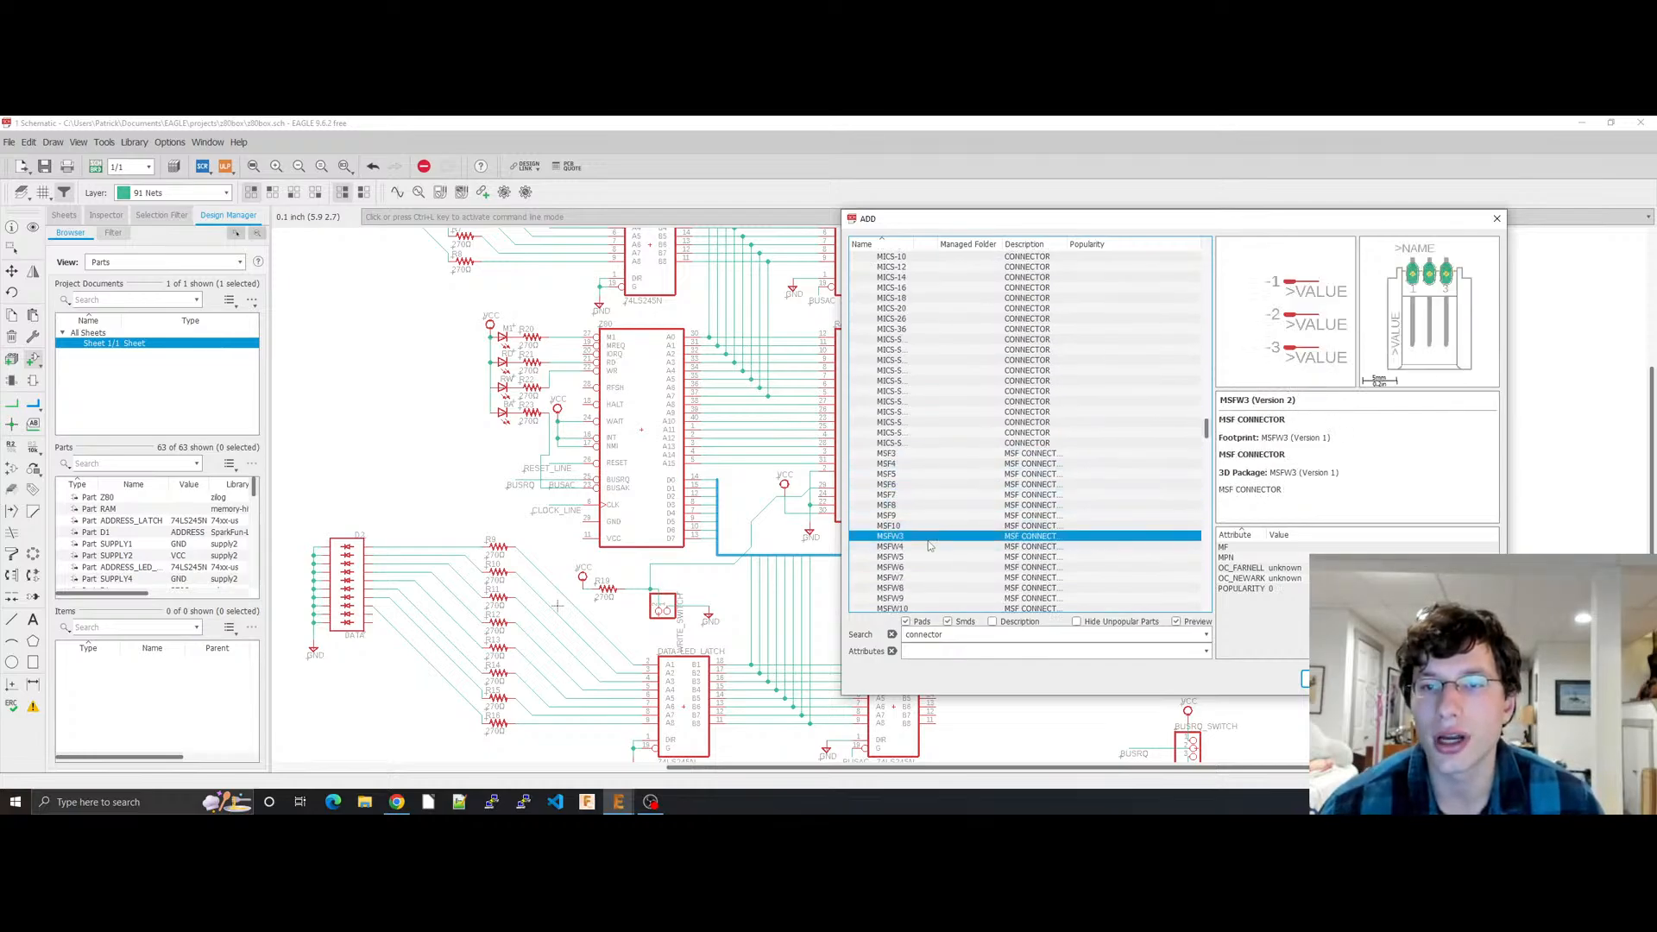
scroll(930, 545, "down", 4)
Step: Expand the con-molex 2.54 mm headers 22-?-02 through 22-?-05 and compare their variants, including 7395-02 and 7395-04
left_click(929, 536)
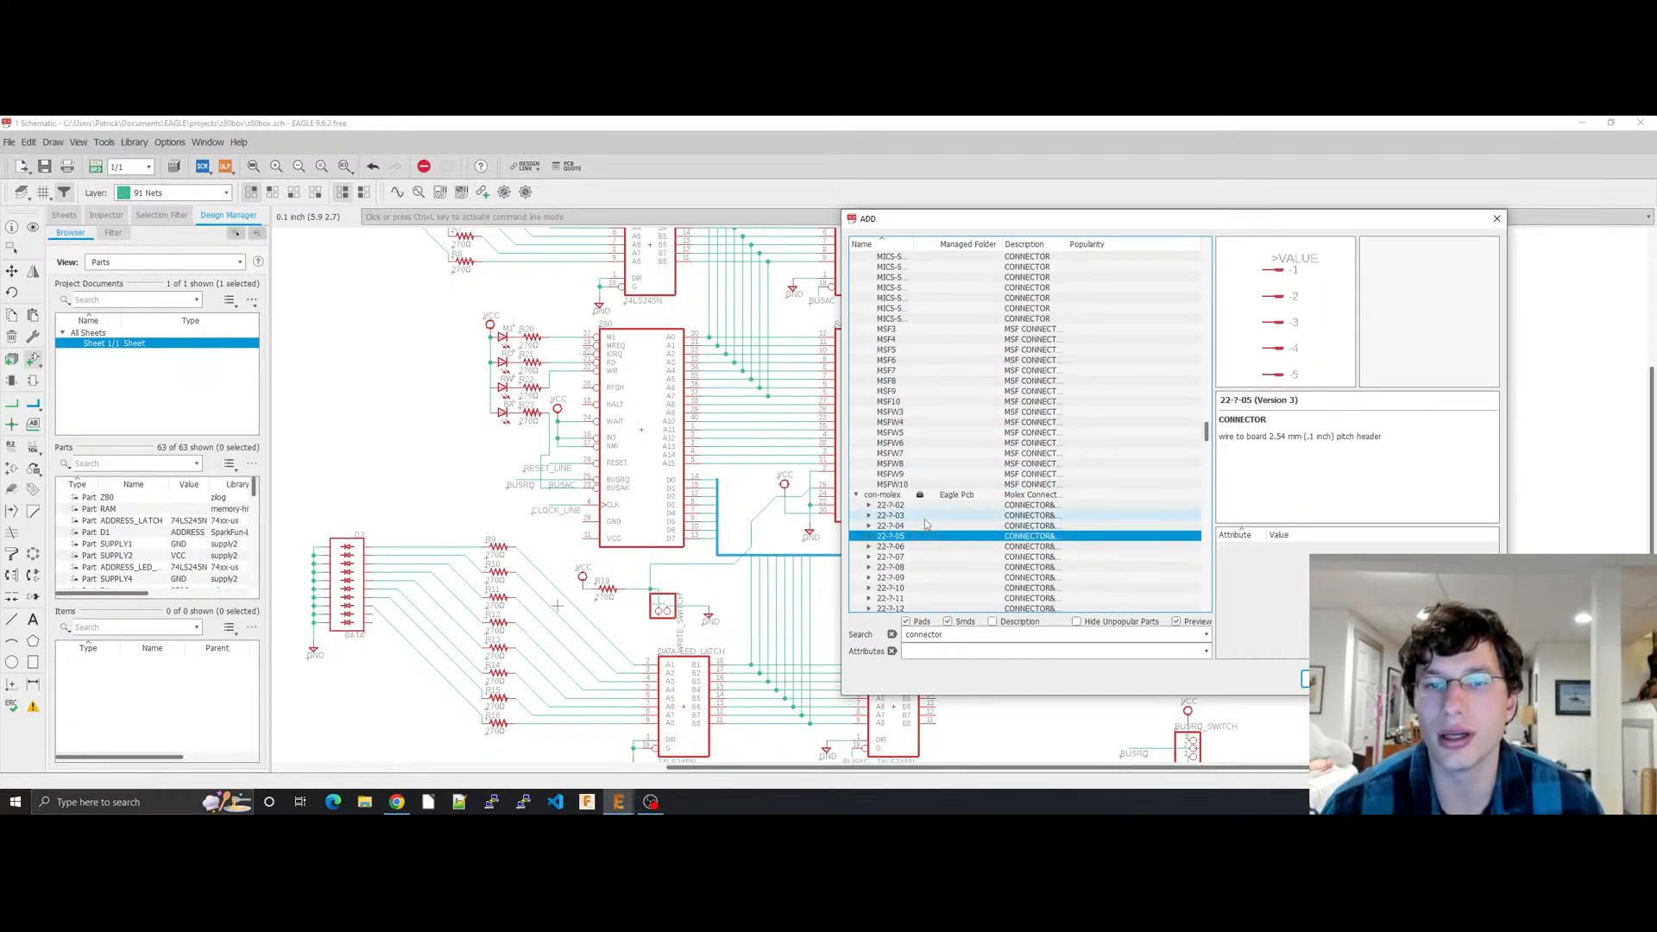
double_click(925, 517)
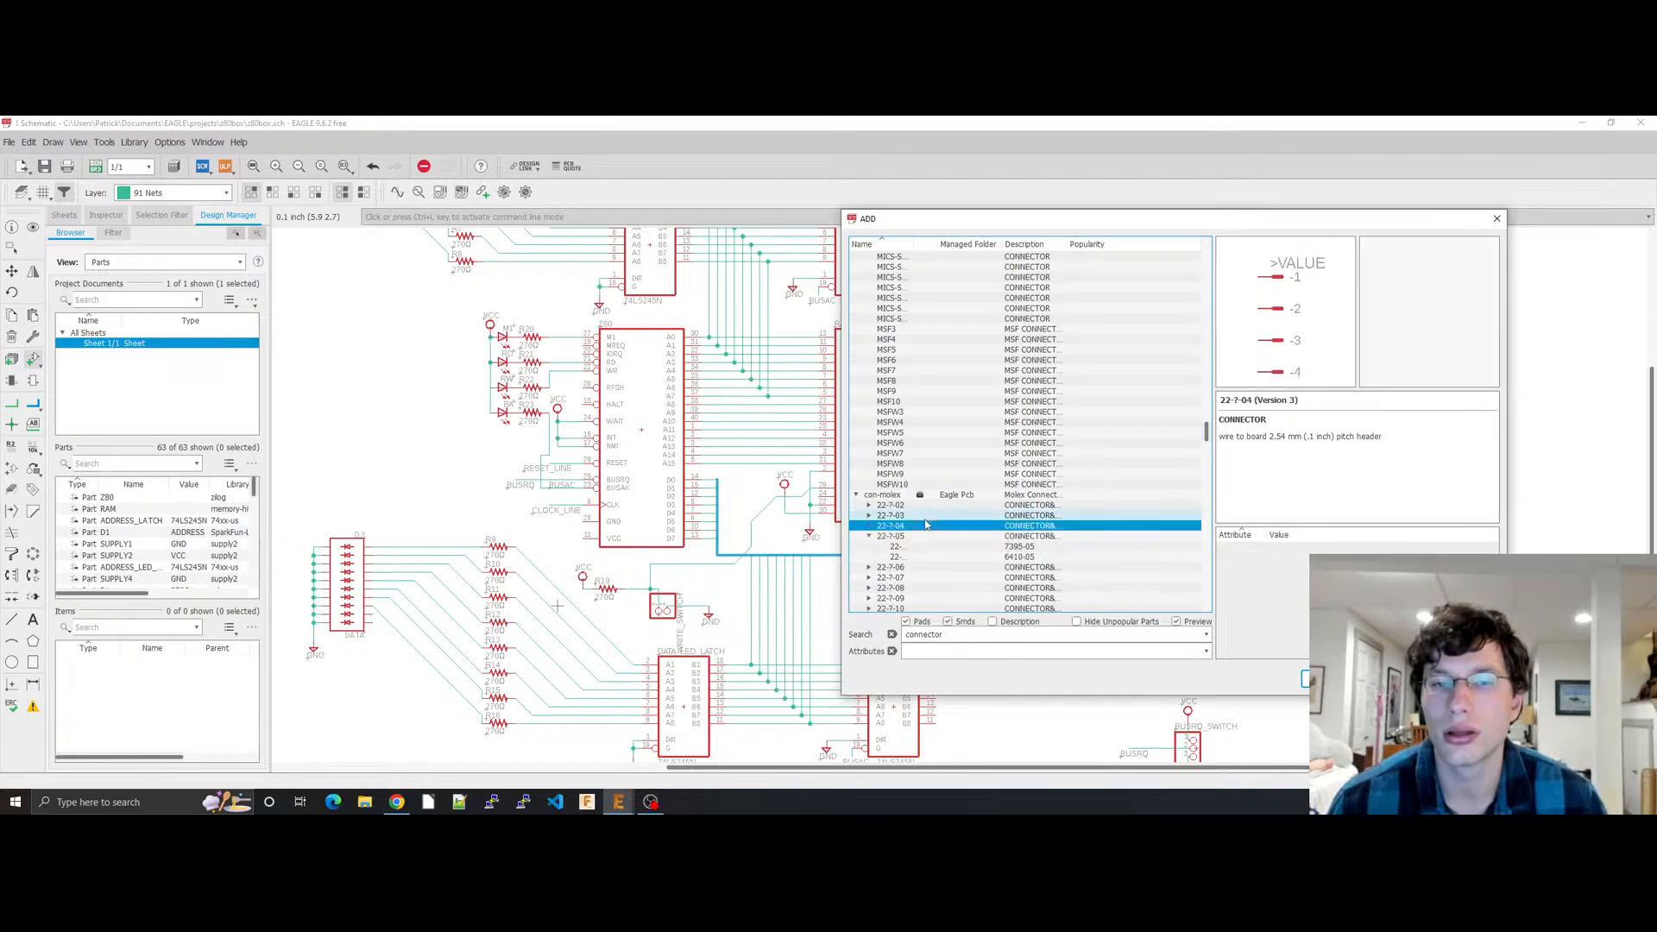
key("Down")
key("Up")
key("Up")
key("Right")
key("Down")
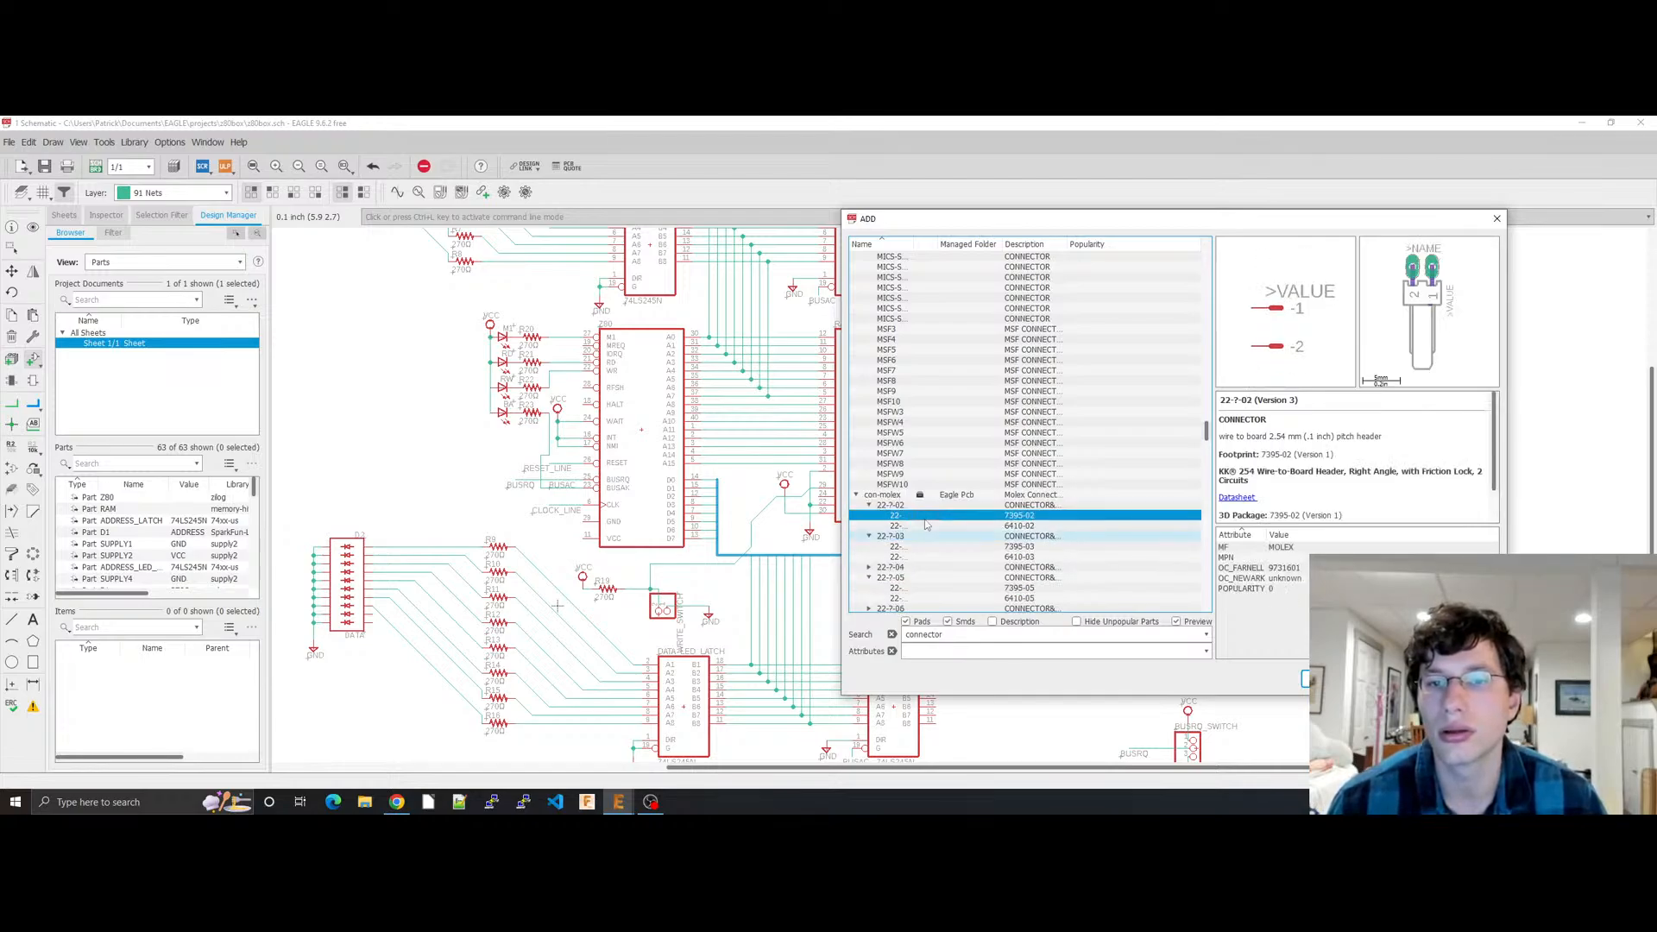
key("Down")
key("Down")
key("Down")
key("Down")
key("Down")
key("Right")
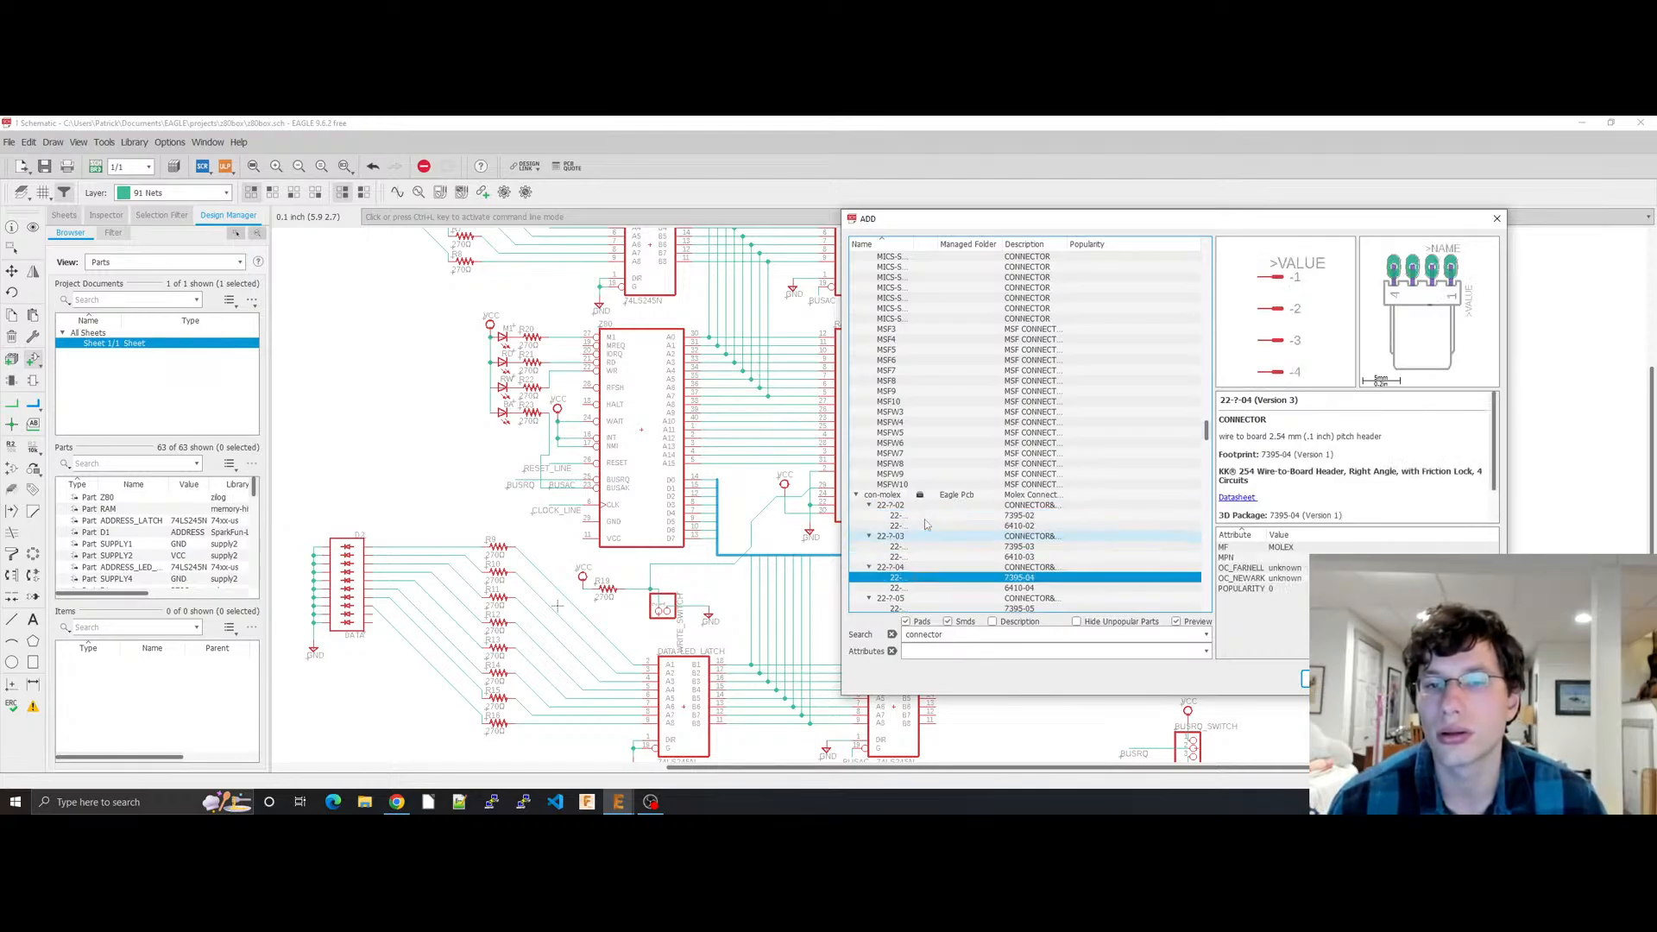
Step: Continue through the con-molex 22-?-05 to 22-?-11 headers and examine the 7395-11 variant of 22-?-11
key("Down")
key("Down")
key("Down")
key("Down")
key("Down")
key("Down")
key("Down")
key("Down")
key("Down")
key("Down")
key("Down")
key("Right")
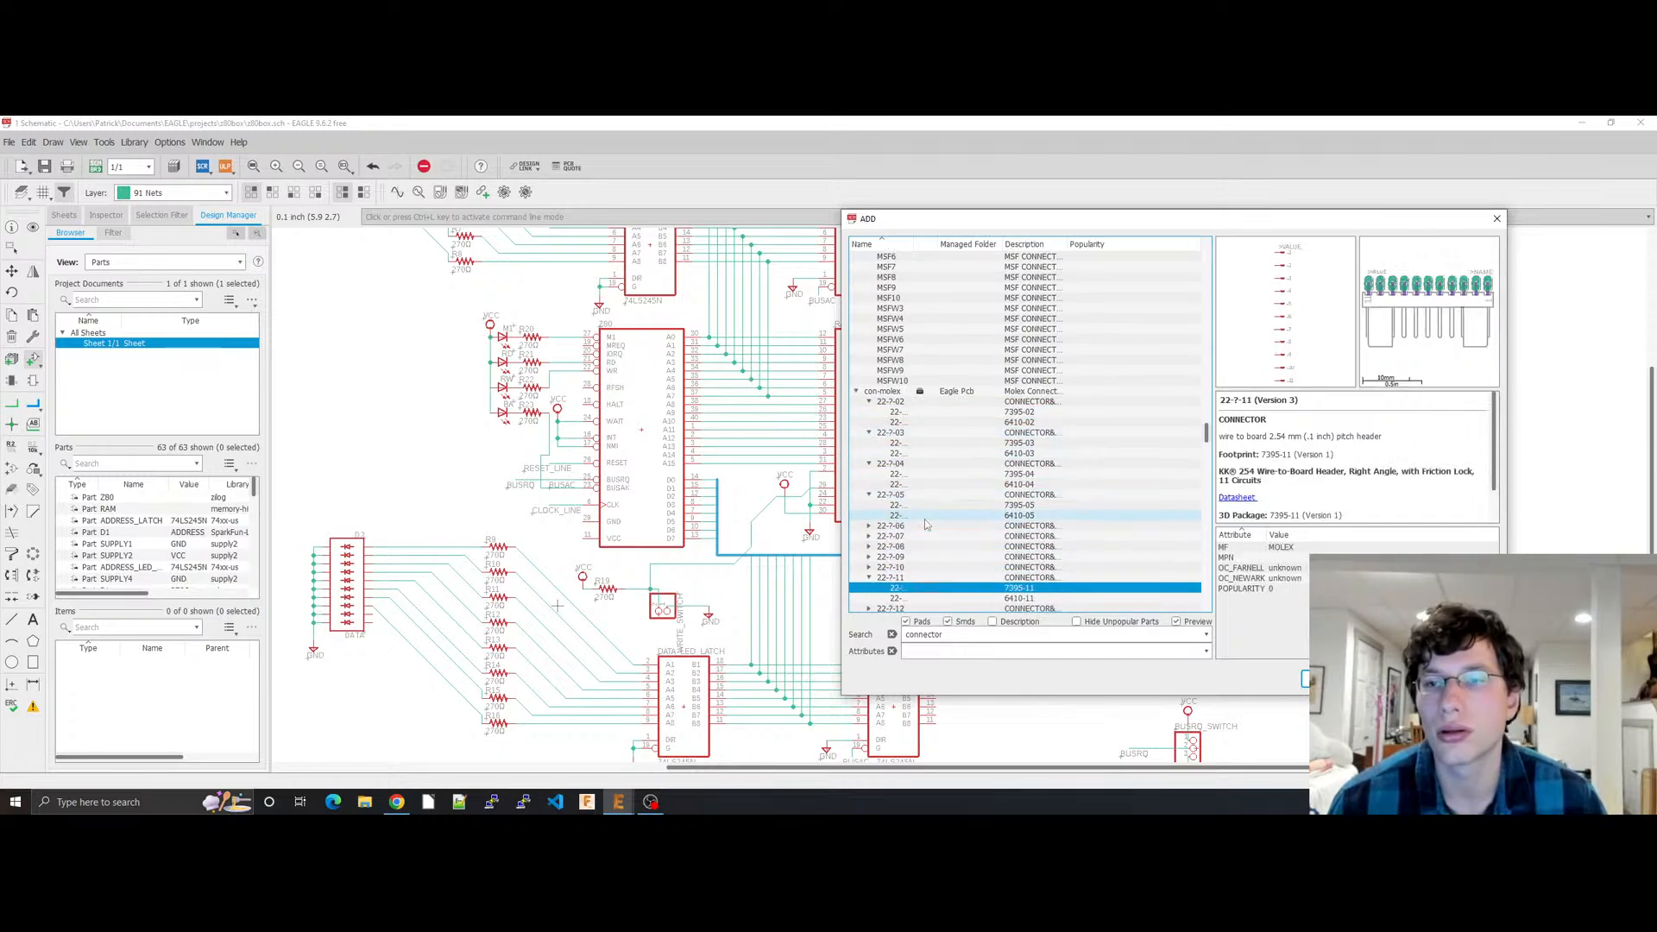
Step: Continue to the Molex 537 series and compare the 1.25 mm pitch variants of 537-10, such as 53048-10
key("Down")
key("Down")
key("Down")
key("Down")
key("Down")
key("Down")
key("Down")
key("Down")
key("Down")
key("Down")
key("Down")
key("Down")
key("Right")
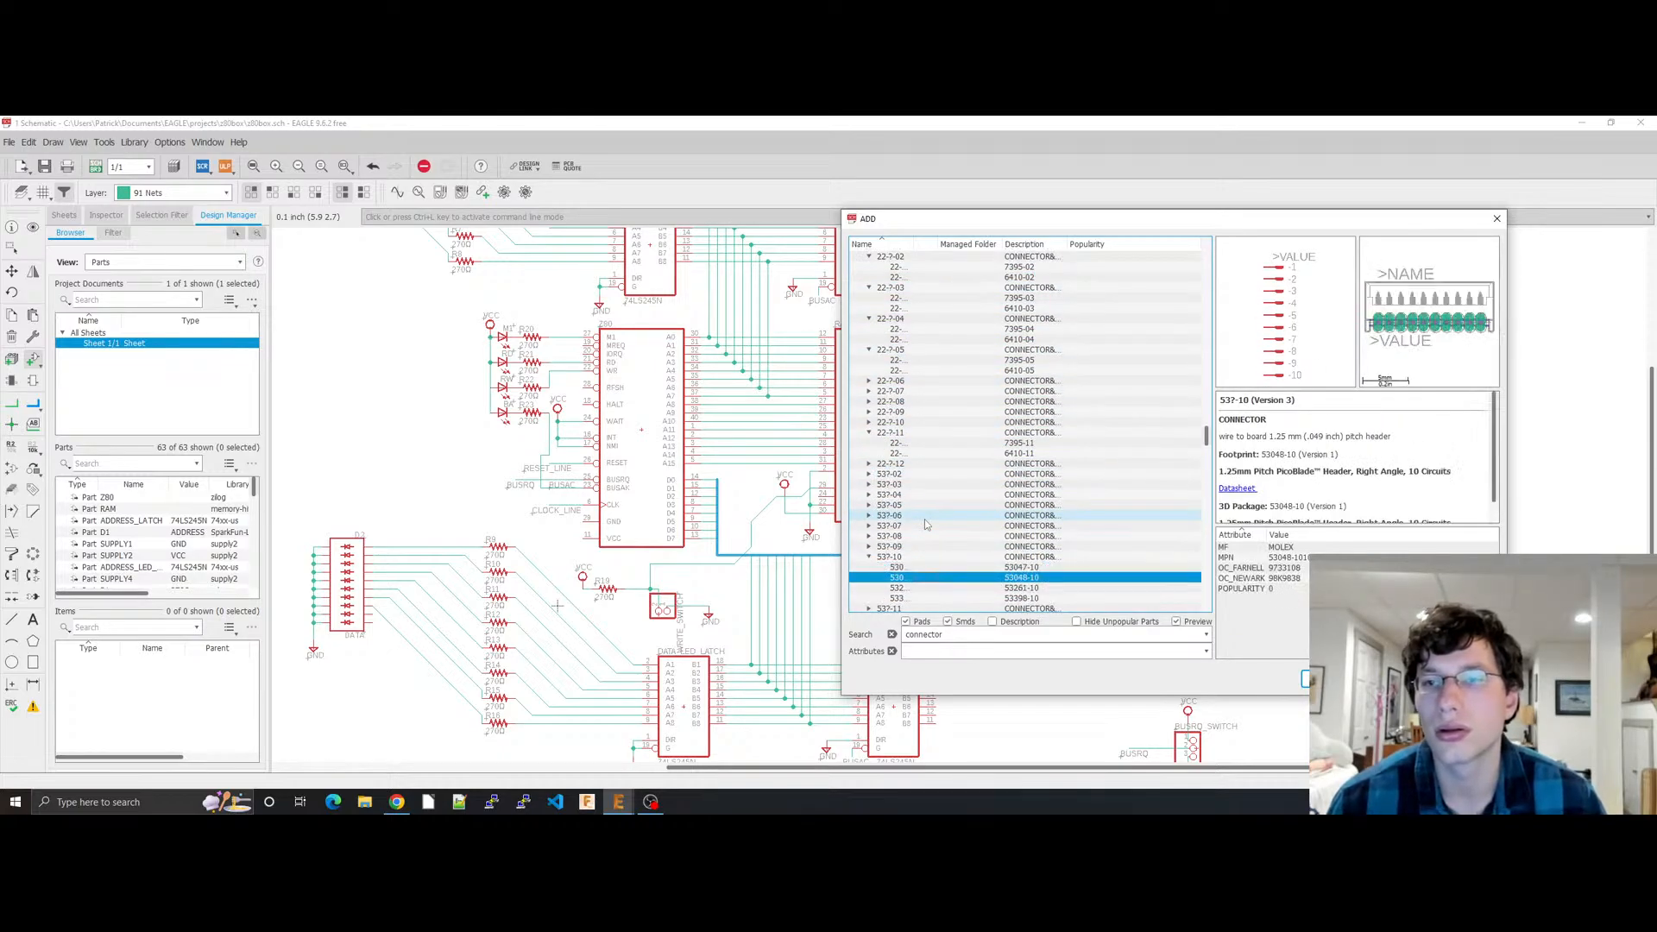
Step: Check the rest of the Molex 537 series and the dual-row Mini FIT connectors, including 5566-4 and 5566-22
key("Down")
key("Down")
key("Down")
key("Down")
key("Down")
key("Down")
key("Down")
key("Down")
key("Down")
key("Down")
key("Down")
key("Down")
key("Down")
key("Down")
key("Down")
key("Down")
key("Down")
key("Down")
key("Down")
key("Down")
key("Down")
key("Down")
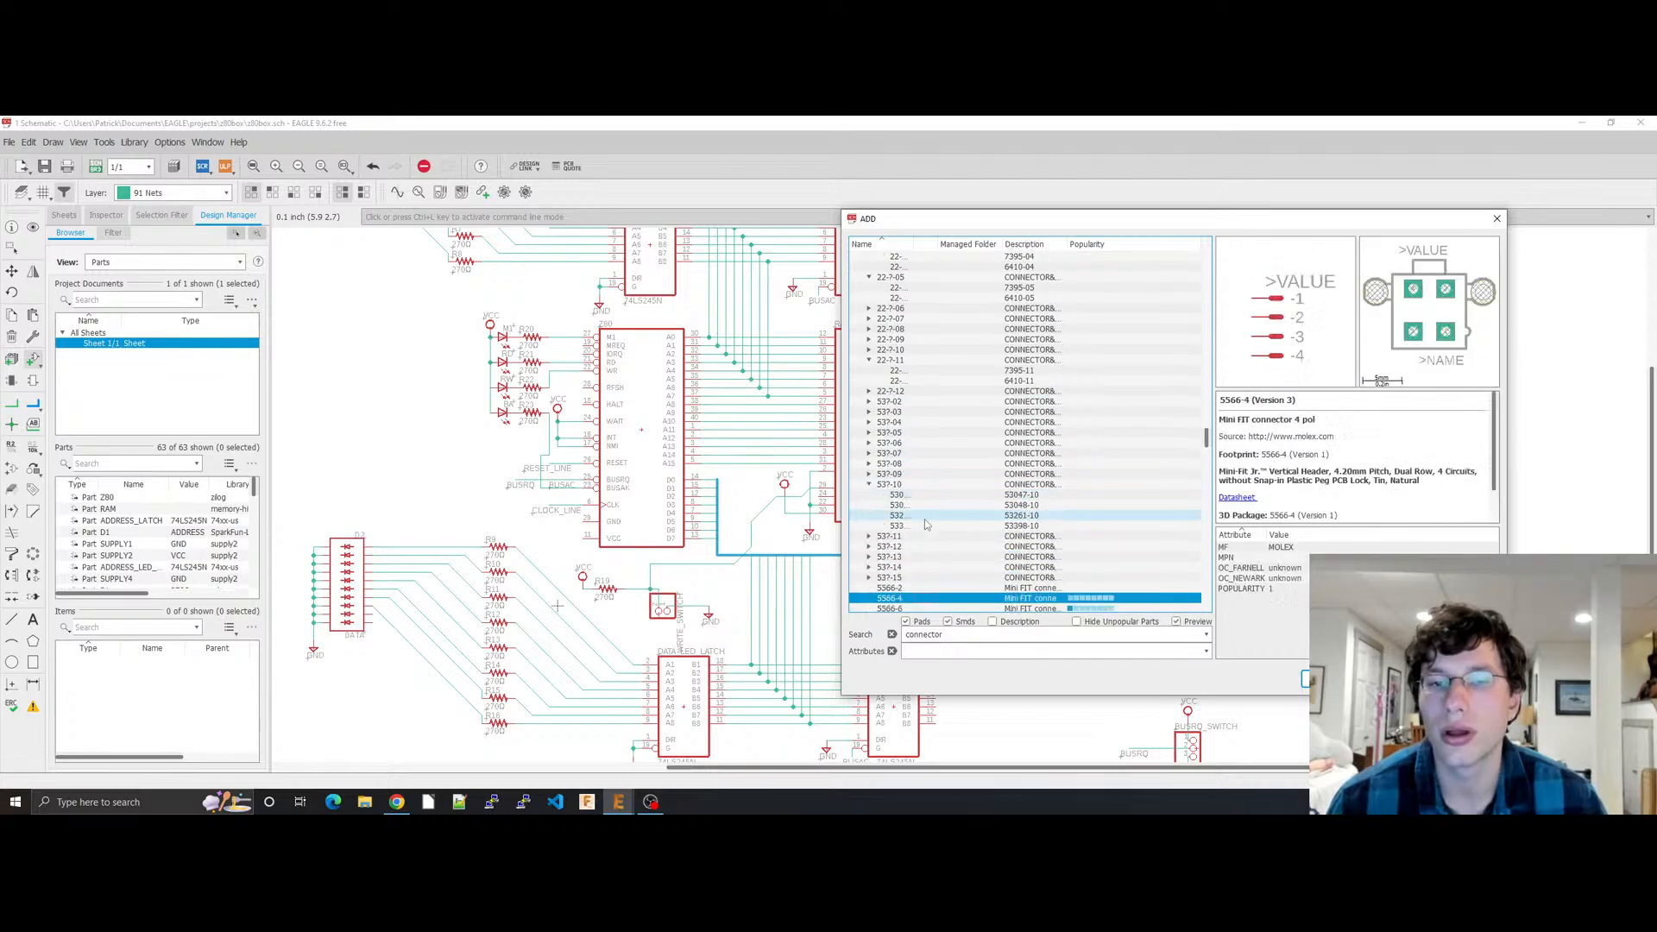
key("Up")
key("Up")
key("Up")
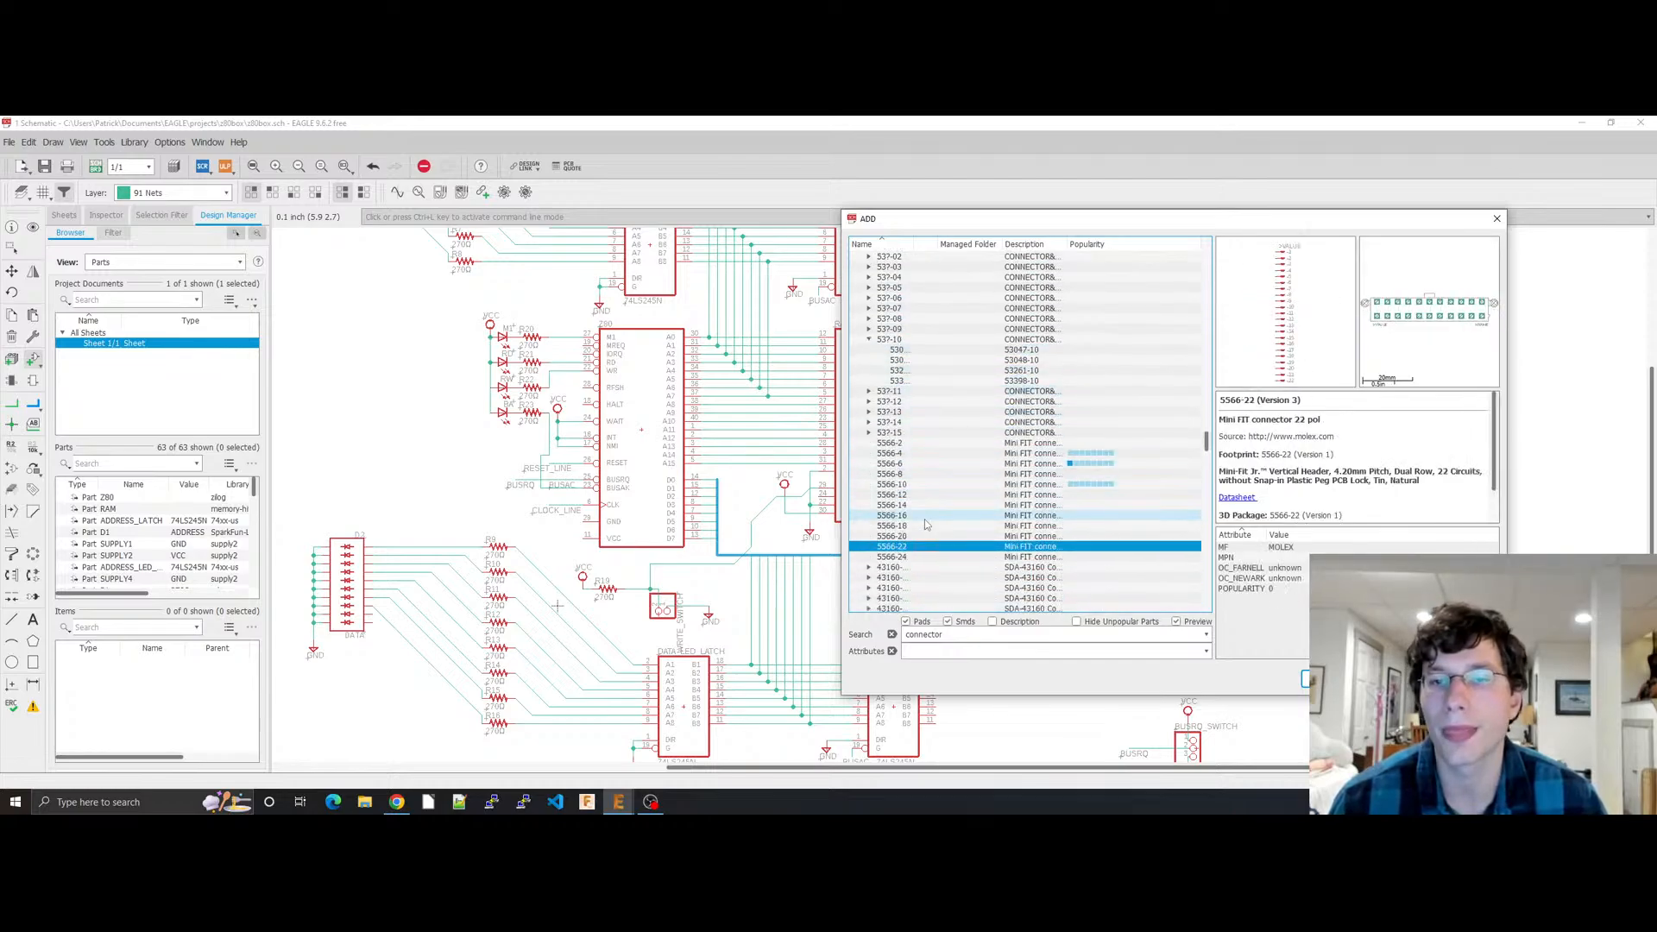
Step: Look past the Mini FIT and SDA-43160 connectors to the Molex FPC connector 52746-7
key("Down")
key("Down")
key("Down")
key("Down")
key("Down")
key("Down")
key("Down")
key("Down")
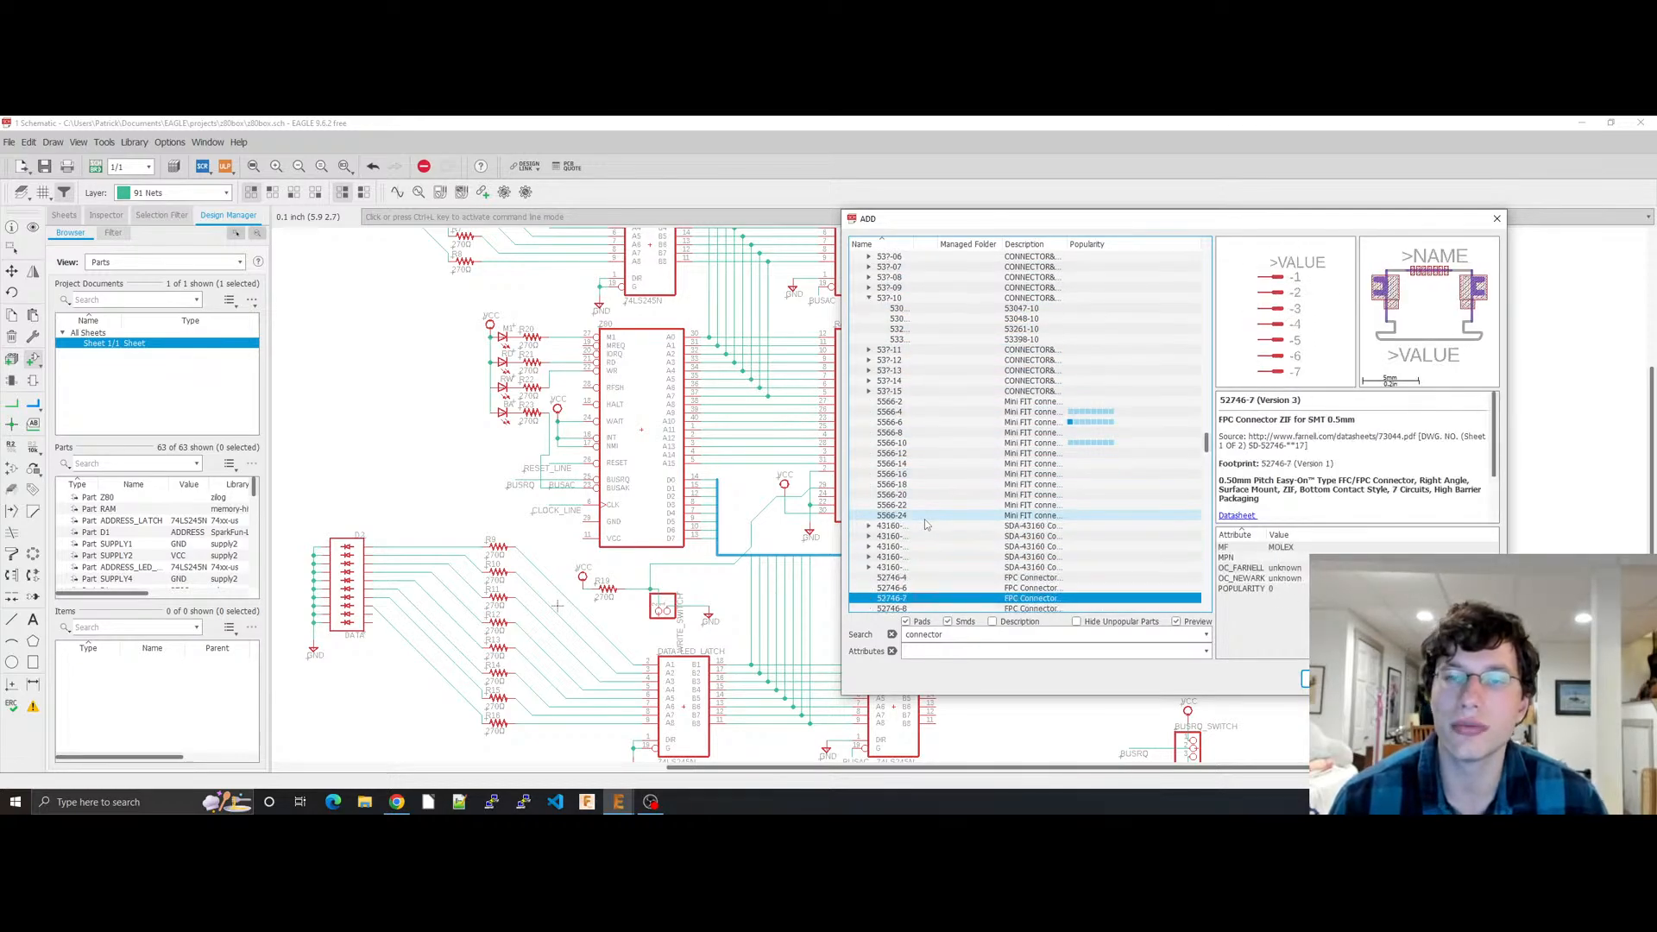
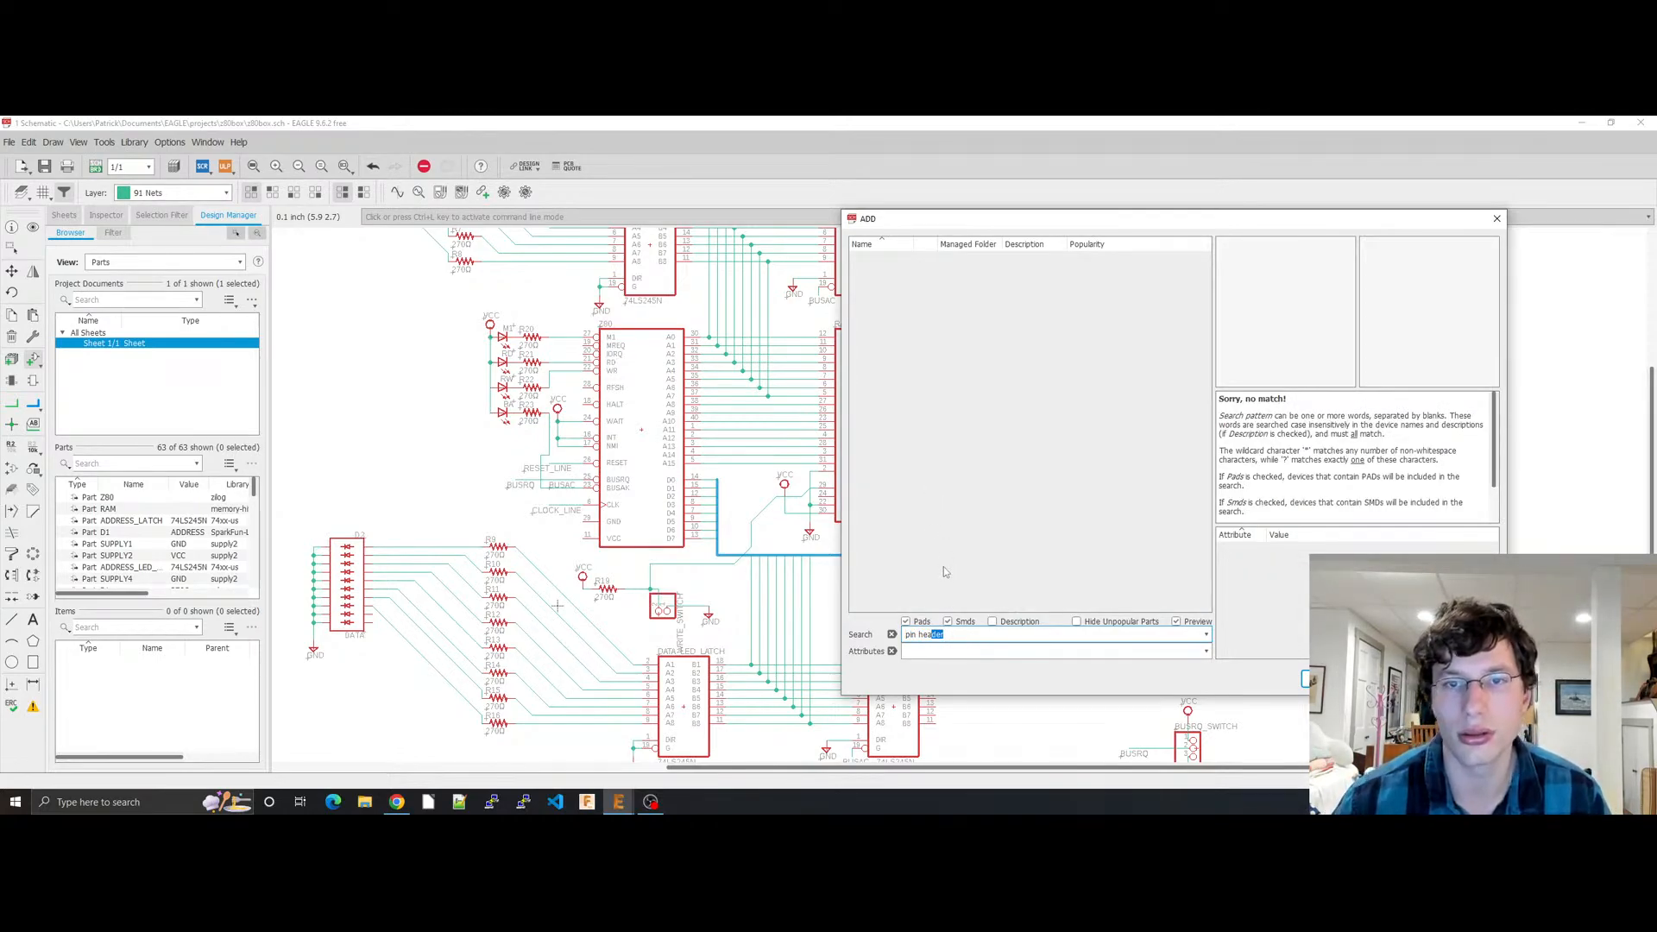
Step: Search the part libraries for pin-header
left_click(960, 636)
triple_click(960, 636)
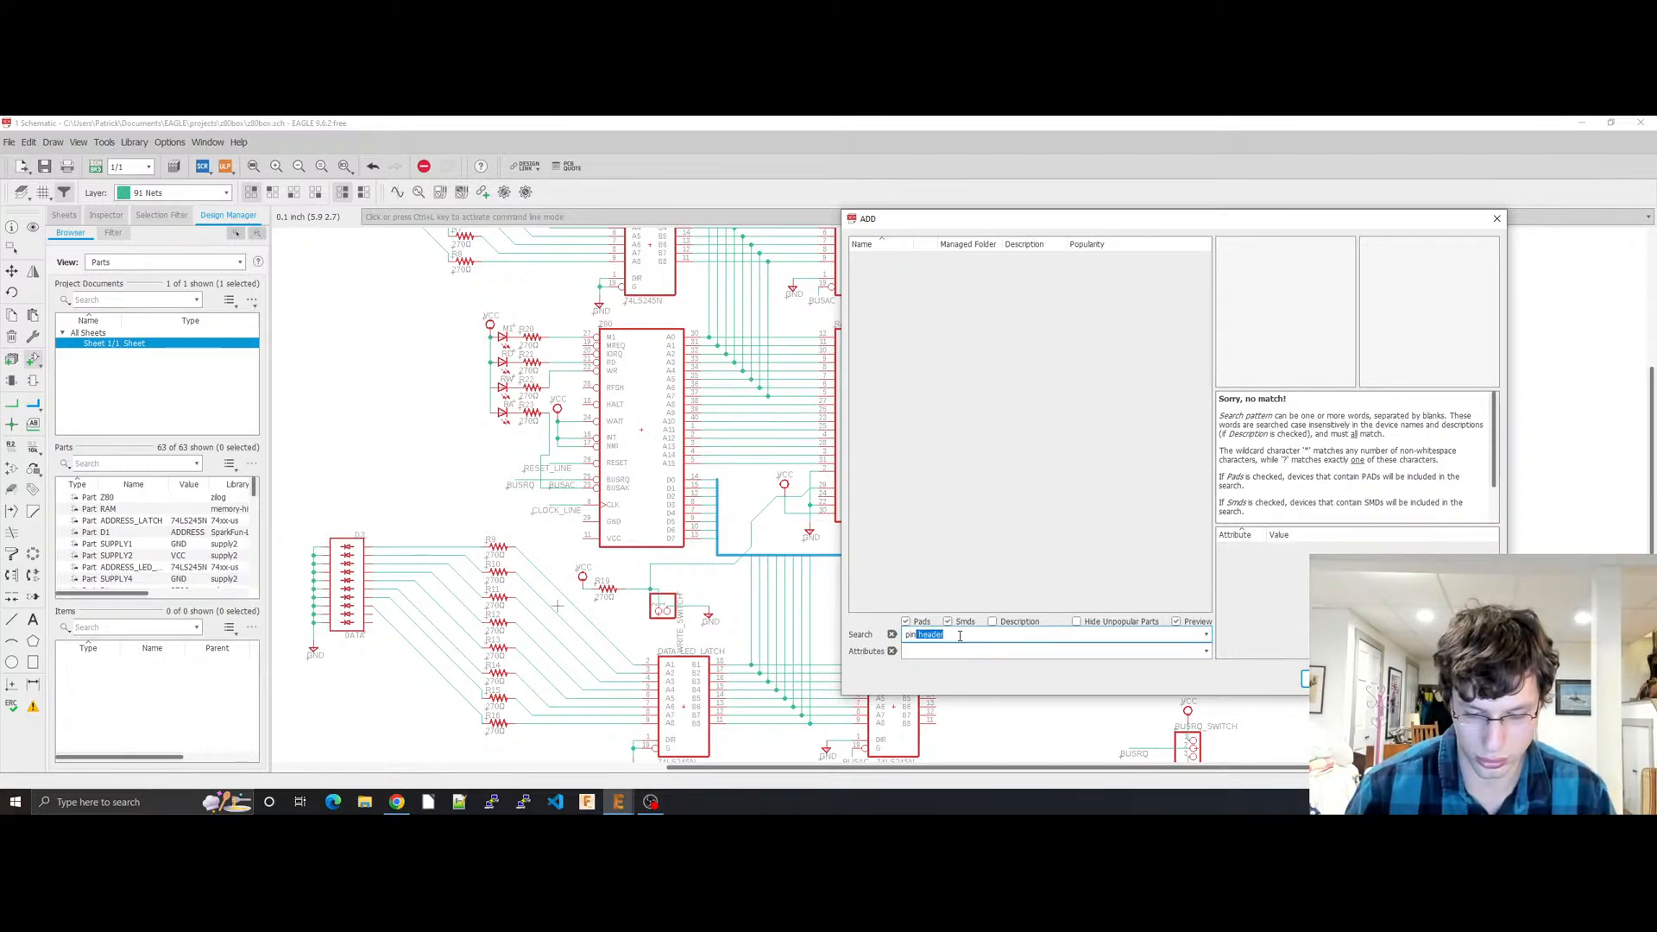
type("pin-header")
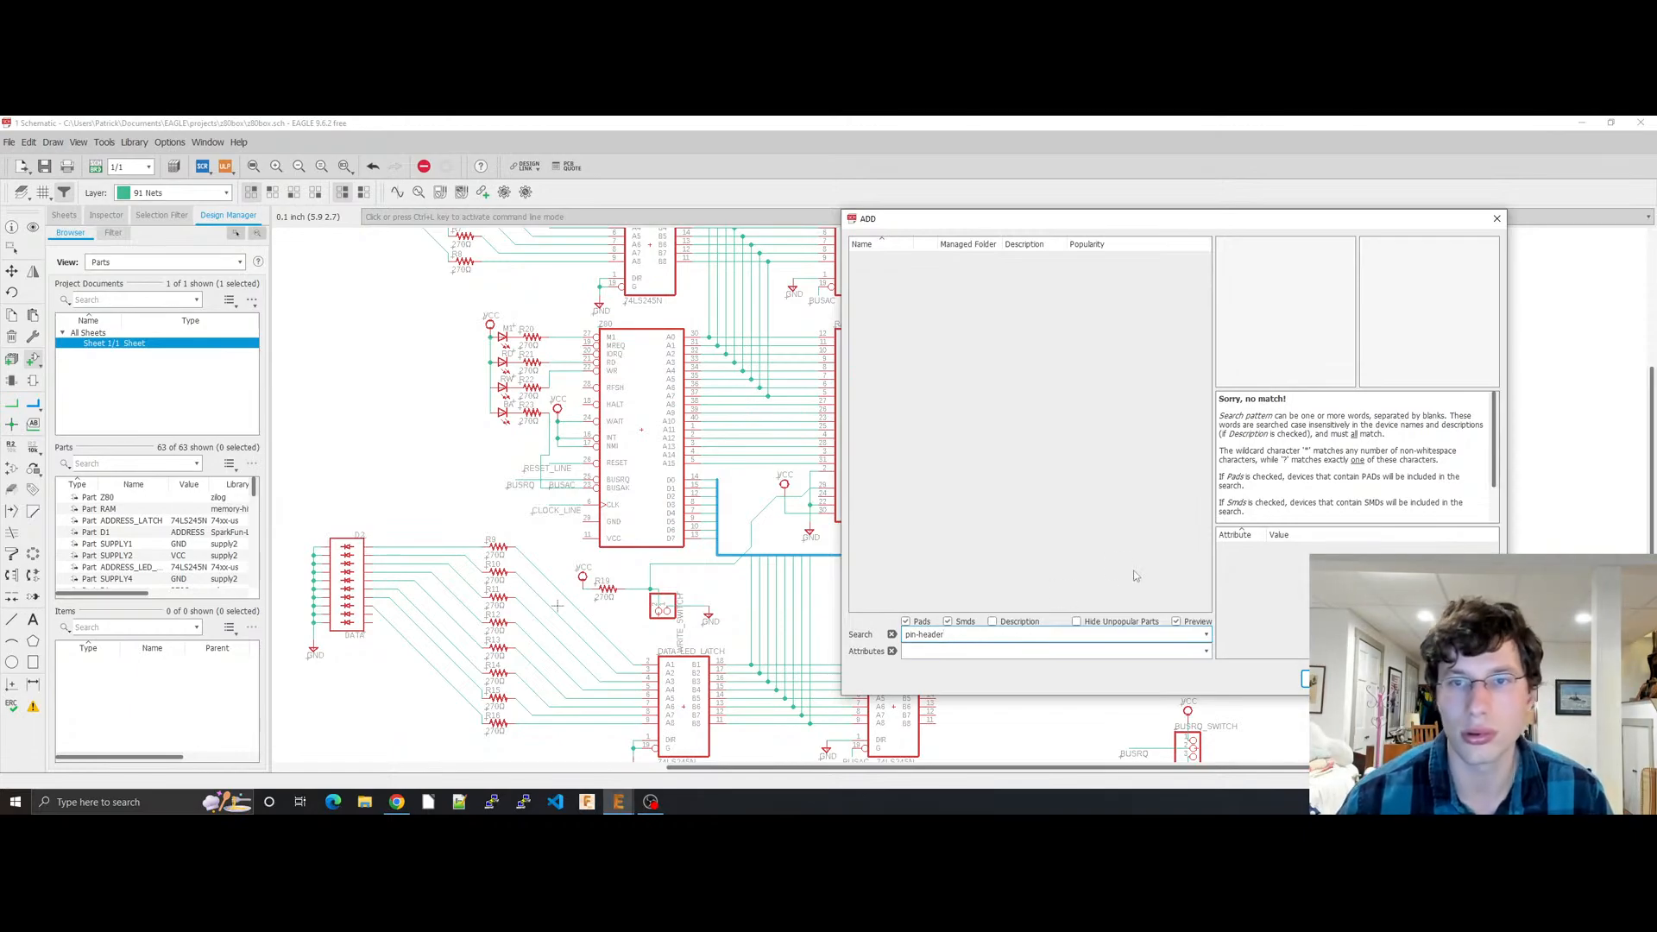
key("Escape")
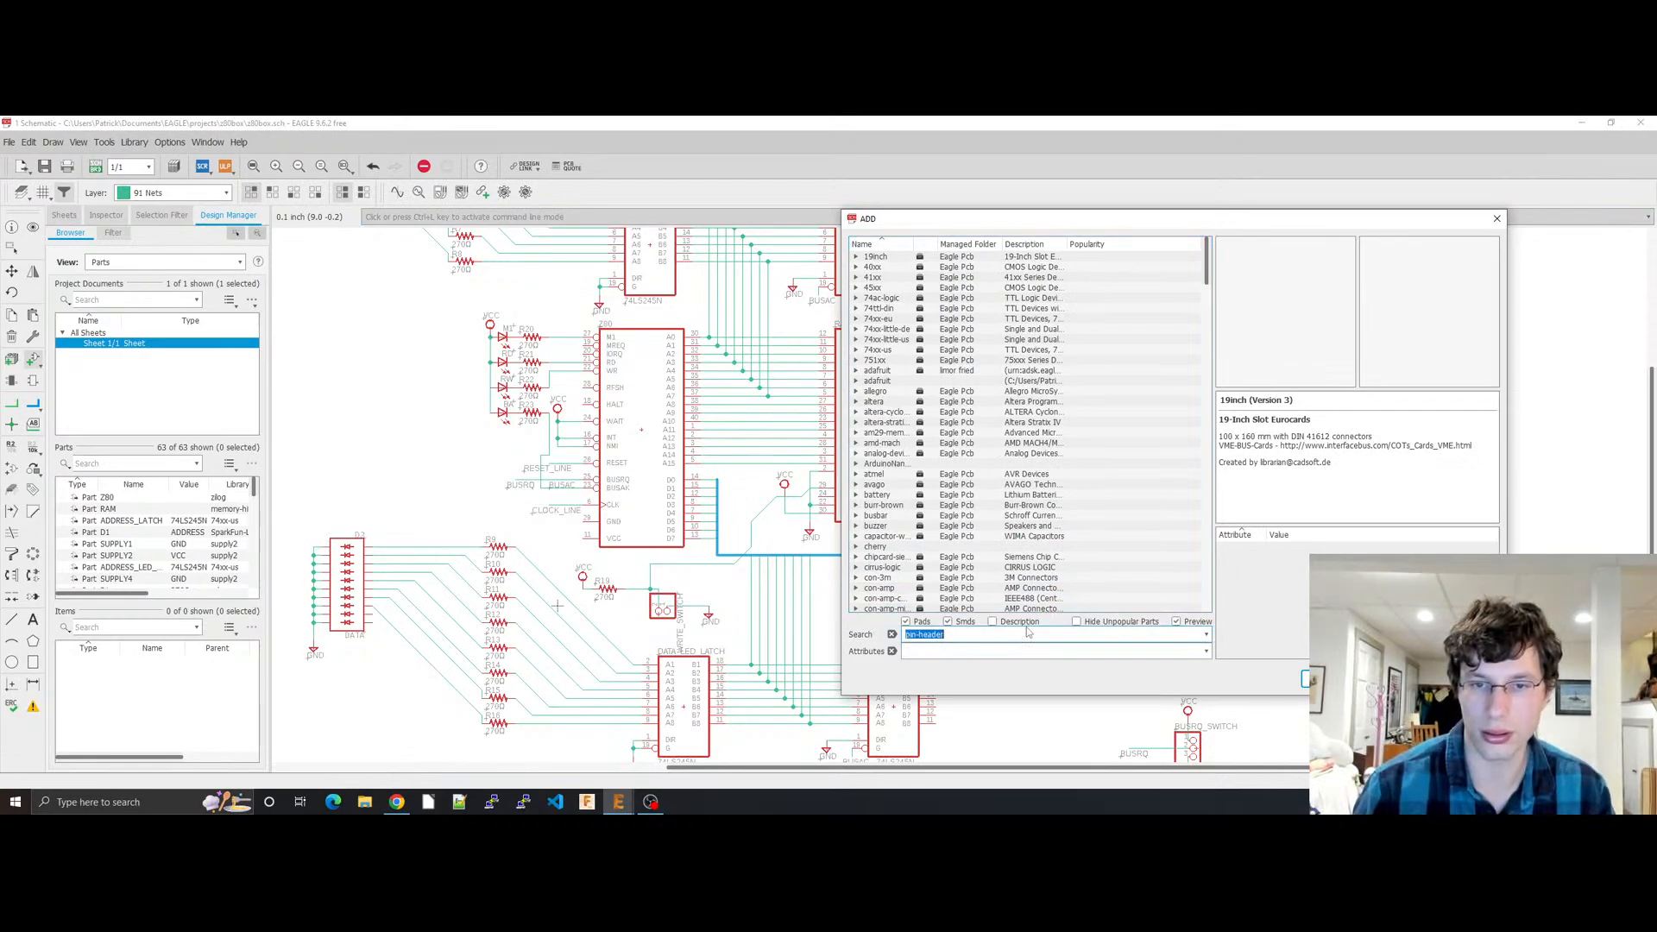
key("Return")
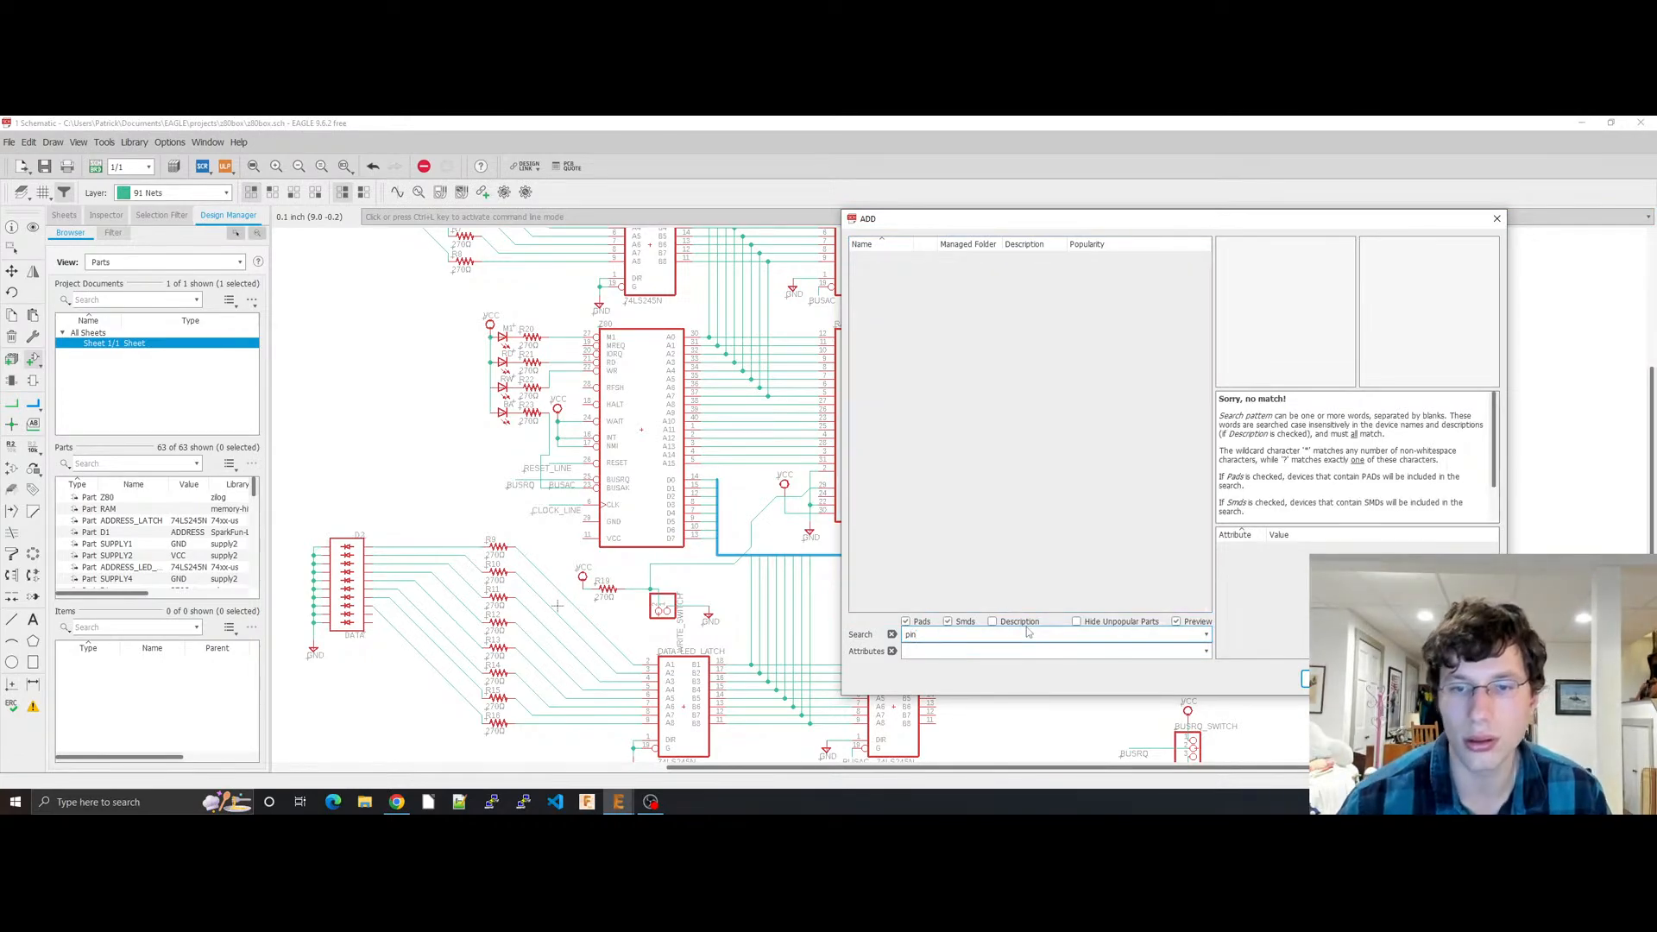
Step: Include descriptions in the part search and look for pin-header, then shorten the search term to pin
type("-")
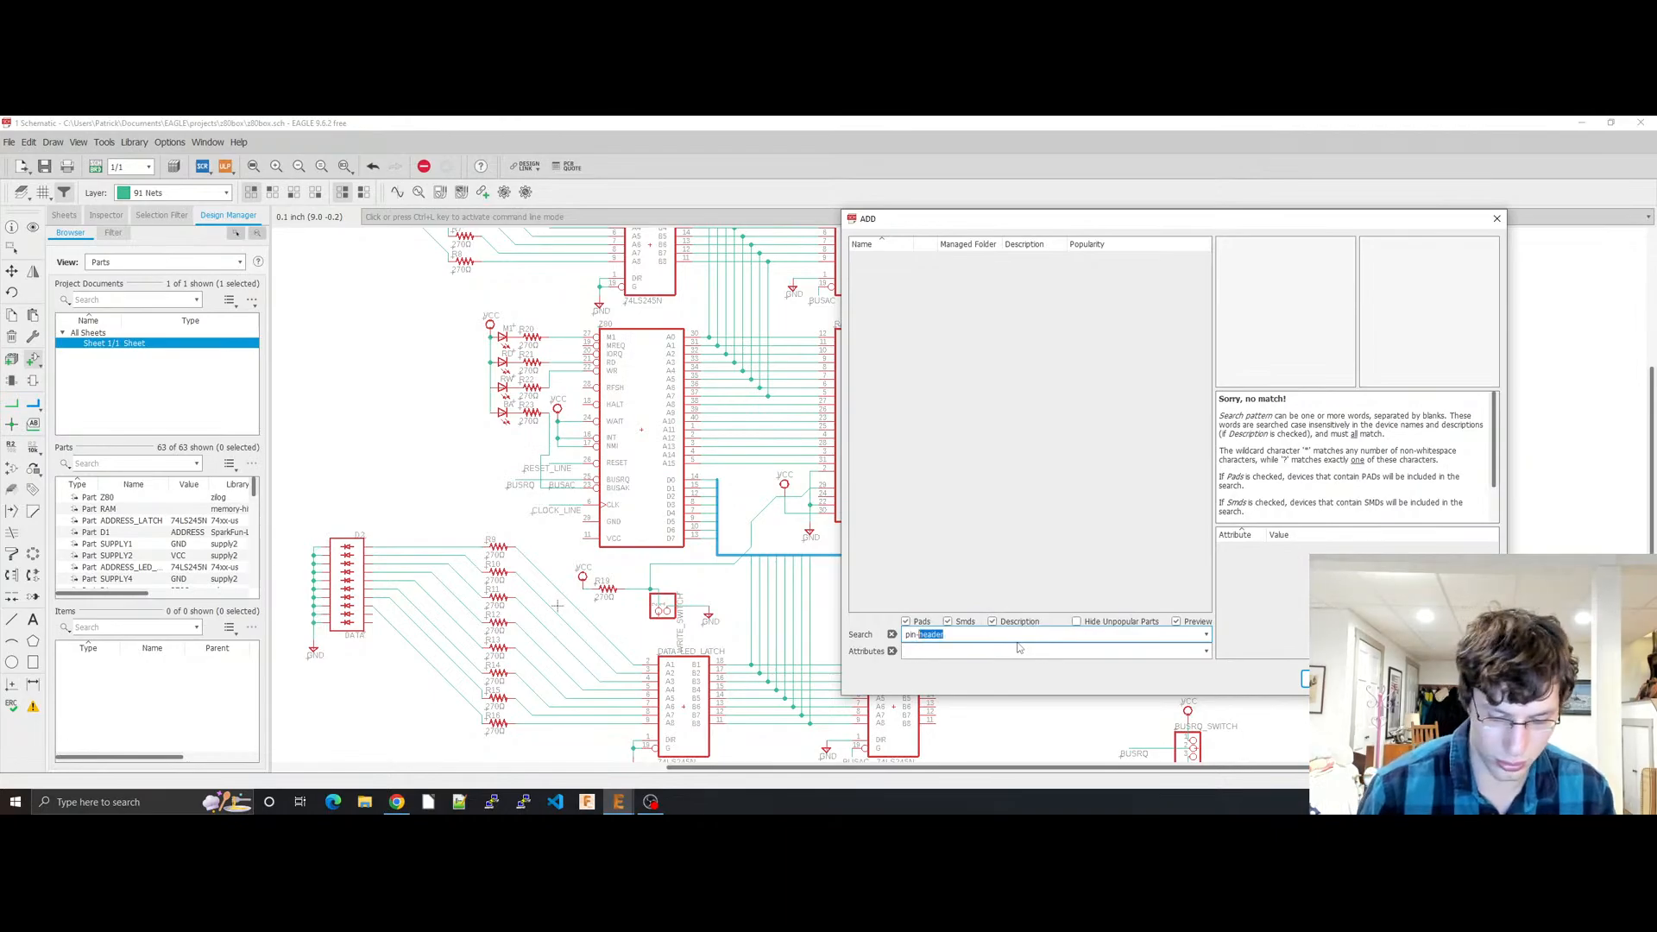
type("header")
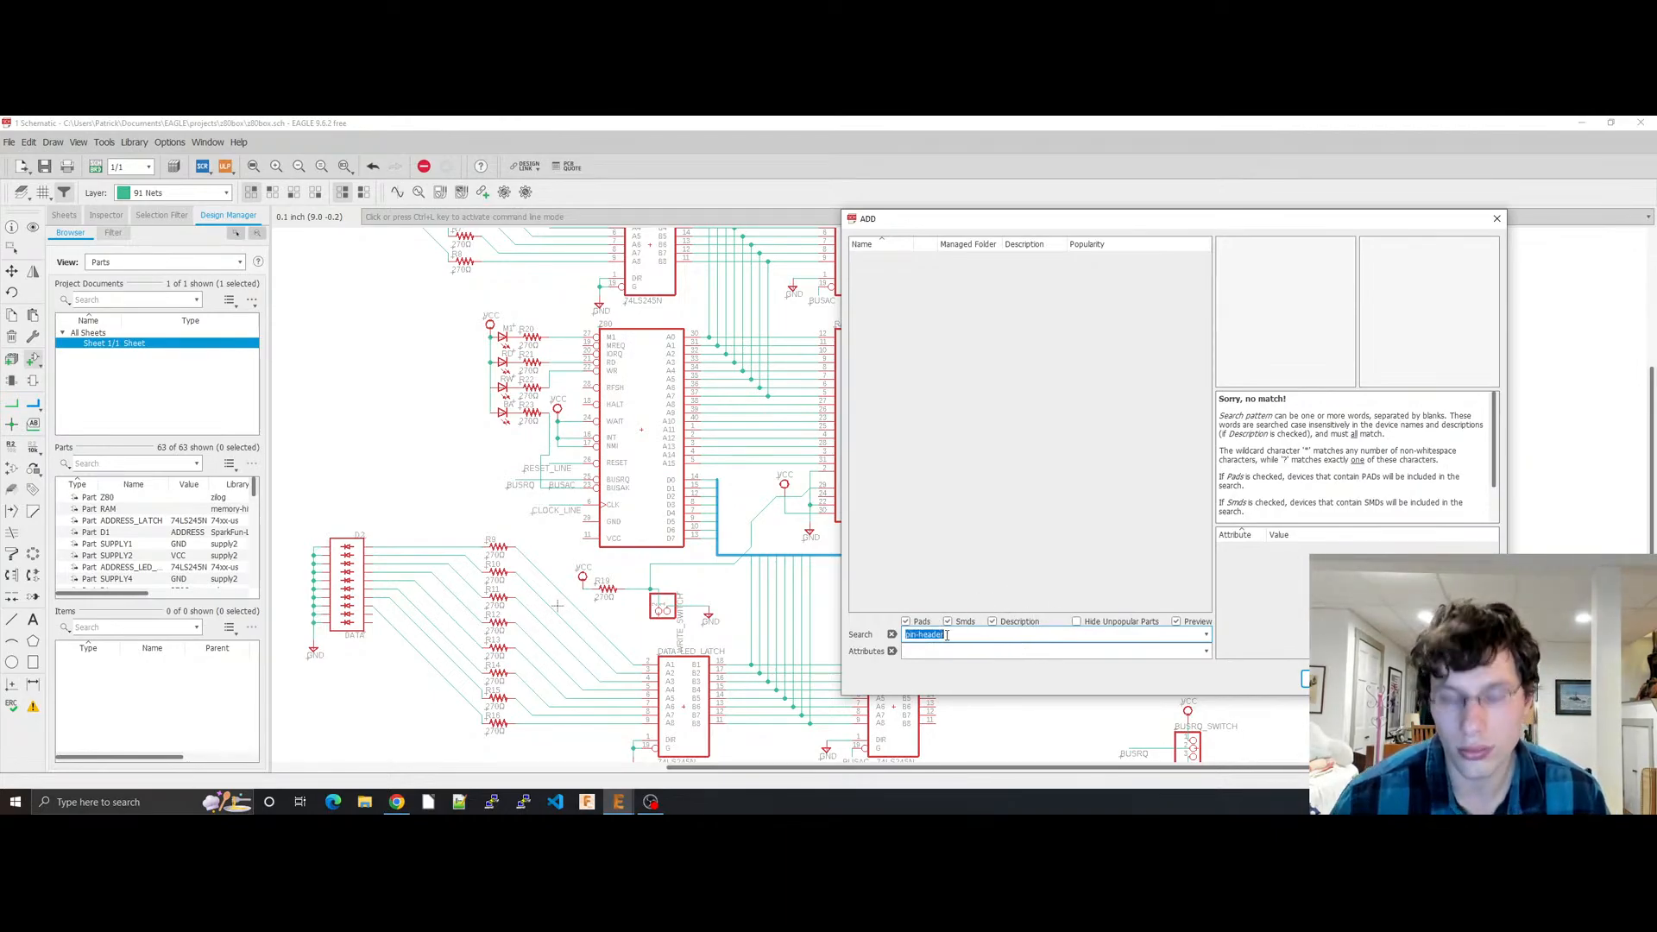
key("BackSpace")
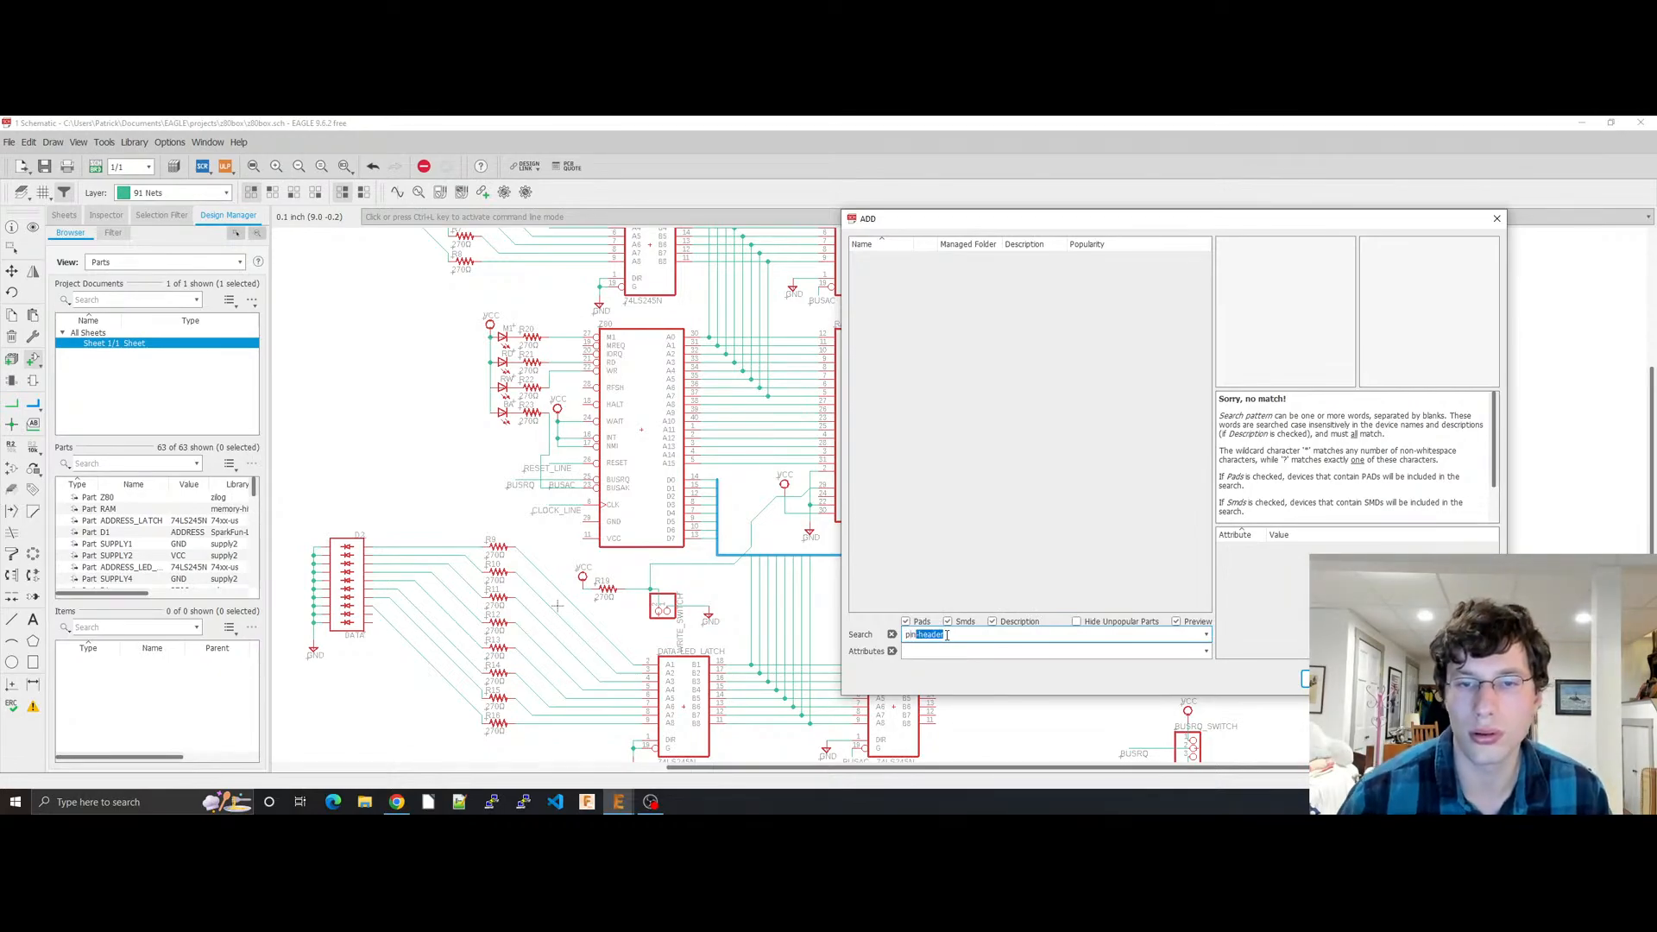
scroll(963, 516, "down", 5)
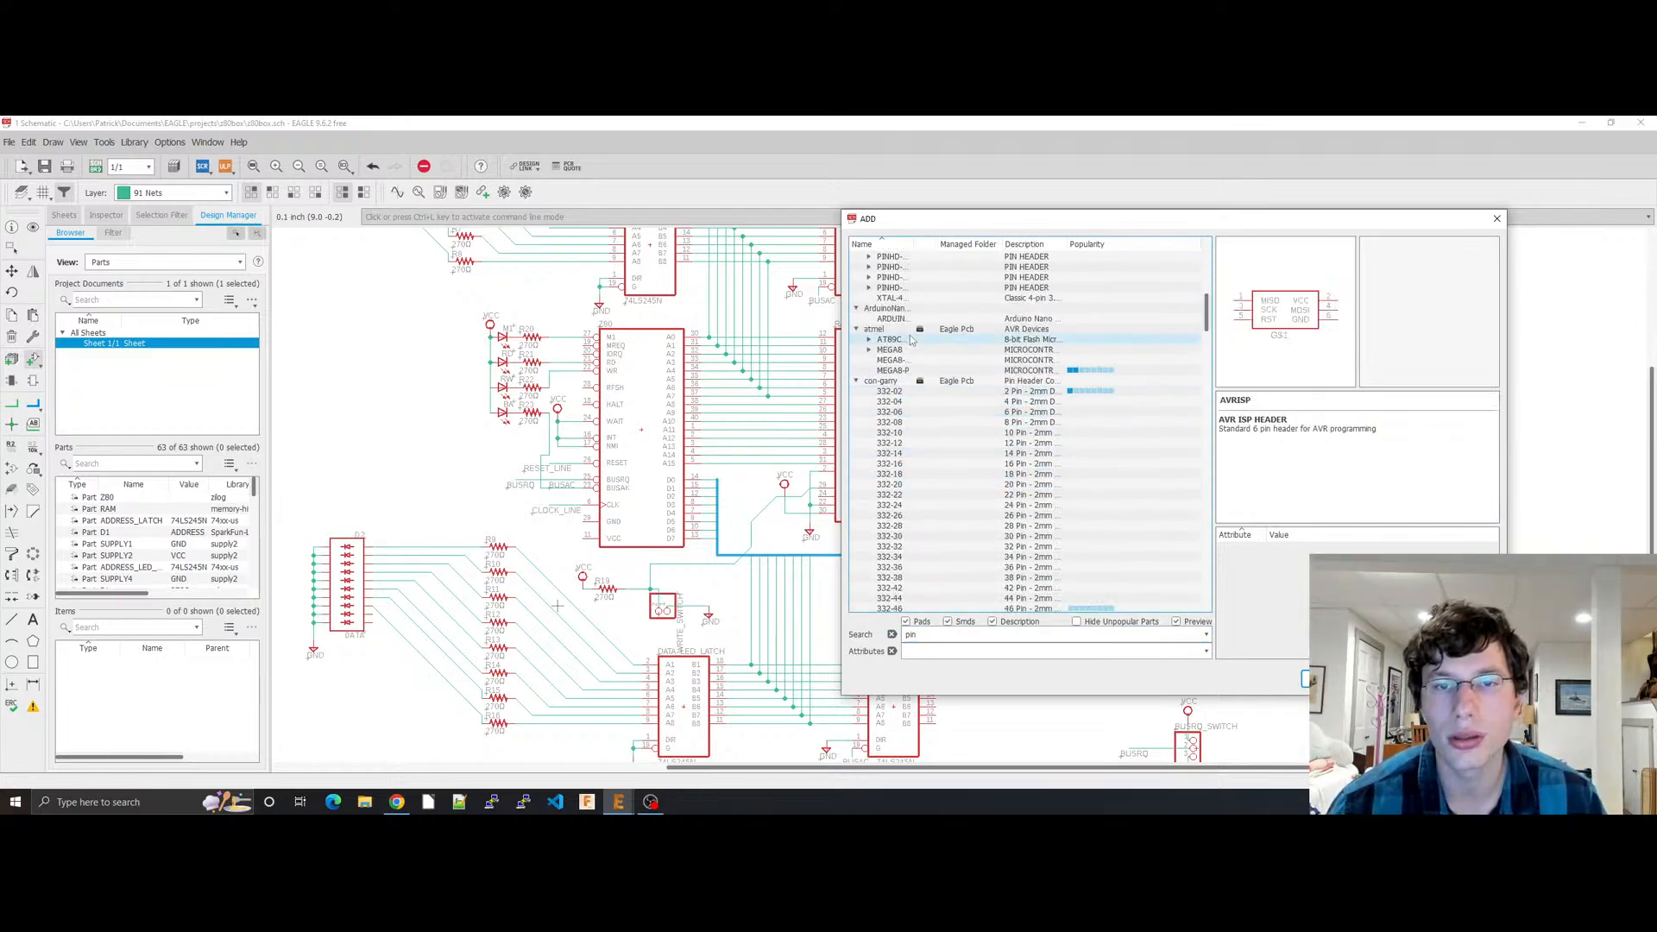
Step: Preview the adafruit library's pin parts, including JST_2PIN, PINHD-1X14 and PINHD-1X10
left_click(898, 349)
scroll(941, 397, "up", 10)
left_click(967, 432)
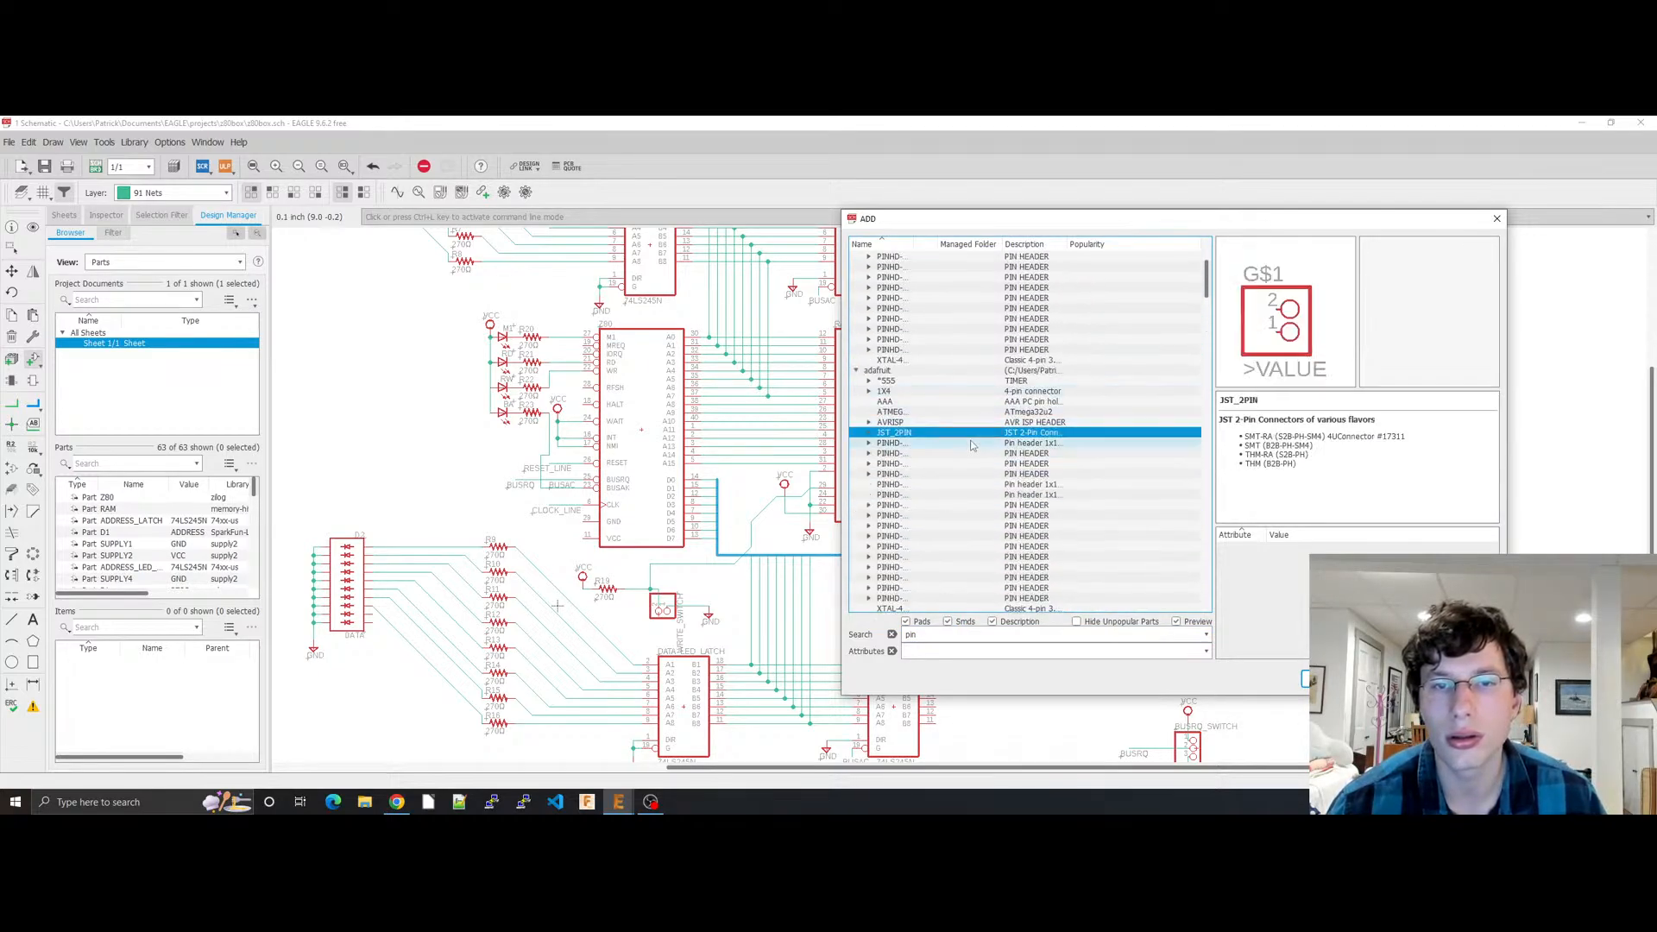
scroll(968, 441, "up", 5)
left_click(965, 432)
scroll(968, 440, "up", 2)
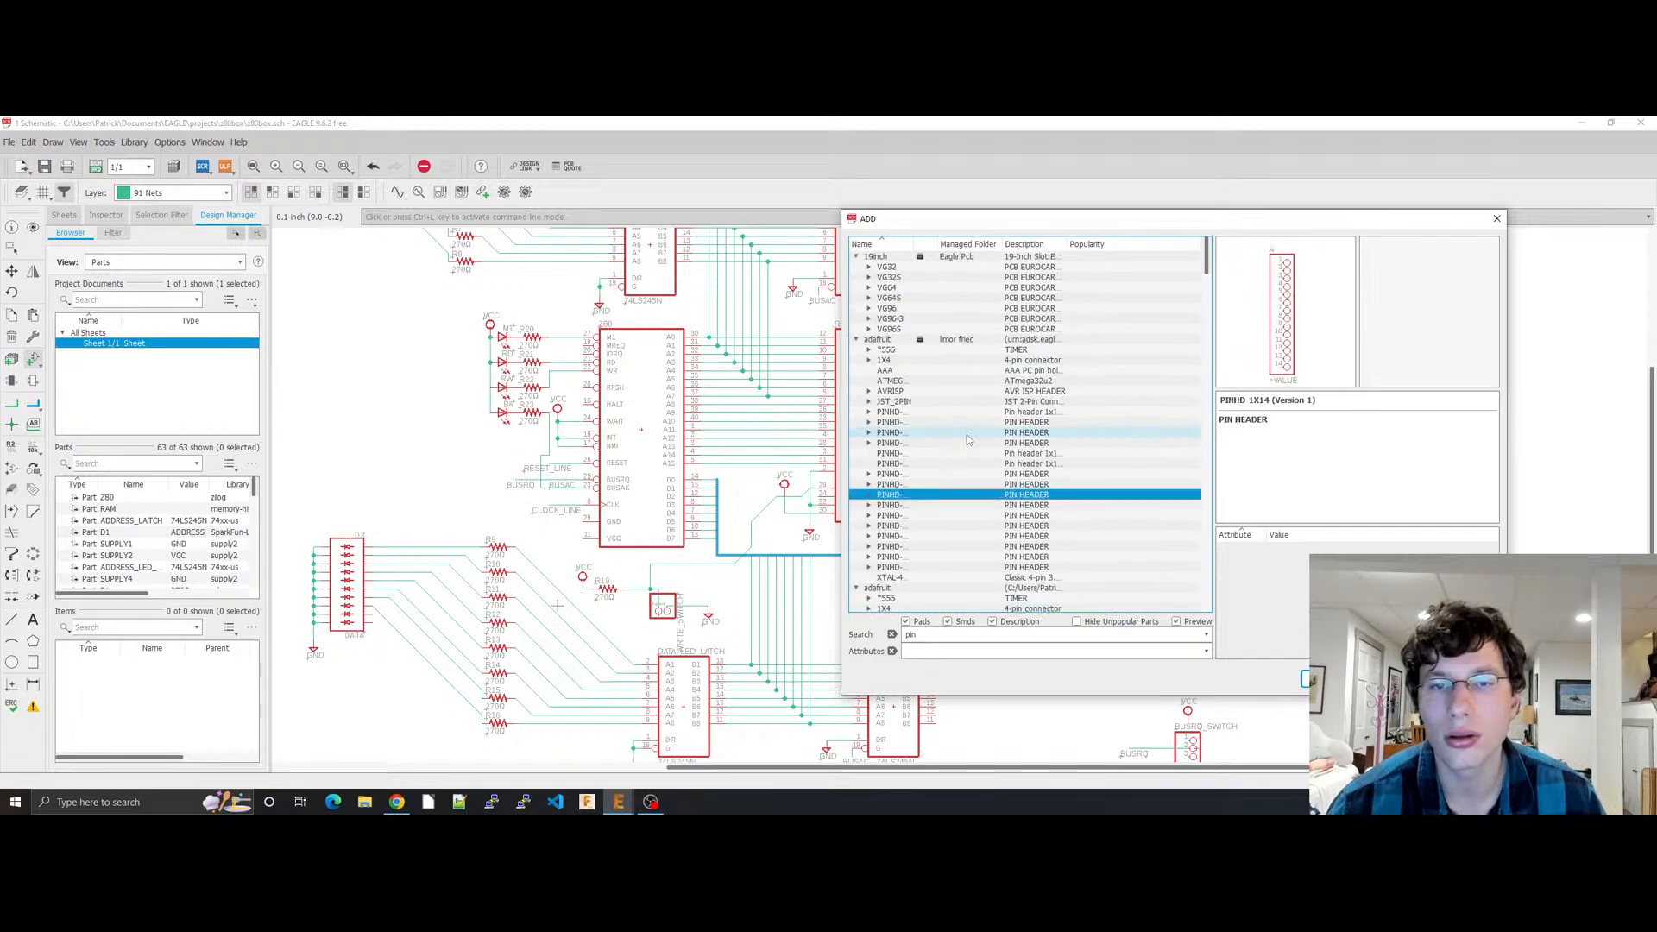
left_click(974, 465)
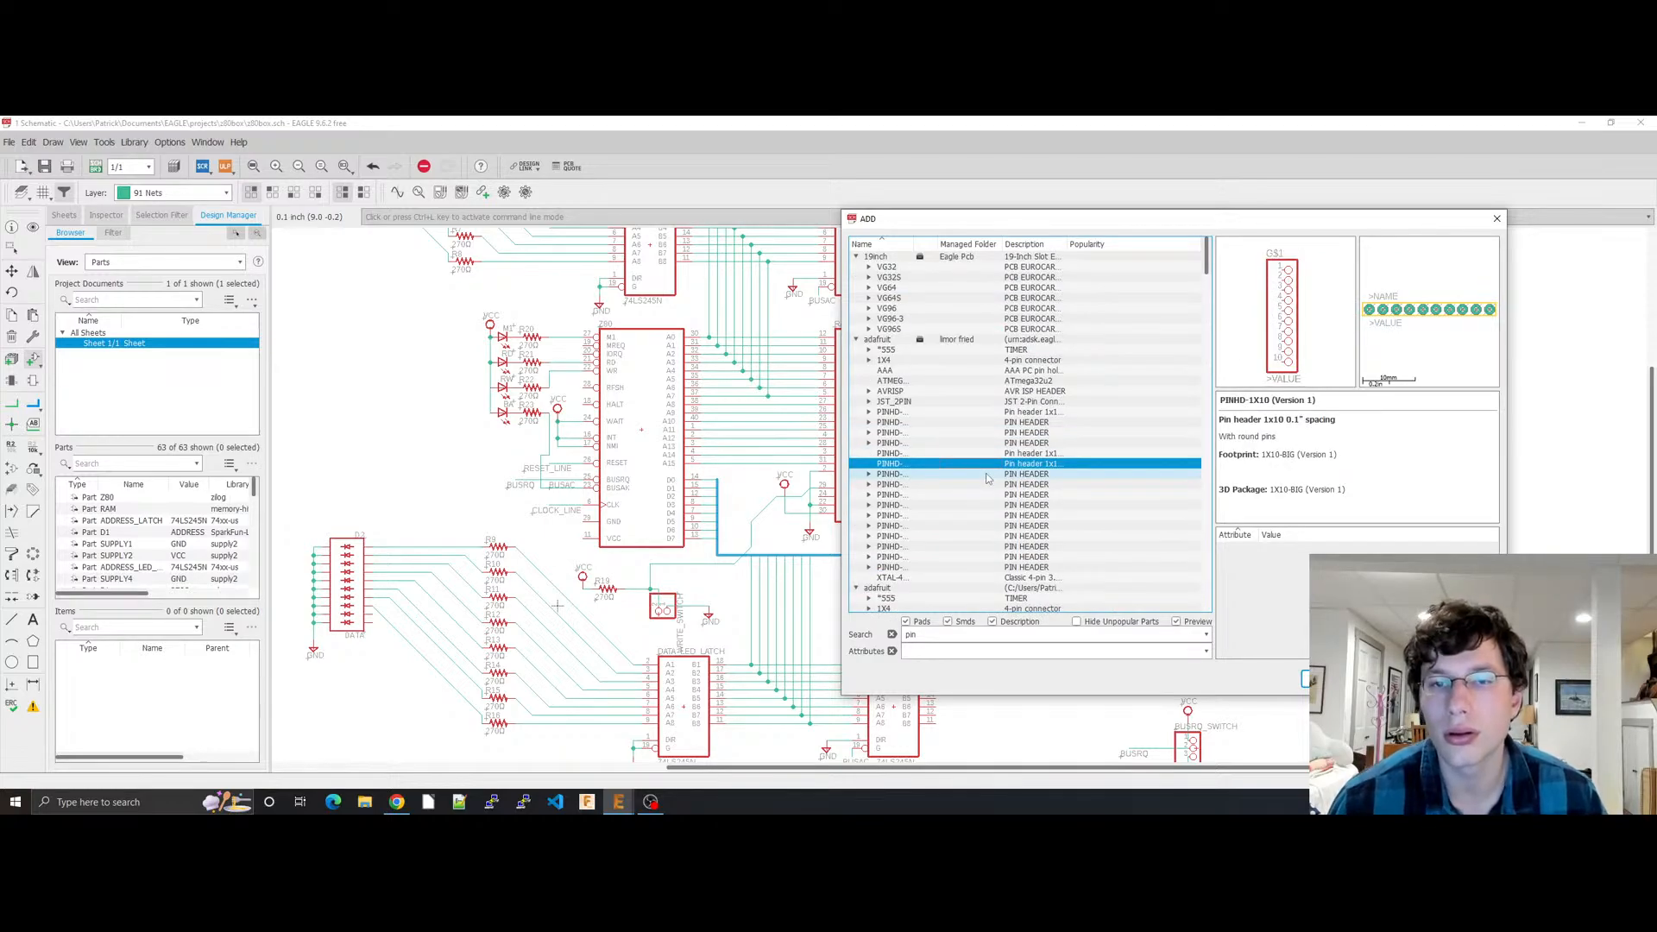
Step: Compare the variants of the adafruit PINHD-1X8 header and choose the 1X08-BIG one for placement
key("Up")
key("Up")
key("Right")
key("Down")
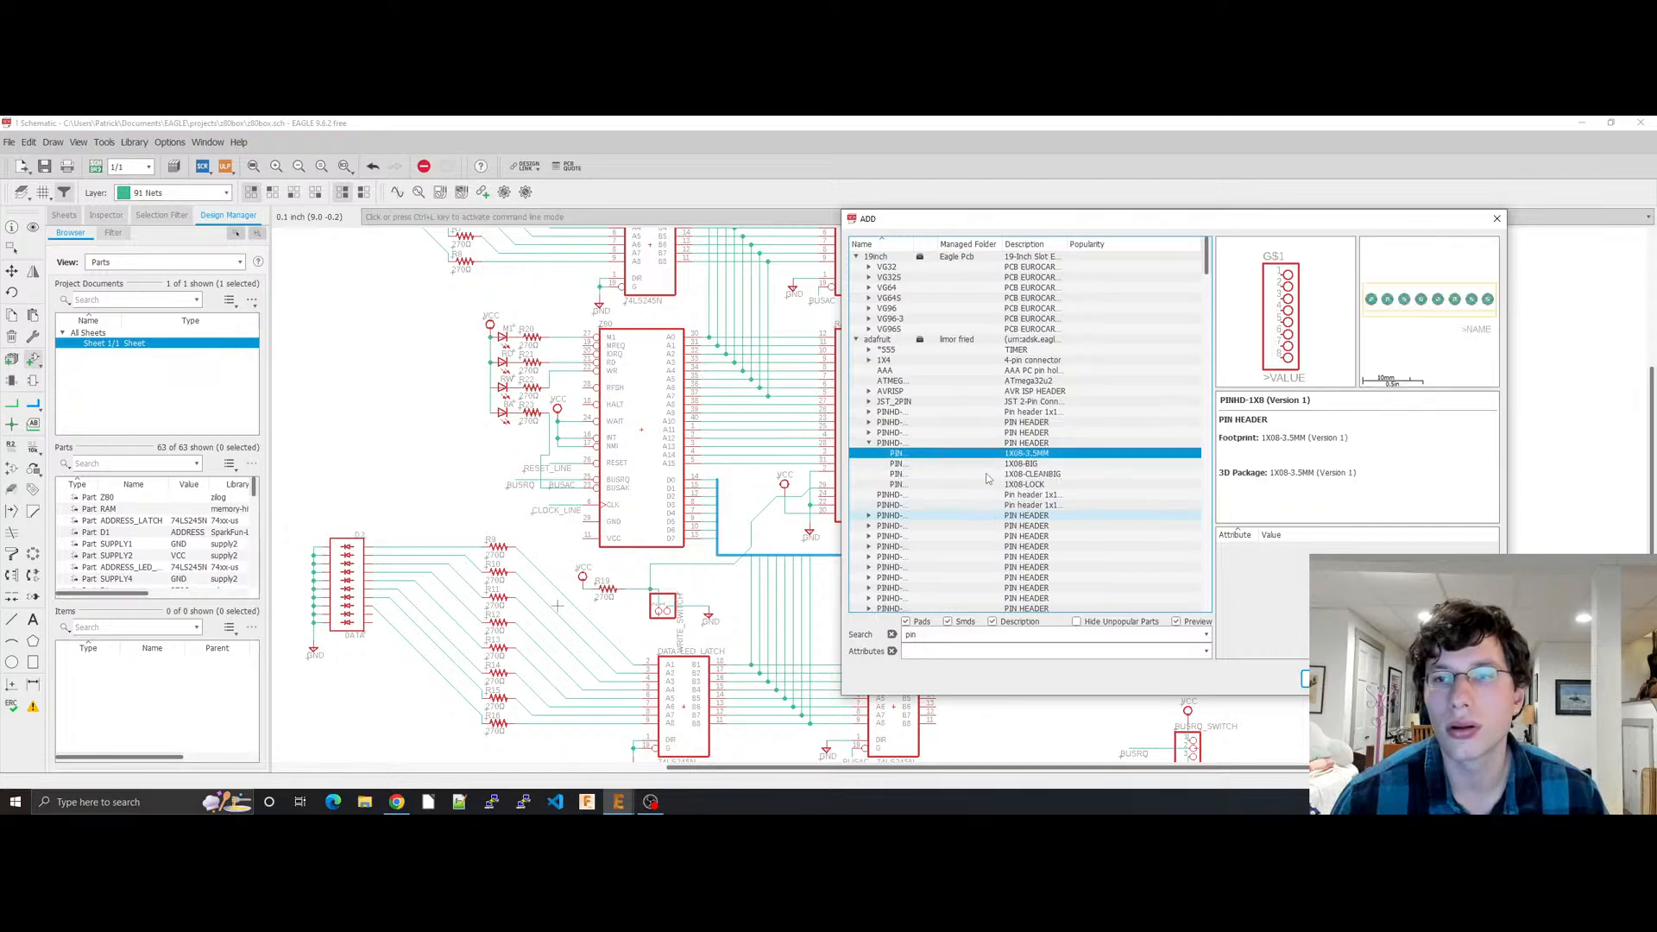
key("Down")
key("Down")
key("Up")
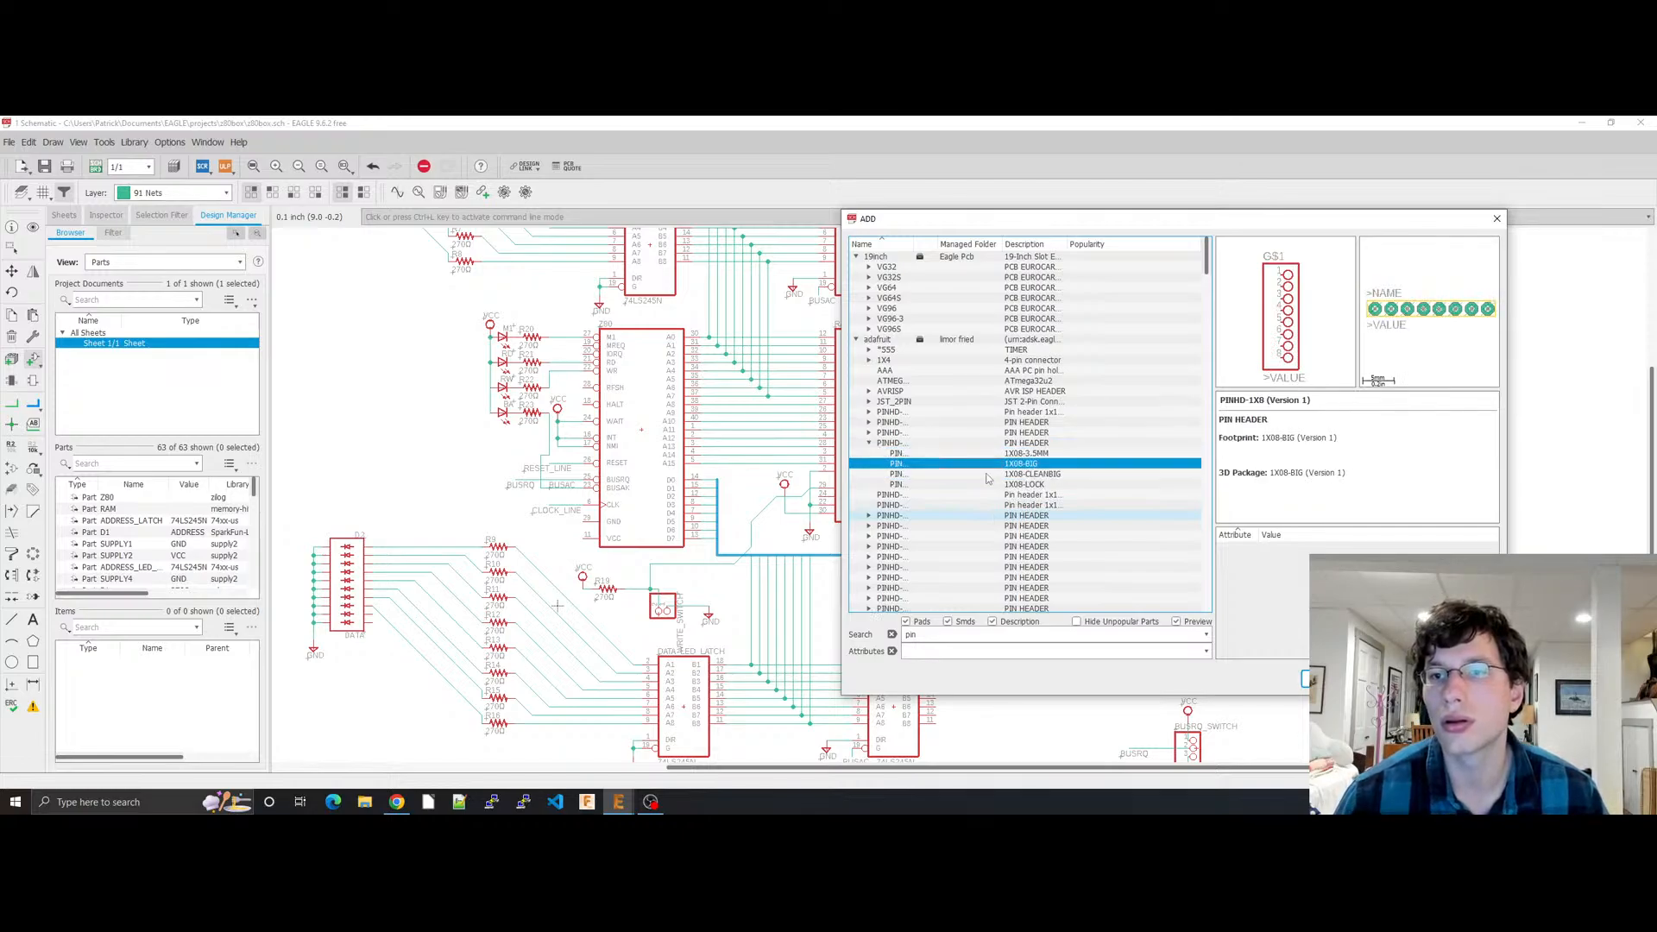
key("Return")
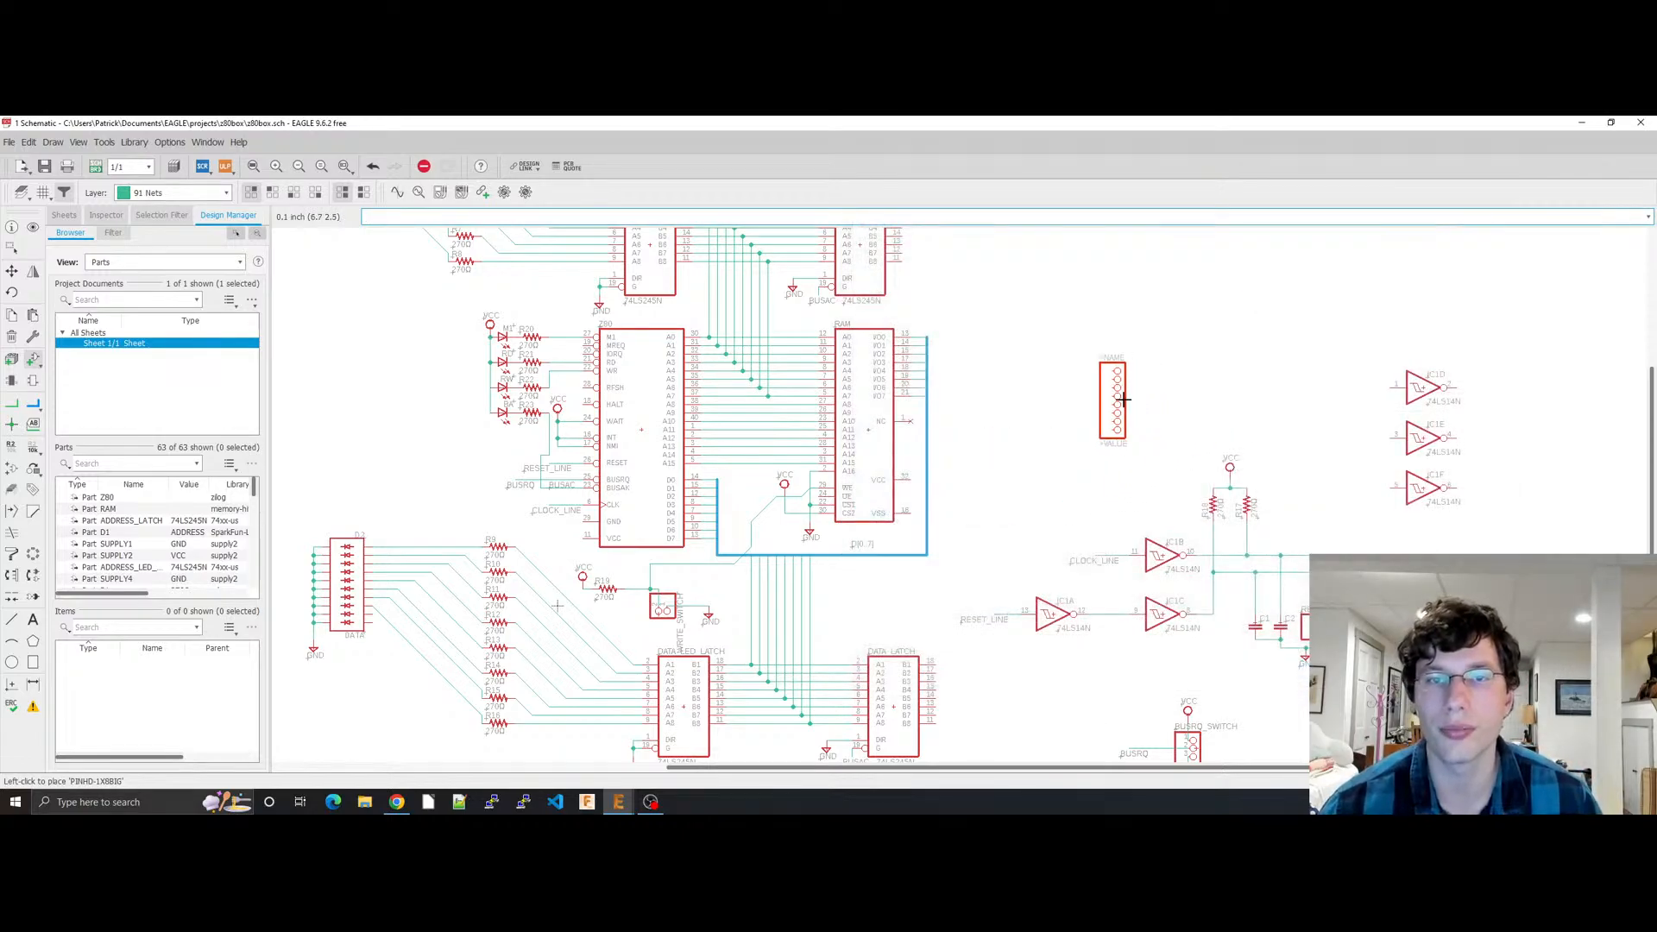
Step: Switch to Chrome and check how the switches connect to GND and VCC in the KiCad z80switch.sch schematic
middle_click_drag(1121, 392, 1105, 551)
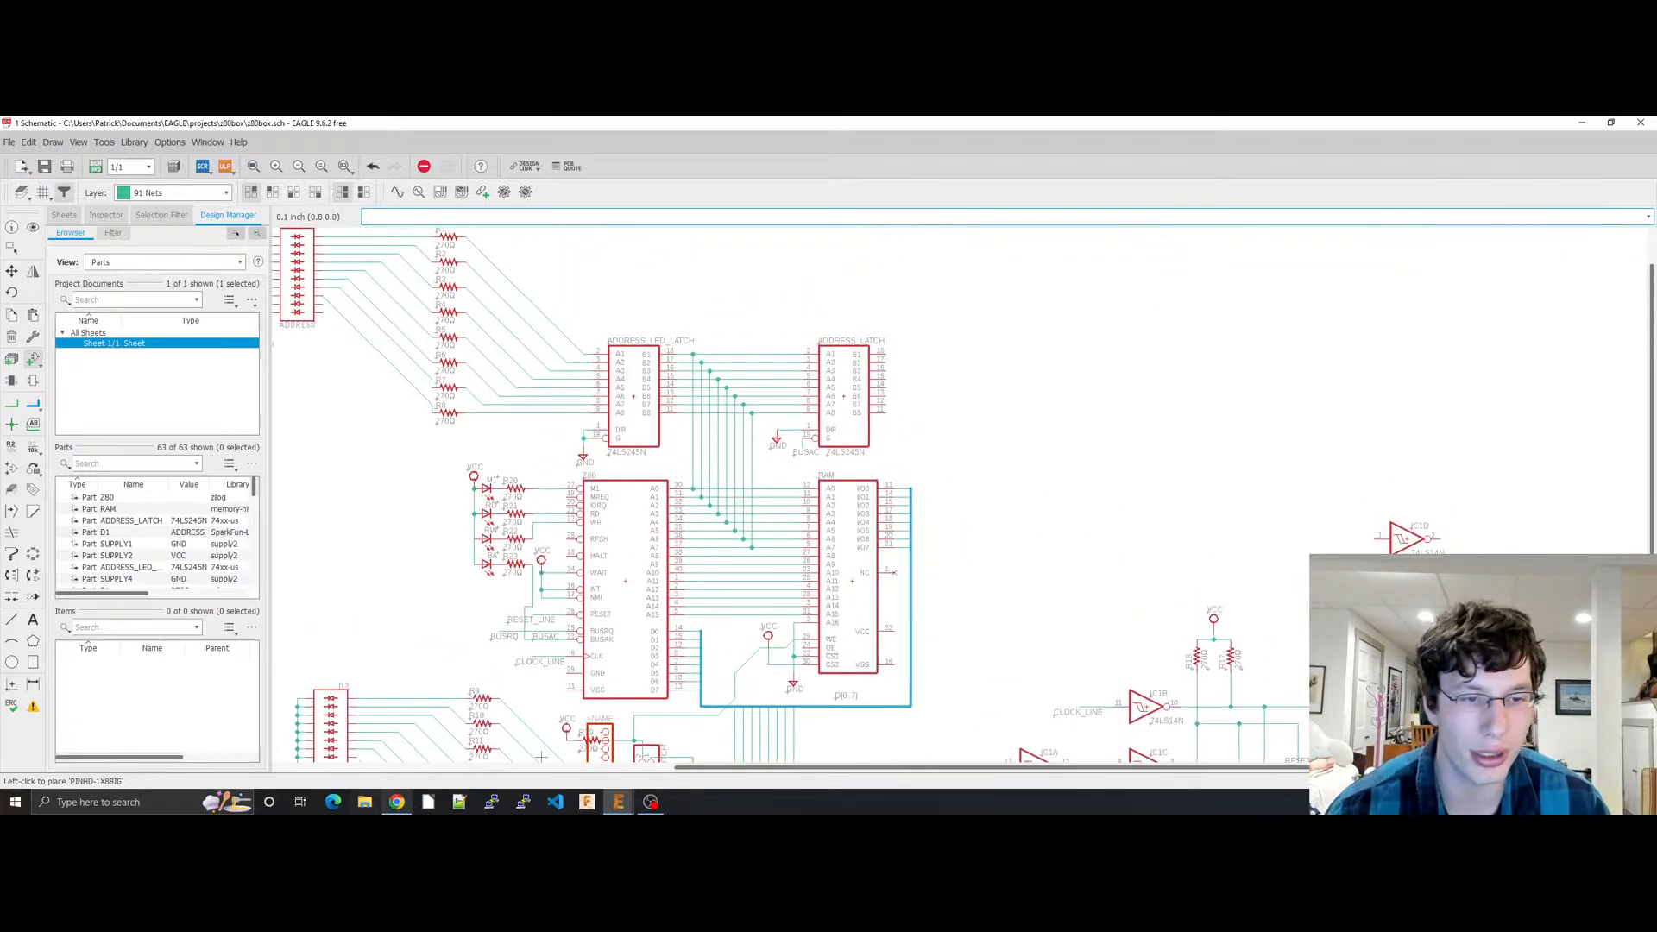
left_click(397, 802)
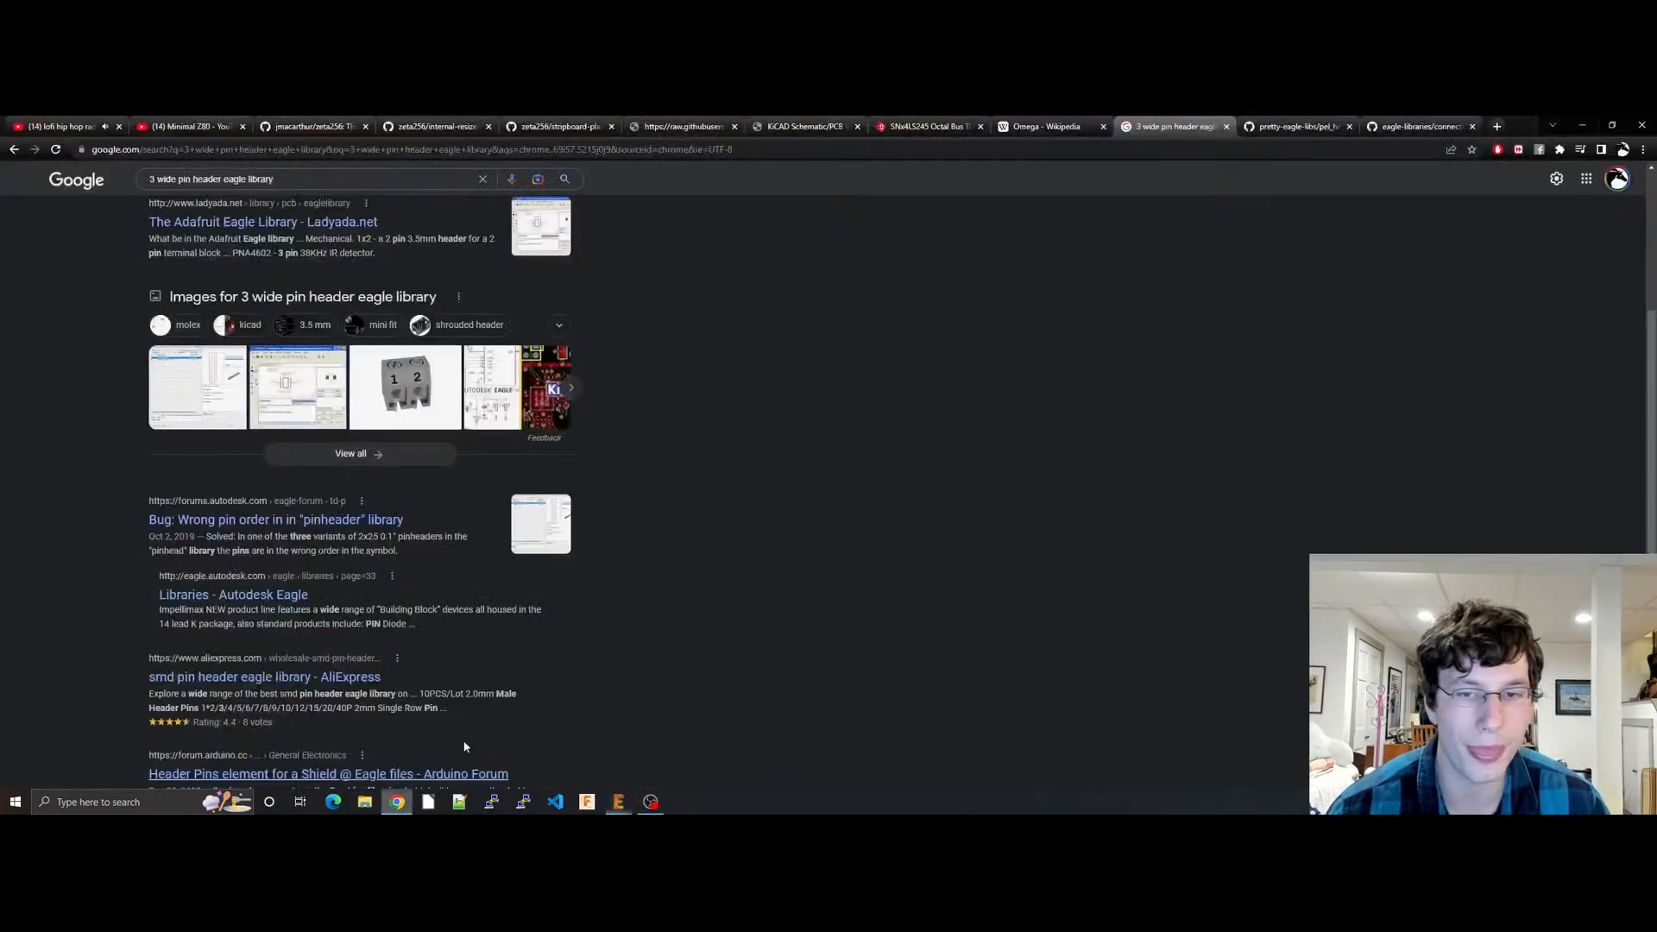
left_click(807, 126)
left_click_drag(482, 475, 763, 347)
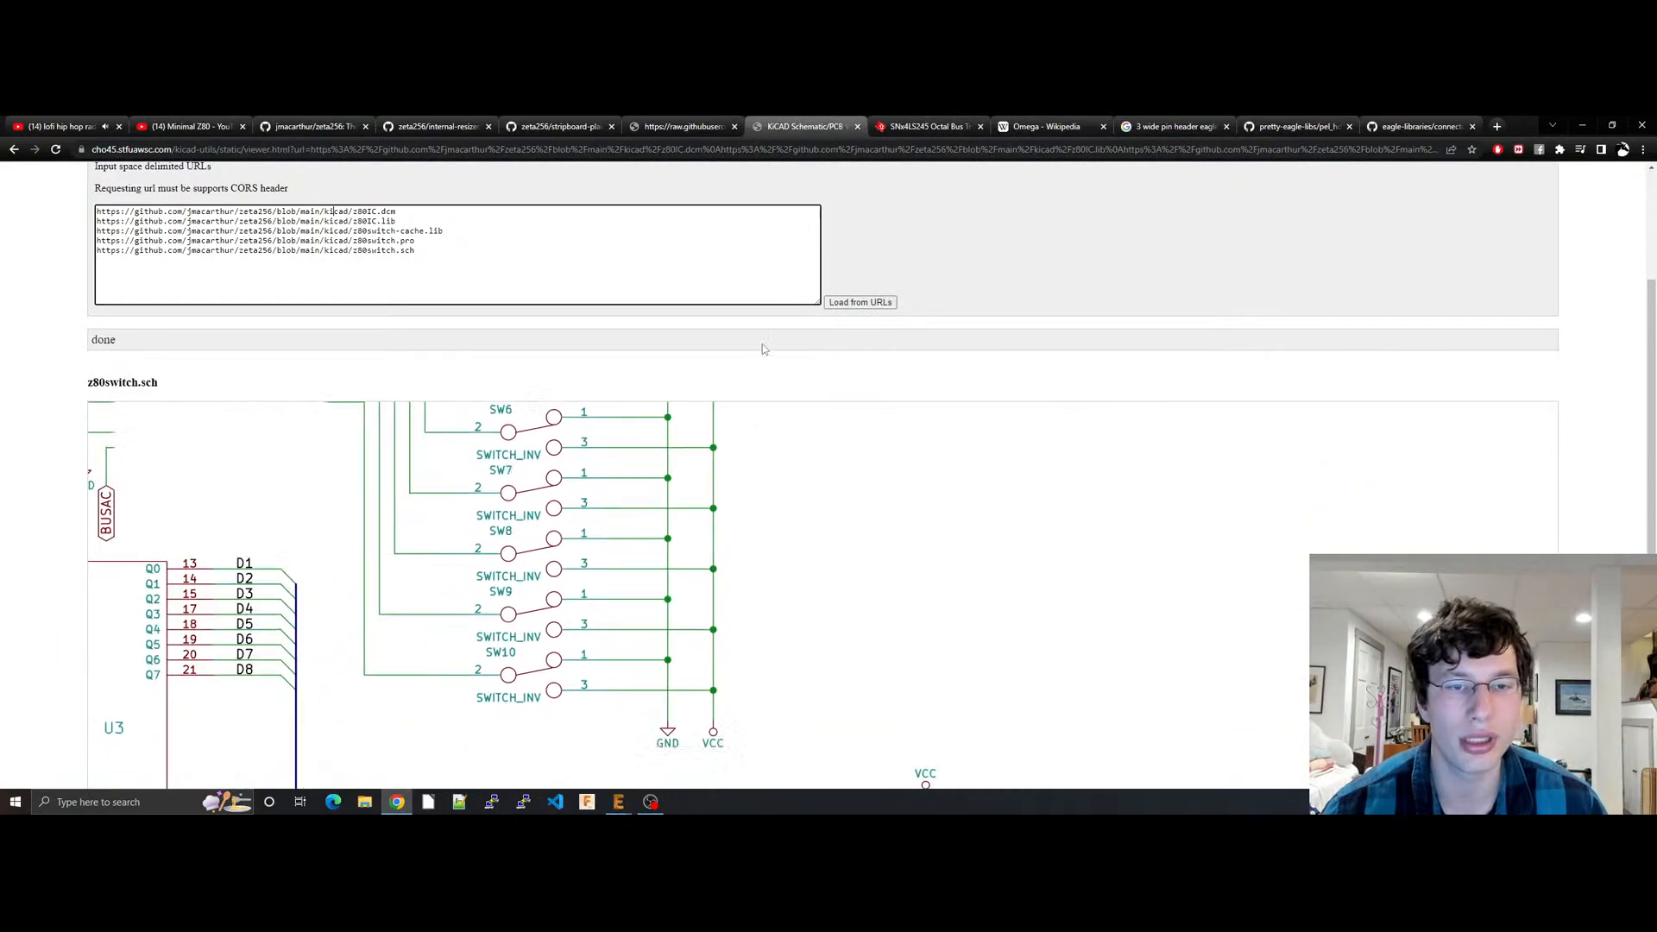
left_click_drag(837, 626, 796, 588)
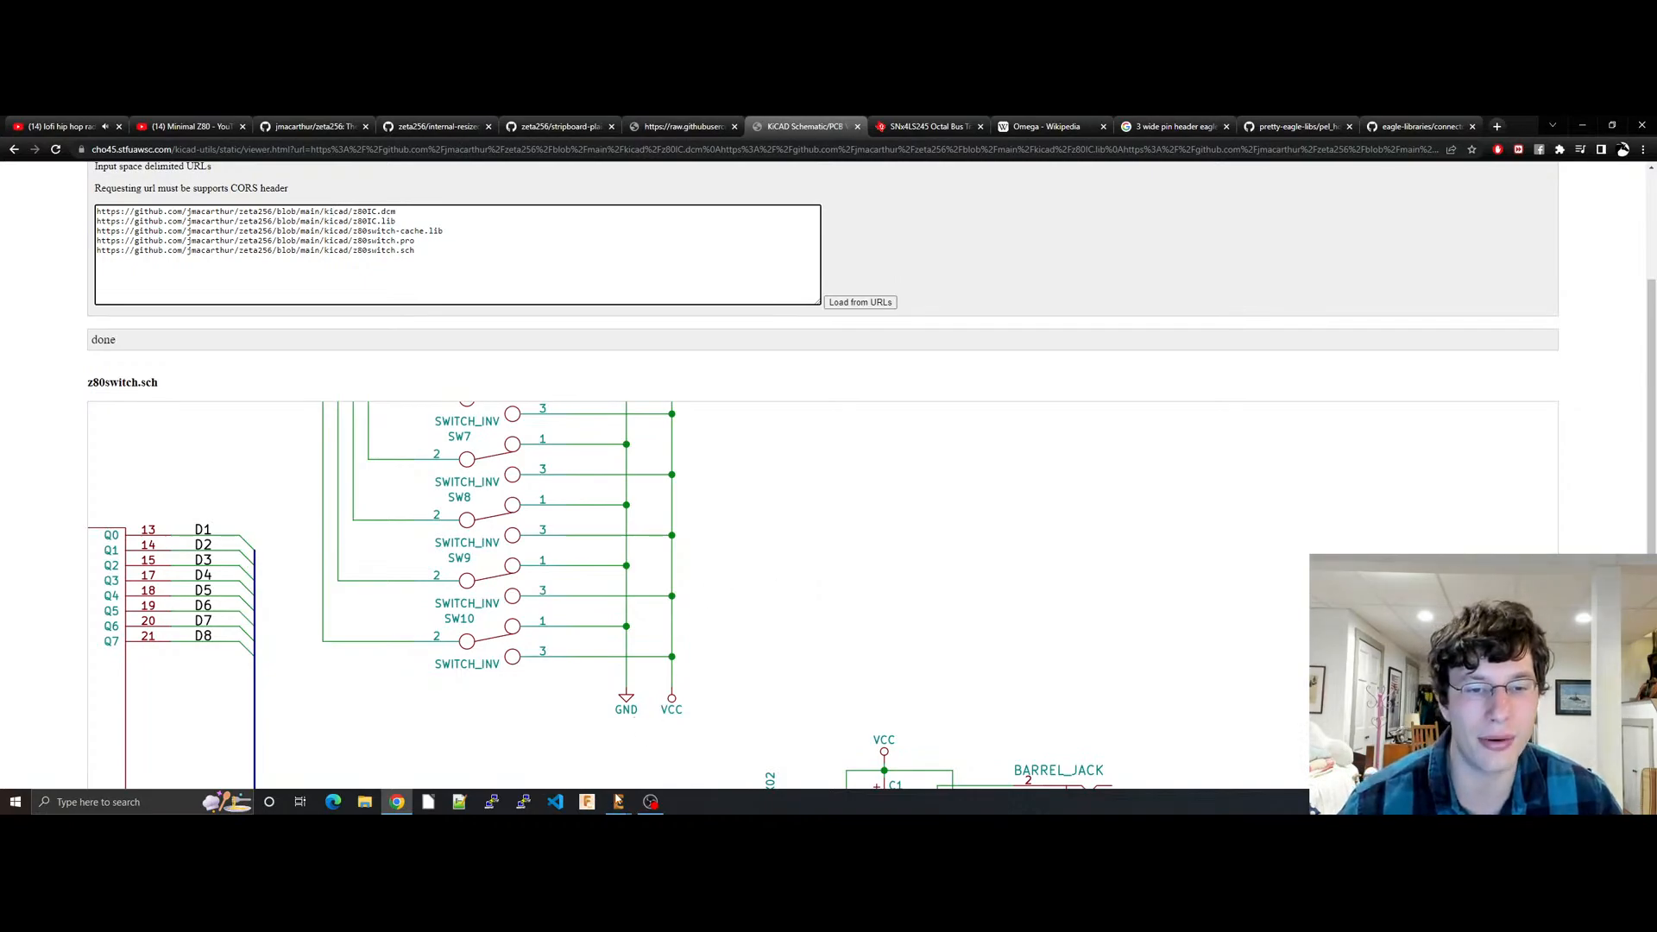
Step: Return to EAGLE and place three eight-pin headers in a row beside ADDRESS_LATCH
left_click(618, 802)
left_click(675, 756)
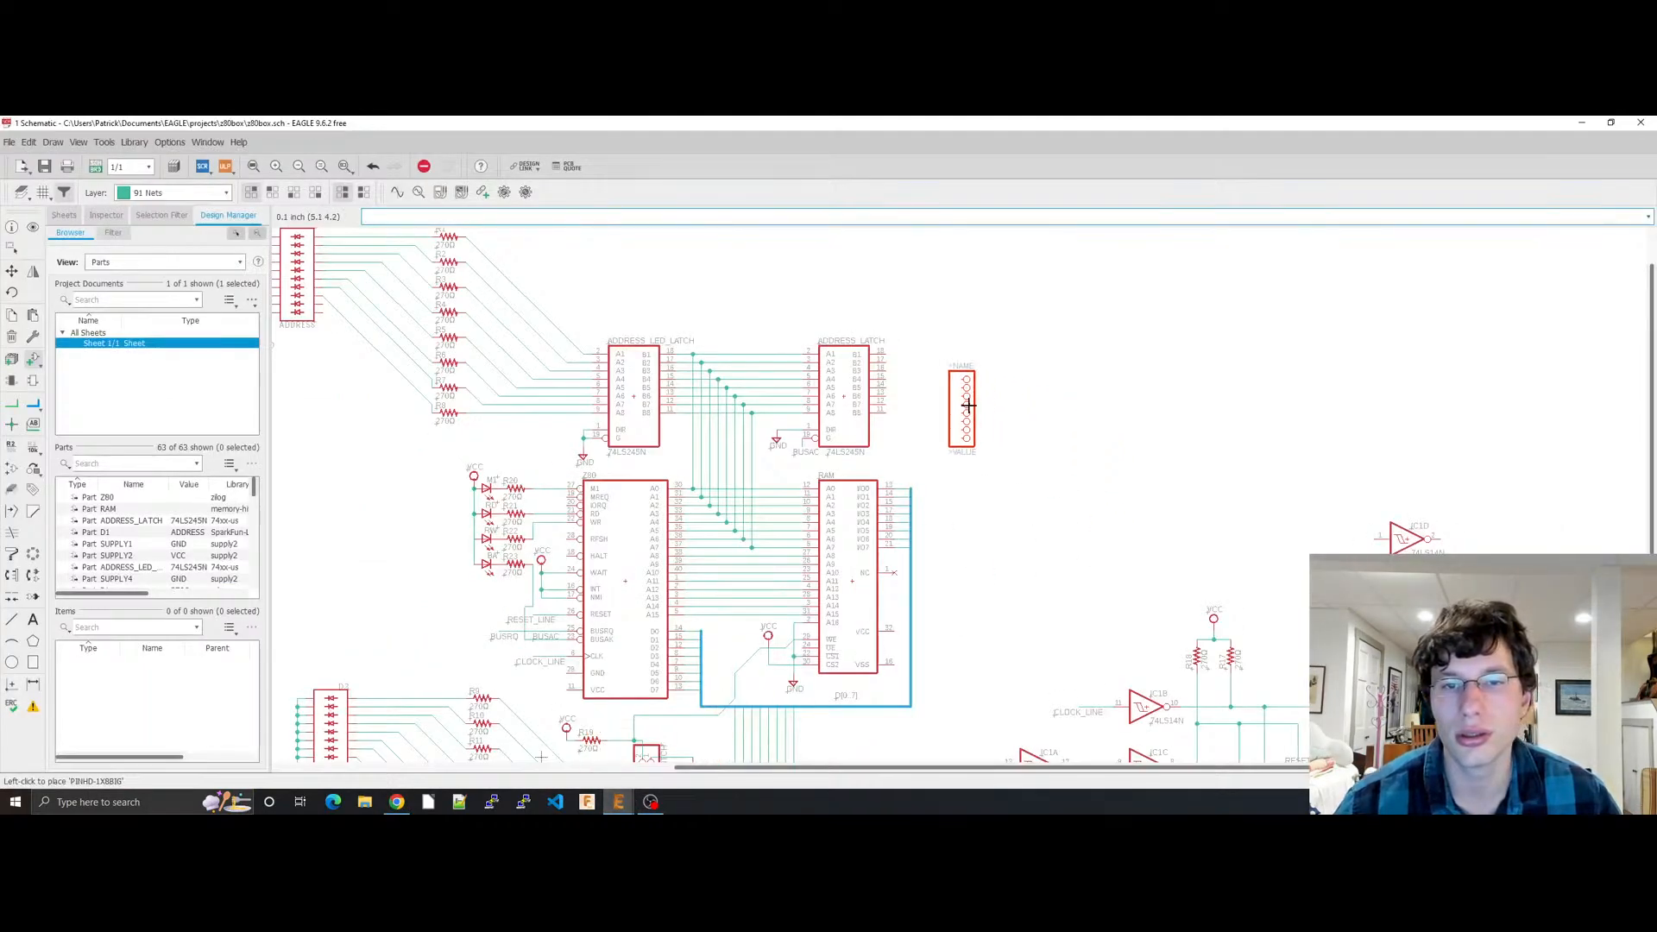
left_click(1061, 382)
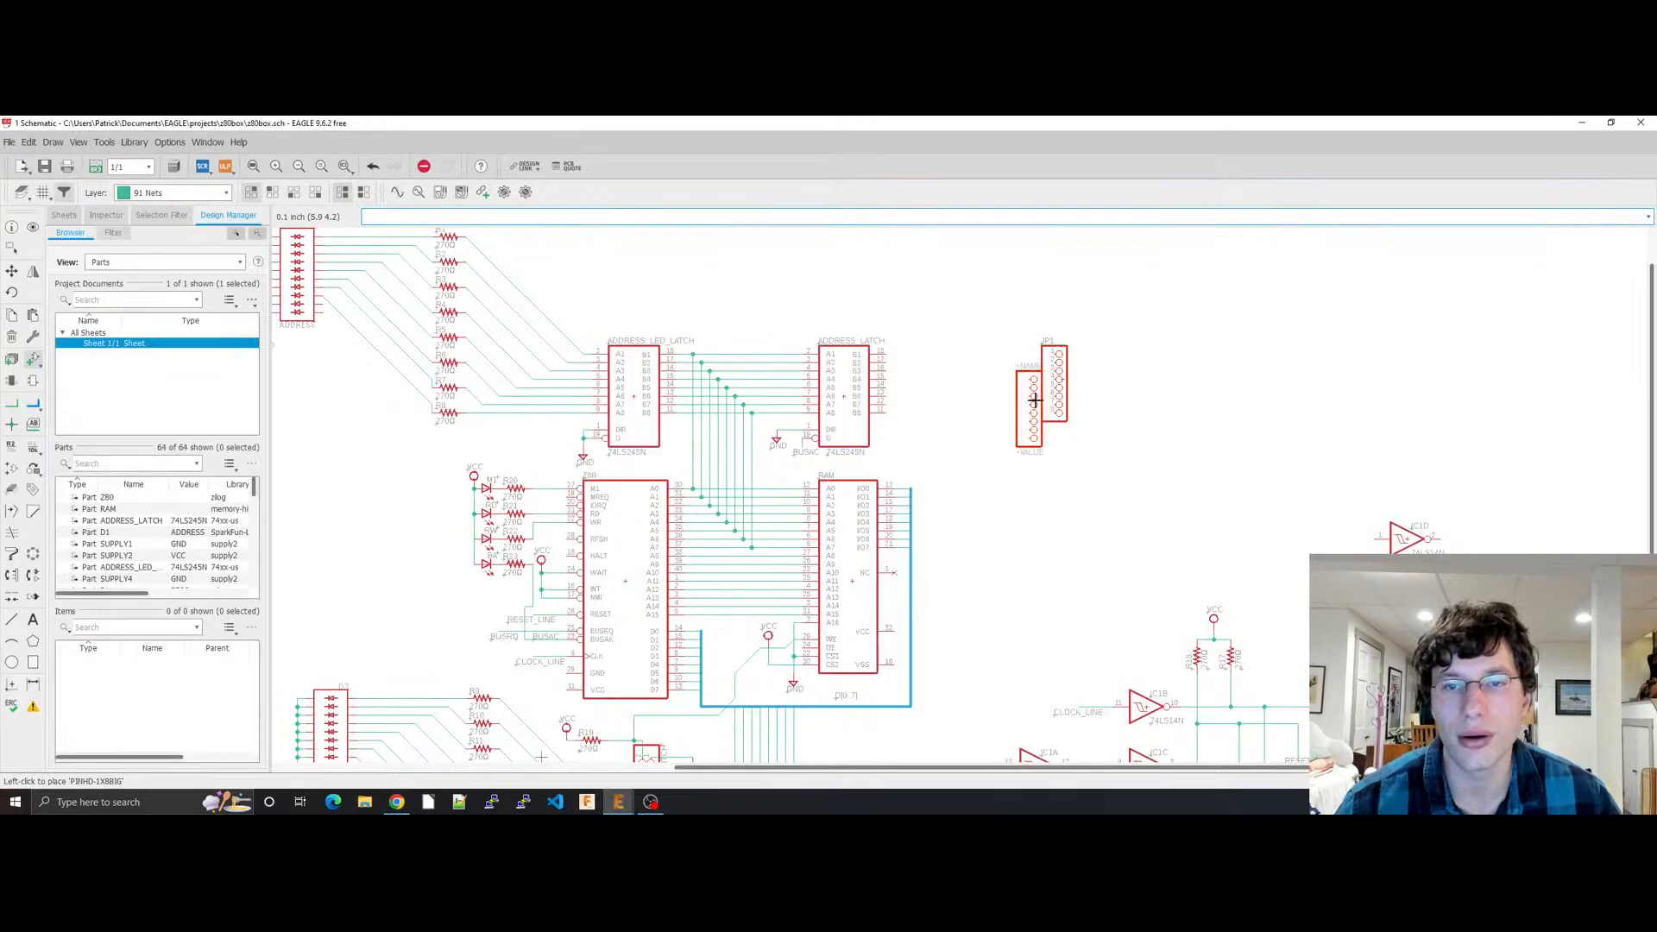
left_click(1021, 375)
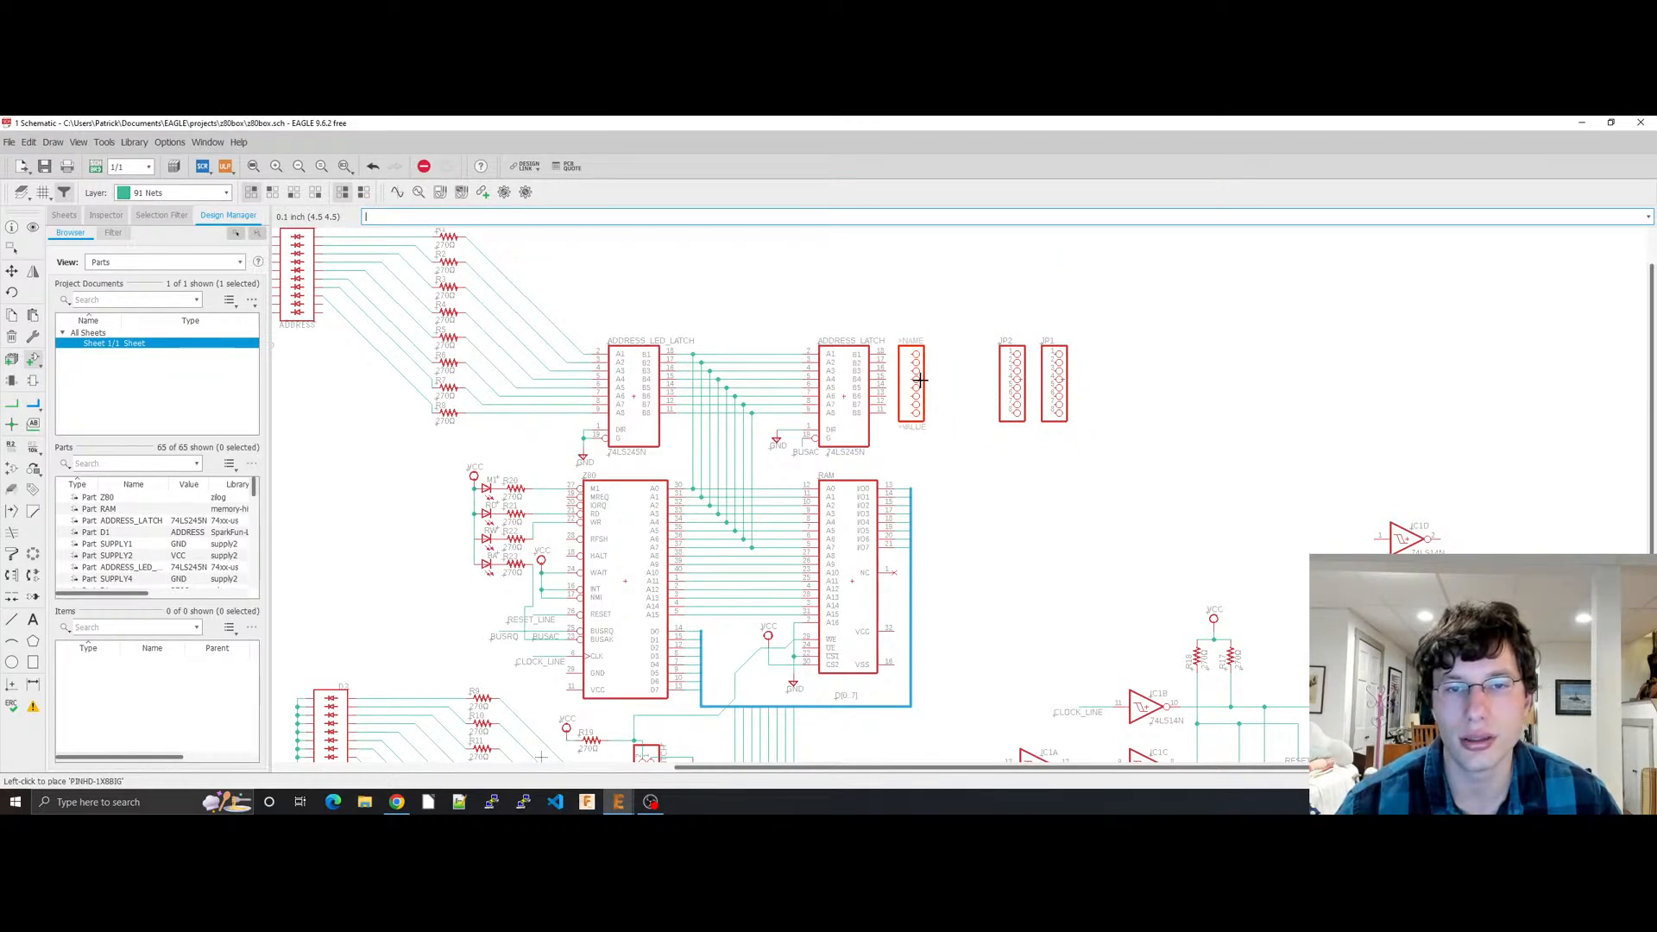
left_click(920, 380)
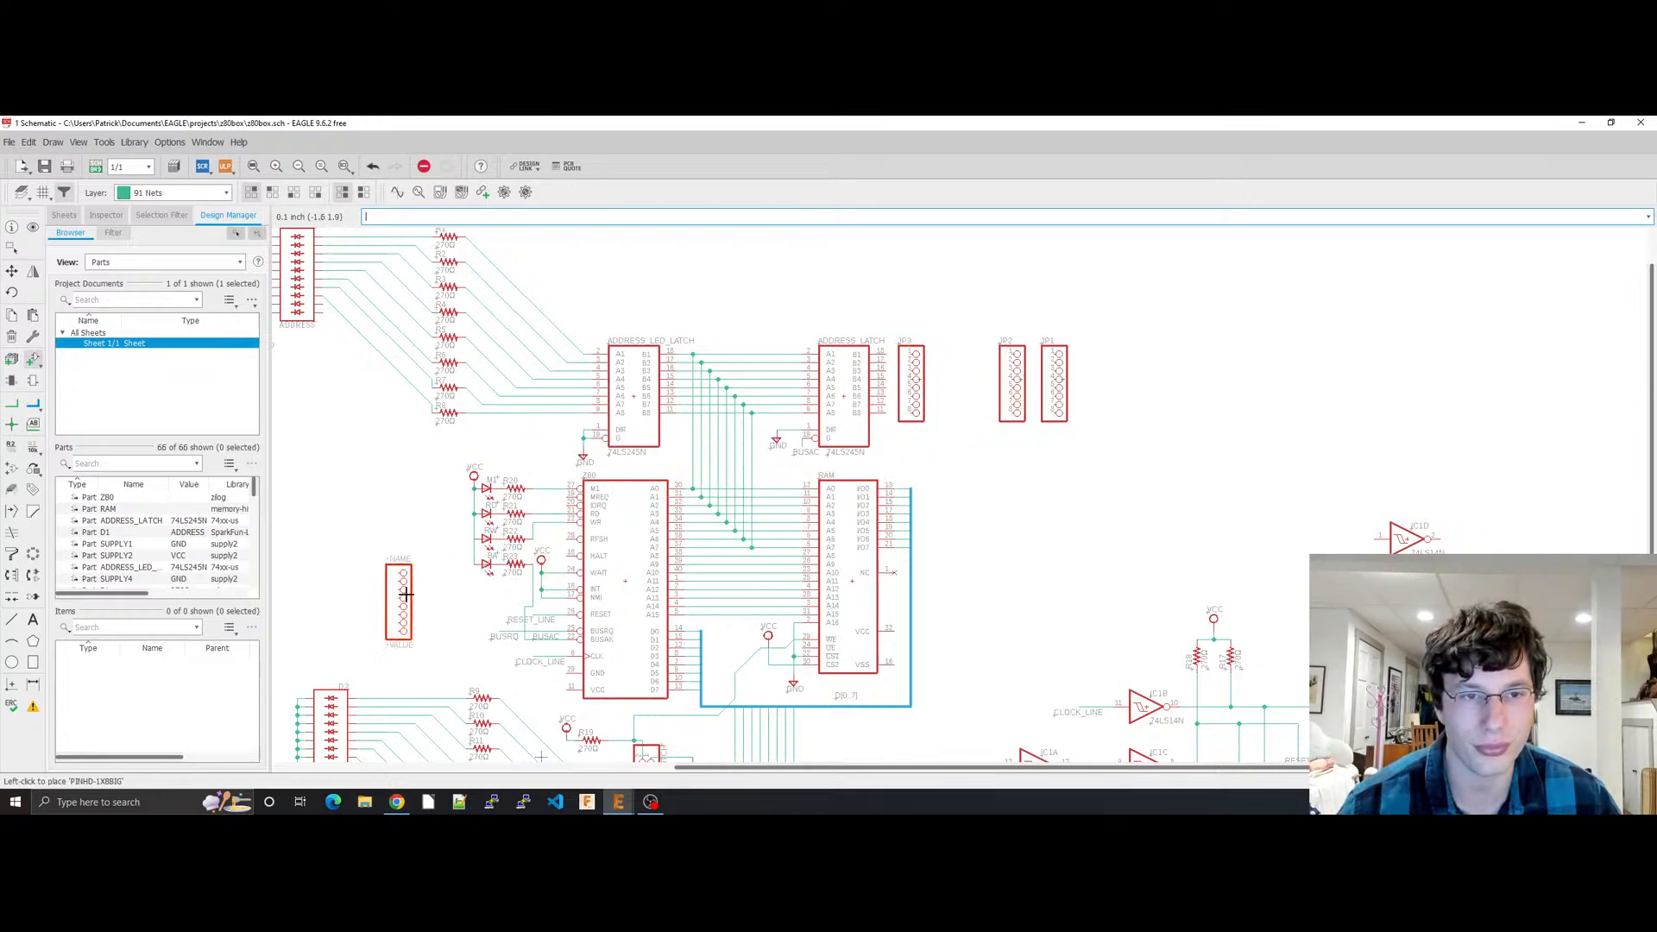
Step: Place three more eight-pin headers beside DATA_LATCH and save the schematic
middle_click_drag(821, 648, 827, 297)
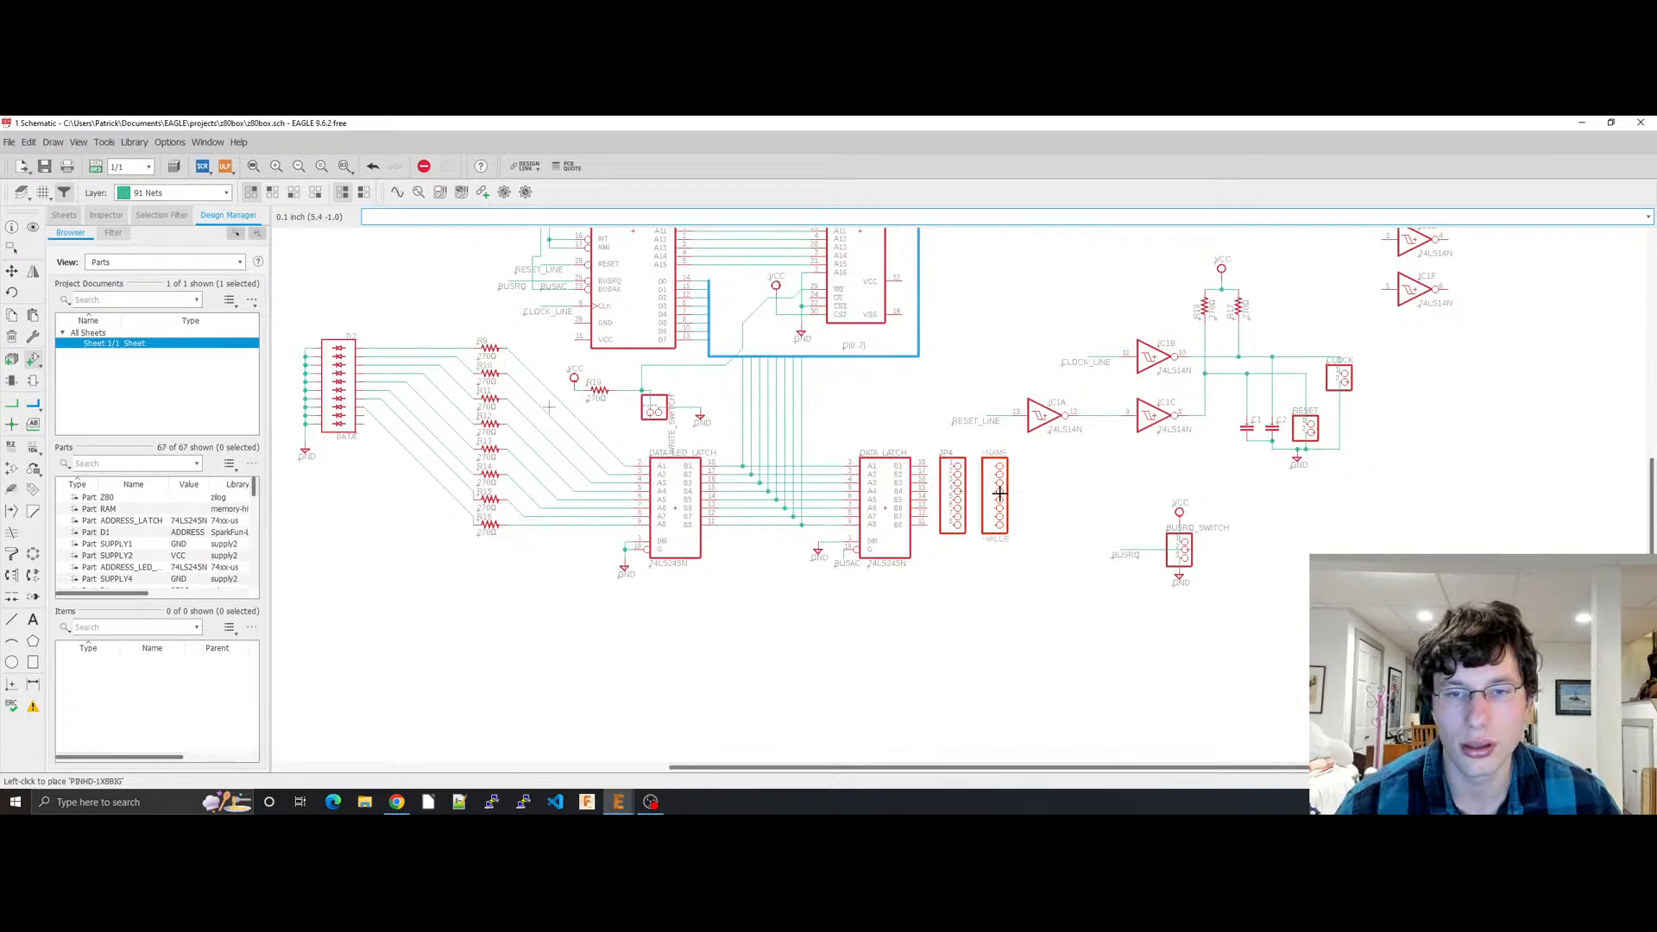
left_click(998, 494)
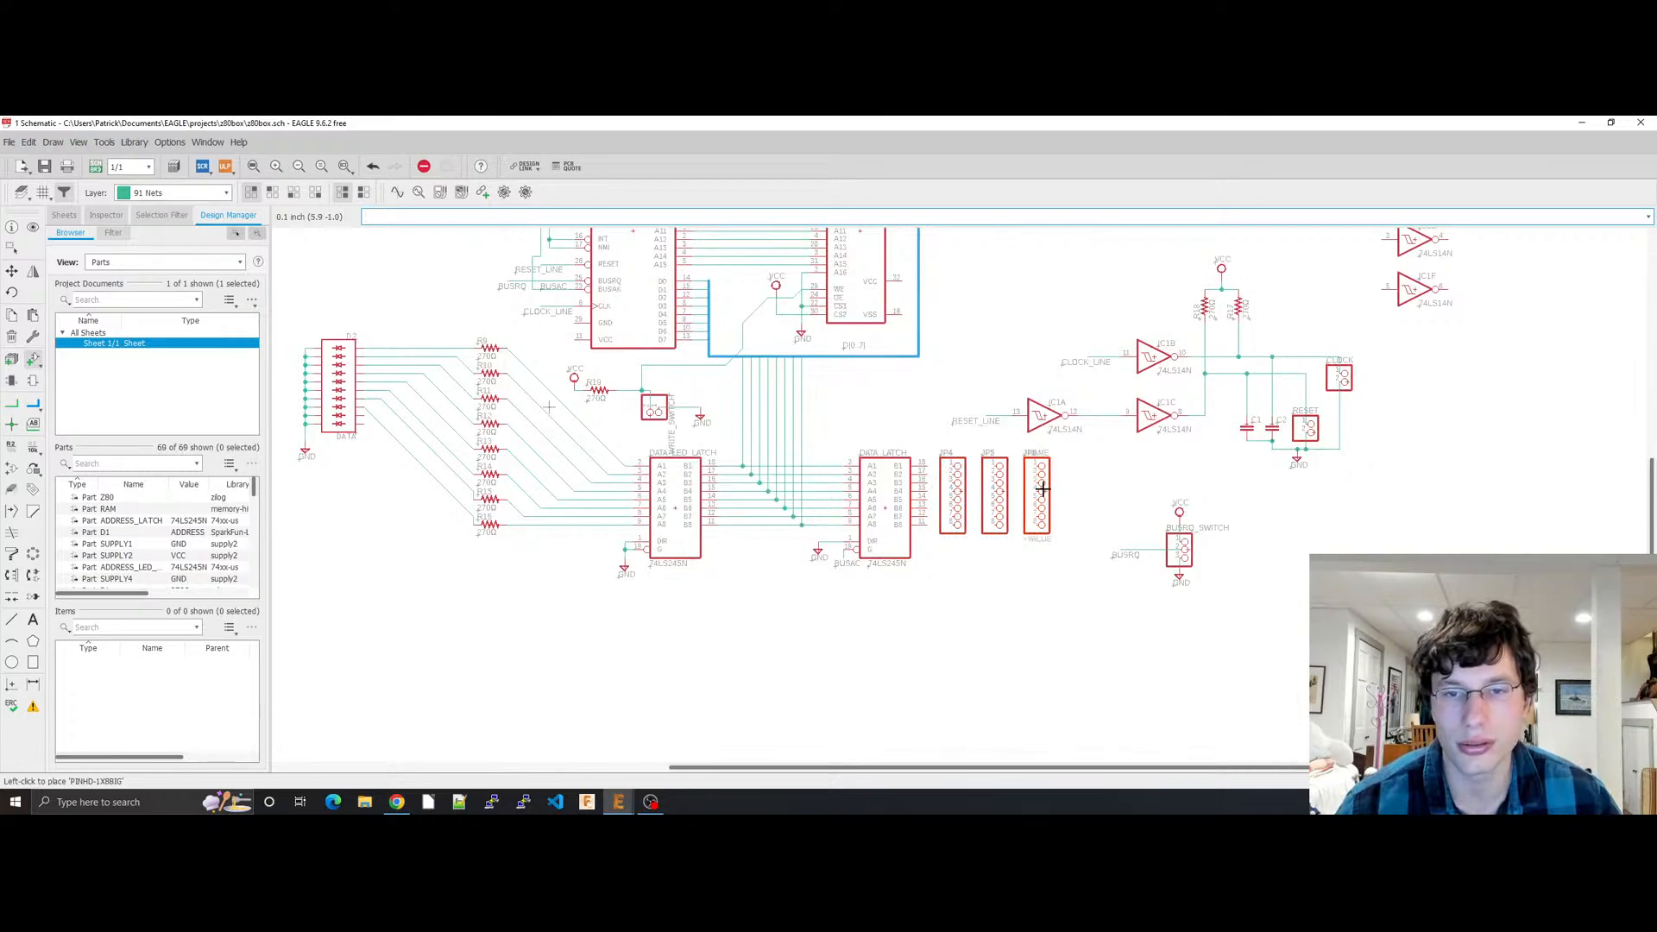
key("Escape")
key("Escape")
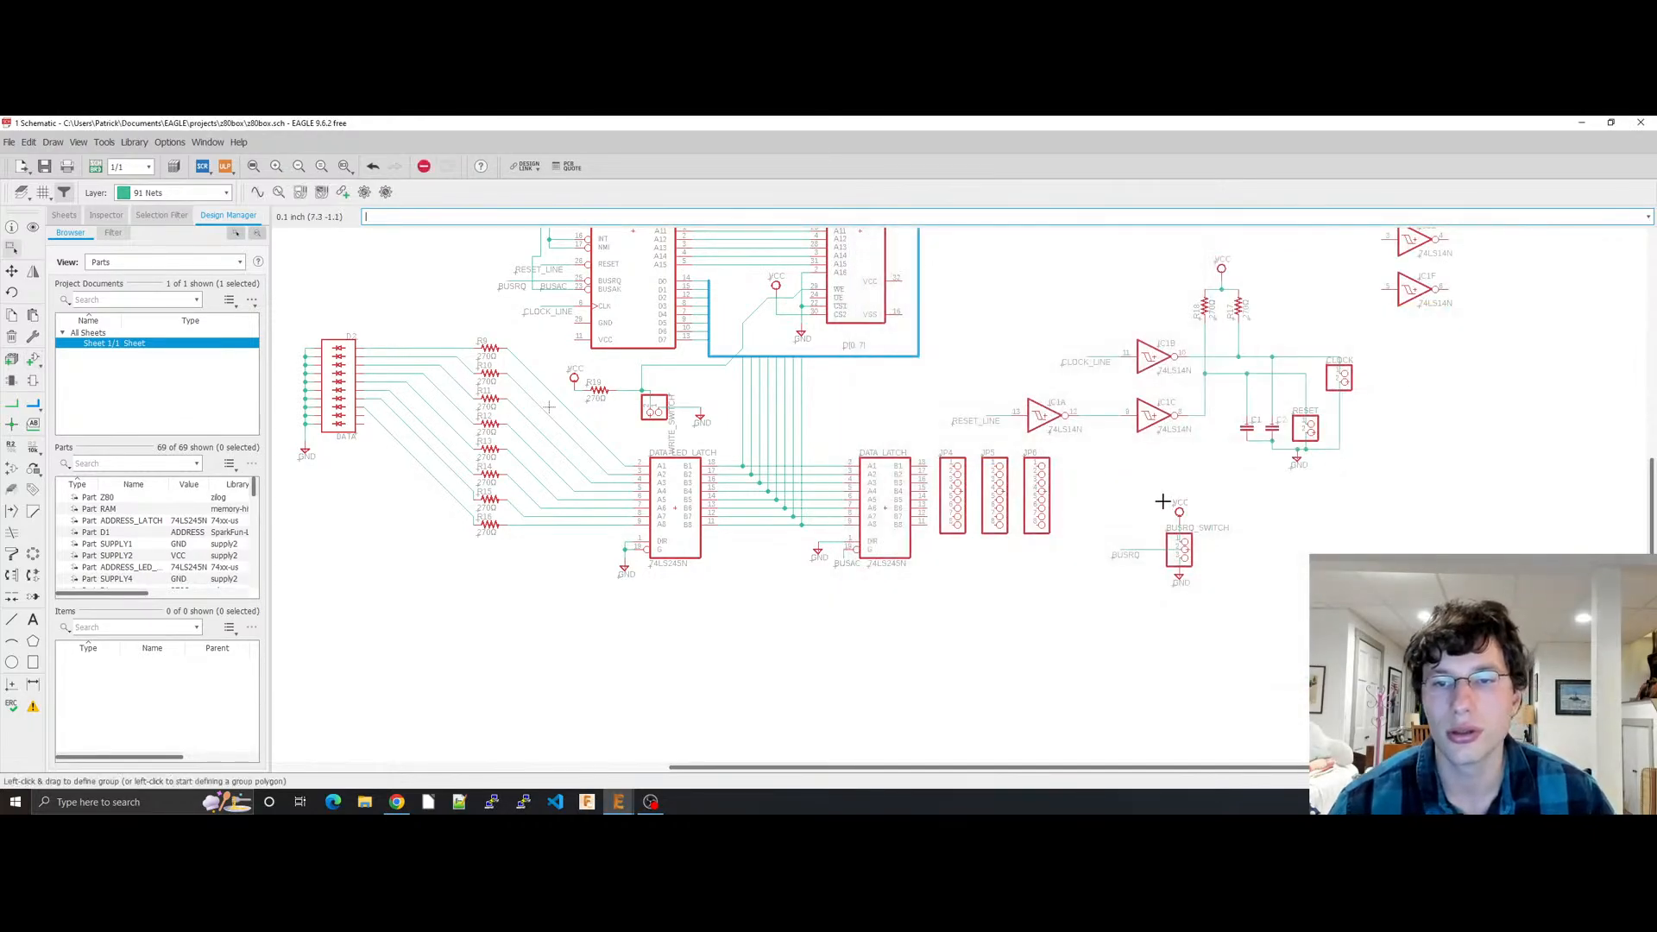
key("ctrl+s")
Step: Draw vertical nets joining pins 1 to 8 together on JP5 and on JP6 beside DATA_LATCH
scroll(1047, 525, "up", 3)
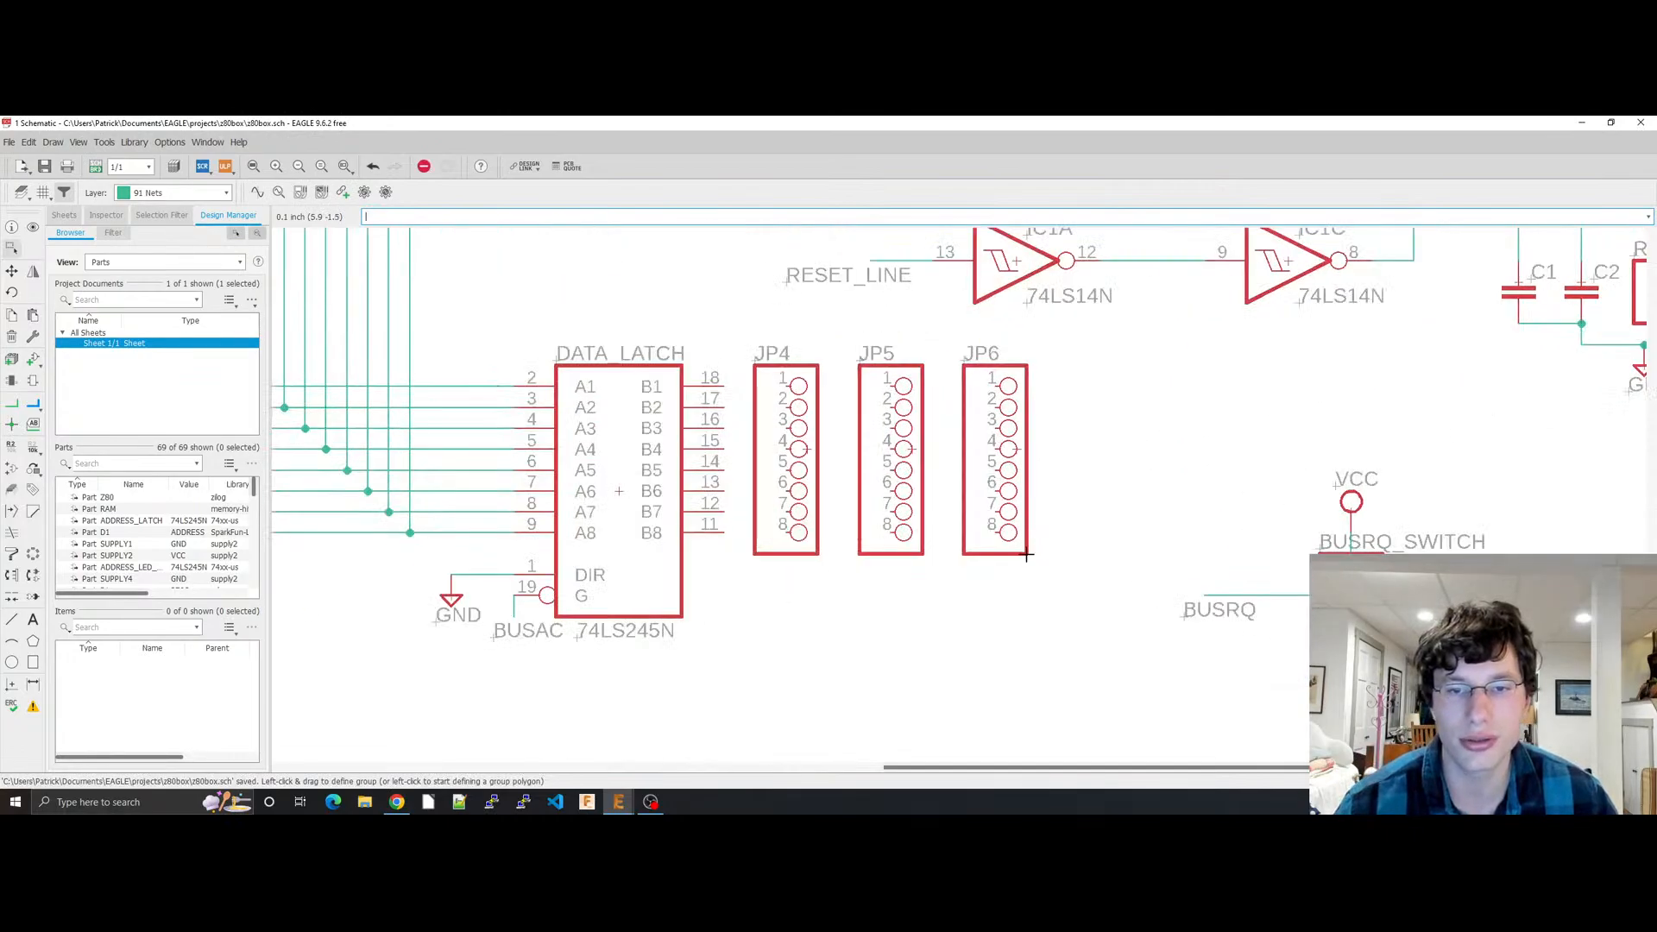
left_click(12, 403)
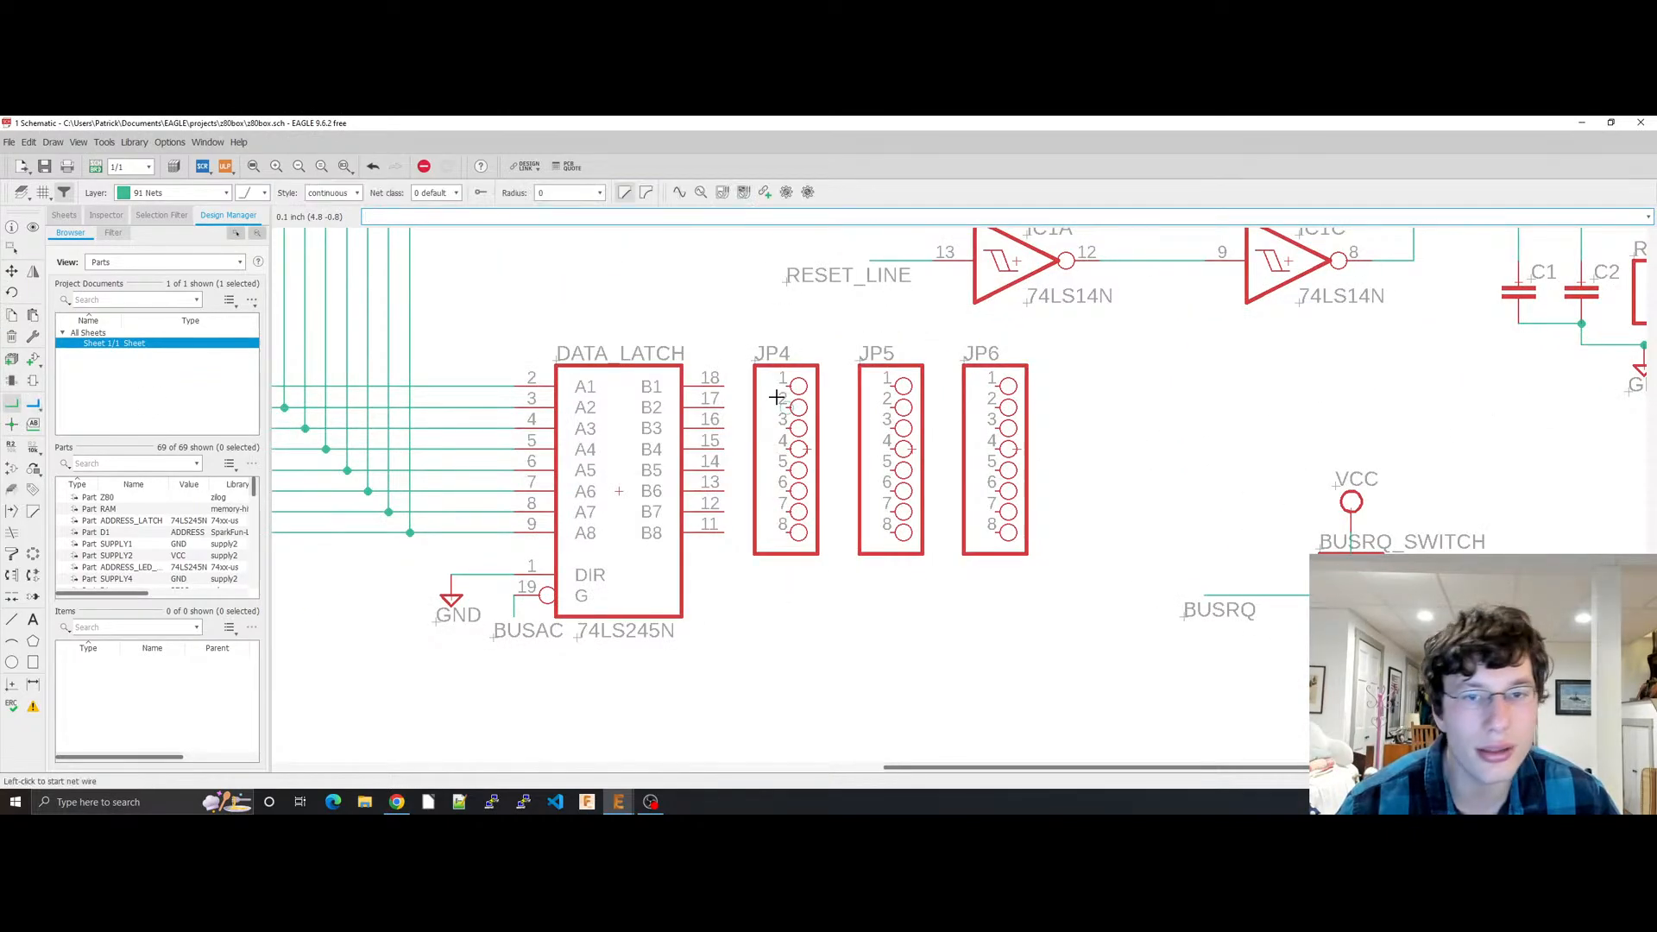
left_click(891, 387)
left_click(879, 536)
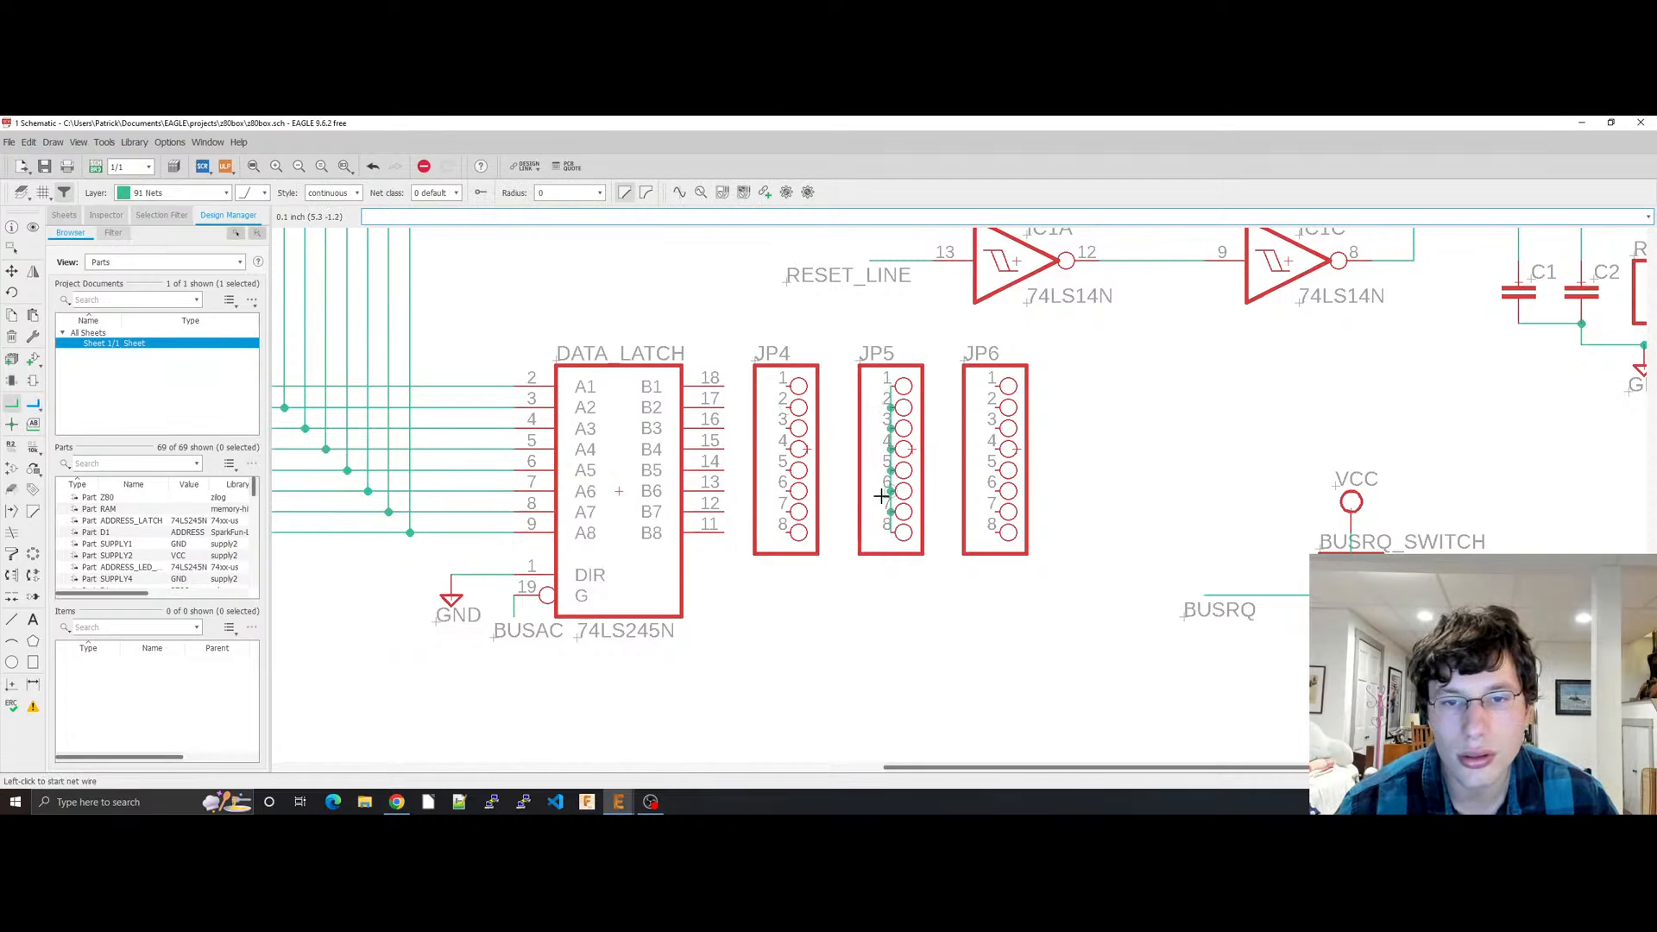
left_click(995, 389)
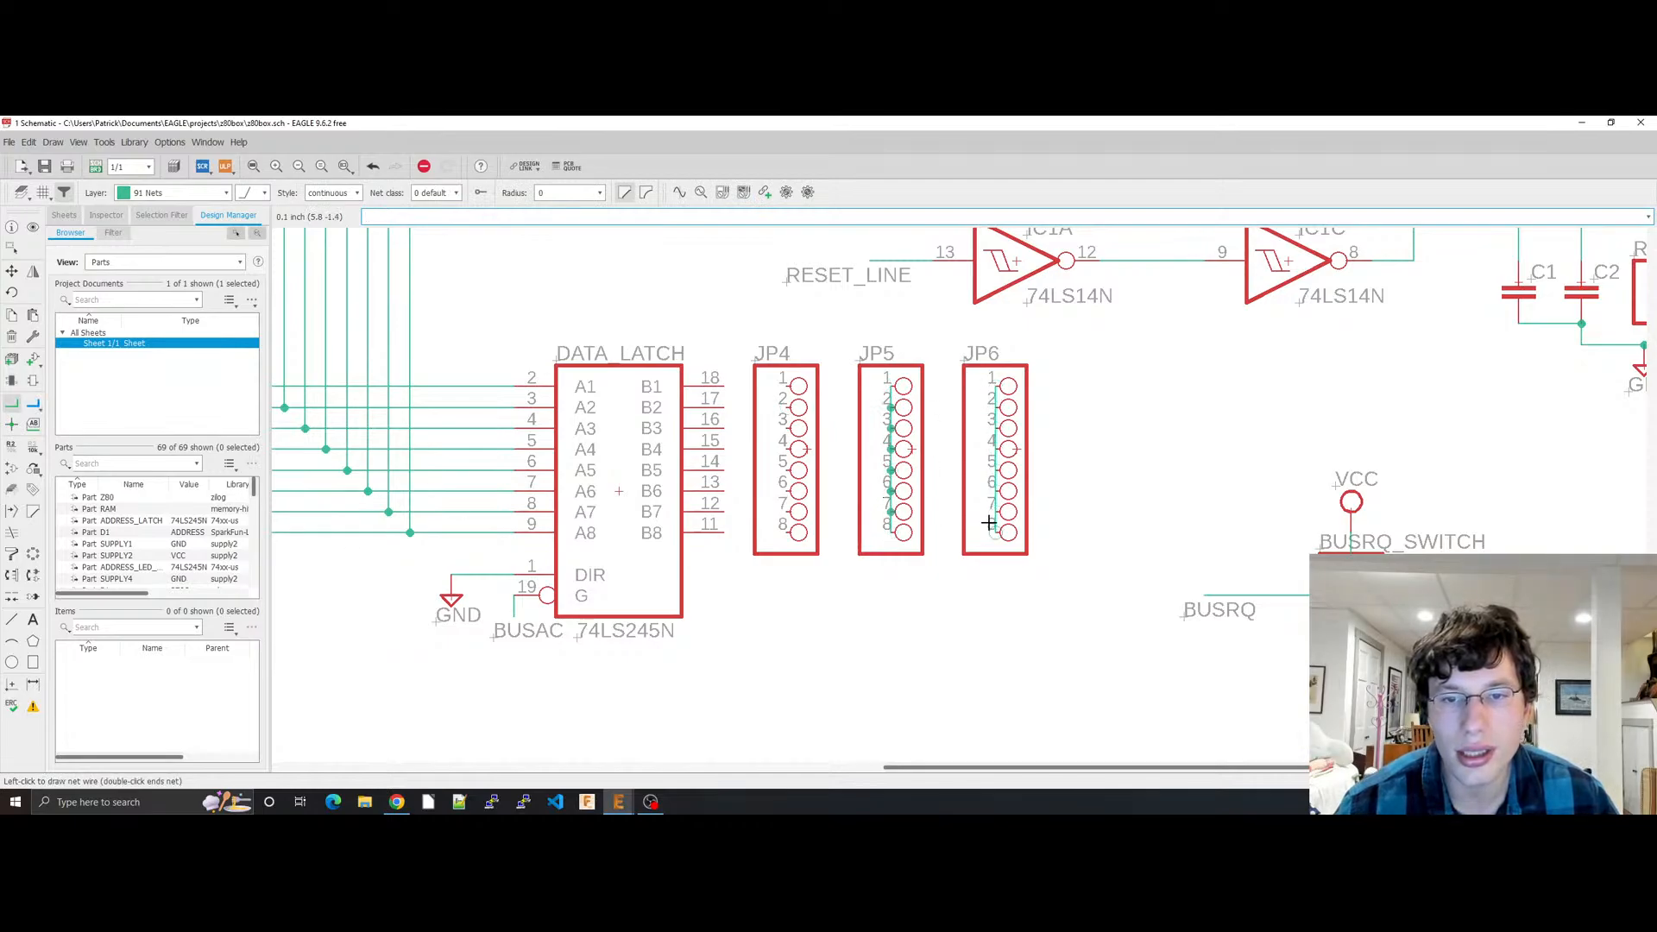
left_click(985, 533)
Step: Draw vertical nets joining pins 1 to 8 together on JP2 and on JP1 near ADDRESS_LATCH
middle_click_drag(810, 426, 749, 790)
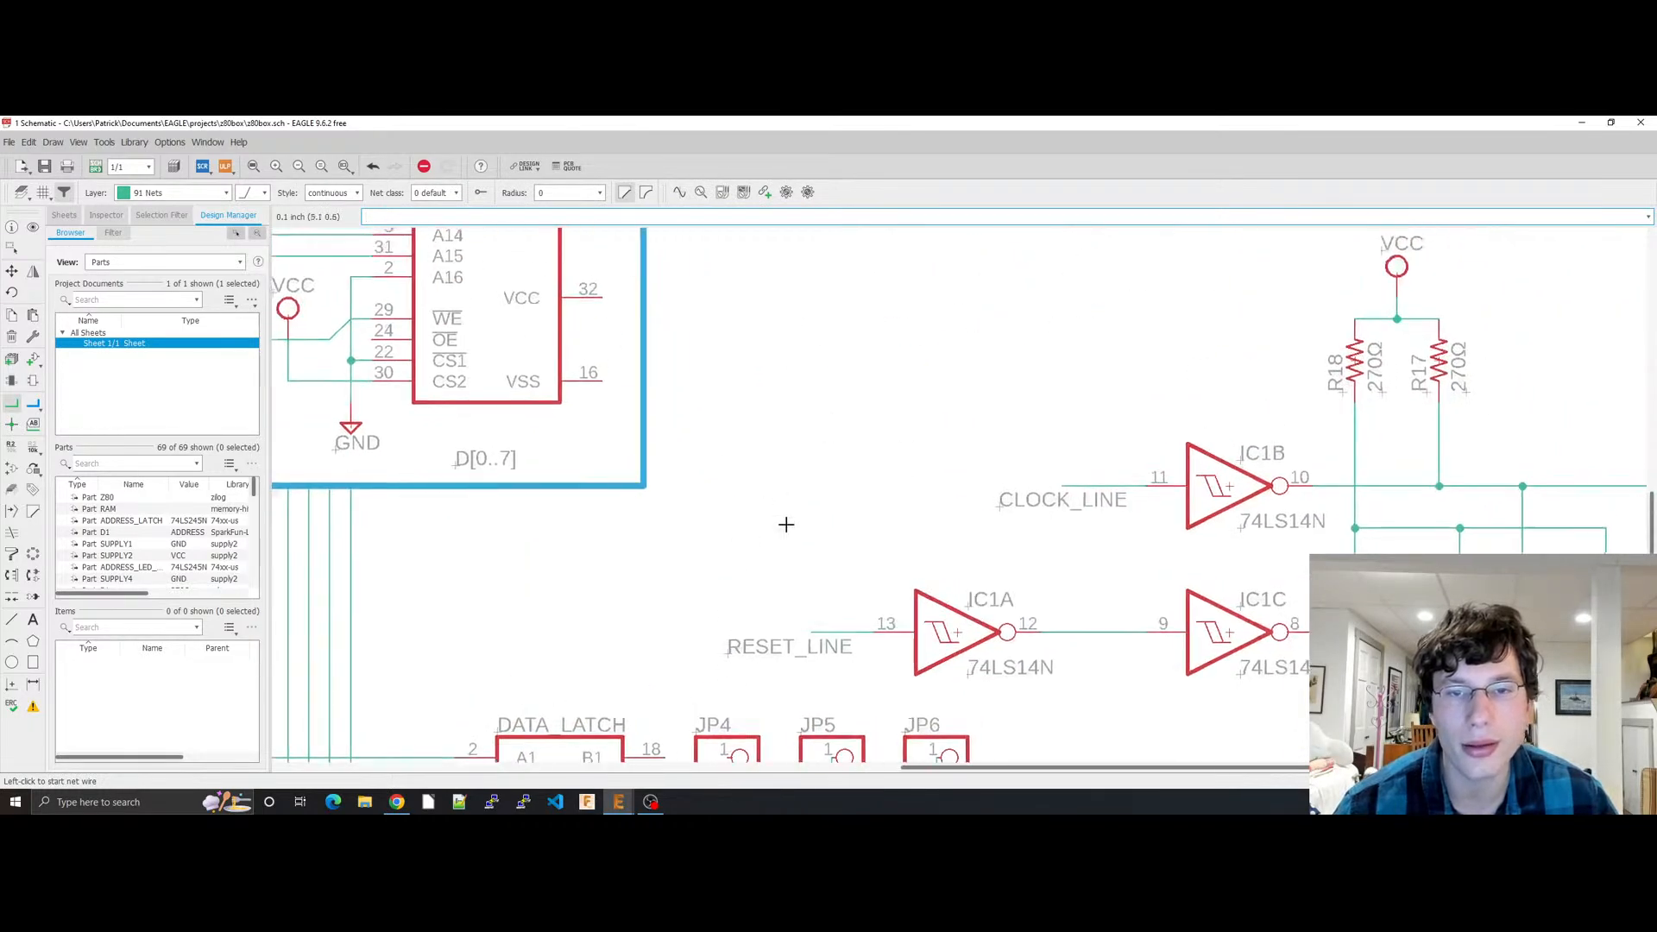
middle_click_drag(799, 298, 851, 747)
middle_click_drag(825, 415, 844, 495)
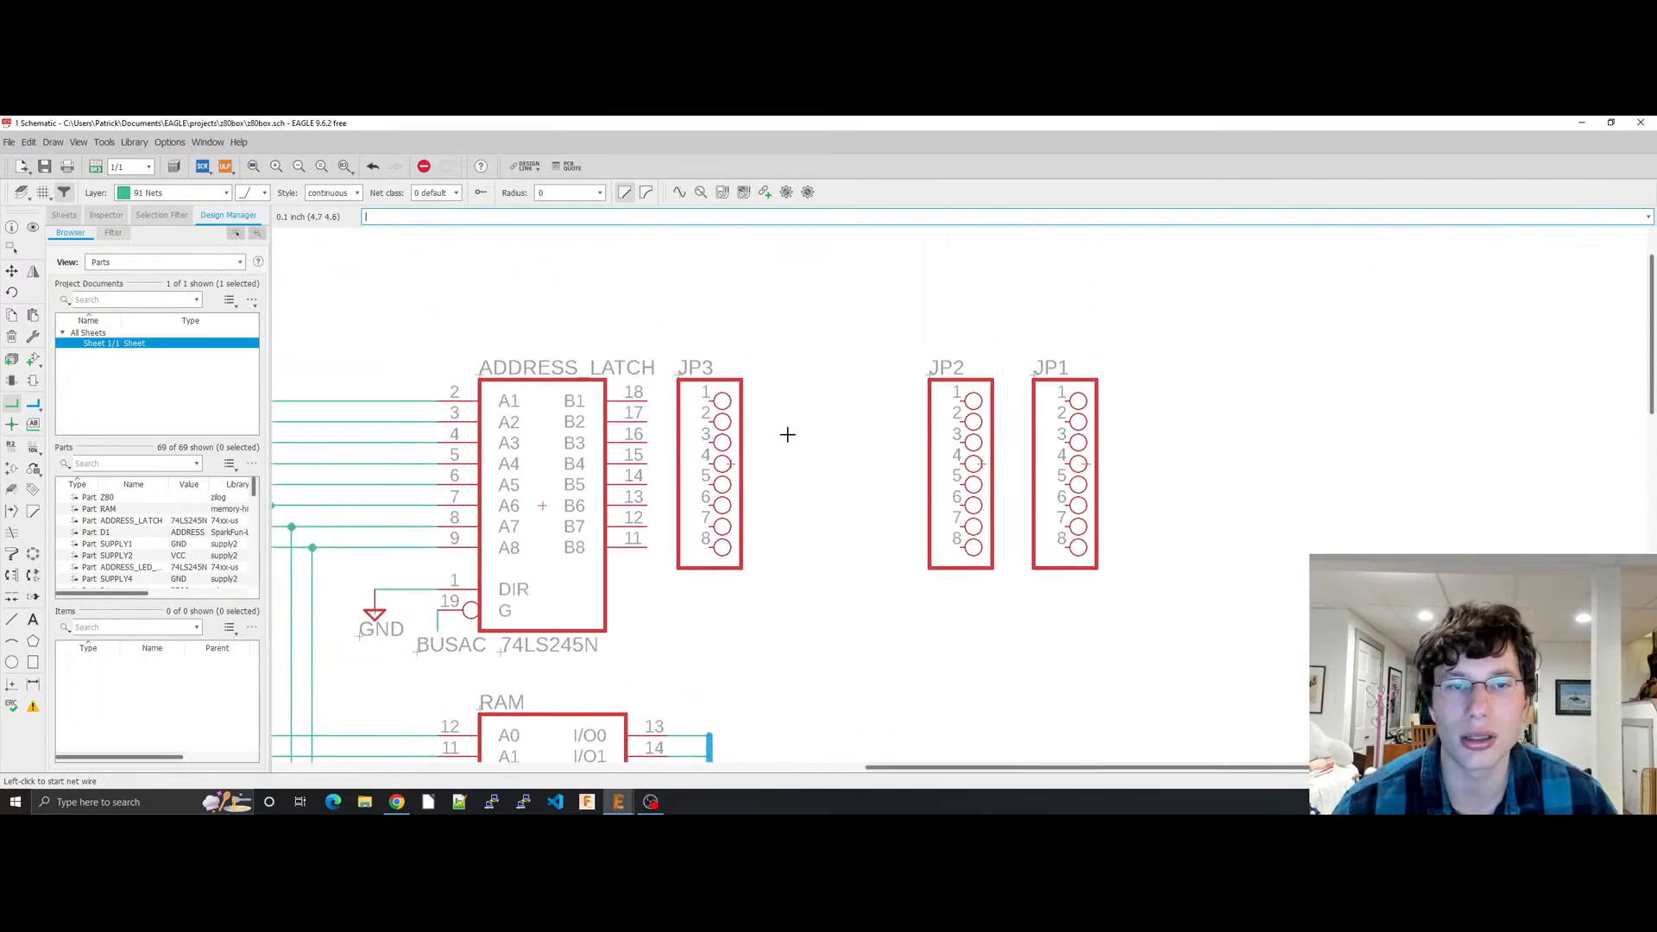
left_click(959, 402)
left_click(956, 546)
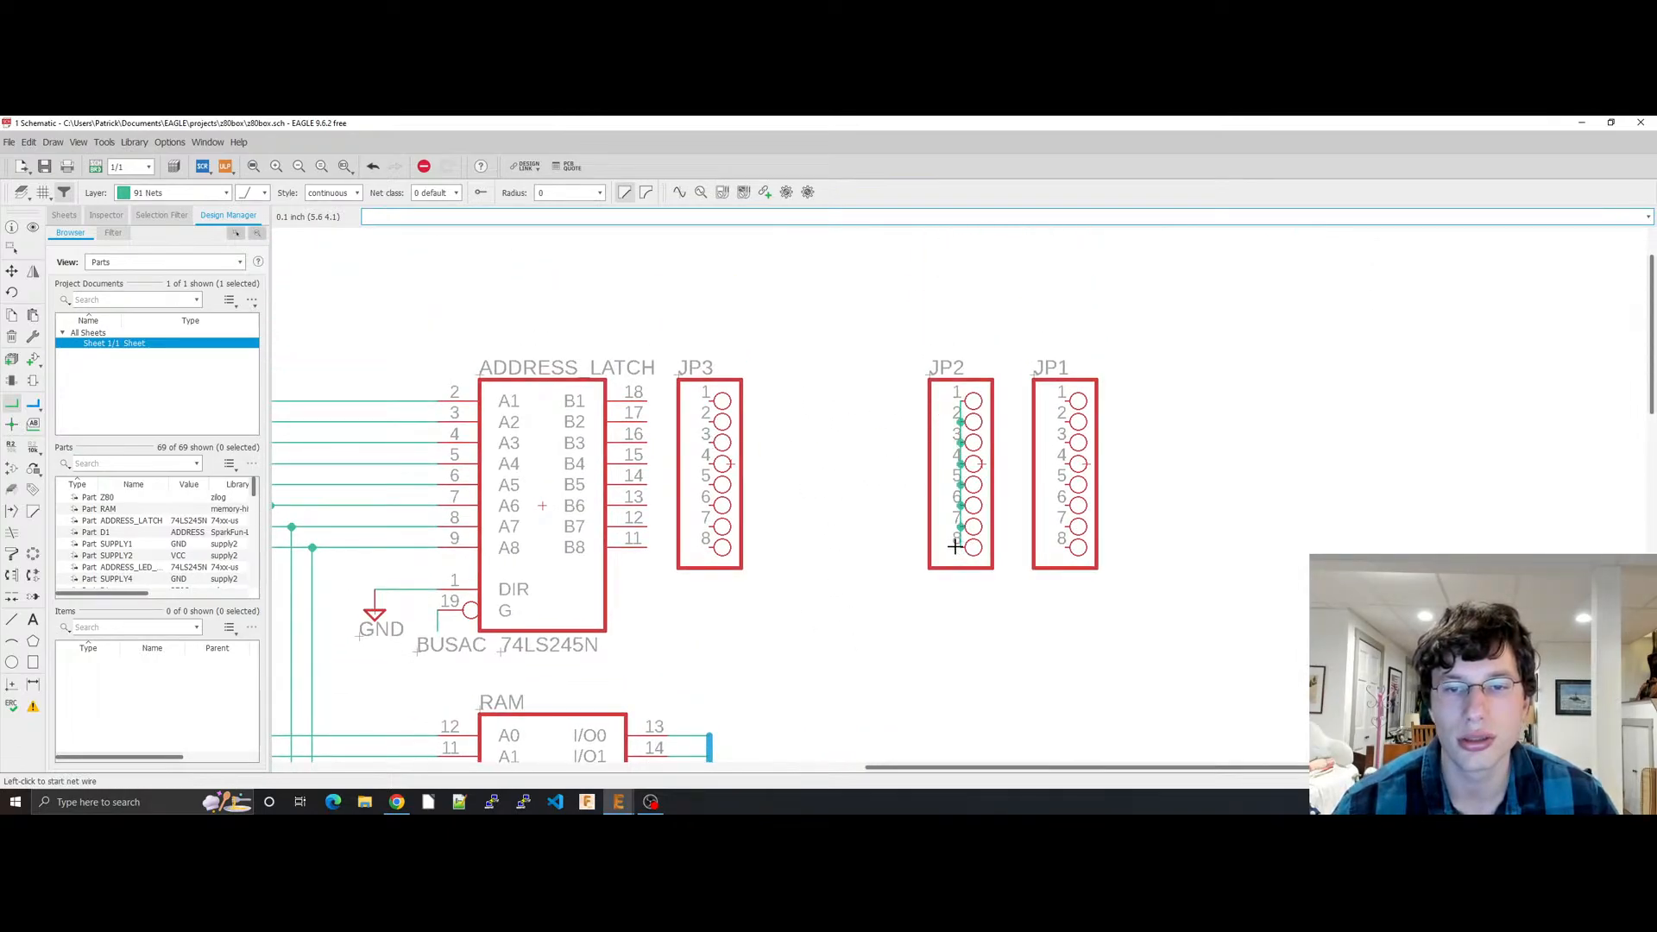
left_click(1064, 403)
left_click(1058, 547)
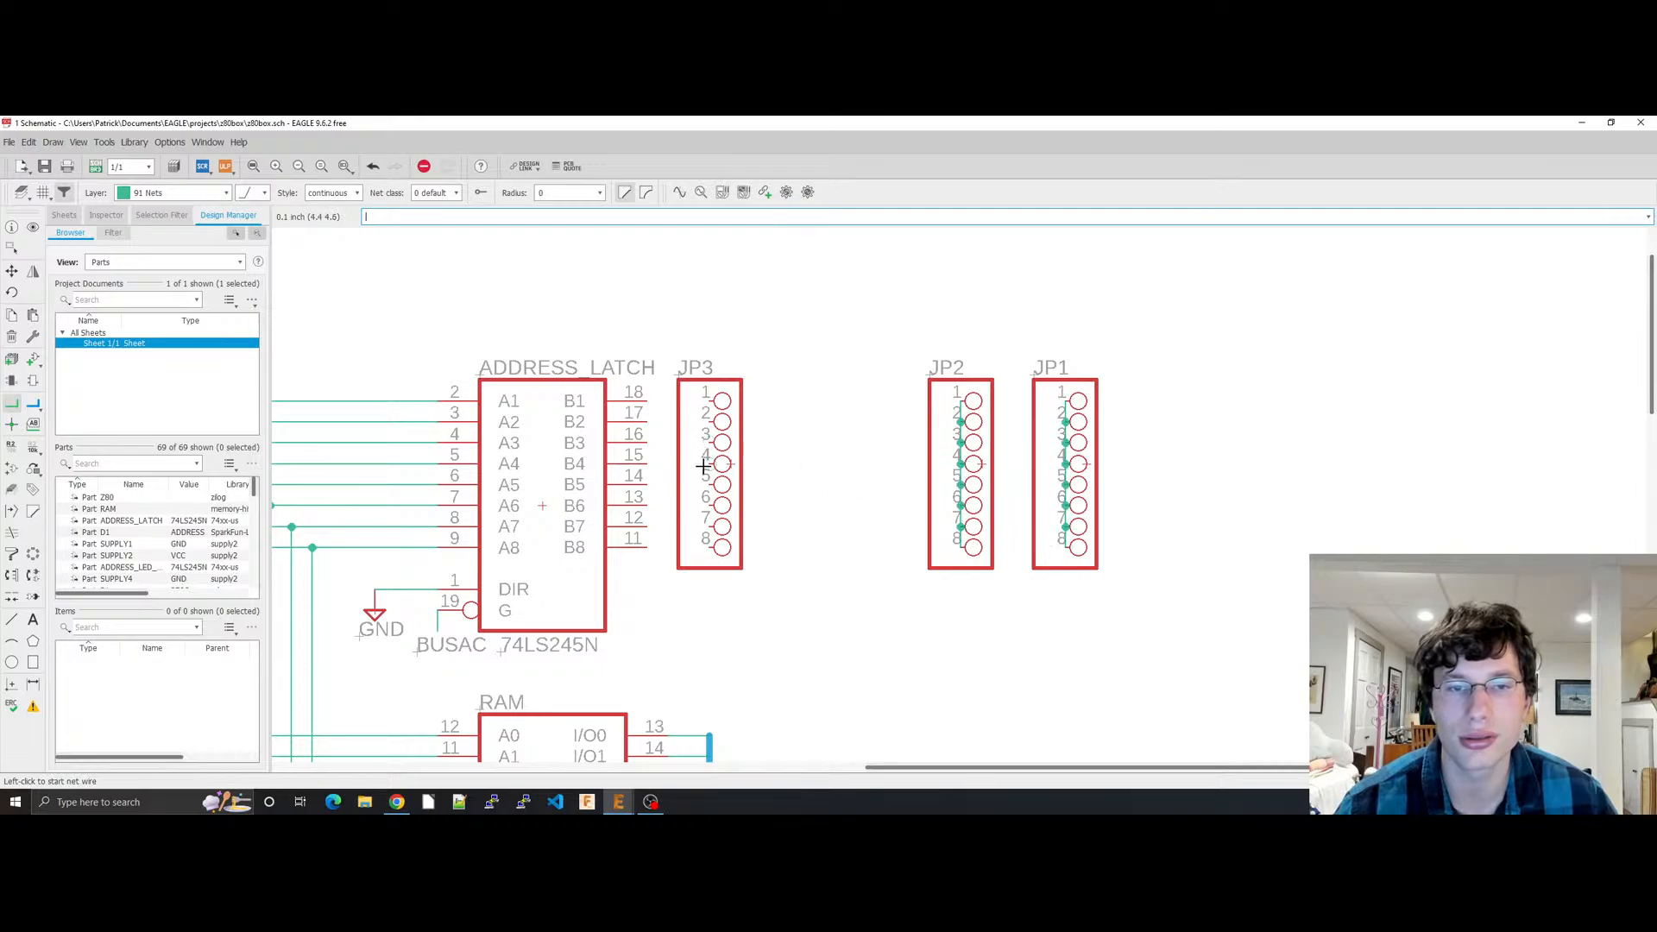
Step: Wire ADDRESS_LATCH pins B1 to B8 straight across to pins 1 to 8 of header JP3
left_click(715, 401)
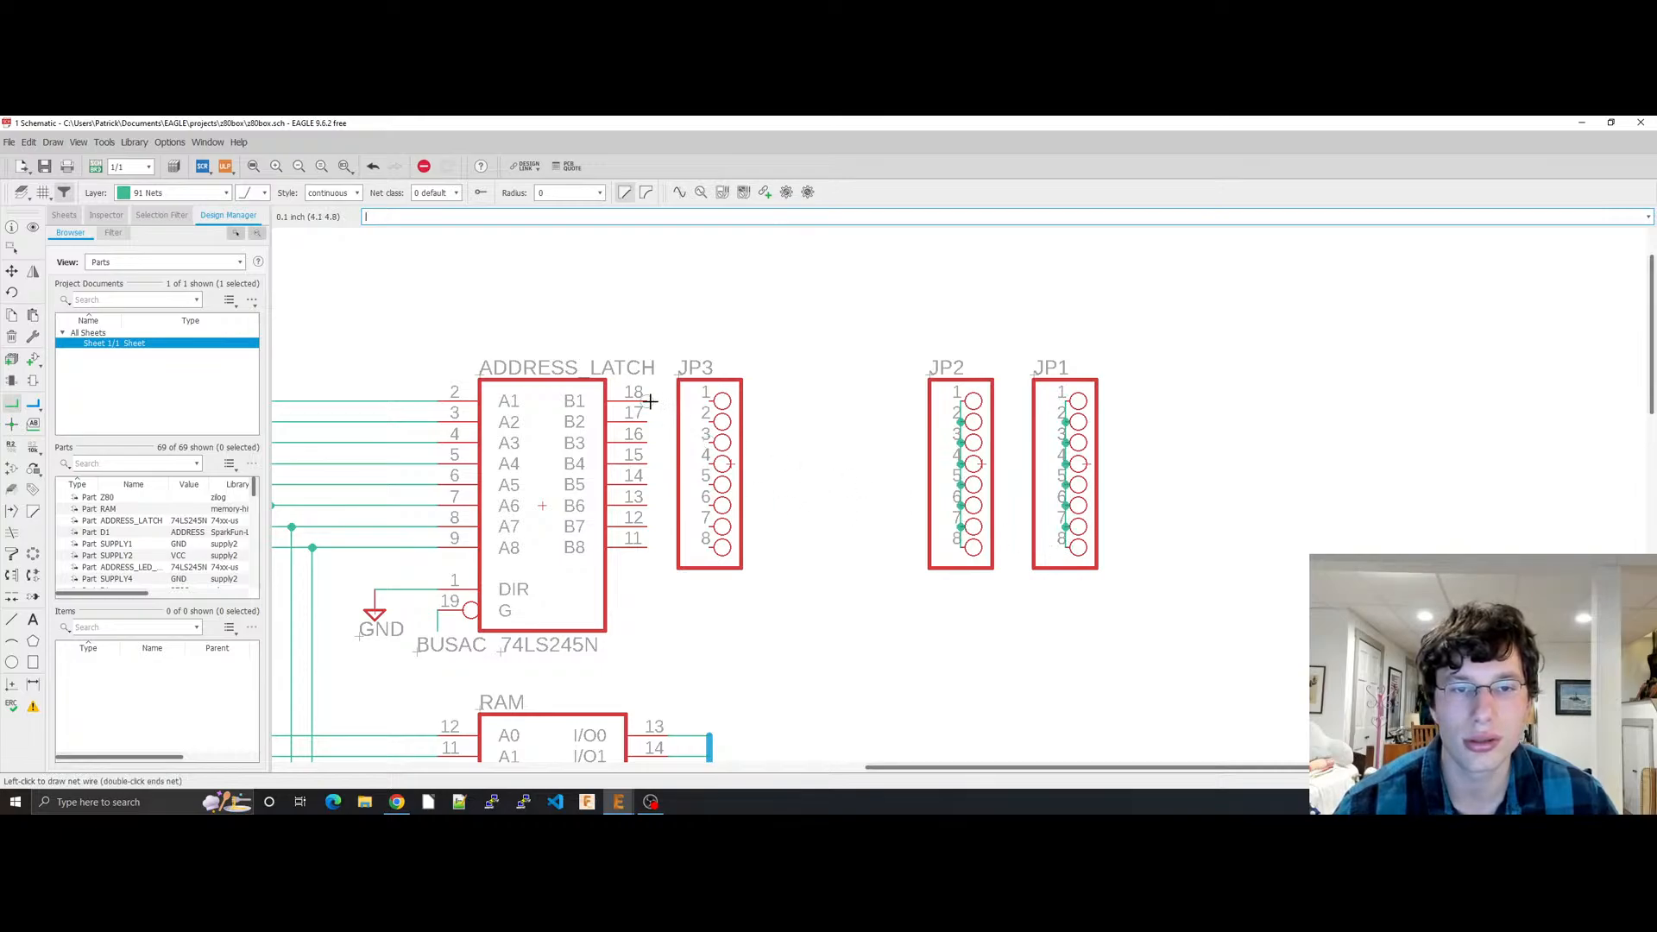
left_click(705, 421)
left_click(647, 442)
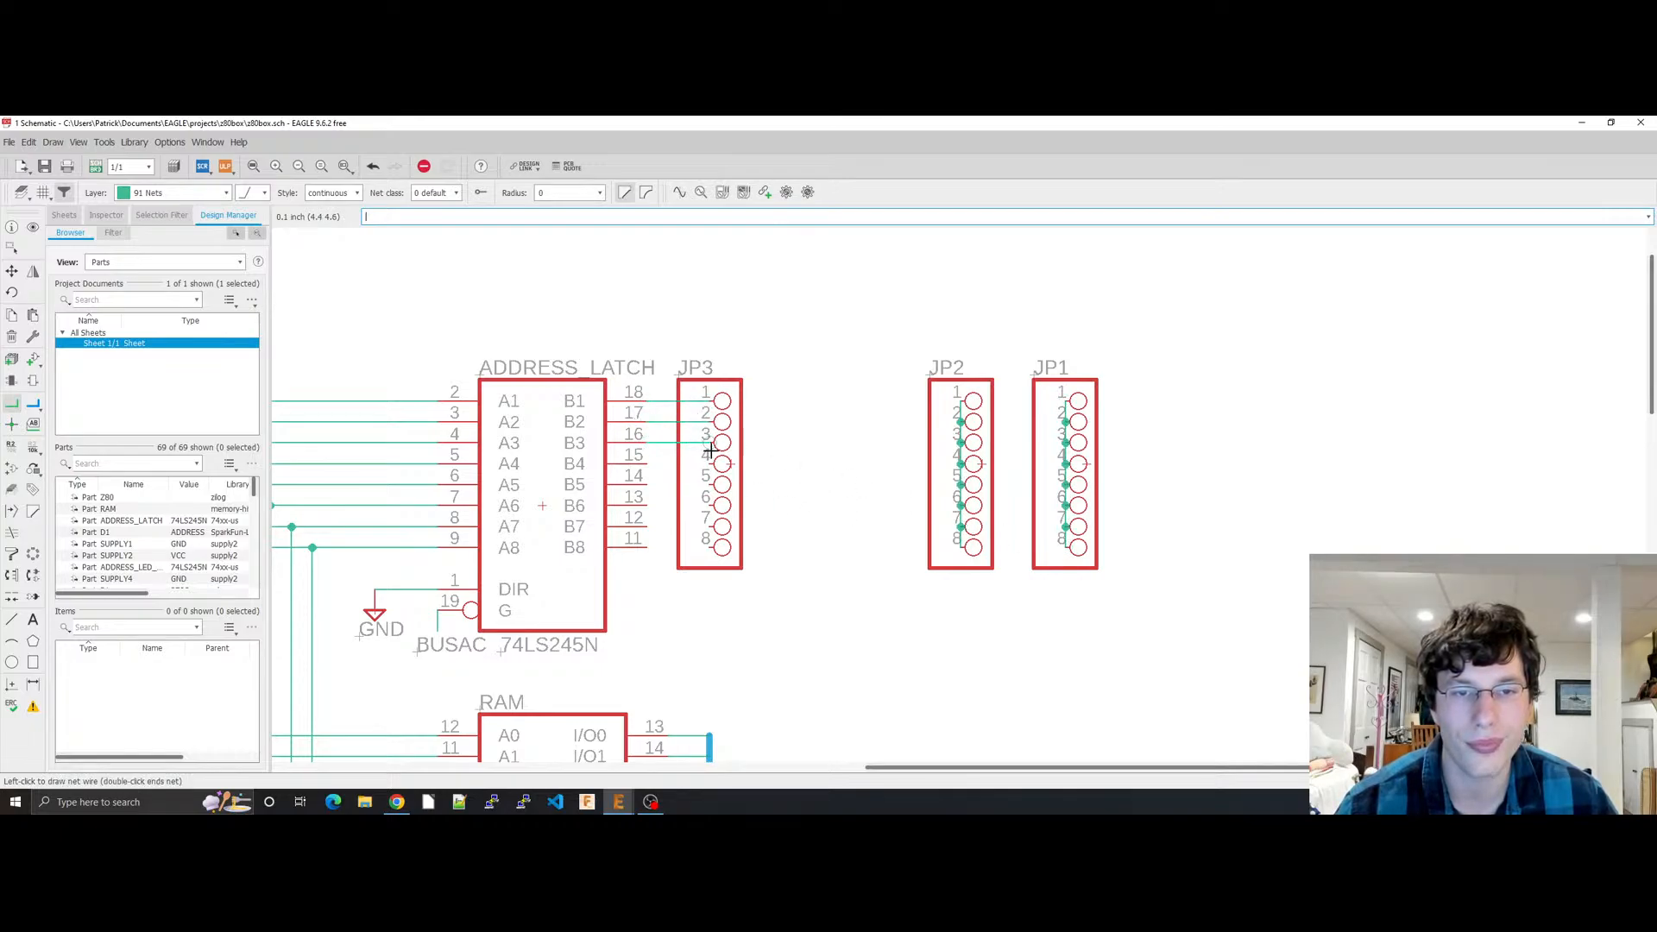
left_click(707, 442)
left_click(647, 464)
left_click(715, 464)
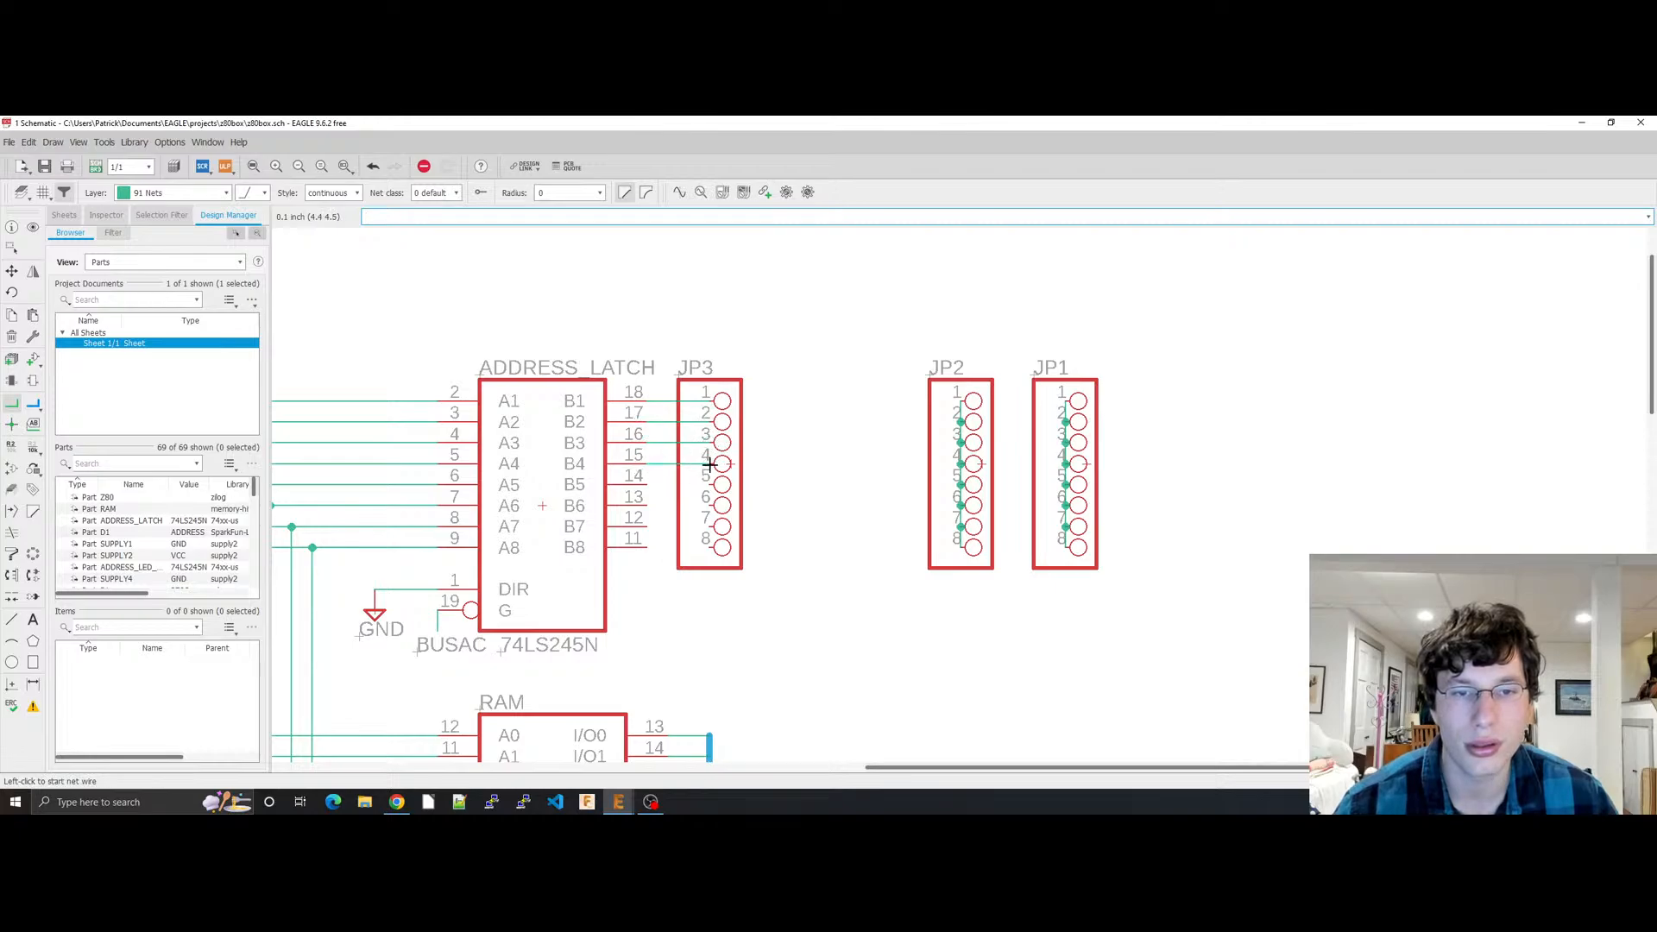
left_click(647, 486)
left_click(704, 485)
left_click(650, 505)
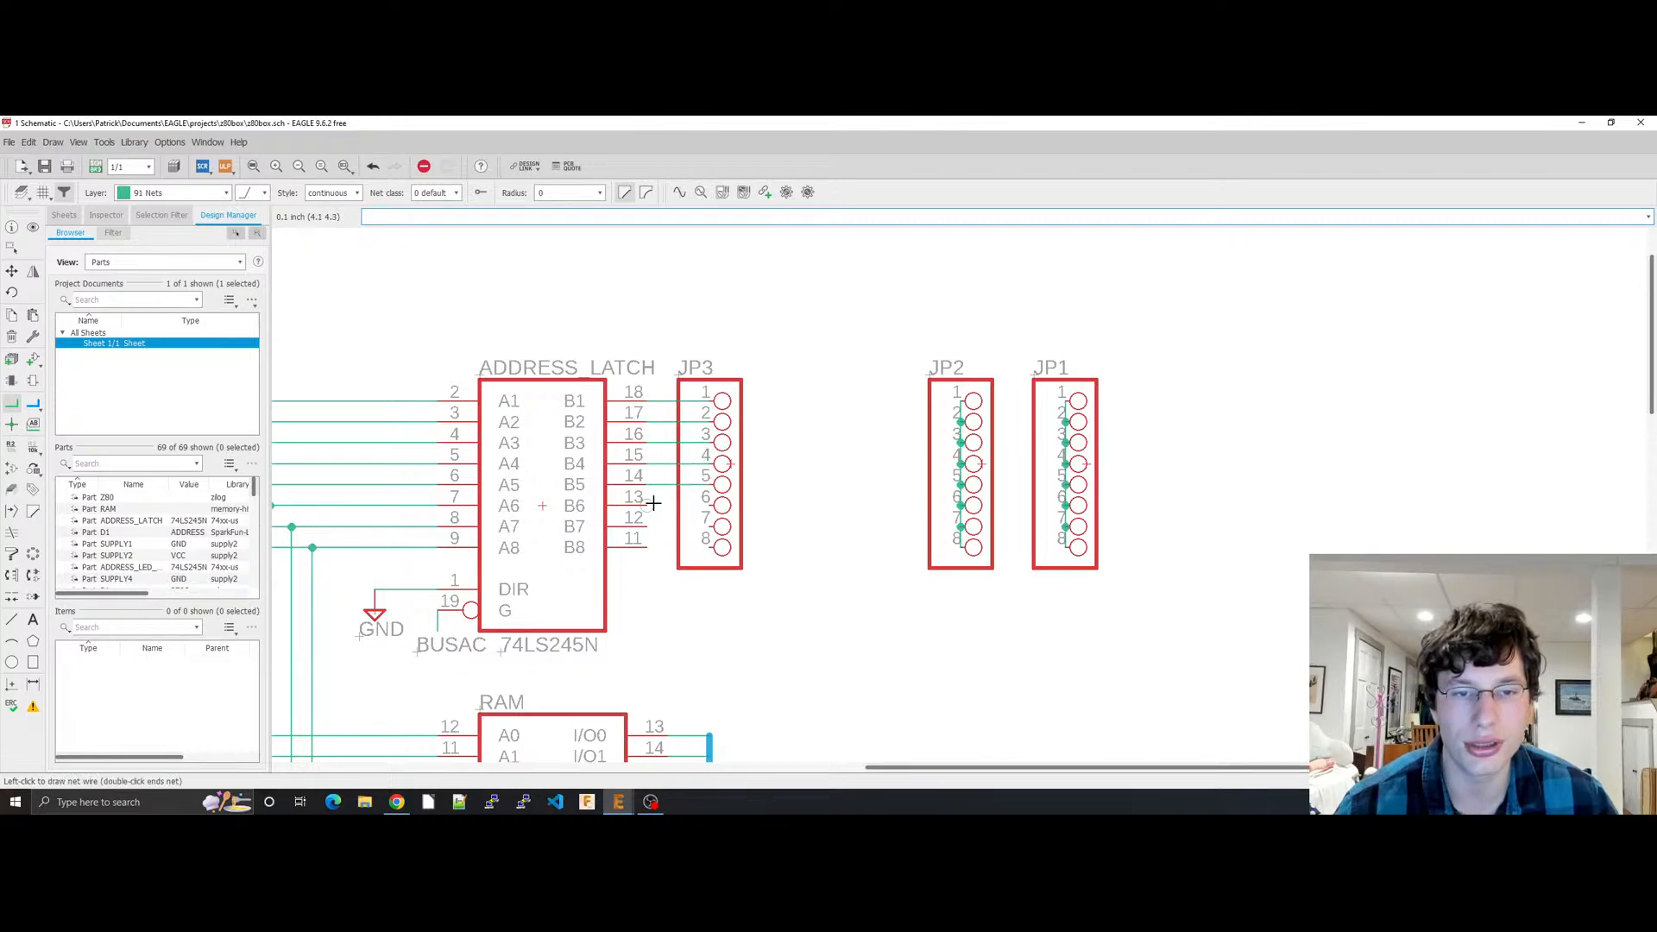
left_click(706, 505)
left_click(647, 526)
left_click(706, 526)
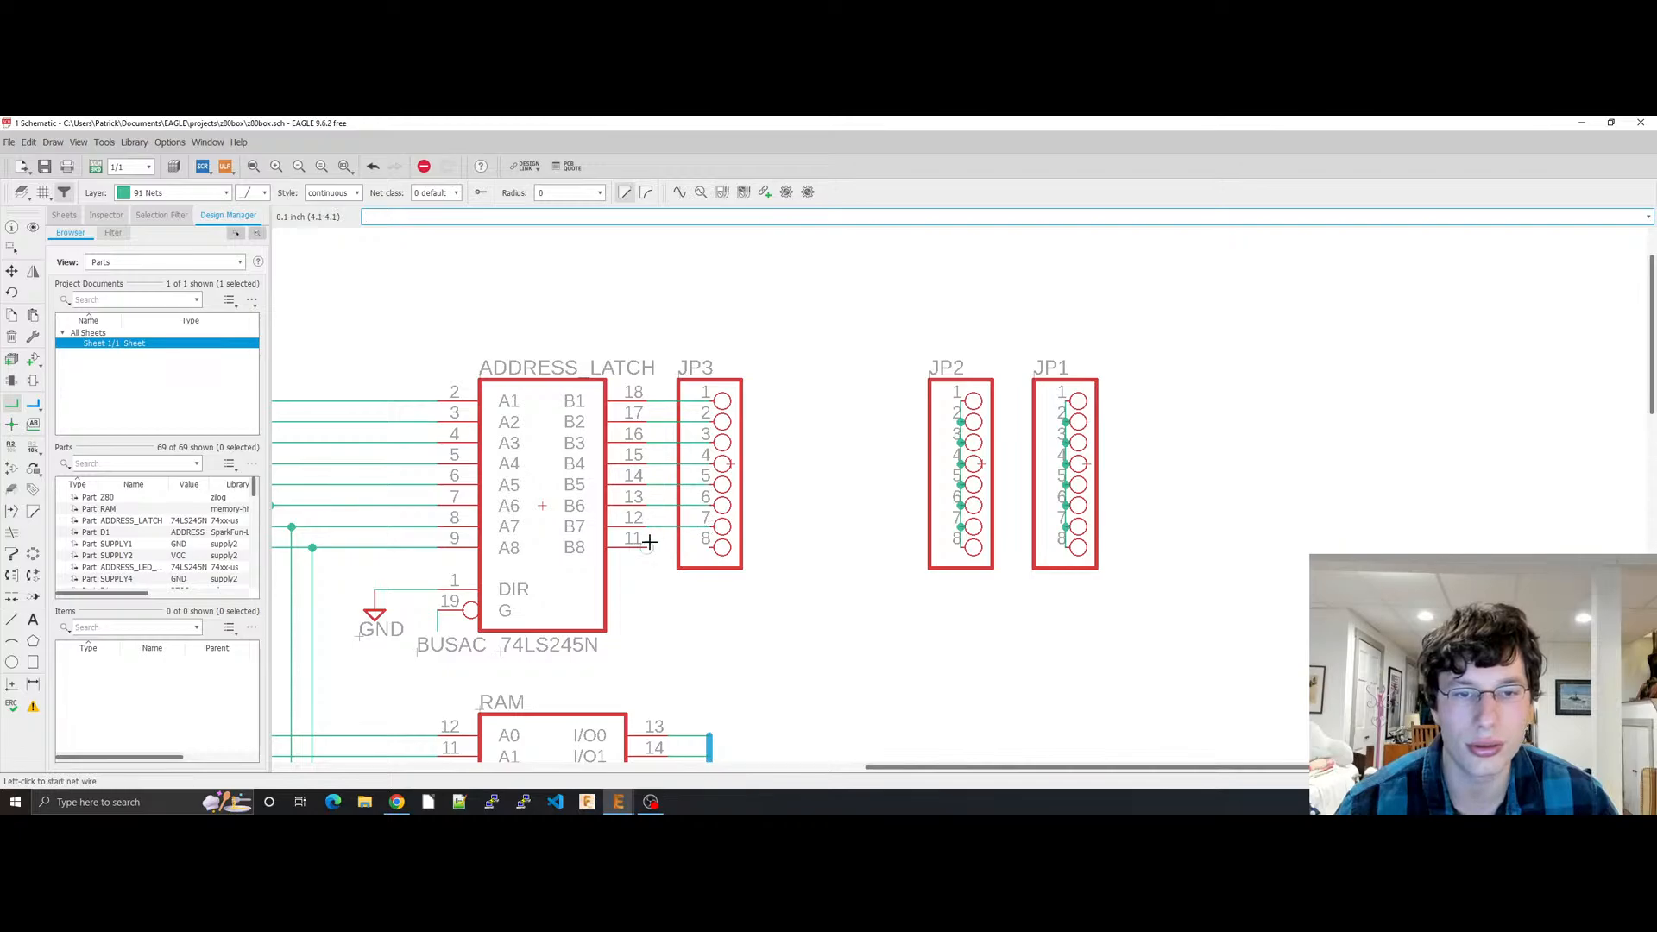
left_click(648, 547)
left_click(706, 546)
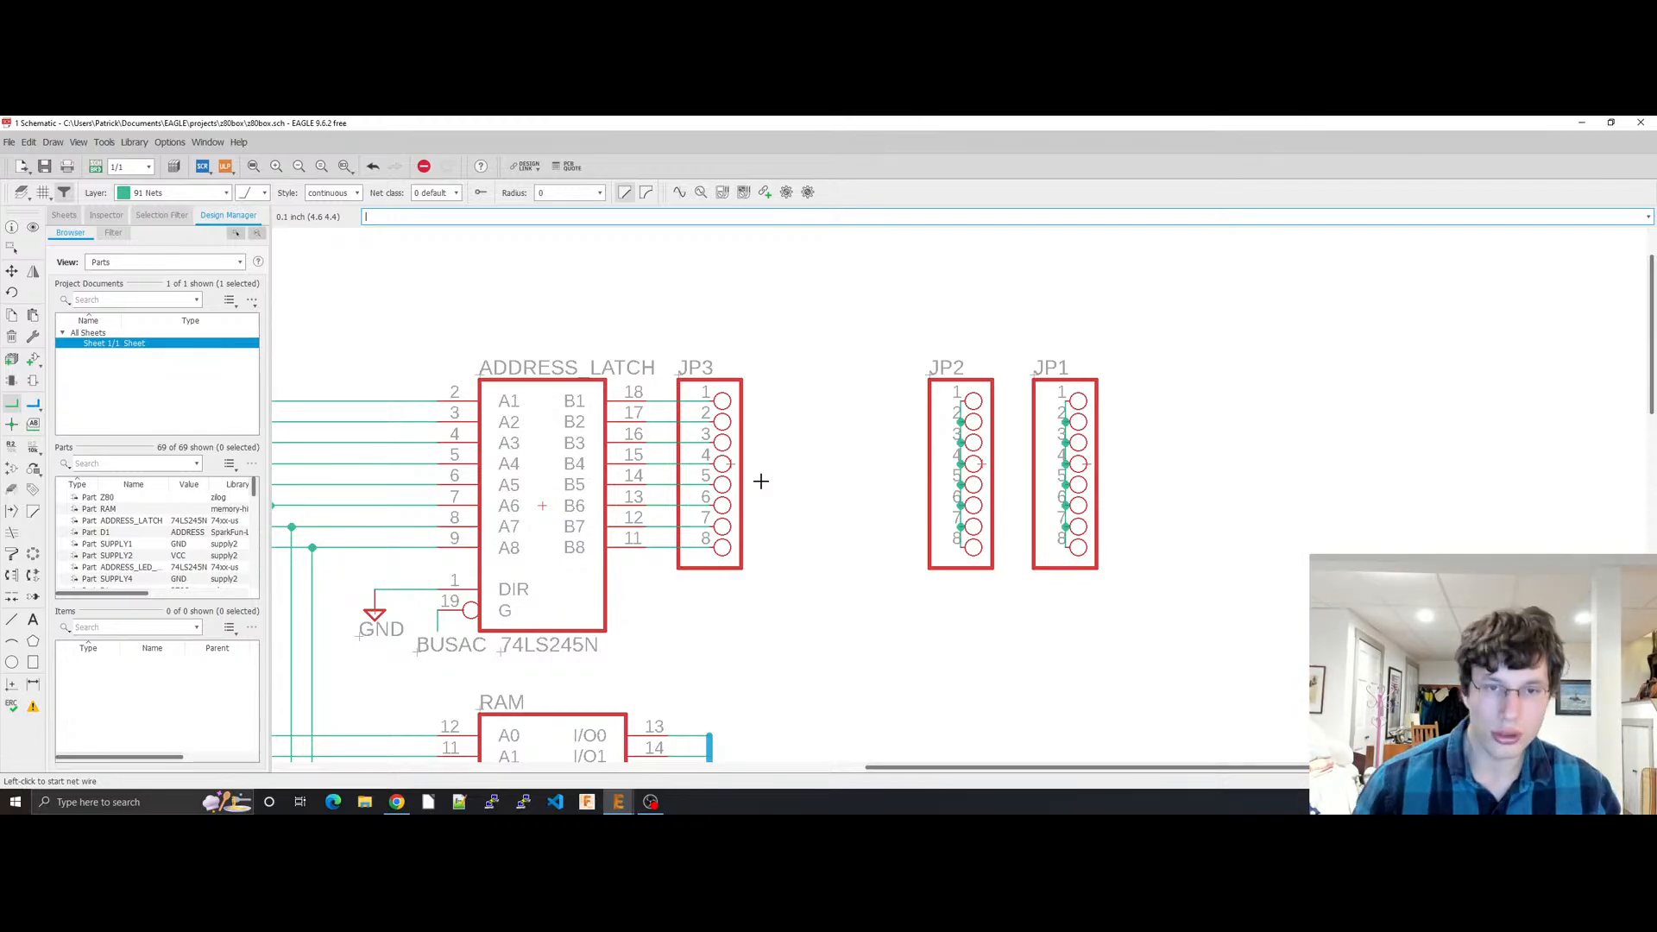
Step: Wire DATA_LATCH pins B1 to B8 straight across to pins 1 to 8 of header JP4 and save the schematic
scroll(758, 478, "up", 4)
scroll(829, 517, "down", 4)
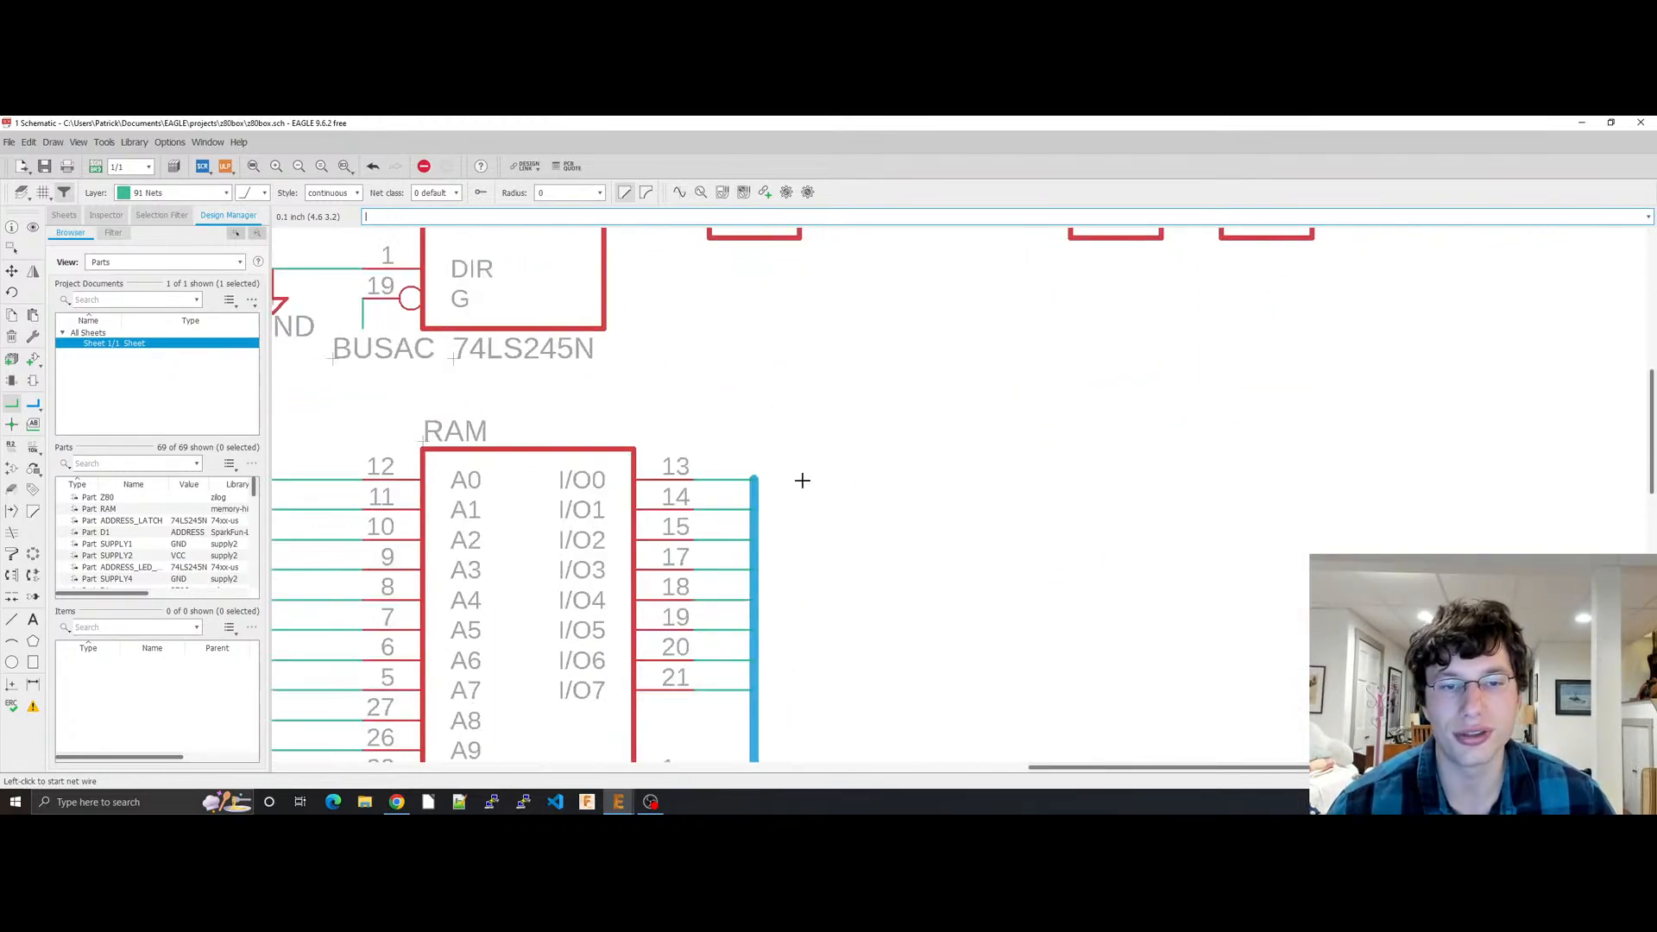
scroll(829, 510, "up", 4)
scroll(812, 509, "down", 3)
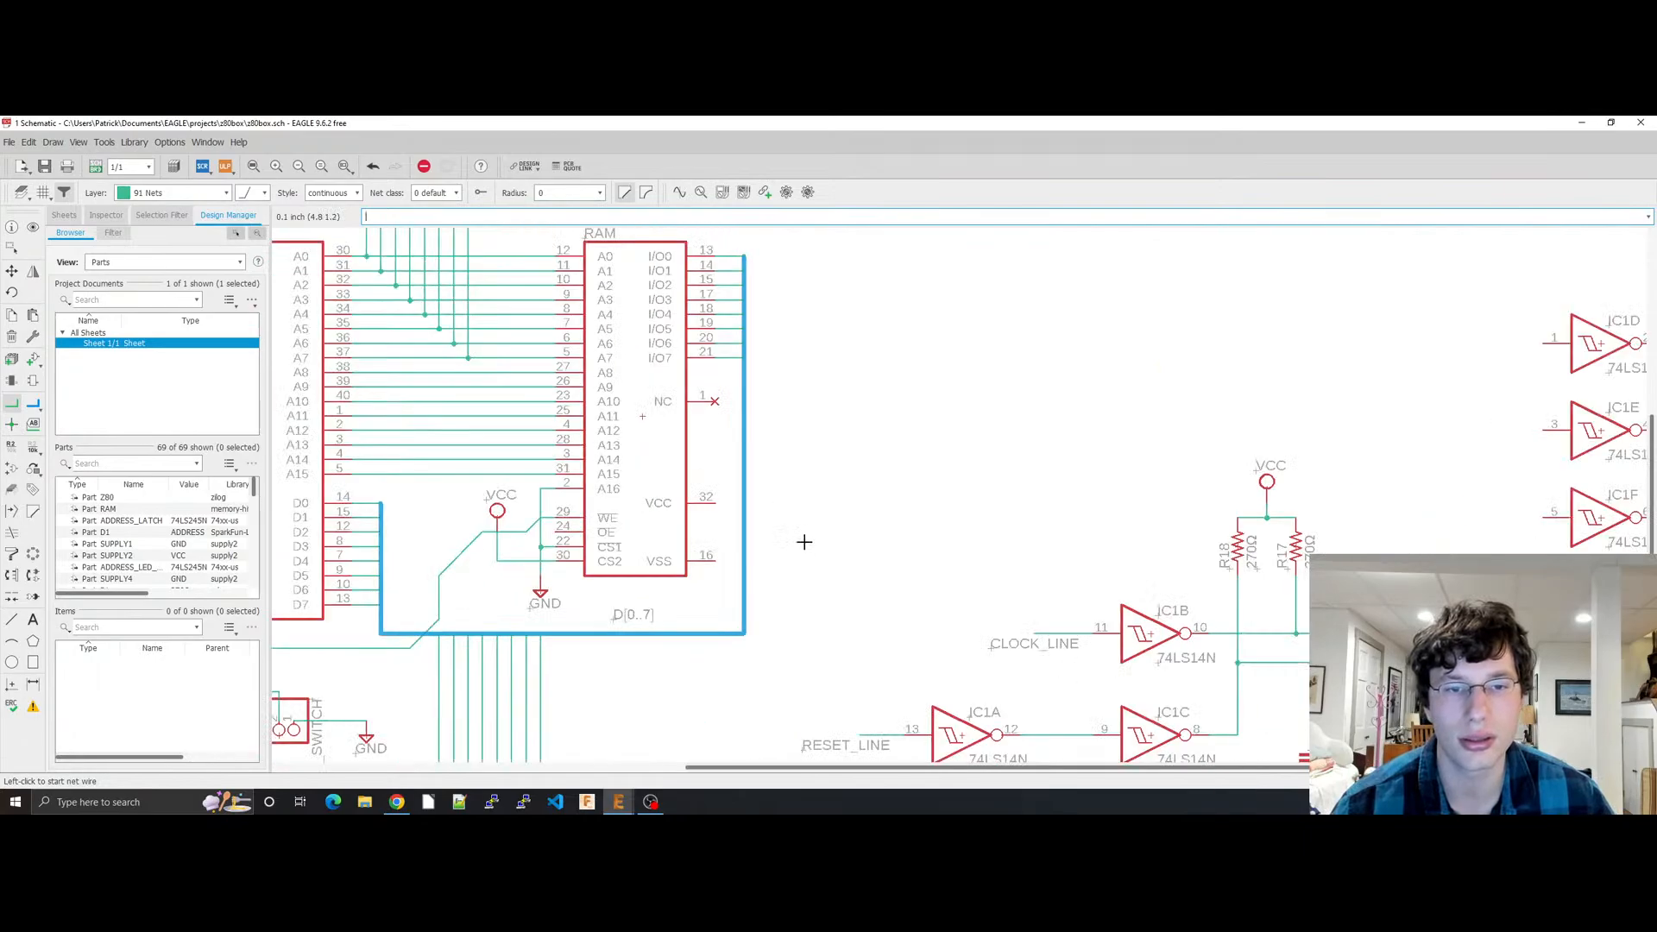
middle_click_drag(802, 540, 777, 414)
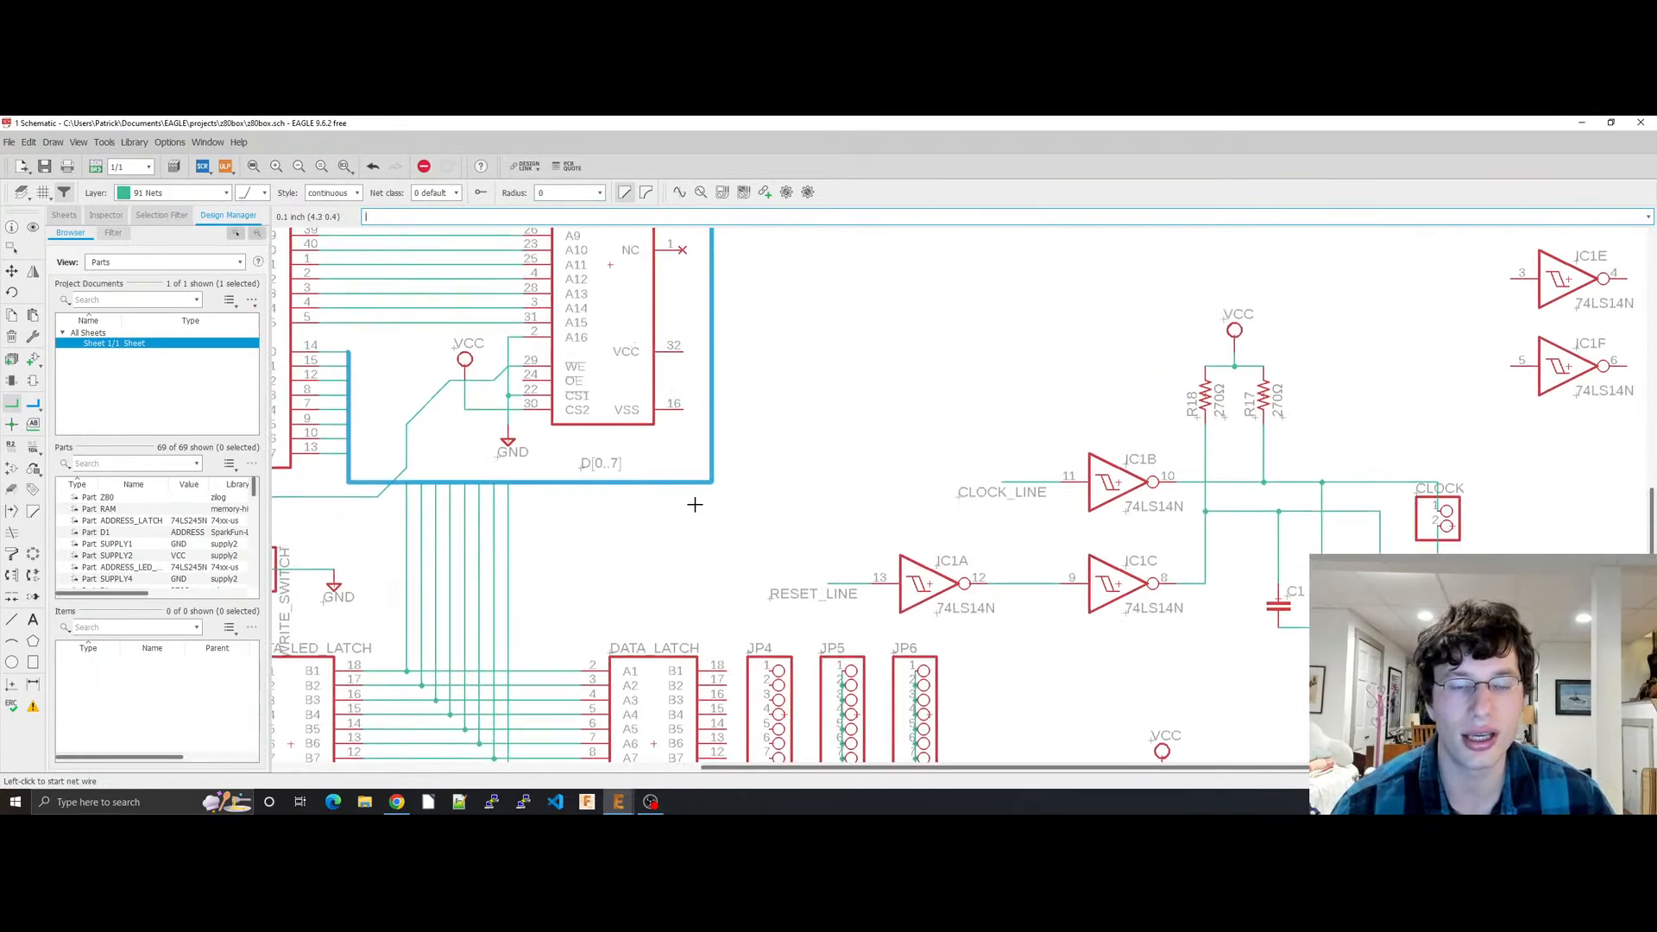
middle_click_drag(810, 518, 807, 334)
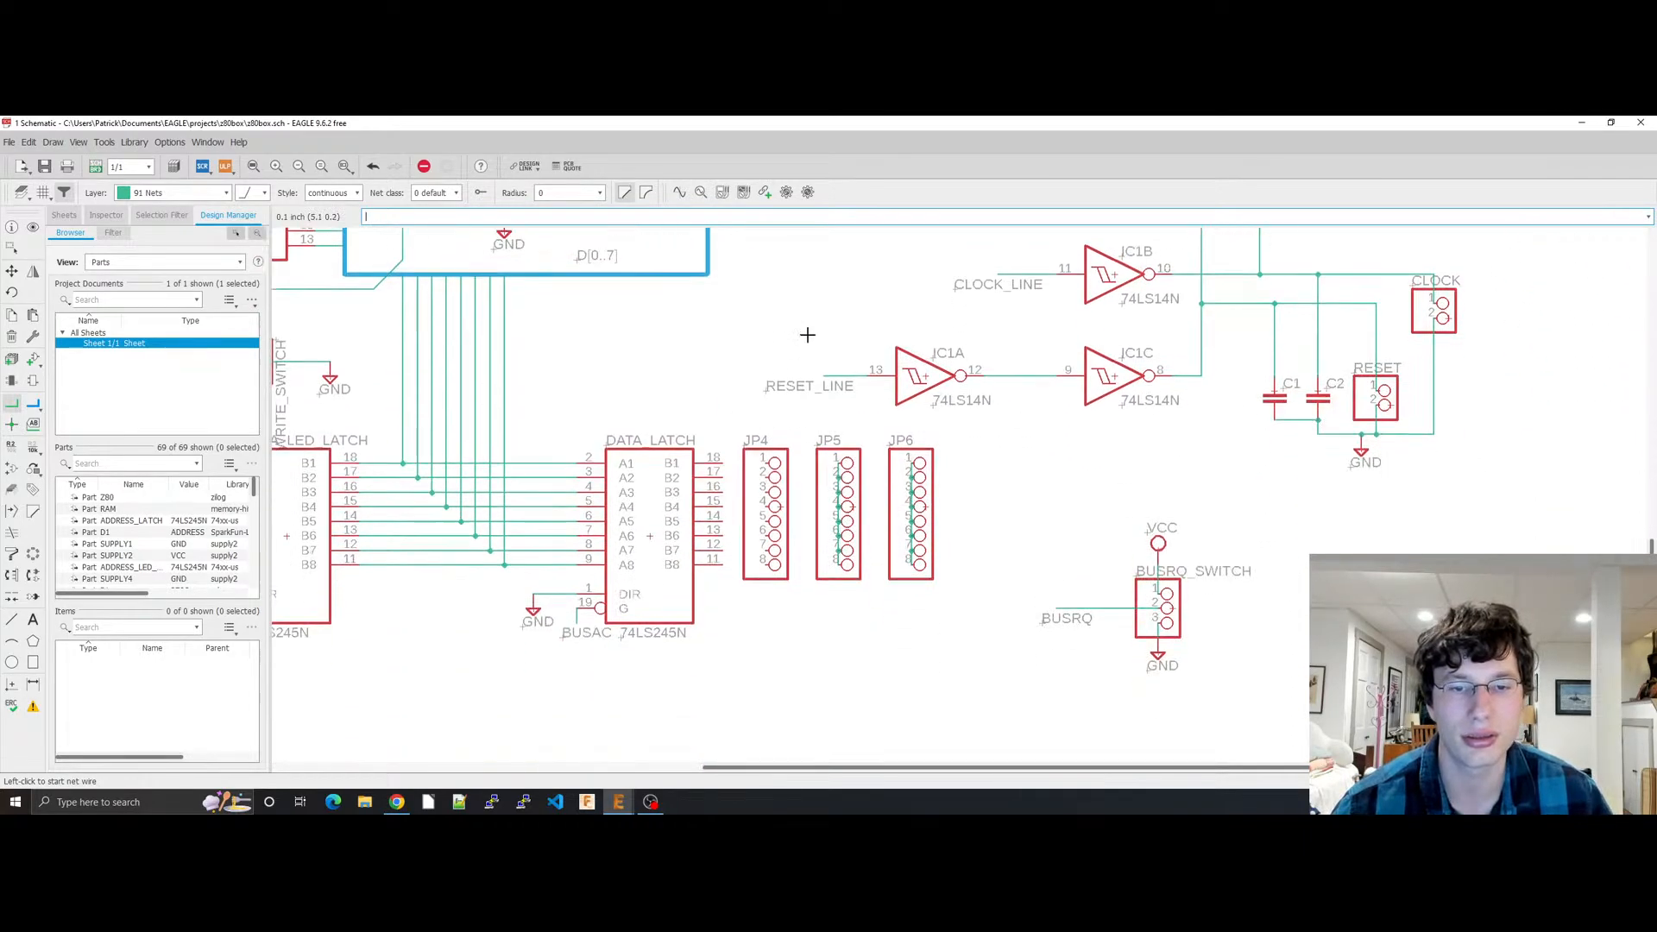
left_click(723, 465)
left_click(763, 464)
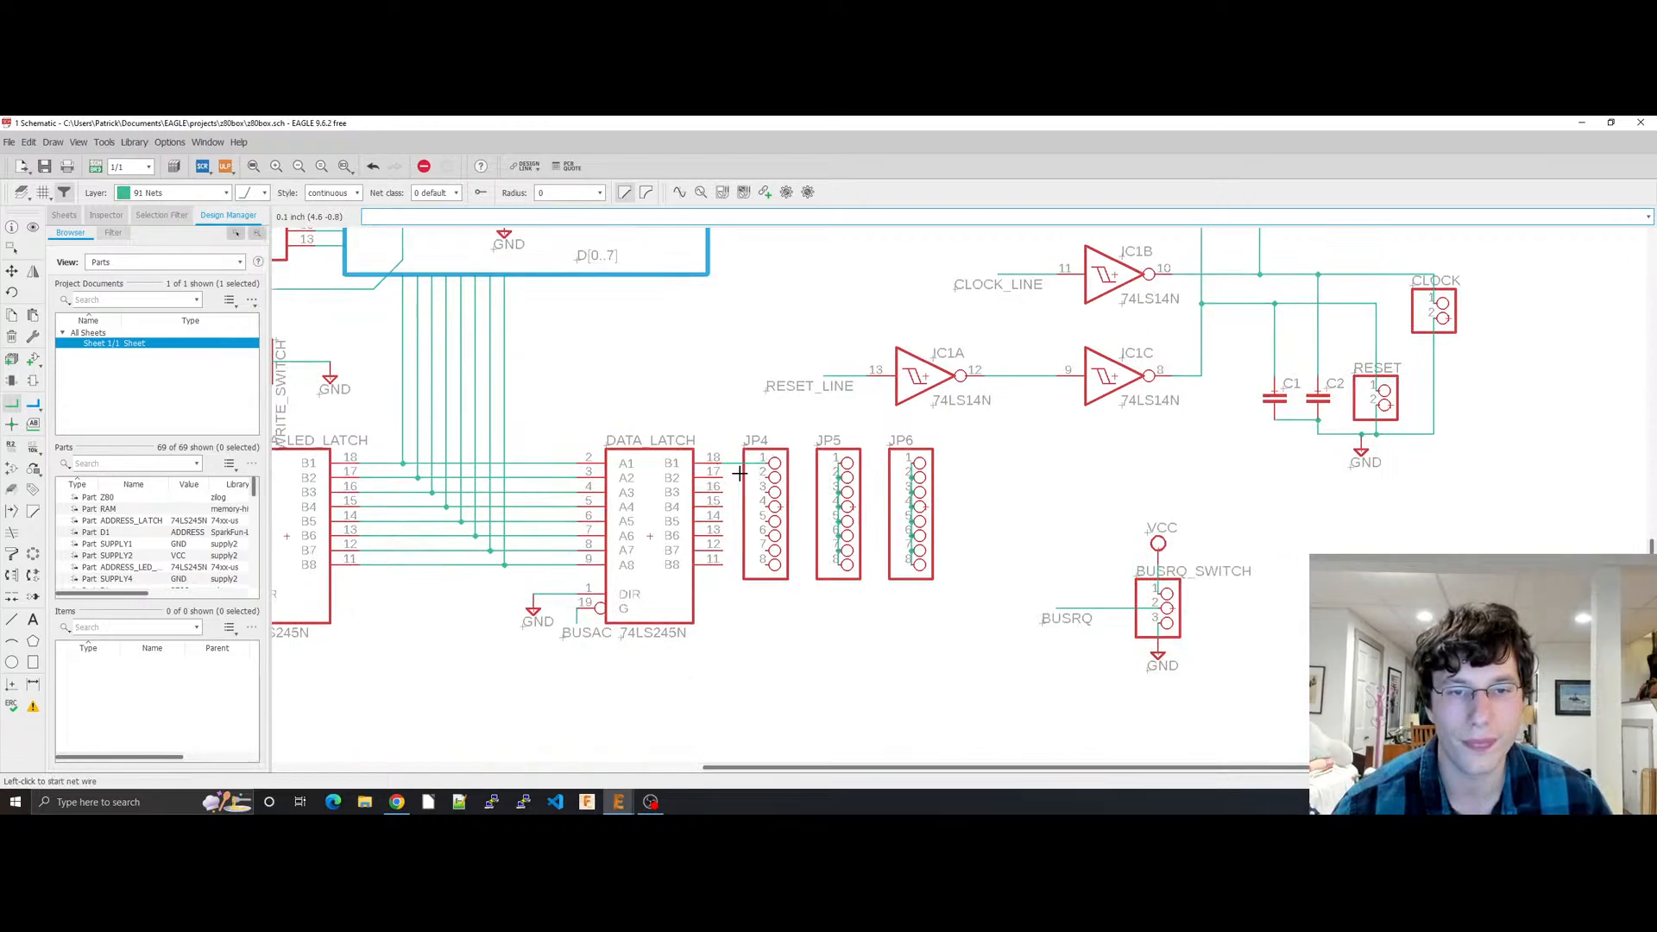
left_click(727, 478)
left_click(762, 478)
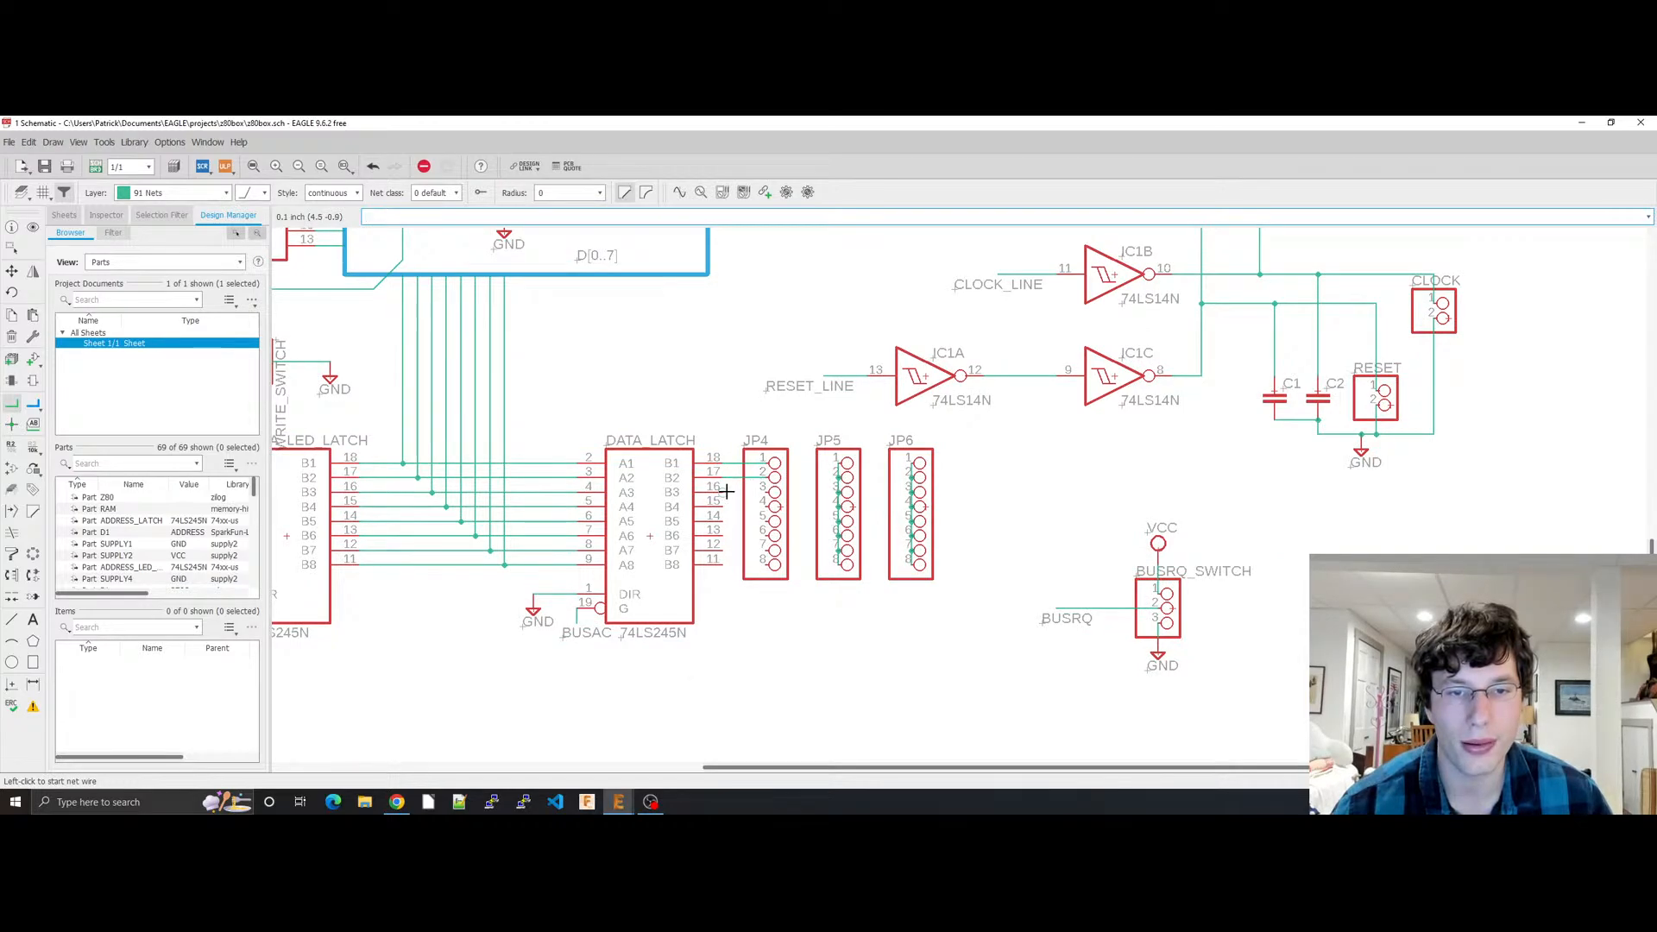
left_click(727, 492)
left_click(763, 492)
left_click(723, 506)
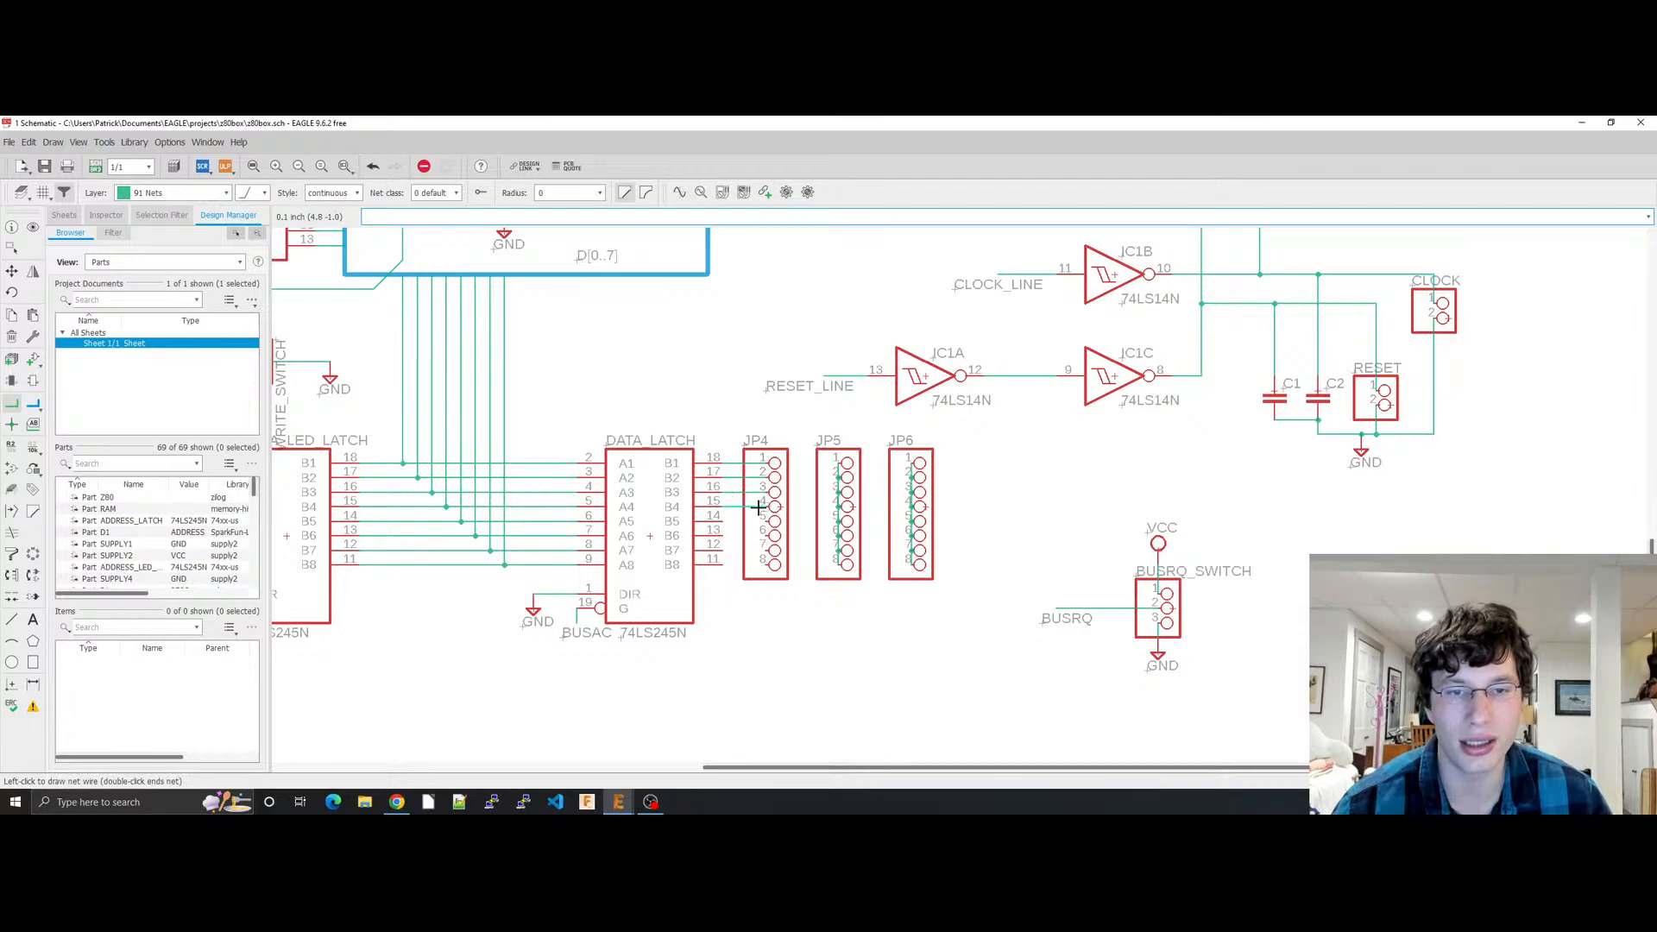
left_click(763, 507)
left_click(725, 521)
left_click(763, 521)
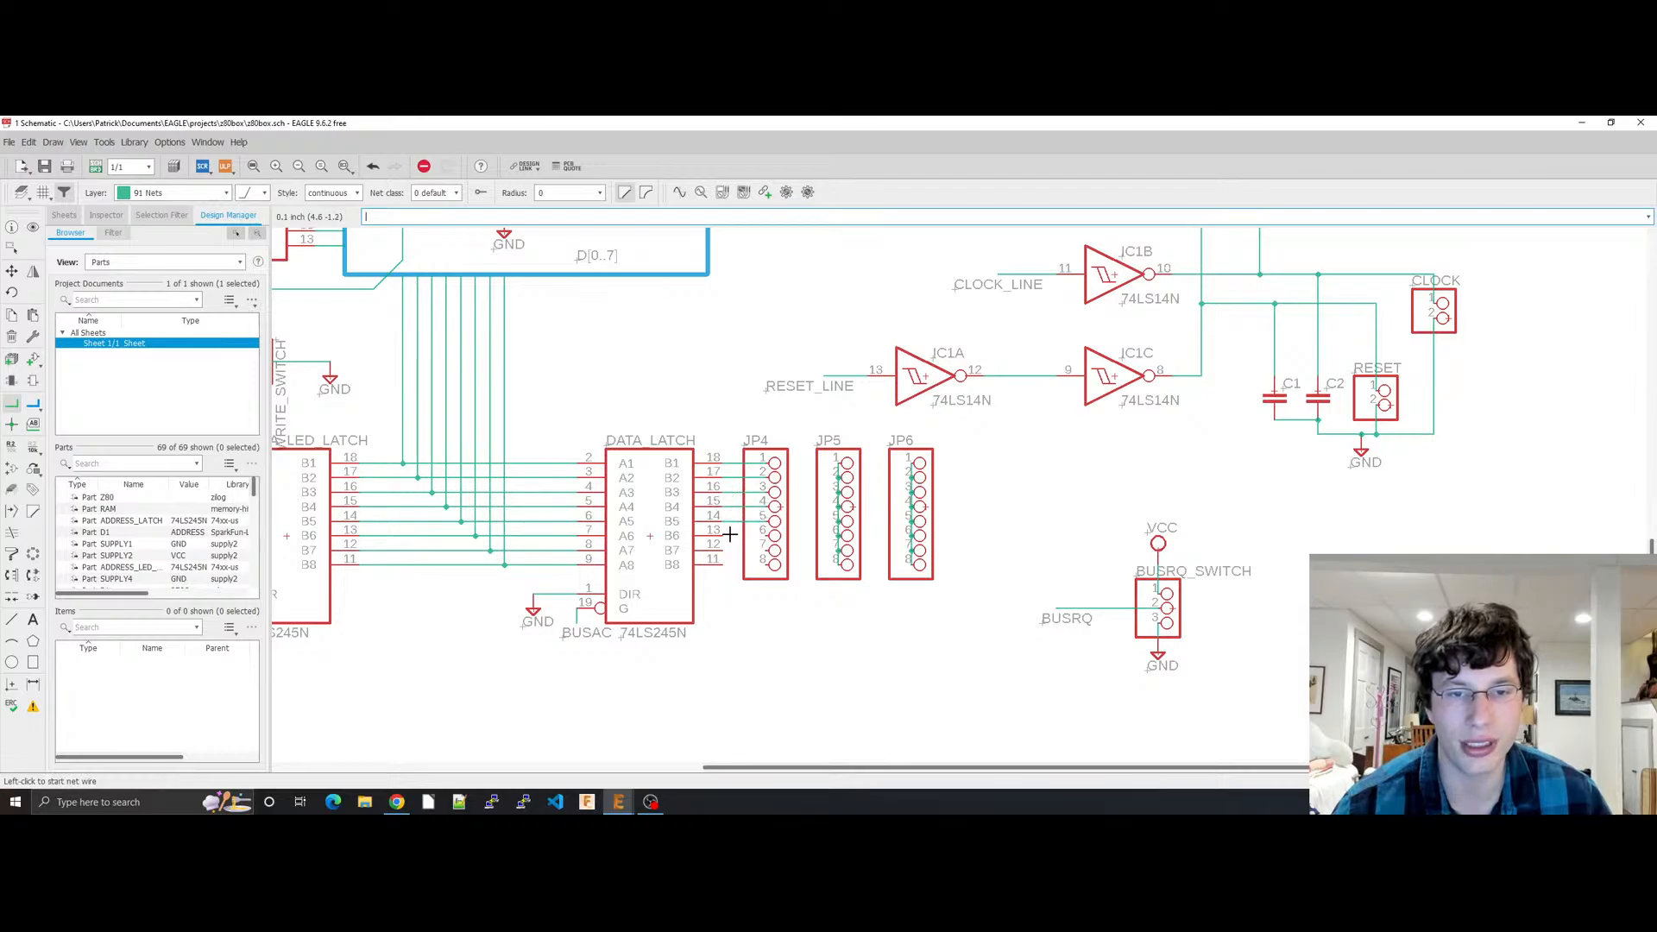
left_click(725, 536)
left_click(763, 536)
left_click(725, 550)
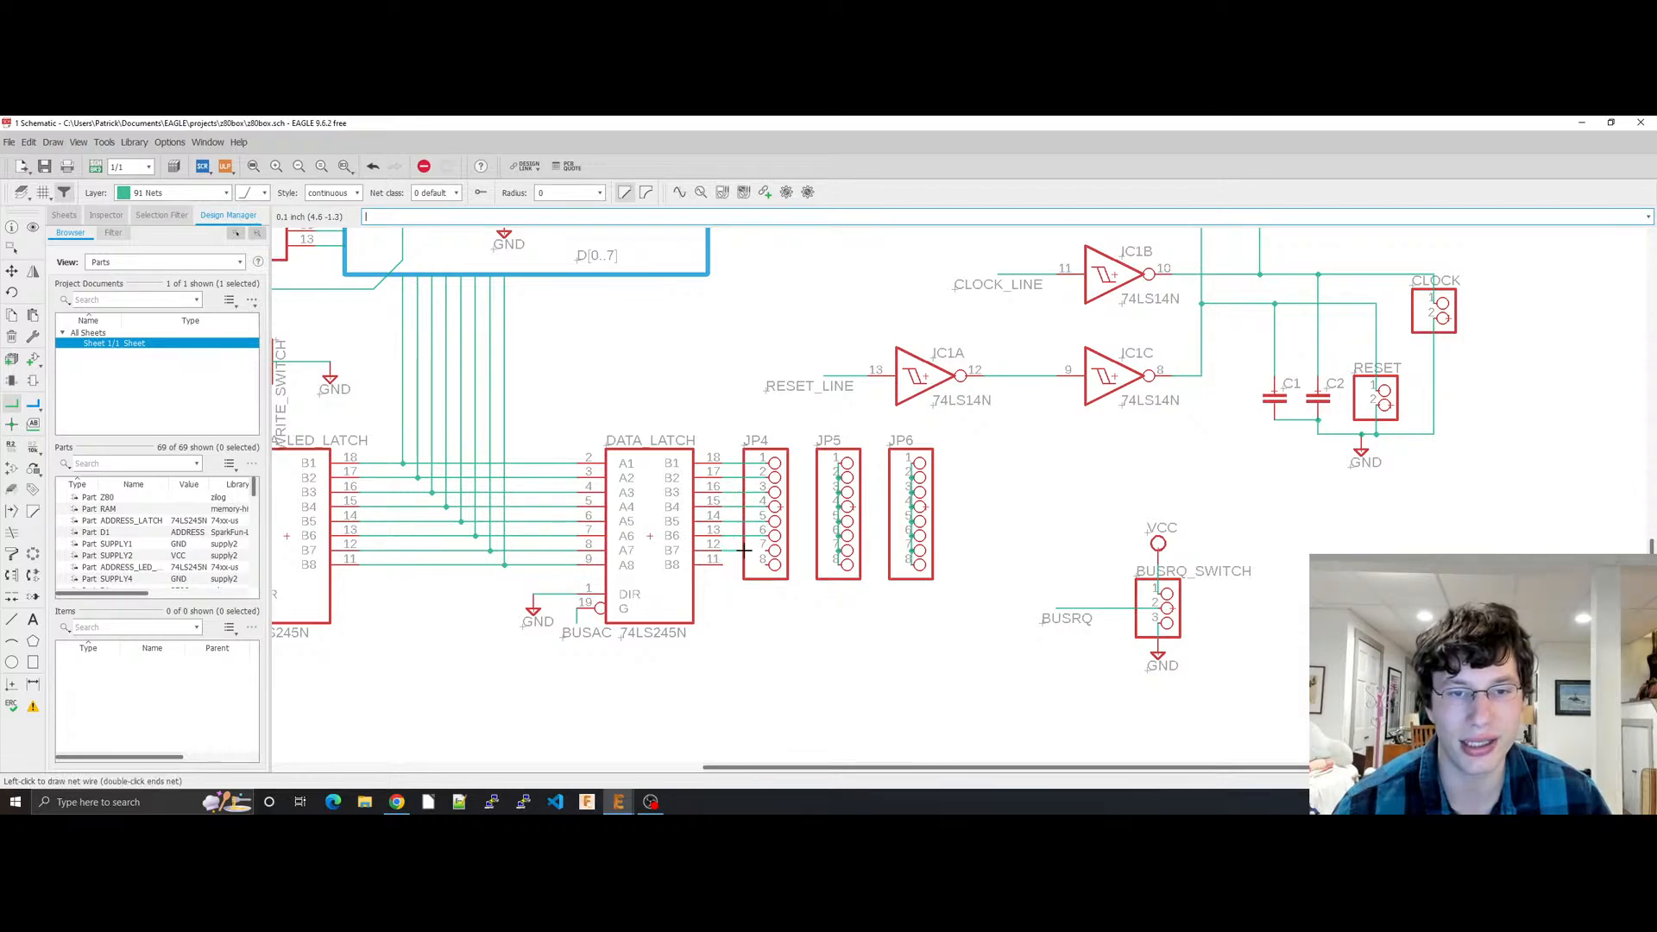
left_click(764, 551)
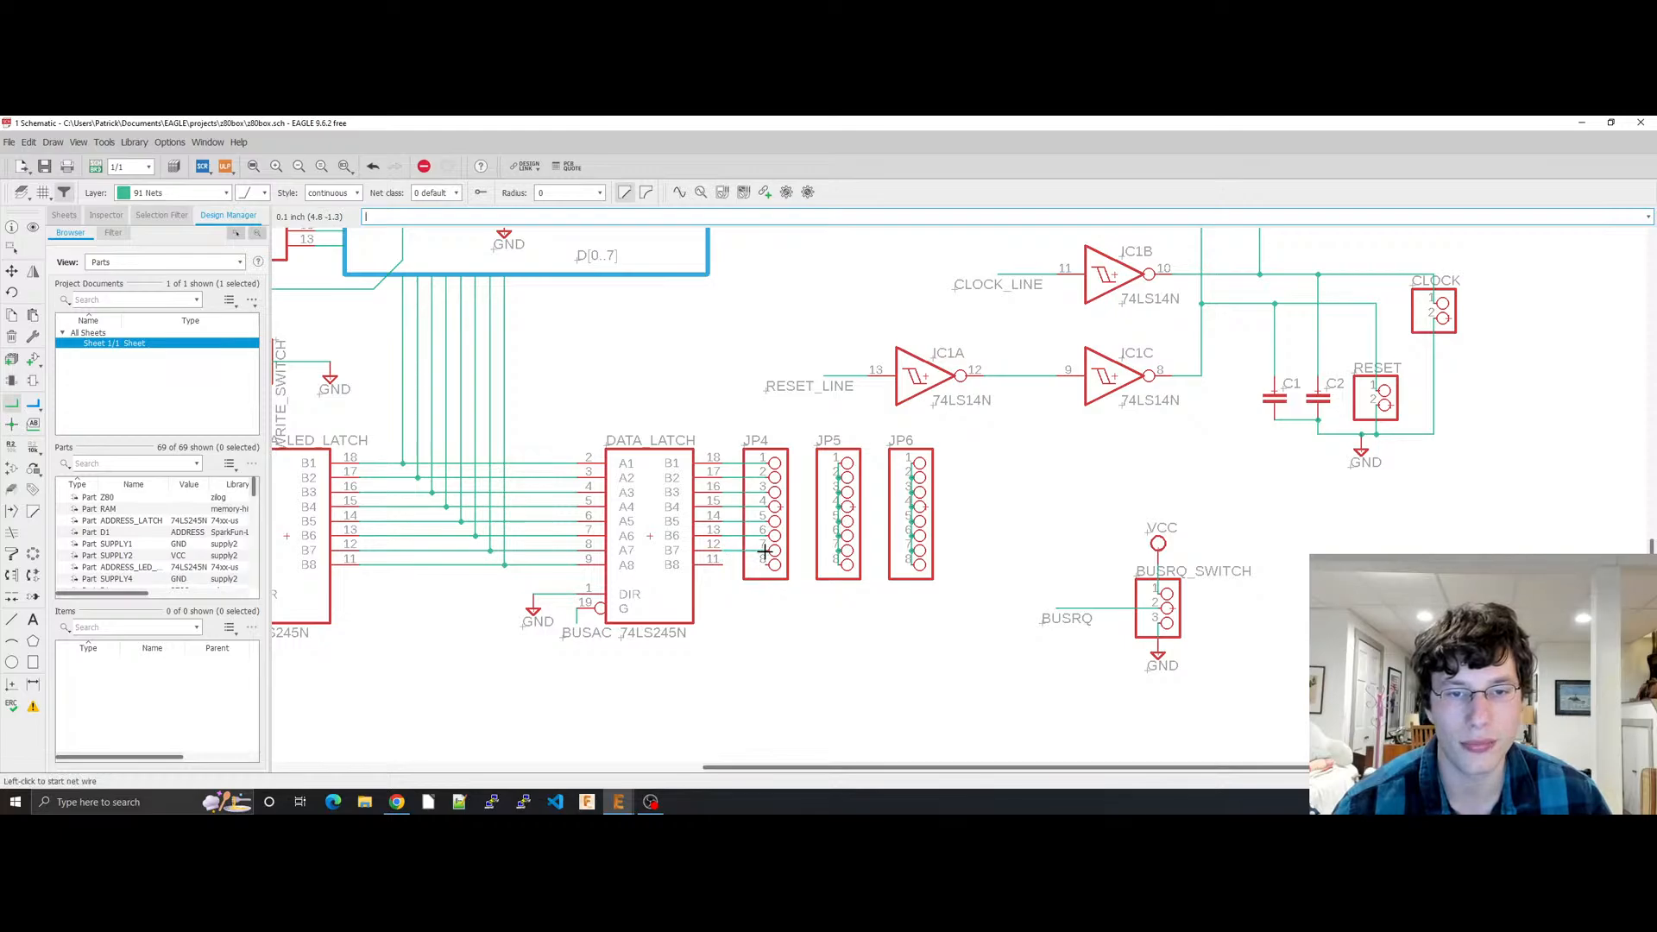
left_click(730, 565)
left_click(763, 566)
key("ctrl+s")
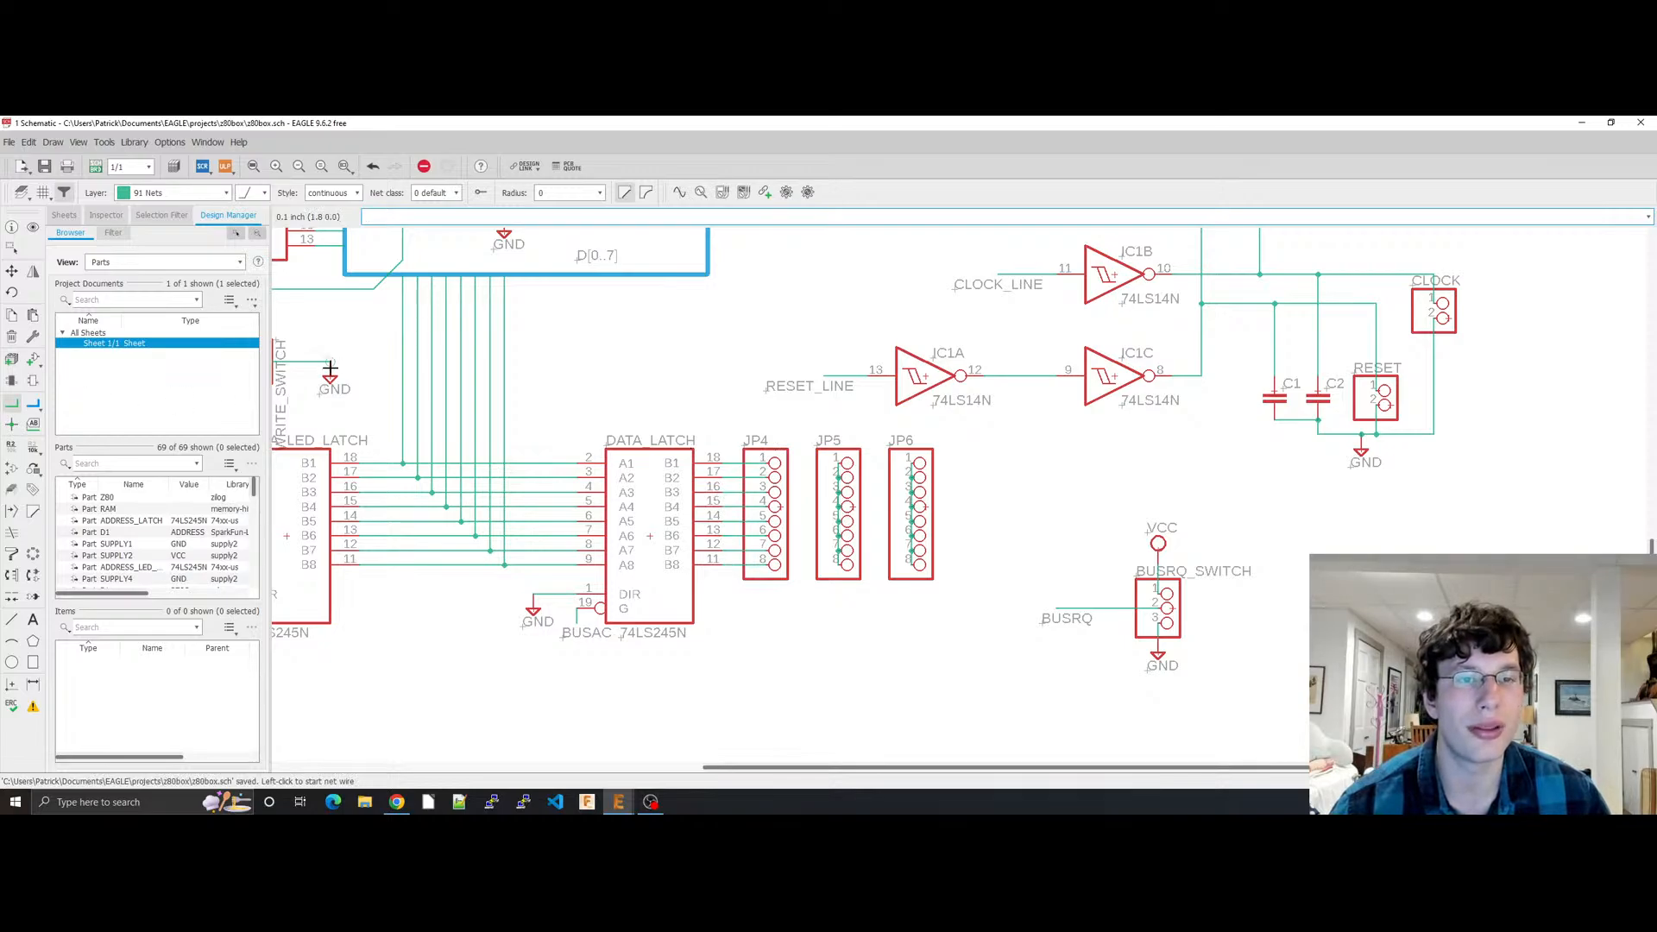
Step: Copy the GND symbol beside DATA_LATCH onto the common net of JP5, rename the net GND, and move the symbol just below the header
left_click(11, 247)
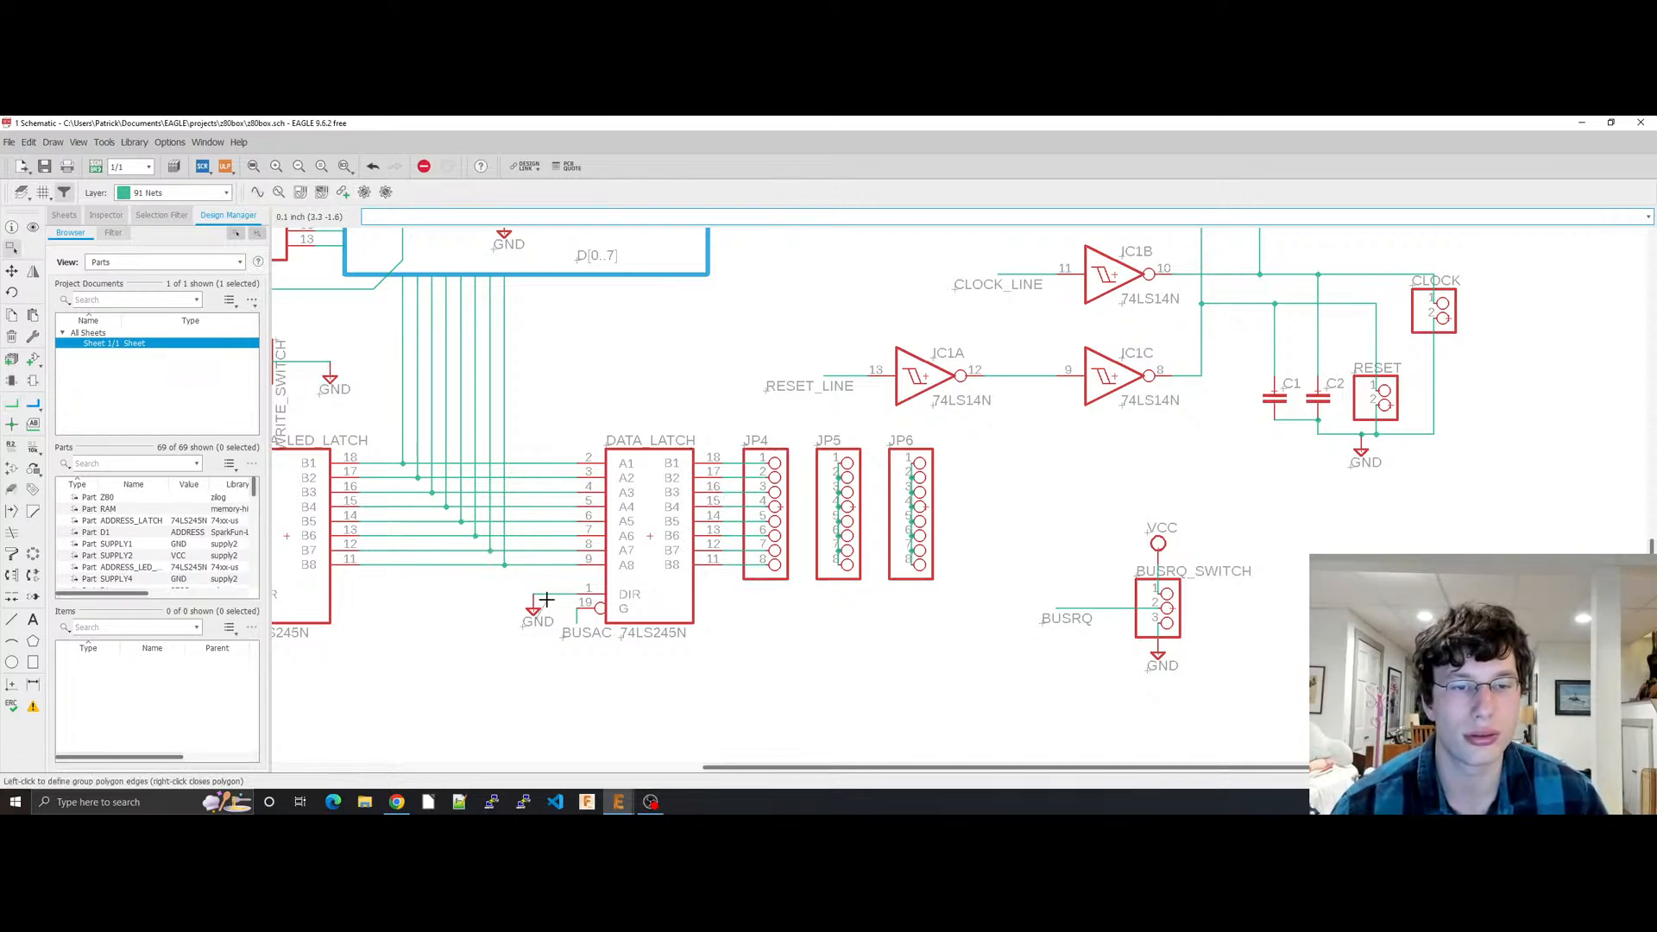
key("ctrl+c")
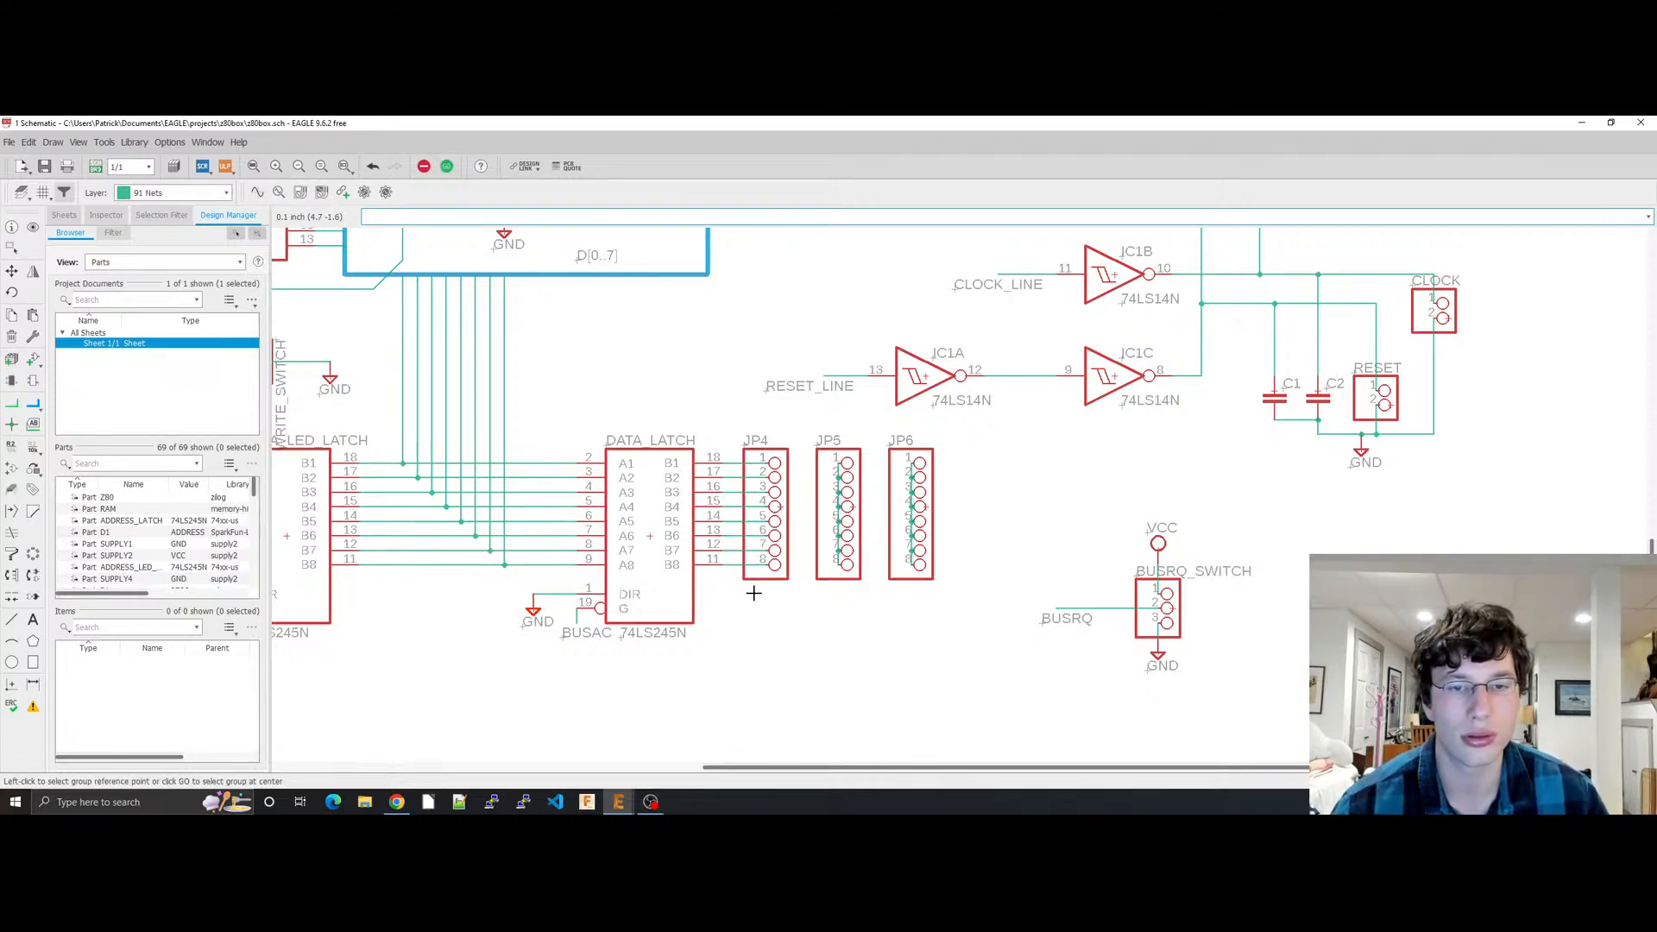
key("ctrl+v")
left_click(837, 571)
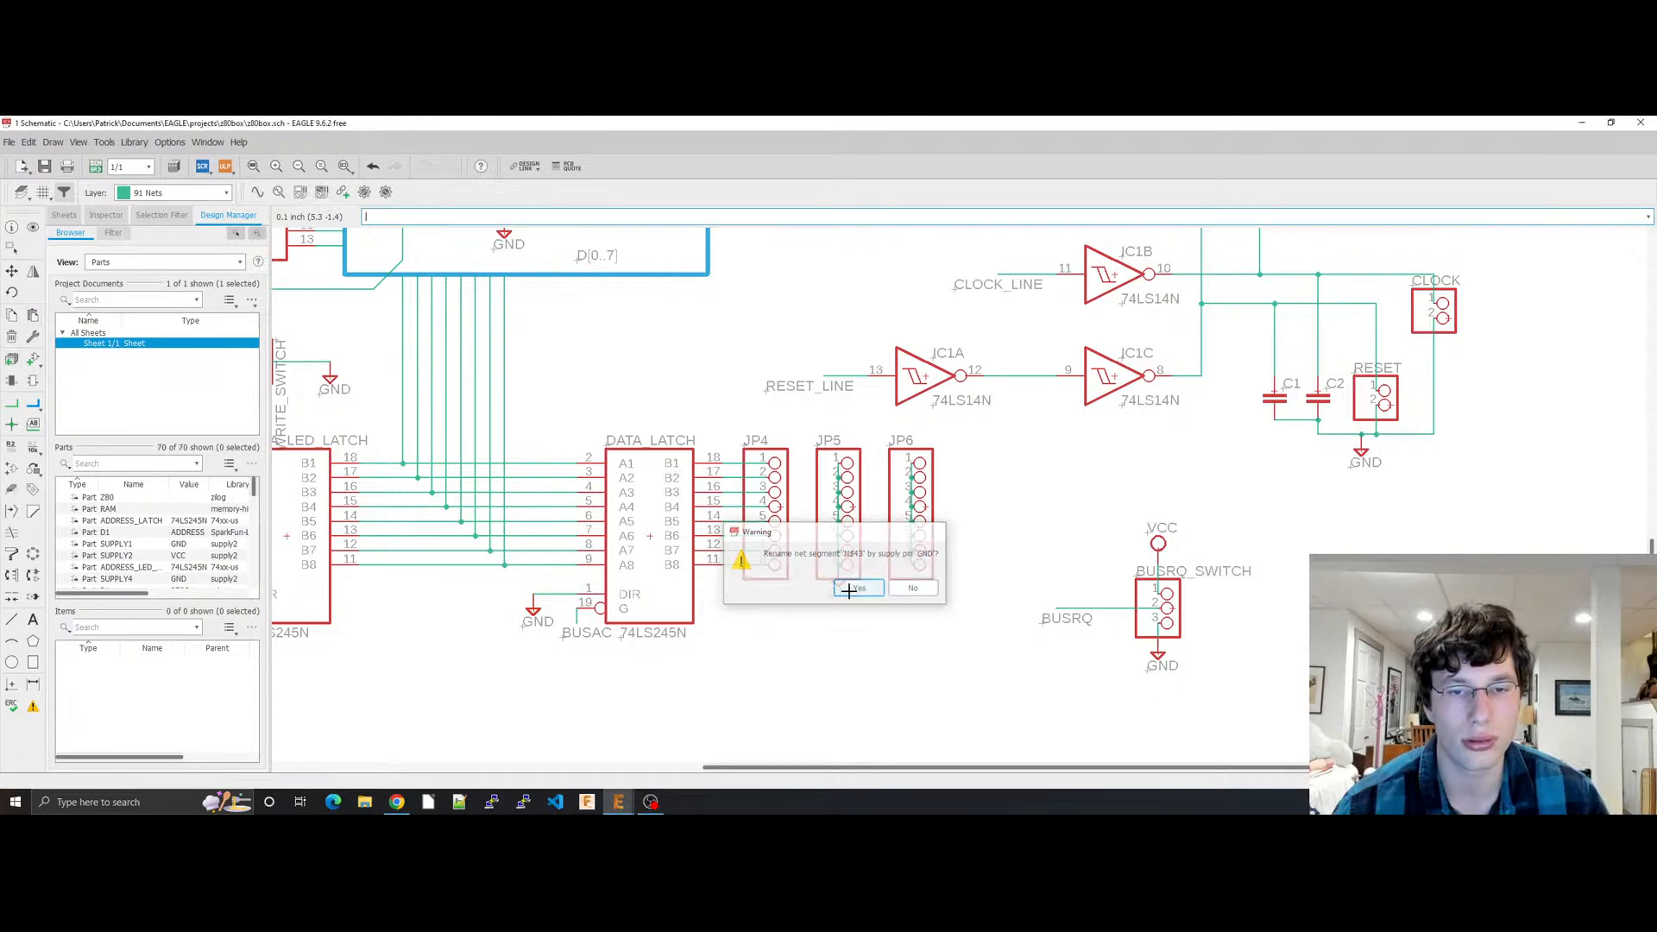
left_click(856, 588)
left_click_drag(838, 589, 837, 608)
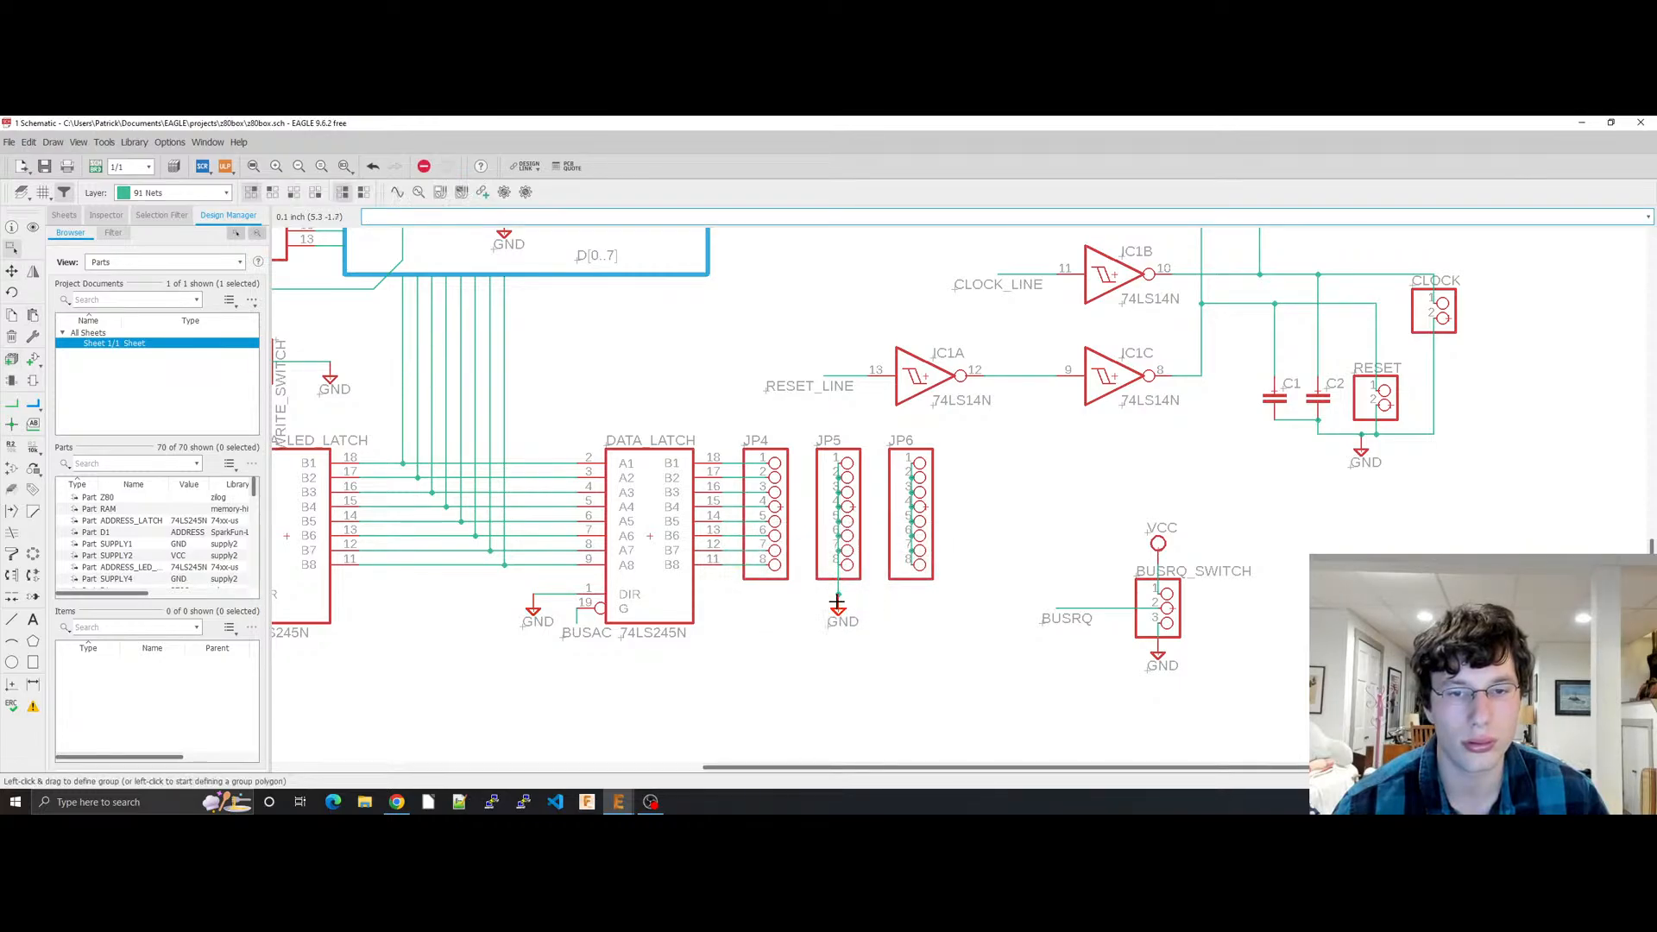
Step: Copy a VCC symbol, rotate it upside down, and place it on the lower end of JP6's common net, renaming the net VCC
middle_click_drag(1218, 483, 1157, 659)
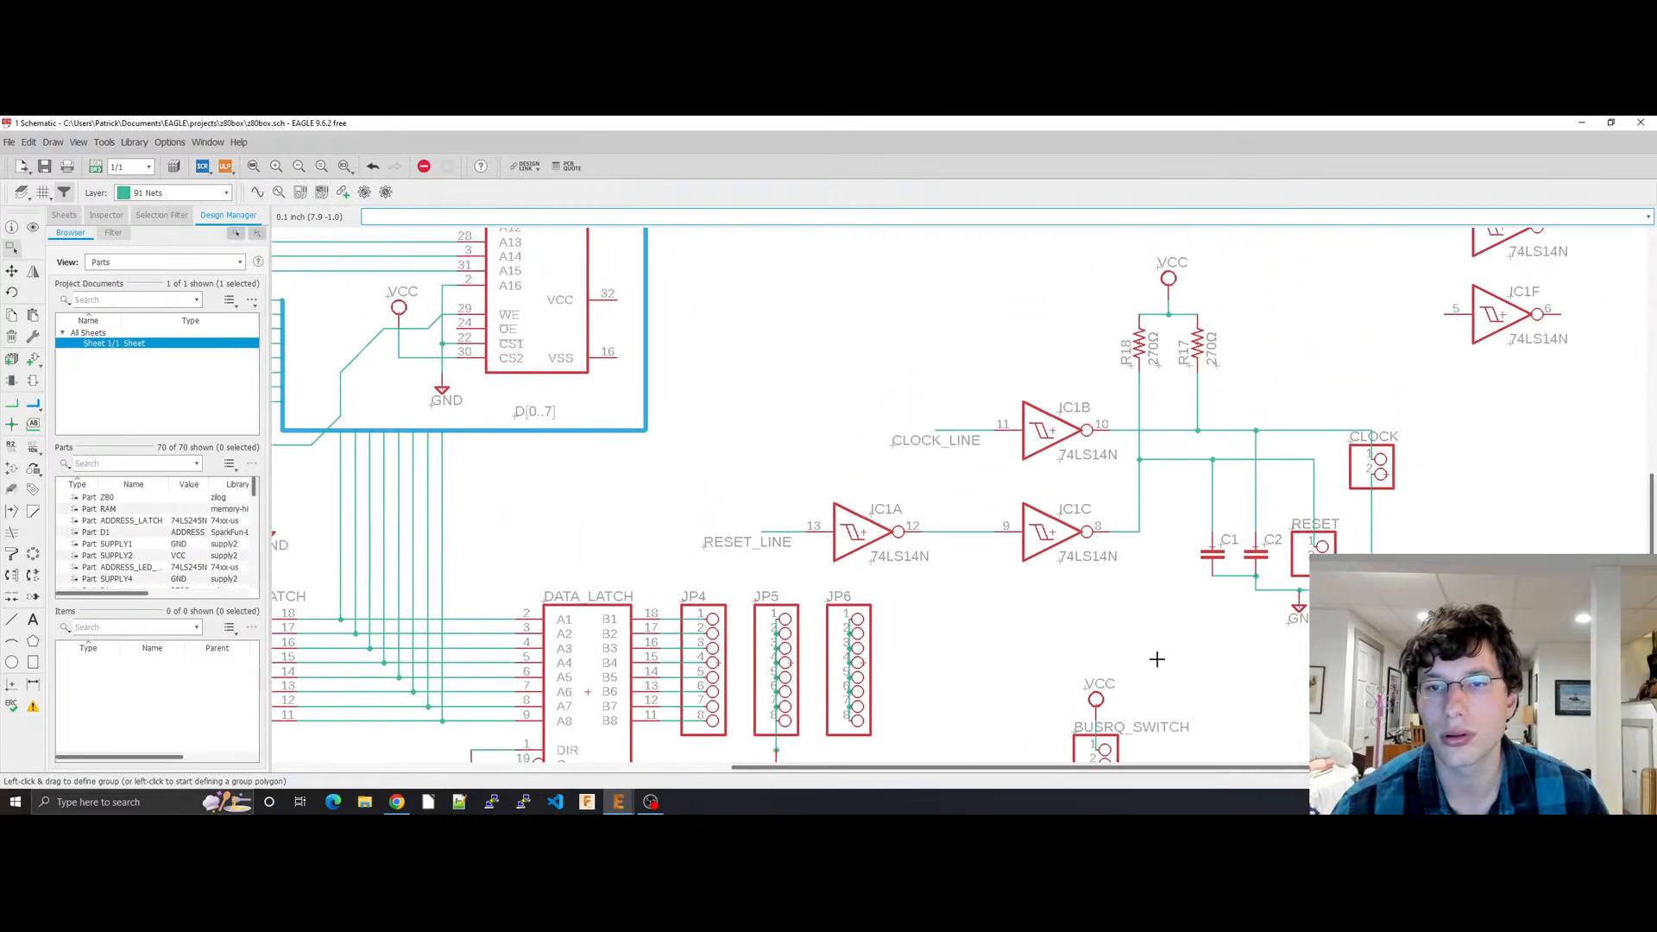
key("ctrl+c")
key("ctrl+v")
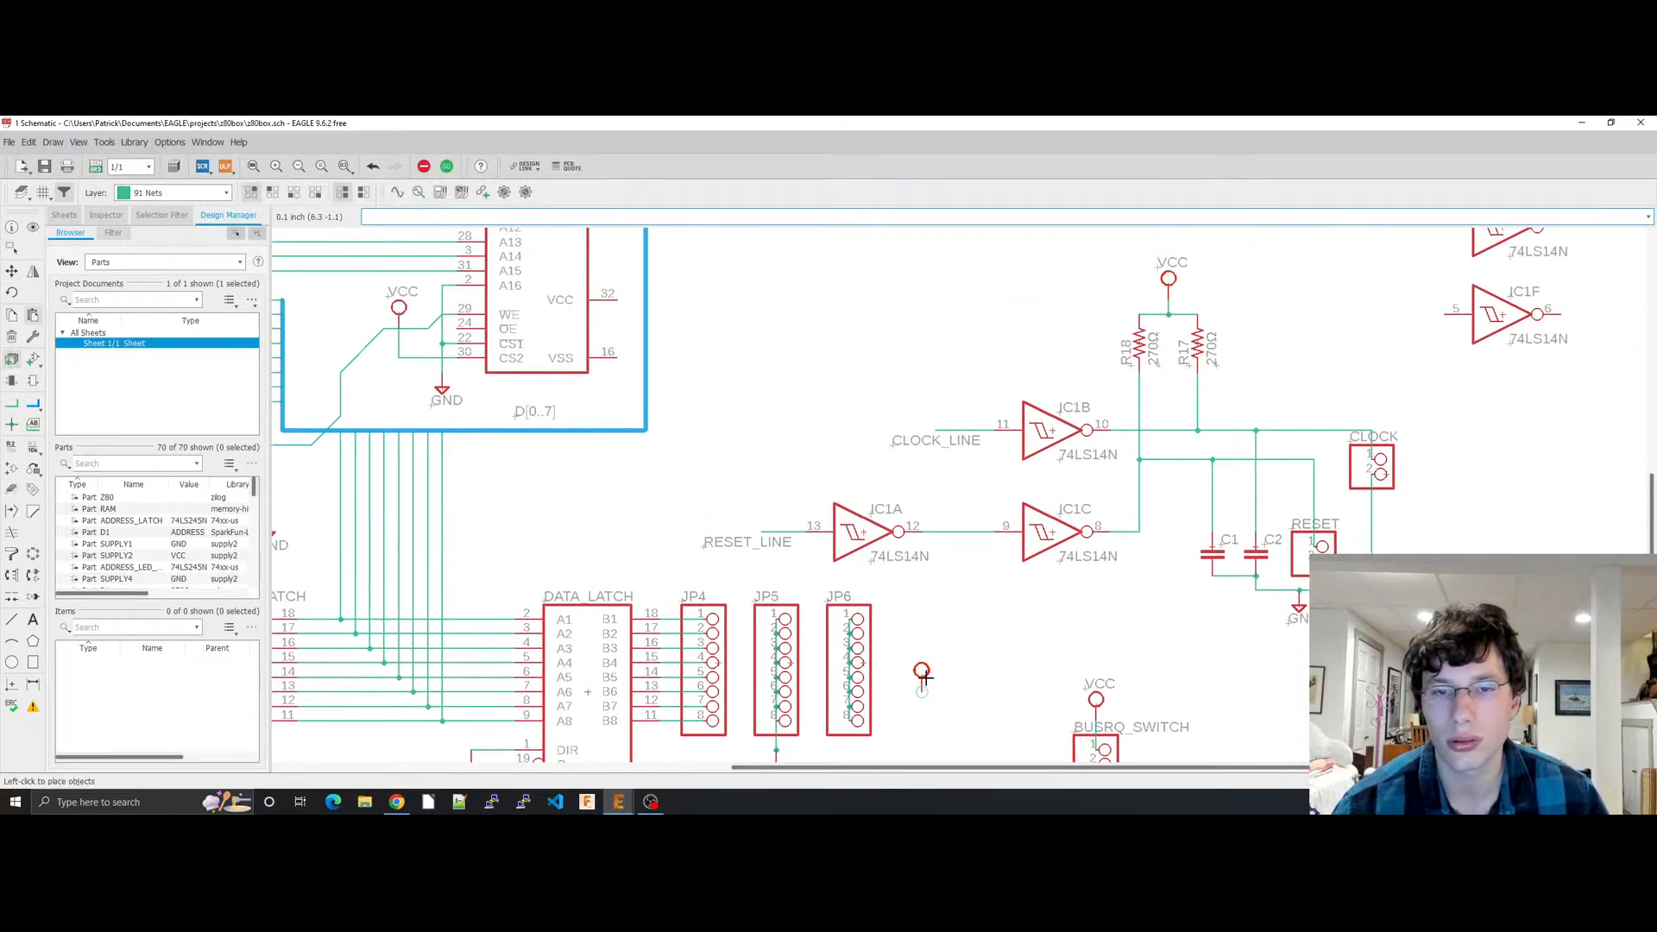
right_click(924, 676)
right_click(923, 677)
middle_click_drag(923, 678, 949, 501)
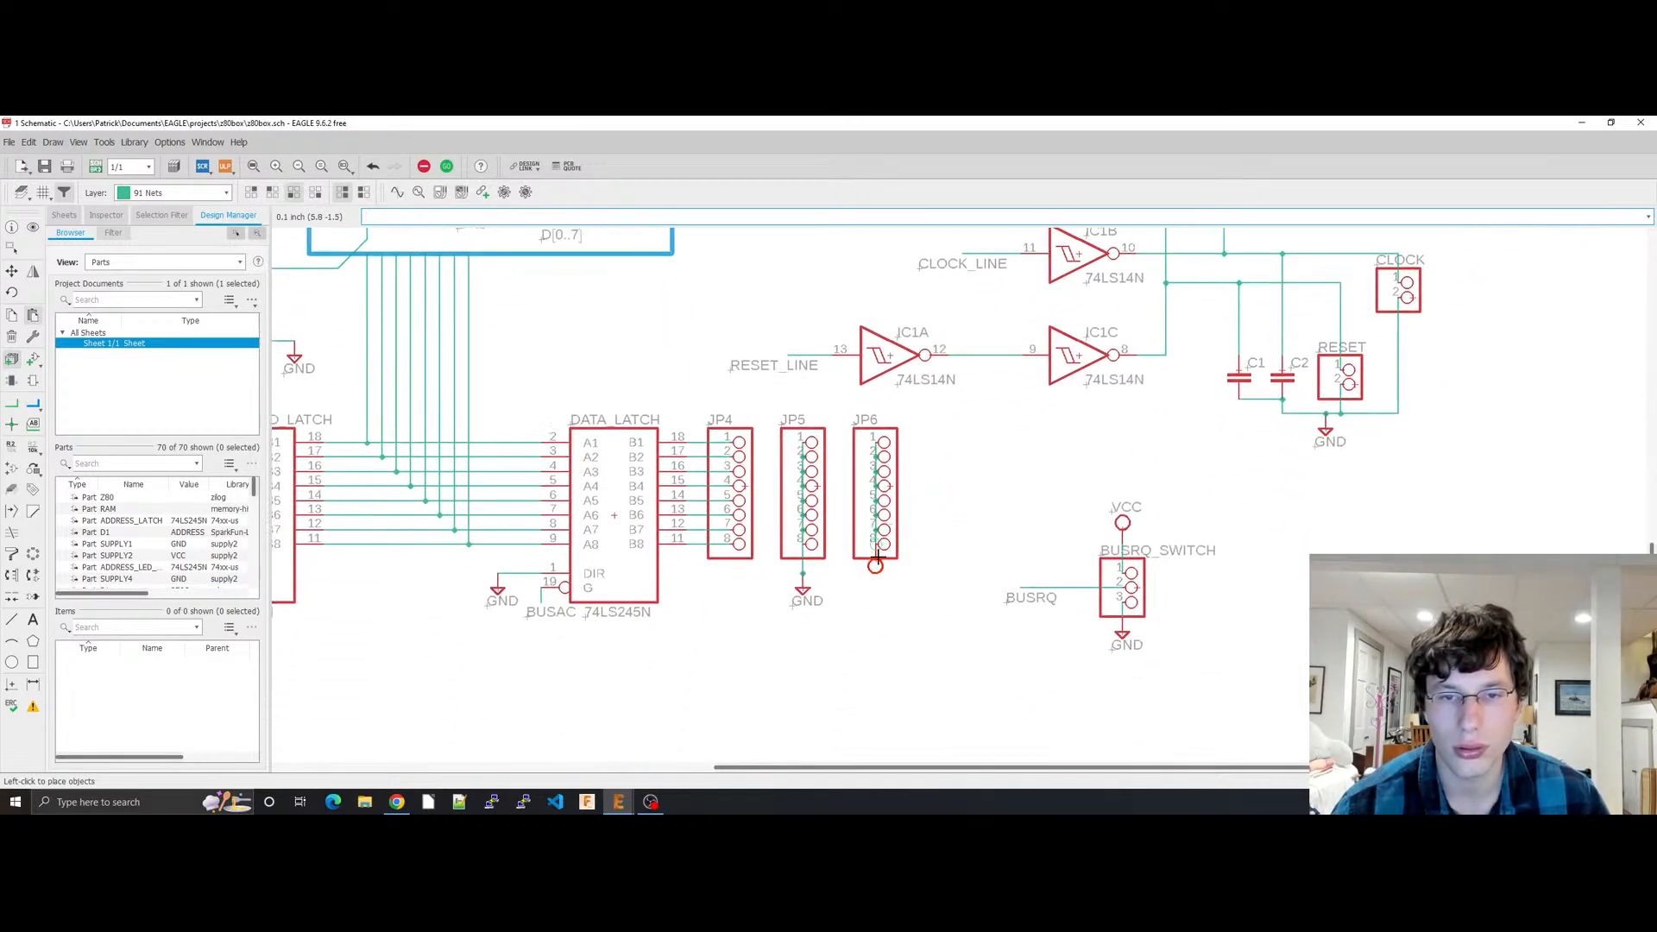
left_click(879, 563)
key("Return")
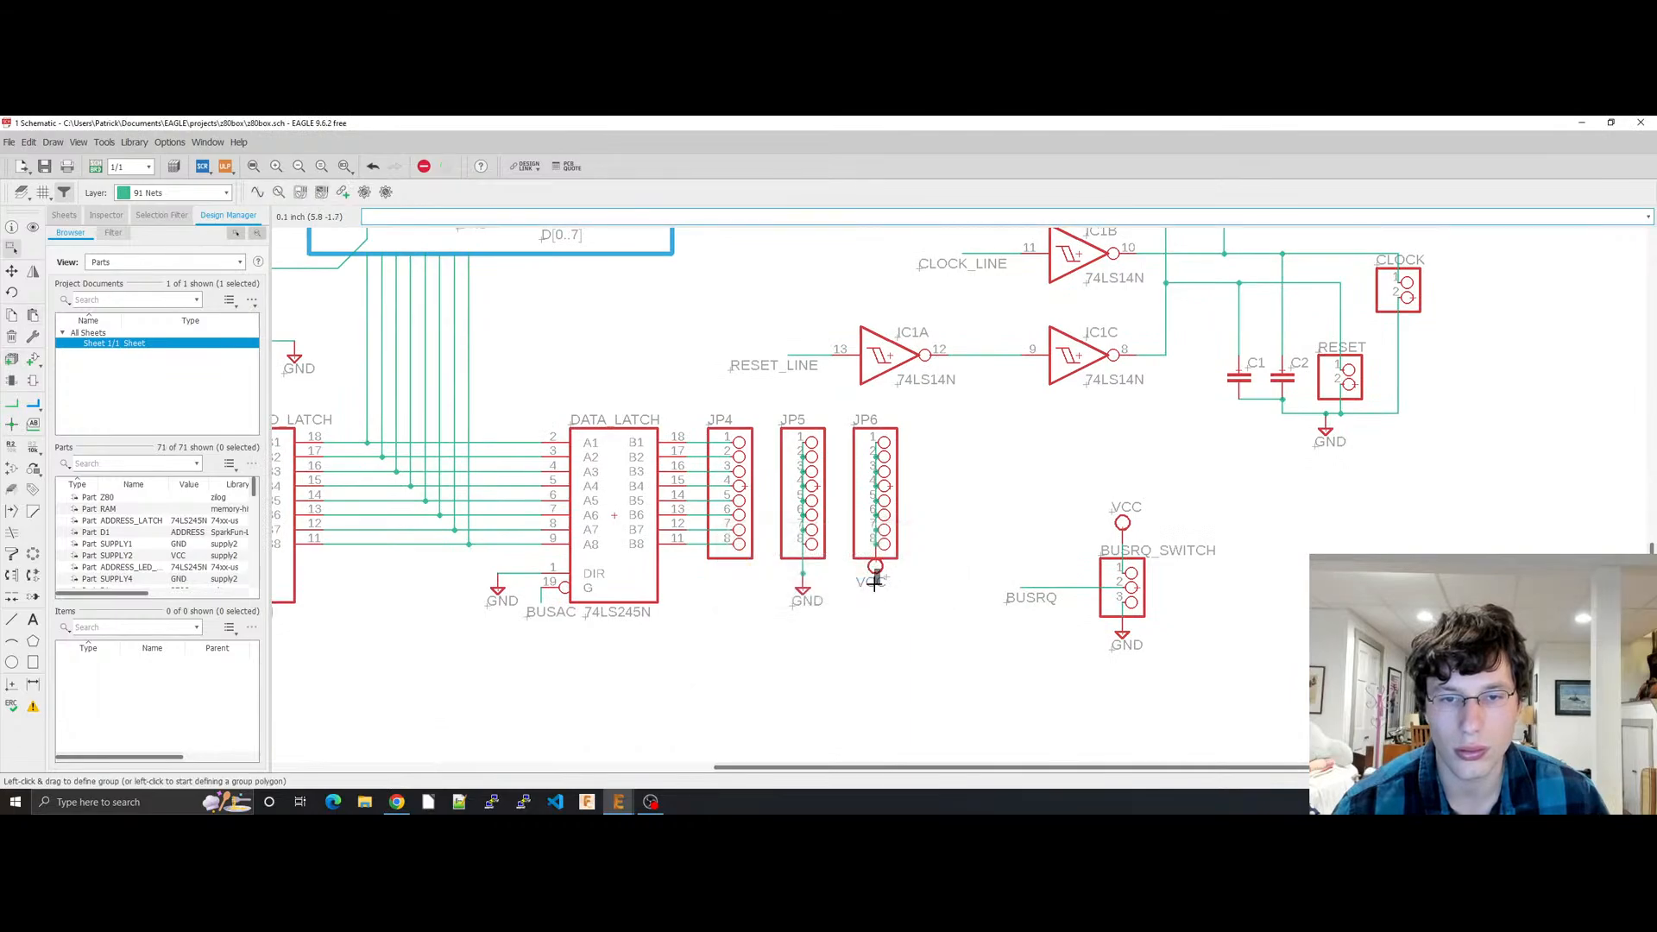
Step: Move the new VCC symbol down so it sits clear below JP6, and save the schematic
left_click(874, 583)
left_click_drag(875, 555, 875, 584)
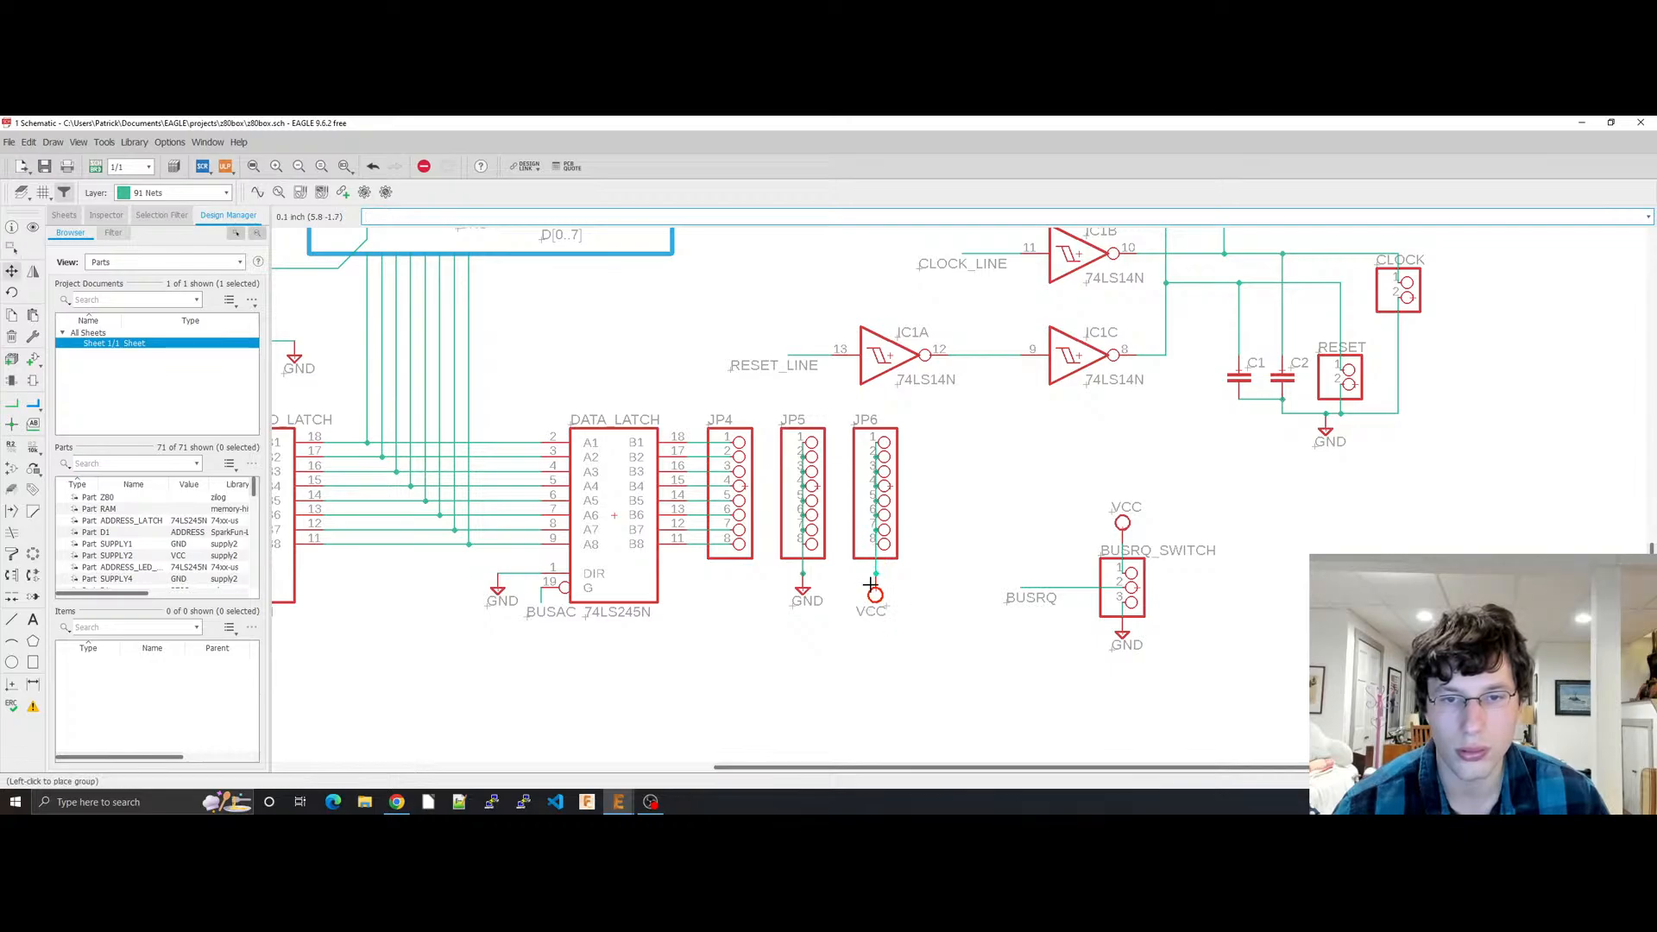
left_click(837, 580)
key("ctrl+s")
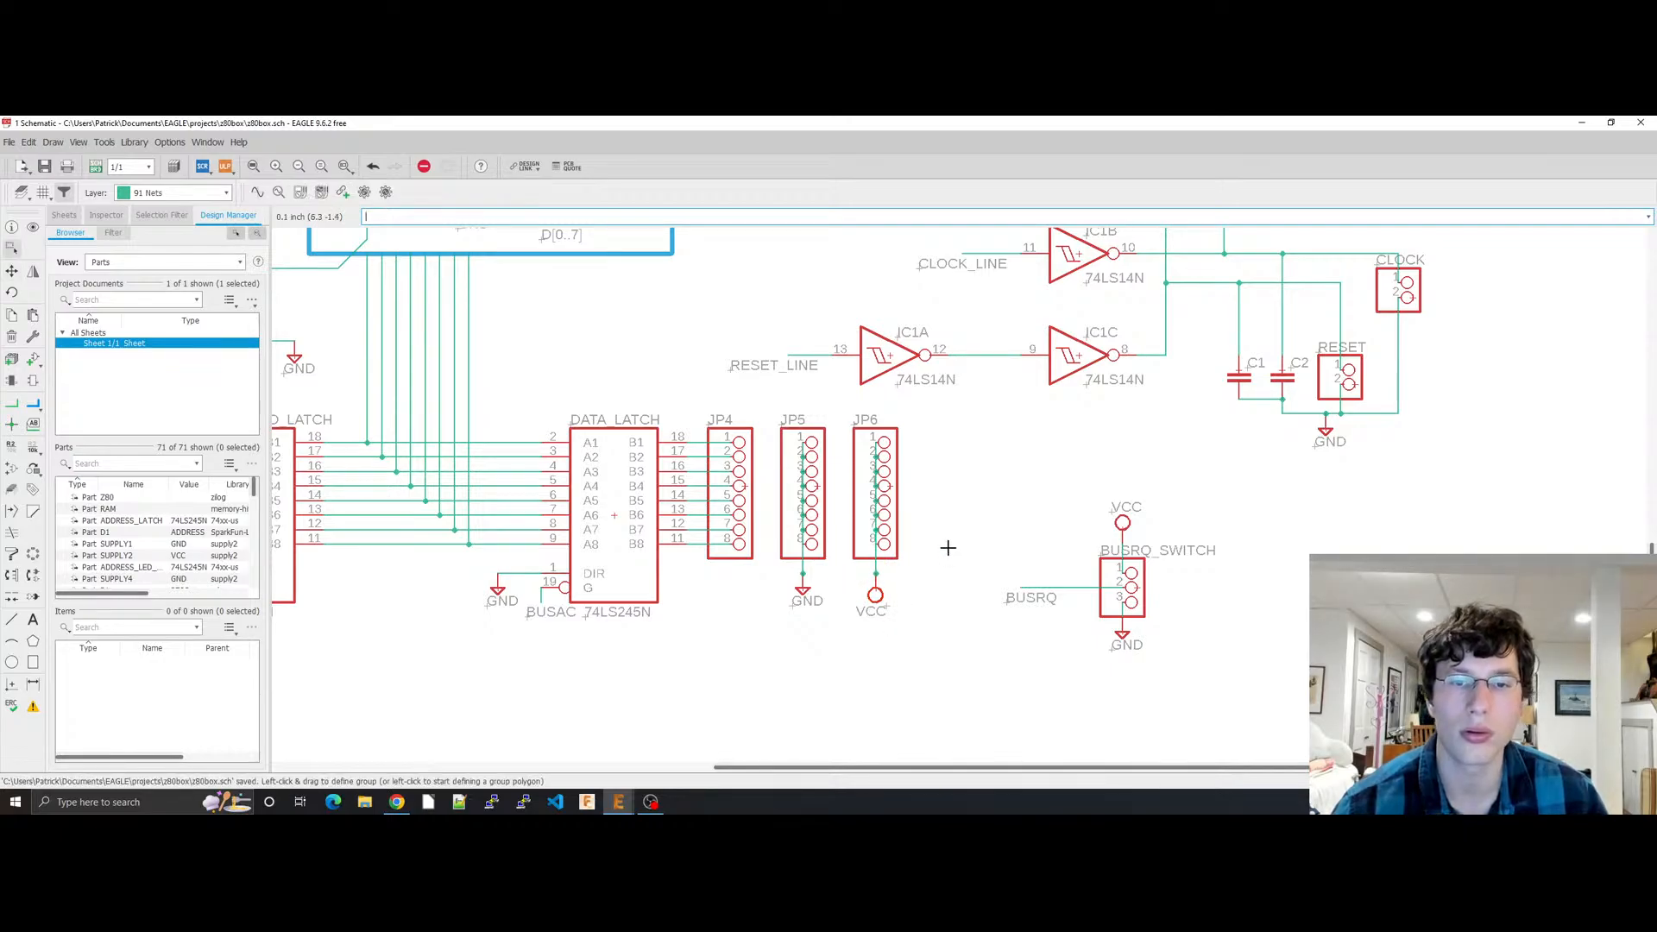
Step: Paste a VCC symbol onto the upper end of JP1's common net, rename the net VCC, and move the symbol clear above the header
middle_click_drag(580, 369, 791, 515)
scroll(792, 514, "up", 2)
scroll(803, 518, "down", 6)
middle_click_drag(862, 472, 850, 687)
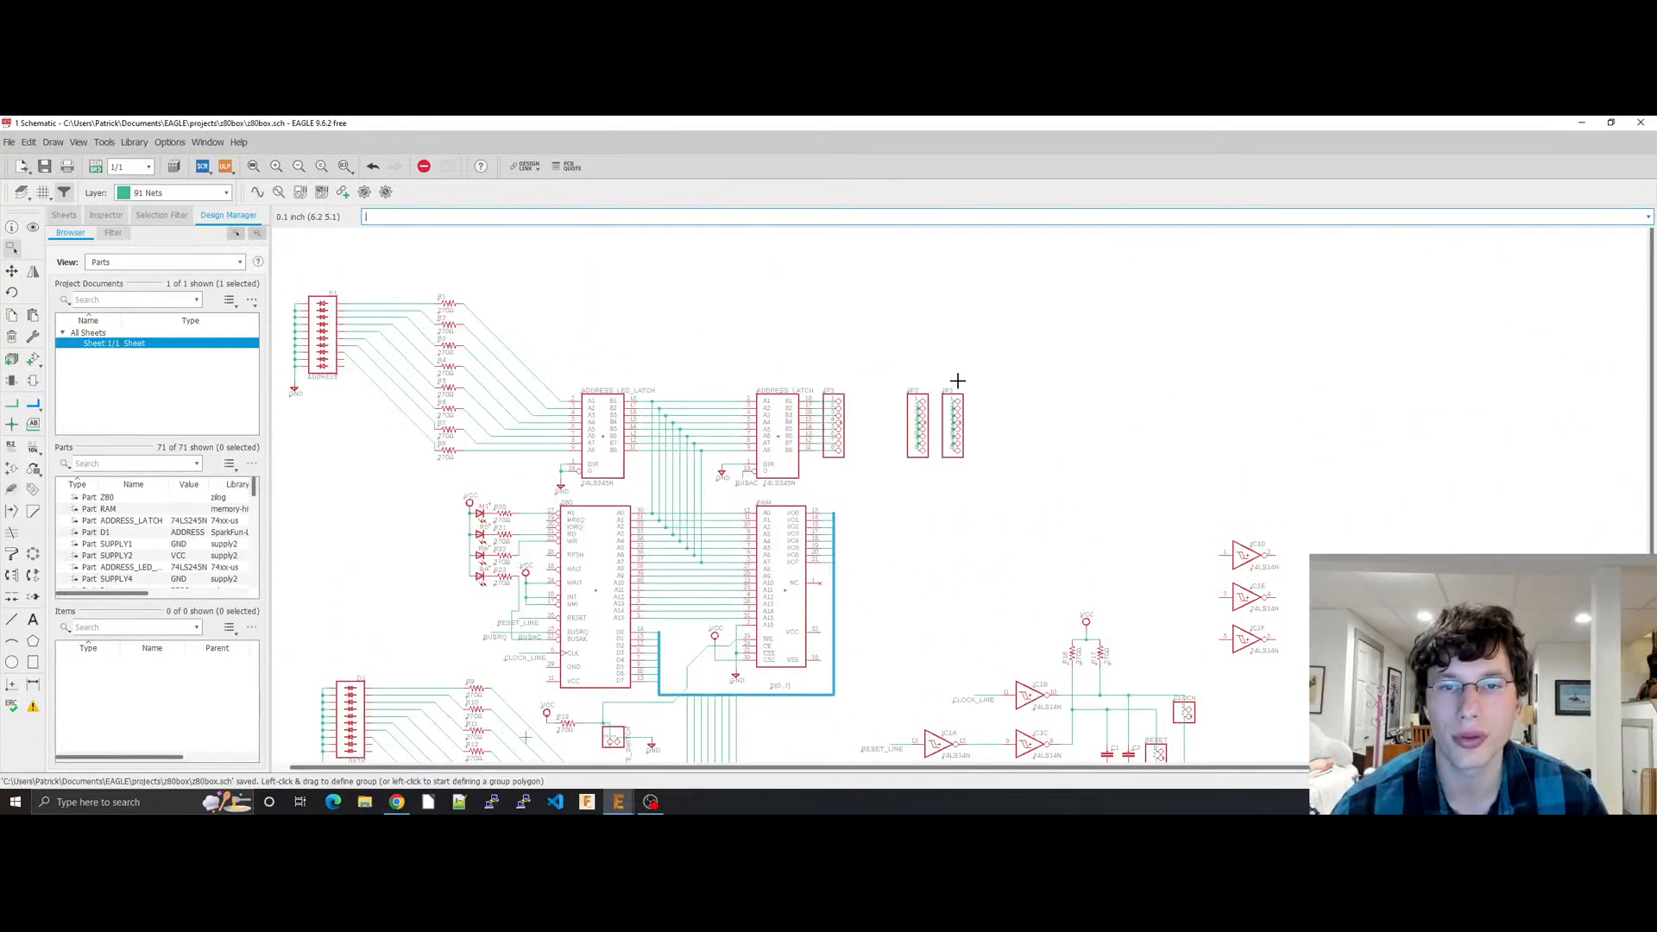
key("ctrl+v")
scroll(952, 383, "up", 5)
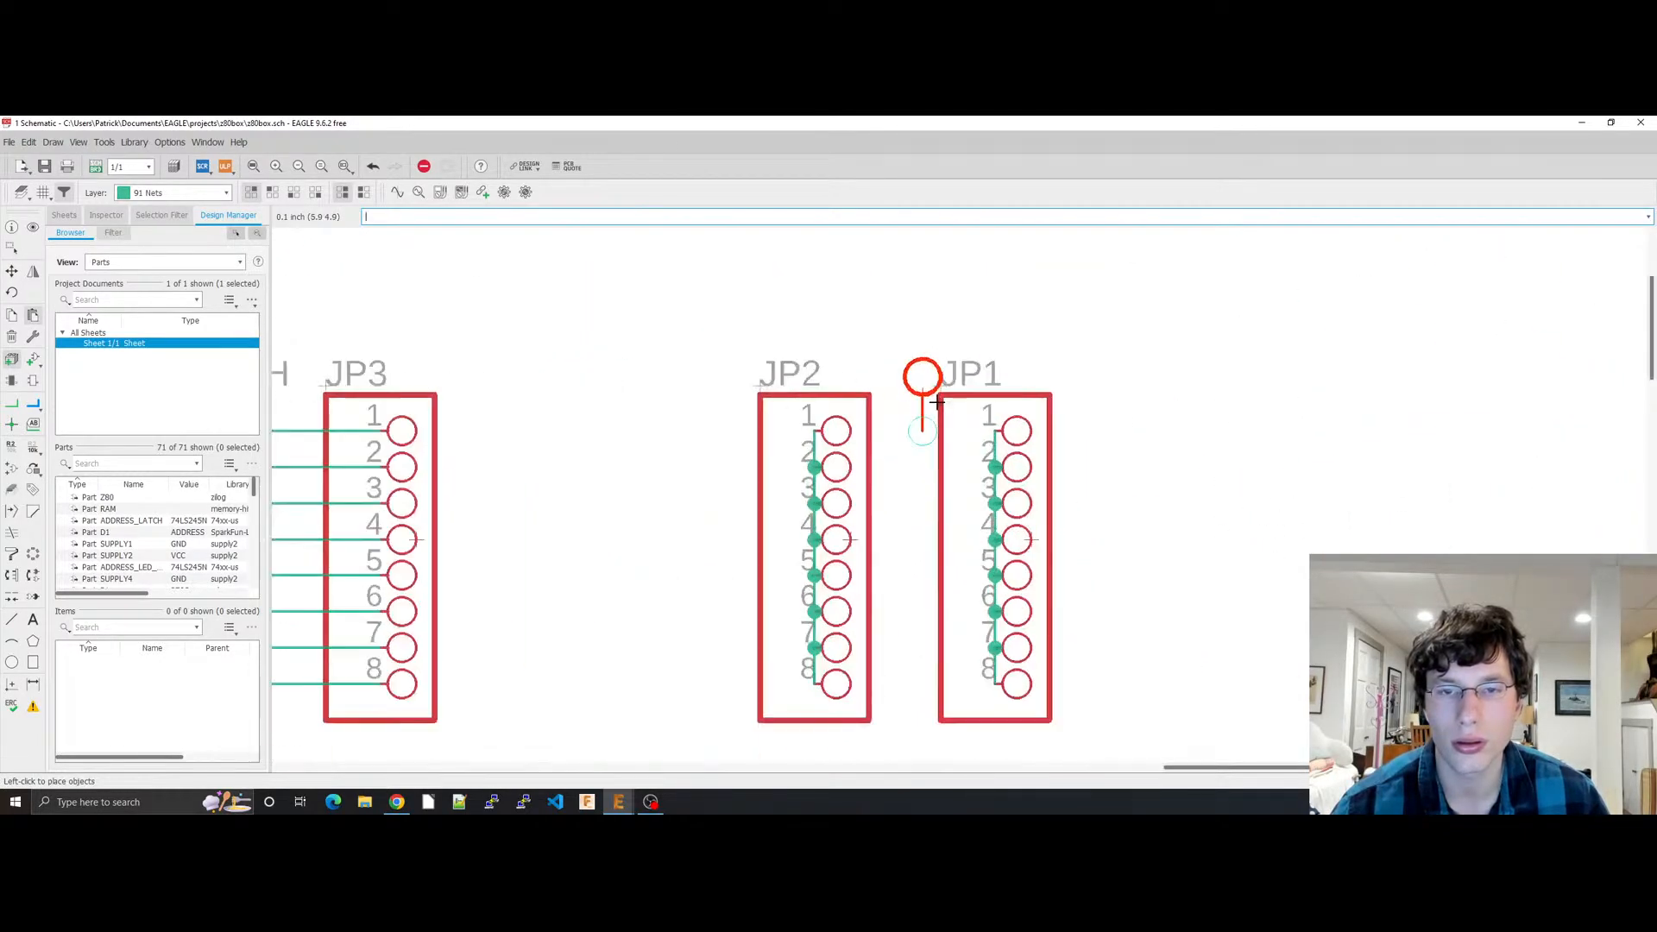
left_click(995, 371)
left_click(1018, 433)
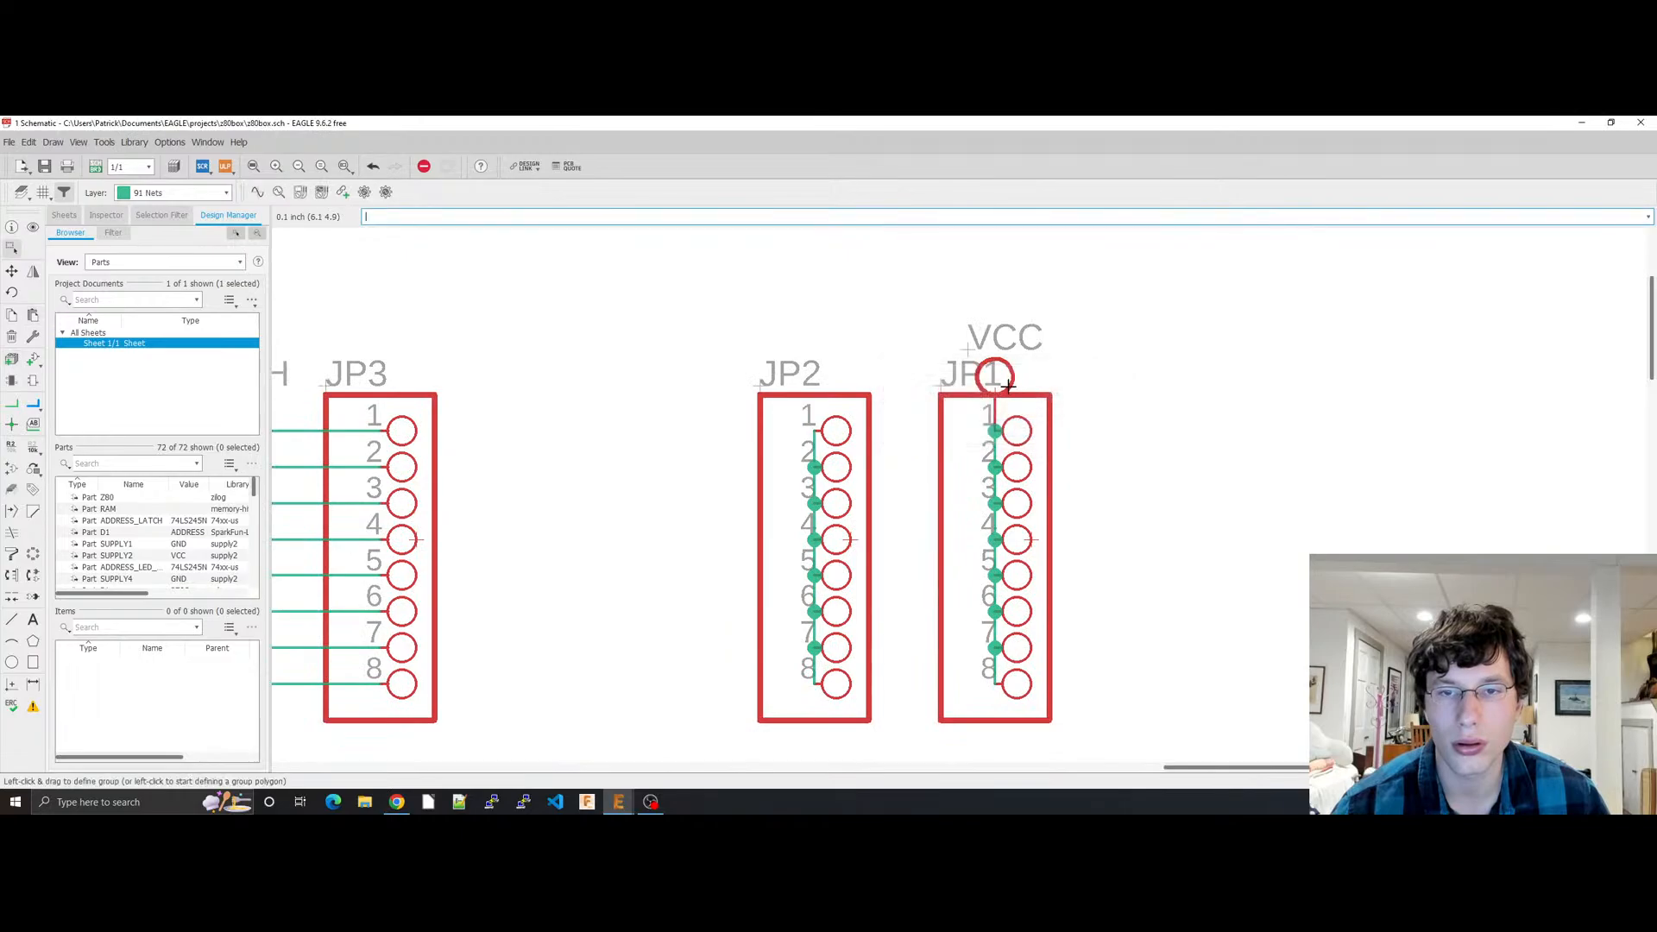
left_click_drag(995, 415, 995, 317)
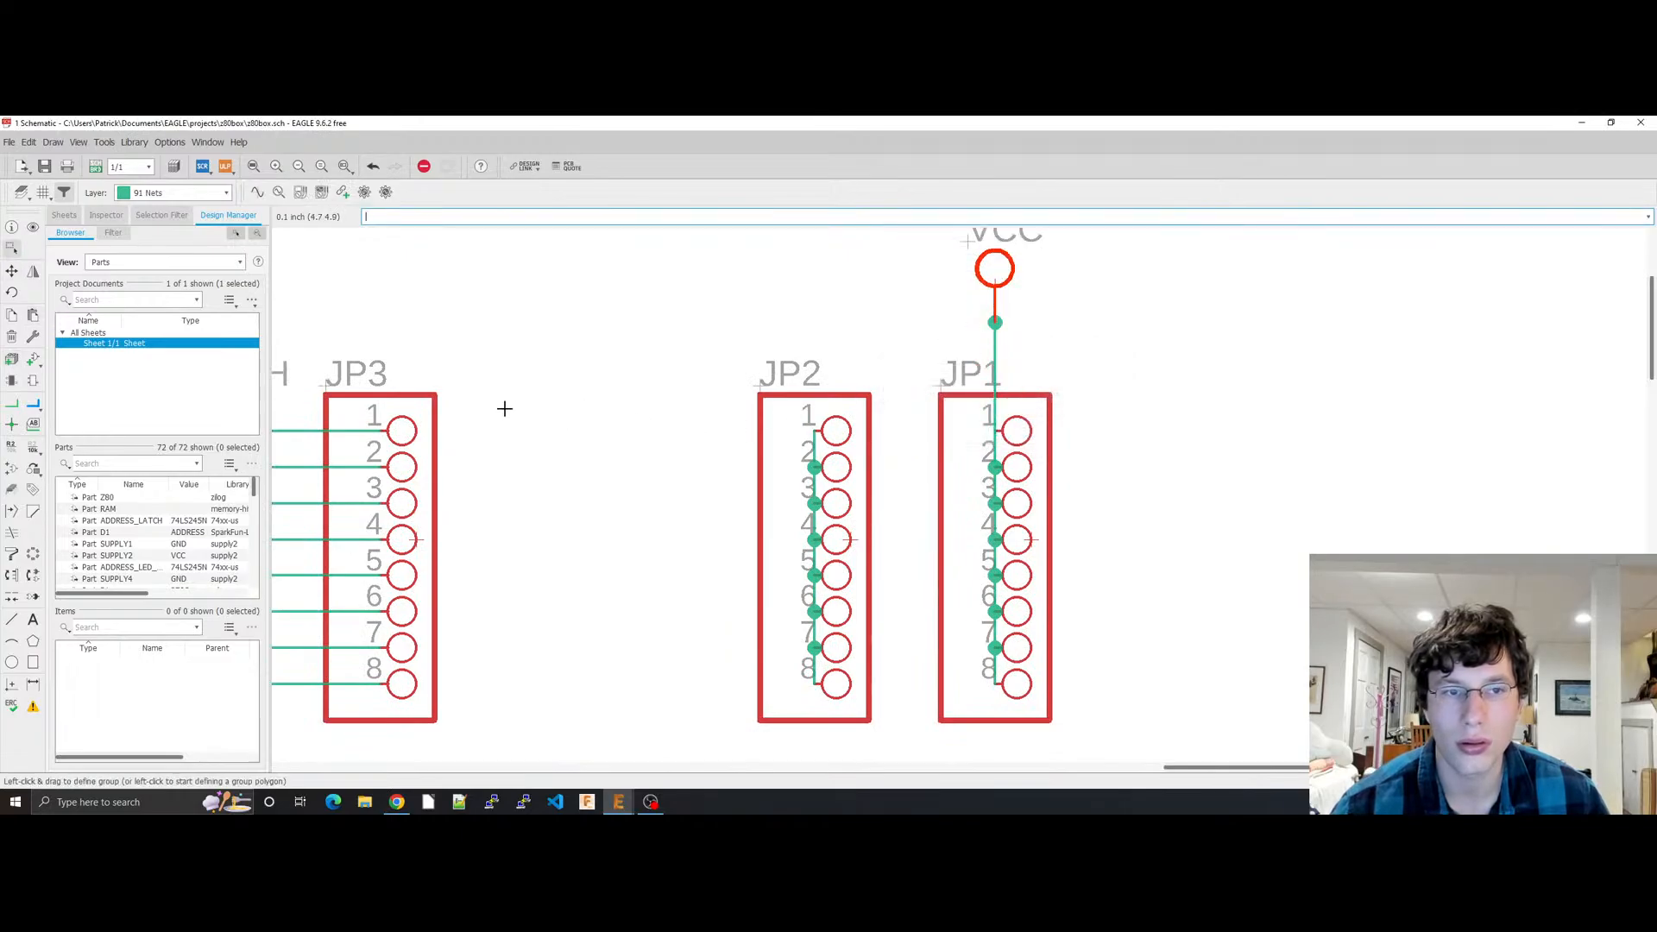
Step: Copy the GND symbol beside ADDRESS_LATCH, flip it, and place it on JP2's common net, renaming the net GND and moving the symbol above the header
middle_click_drag(370, 411, 895, 500)
scroll(756, 500, "down", 4)
left_click(547, 688)
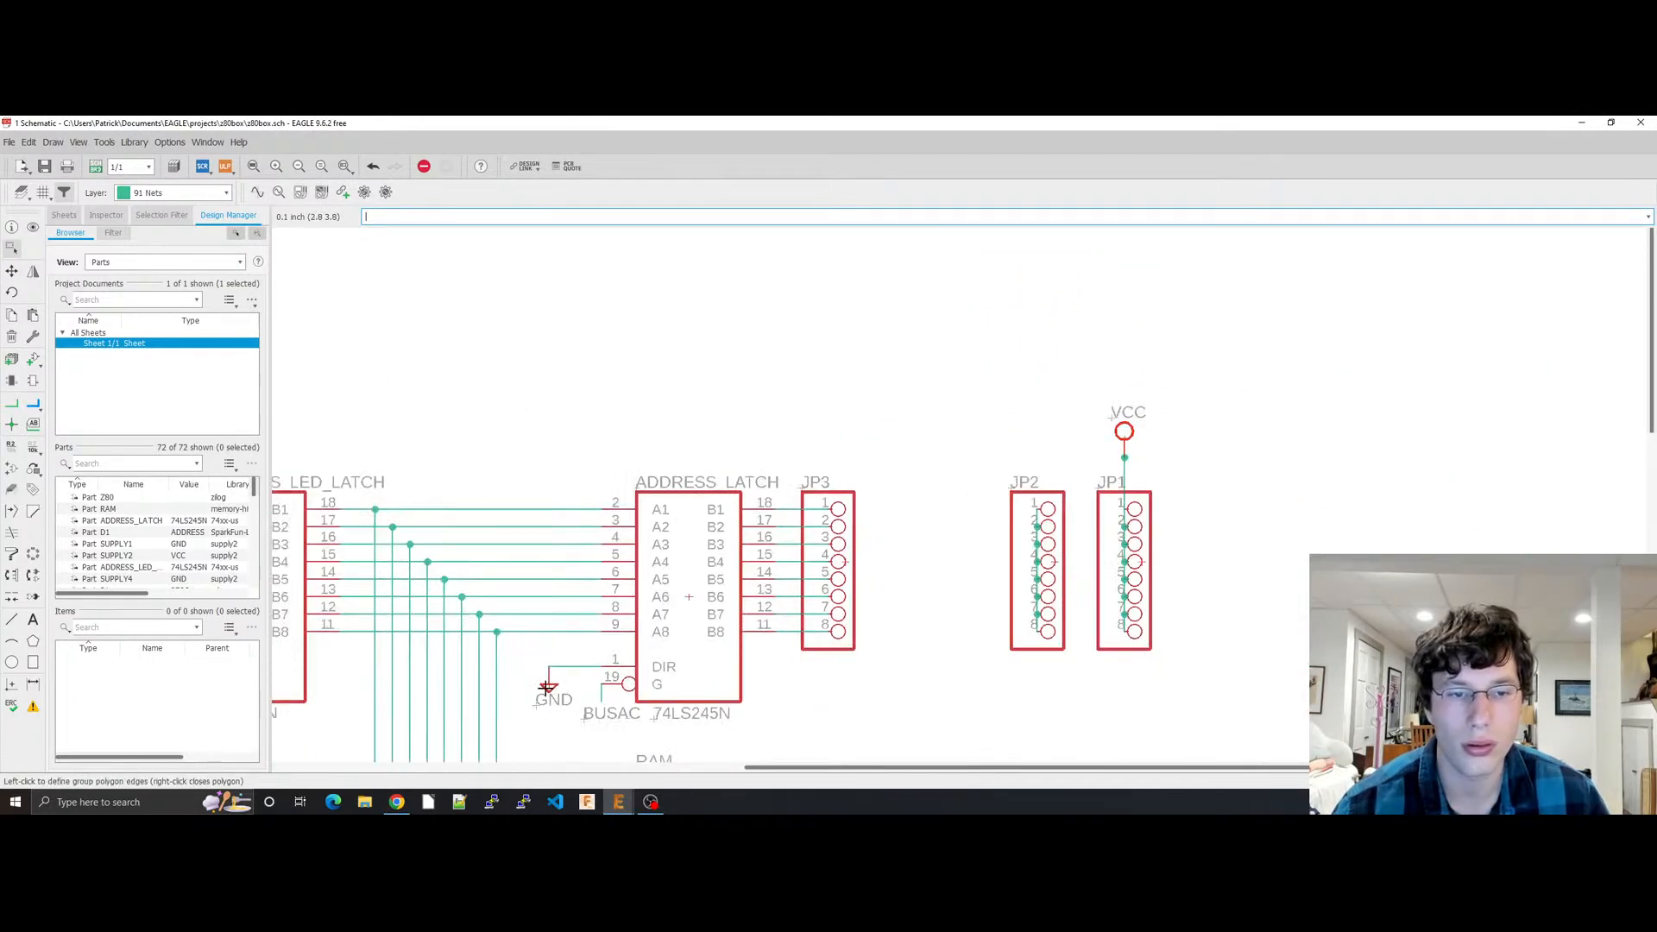
key("ctrl+c")
key("ctrl+v")
right_click(982, 445)
right_click(982, 445)
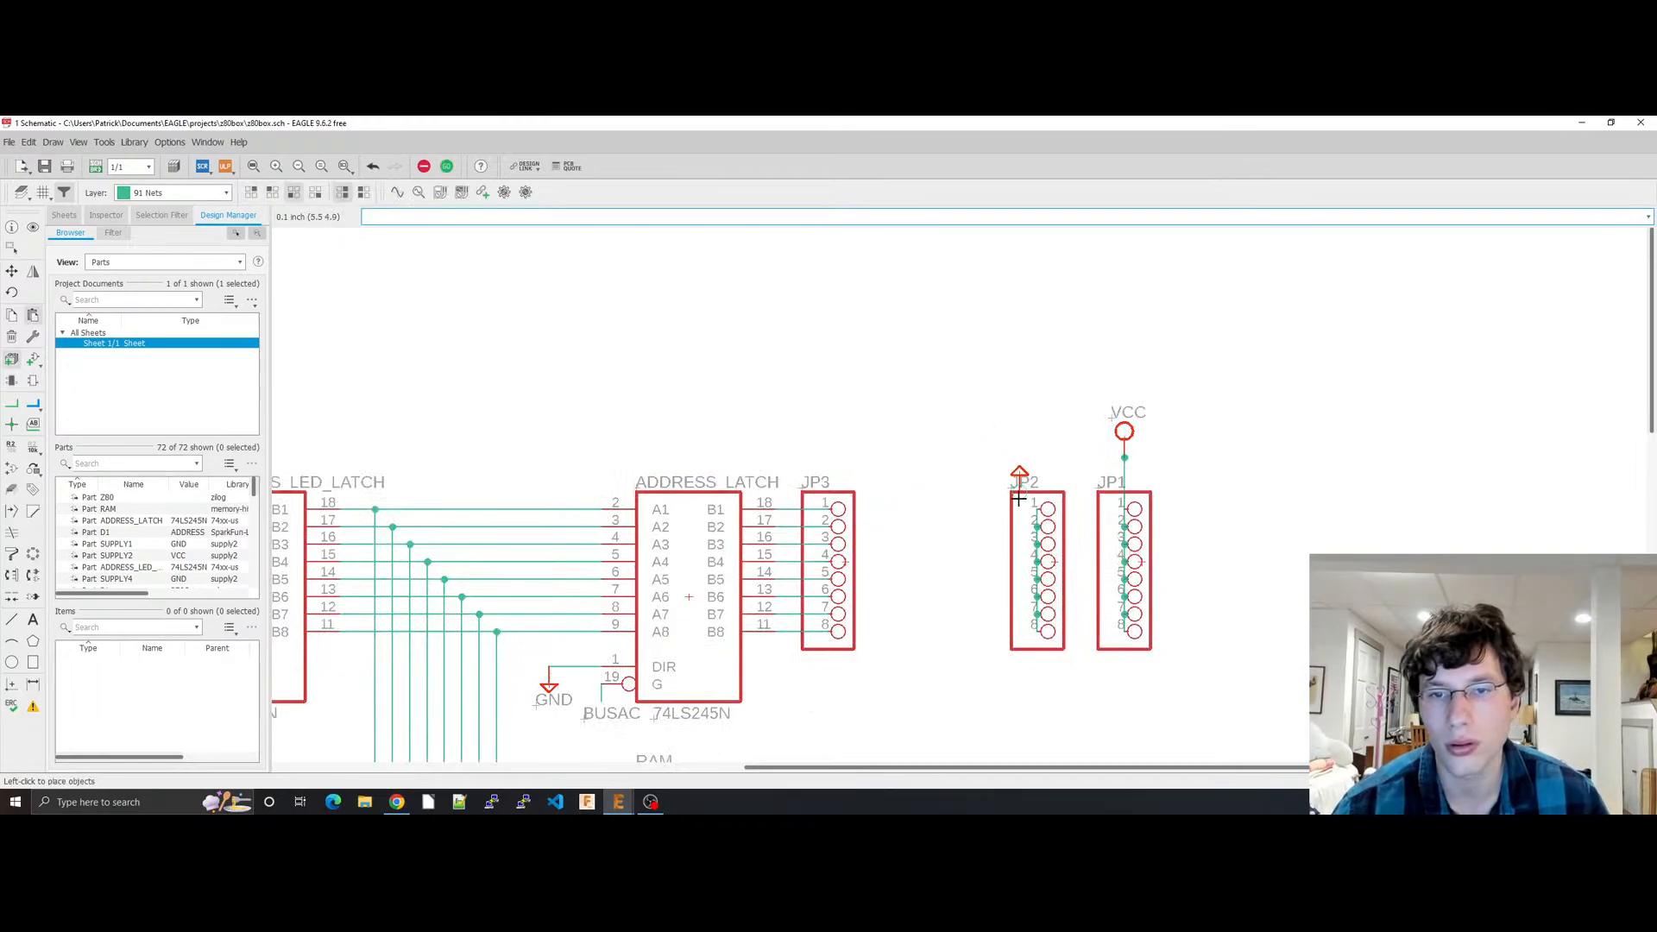
left_click(1036, 490)
left_click(1055, 524)
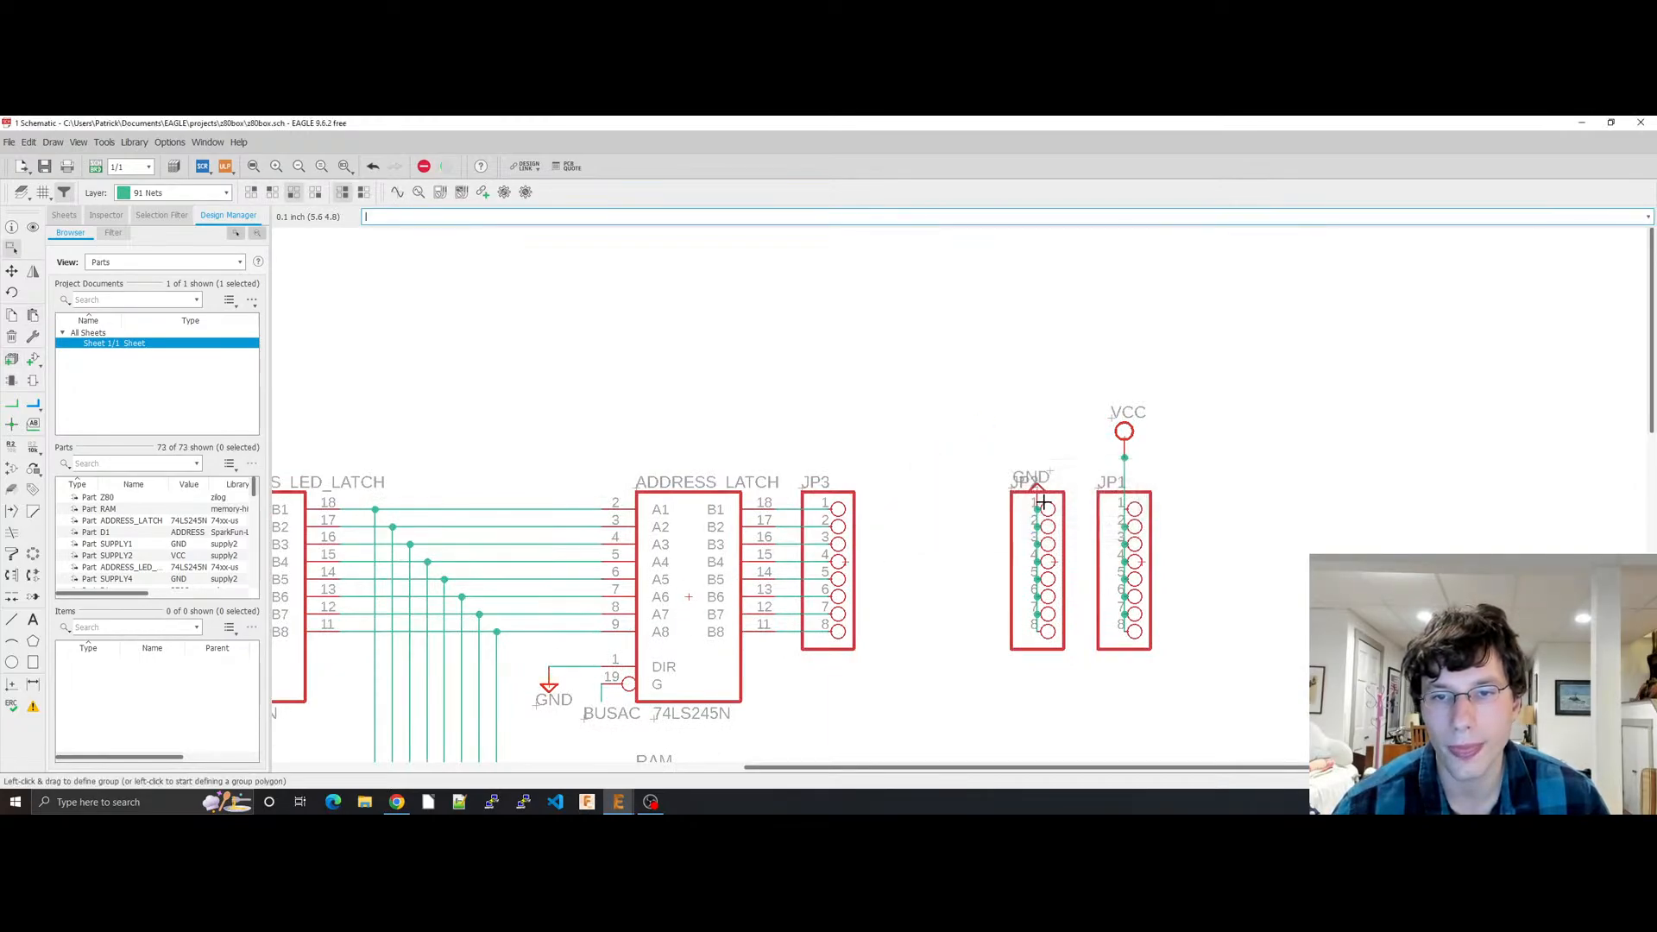
left_click_drag(1038, 487, 1043, 440)
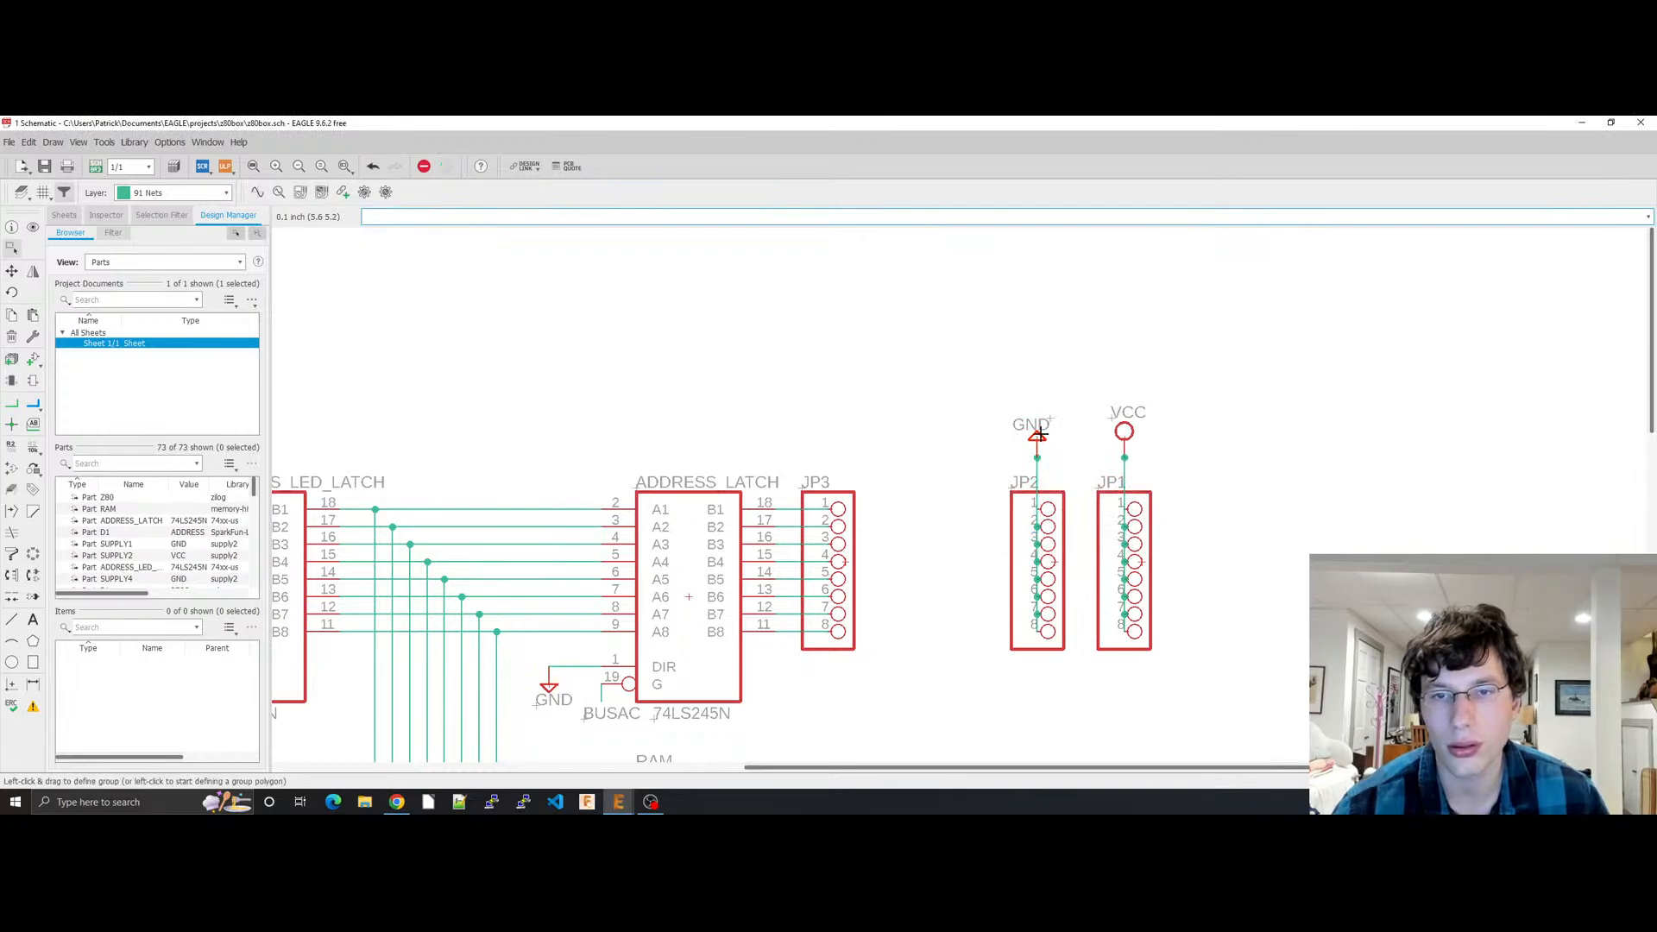
Step: Move the GND symbol below JP2 and the VCC symbol below JP1, rotating each by 180 degrees, and save the schematic
left_click_drag(1041, 435, 1033, 699)
right_click(1032, 698)
right_click(1033, 697)
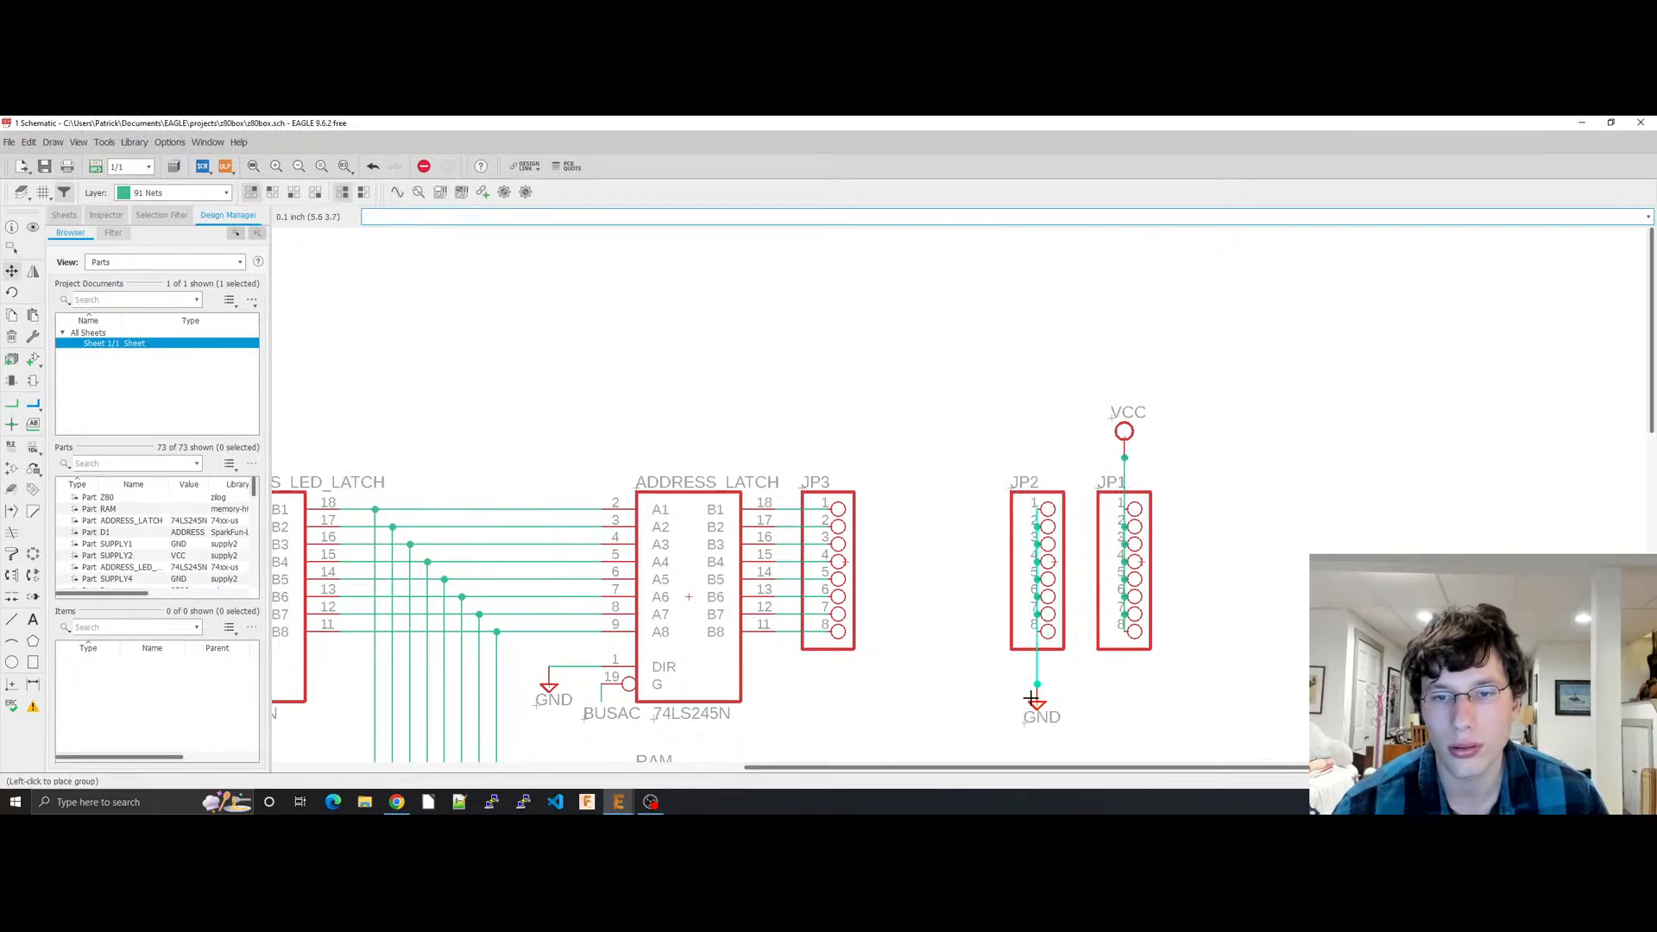
left_click(1032, 677)
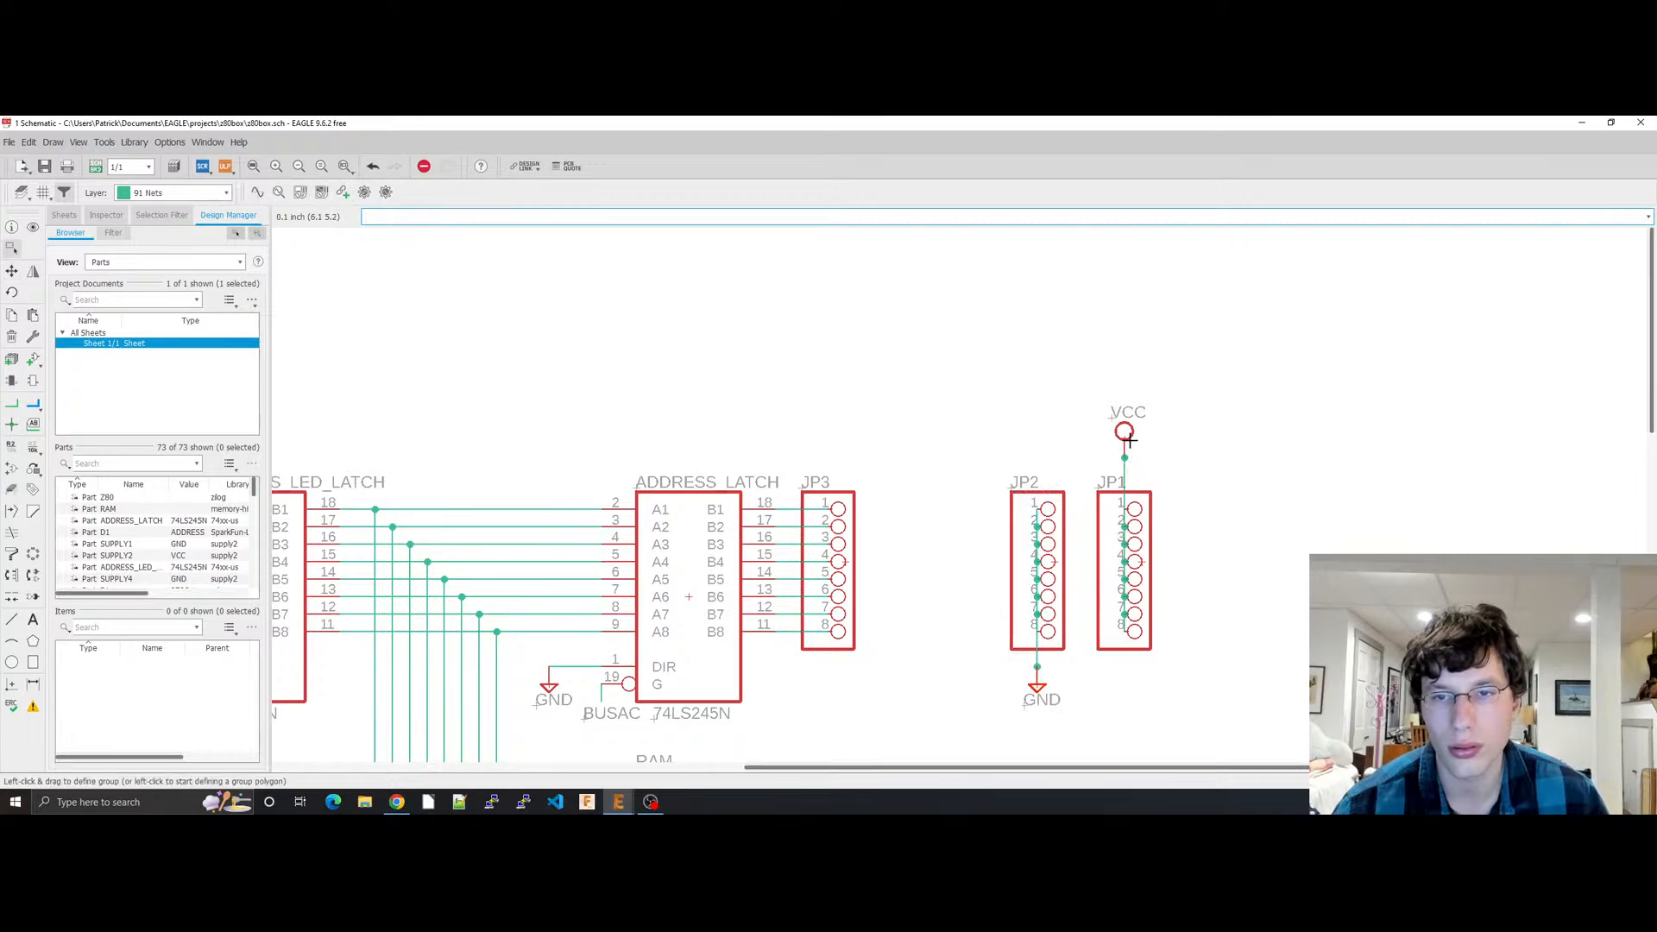
left_click_drag(1130, 441, 1123, 684)
right_click(1120, 688)
right_click(1117, 688)
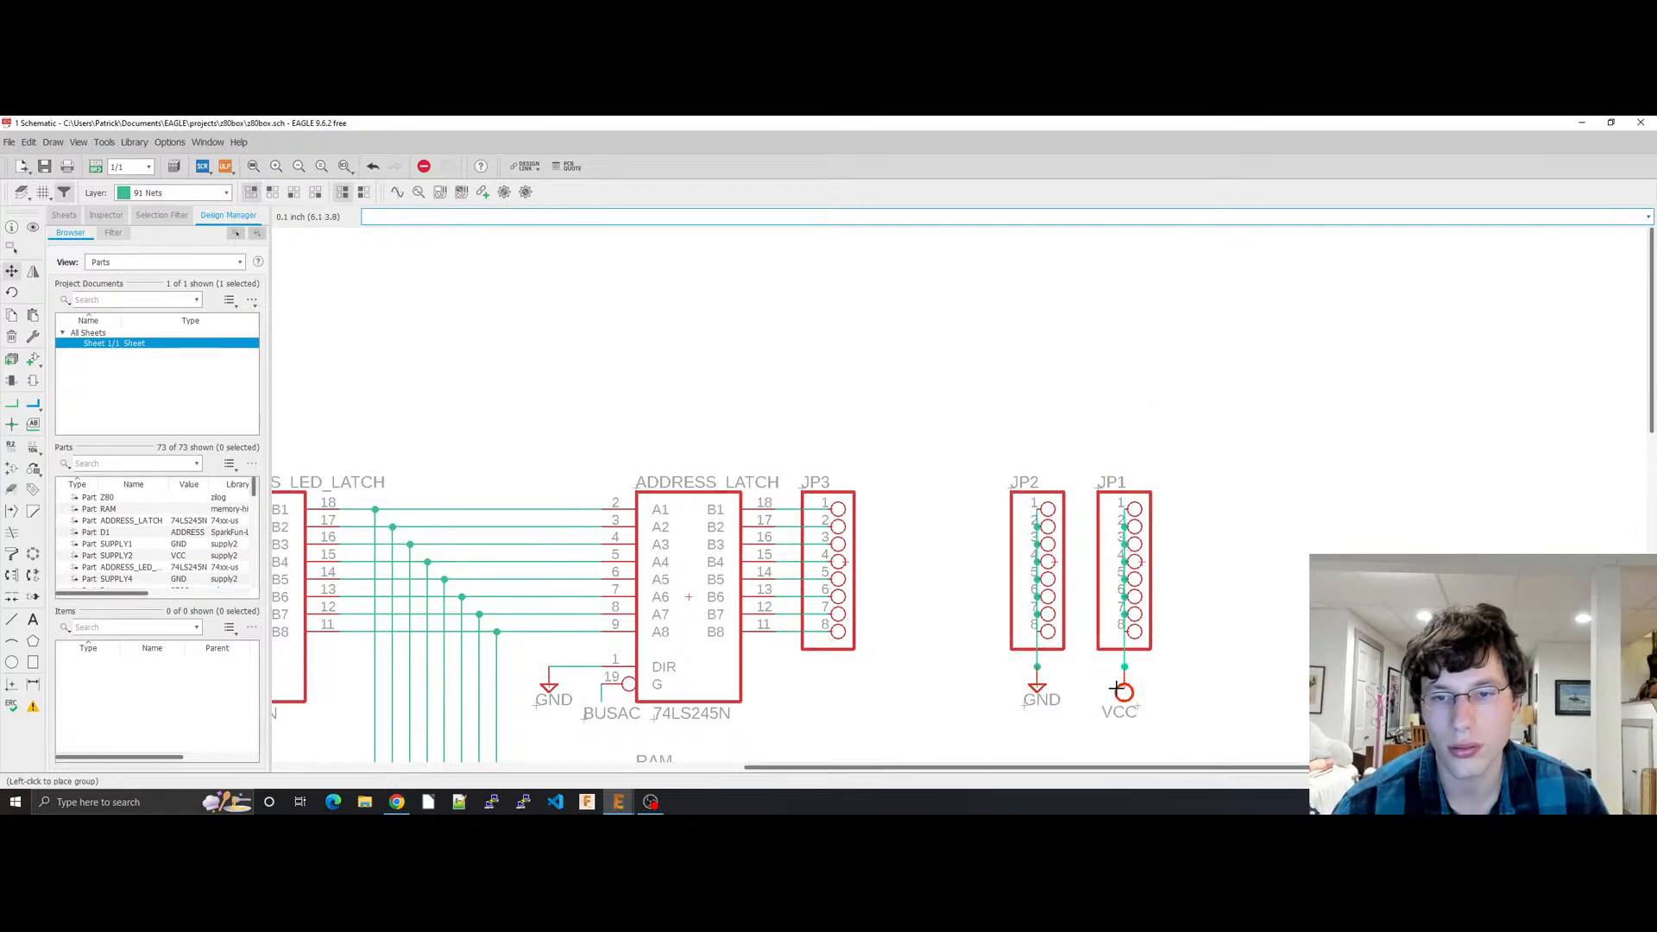
left_click(1118, 691)
key("Escape")
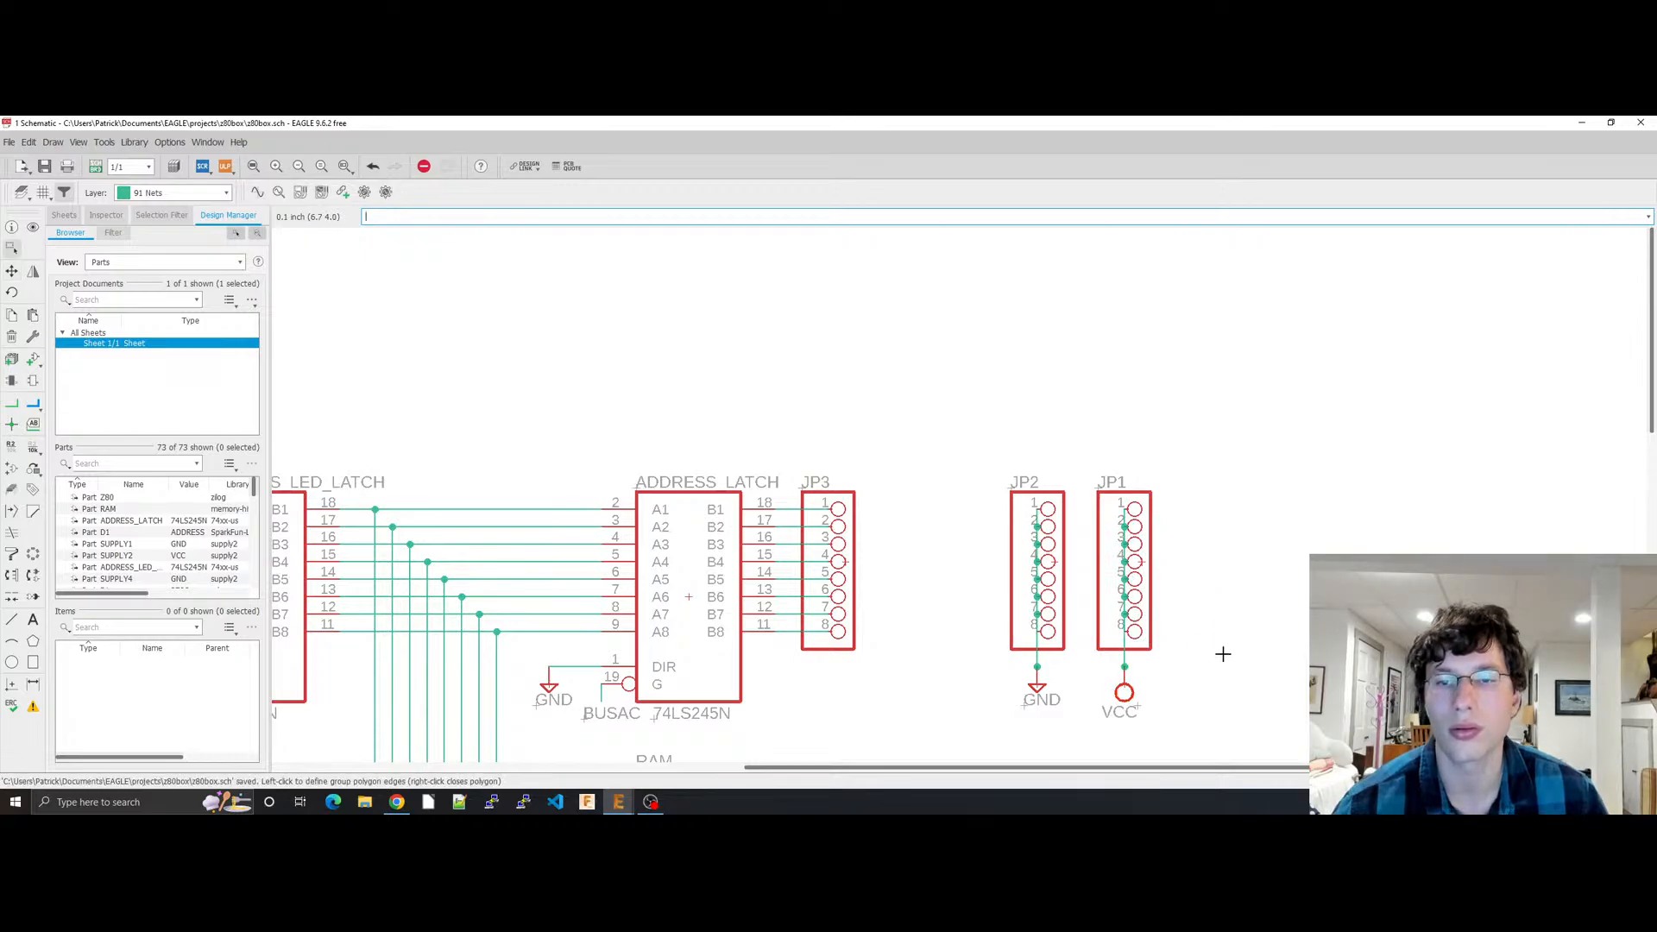
Step: Delete the GND symbol below JP2 and the VCC symbol below JP1
scroll(1169, 569, "up", 5)
scroll(895, 572, "down", 2)
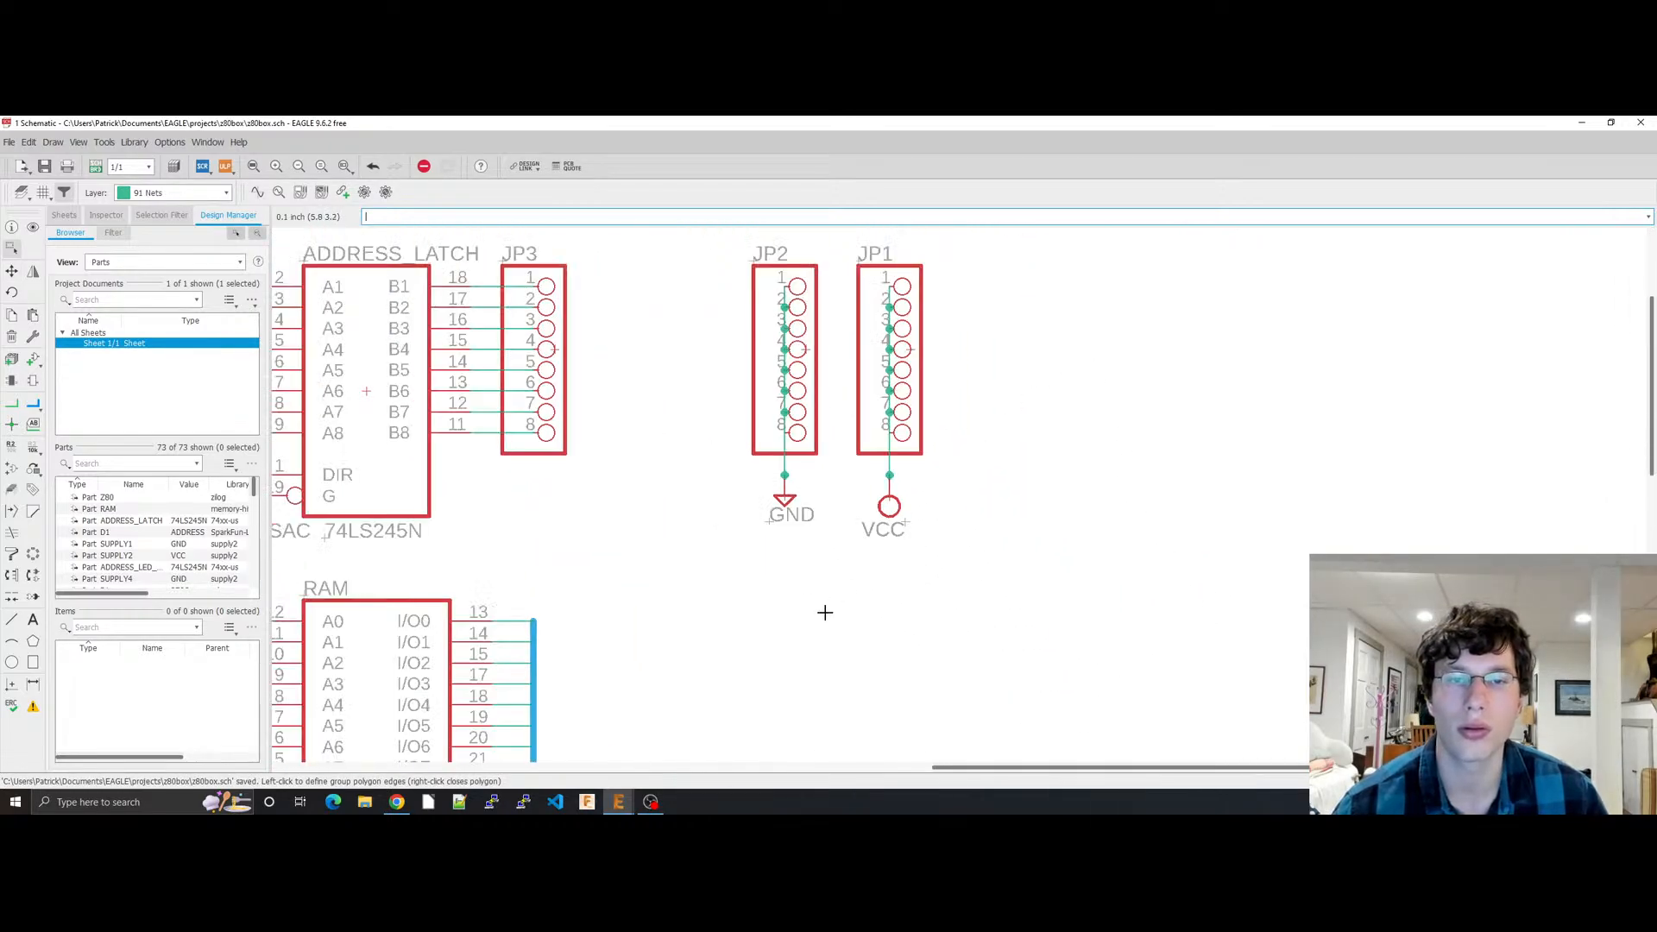
middle_click_drag(825, 613, 827, 604)
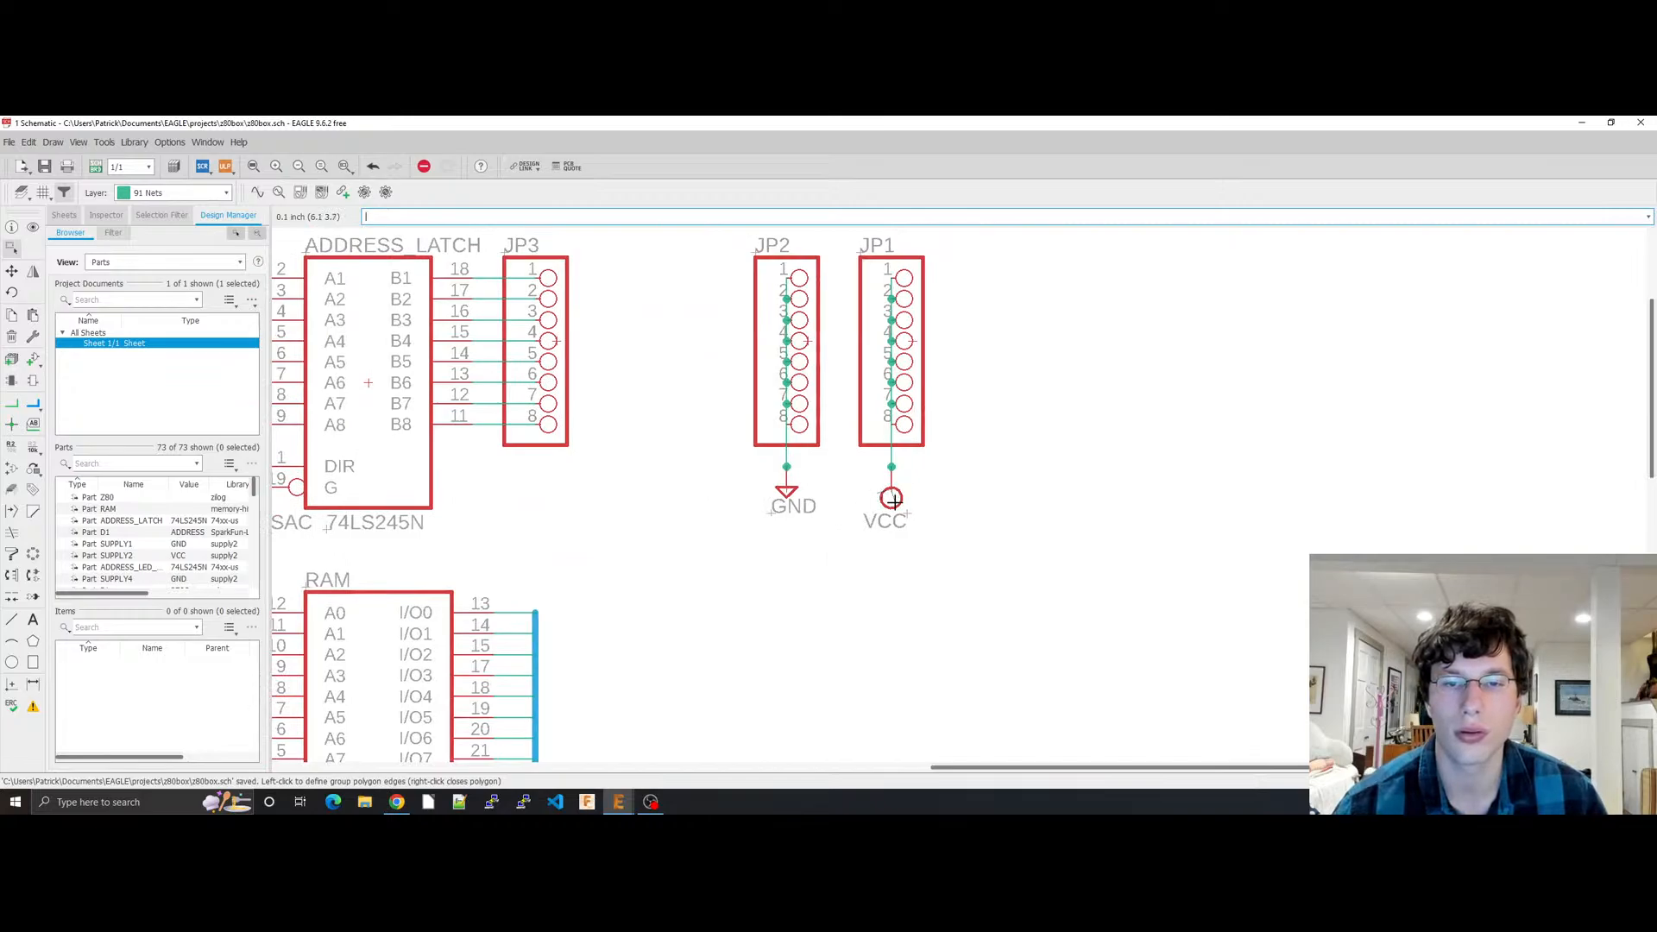
key("Escape")
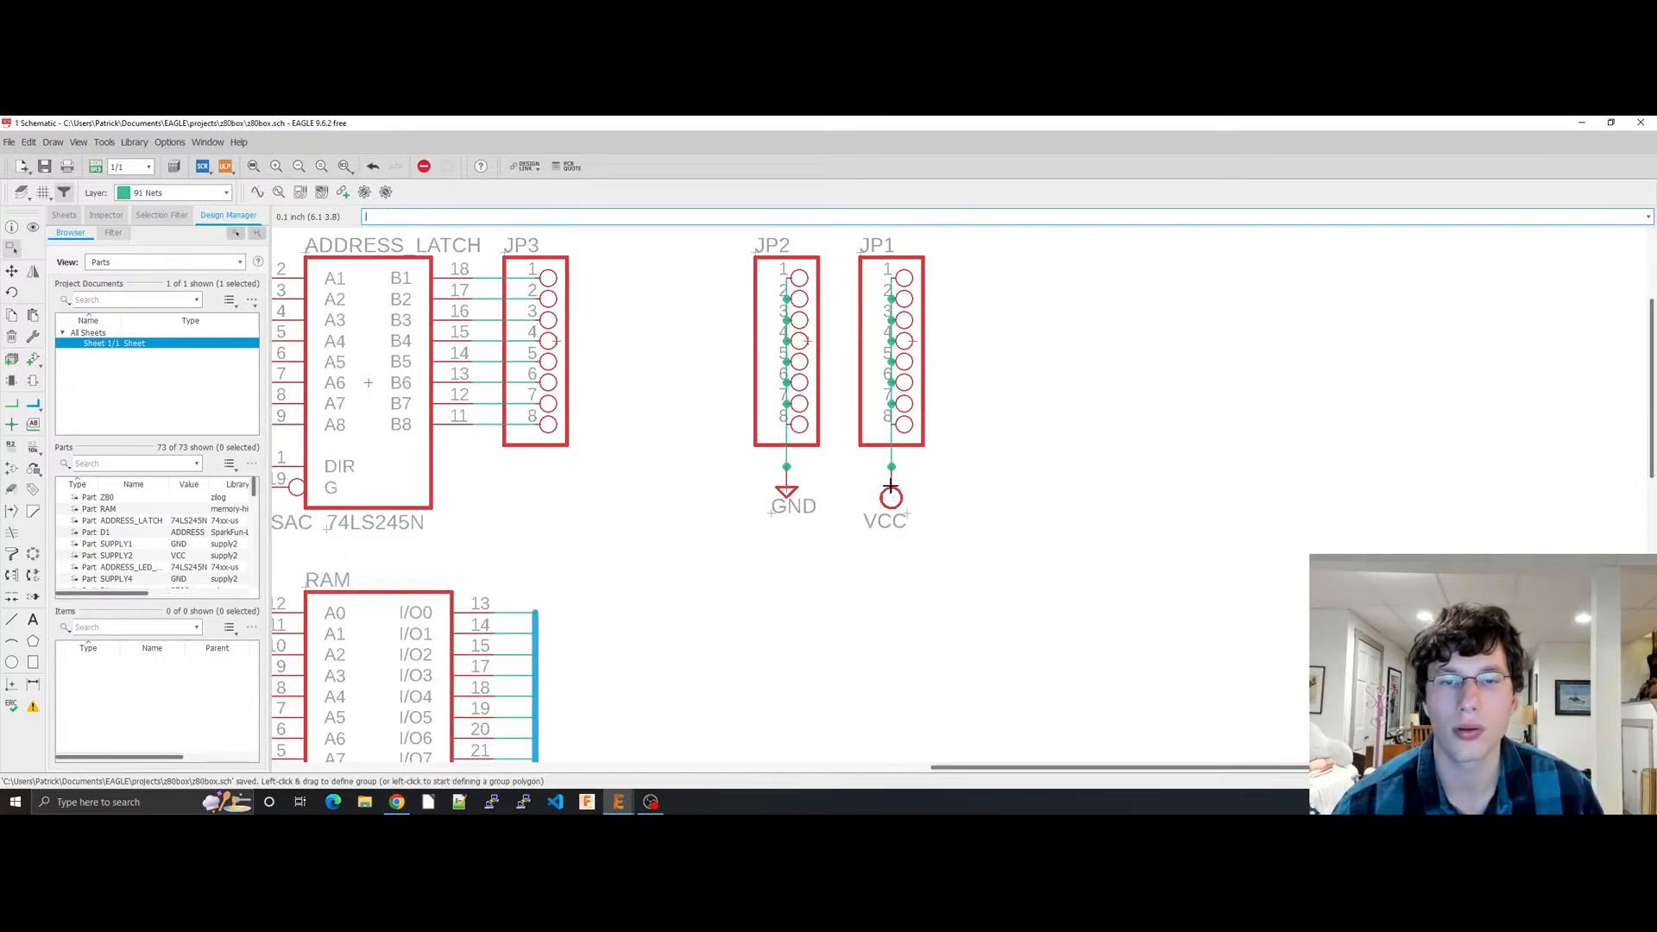
left_click_drag(867, 457, 887, 491)
left_click_drag(1050, 504, 648, 494)
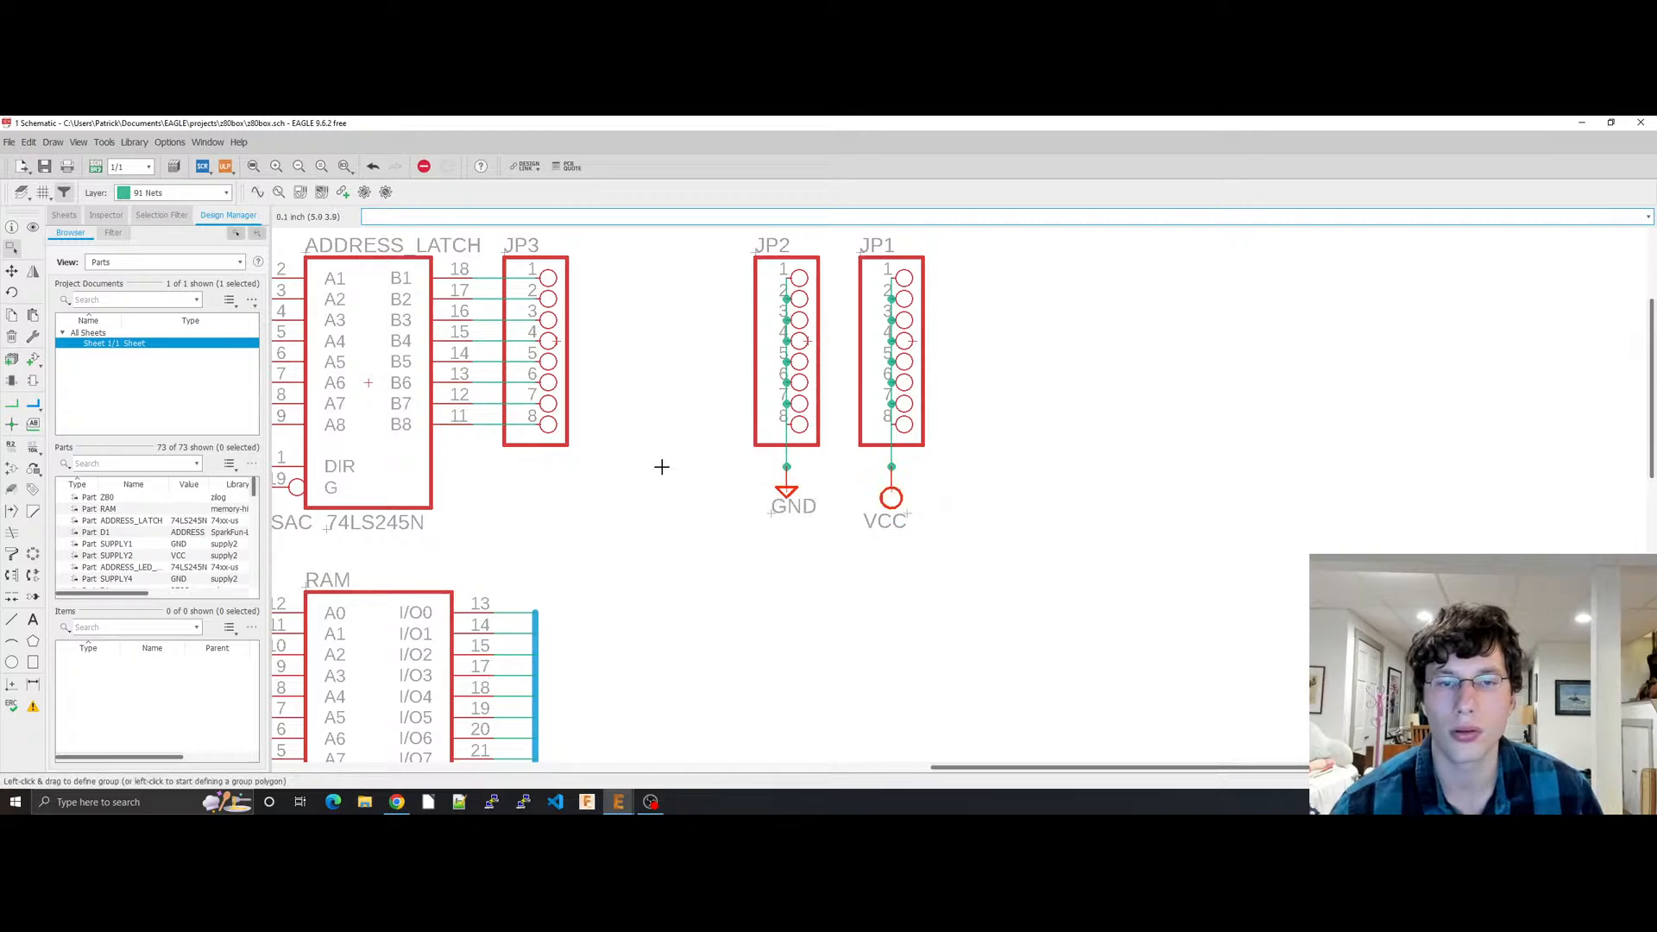
key("Delete")
Step: Paste a GND symbol onto the lower end of JP1's common net and rename the net GND
key("ctrl+v")
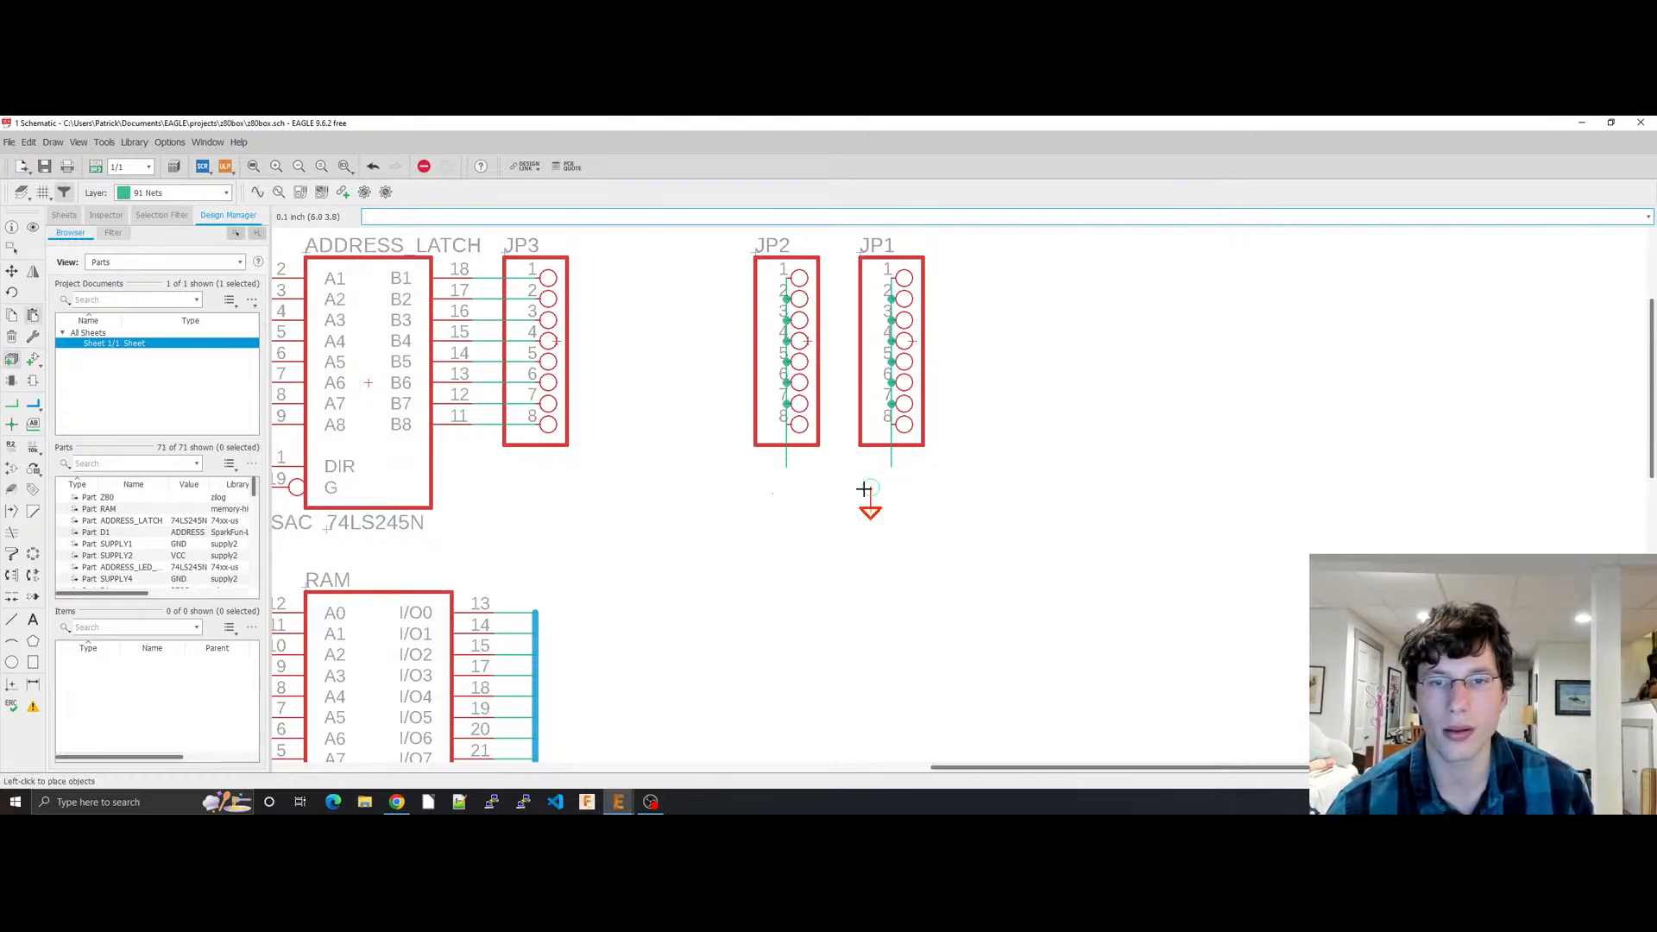
left_click(900, 471)
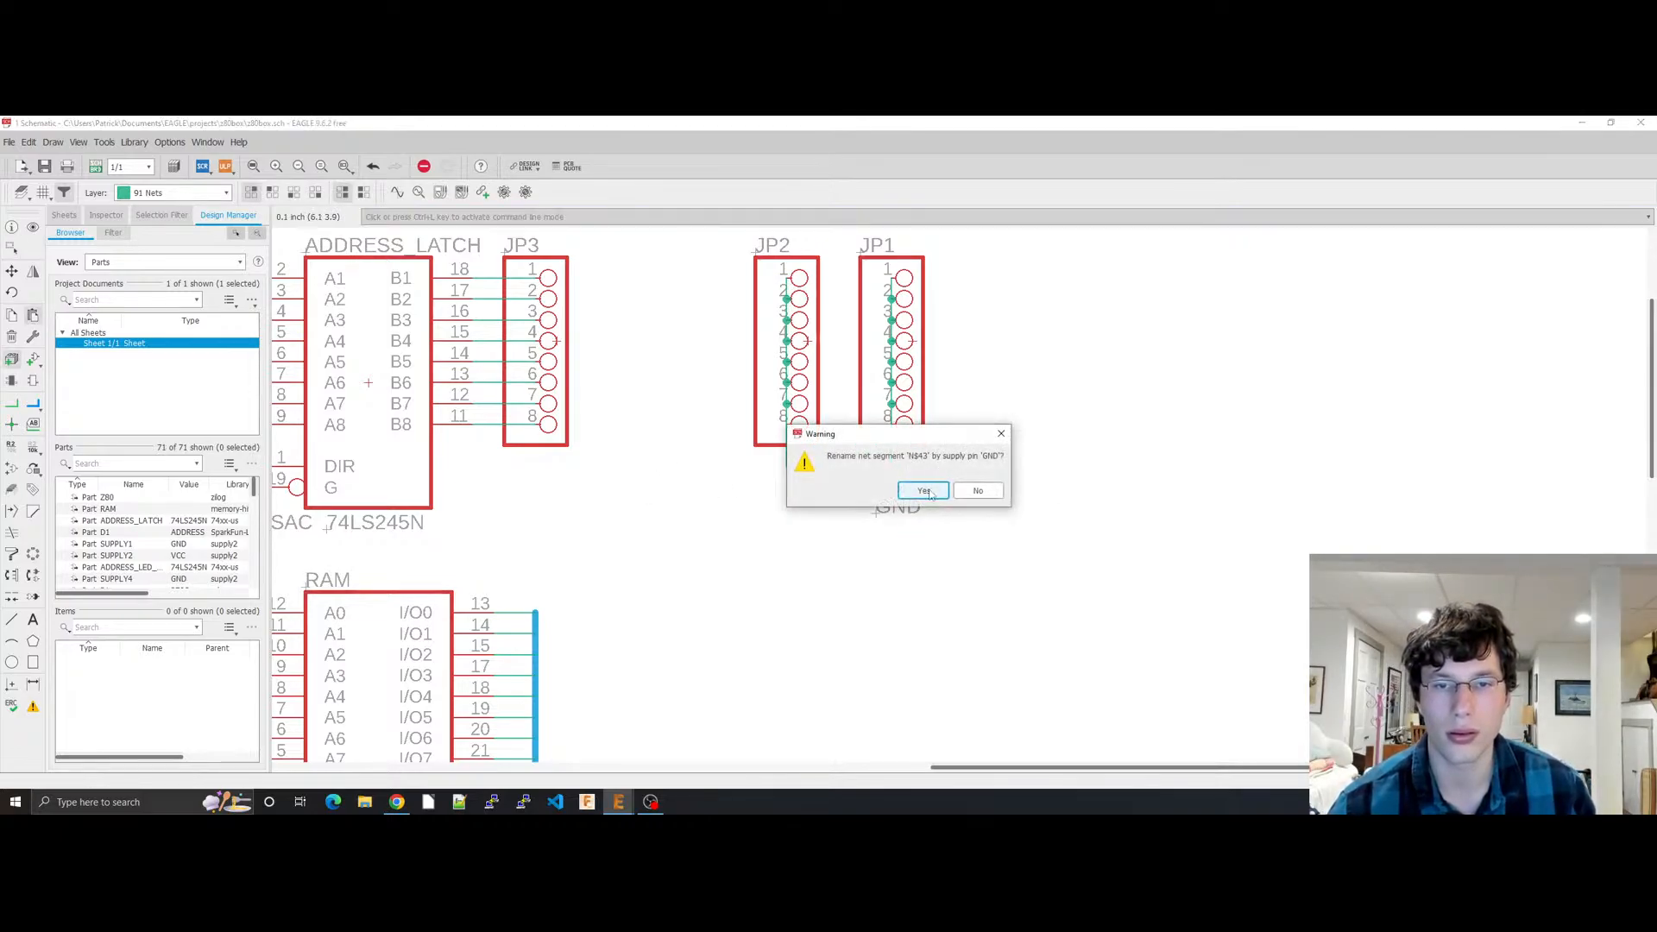
key("Return")
Step: Place a GND symbol on the lower end of JP2's common net, rename the net GND, and save the schematic
middle_click_drag(479, 567, 570, 540)
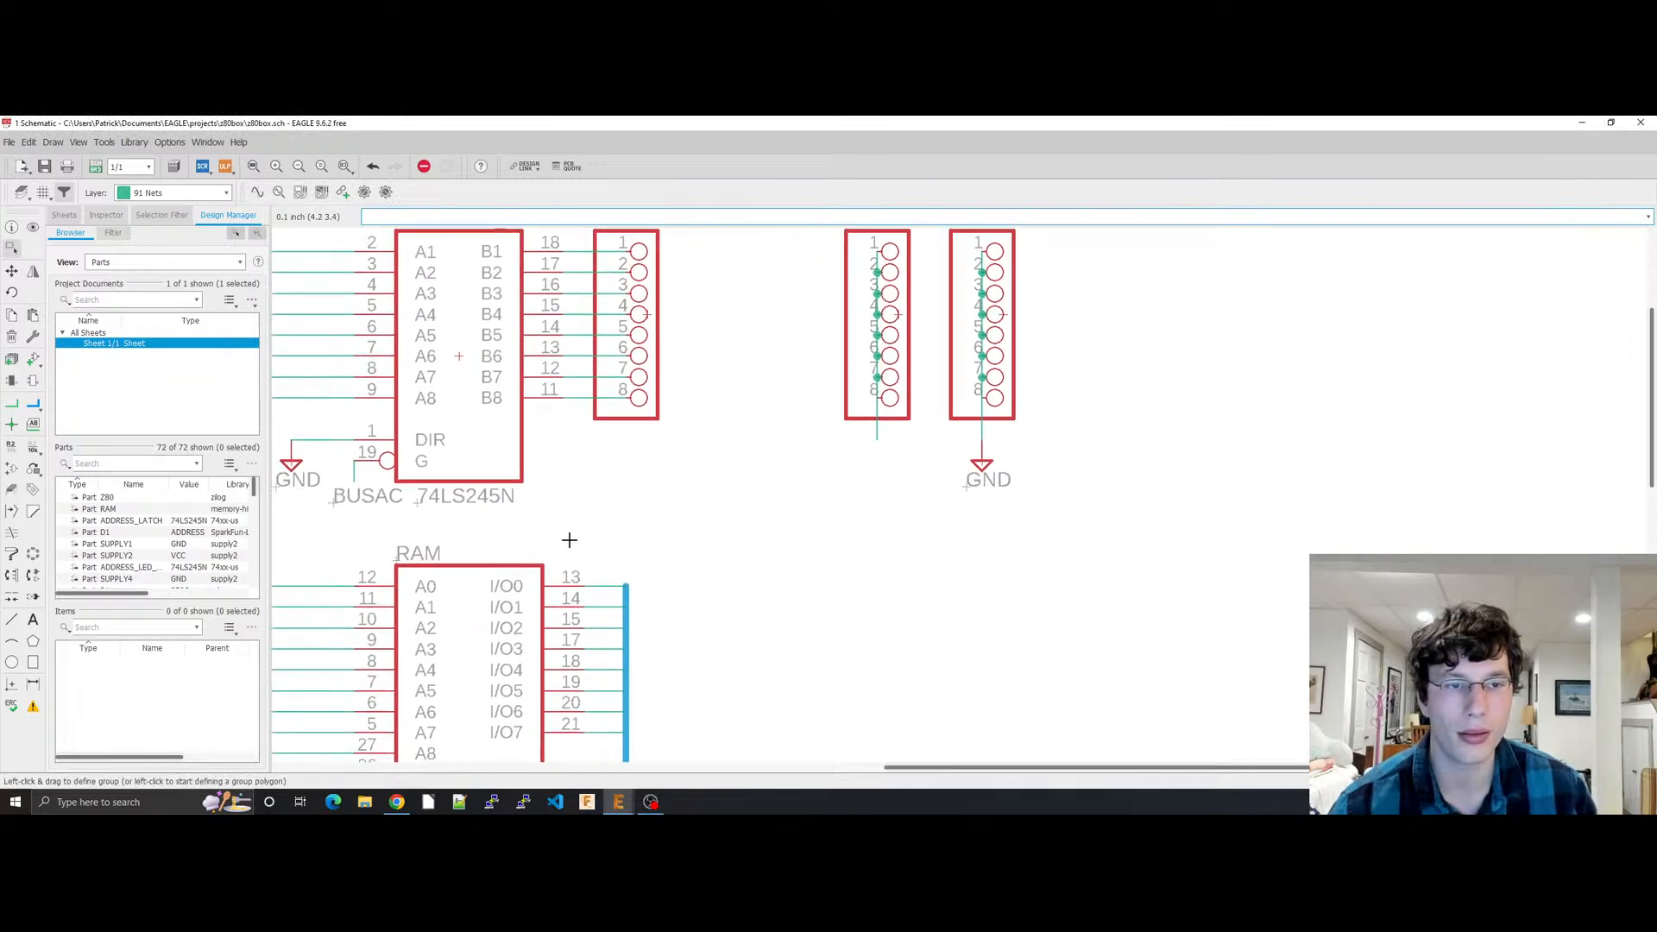
key("ctrl+v")
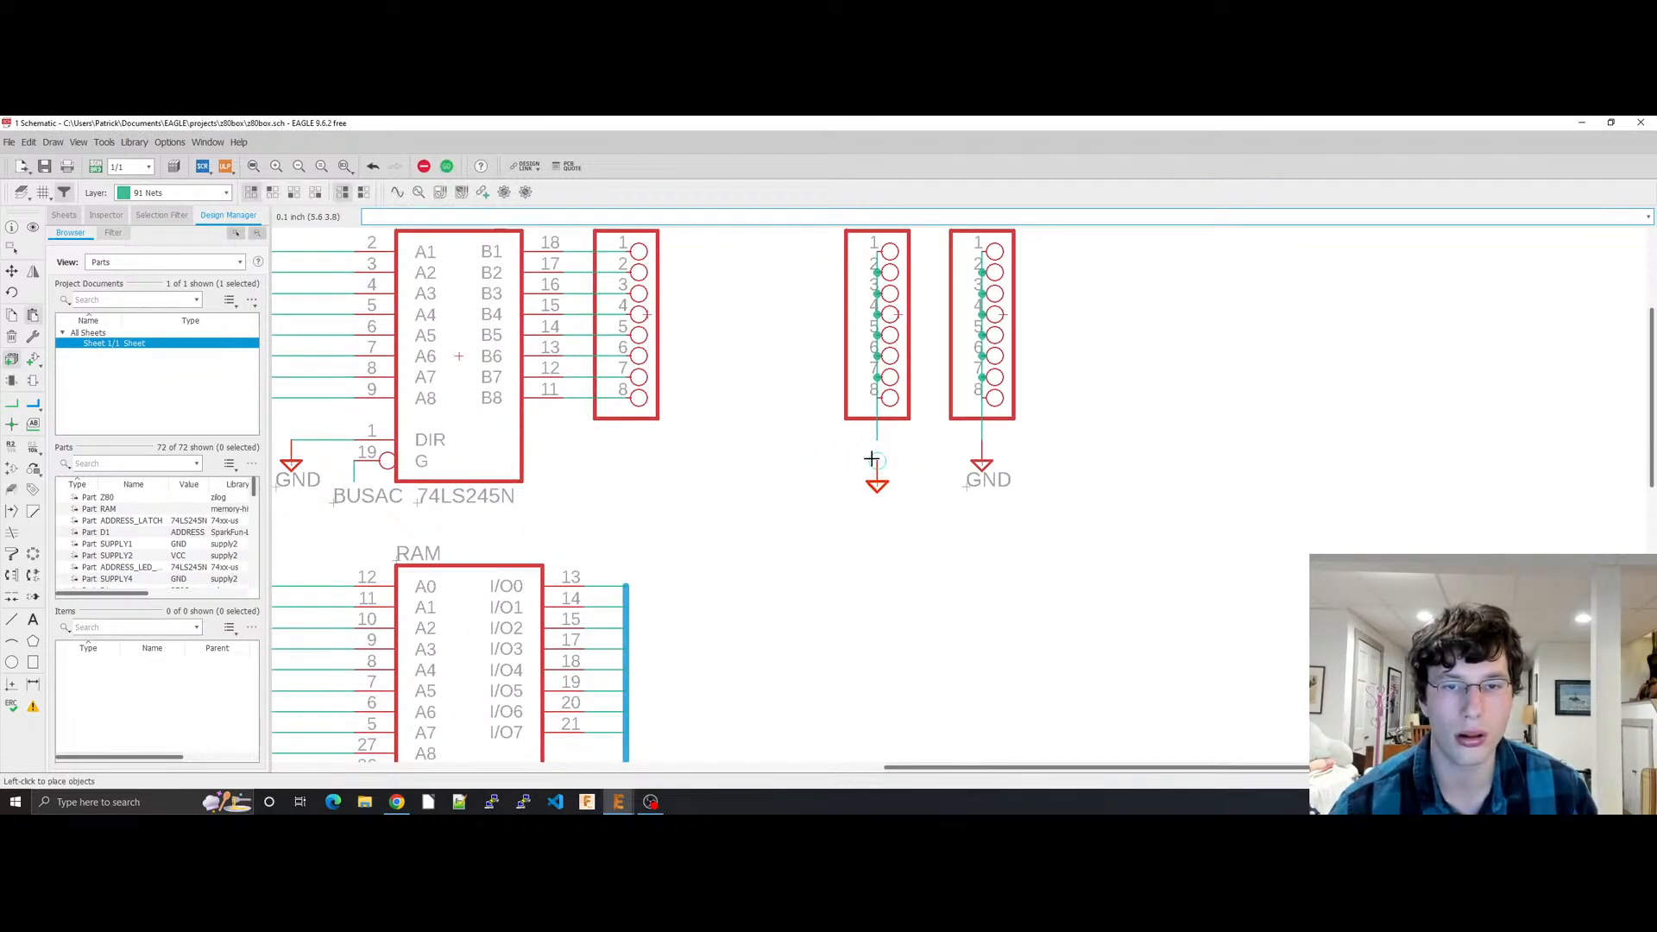
left_click(877, 442)
left_click(917, 491)
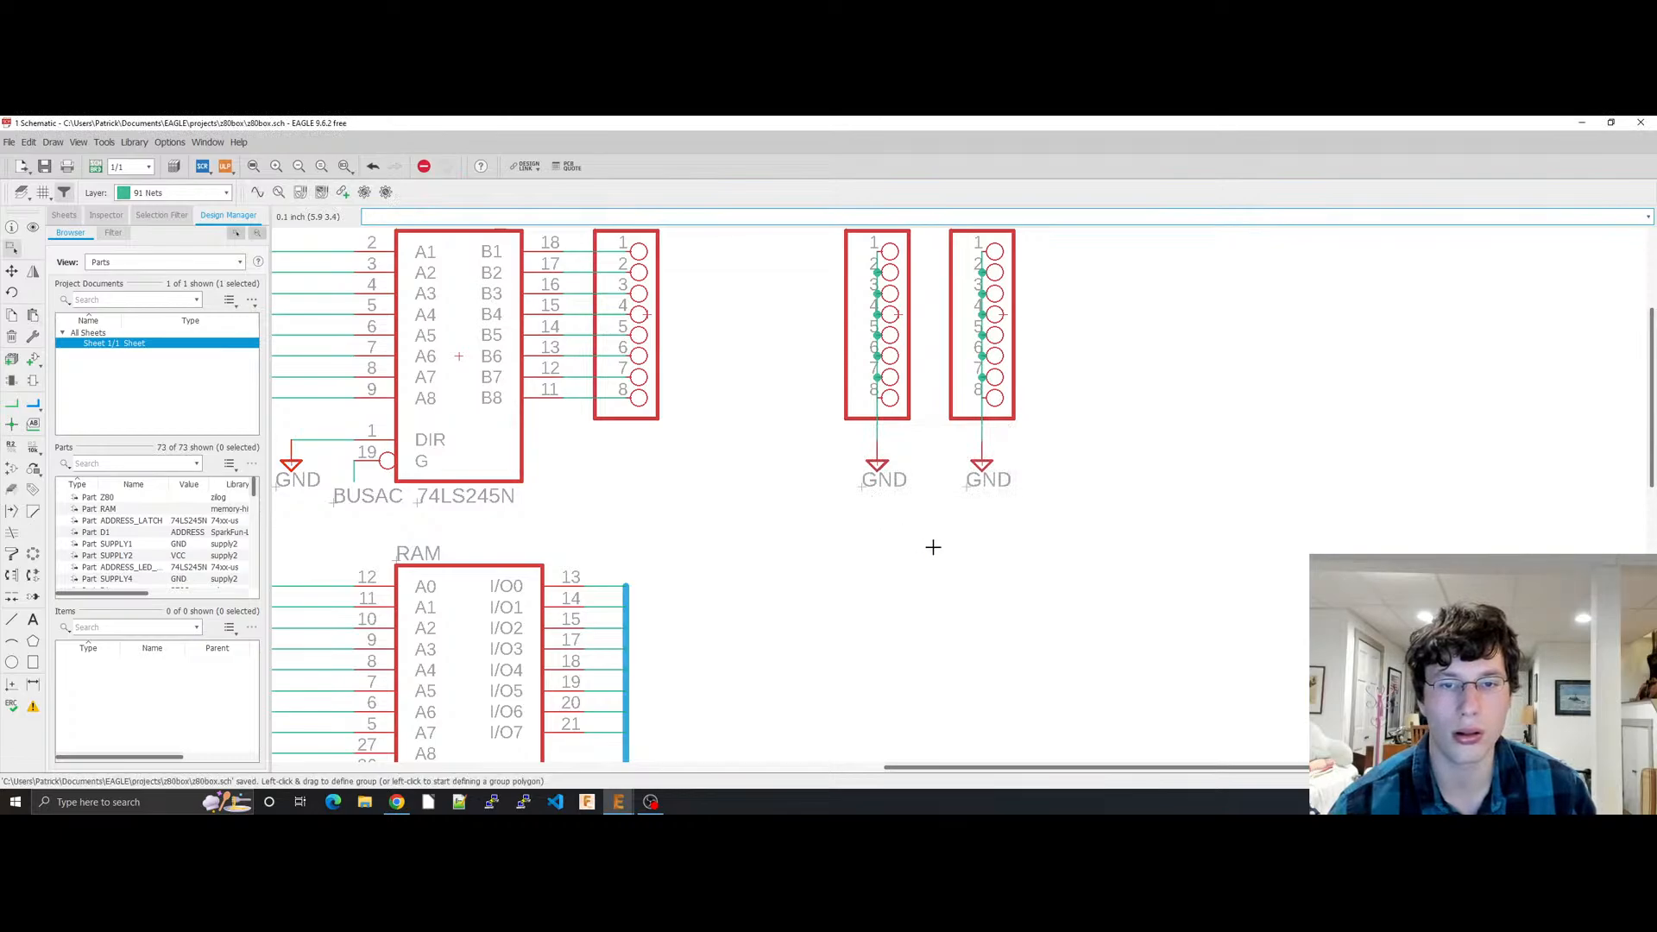
Step: Copy the upside-down VCC symbol below JP6 and place the copy in the empty area near JP1
scroll(656, 604, "down", 8)
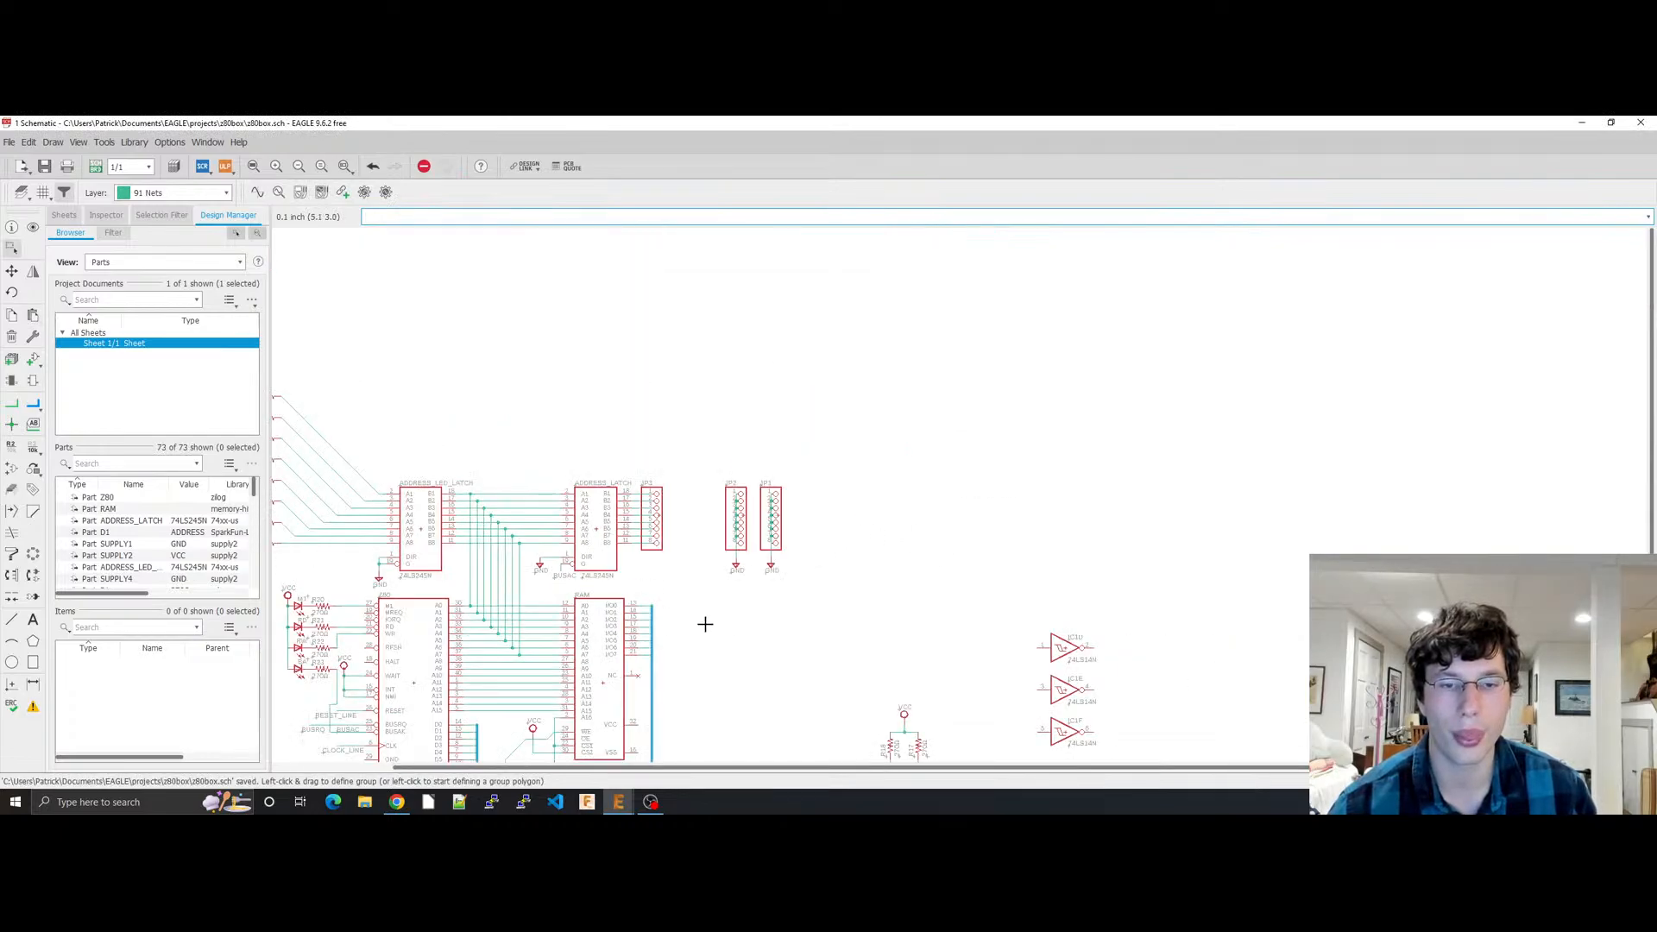
scroll(803, 325, "up", 3)
scroll(785, 510, "down", 3)
scroll(820, 725, "up", 6)
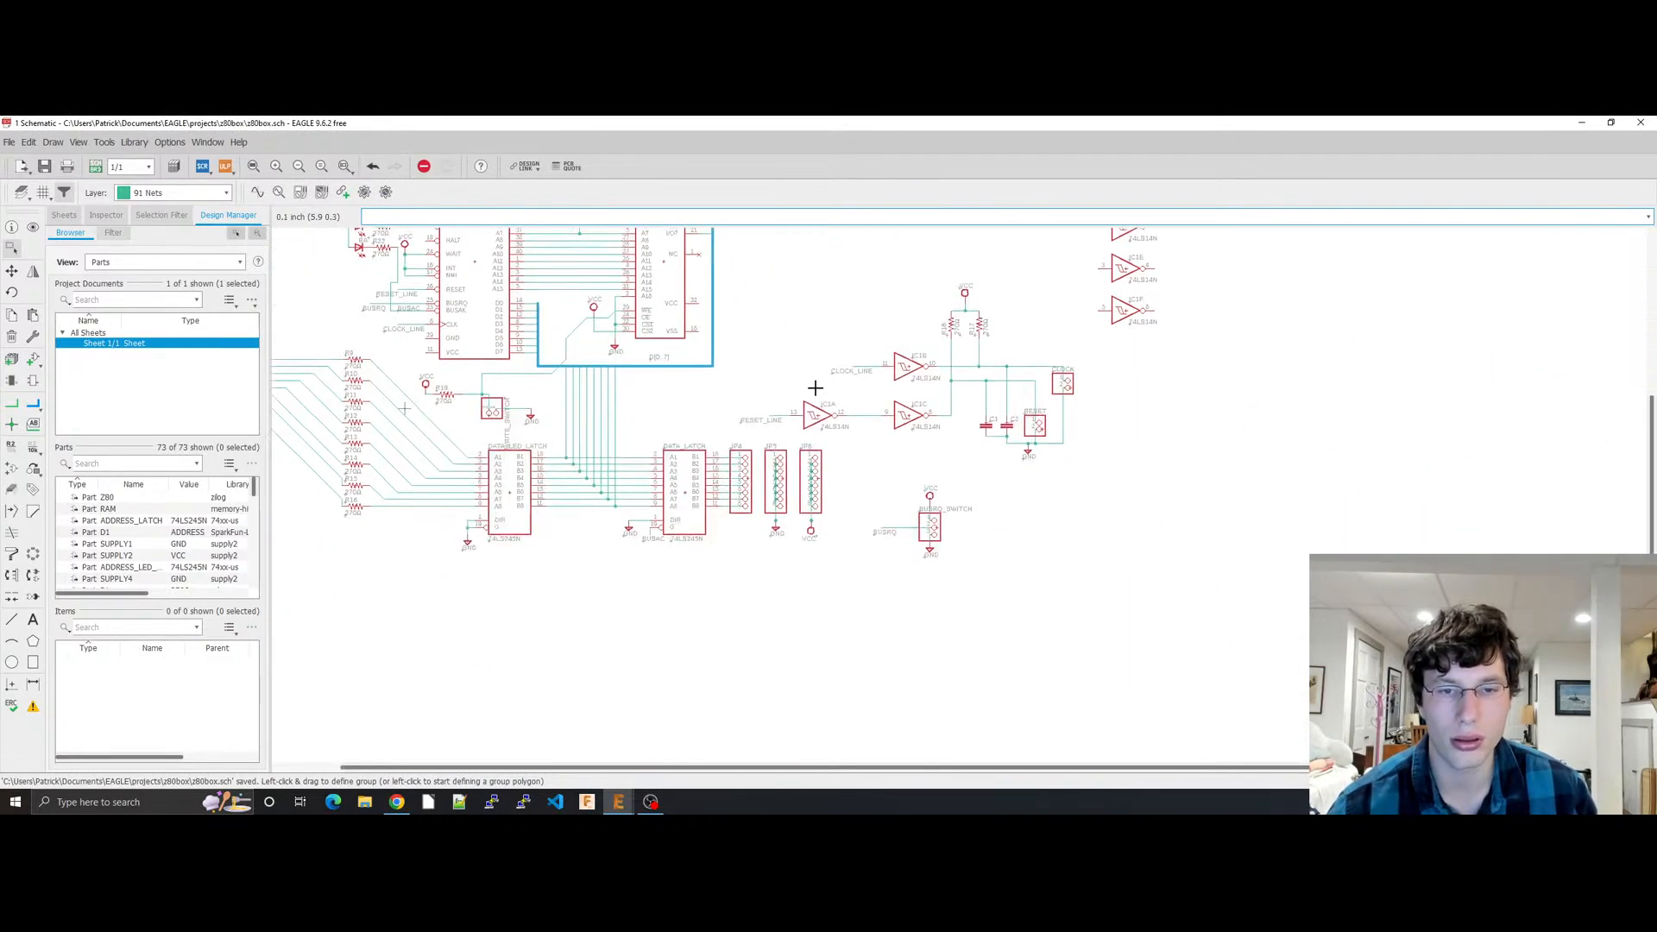
left_click(834, 730)
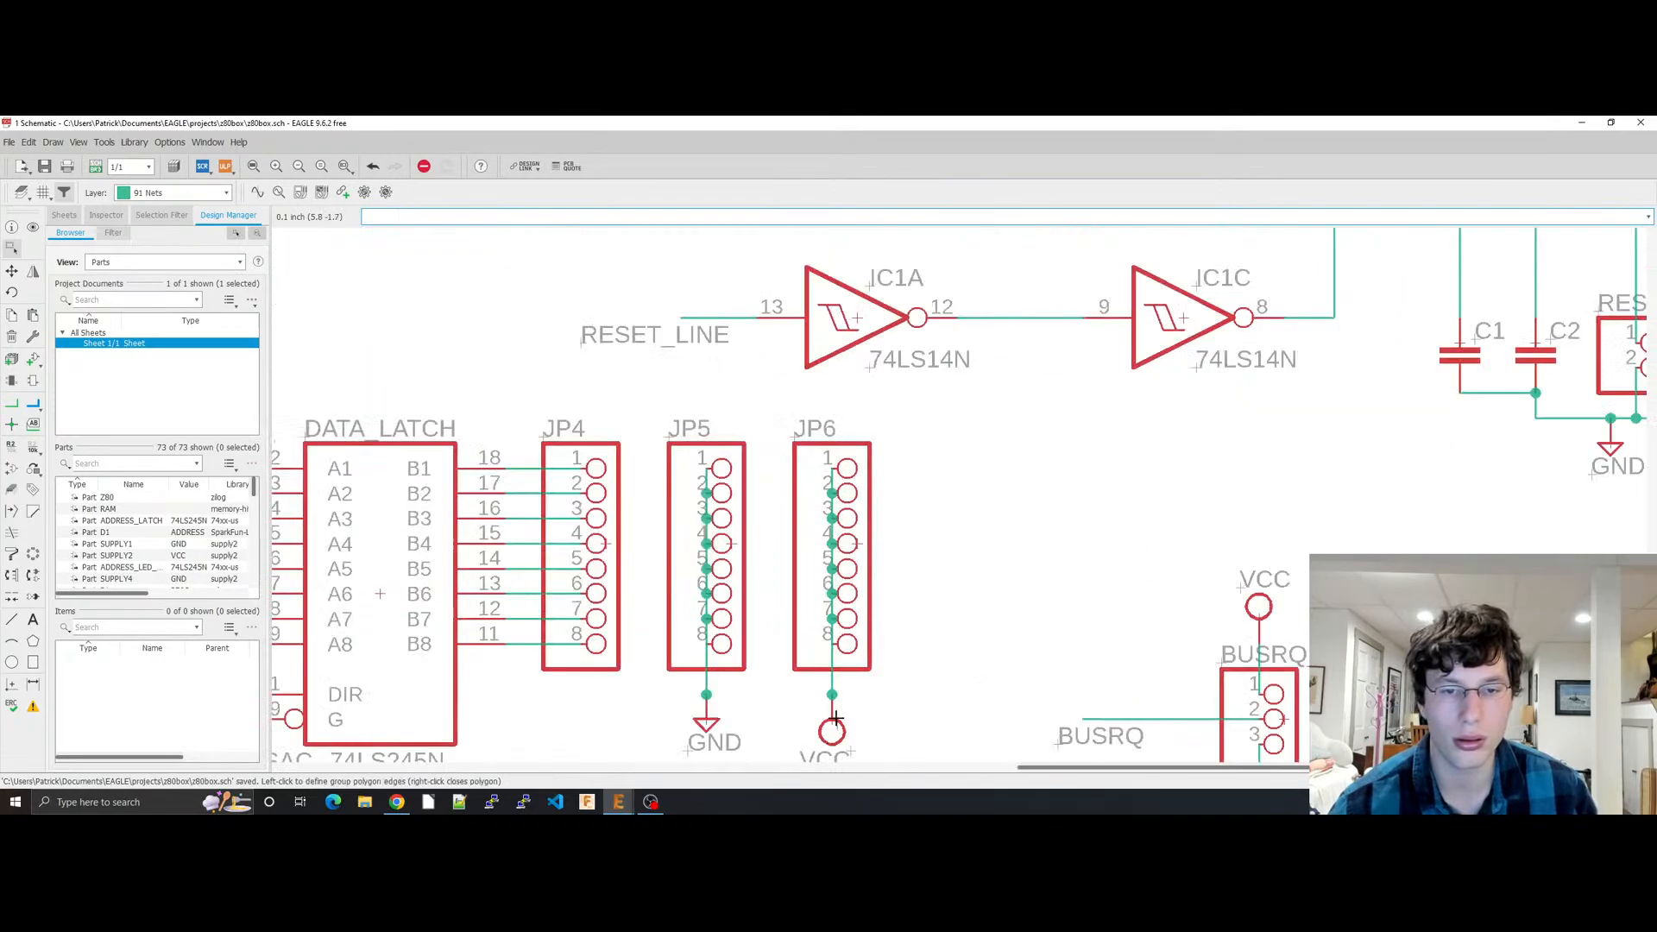
key("Escape")
left_click(837, 717)
key("ctrl+c")
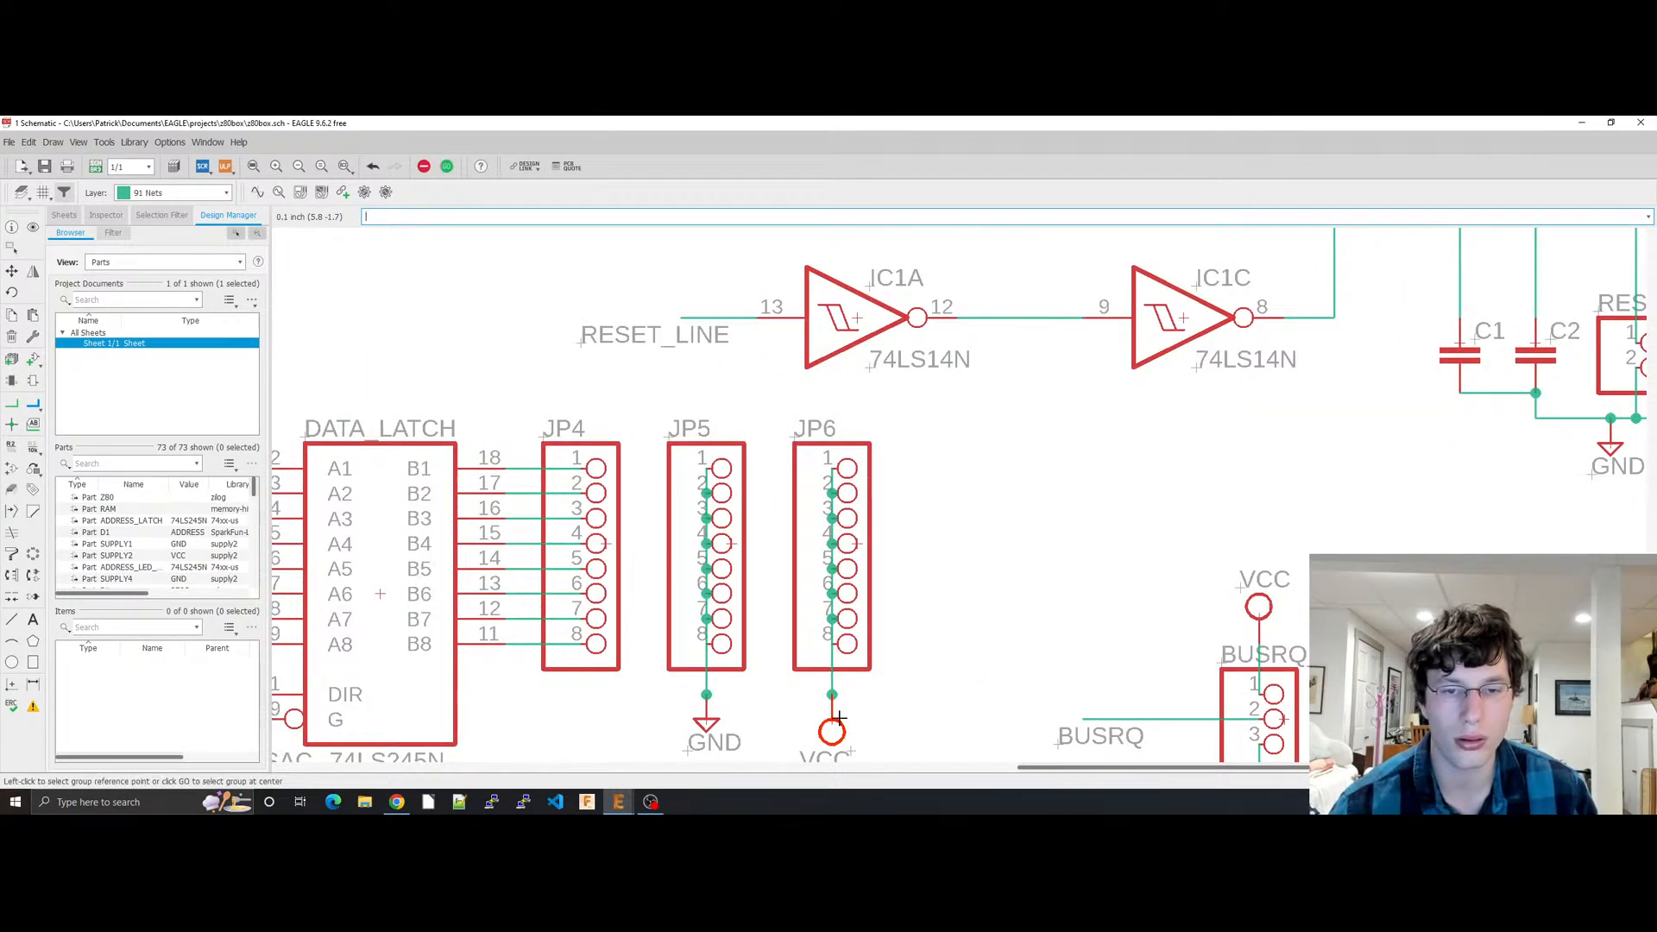
key("ctrl+v")
scroll(850, 577, "down", 4)
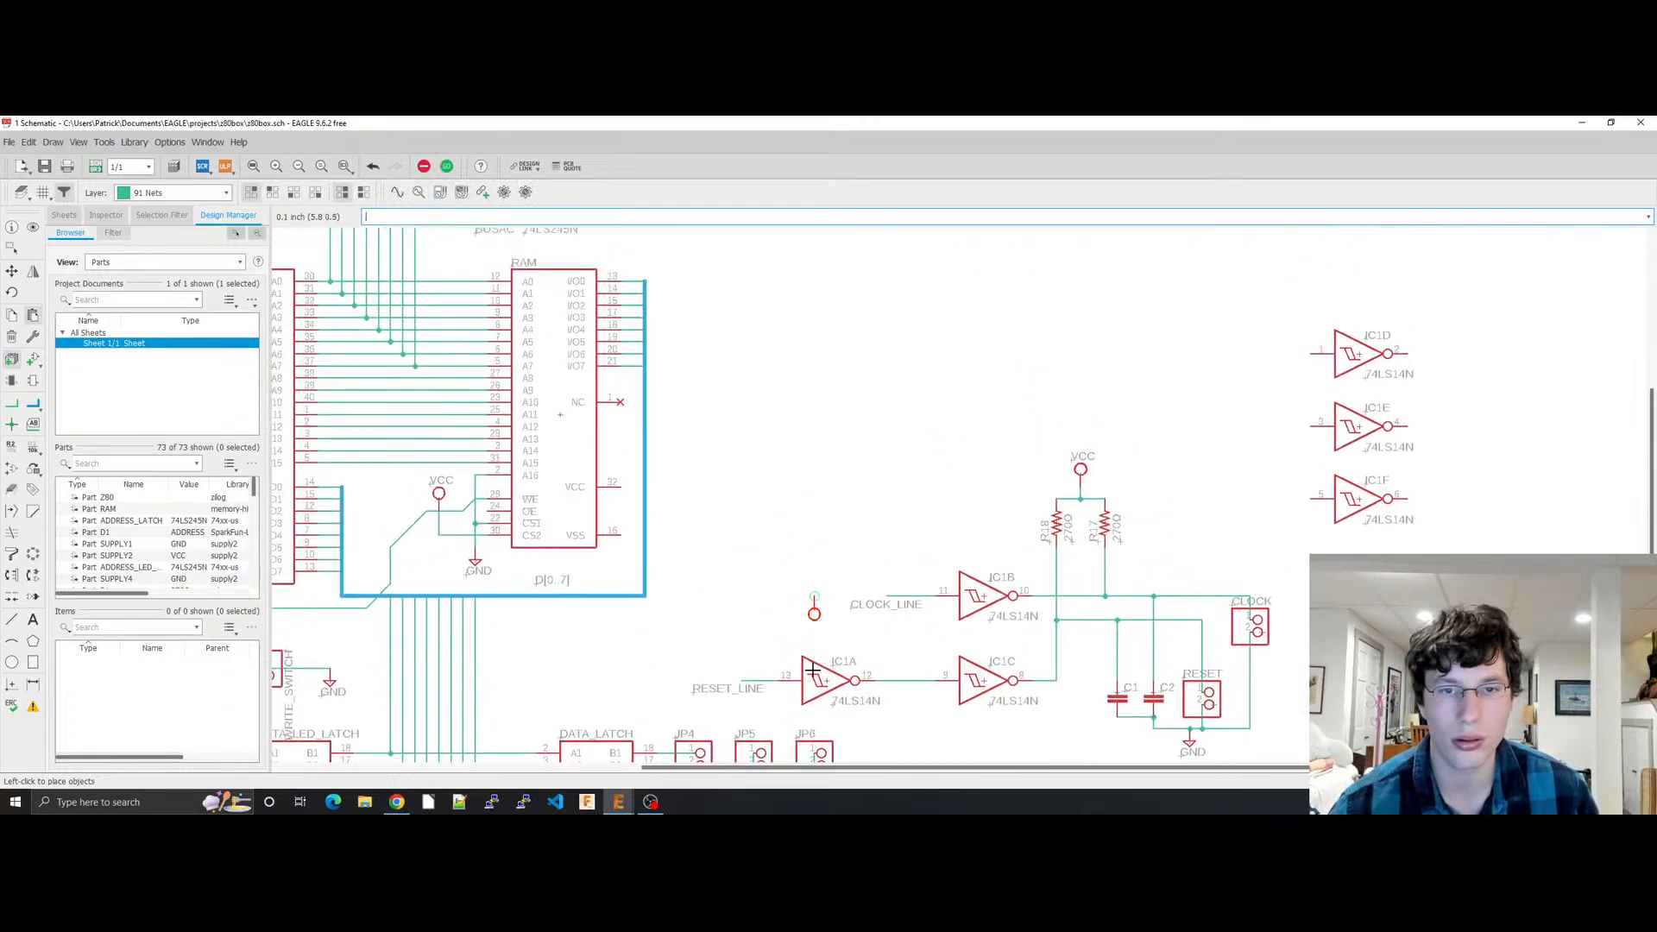
left_click(927, 416)
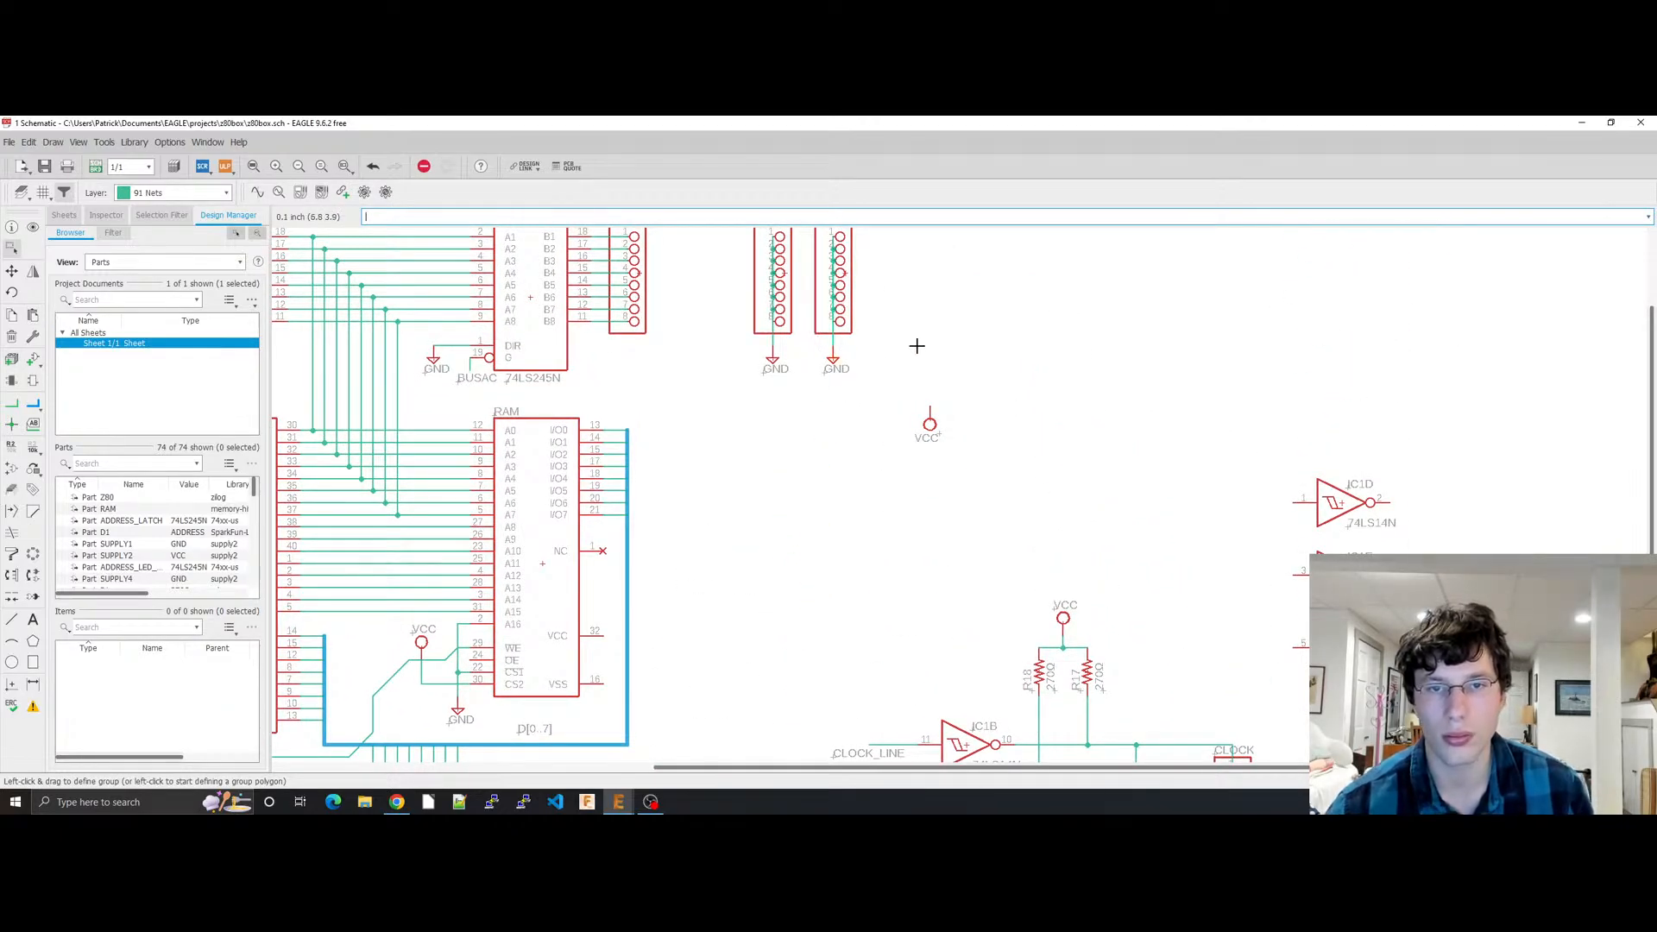
Step: Replace the GND symbol below JP1 with the copied VCC symbol, renaming the net VCC, place it clear of the header, and save the schematic
key("Delete")
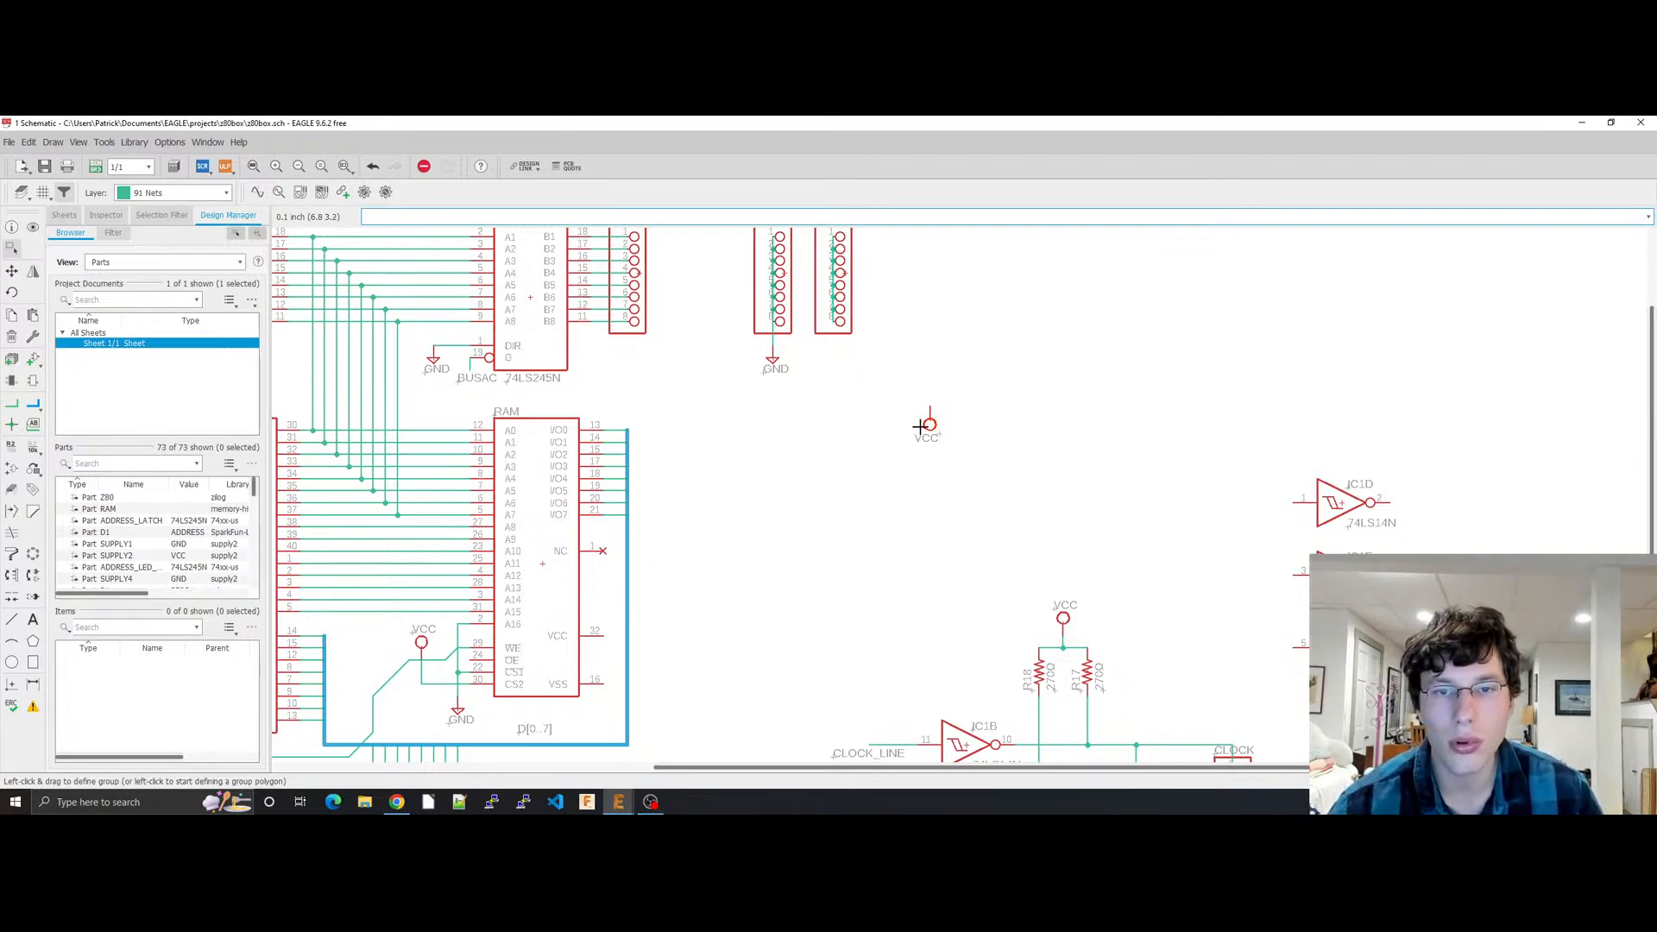
left_click_drag(932, 422, 835, 337)
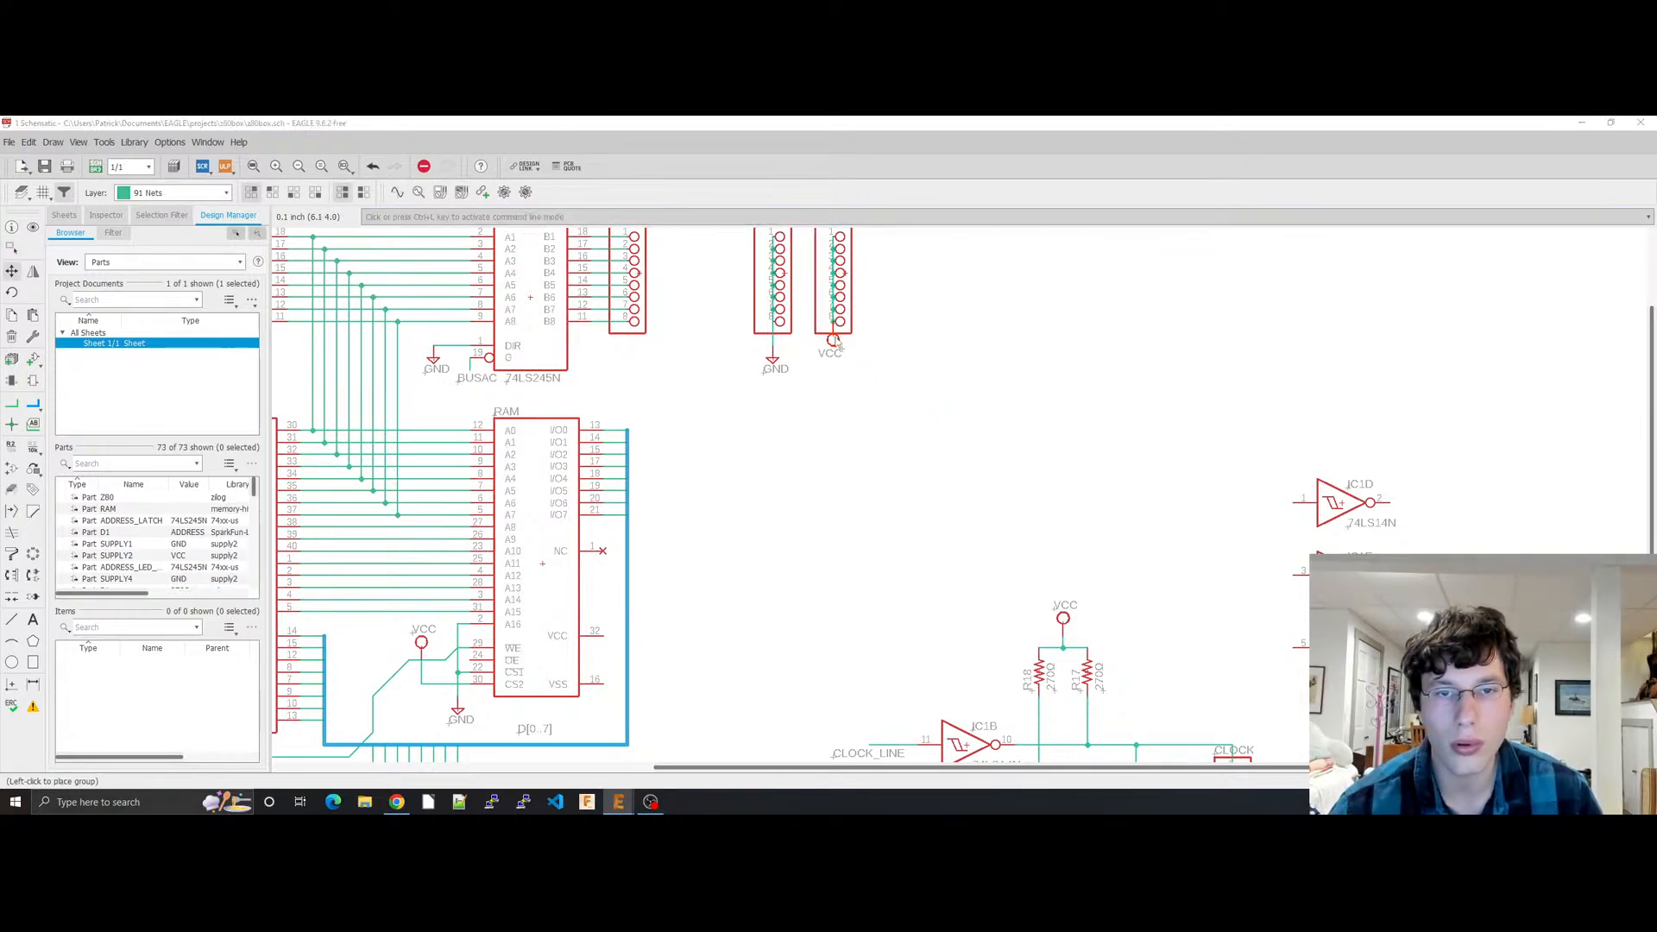
left_click(866, 367)
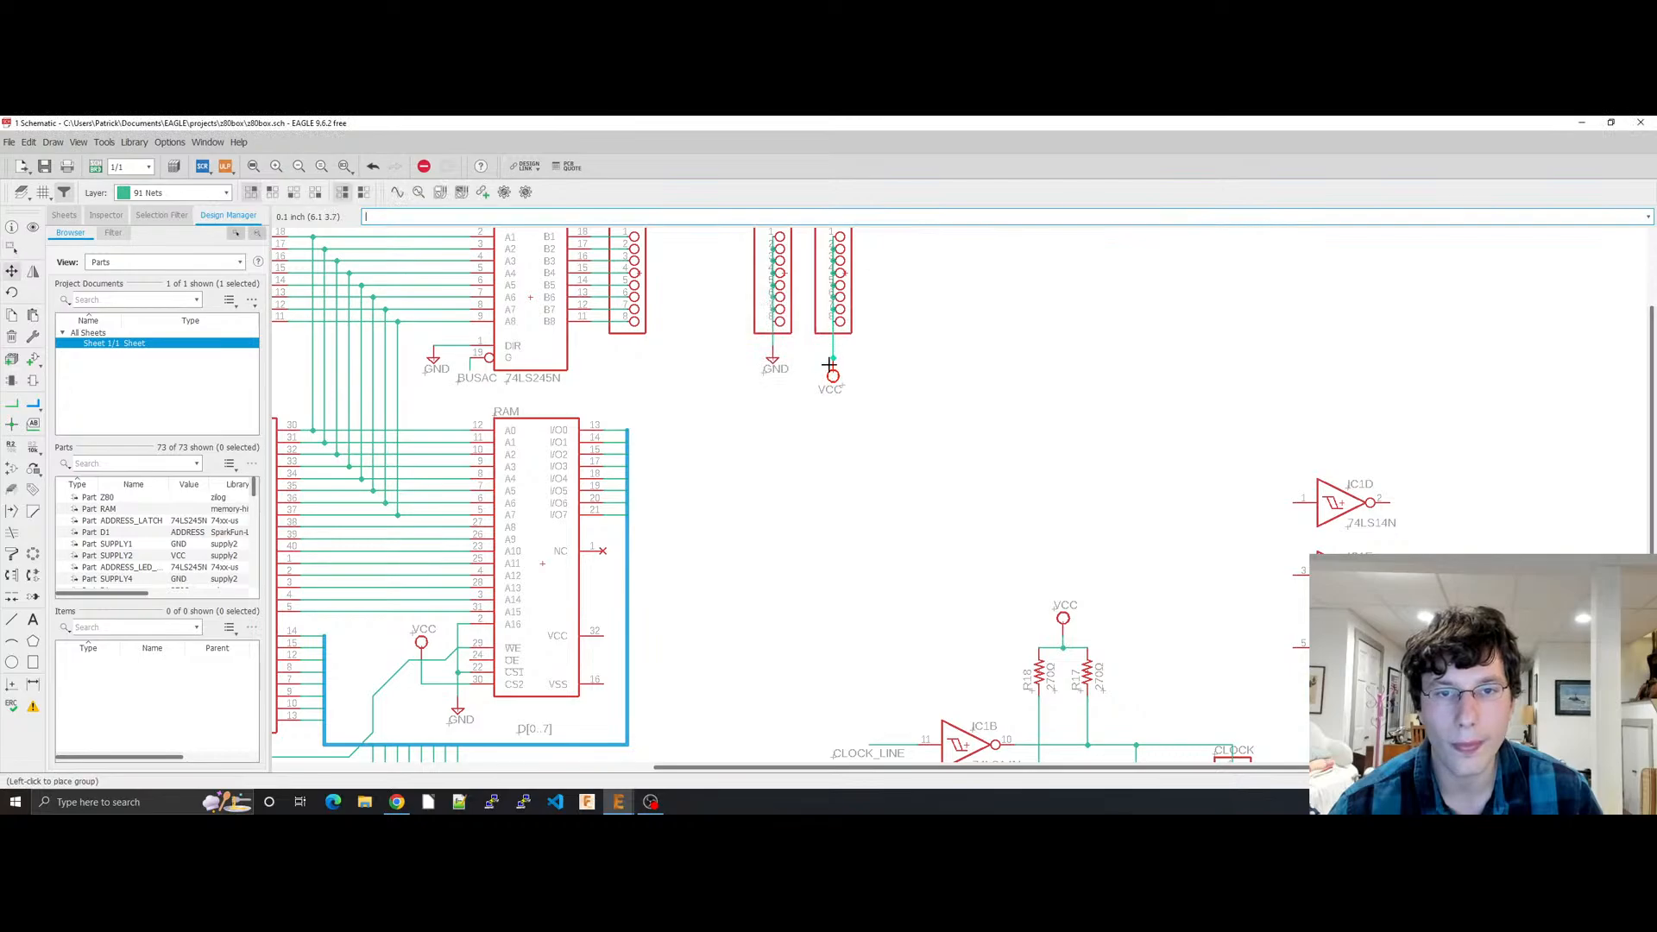
key("Escape")
key("ctrl+s")
scroll(862, 492, "down", 3)
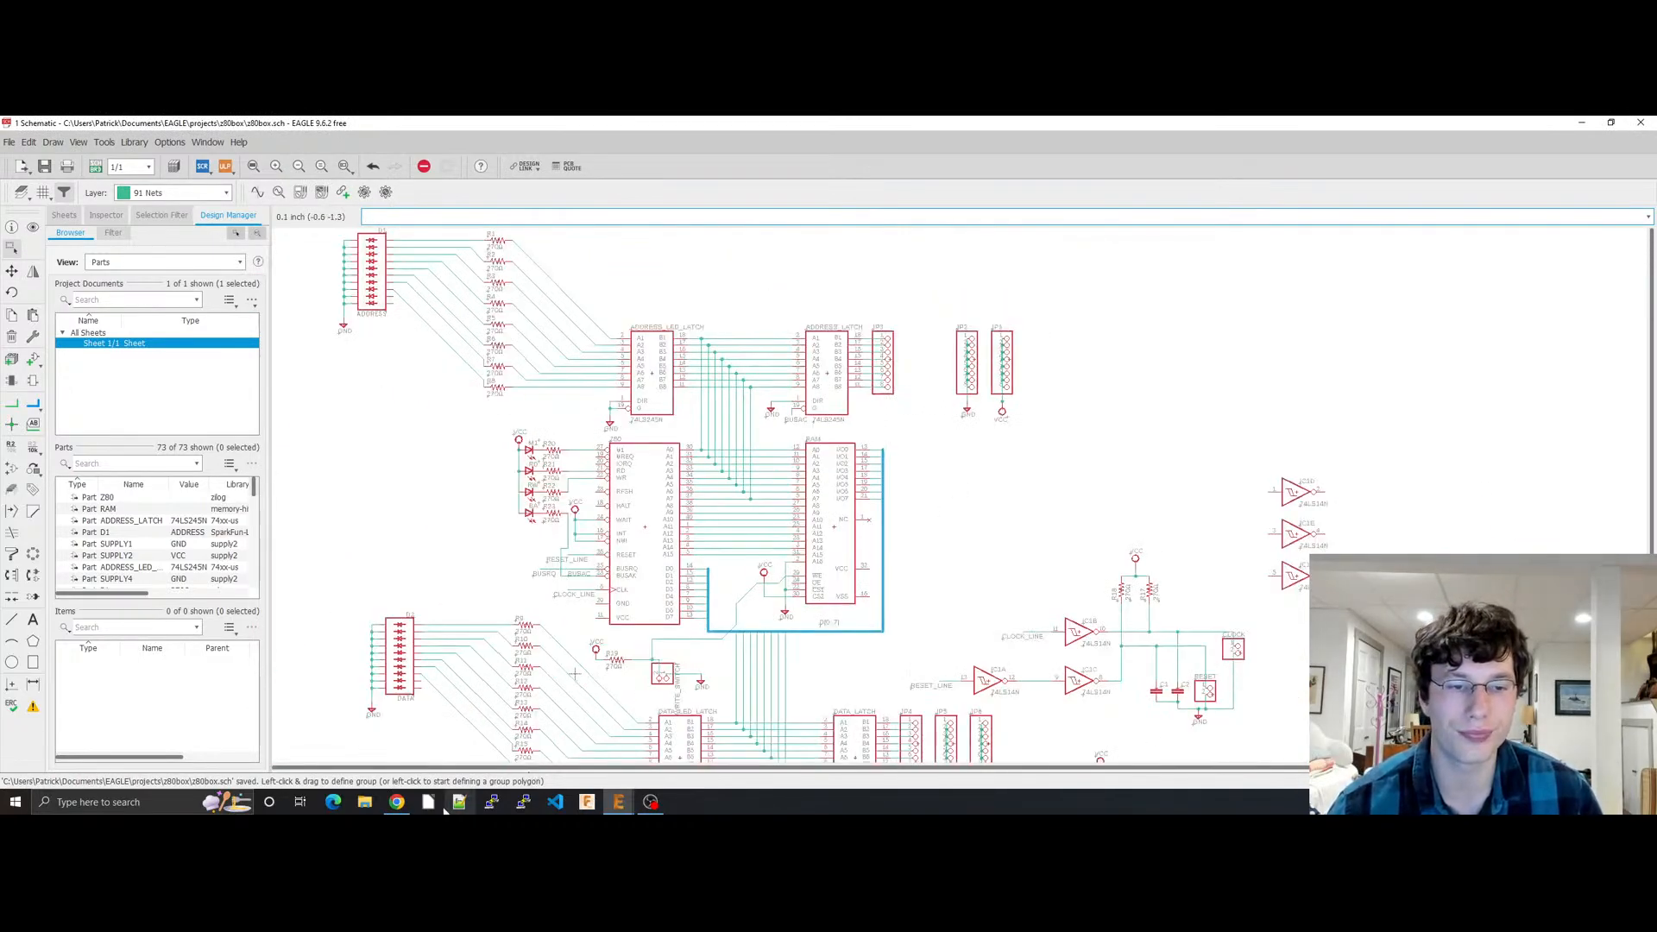
Step: Switch to Chrome and examine the barrel jack power input with capacitor C1 and connector P1 in the z80switch.sch reference schematic
left_click(396, 802)
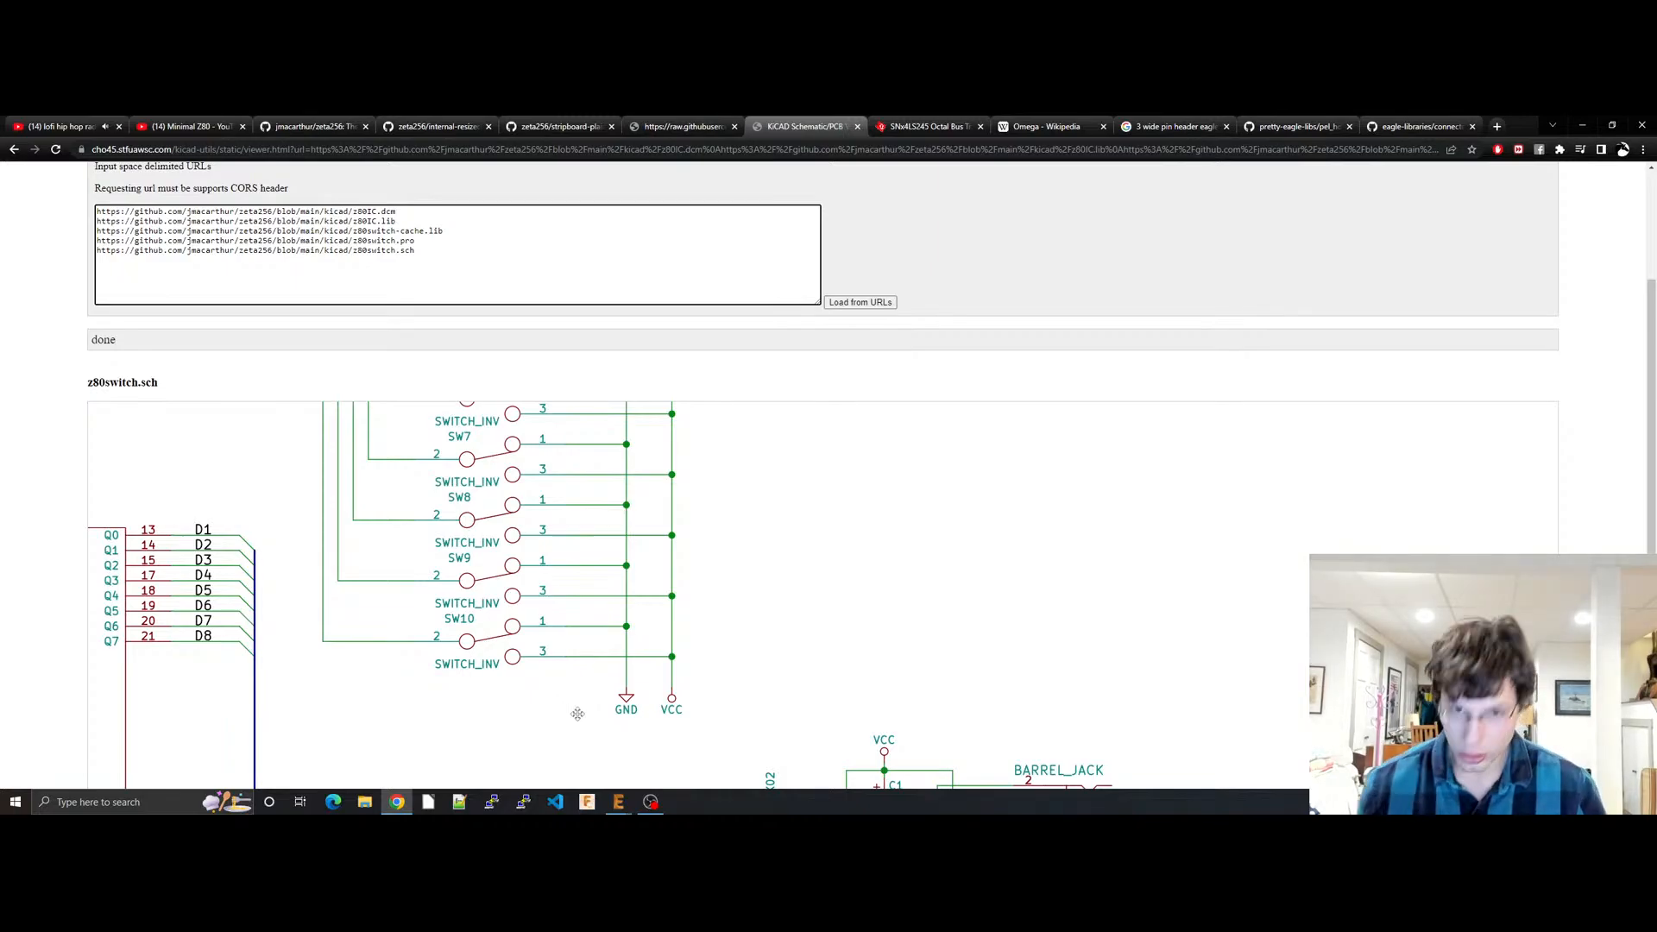
left_click(925, 126)
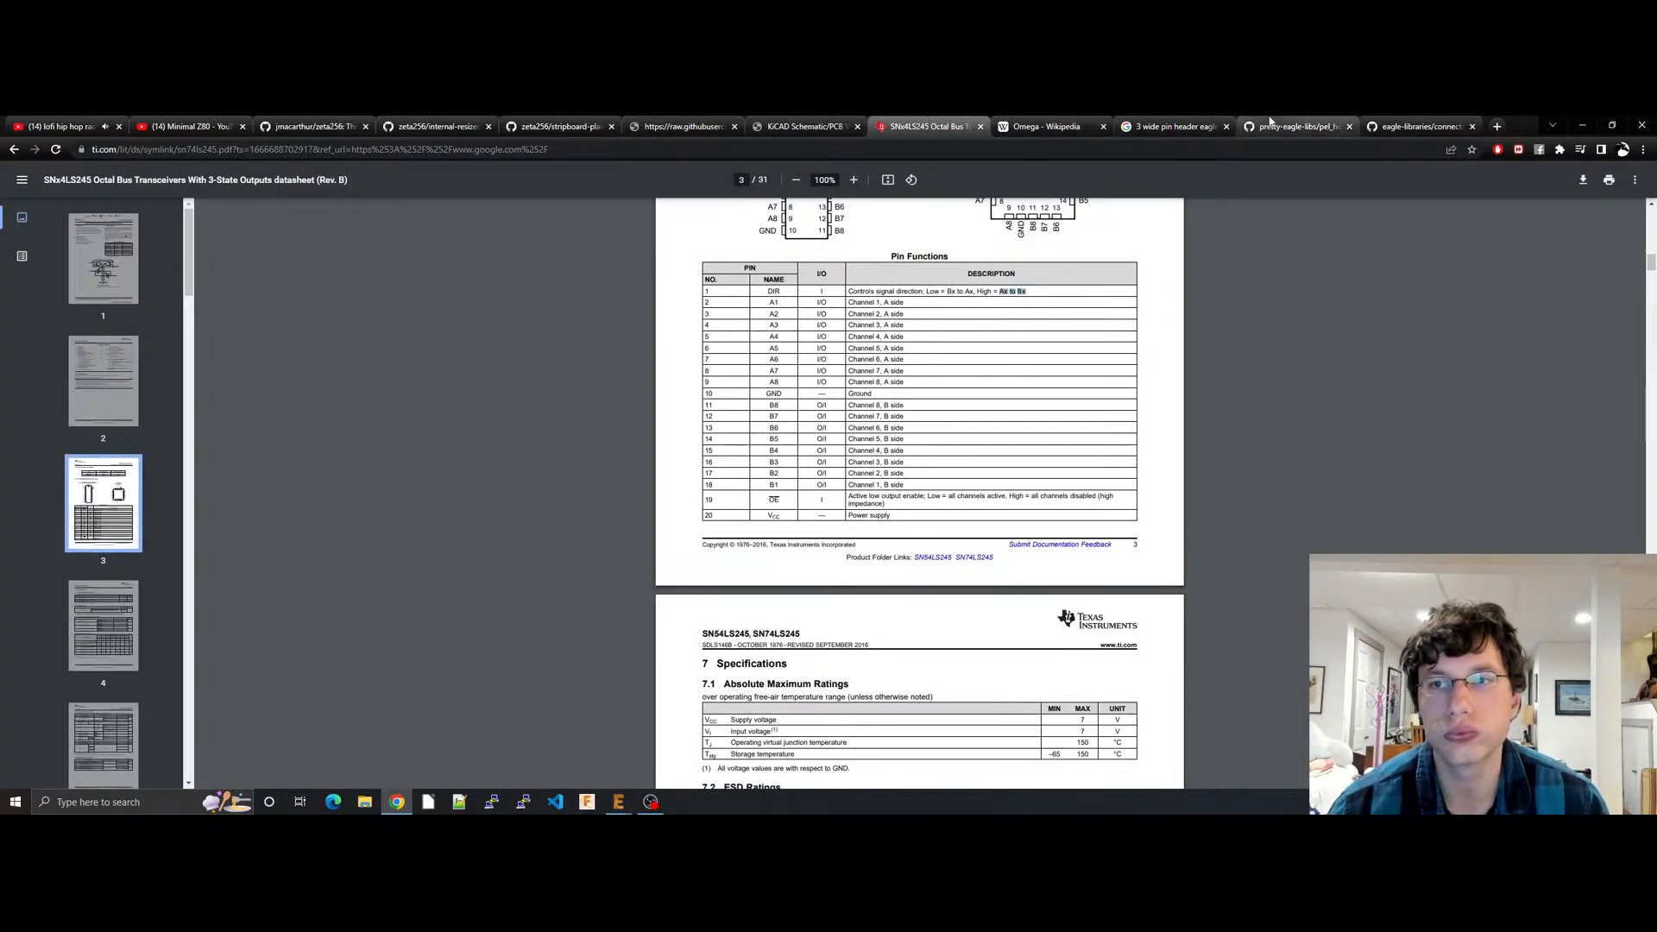
left_click(802, 126)
scroll(838, 774, "down", 3)
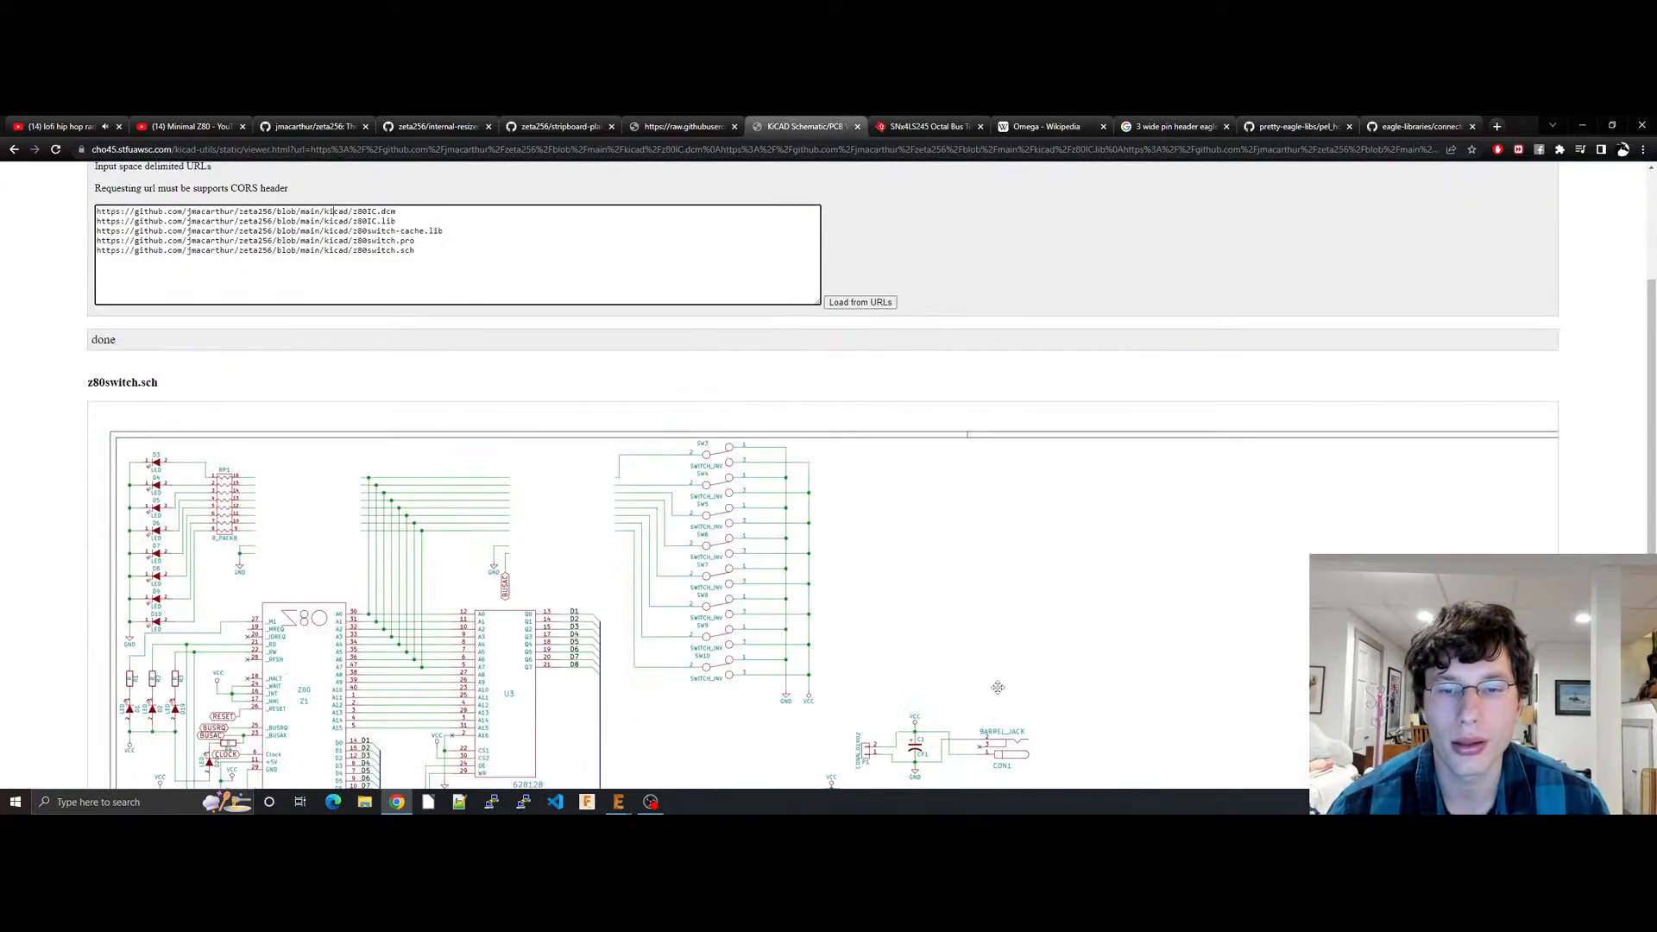
scroll(1001, 682, "up", 2)
scroll(932, 643, "up", 1)
left_click_drag(915, 413, 917, 684)
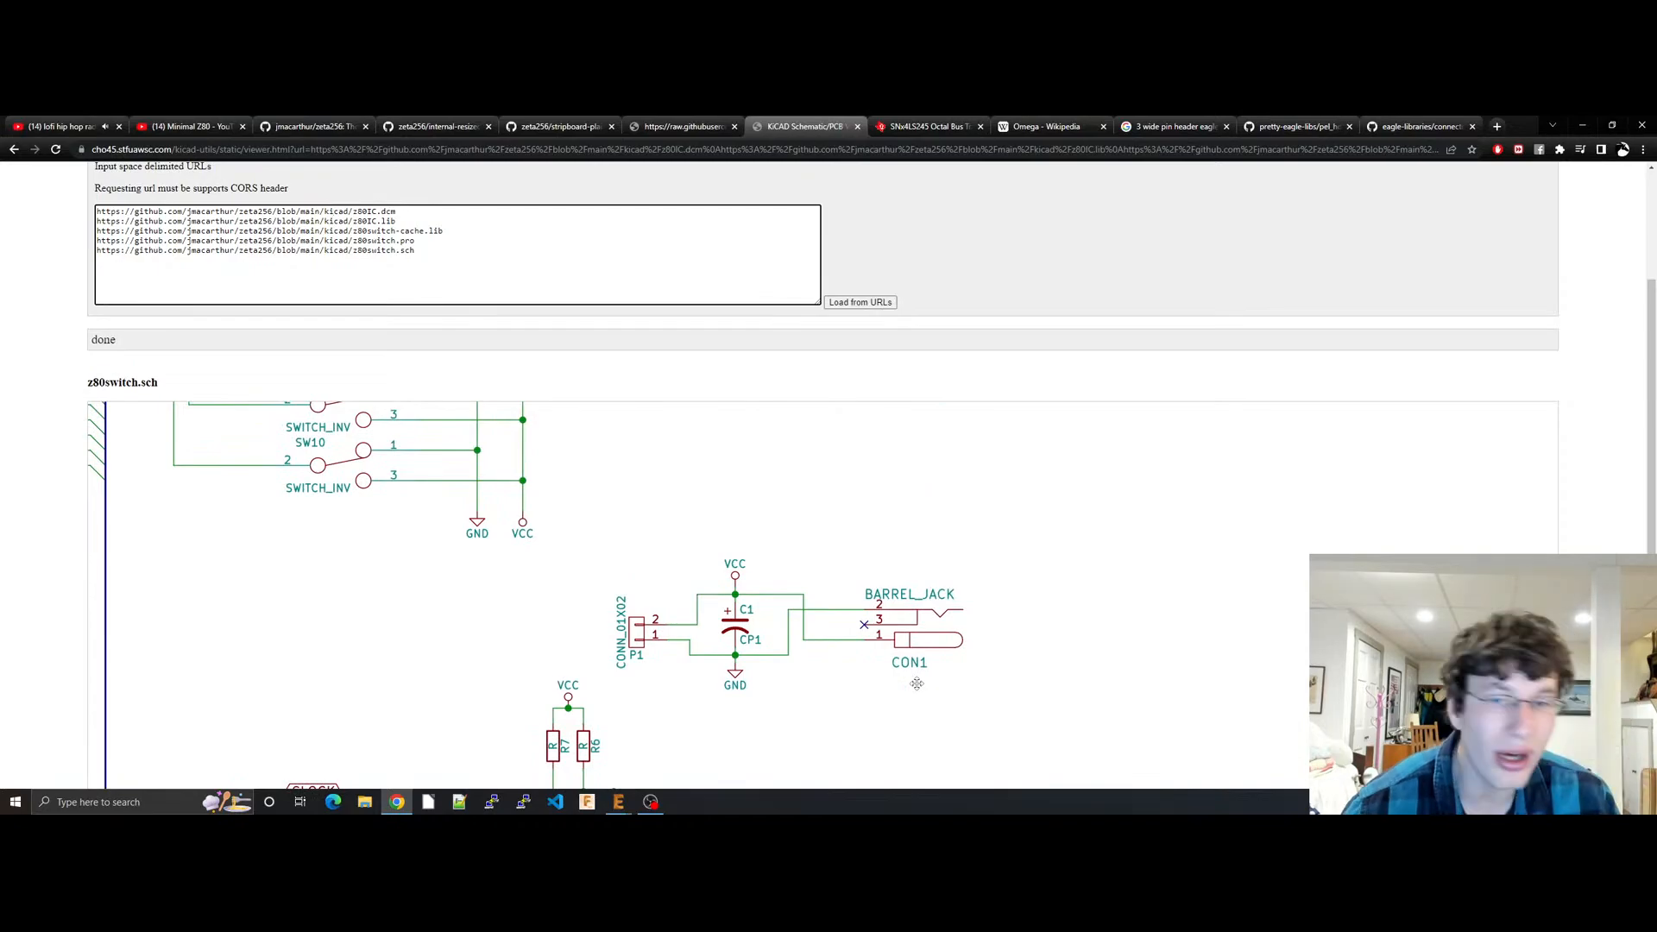
Step: Search the web in a new tab for "standard barrel jack for pcbs 5 volts"
left_click(1499, 125)
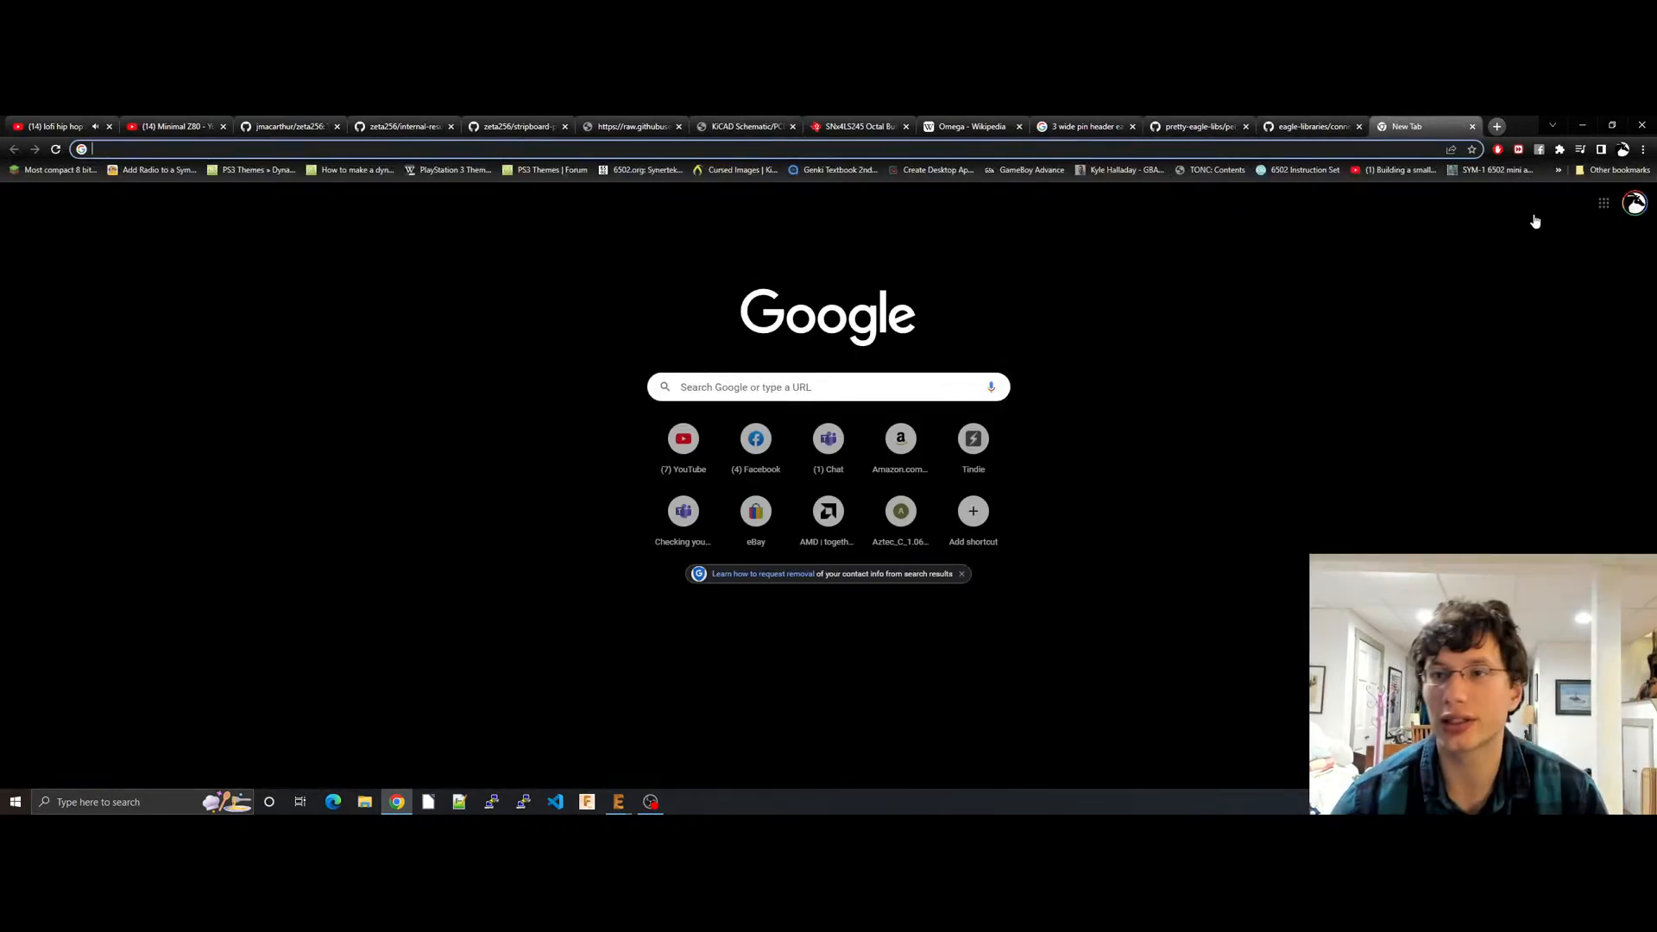
type("stand")
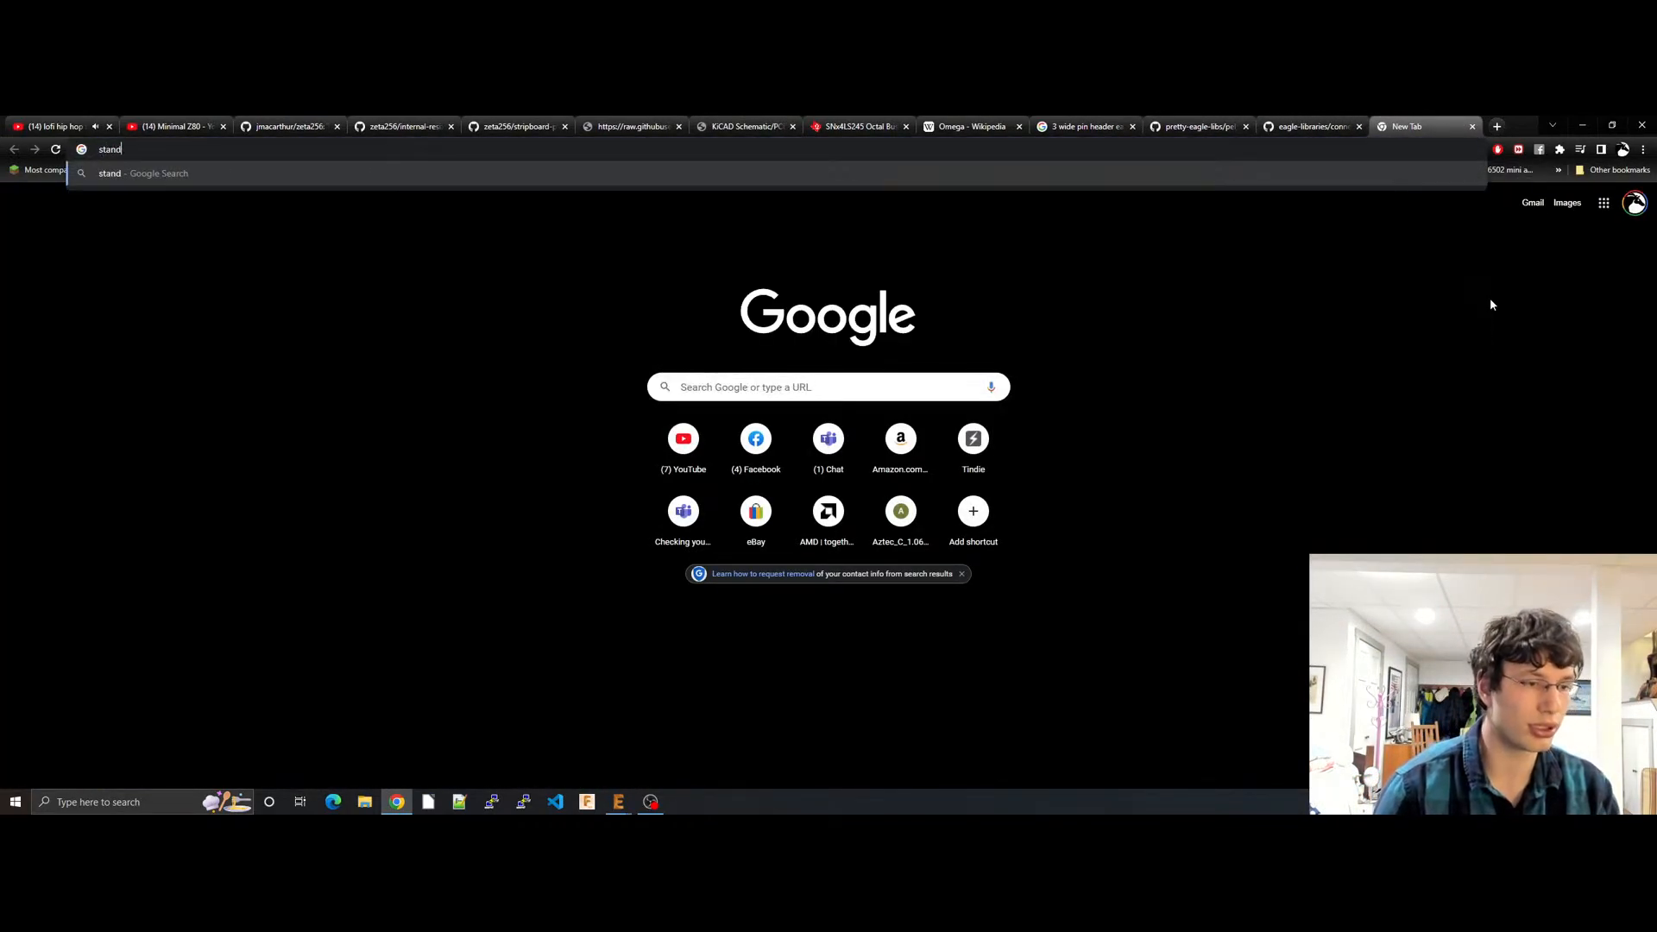
type("ard barrel jac")
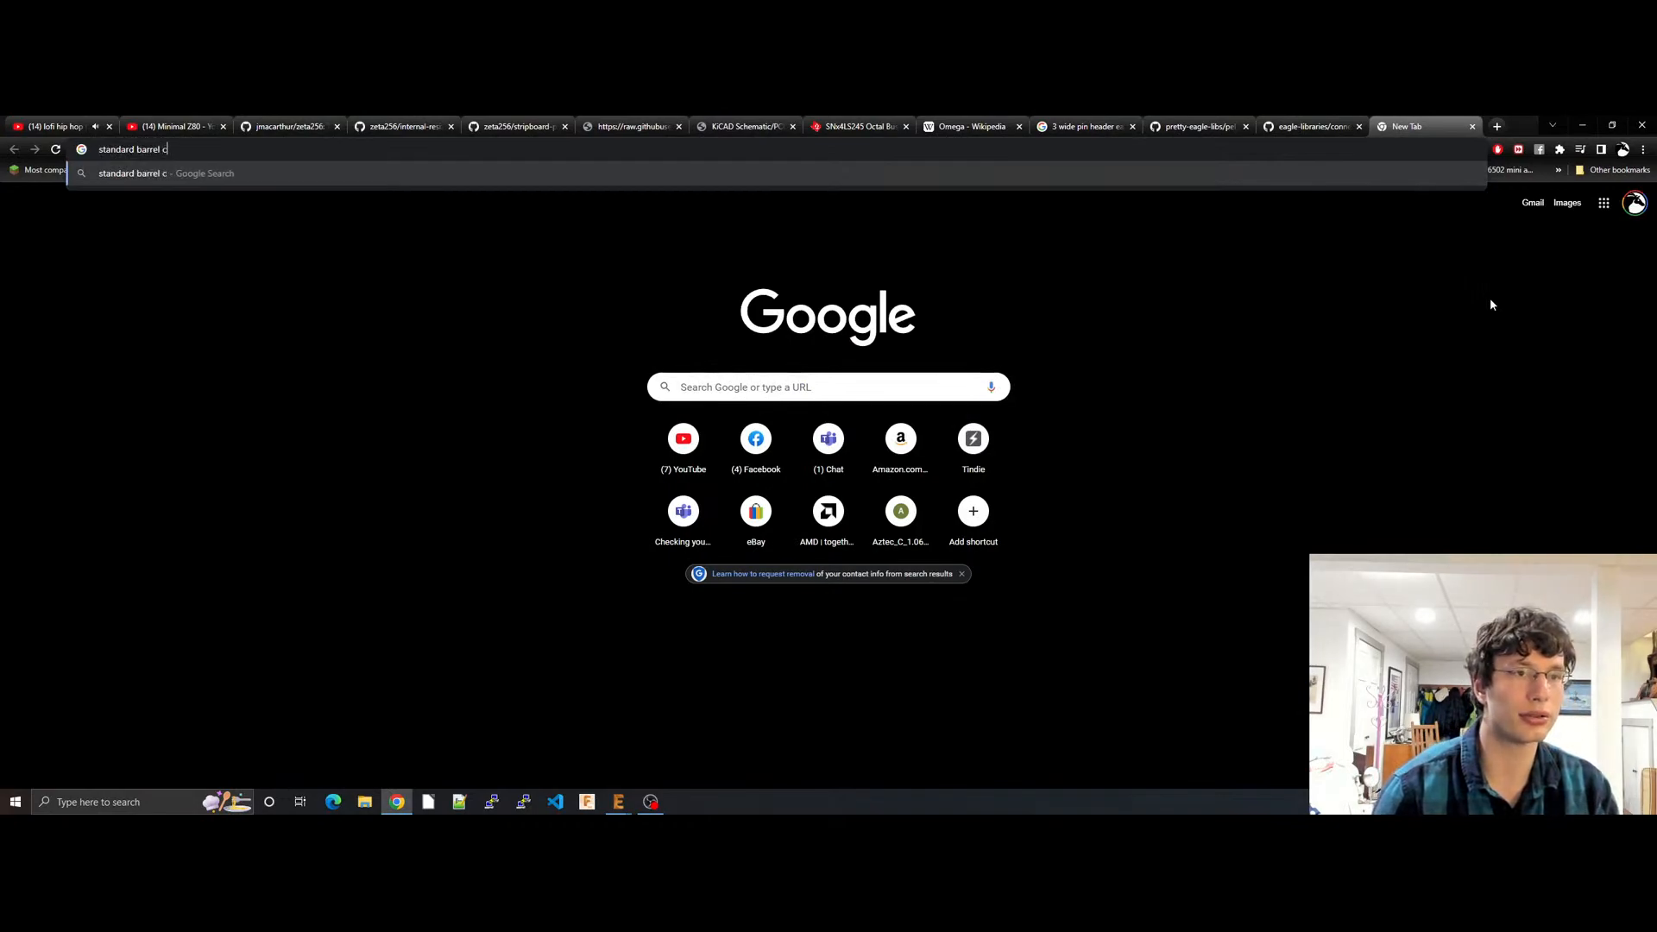
key("BackSpace")
type("jack for pcbs")
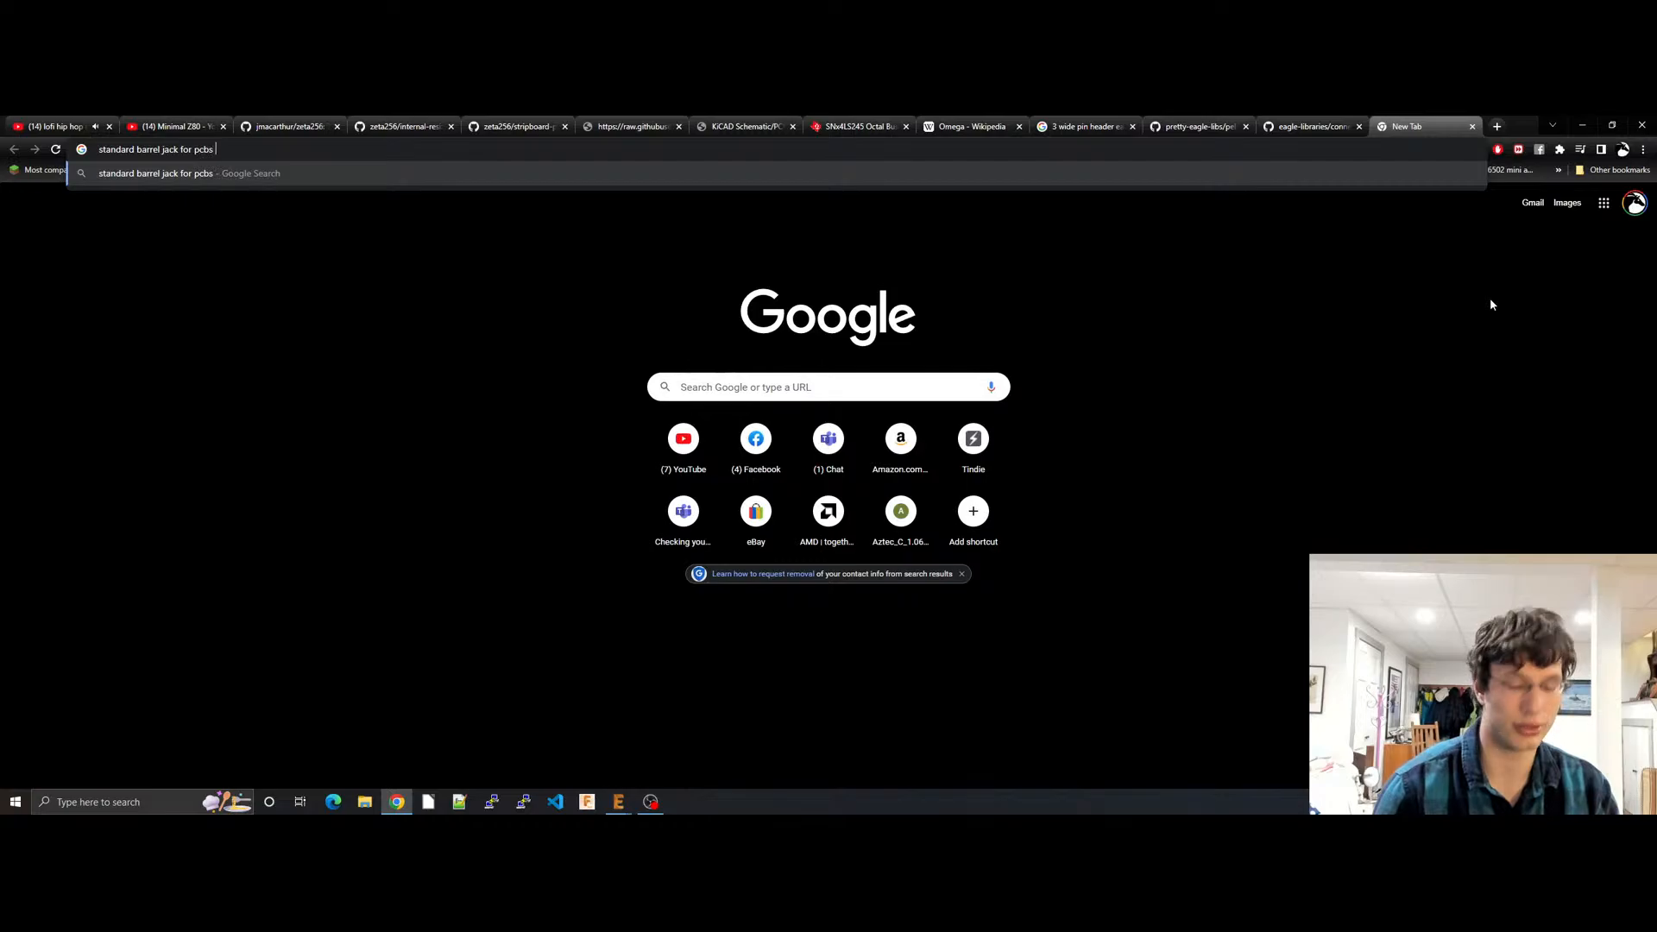
type("5 volts")
key("Return")
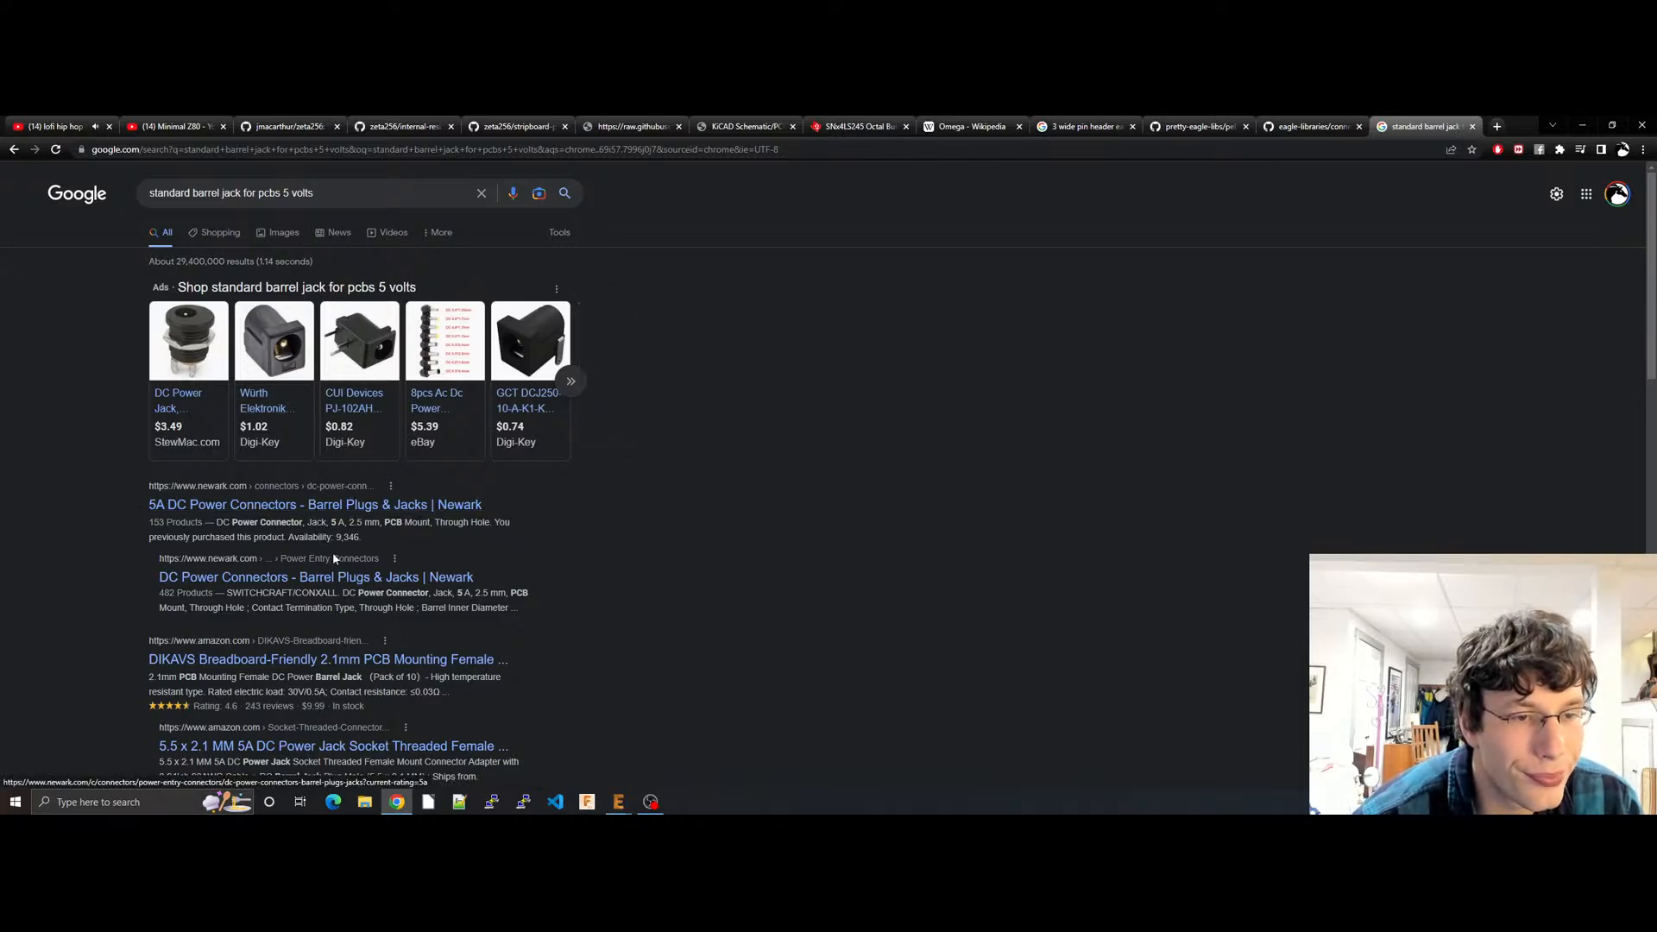
Step: Open the DIKAVS breadboard-friendly PCB barrel jack listing and examine its plug size, specifications and product pictures
left_click(370, 663)
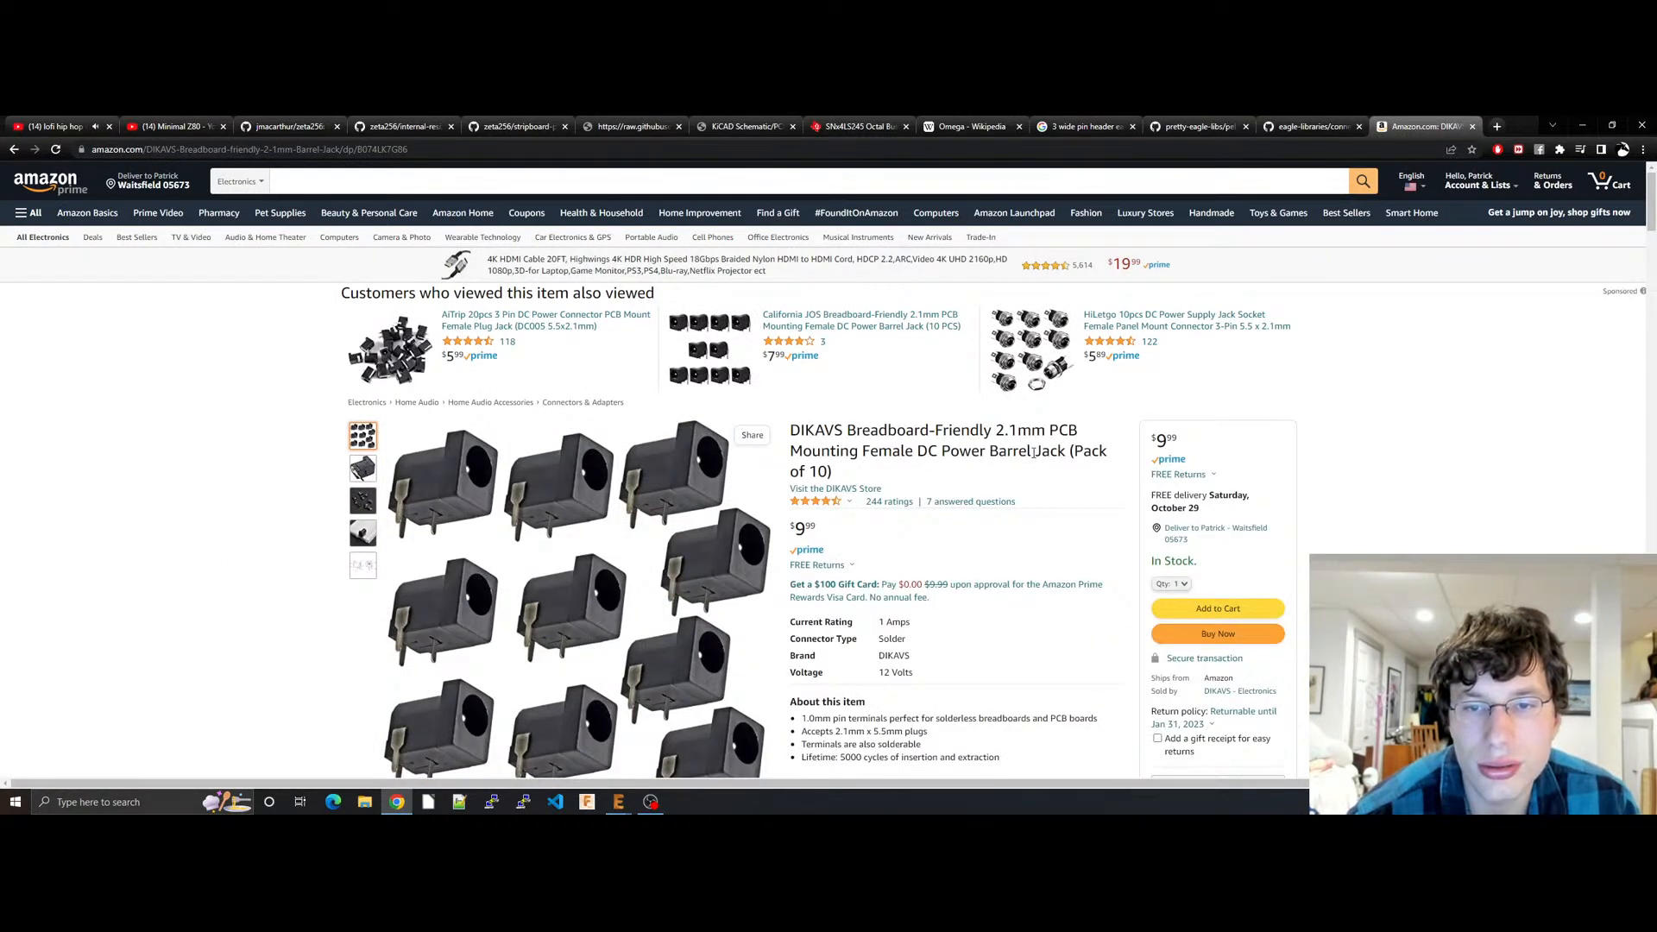
left_click_drag(982, 430, 1051, 441)
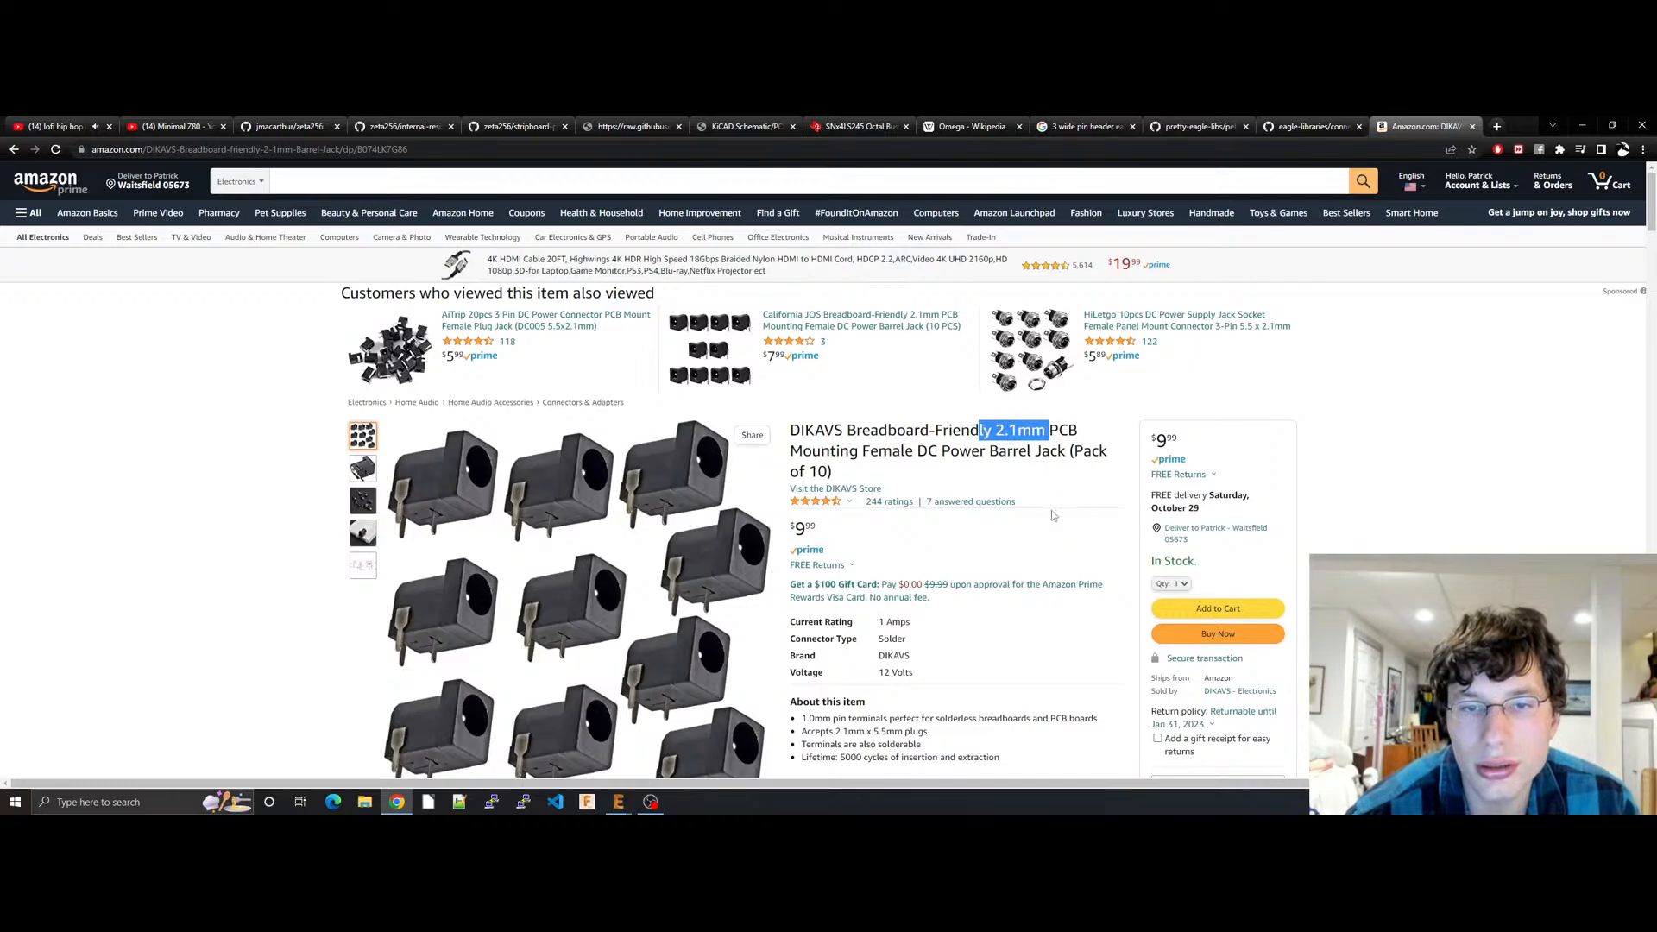
scroll(1039, 521, "down", 5)
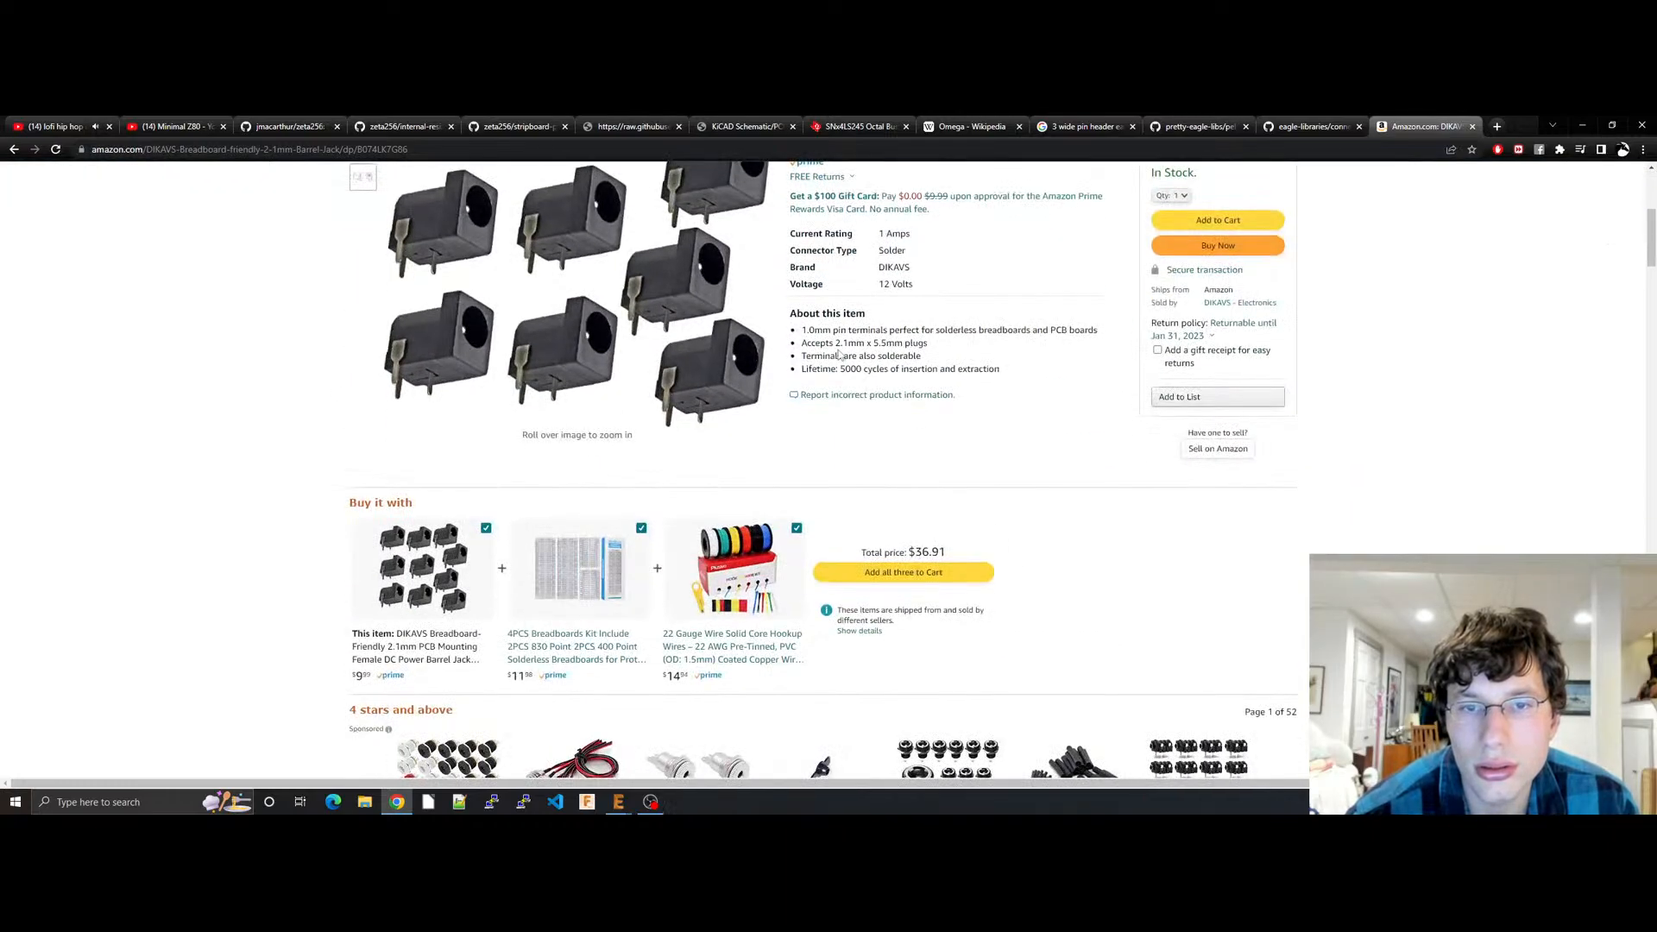
left_click_drag(816, 345, 900, 357)
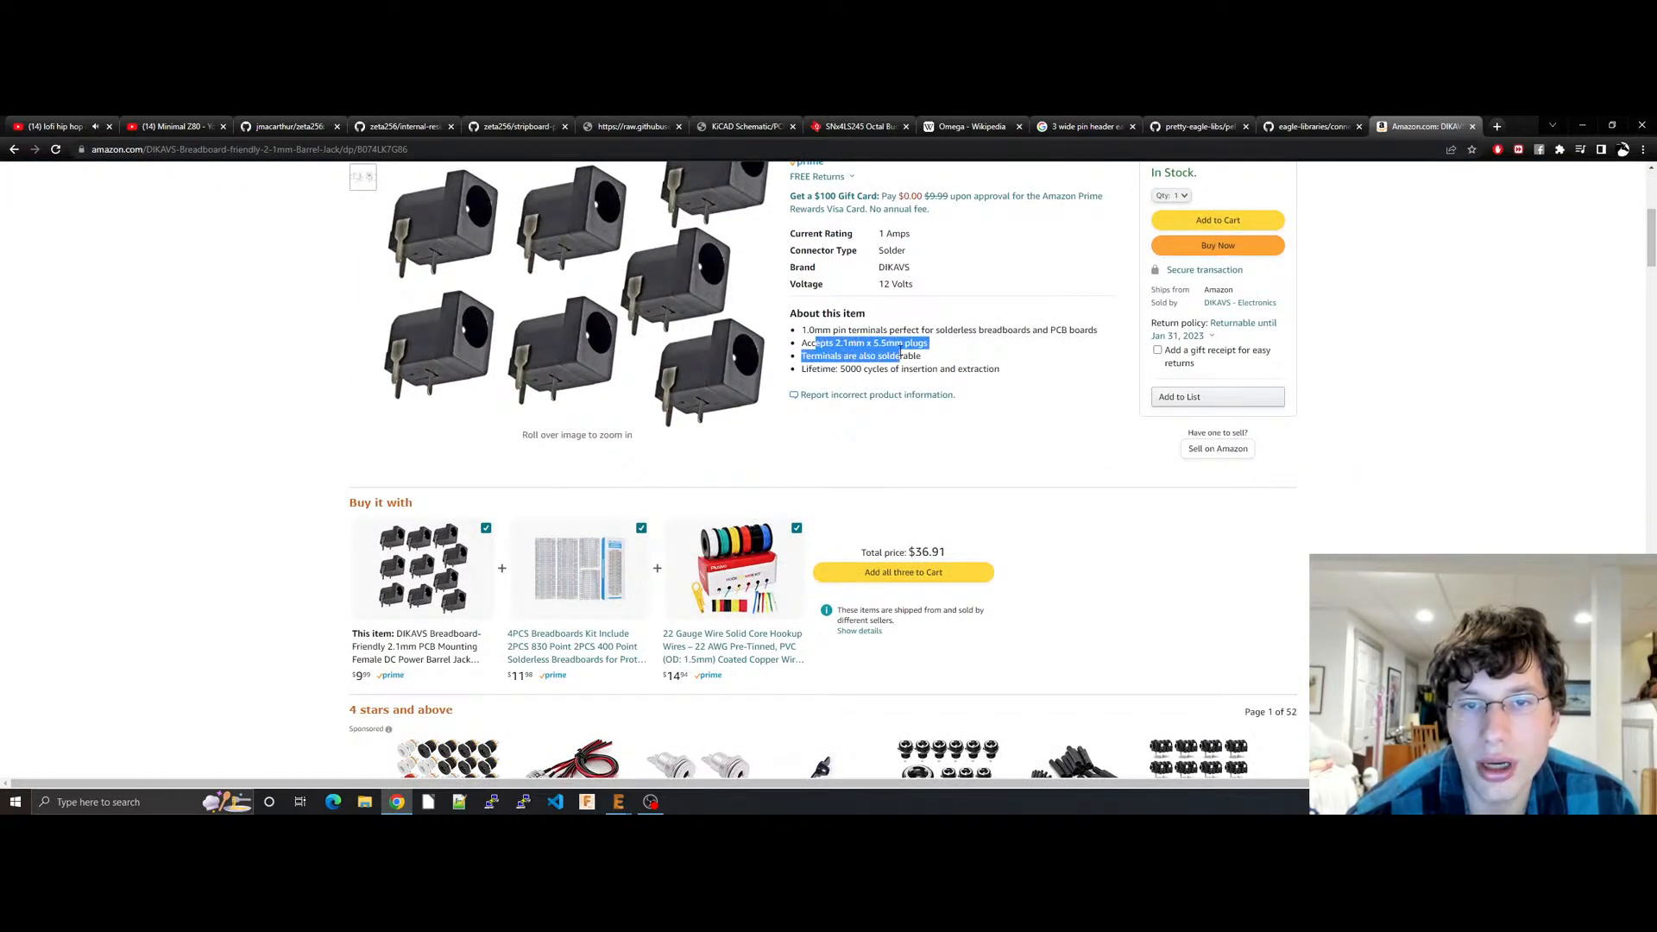
scroll(950, 381, "up", 2)
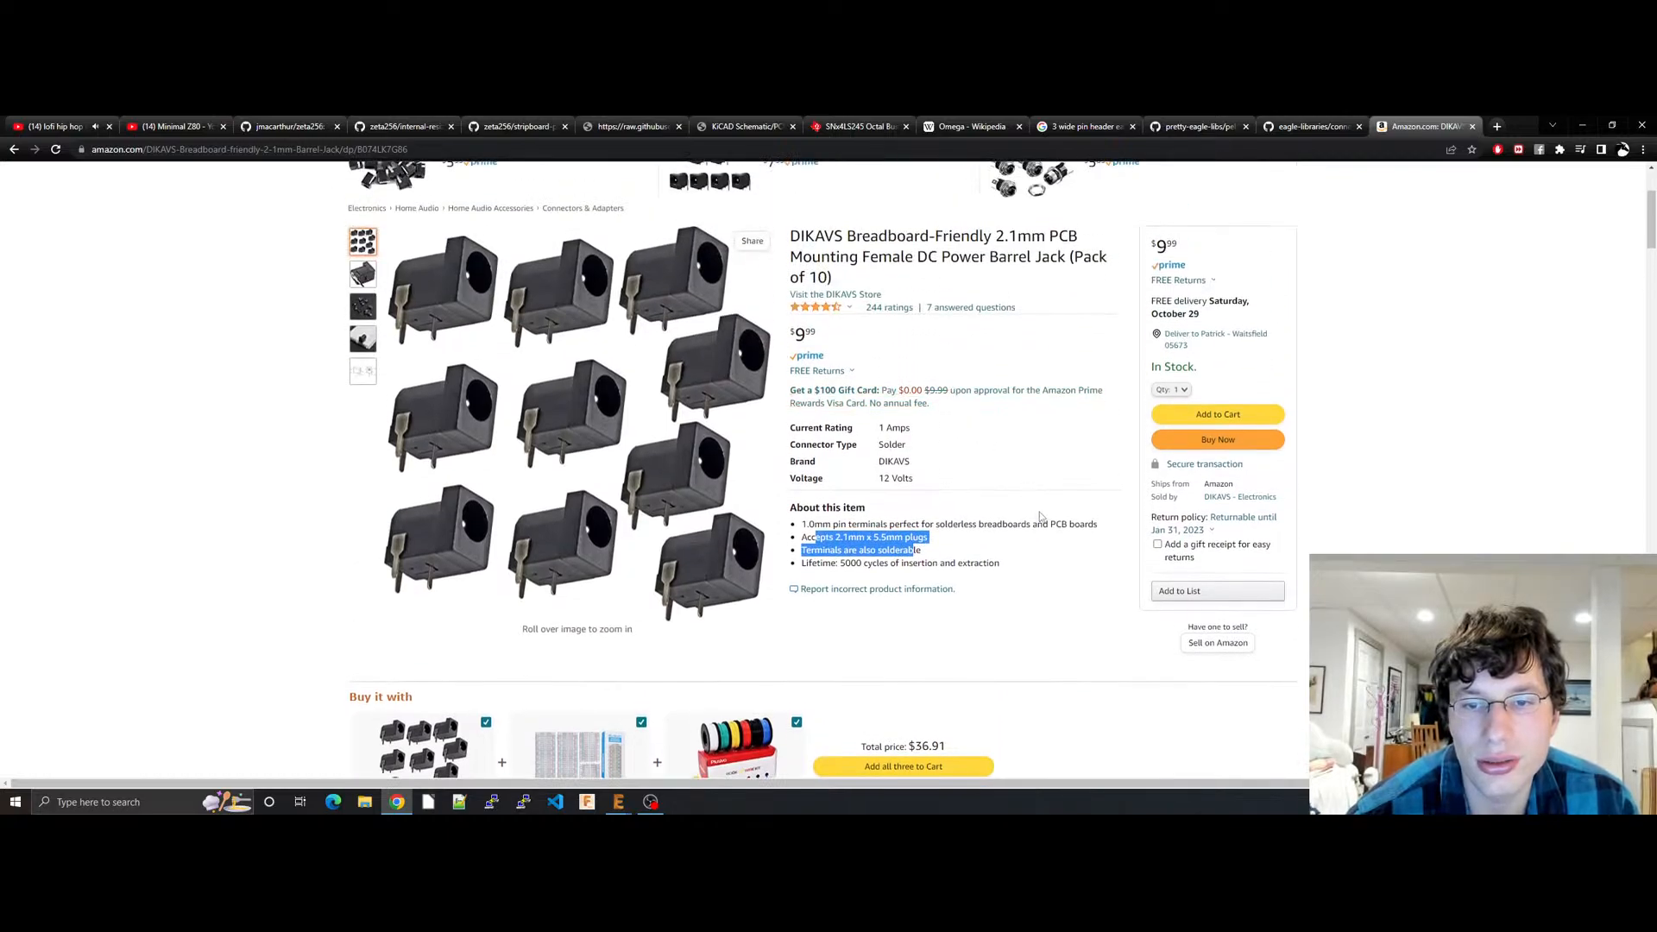
triple_click(1017, 562)
scroll(1005, 562, "up", 2)
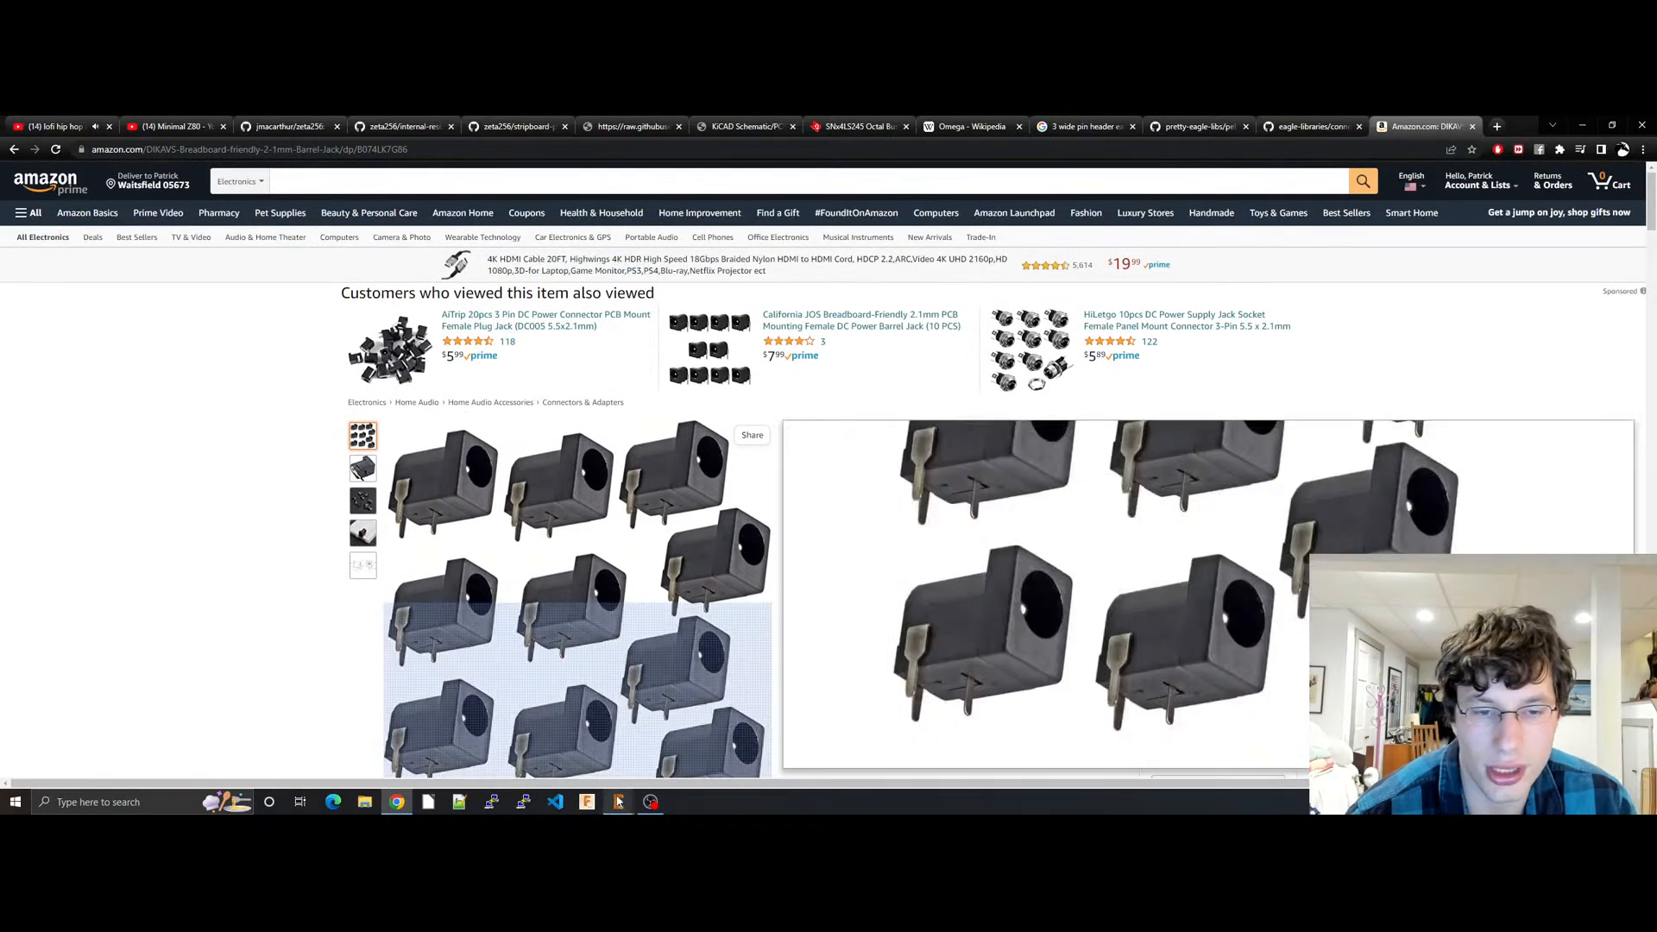
Step: Glance at the EAGLE schematic, switch back to Chrome, and reopen the z80switch.sch reference to review the power input circuit
mouse_move(618, 802)
left_click(712, 755)
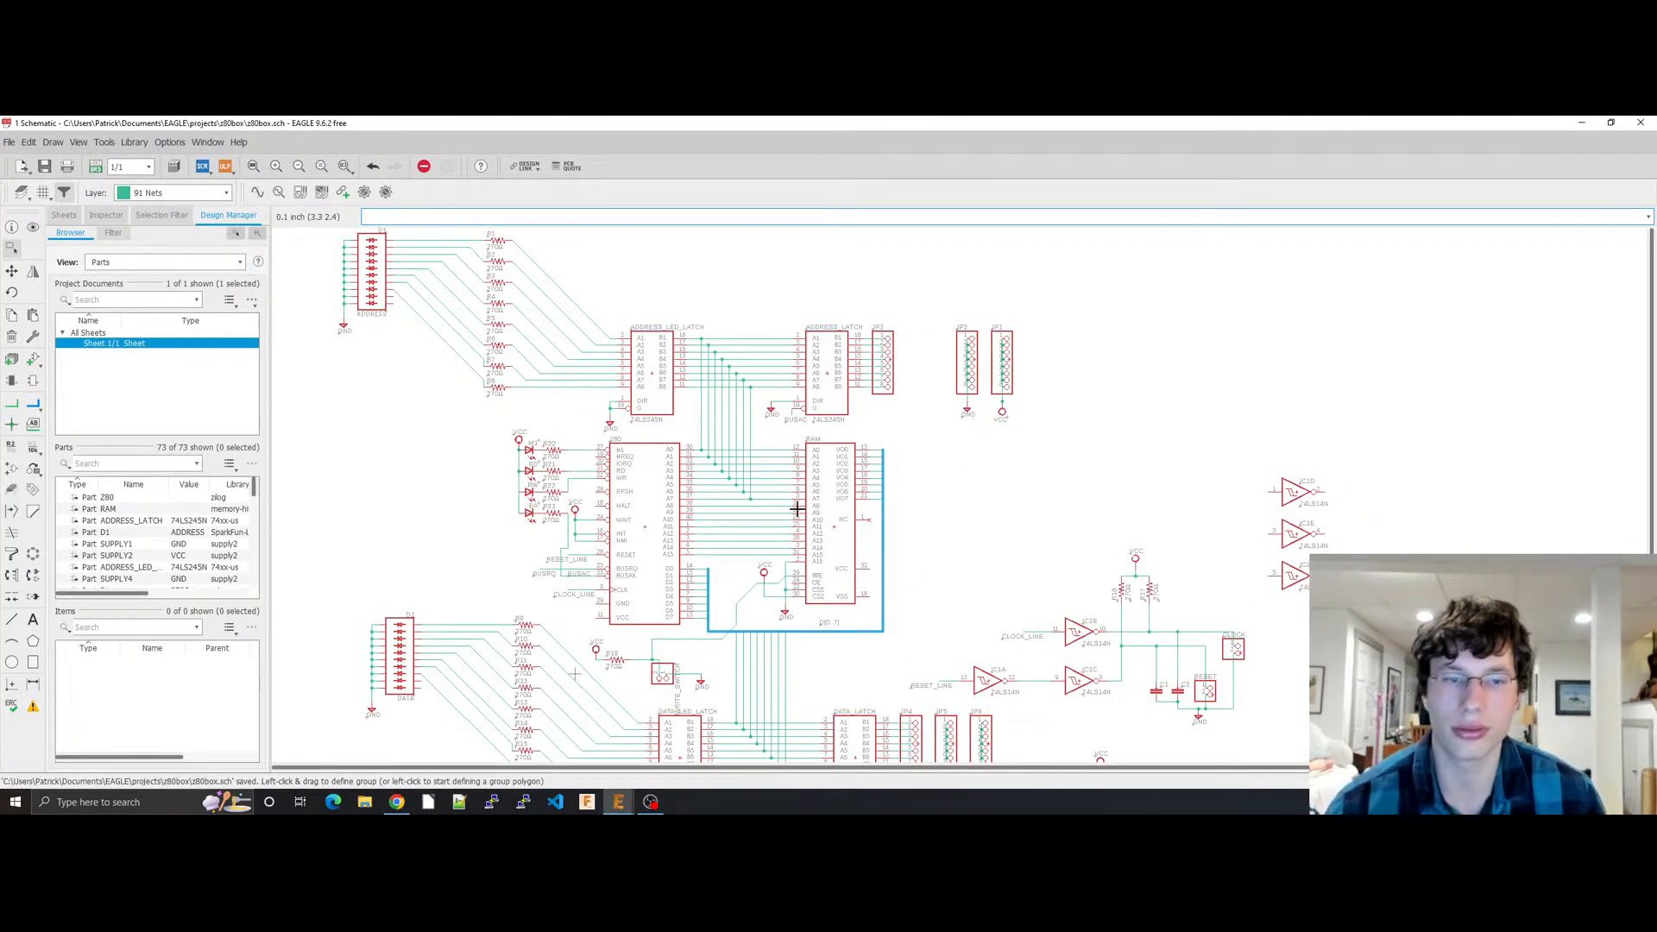
left_click(397, 802)
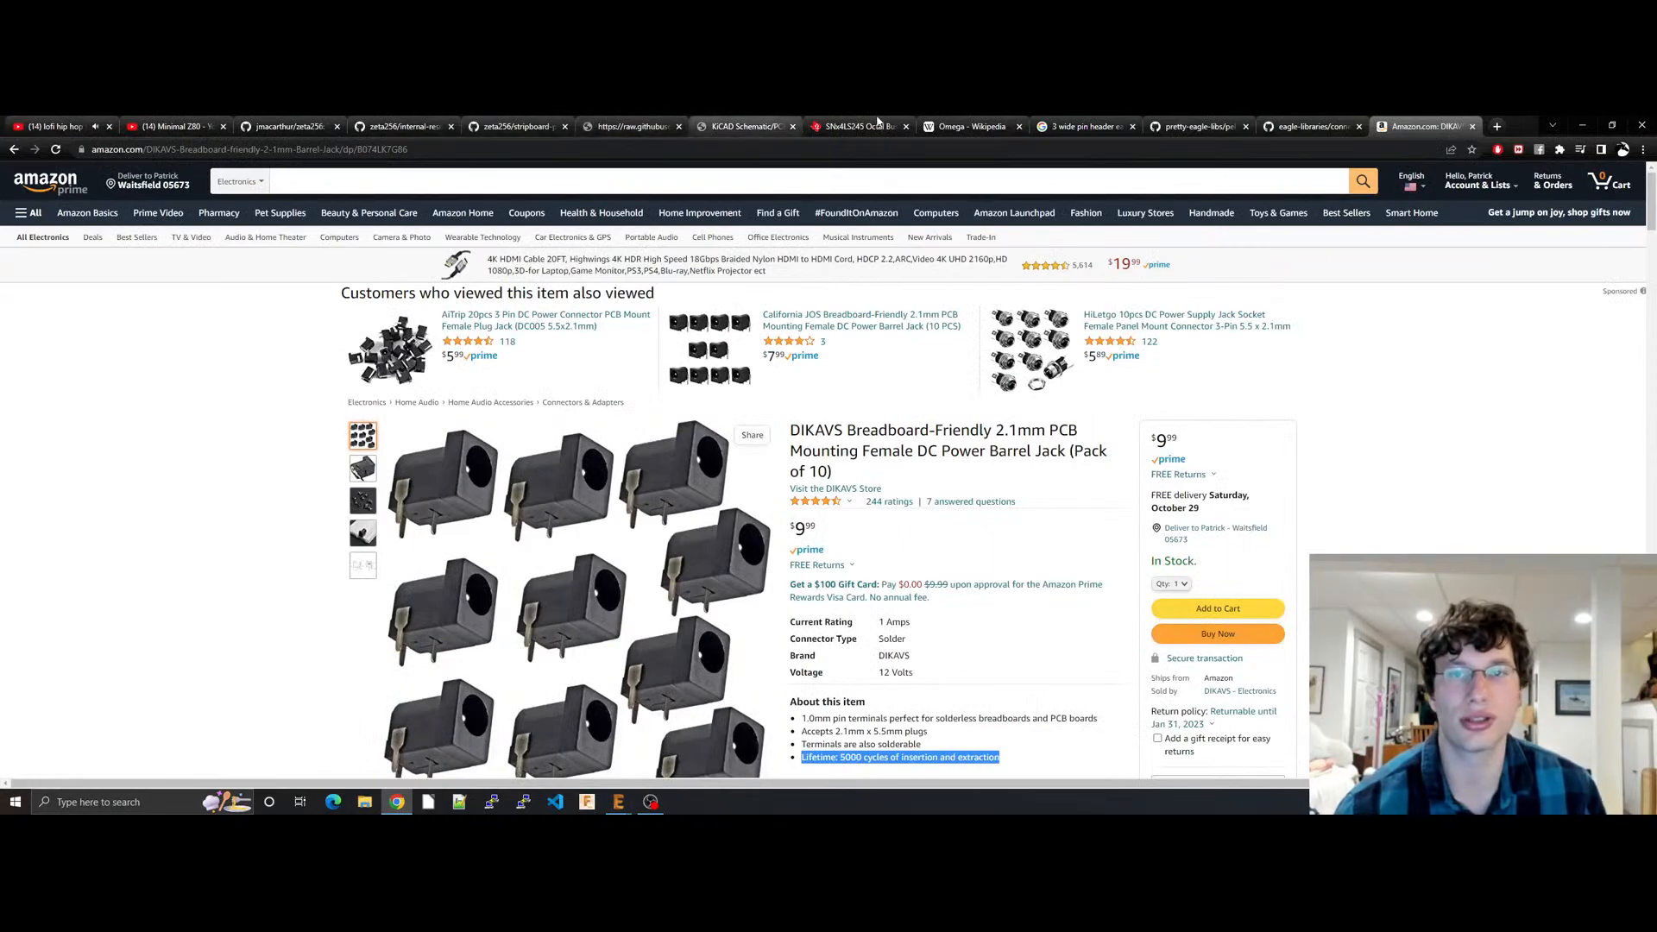
left_click(1047, 122)
left_click(1198, 126)
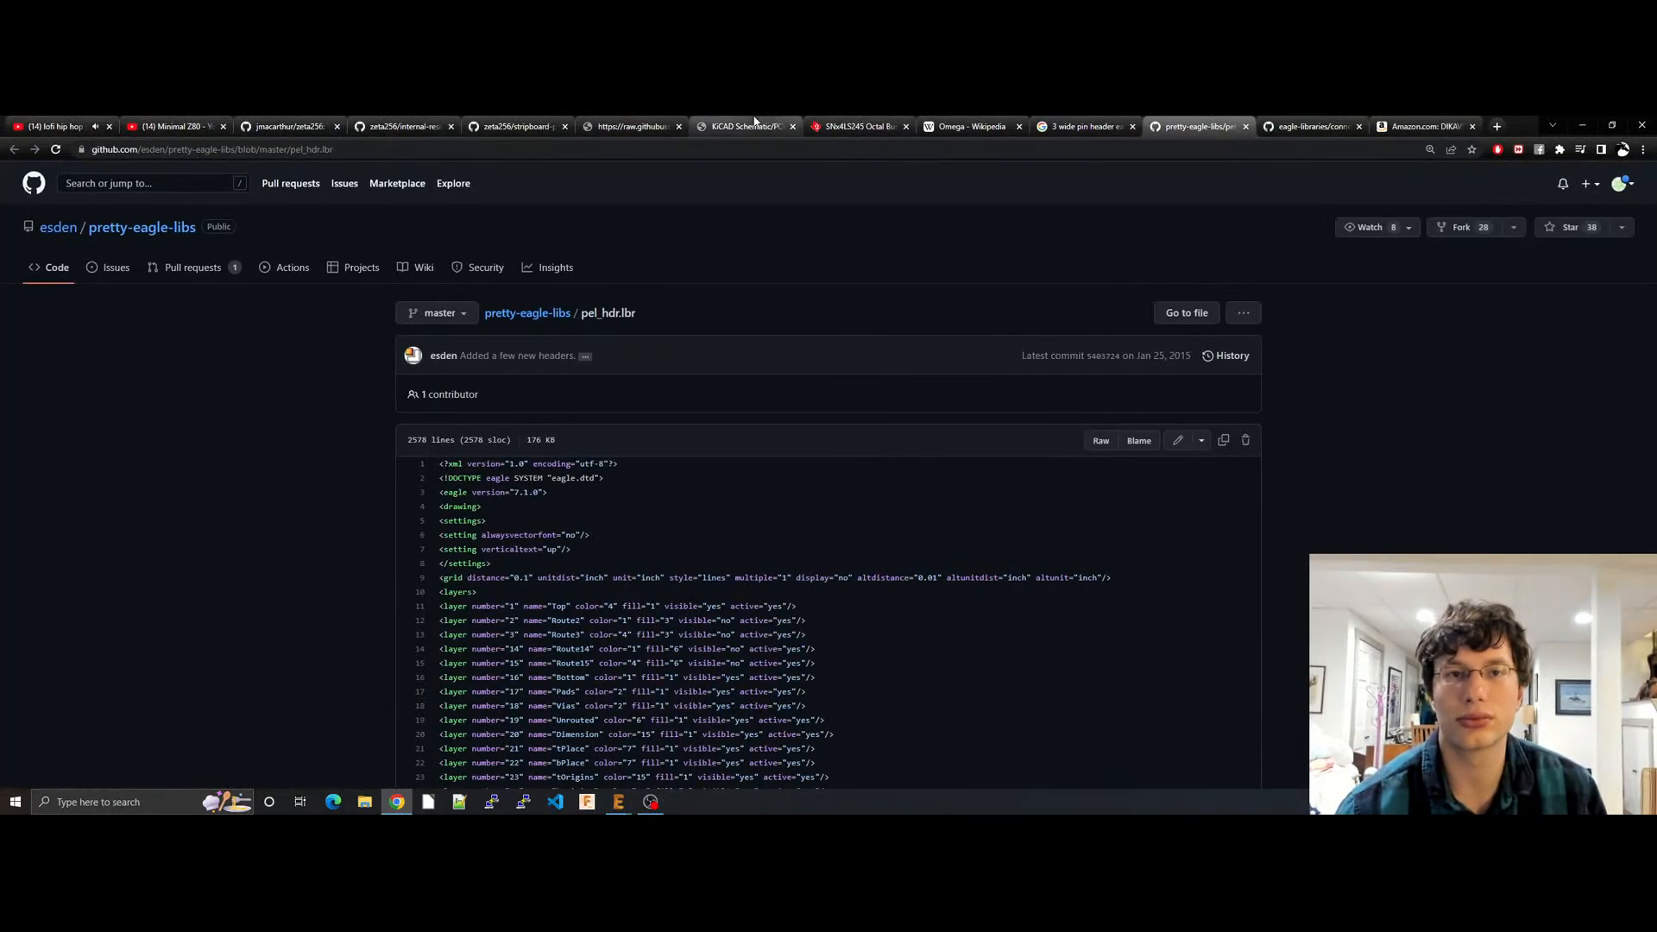
left_click(746, 126)
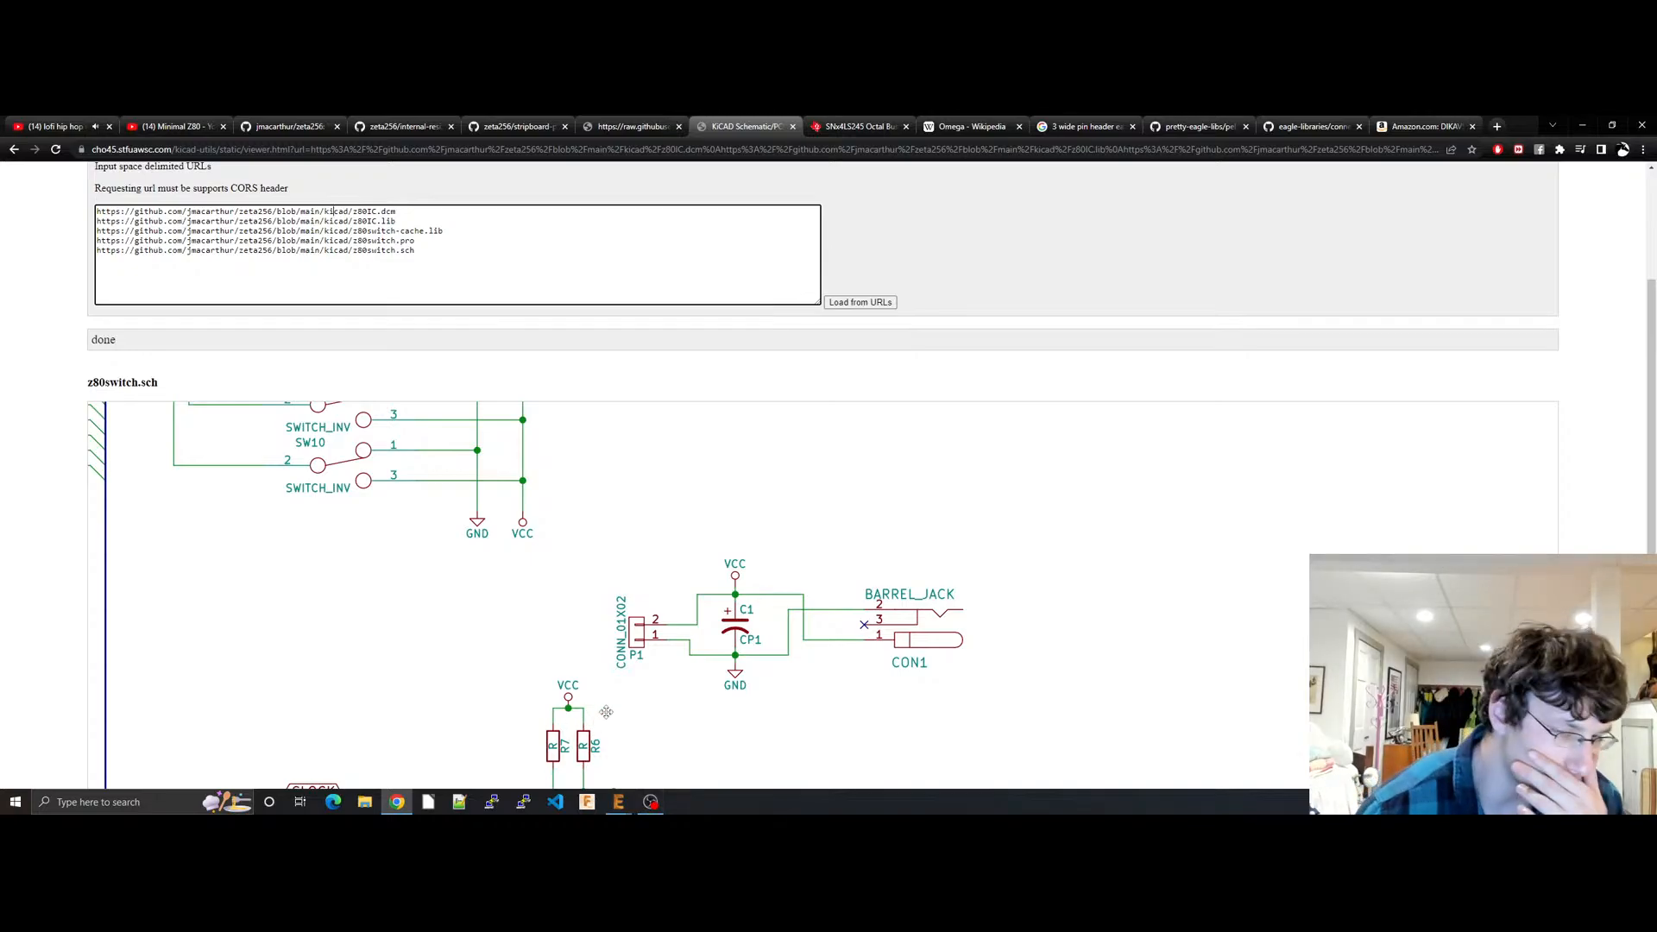
Step: Switch to EAGLE, copy the VCC symbol below JP1 onto the RAM's VCC pin, and move the copy clear of the data bus
left_click(619, 802)
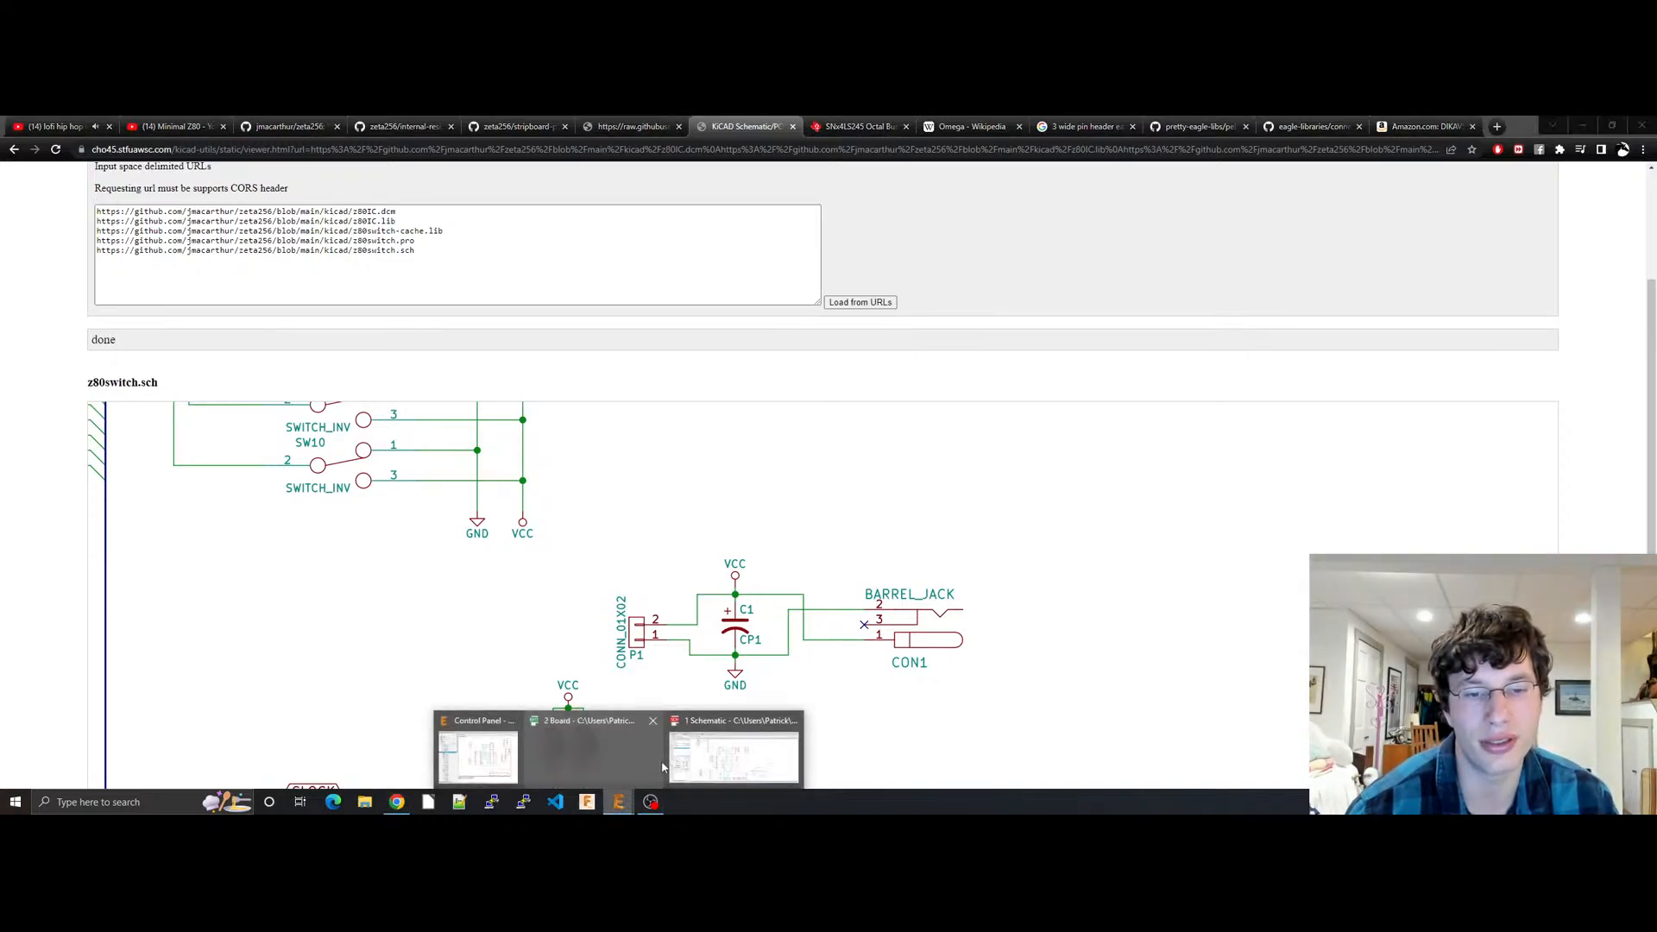
left_click(698, 762)
scroll(959, 434, "up", 2)
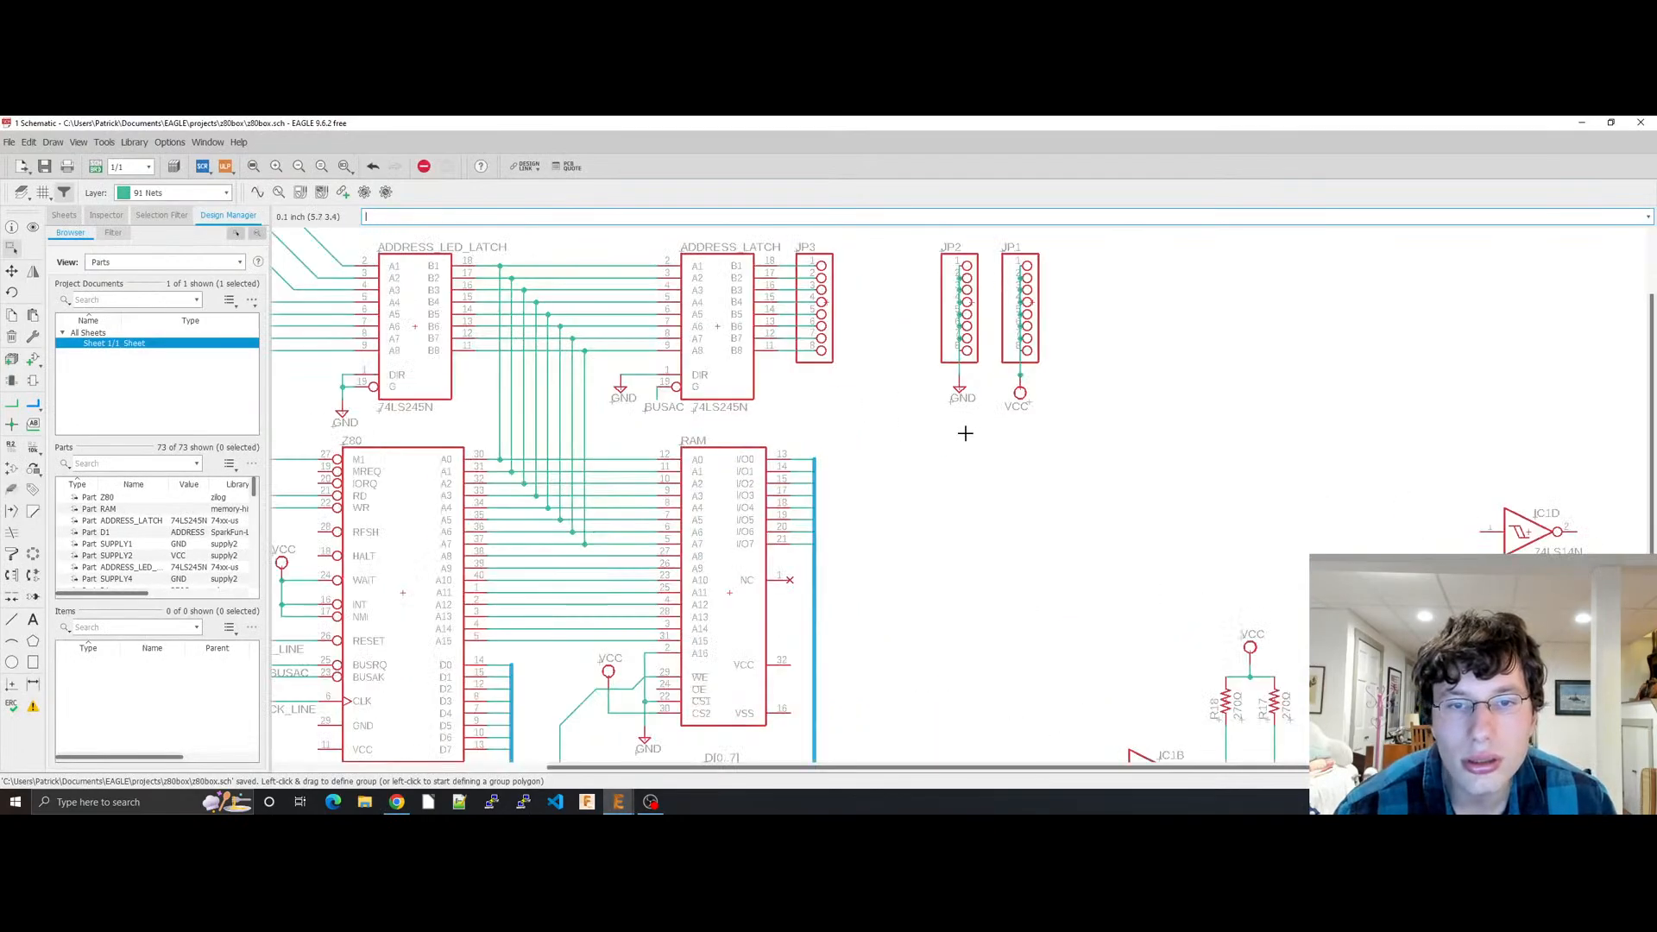
left_click(1023, 389)
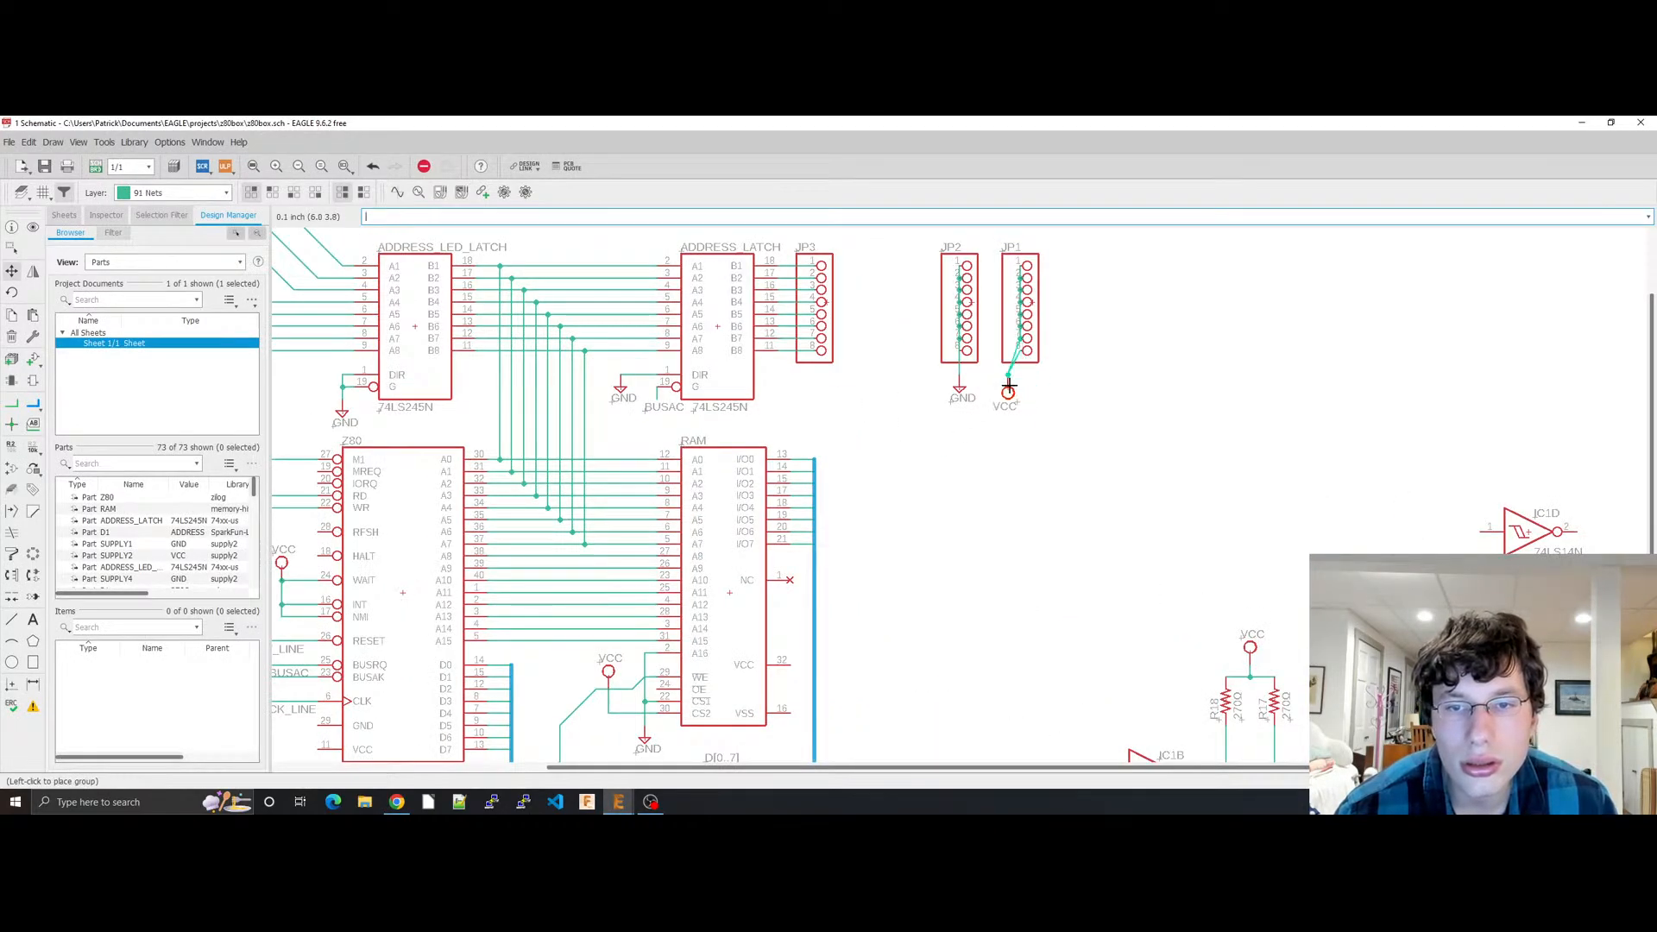
left_click(1020, 391)
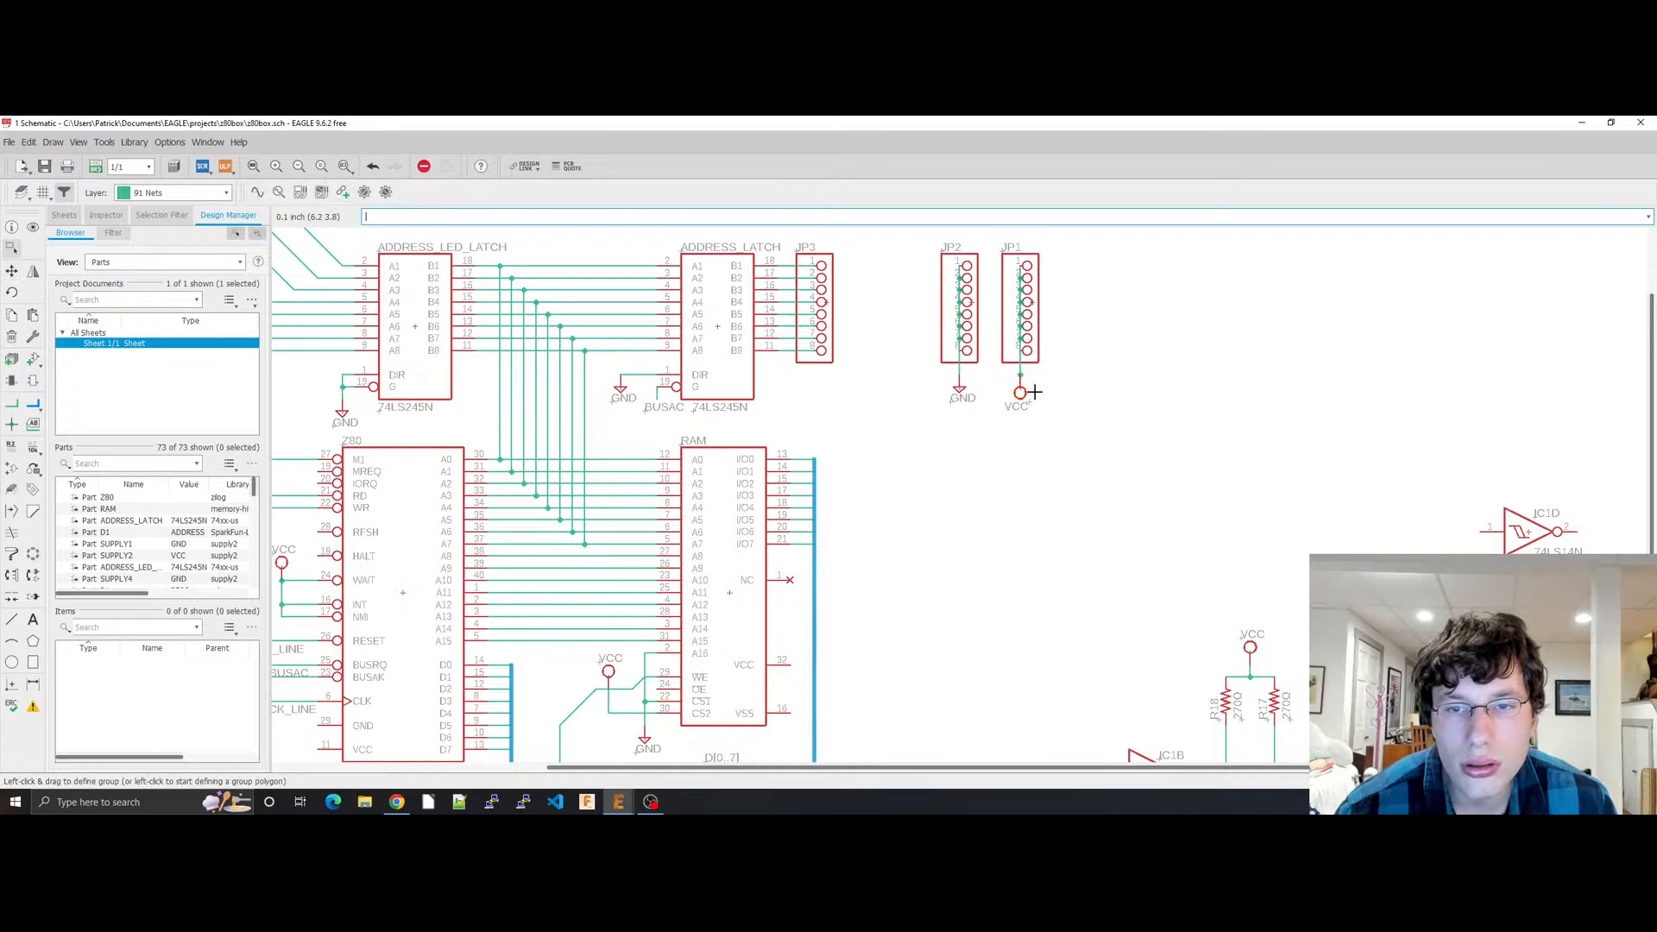
left_click(1032, 392)
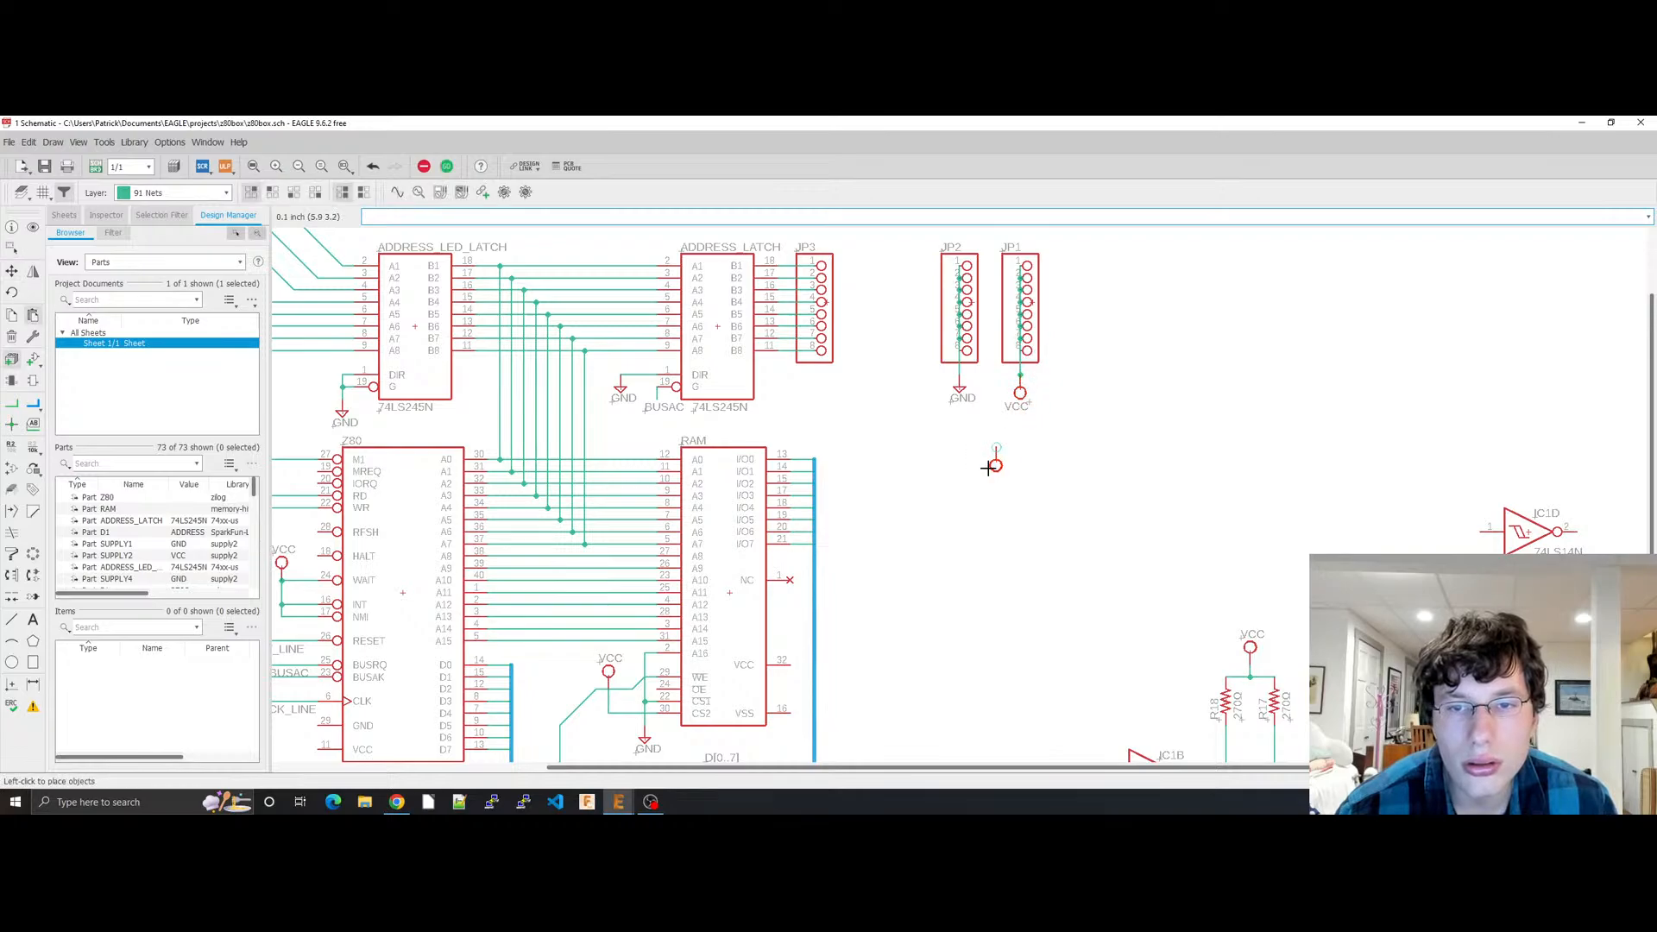
left_click(815, 662)
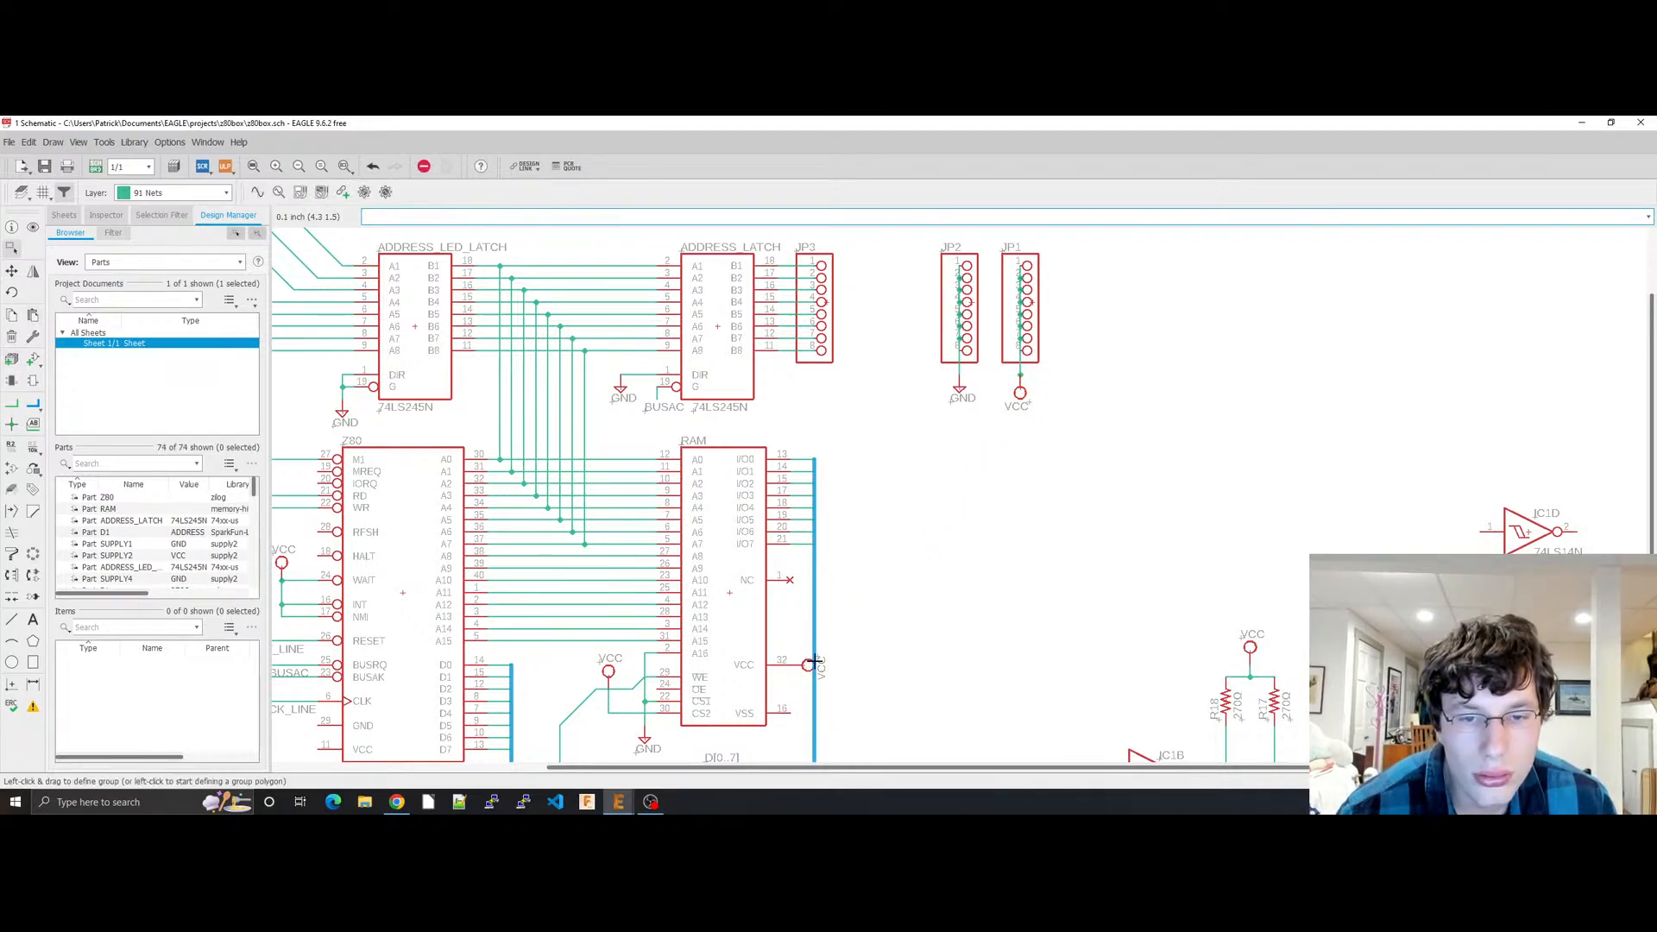
left_click_drag(815, 662, 852, 663)
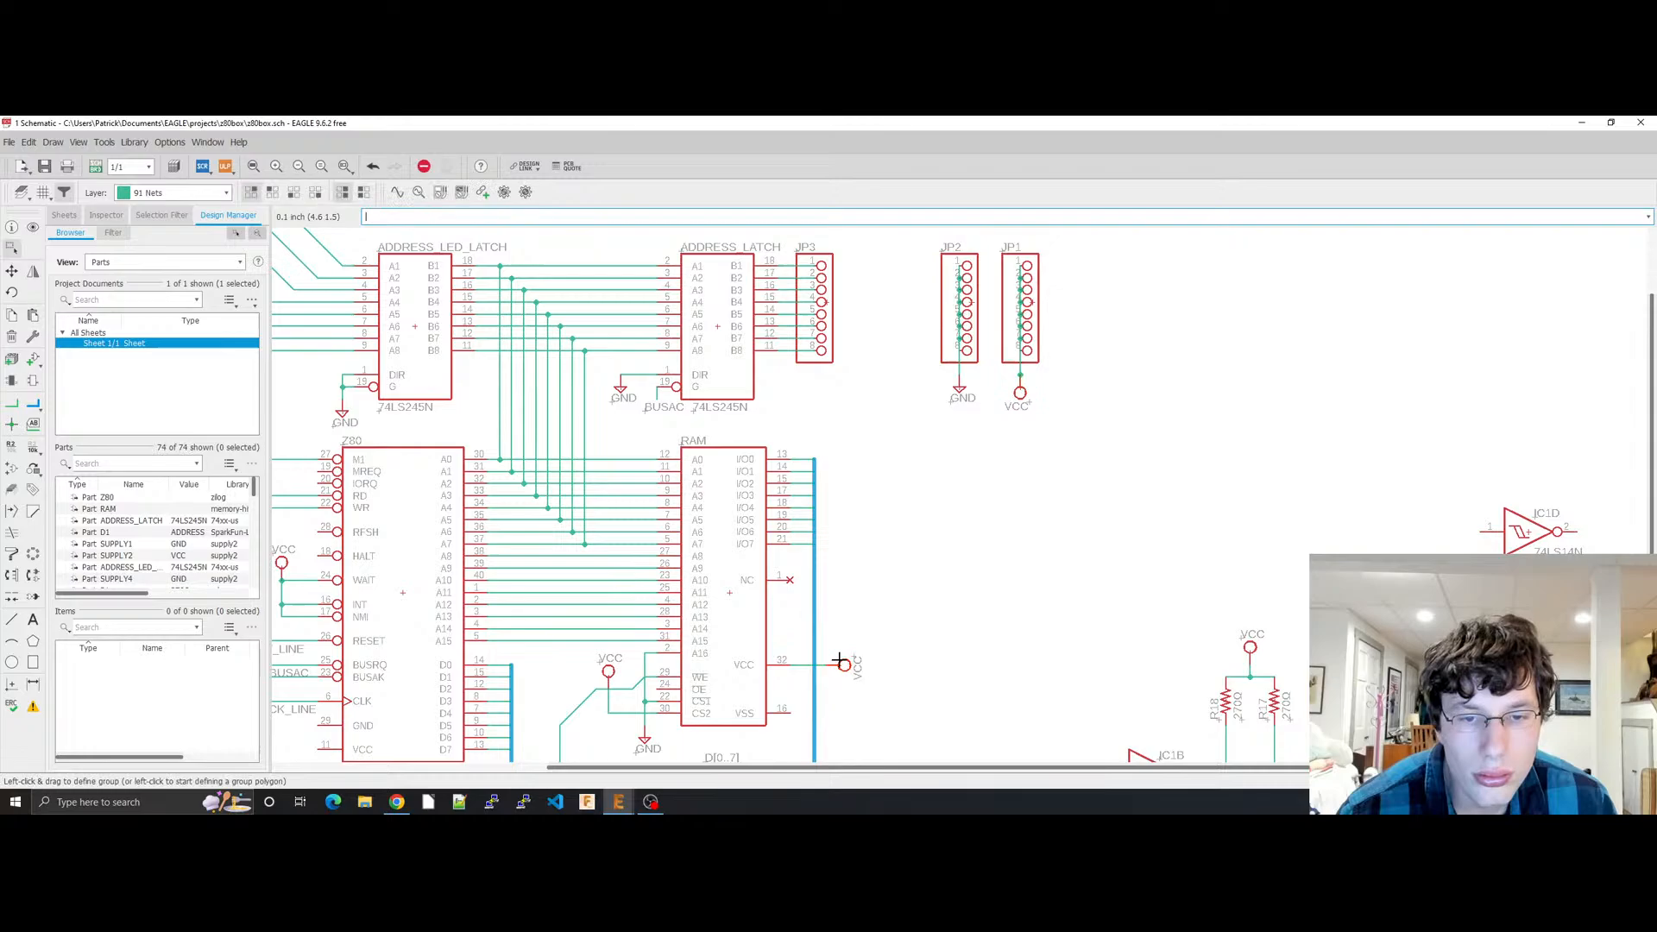
Step: Copy the ADDRESS_LATCH GND symbol onto the RAM's VSS pin, place it sideways beyond the data bus, and save the schematic
left_click(629, 385)
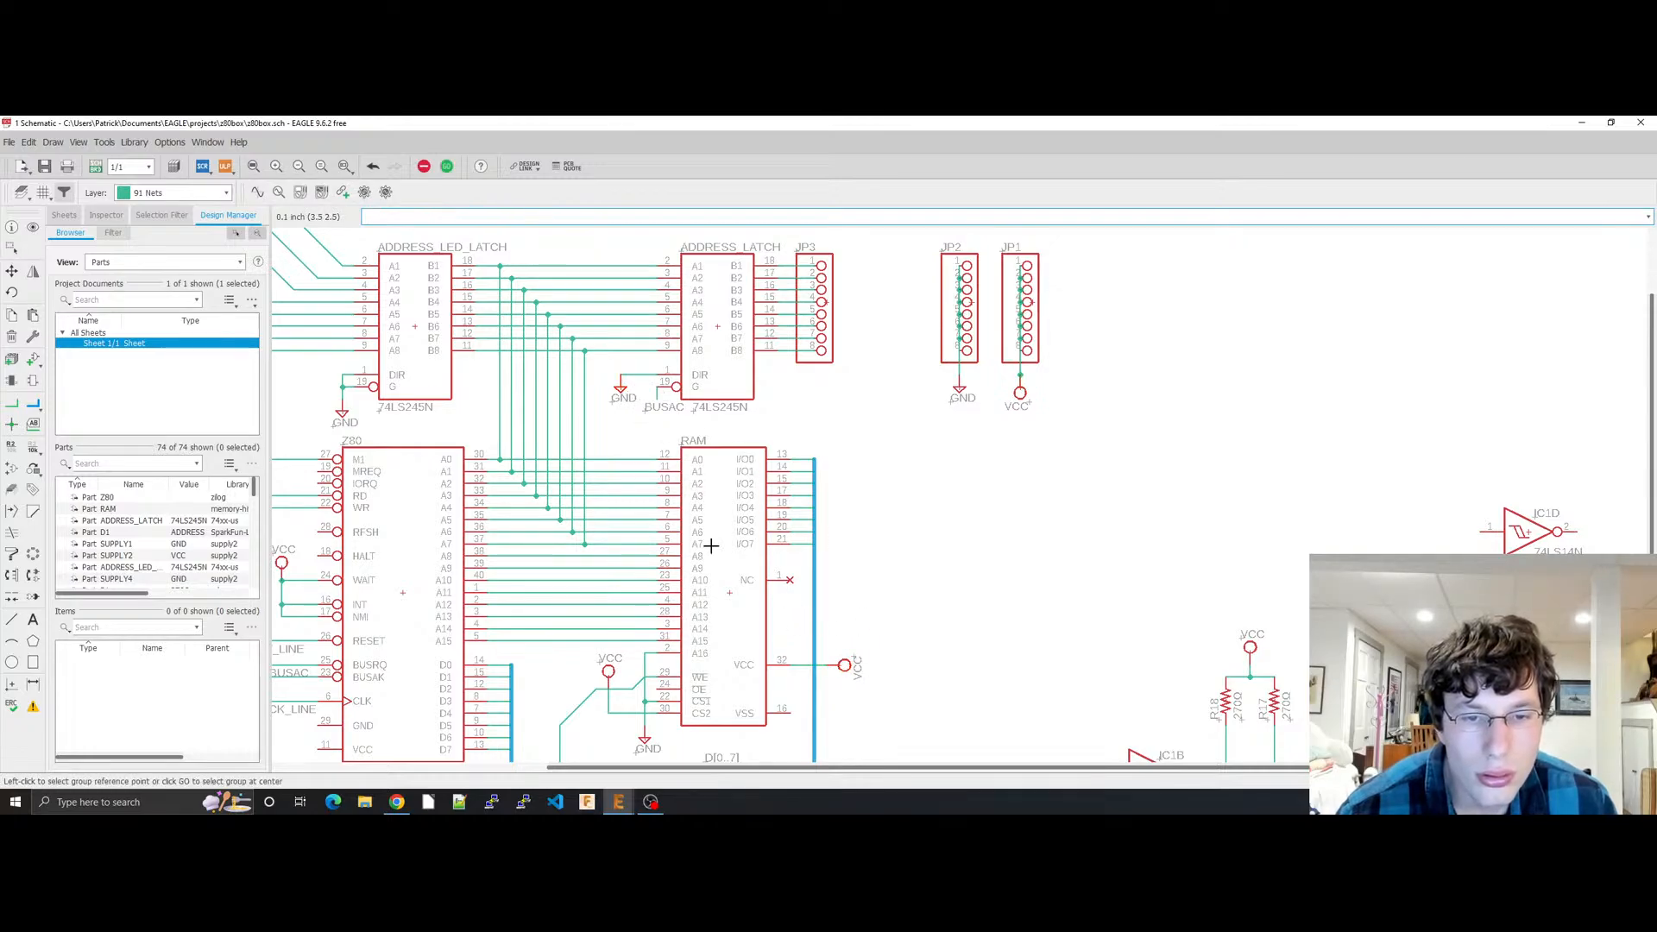
left_click(789, 717)
left_click_drag(789, 722, 894, 682)
right_click(838, 716)
key("Escape")
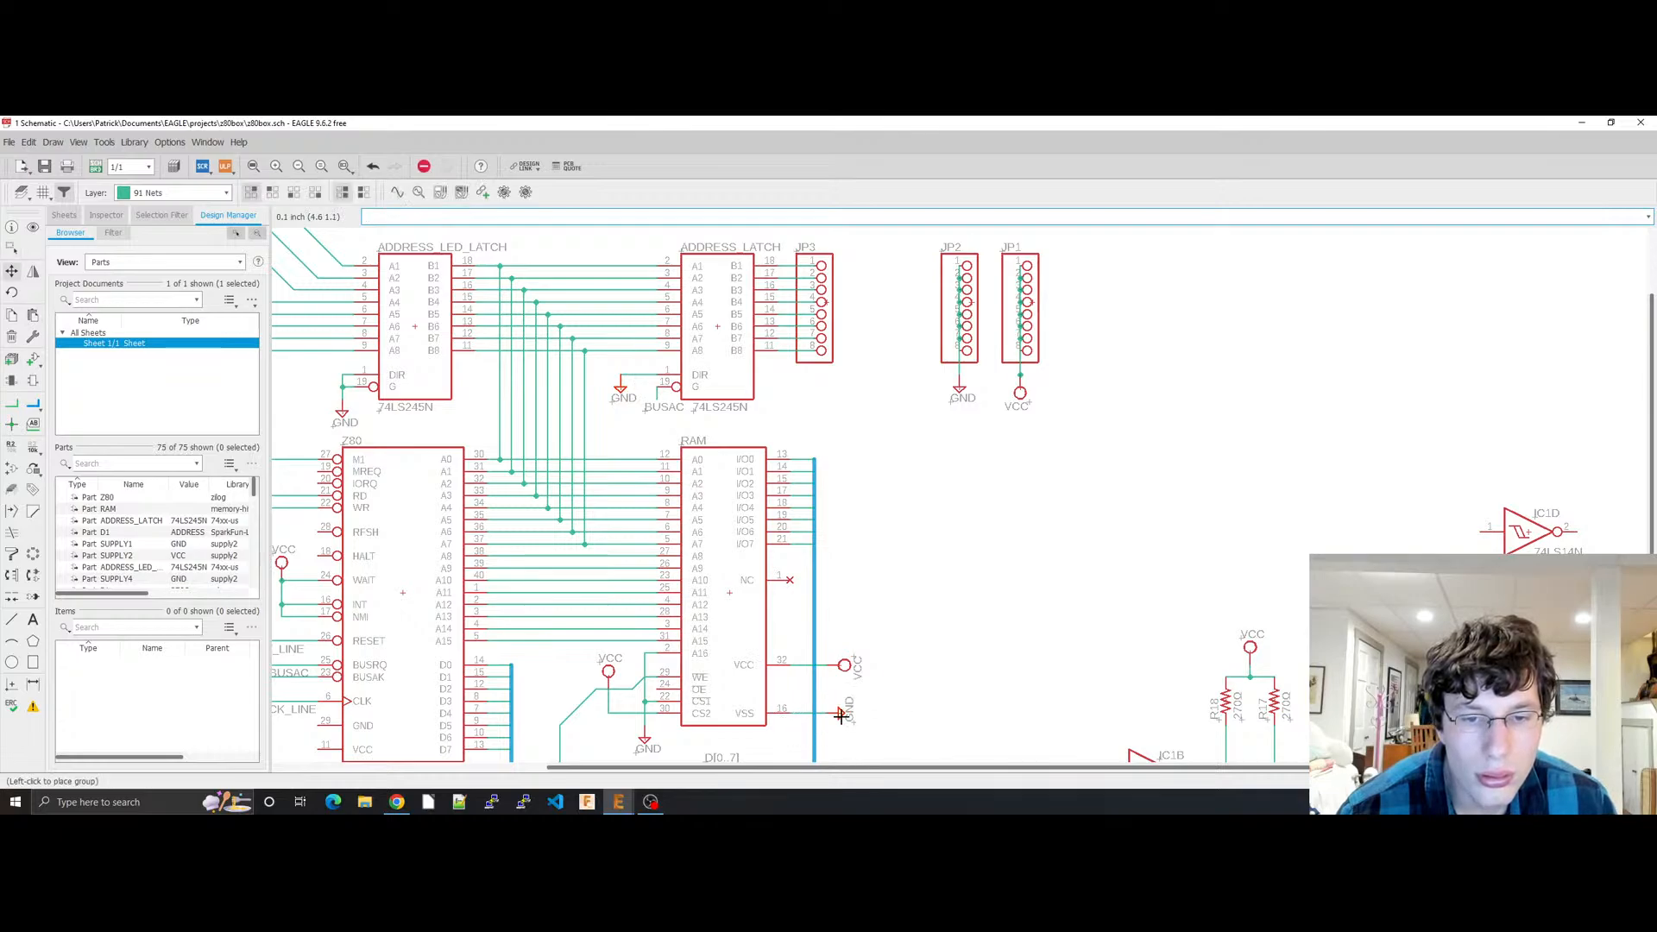
key("ctrl+s")
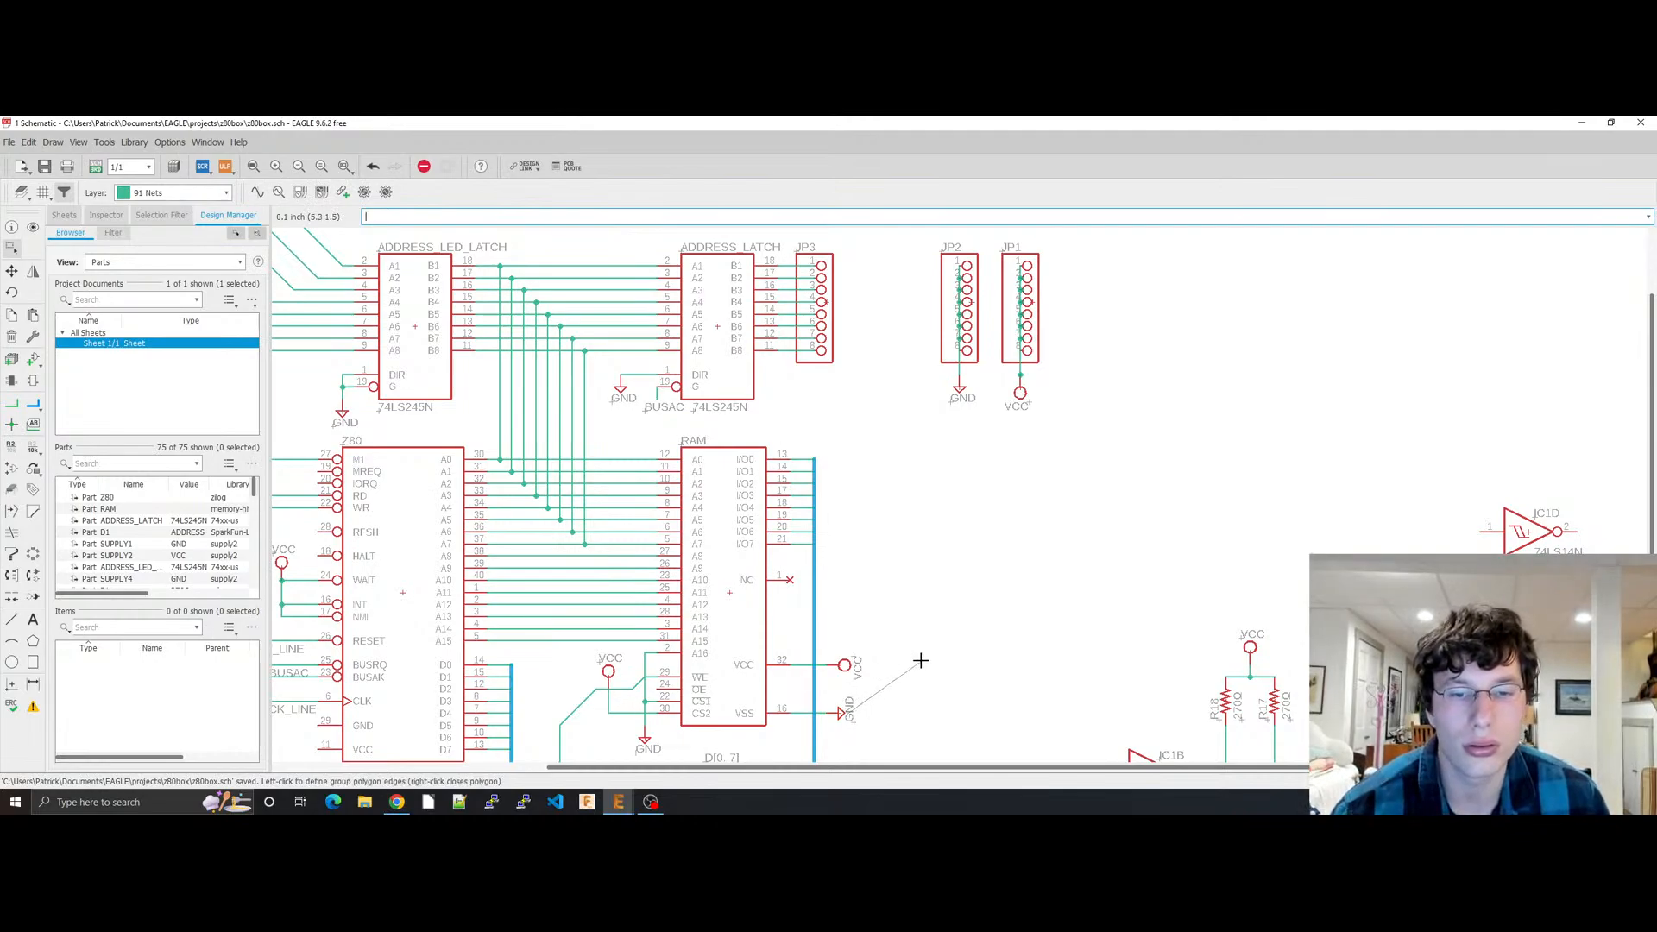
Step: Place a downward GND copy and an upright VCC copy above it in the empty area beside the RAM, and save the schematic
key("ctrl+v")
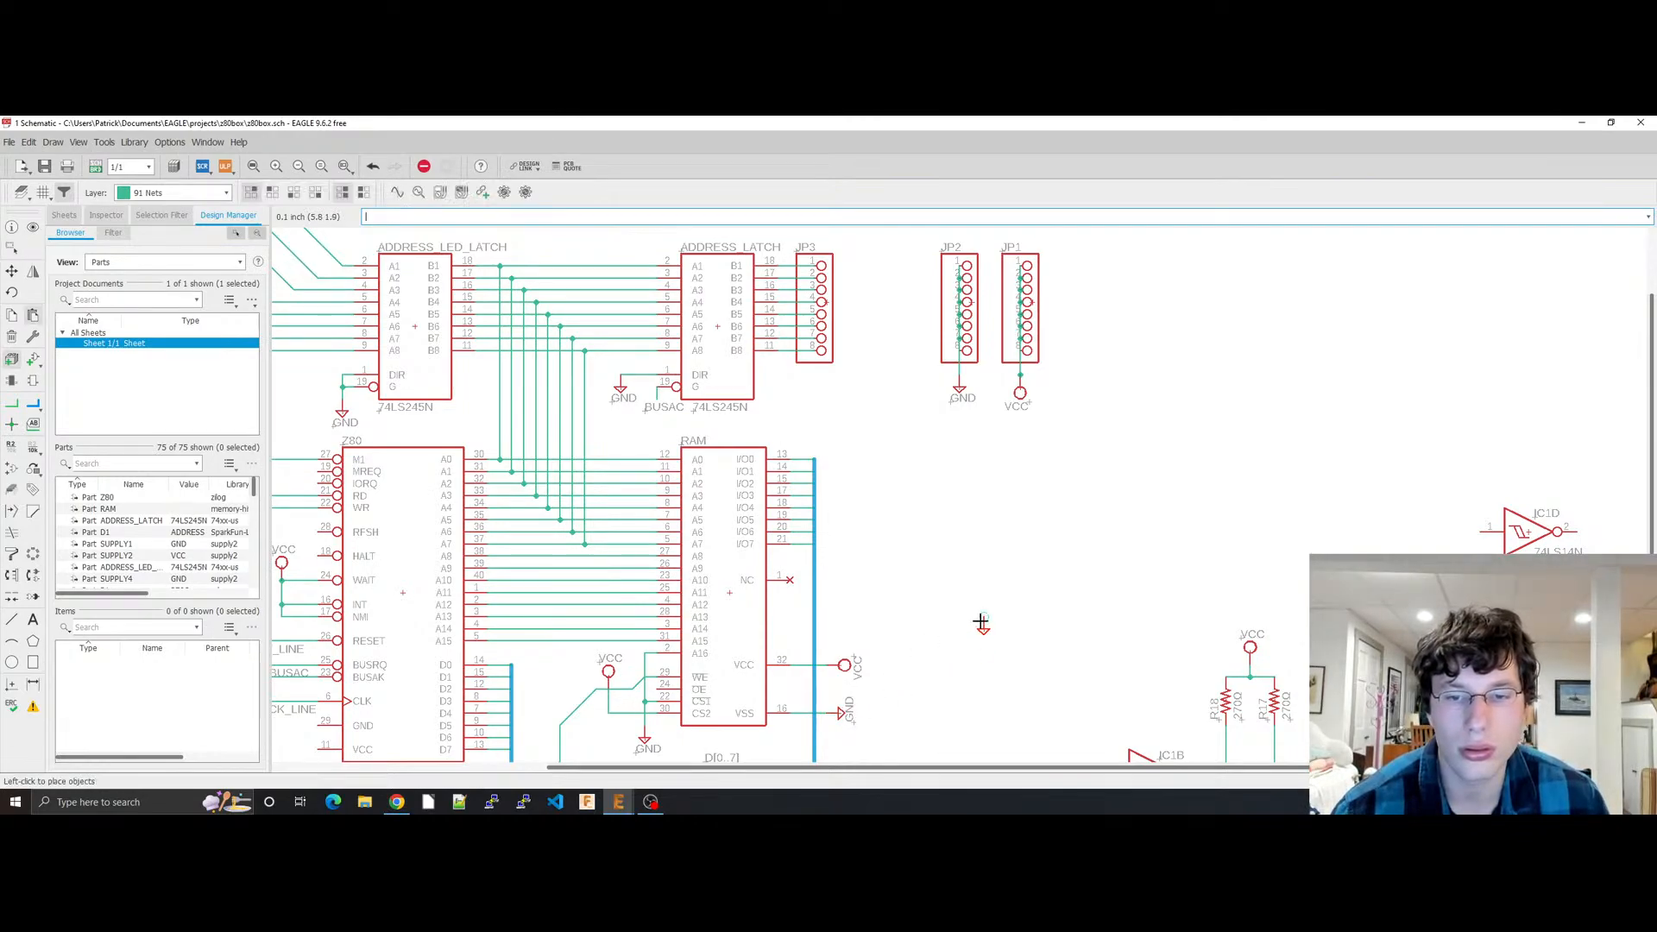
right_click(979, 611)
right_click(974, 610)
right_click(972, 610)
right_click(972, 609)
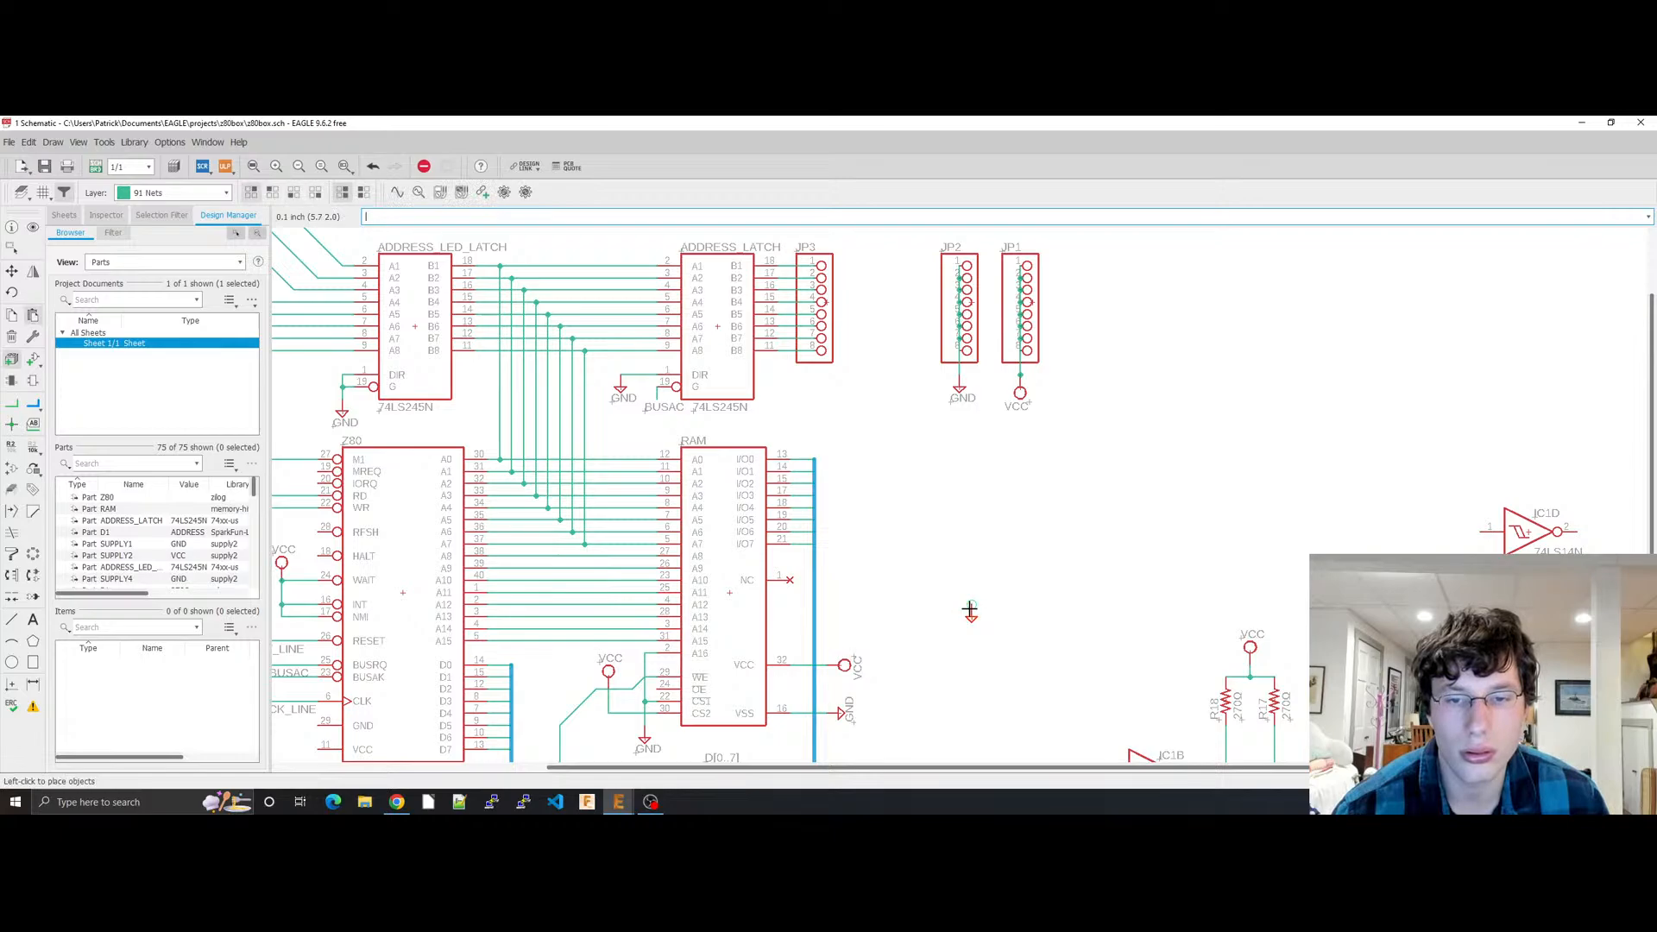
left_click(970, 609)
left_click(845, 671)
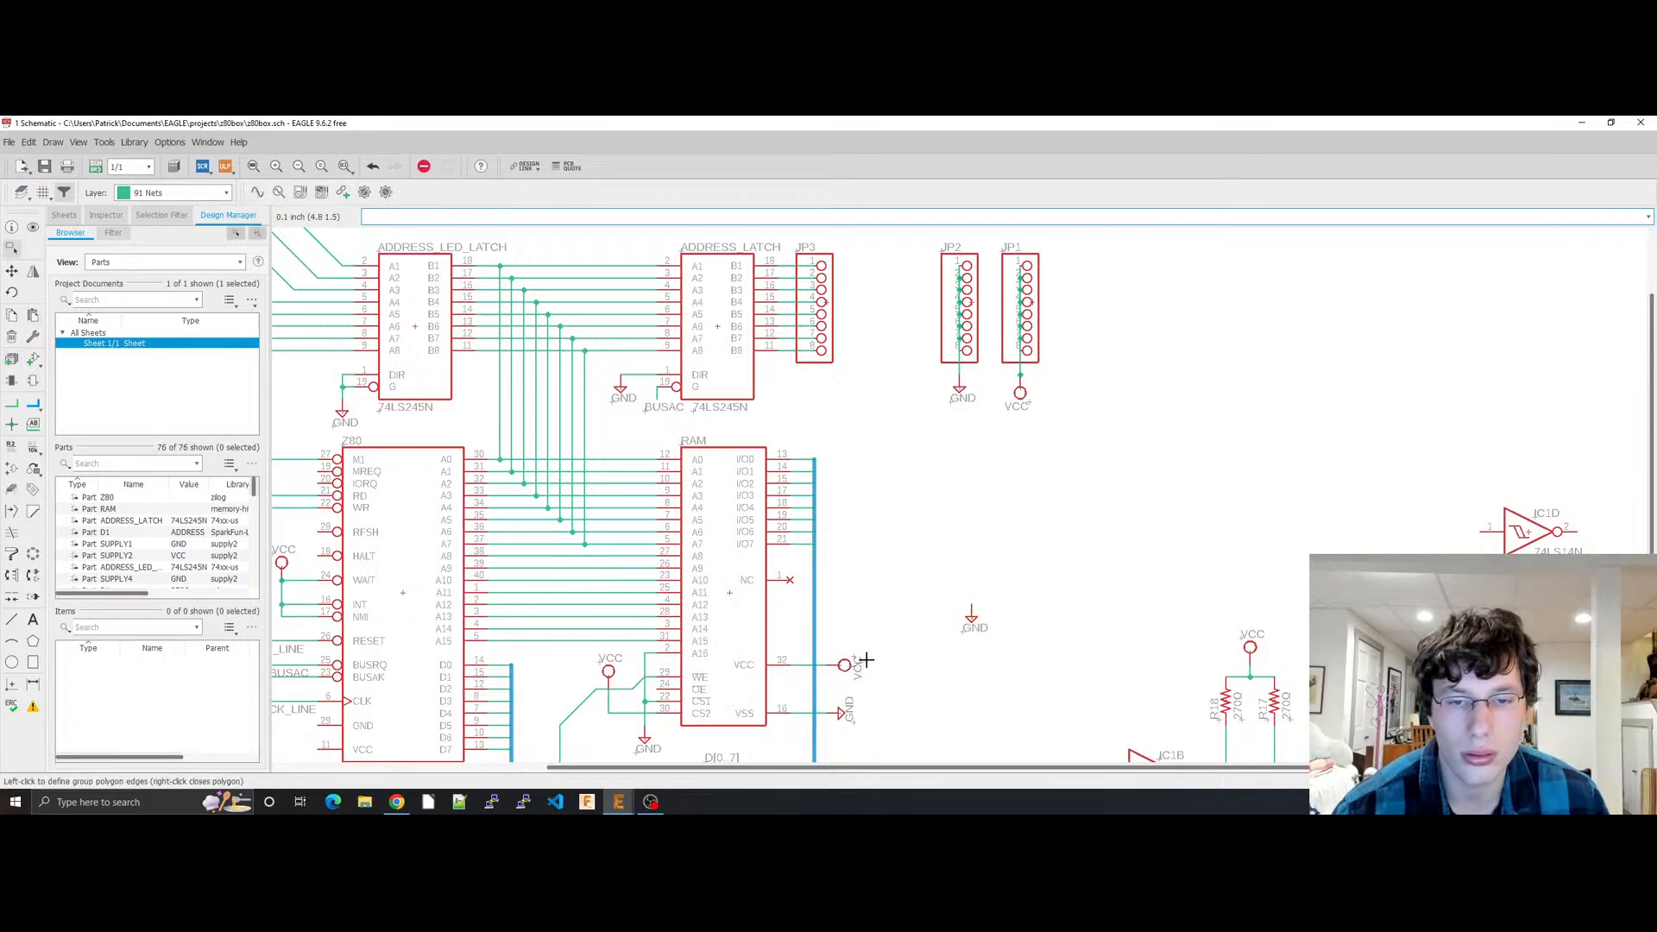
key("Escape")
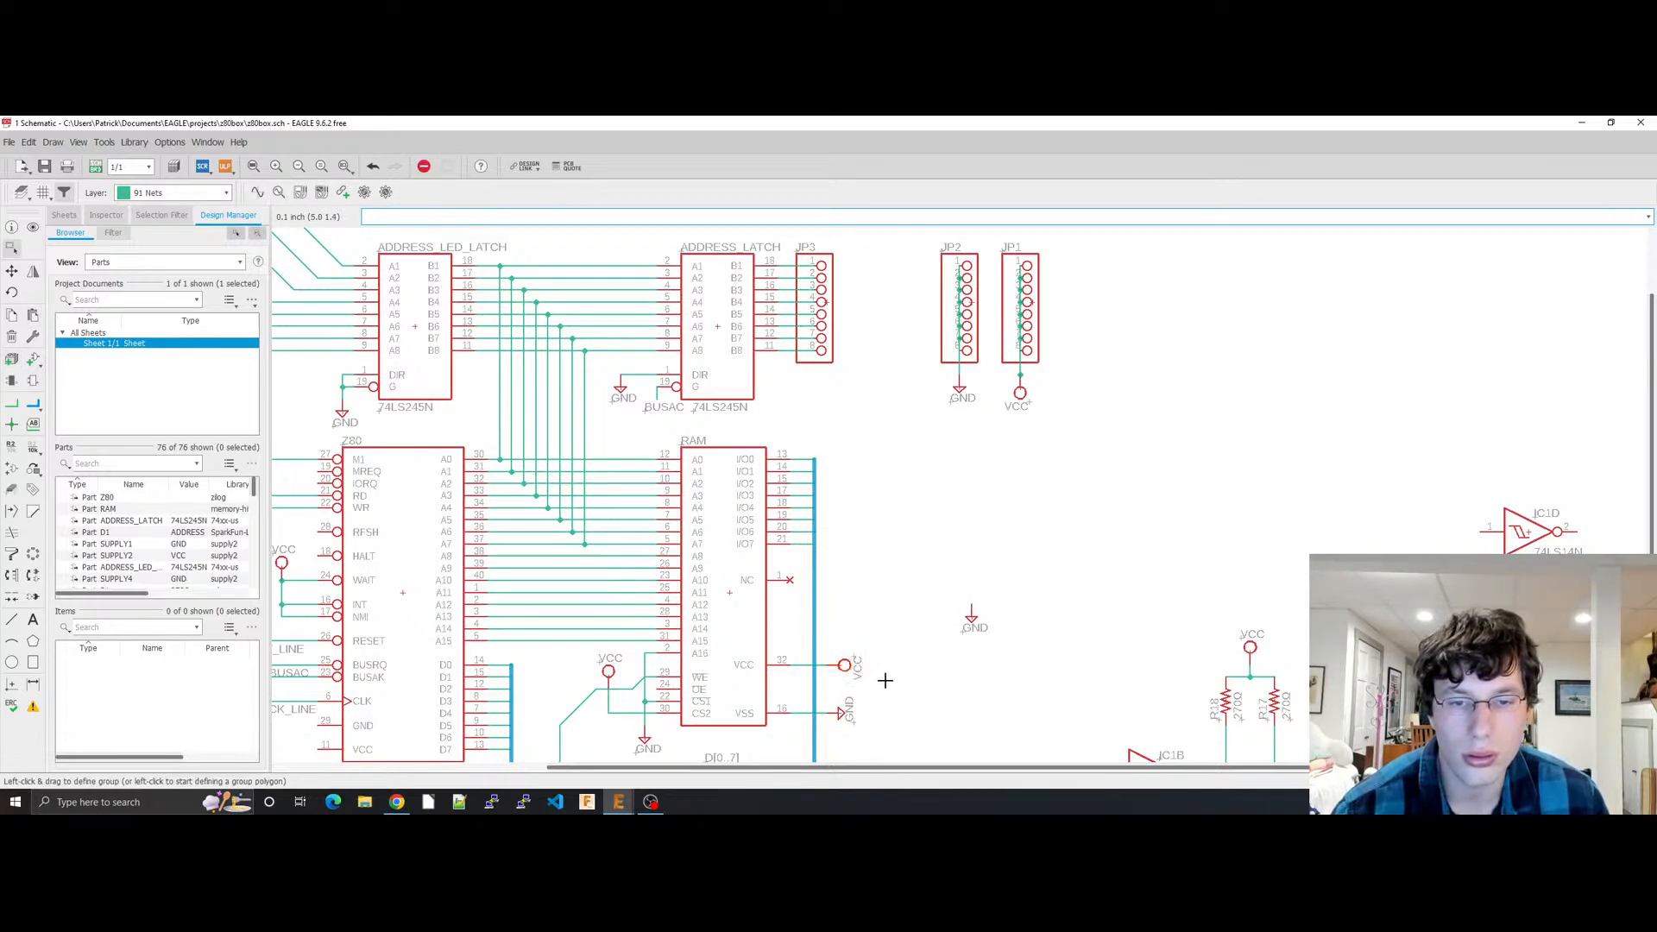
key("ctrl+v")
left_click(971, 540)
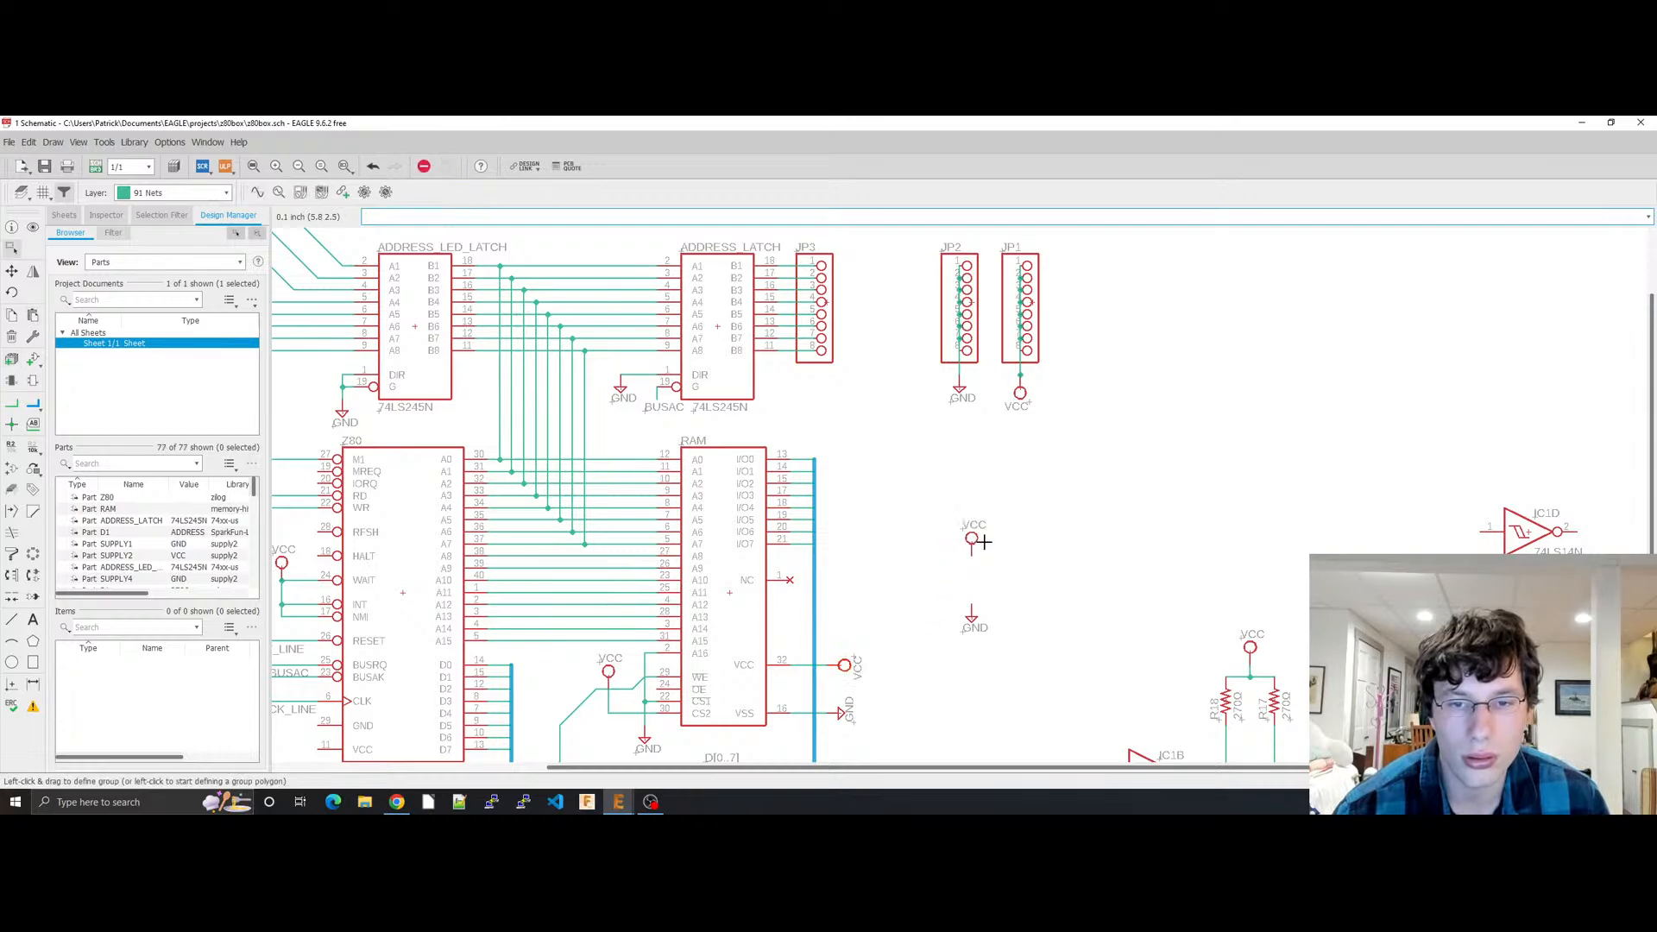
key("ctrl+s")
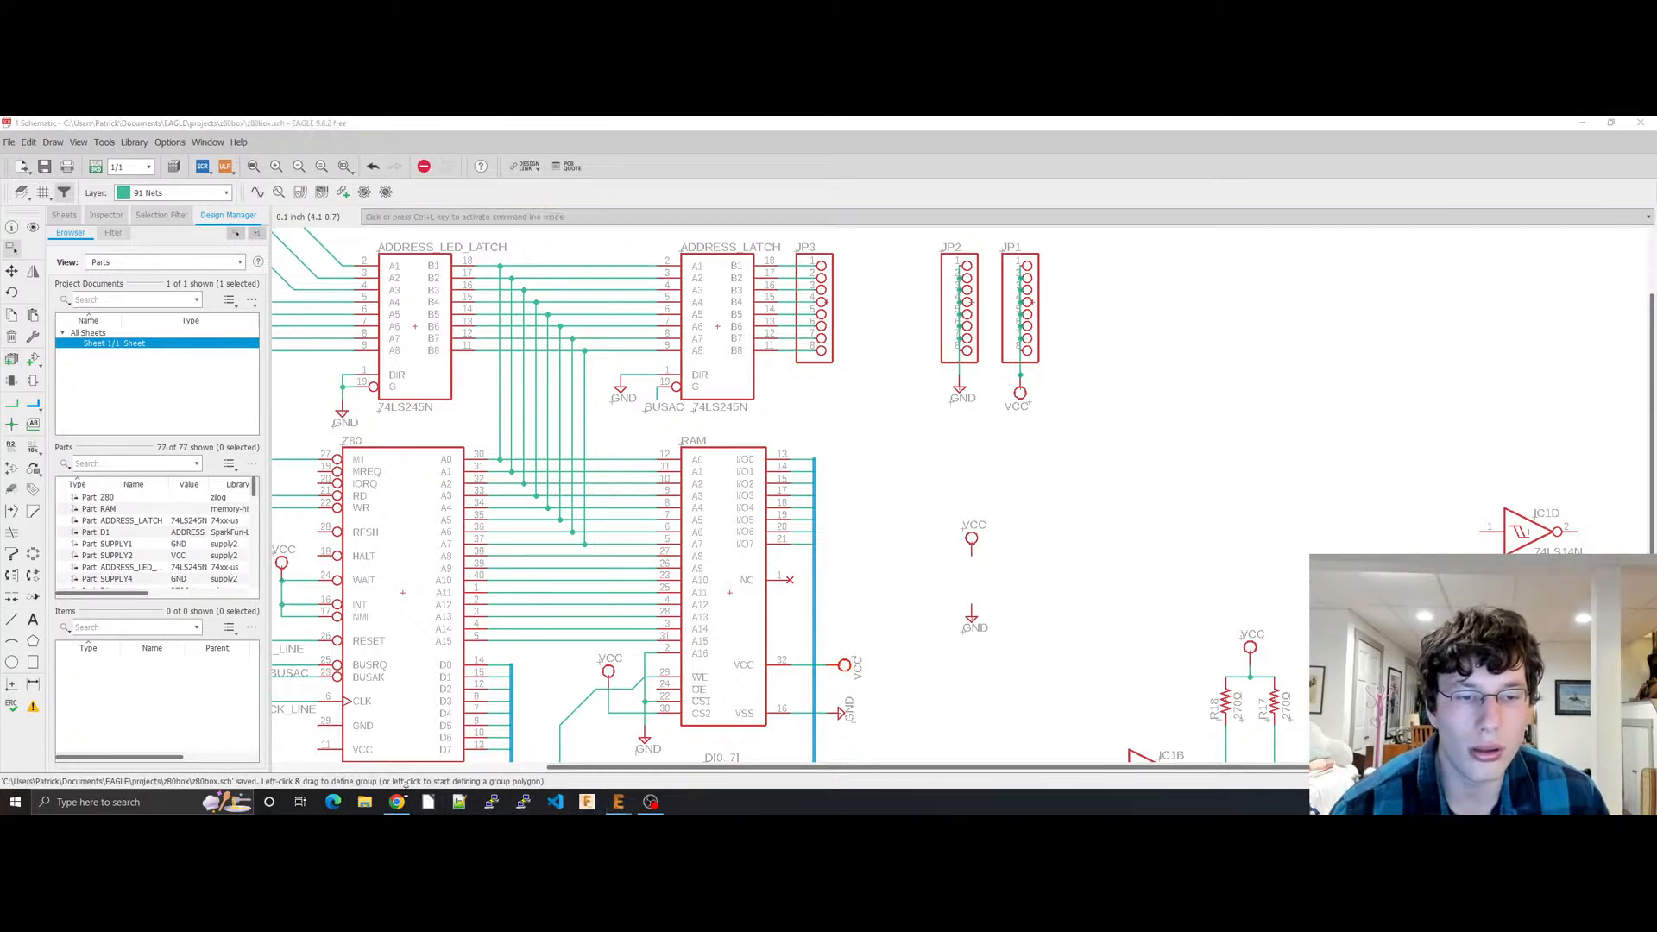
Step: Switch to Chrome to check the power input circuit in z80switch.sch, and return to EAGLE
left_click(399, 802)
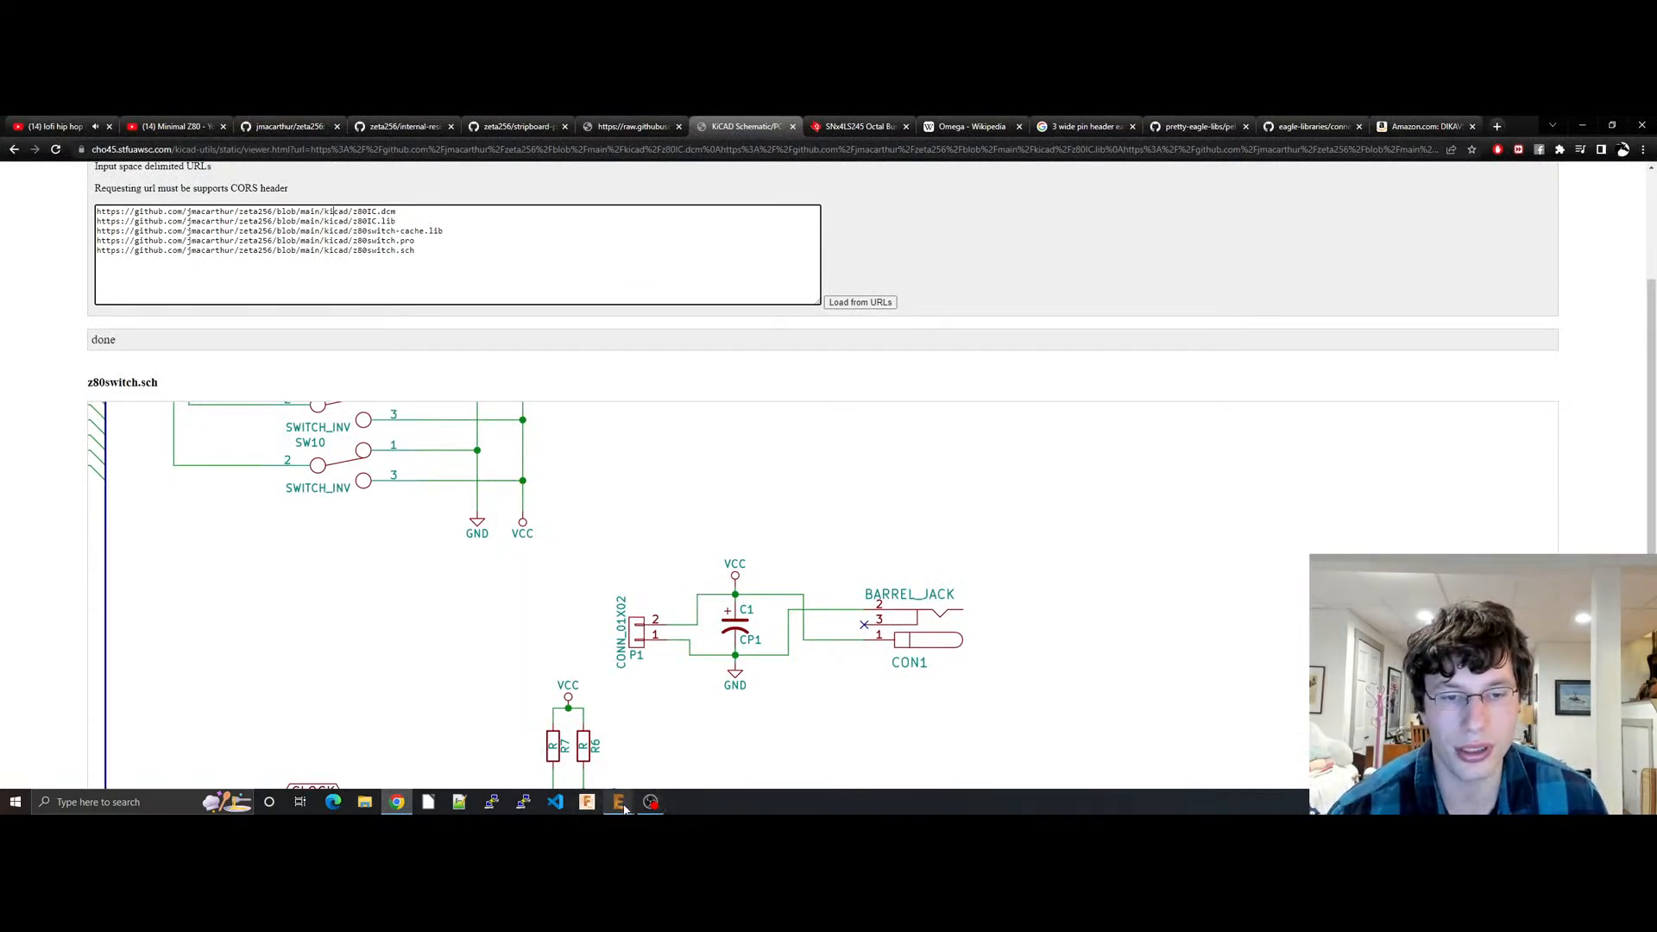
mouse_move(625, 809)
left_click(730, 753)
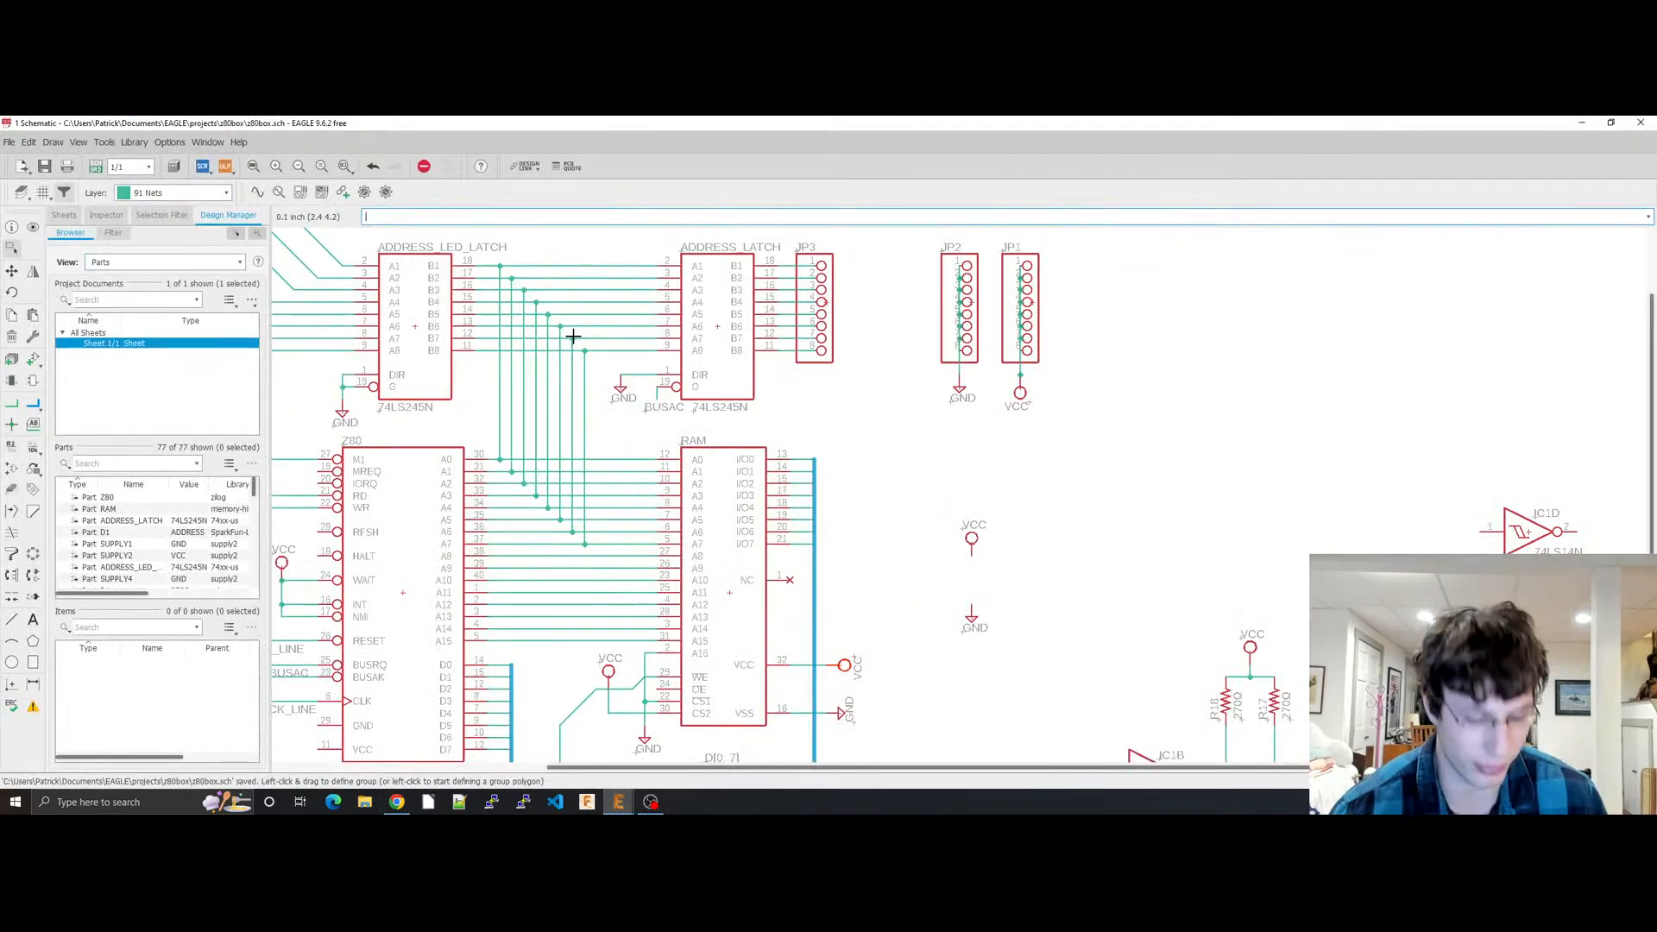
Step: Search the part libraries for electrolytic and look through the footprint variants of the rcl EL- bipolar capacitor
type("add")
key("Return")
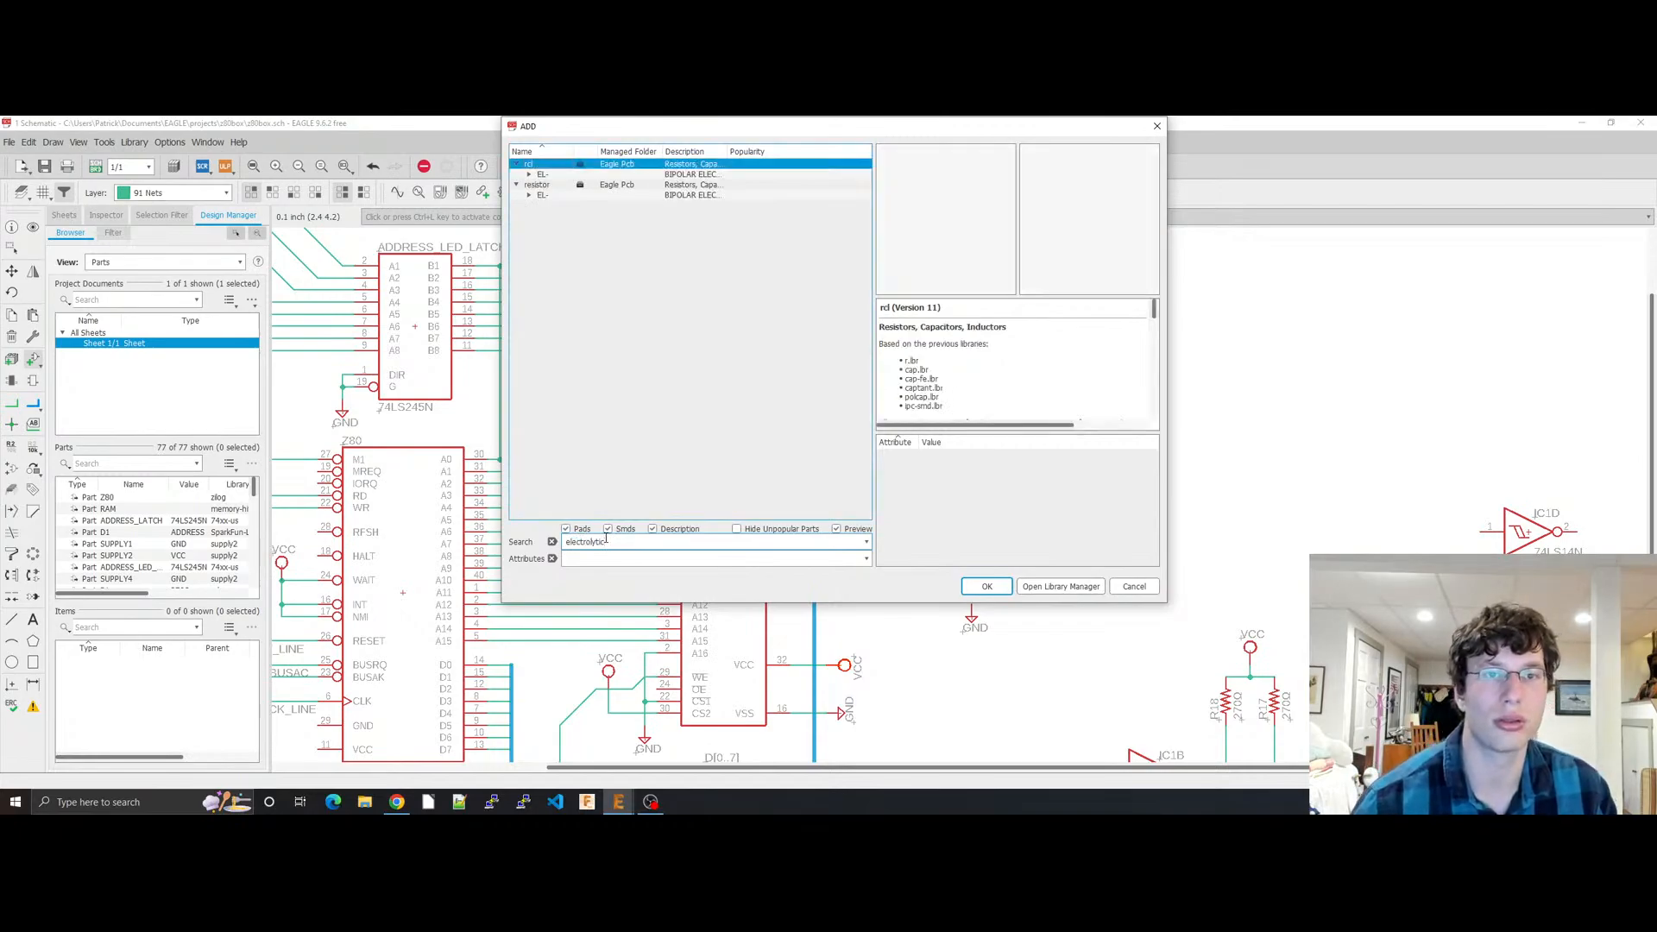
key("Down")
key("Right")
key("Down")
key("Down")
key("Down")
key("Down")
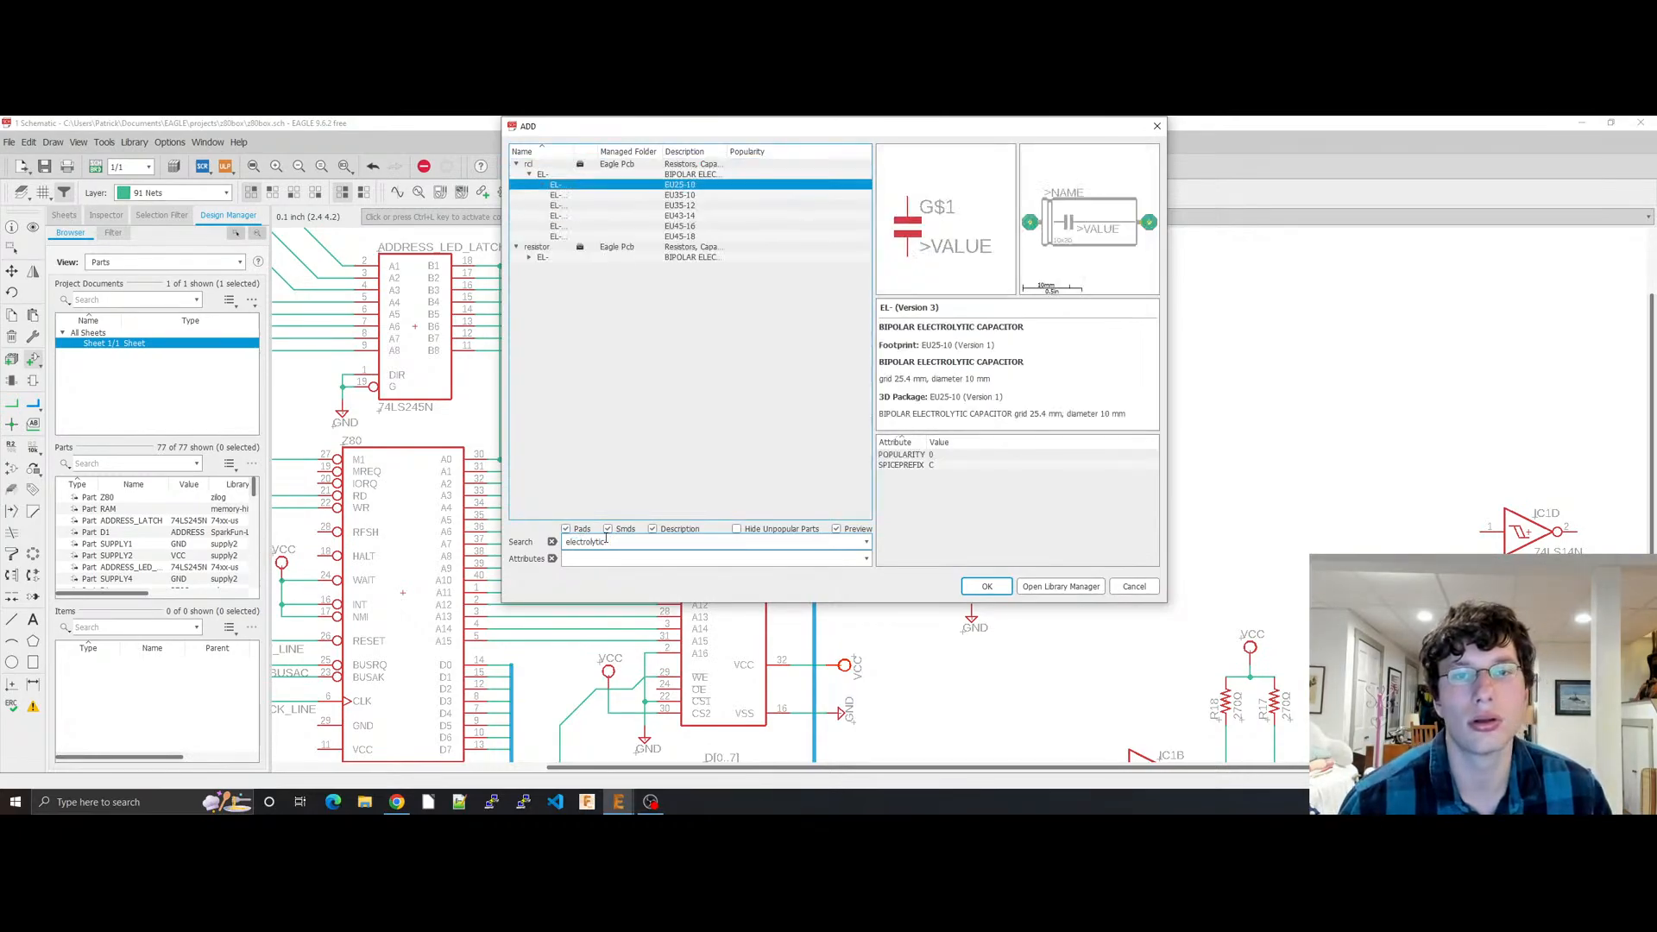
key("Down")
key("Down")
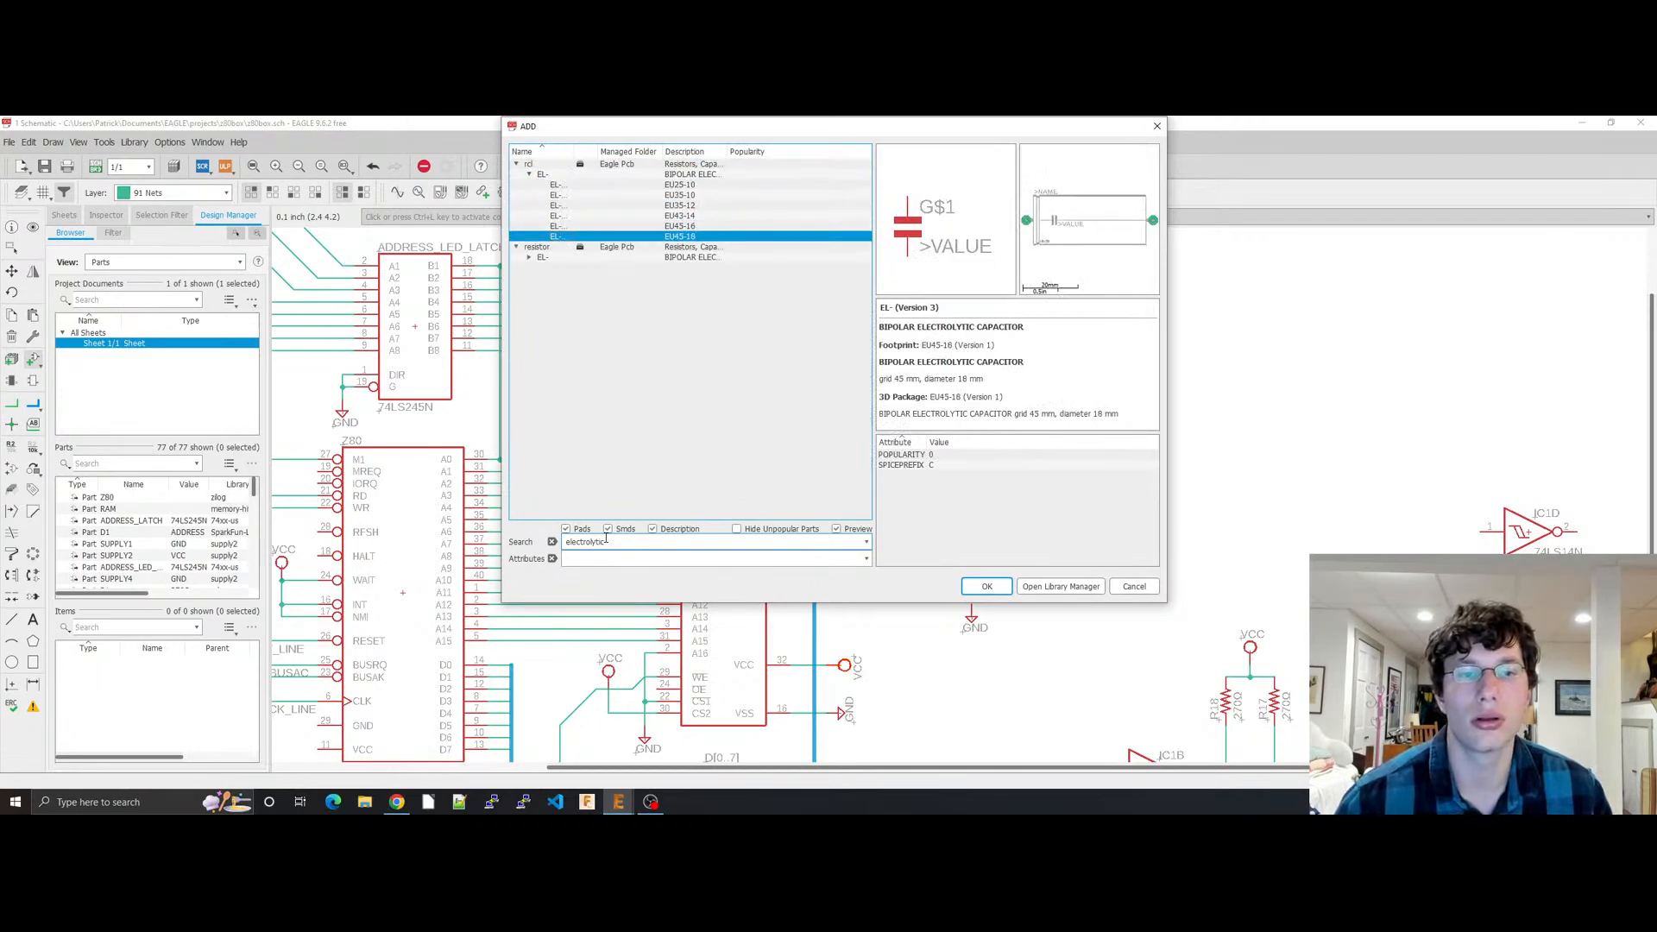
Step: Find the adafruit 2.1MMJACK DC jack and add its through-hole PJ-102A variant beside the loose VCC and GND symbols
double_click(605, 542)
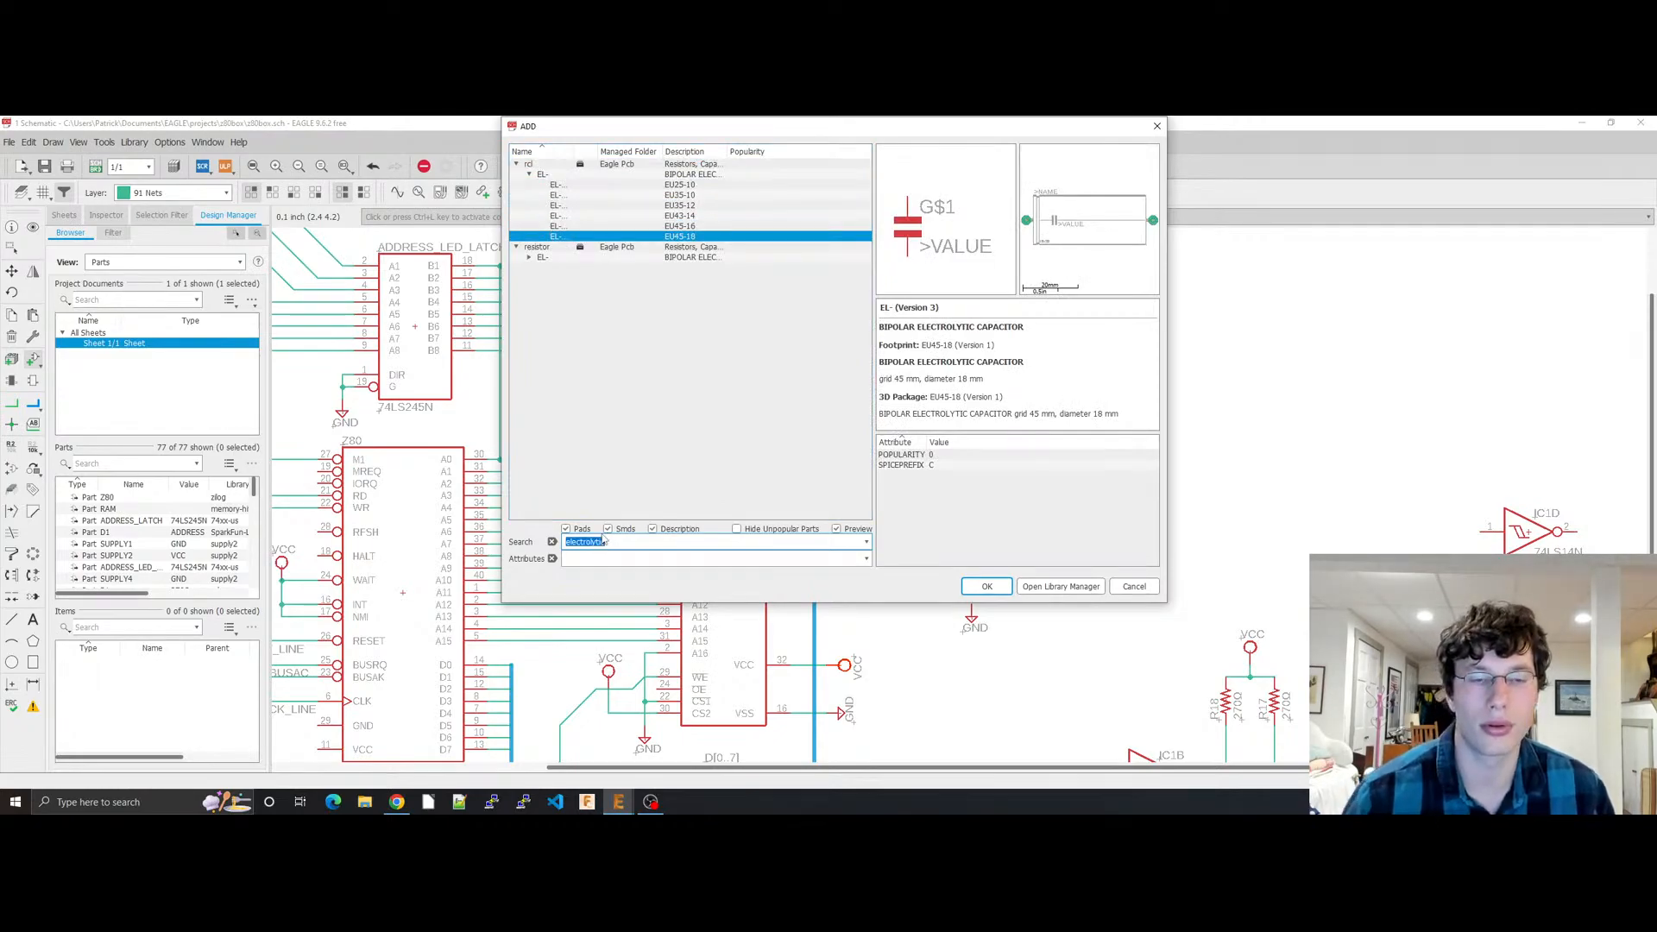
type("adafruit")
key("Return")
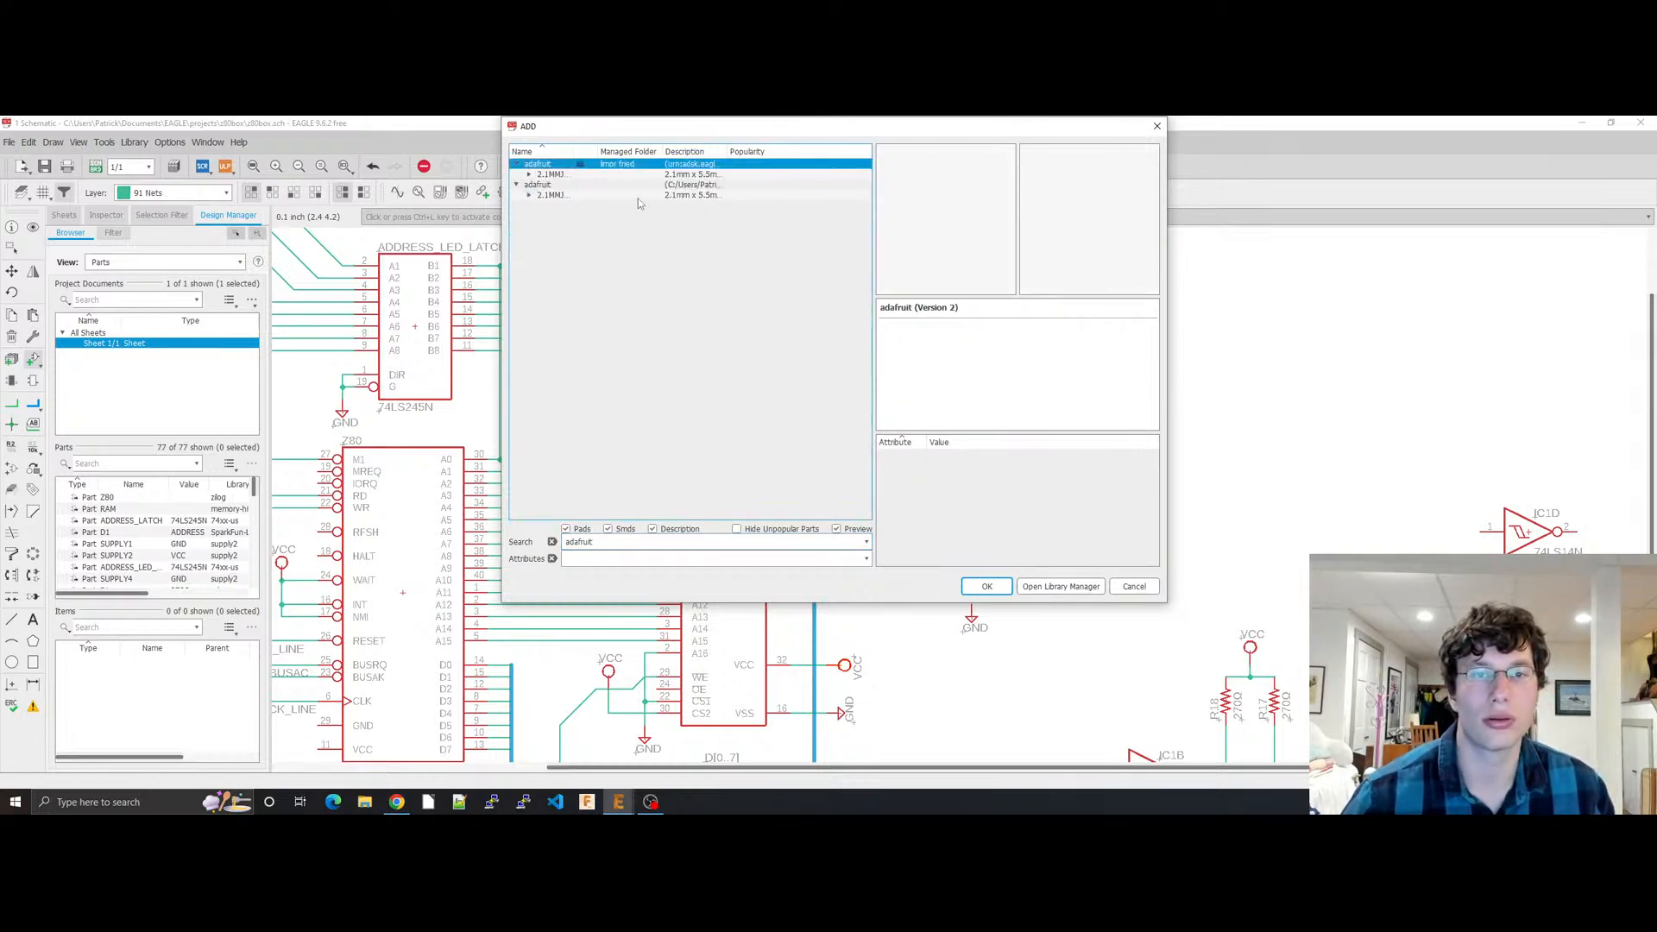
left_click(658, 176)
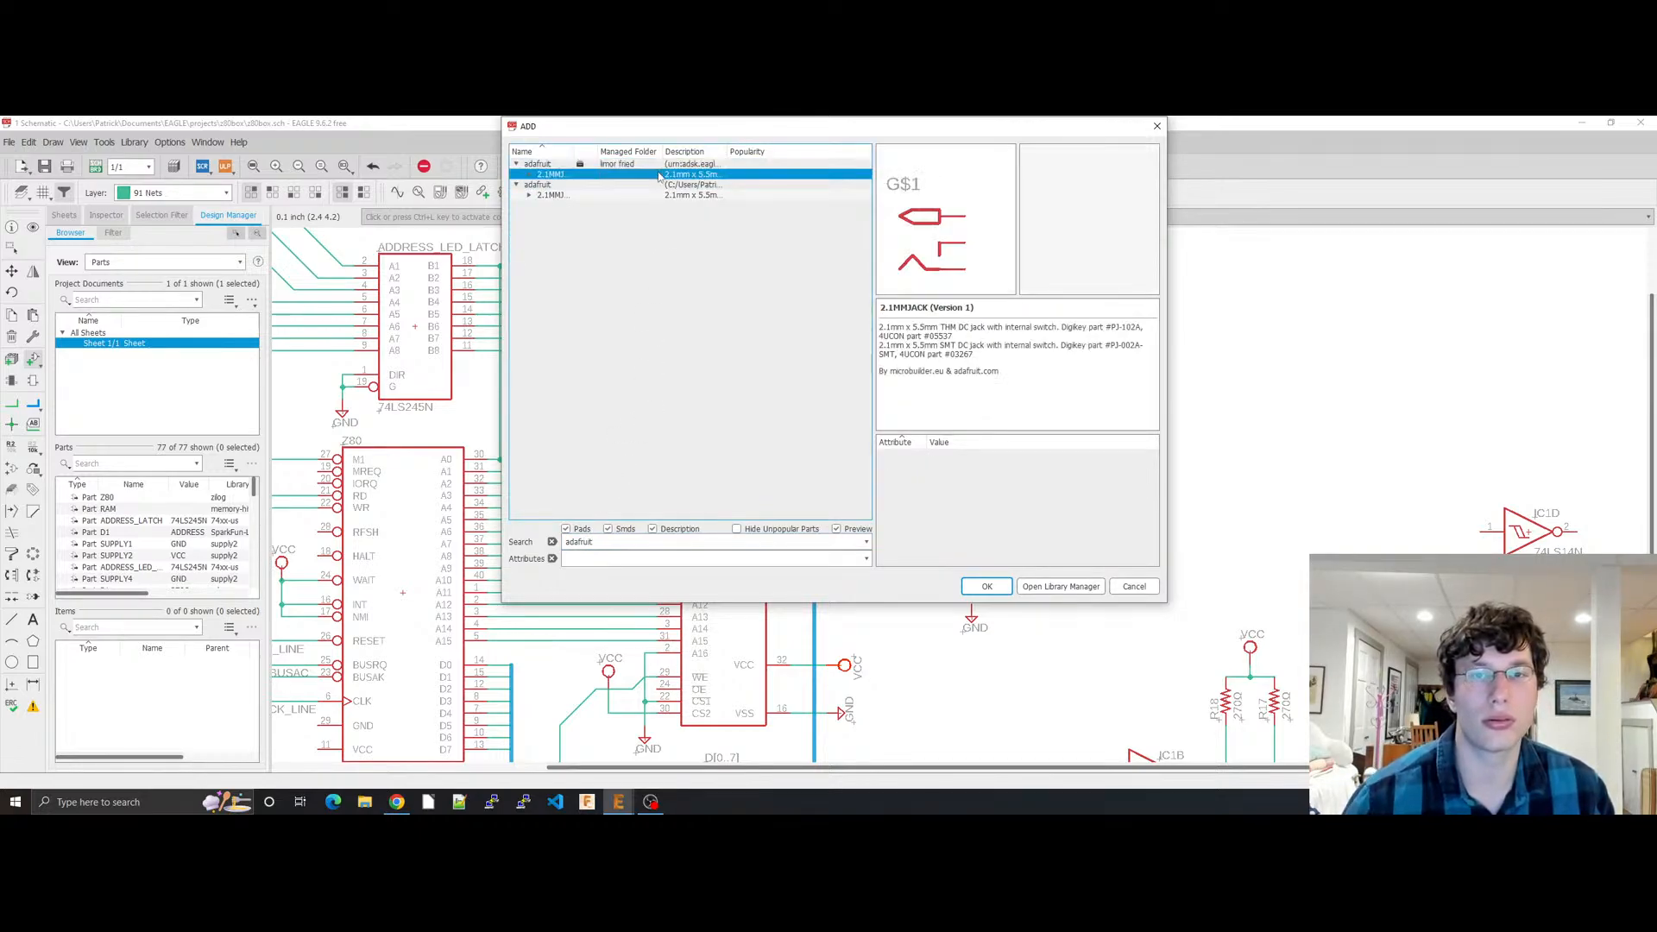
key("Right")
key("Down")
key("Down")
key("Up")
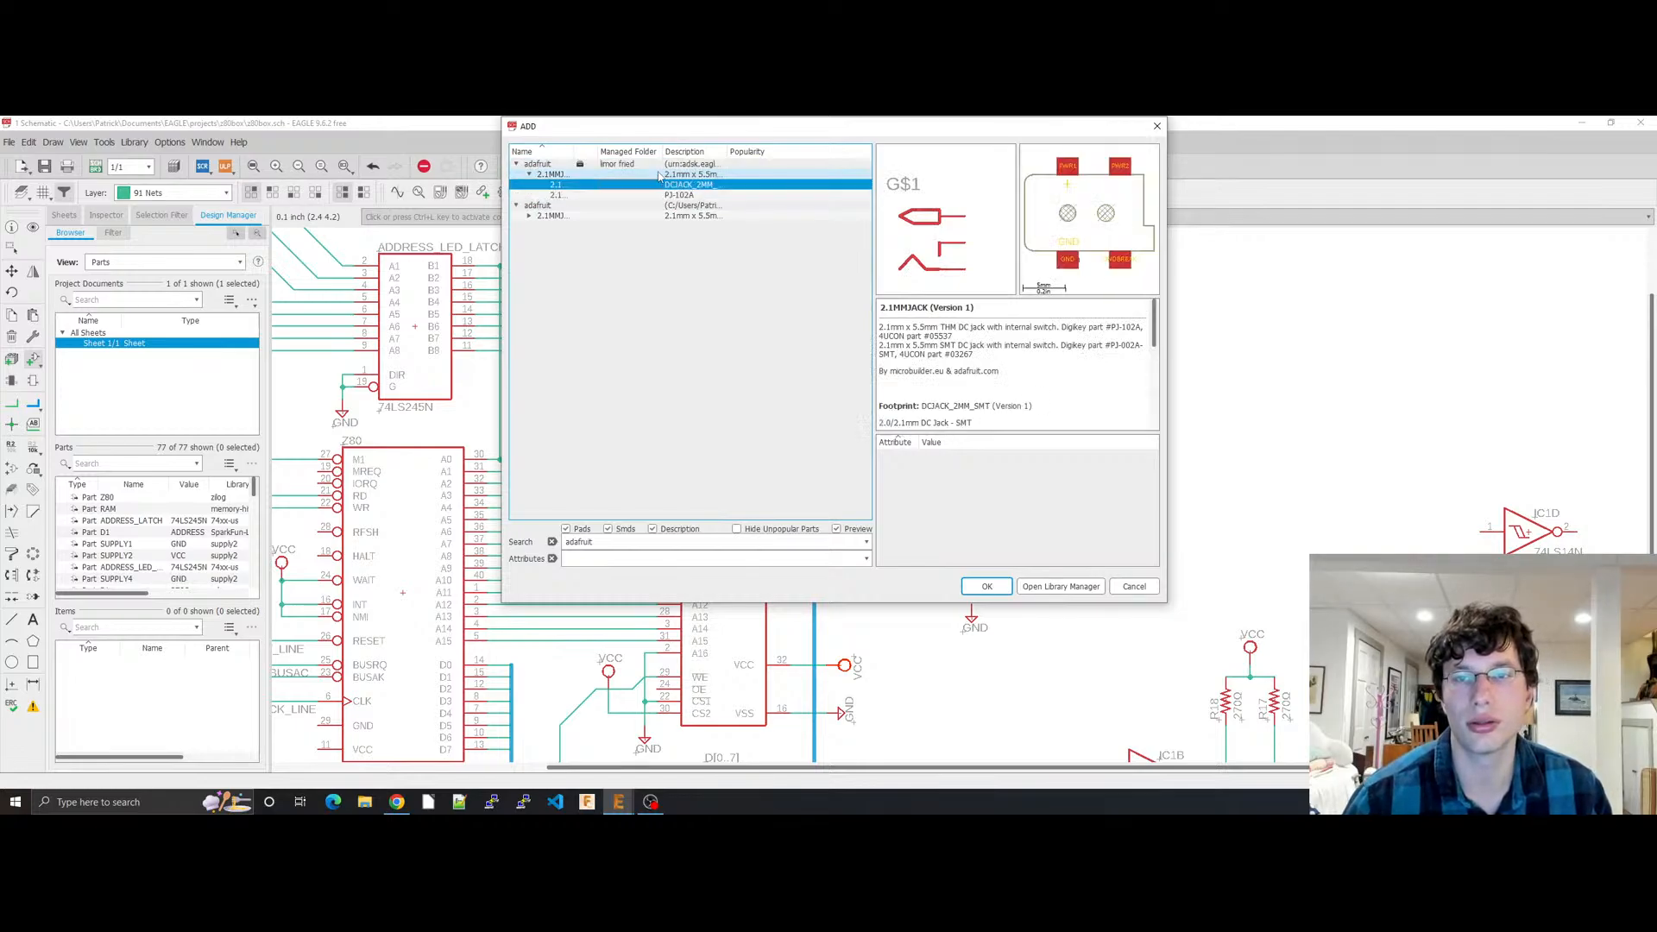
key("Down")
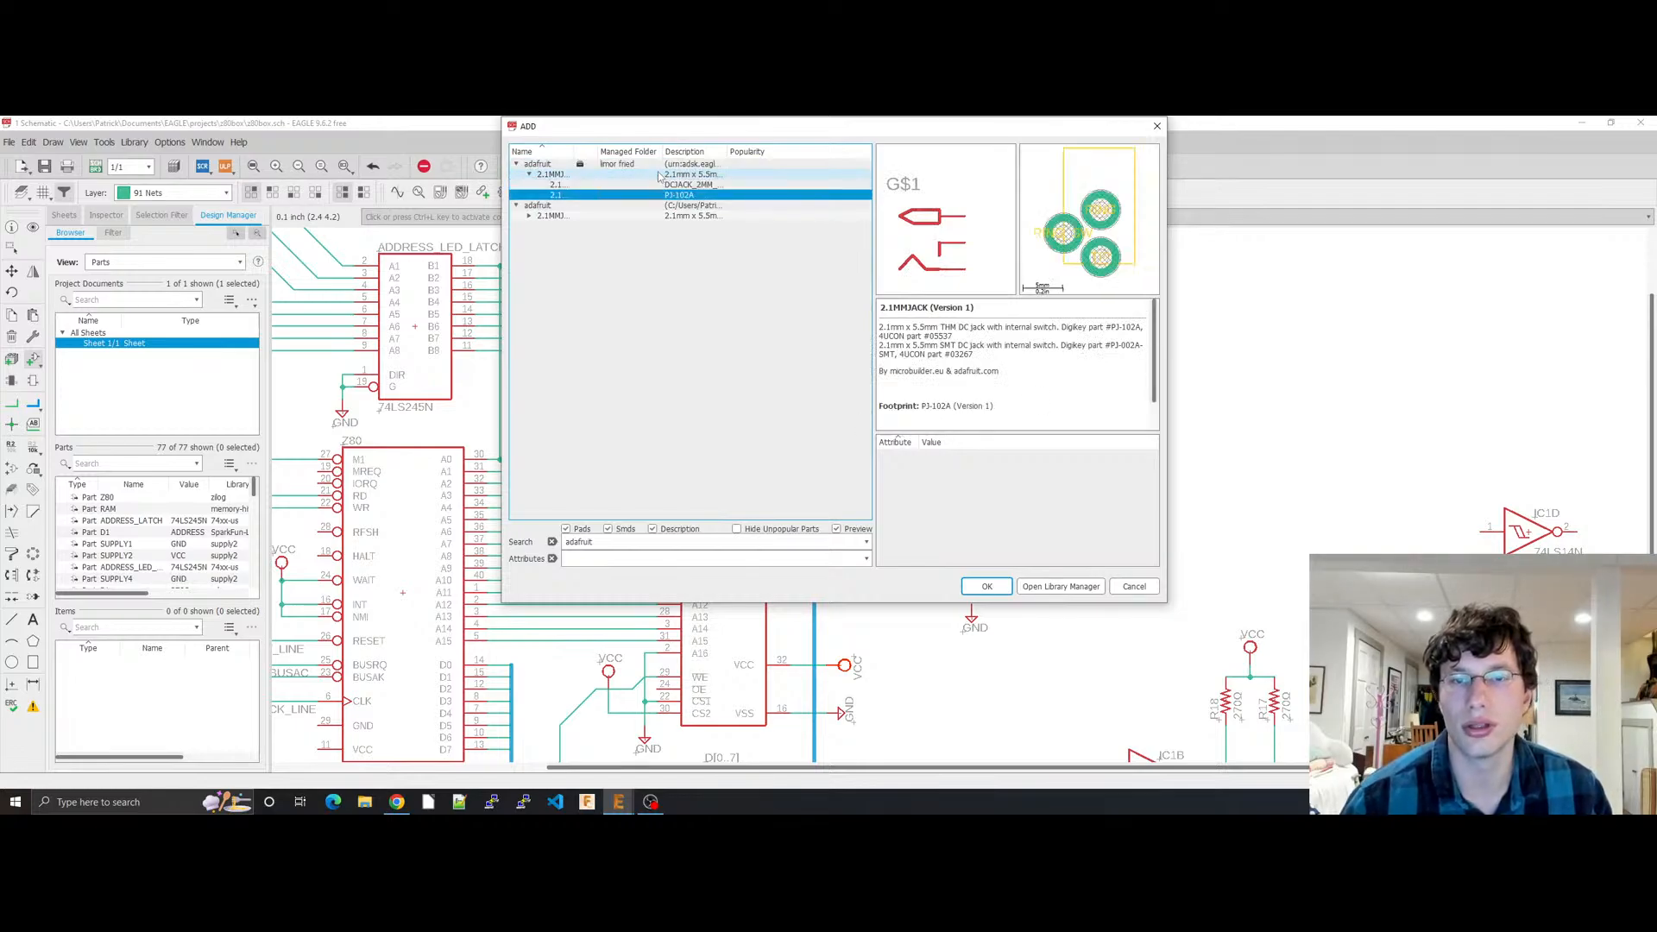
left_click(991, 592)
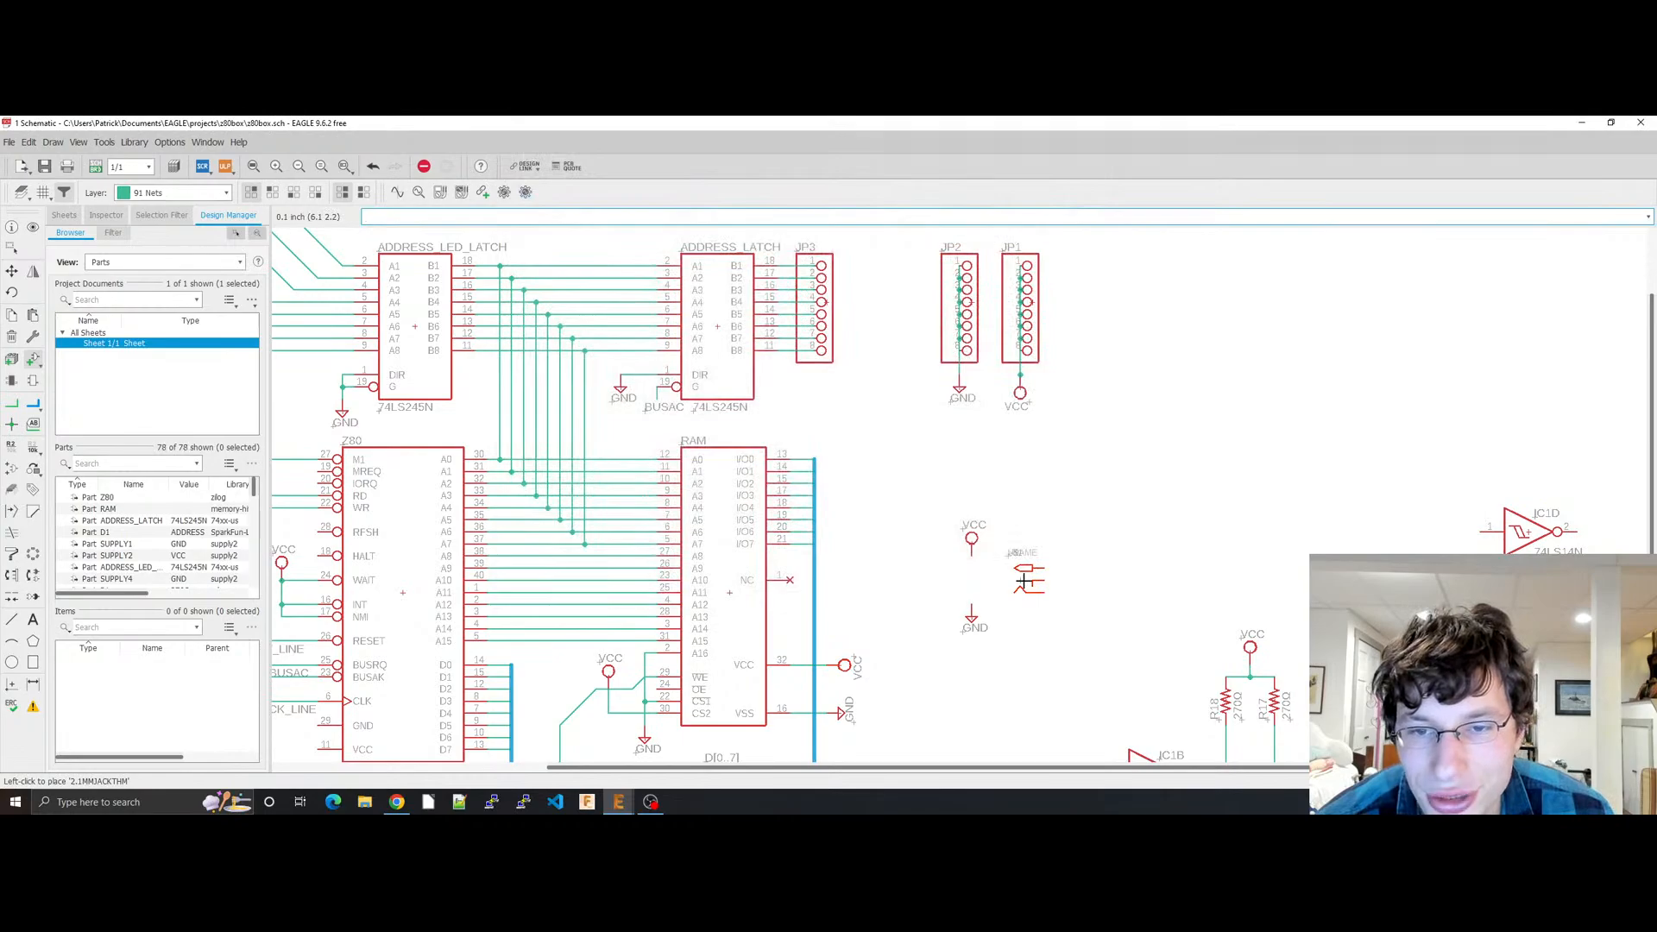
key("Escape")
key("Escape")
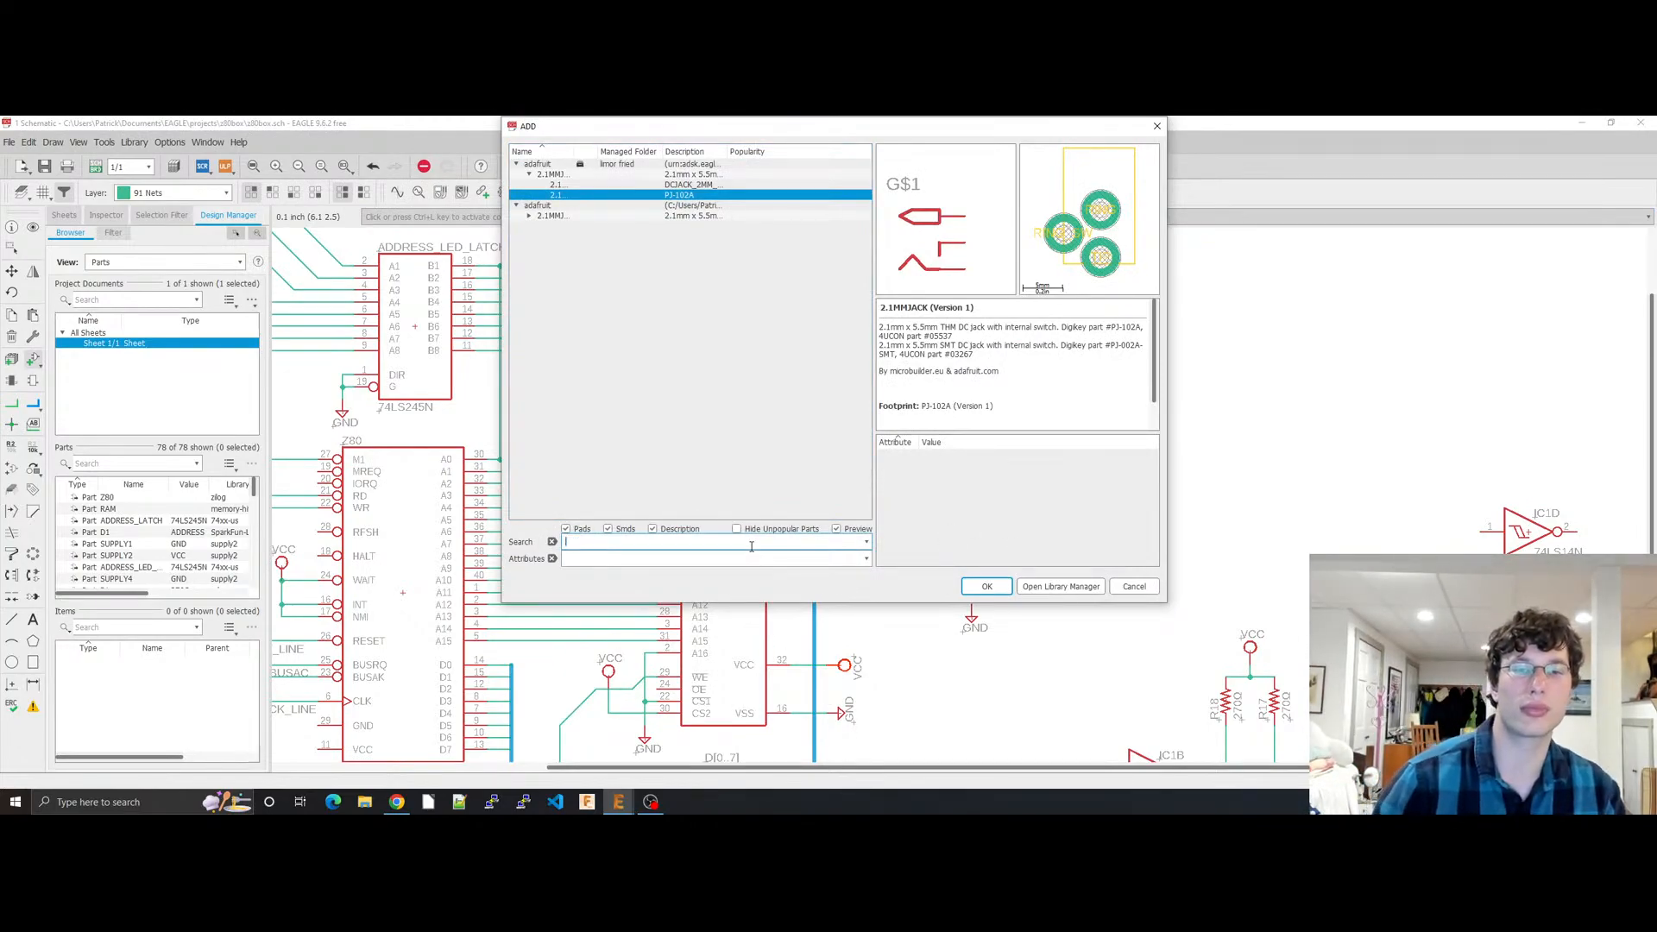
Step: Search the part libraries for capacitor and examine the symbols from the docu-dummy entries up to adafruit C-US
type("capacitor")
key("Return")
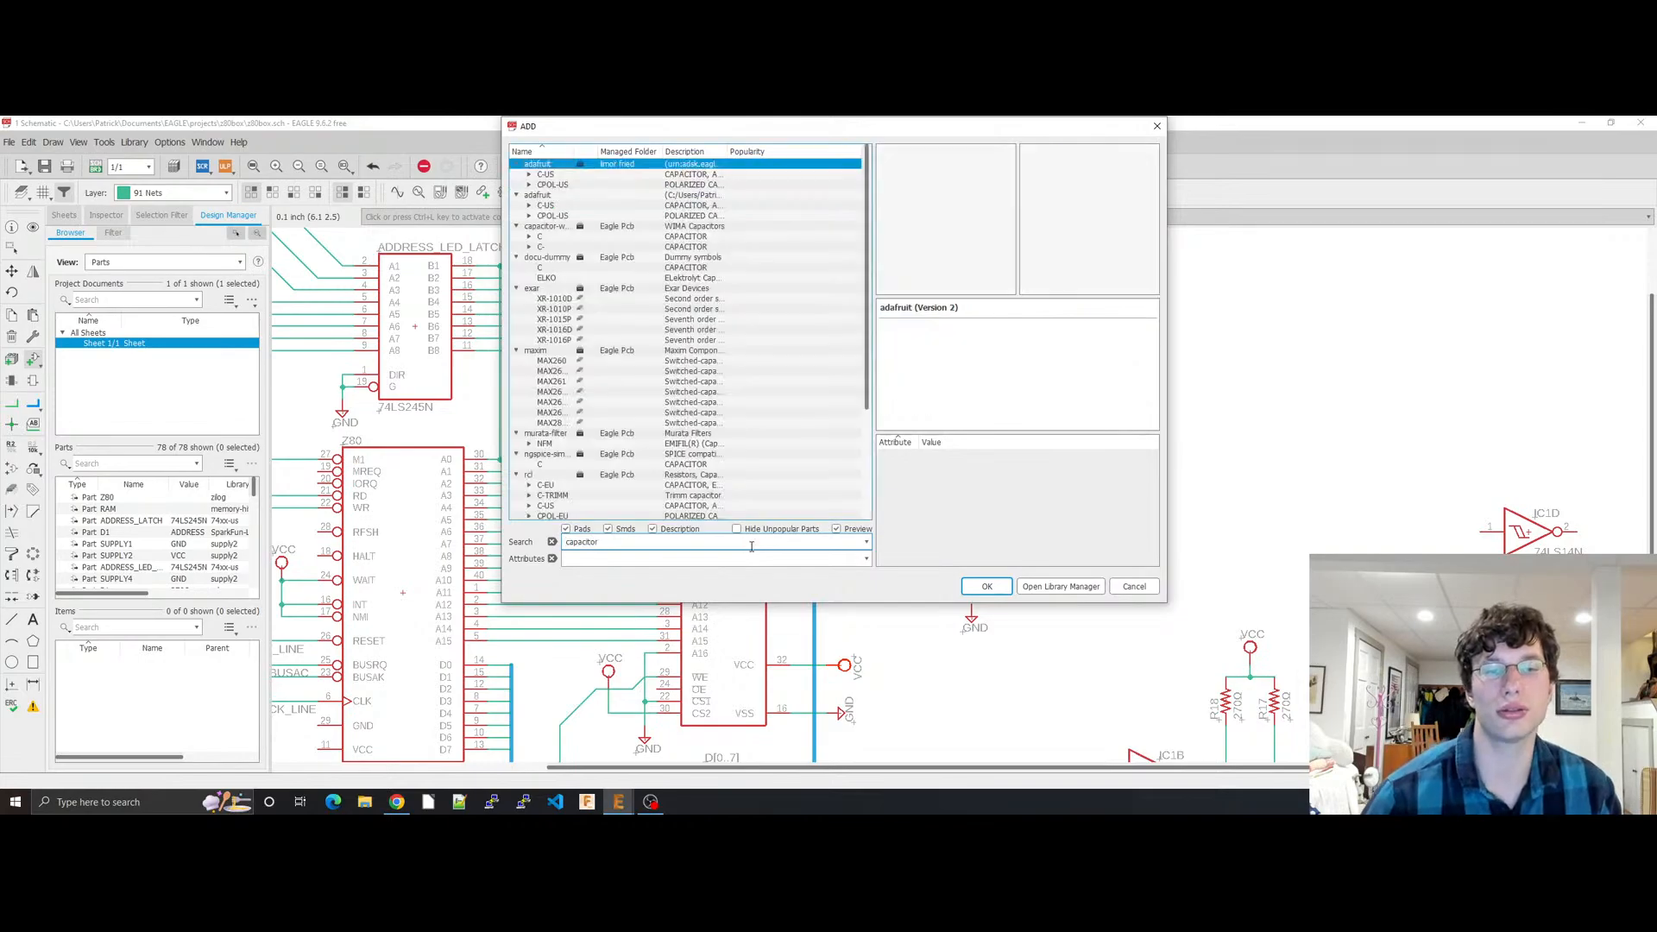
left_click(568, 299)
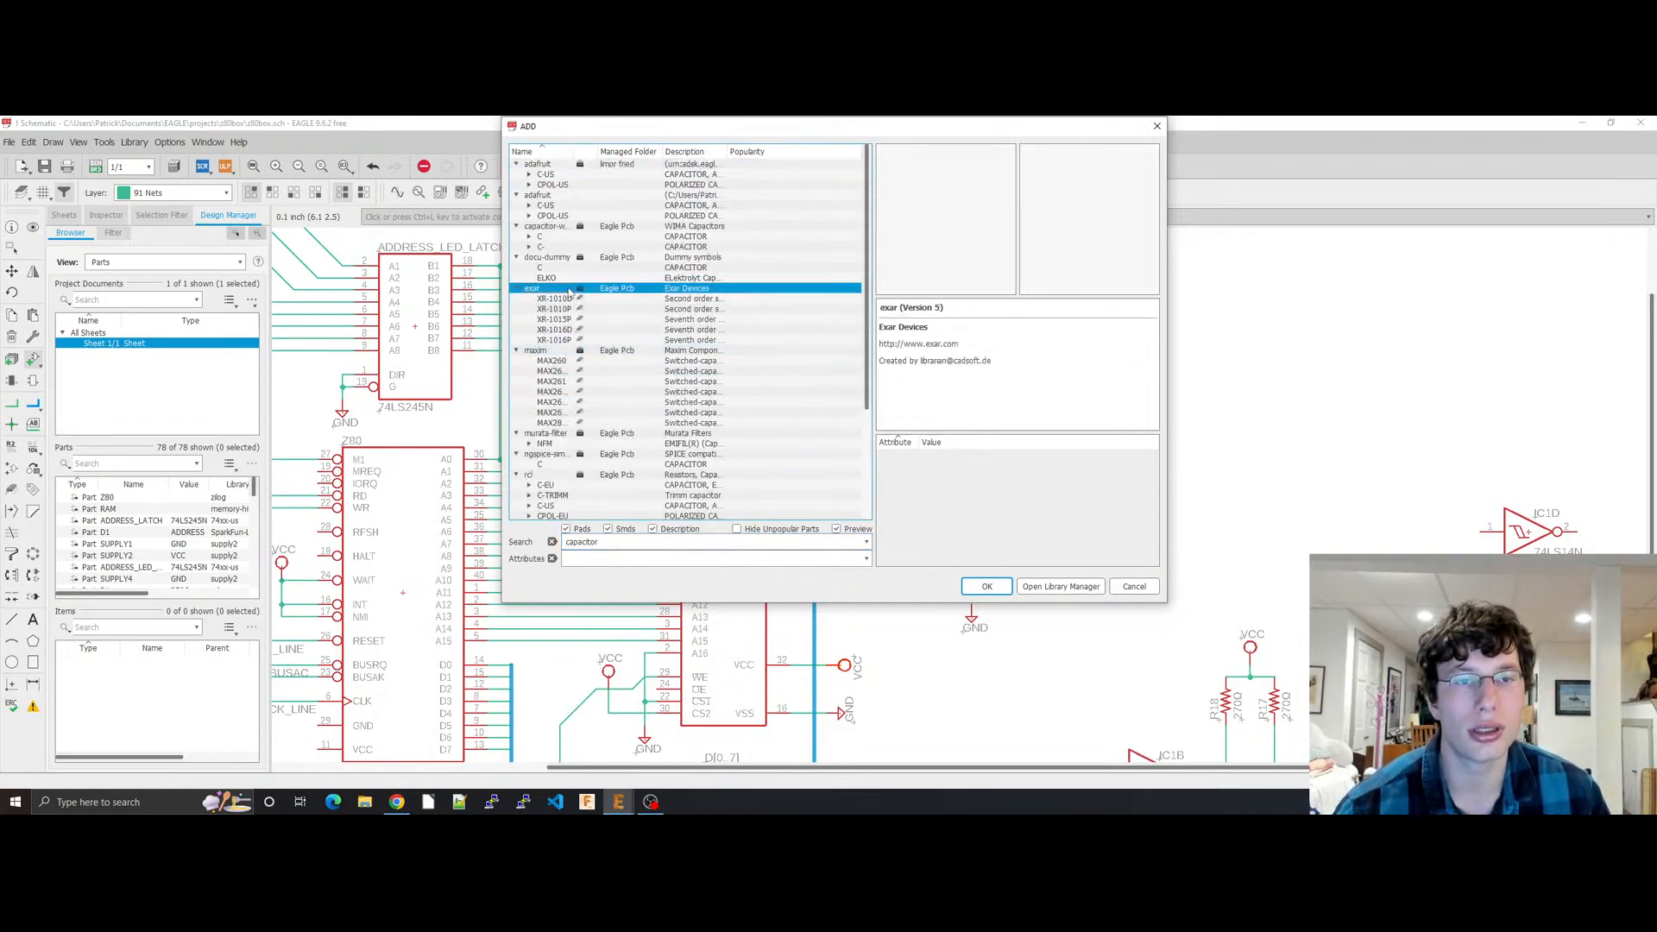
key("Up")
key("Up")
key("Up")
key("Up")
key("Up")
key("Up")
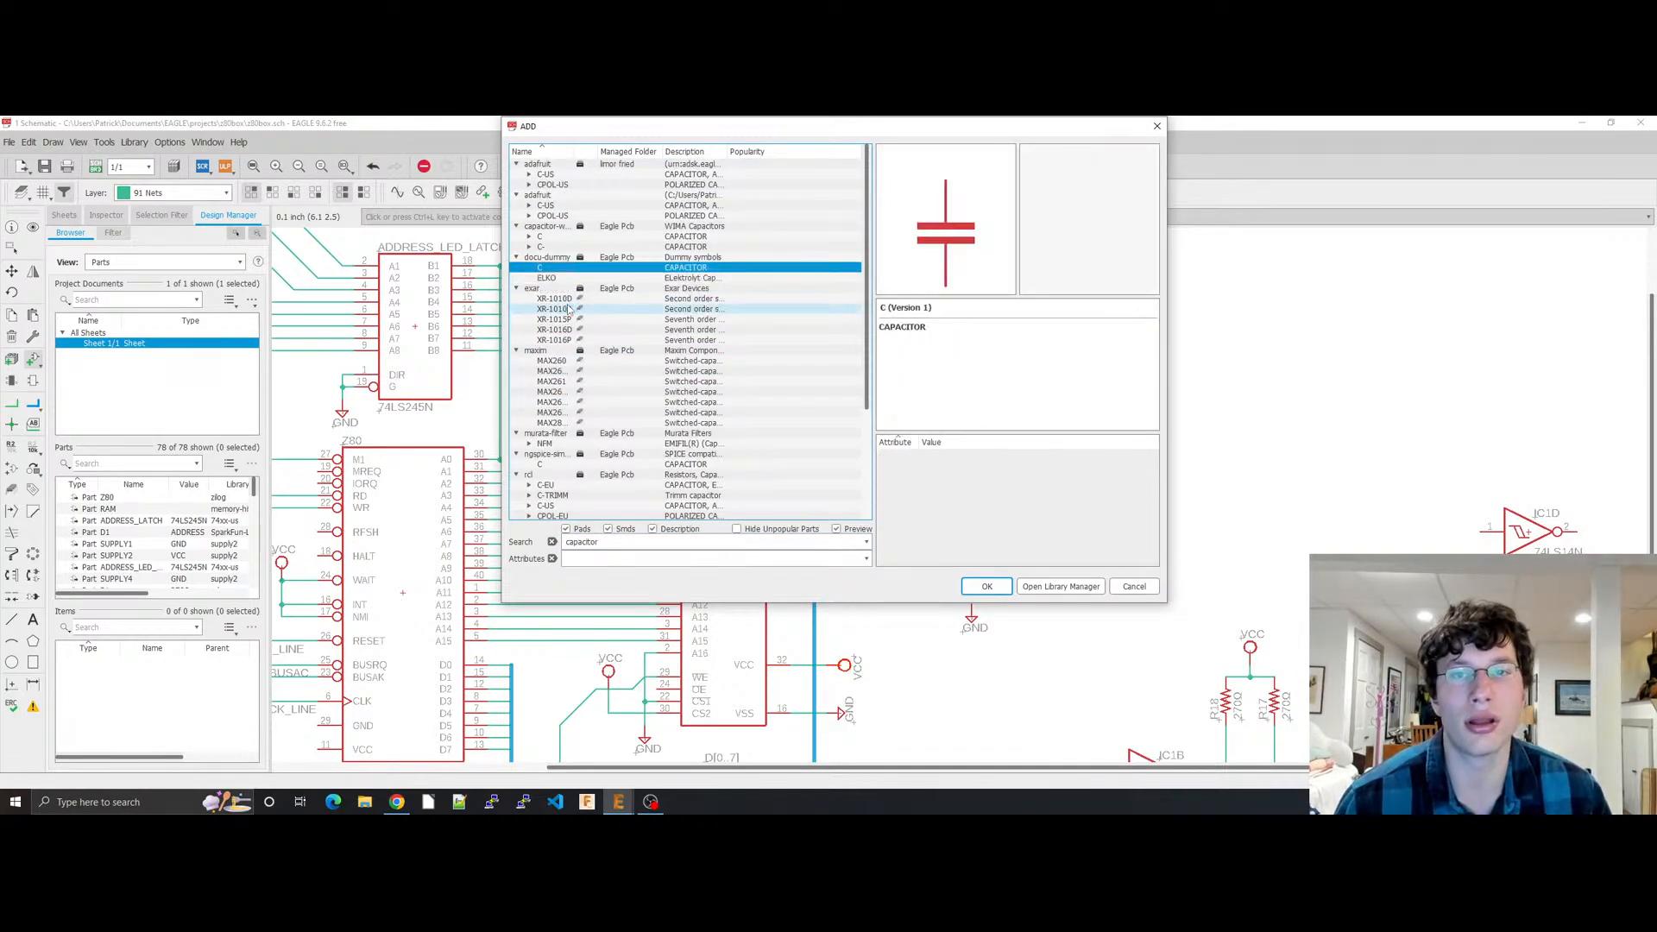
key("Up")
key("Up")
key("Up")
key("Up")
key("Up")
key("Up")
key("Up")
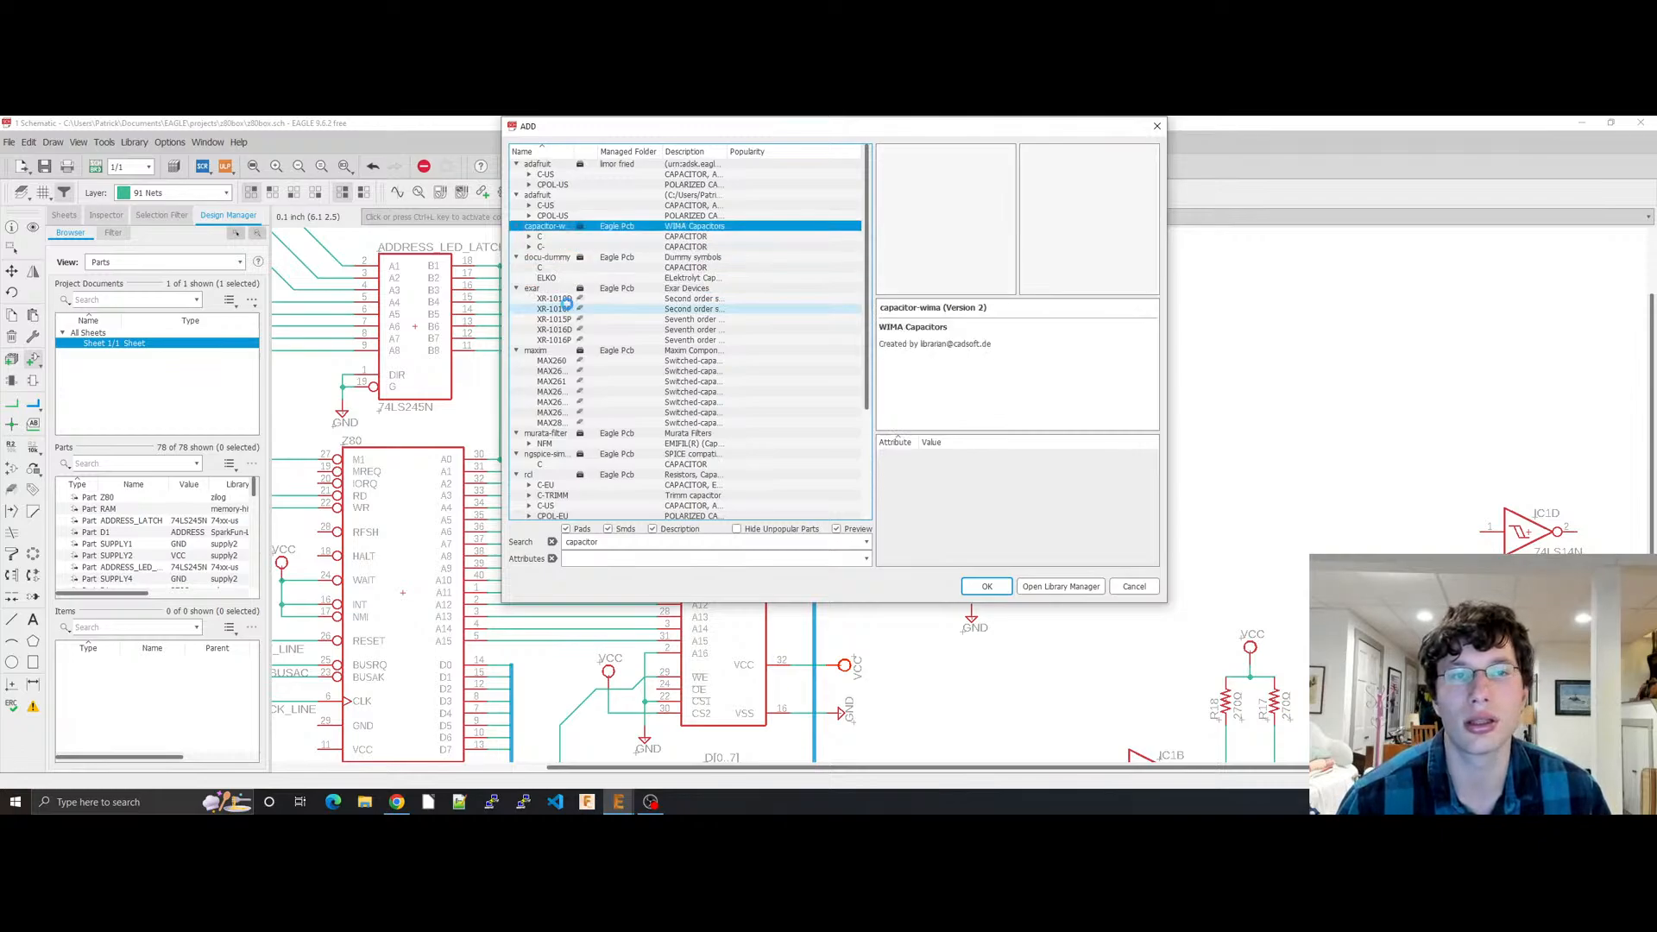
key("Down")
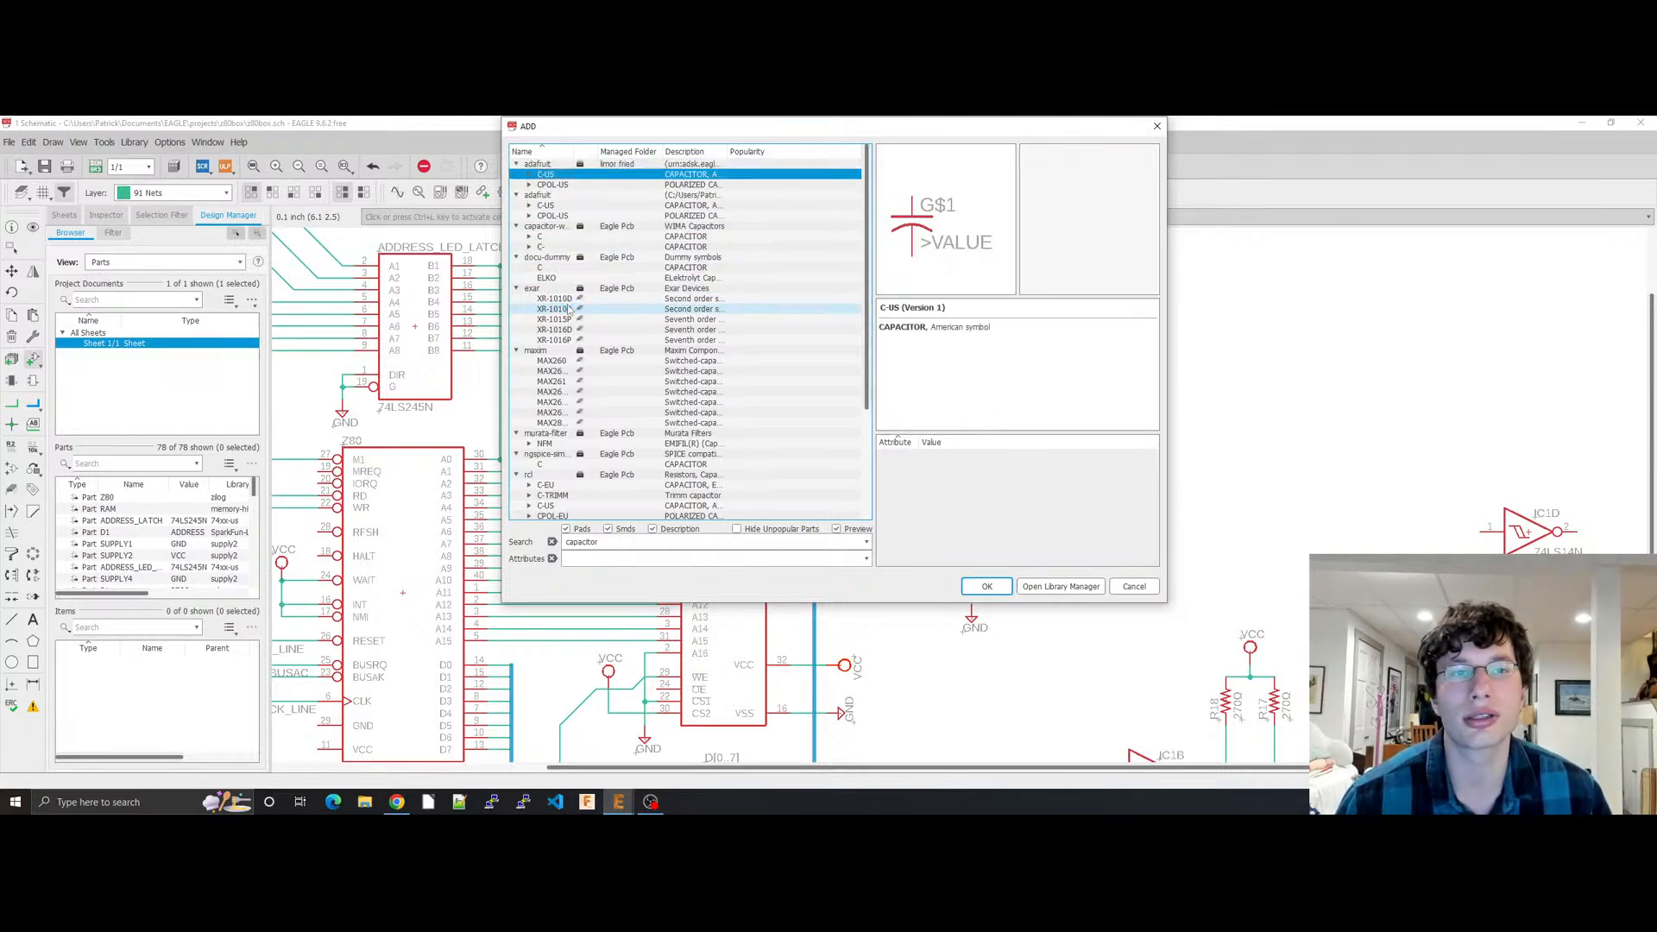
Step: Expand the adafruit C-US capacitor and look through its through-hole and chip footprint variants
key("Right")
key("Right")
key("Down")
key("Down")
key("Down")
key("Down")
key("Down")
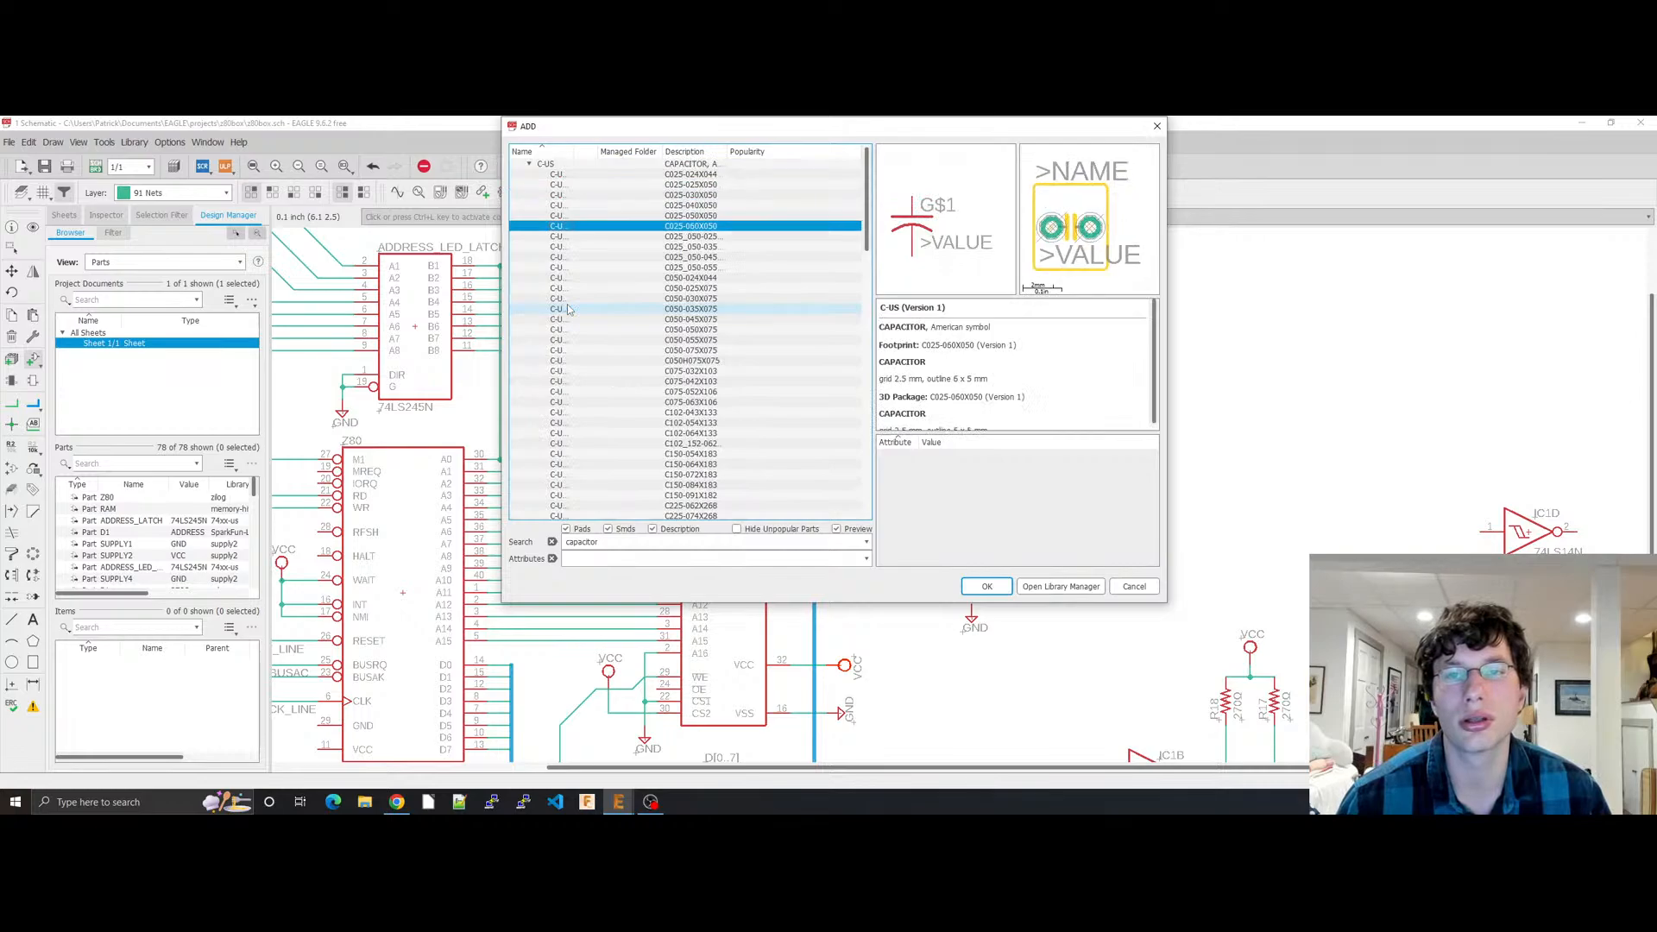
key("Down")
key("Down")
key("Down")
key("Down")
key("Down")
key("Down")
key("Down")
key("Down")
key("Down")
key("Down")
key("Down")
key("Down")
key("Down")
key("Down")
key("Down")
key("Down")
key("Down")
key("Down")
key("Down")
key("Down")
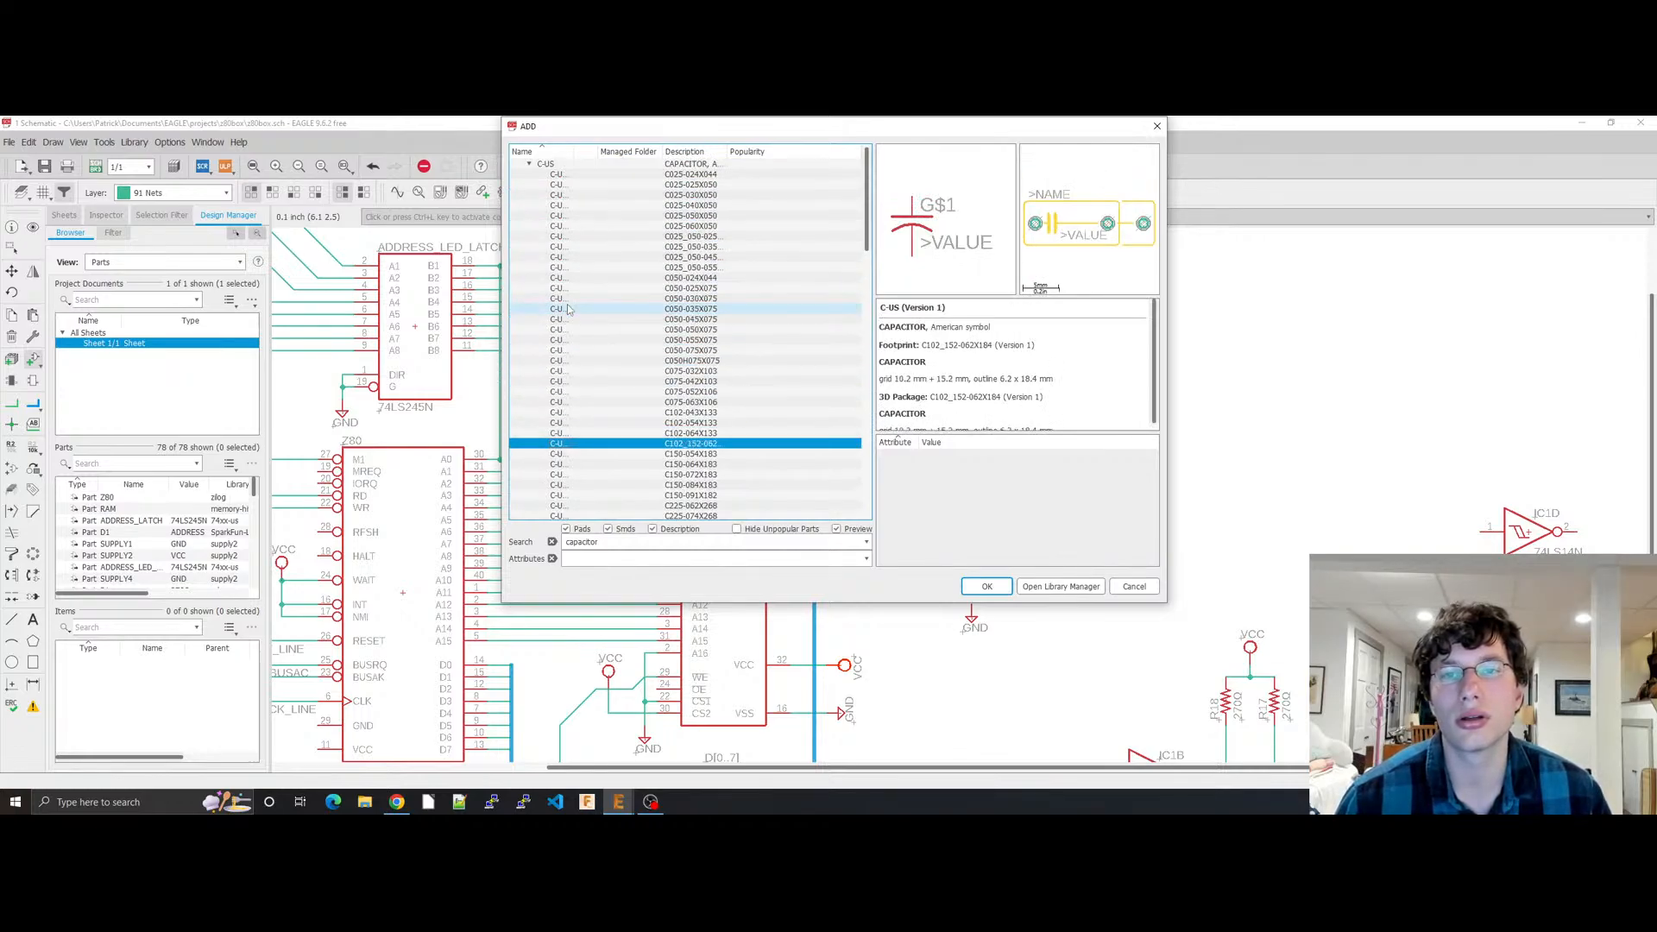
key("Down")
key("Down")
key("Down")
key("Down")
key("Down")
key("Down")
key("Down")
key("Down")
key("Down")
key("Down")
key("Down")
key("Down")
key("Down")
key("Down")
key("Down")
key("Down")
key("Down")
key("Down")
key("Down")
key("Down")
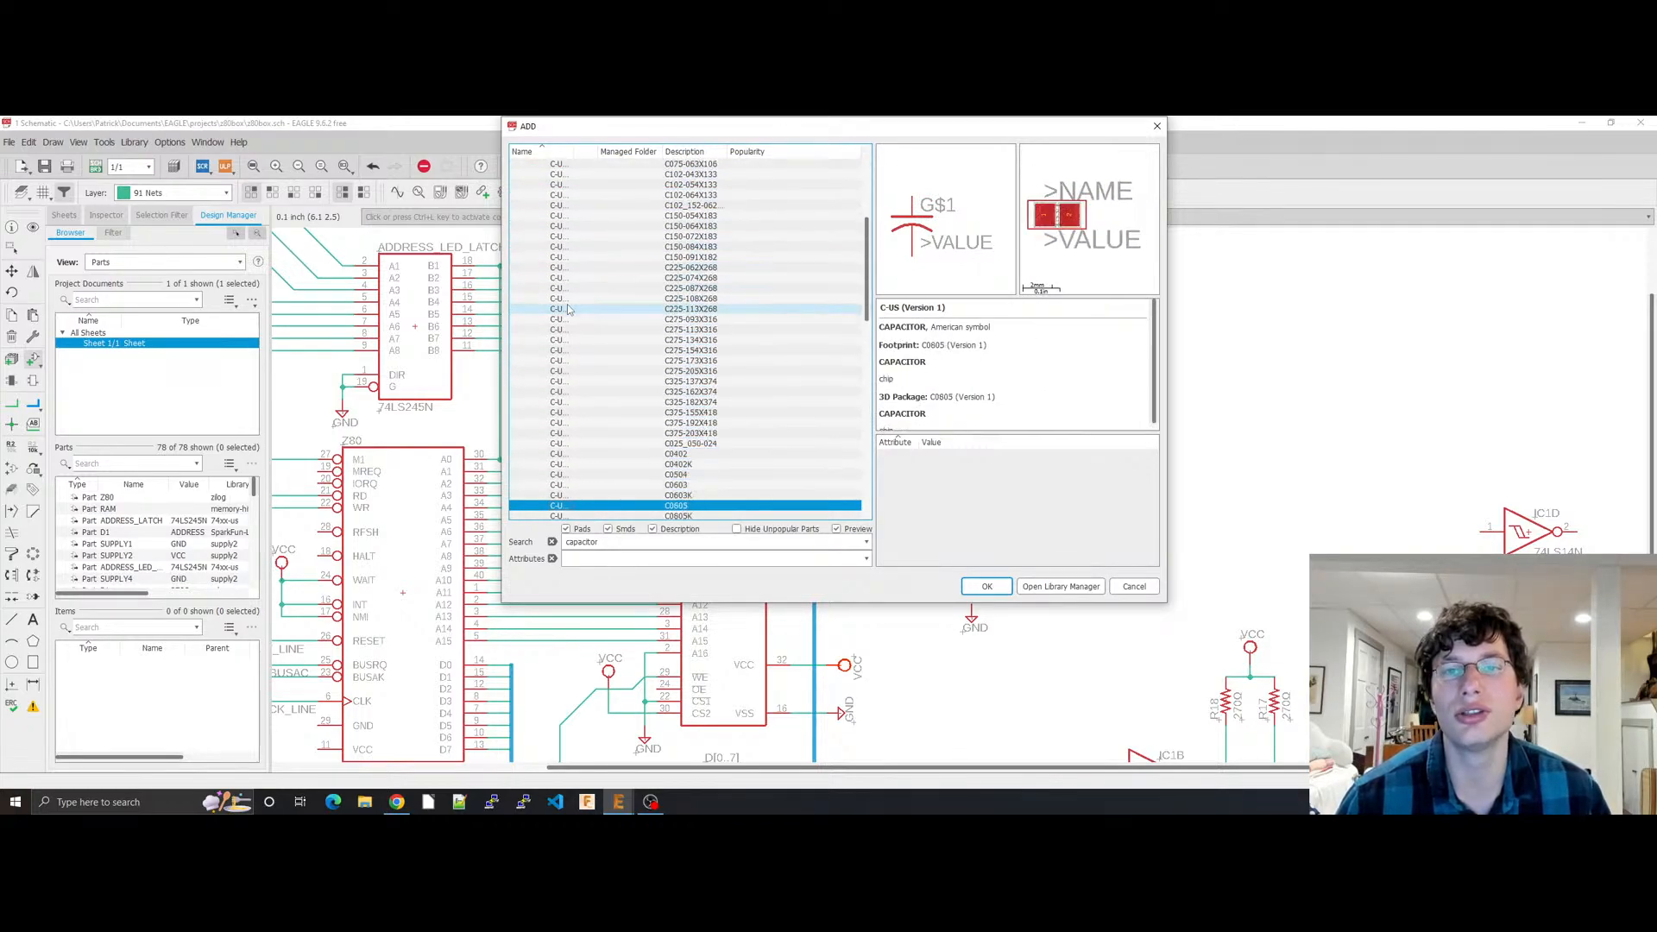
key("Up")
key("Up")
key("Up")
key("Up")
key("Up")
key("Up")
key("Up")
key("Up")
key("Up")
key("Up")
key("Up")
key("Up")
key("Up")
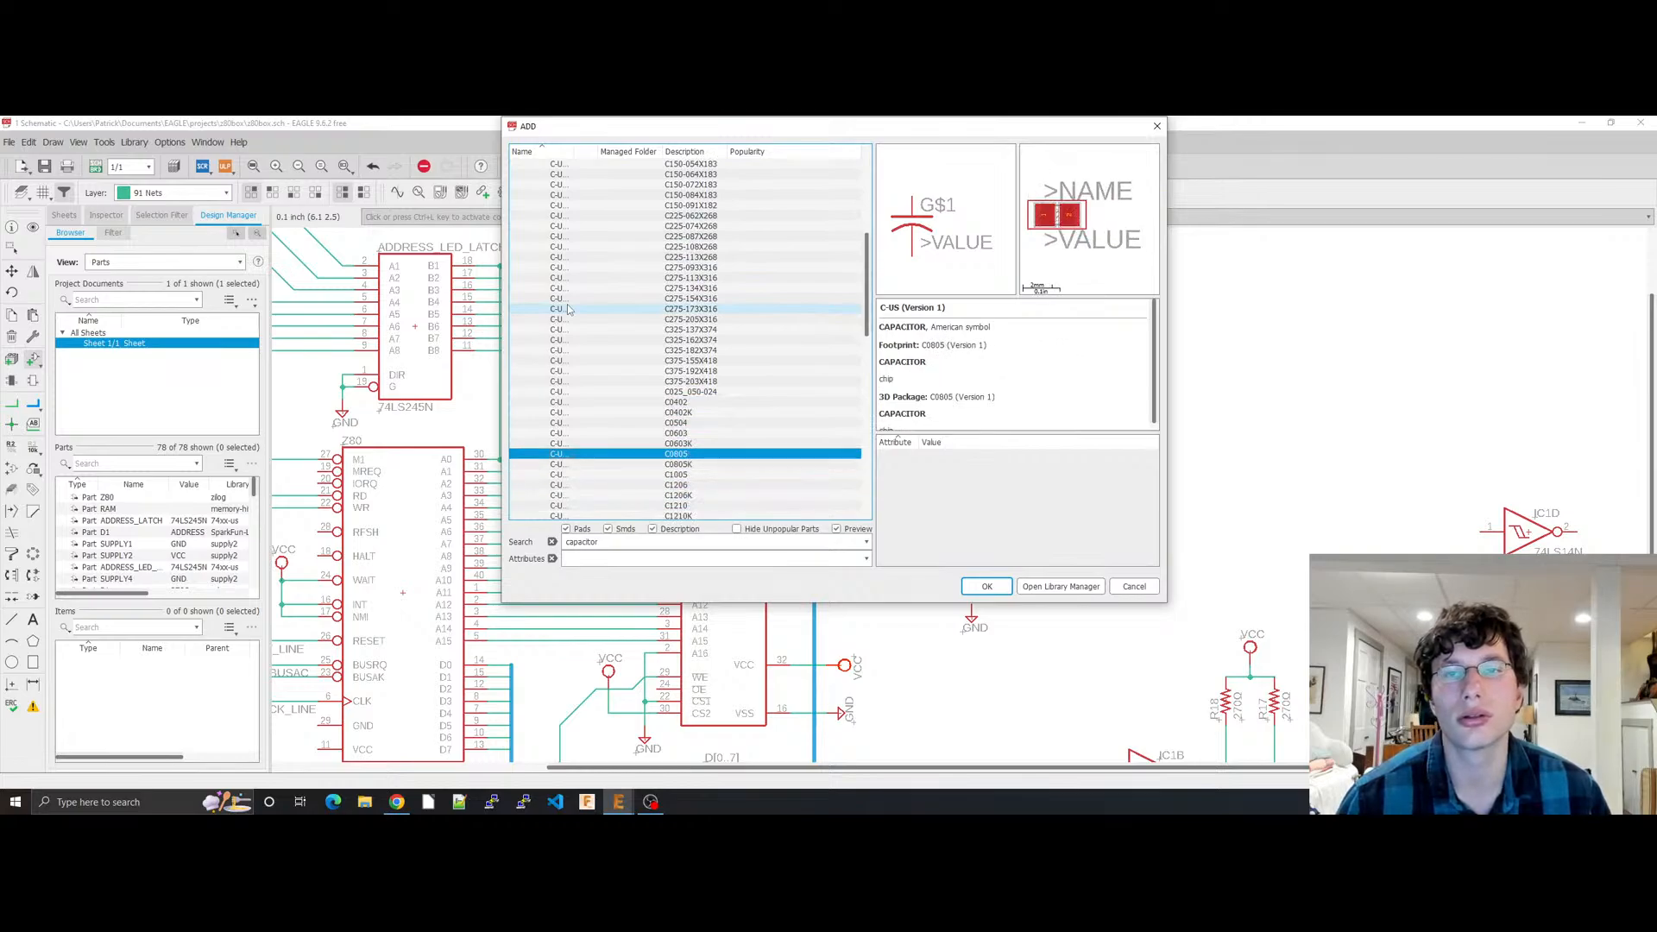
key("Down")
key("Down")
key("Down")
key("Down")
key("Down")
key("Down")
key("Down")
key("Down")
key("Down")
key("Down")
key("Down")
key("Down")
key("Down")
key("Down")
key("Down")
key("Down")
key("Down")
key("Down")
key("Down")
key("Down")
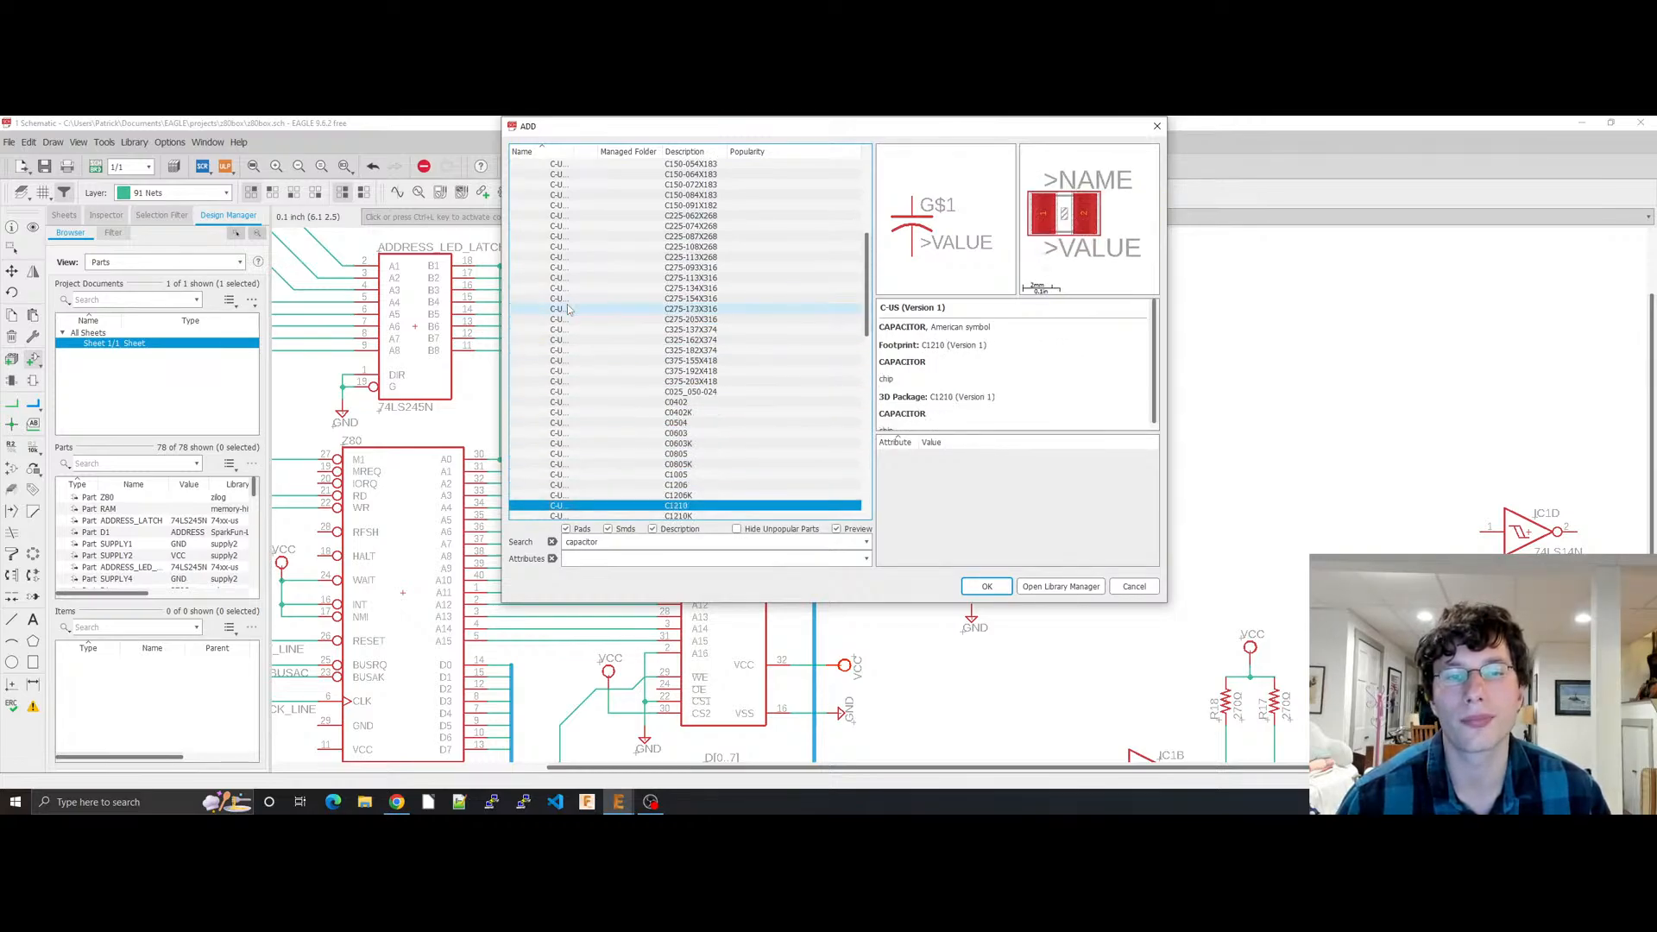
key("Down")
key("Down")
key("Down")
key("Up")
key("Up")
key("Up")
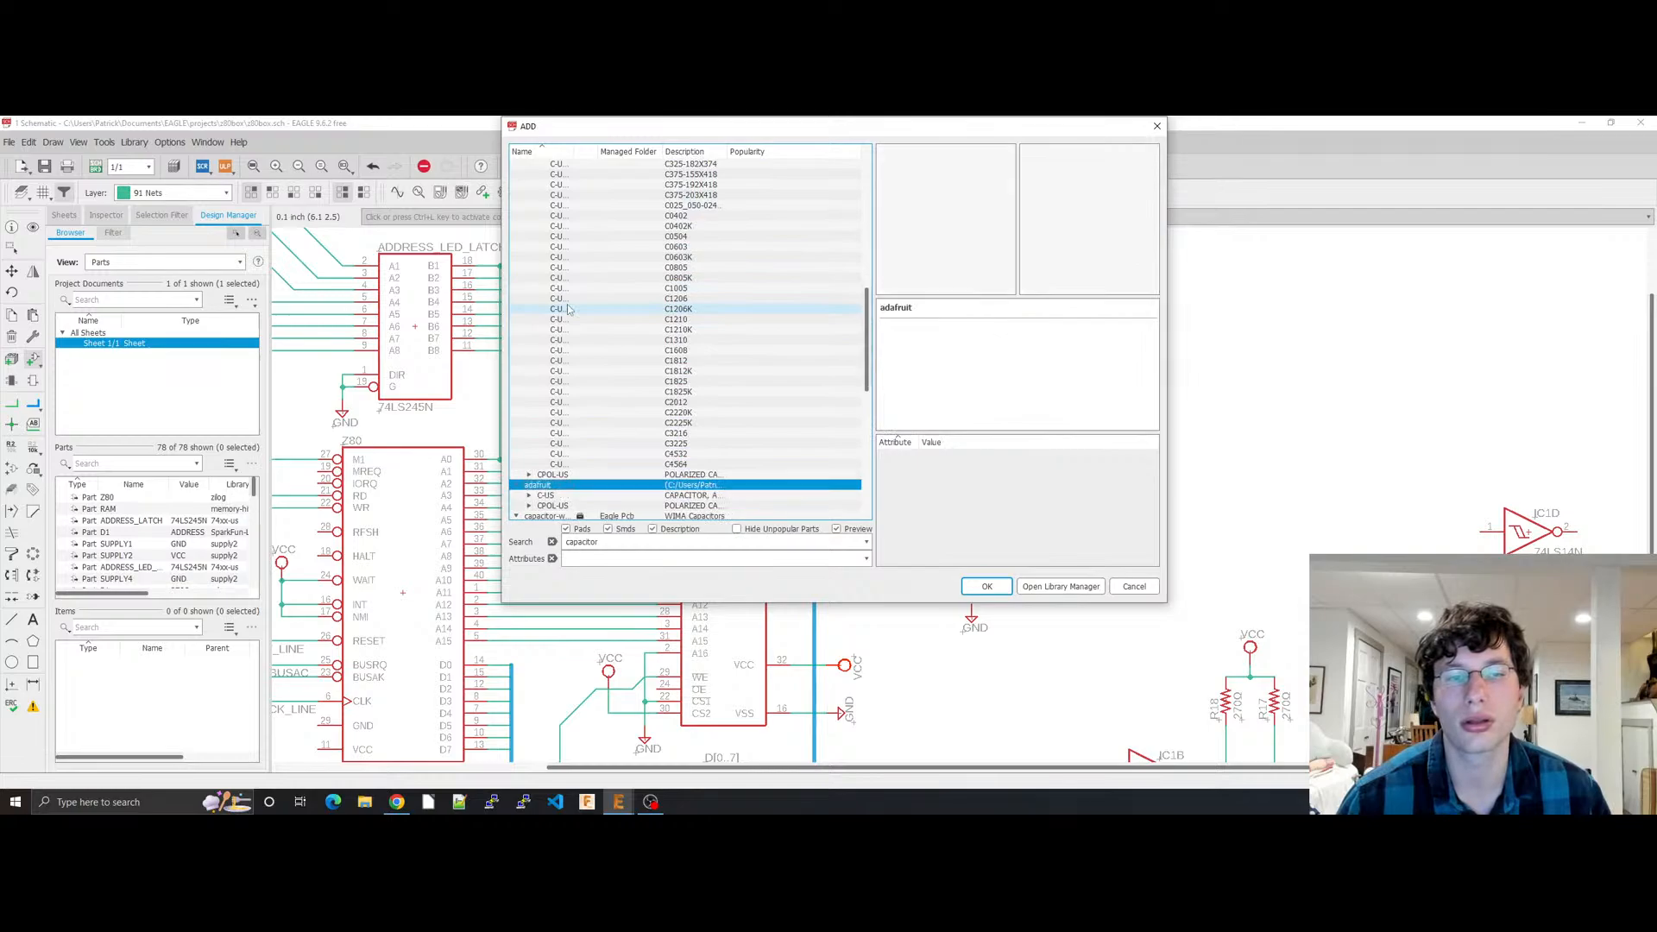
Step: Expand the CPOL-US polarized capacitor and look through its footprint variants from the SMD packages to the radial E3,5-8
key("Right")
key("Down")
key("Down")
key("Down")
key("Down")
key("Down")
key("Down")
key("Down")
key("Down")
key("Down")
key("Down")
key("Down")
key("Down")
key("Down")
key("Down")
key("Down")
key("Down")
key("Down")
key("Down")
key("Down")
key("Down")
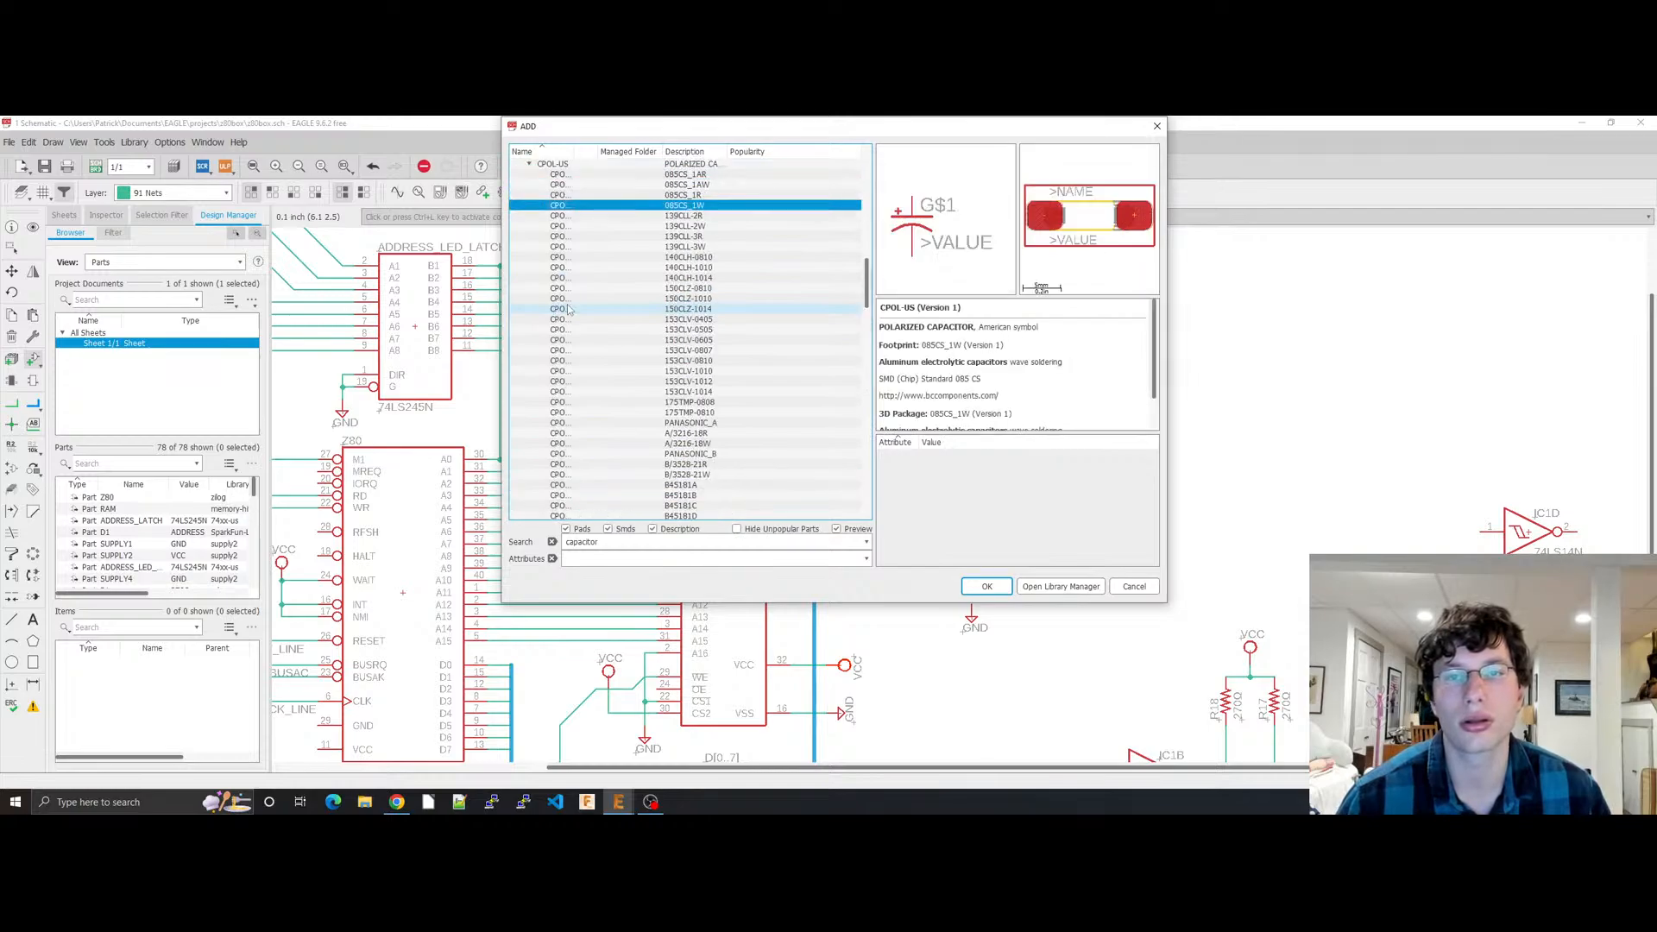
key("Down")
key("Down")
key("Down")
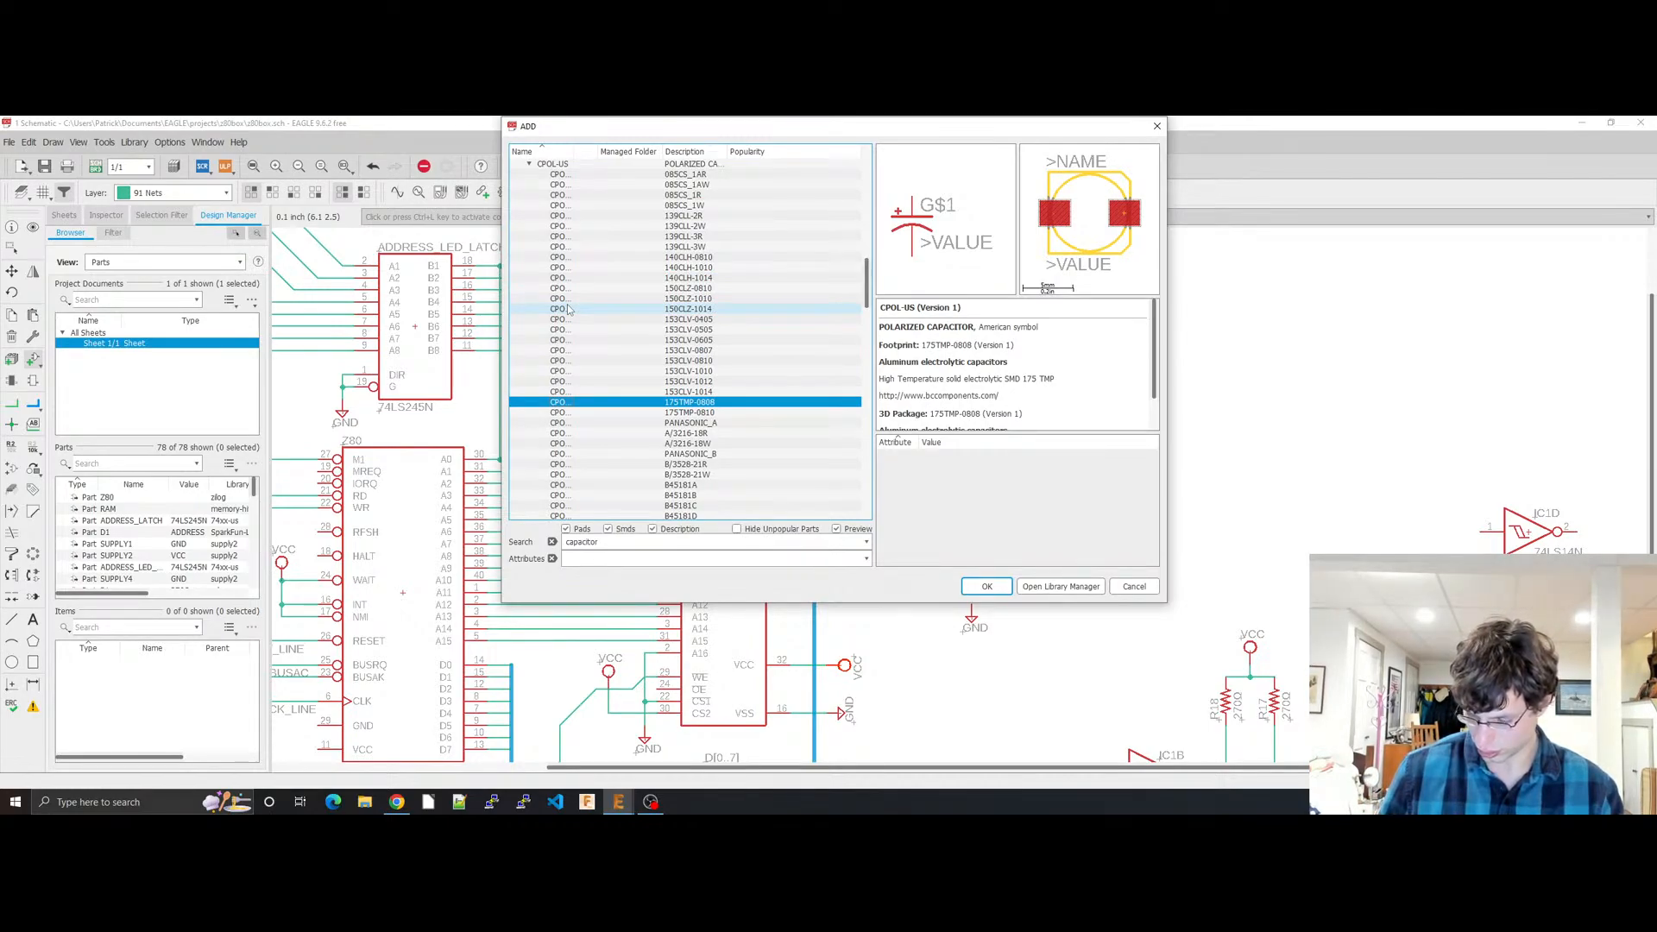
key("Down")
key("Down")
key("Down")
key("Down")
key("Down")
key("Down")
key("Down")
key("Down")
key("Down")
key("Down")
key("Down")
key("Down")
key("Down")
key("Down")
key("Down")
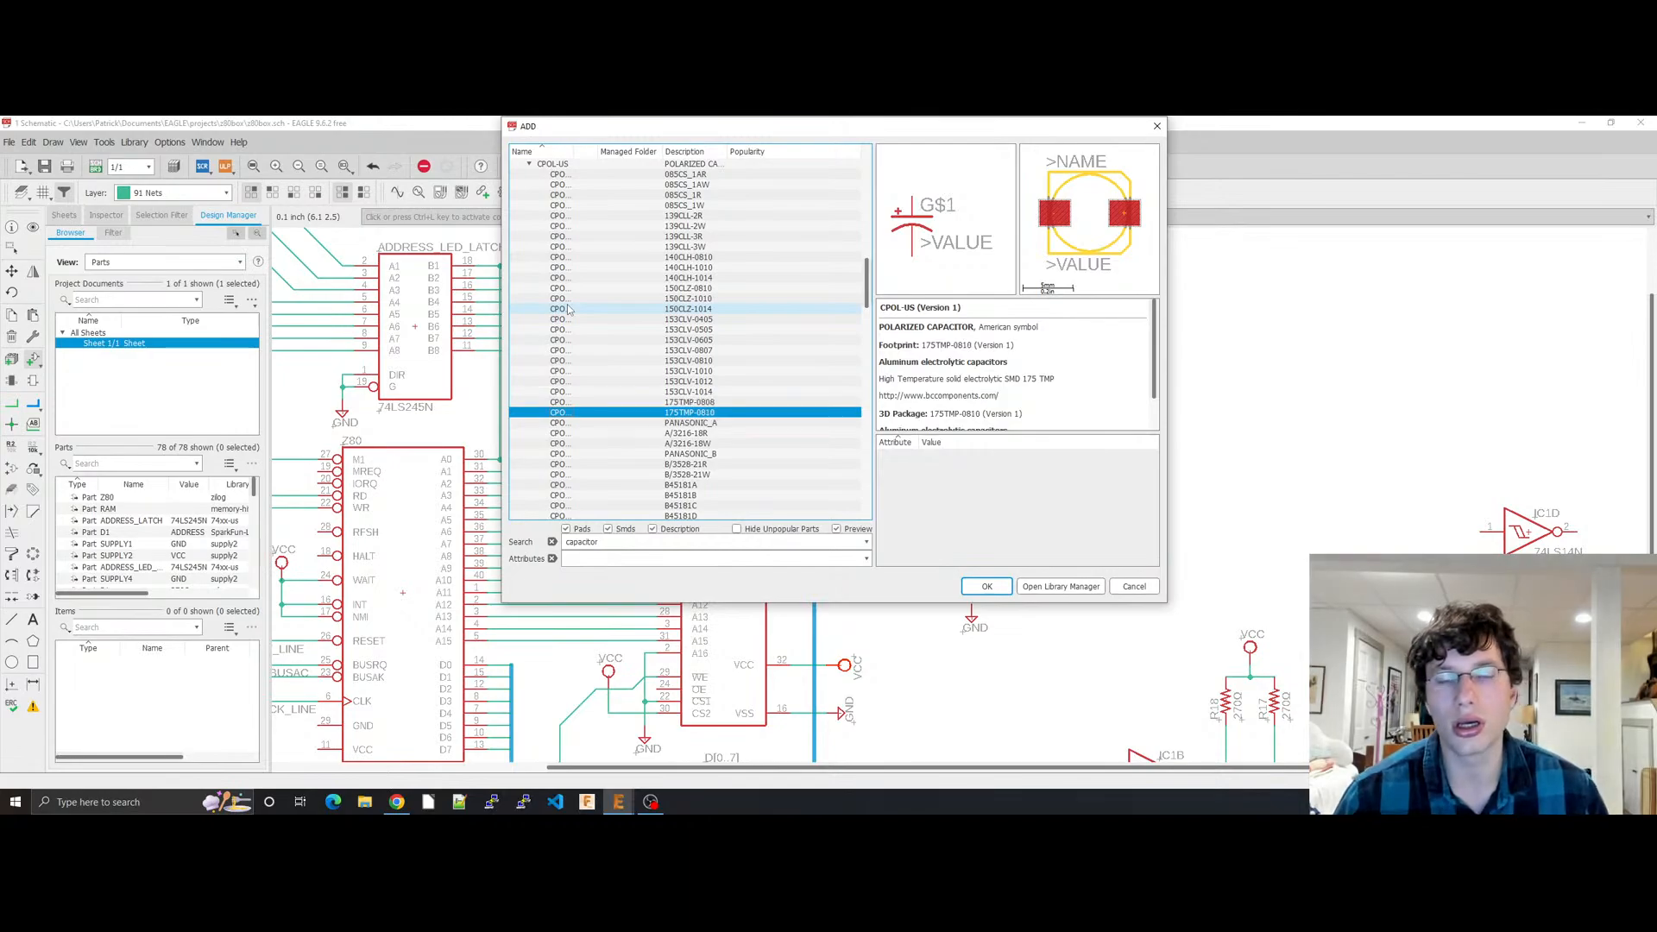
key("Down")
key("Down")
key("Down")
key("Down")
key("Down")
key("Down")
key("Down")
key("Down")
key("Down")
key("Down")
key("Down")
key("Down")
key("Down")
key("Down")
key("Down")
key("Down")
key("Down")
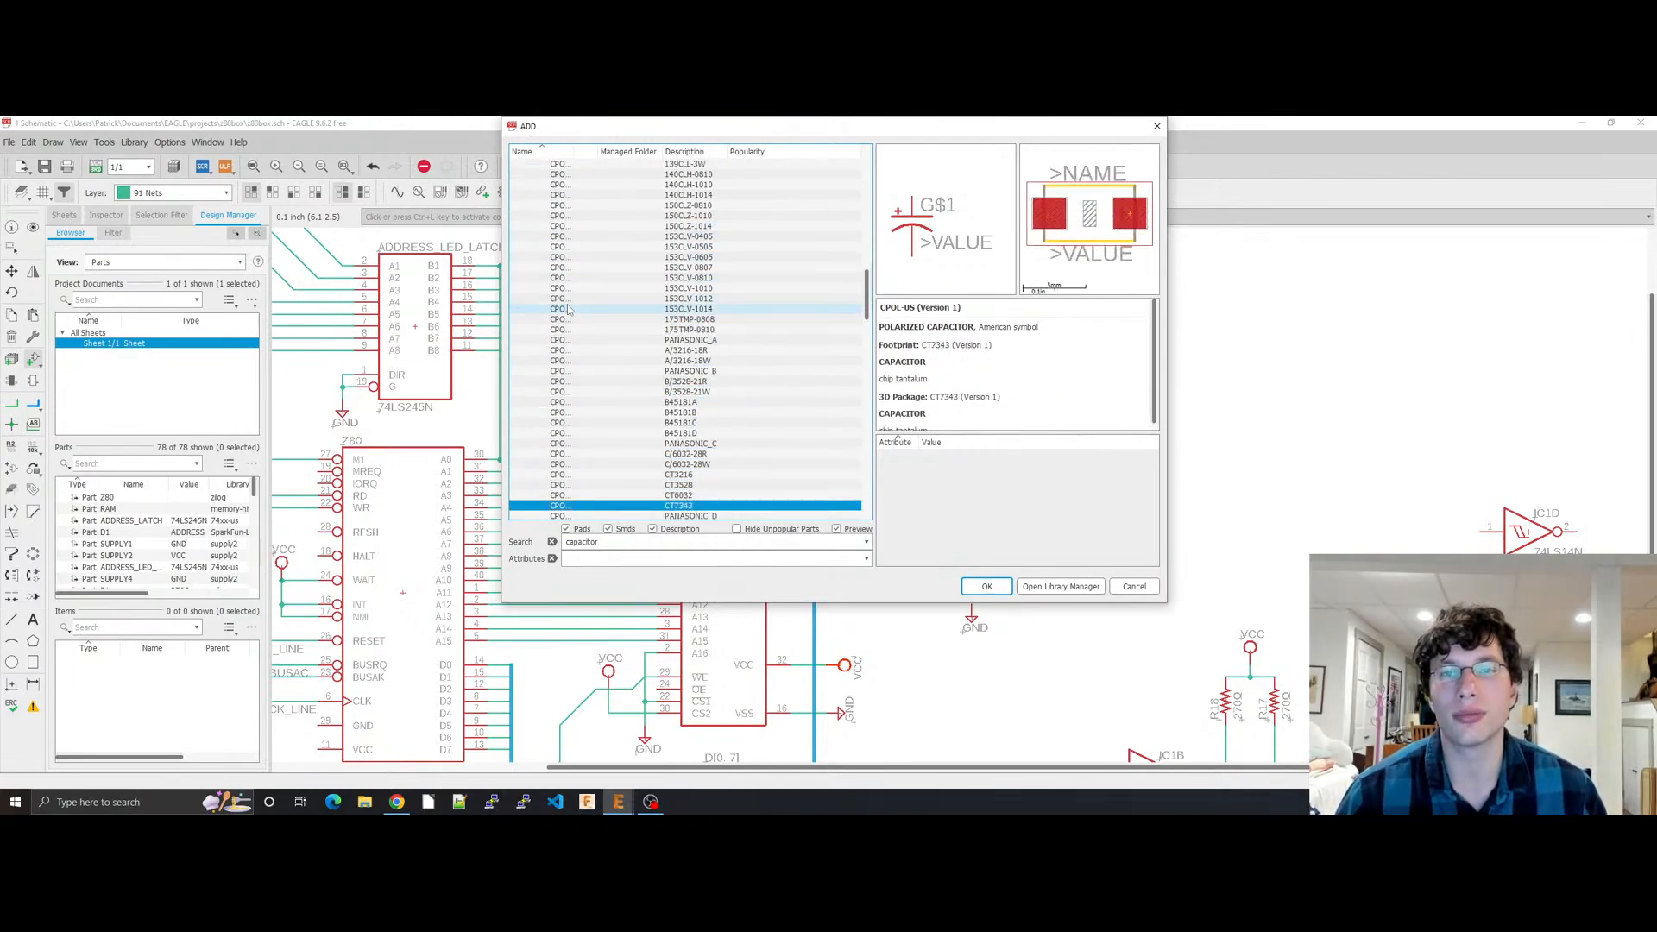
key("Up")
key("Up")
key("Up")
key("Down")
key("Down")
key("Down")
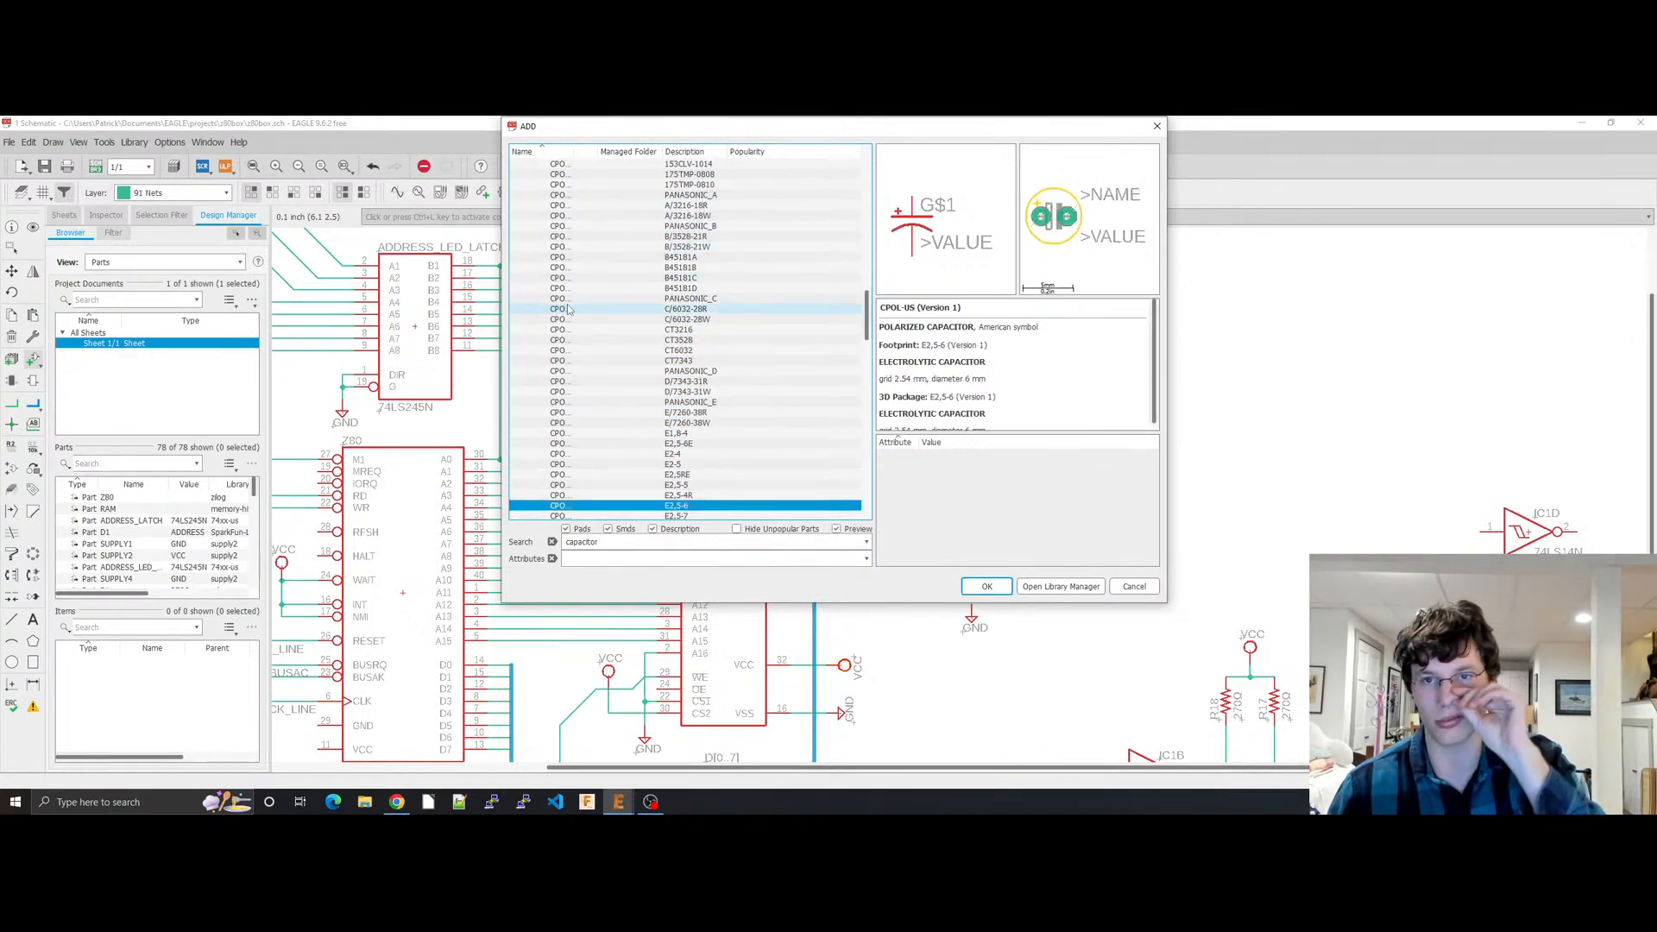
key("Down")
key("Down")
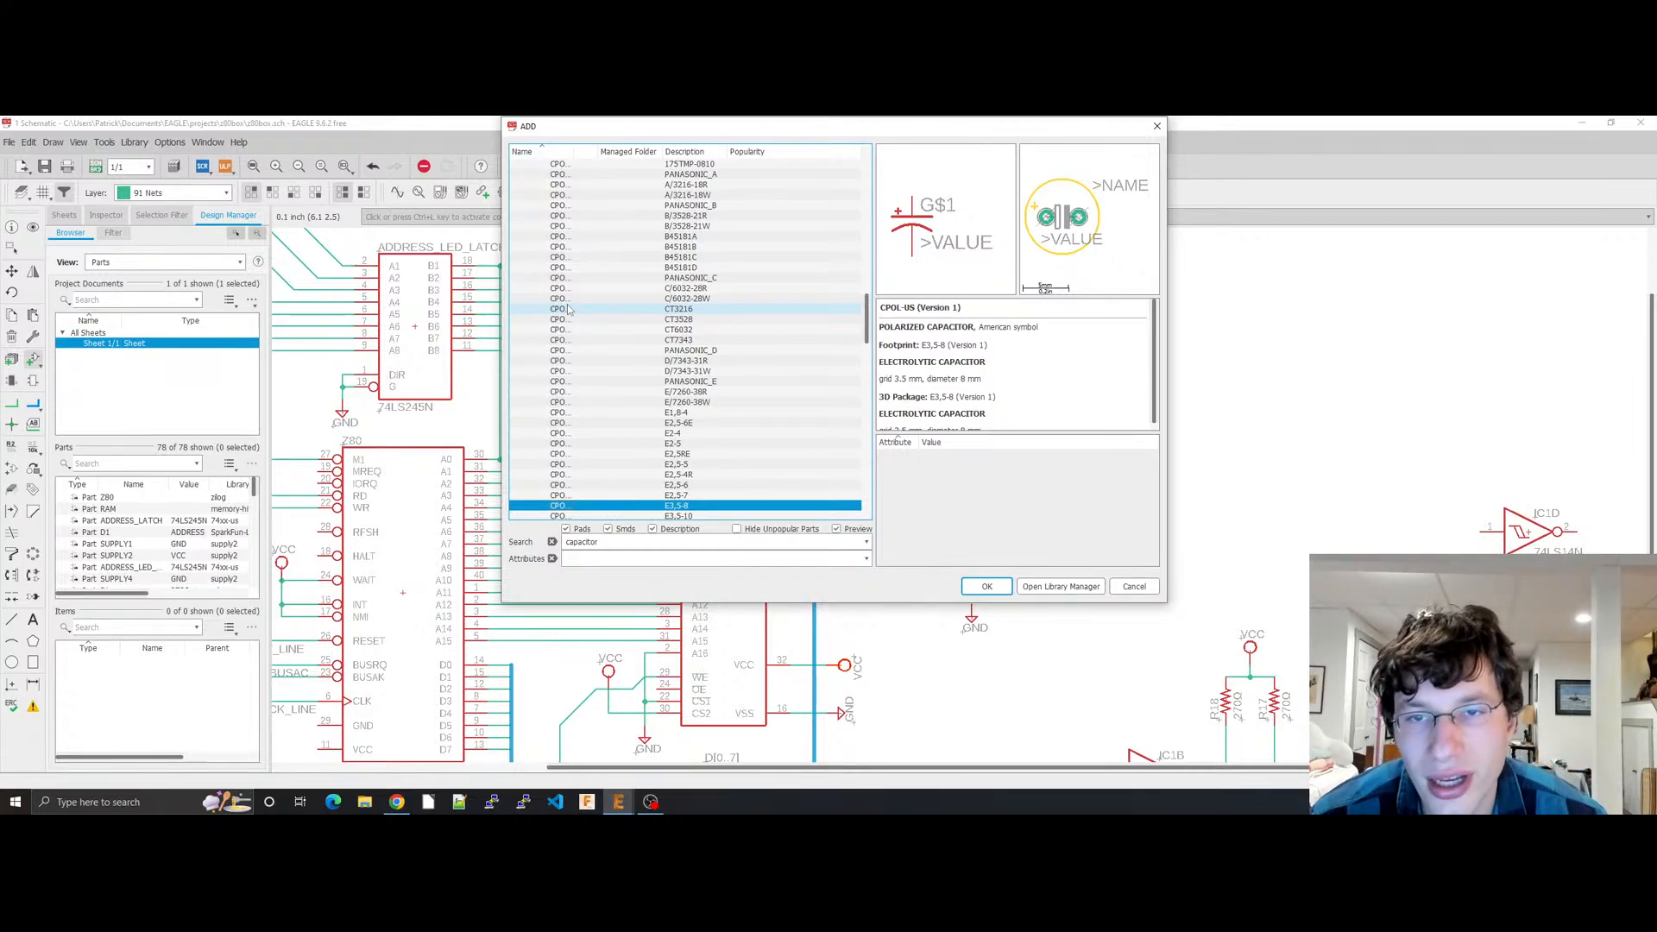
Step: Switch to Chrome and enter 470uf as a search in a new tab
left_click(397, 802)
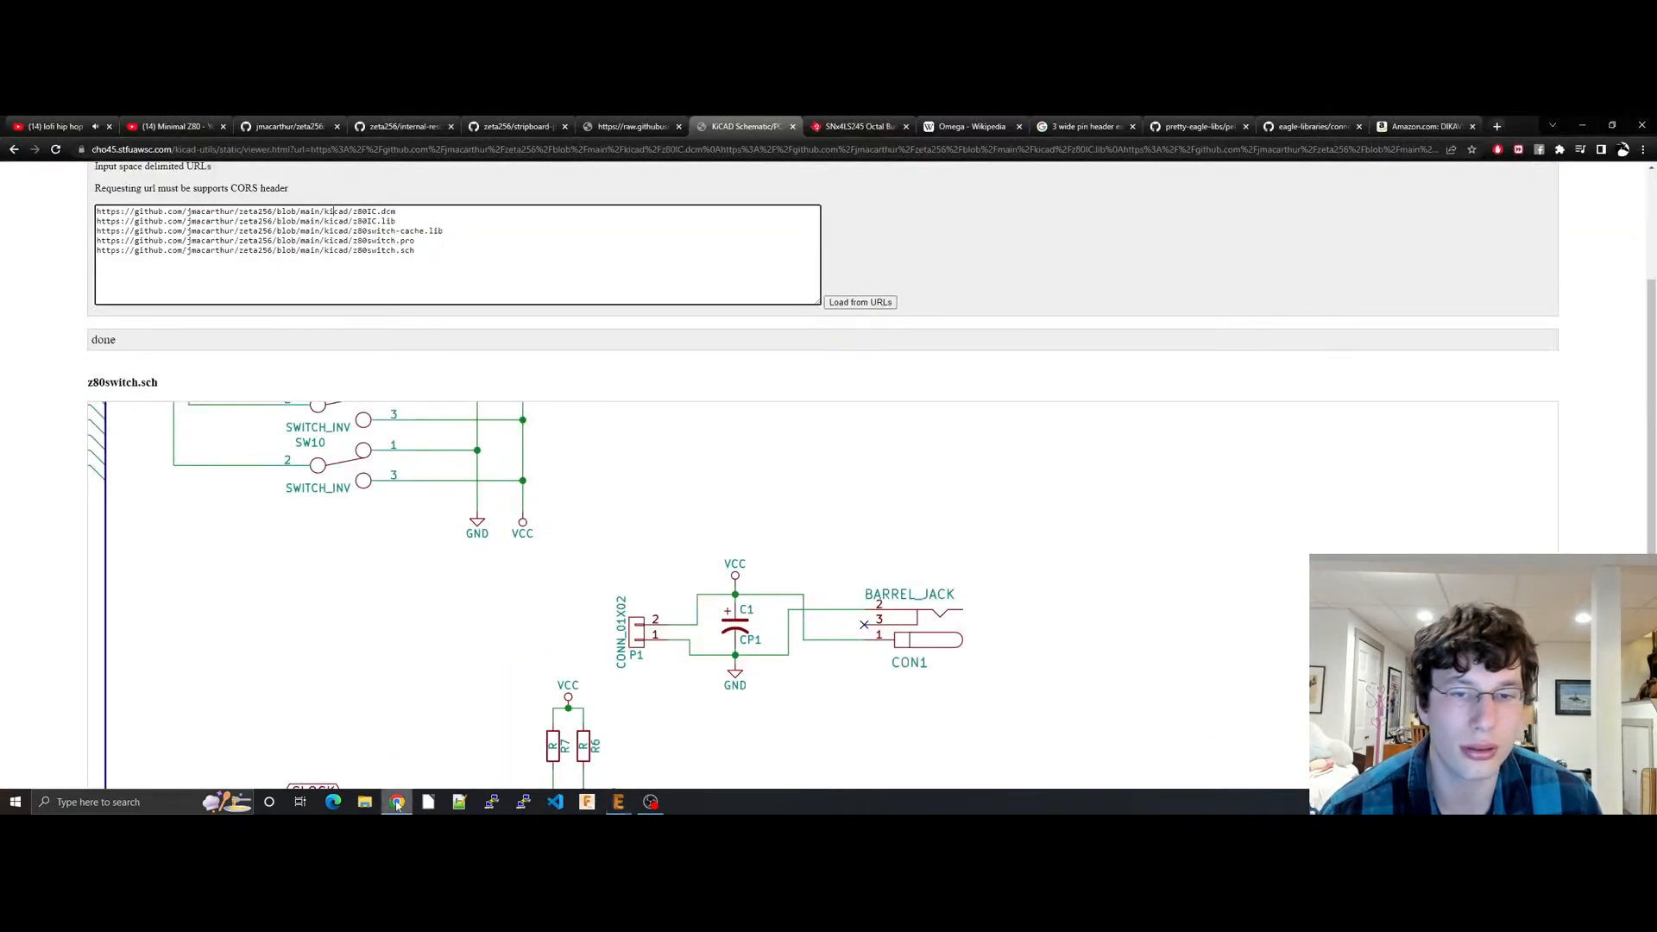
left_click(1497, 126)
type("470uf")
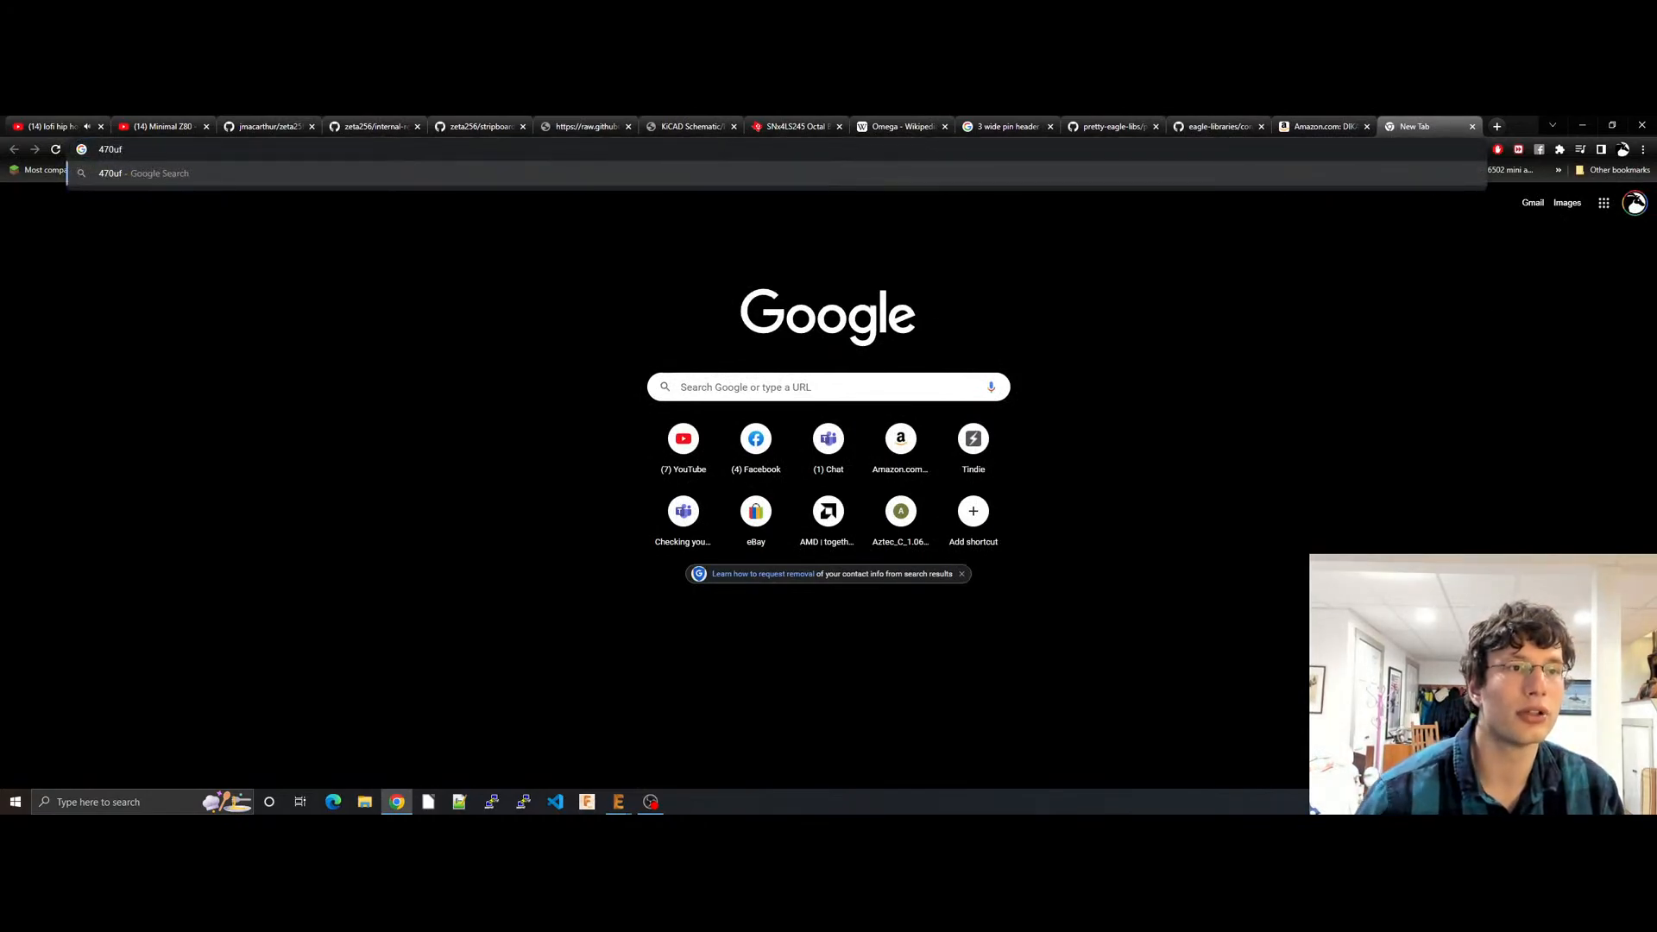
Step: Look over the zeta256 README and the resized photo of the computer's internals
left_click(263, 126)
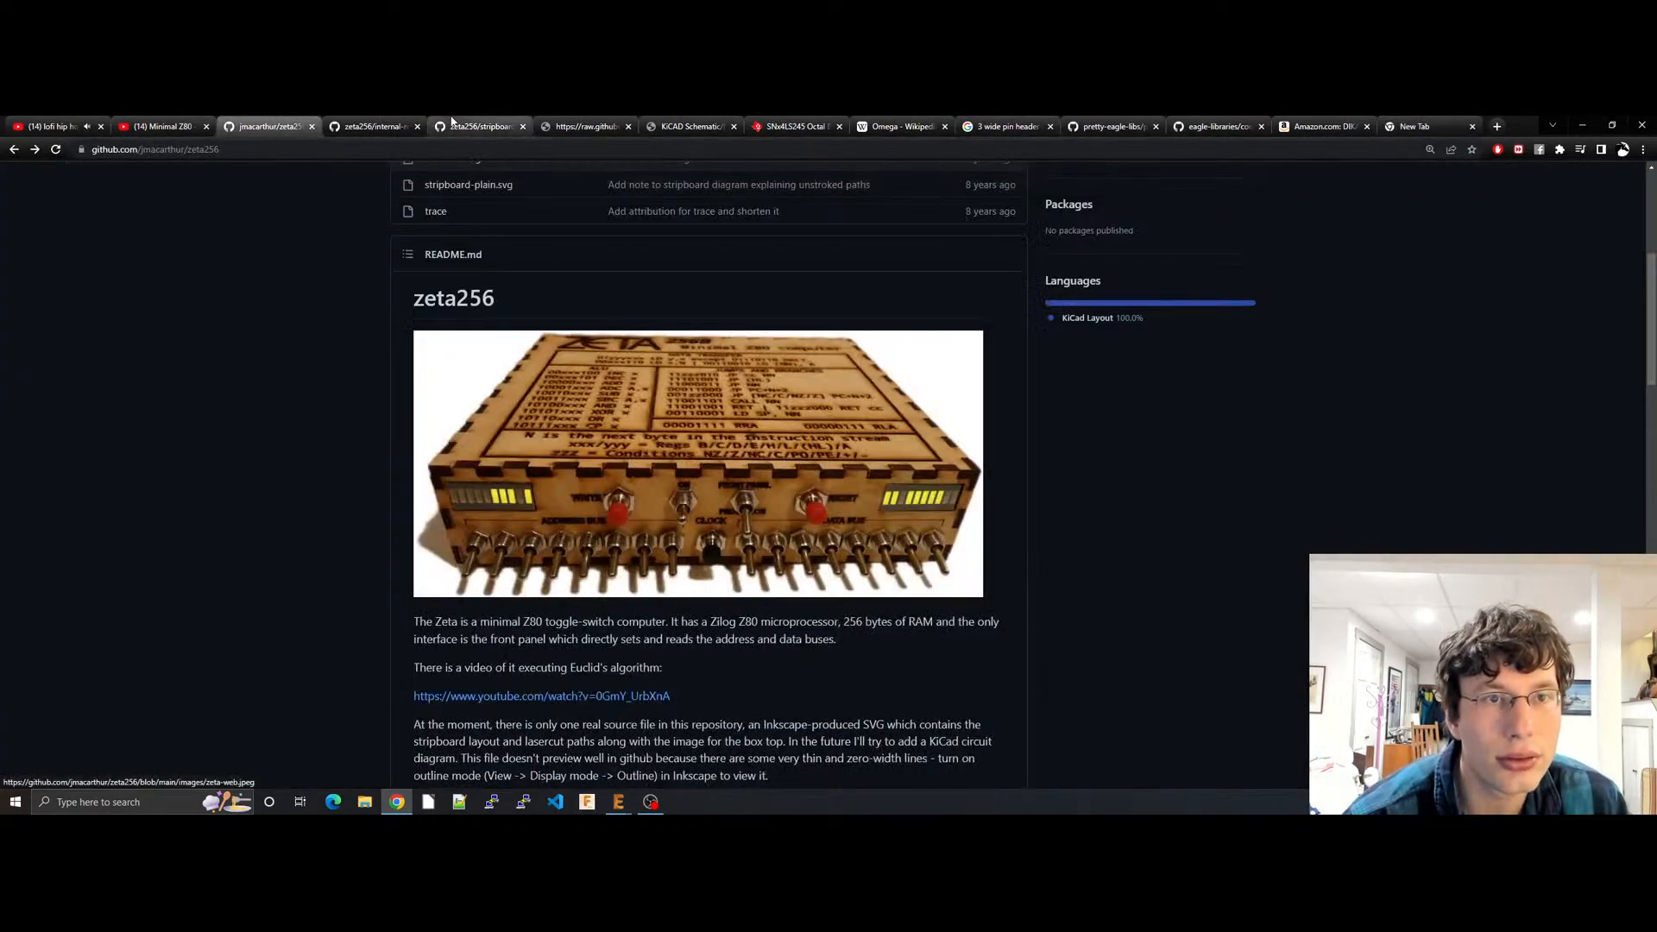
left_click(403, 123)
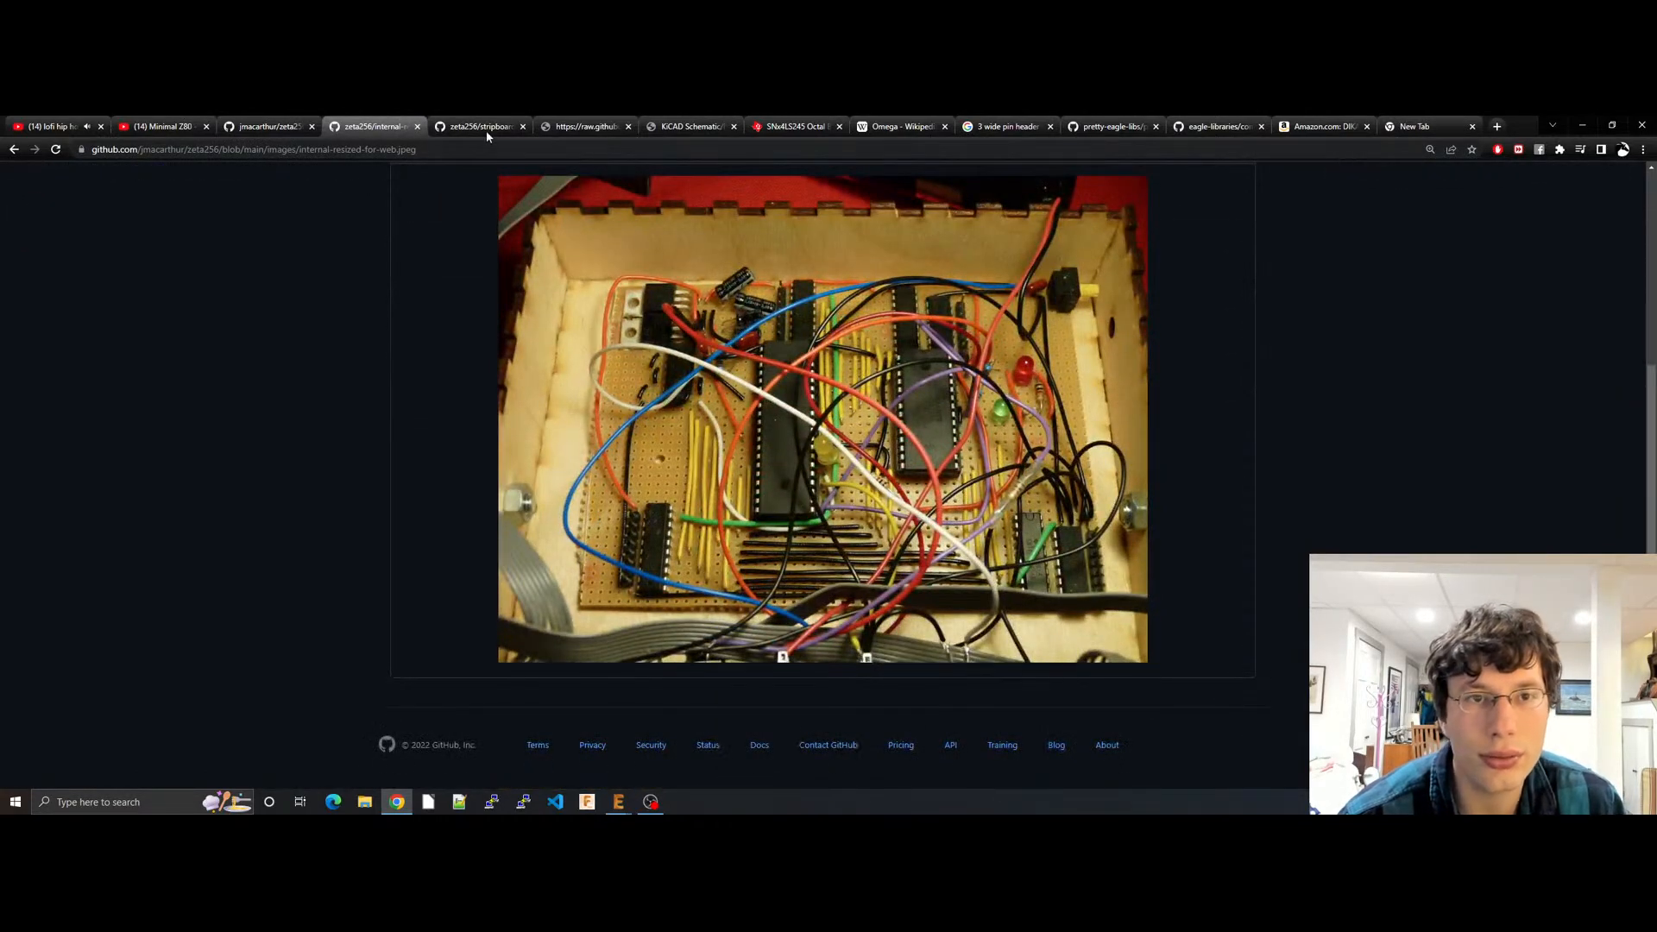
left_click(486, 132)
left_click(393, 121)
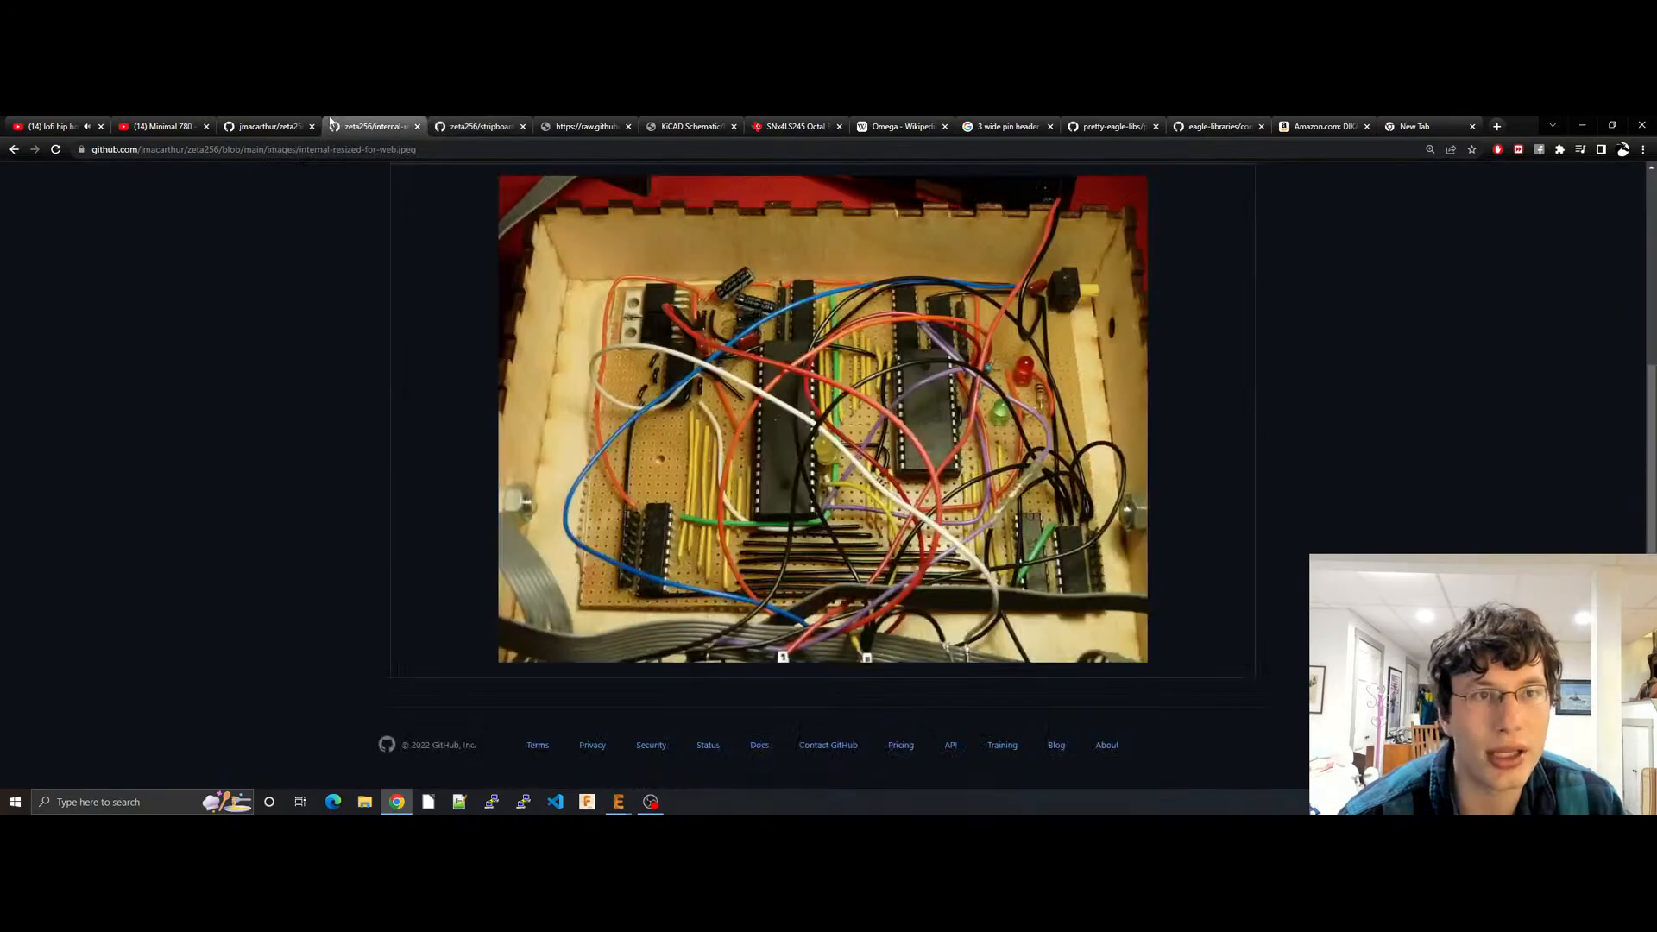
Step: Open internal.jpeg from the zeta256 images folder and examine the electrolytic capacitors on the stripboard at 200% zoom
left_click(289, 126)
scroll(532, 240, "up", 4)
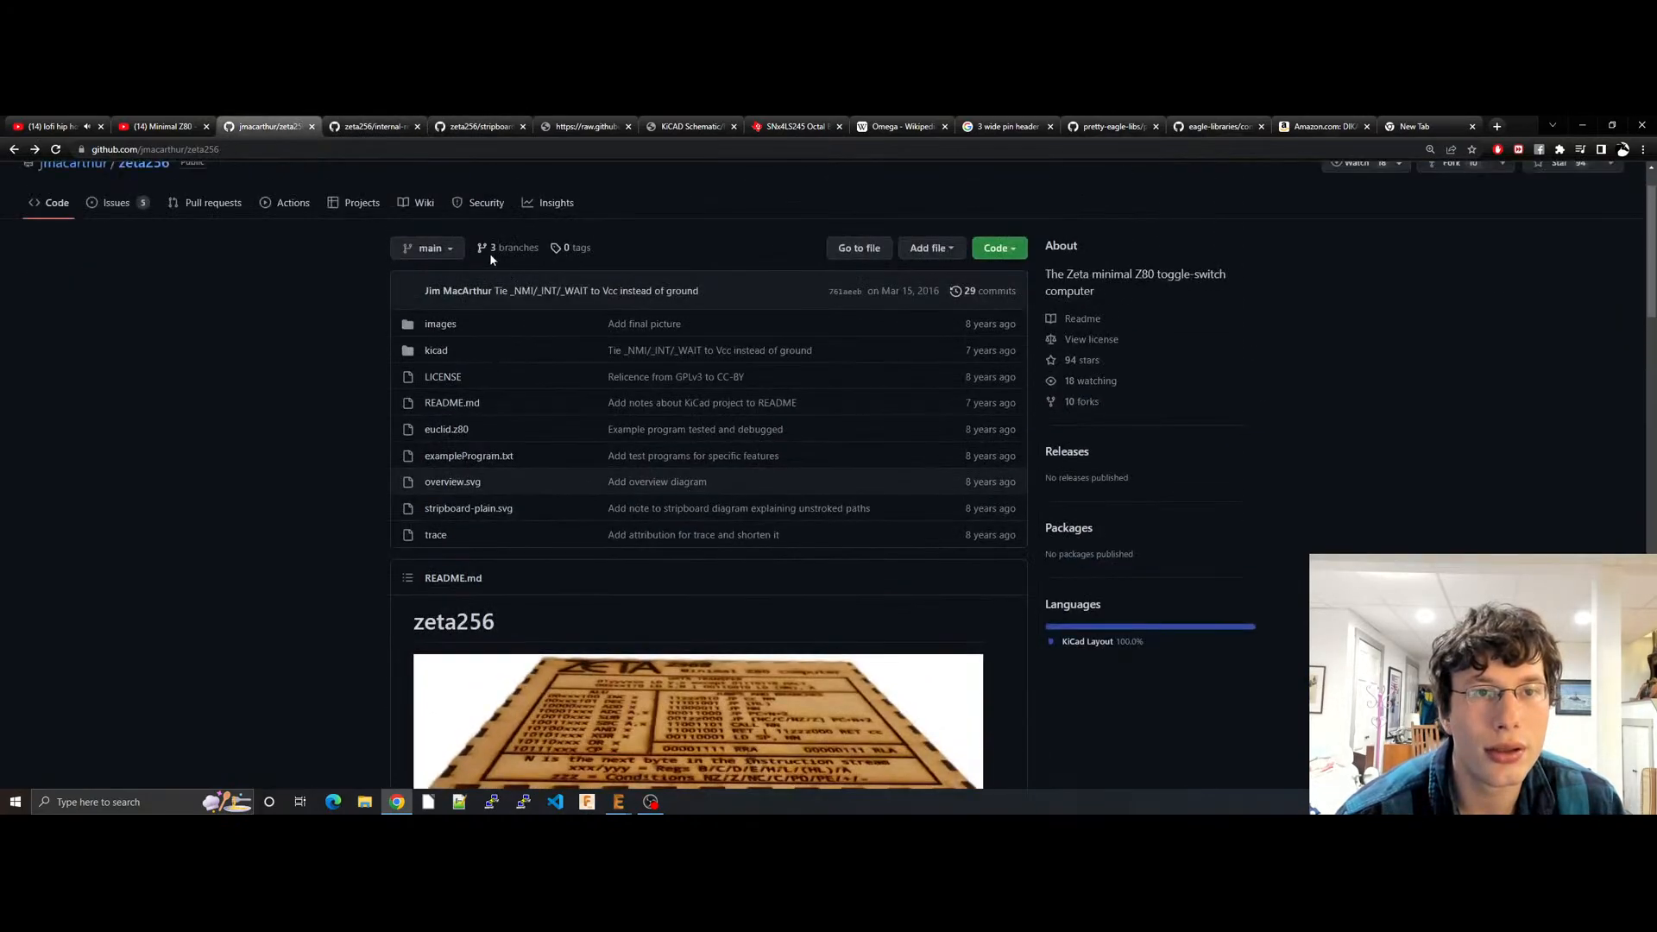
left_click(437, 322)
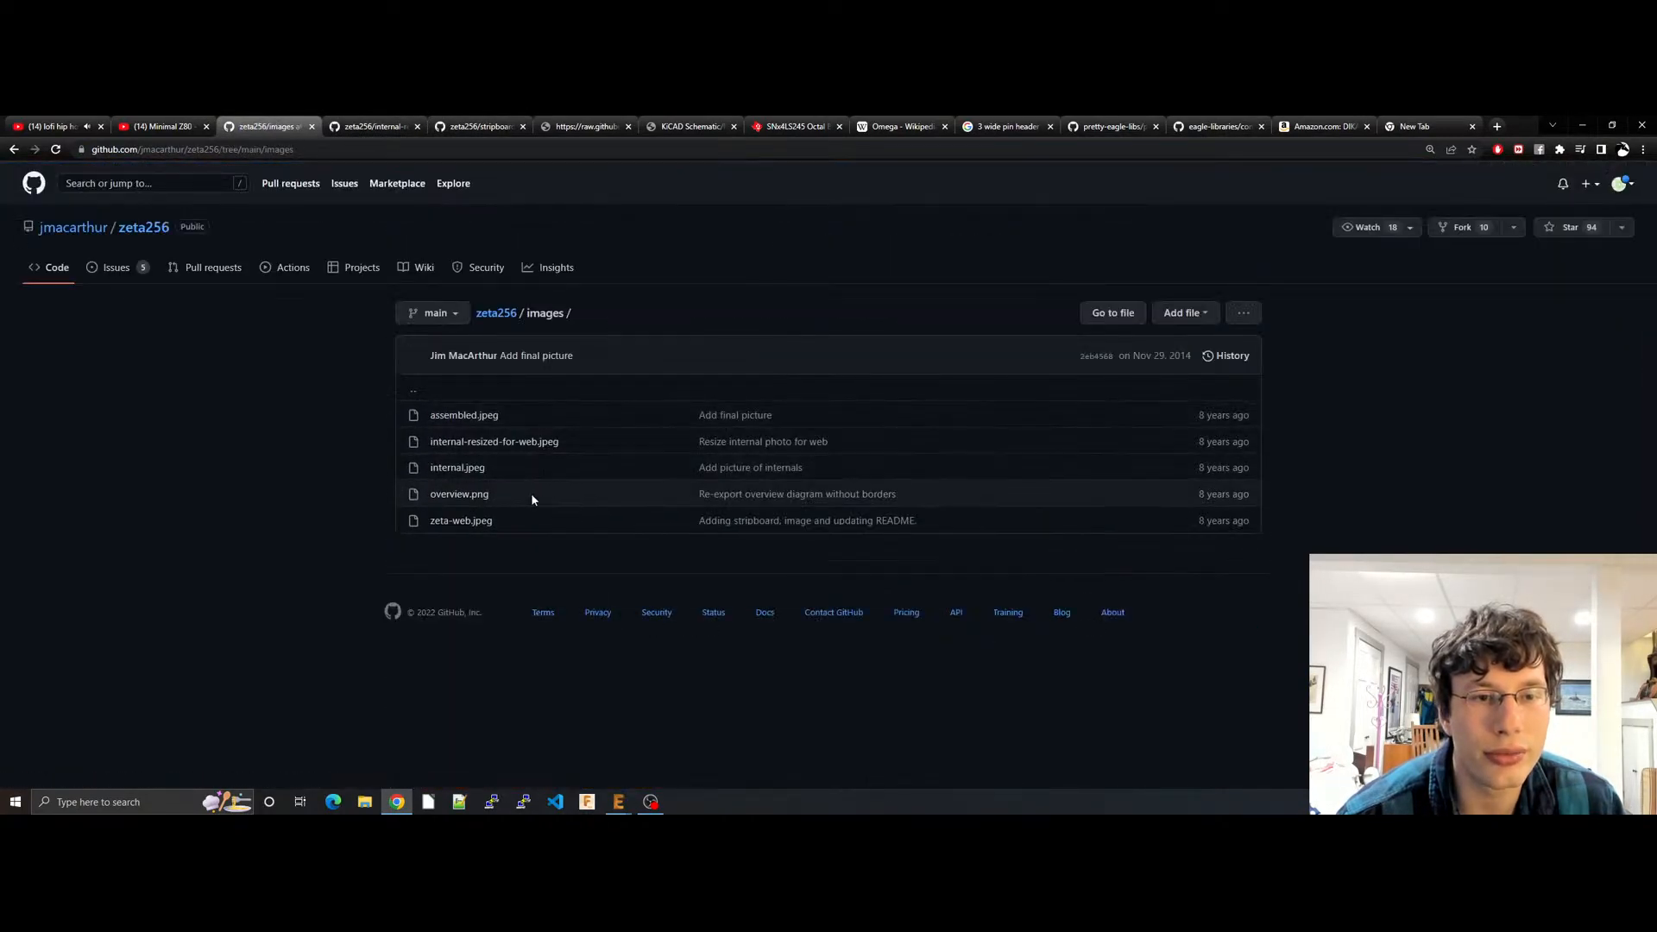
left_click(462, 468)
scroll(964, 602, "down", 2)
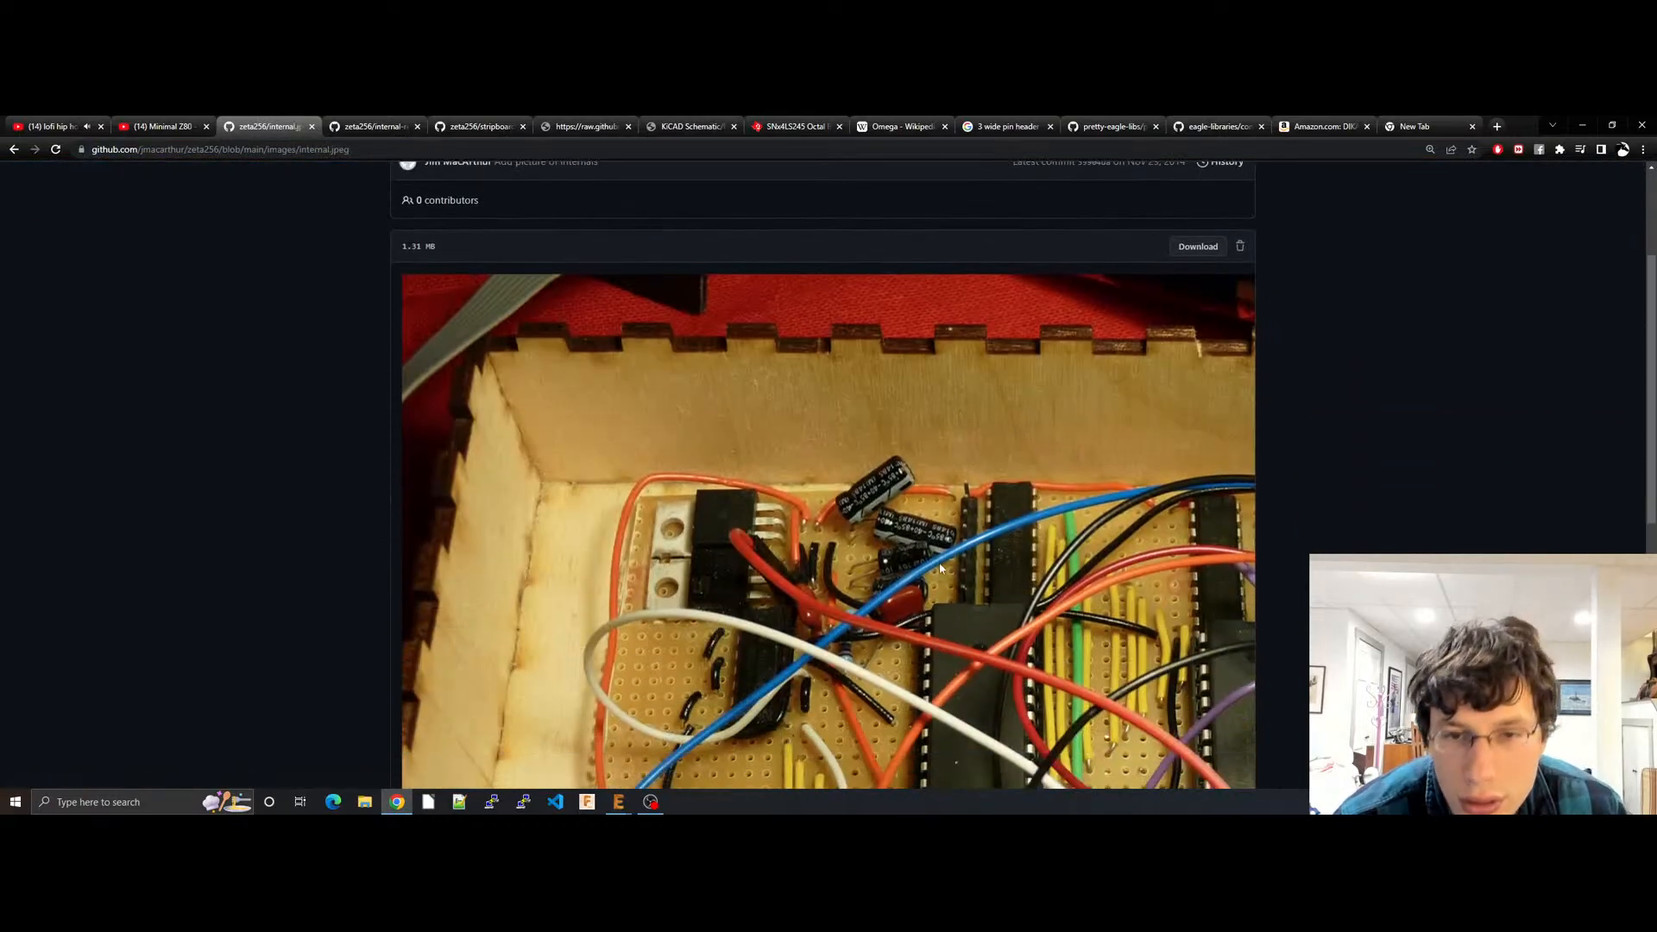
scroll(936, 552, "up", 5, "ctrl")
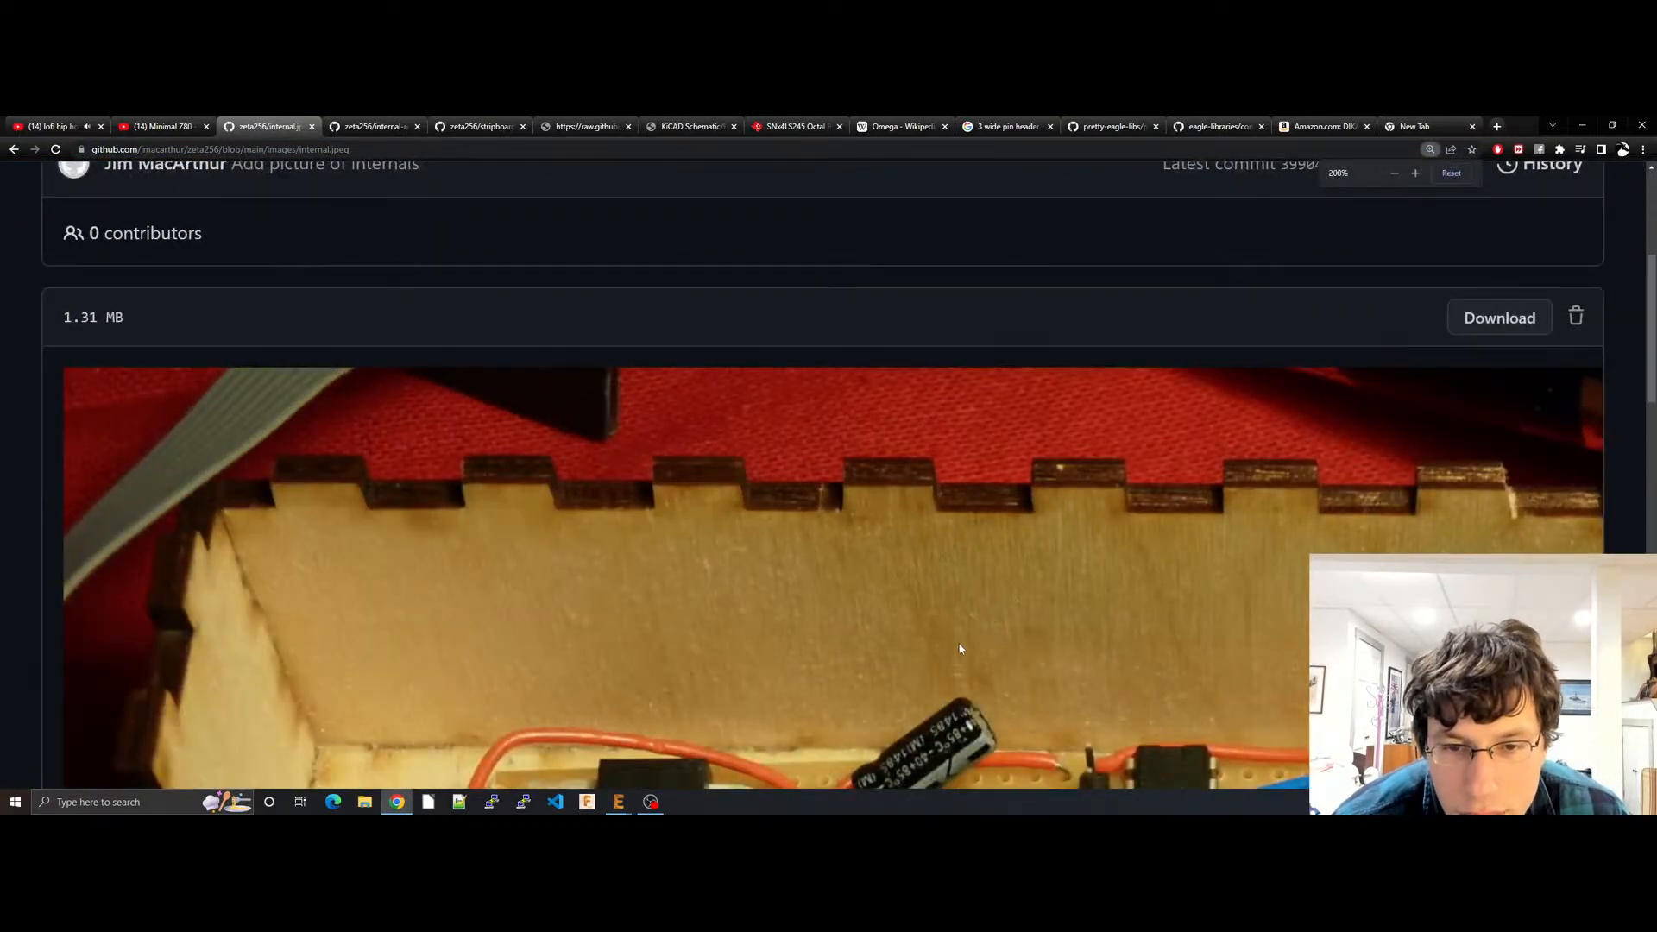
scroll(968, 596, "down", 3)
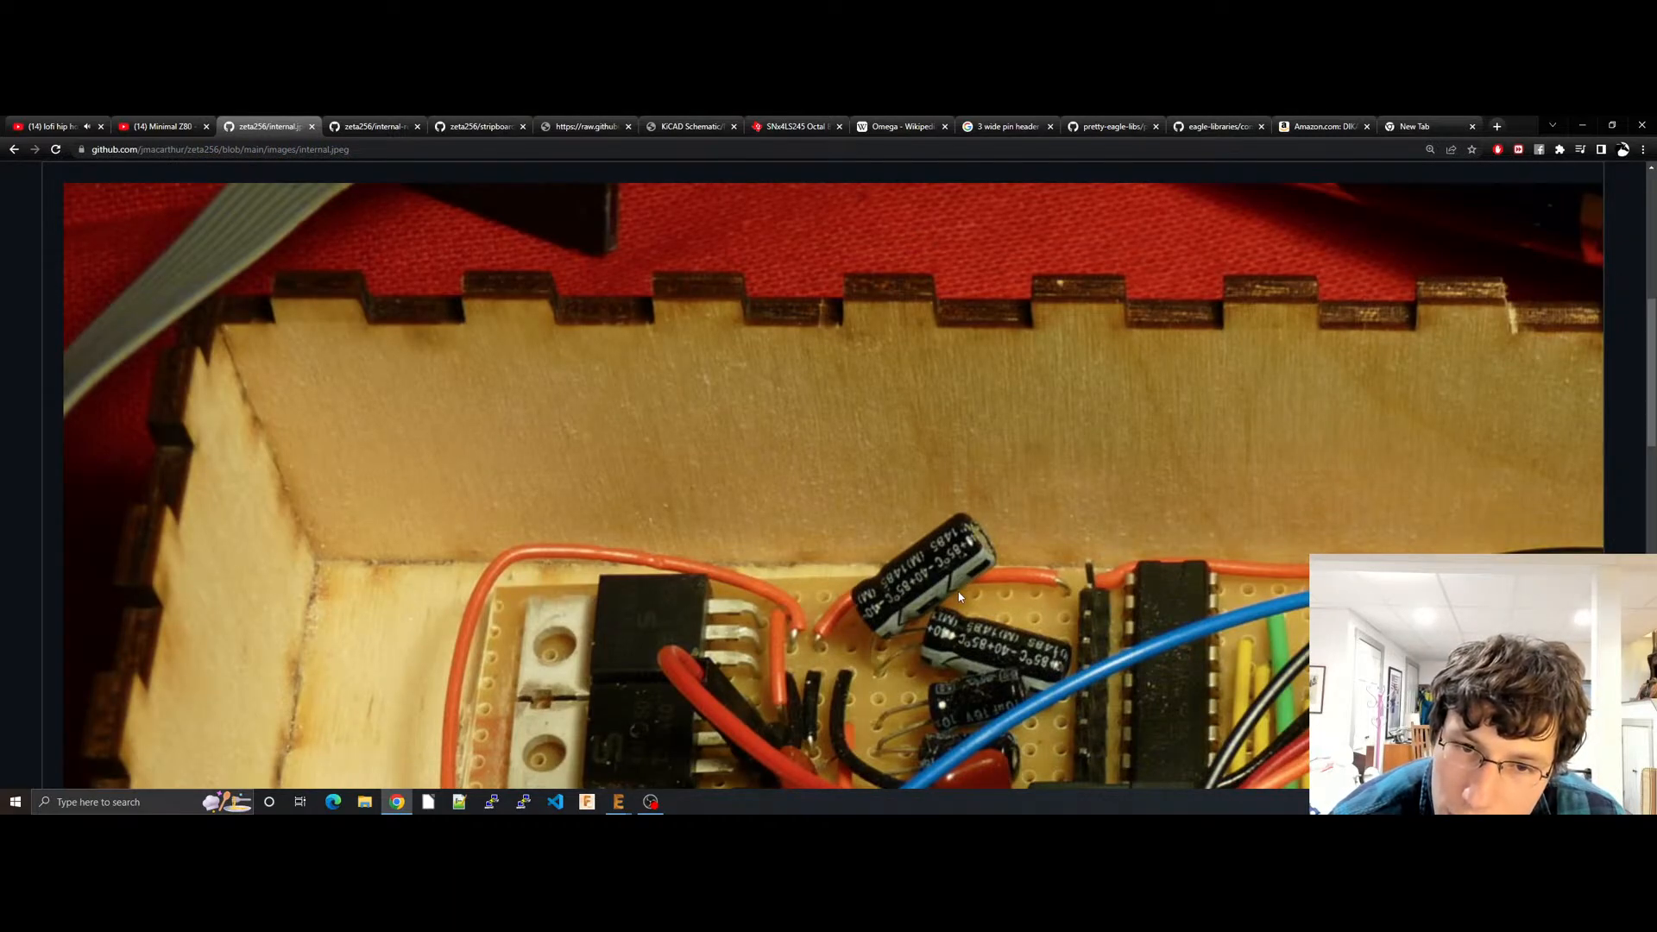
scroll(960, 596, "down", 4)
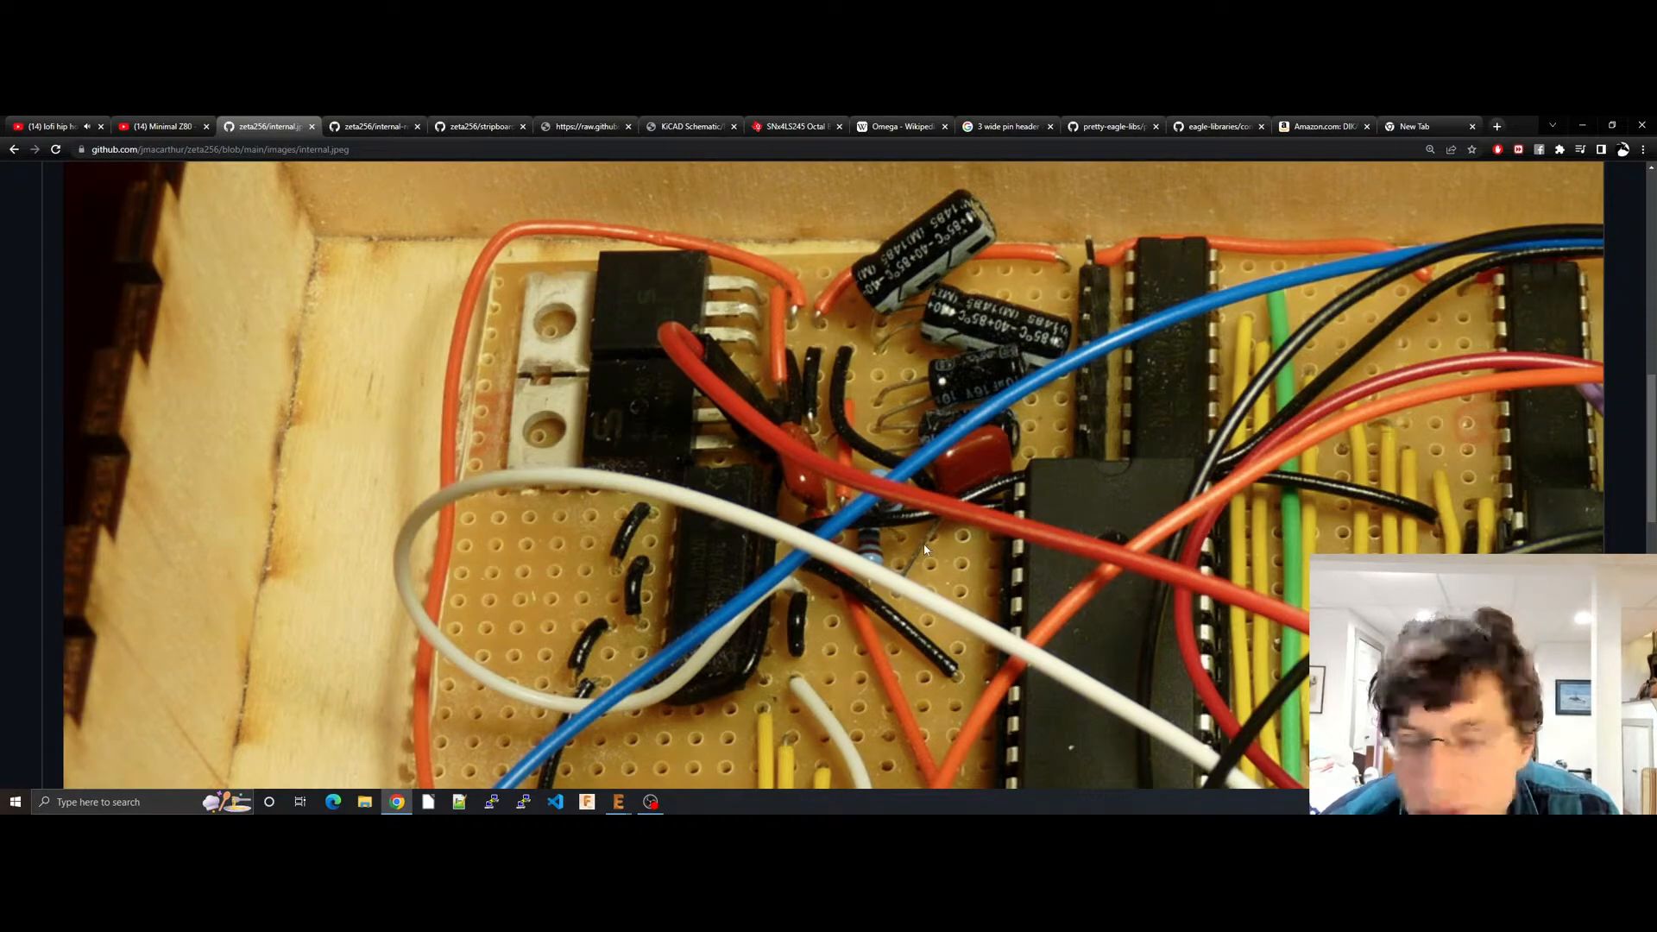
Step: Return to the z80switch.sch schematic in the KiCAD viewer and examine the capacitors in the clock and reset push-button circuit
left_click(364, 126)
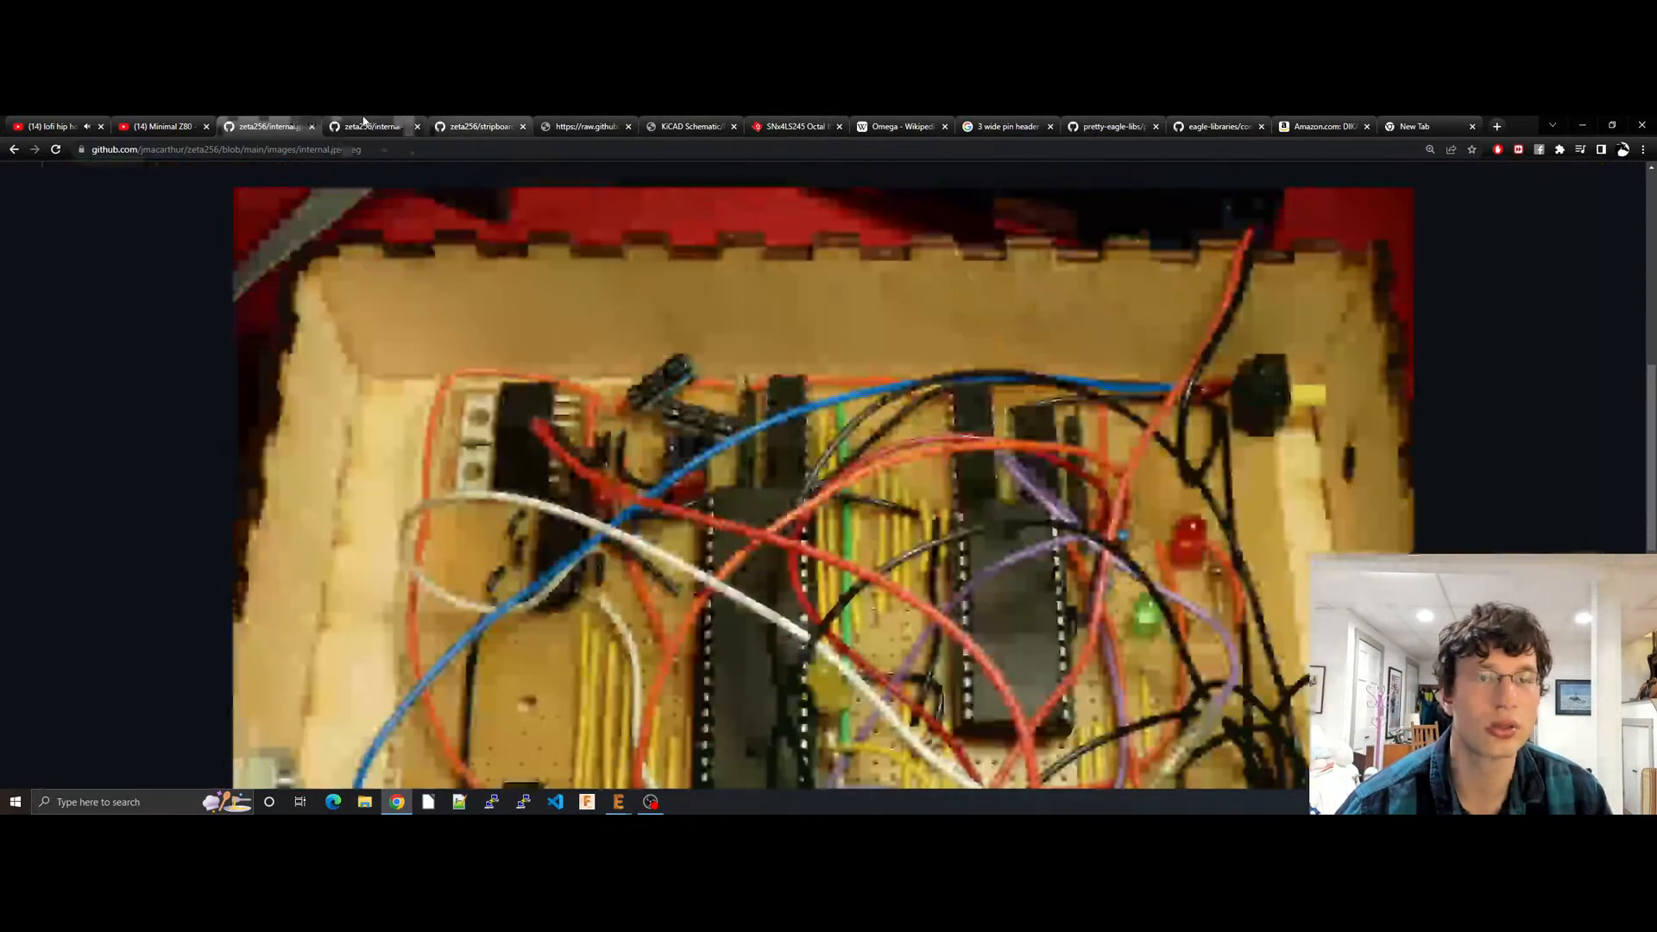
left_click(1100, 124)
left_click(1309, 124)
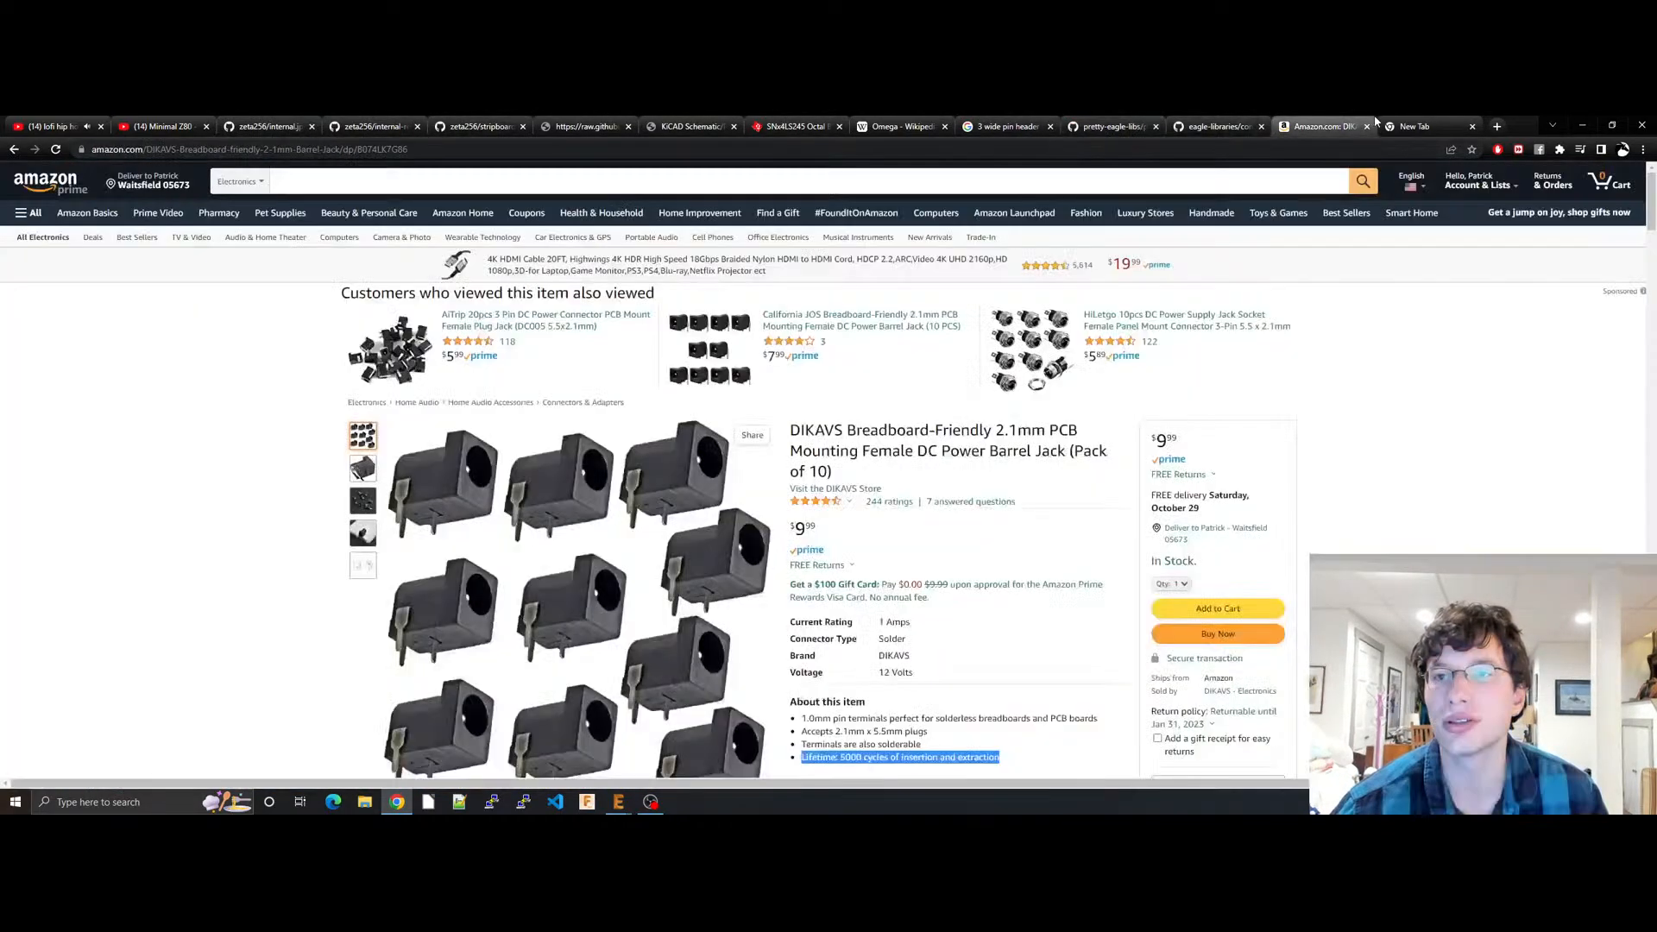
left_click(1005, 126)
left_click(900, 126)
left_click(790, 126)
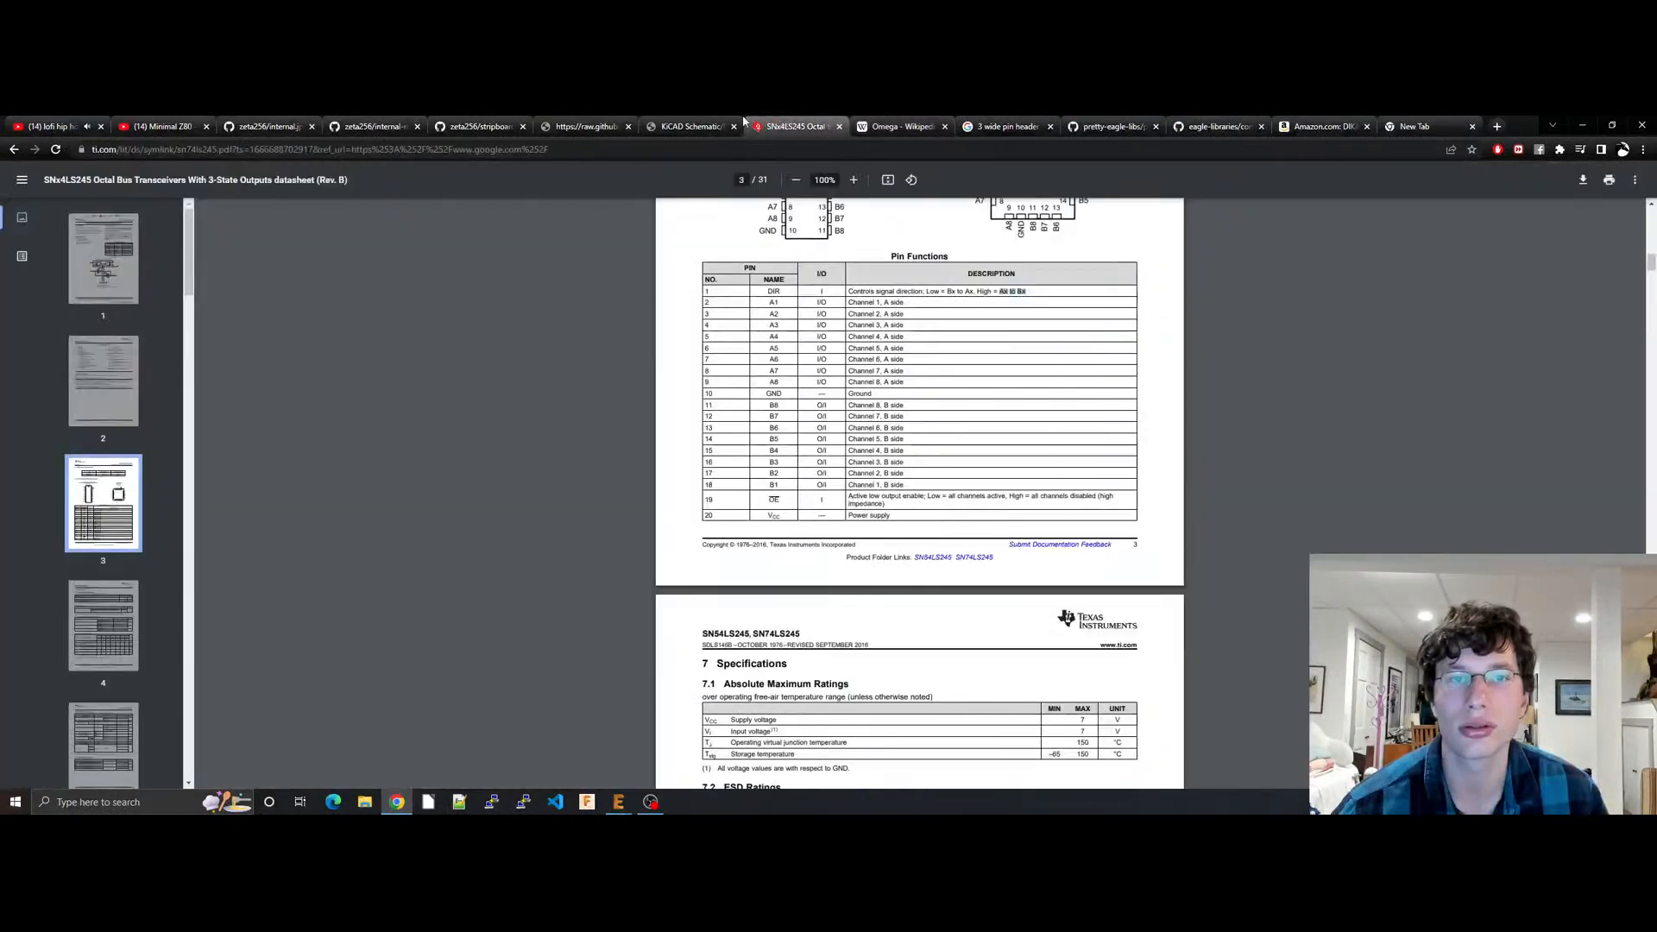
left_click(717, 126)
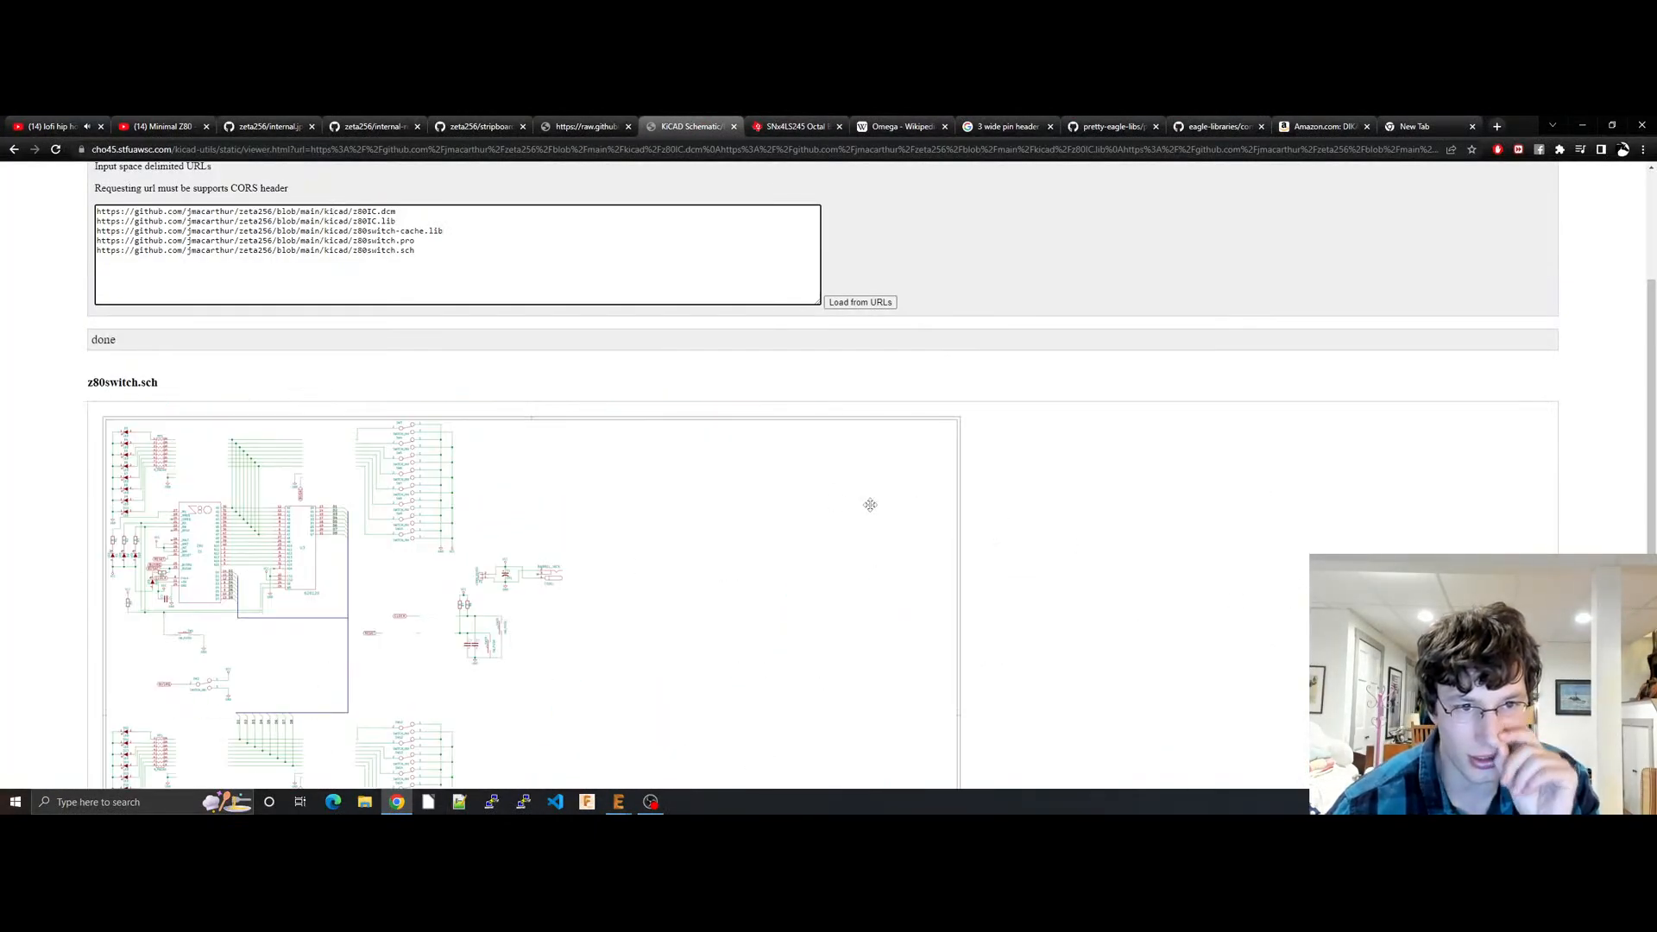
scroll(497, 627, "up", 5)
left_click_drag(342, 612, 720, 480)
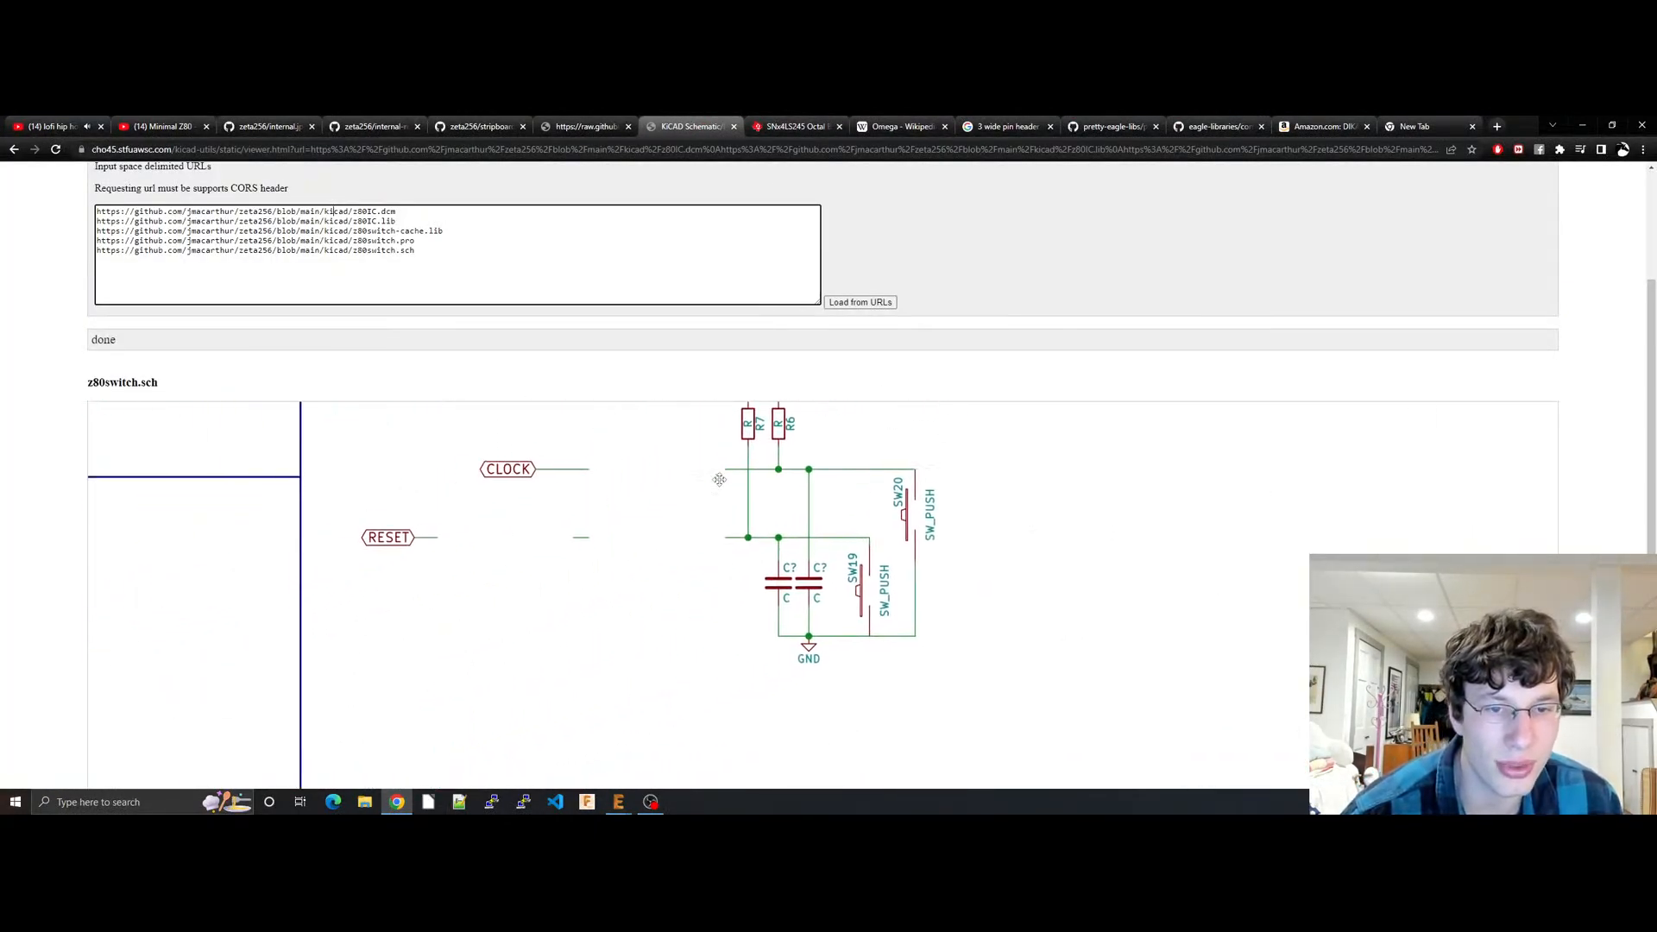
scroll(720, 480, "down", 8)
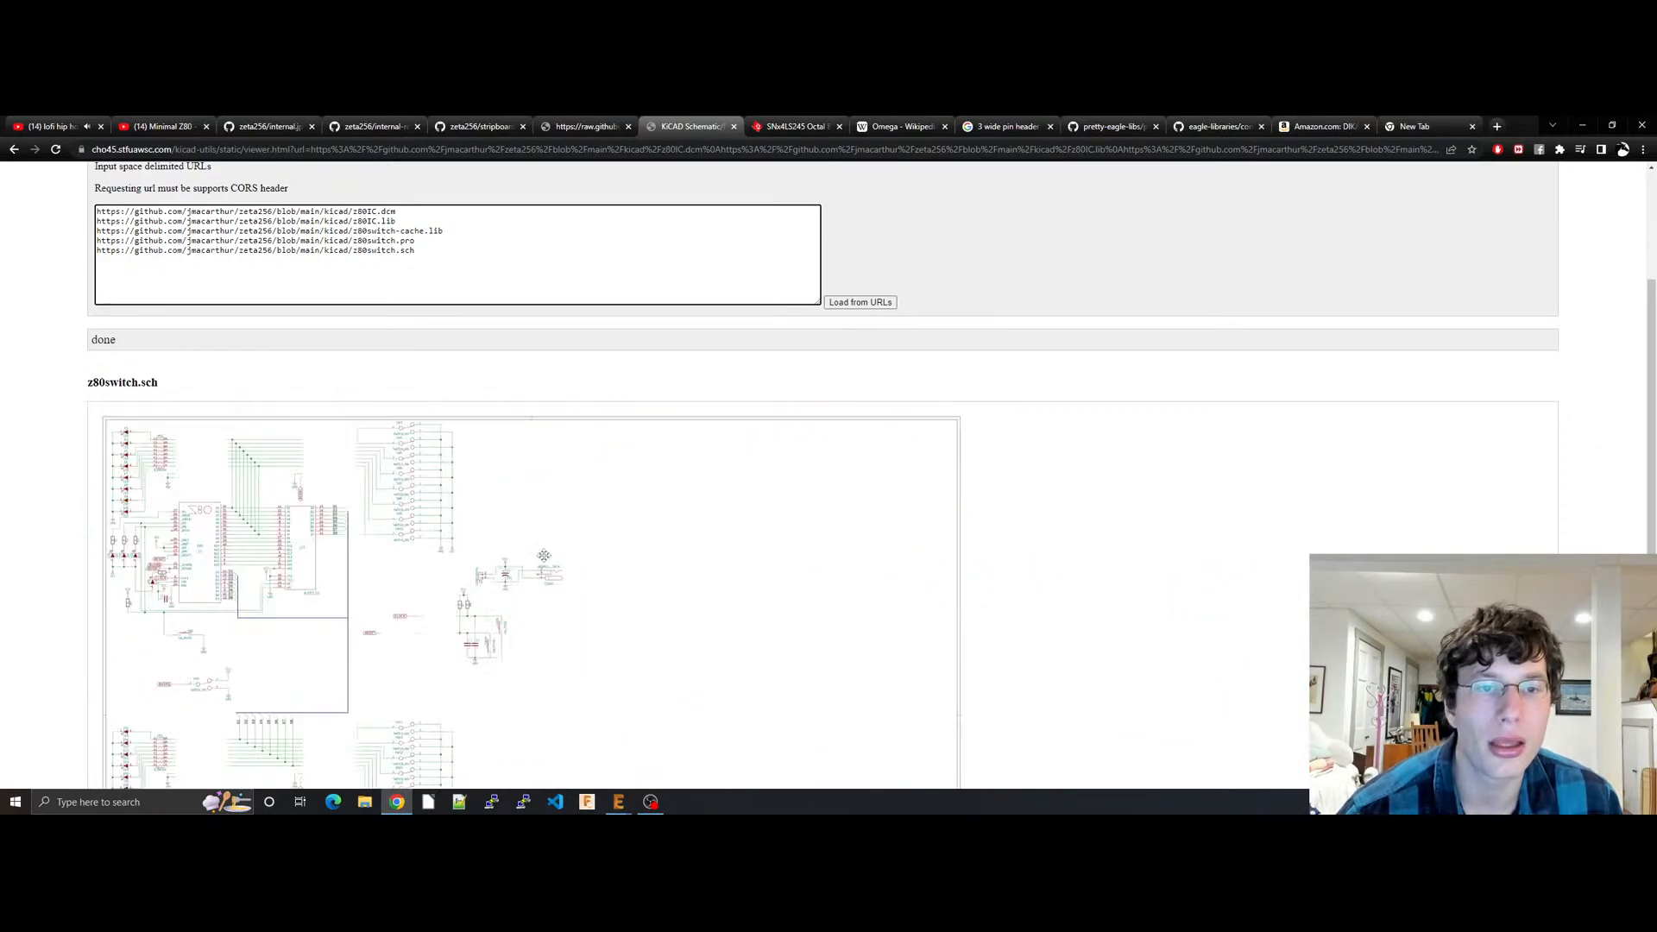
Step: Reopen the enlarged internal.jpeg photo and switch to OBS to view the stream and its chat
left_click(267, 126)
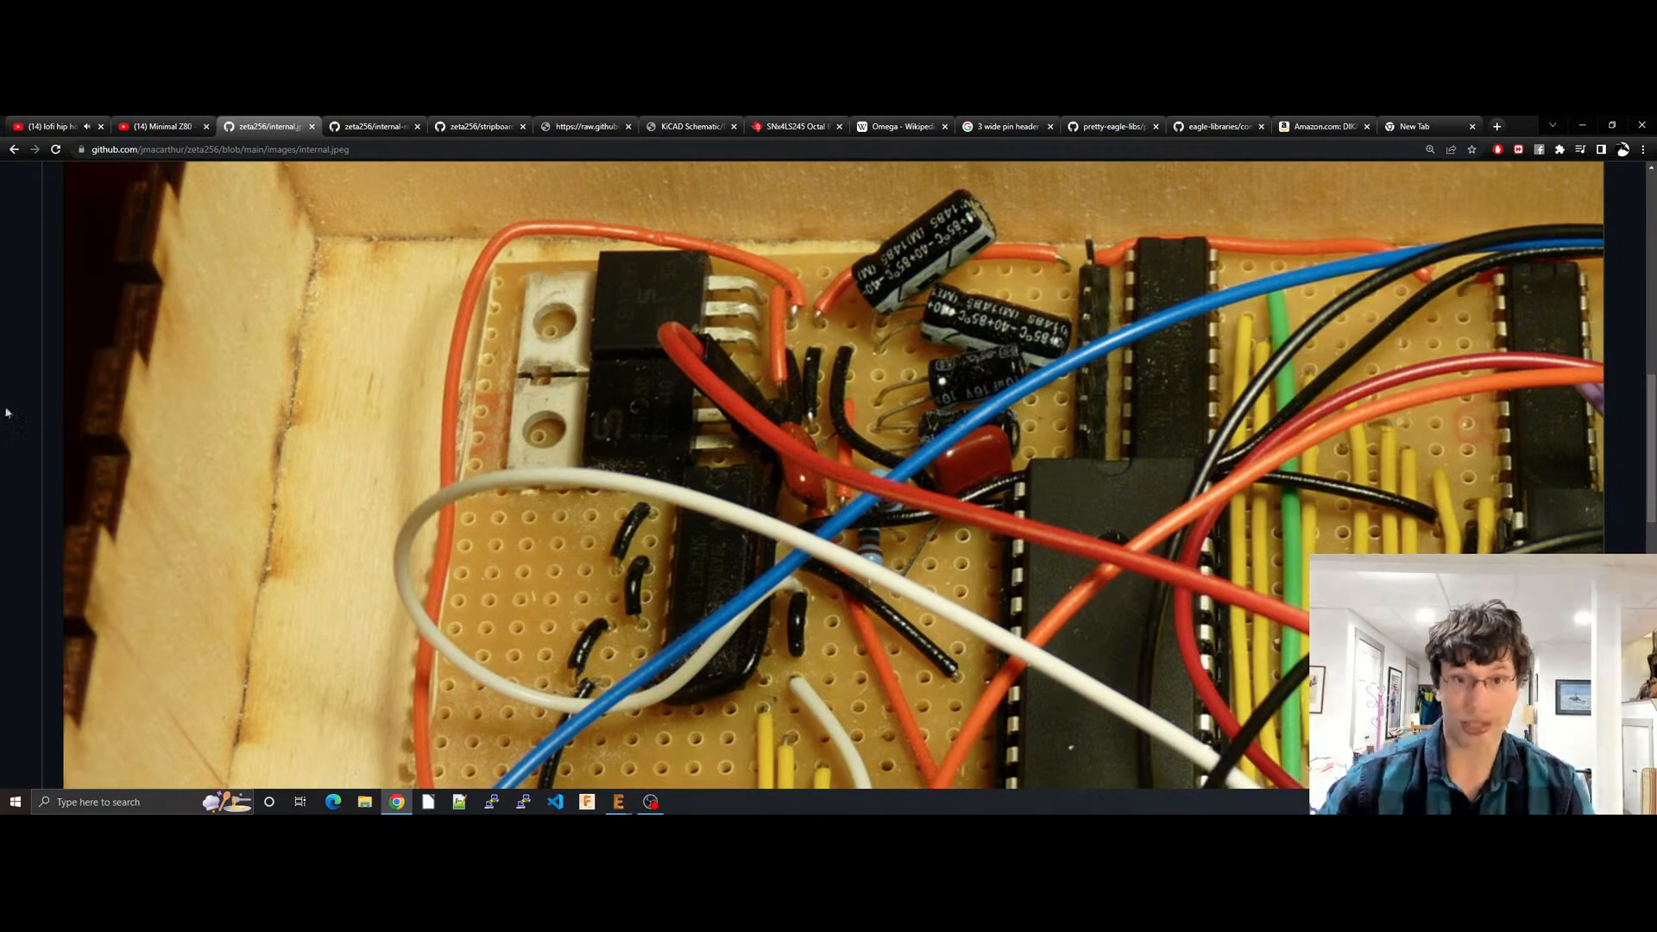
left_click(649, 803)
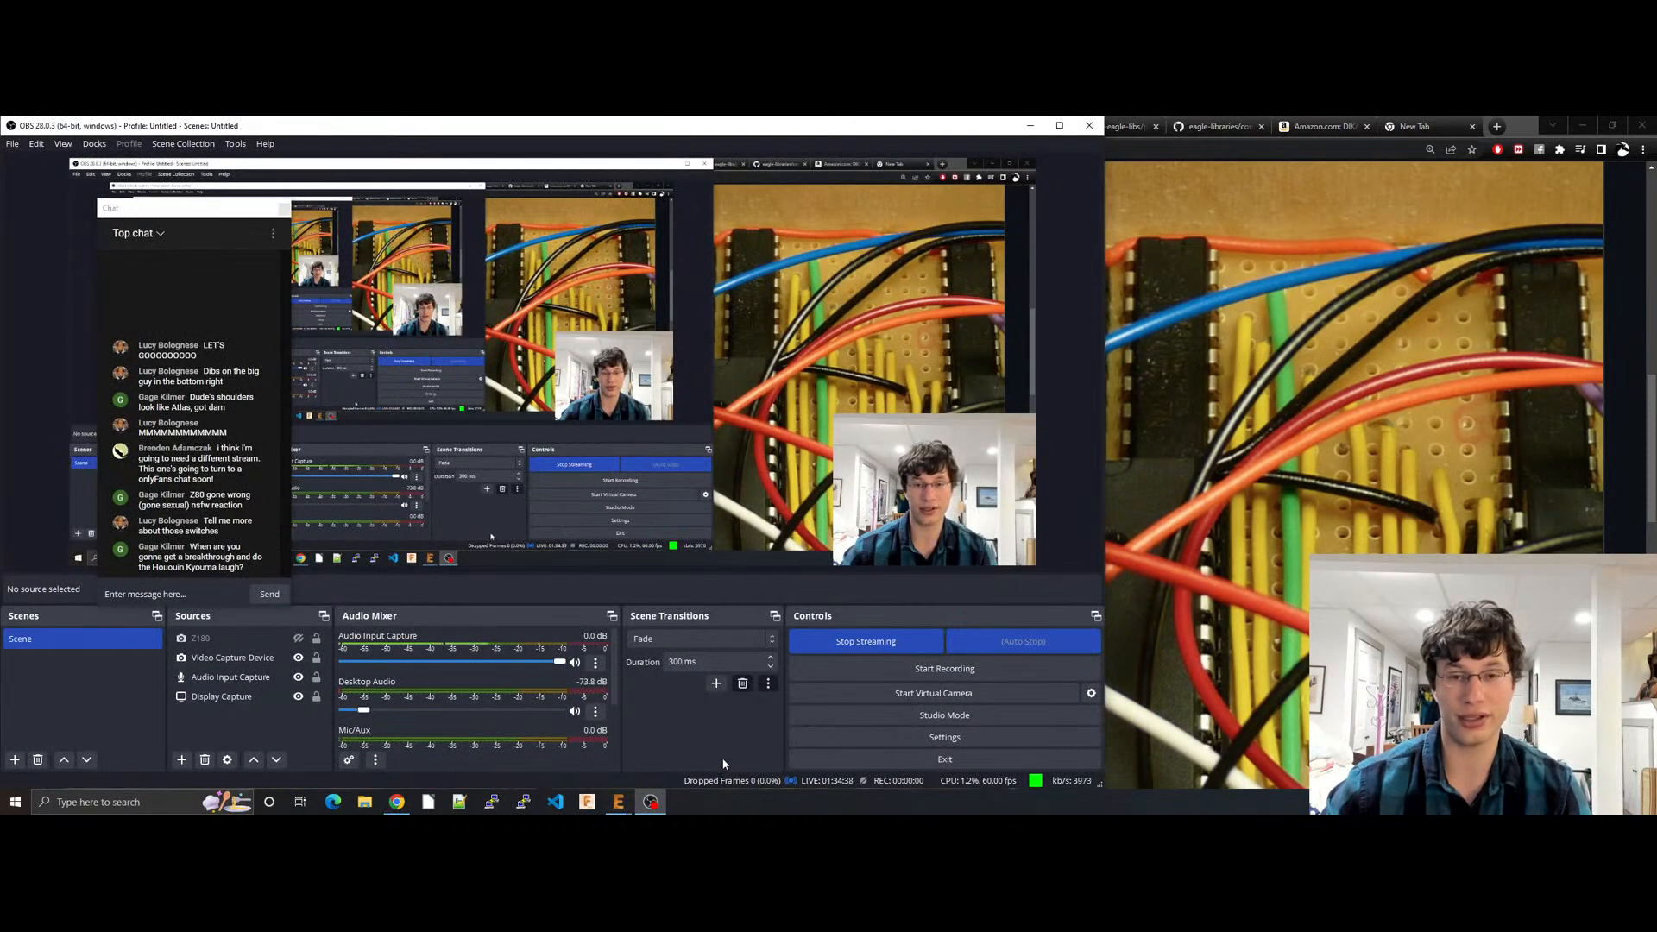